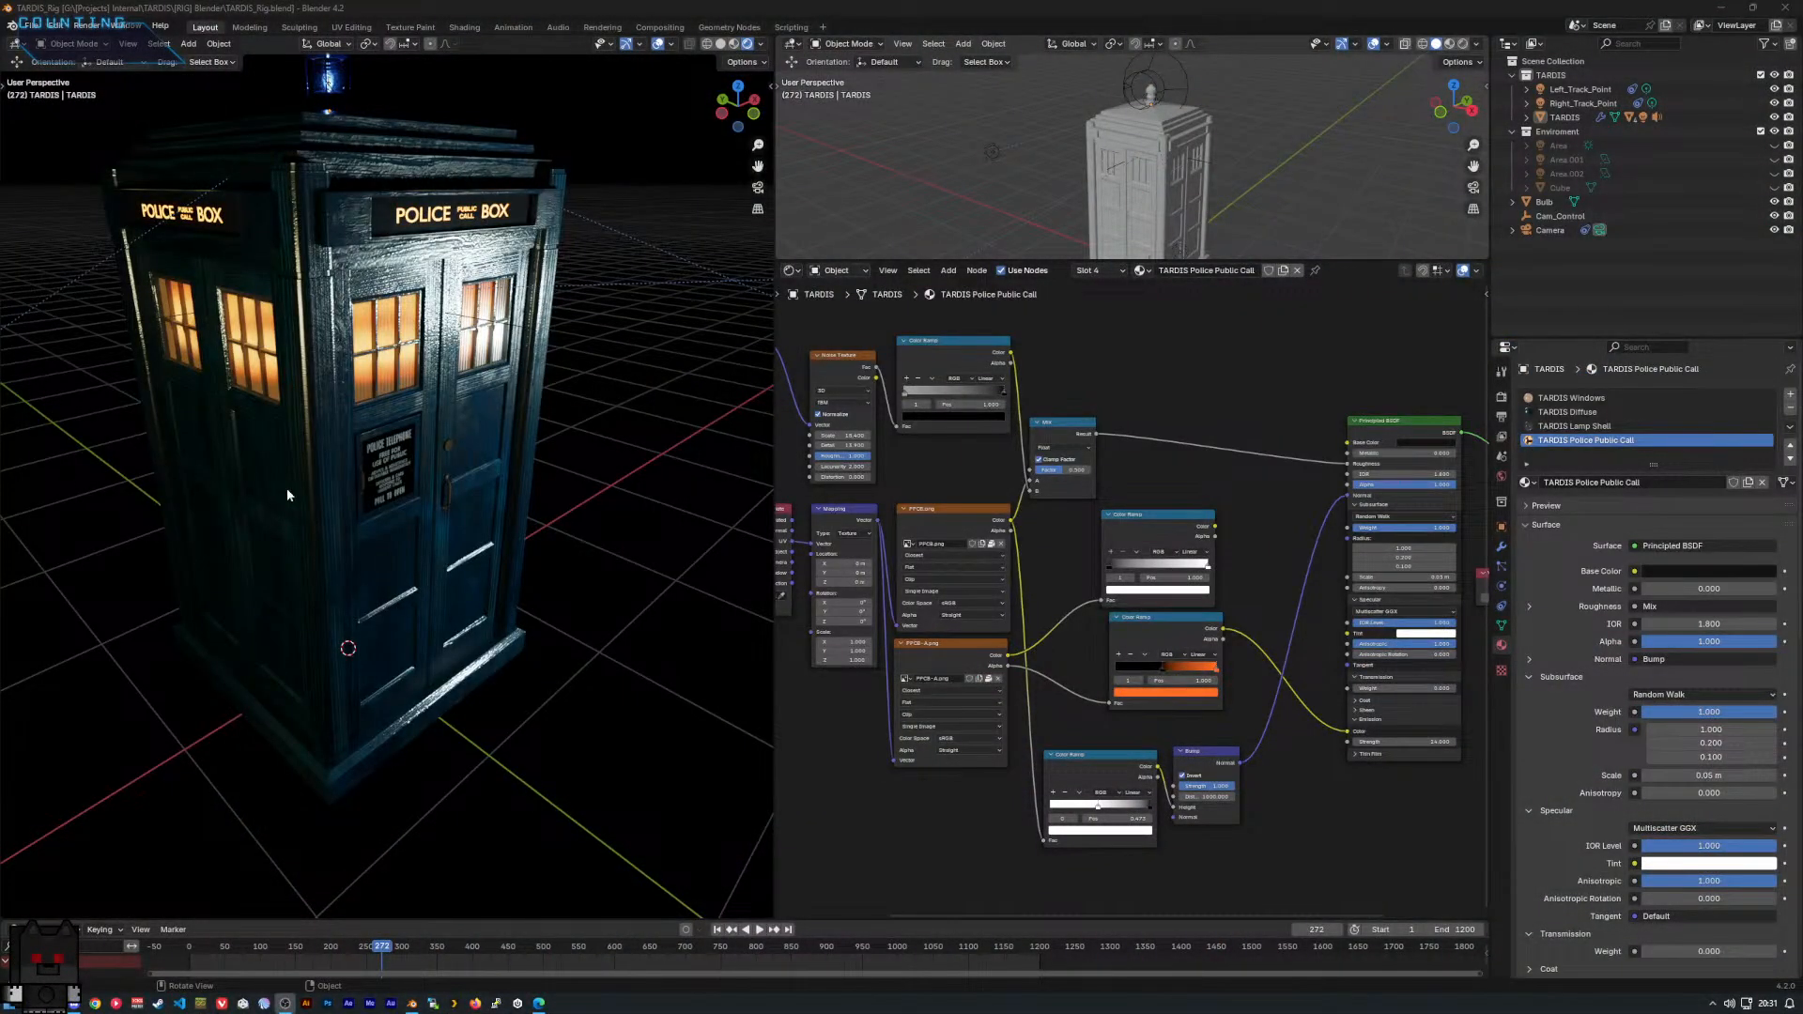
Examine the rendered police box and its lit windows, sign and lamp from several angles and distances.
middle_drag(287, 495, 365, 505)
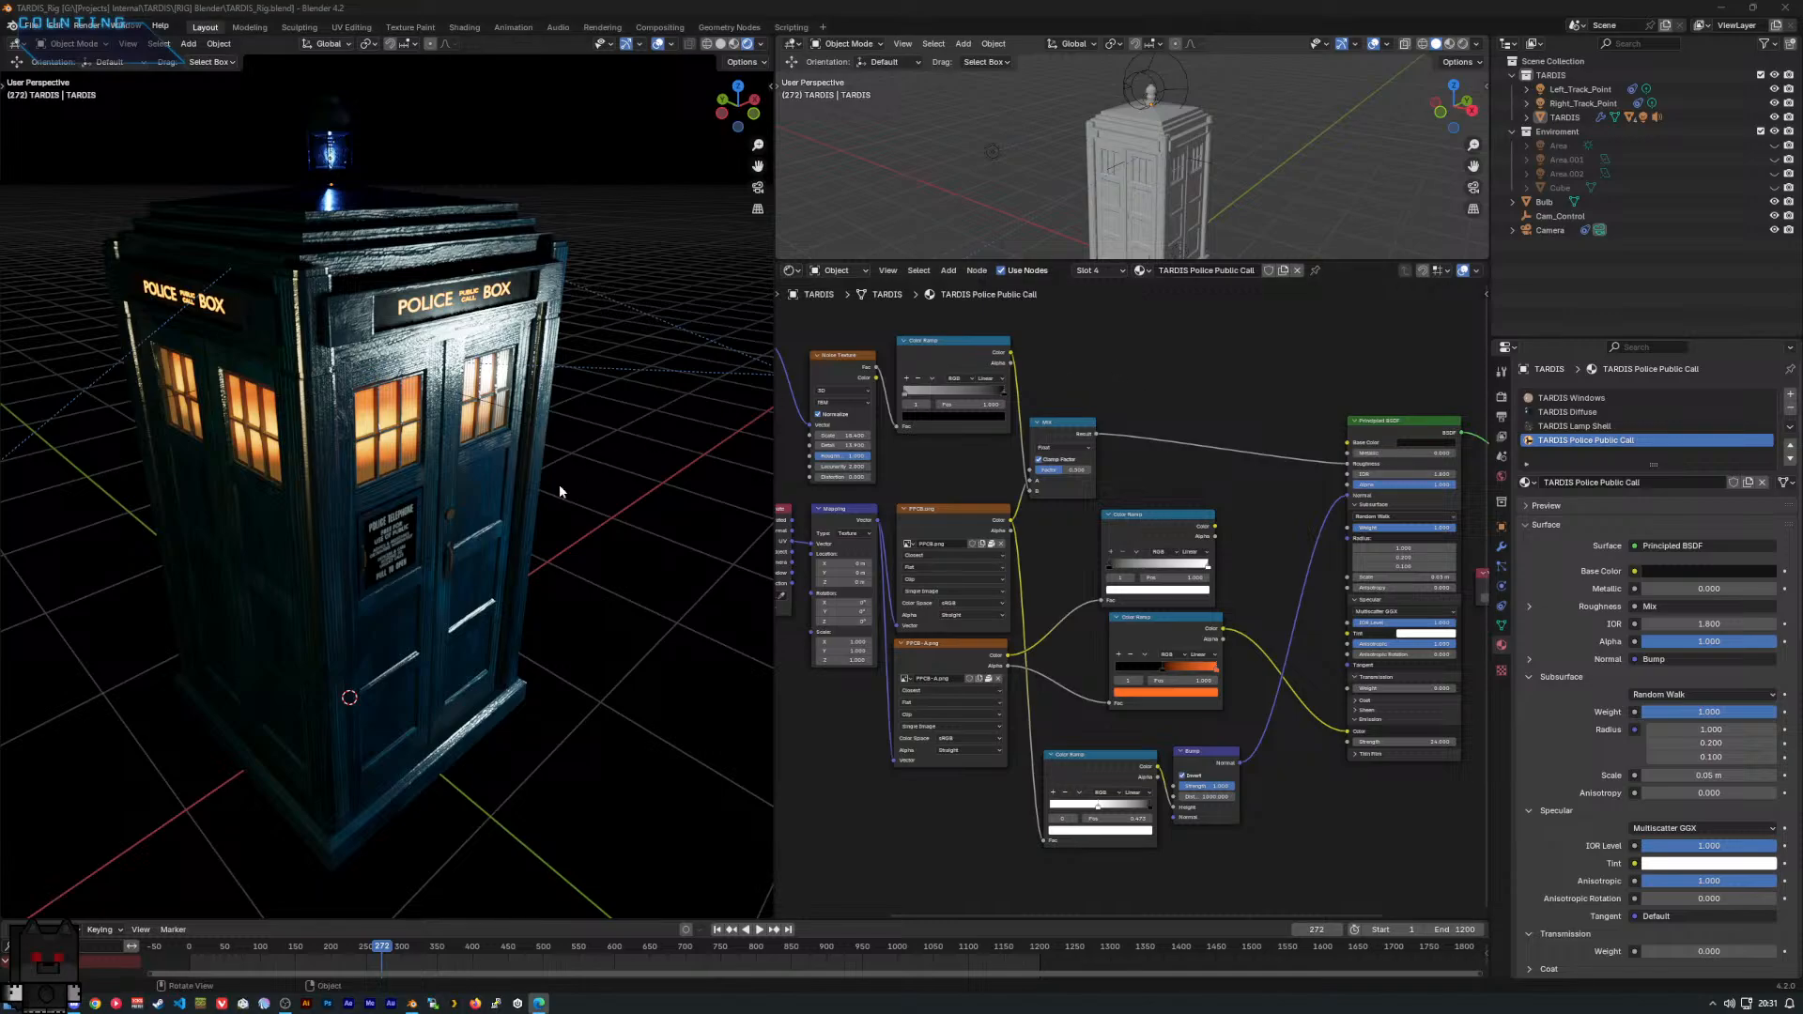
scroll(560, 483, down, 4)
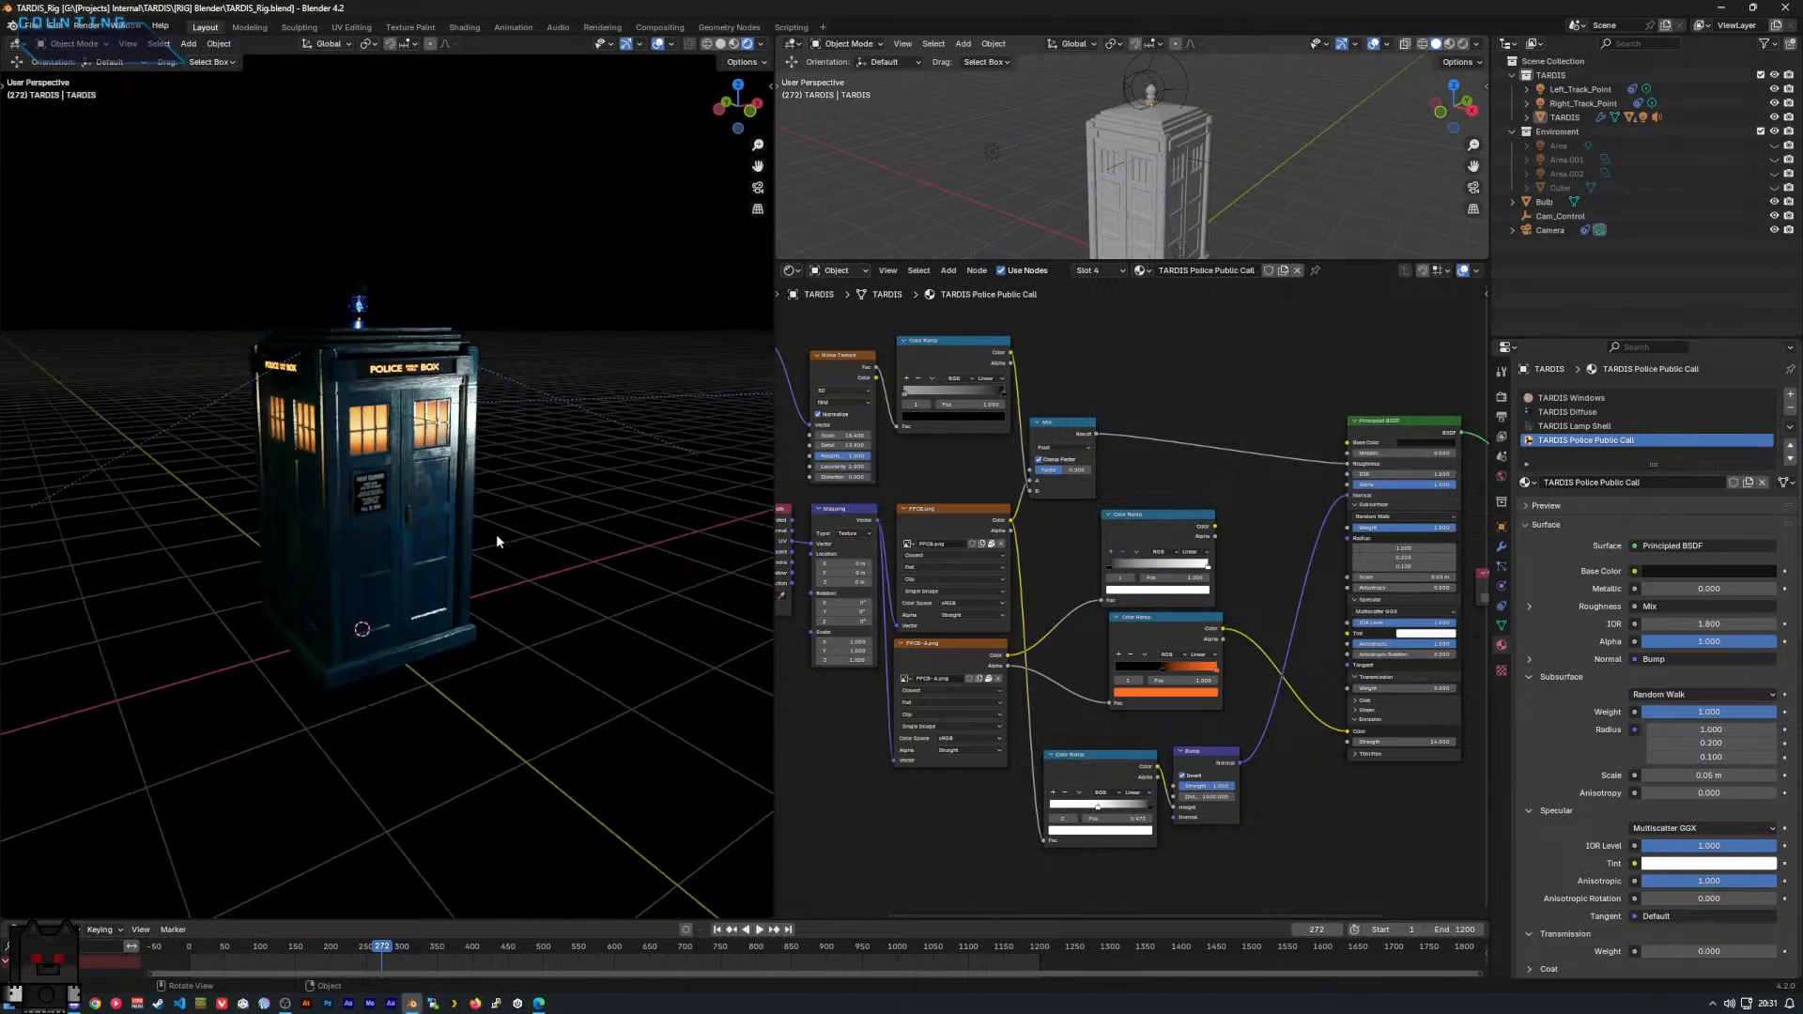
middle_drag(496, 536, 526, 562)
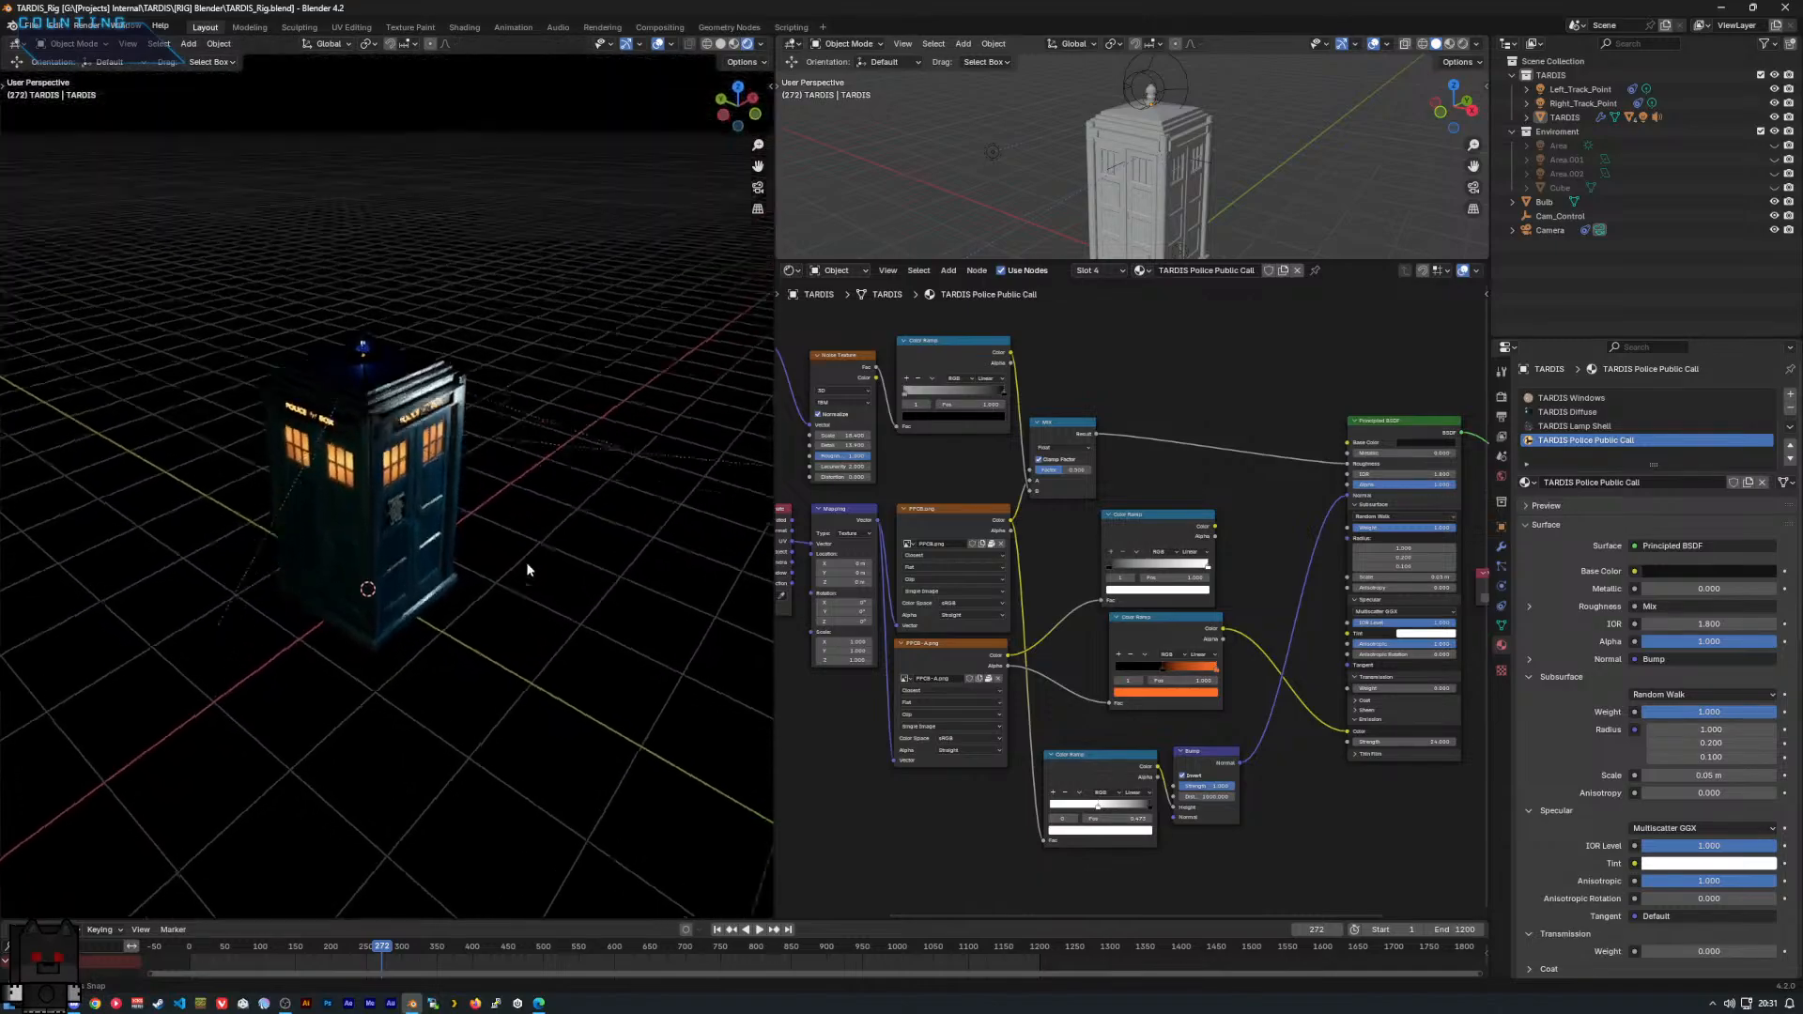
scroll(530, 554, up, 5)
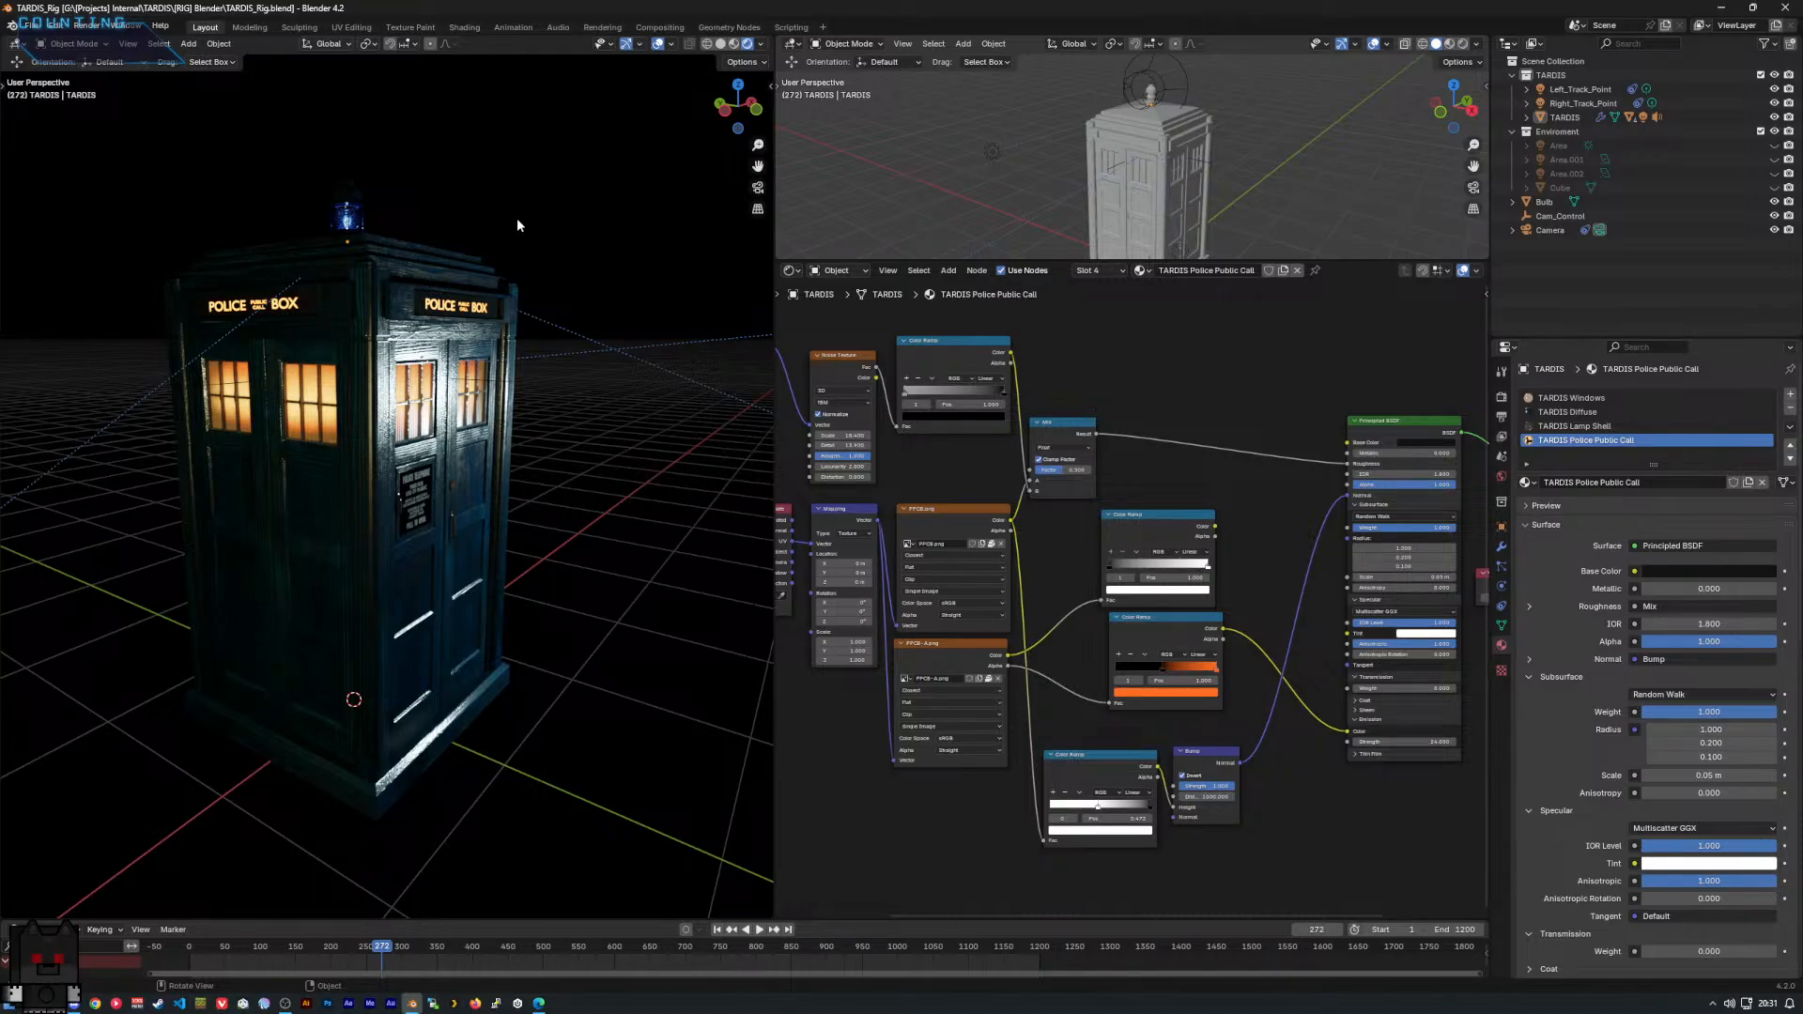
middle_drag(520, 217, 487, 235)
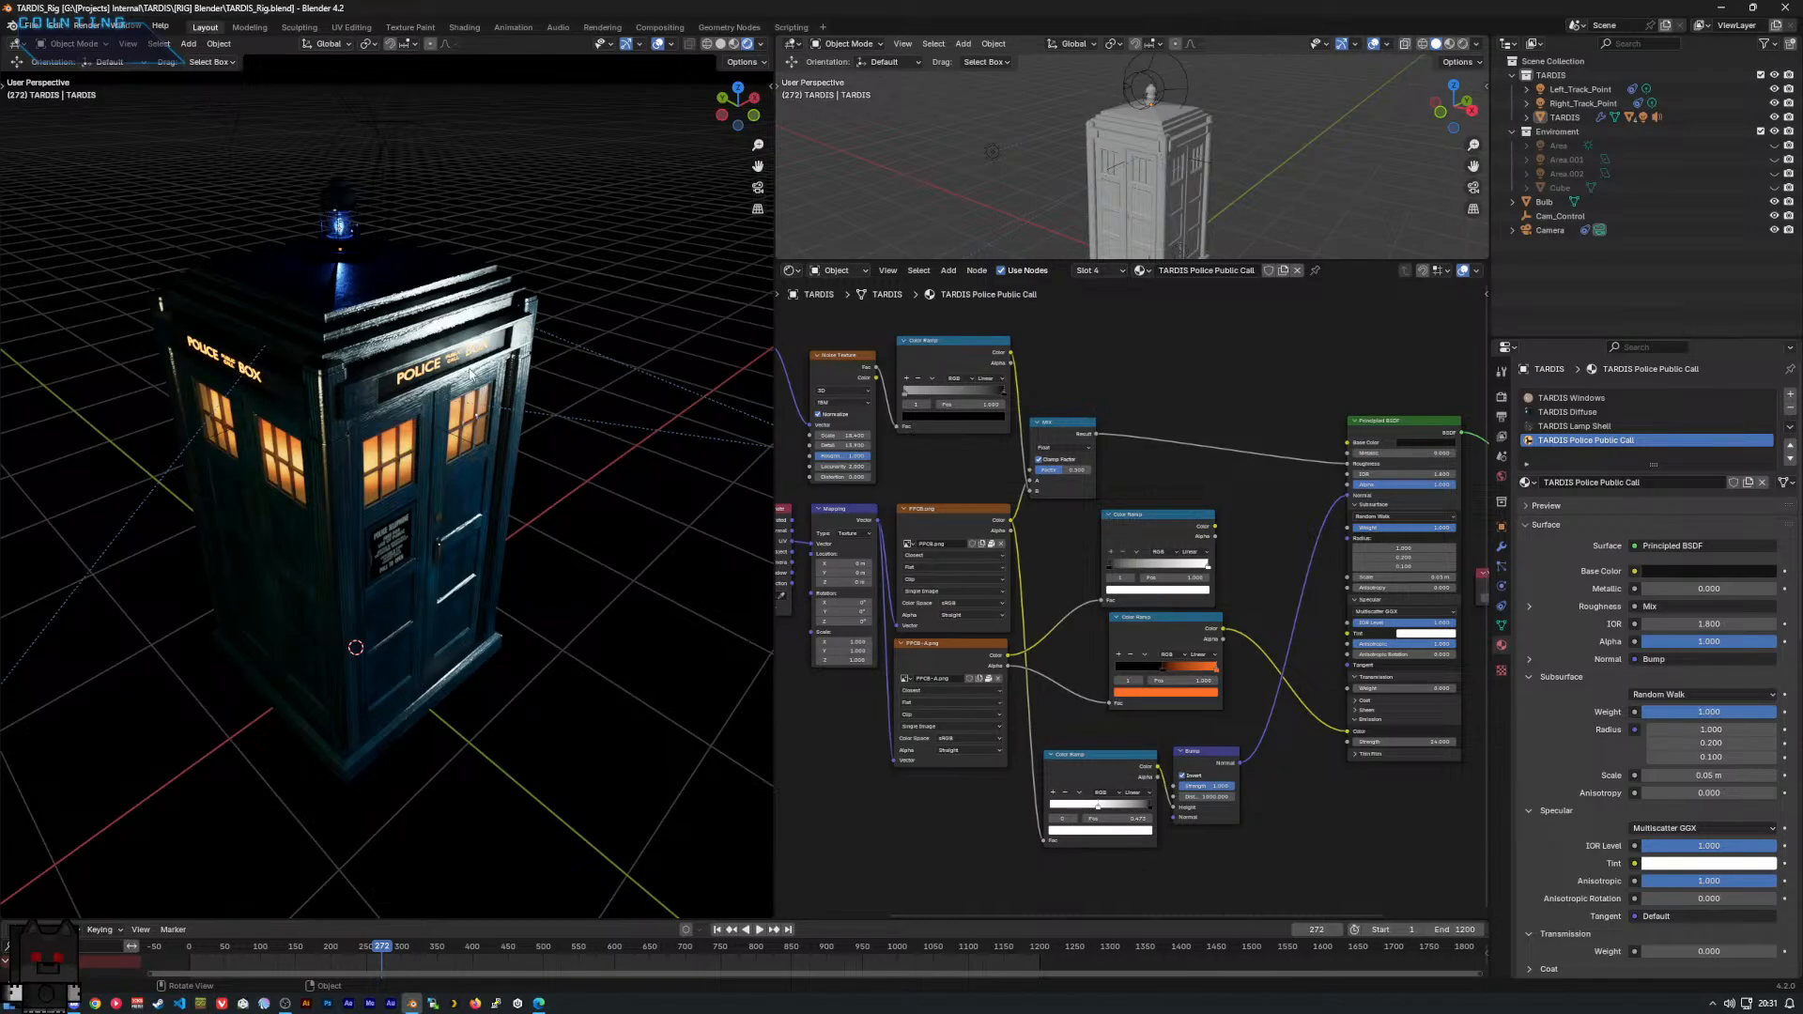
mouse_move(455, 316)
middle_down()
mouse_move(410, 340)
mouse_move(430, 336)
middle_up()
middle_drag(276, 220, 322, 222)
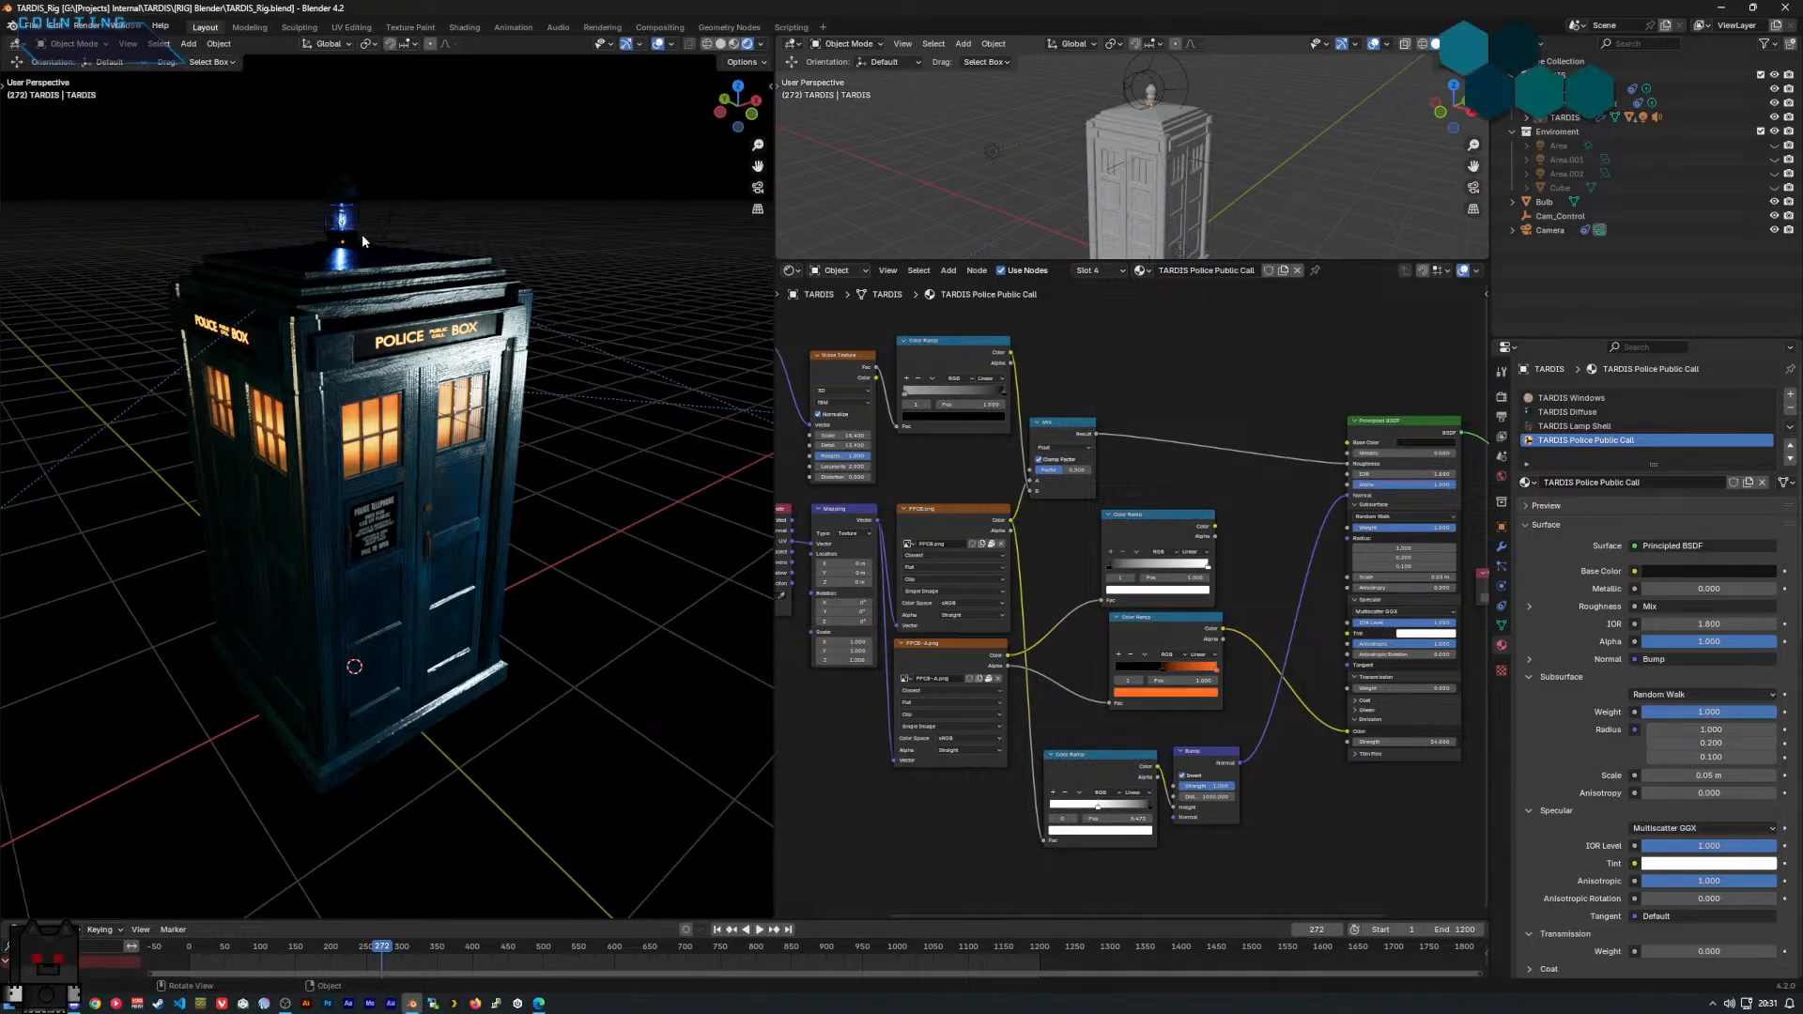
middle_drag(347, 227, 362, 460)
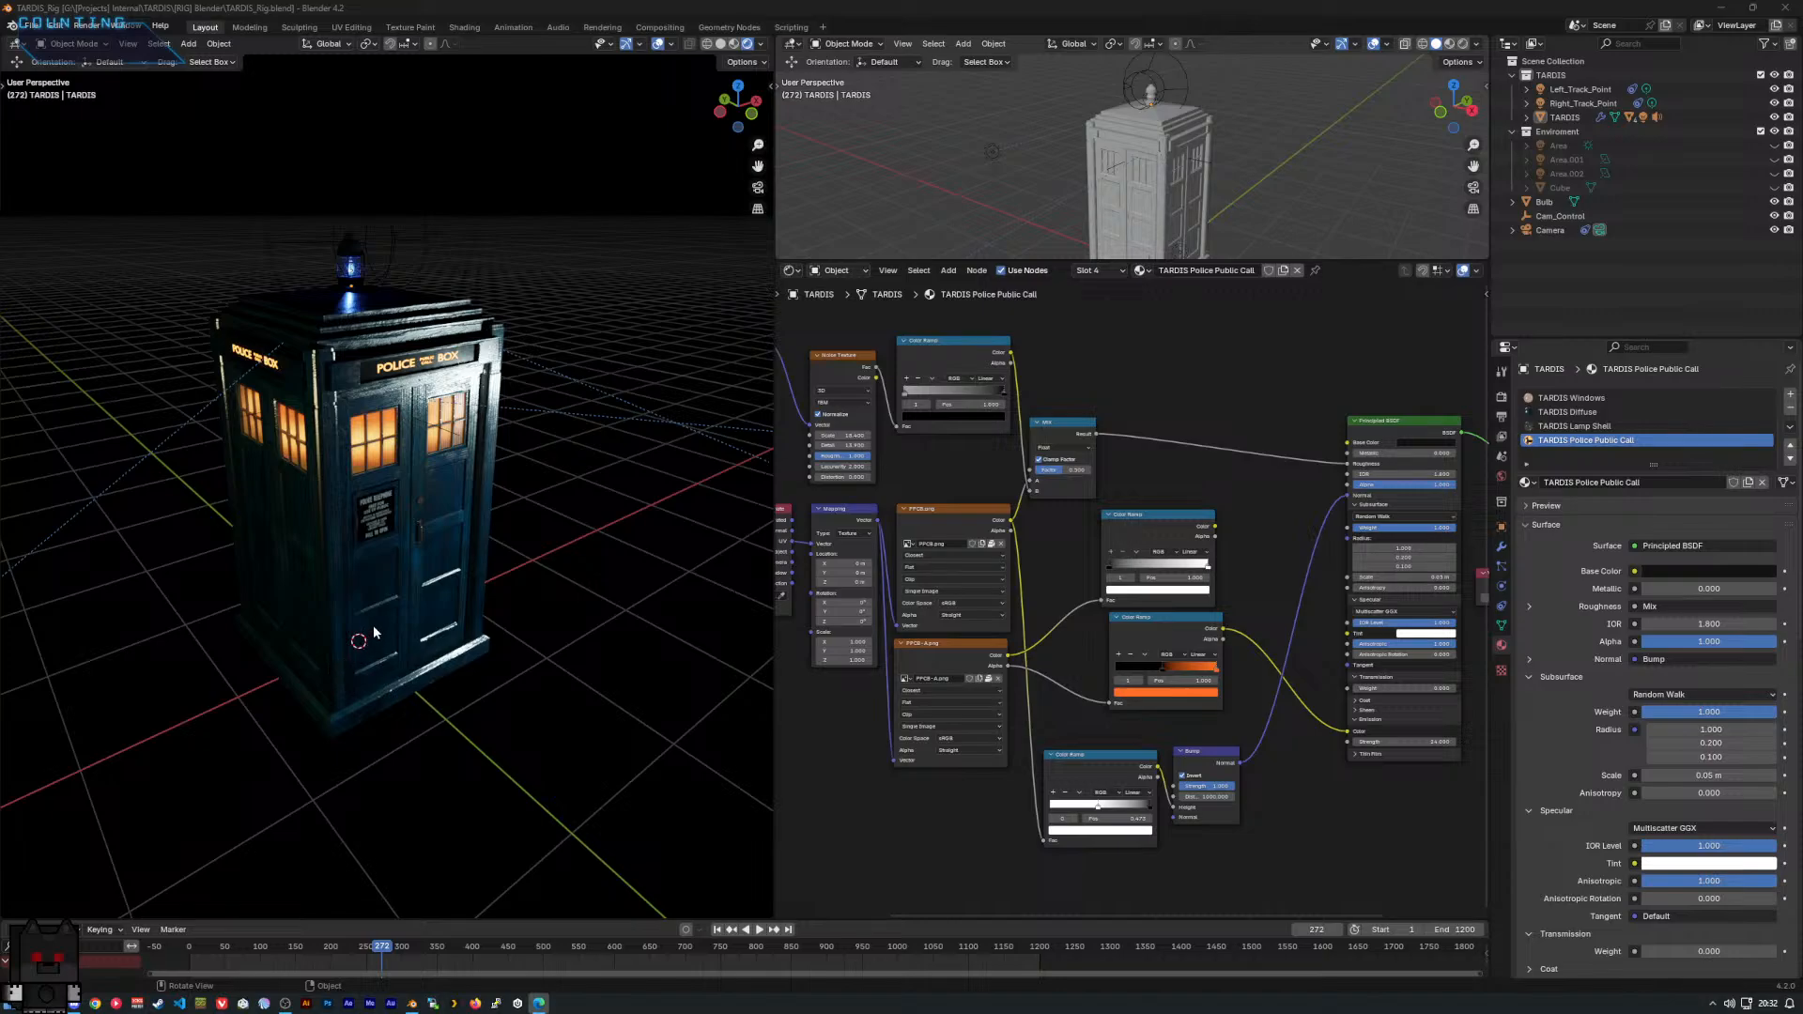
middle_drag(374, 624, 370, 582)
scroll(1080, 496, down, 4)
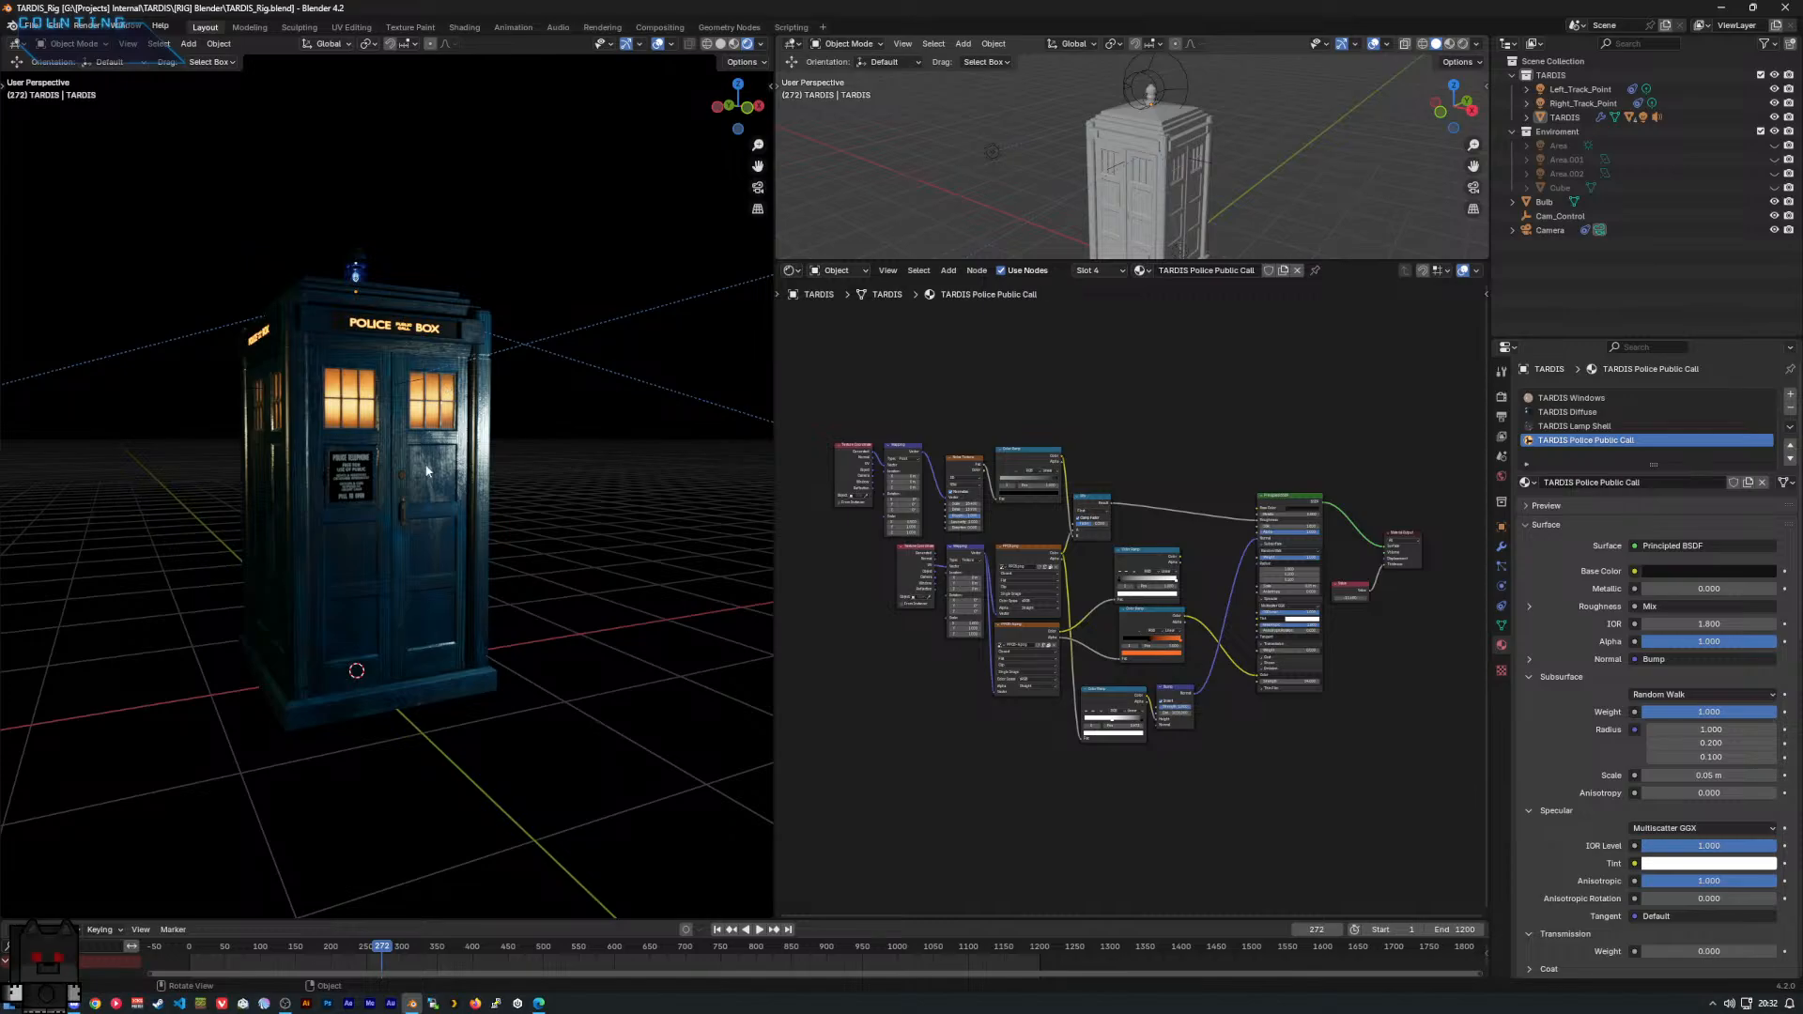
scroll(1138, 597, up, 3)
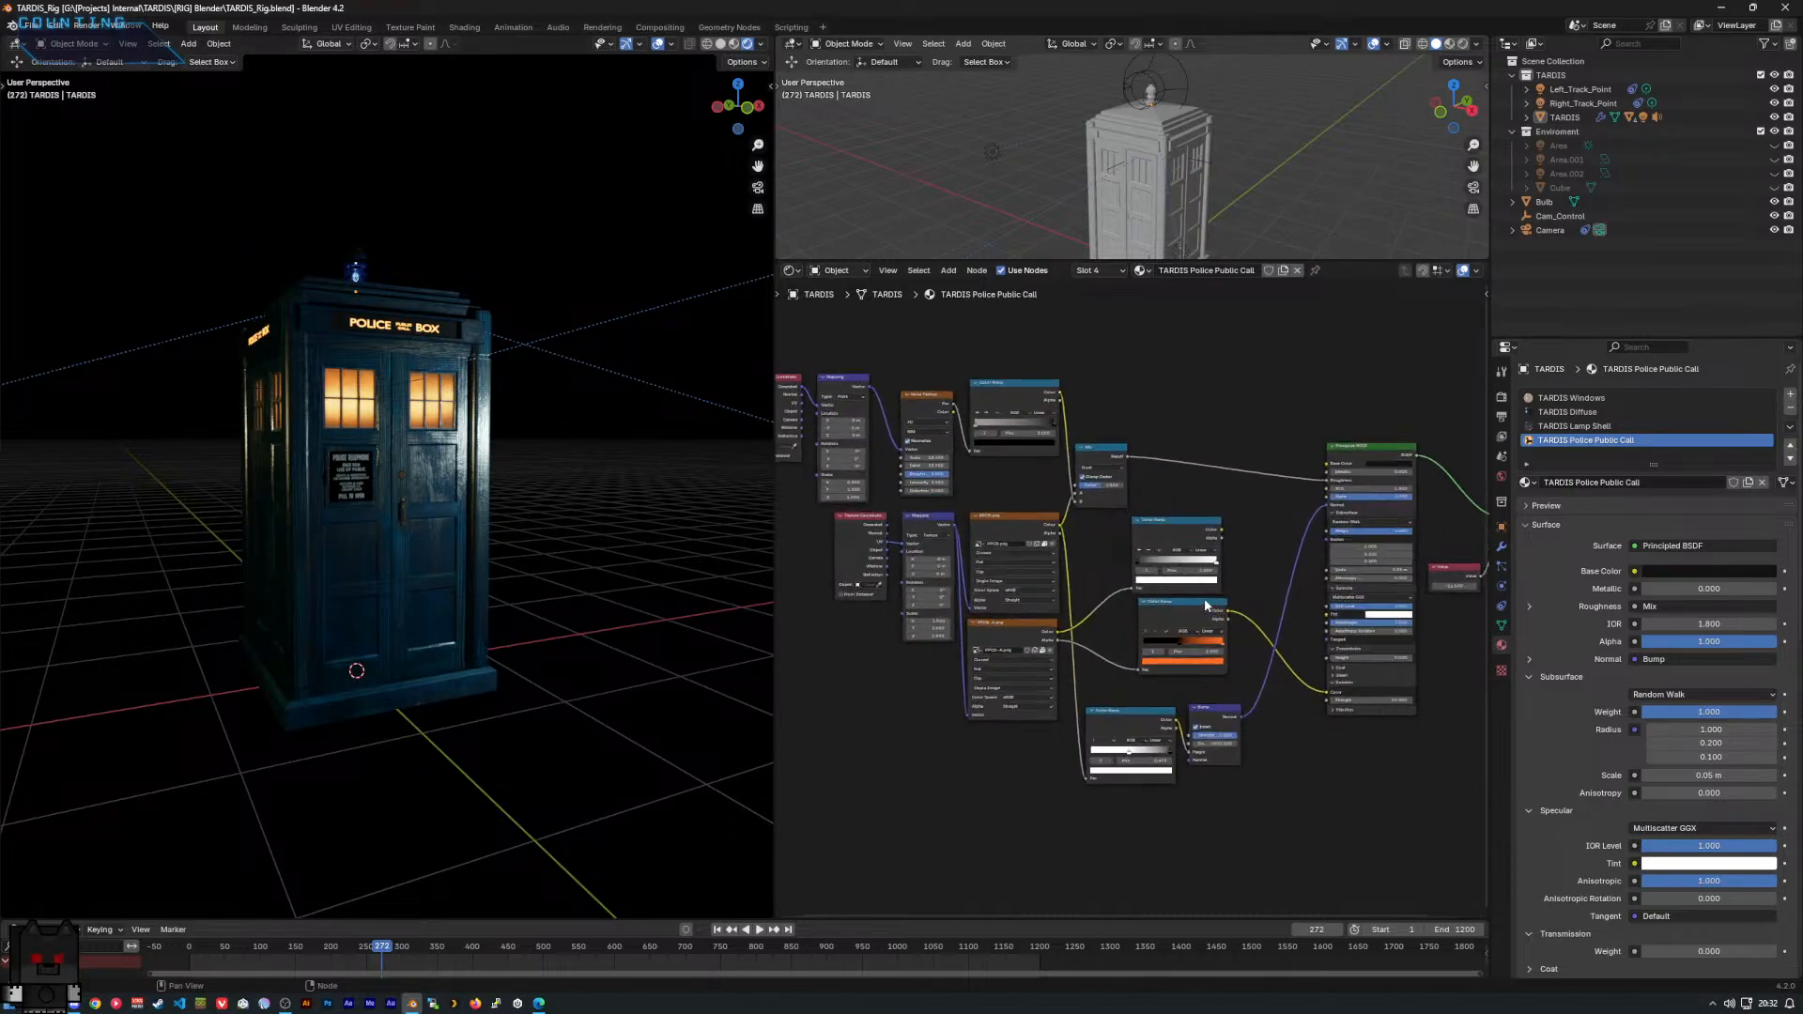
Expand the TARDIS object in the scene hierarchy and select its mesh data.
click(1526, 118)
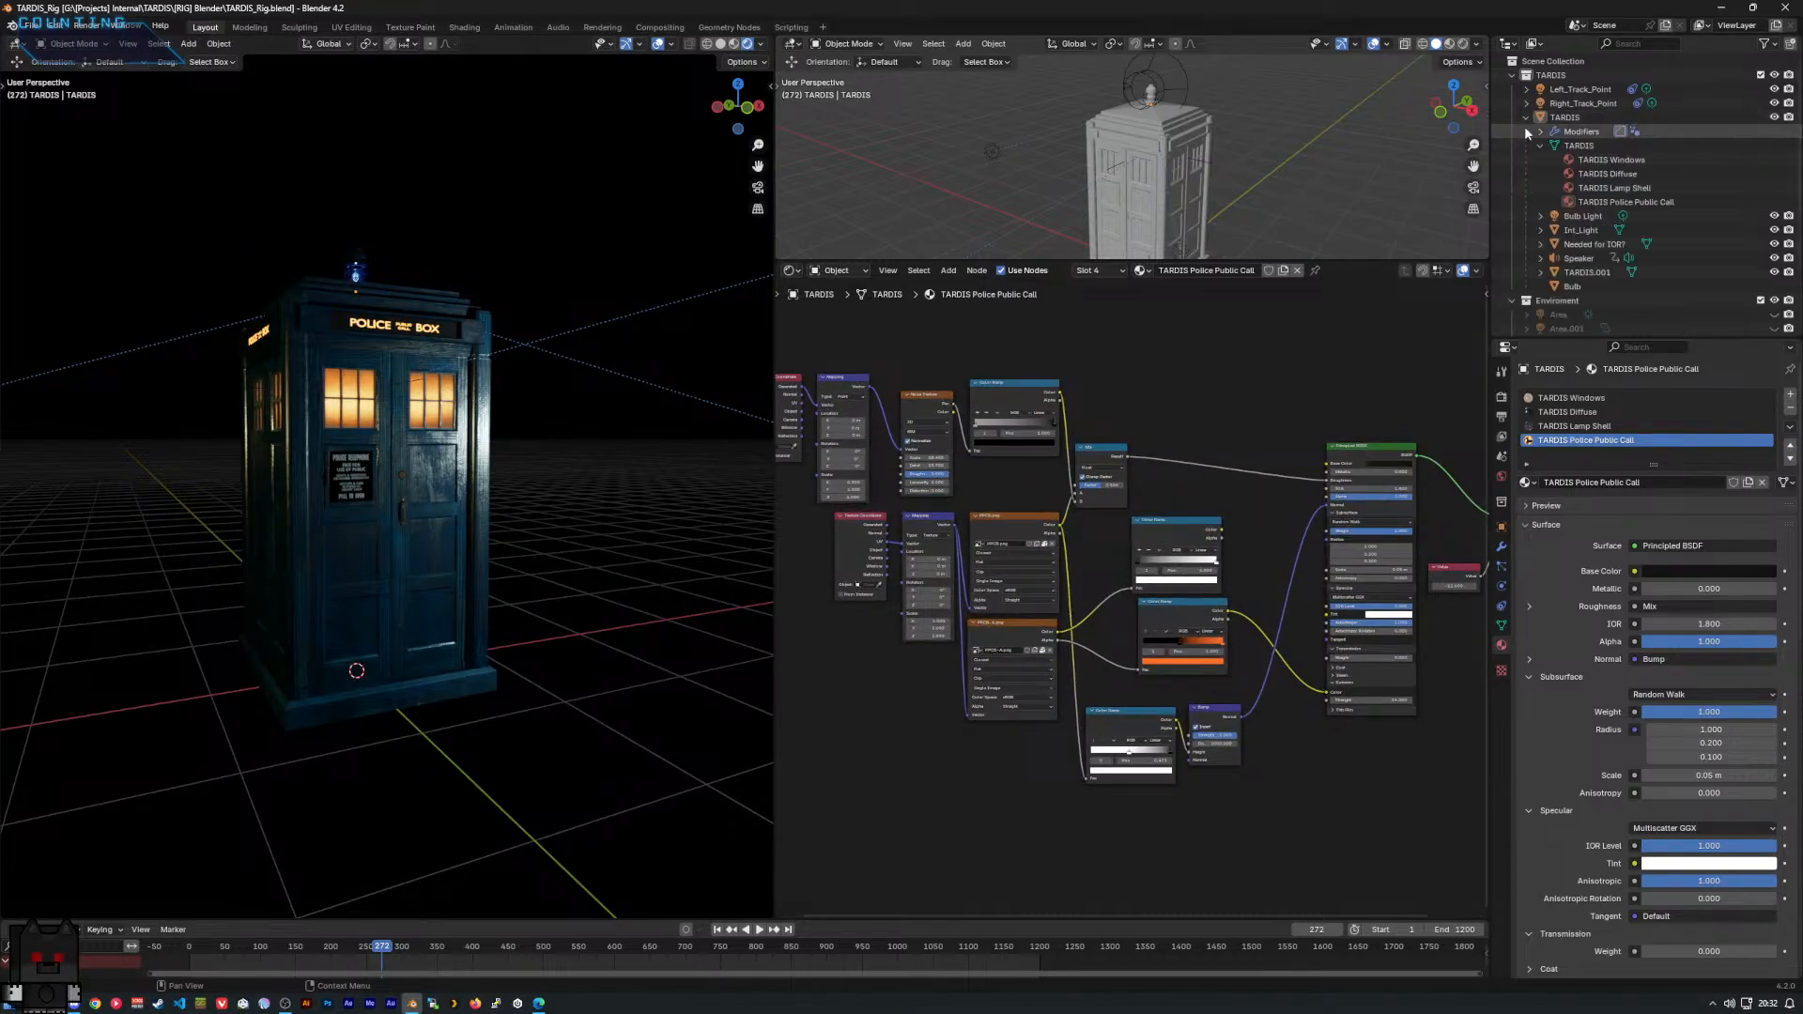
click(1538, 145)
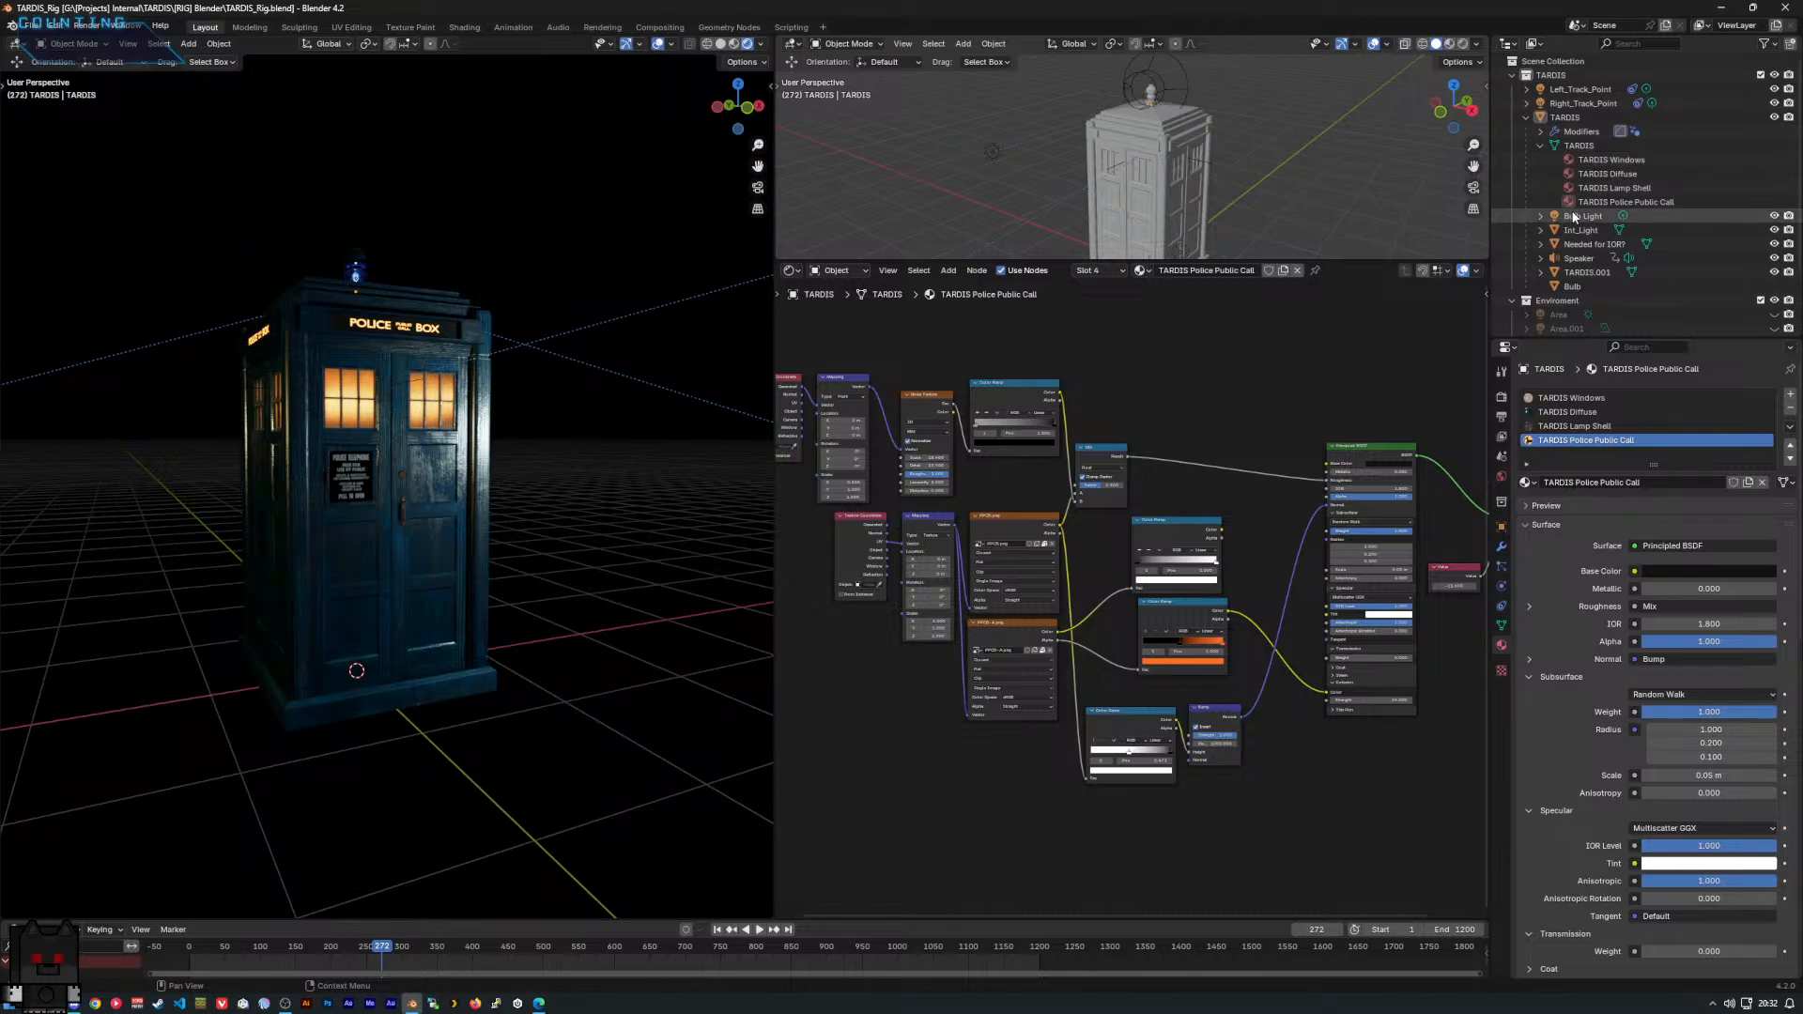
click(1575, 148)
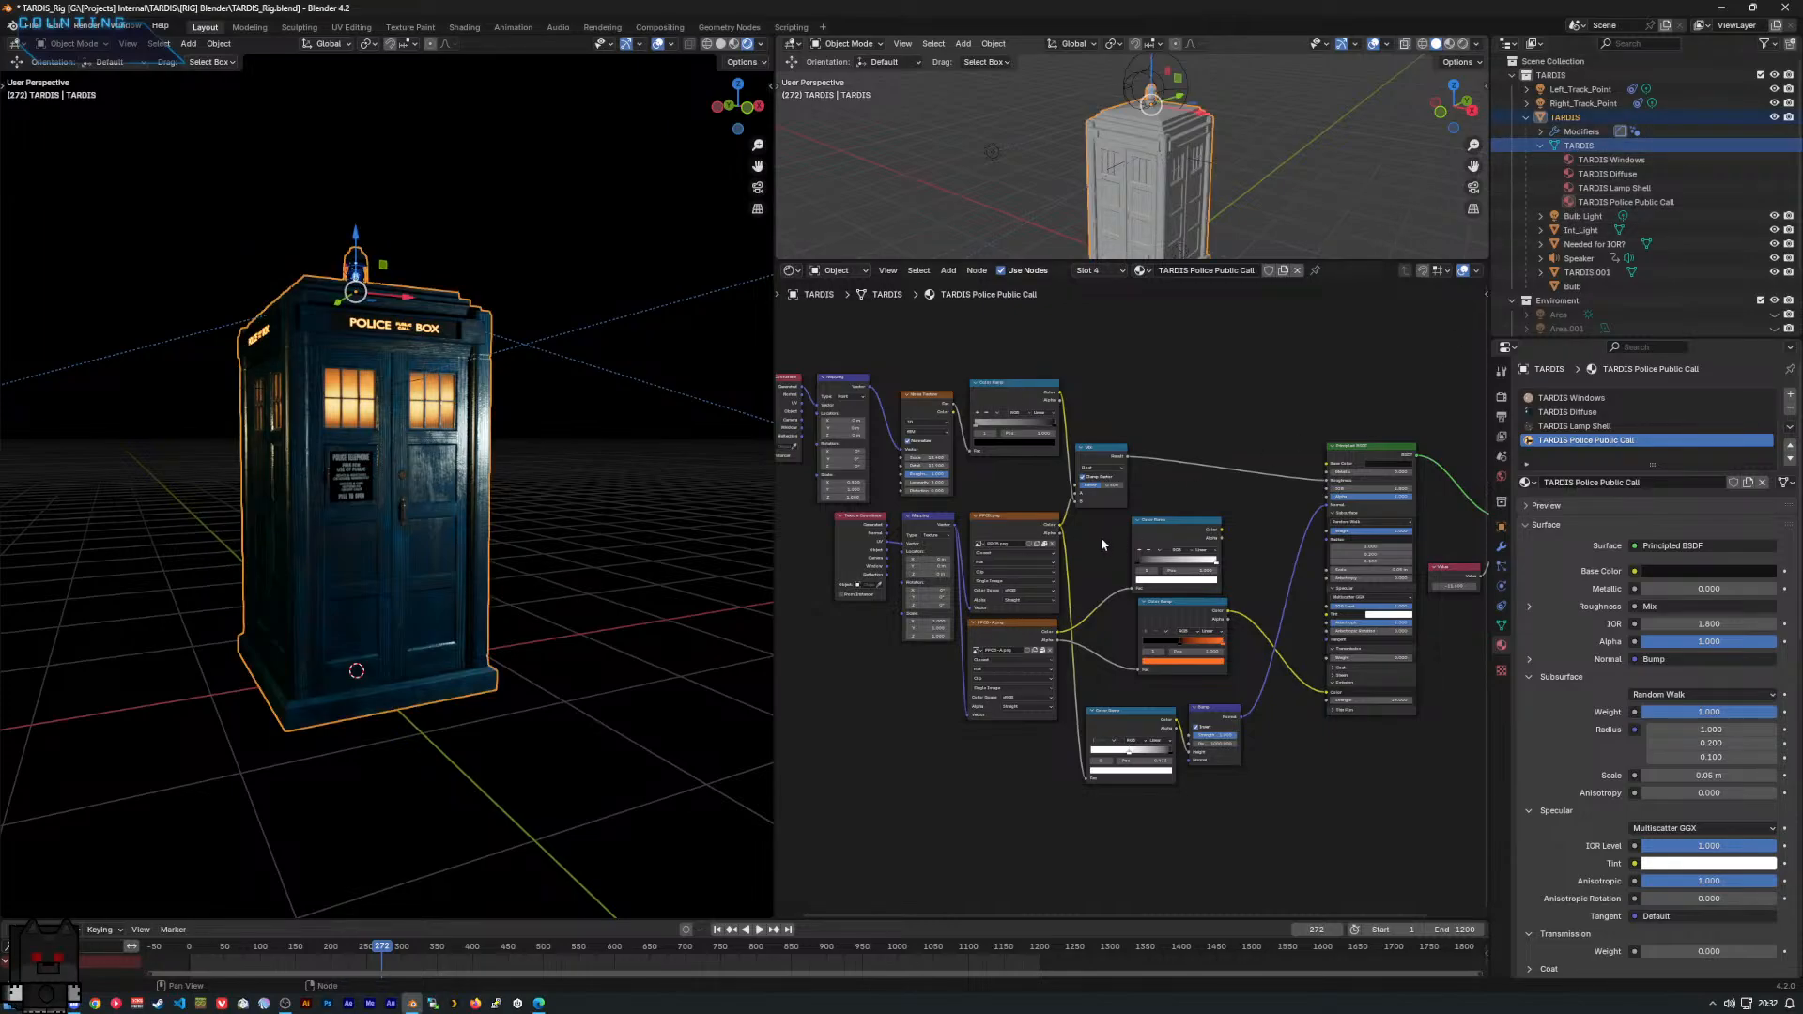
Switch to the TARDIS Diffuse material slot and examine its shader node tree.
middle_drag(968, 519, 1012, 507)
scroll(1051, 517, down, 2)
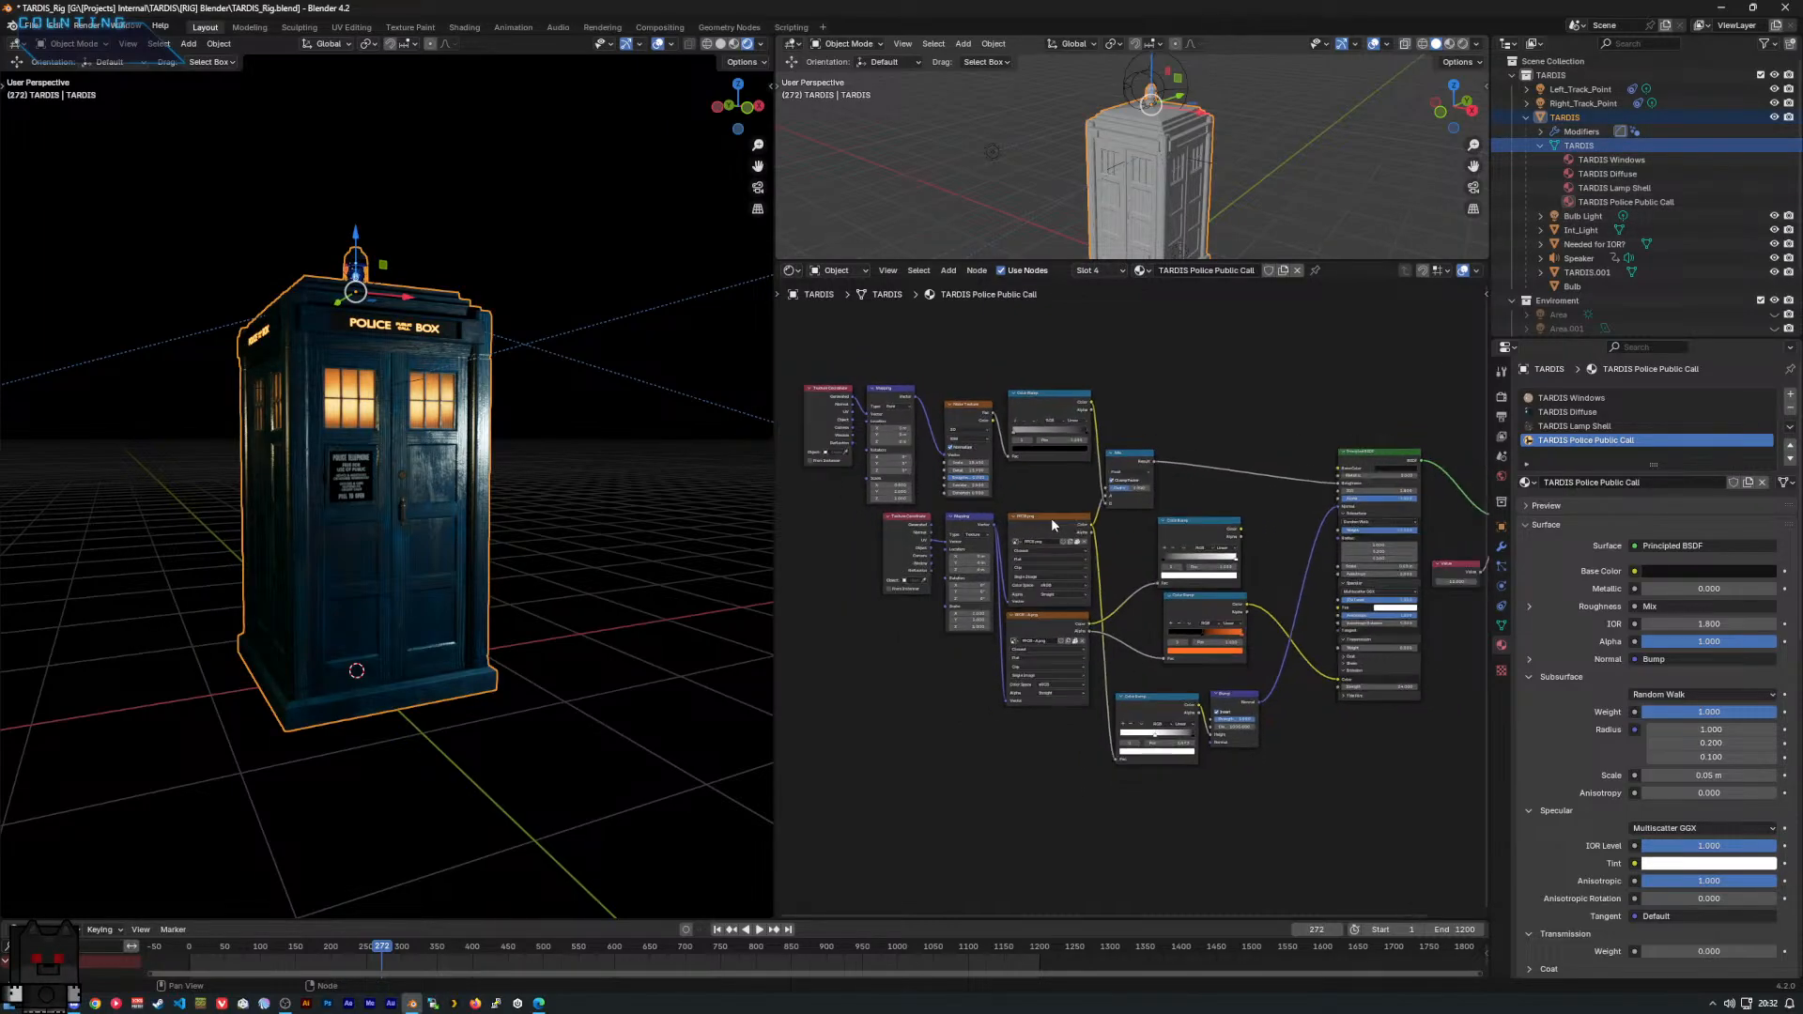
middle_drag(1132, 523, 1054, 538)
click(1099, 270)
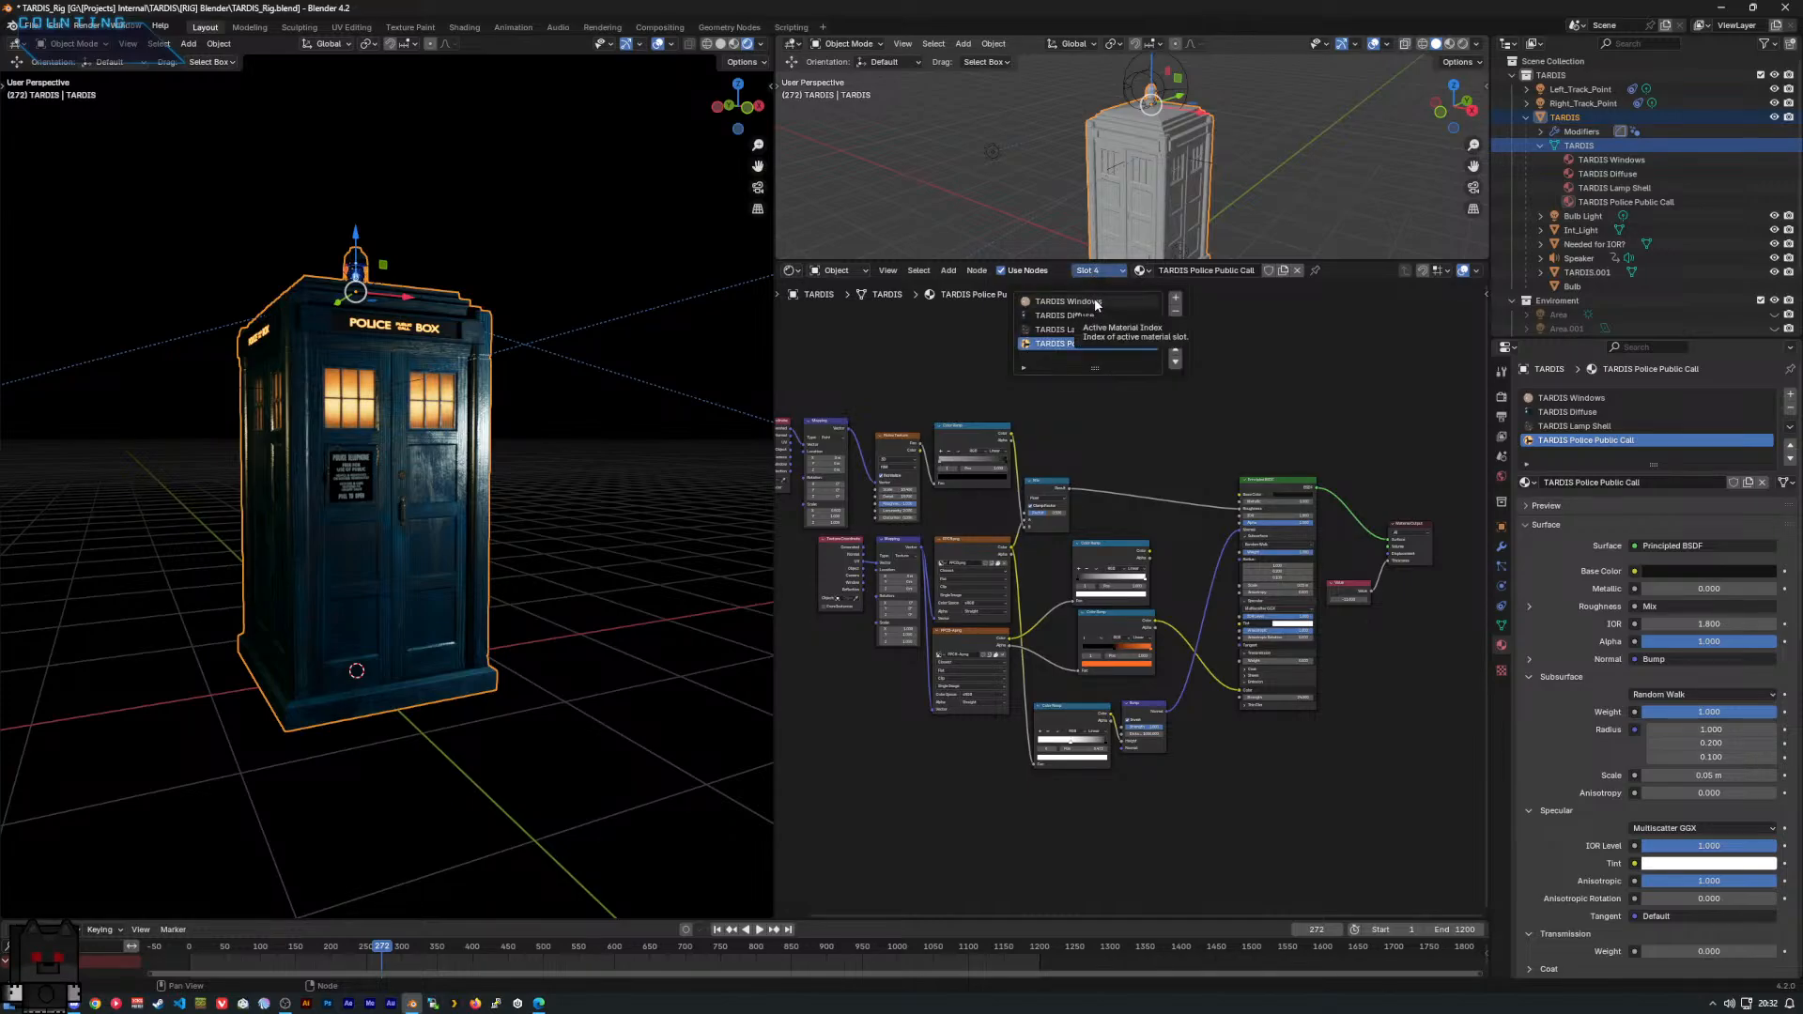
click(1064, 316)
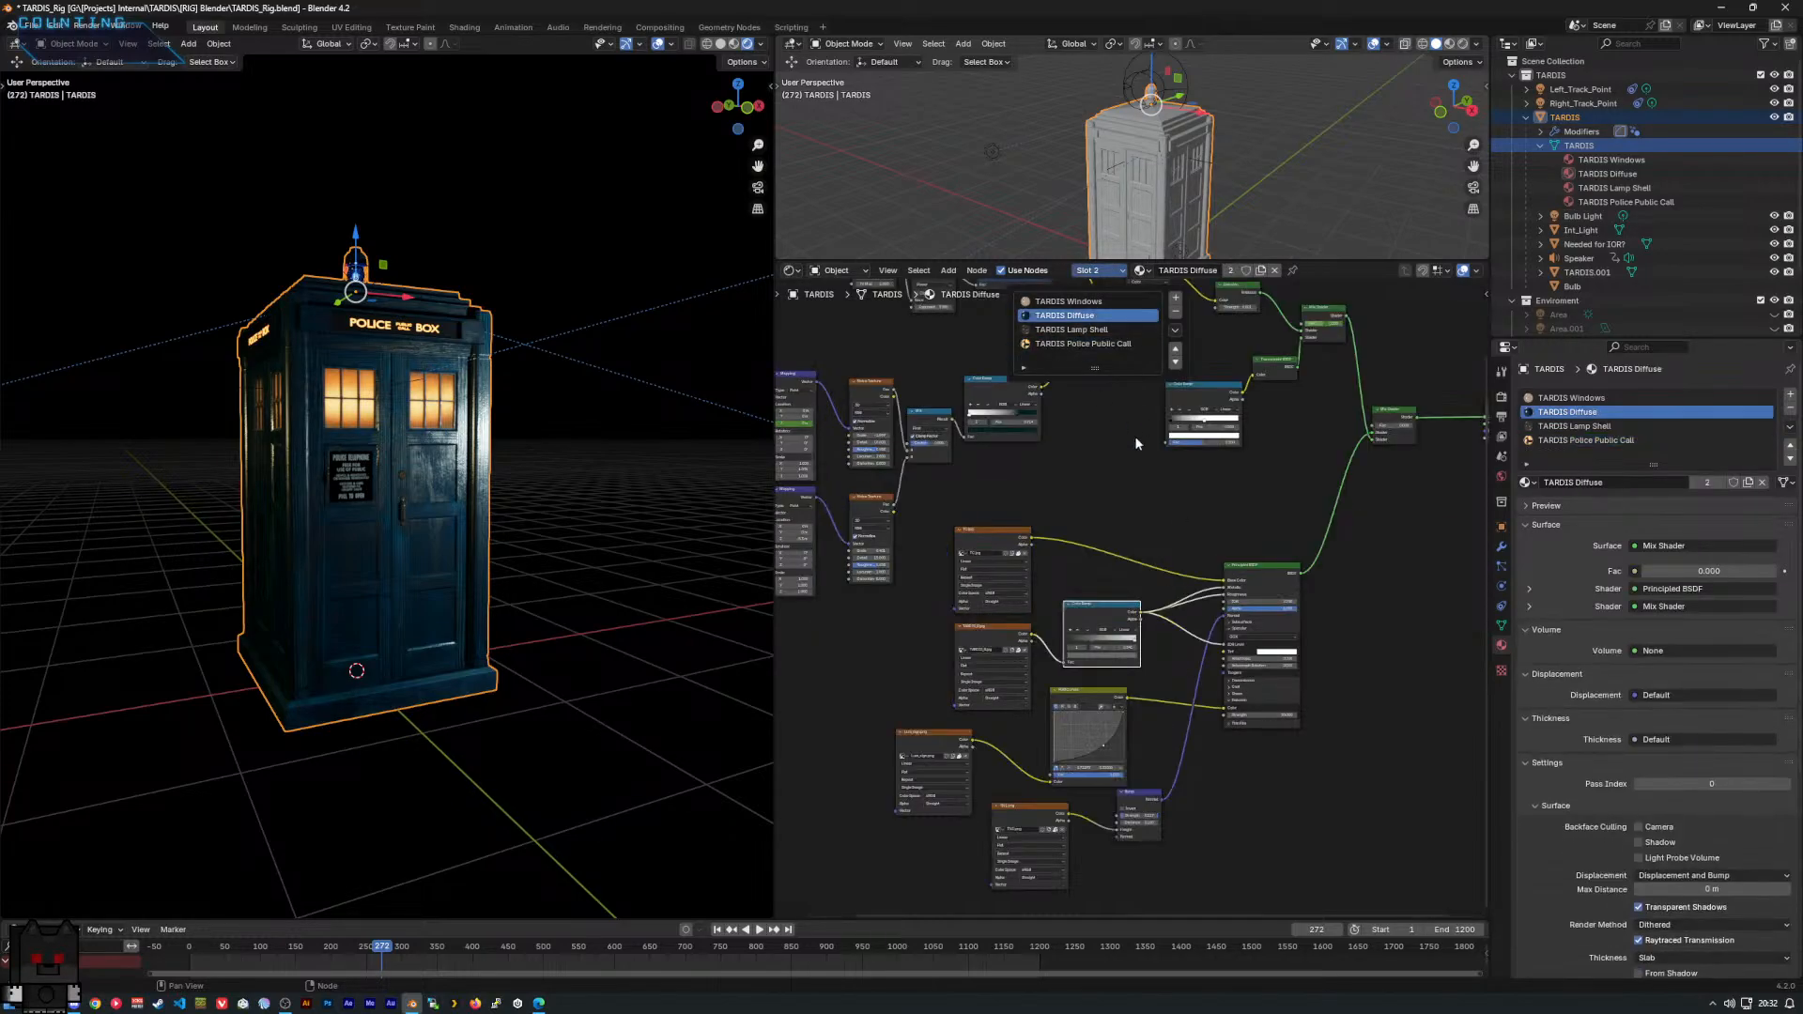
middle_drag(1148, 548, 1169, 510)
scroll(1169, 510, up, 1)
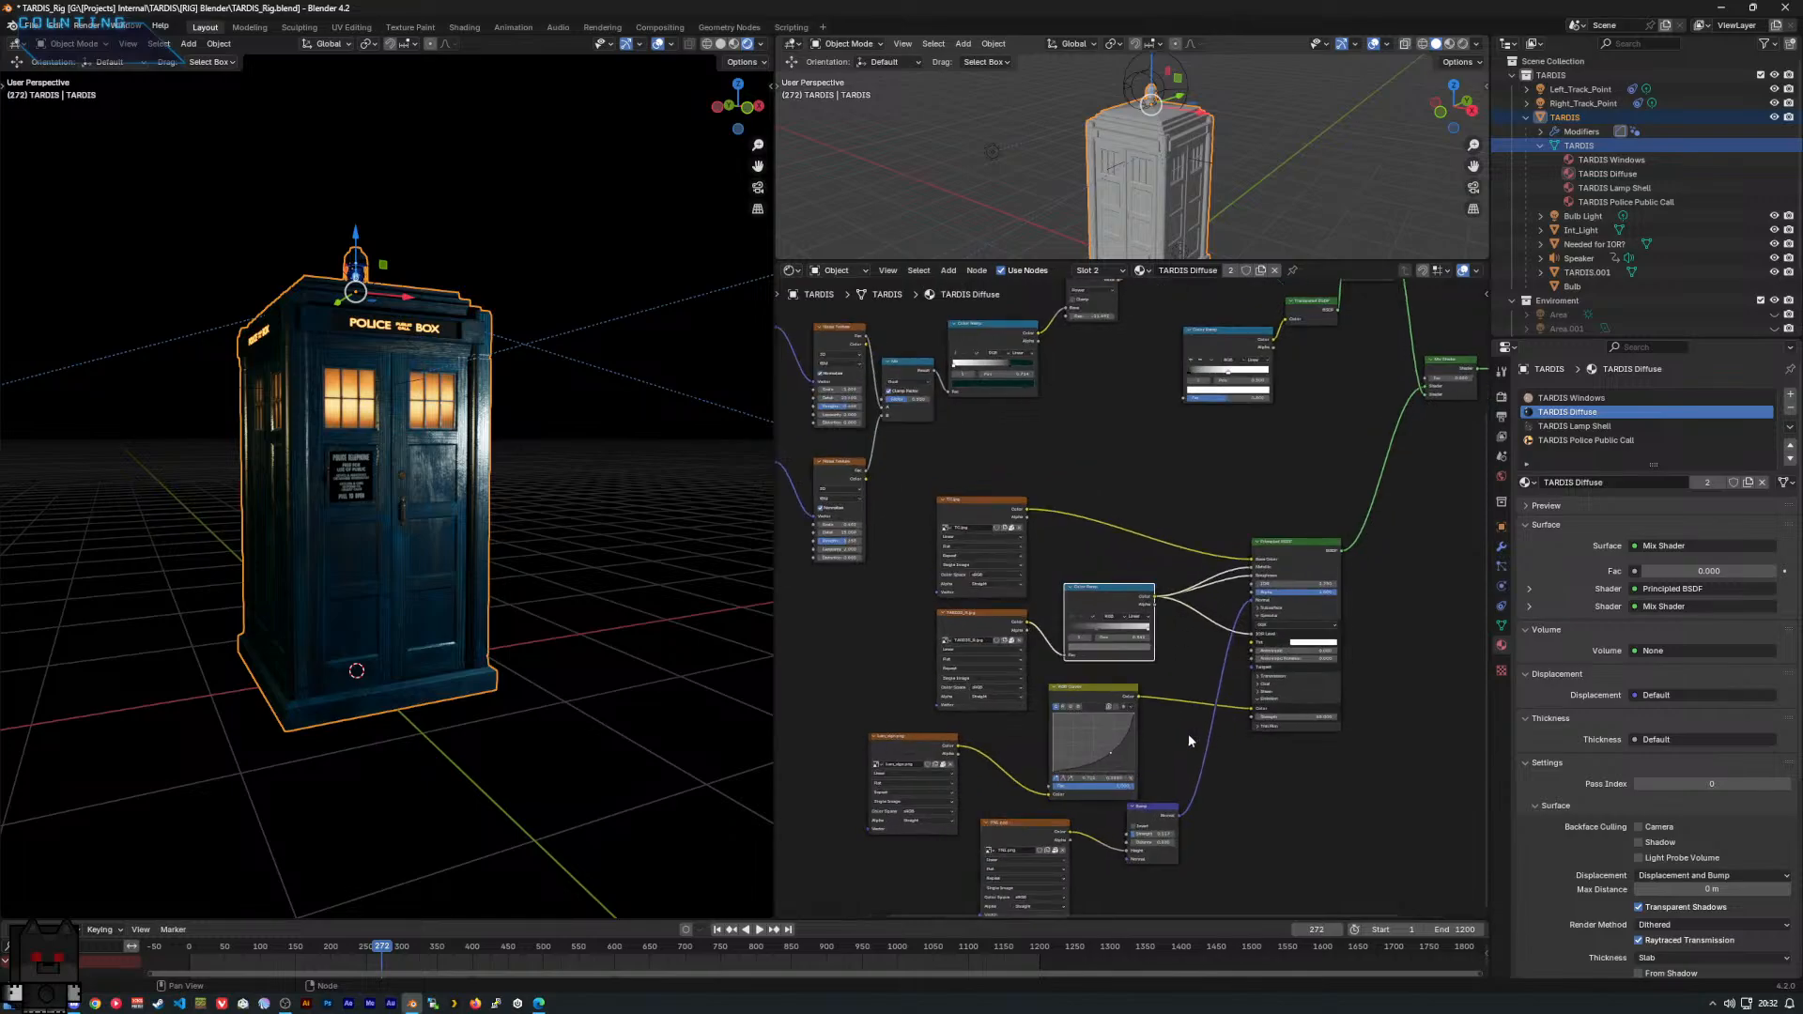
middle_drag(1182, 745, 1174, 730)
scroll(1174, 730, up, 1)
middle_drag(1164, 515, 1169, 763)
middle_drag(1132, 534, 1082, 895)
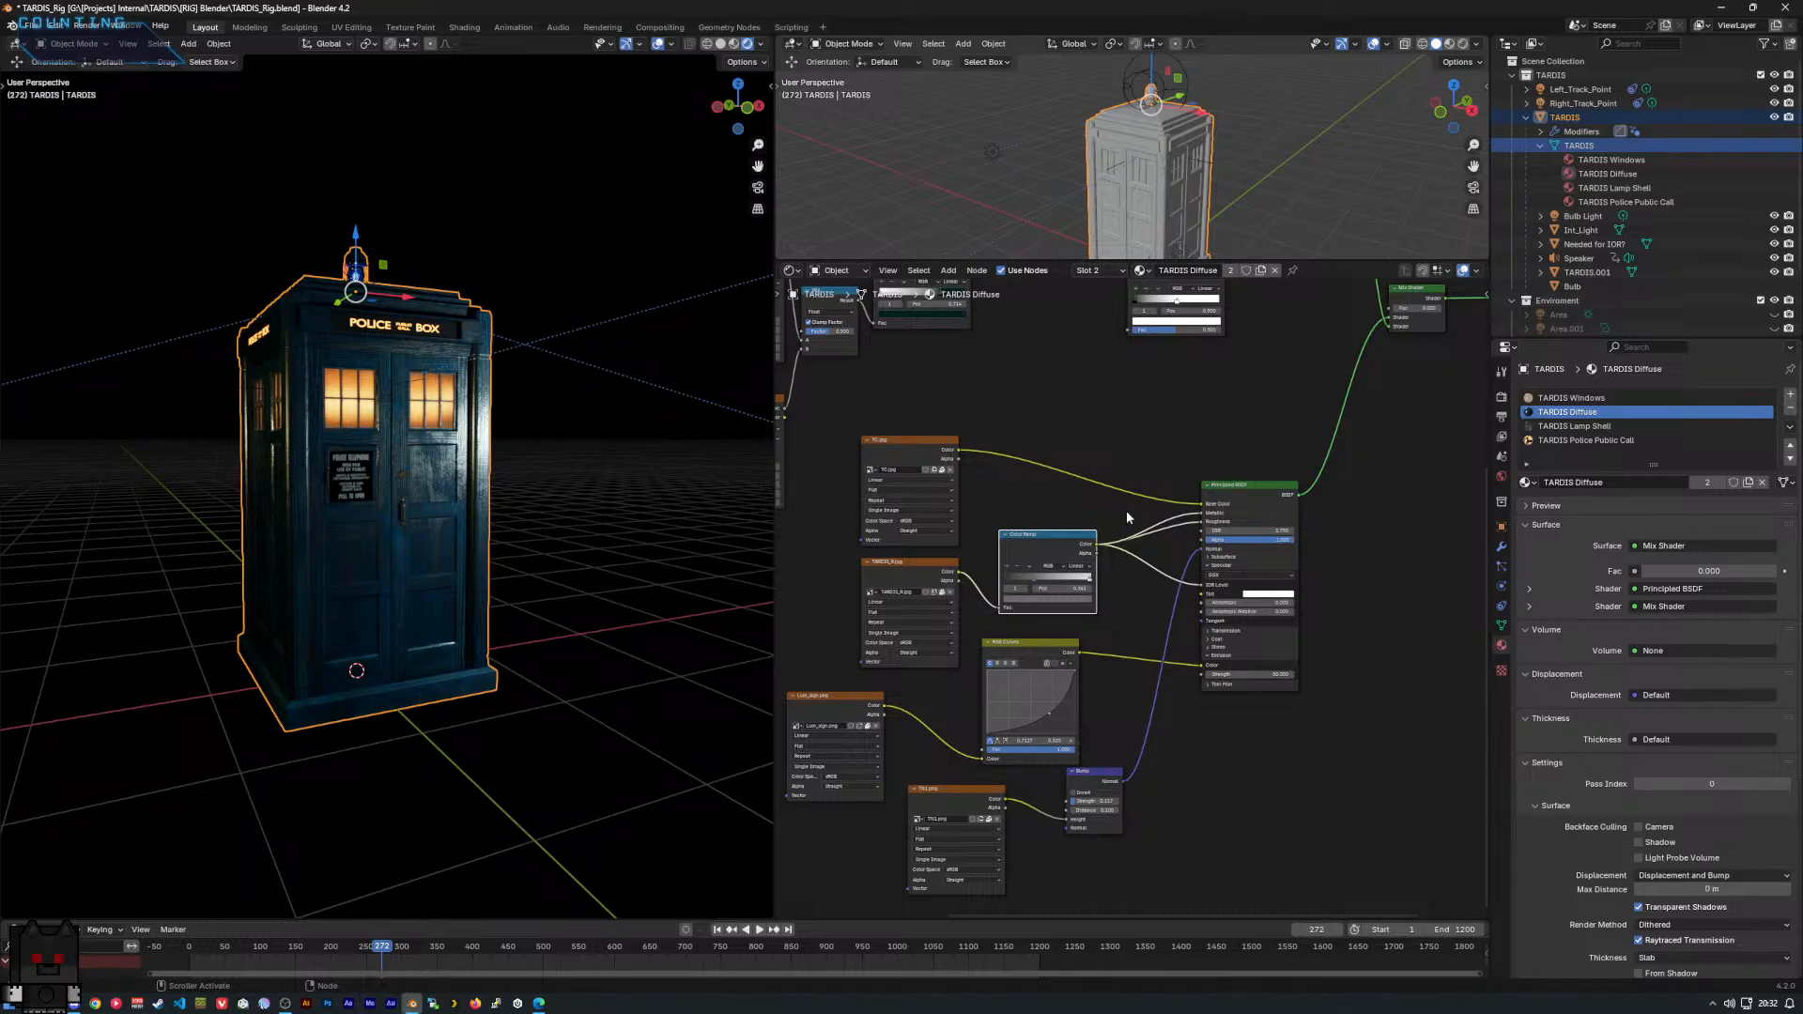
middle_drag(1127, 517, 1144, 641)
Switch to the TARDIS Windows material slot and examine the emission inputs of its Principled BSDF node.
click(1141, 270)
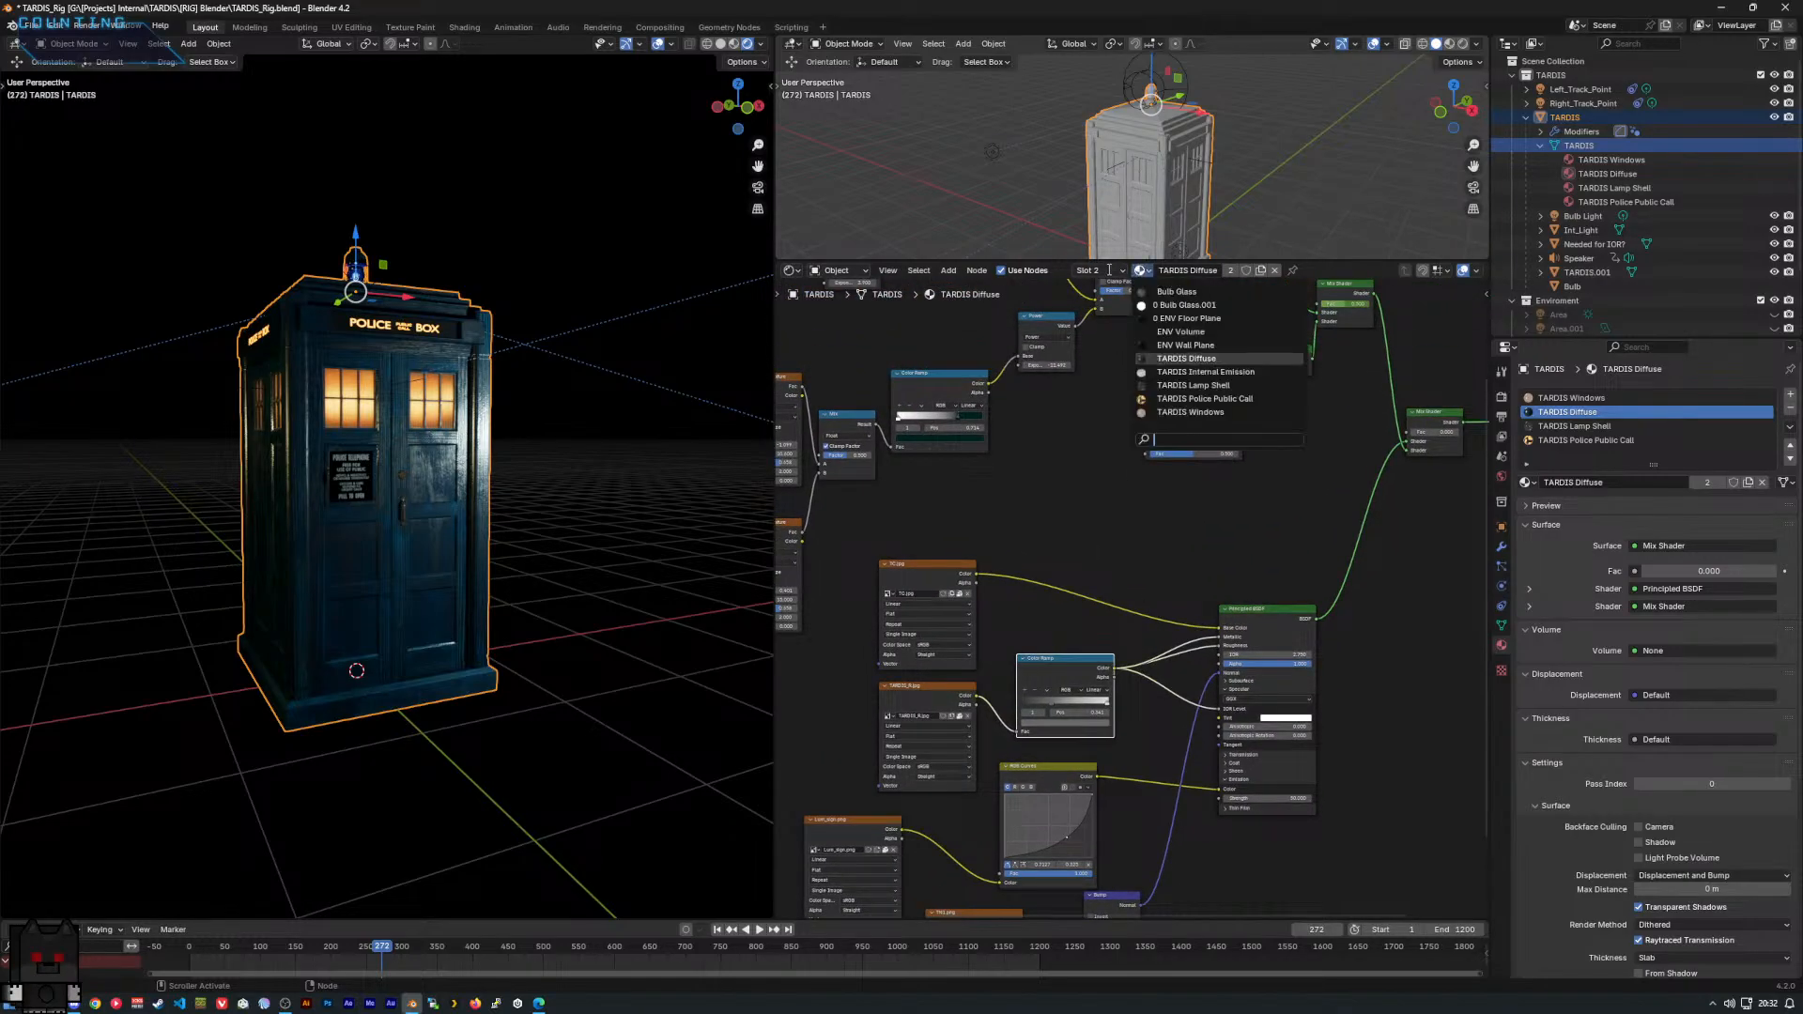
click(1107, 270)
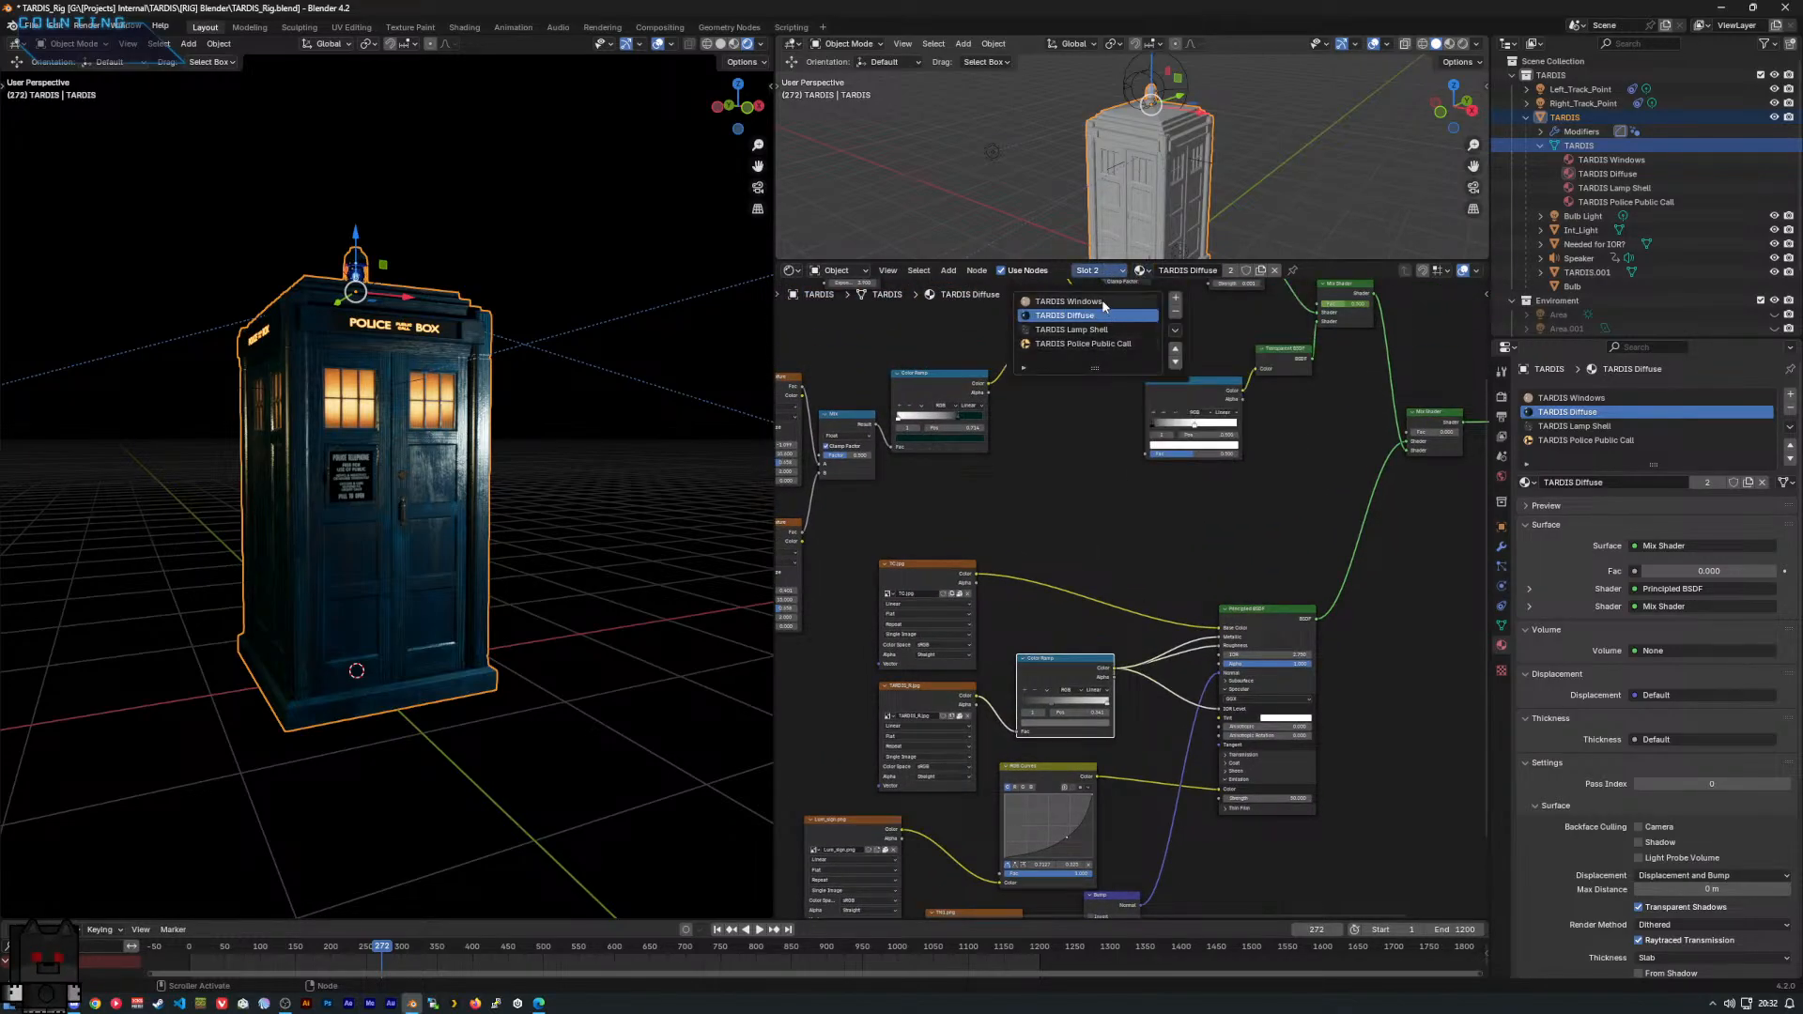
click(1071, 302)
scroll(548, 498, up, 6)
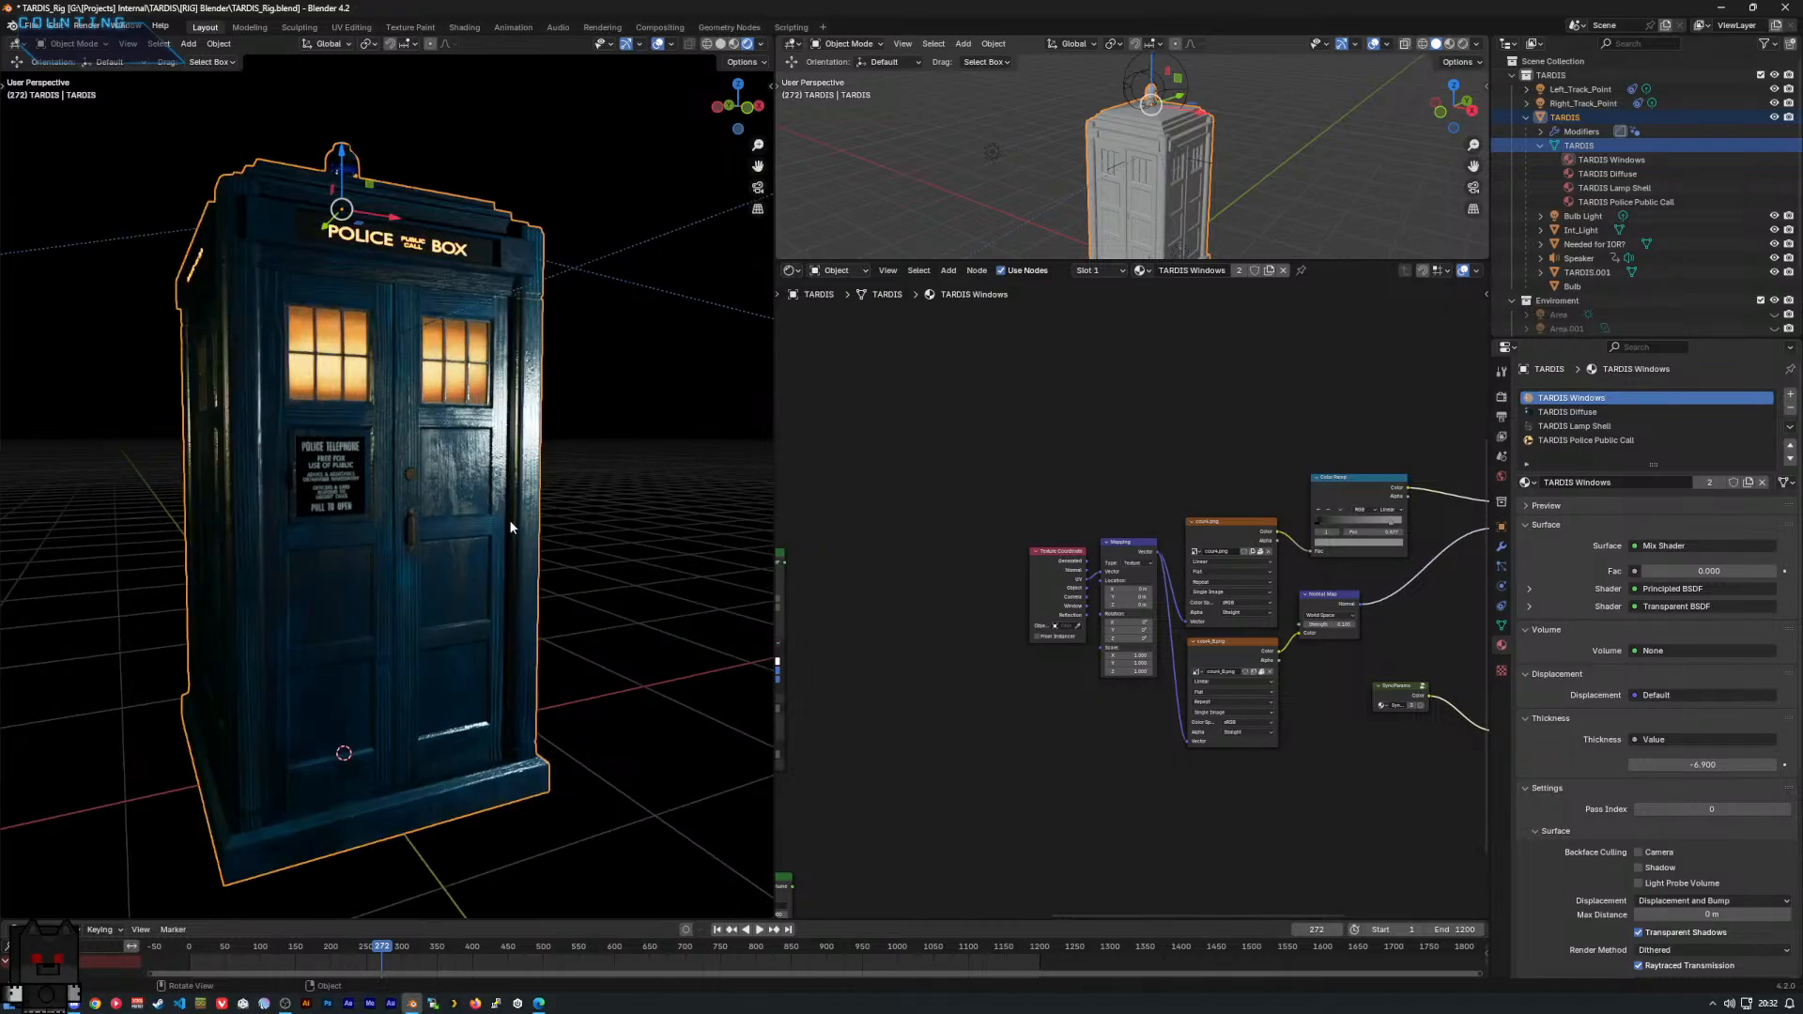
middle_drag(479, 538, 527, 549)
scroll(1418, 723, up, 1)
middle_drag(1424, 732, 1012, 680)
scroll(1221, 702, up, 1)
scroll(1155, 732, up, 1)
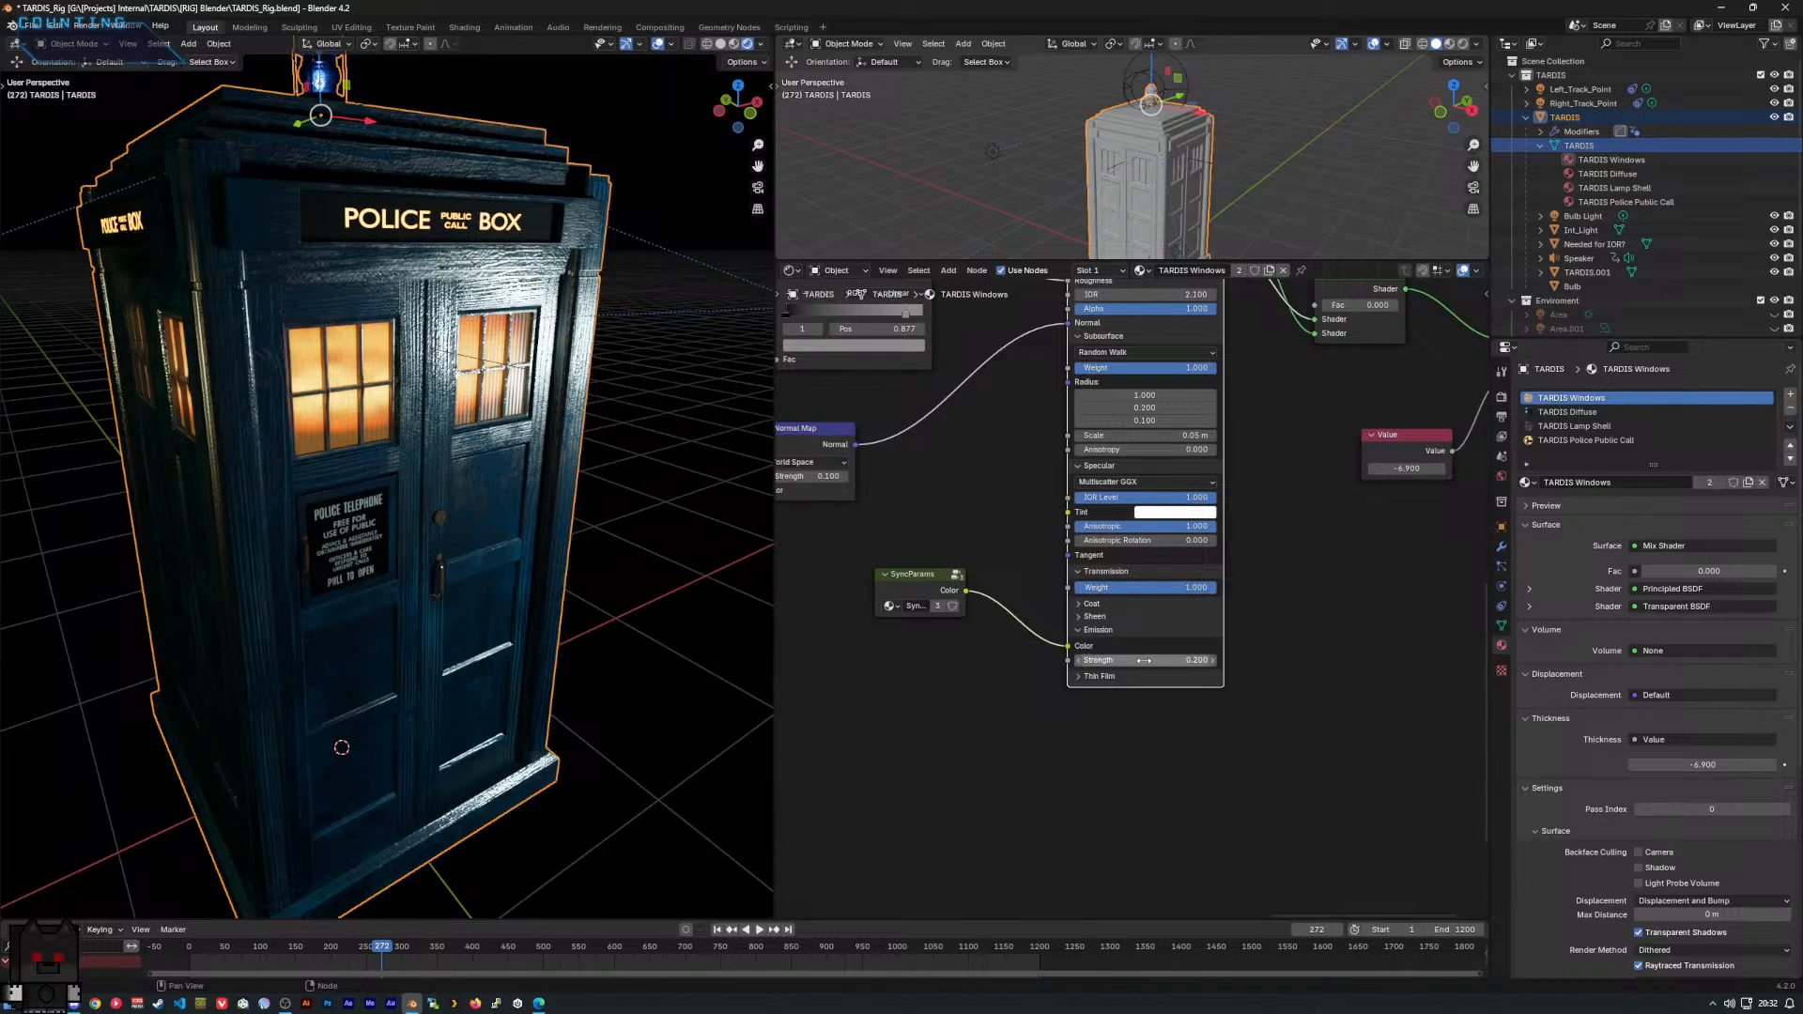
Select the SyncParams group node feeding the emission color and review the surrounding window material nodes.
click(911, 581)
middle_drag(887, 535, 1091, 623)
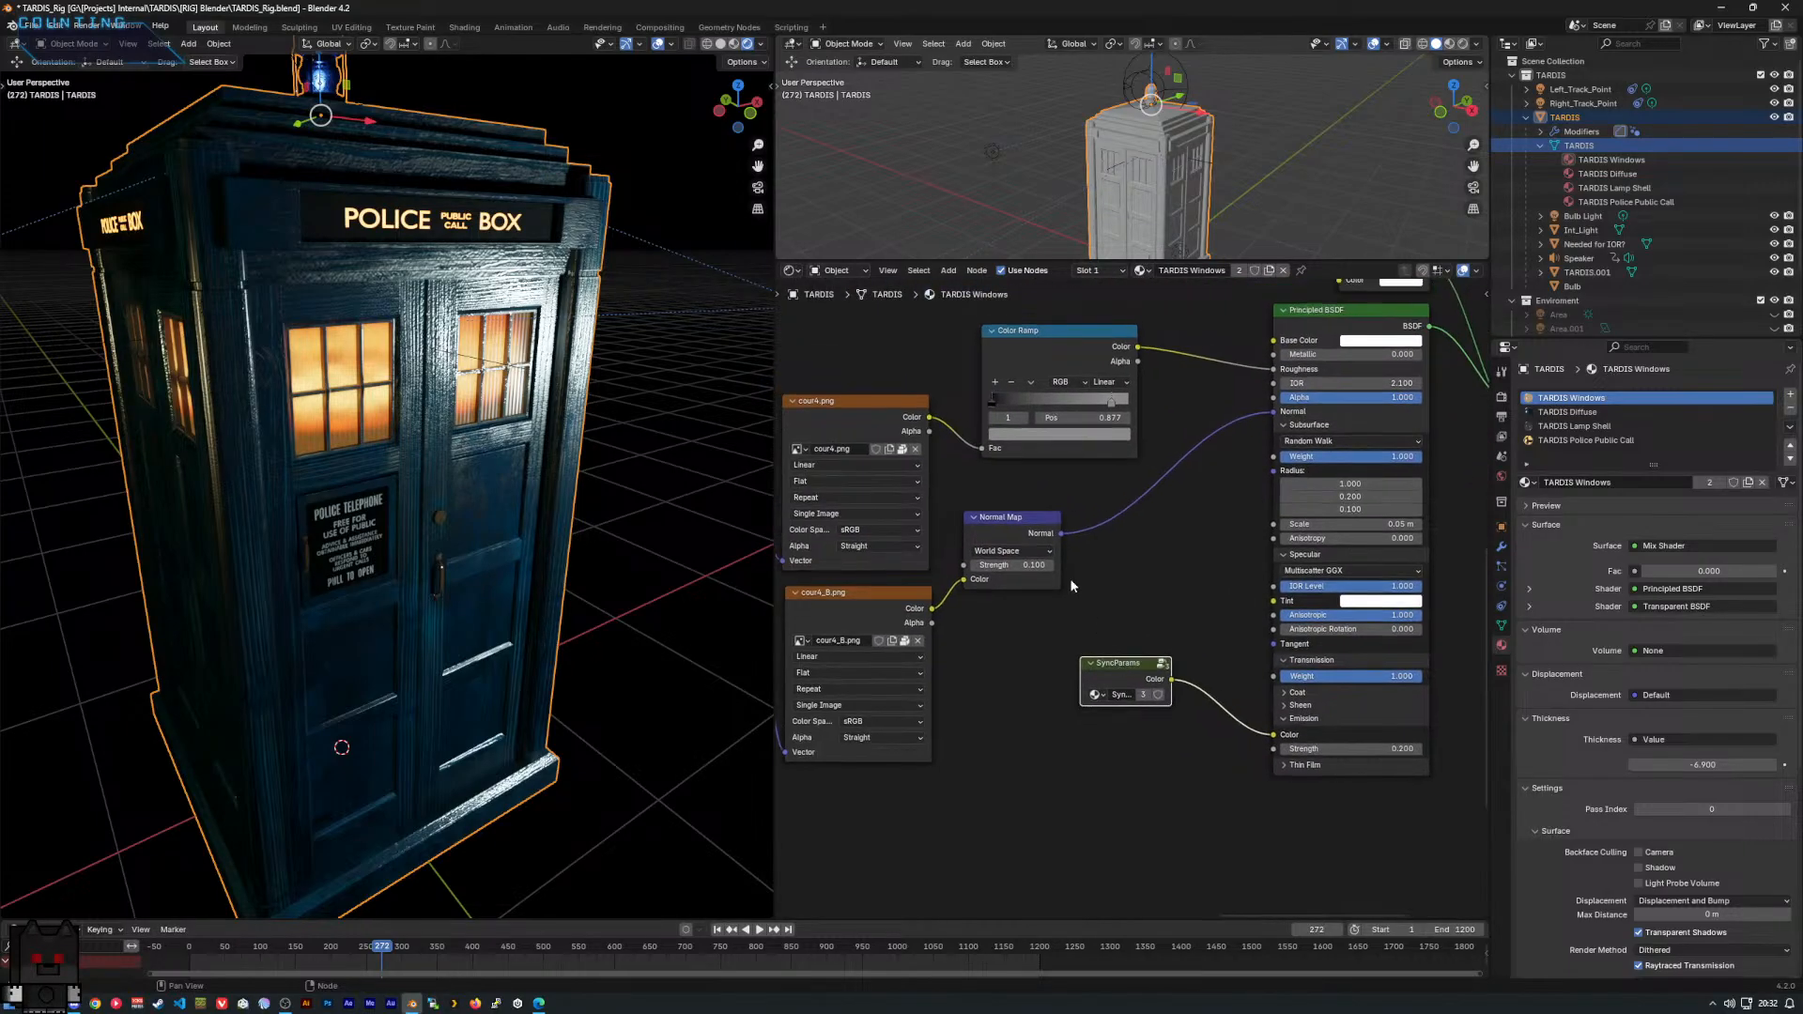
scroll(1080, 575, down, 4)
scroll(1086, 582, down, 1)
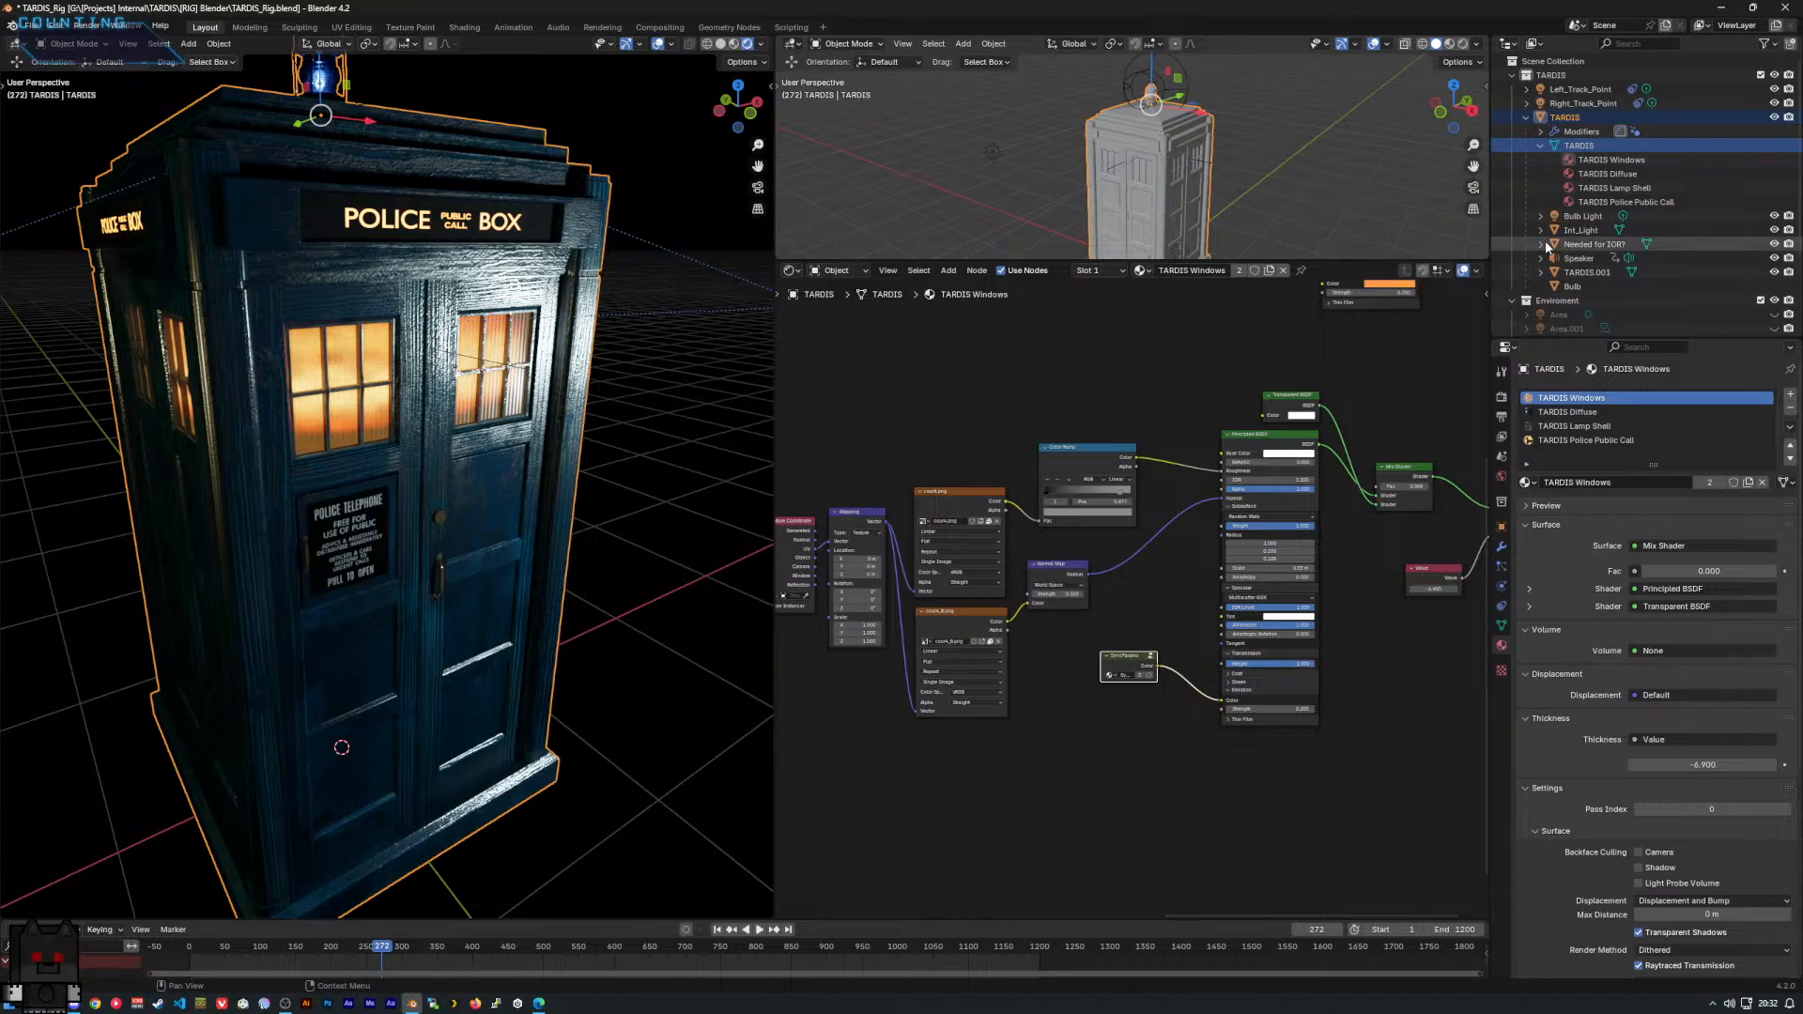
Select the Int_Light object and enter the Windows_Ramp node group of its TARDIS Internal Emission material.
scroll(1587, 205, down, 1)
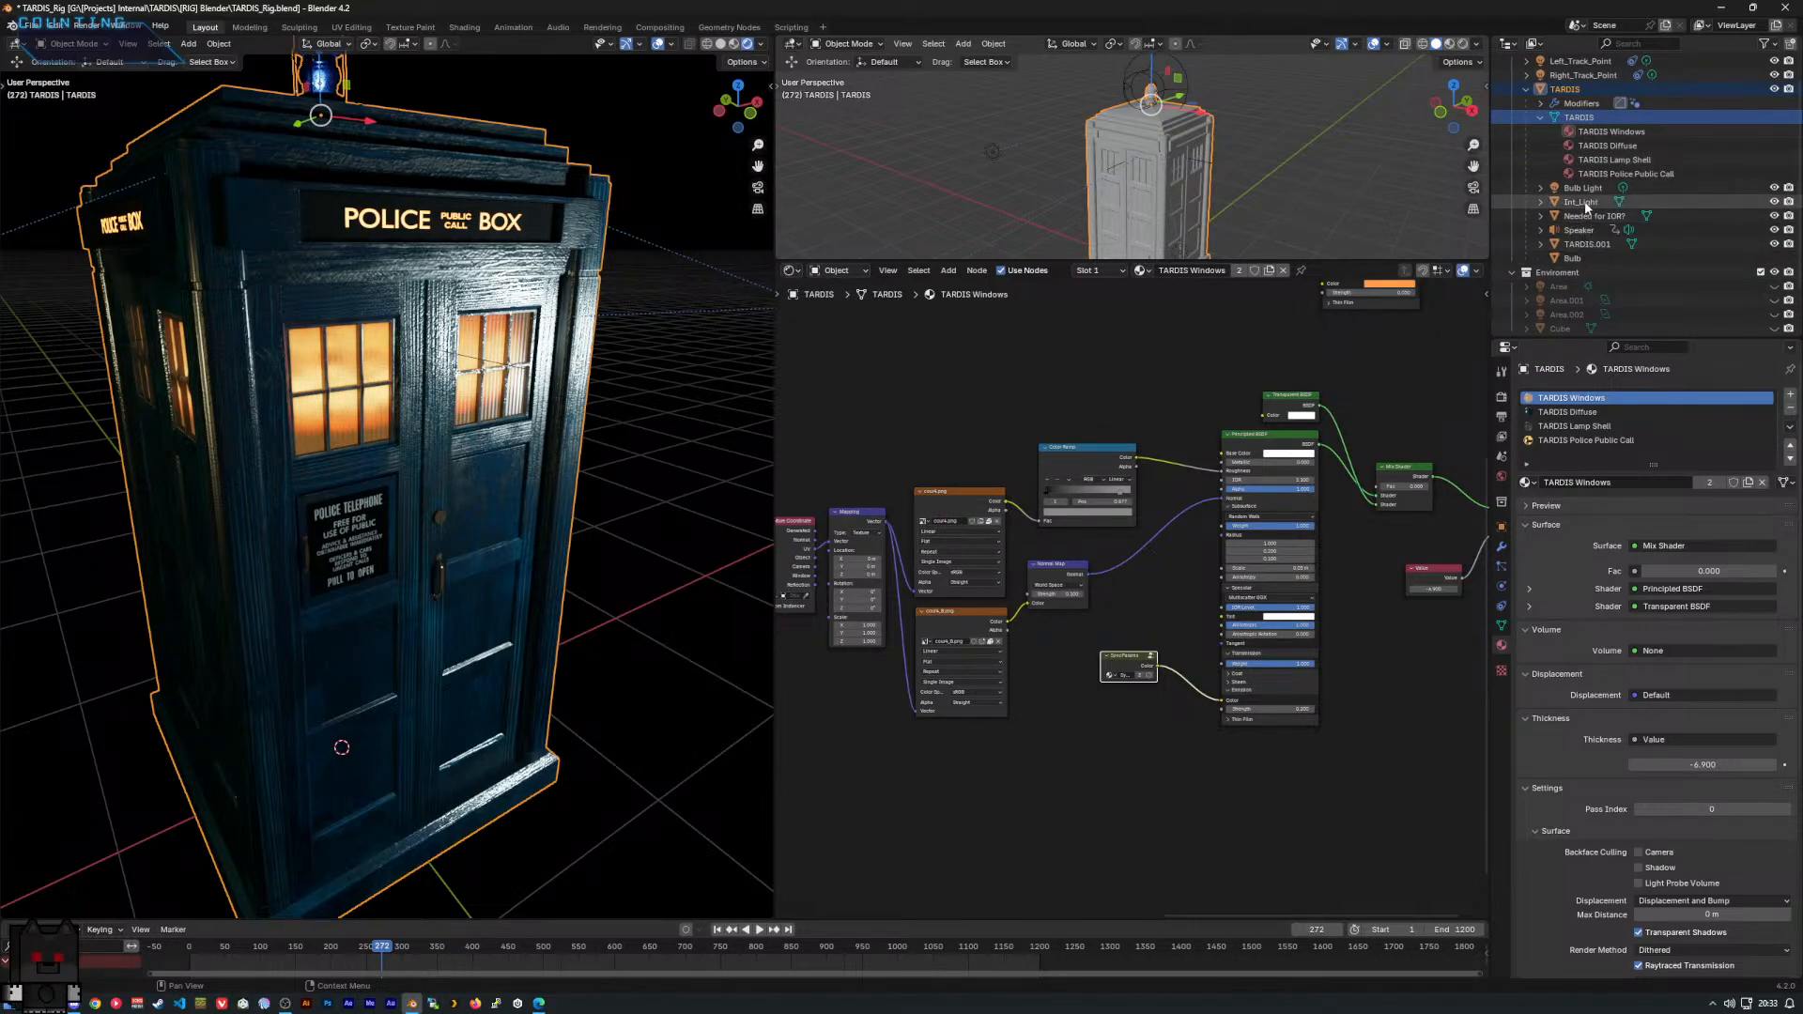
click(1580, 202)
middle_drag(1174, 537, 1158, 515)
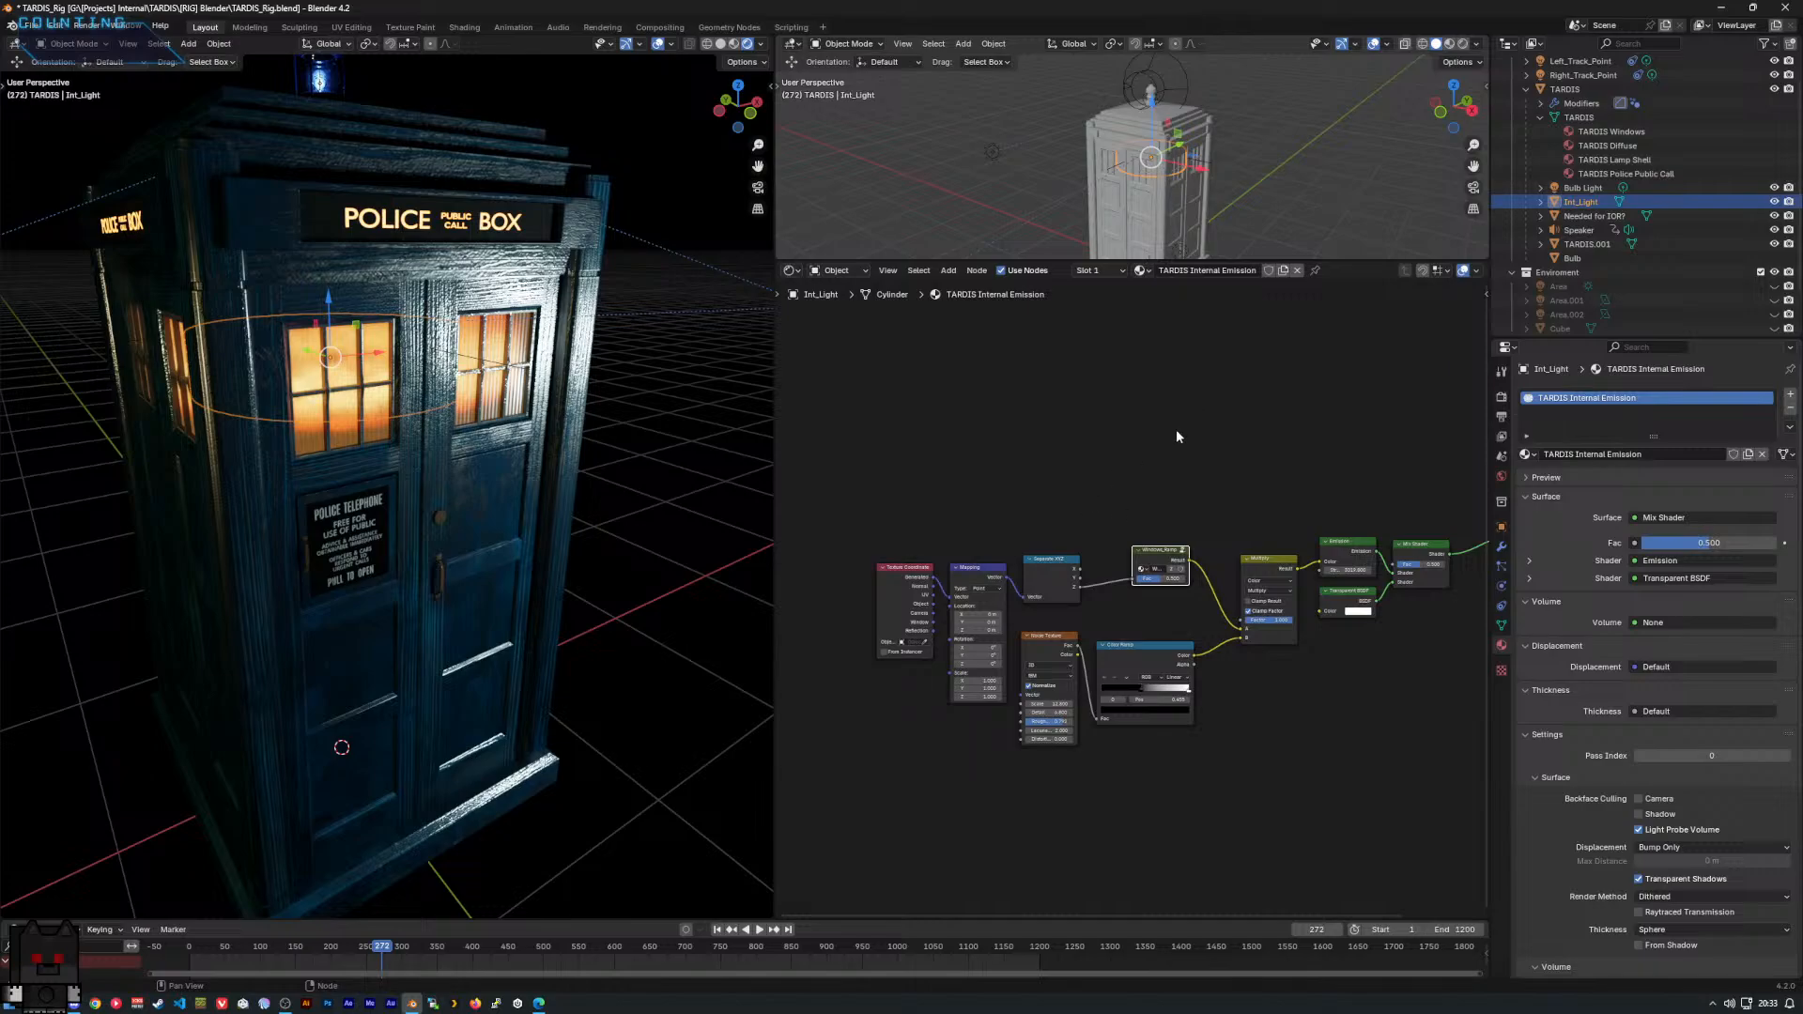
scroll(1129, 594, up, 2)
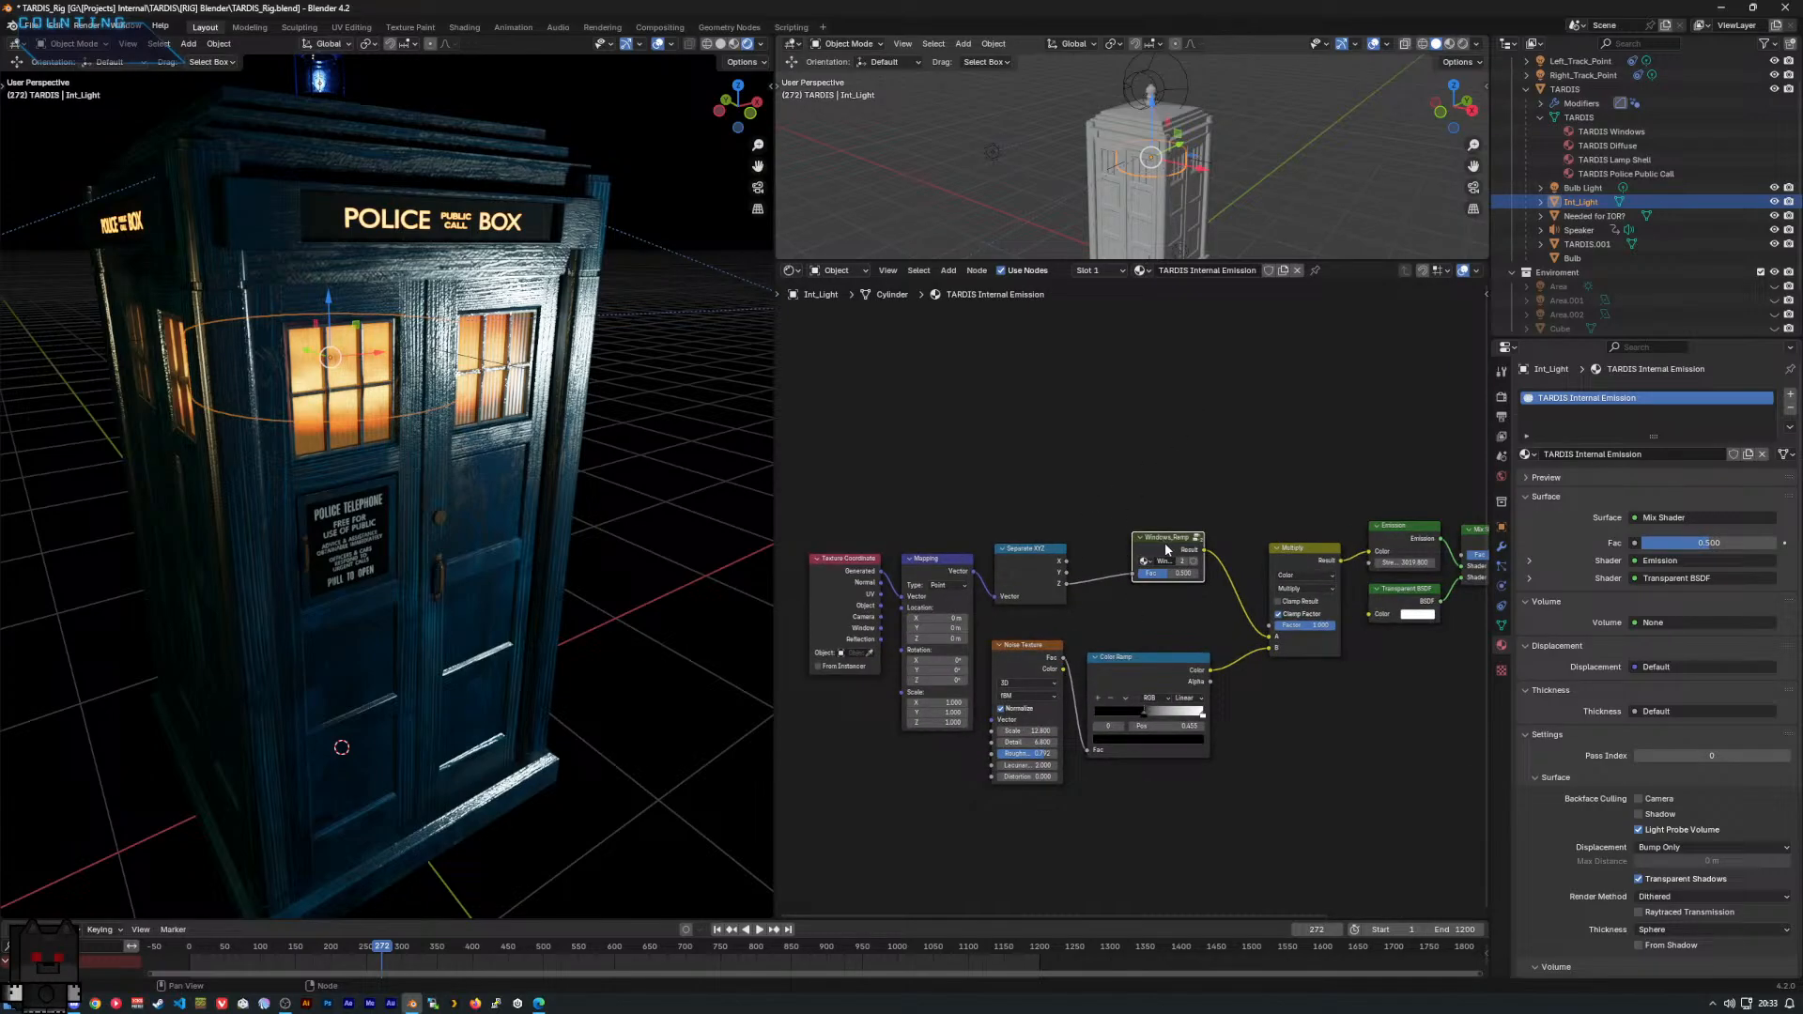
key(Tab)
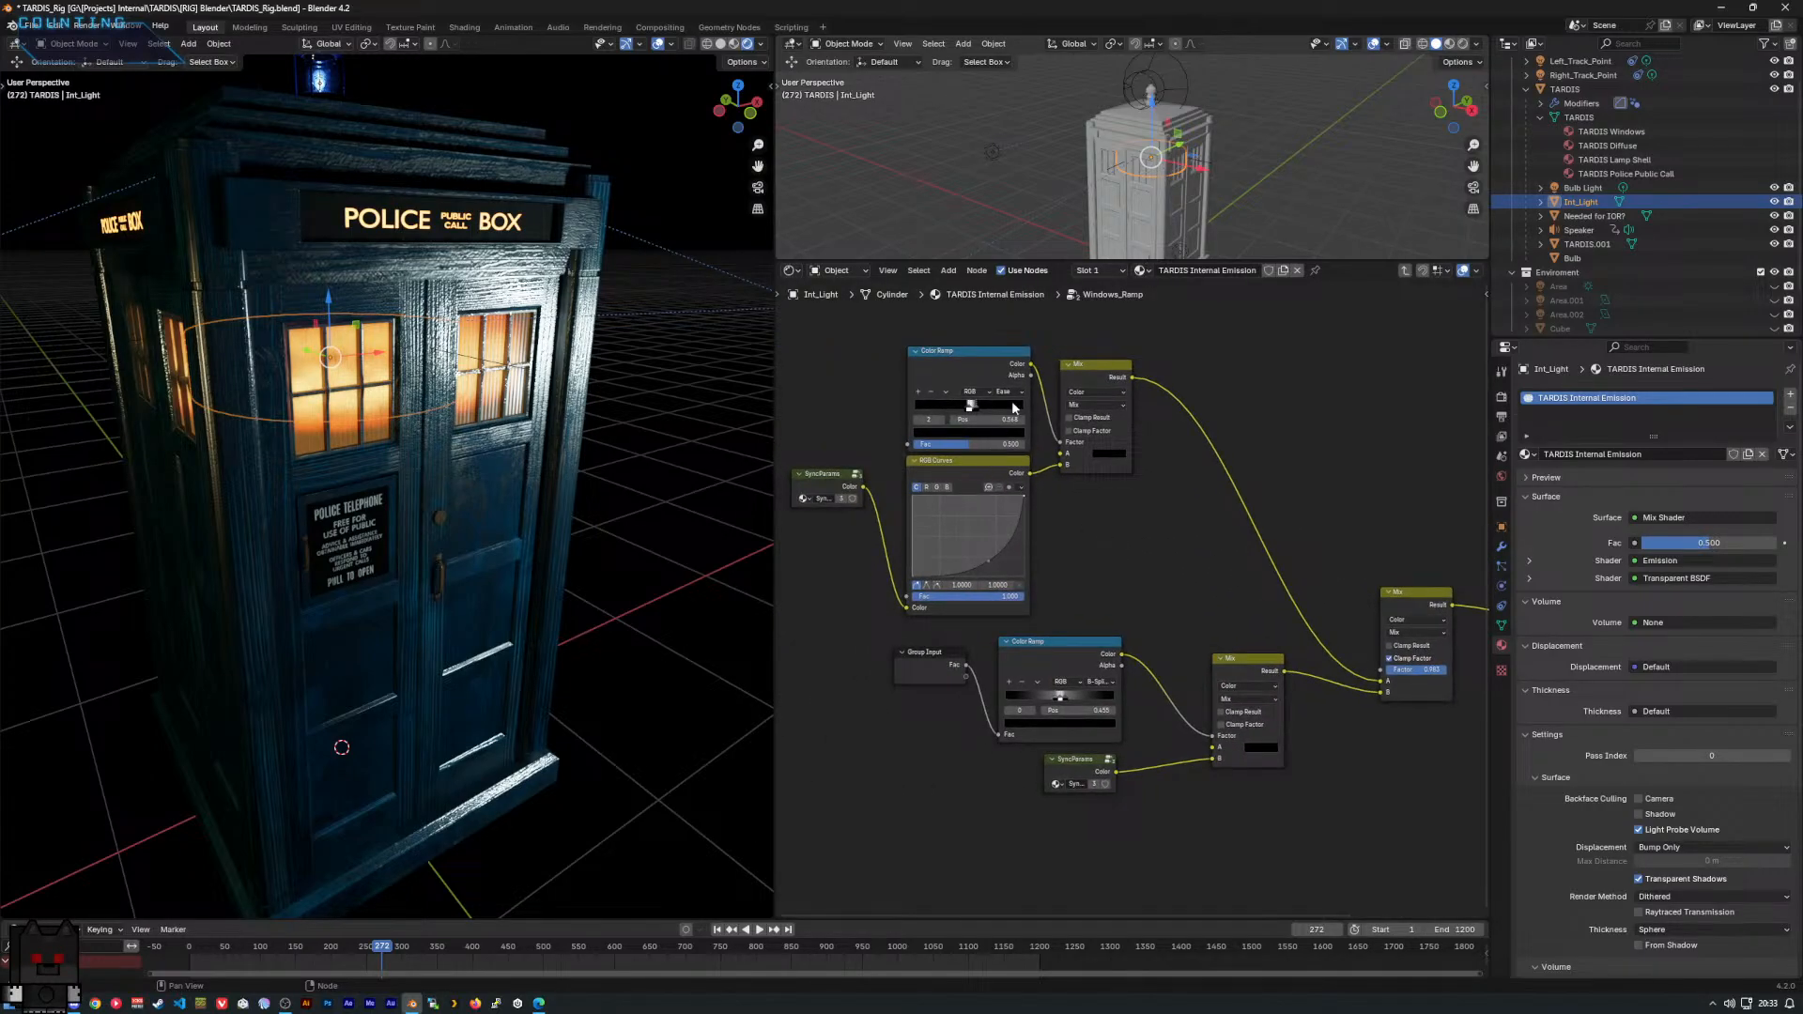
Enter the SyncParams group connected to the lower Mix node inside Windows_Ramp.
click(1056, 760)
middle_drag(565, 437, 456, 417)
scroll(459, 427, down, 3)
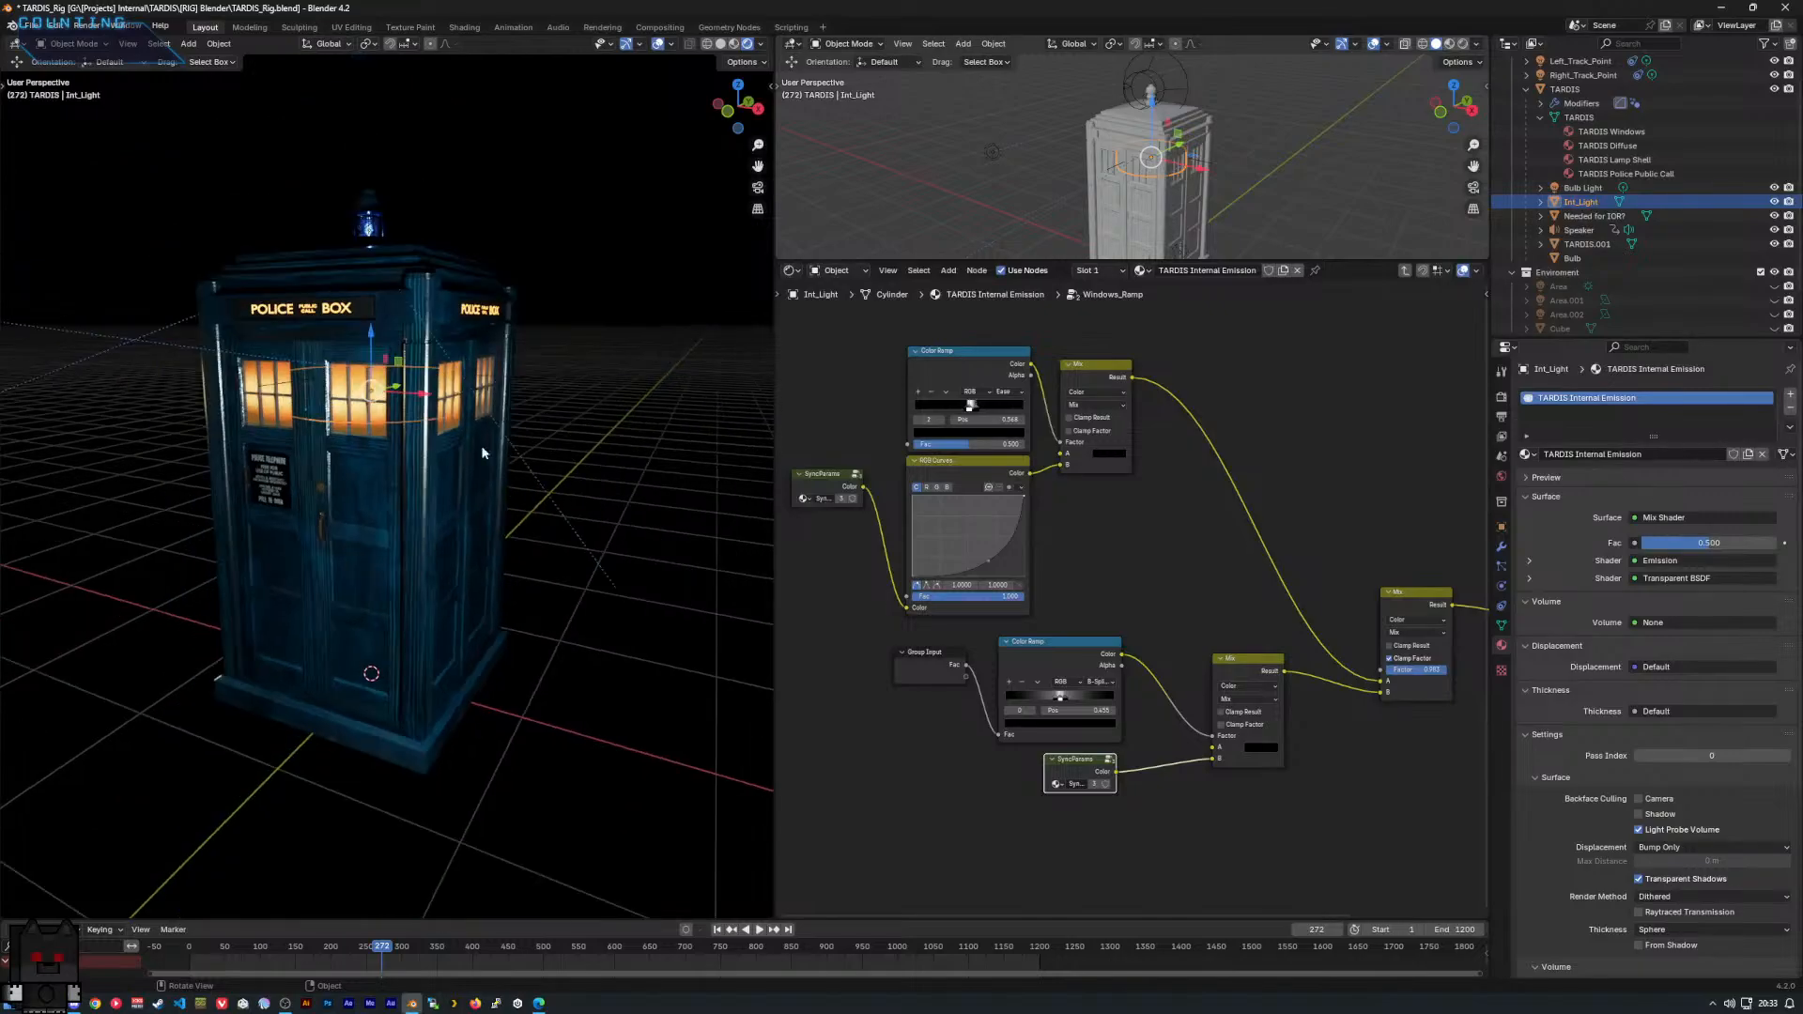
key(Tab)
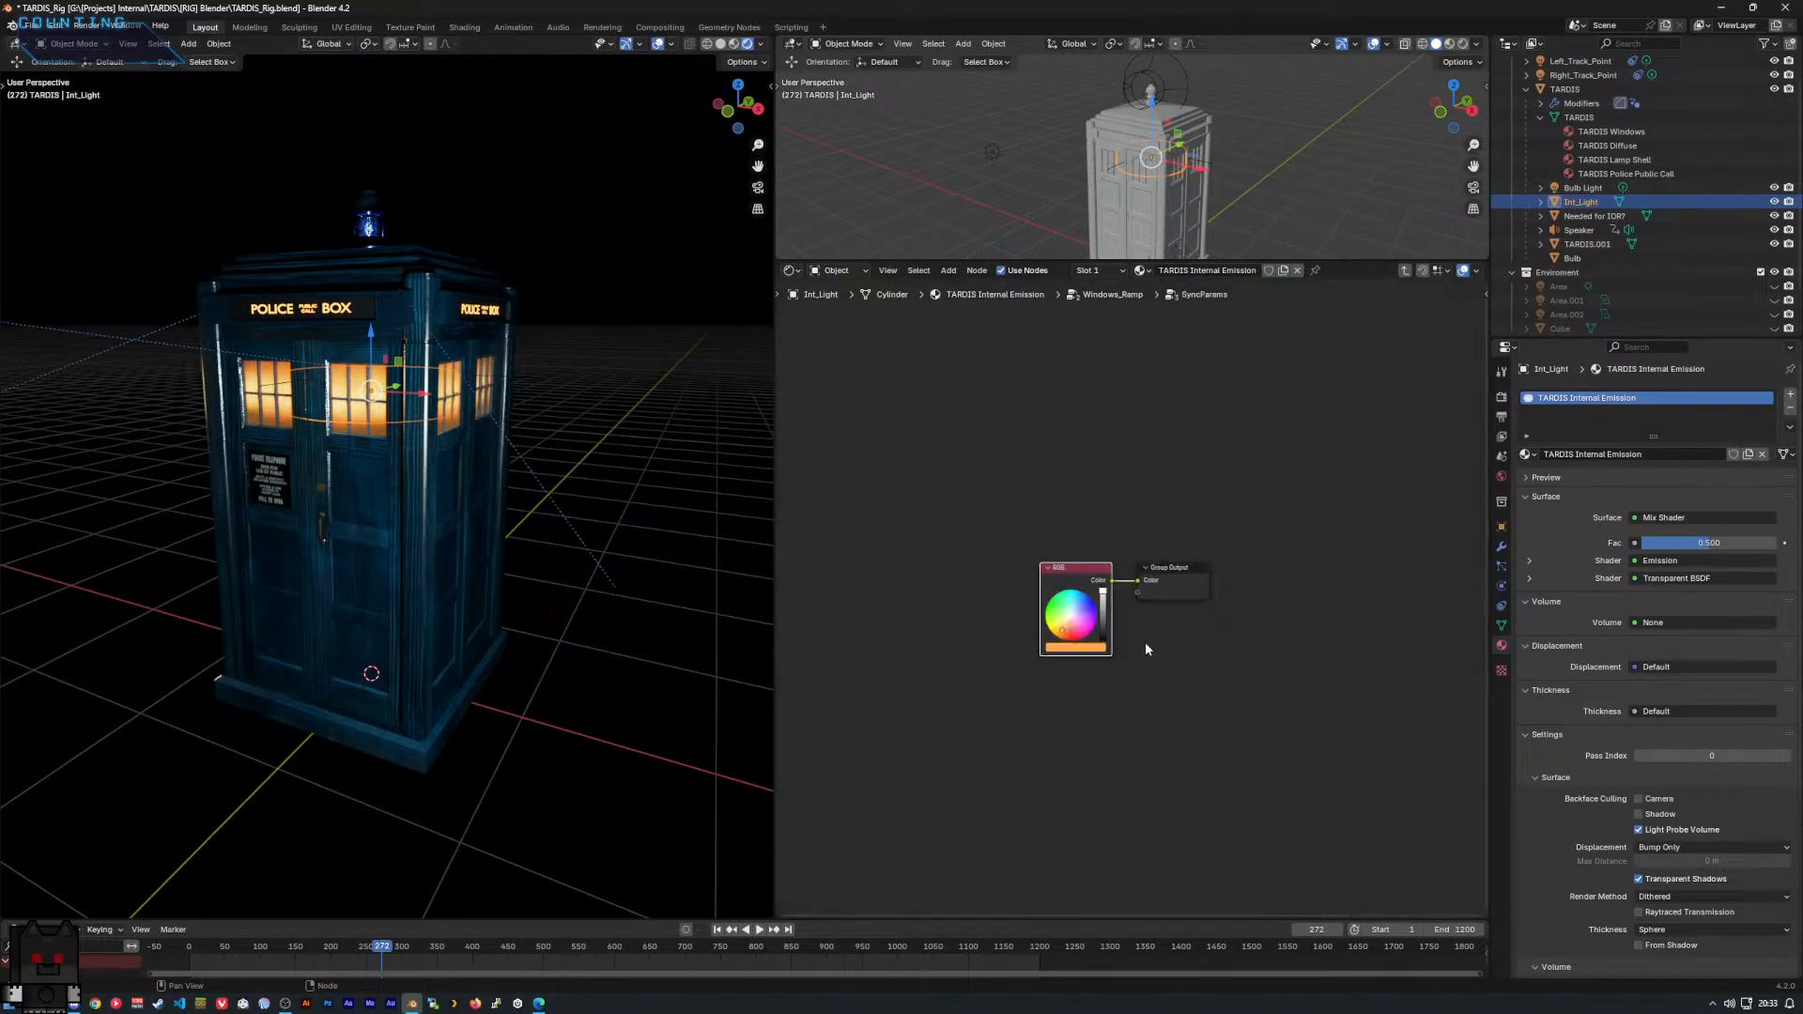
Move the RGB and Group Output nodes upward and farther apart to make room inside the SyncParams group.
scroll(1145, 644, up, 2)
drag(1165, 571, 1226, 572)
drag(1083, 579, 950, 438)
drag(1253, 566, 1253, 430)
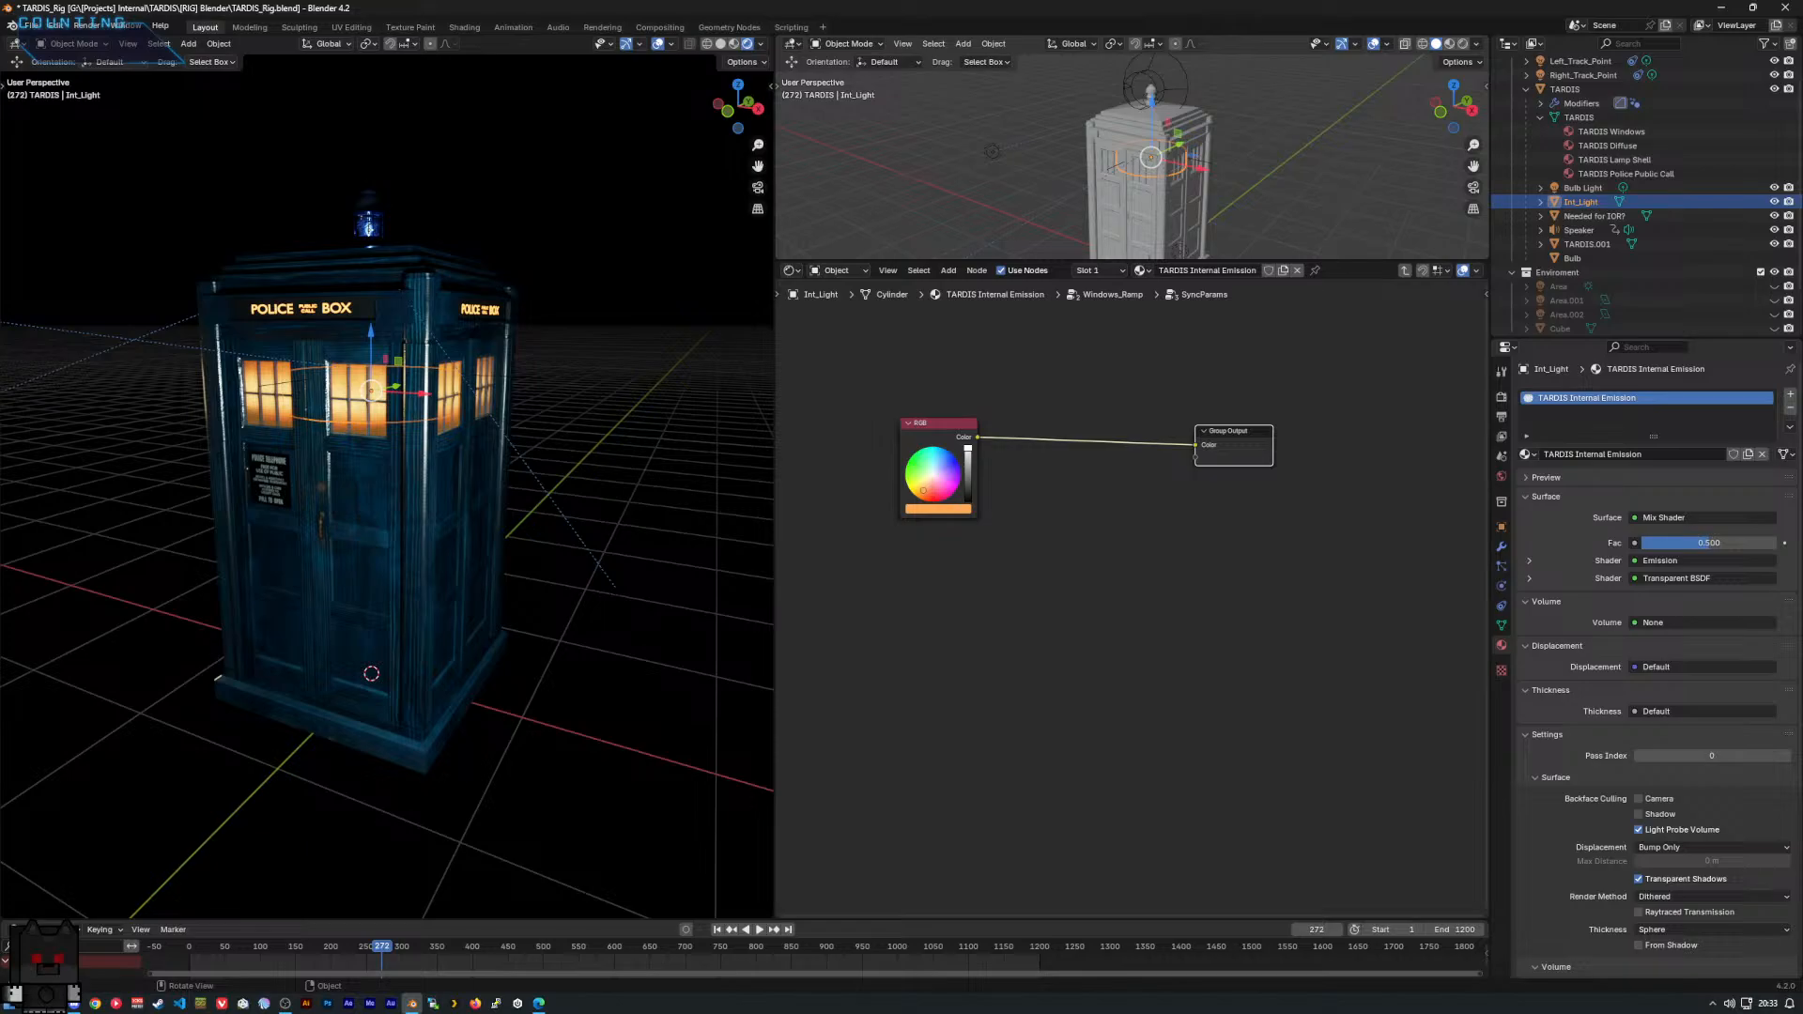
Add a Value node directly below the RGB node inside the SyncParams group.
key(alt+Tab)
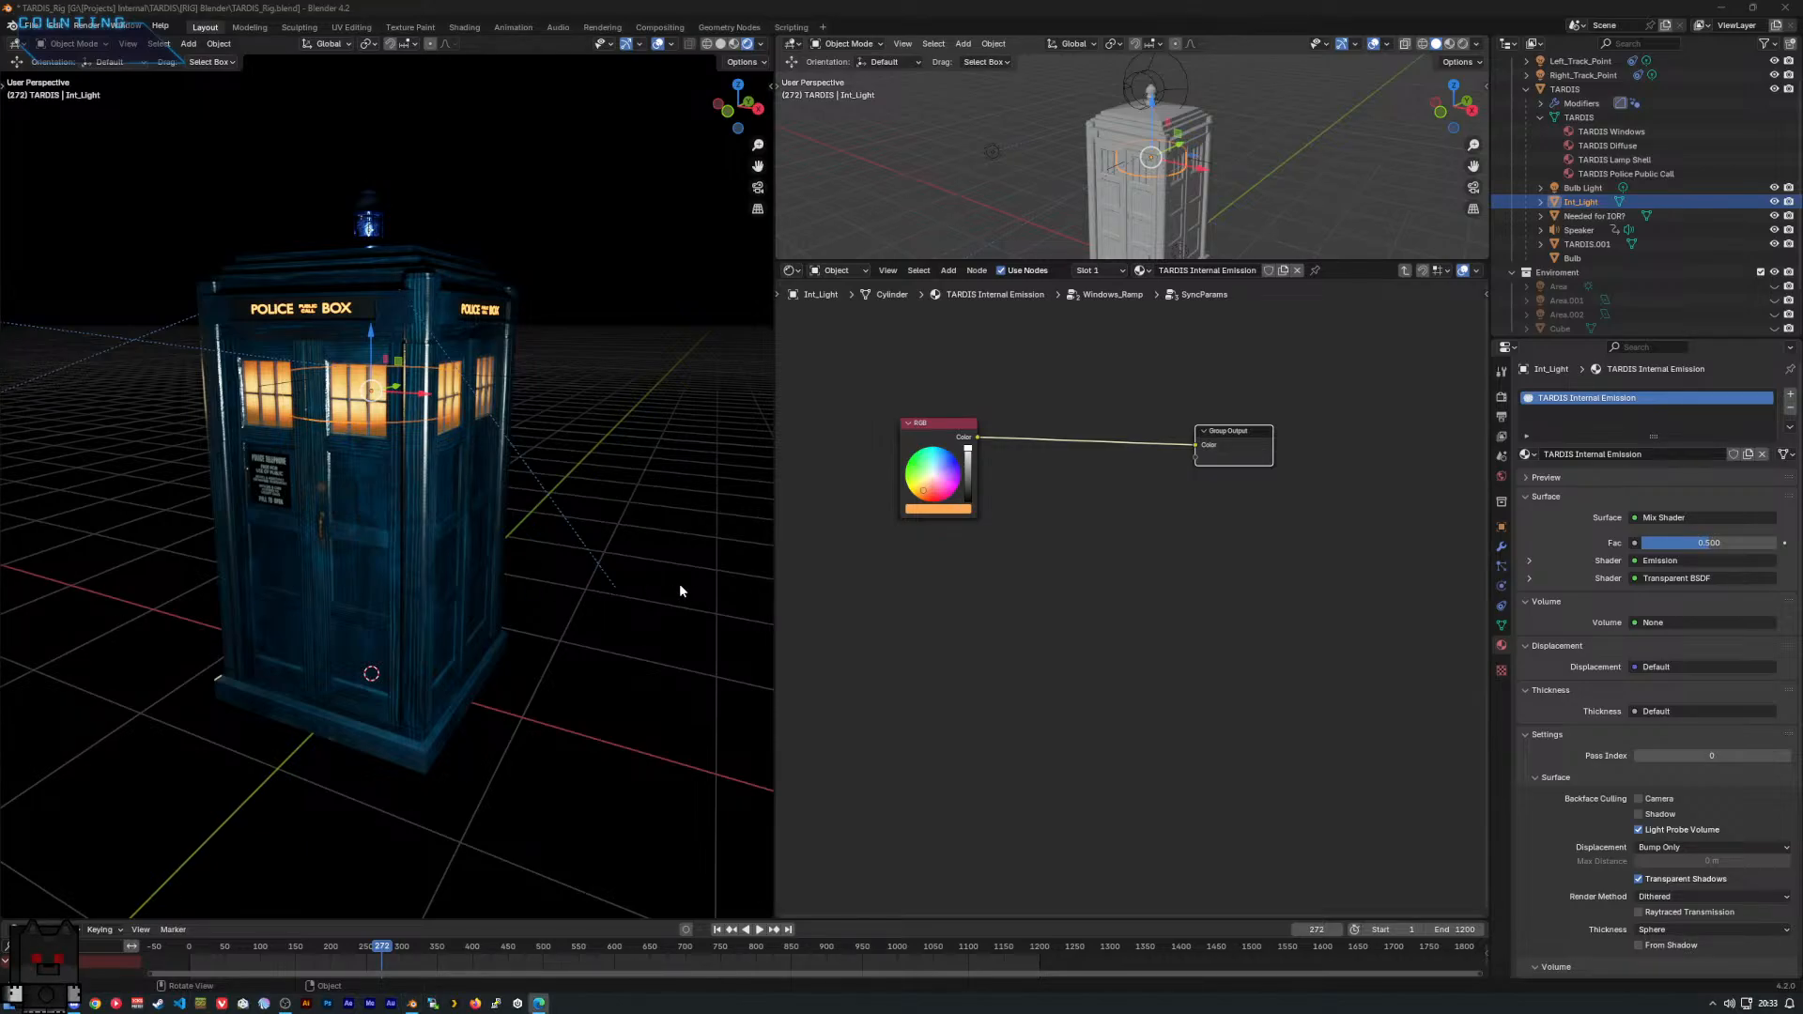
middle_drag(680, 590, 499, 511)
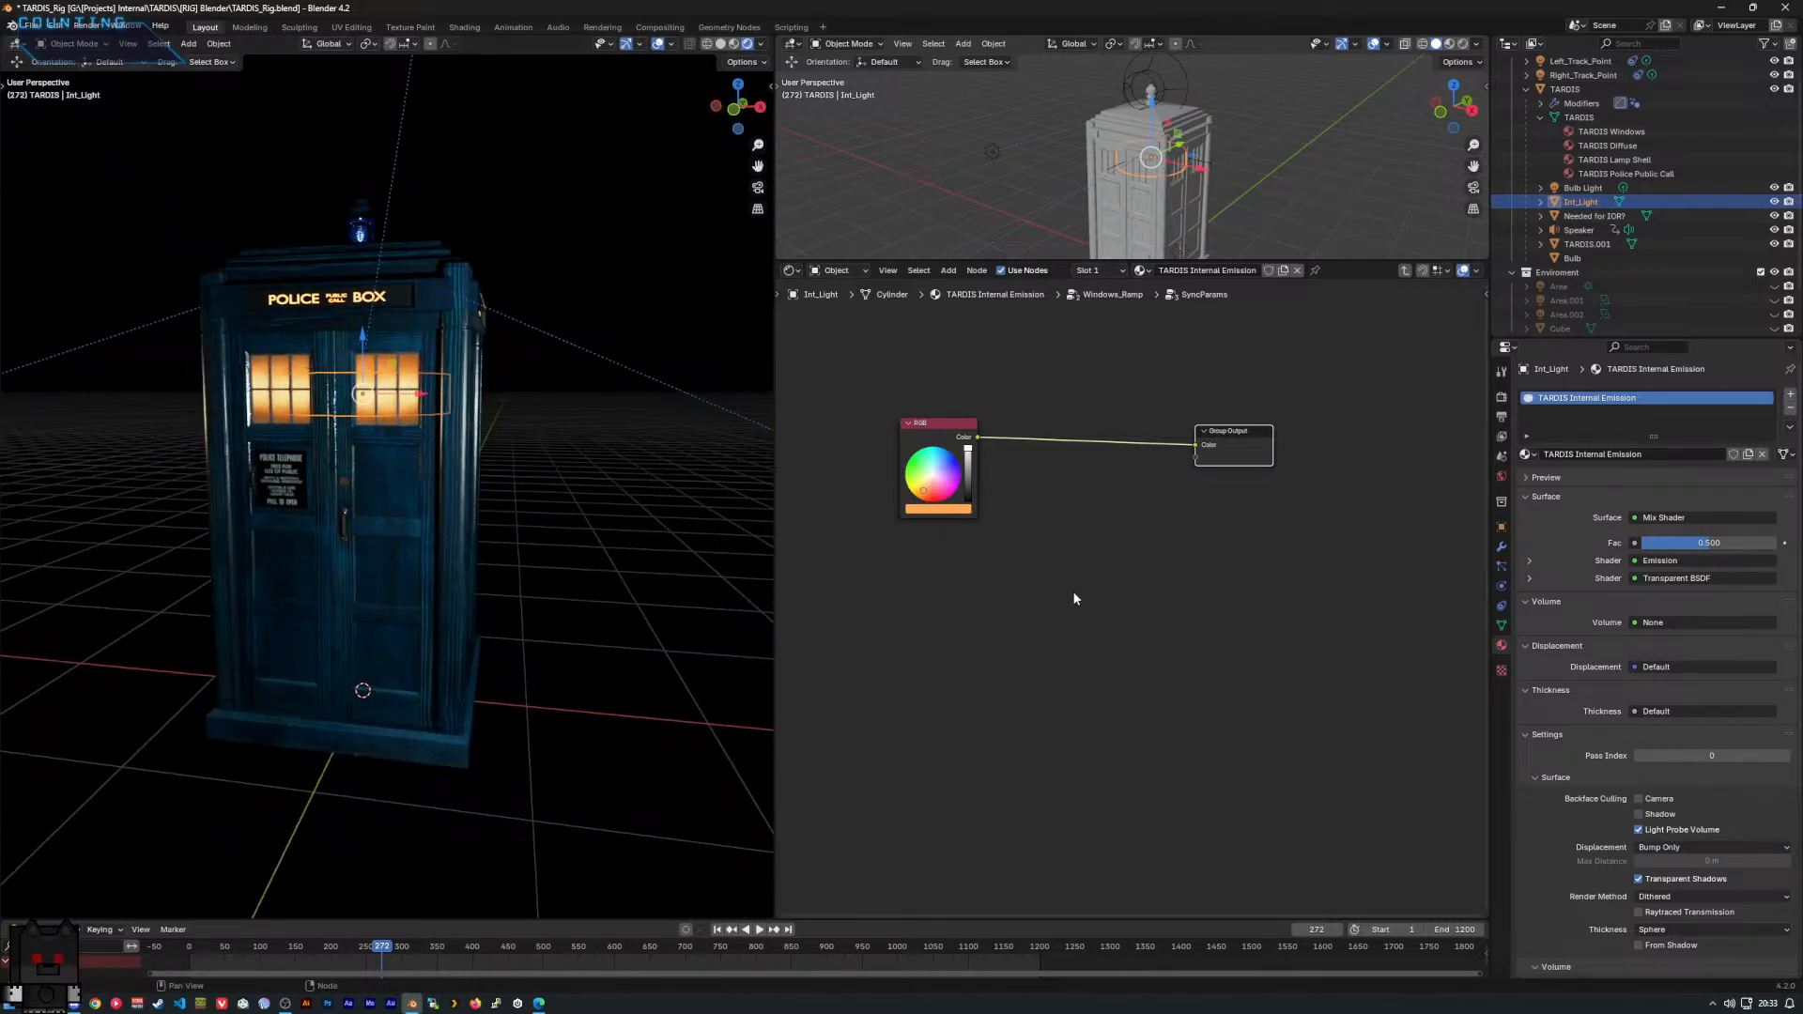
click(1050, 481)
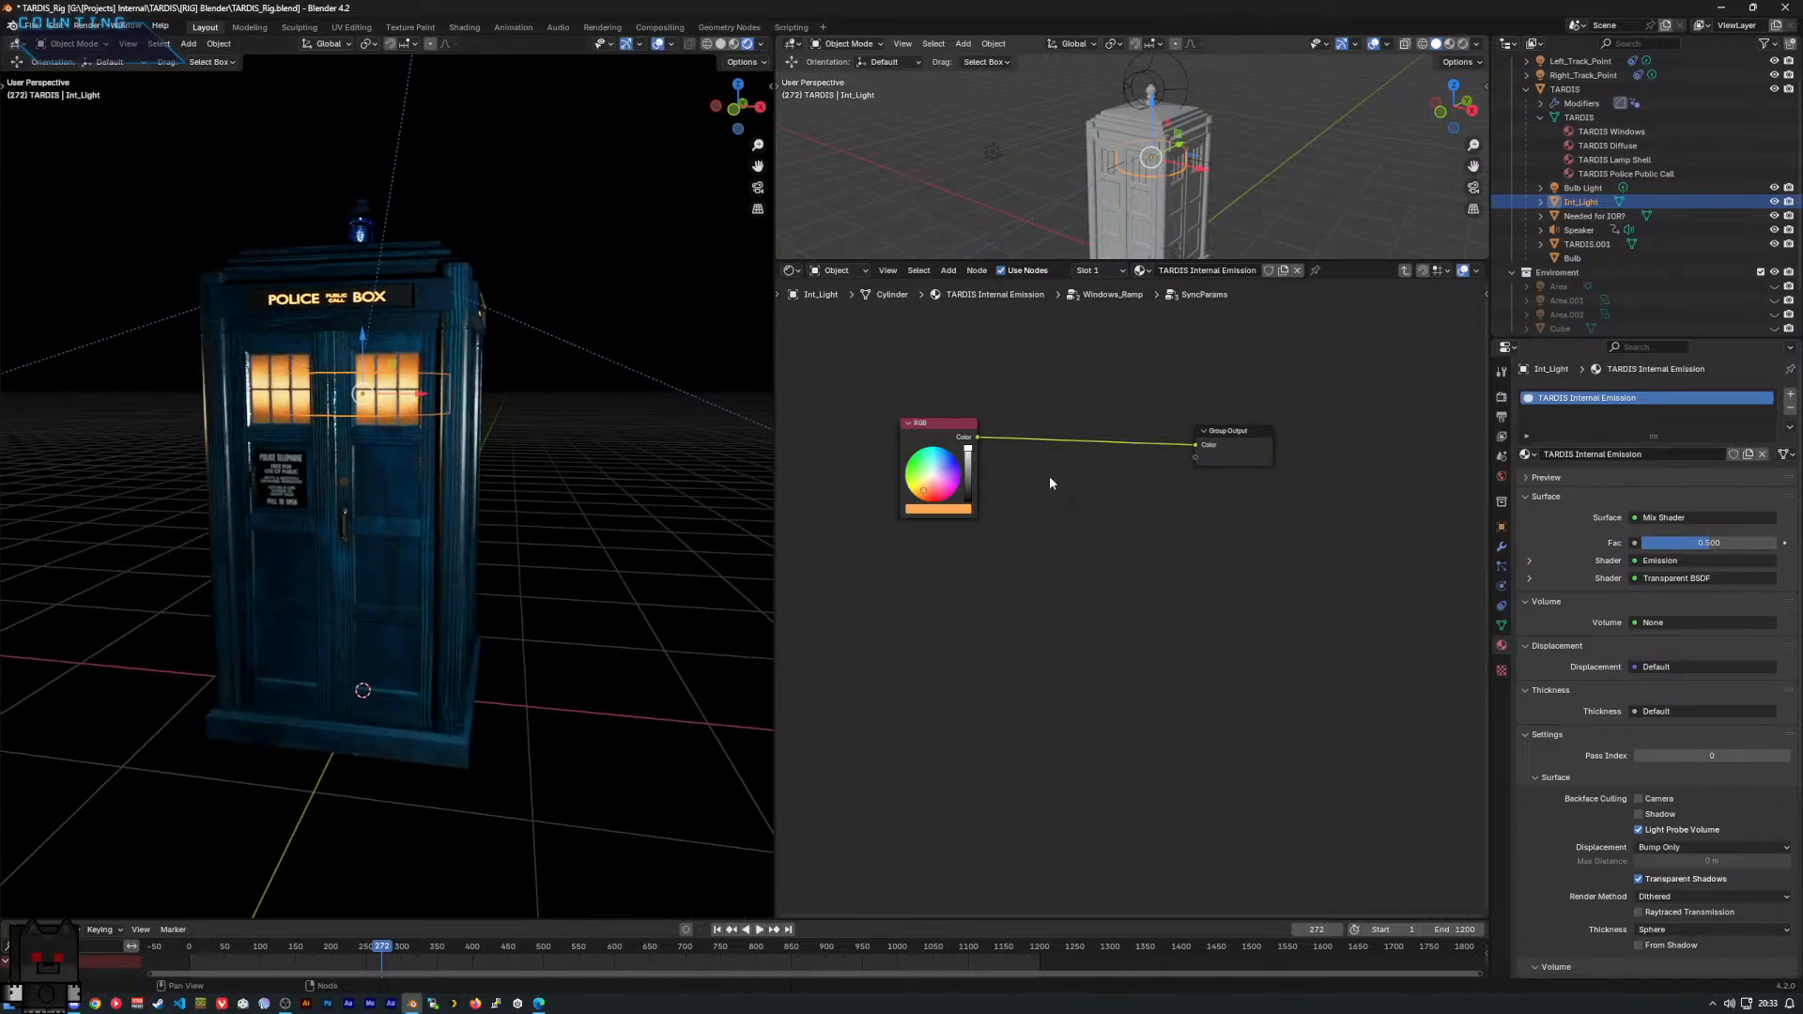
right_click(832, 601)
mouse_move(817, 602)
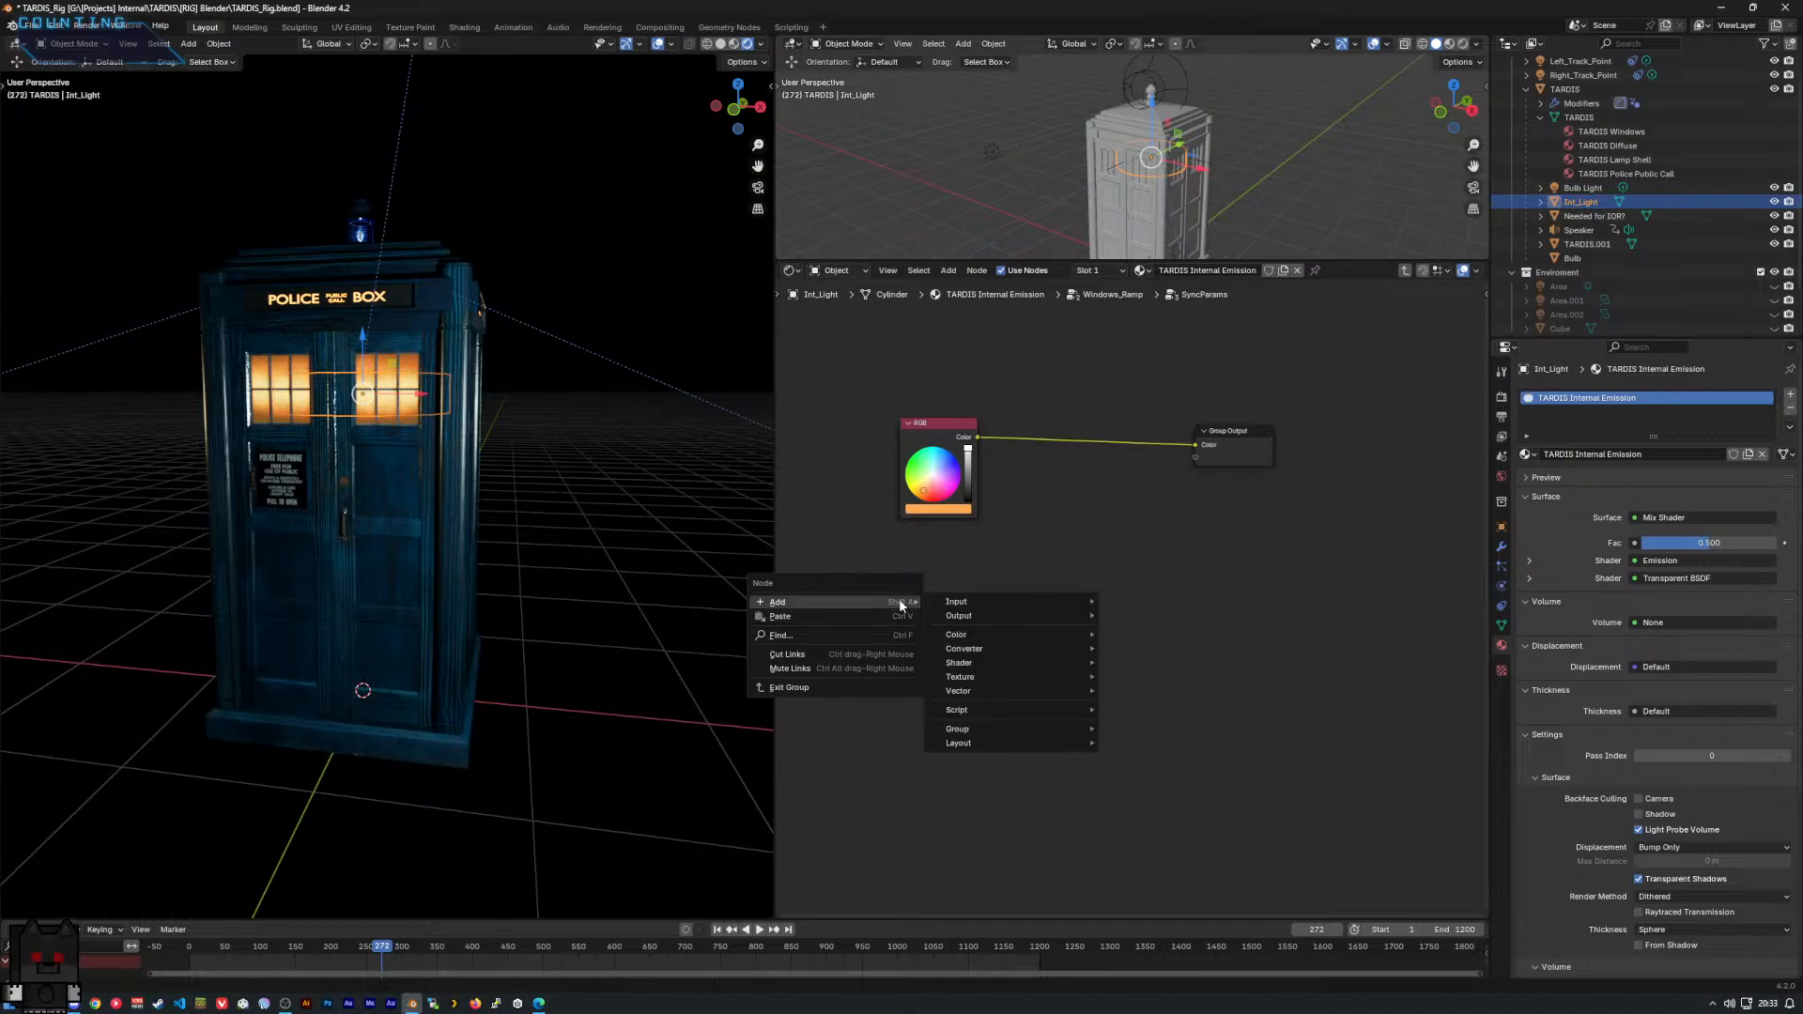
mouse_move(1006, 615)
text(value)
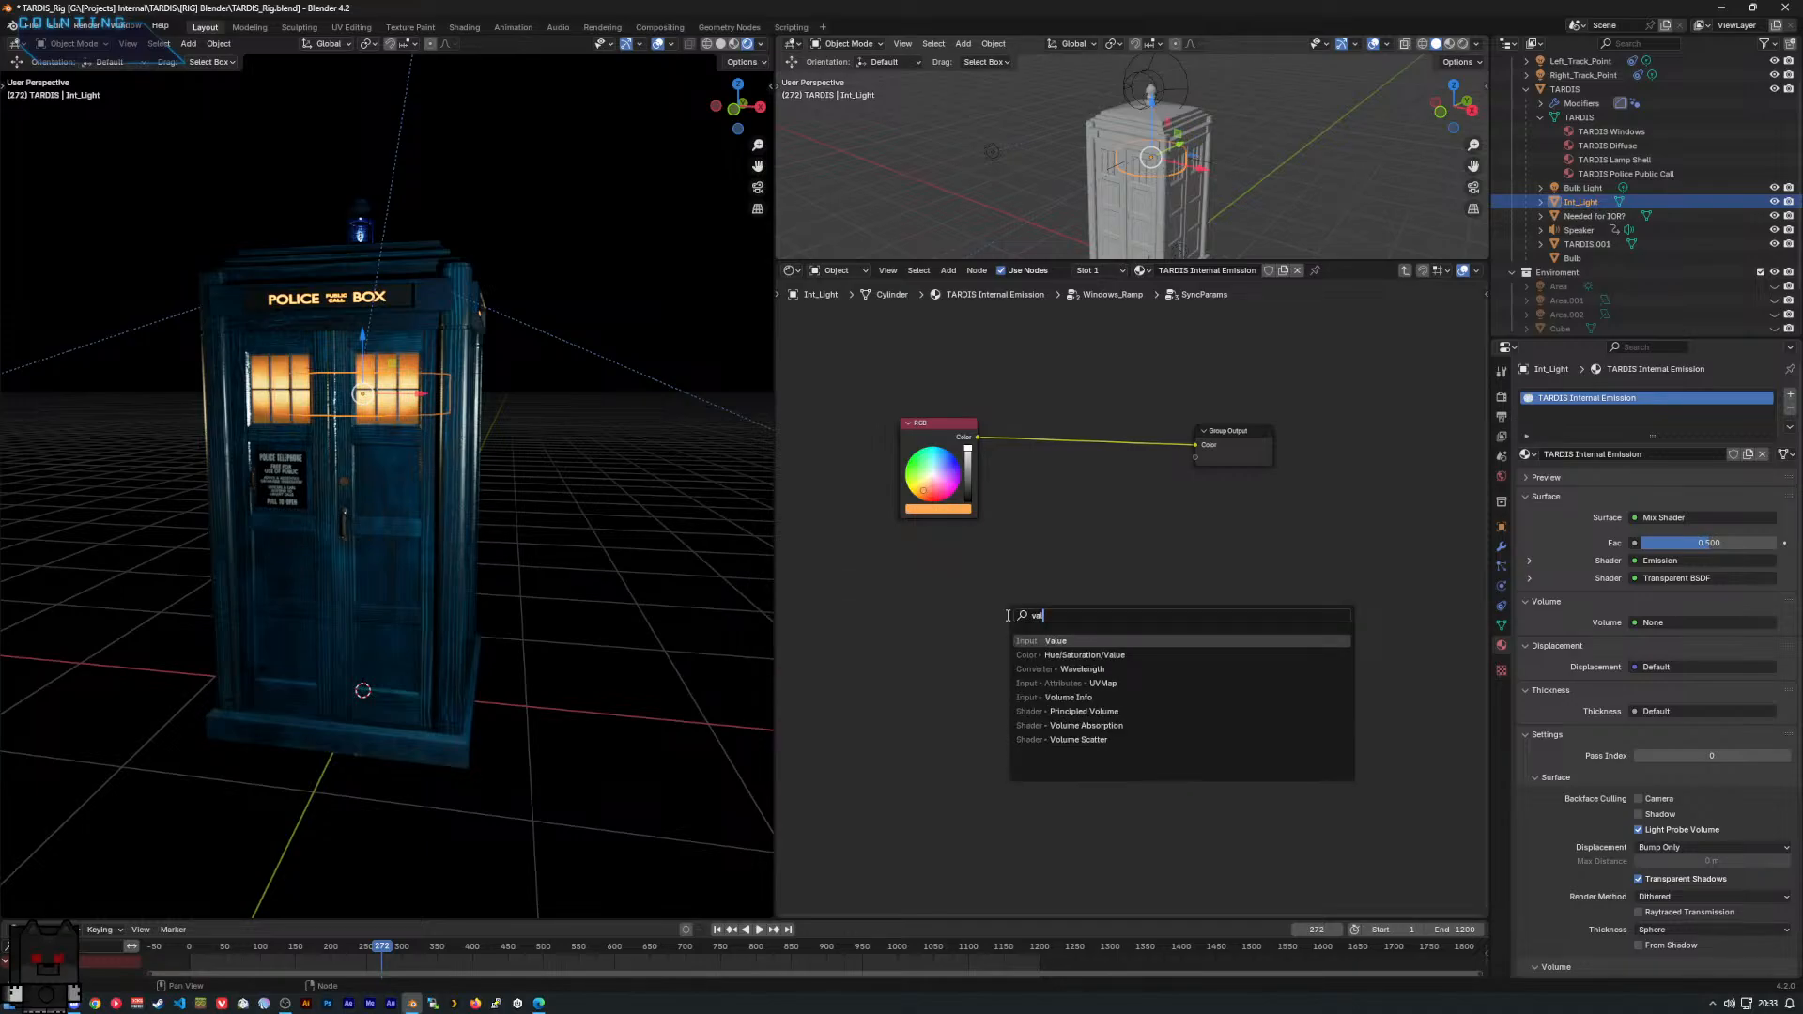
key(Return)
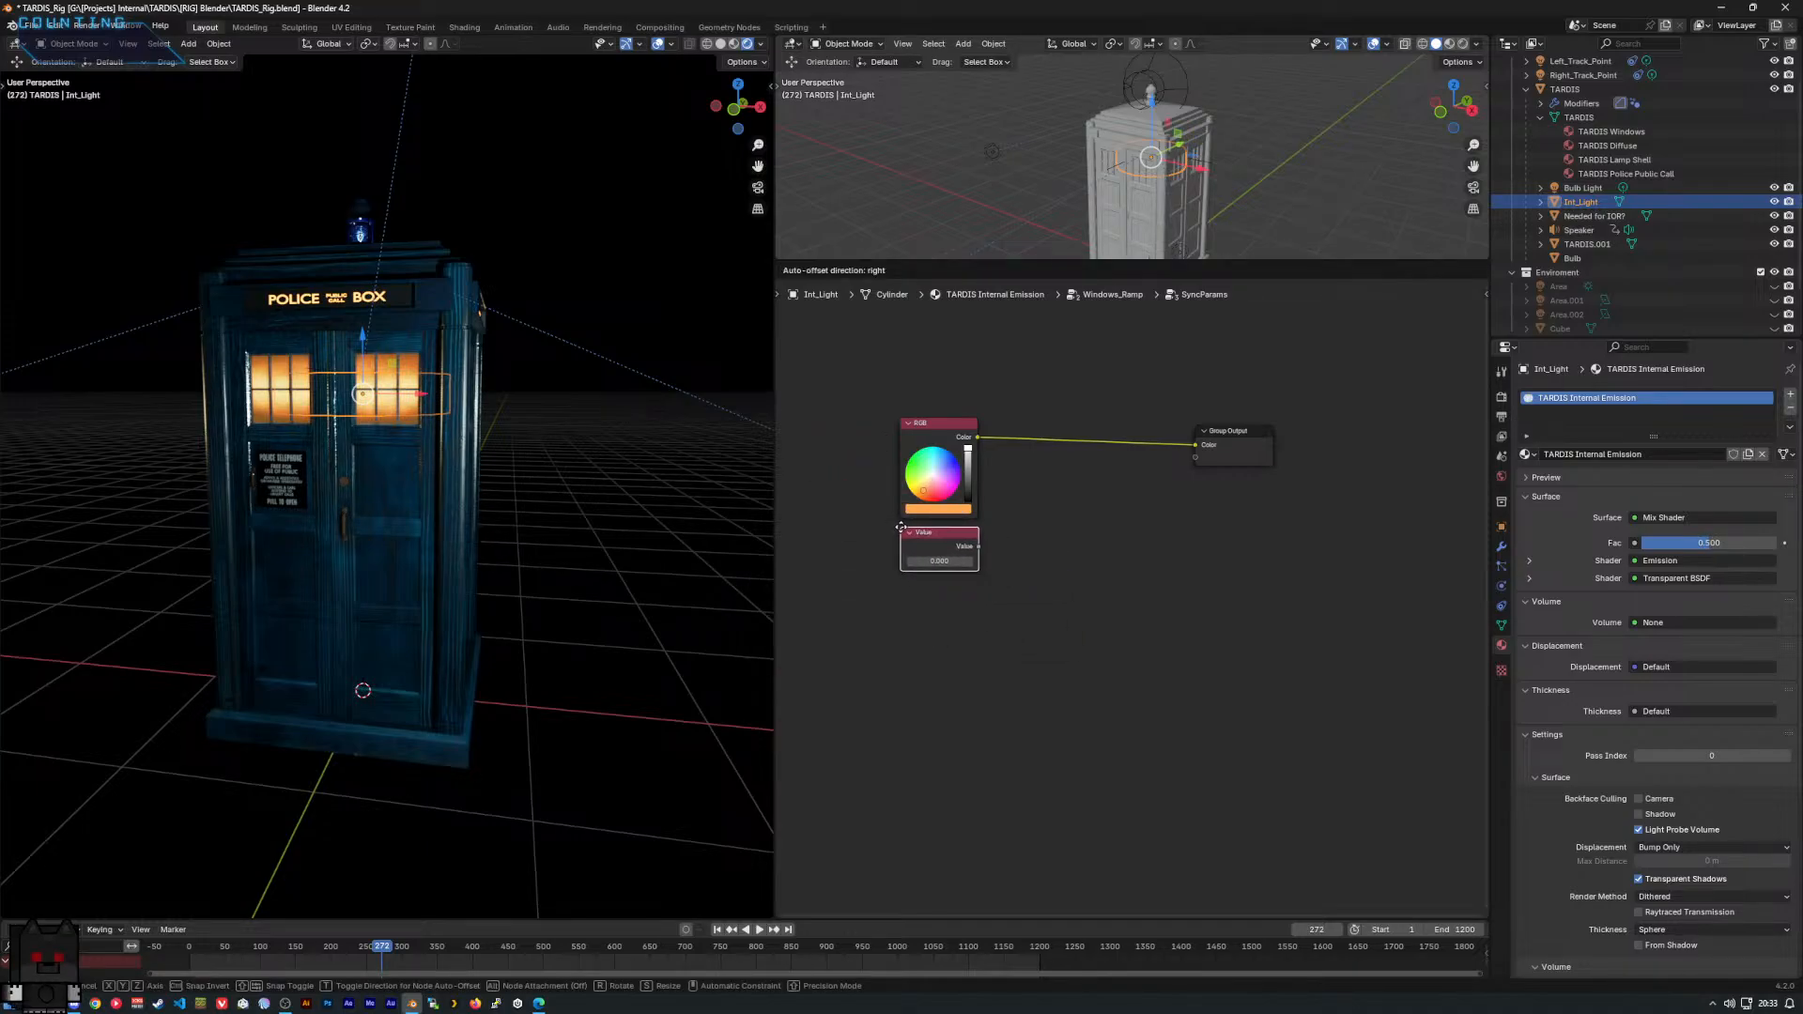
click(902, 526)
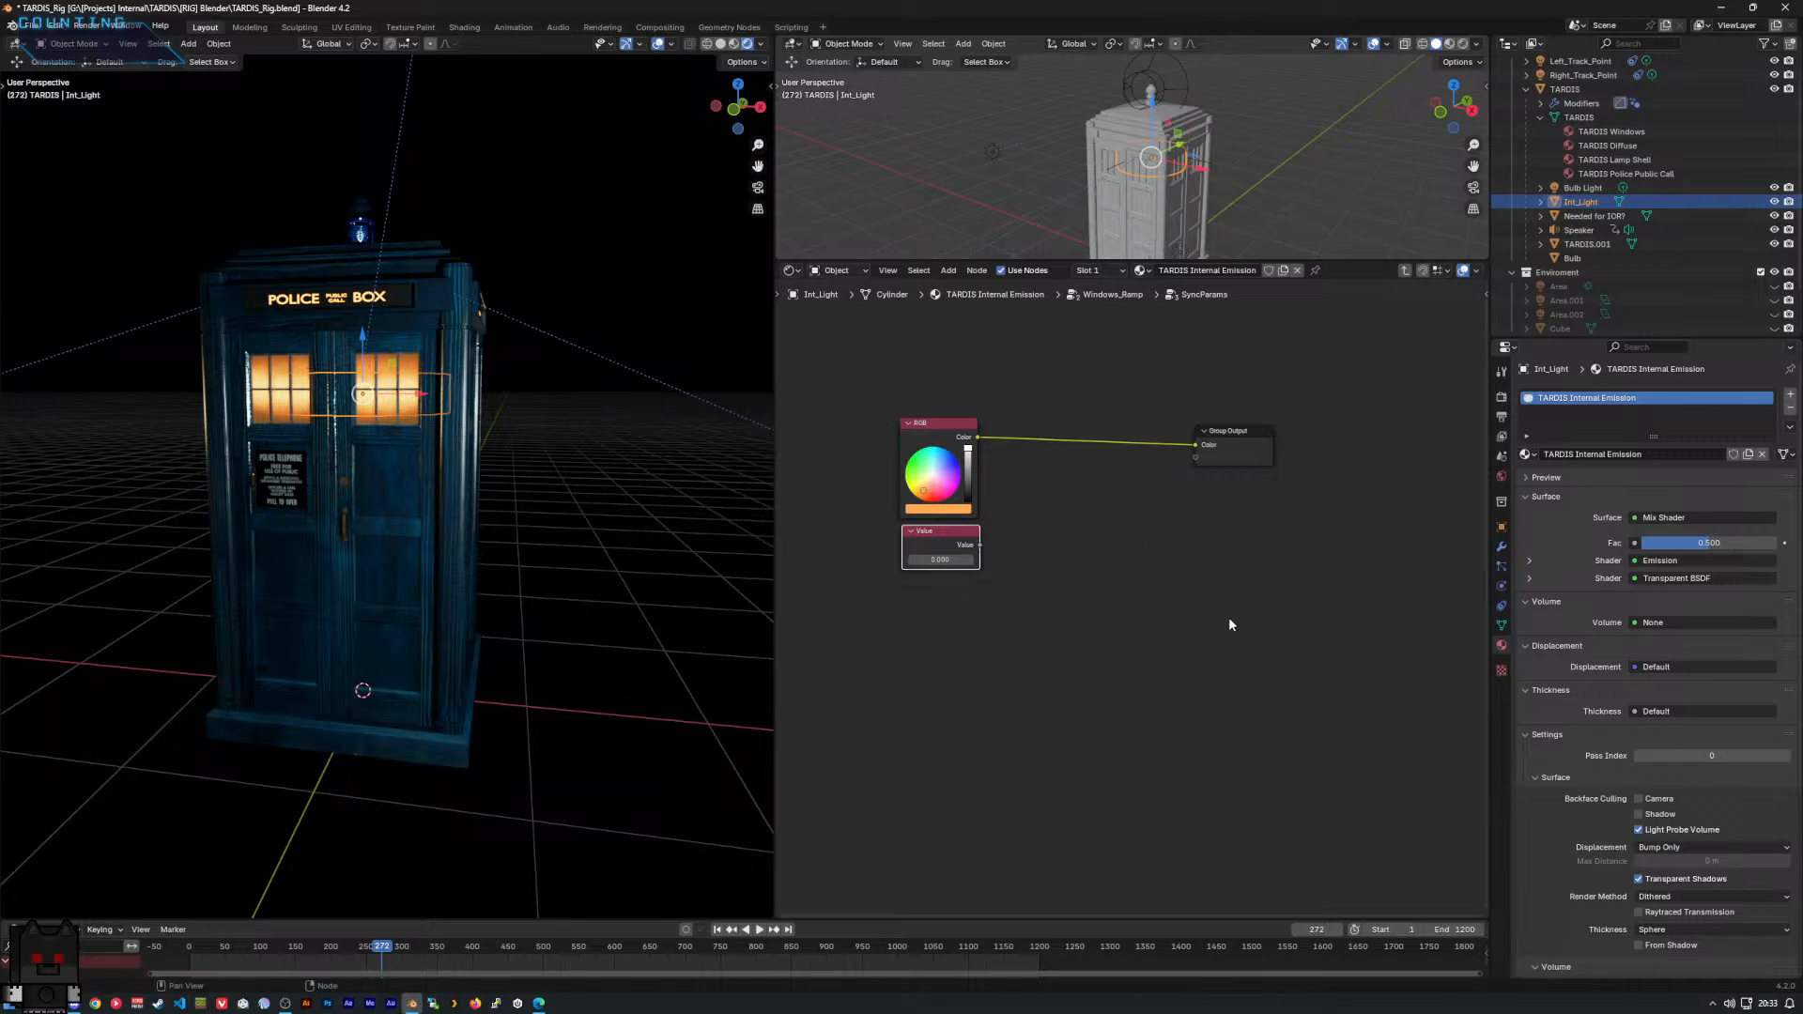
drag(823, 354, 1336, 657)
key(ctrl+g)
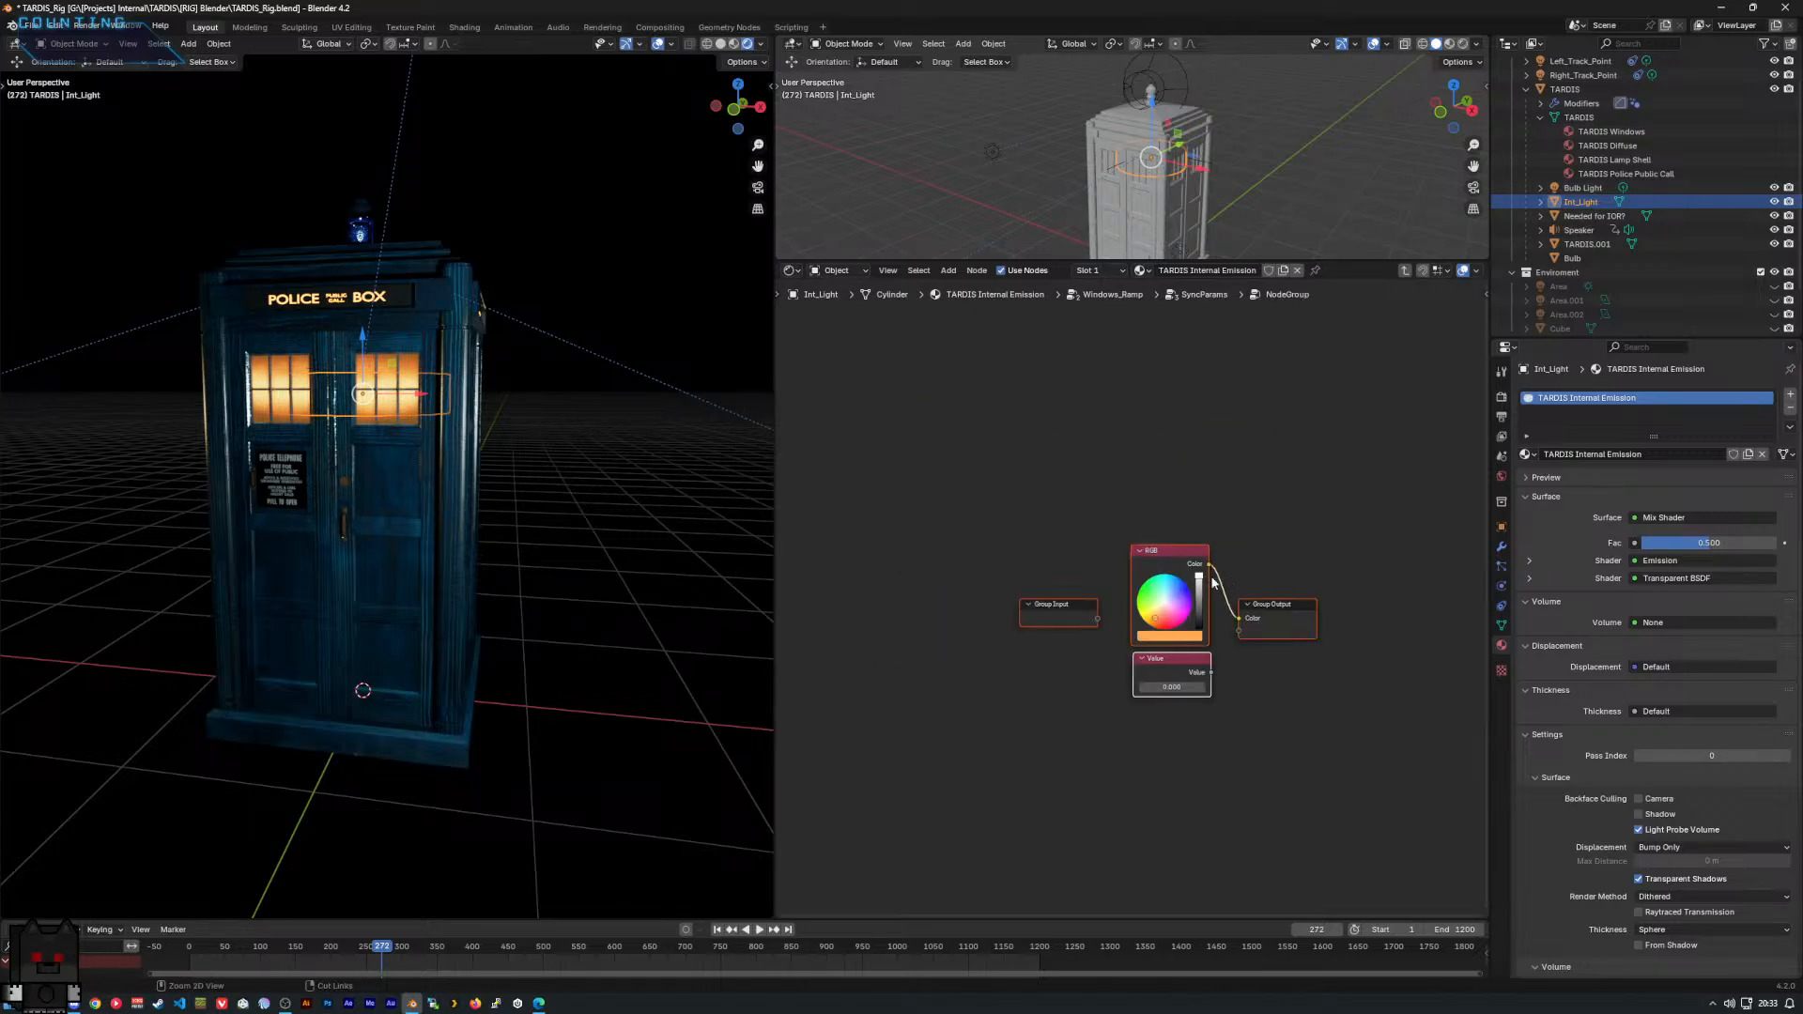
key(ctrl+z)
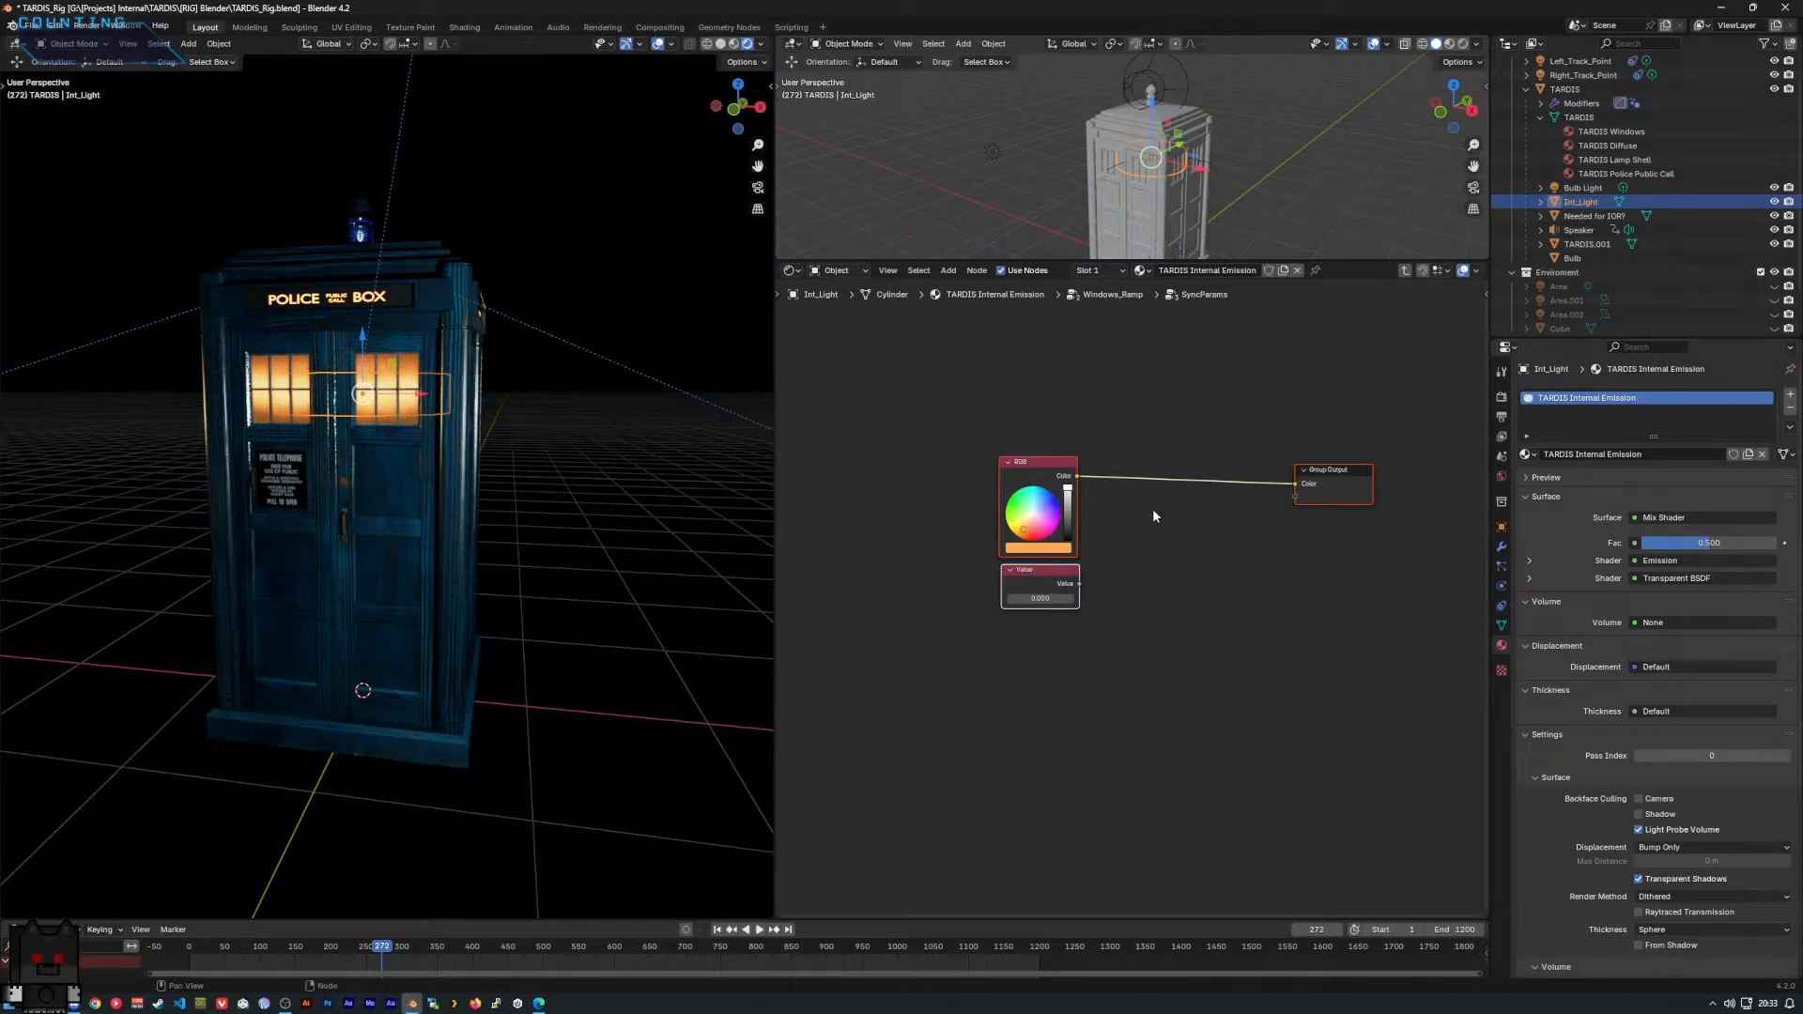
right_click(1154, 515)
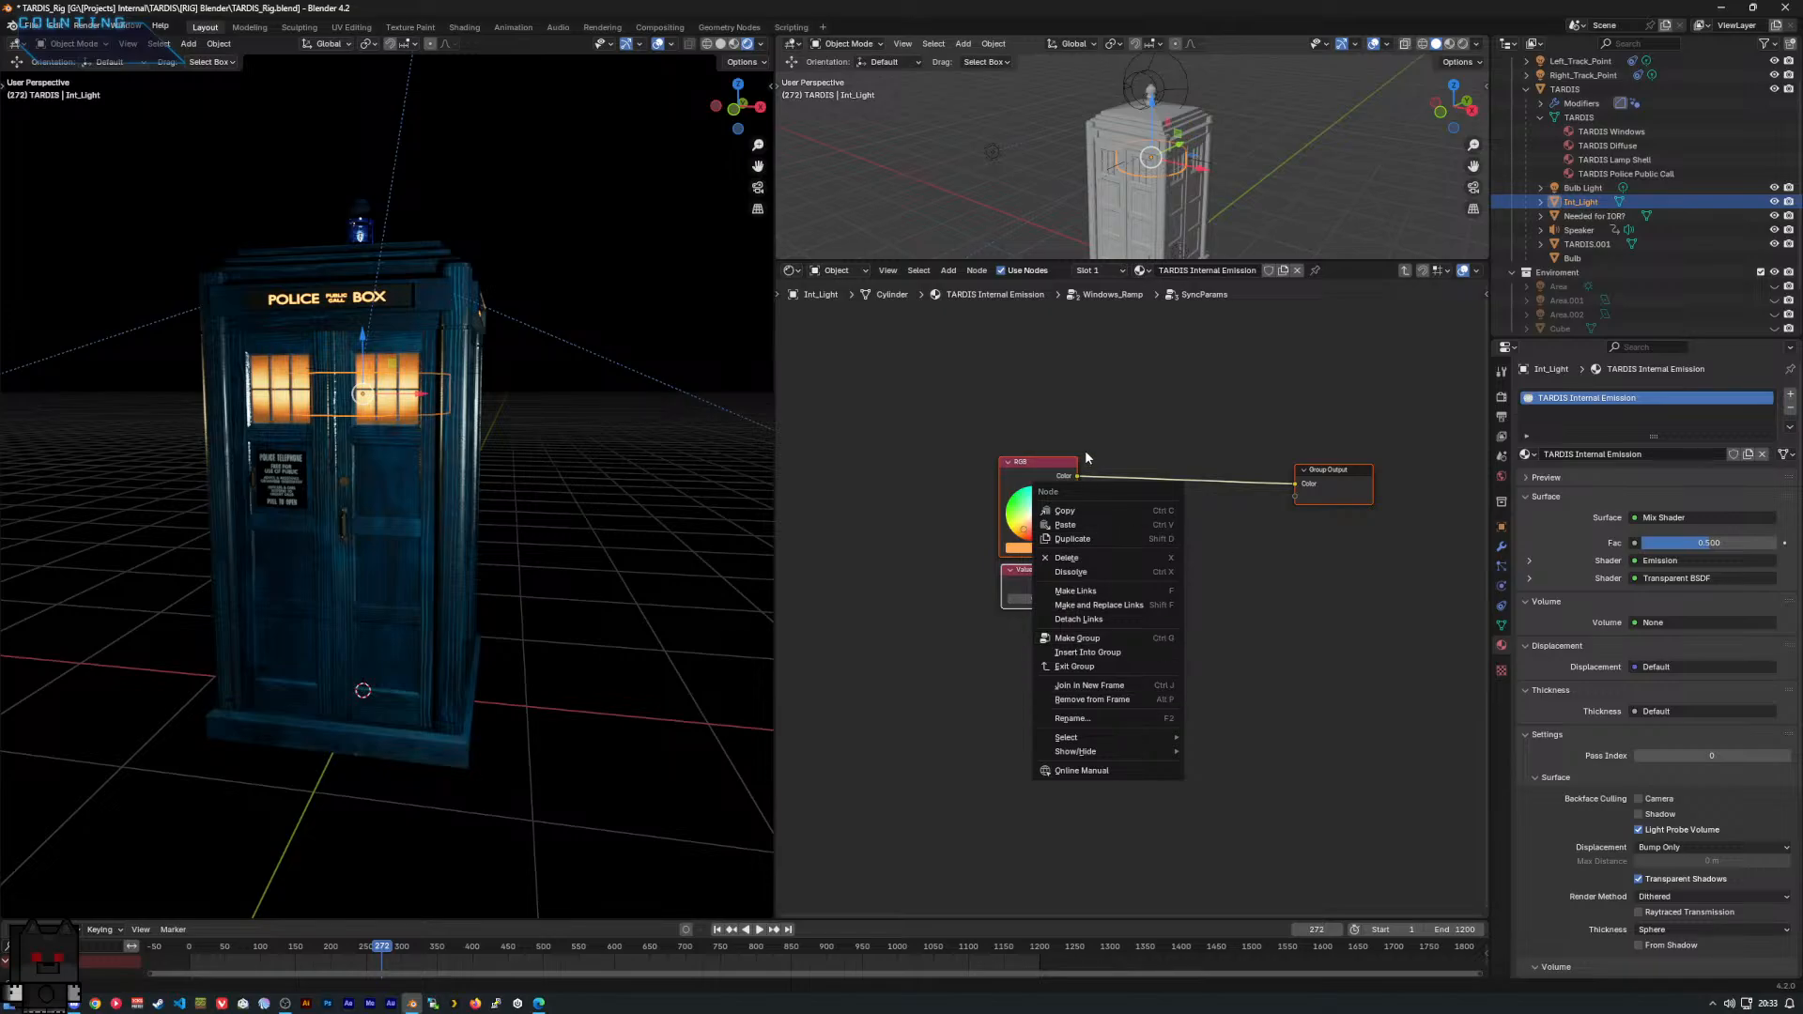
click(1125, 452)
right_click(1125, 452)
click(1222, 596)
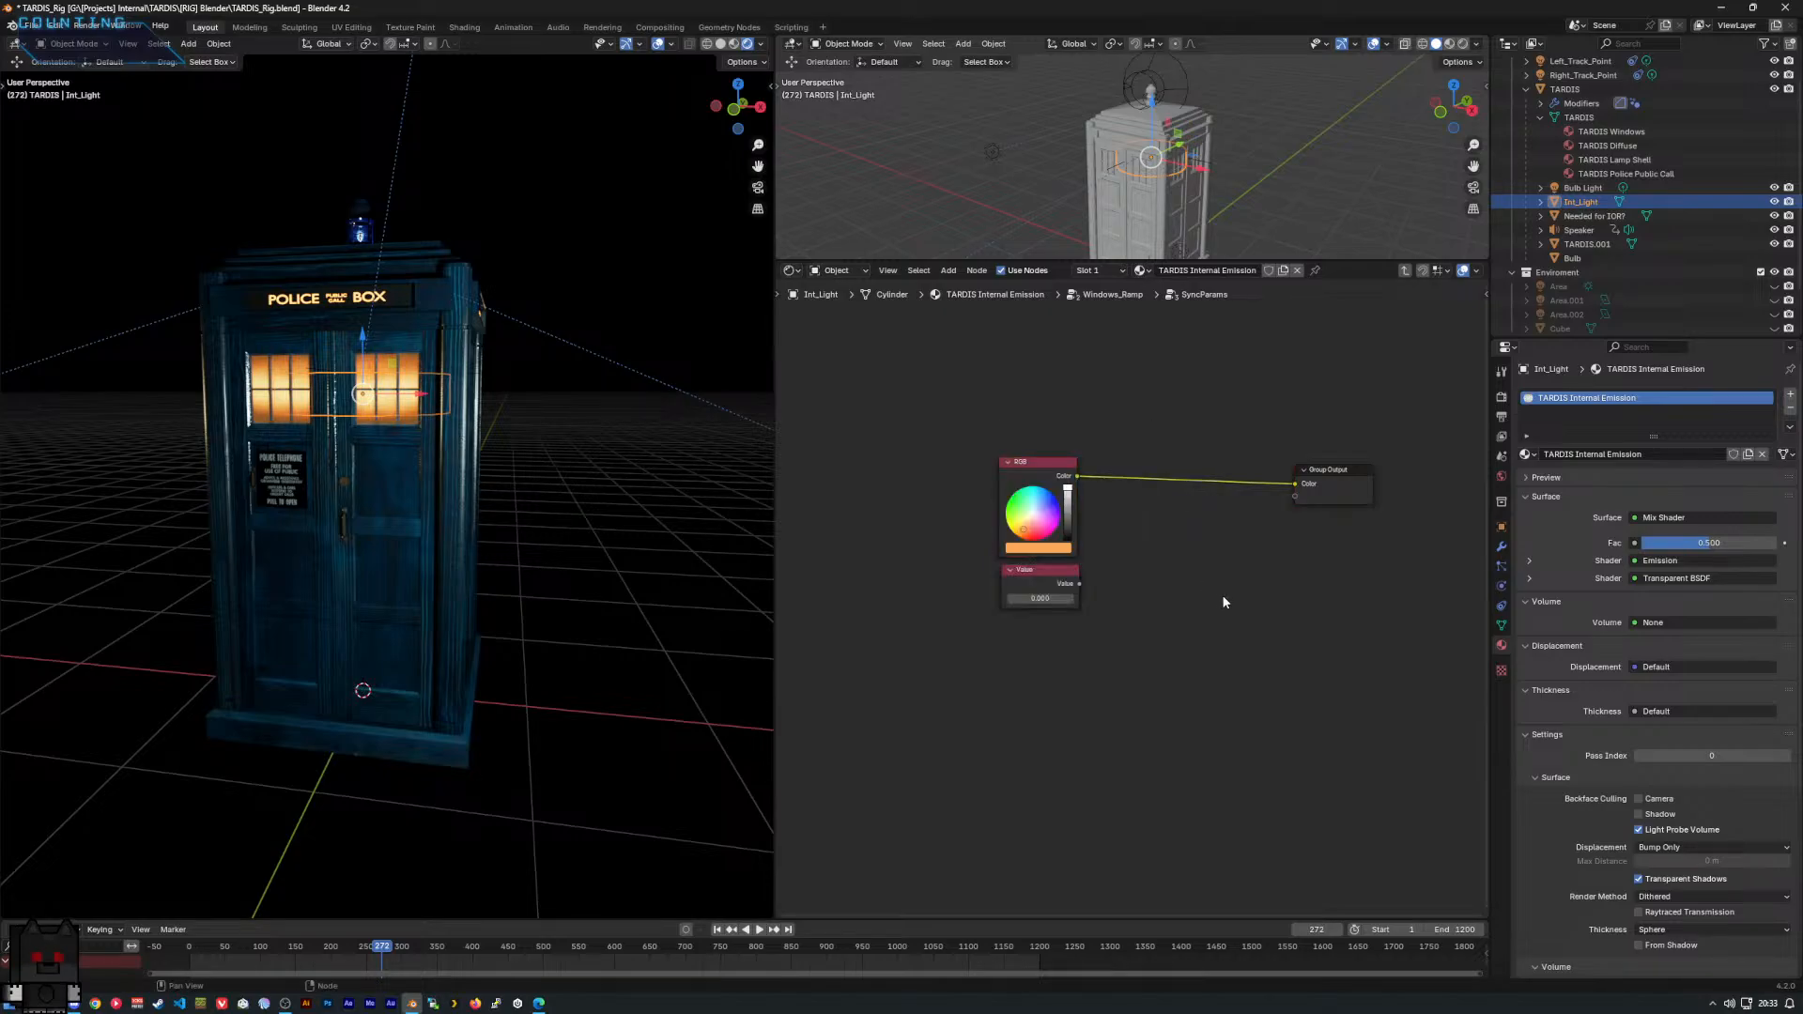
right_click(1138, 499)
drag(919, 390, 1364, 644)
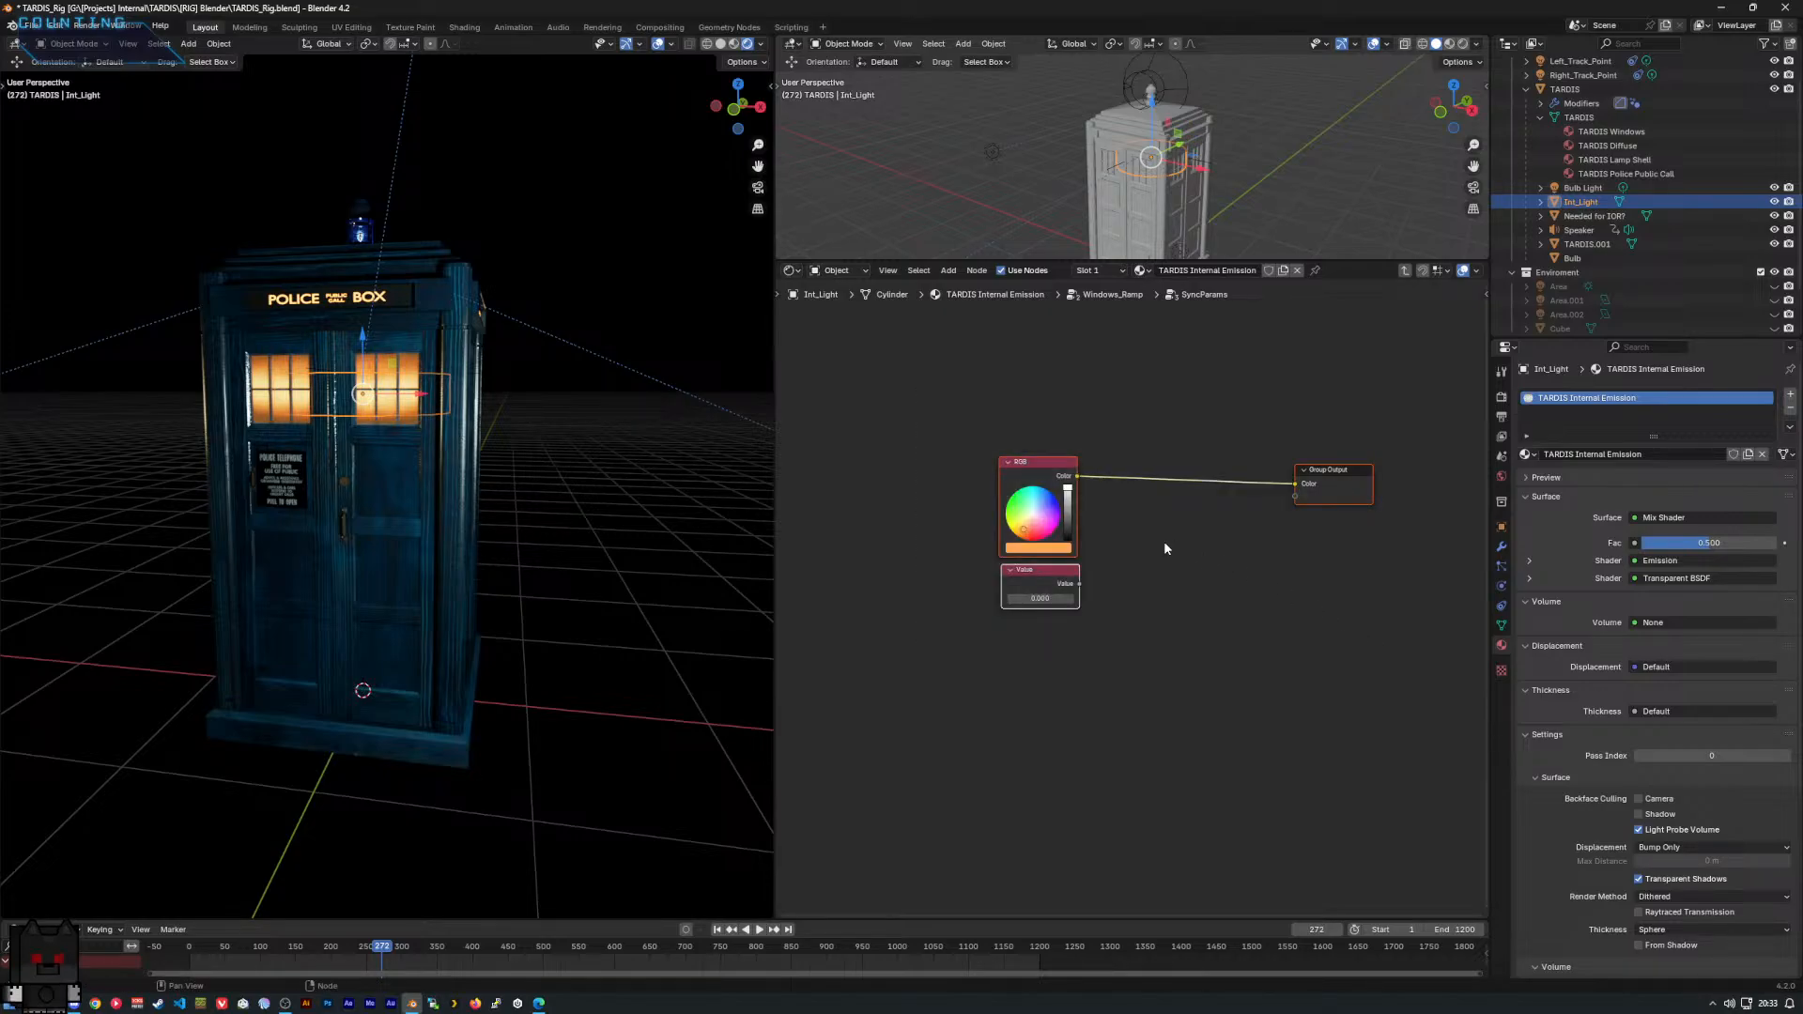
right_click(1164, 541)
Add a layout Frame and enlarge it to surround the RGB and Value nodes.
click(948, 271)
mouse_move(969, 287)
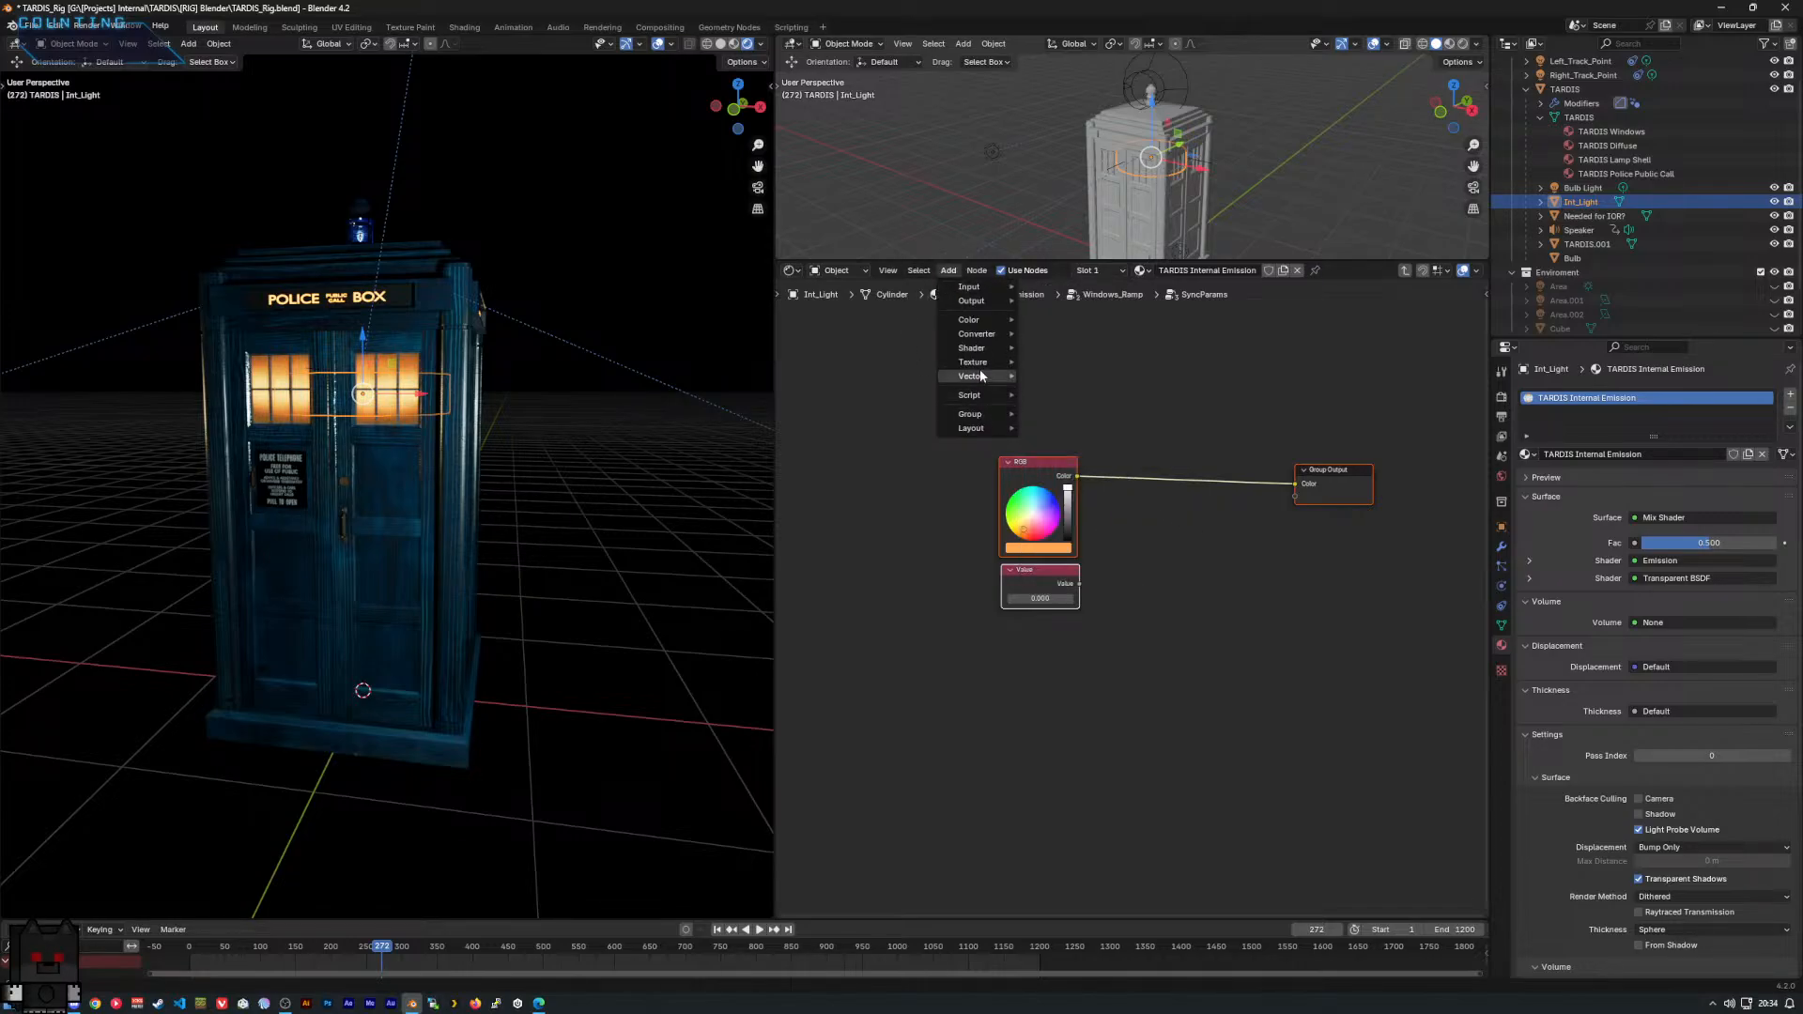
mouse_move(984, 428)
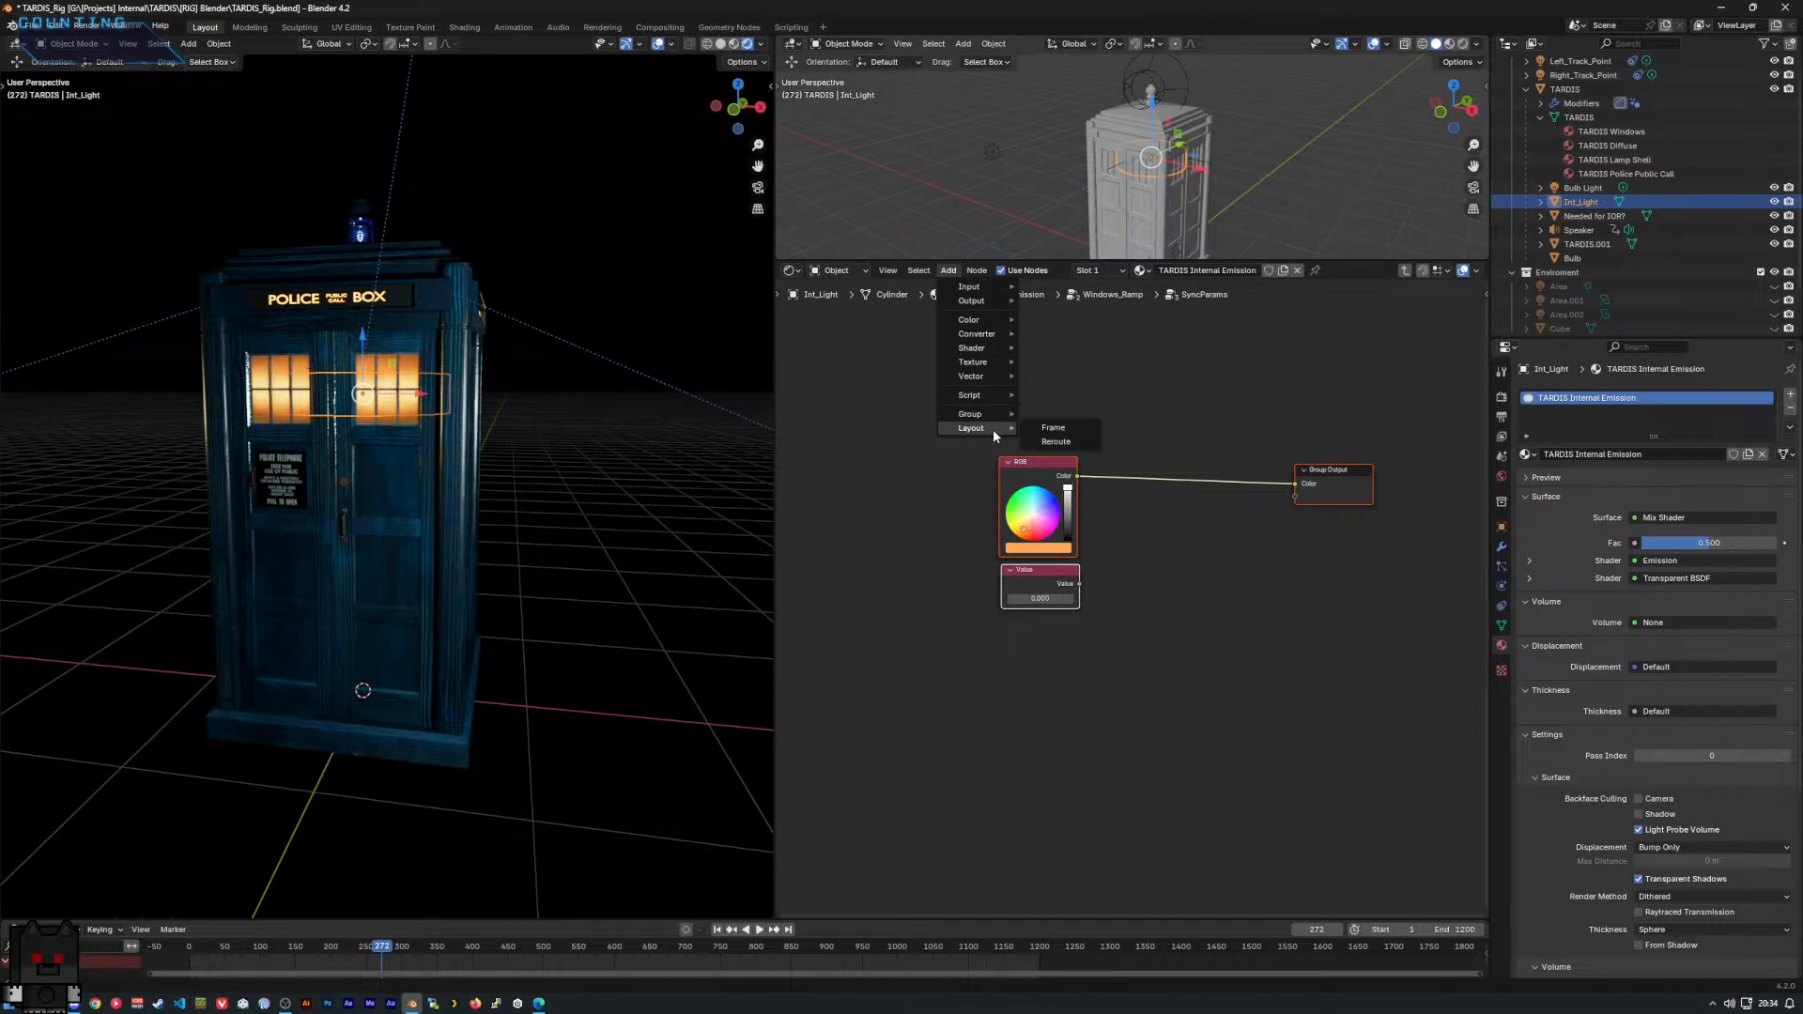
click(1067, 427)
click(944, 402)
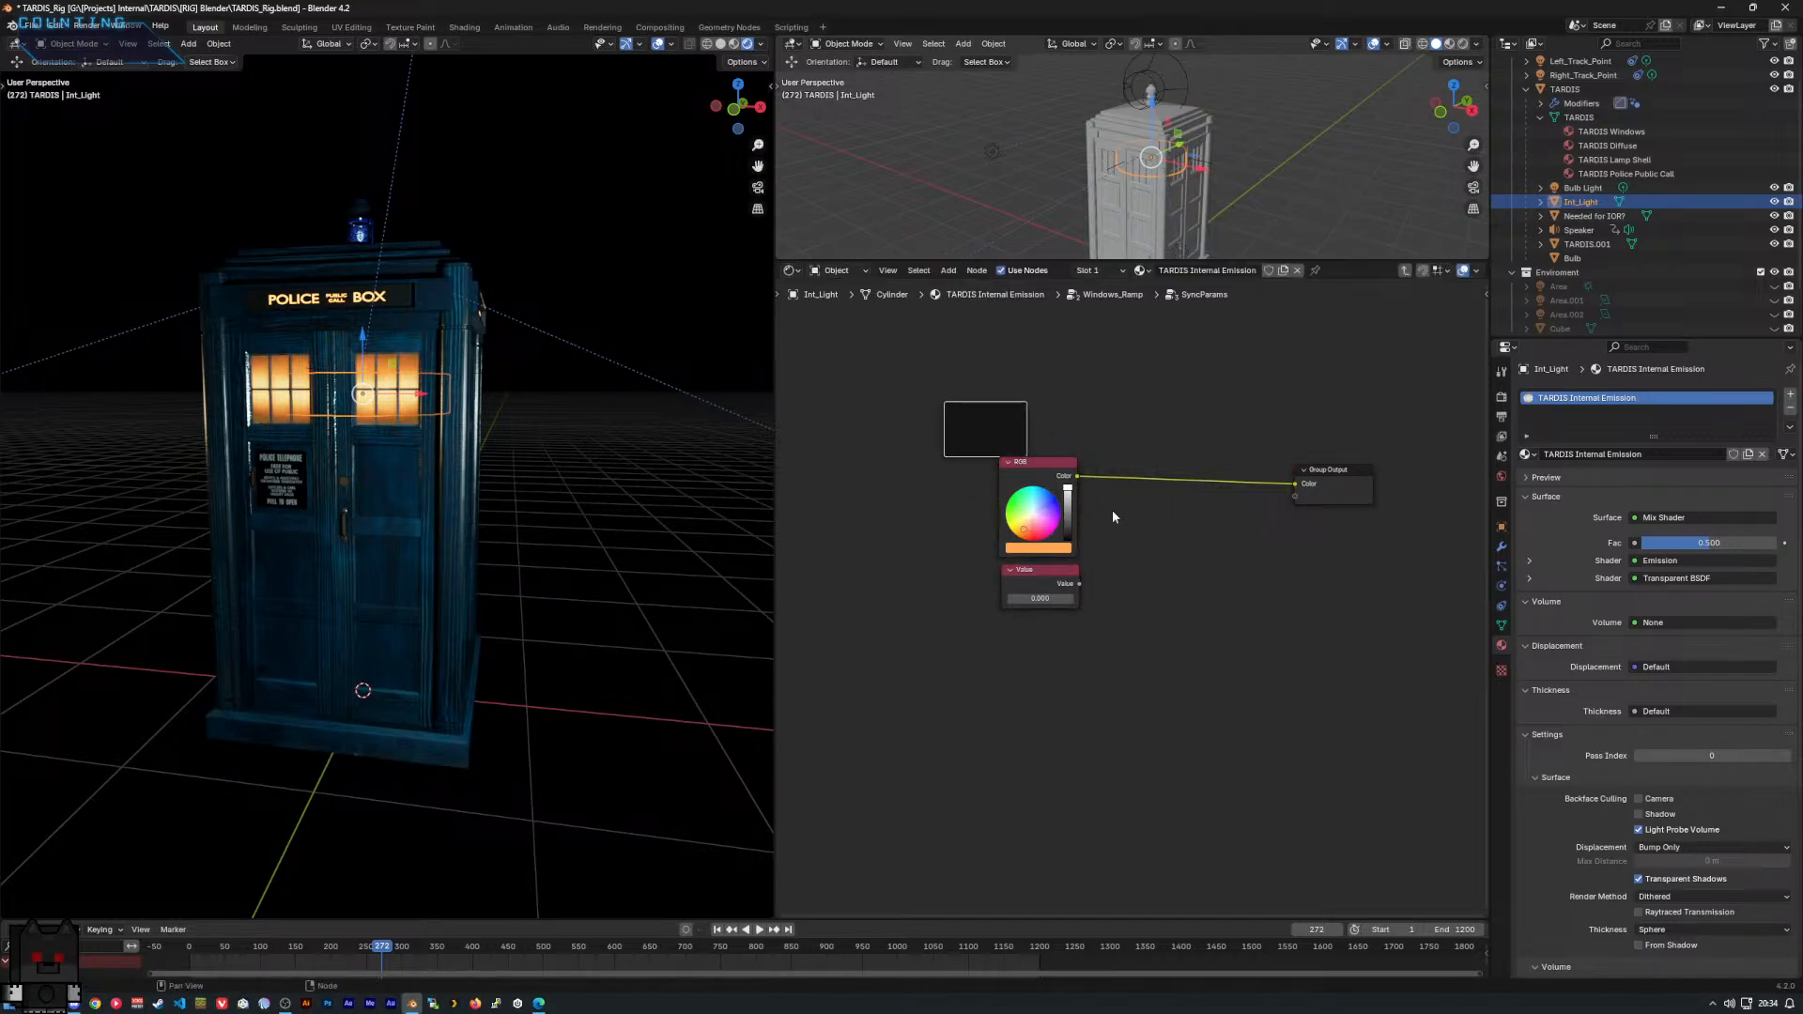
click(1030, 427)
drag(1026, 428, 1400, 446)
drag(1219, 454, 1130, 635)
drag(1050, 387, 932, 365)
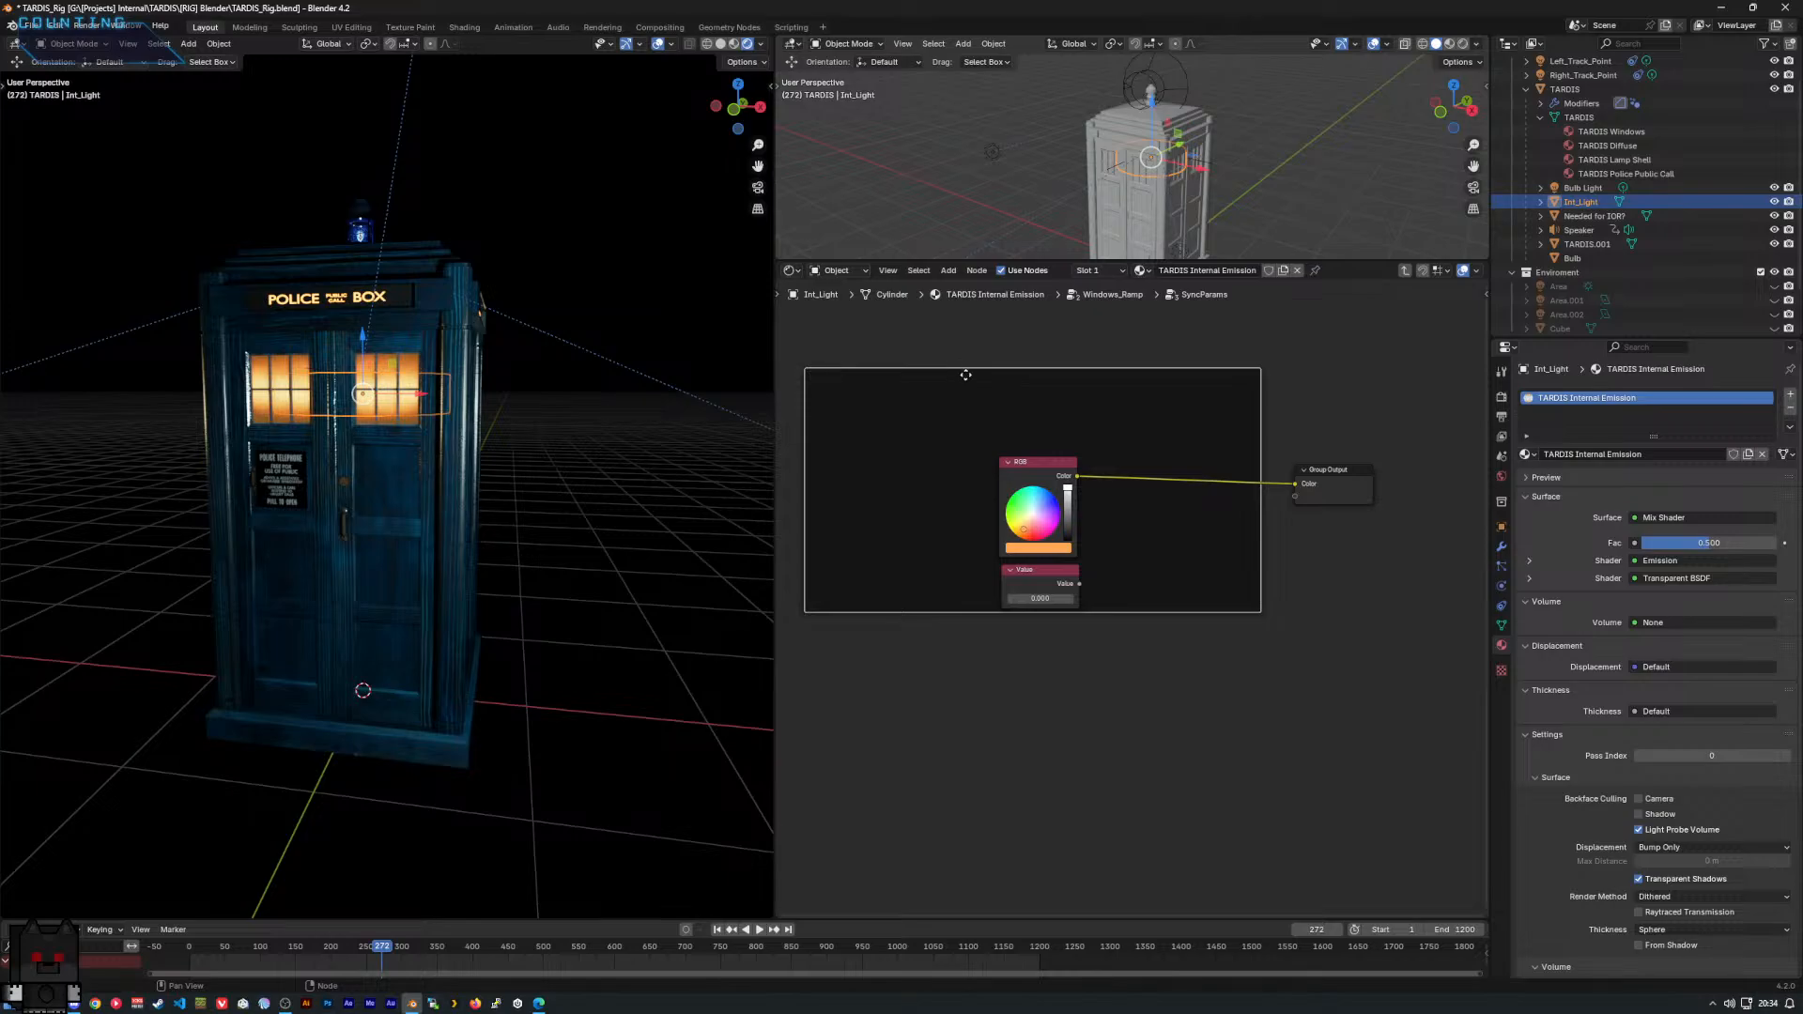
Set both the name and the label of the frame to "TD Windows".
key(n)
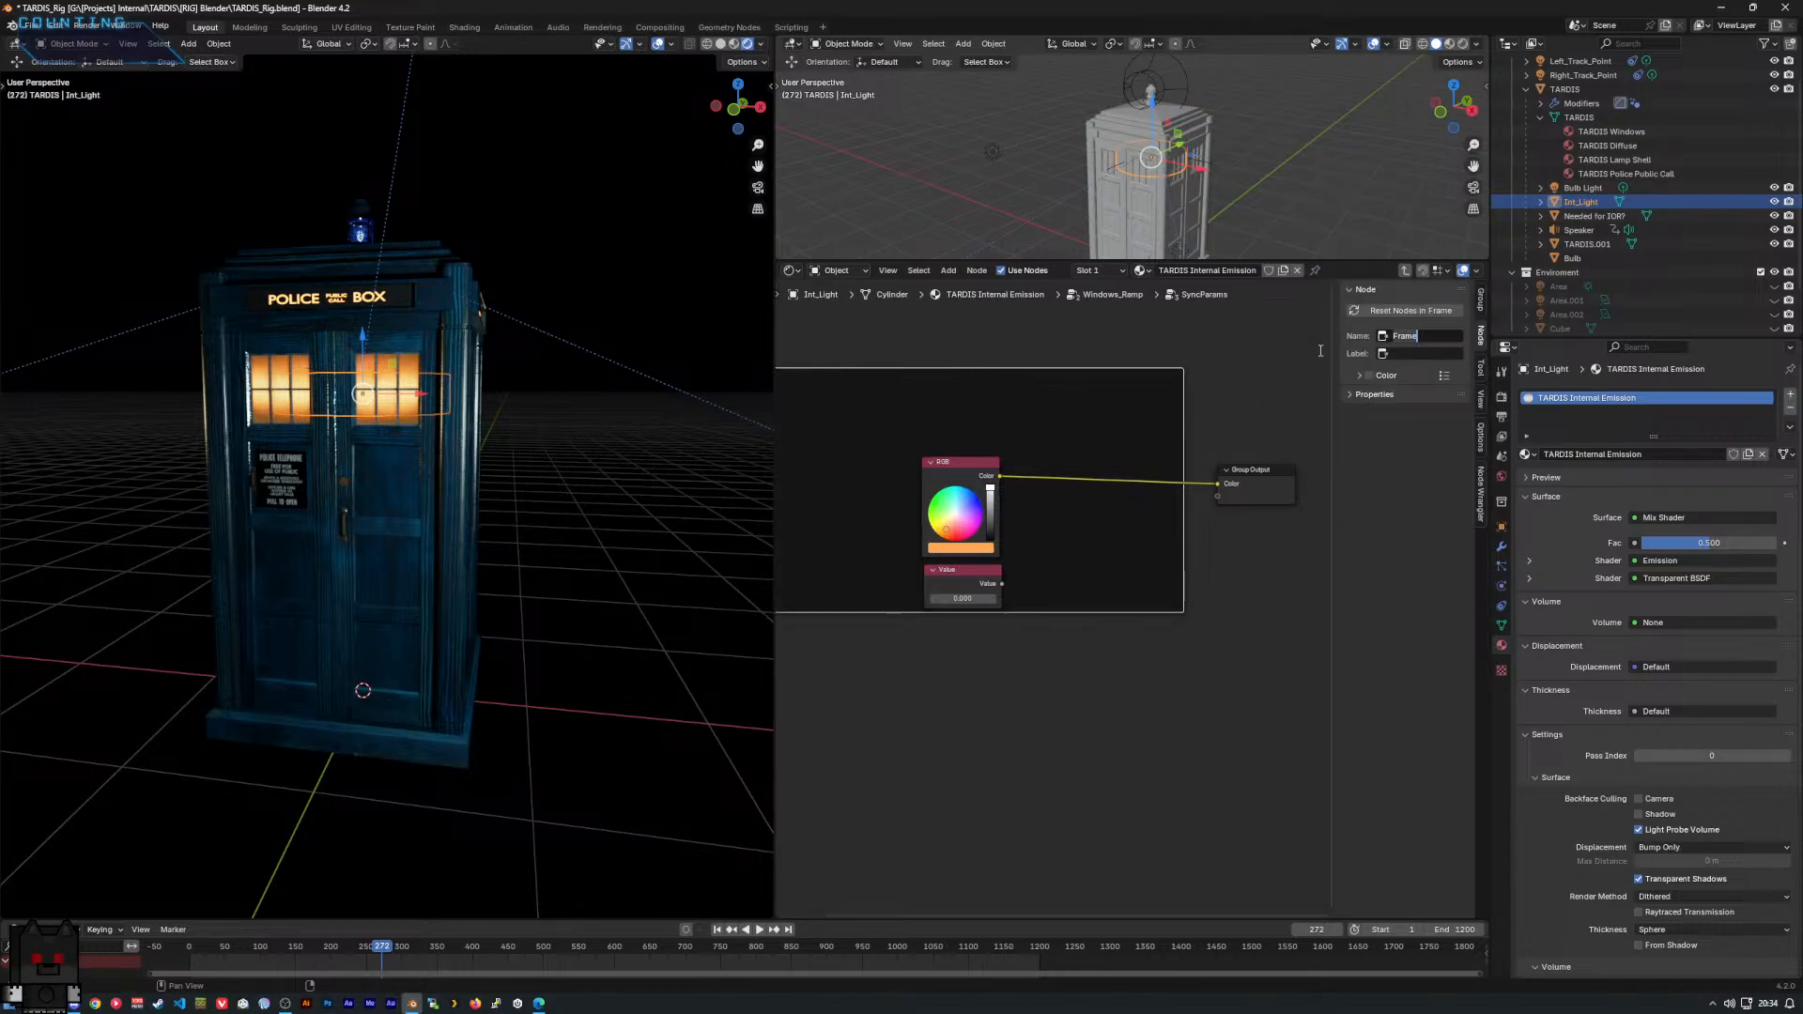
text(FrFr)
key(BackSpace)
text(T)
text(D Windwos)
key(BackSpace)
key(BackSpace)
key(BackSpace)
text(dows)
key(Return)
text(TD Windows)
Enable a custom color on the TD Windows frame and make it dark brown with hue 0.096, saturation 0.441 and value 0.165.
middle_drag(1115, 421, 1188, 416)
click(1369, 377)
click(1368, 376)
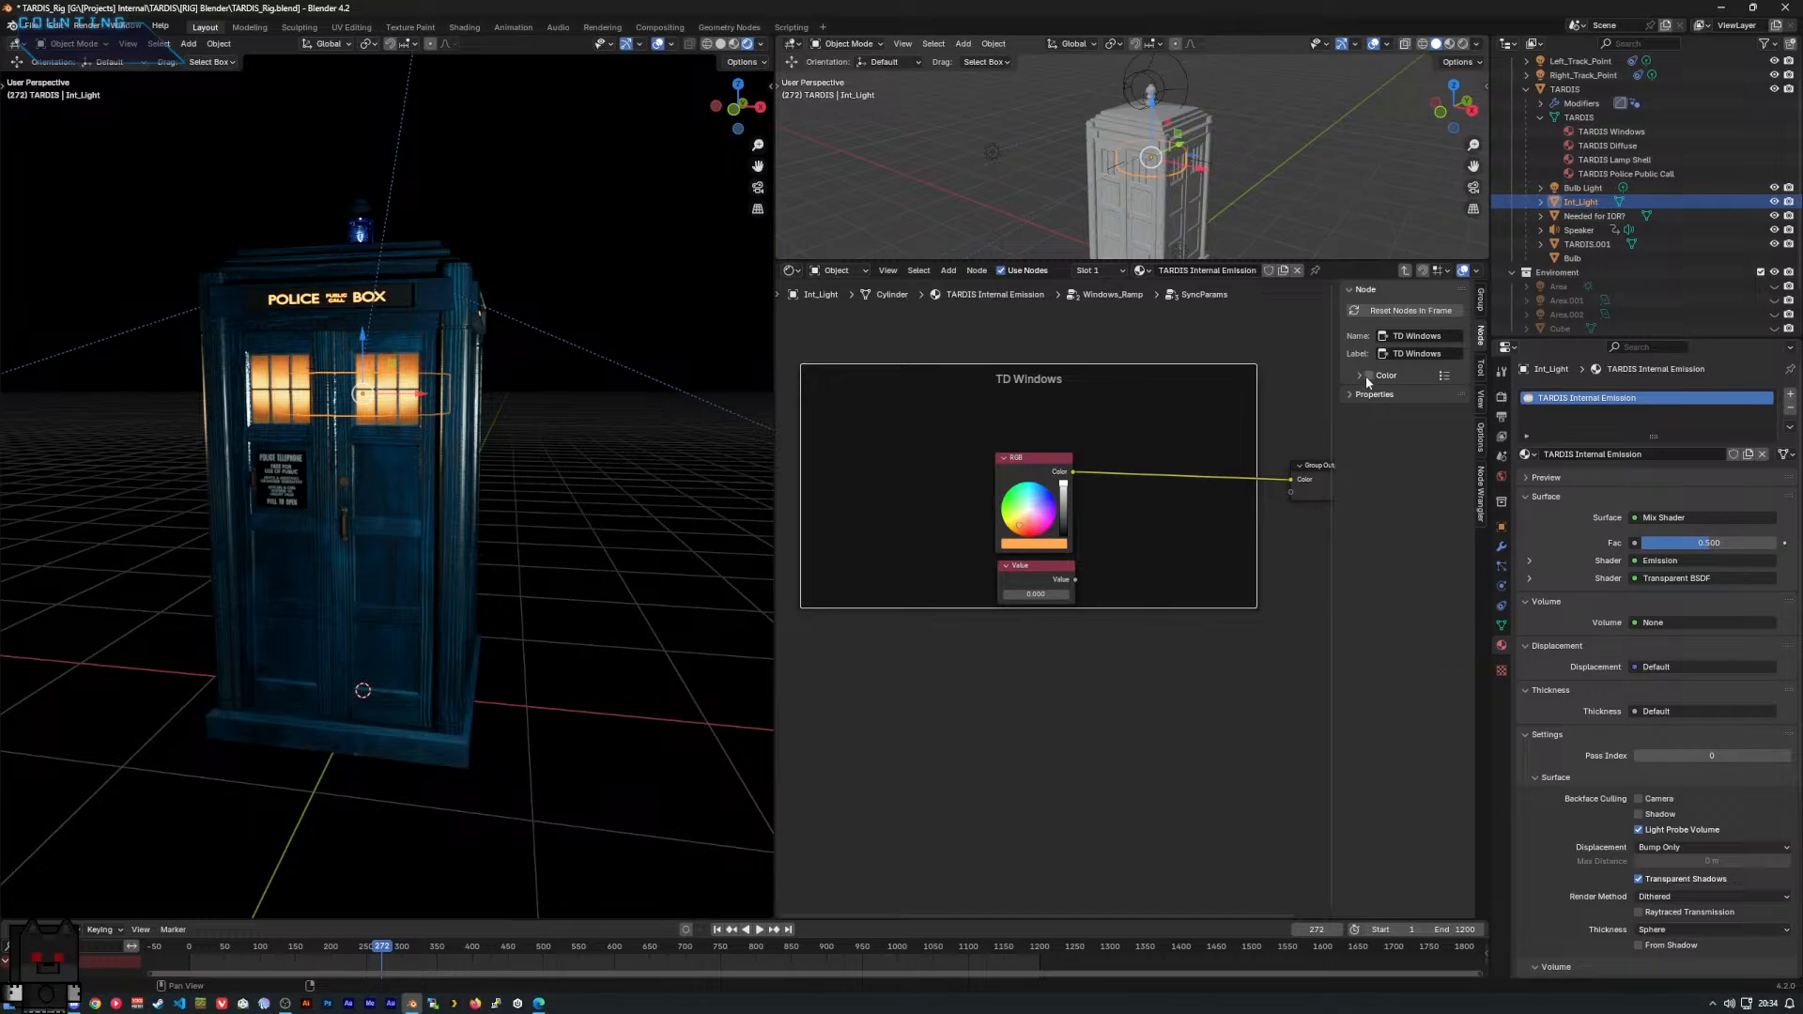
click(1368, 377)
click(1358, 376)
click(1397, 396)
drag(1405, 269, 1487, 293)
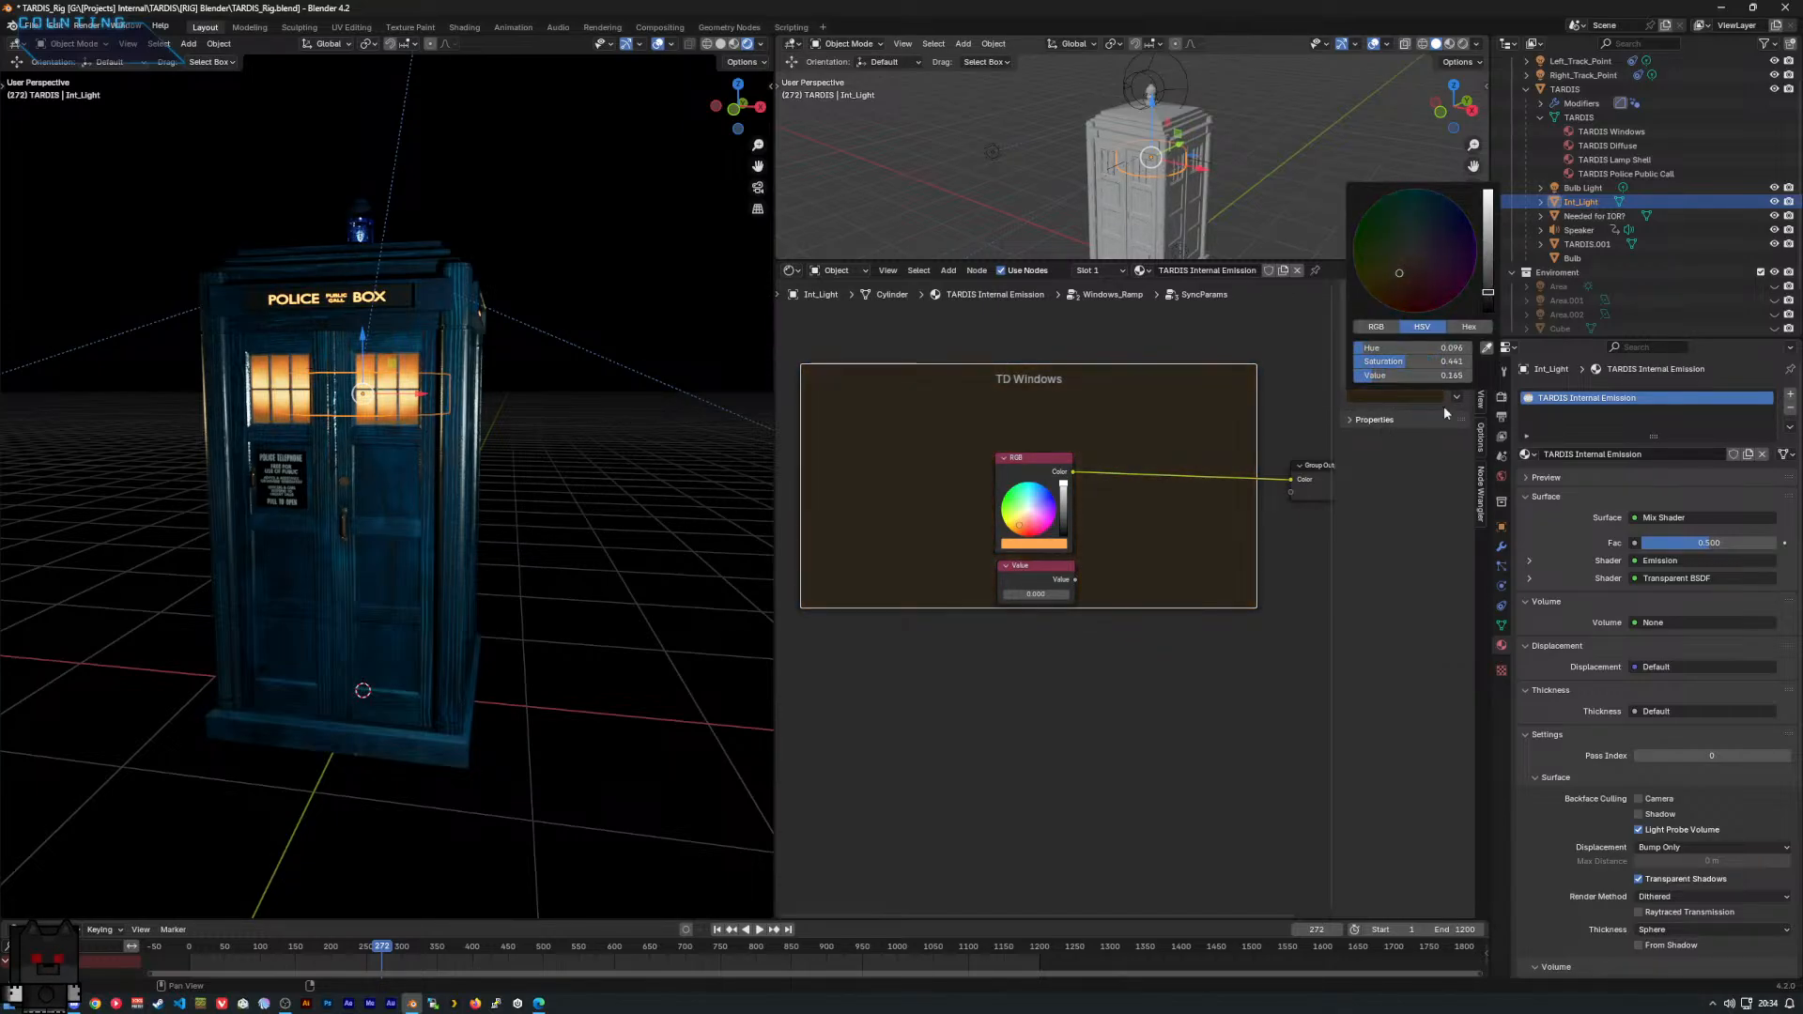
key(n)
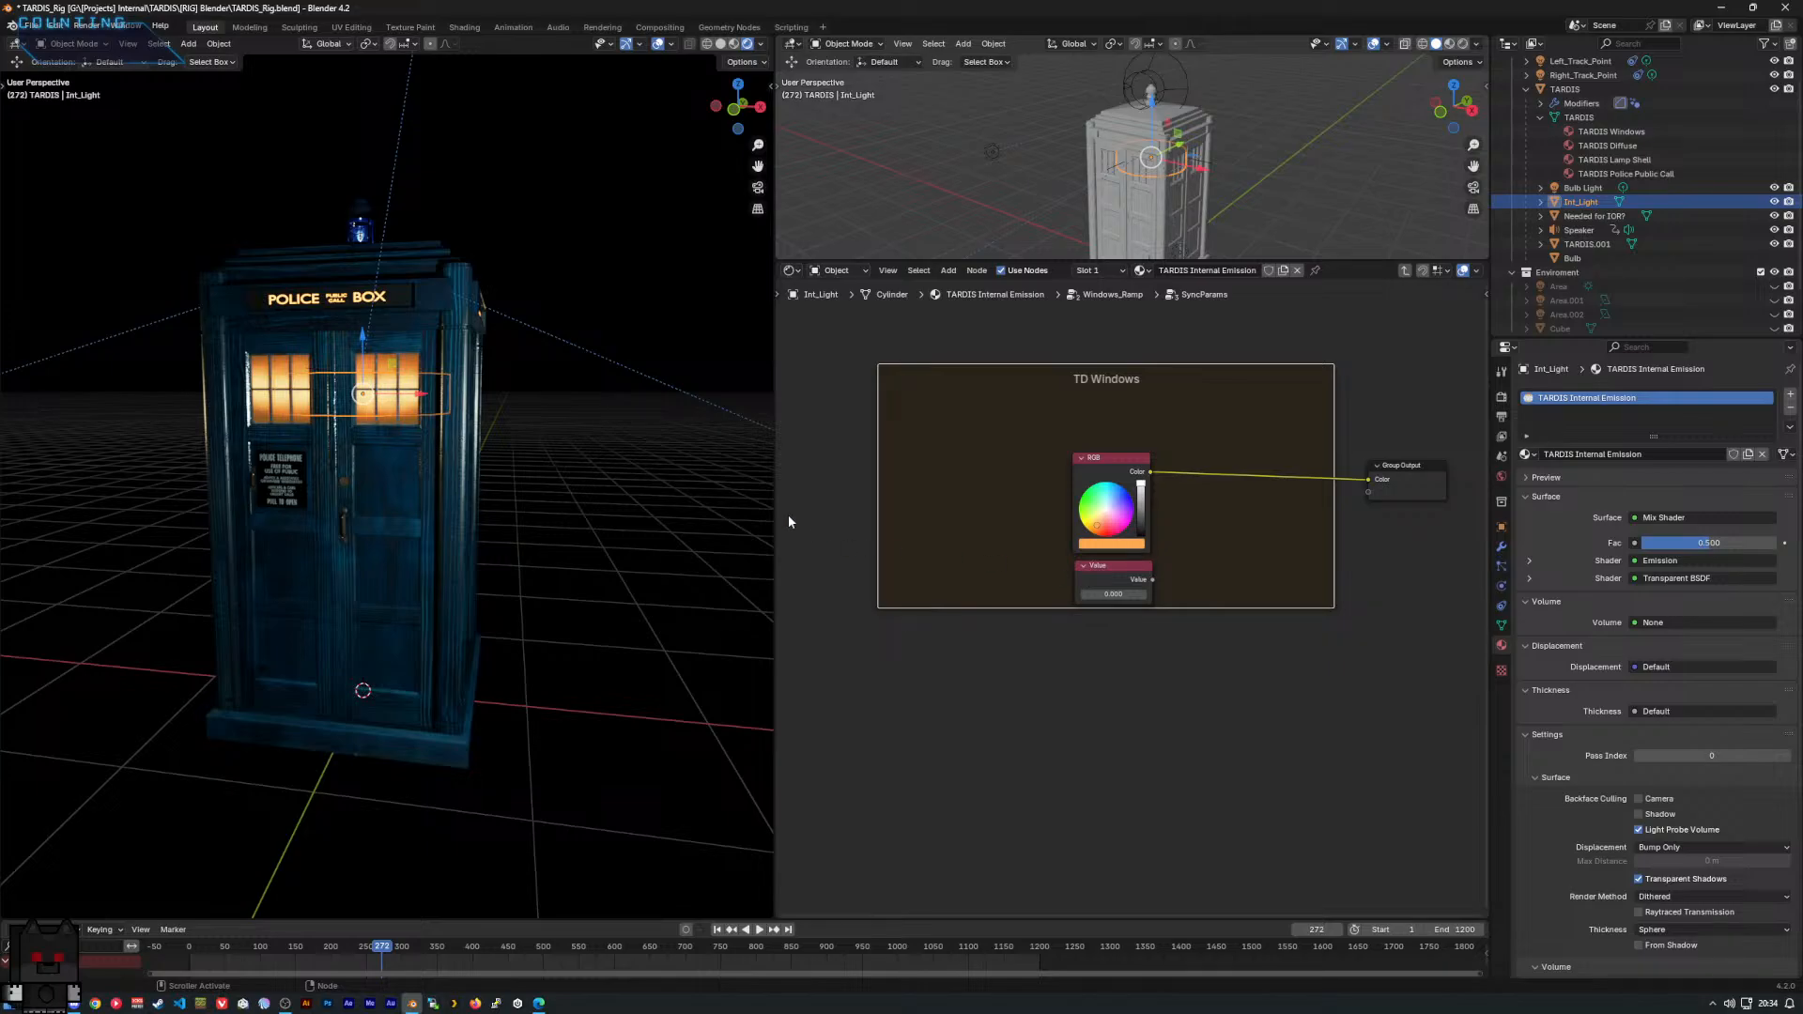
Widen the node editor and attach the RGB node to the TD Windows frame.
drag(775, 515, 344, 514)
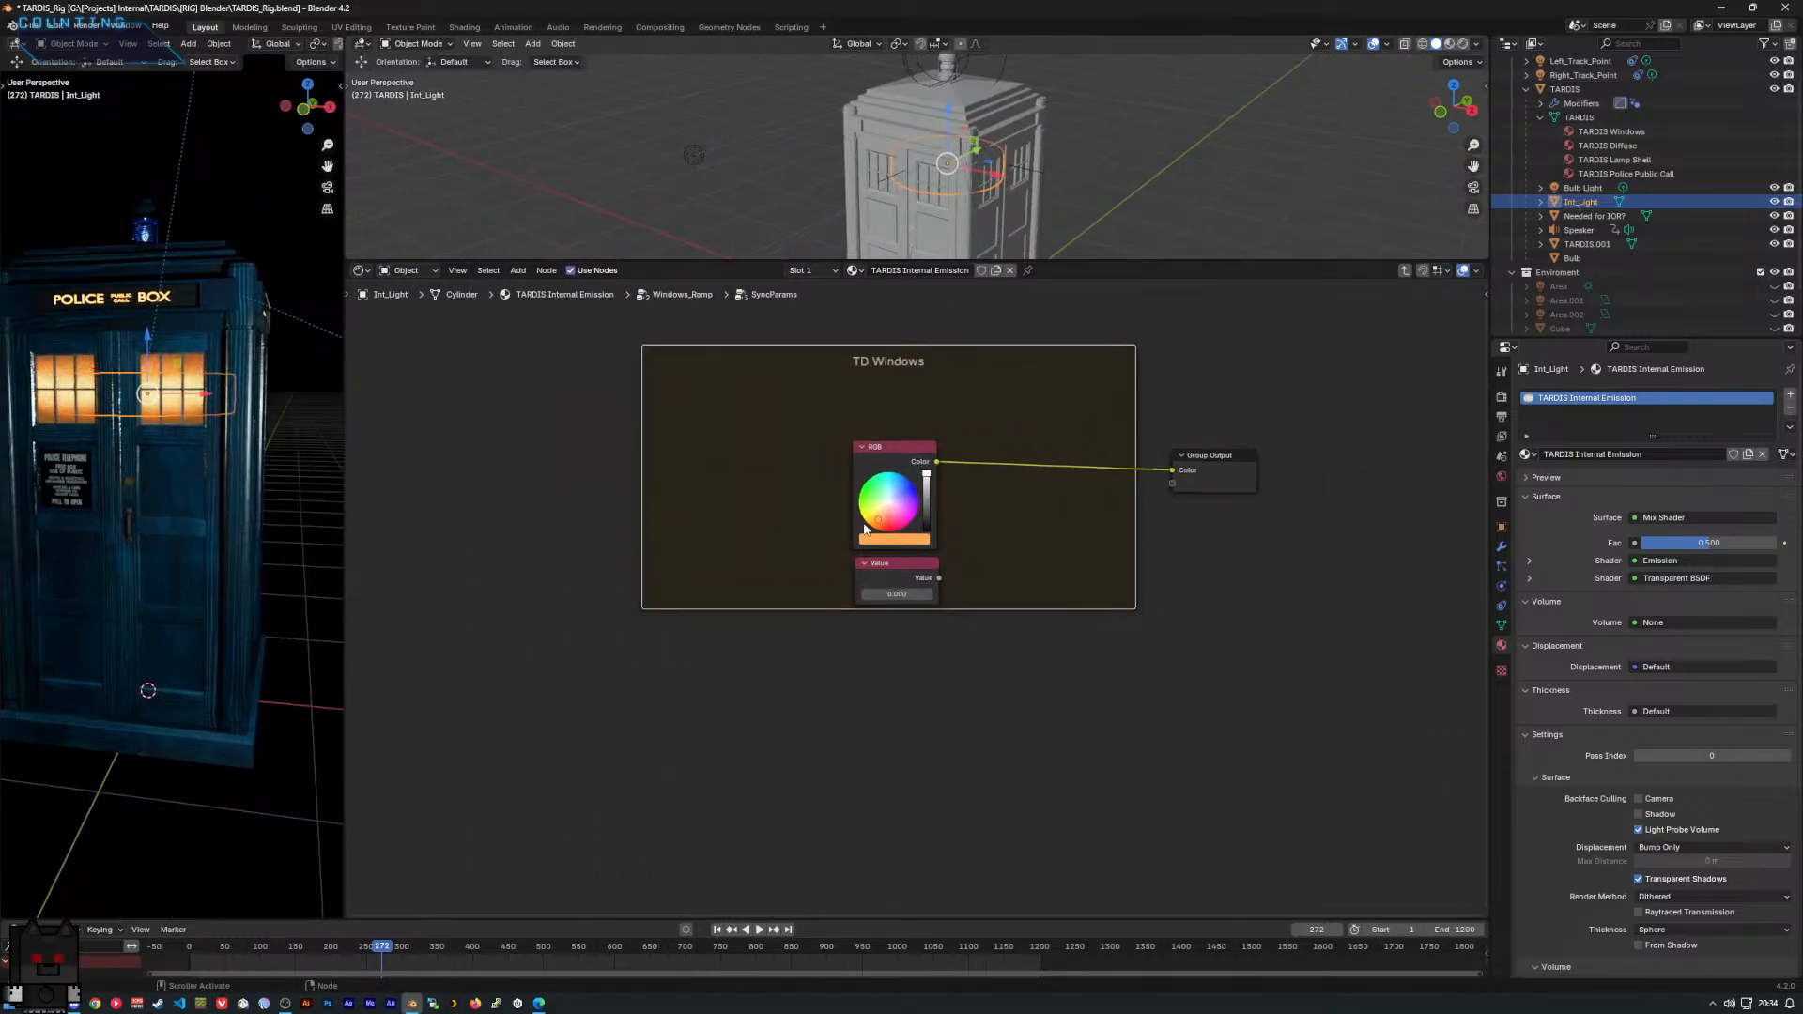
scroll(996, 584, down, 3)
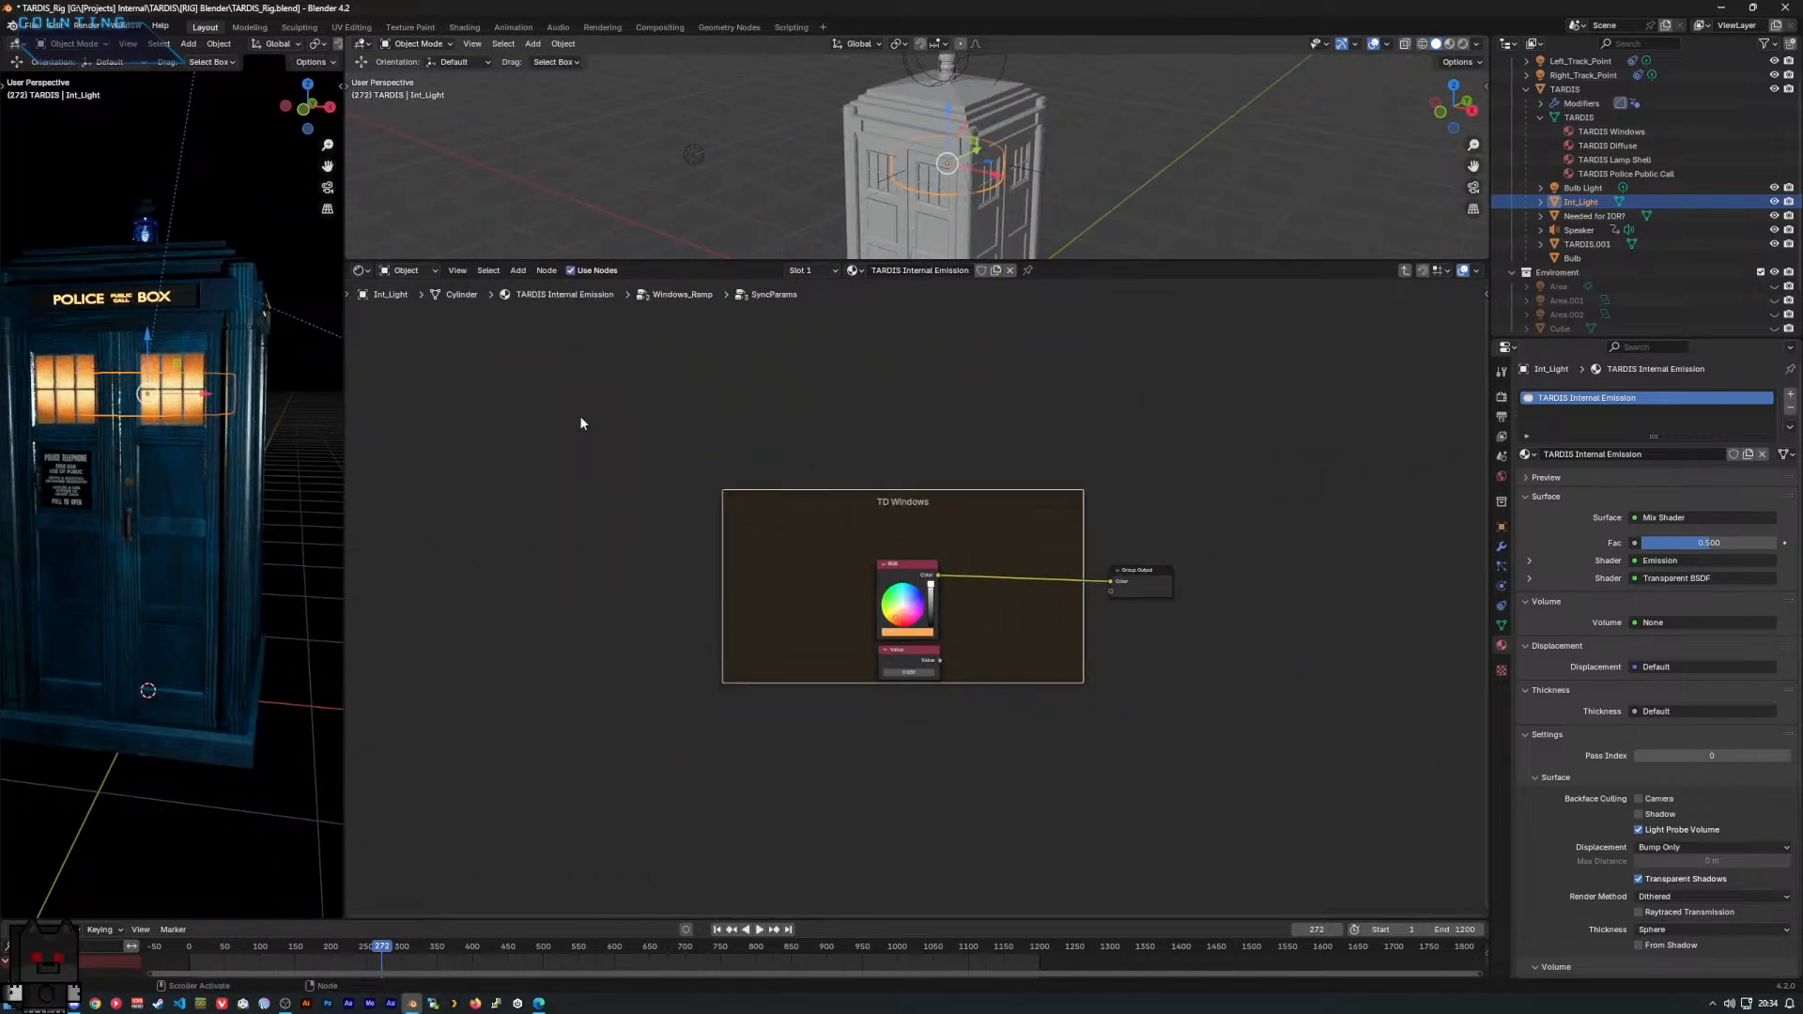
scroll(750, 498, up, 1)
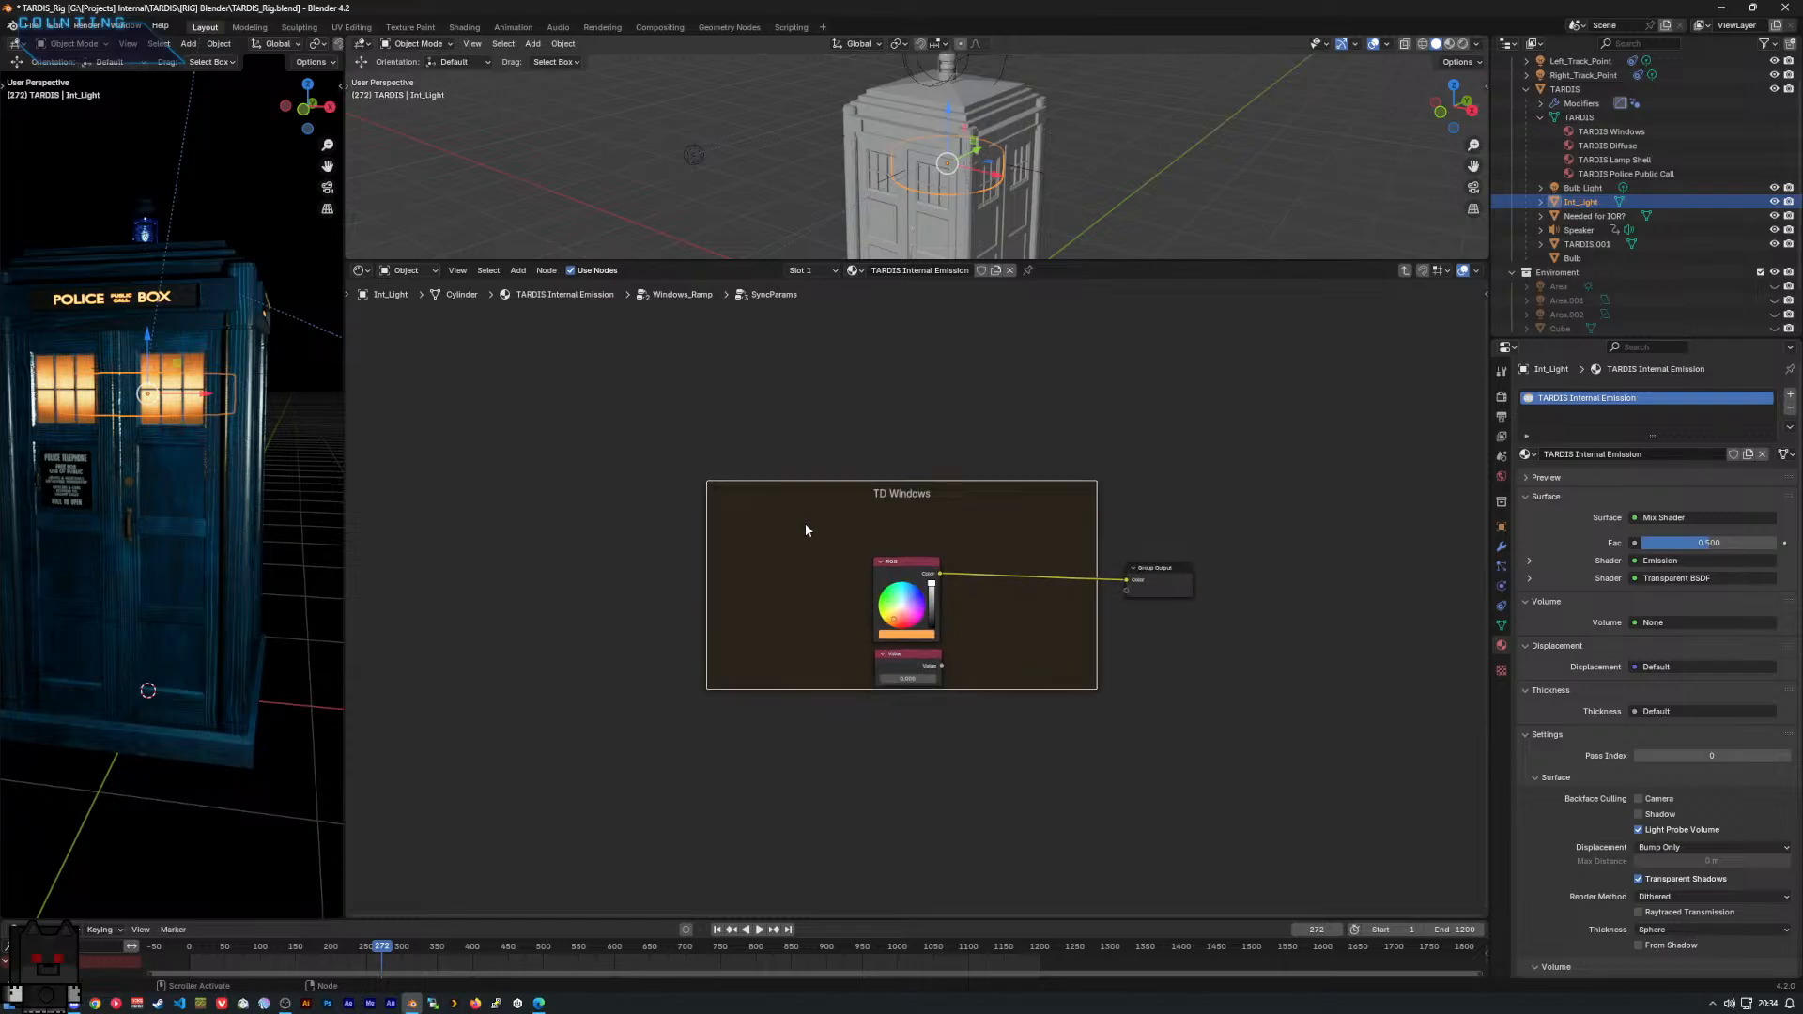
scroll(826, 526, up, 2)
drag(895, 509, 724, 453)
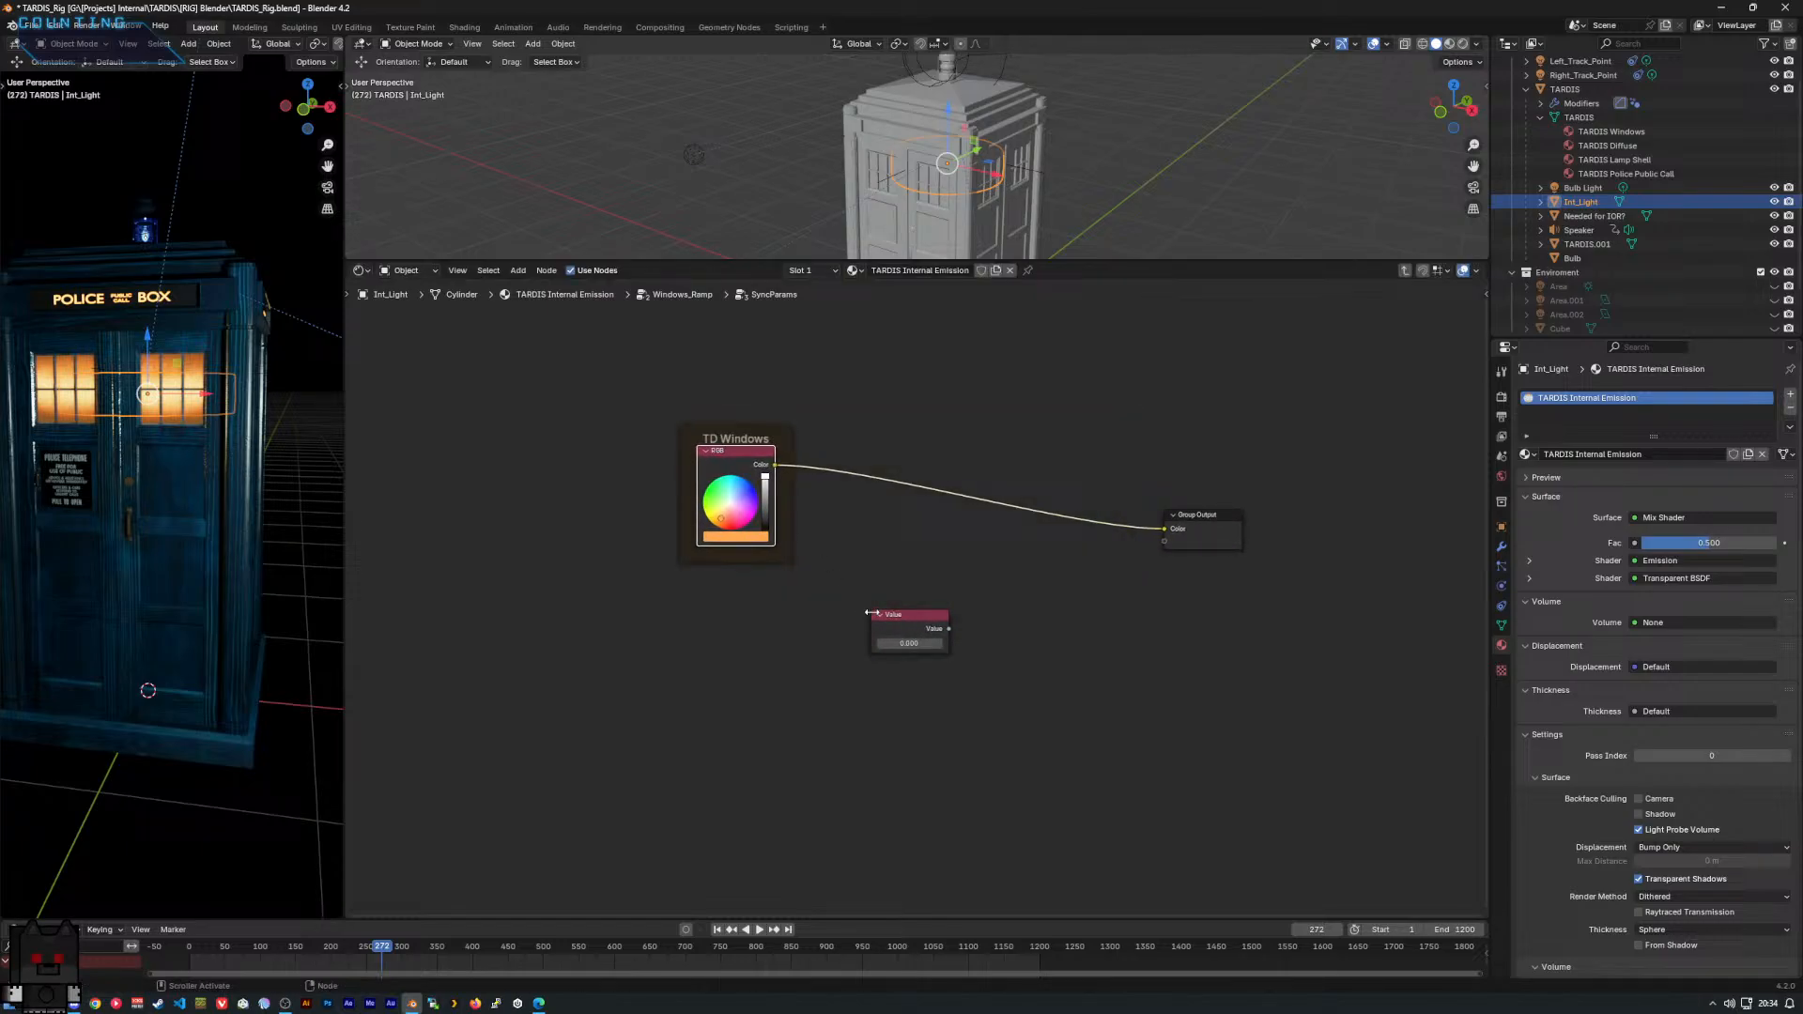
click(790, 507)
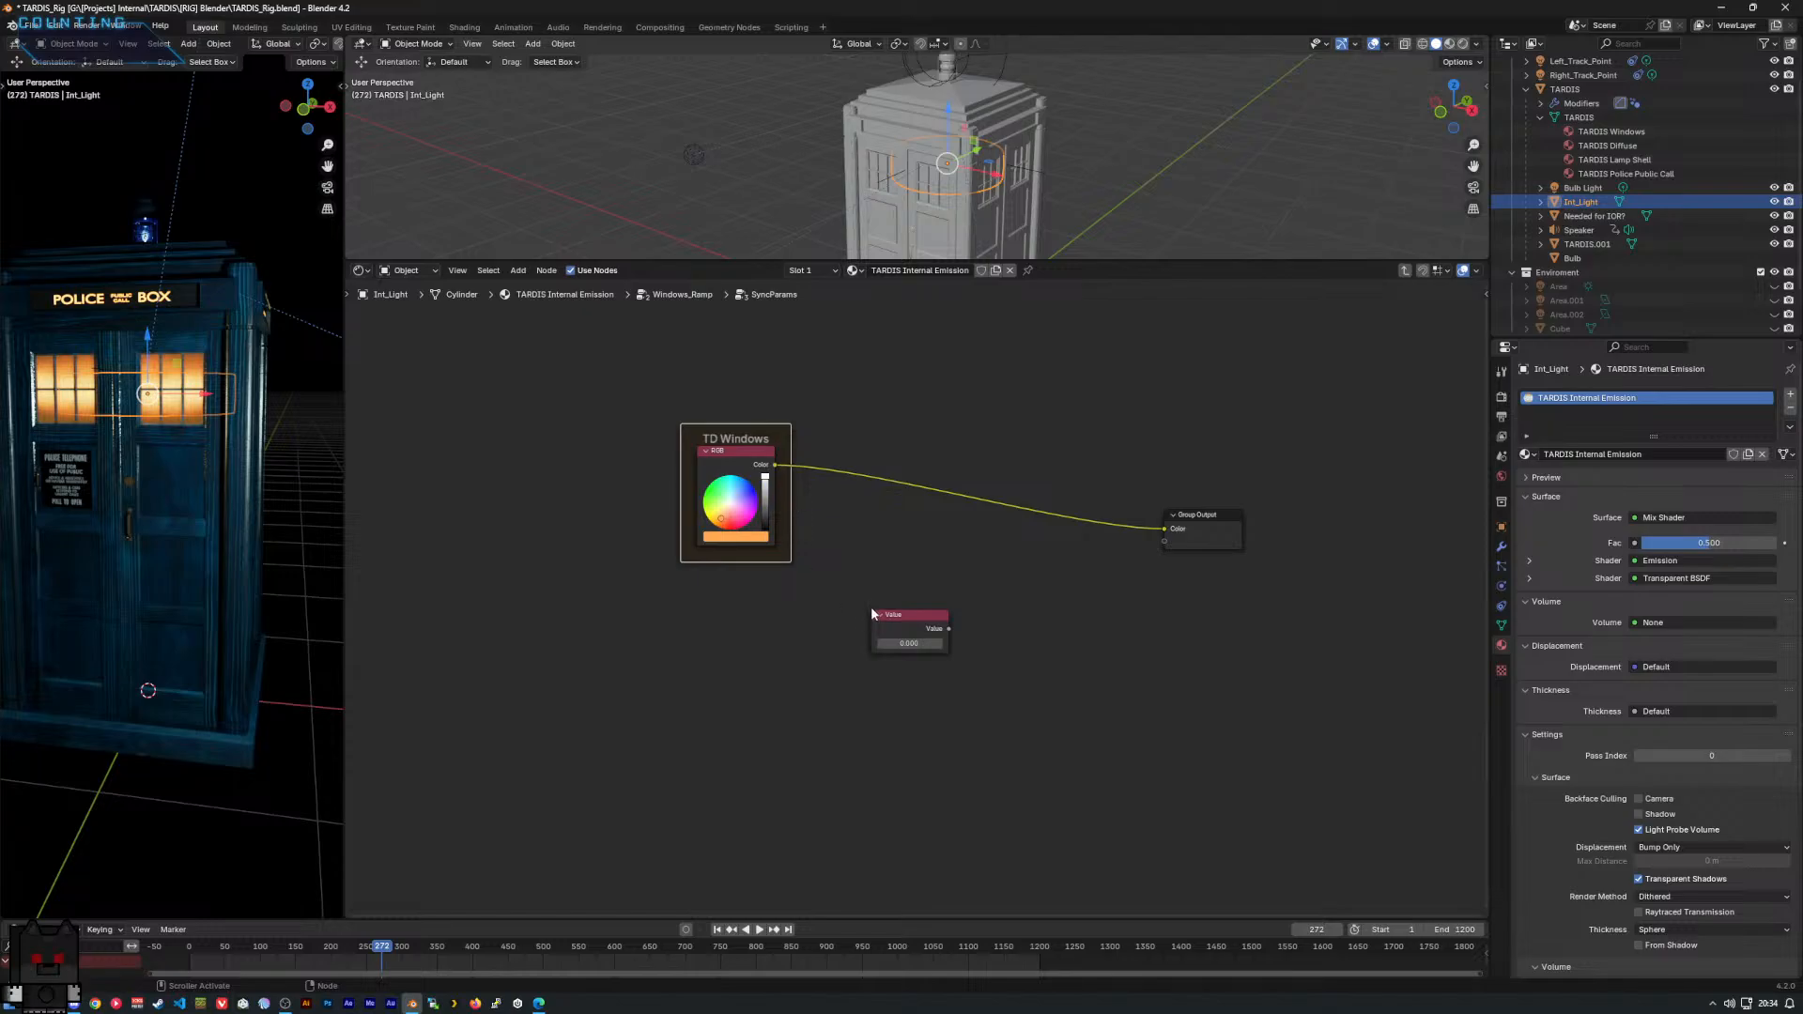
Reposition the TD Windows frame and bring the Value and Group Output nodes into it alongside the RGB node.
drag(882, 615, 764, 562)
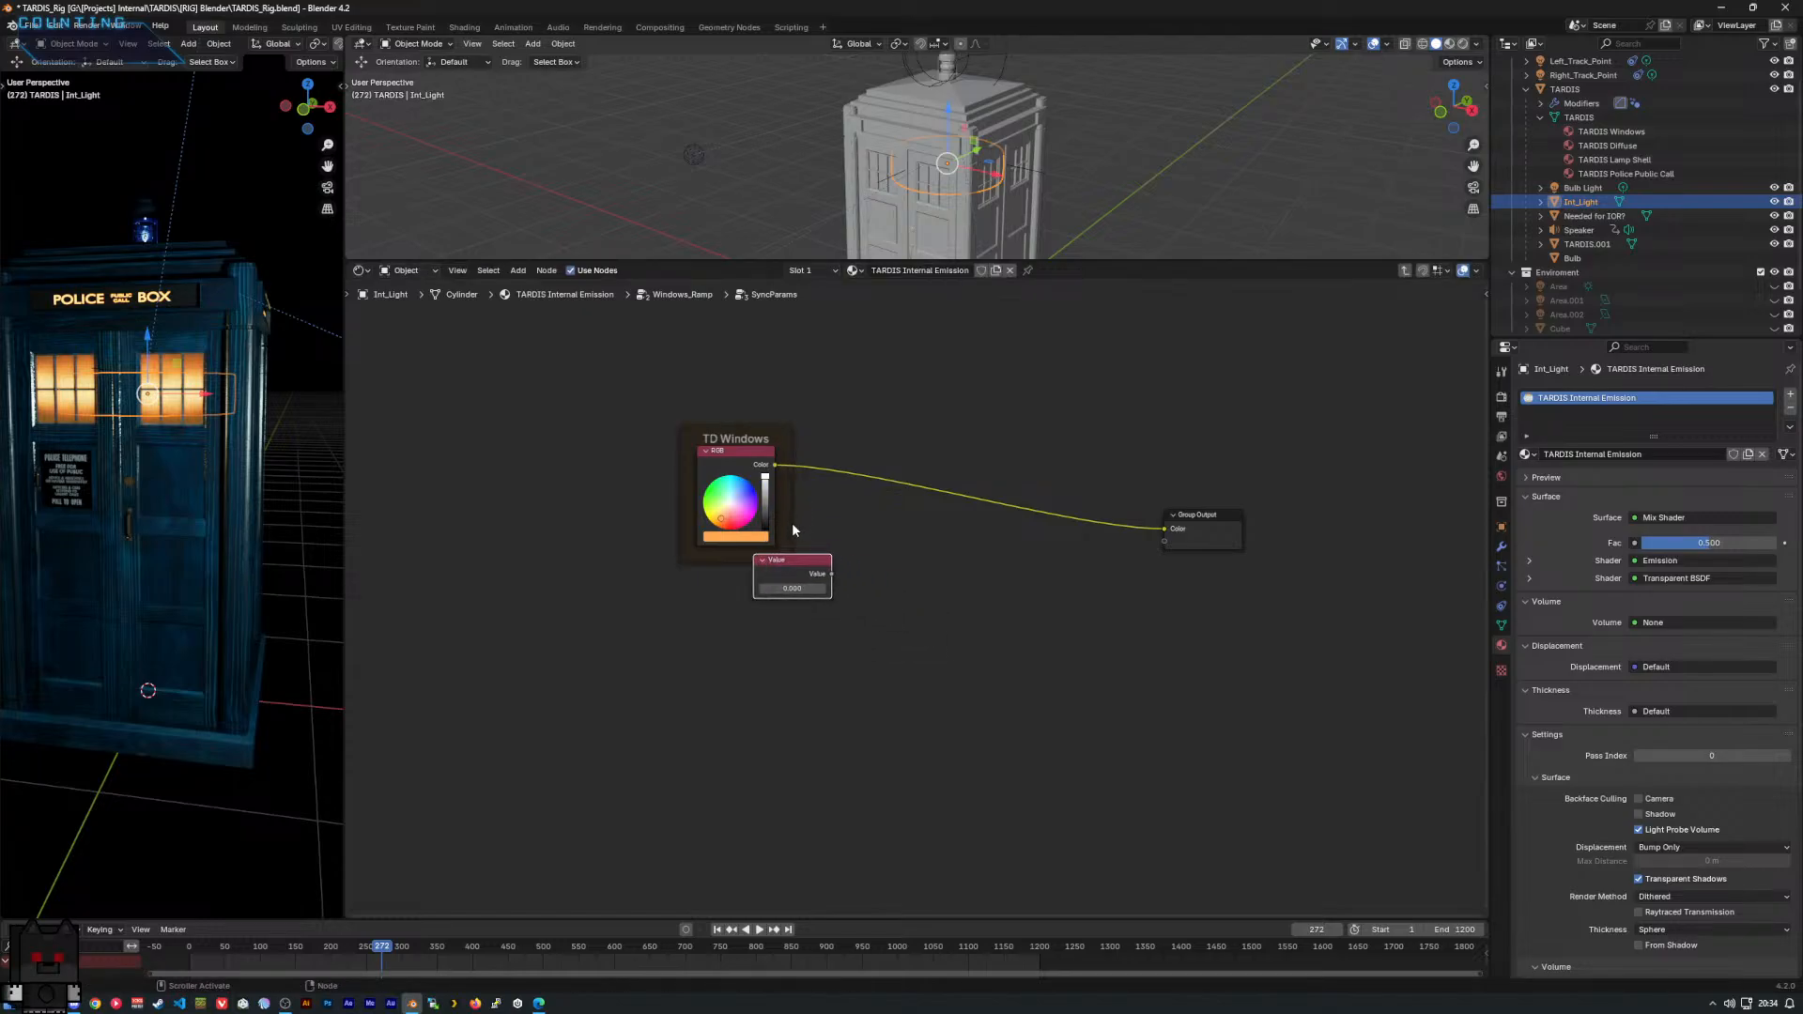
click(791, 524)
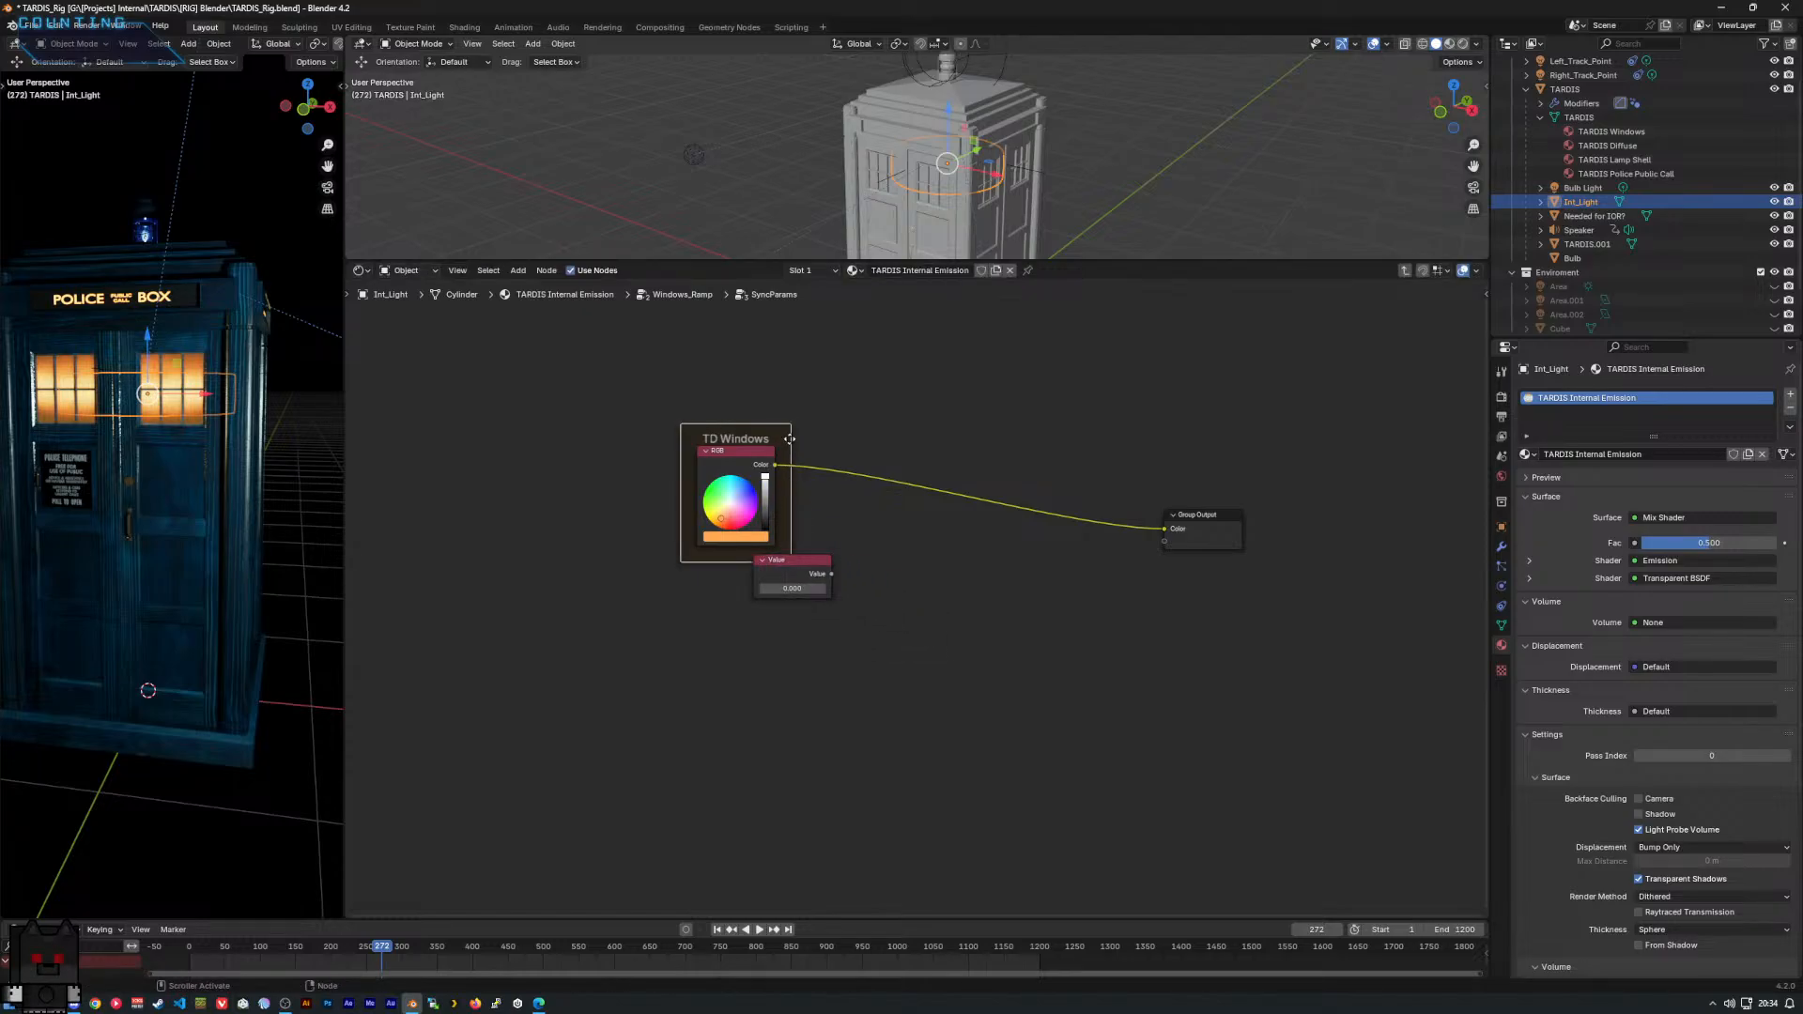
key(g)
click(803, 395)
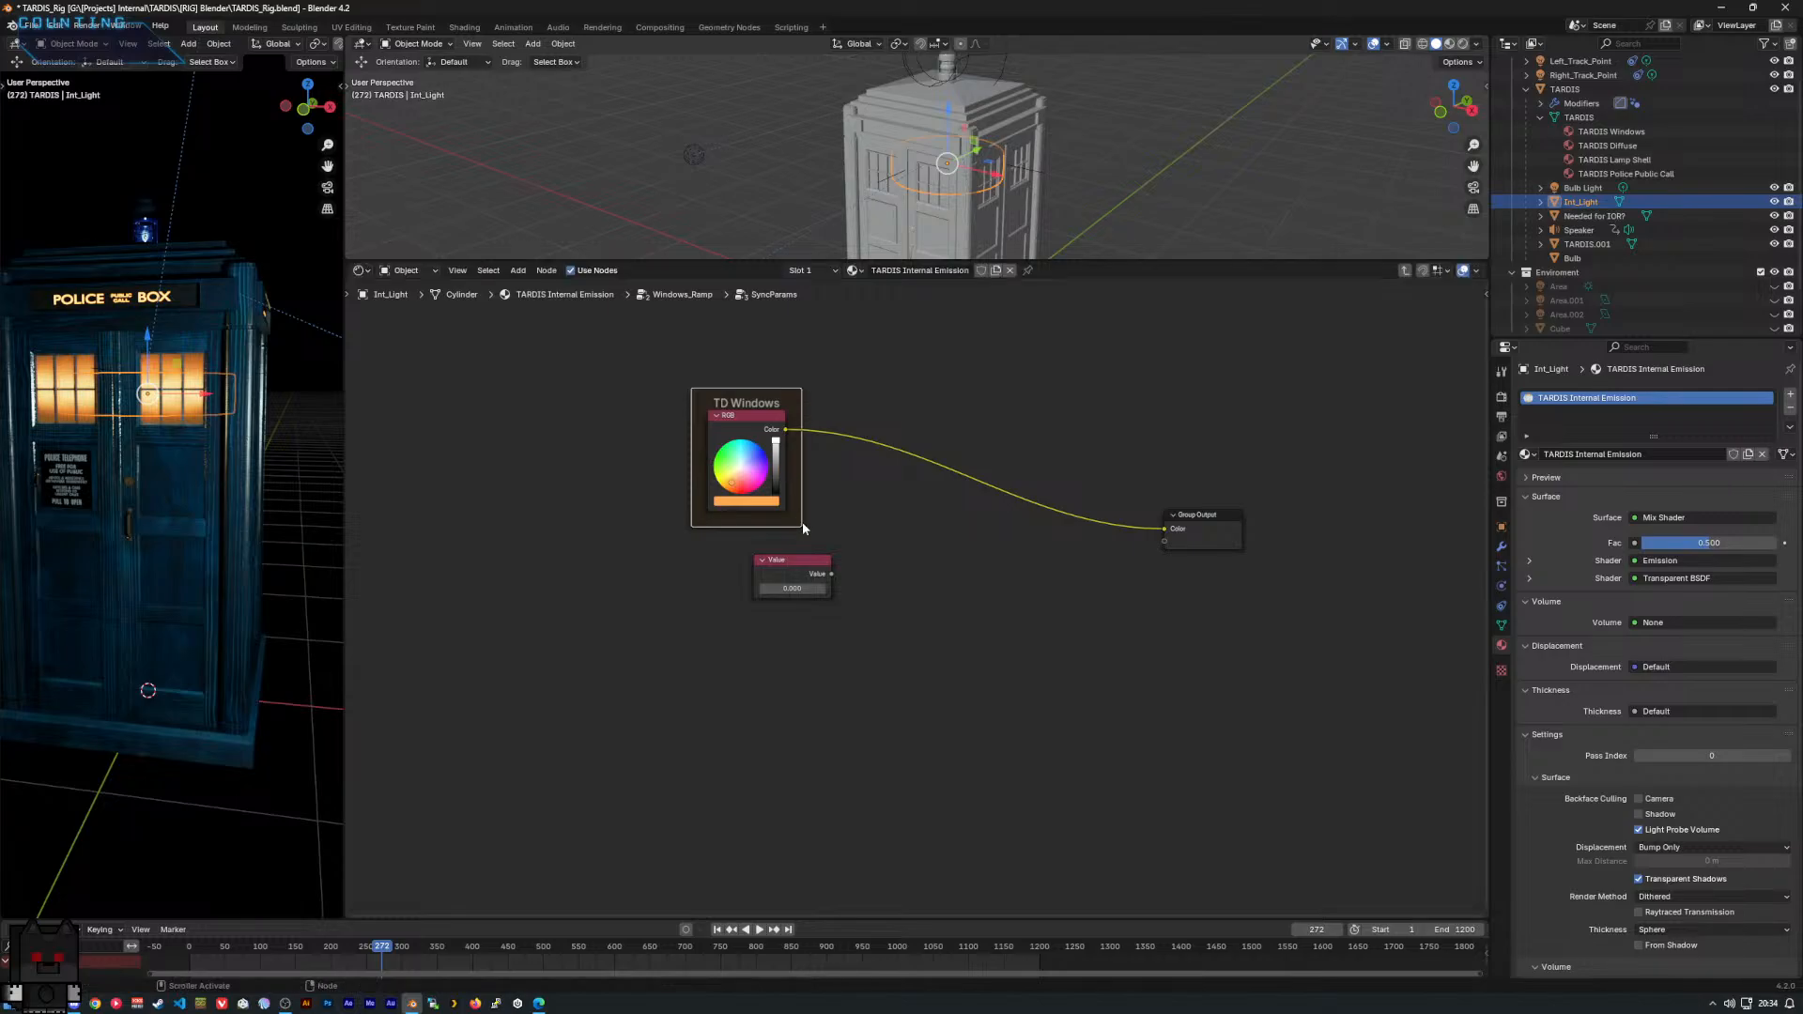
mouse_move(800, 524)
mouse_down()
mouse_move(866, 544)
mouse_move(810, 515)
mouse_up()
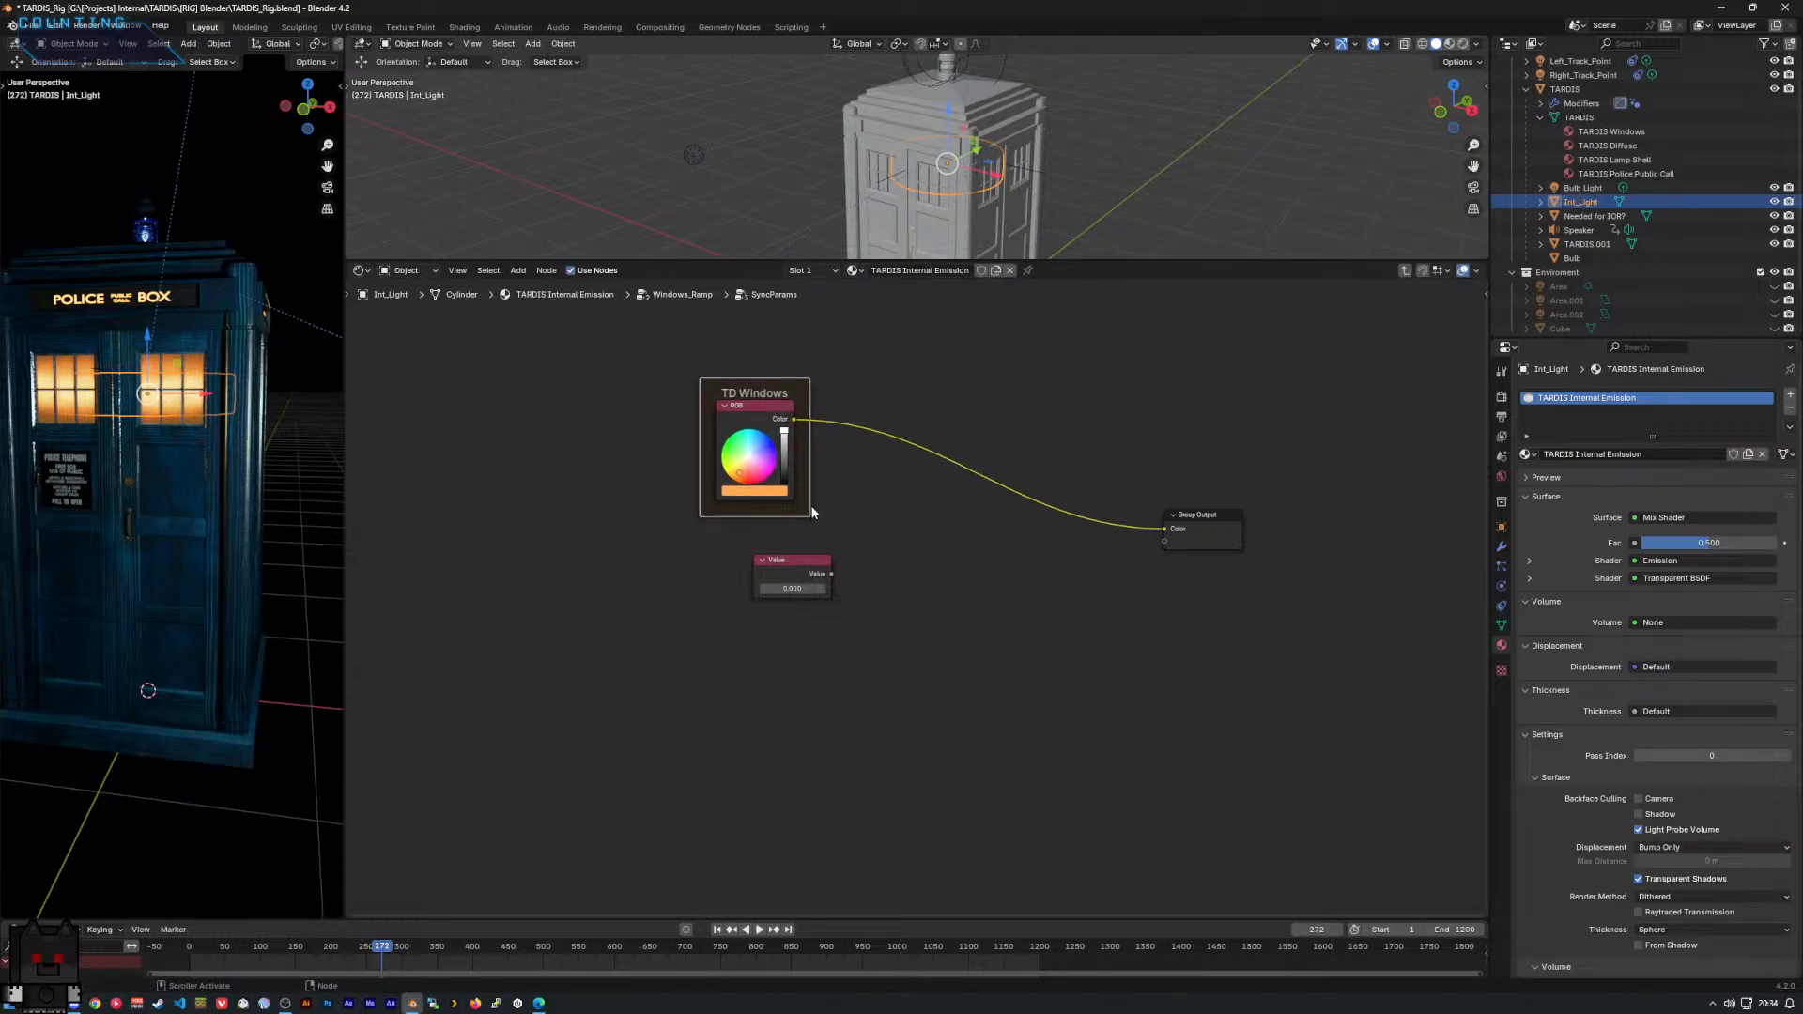
drag(1188, 516, 1130, 462)
mouse_move(784, 563)
mouse_down()
mouse_move(875, 483)
mouse_move(882, 506)
mouse_move(730, 624)
mouse_move(755, 551)
mouse_up()
middle_drag(922, 488, 780, 492)
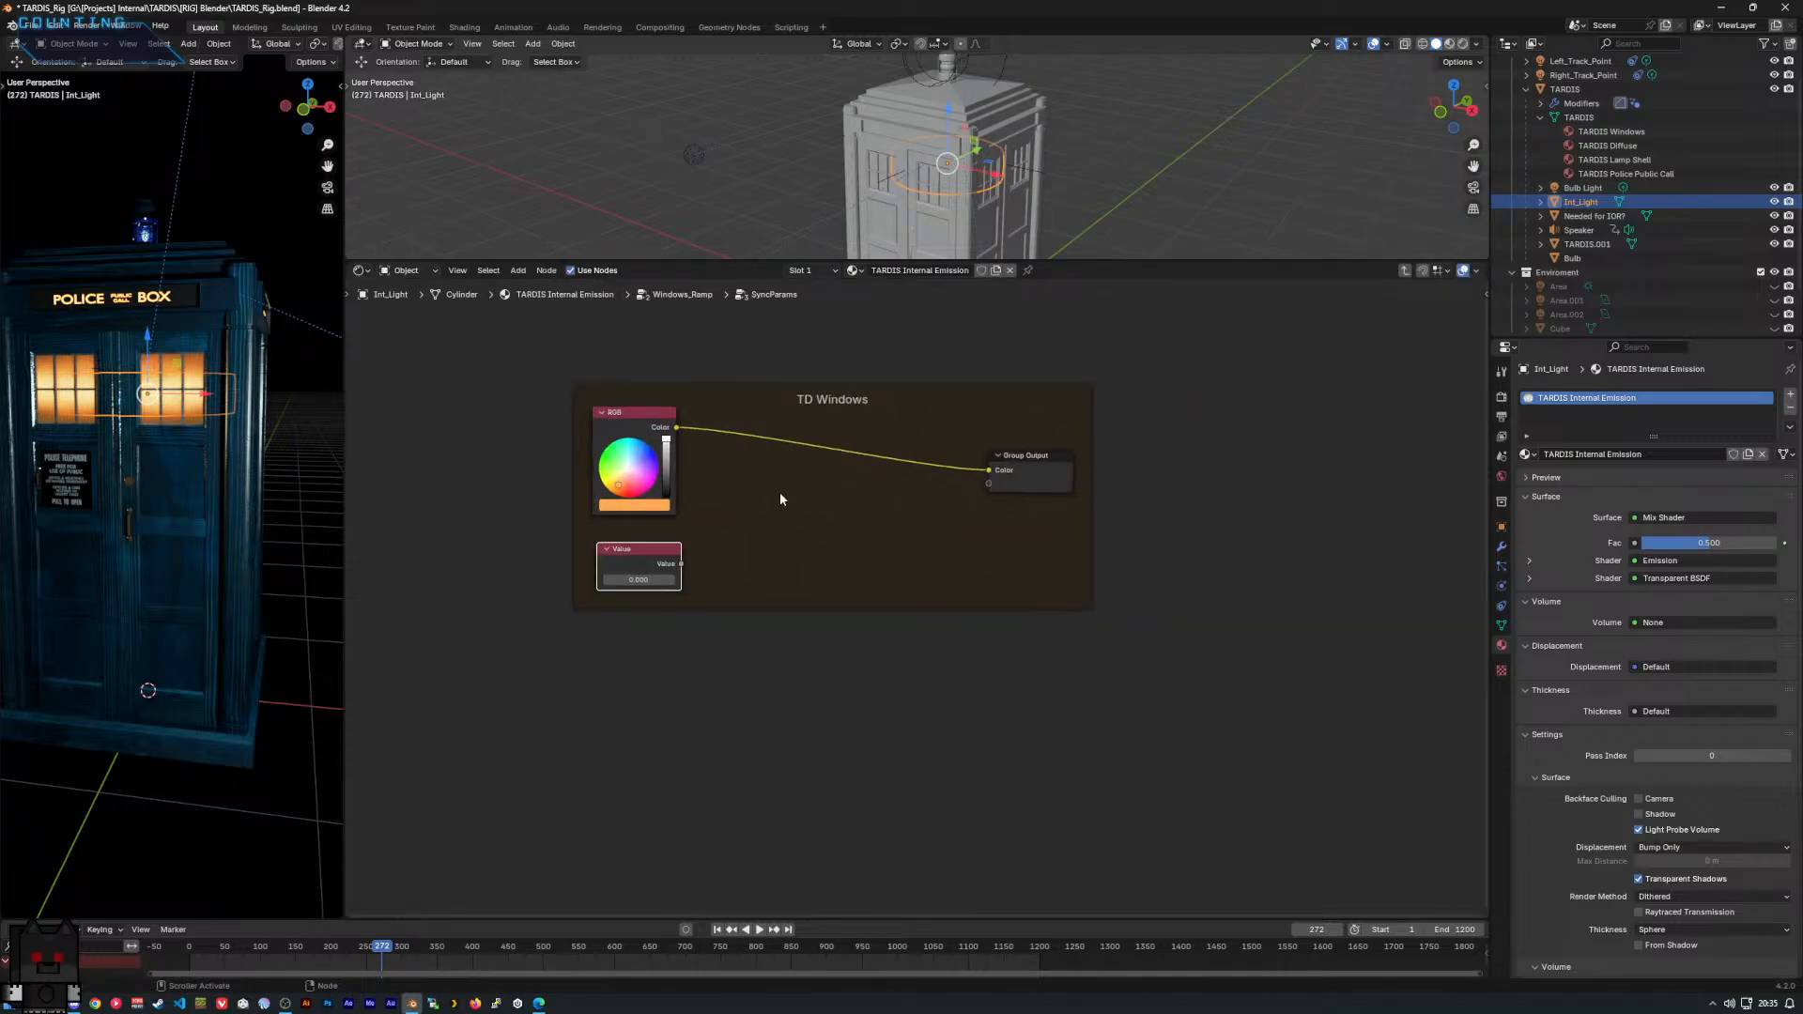
Give the Color output socket of the SyncParams group the description "Window Emission".
click(1008, 472)
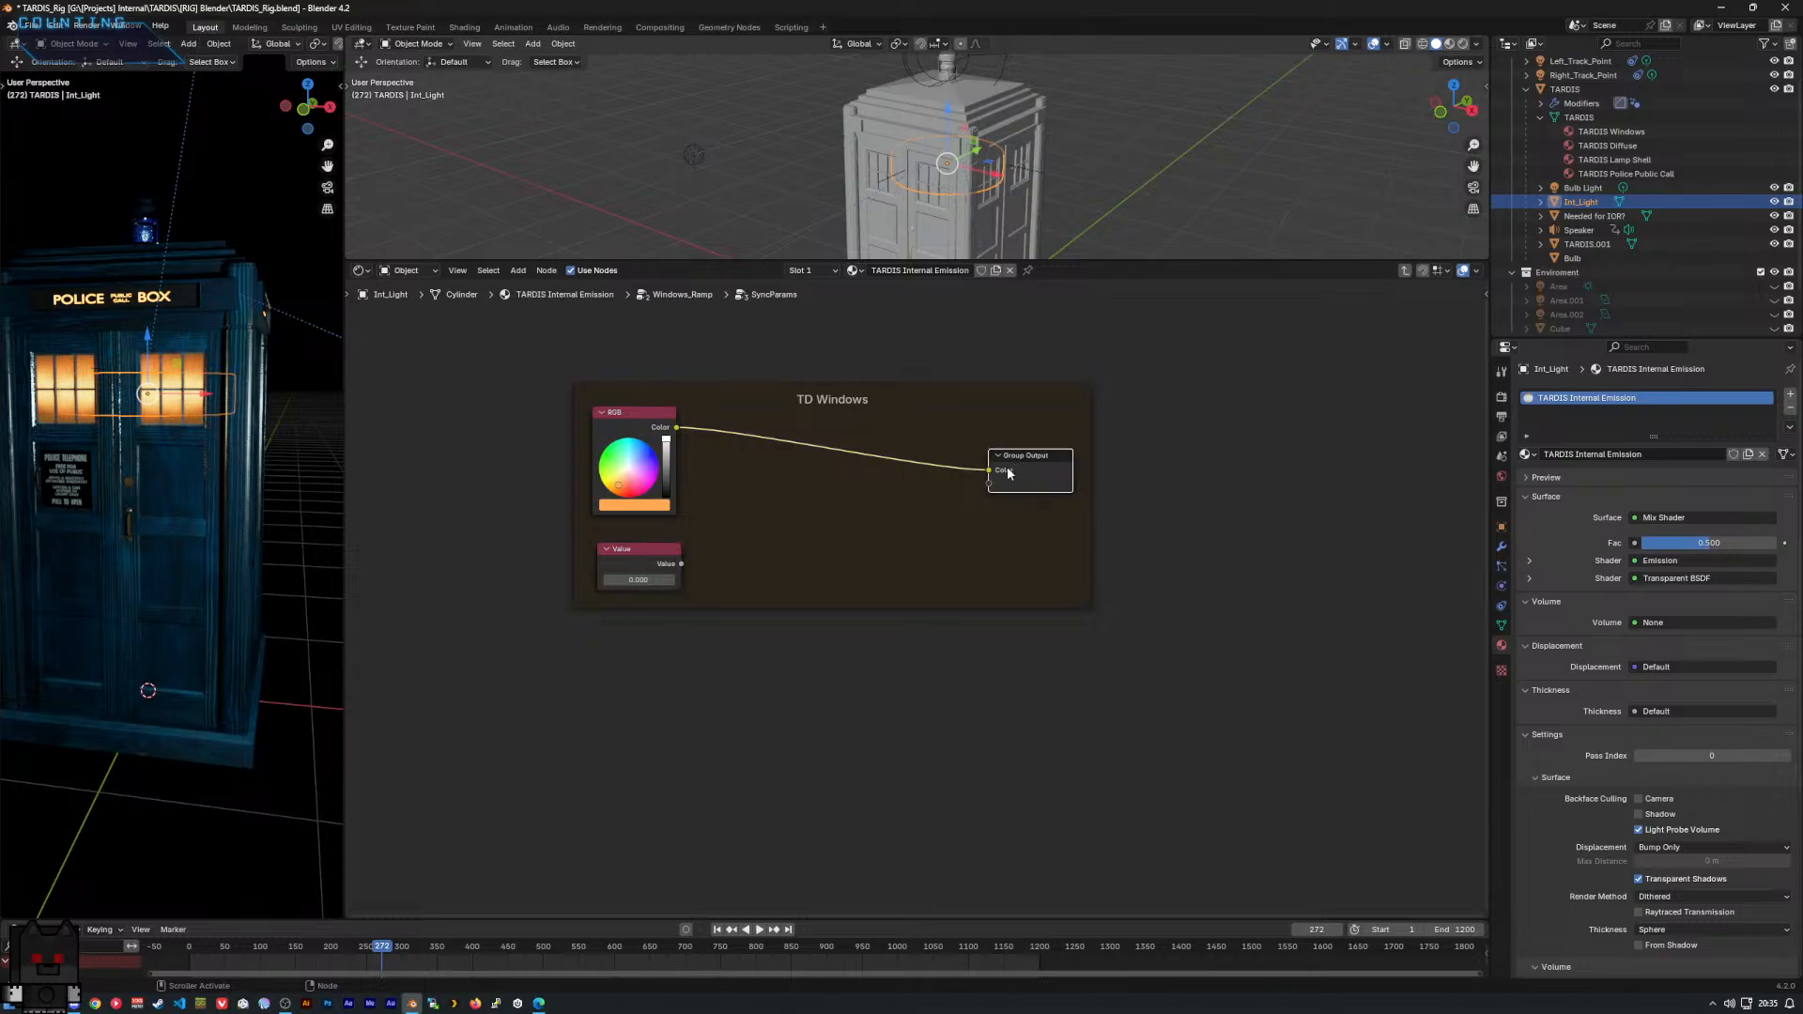
key(n)
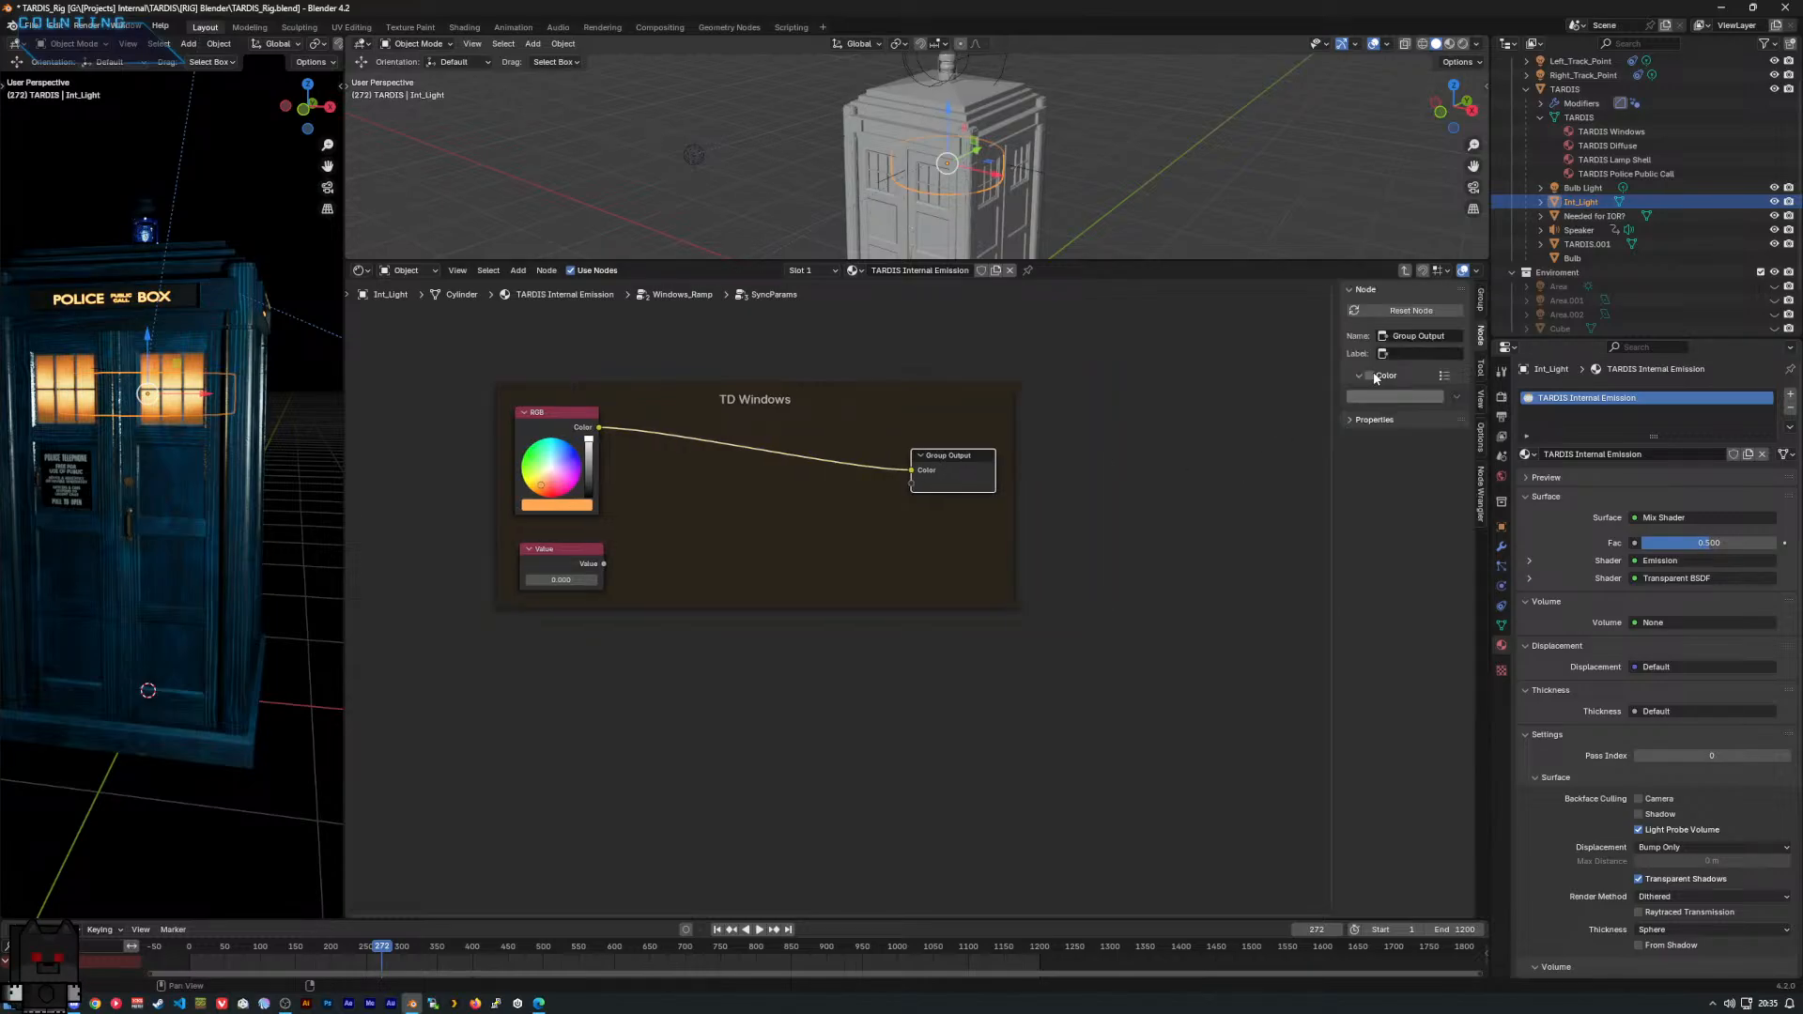
click(1480, 302)
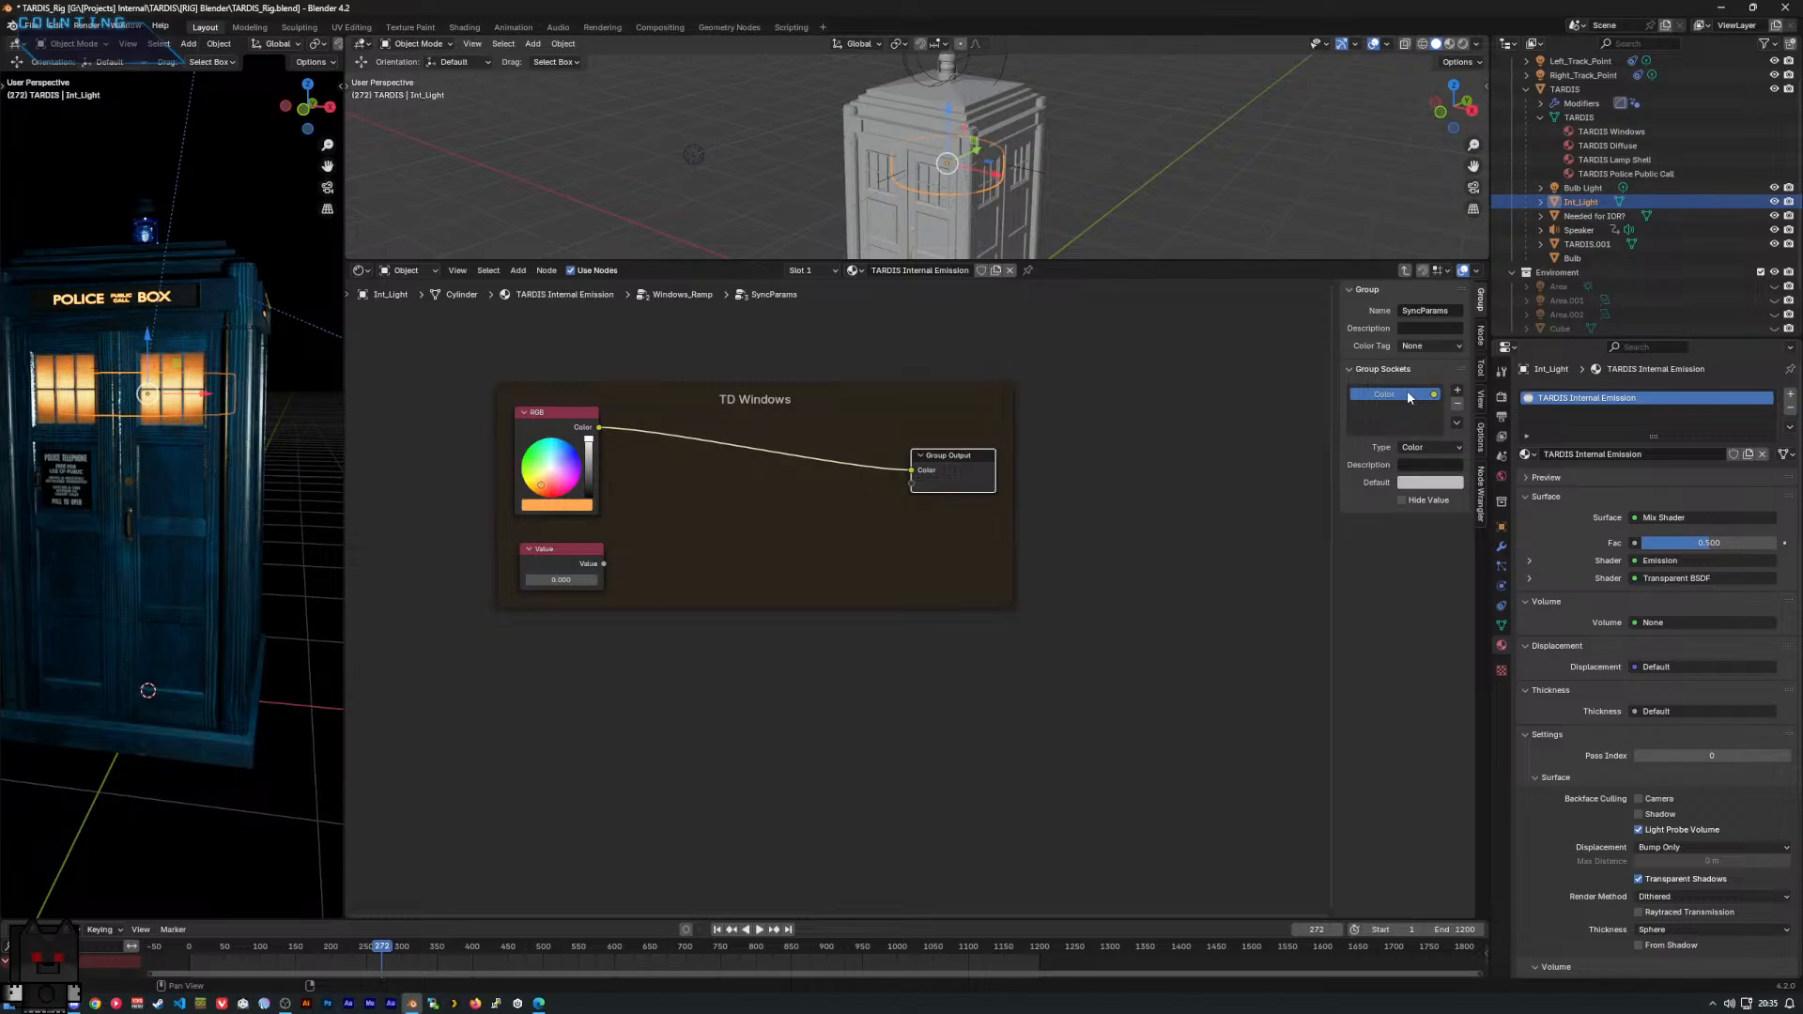
click(1431, 448)
click(1422, 467)
text(C)
key(BackSpace)
text(Wid)
text(ows overall colour)
text( value)
key(ctrl+a)
text(Window)
text(Emission)
key(Return)
Rename the Color output socket of the SyncParams group to "Windows Emission (RGB)".
double_click(1406, 395)
text(Windows Emission (RGB))
key(Return)
Move the Group Output node lower in the TD Windows frame and exit to the Windows_Ramp group.
drag(980, 468, 949, 528)
right_click(949, 527)
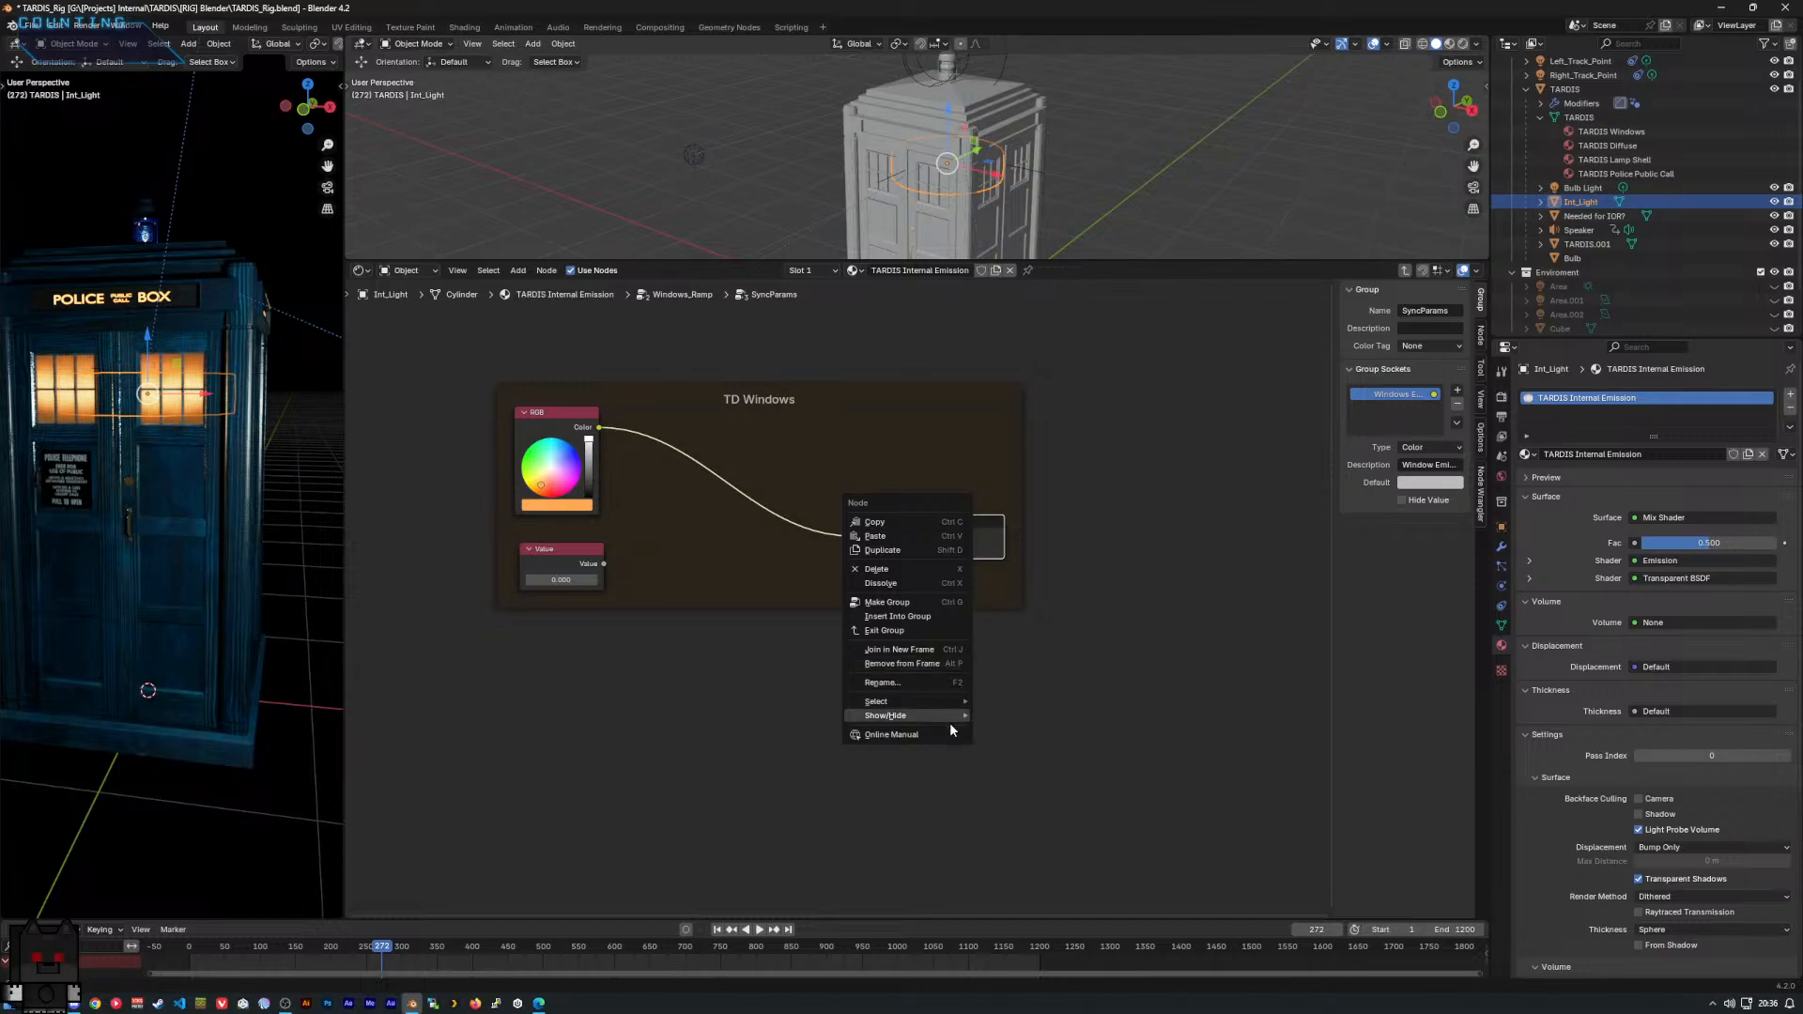
click(897, 631)
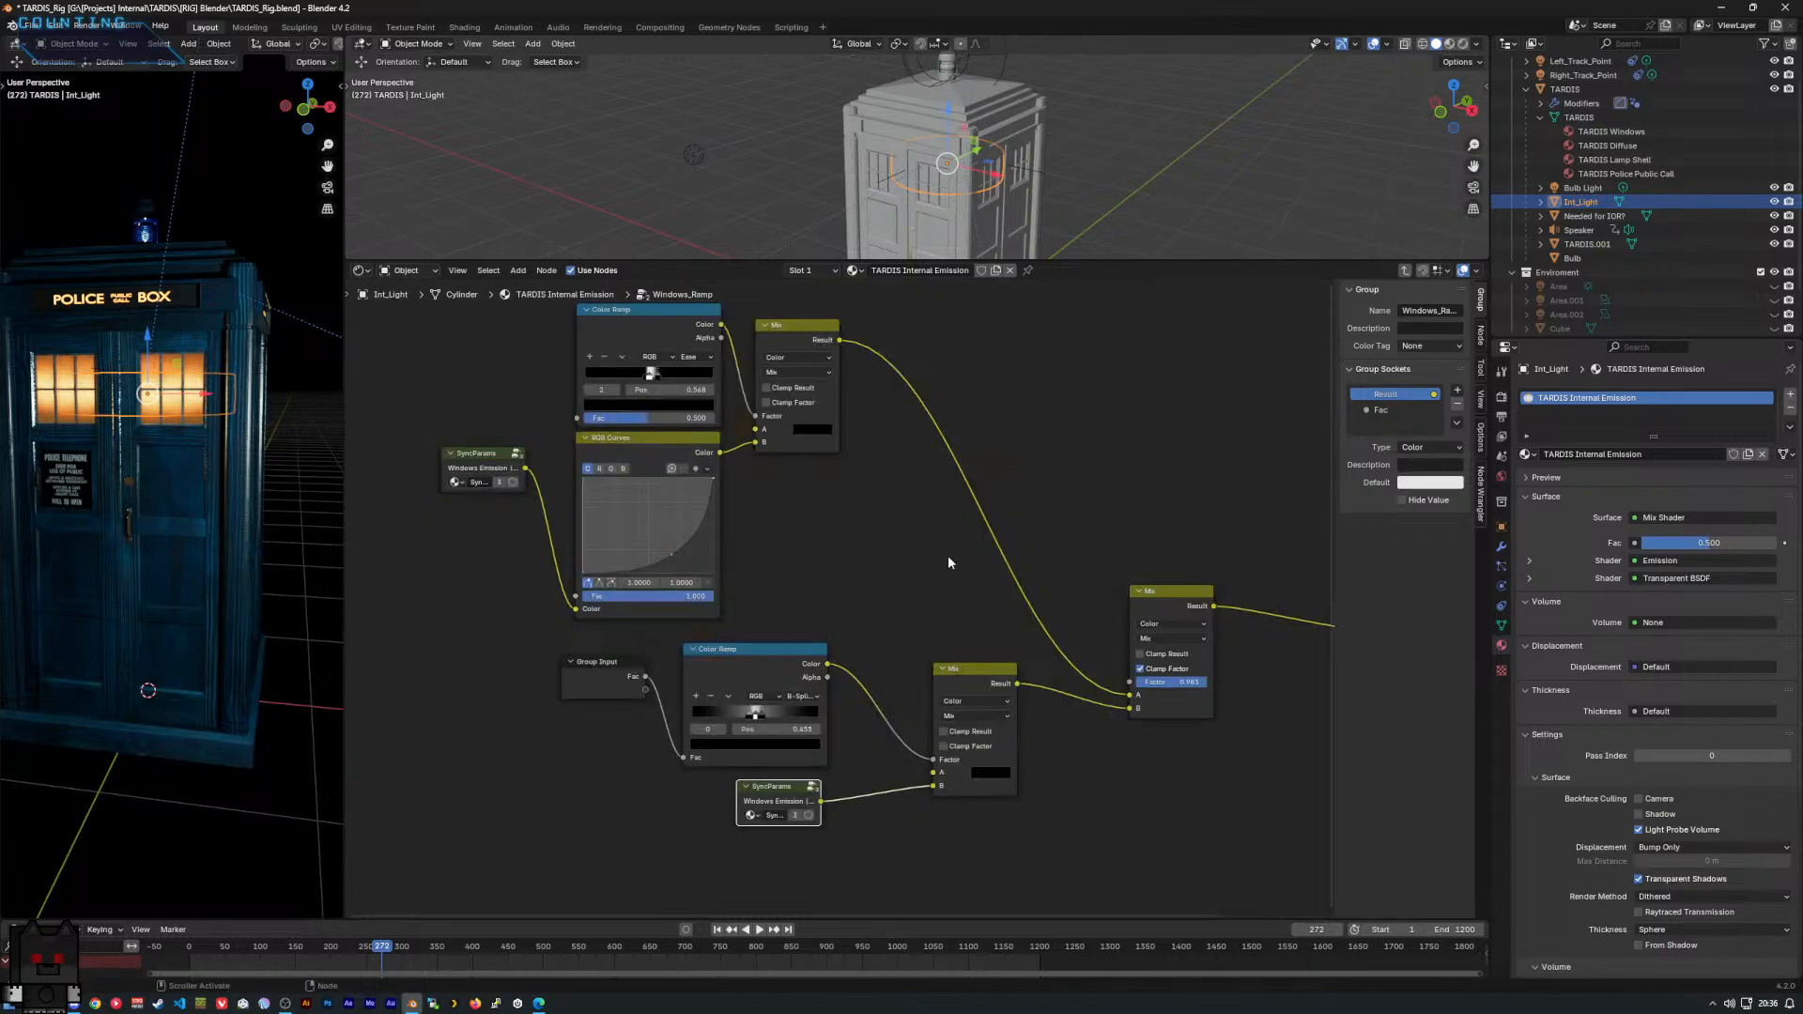
Open the nested SyncParams group for editing and move its Group Output node farther right, widening the TD Windows frame.
scroll(939, 519, down, 2)
scroll(980, 591, down, 1)
middle_drag(964, 609, 860, 589)
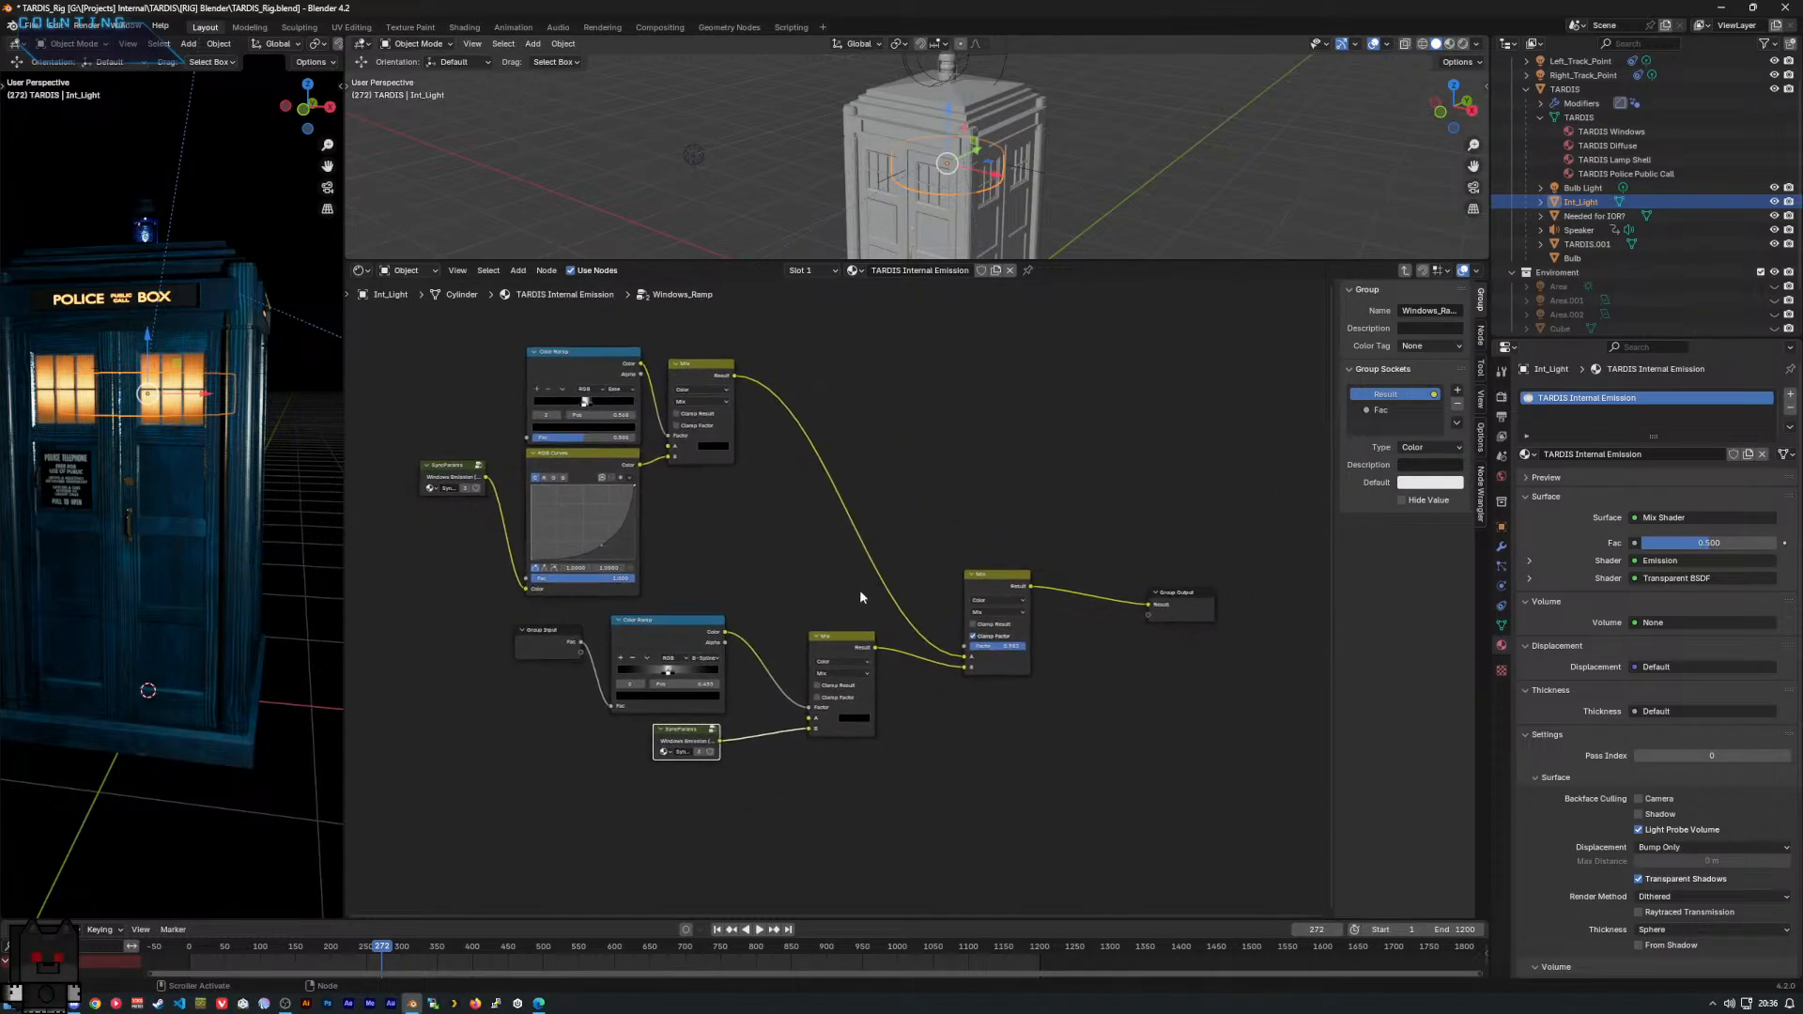
key(Tab)
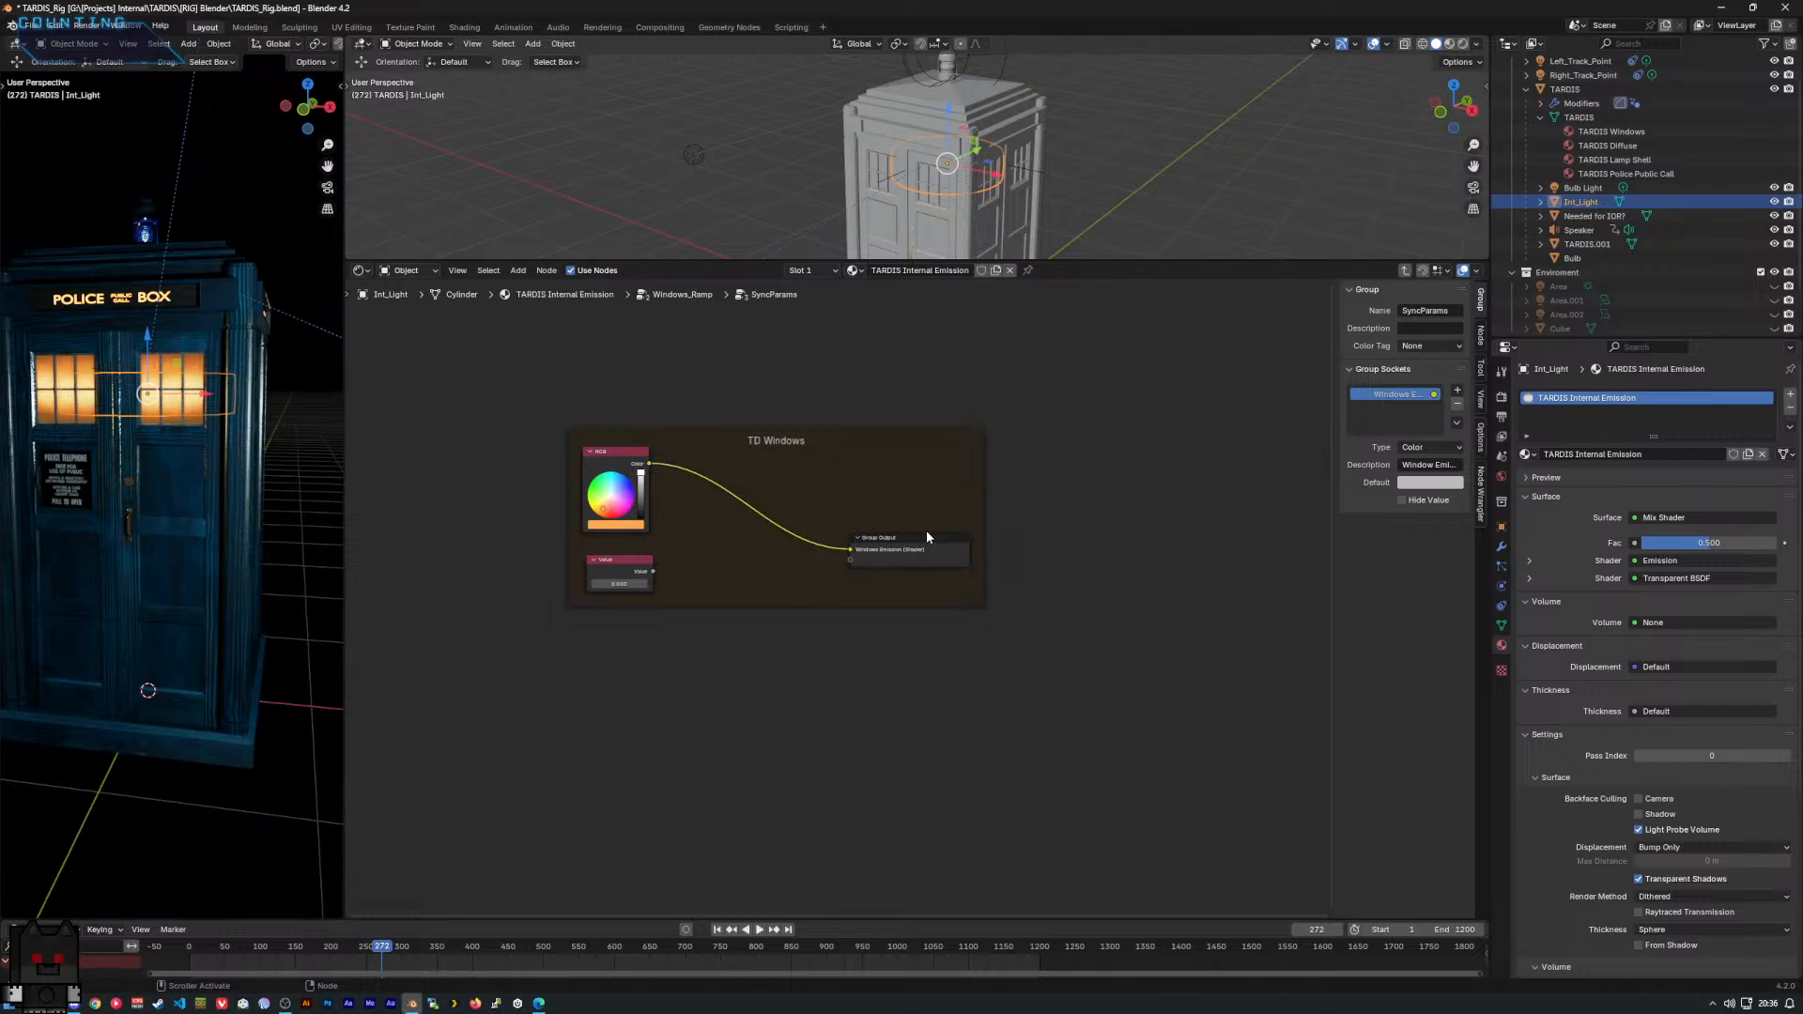
drag(921, 540, 1058, 514)
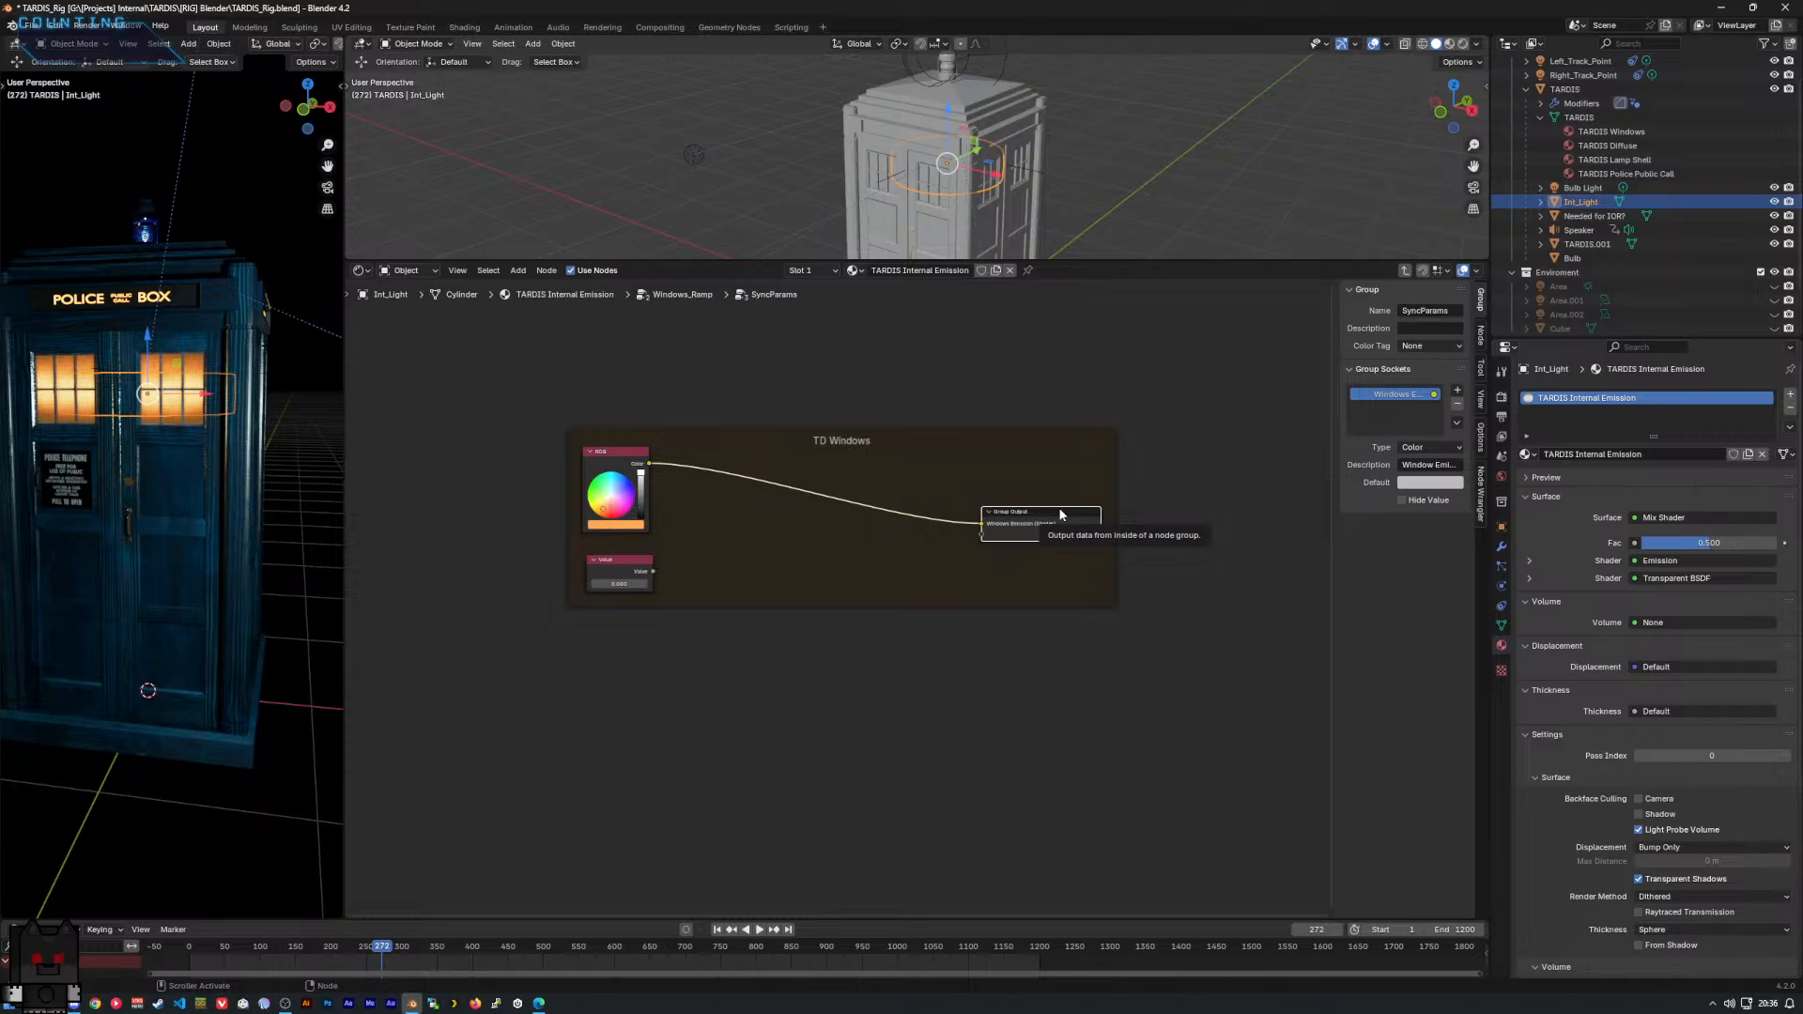
click(827, 441)
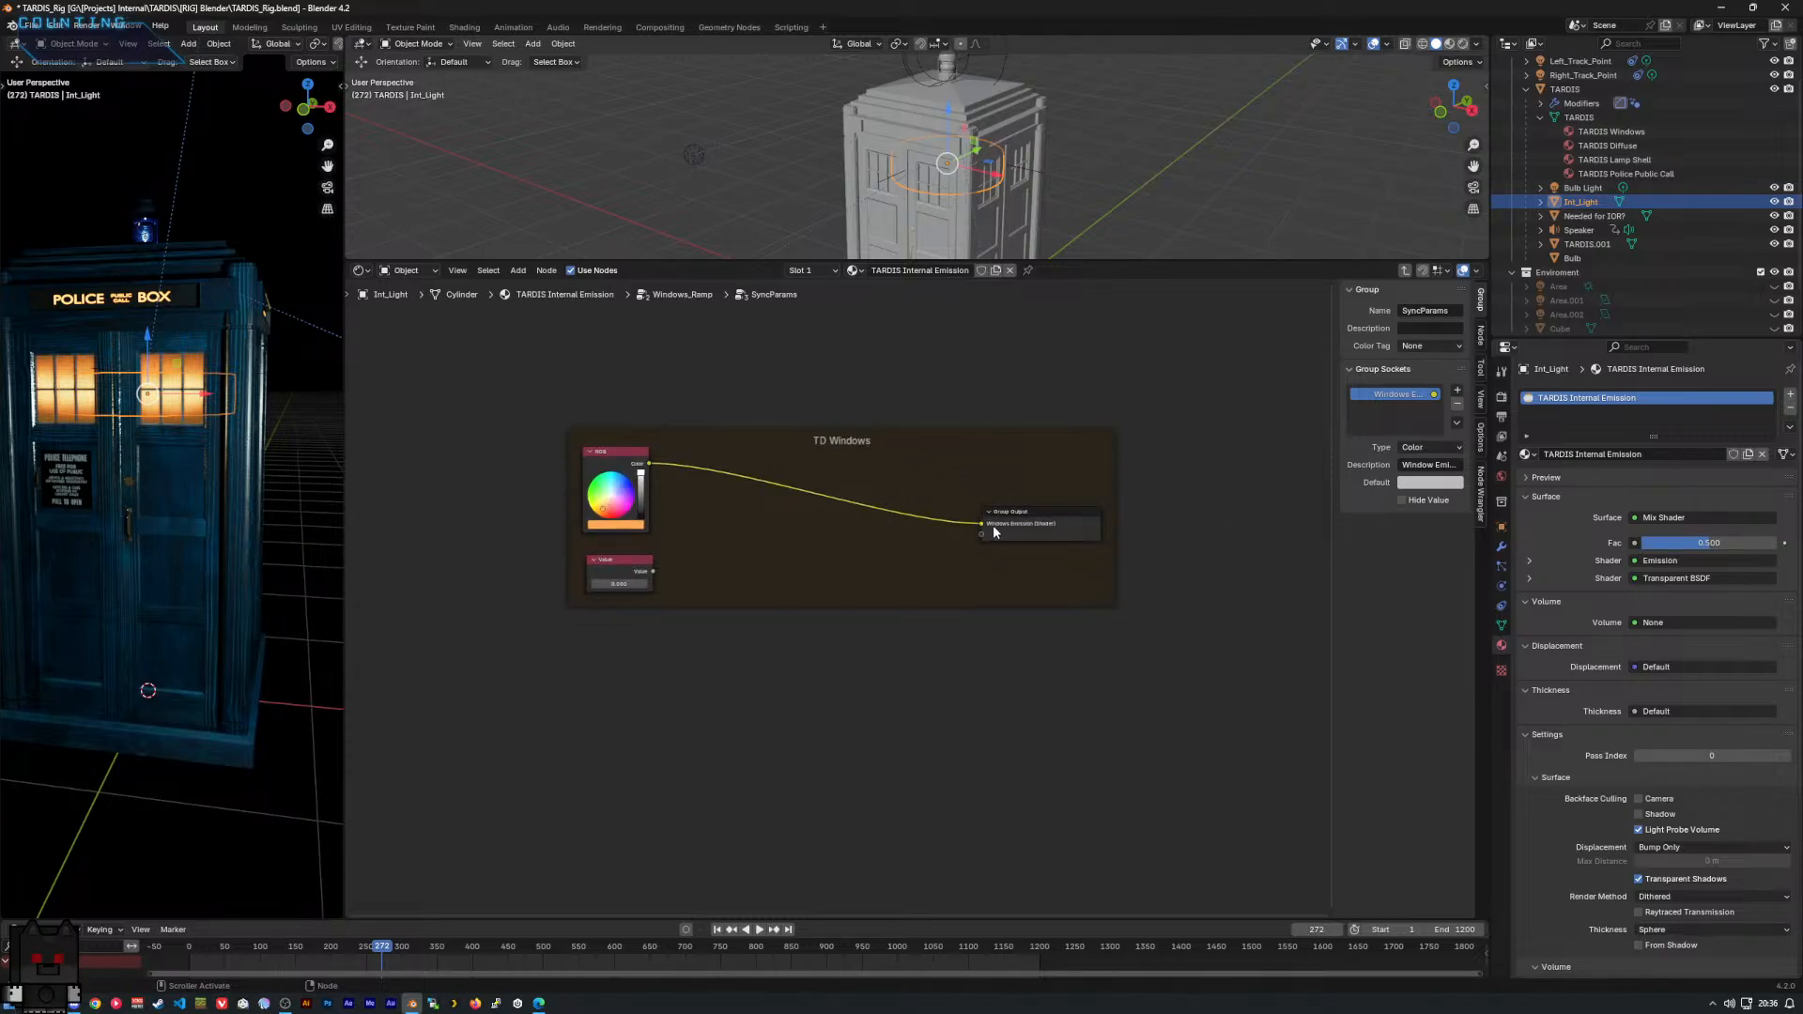
Add a second output socket to the SyncParams group and set its type to Color.
scroll(994, 526, up, 3)
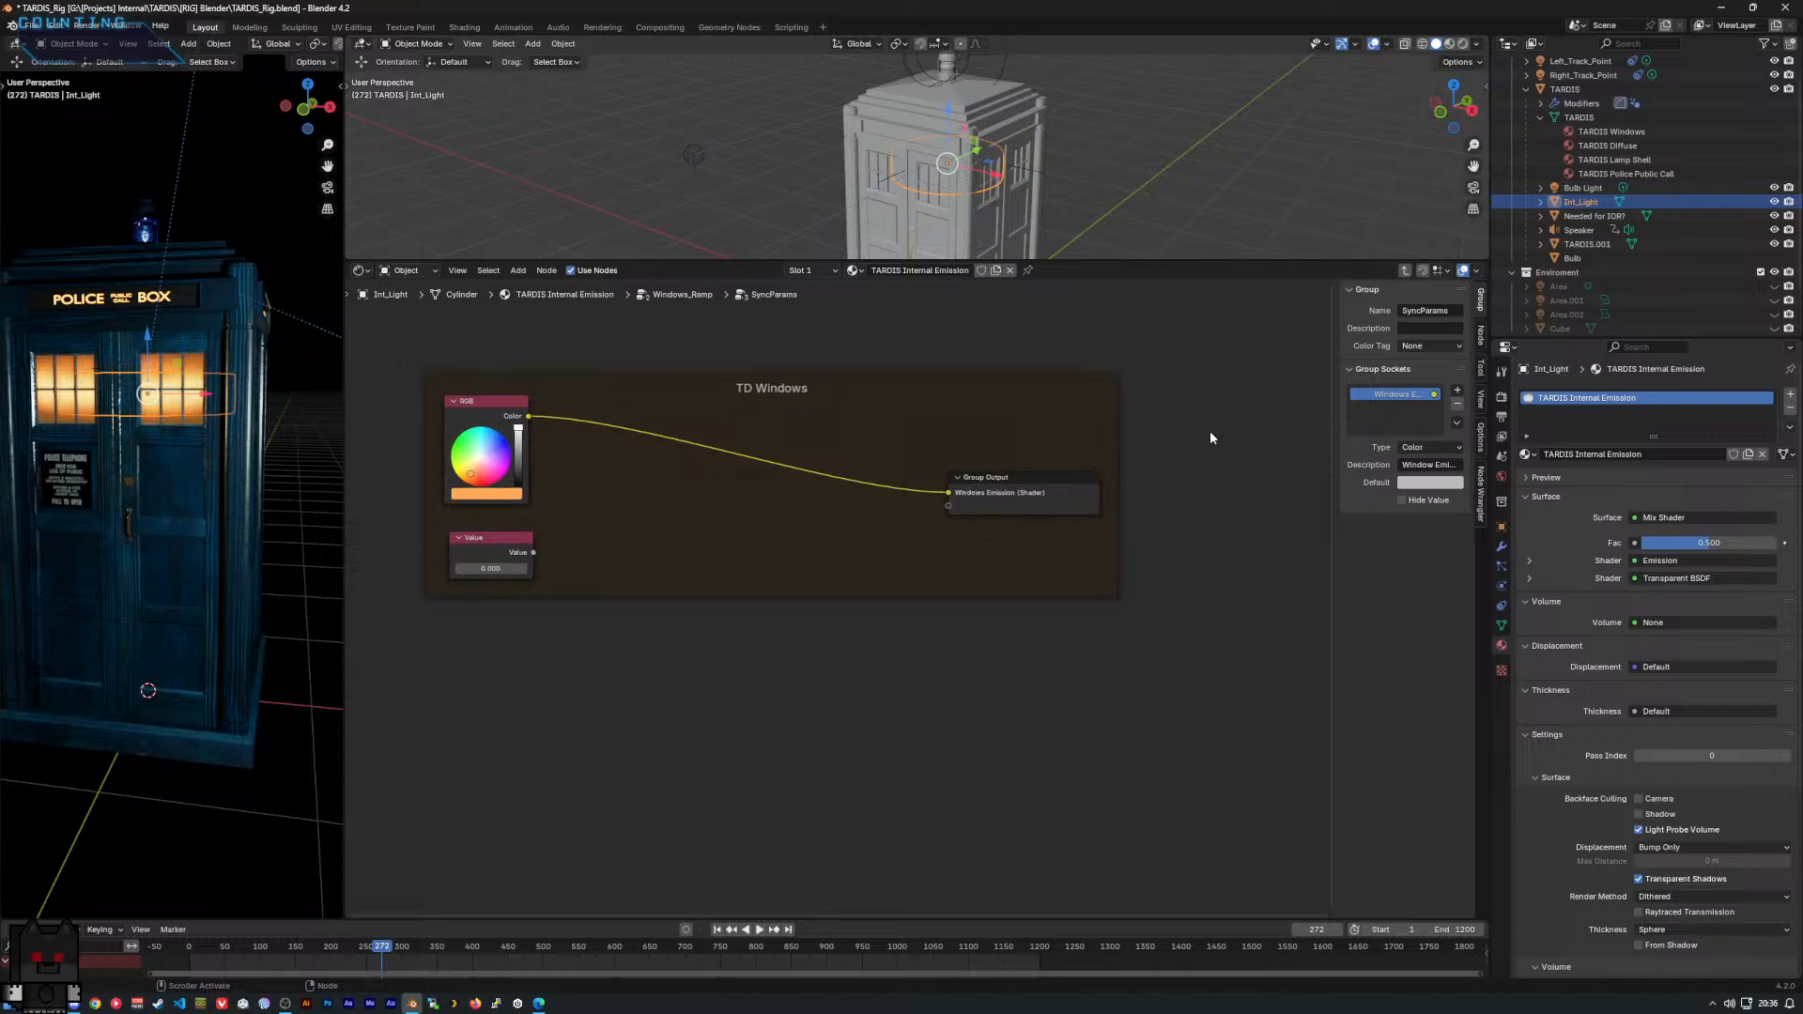
scroll(1209, 438, up, 1)
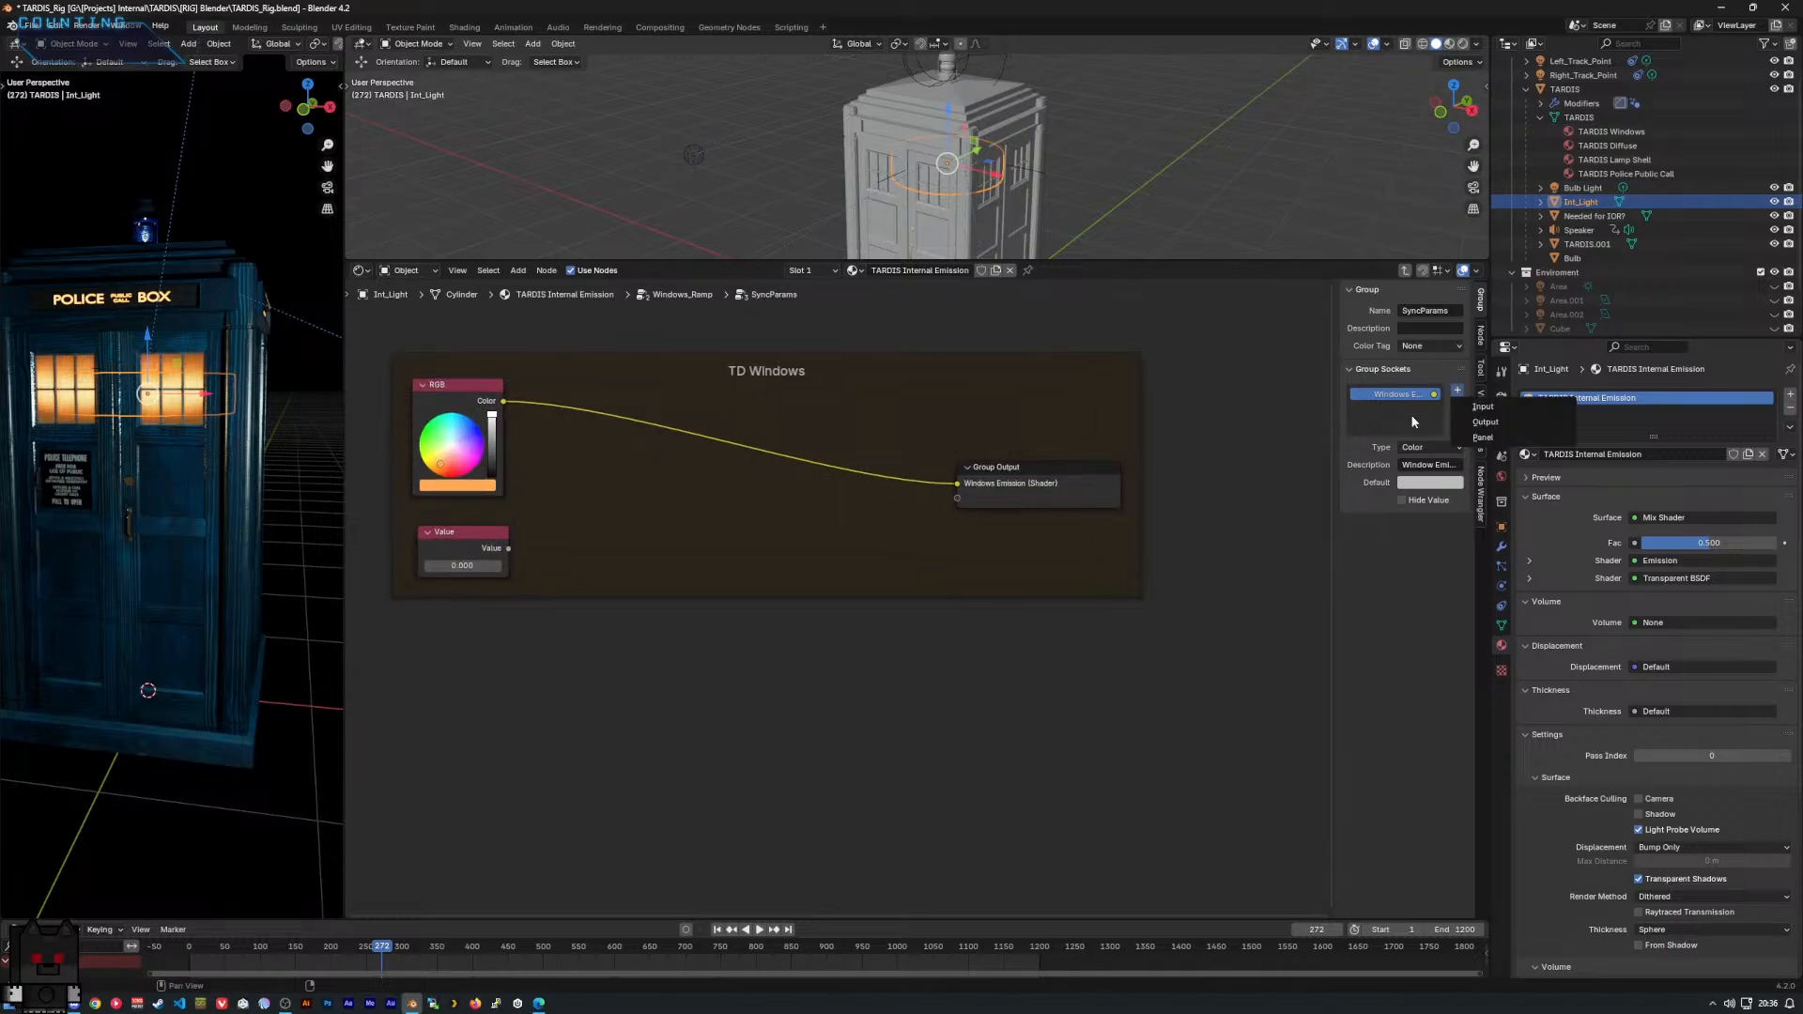
click(1457, 391)
click(1471, 422)
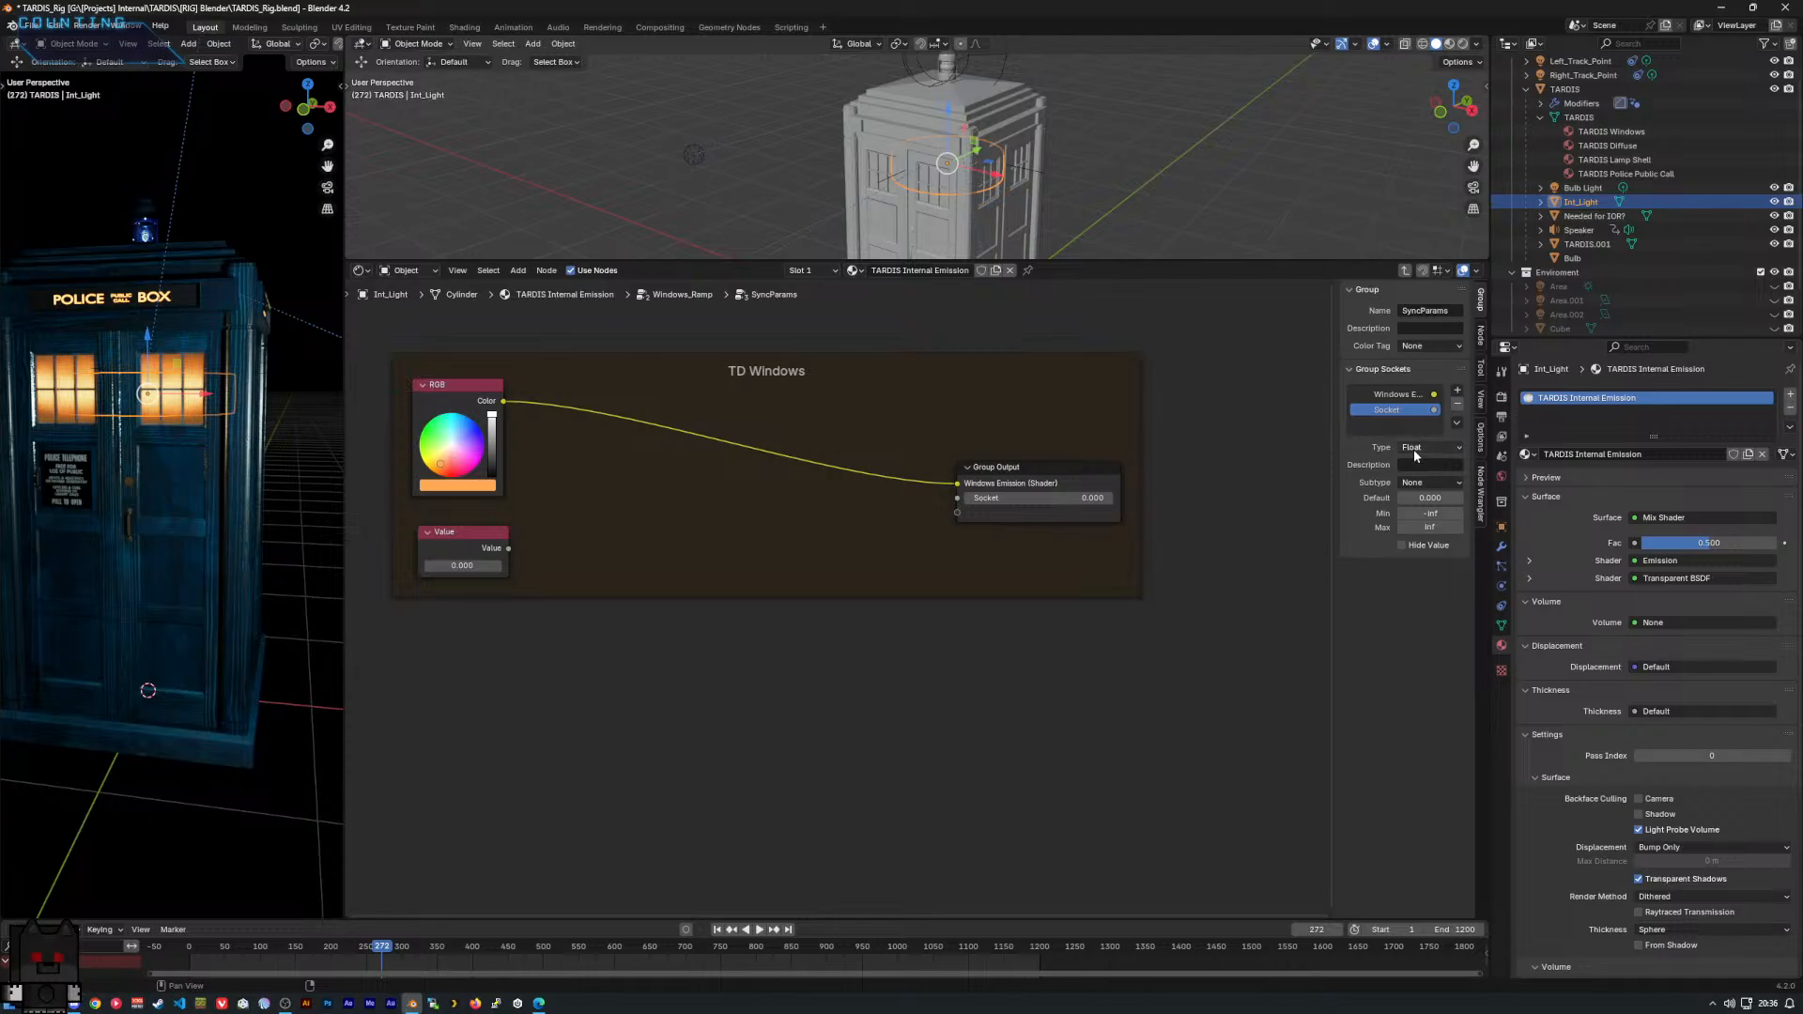
click(1414, 448)
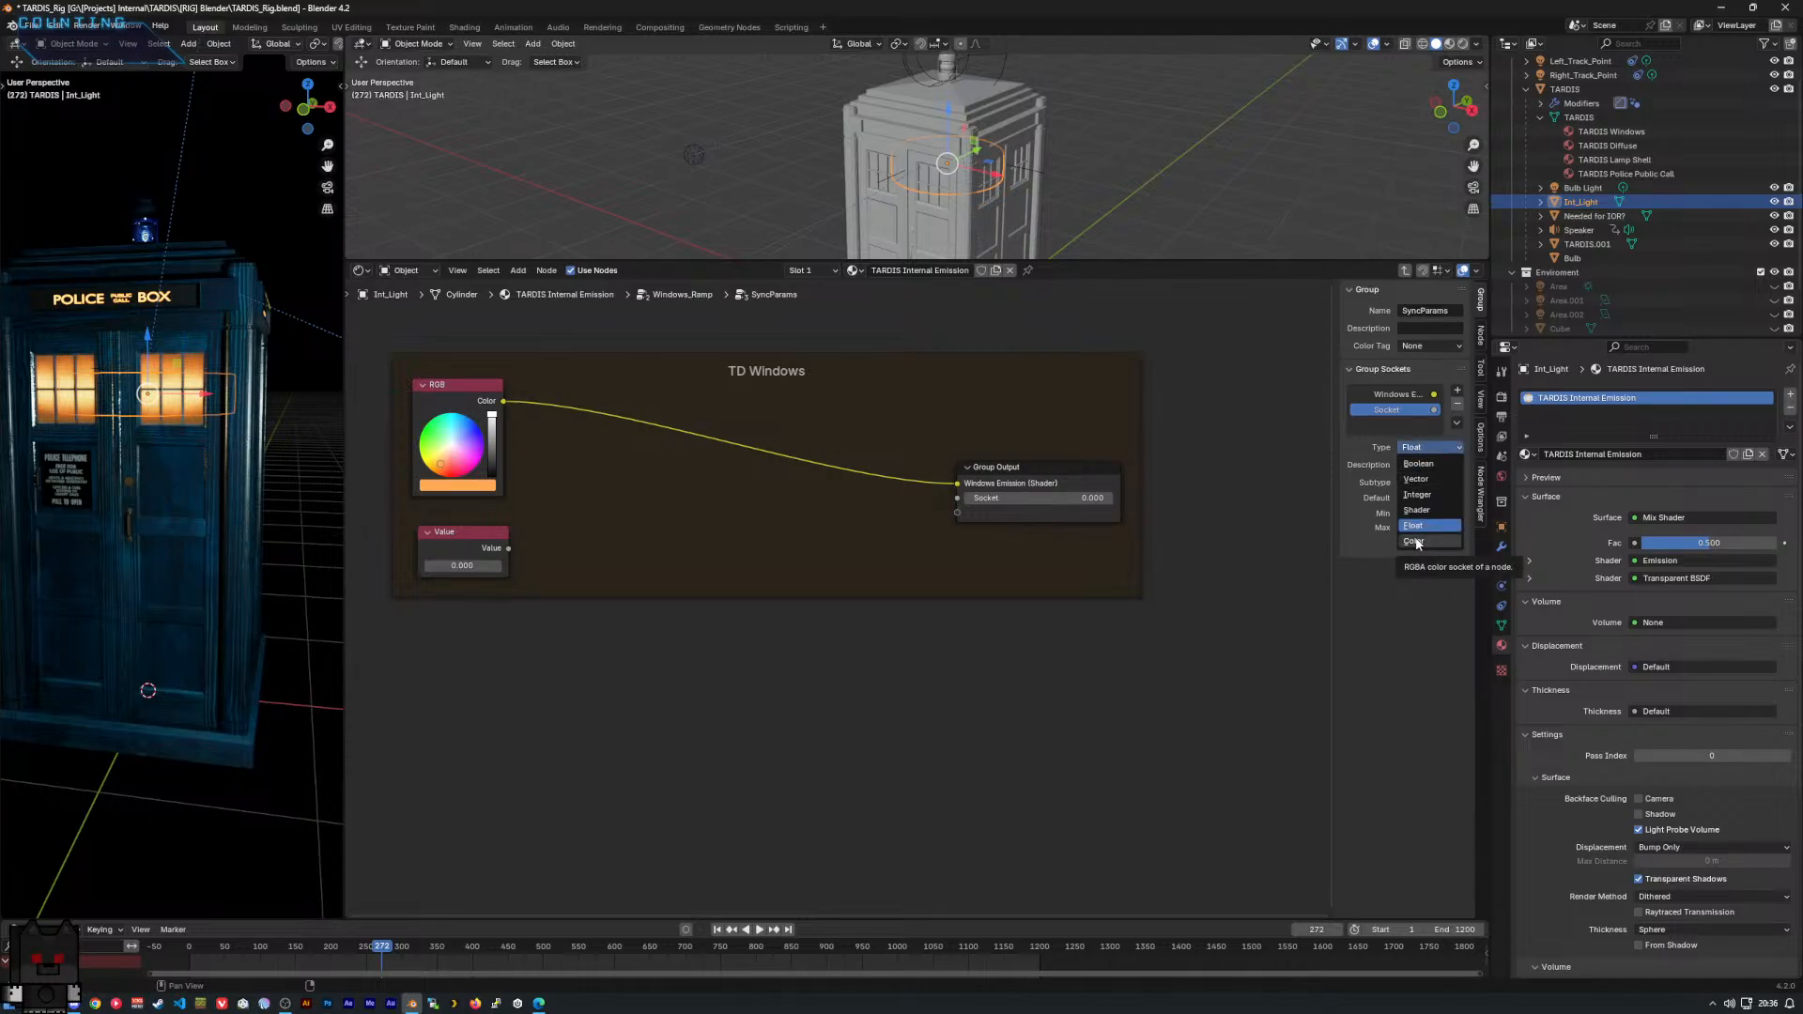
click(1417, 543)
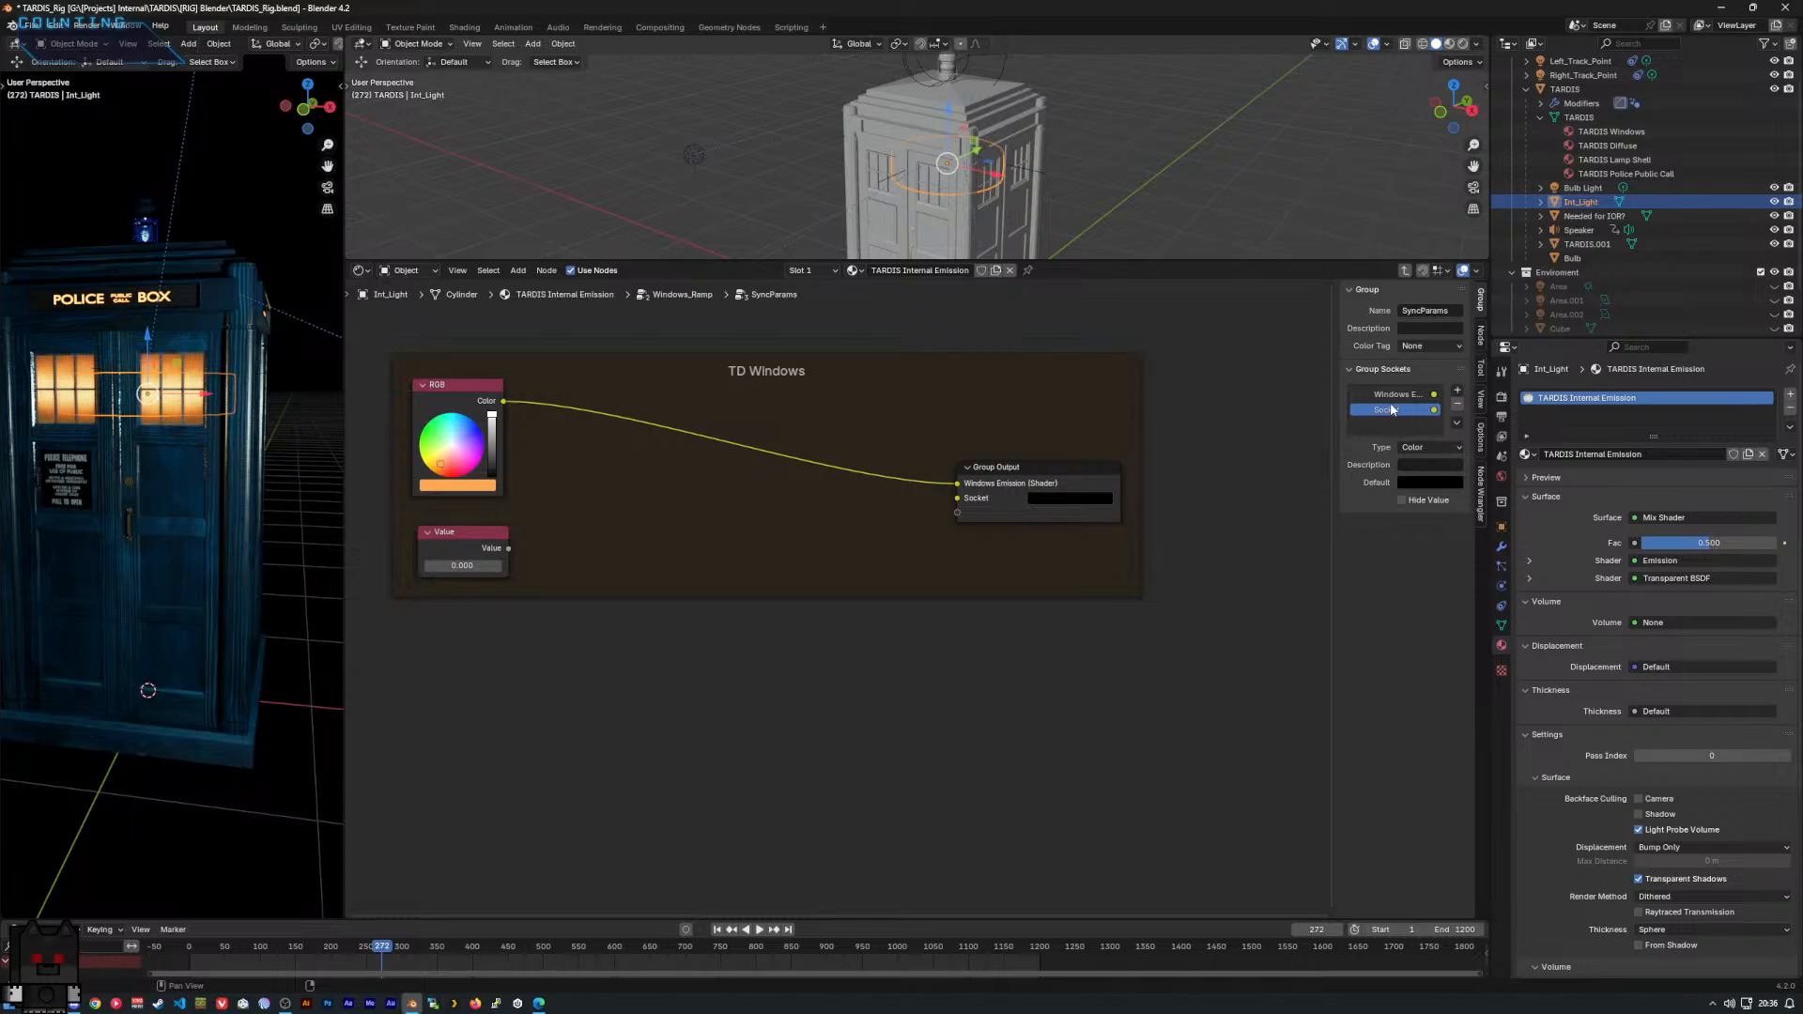
Rename the new Color output socket to "Windows Emission (Internal Light)".
double_click(1393, 409)
text(W)
text(indows E)
text(mission ()
text(Interna)
text(l))
key(Return)
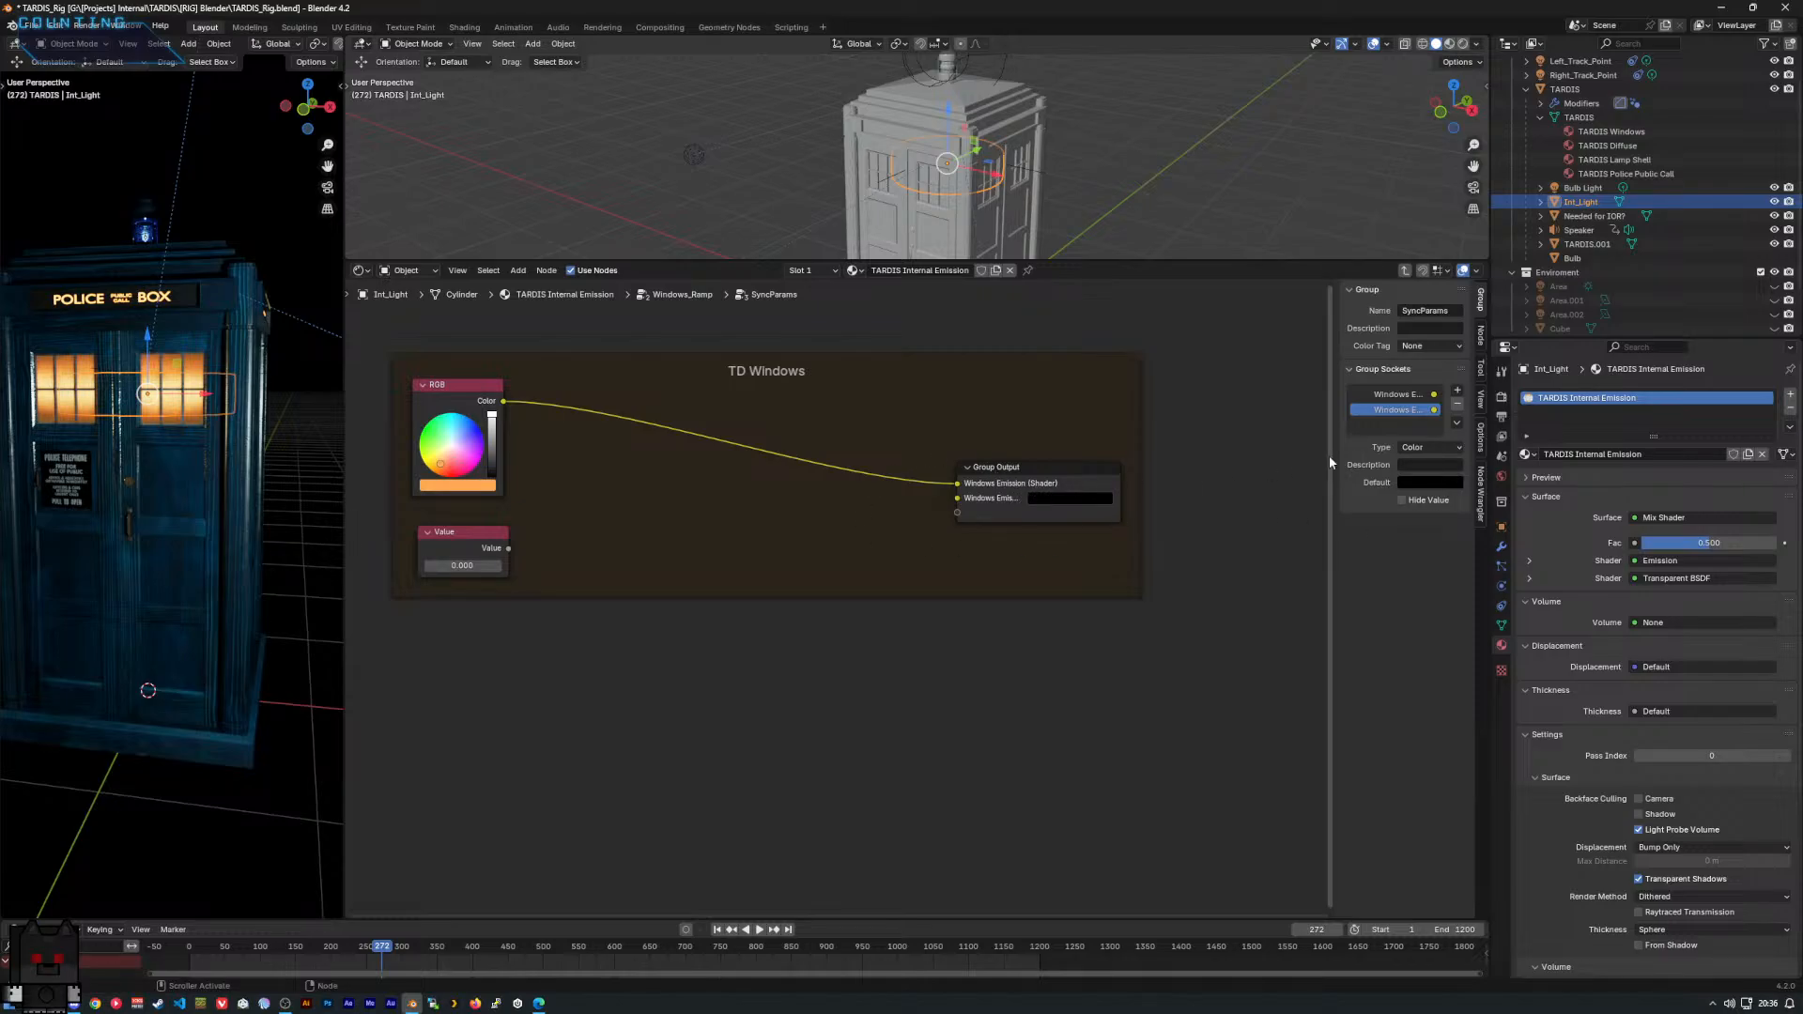
click(1395, 396)
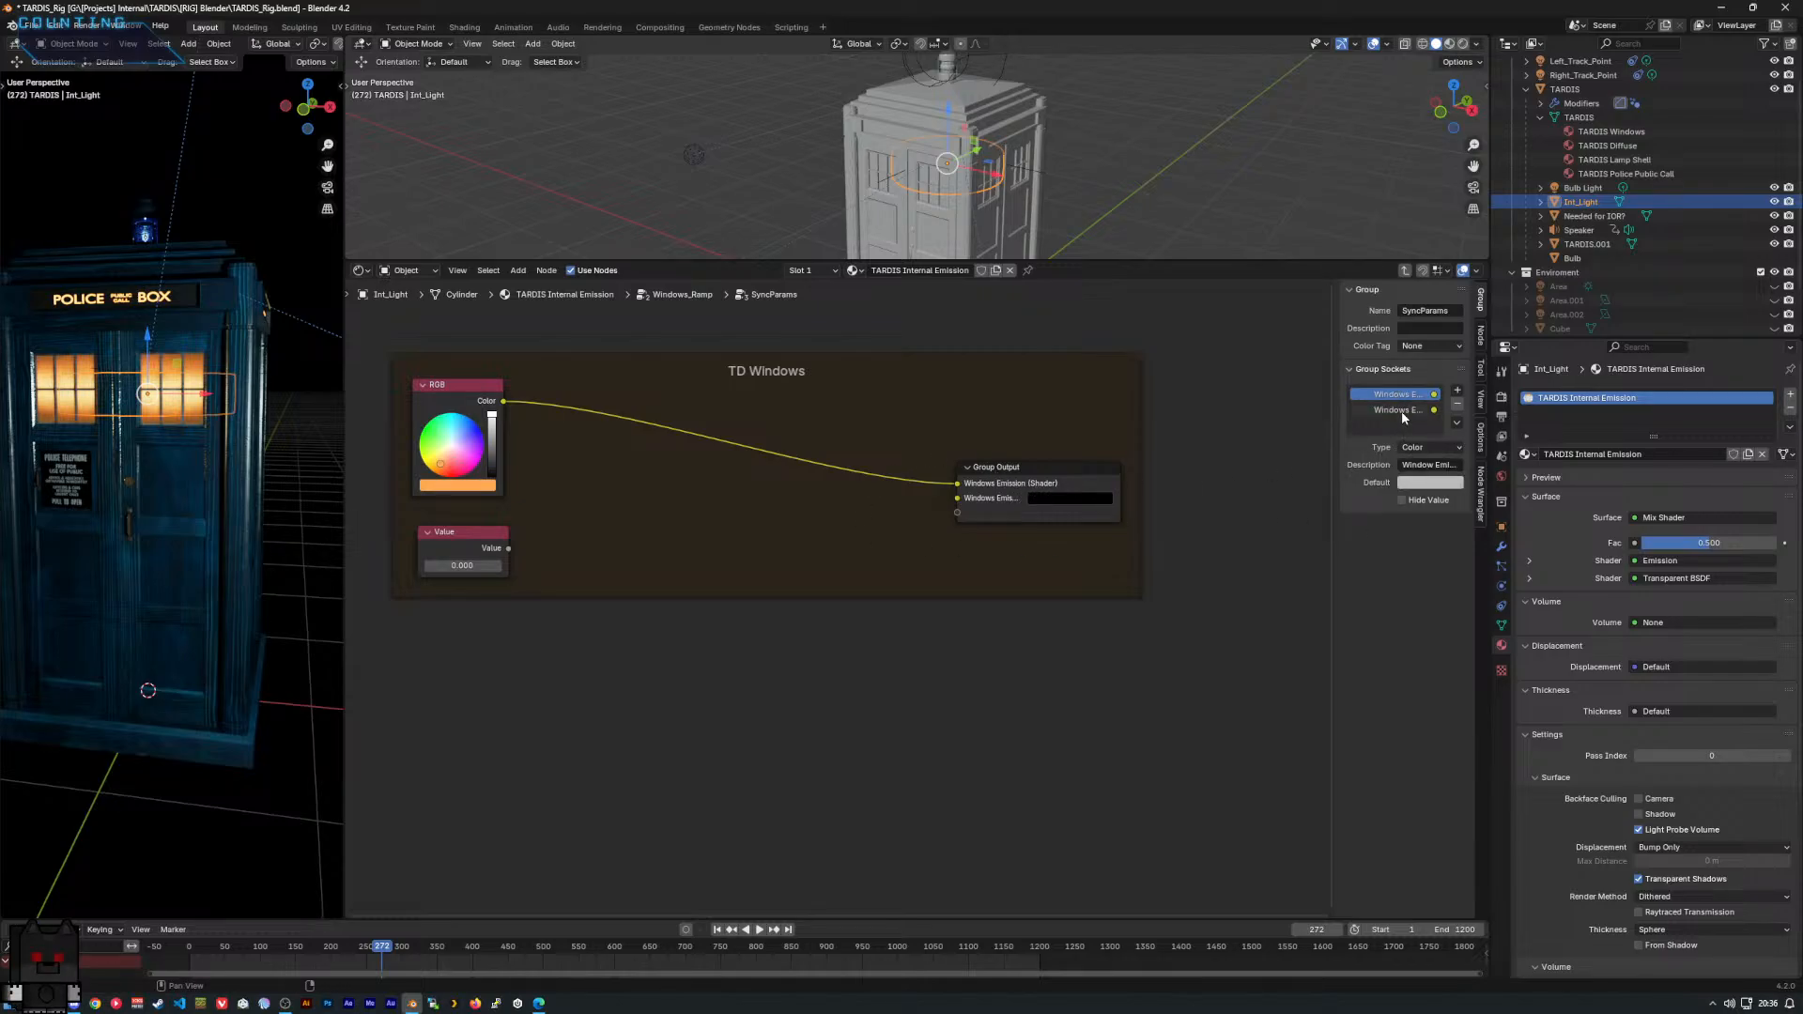
click(1399, 411)
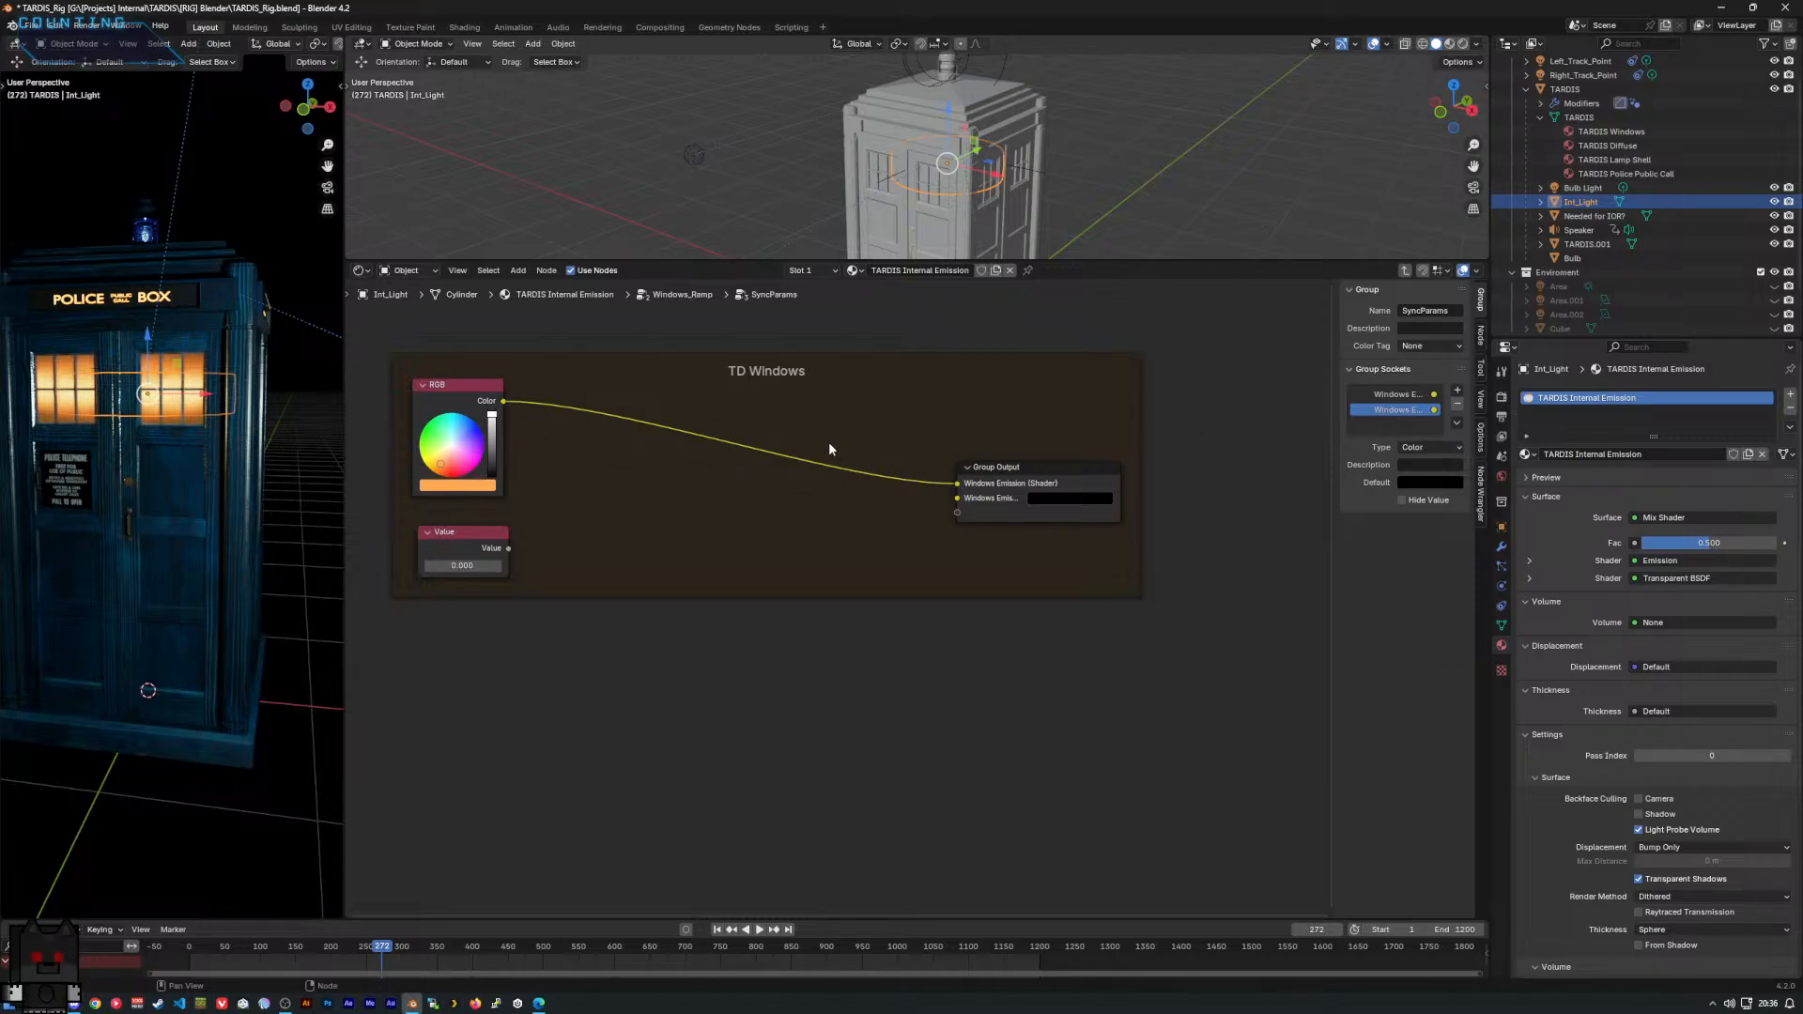
right_click(872, 450)
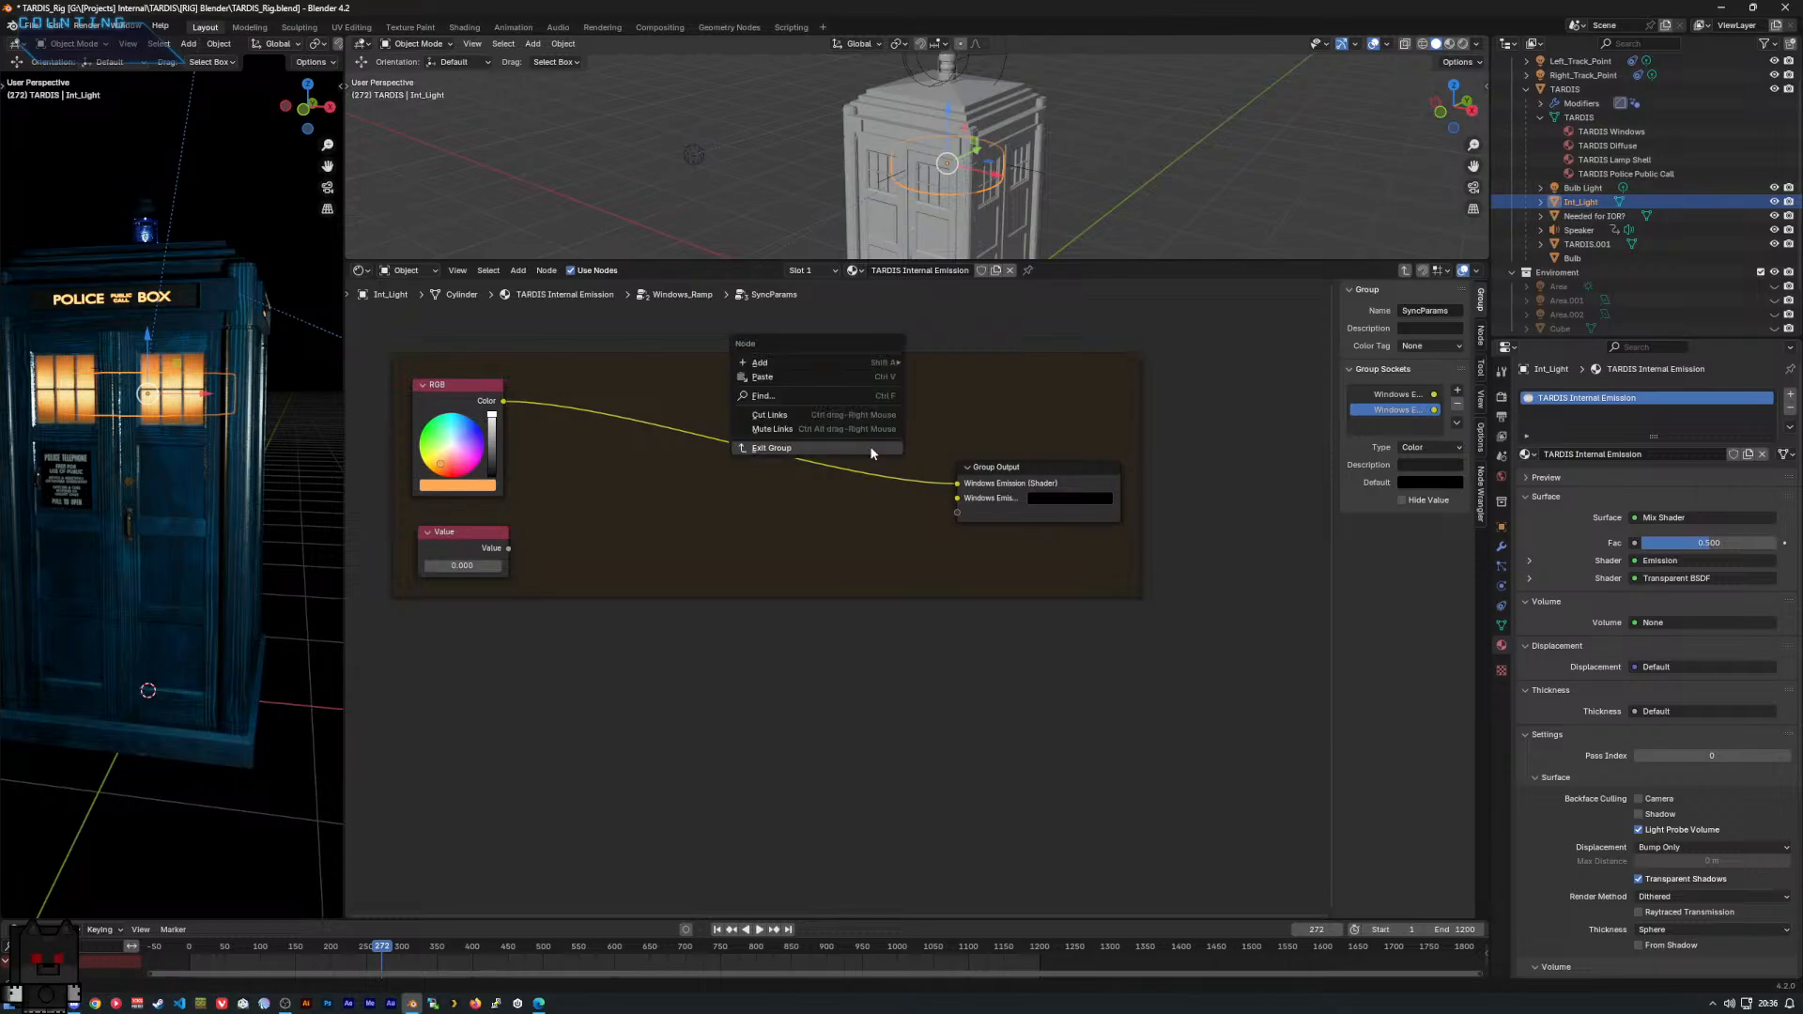
click(868, 468)
right_click(877, 453)
click(871, 467)
right_click(871, 469)
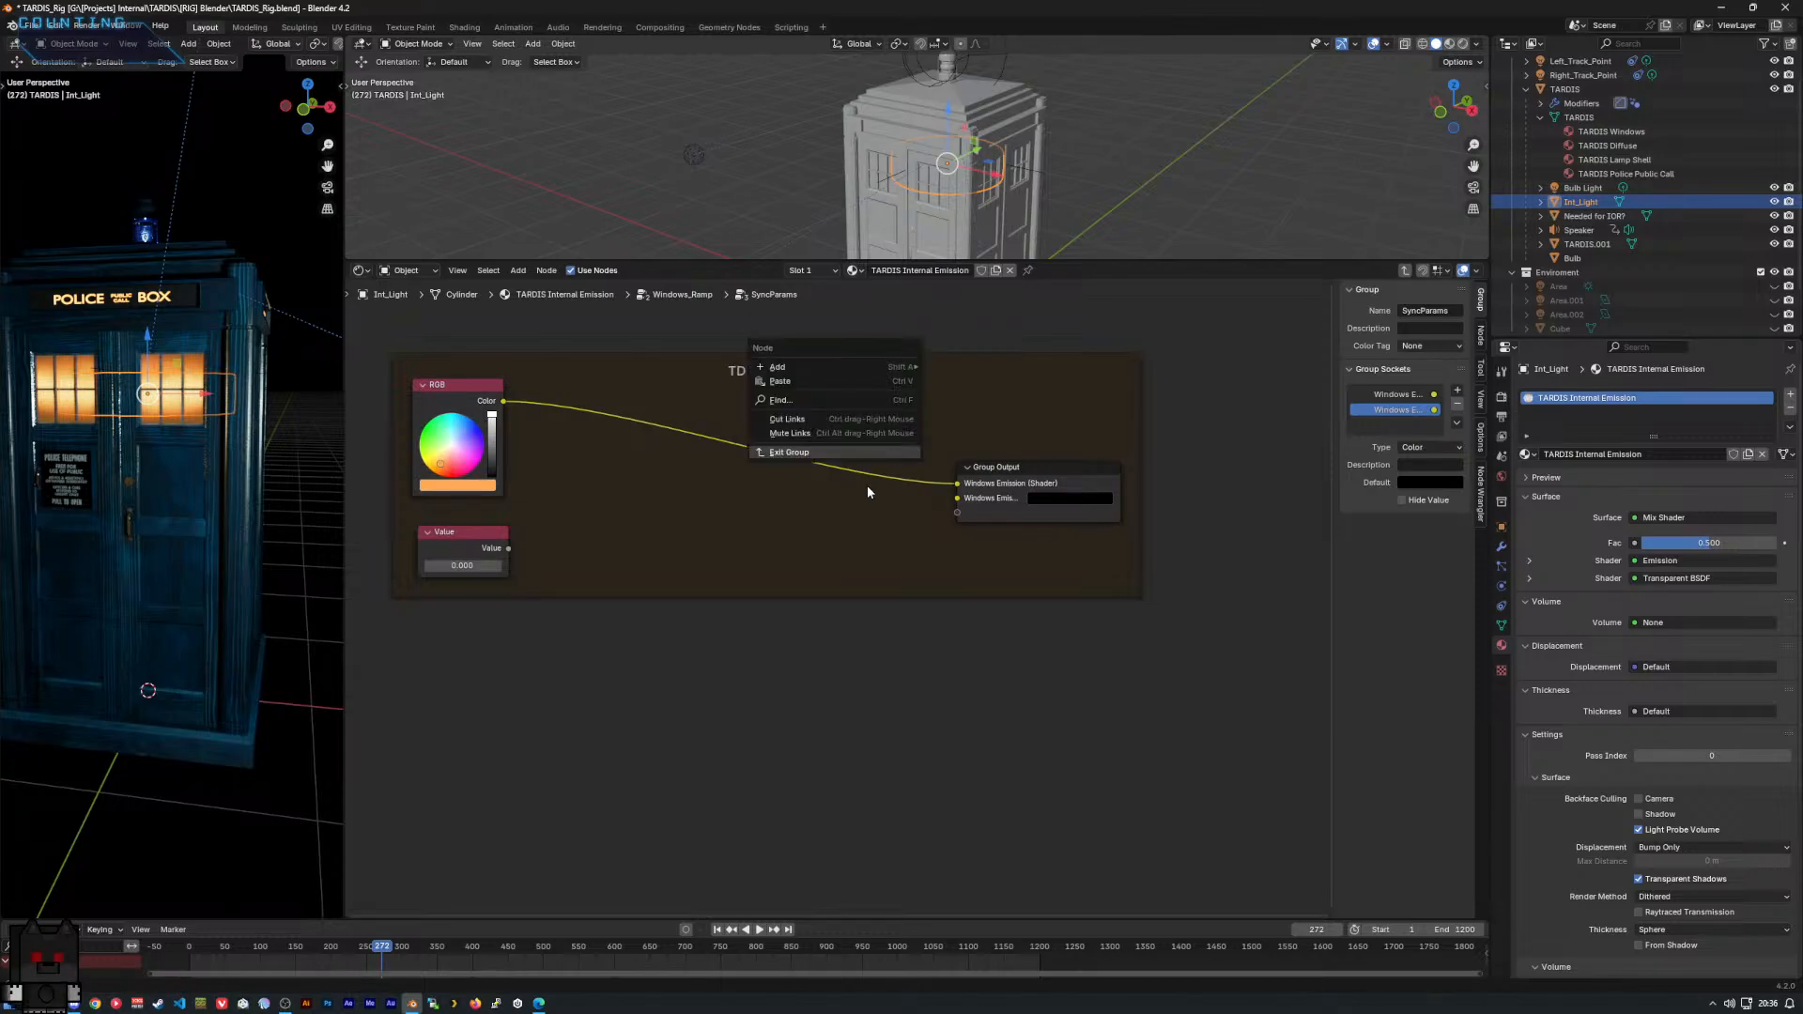
click(862, 491)
drag(875, 452, 862, 504)
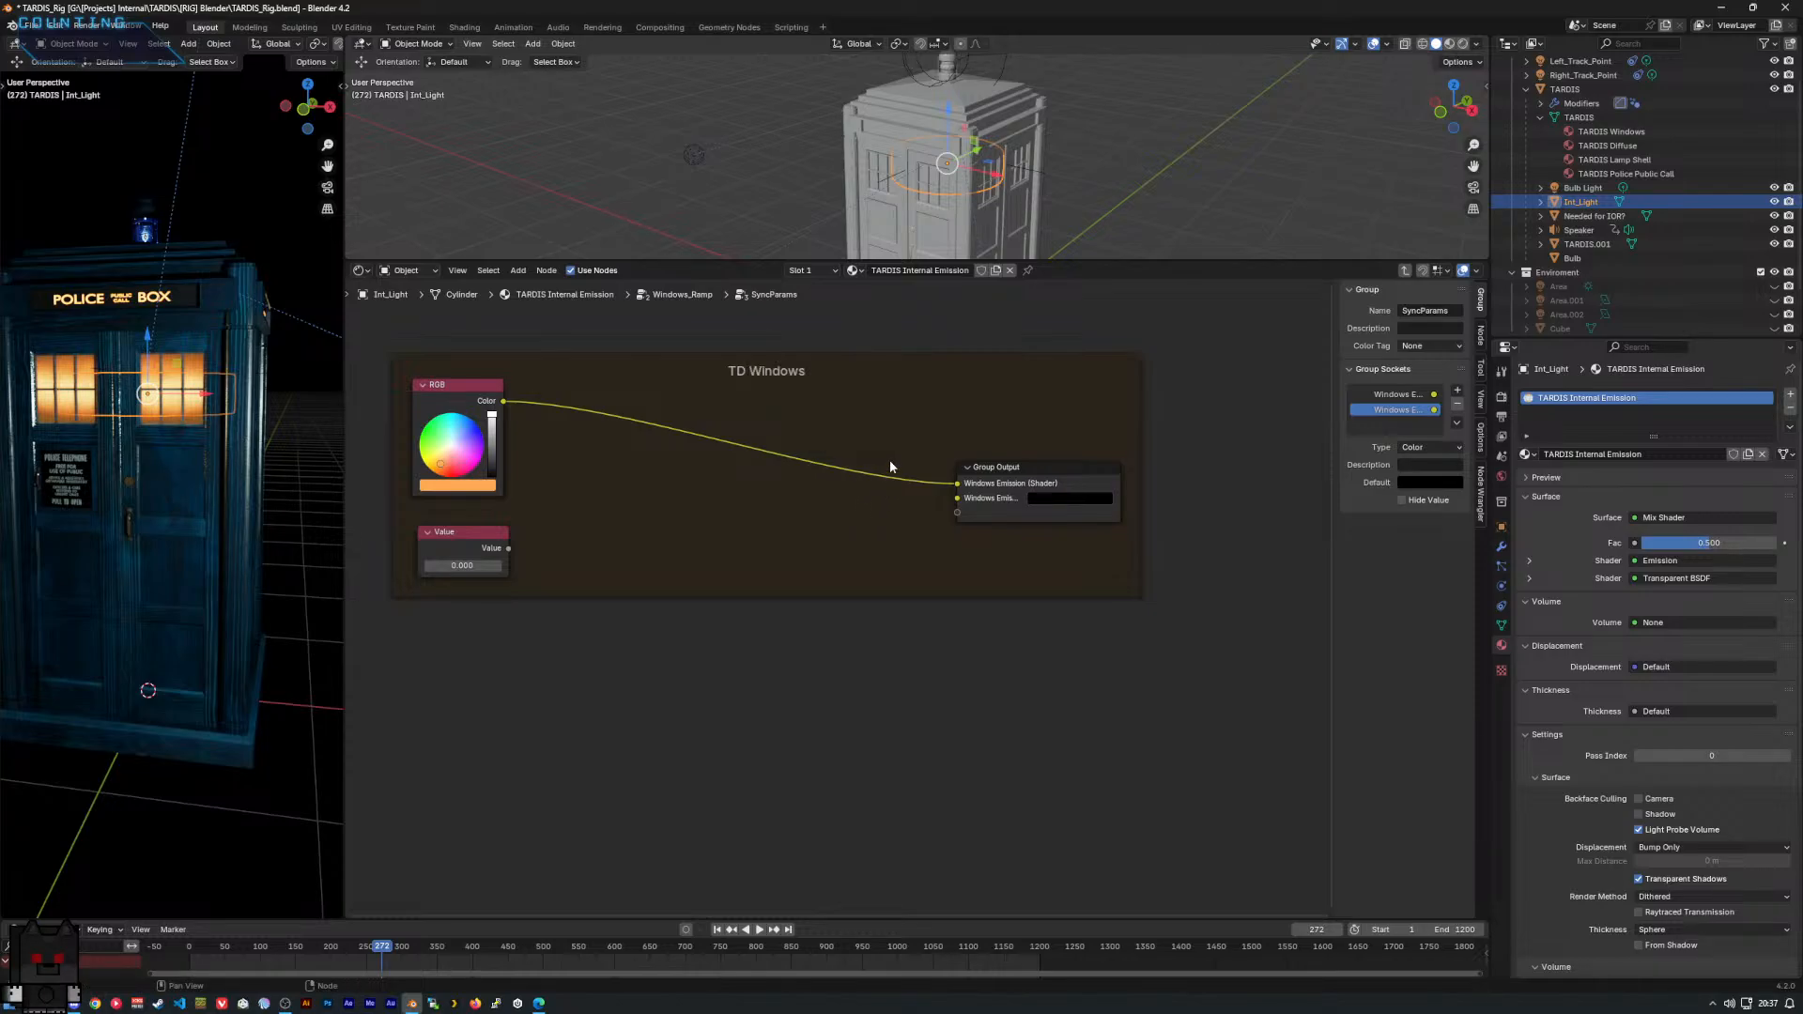
Add a reroute on the RGB node's link, connect it to the Windows Emission (Internal Light) output, and move Group Output away from it.
shift+right_drag(894, 442, 873, 515)
drag(882, 476, 956, 512)
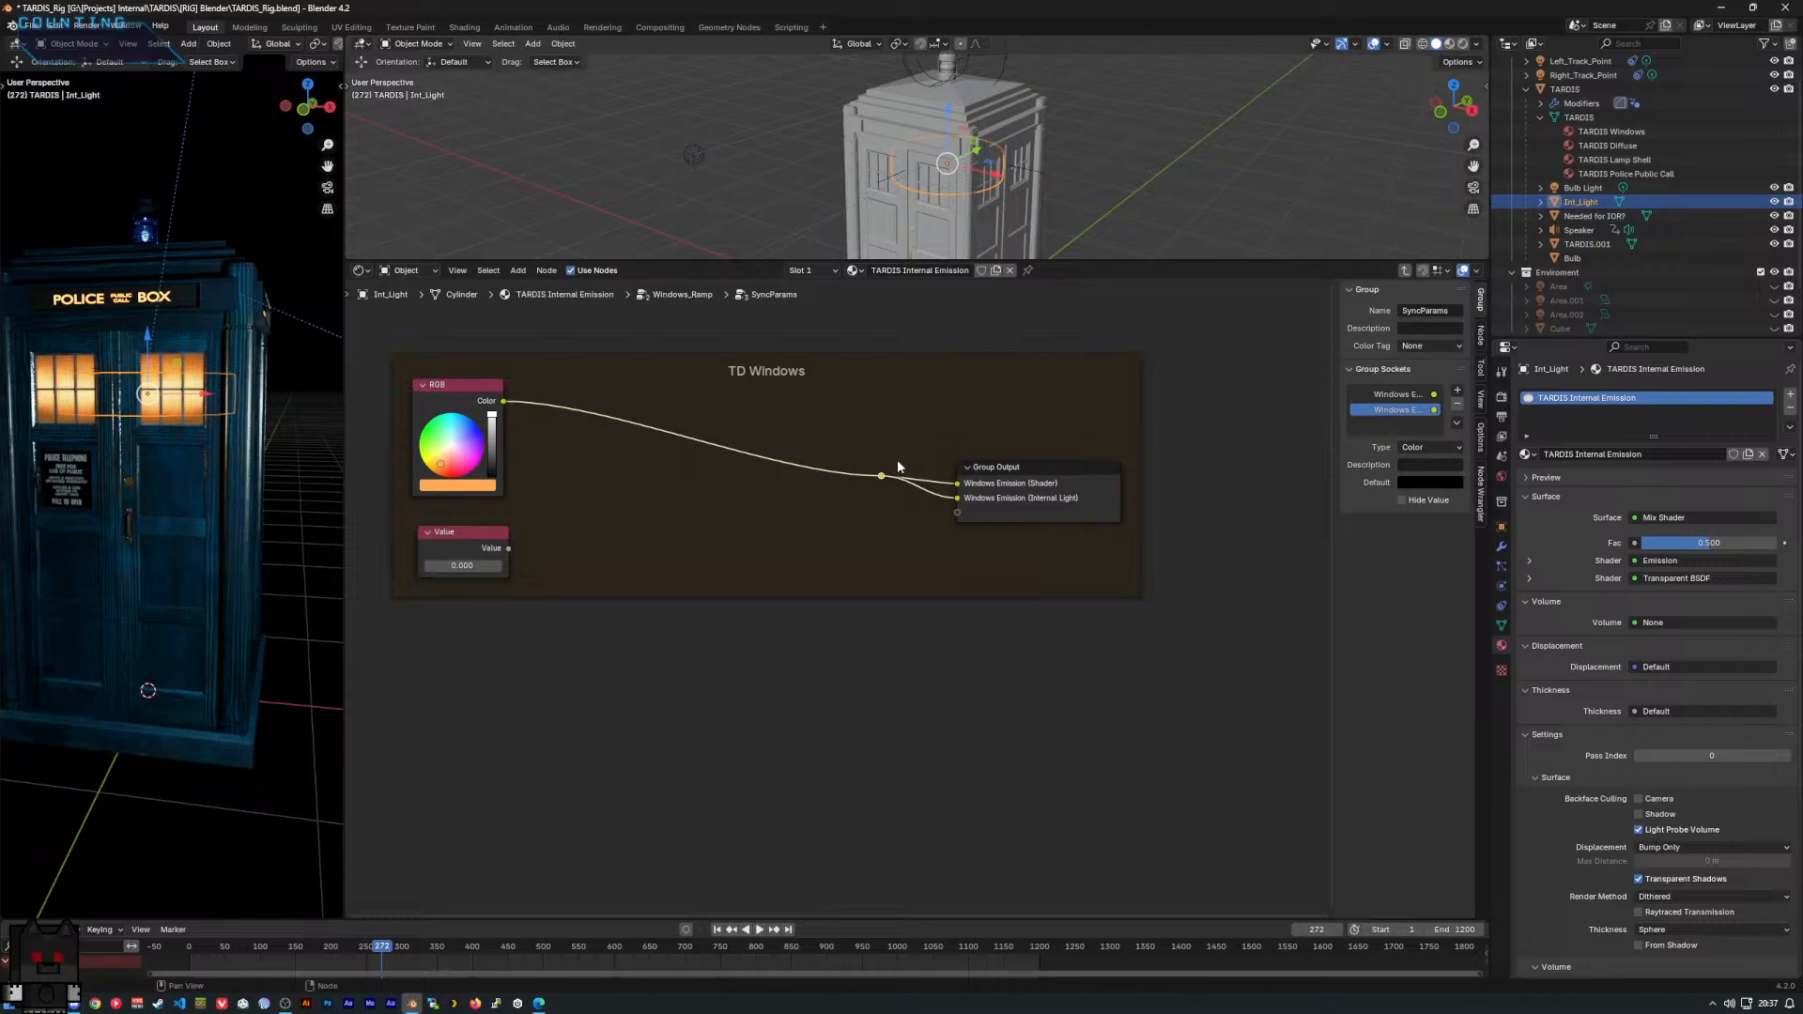
drag(993, 462, 1071, 493)
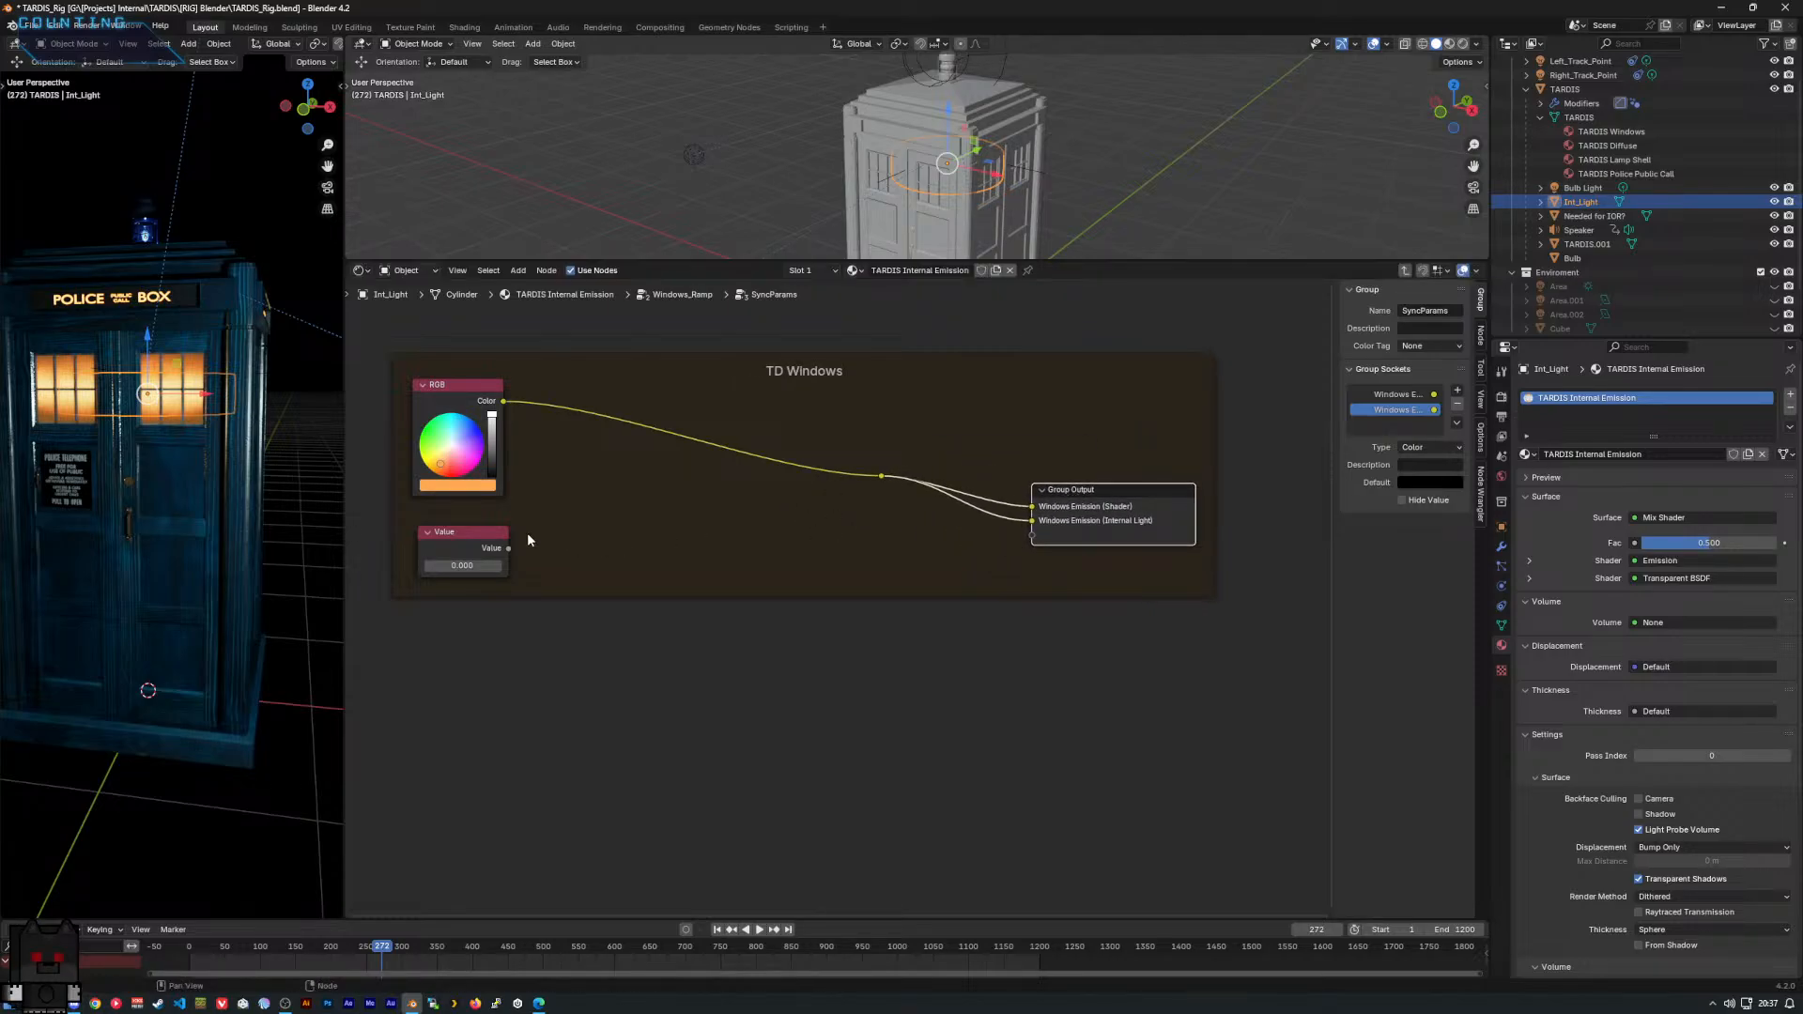
Move the Value node closer beneath the RGB node and label it "Emission Strength".
drag(478, 536, 475, 522)
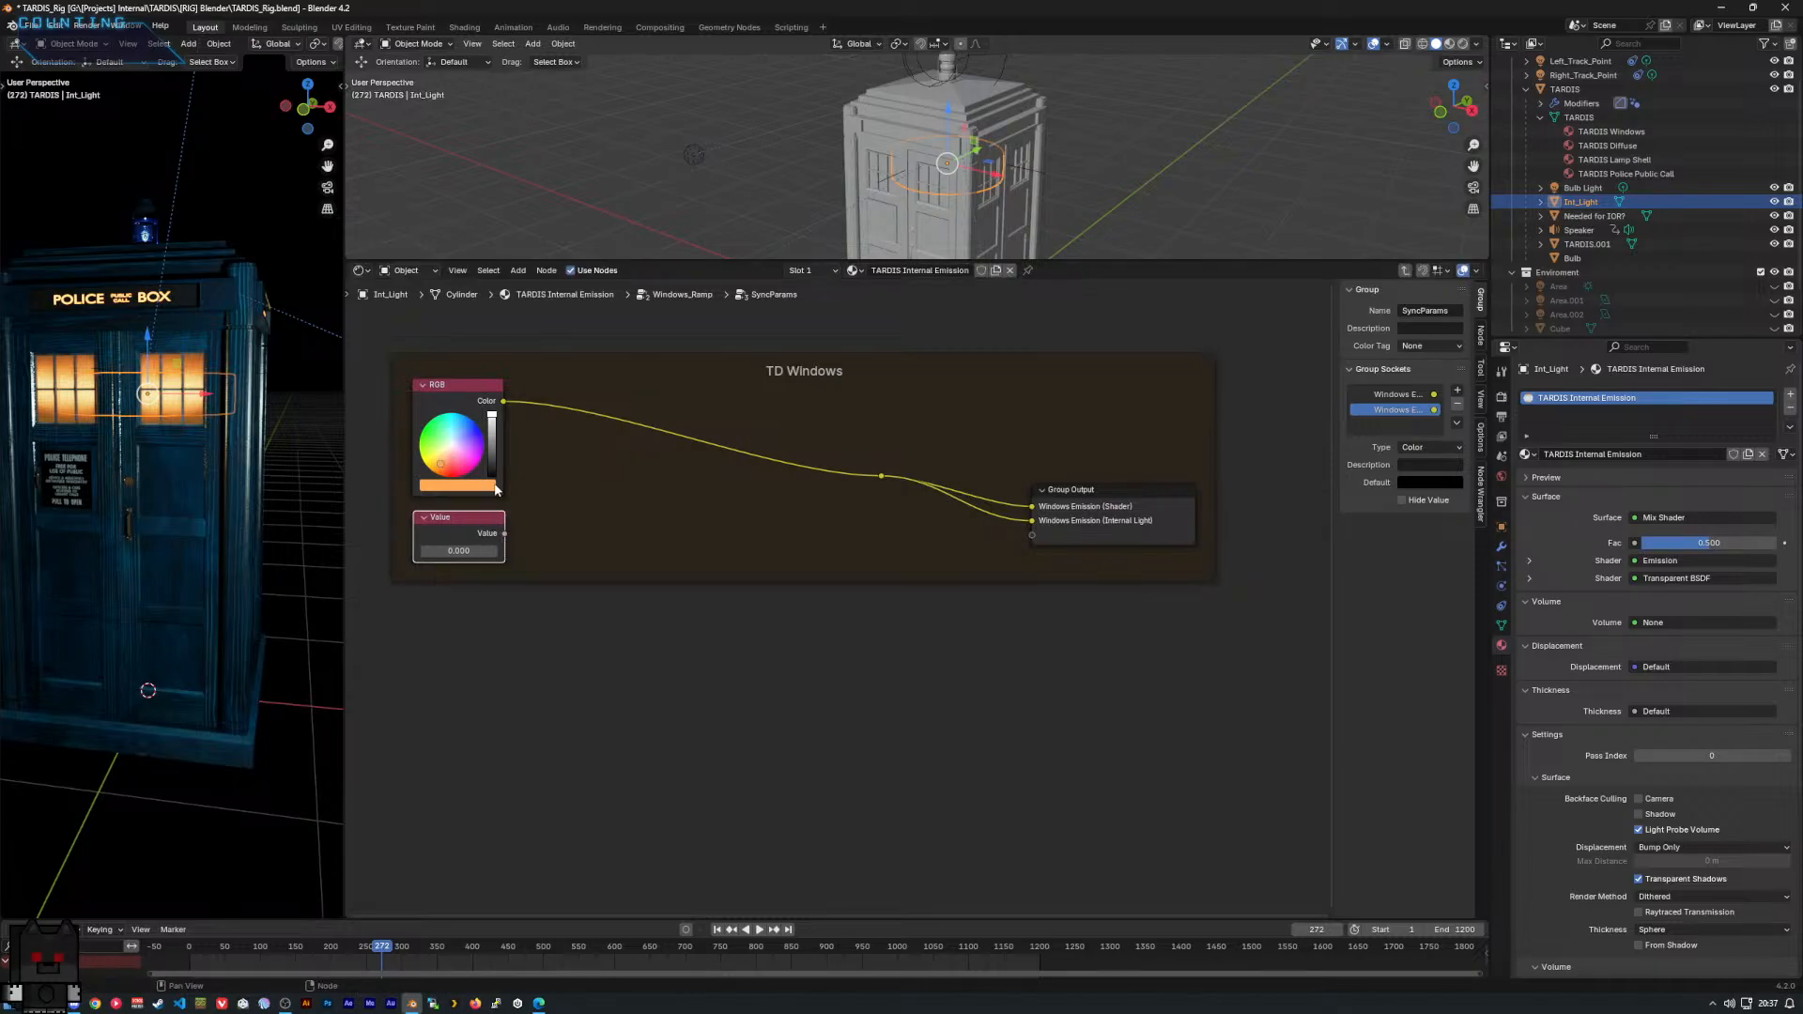
right_click(482, 539)
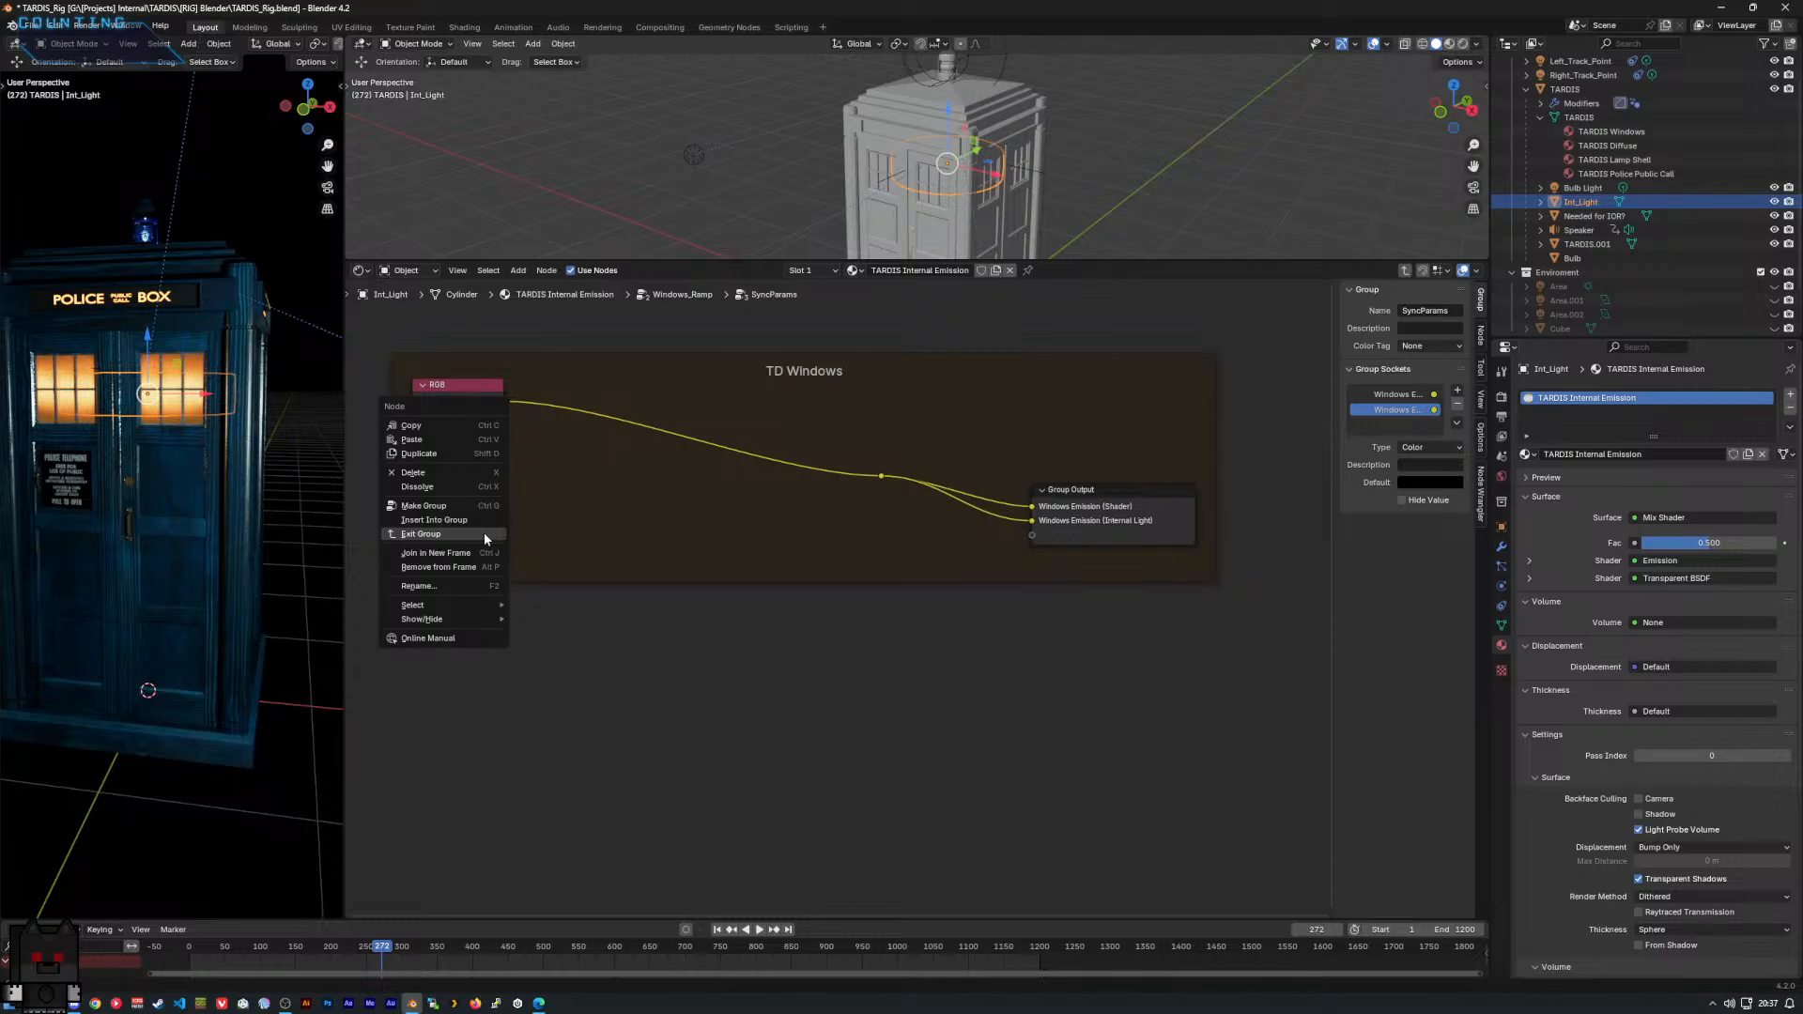
click(441, 585)
text(E)
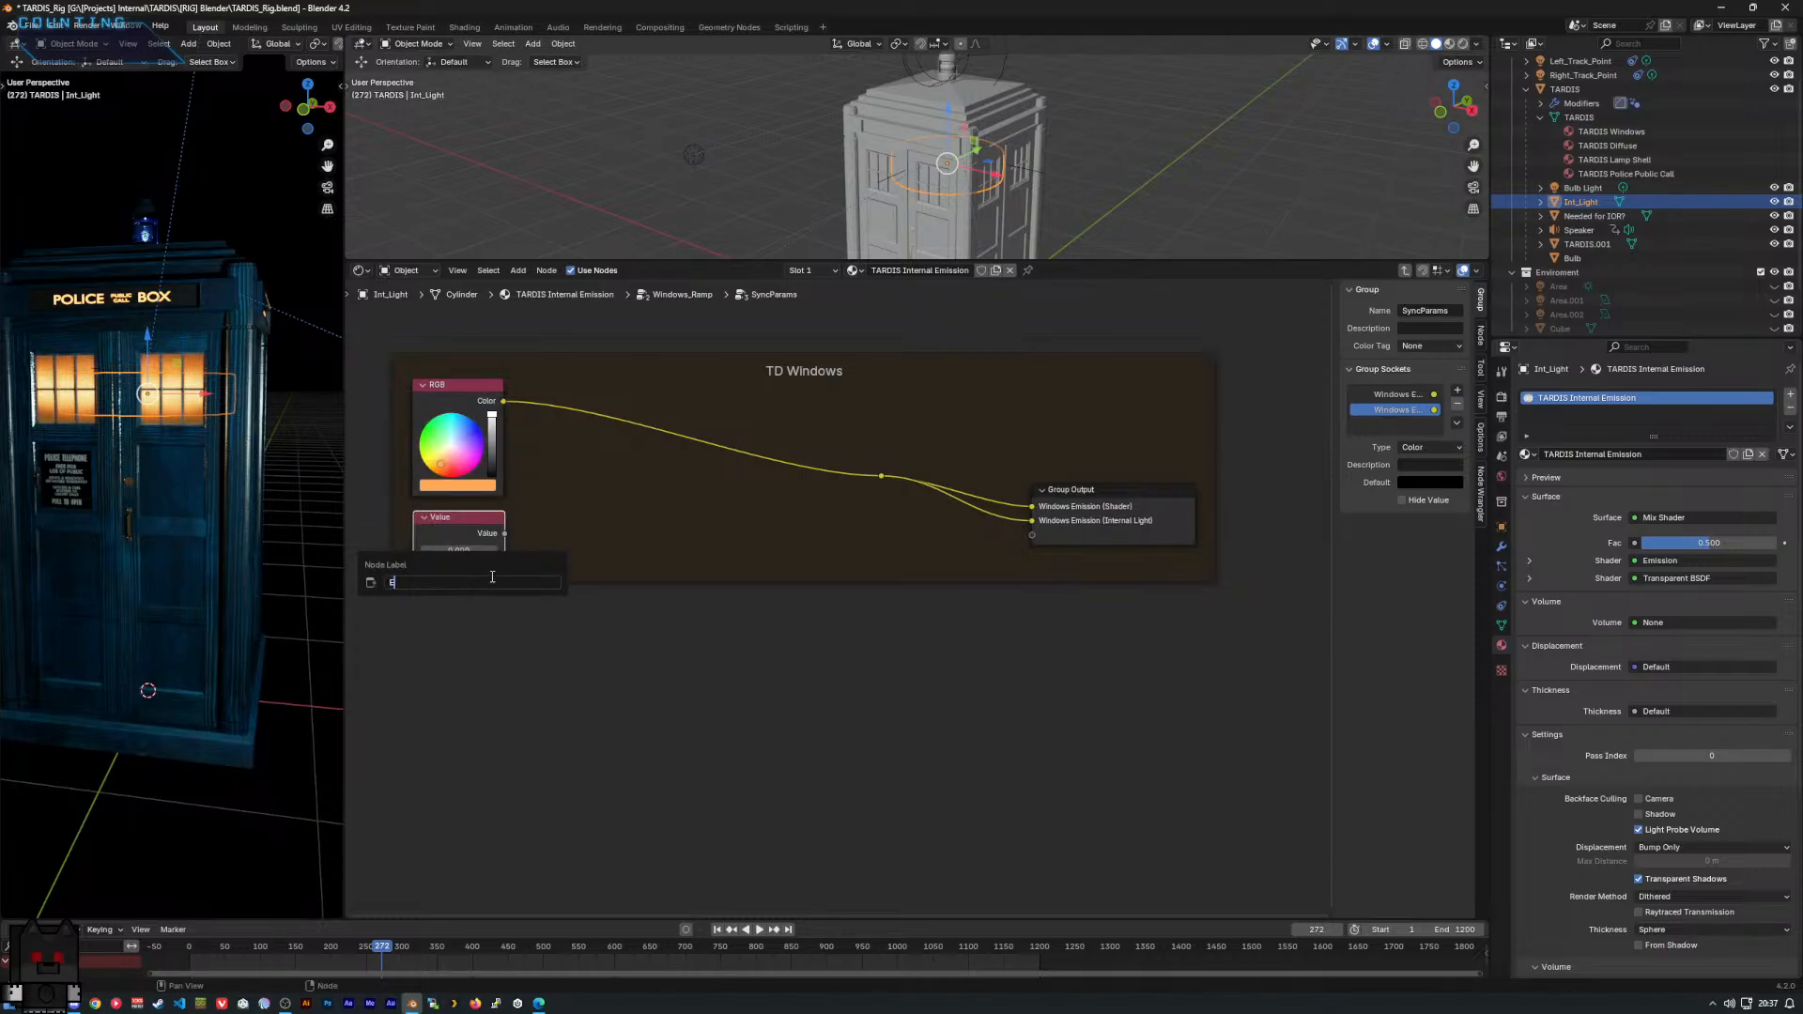
text(mission Strength)
key(Return)
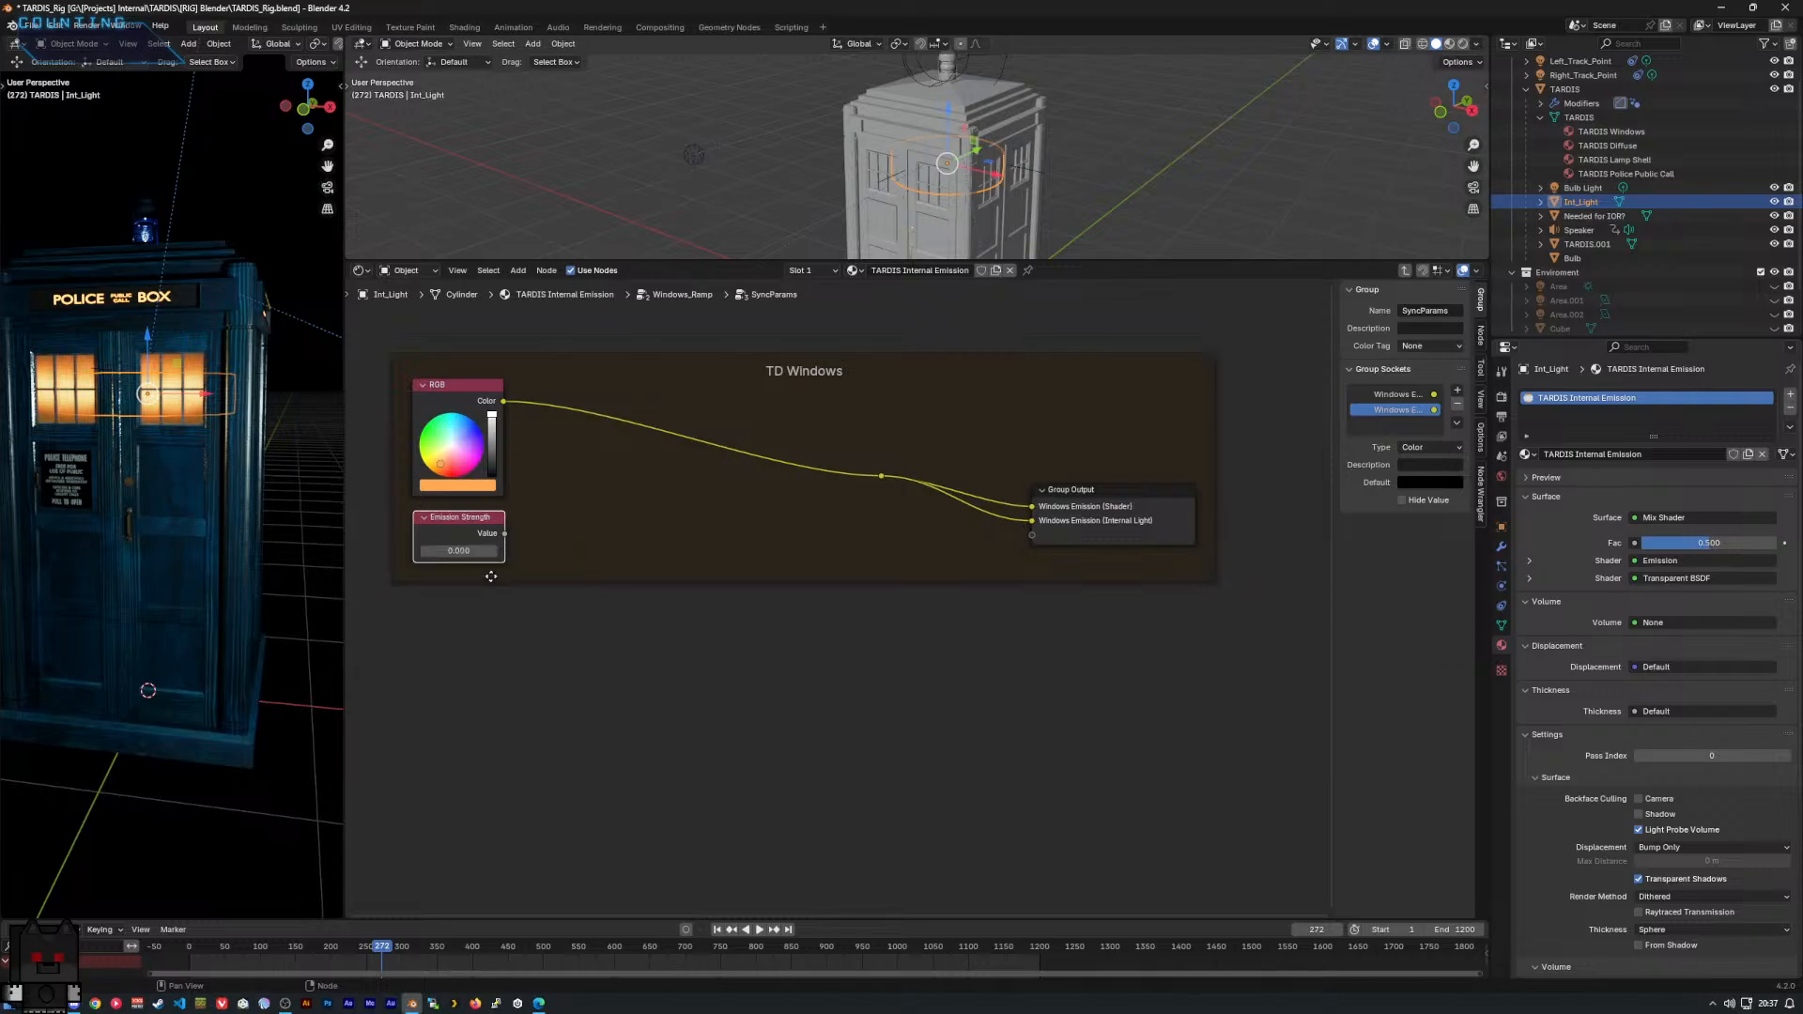
Label the RGB node "Emission Colour".
click(450, 386)
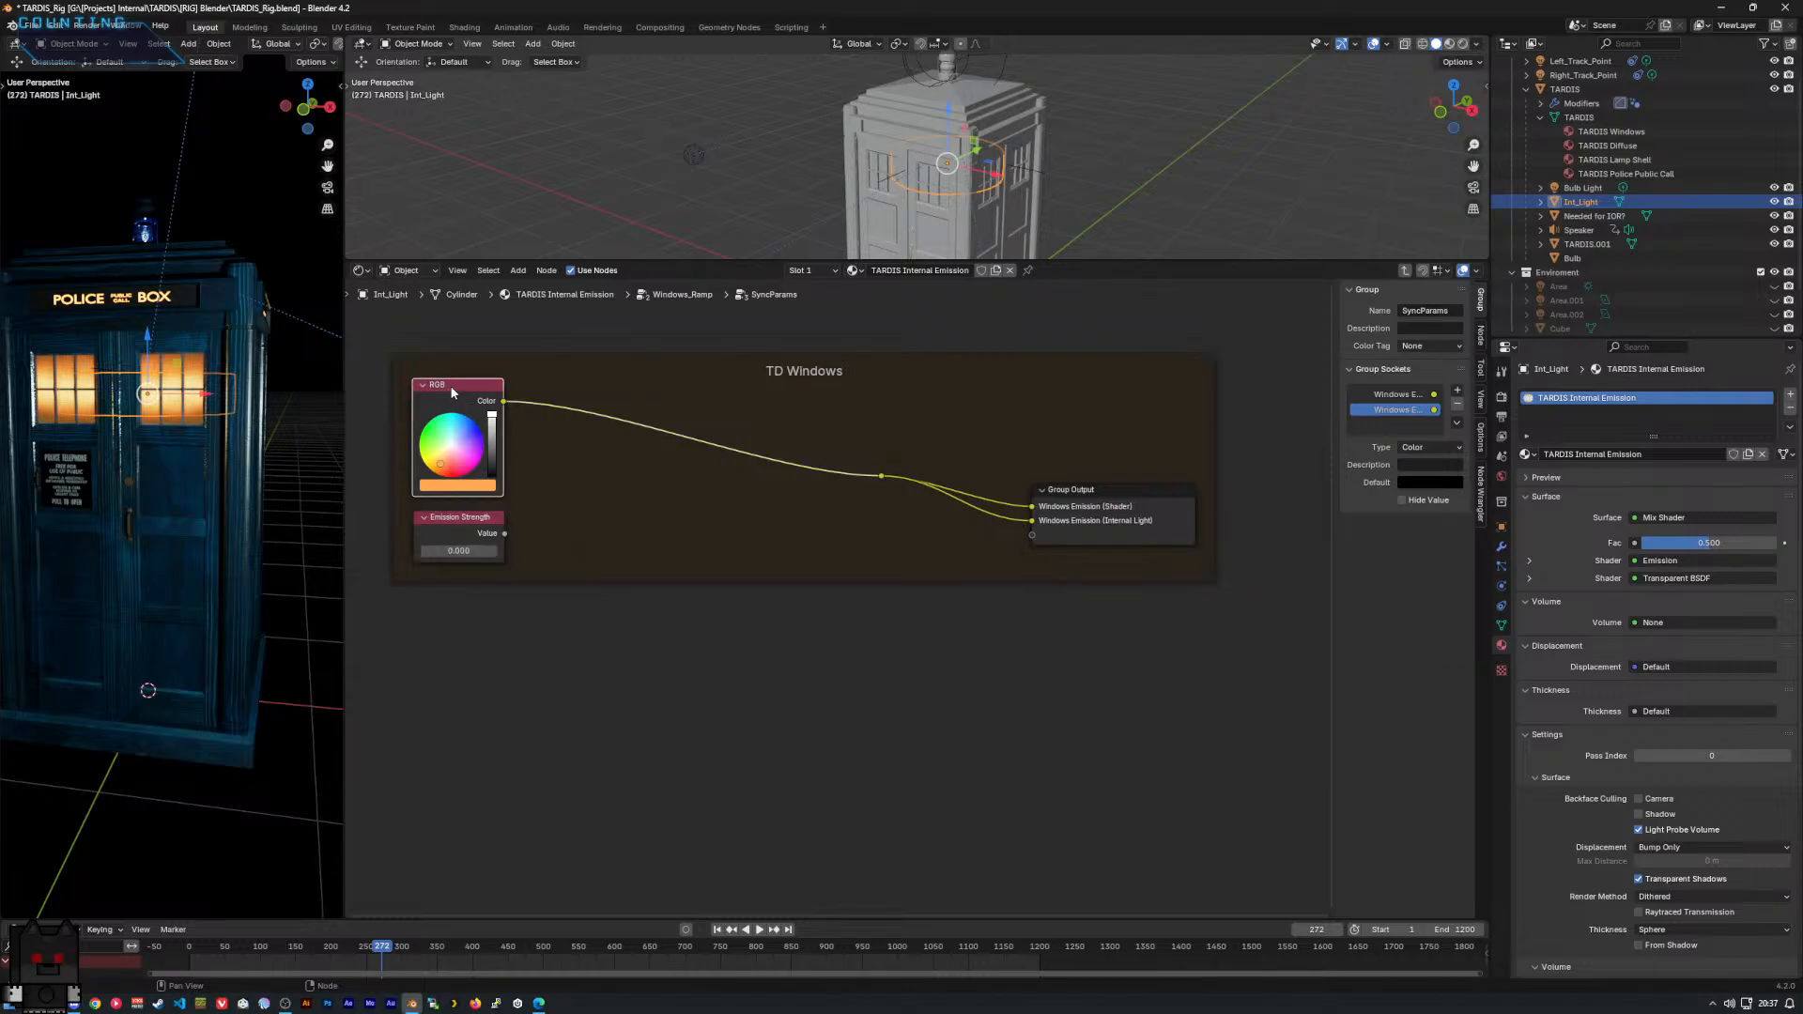
right_click(450, 386)
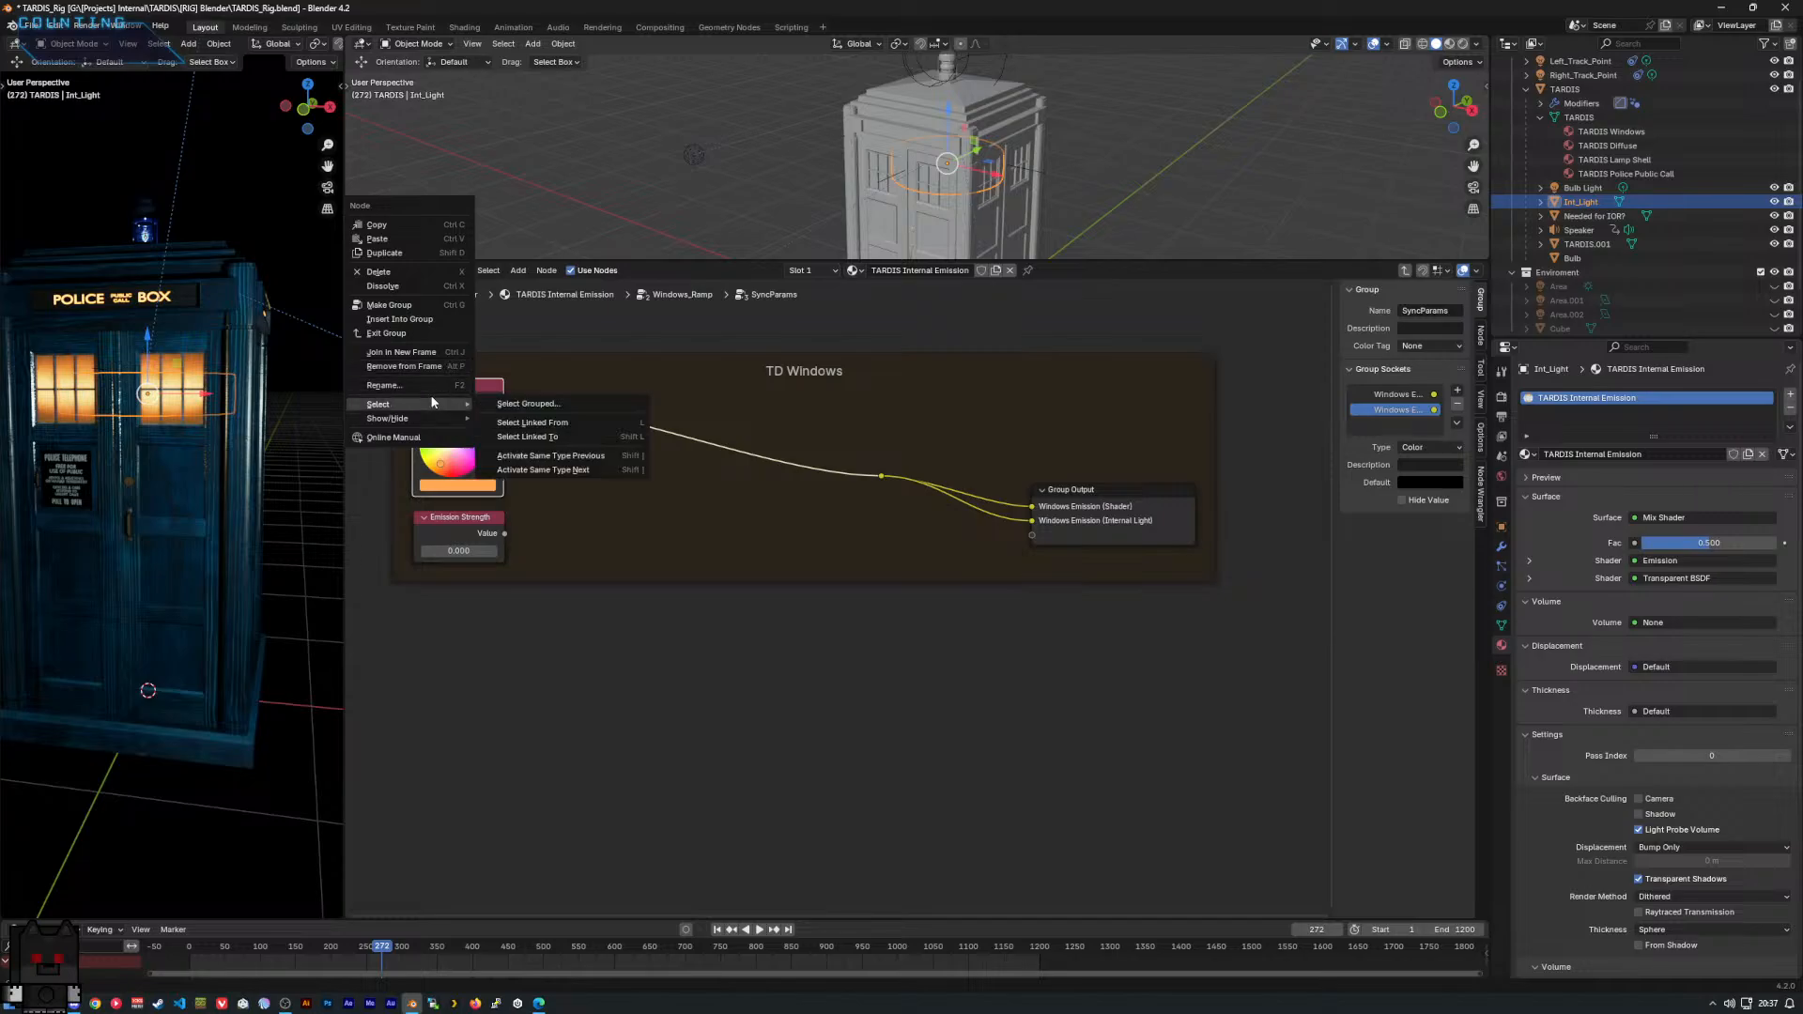
click(415, 386)
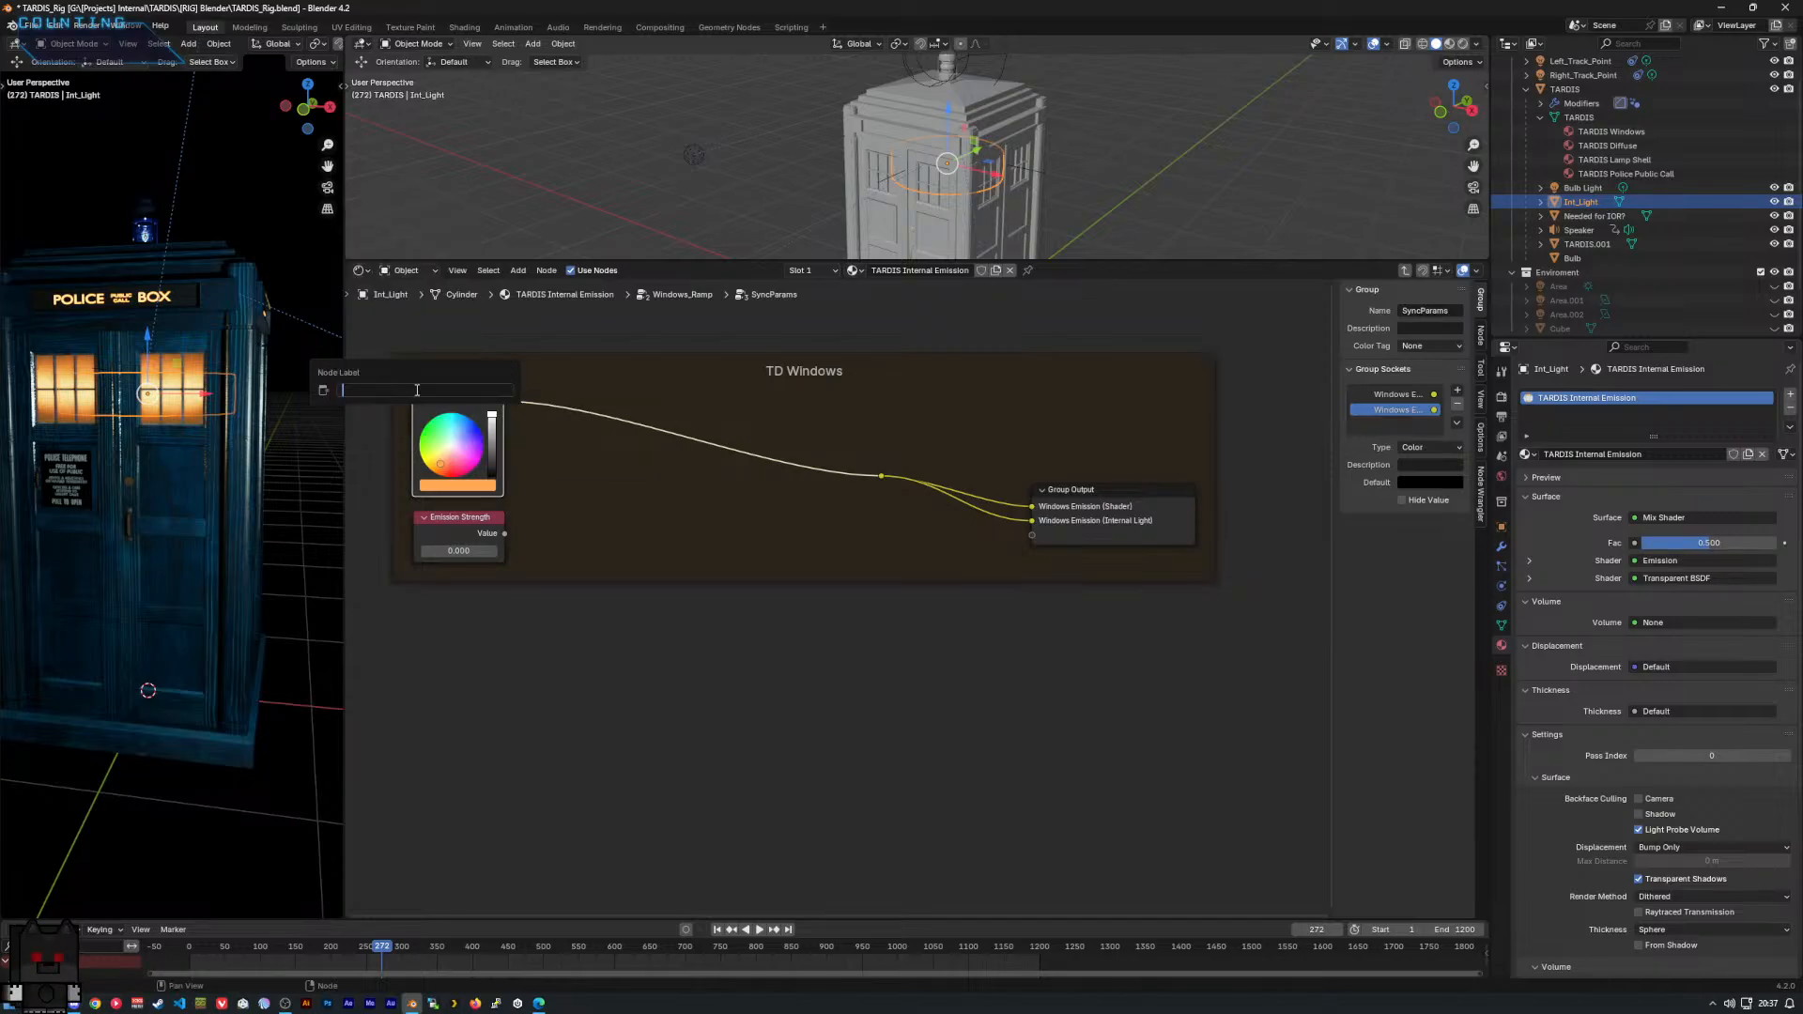
text(Emission colour)
key(BackSpace)
text(C)
key(Return)
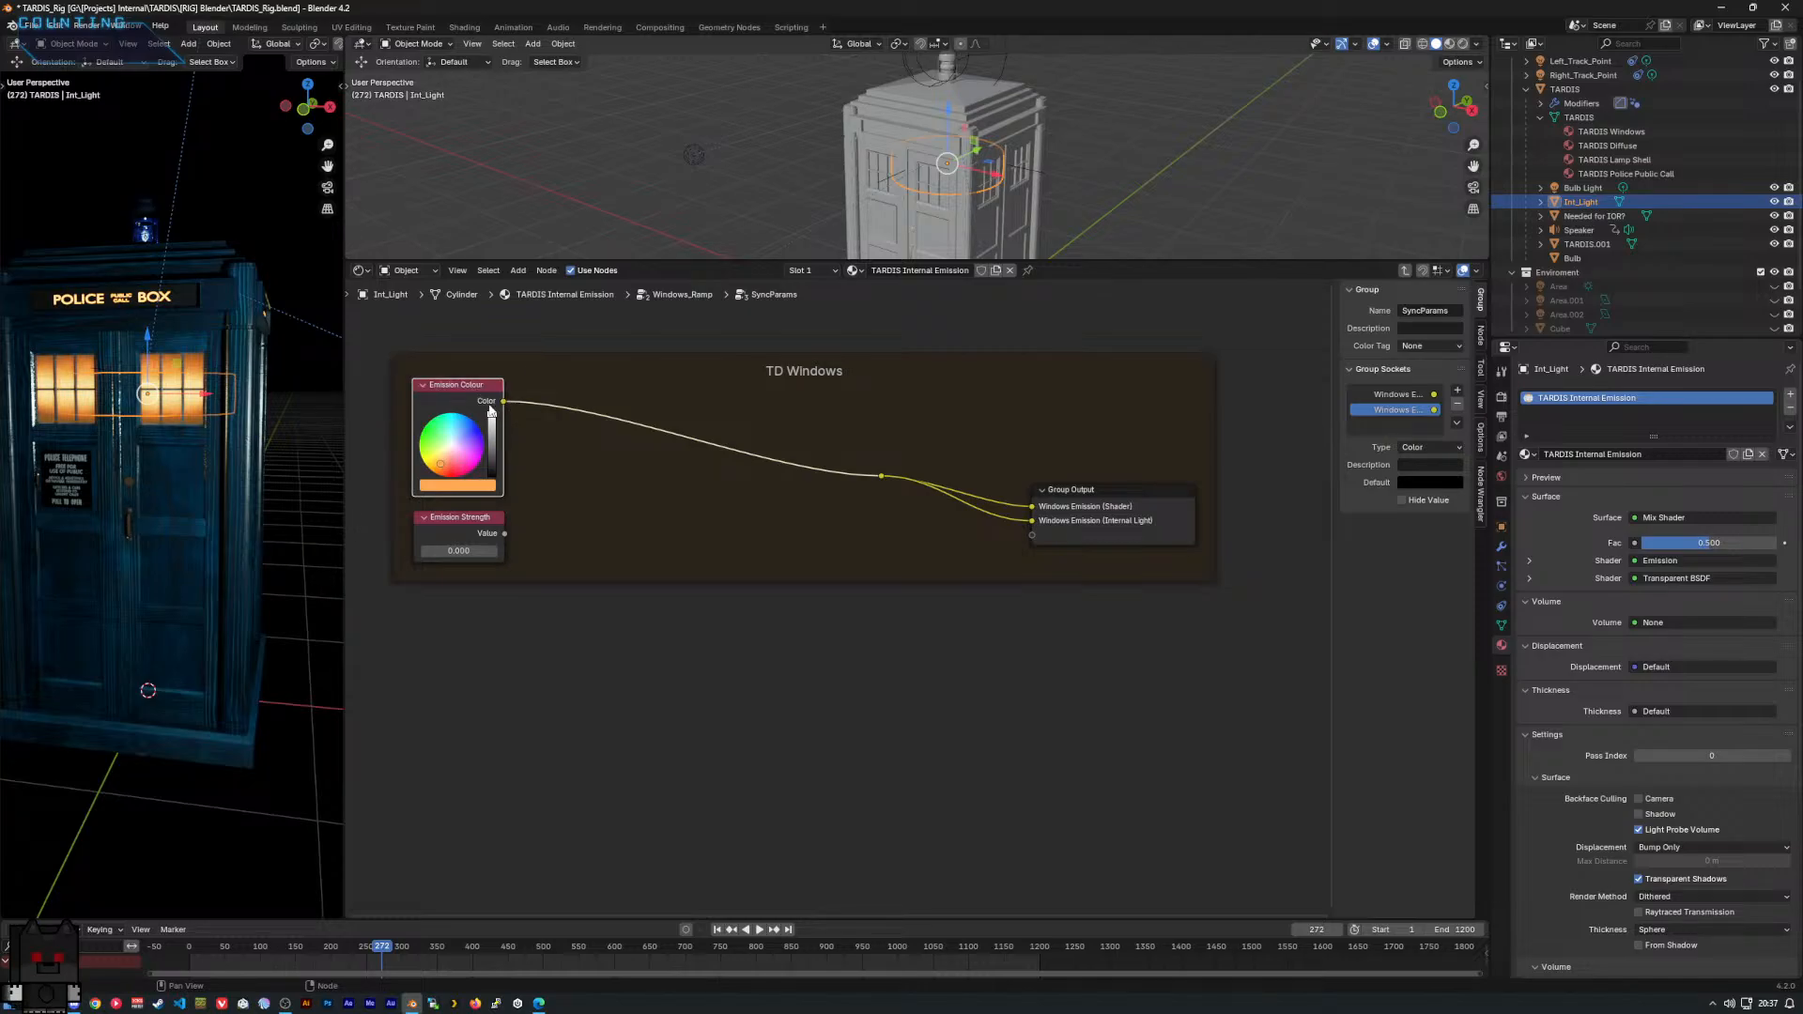
Connect the Emission Strength node to a new Group Output socket and set that socket's type to Integer.
drag(504, 533, 1032, 534)
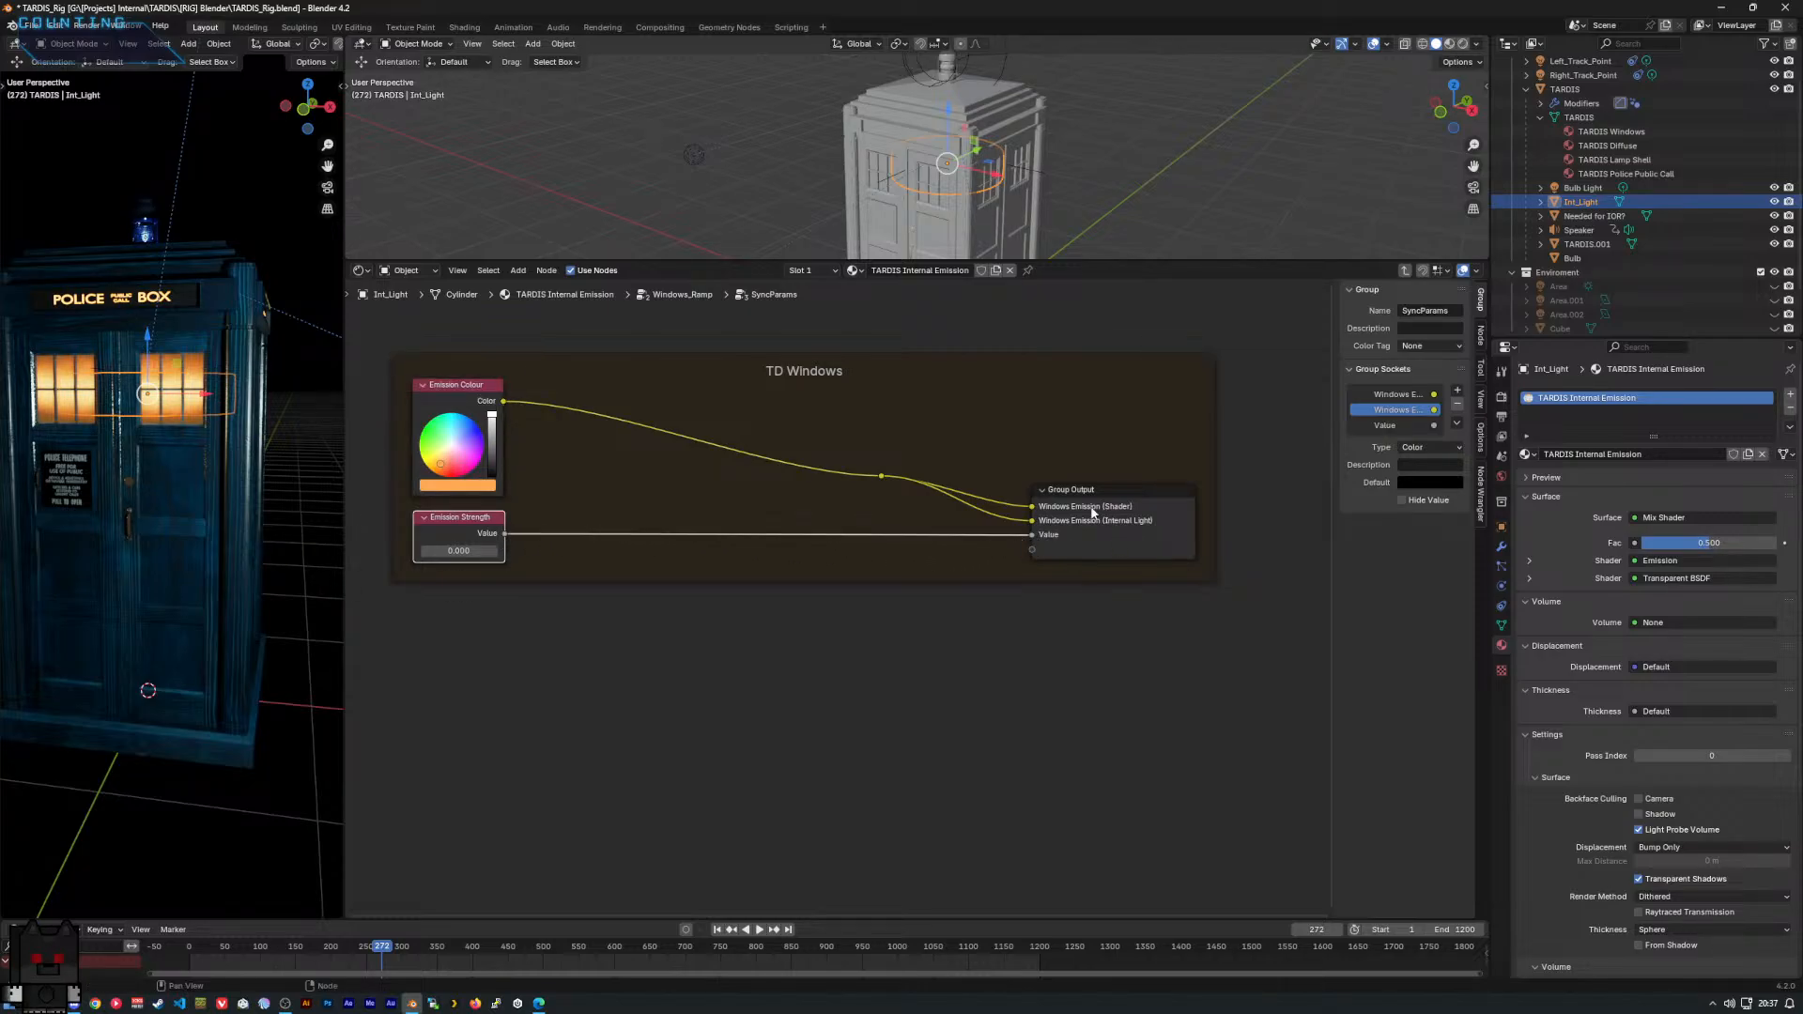
click(1406, 425)
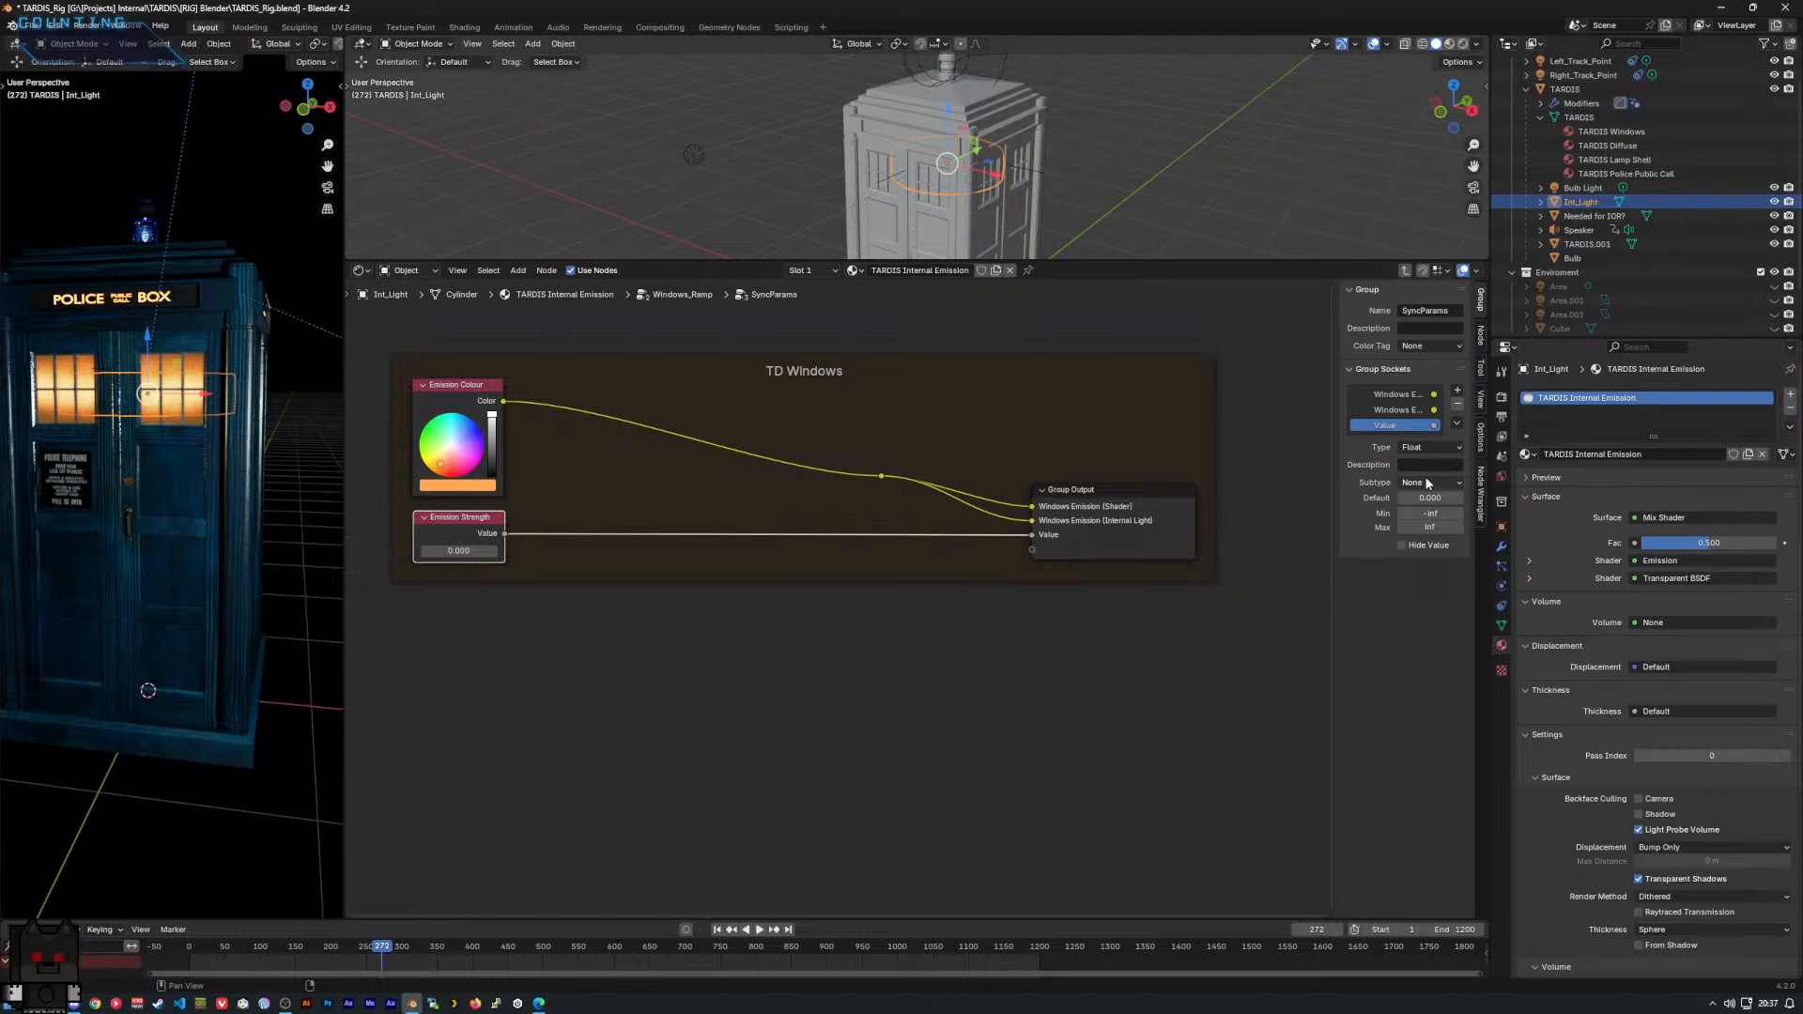
click(1428, 448)
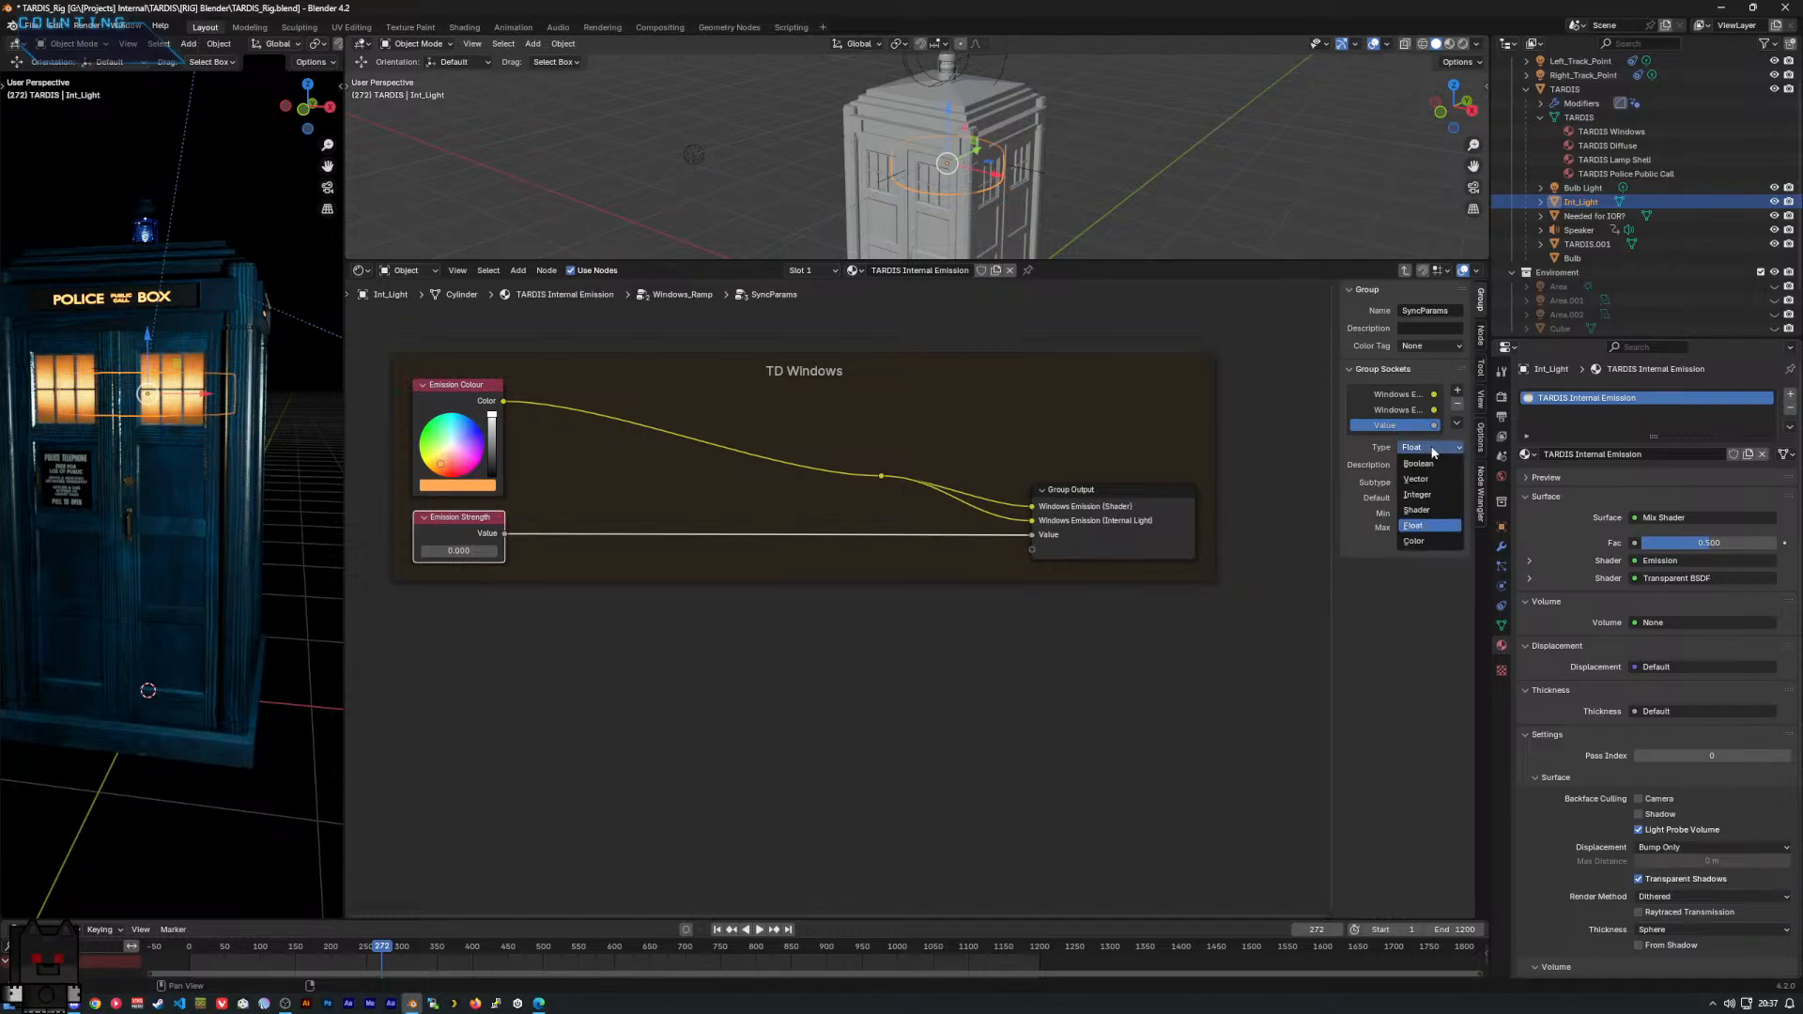
click(1409, 495)
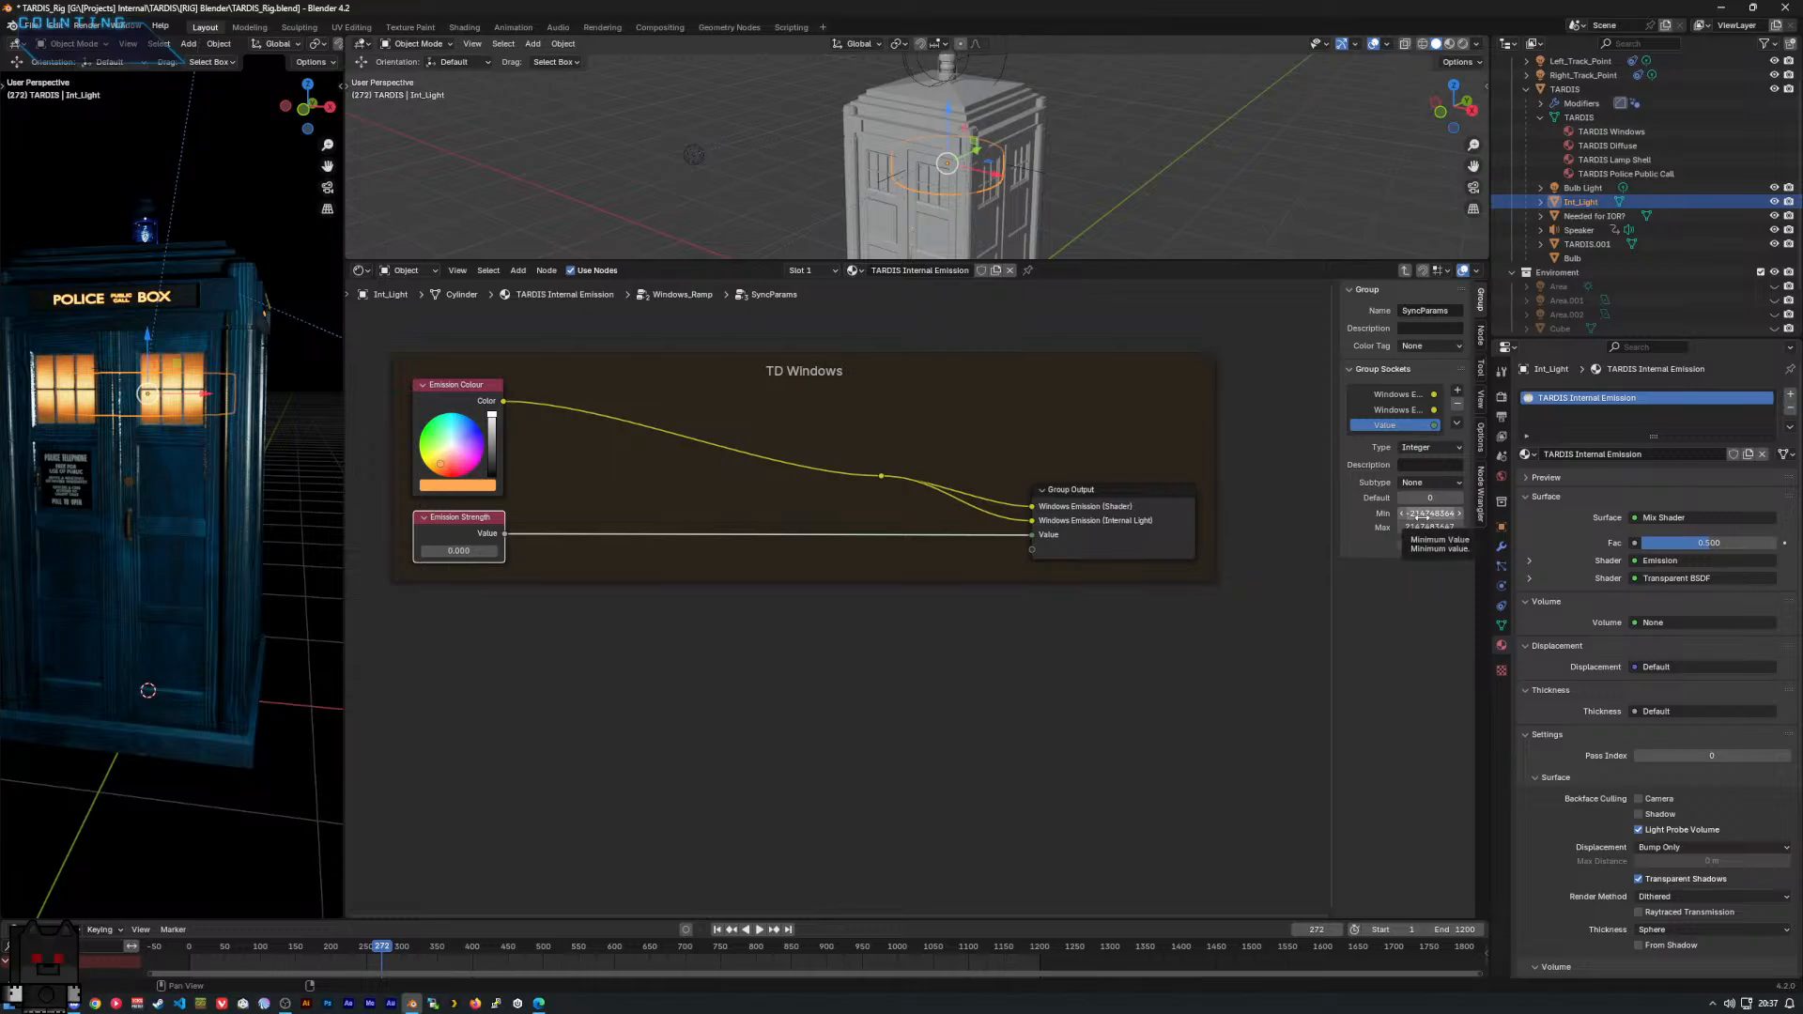
Rename the Value output socket of the SyncParams group to "Emission strngth".
click(1077, 553)
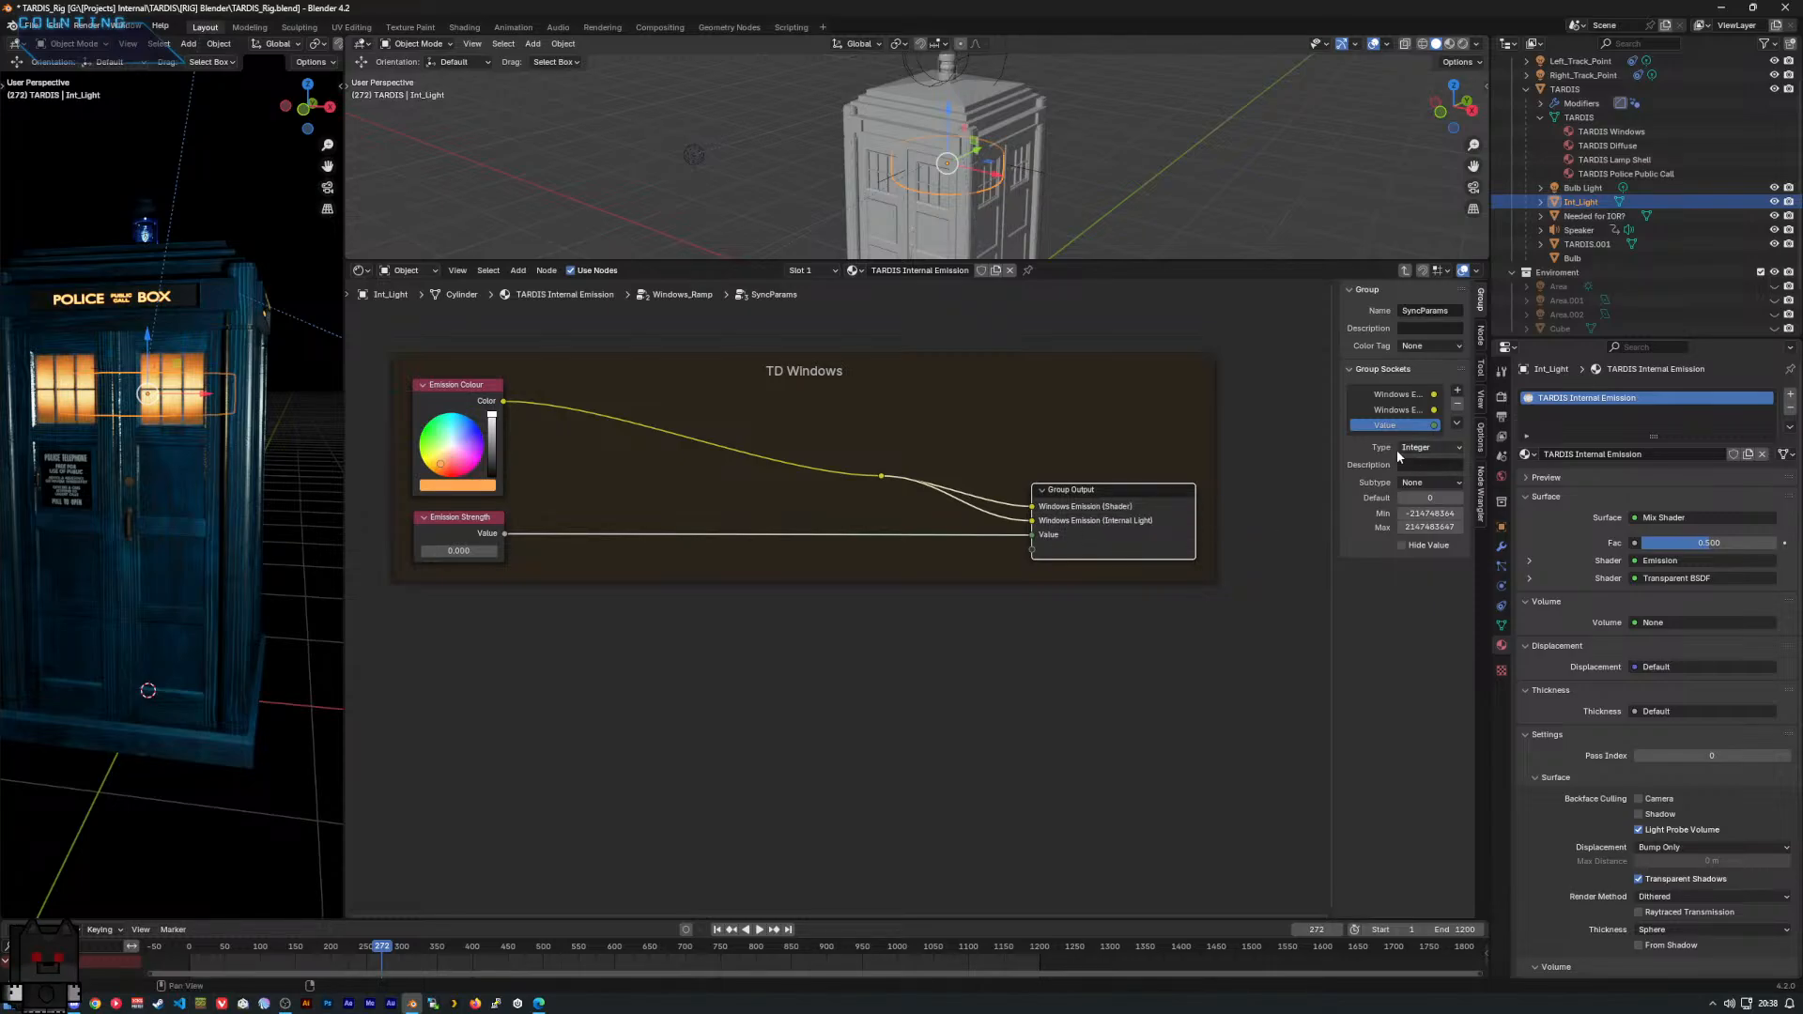
double_click(1401, 425)
text(Emission strngth)
key(Return)
Rename the Windows Emission (Shader) output socket to "Windows Colour (Shader)".
click(1391, 396)
double_click(1393, 394)
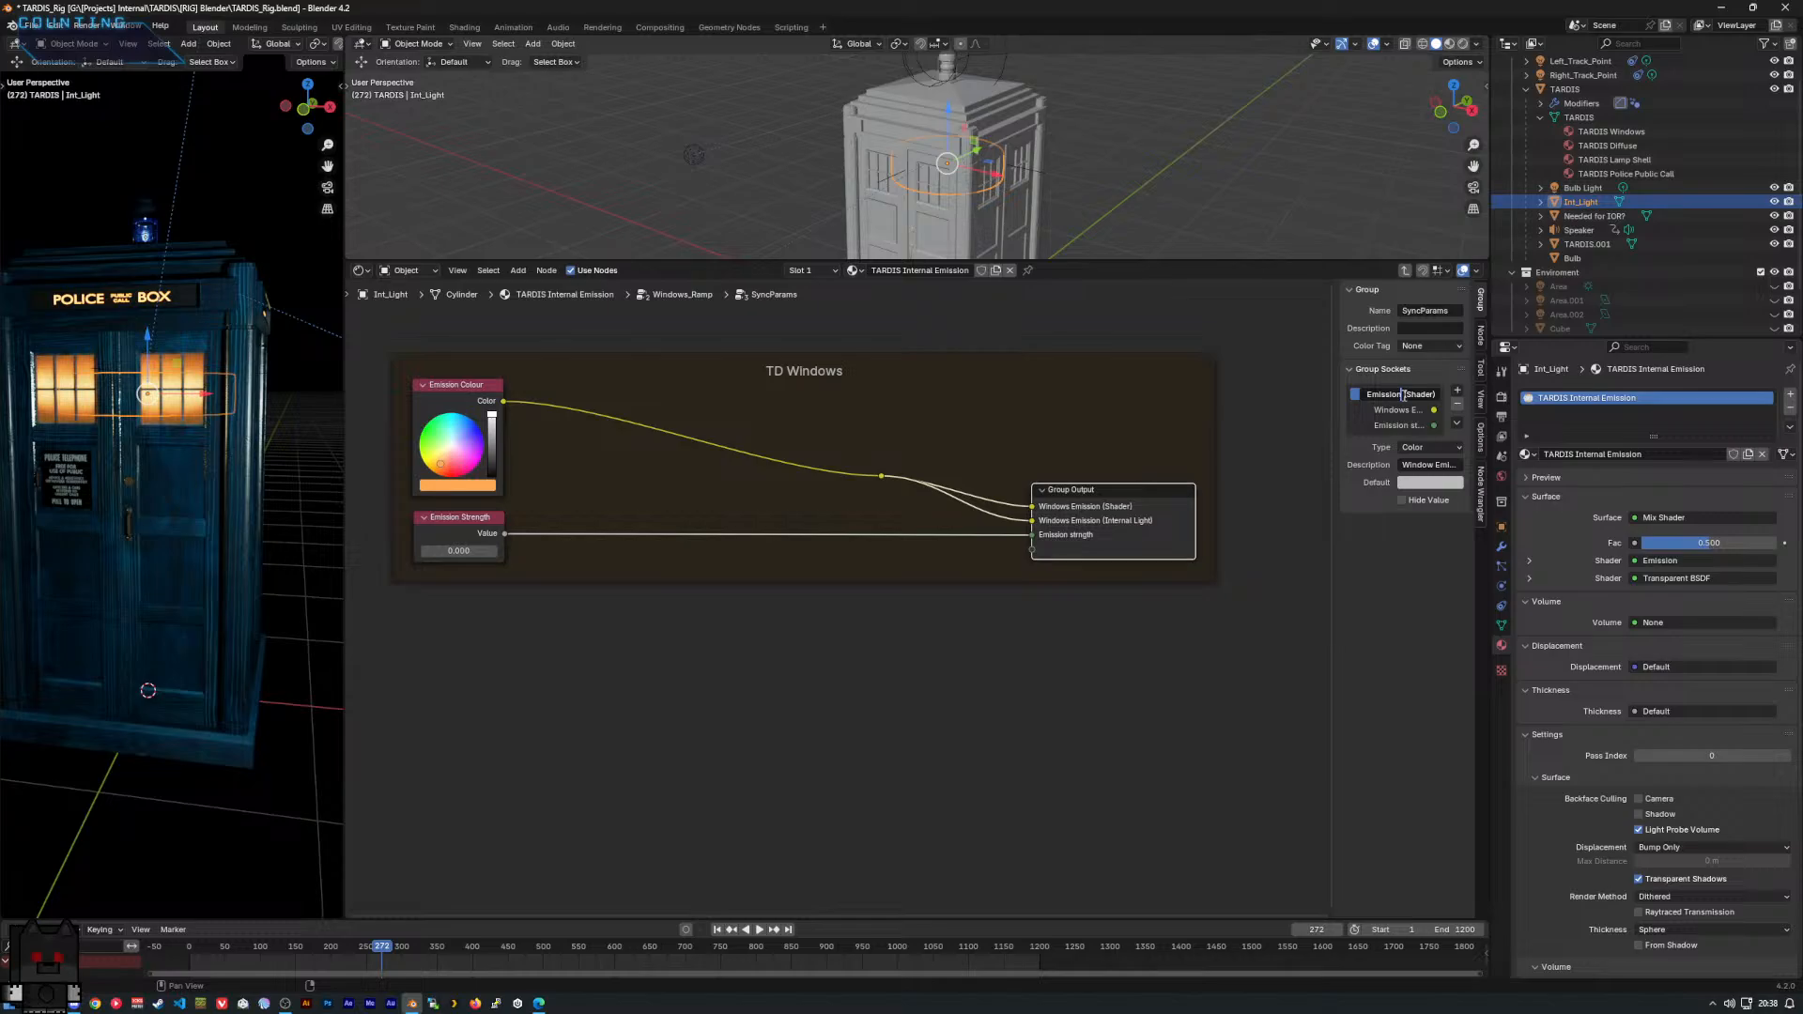
key(Home)
text(Windows)
key(ctrl+Delete)
text(Colour)
key(Return)
Rename the Windows Emission (Internal Light) output socket to "Windows Colour (Internal Light)", widening the sidebar to show full socket names.
click(1404, 410)
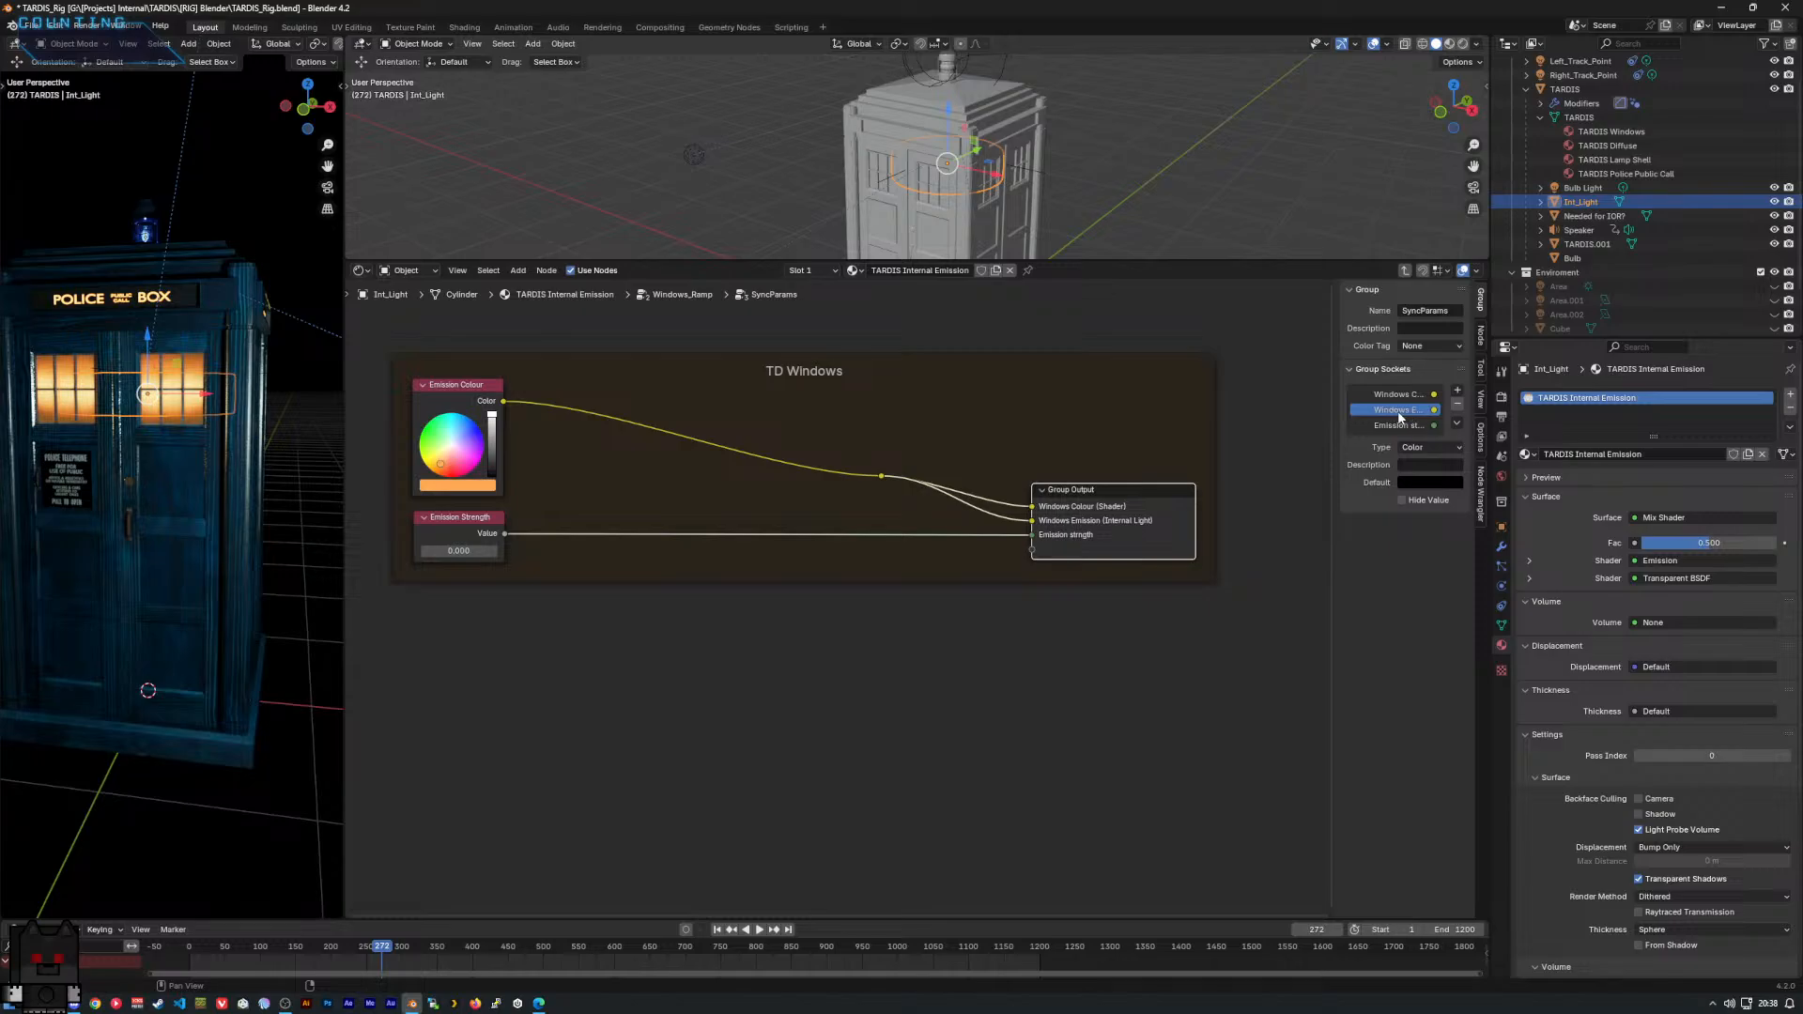
double_click(1400, 413)
drag(1378, 411, 1412, 418)
text(Colour)
key(Return)
drag(1333, 408, 1306, 425)
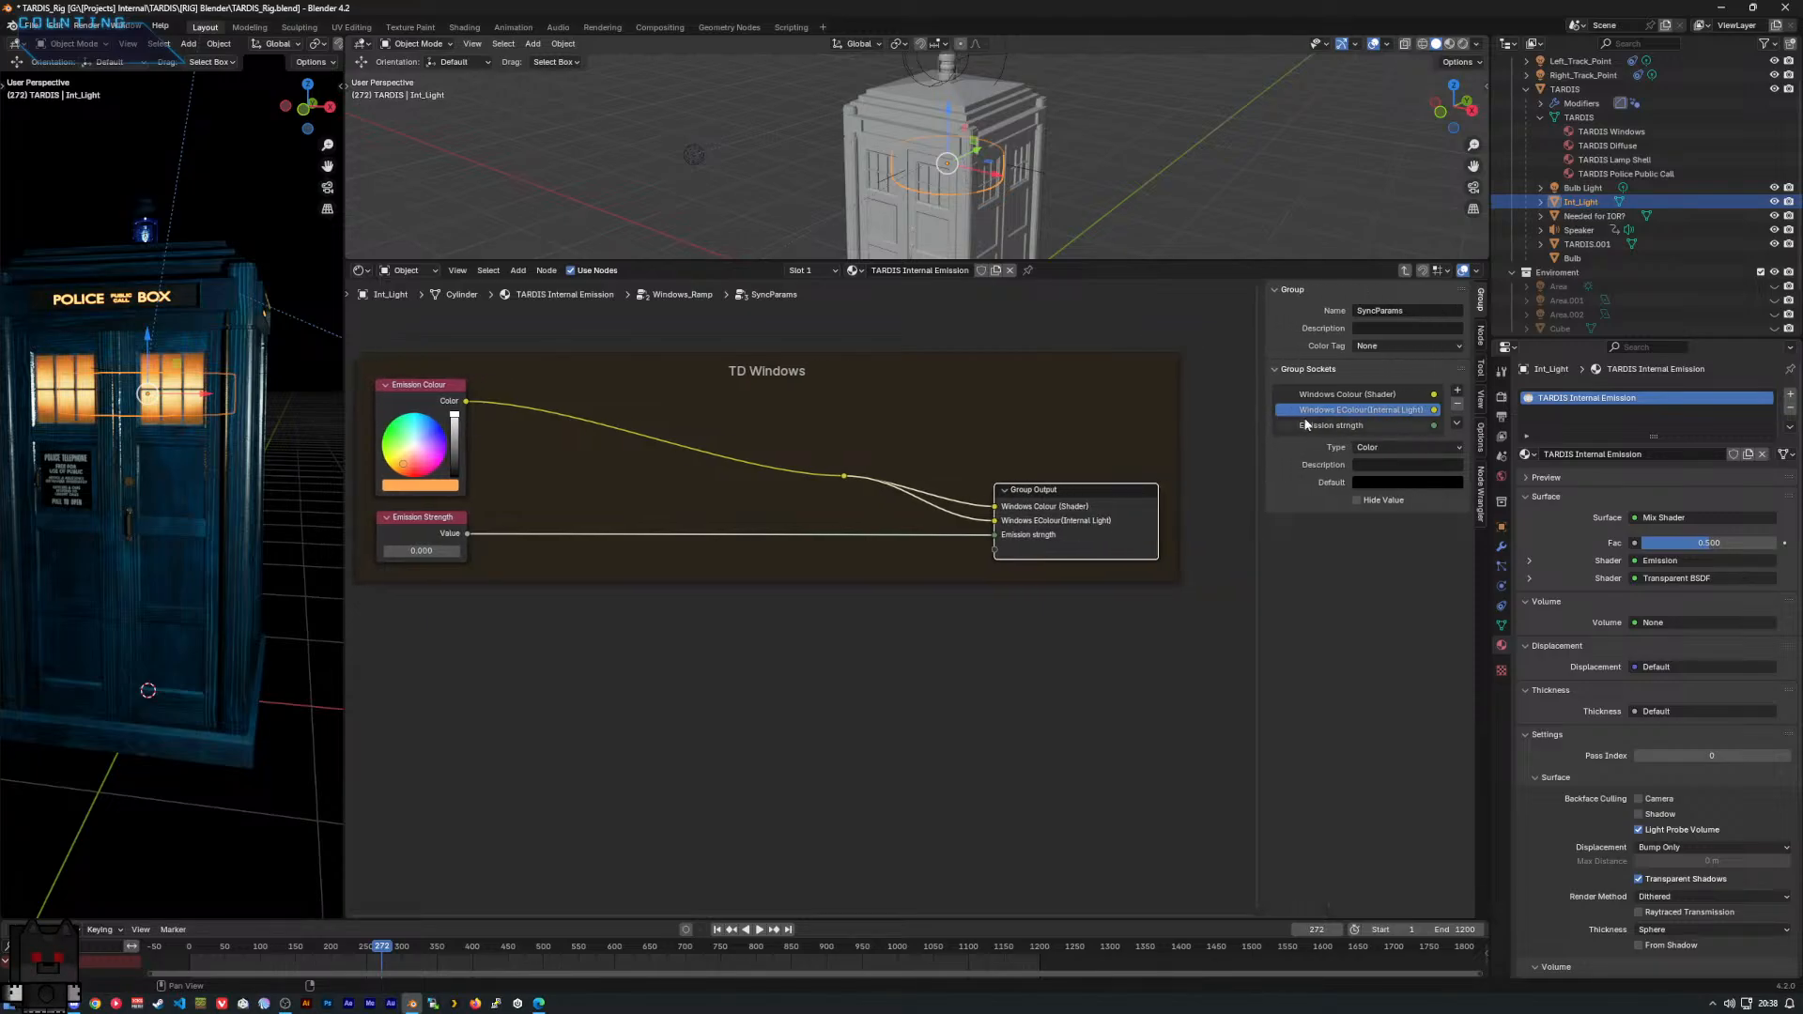
double_click(1338, 410)
click(1329, 411)
key(BackSpace)
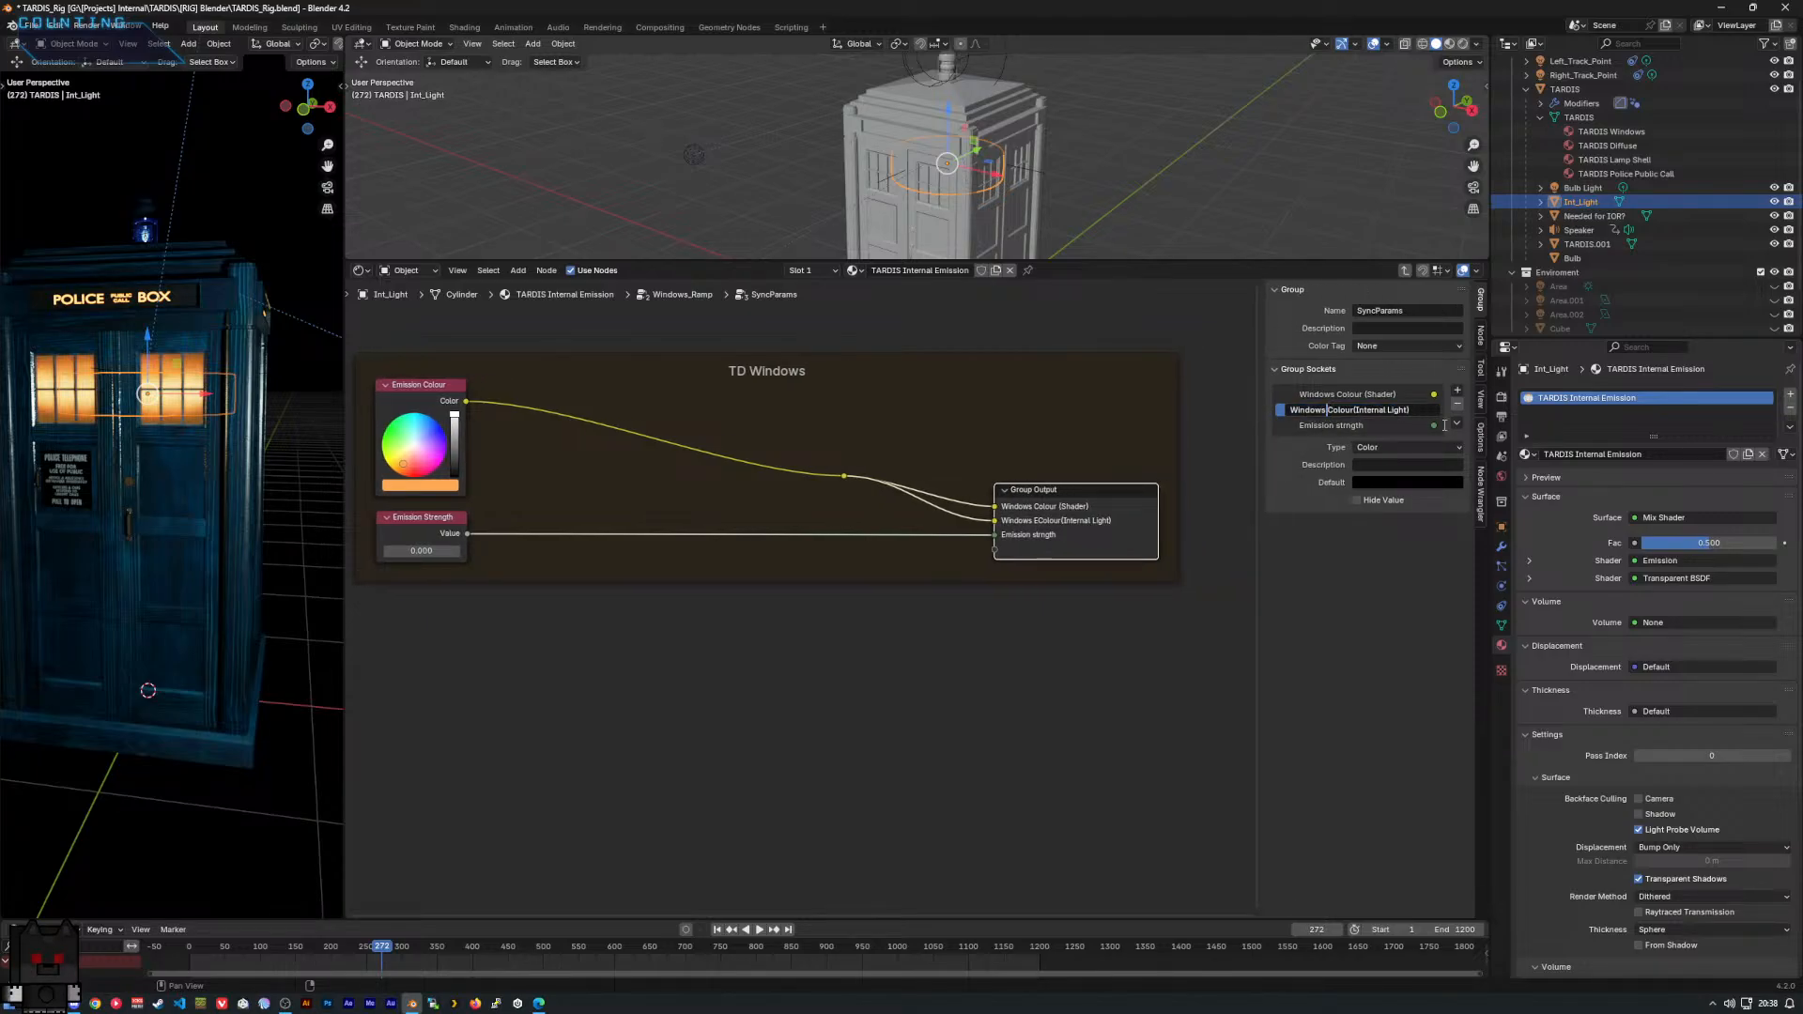
key(Return)
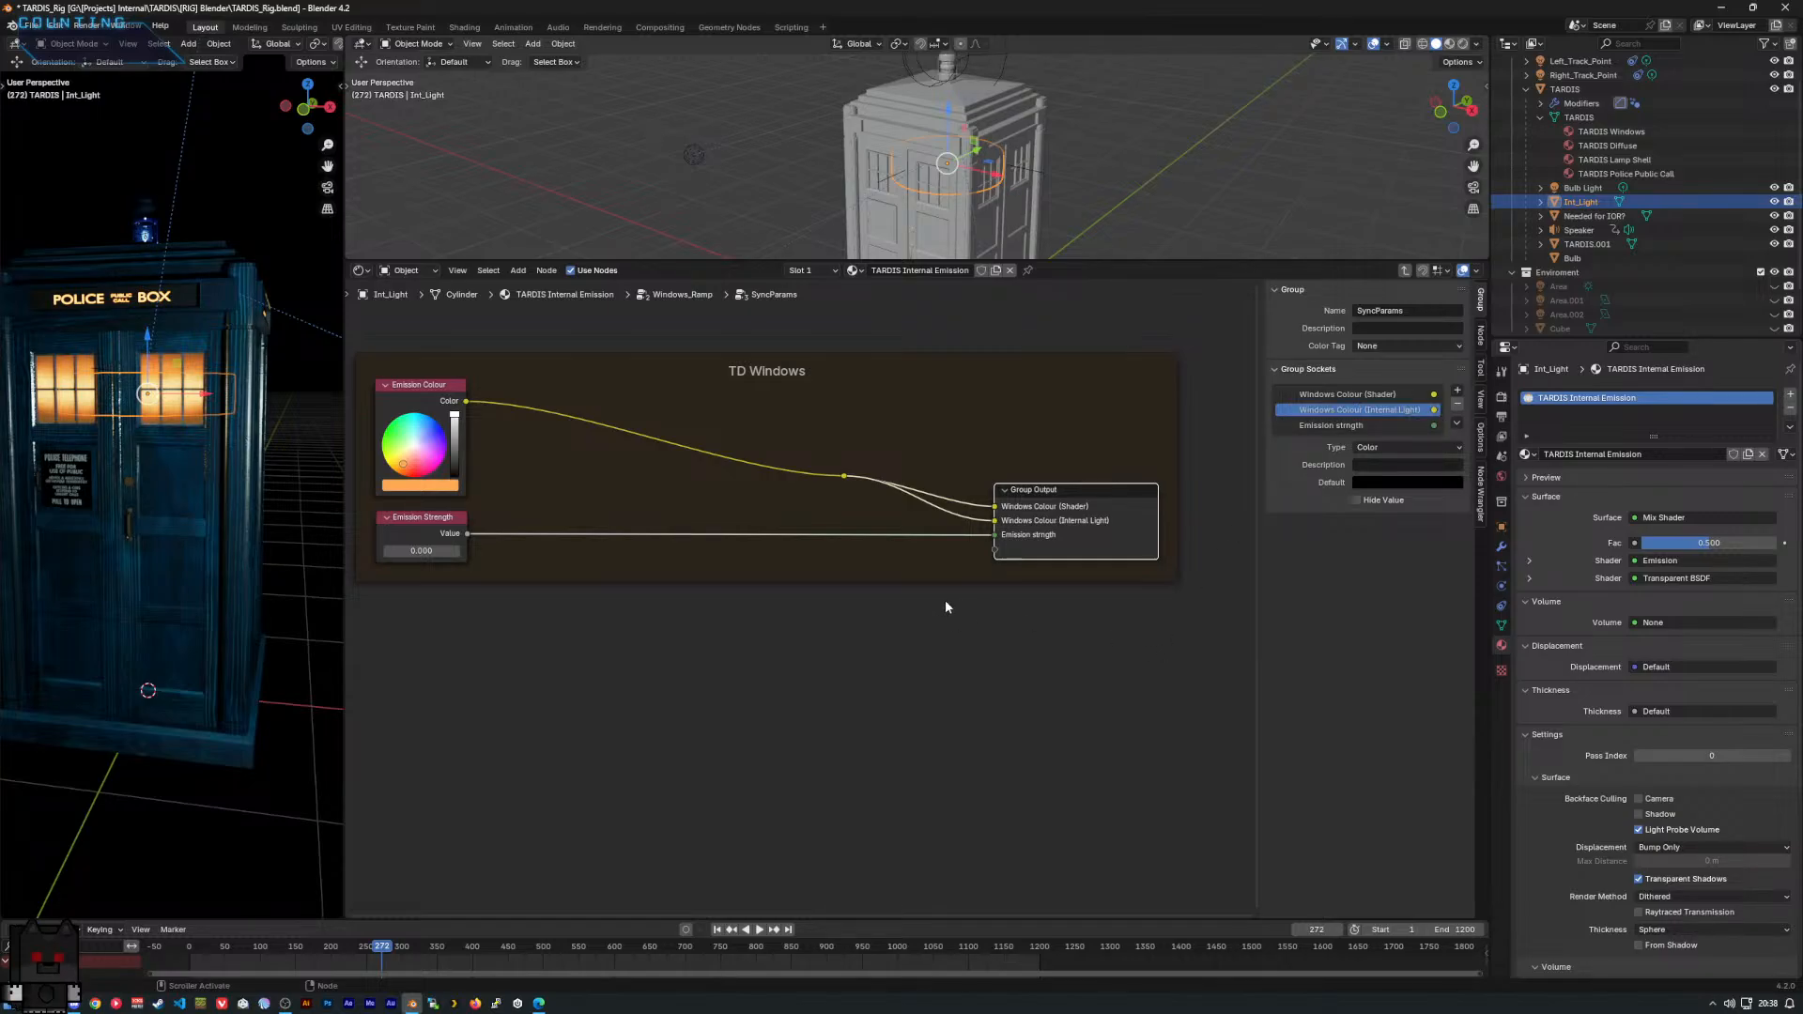
Correct the misspelled third output socket name of the SyncParams group to "Emission Strength".
click(1340, 427)
double_click(1341, 426)
click(1368, 424)
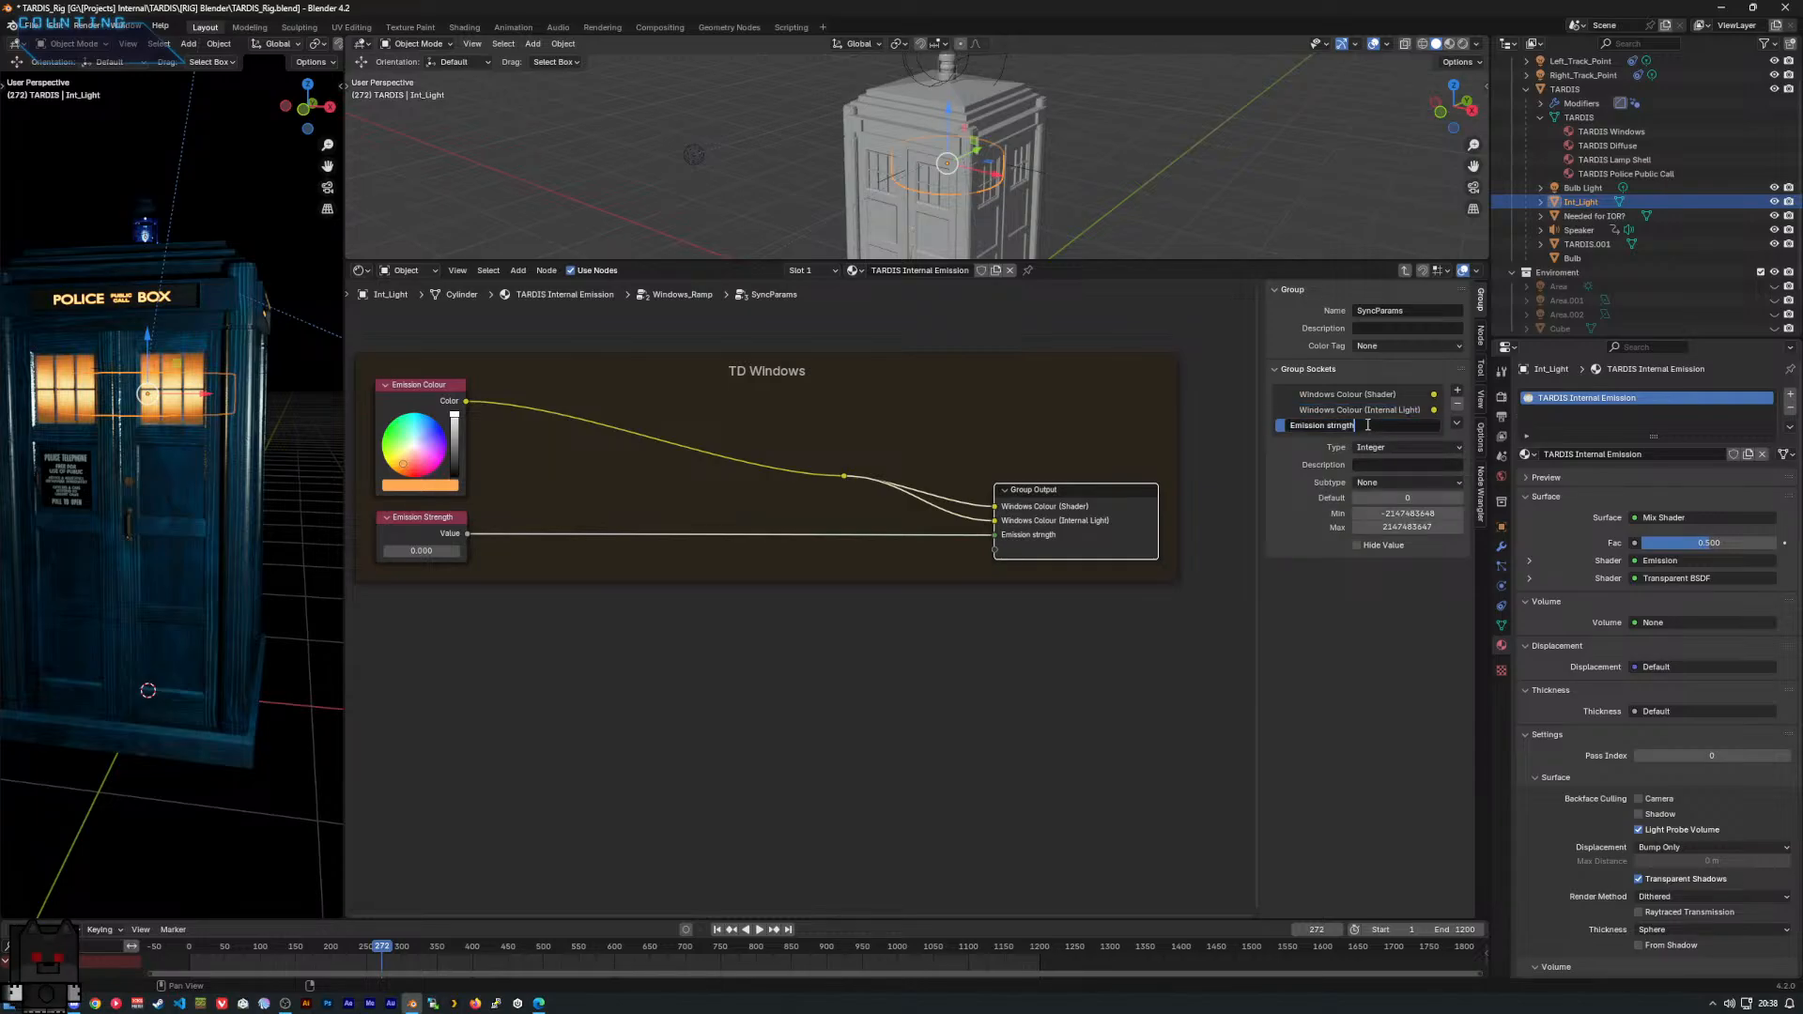
key(BackSpace)
key(BackSpace)
key(BackSpace)
key(BackSpace)
key(BackSpace)
text(Strength)
key(Return)
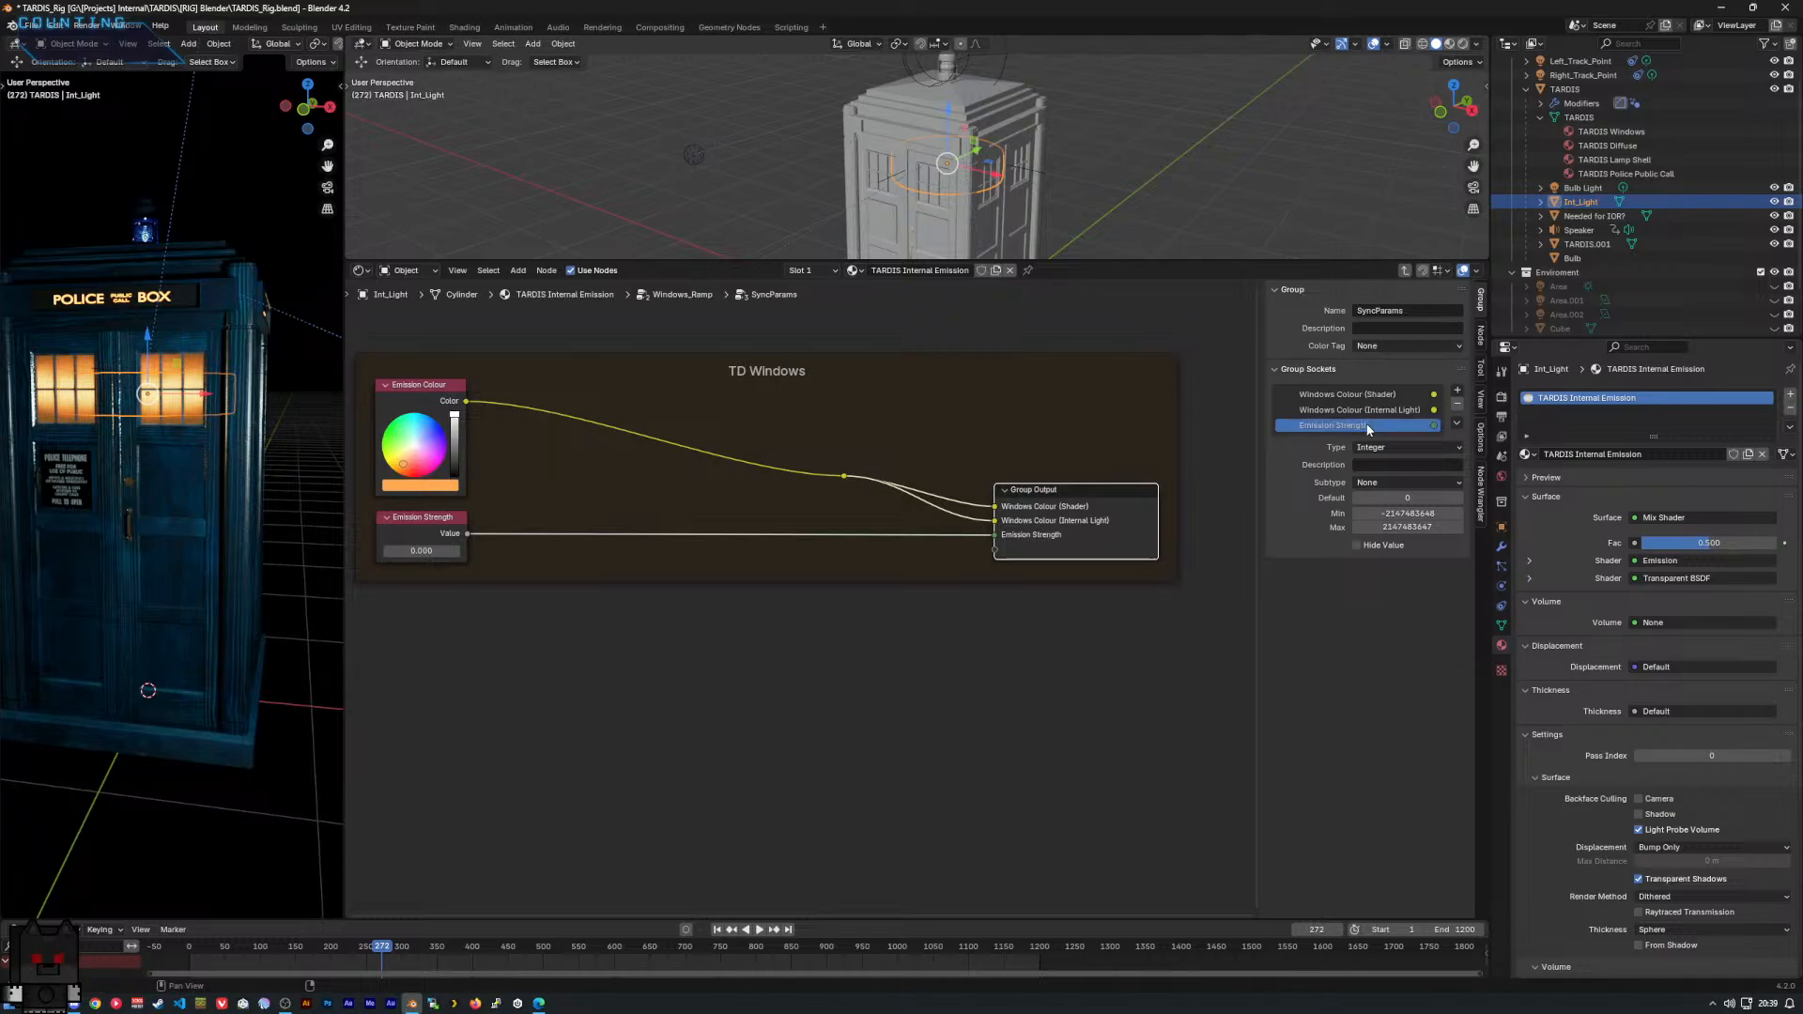
Move the Emission Colour, Emission Strength and Group Output nodes closer together to compact the TD Windows frame.
click(1074, 642)
middle_drag(787, 491, 854, 502)
drag(483, 419, 797, 446)
drag(495, 538, 809, 557)
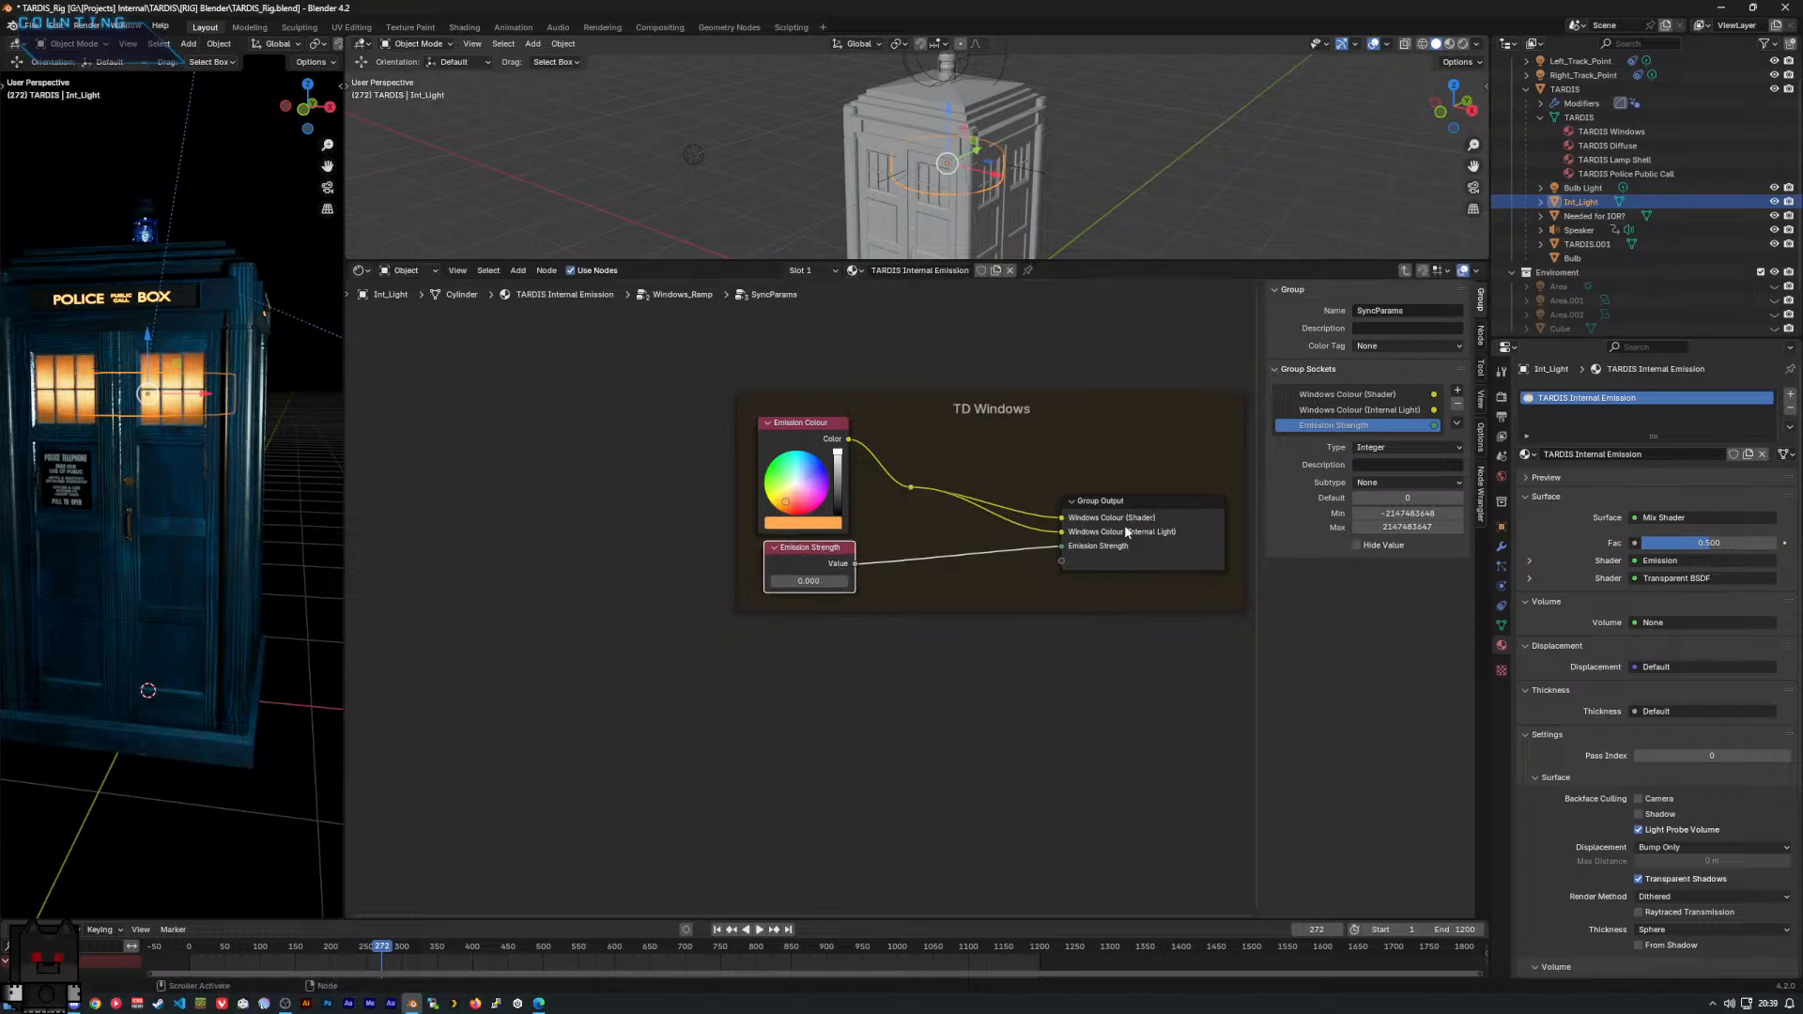
drag(1127, 496, 1011, 491)
middle_drag(1042, 395, 921, 392)
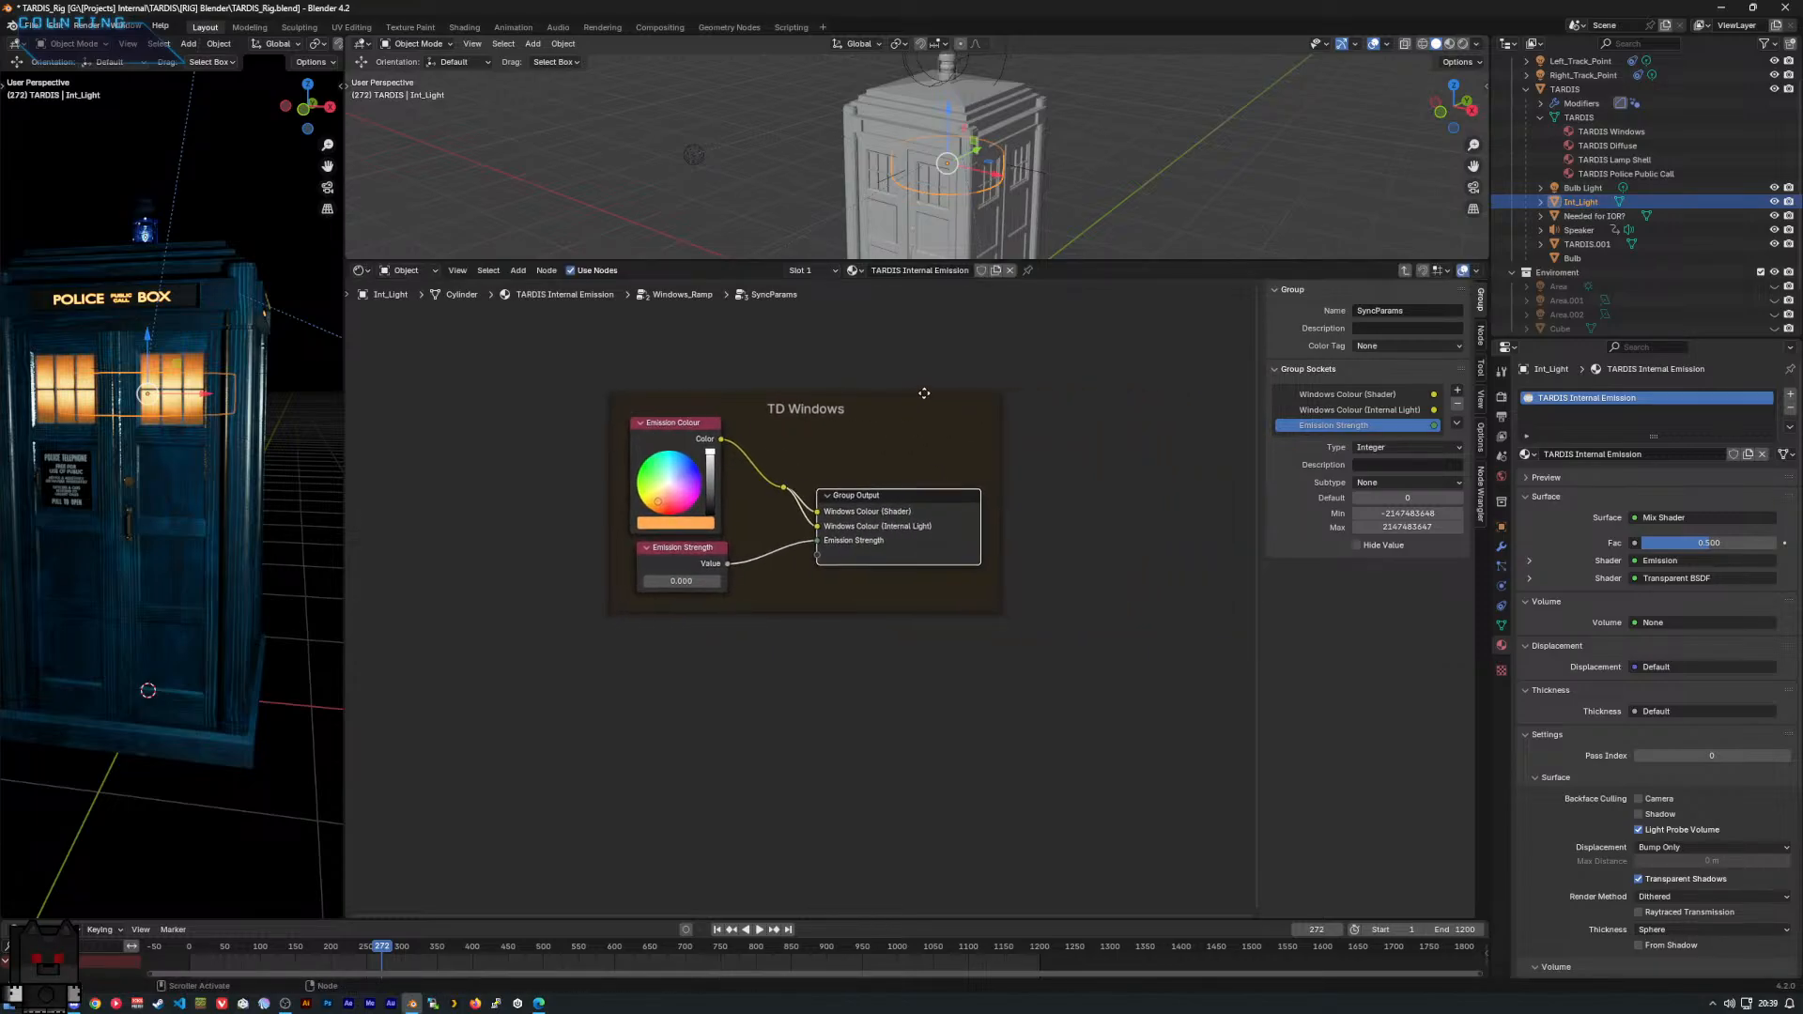
scroll(832, 481, down, 1)
drag(680, 560, 673, 560)
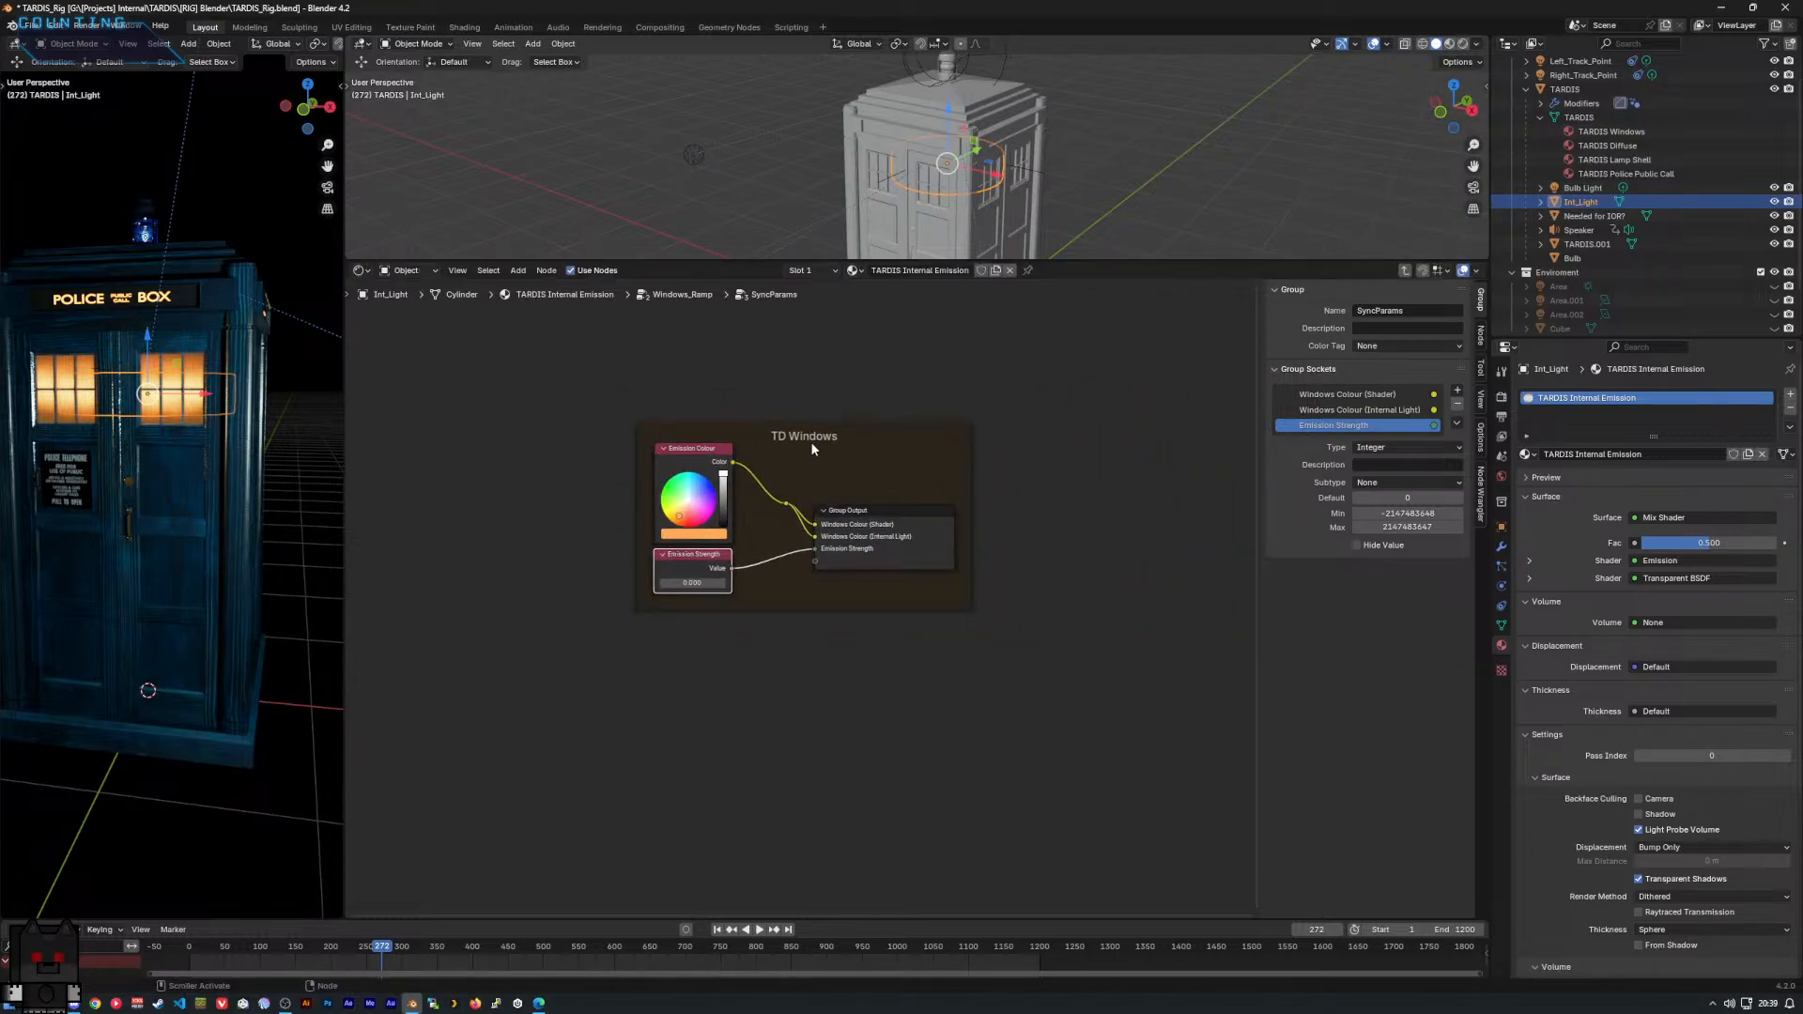
Move the whole TD Windows frame up and to the left to free canvas space around it.
drag(820, 438, 629, 423)
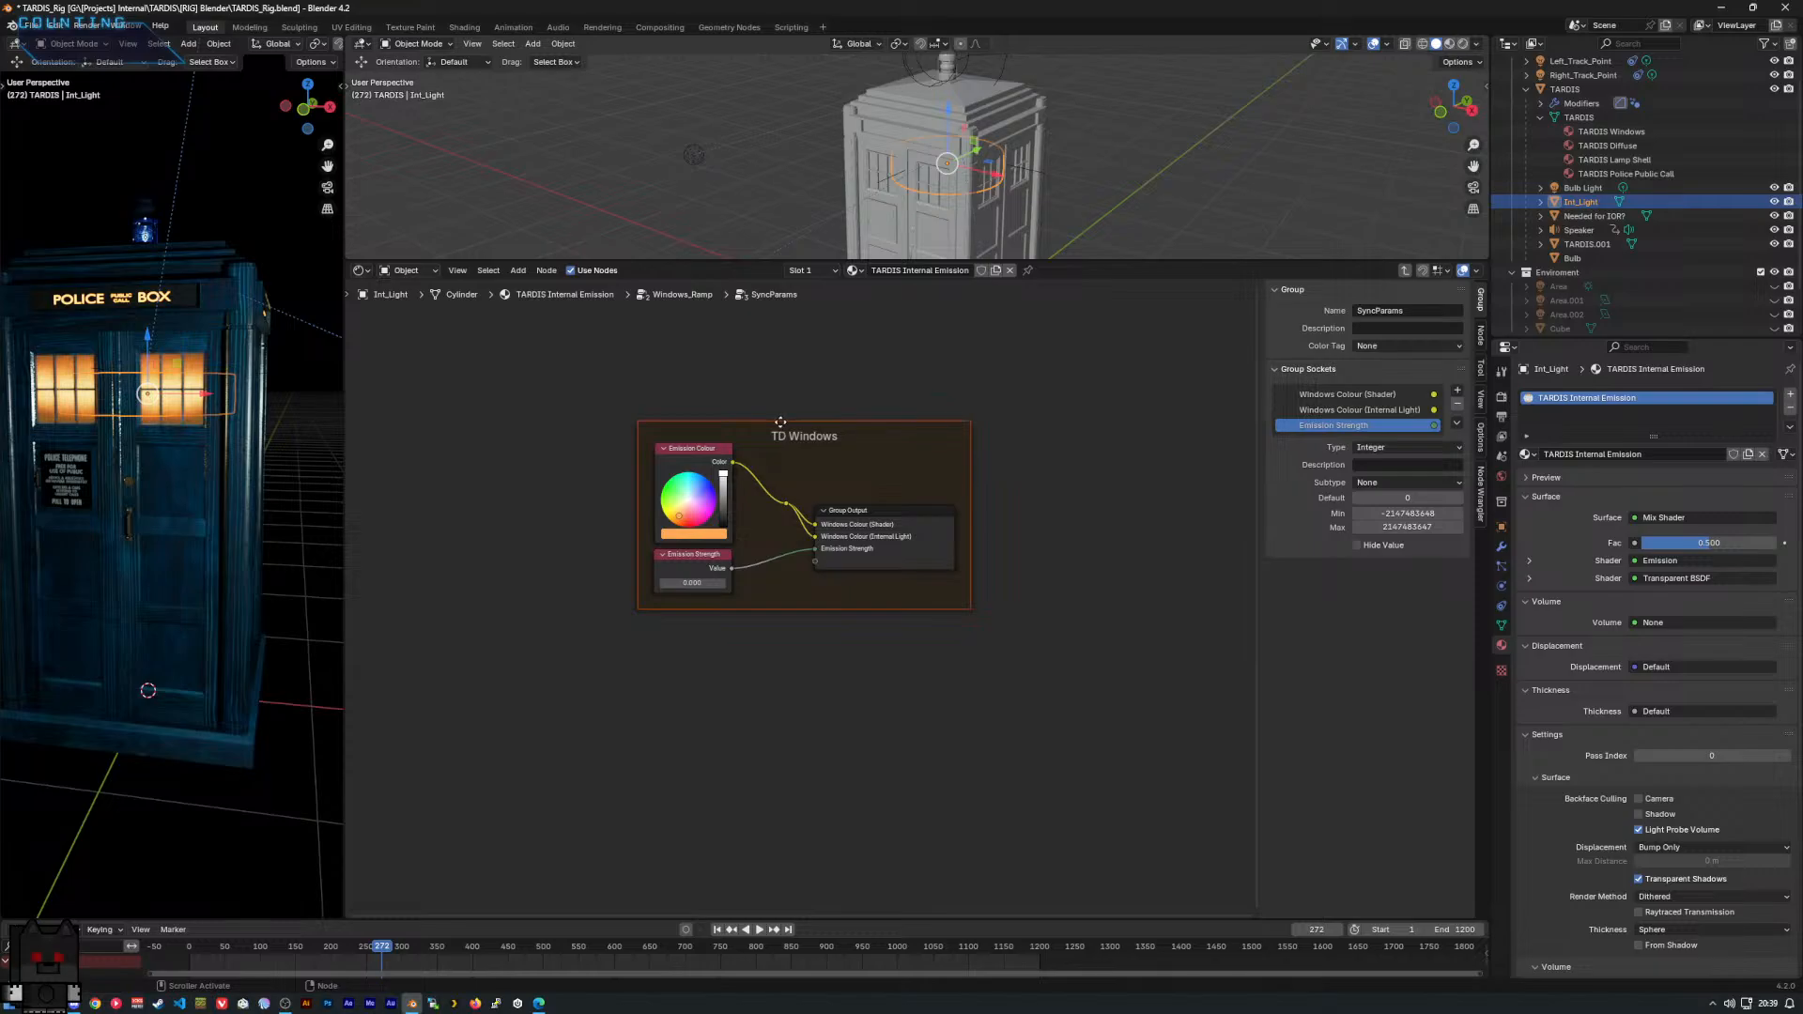
drag(785, 422, 552, 340)
click(601, 617)
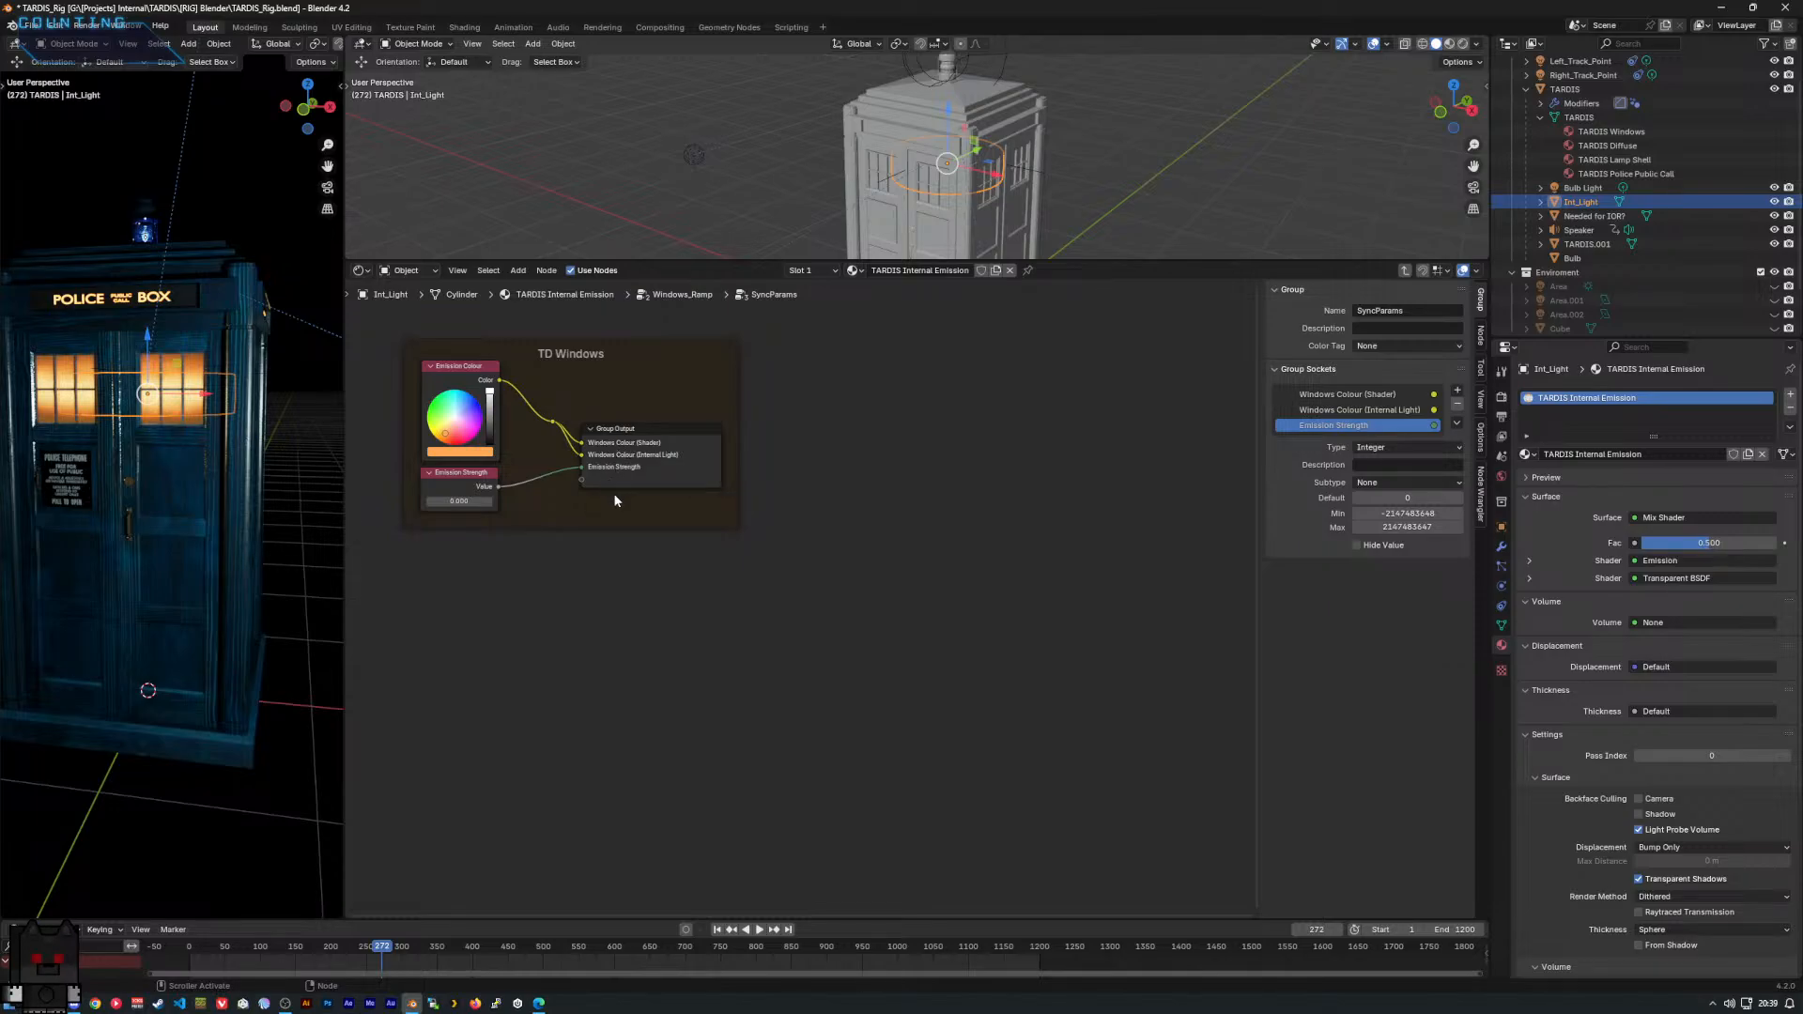
middle_drag(235, 494, 133, 466)
scroll(613, 424, down, 1)
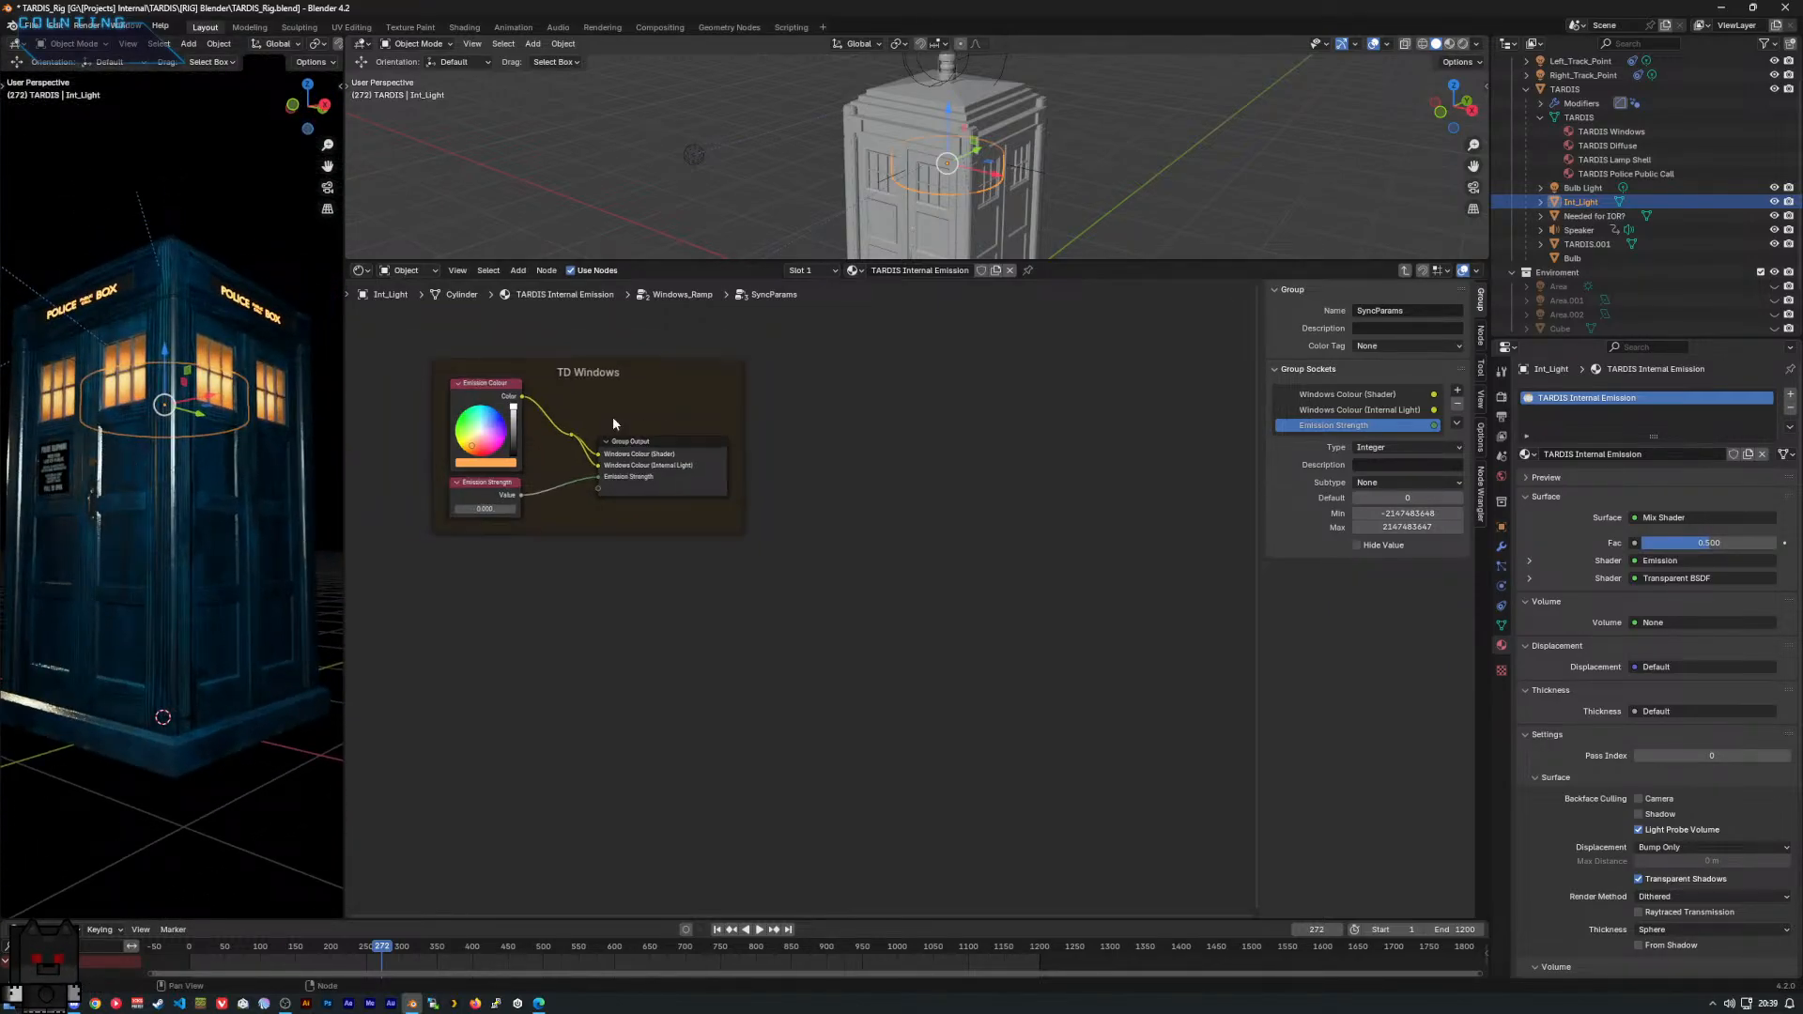
middle_drag(174, 543, 179, 599)
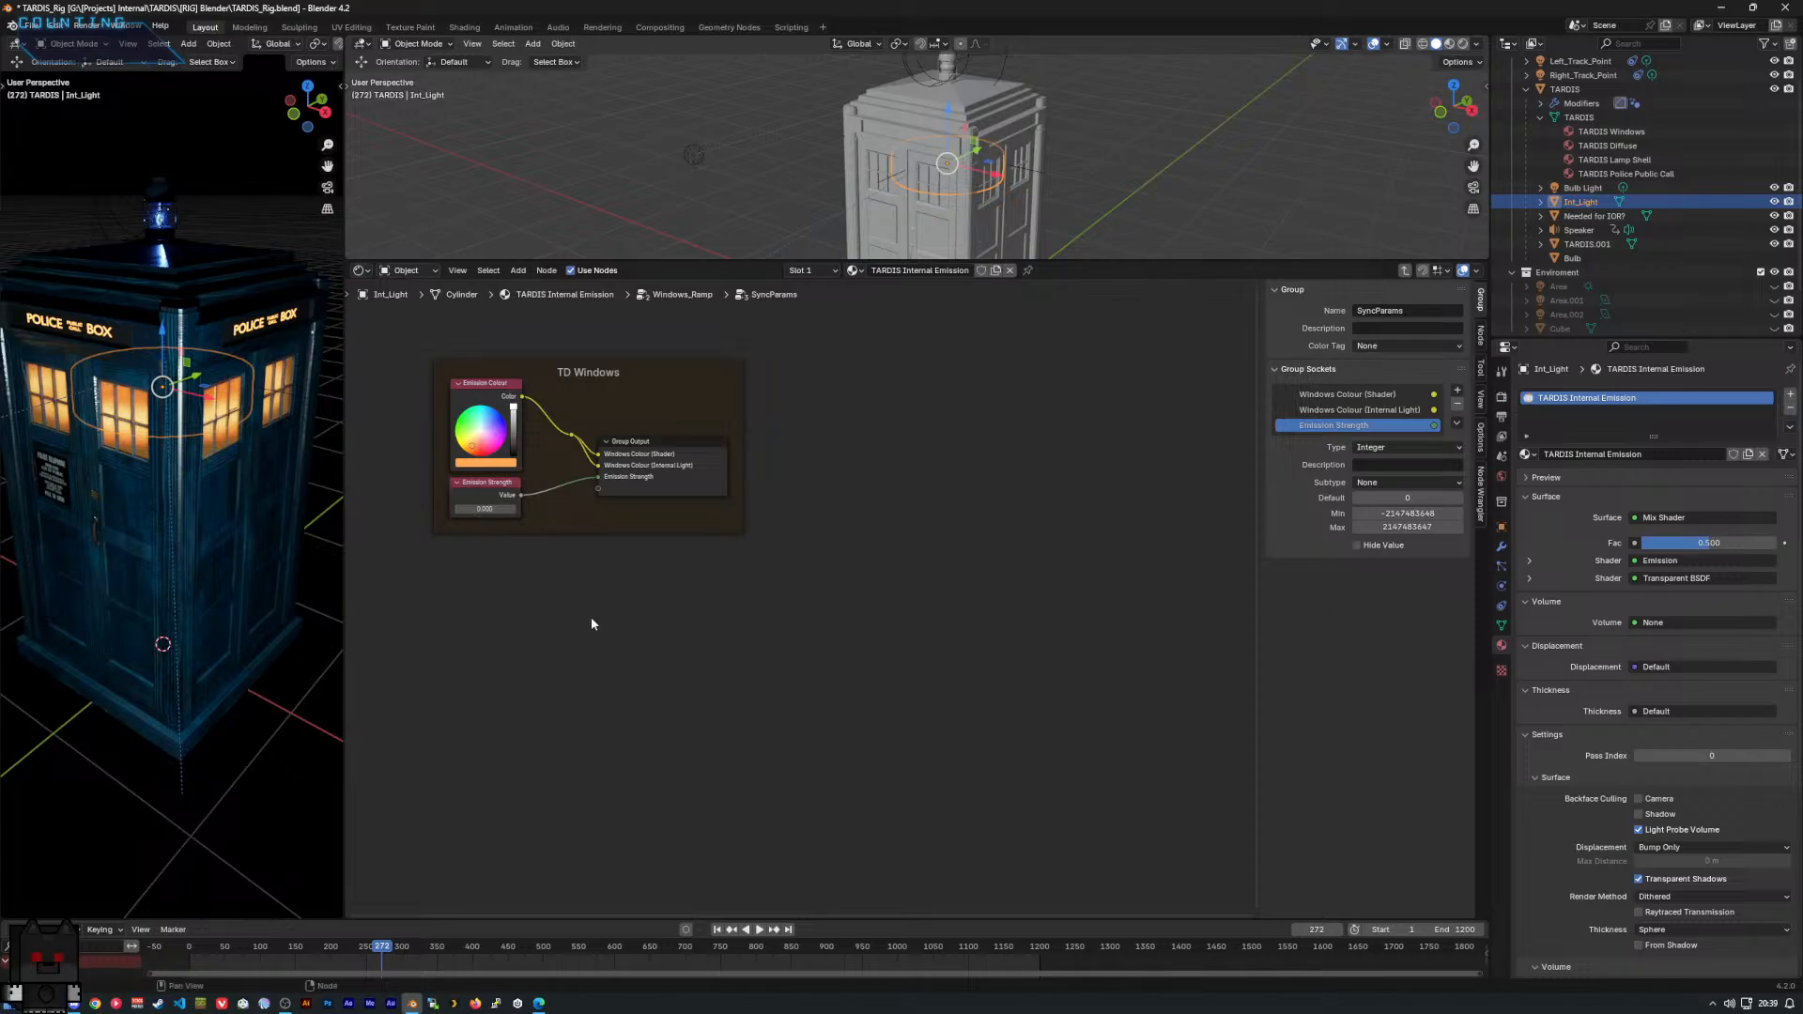
Add an empty Frame node below the TD Windows frame in the SyncParams group.
right_click(708, 589)
right_click(679, 582)
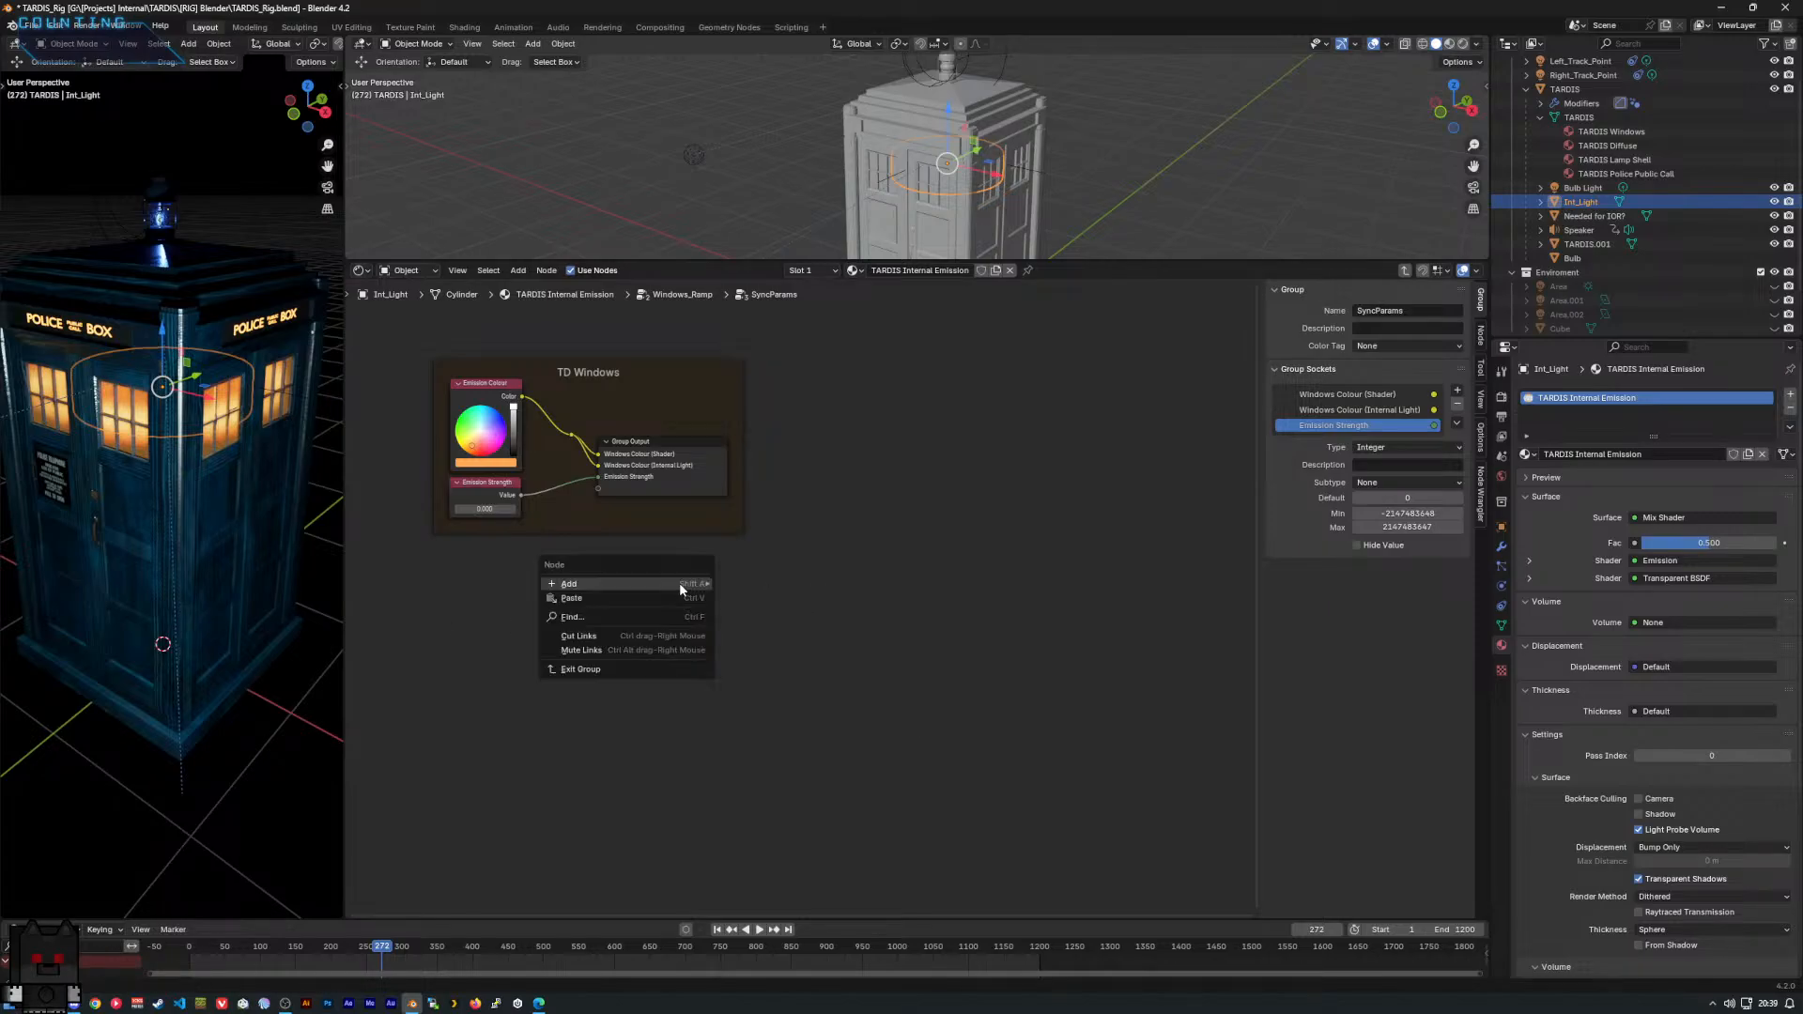
mouse_move(679, 583)
mouse_move(772, 711)
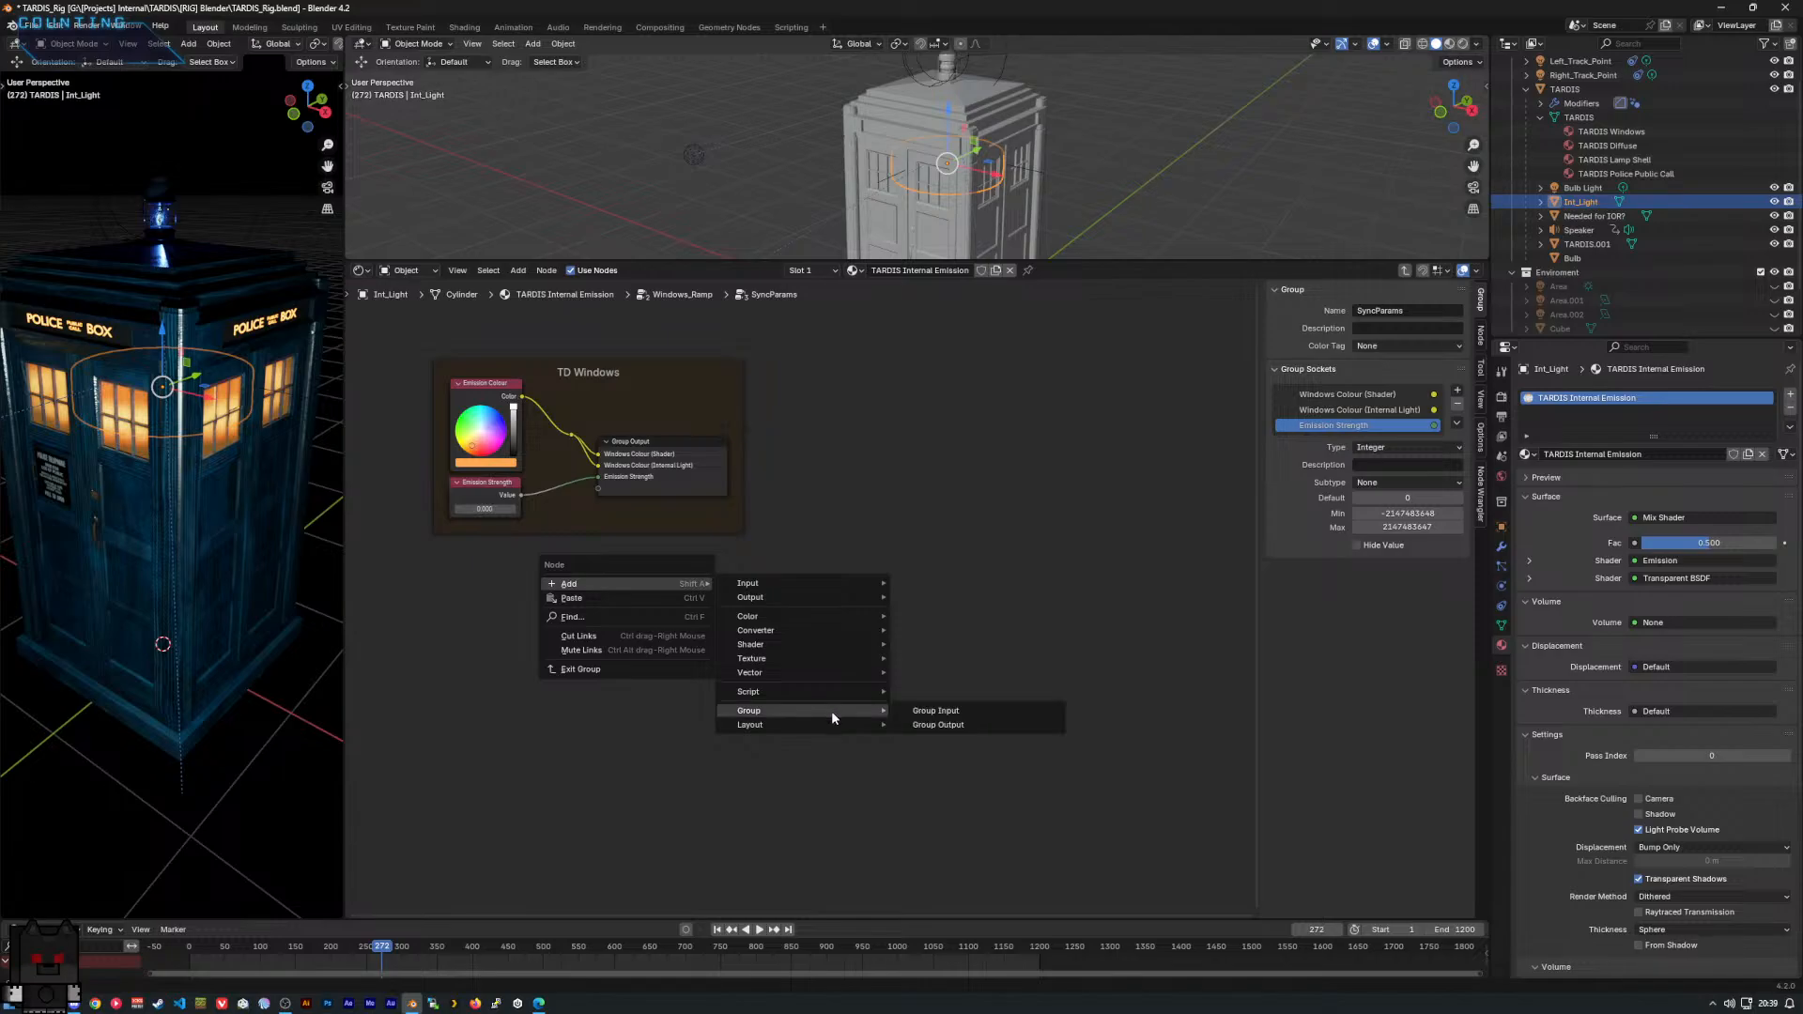
mouse_move(835, 727)
click(920, 726)
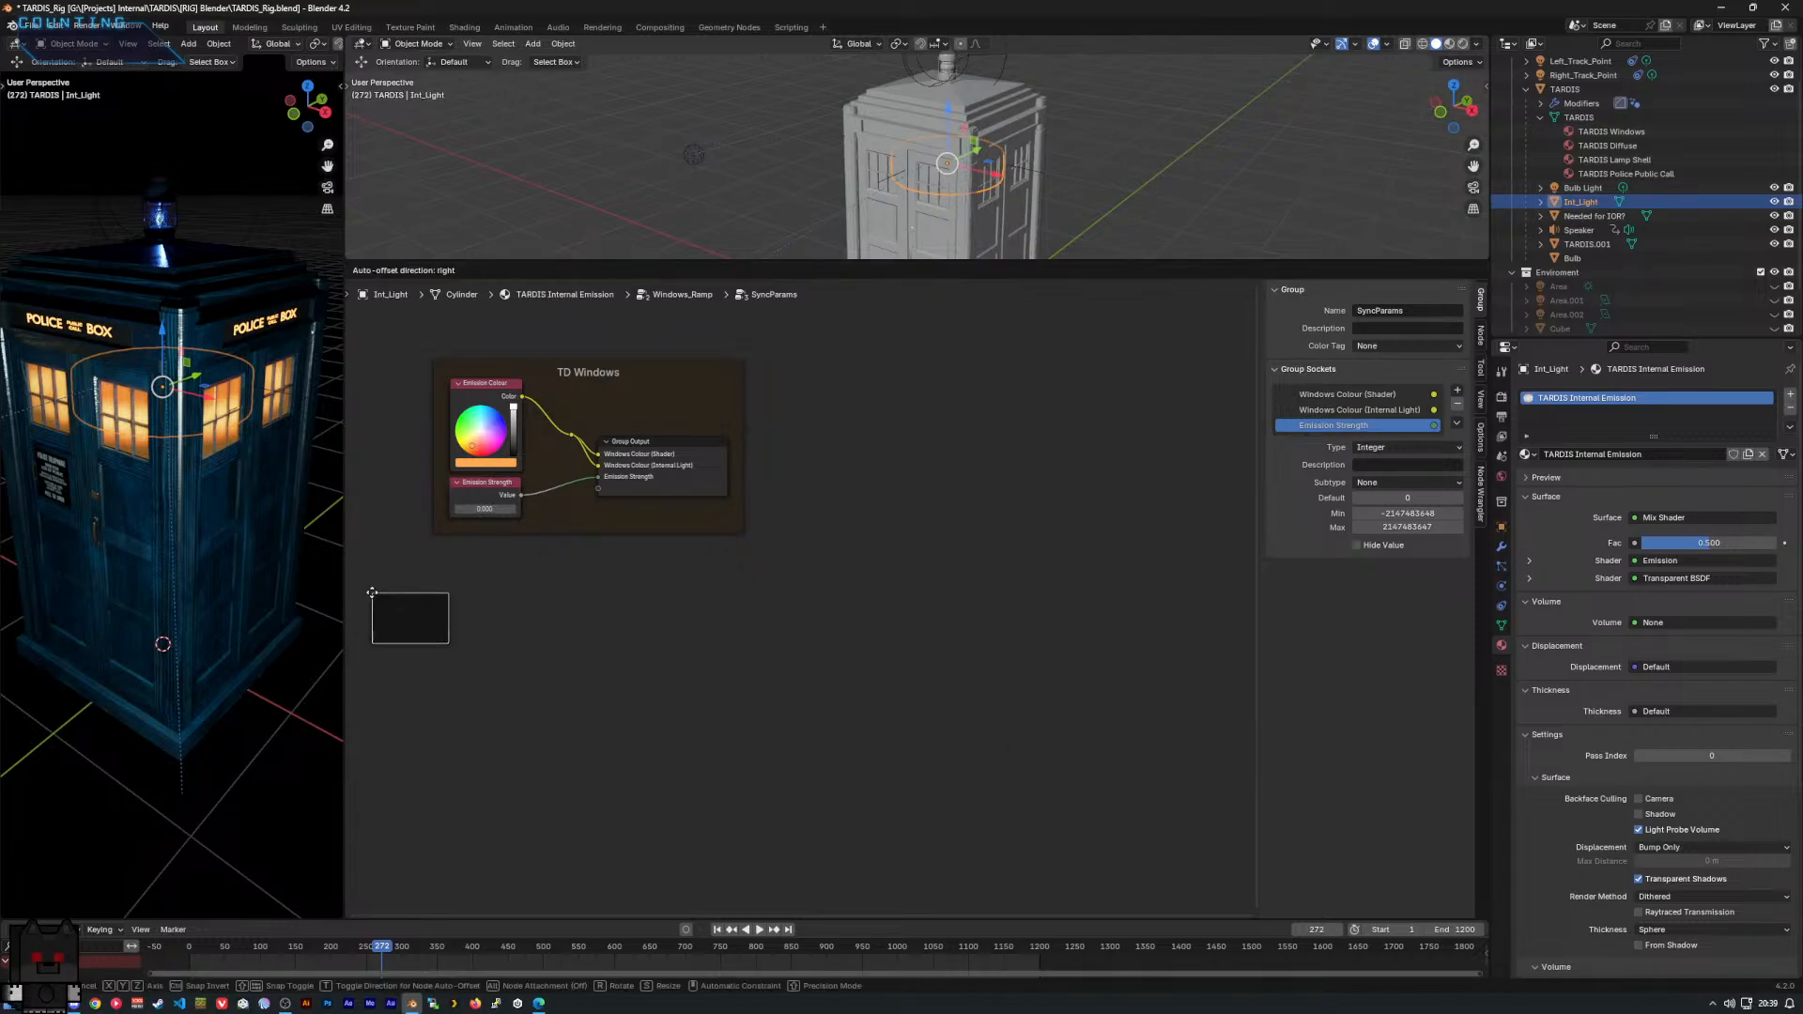
click(440, 568)
Add a second Group Output node and place it inside the new empty frame.
right_click(507, 586)
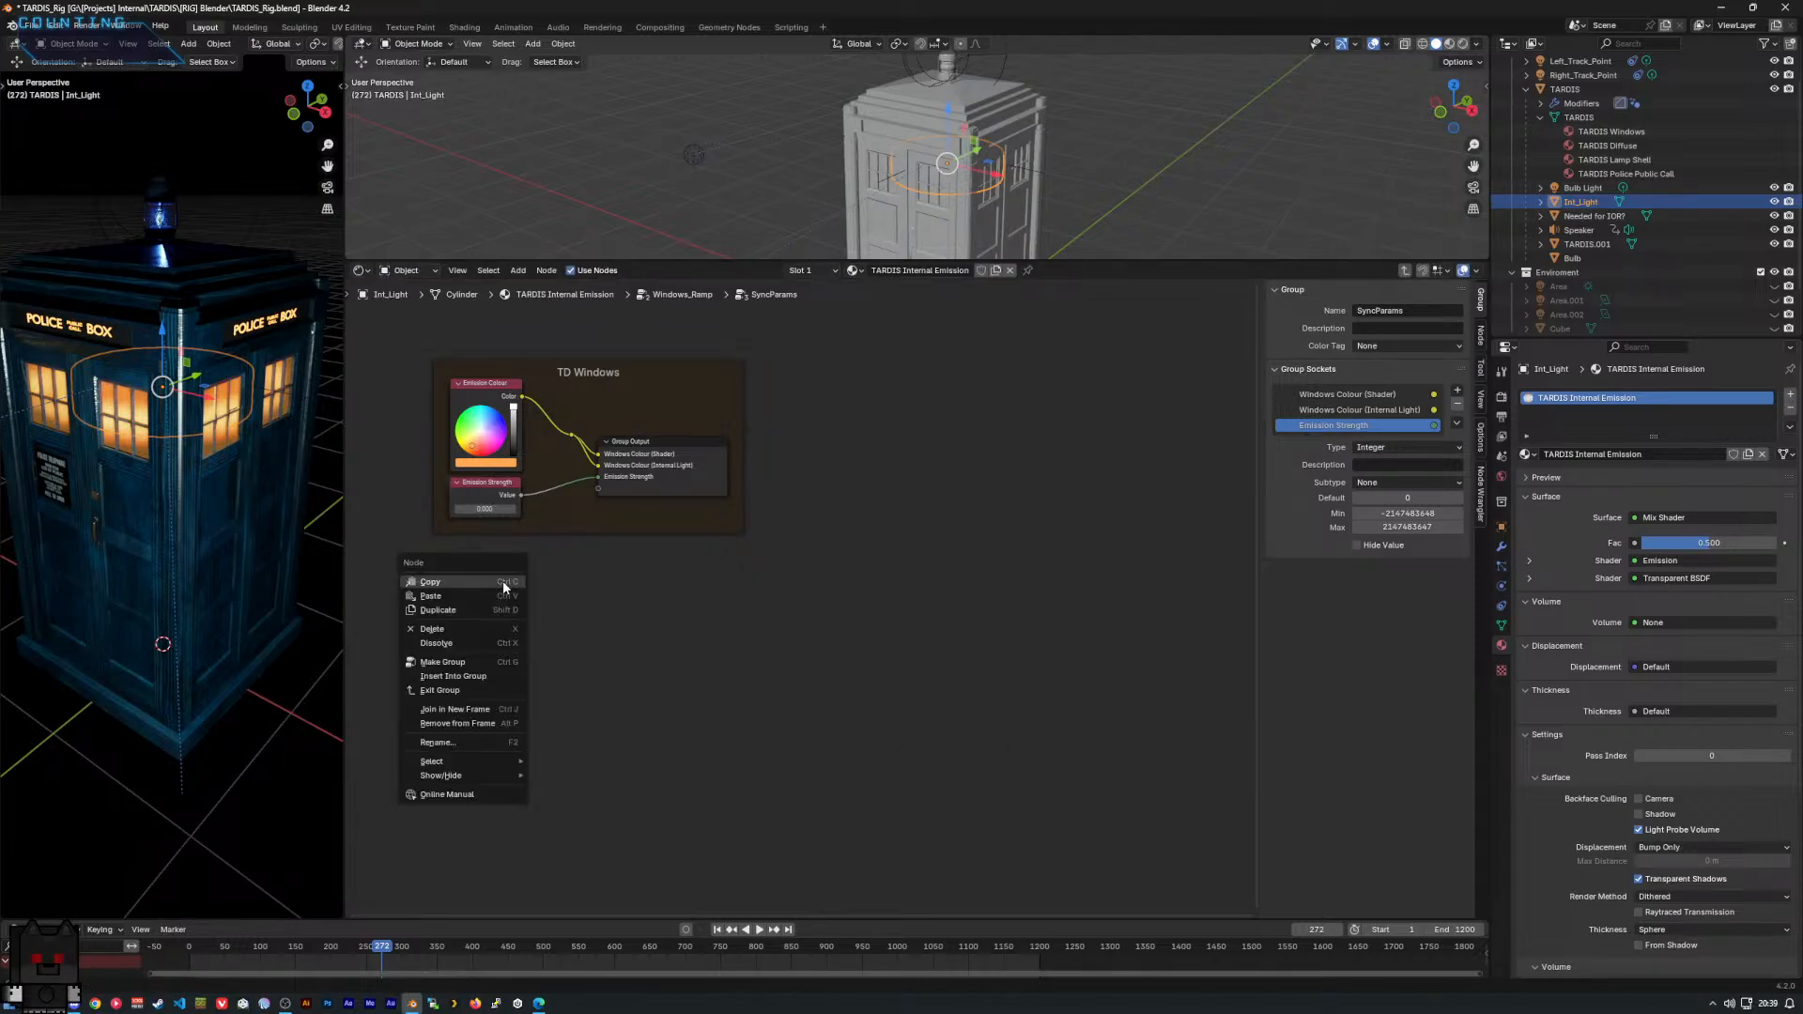
key(Escape)
right_click(566, 613)
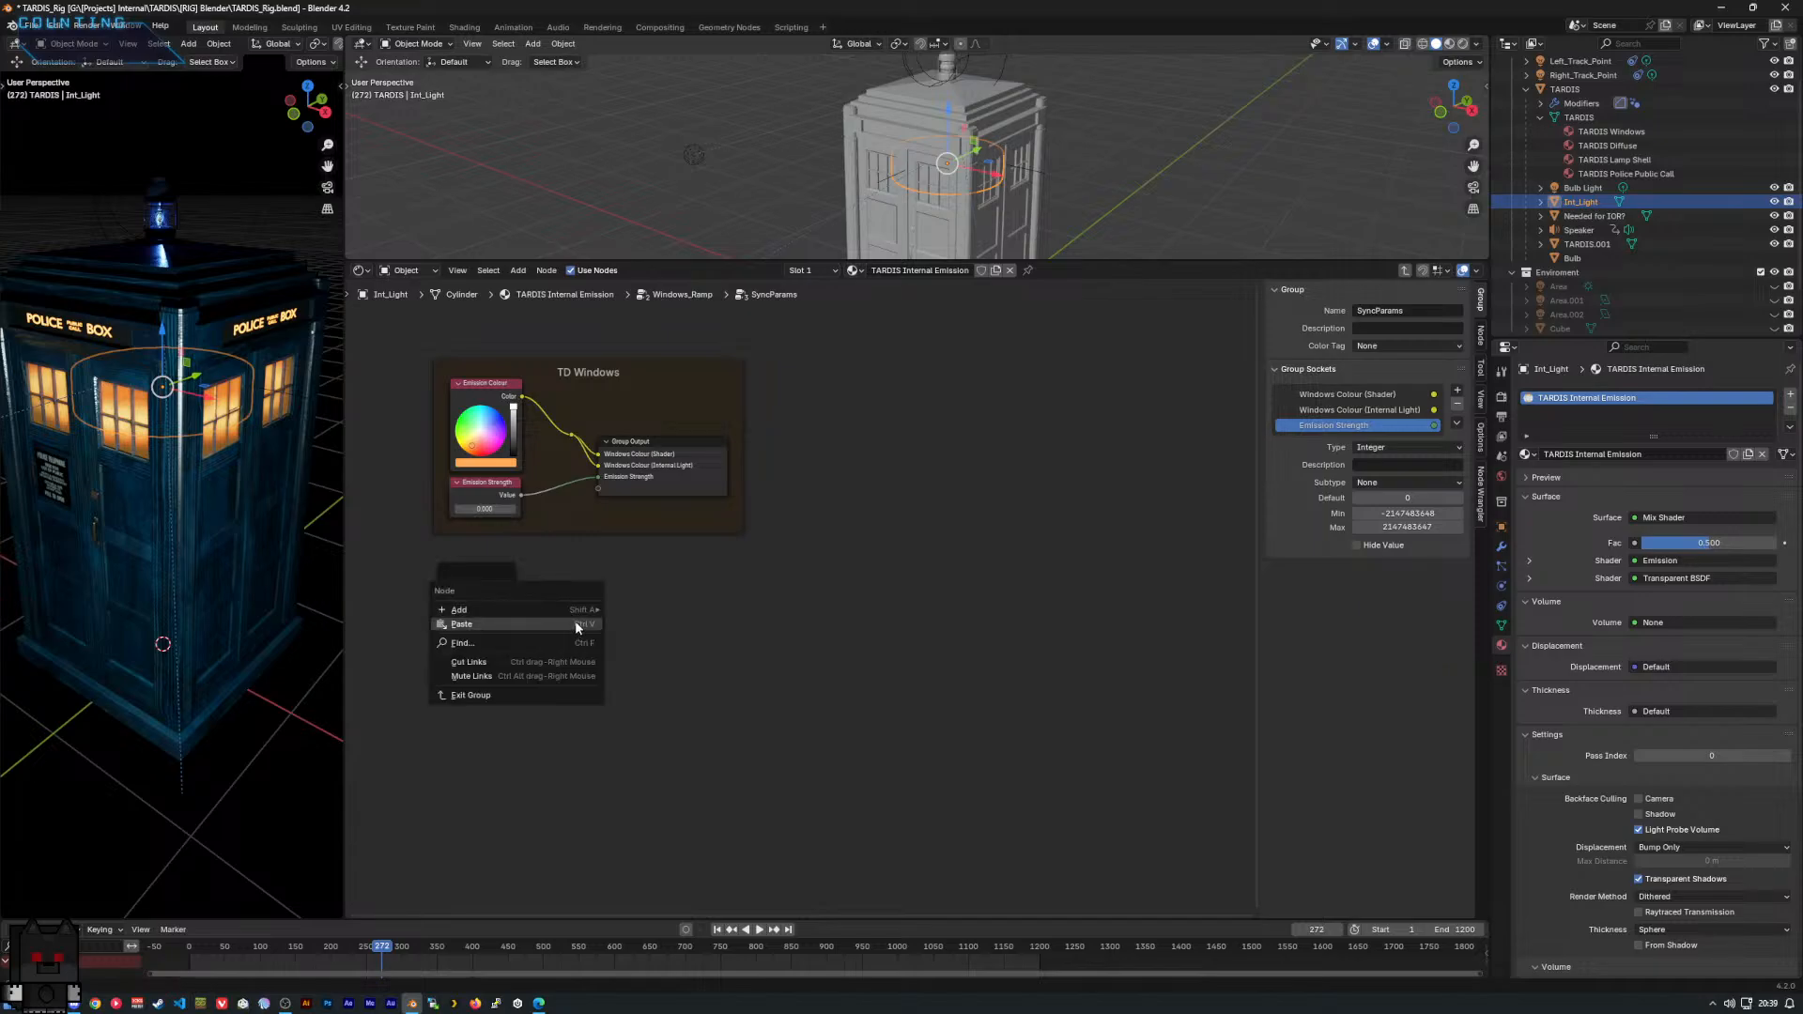
mouse_move(573, 610)
mouse_move(732, 750)
mouse_move(639, 737)
click(817, 750)
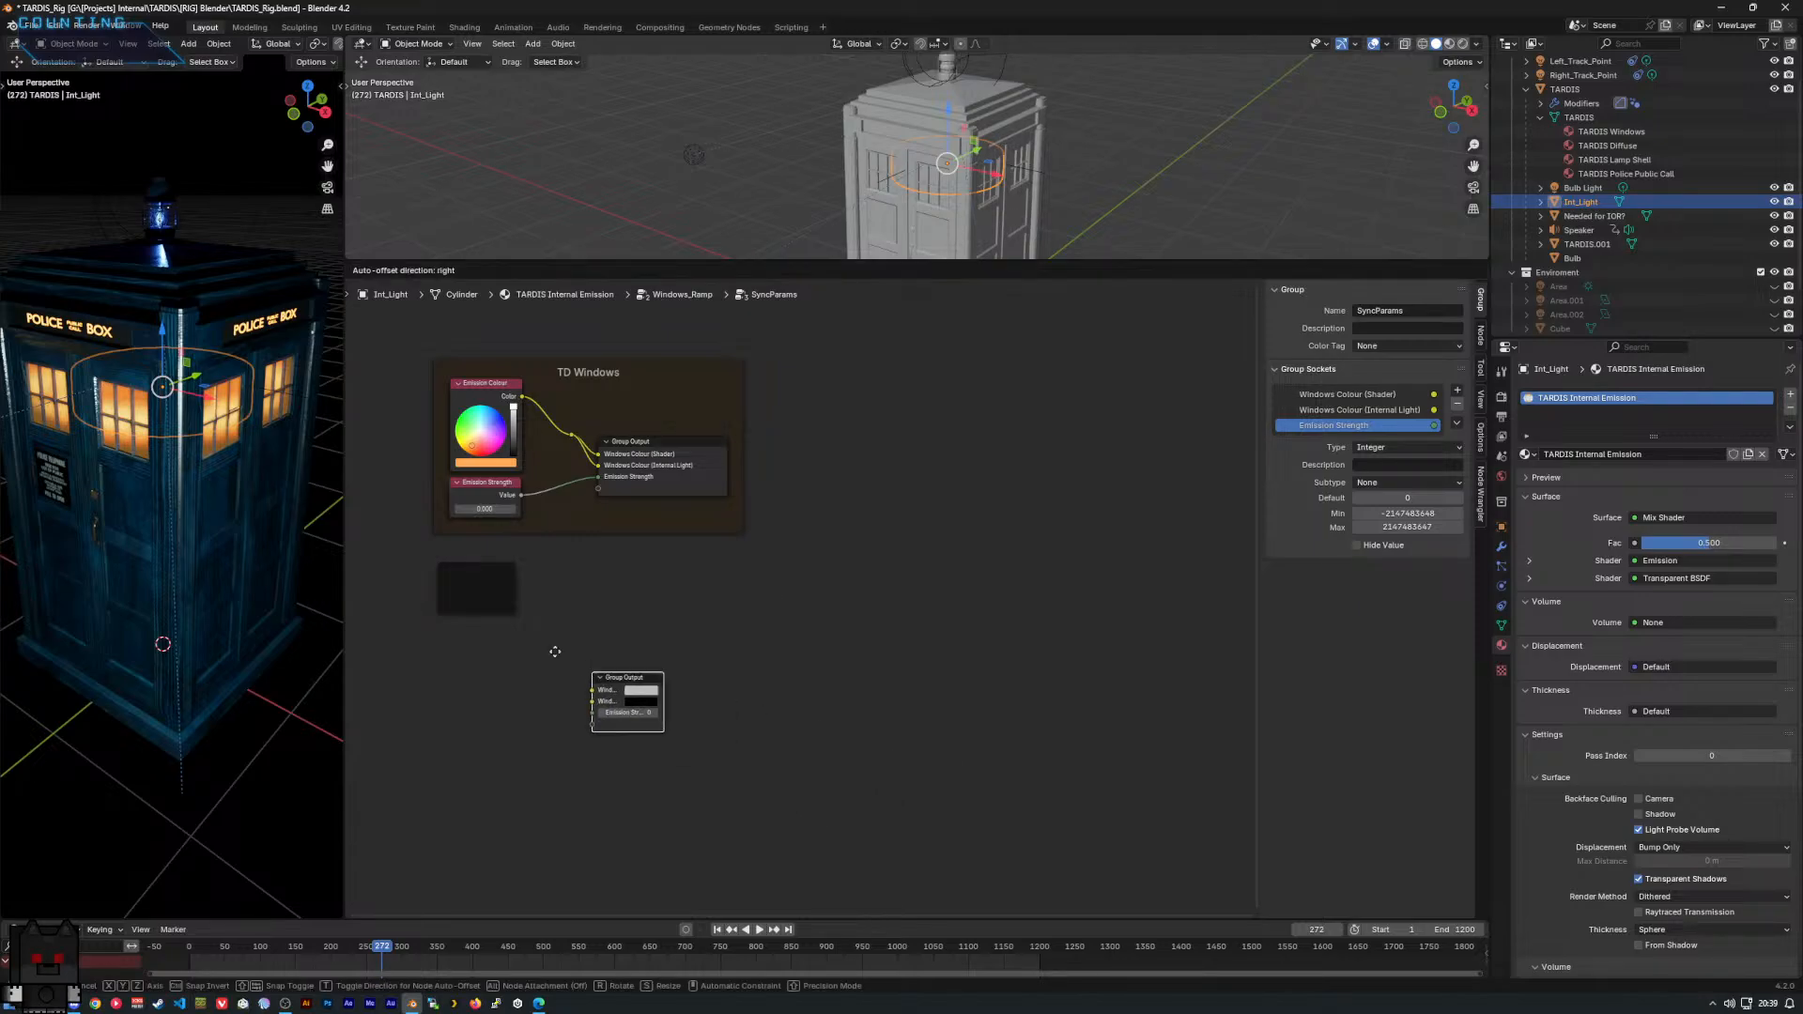
click(512, 594)
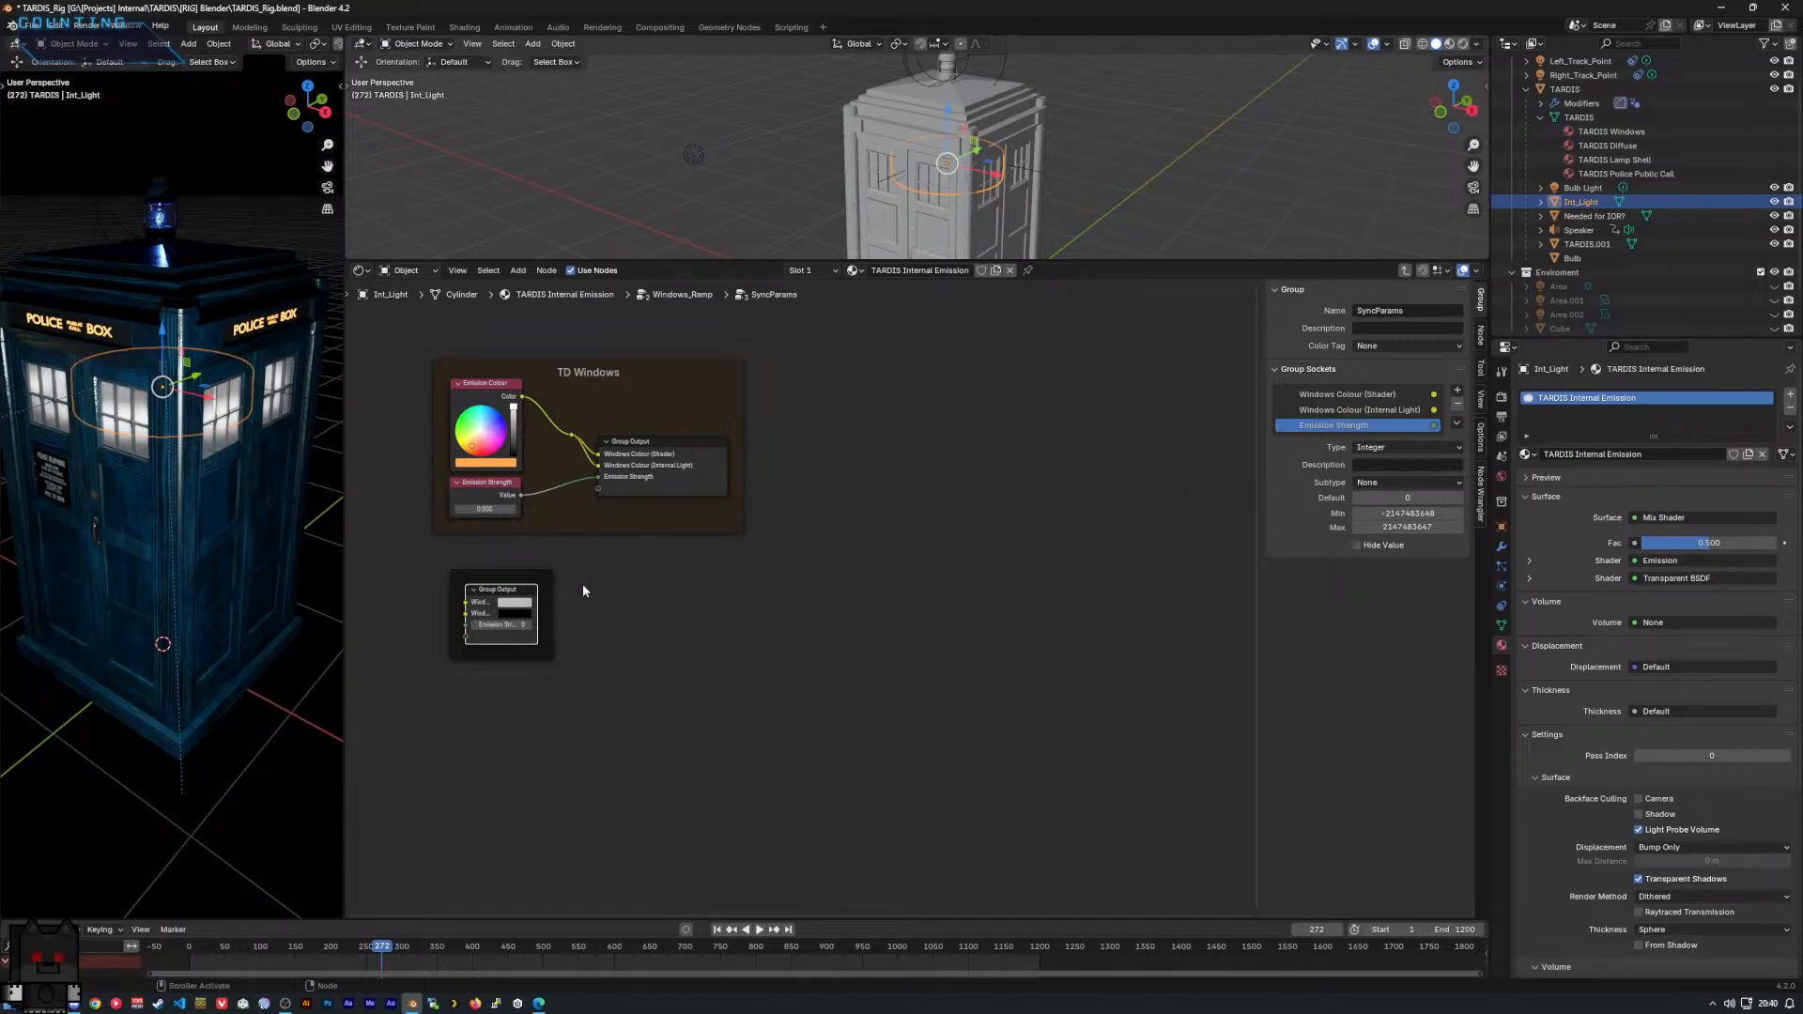
Undo adding the second Group Output node and the empty frame.
key(ctrl+z)
key(ctrl+z)
key(ctrl+z)
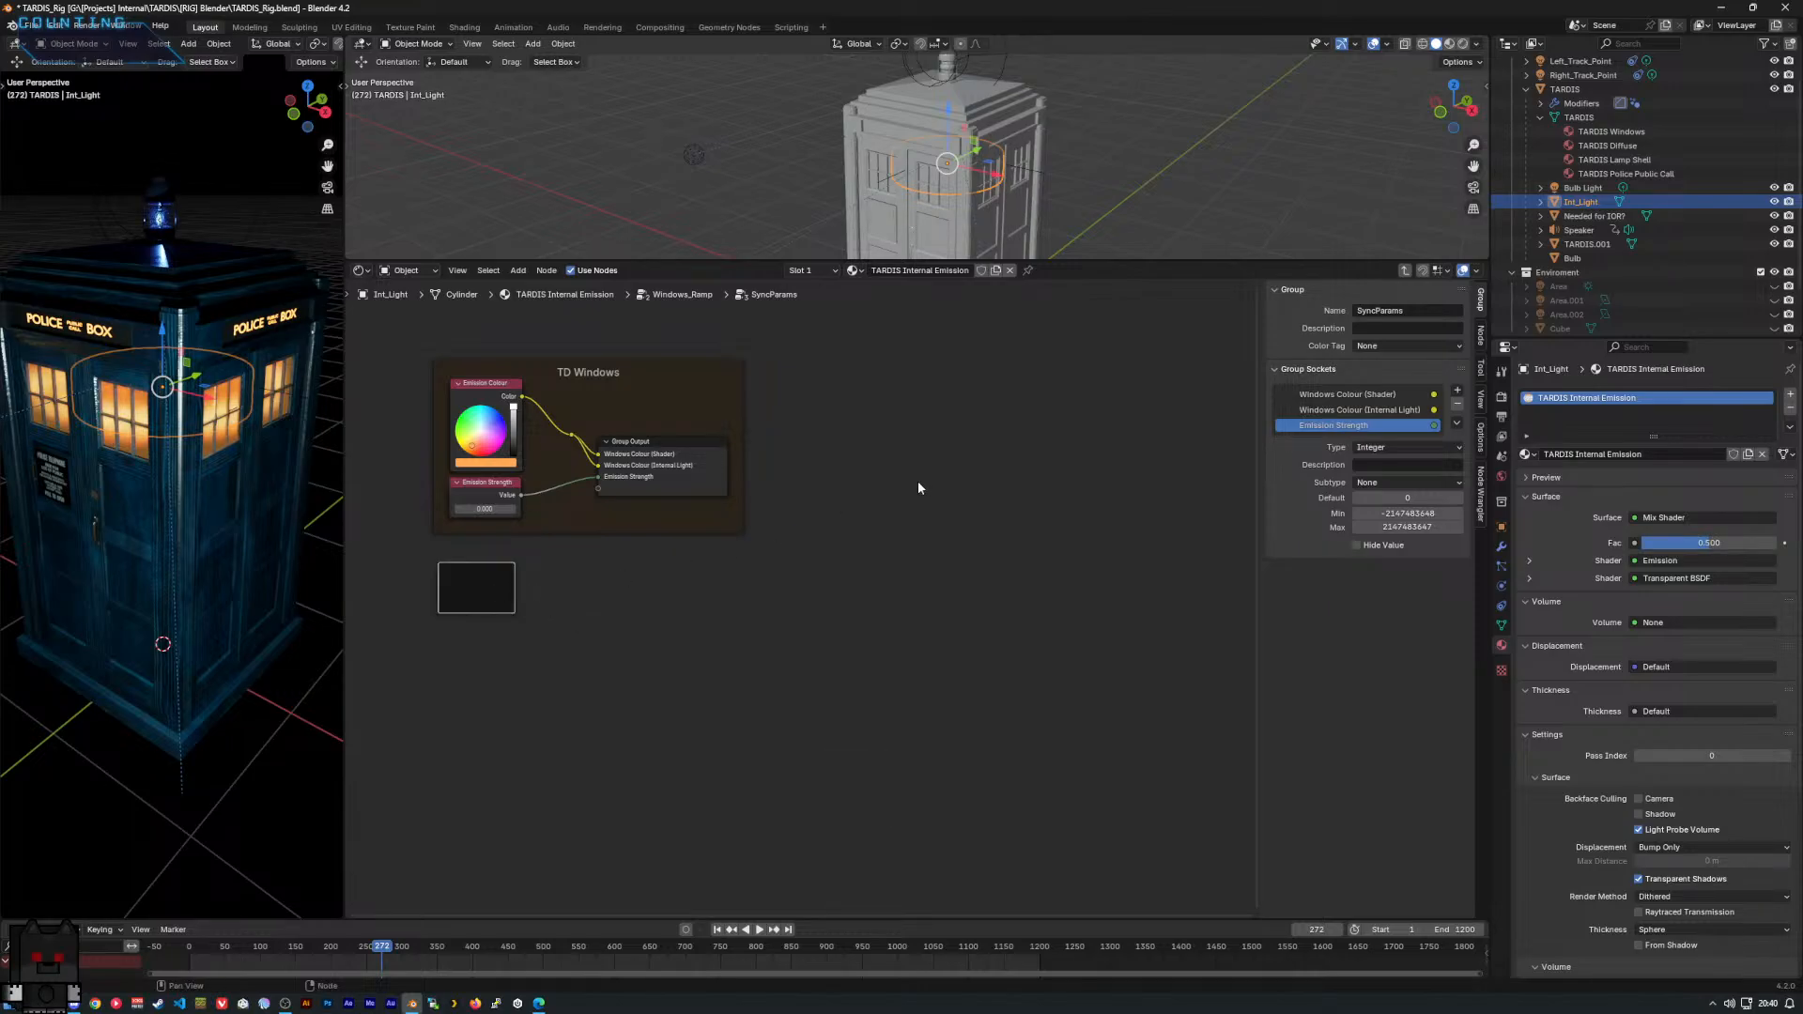
key(ctrl+z)
key(ctrl+z)
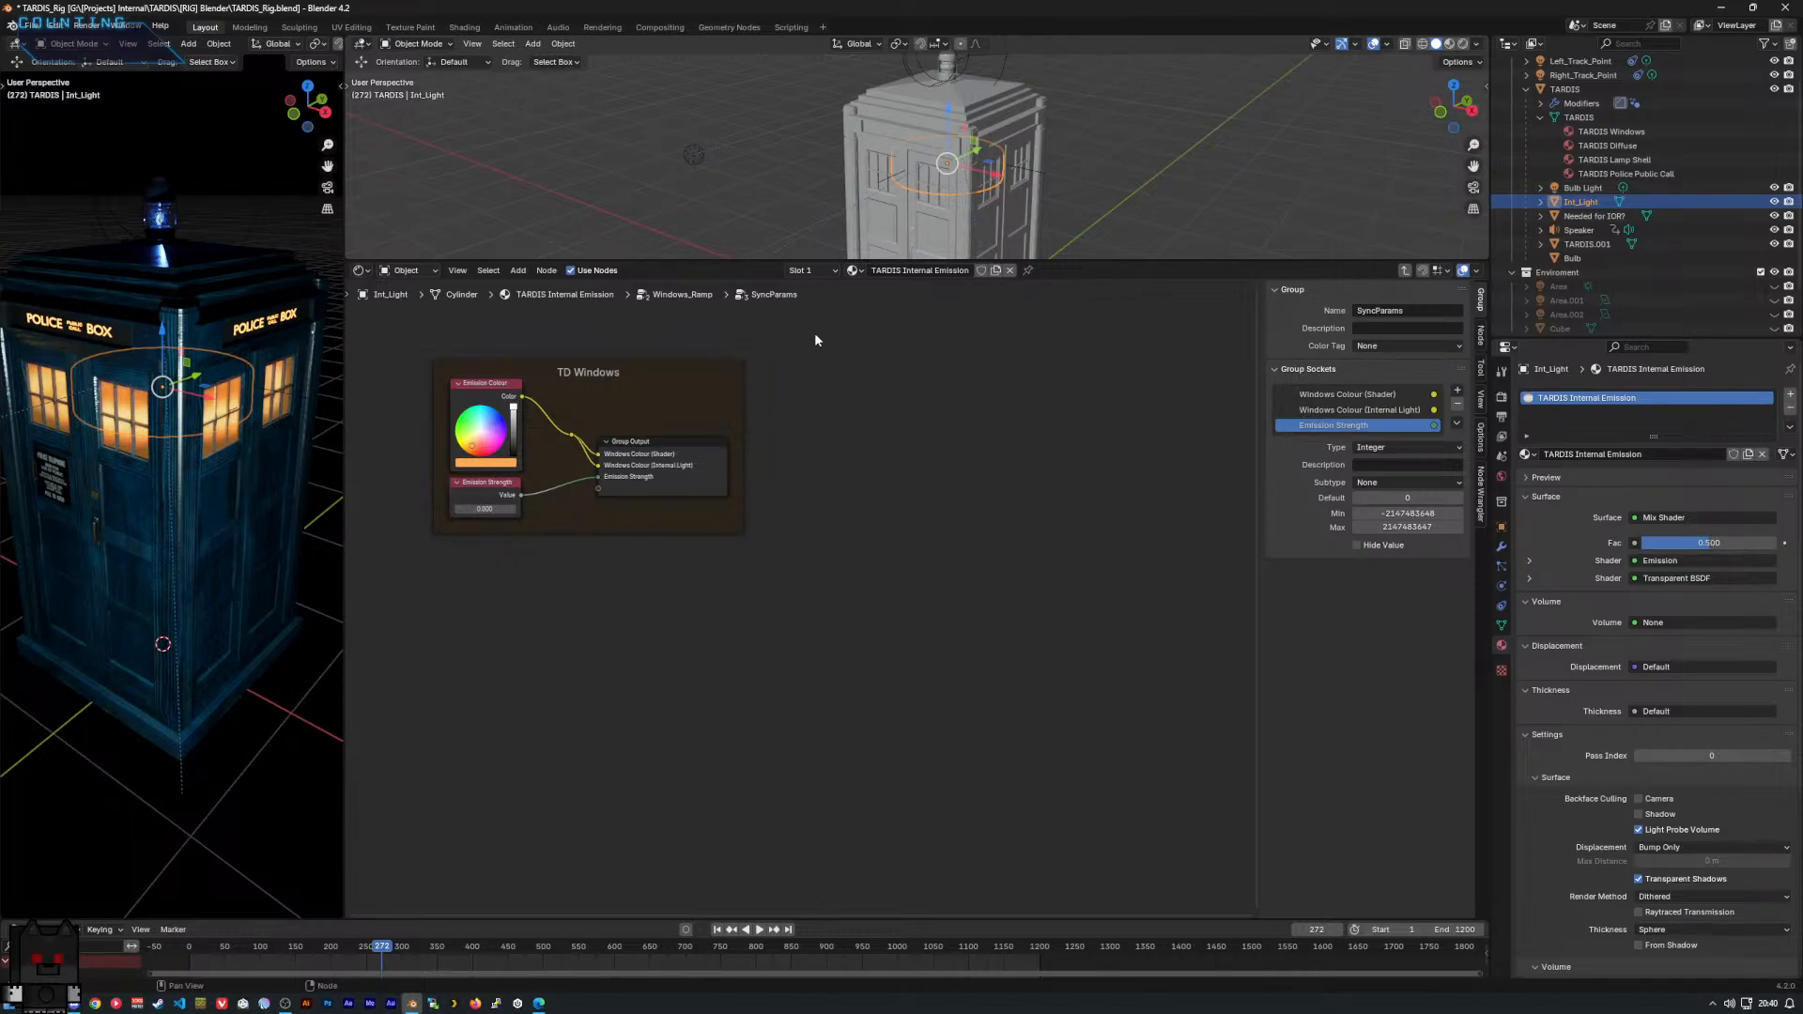
click(832, 272)
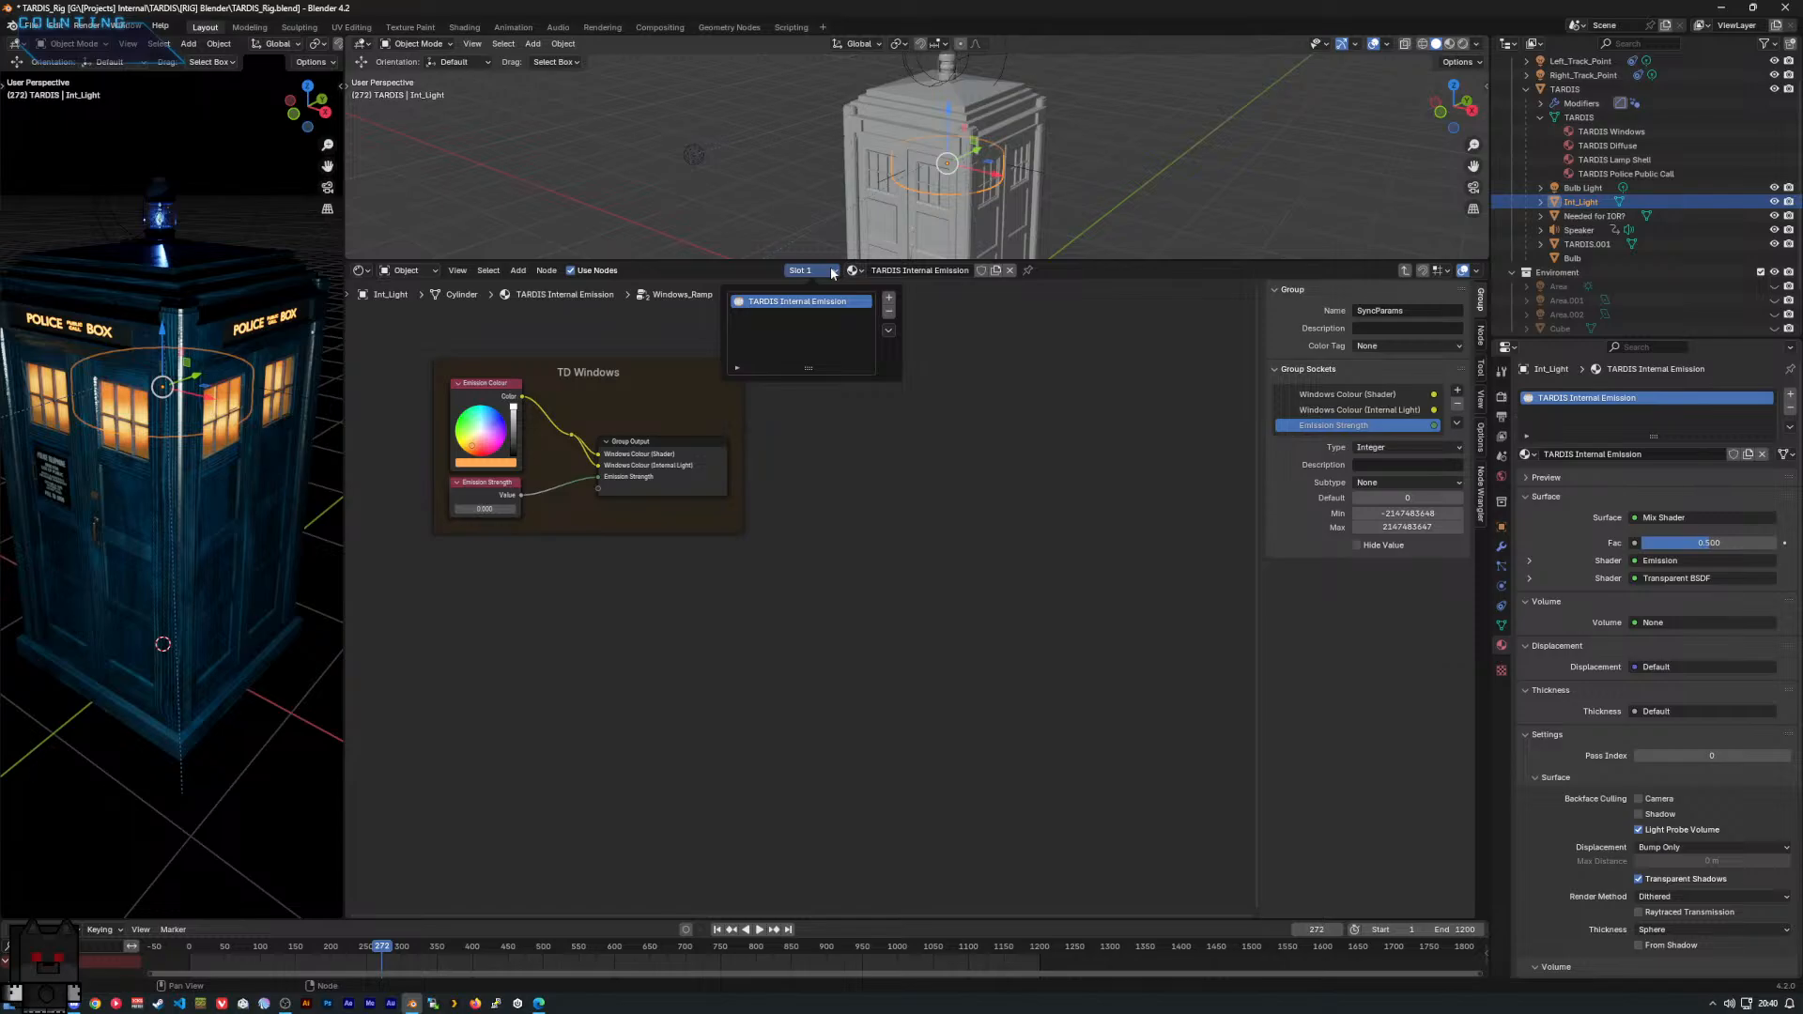
click(832, 272)
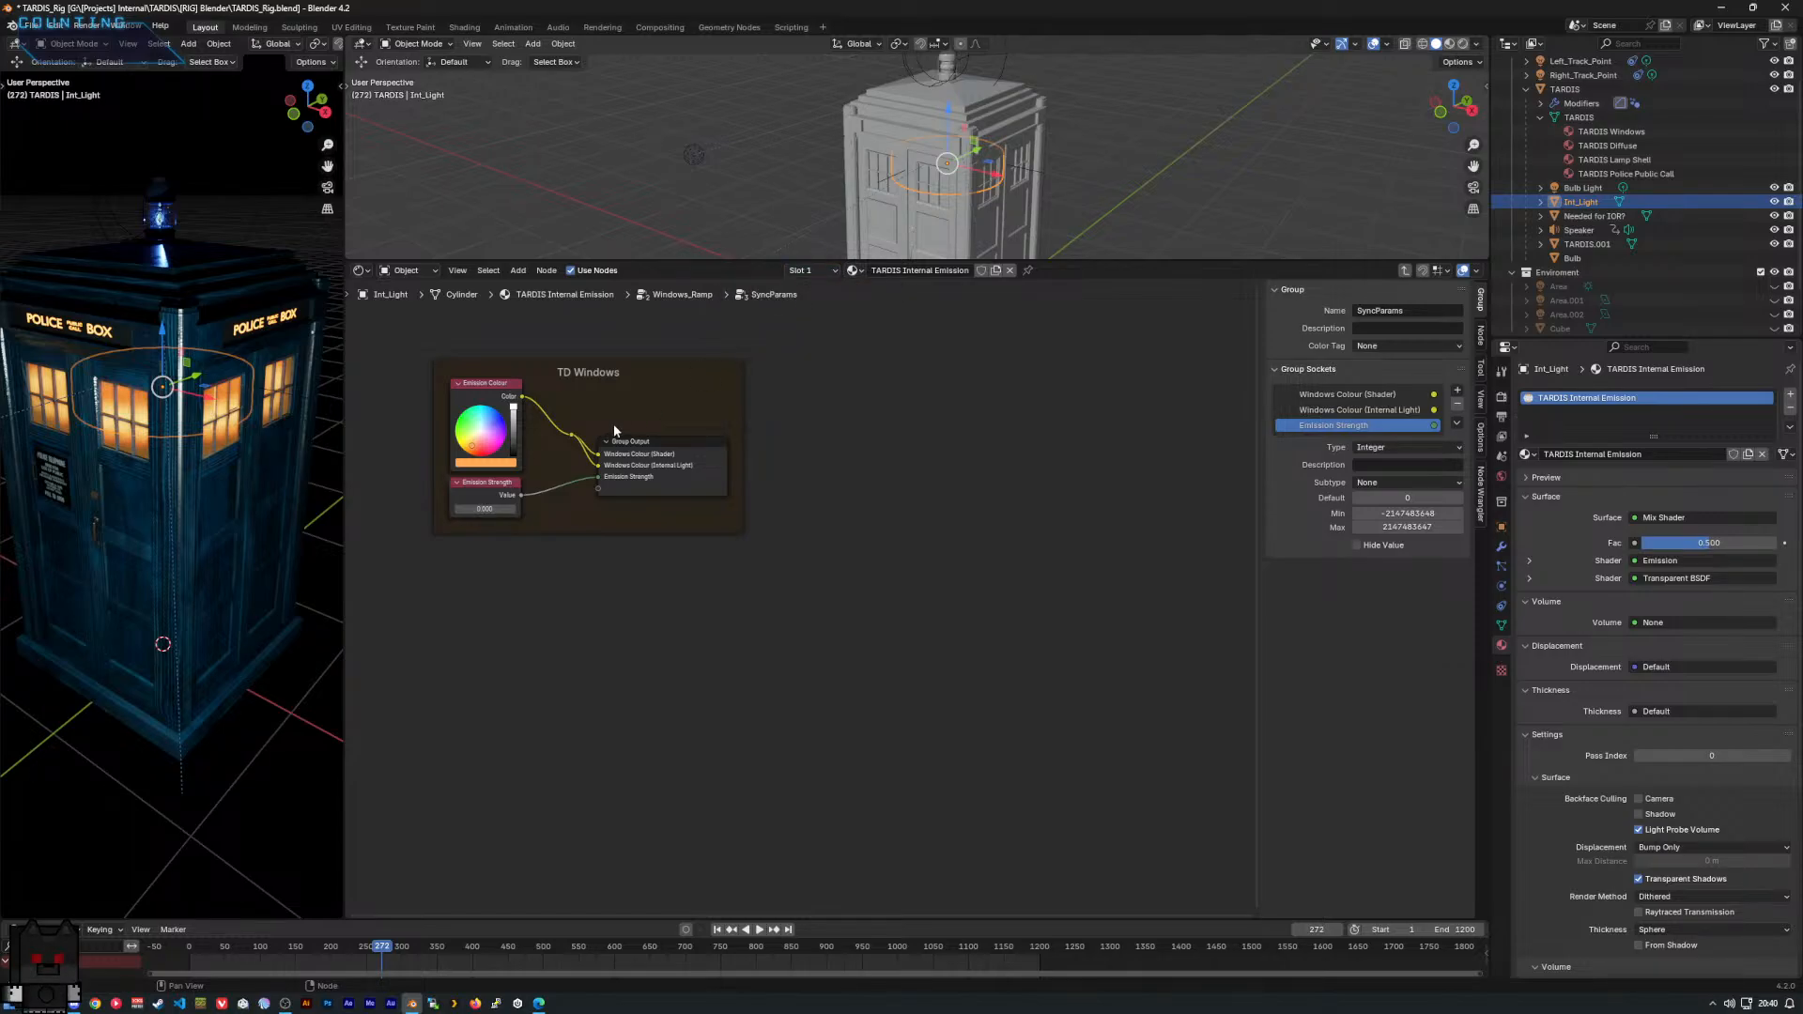
drag(785, 353, 420, 550)
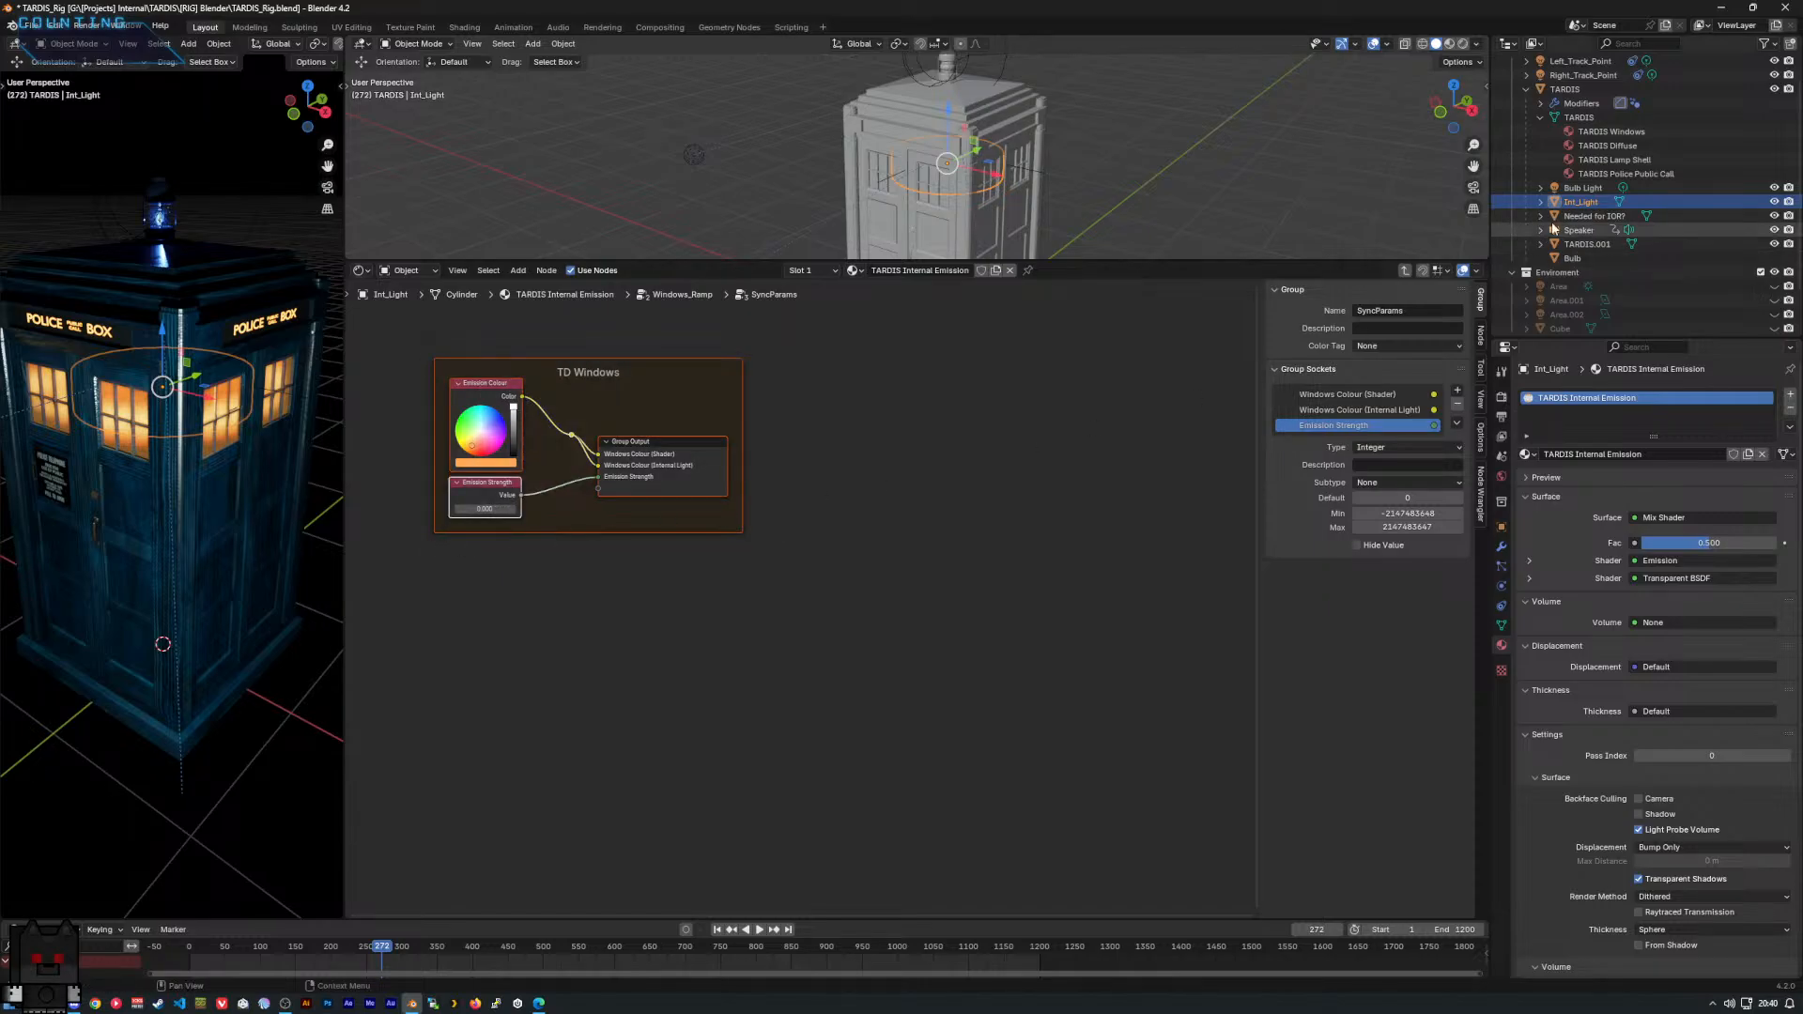
Add an Arrows empty to the TARDIS collection.
click(533, 43)
scroll(1578, 99, up, 2)
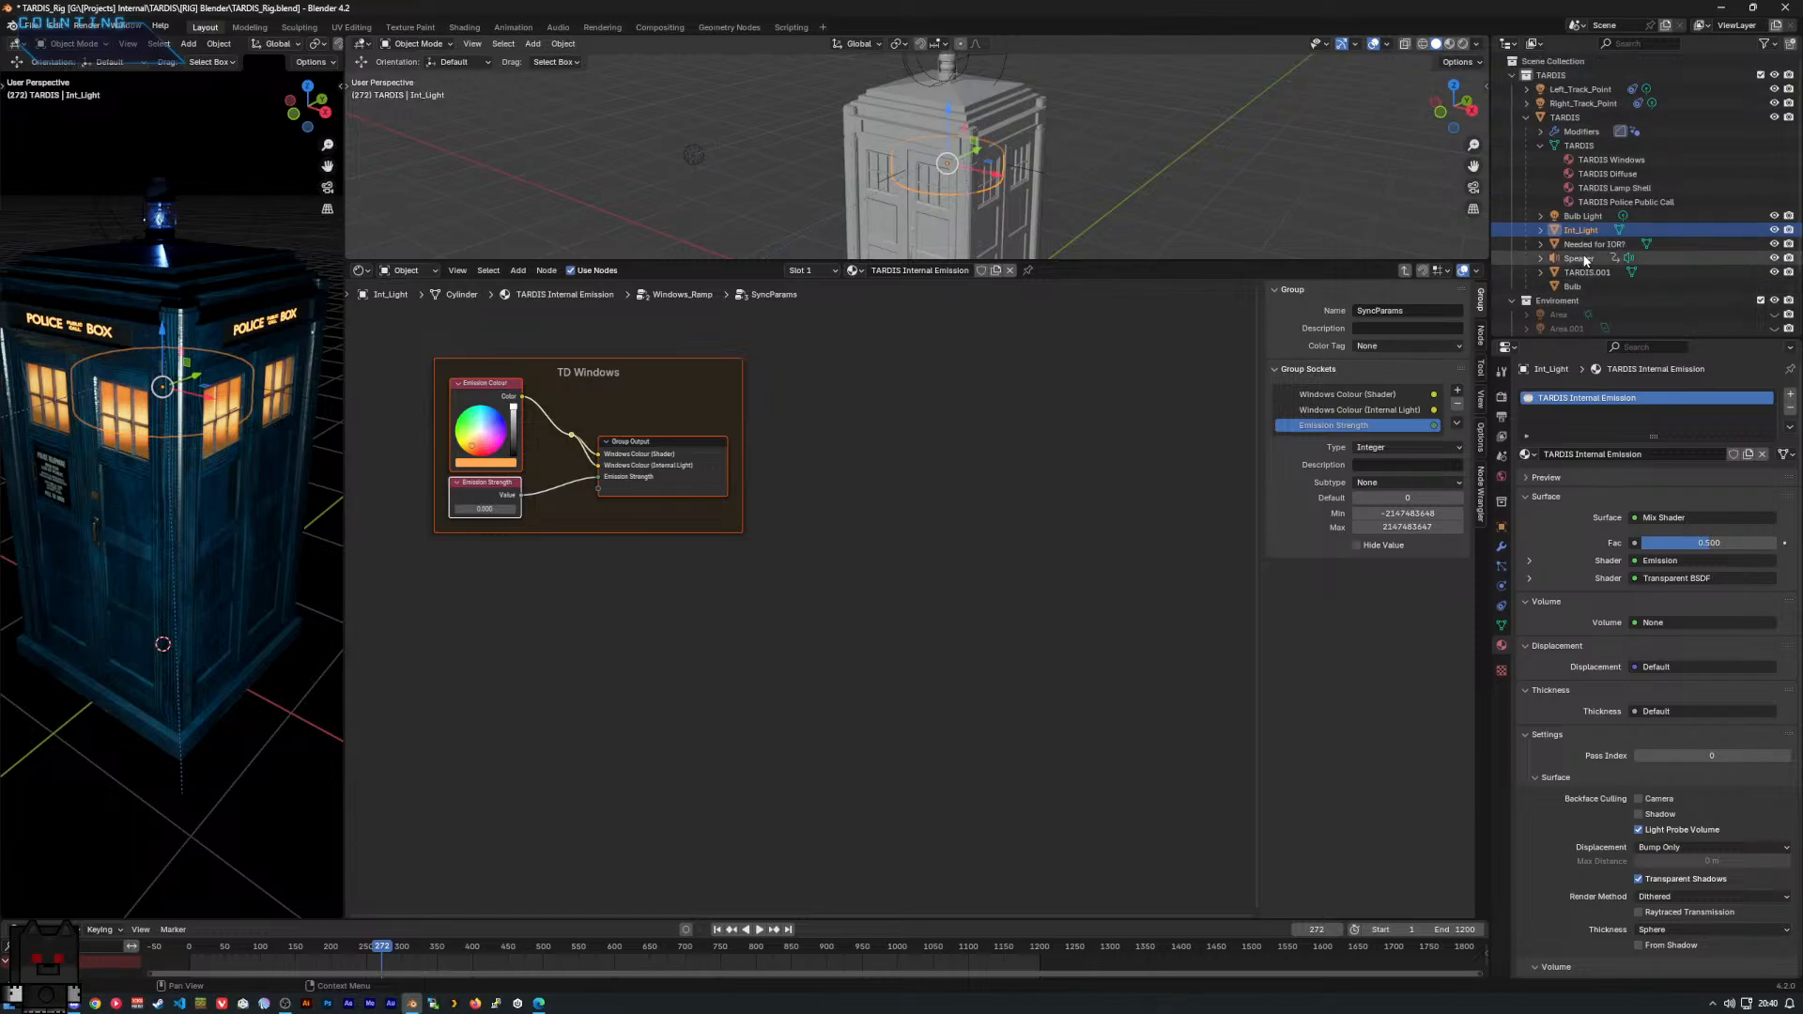
click(1552, 75)
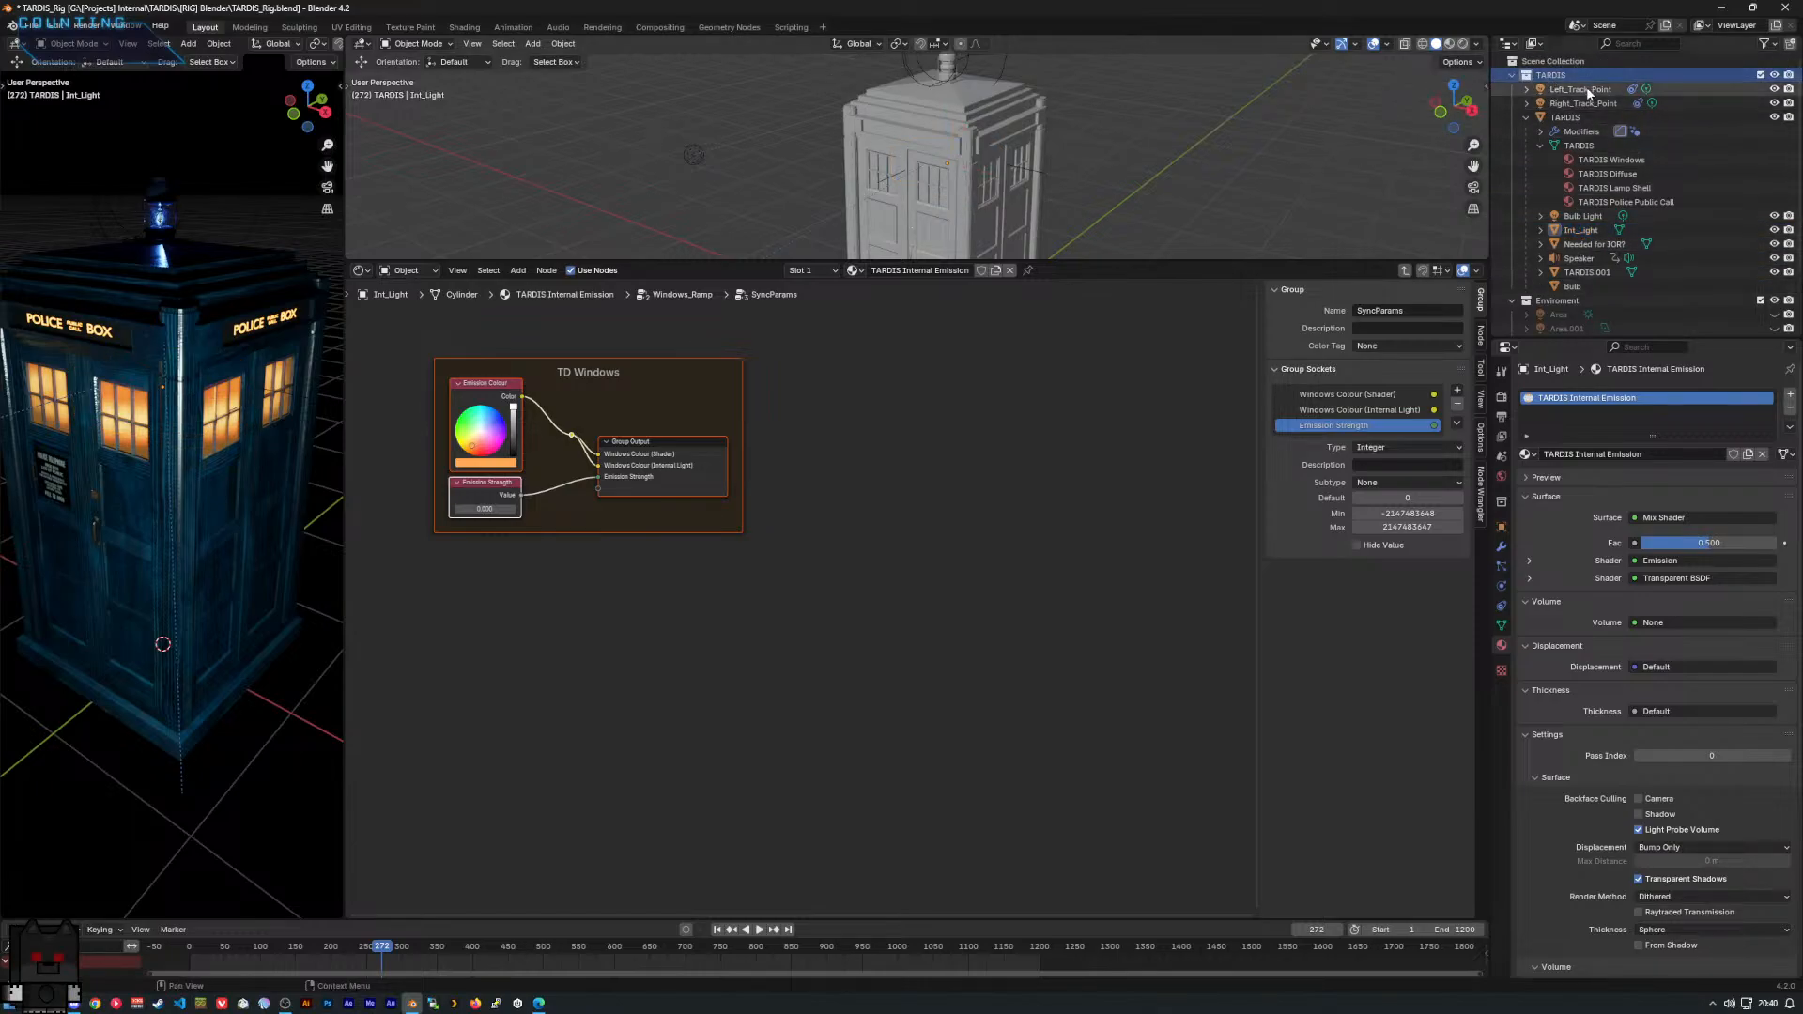
click(1567, 118)
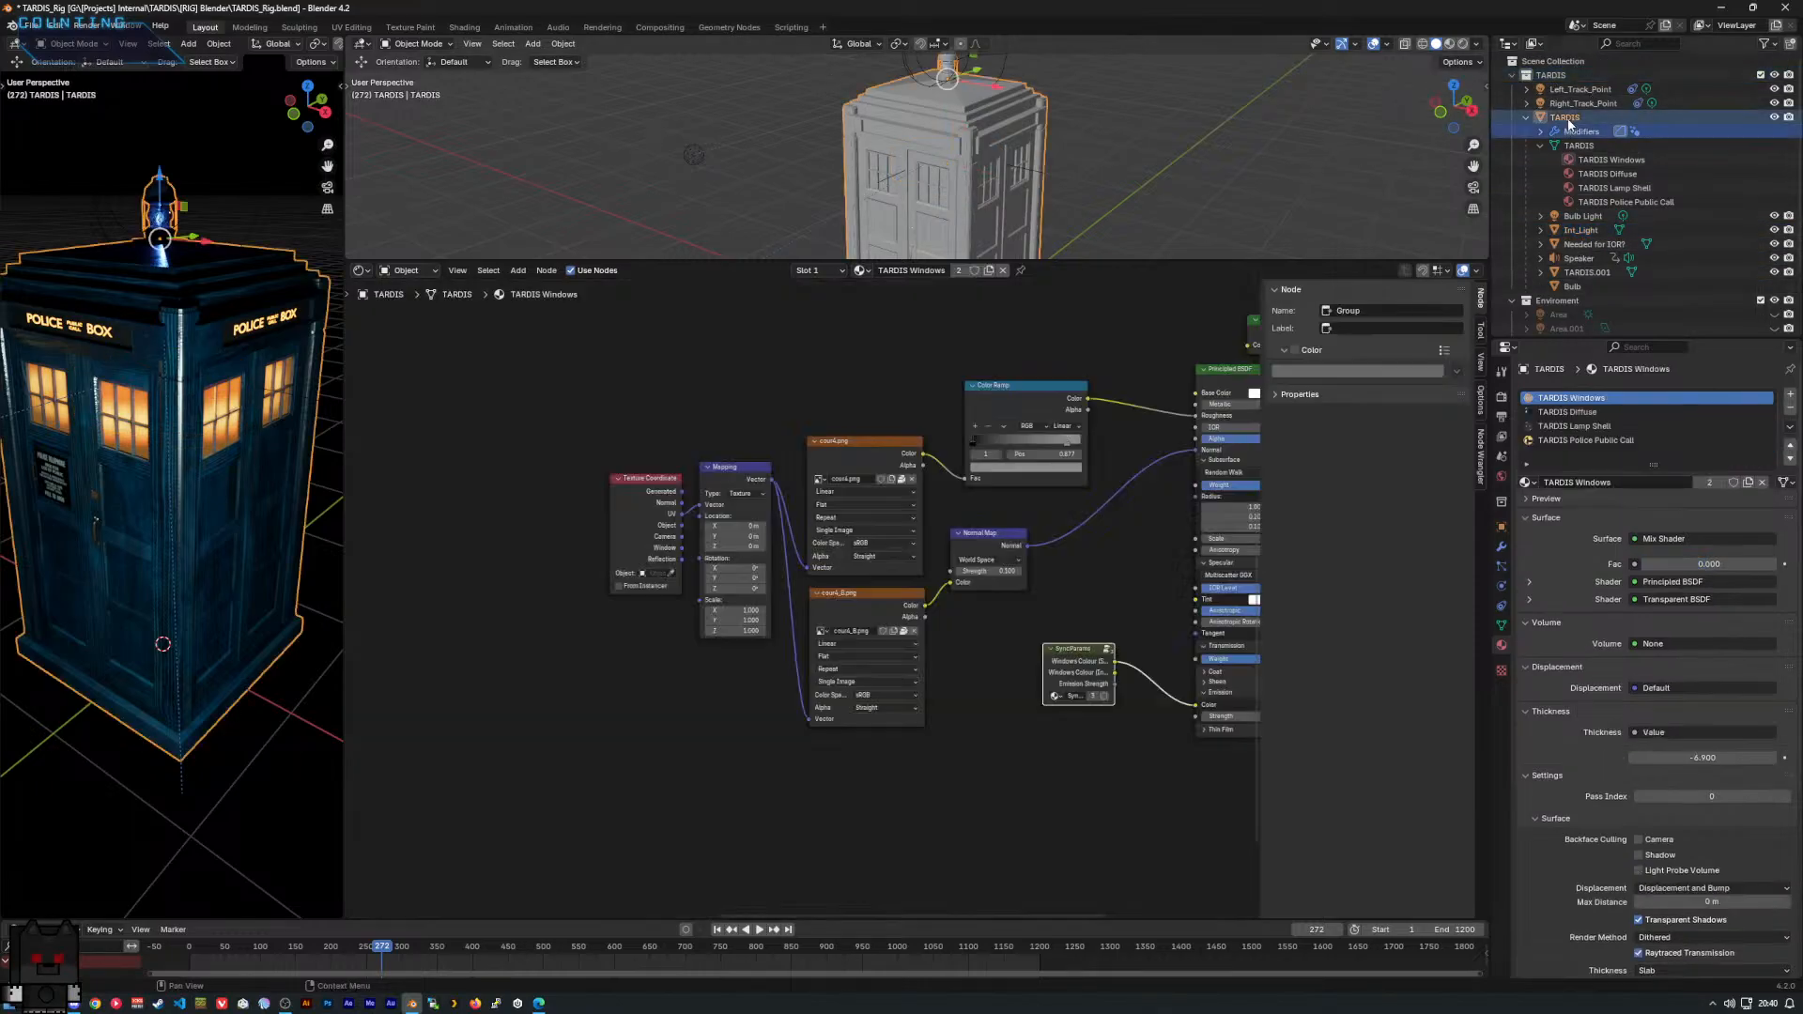
click(532, 44)
mouse_move(548, 61)
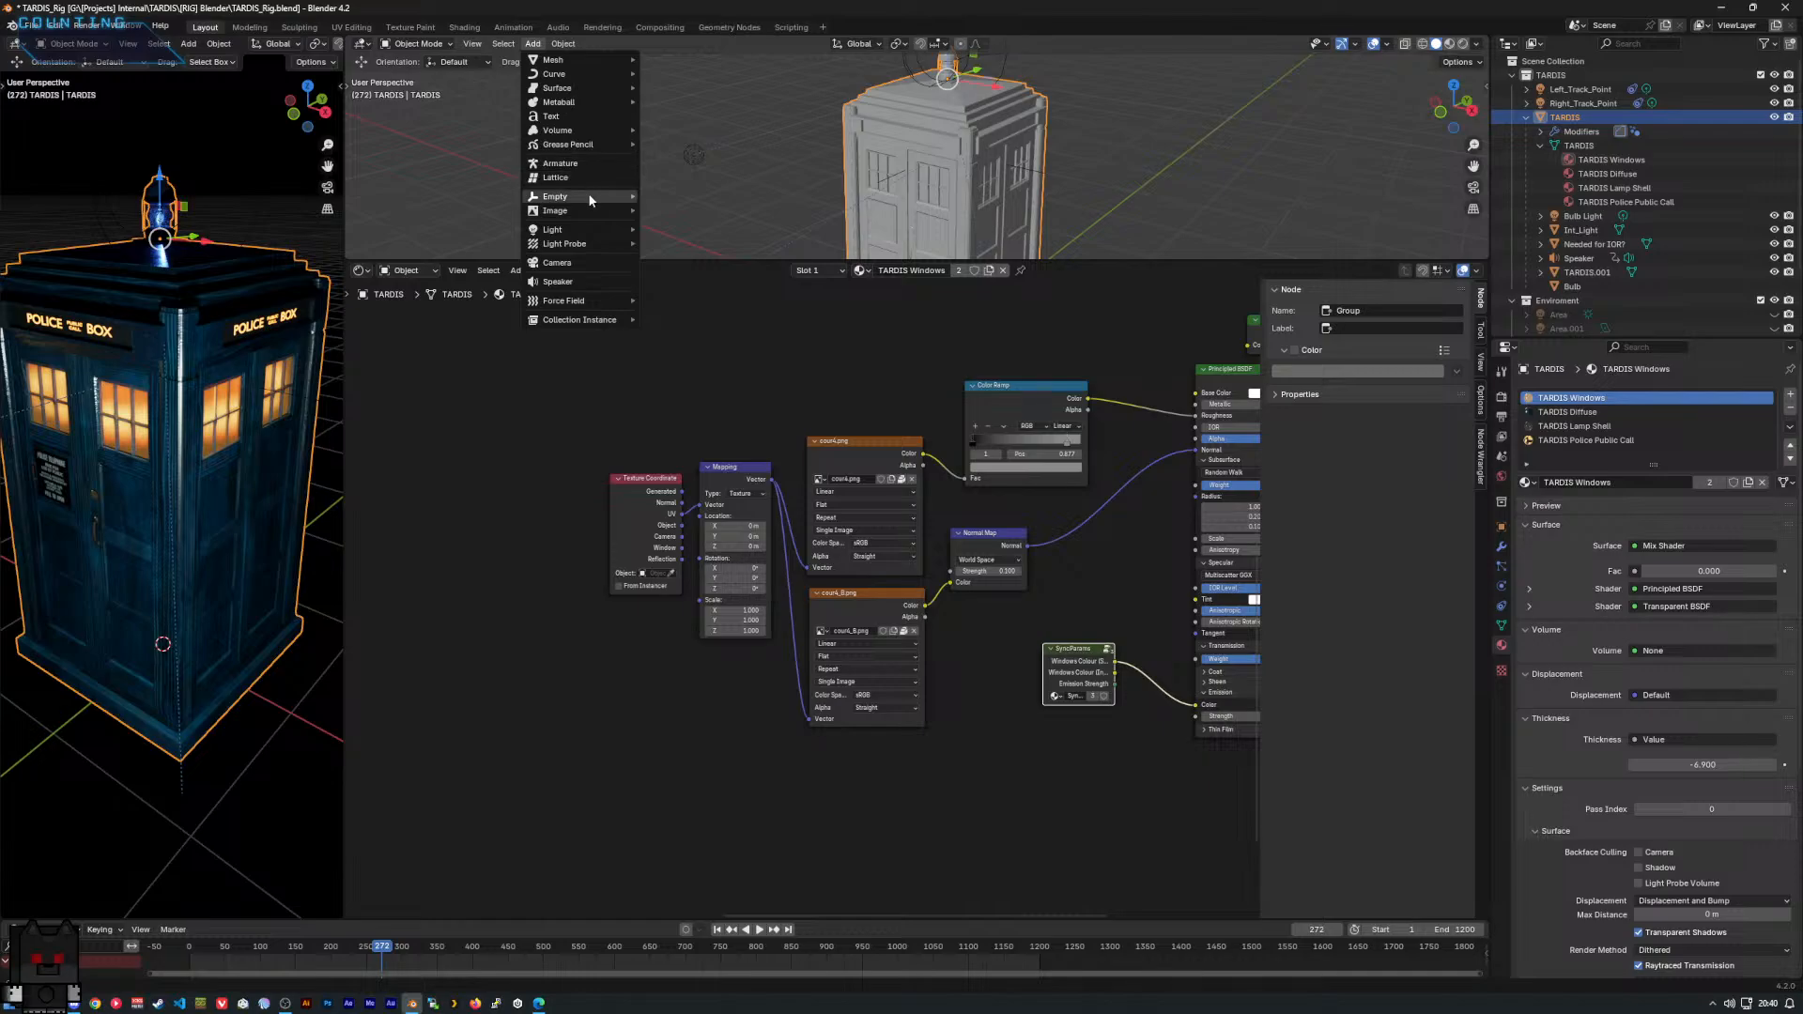
mouse_move(588, 195)
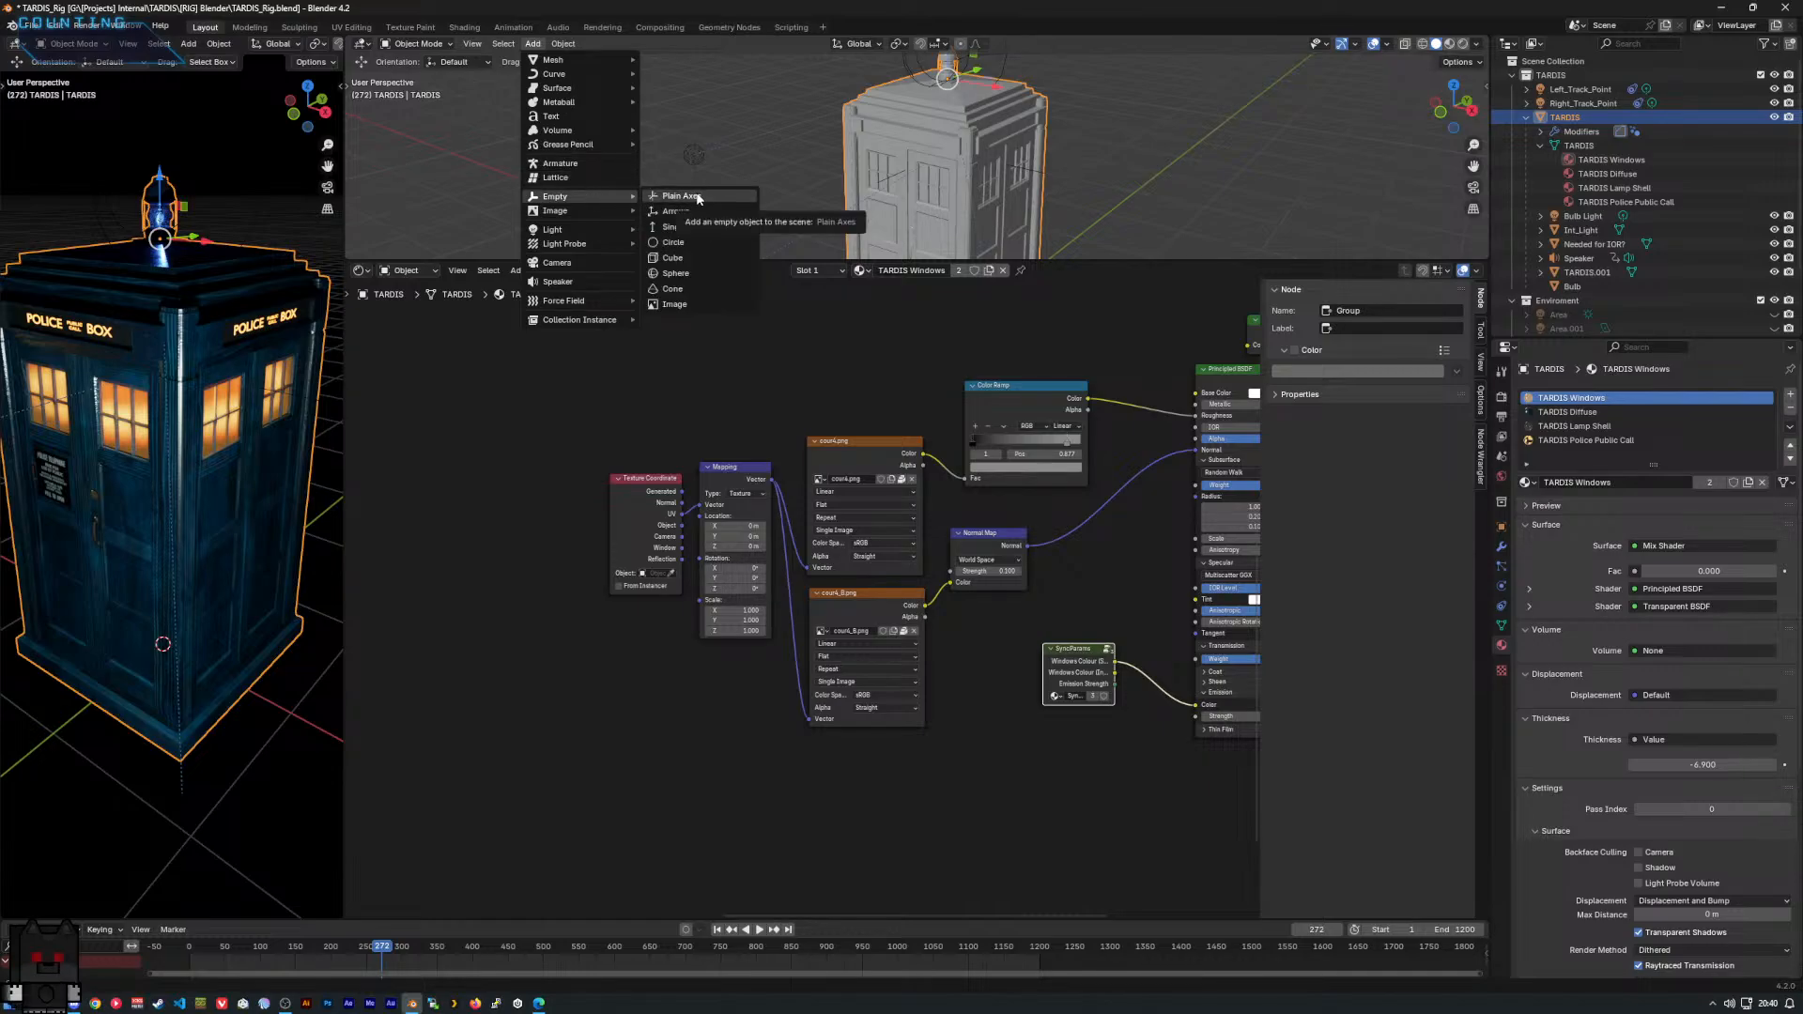
click(691, 213)
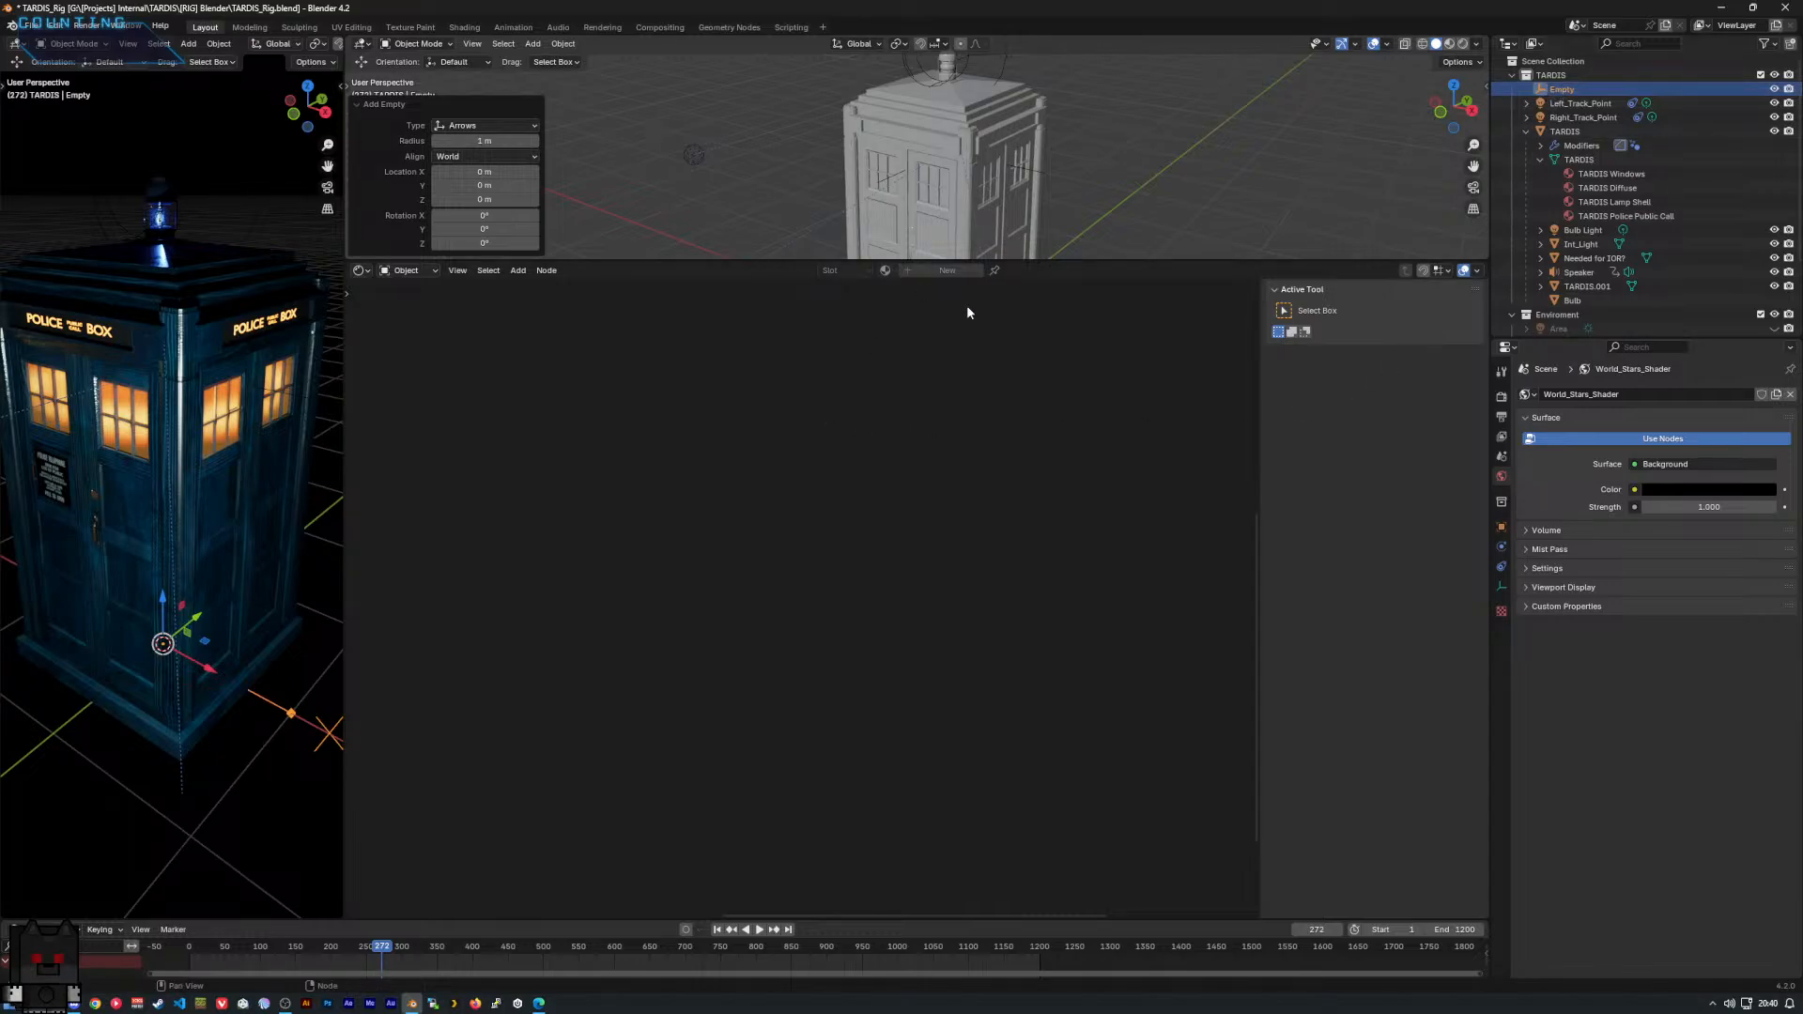
Toggle the world's Use Nodes setting off and on, and examine the empty's object, constraint and data properties.
click(1559, 437)
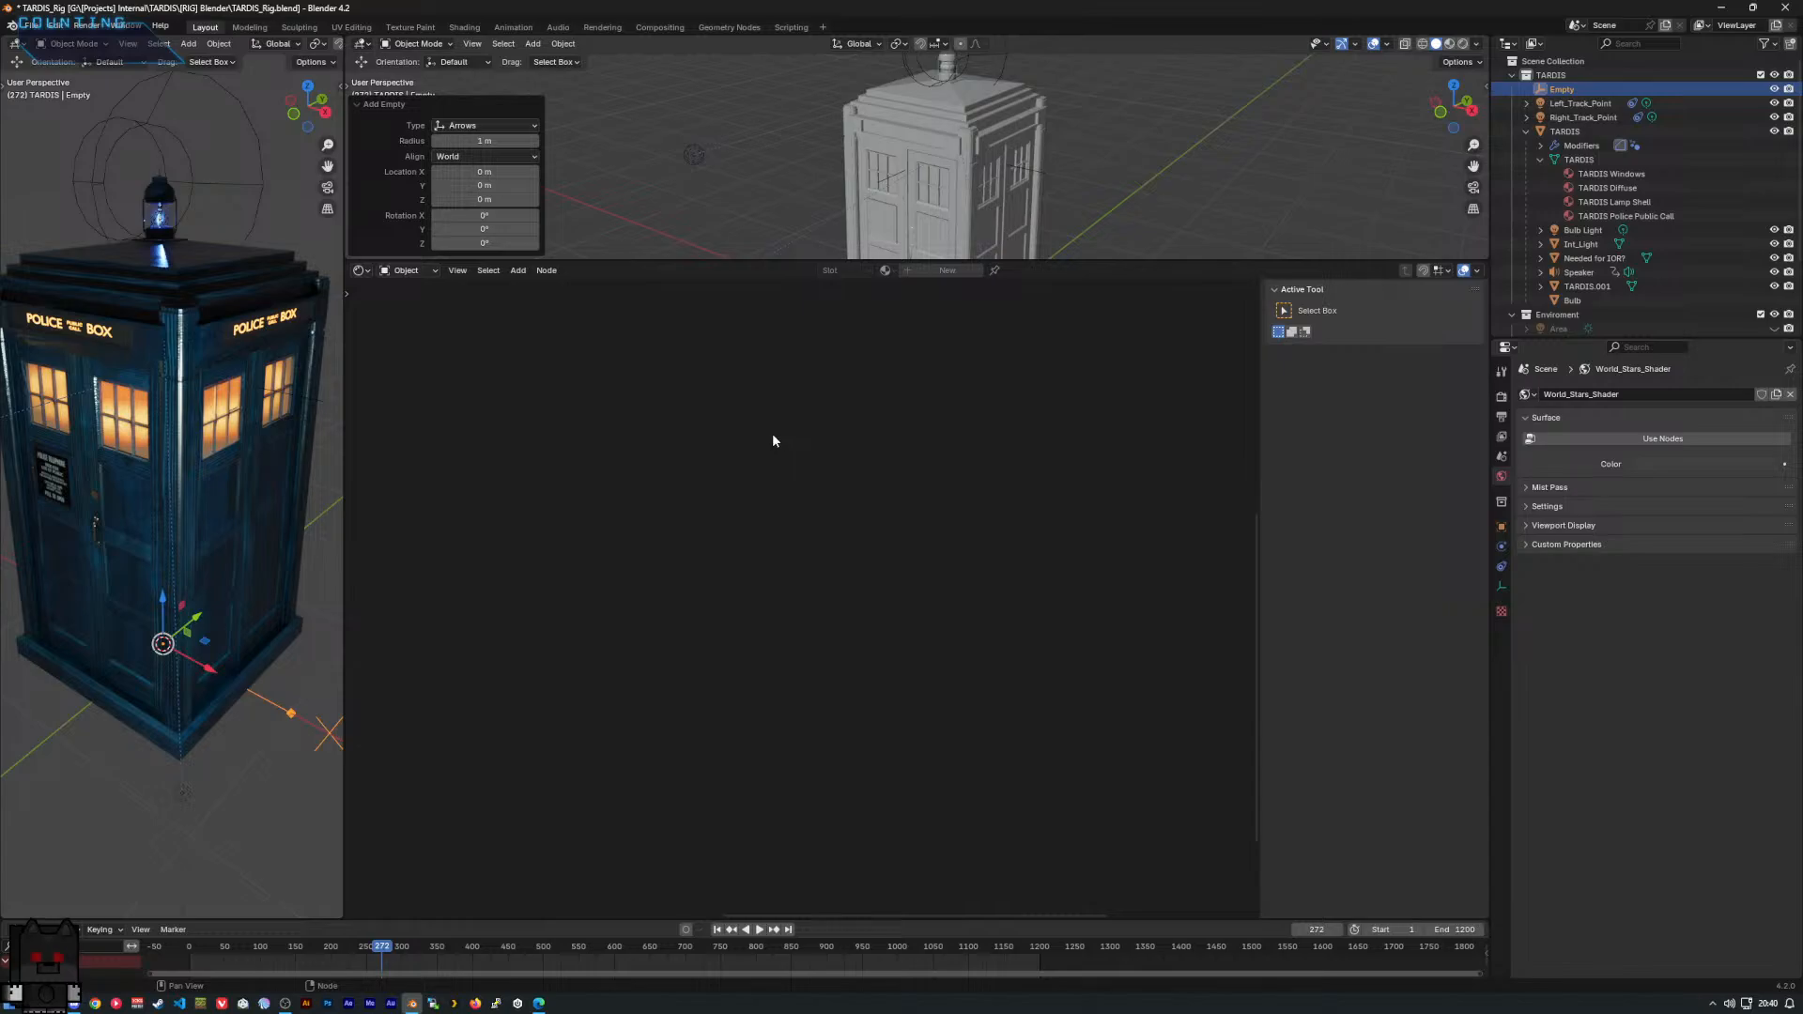
click(1589, 438)
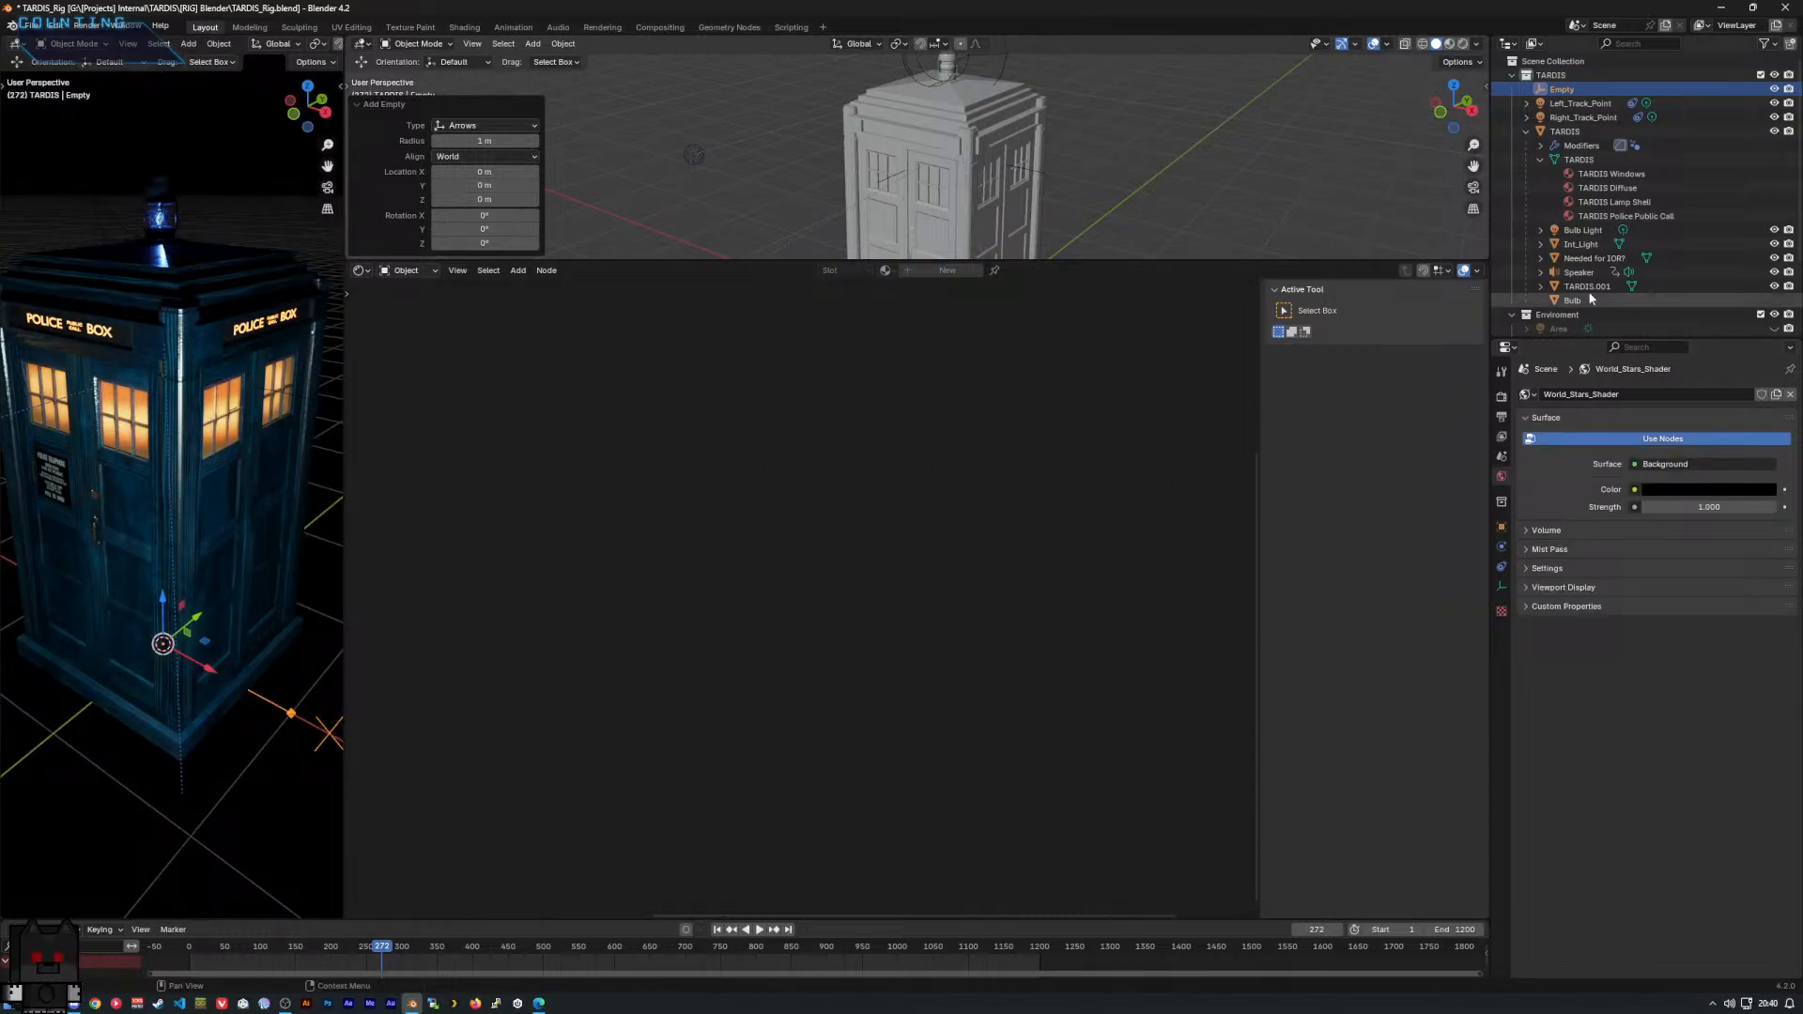
click(1502, 566)
click(1502, 546)
click(1502, 527)
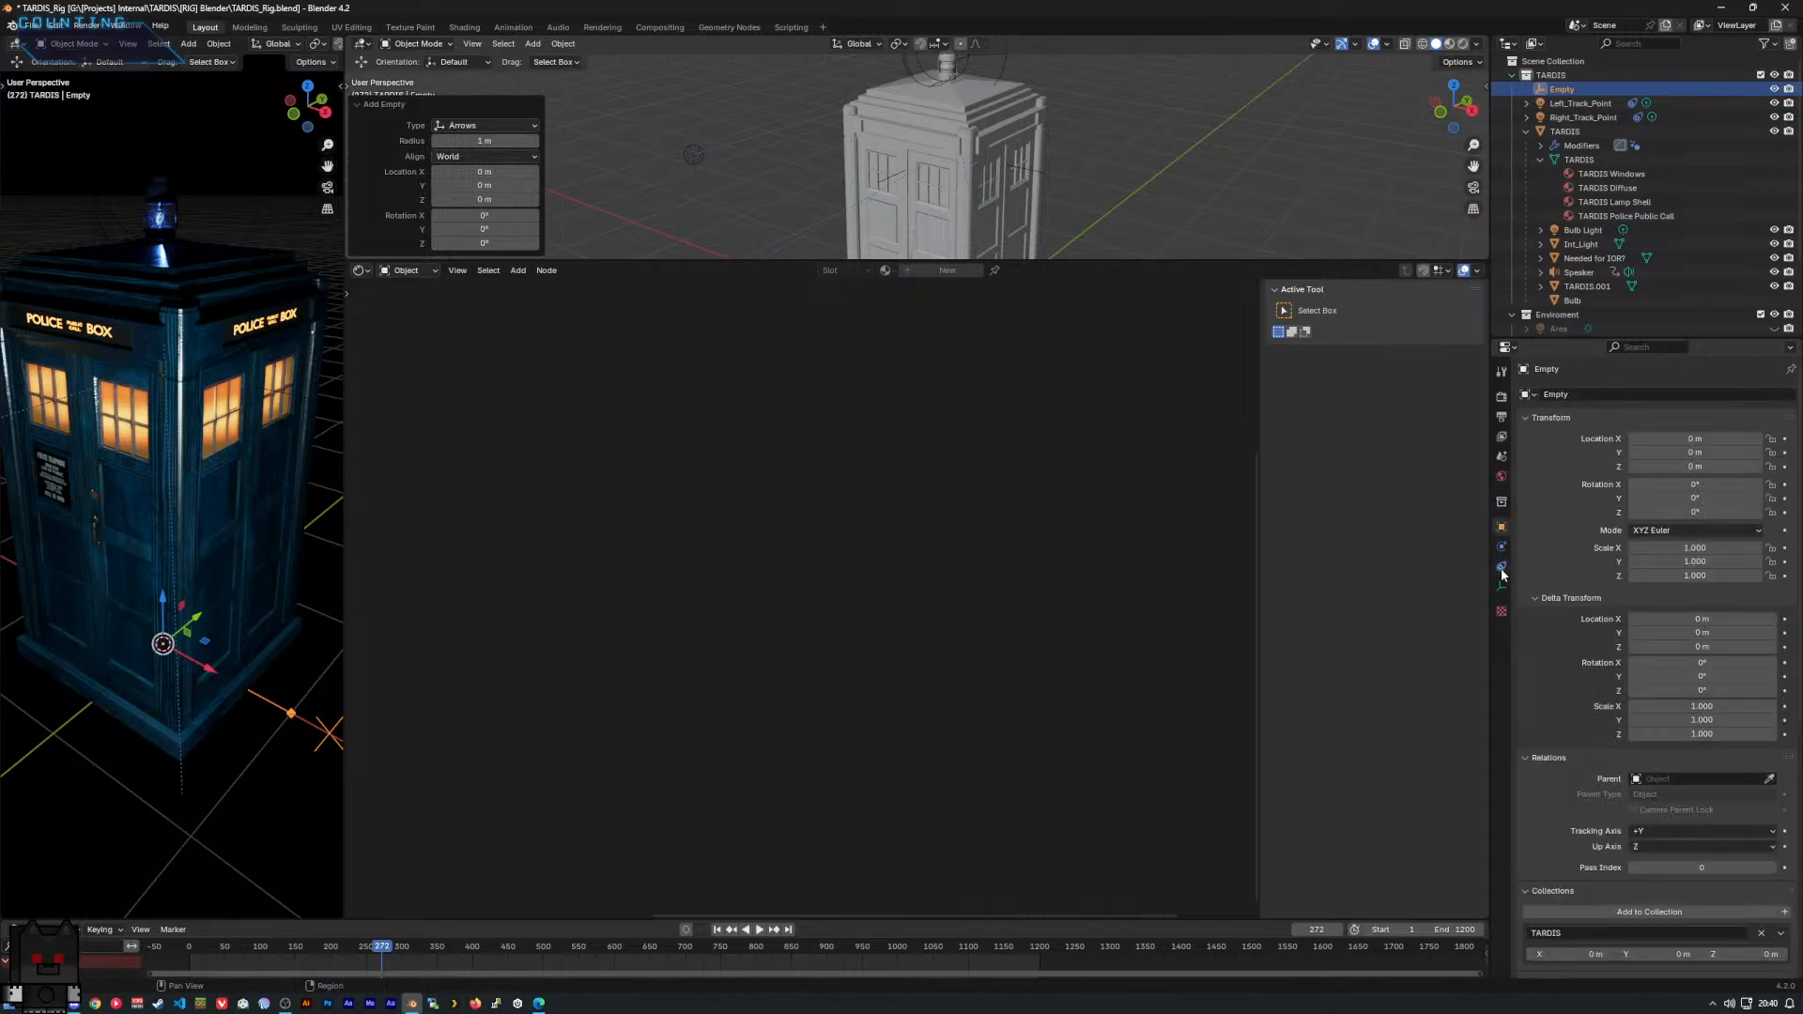
click(1501, 566)
click(1502, 586)
click(1502, 566)
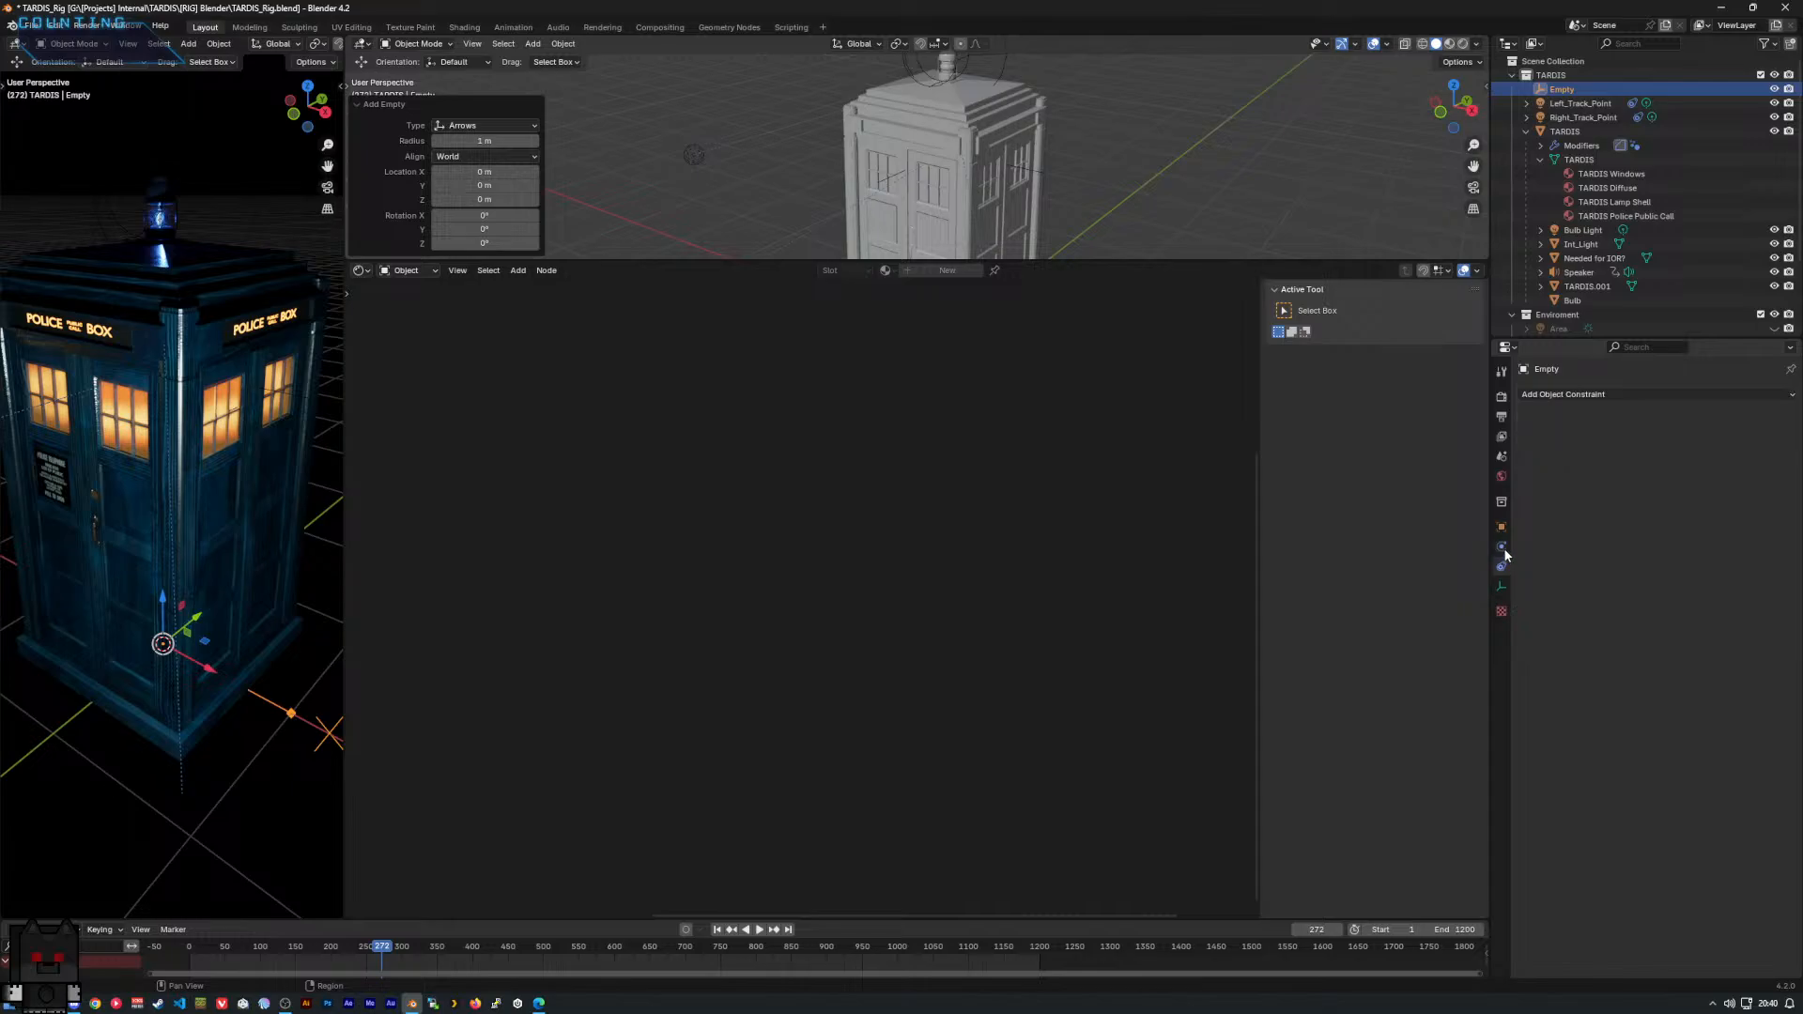
Add a new empty material slot to the TARDIS object, after the TARDIS Police Public Call slot.
click(1567, 132)
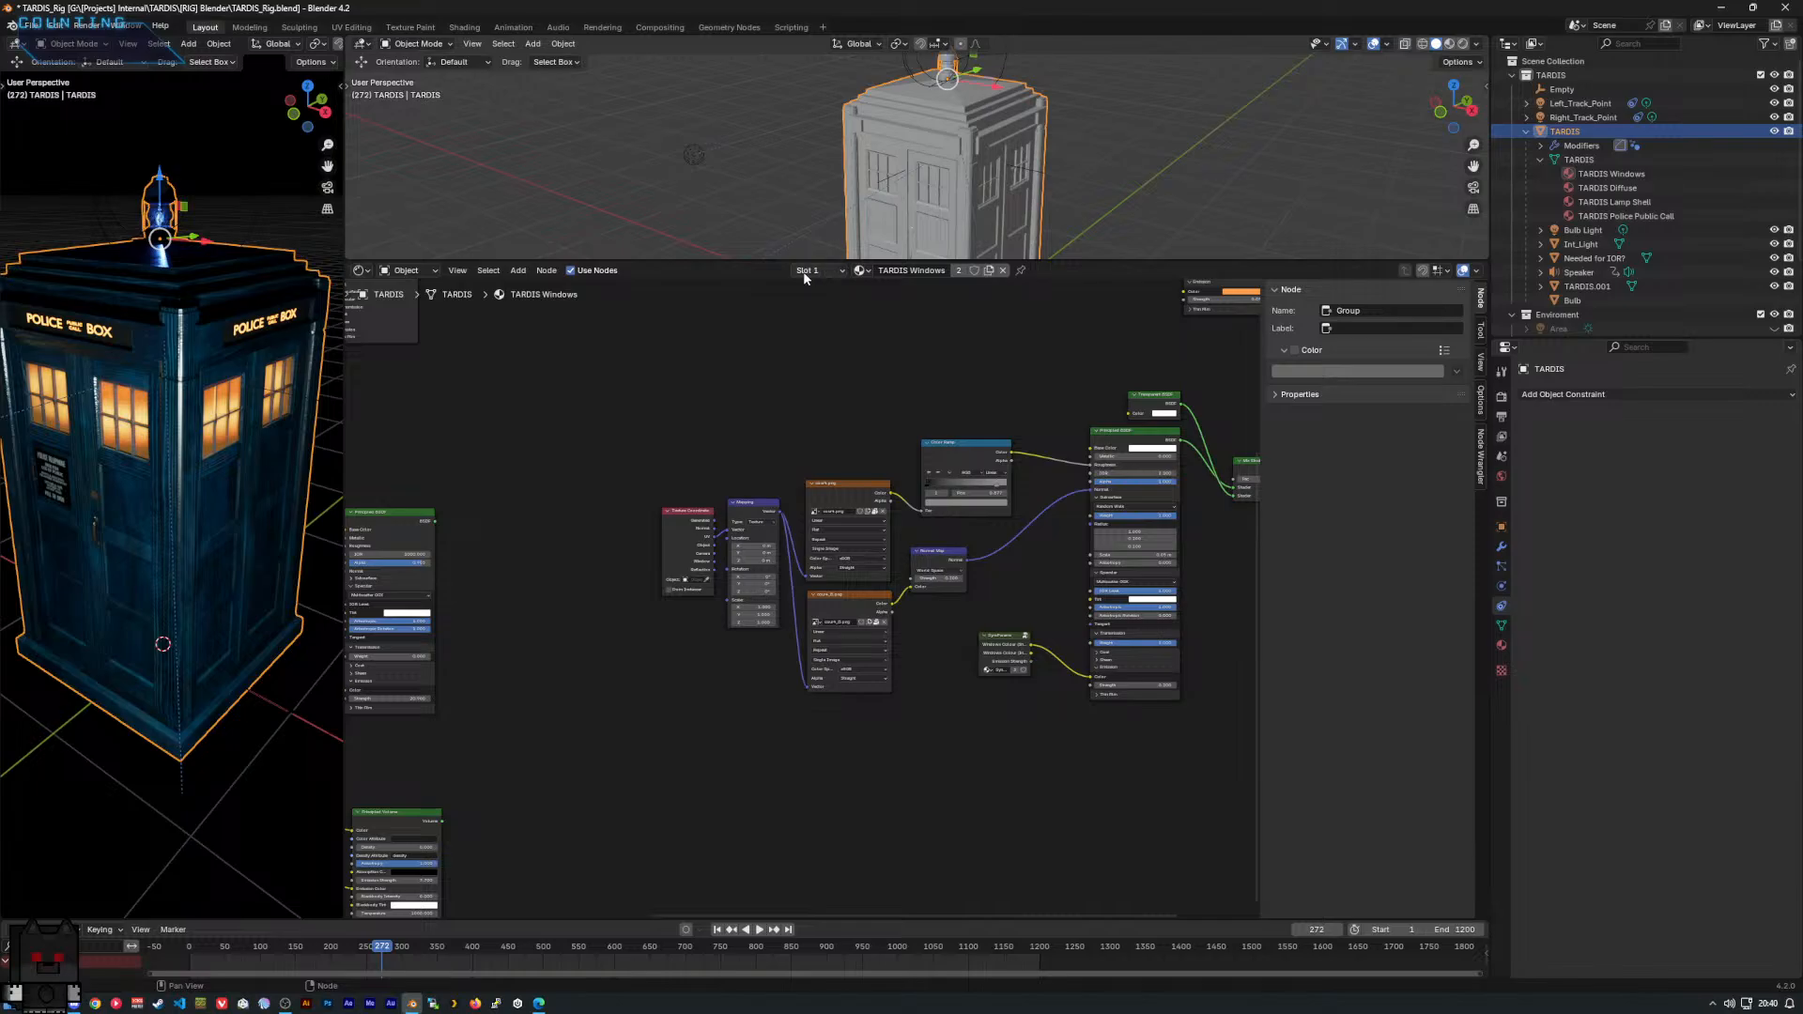
click(1502, 645)
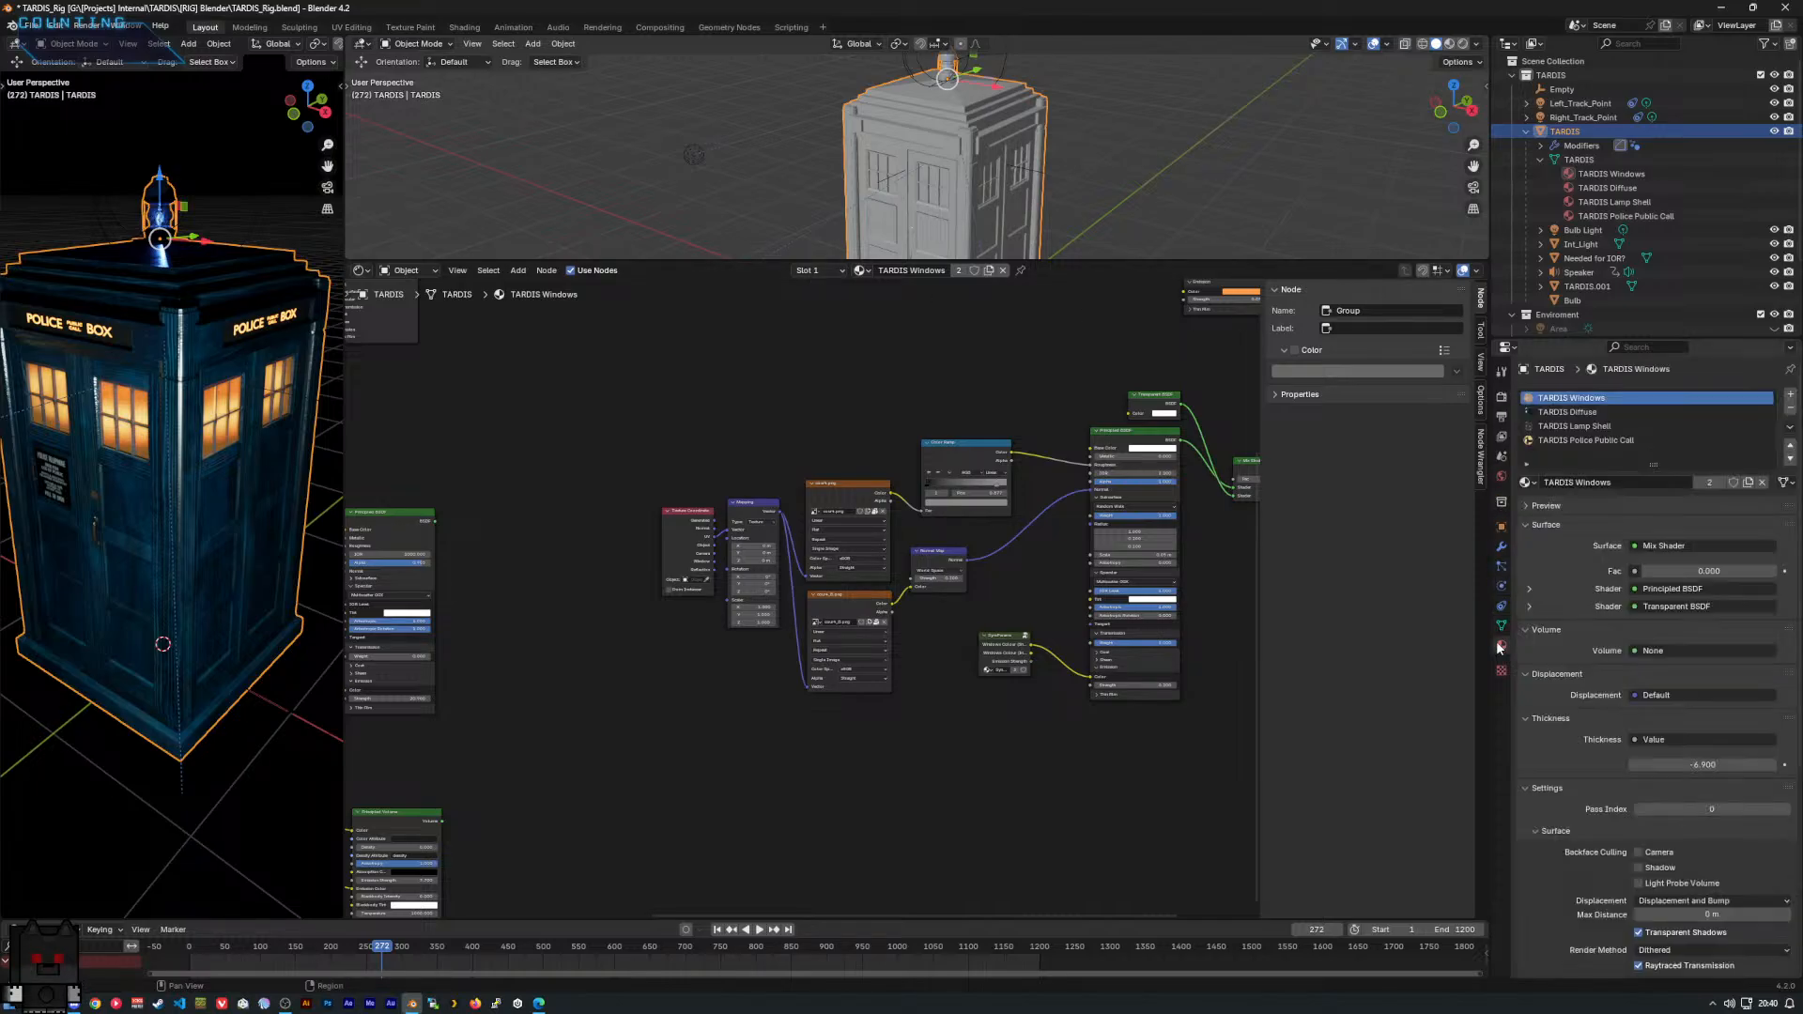
click(1659, 442)
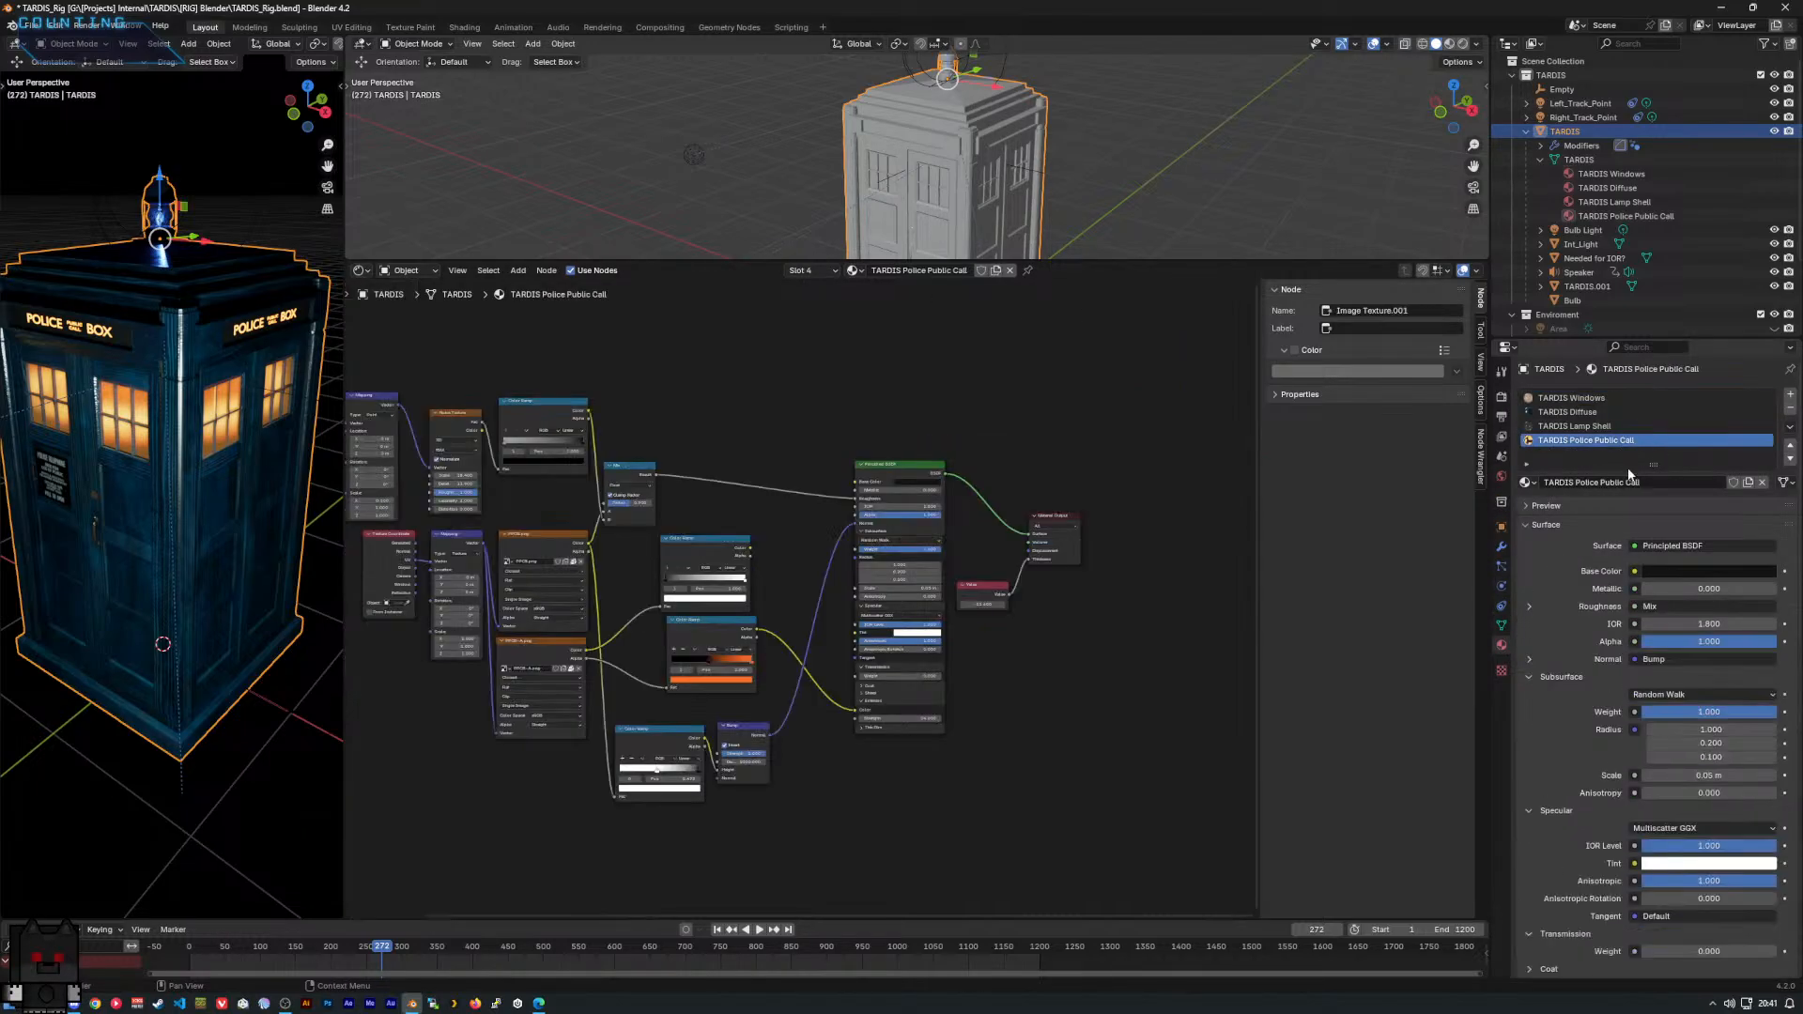
click(1789, 396)
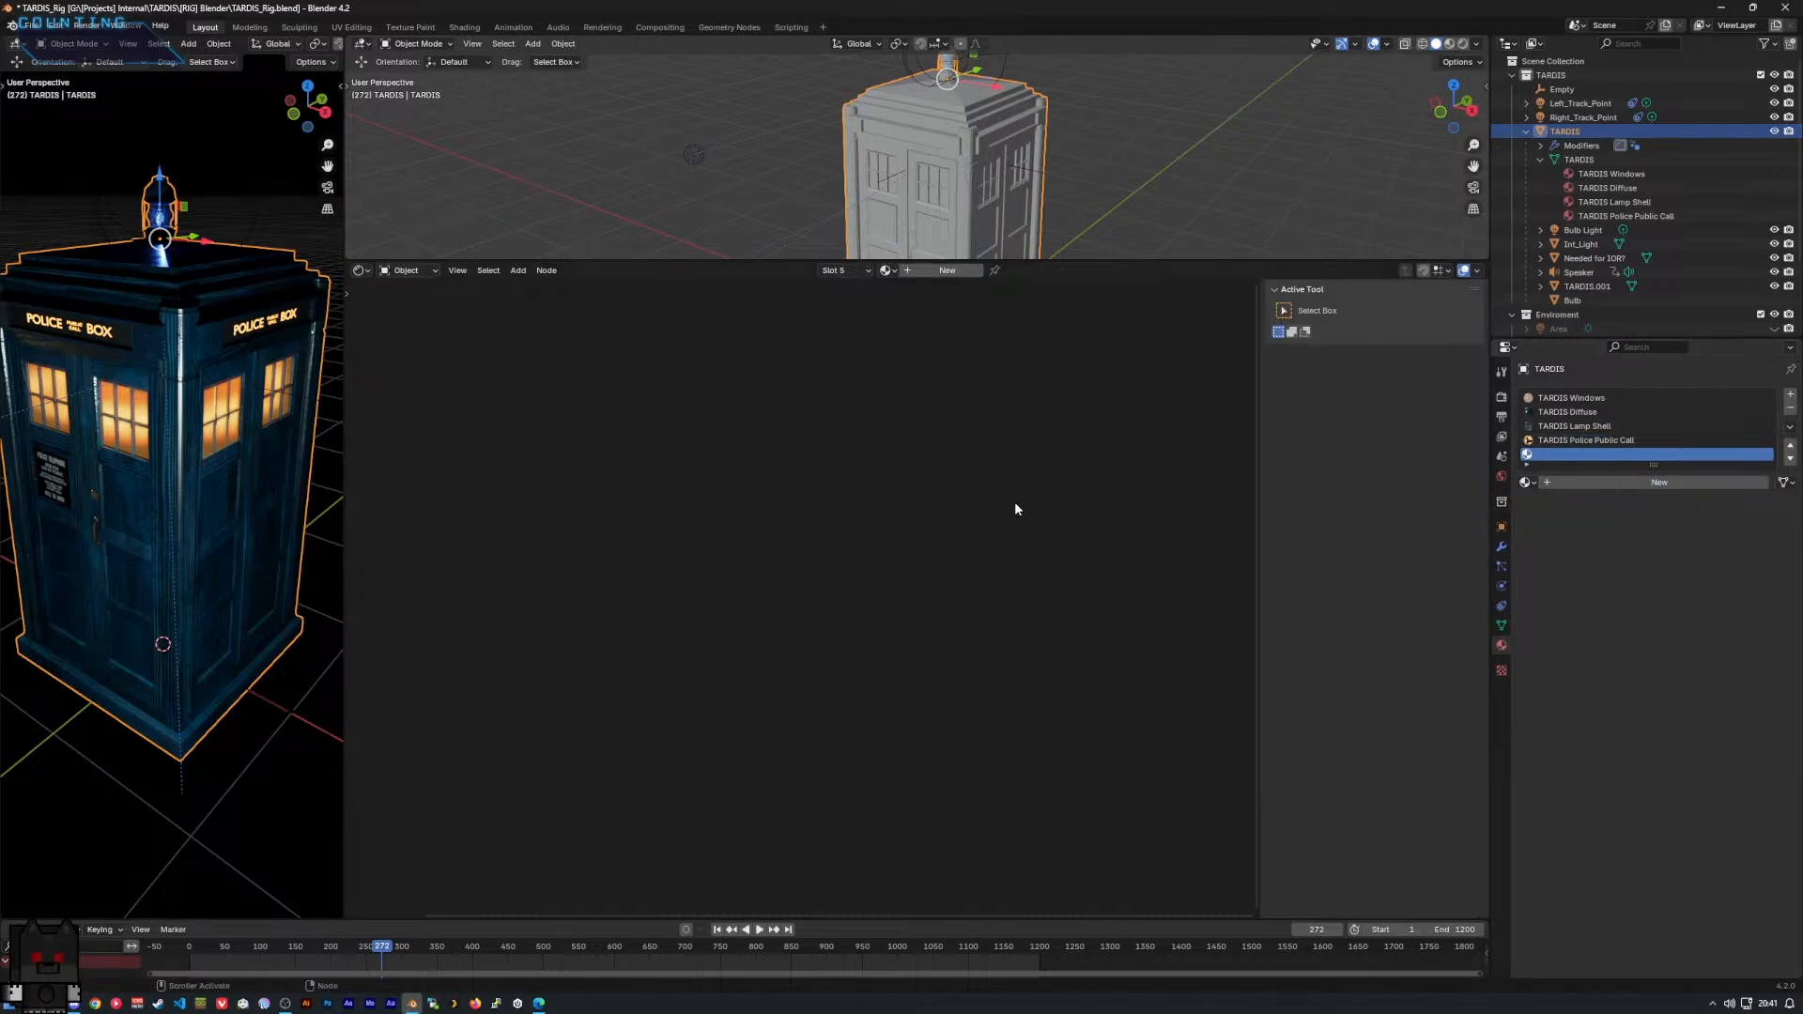
Create a new material in the TARDIS object's empty slot and delete its default Principled BSDF and Material Output nodes.
click(926, 273)
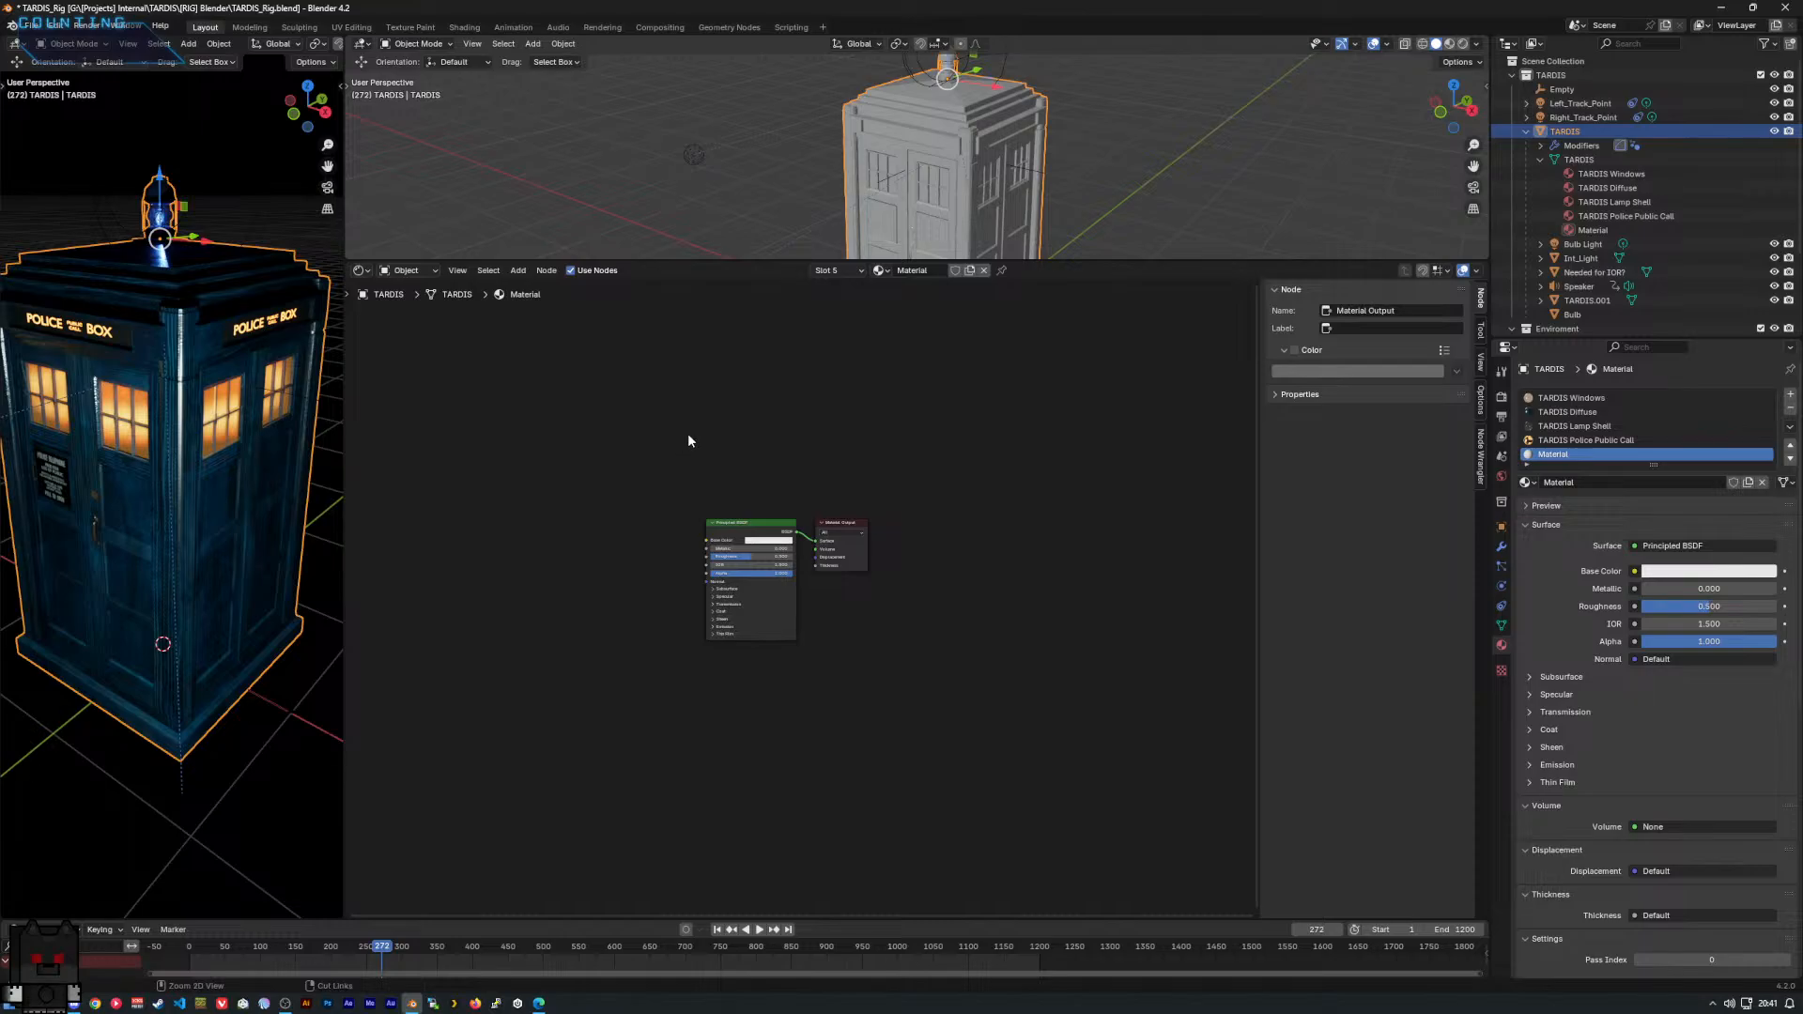
drag(680, 462, 913, 617)
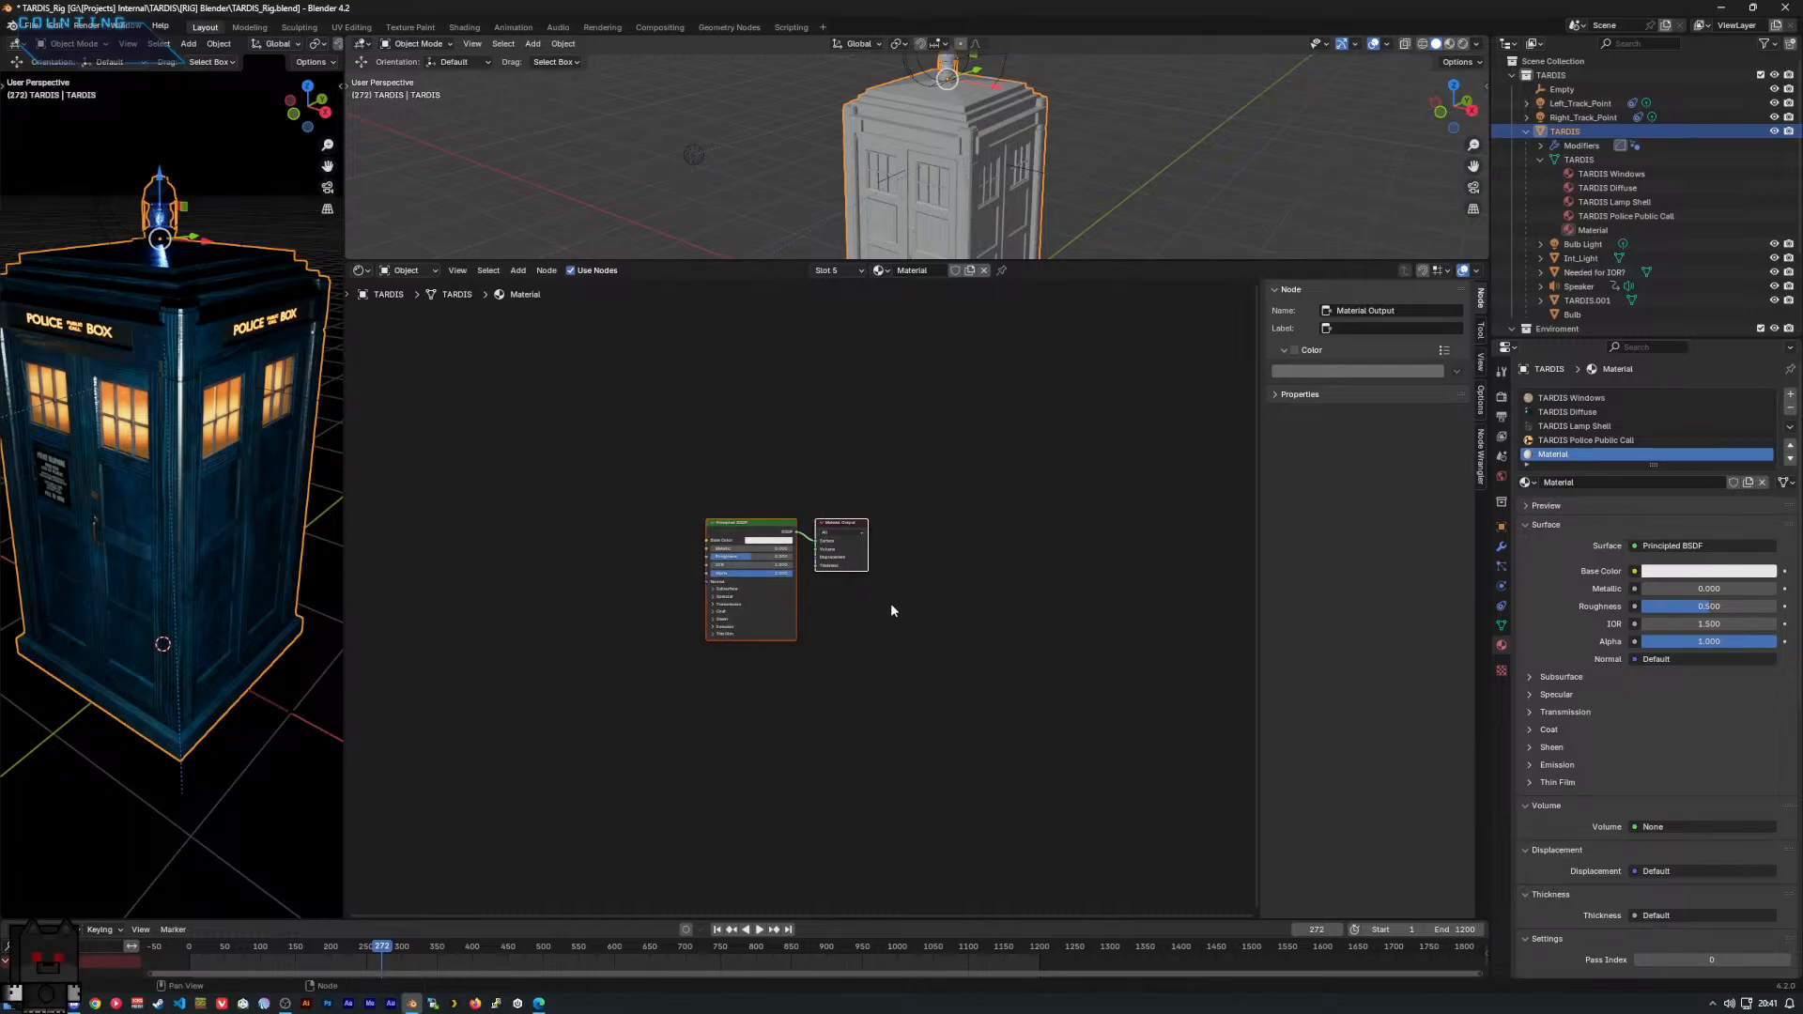
key(x)
Paste the copied TD Windows frame with its emission nodes and Group Output into the new material.
right_click(708, 498)
mouse_move(708, 498)
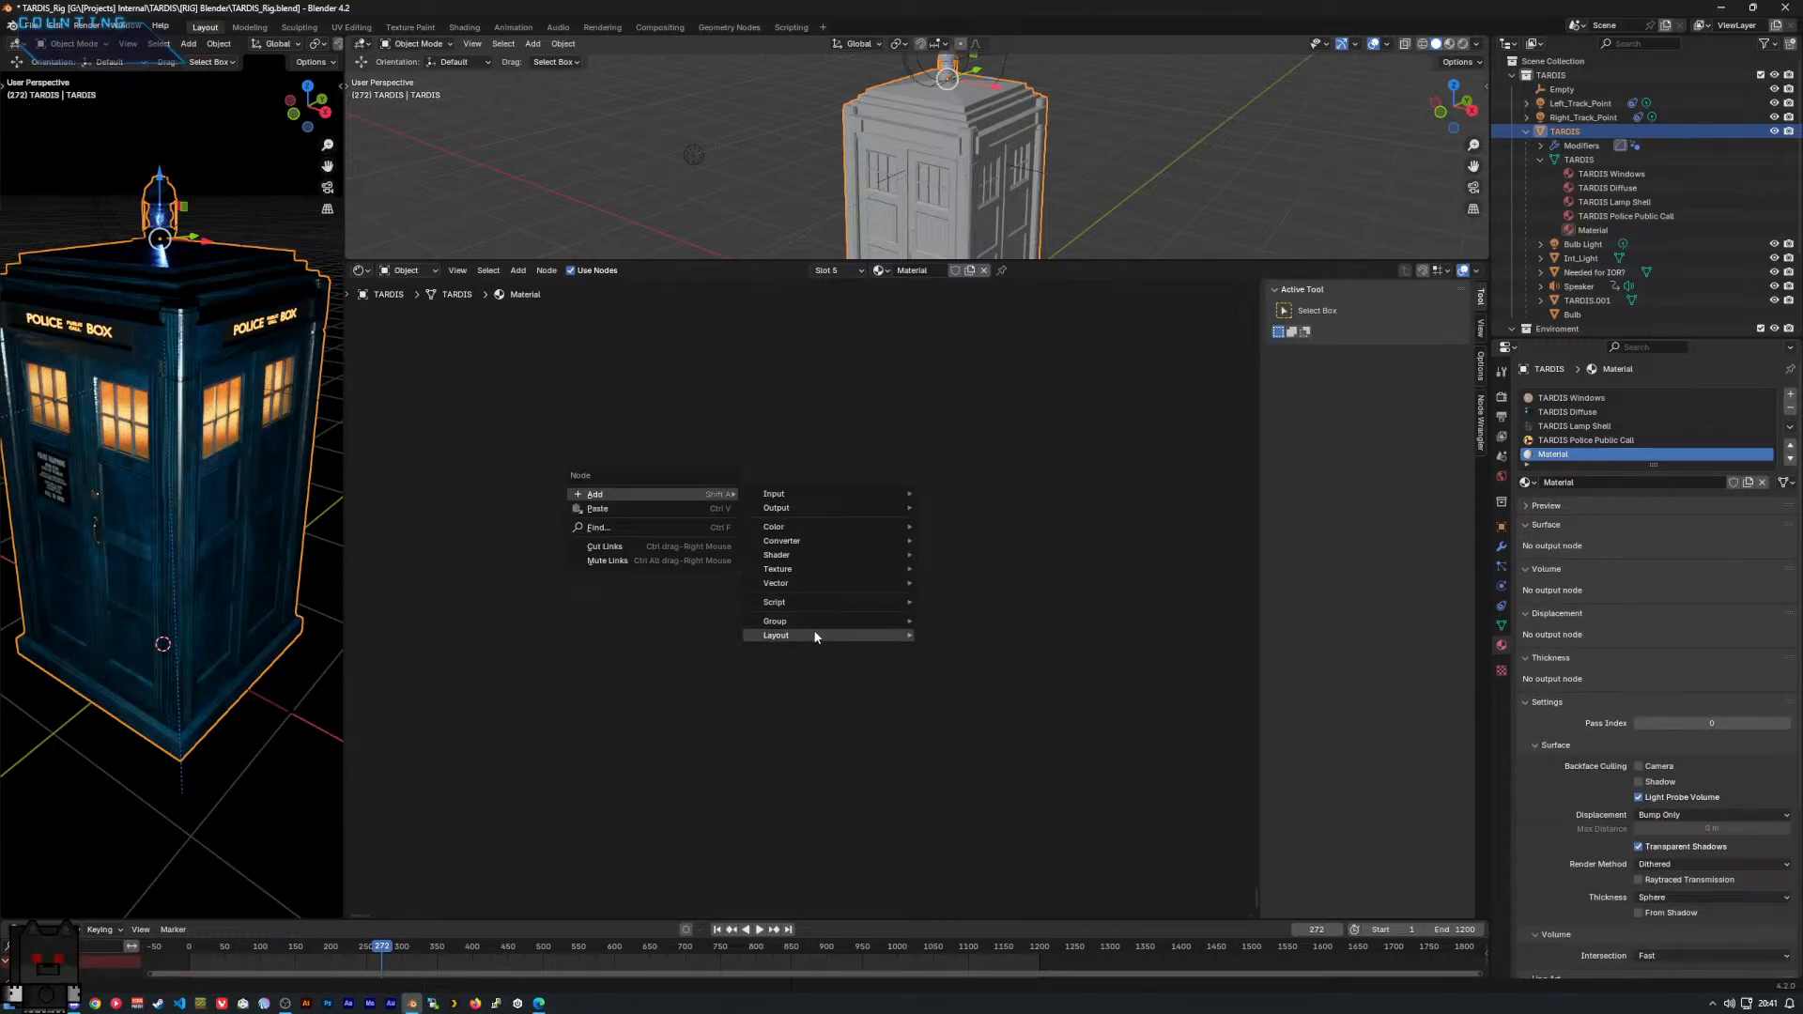
mouse_move(820, 625)
key(ctrl+v)
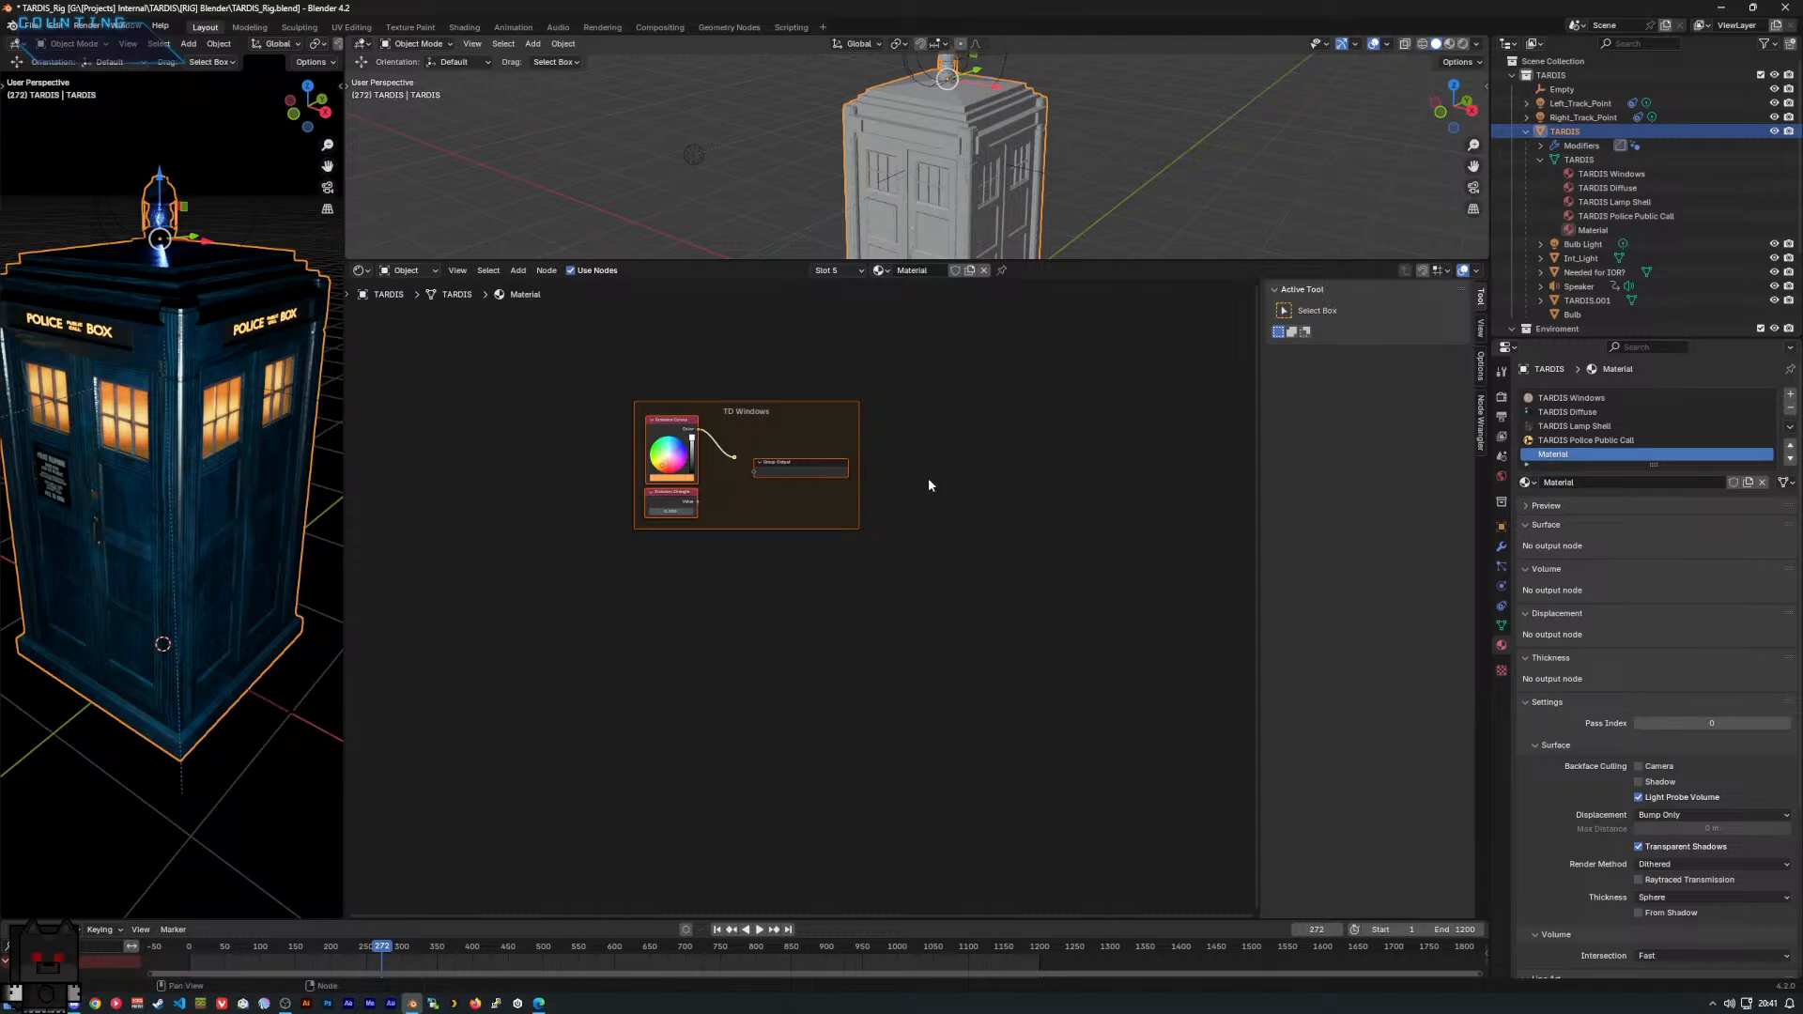
click(928, 479)
scroll(736, 447, up, 1)
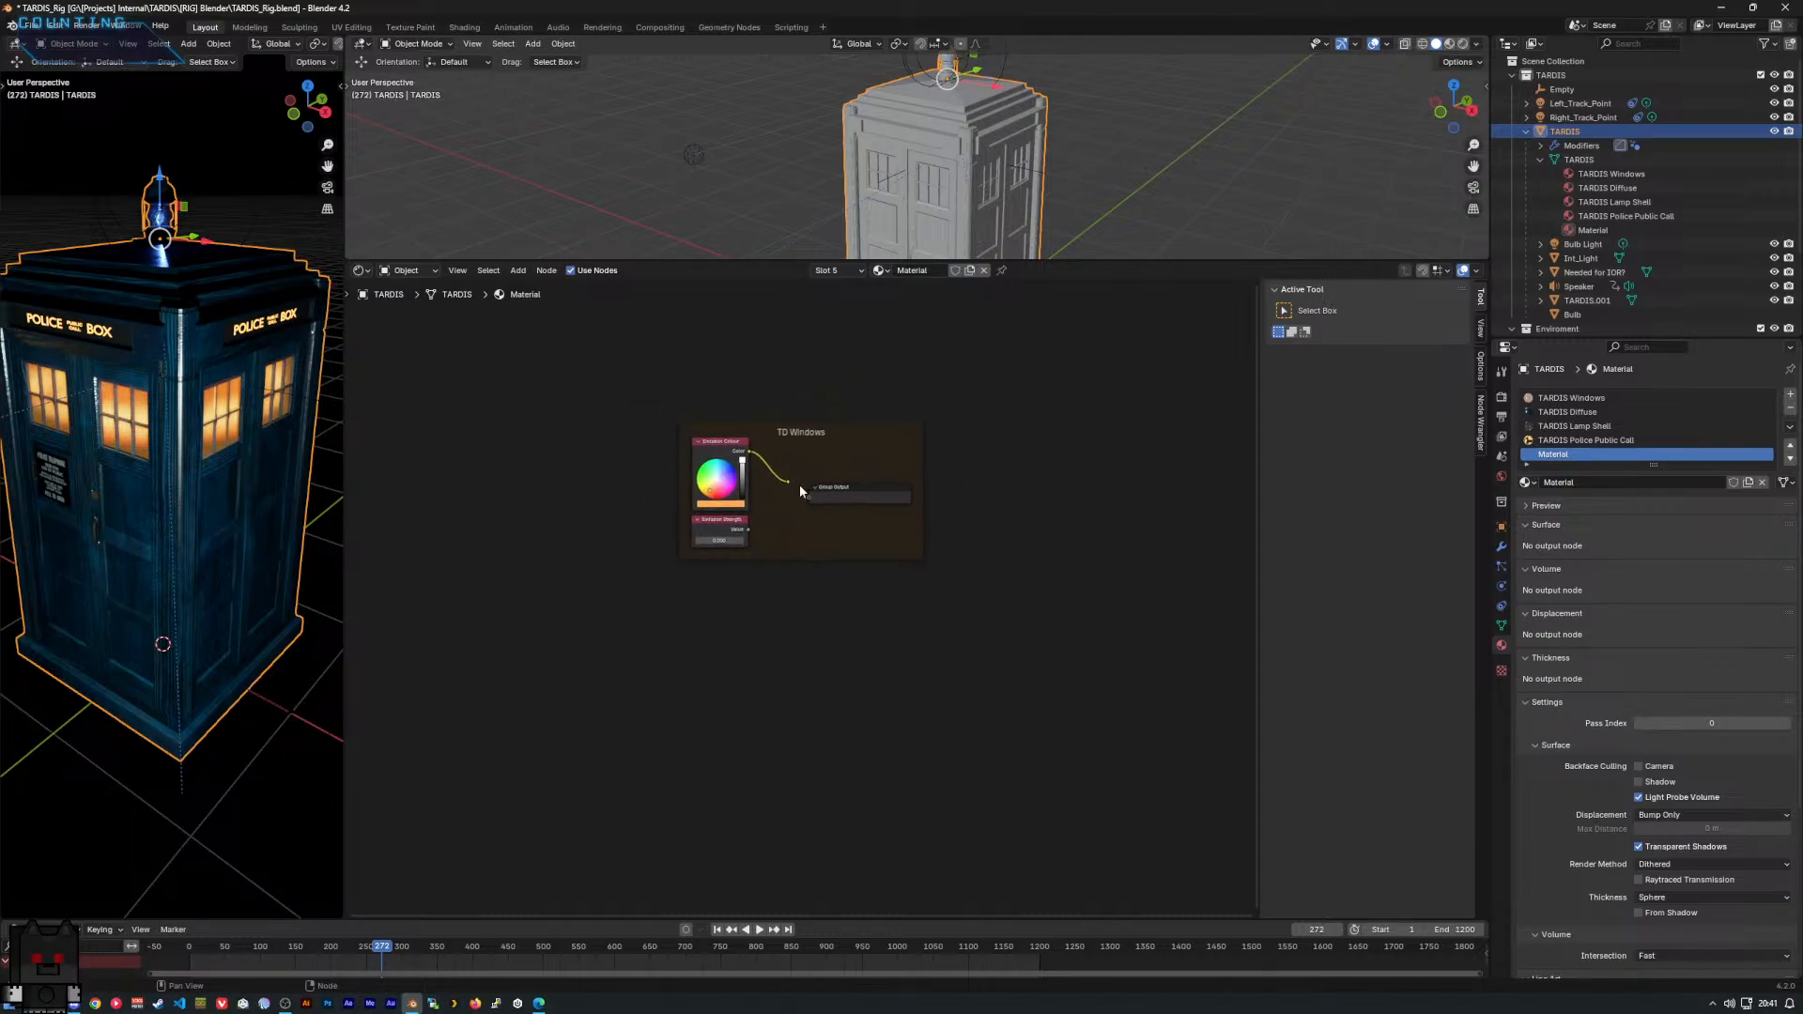
Replace the pasted Group Output node with a SyncParams group node in the TD Windows frame, widened to fit its socket names.
click(855, 489)
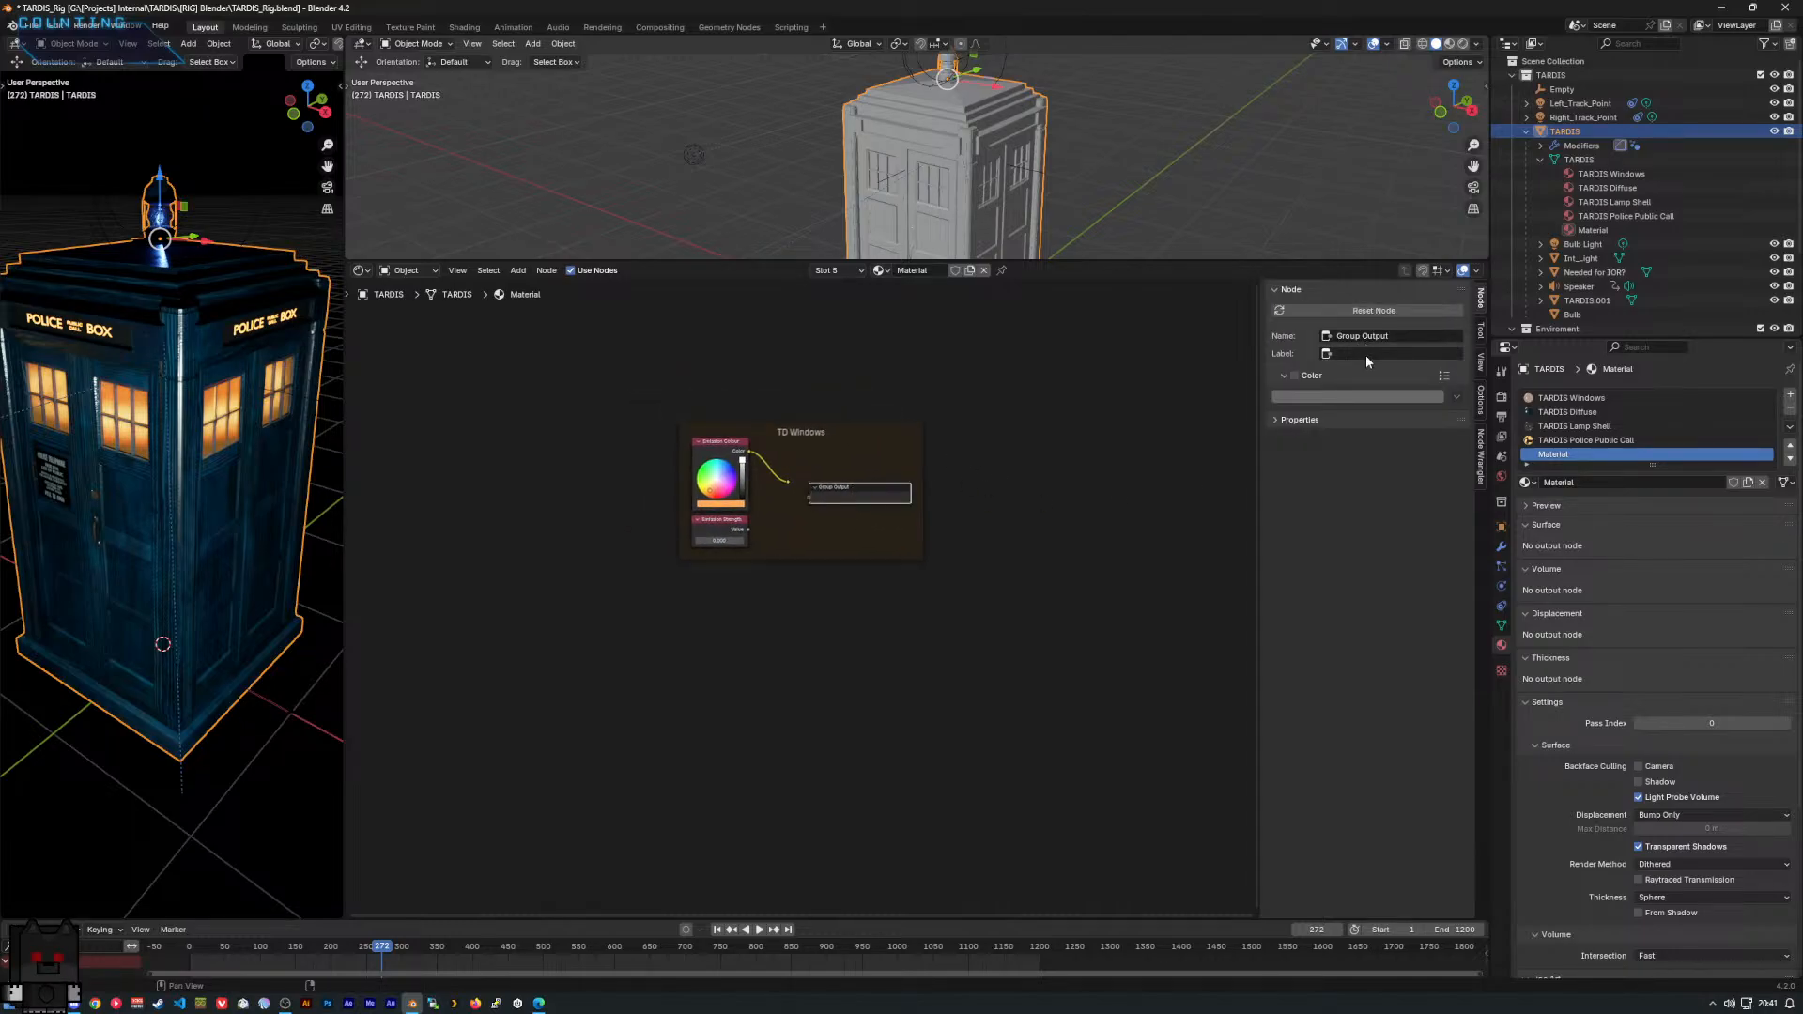
key(x)
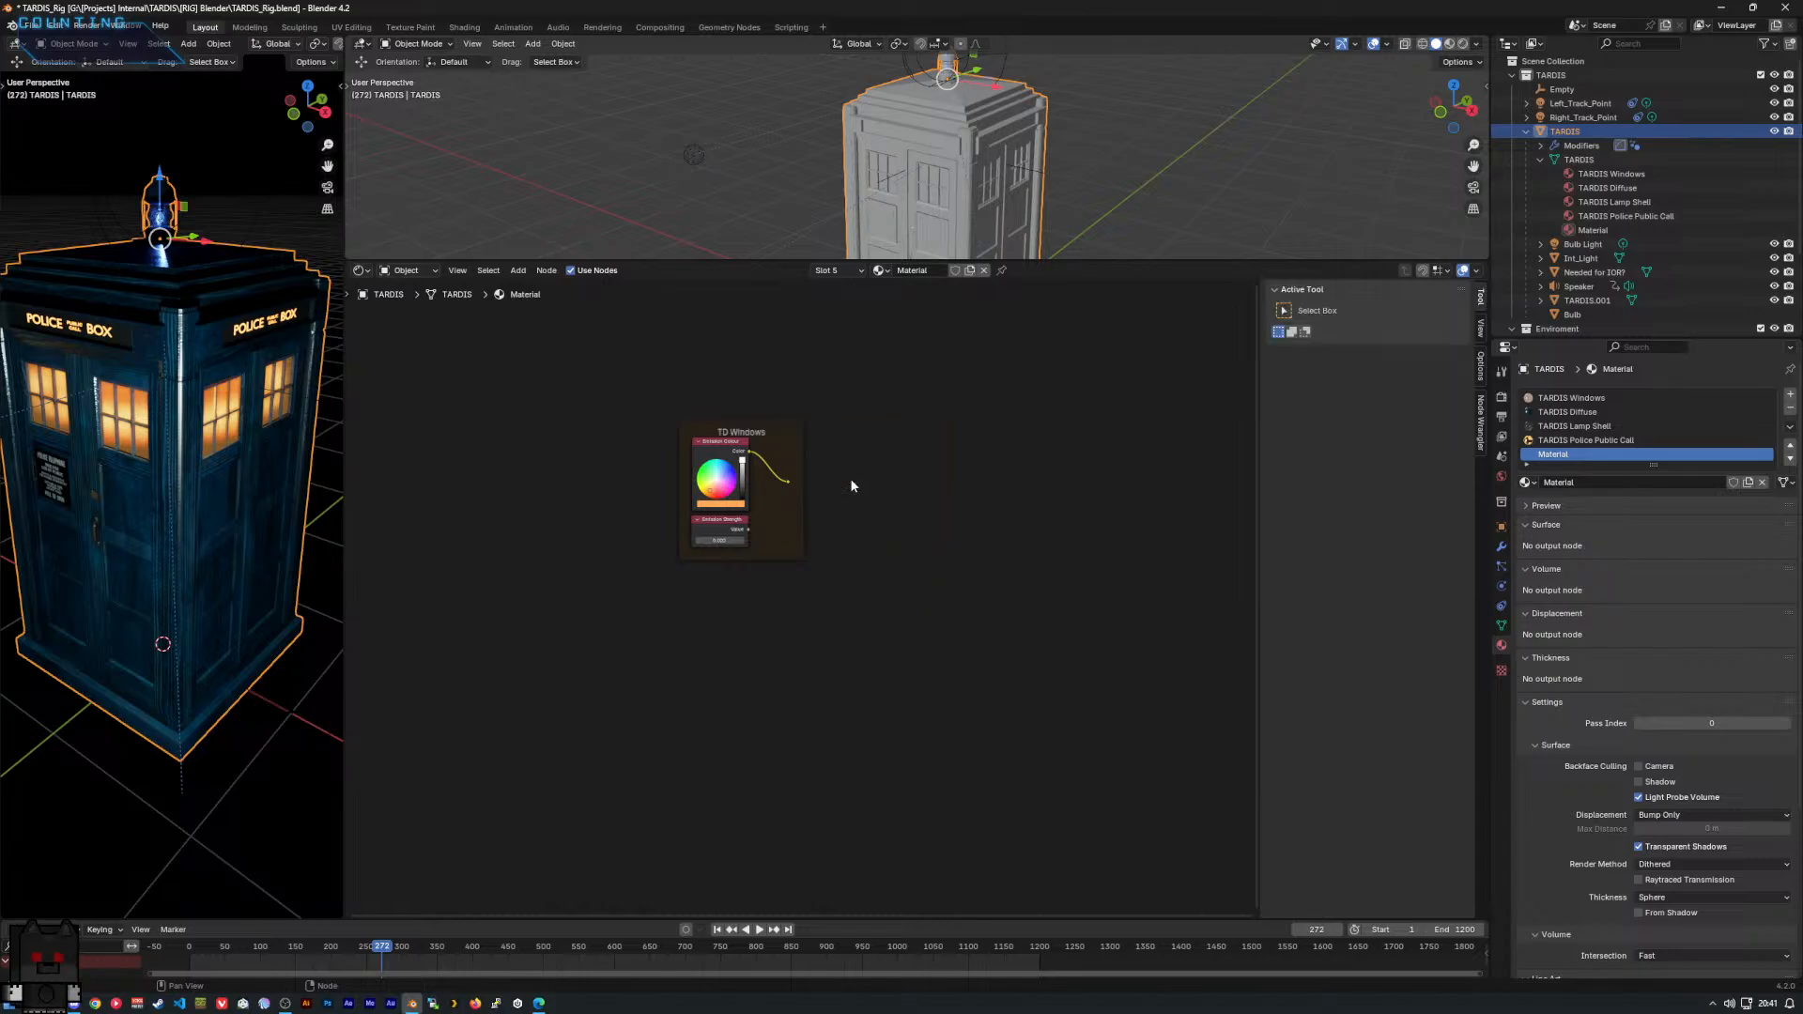
right_click(849, 477)
click(869, 432)
right_click(883, 426)
click(945, 385)
right_click(946, 387)
mouse_move(945, 387)
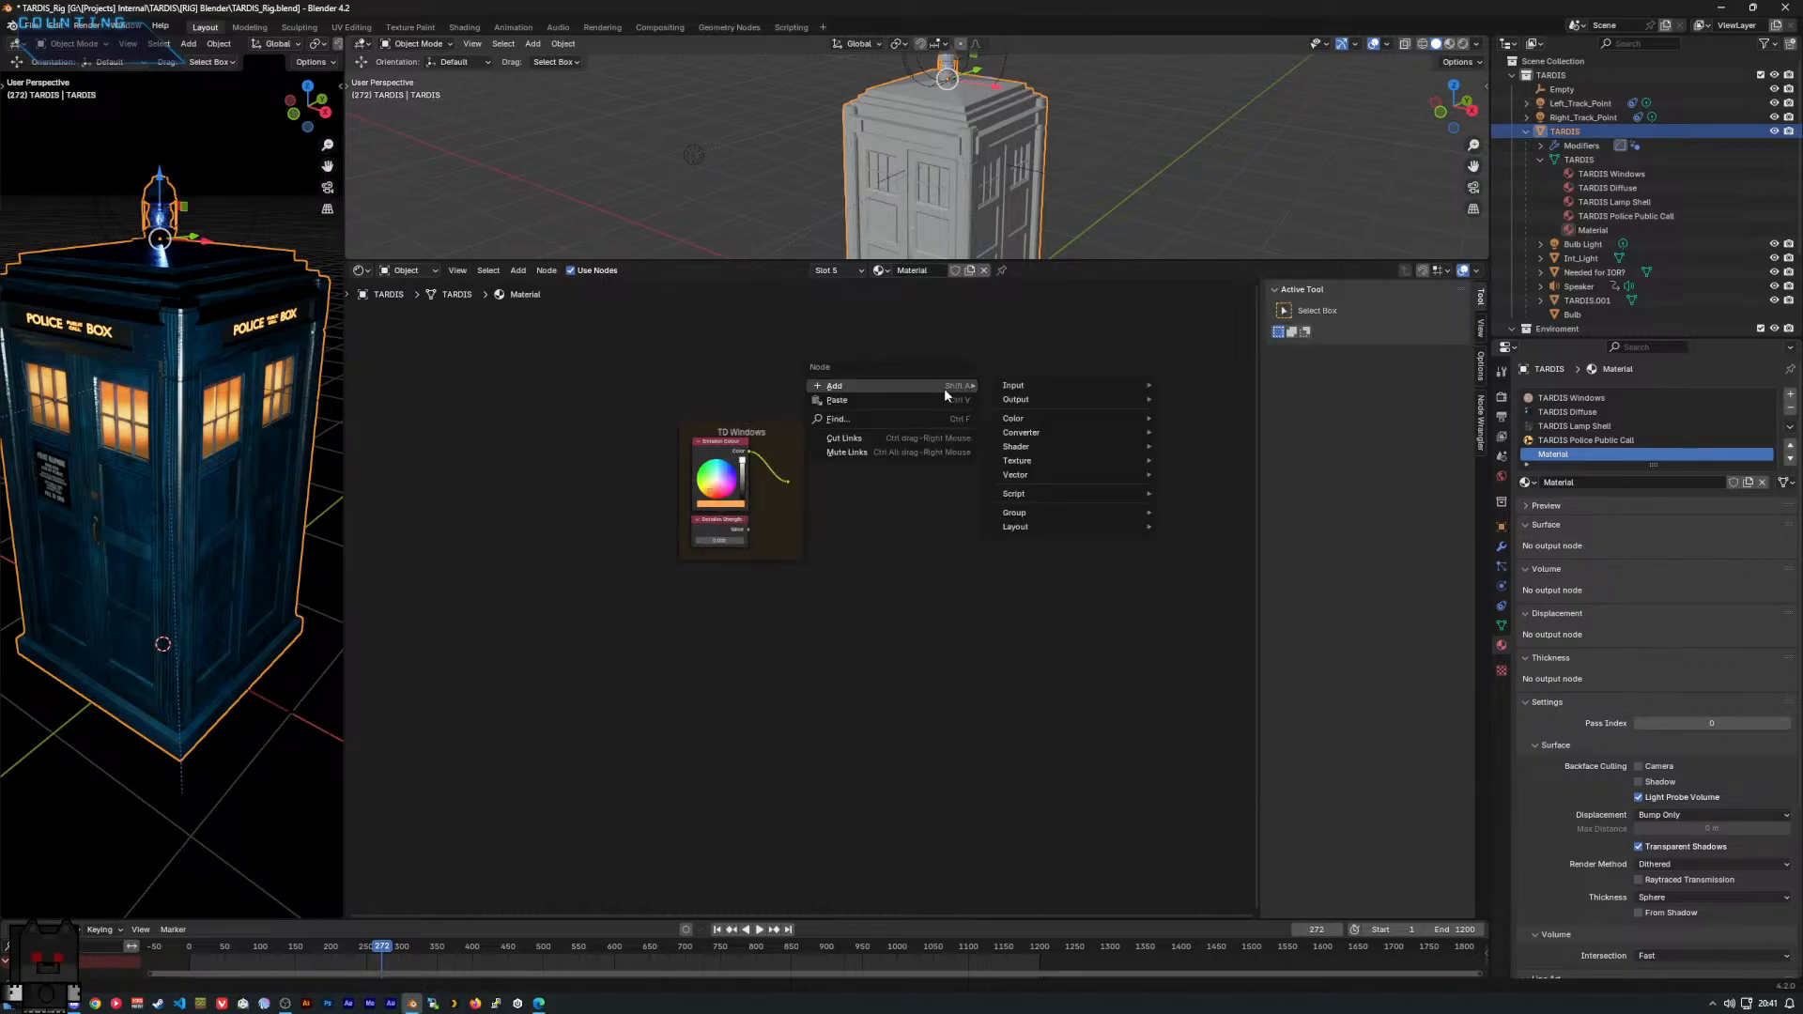
mouse_move(1079, 519)
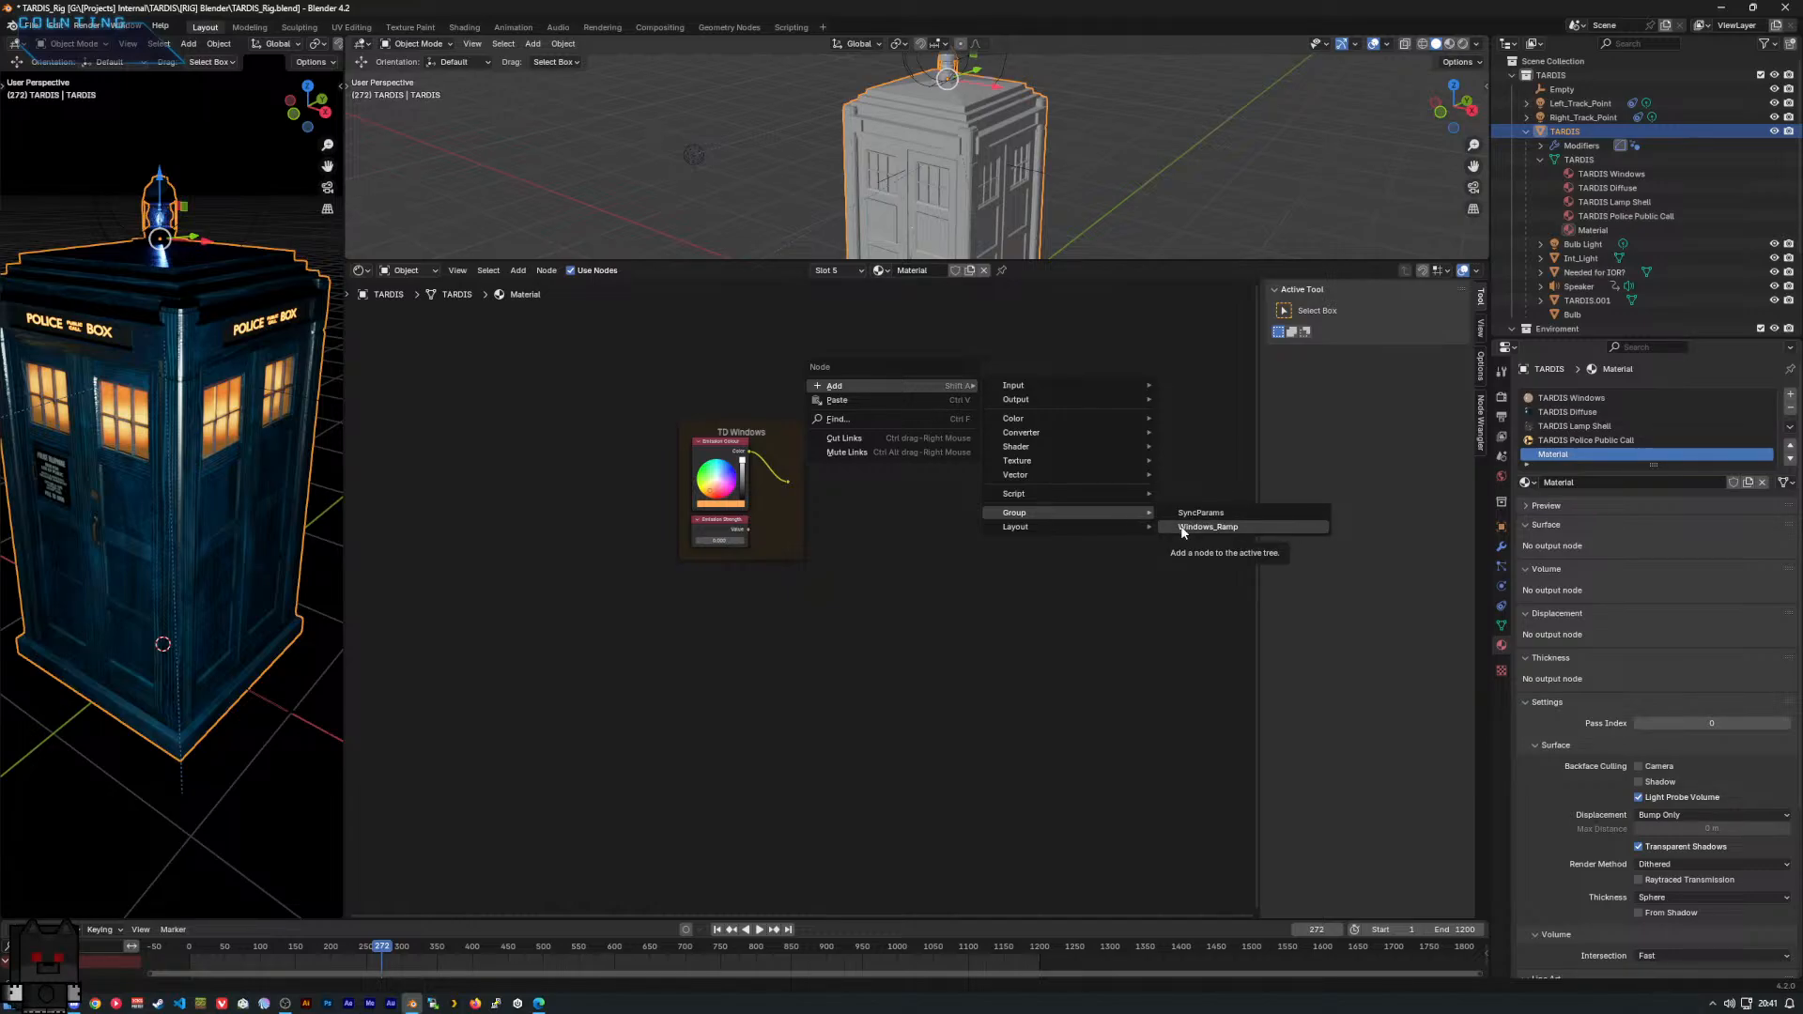
click(1183, 528)
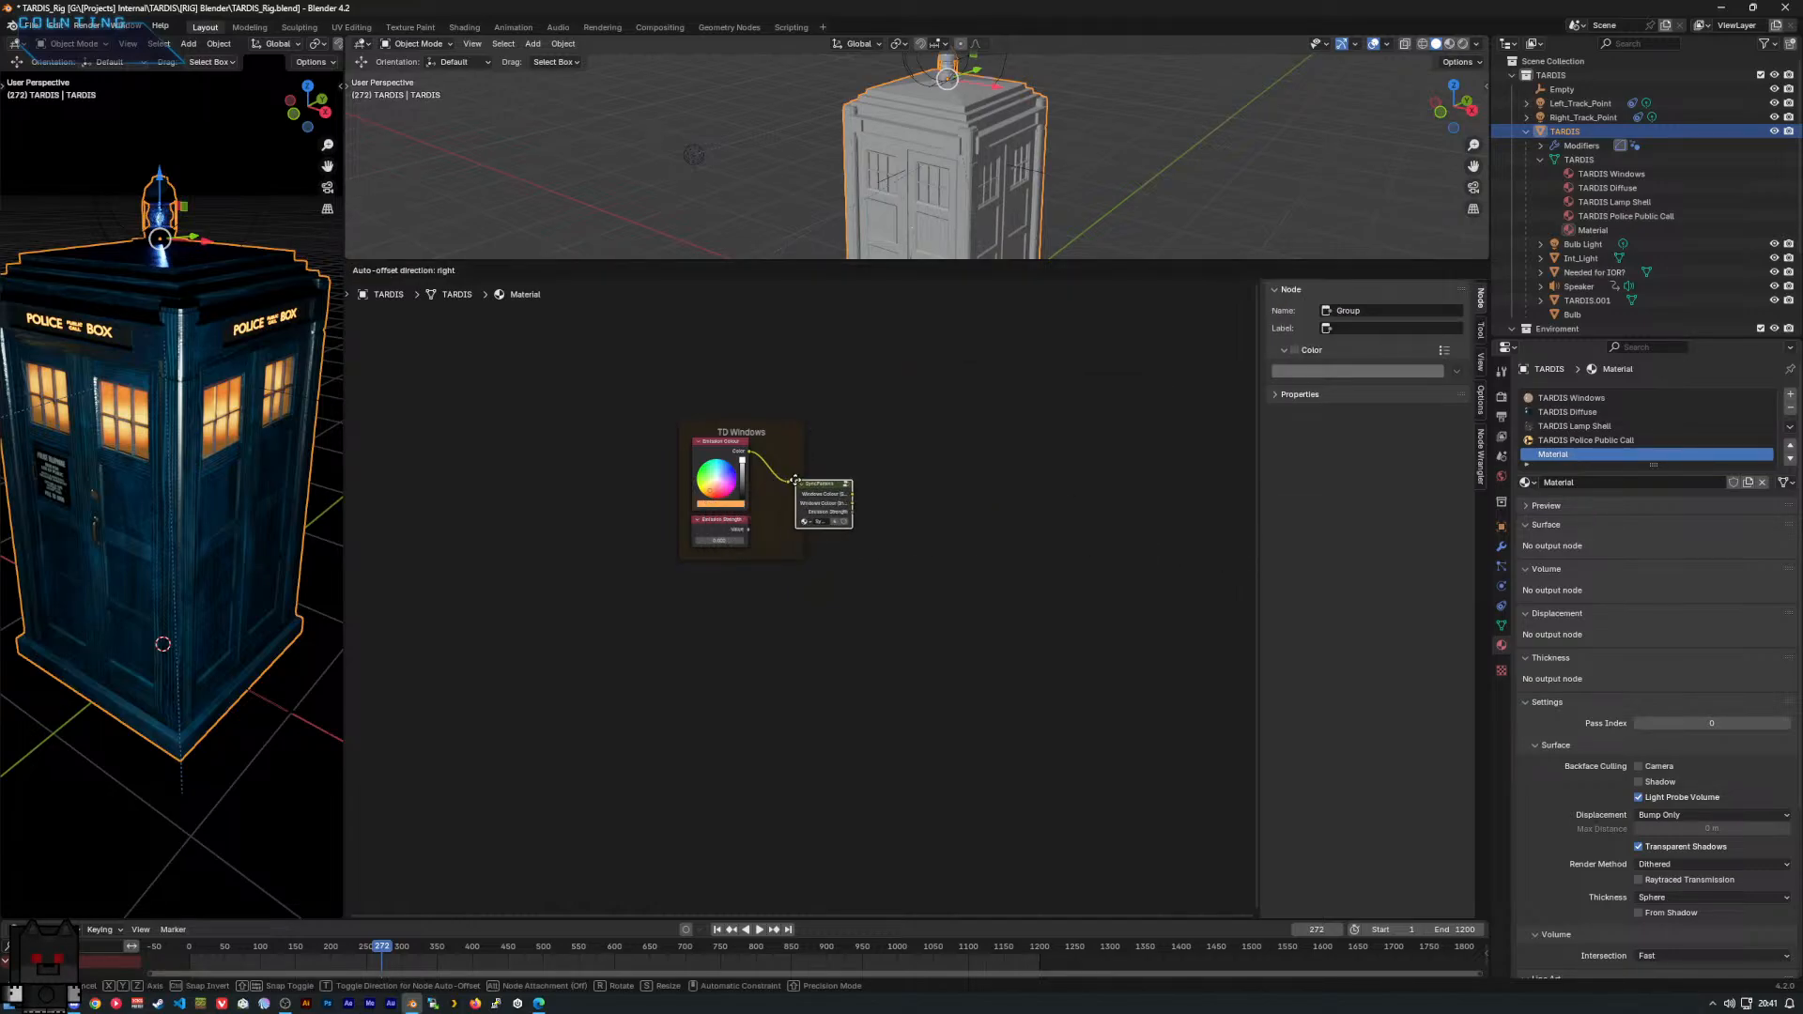
click(798, 476)
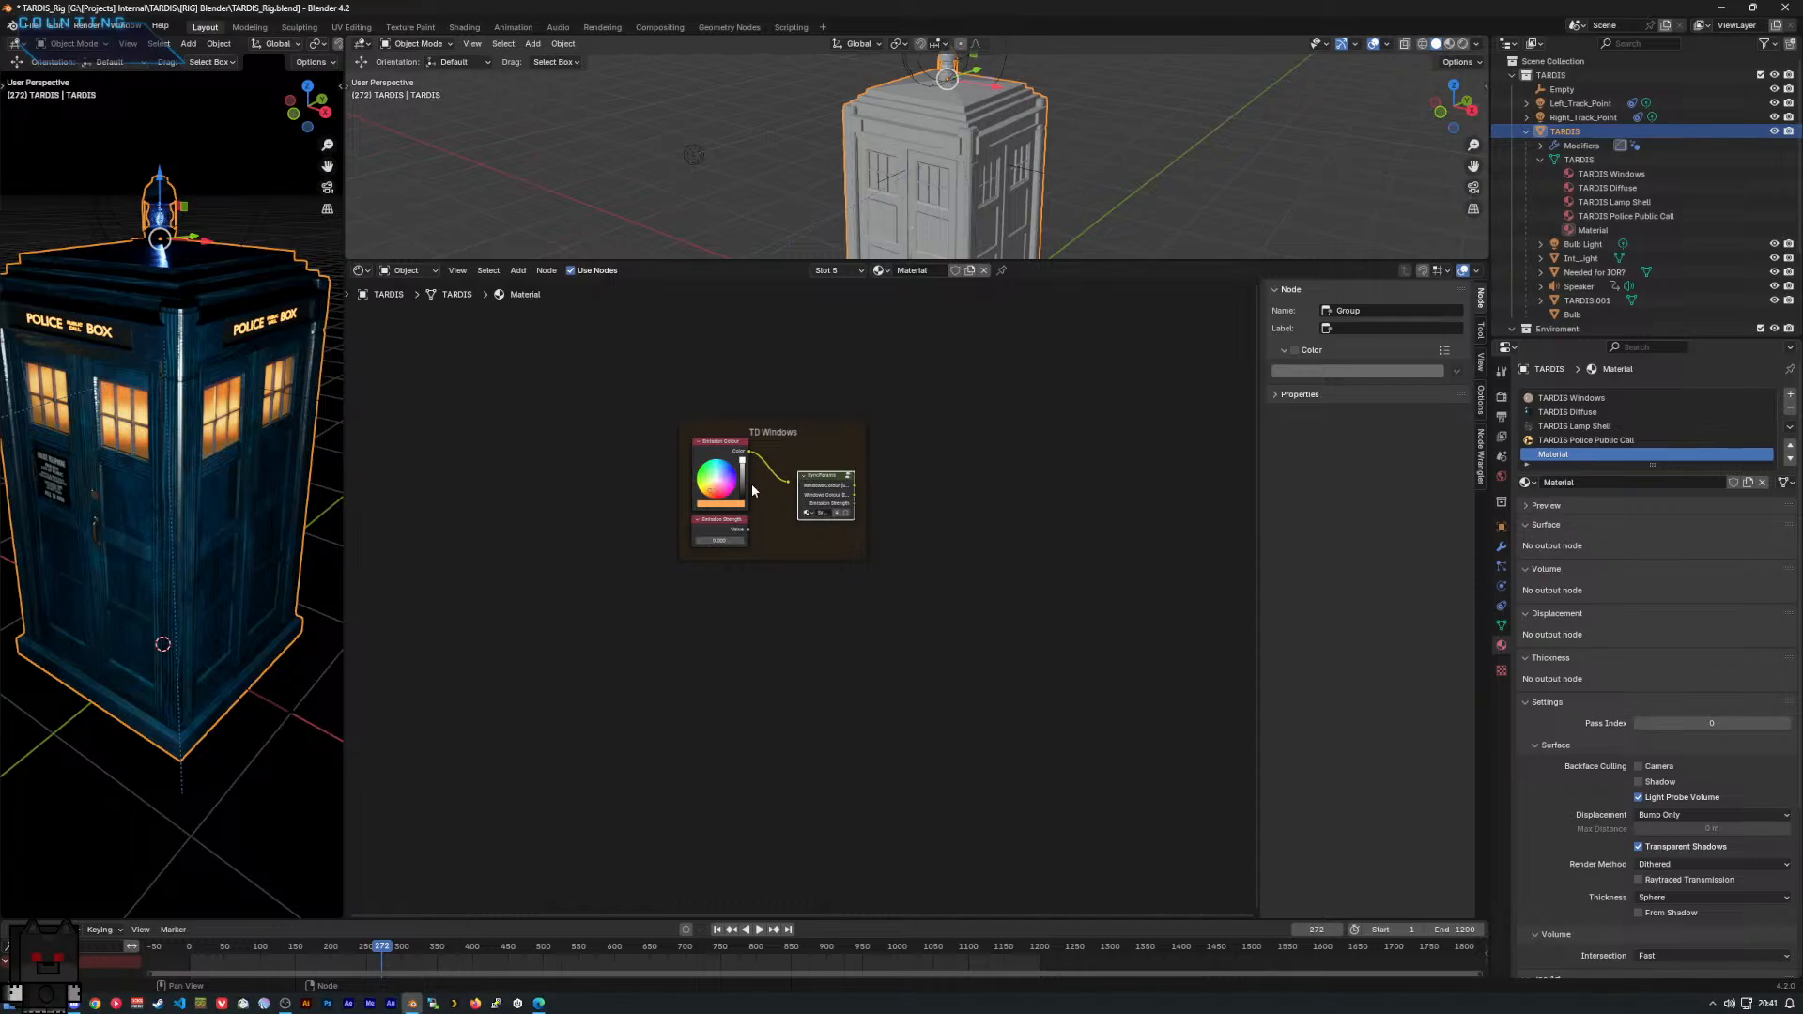
scroll(752, 489, up, 3)
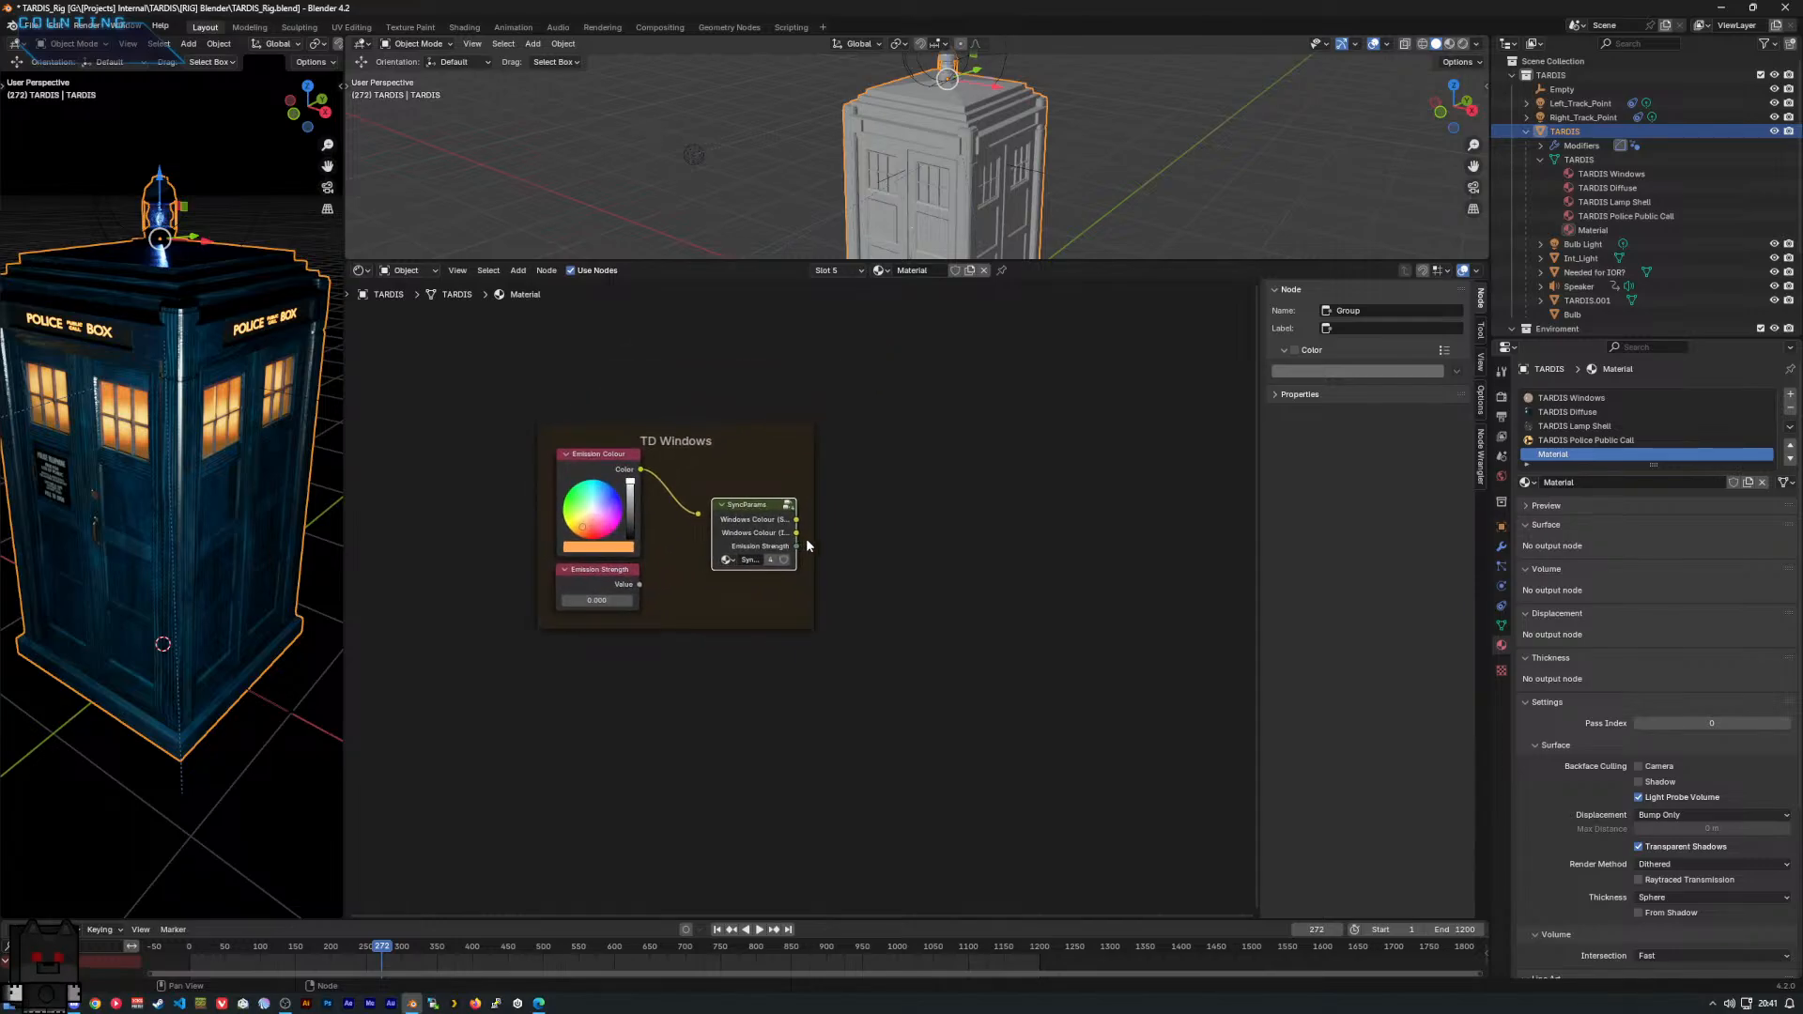
drag(759, 507, 721, 549)
right_click(737, 510)
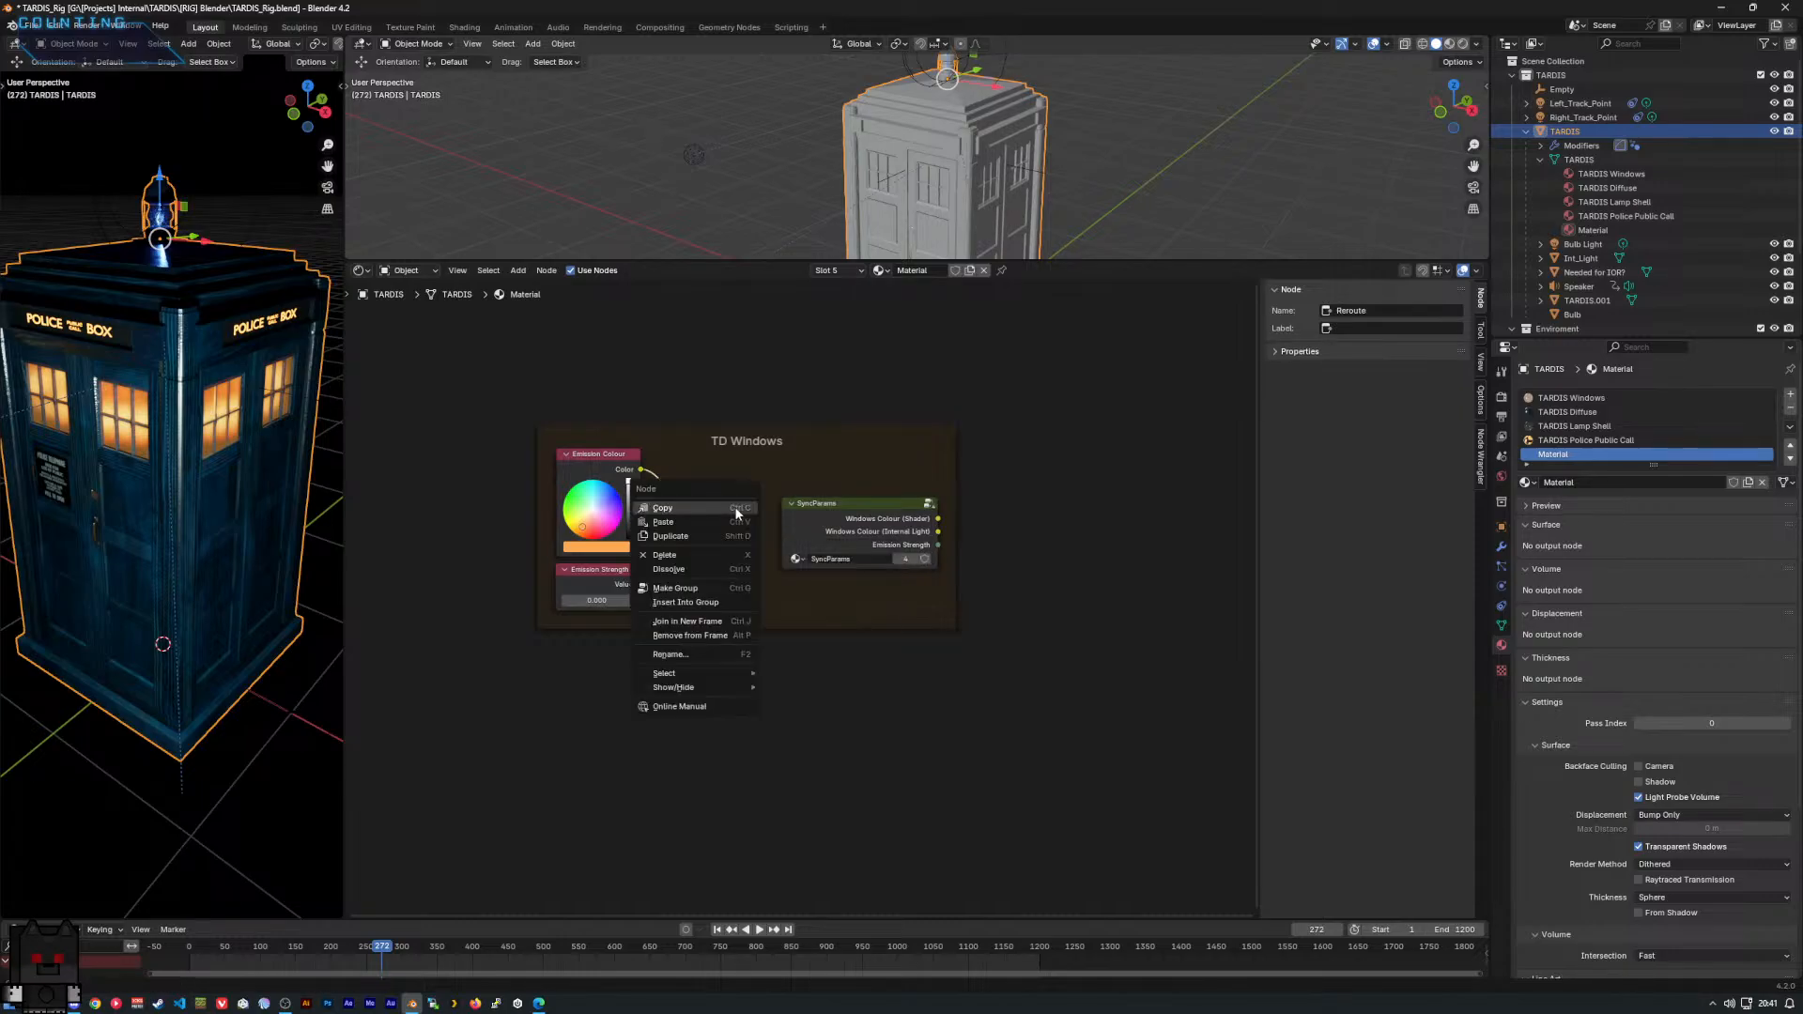
mouse_move(722, 675)
right_click(1080, 521)
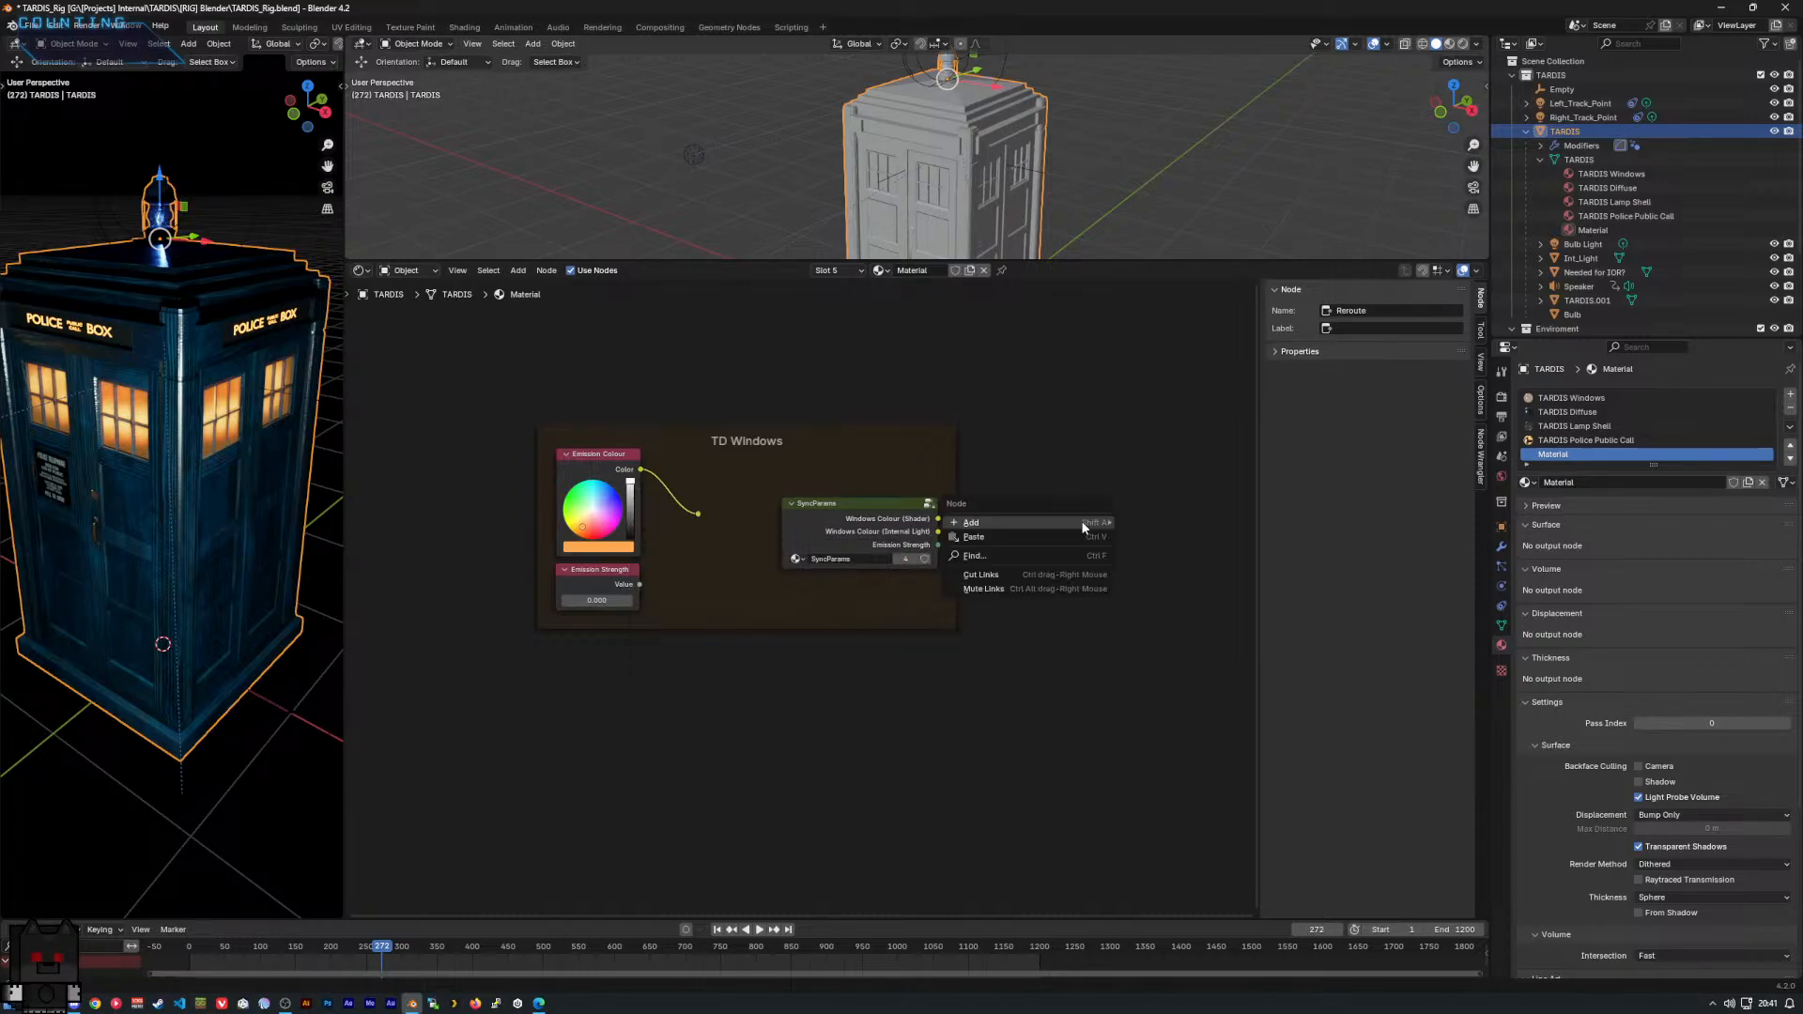
mouse_move(1080, 520)
mouse_move(1201, 654)
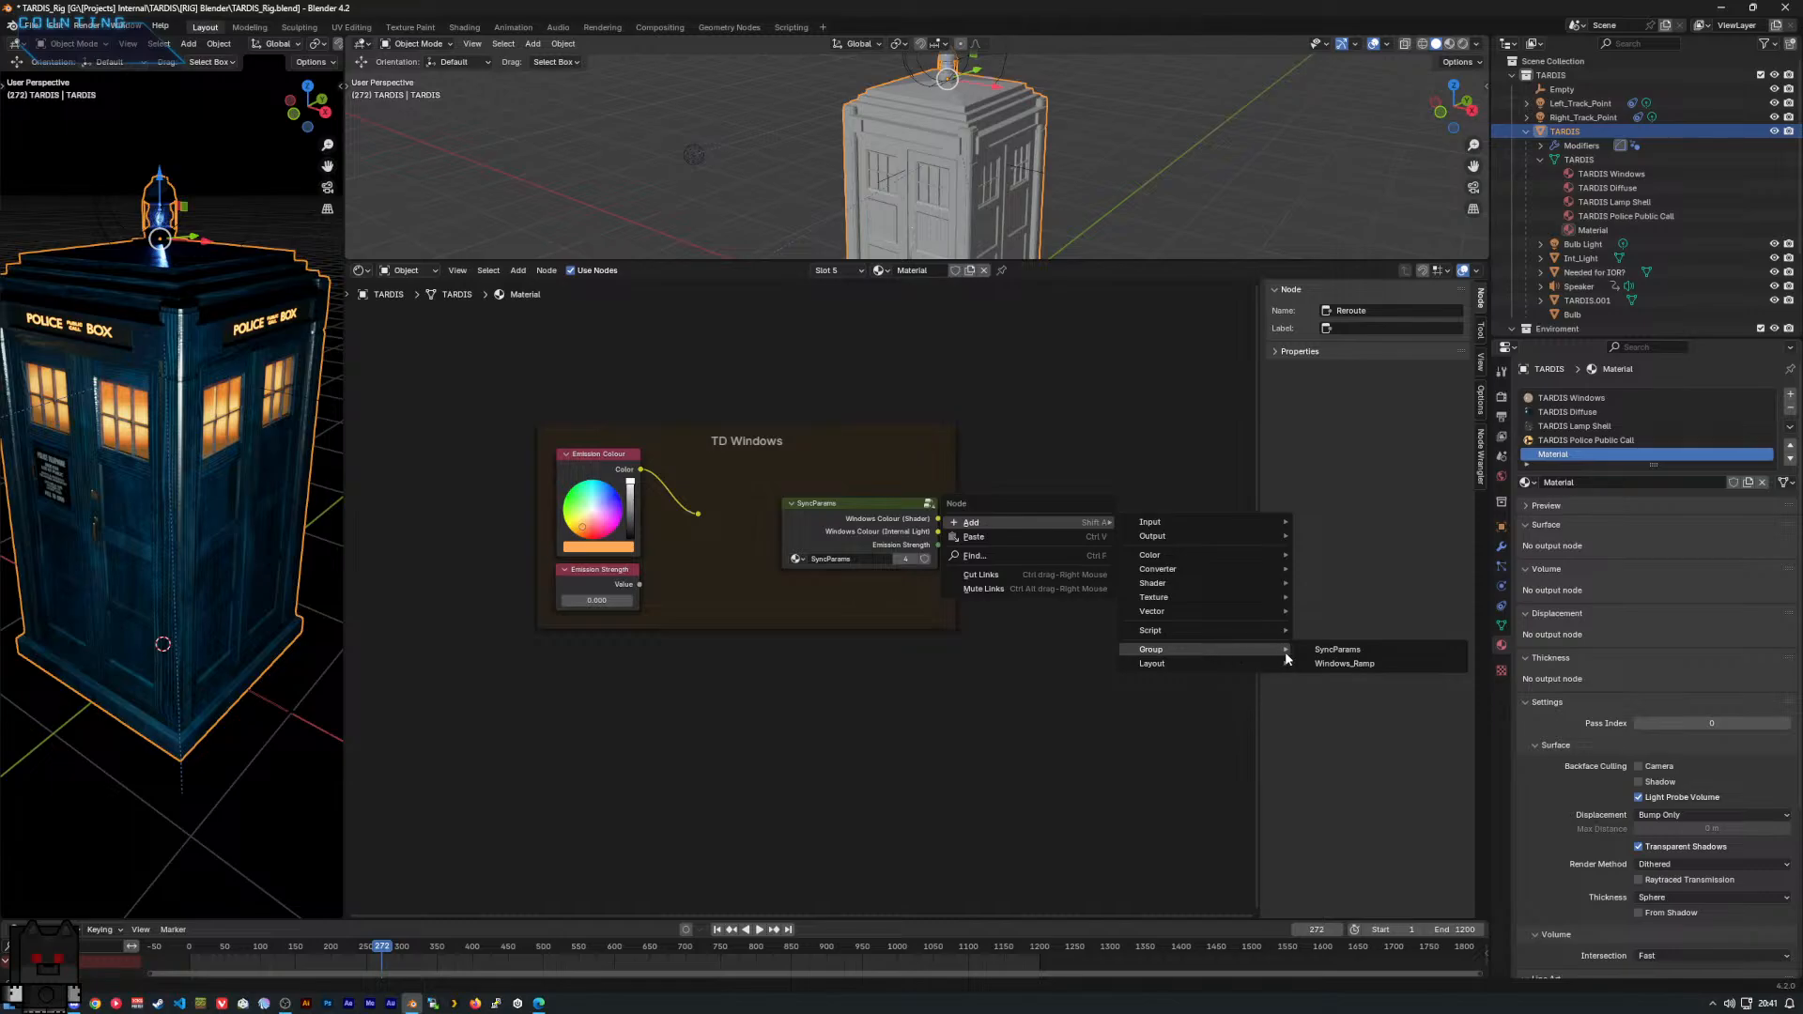
Open the SyncParams group for editing and delete its Emission Colour and Emission Strength nodes.
click(834, 505)
key(Tab)
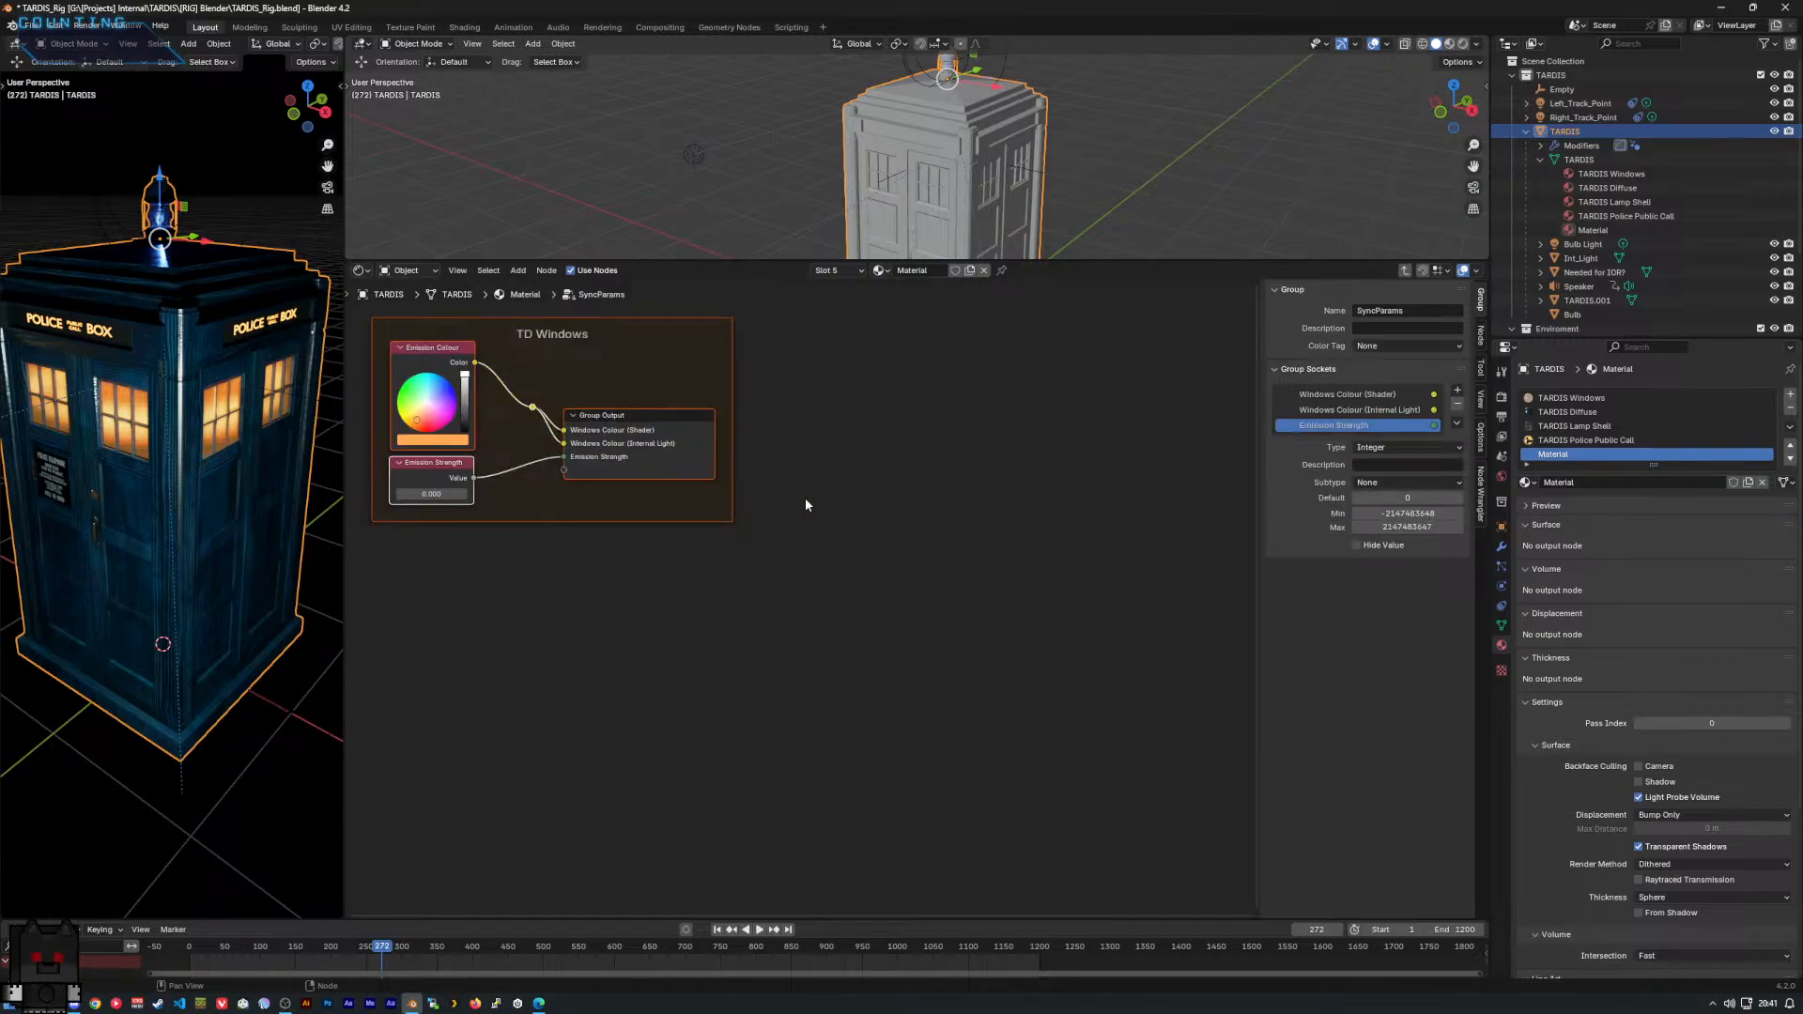
scroll(860, 504, down, 1)
middle_drag(825, 499, 1022, 562)
scroll(984, 555, up, 2)
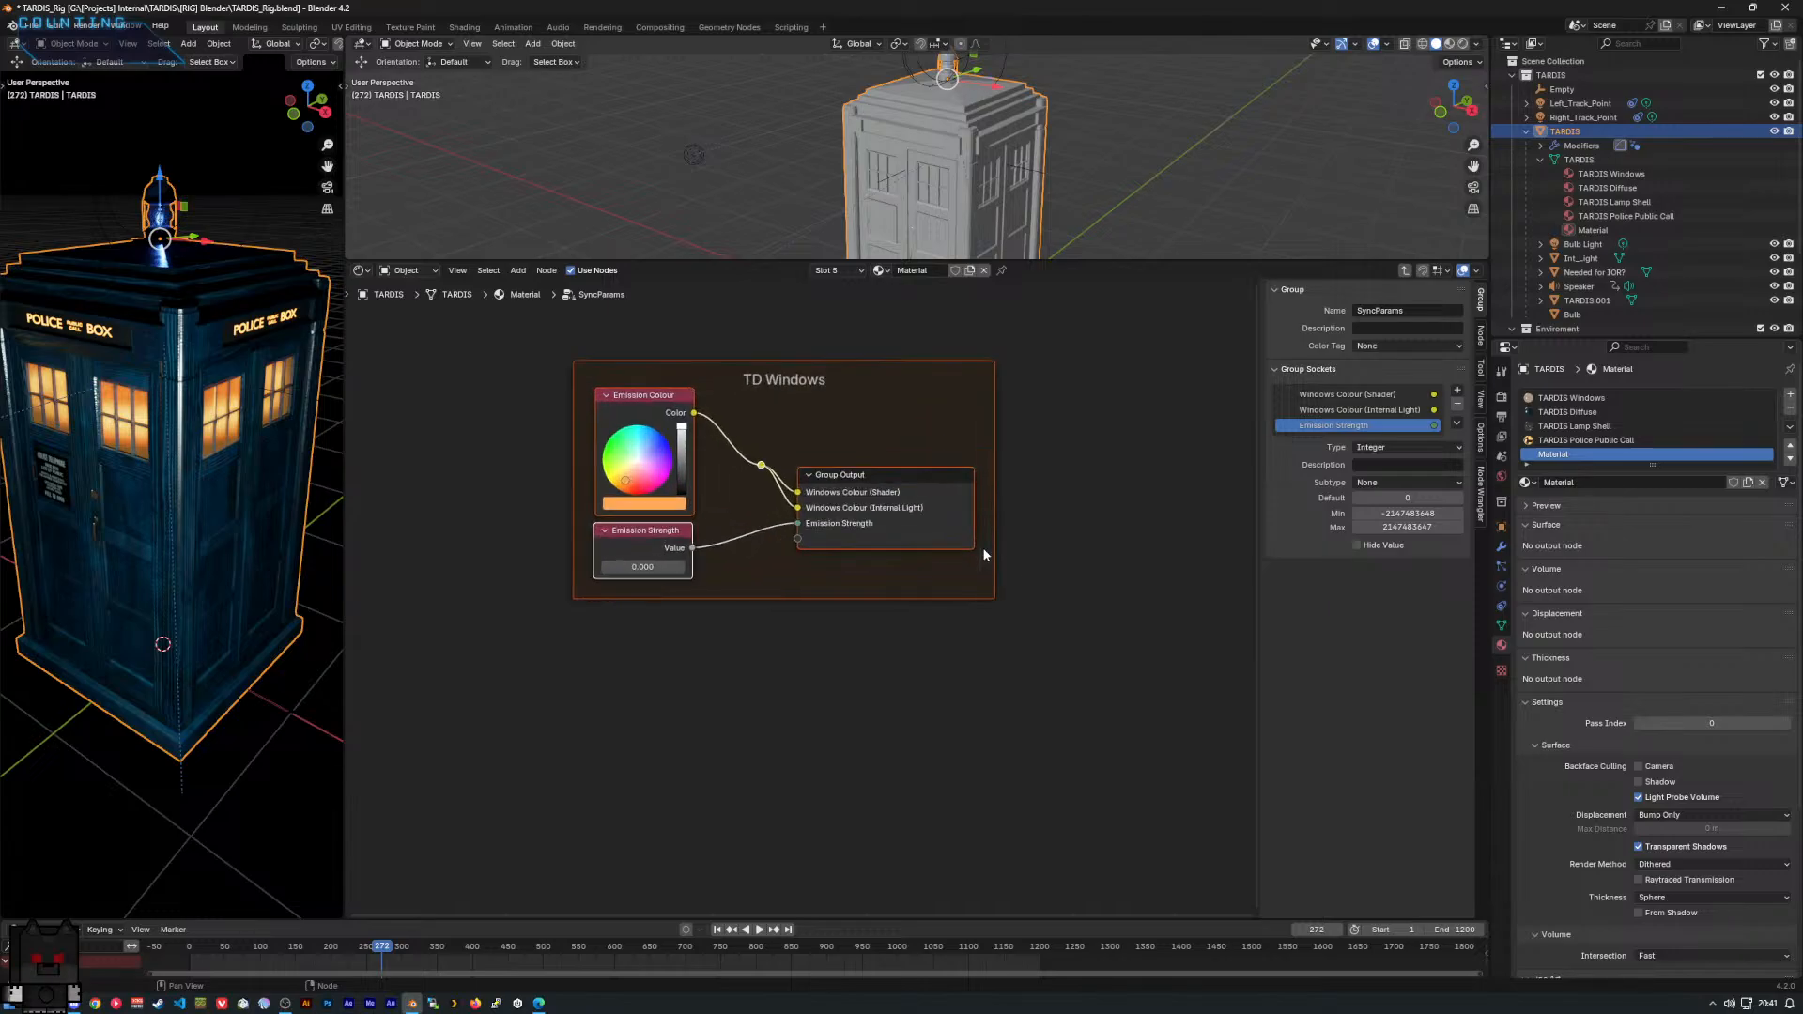
scroll(984, 555, up, 1)
scroll(950, 544, down, 3)
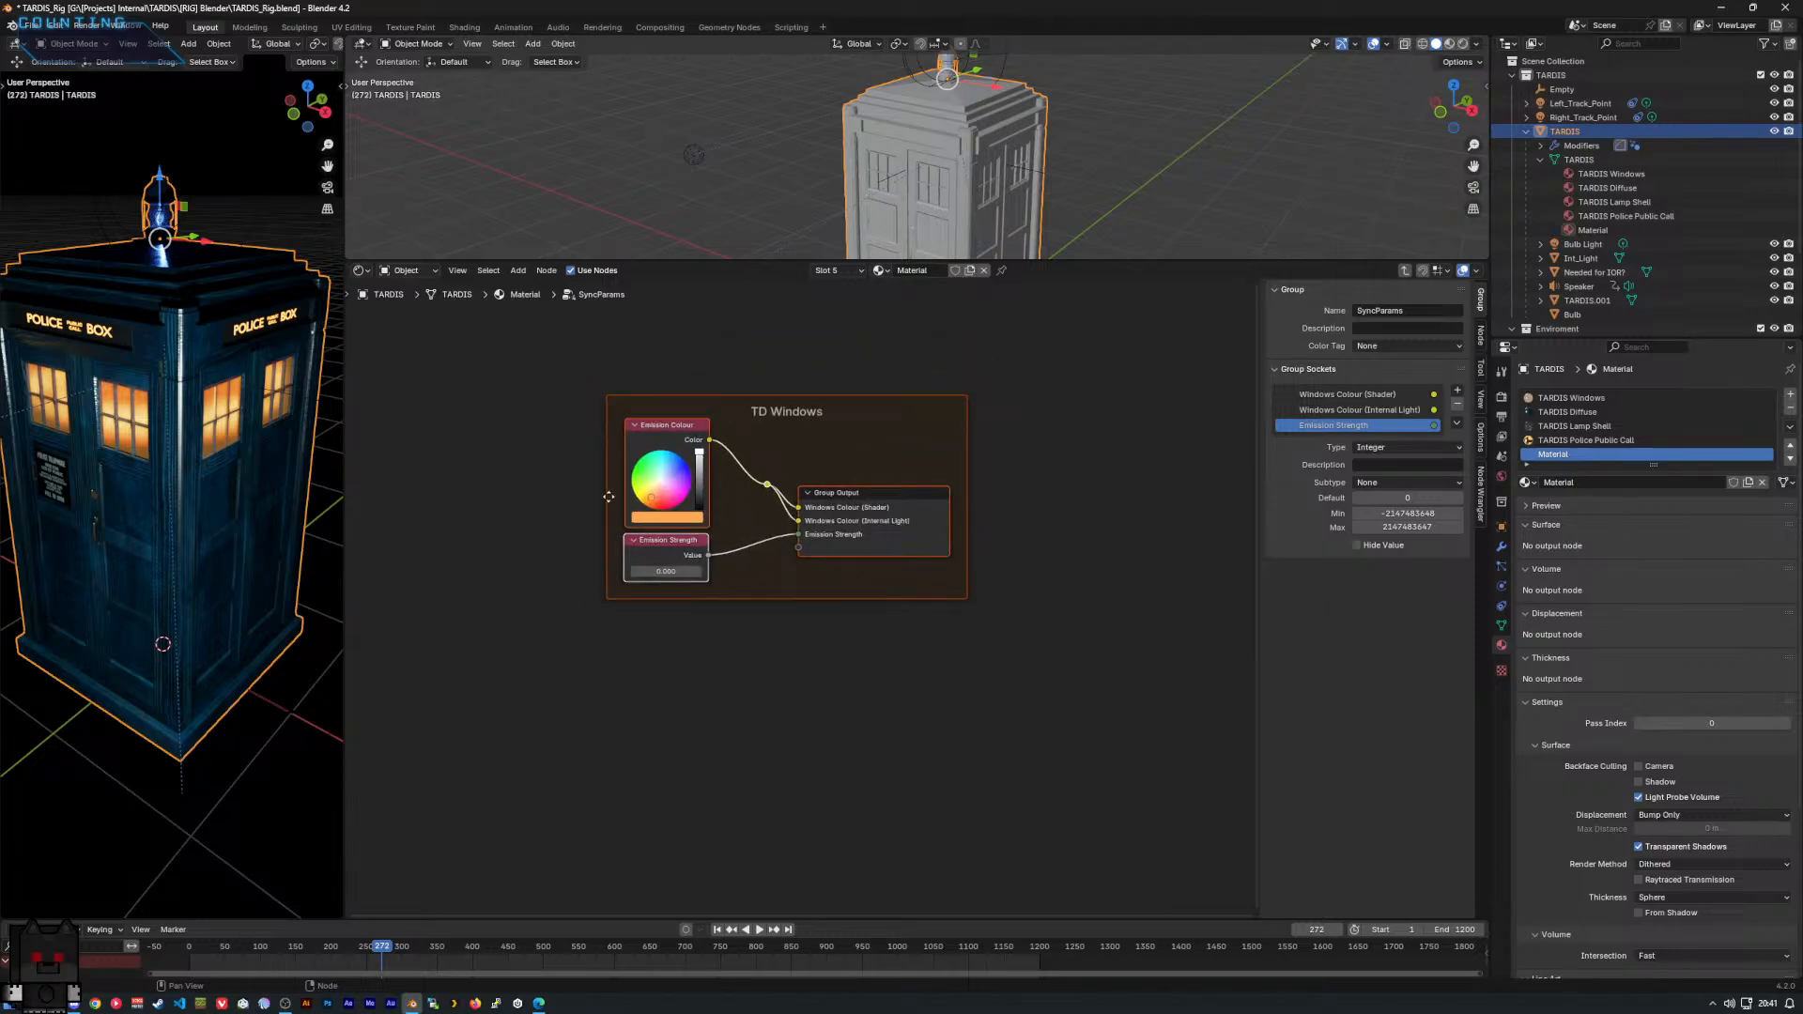
drag(733, 430, 650, 564)
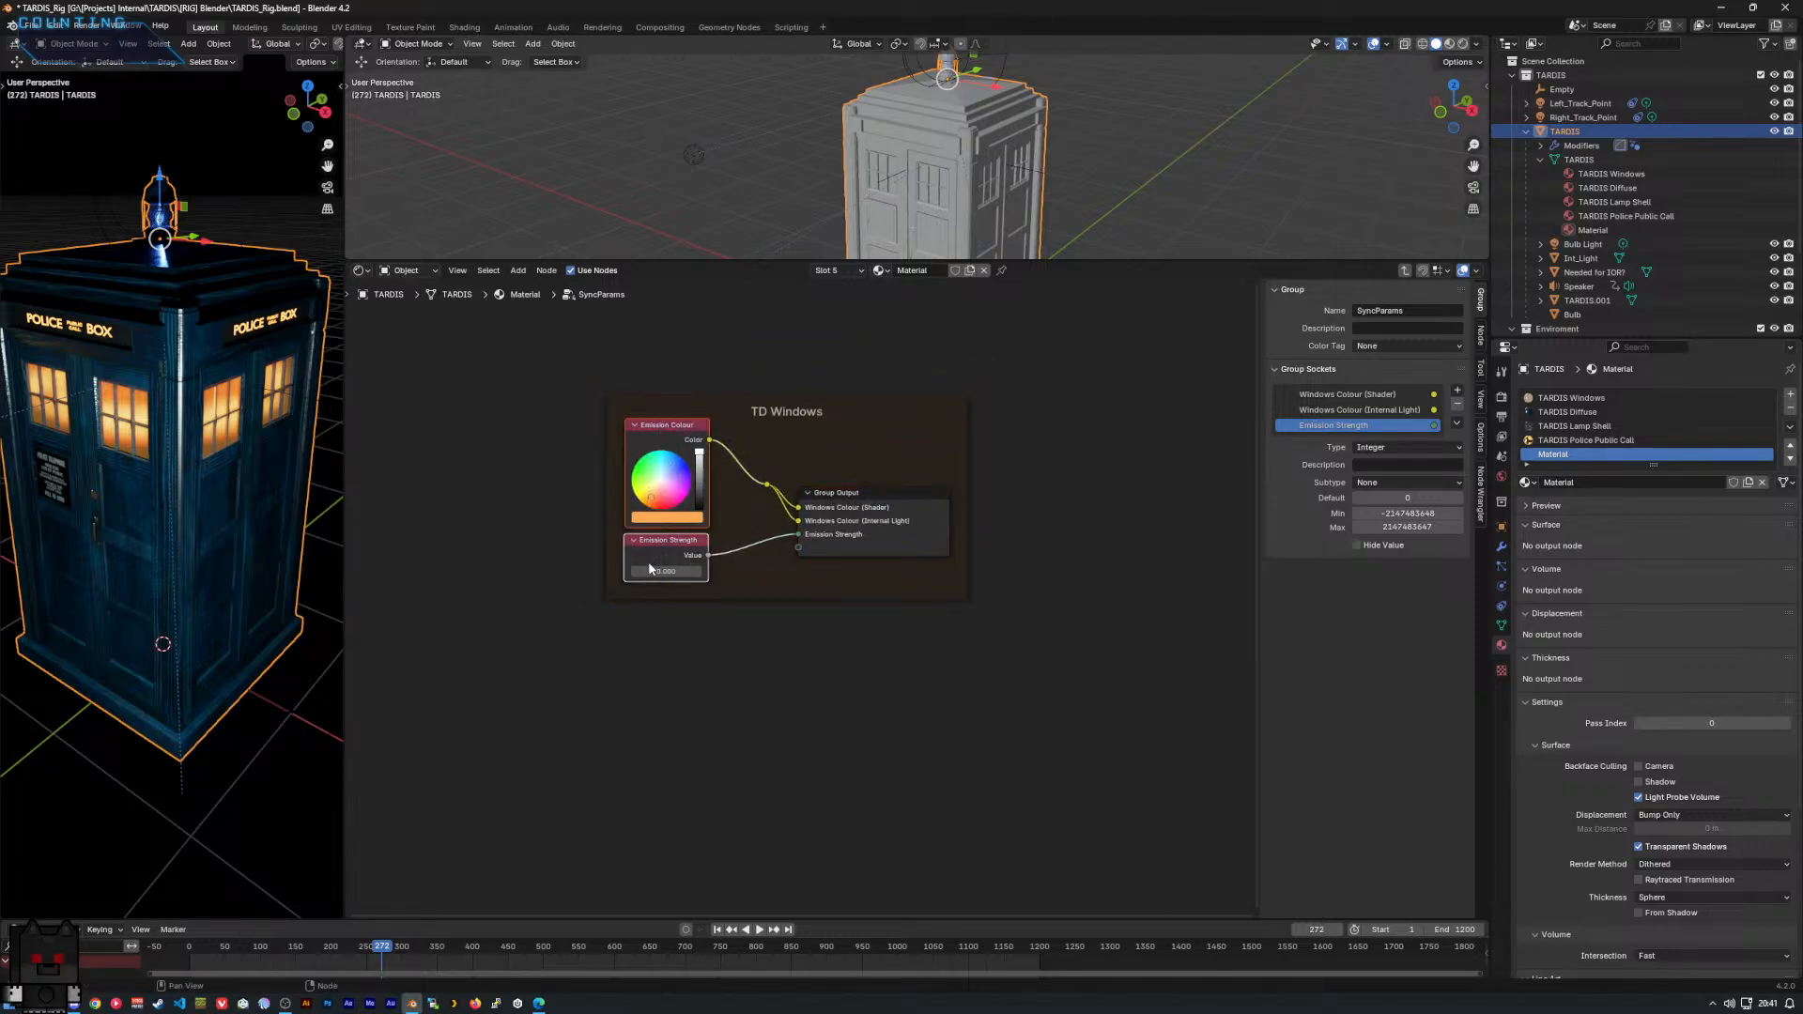
key(x)
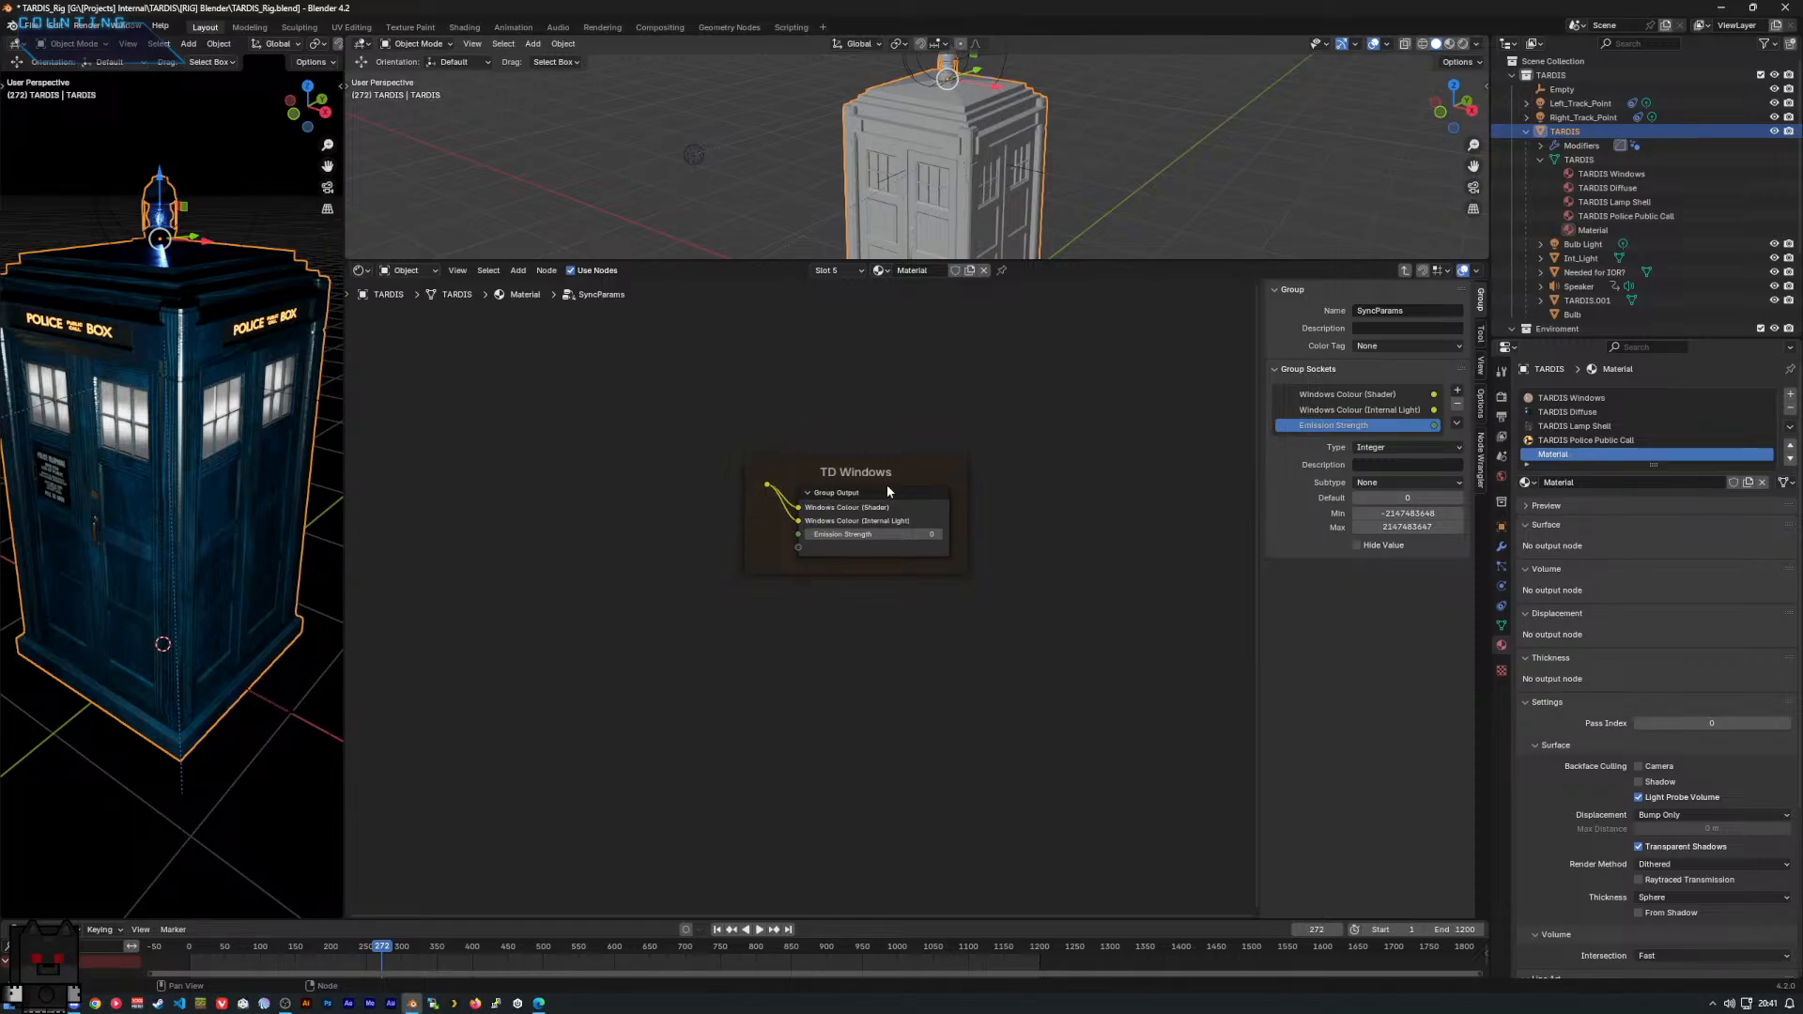
Add a Group Input node beside the Group Output in the TD Windows frame.
click(931, 501)
right_click(764, 524)
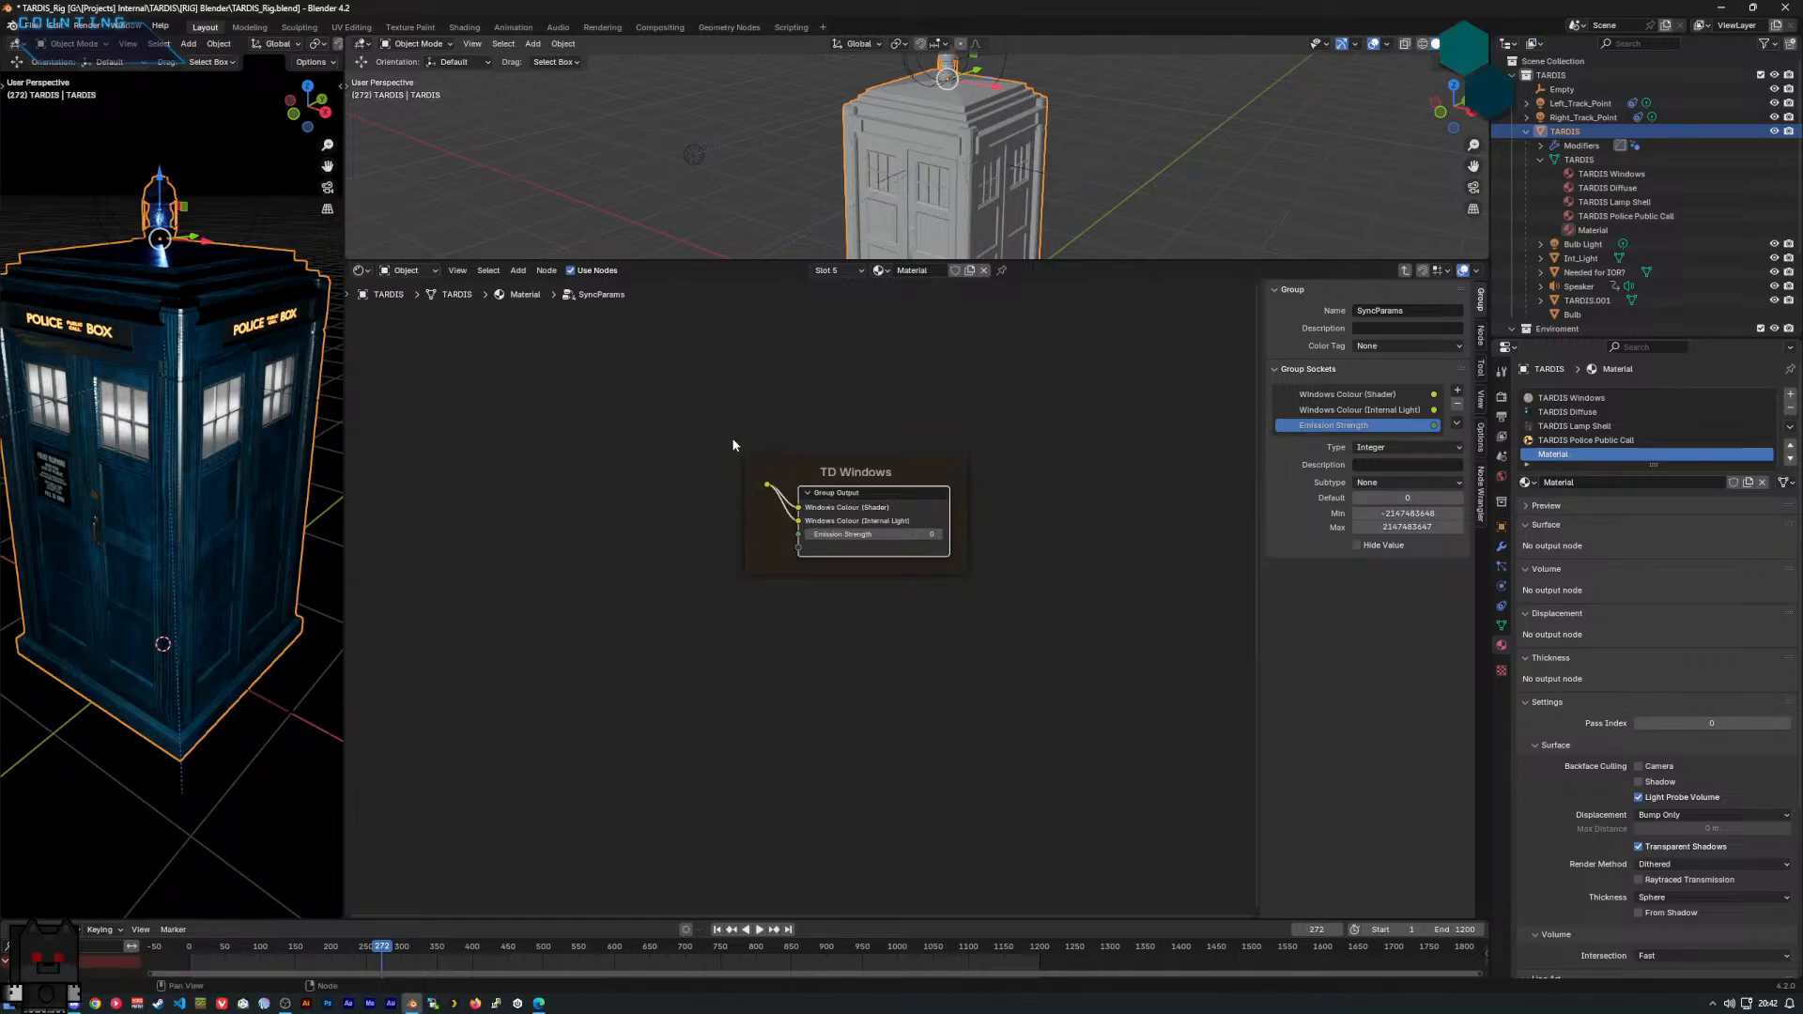
click(734, 443)
right_click(752, 489)
mouse_move(753, 490)
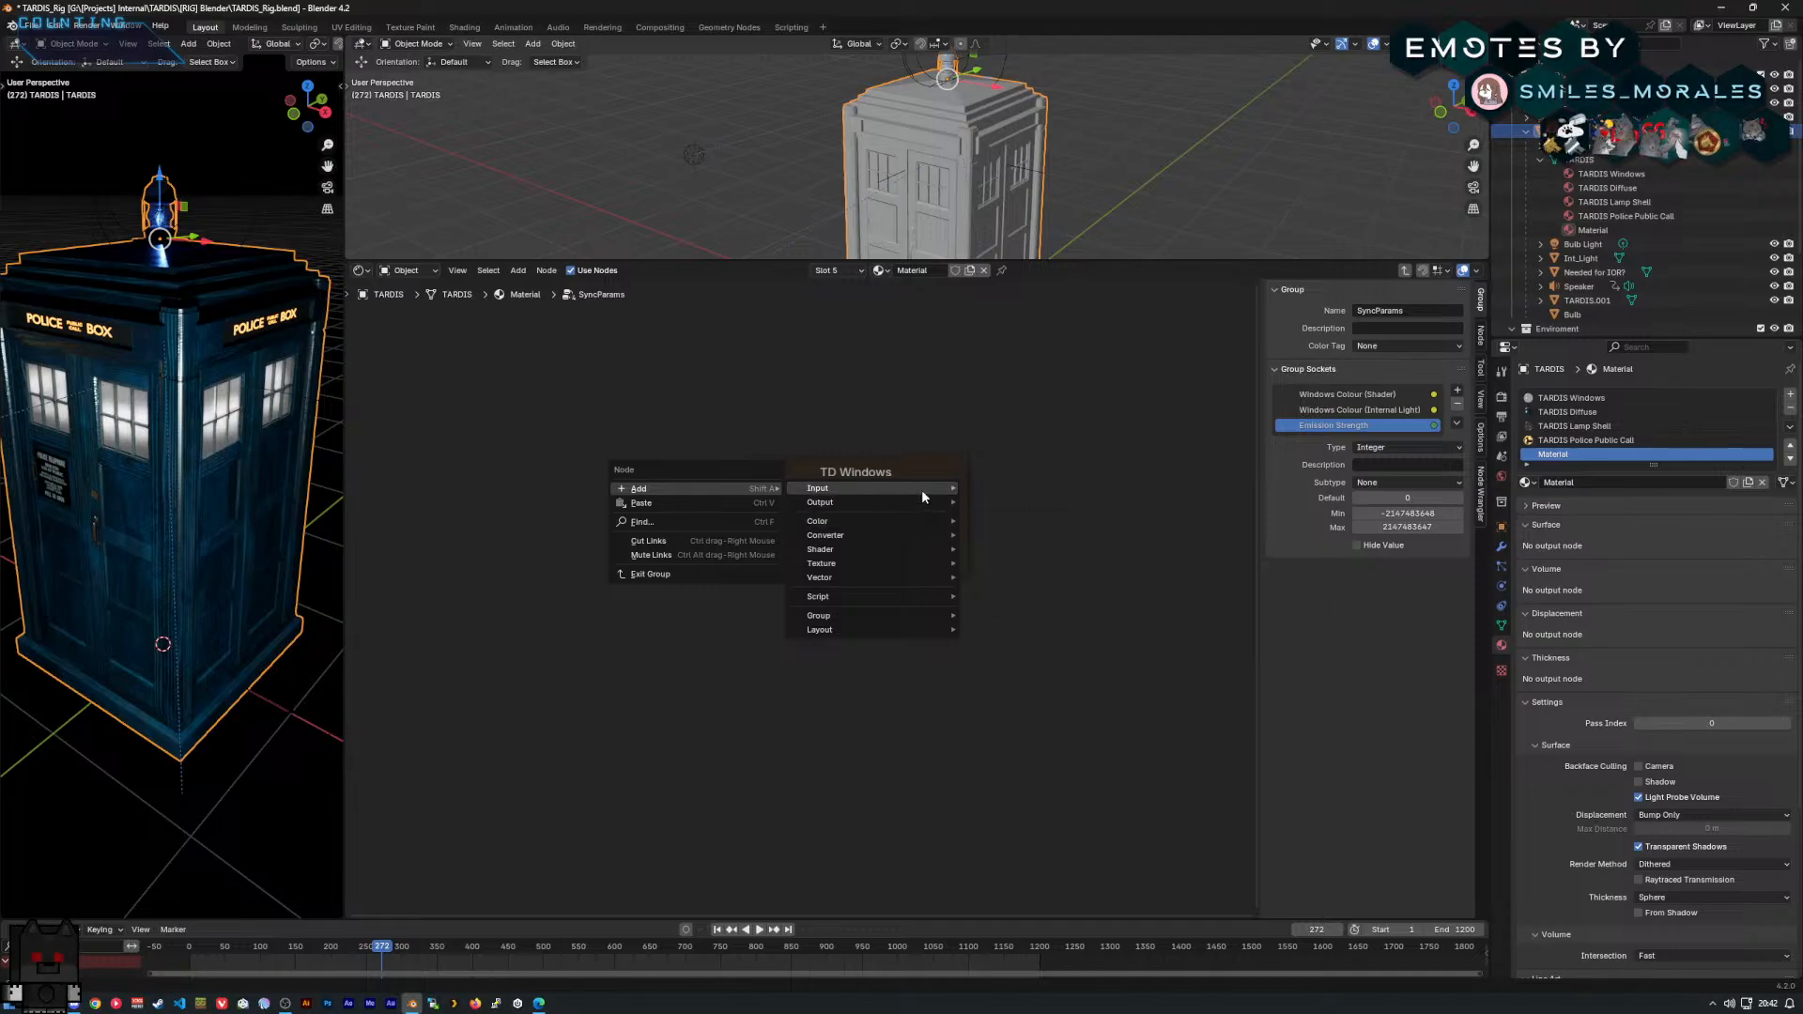
mouse_move(911, 617)
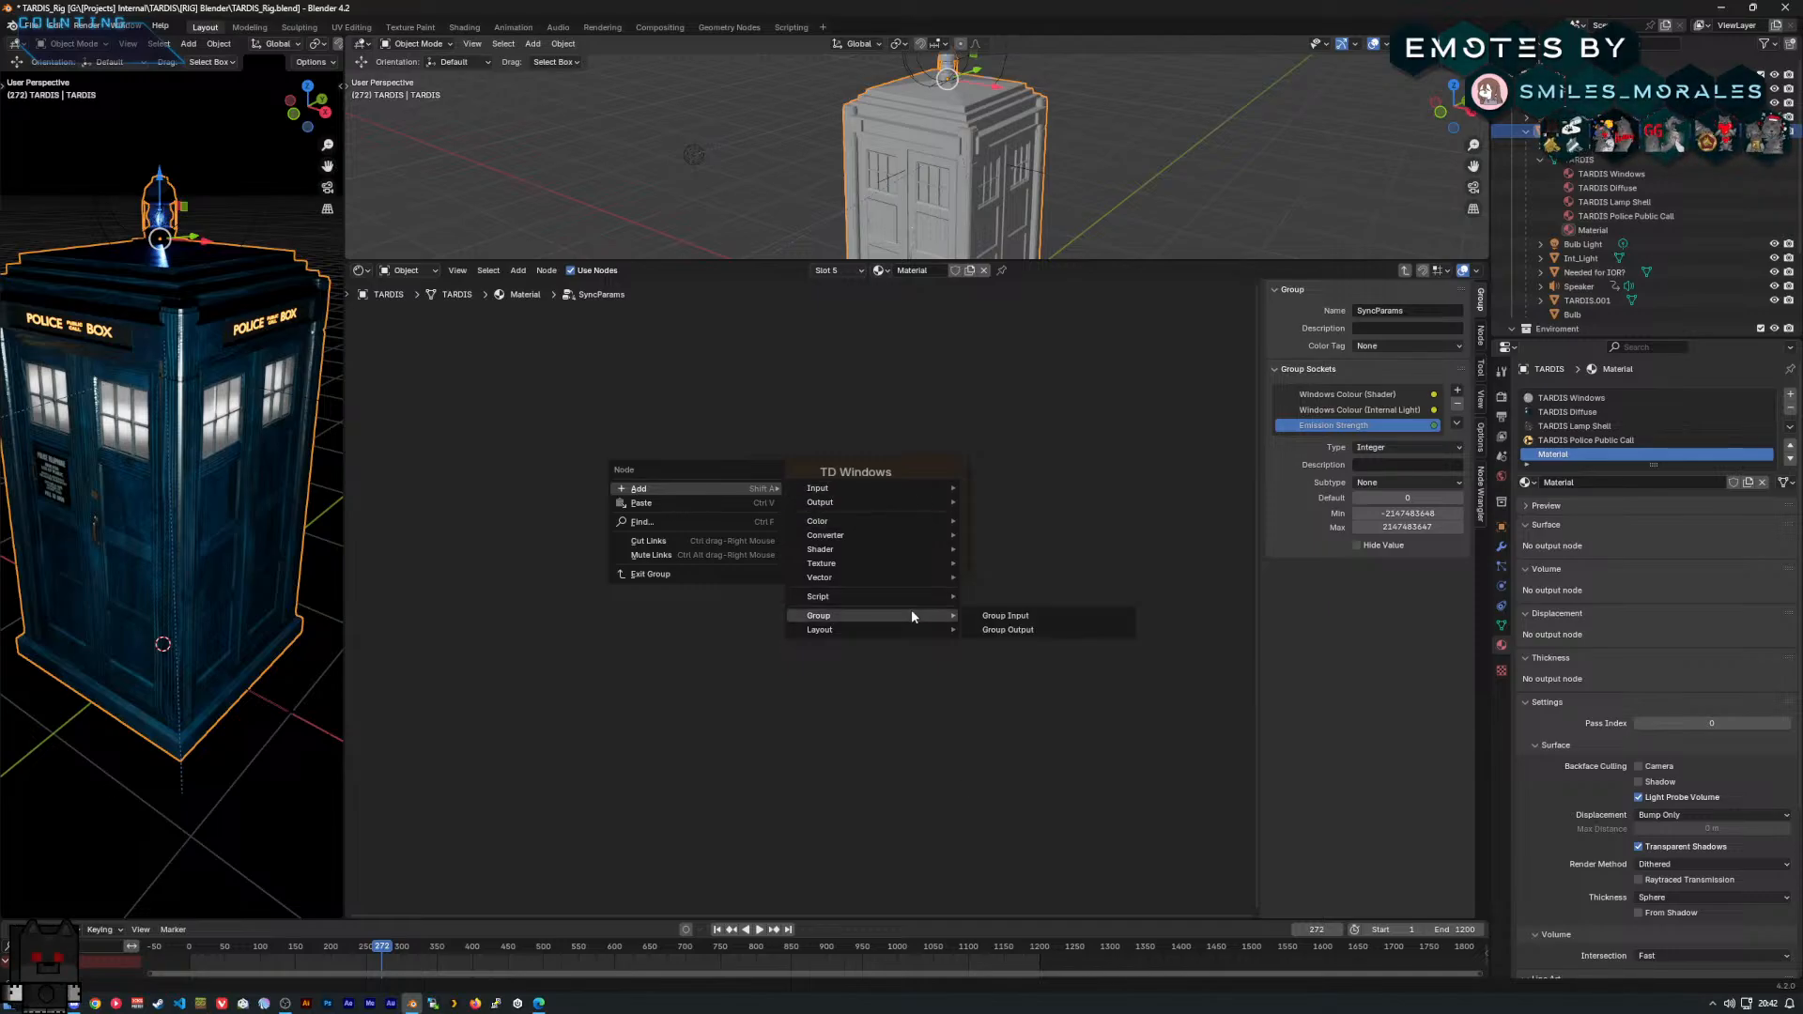
click(1025, 617)
click(749, 510)
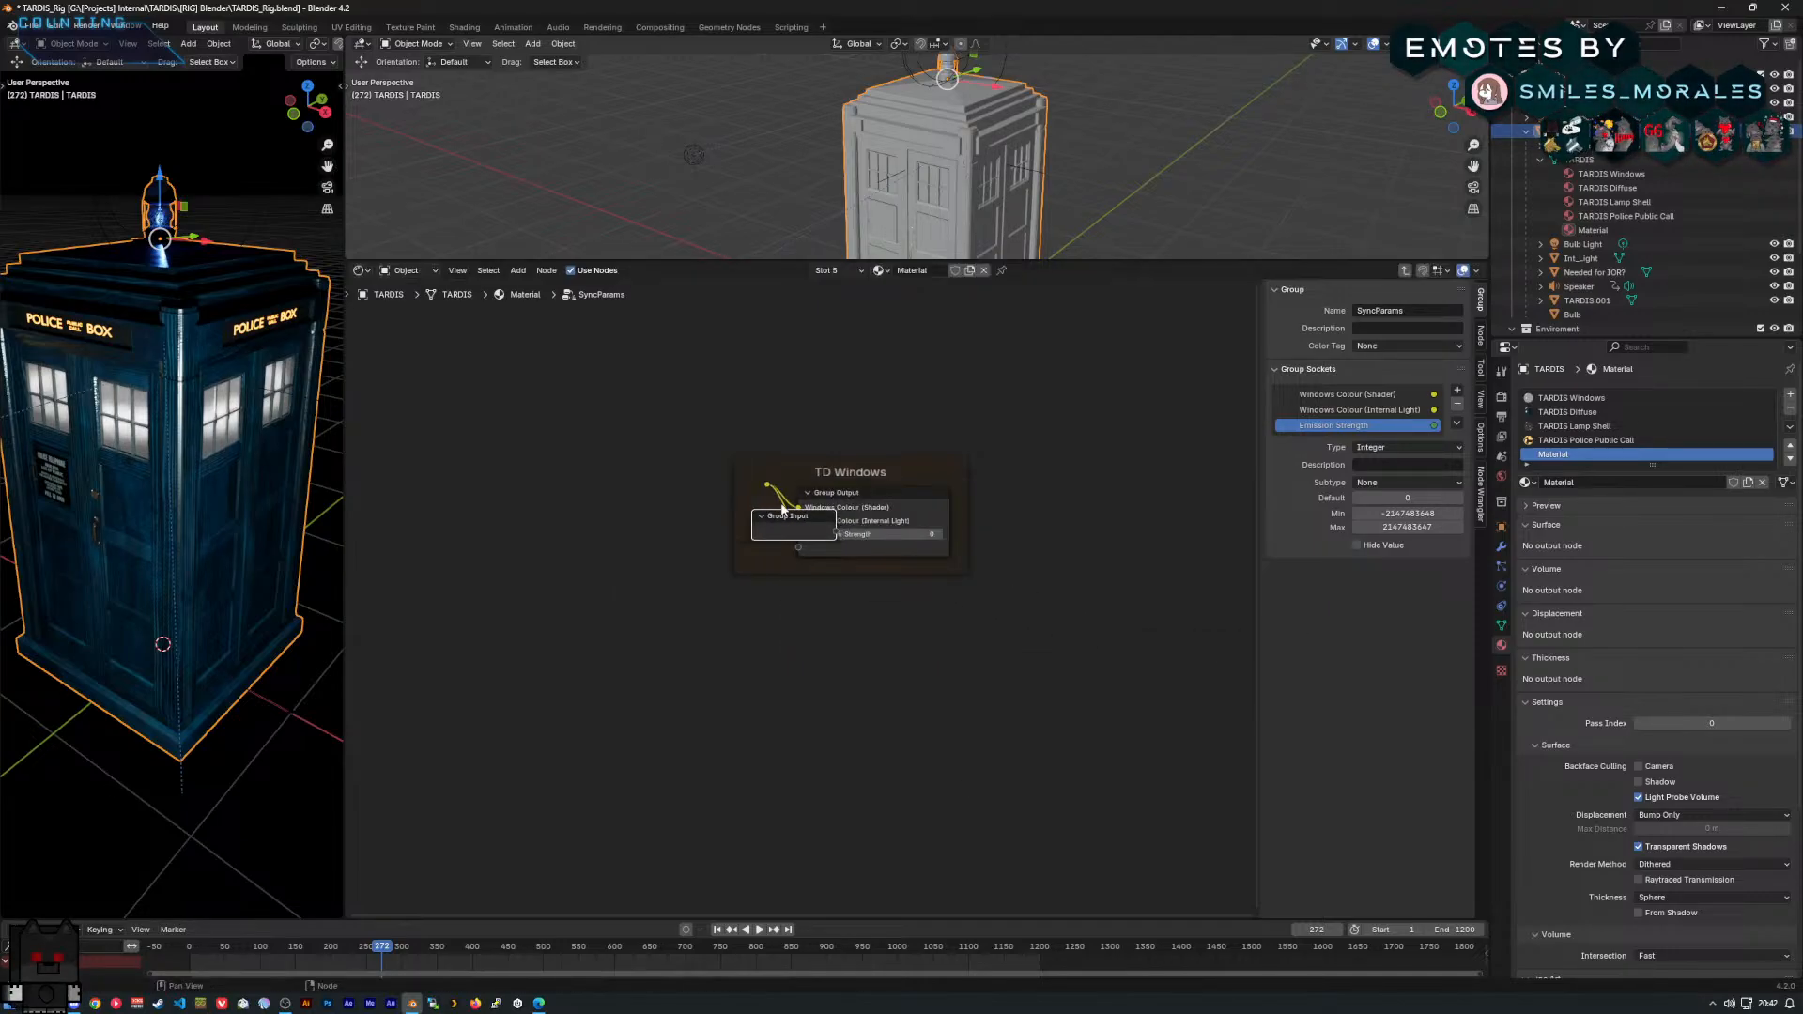
Space the Group Input and Group Output nodes apart and expose Windows Colour (Shader) as a group input.
drag(795, 508, 1015, 488)
drag(834, 532, 966, 504)
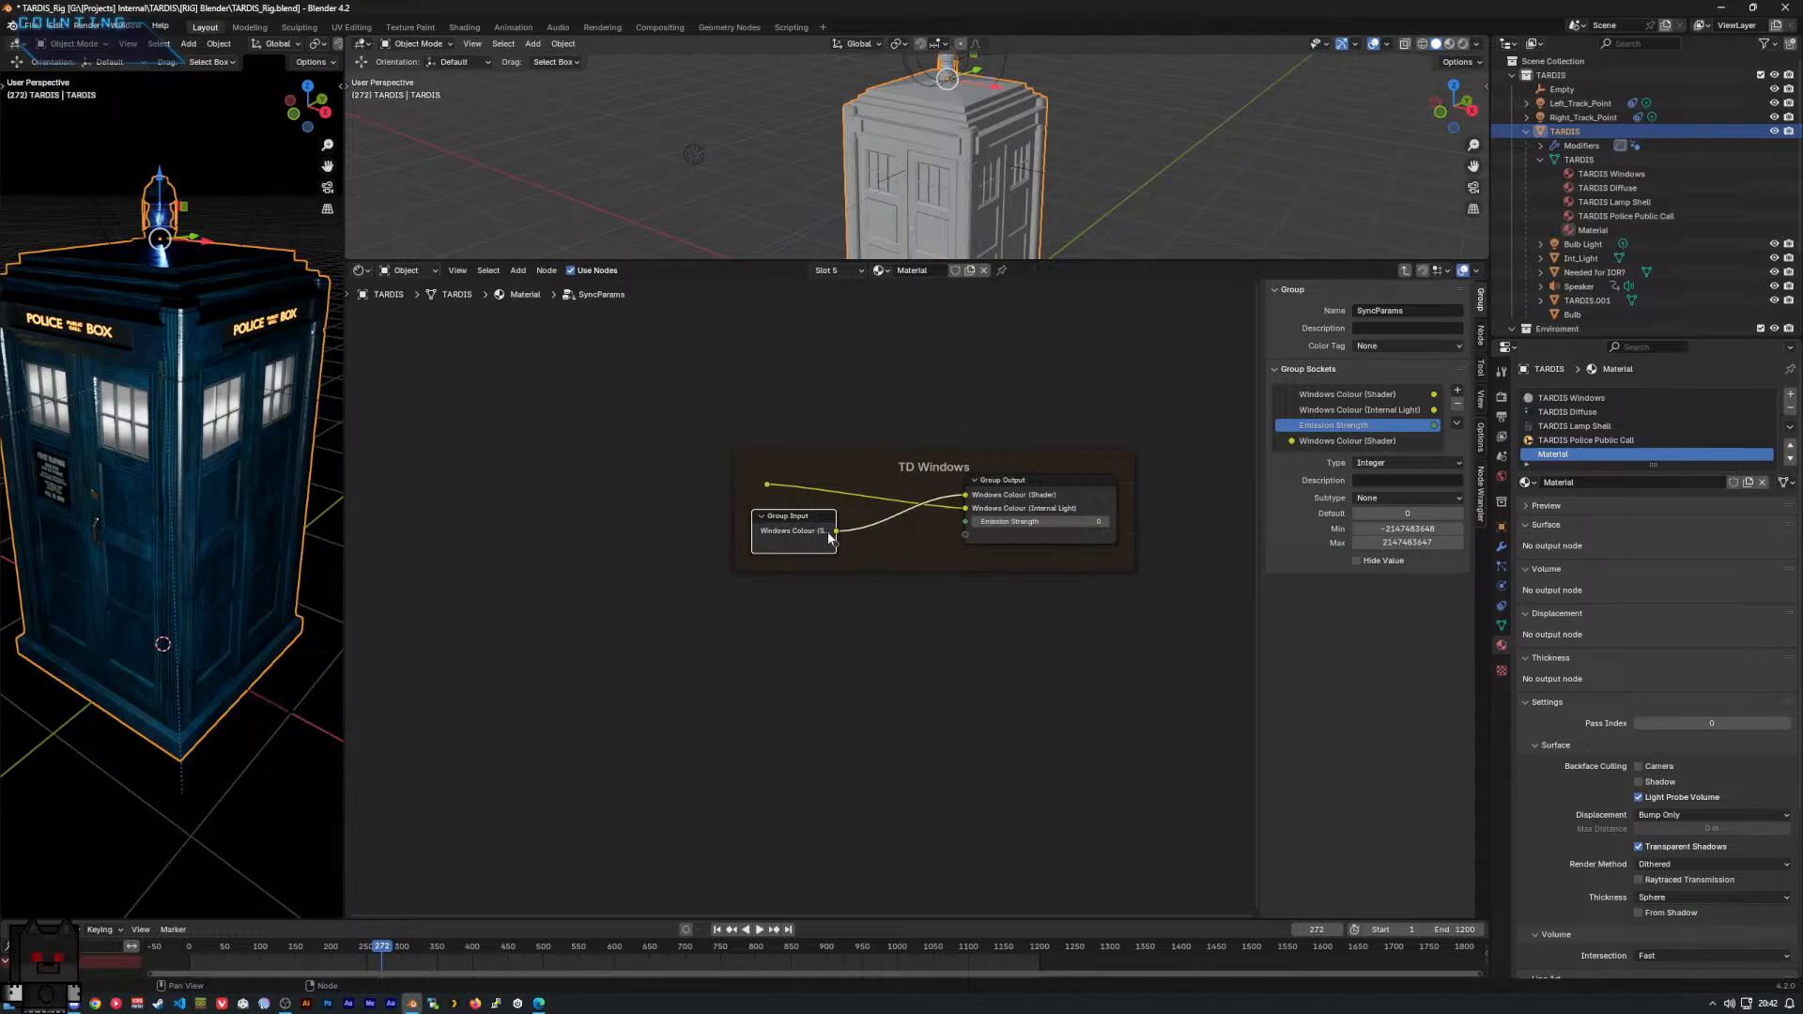
drag(841, 531, 787, 527)
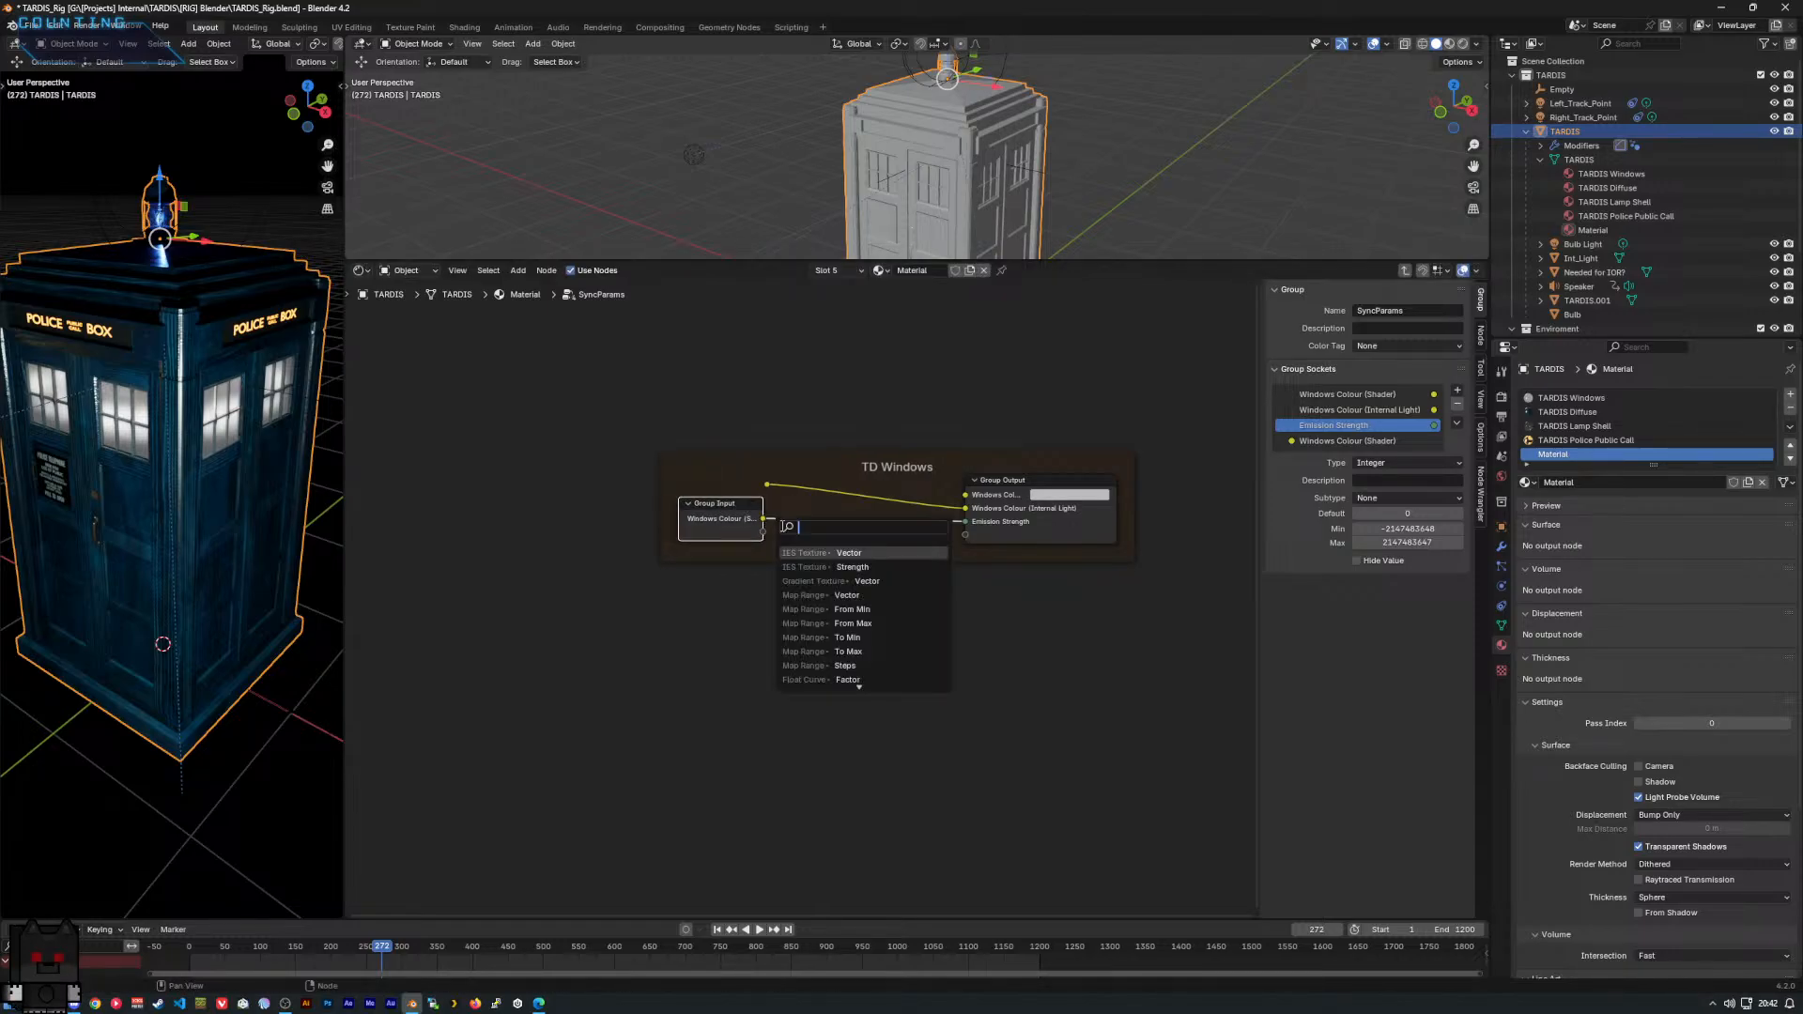
key(Escape)
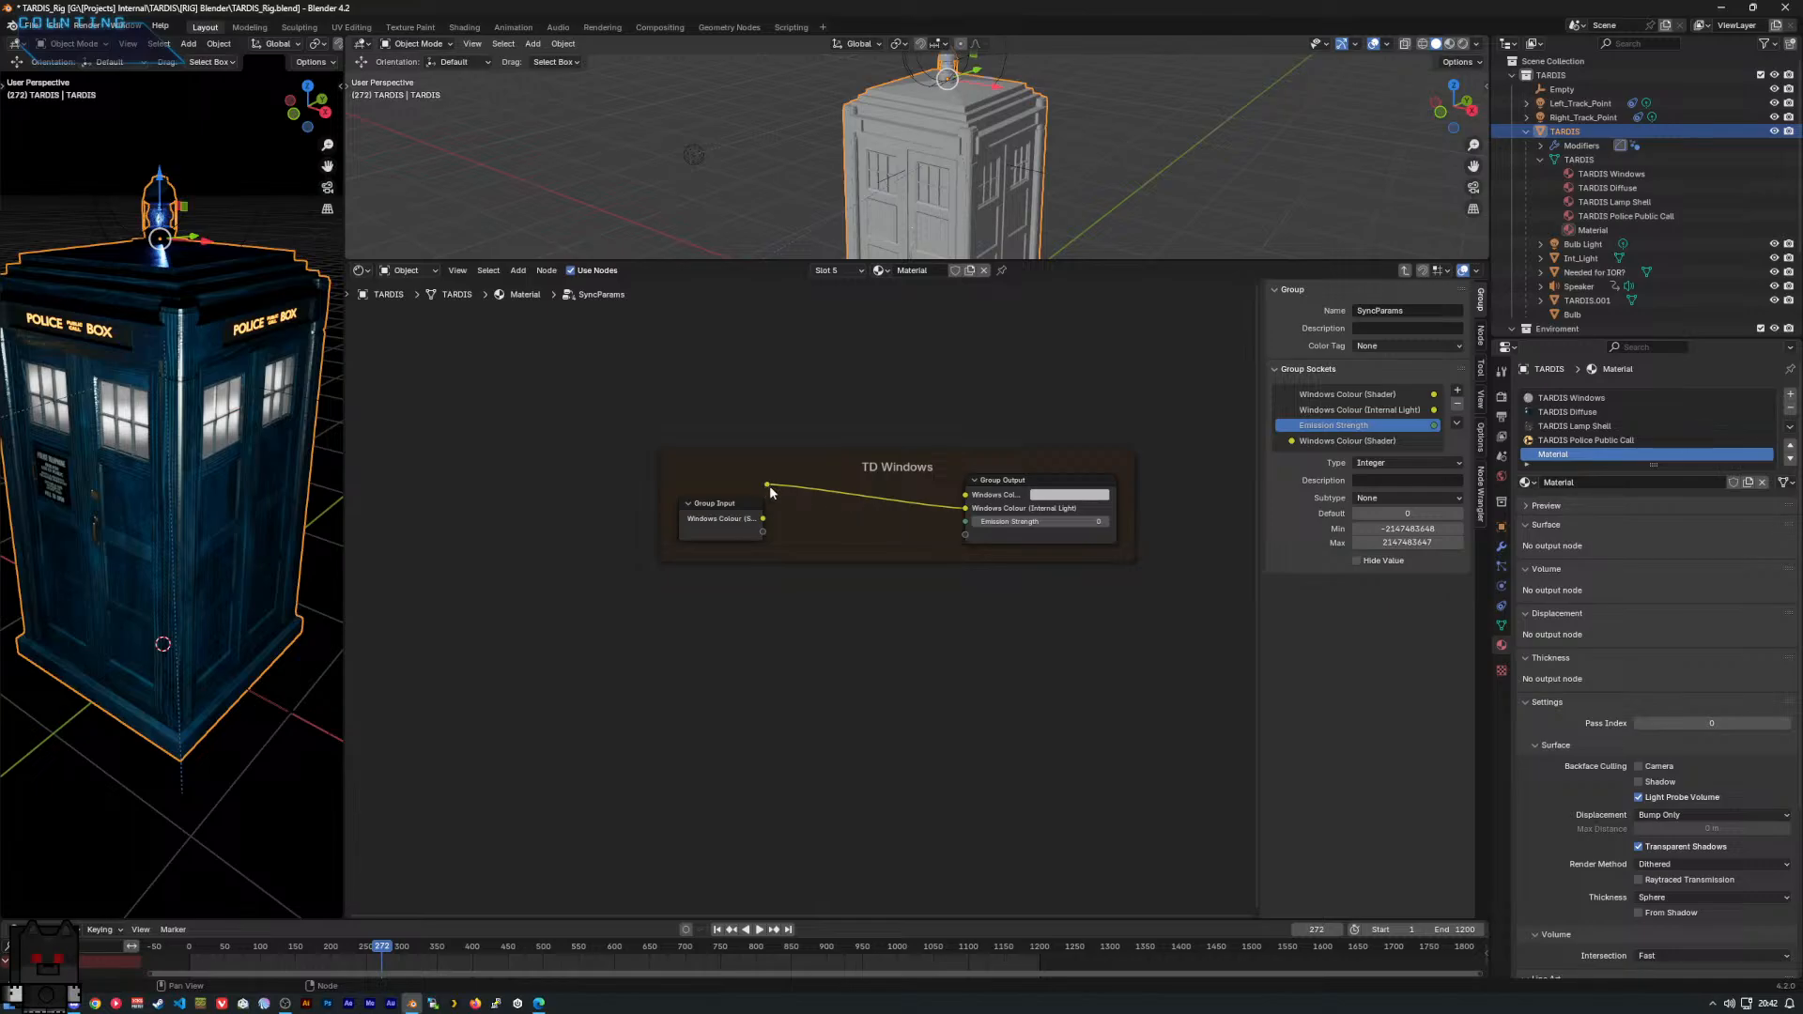
Delete the leftover reroute and link the Group Input to both Windows Colour outputs and to Emission Strength.
click(765, 485)
key(x)
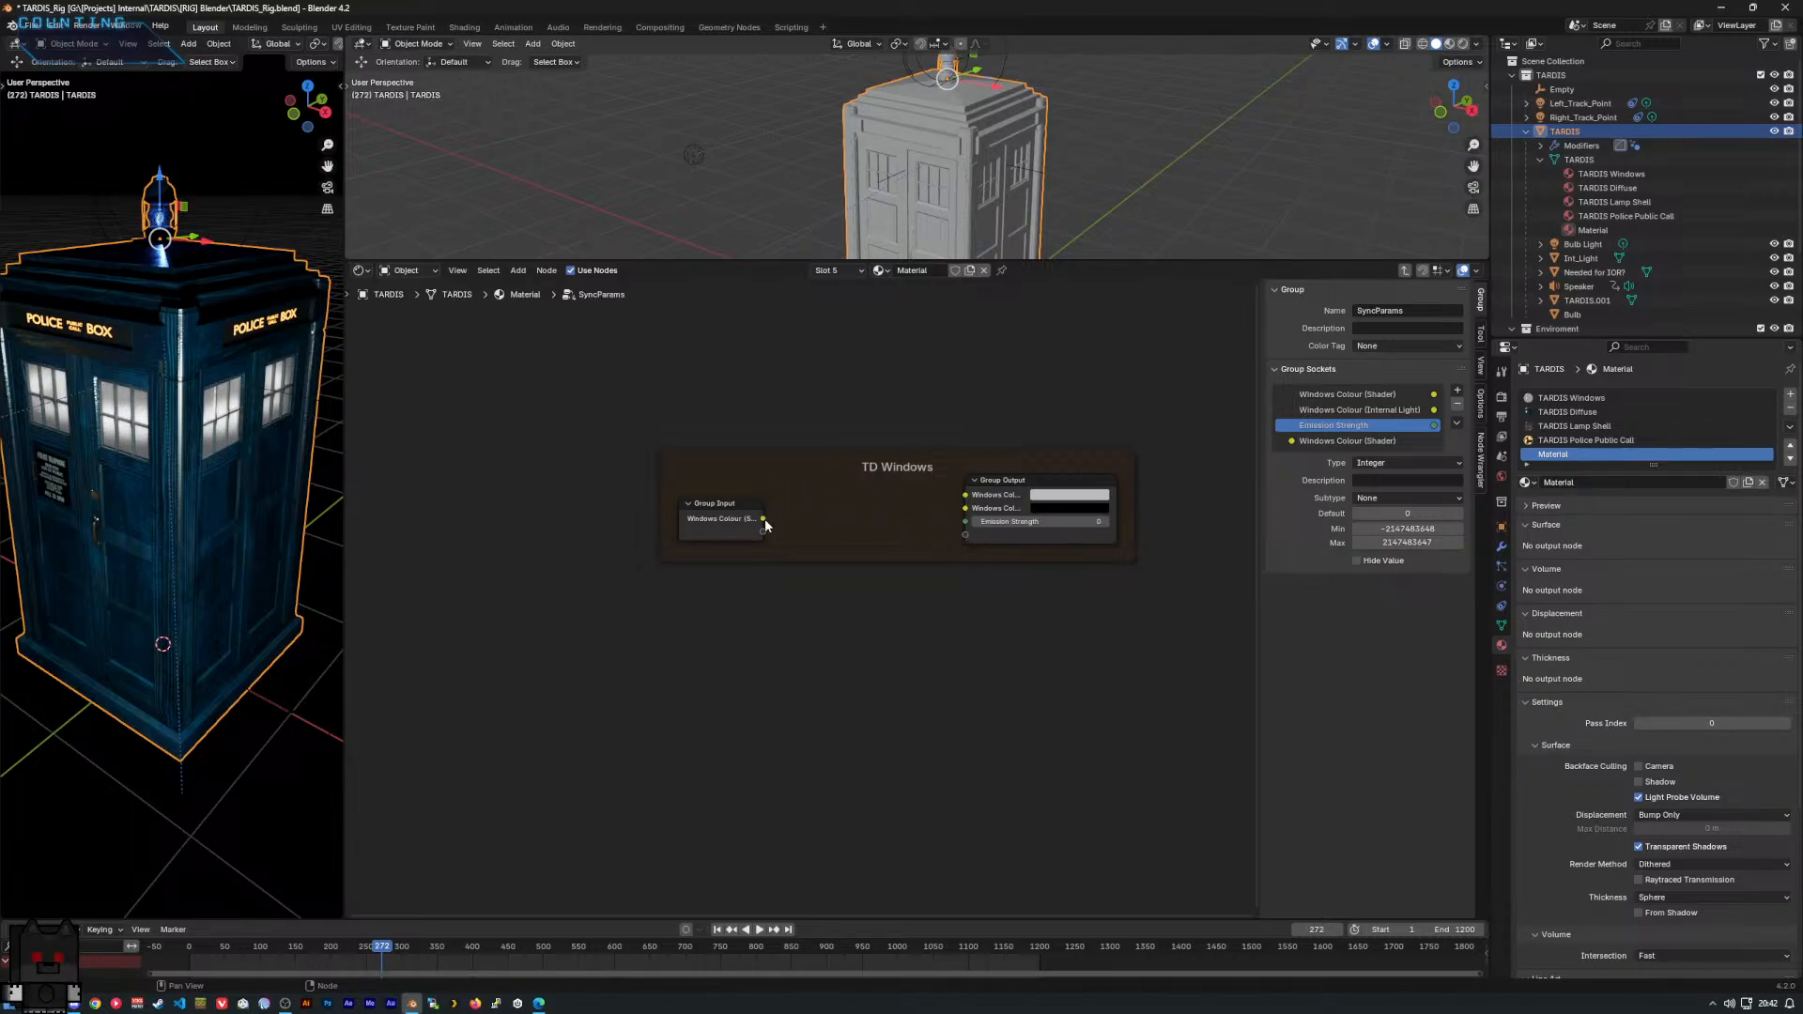
drag(762, 518, 965, 495)
drag(763, 518, 966, 508)
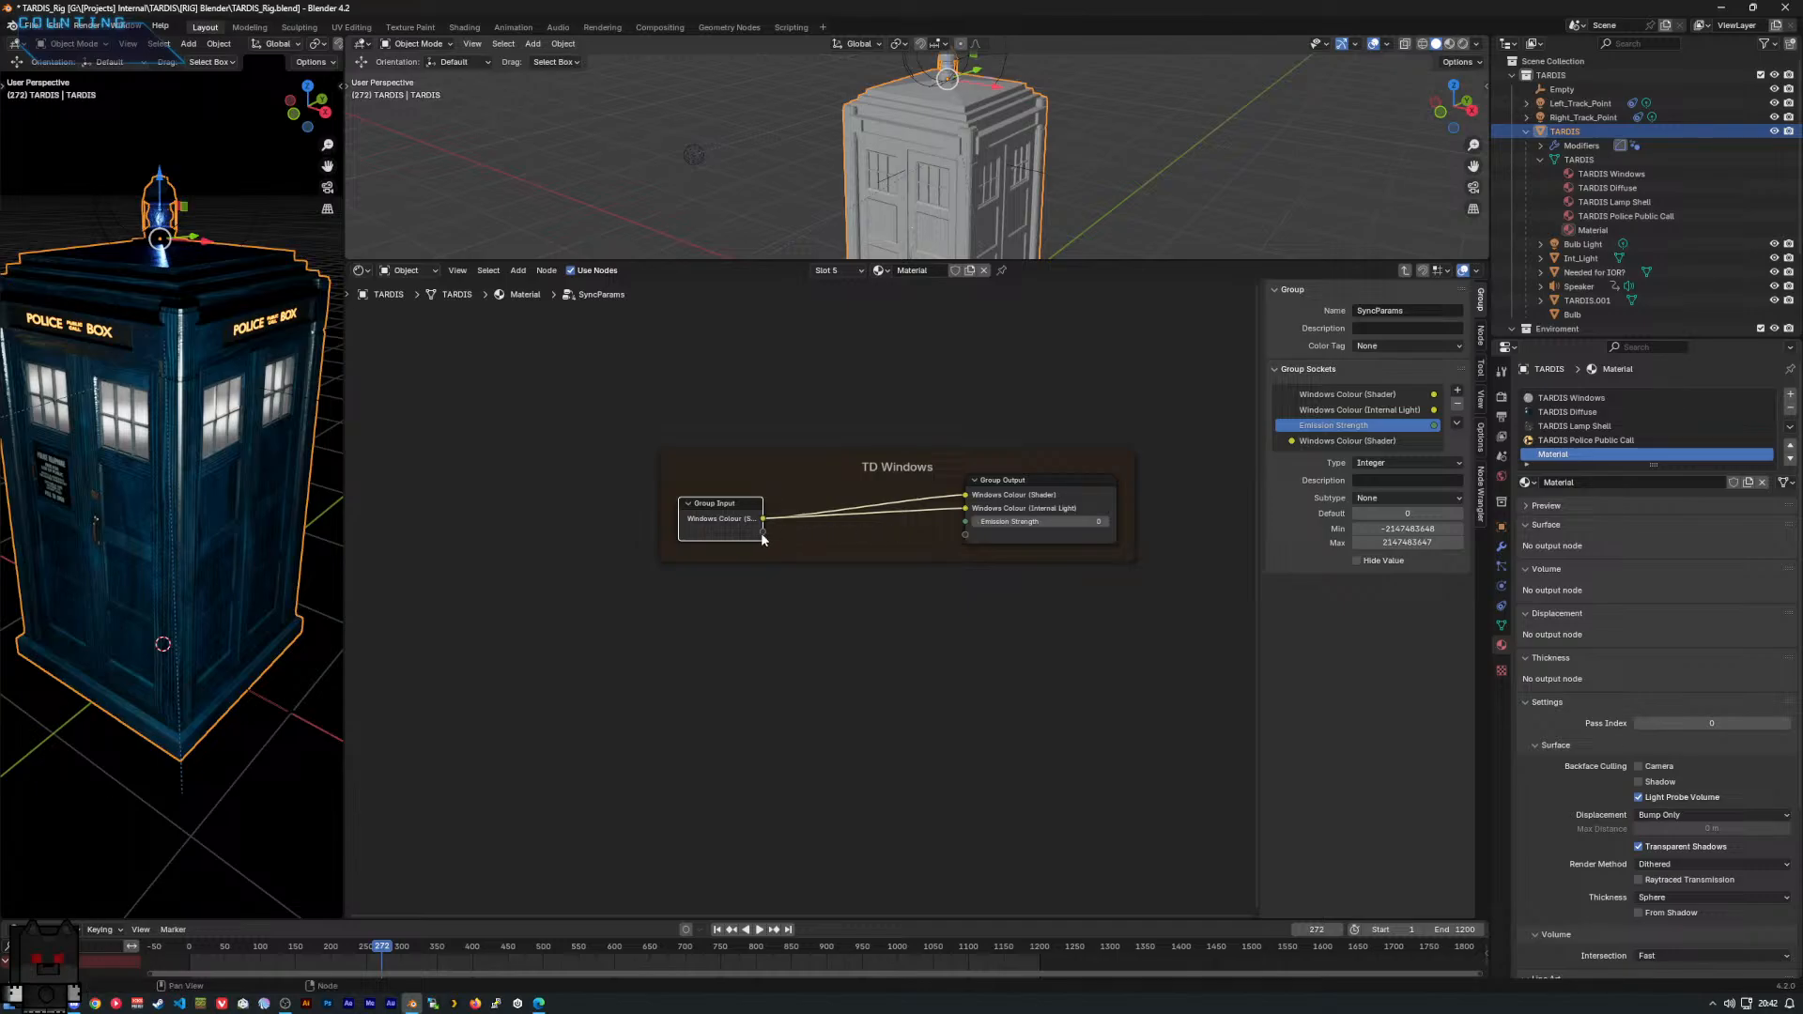
drag(762, 533, 966, 521)
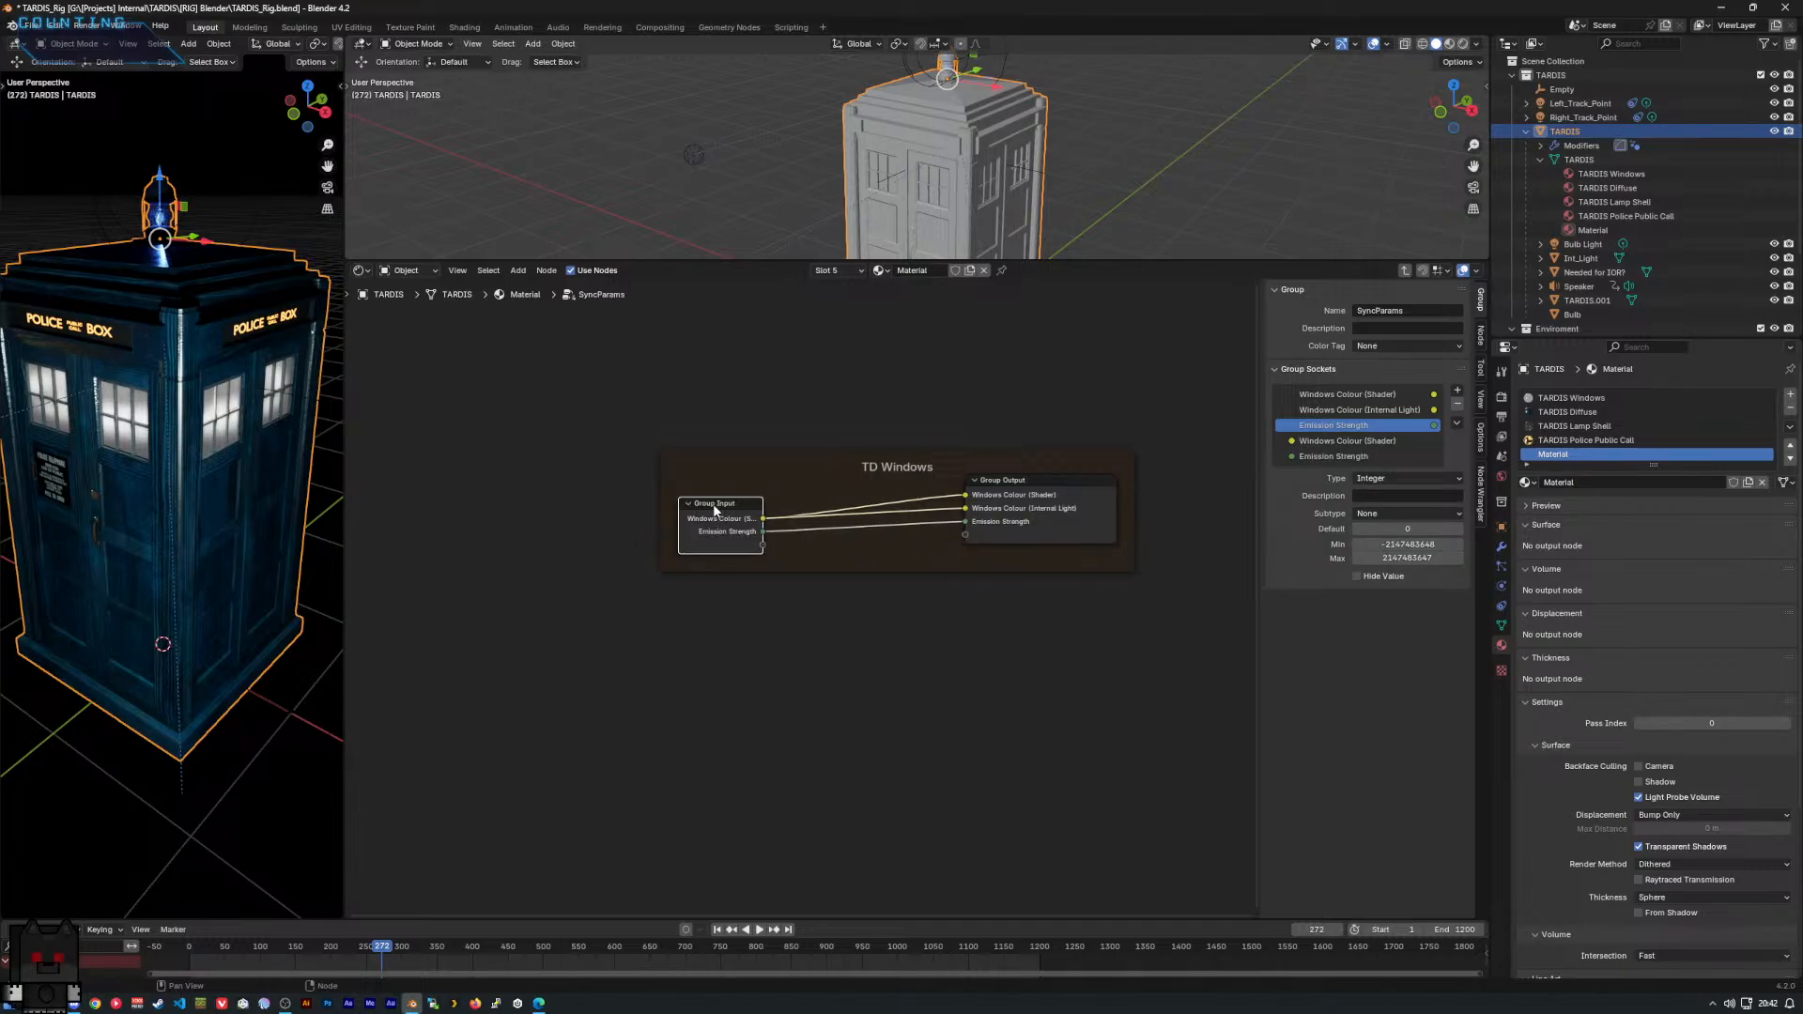
Give Windows Colour (Internal Light) its own group input and move the Group Input well away from the Group Output.
drag(713, 510, 848, 493)
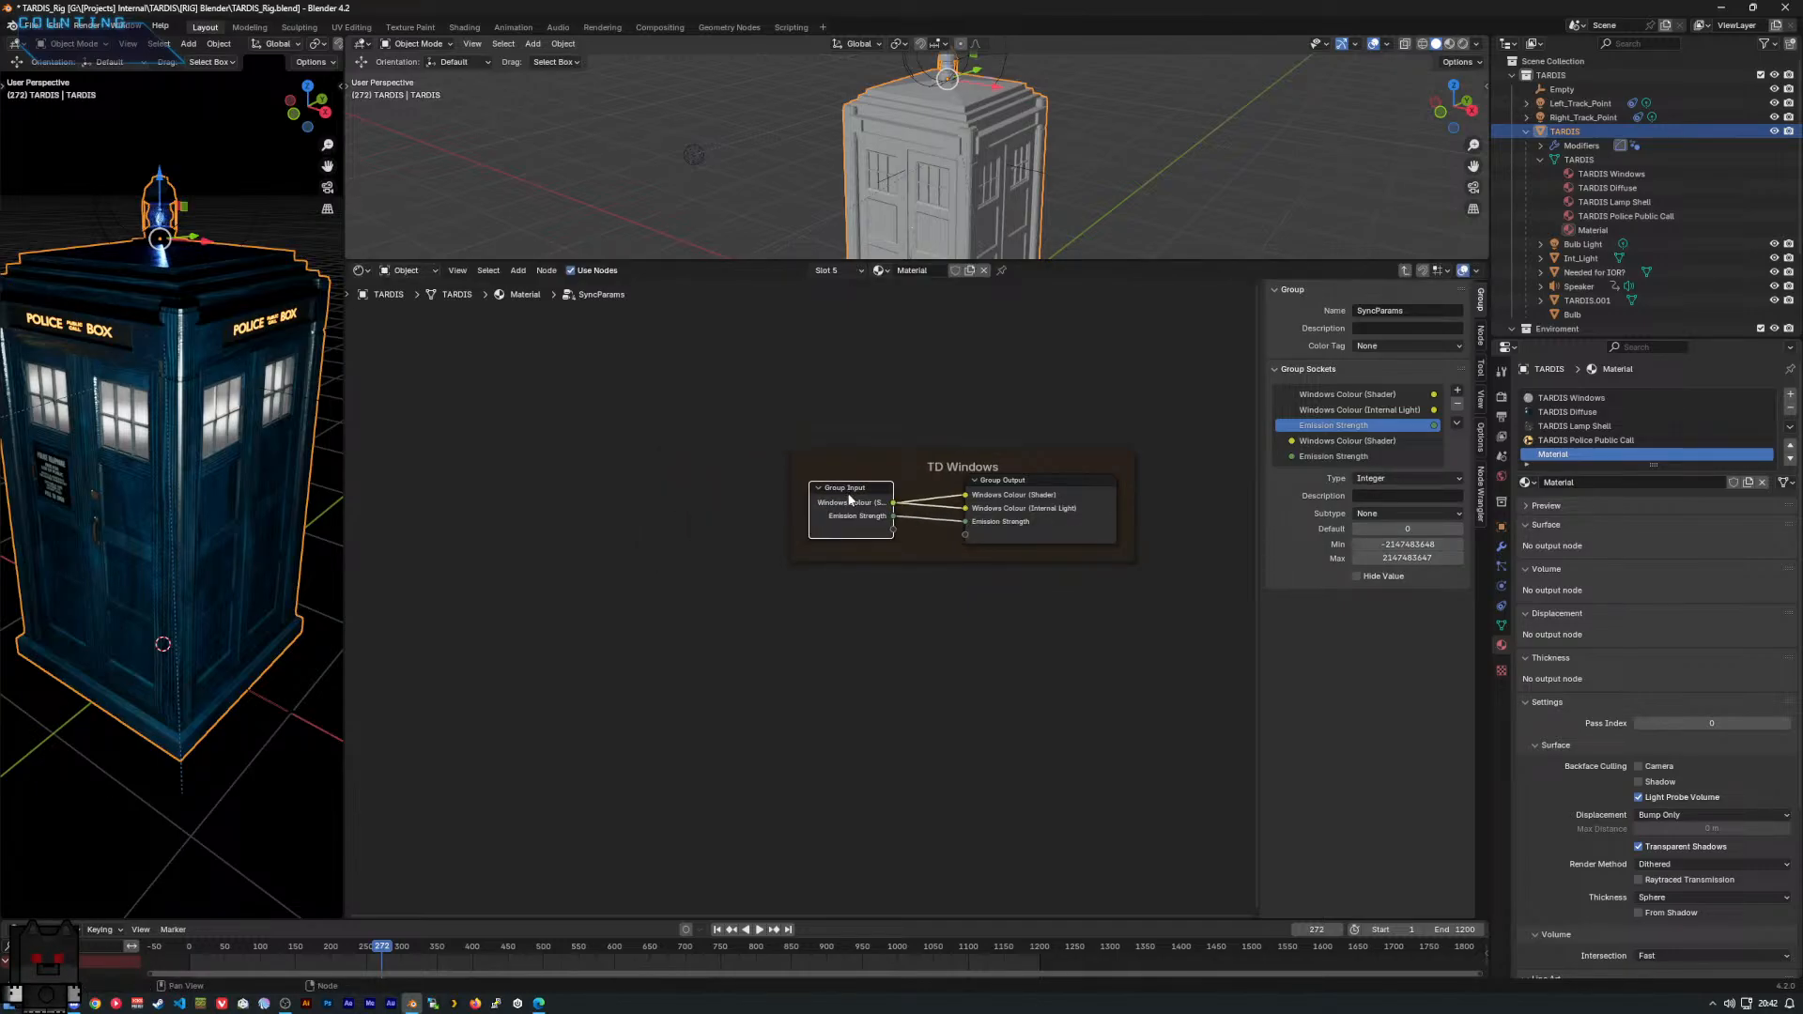
mouse_move(965, 508)
mouse_down()
mouse_move(900, 532)
mouse_move(958, 521)
mouse_move(966, 541)
mouse_move(963, 516)
mouse_up()
drag(848, 498, 867, 483)
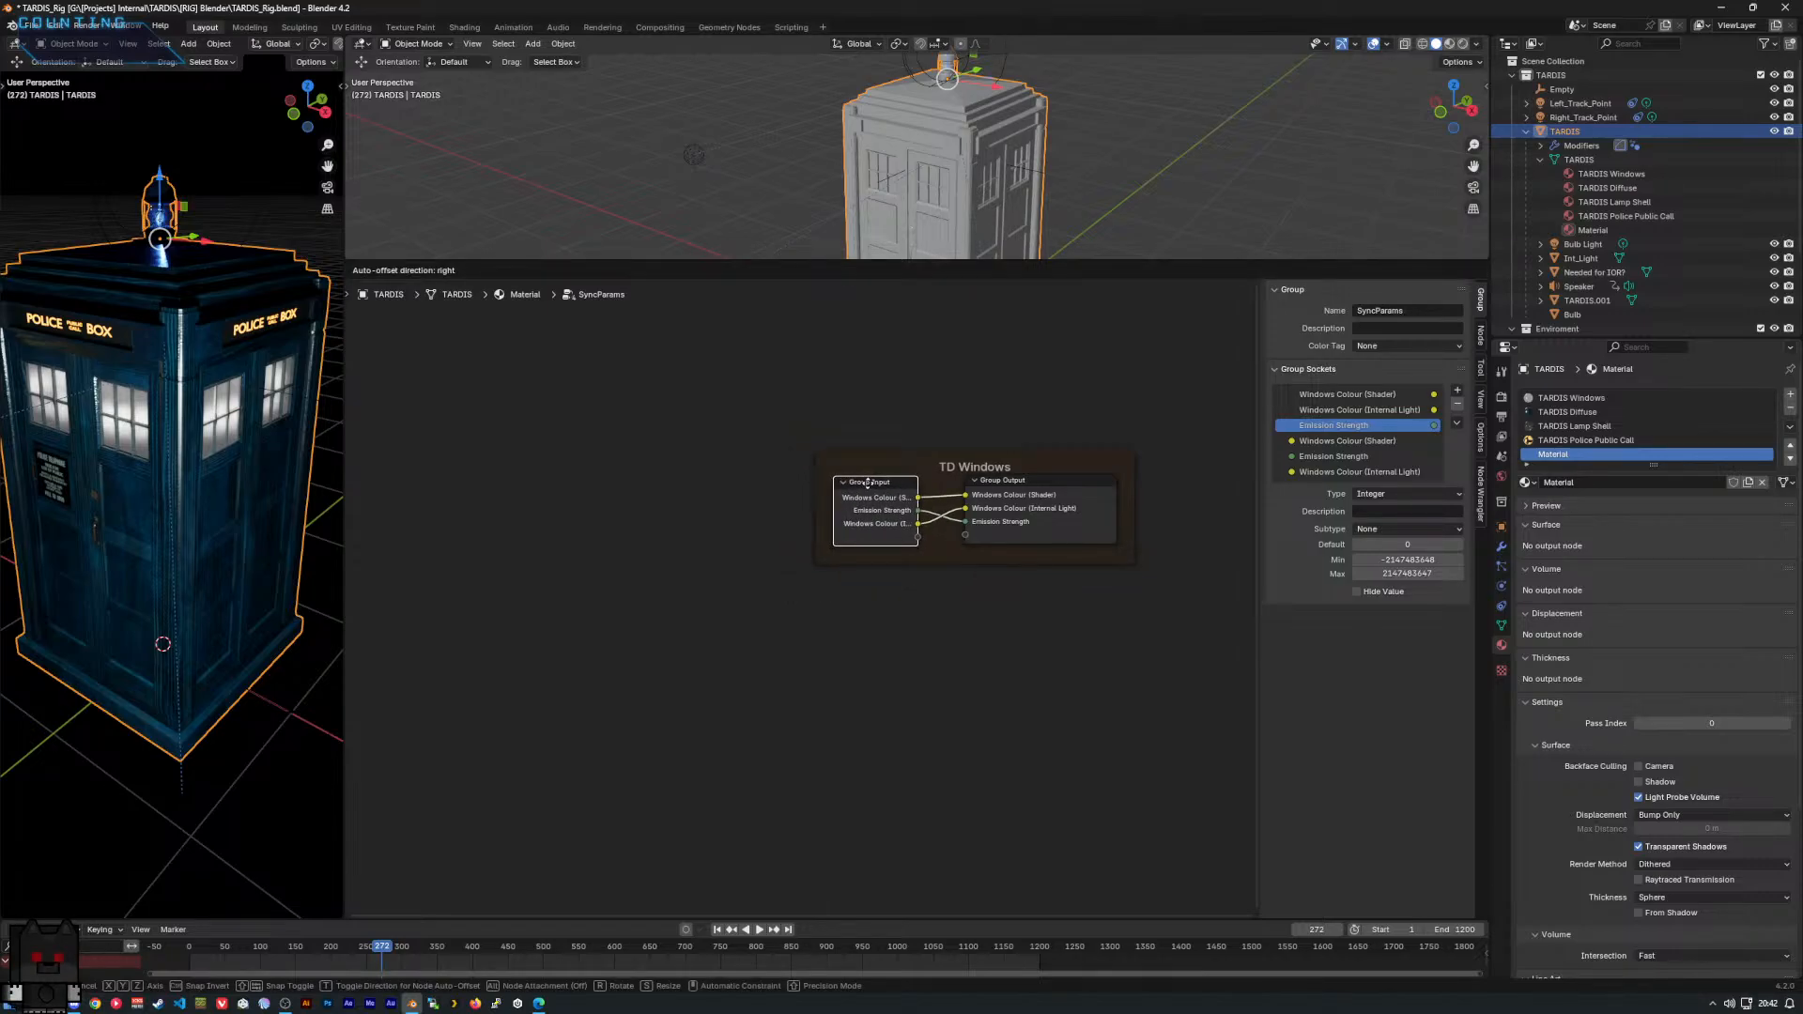
drag(867, 484, 561, 489)
click(673, 499)
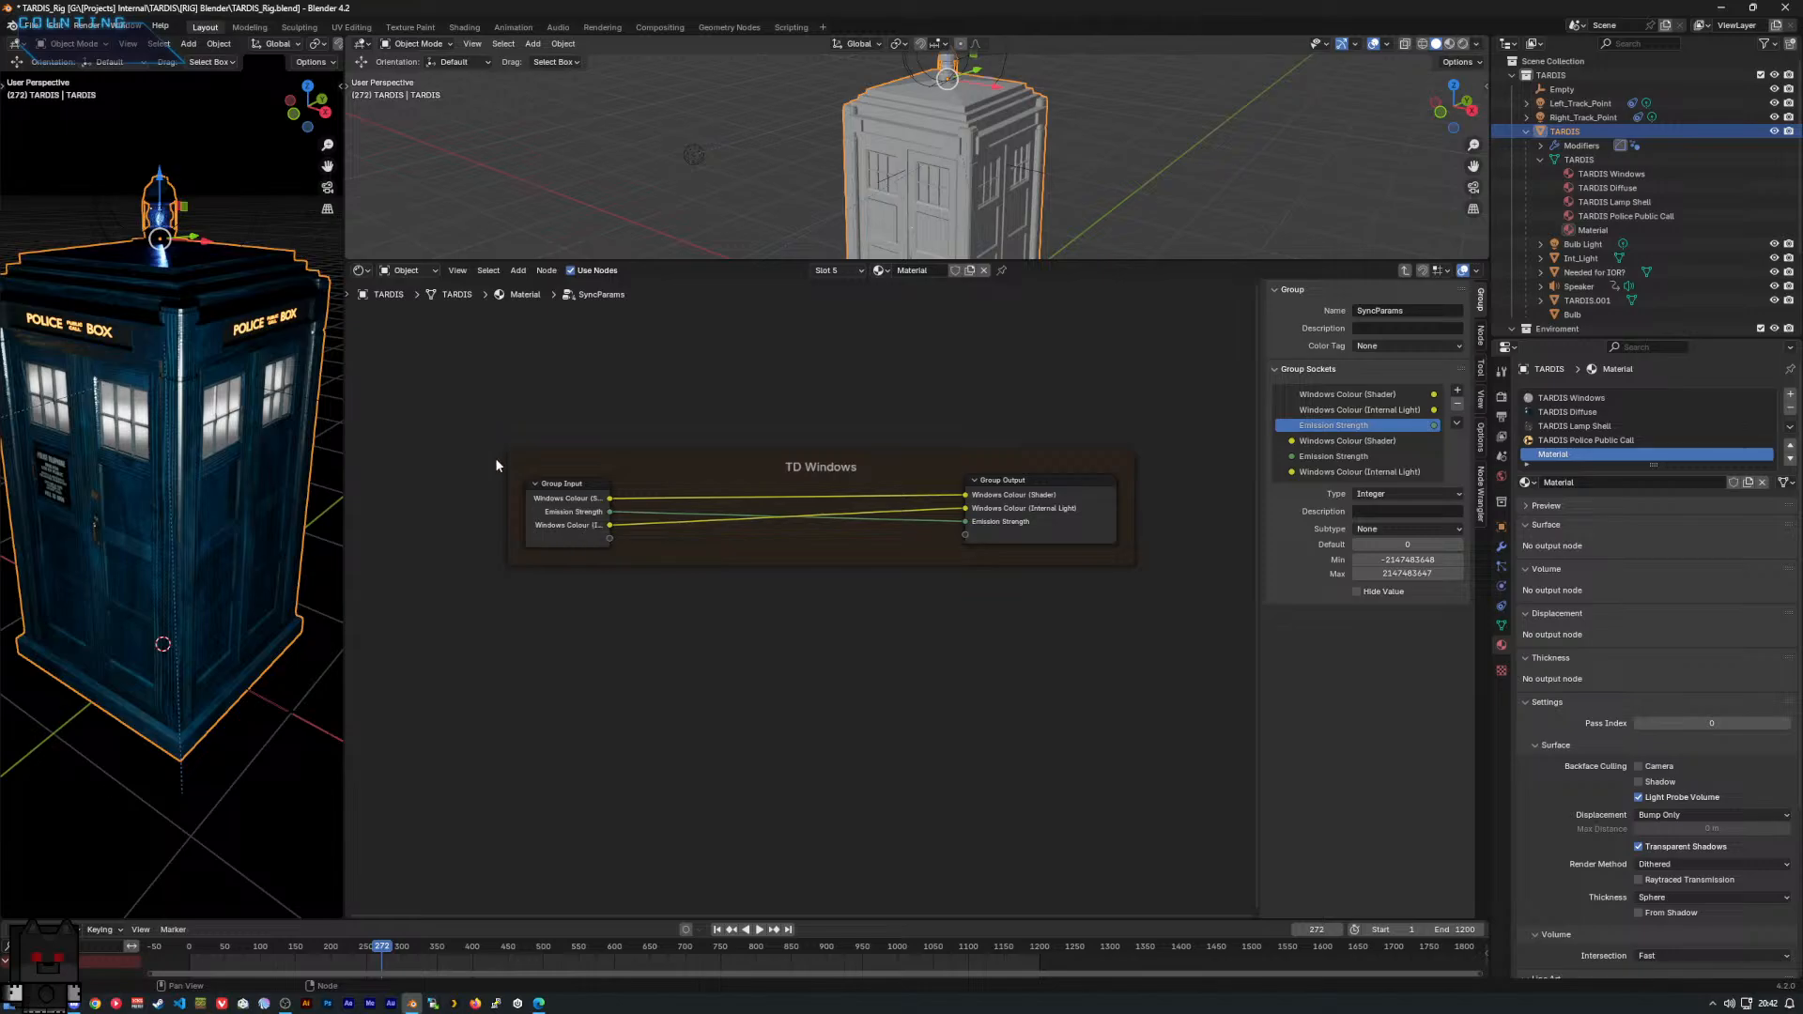
Delete all nodes inside the SyncParams group and undo the deletion.
drag(488, 452, 1198, 601)
key(Delete)
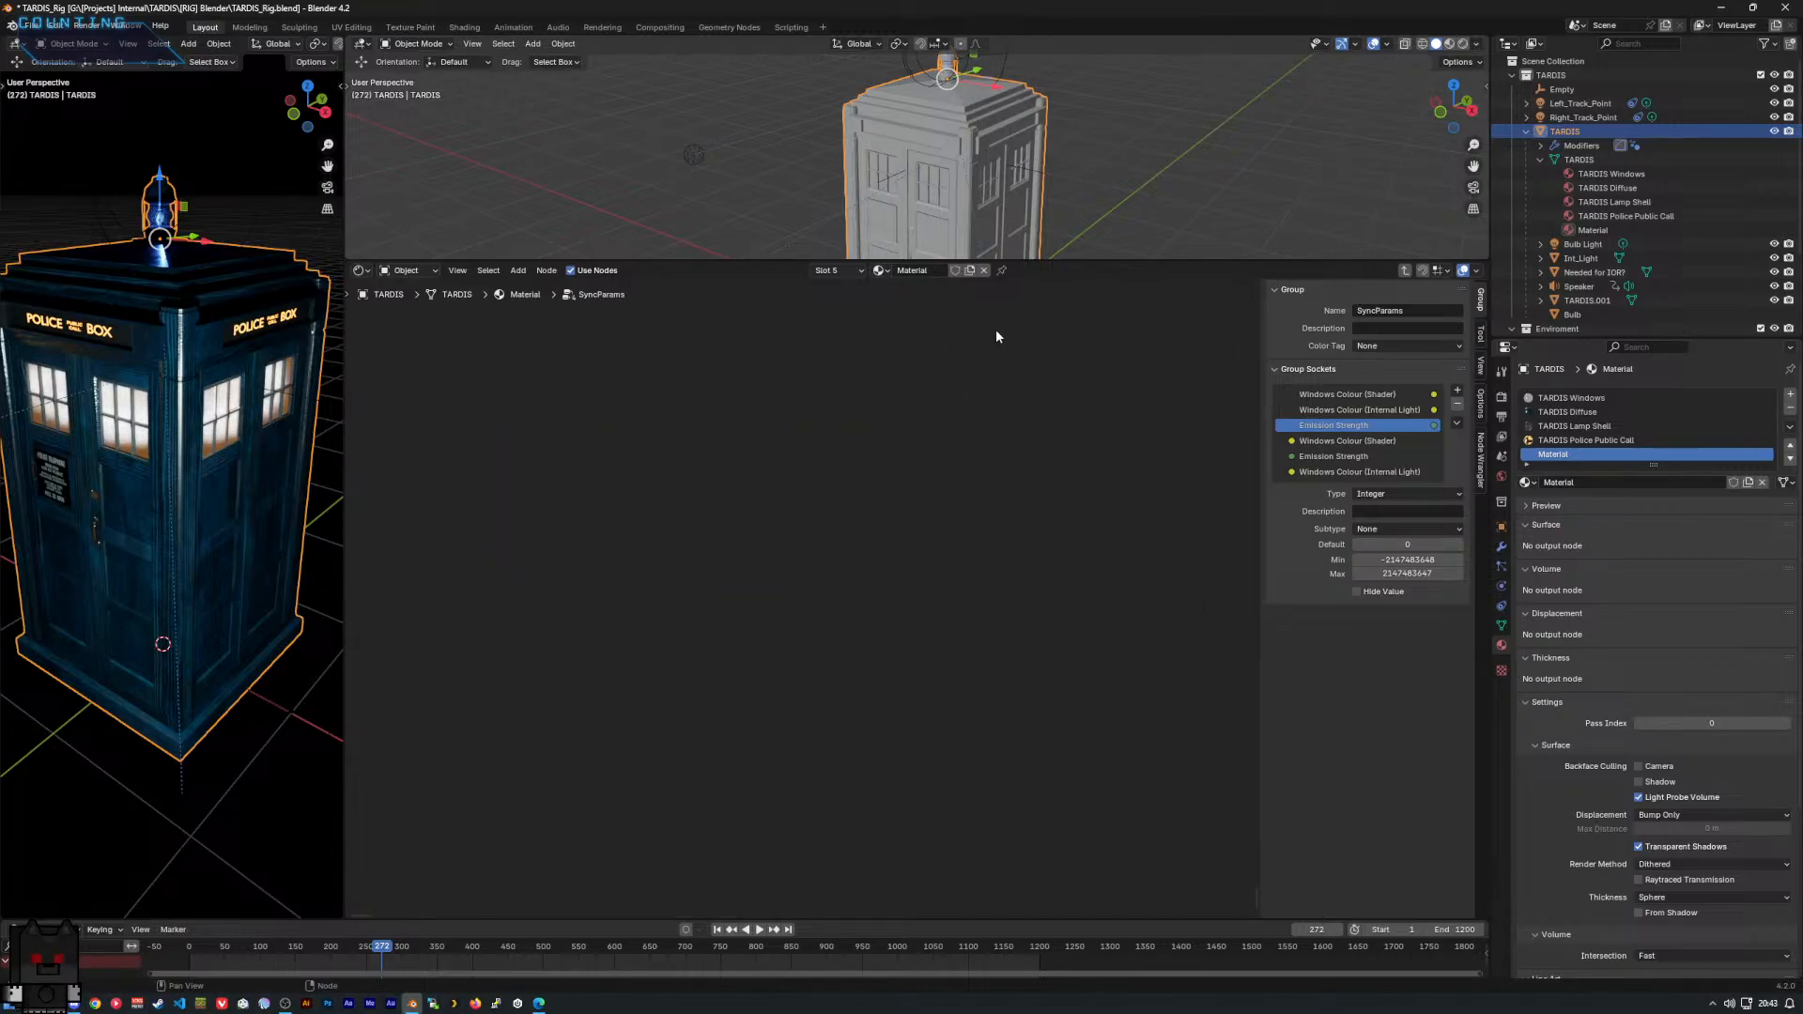
key(ctrl+z)
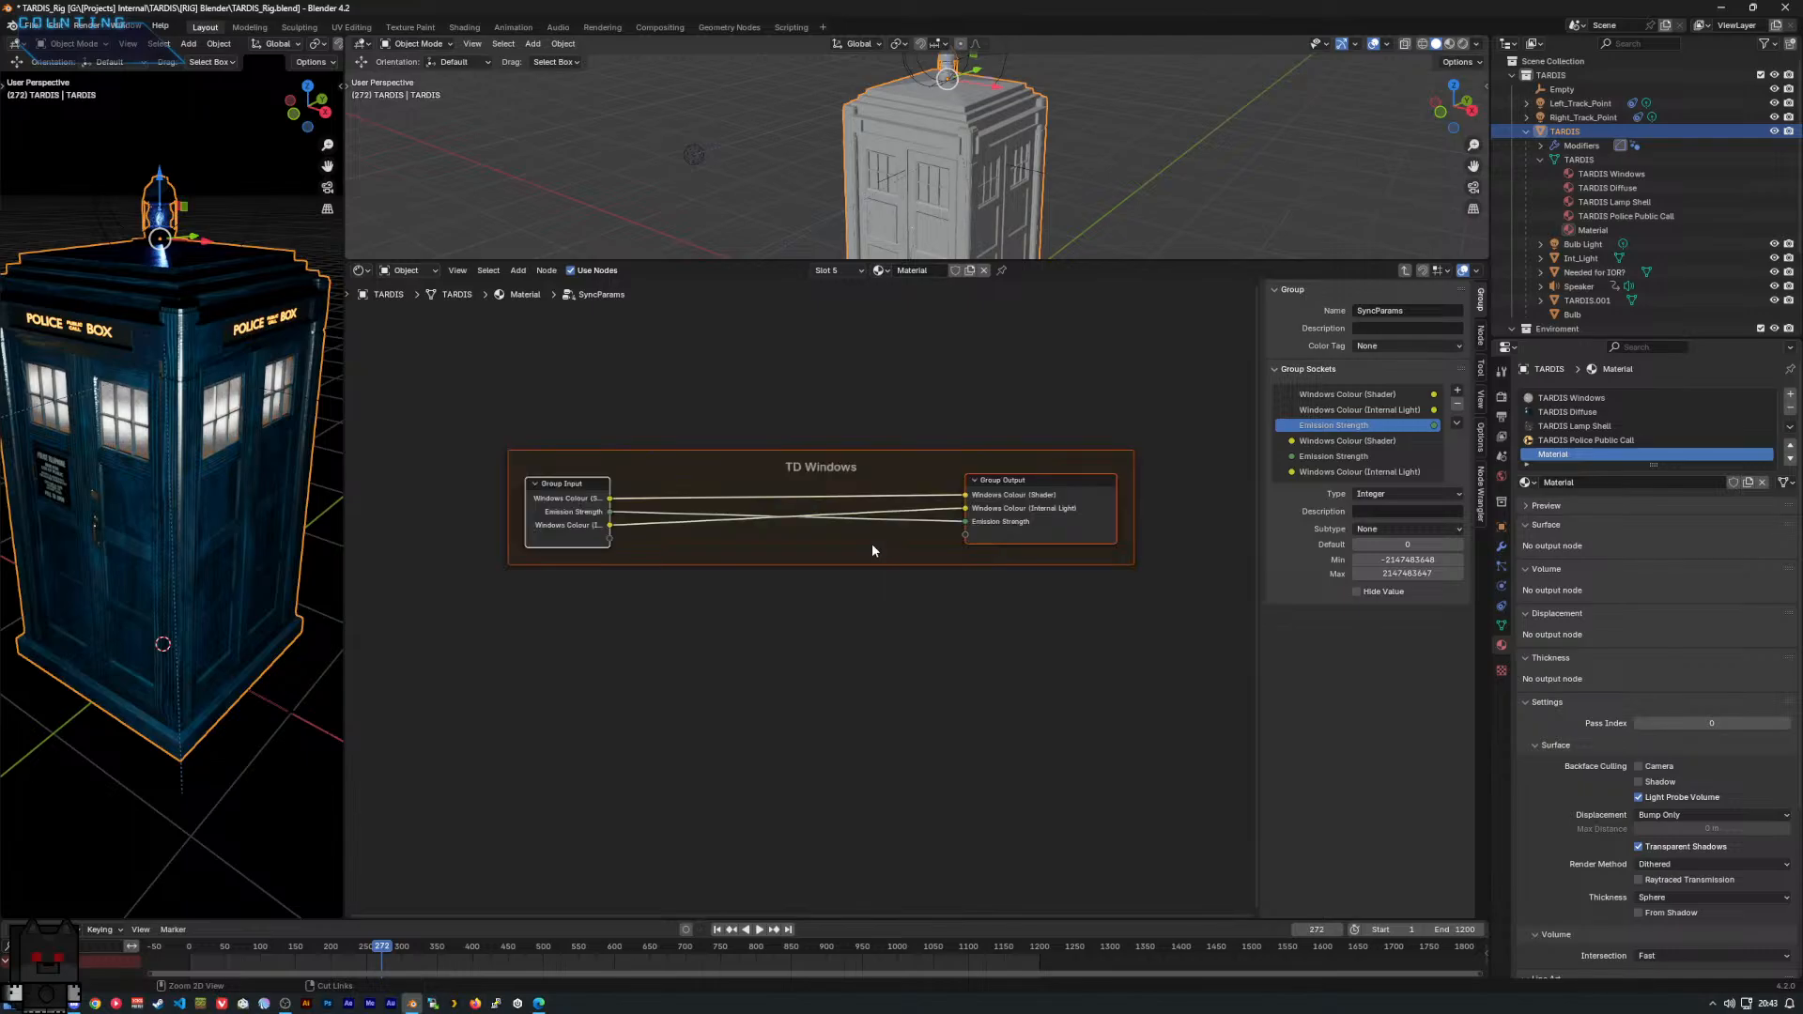
Undo the recent edits in the SyncParams group back to only the Group Output node and its linked reroute.
key(ctrl+z)
key(ctrl+z)
key(ctrl+z)
key(ctrl+z)
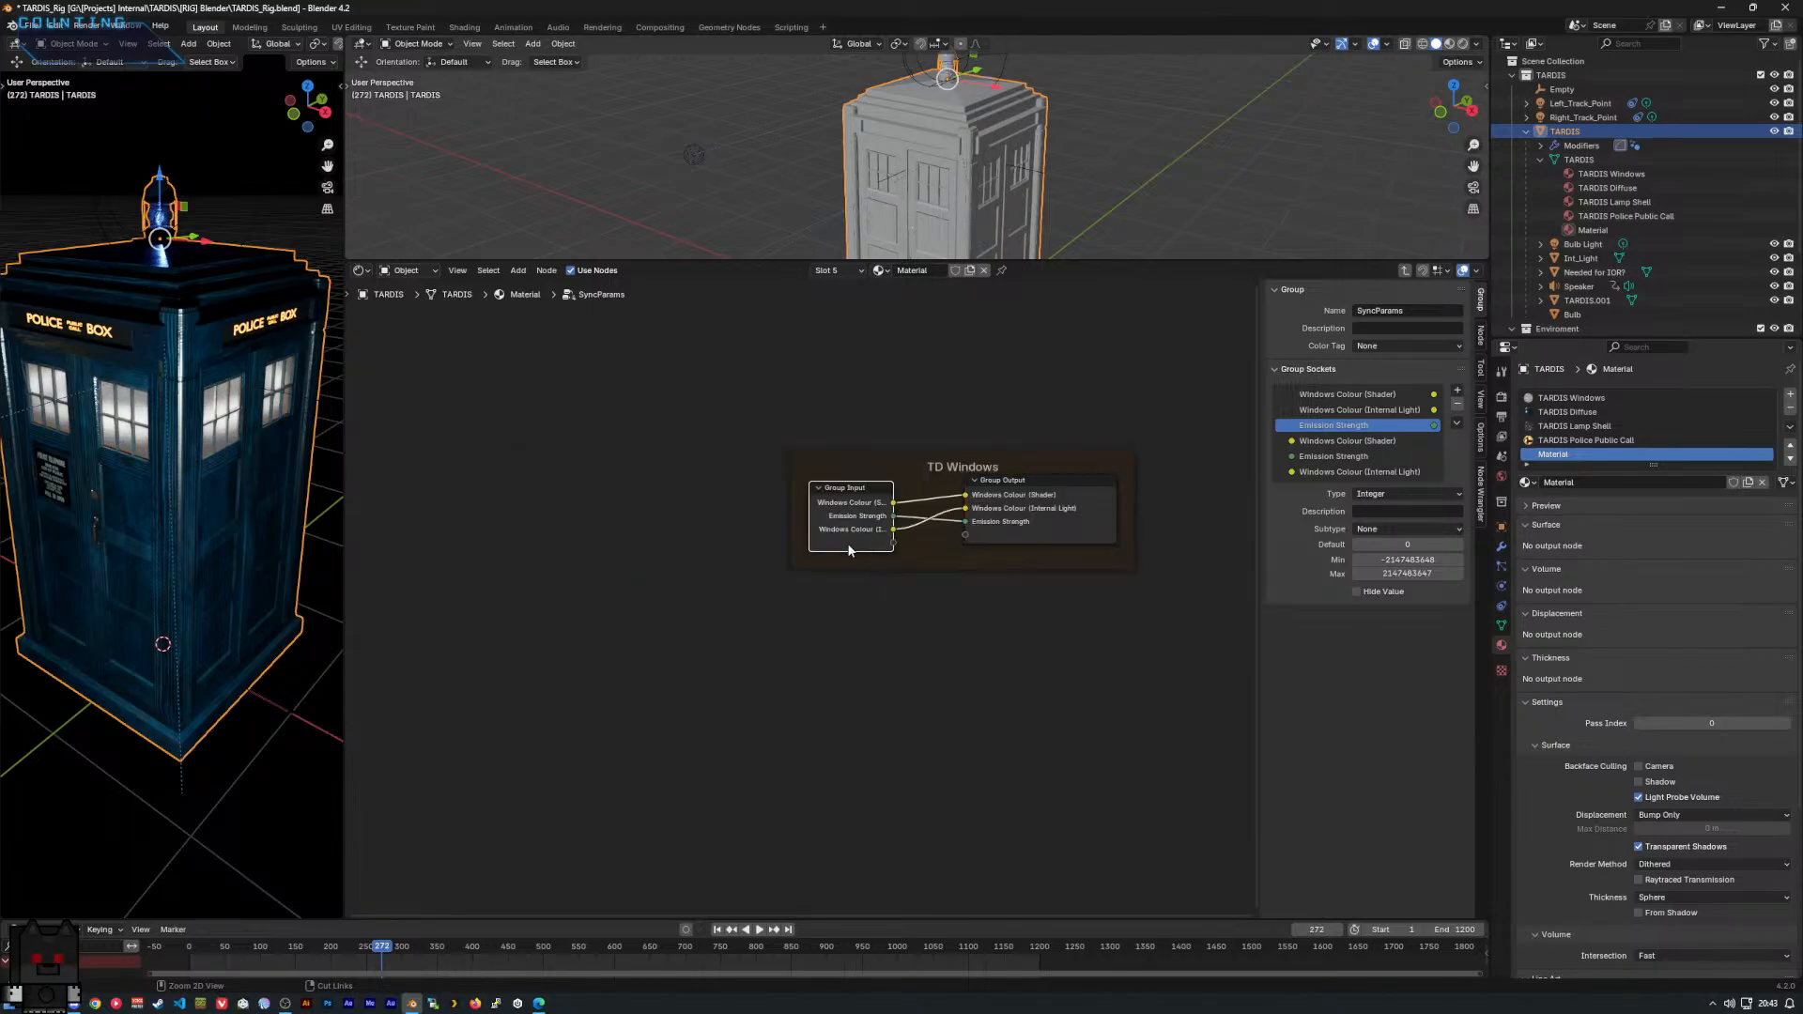
middle_drag(206, 492, 184, 458)
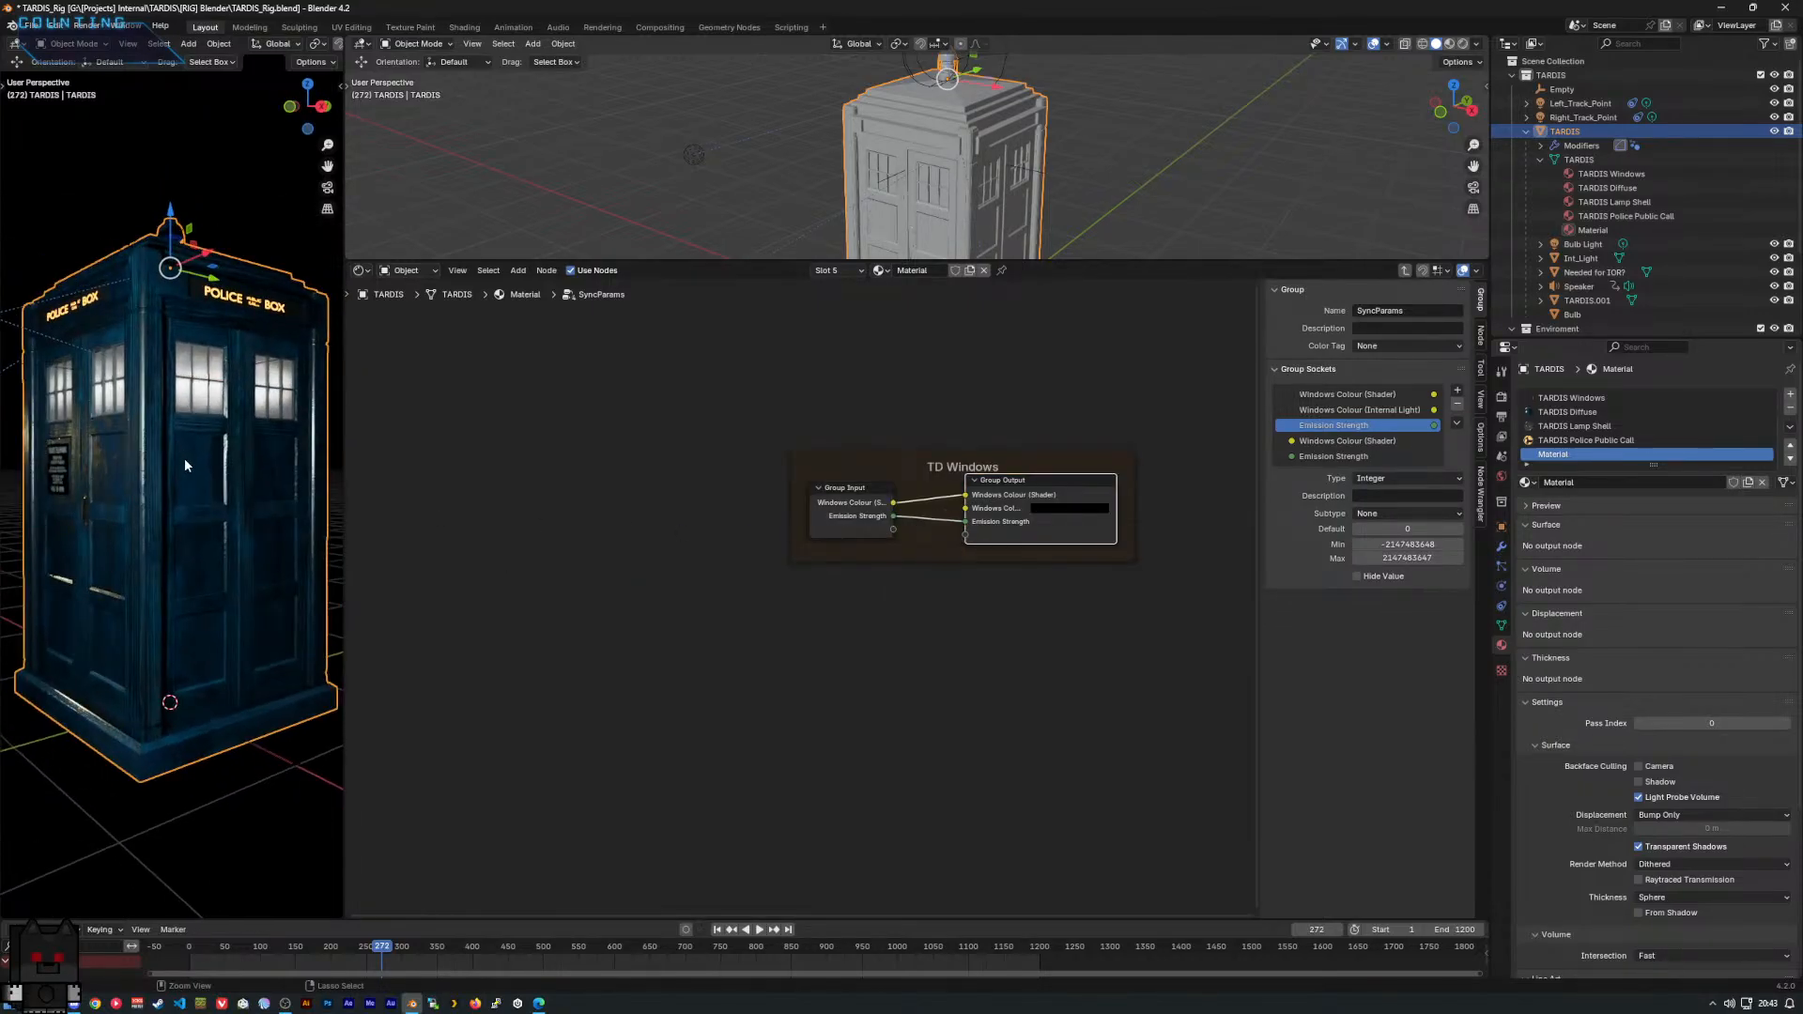
key(ctrl+z)
key(ctrl+z)
key(ctrl+z)
key(ctrl+z)
key(ctrl+z)
key(ctrl+z)
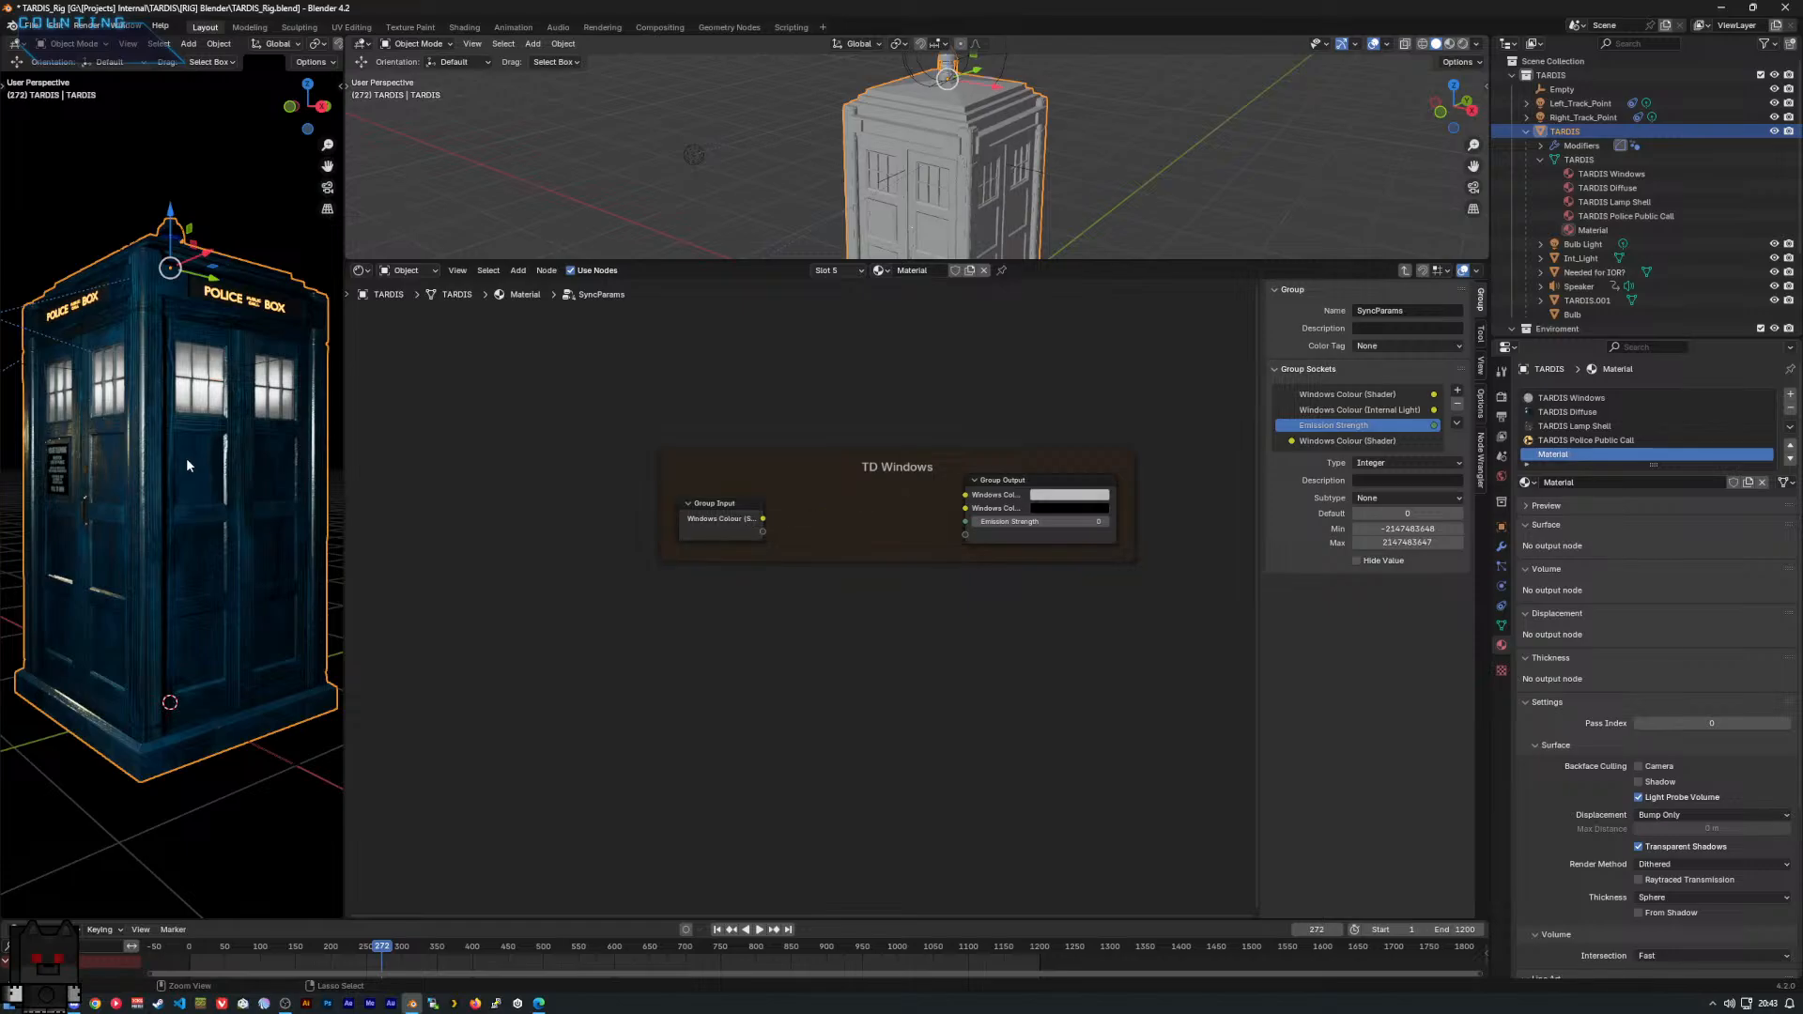
key(ctrl+z)
key(ctrl+z)
key(ctrl+z)
key(ctrl+z)
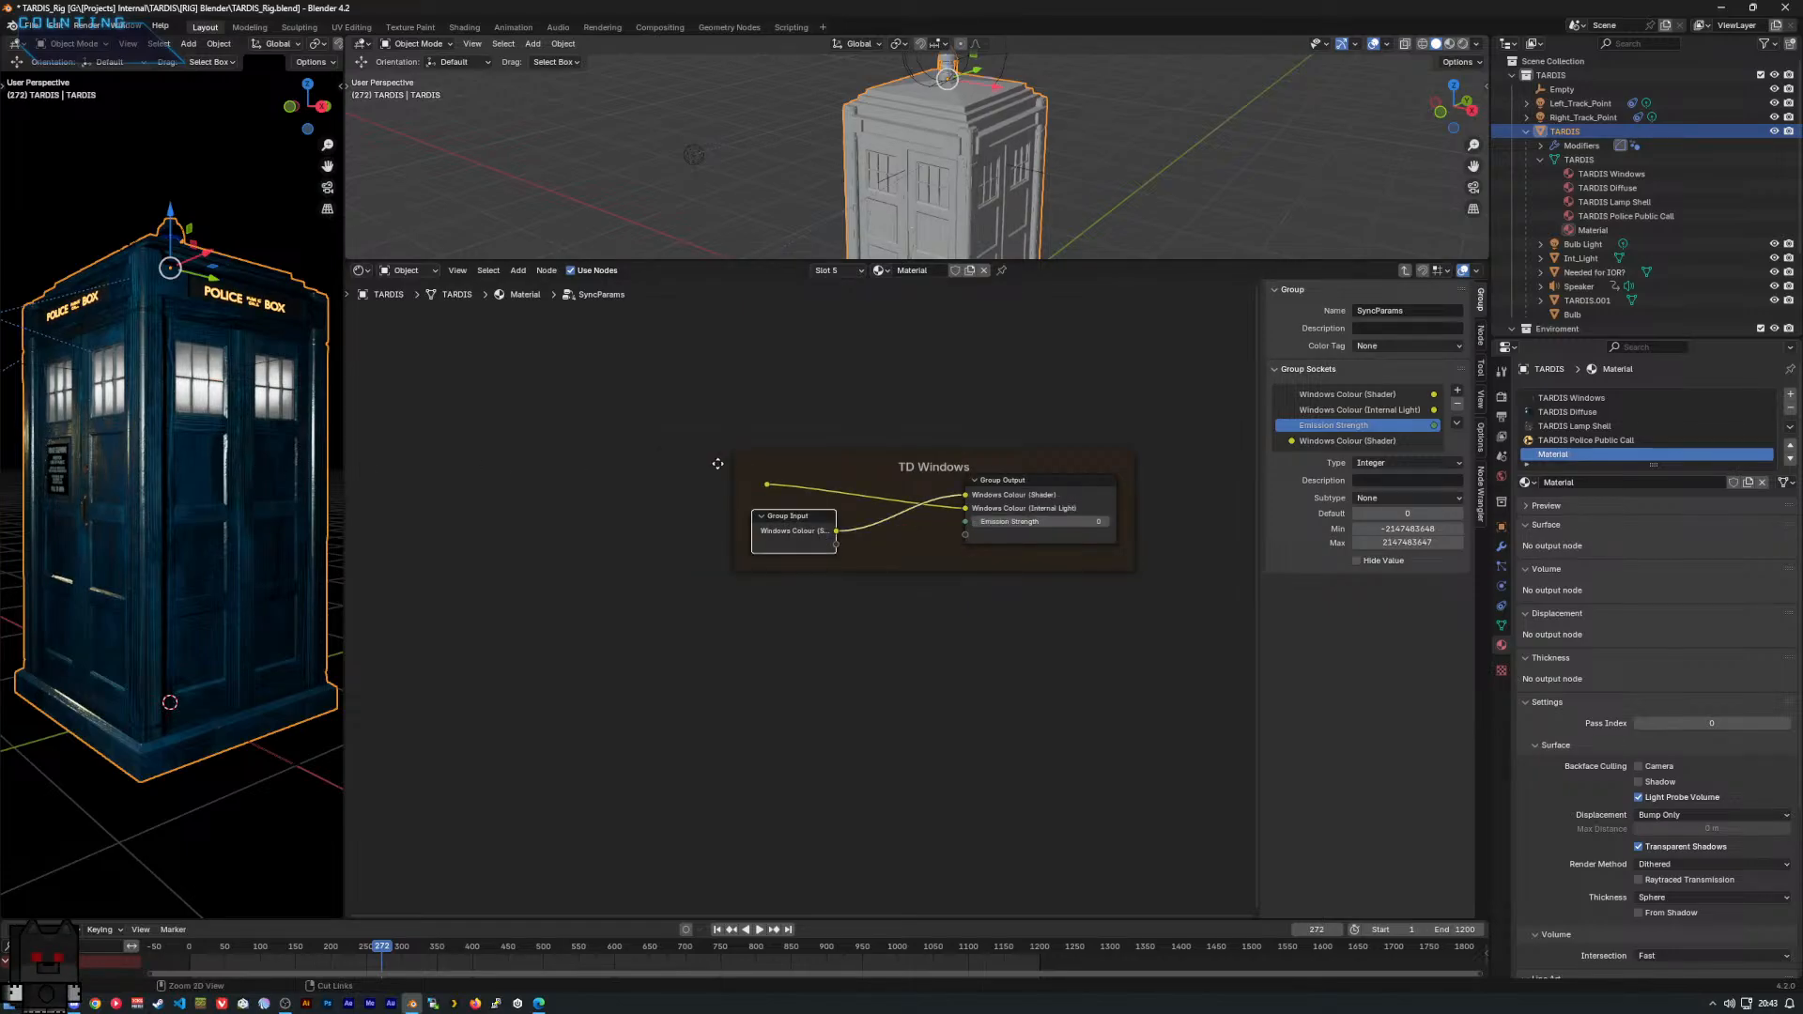
key(ctrl+z)
key(ctrl+z)
key(ctrl+z)
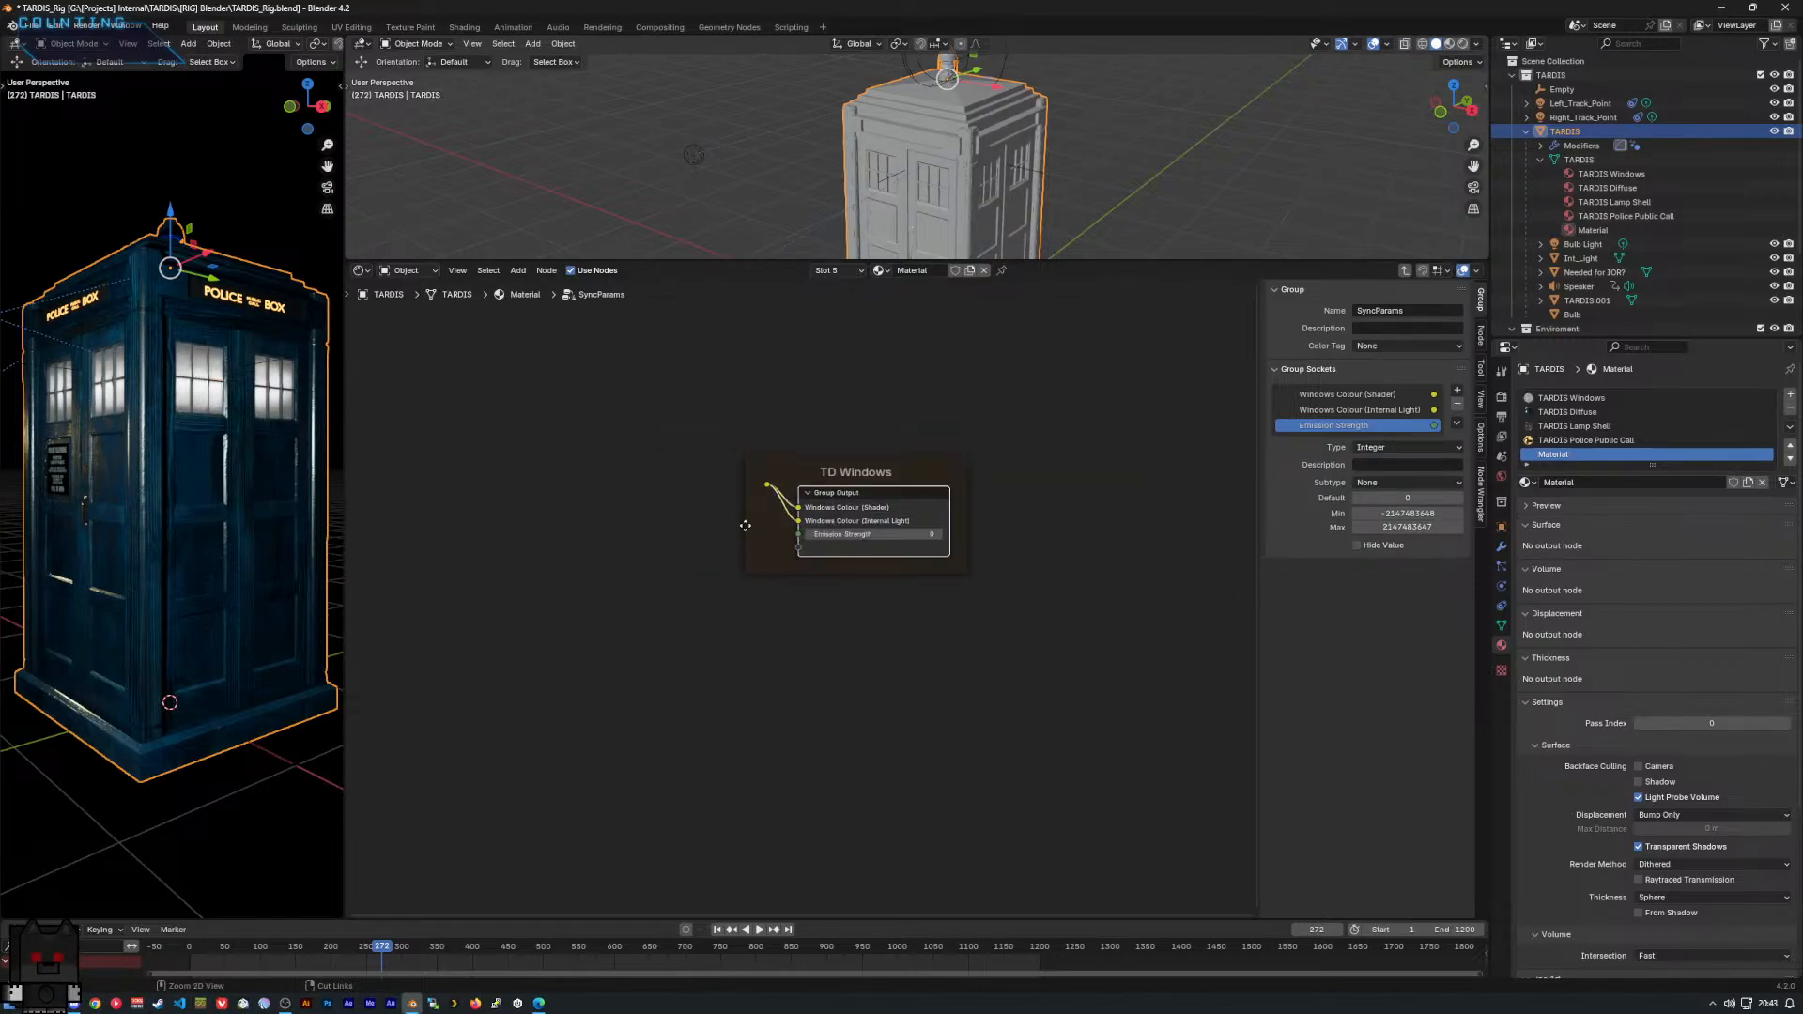
Delete all remaining nodes inside the SyncParams group.
drag(654, 436, 997, 625)
key(Delete)
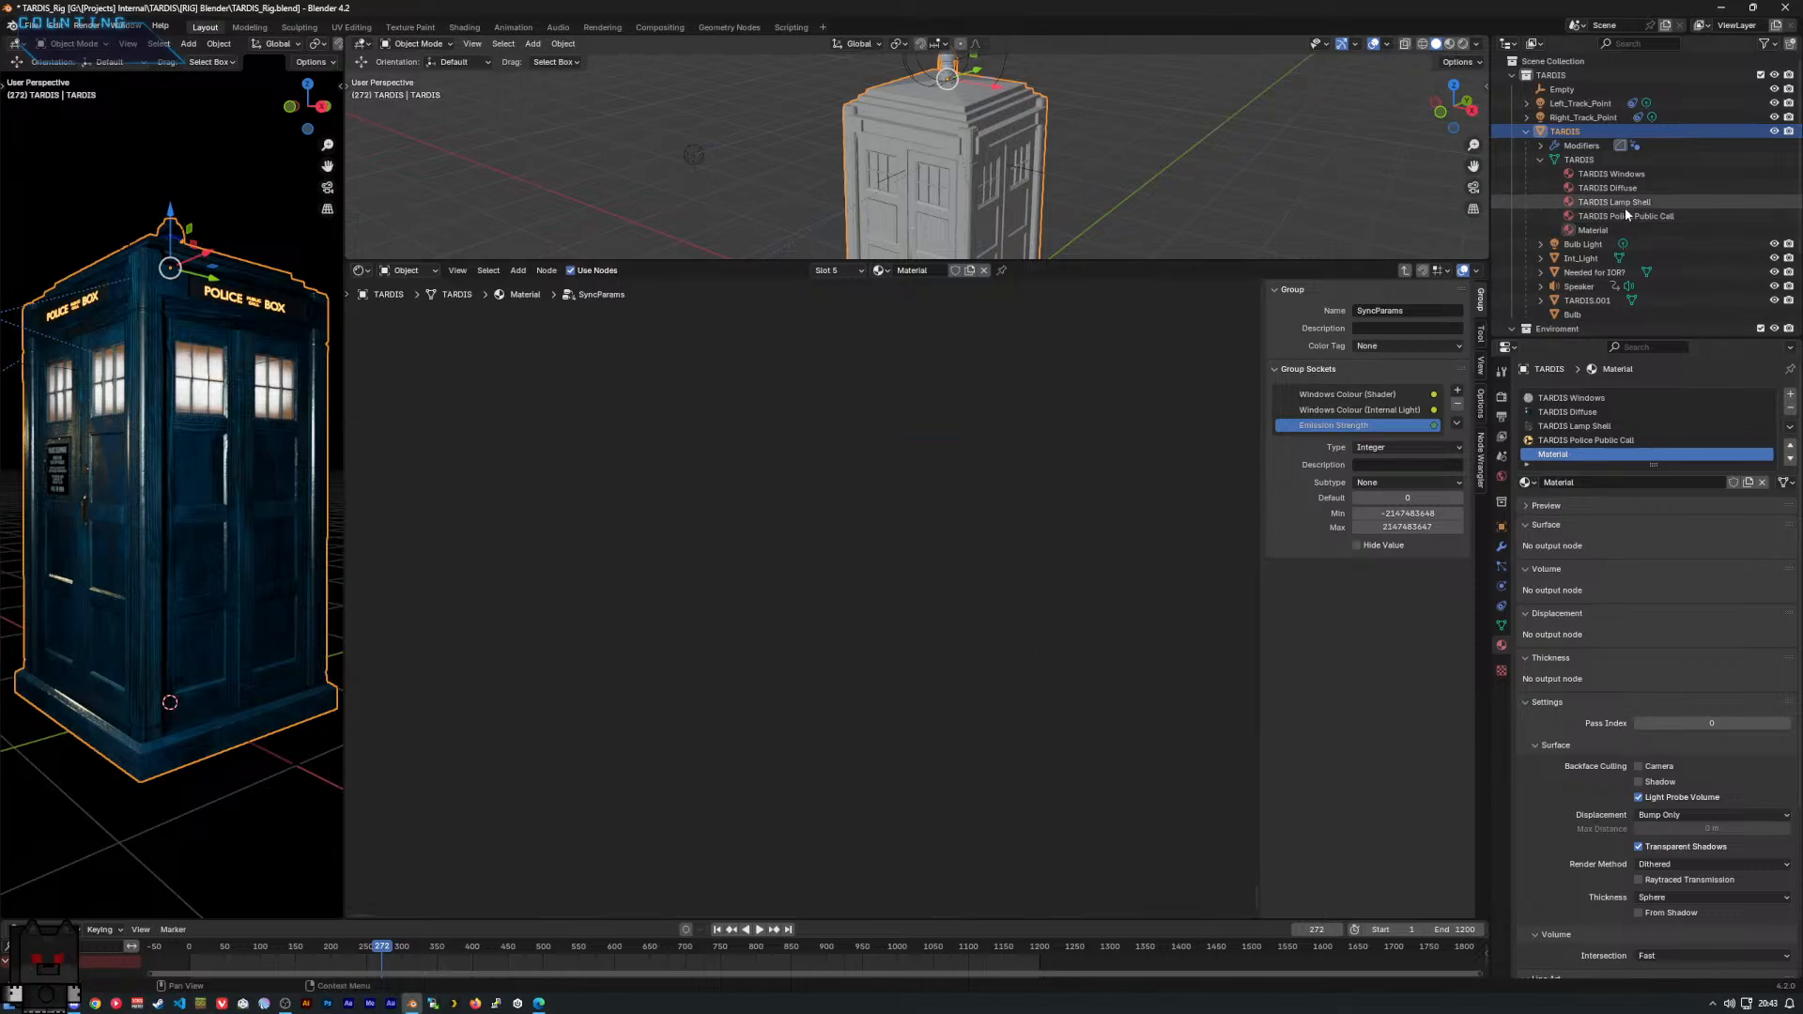
Open SyncParams through the Windows_Ramp group in Int_Light's material and remove all of its group sockets.
click(1585, 260)
middle_drag(942, 513, 745, 517)
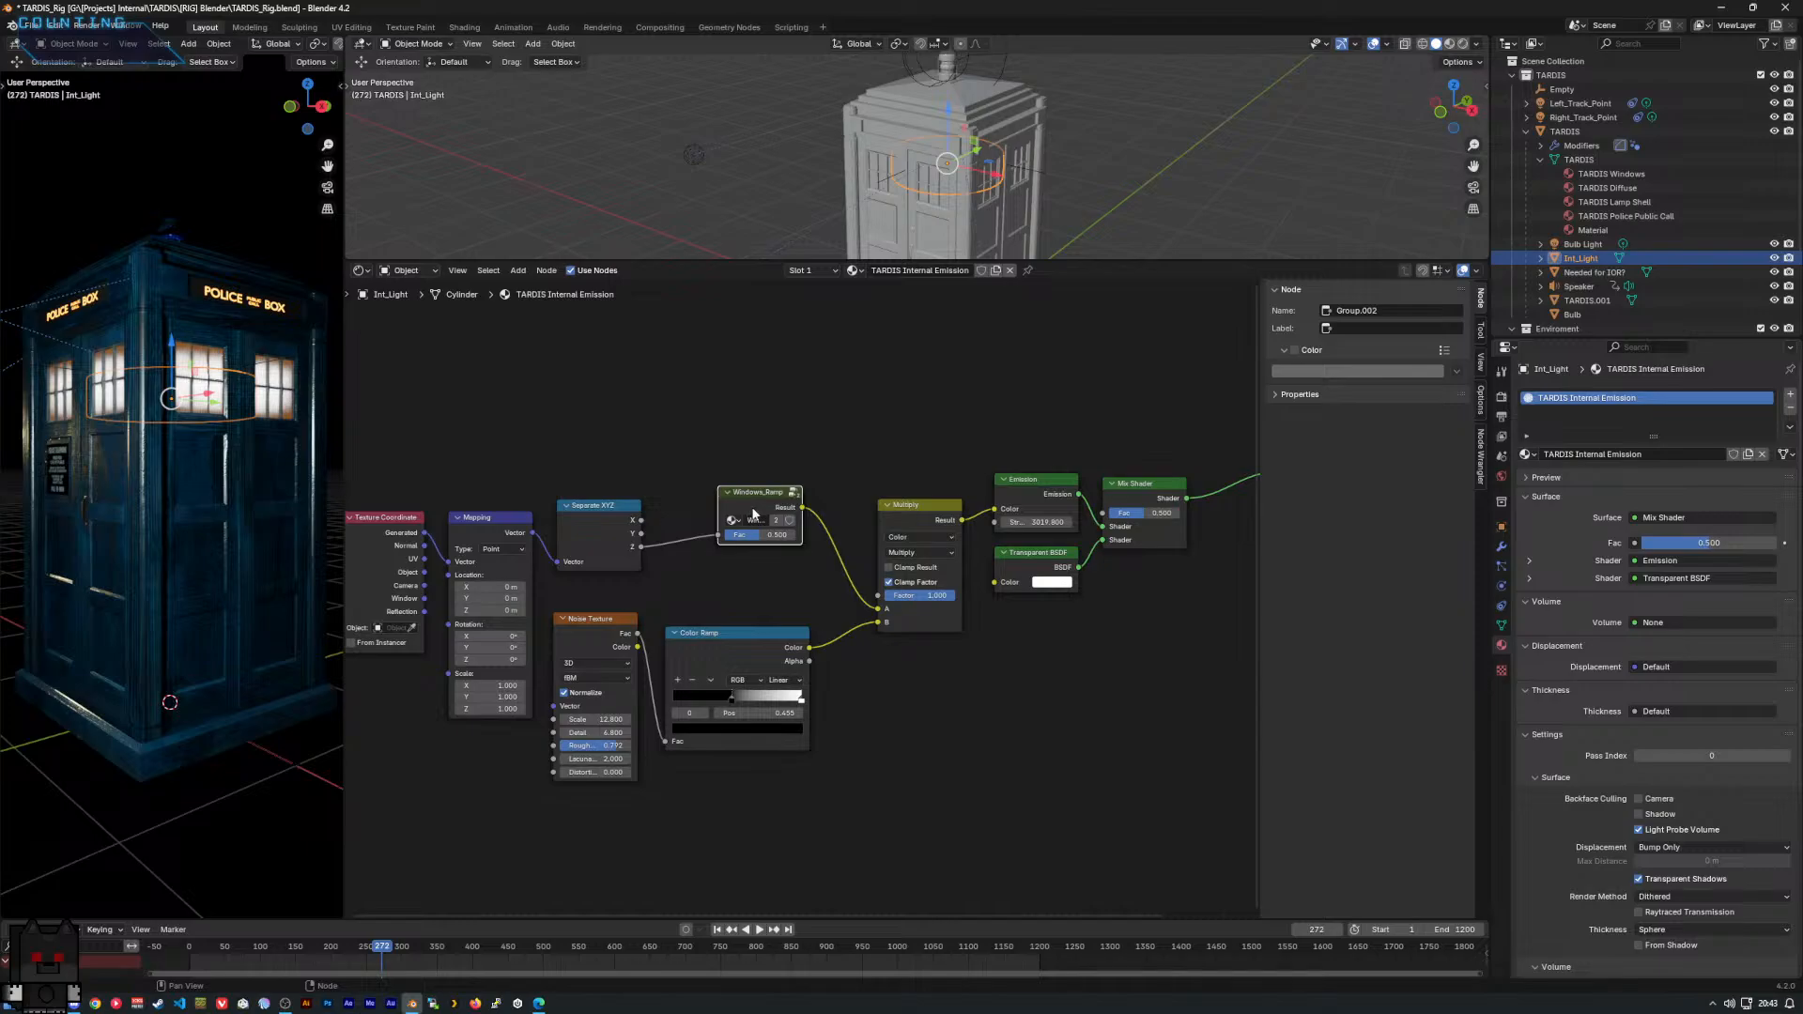
key(Tab)
key(Tab)
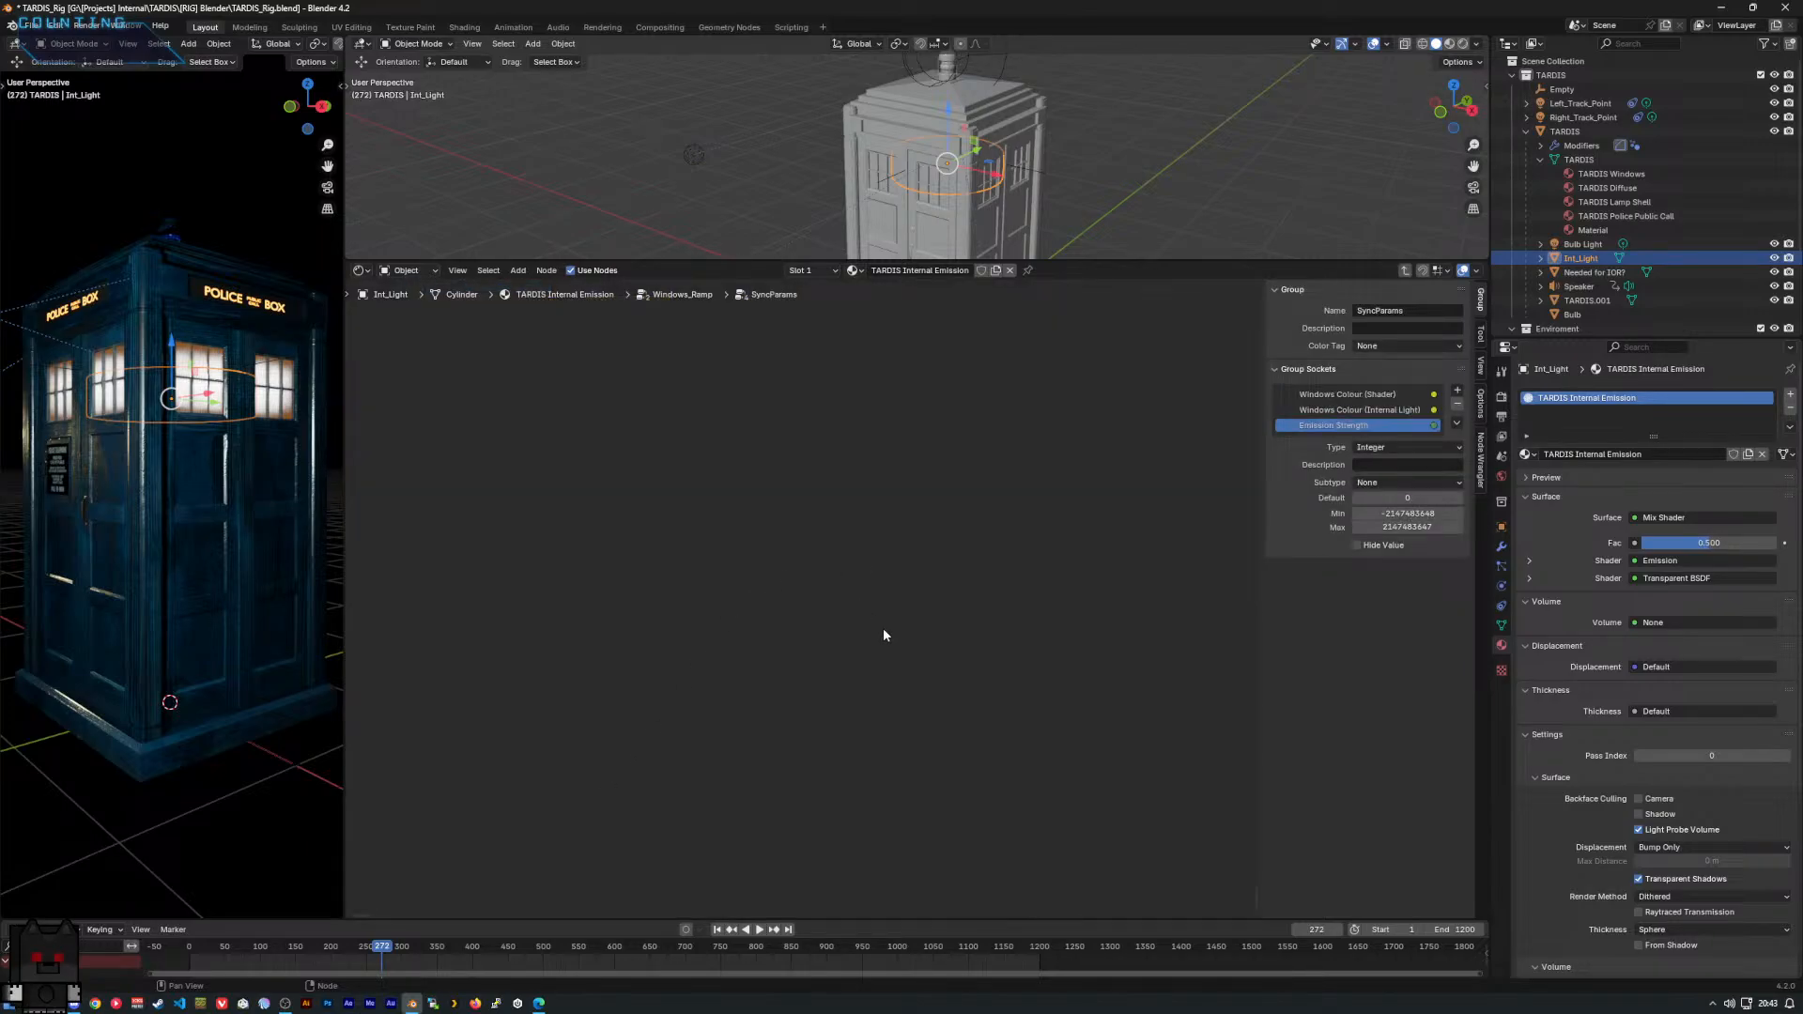
click(1384, 416)
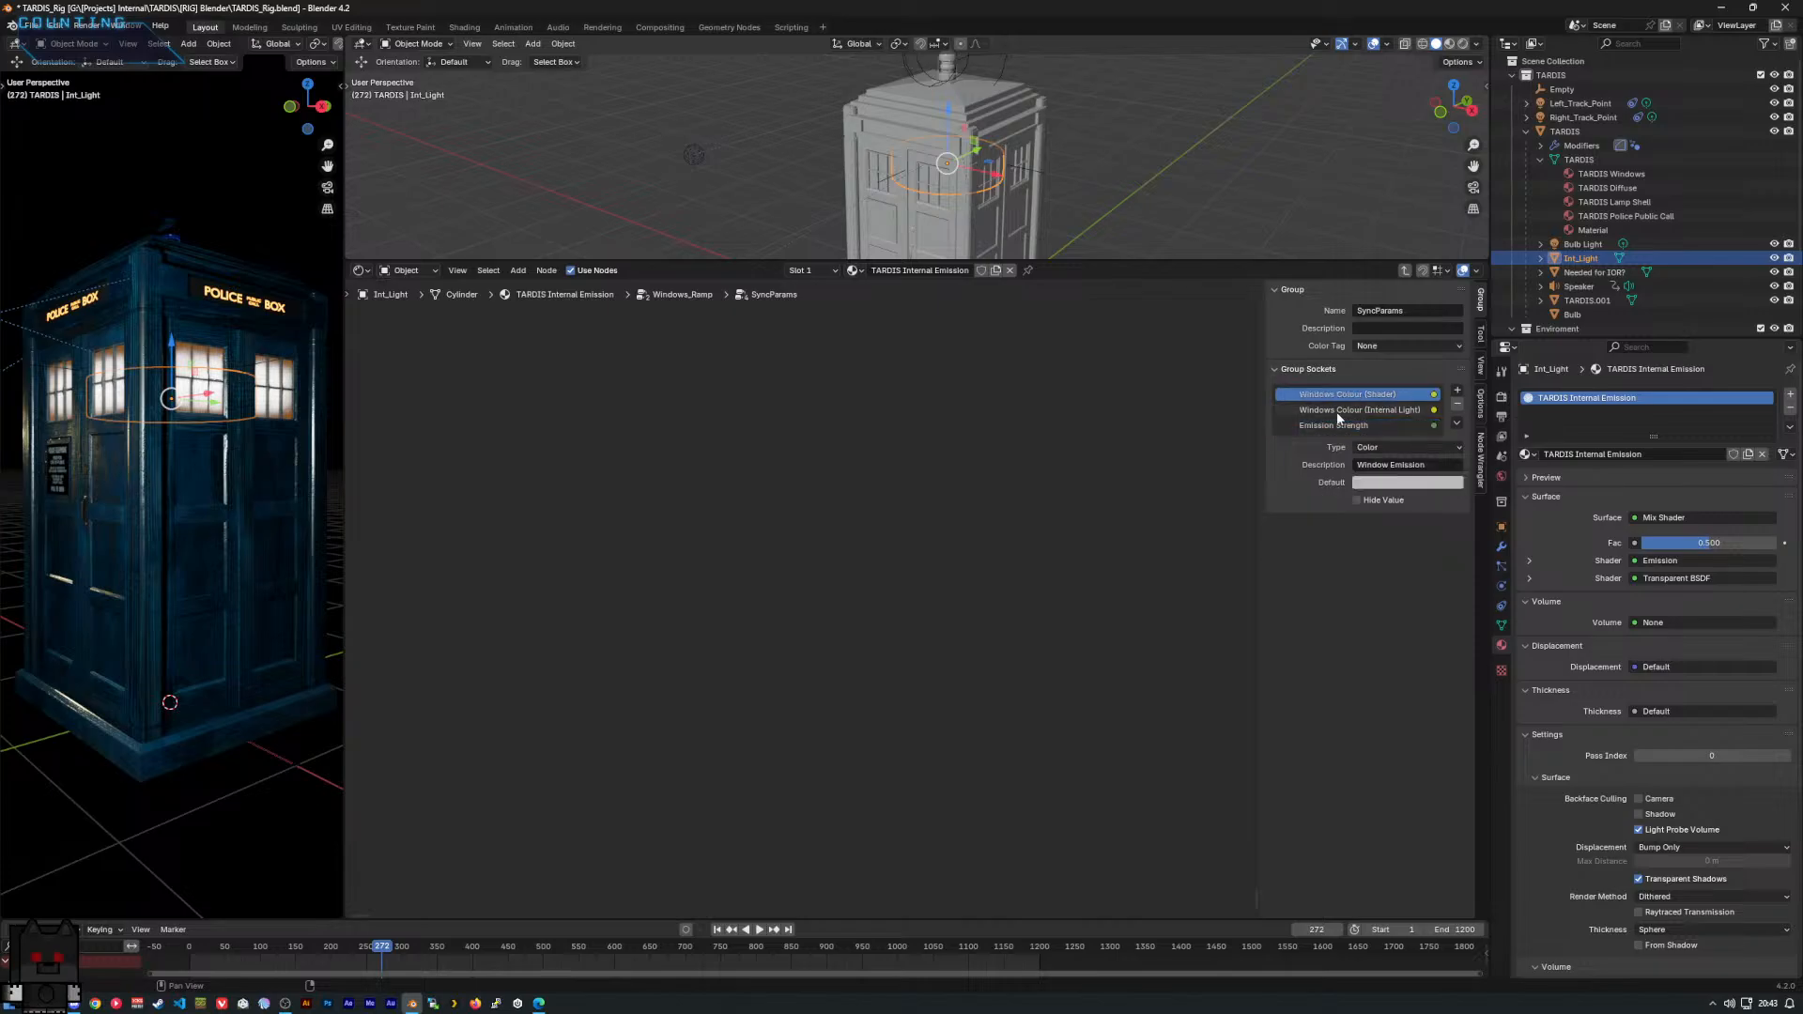
click(1357, 423)
click(1457, 405)
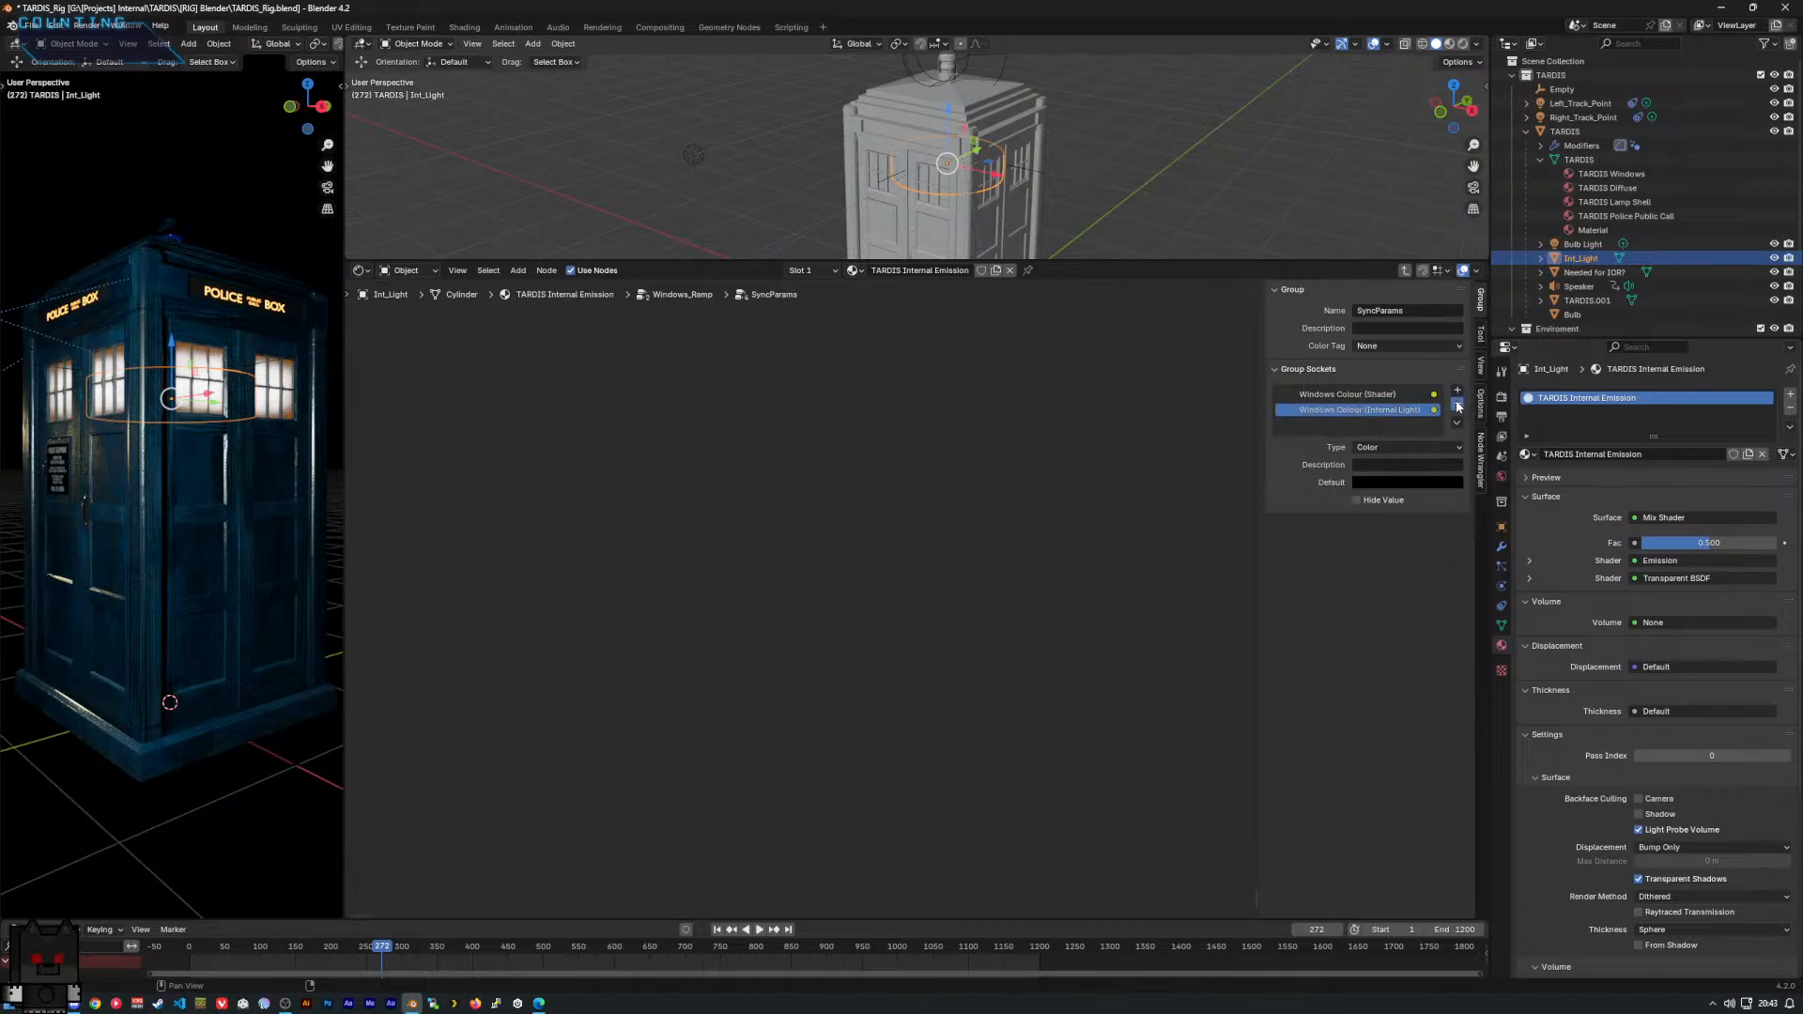
click(1457, 405)
click(1457, 405)
Add a Group Output node inside the emptied SyncParams group.
right_click(803, 465)
mouse_move(803, 467)
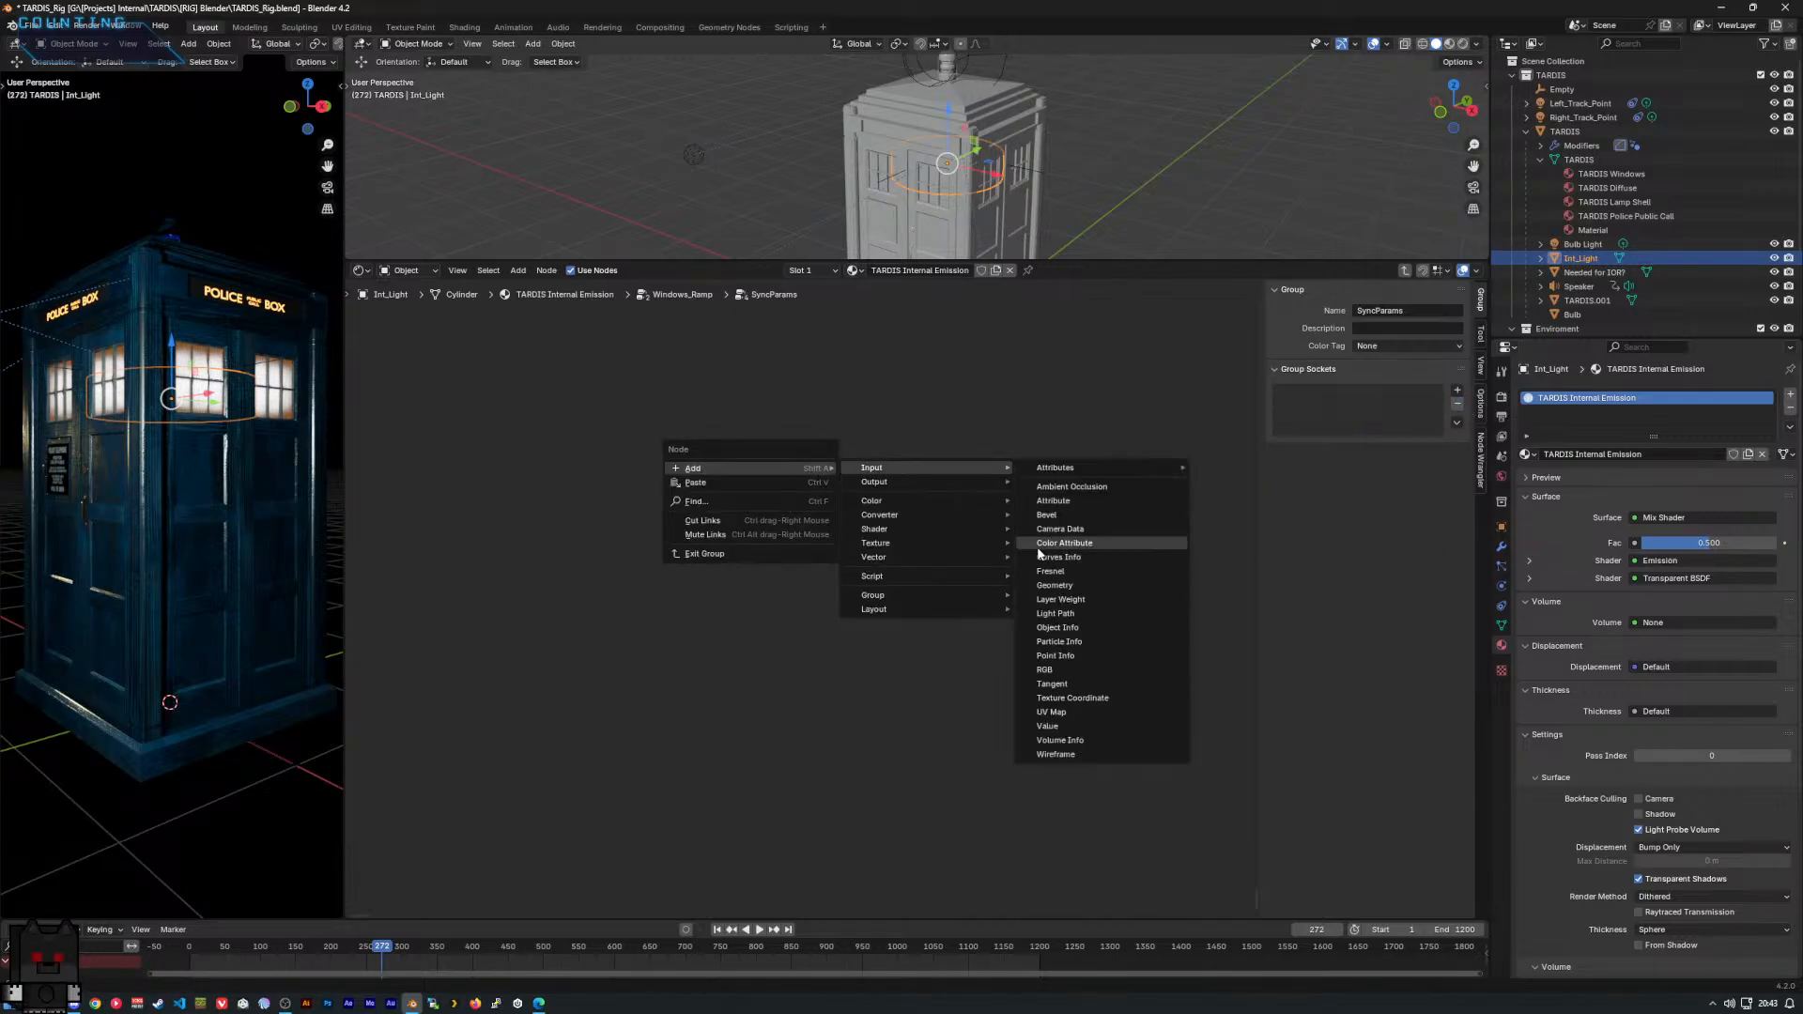
key(Escape)
right_click(780, 450)
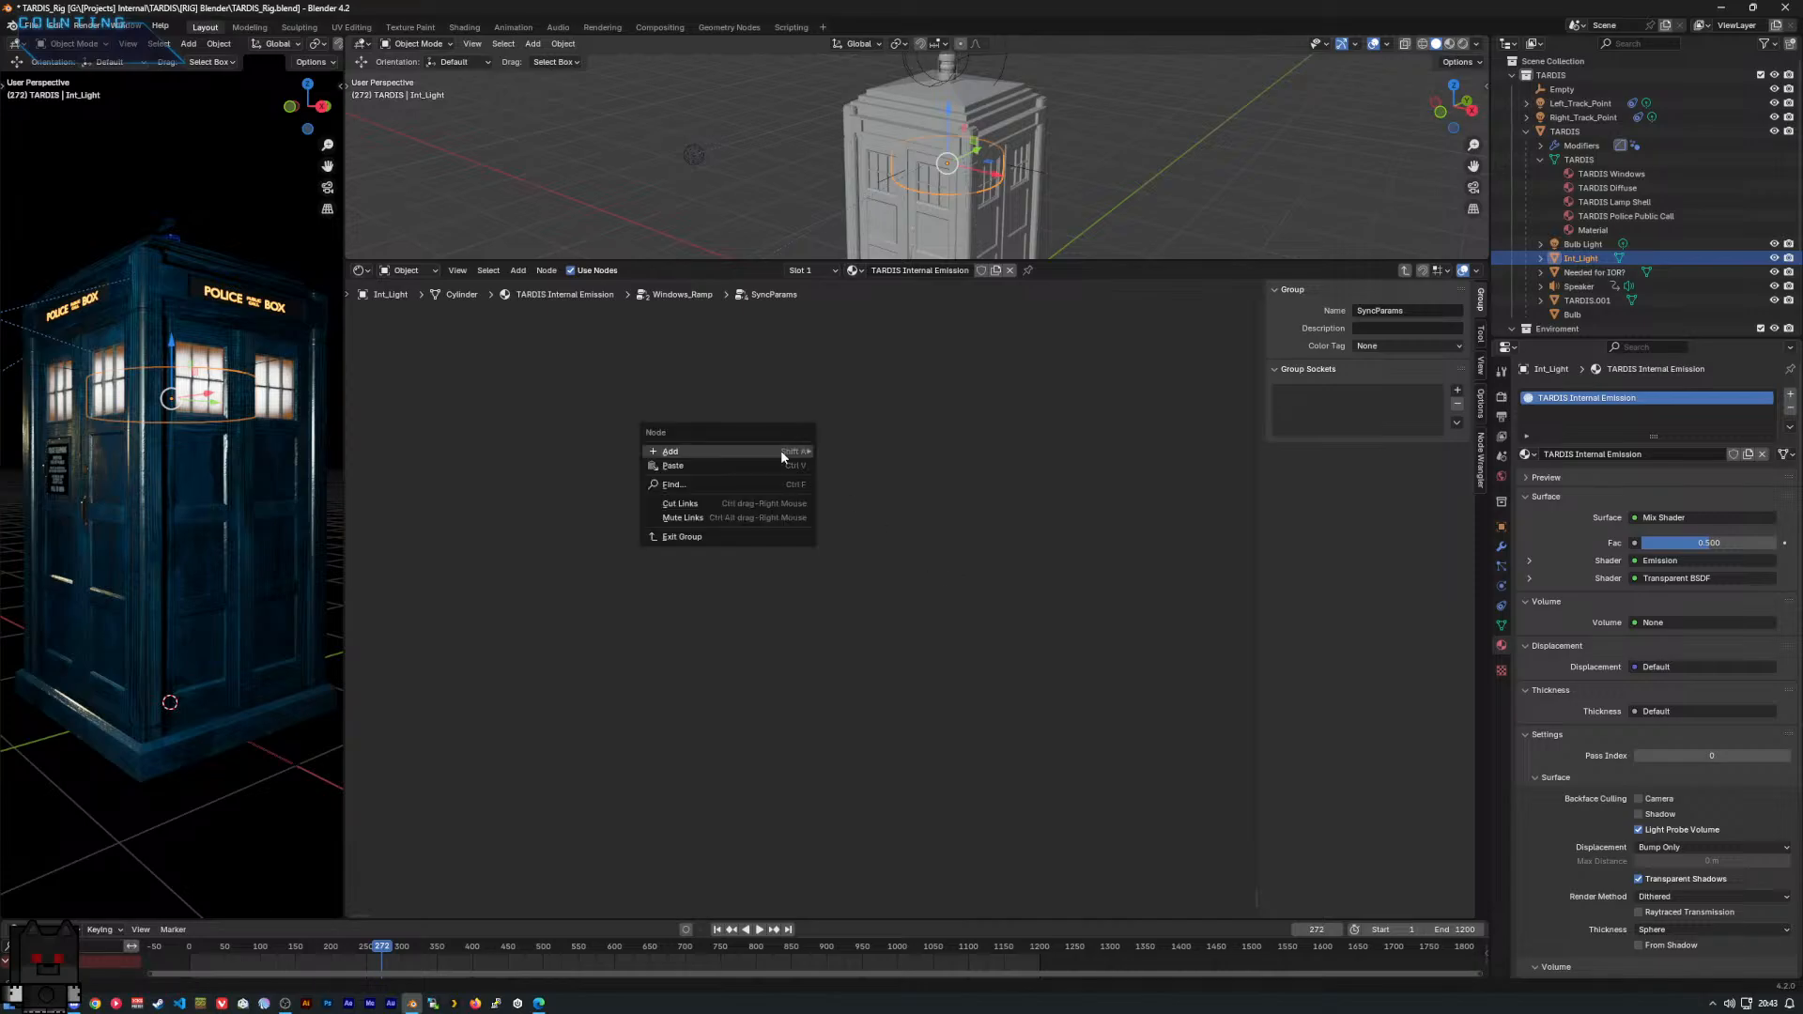
key(Escape)
right_click(797, 485)
mouse_move(799, 482)
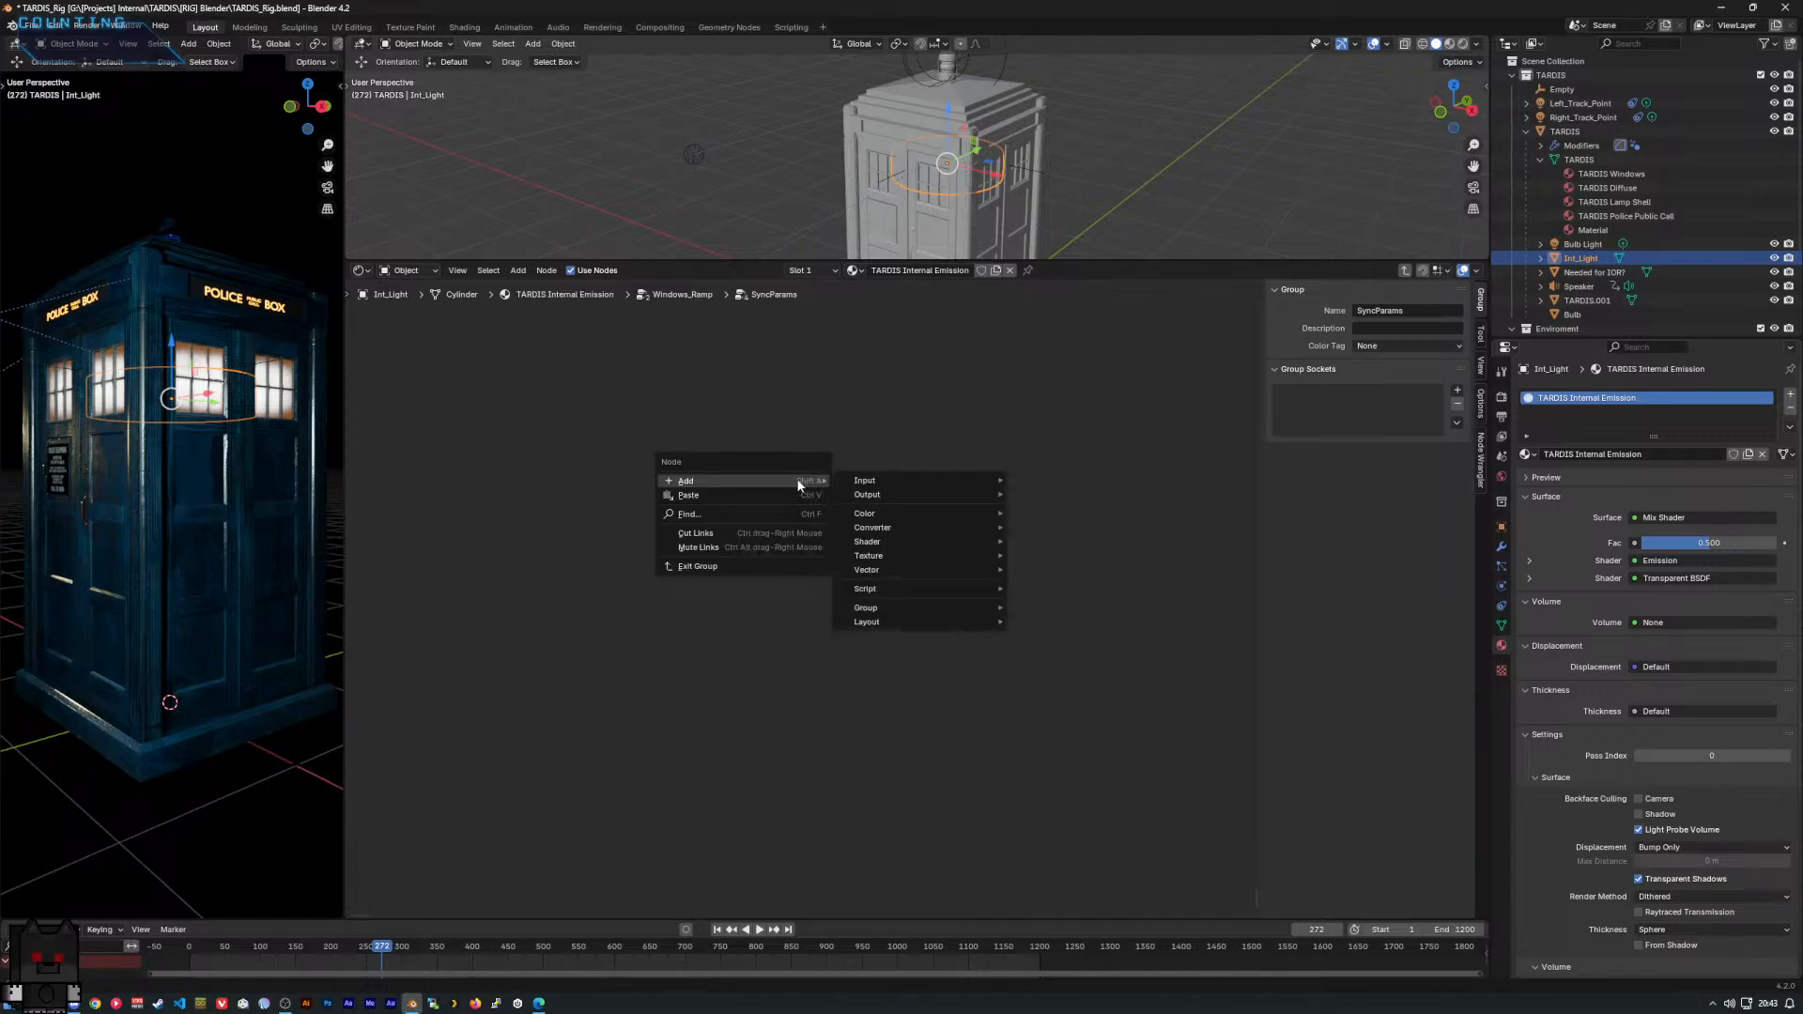
mouse_move(933, 608)
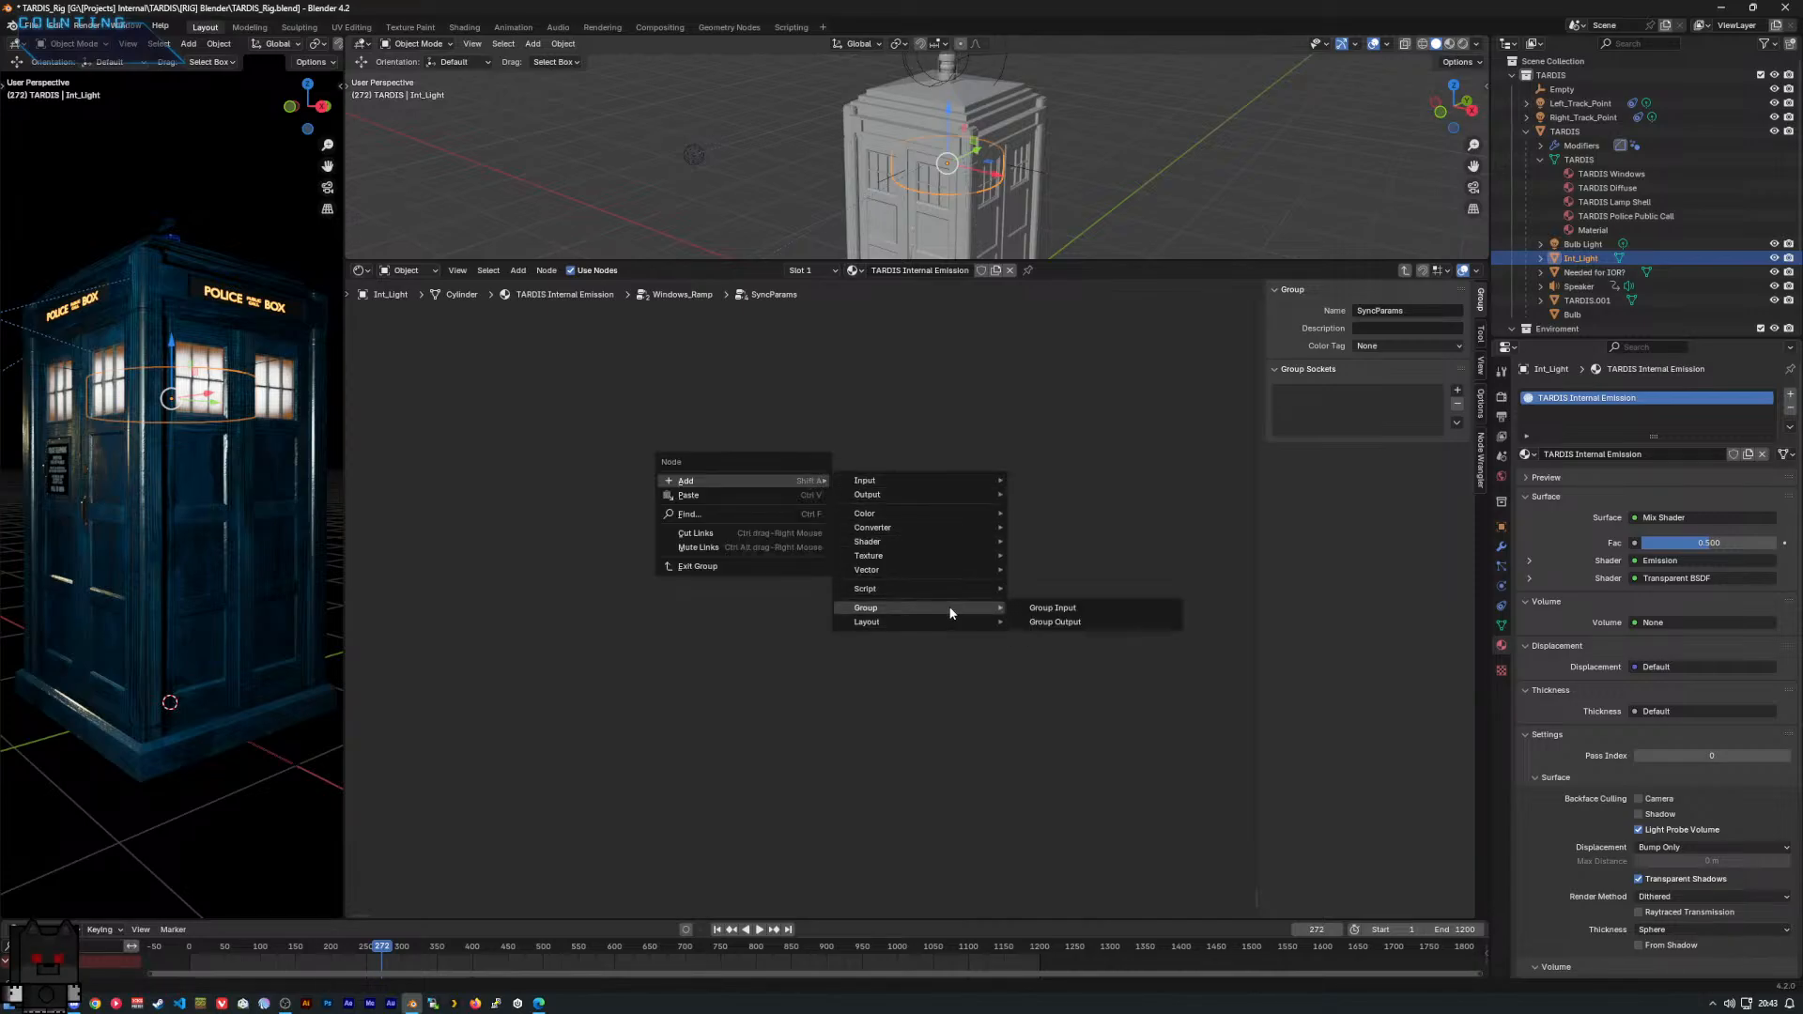
click(1040, 624)
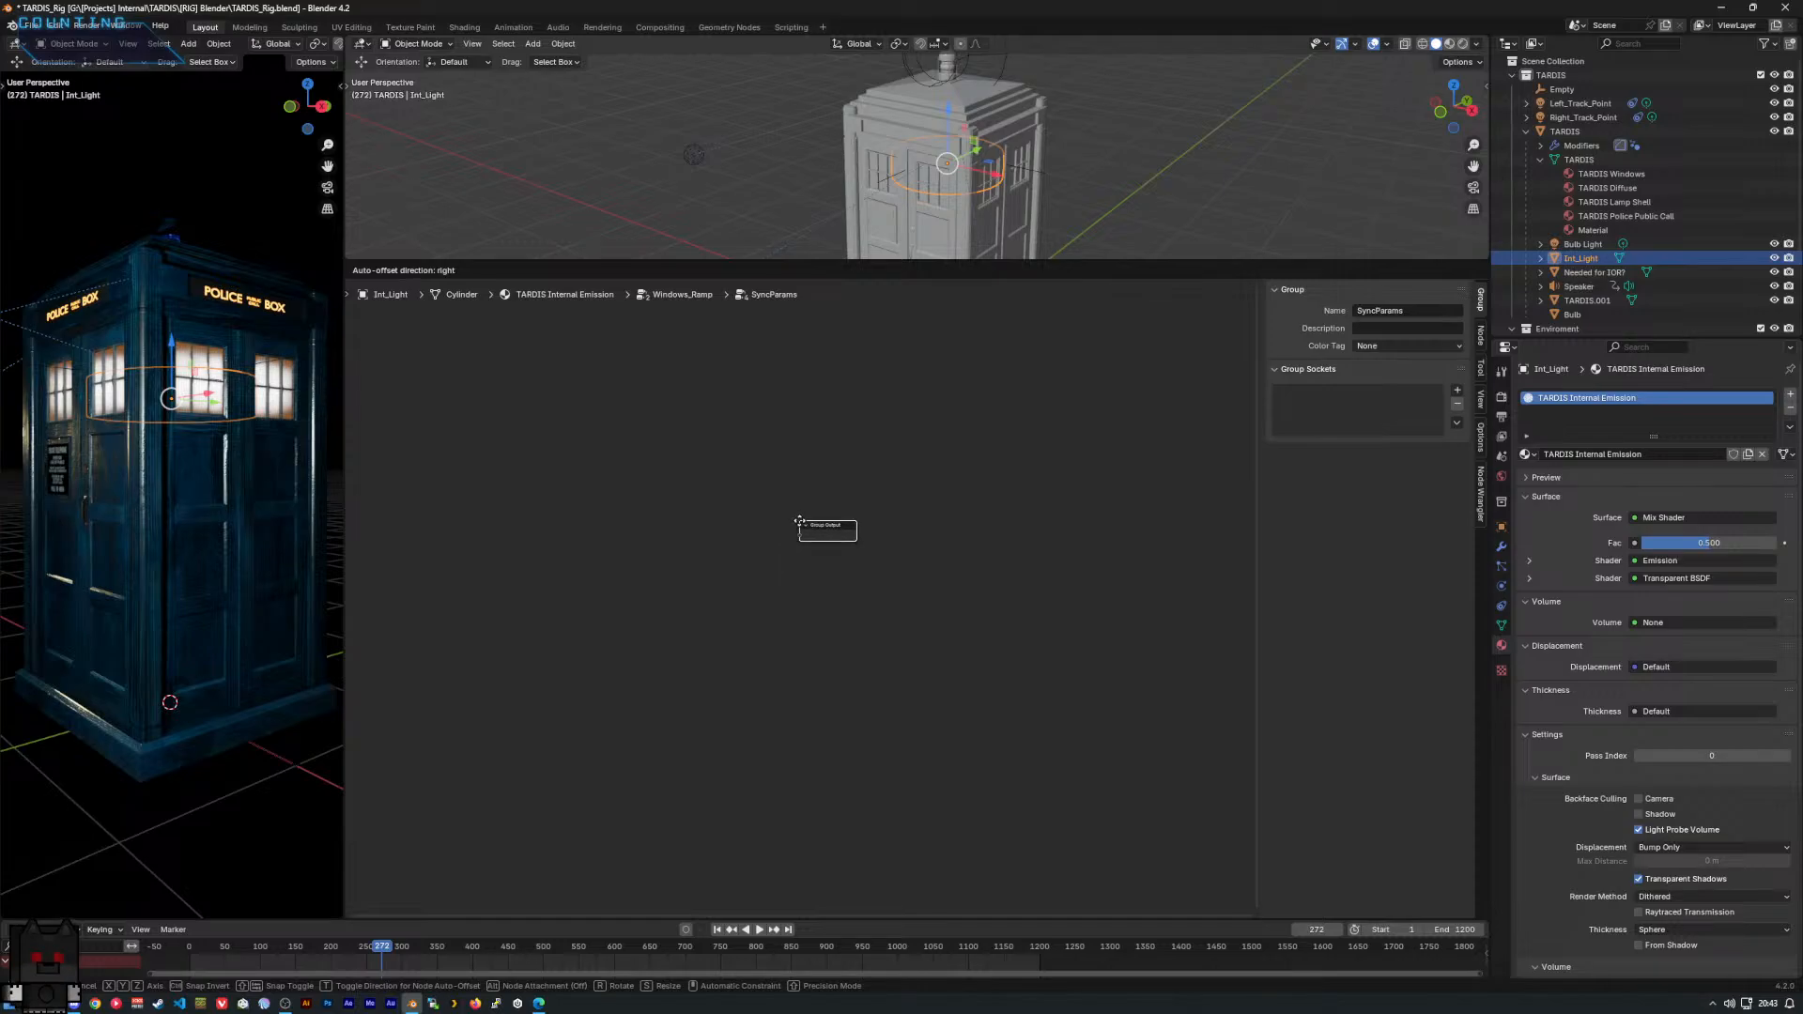
click(801, 525)
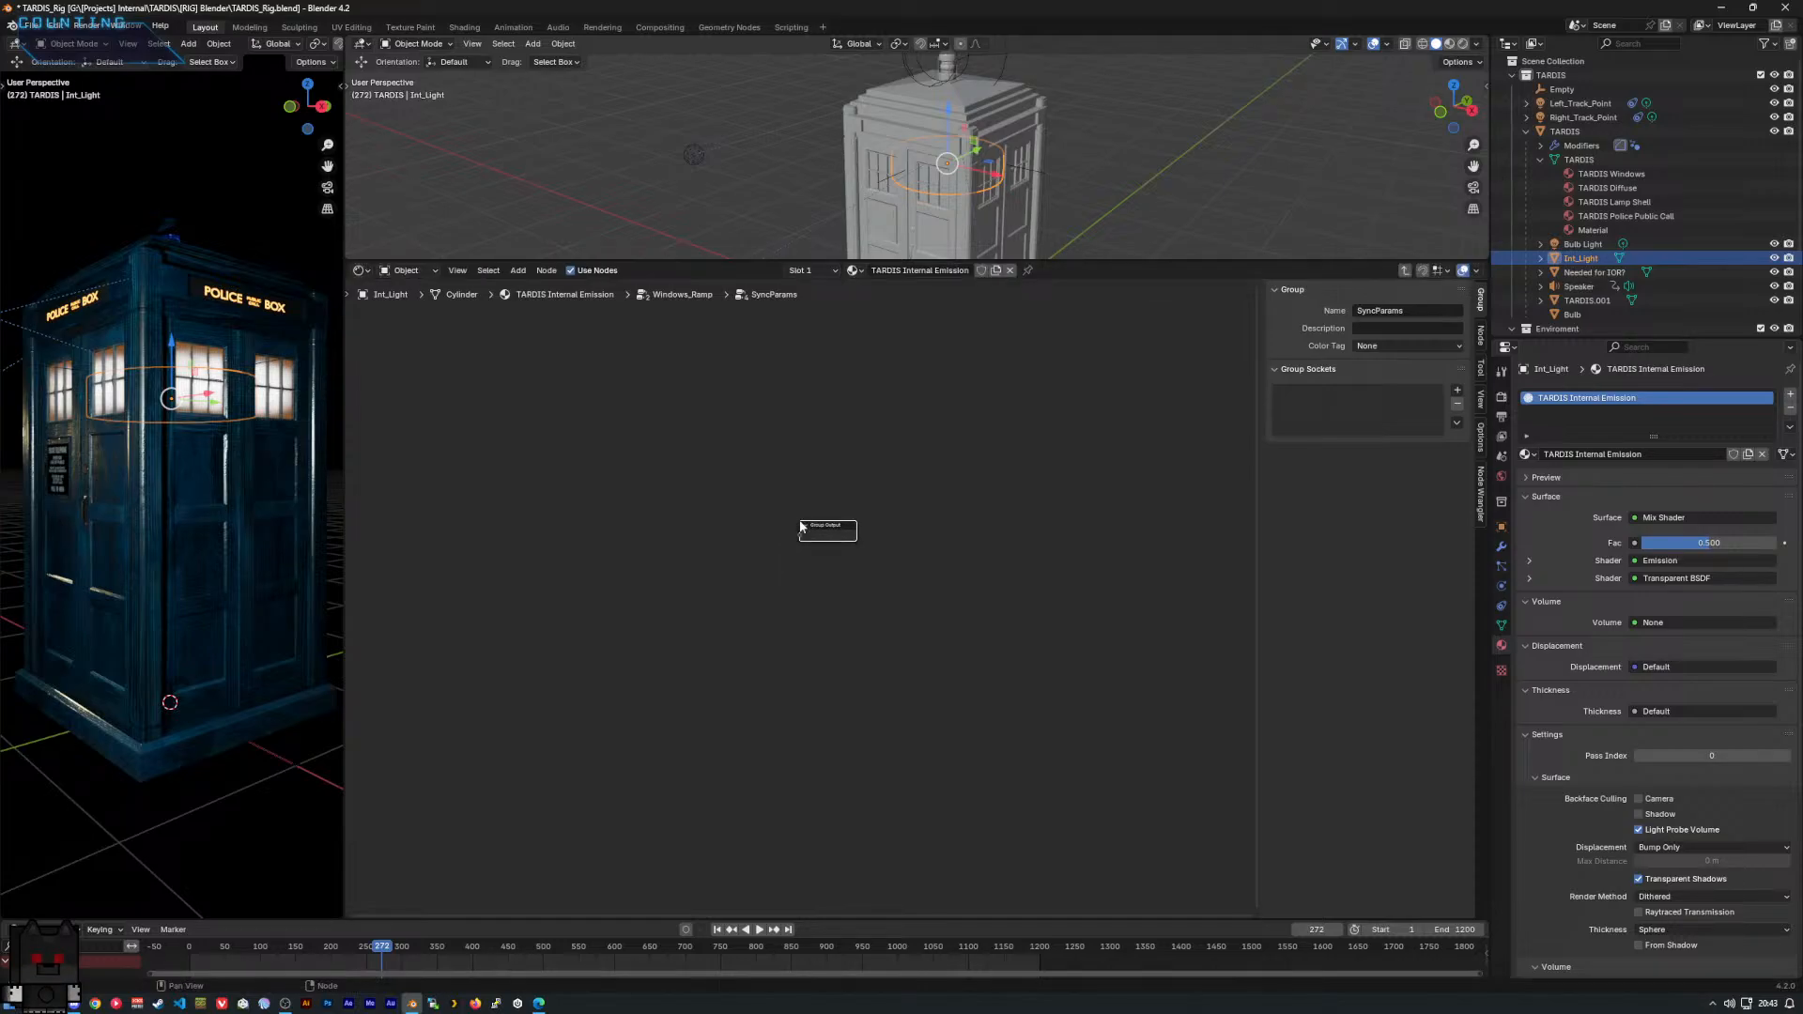
Try adding a Group Input node inside the SyncParams group.
right_click(804, 521)
mouse_move(808, 520)
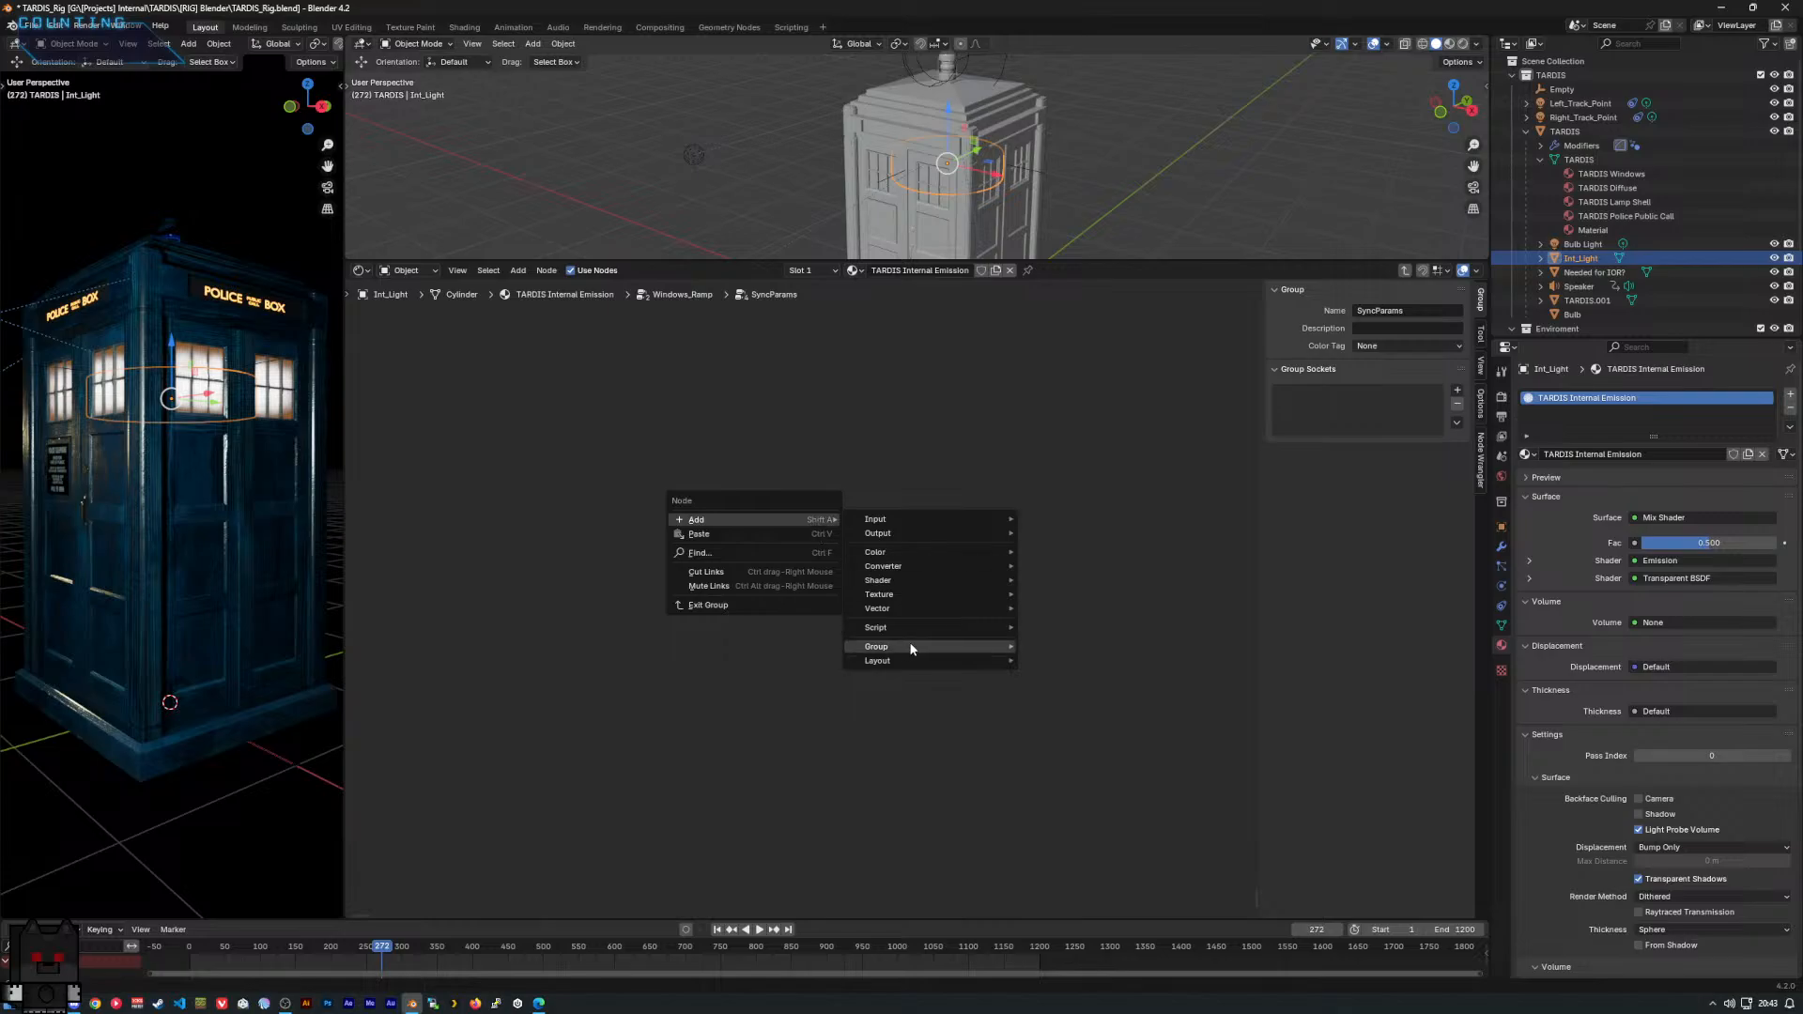
mouse_move(909, 644)
click(1067, 648)
click(817, 511)
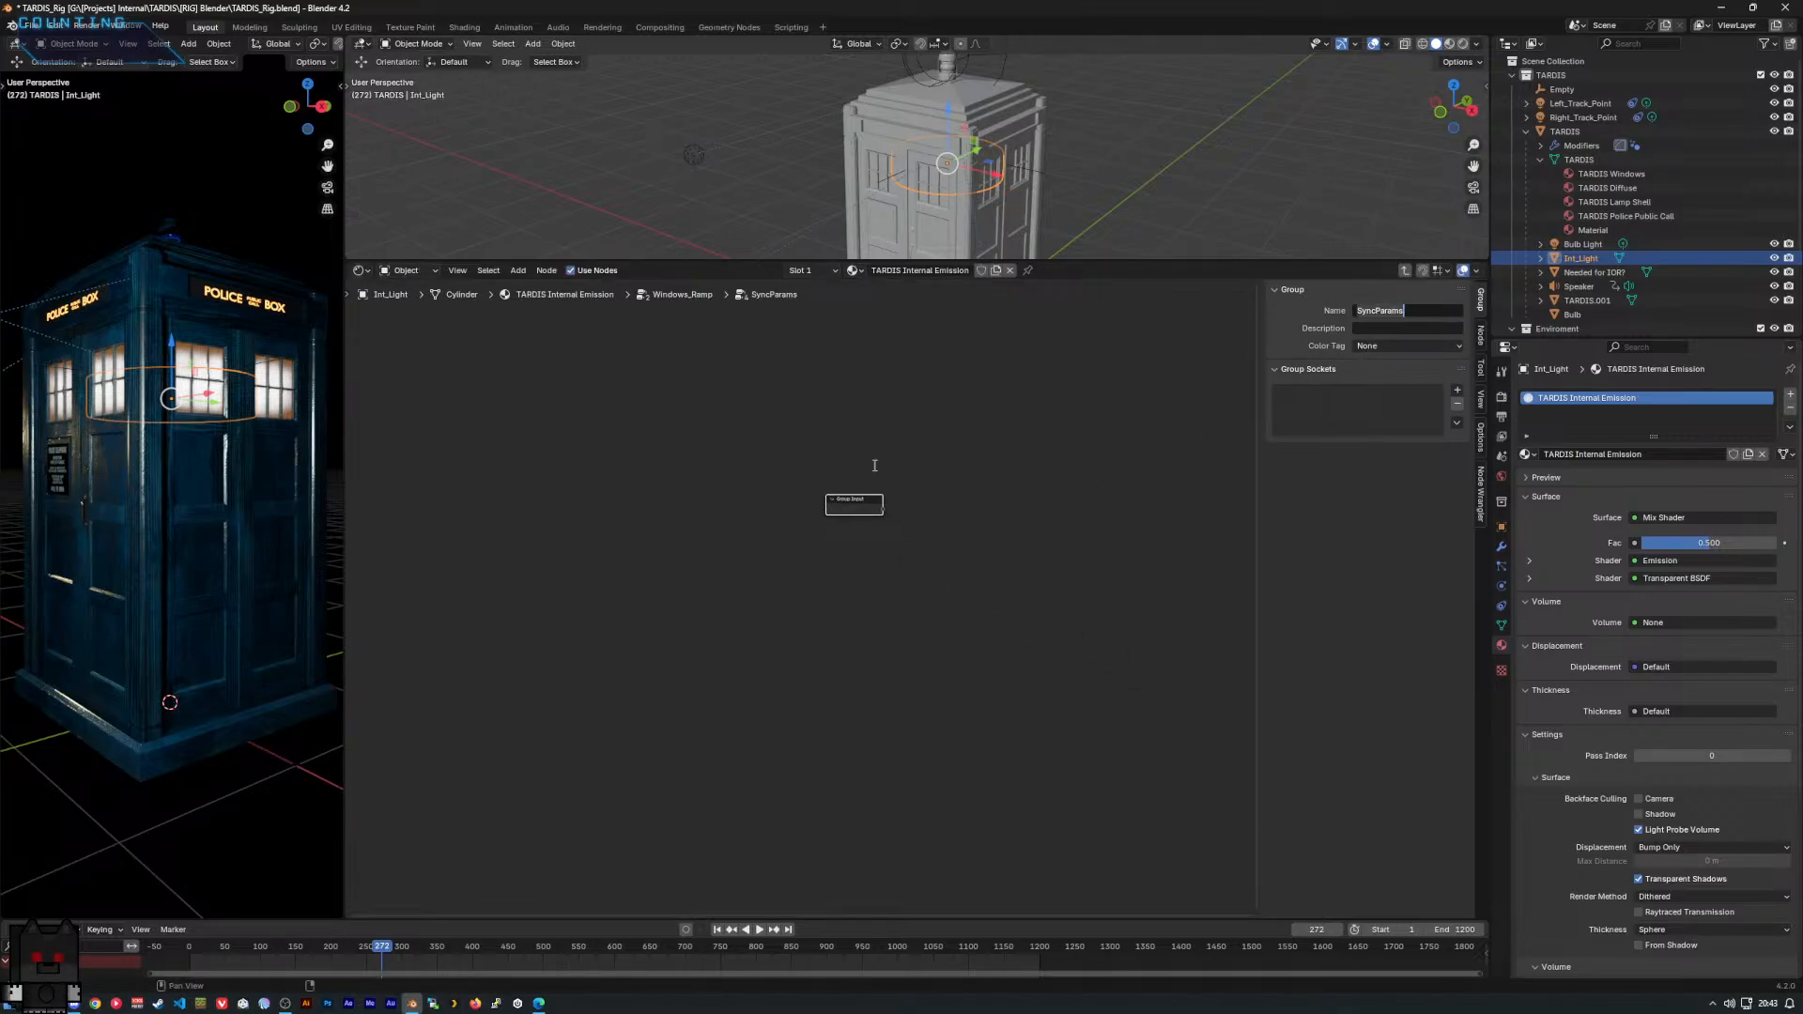
click(852, 509)
right_click(852, 509)
click(689, 504)
drag(853, 508, 756, 506)
Place a new Group Output node in the SyncParams group, then delete it.
right_click(791, 482)
mouse_move(796, 485)
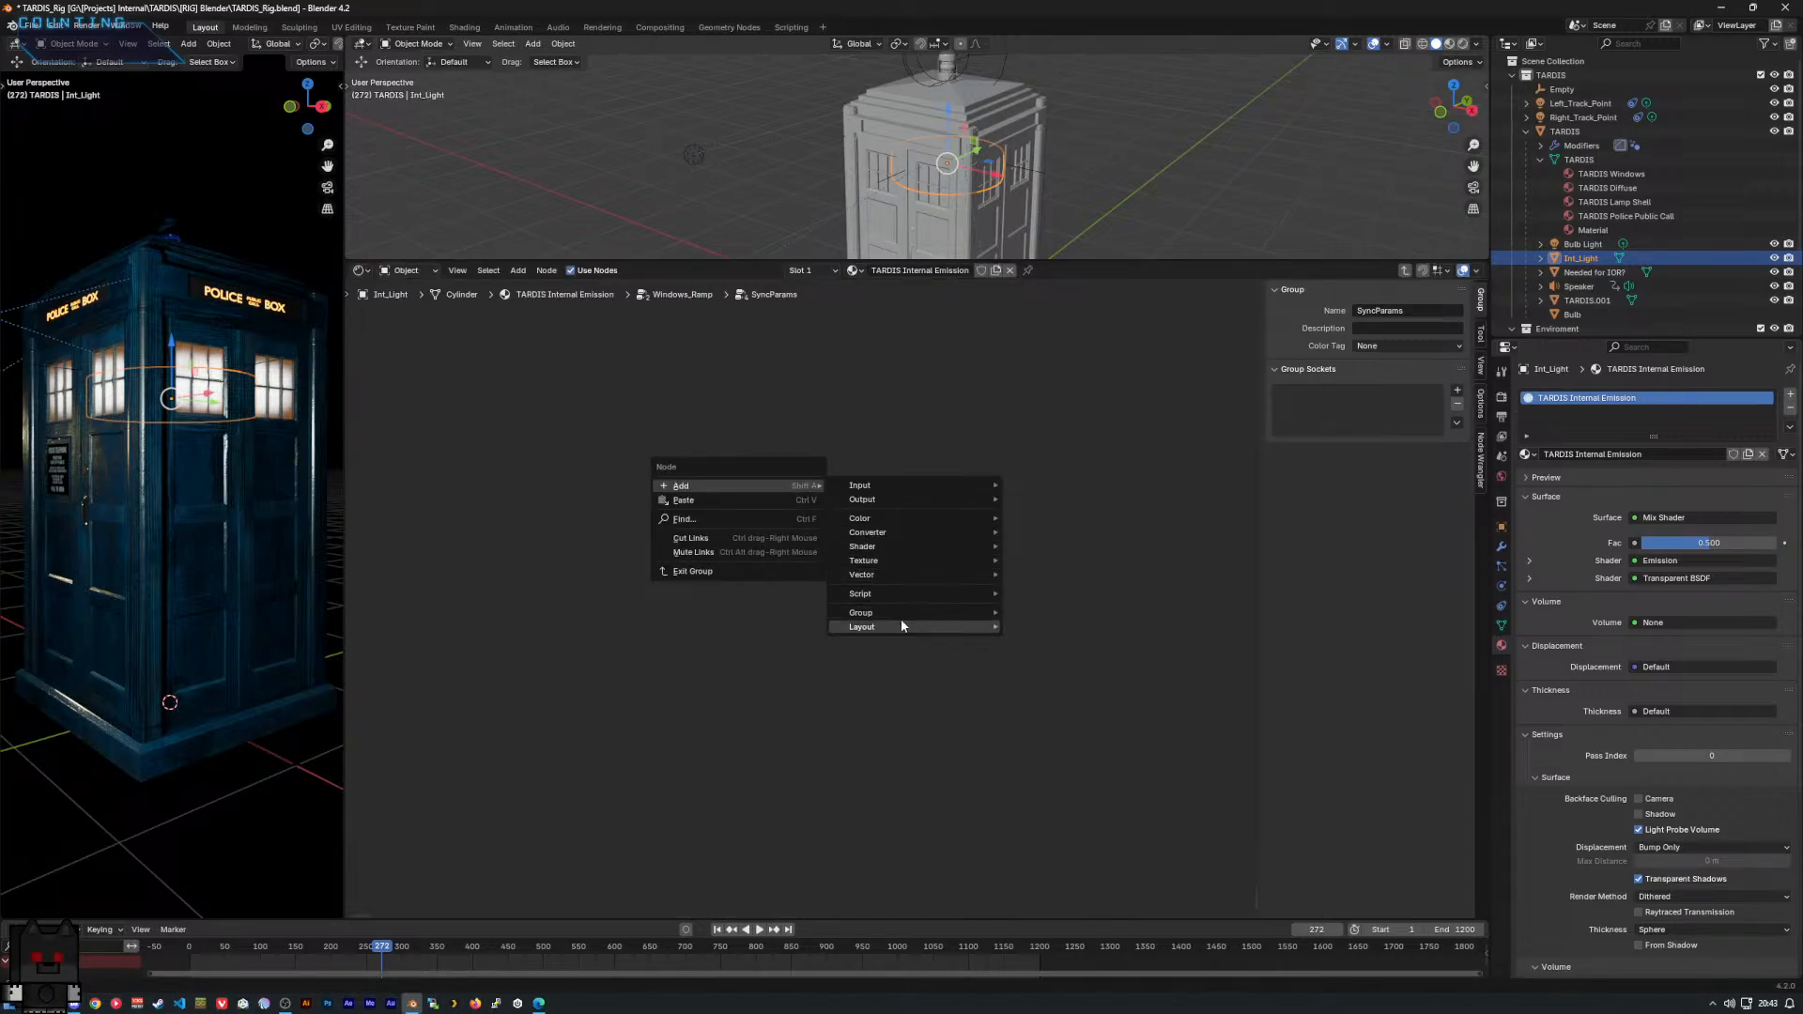
mouse_move(900, 614)
click(1043, 628)
click(918, 549)
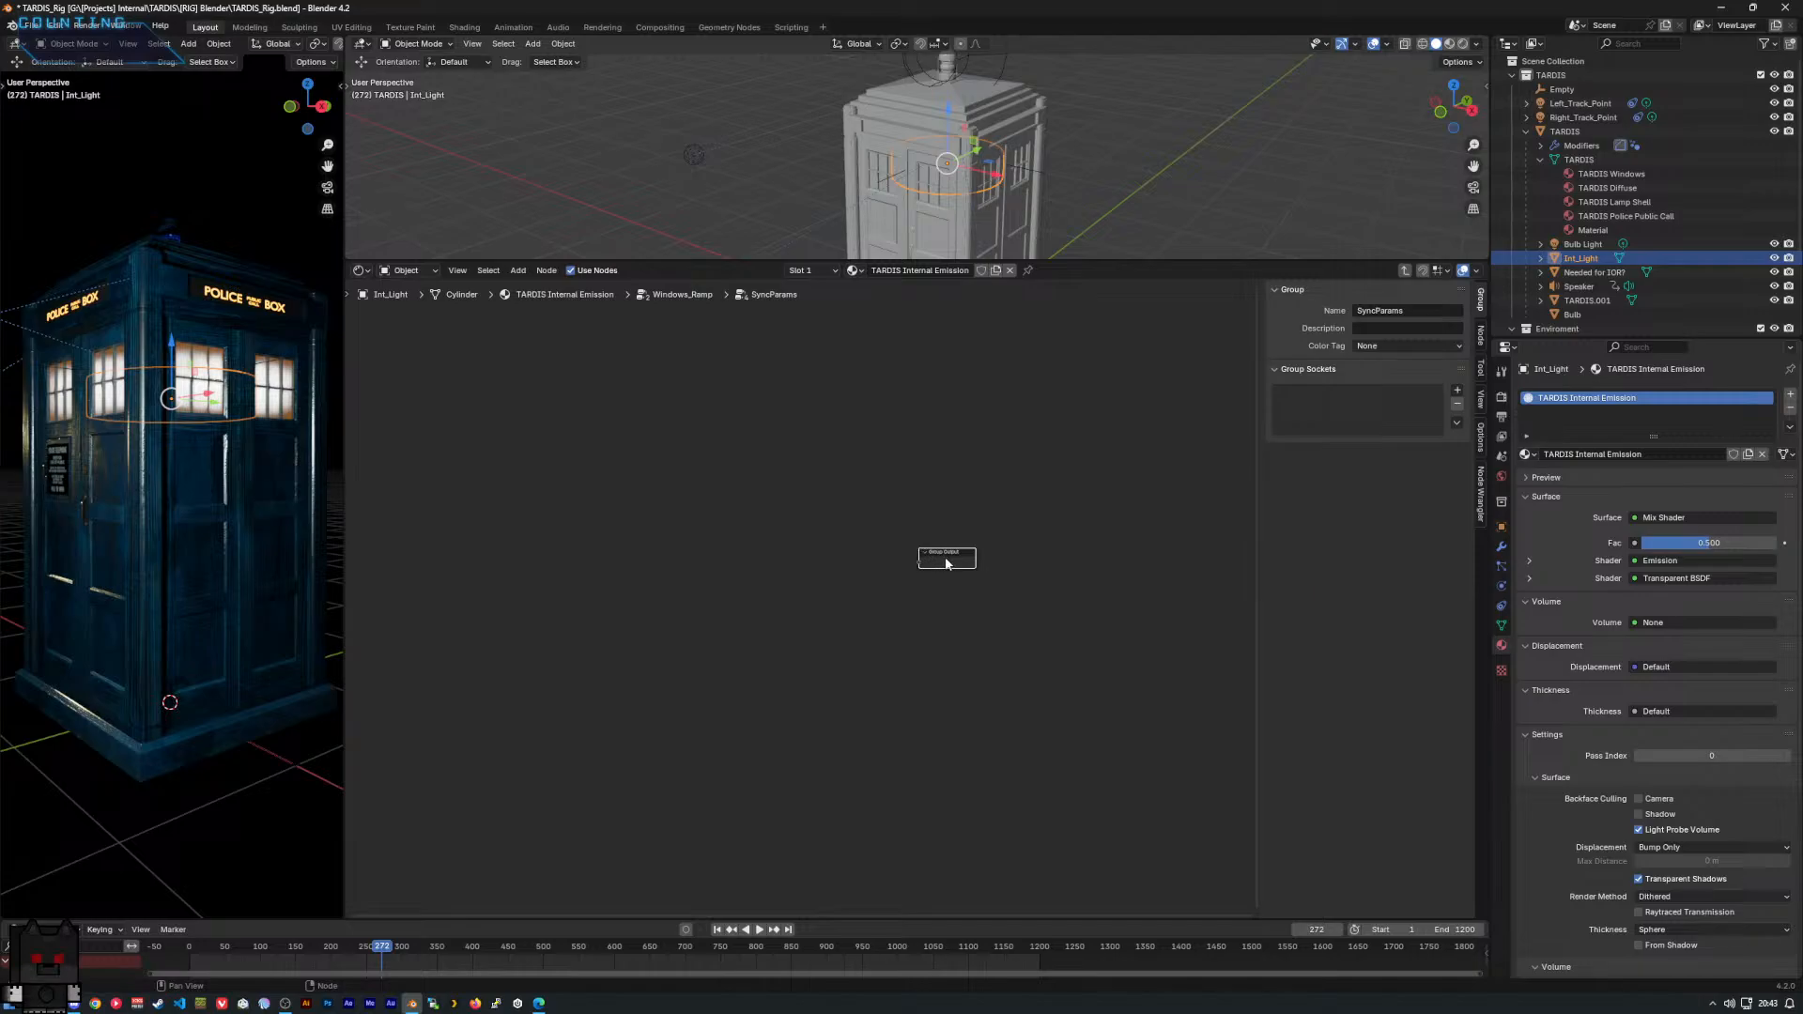
click(845, 470)
right_click(893, 457)
mouse_move(862, 450)
right_click(775, 430)
mouse_move(775, 434)
click(930, 553)
key(x)
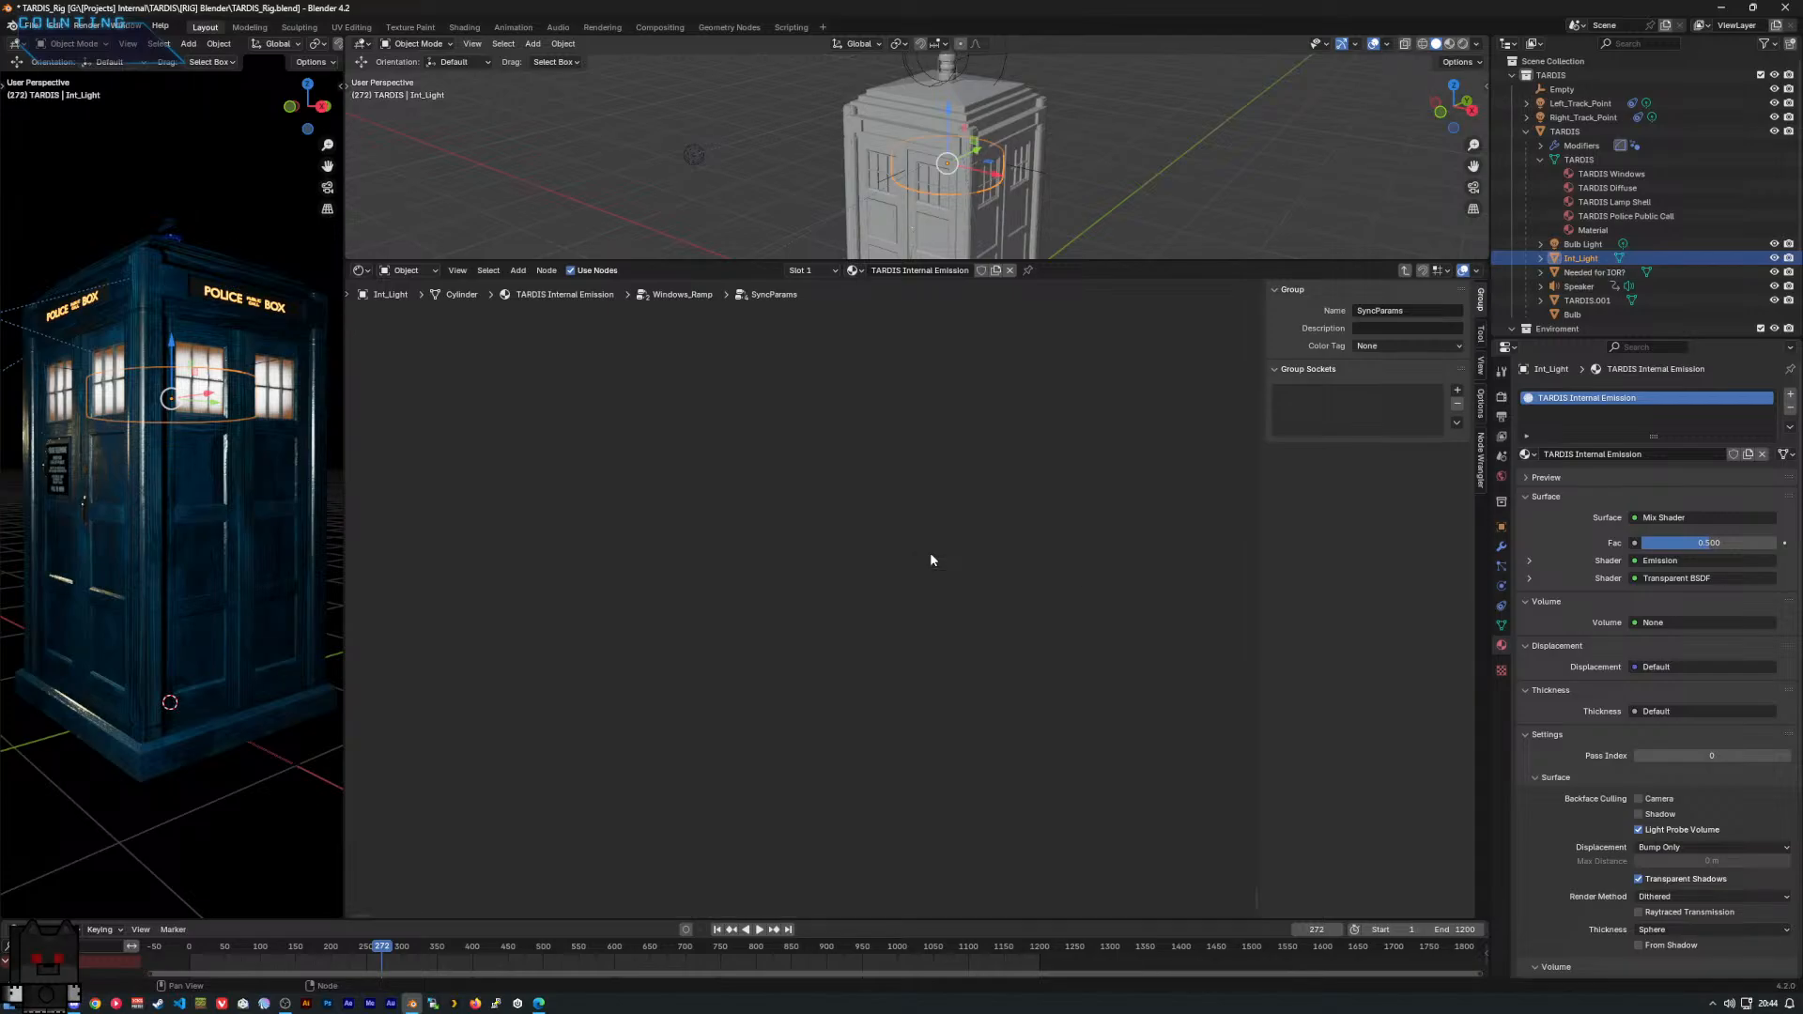
Return to the Windows_Ramp group and delete the SyncParams node below the lower Color Ramp.
key(Tab)
scroll(909, 561, up, 1)
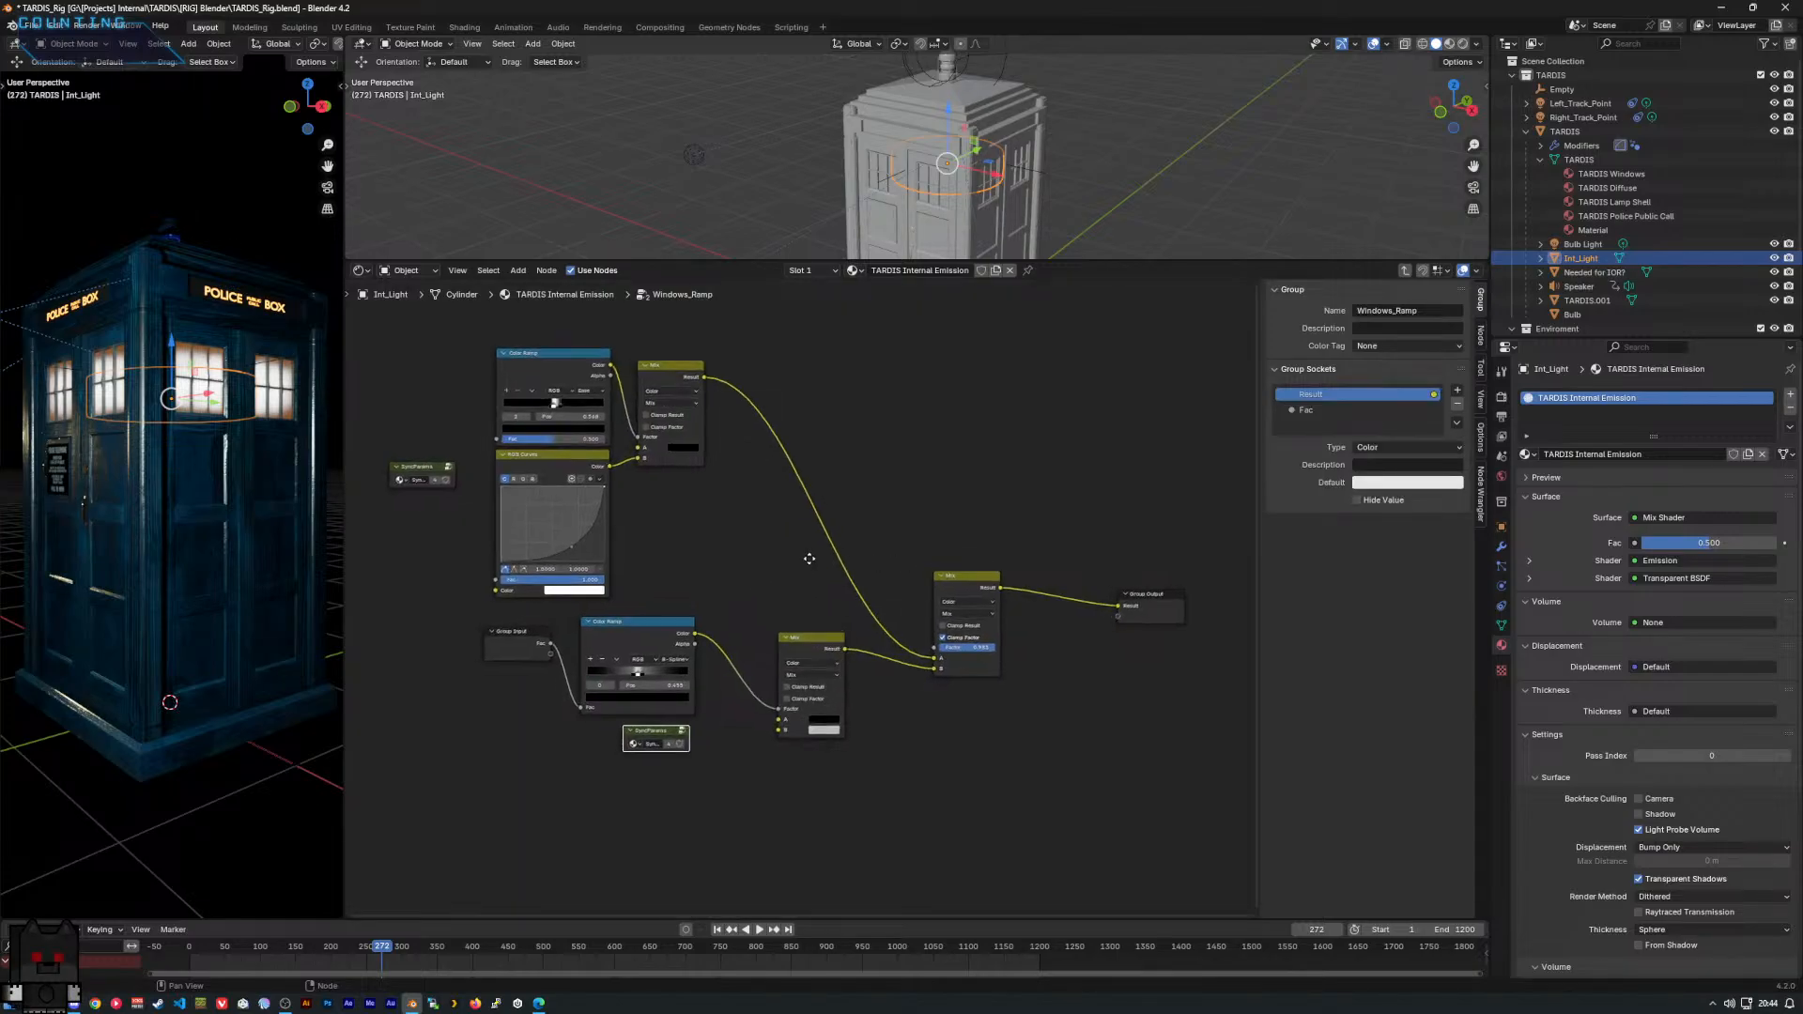
scroll(723, 742, up, 1)
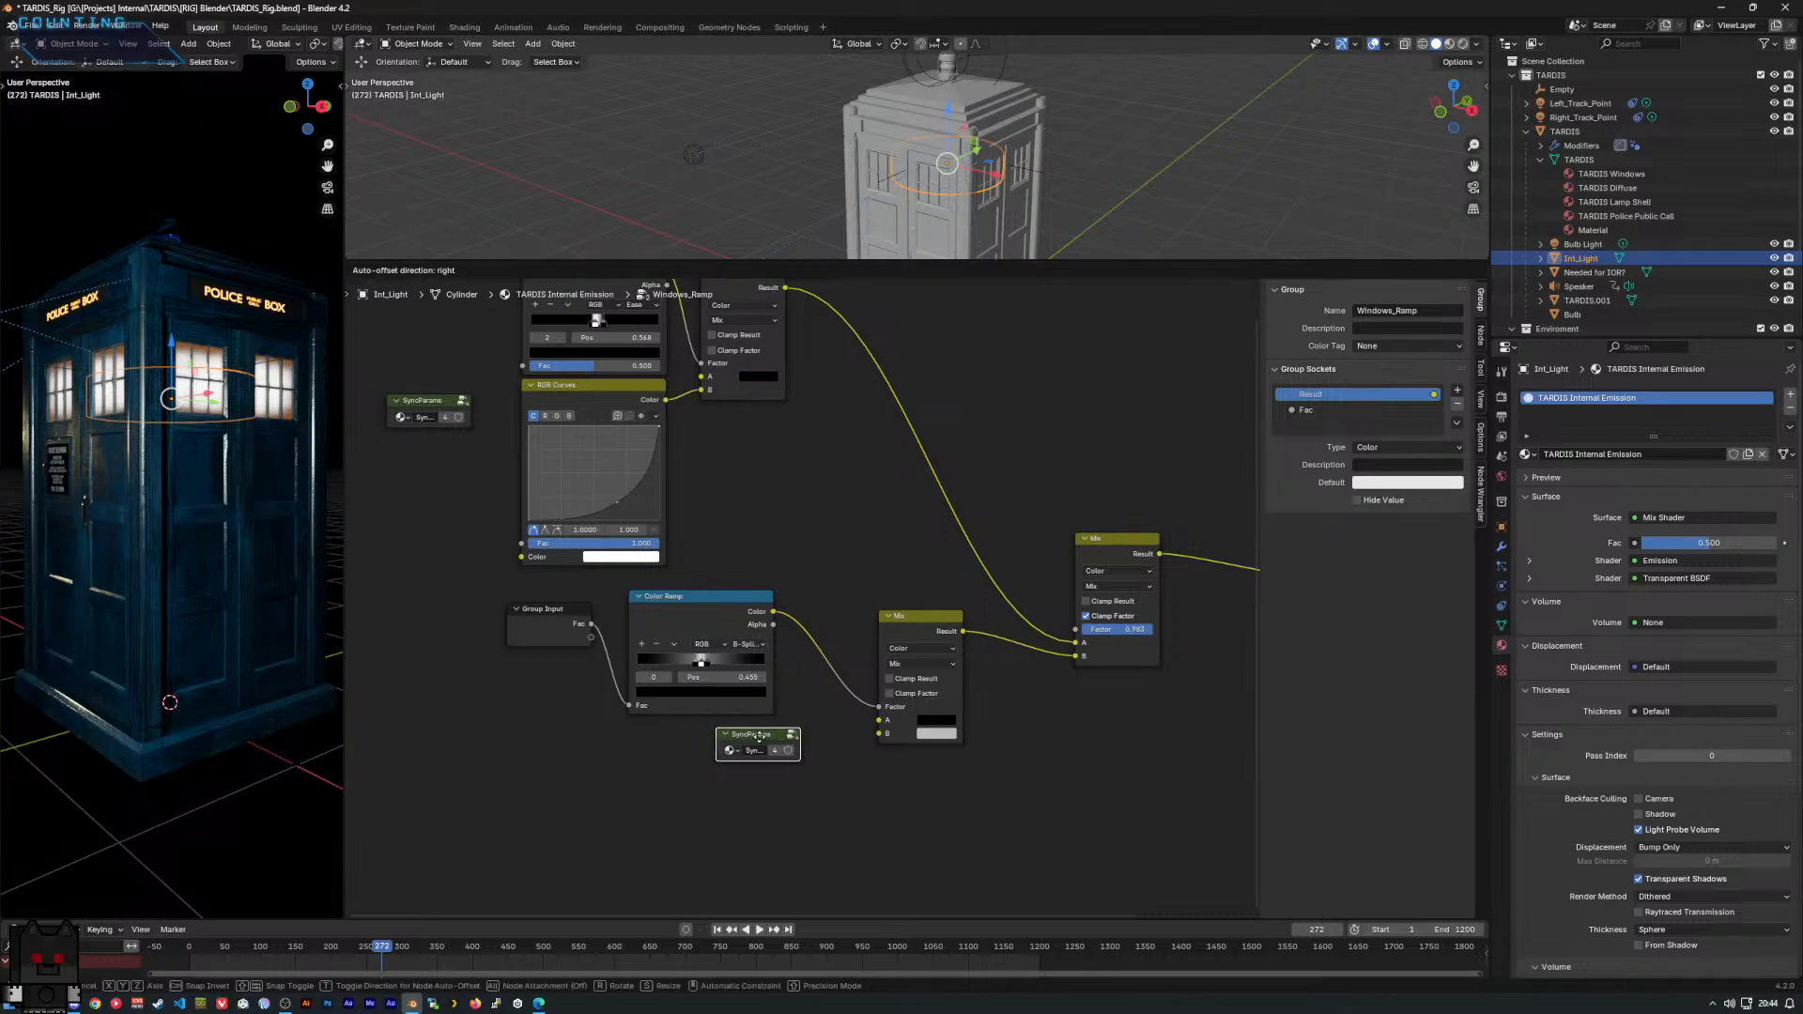
drag(723, 747, 815, 741)
key(x)
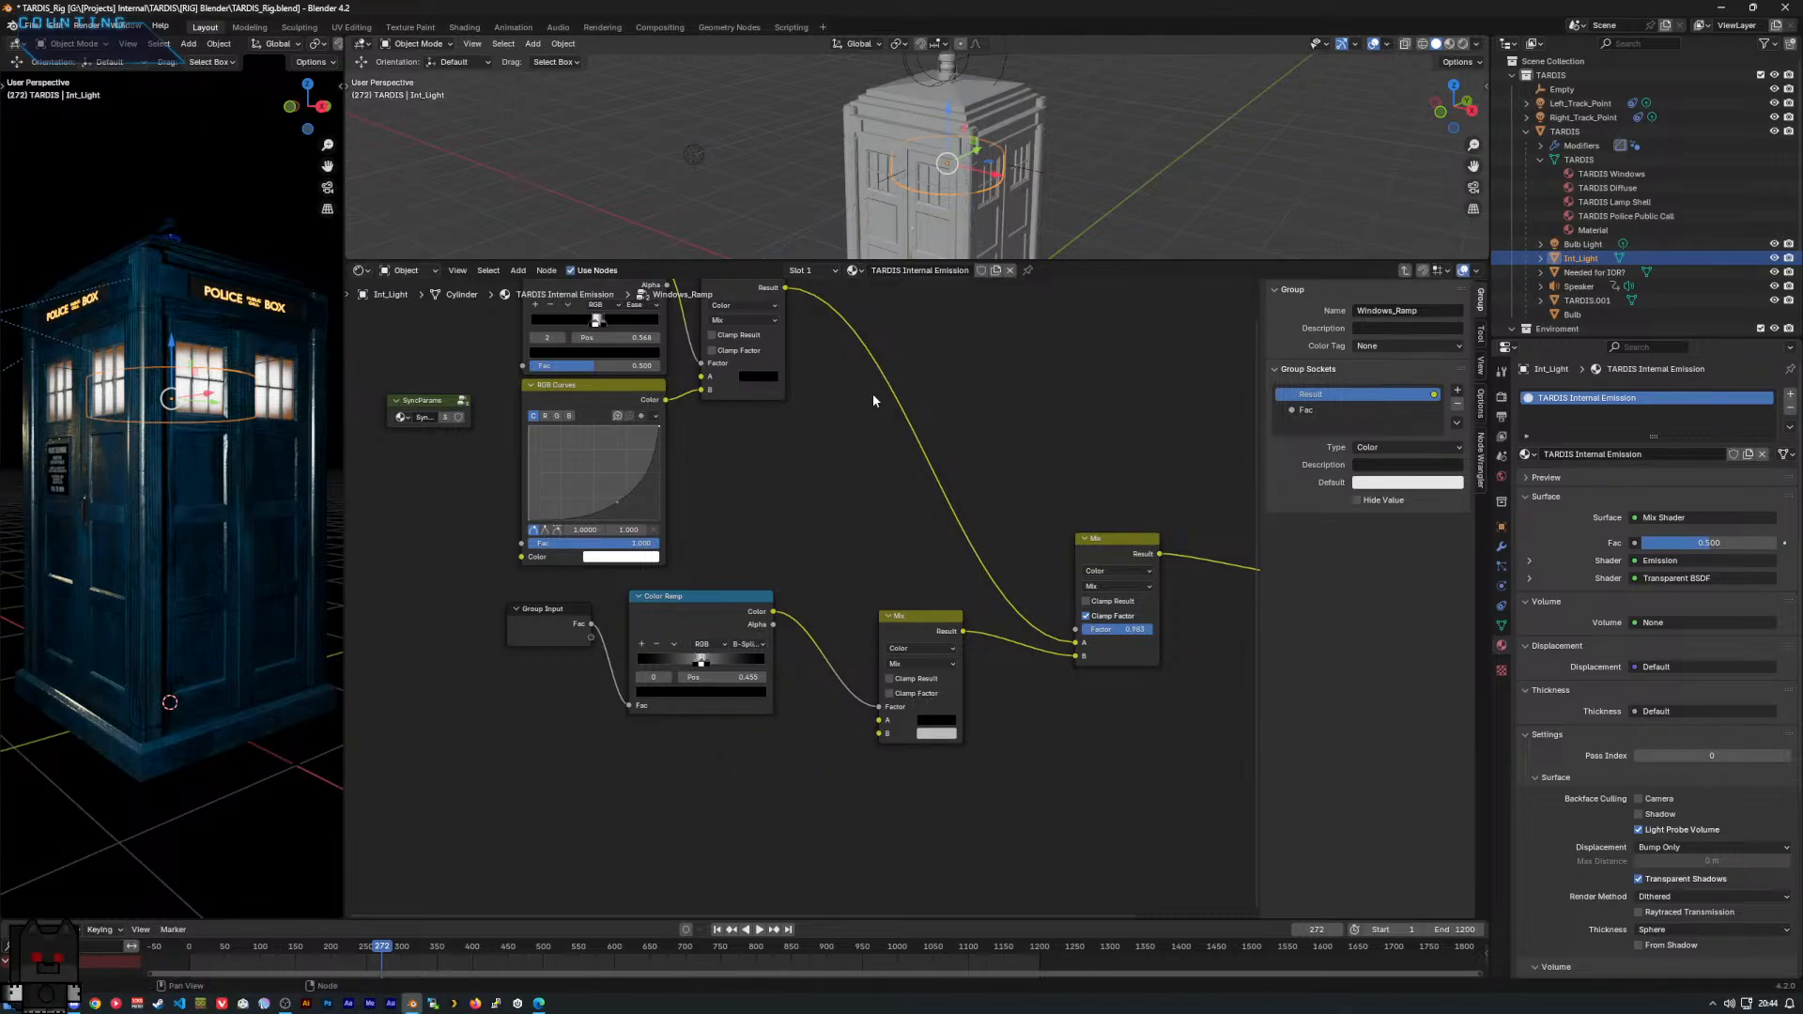
Select the TARDIS object and rename its material in slot 5 as Controller.
click(804, 270)
click(854, 270)
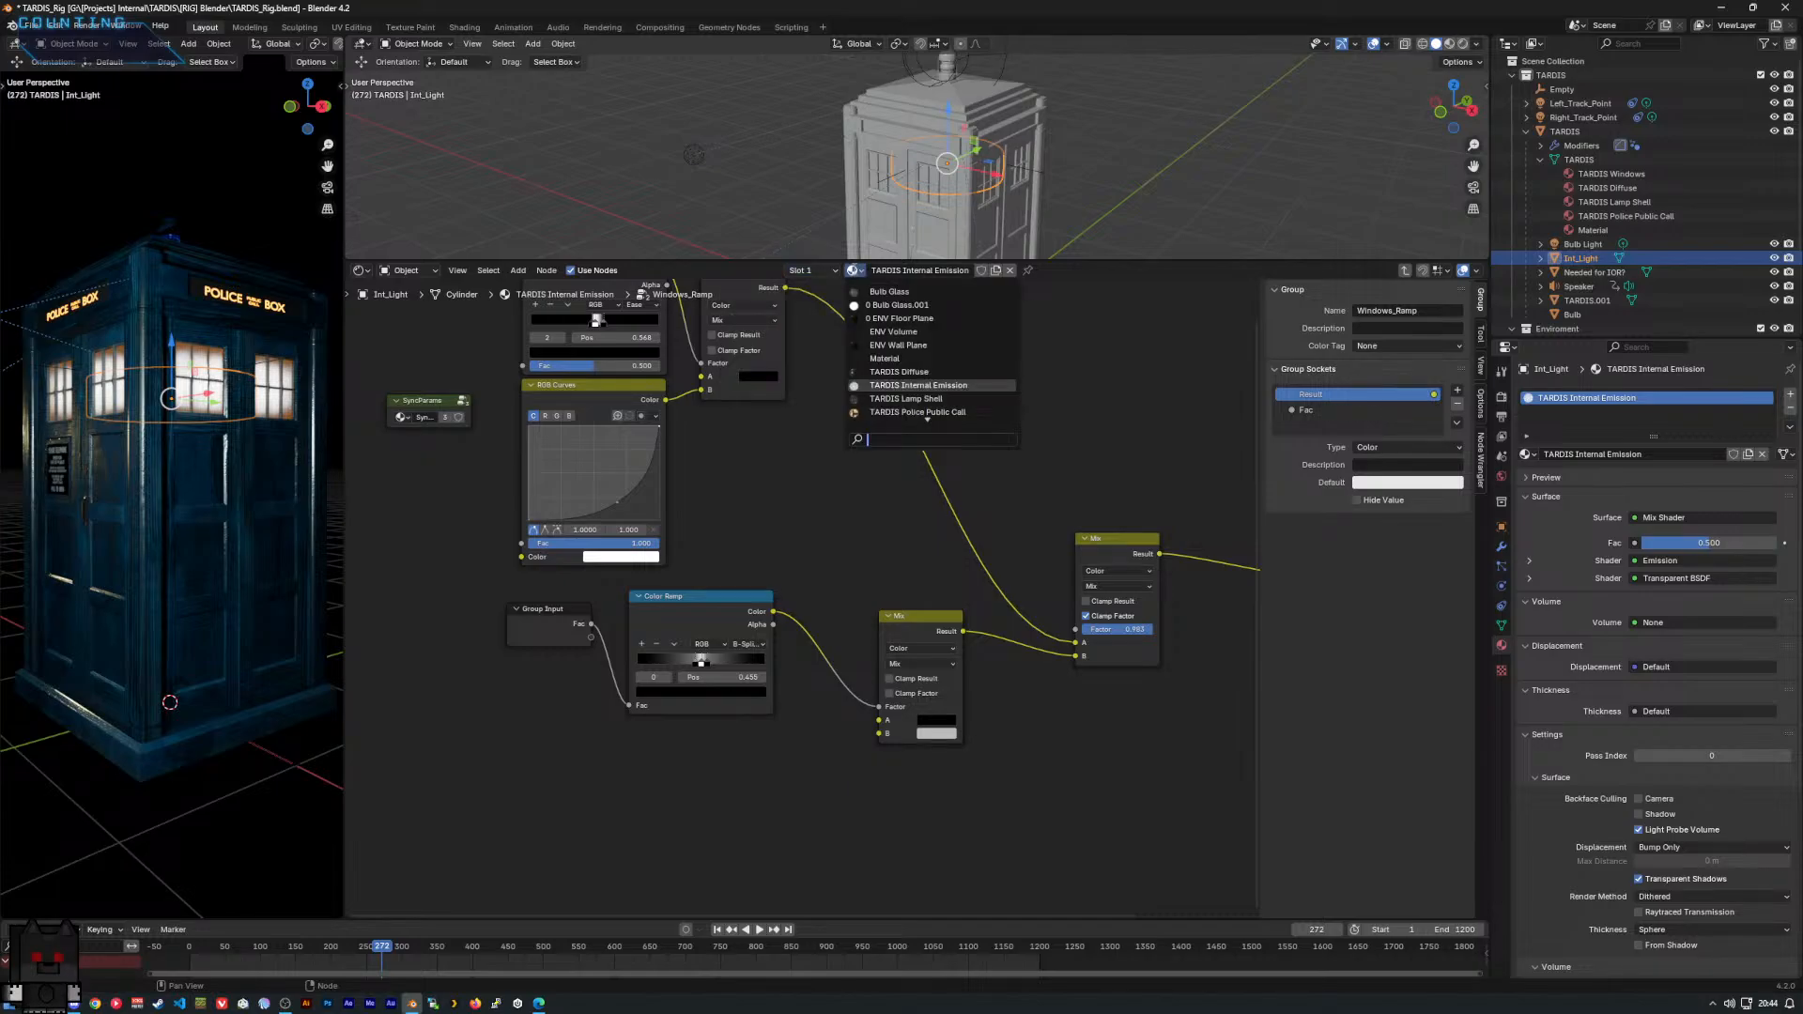
click(1573, 132)
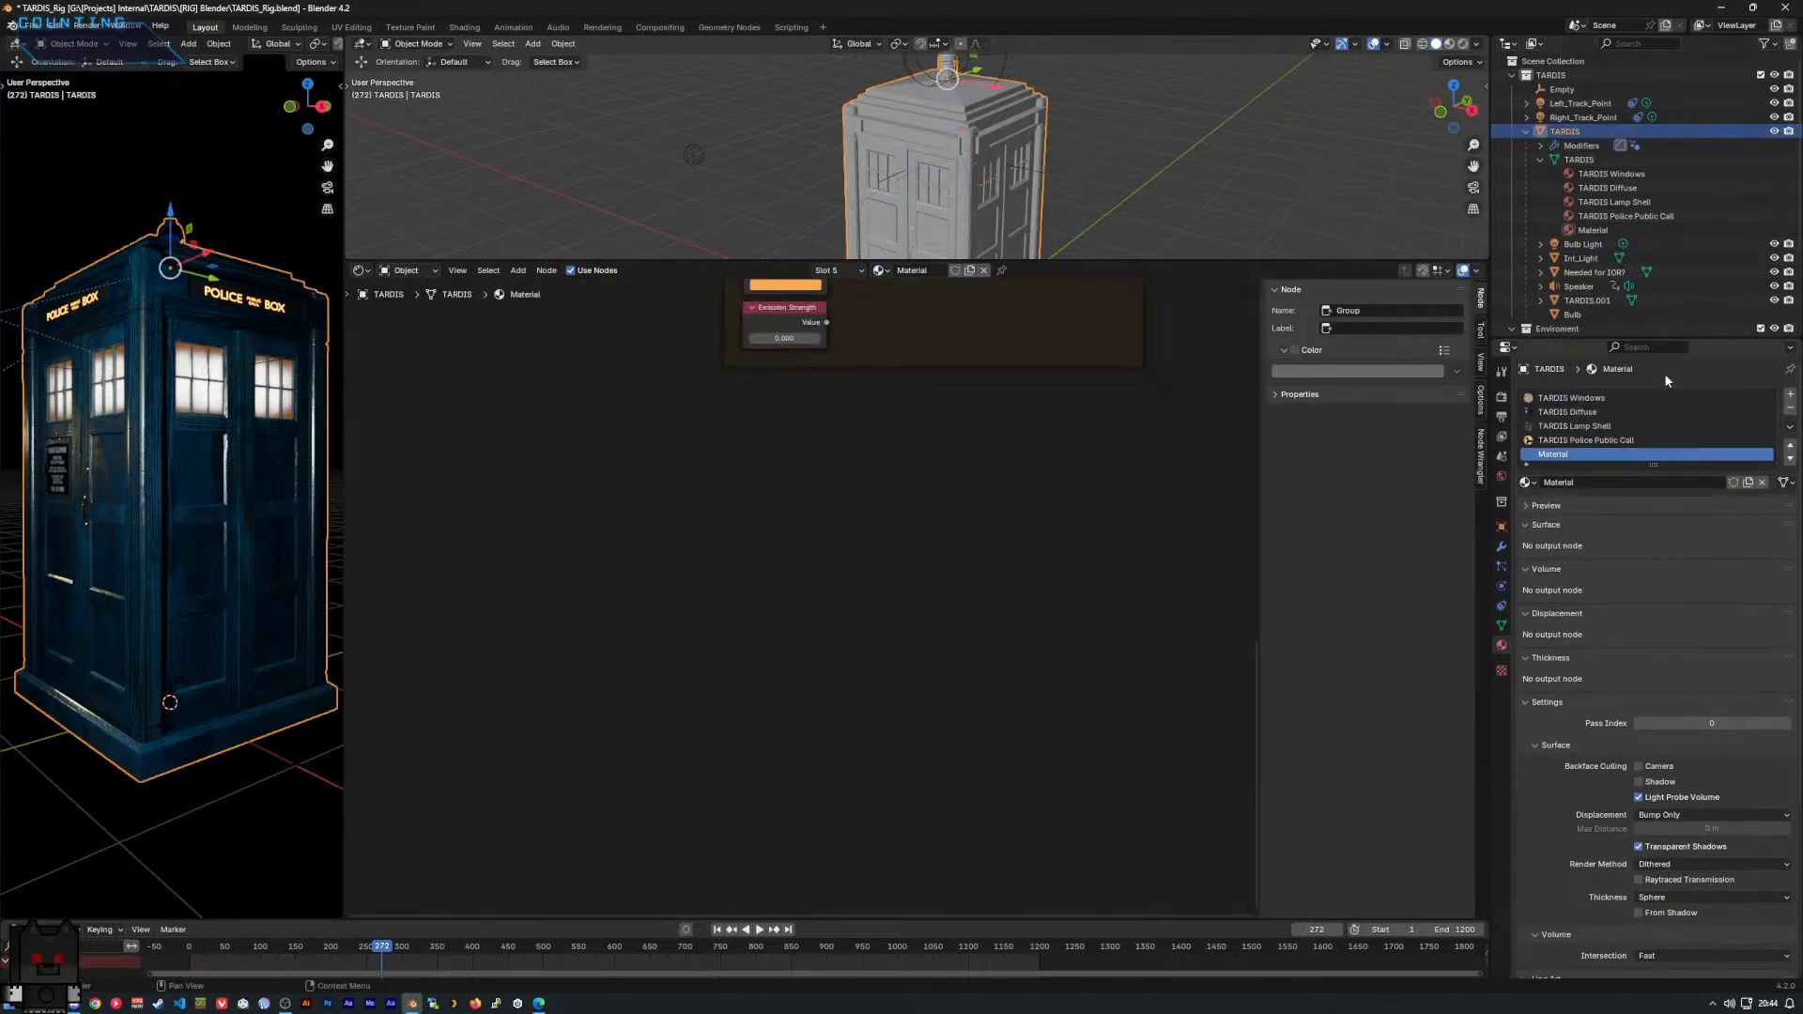
click(1587, 483)
text(Controller)
key(Return)
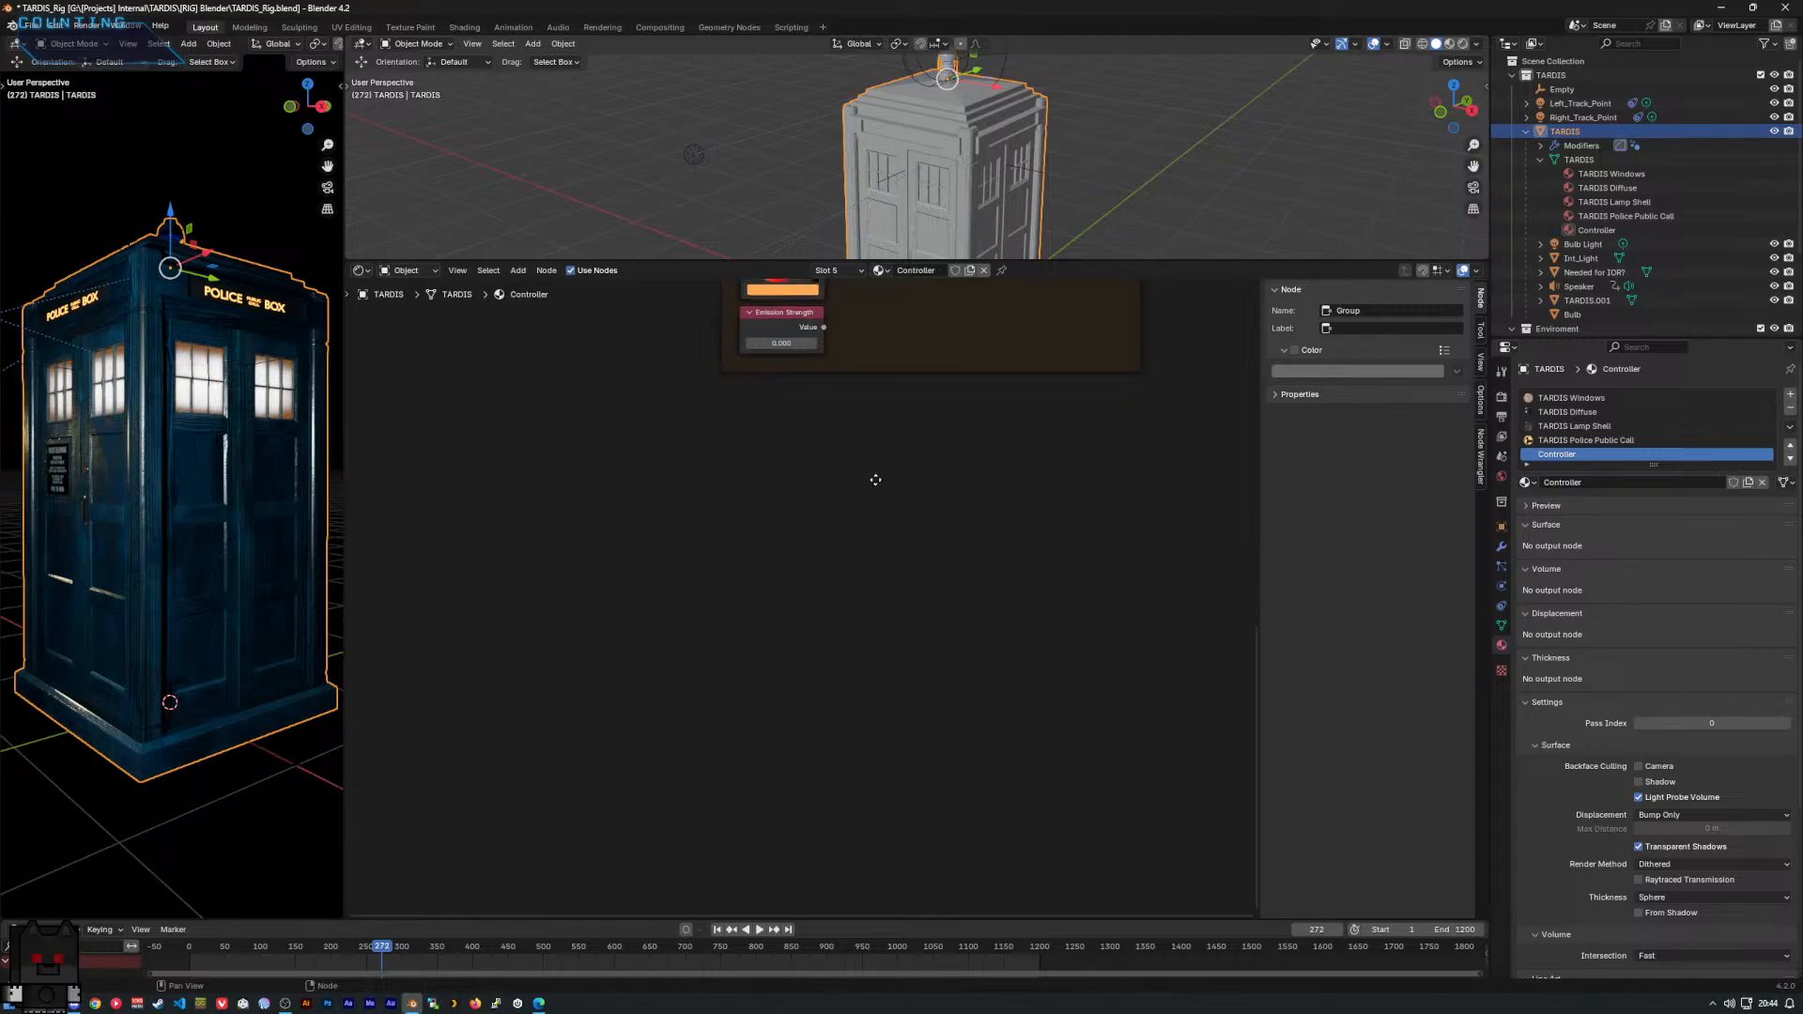
Delete the SyncParams node from the TD Windows frame in the Controller material.
middle_drag(875, 480, 761, 647)
middle_drag(816, 537, 716, 577)
scroll(711, 576, up, 4)
middle_drag(786, 429, 843, 580)
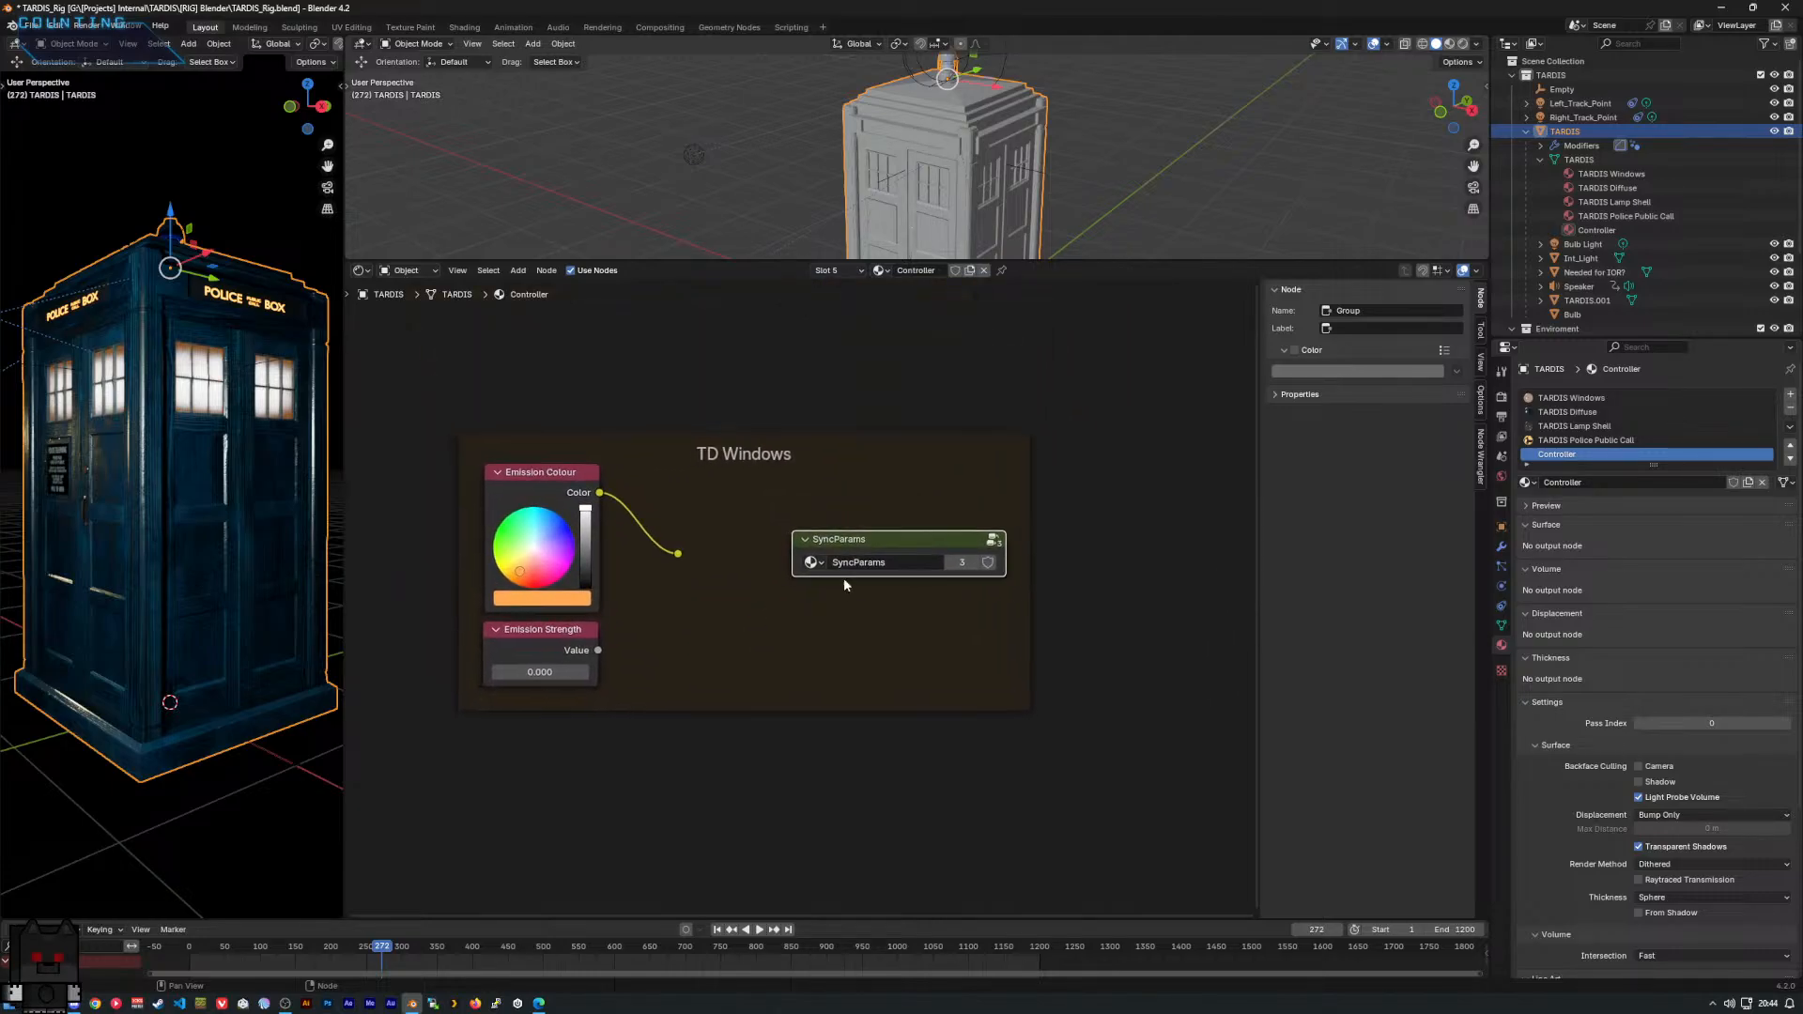
drag(855, 541, 860, 503)
click(899, 526)
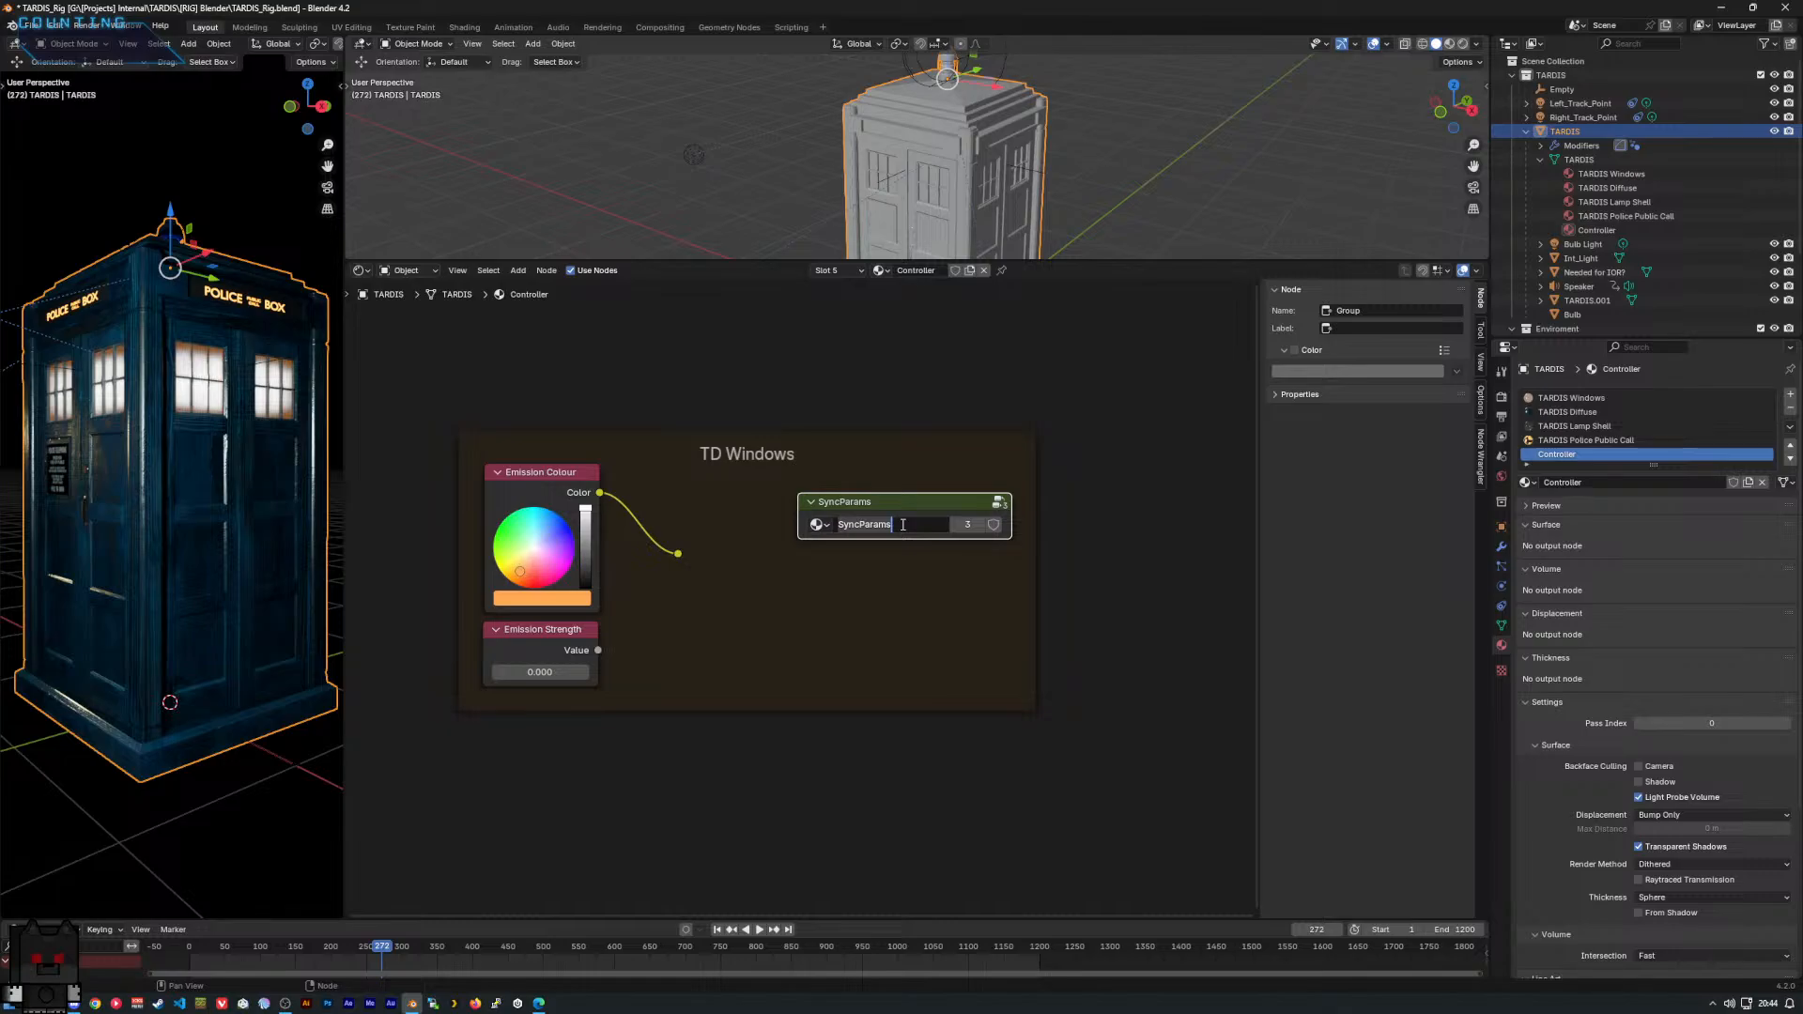
key(Return)
key(x)
right_click(670, 503)
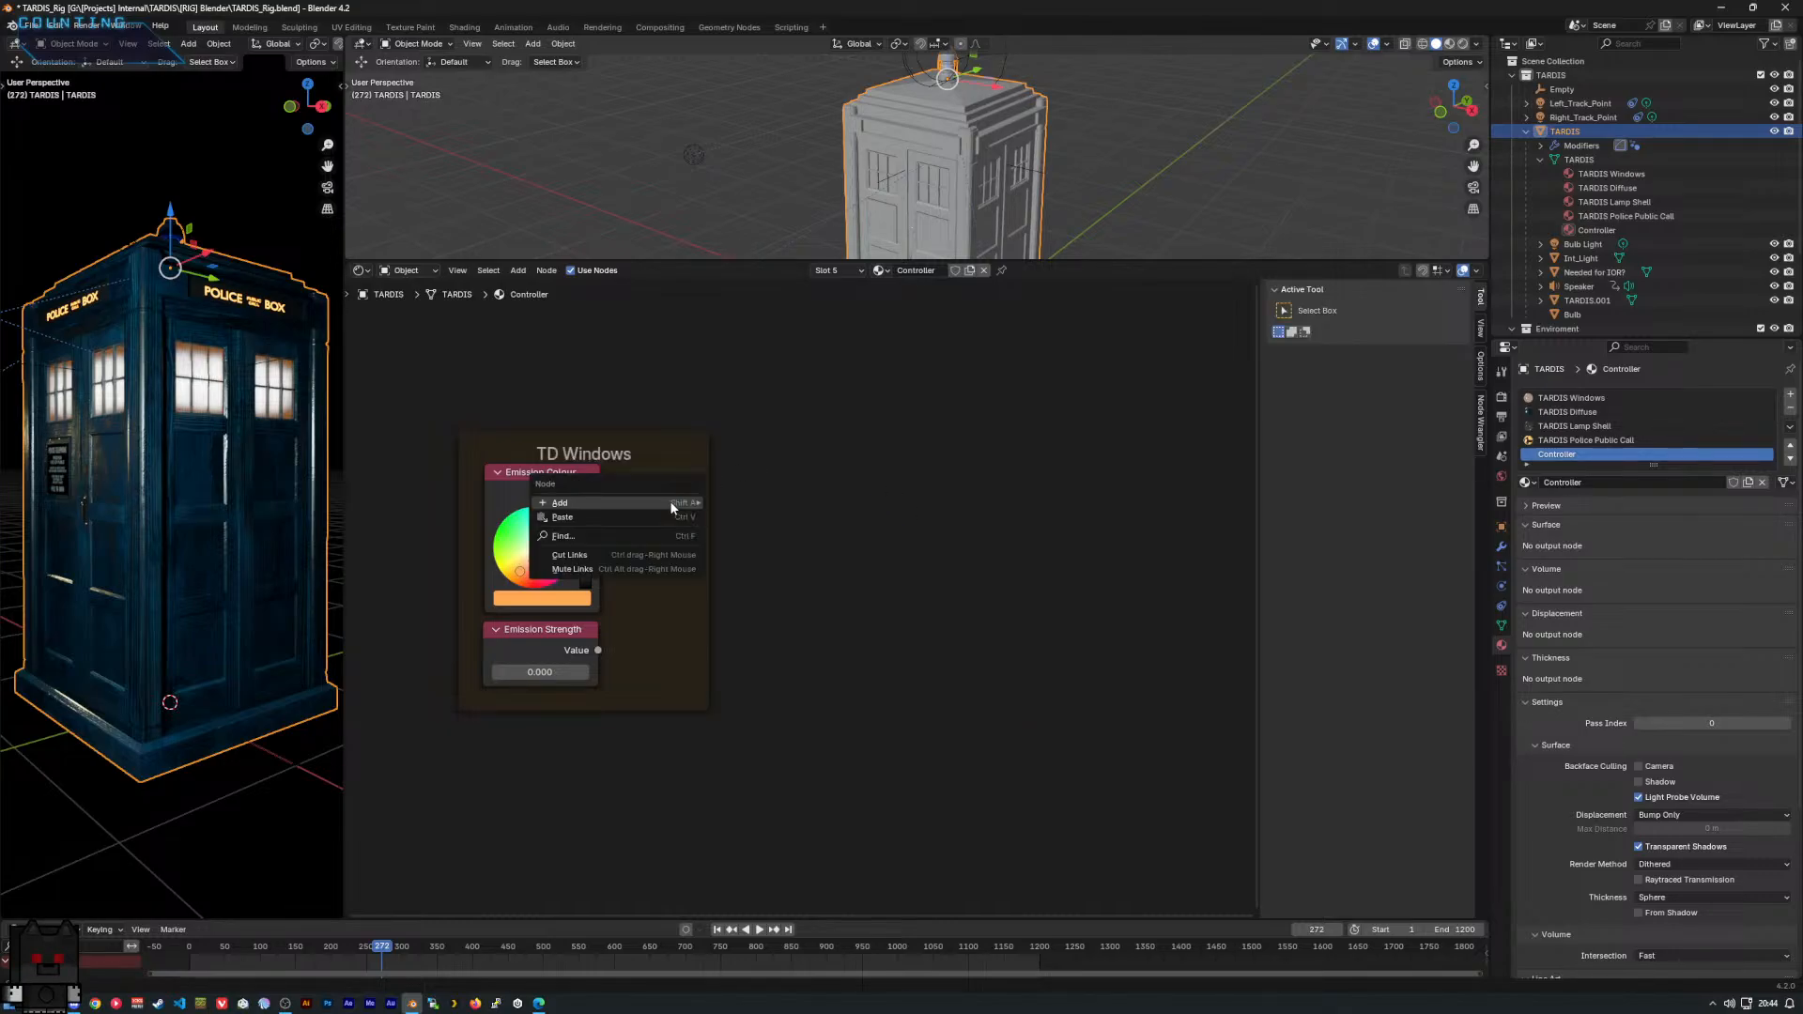
mouse_move(670, 506)
mouse_move(797, 631)
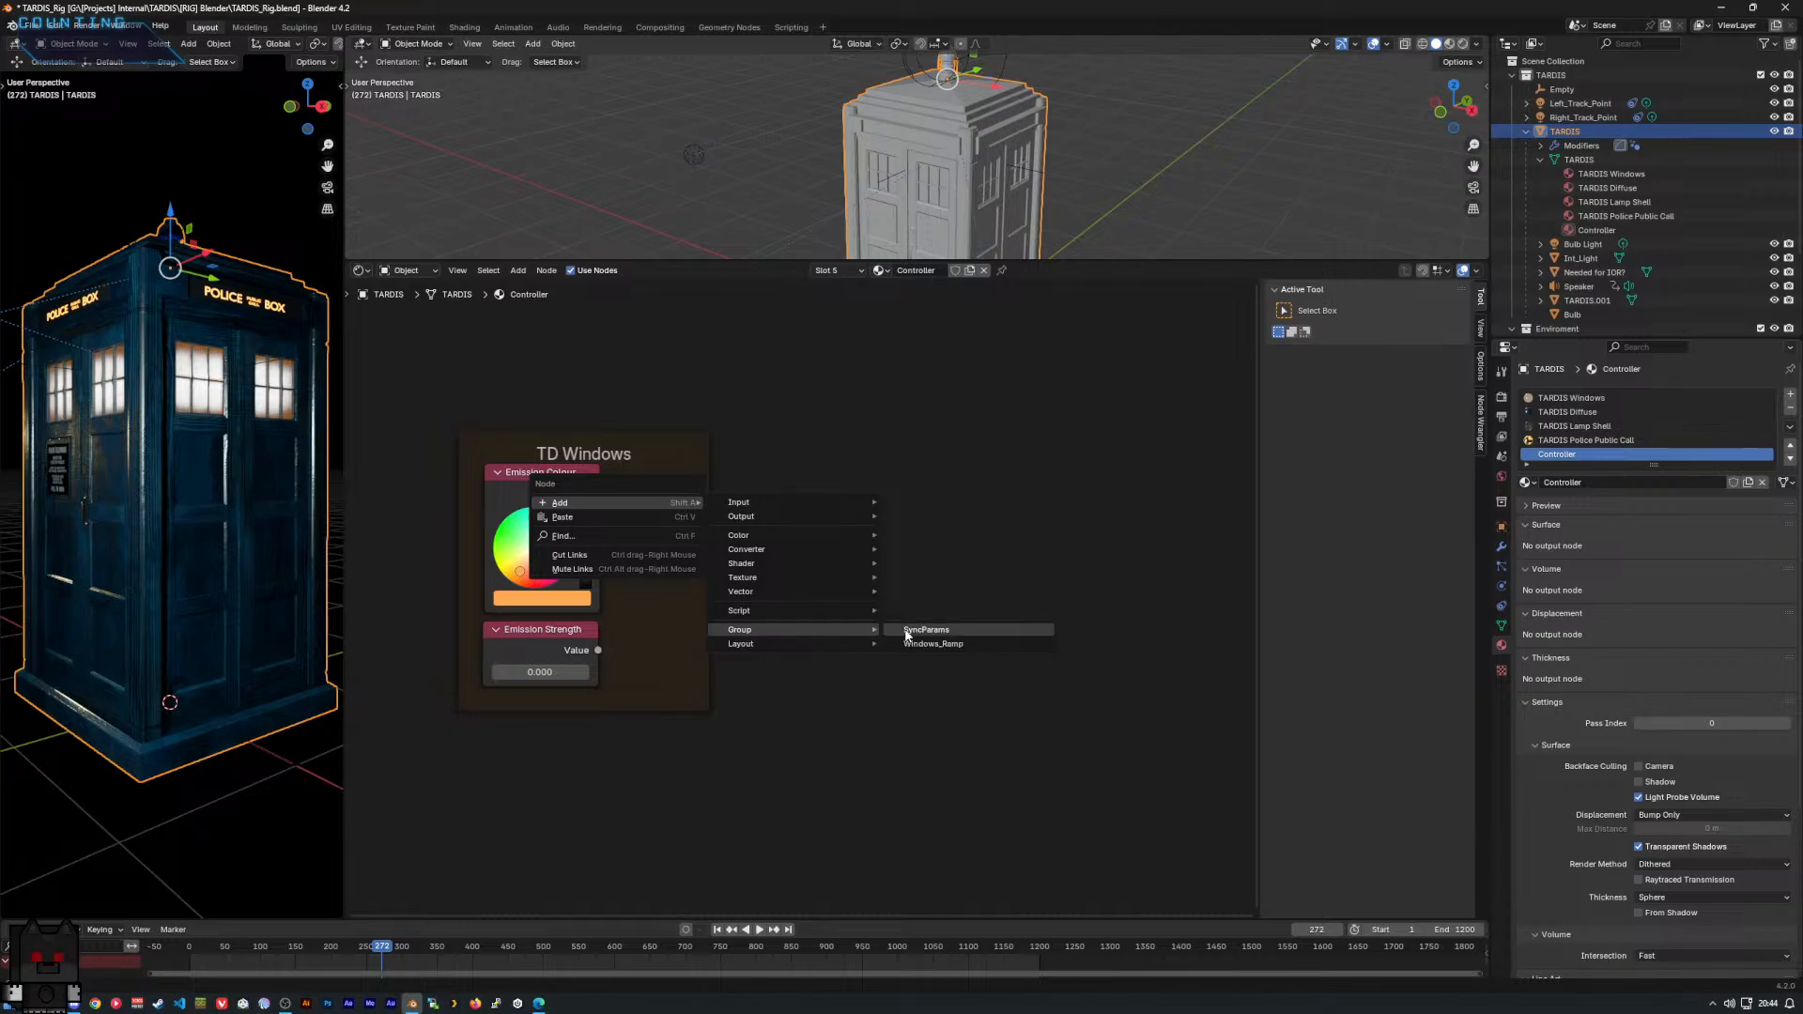
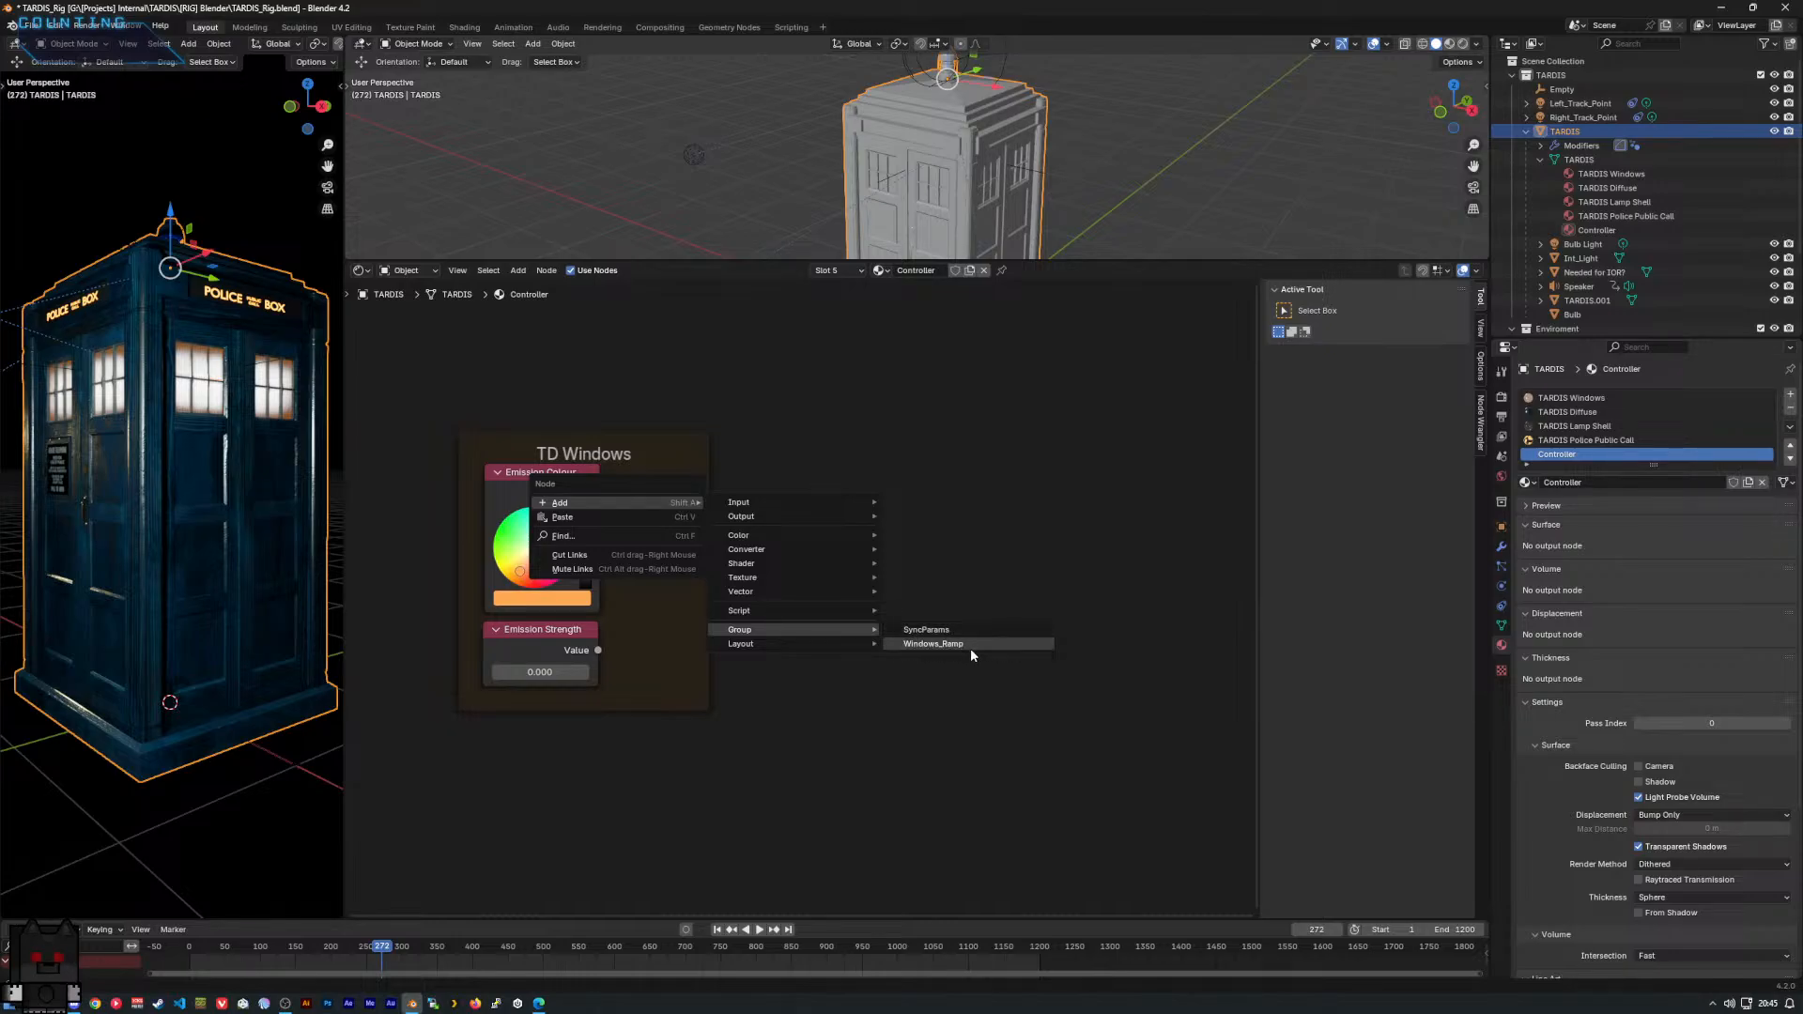
key(Escape)
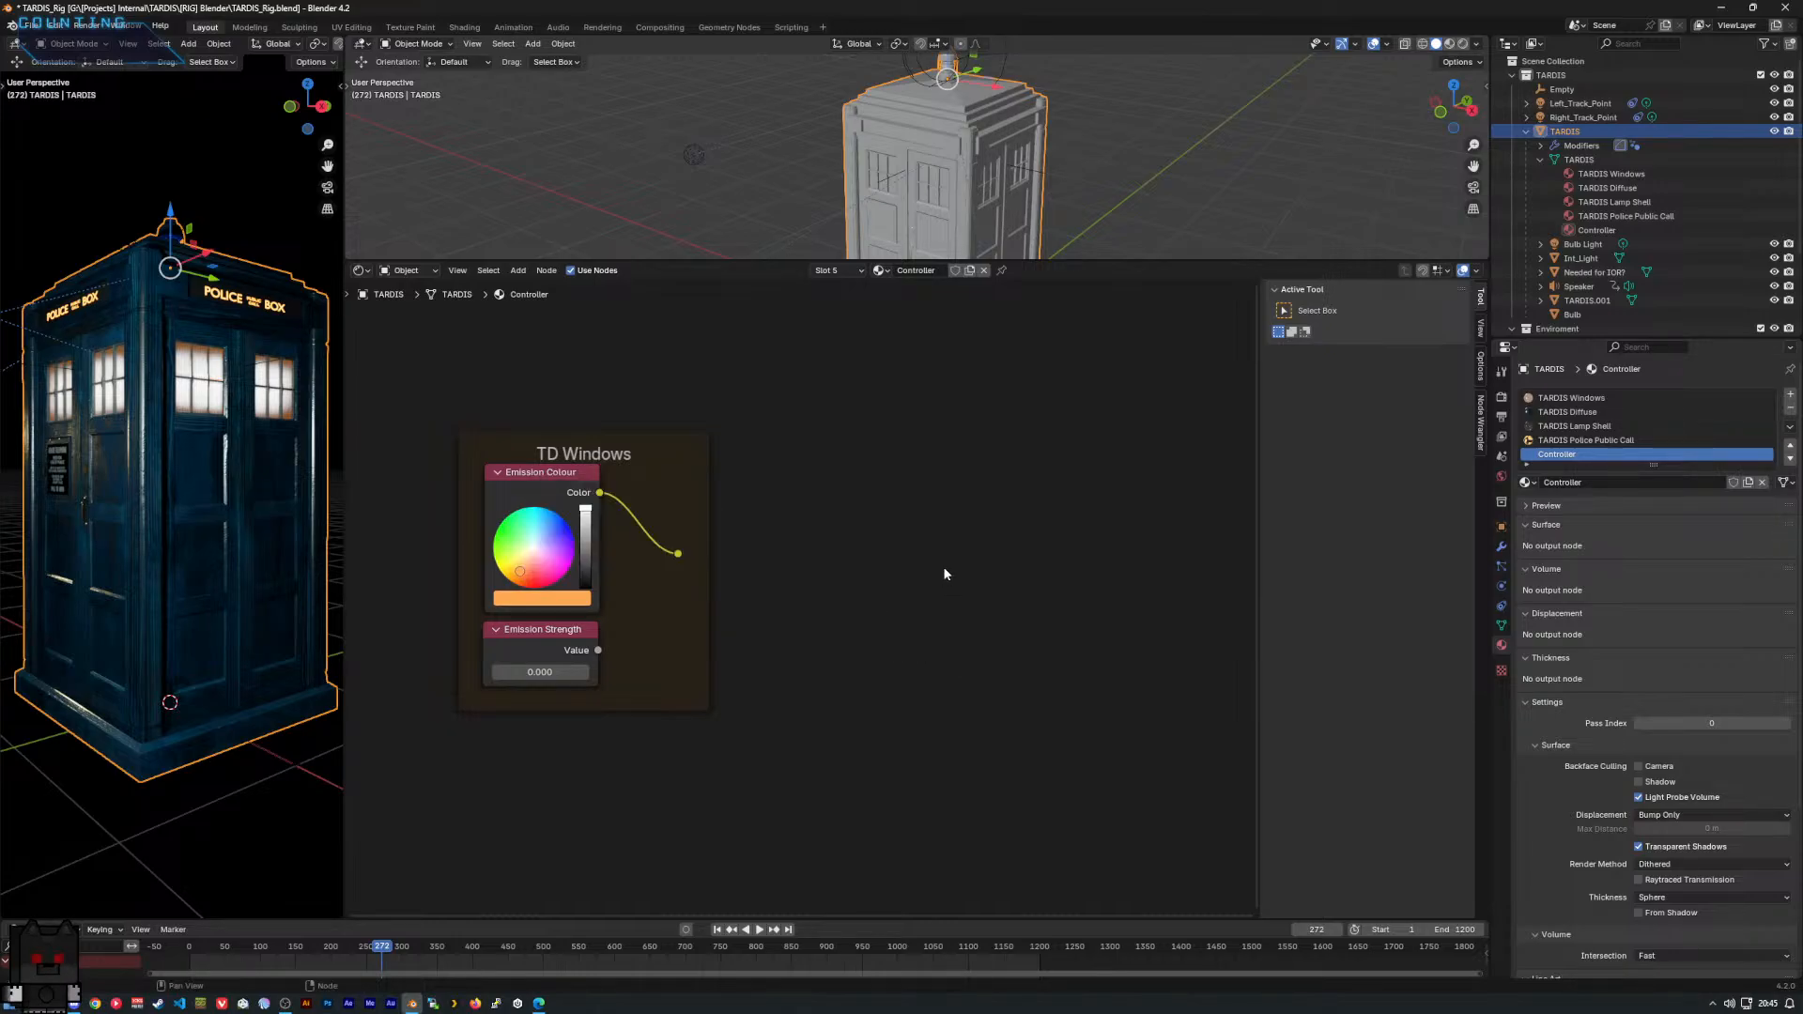
Add the SyncParams group node to the Controller material beside the TD Windows frame and open the group for editing.
right_click(943, 568)
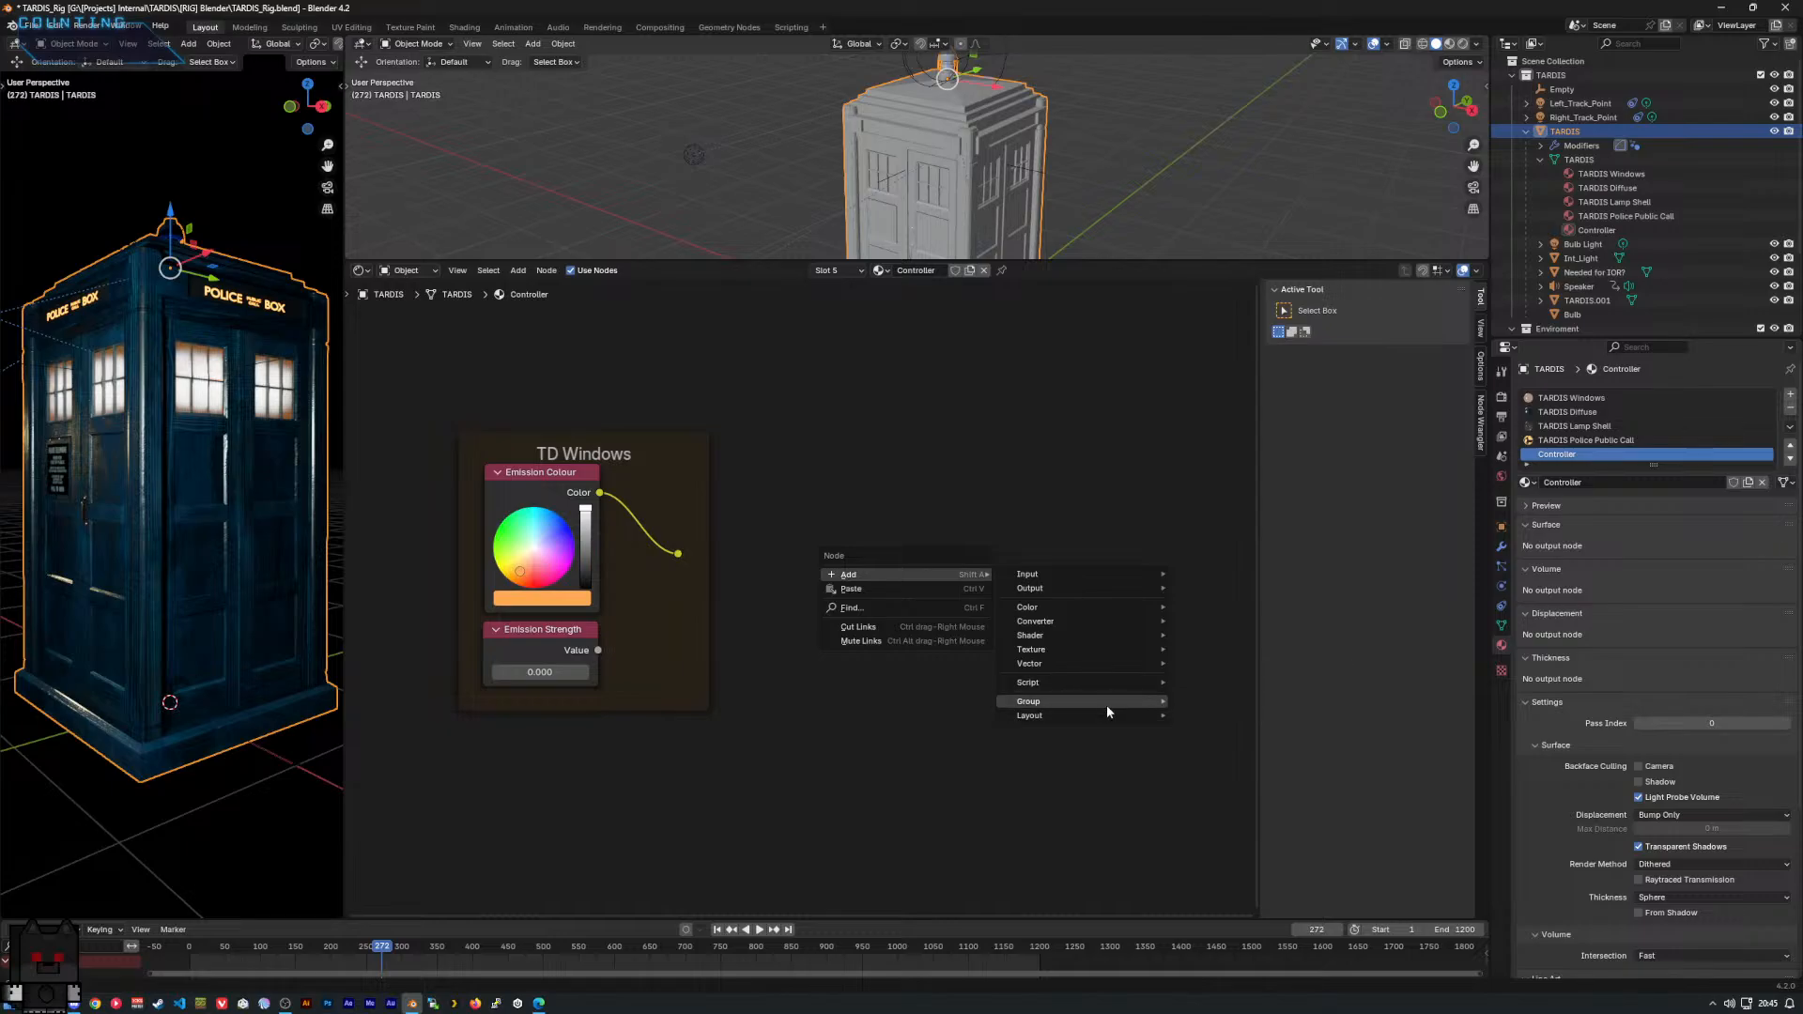
mouse_move(1107, 704)
click(1213, 702)
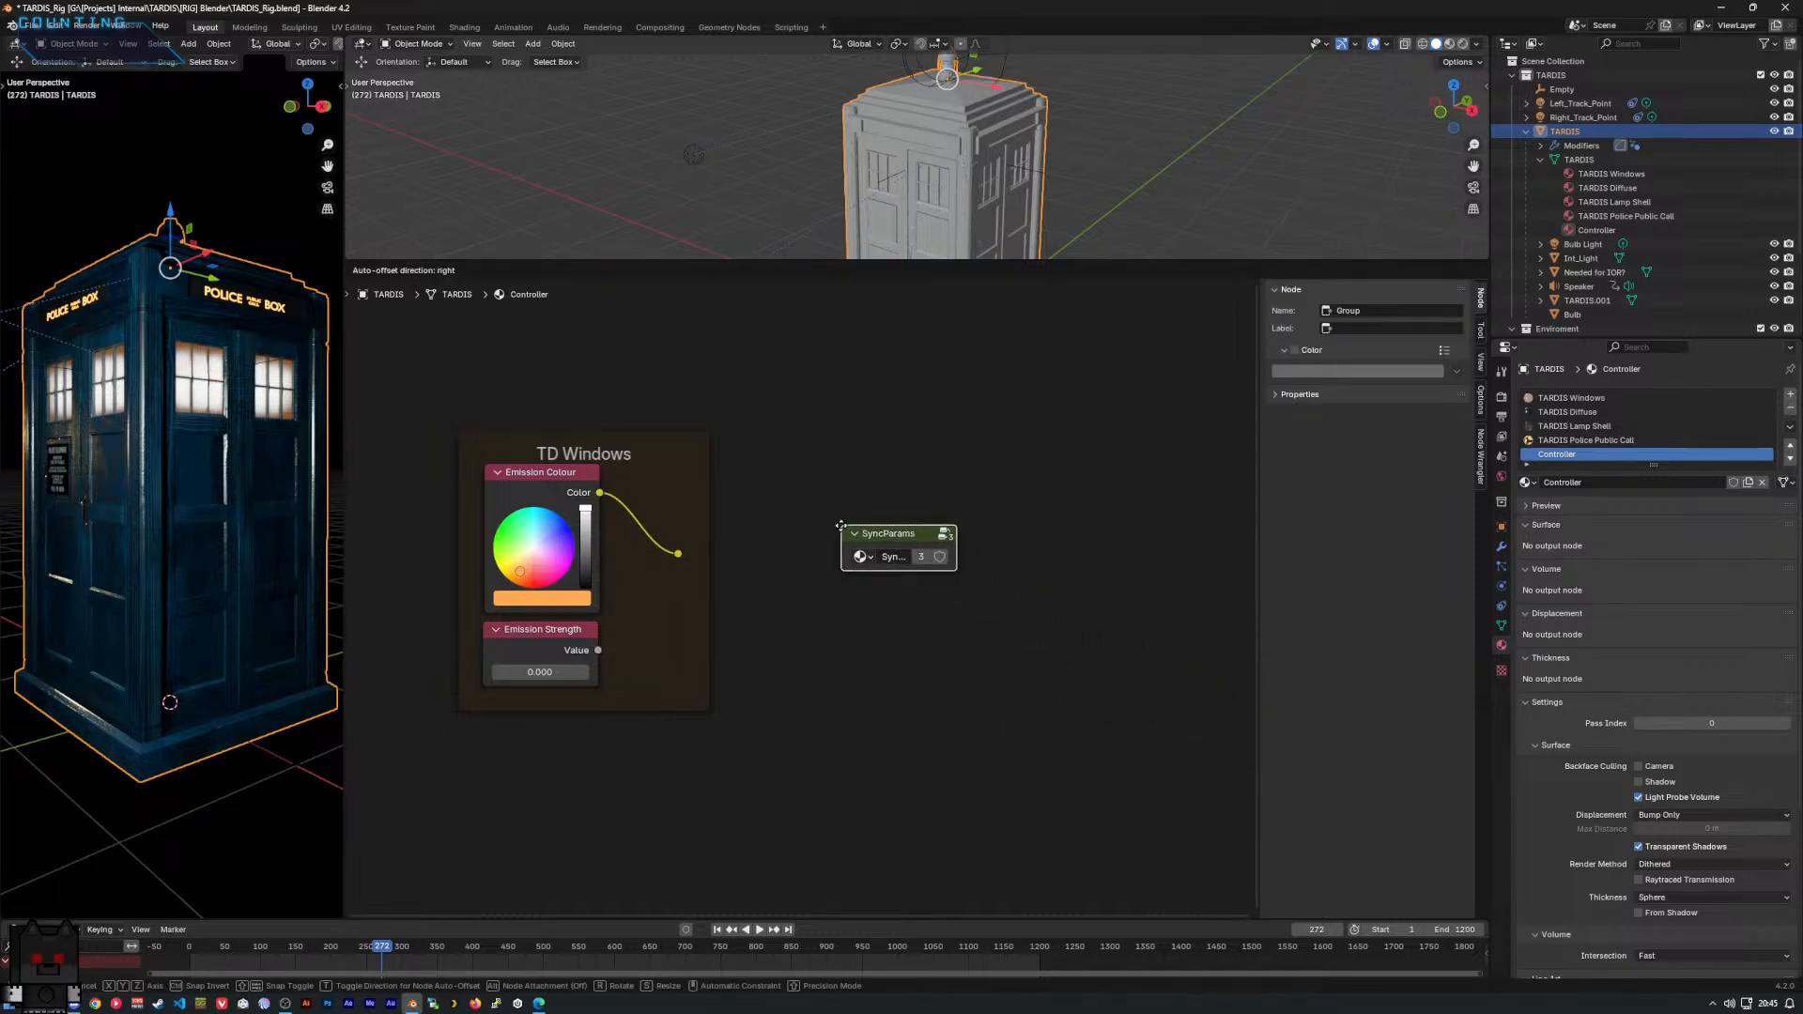
click(841, 526)
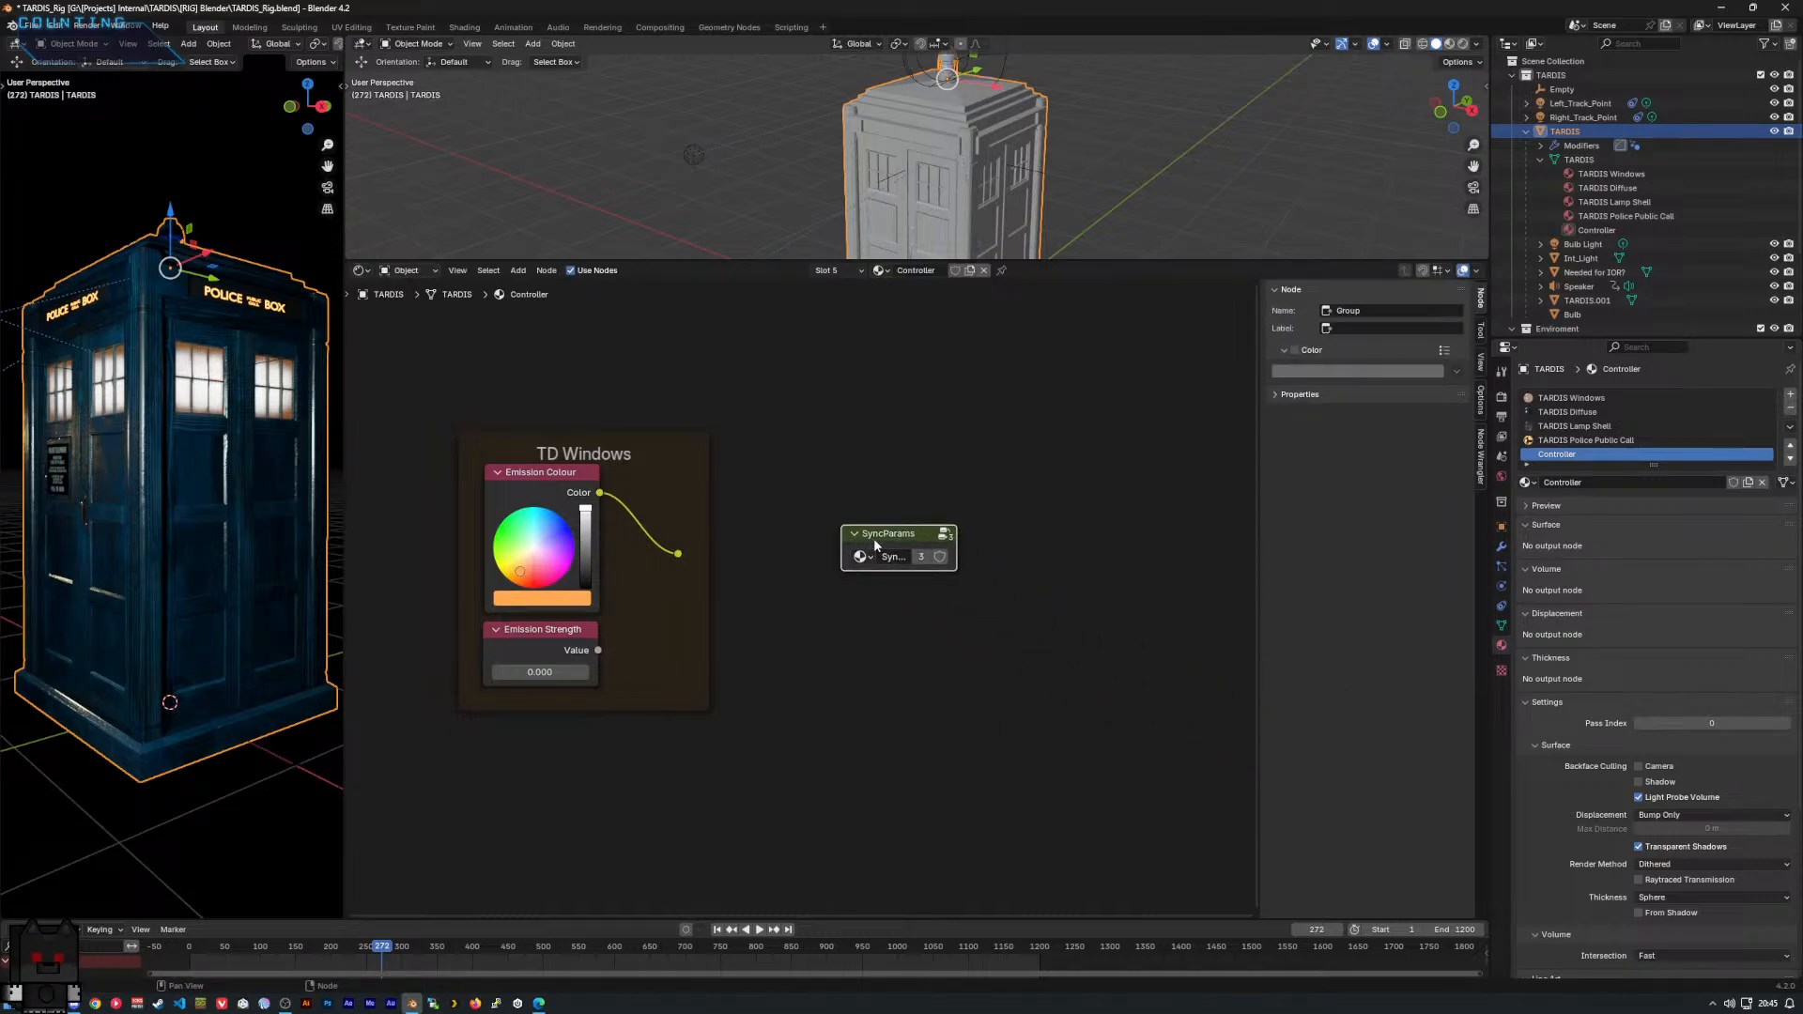
key(Tab)
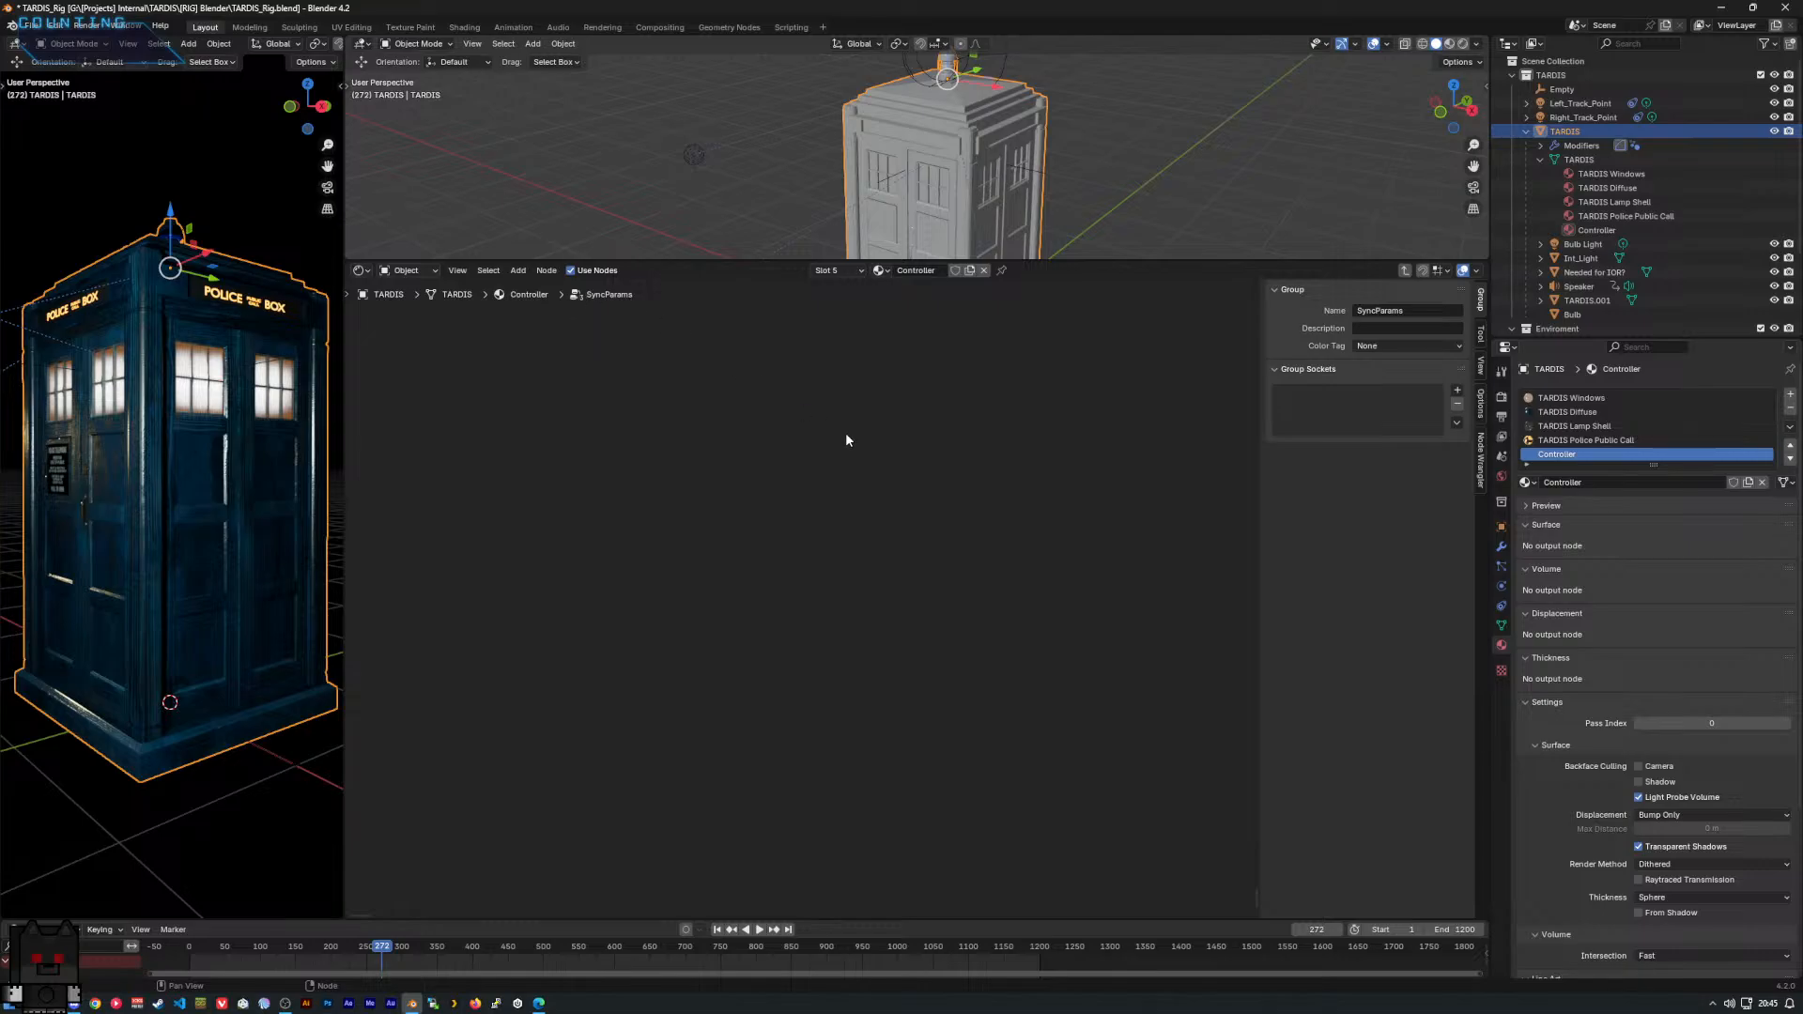
key(Tab)
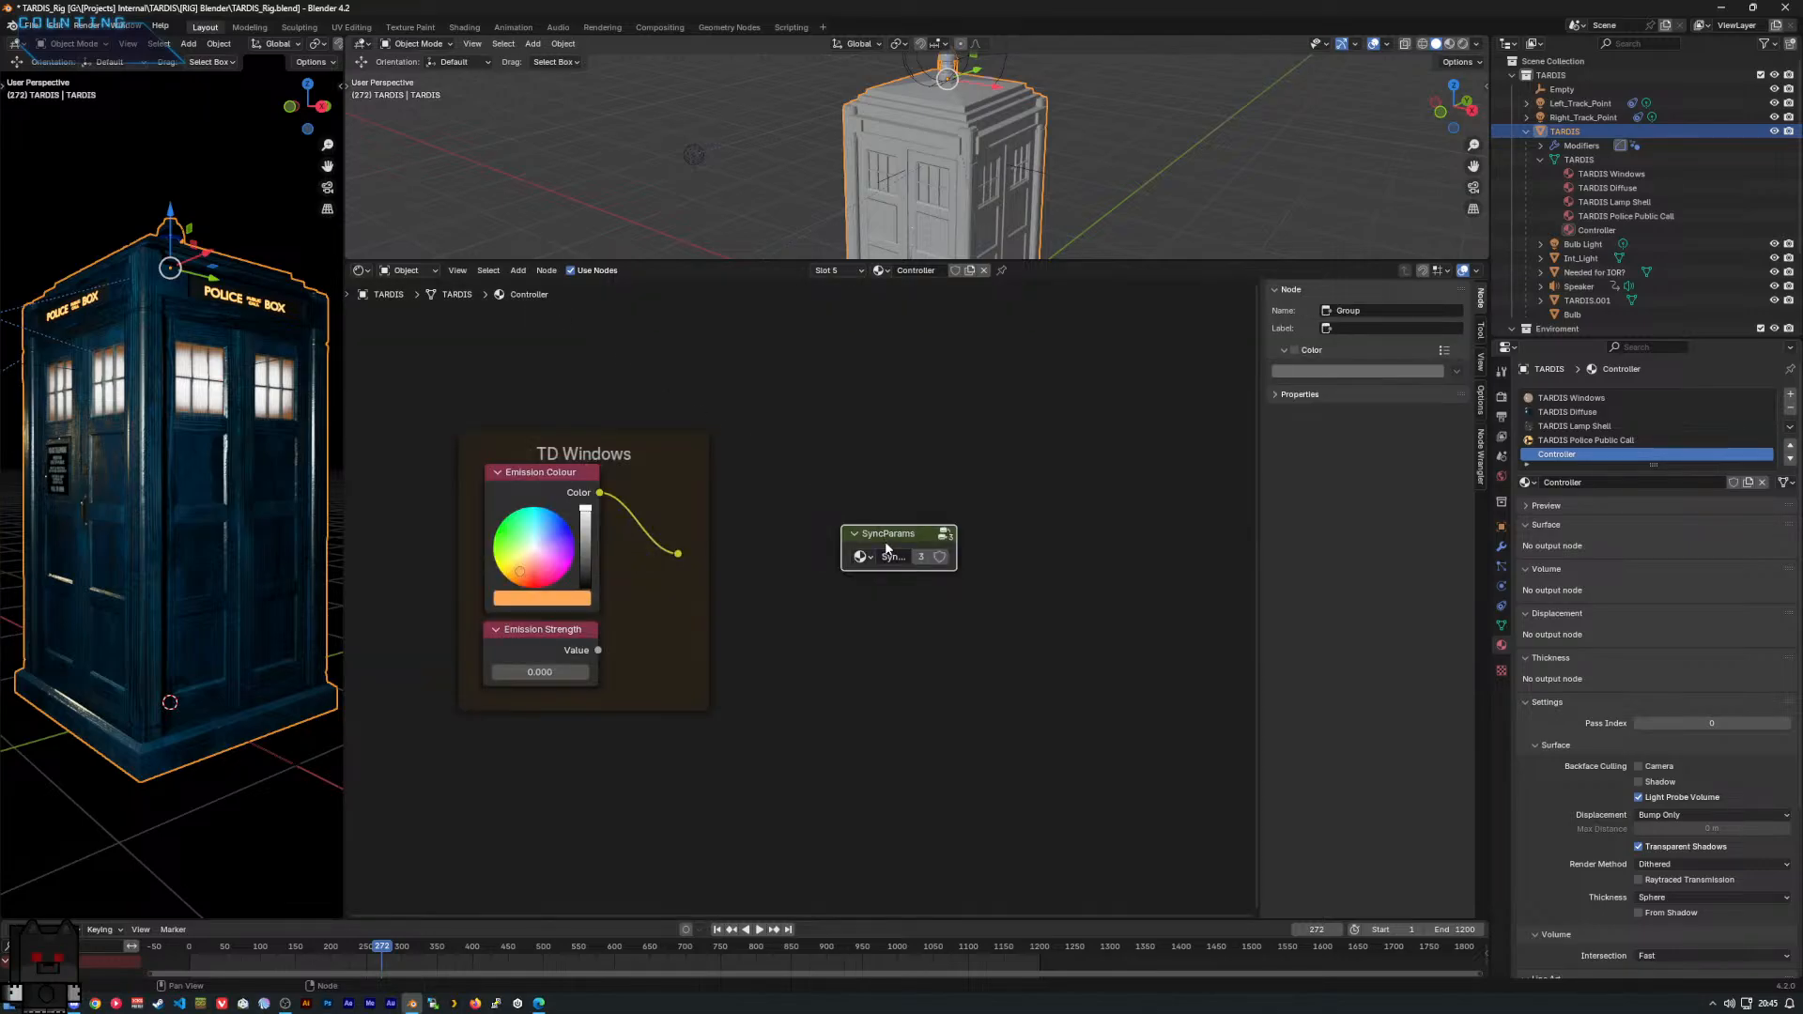
key(Tab)
Add a Group Input node inside the empty SyncParams group.
right_click(789, 471)
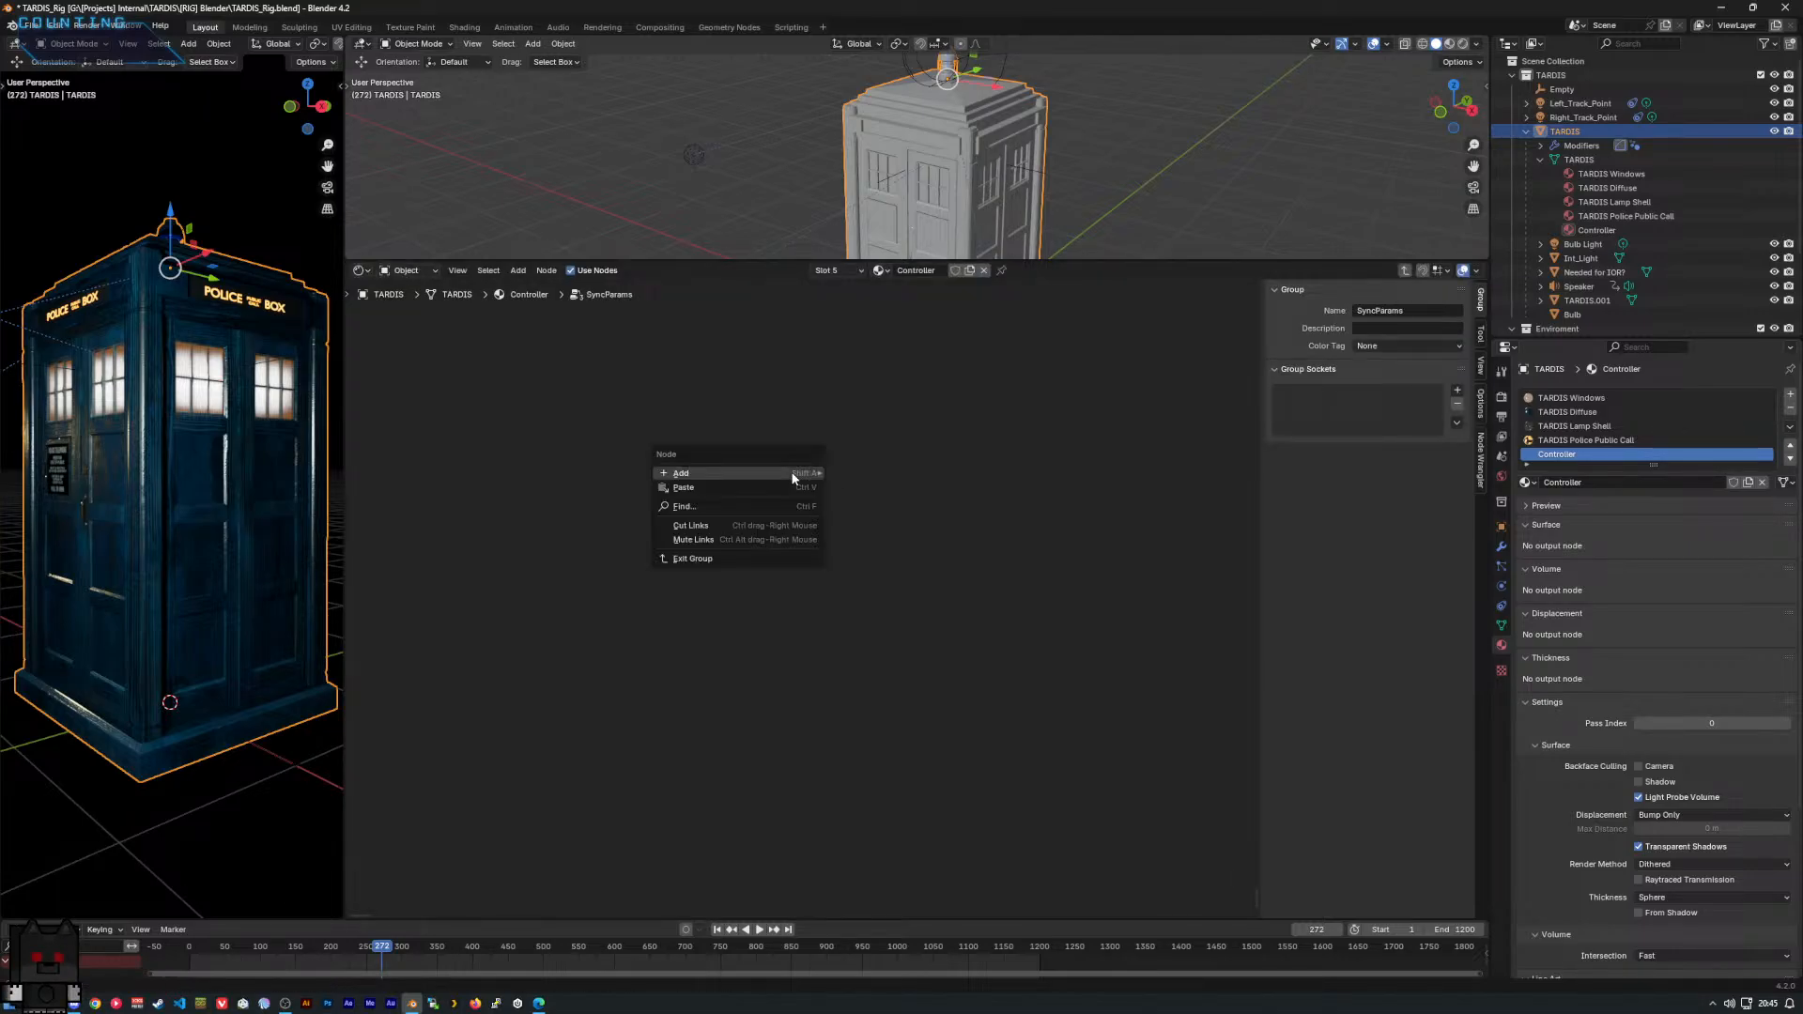
mouse_move(789, 472)
mouse_move(904, 475)
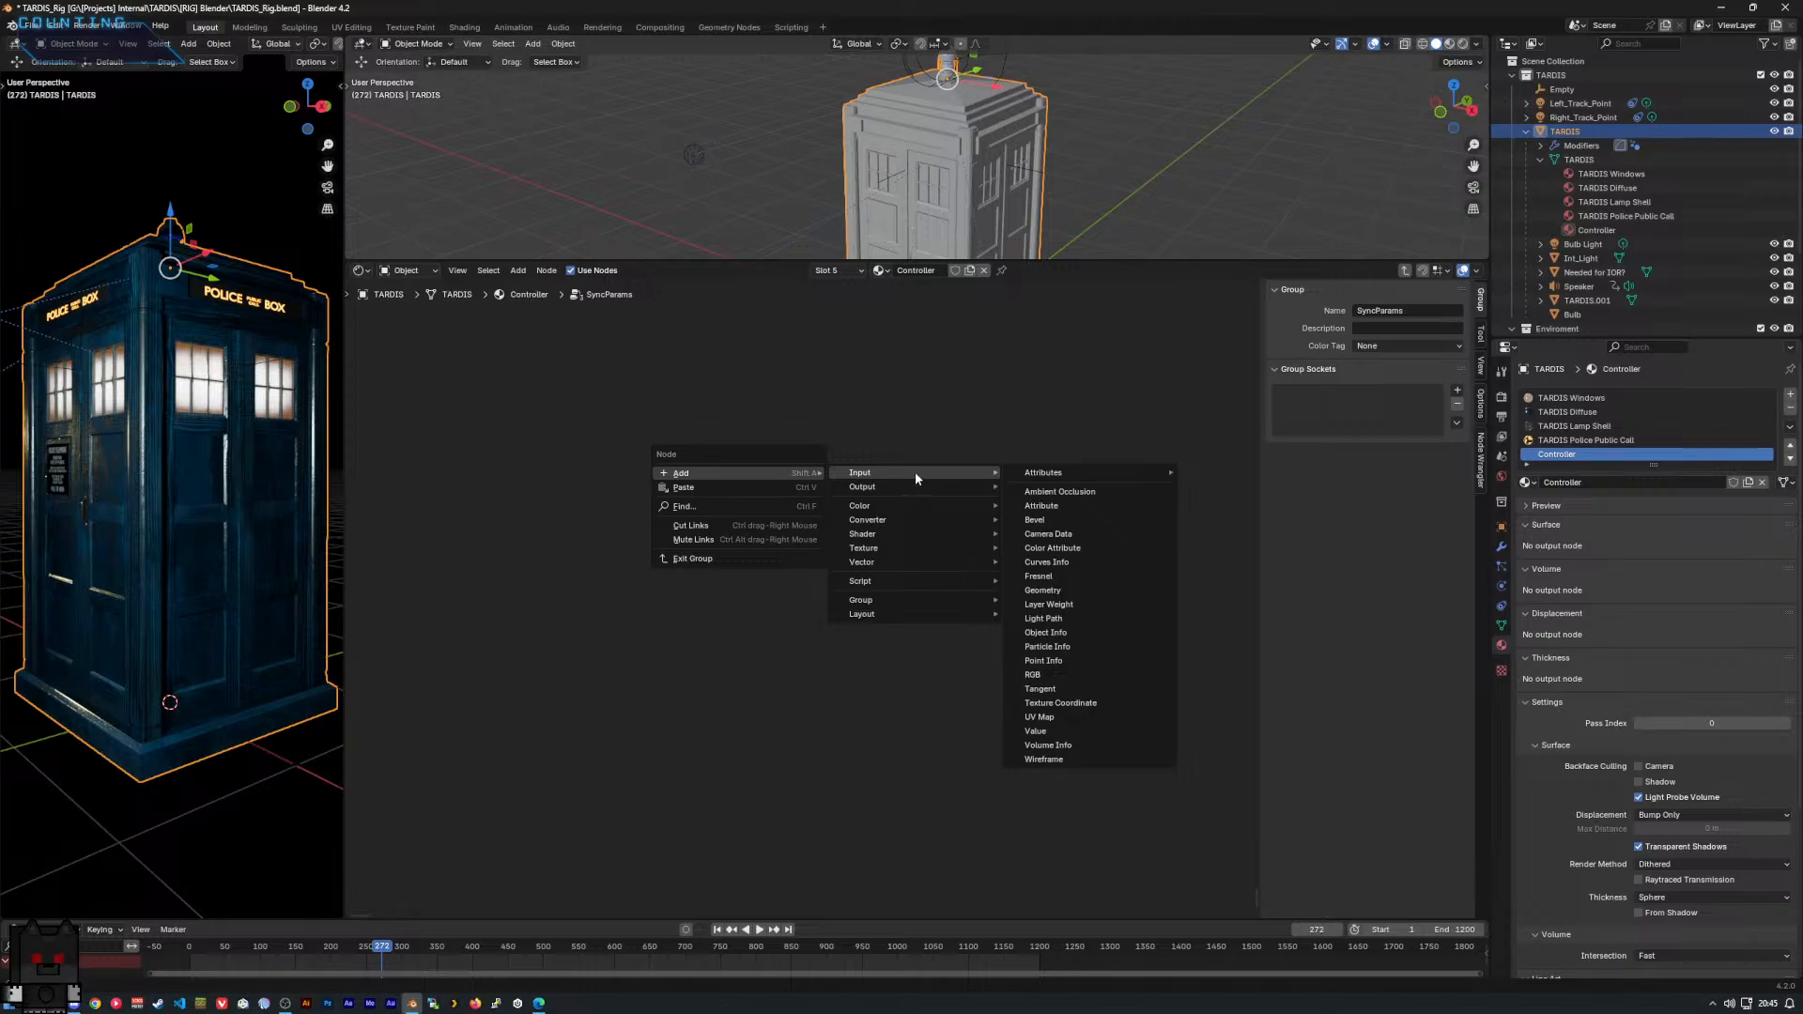
right_click(732, 471)
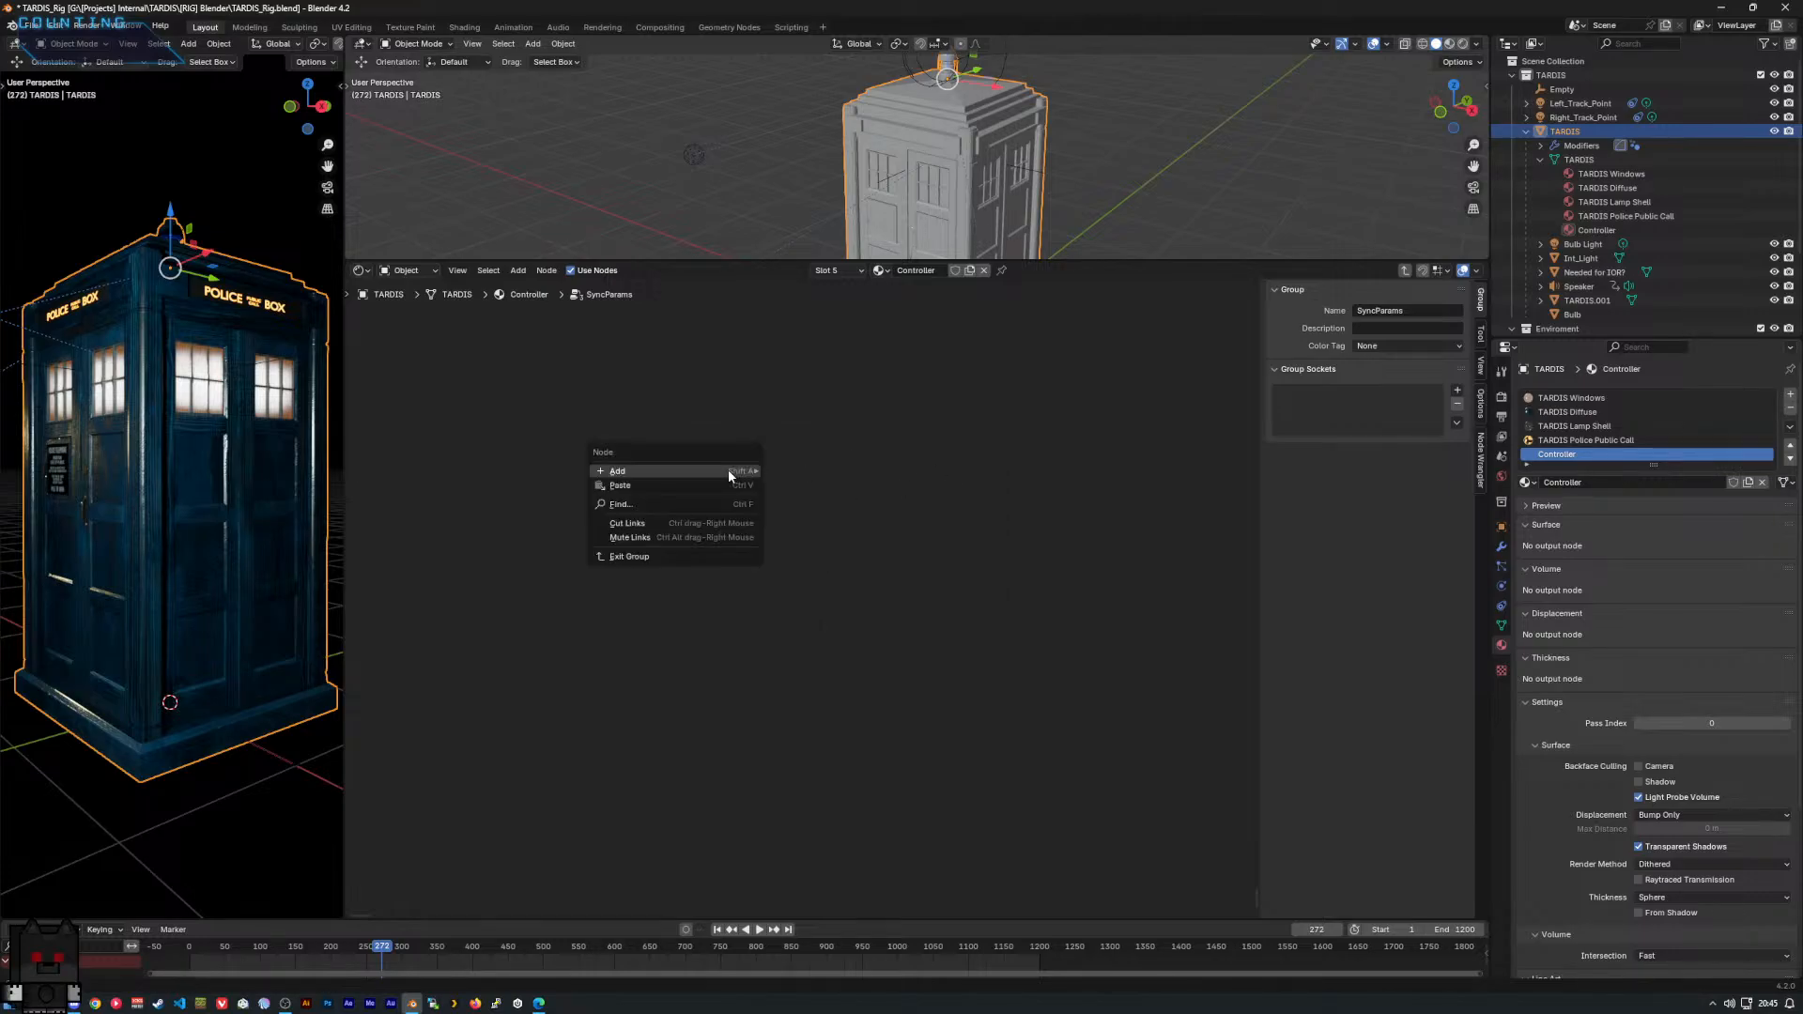
mouse_move(735, 471)
mouse_move(877, 597)
click(962, 597)
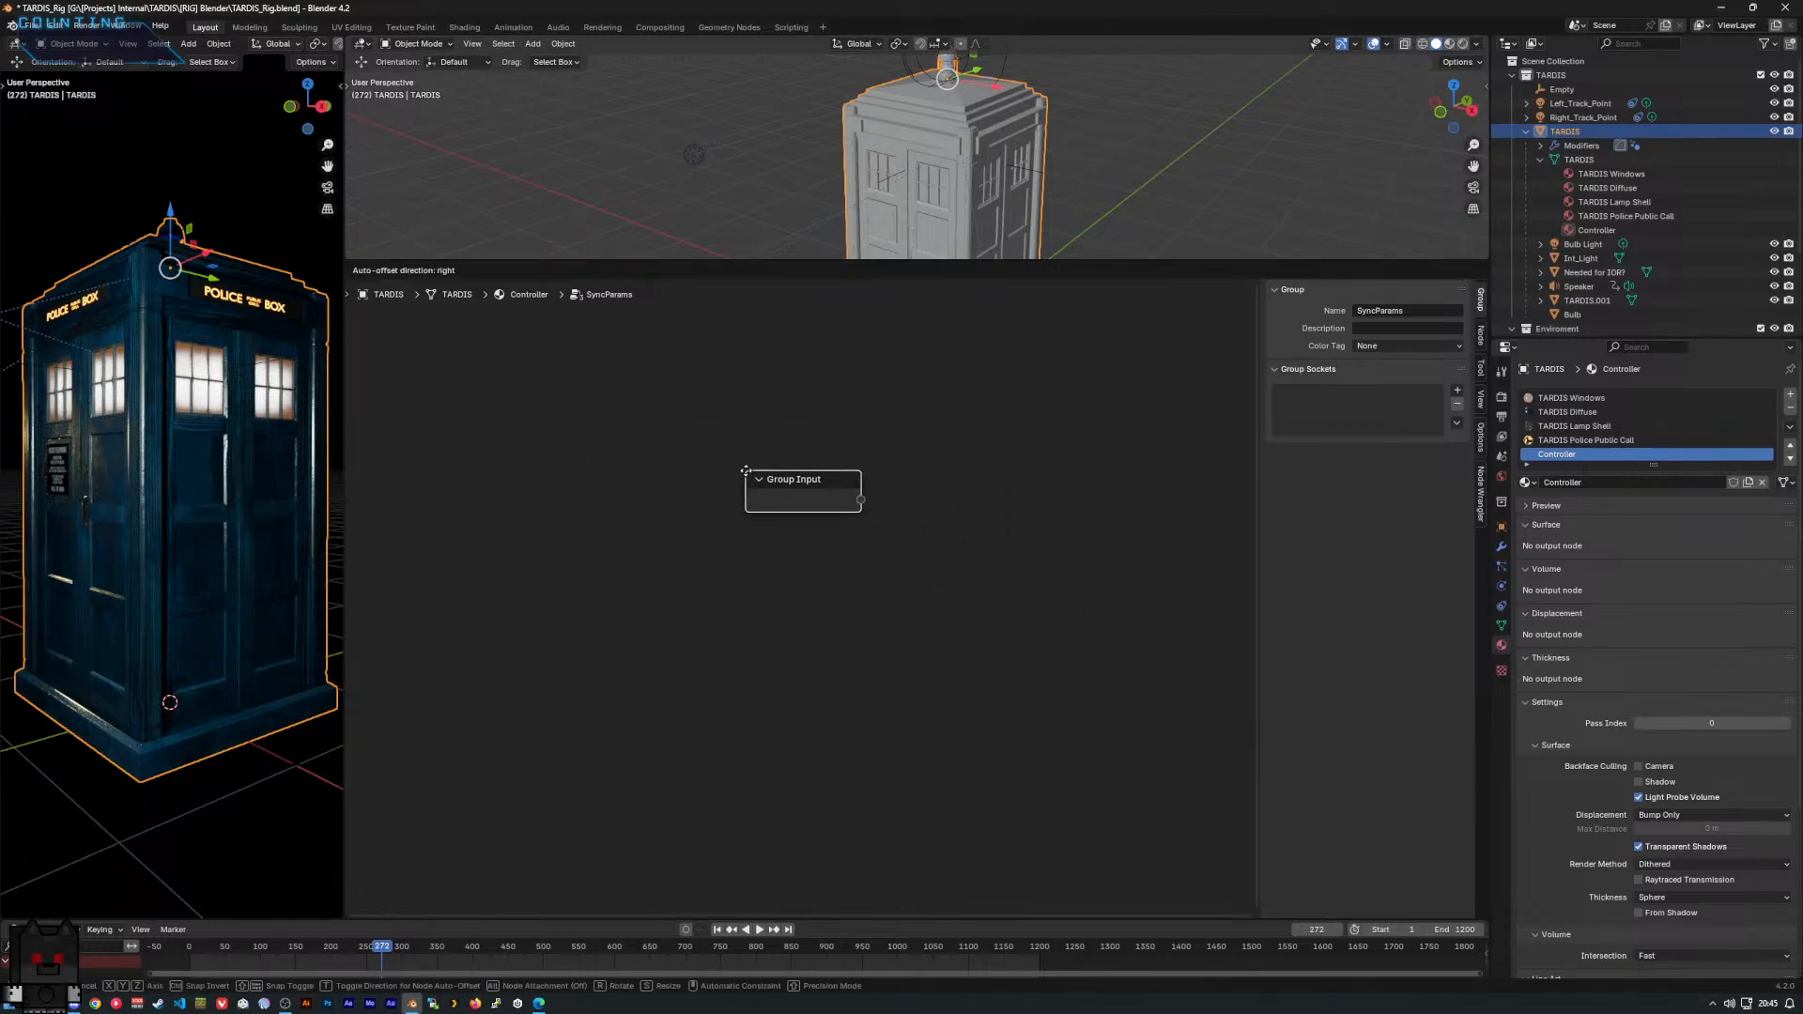
click(632, 495)
Add a Group Output node to the SyncParams group and arrange the Group Input node level with it.
right_click(781, 604)
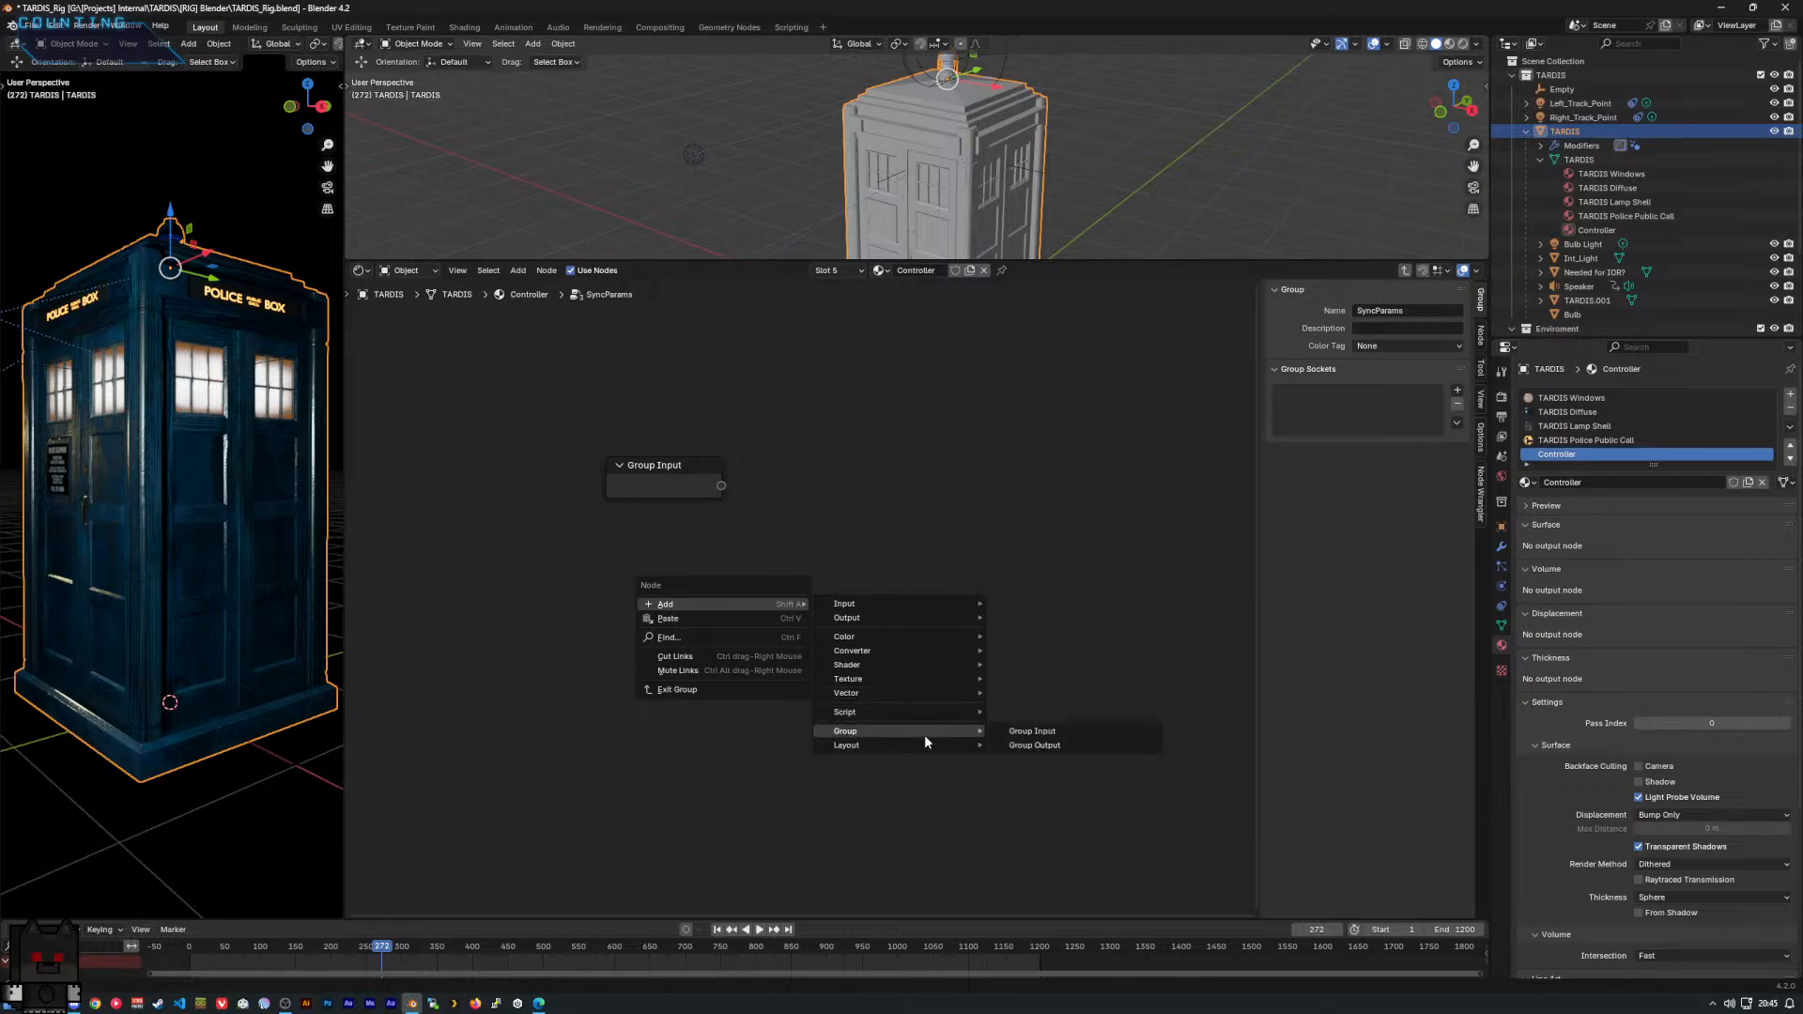
mouse_move(949, 729)
click(1021, 748)
click(812, 459)
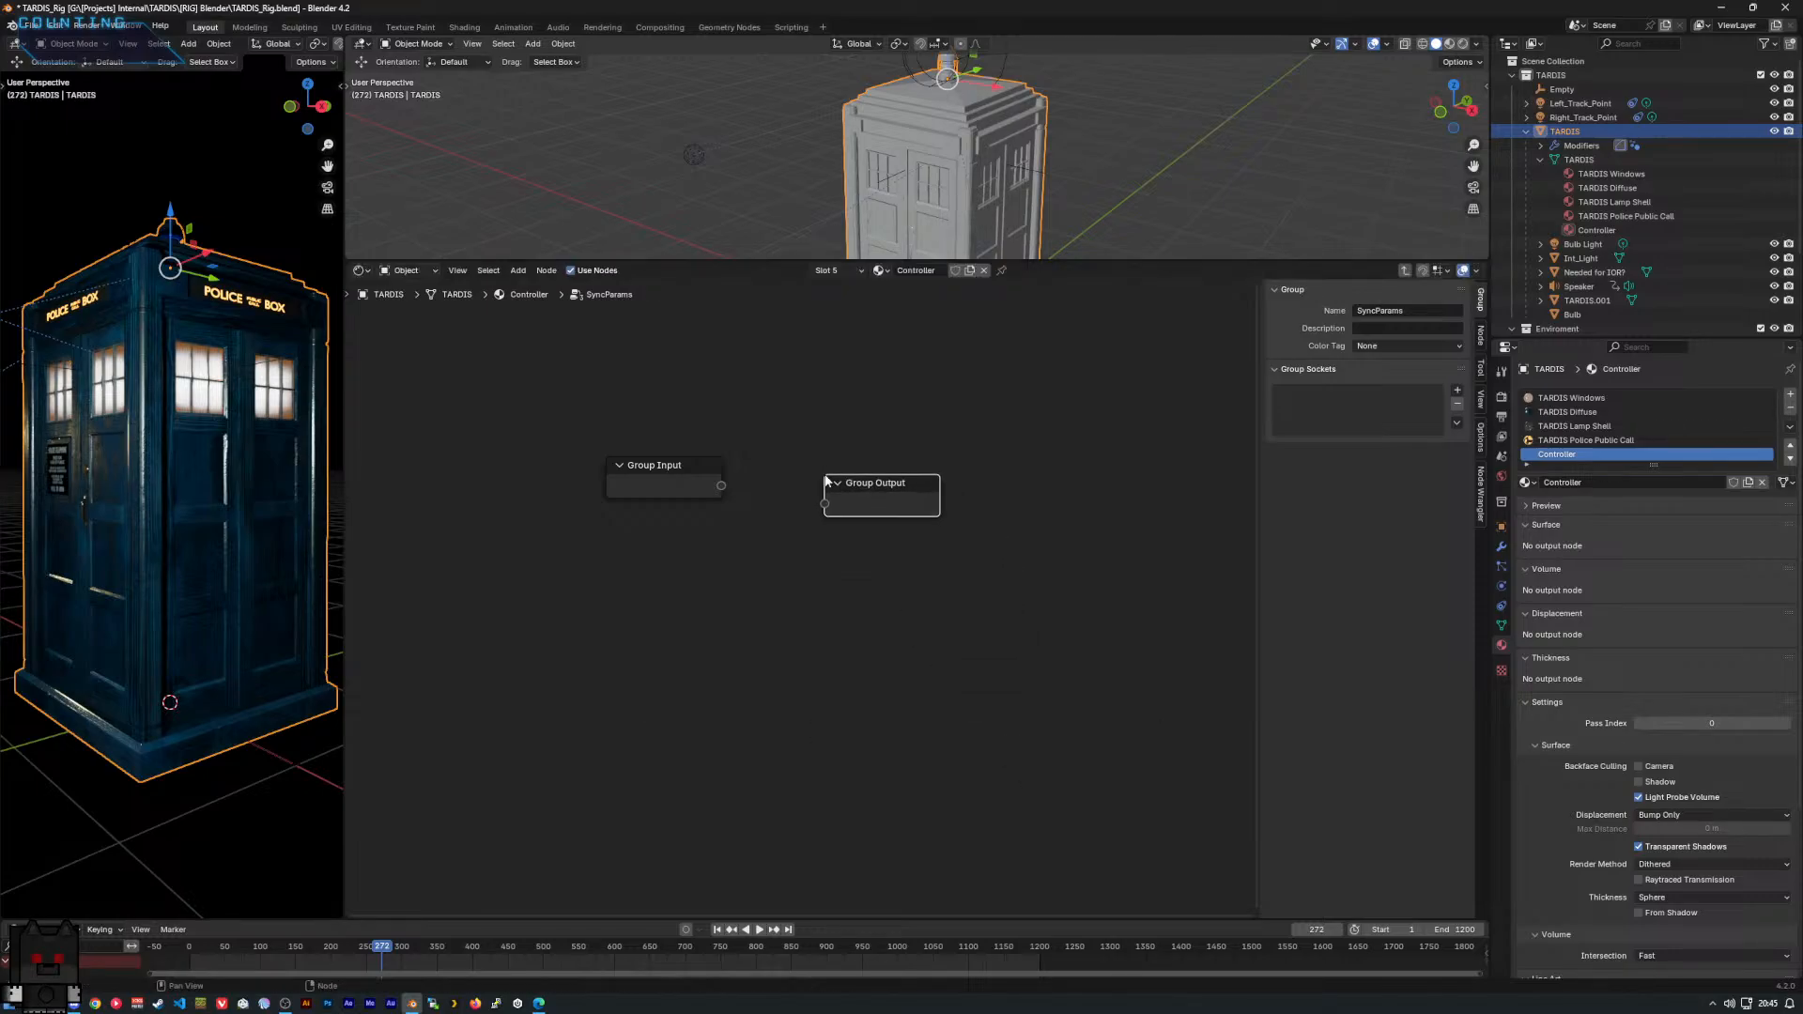
drag(653, 462, 825, 505)
mouse_move(606, 502)
mouse_down()
mouse_move(610, 482)
mouse_move(638, 494)
mouse_up()
Rename the SyncParams node group as TD Windows.
text(Windows)
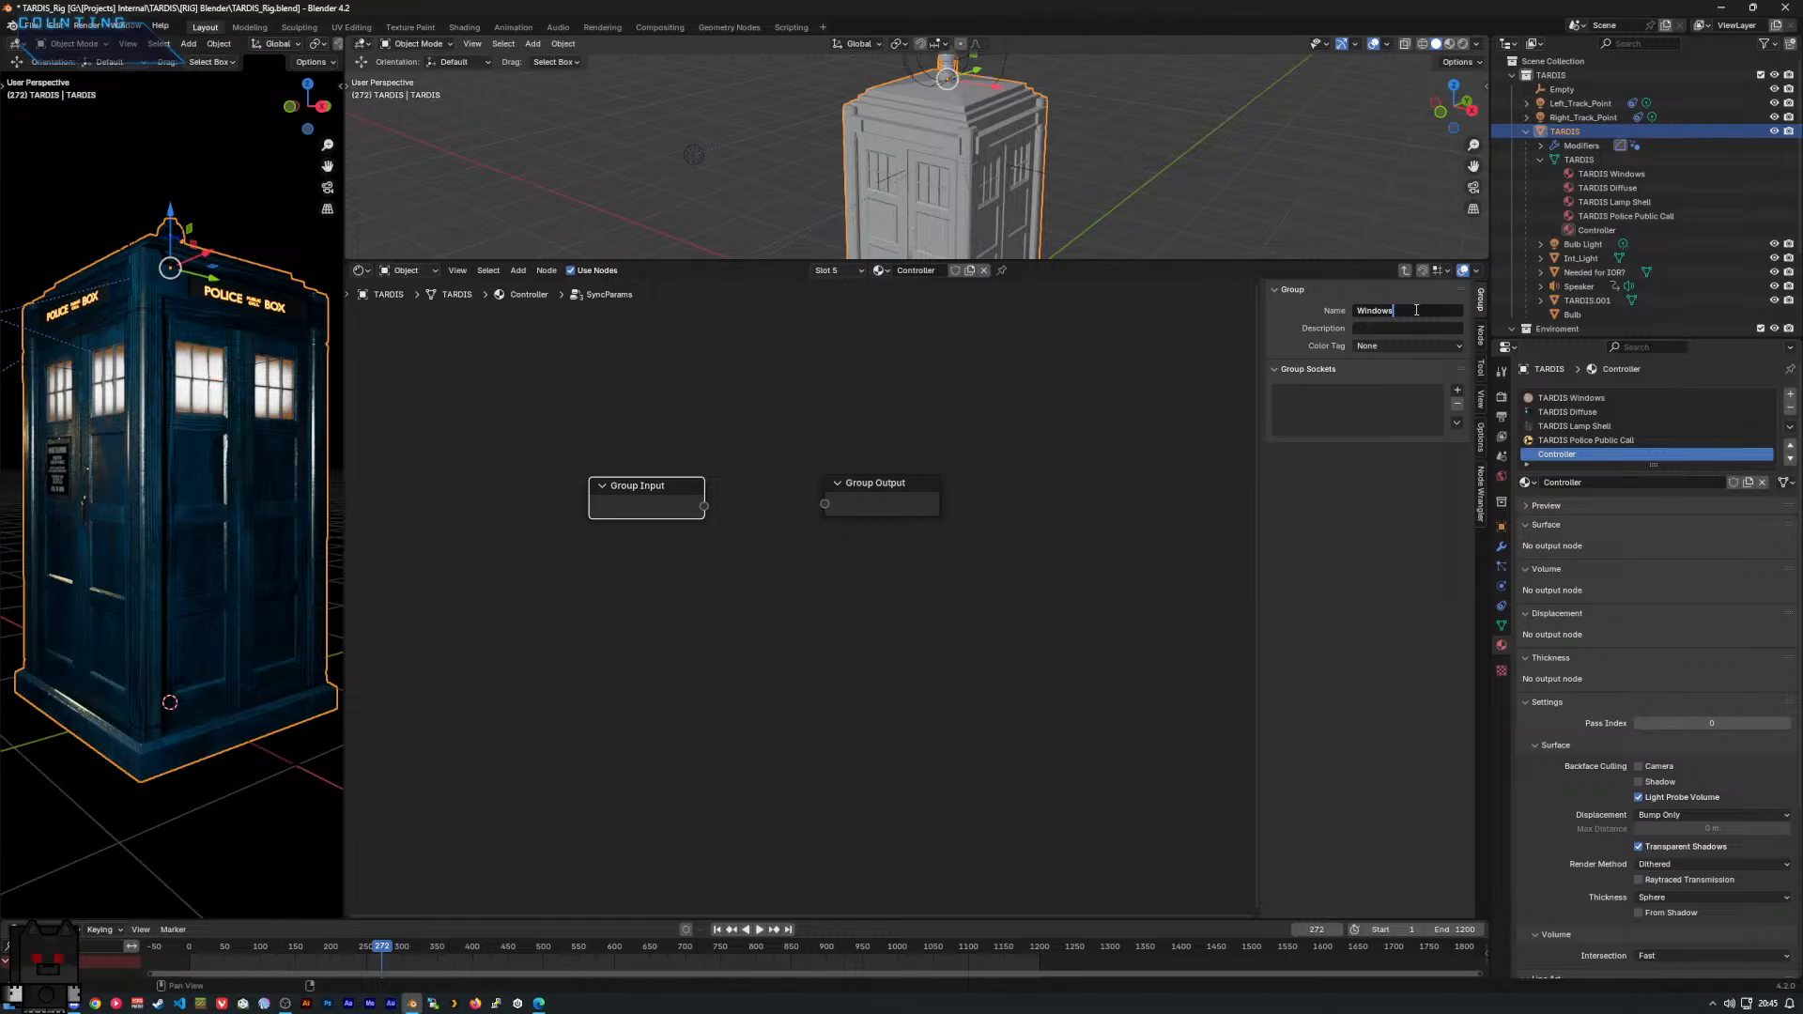
key(ctrl+a)
text(TD_W)
text(indows)
key(BackSpace)
key(End)
key(Return)
Copy the group's name into its description so that it also reads TD Windows.
click(1377, 316)
click(1370, 313)
key(ctrl+Right)
key(ctrl+a)
key(ctrl+c)
click(1398, 329)
key(ctrl+v)
key(Return)
click(1168, 547)
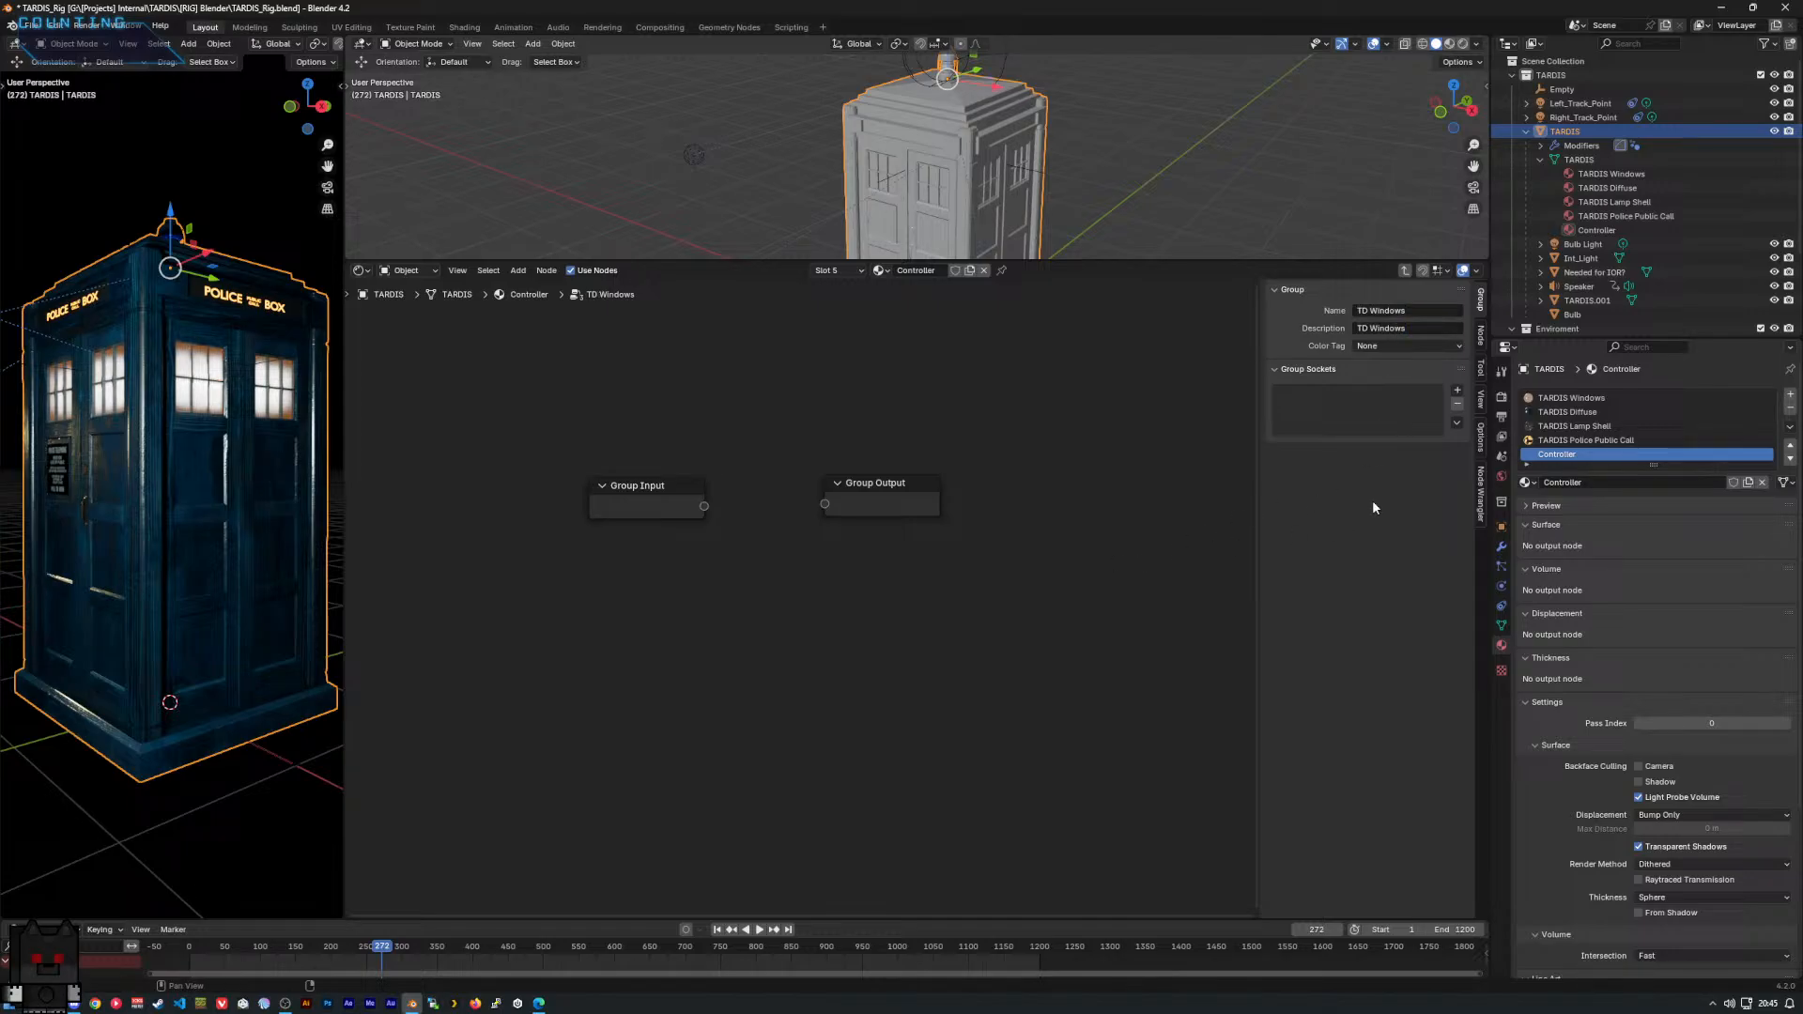
Add an input socket to the TD Windows group and link it from Group Input to a new socket on Group Output.
click(1458, 390)
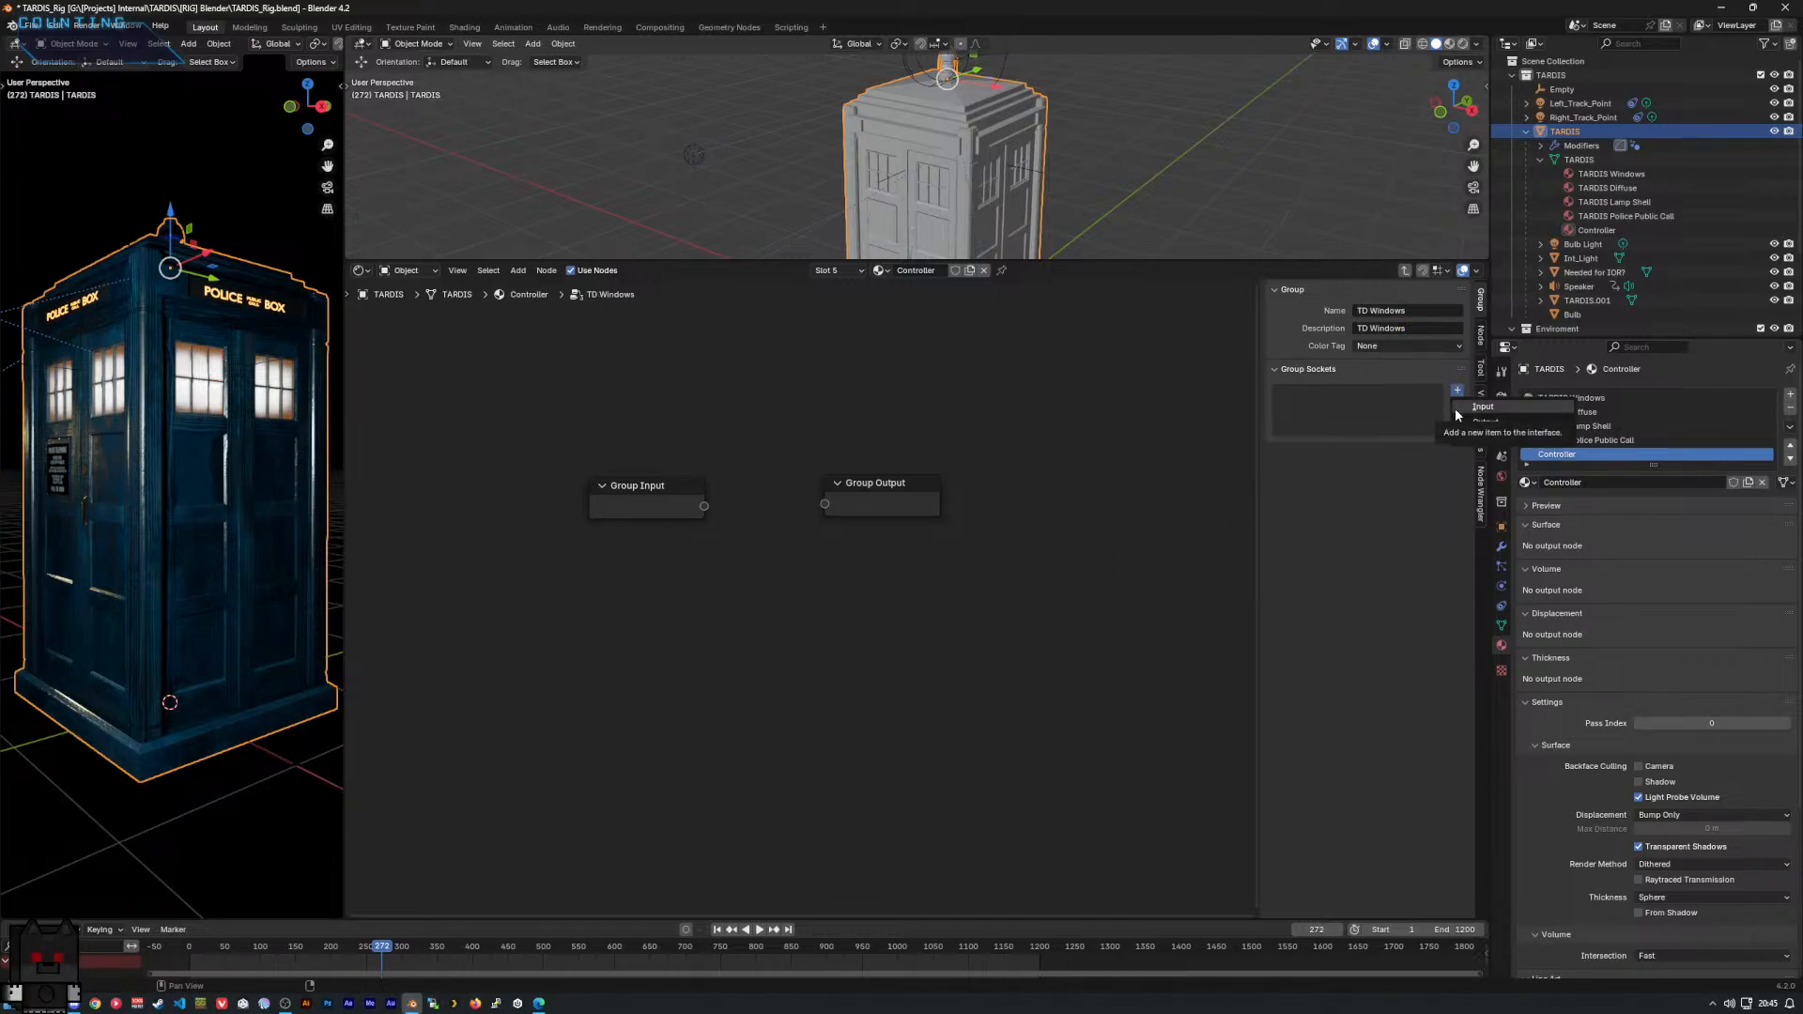
click(1461, 408)
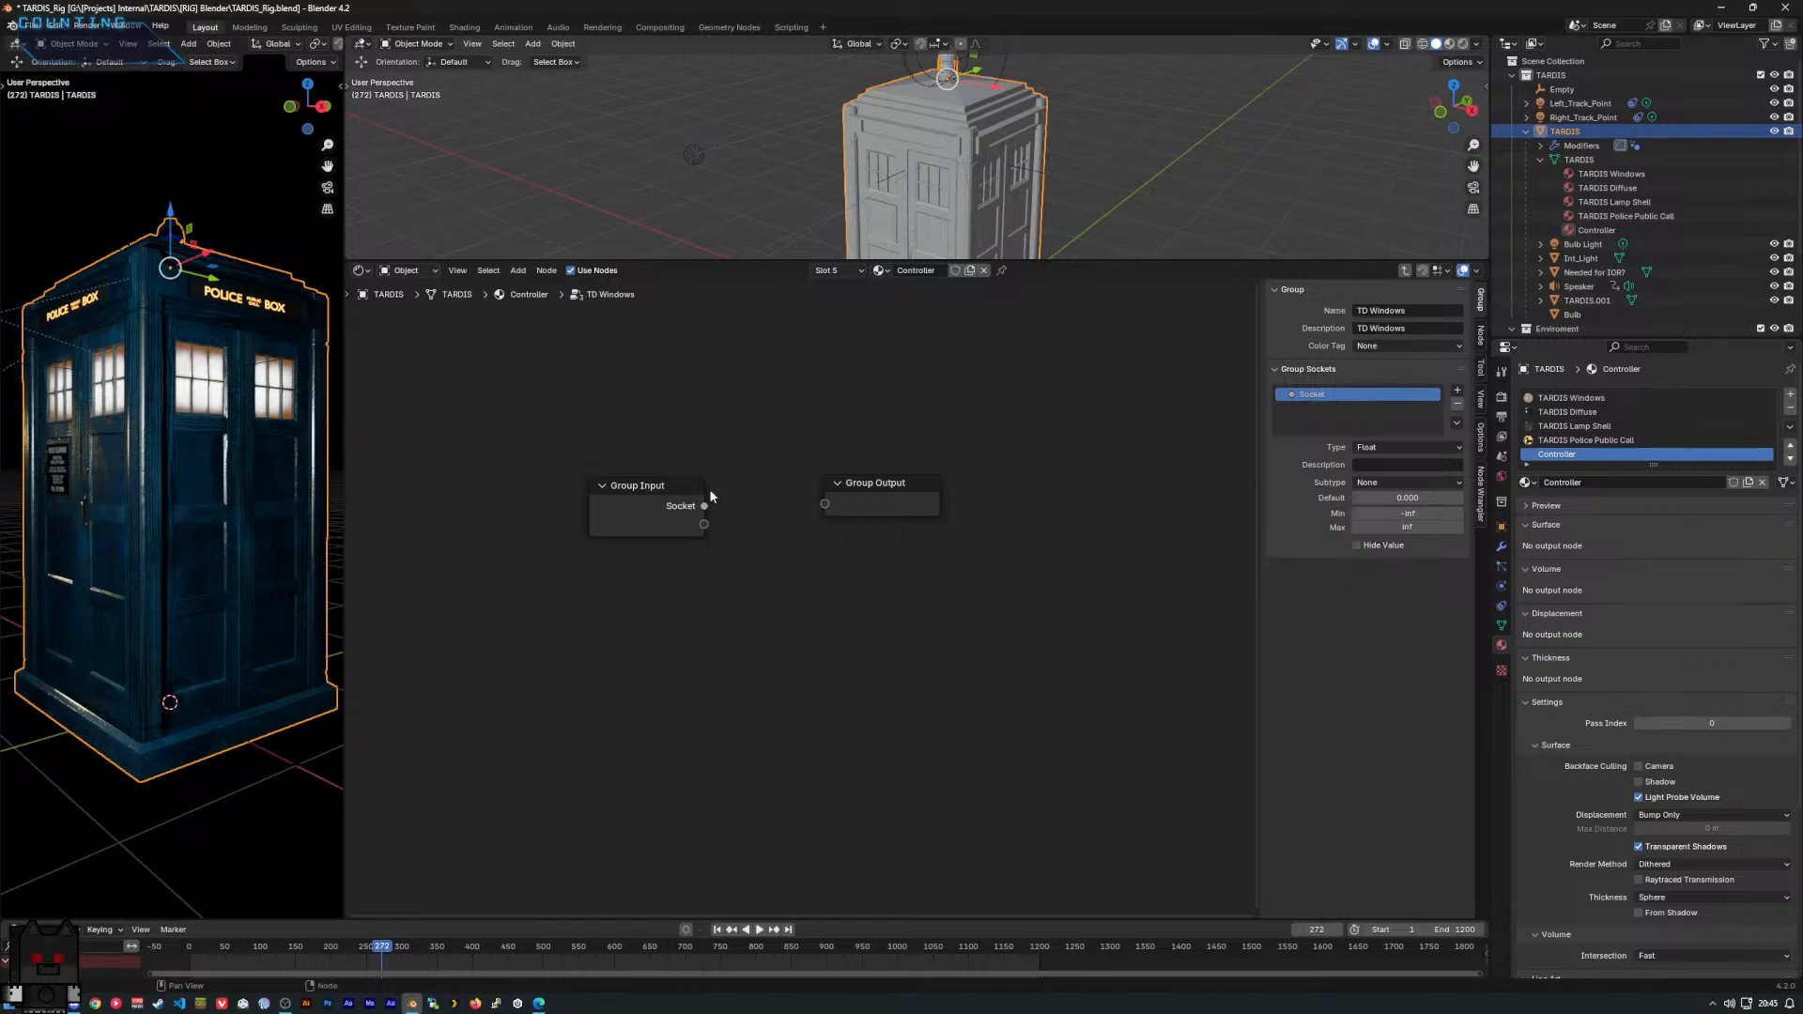
drag(704, 506, 836, 528)
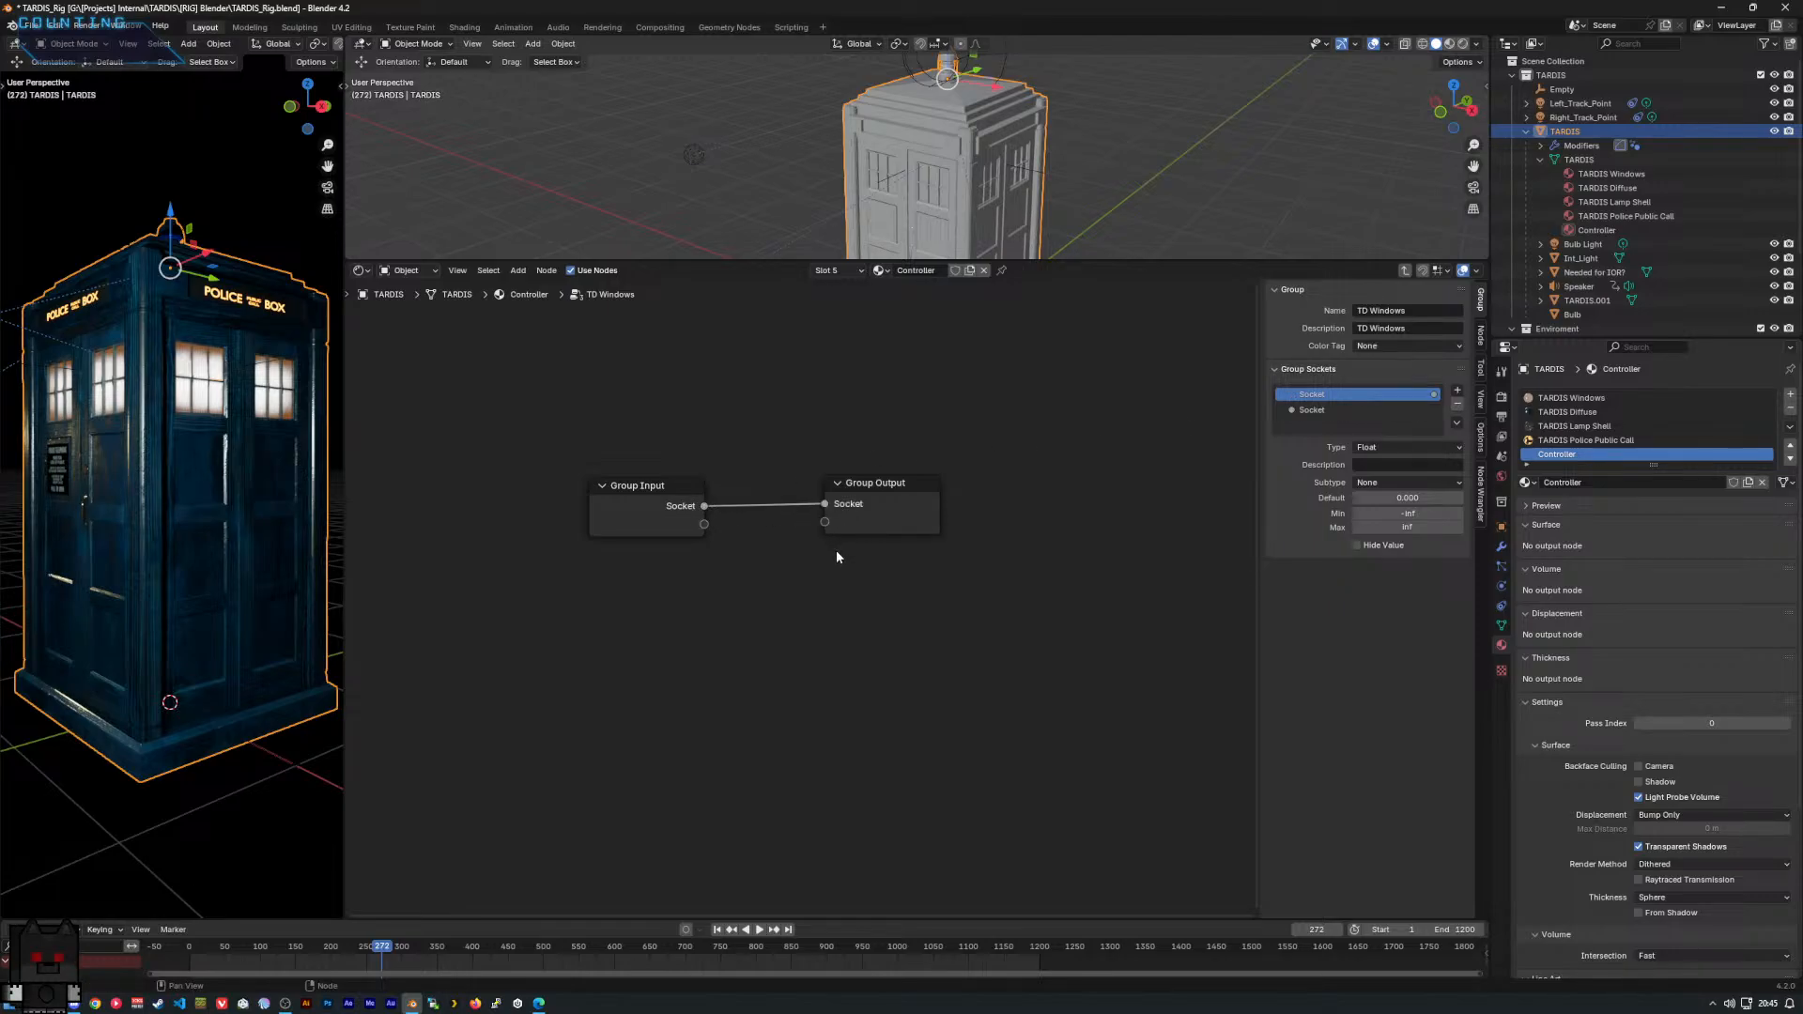
drag(655, 503, 706, 495)
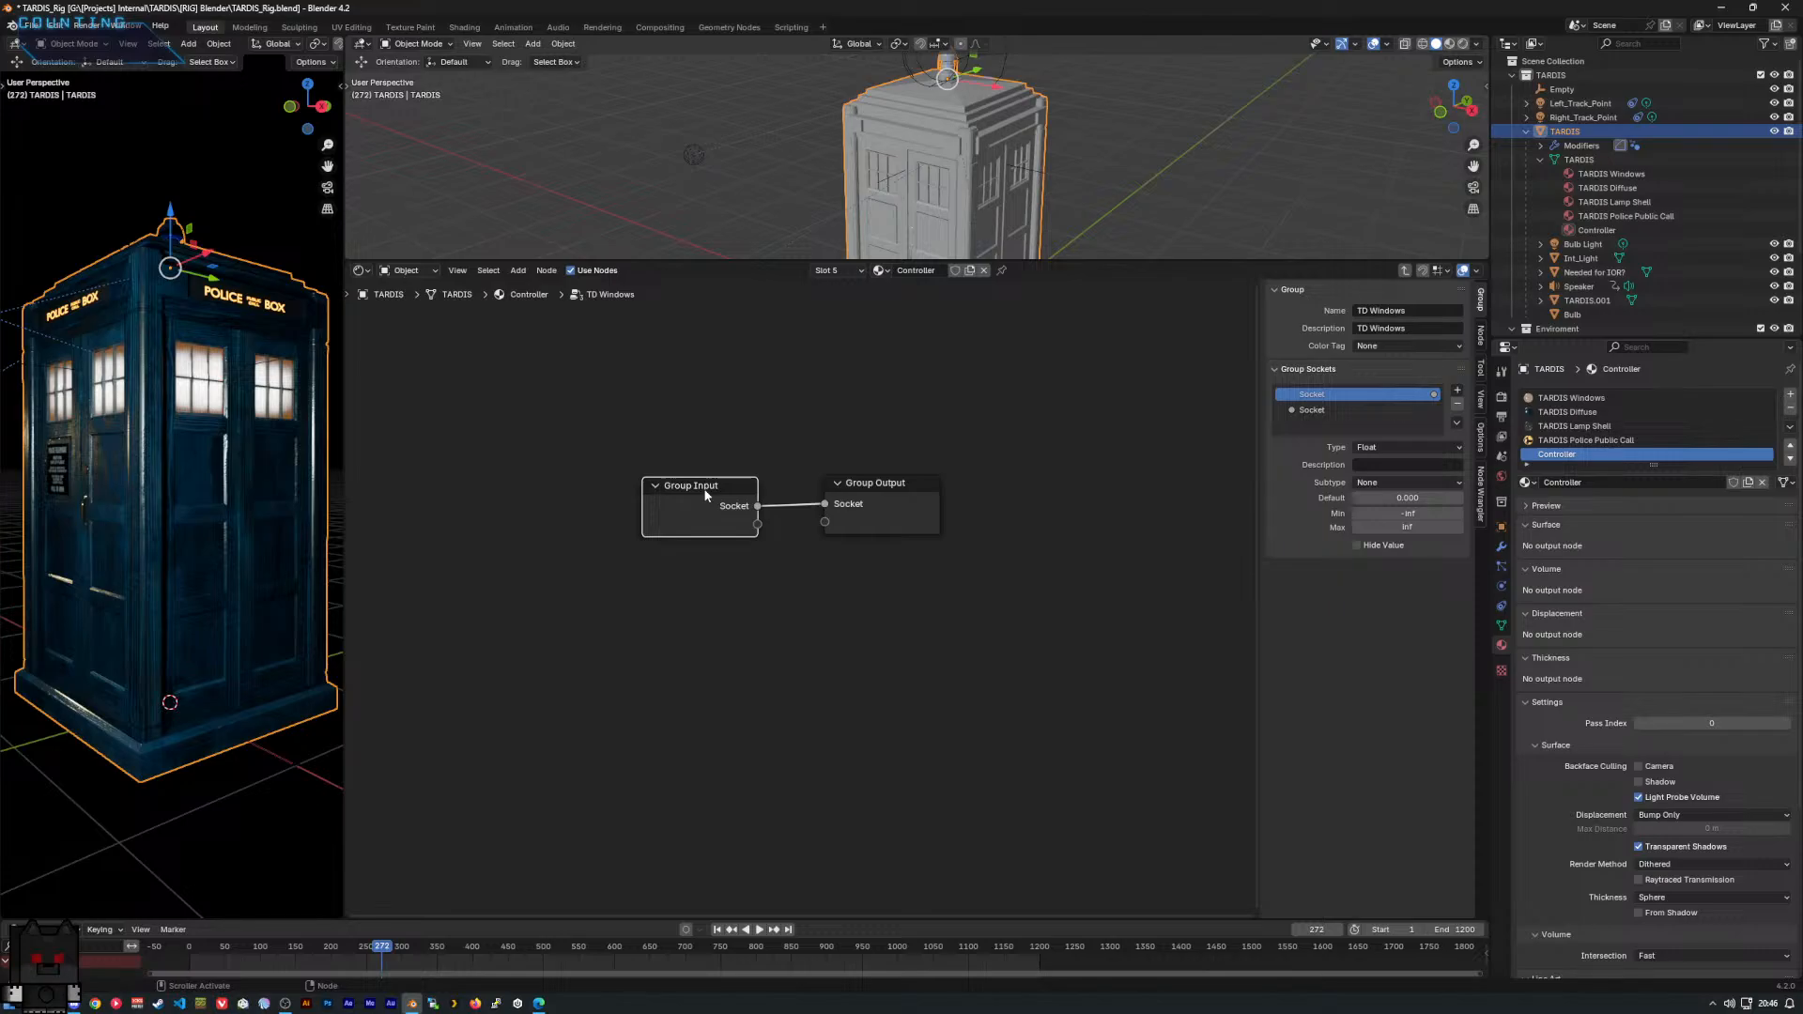
Rename the group's output socket as Emission Colour.
double_click(1358, 393)
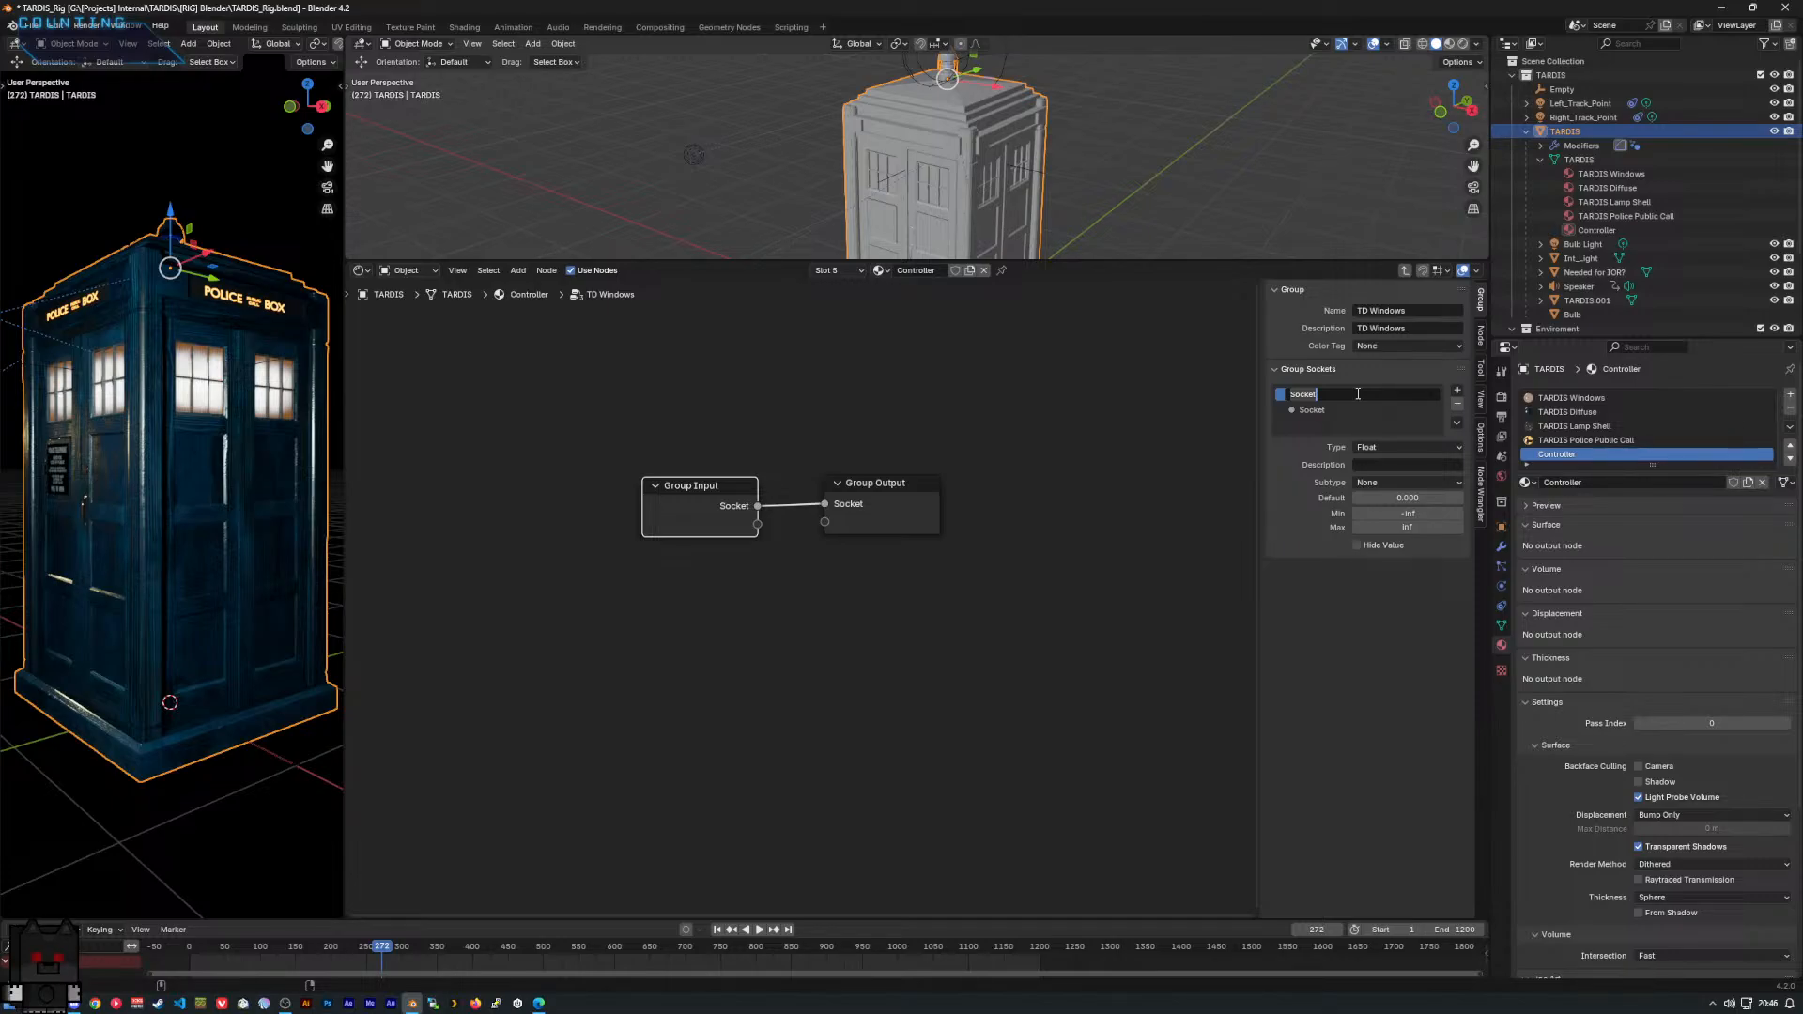
text(Colou)
key(ctrl+BackSpace)
text(Emission S)
key(BackSpace)
text(Co)
key(Return)
Rename the group's input socket as Emission Colour to match the output.
click(1310, 412)
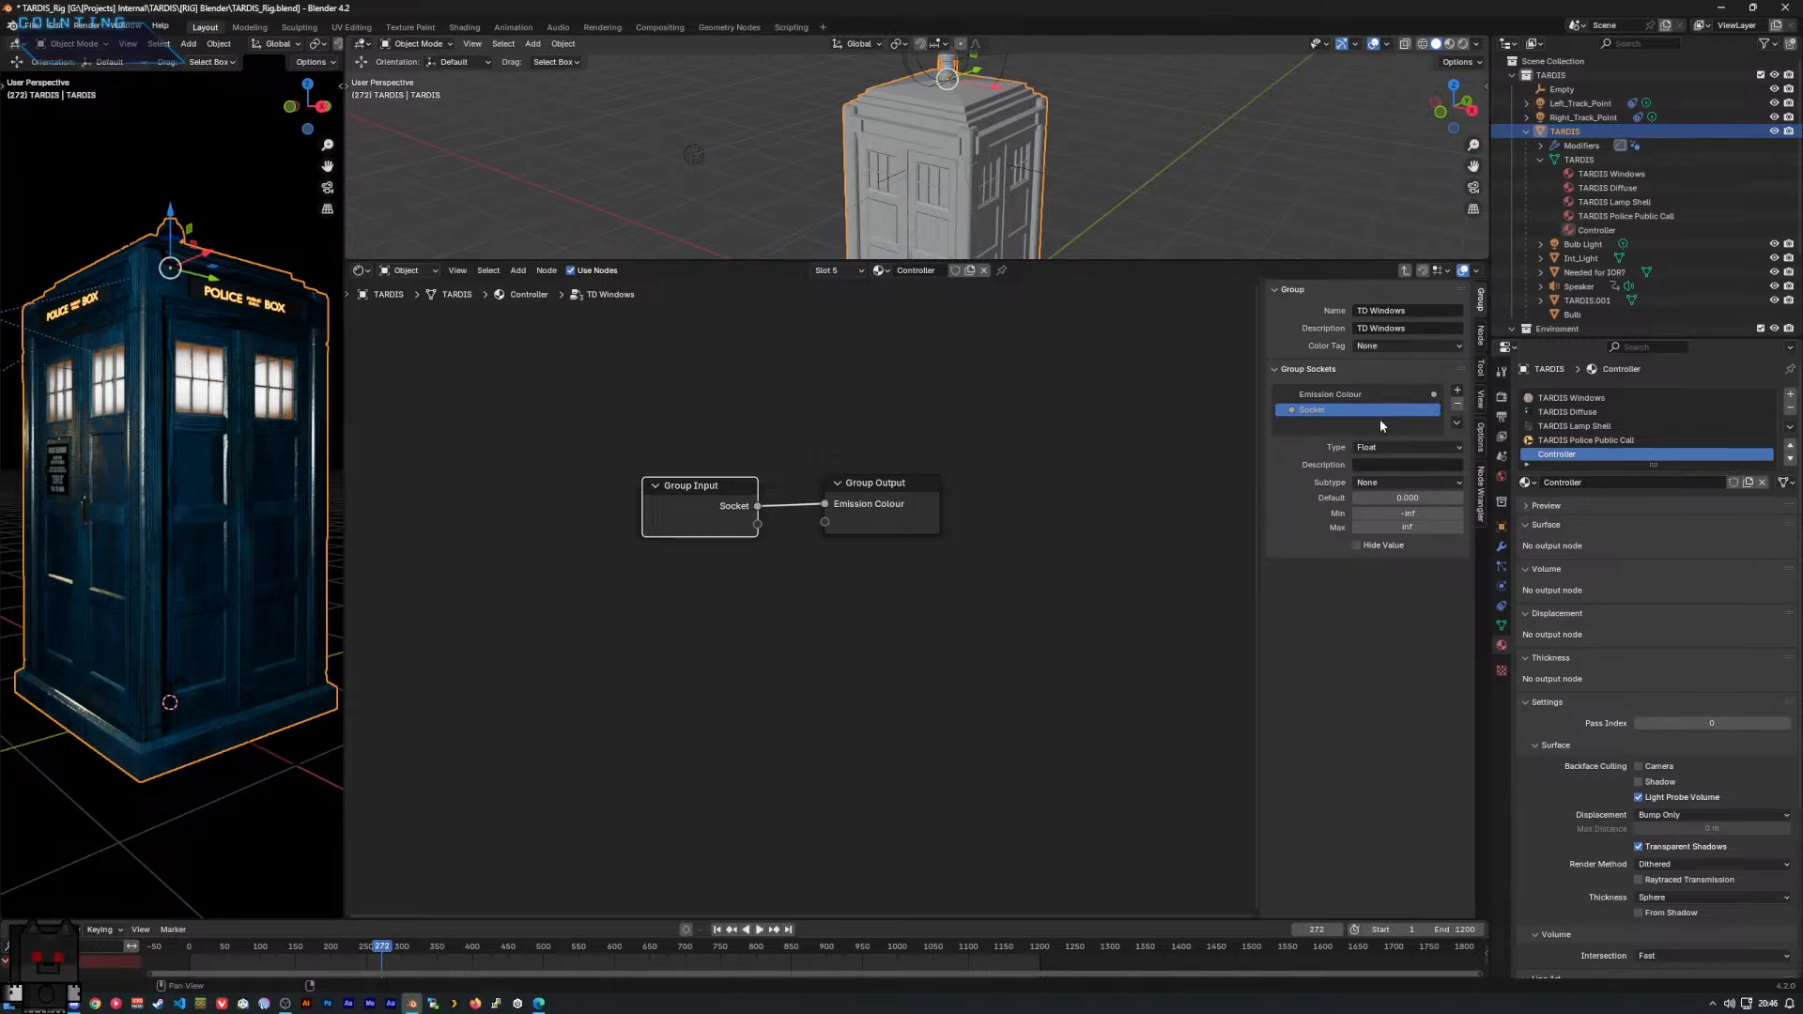
double_click(1313, 411)
text(E)
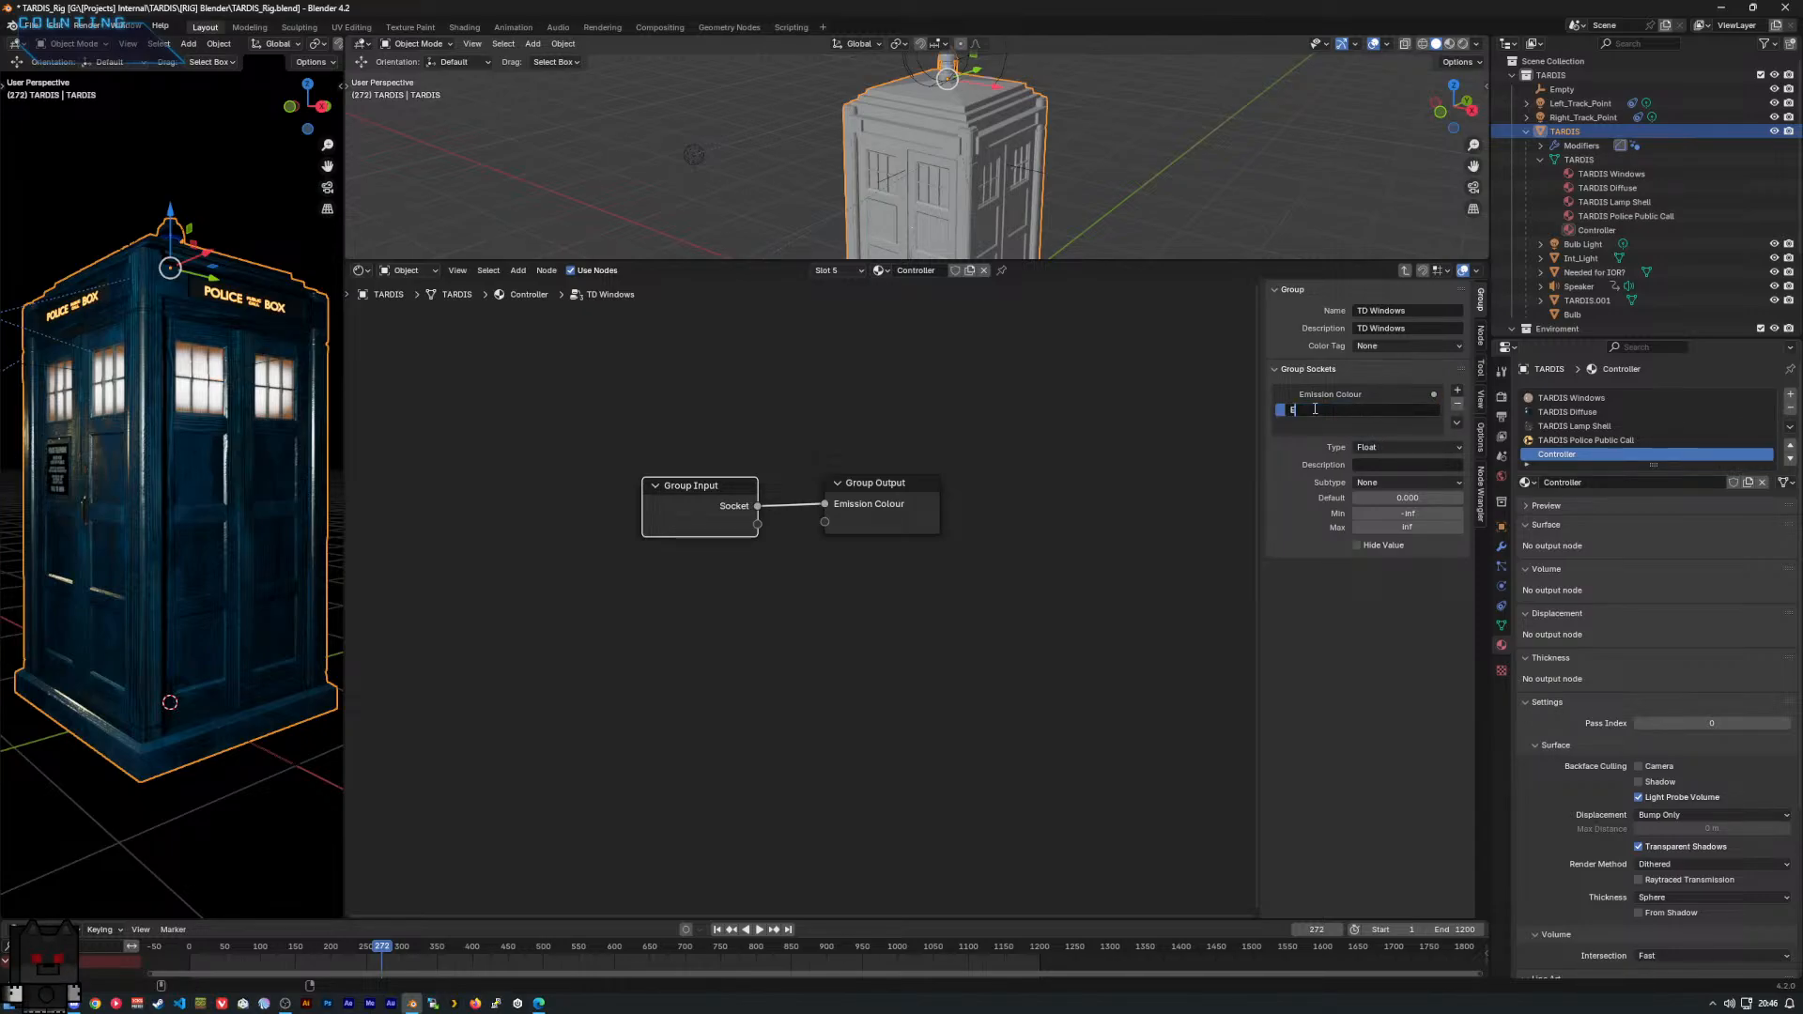
text(mission Colour)
key(Return)
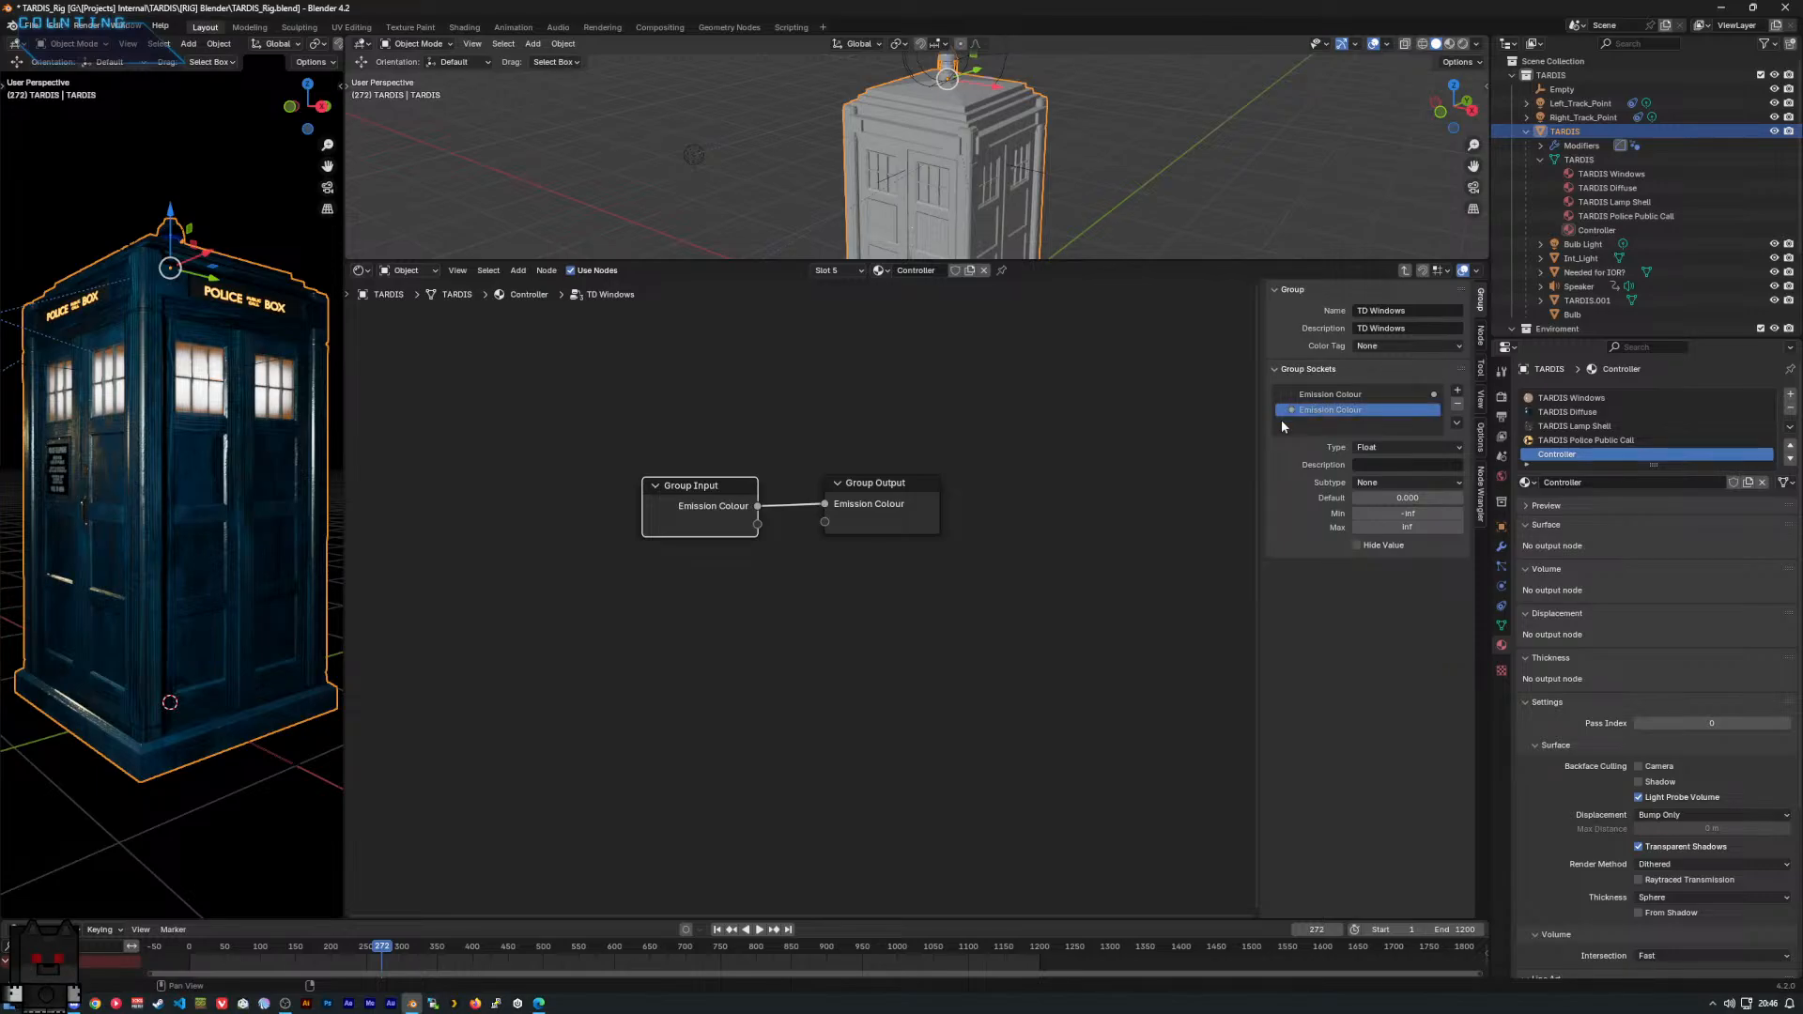
Set the type of both Emission Colour sockets, input and output, to Color.
click(1394, 448)
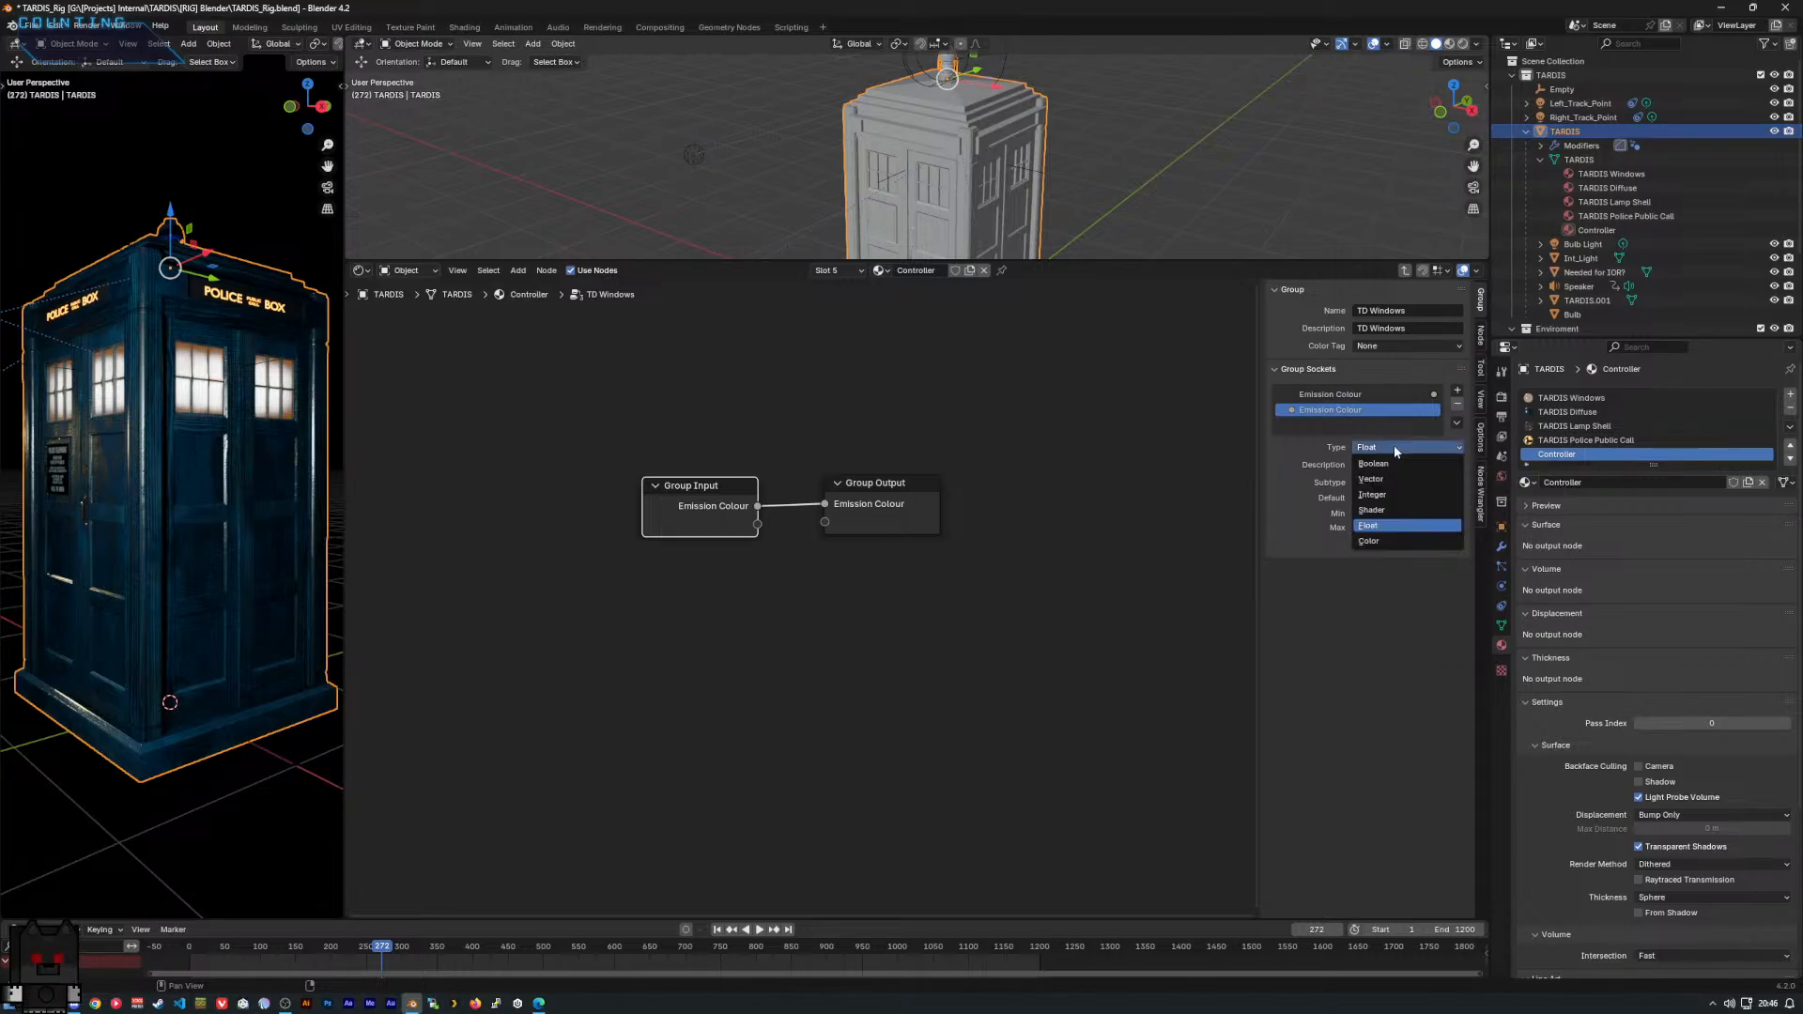
click(1385, 543)
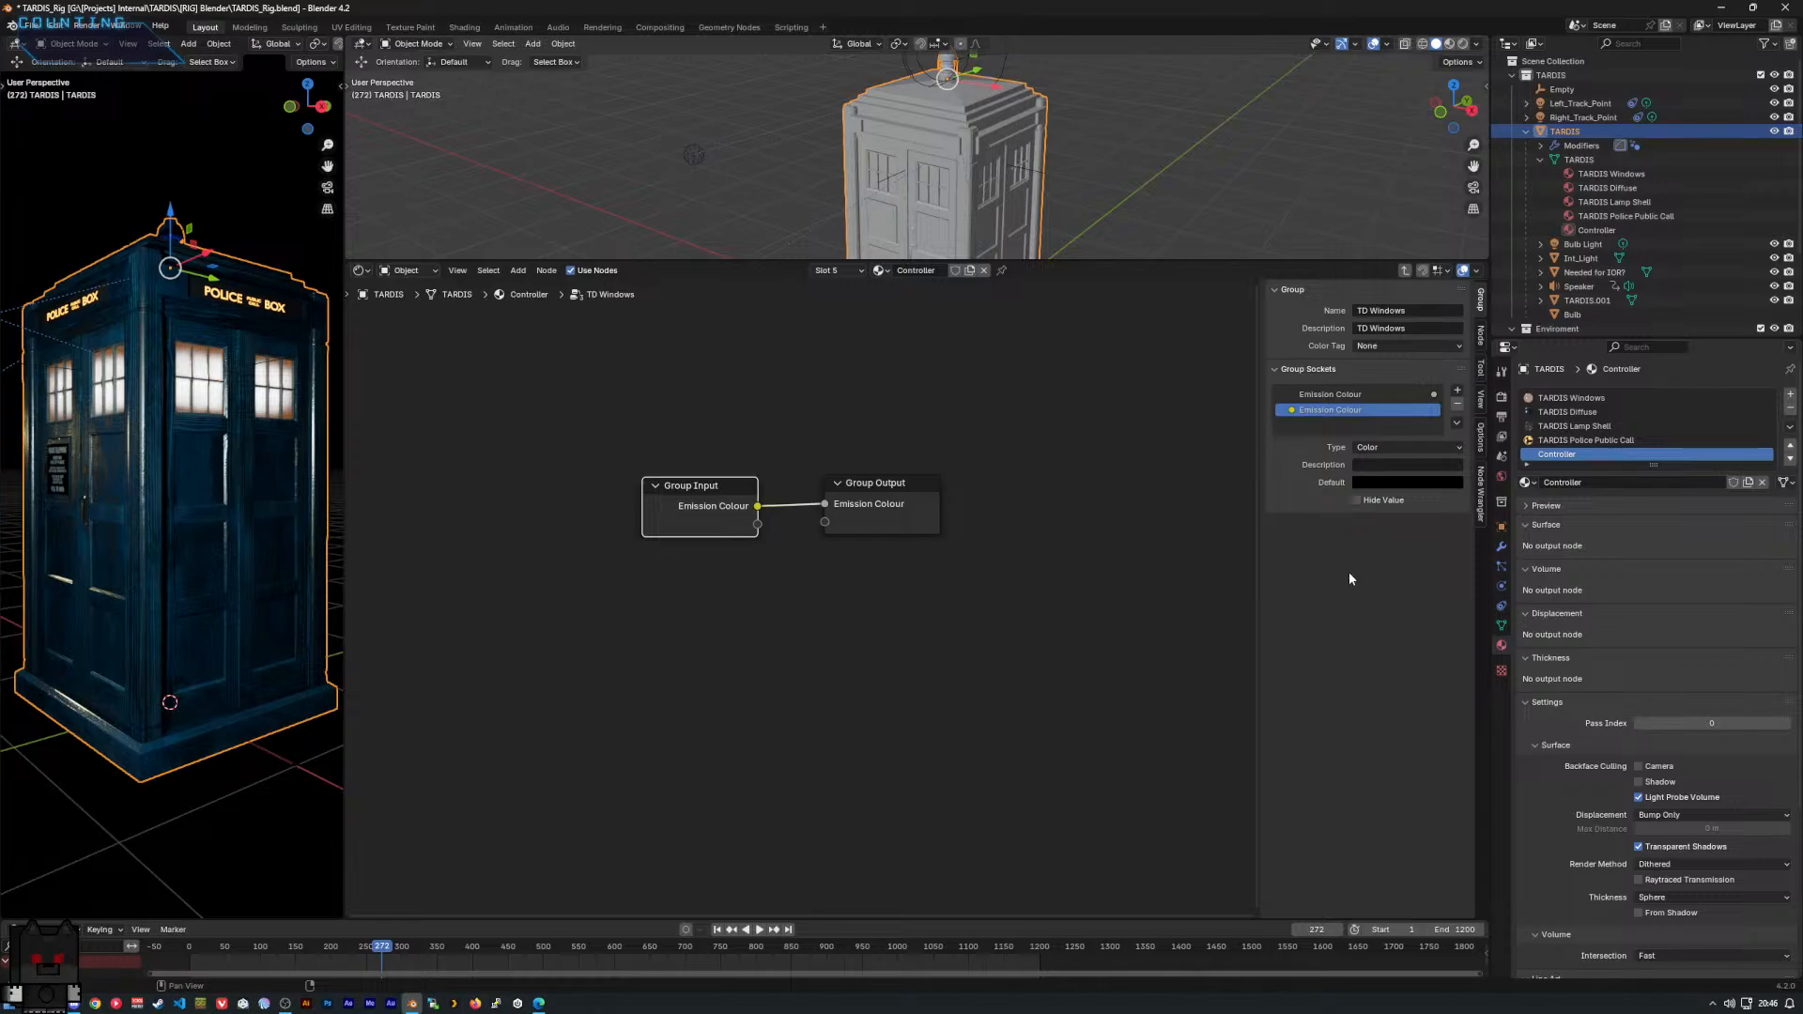
click(1333, 395)
click(1399, 447)
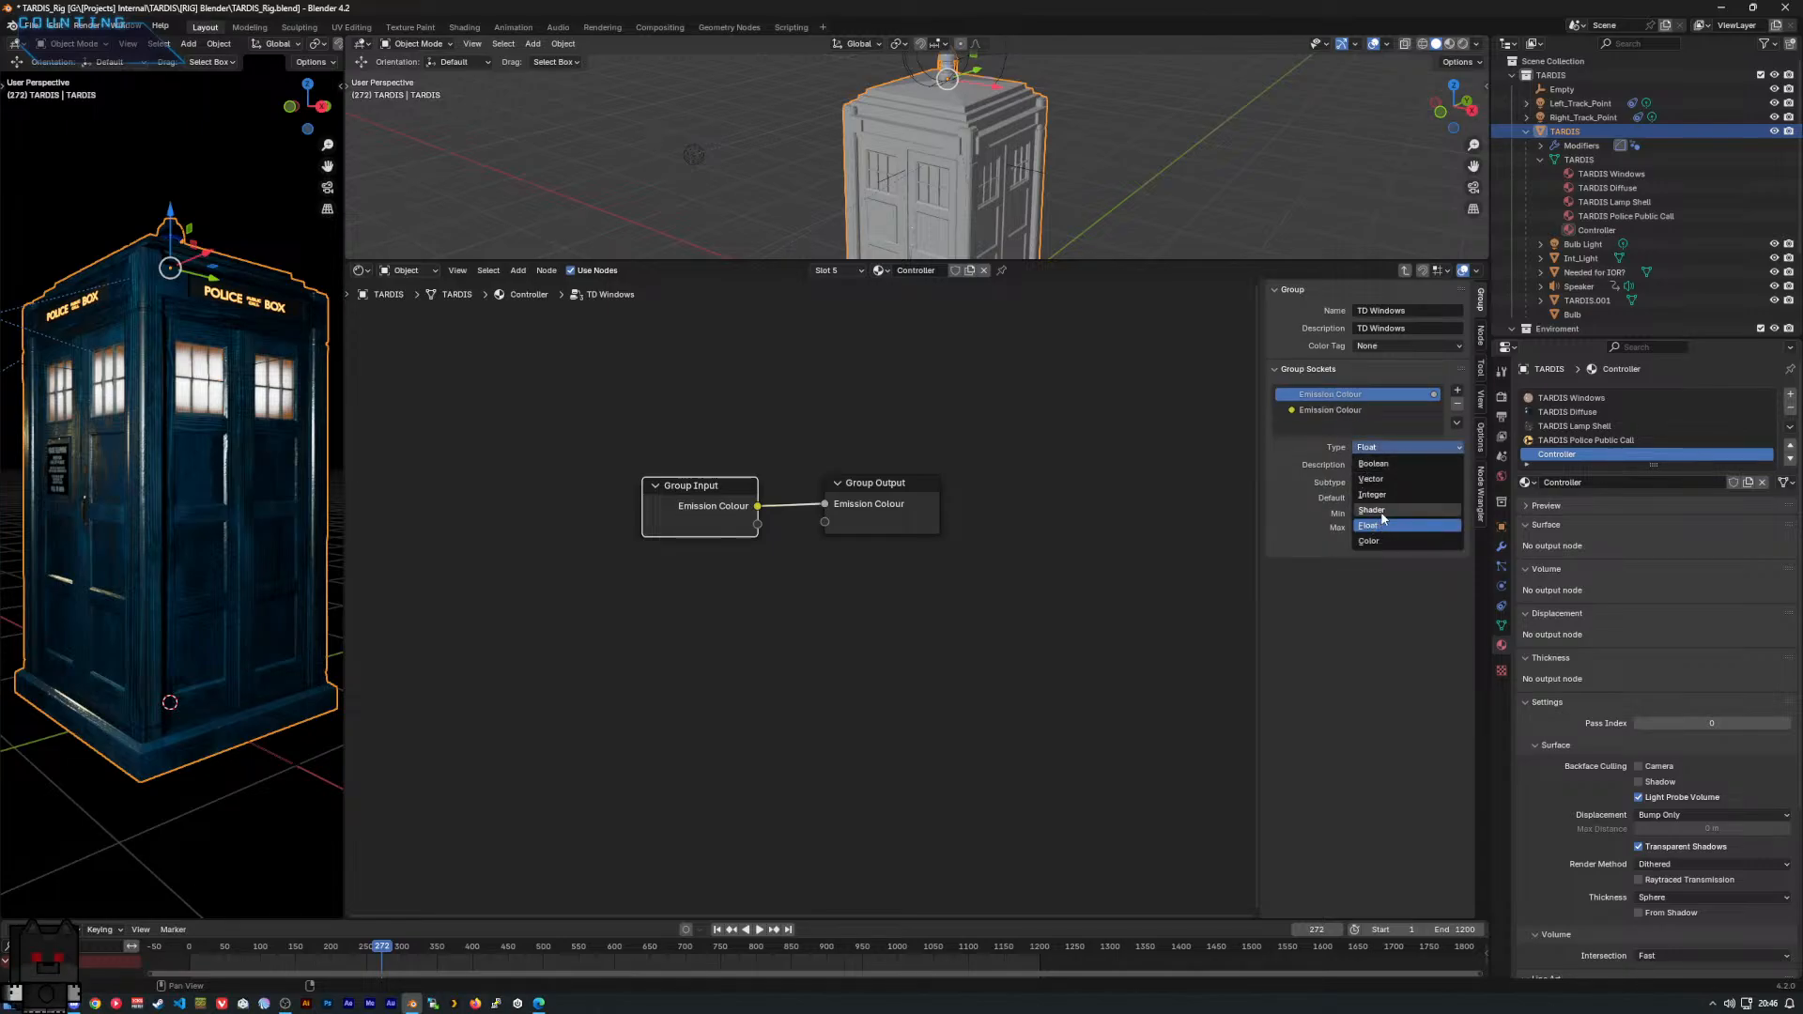
click(1376, 543)
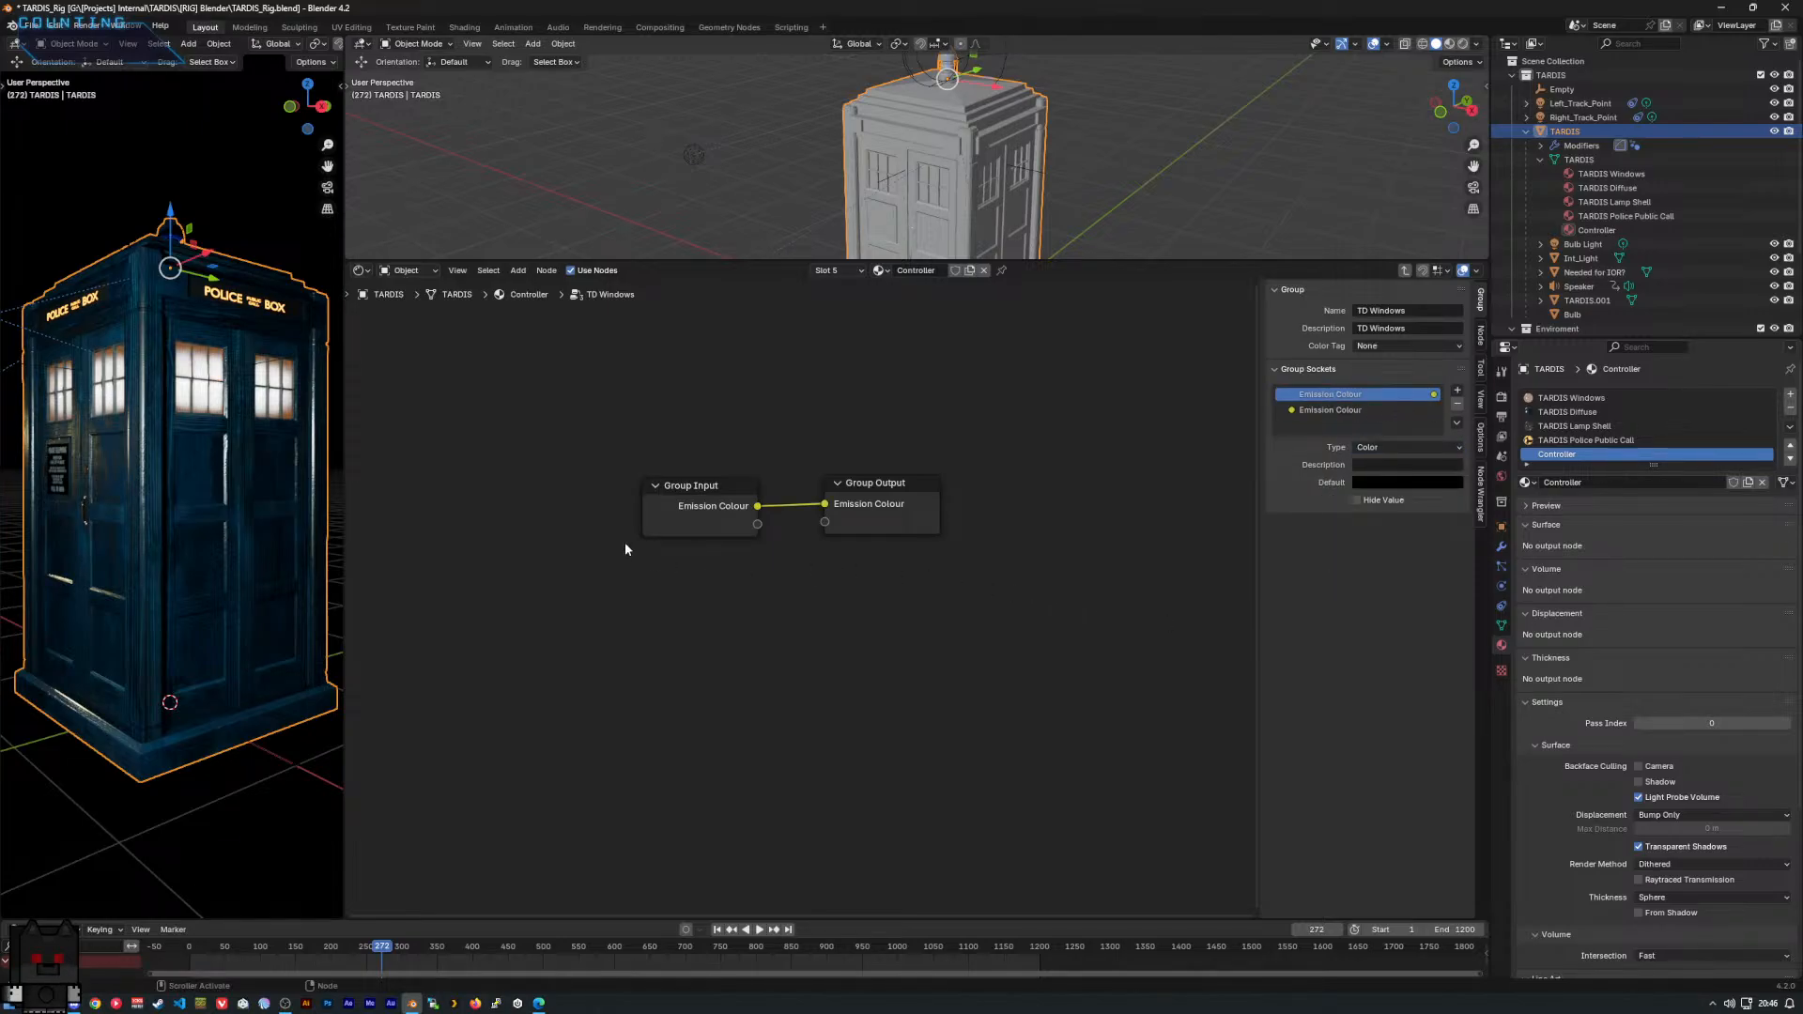
Return to the Controller material and place the TD Windows group node in its frame, fed by the Emission Colour node.
key(Tab)
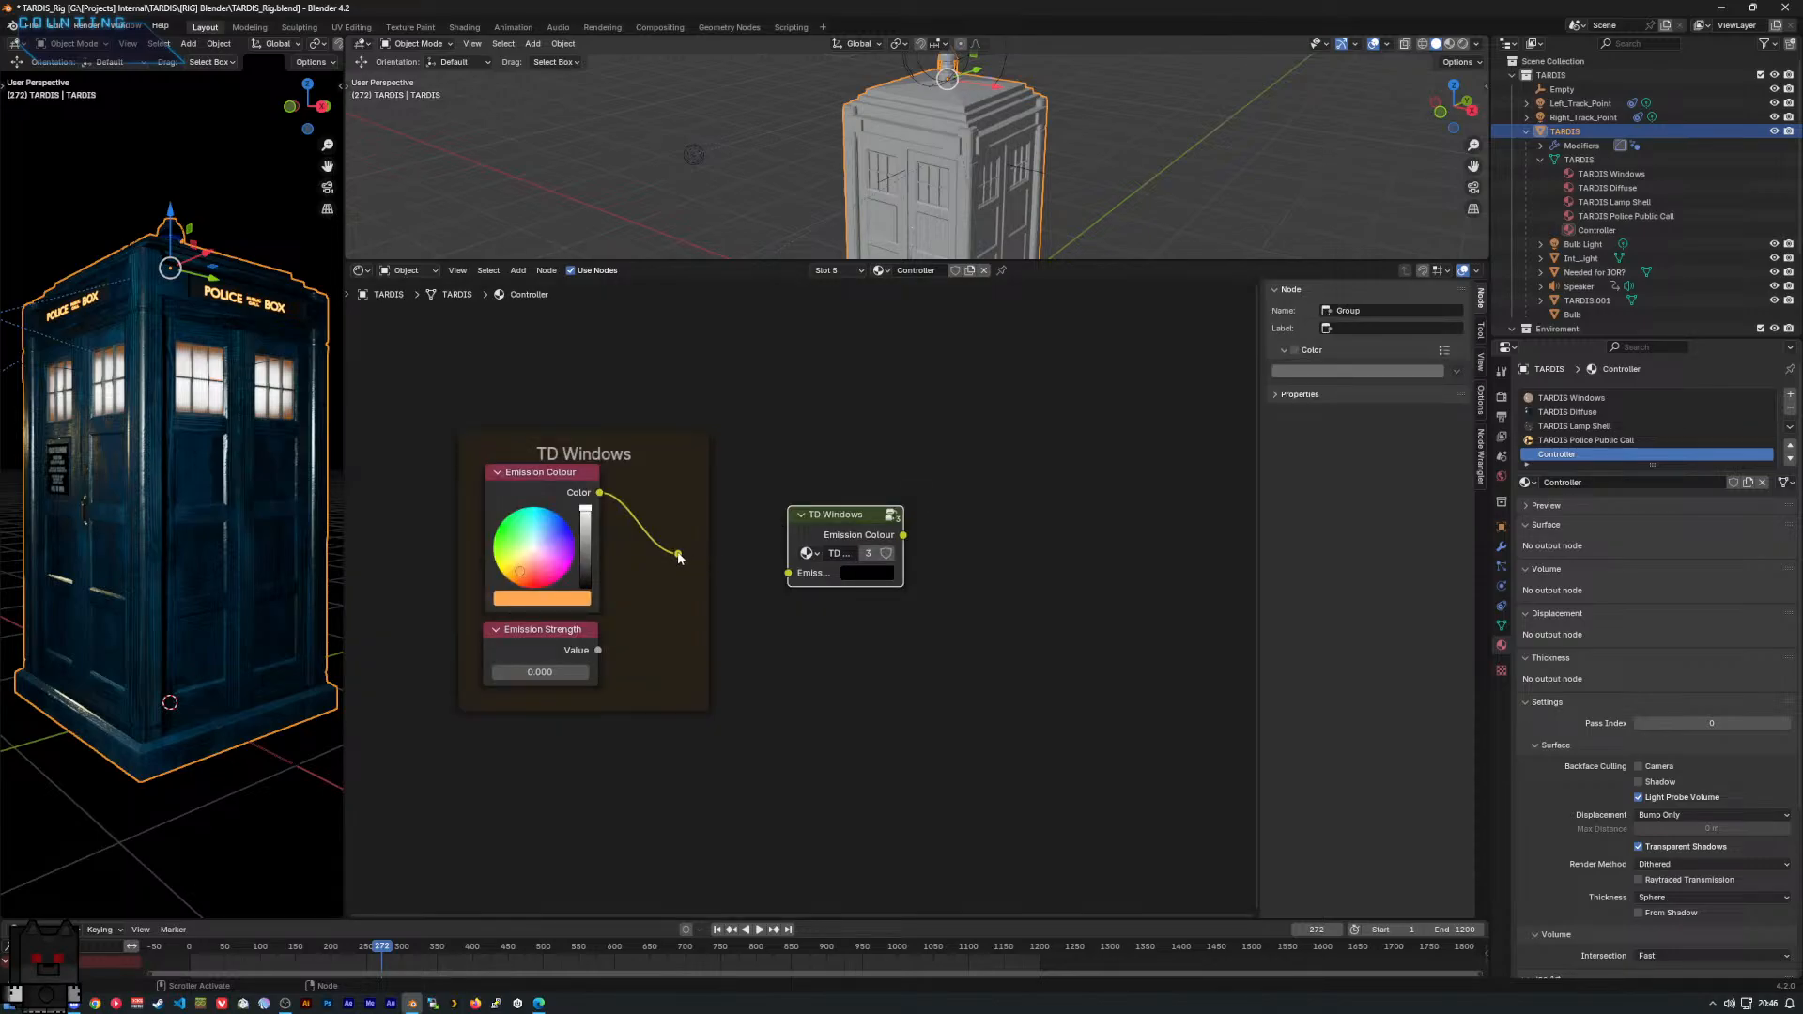
key(h)
key(h)
drag(823, 518, 890, 517)
click(816, 556)
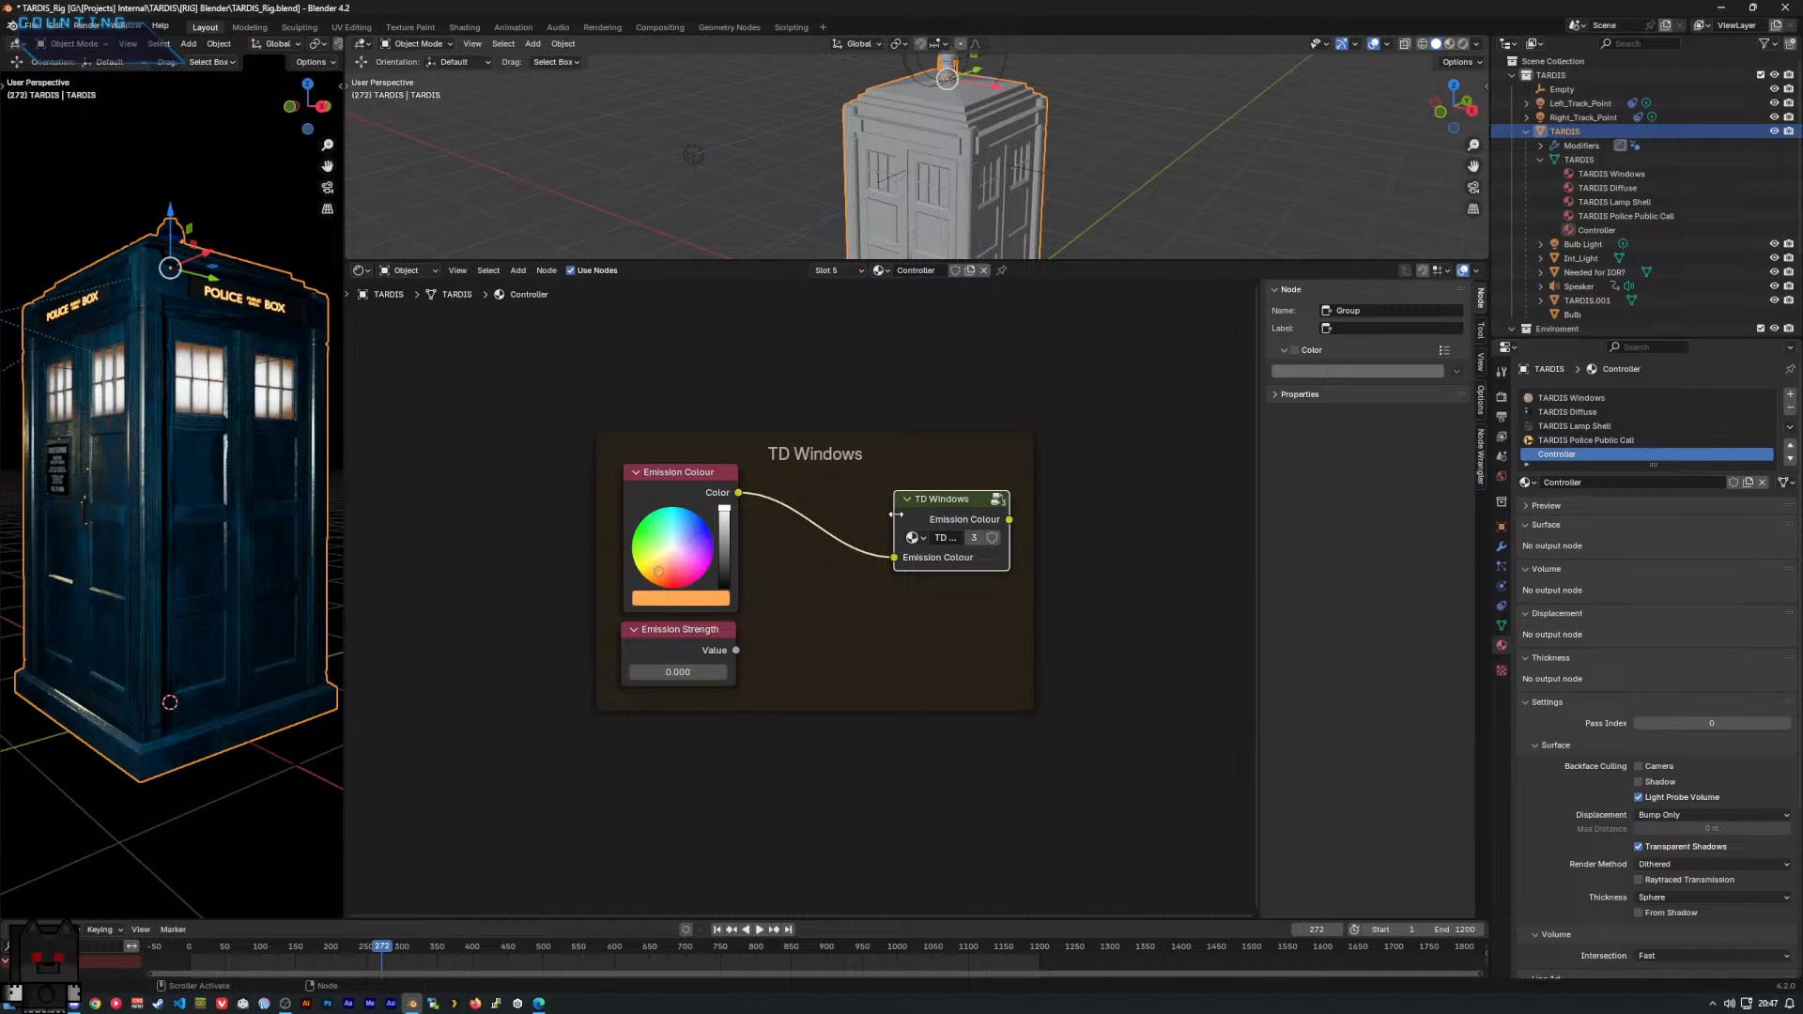
Widen the TD Windows group node so its full name fits.
drag(896, 515, 822, 516)
middle_drag(914, 520, 874, 527)
scroll(806, 575, up, 3)
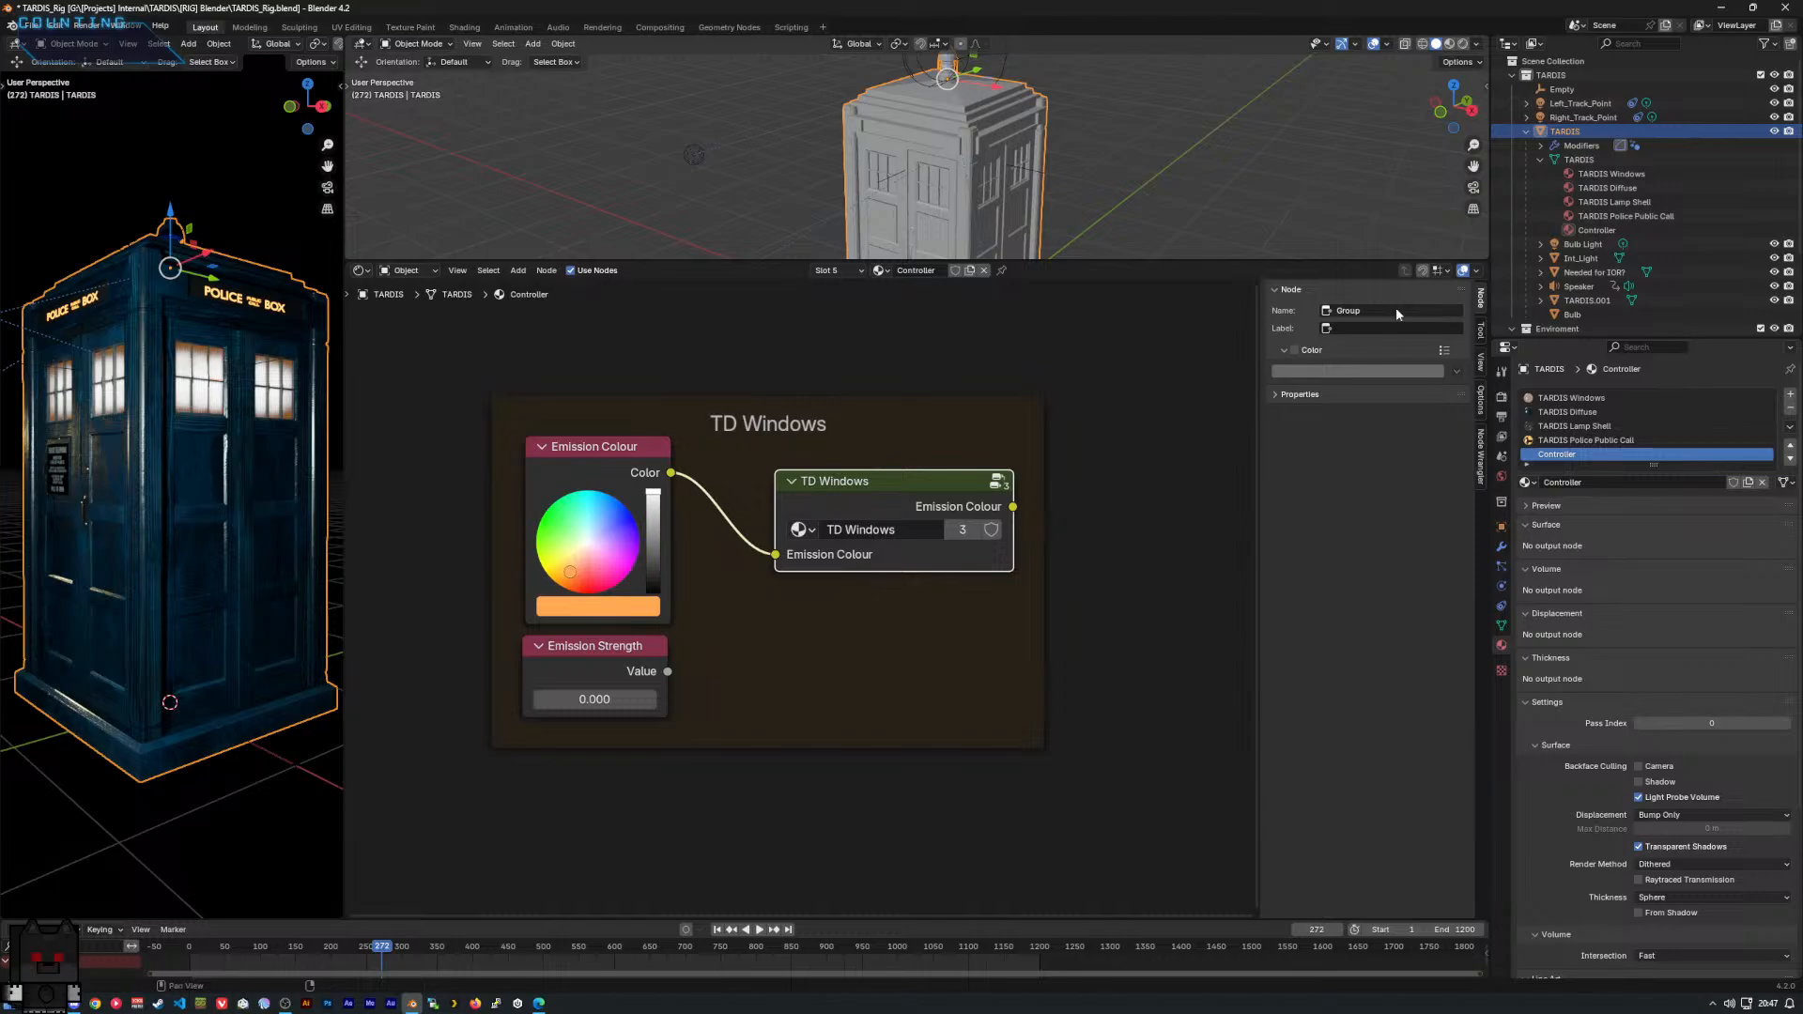
Open the Windows_Ramp group in Int_Light's TARDIS Internal Emission material for editing.
click(1588, 260)
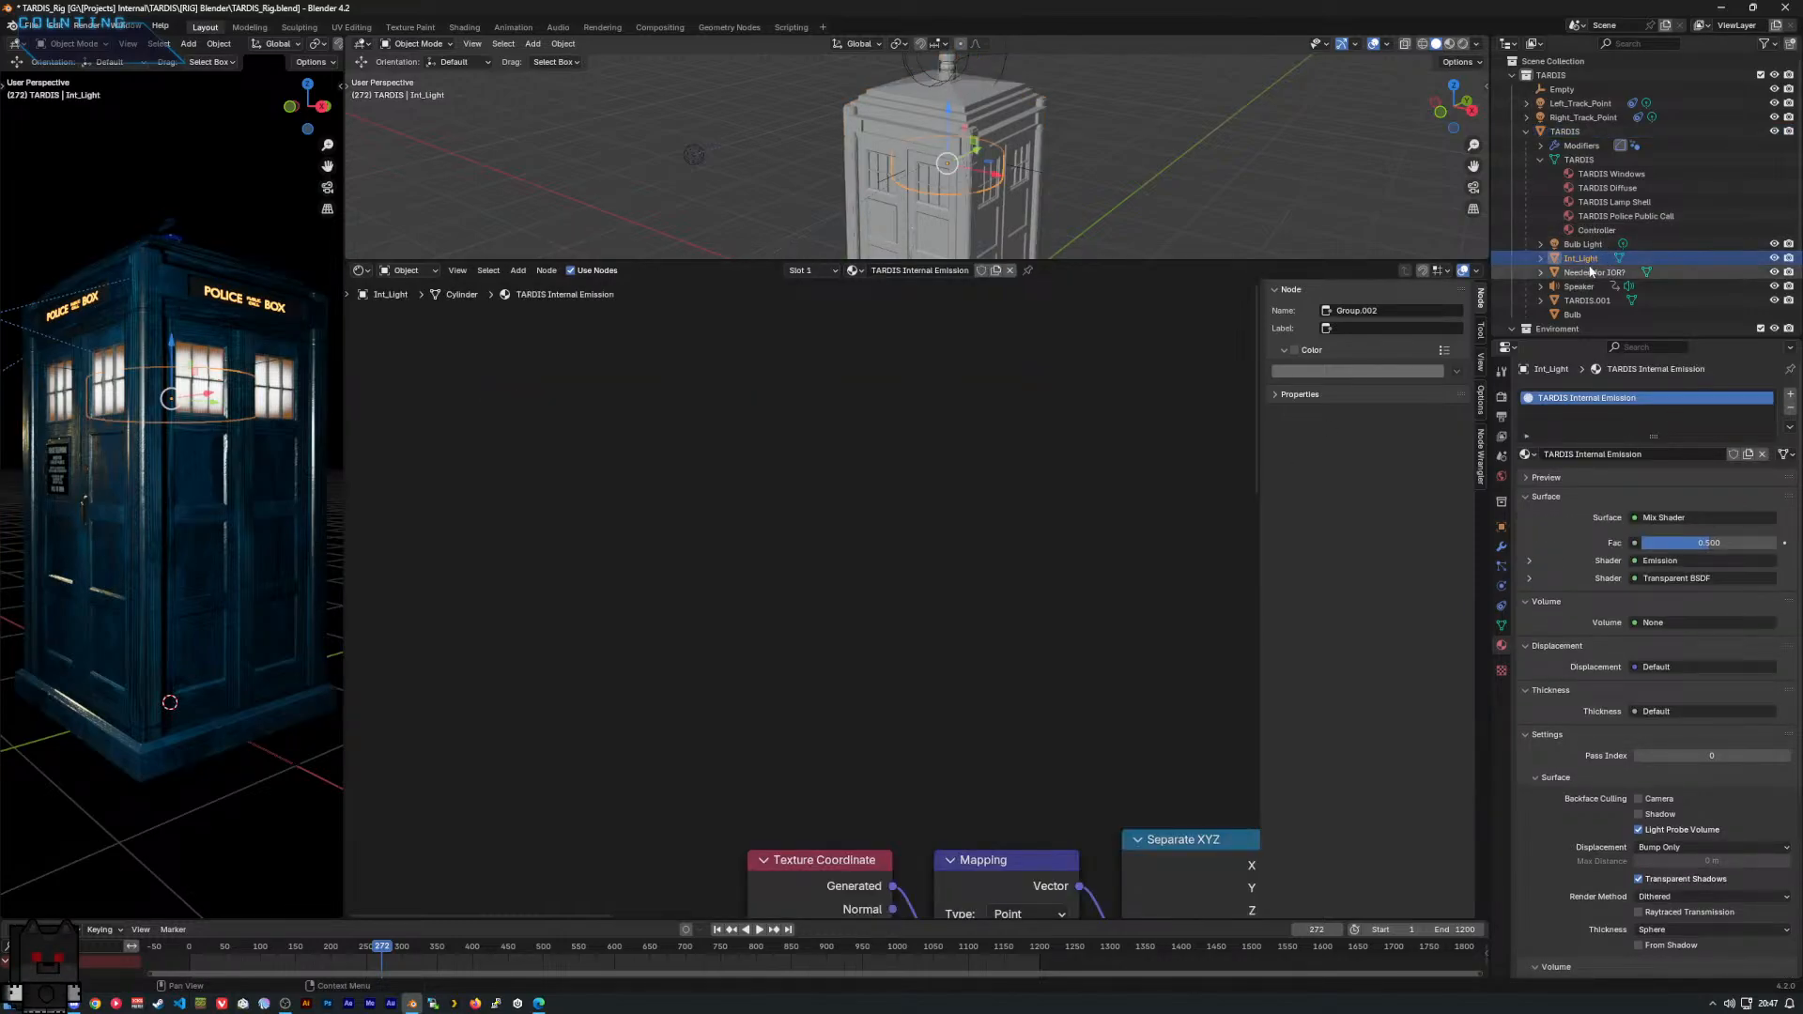
scroll(1005, 593, down, 3)
middle_drag(1008, 594, 638, 254)
middle_drag(562, 821, 579, 922)
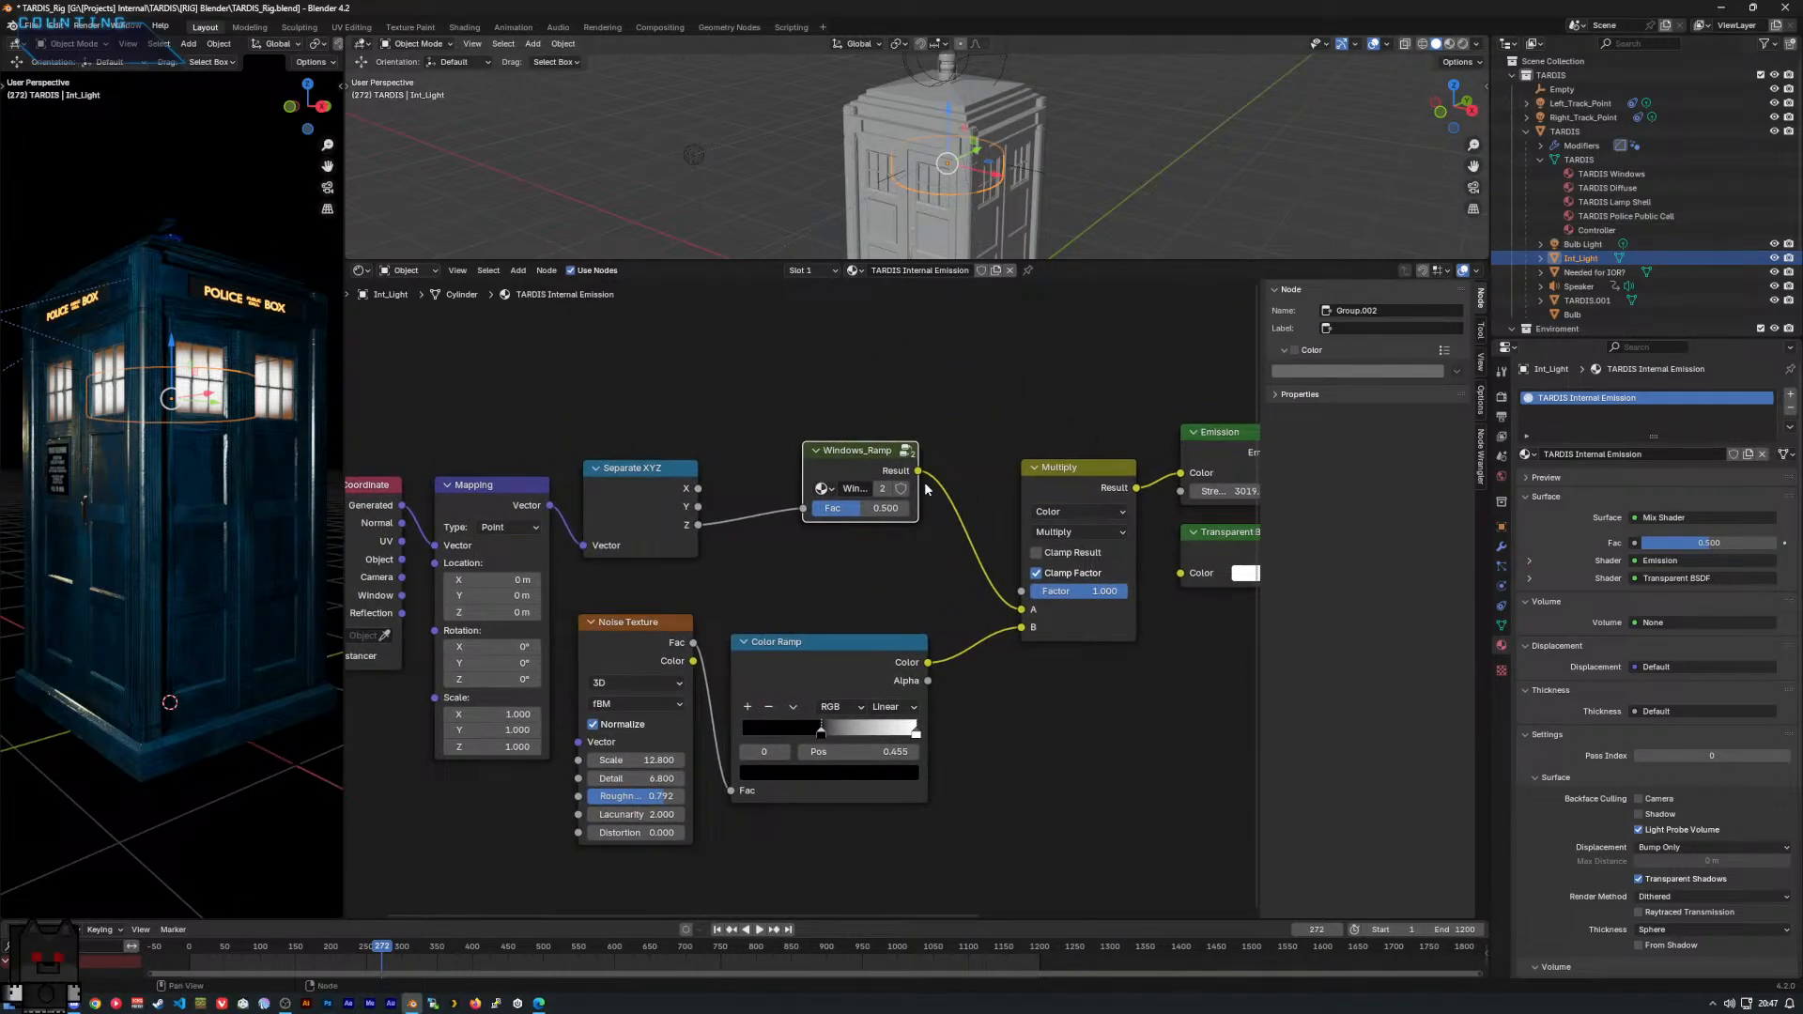
scroll(849, 489, down, 1)
key(Tab)
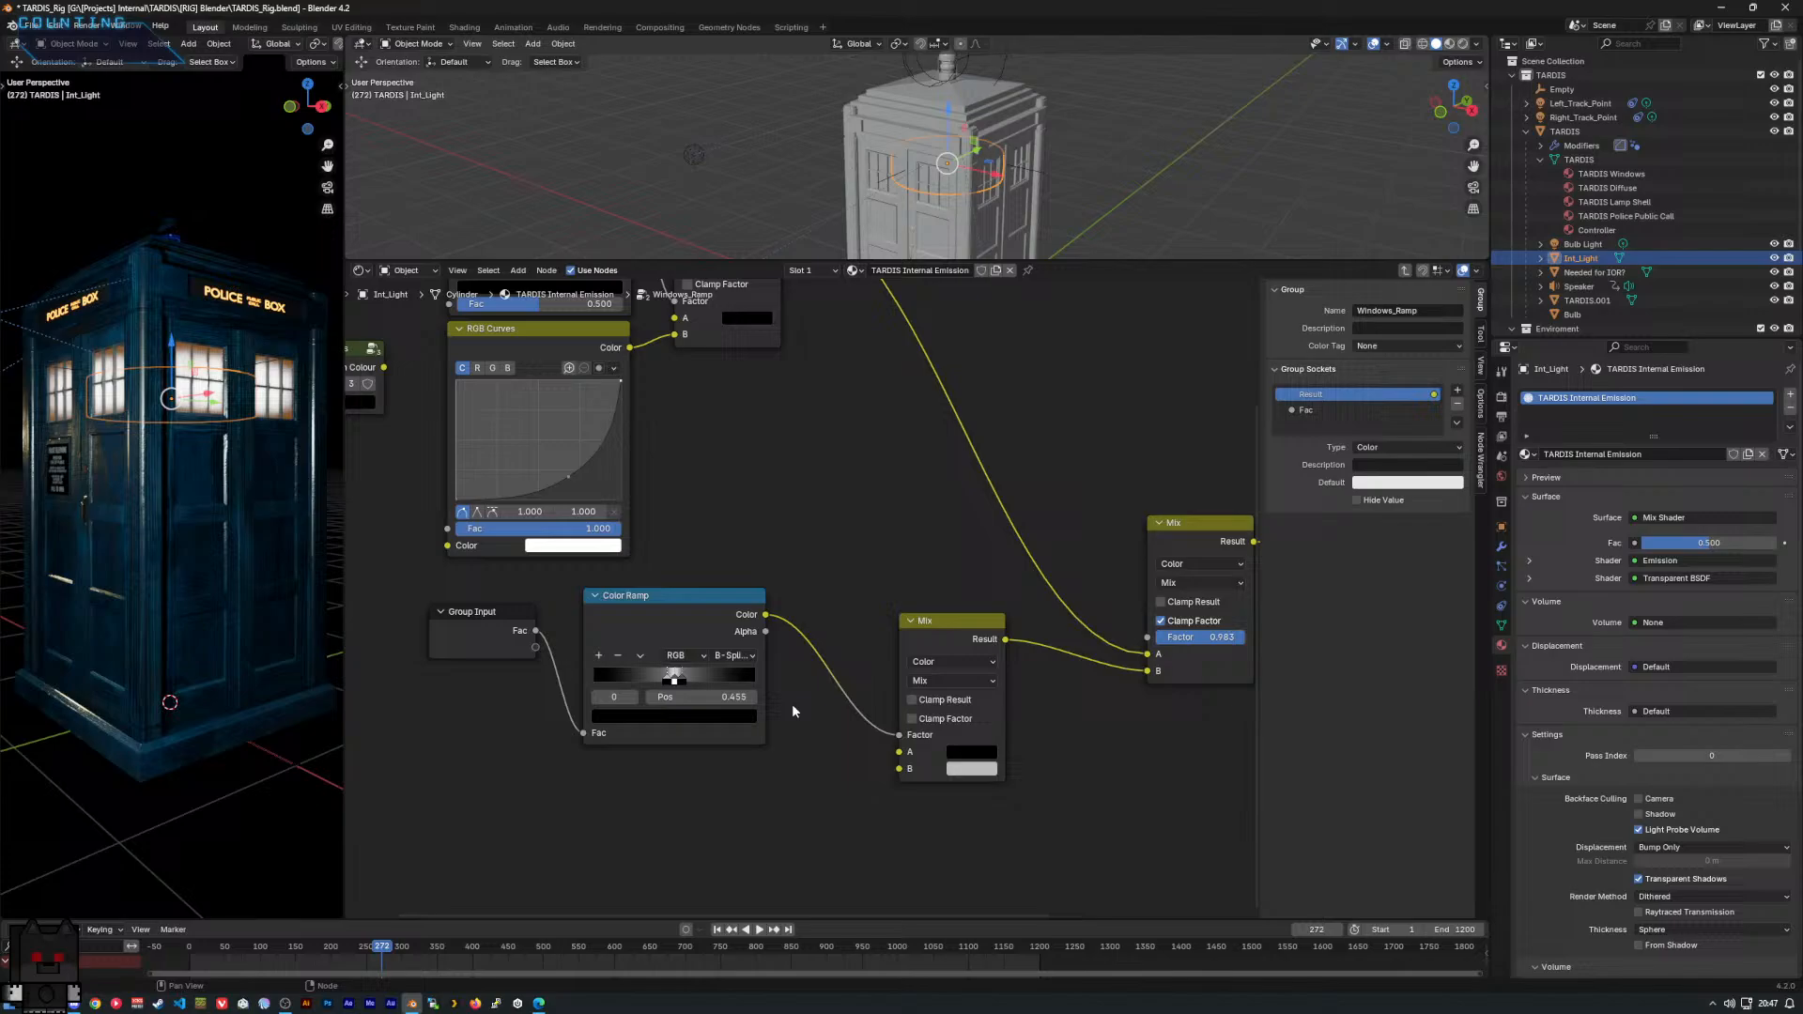
Add the TD Windows group node below the lower Color Ramp and connect its Emission Colour to the Mix node's B input.
right_click(768, 804)
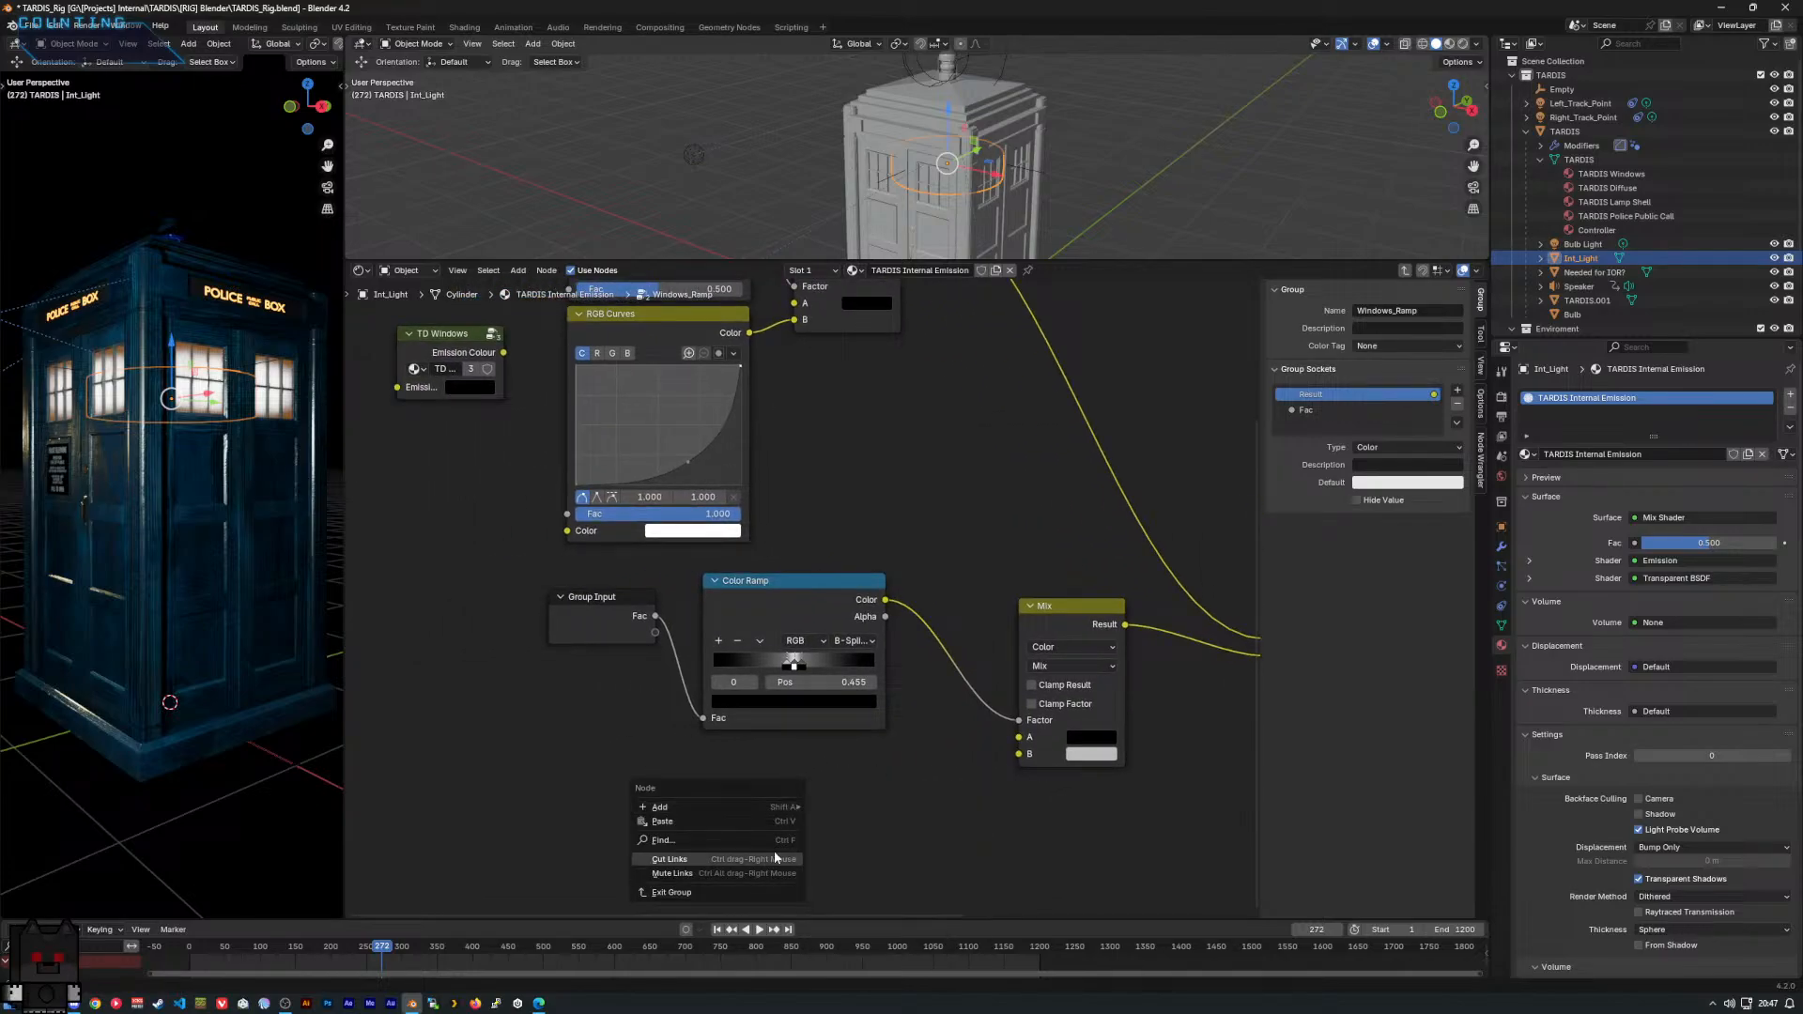
right_click(847, 810)
mouse_move(950, 939)
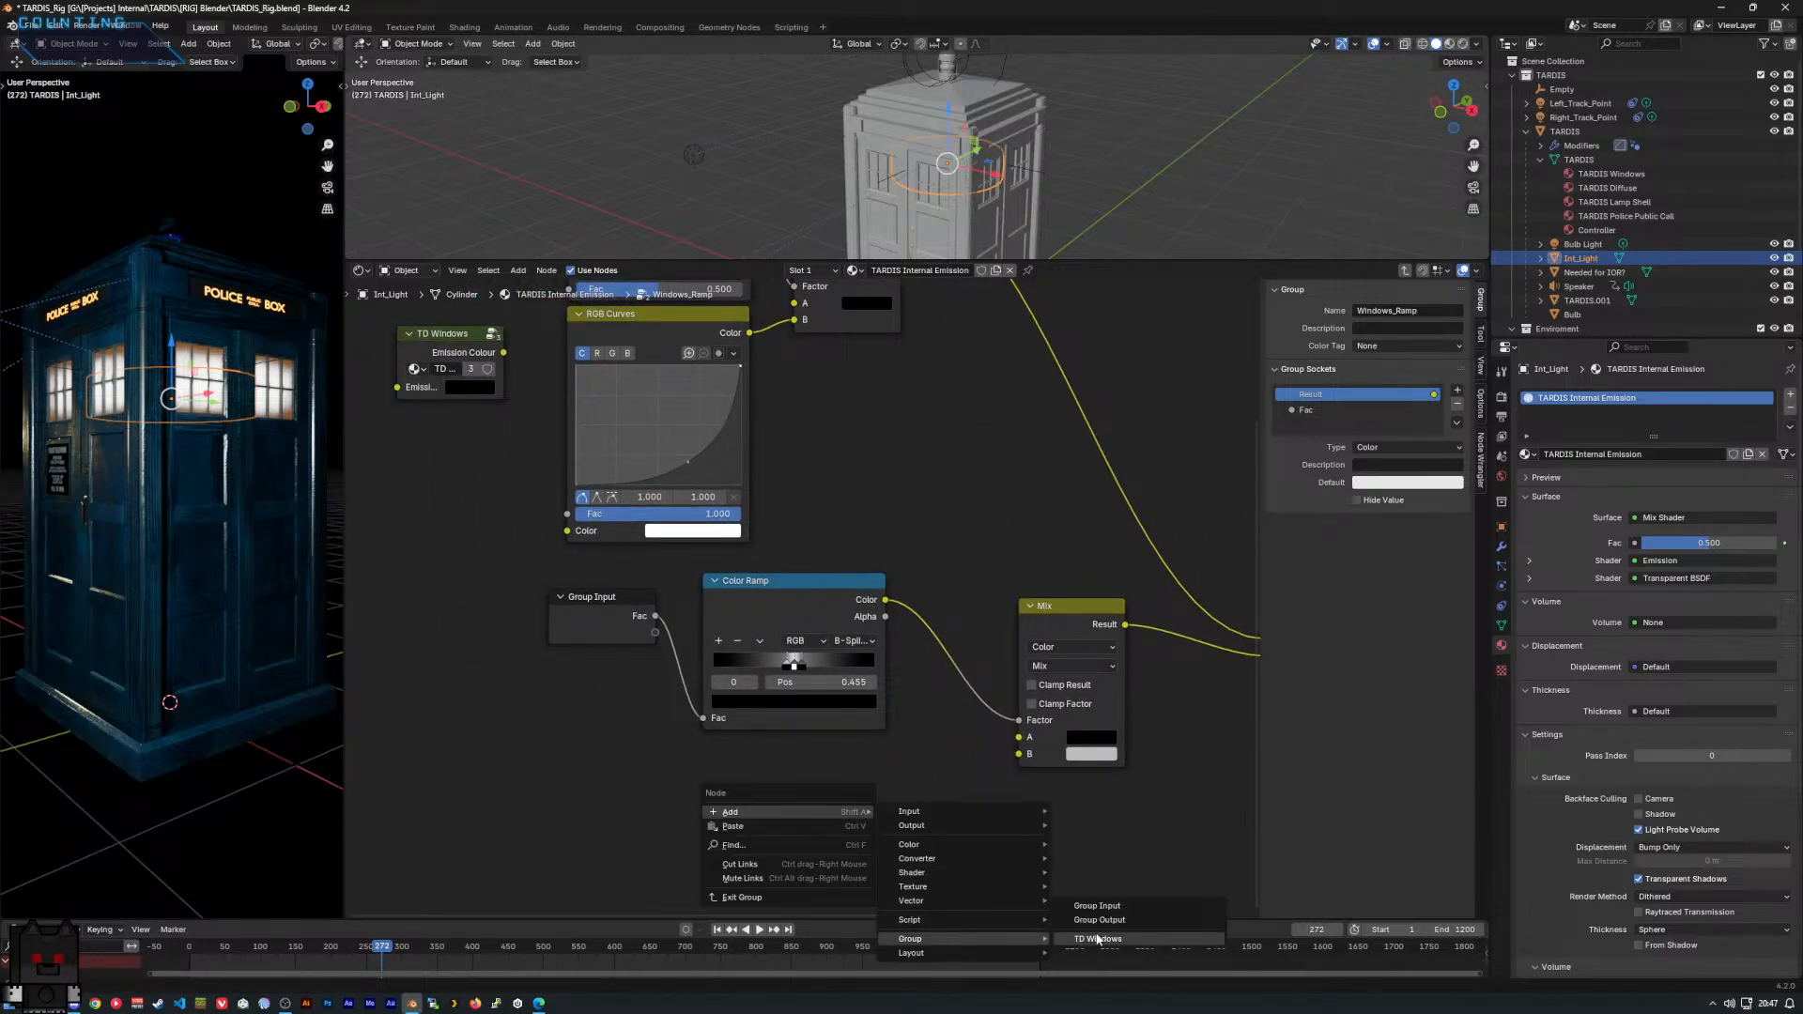
click(1129, 938)
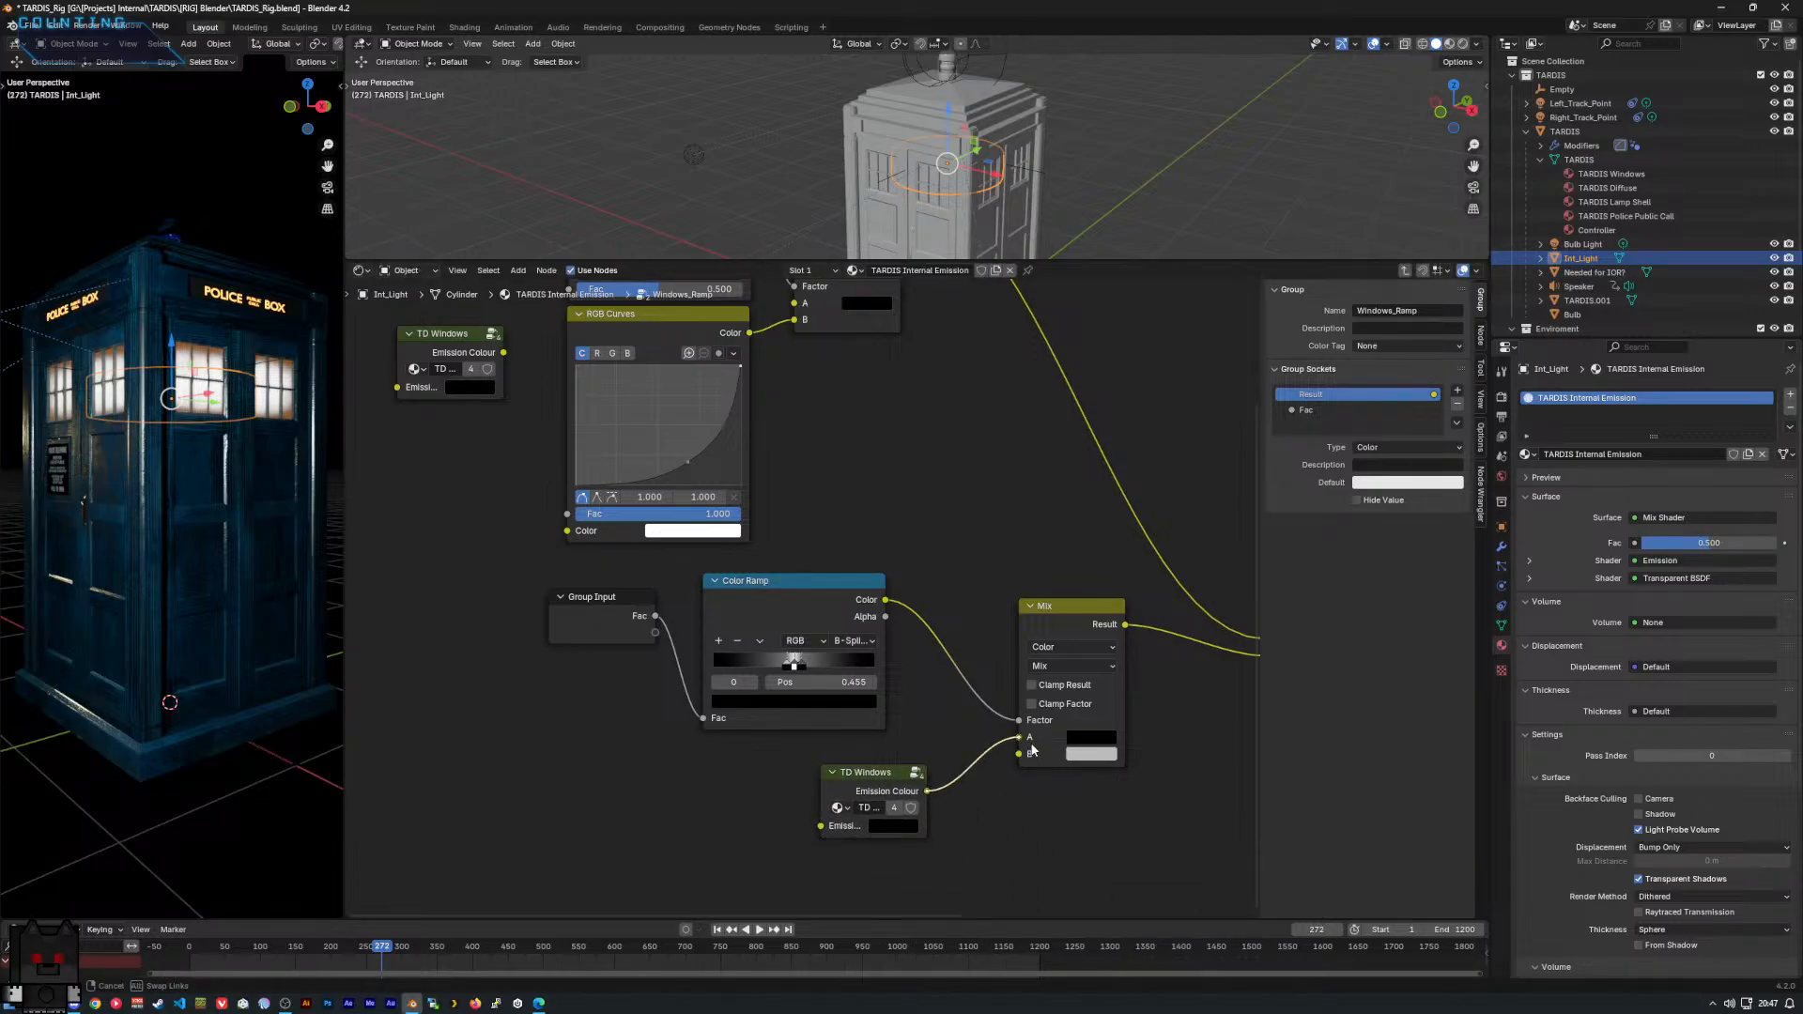
click(1036, 757)
drag(882, 792, 861, 768)
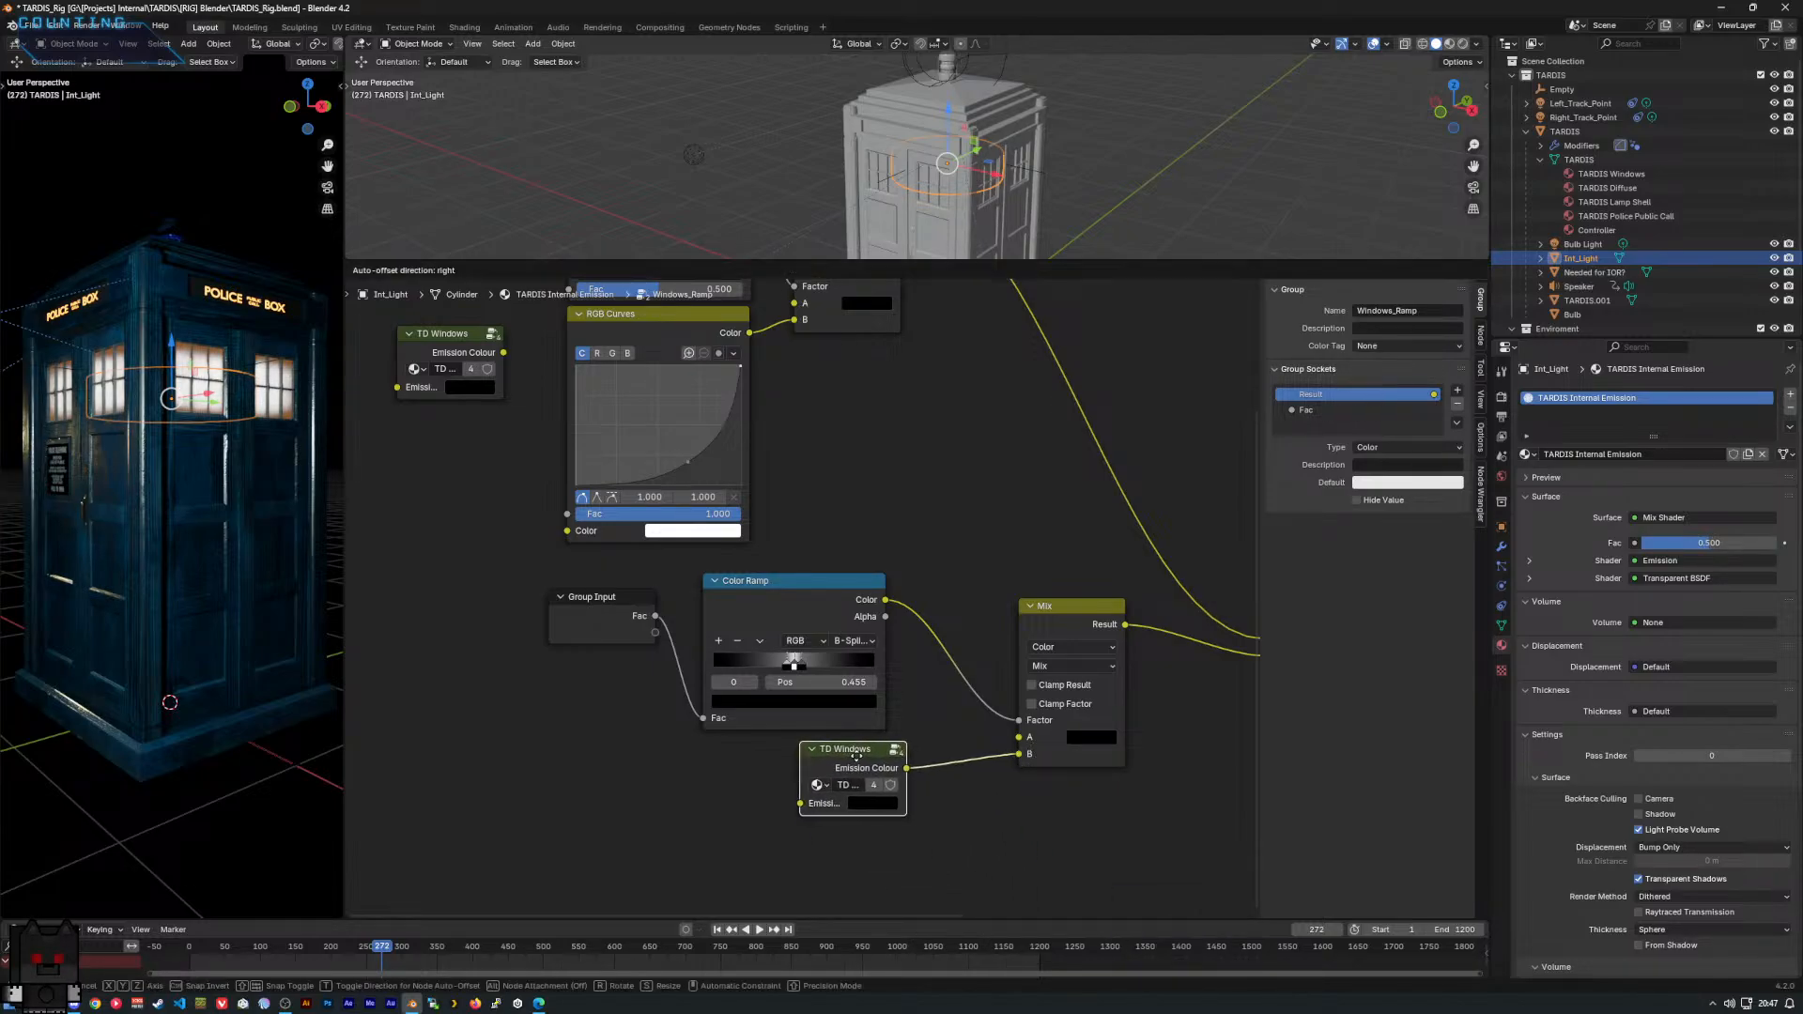
Test a red-orange Emission Colour on the new TD Windows node, and return it to black.
click(875, 806)
drag(1002, 633, 904, 699)
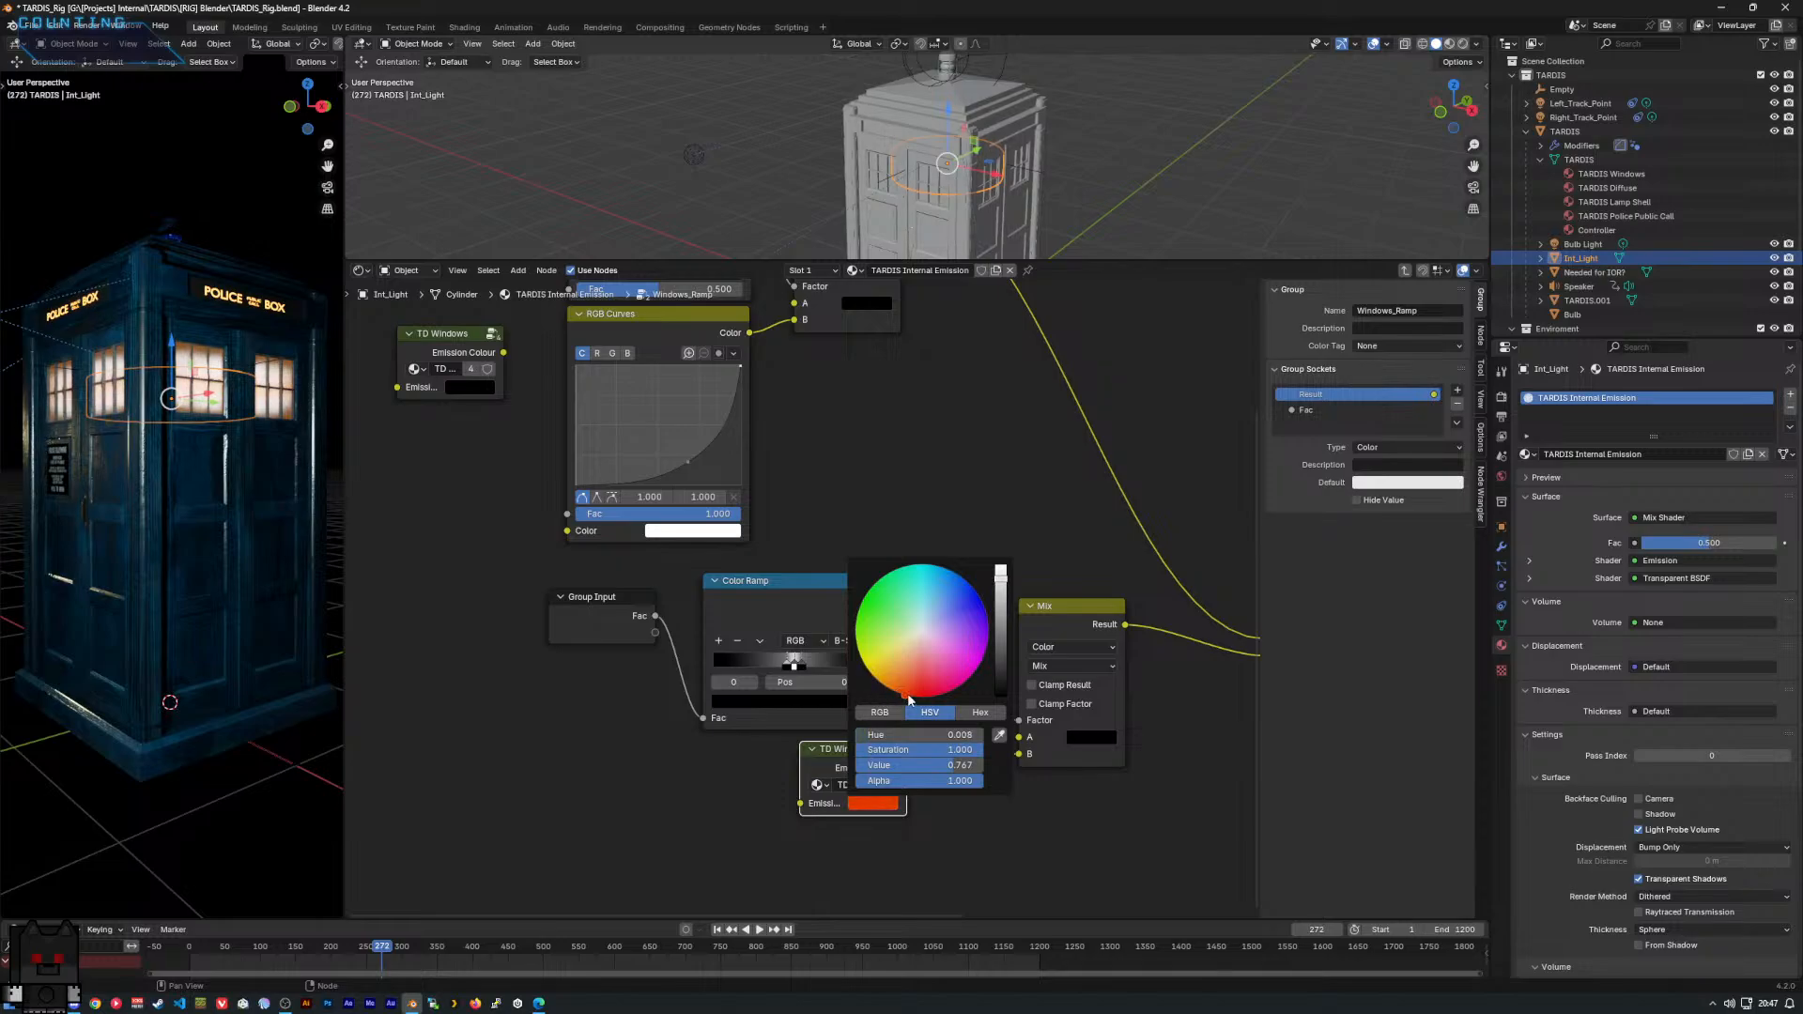
click(866, 804)
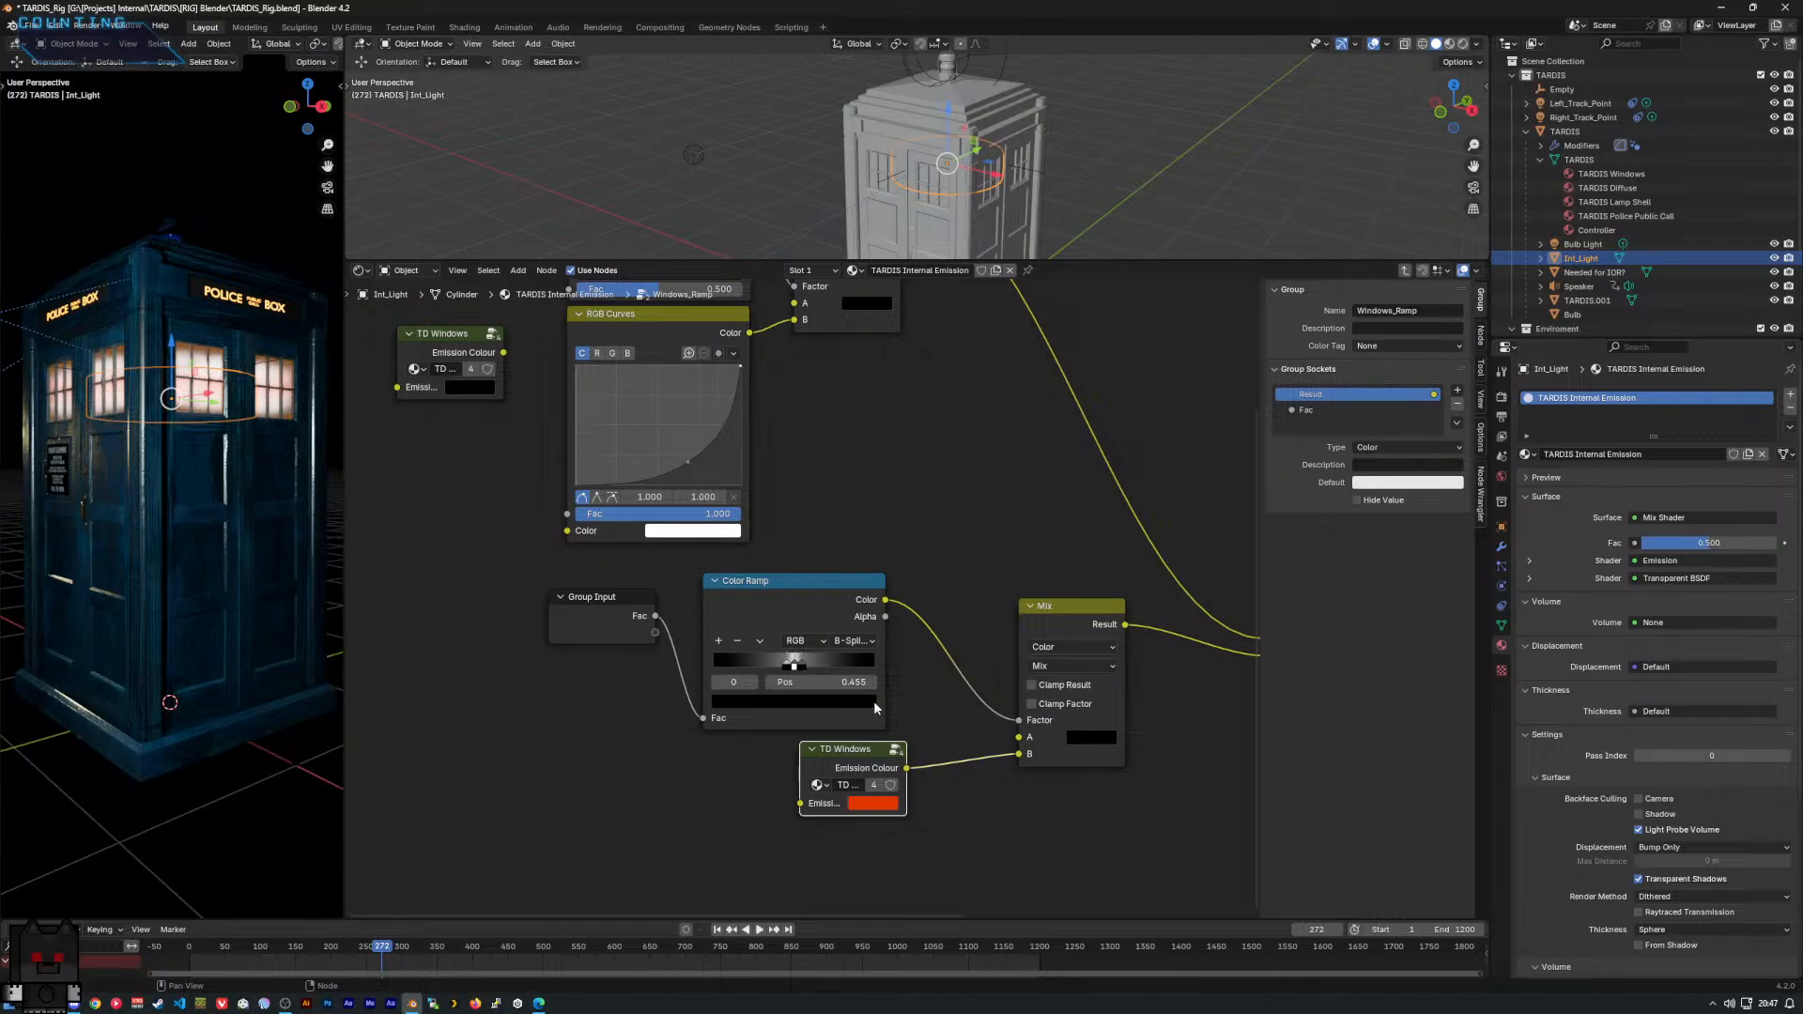
click(872, 804)
drag(1001, 660, 1001, 778)
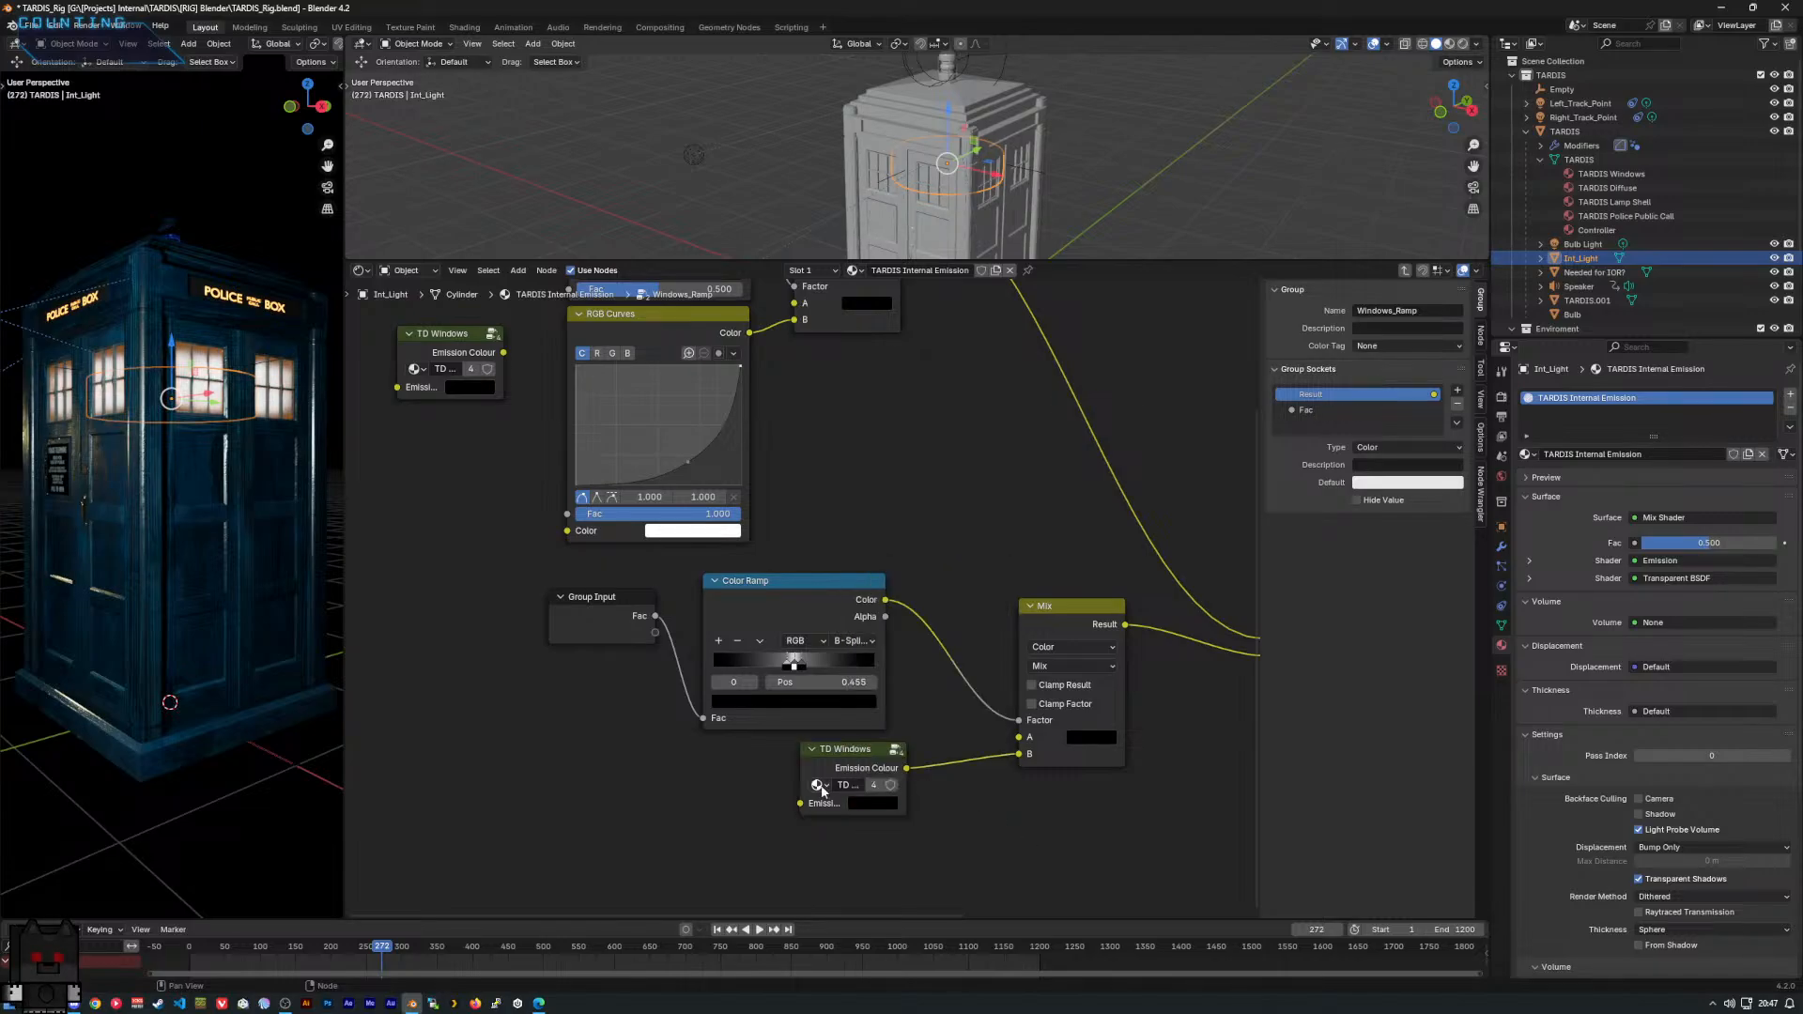
scroll(817, 573, down, 1)
scroll(938, 465, down, 1)
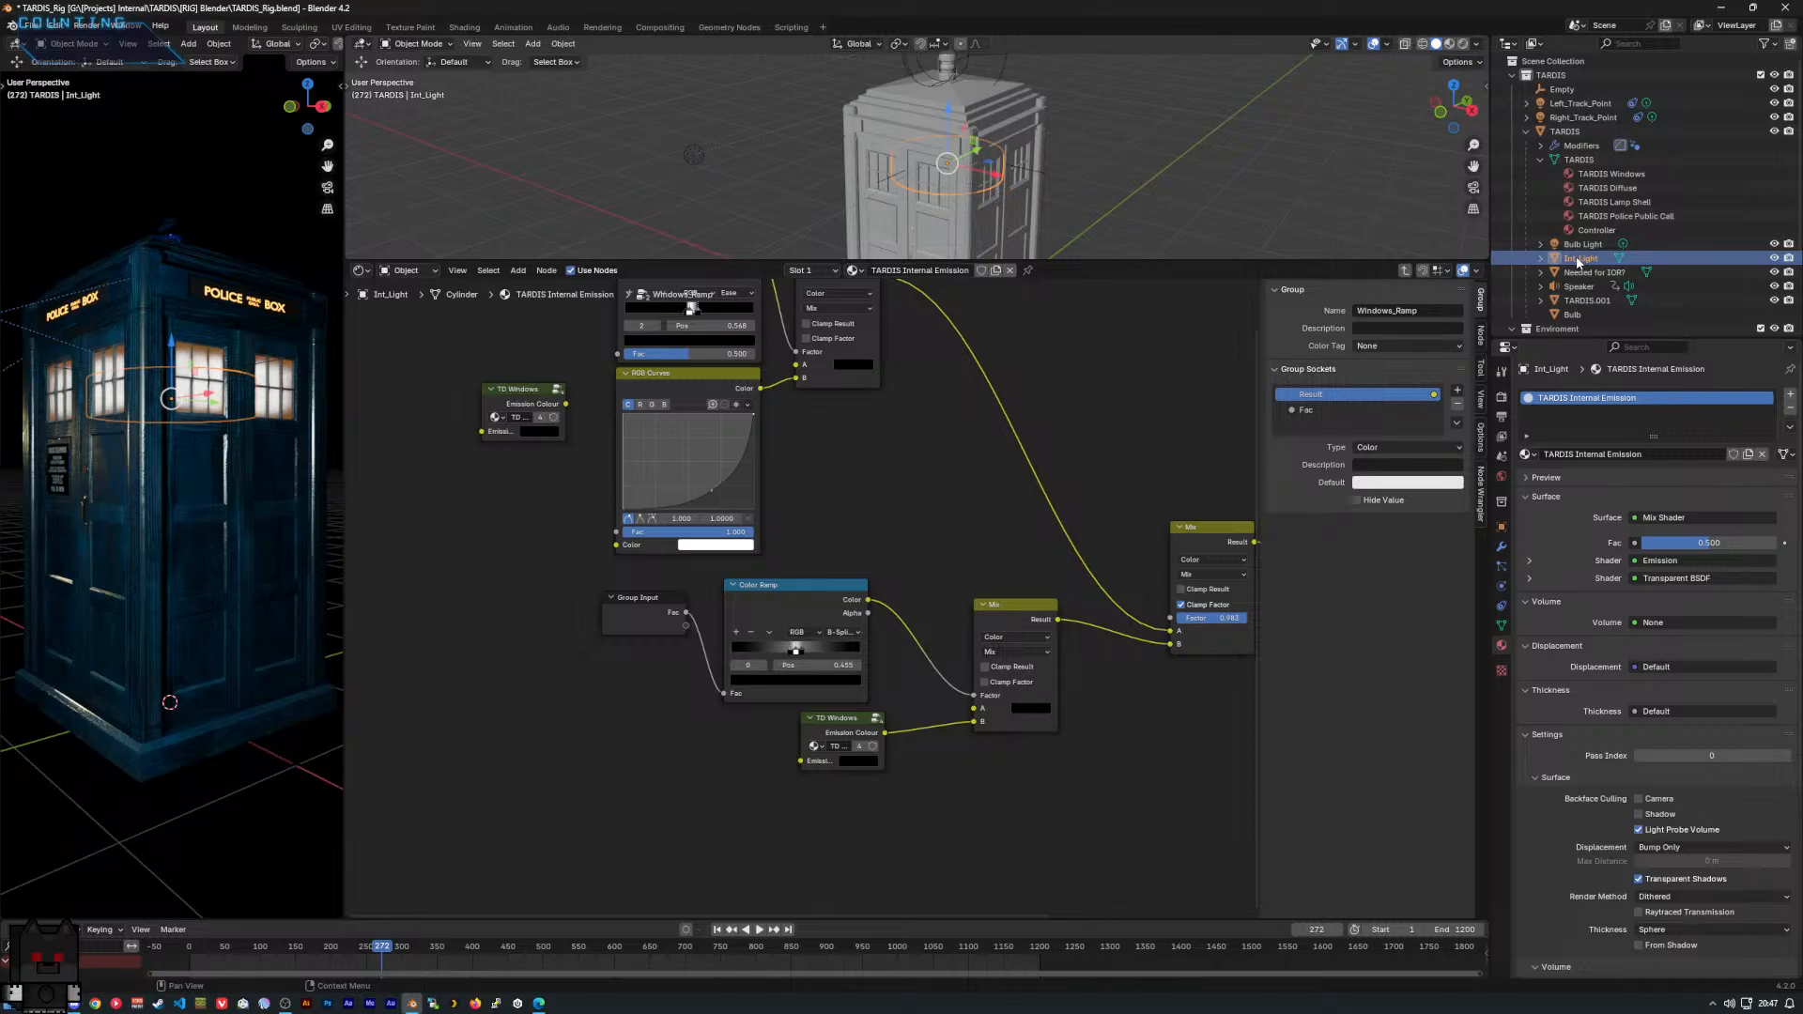
Go back to the TARDIS object's Controller material and change the Emission Colour node to pink.
click(1571, 132)
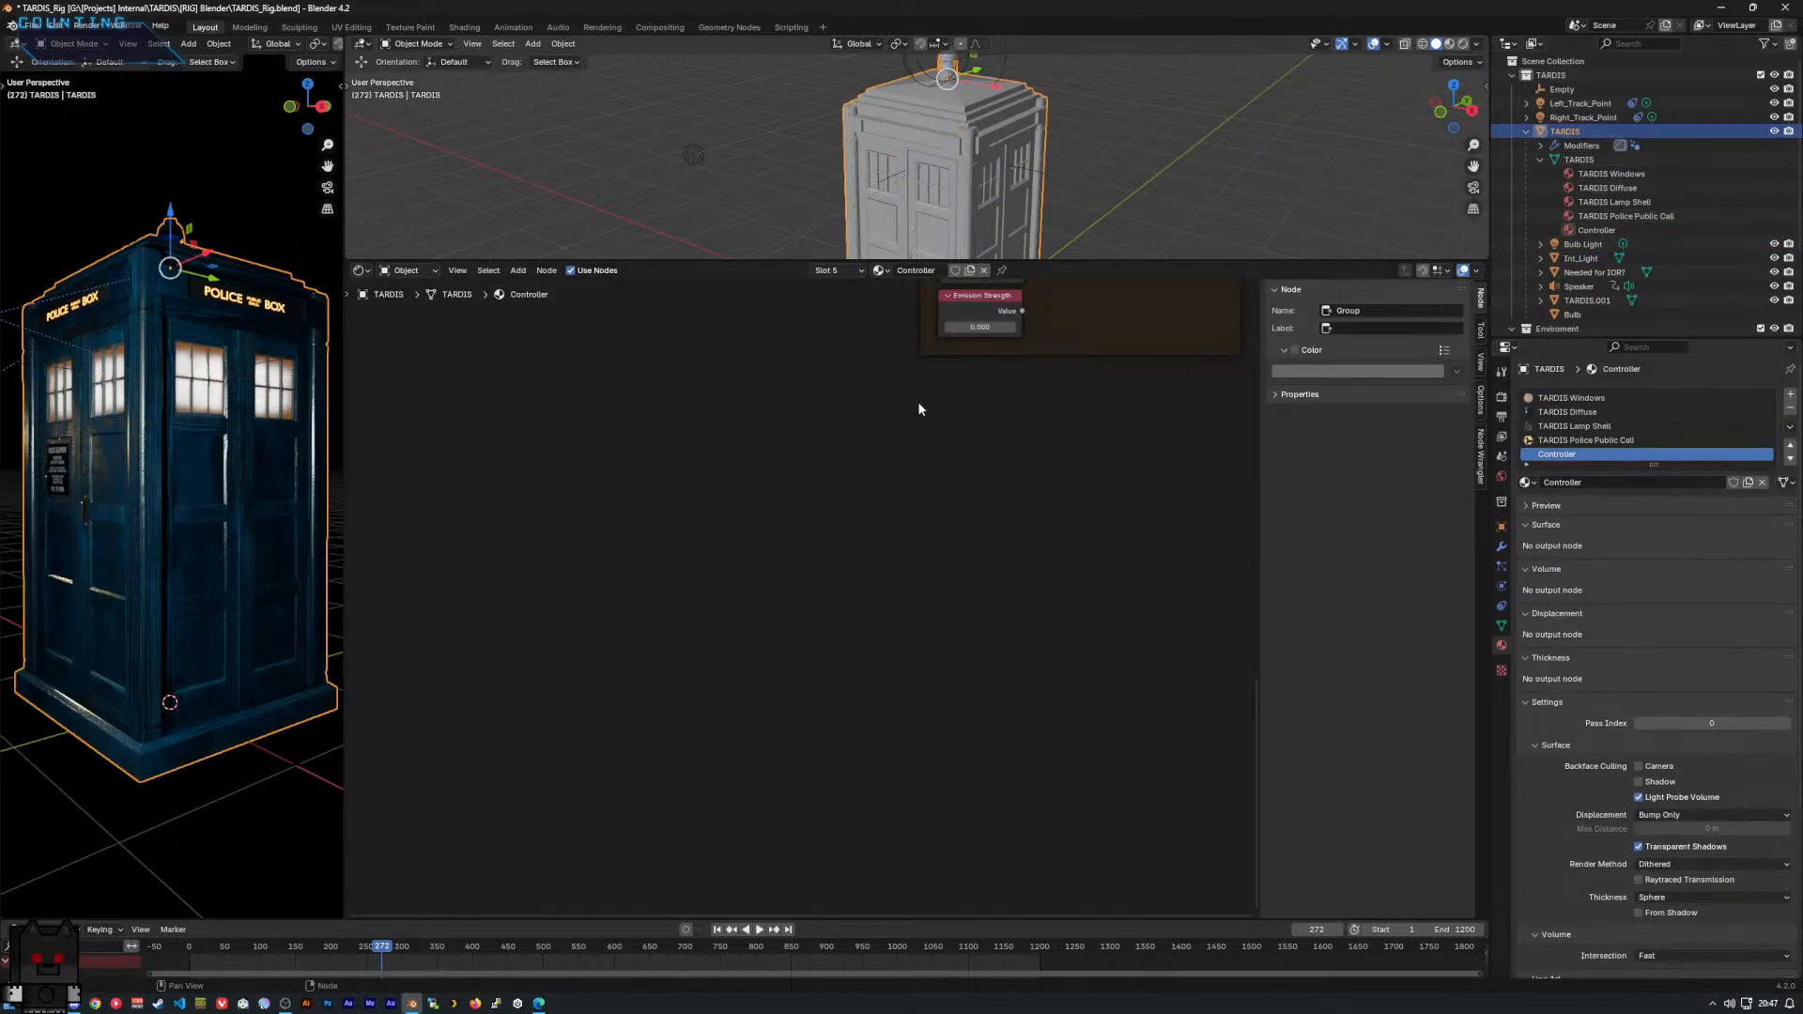
key(Home)
scroll(848, 438, up, 4)
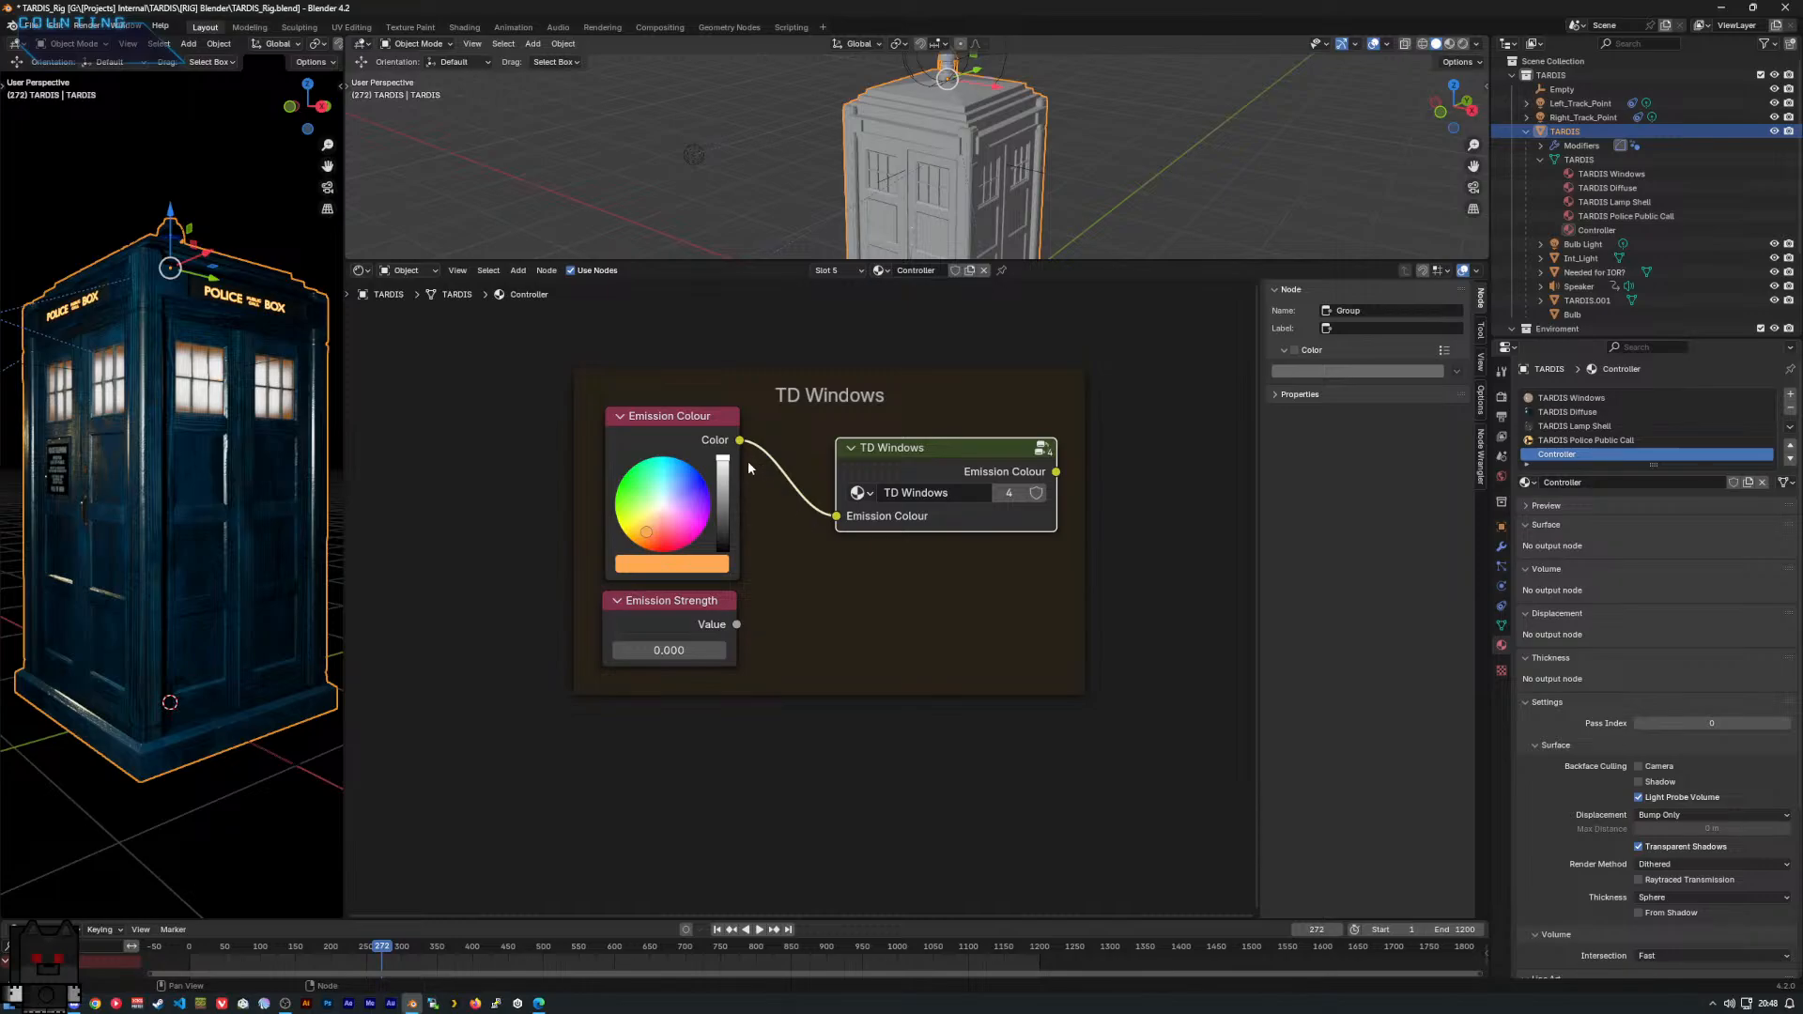
mouse_move(661, 525)
mouse_down()
mouse_move(635, 542)
mouse_move(682, 460)
mouse_move(635, 528)
mouse_move(680, 515)
mouse_up()
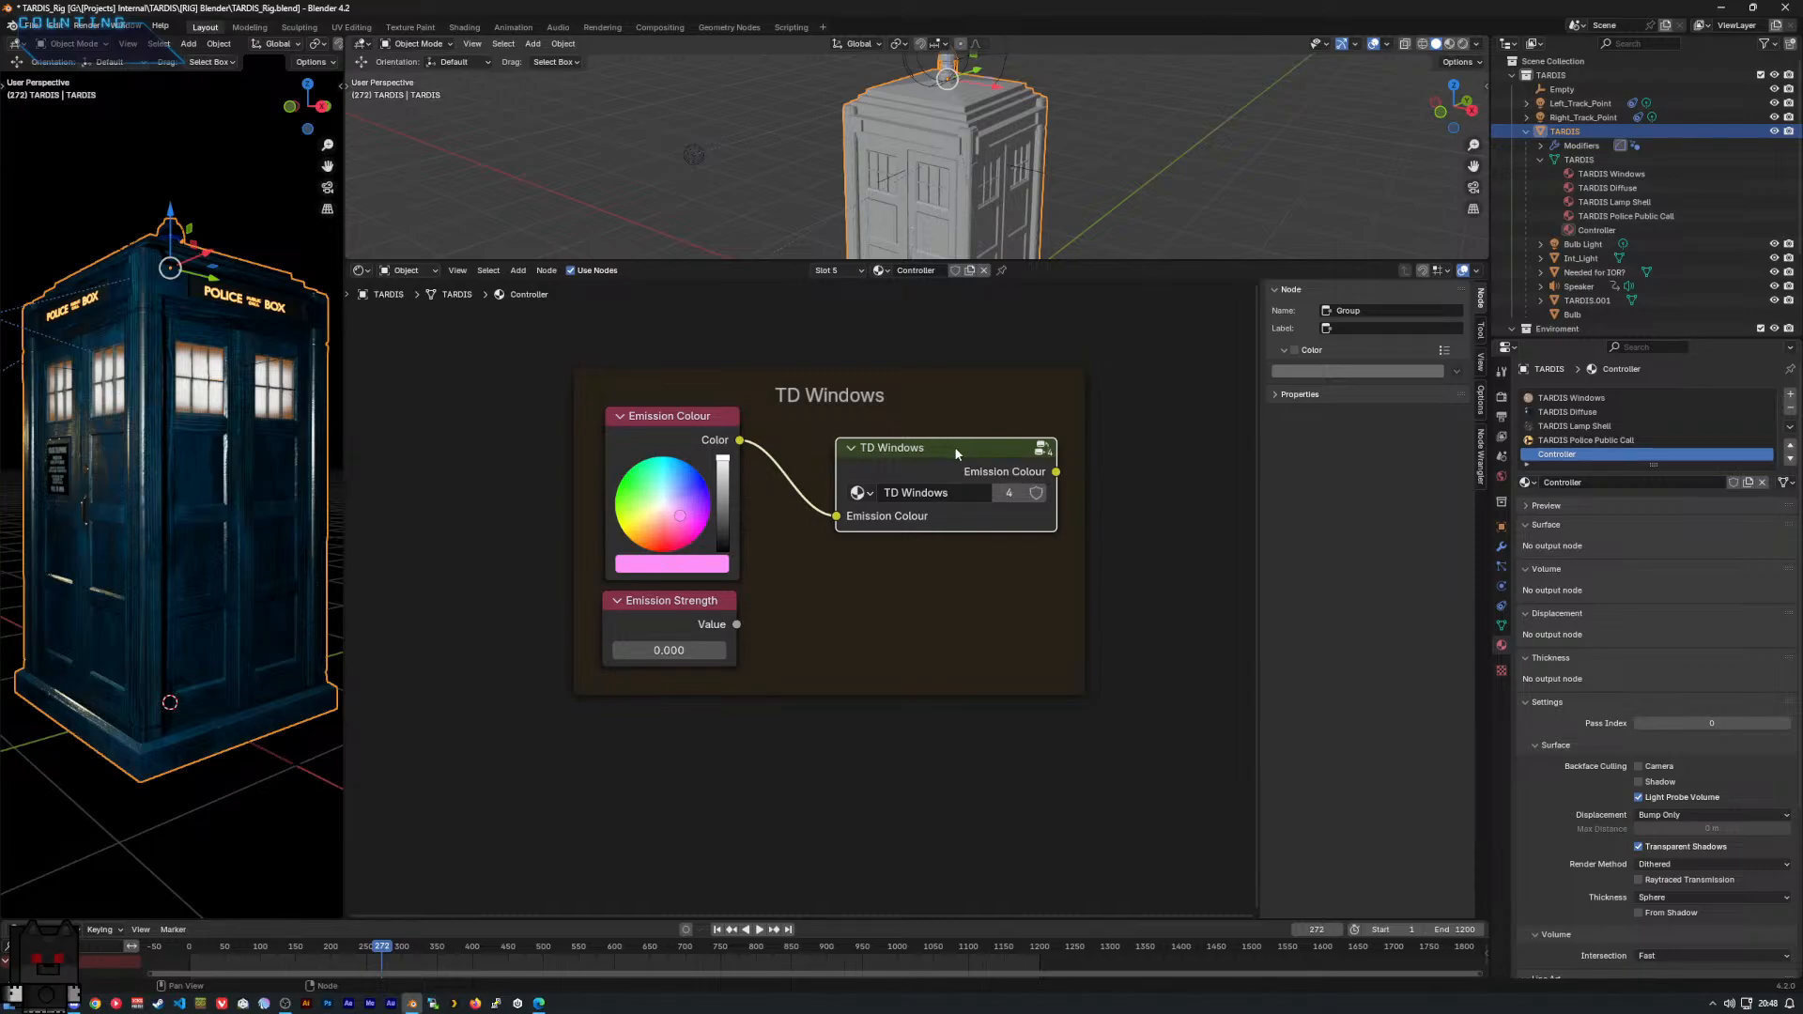
Delete the Group Input node inside the TD Windows group and reposition the Group Output node.
key(Tab)
click(620, 503)
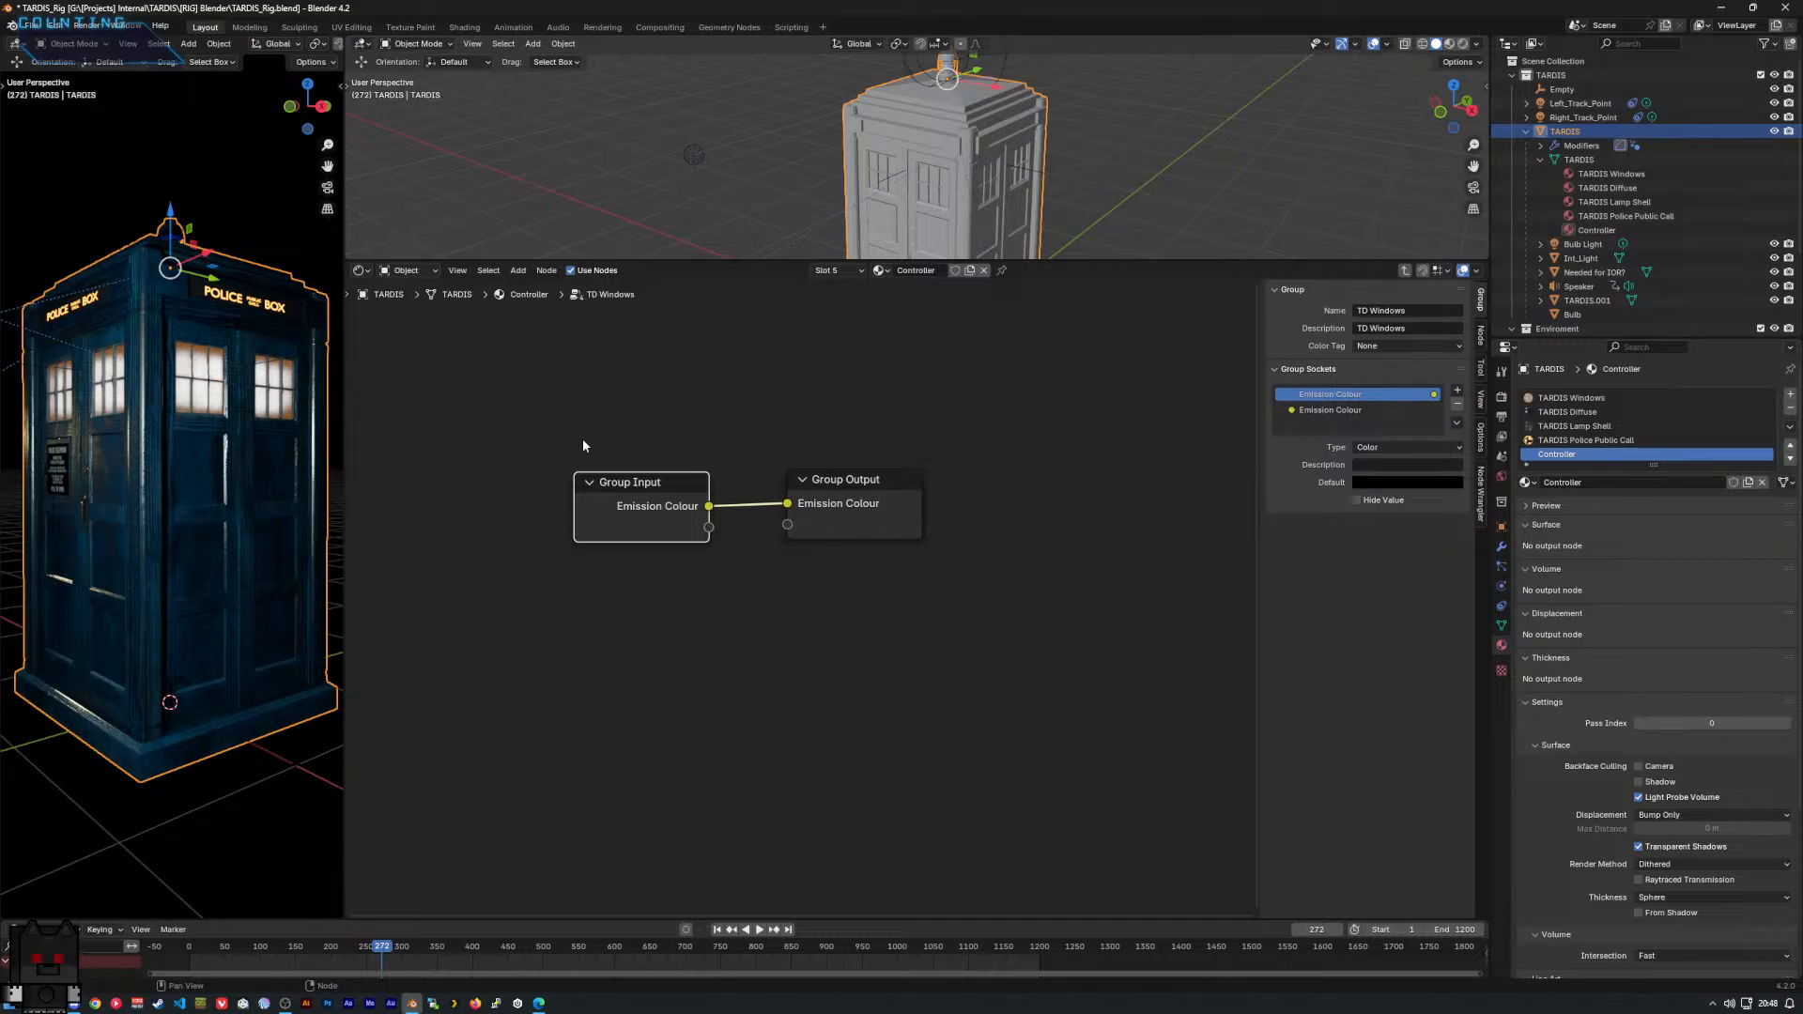
drag(583, 445, 655, 534)
drag(509, 436, 654, 579)
key(Delete)
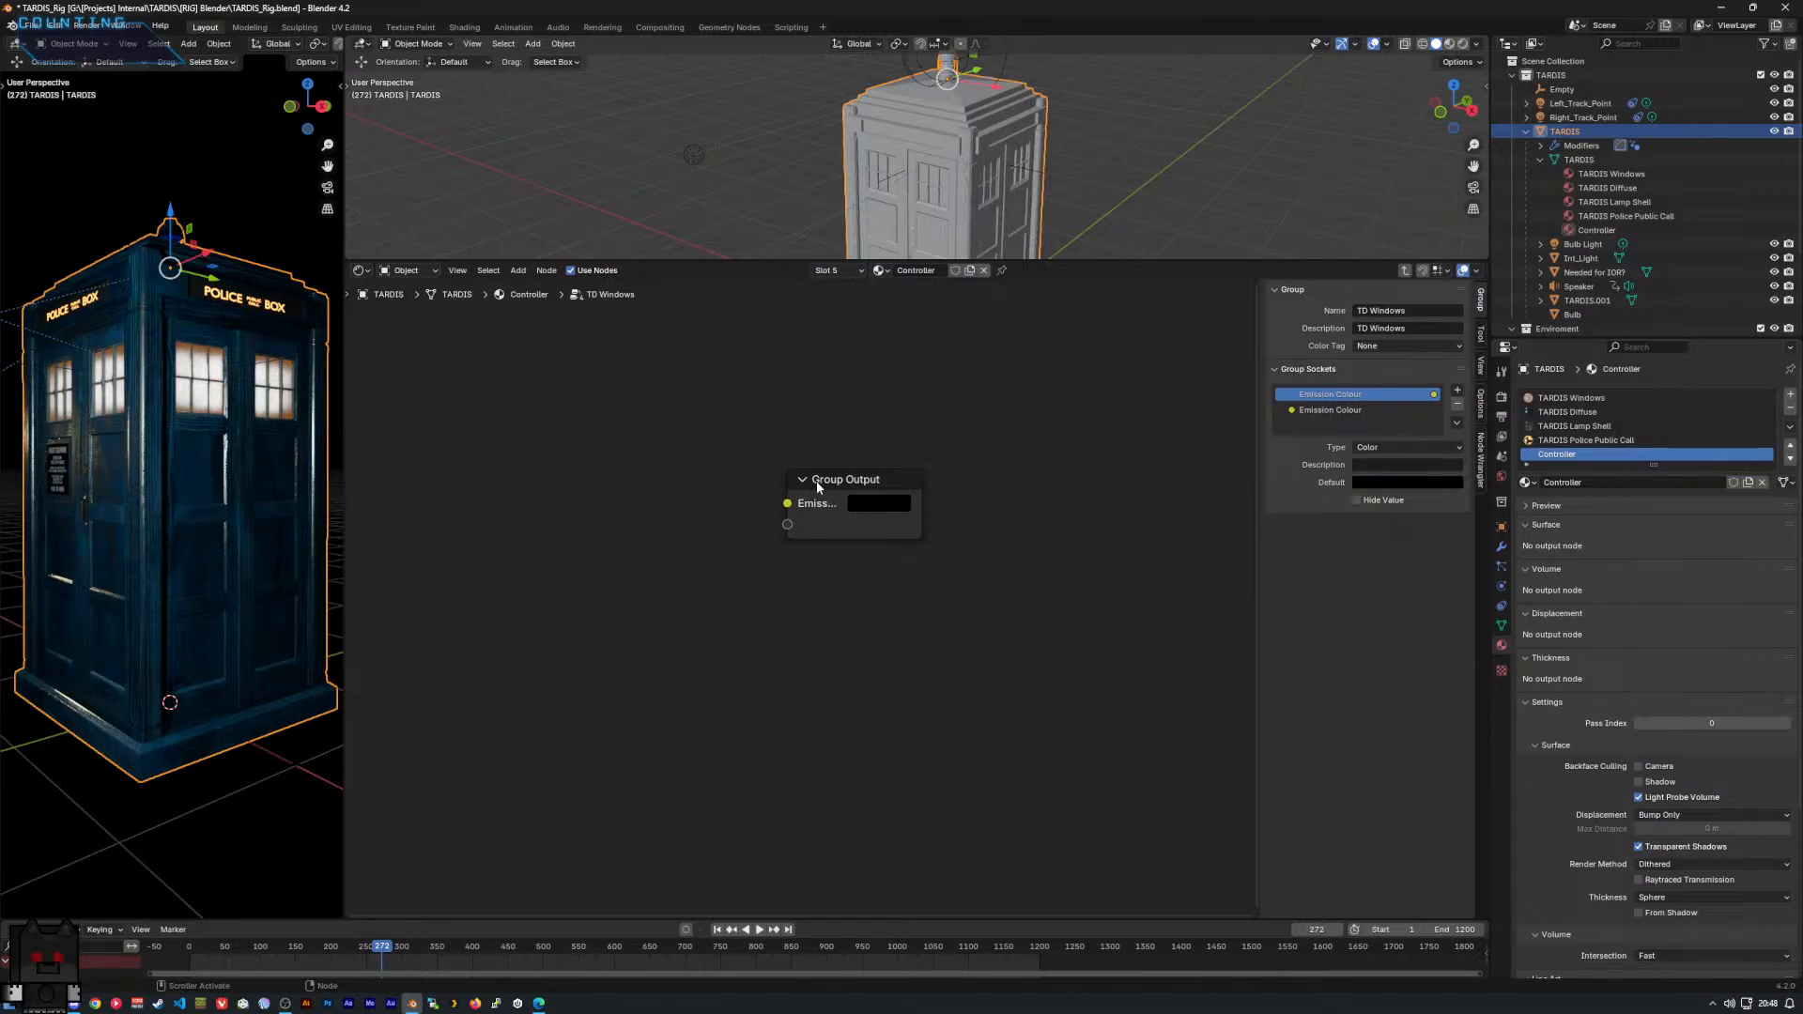
drag(817, 483, 935, 445)
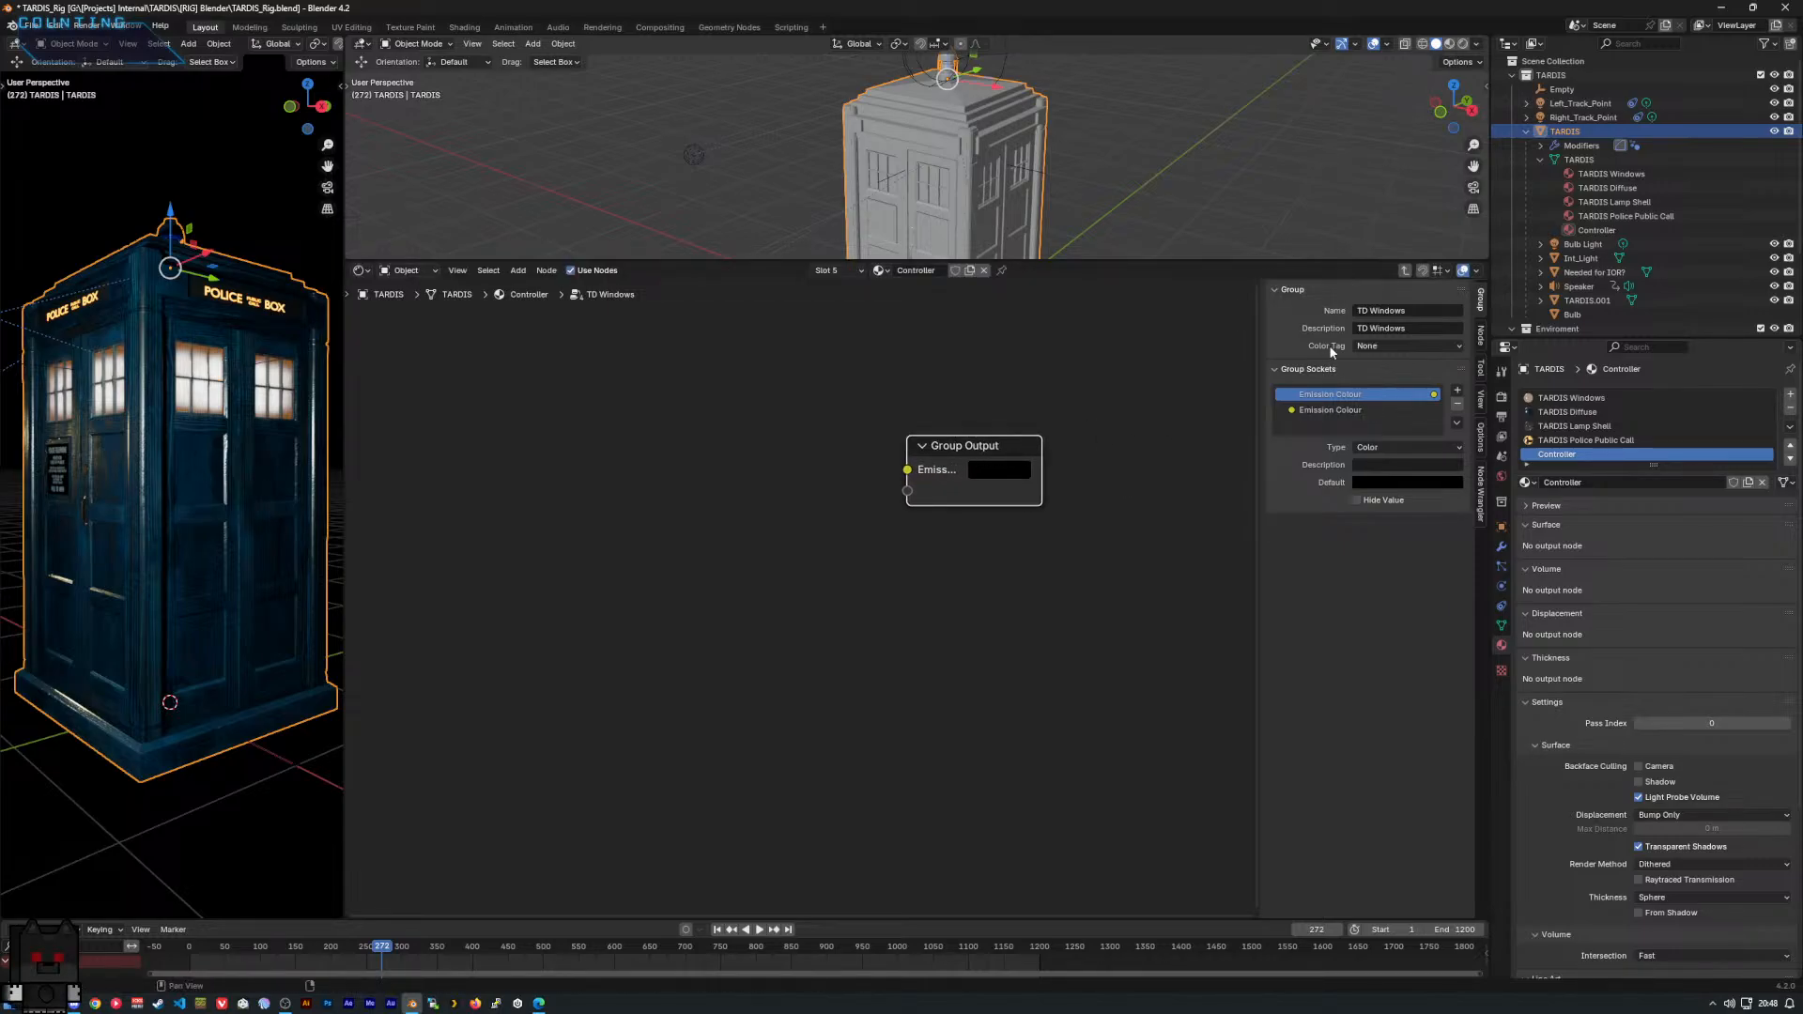
Rename the node group as TD Controls.
click(1369, 313)
text(Contreo)
text(ols)
key(Return)
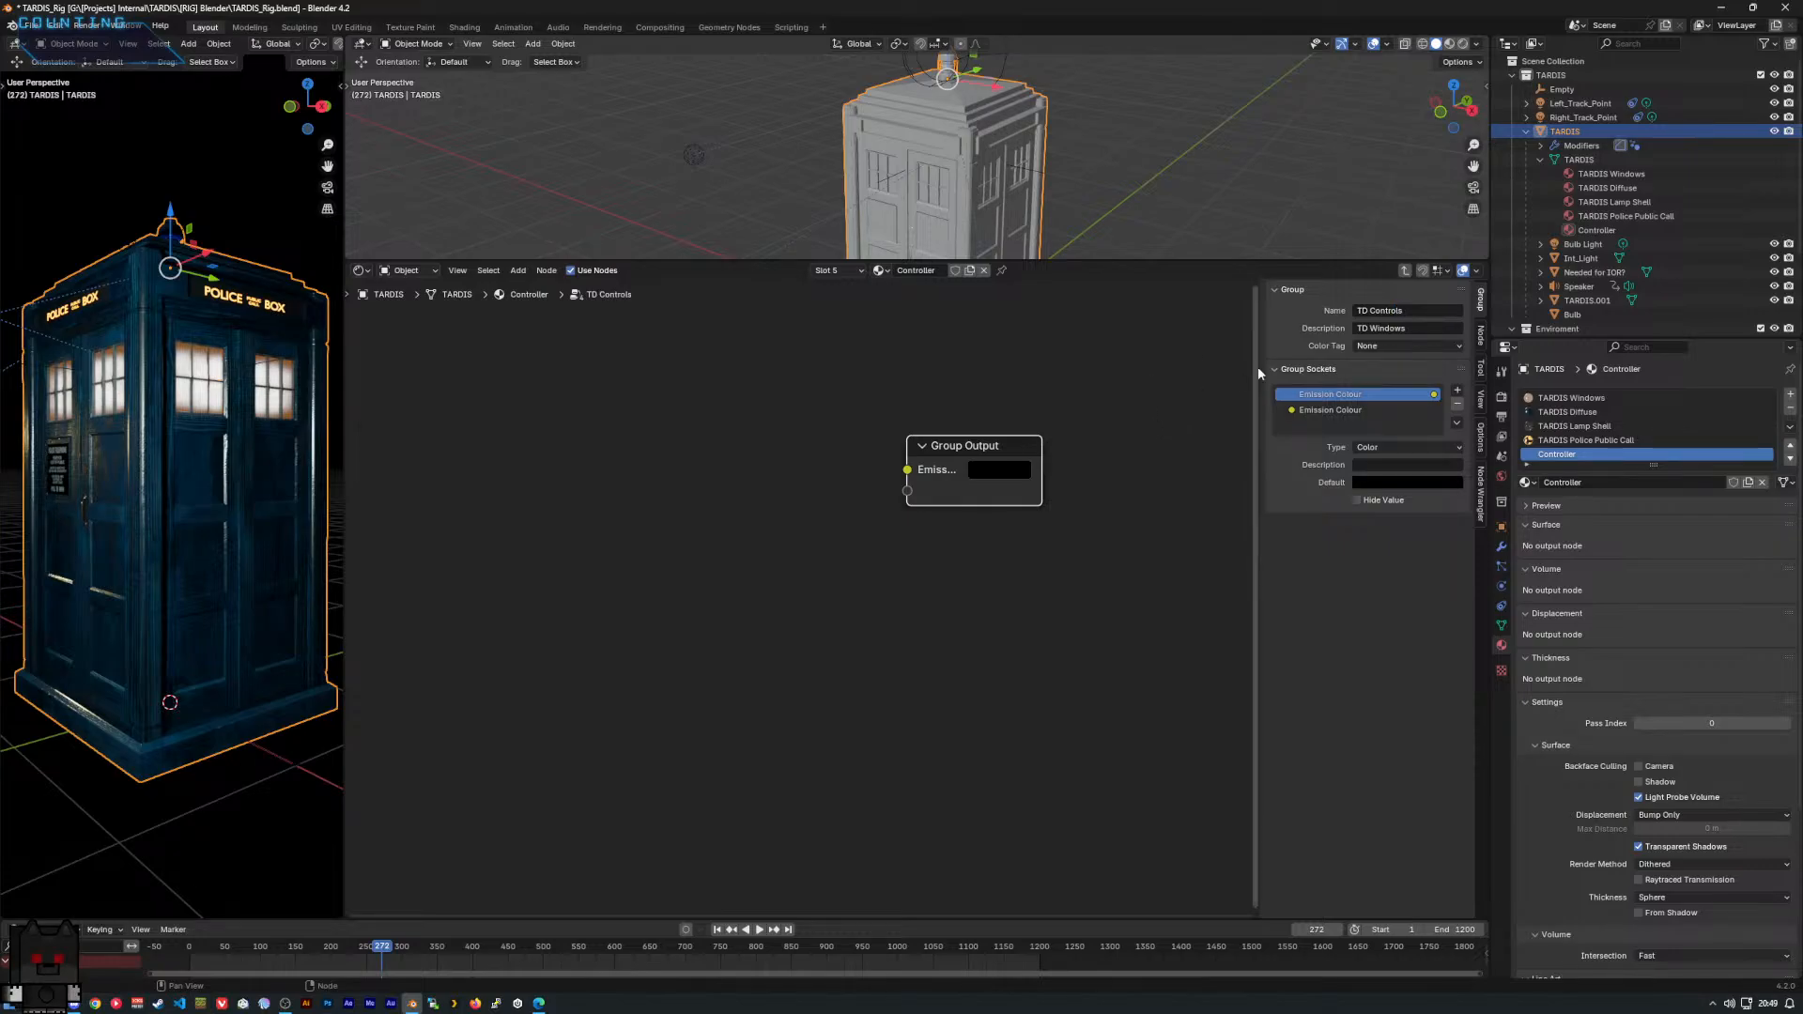
Copy the group's name into its description so it reads TD Controls.
click(1418, 328)
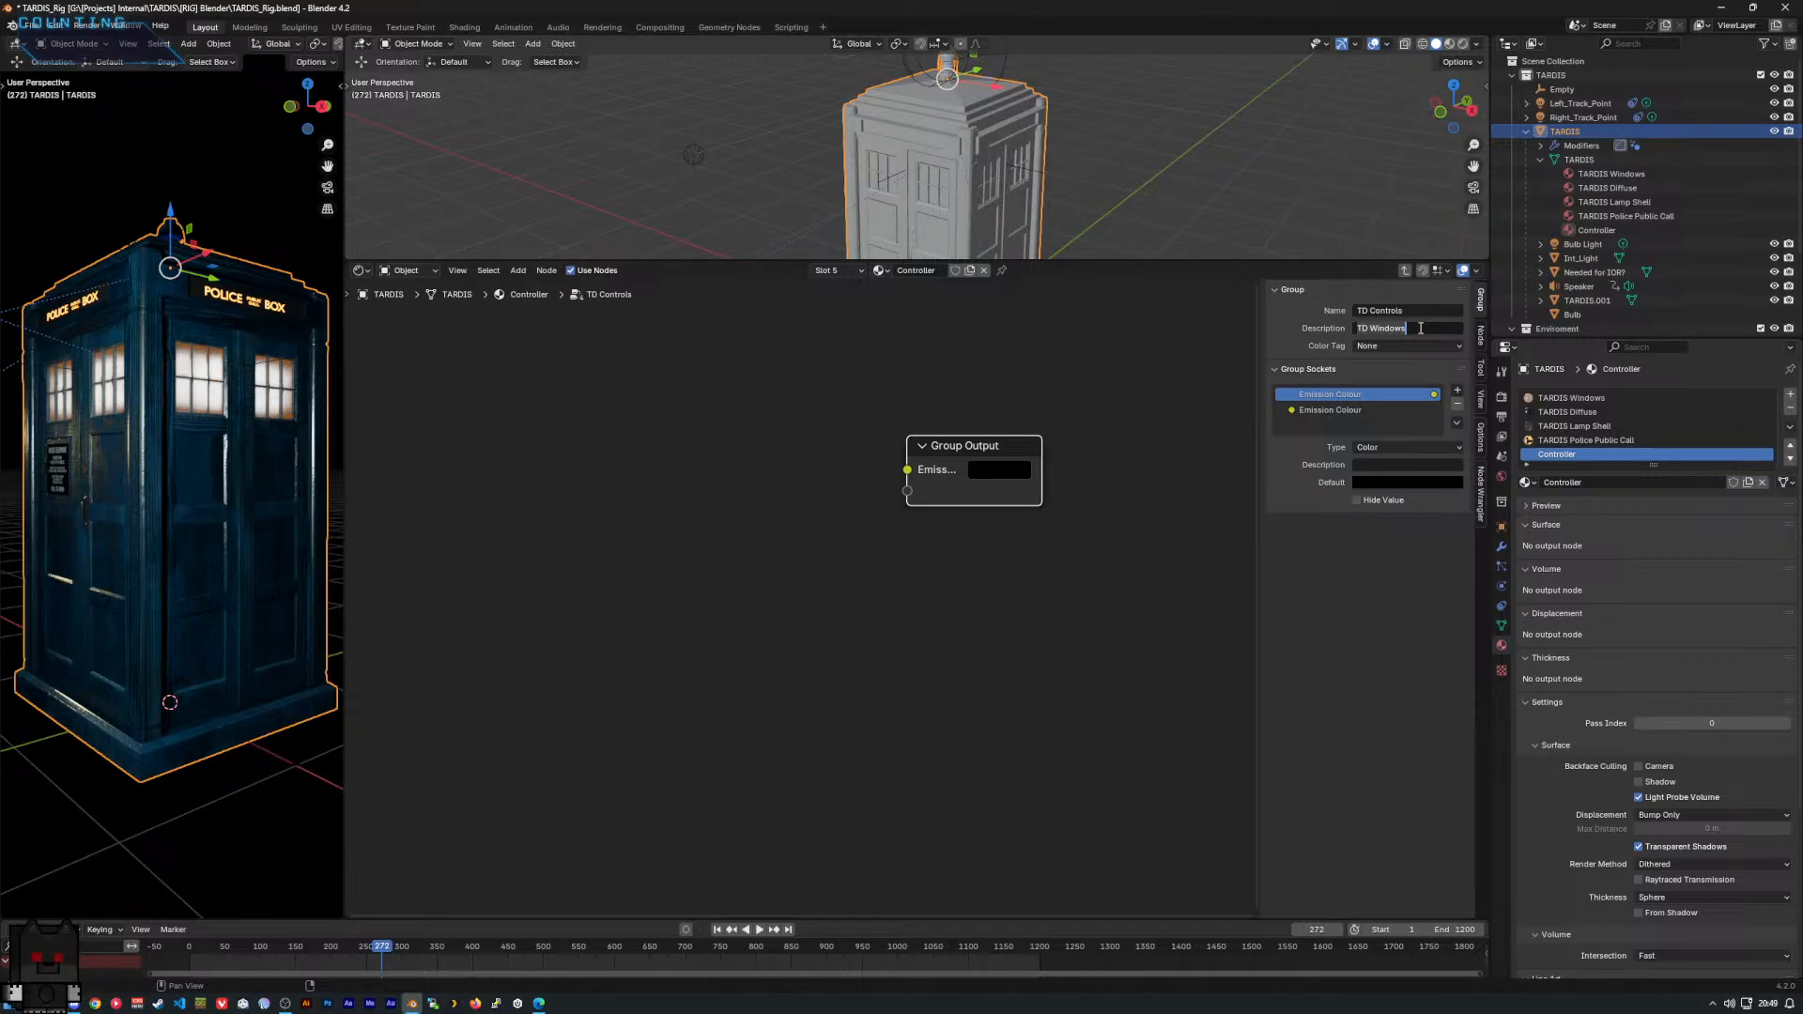
click(1422, 313)
click(1400, 313)
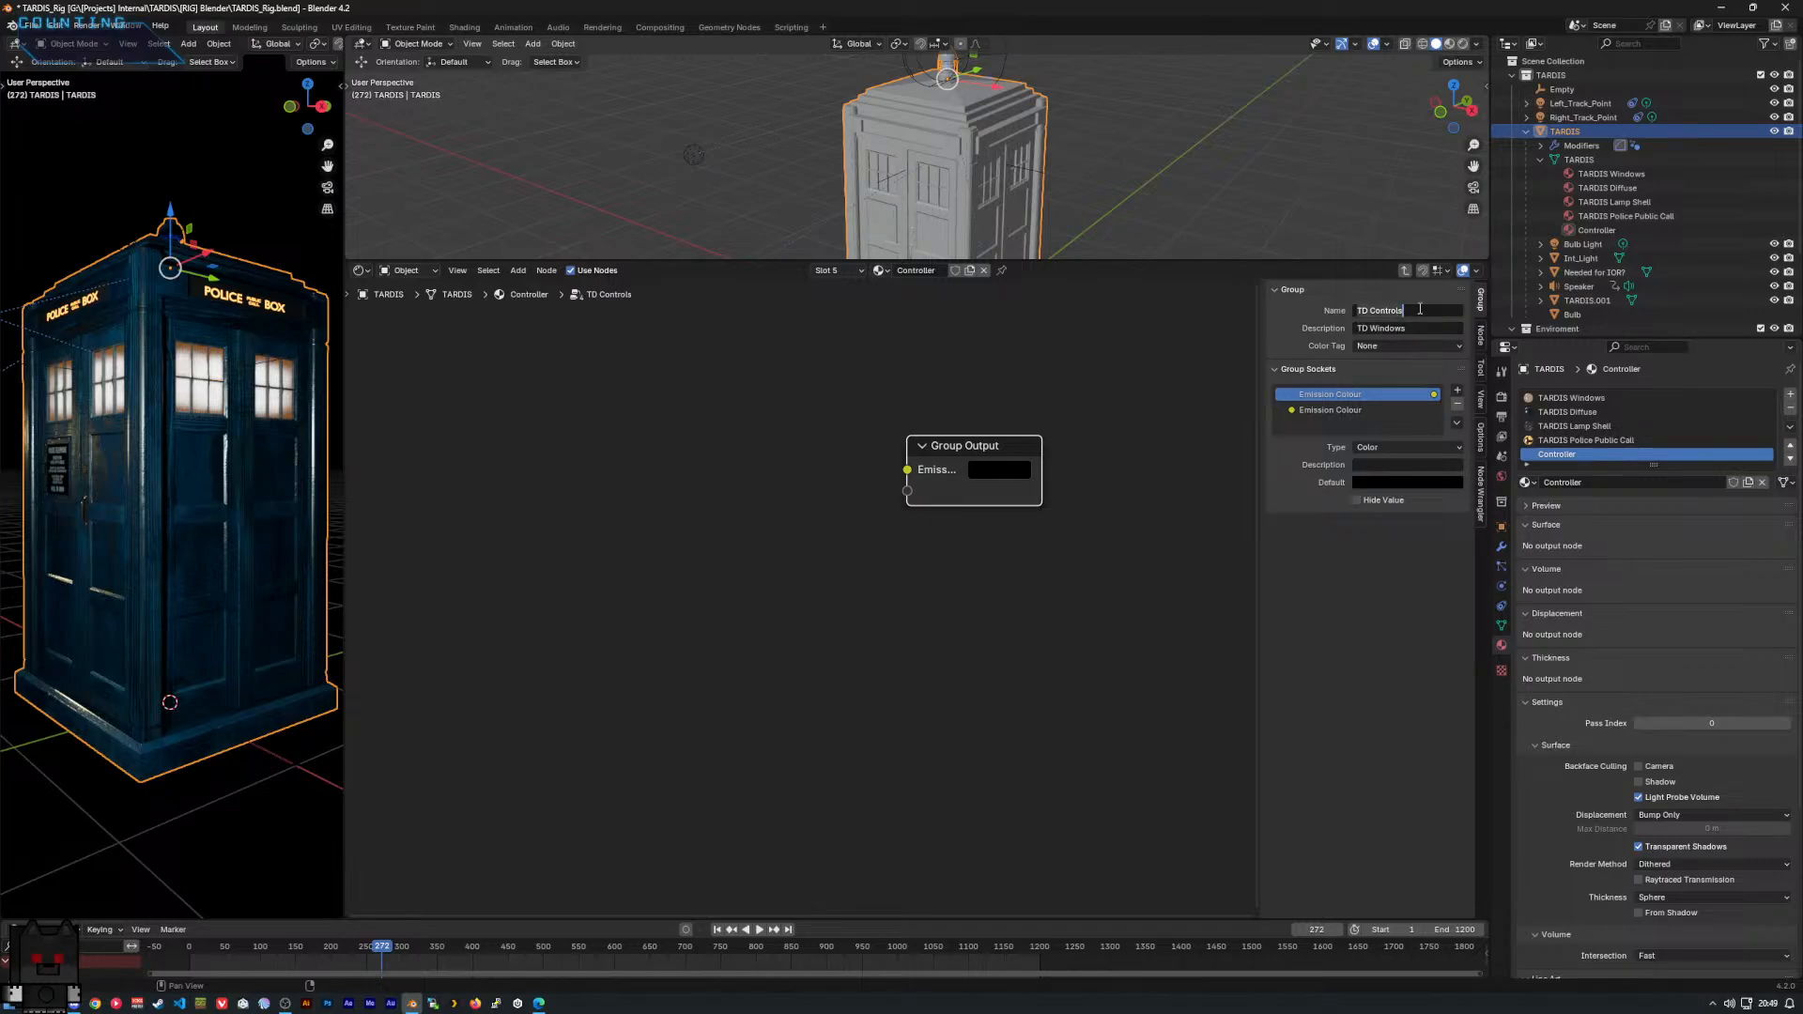
drag(1411, 310, 1315, 318)
key(ctrl+c)
key(Tab)
key(ctrl+v)
Remove the Emission Colour input socket from the TD Controls group, keeping the output socket.
click(1352, 411)
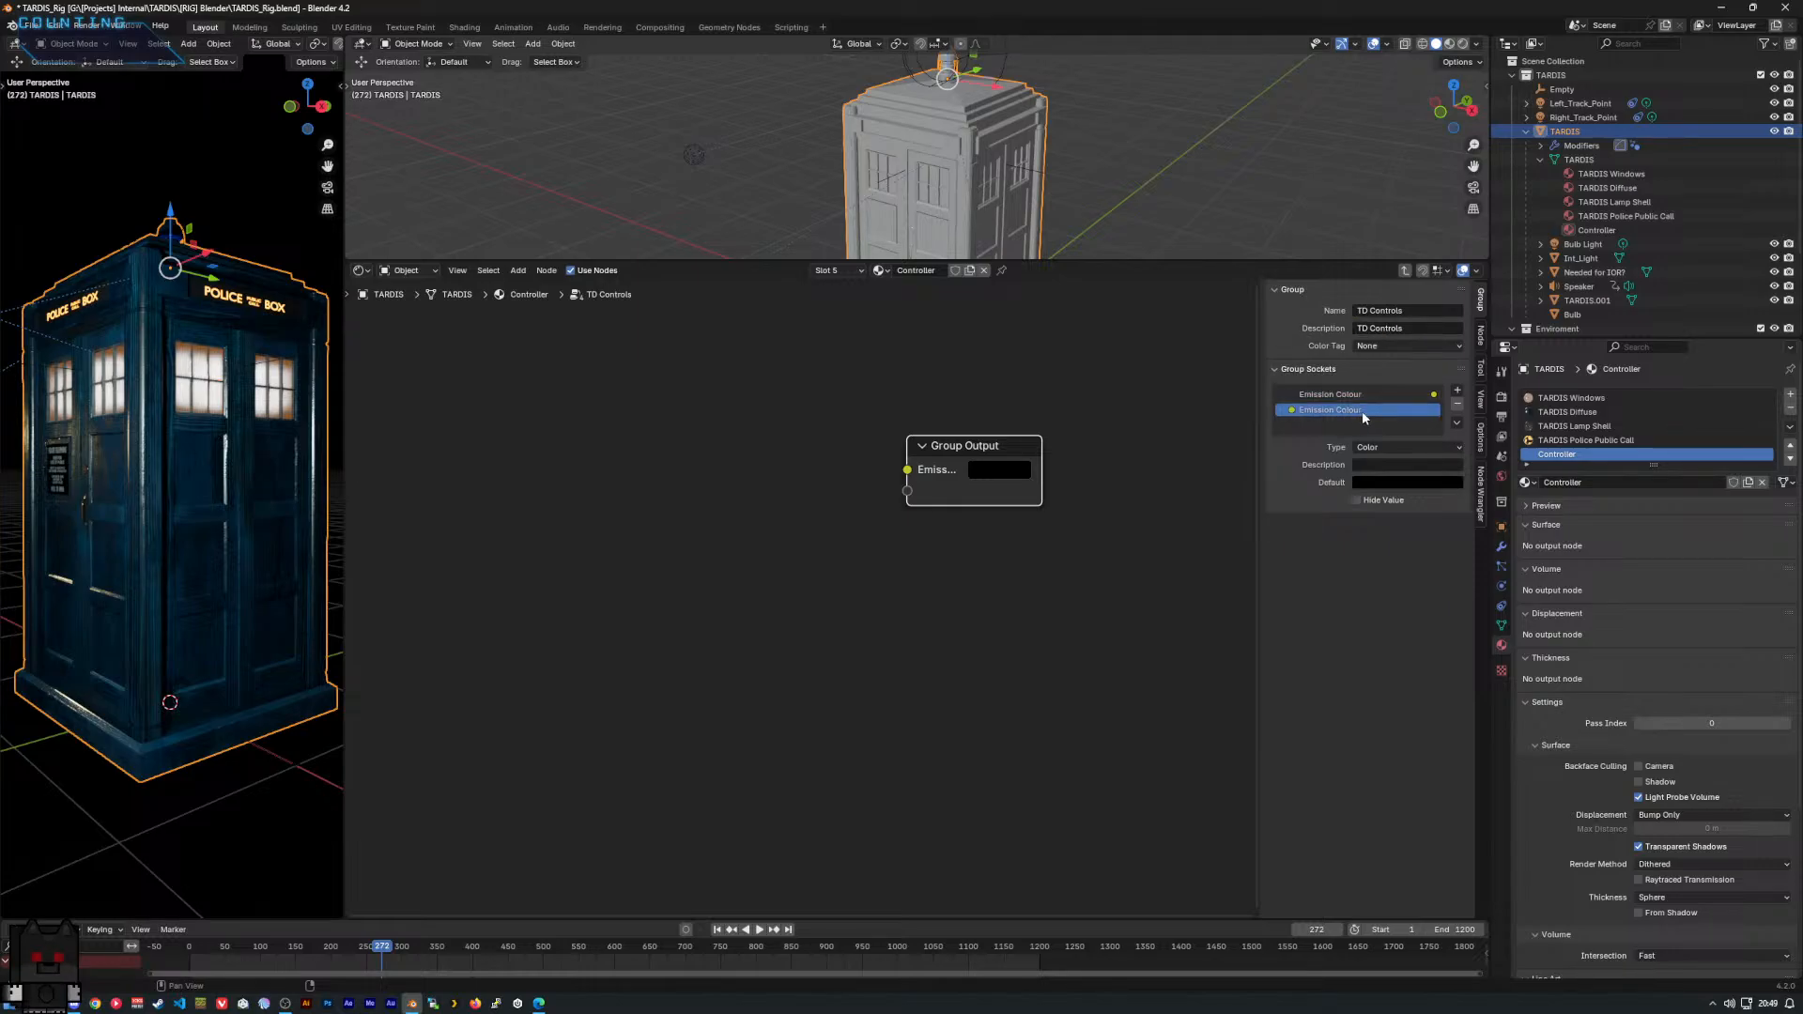
click(1457, 405)
click(574, 423)
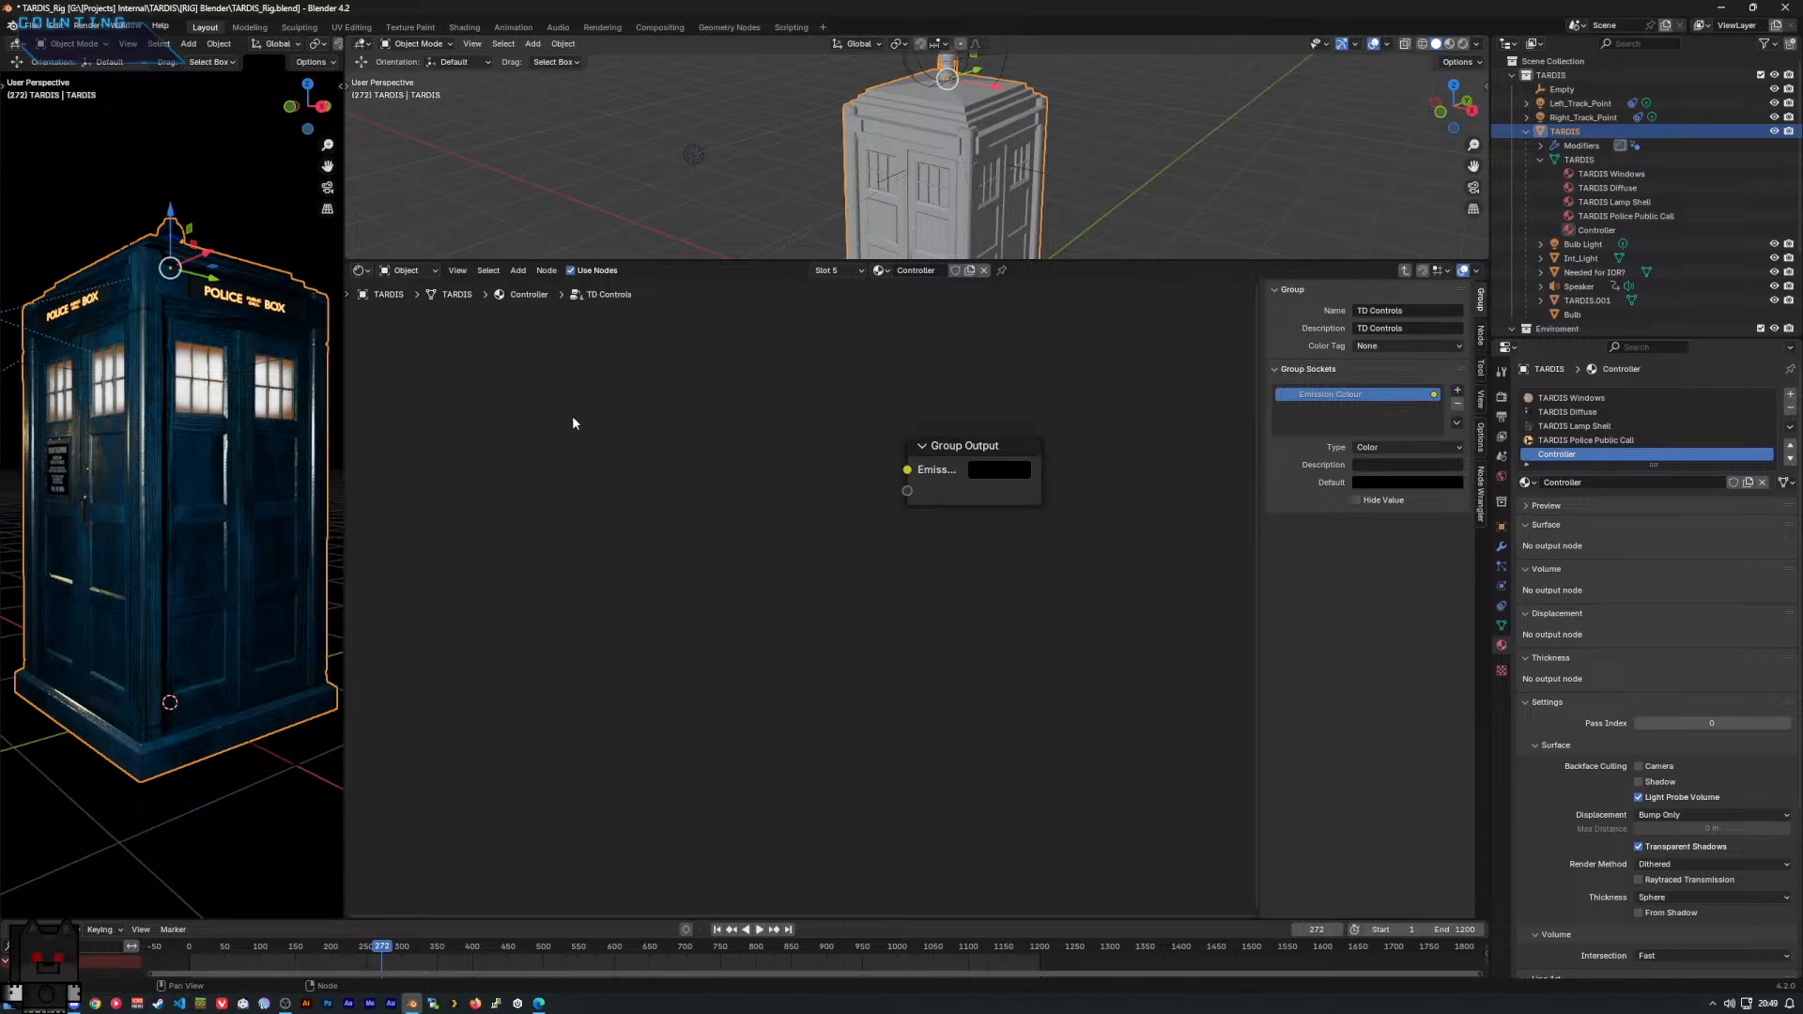
Move the Group Output node aside and label it TARDIS CONTROLER.
drag(935, 452, 1090, 491)
right_click(1089, 491)
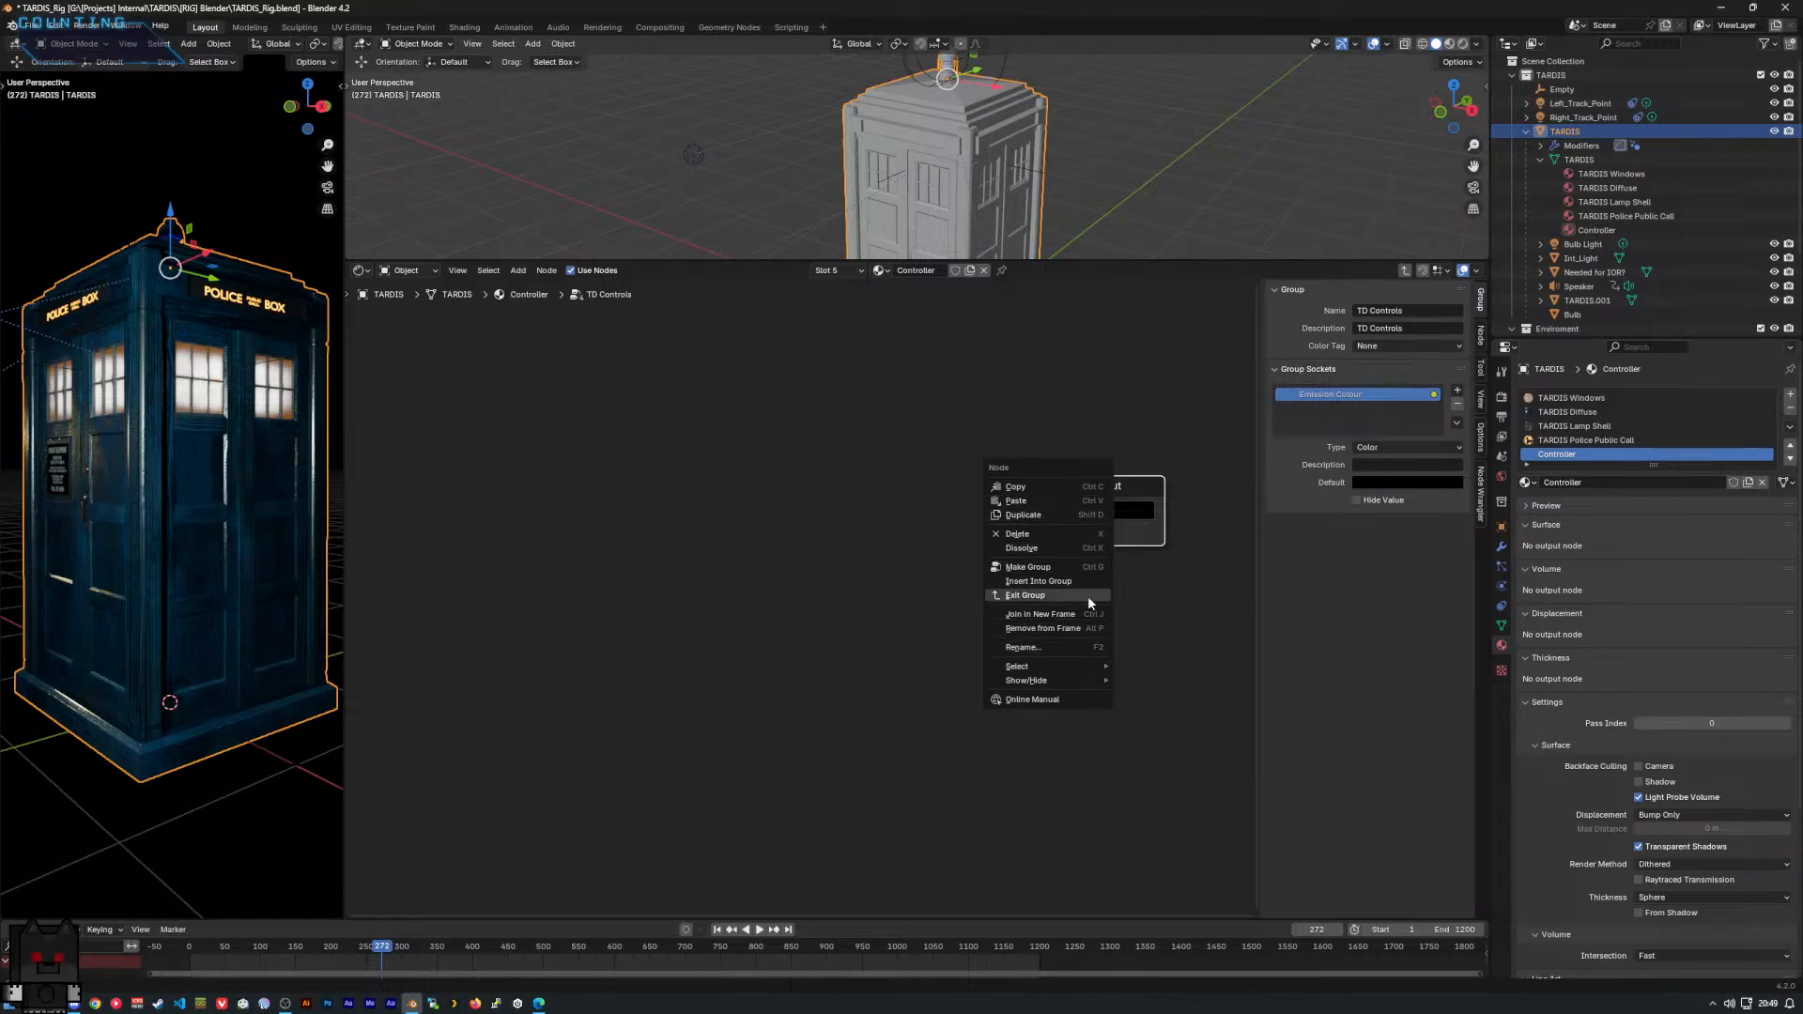
click(1057, 648)
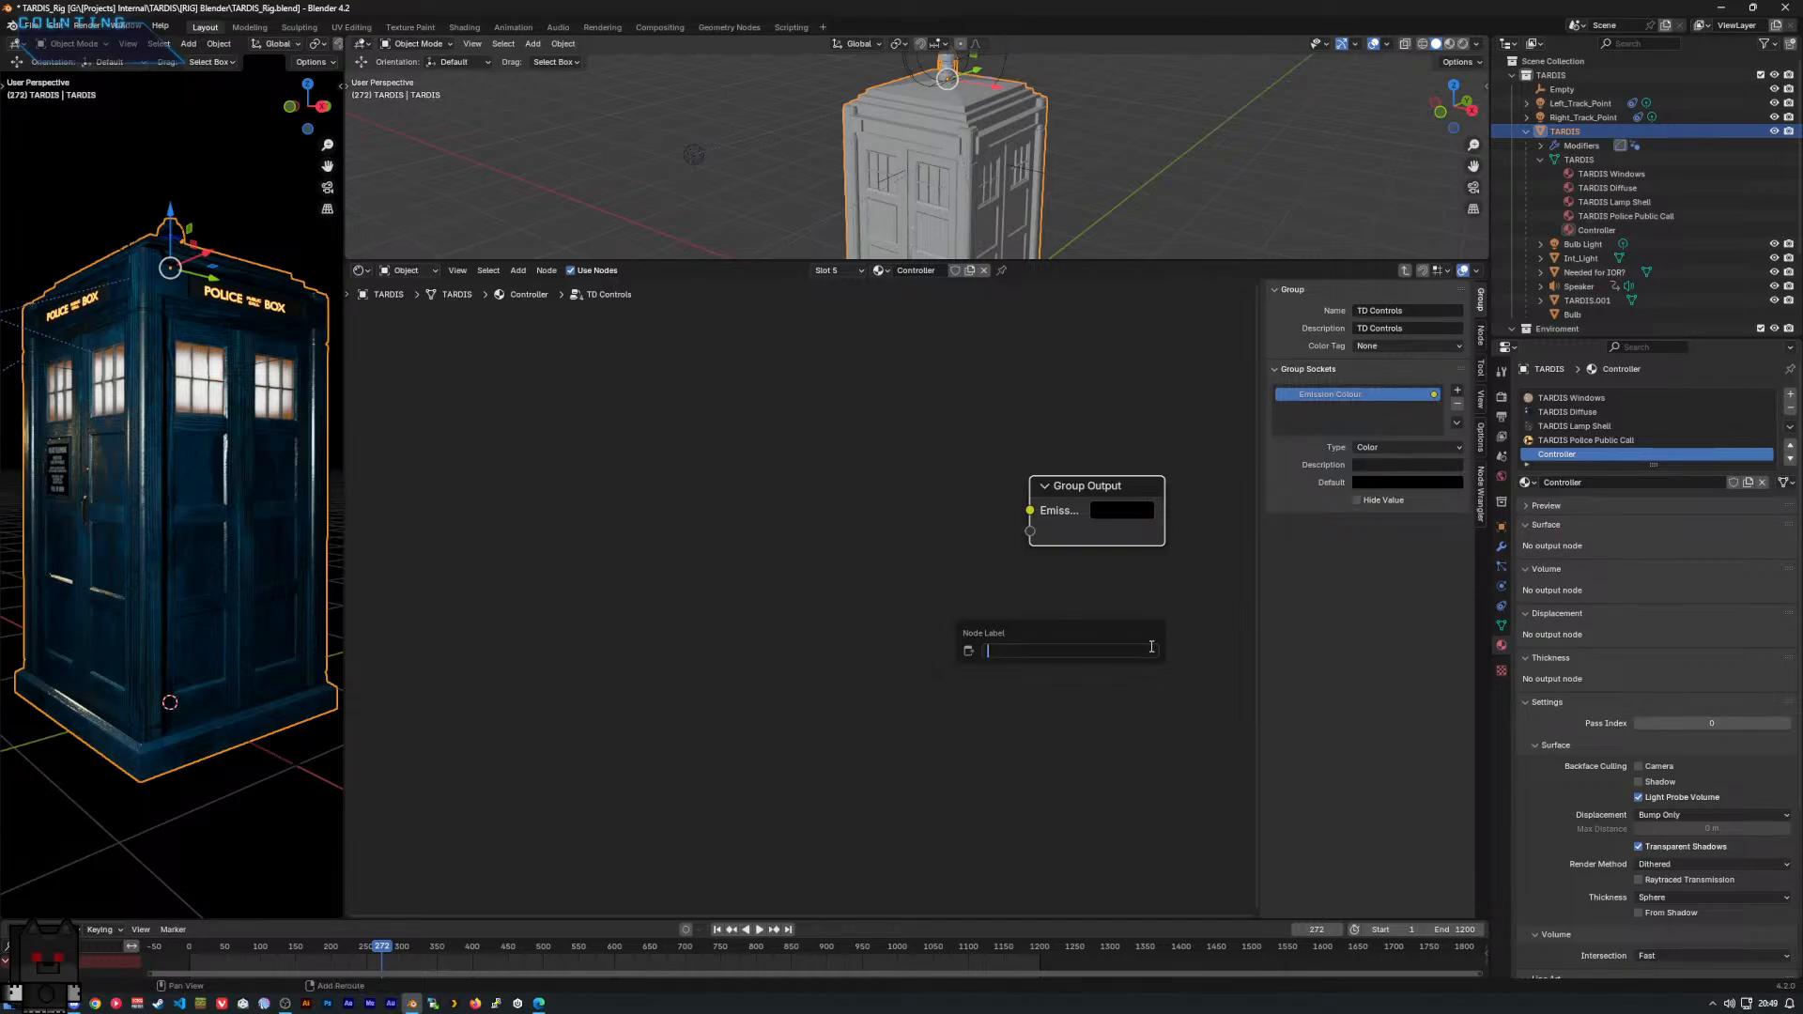
text(TARDIS CONTROLER)
key(Return)
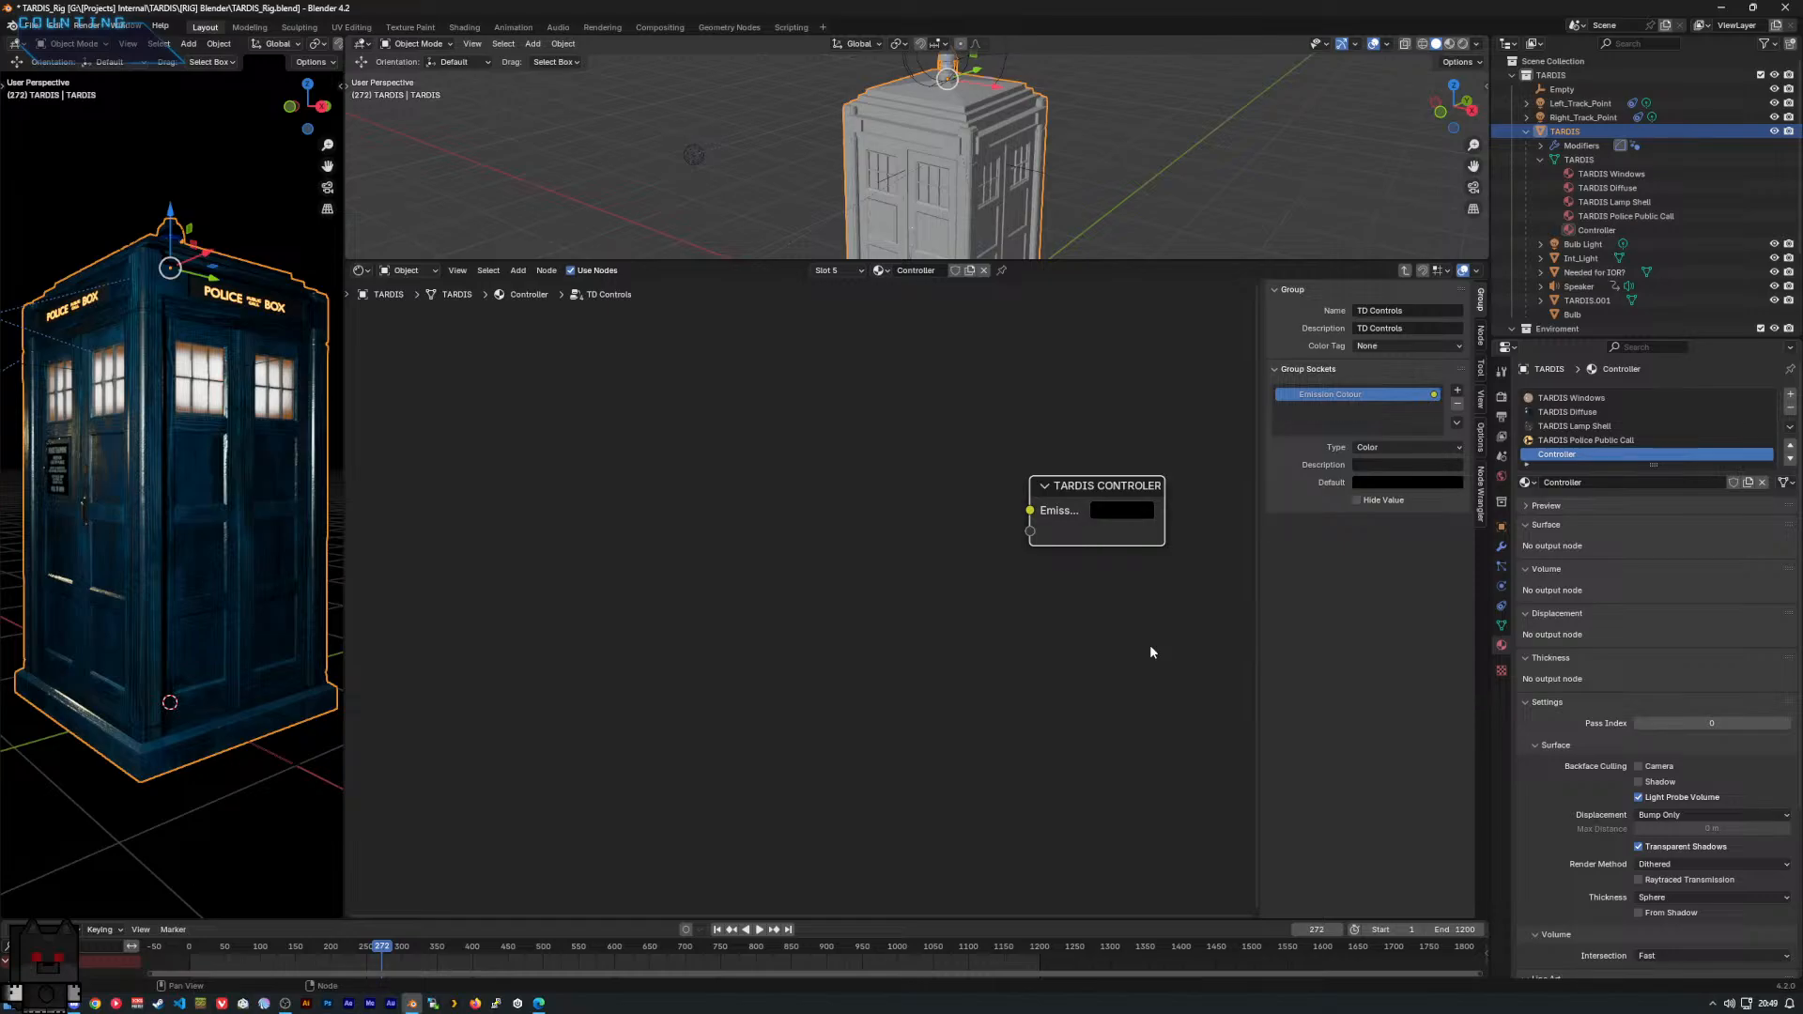
Widen the TARDIS CONTROLER node so its full Emission Colour label fits, and reposition it.
drag(1164, 511, 959, 478)
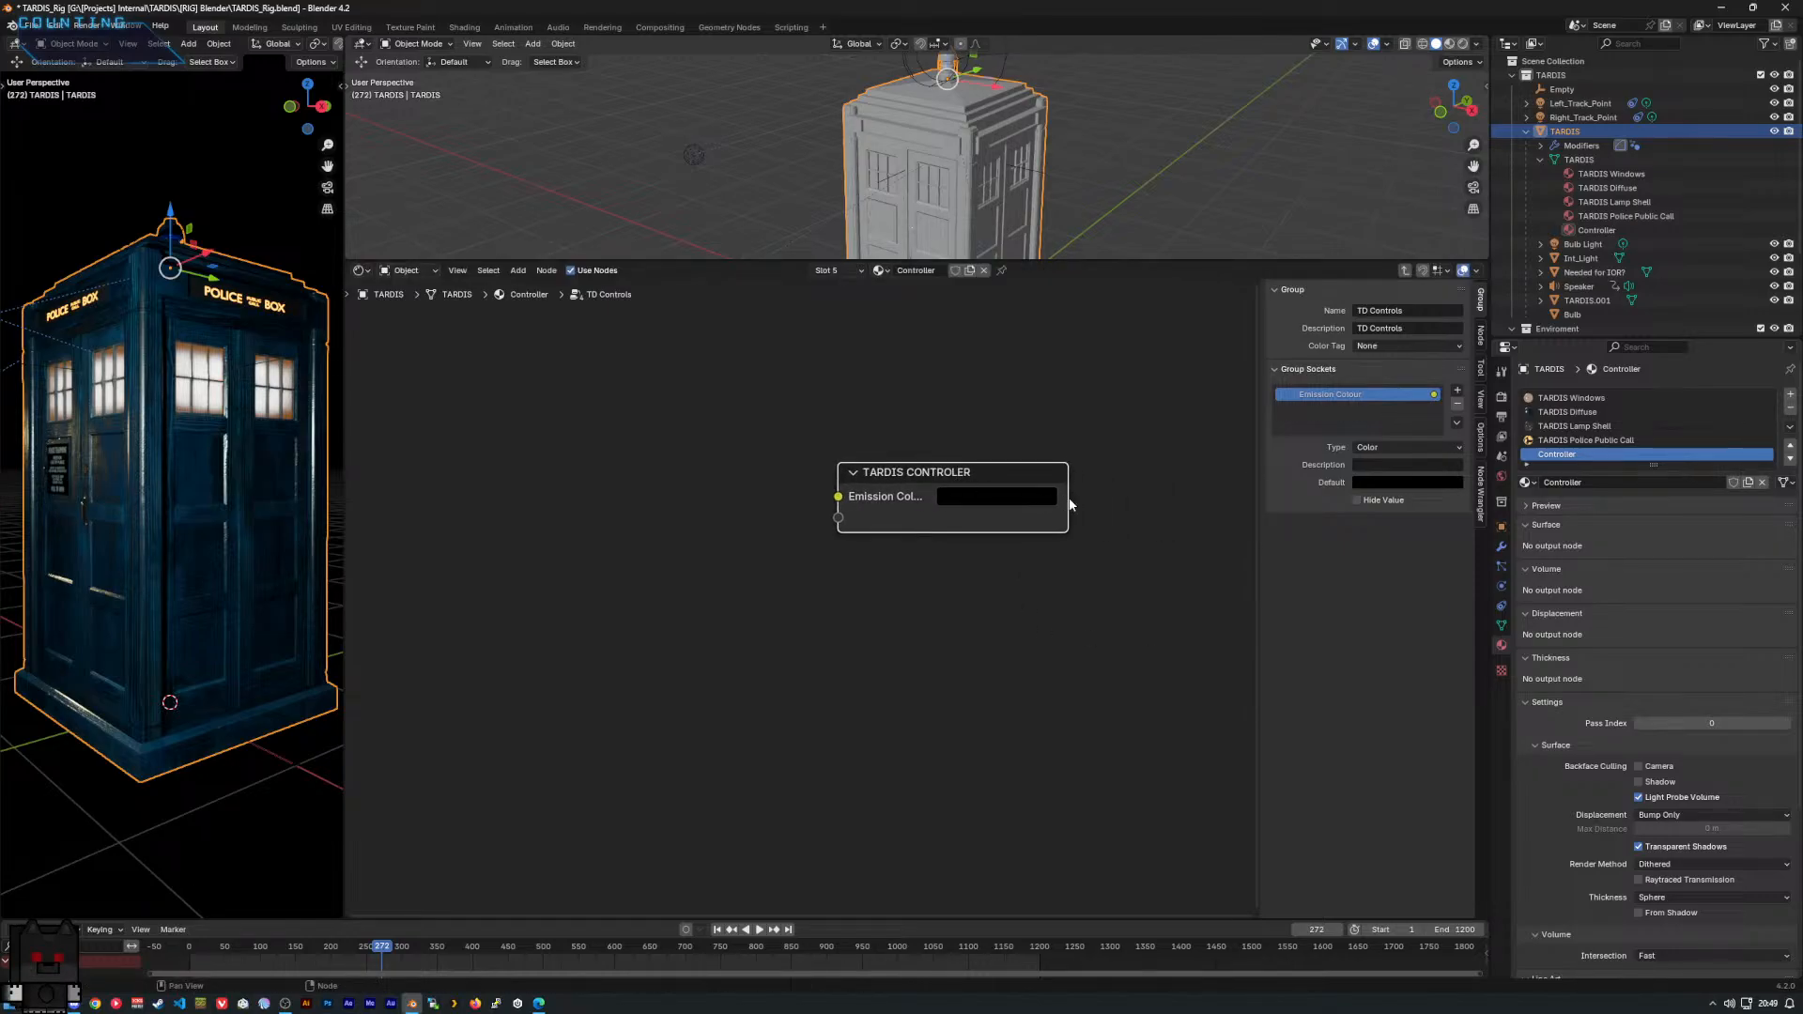
drag(1069, 506, 1125, 505)
drag(1006, 483, 1073, 489)
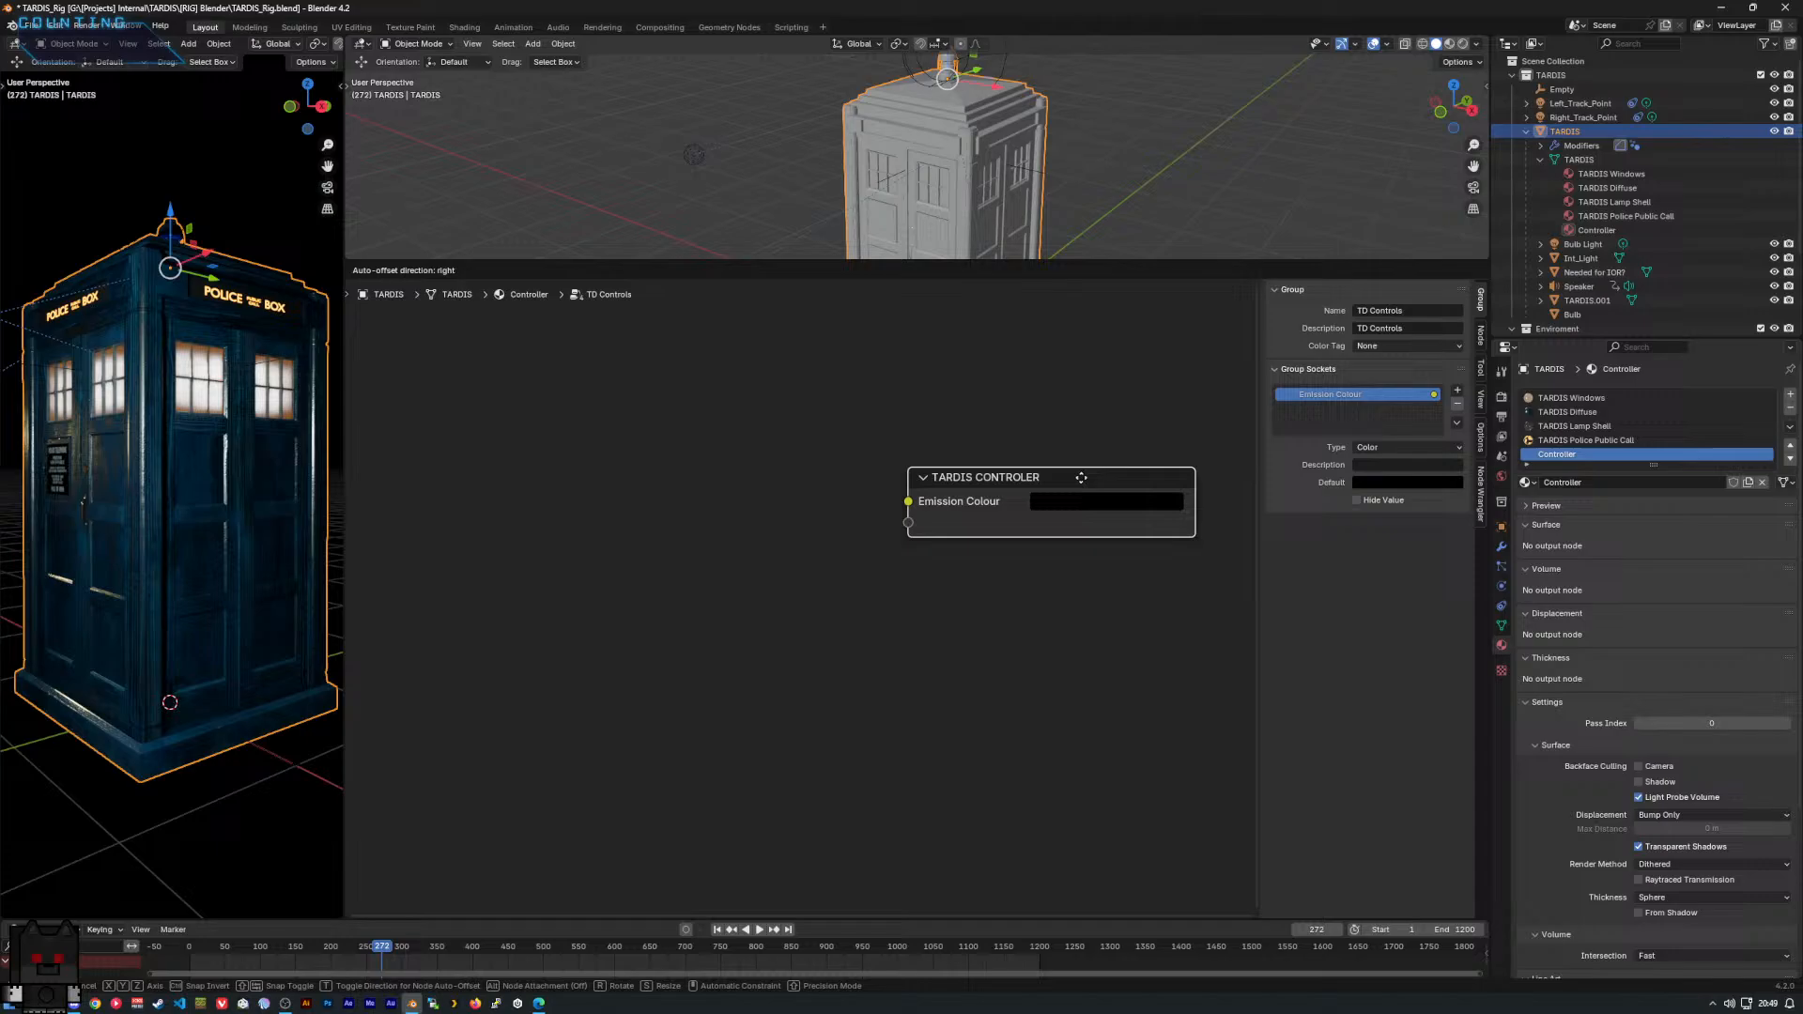
Add an RGB node inside the group and connect its Color to the TARDIS CONTROLER node's Emission Colour.
right_click(620, 442)
mouse_move(622, 443)
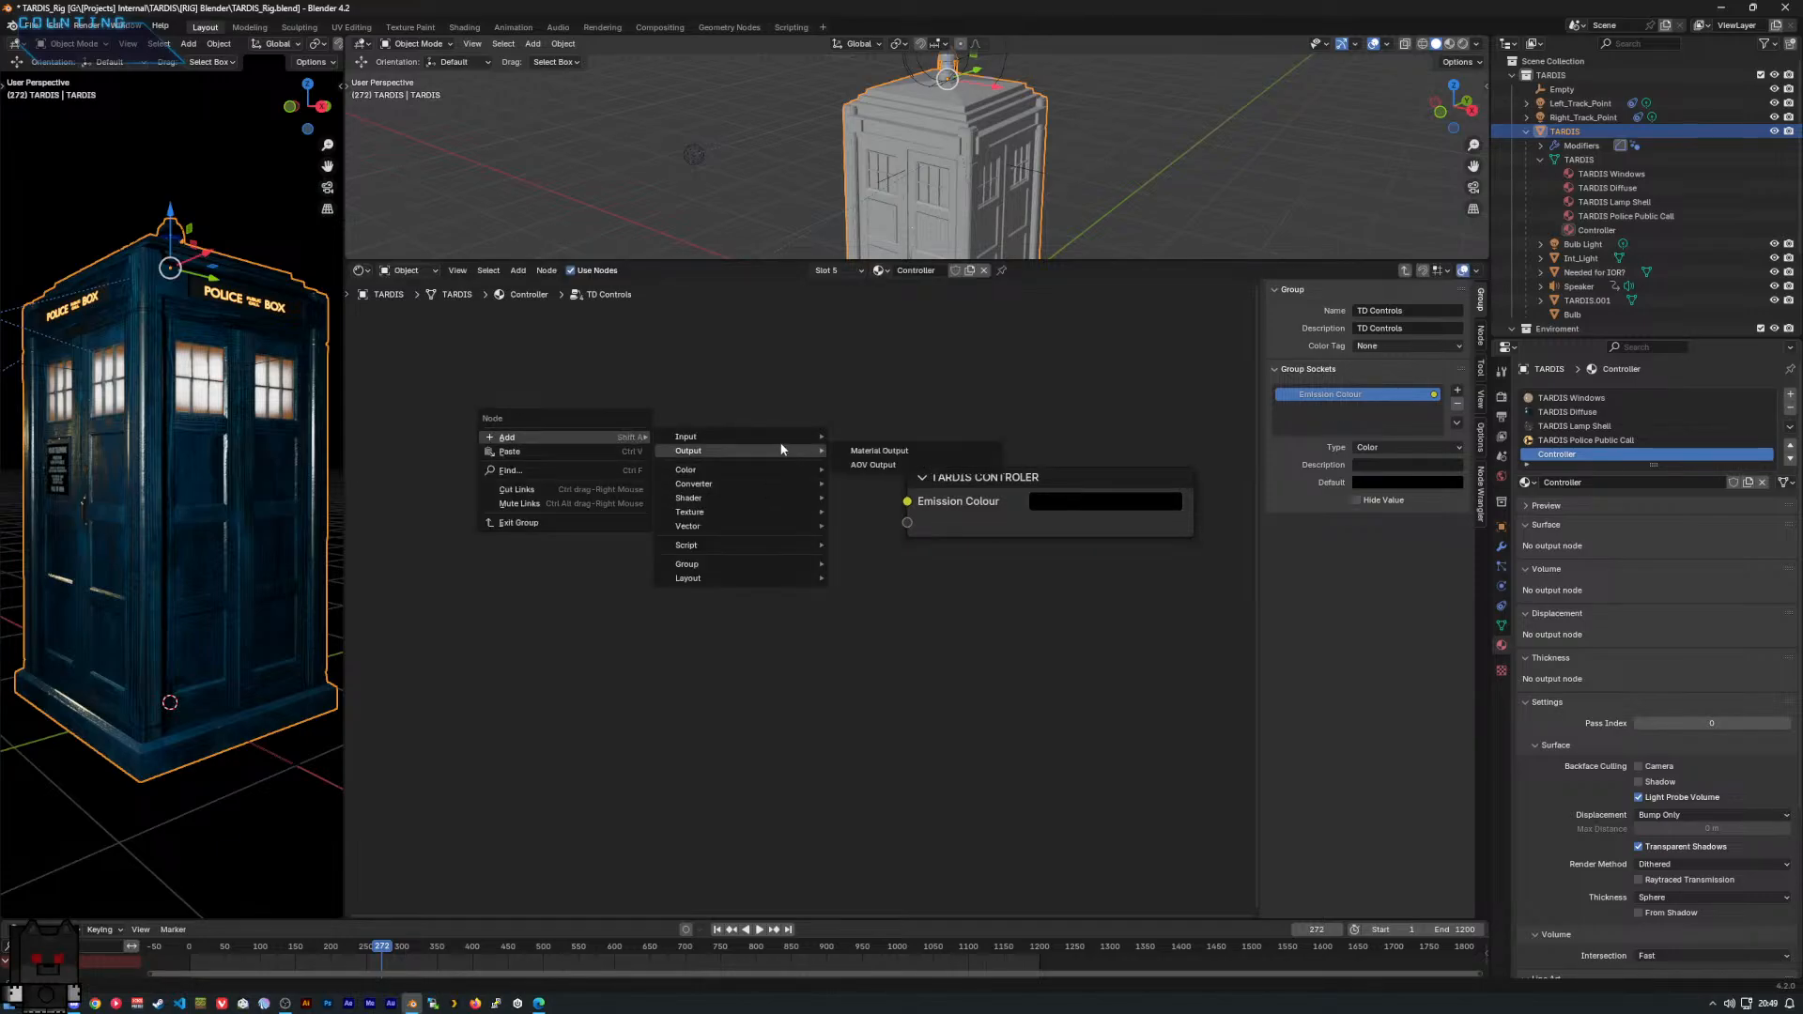
mouse_move(778, 441)
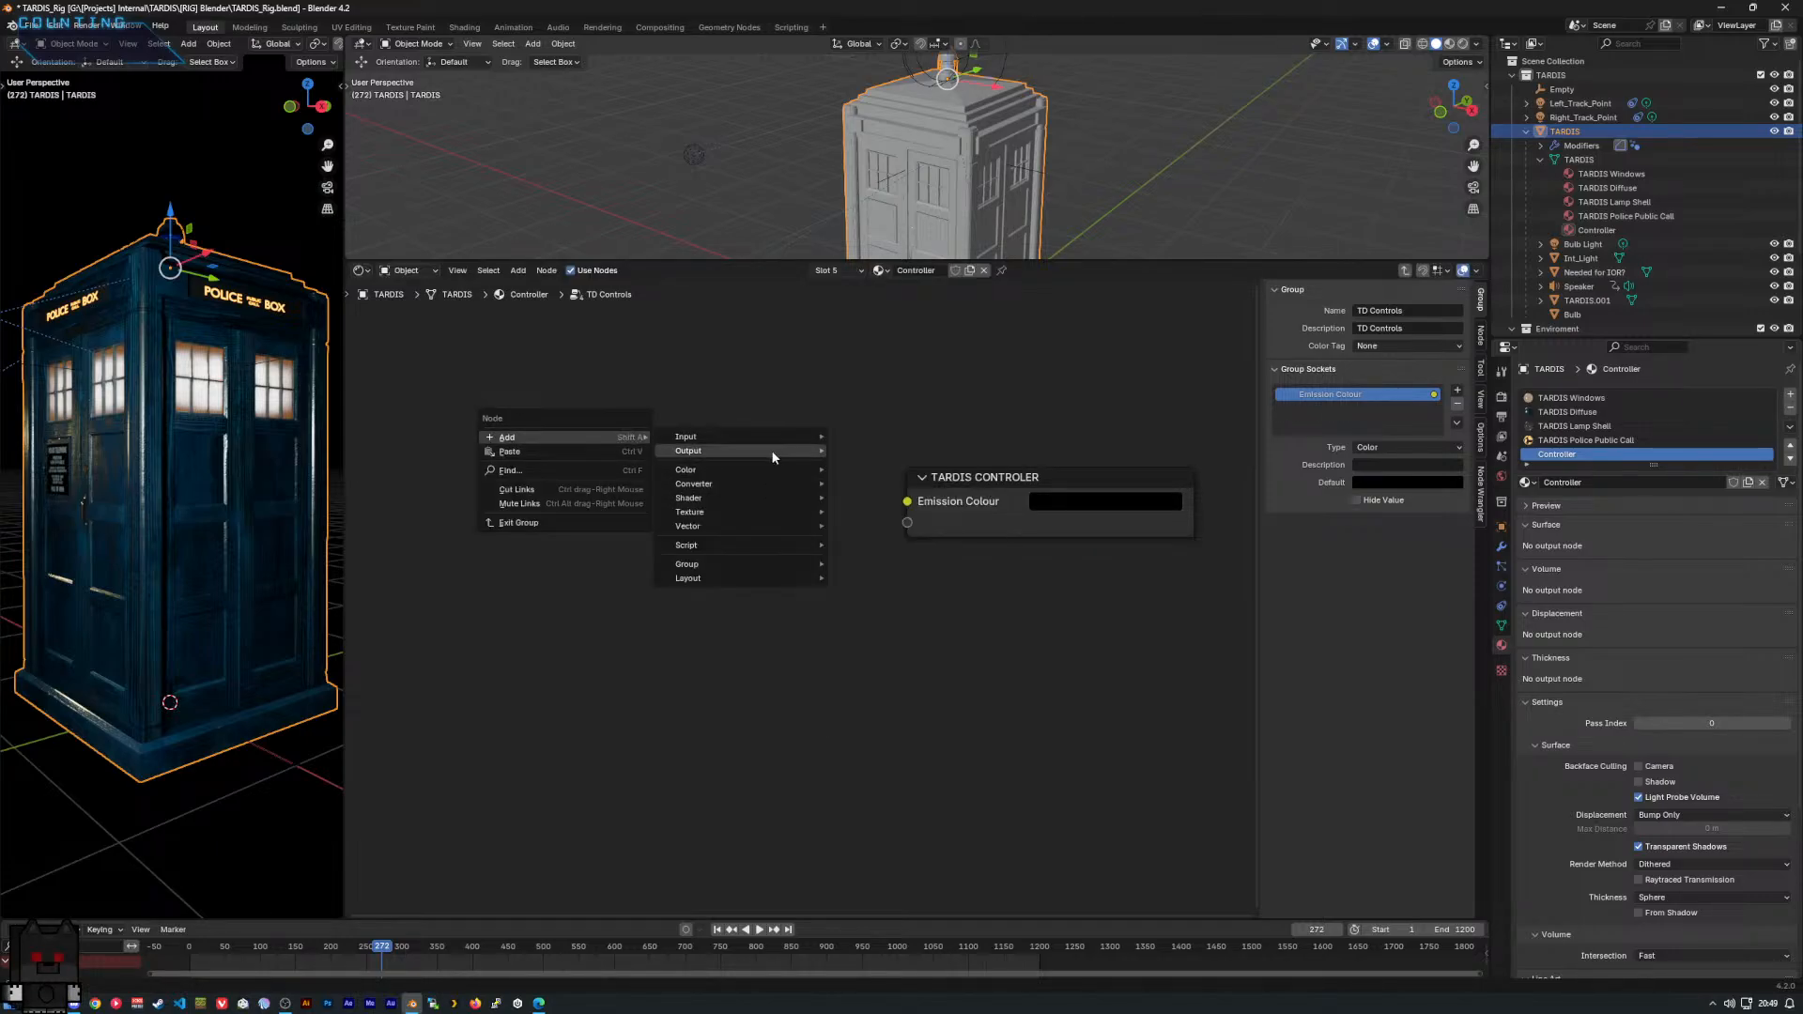
text(ra)
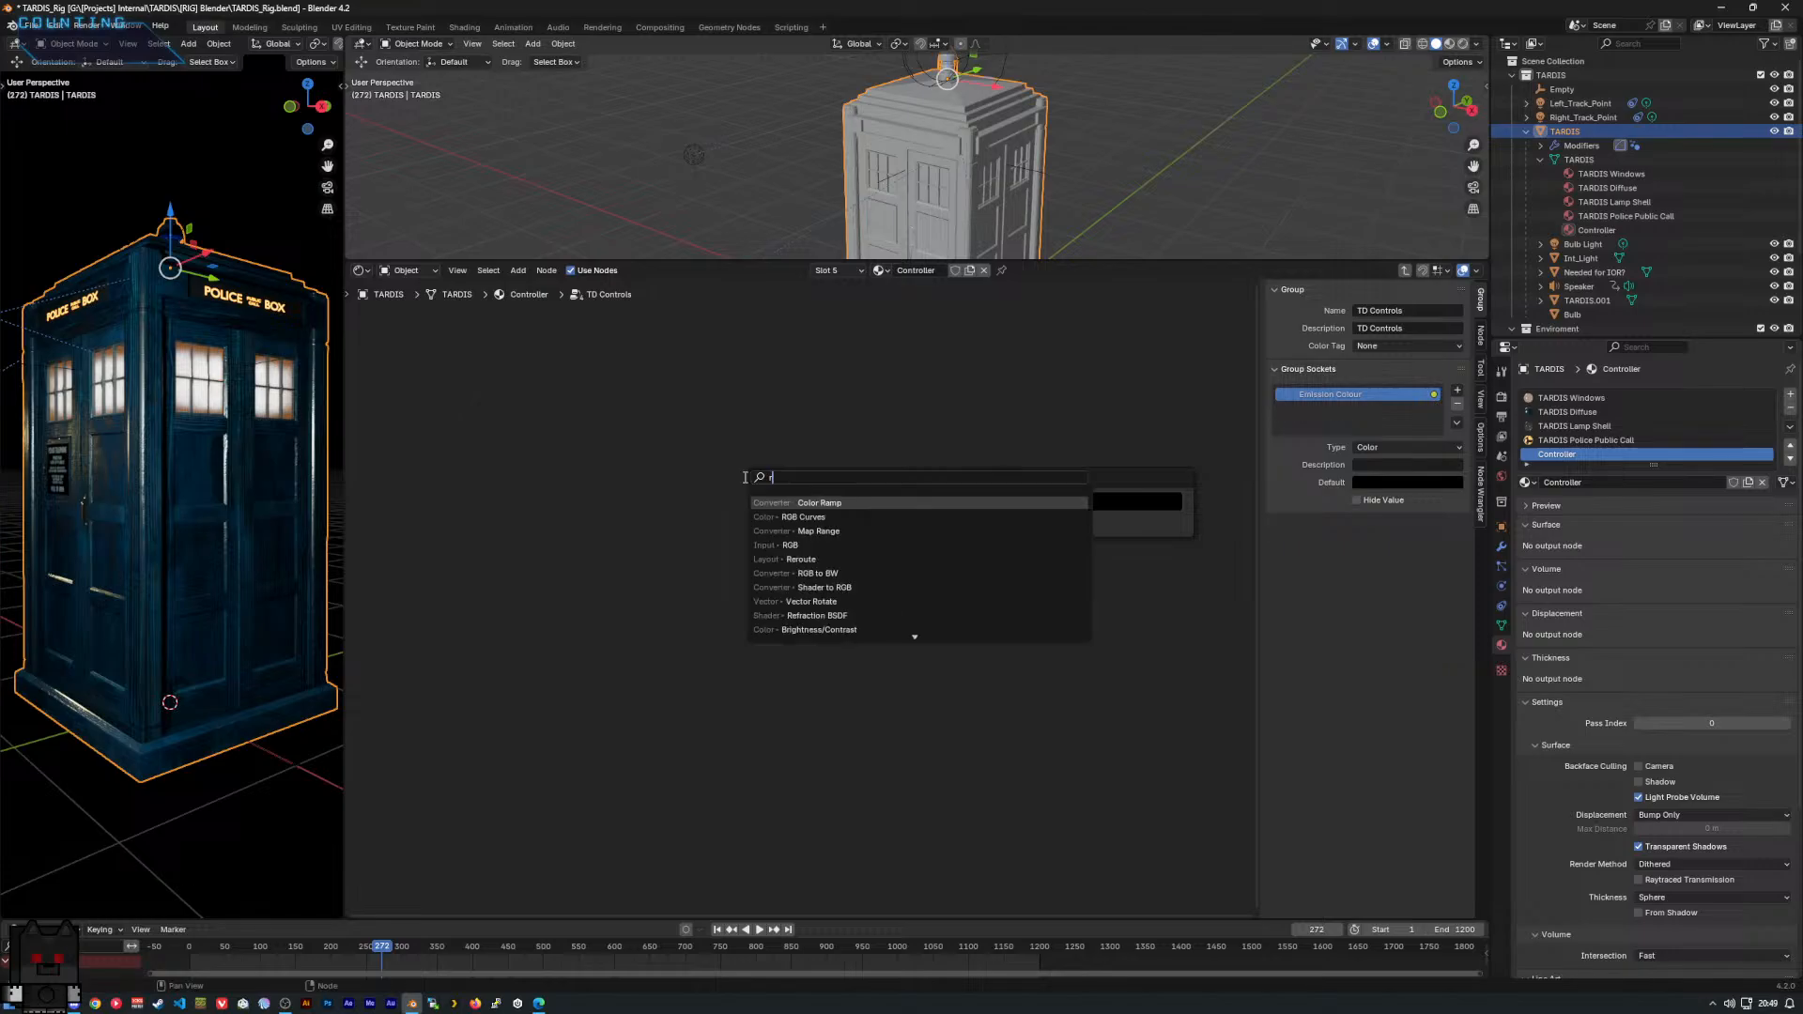
key(BackSpace)
key(BackSpace)
text(rgb)
key(Return)
click(571, 437)
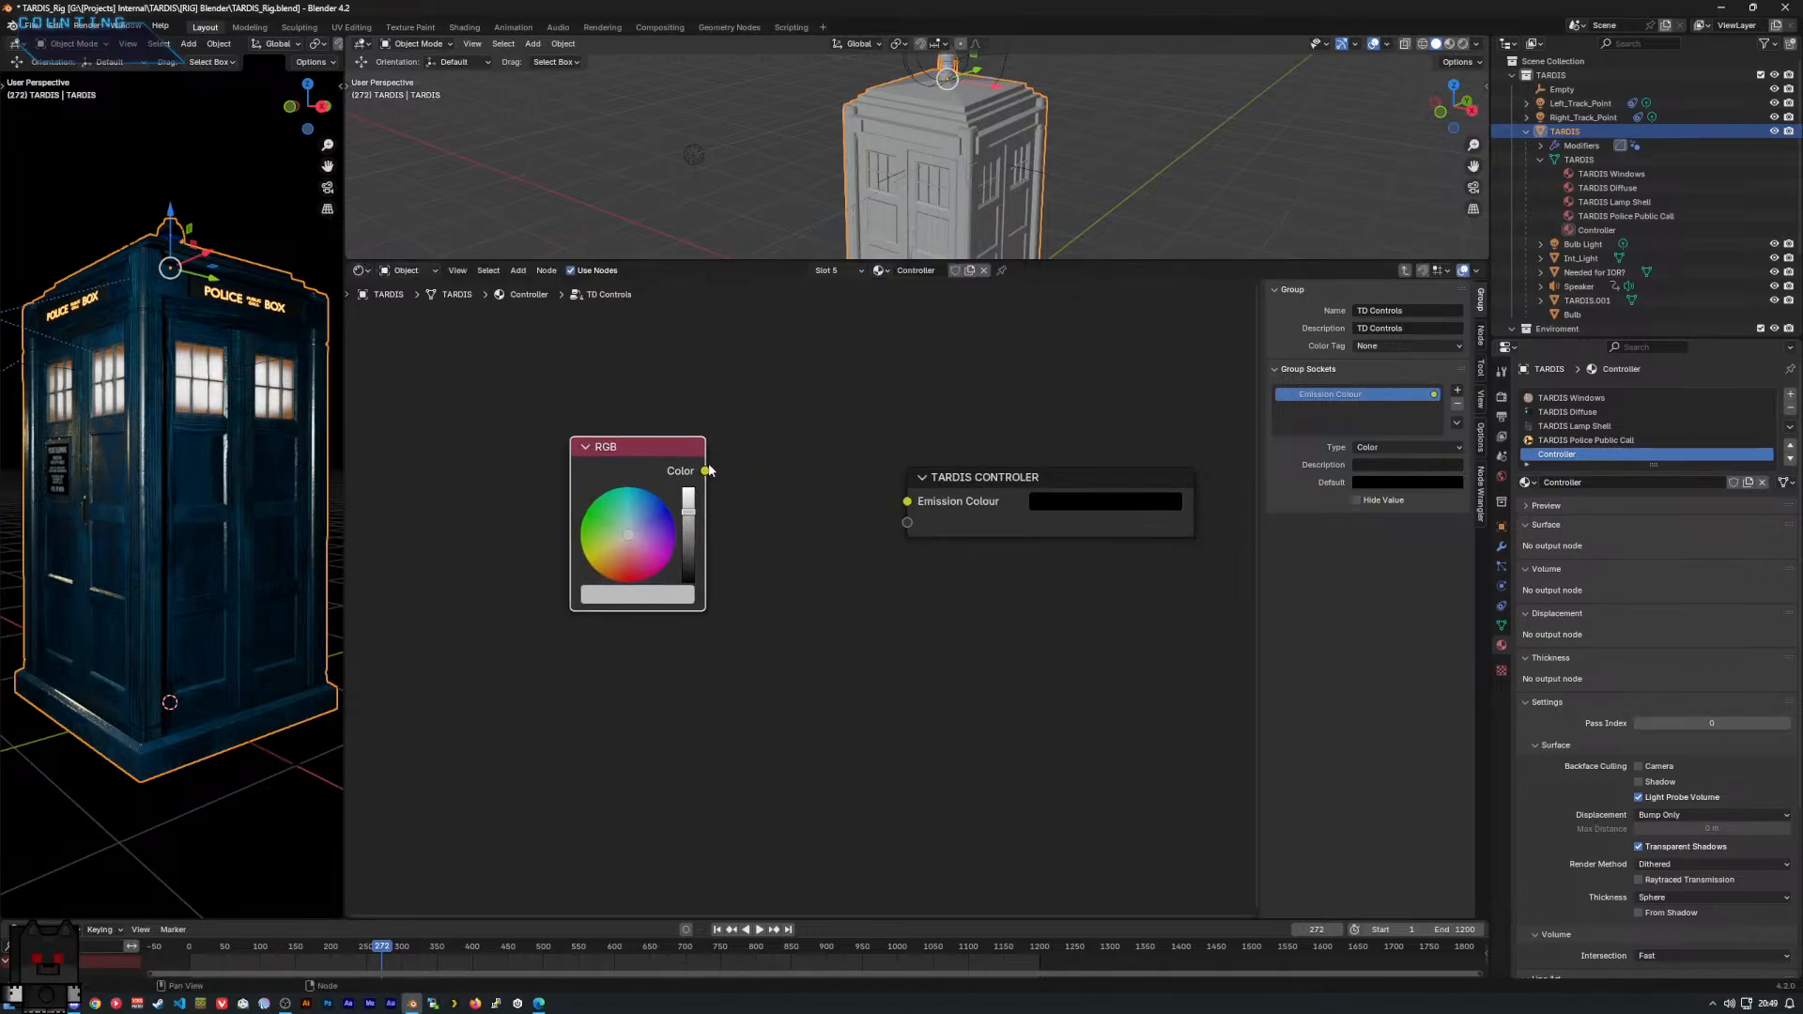
drag(706, 471, 909, 503)
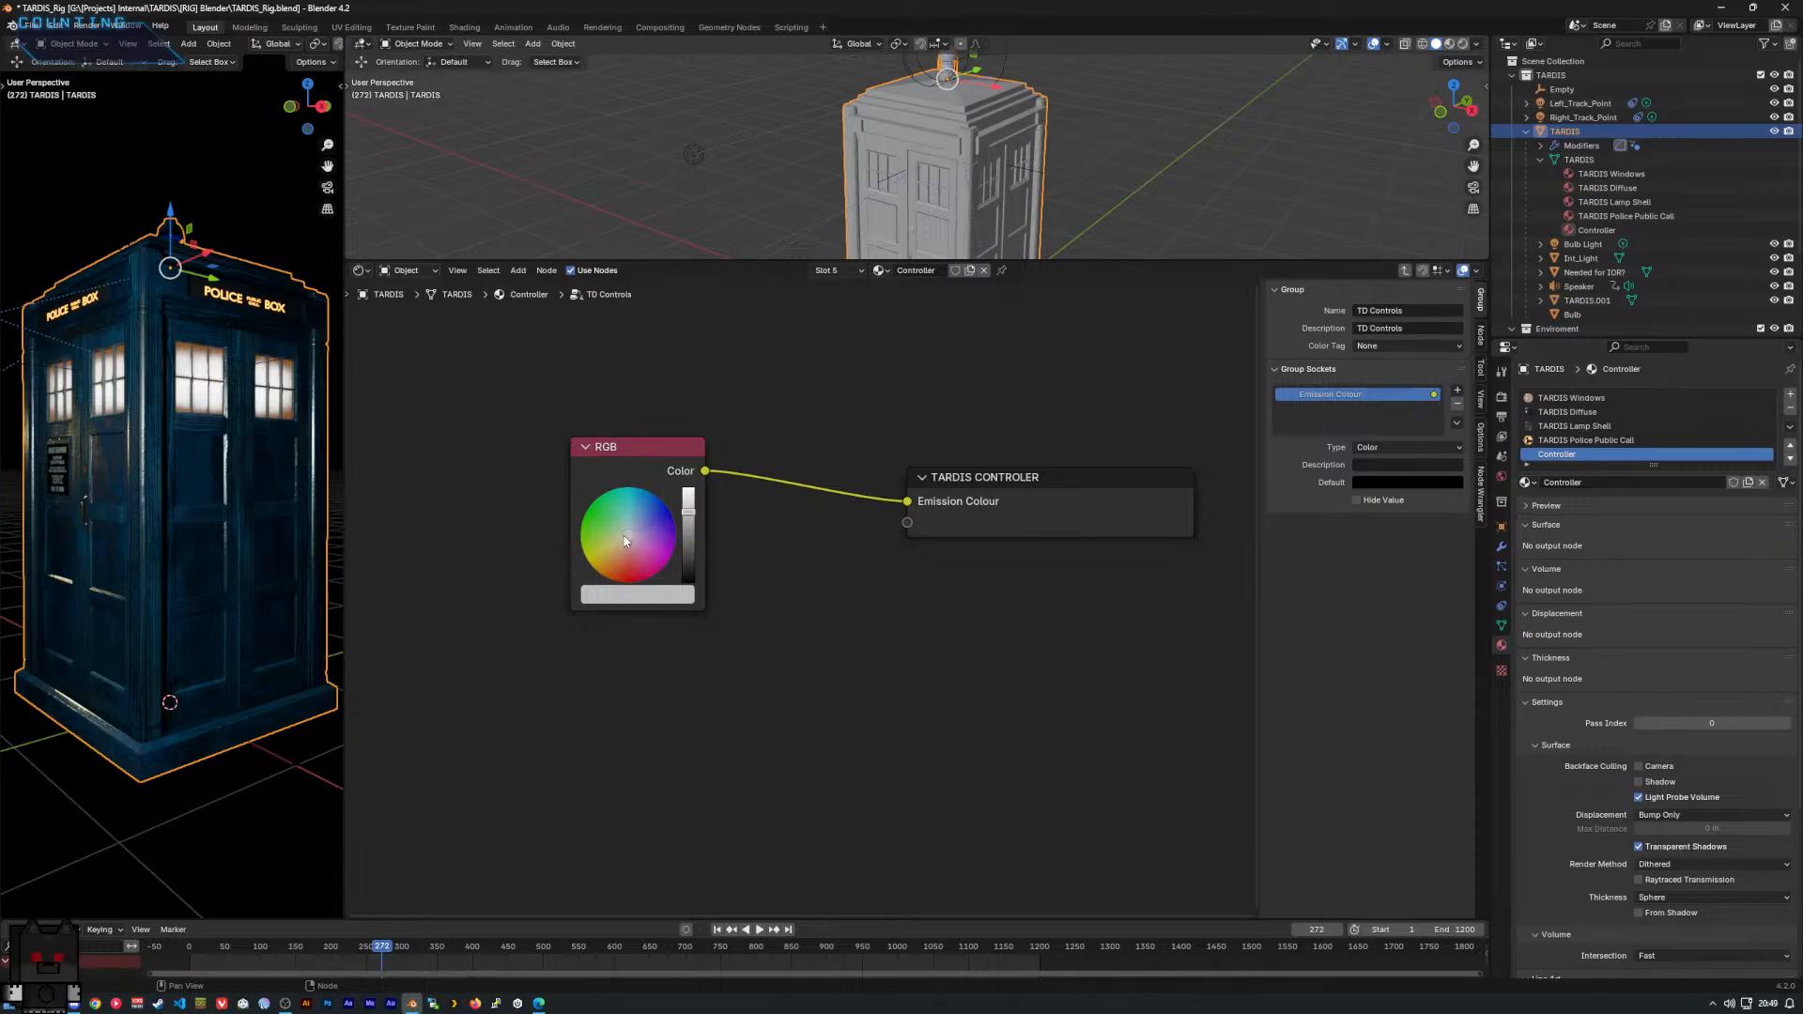
Set the RGB node's colour to a light orange at full brightness.
drag(626, 543, 611, 563)
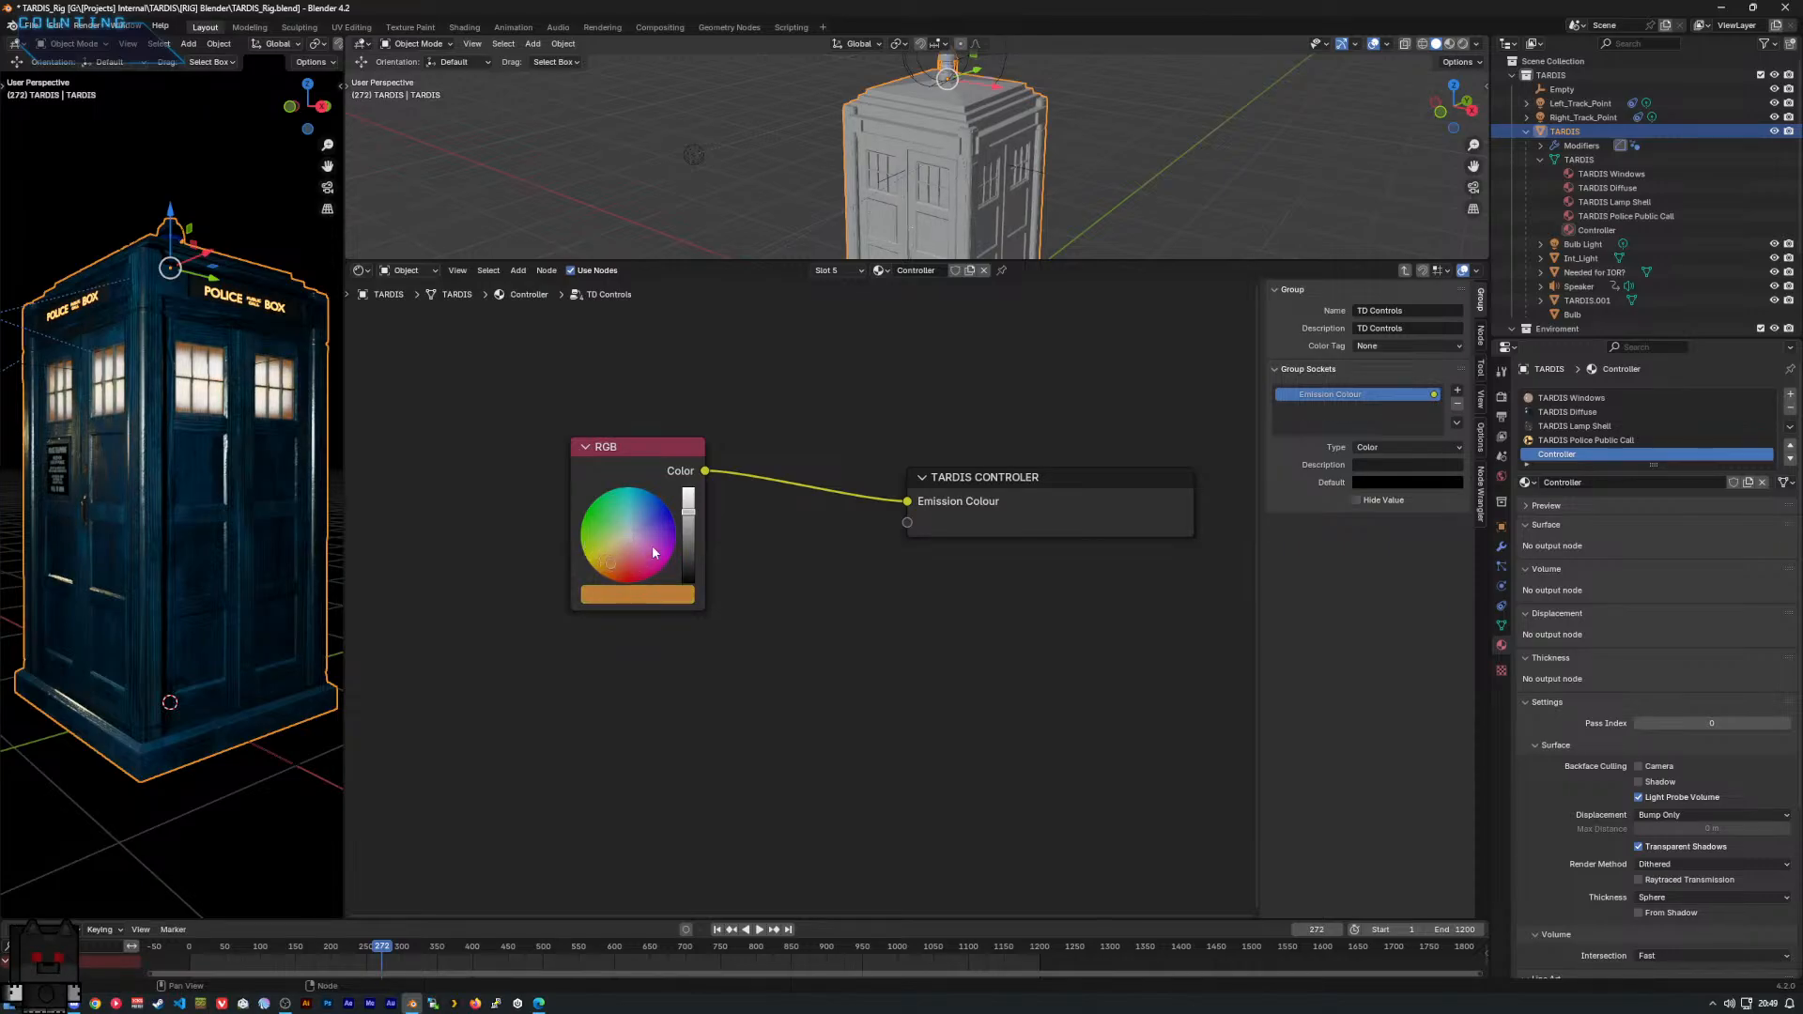
drag(688, 512, 688, 492)
drag(610, 563, 614, 563)
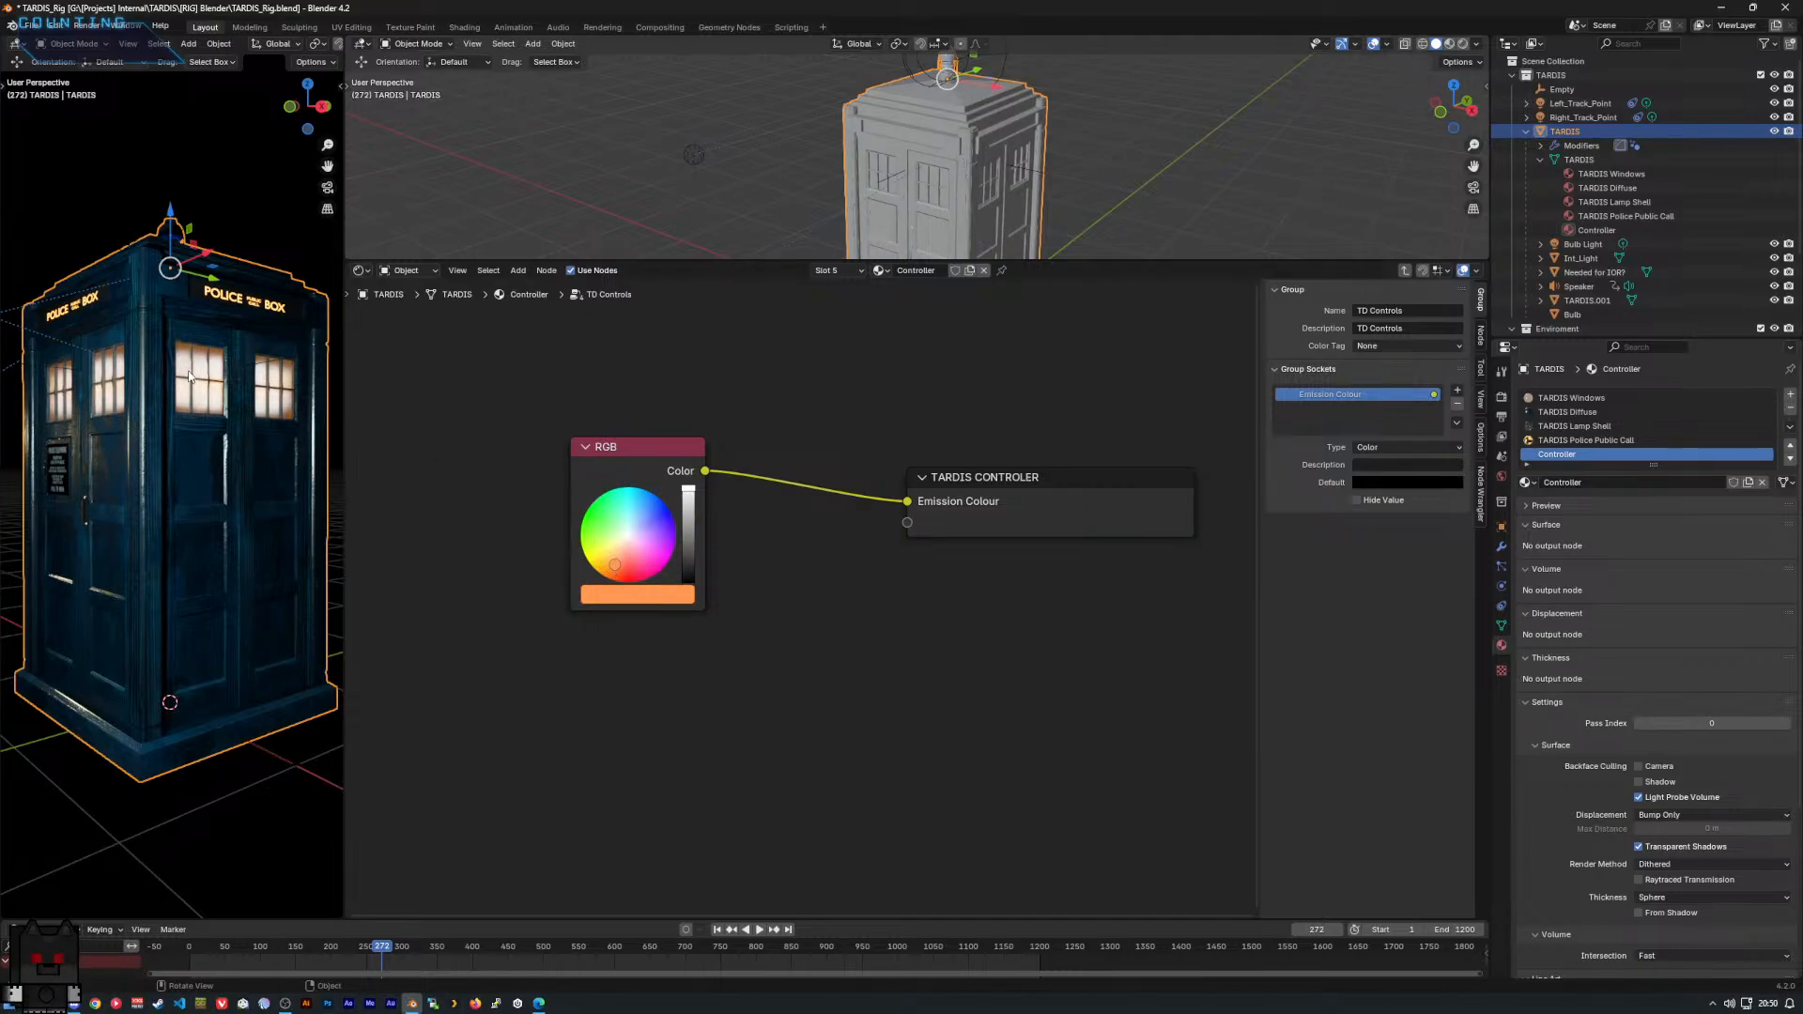
middle_drag(187, 366, 228, 397)
scroll(716, 481, down, 1)
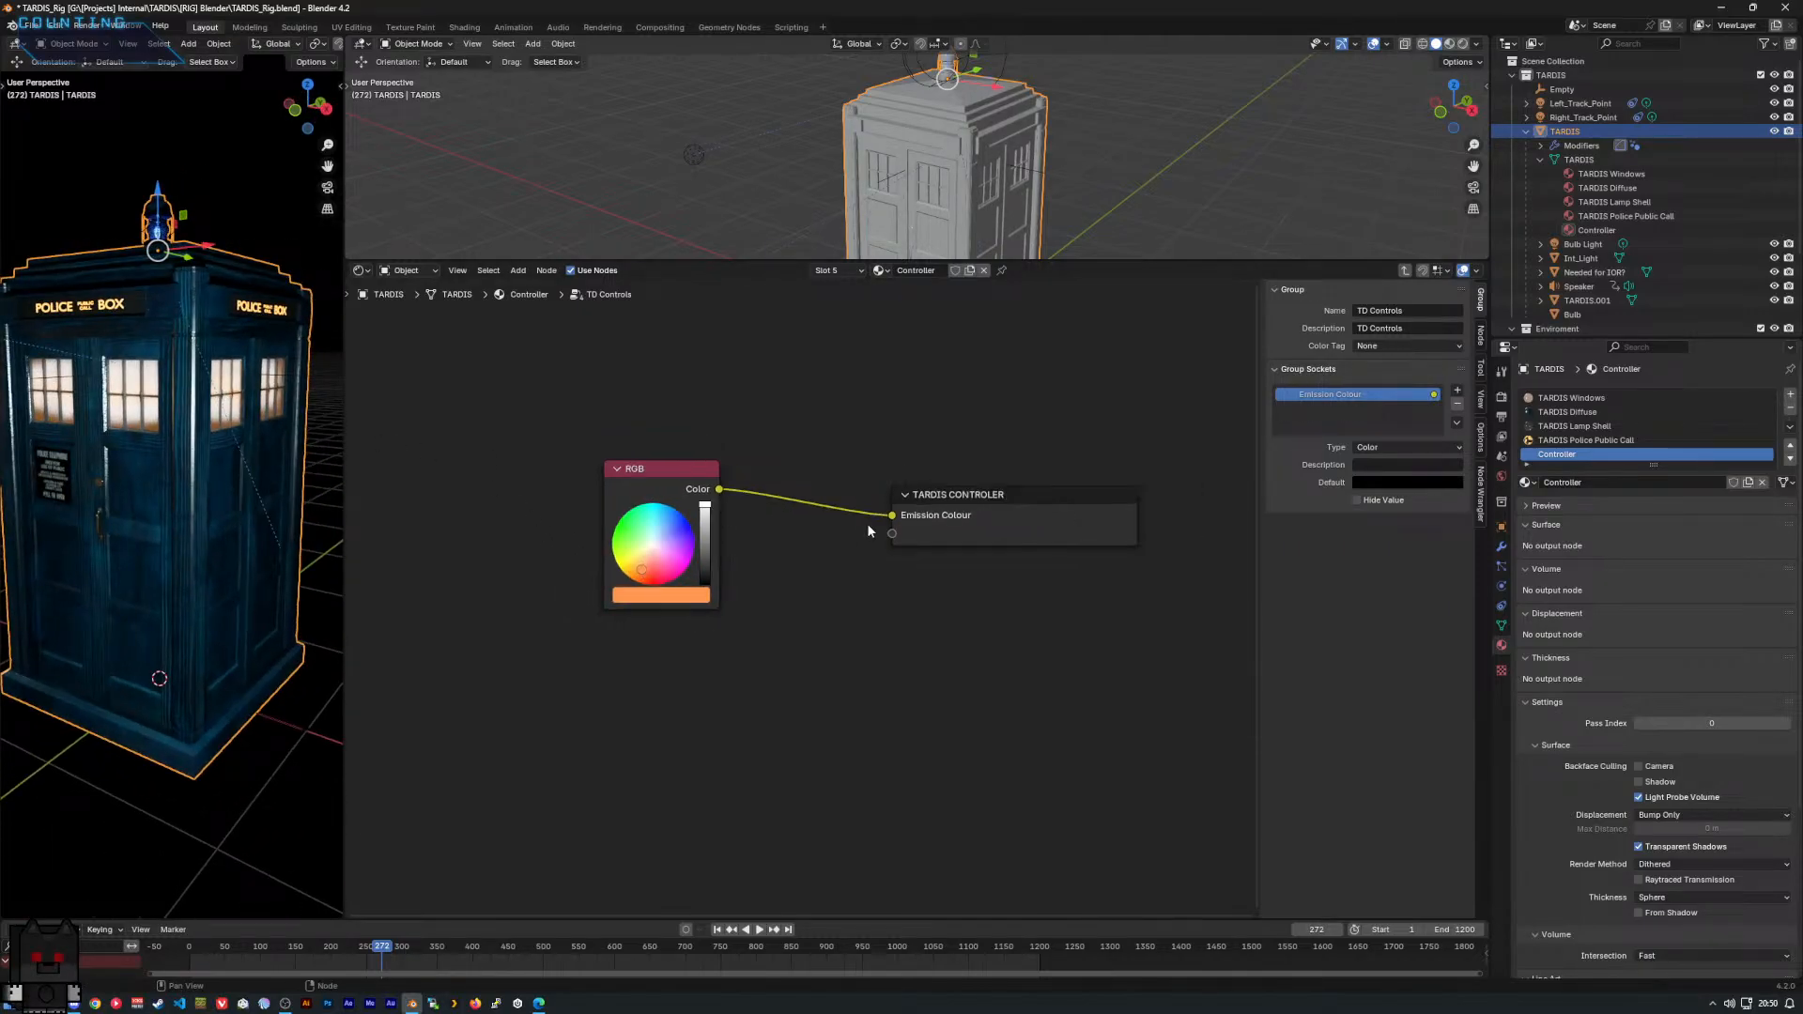
Reposition the TARDIS CONTROLER node, exit the group, and delete the TD Windows frame with its Emission Colour and Emission Strength nodes.
drag(918, 498, 899, 496)
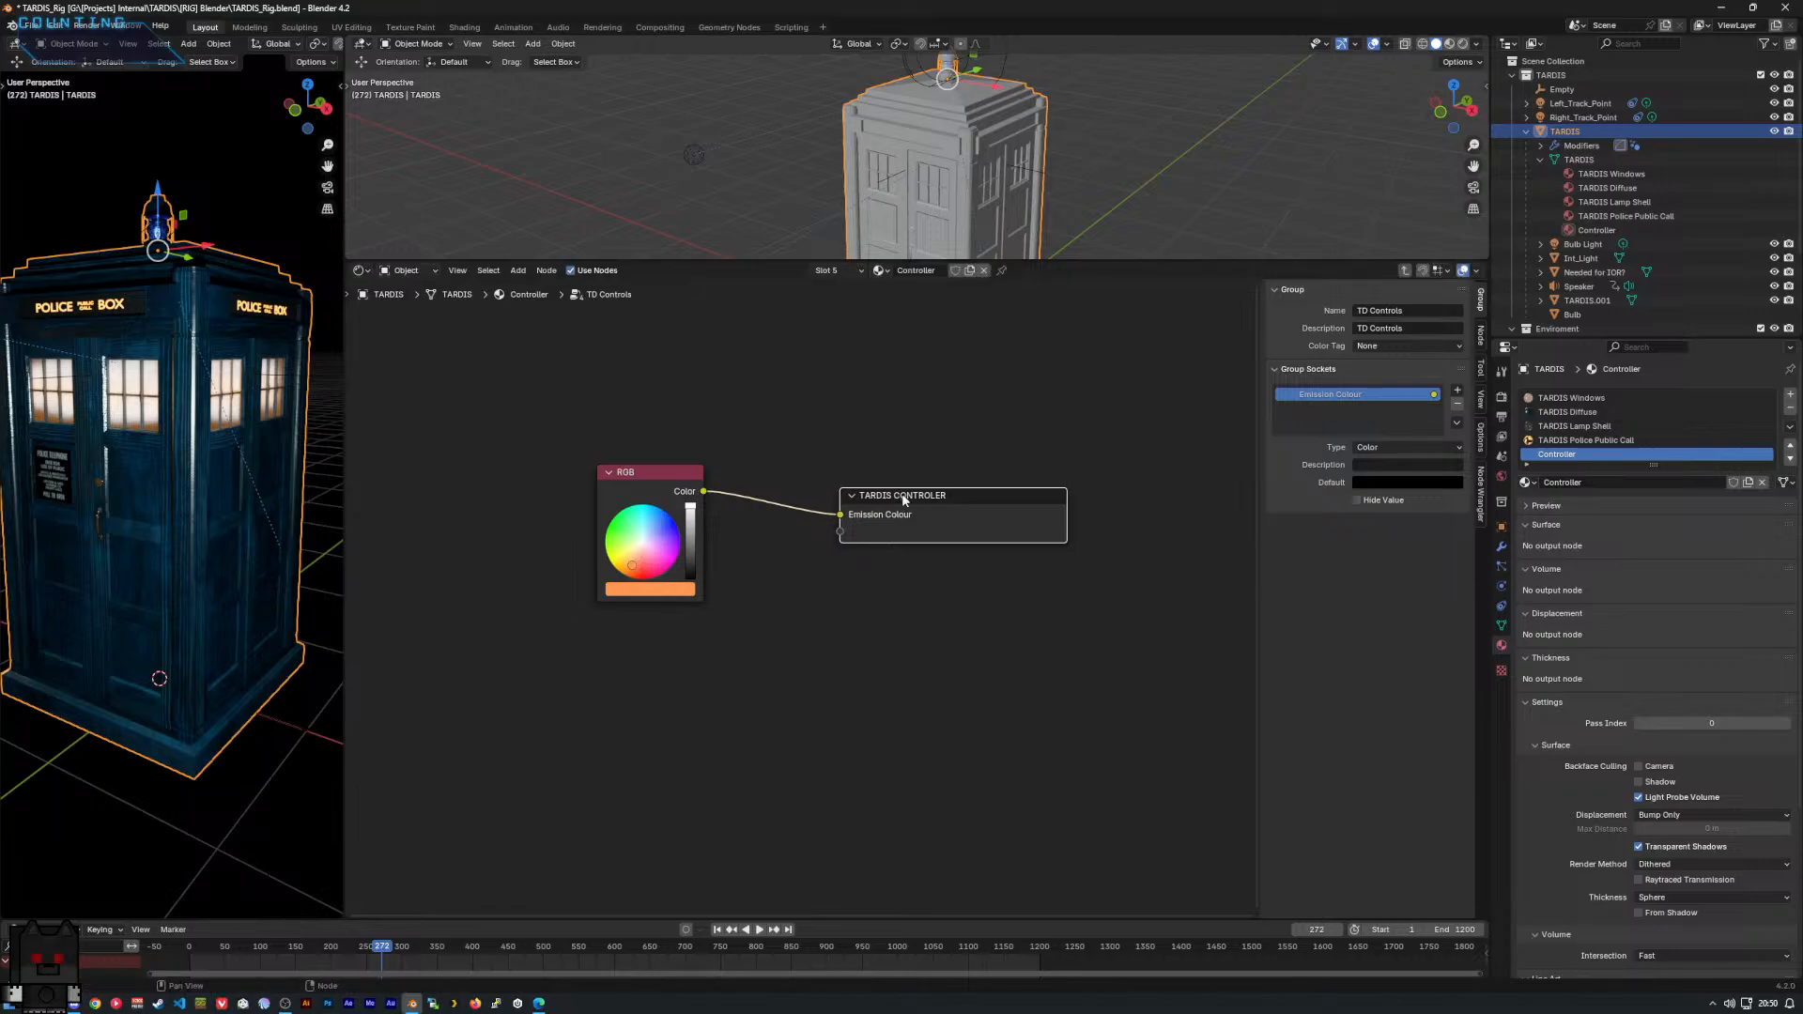
click(770, 565)
key(Tab)
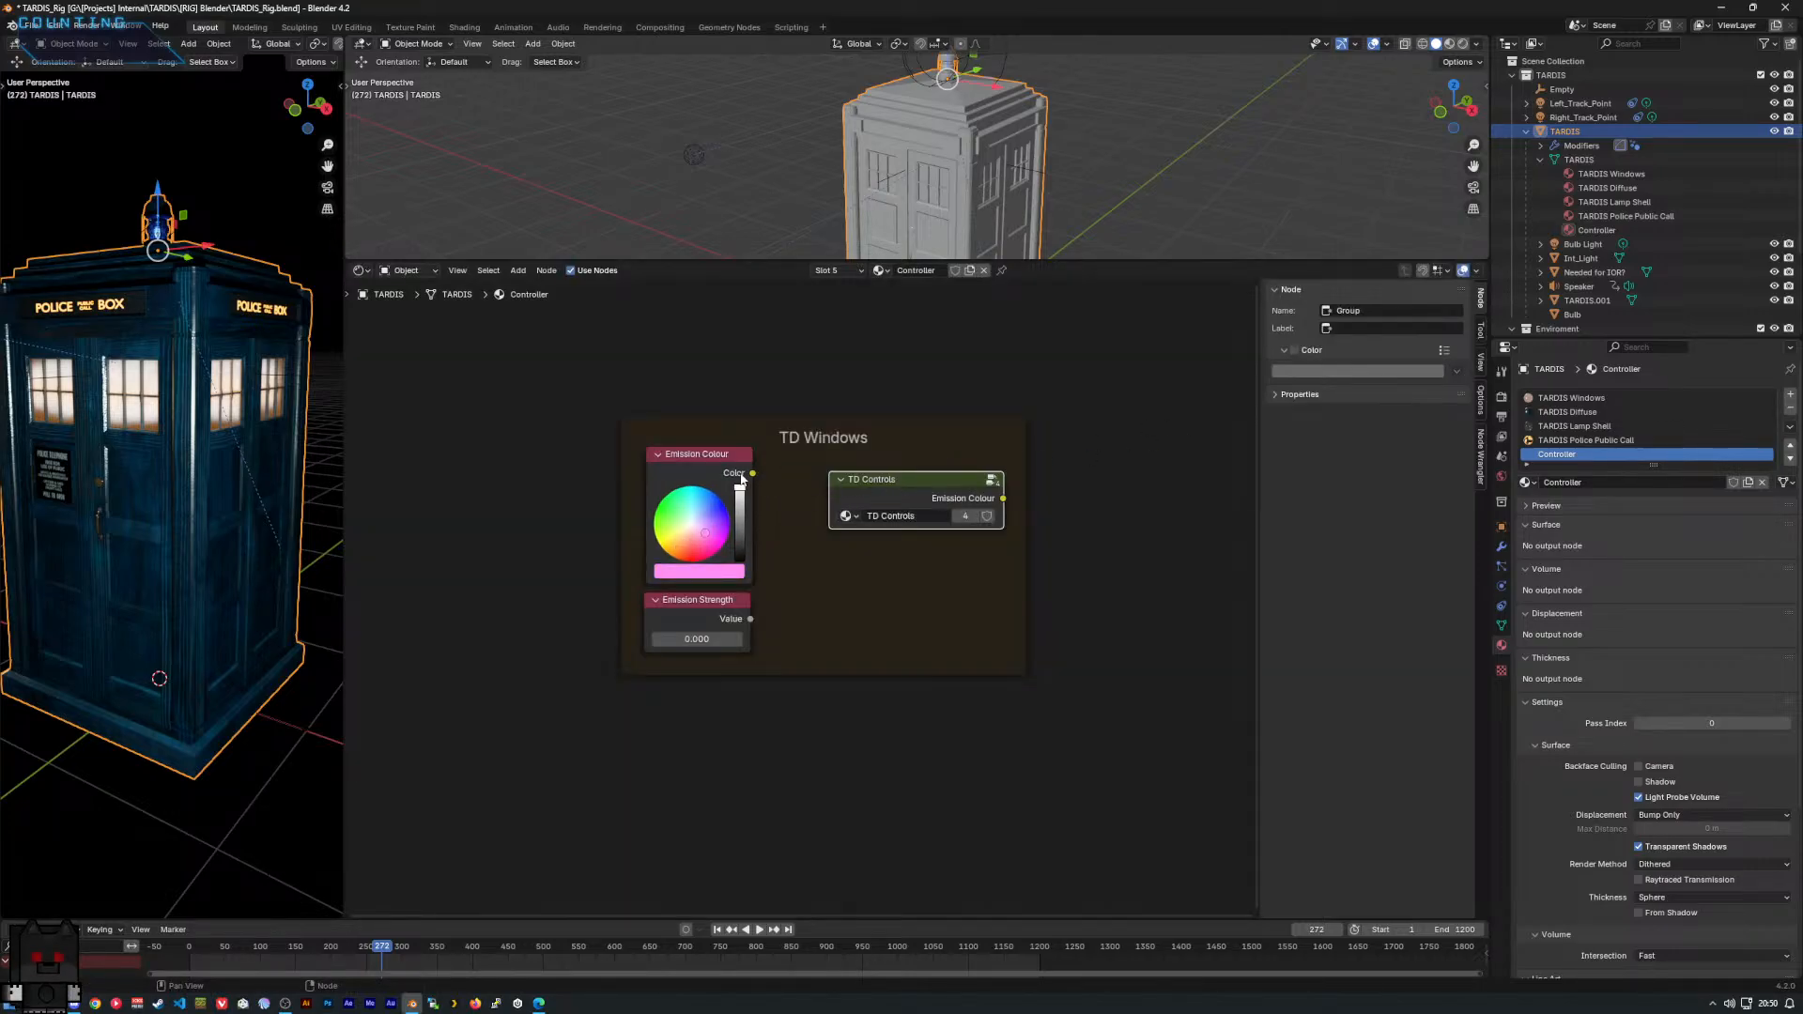
drag(546, 389, 885, 536)
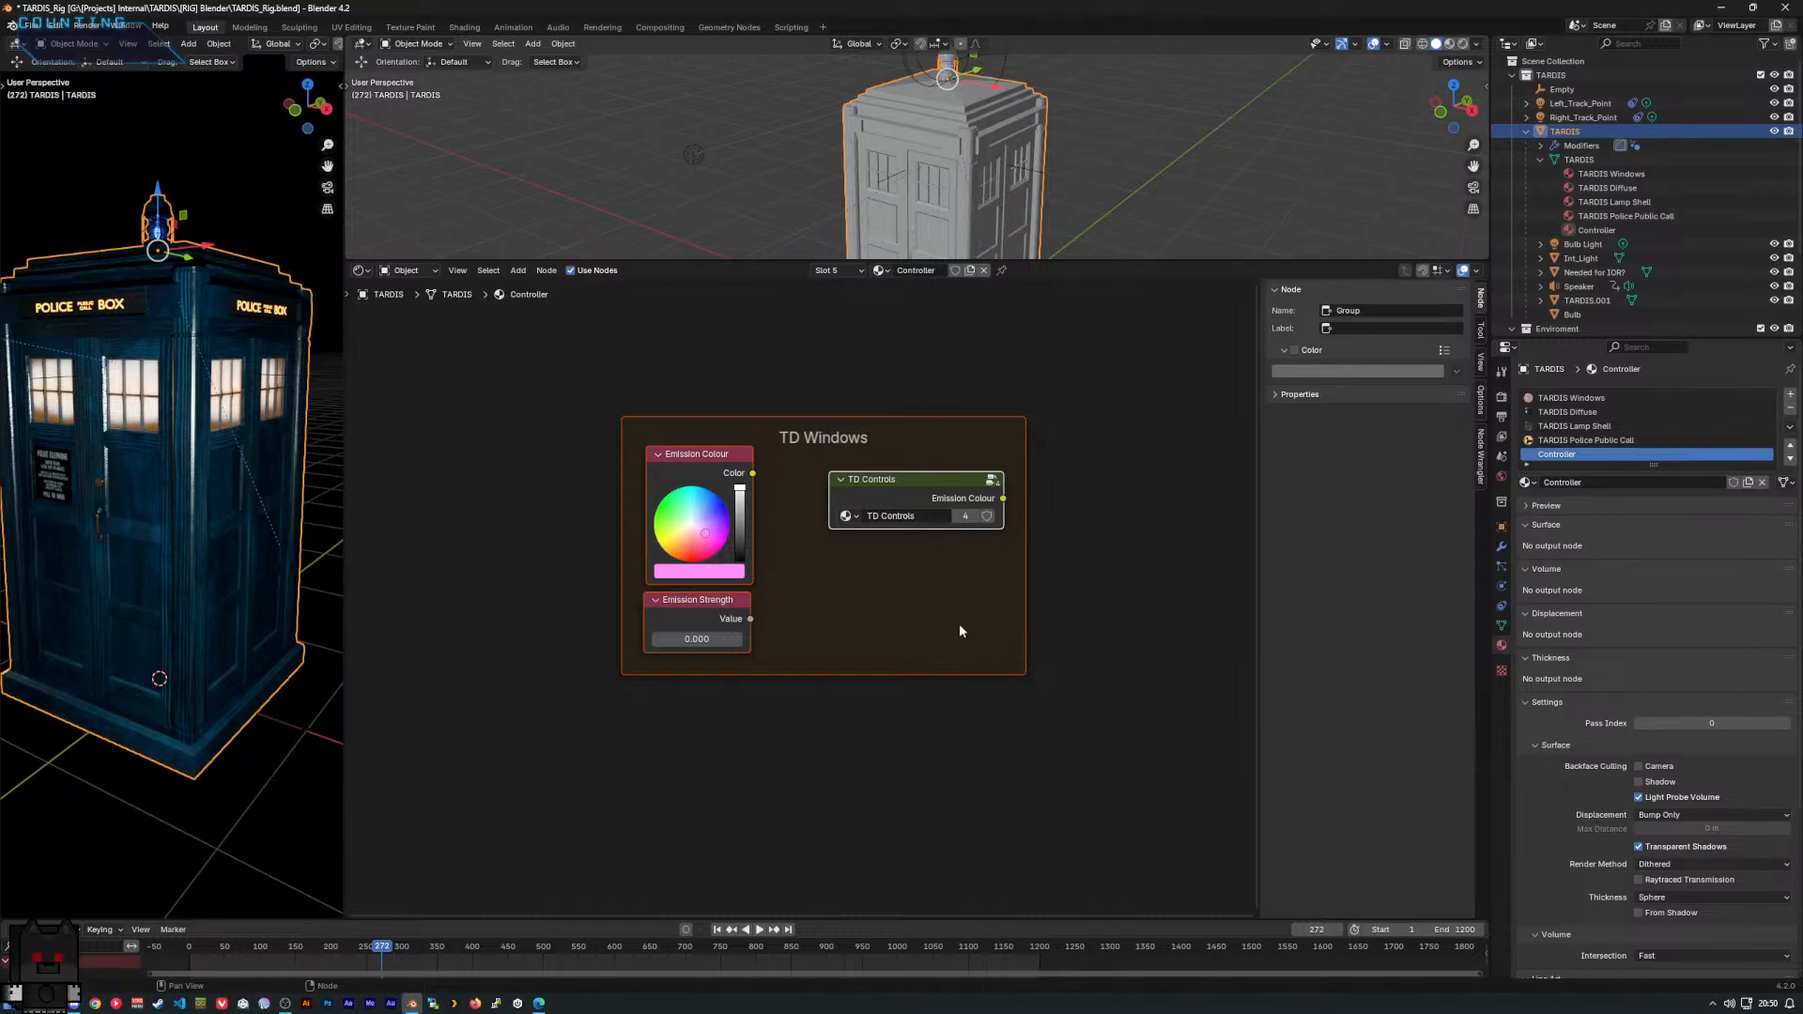
key(alt+a)
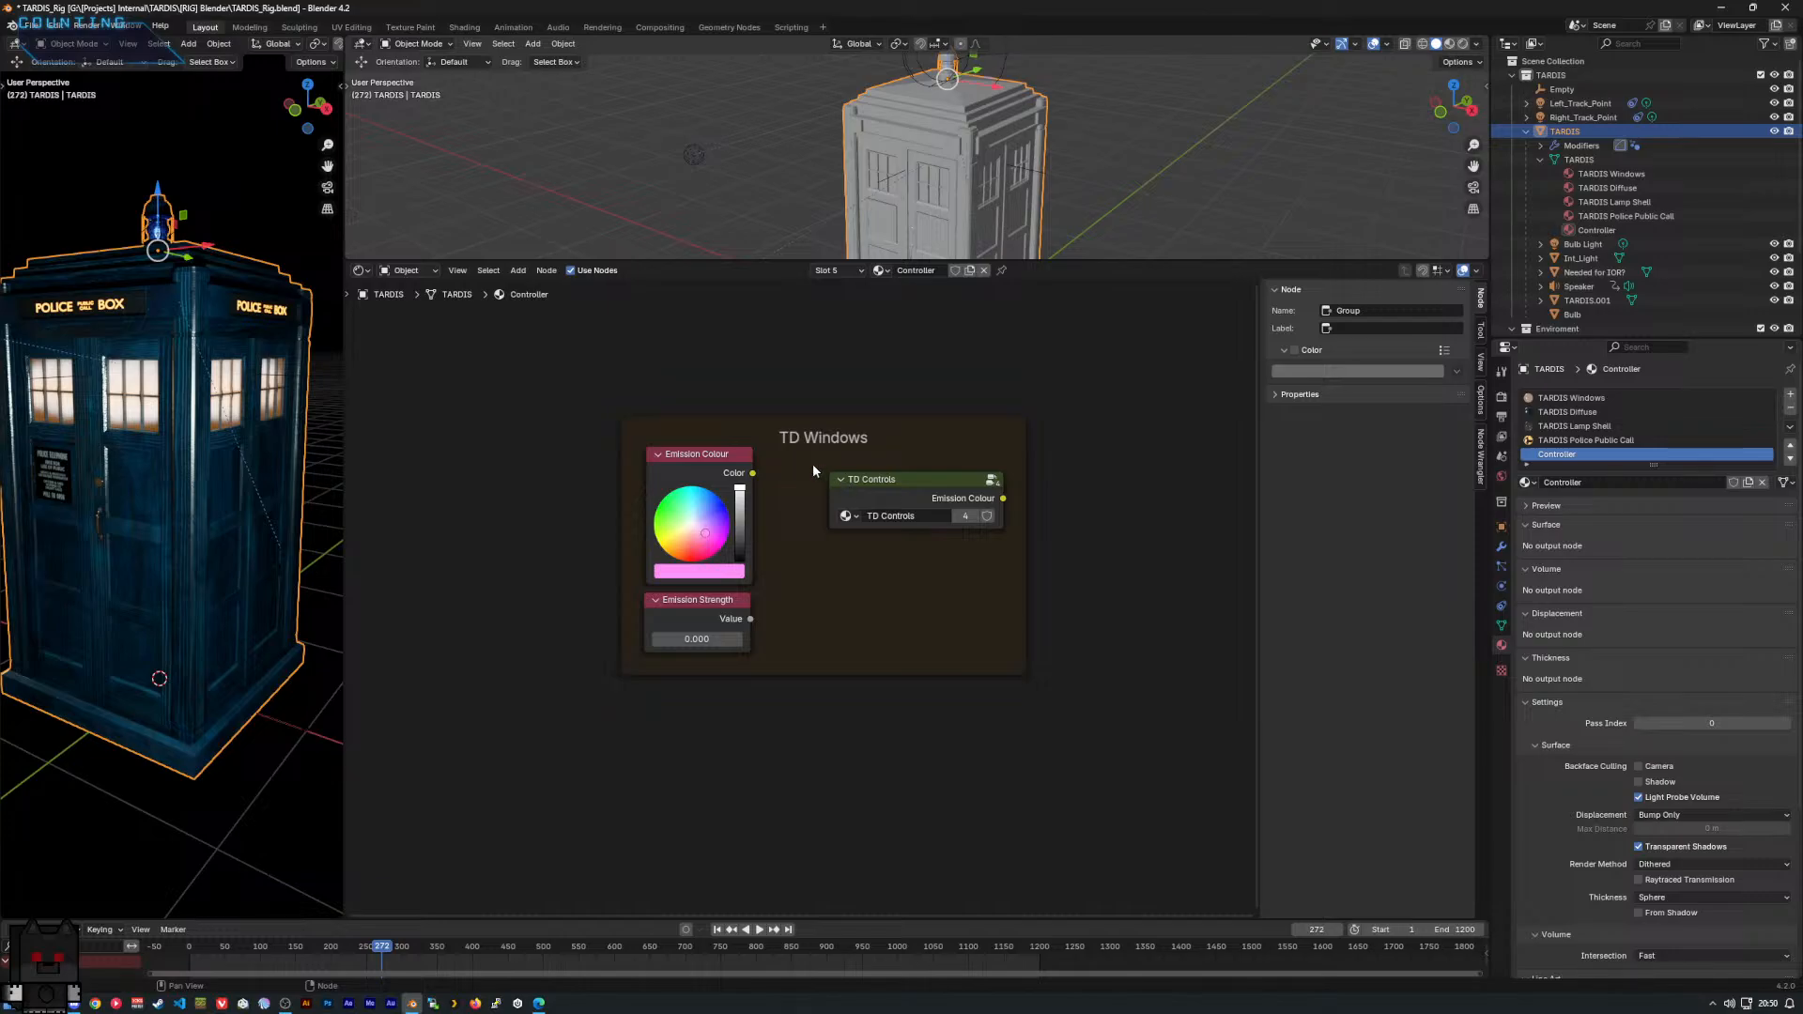
drag(603, 420, 768, 712)
key(Delete)
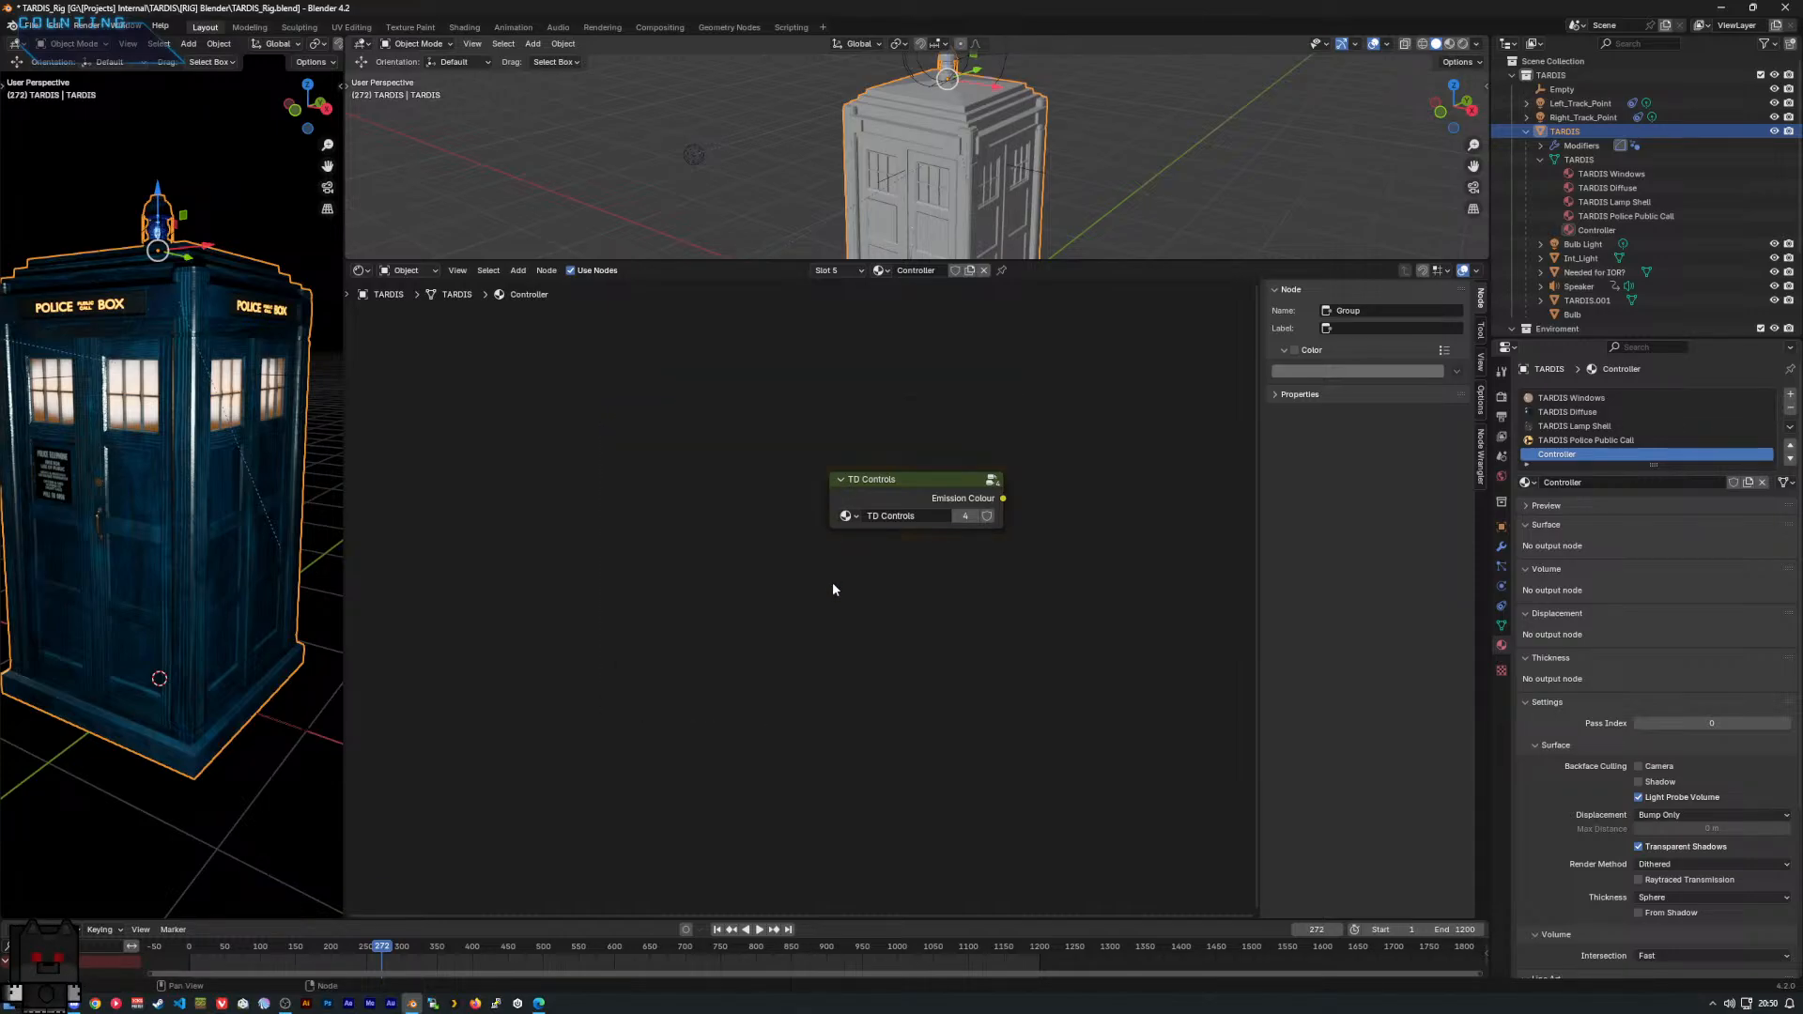
key(Tab)
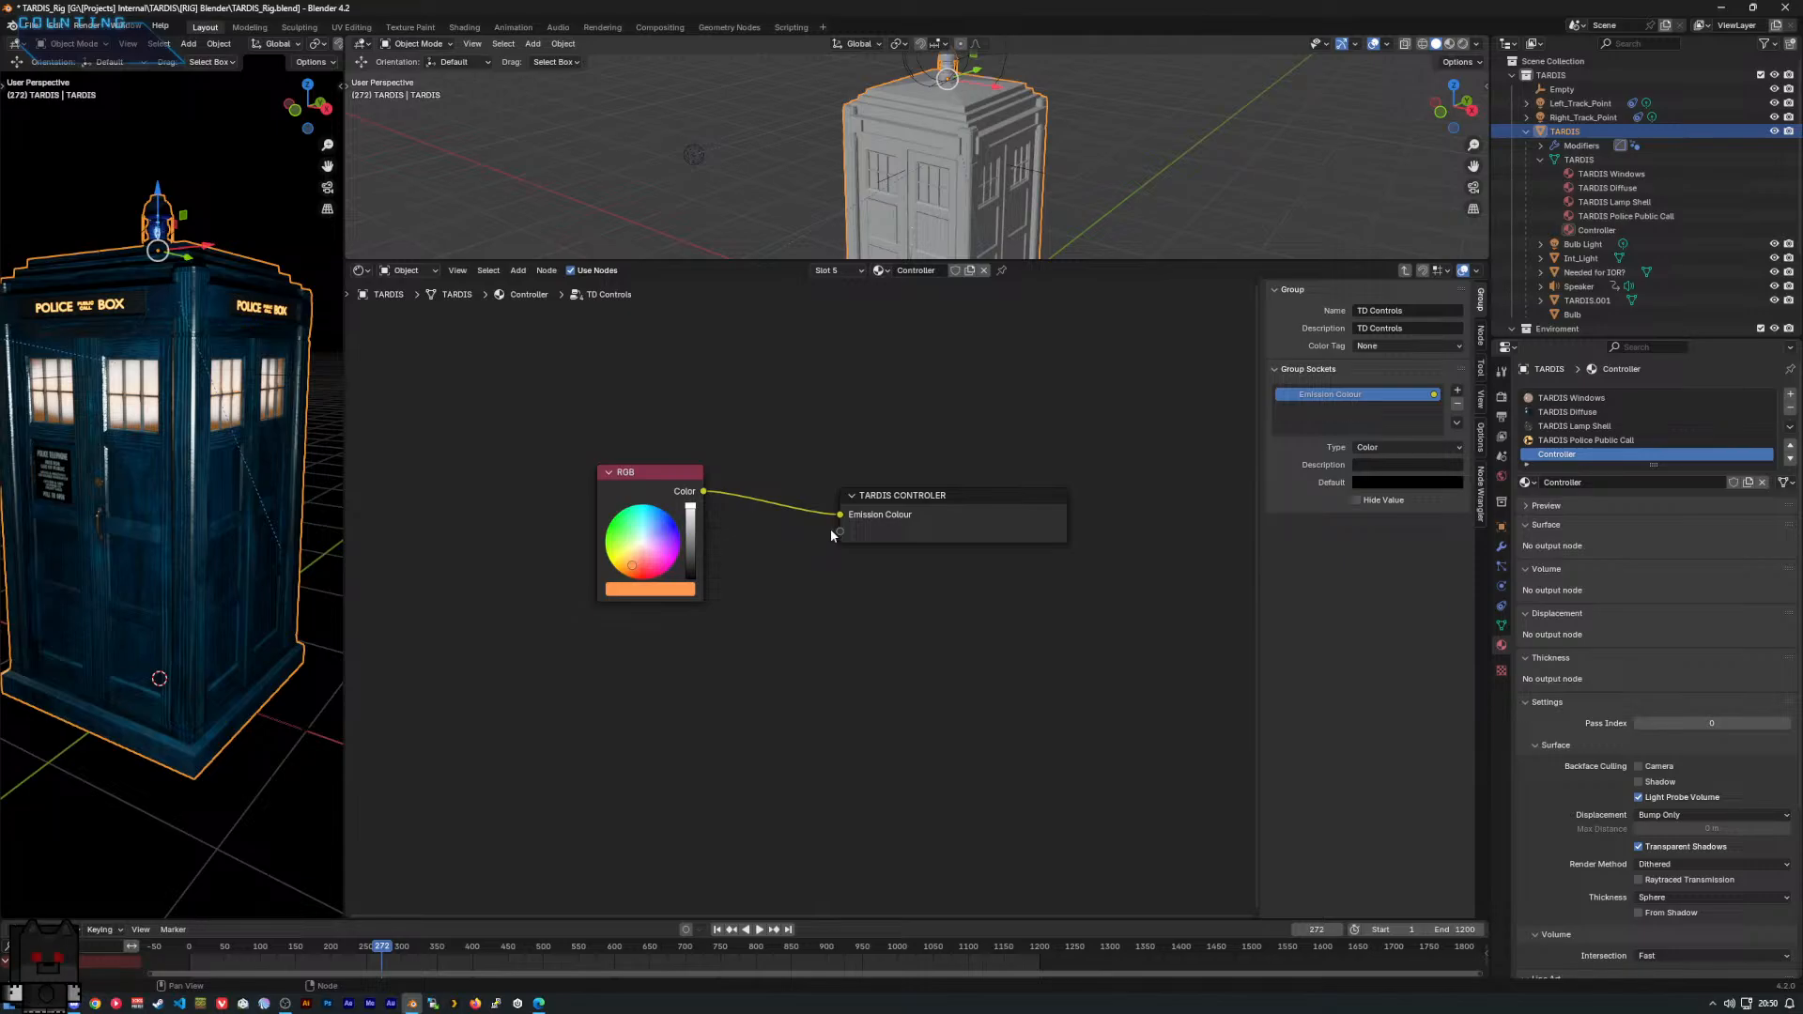
key(Tab)
key(Tab)
key(Tab)
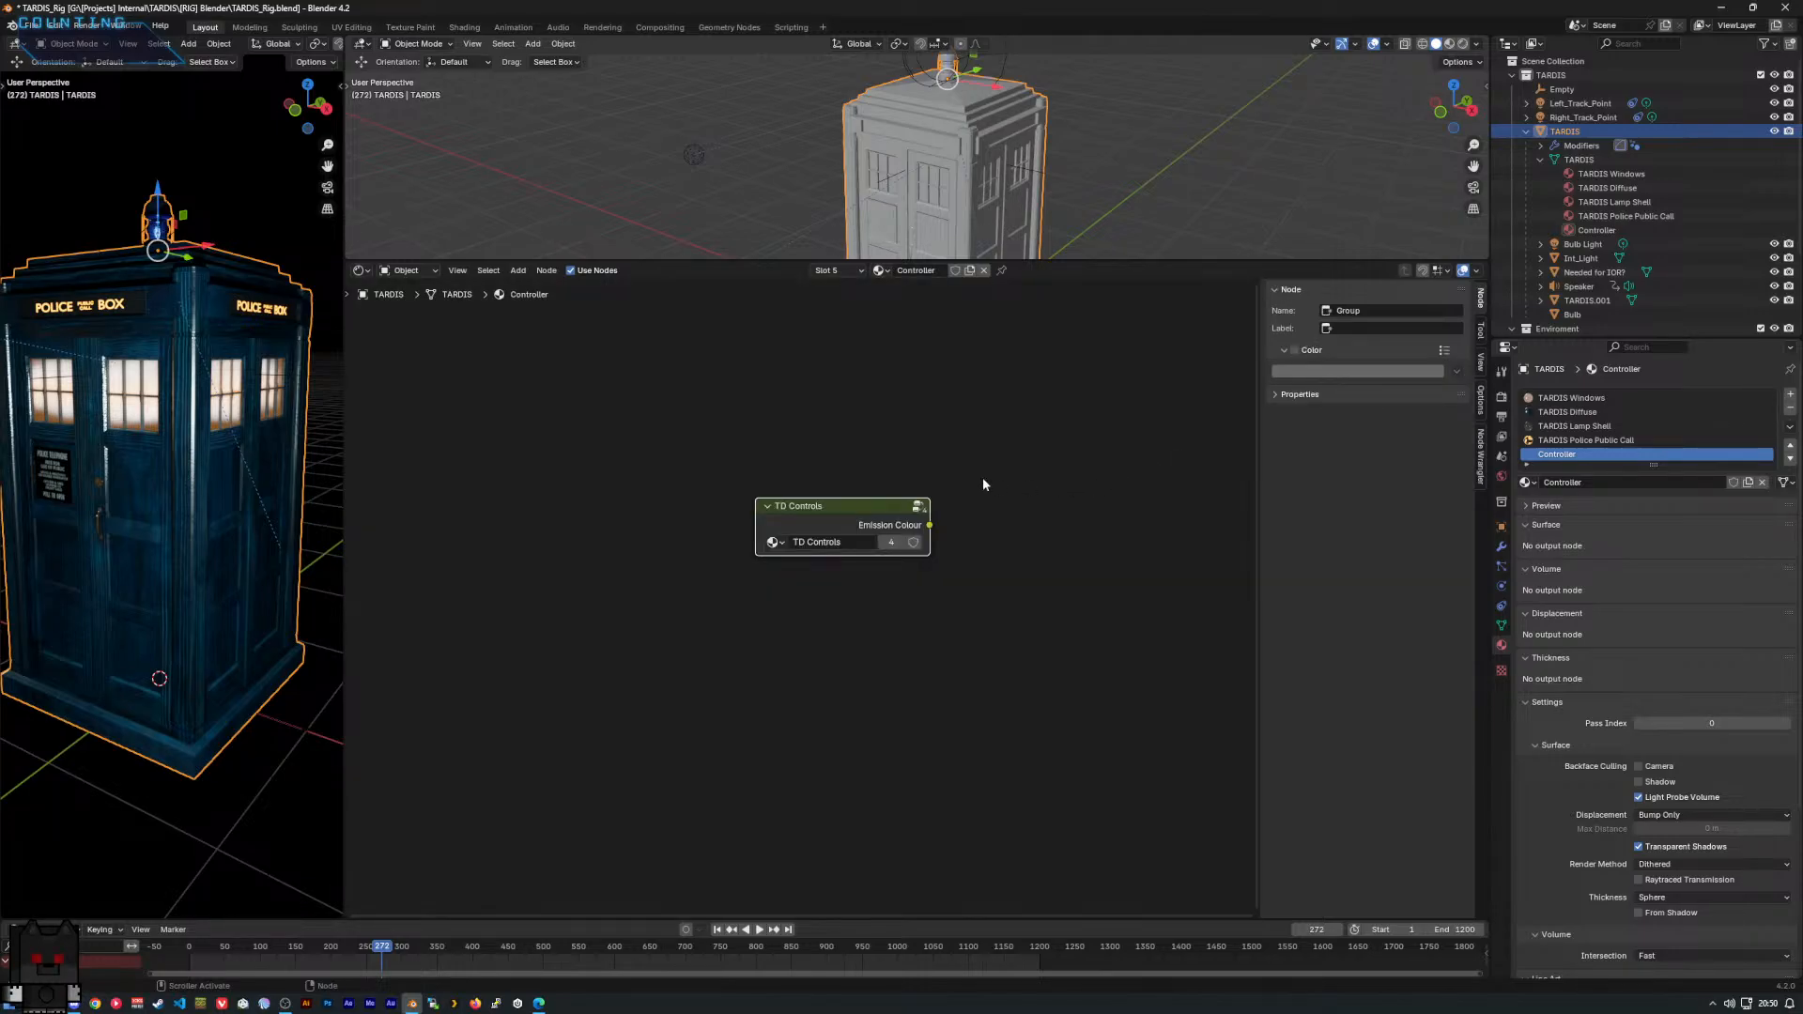
In Int_Light's Windows_Ramp group, connect the upper TD Controls node's Emission Colour to RGB Curves Color and tidy both TD Controls nodes.
click(1572, 260)
middle_drag(892, 556, 610, 349)
middle_drag(823, 498, 719, 465)
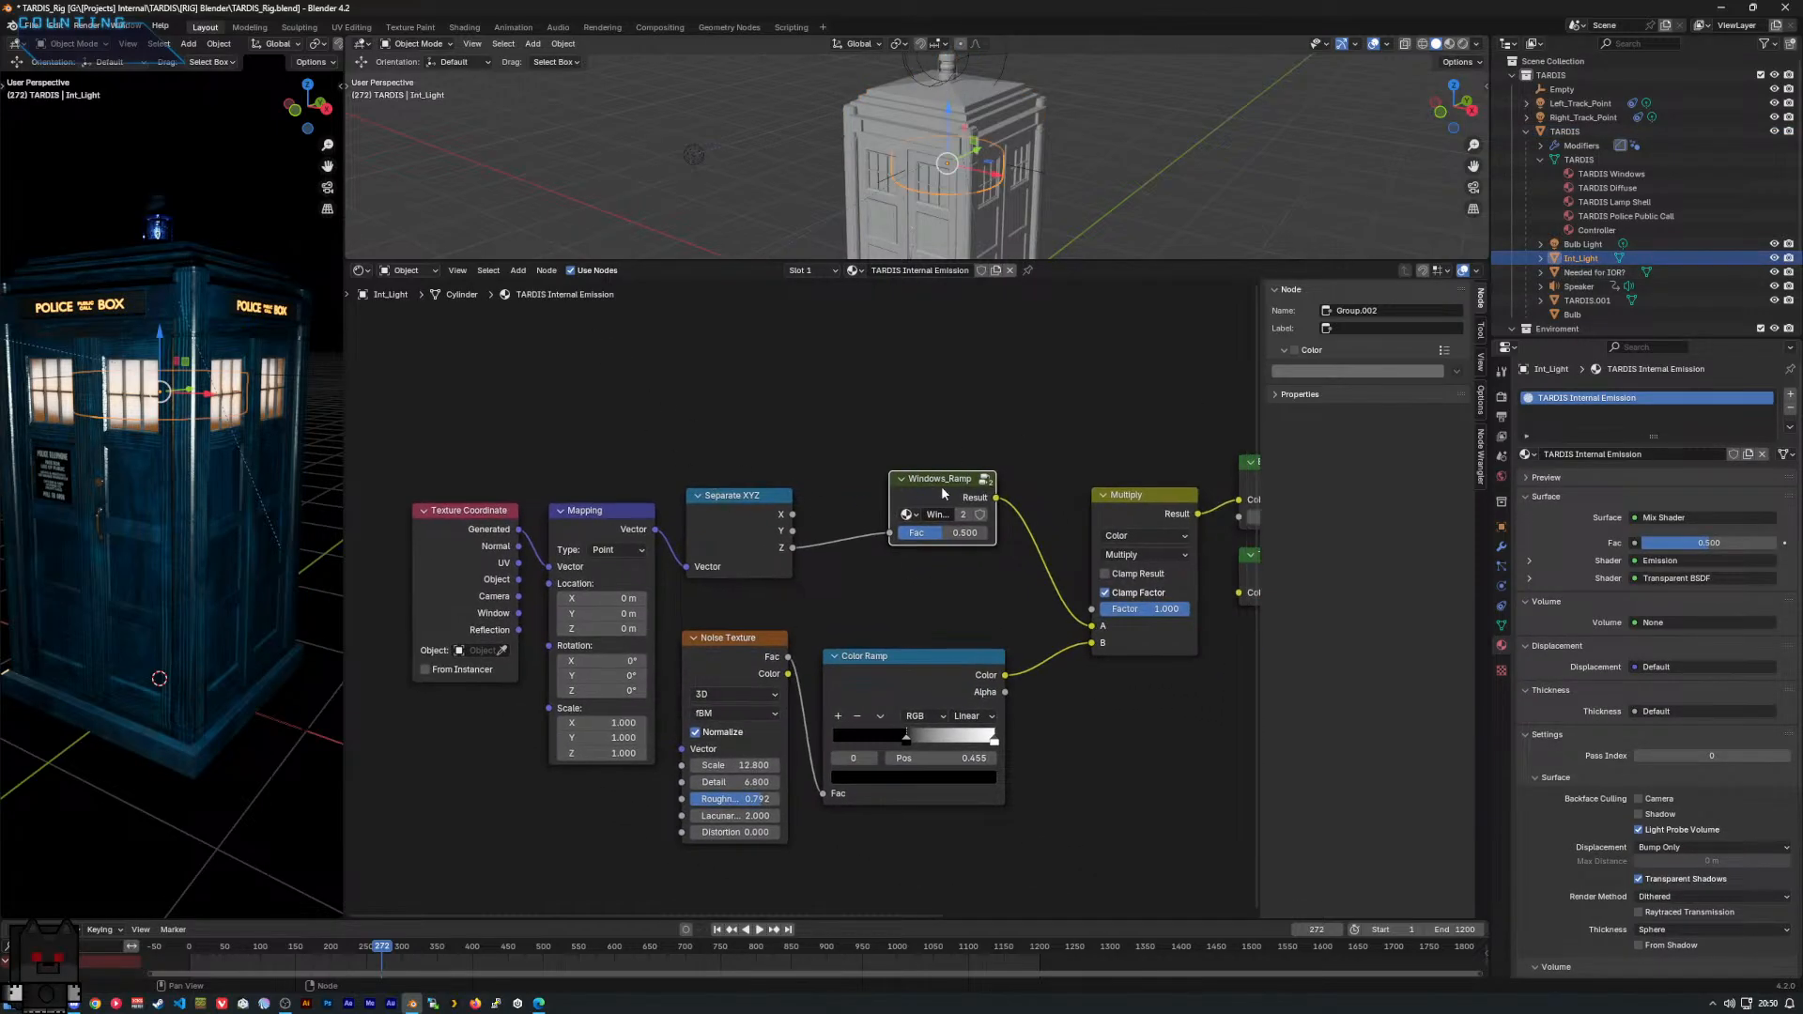
key(Tab)
key(Home)
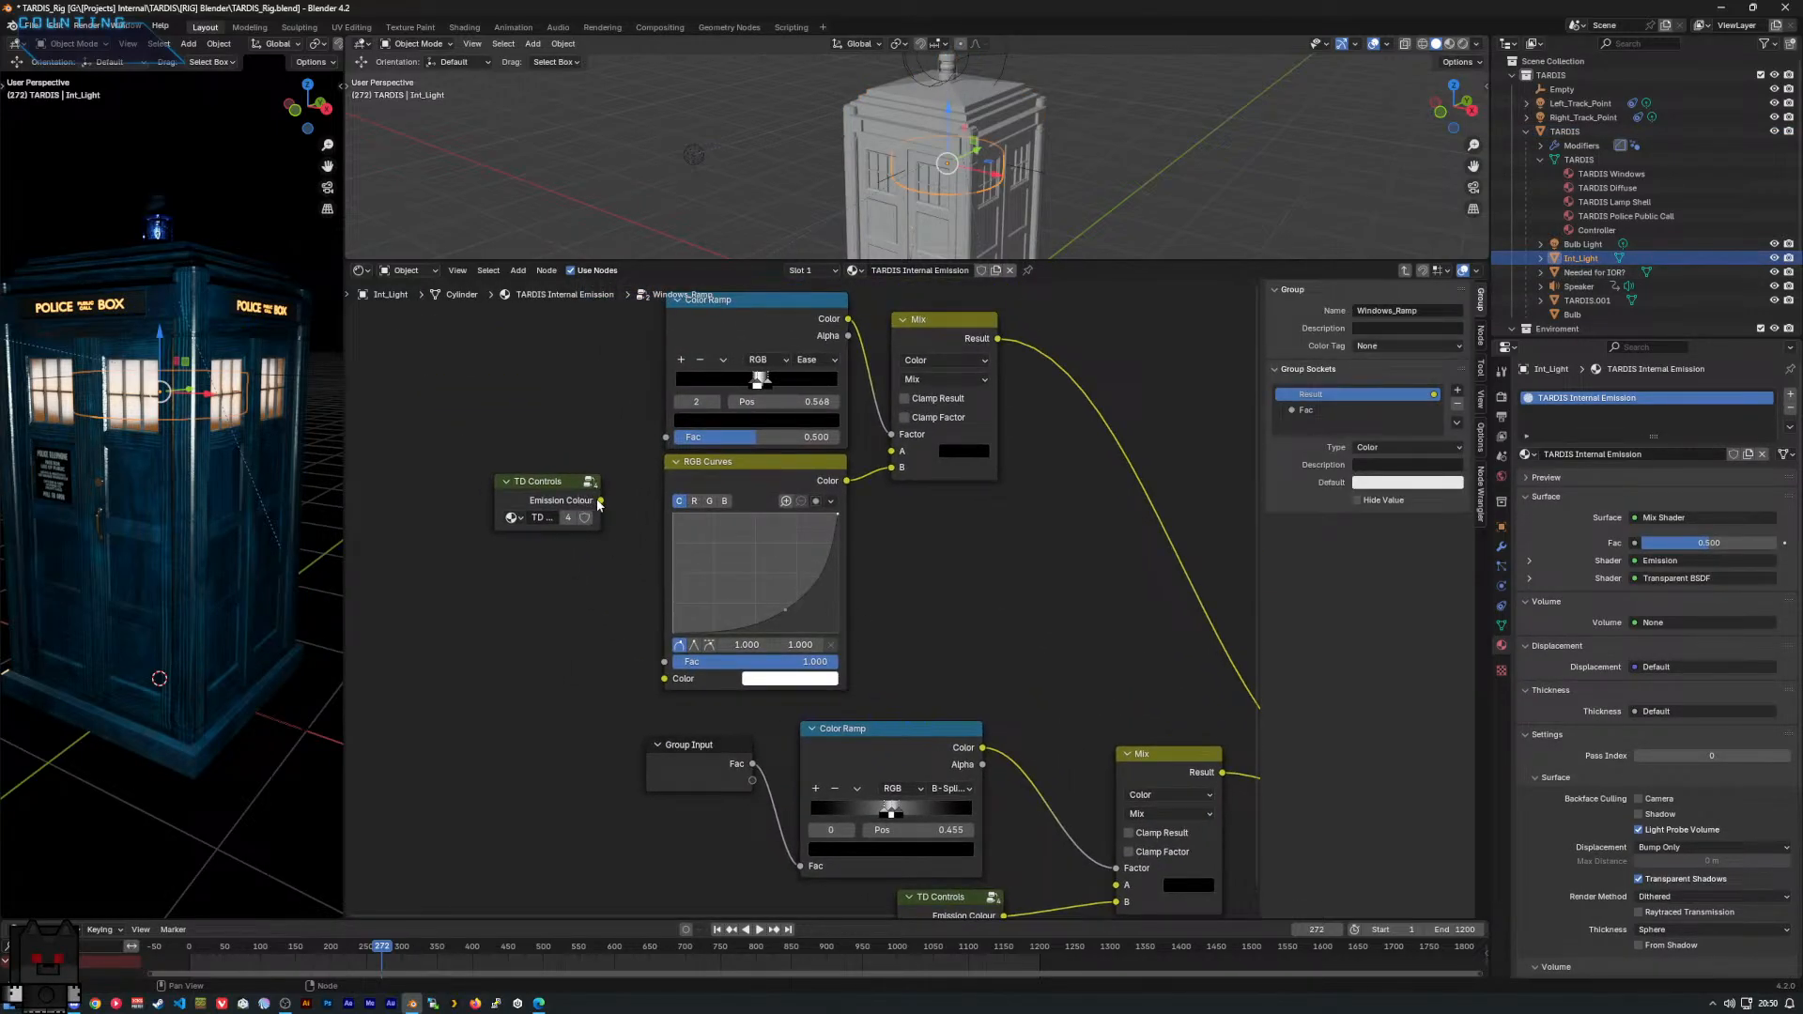
drag(600, 501, 656, 684)
drag(535, 469, 557, 611)
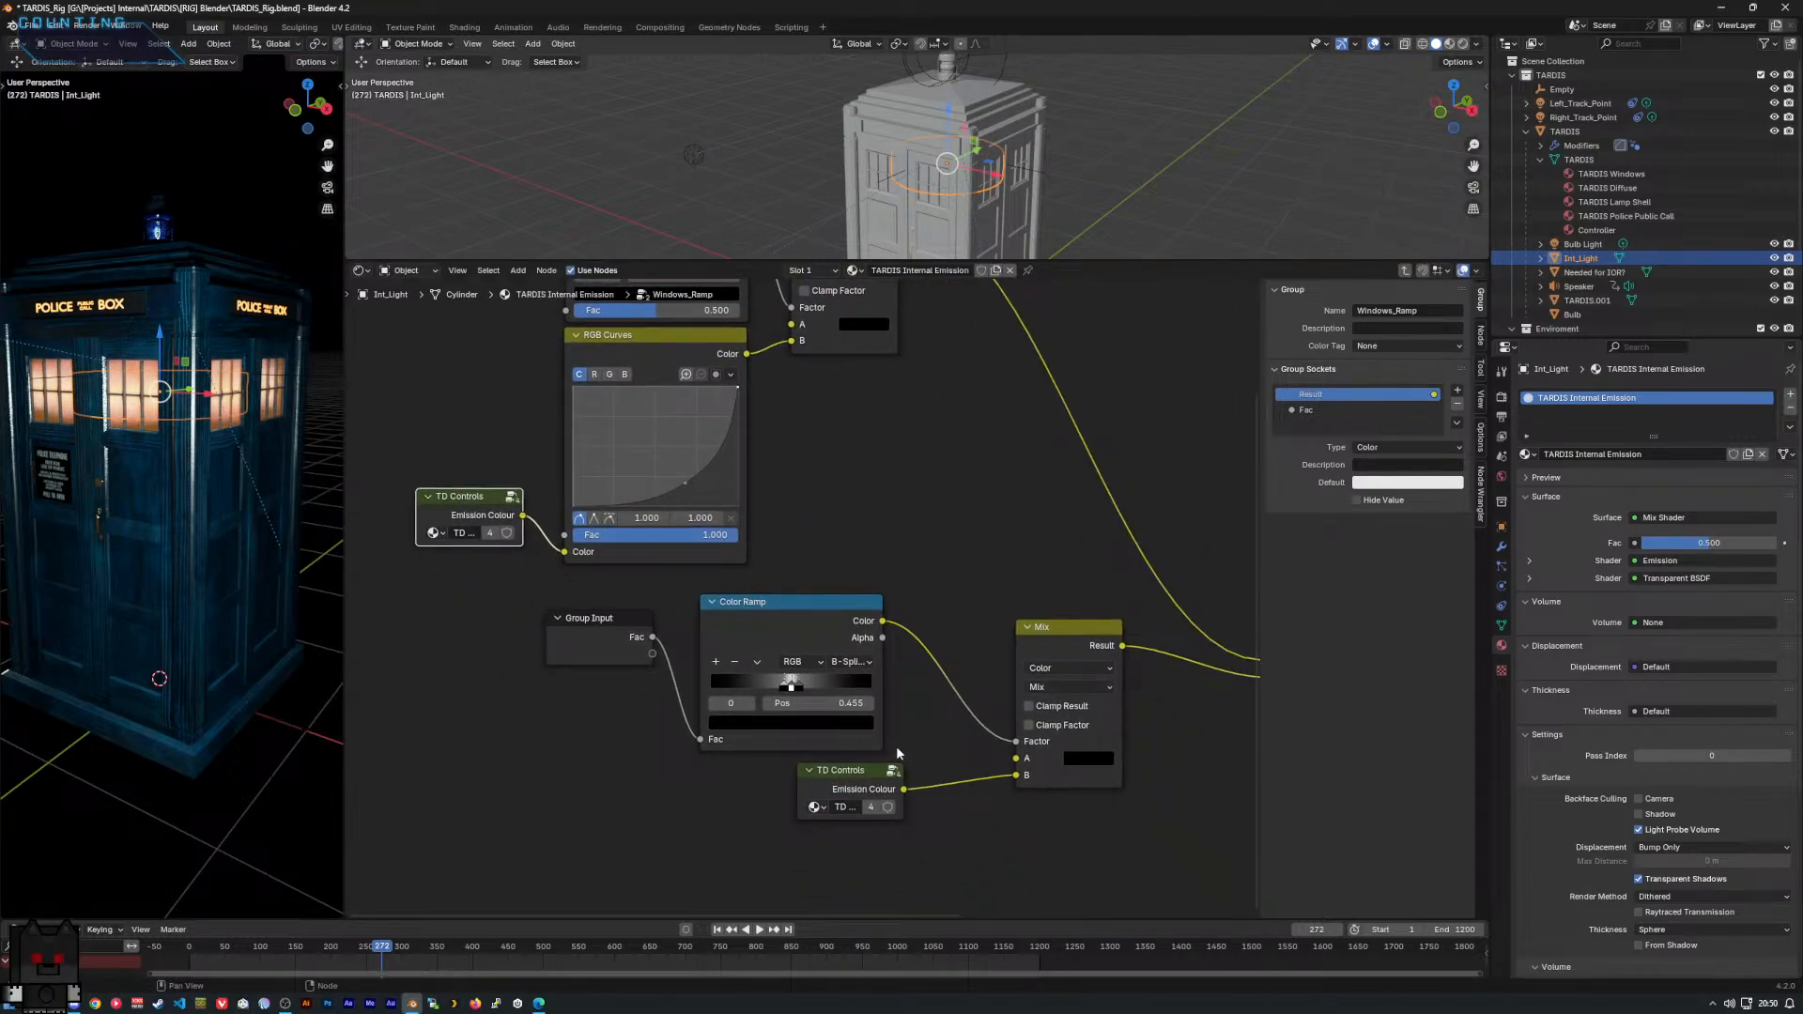
drag(856, 788, 857, 807)
middle_drag(944, 746, 933, 761)
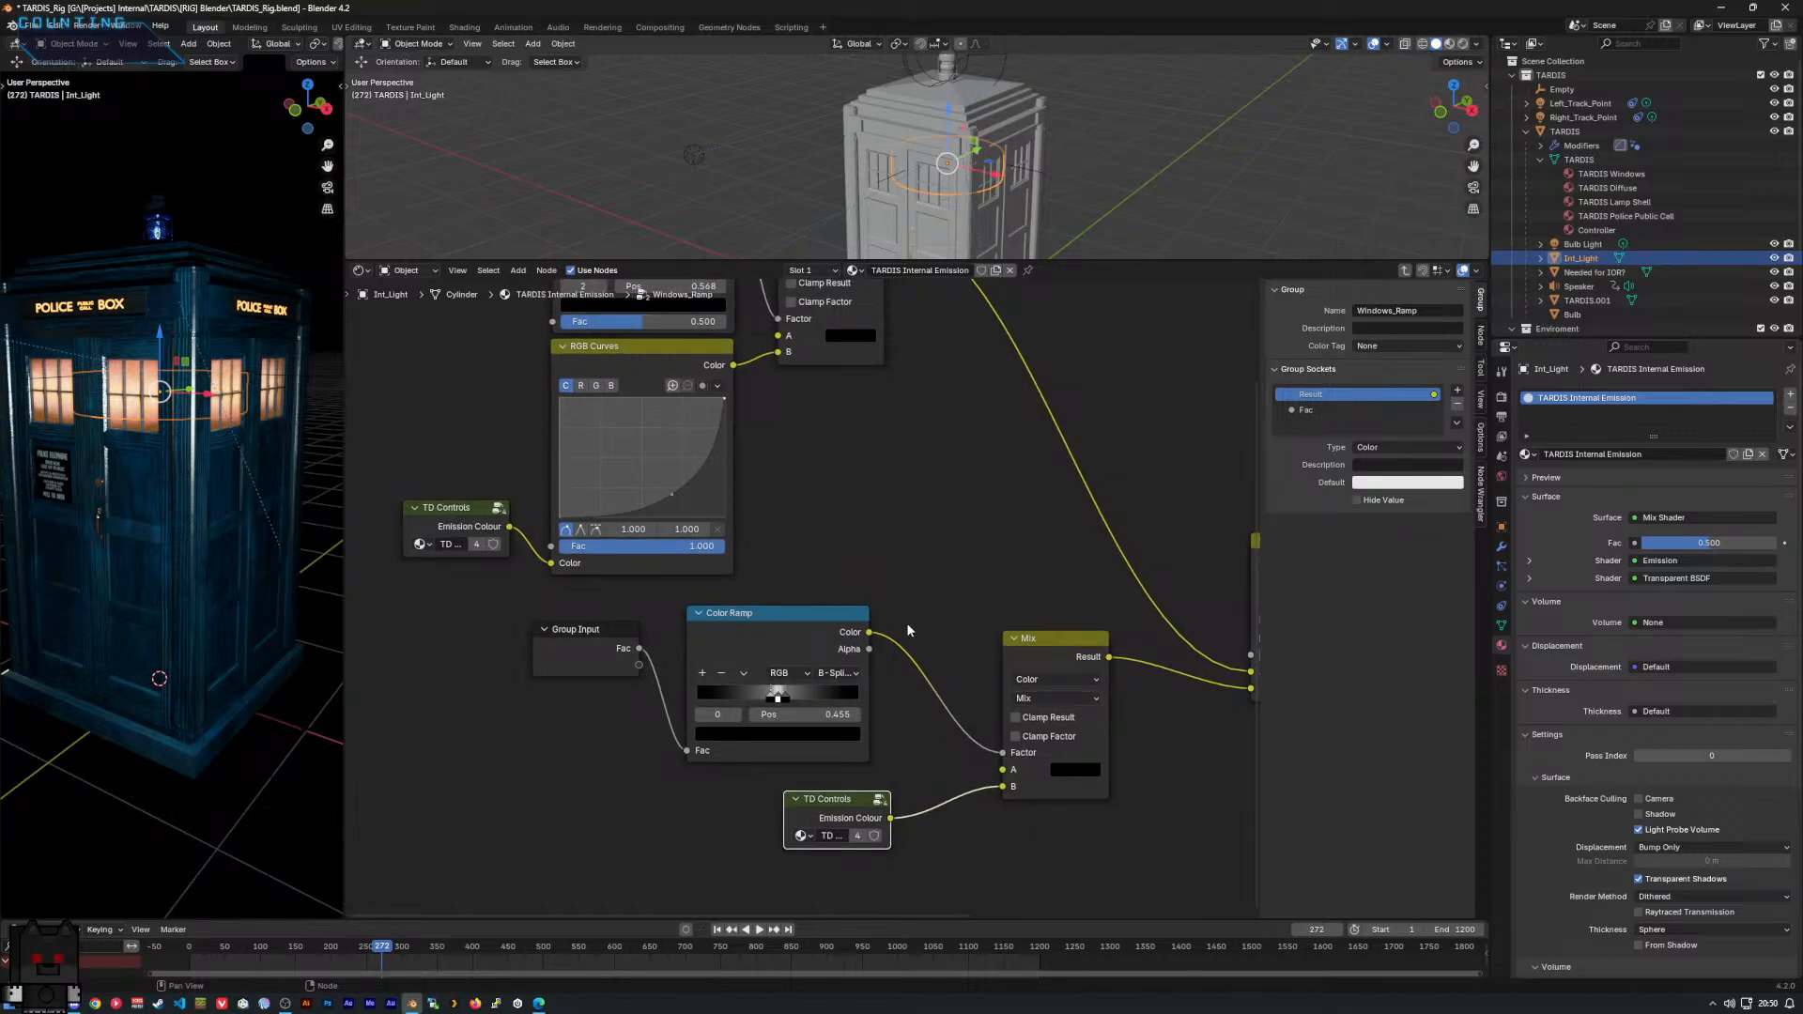
Return to the TD Controls group in the TARDIS Controller material and move the RGB node farther from the TARDIS CONTROLER node.
key(Tab)
click(1573, 132)
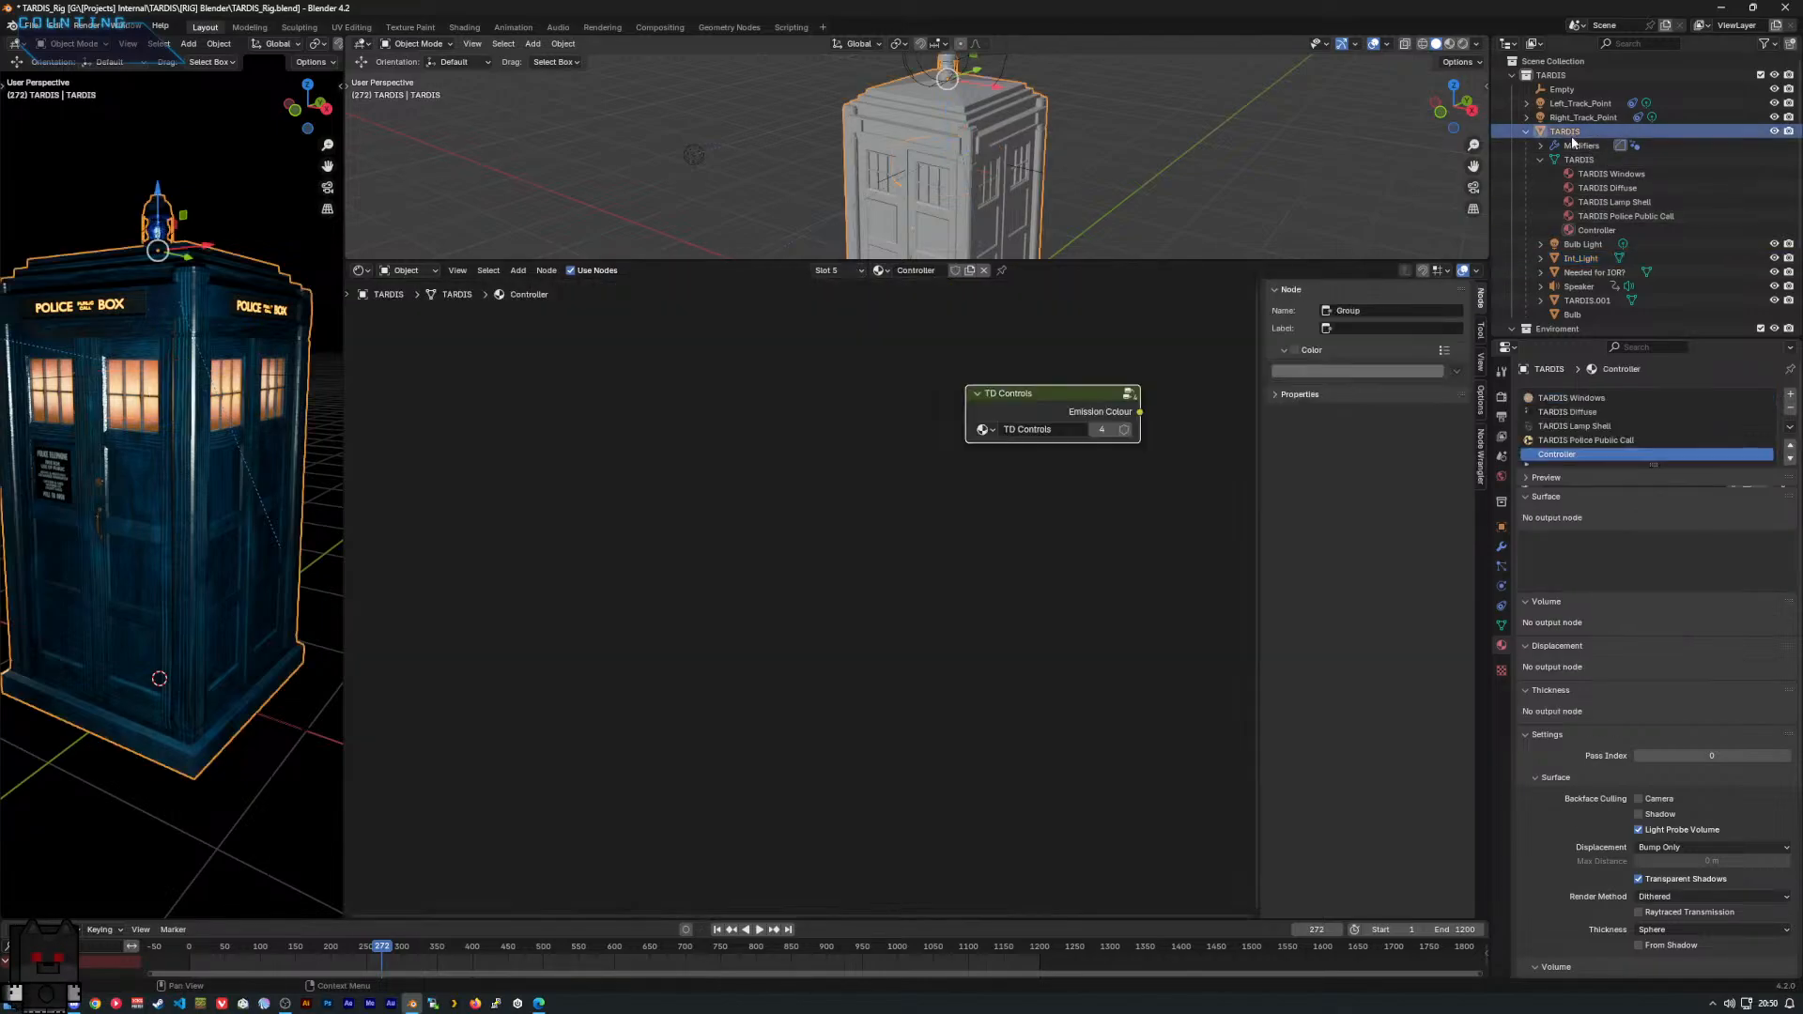
middle_drag(917, 464, 882, 526)
key(Tab)
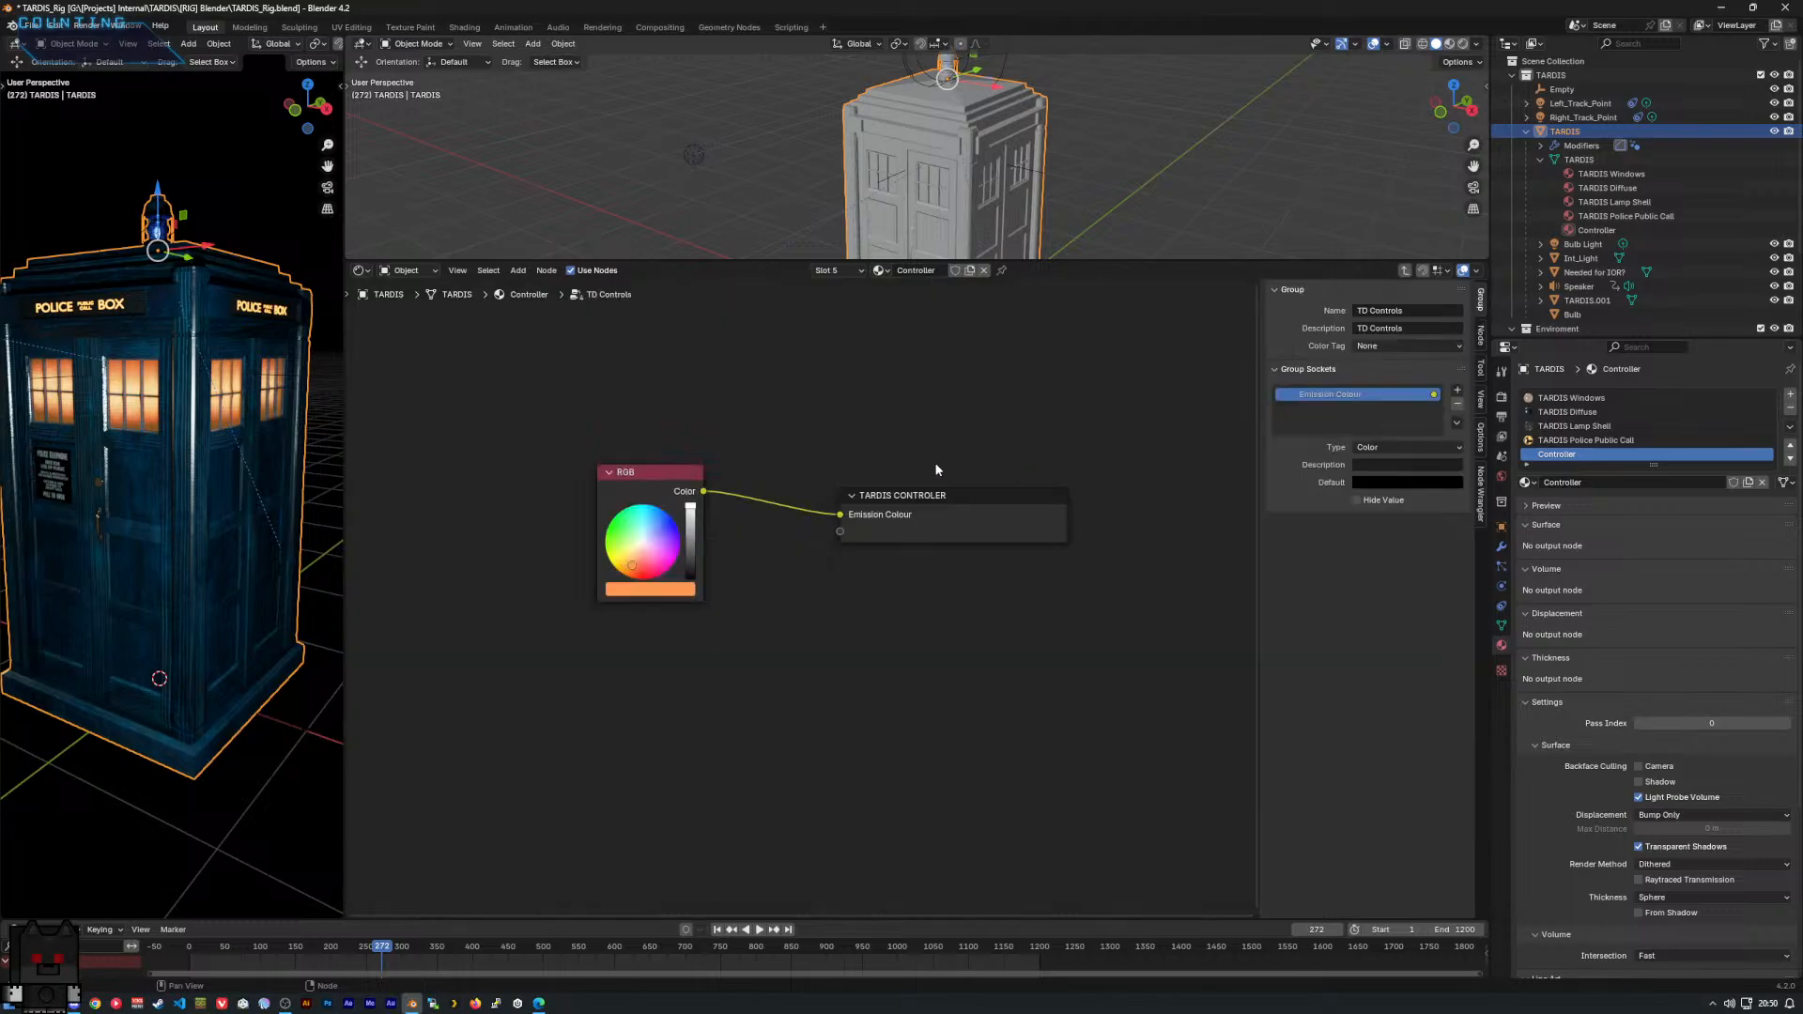
middle_drag(936, 469, 956, 413)
scroll(956, 503, down, 1)
middle_drag(858, 552, 1072, 620)
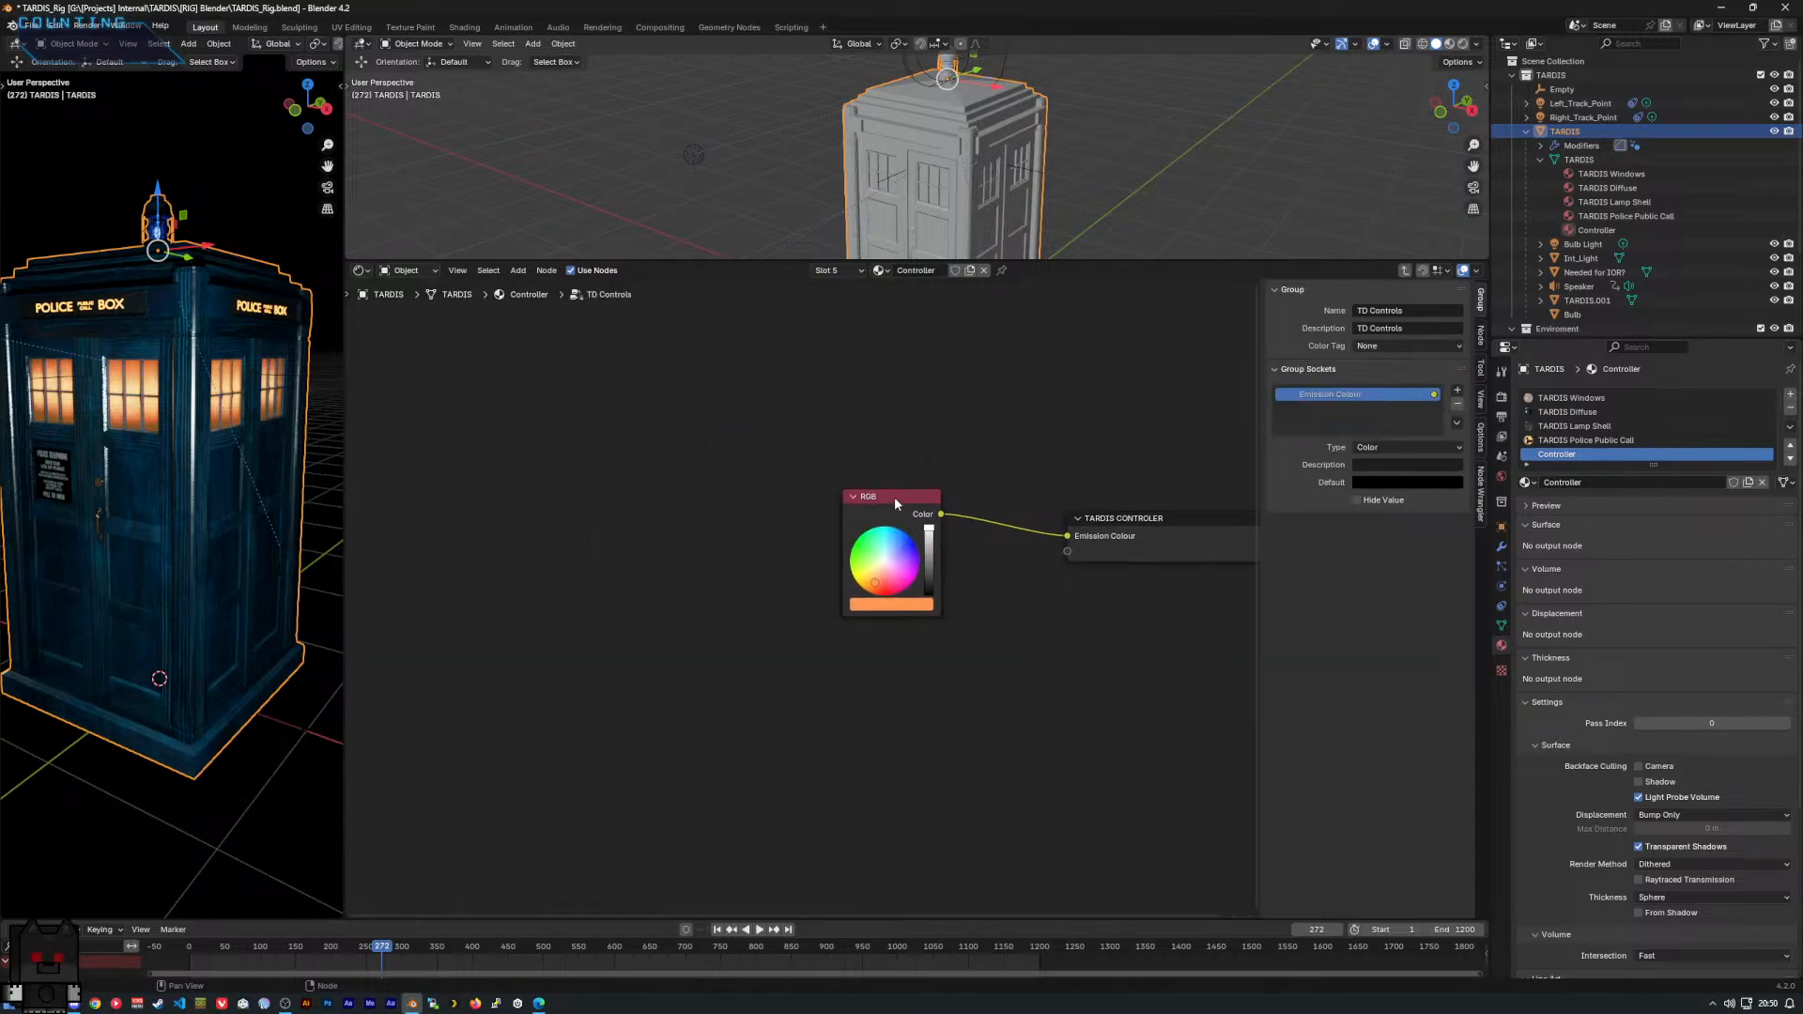
drag(893, 499, 655, 411)
middle_drag(902, 559, 695, 566)
Rename the Emission Colour group socket to "Windows Colour (INT Light)".
double_click(1320, 395)
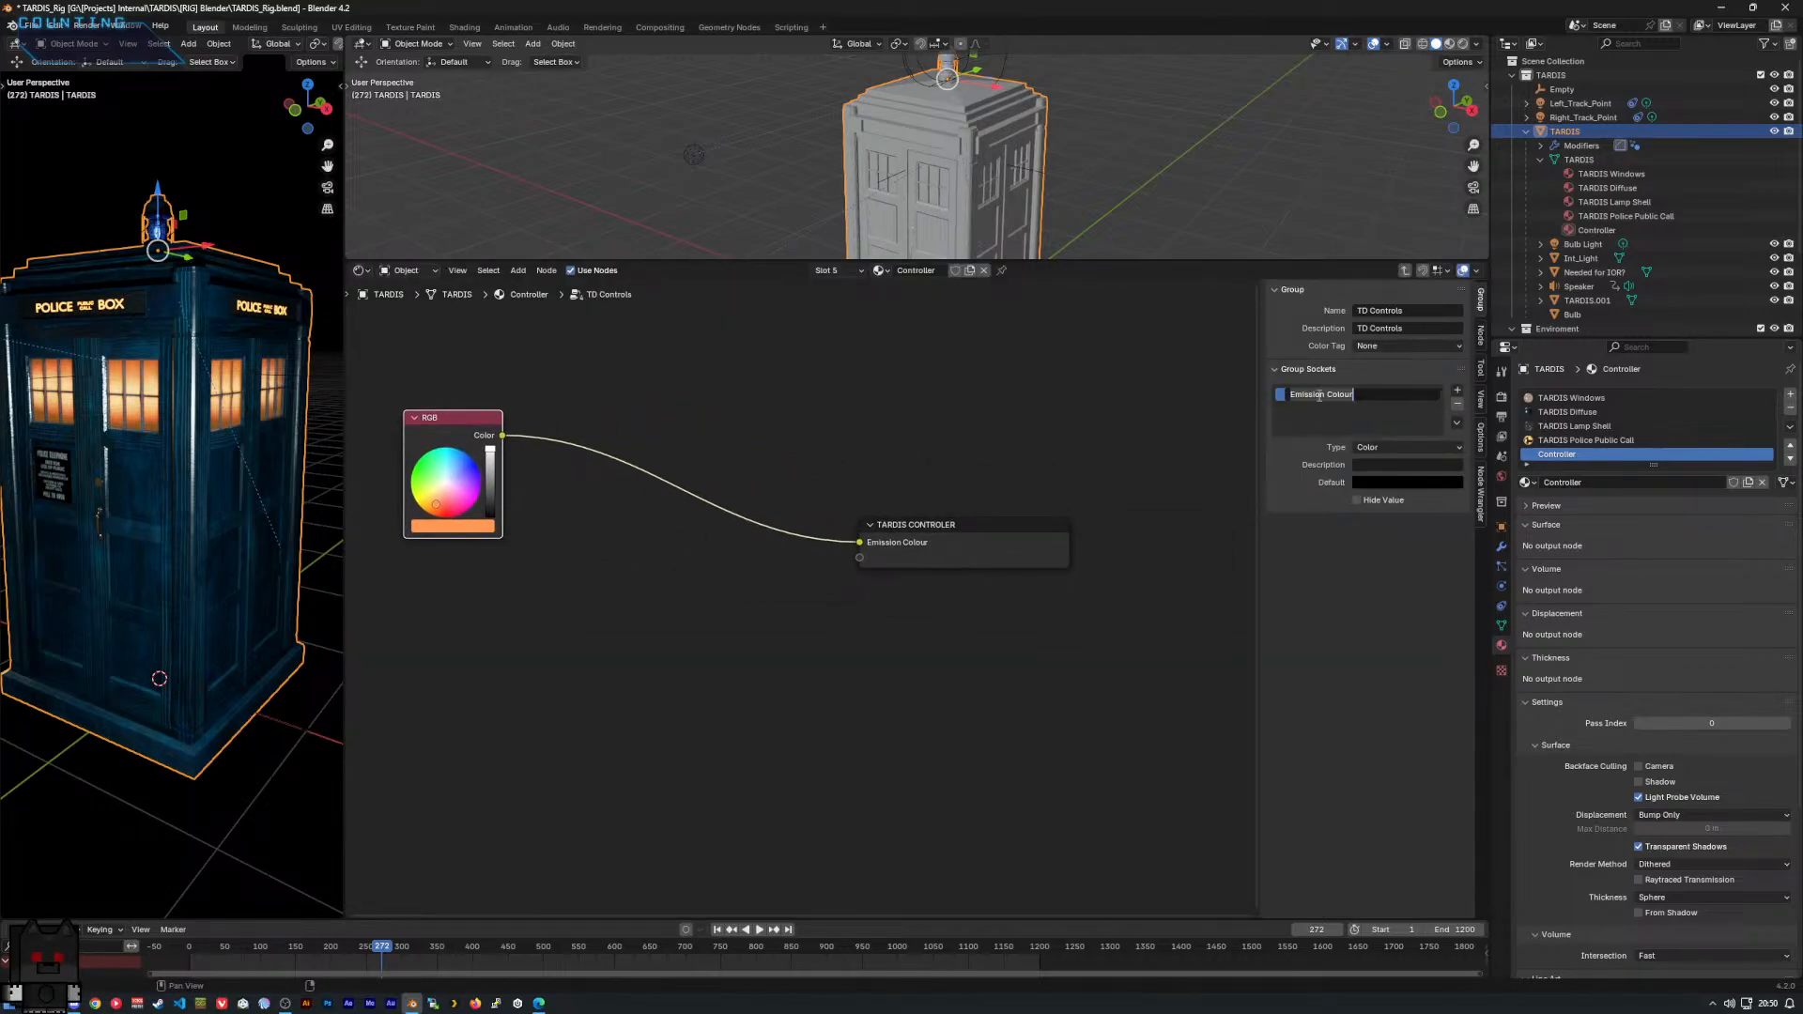
text(Window)
text(s C)
text(Colour)
text((INt))
key(BackSpace)
key(BackSpace)
text(T Light))
key(Return)
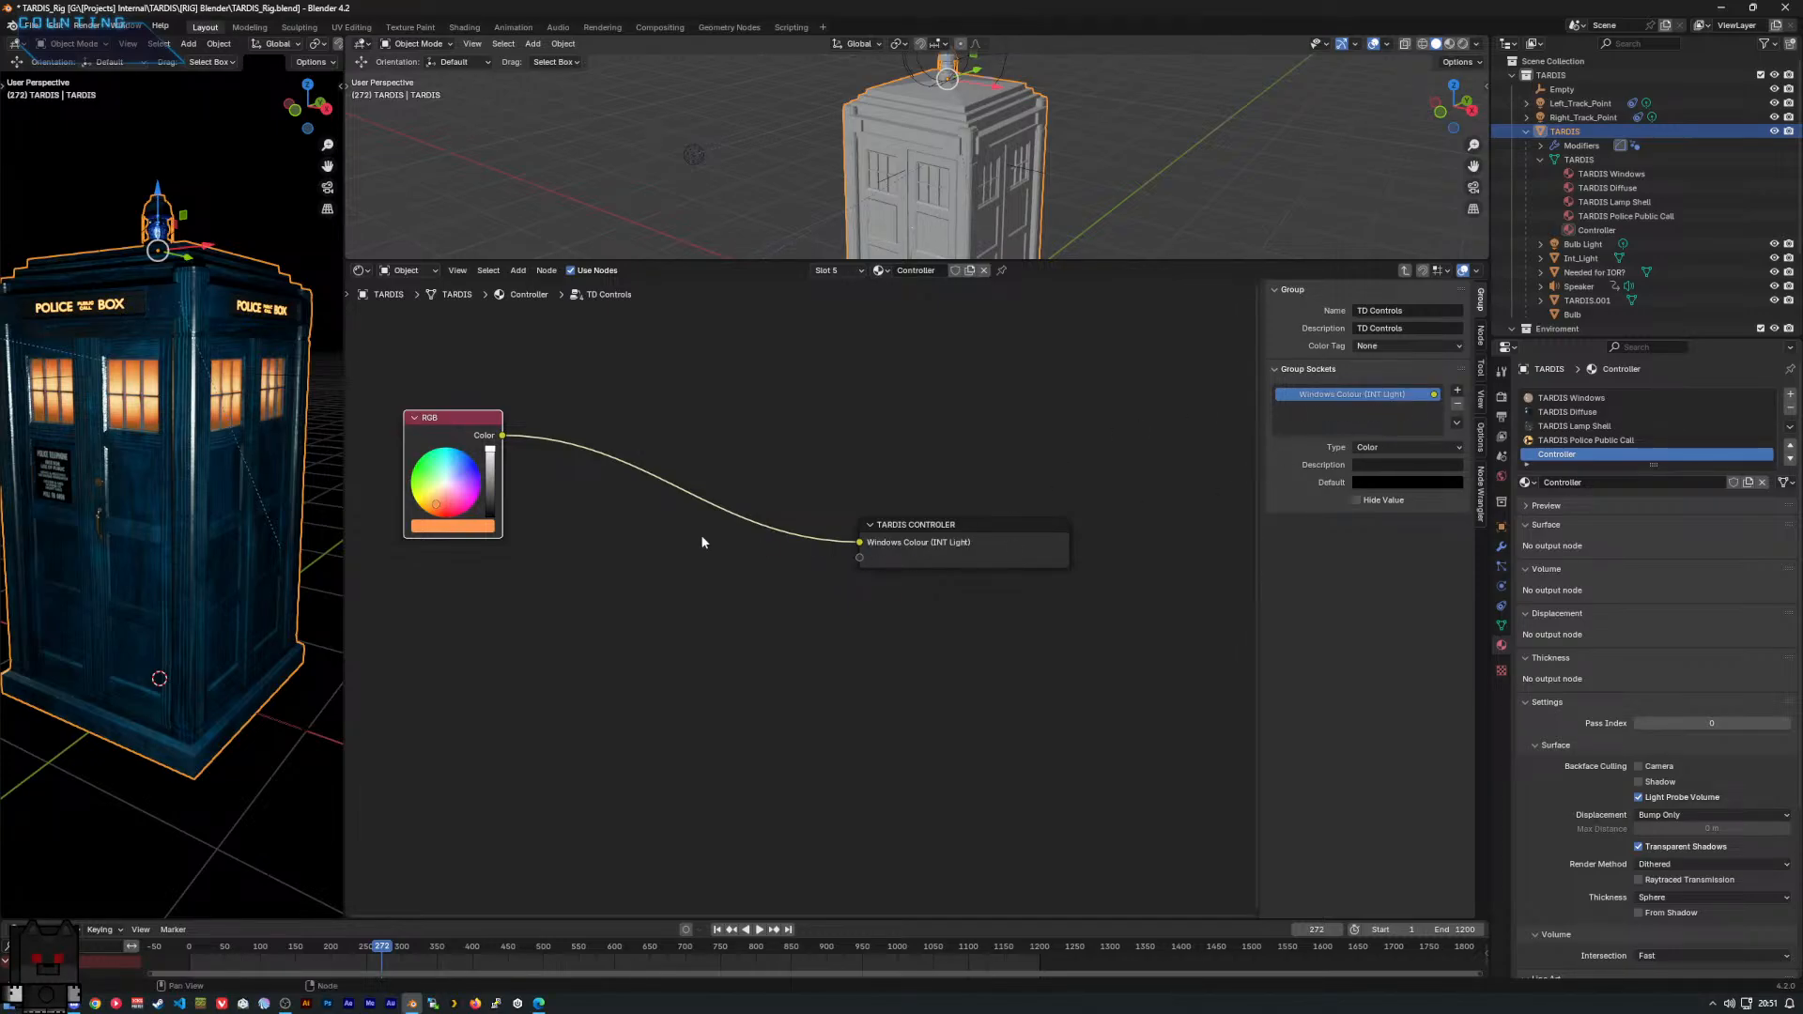
Connect the RGB Color to a new TARDIS CONTROLER socket and name that socket "Windows Colour (Shader)".
drag(502, 434, 861, 558)
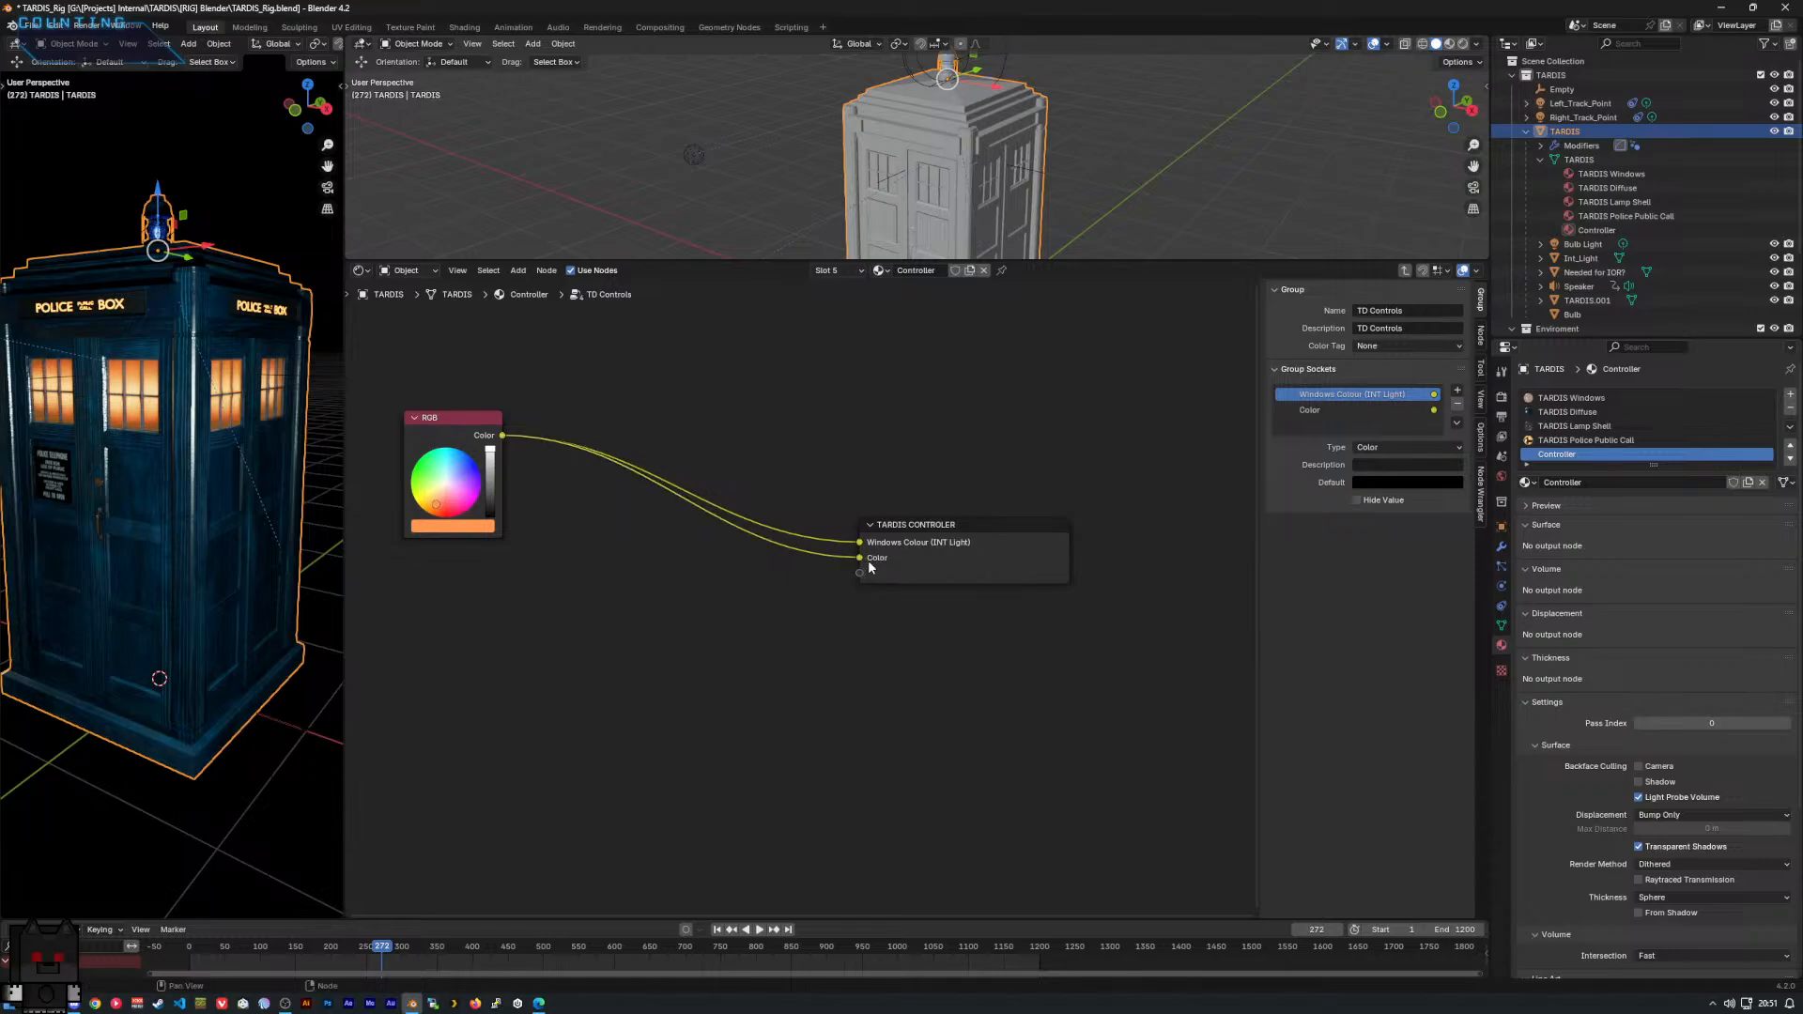
click(1383, 411)
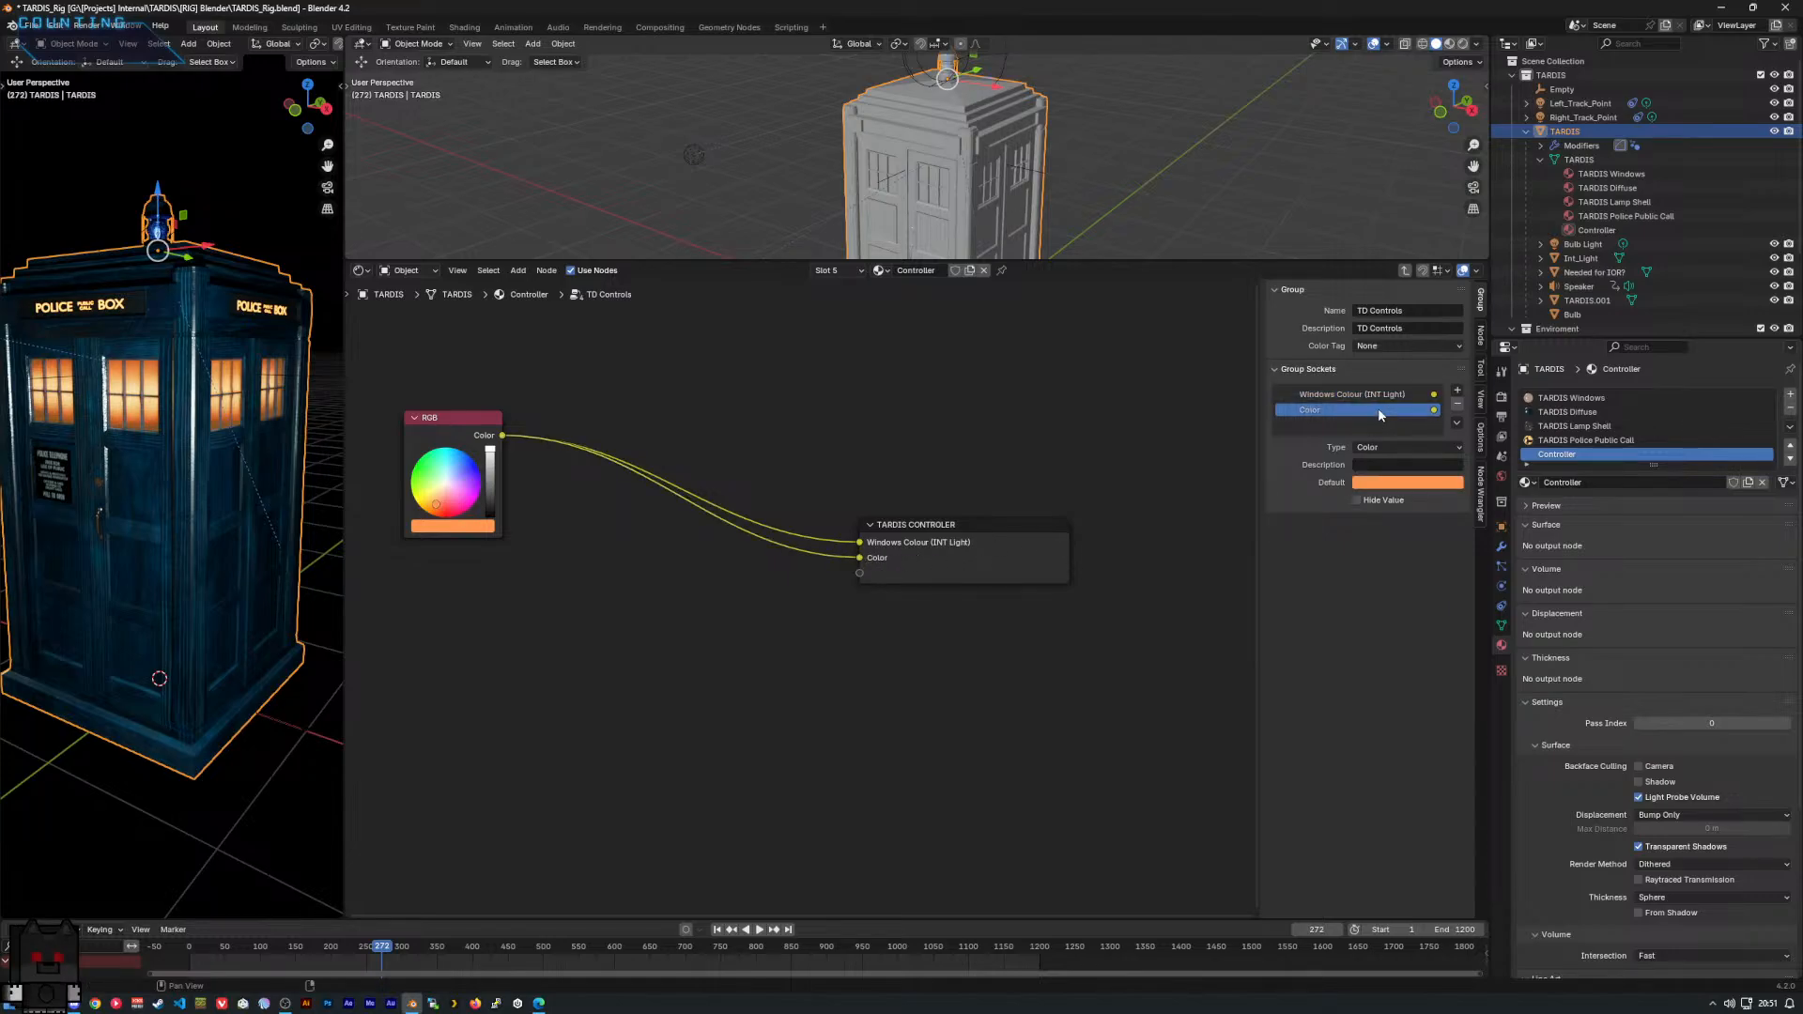
double_click(1376, 410)
text(Windows Colour (I)
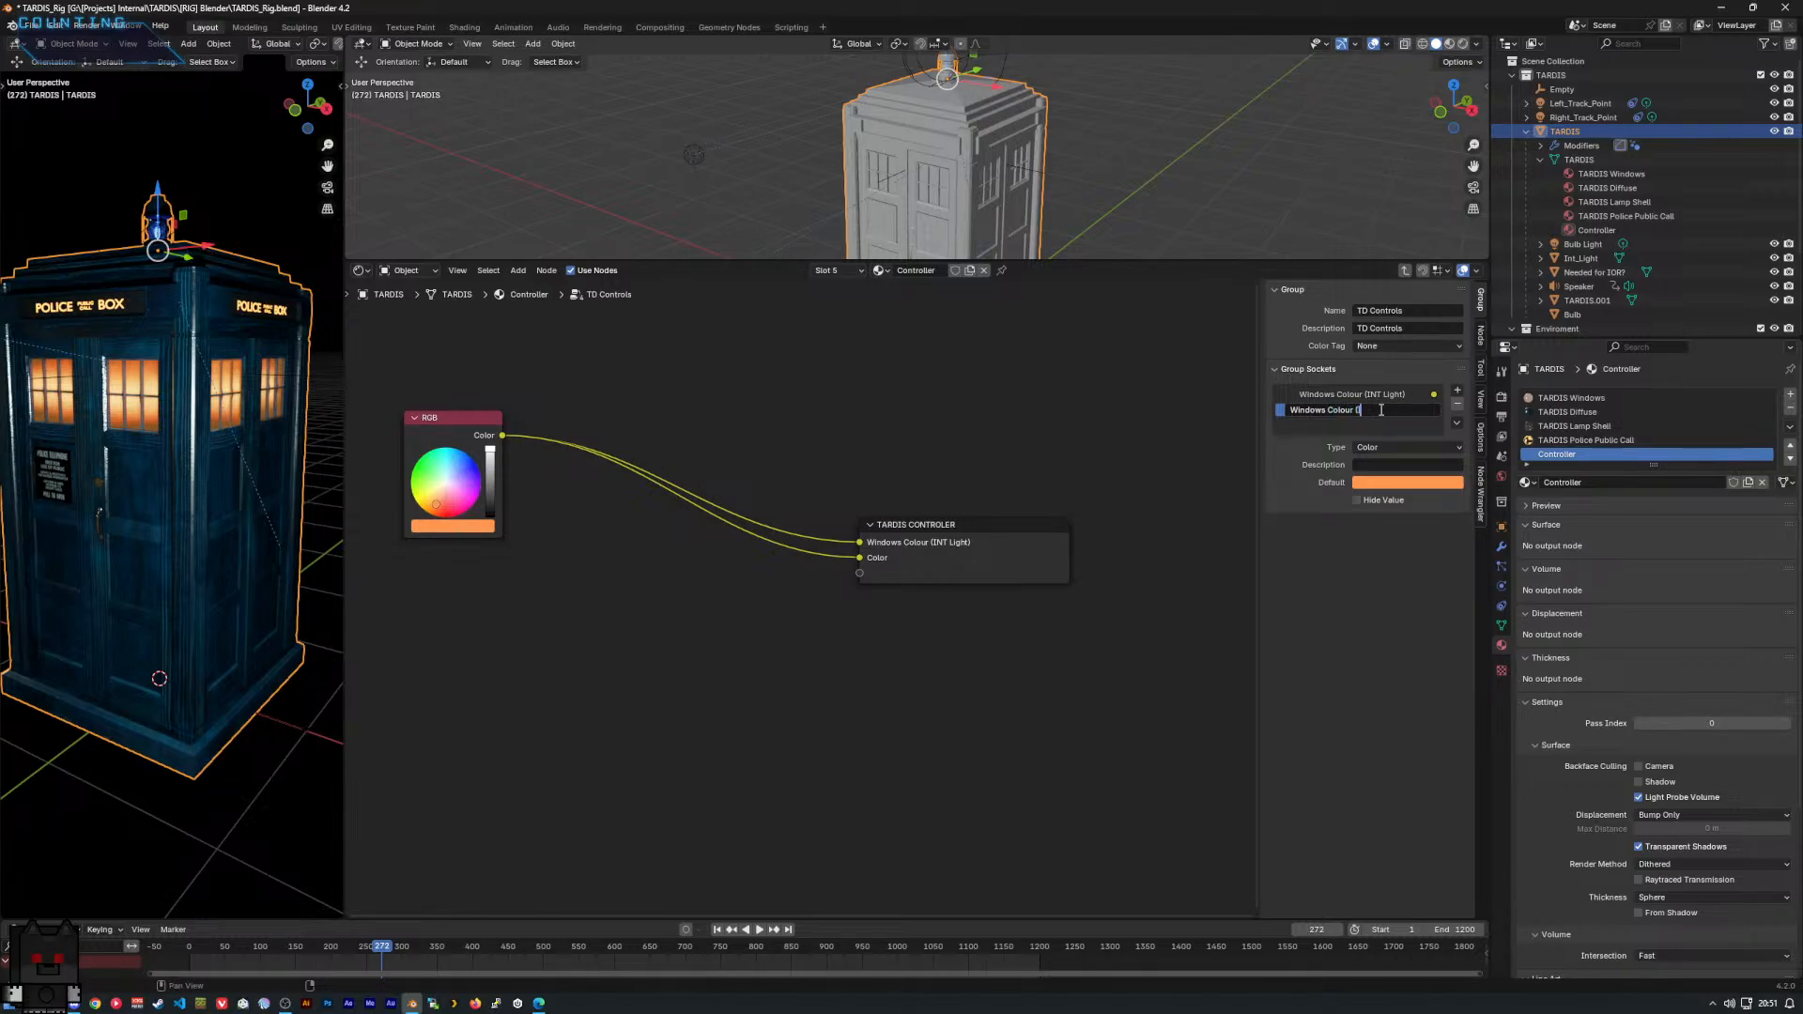
key(BackSpace)
text(Shader))
key(Return)
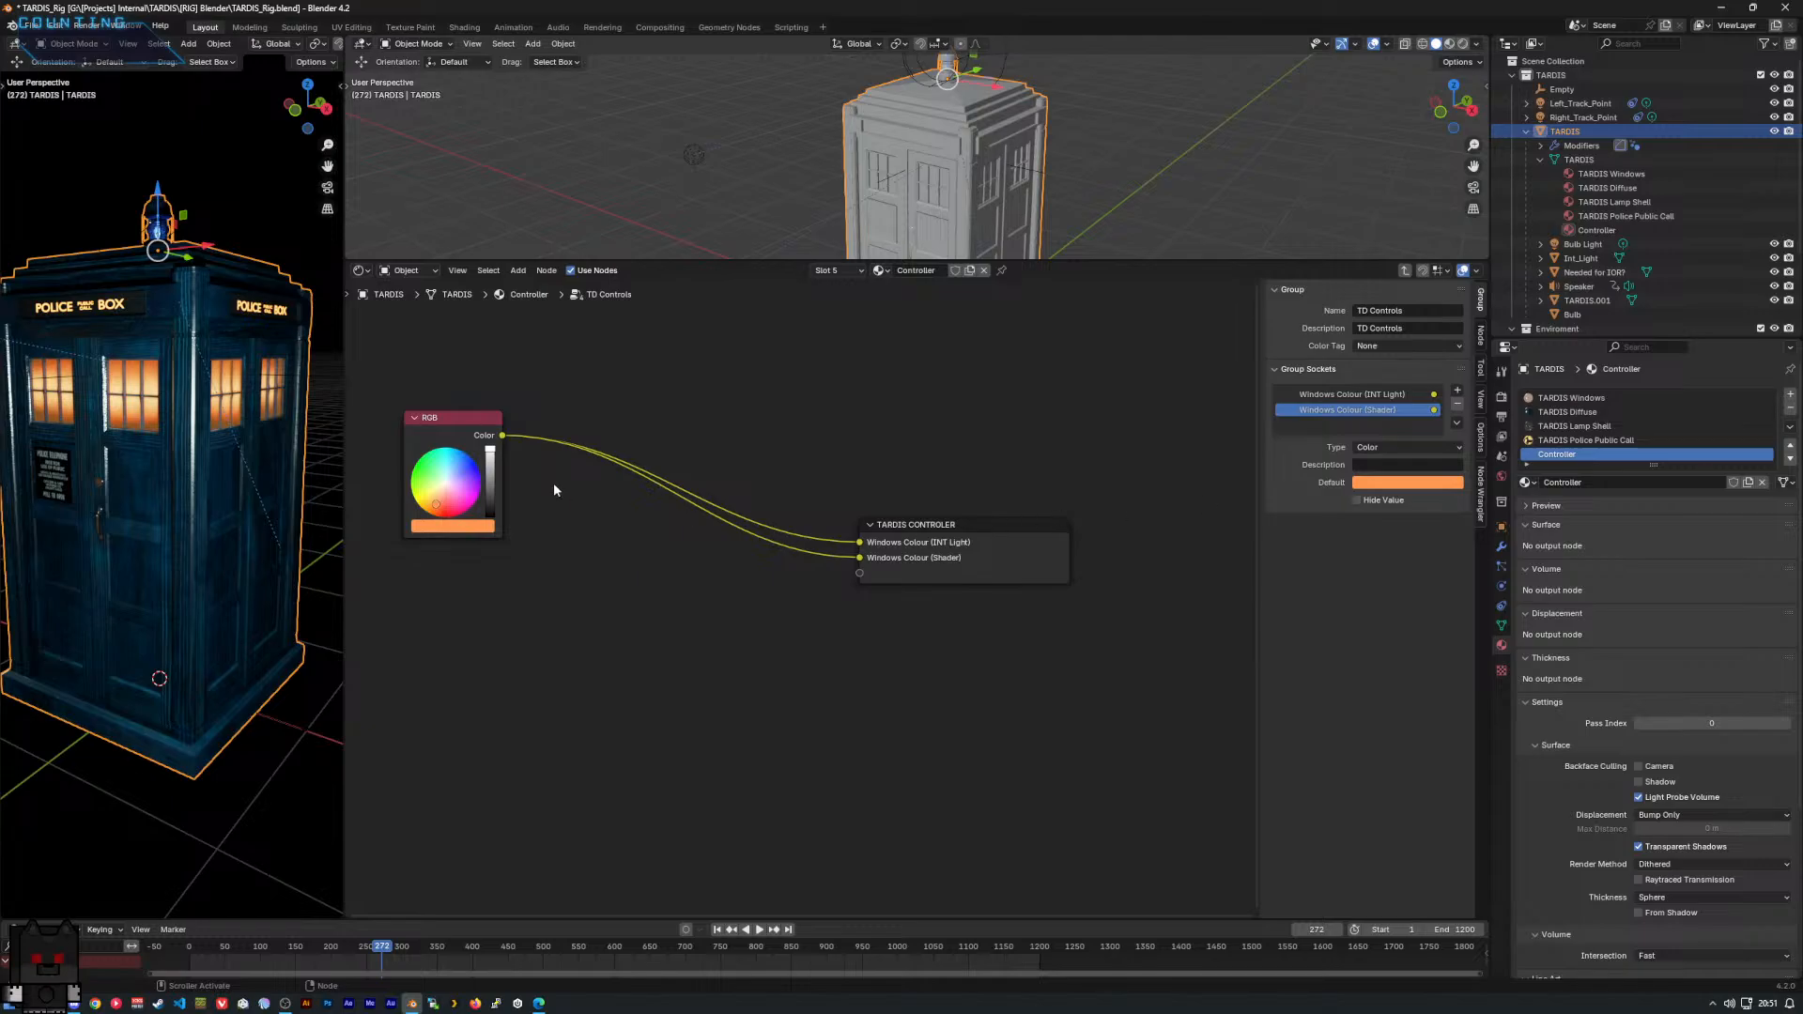
Reposition the RGB node, add a Value node directly beneath it, and label the Value node "Emission Strength".
drag(432, 432, 503, 407)
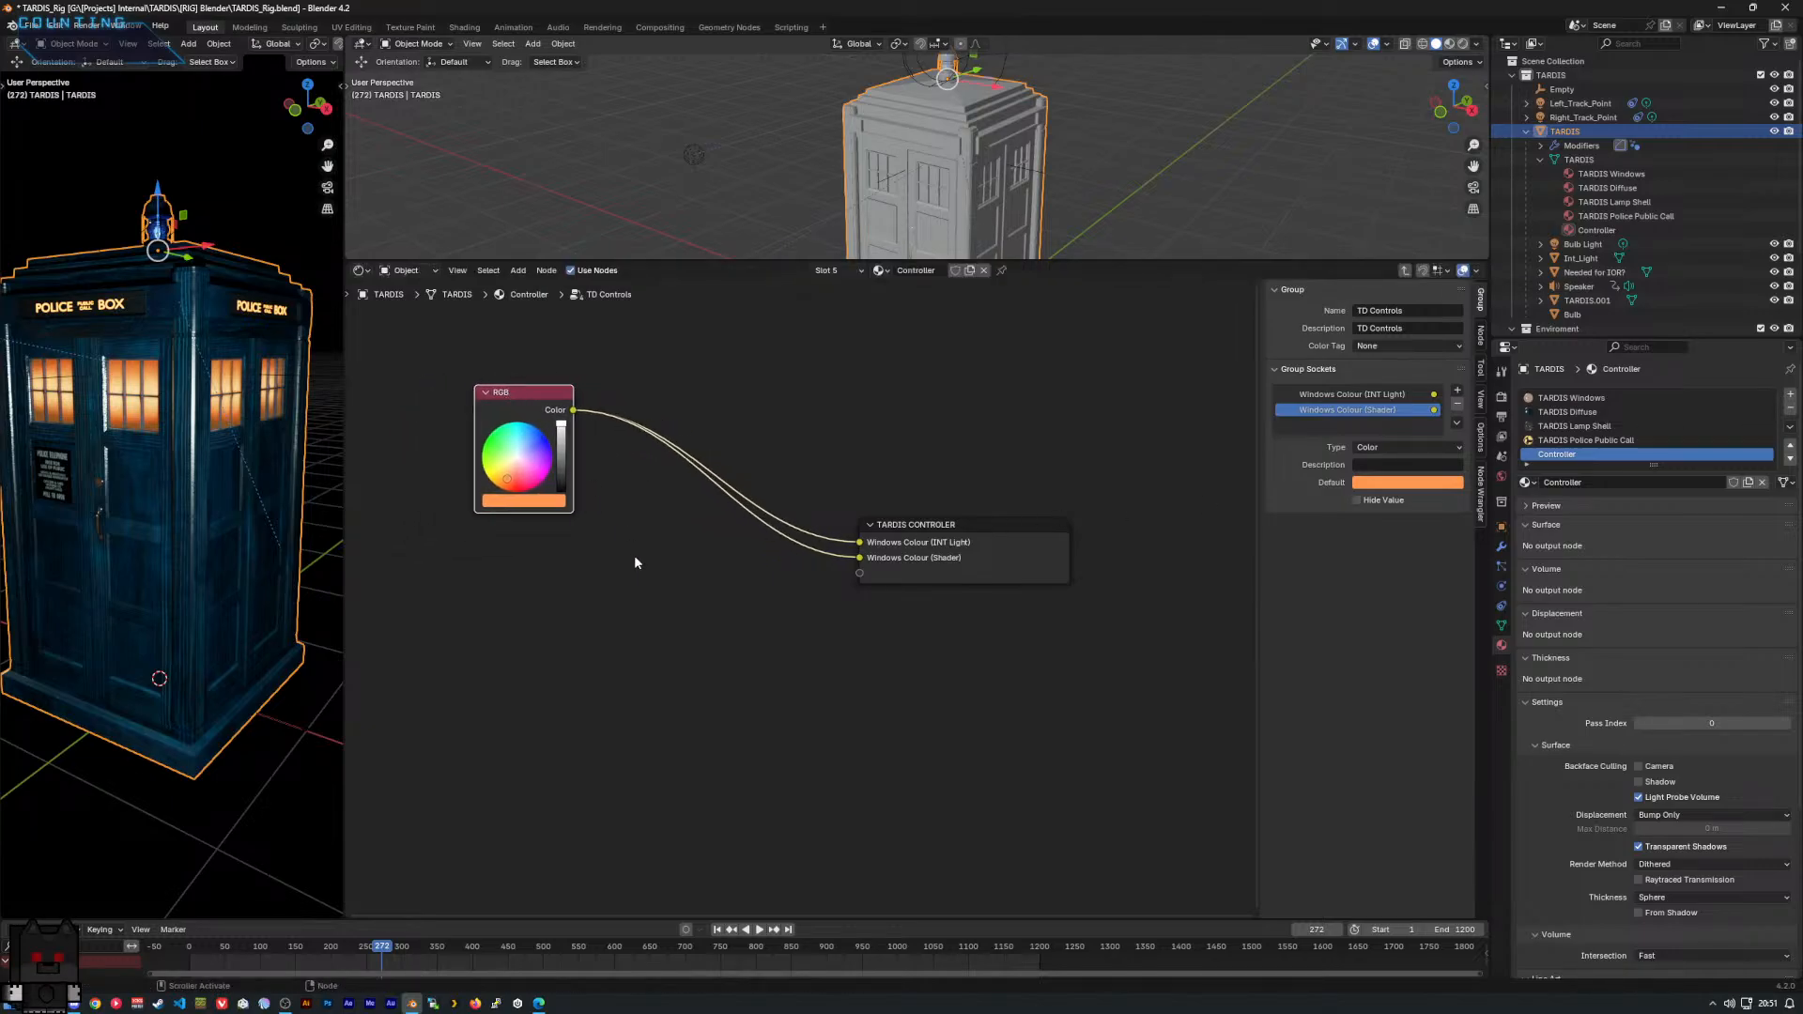
right_click(515, 624)
mouse_move(516, 623)
mouse_move(639, 639)
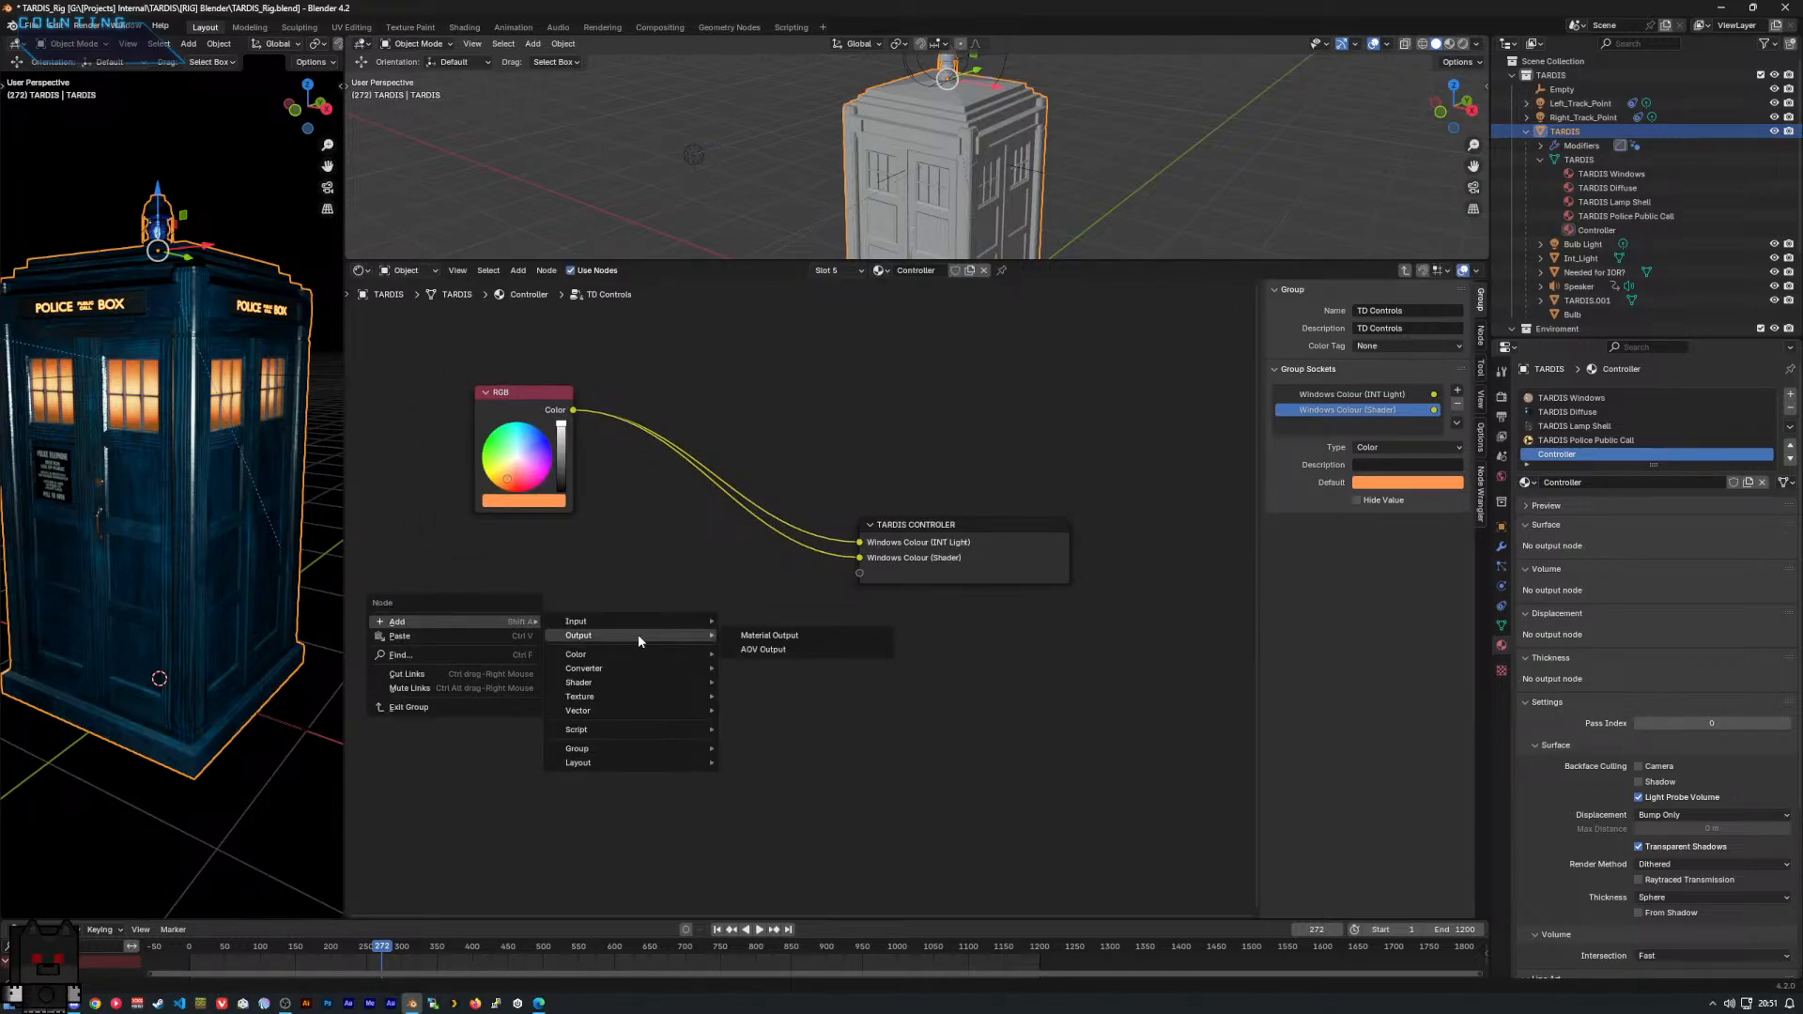
text(valu)
key(Return)
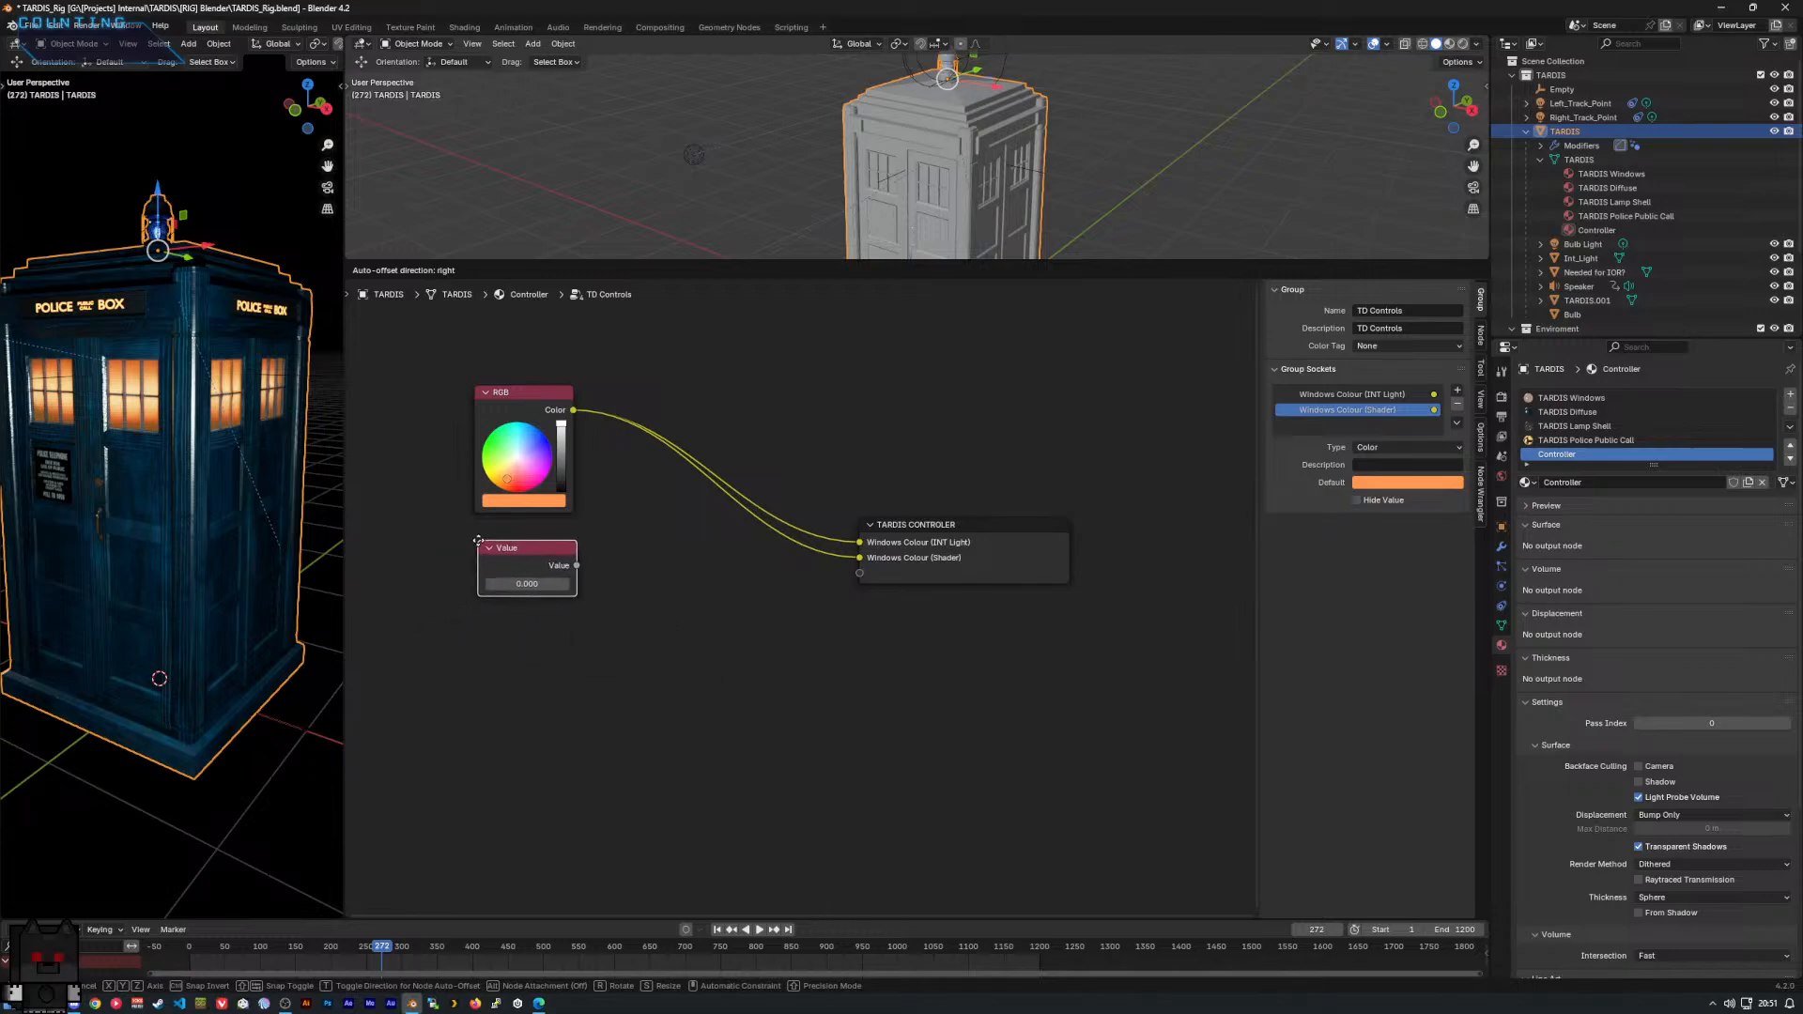
click(476, 524)
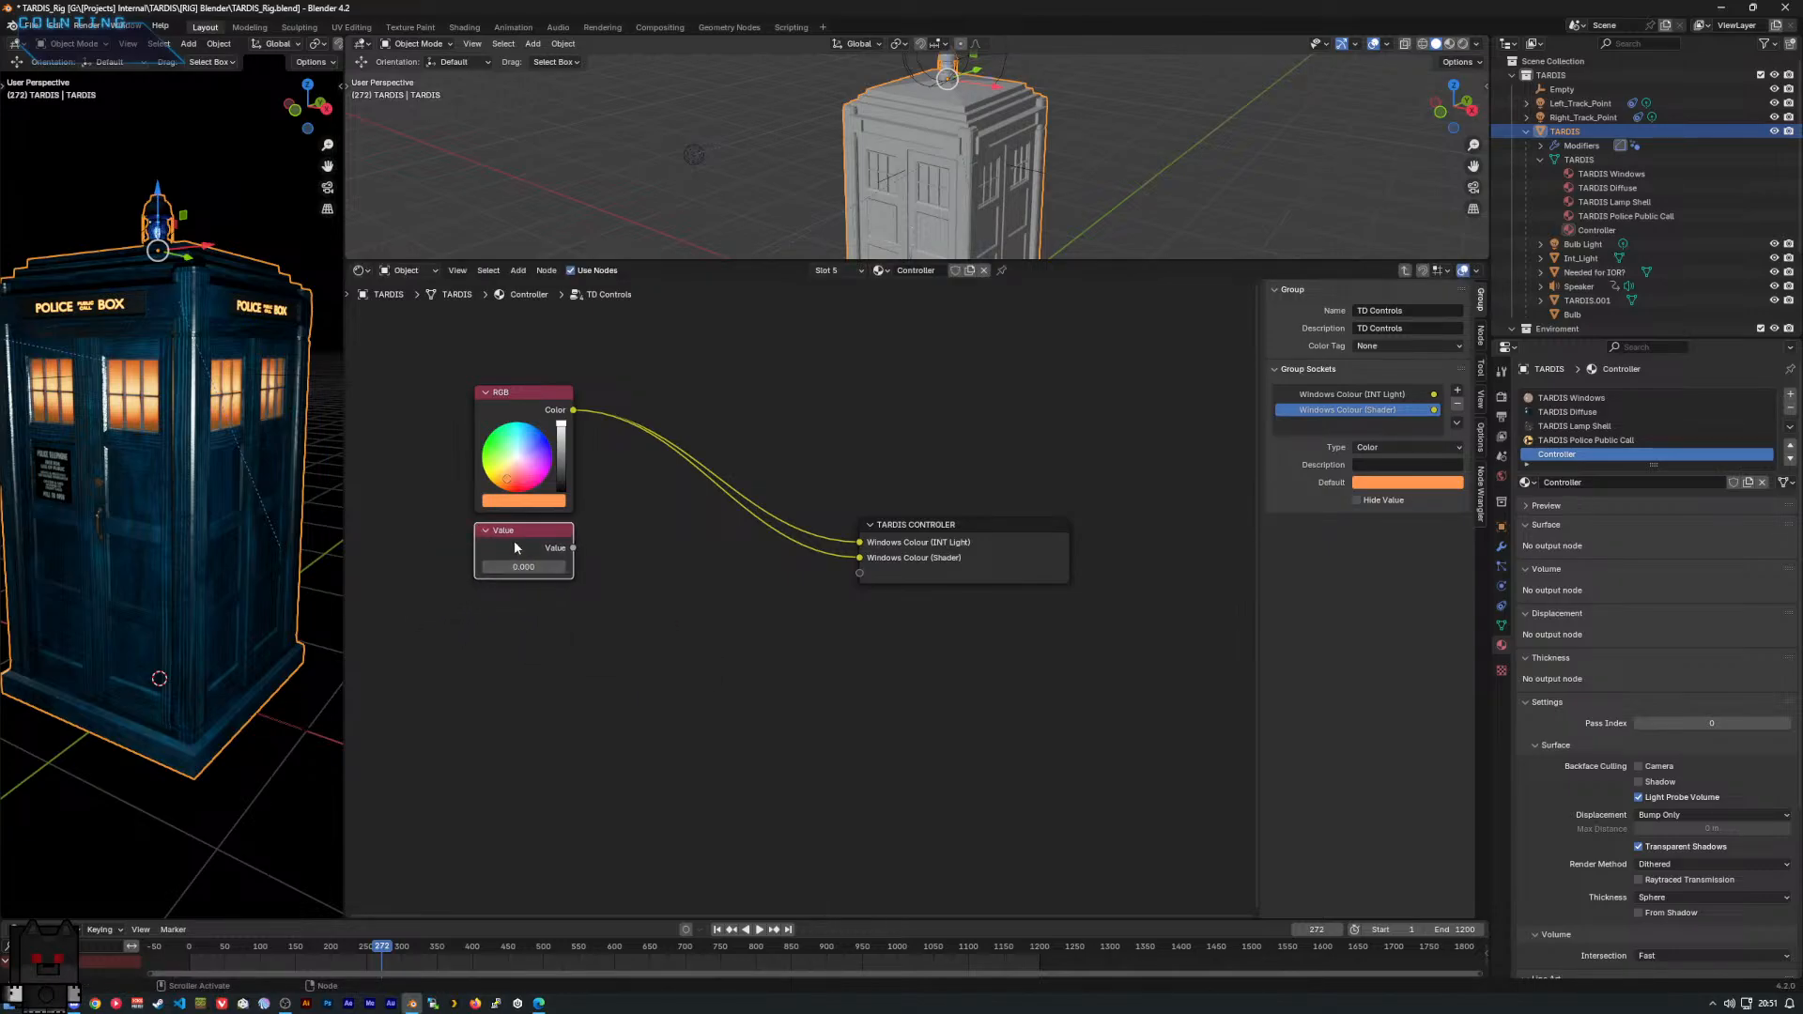
right_click(514, 547)
click(486, 697)
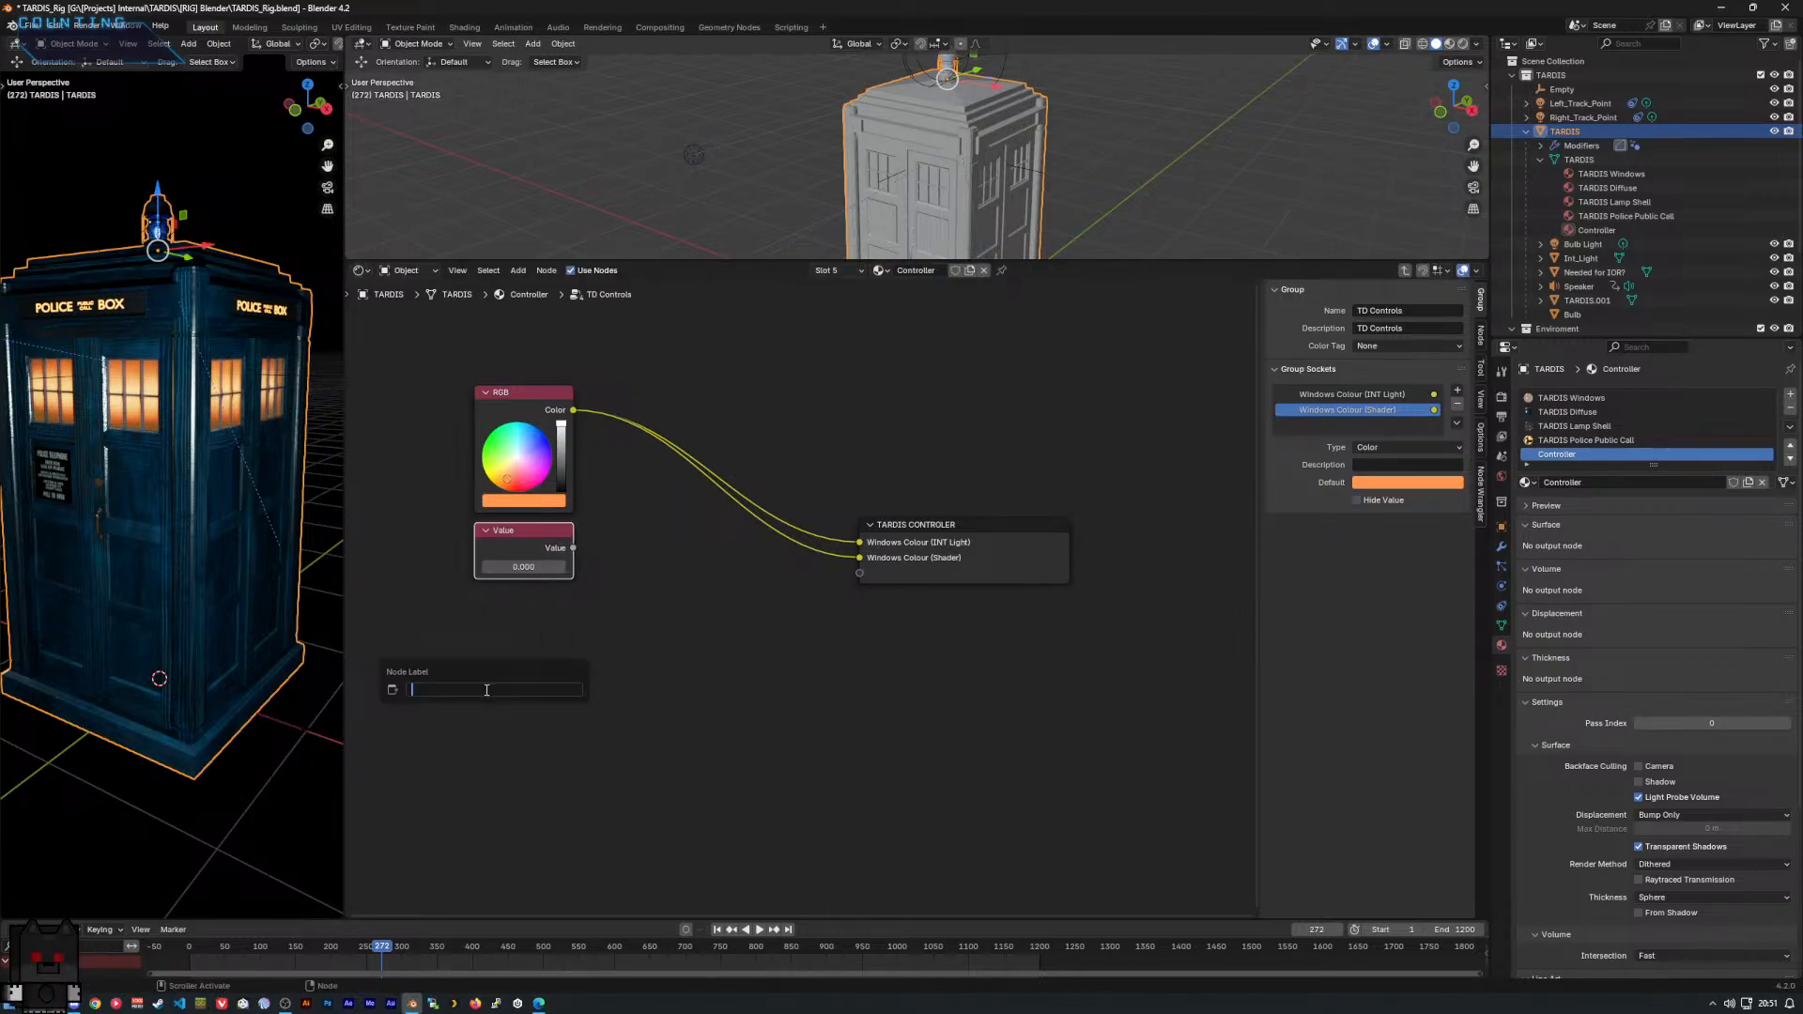
text(Emission Strength)
key(Return)
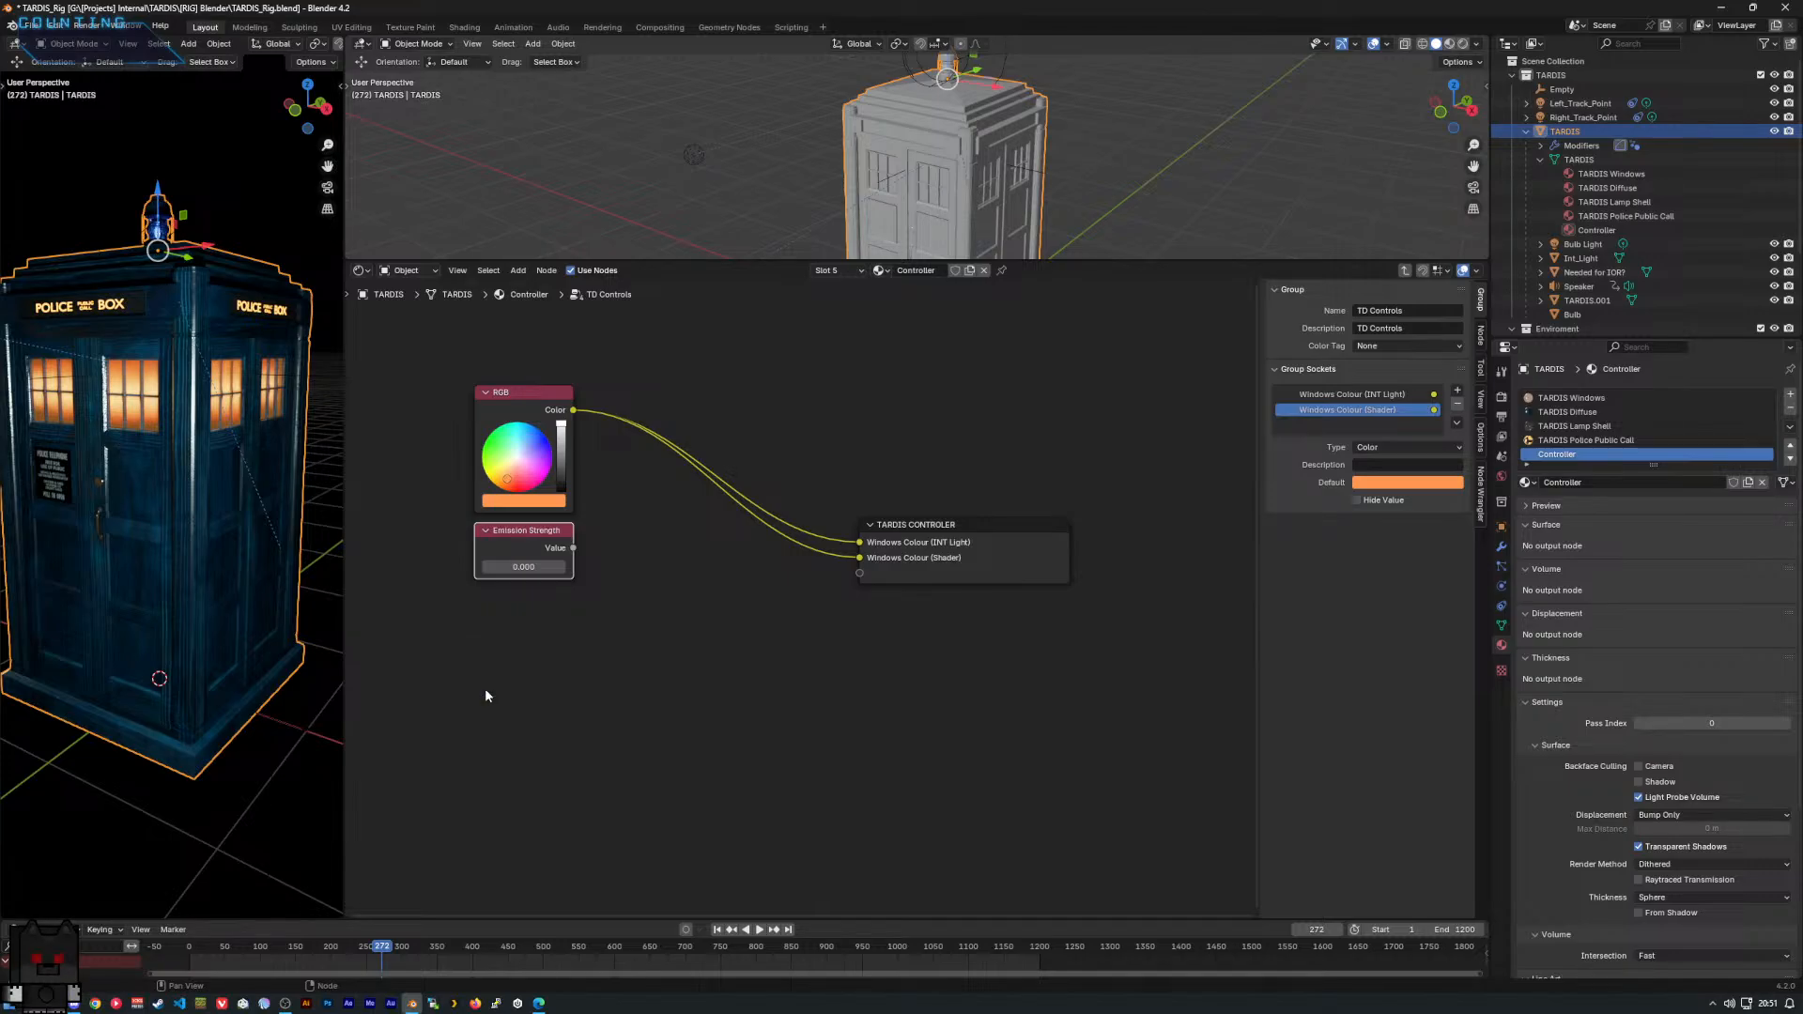
Label the RGB node "Emission Colour".
click(521, 393)
right_click(521, 392)
key(Escape)
click(497, 384)
click(499, 393)
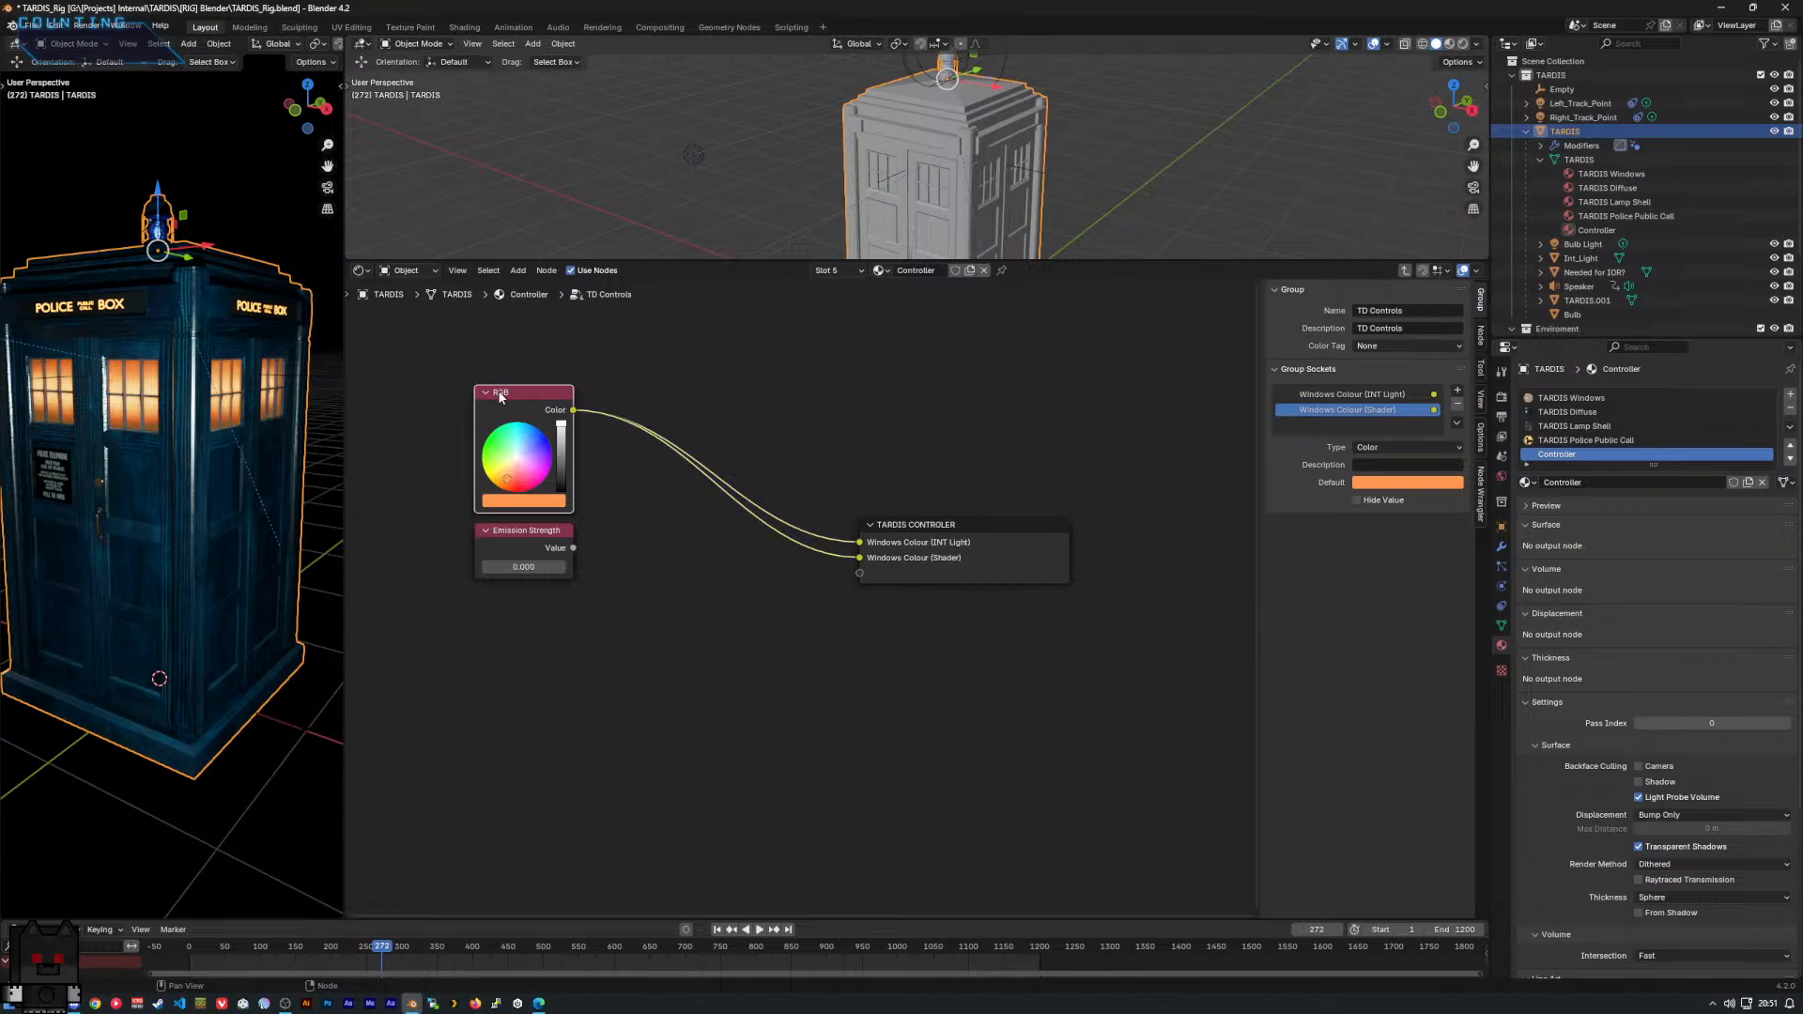
key(F2)
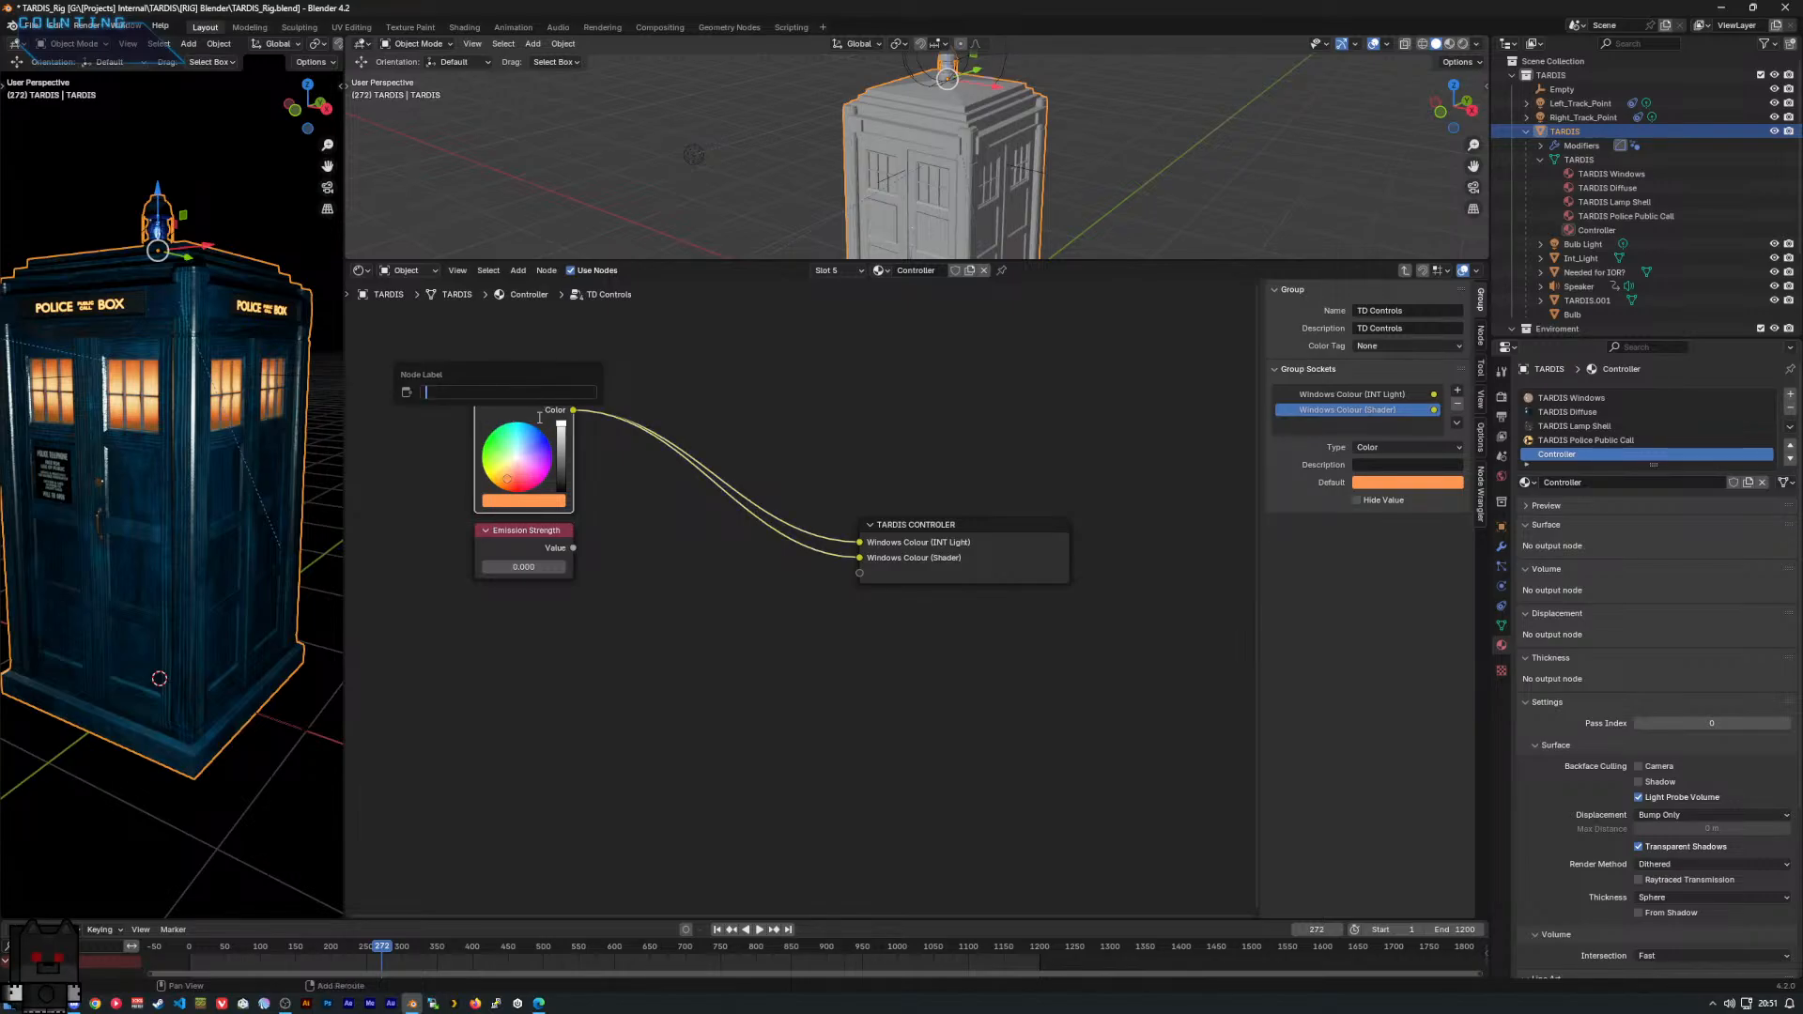
text(Emission Colour)
key(Return)
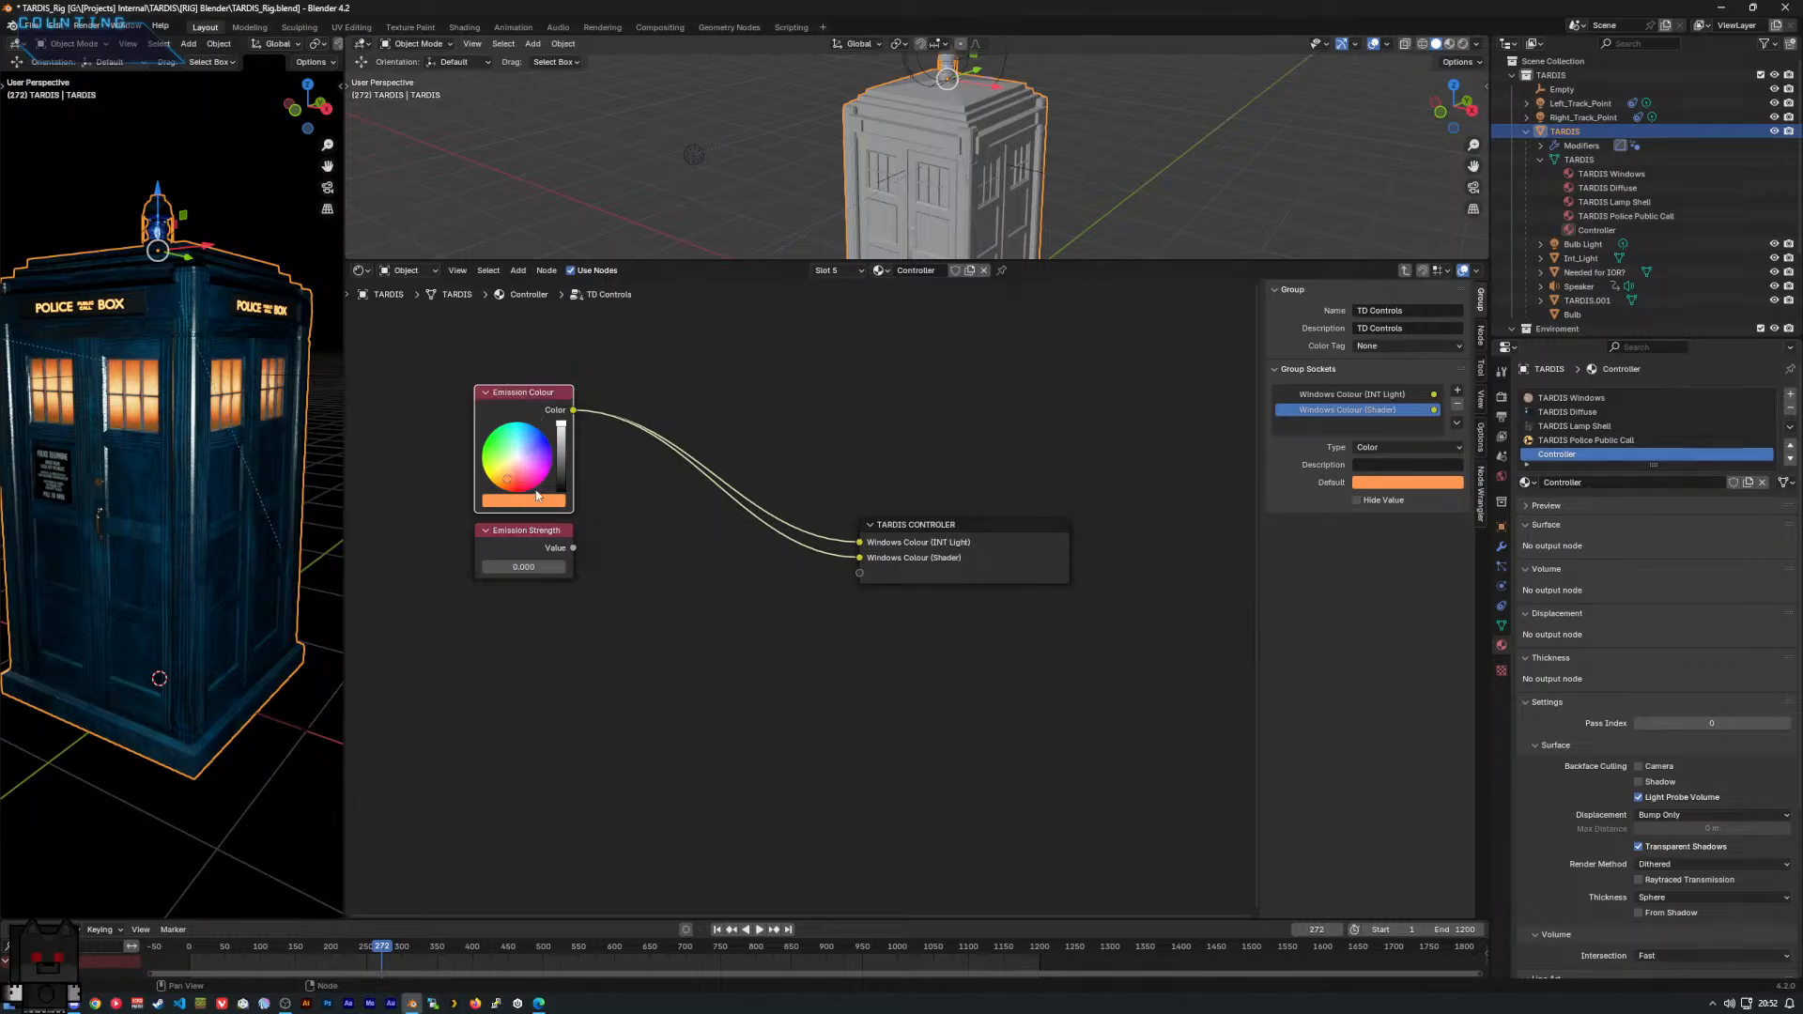
Connect the Emission Strength value to a new TARDIS CONTROLER socket and name that socket "Windows Emission strength".
drag(573, 548, 859, 573)
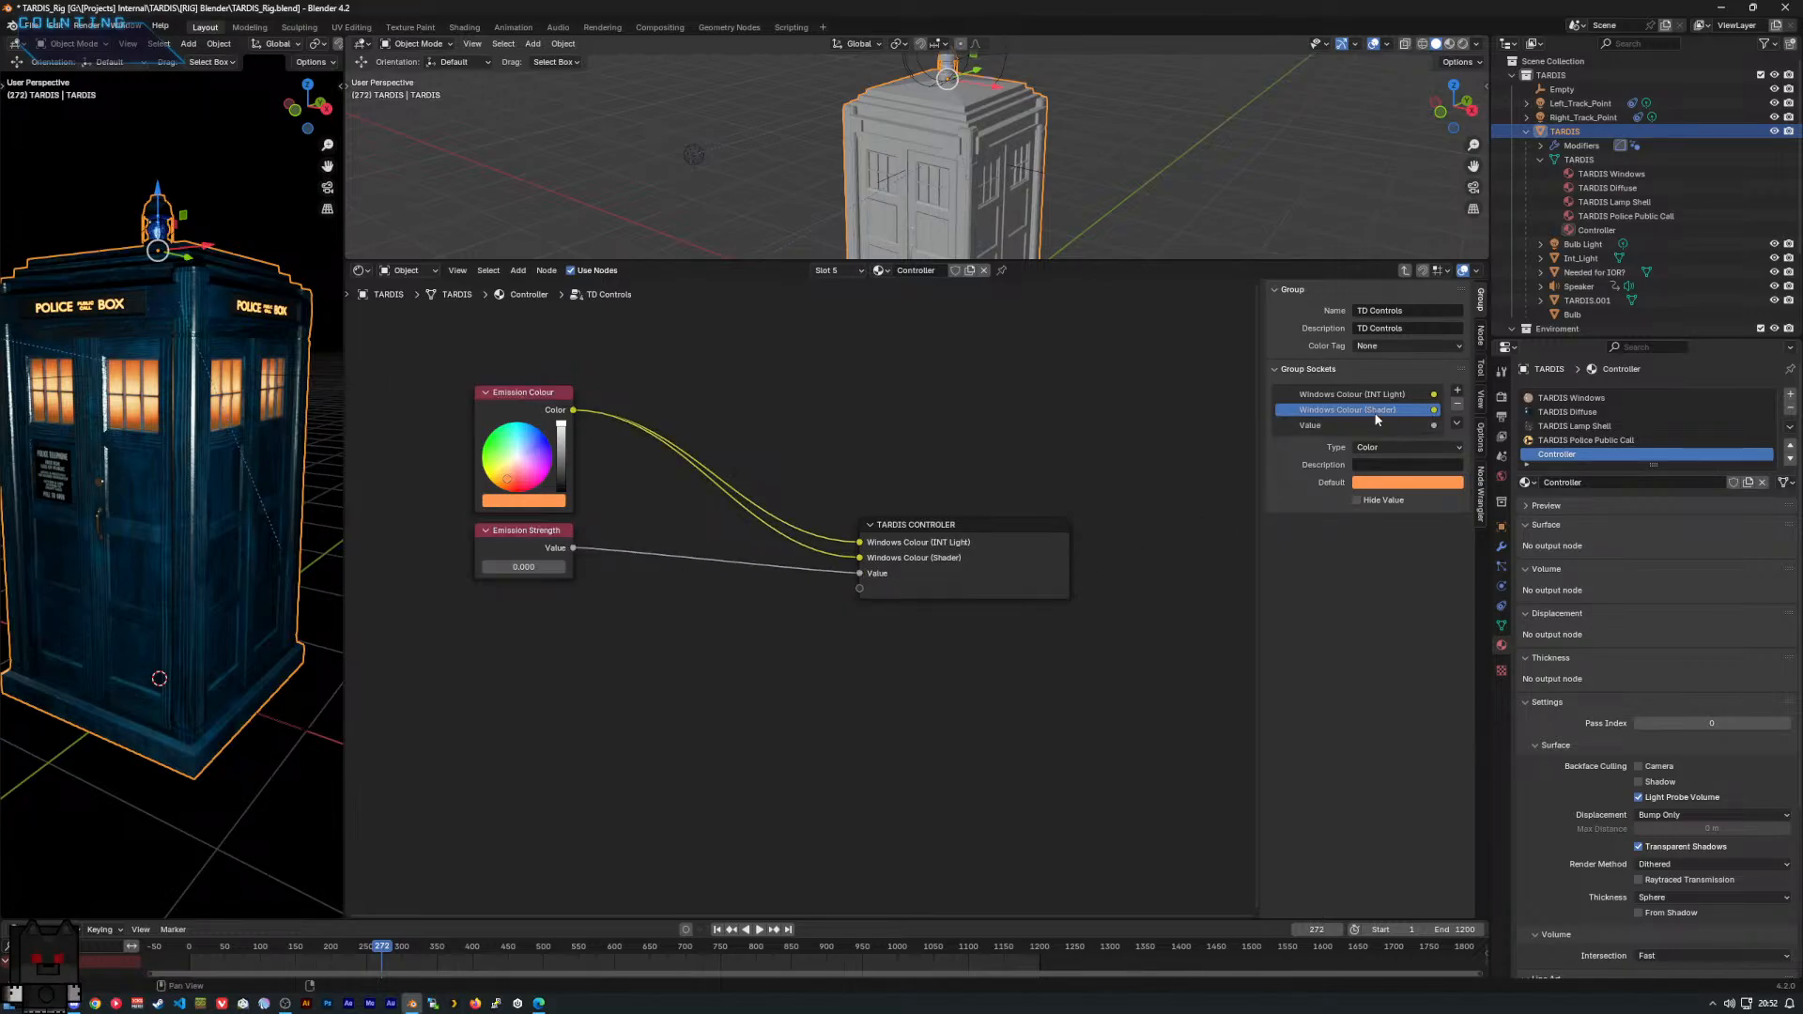
click(1307, 426)
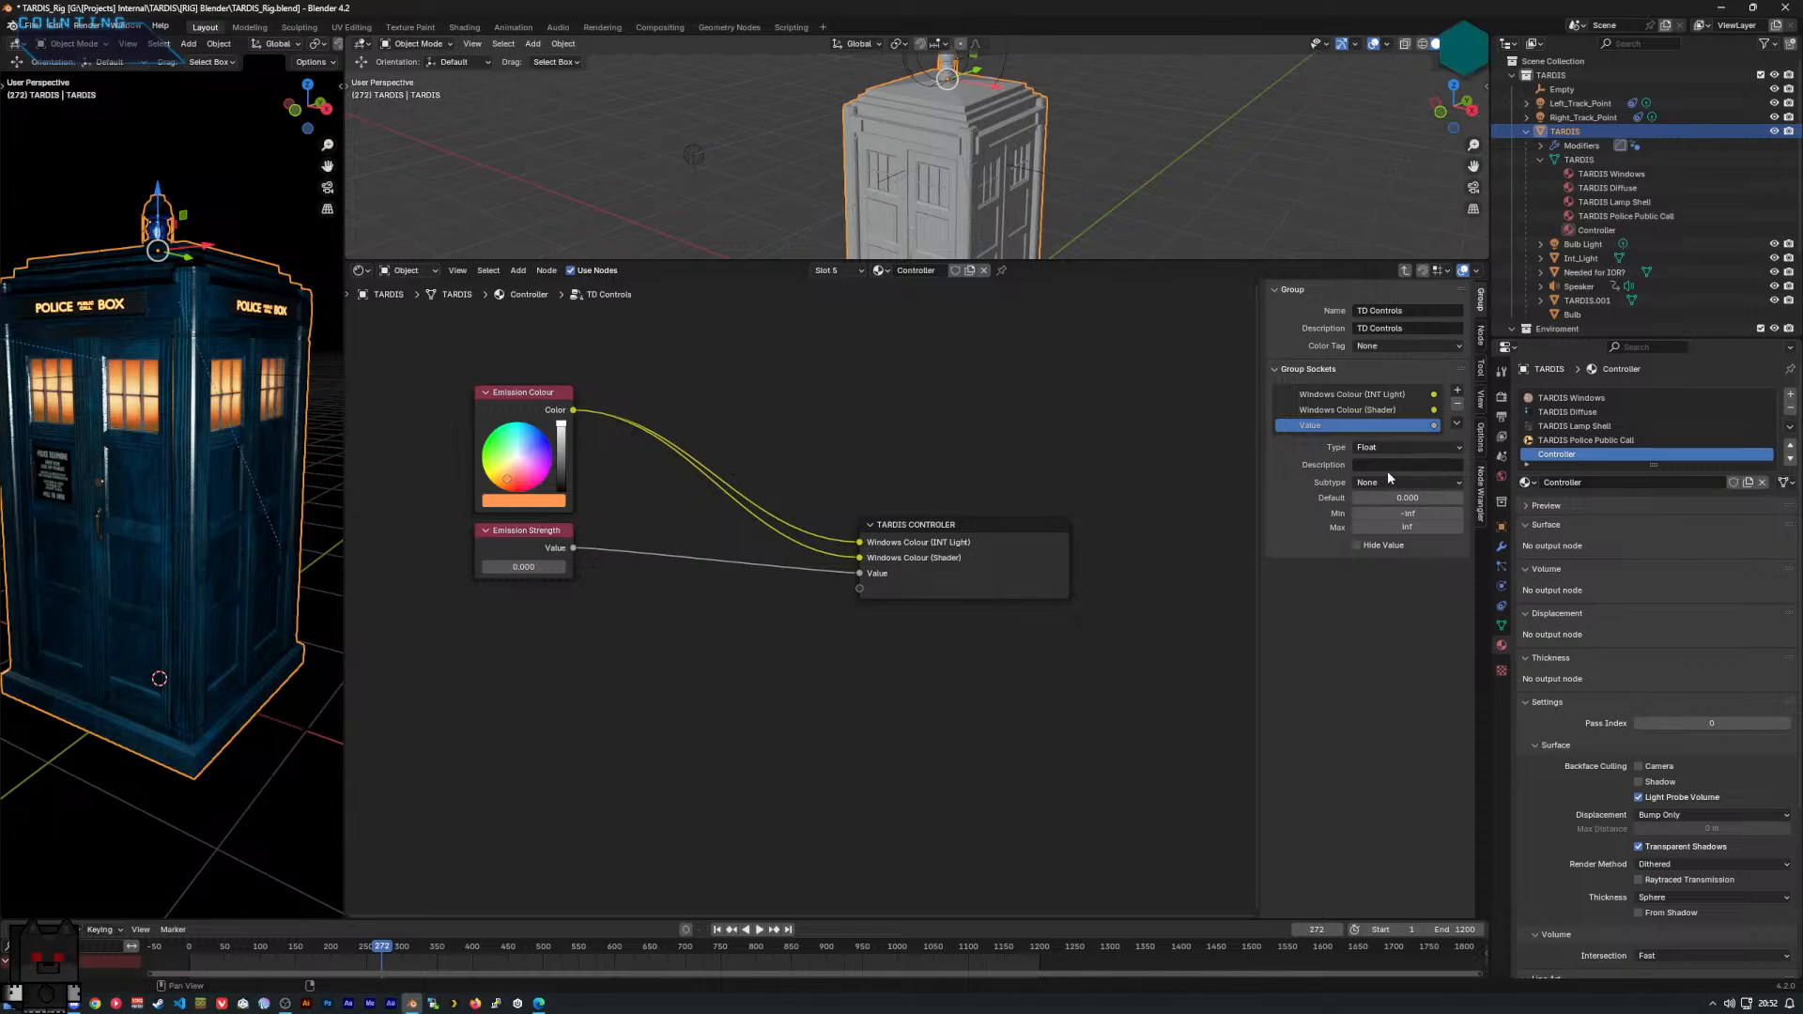
double_click(1357, 426)
text(W)
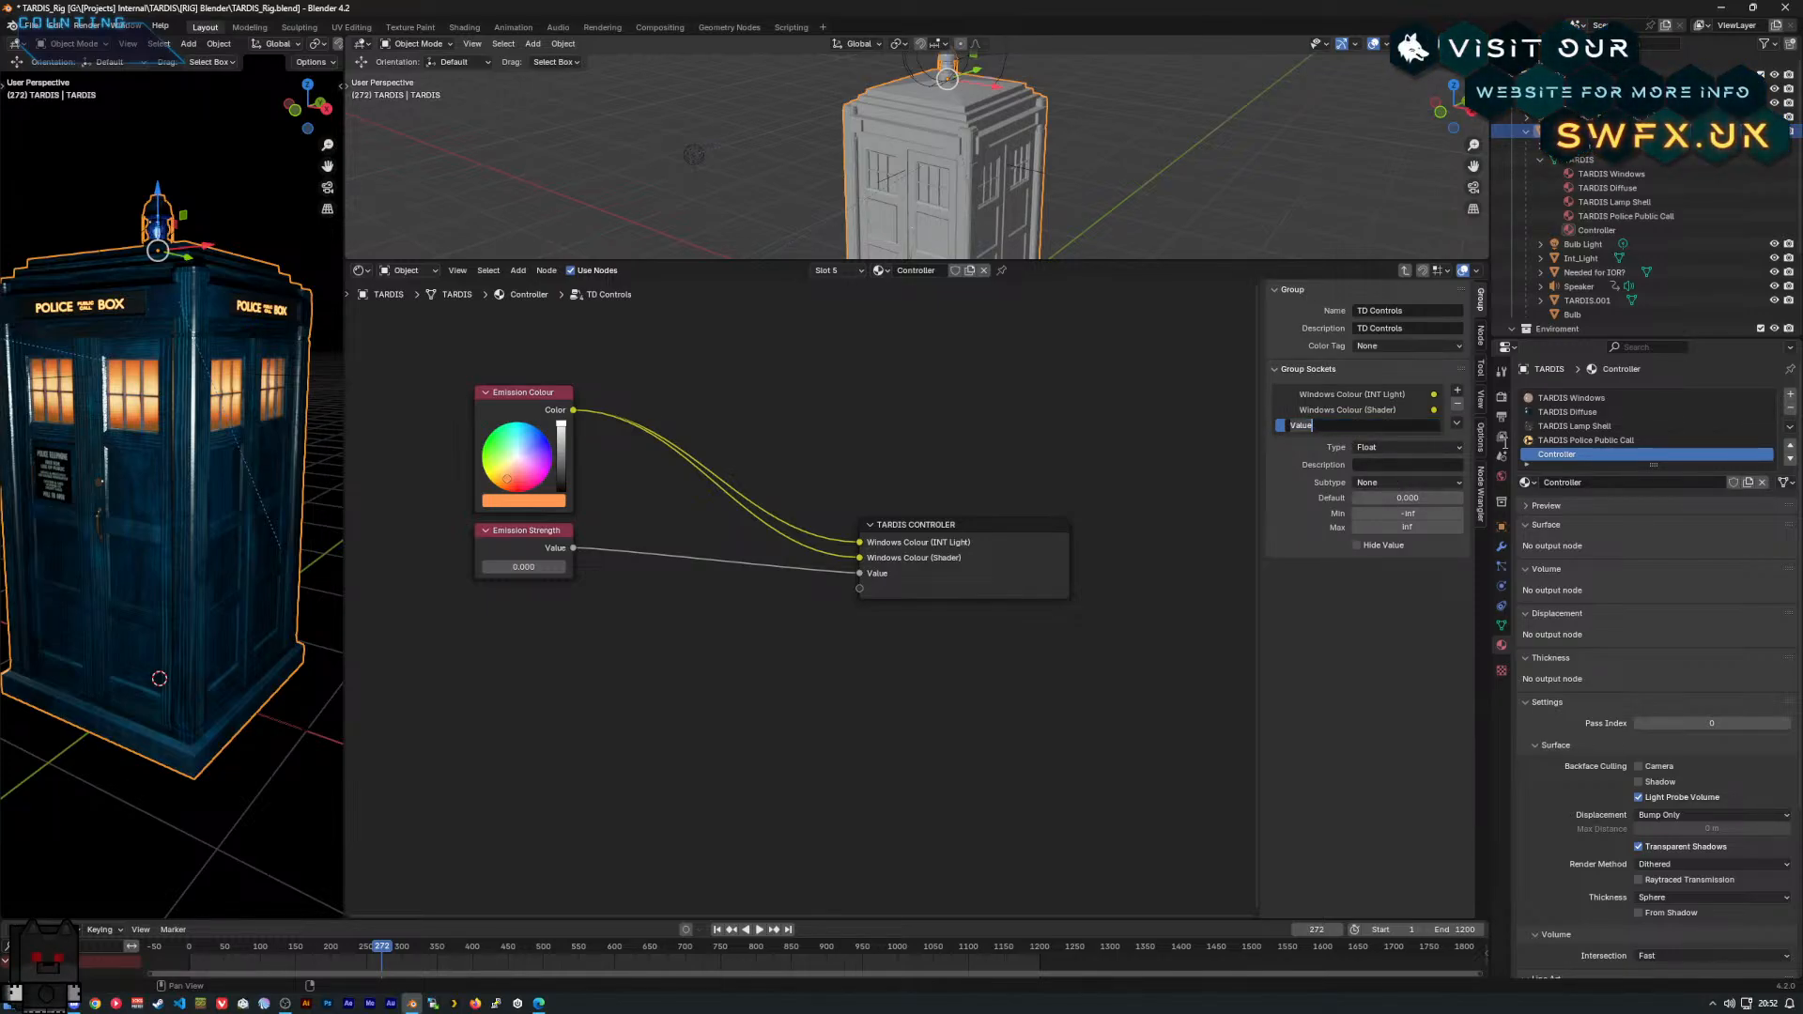
text(indows )
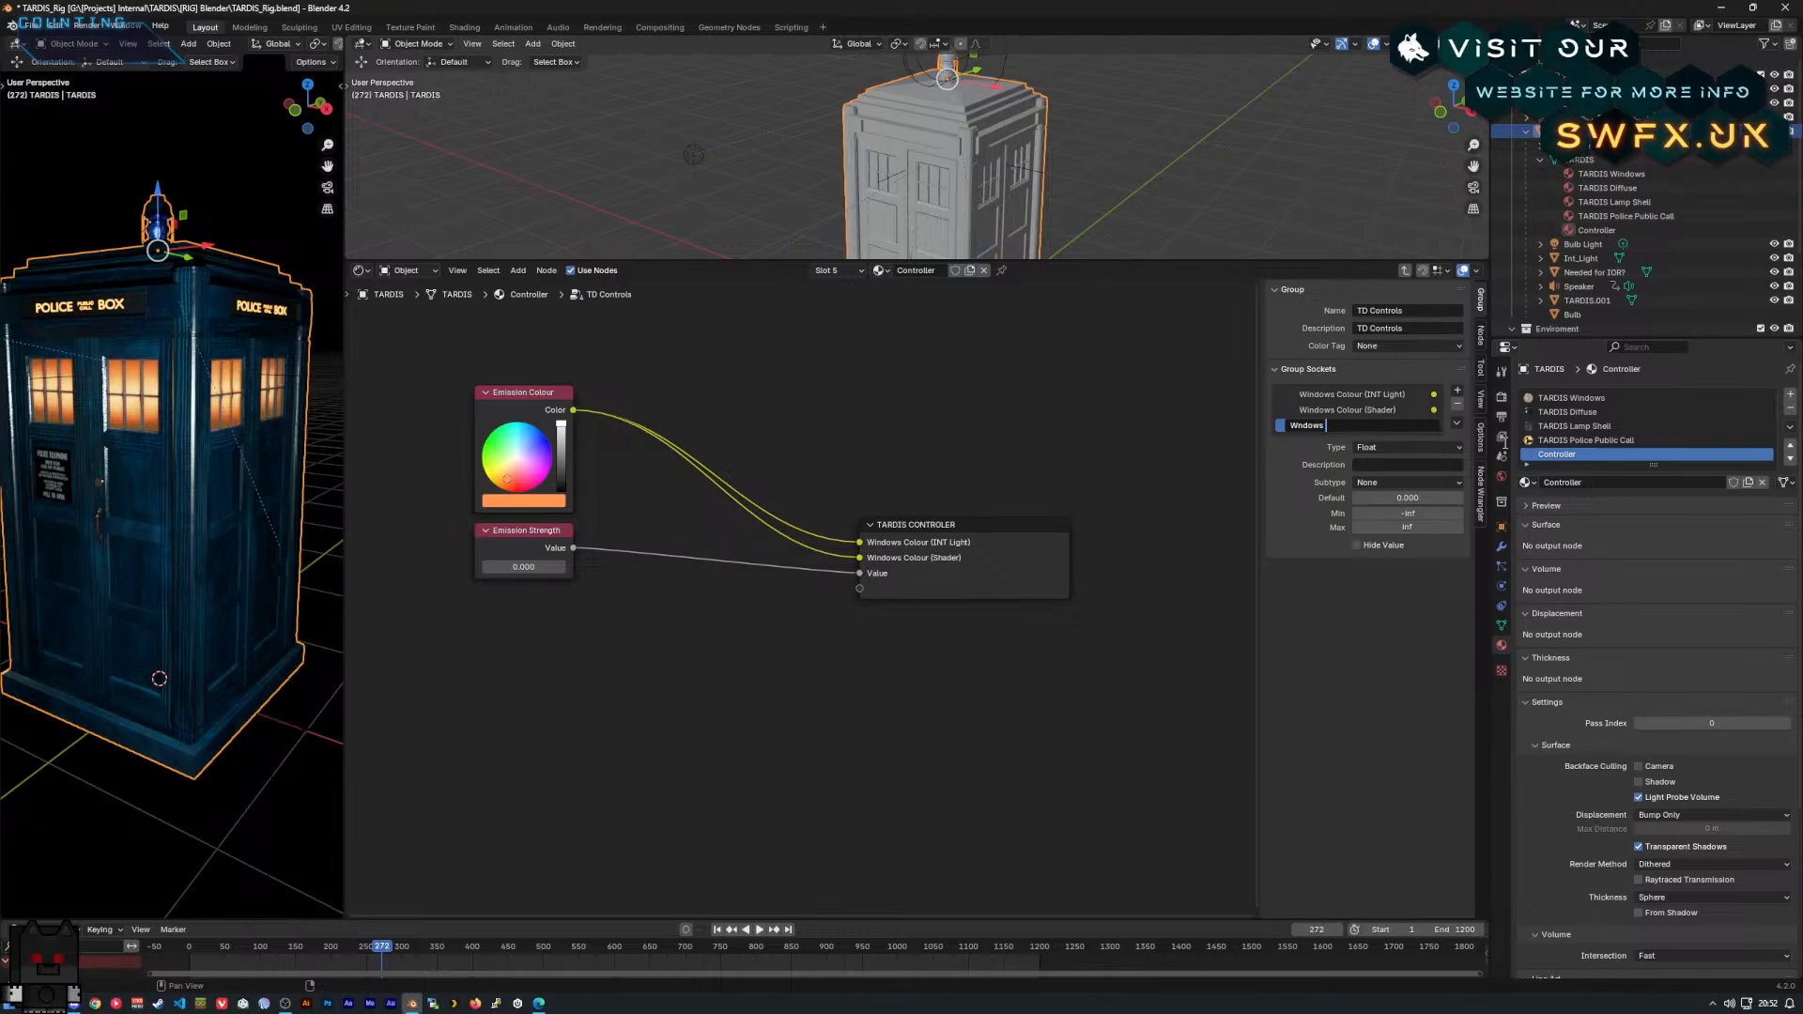
text(Emission s)
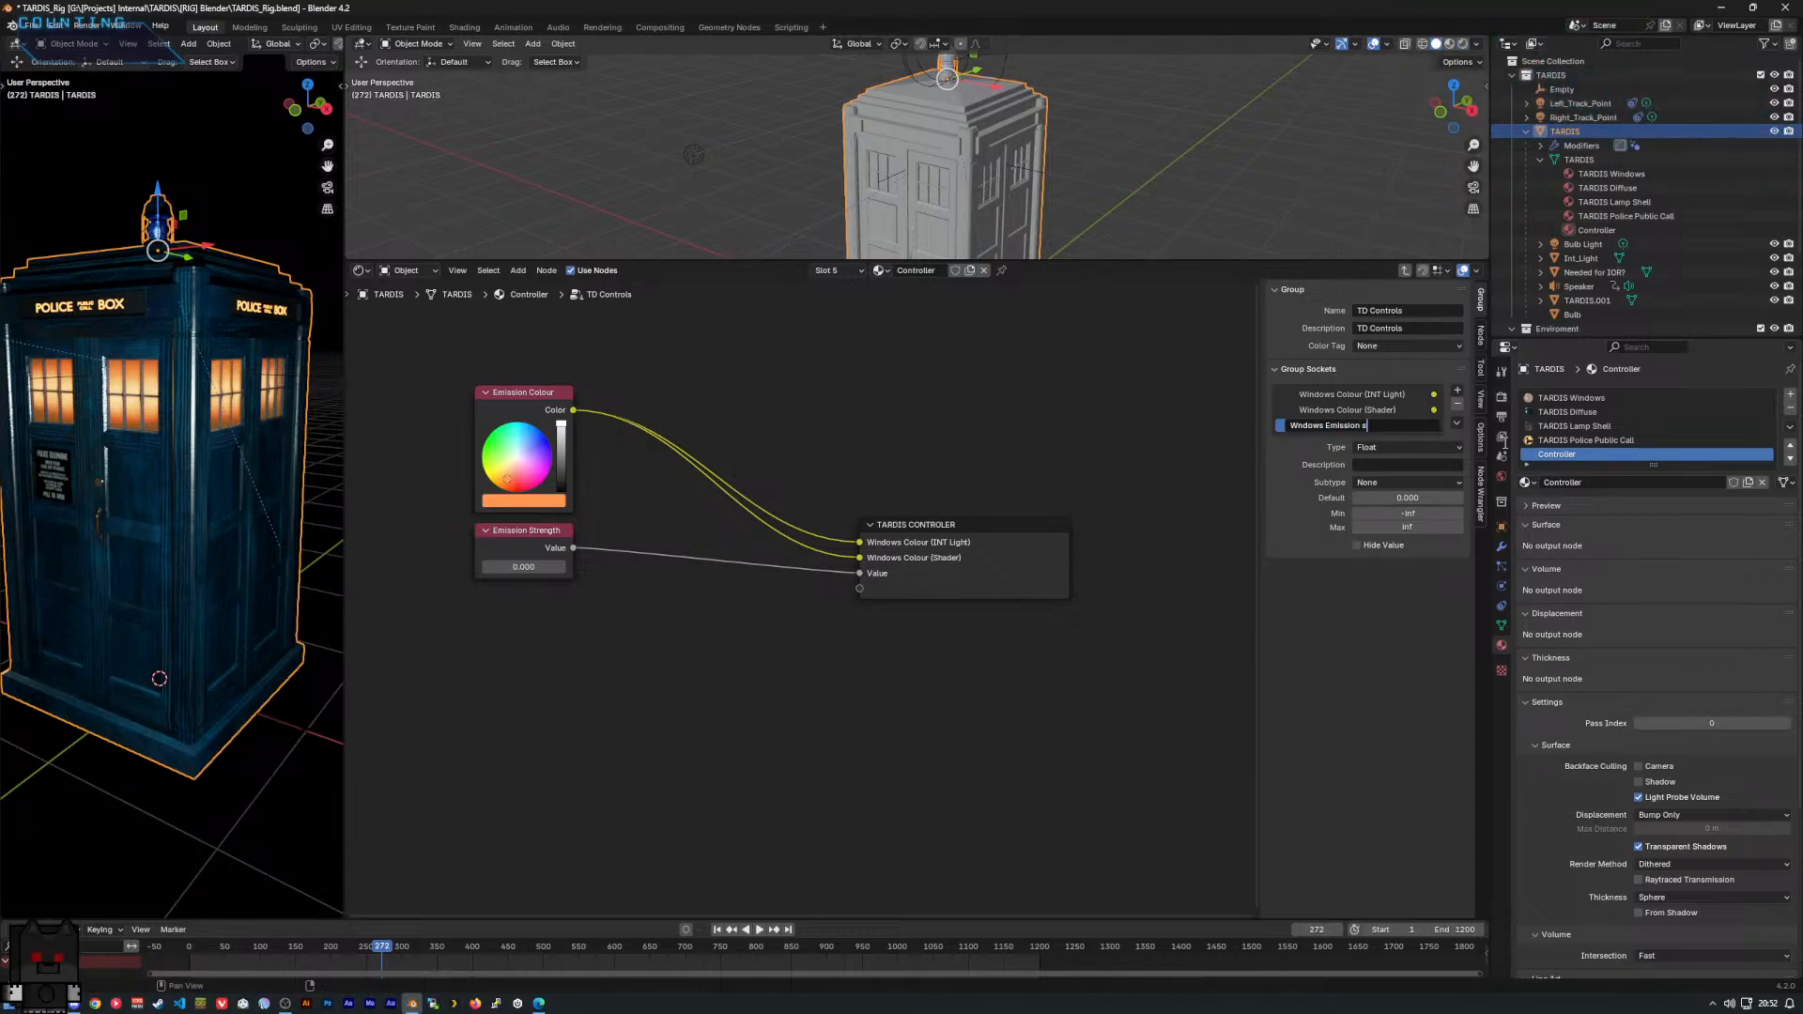
text(terength)
key(Return)
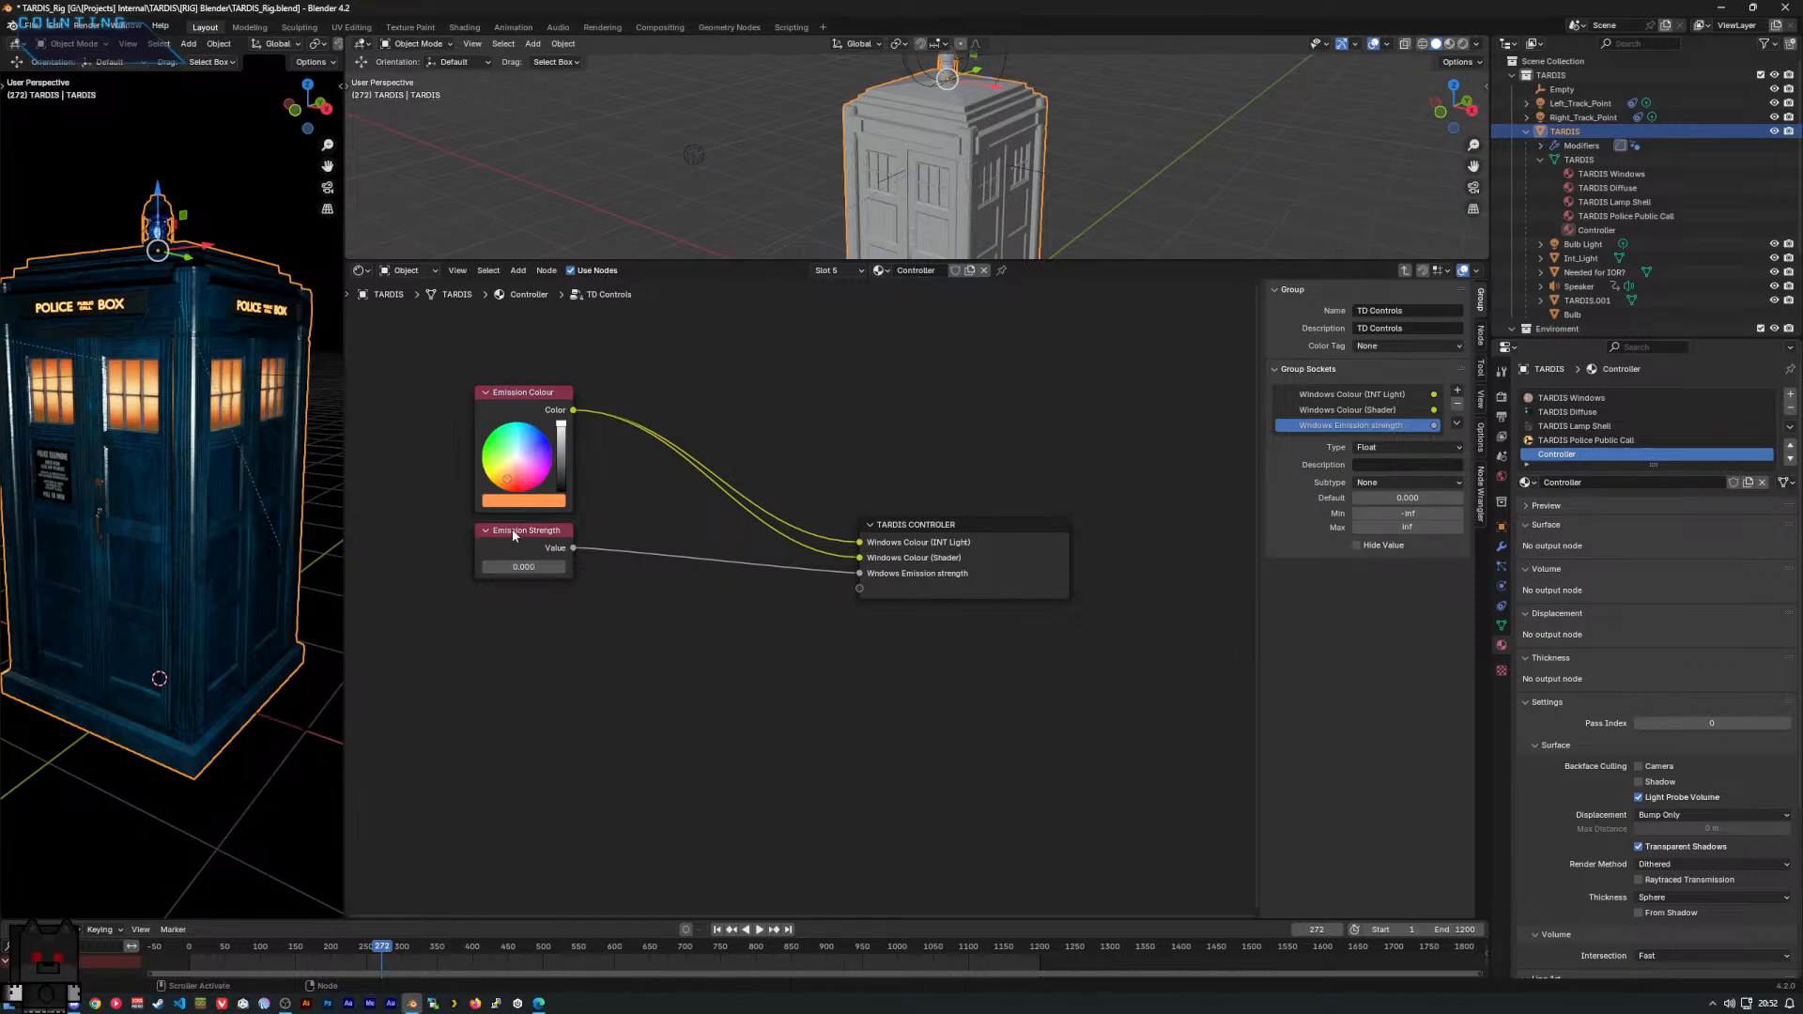
Add a Color Ramp node and place it directly beneath the Emission Strength node.
drag(512, 530, 512, 529)
click(541, 618)
right_click(515, 605)
mouse_move(522, 609)
mouse_move(633, 625)
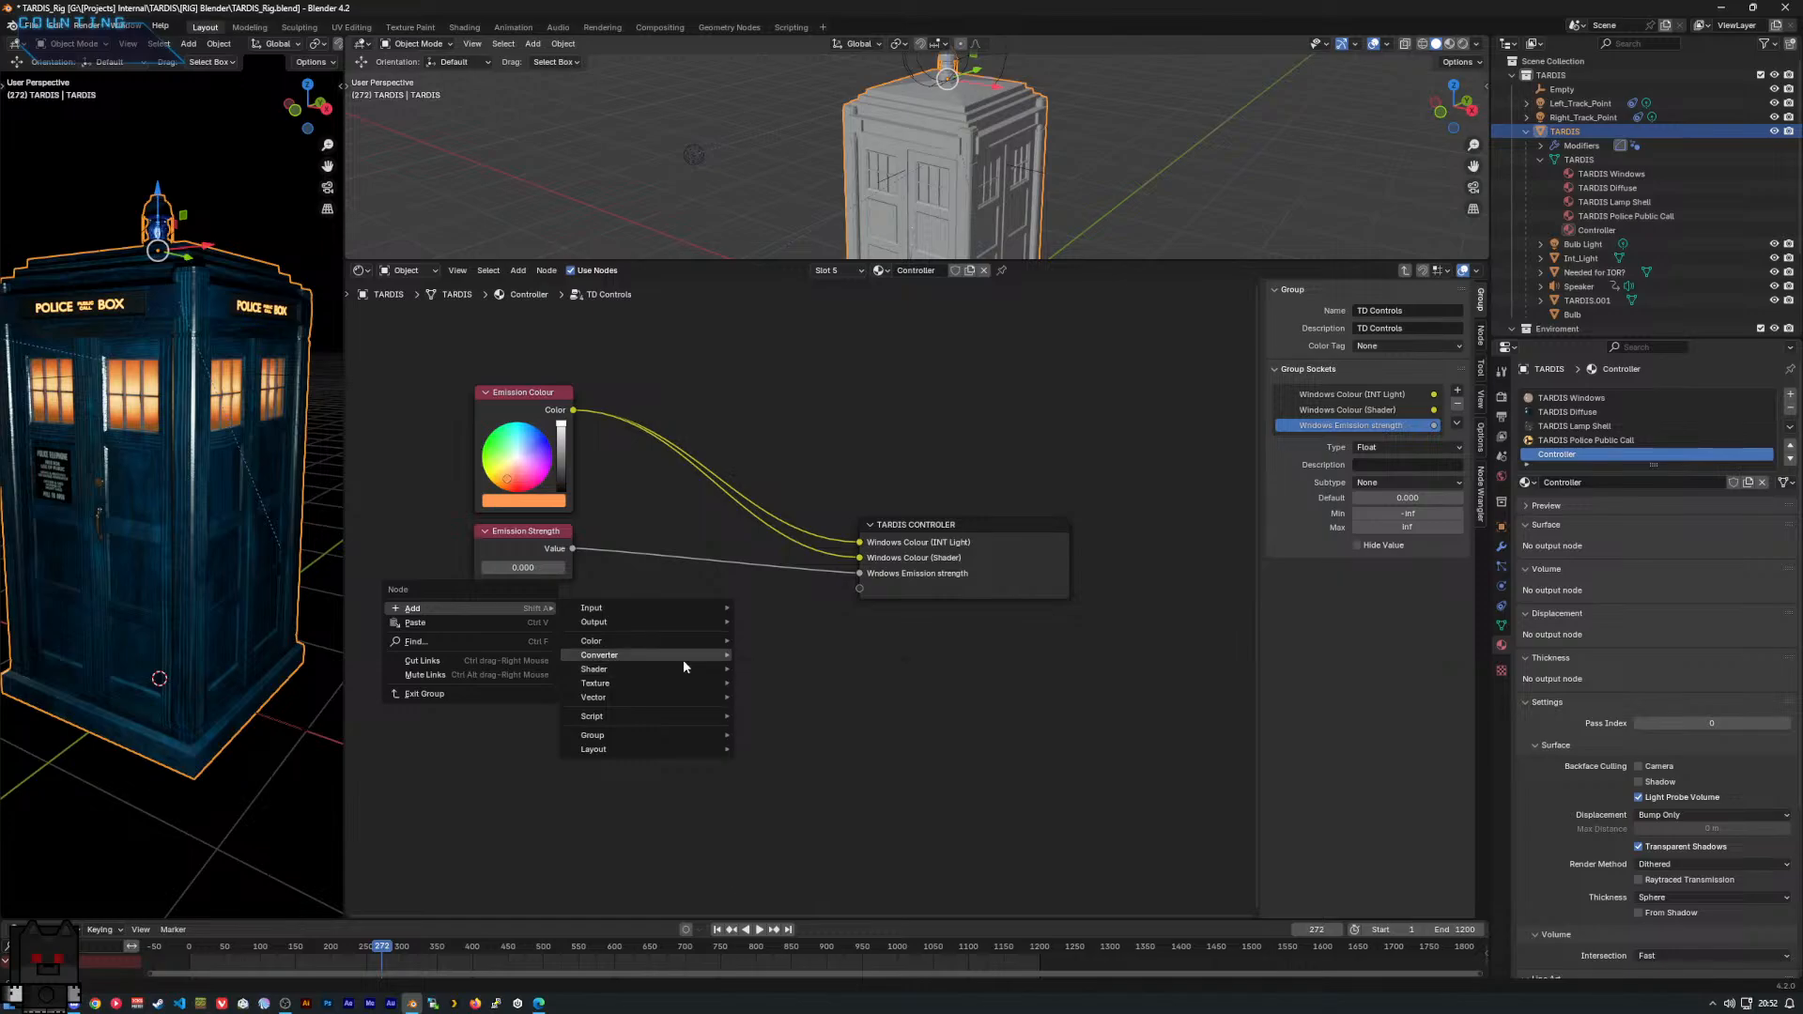
mouse_move(693, 646)
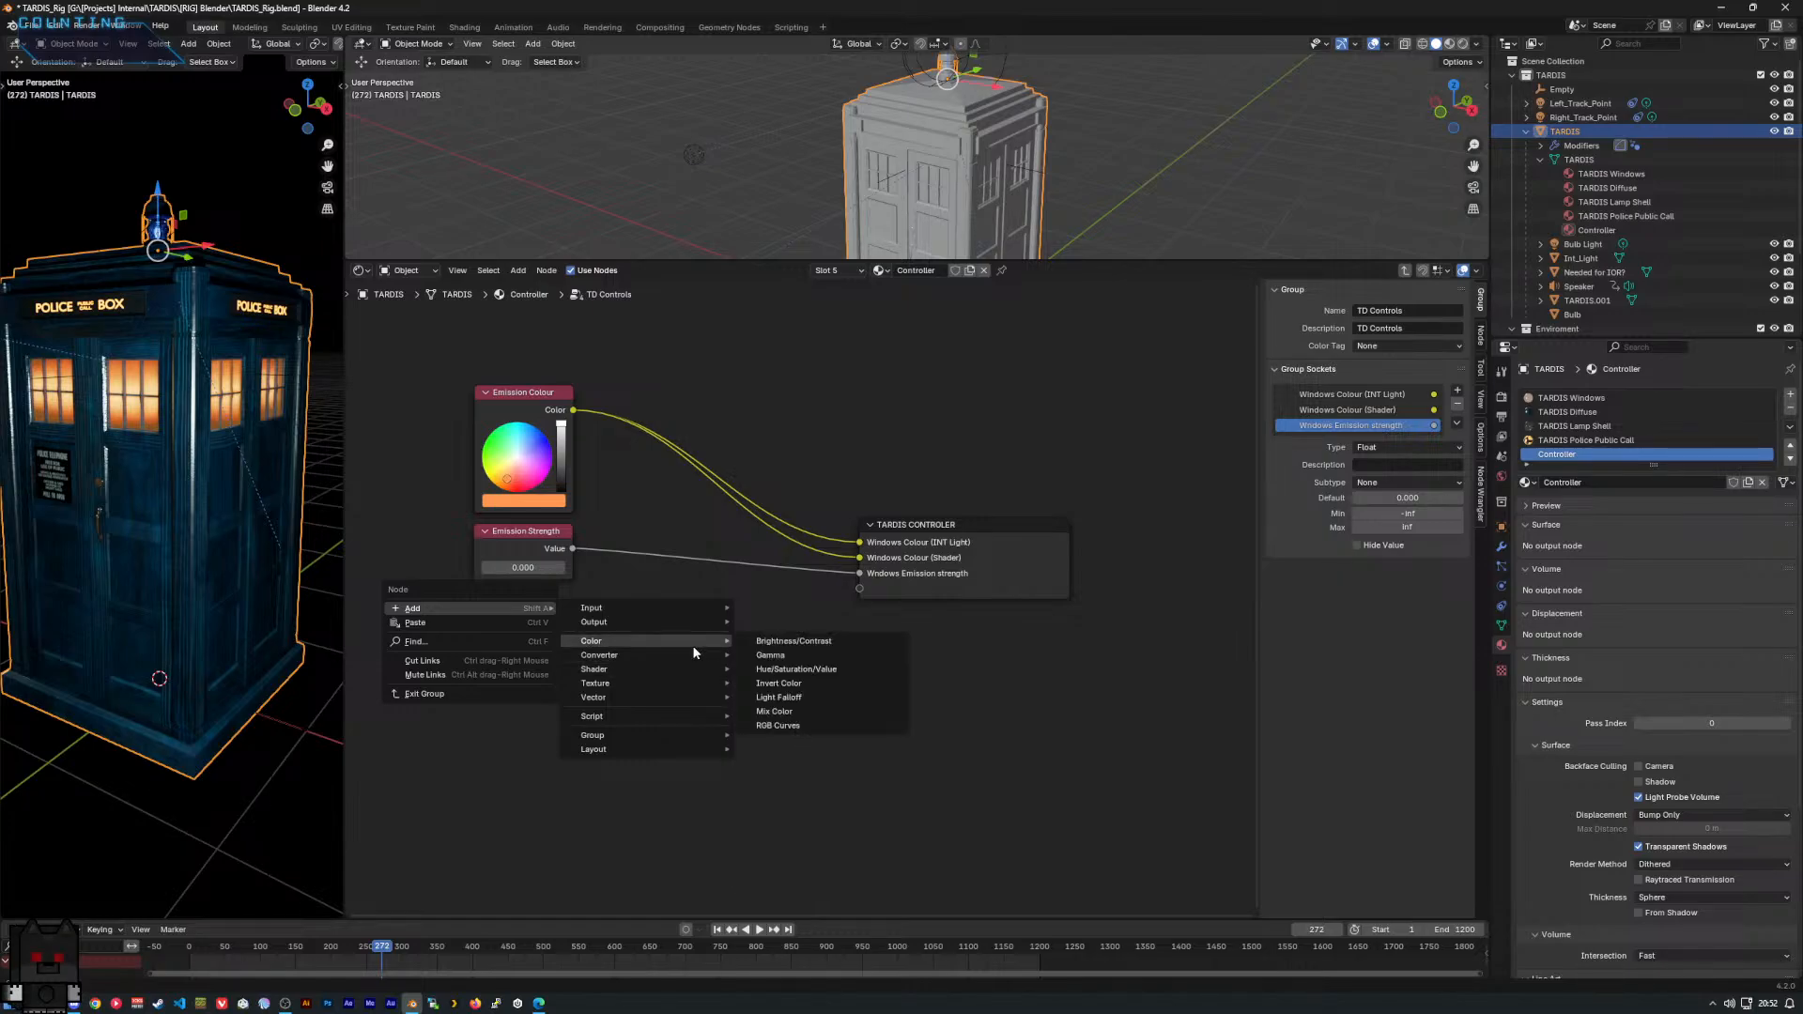
text(col)
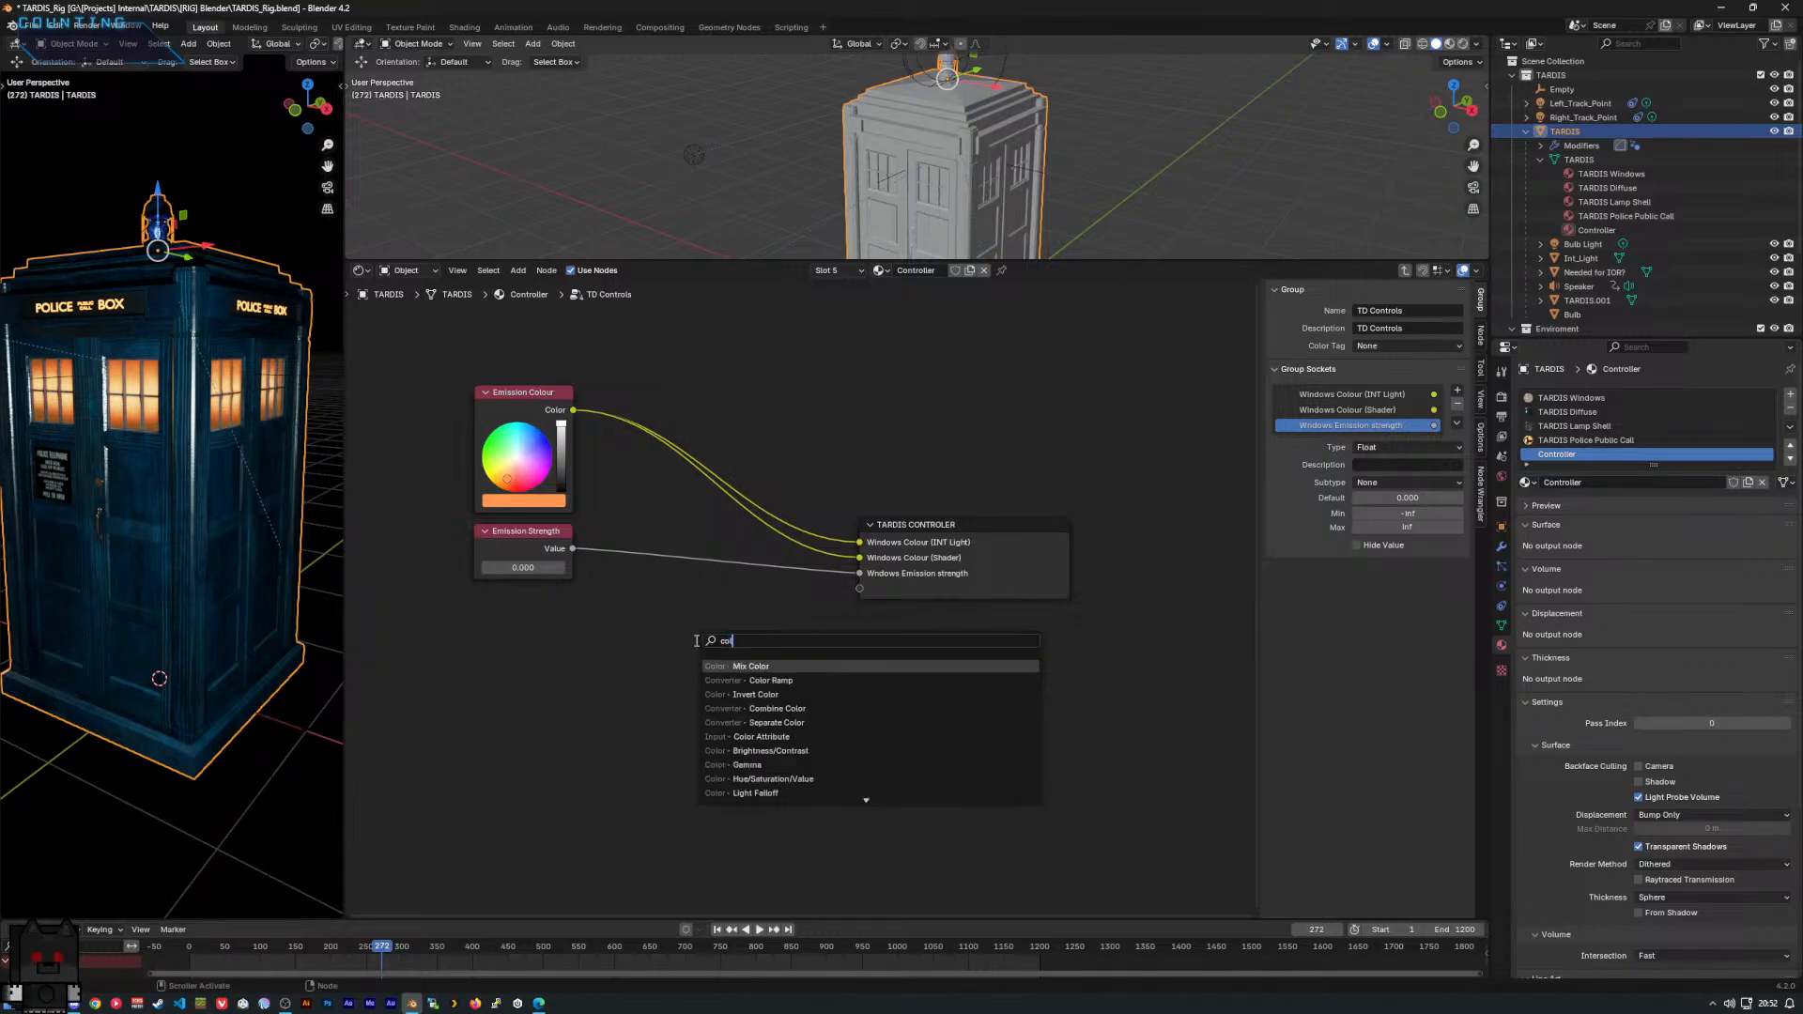
key(Down)
key(Return)
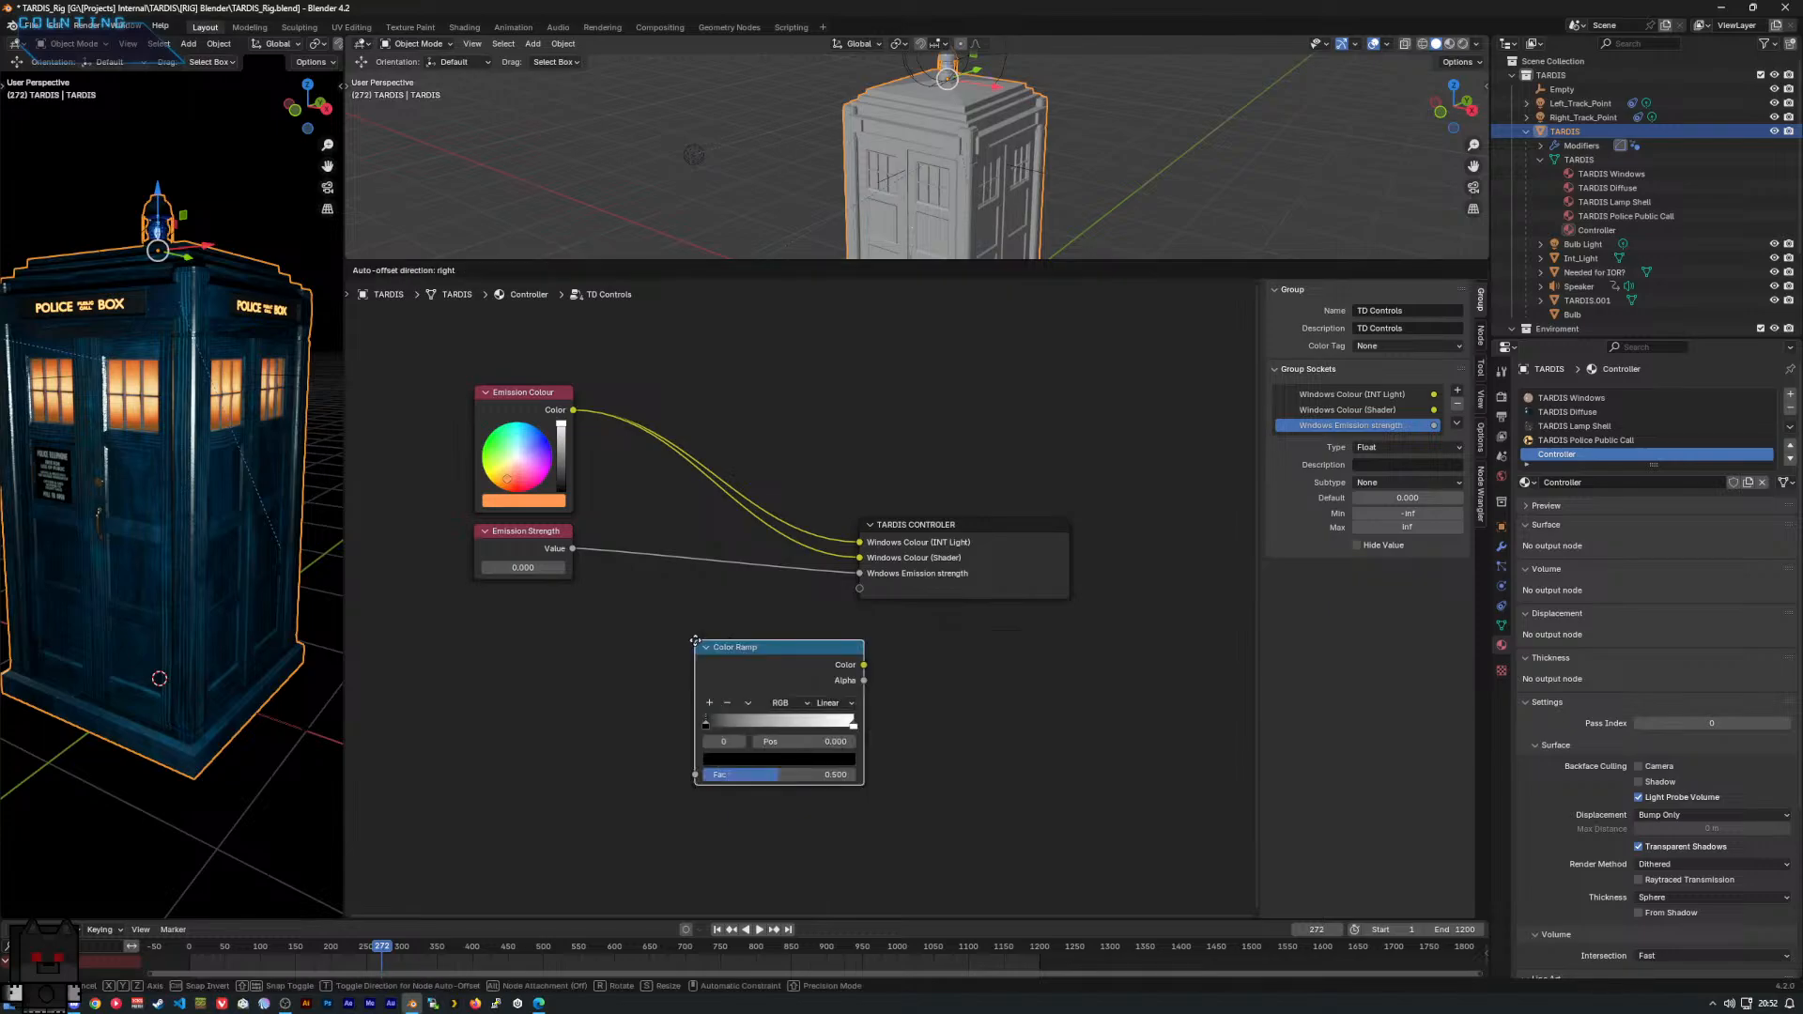
click(473, 593)
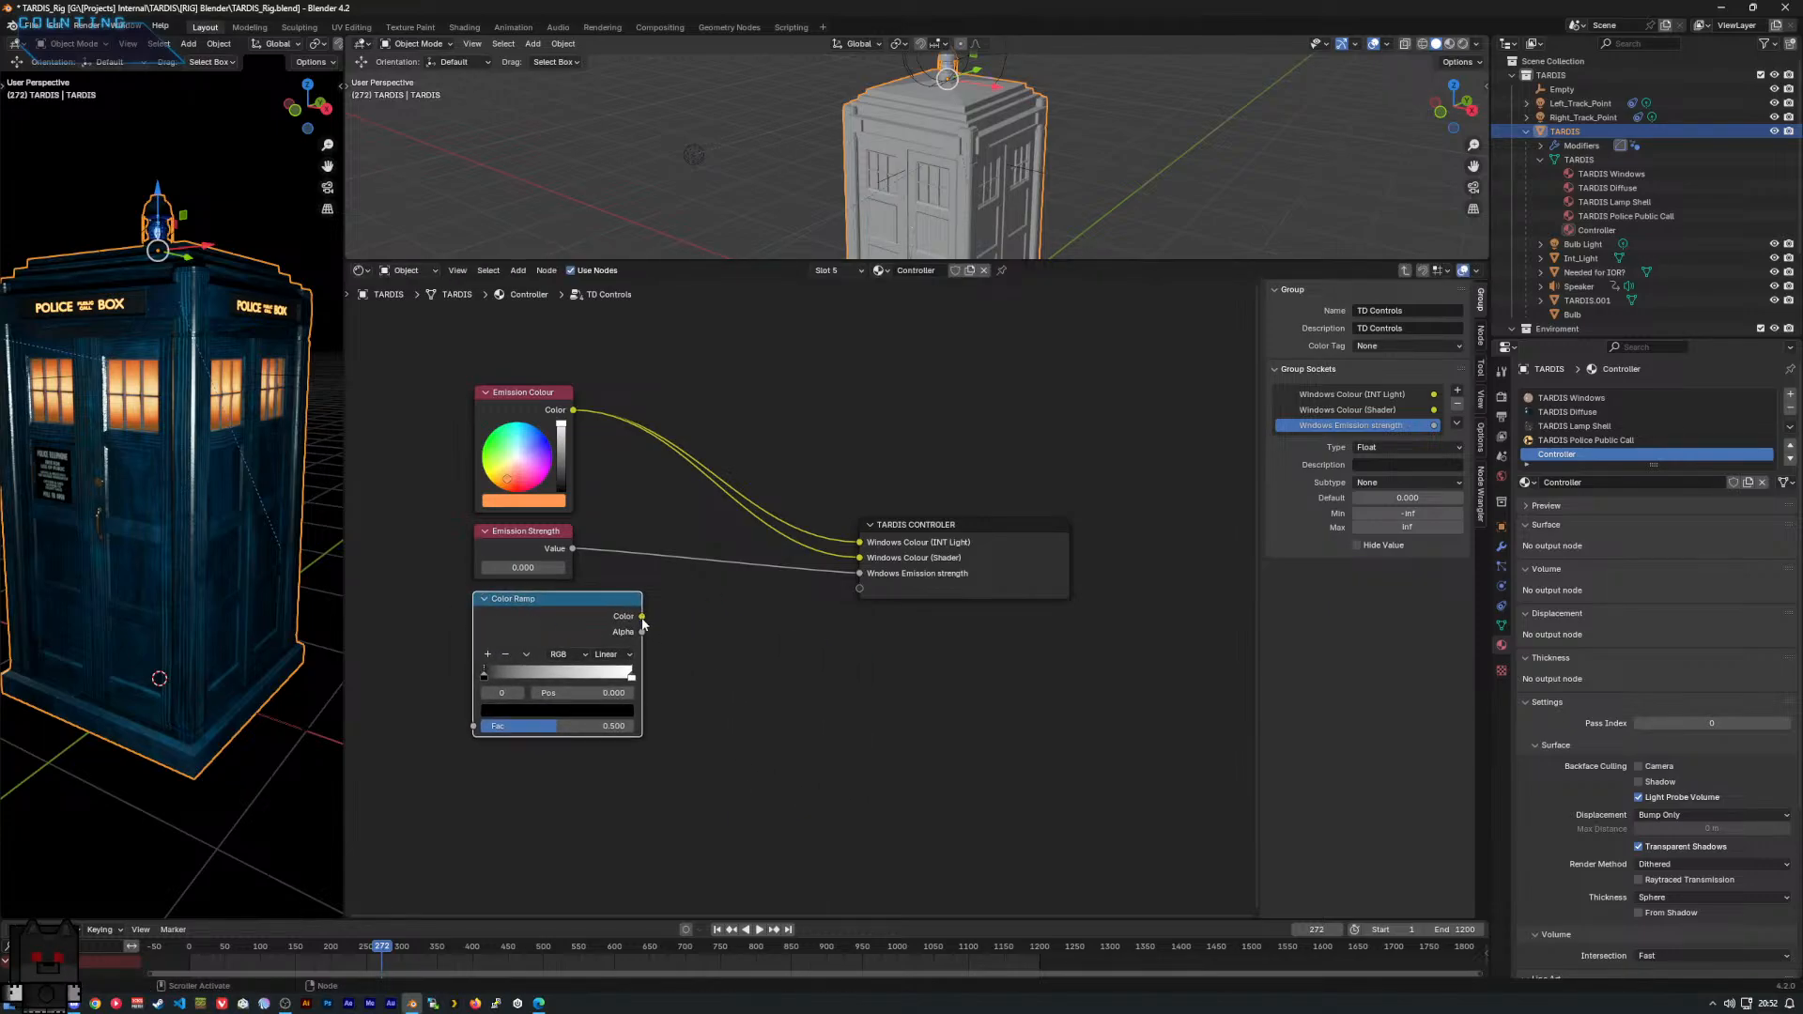
Connect the Color Ramp's Color output to a new TARDIS CONTROLER socket and name that socket "Emission Bias".
drag(642, 617, 883, 587)
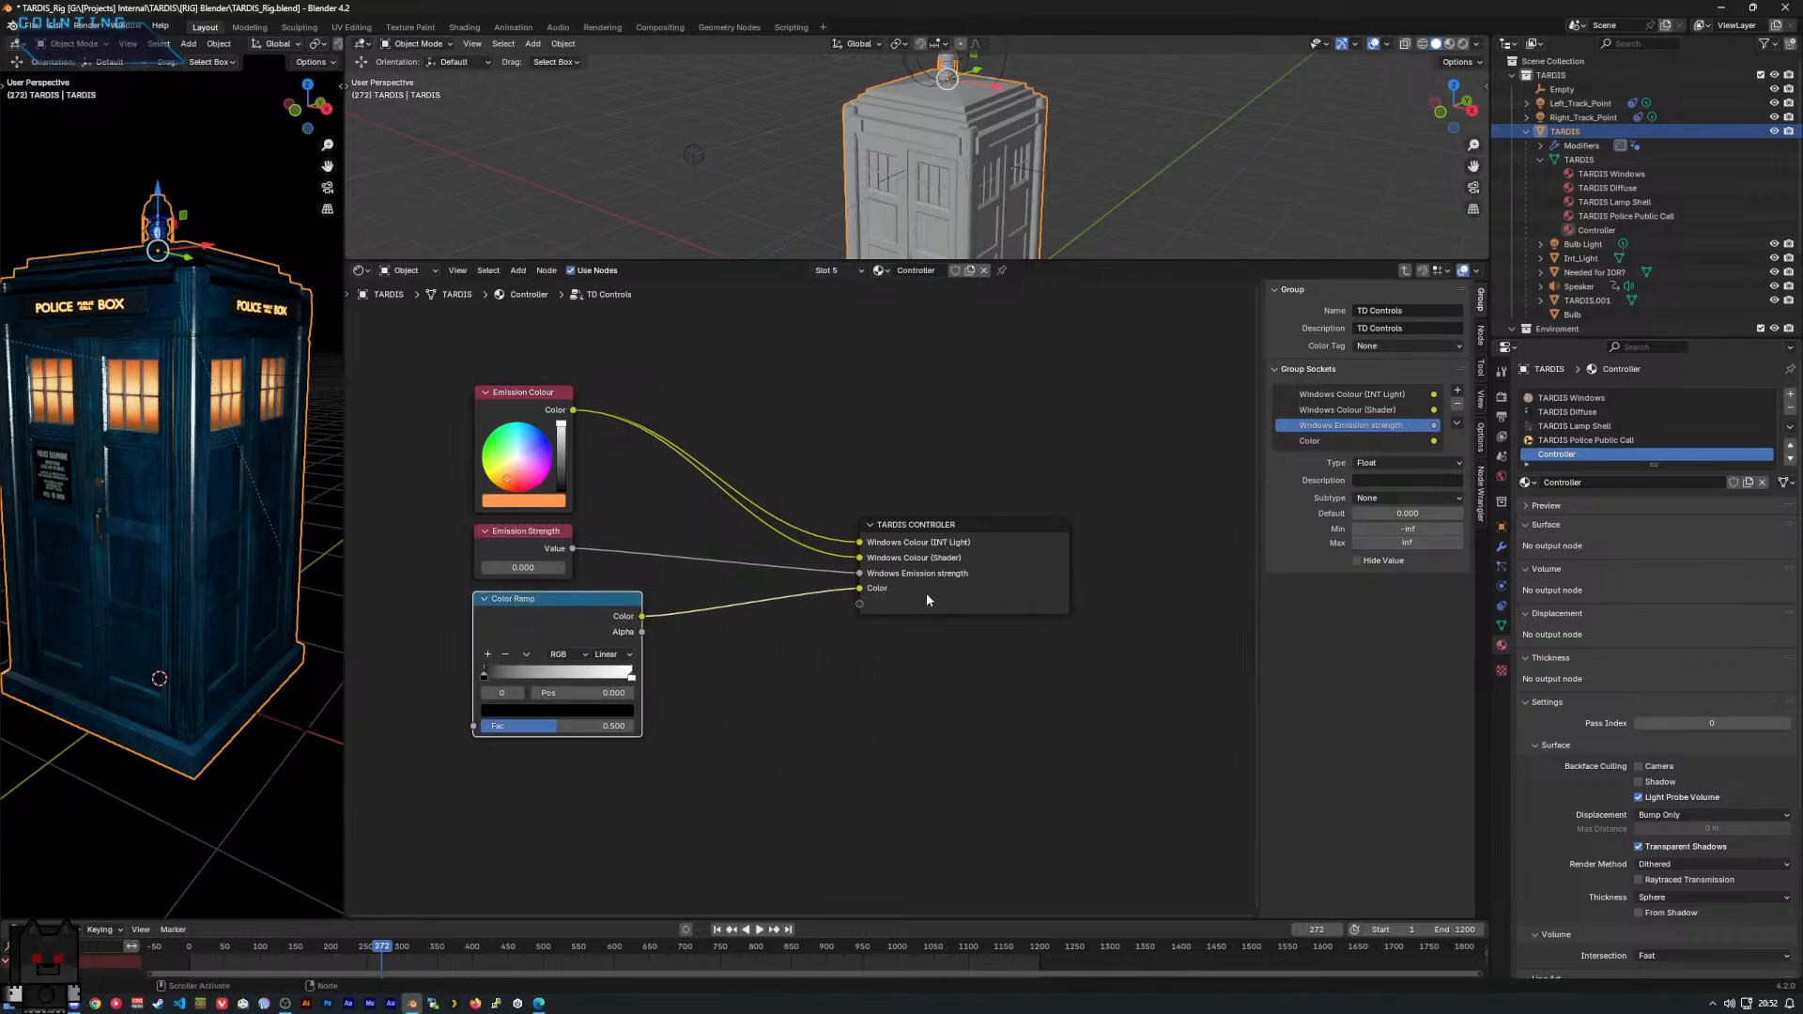
click(1333, 441)
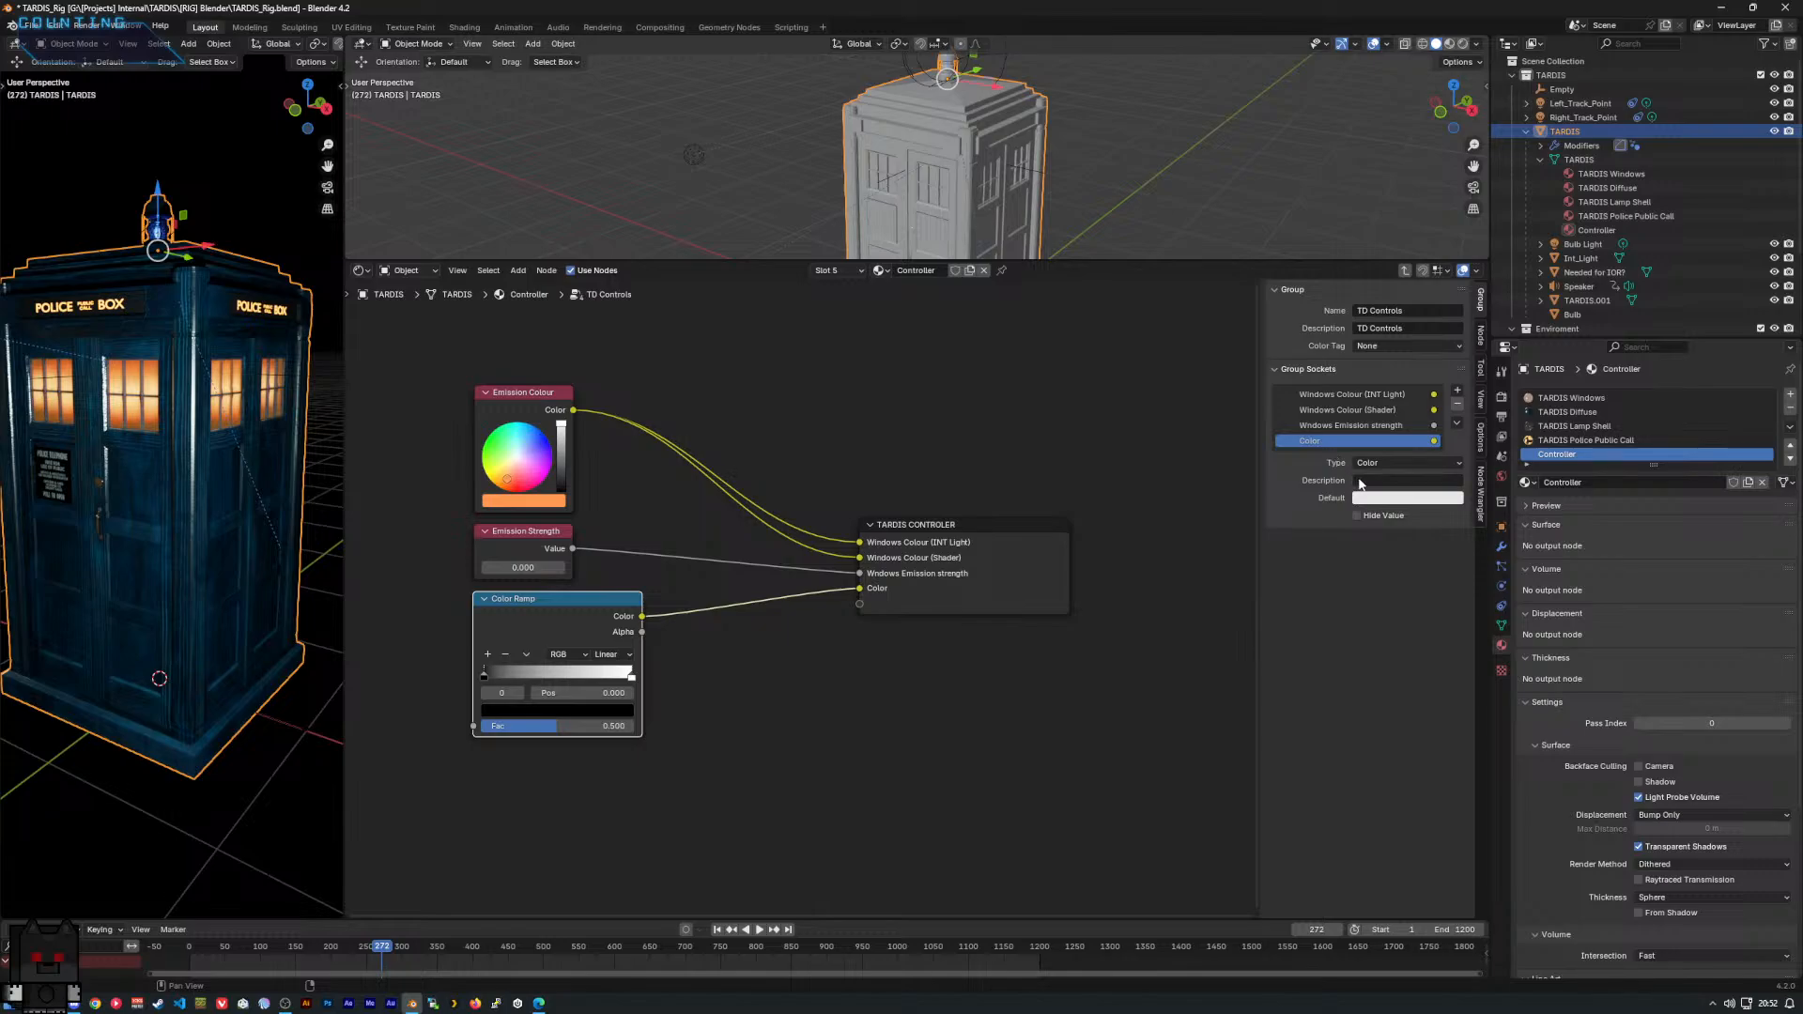
double_click(1313, 442)
text(Shader Bi)
key(ctrl+a)
text(Emission Bias)
key(Return)
Delete the Color Ramp node and put a duplicate of the Emission Strength node in its place.
drag(566, 598, 569, 596)
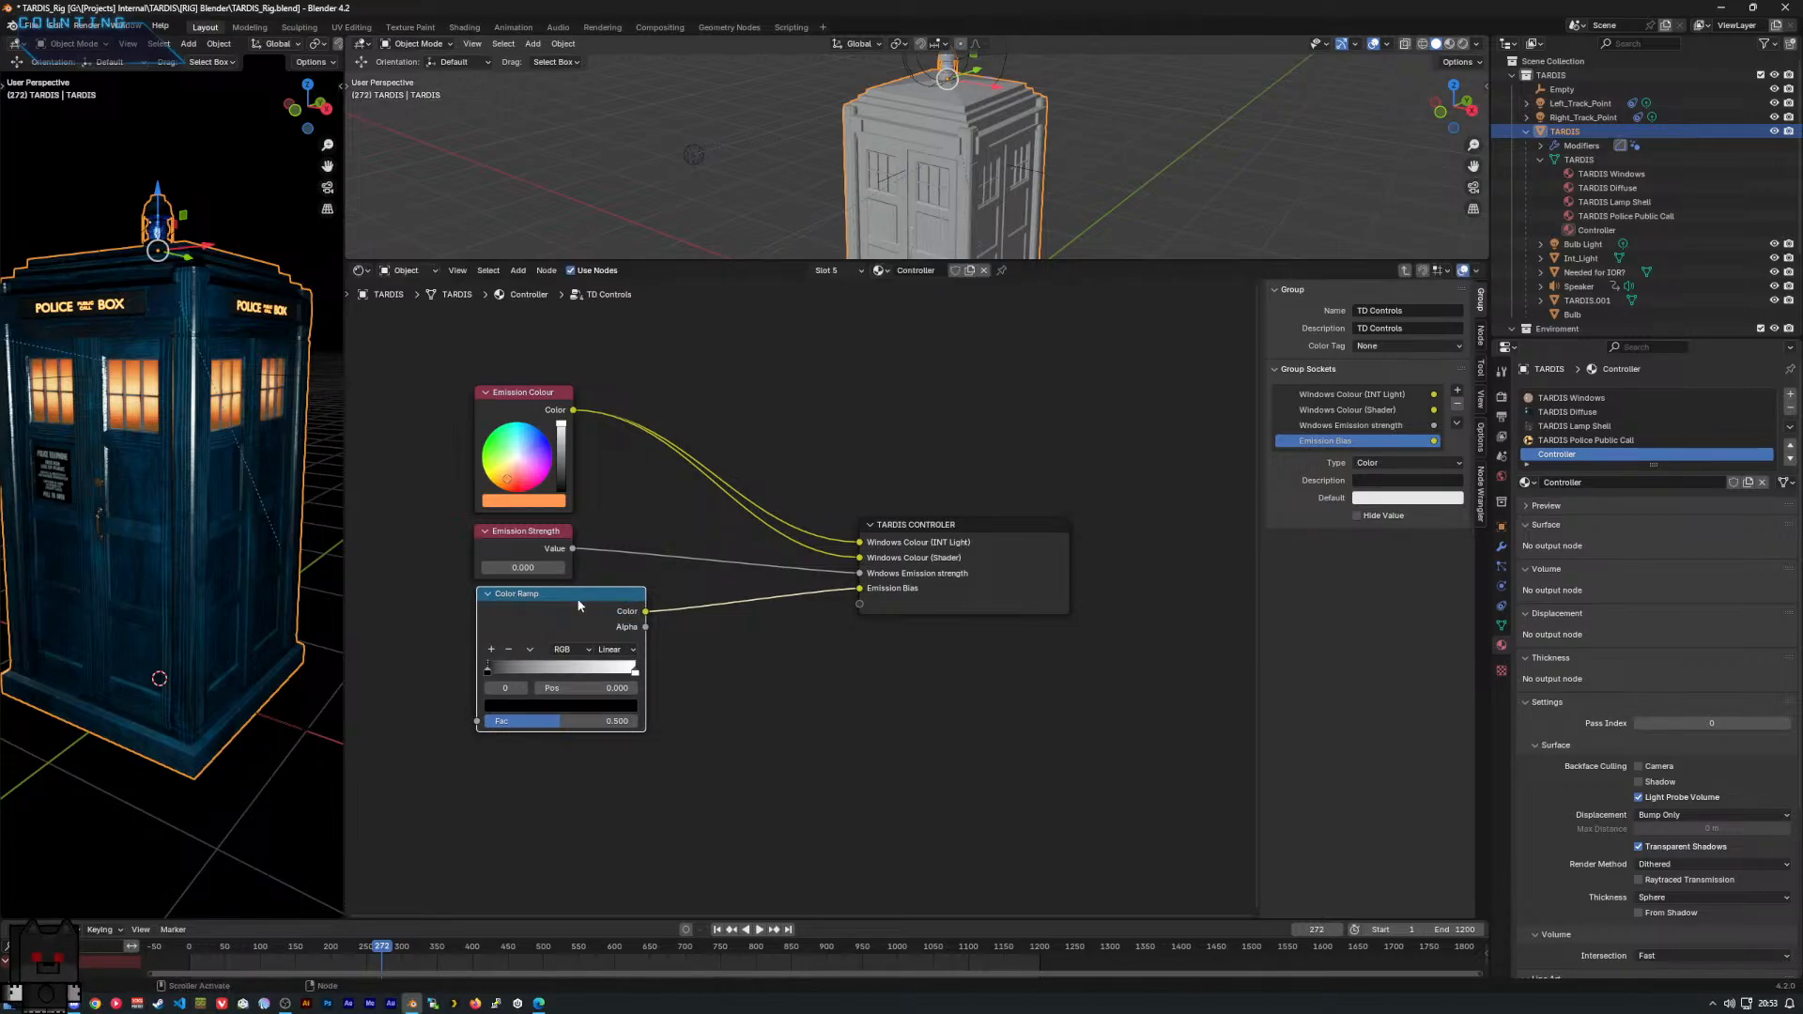
key(Delete)
click(518, 544)
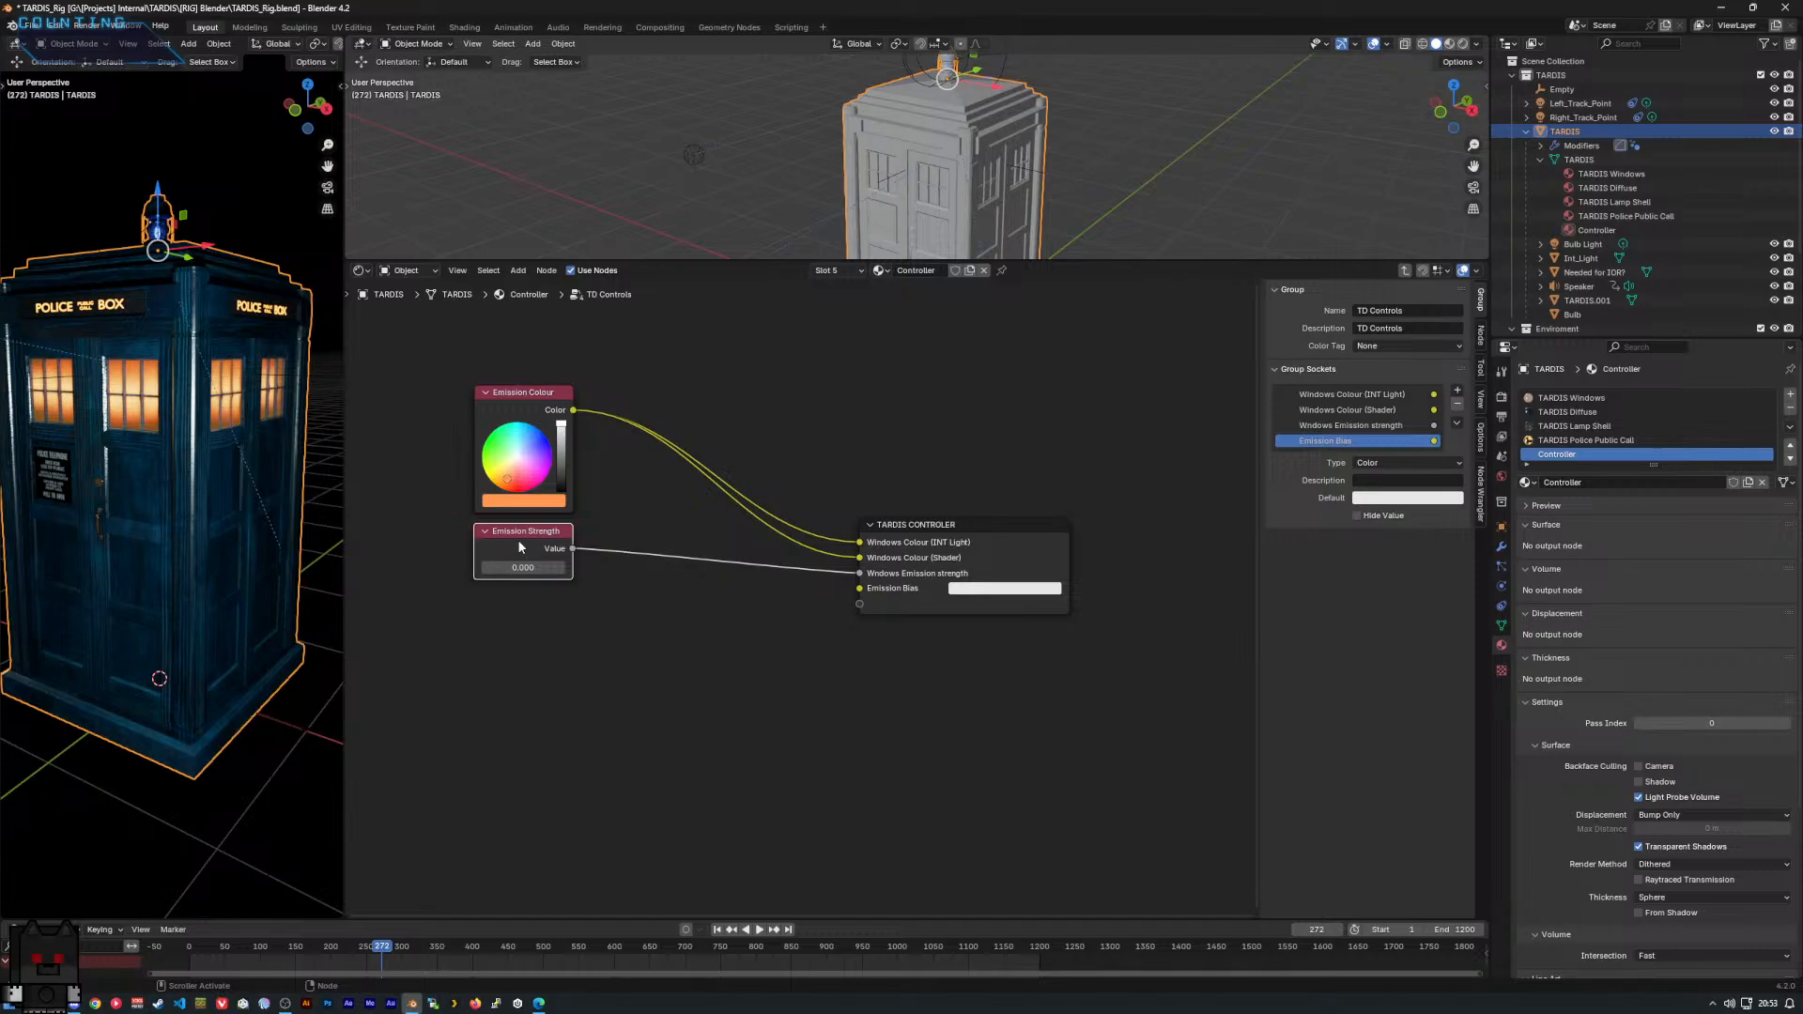
key(shift+d)
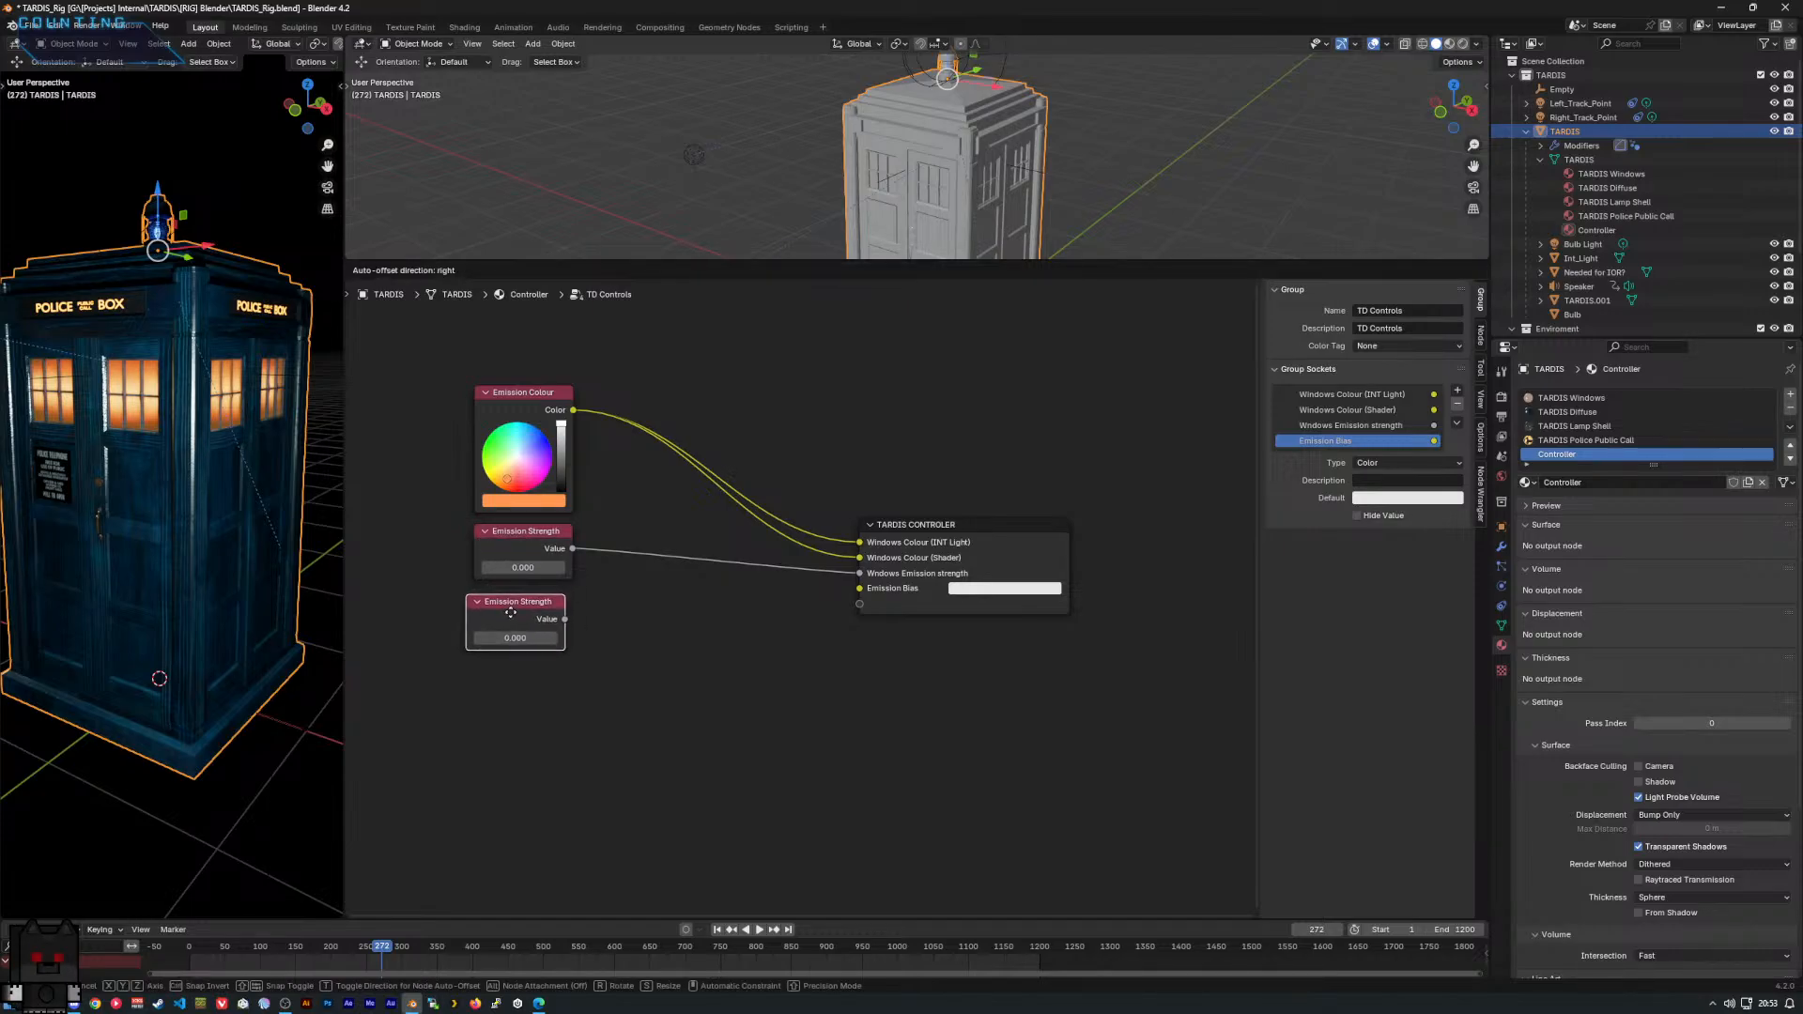
click(511, 608)
Label the duplicated Value node "Emission Bias", align it under Emission Strength and connect it to the Emission Bias socket.
right_click(511, 608)
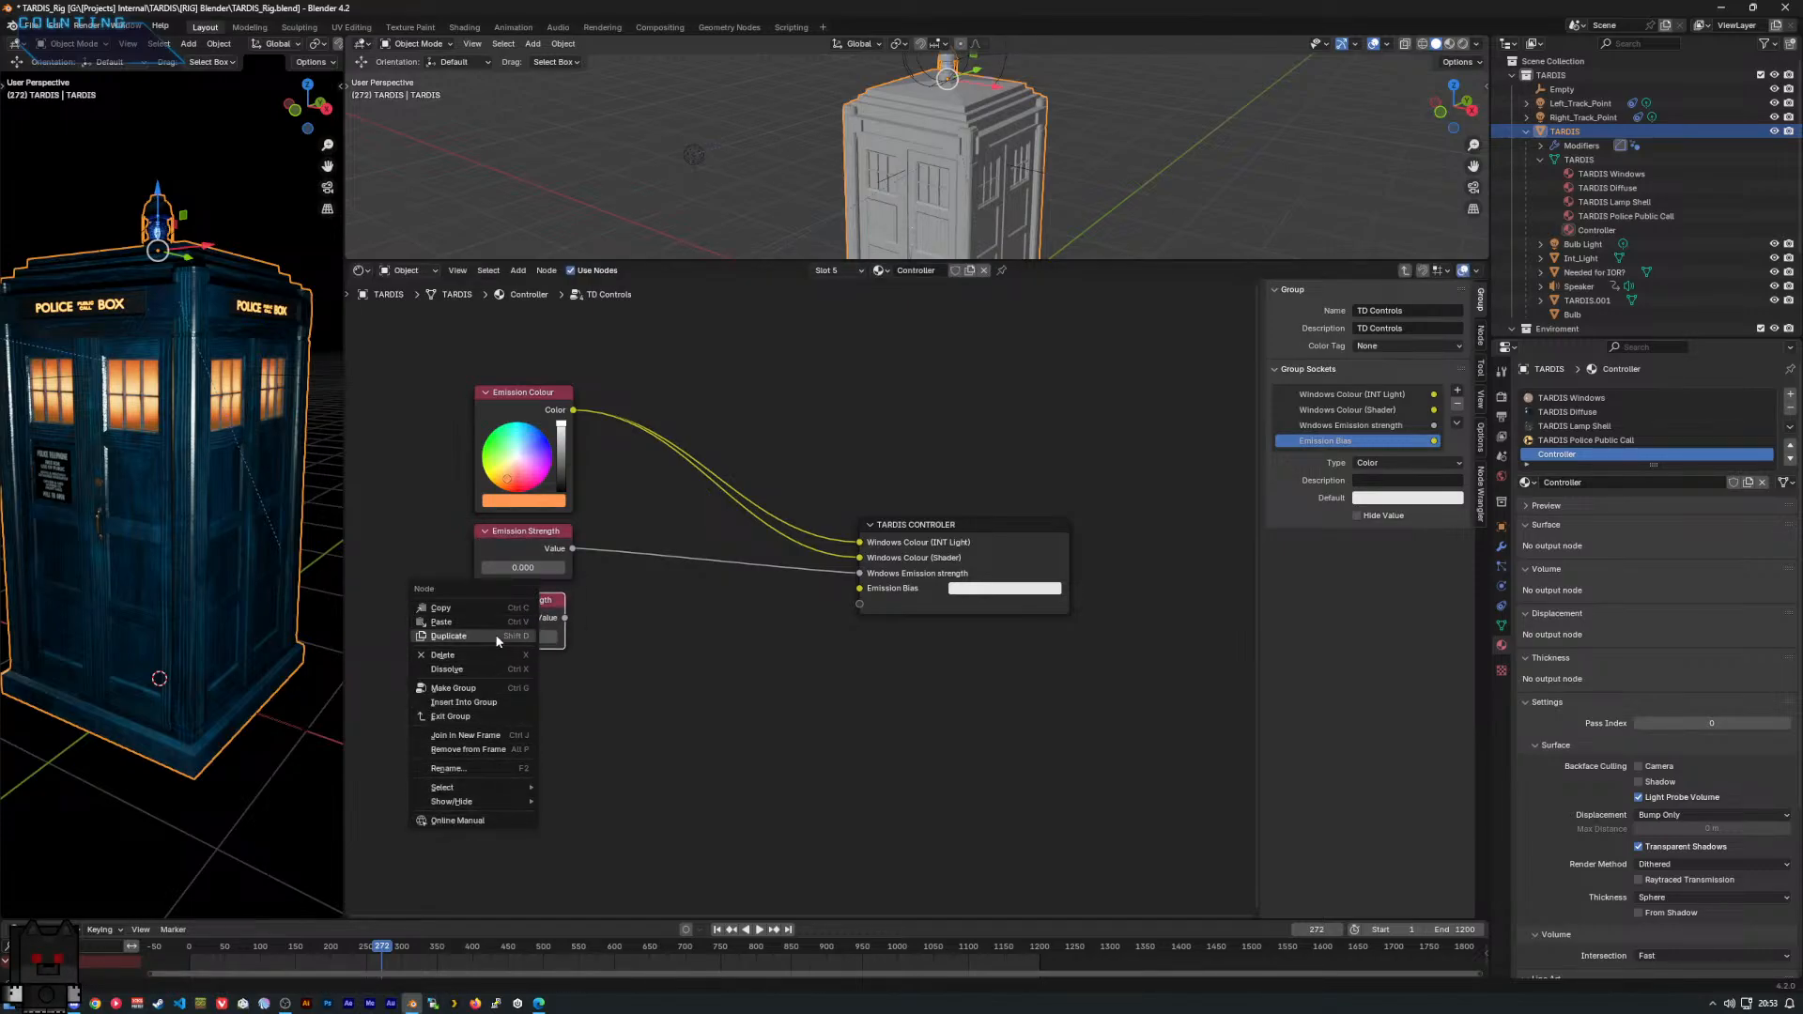
click(477, 767)
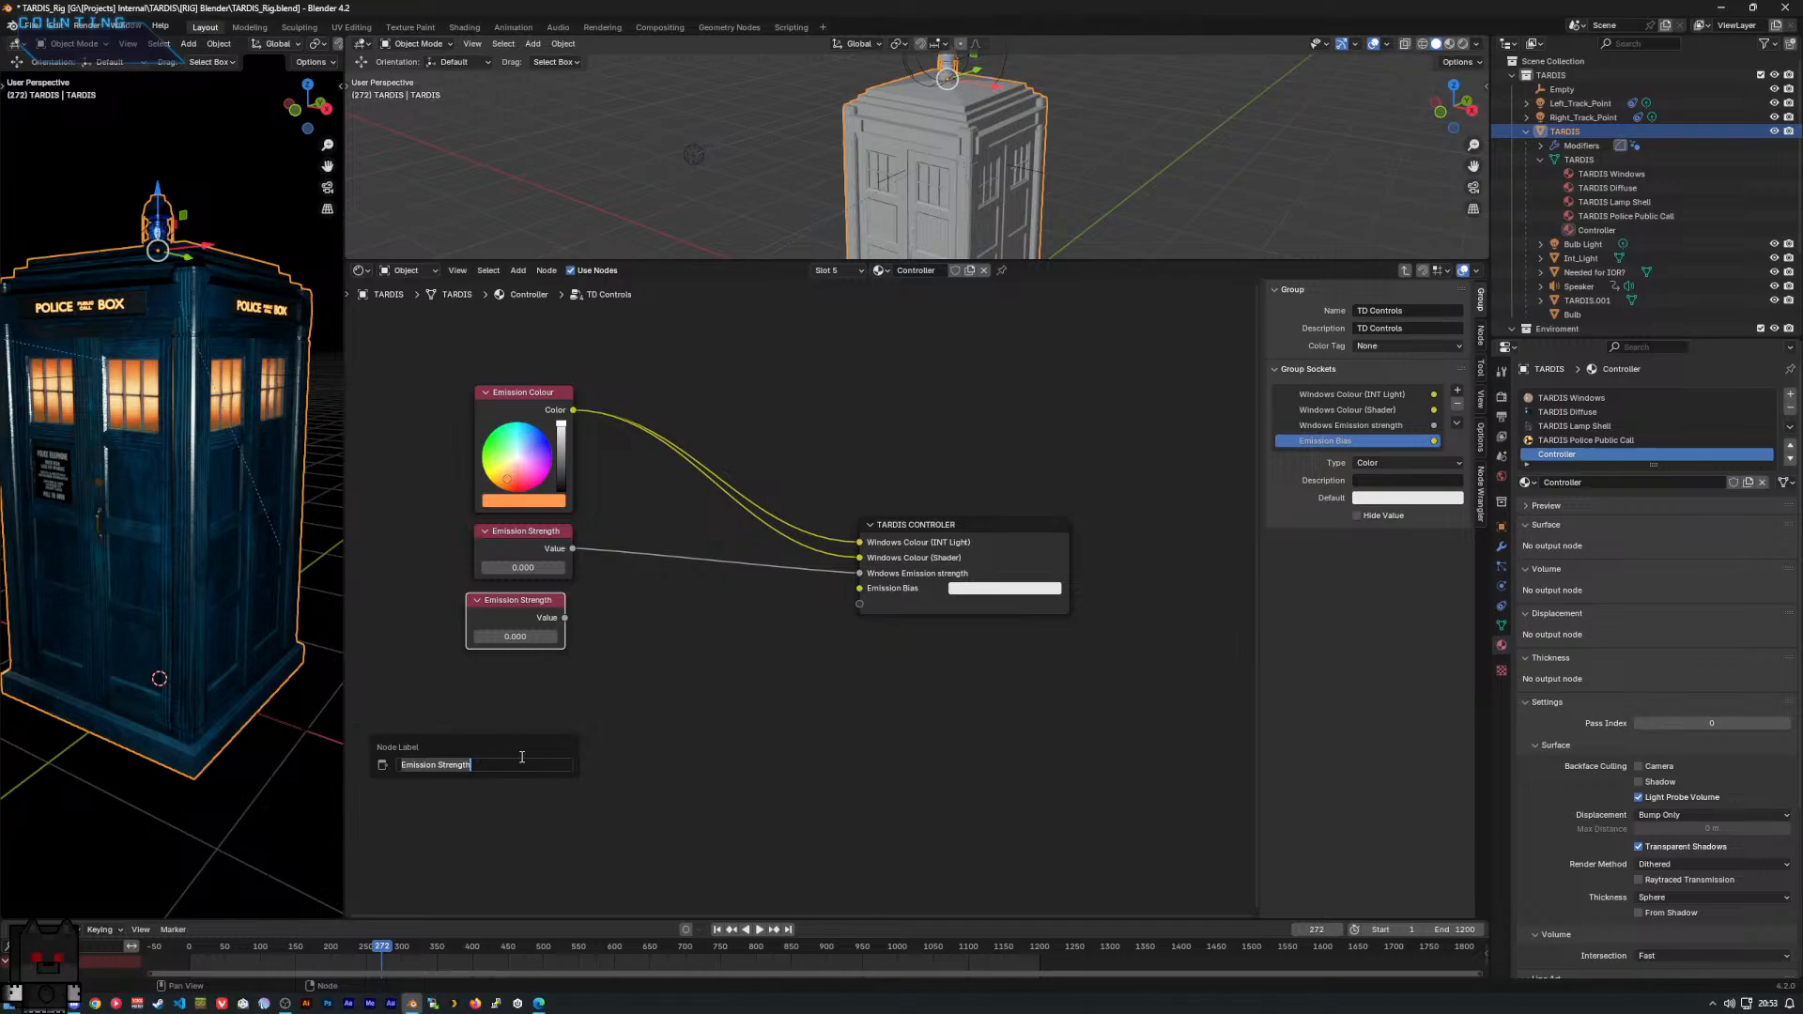
text(Emission Bias)
key(Return)
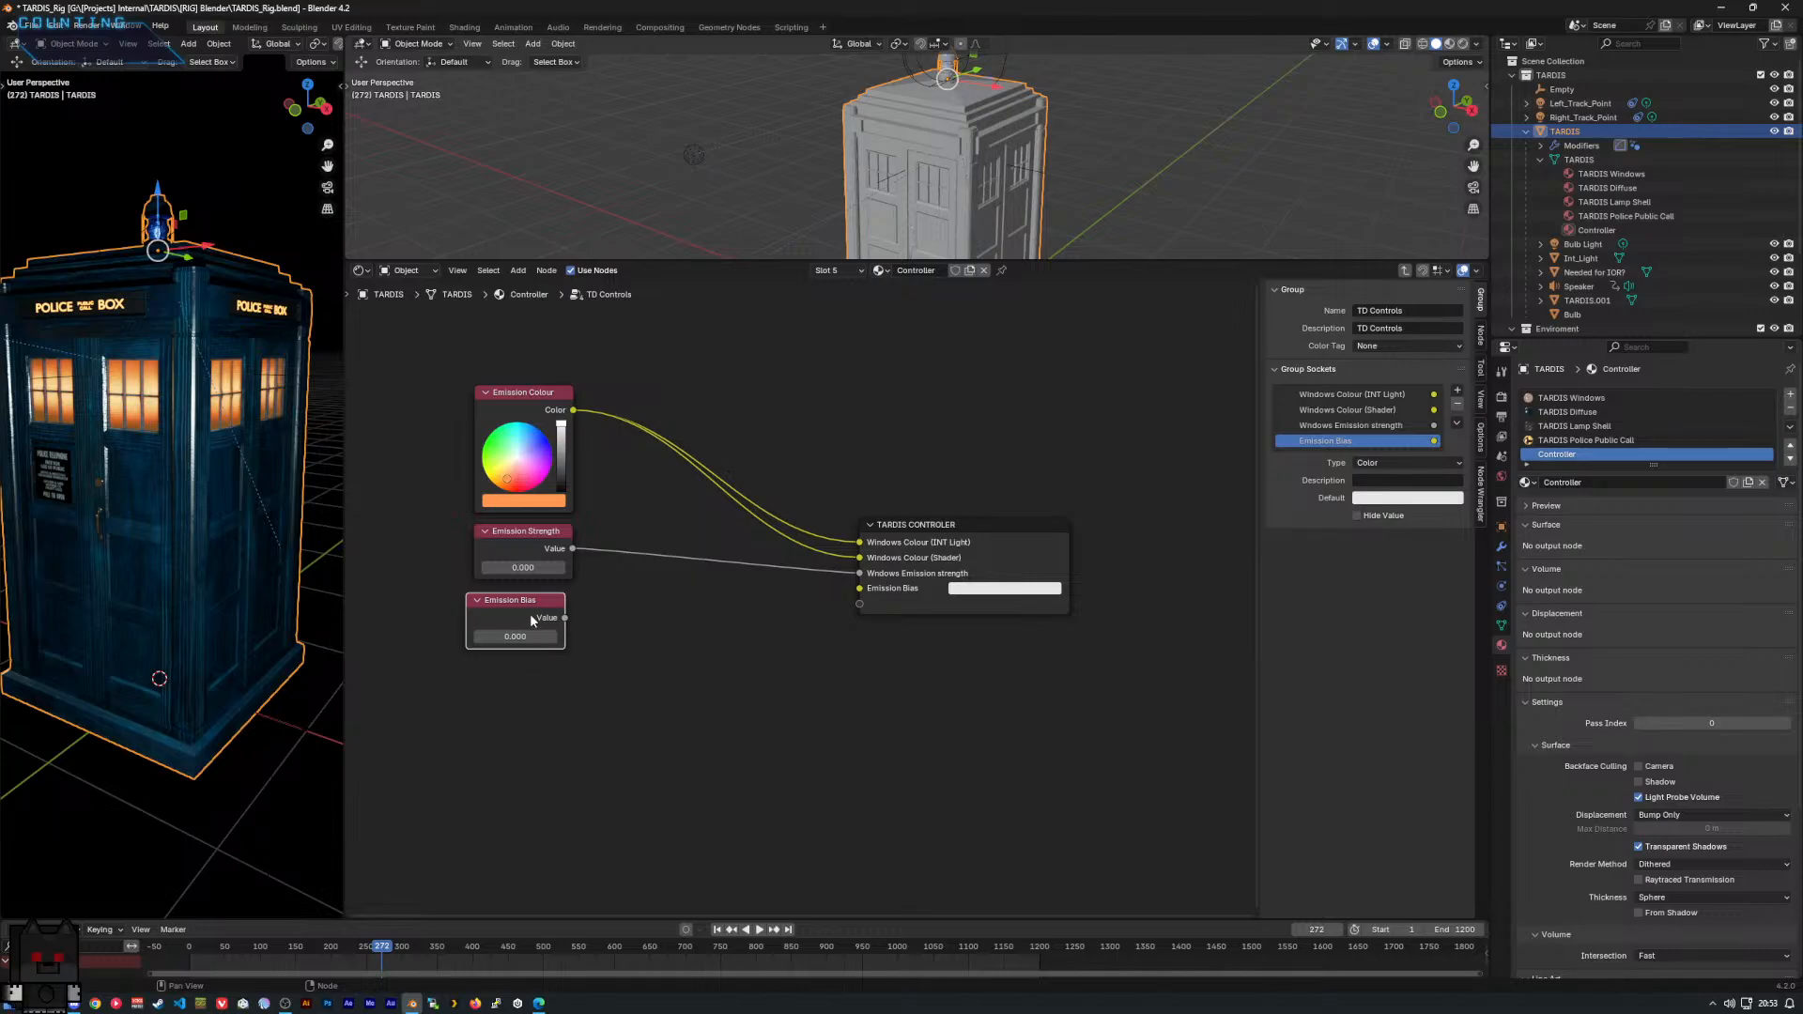
drag(537, 599, 859, 589)
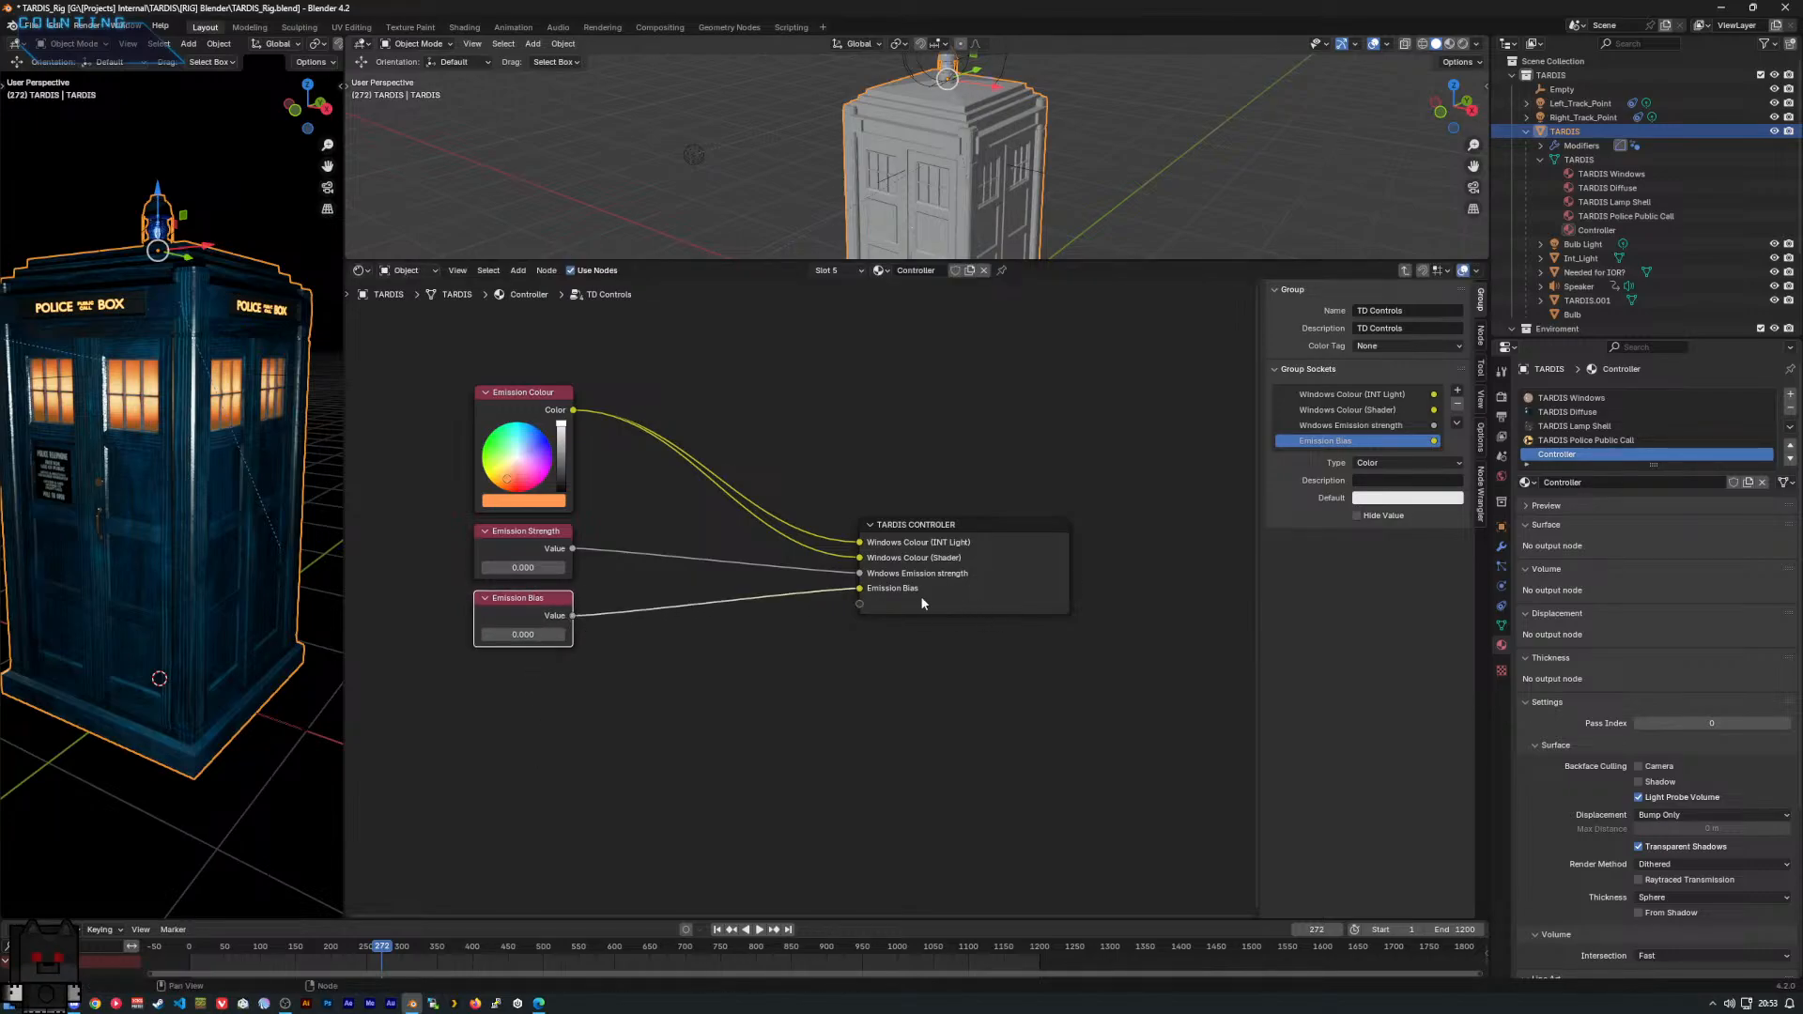
Set the Emission Bias socket's type to Integer with a minimum of 0 and a maximum of 1.
click(1387, 464)
click(1400, 511)
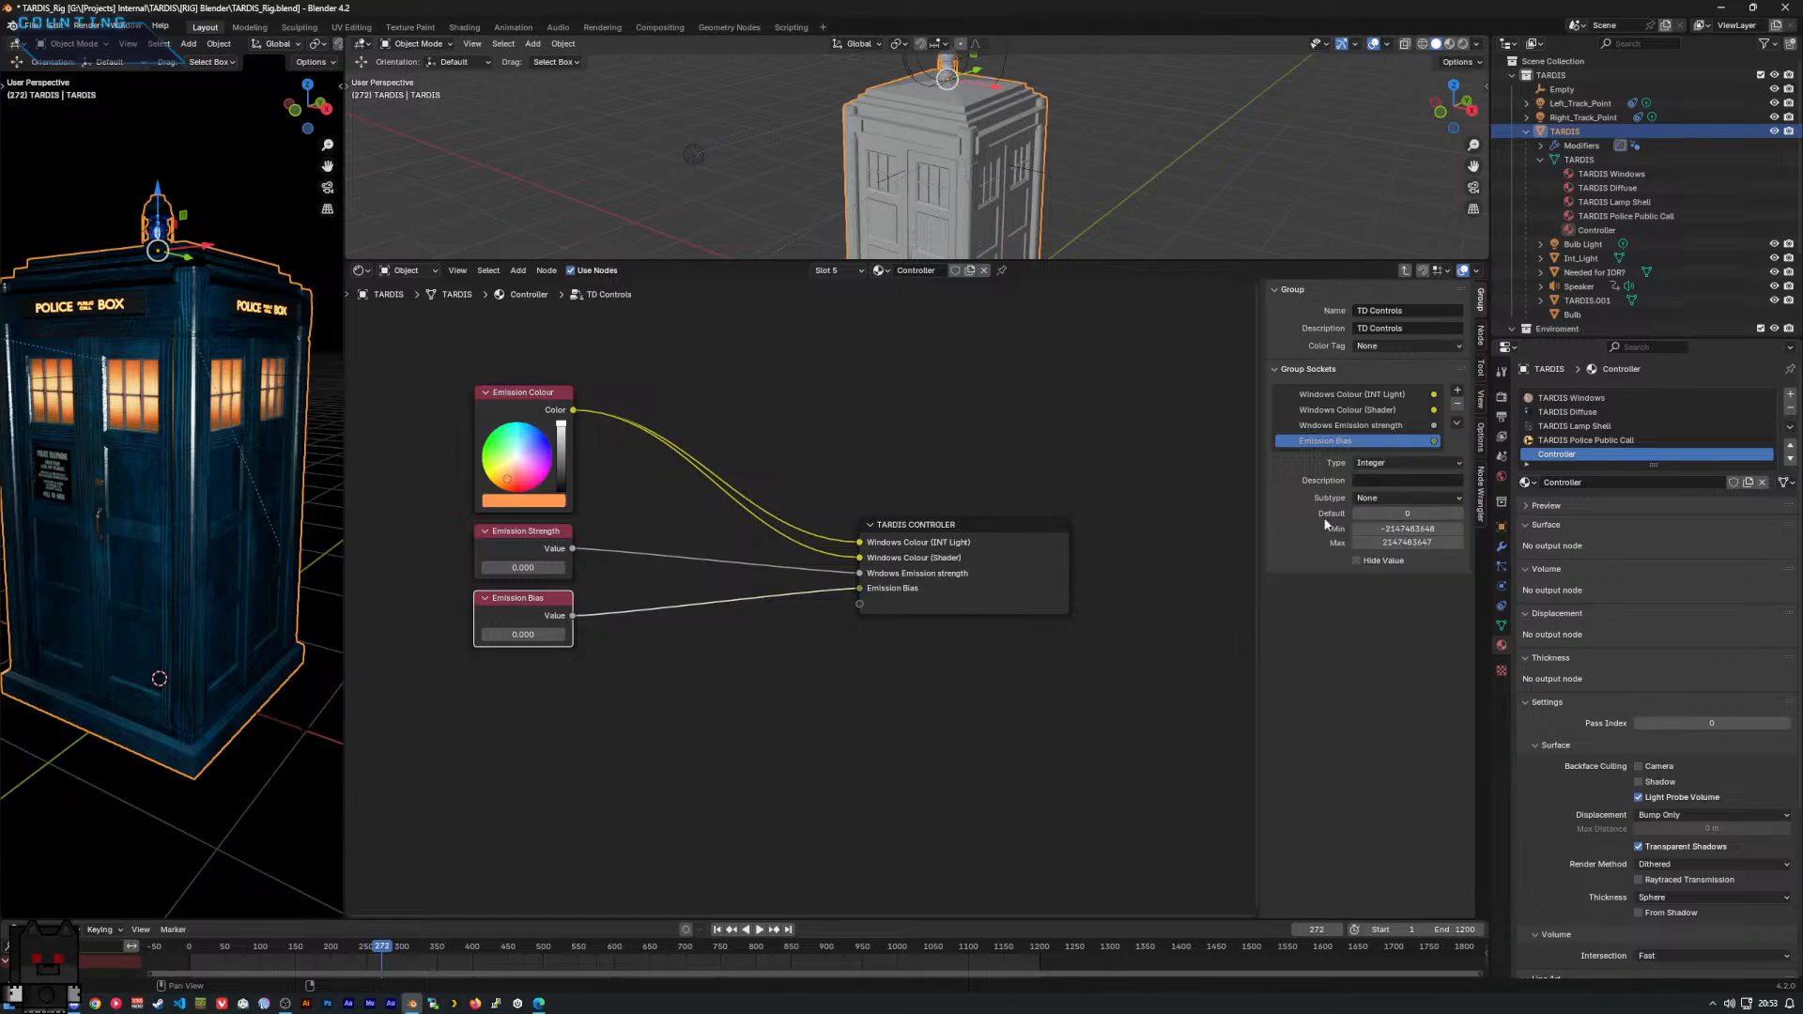
click(1408, 528)
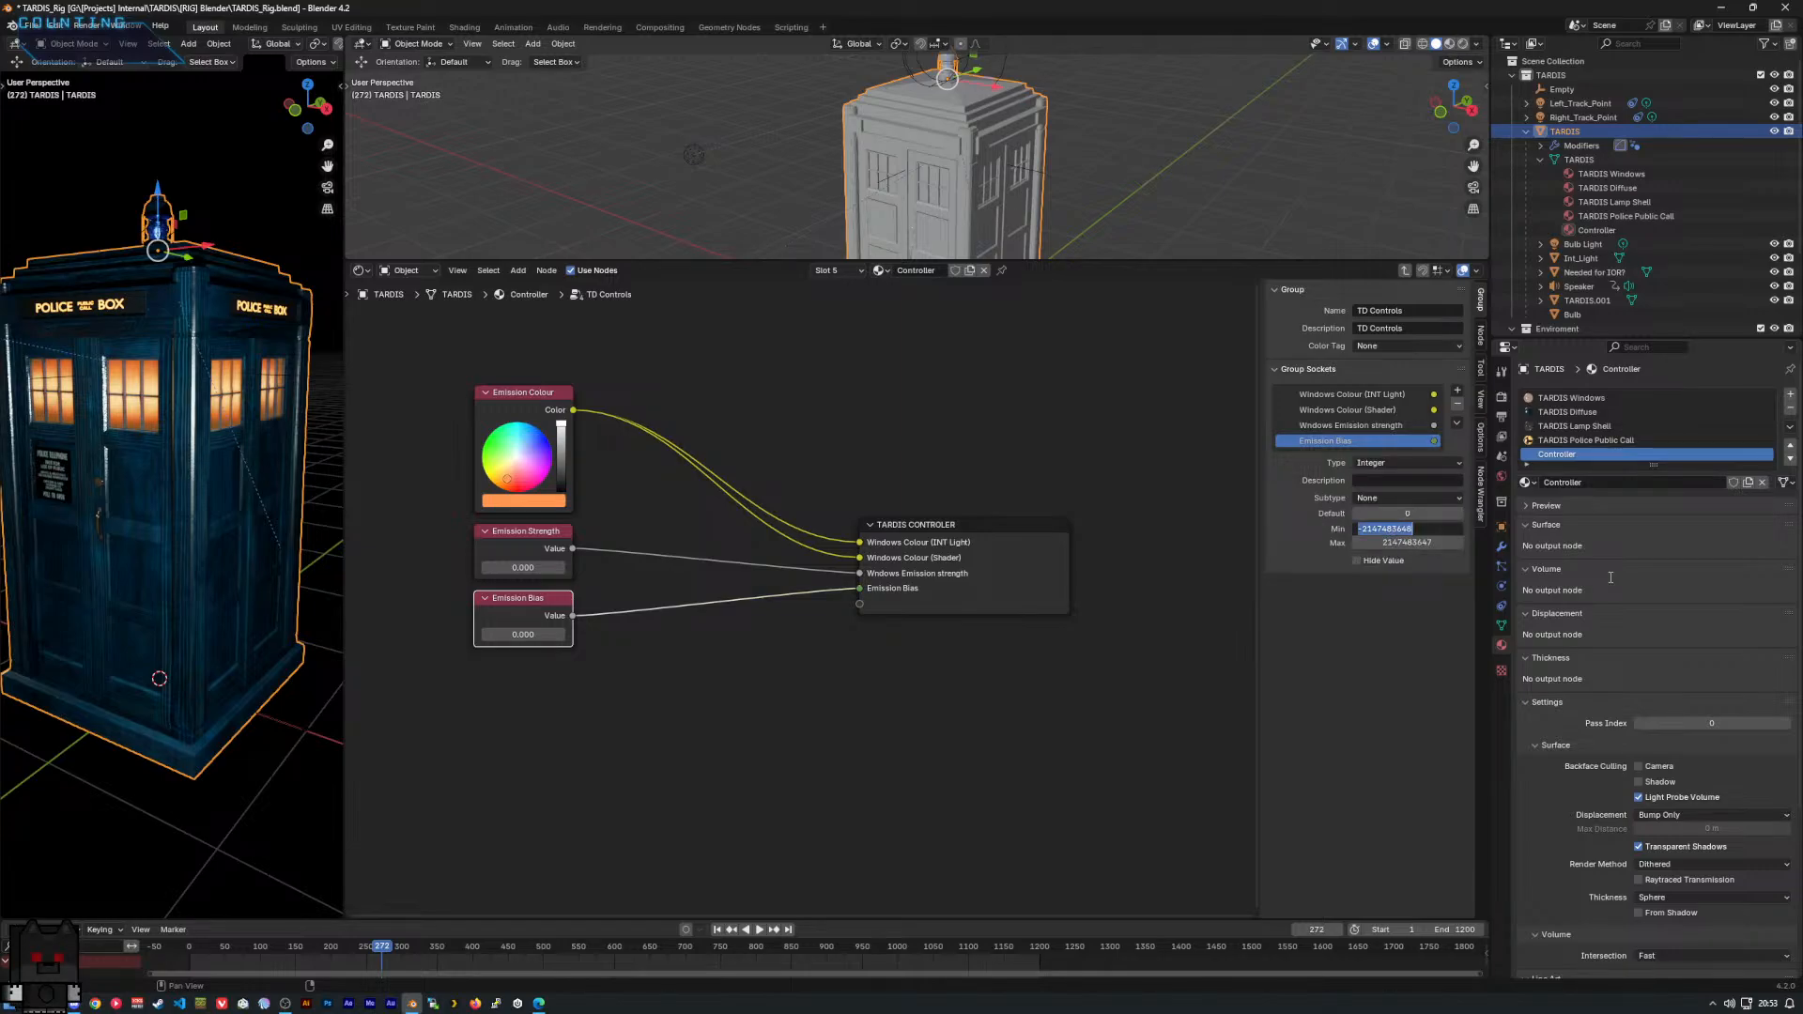
text(0)
click(1436, 547)
text(1)
key(Return)
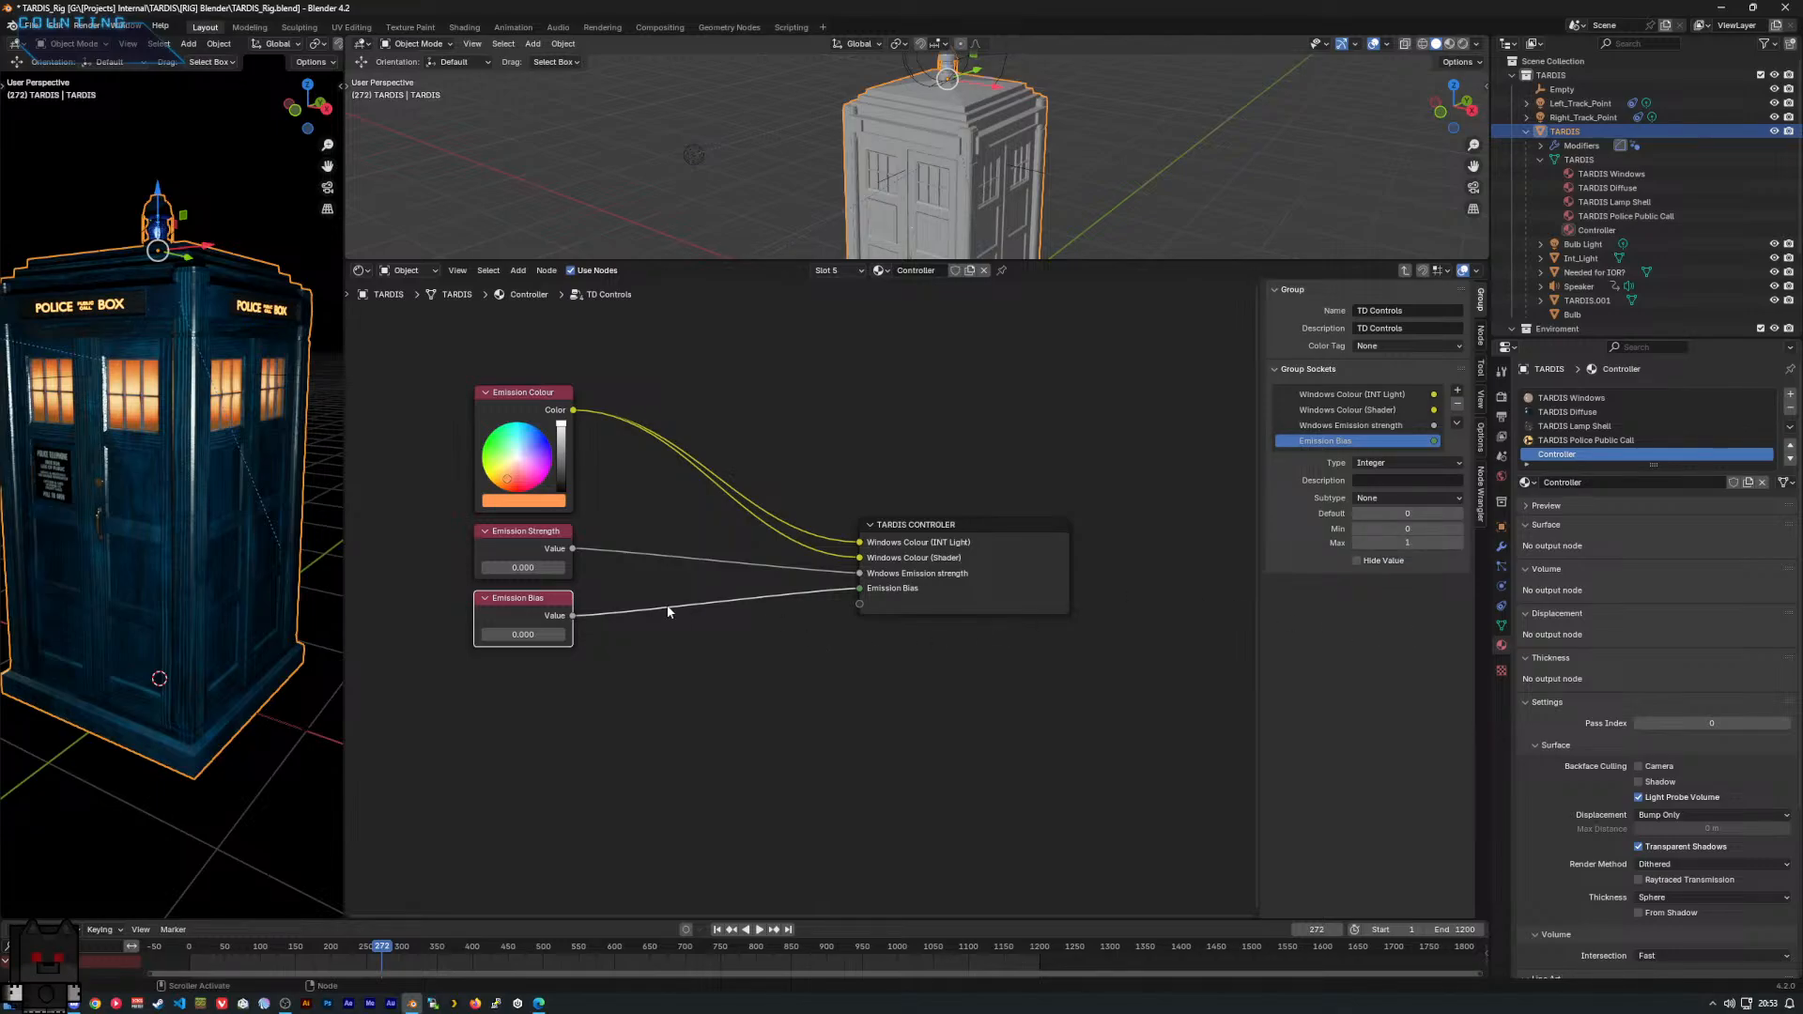
Try several values on the Emission Bias node and reset it to 0.
click(529, 634)
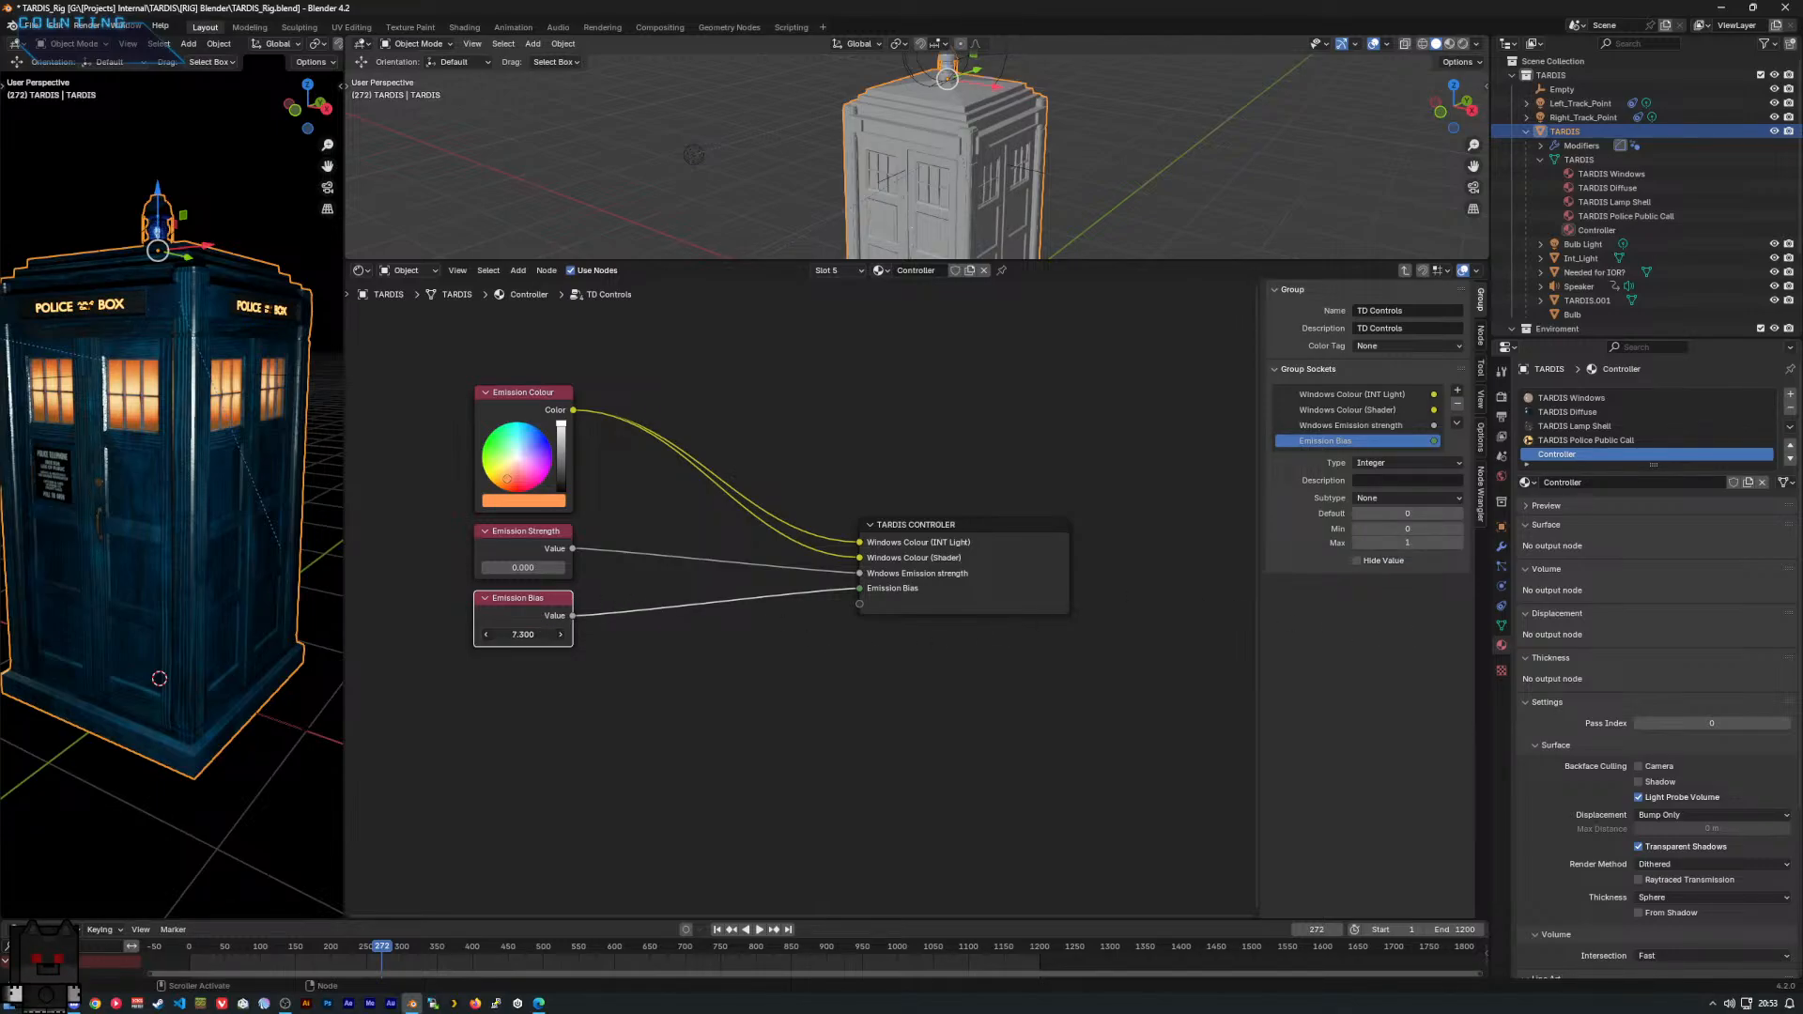
text(18.8)
key(Return)
click(517, 636)
text(12.5)
key(Return)
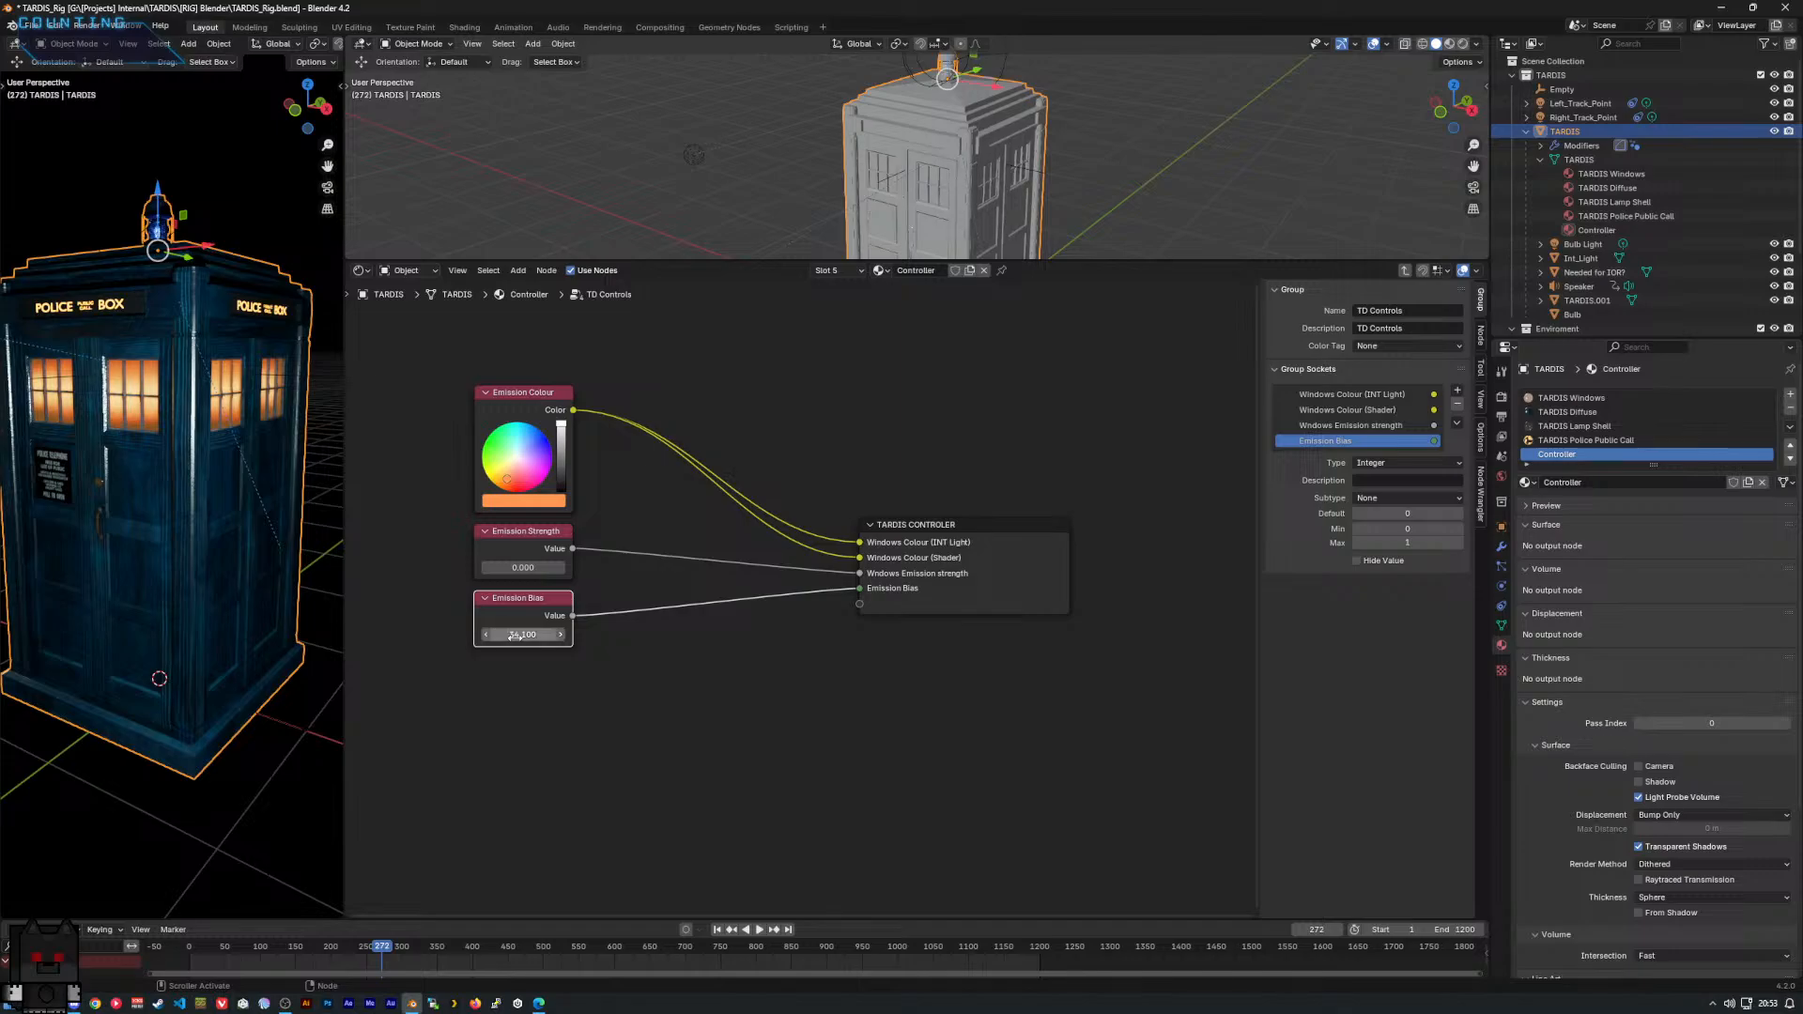
key(ctrl+z)
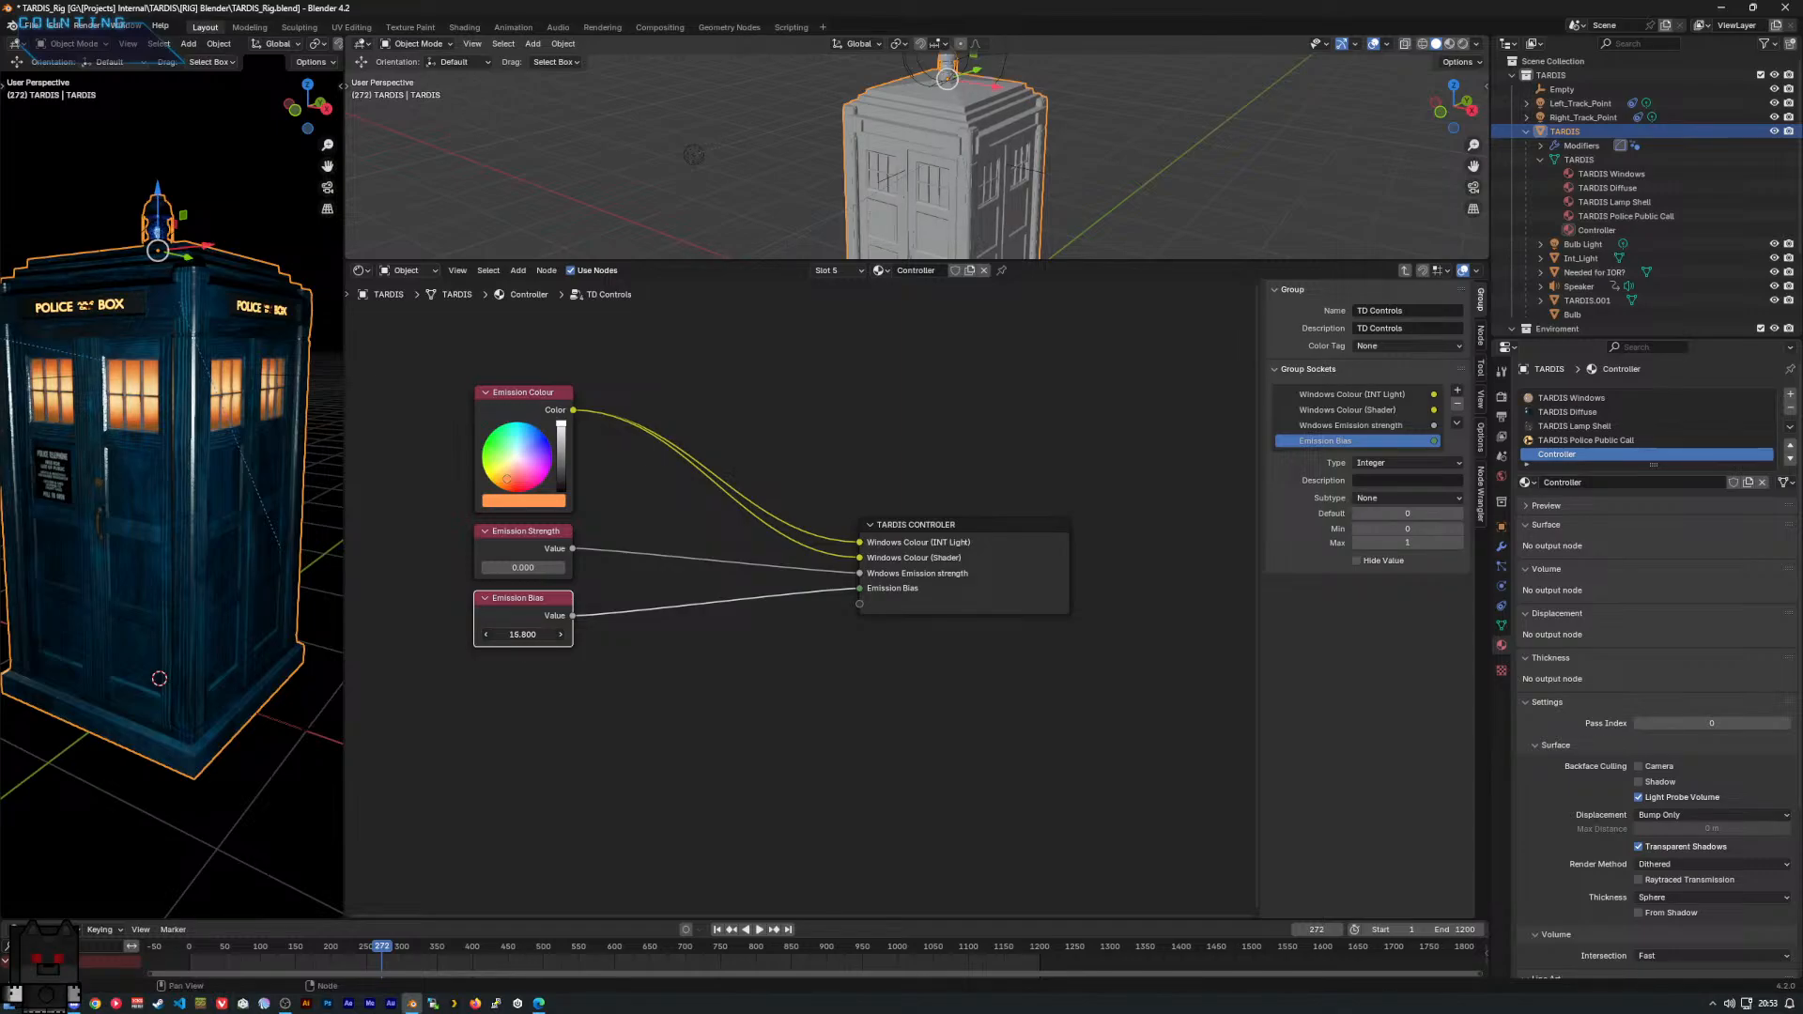
click(522, 636)
text(0)
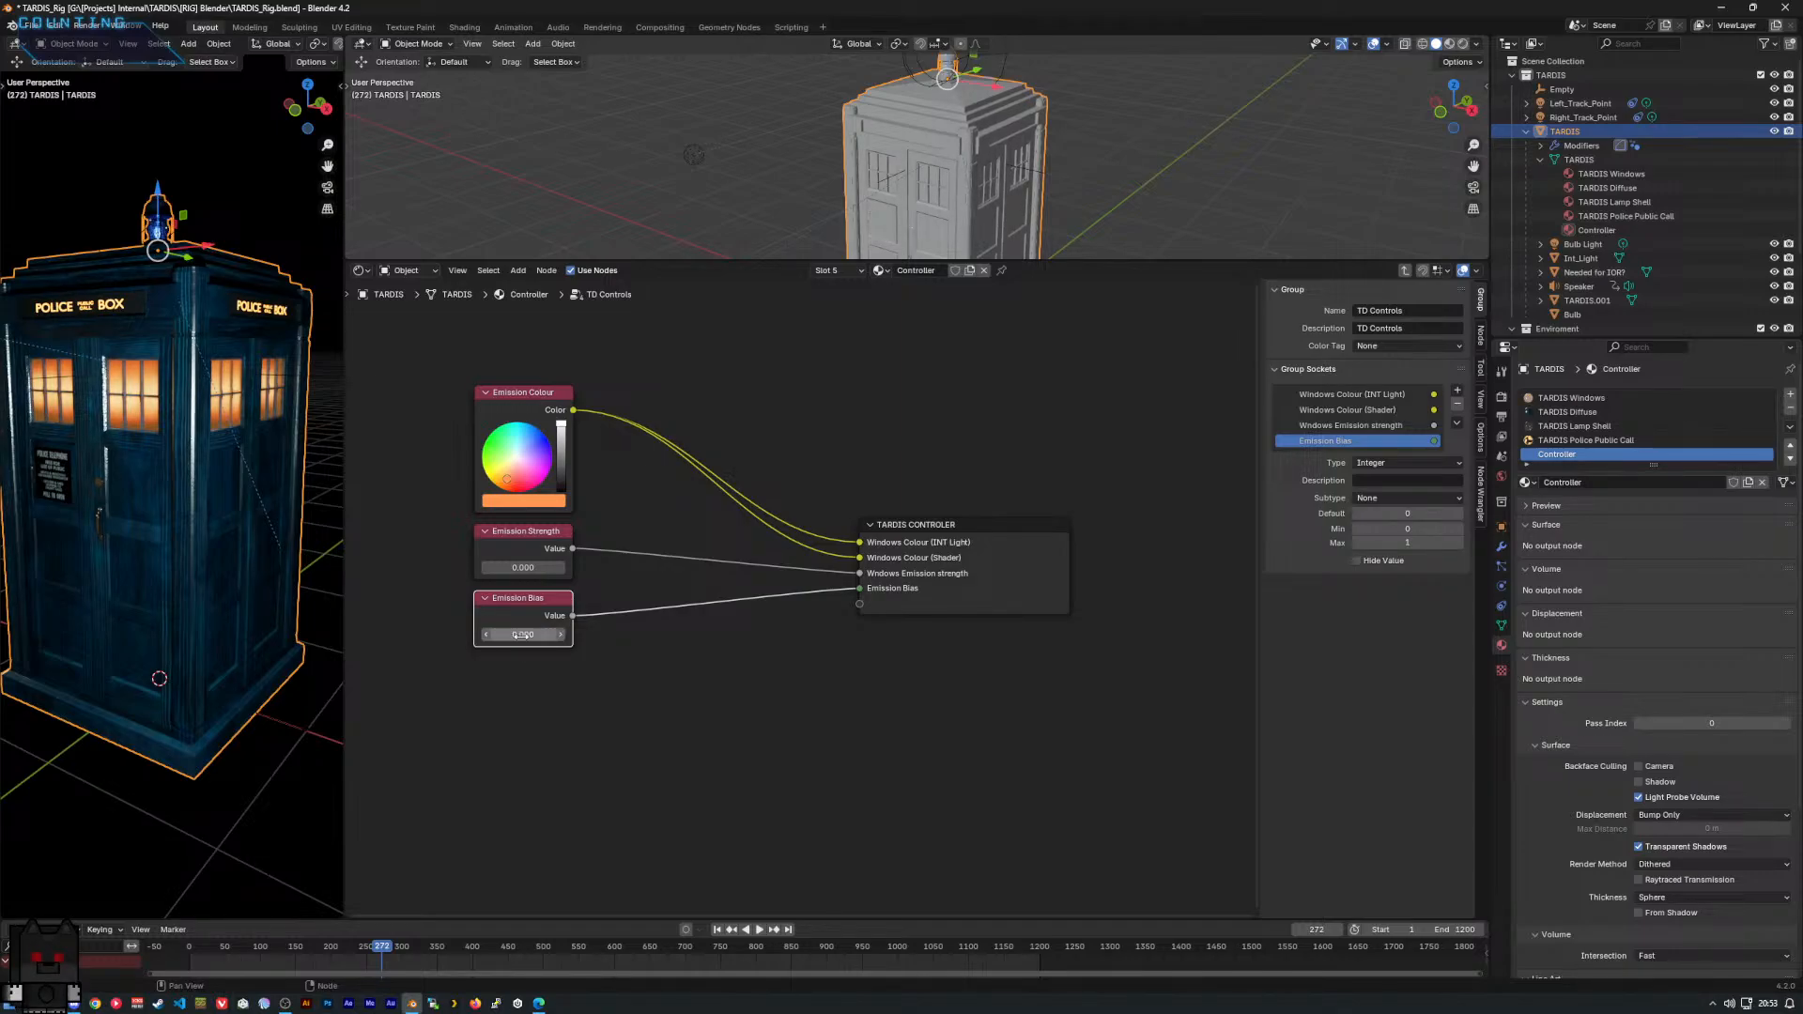
key(Return)
drag(537, 392, 535, 396)
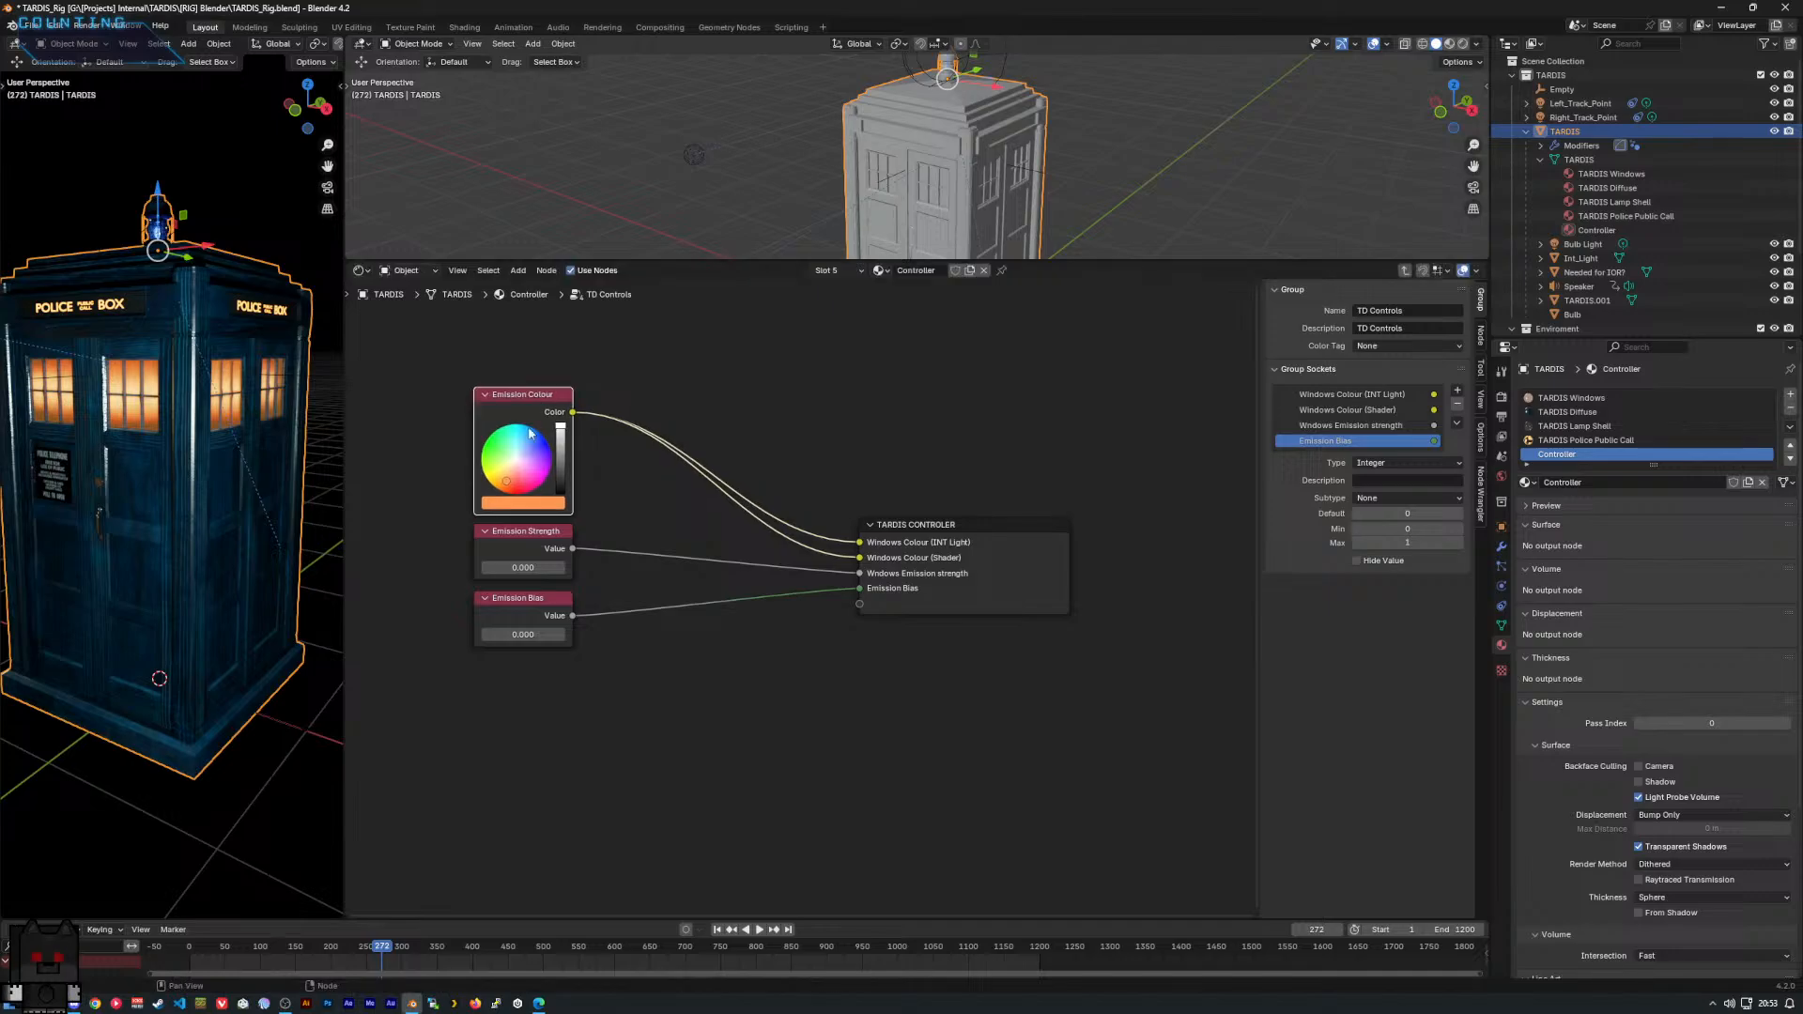
drag(517, 530, 517, 532)
click(516, 601)
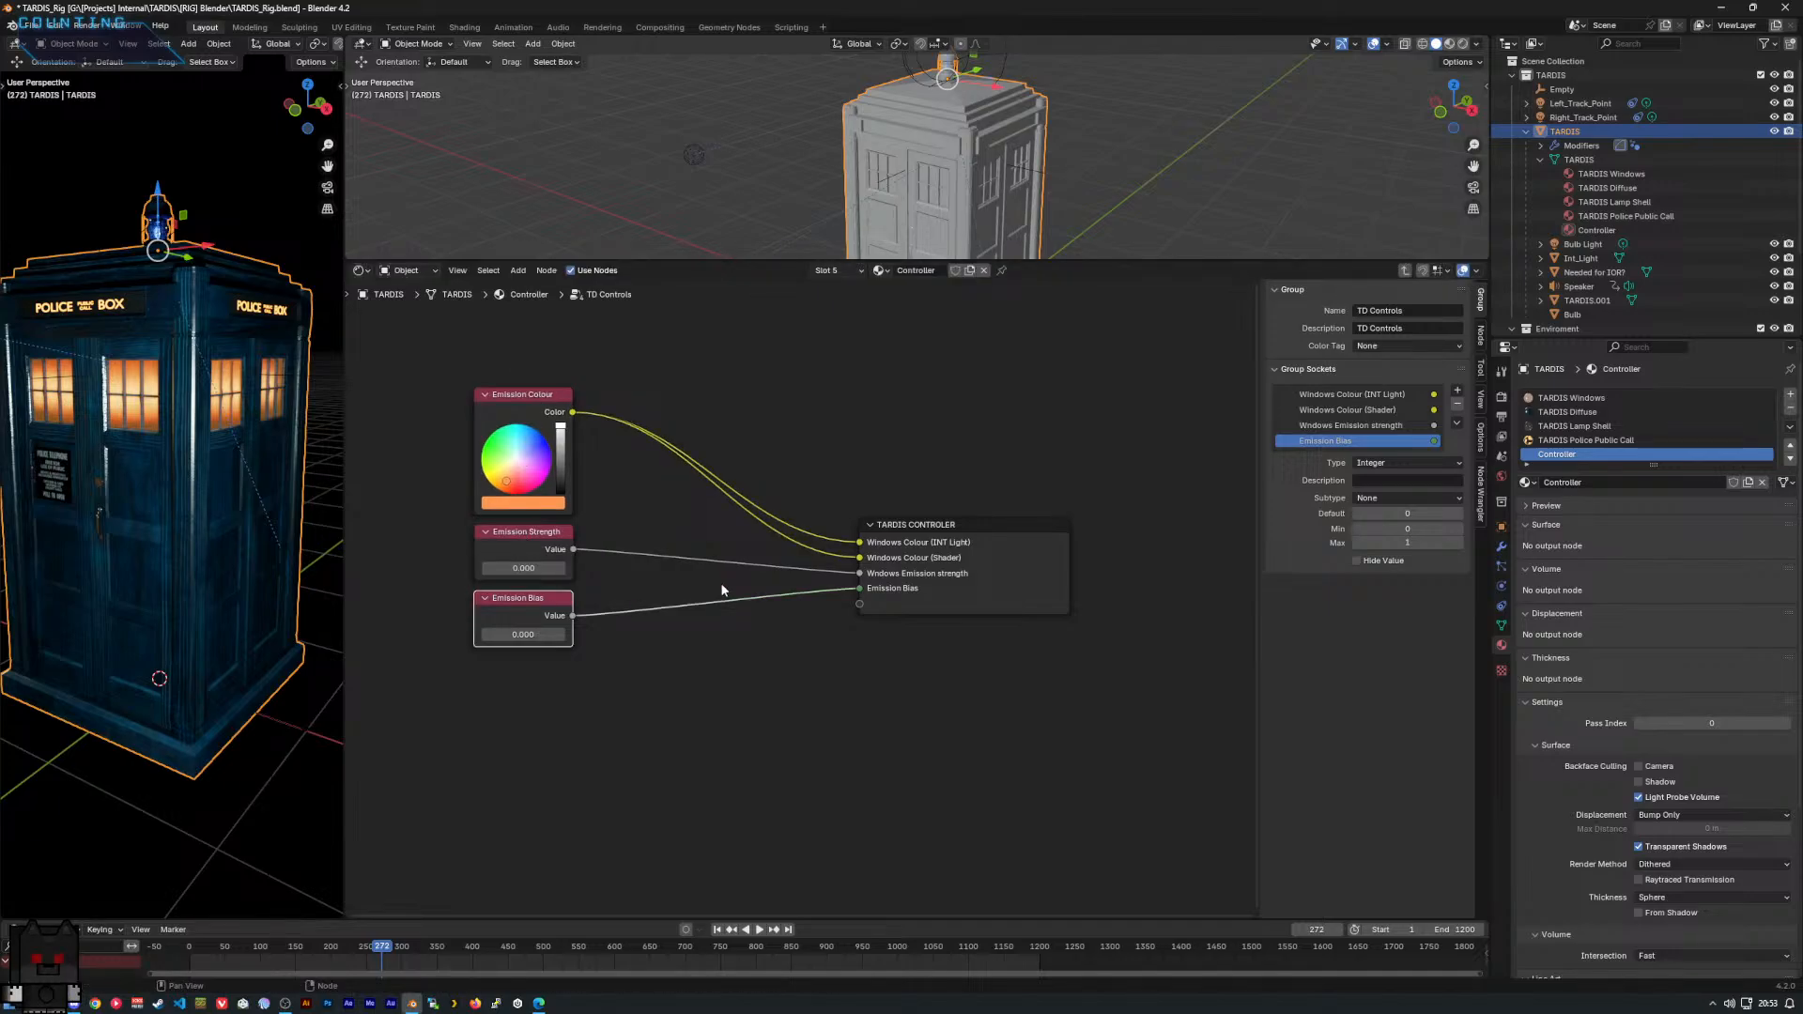
Set the Windows Emission strength socket's type to Integer and move the TARDIS CONTROLER node farther from the input nodes.
click(879, 585)
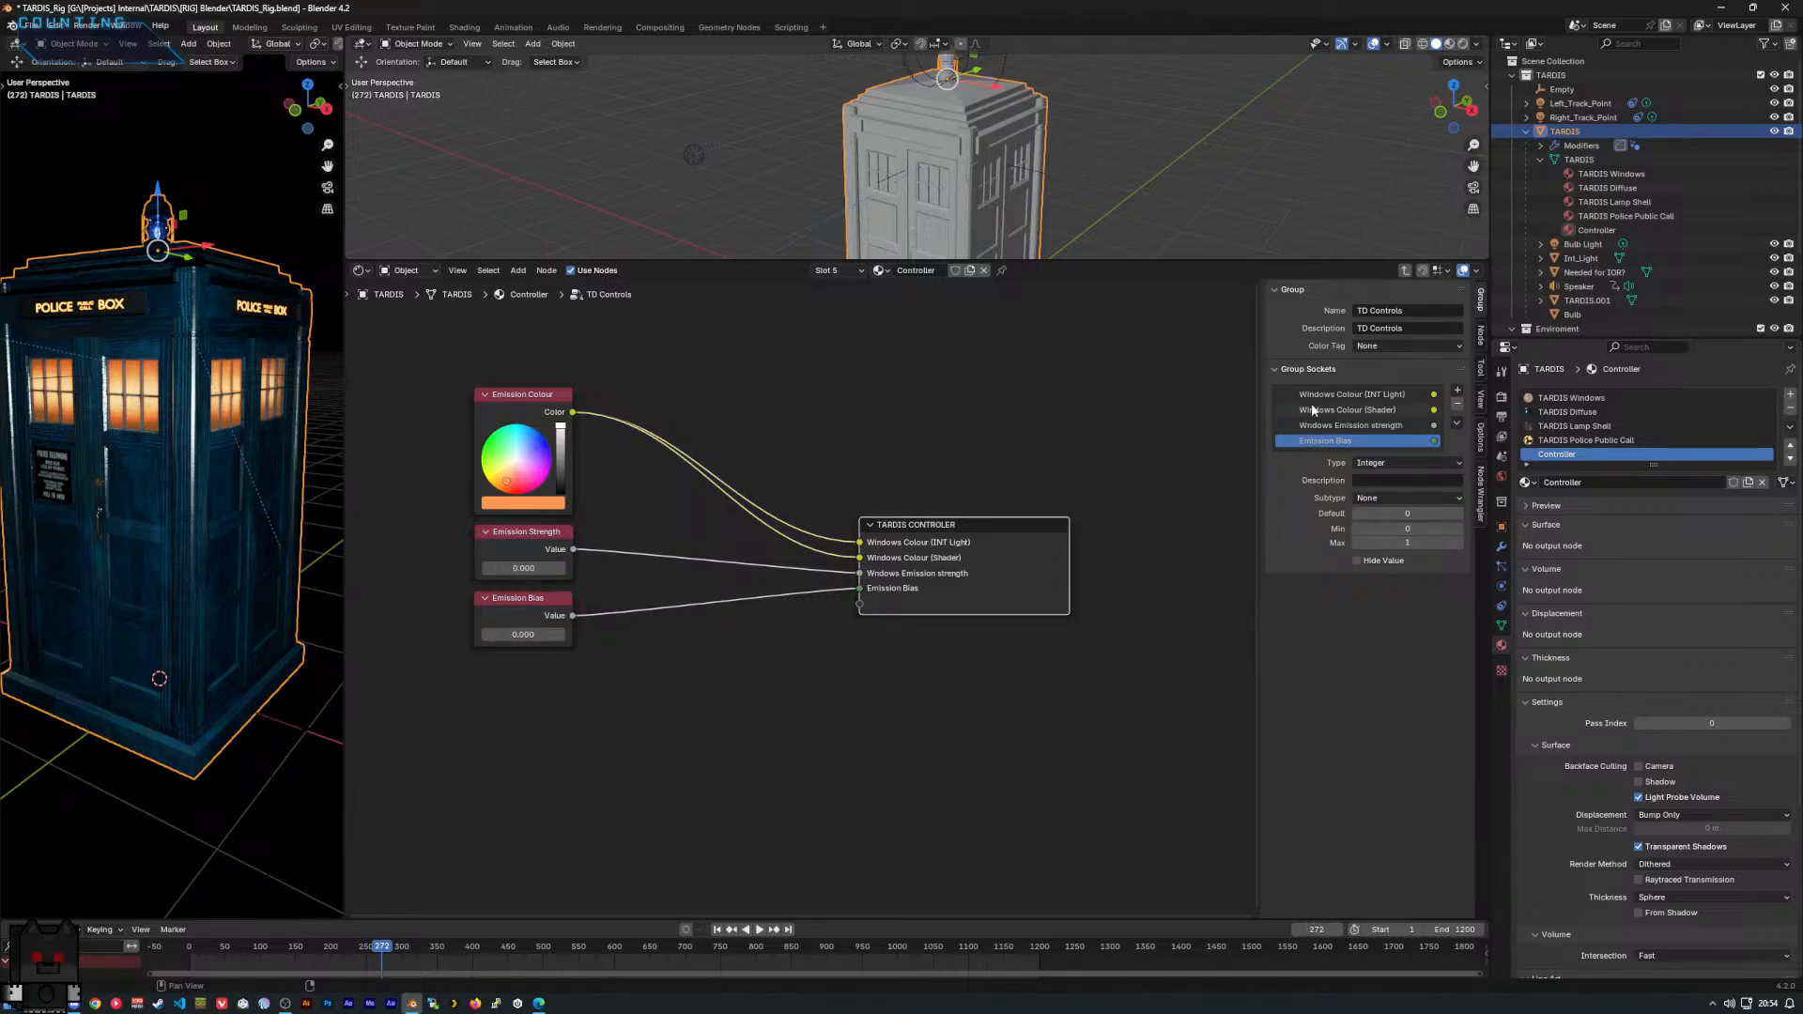
click(1347, 409)
click(1350, 425)
click(1401, 466)
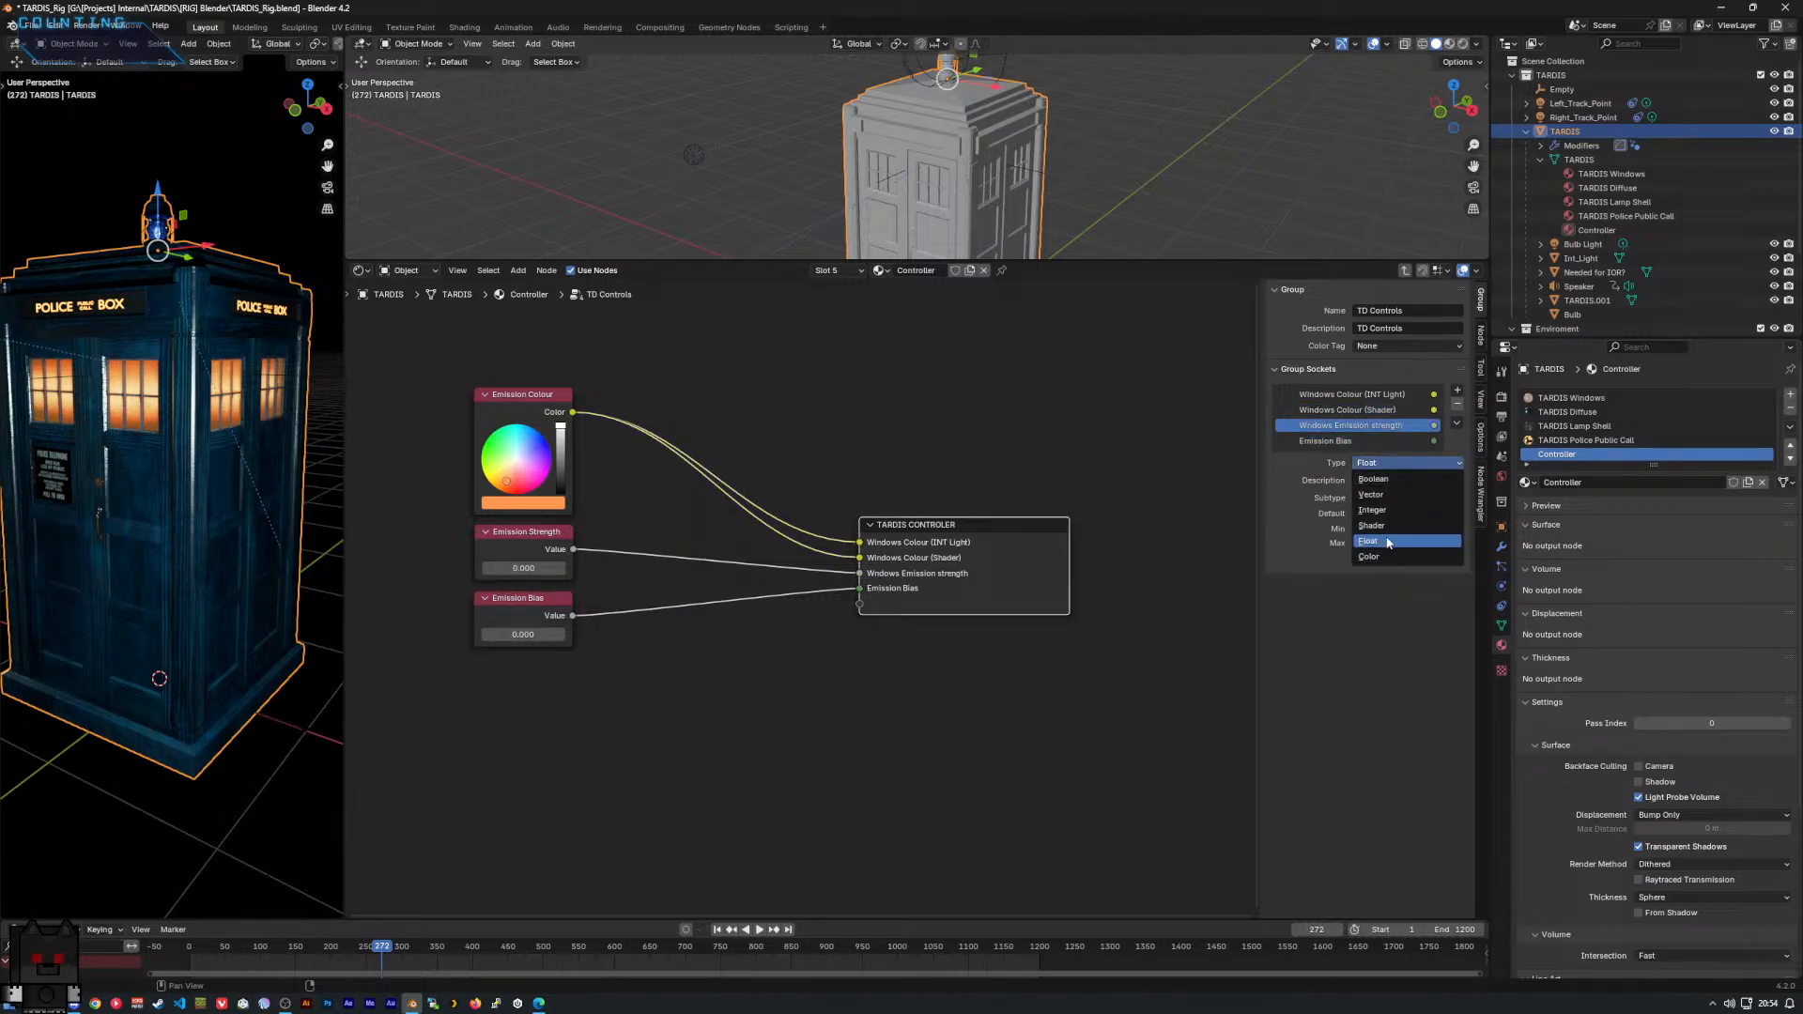
click(1388, 507)
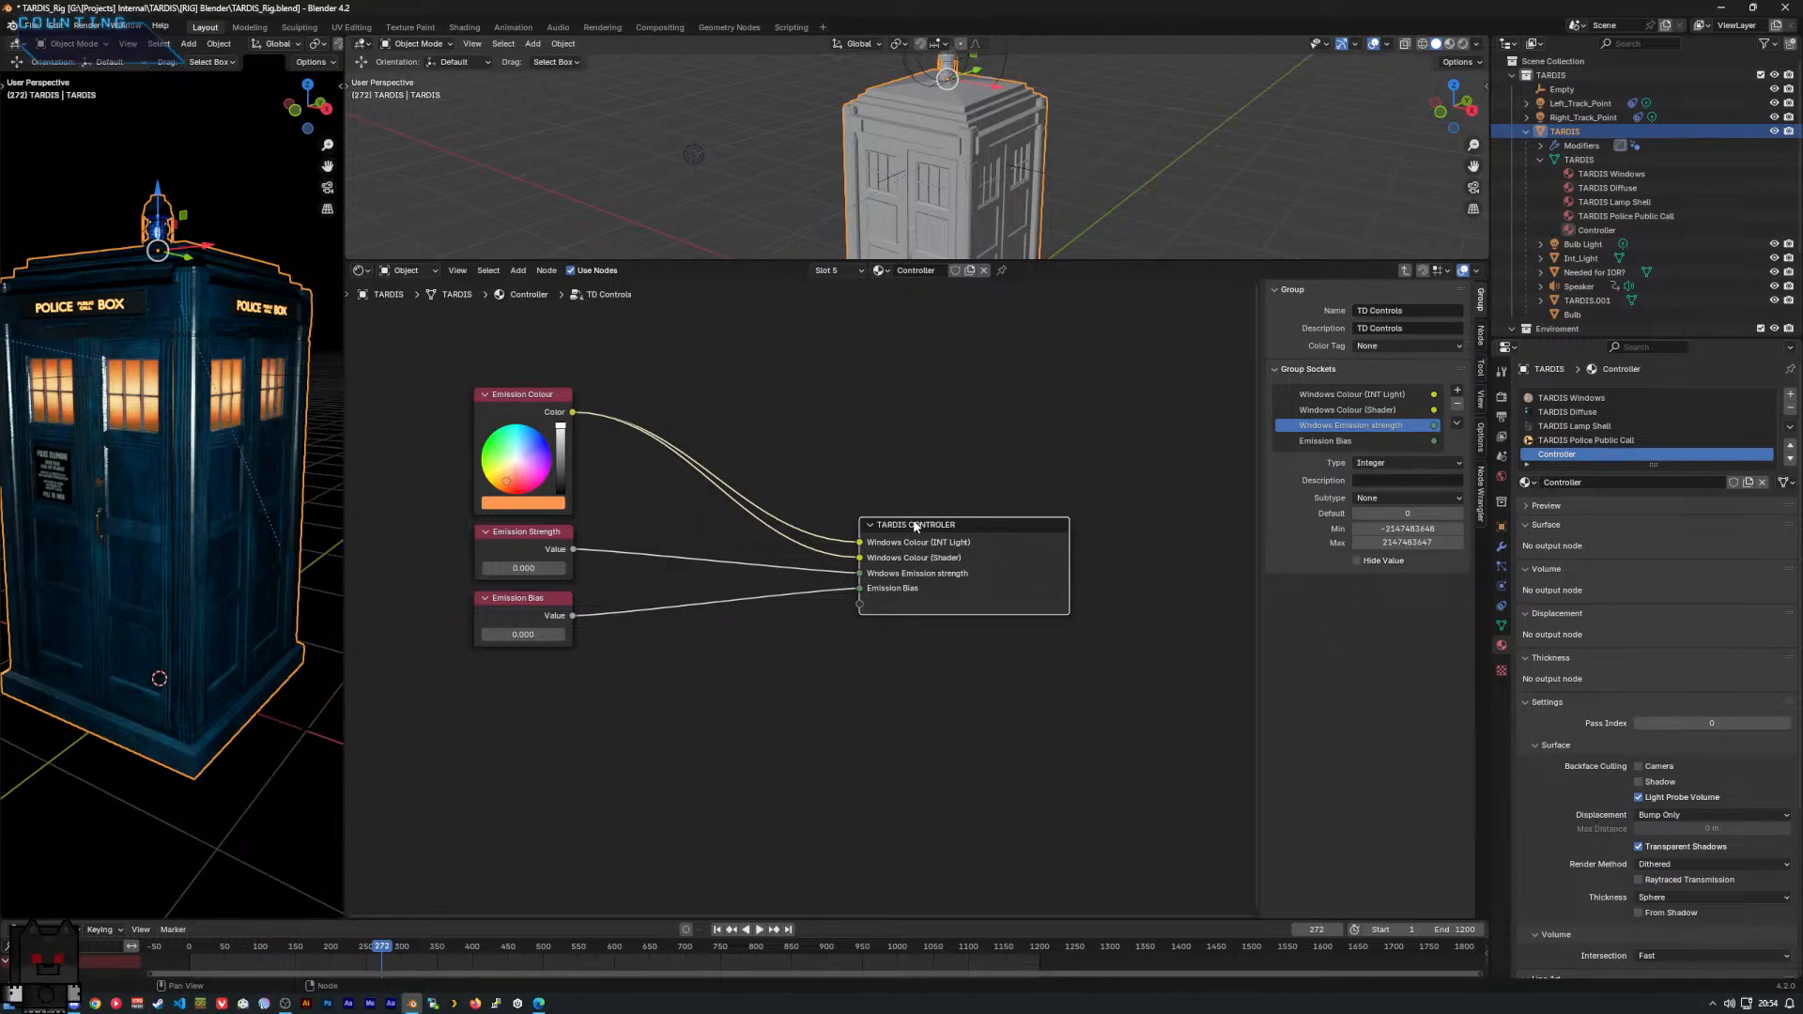
drag(911, 521, 1053, 619)
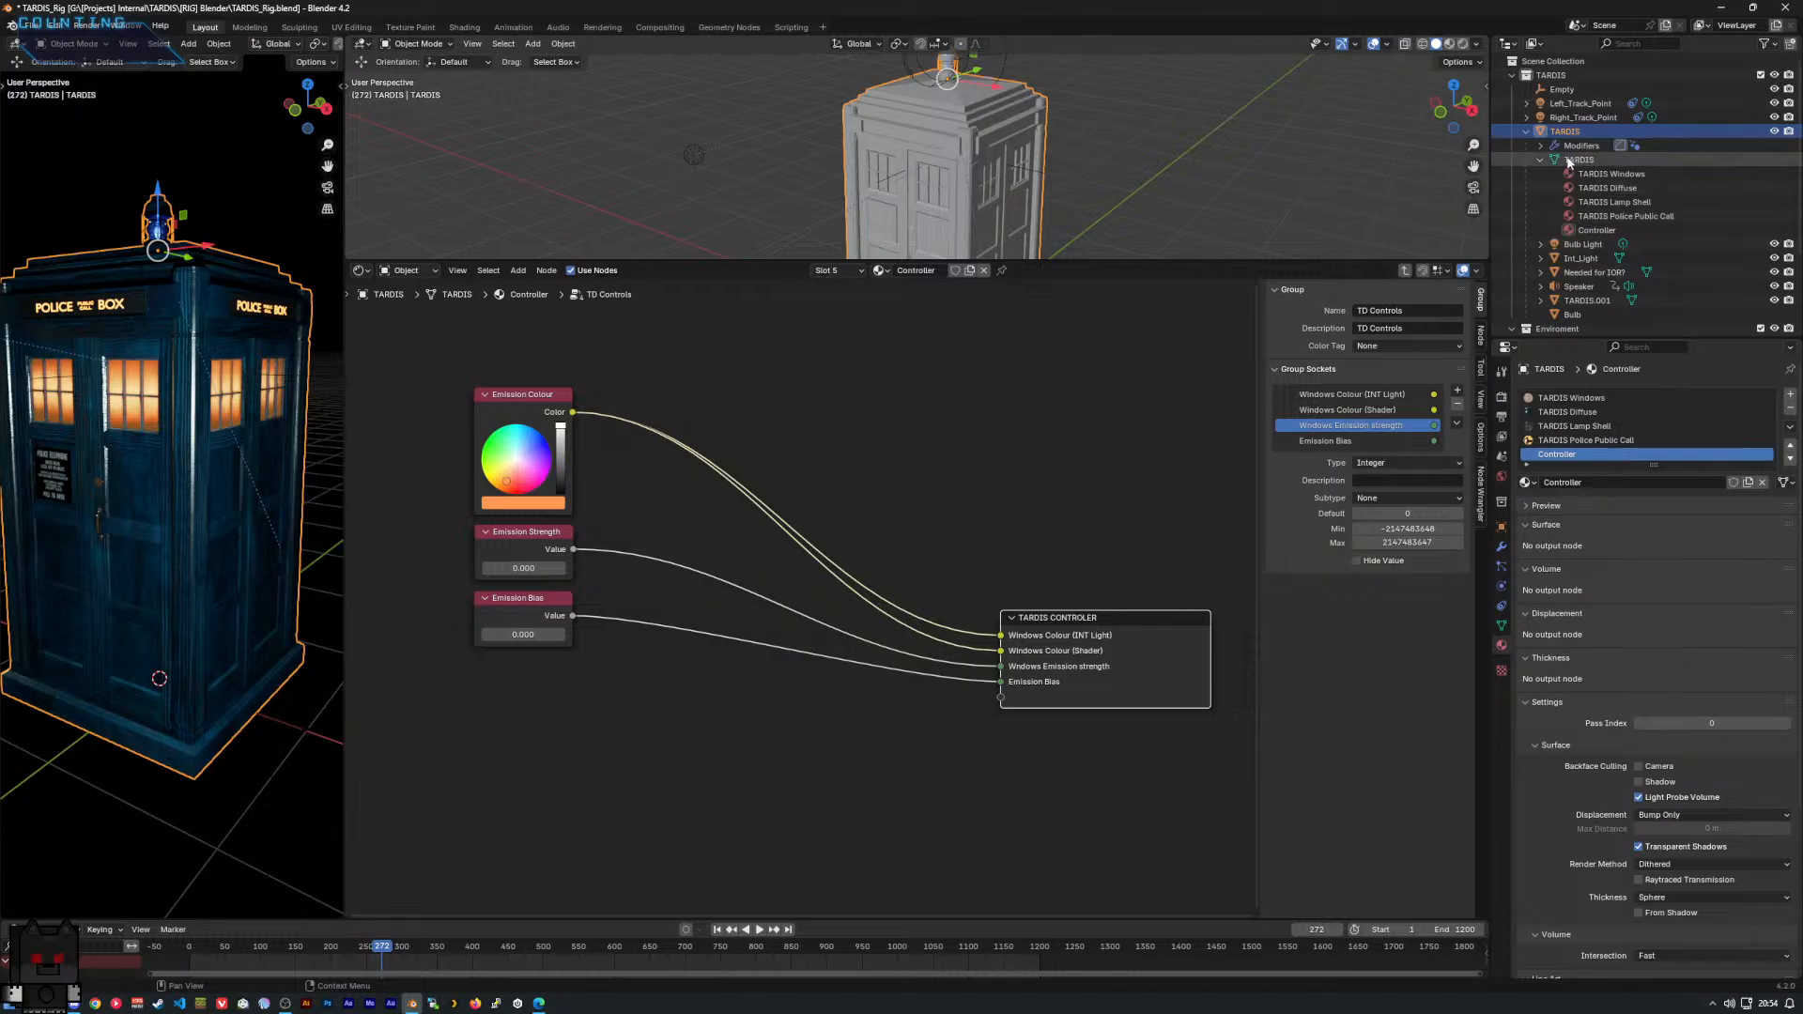
In the TARDIS Windows material, connect TD Controls' Windows Colour (Shader) and Windows Emission strength to the Principled BSDF's emission Color and Strength.
click(830, 271)
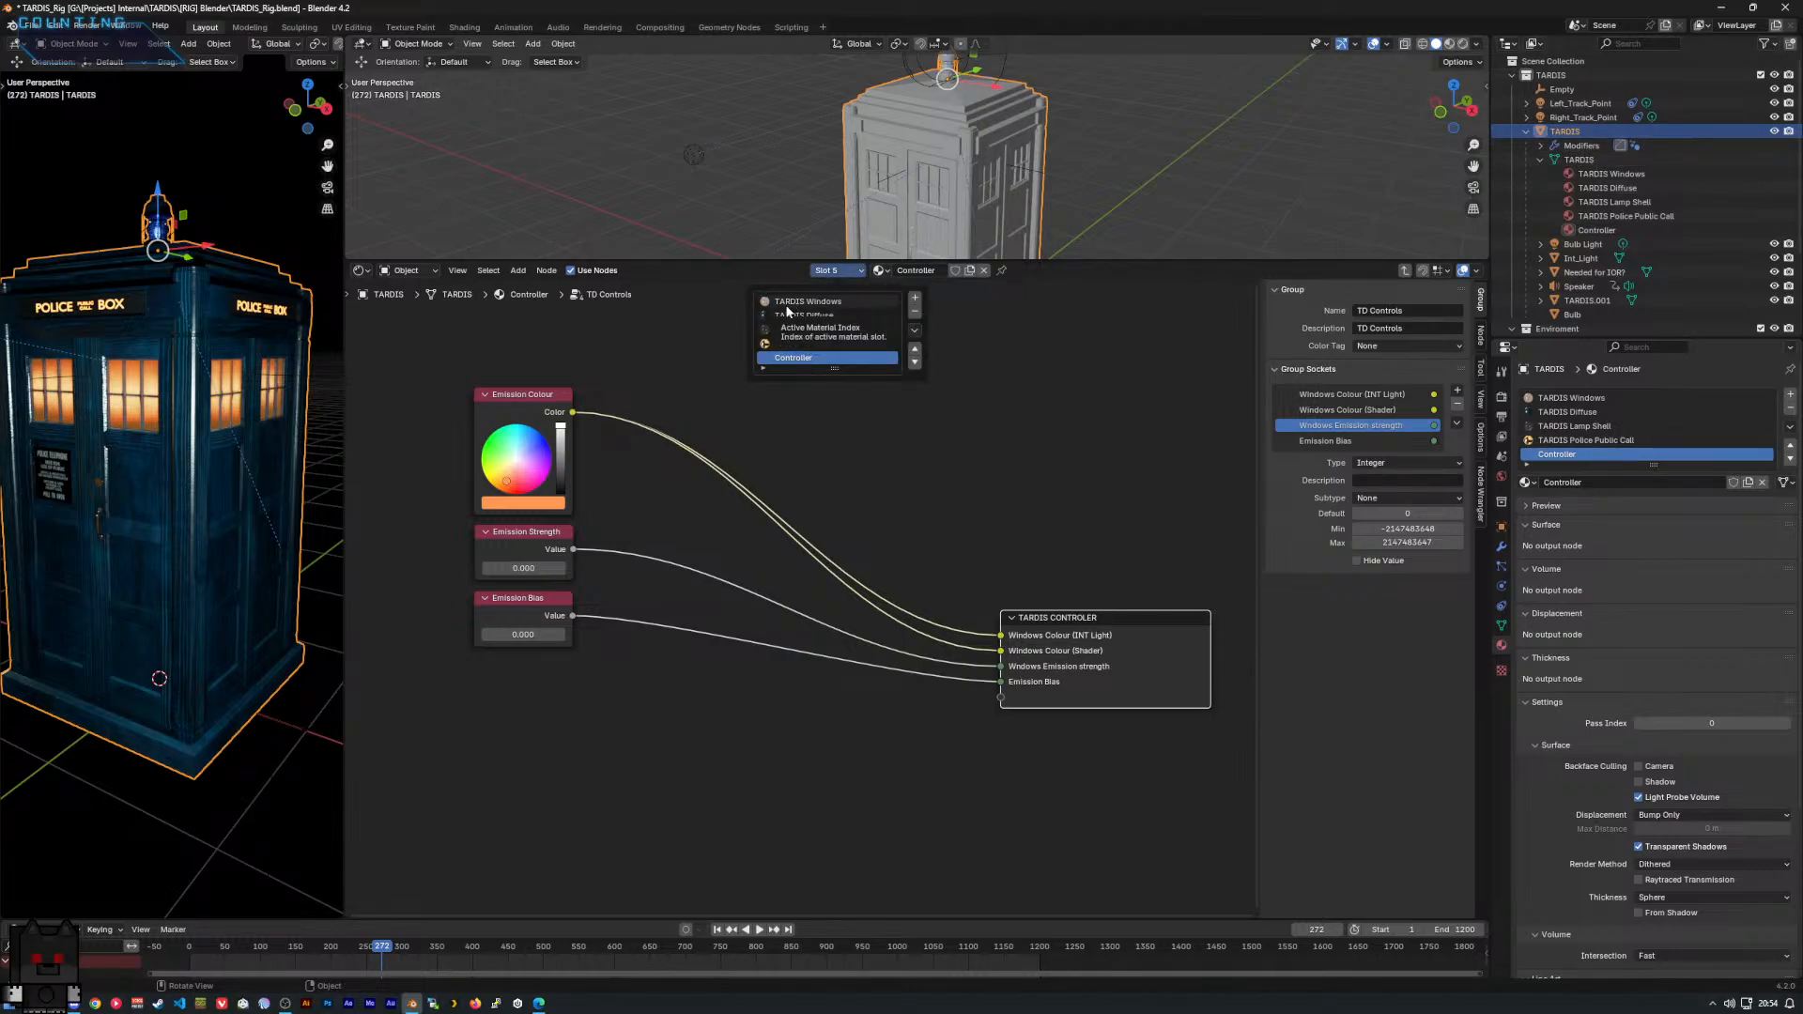
click(848, 301)
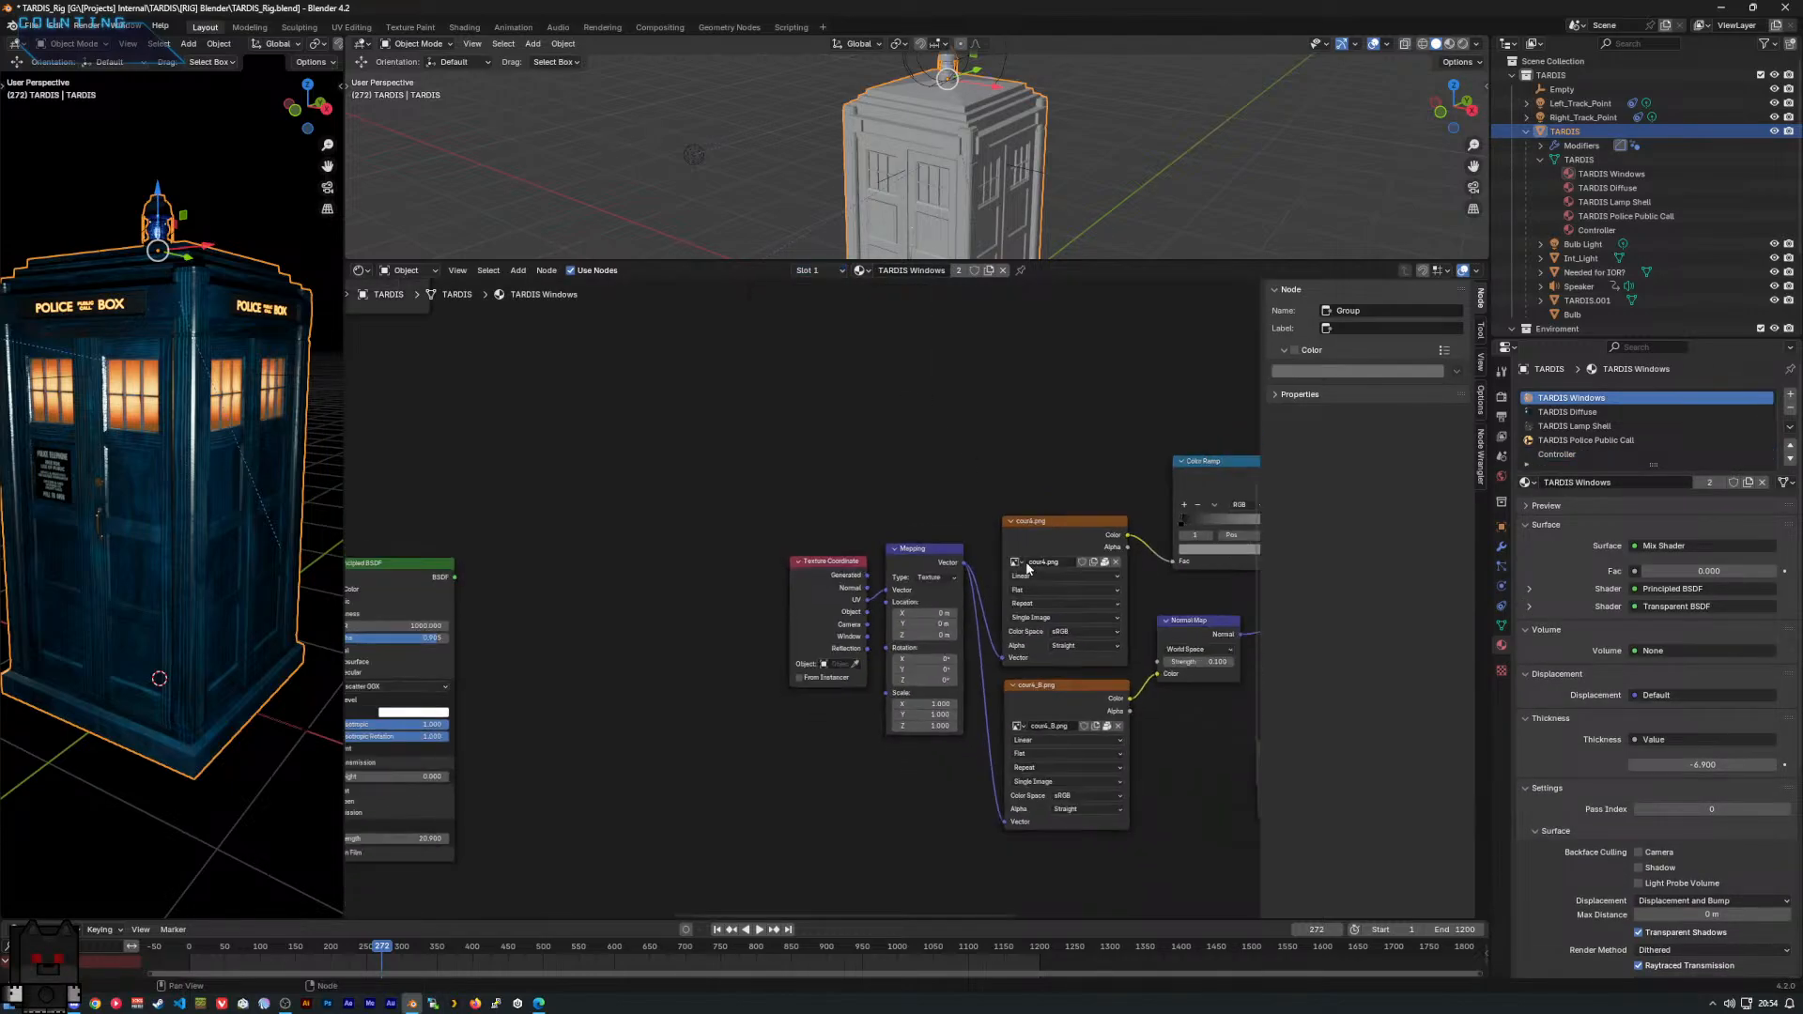
mouse_move(1029, 569)
middle_down()
mouse_move(765, 524)
mouse_move(672, 533)
middle_up()
scroll(727, 753, up, 5)
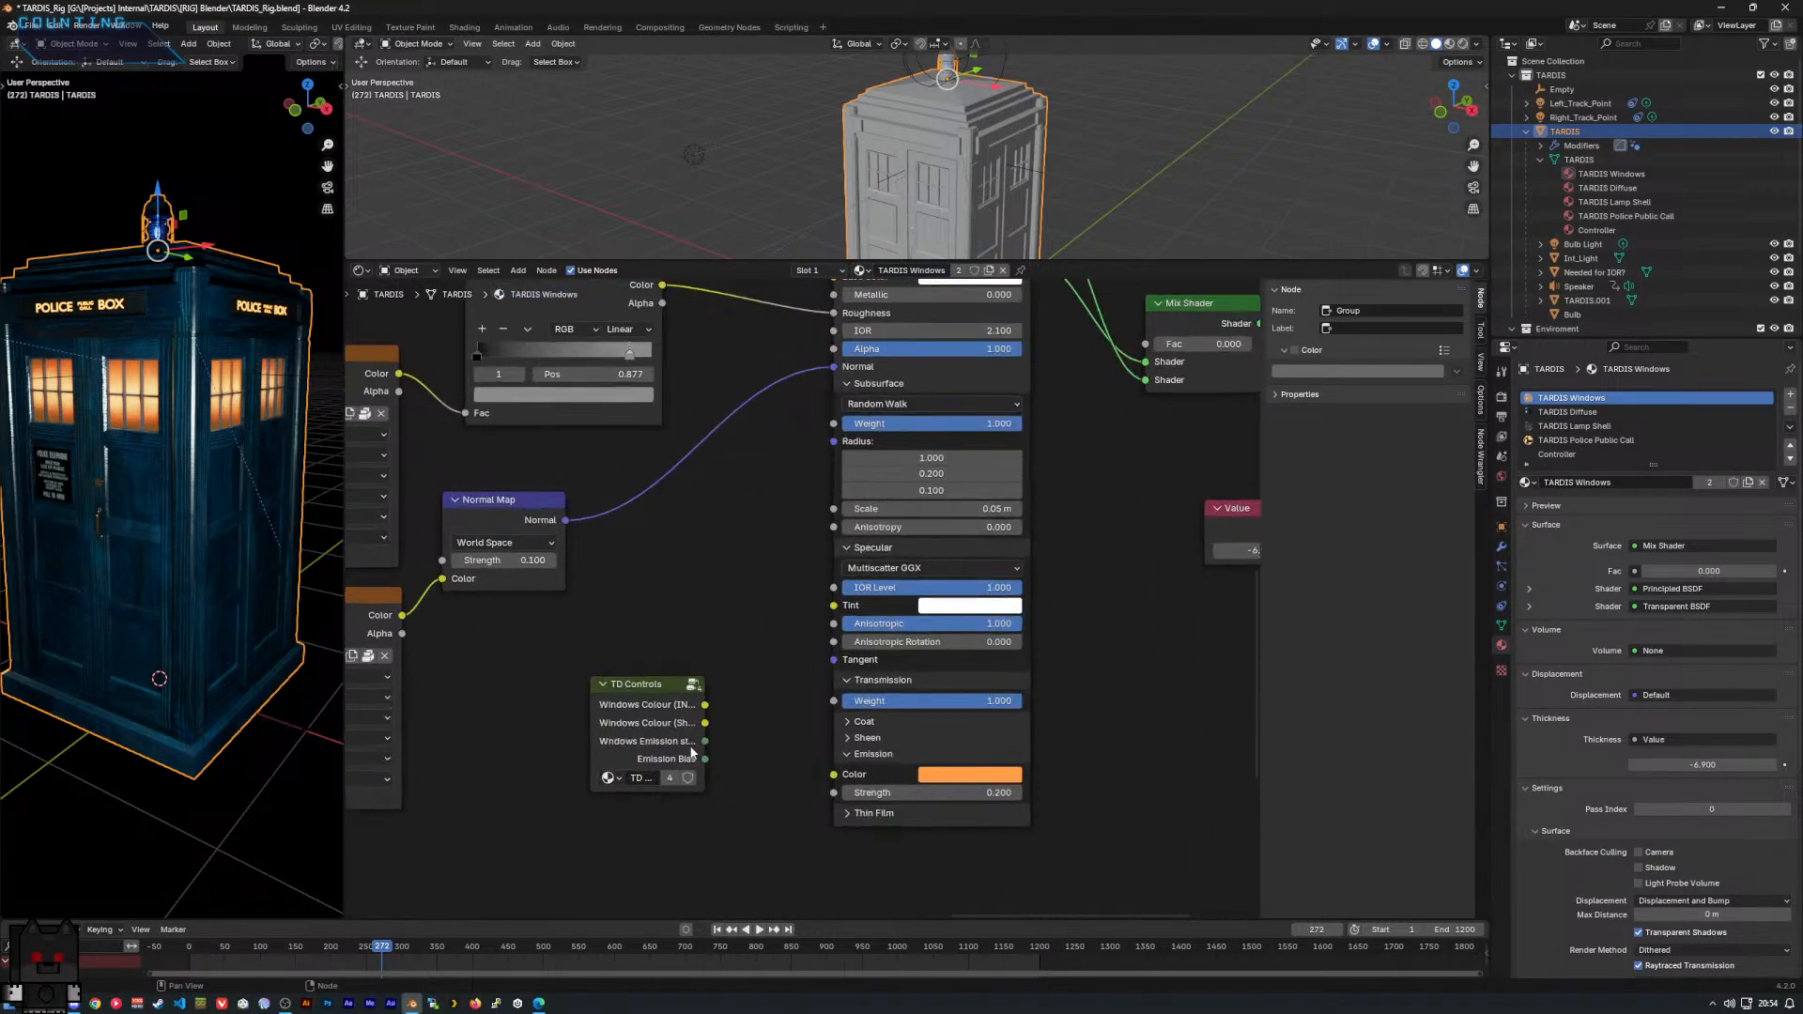
drag(704, 723, 833, 774)
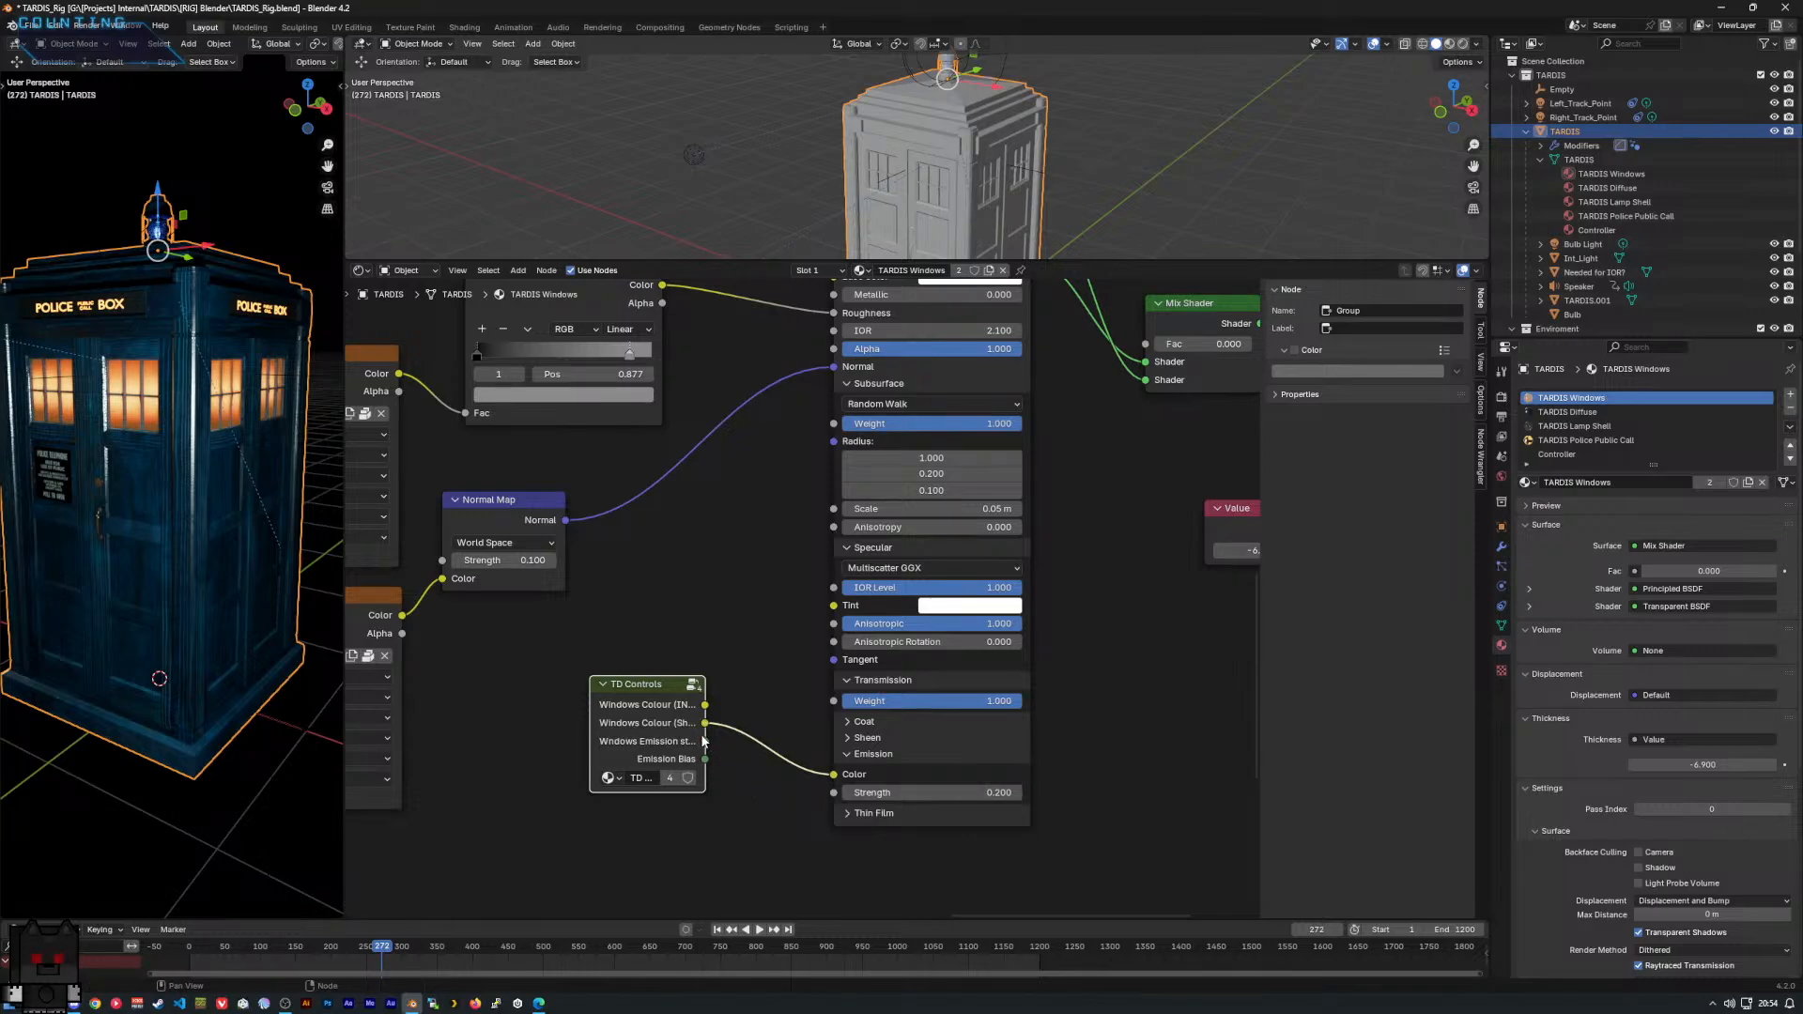
drag(705, 742, 823, 795)
Move the TD Controls node farther from the Principled BSDF to leave space between them.
drag(650, 684, 509, 673)
middle_drag(656, 688, 798, 563)
click(827, 670)
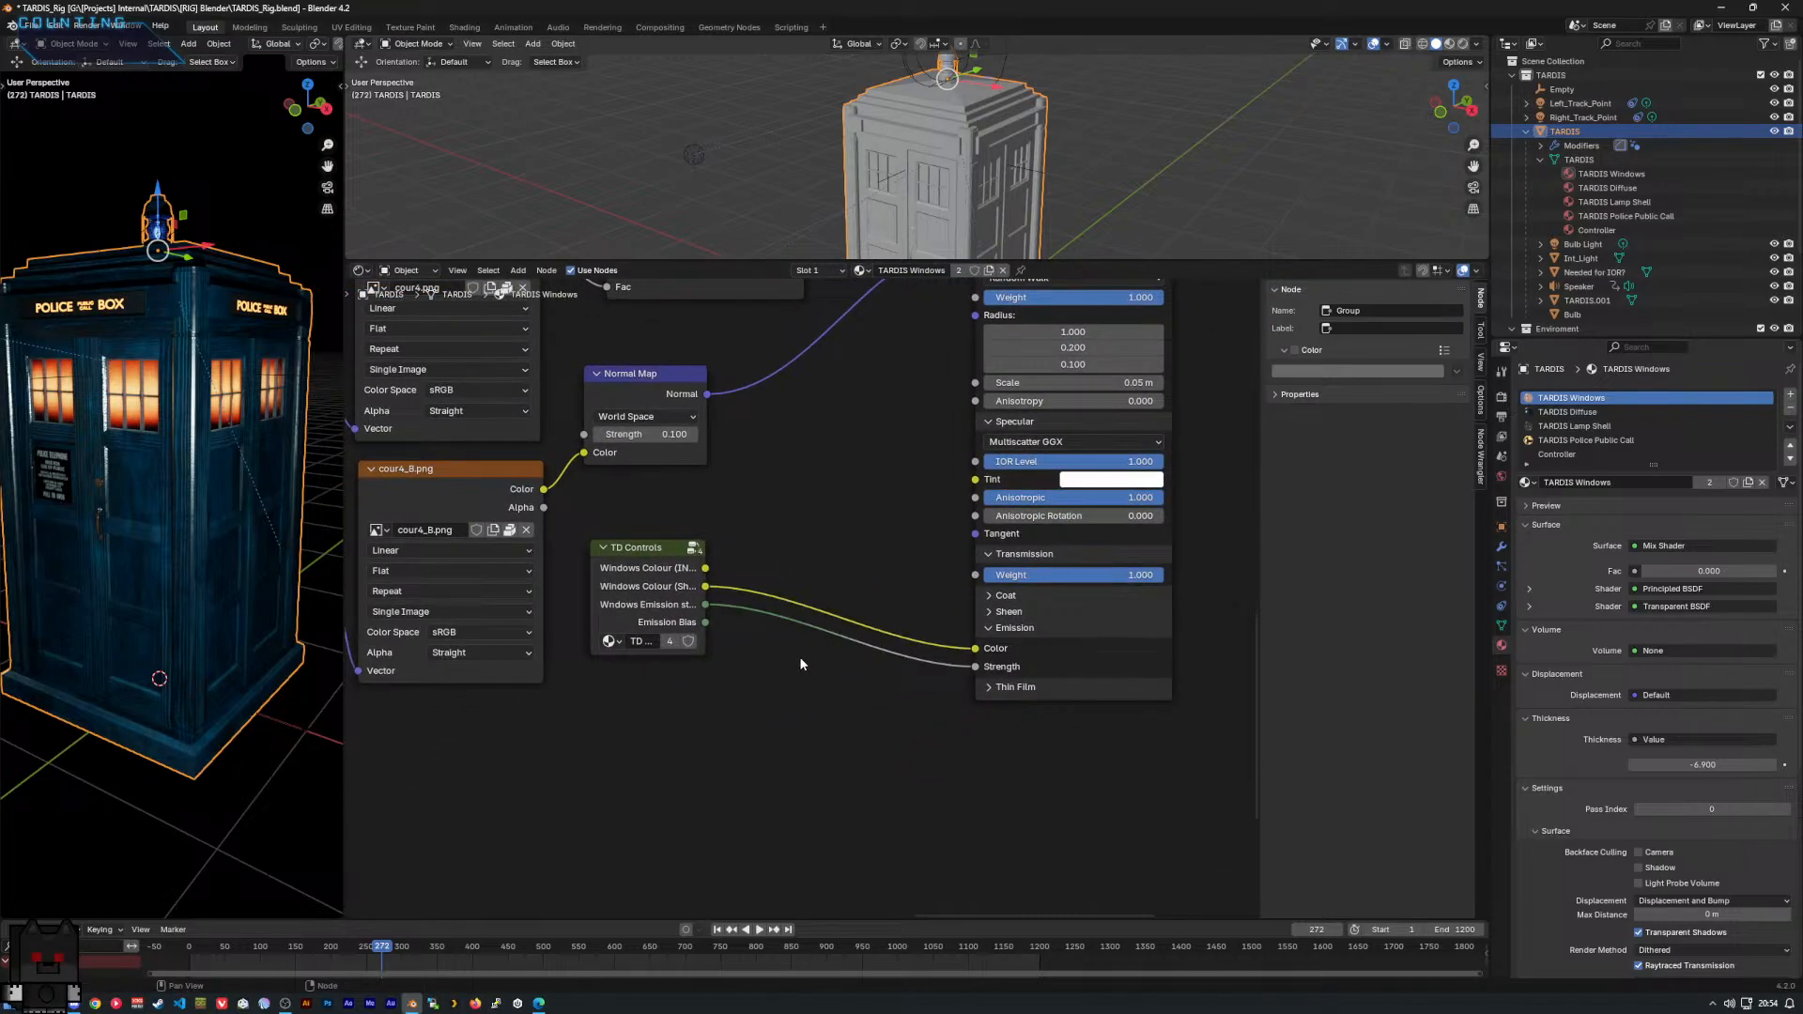
right_click(787, 663)
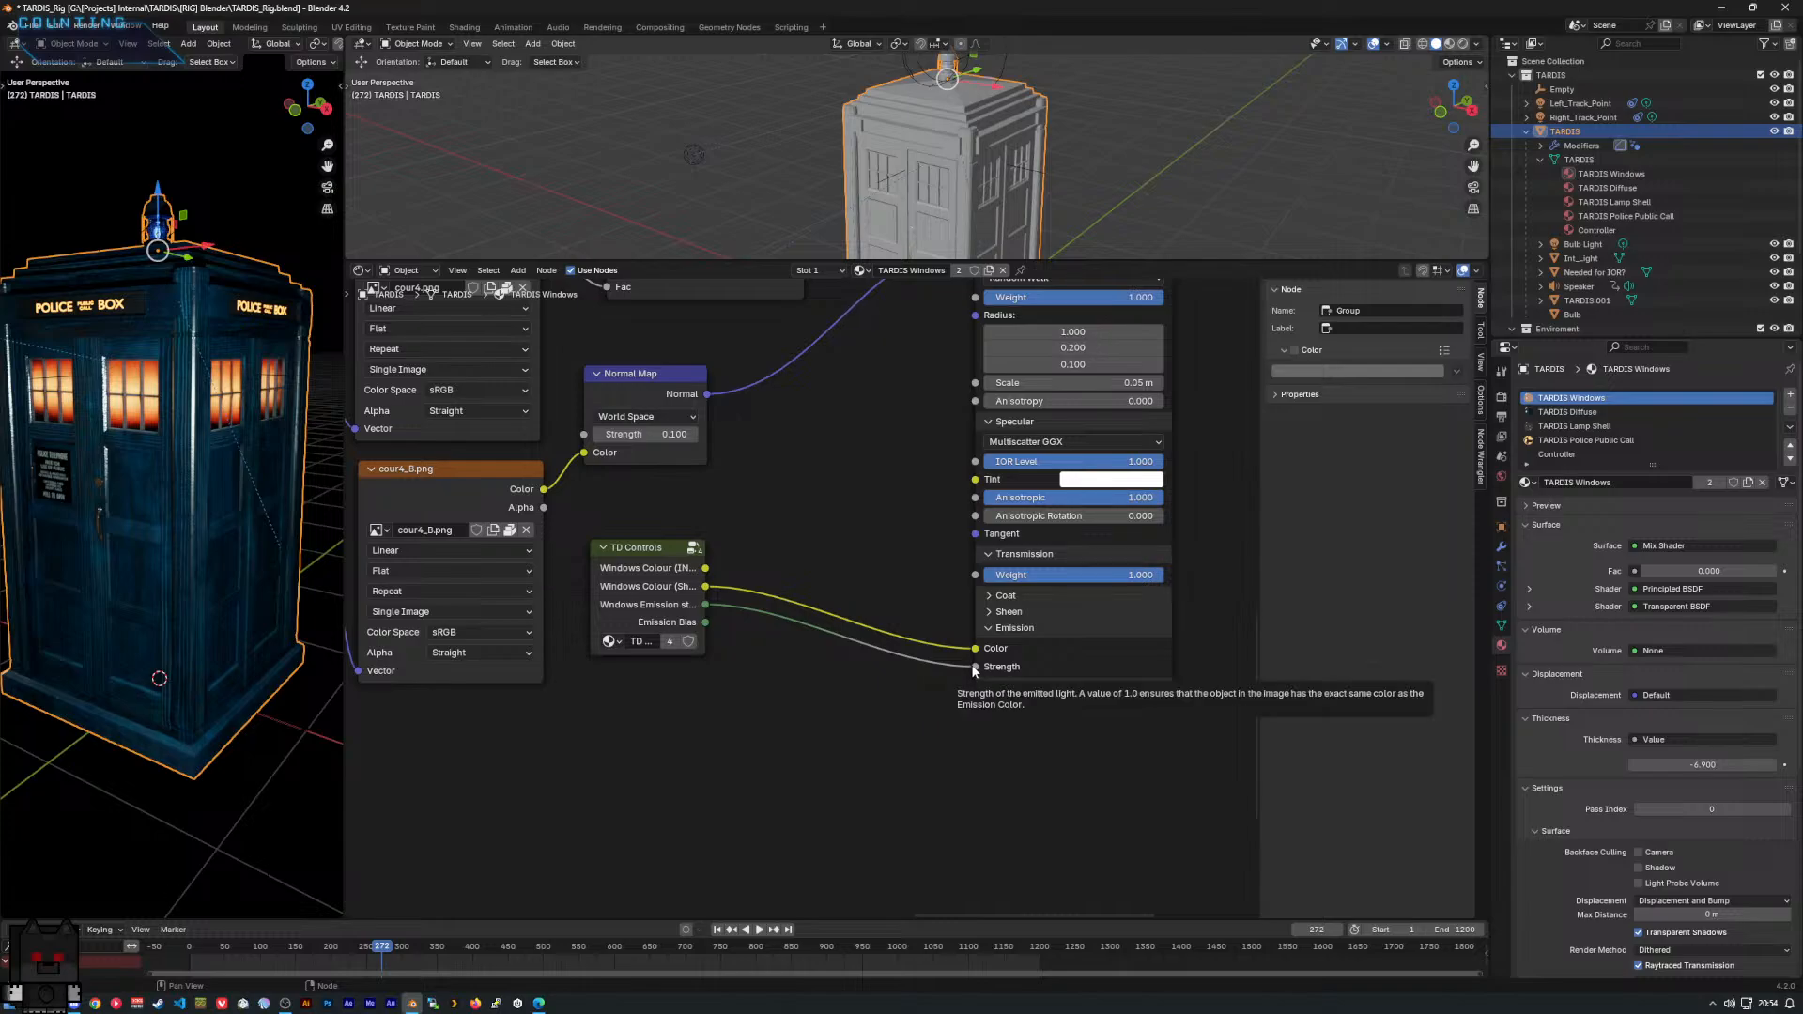
Insert a Math node set to Power between TD Controls' Windows Emission strength output and the shader's Emission Strength.
right_click(791, 661)
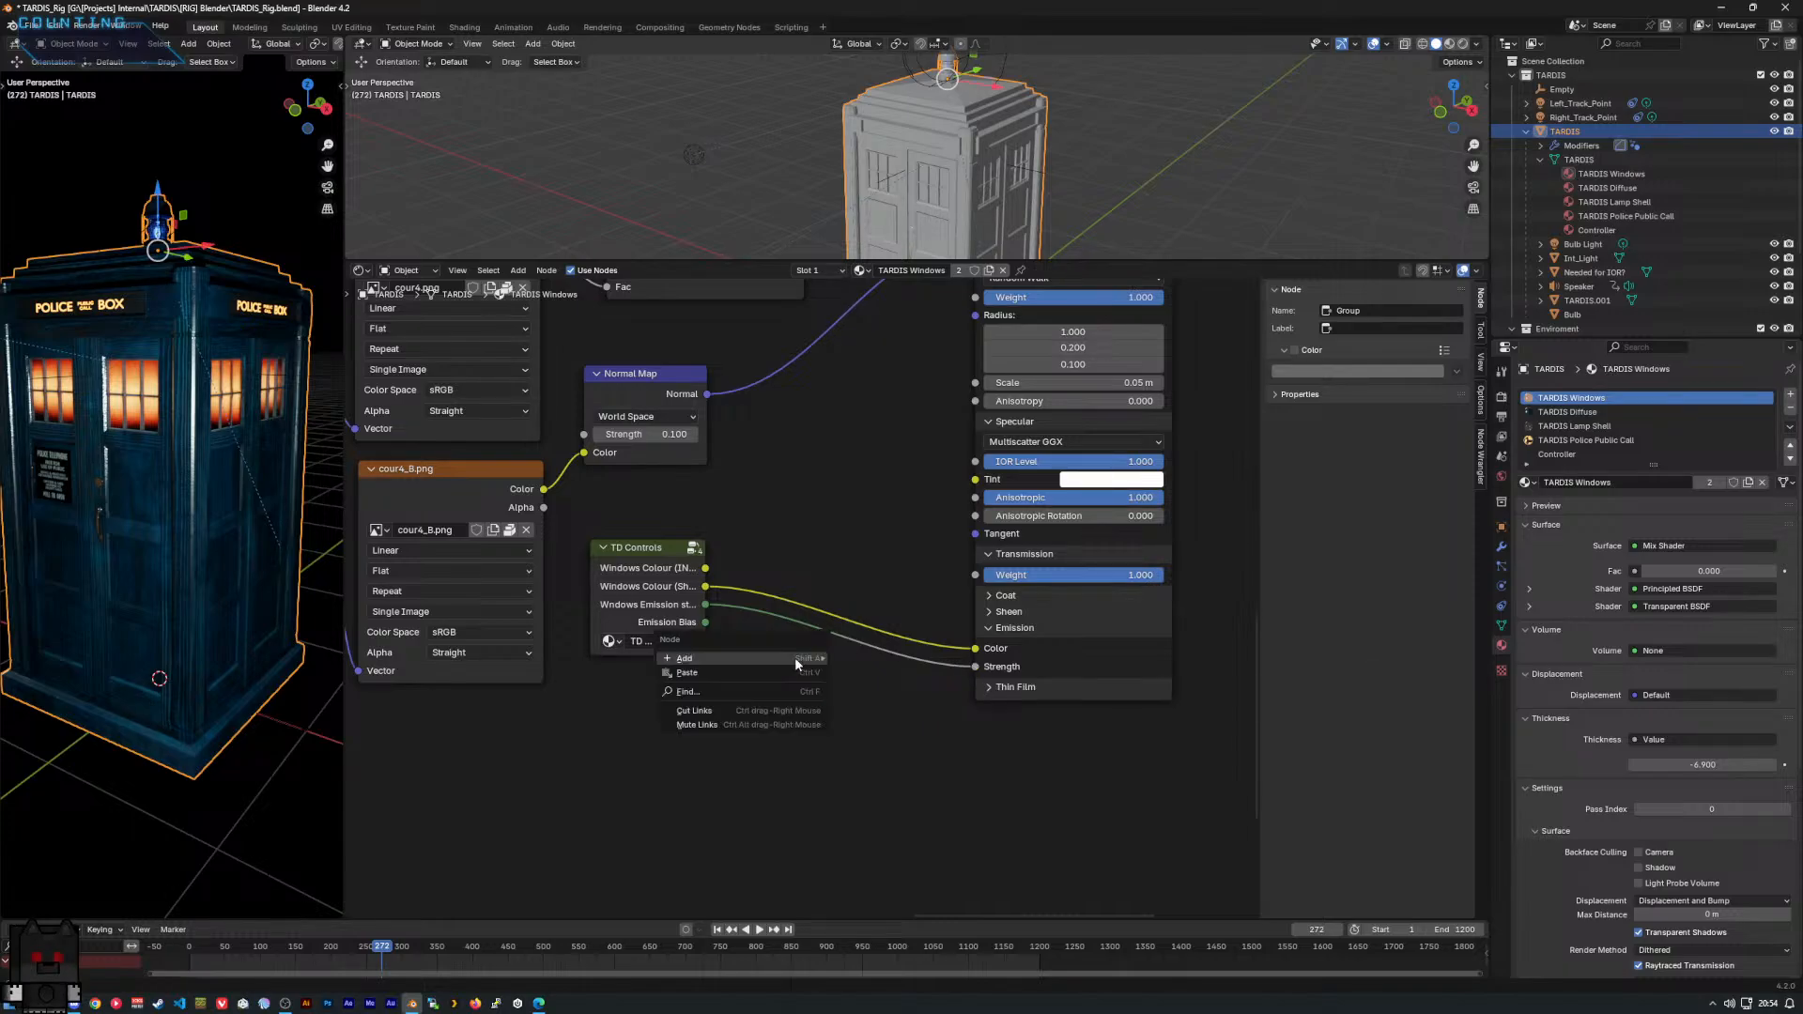
mouse_move(794, 657)
mouse_move(879, 677)
text(math)
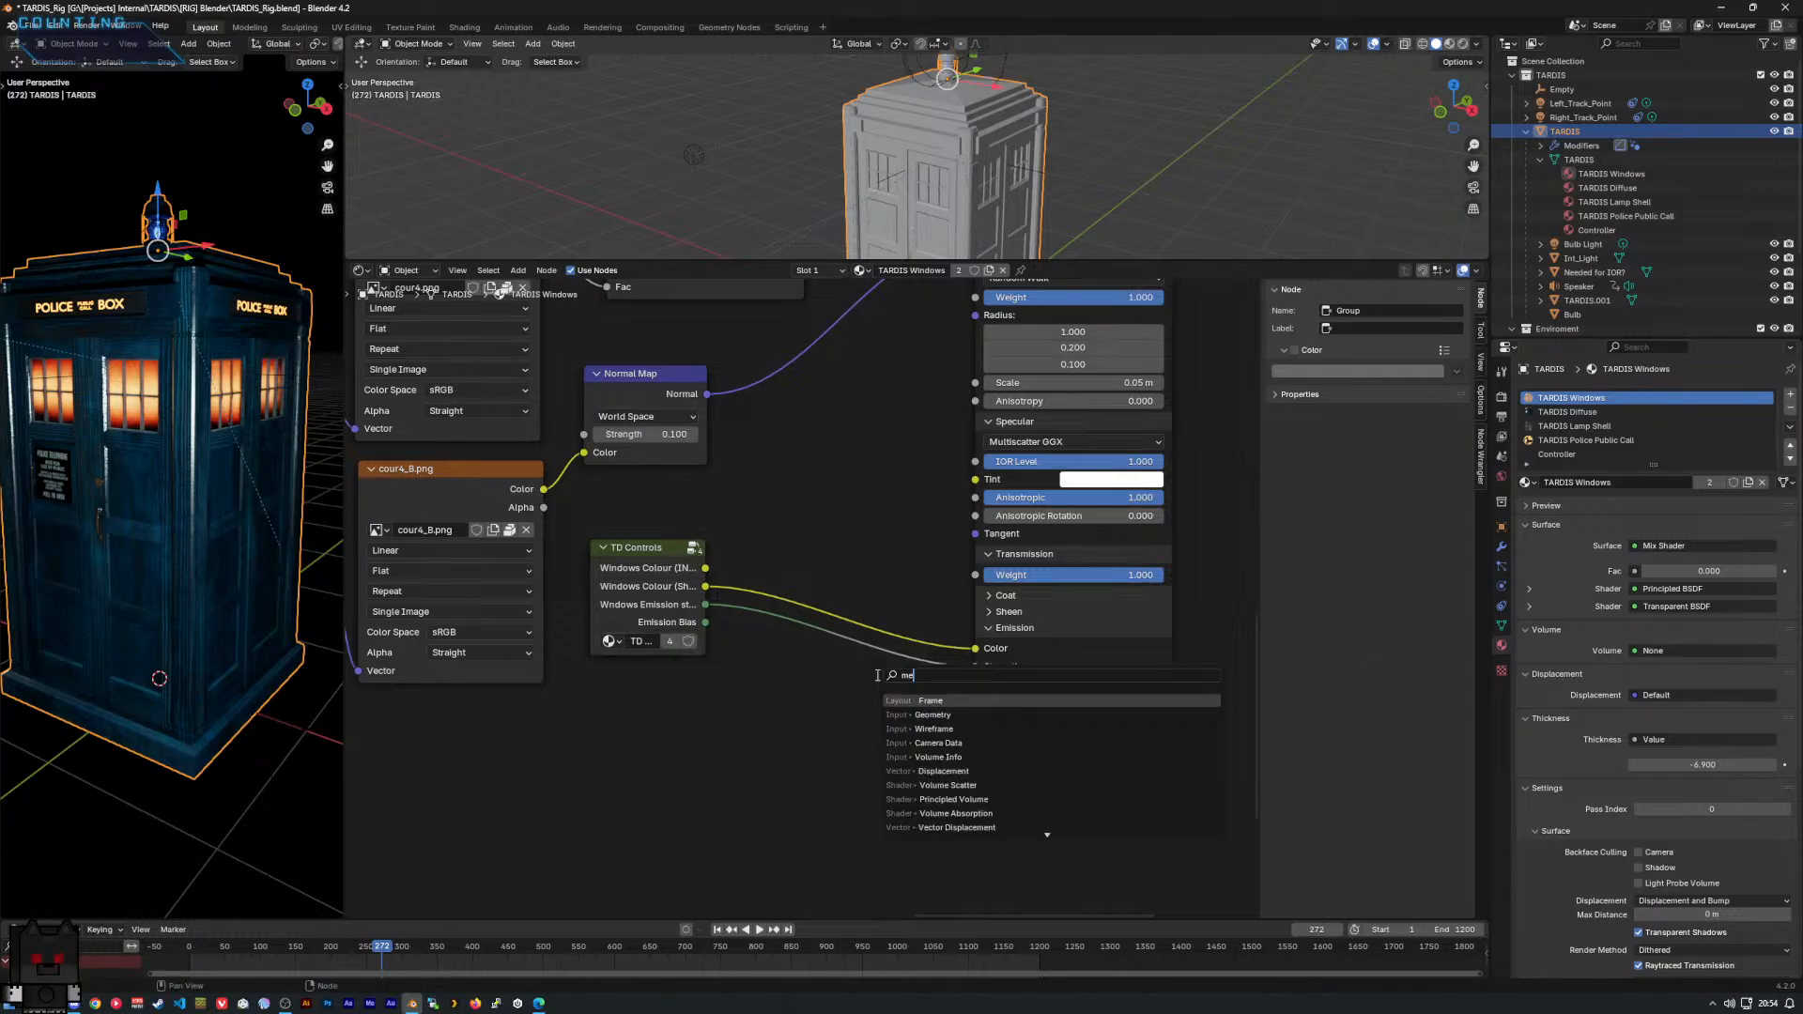
key(Return)
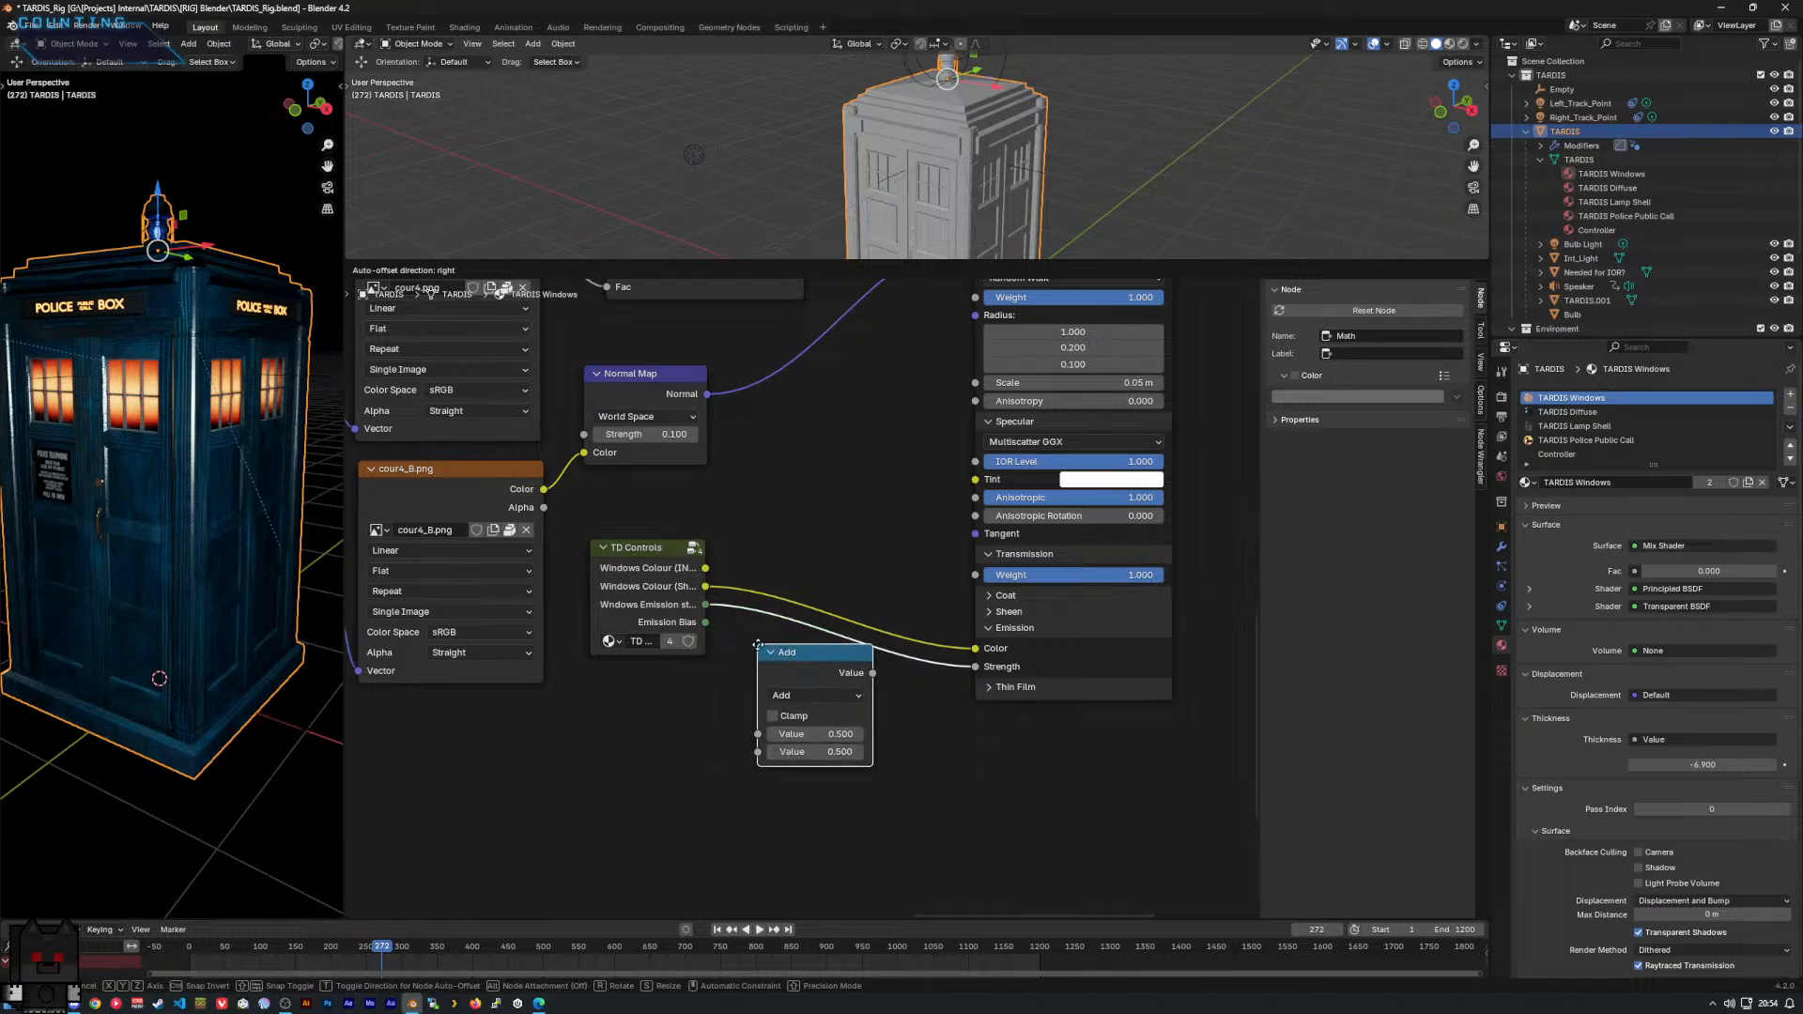
click(769, 651)
click(819, 693)
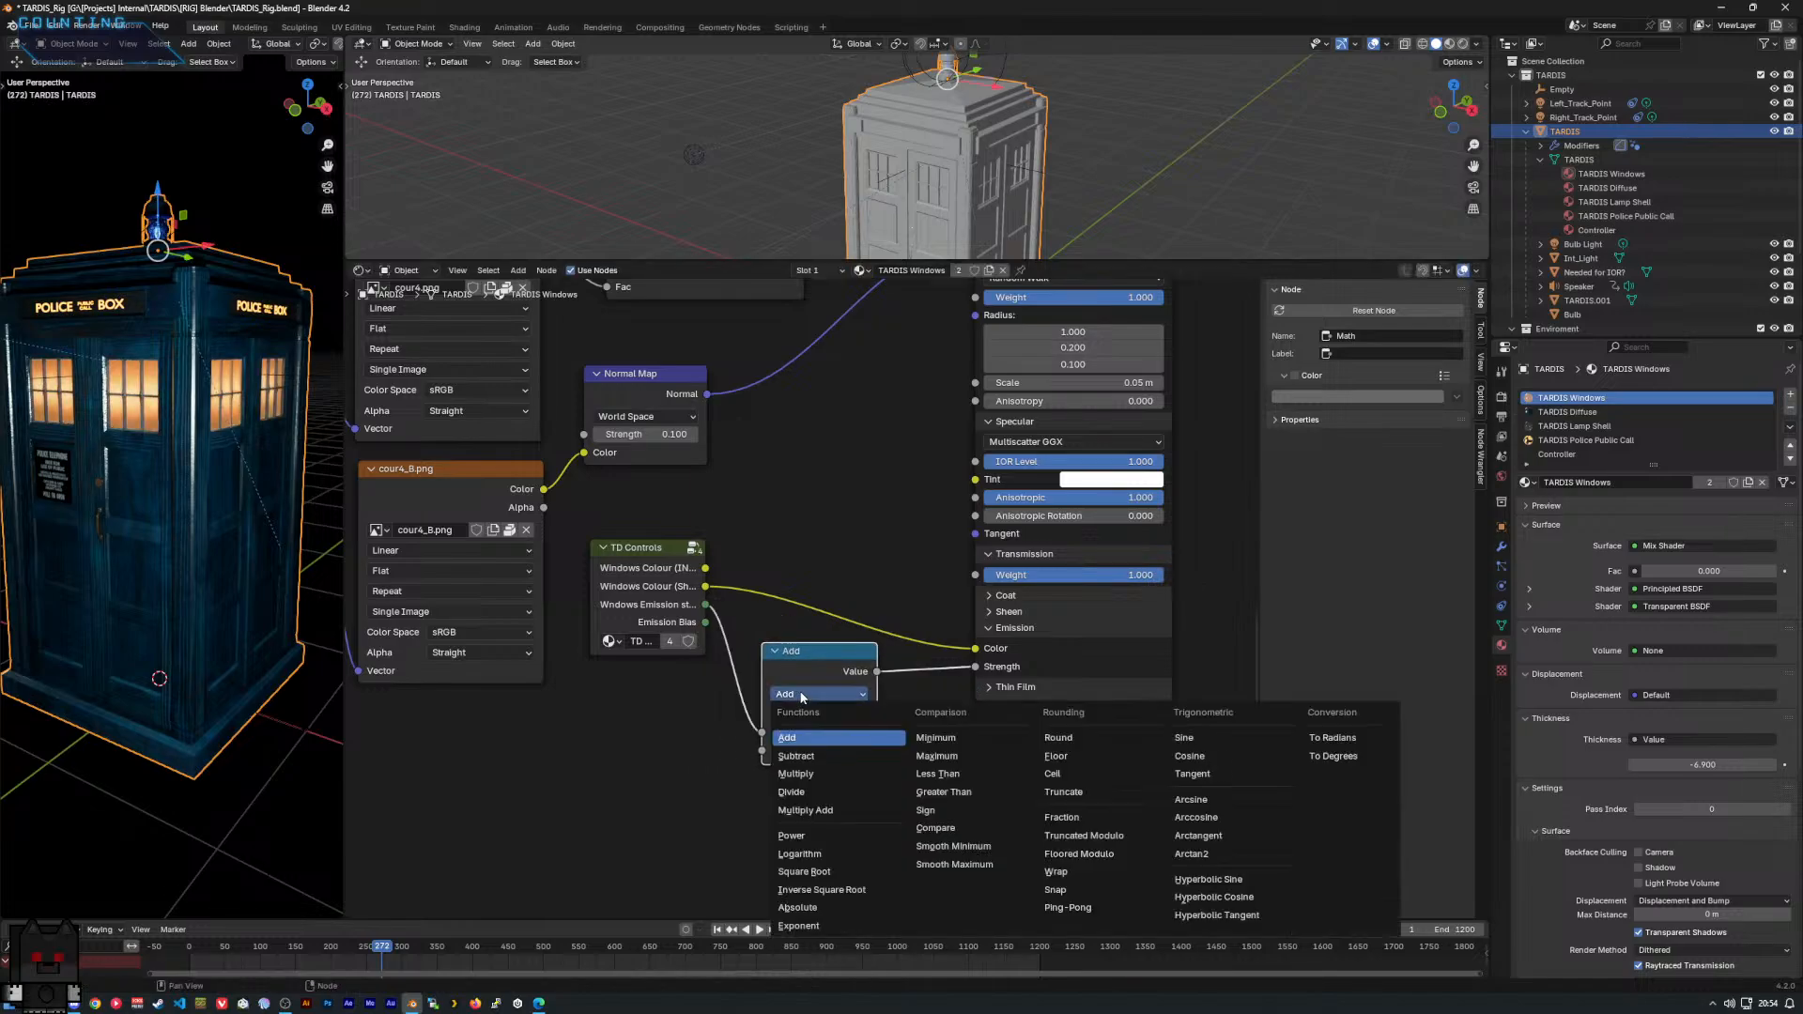
click(792, 835)
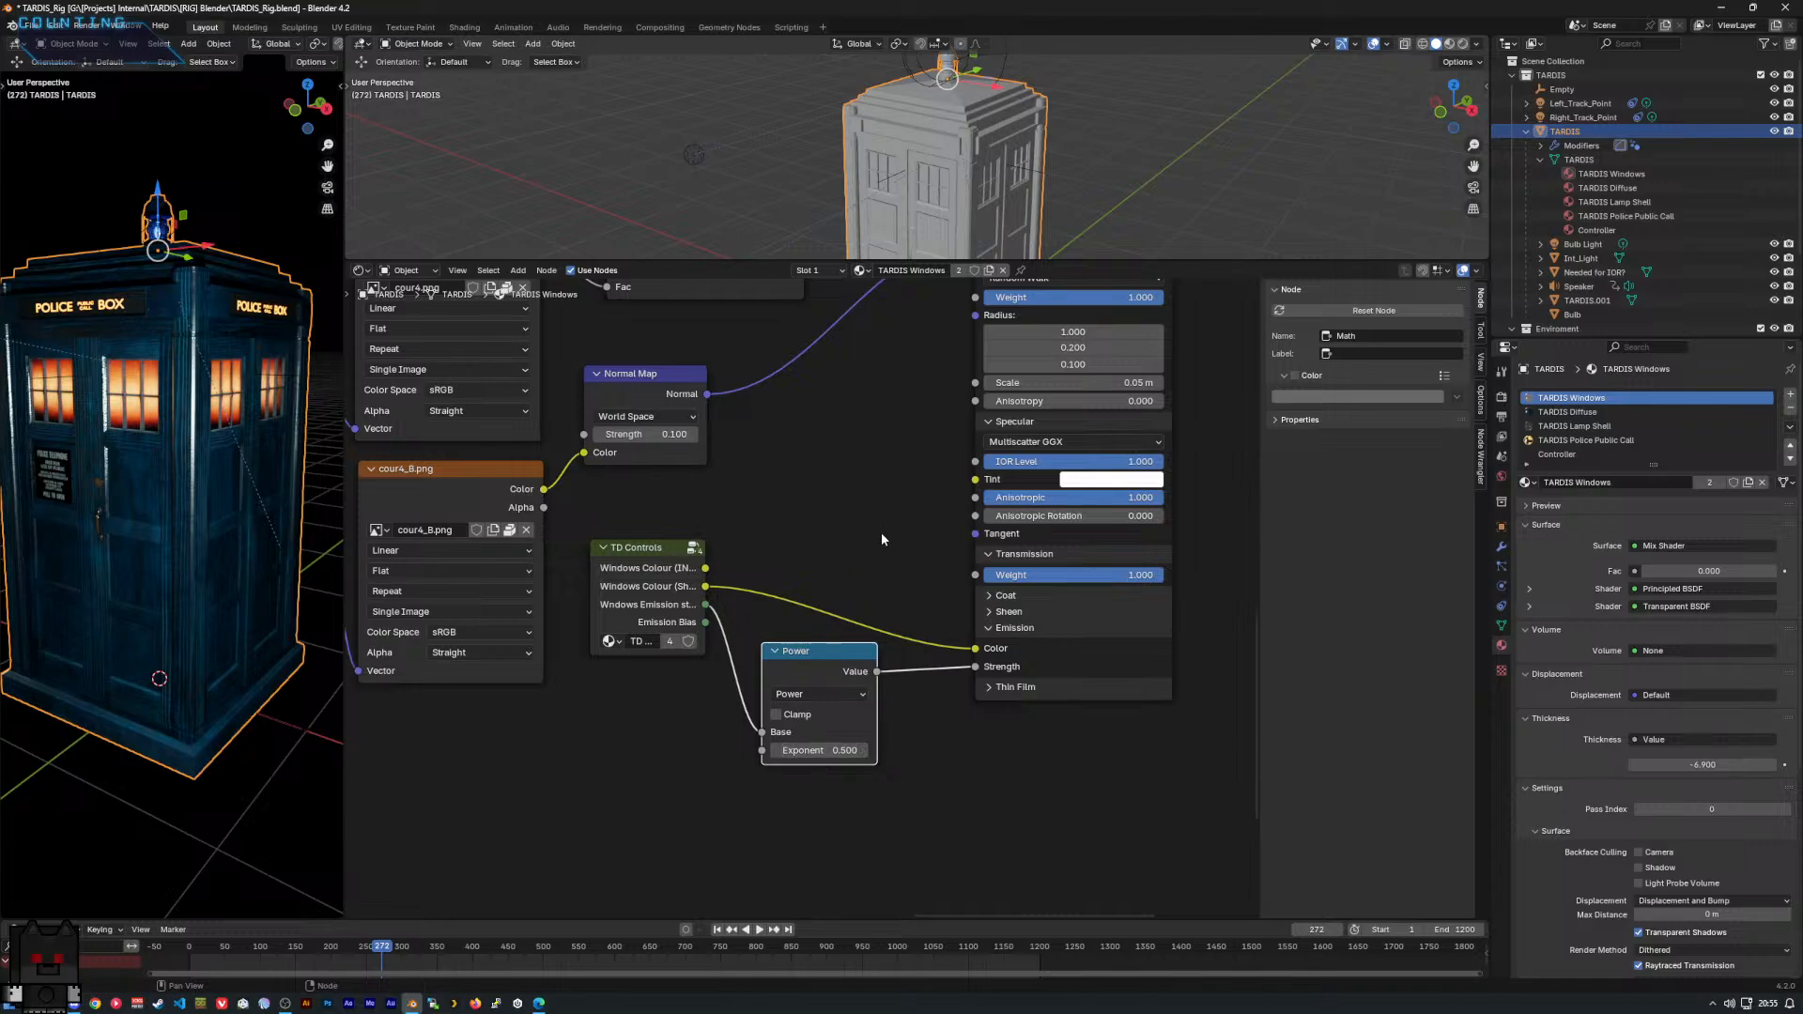
Try out different Emission Strength values inside the TD Controls node group of the TARDIS Windows material.
middle_drag(881, 539, 977, 541)
drag(738, 564, 751, 585)
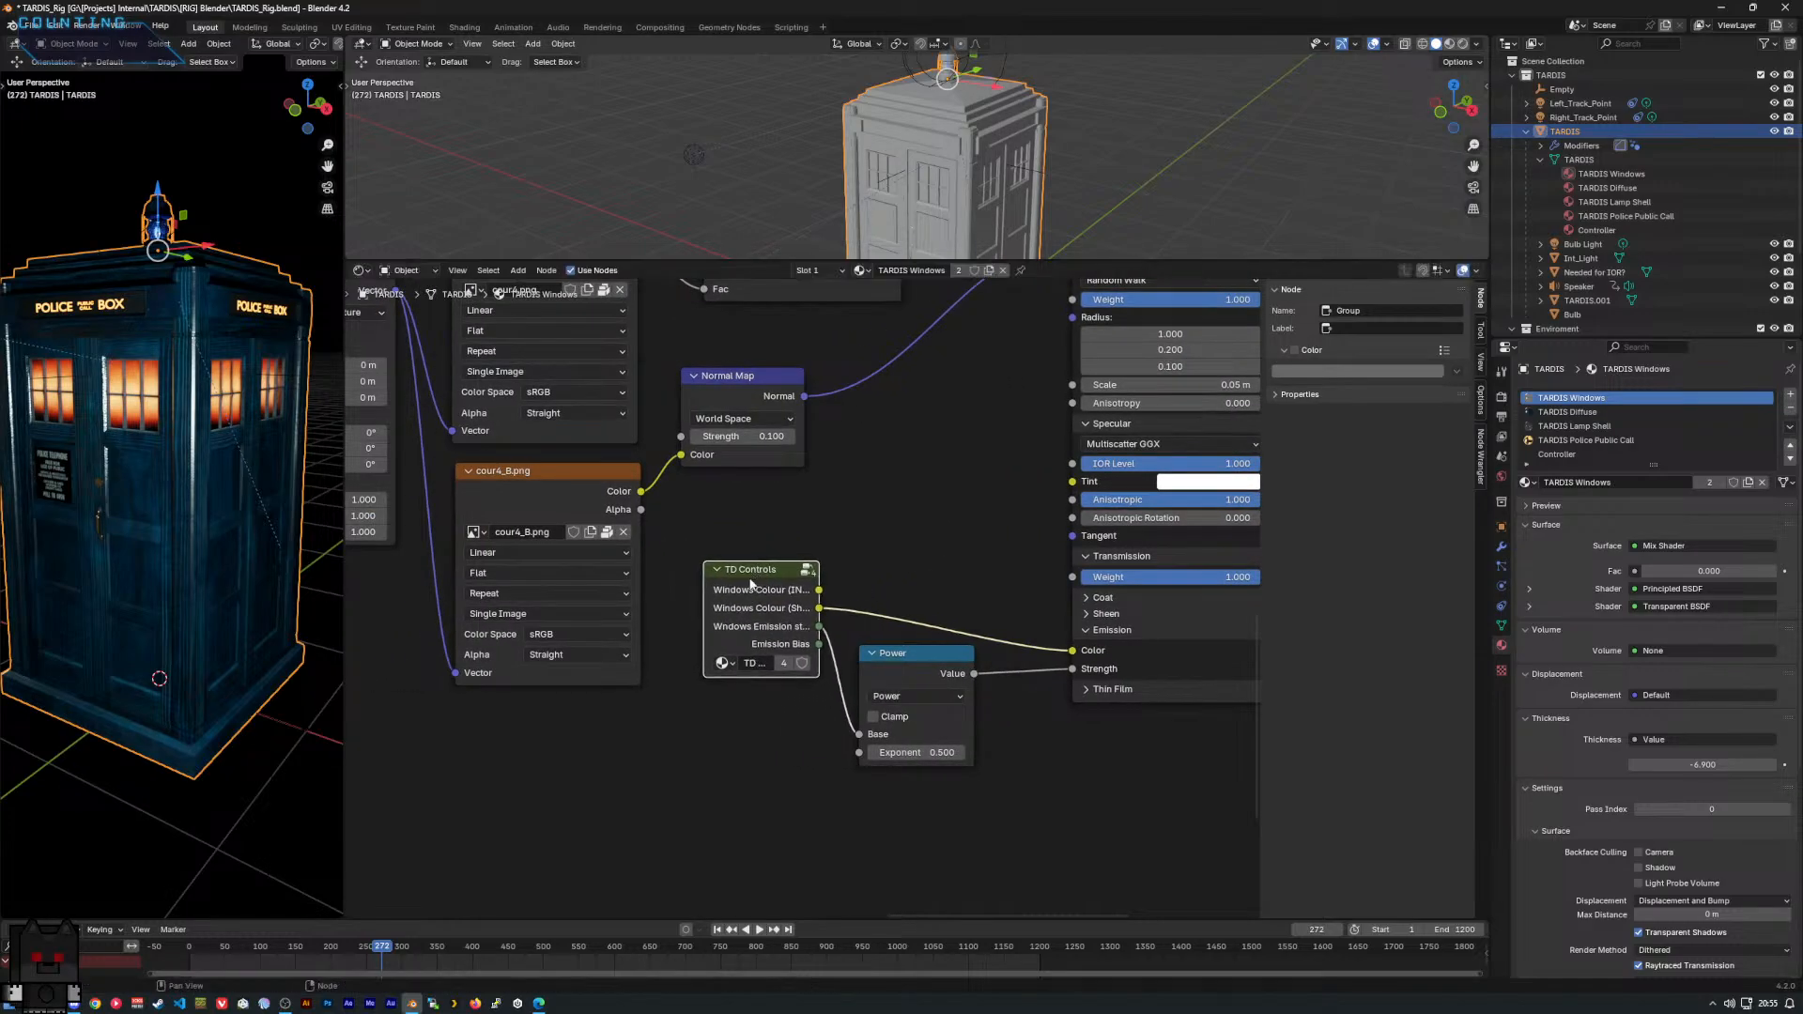
key(Tab)
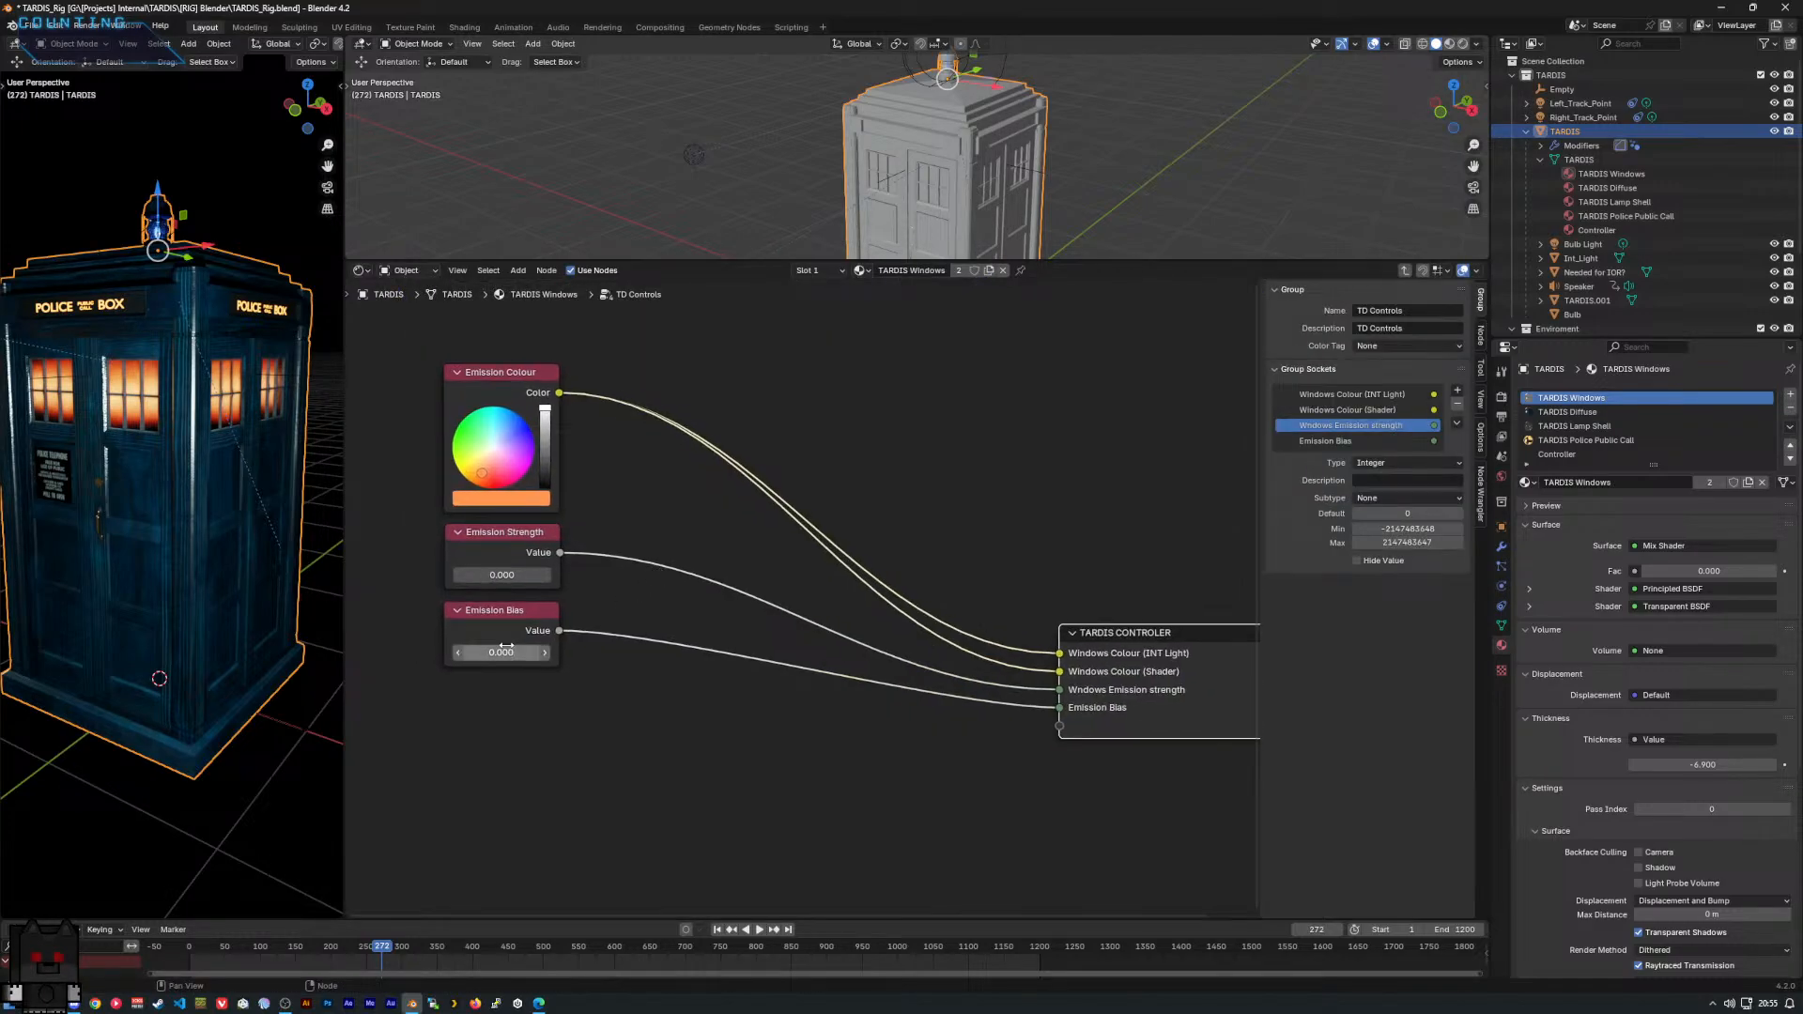
click(501, 575)
text(0.4)
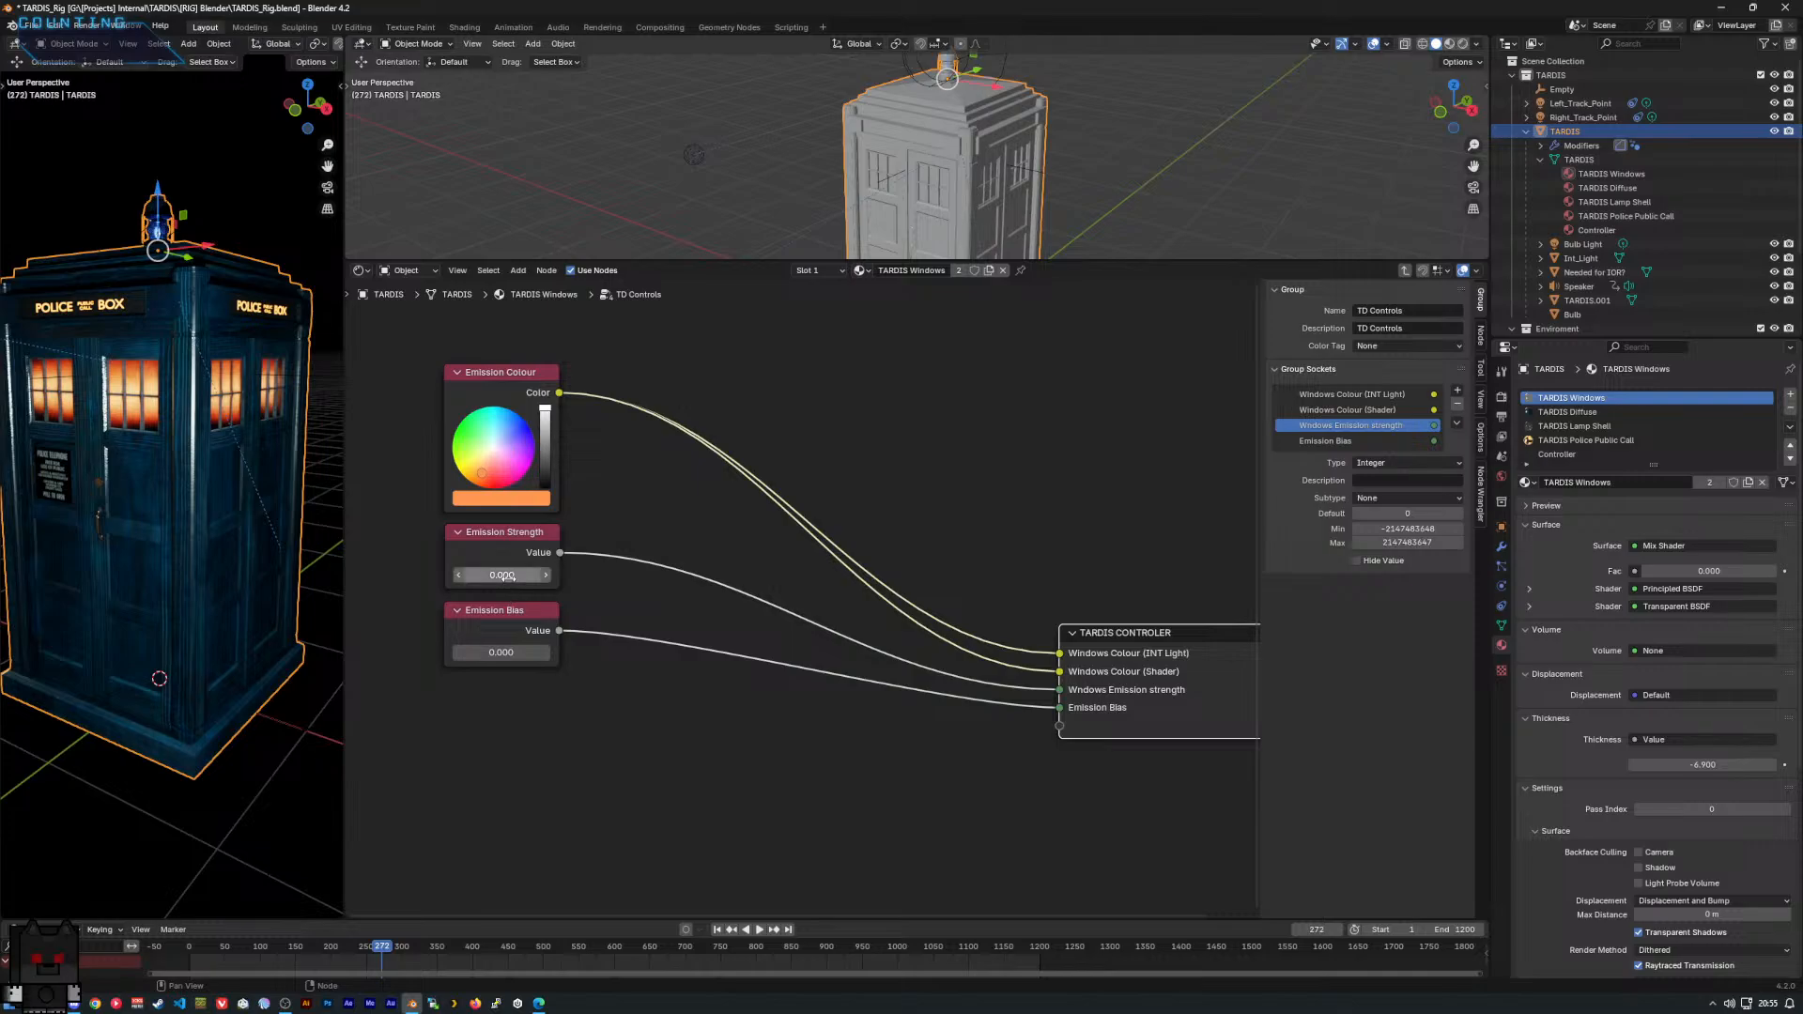
key(Return)
mouse_move(504, 575)
mouse_down()
mouse_move(540, 575)
mouse_move(479, 575)
mouse_up()
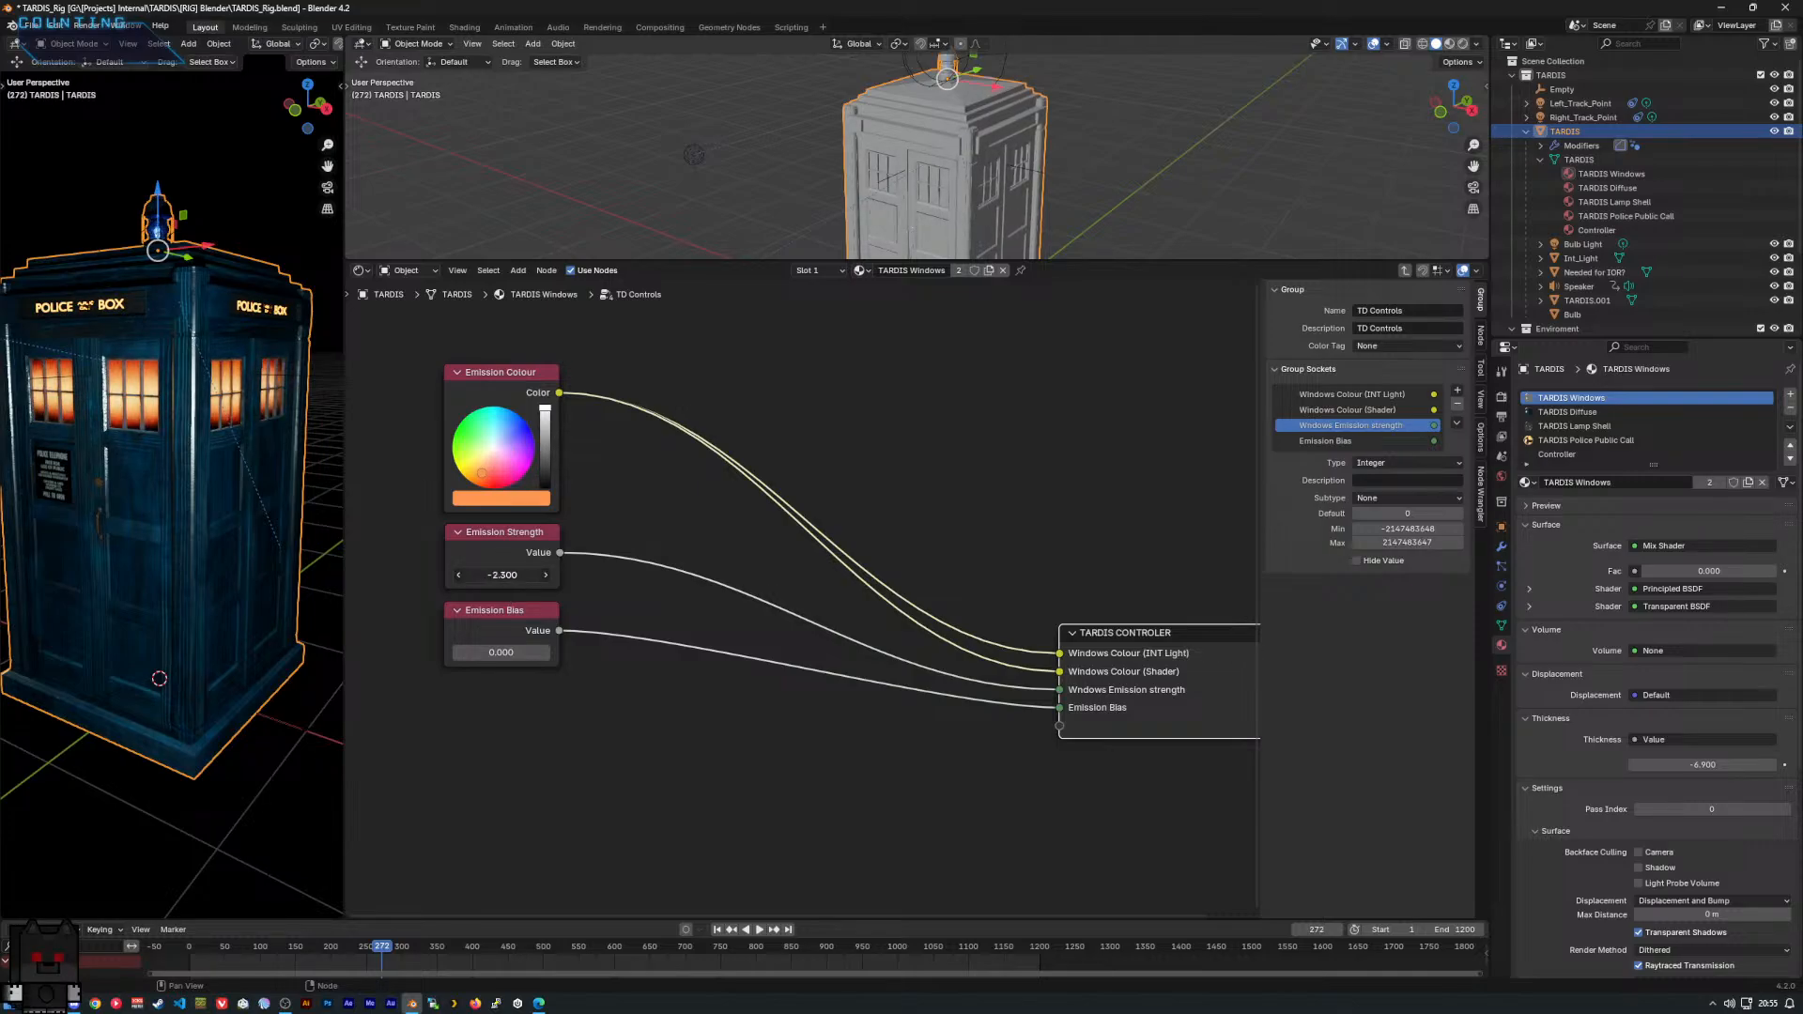
right_click(504, 574)
middle_drag(1059, 540, 923, 535)
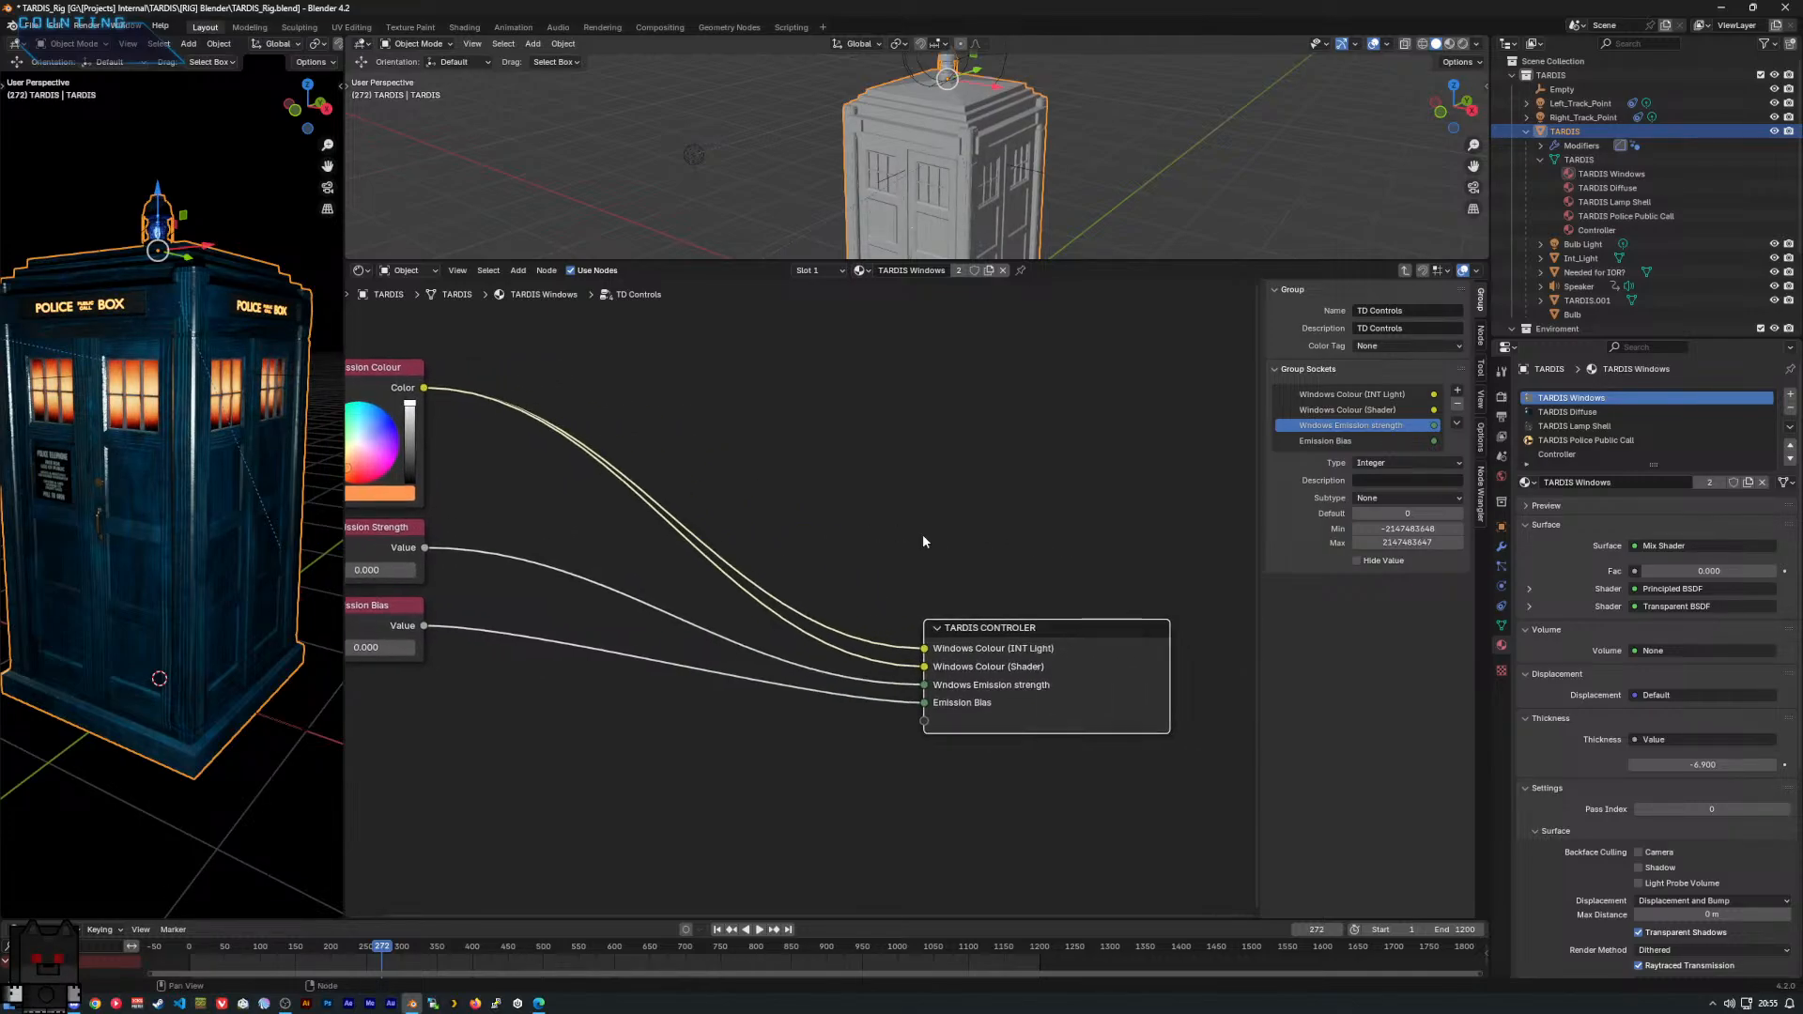
key(Tab)
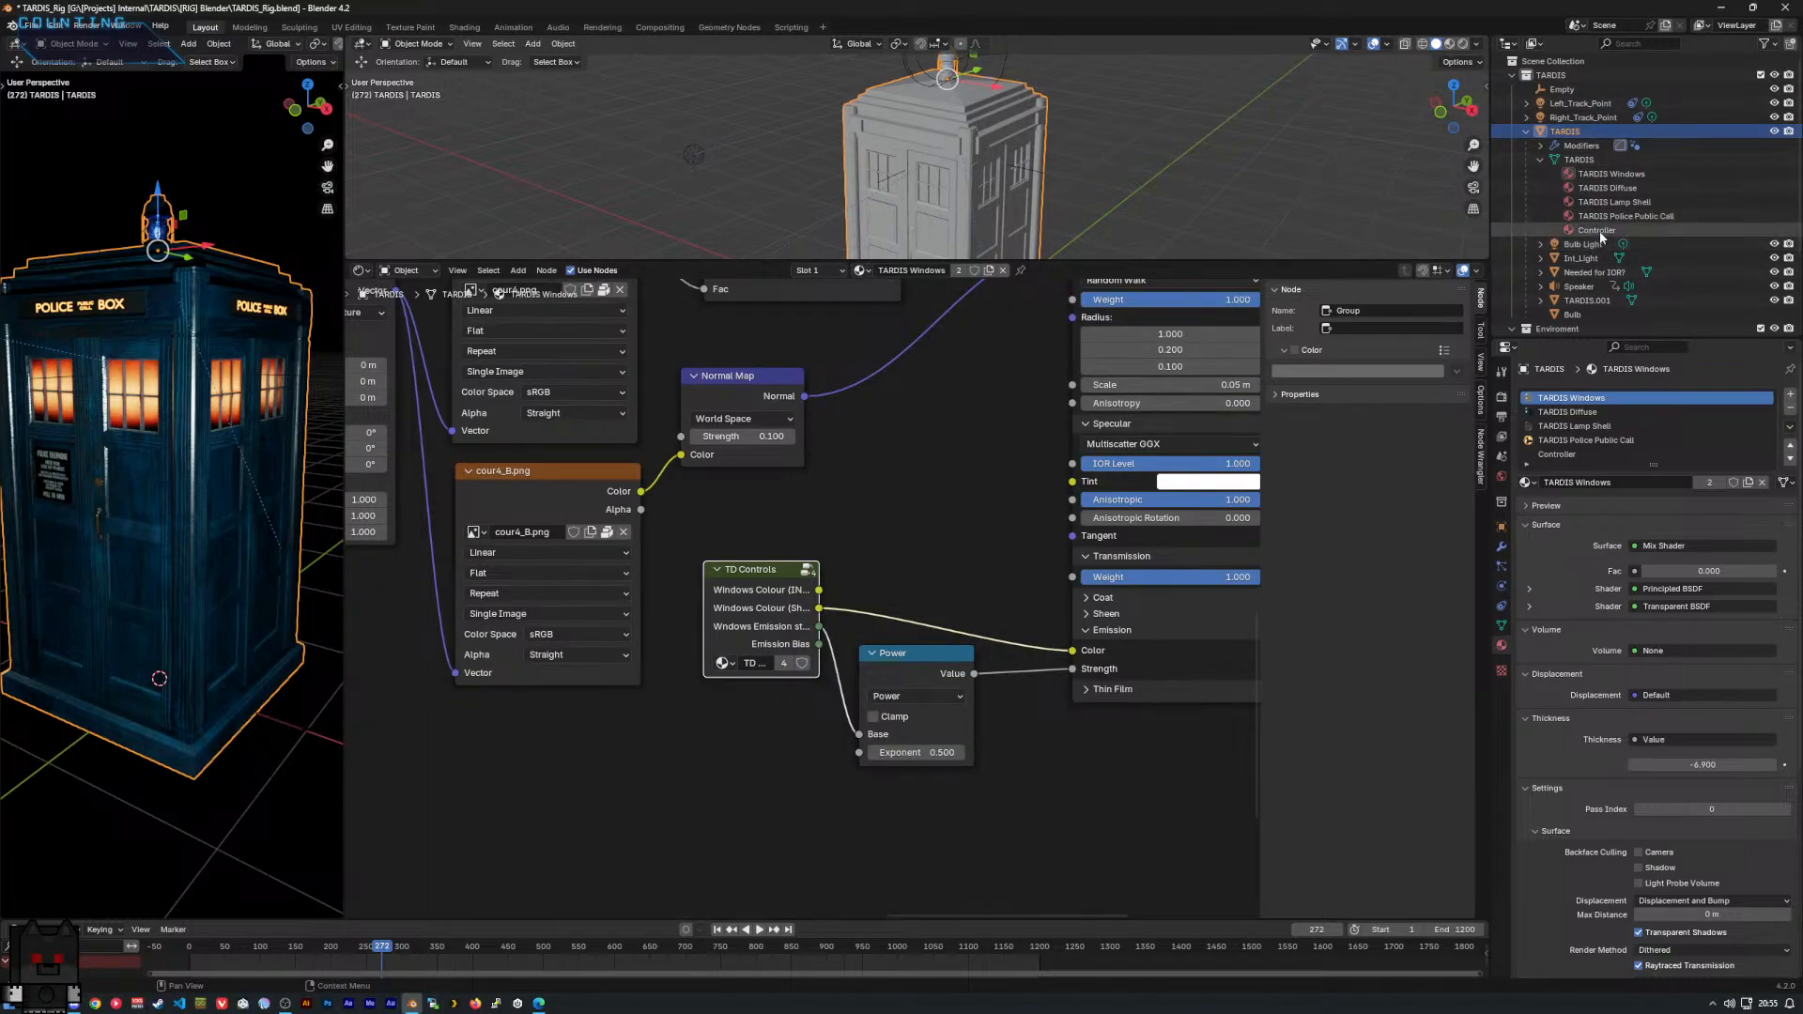
Select the Int_Light object to work on its TARDIS Internal Emission material.
click(1581, 259)
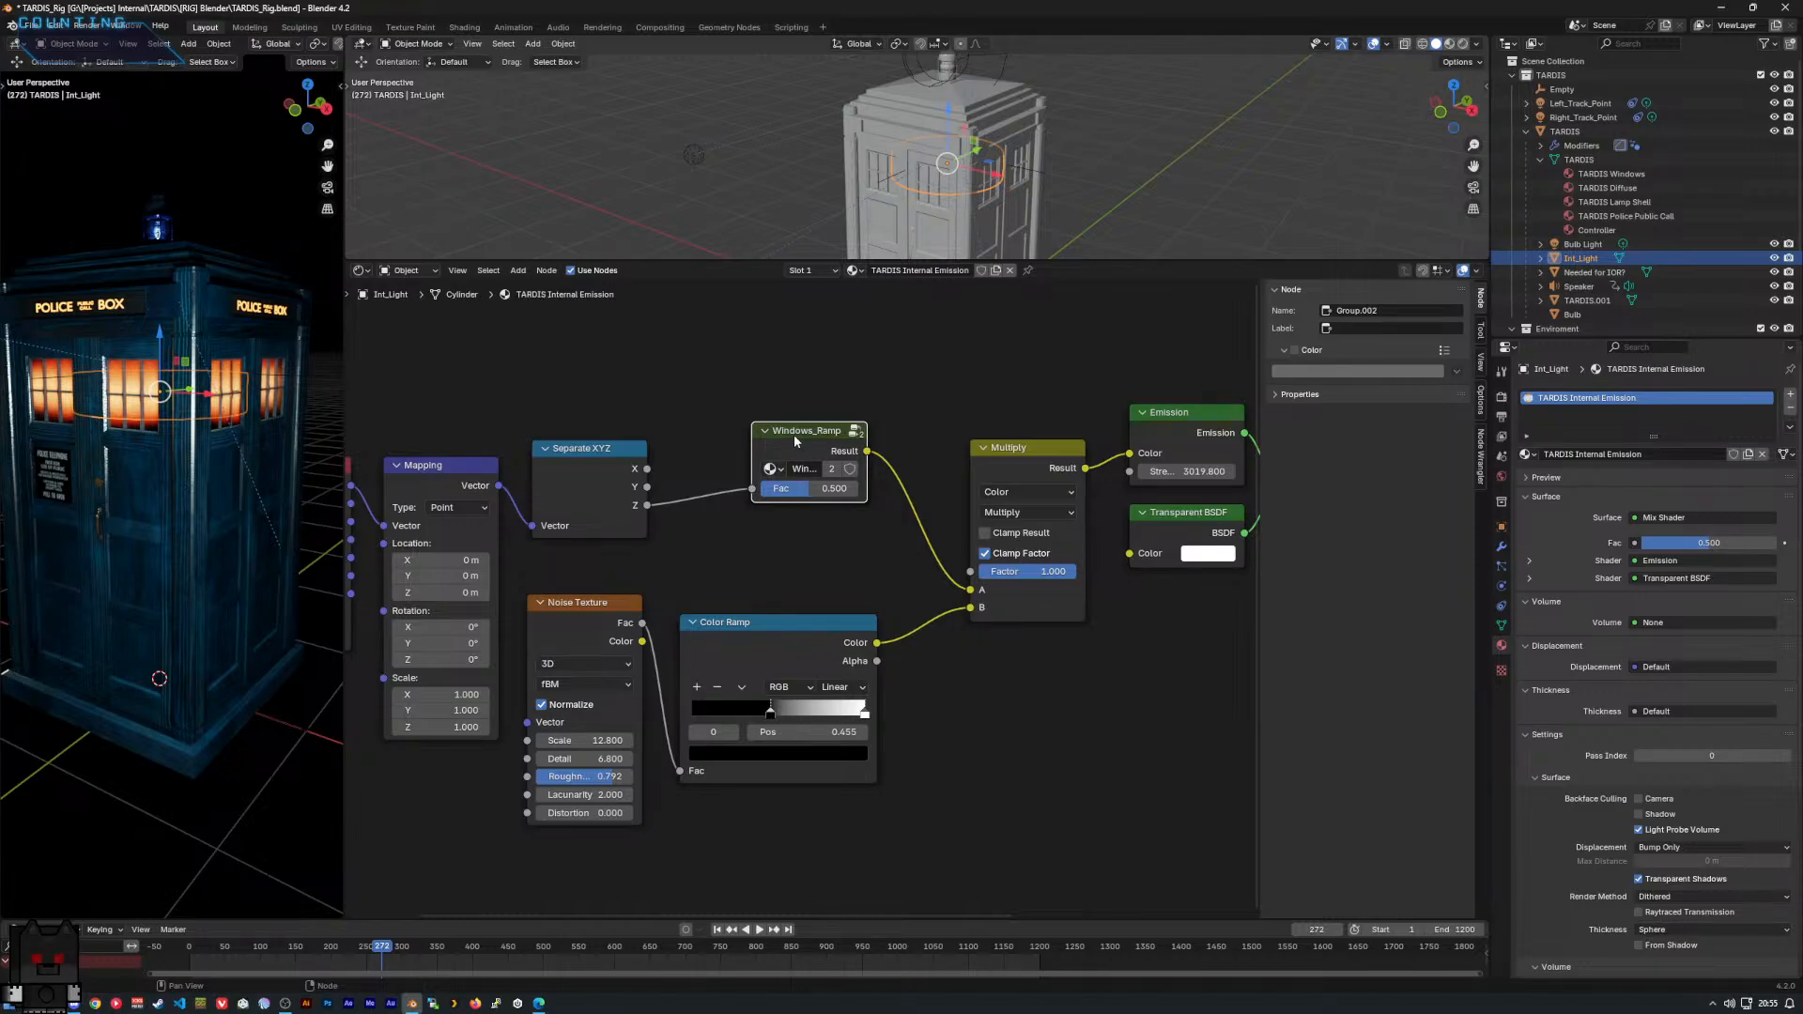
middle_drag(796, 439, 624, 438)
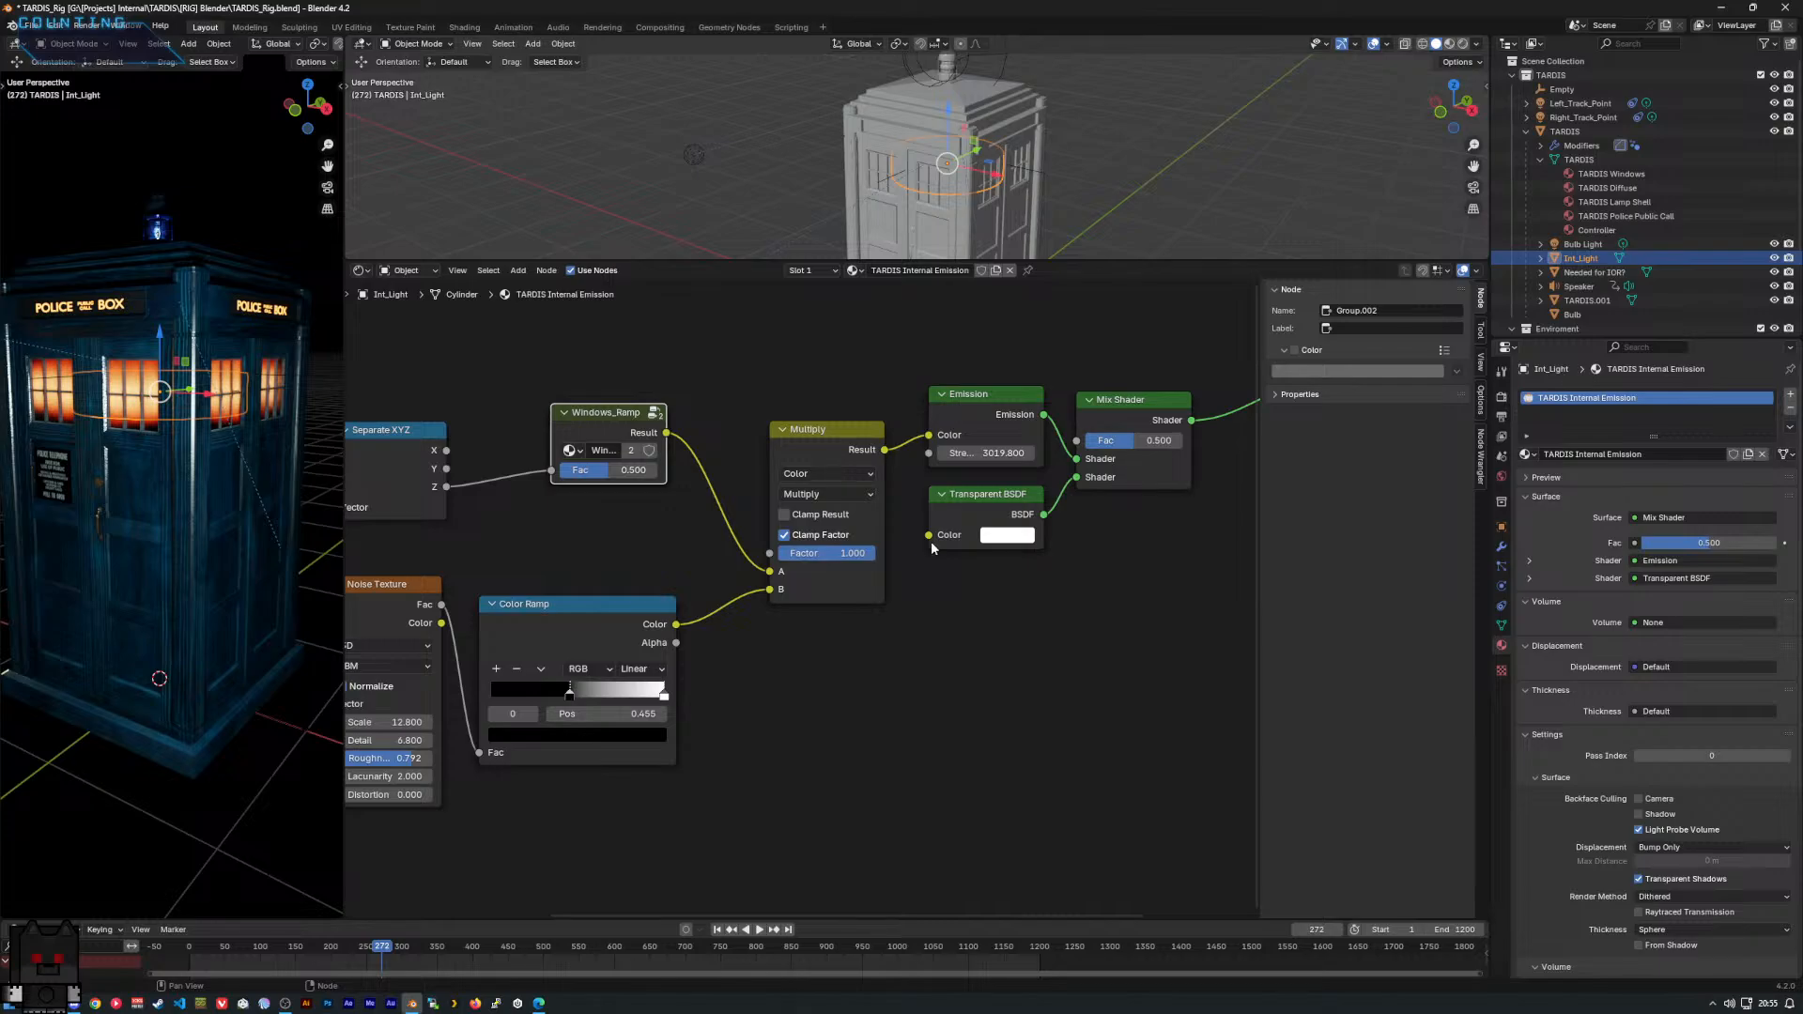
middle_drag(790, 347, 735, 393)
click(679, 393)
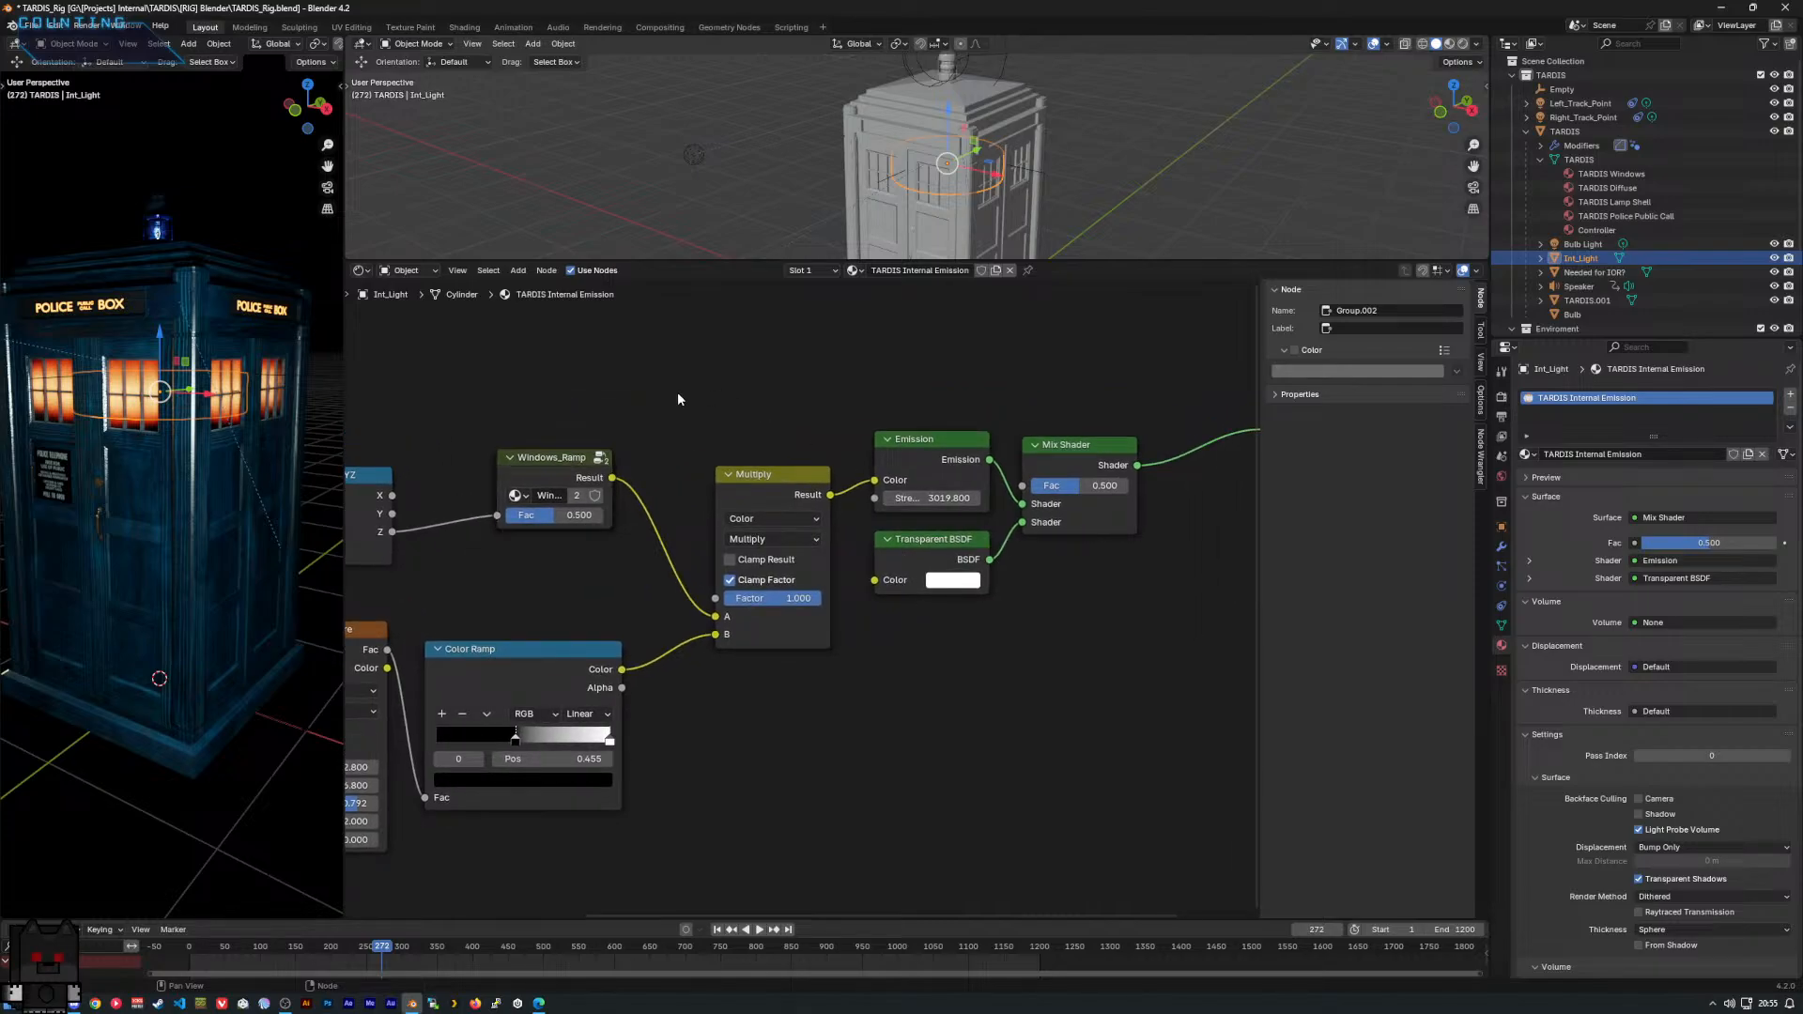
right_click(676, 376)
mouse_move(674, 378)
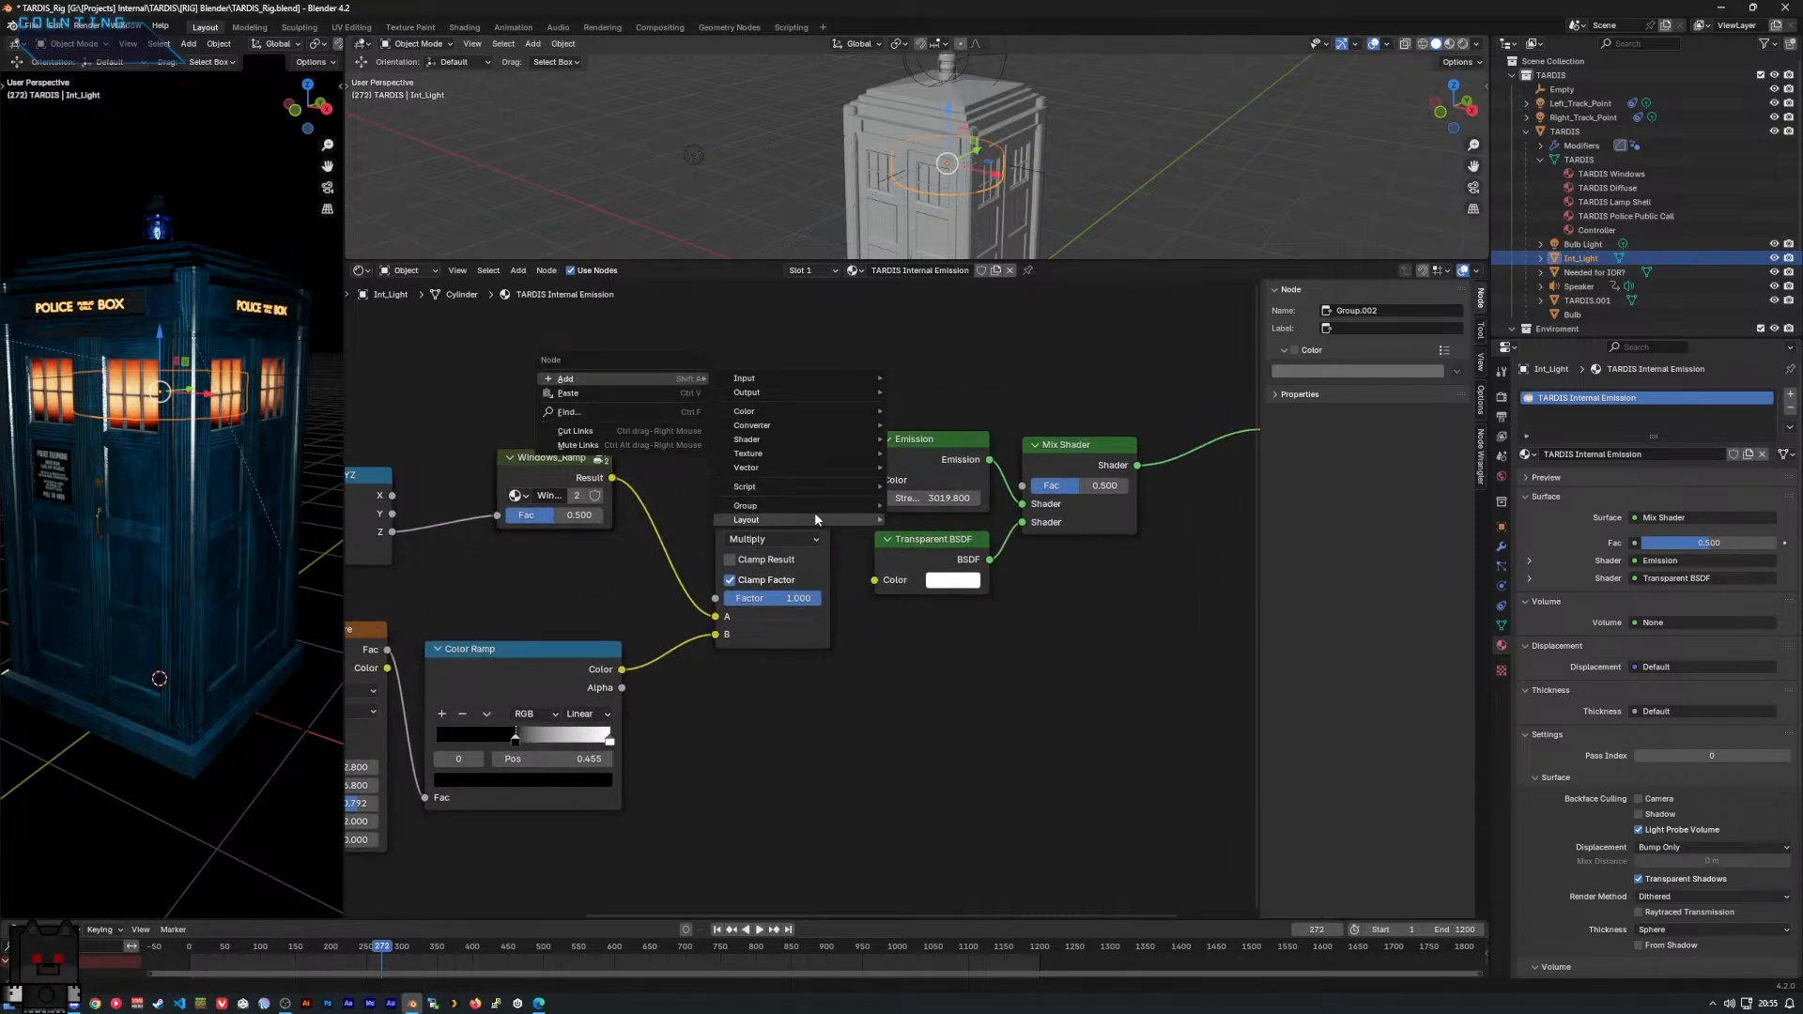
mouse_move(844, 505)
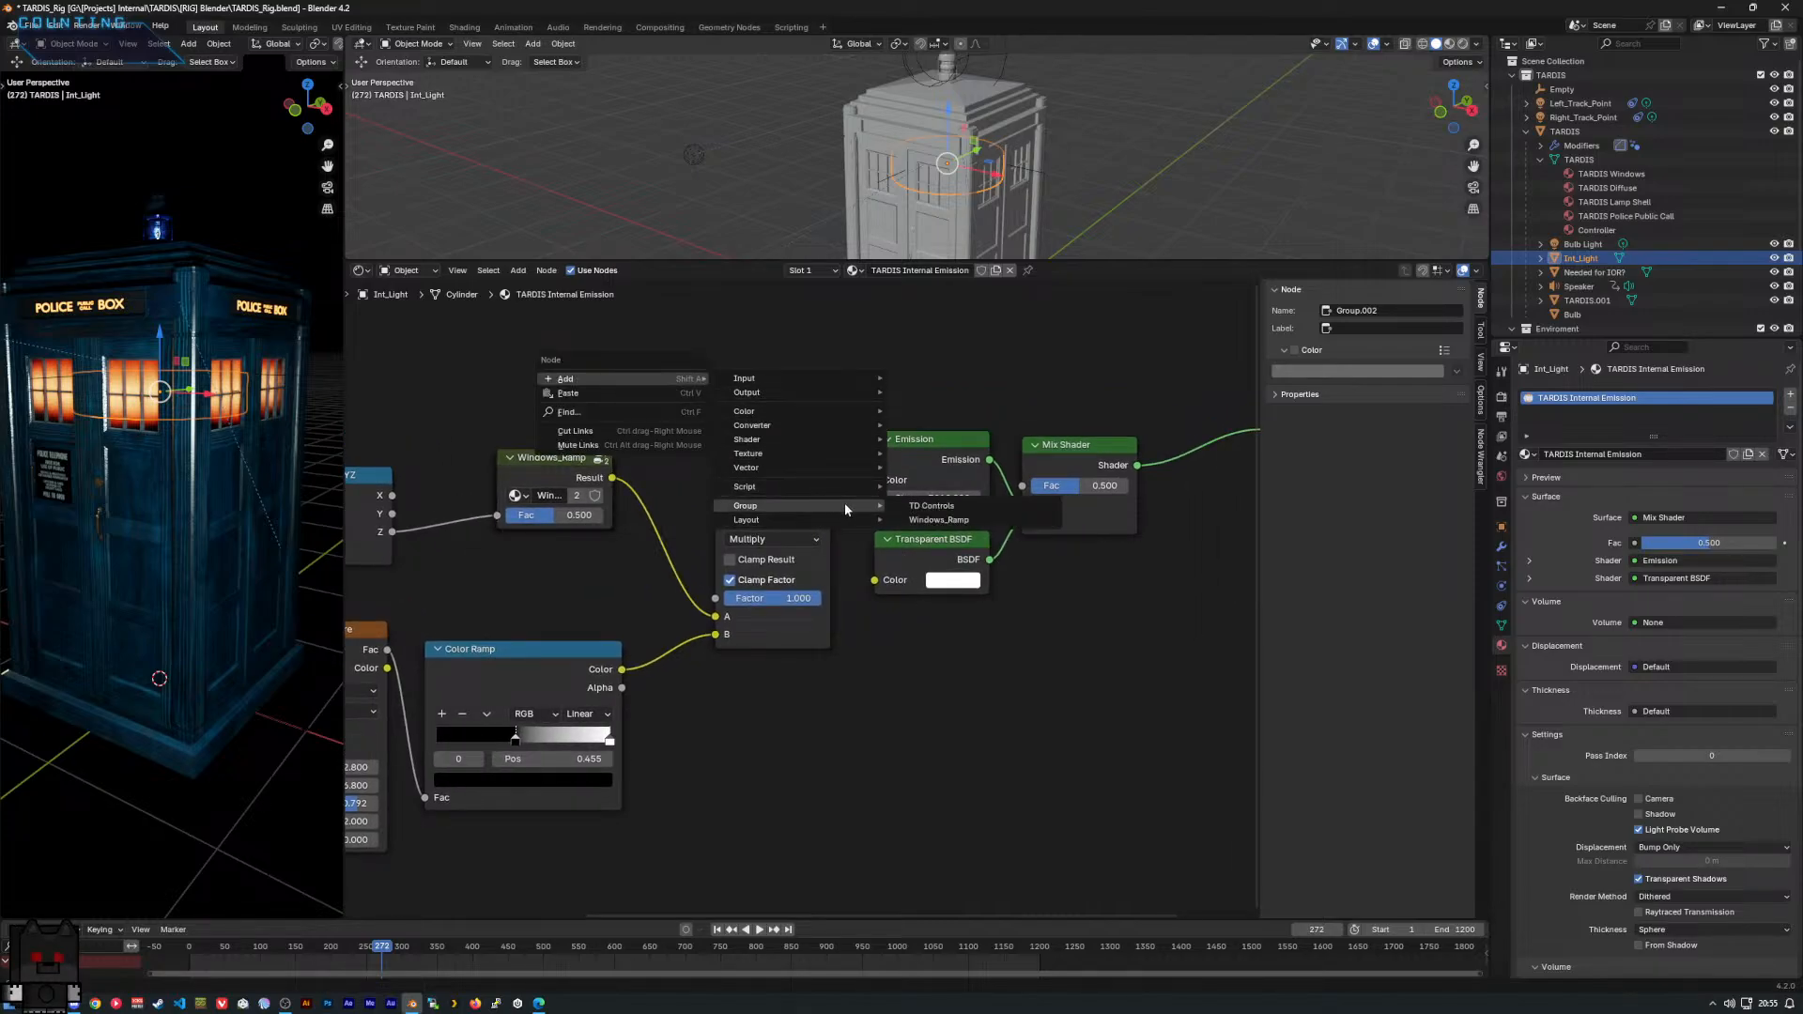
click(909, 521)
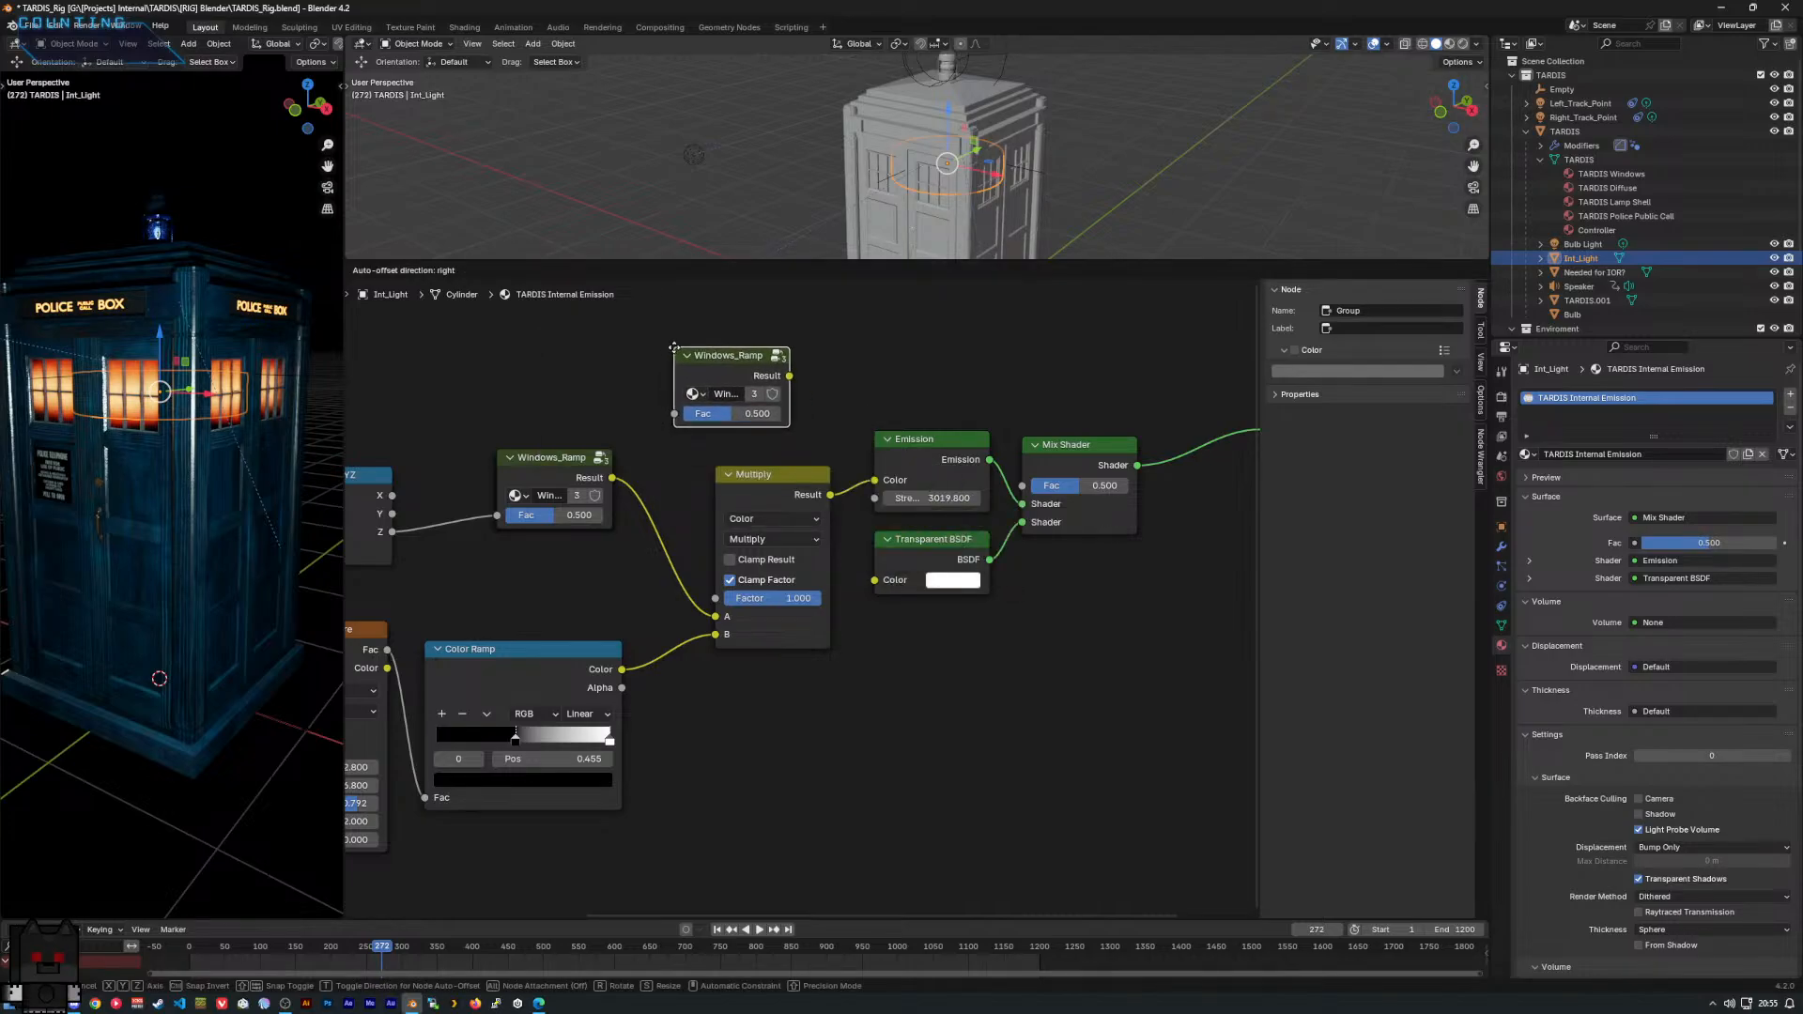
right_click(697, 365)
Add the TD Controls group below the Multiply node and connect its Windows Emission strength output to the Emission node's Strength.
right_click(697, 363)
mouse_move(696, 362)
right_click(785, 361)
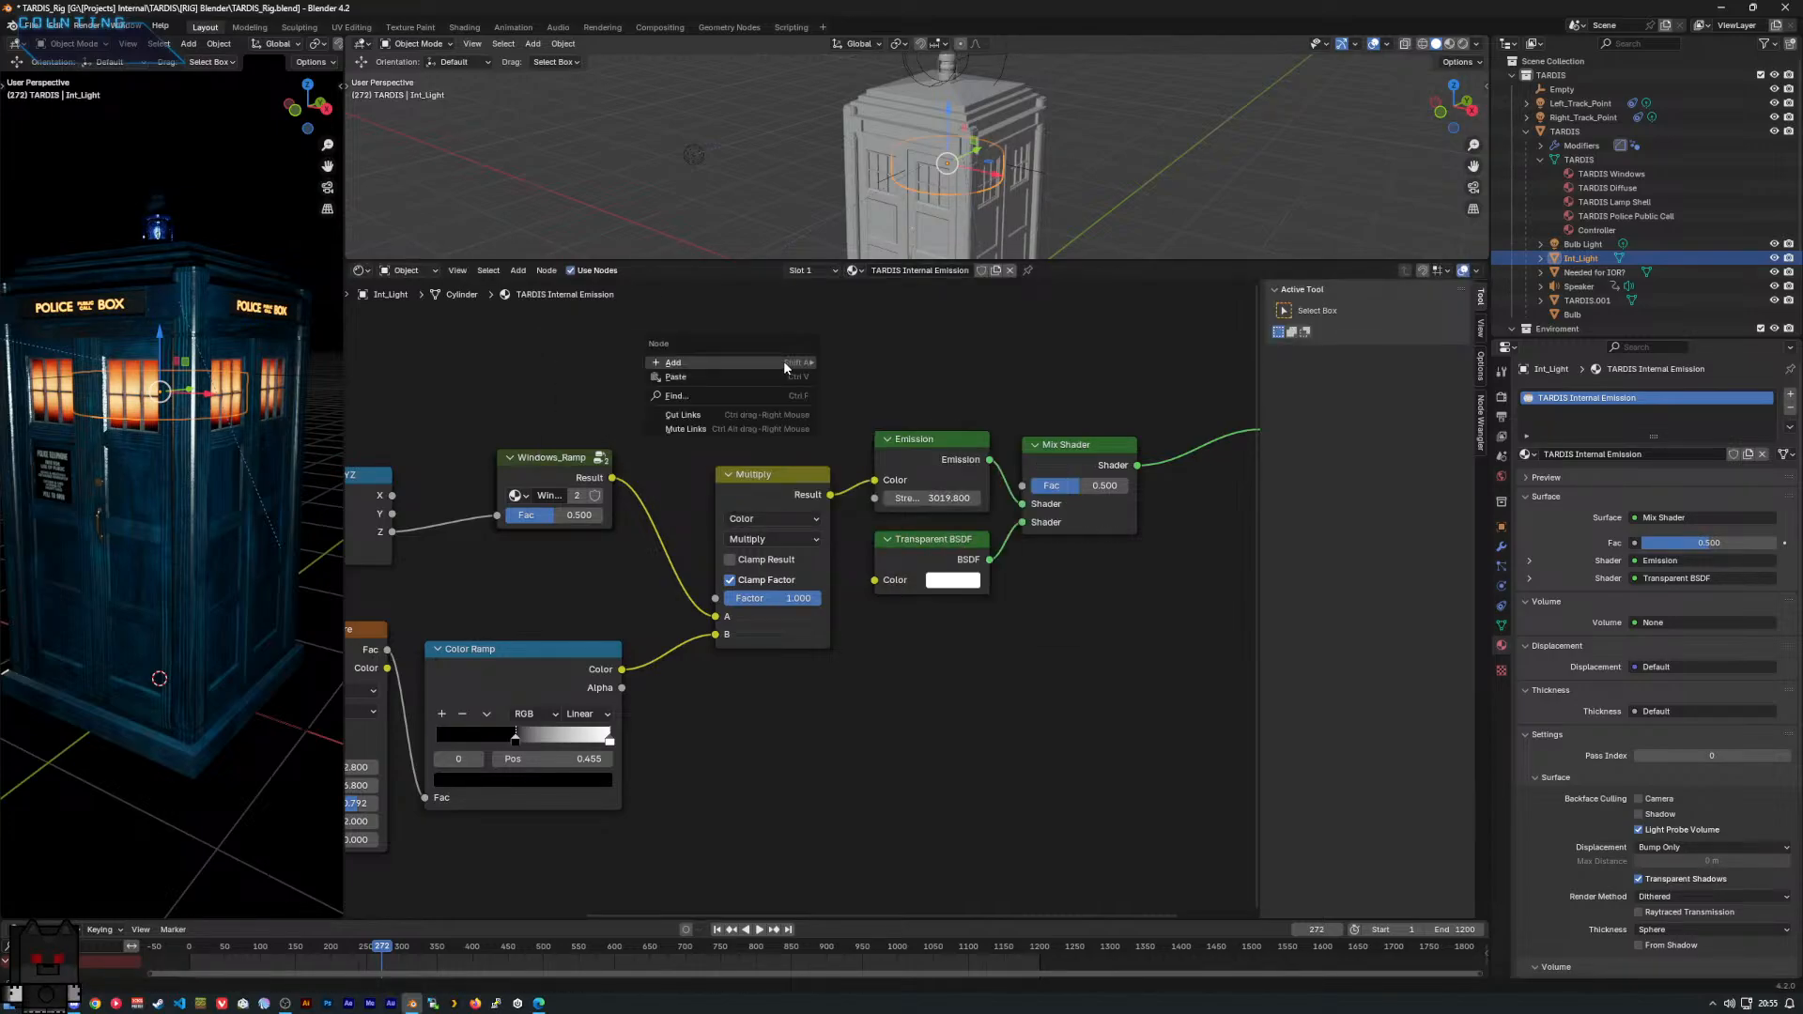
mouse_move(787, 361)
mouse_move(911, 489)
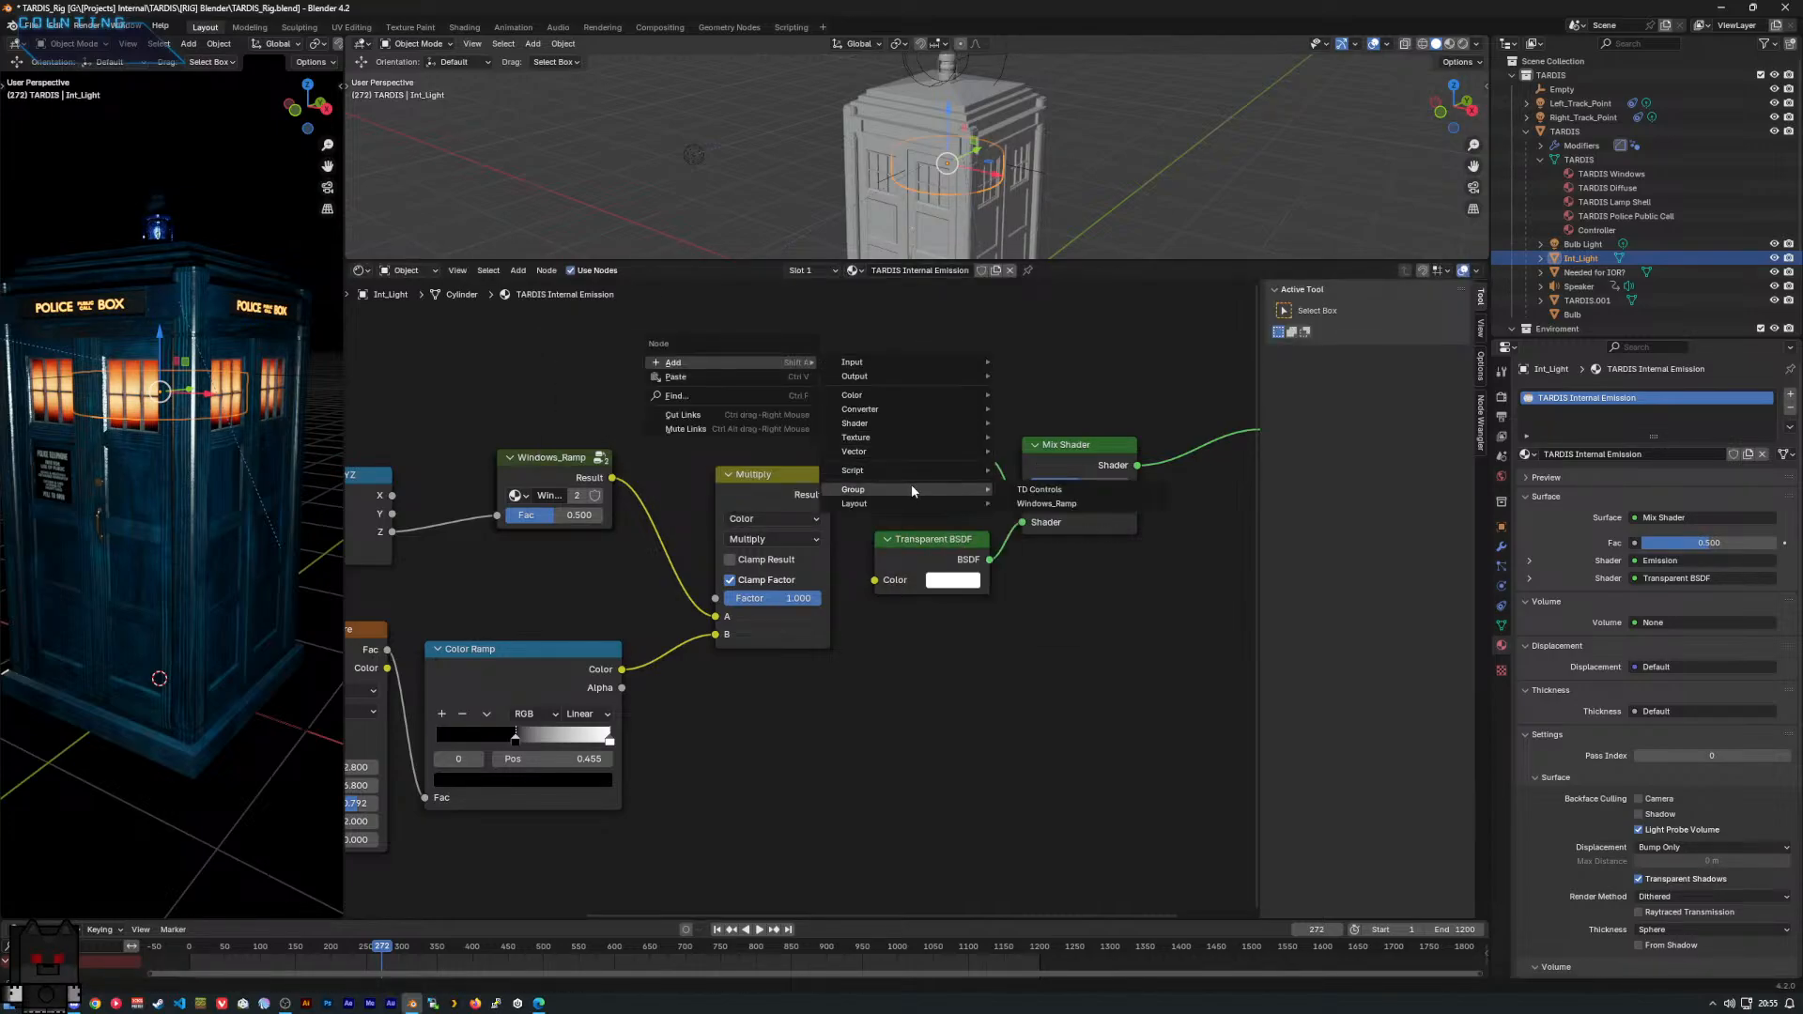
click(1040, 490)
click(711, 337)
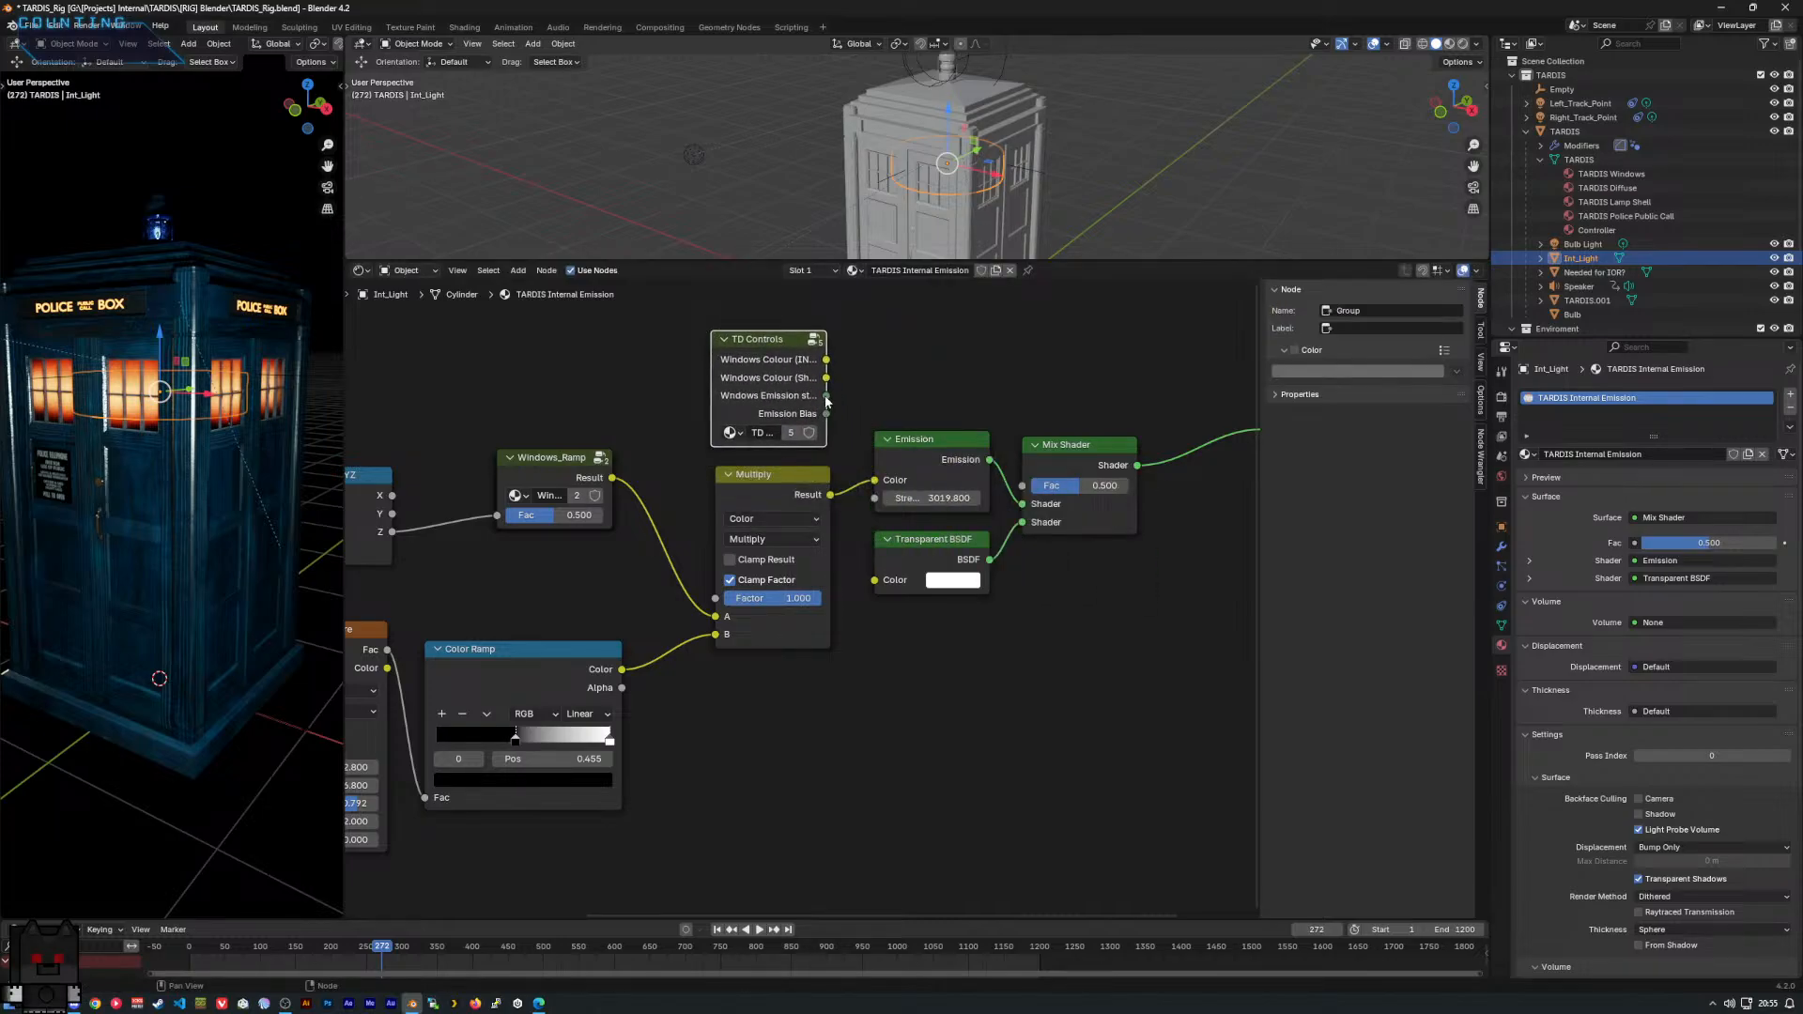
drag(826, 397, 875, 498)
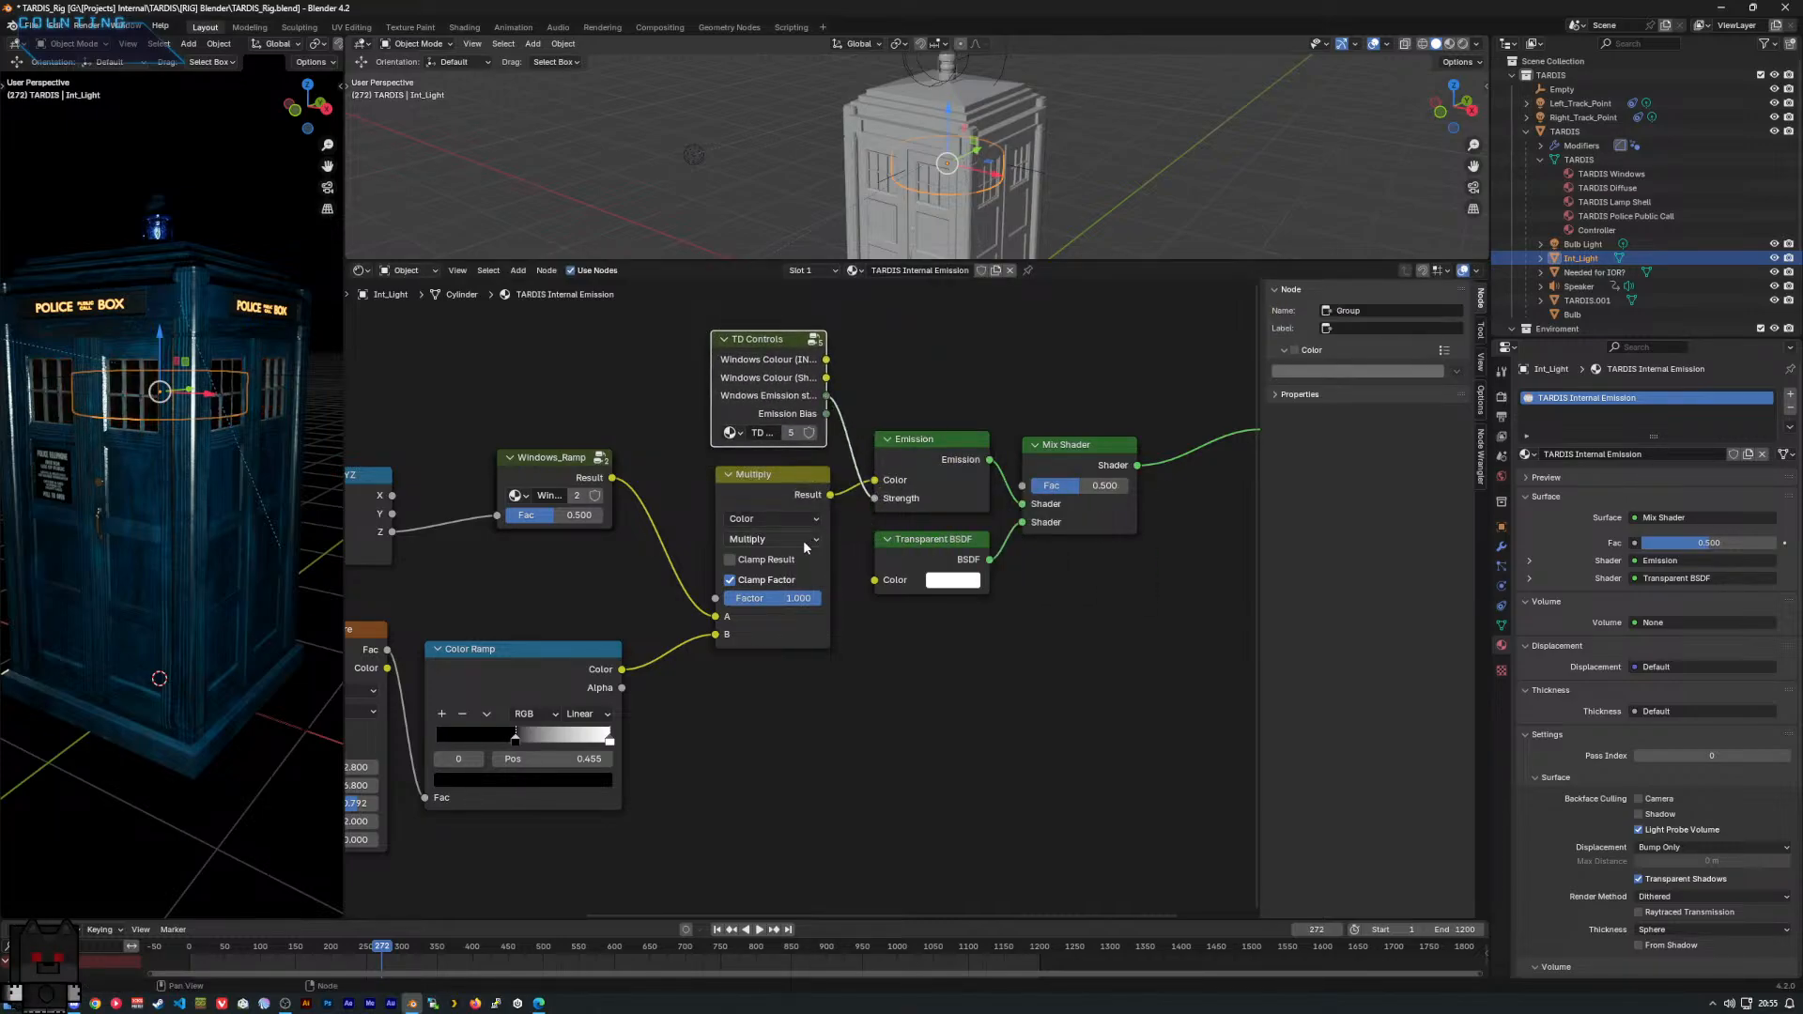
drag(757, 344, 763, 698)
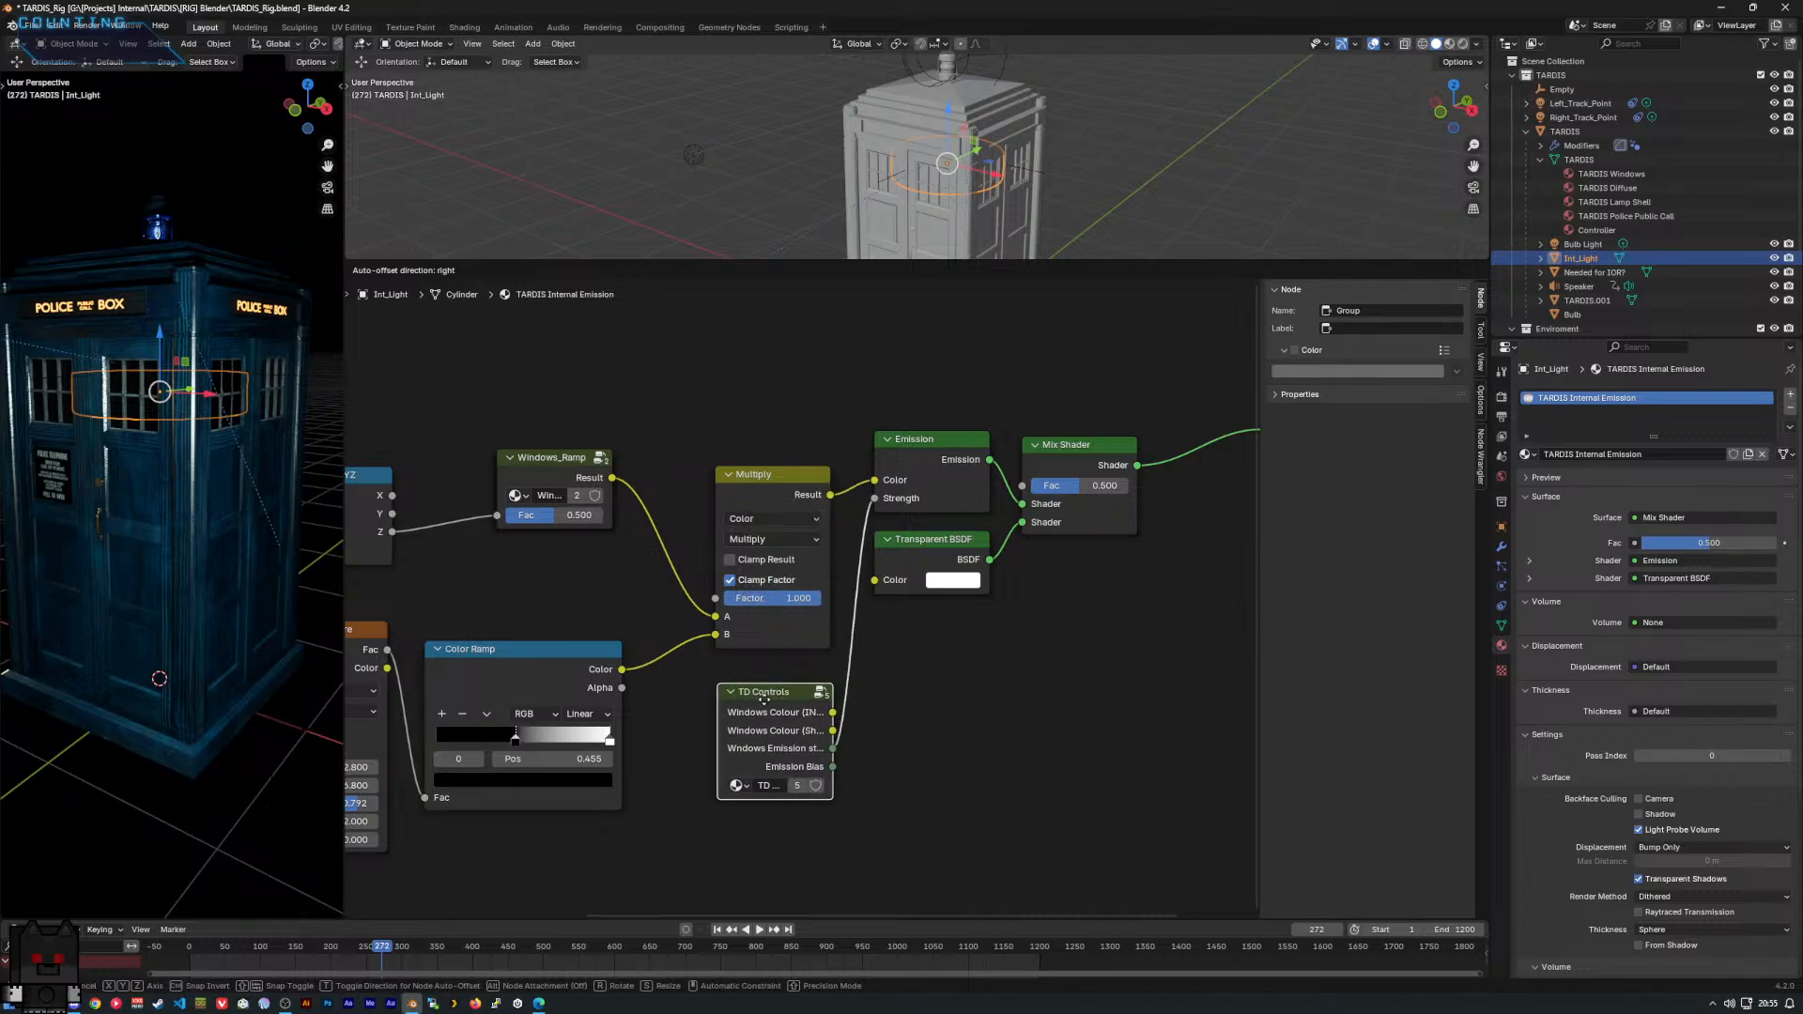
Set the Emission Strength value inside the TD Controls node group to 0.5.
middle_drag(906, 675, 899, 609)
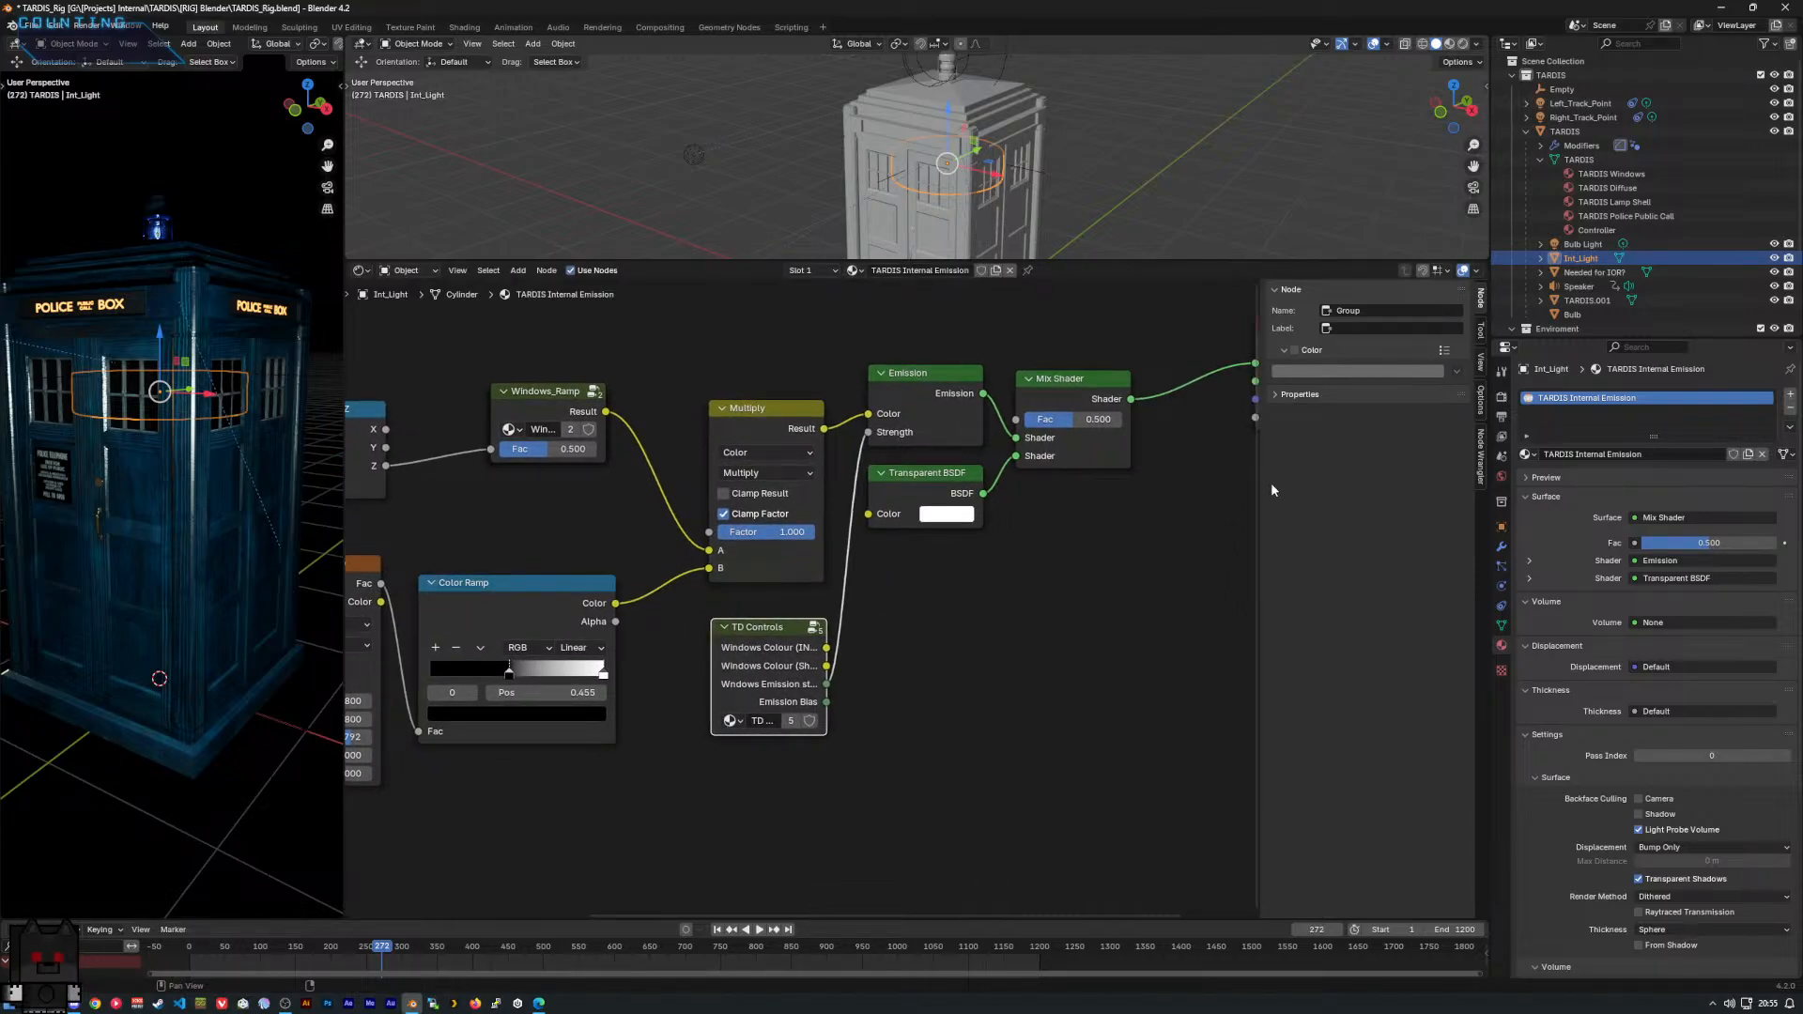
key(Tab)
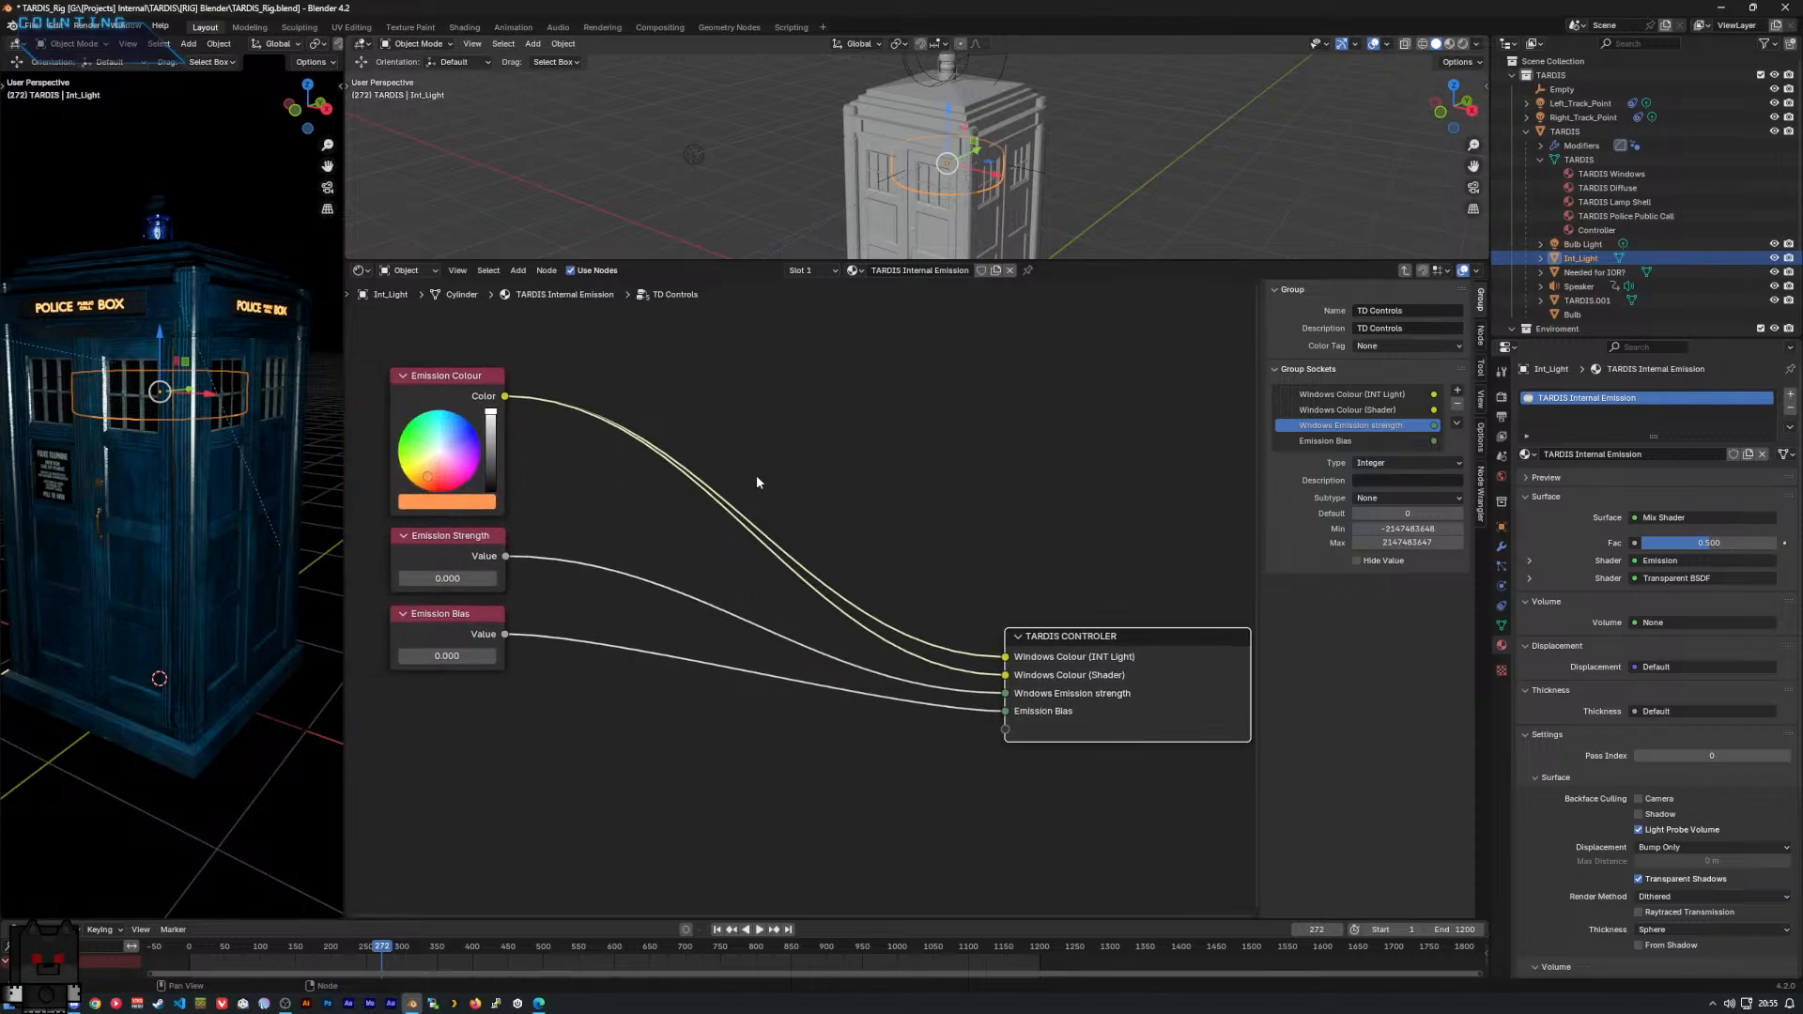
middle_drag(757, 462, 742, 464)
mouse_move(426, 582)
mouse_down()
mouse_move(526, 582)
mouse_move(408, 581)
mouse_up()
mouse_move(962, 496)
middle_down()
mouse_move(772, 498)
mouse_move(969, 495)
middle_up()
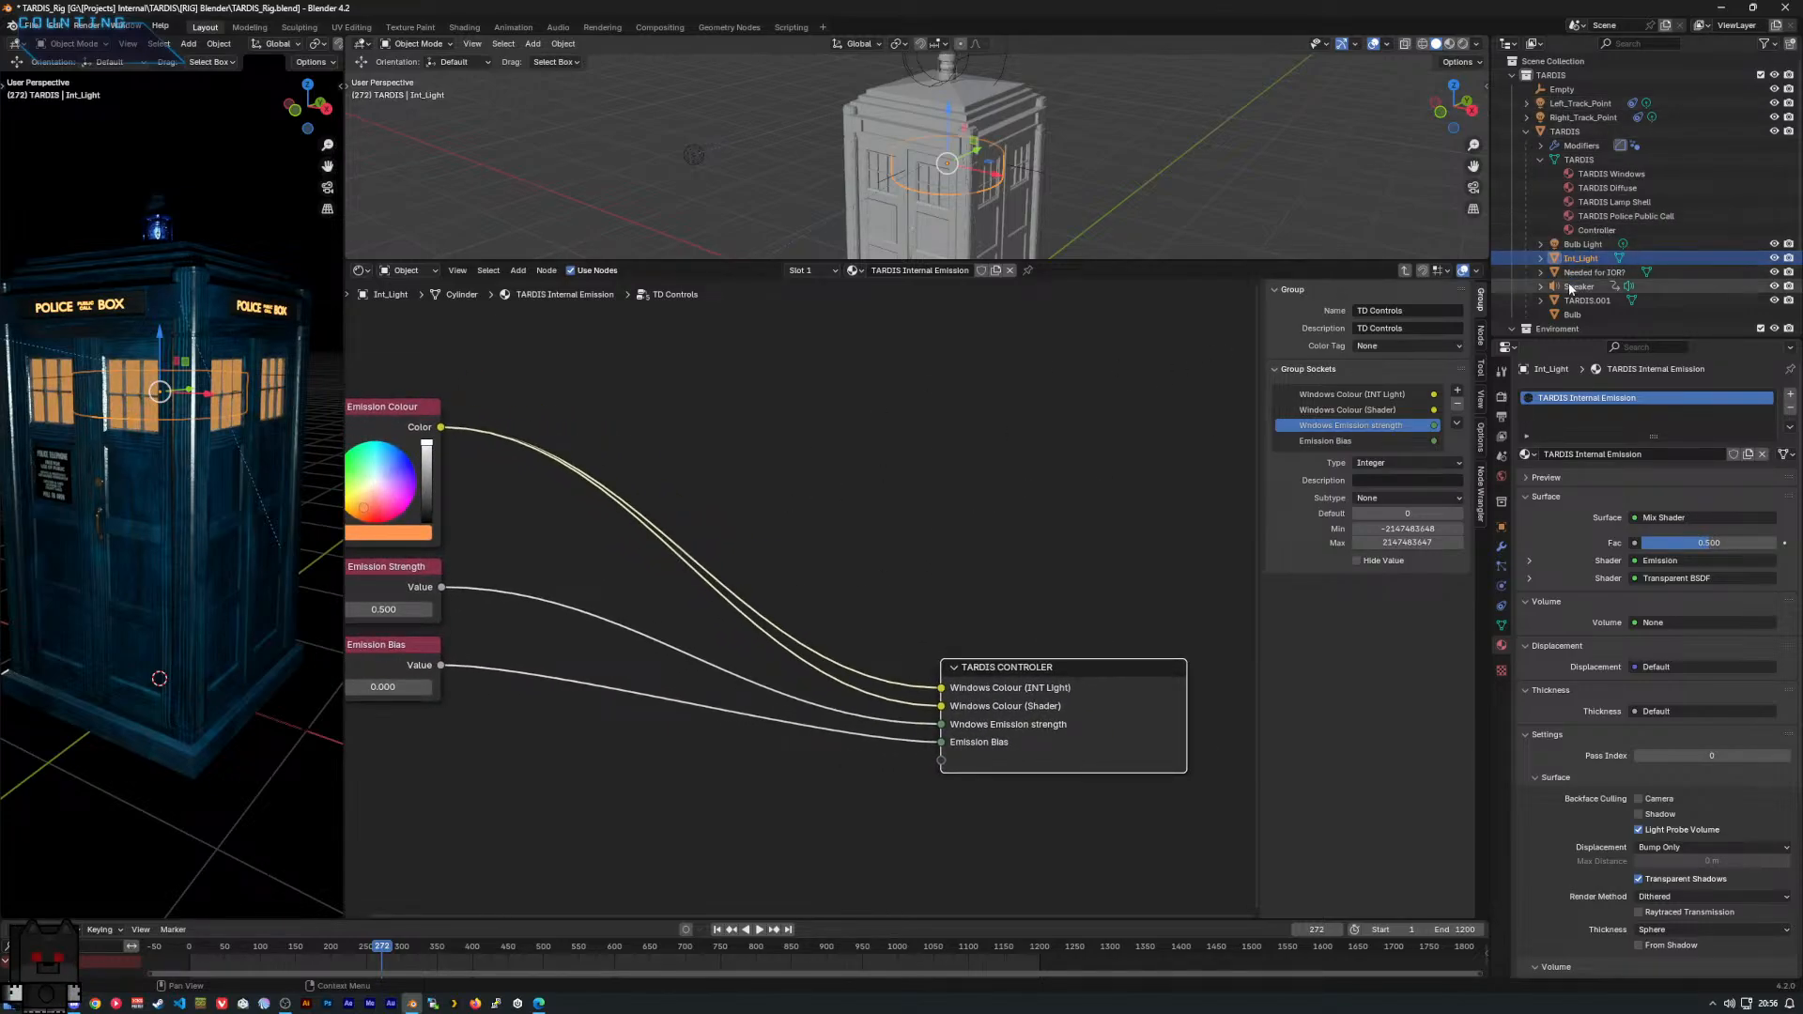
key(Tab)
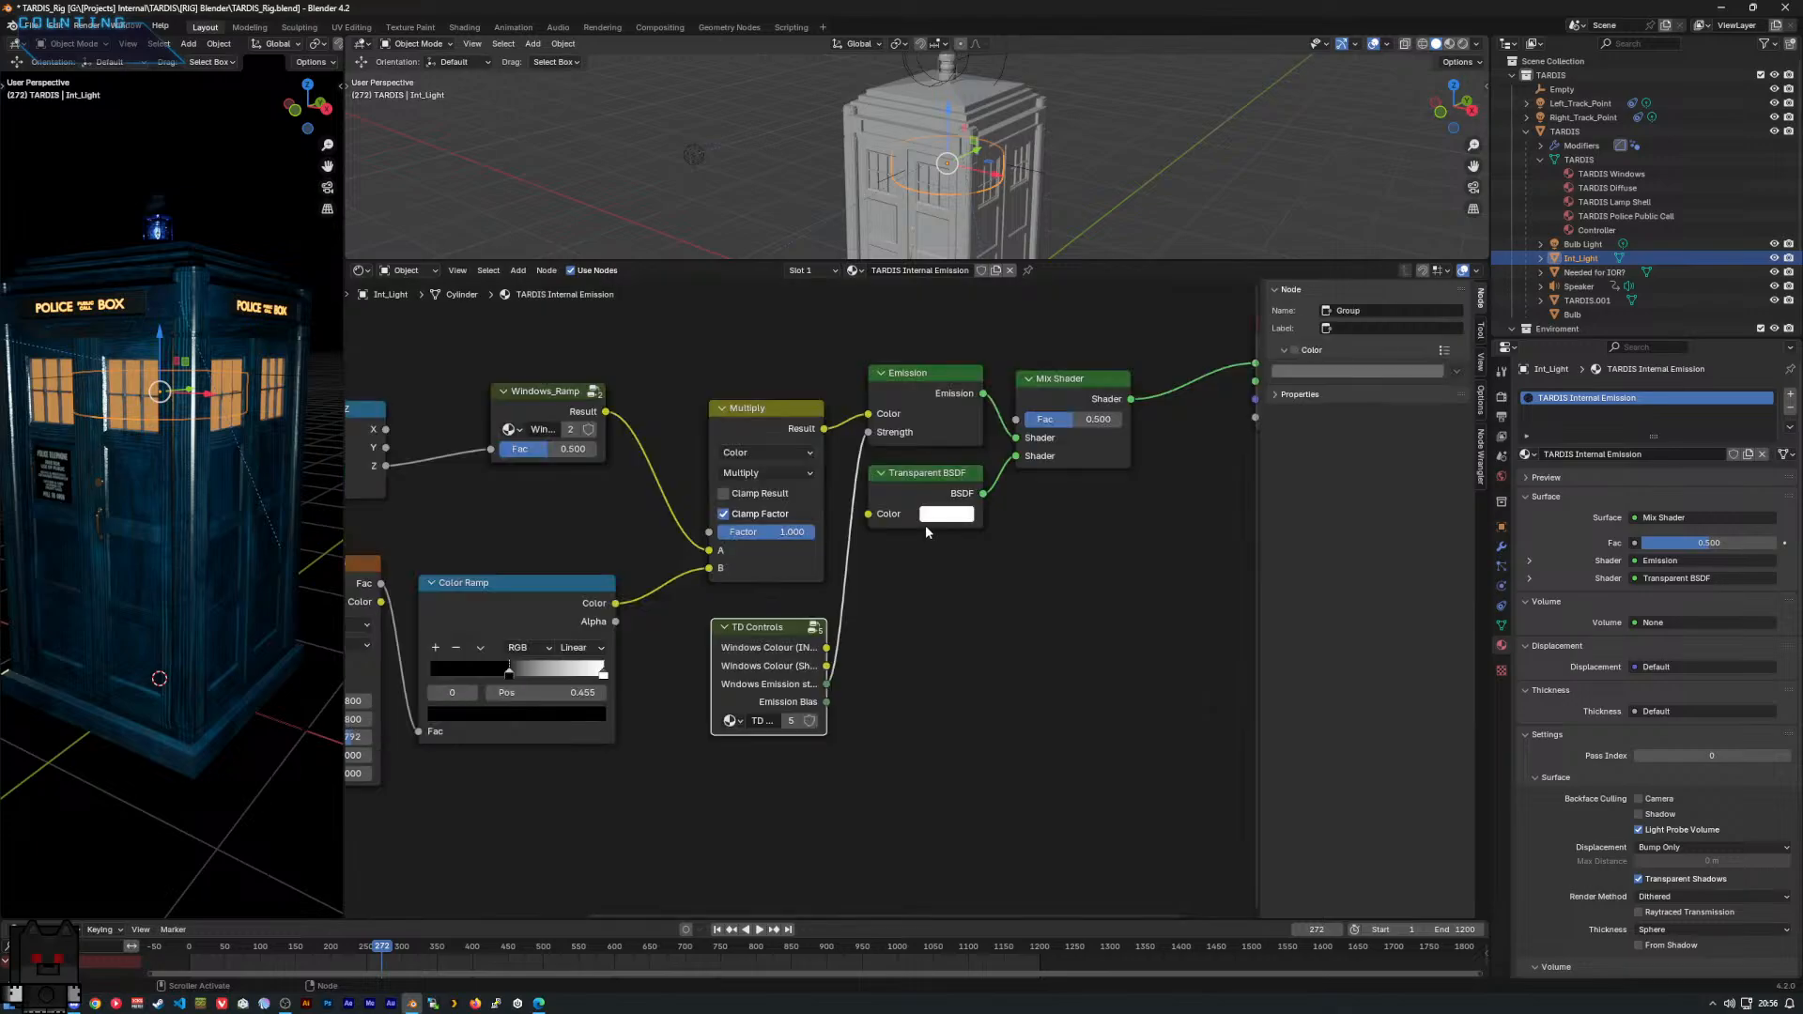
Insert a Math node between TD Controls and the Emission node's Strength, and move the Transparent BSDF node clear of it.
shift+scroll(844, 493, up, 1)
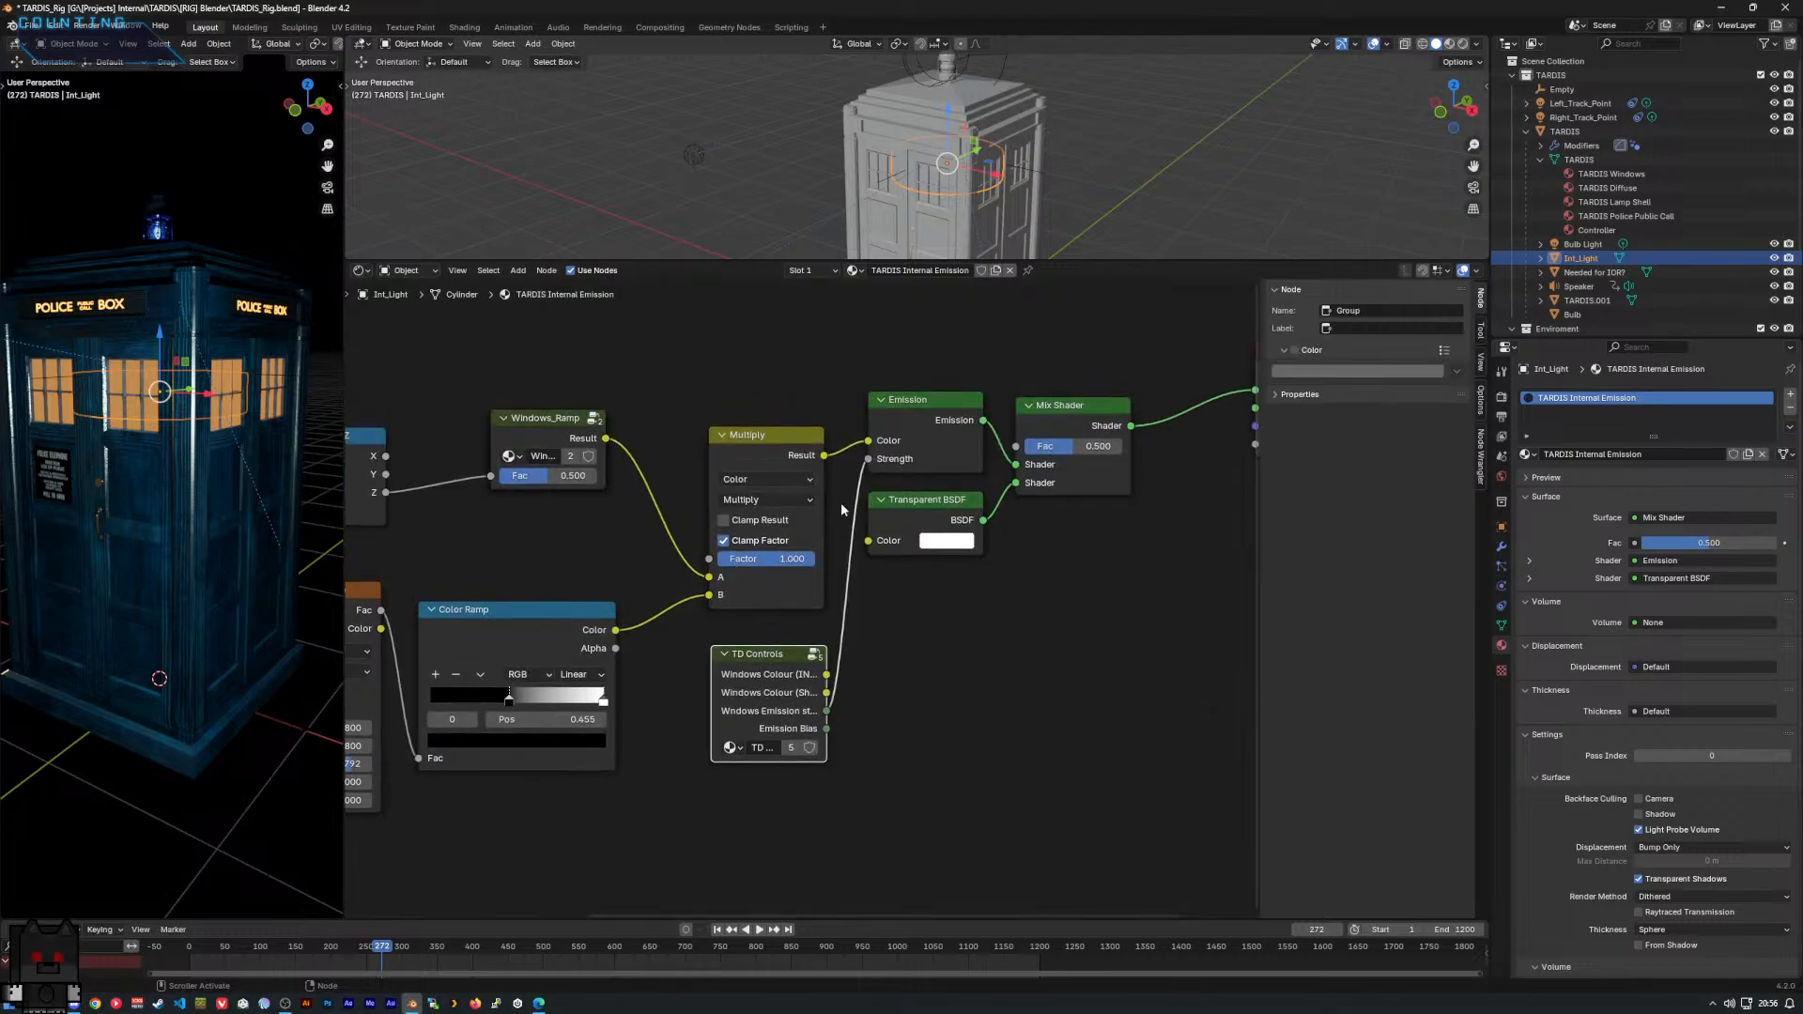
click(813, 620)
right_click(903, 639)
mouse_move(900, 641)
mouse_move(993, 663)
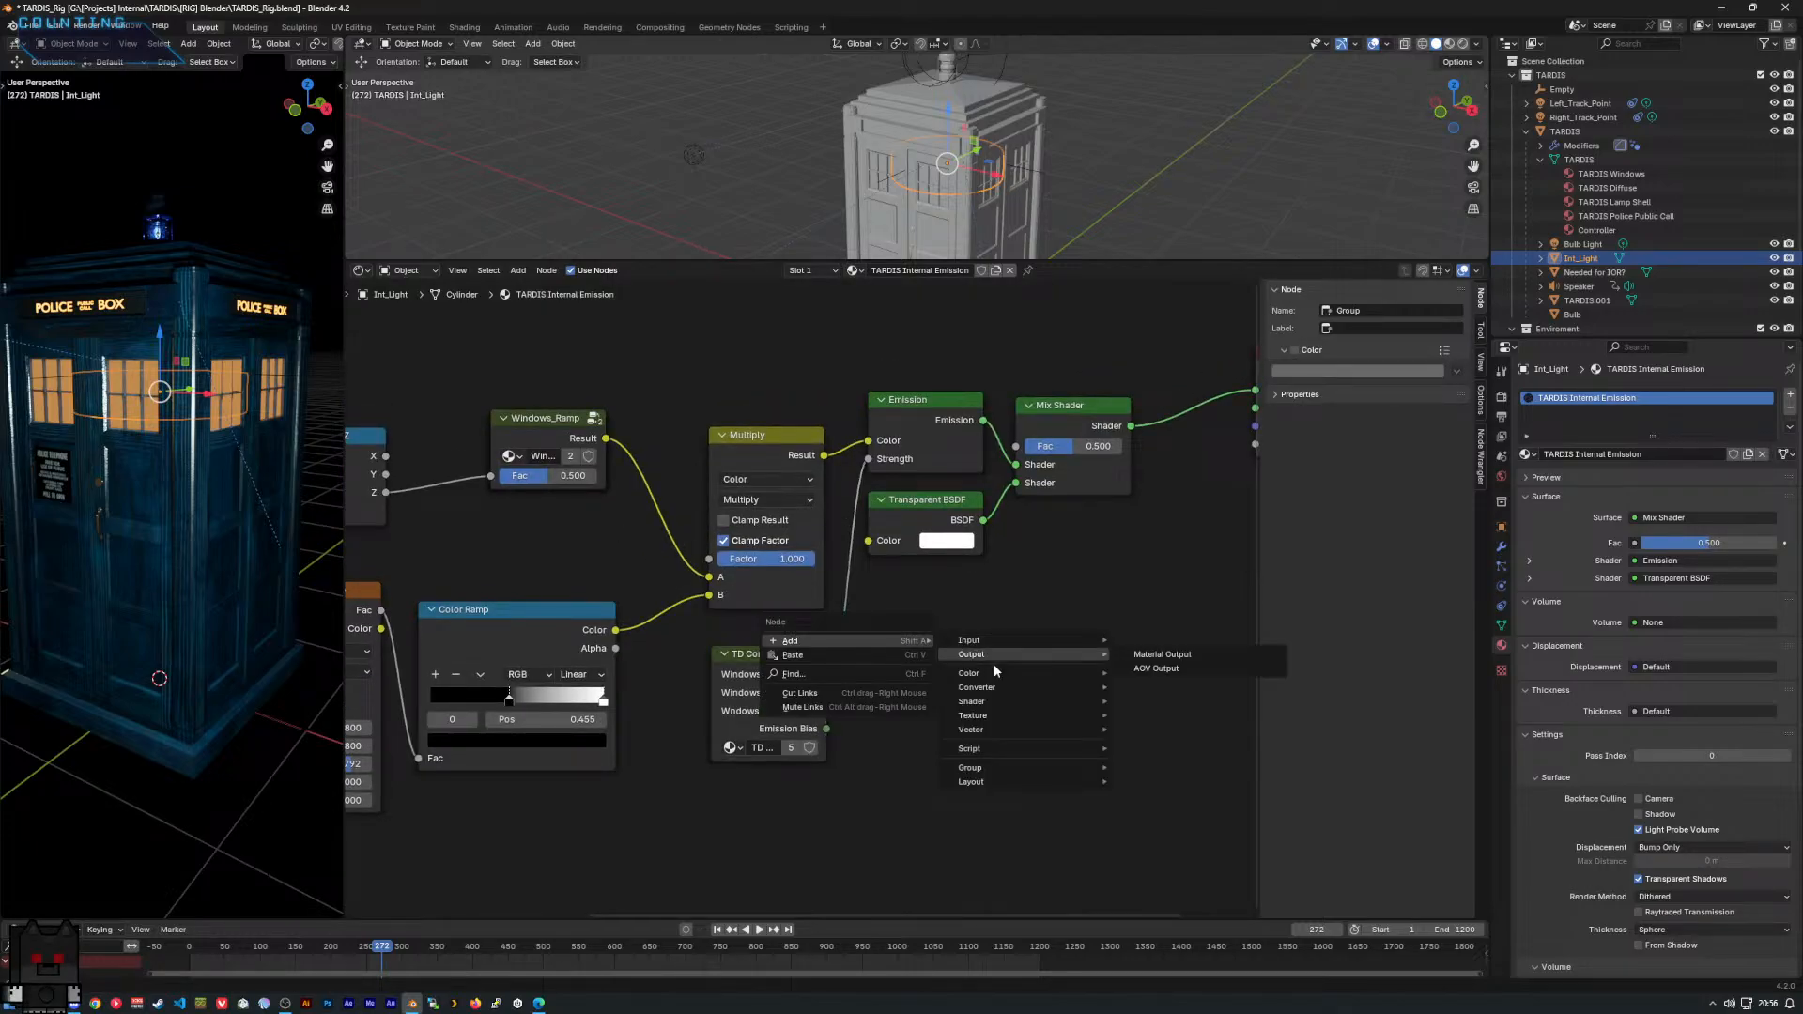
text(mat)
key(Return)
click(831, 607)
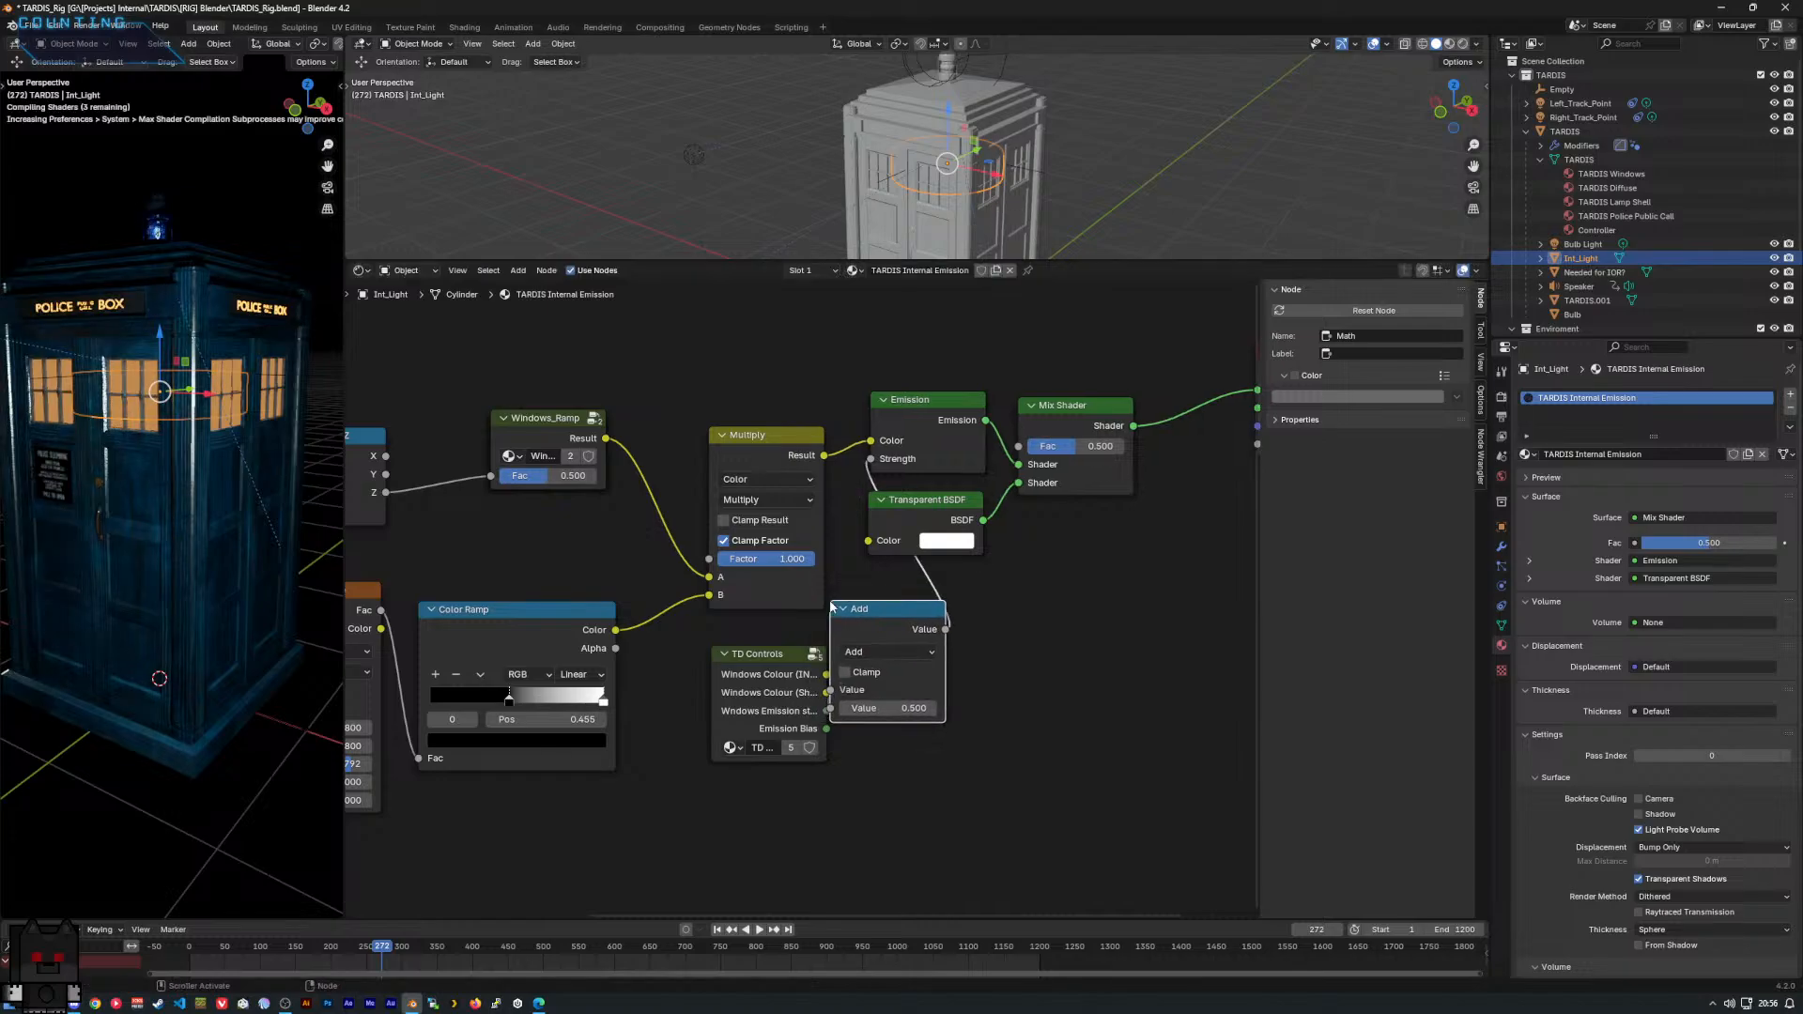
drag(920, 499, 1085, 575)
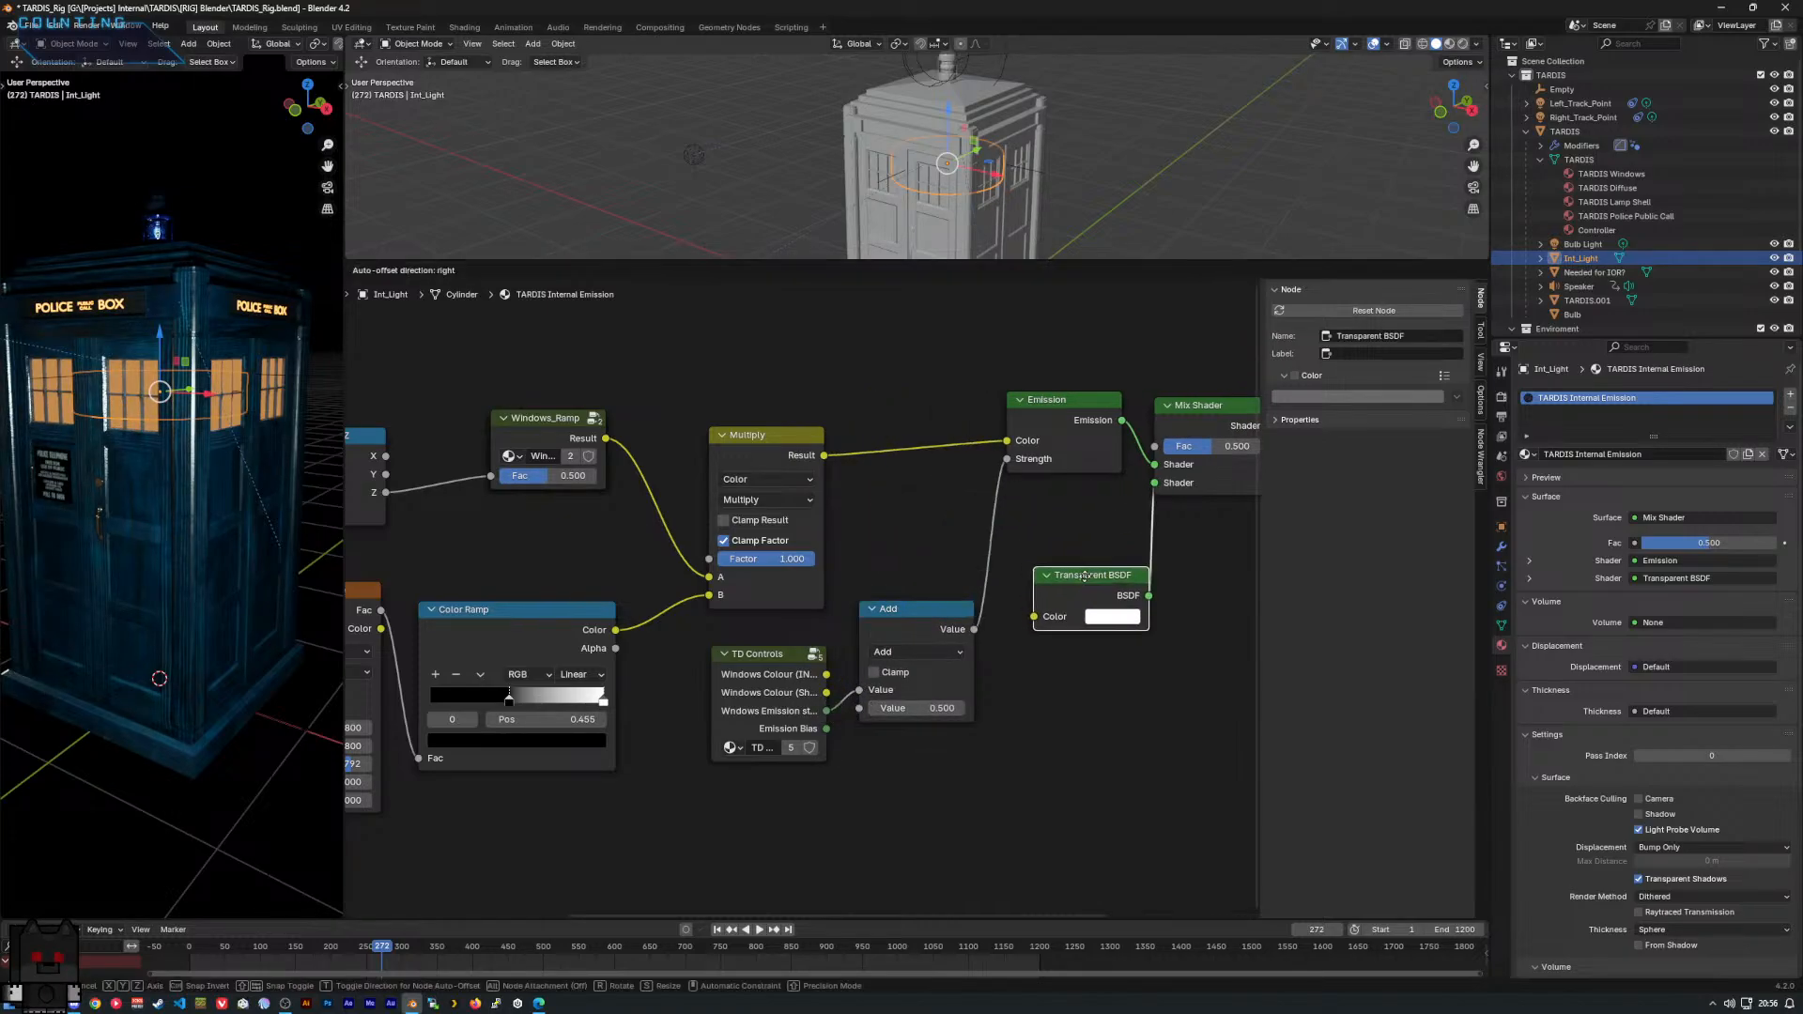
Change the new Math node's operation to Multiply with a value of 10.
click(913, 652)
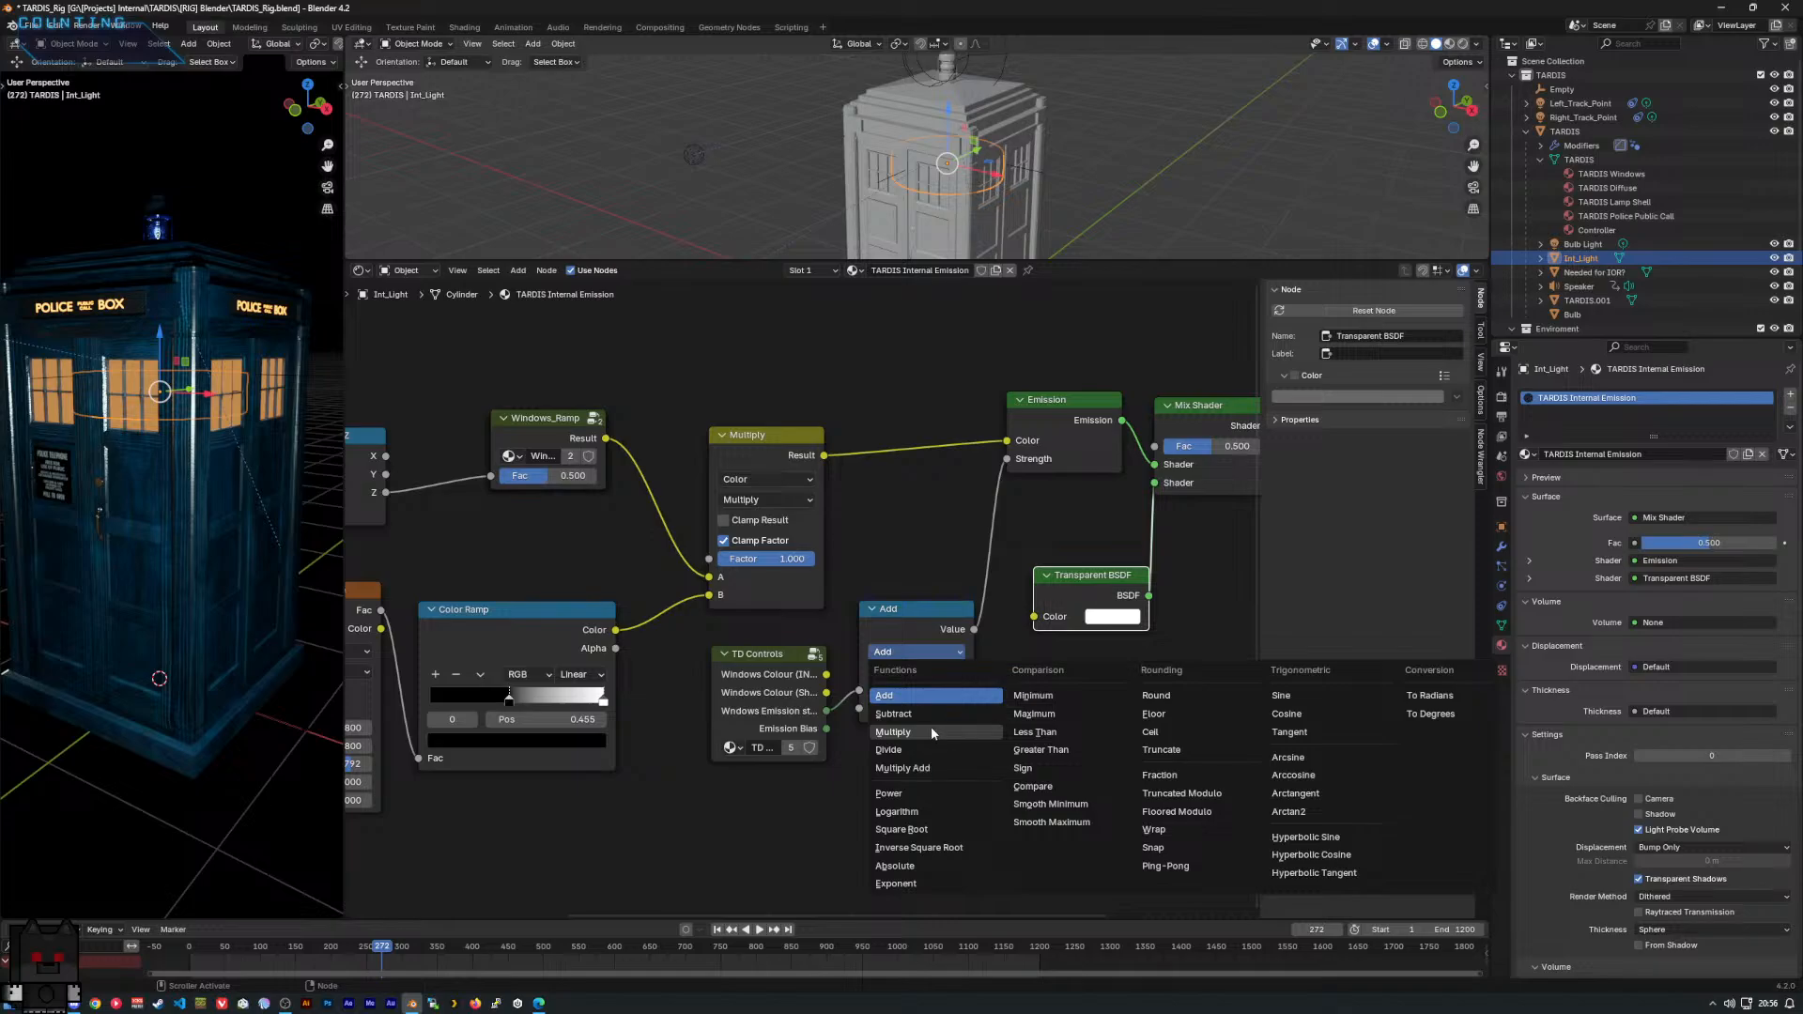
click(931, 731)
click(953, 708)
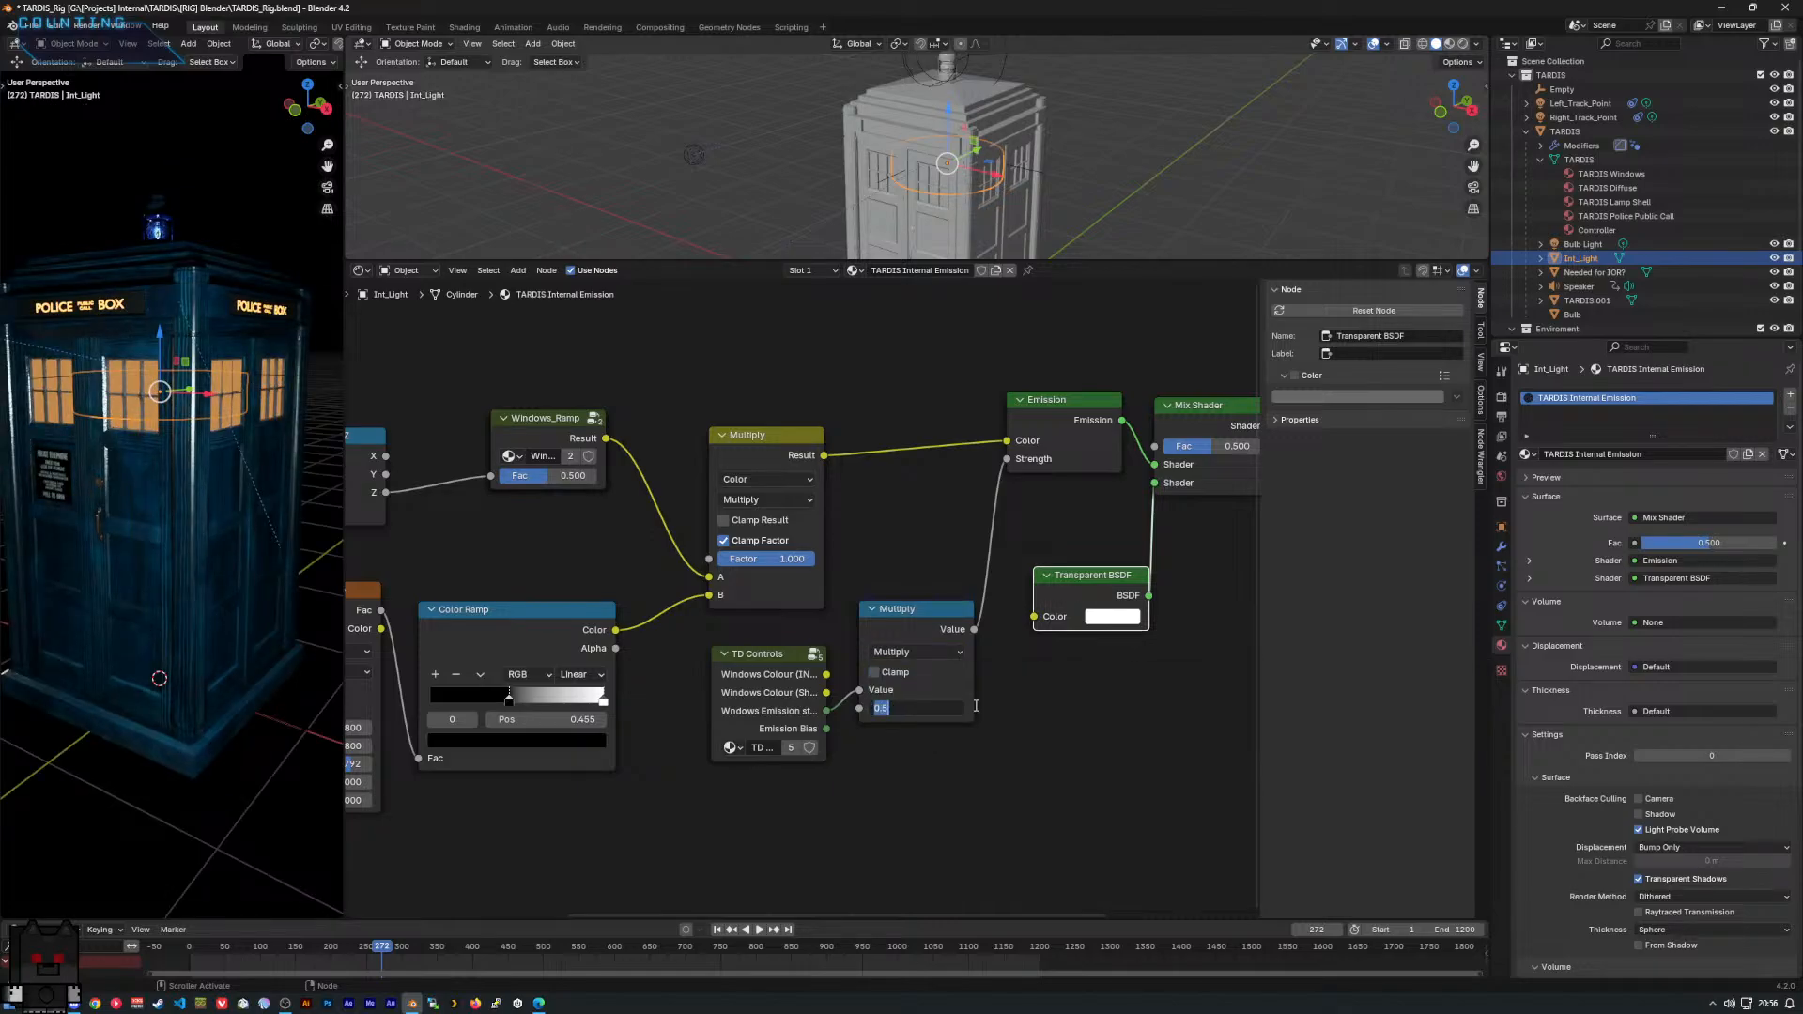
text(5)
key(Return)
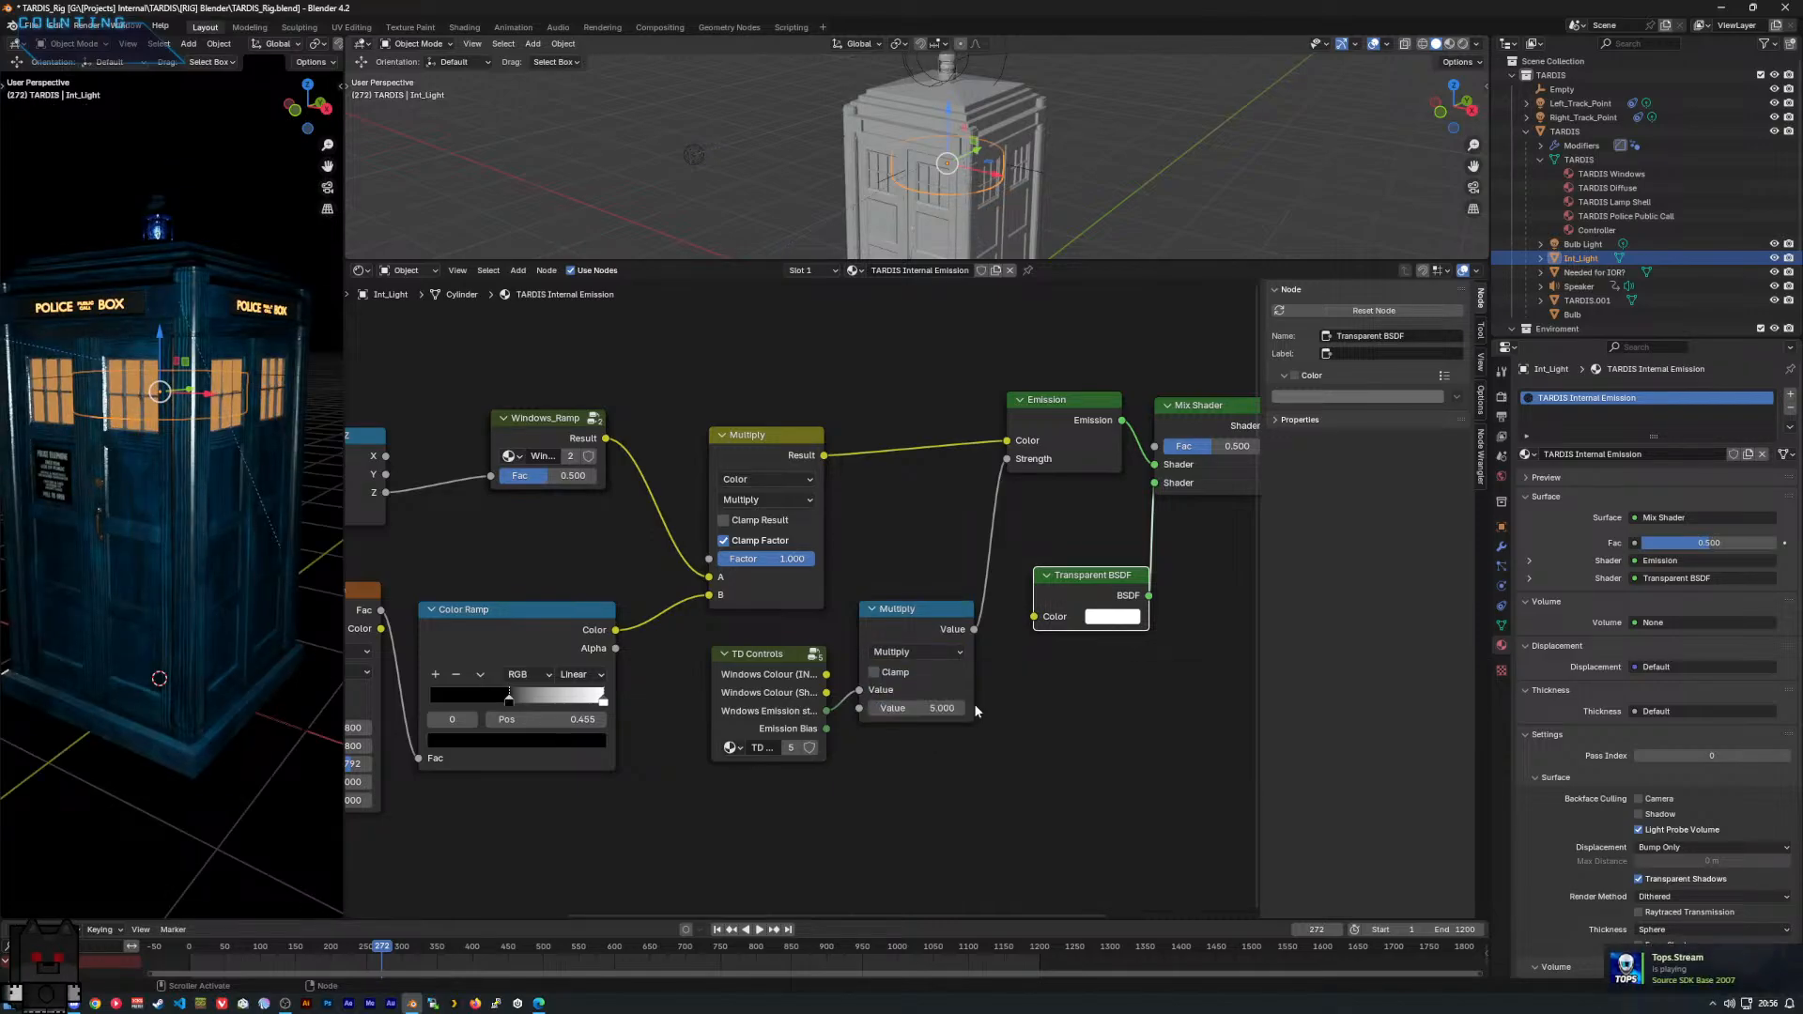
click(926, 708)
text(10)
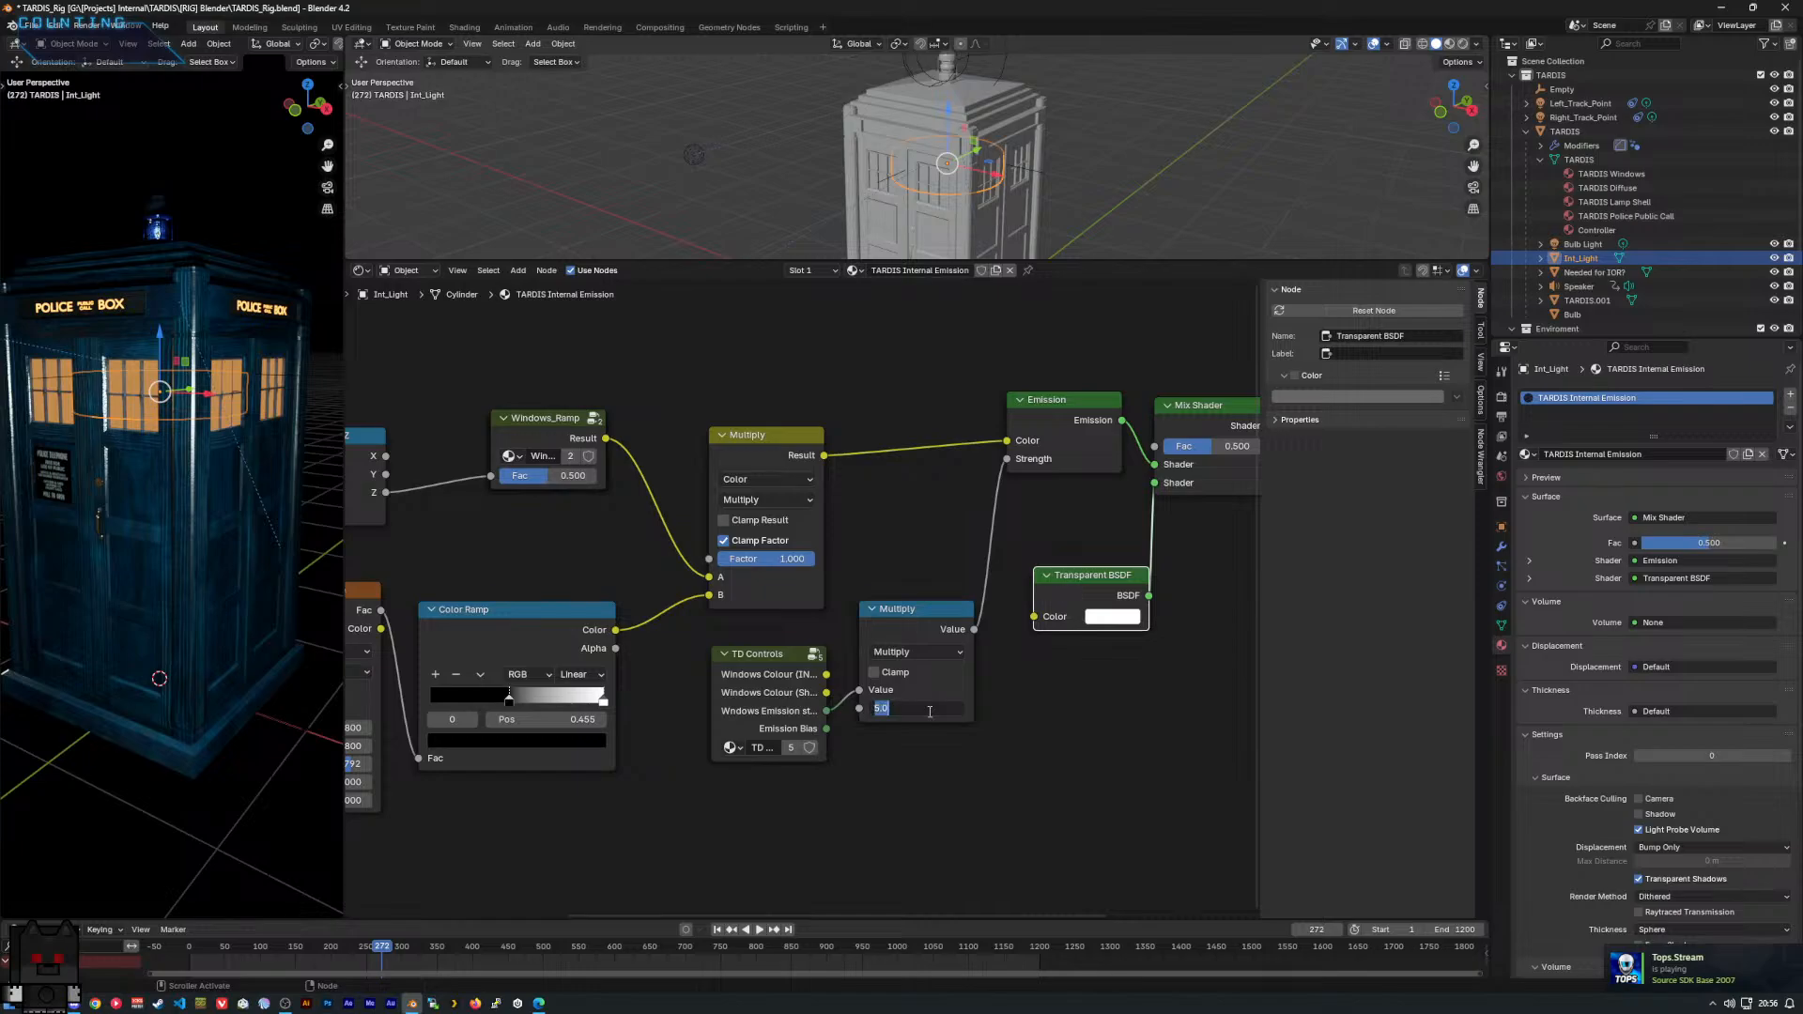
key(Return)
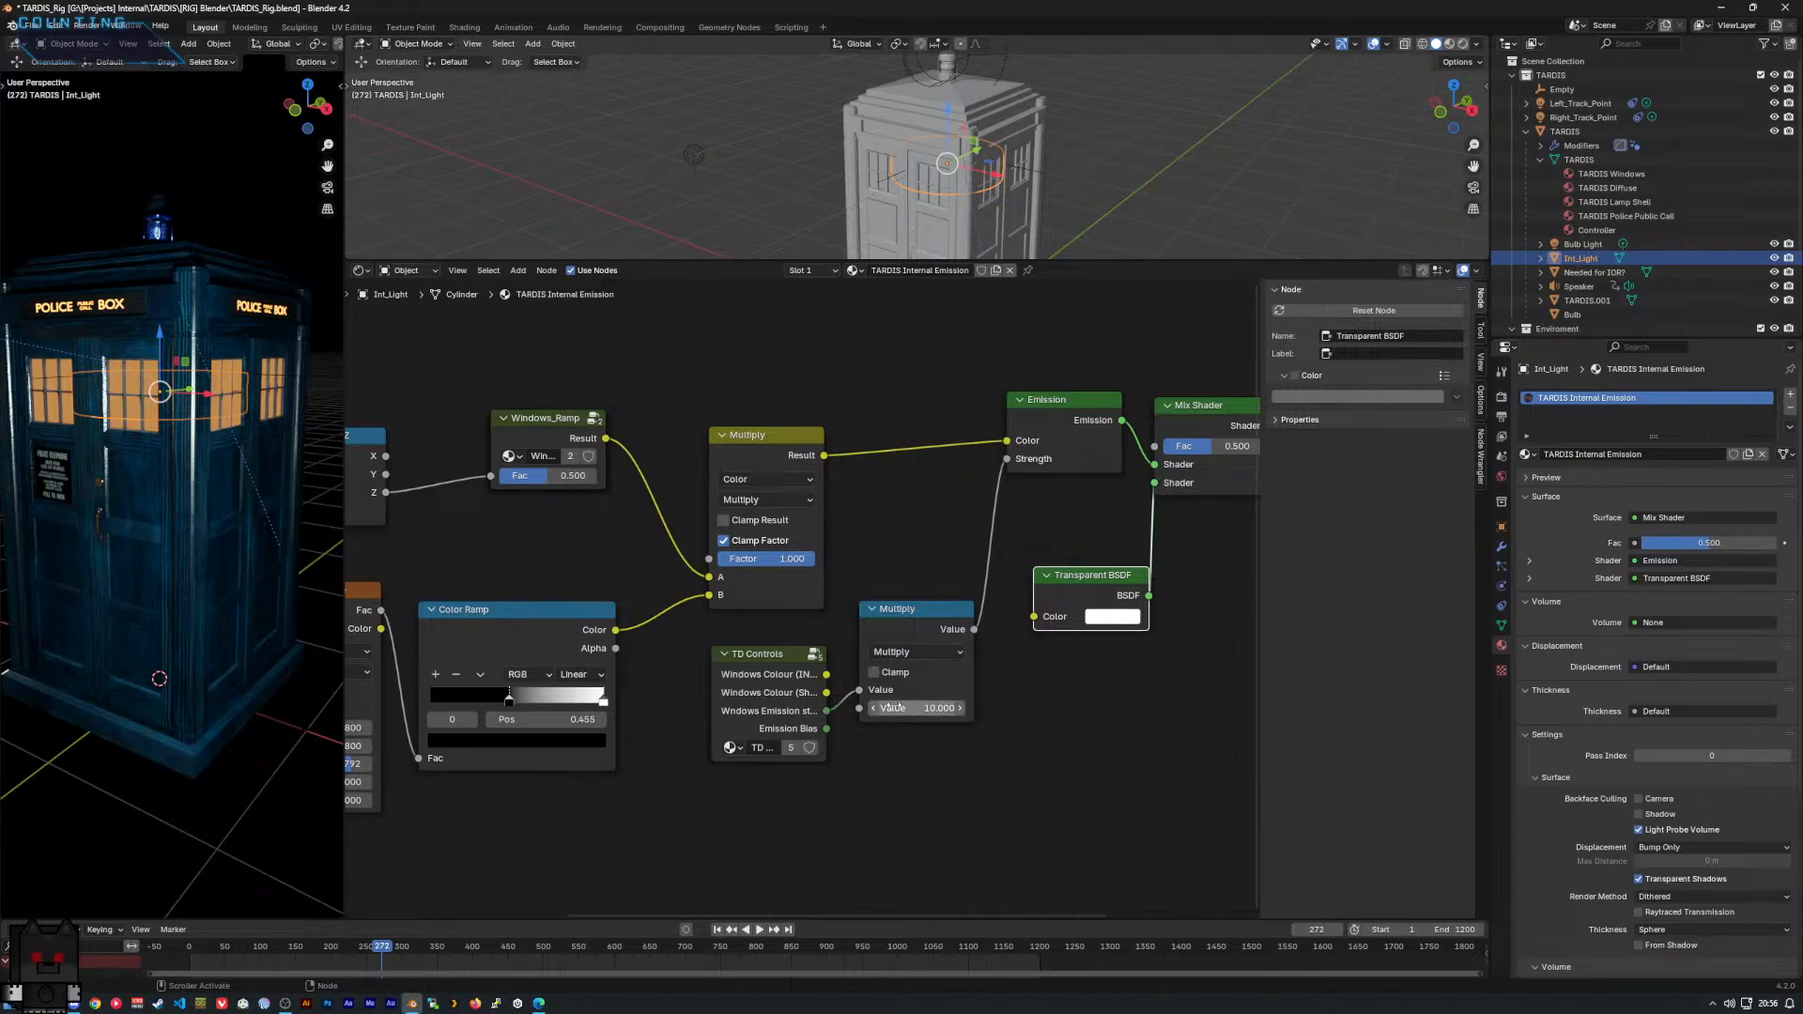
Raise the Emission Strength value inside the TD Controls node group to 7.9.
click(761, 685)
key(Tab)
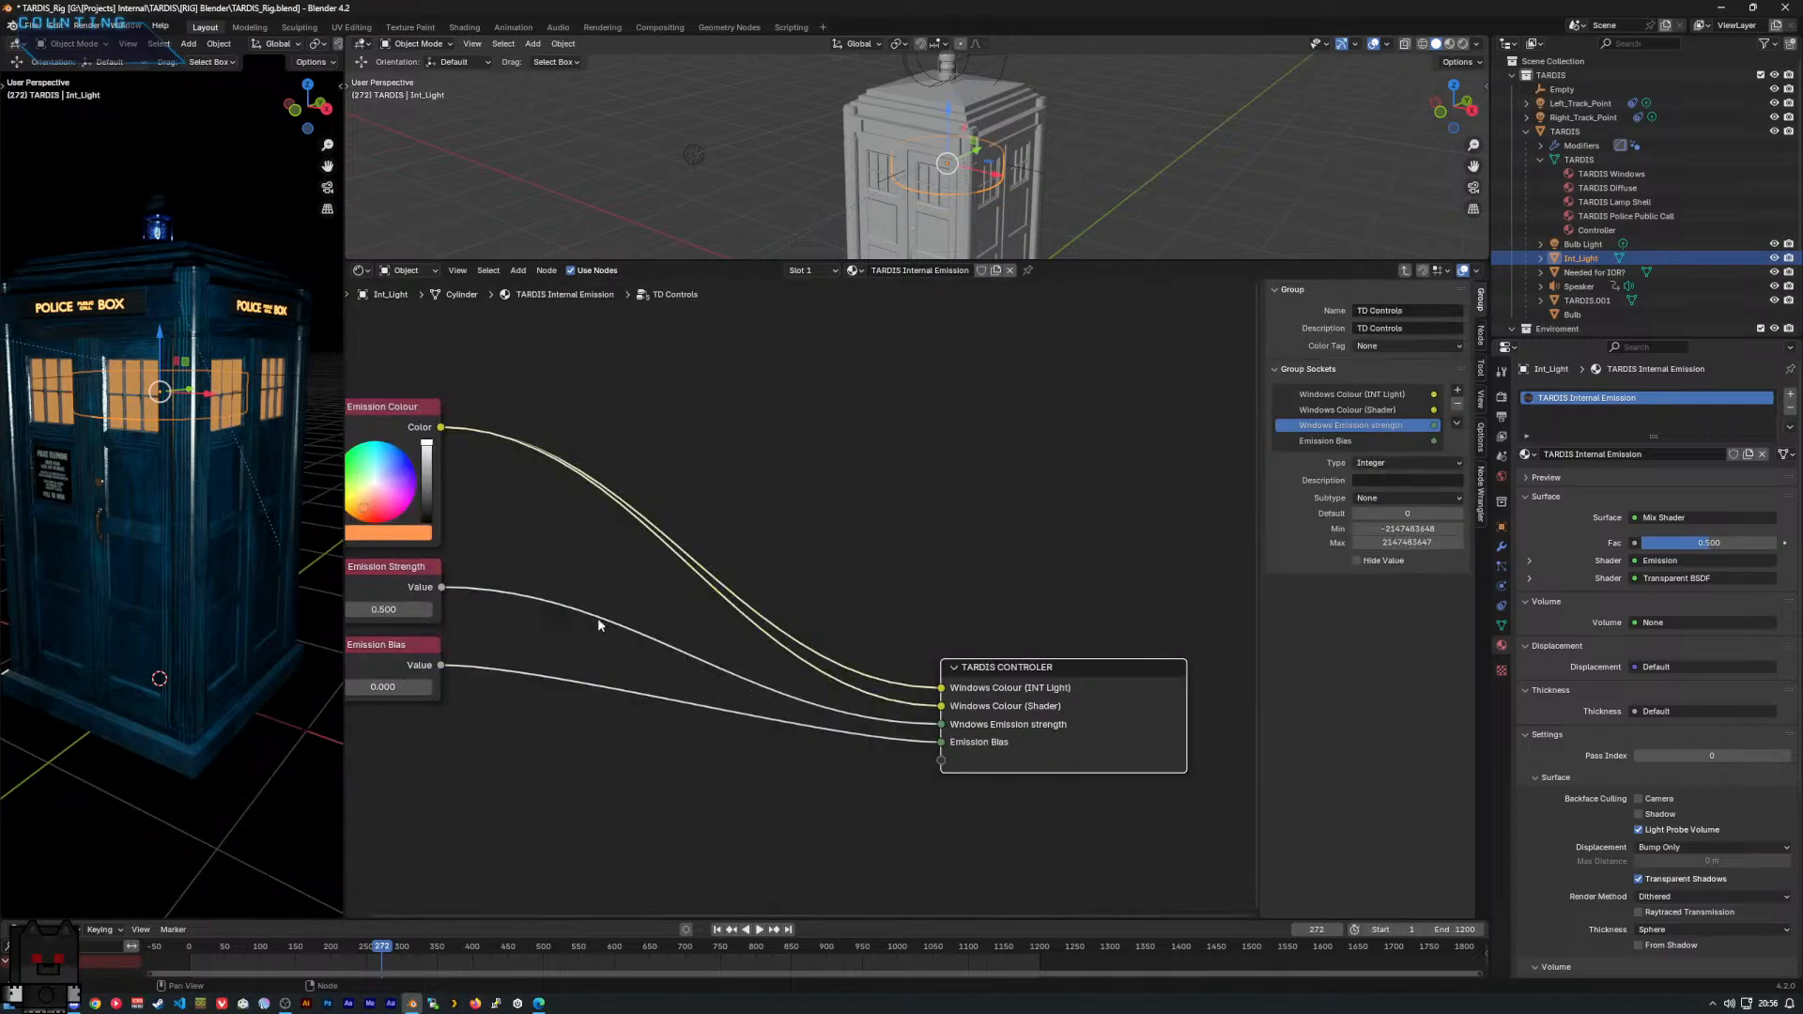
drag(417, 611, 554, 611)
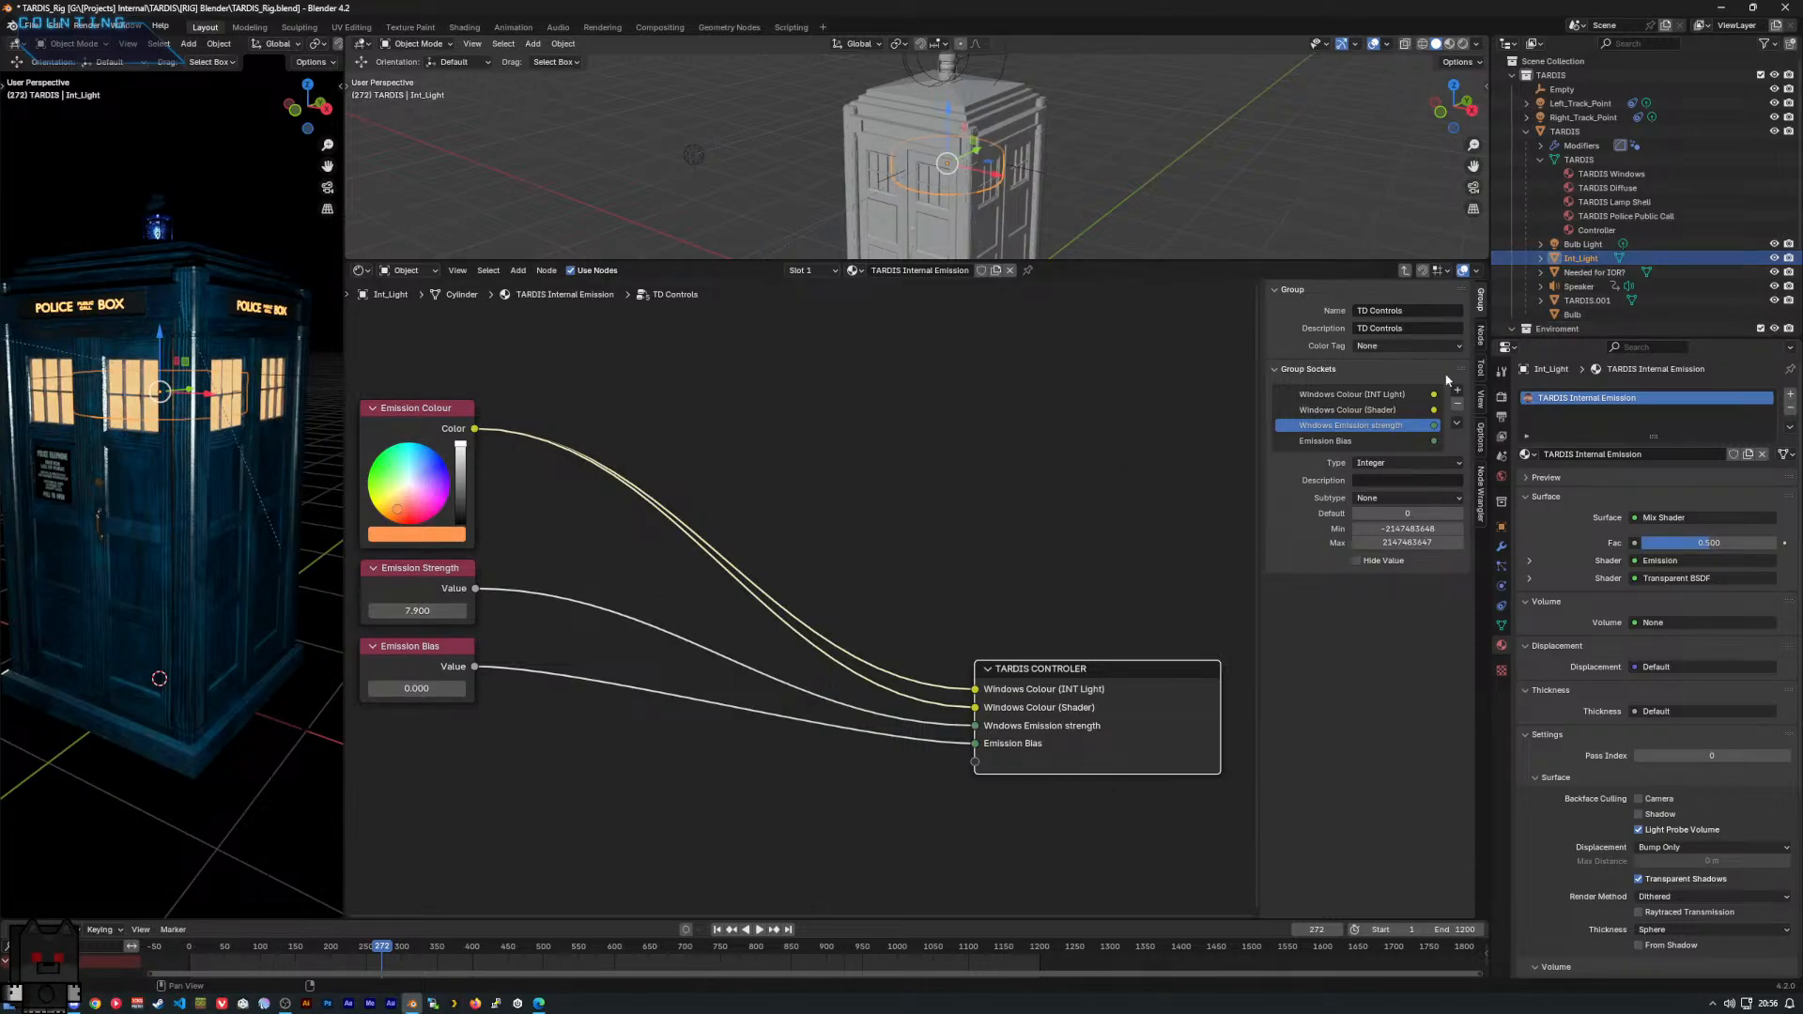
Select the TARDIS object and change the Power Math node in its TARDIS Windows material to Divide.
click(818, 271)
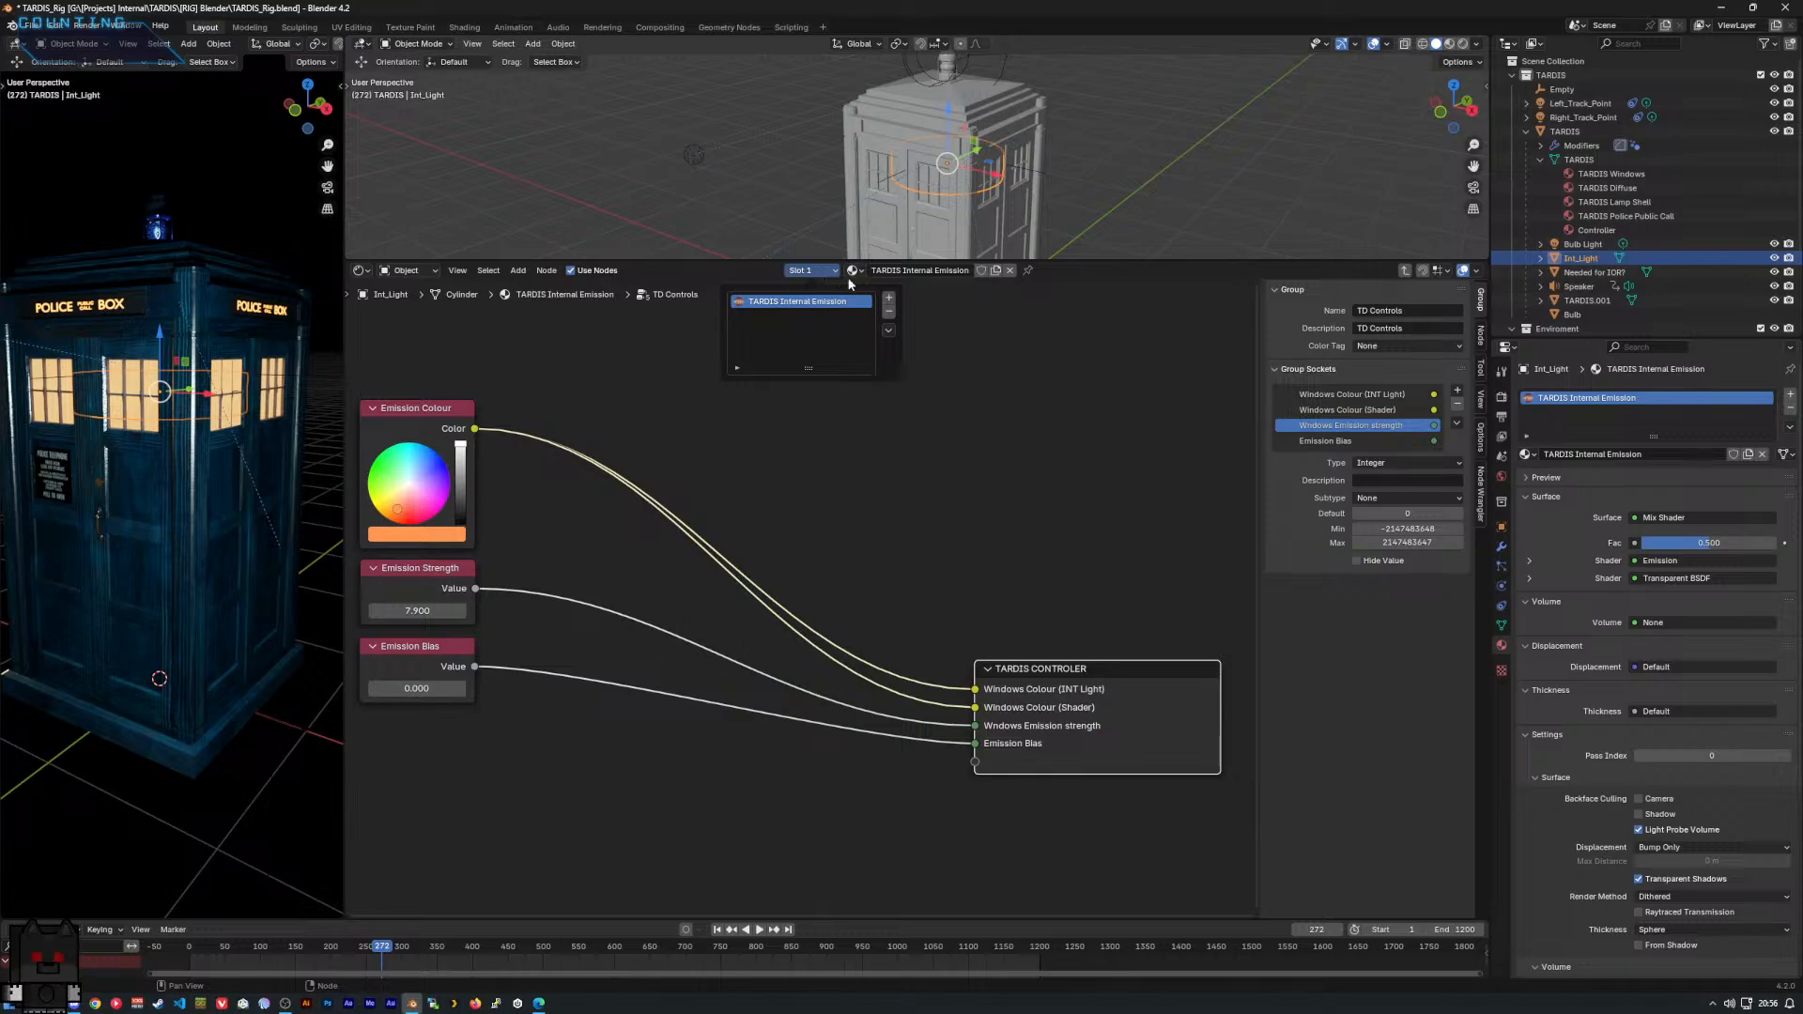
click(1565, 132)
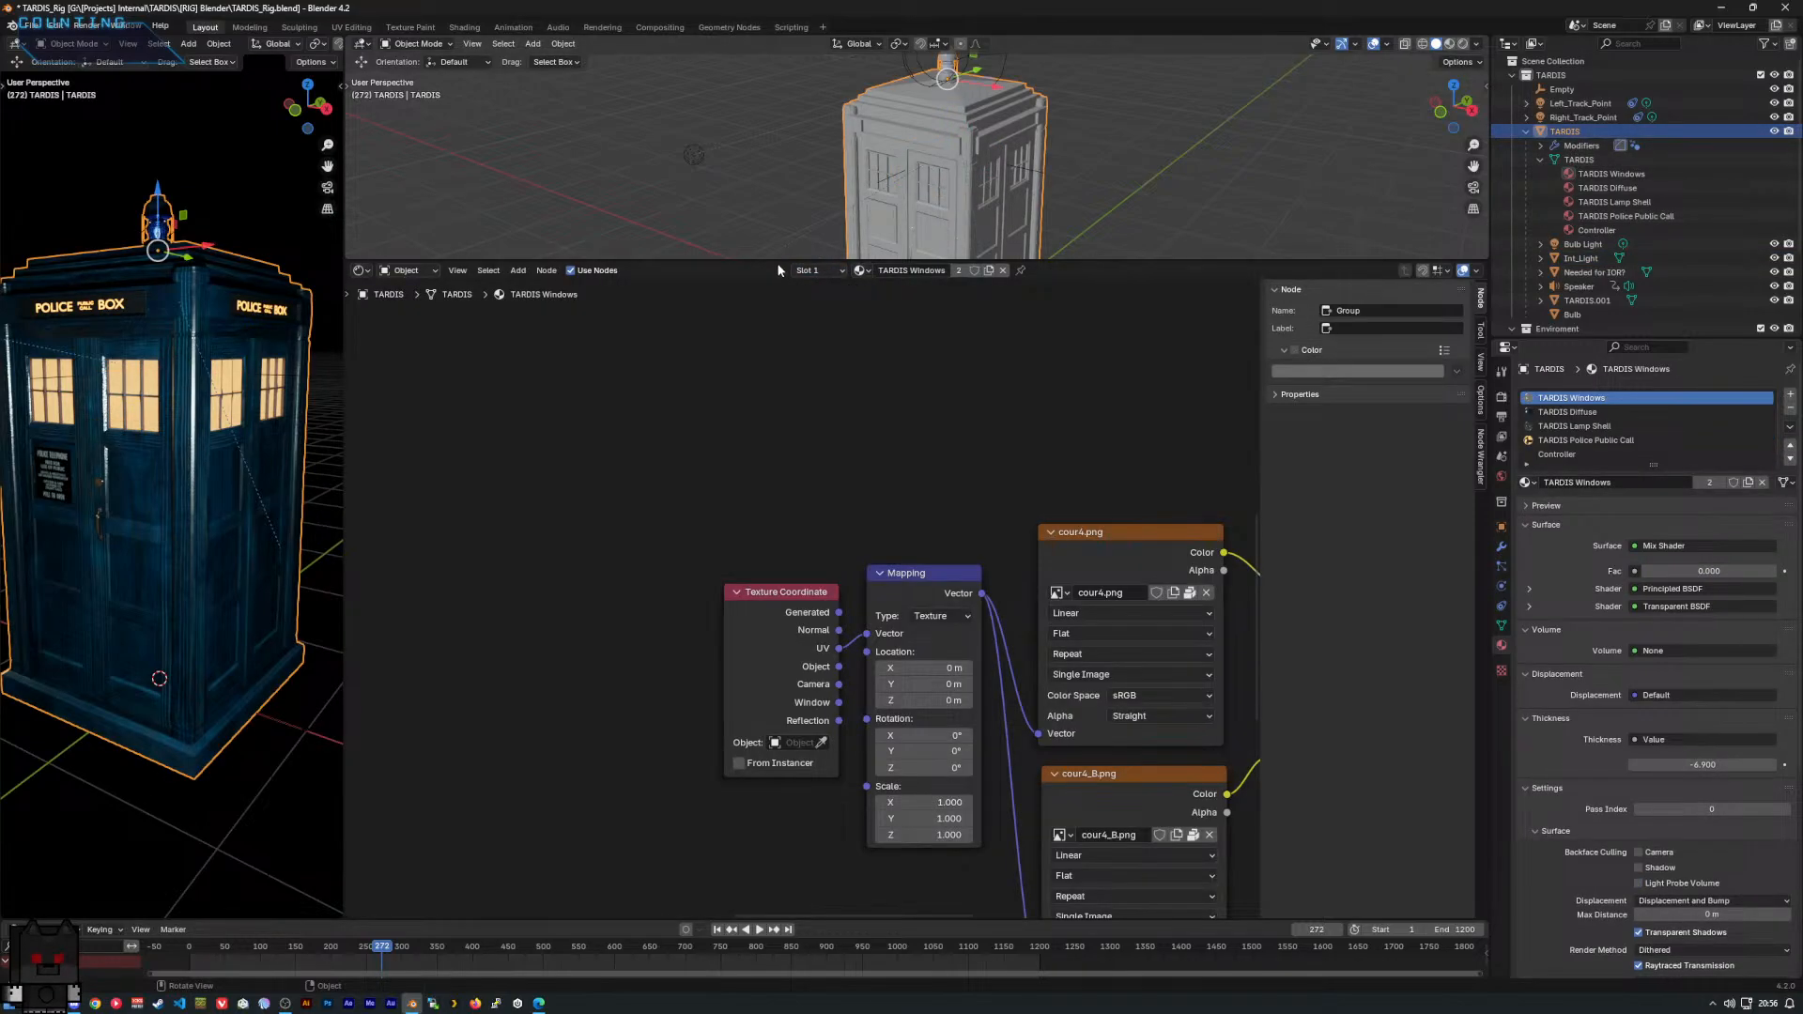
click(813, 270)
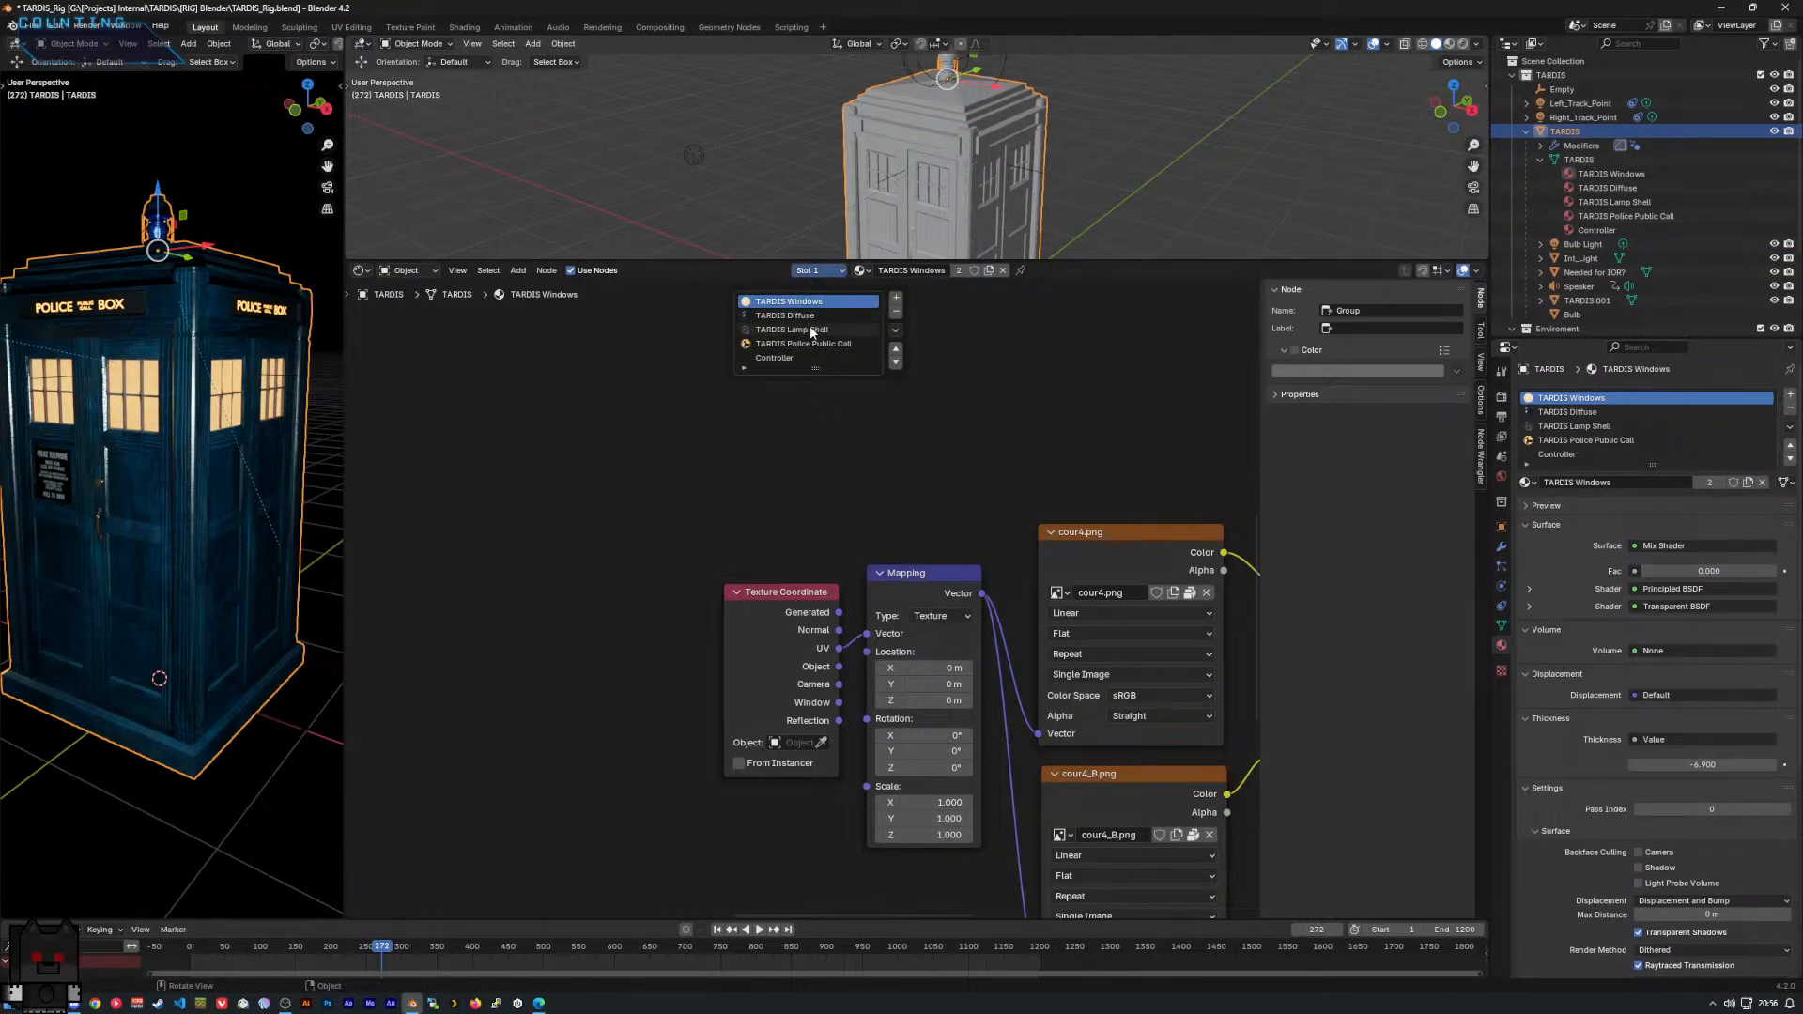
middle_drag(952, 541, 386, 252)
click(930, 722)
click(934, 710)
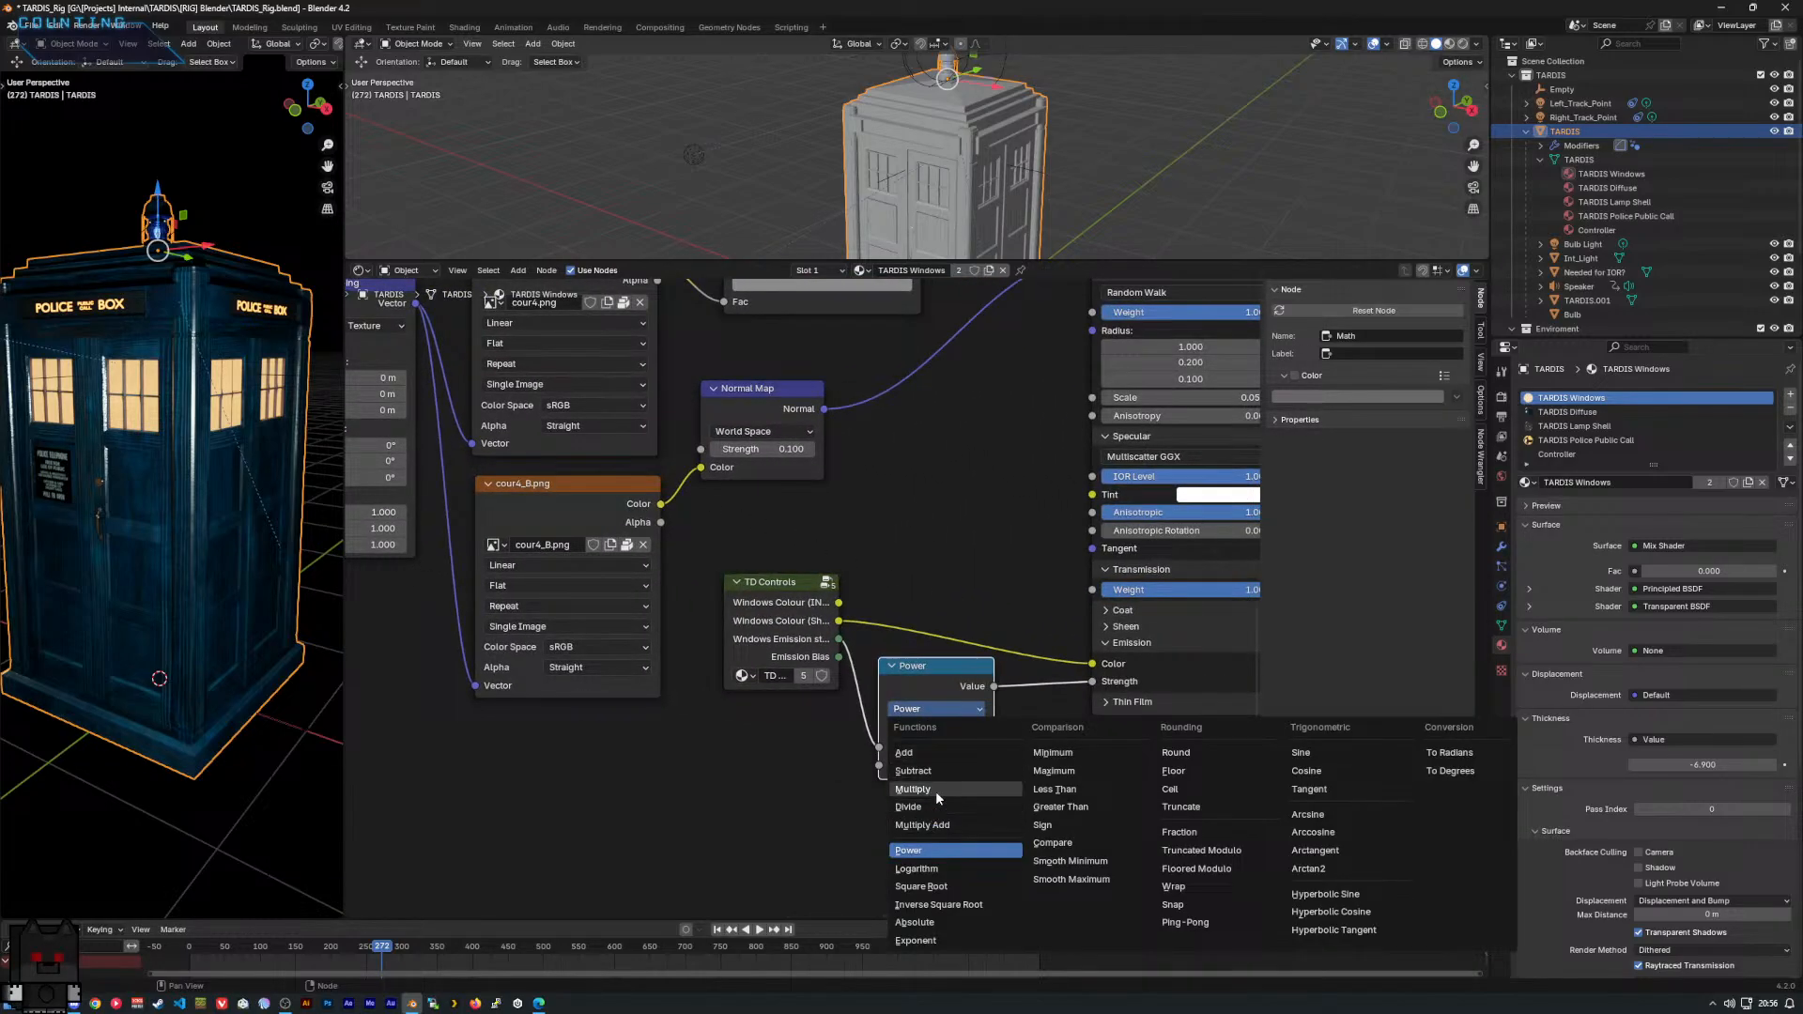
click(911, 807)
Set the Divide node's second value to 3, and raise it to 49.4.
click(933, 765)
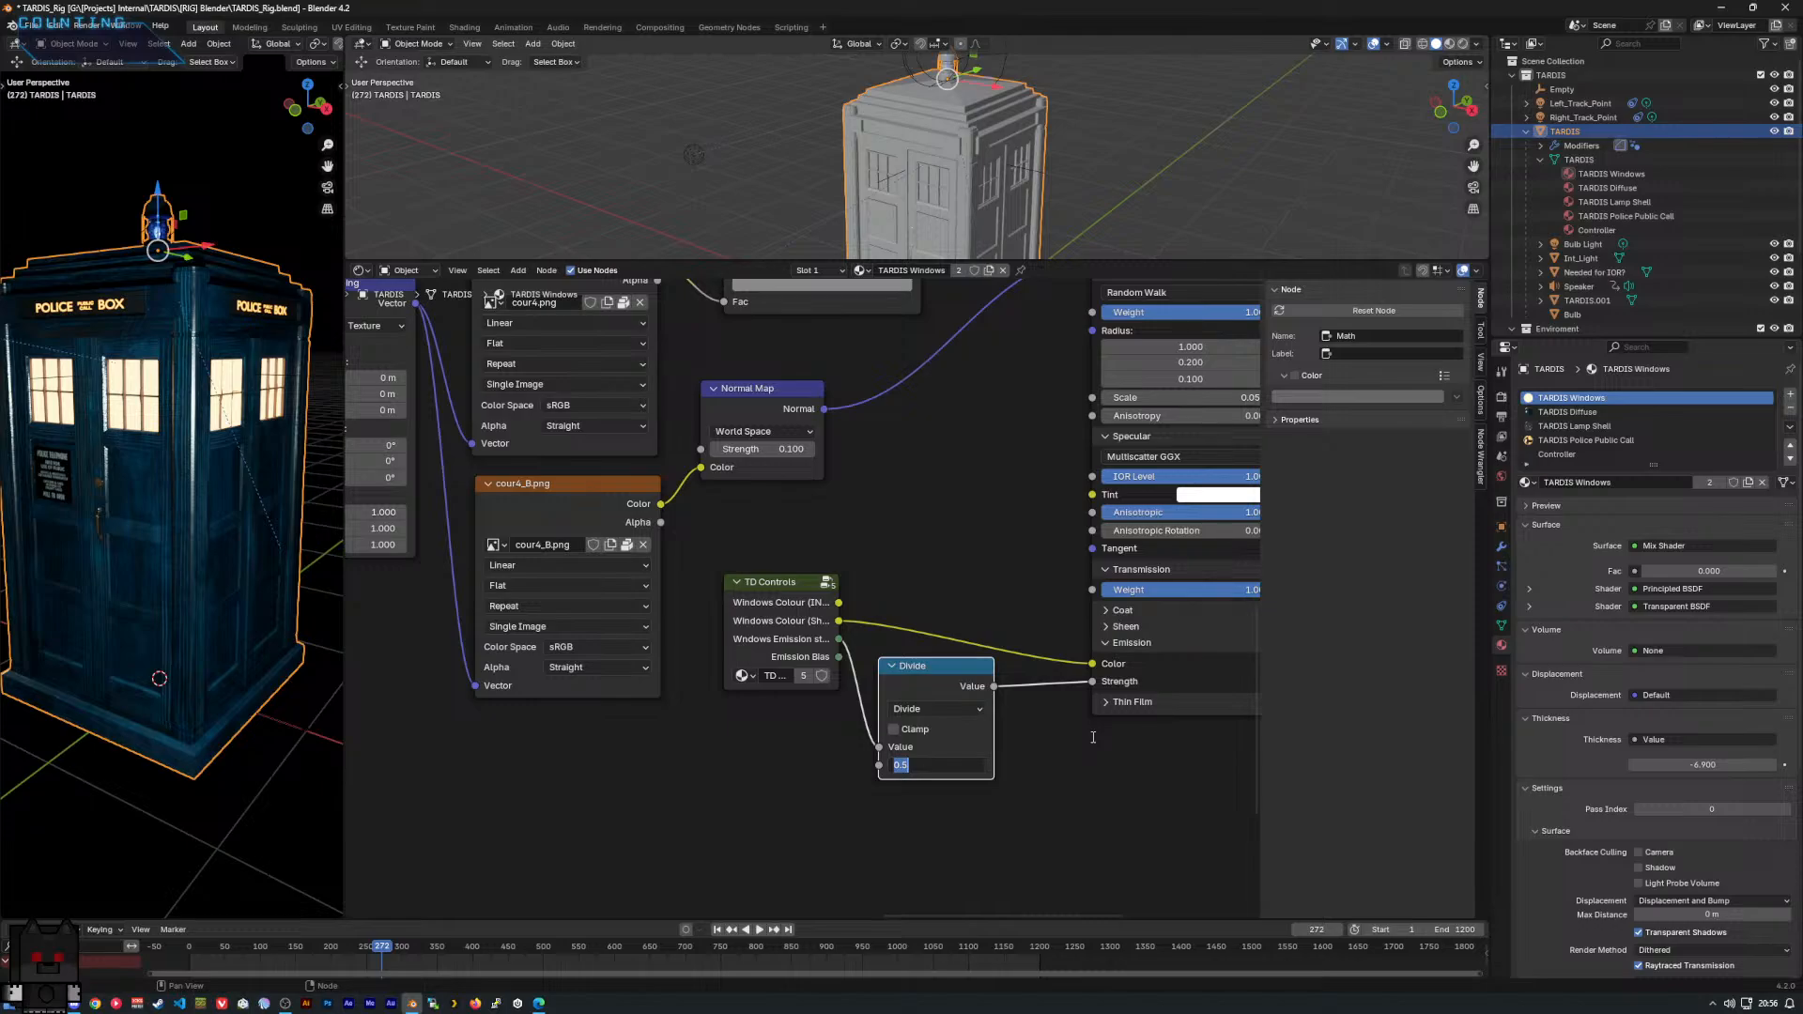
text(3)
key(Return)
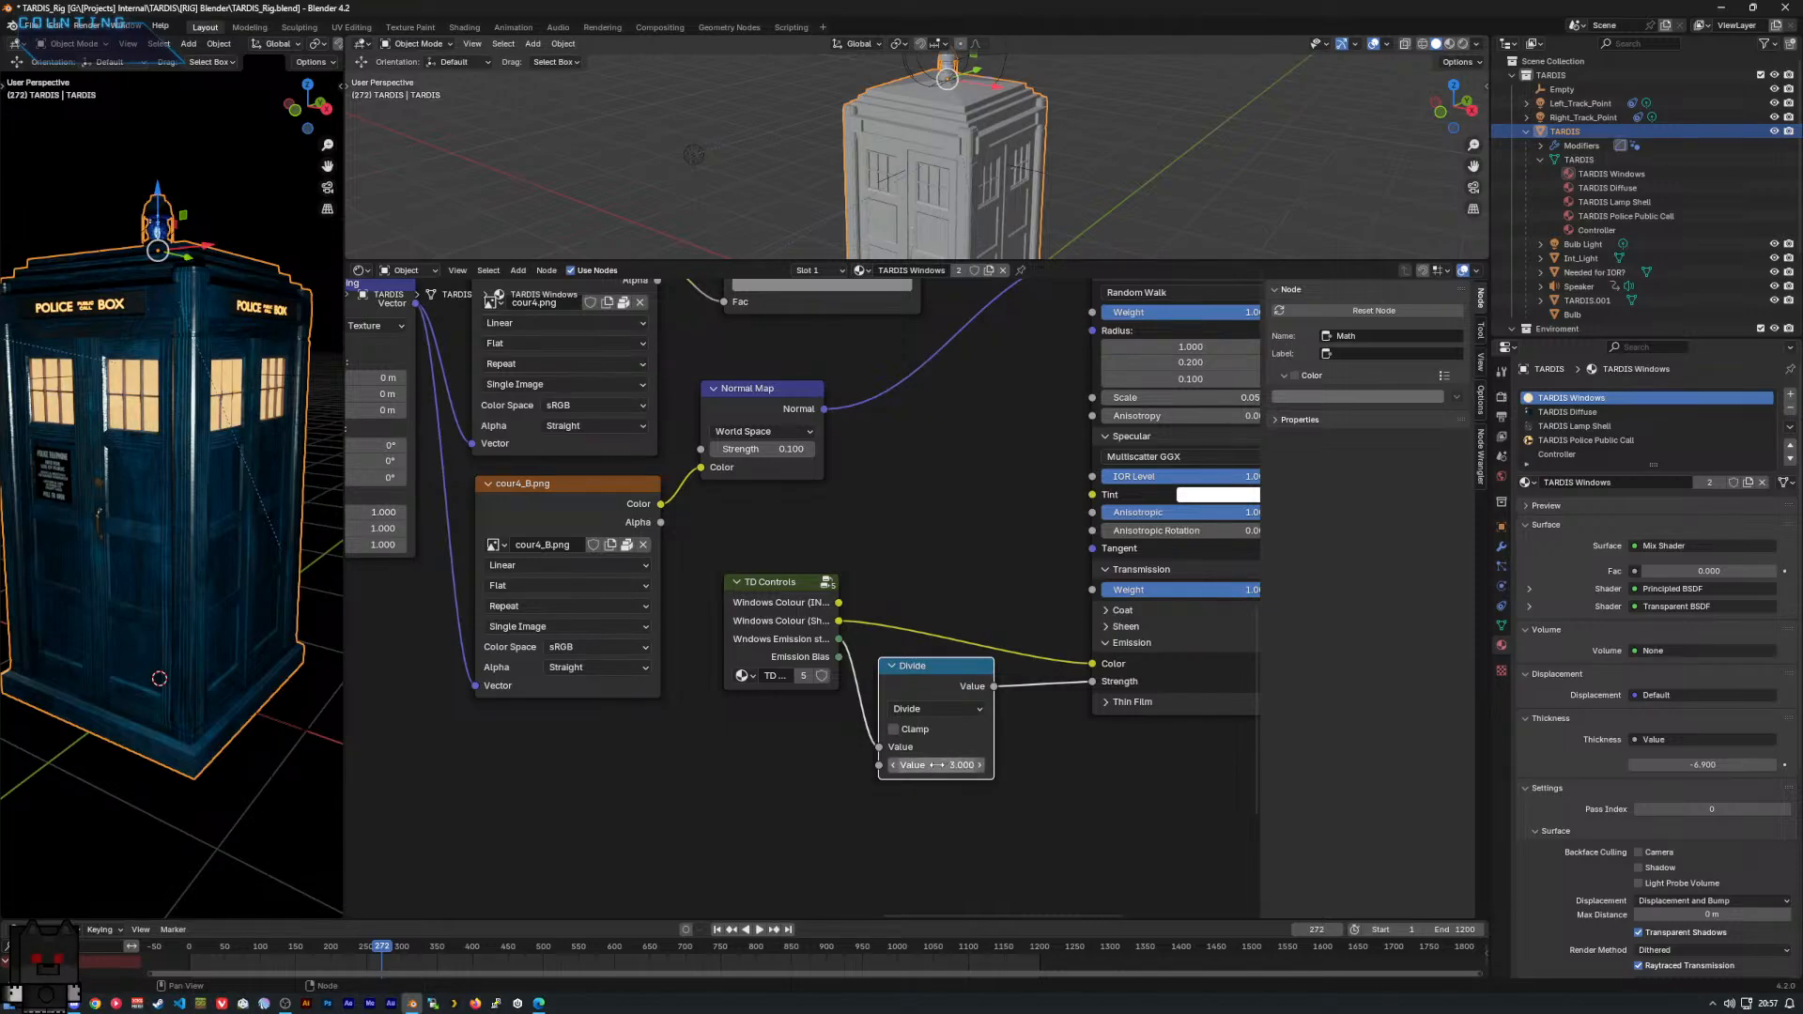
text(79.800)
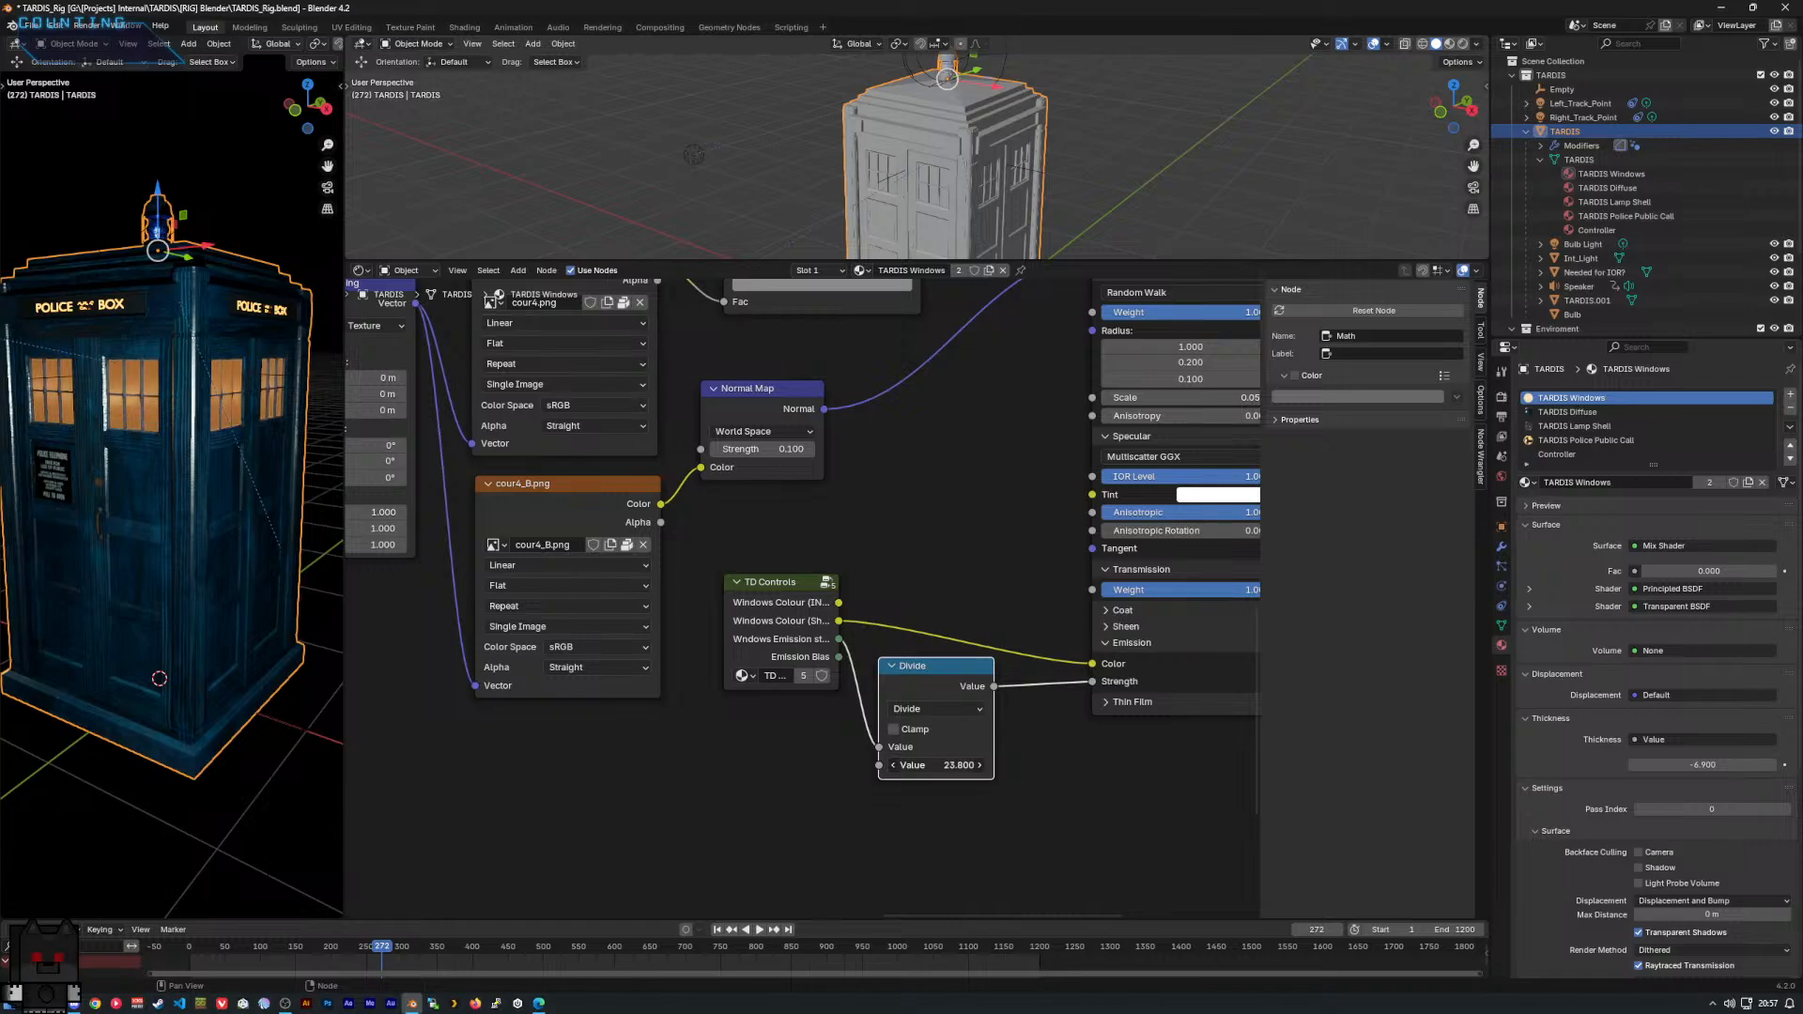
drag(937, 766, 798, 765)
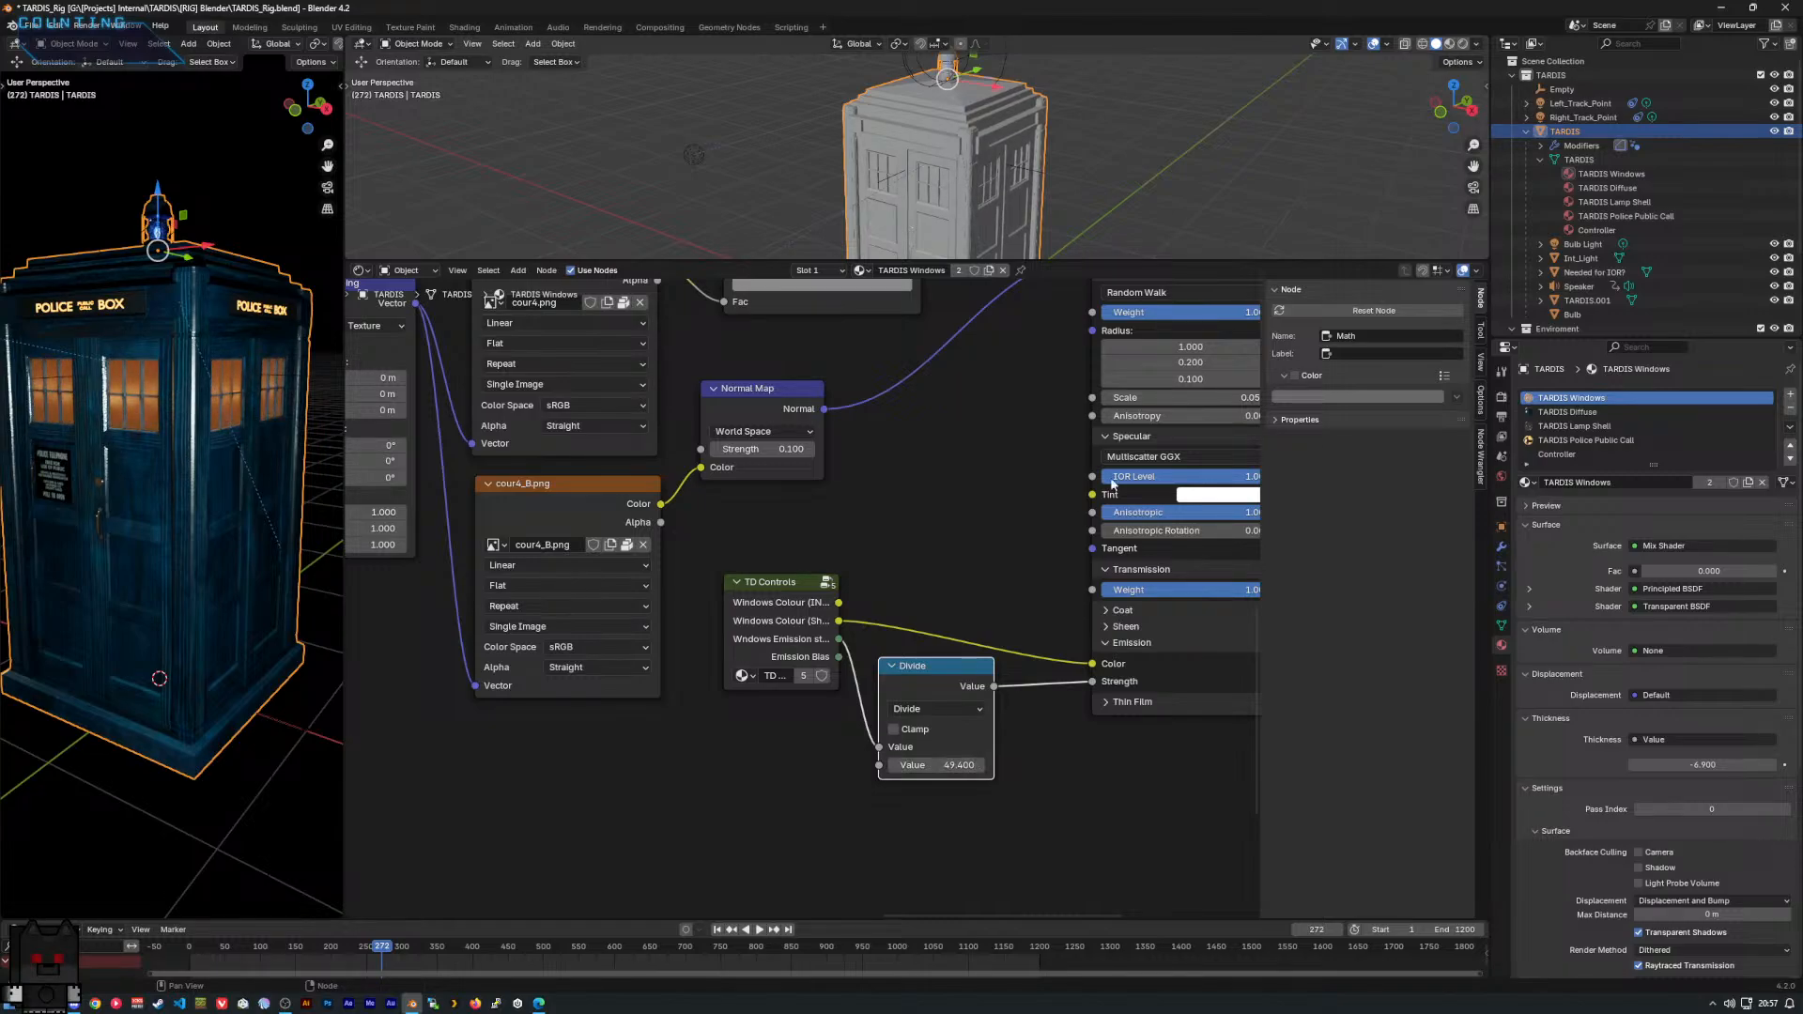
Select Int_Light and set the second value of the Multiply Math node feeding Emission Strength to 100, and raise it to 200.
middle_drag(942, 561, 543, 473)
click(1579, 260)
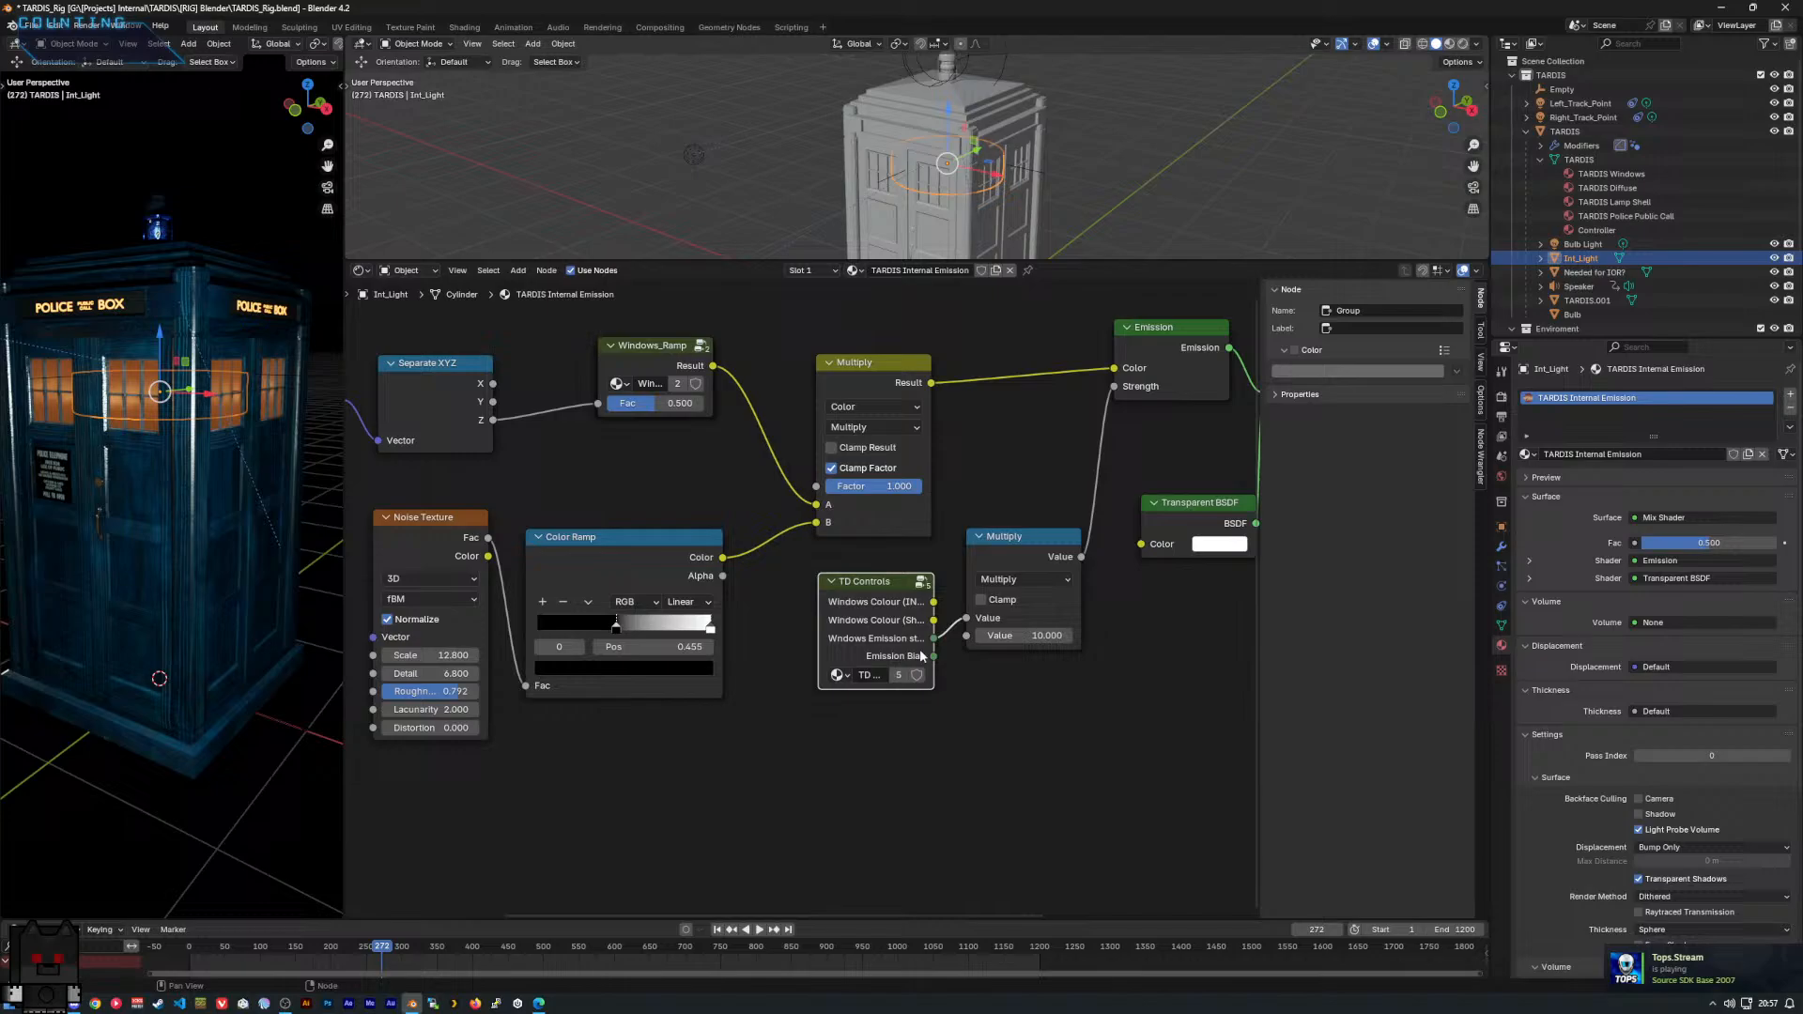
double_click(1010, 636)
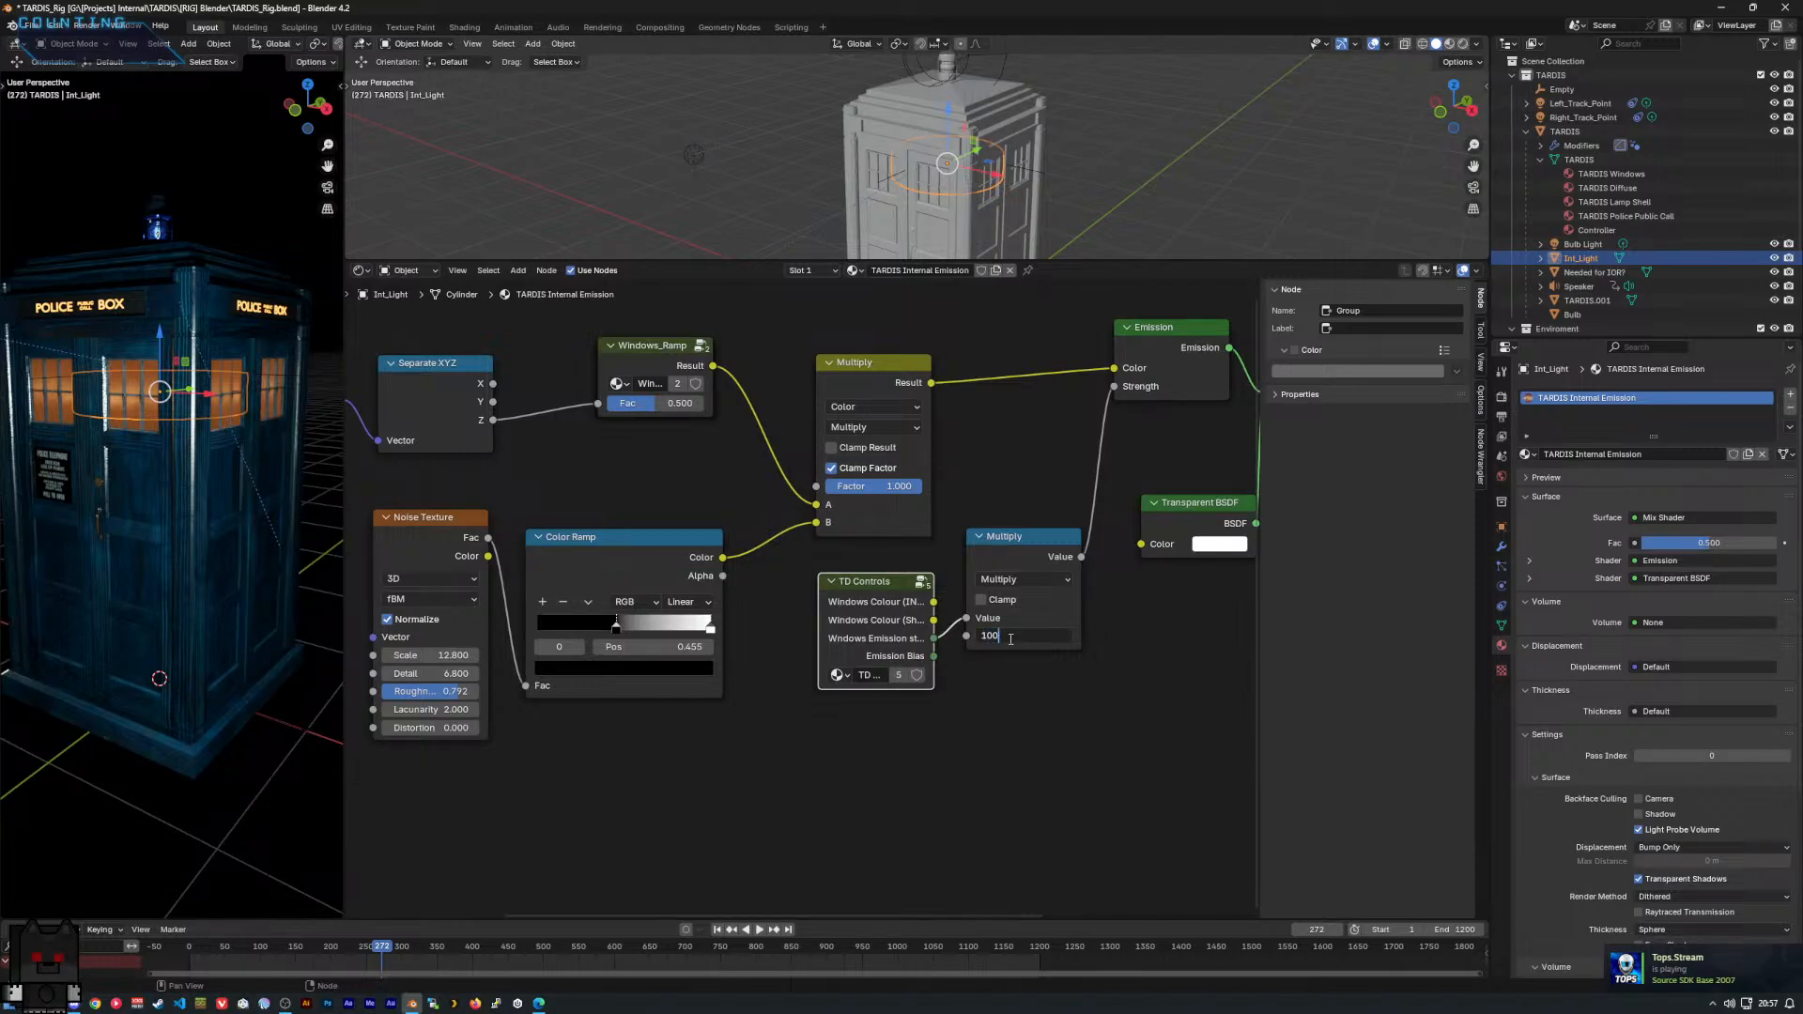
text(0)
key(Return)
double_click(1010, 636)
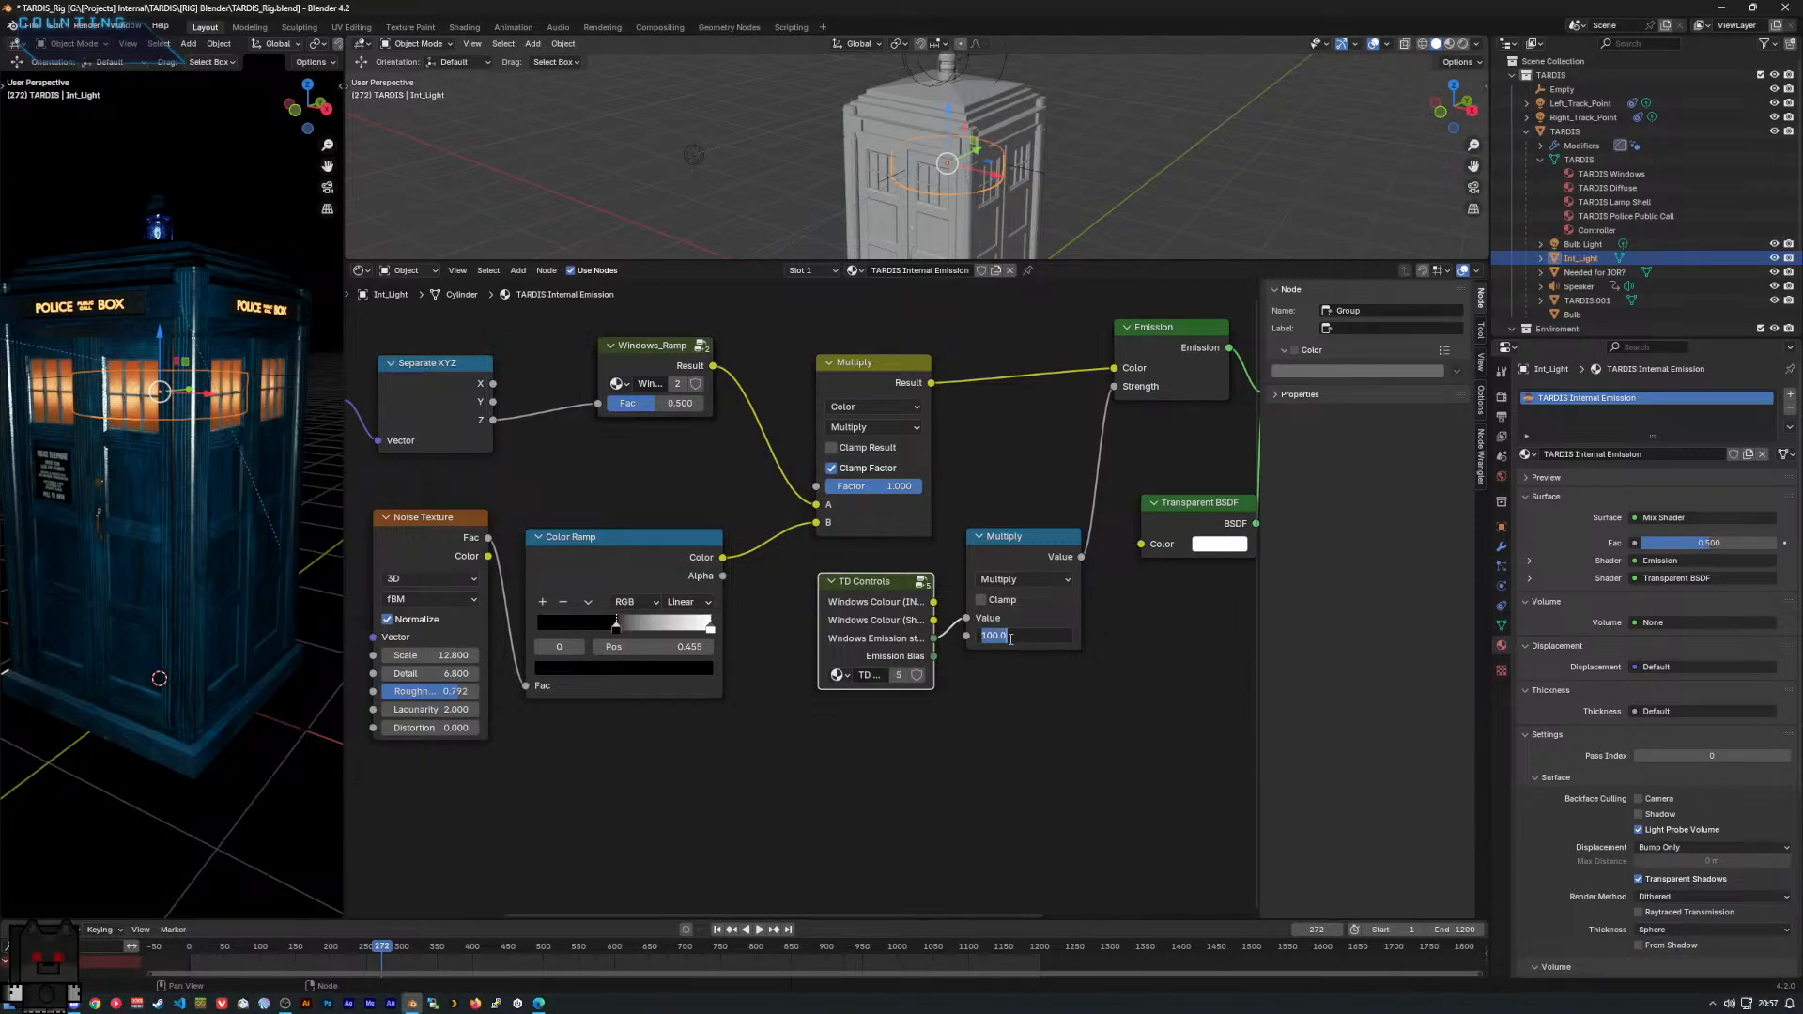
text(200)
key(Return)
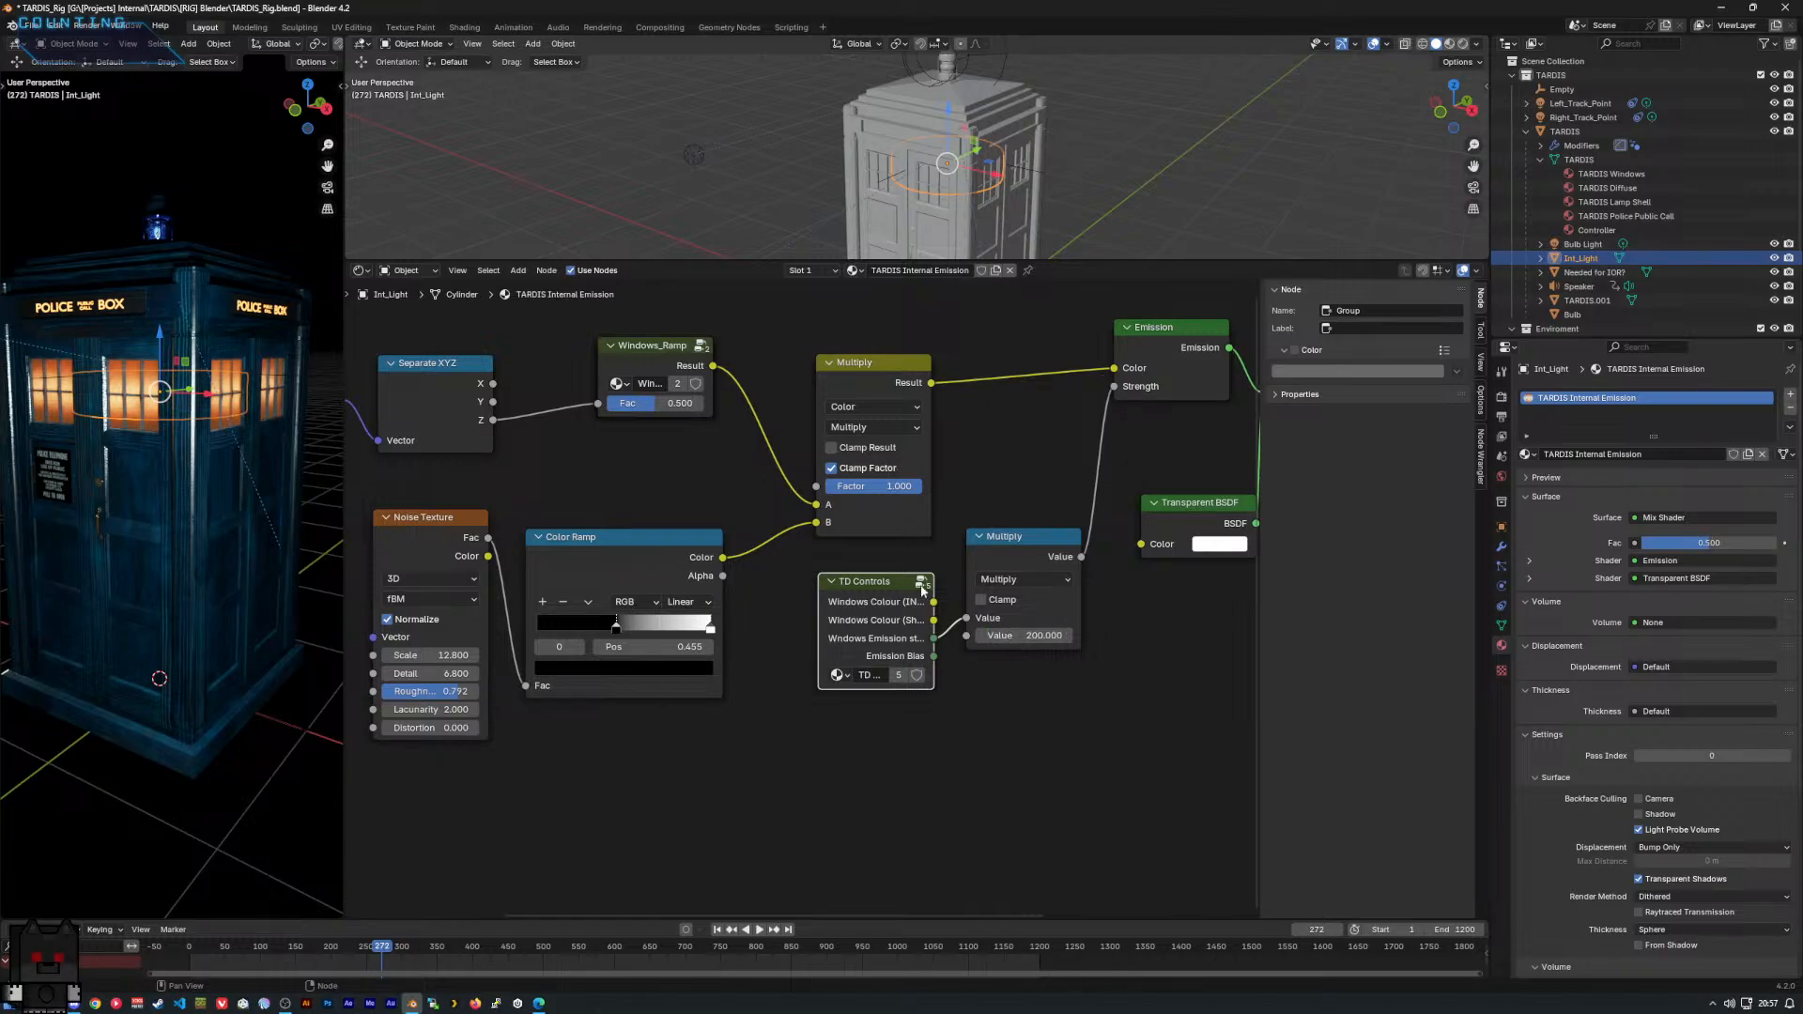
Set the Emission Strength value inside the TD Controls node group to 100 and return to the material's node tree.
key(Tab)
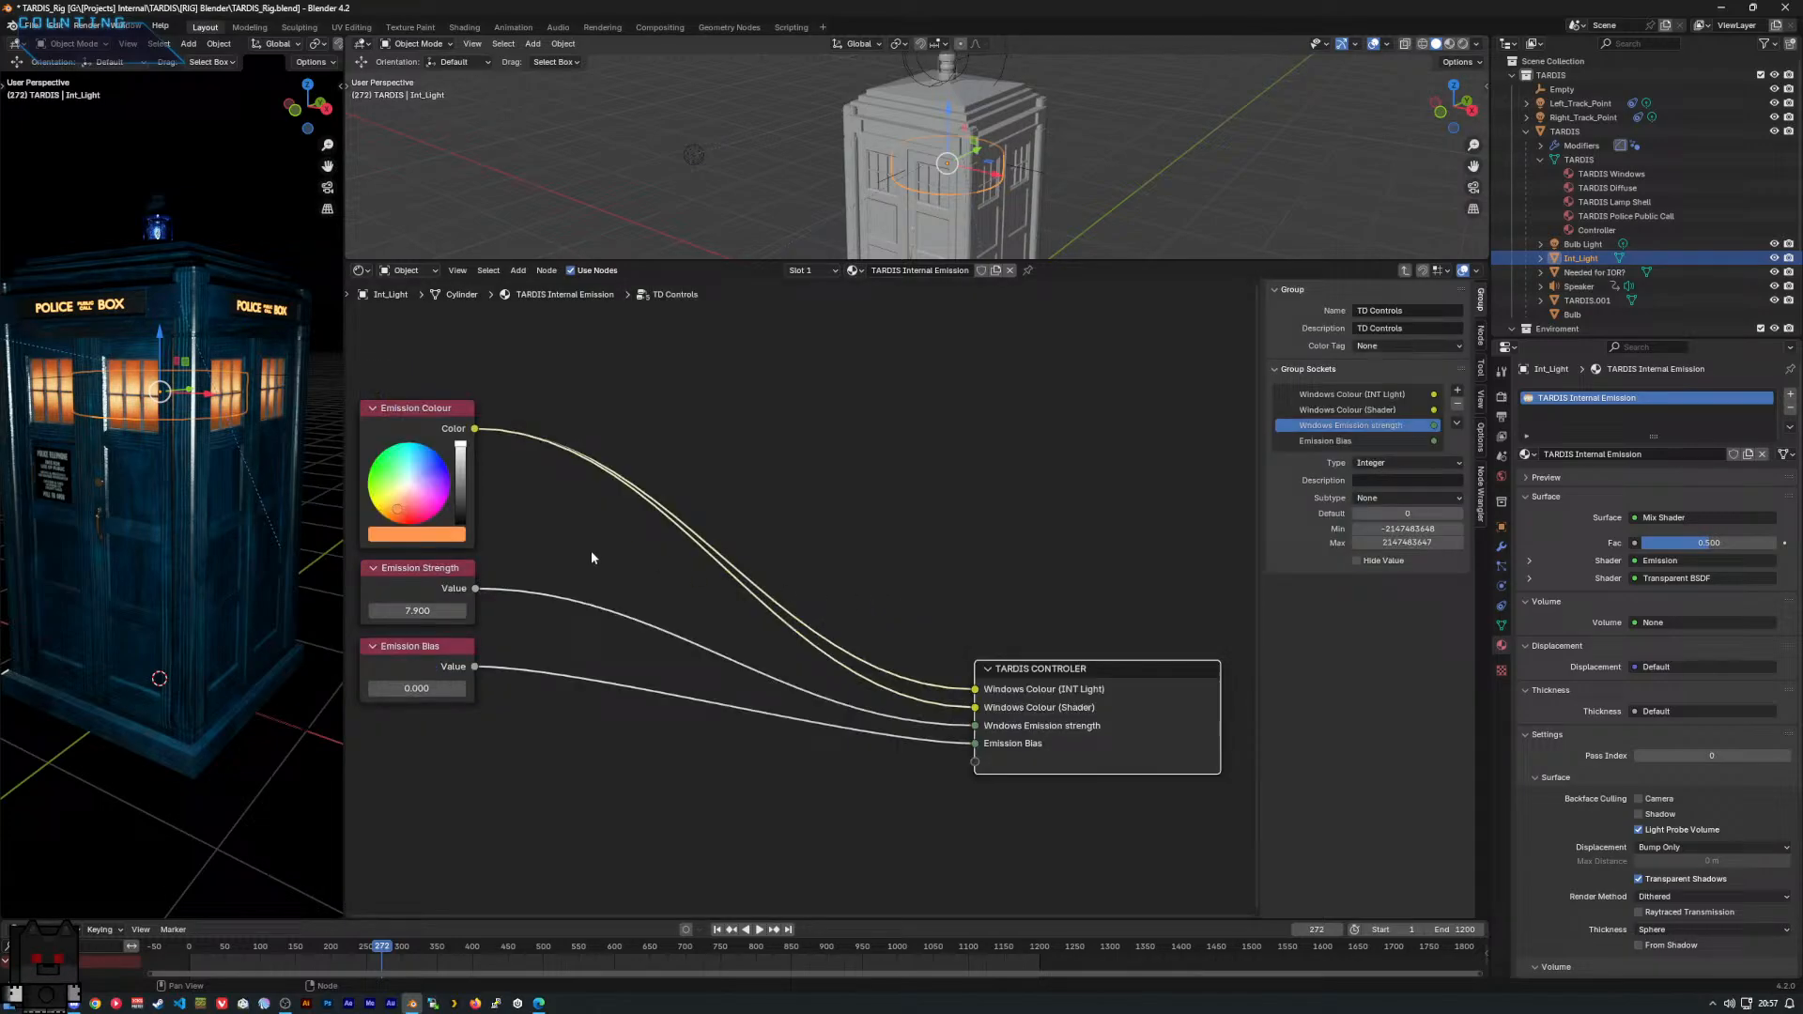
click(451, 609)
text(100)
key(Return)
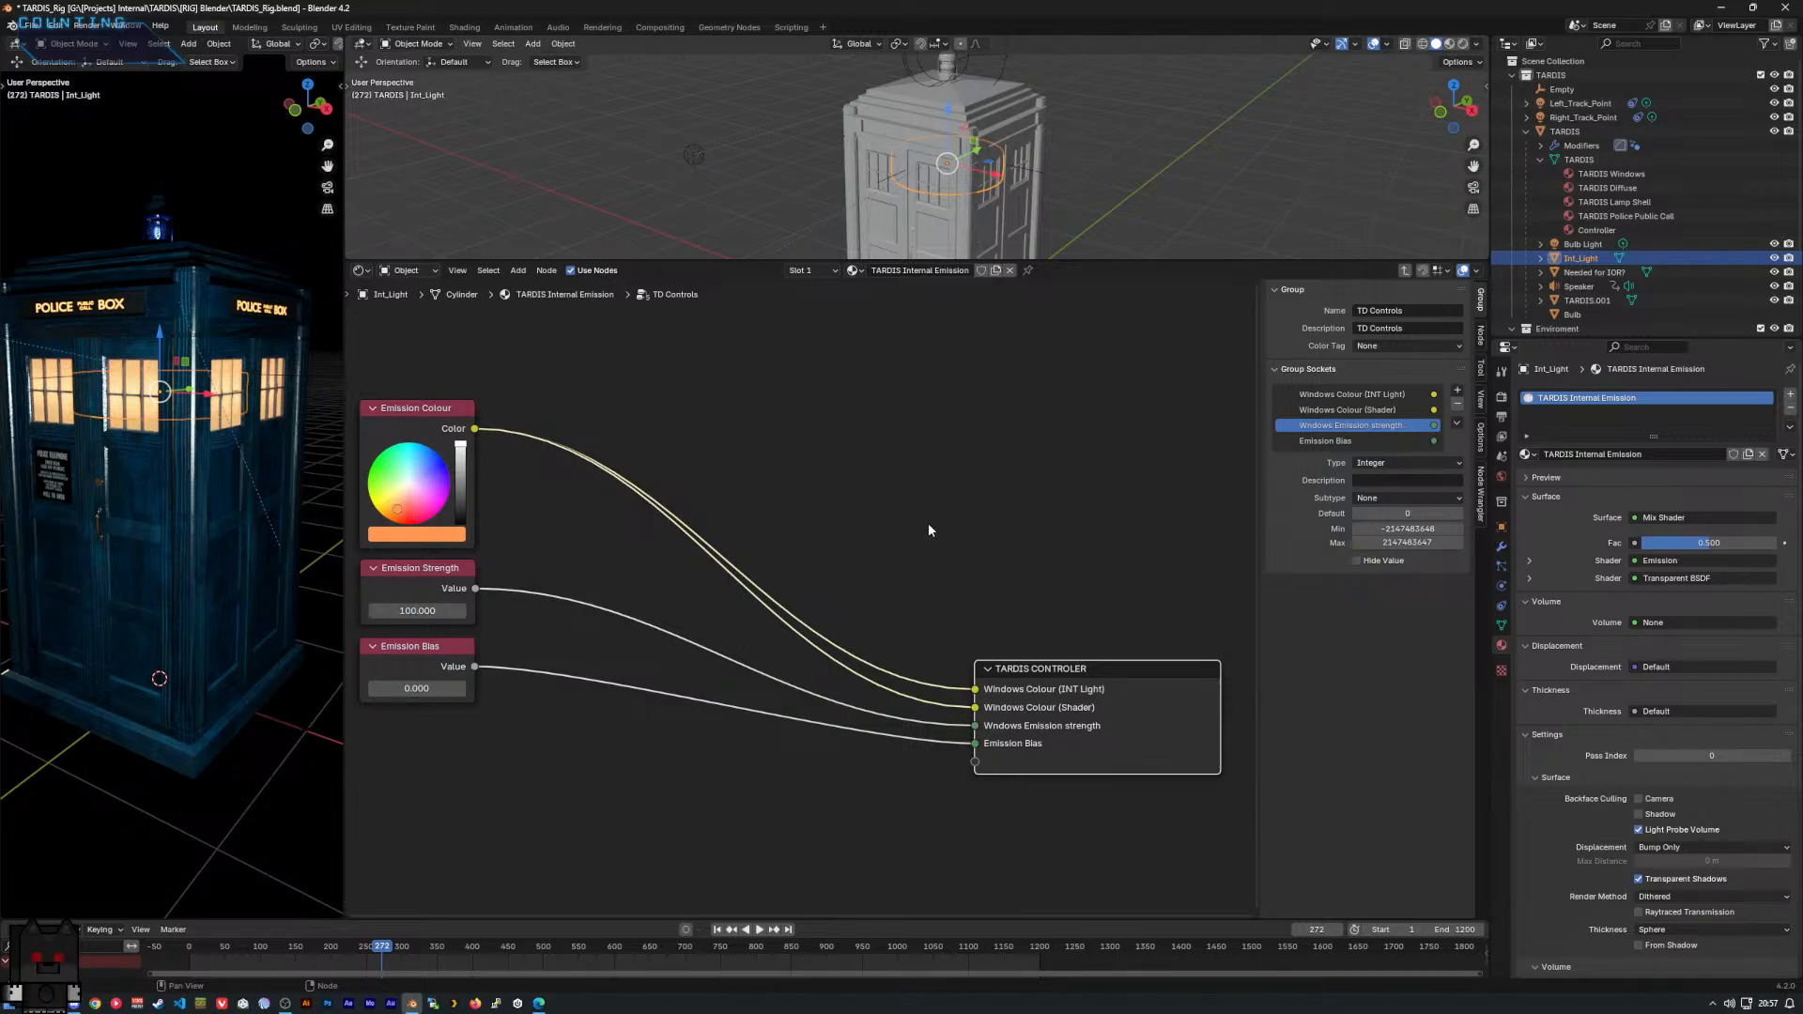
key(Tab)
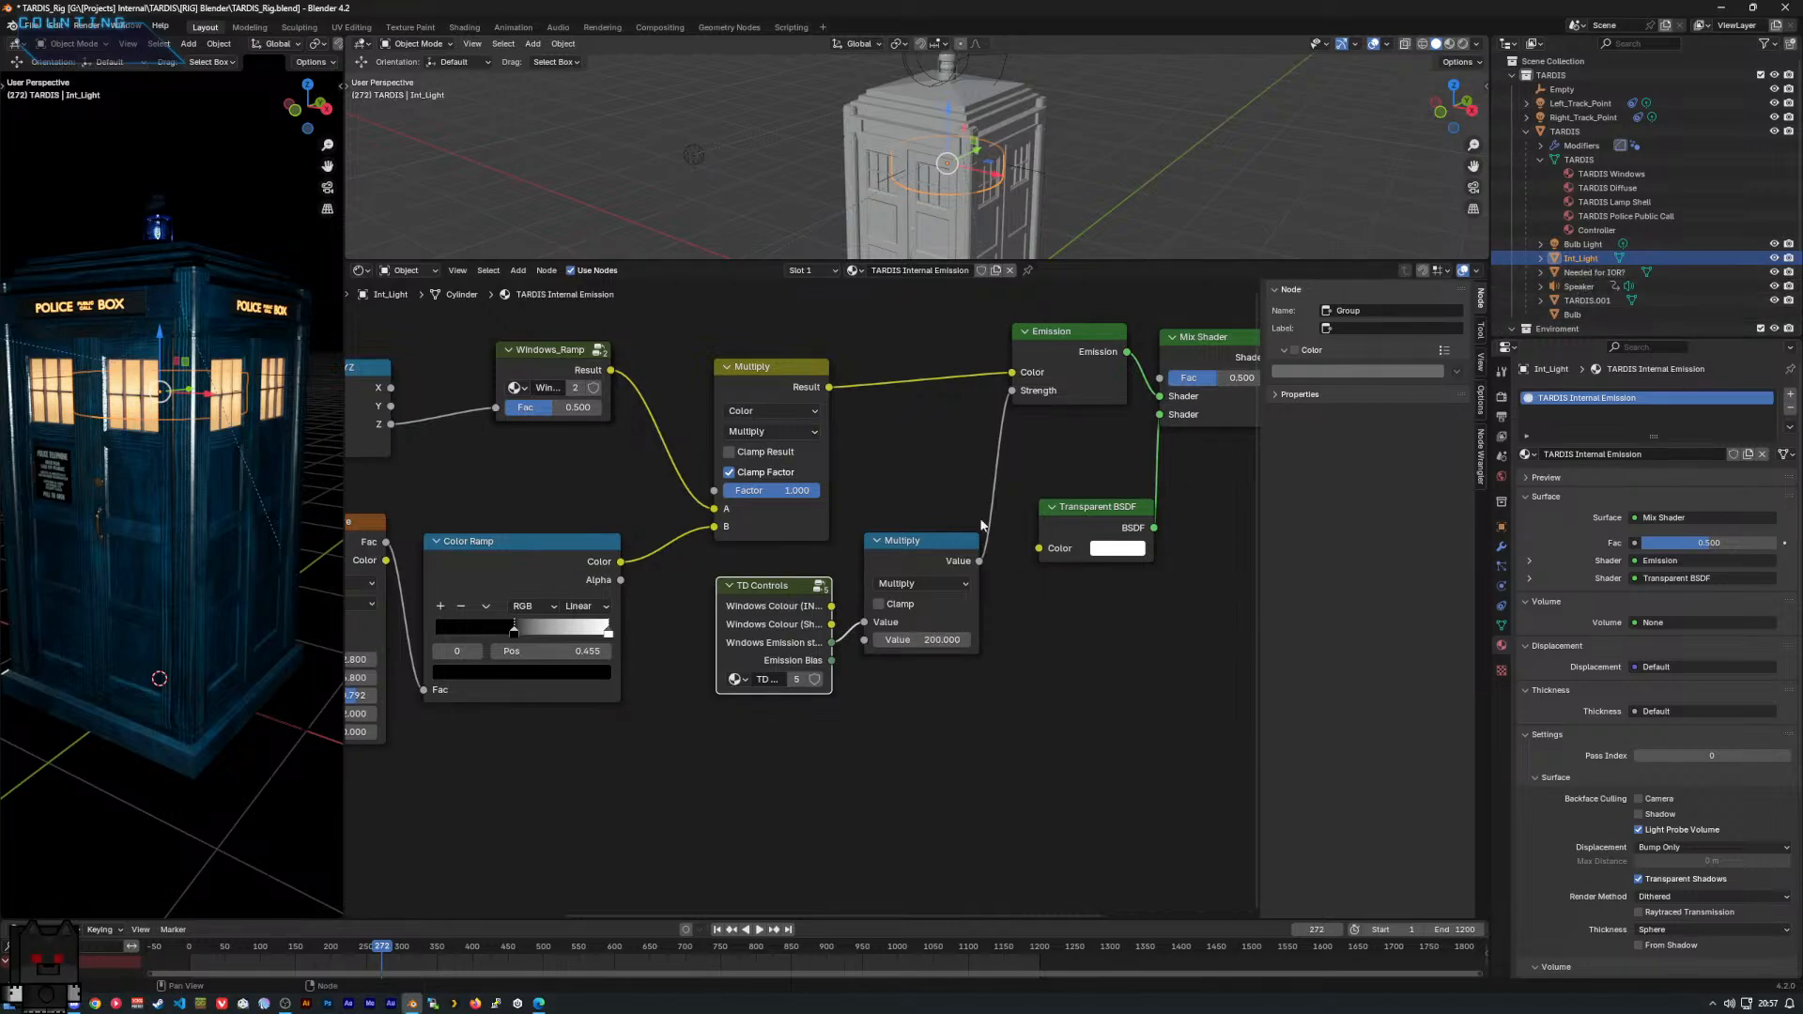
In the TARDIS Windows material, disconnect the Divide node from the Principled BSDF's Emission Strength and set that strength to 0.
middle_drag(950, 597, 899, 605)
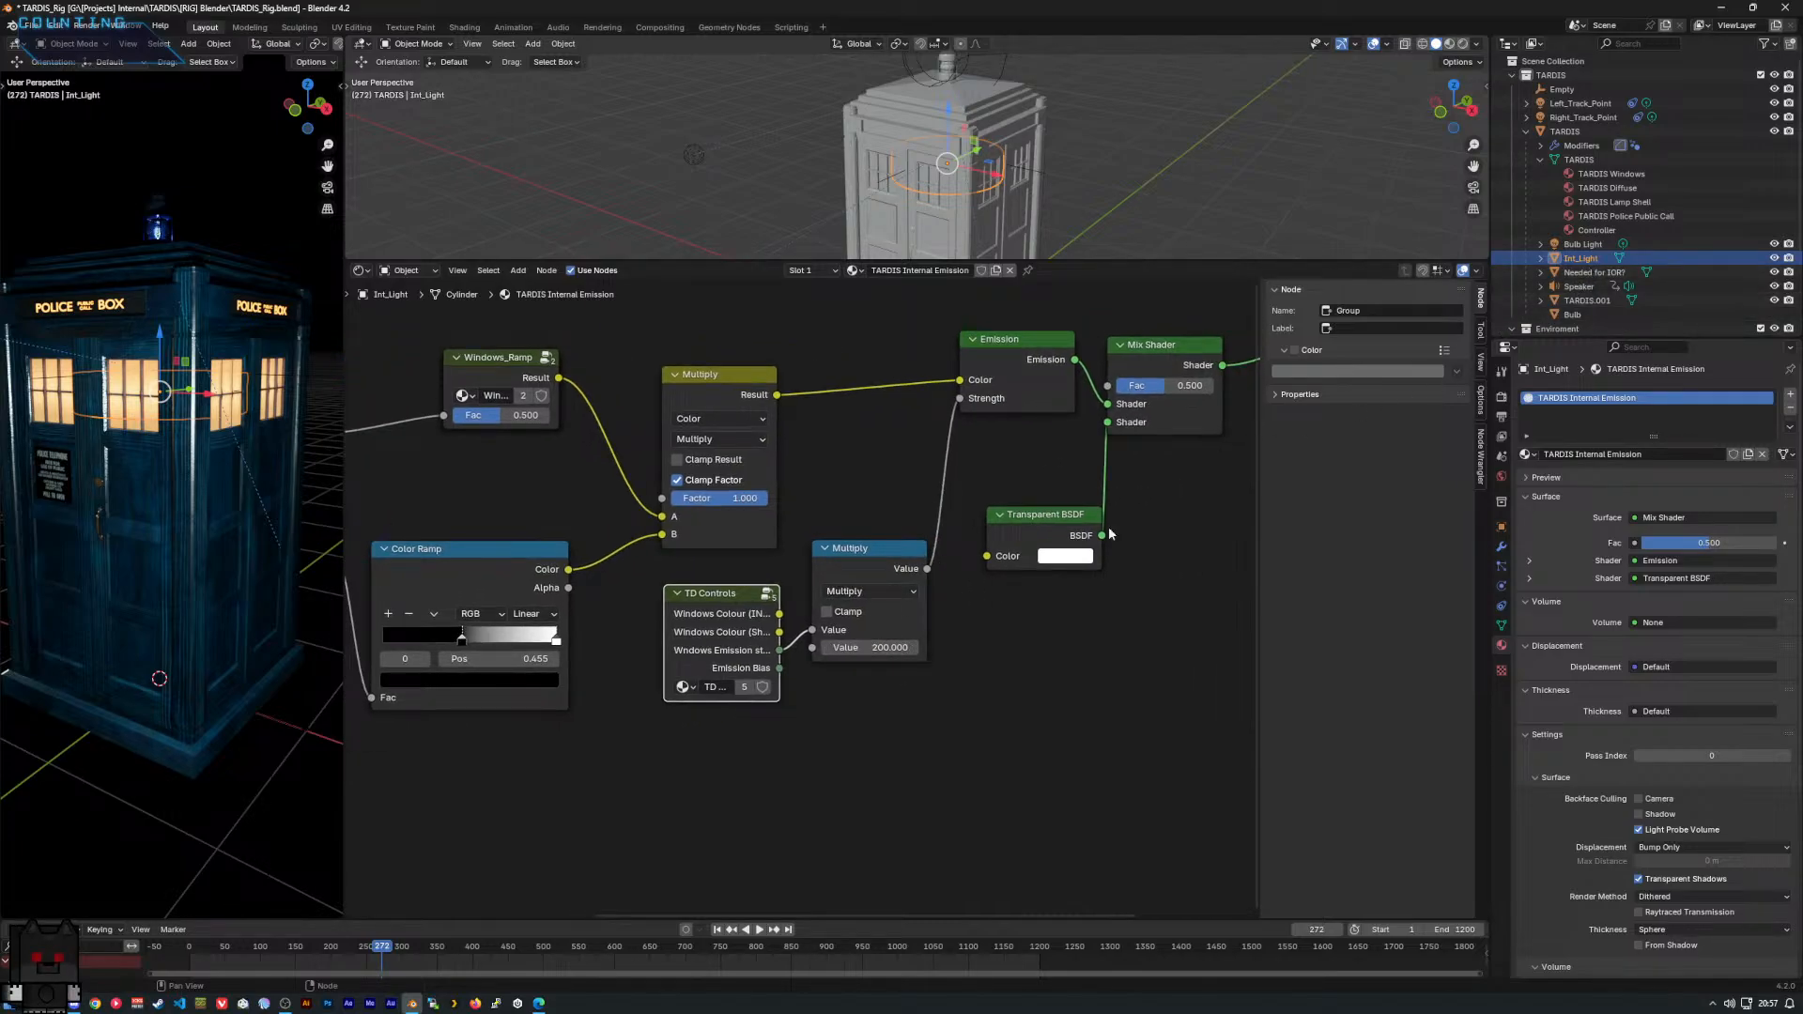
click(1578, 162)
middle_drag(921, 367, 1089, 538)
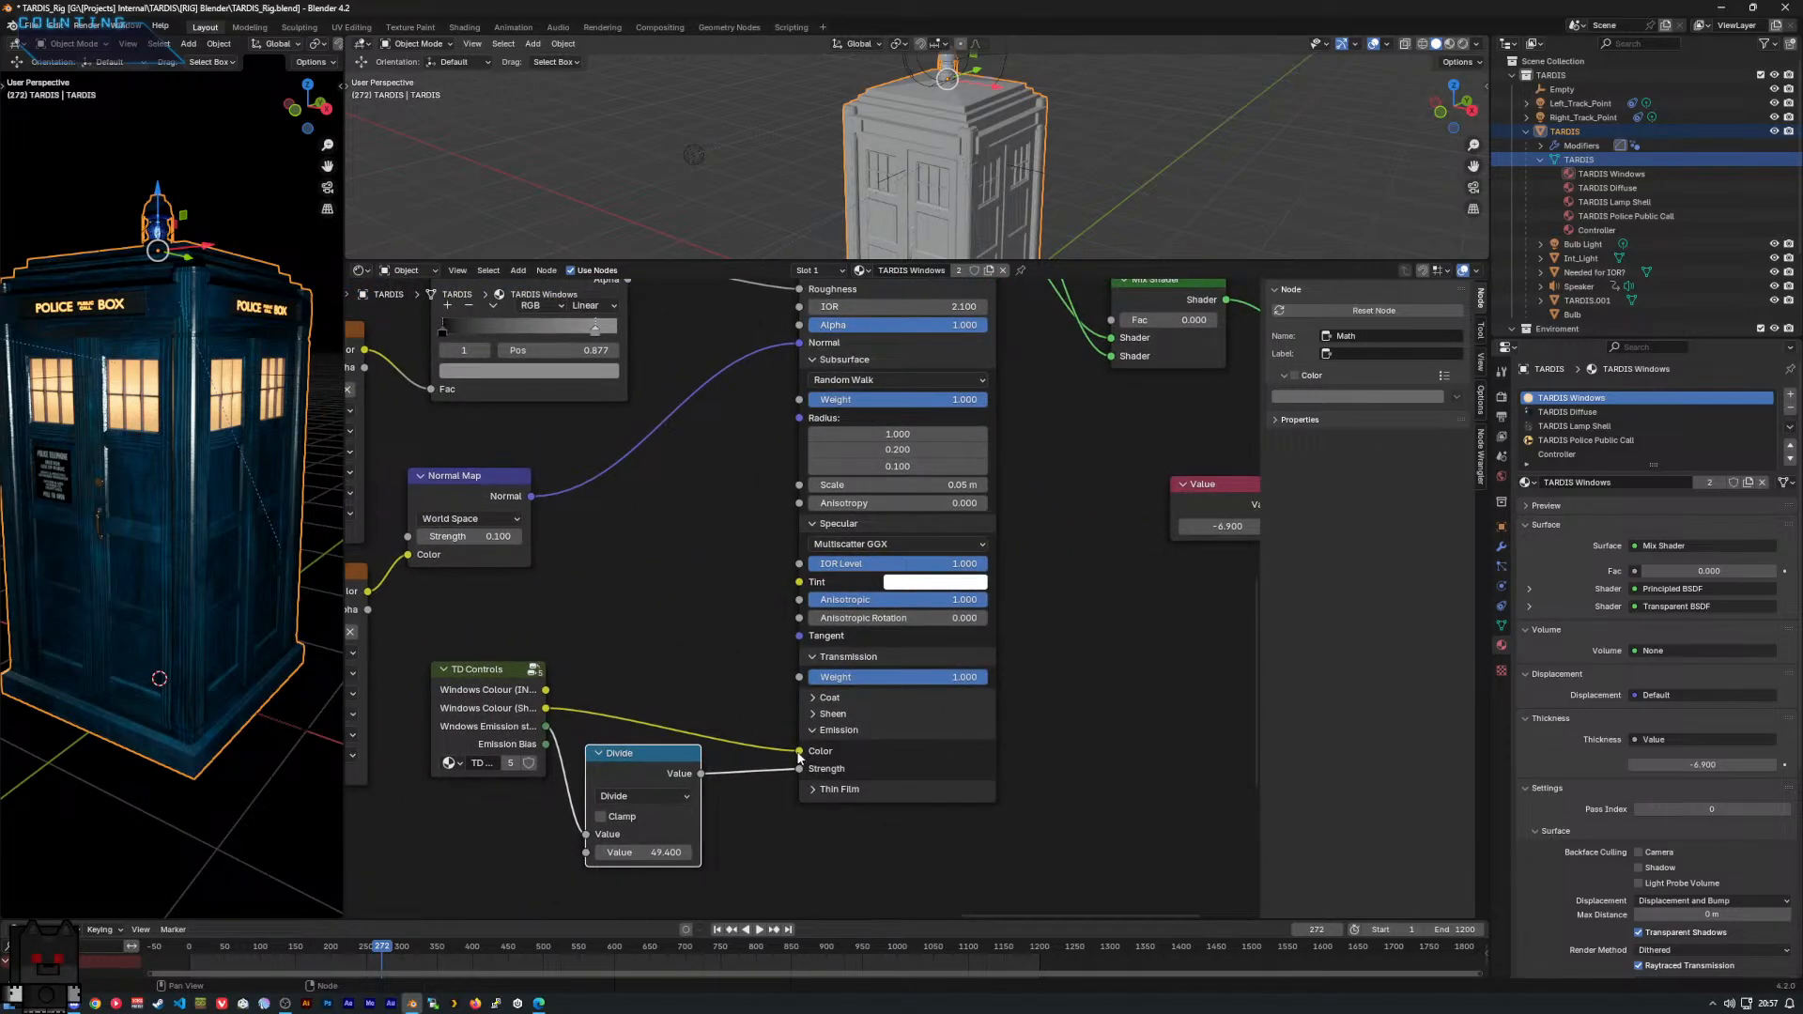
key(ctrl+z)
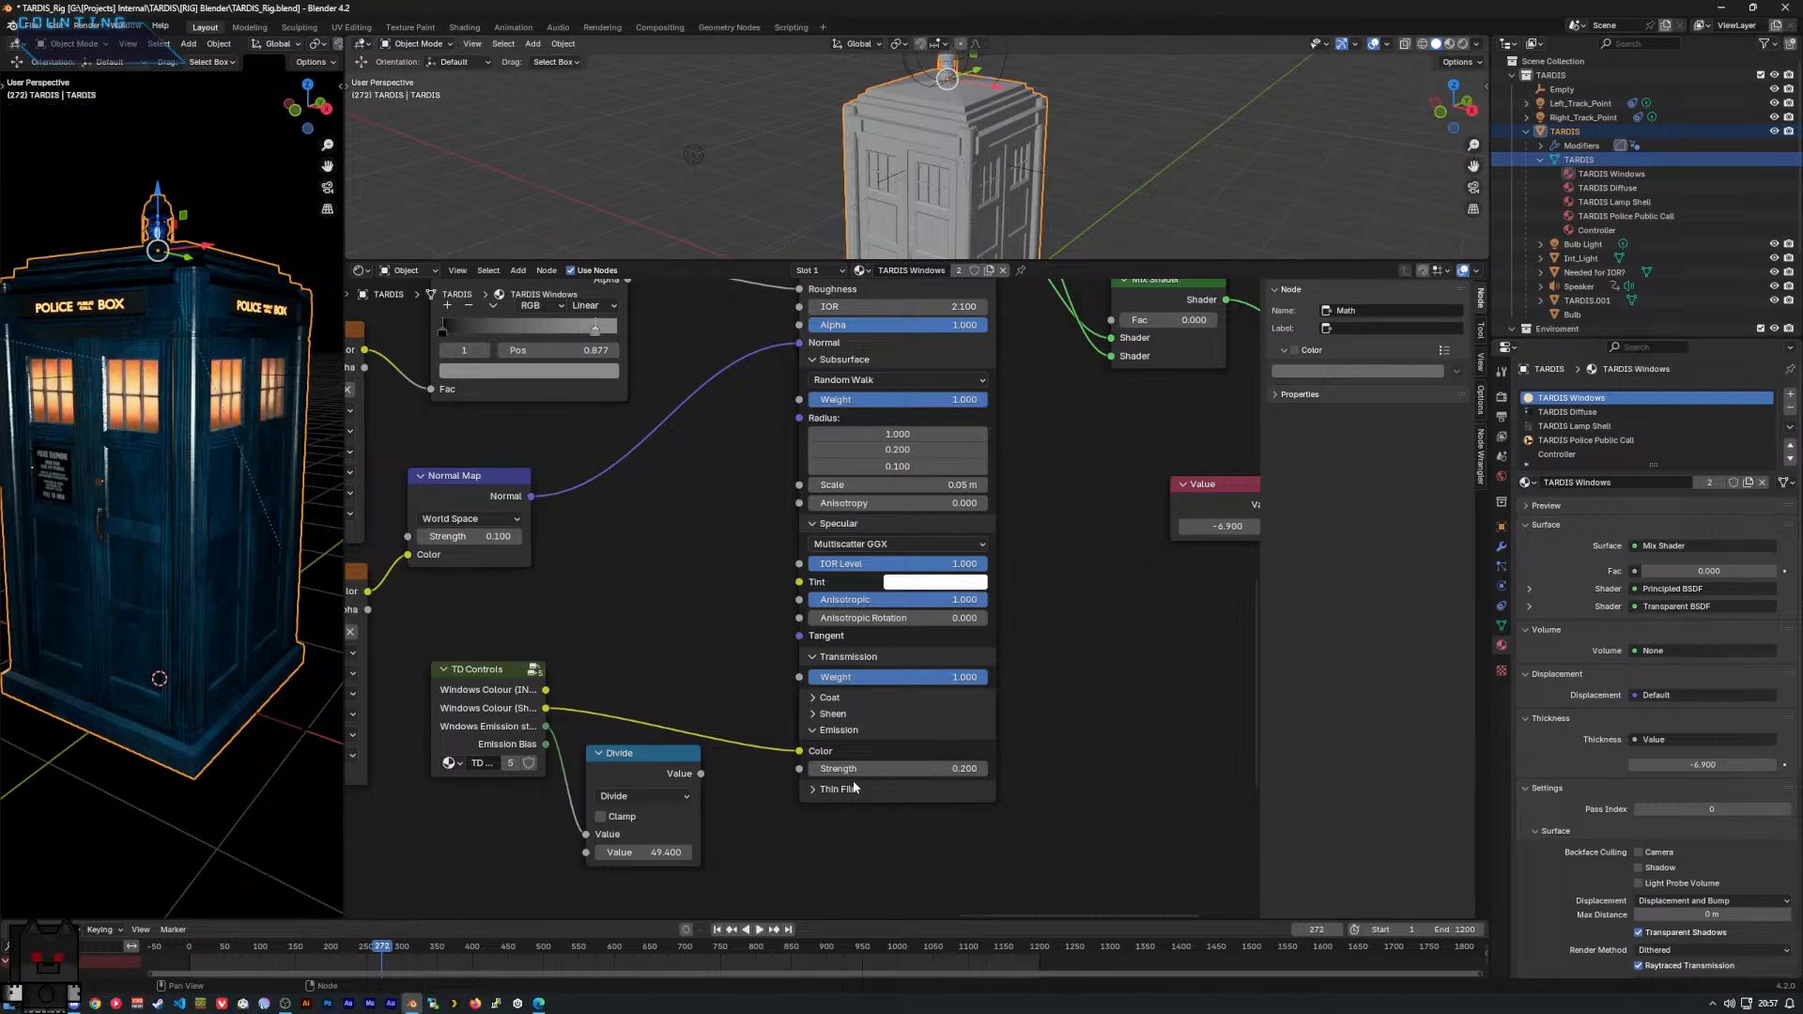
drag(872, 768, 853, 768)
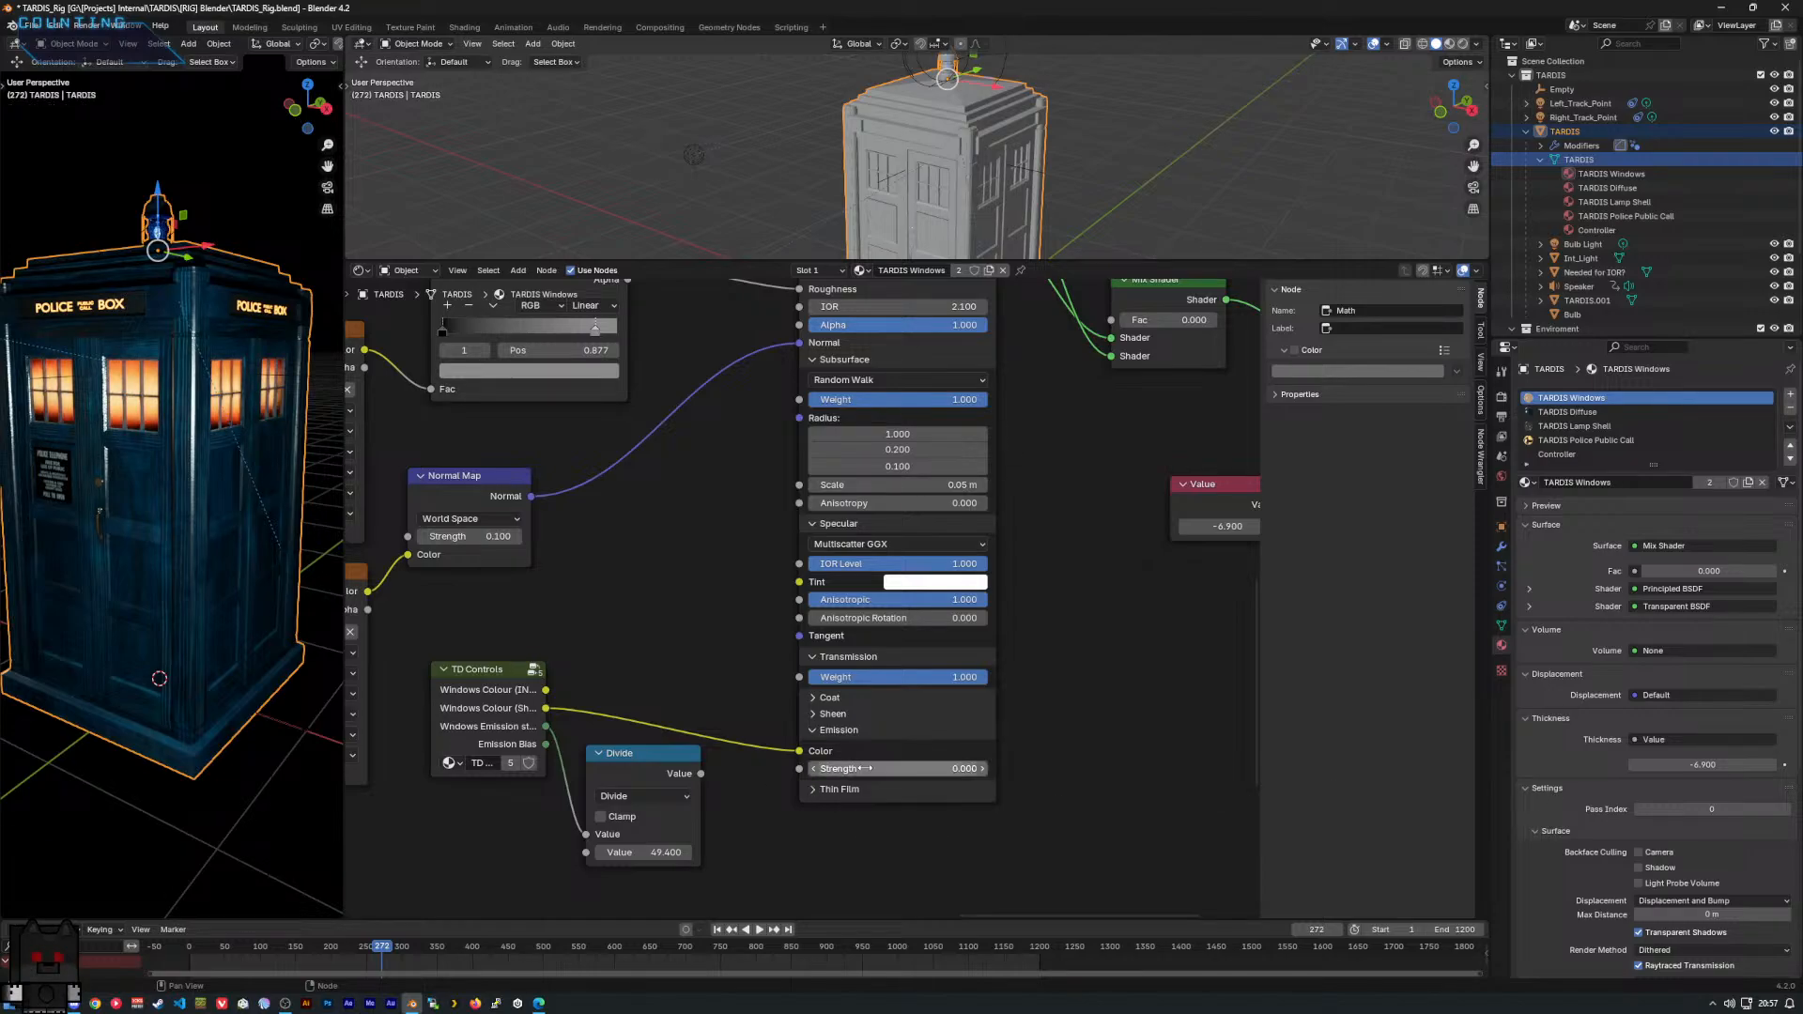
middle_drag(89, 492, 159, 484)
scroll(182, 491, up, 6)
scroll(154, 483, up, 4)
scroll(154, 483, down, 4)
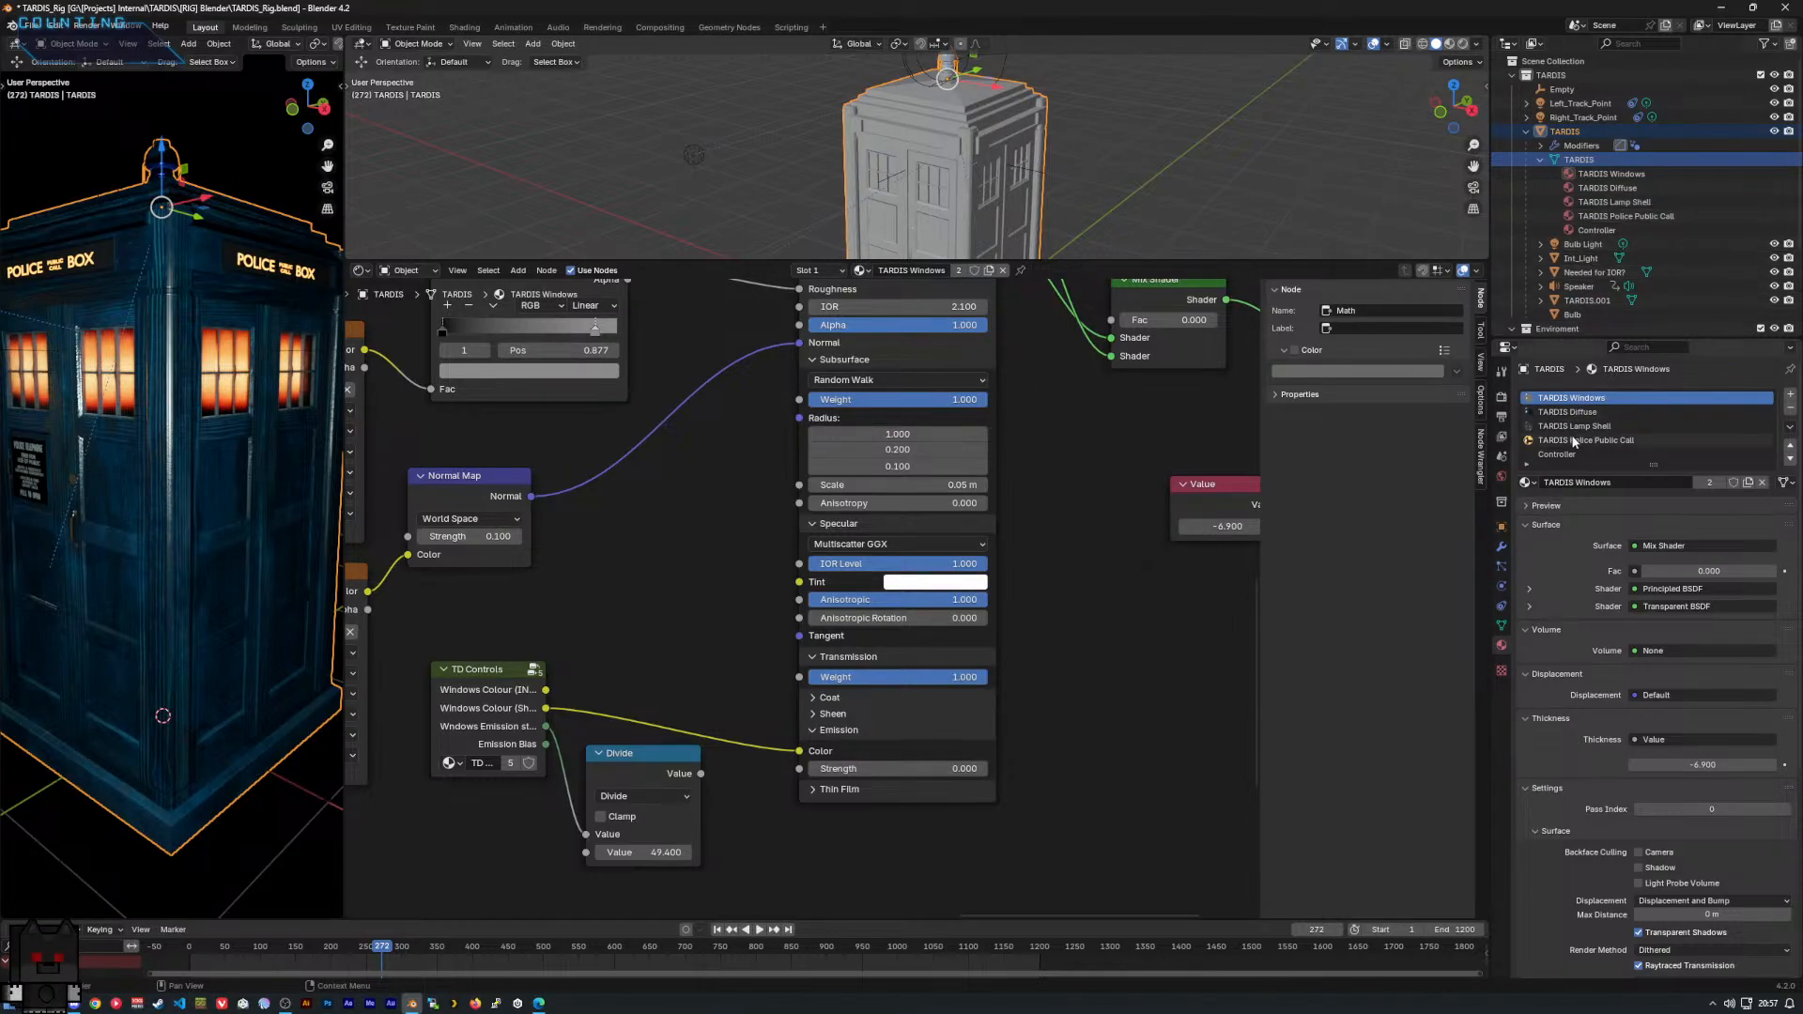
Open the TD Controls node group for editing and move the TARDIS CONTROLER output node slightly lower.
click(482, 723)
key(Tab)
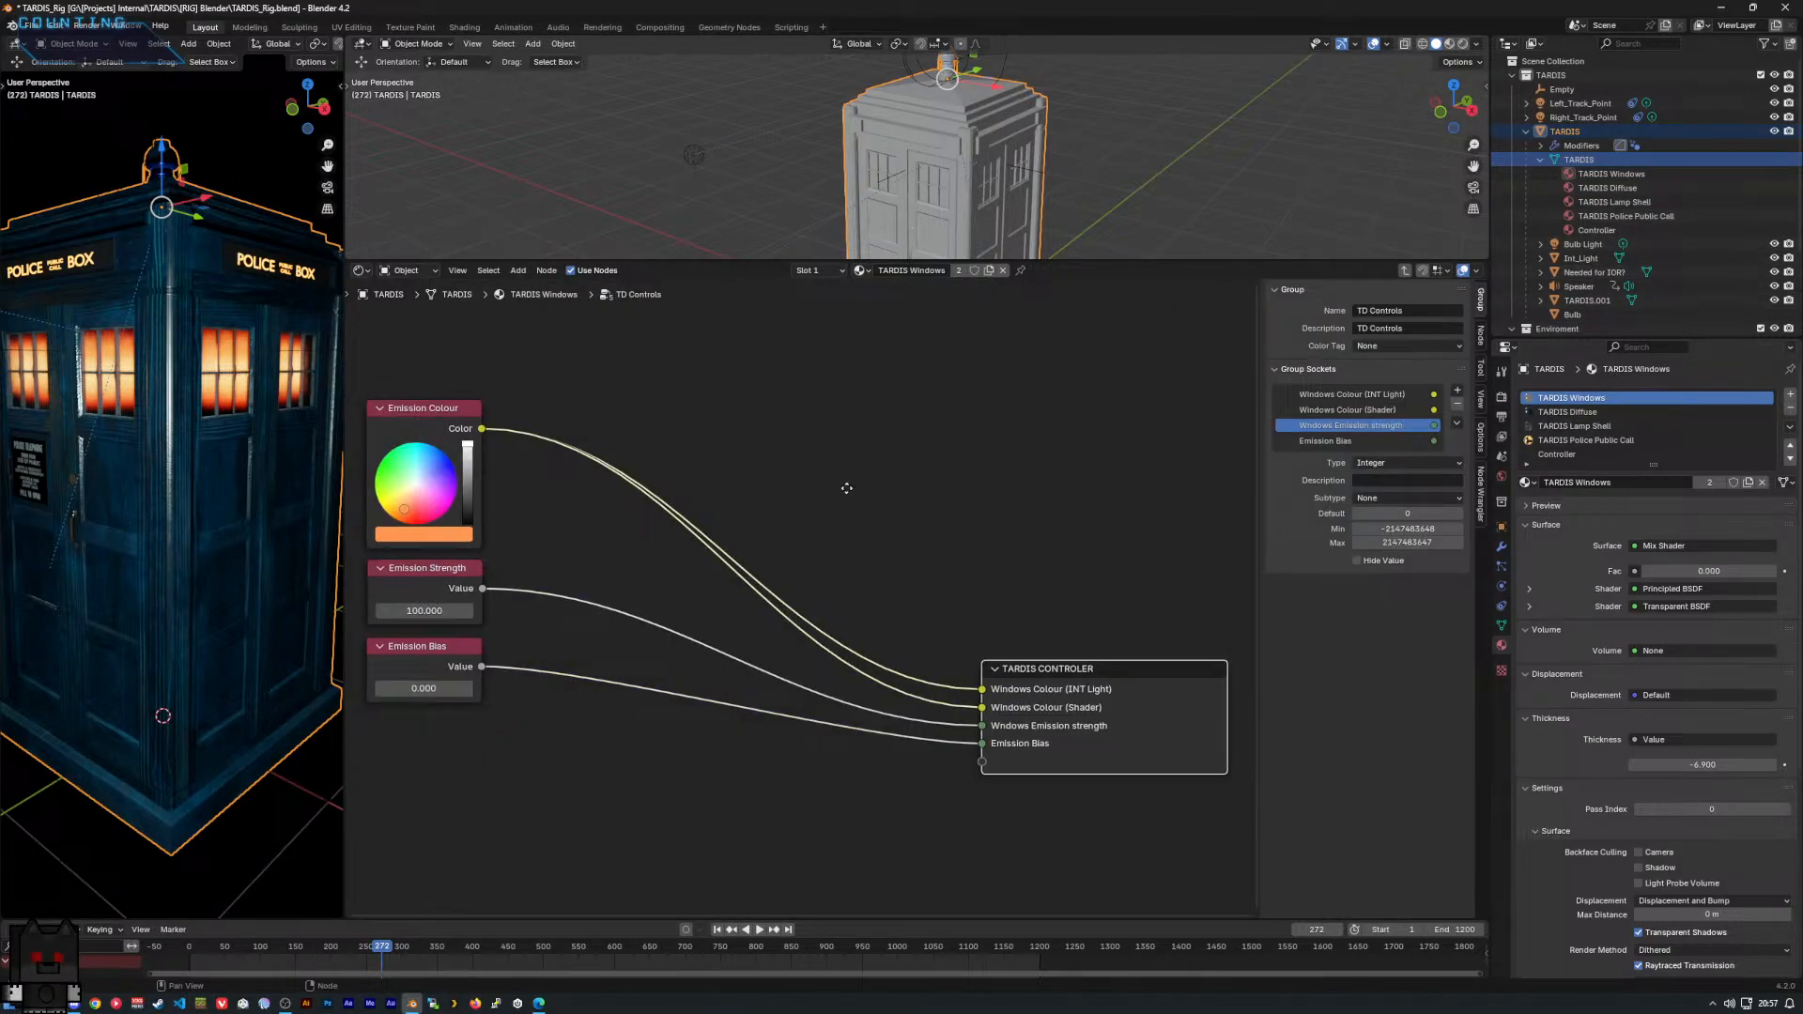
scroll(846, 484, up, 2)
drag(1119, 636, 1127, 668)
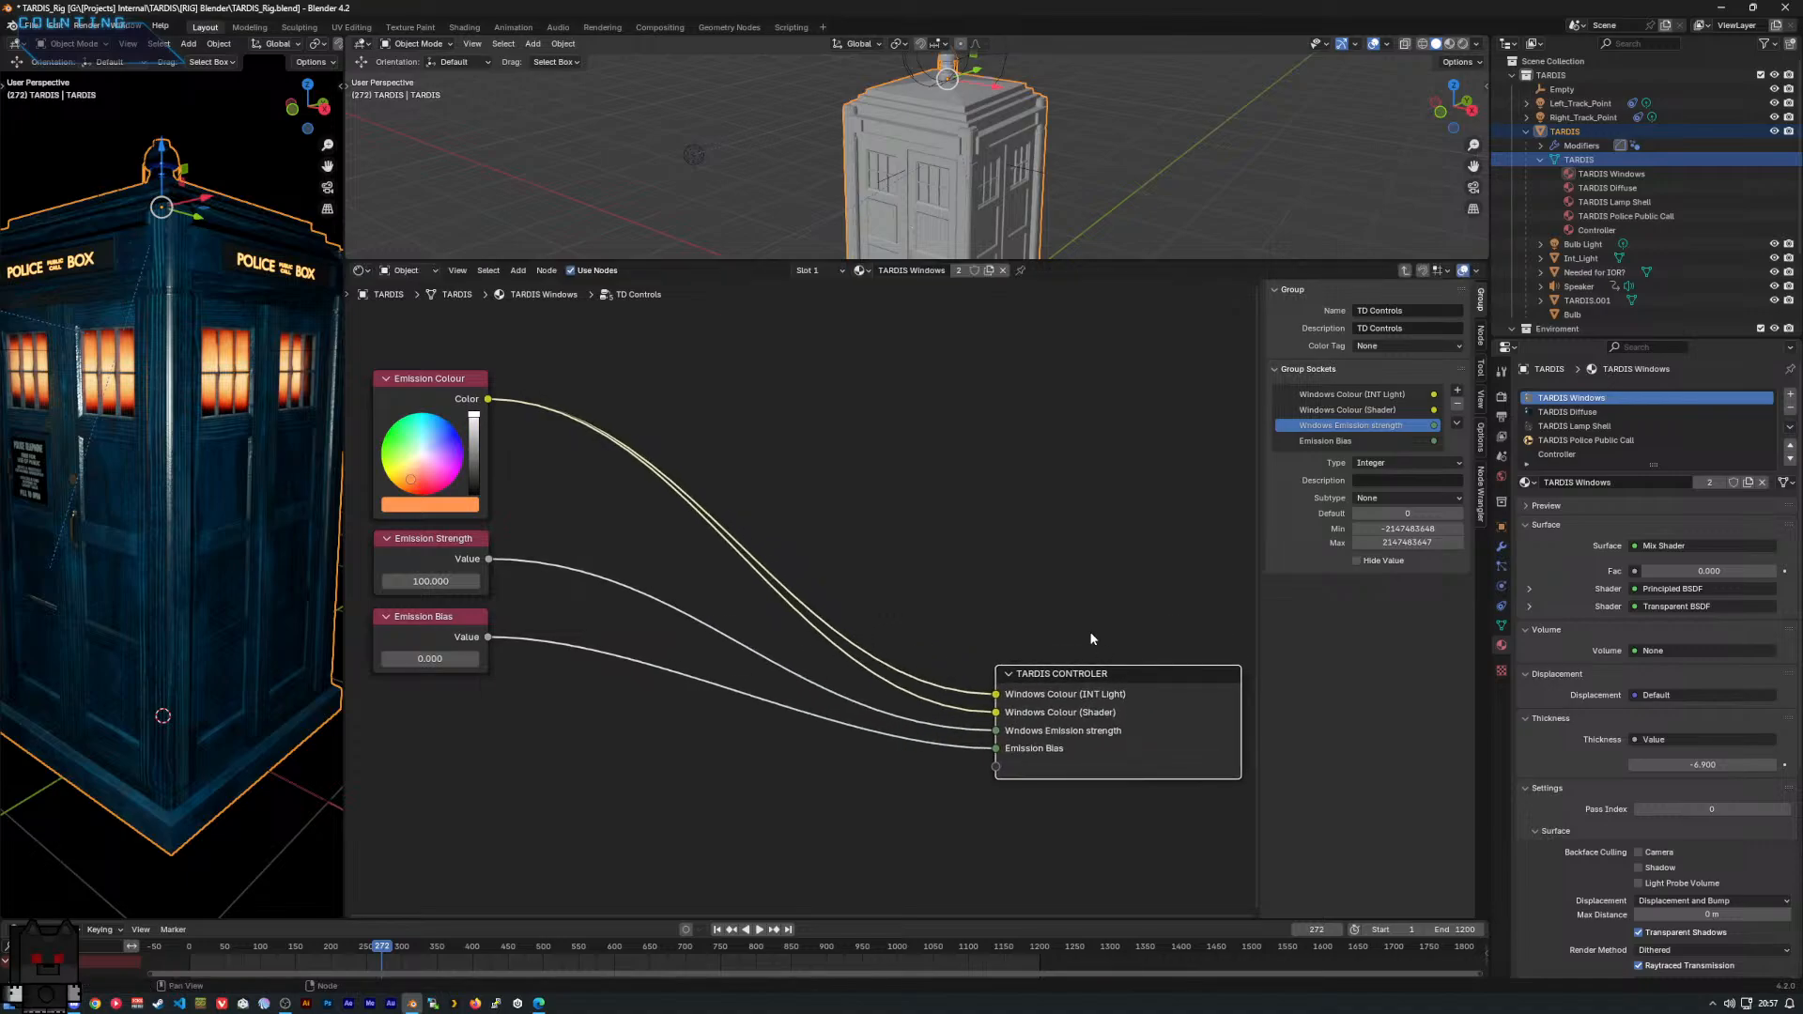
mouse_move(1056, 576)
middle_down()
mouse_move(879, 560)
mouse_move(1034, 592)
middle_up()
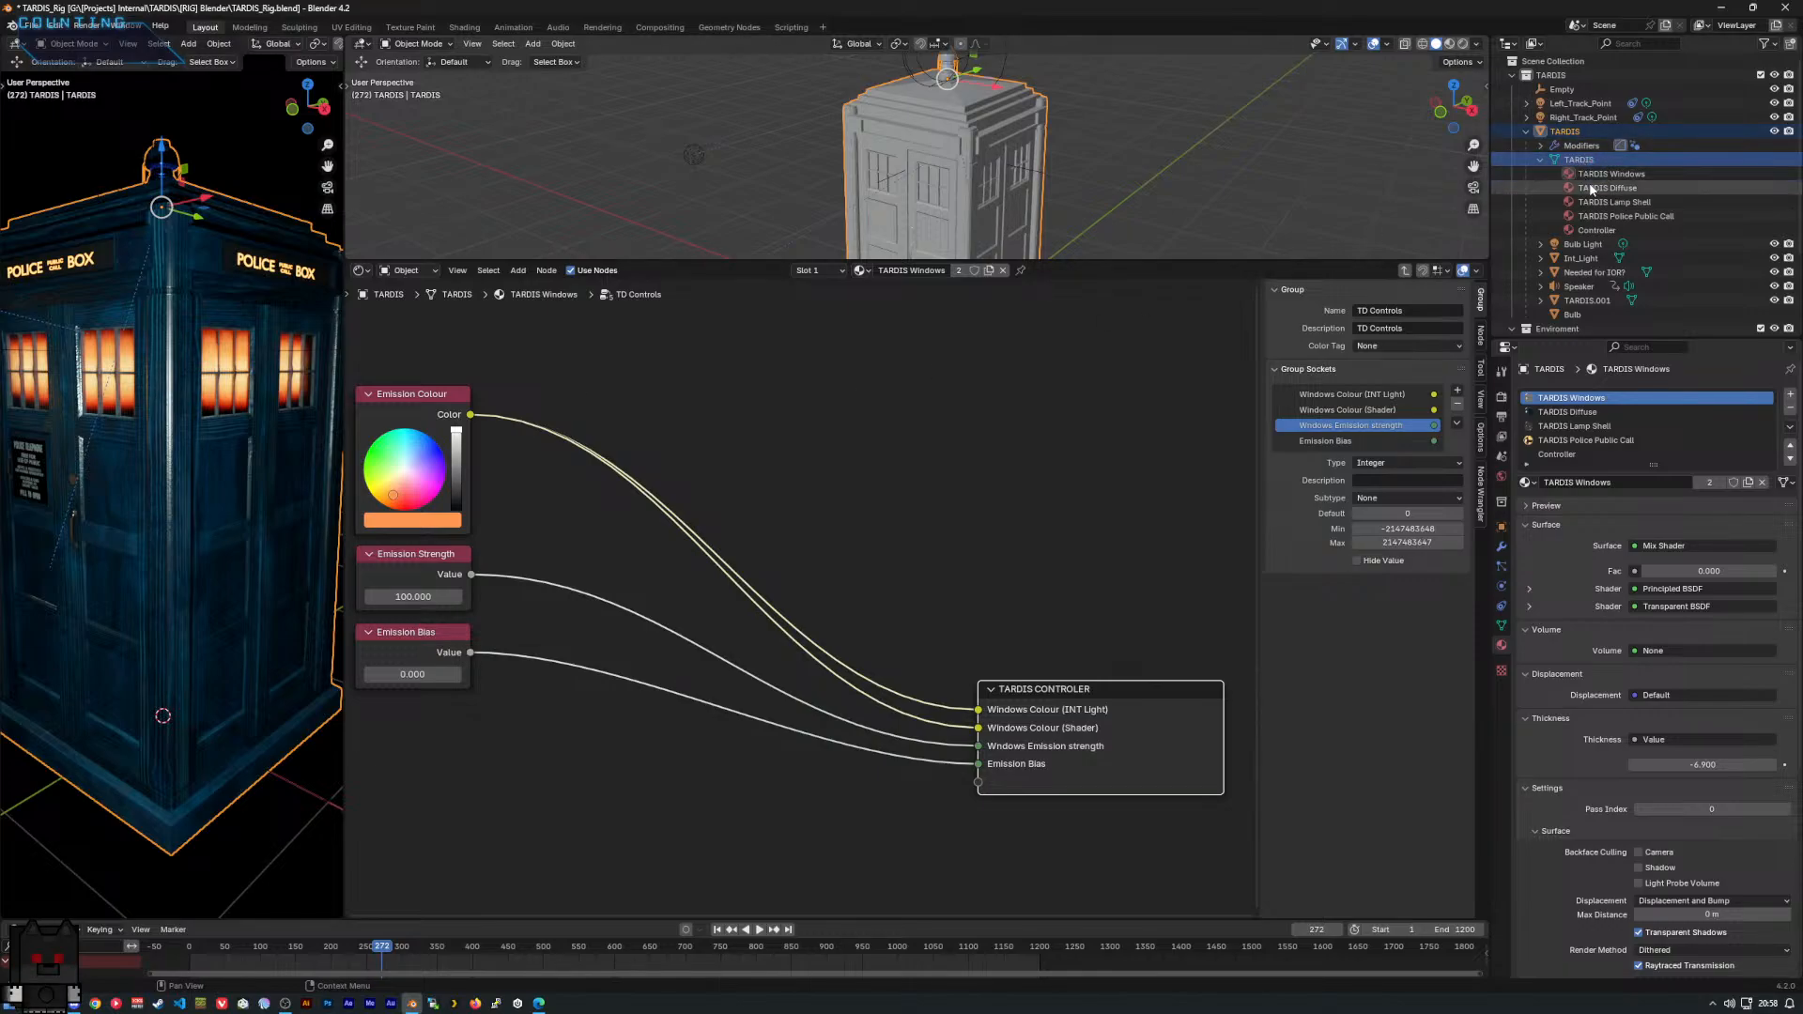
Set the Windows Emission strength socket's minimum to 0 and maximum to 100.
middle_drag(283, 404, 246, 397)
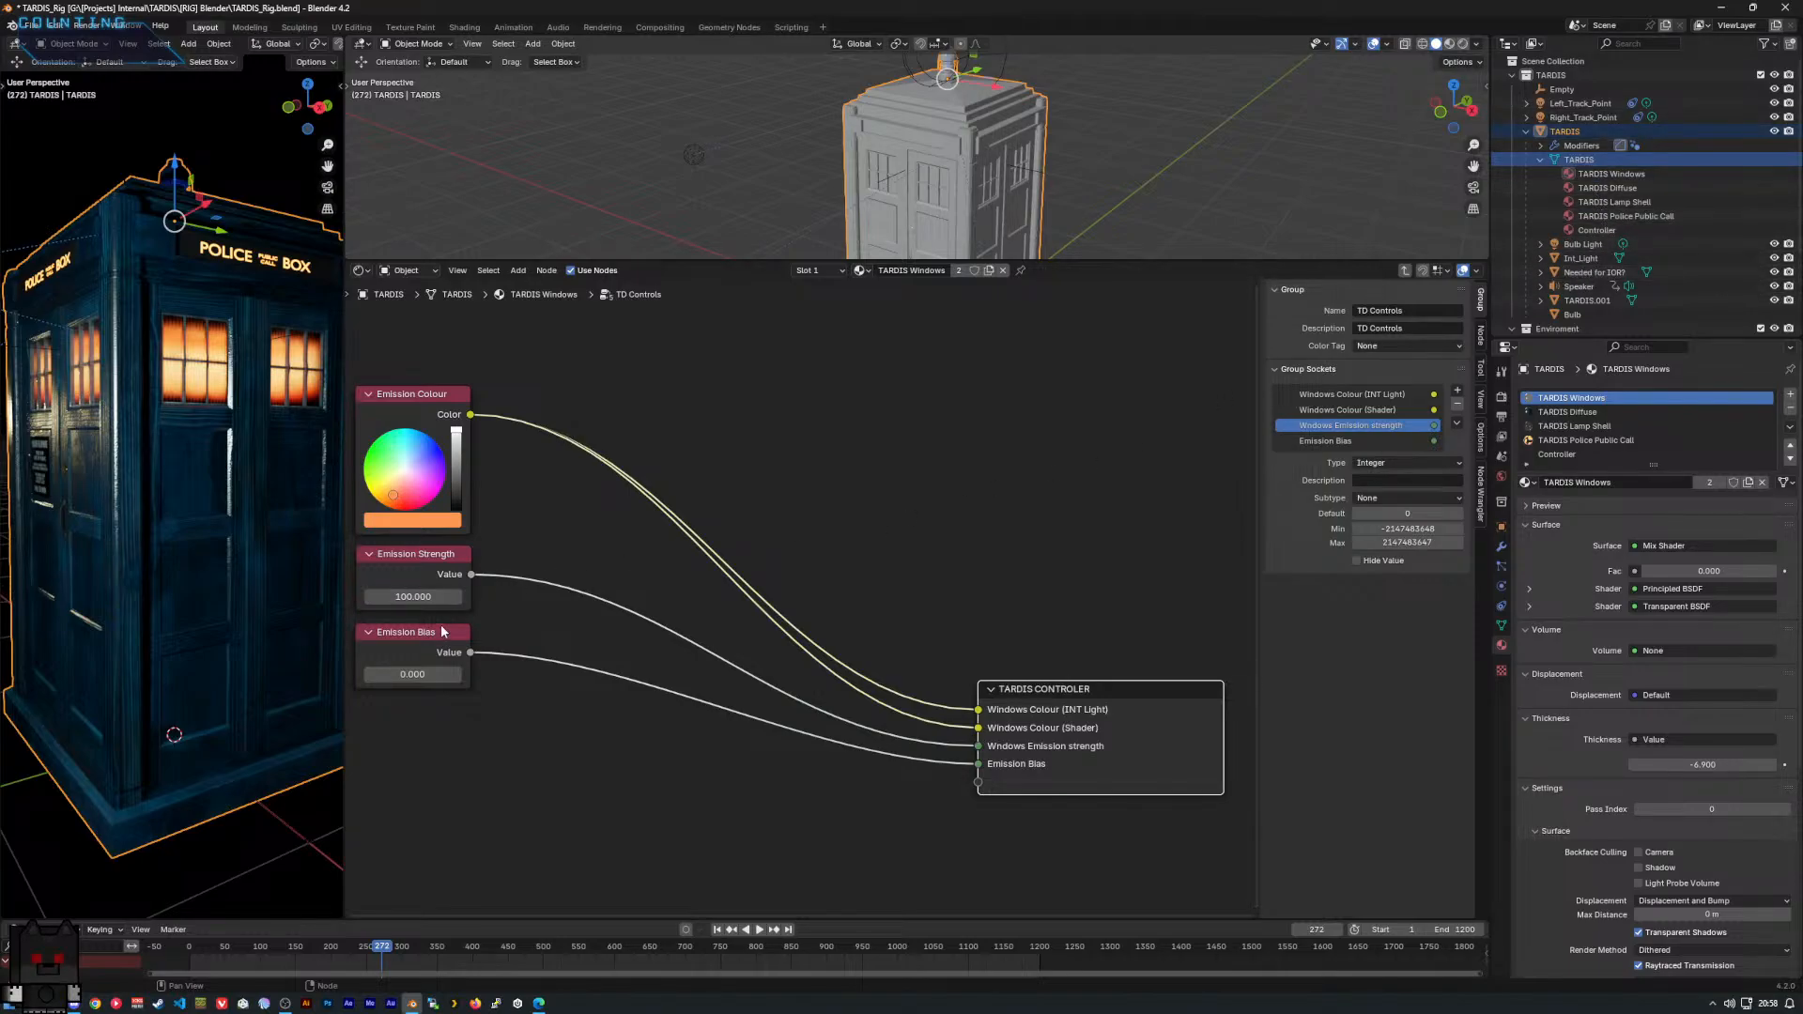
click(1409, 529)
text(0)
key(Tab)
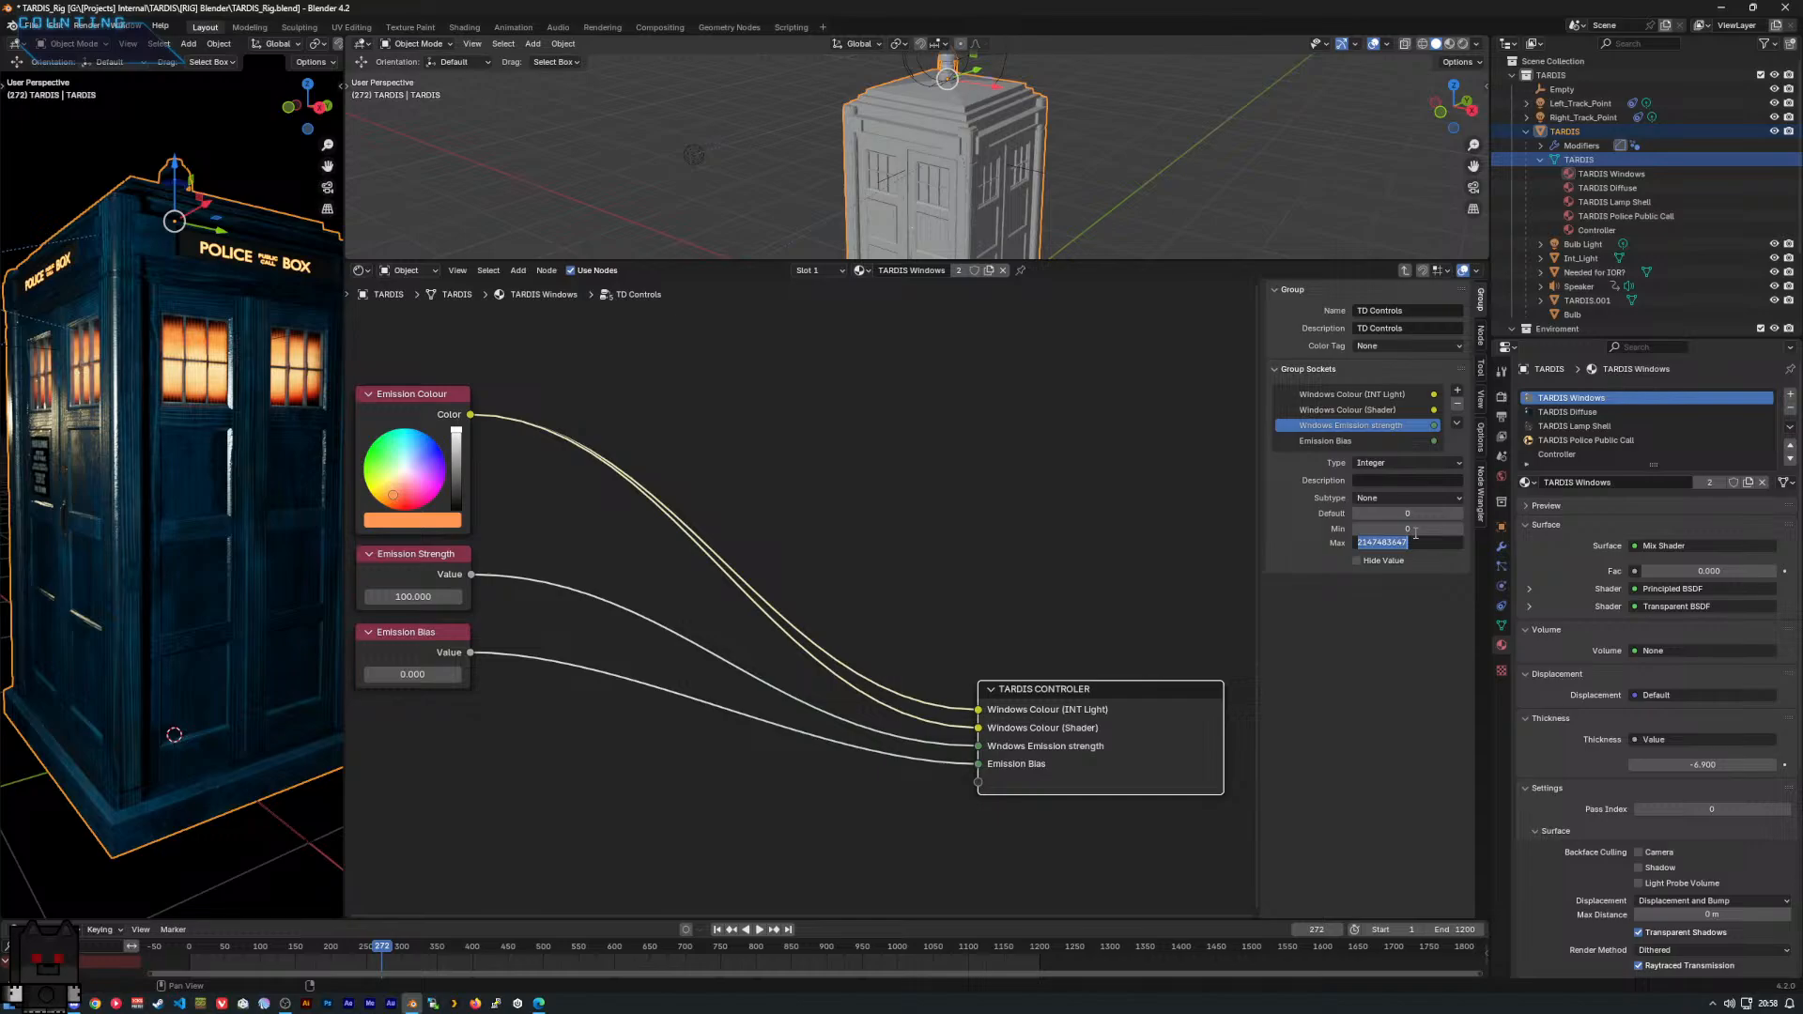
text(100)
key(Return)
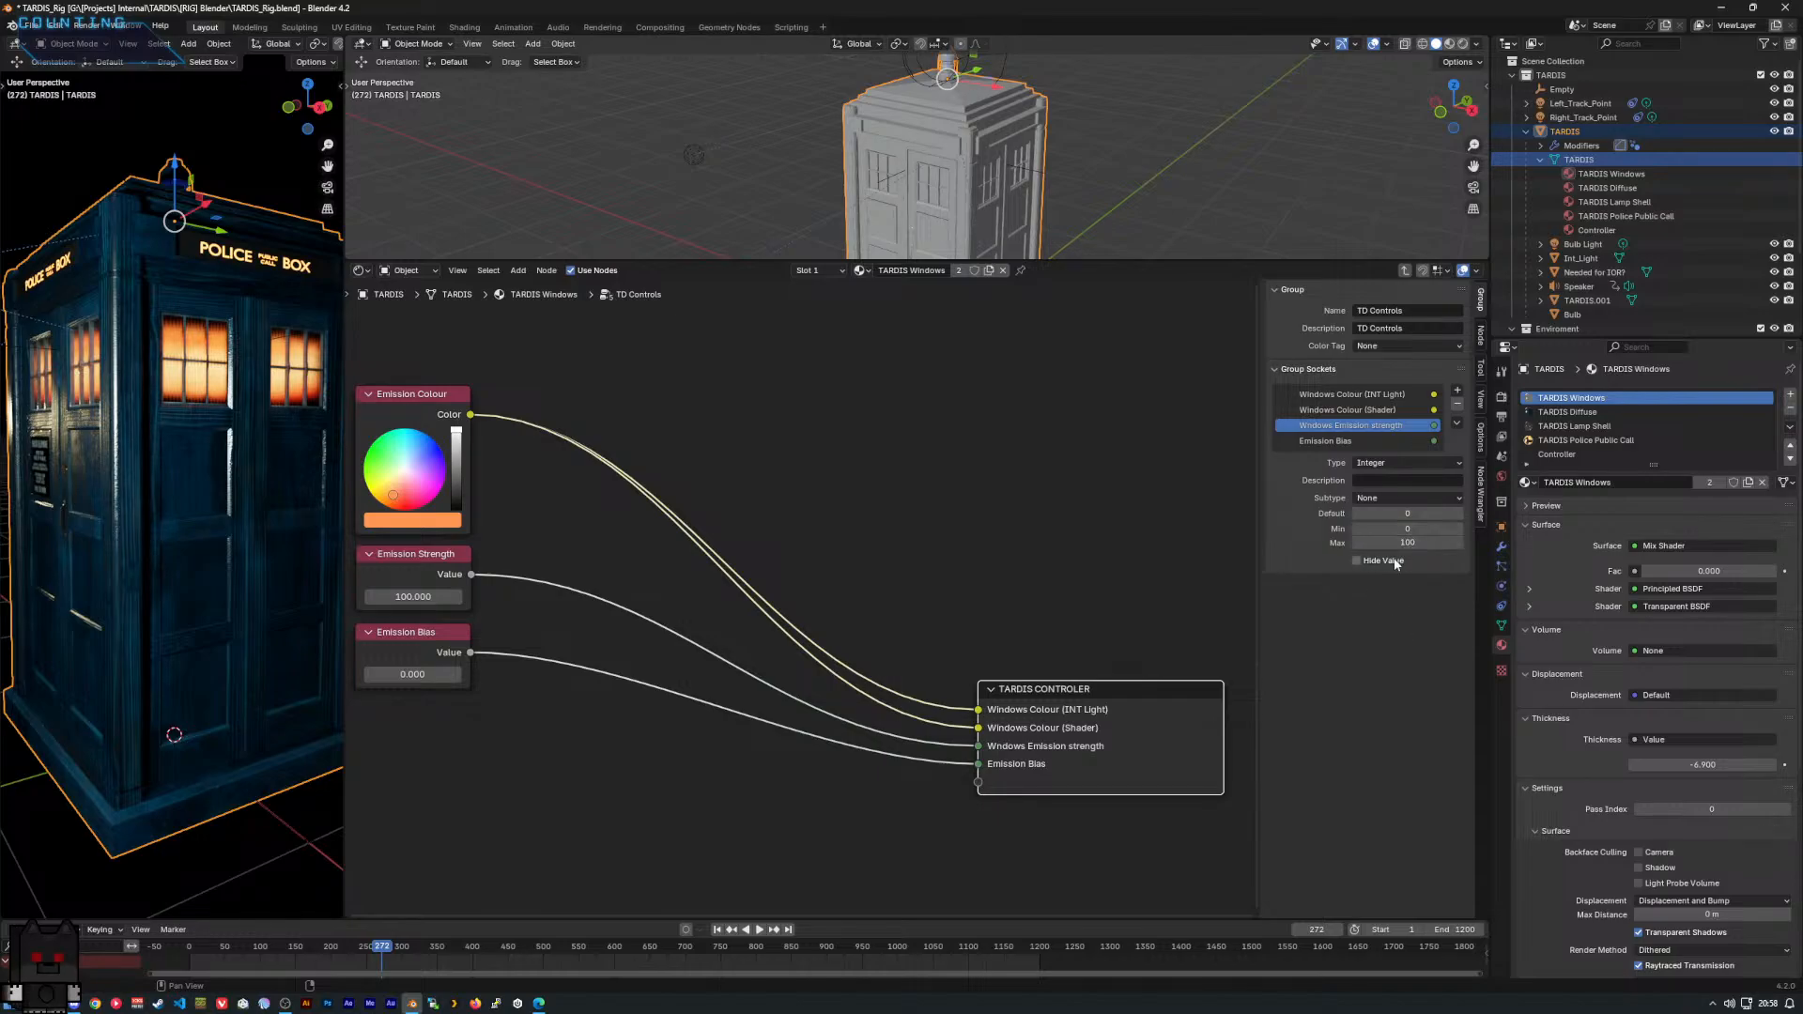
Raise the Windows Emission strength socket's maximum to 150.
middle_drag(170, 447, 210, 441)
click(1421, 542)
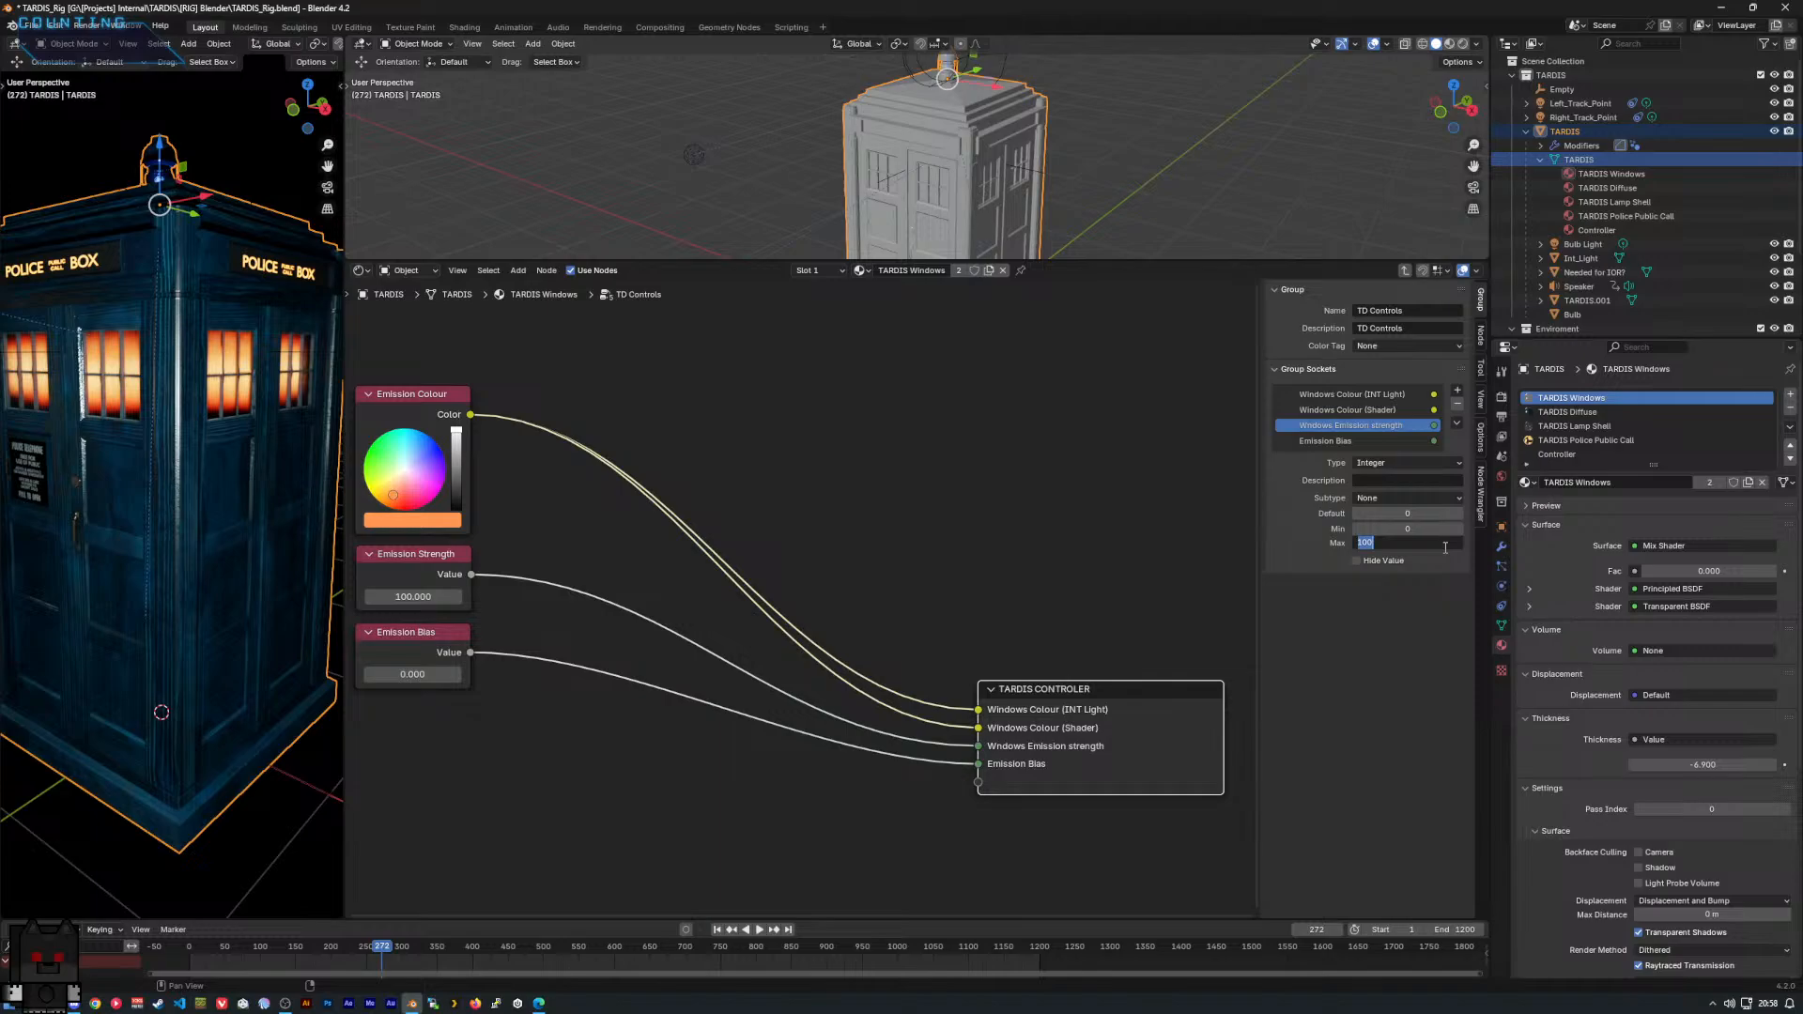
text(150)
key(Return)
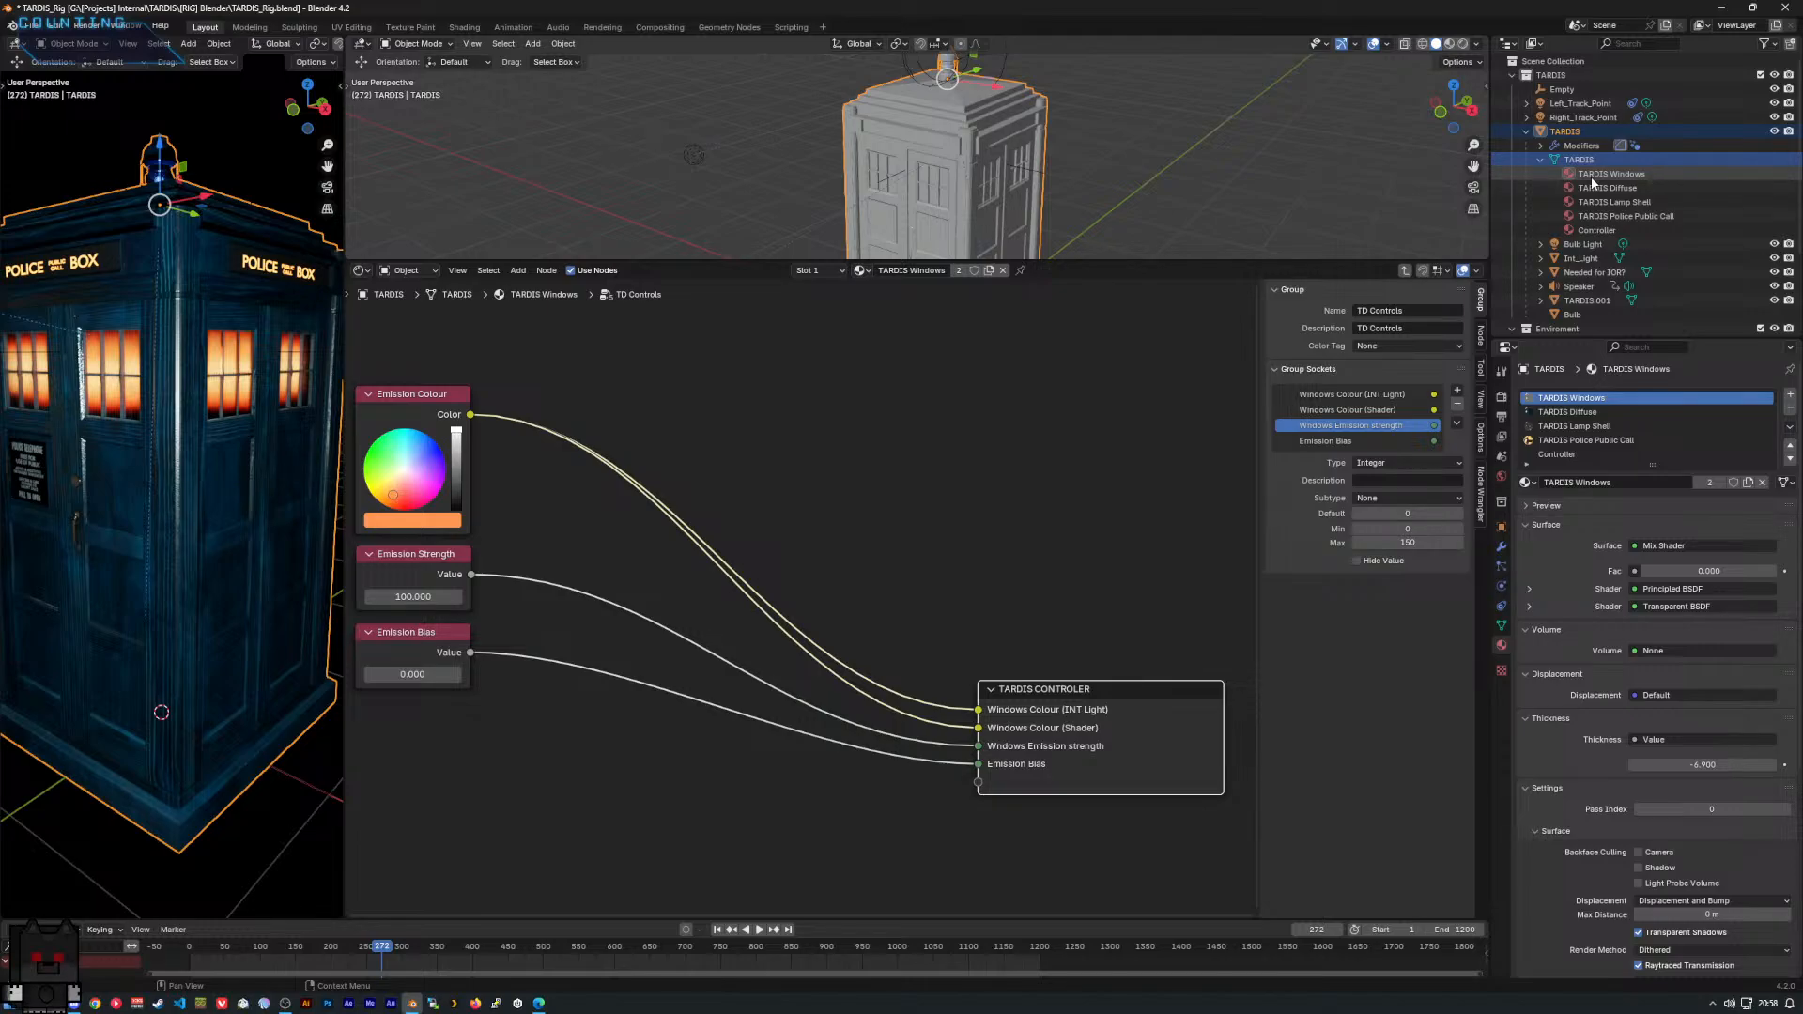
Select Int_Light and set the second value of the Multiply Math node beside TD Controls to 300.
click(1583, 262)
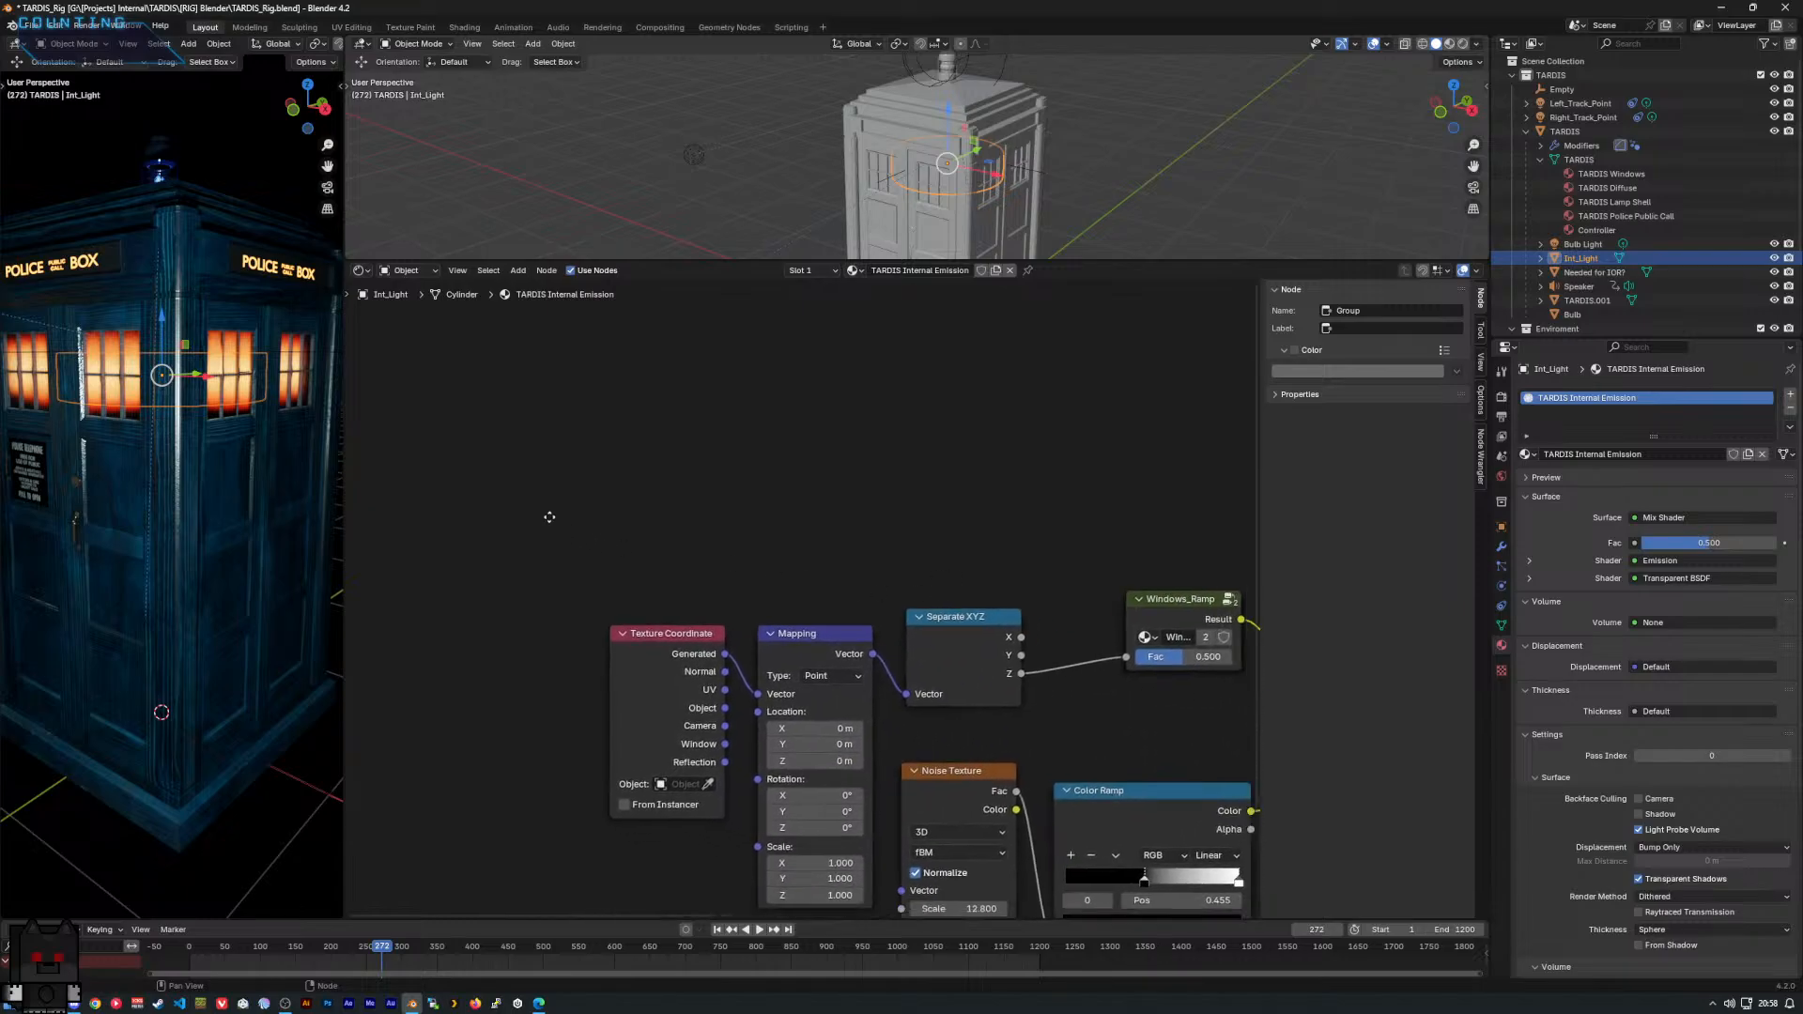
middle_drag(1066, 440, 762, 485)
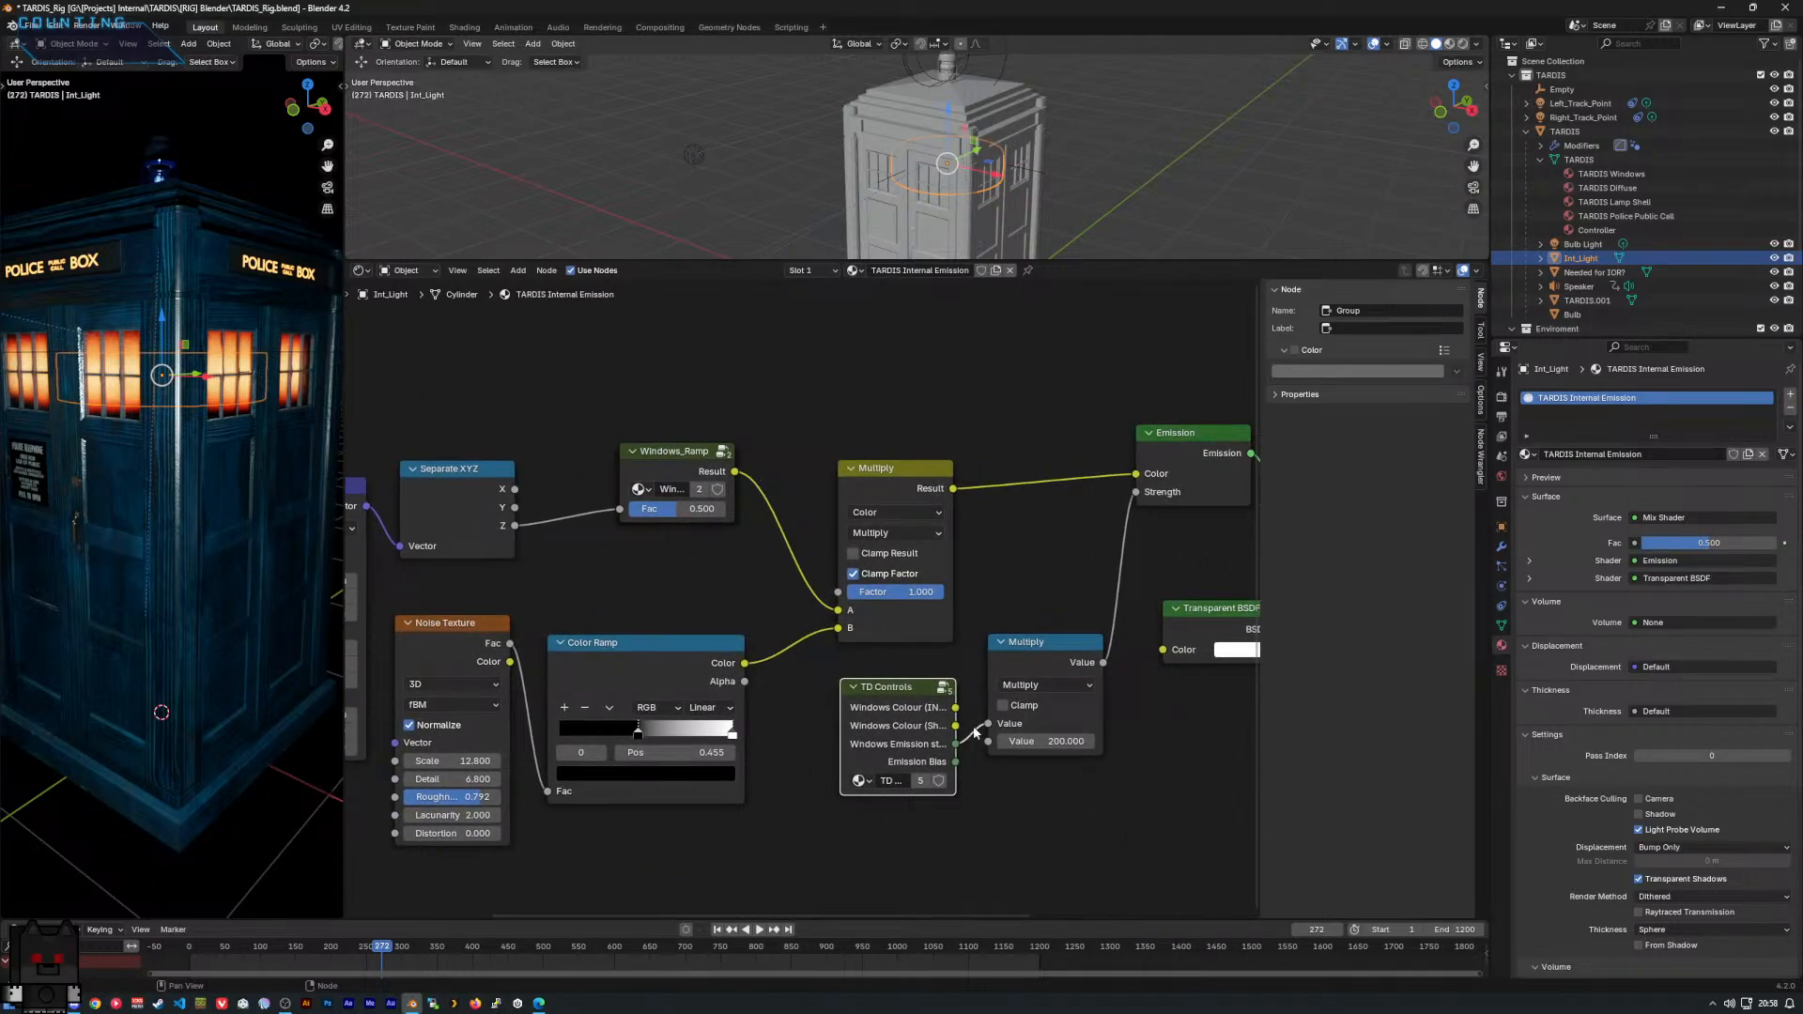
click(1045, 741)
text(15)
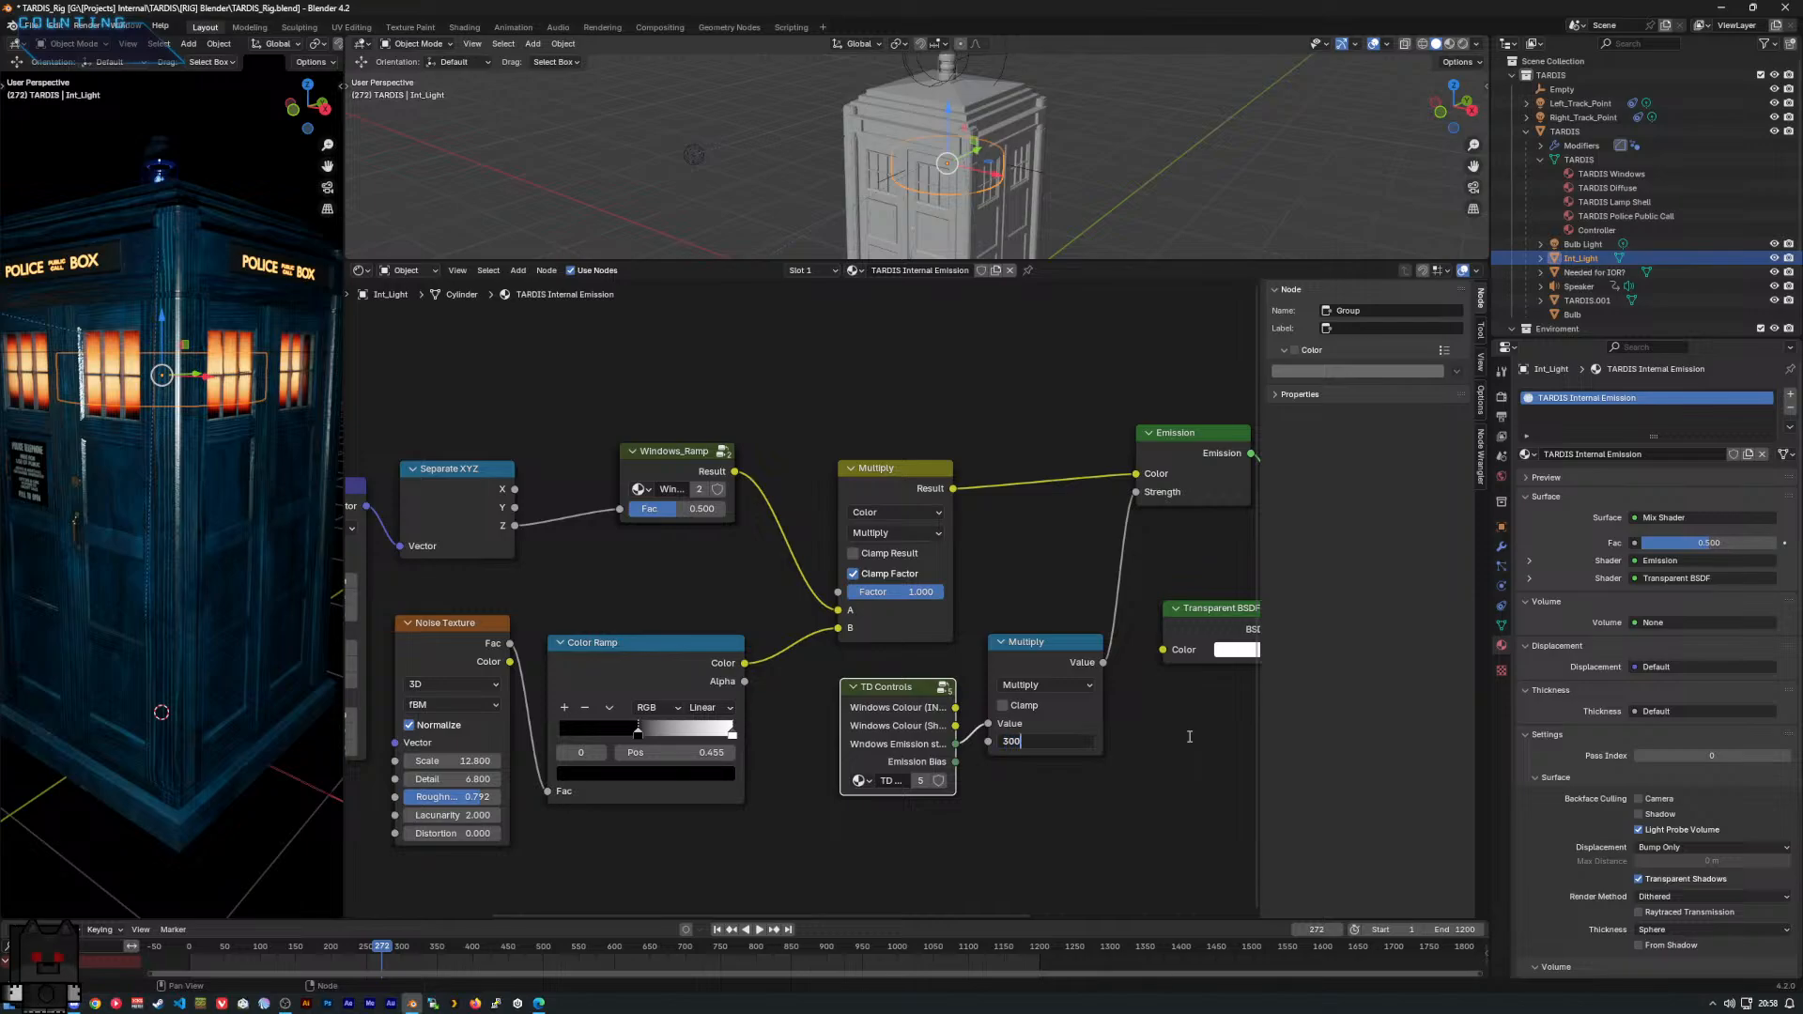
key(Return)
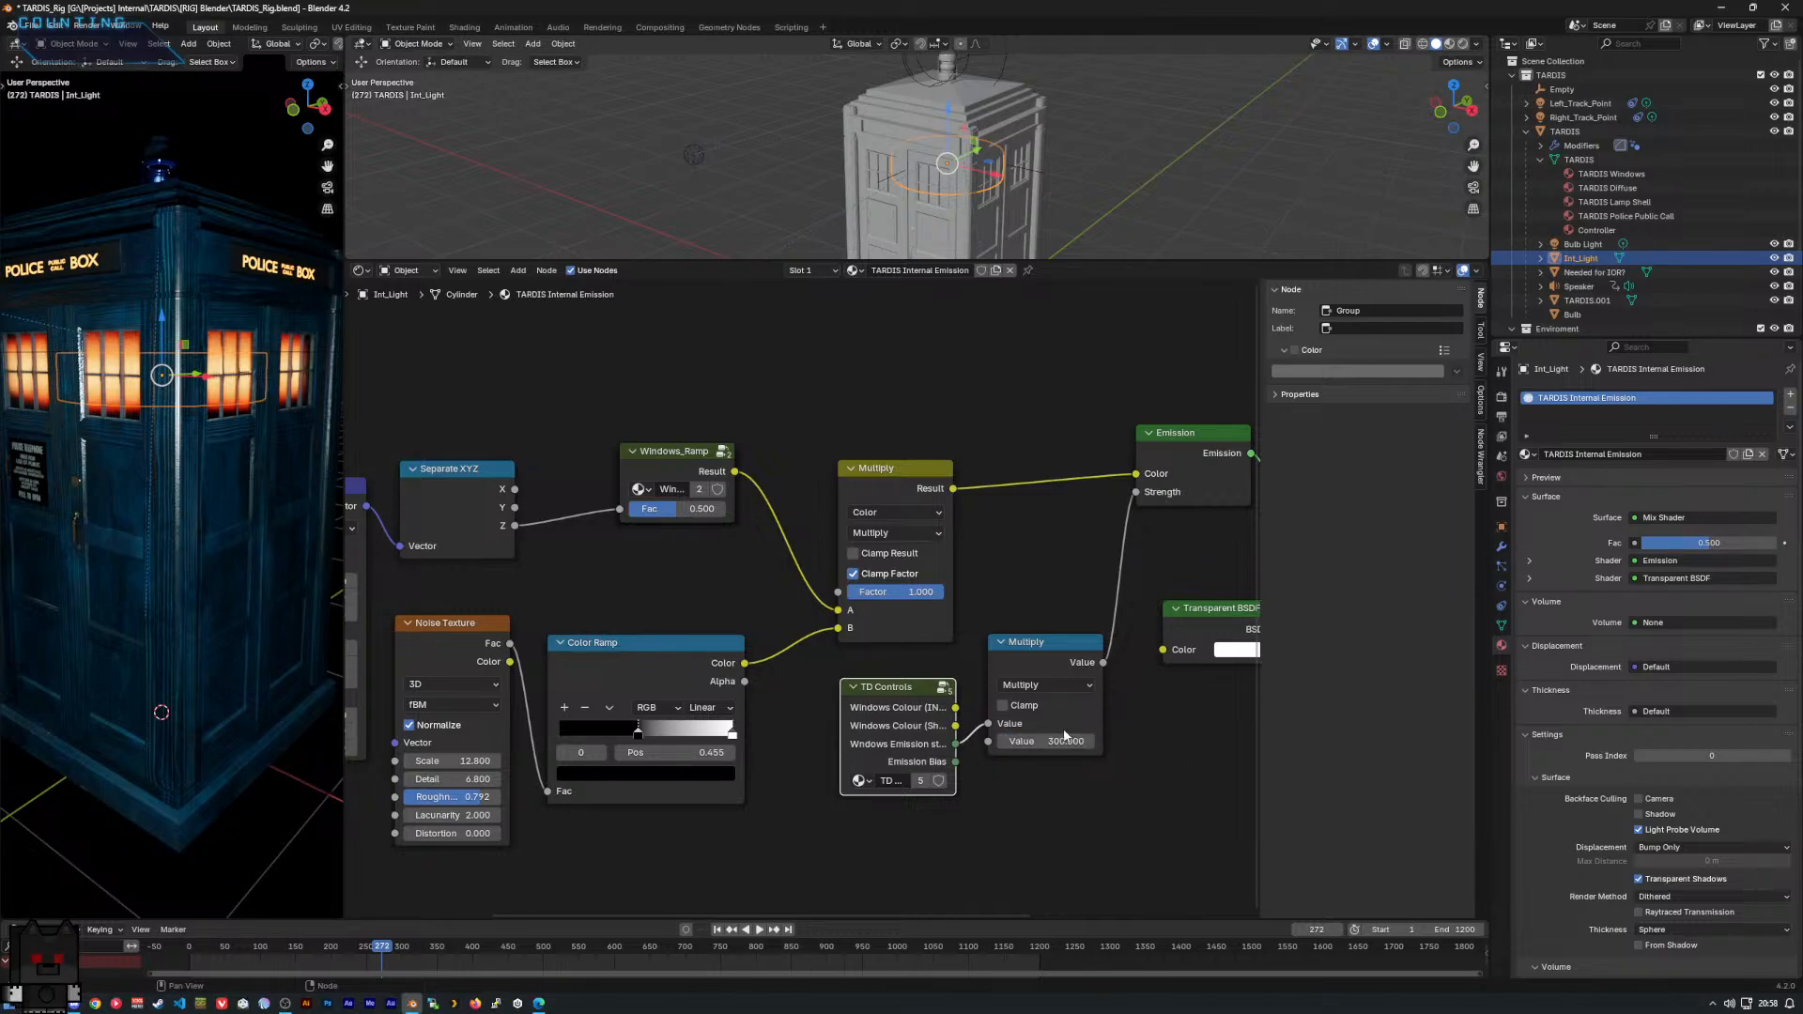
drag(1052, 741, 1097, 741)
key(ctrl+z)
mouse_move(1042, 741)
mouse_down()
mouse_move(986, 741)
mouse_move(1047, 741)
mouse_up()
key(ctrl+z)
middle_drag(1096, 644, 963, 617)
scroll(728, 655, down, 1)
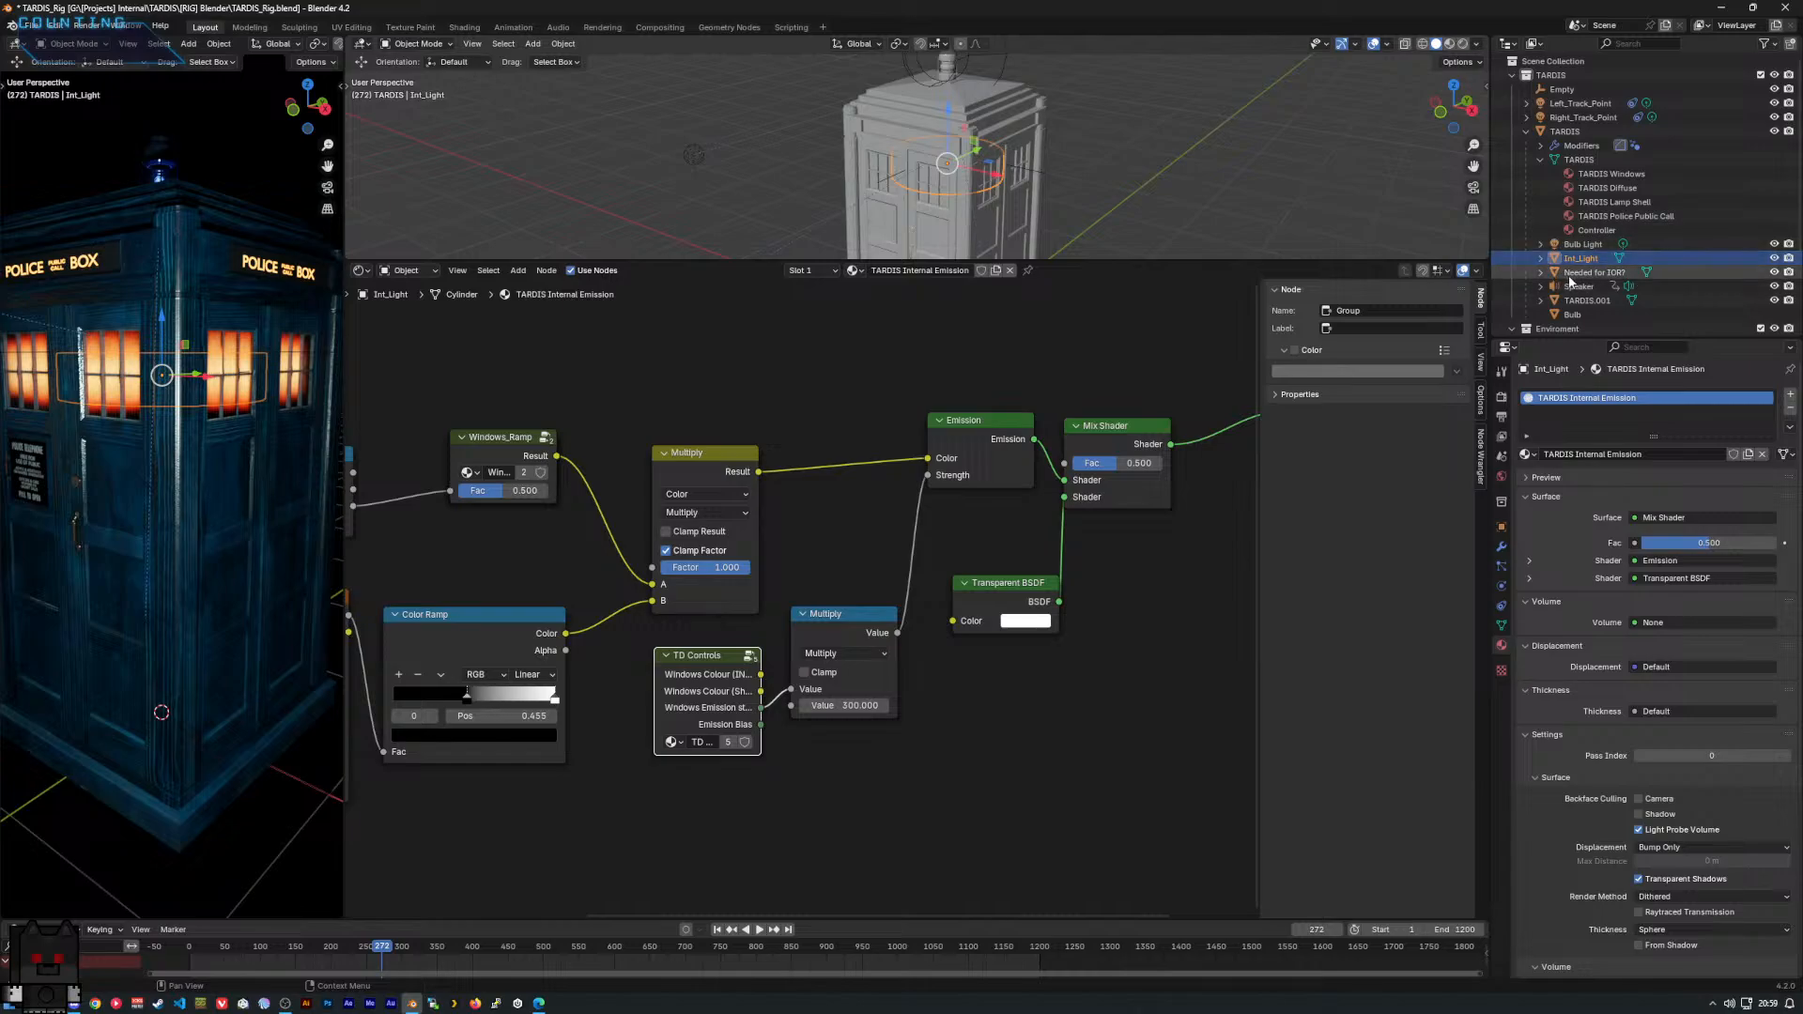
Select the TARDIS and link the Divide node's output to the Emission Strength of the TARDIS Windows material's Principled BSDF.
click(1574, 133)
middle_drag(929, 526, 1077, 603)
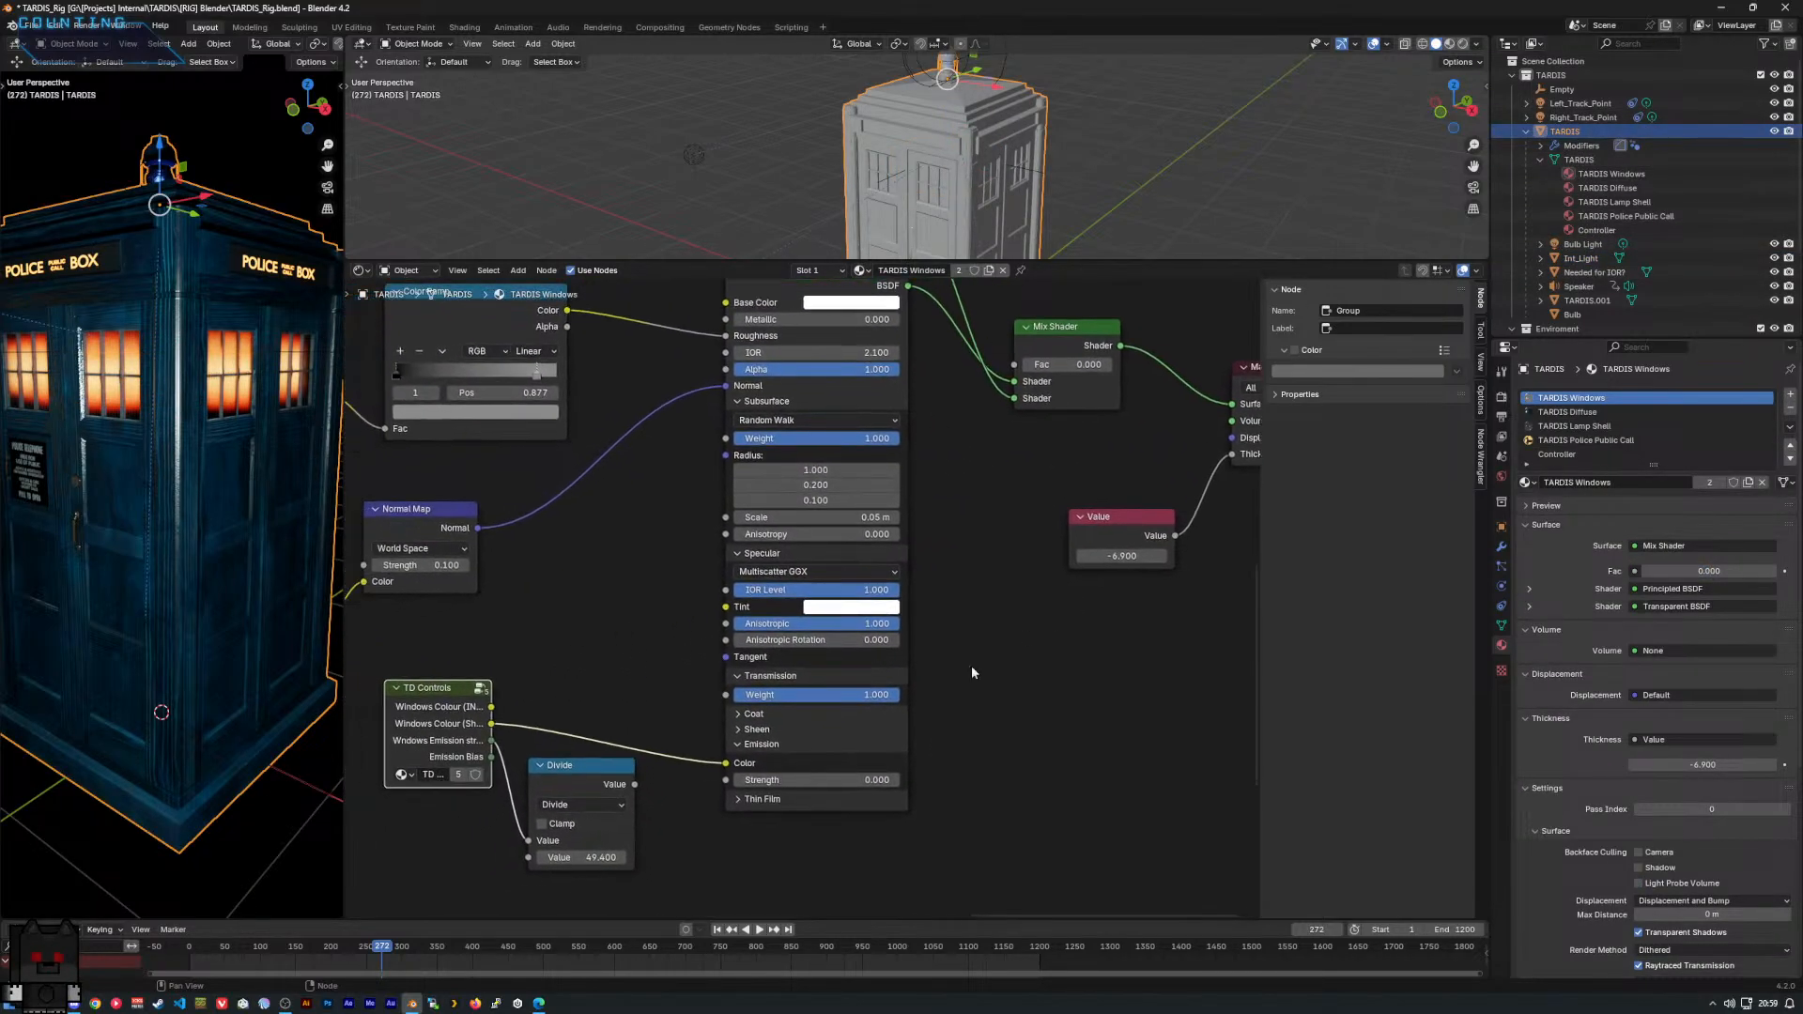
middle_drag(967, 671, 1063, 567)
drag(729, 682, 830, 672)
middle_drag(675, 668, 787, 659)
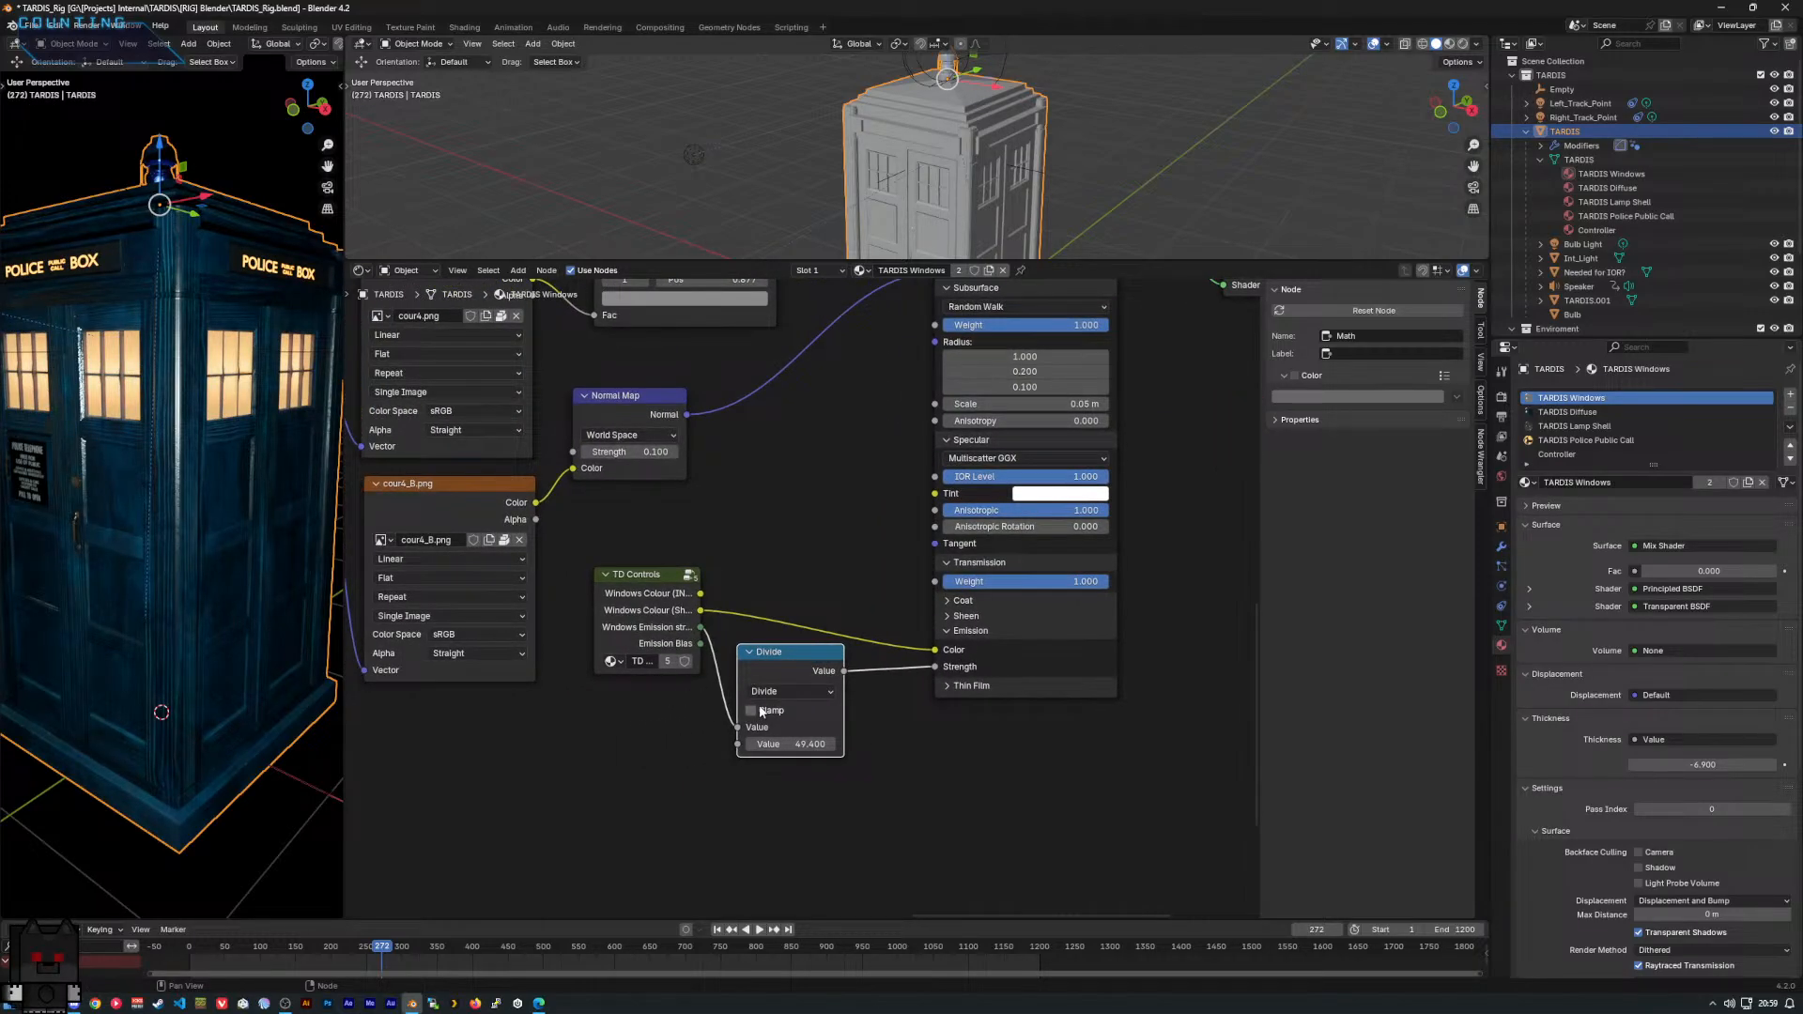
Try divisors of 100, 250 and 300 in the Divide node feeding the window emission strength.
click(790, 744)
text(100)
key(Return)
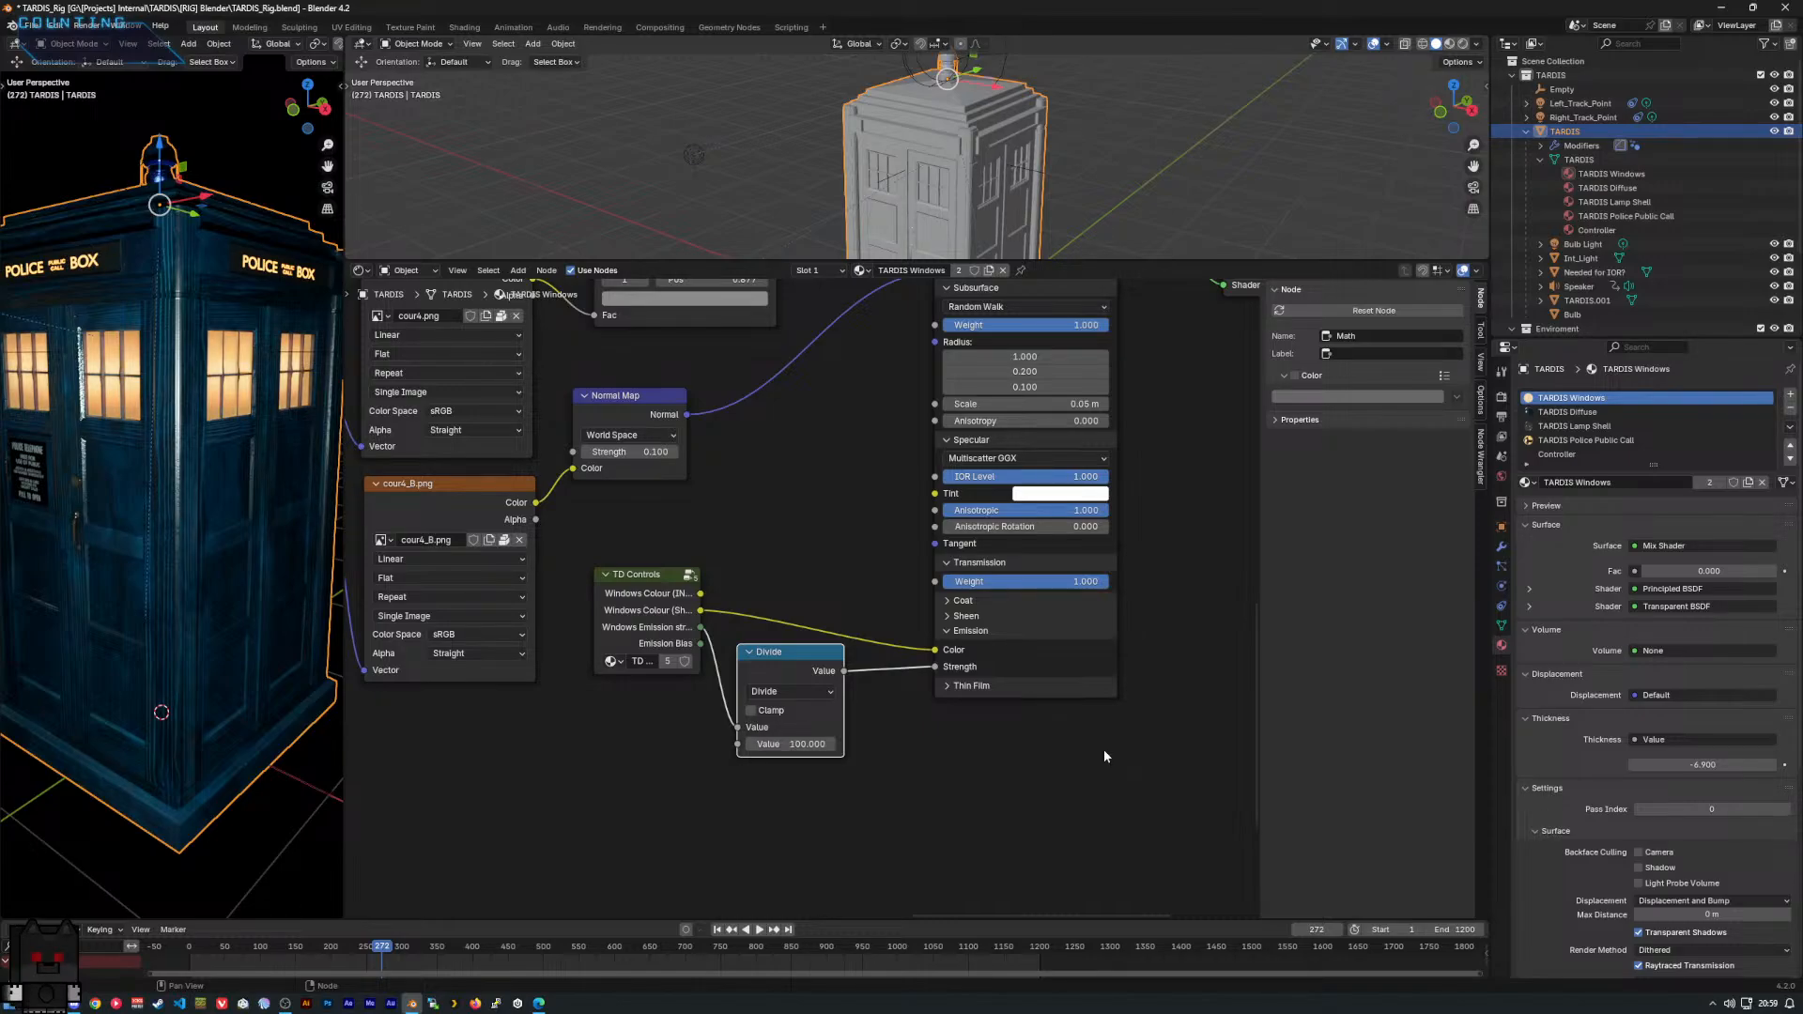
click(811, 744)
key(BackSpace)
text(2500.0)
key(Return)
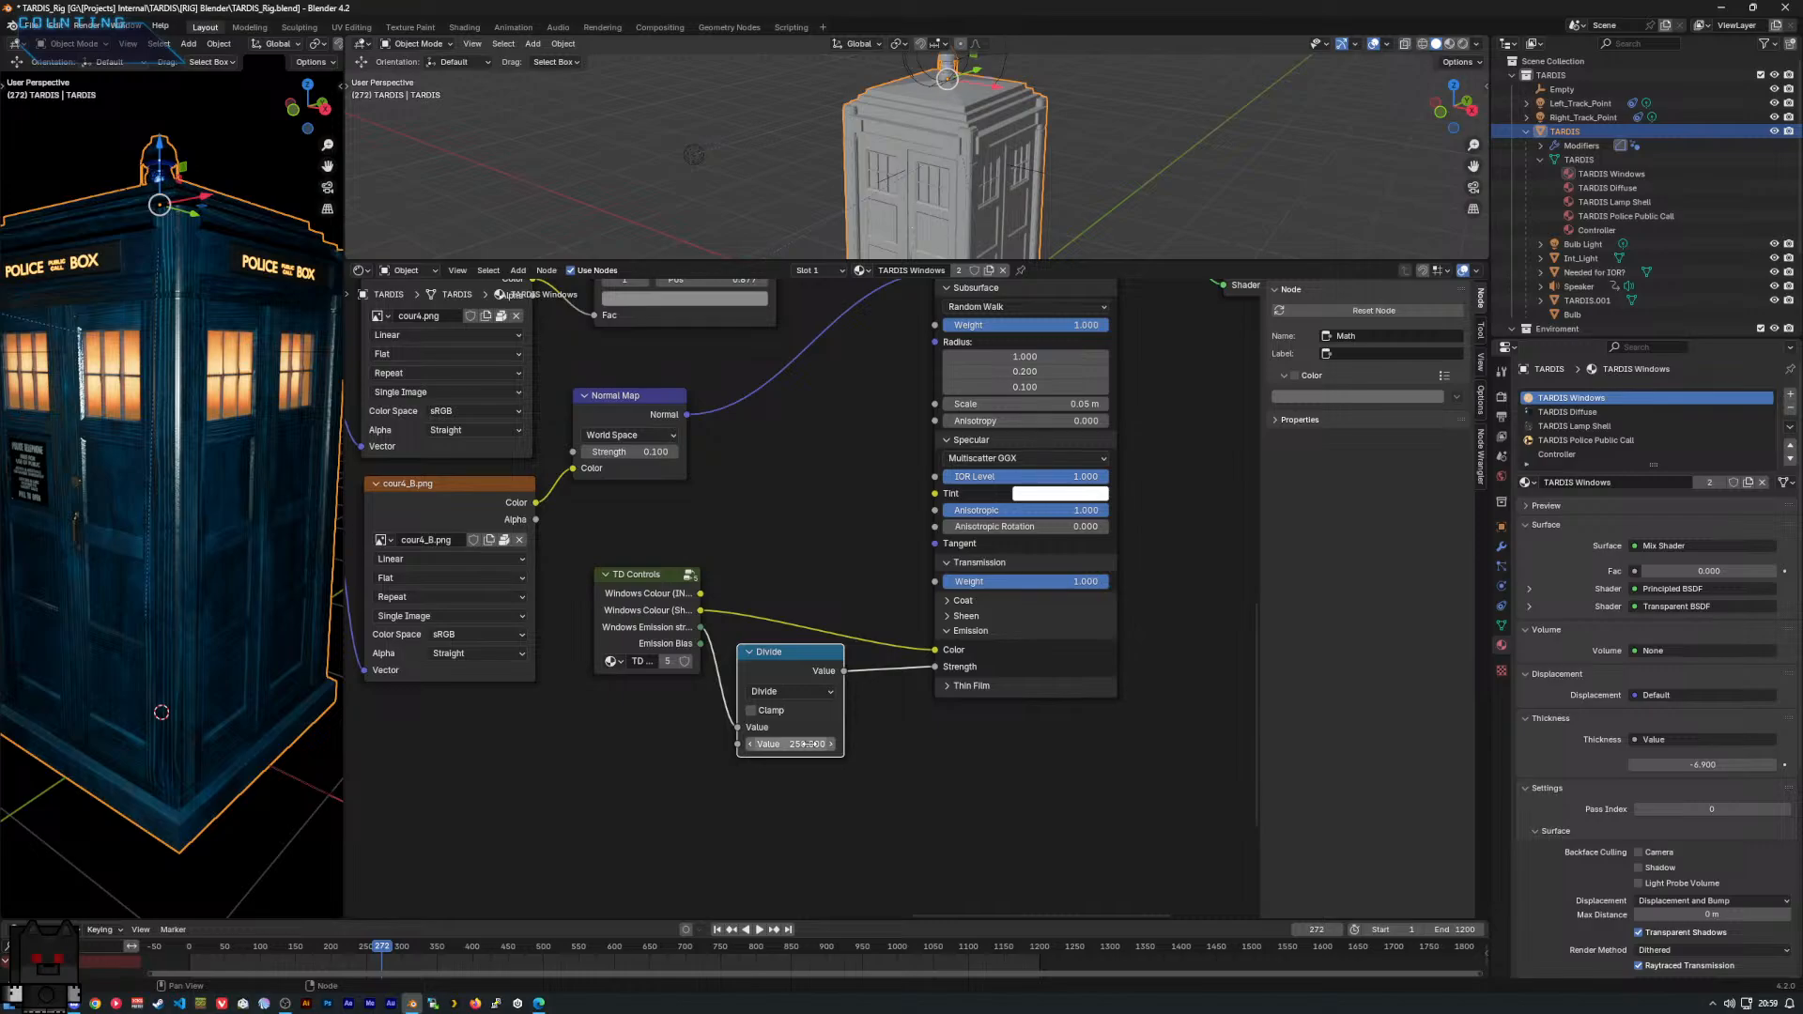
click(806, 744)
text(300)
key(Return)
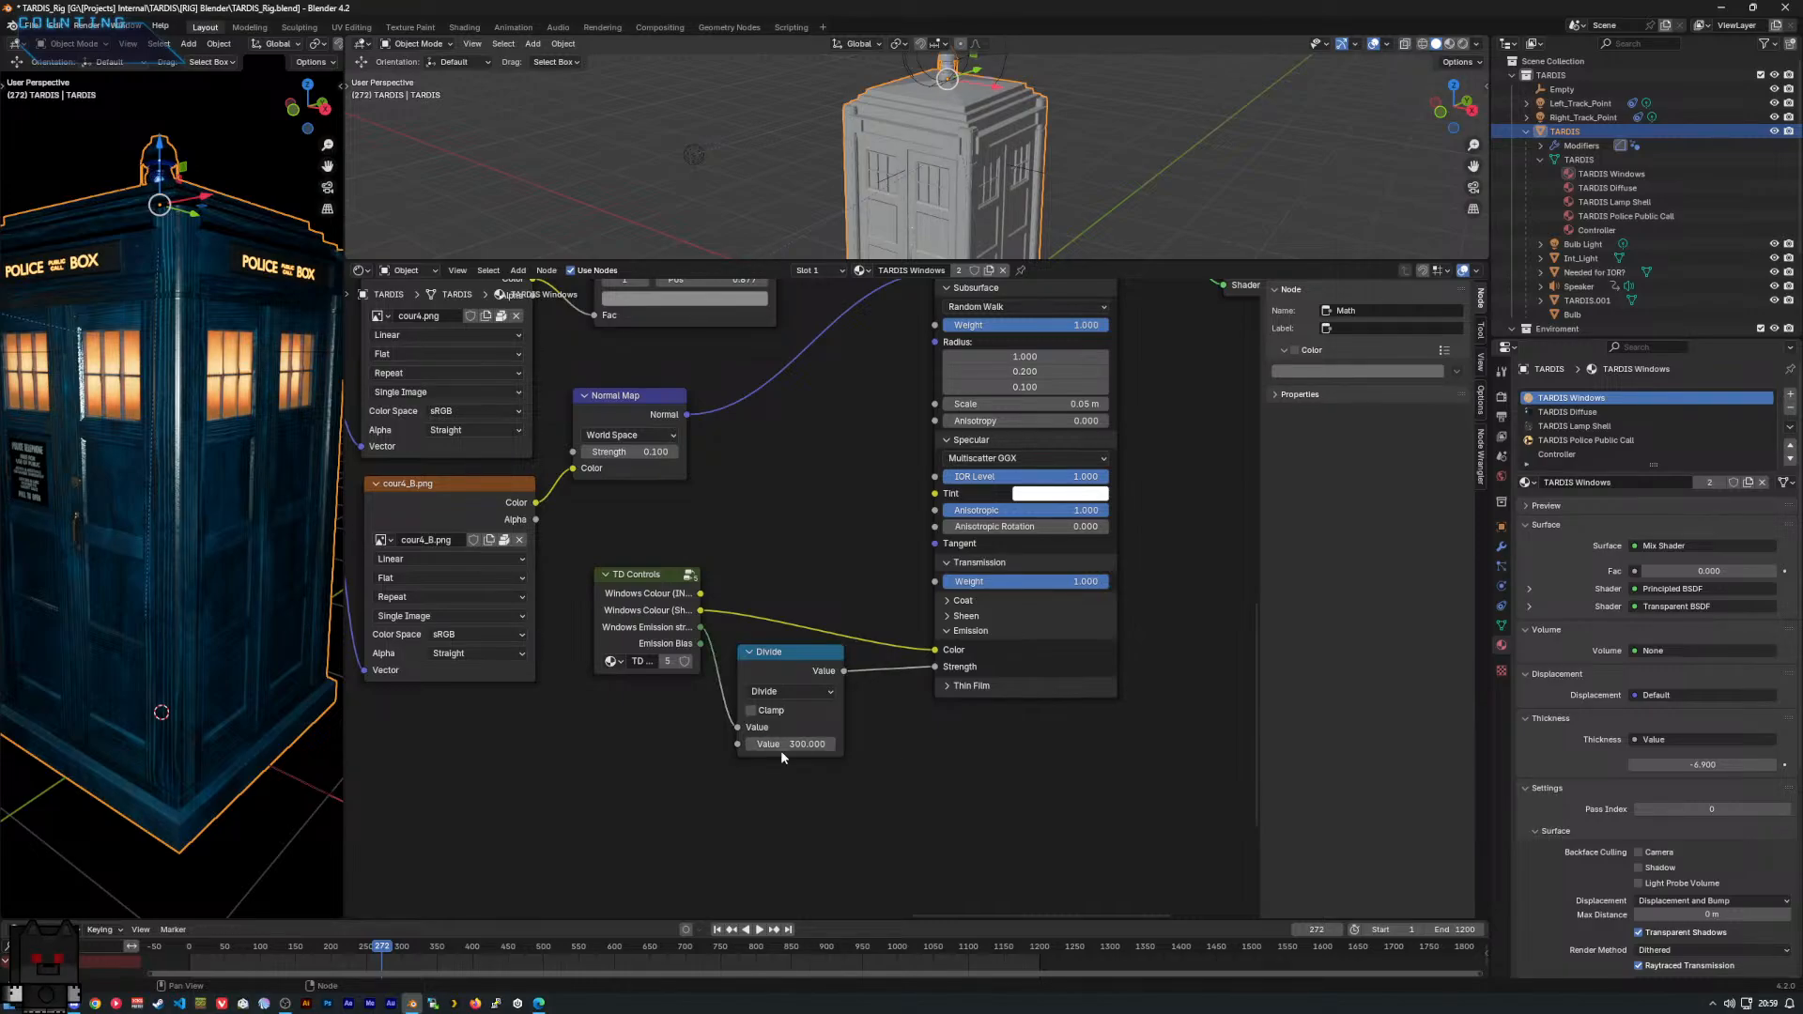
Adjust the Divide node's second value to about 1046.2 and check the window glow on the model.
drag(781, 744, 1054, 744)
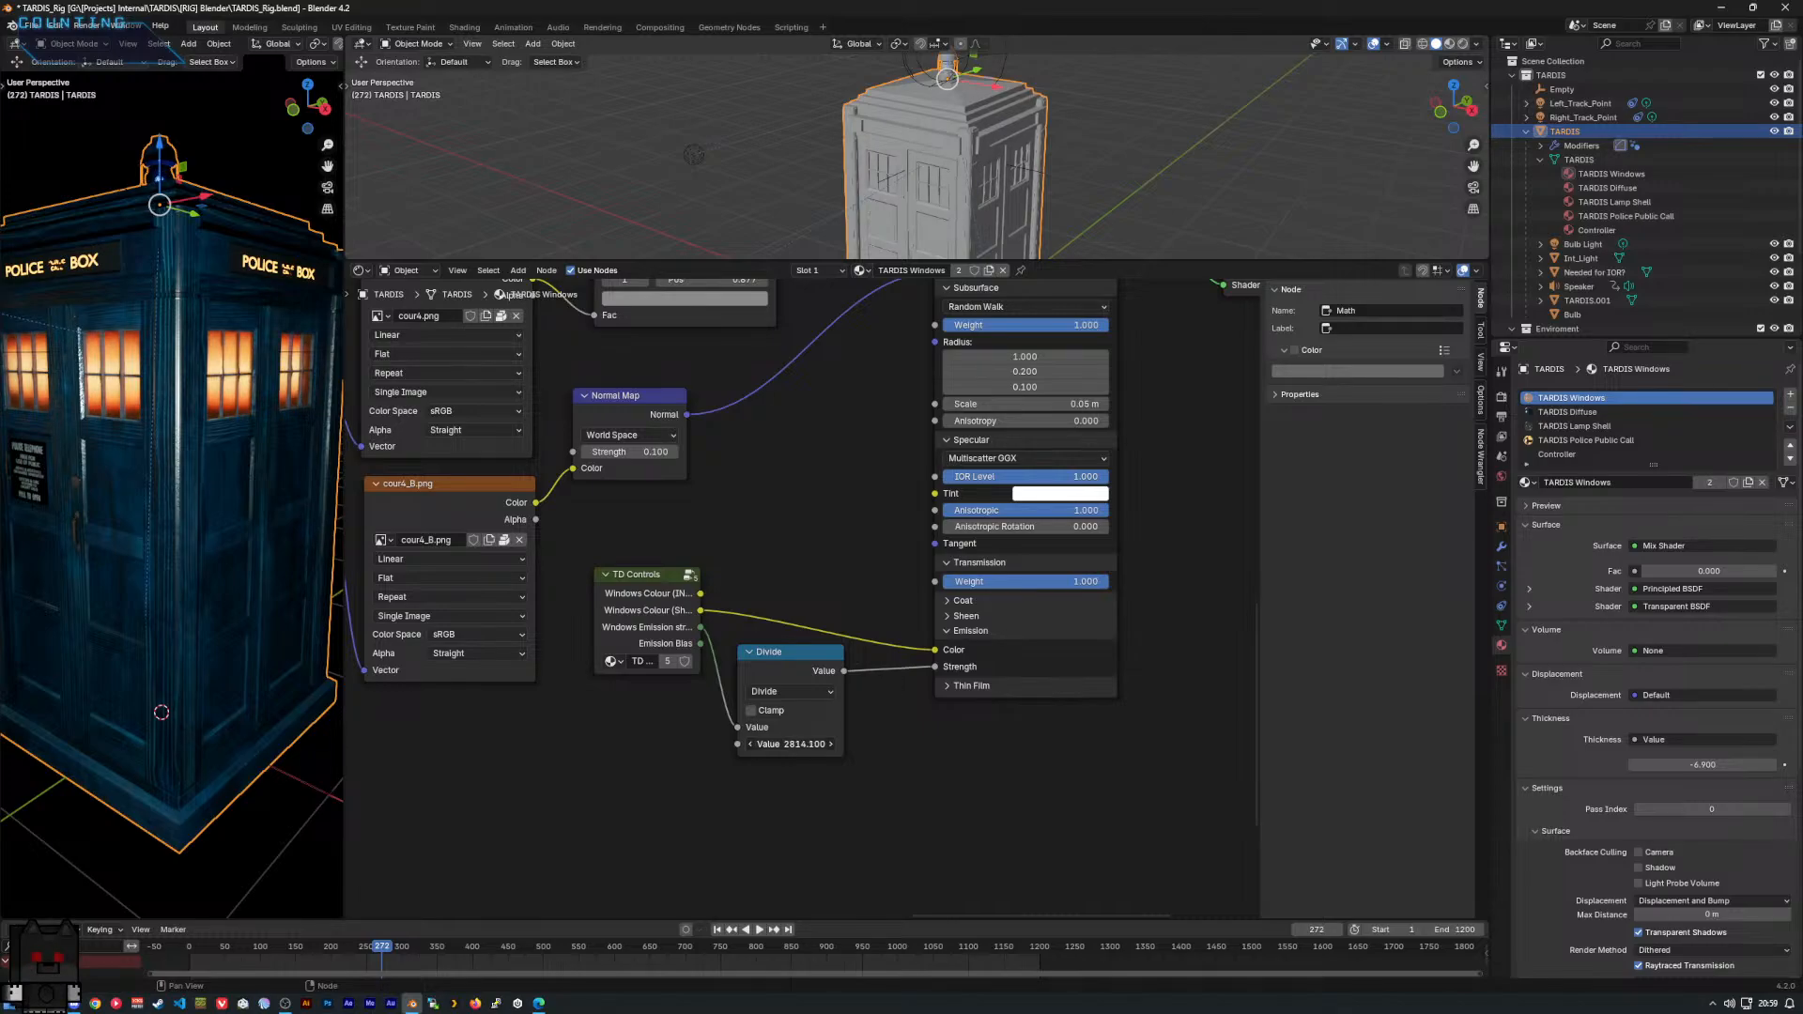
drag(902, 744, 860, 744)
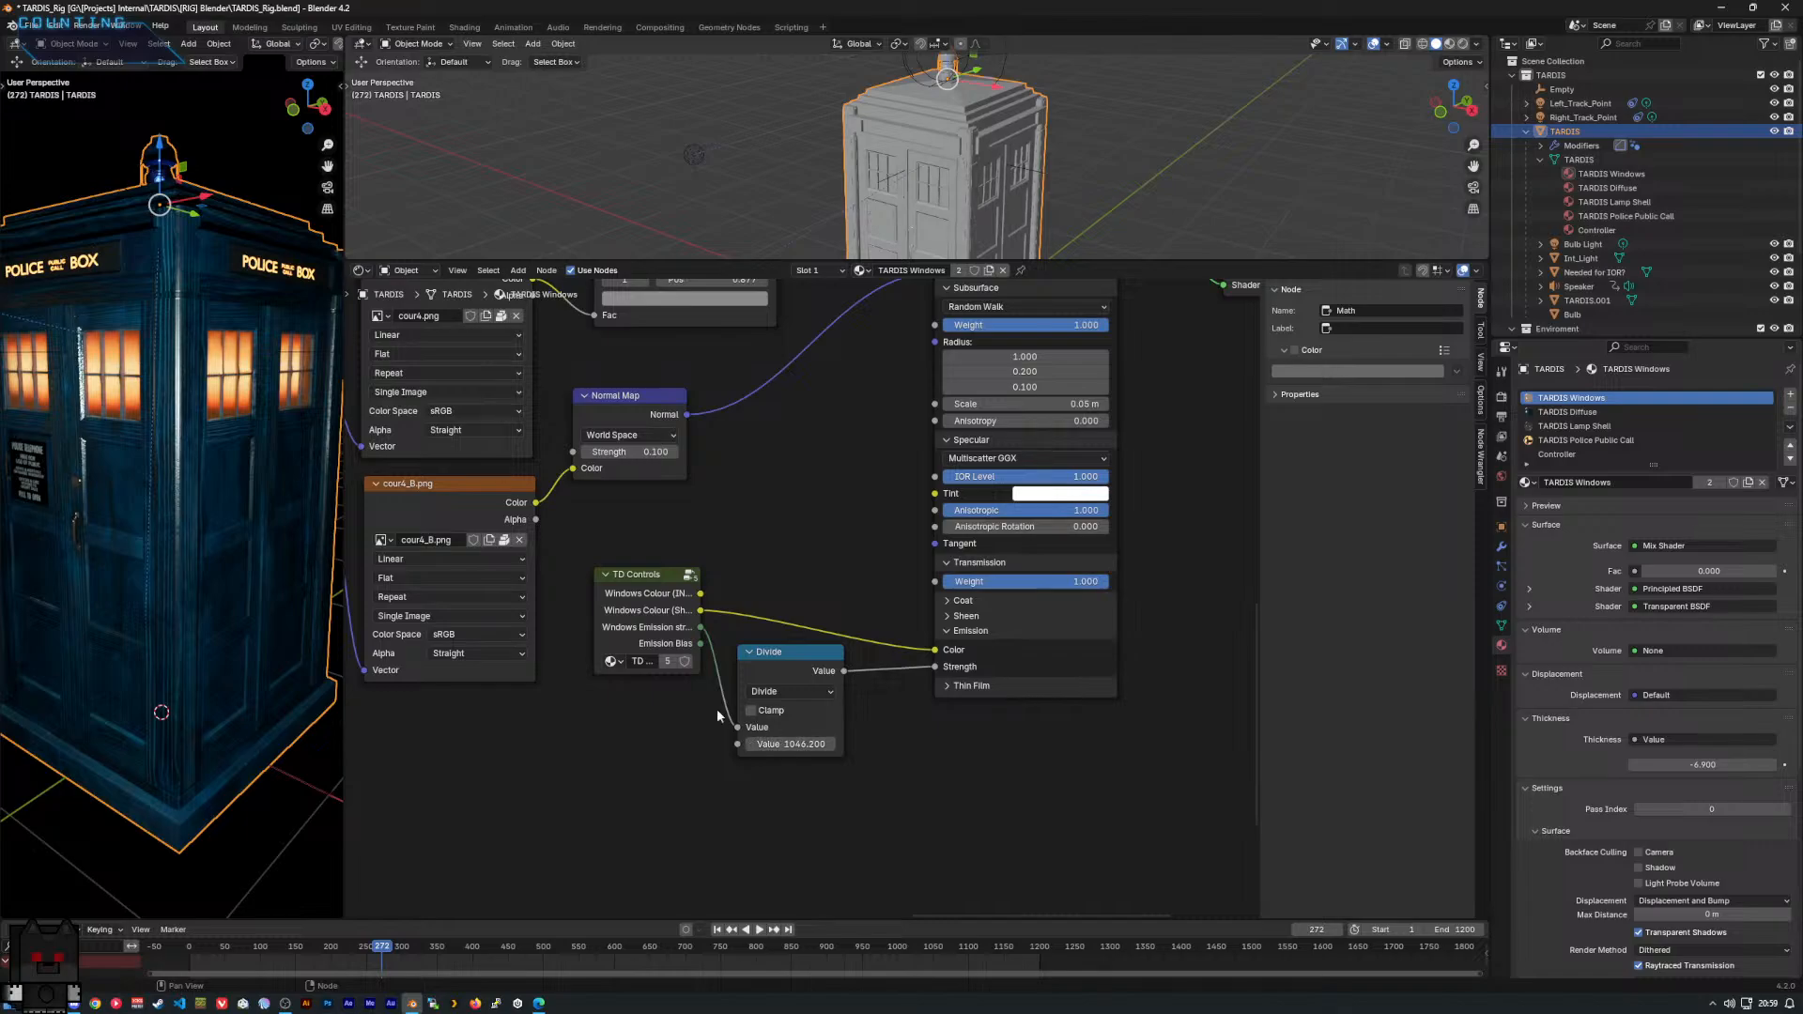
middle_drag(33, 536, 91, 514)
scroll(103, 511, down, 3)
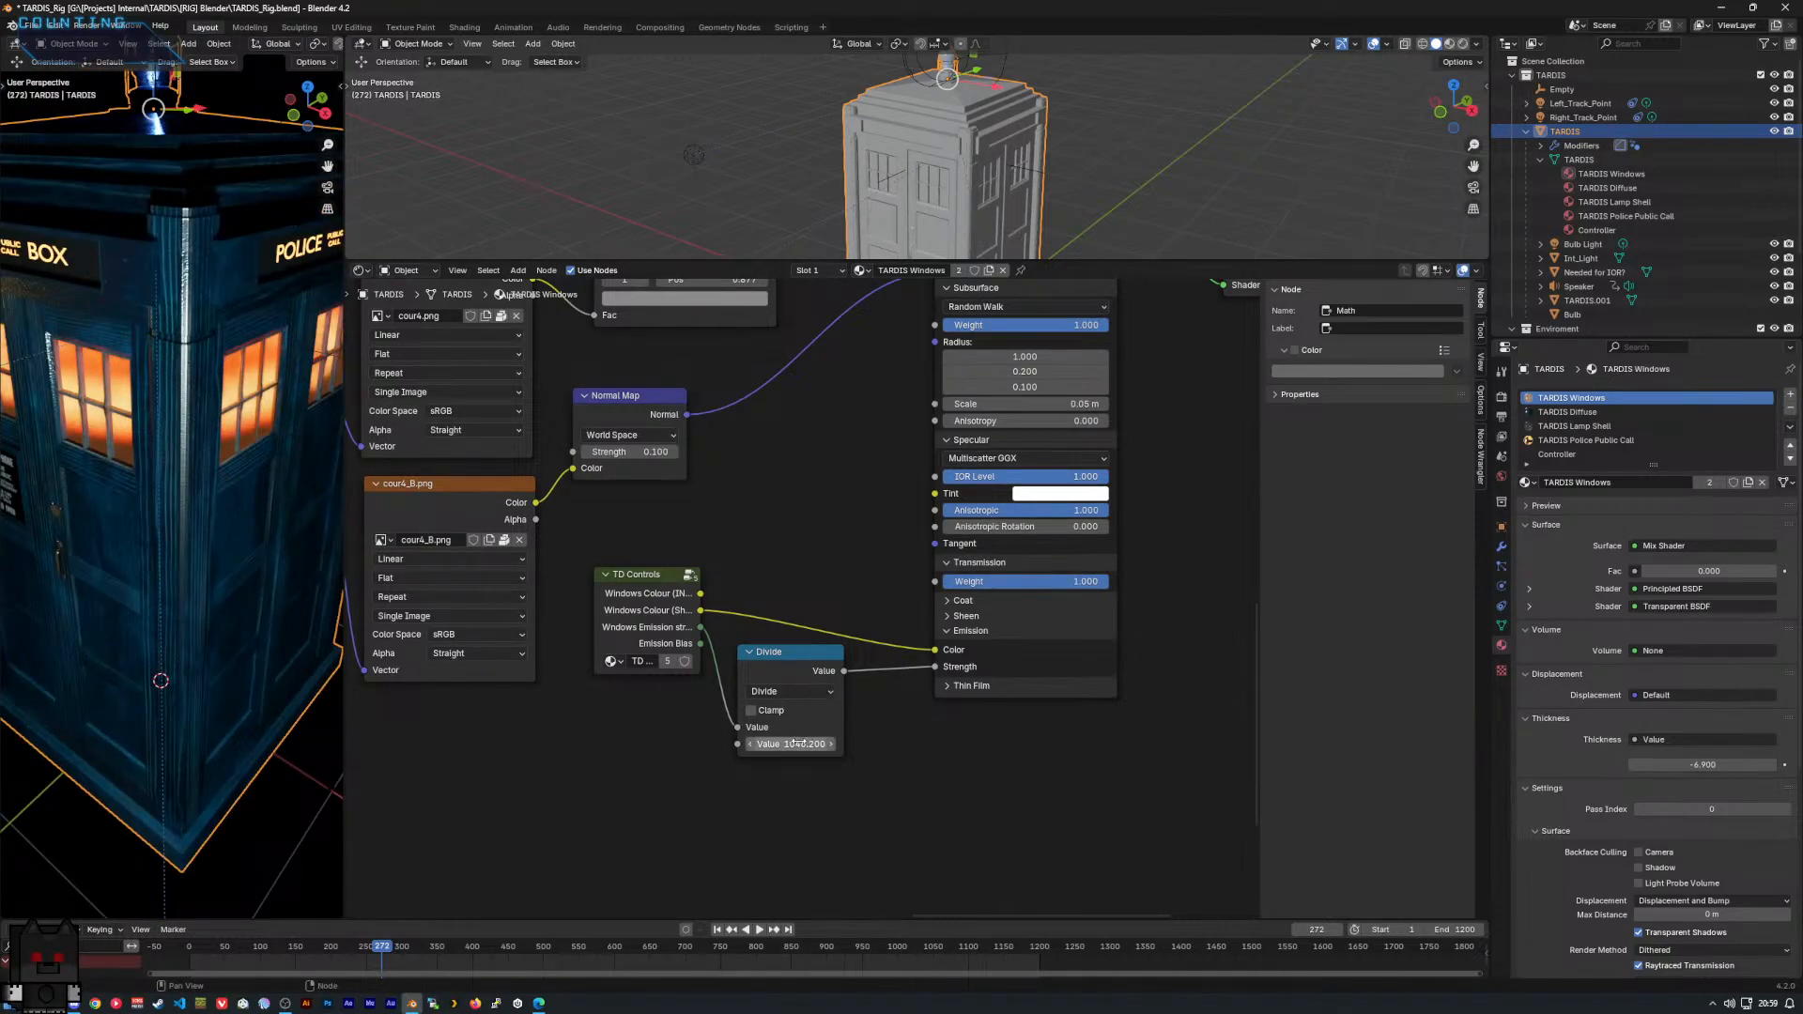
Open the TD Controls node group for editing and change the Emission Colour to a warm pale yellow.
middle_drag(721, 492, 893, 634)
click(939, 805)
click(789, 752)
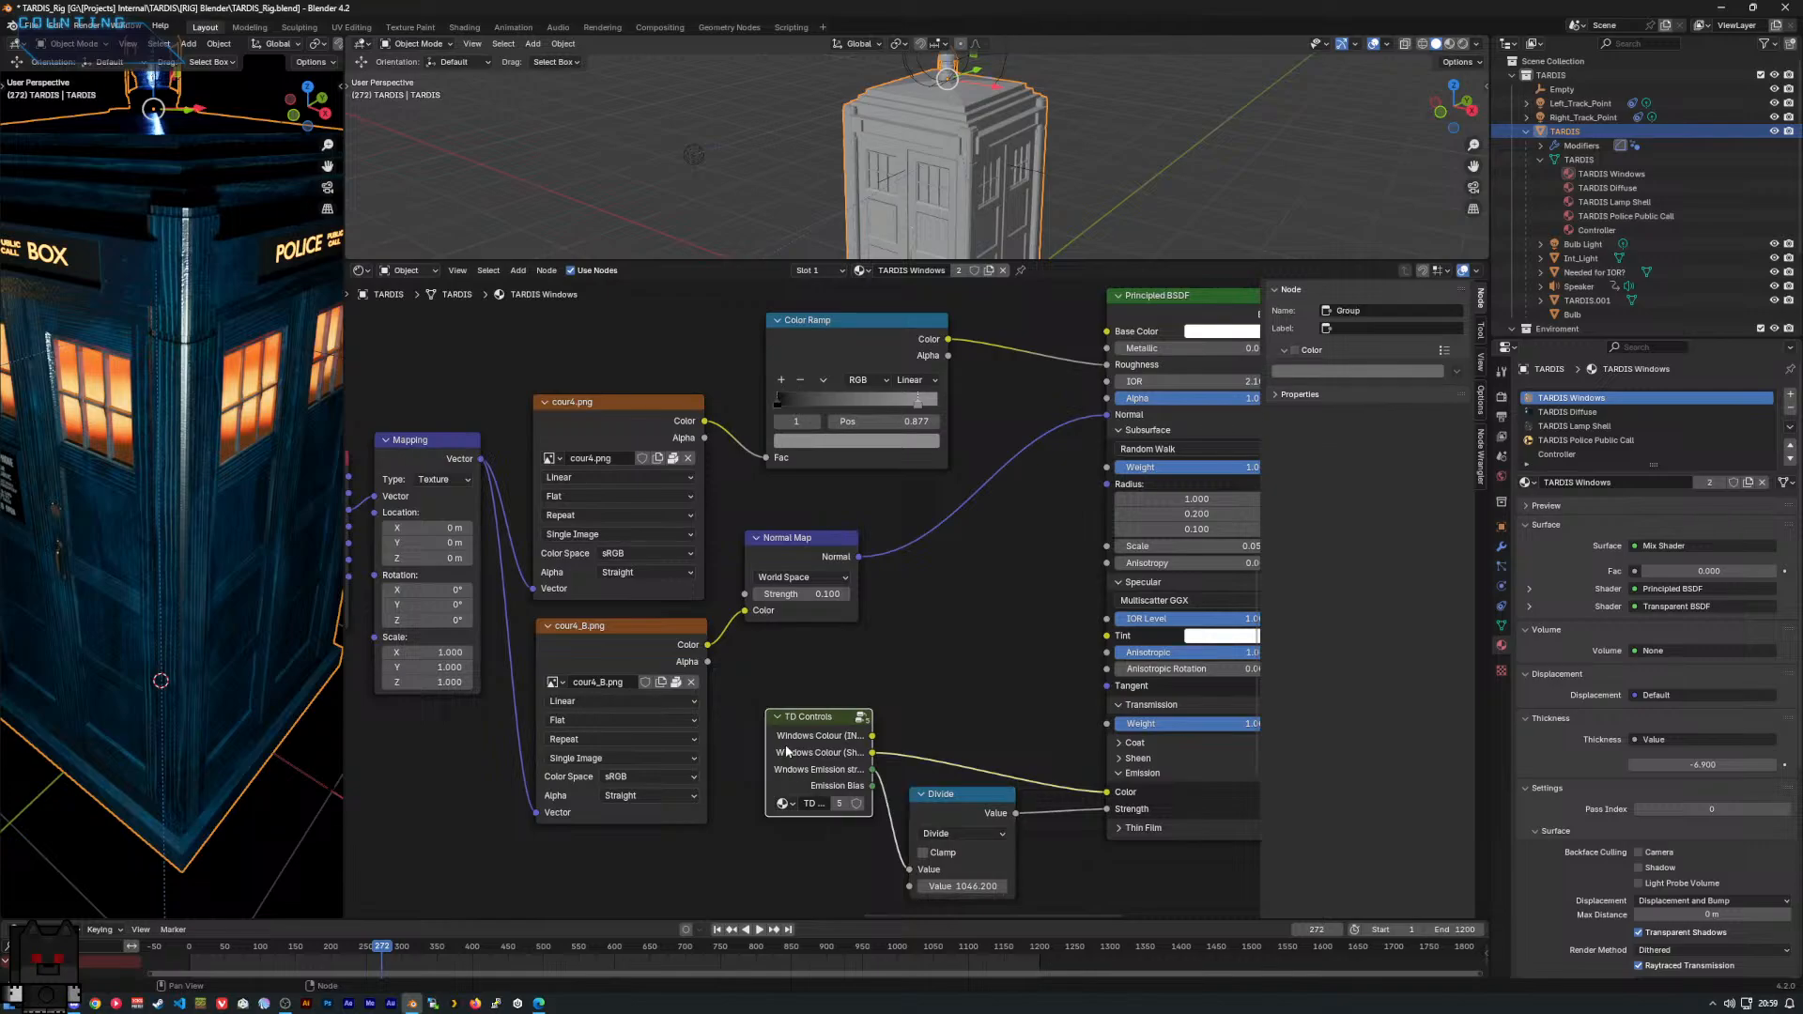
key(Tab)
drag(425, 507, 428, 485)
middle_drag(218, 493, 183, 454)
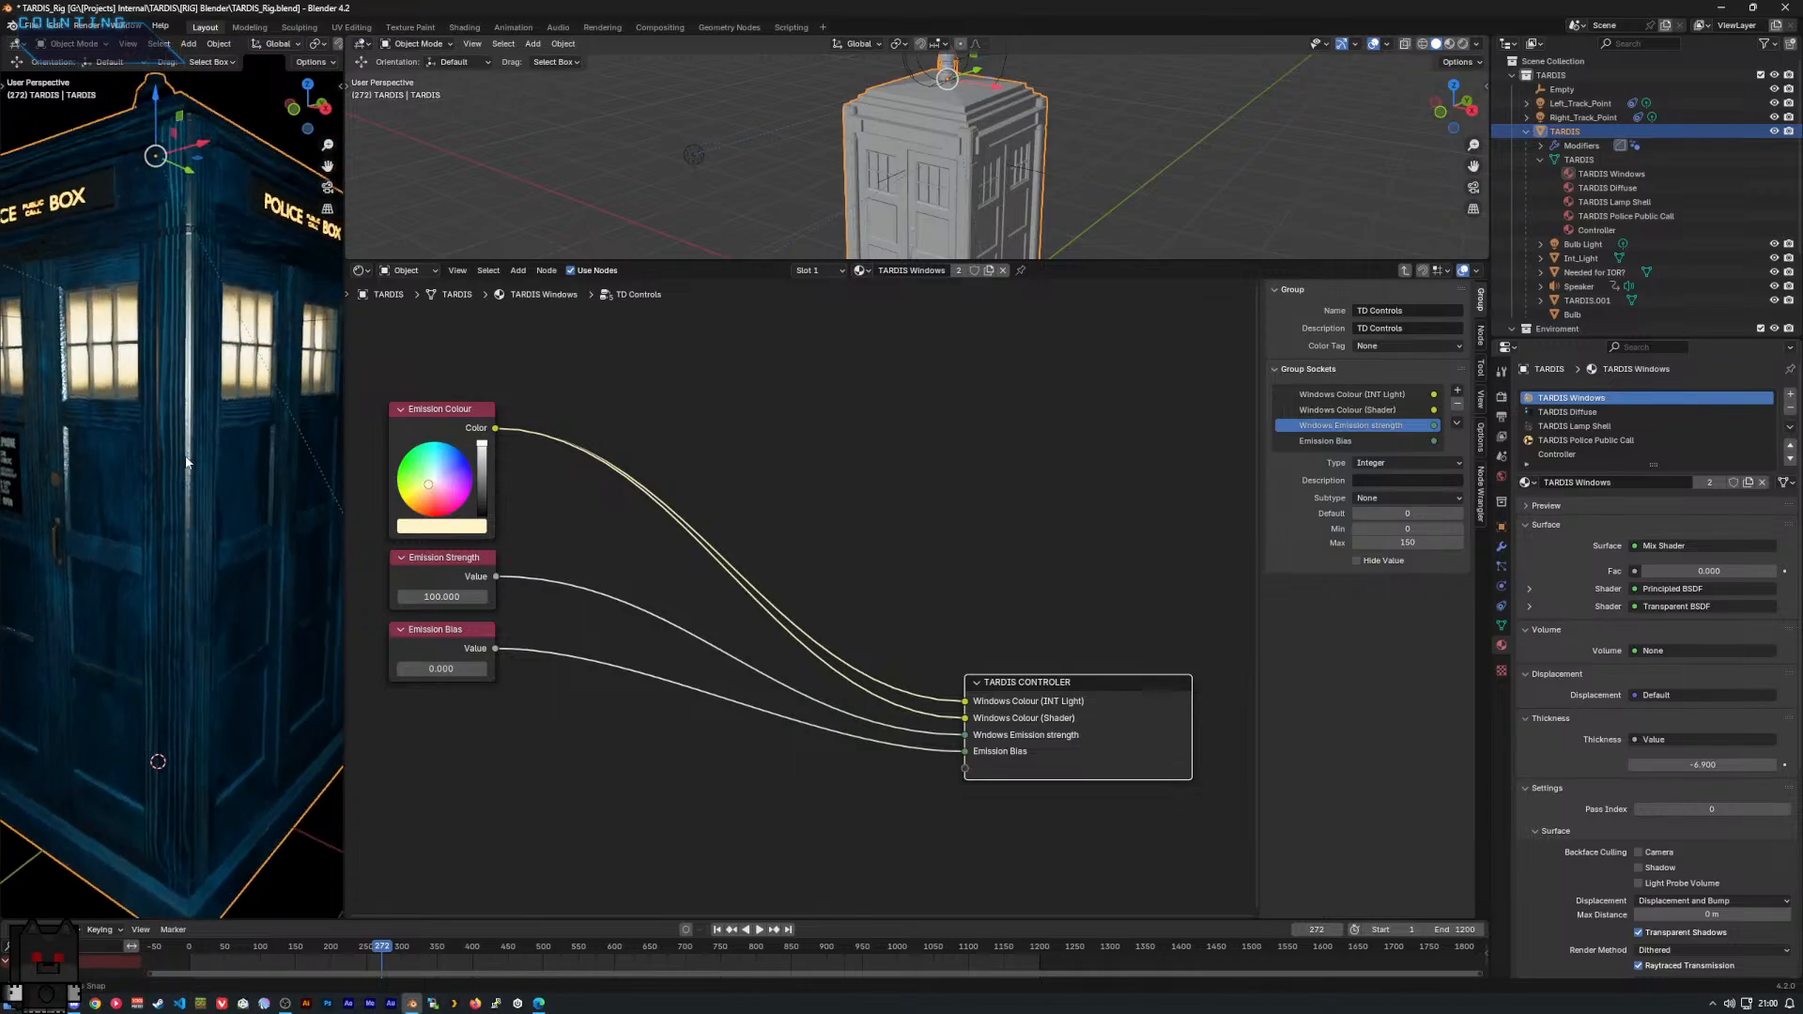
scroll(183, 454, down, 2)
drag(427, 485, 423, 493)
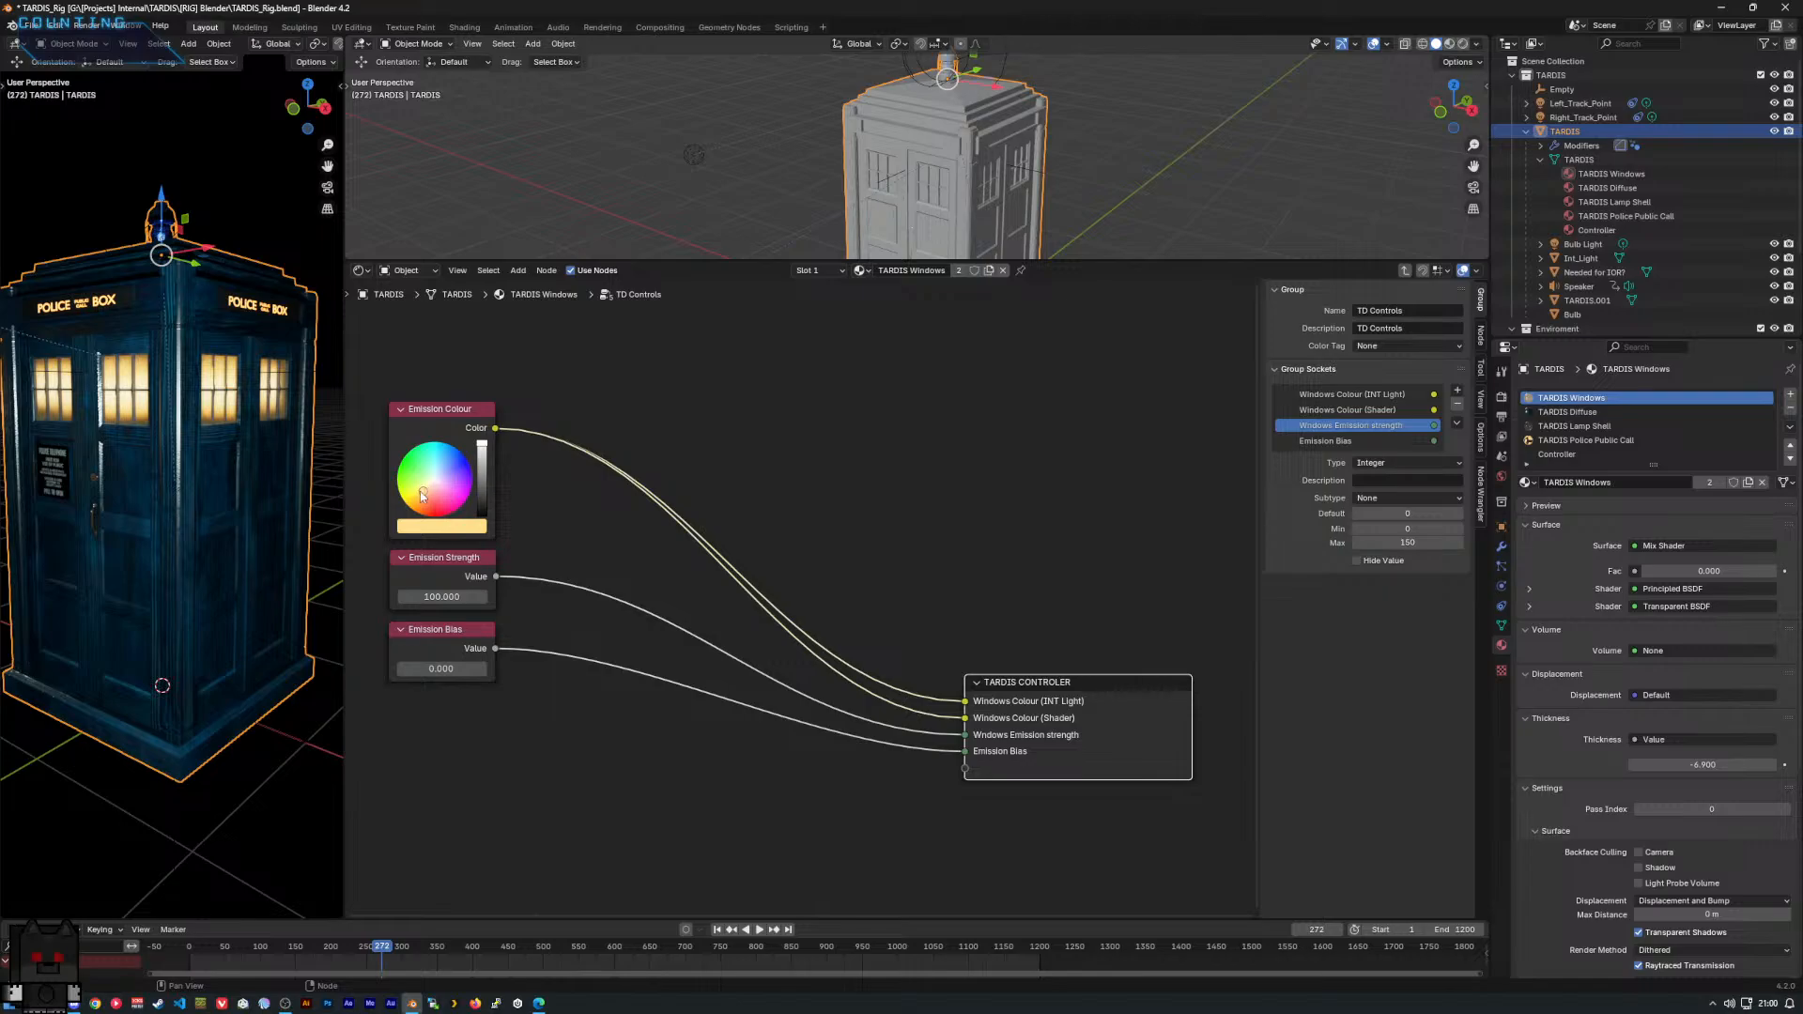
Examine the TARDIS window glow and roof lamp from several angles alongside the TD Controls node layout.
mouse_move(183, 461)
middle_down()
mouse_move(149, 473)
mouse_move(182, 471)
middle_up()
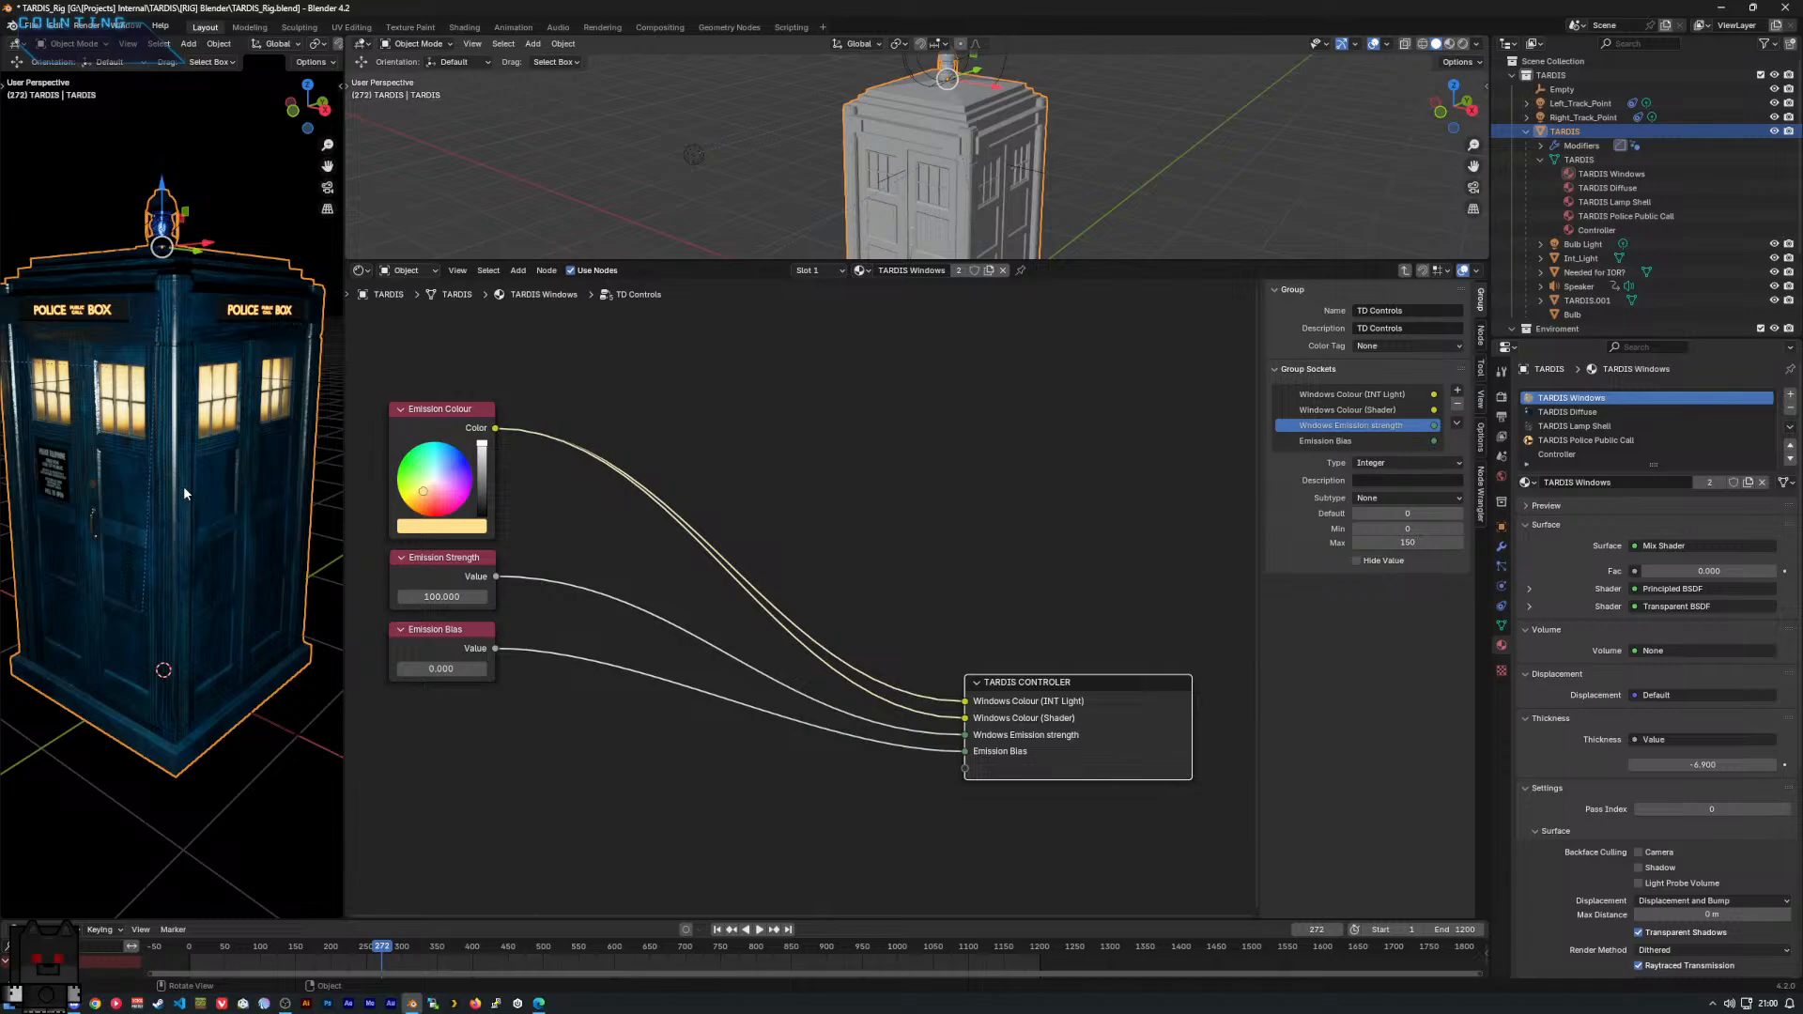
scroll(270, 379, down, 2)
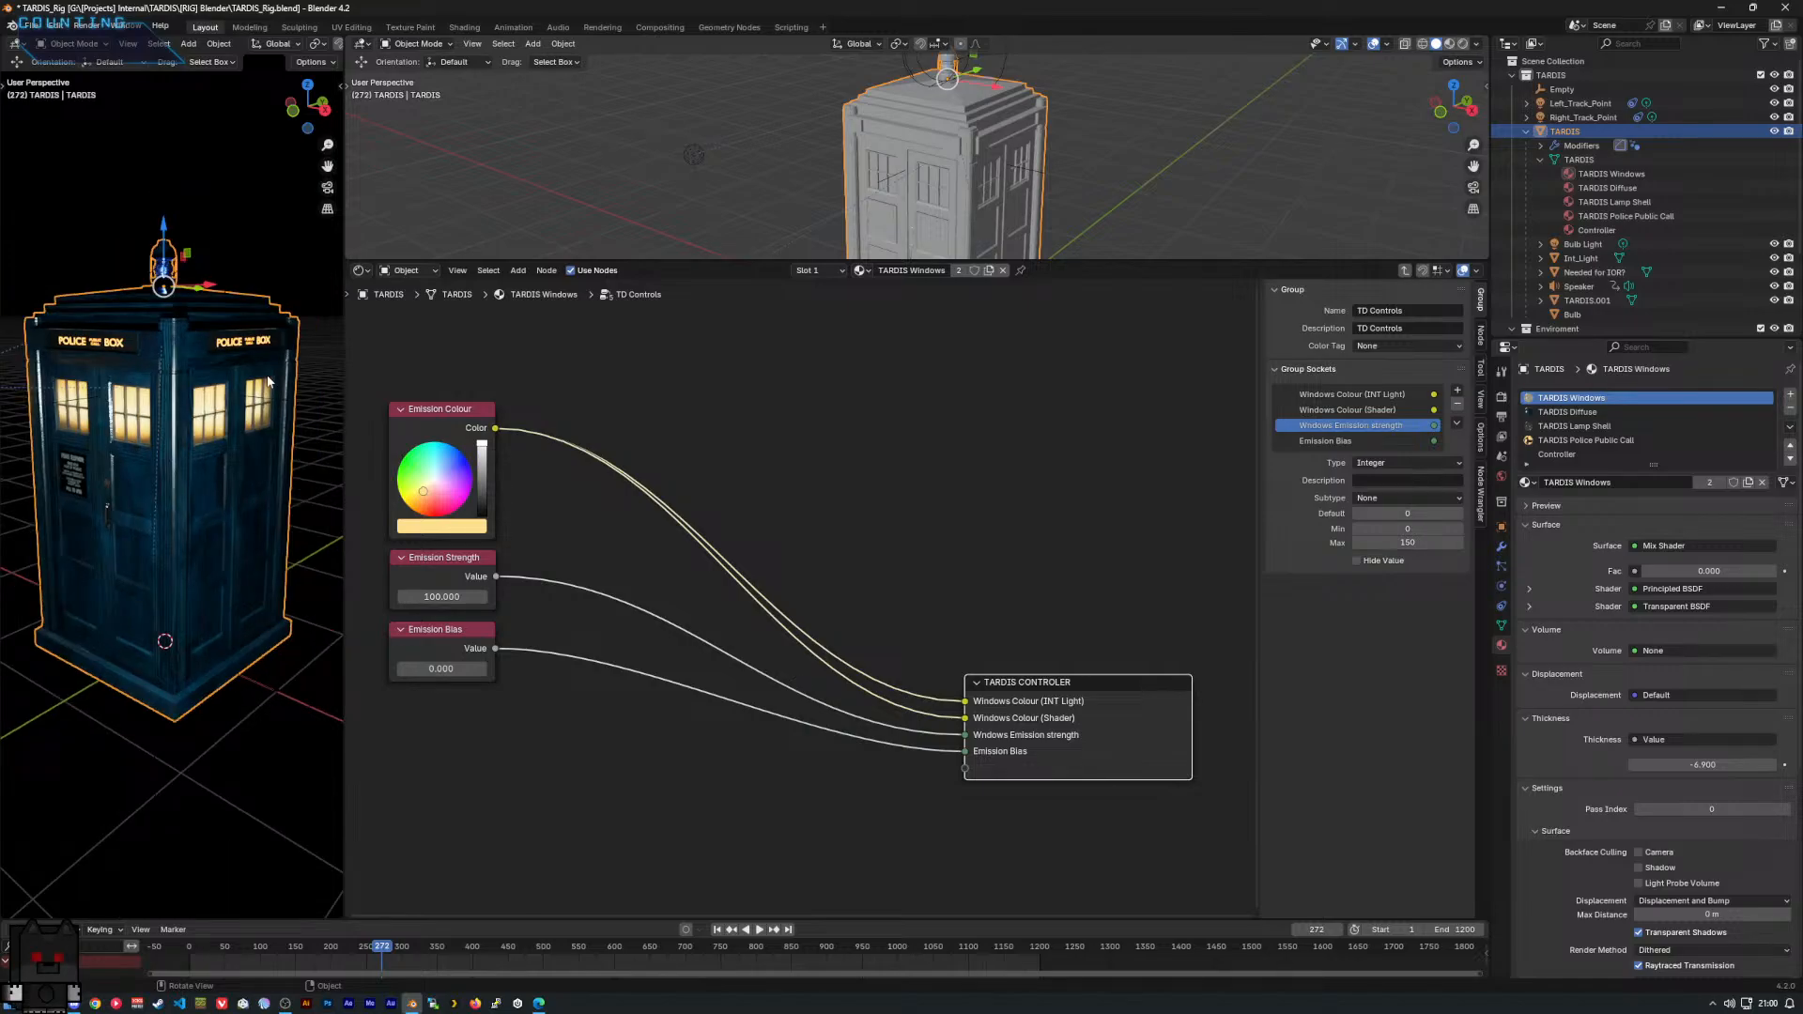
middle_drag(270, 381, 261, 355)
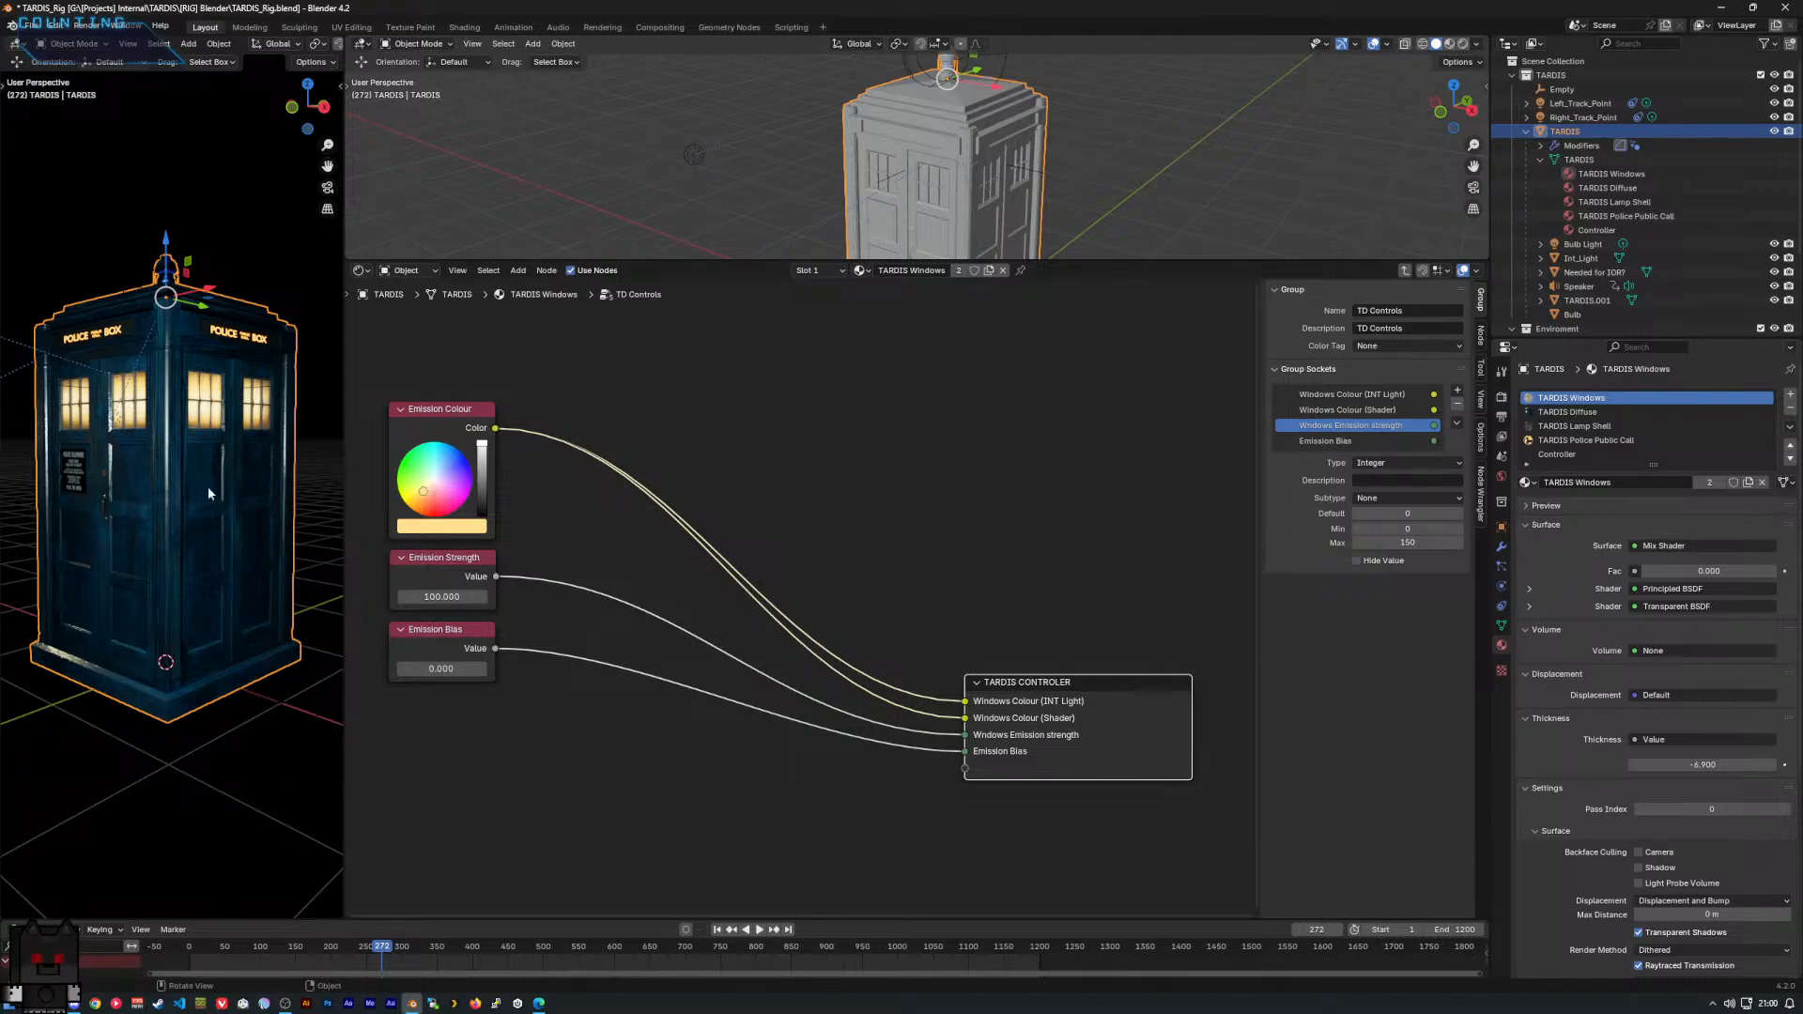
mouse_move(206, 486)
middle_down()
mouse_move(189, 498)
mouse_move(316, 486)
mouse_move(195, 530)
mouse_move(189, 493)
mouse_move(287, 492)
mouse_move(183, 509)
mouse_move(205, 510)
middle_up()
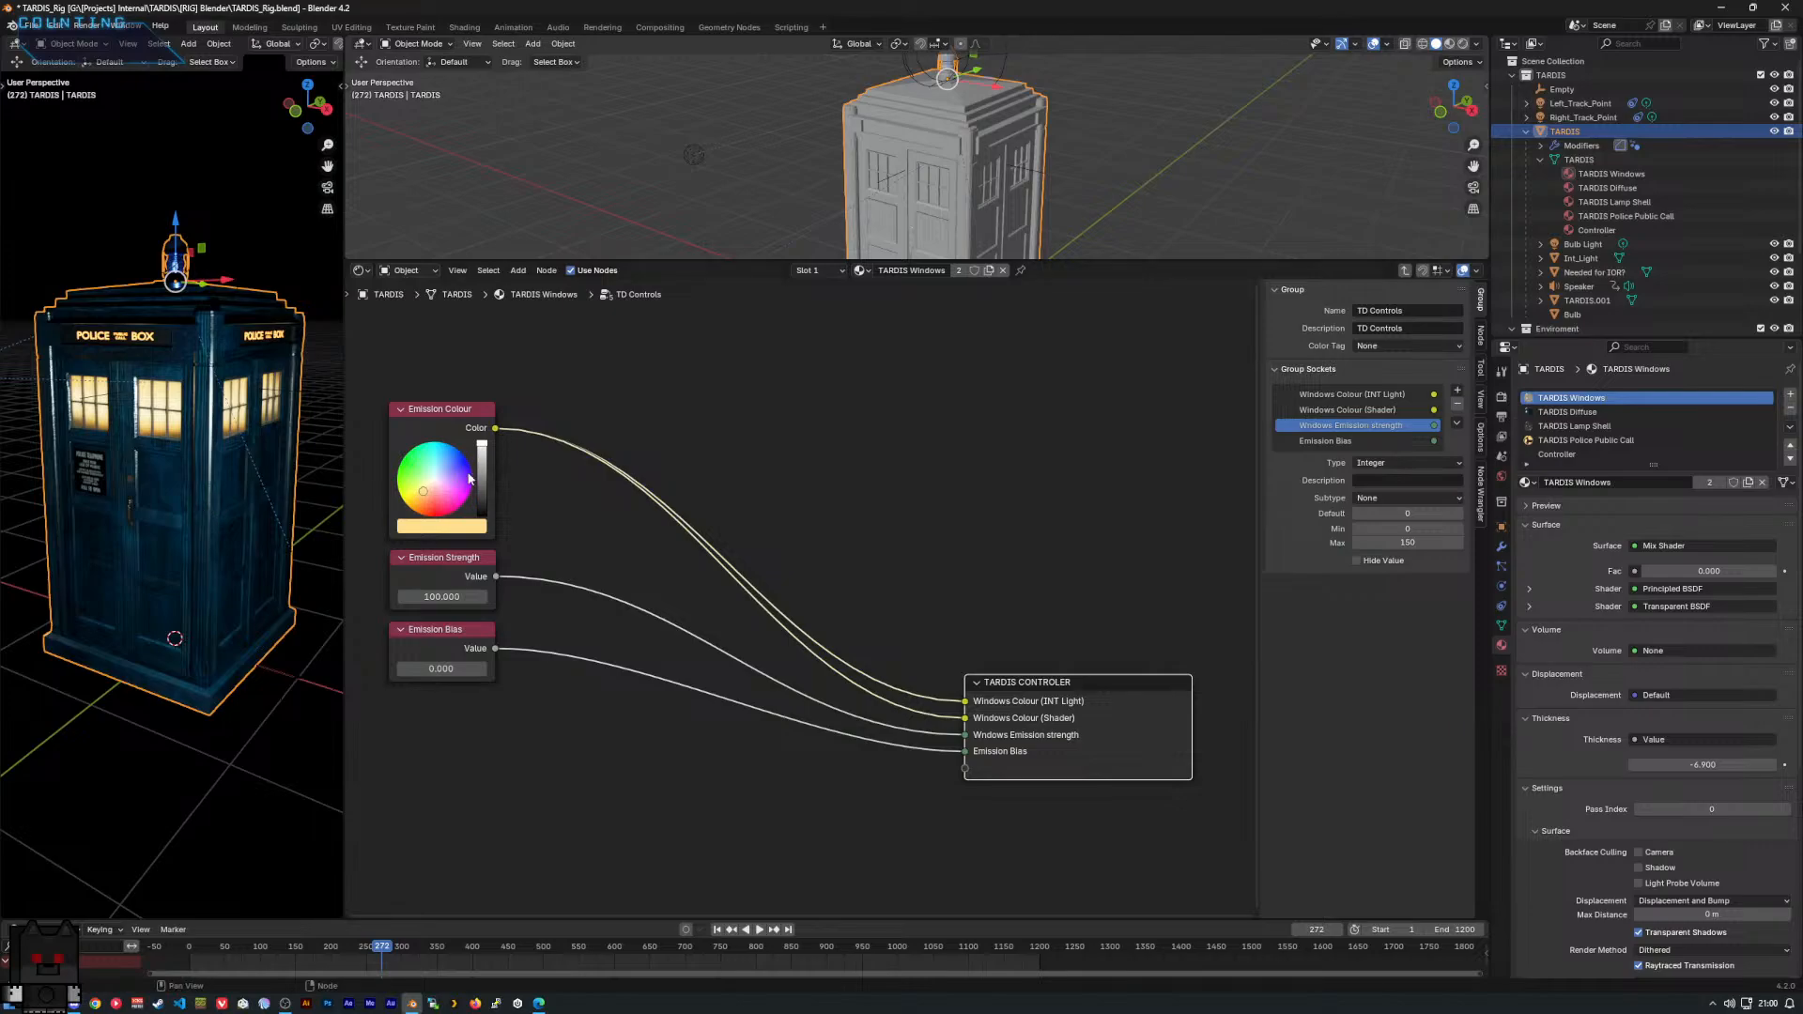
scroll(606, 516, up, 1)
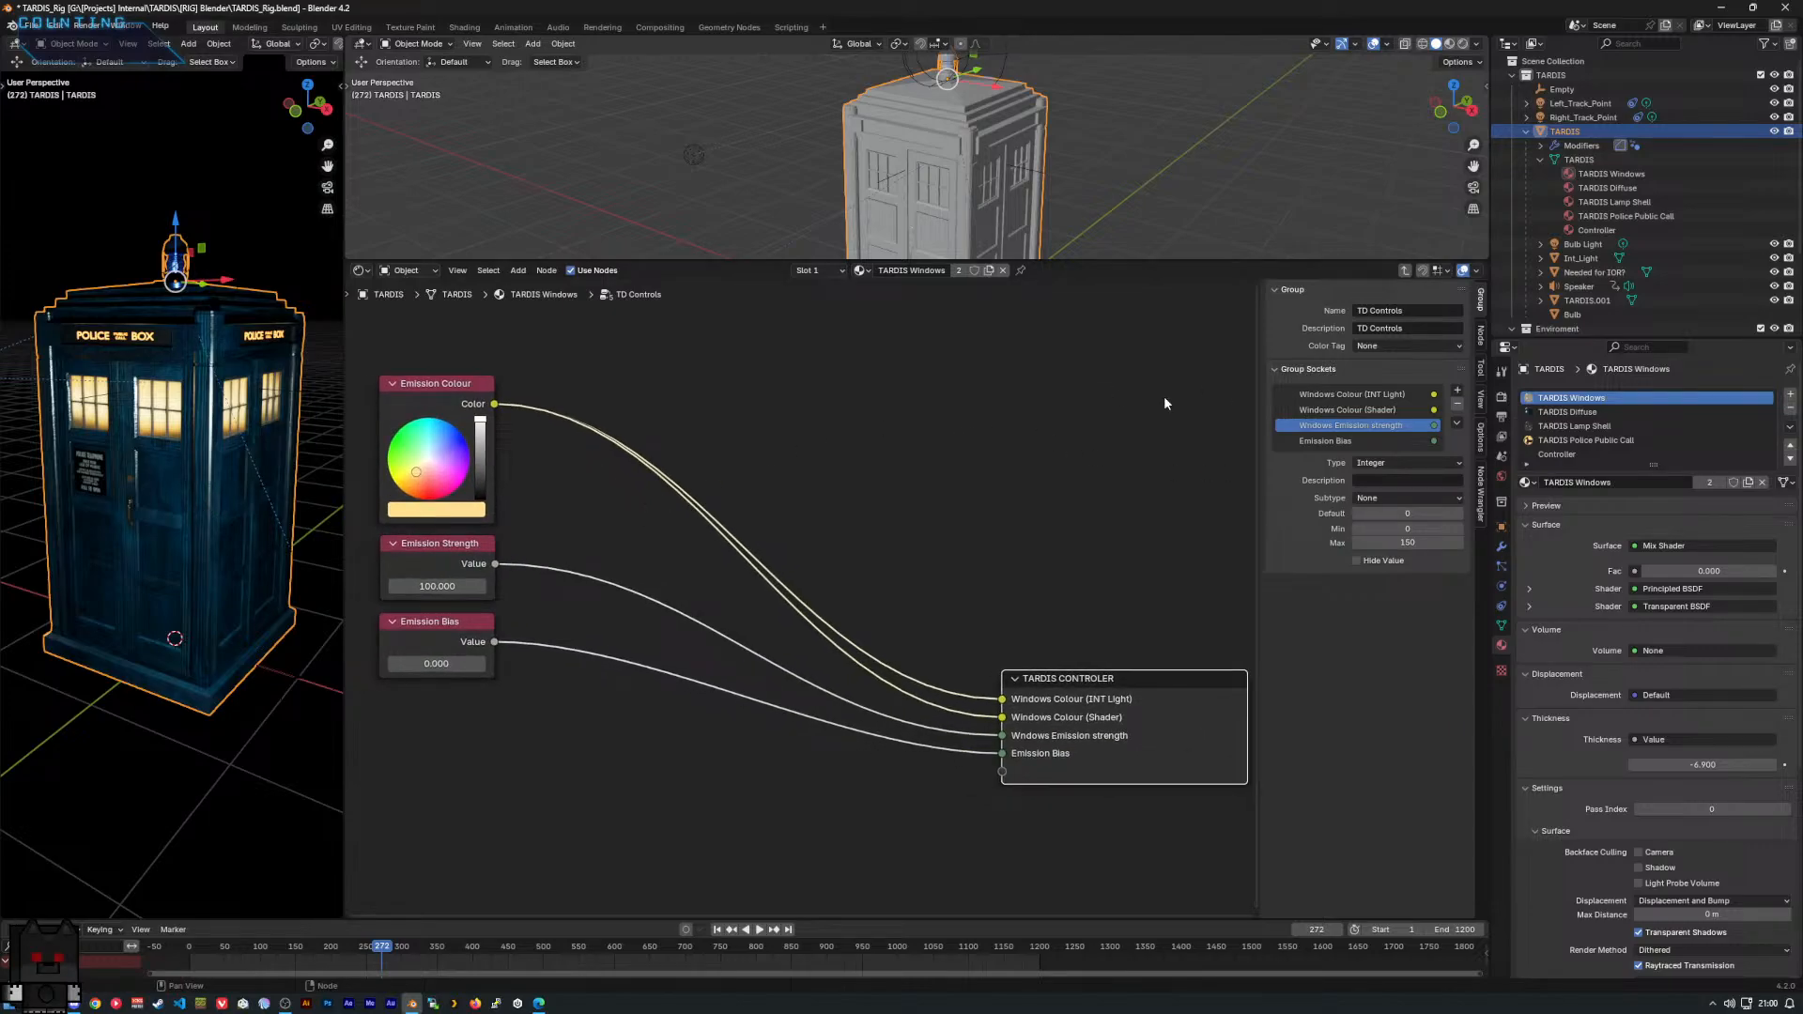
middle_drag(156, 448, 168, 333)
scroll(274, 459, up, 3)
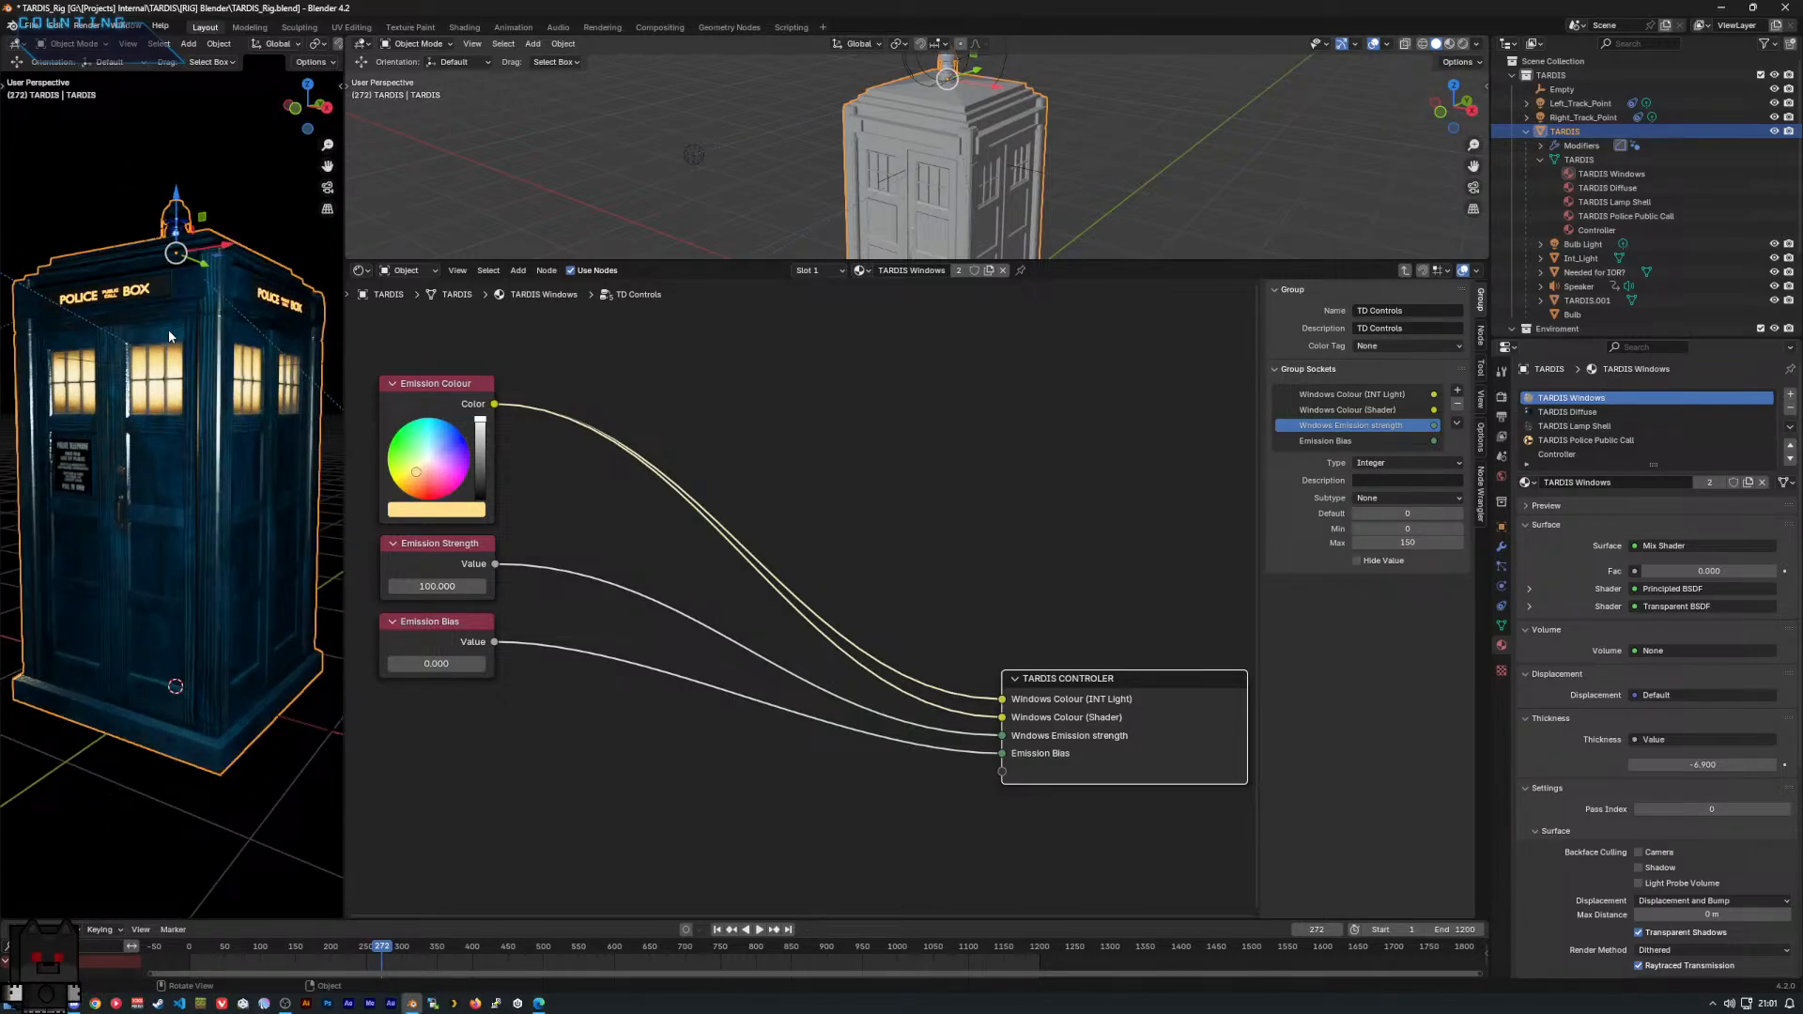
mouse_move(759, 521)
middle_down()
mouse_move(742, 520)
mouse_move(756, 514)
middle_up()
scroll(757, 514, down, 2)
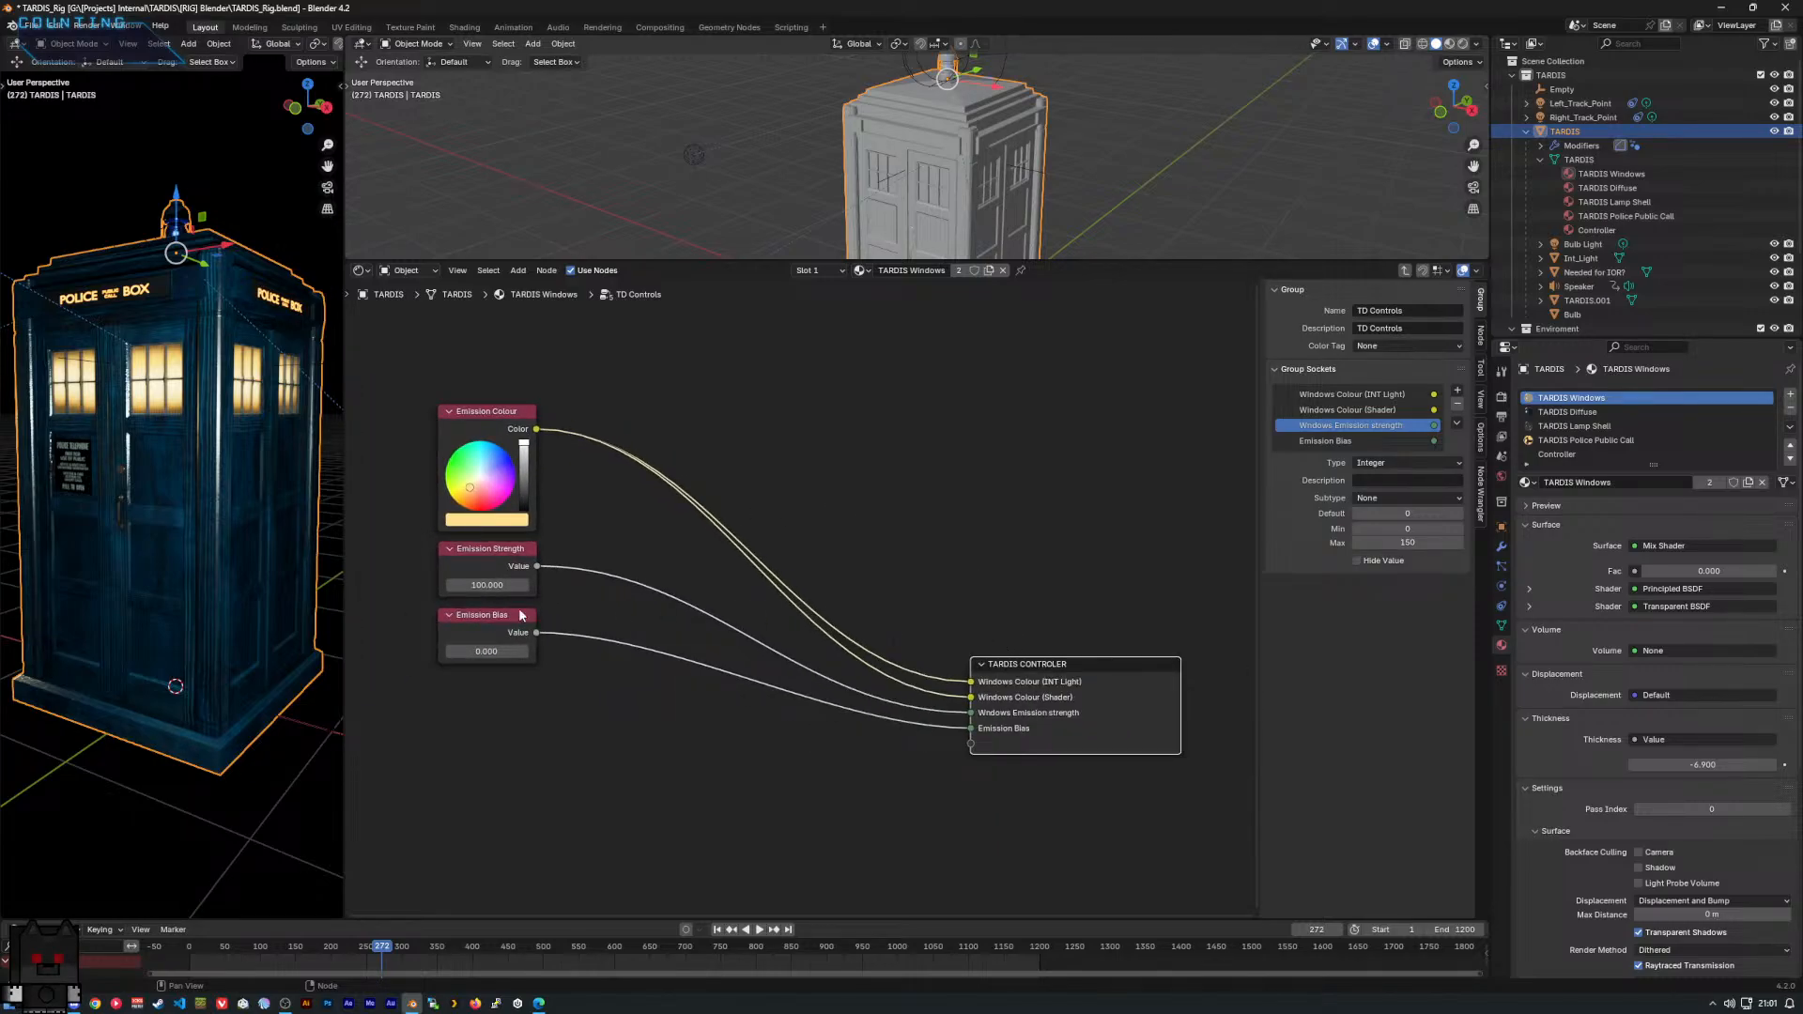
middle_drag(1114, 439, 1076, 445)
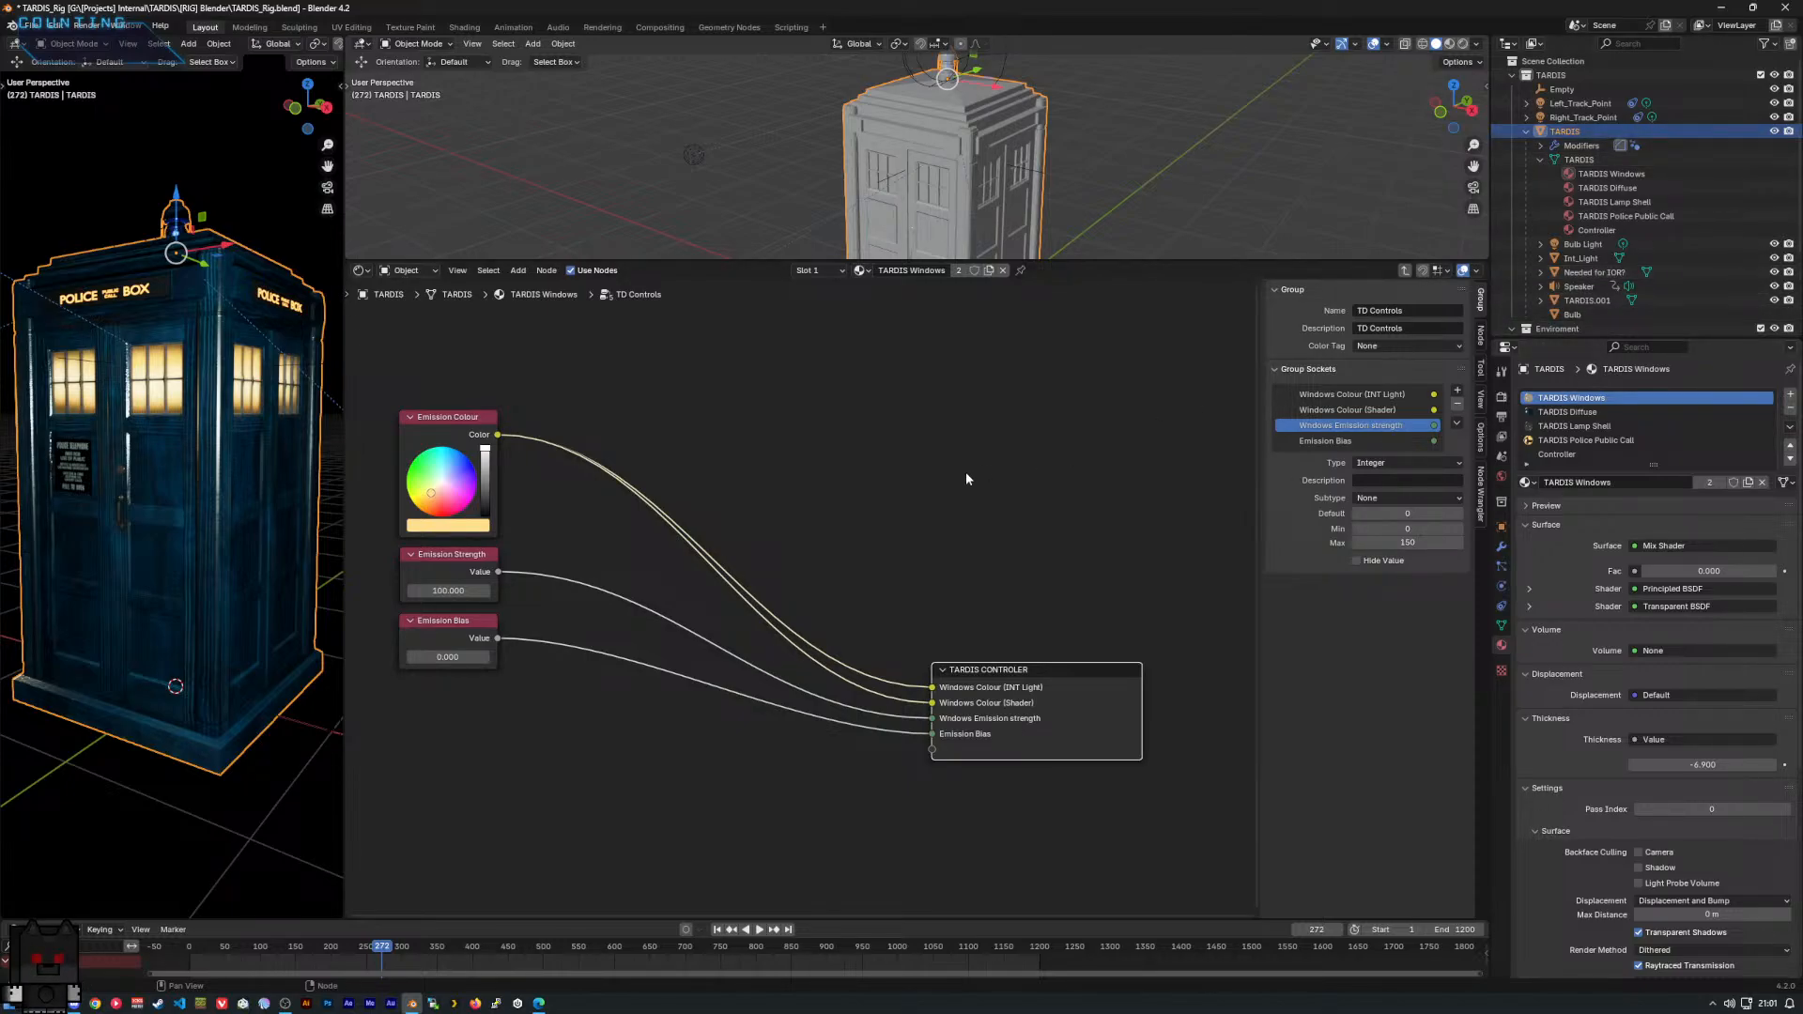
middle_drag(780, 513, 827, 506)
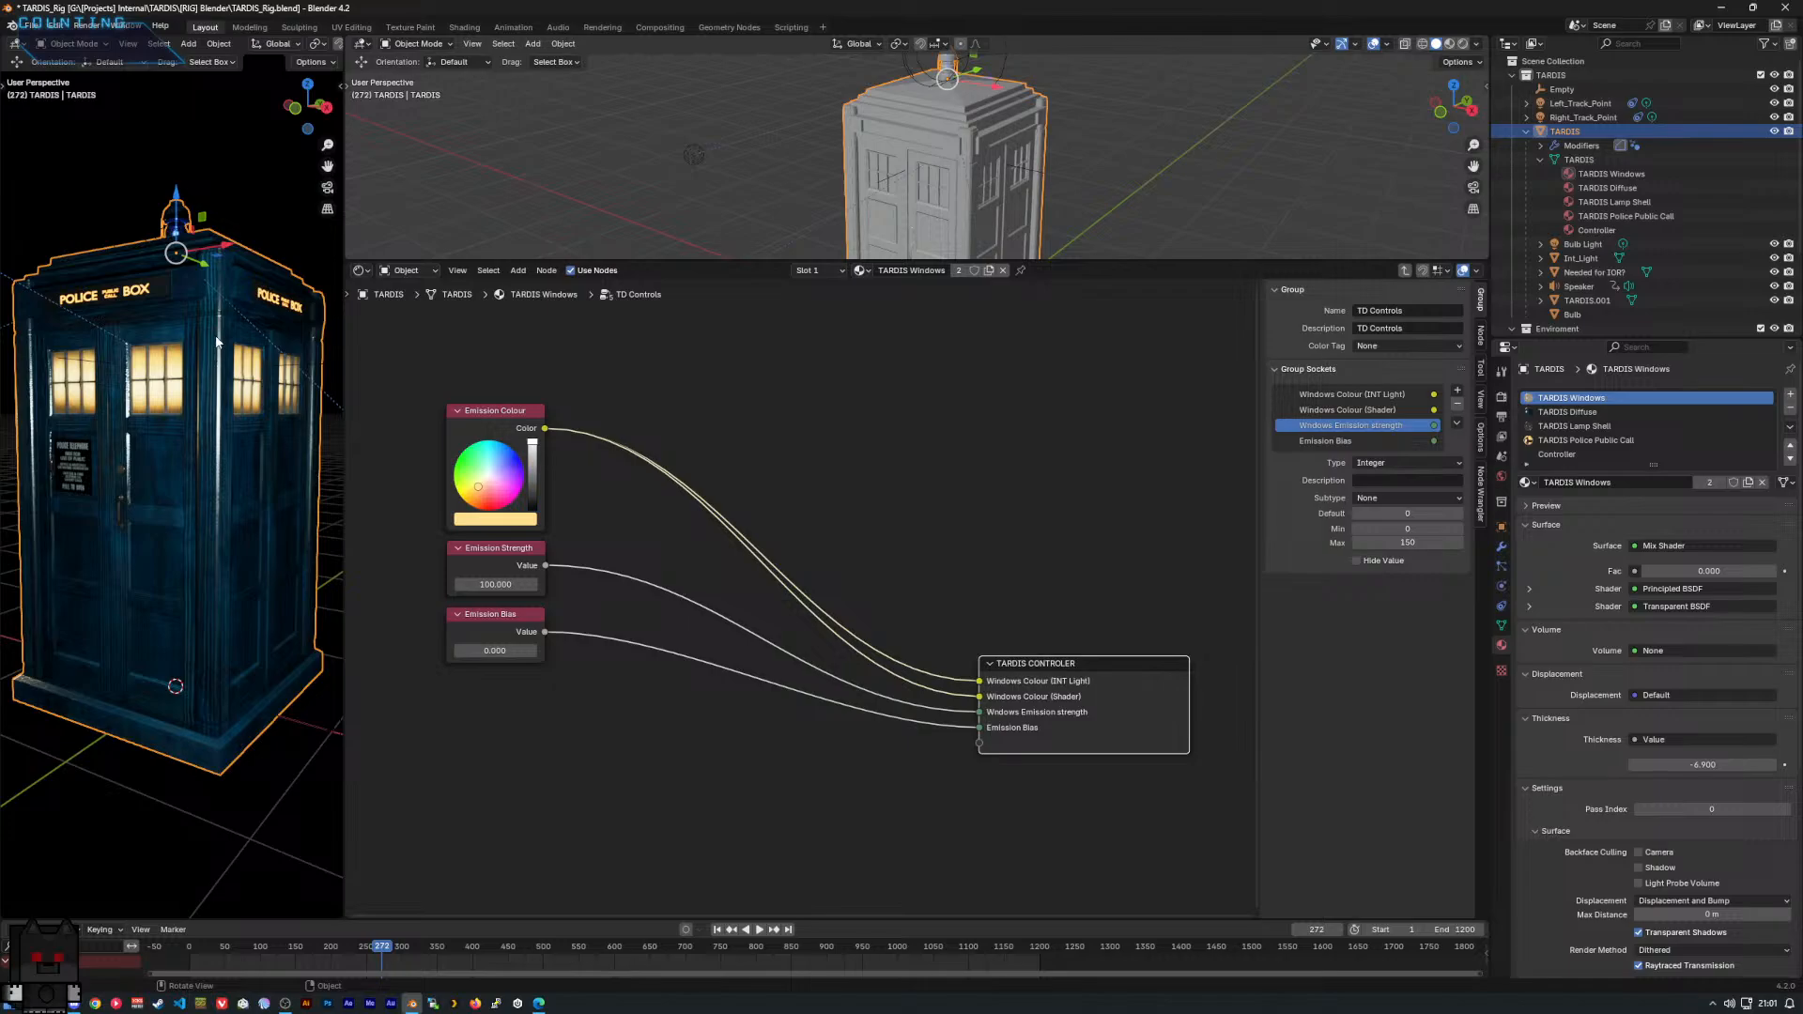
middle_drag(216, 349, 263, 475)
drag(382, 351, 658, 732)
right_click(502, 609)
mouse_move(501, 839)
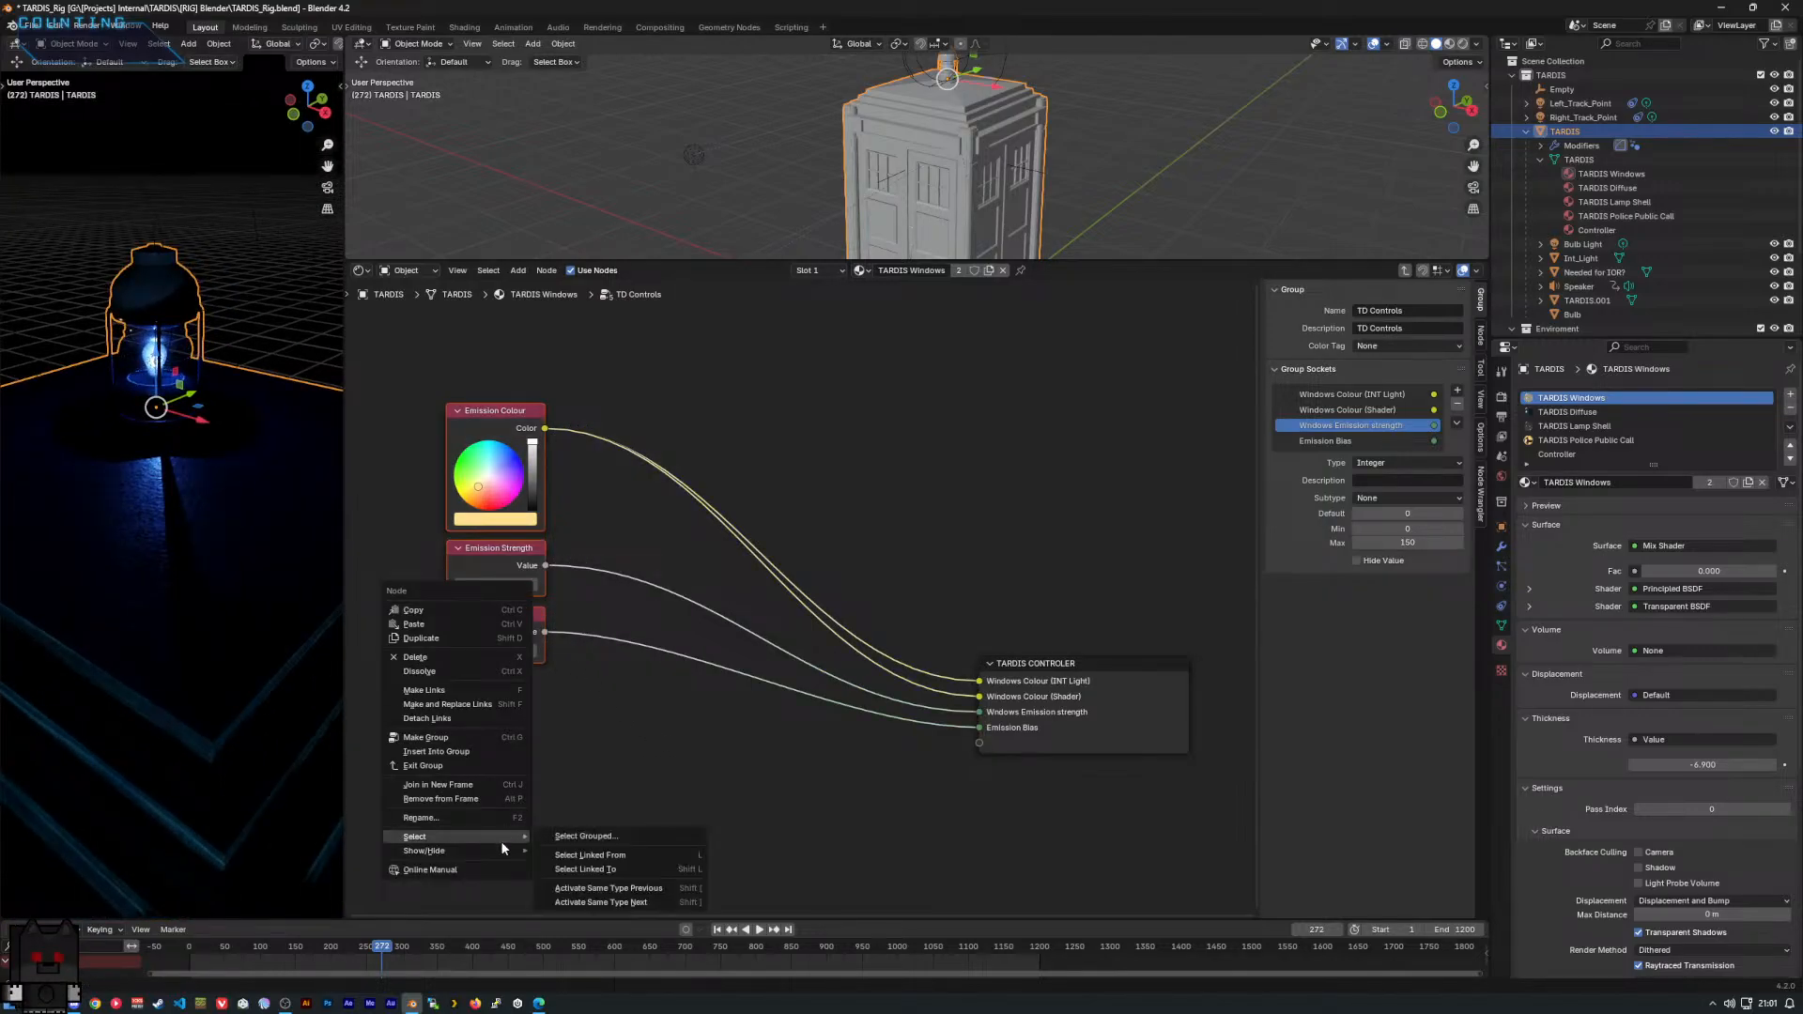
click(627, 718)
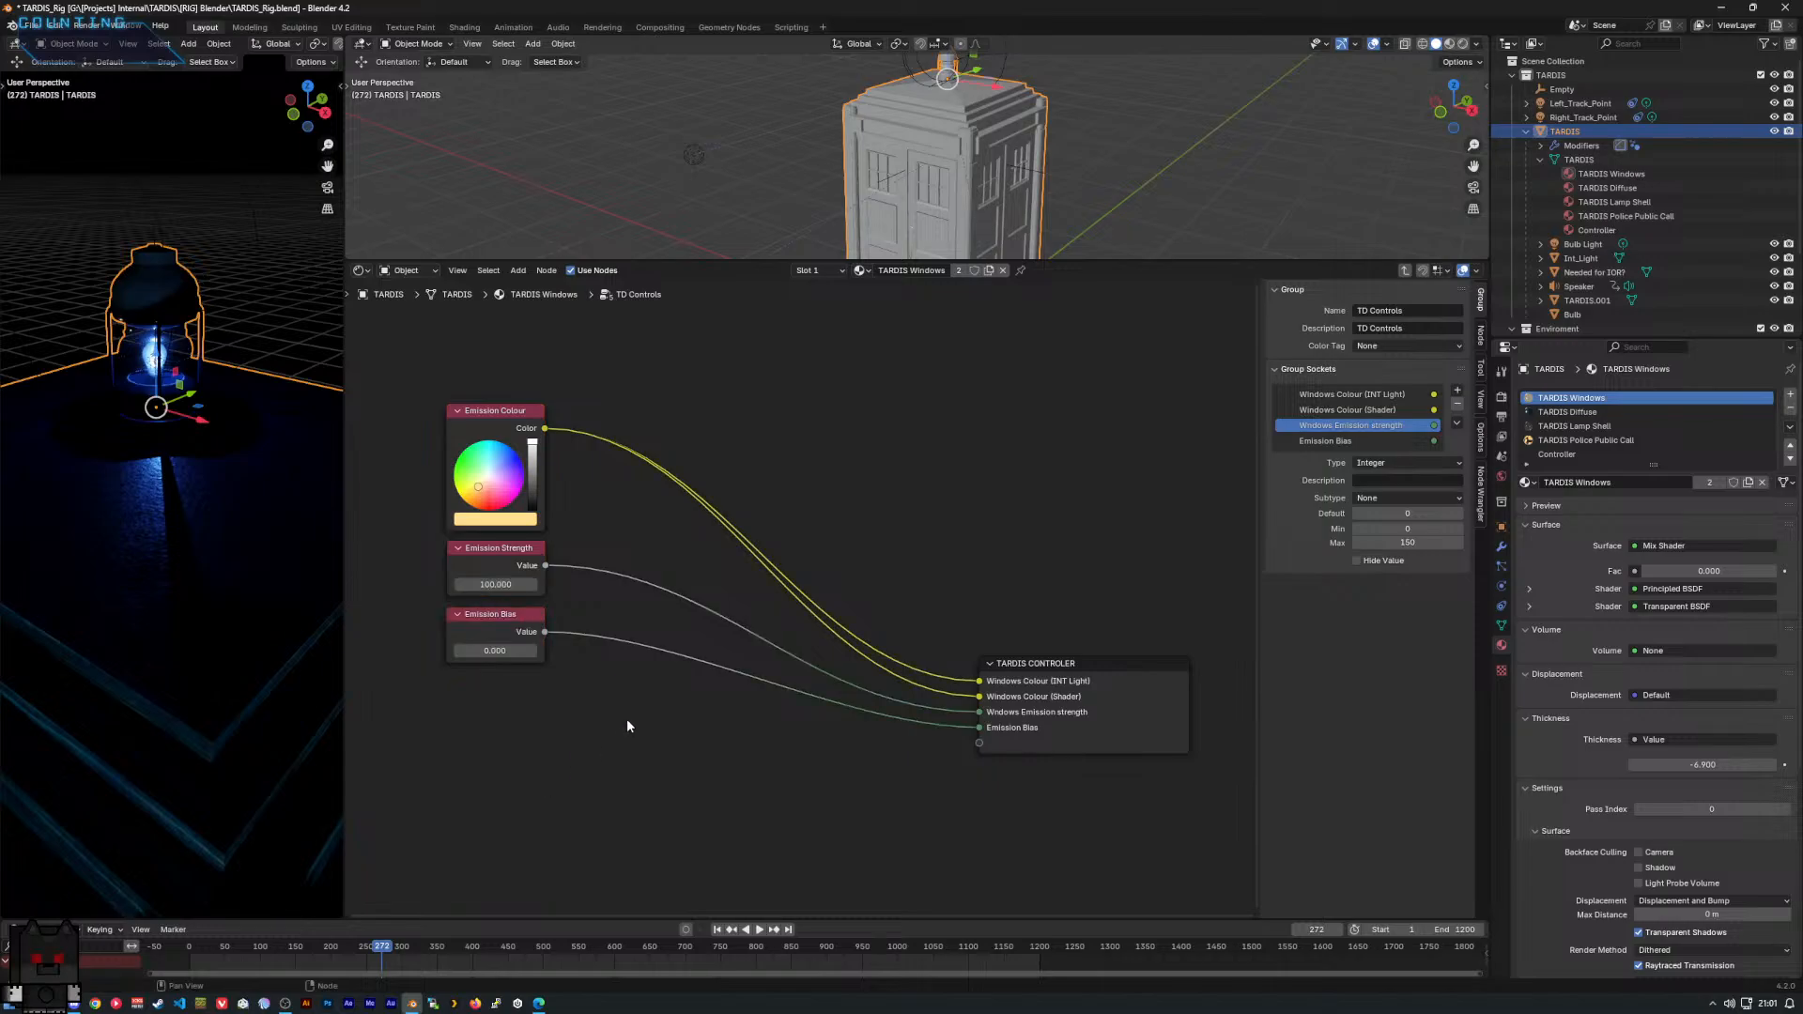
Add a Frame to the TD Controls group and place the Emission Colour, Emission Strength and Emission Bias nodes inside it.
right_click(616, 714)
mouse_move(600, 714)
mouse_move(751, 840)
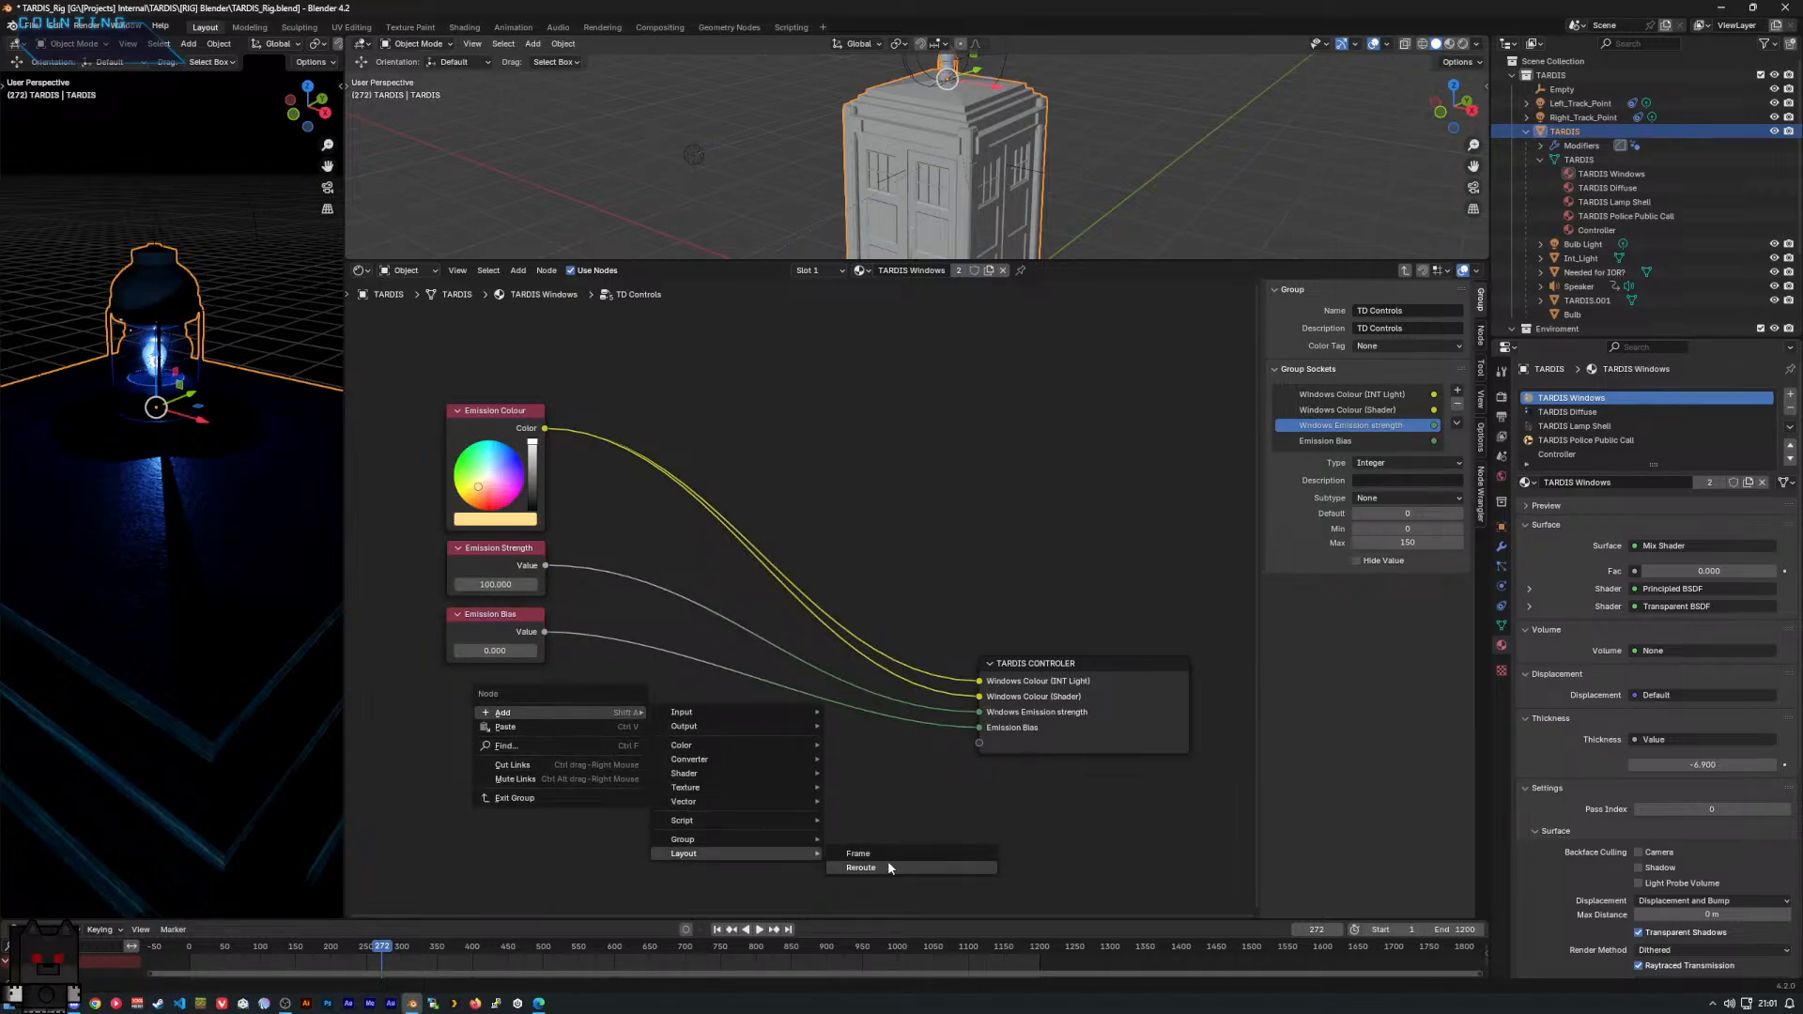
click(883, 853)
click(435, 335)
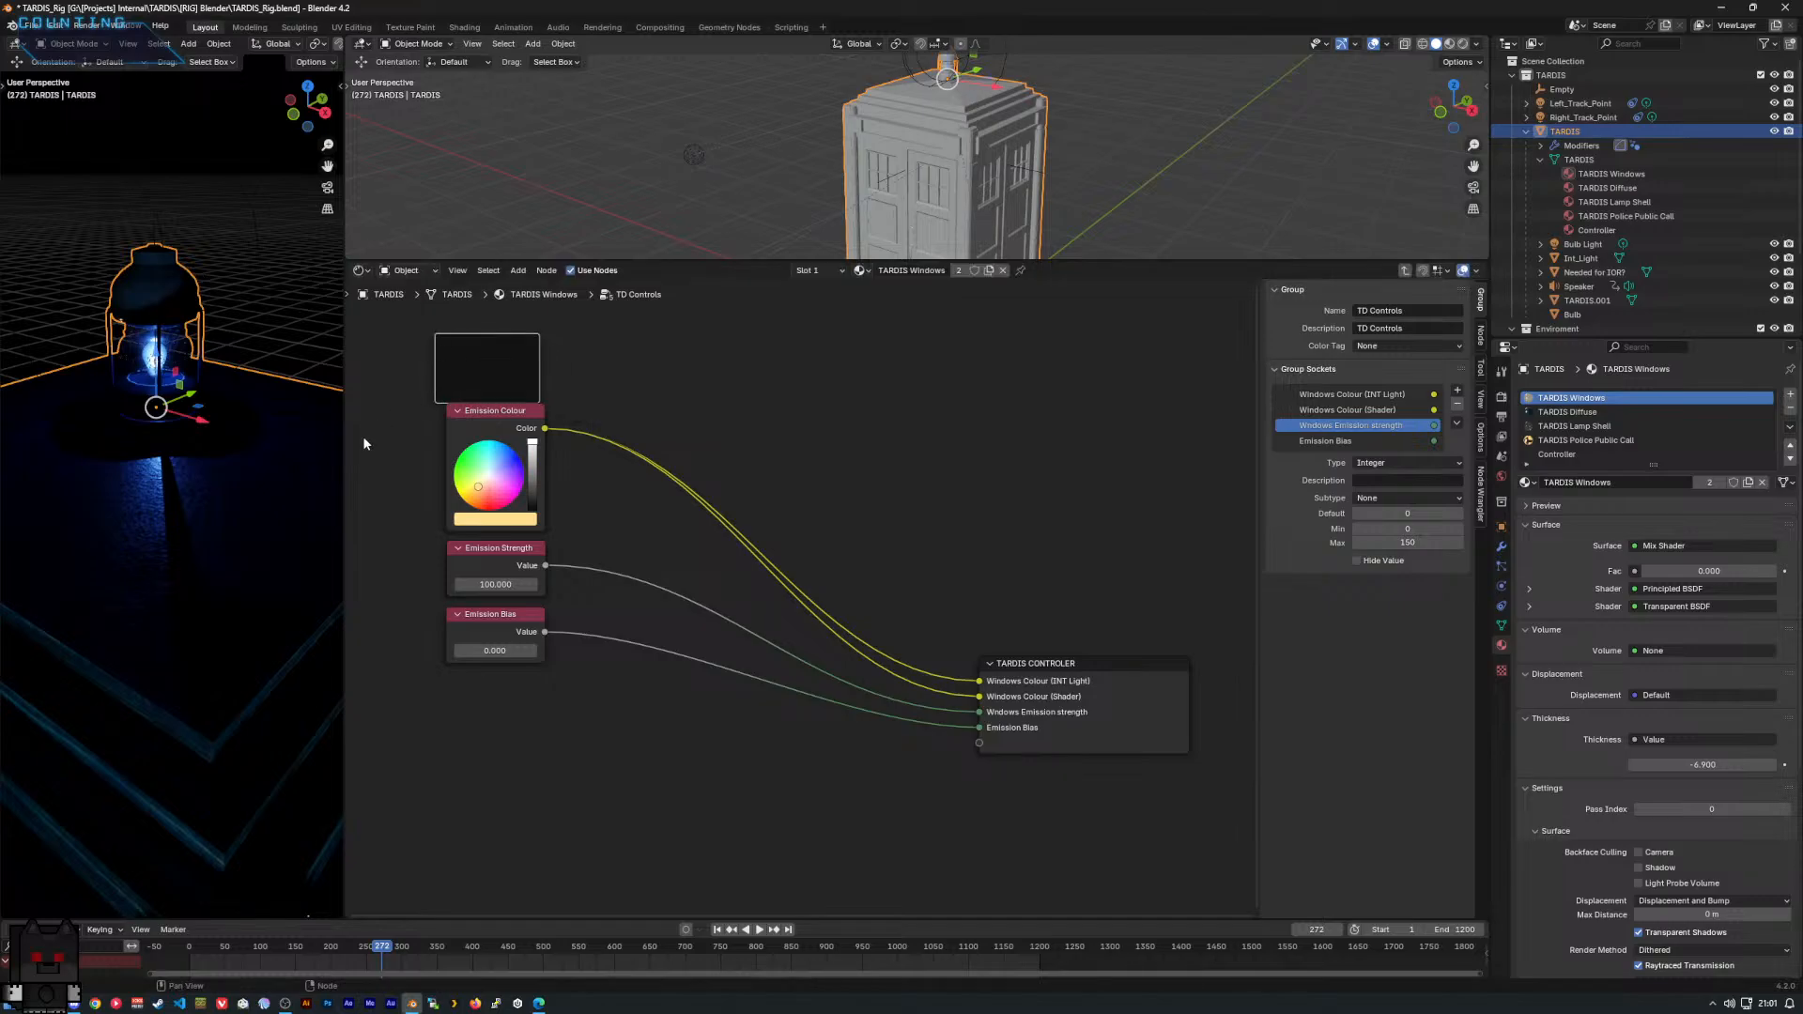
drag(413, 440, 511, 667)
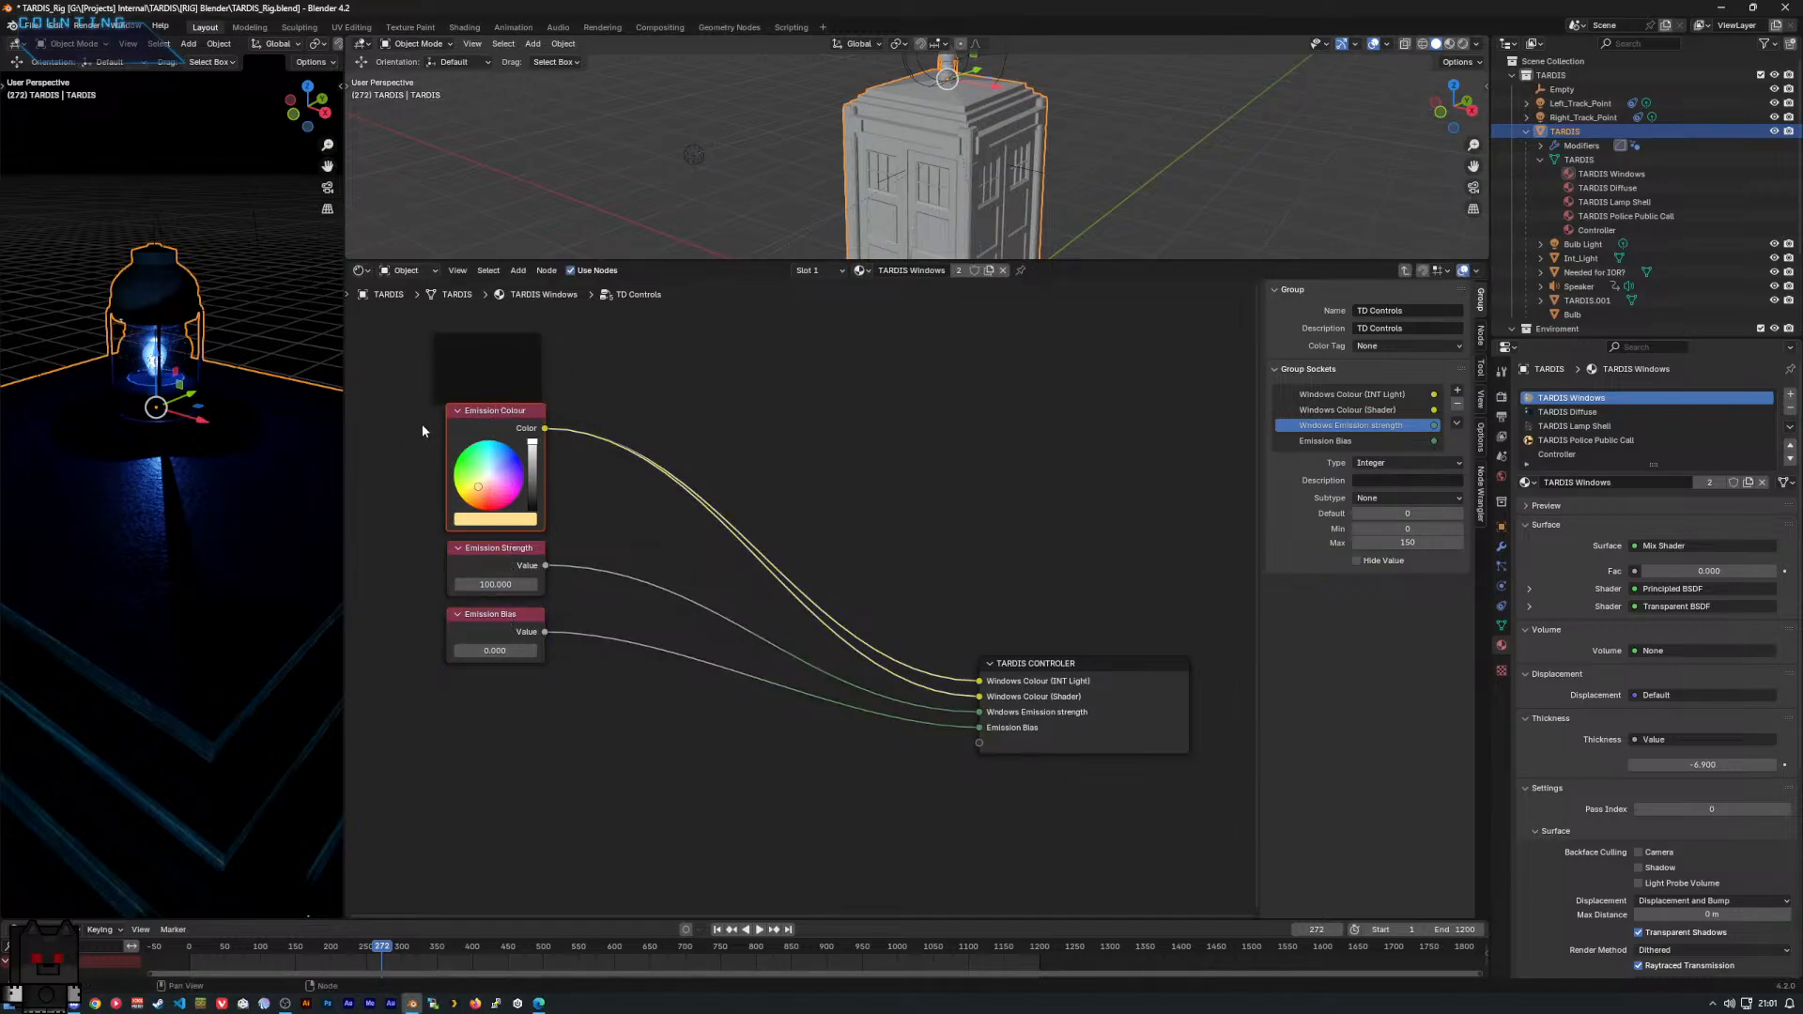
drag(462, 427, 483, 371)
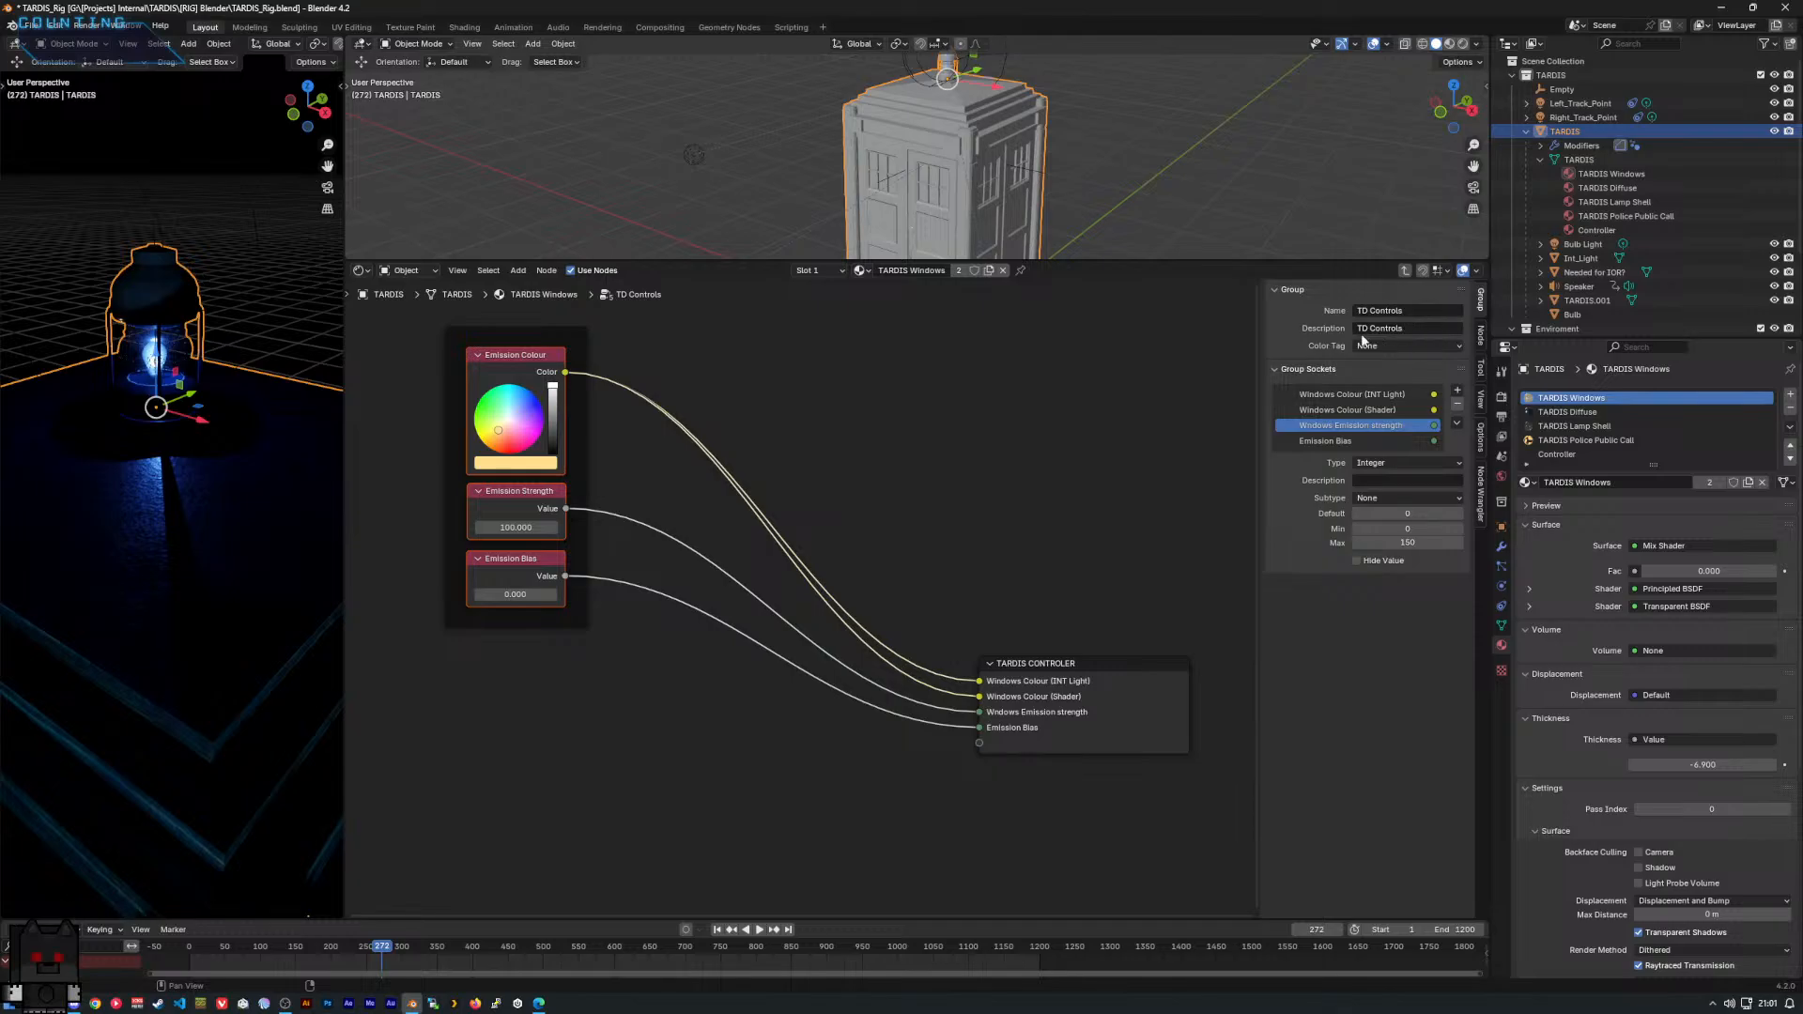
Label the frame around the three emission nodes "Windows Control".
click(575, 339)
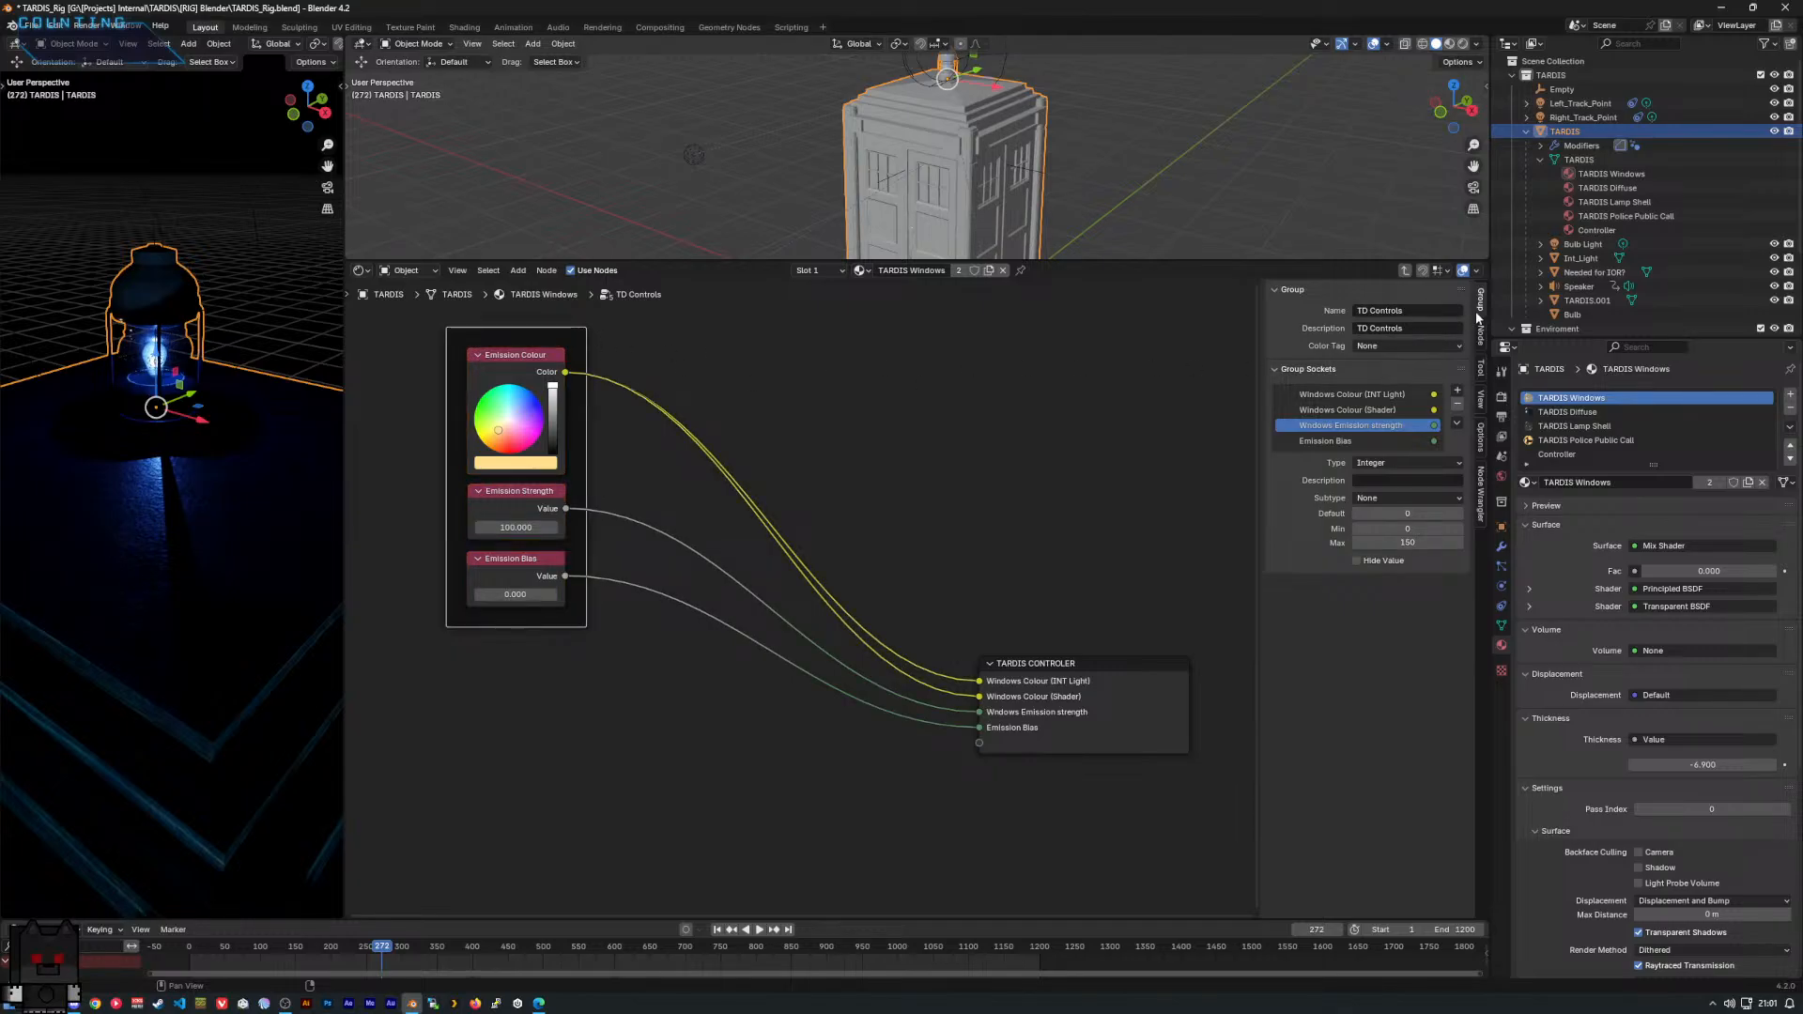
click(1480, 335)
click(1415, 336)
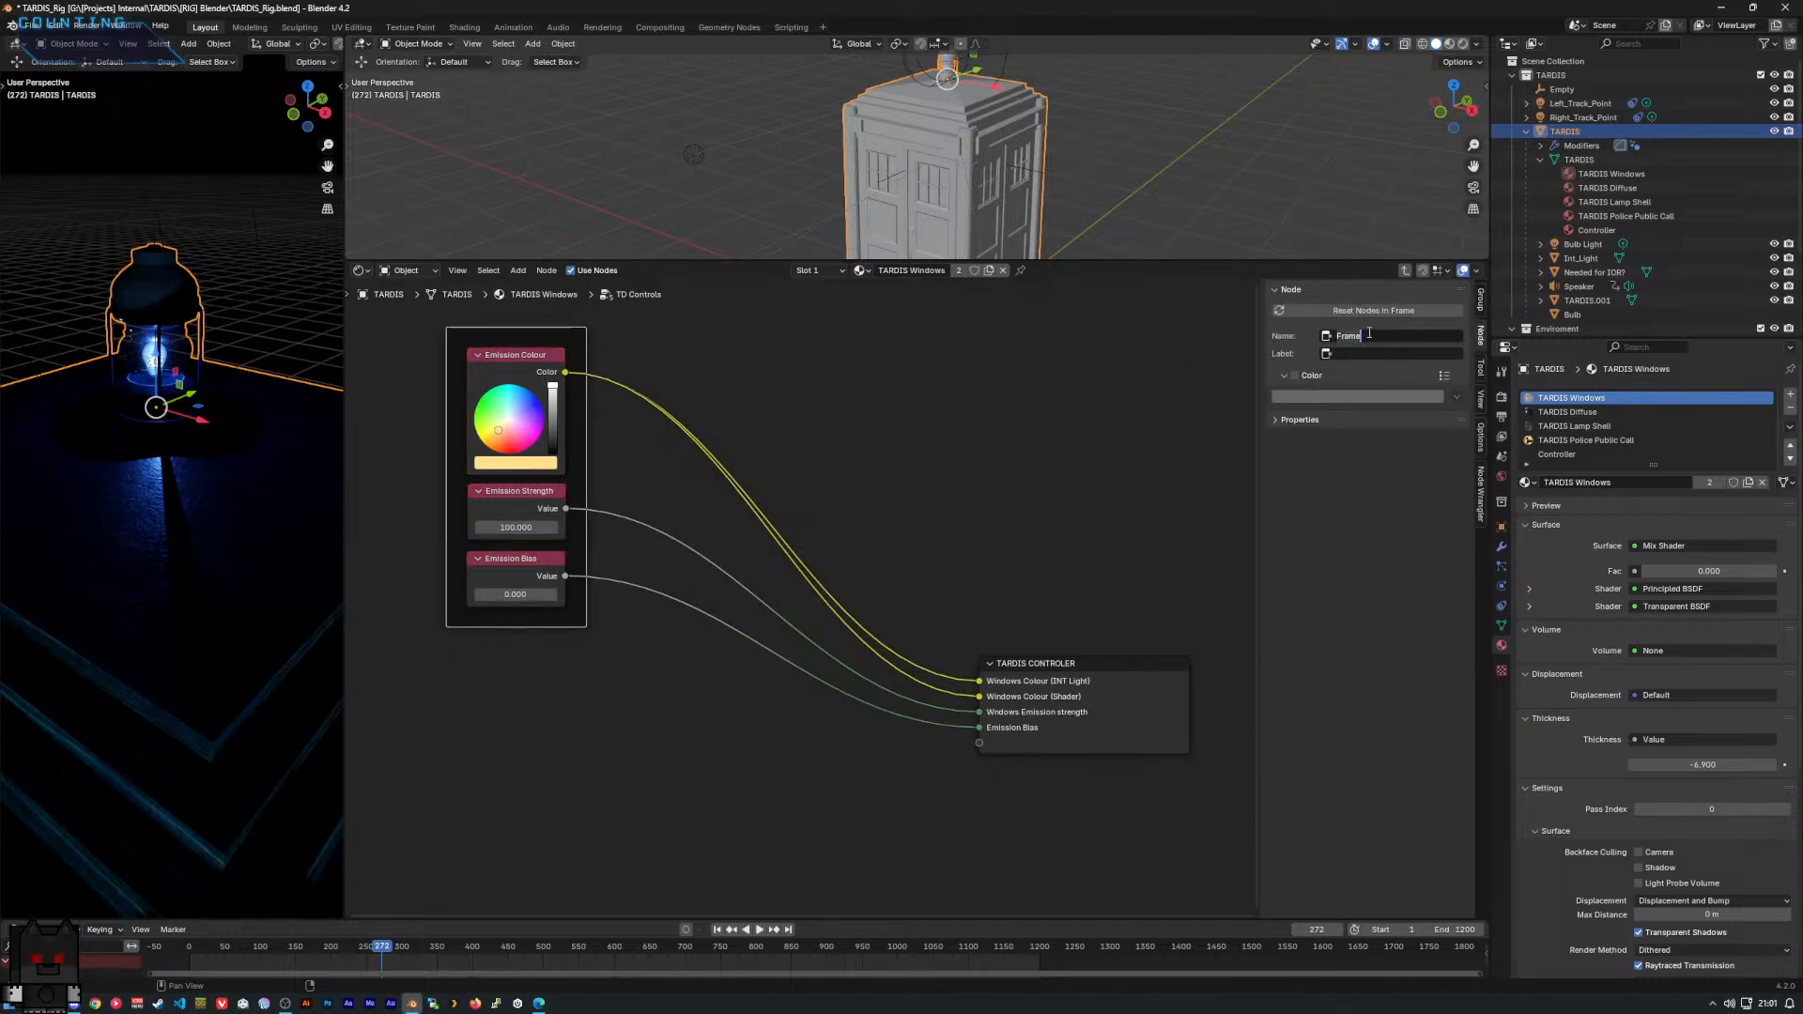
click(1412, 353)
click(1413, 354)
text(Window Conm)
text(erol)
key(Return)
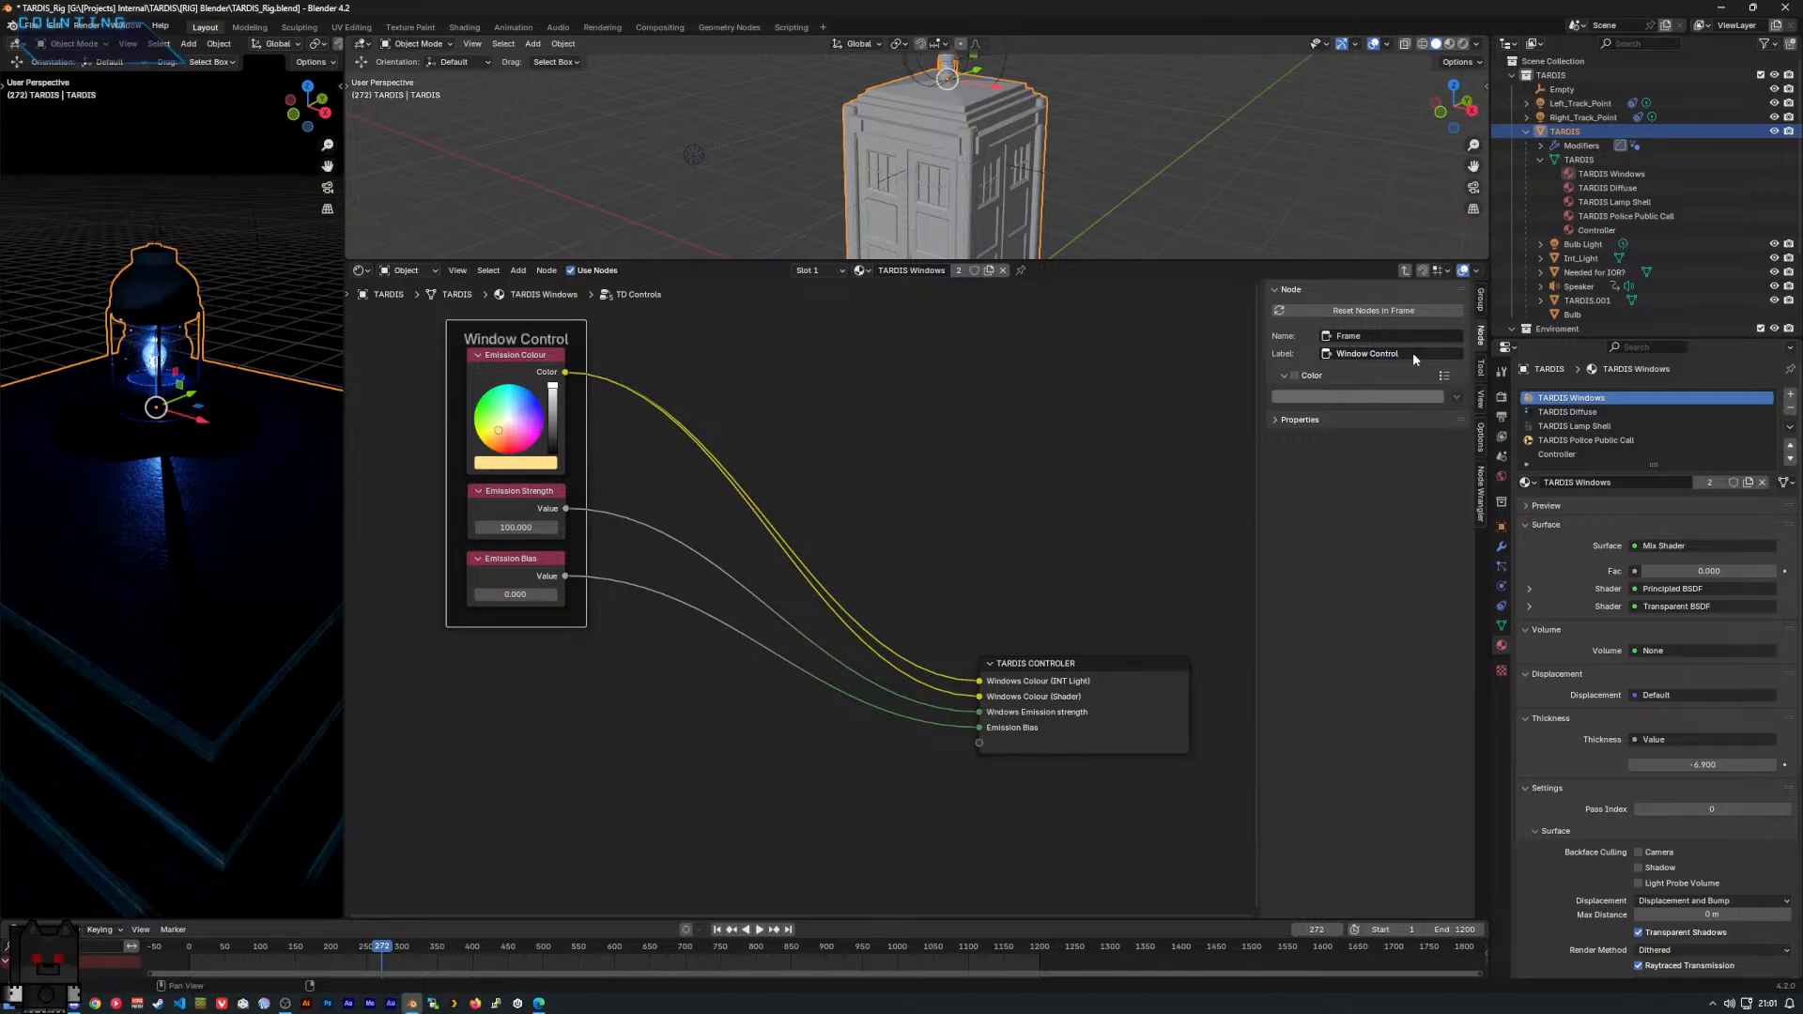
click(1365, 355)
click(1365, 355)
text(s)
key(Return)
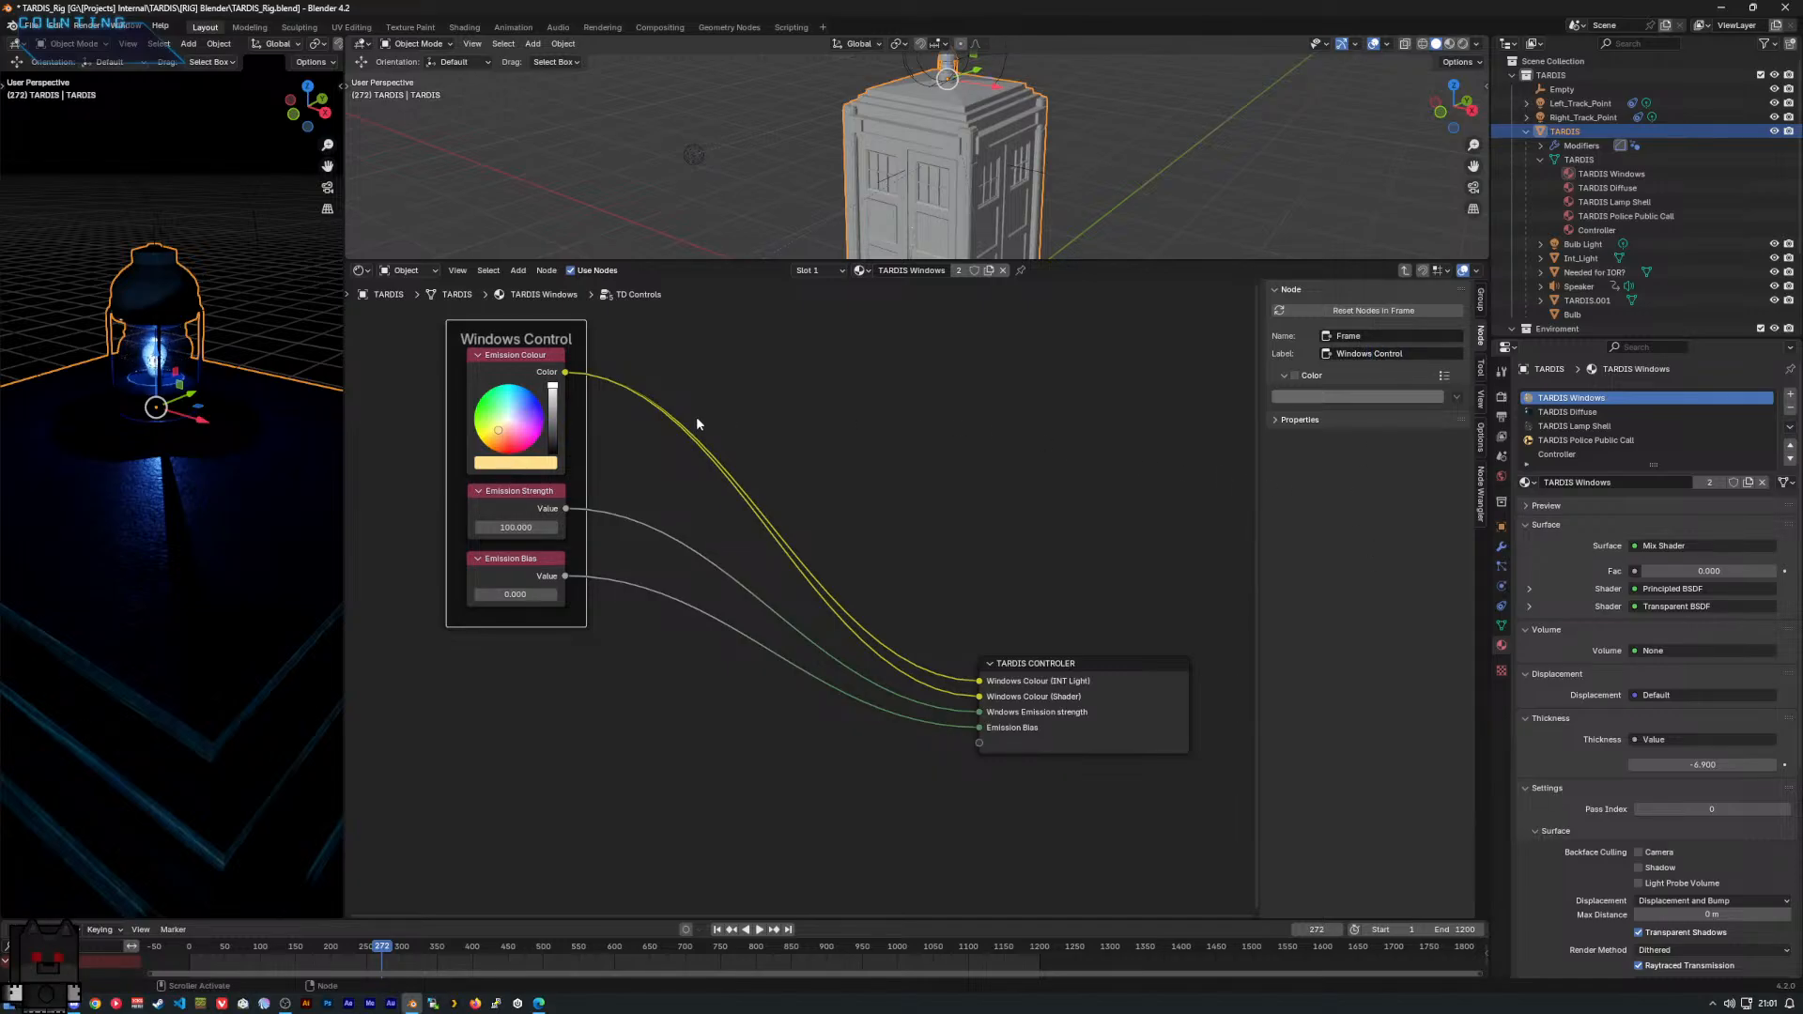
Add an RGB node below the Windows Control frame and link its Color output to a new socket on TARDIS CONTROLER.
middle_drag(697, 418, 714, 410)
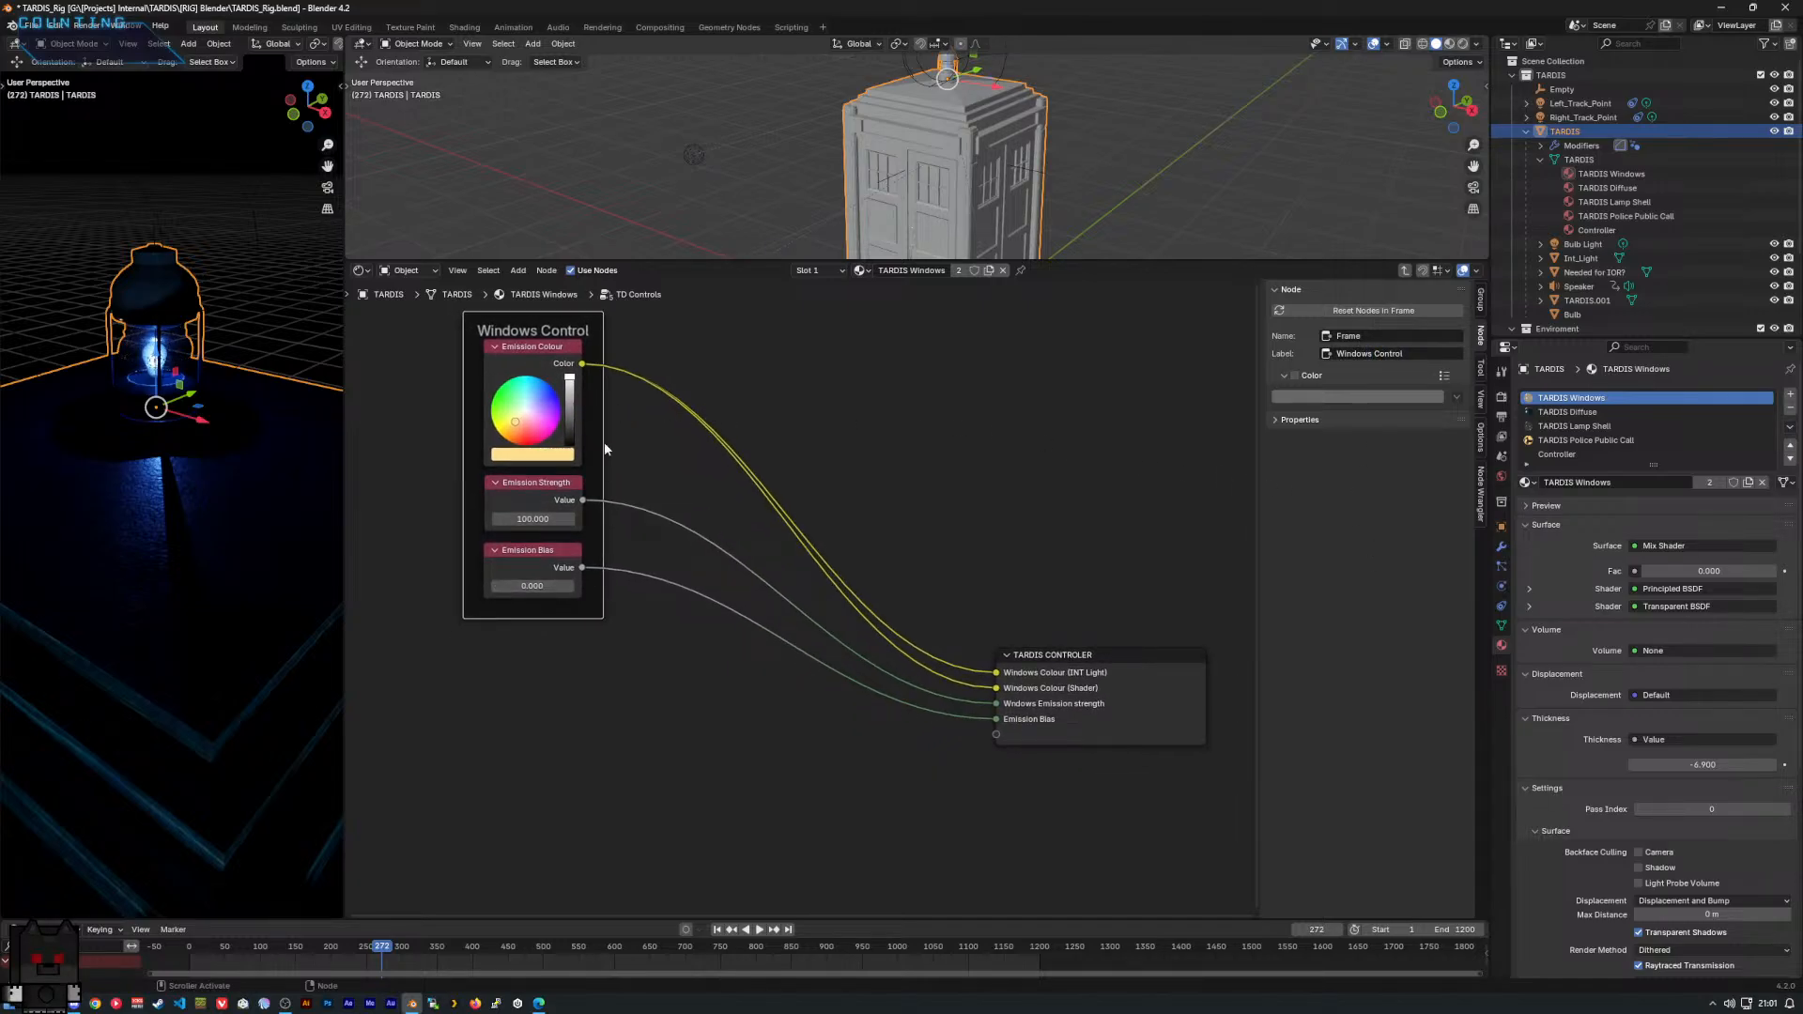
click(600, 736)
right_click(601, 700)
mouse_move(648, 699)
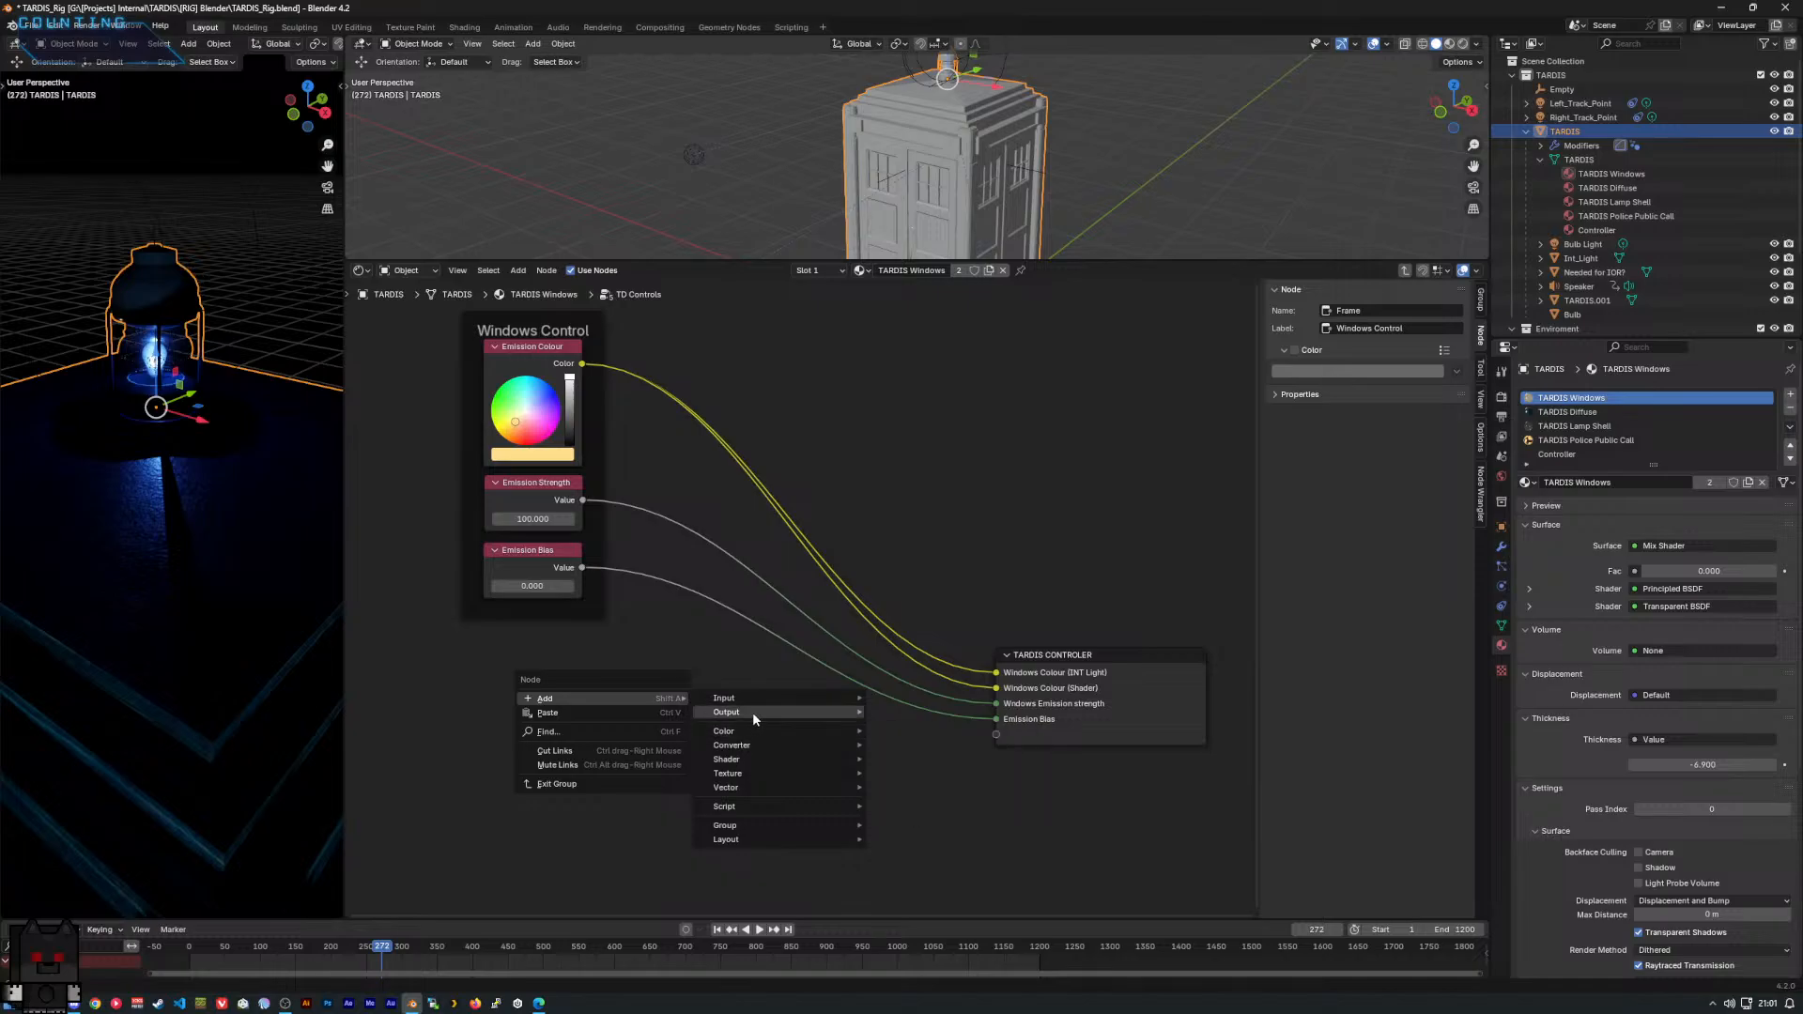
mouse_move(765, 700)
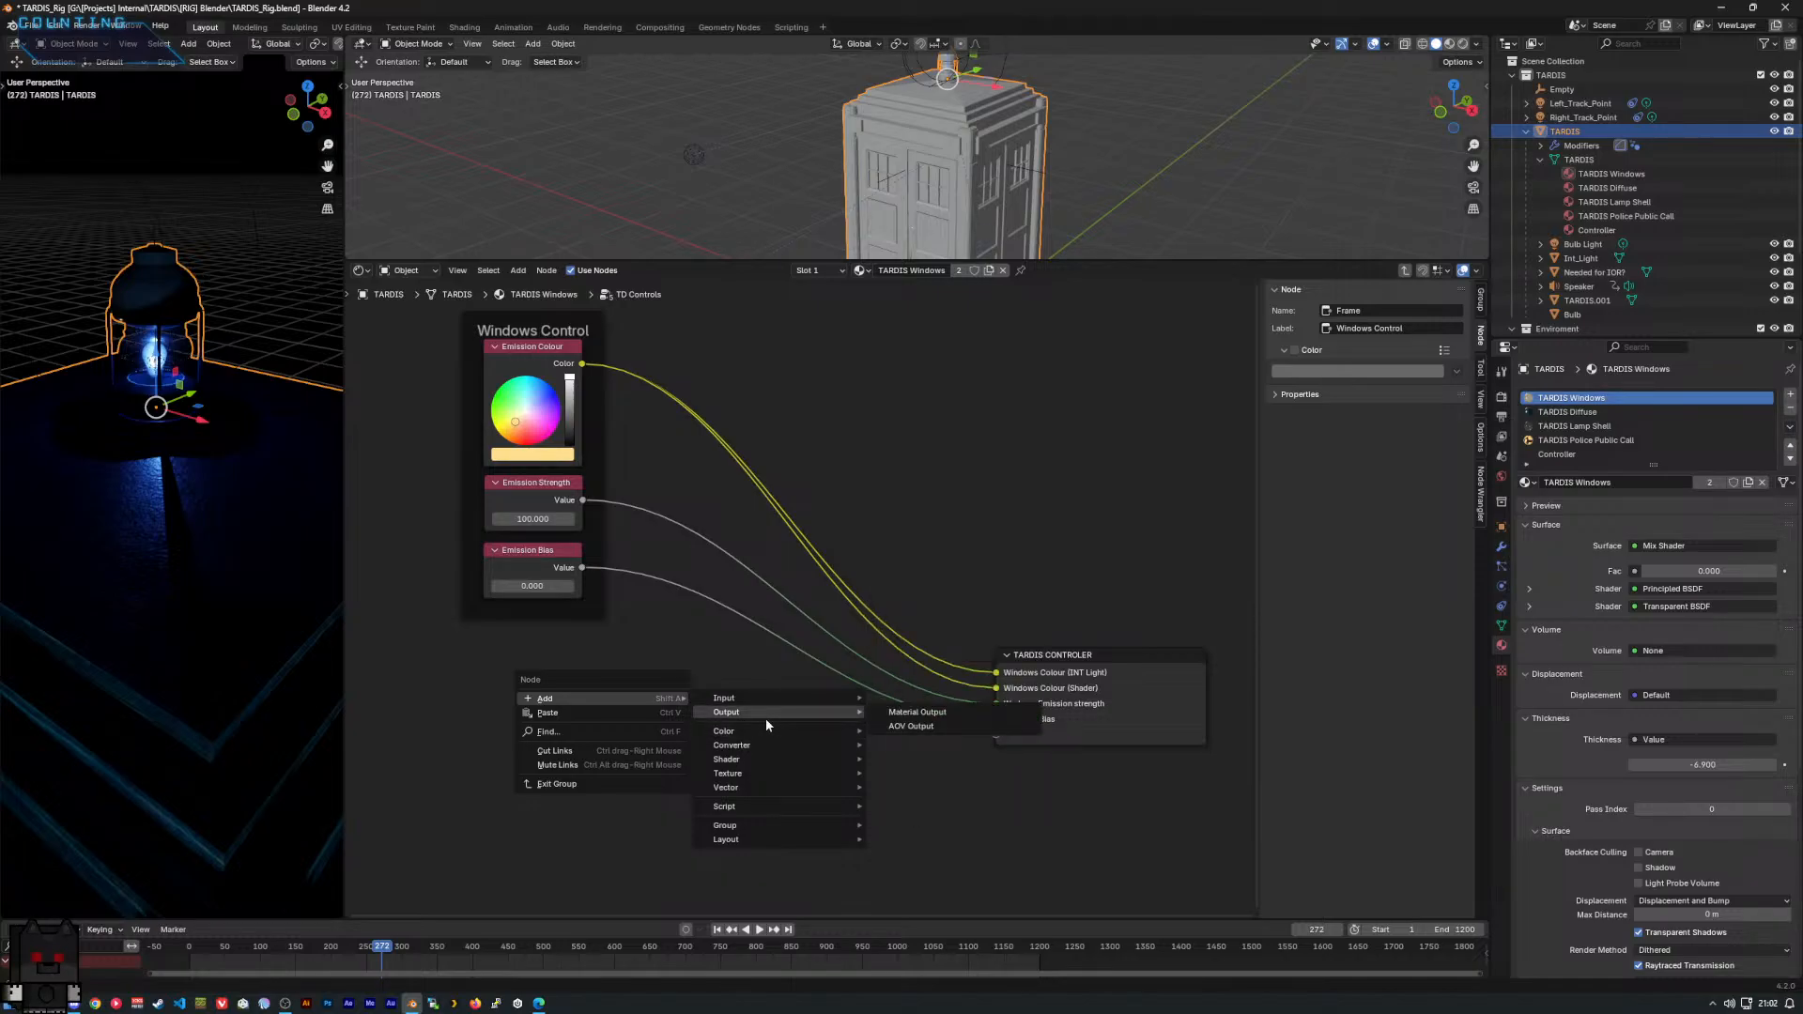
text(rgb)
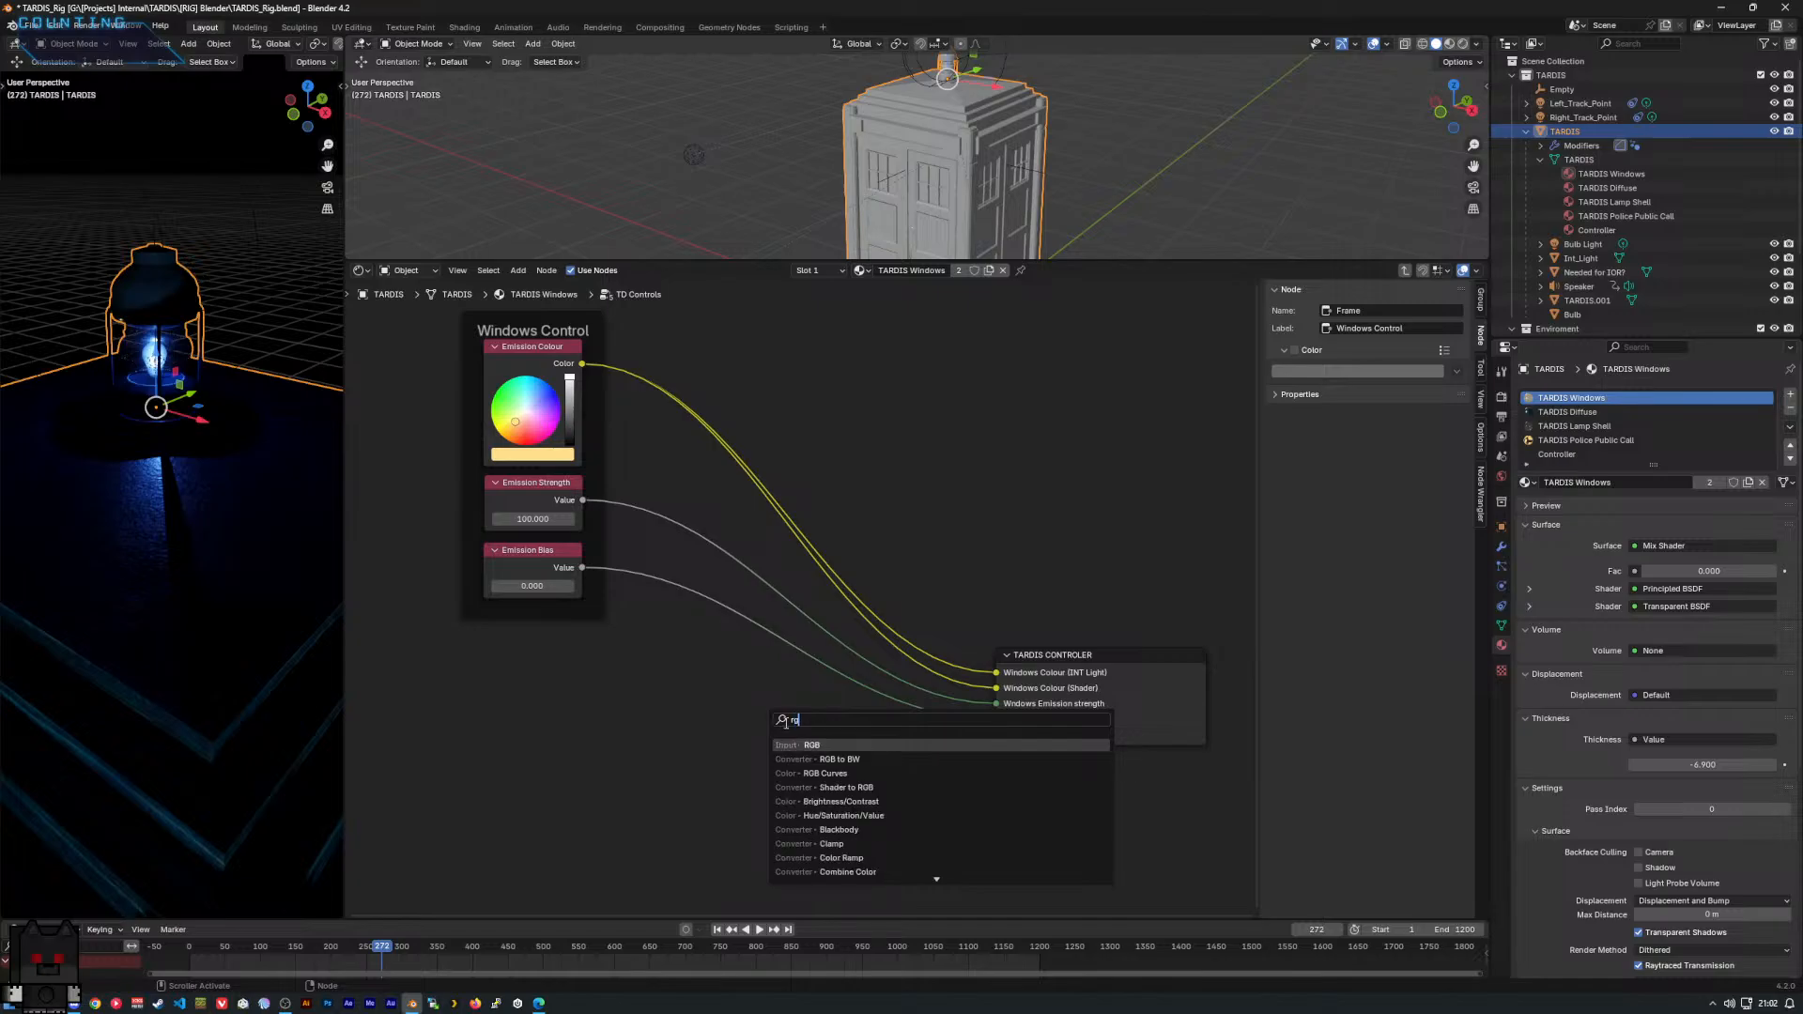
key(Return)
click(515, 676)
drag(612, 702, 1002, 744)
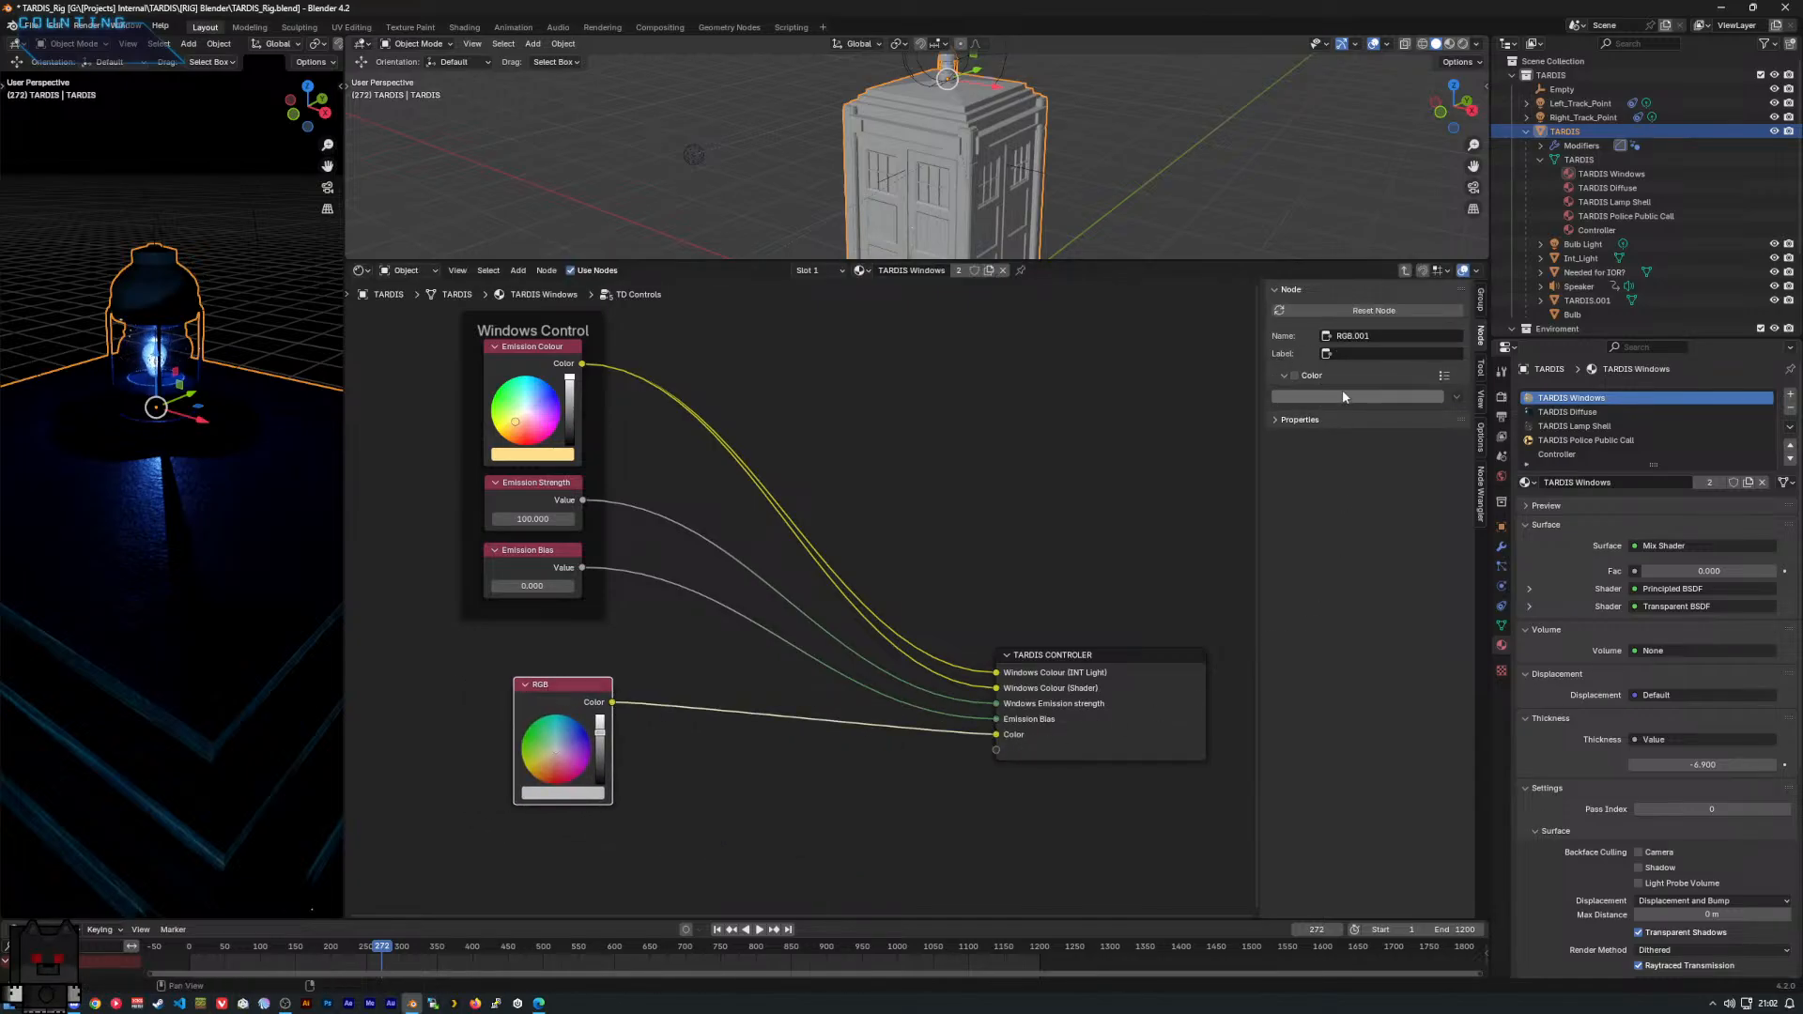
Rename the new Color socket of the TD Controls group to "Lamp Colour".
click(1481, 302)
click(1315, 455)
double_click(1318, 454)
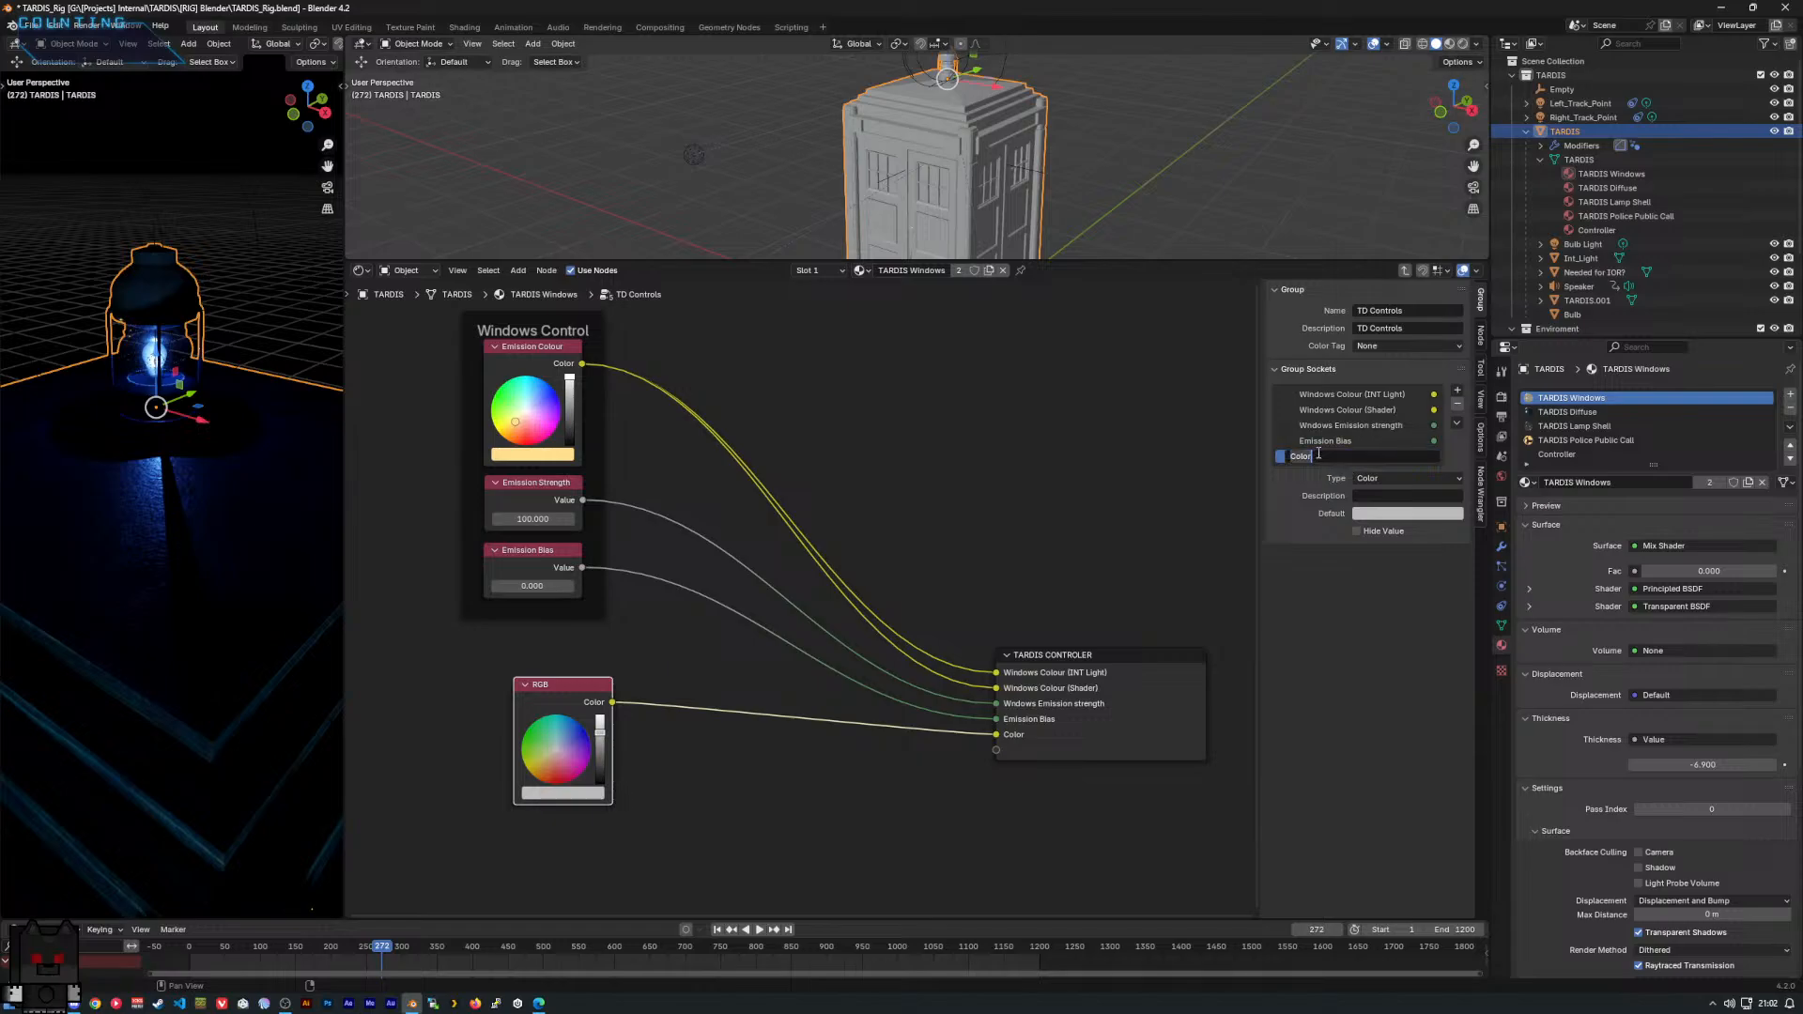
text(LAm)
text(amp Co)
key(Return)
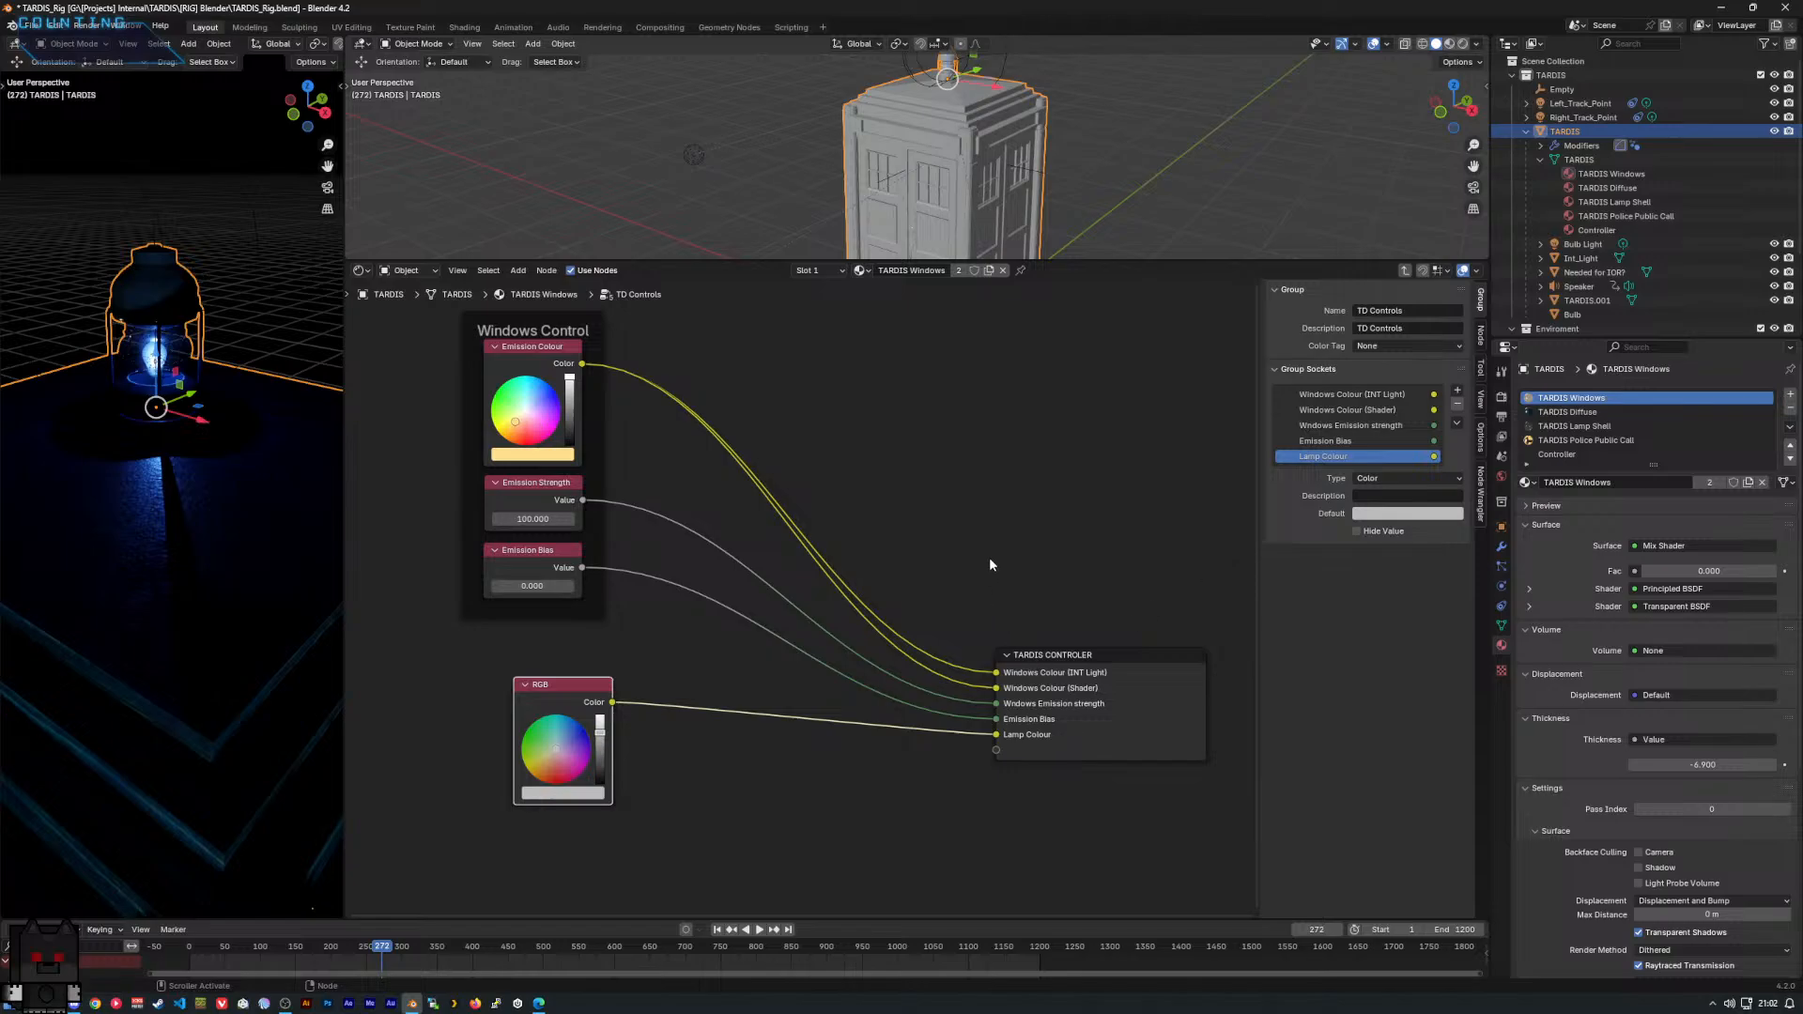
middle_drag(1078, 453, 1062, 467)
Set the lamp RGB node inside the TD Controls group to the Bulb Light's blue colour.
click(1575, 161)
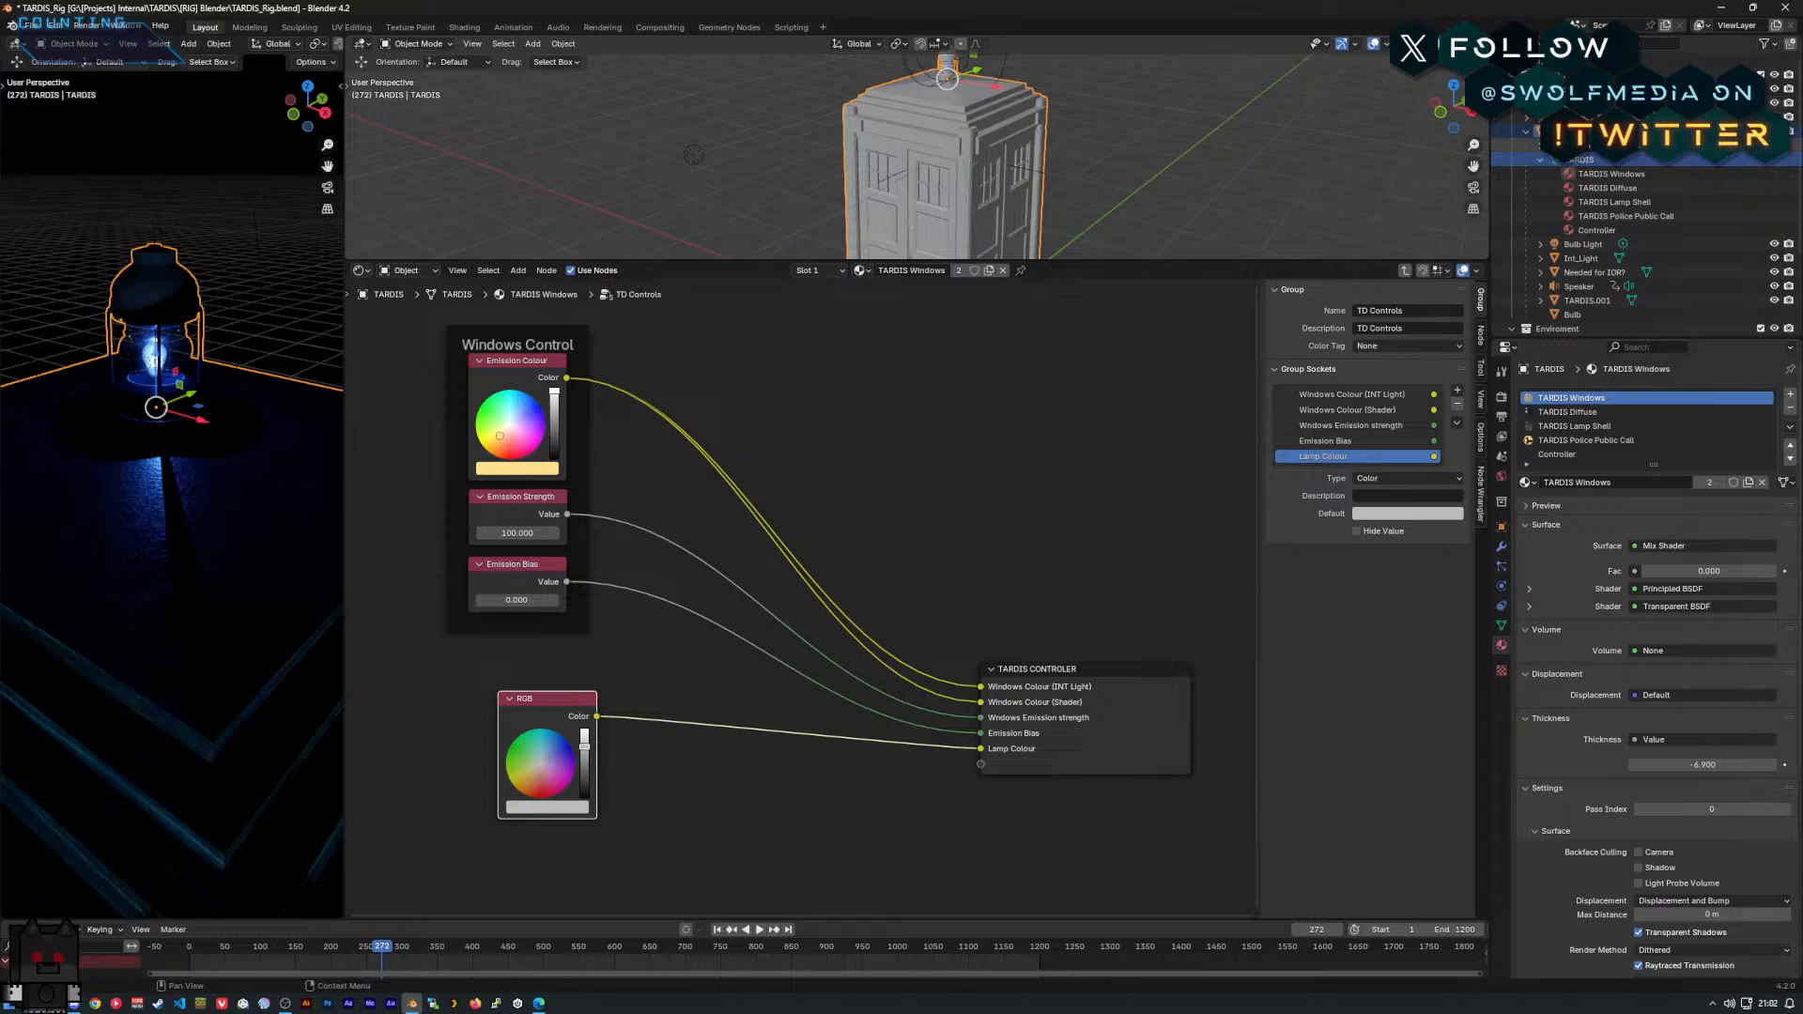
click(1586, 244)
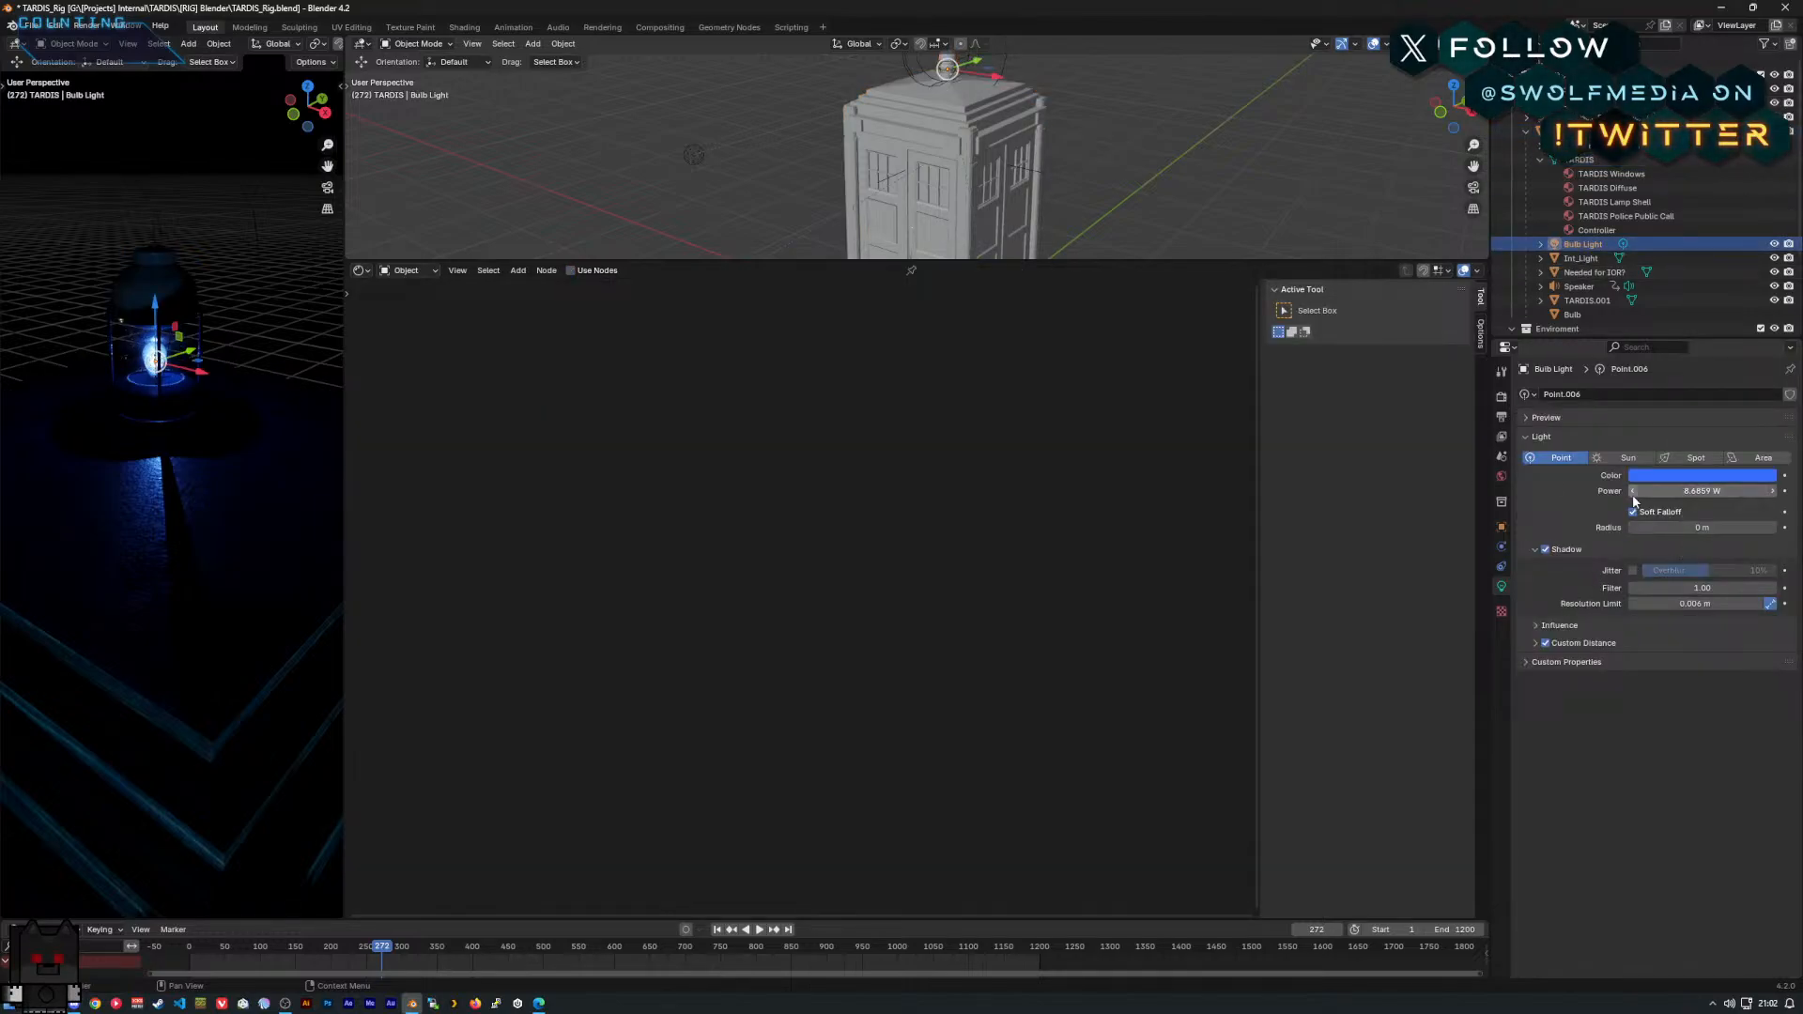
click(1675, 475)
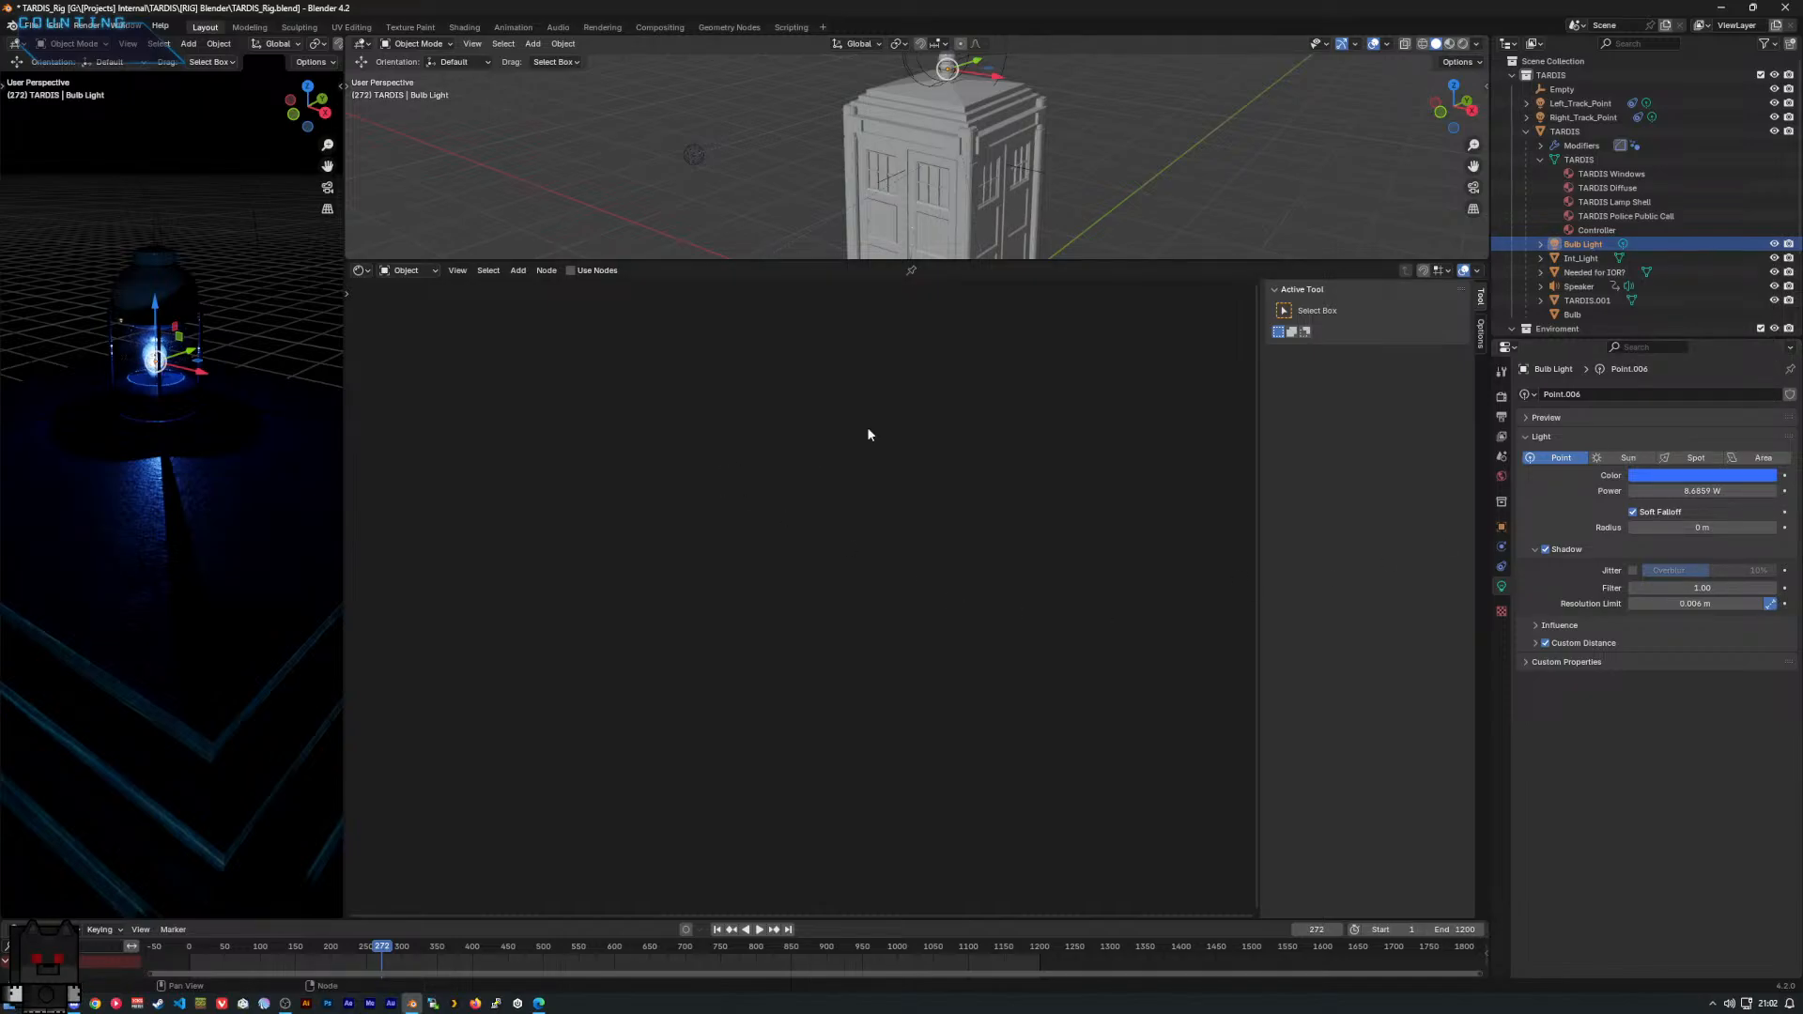
click(1564, 131)
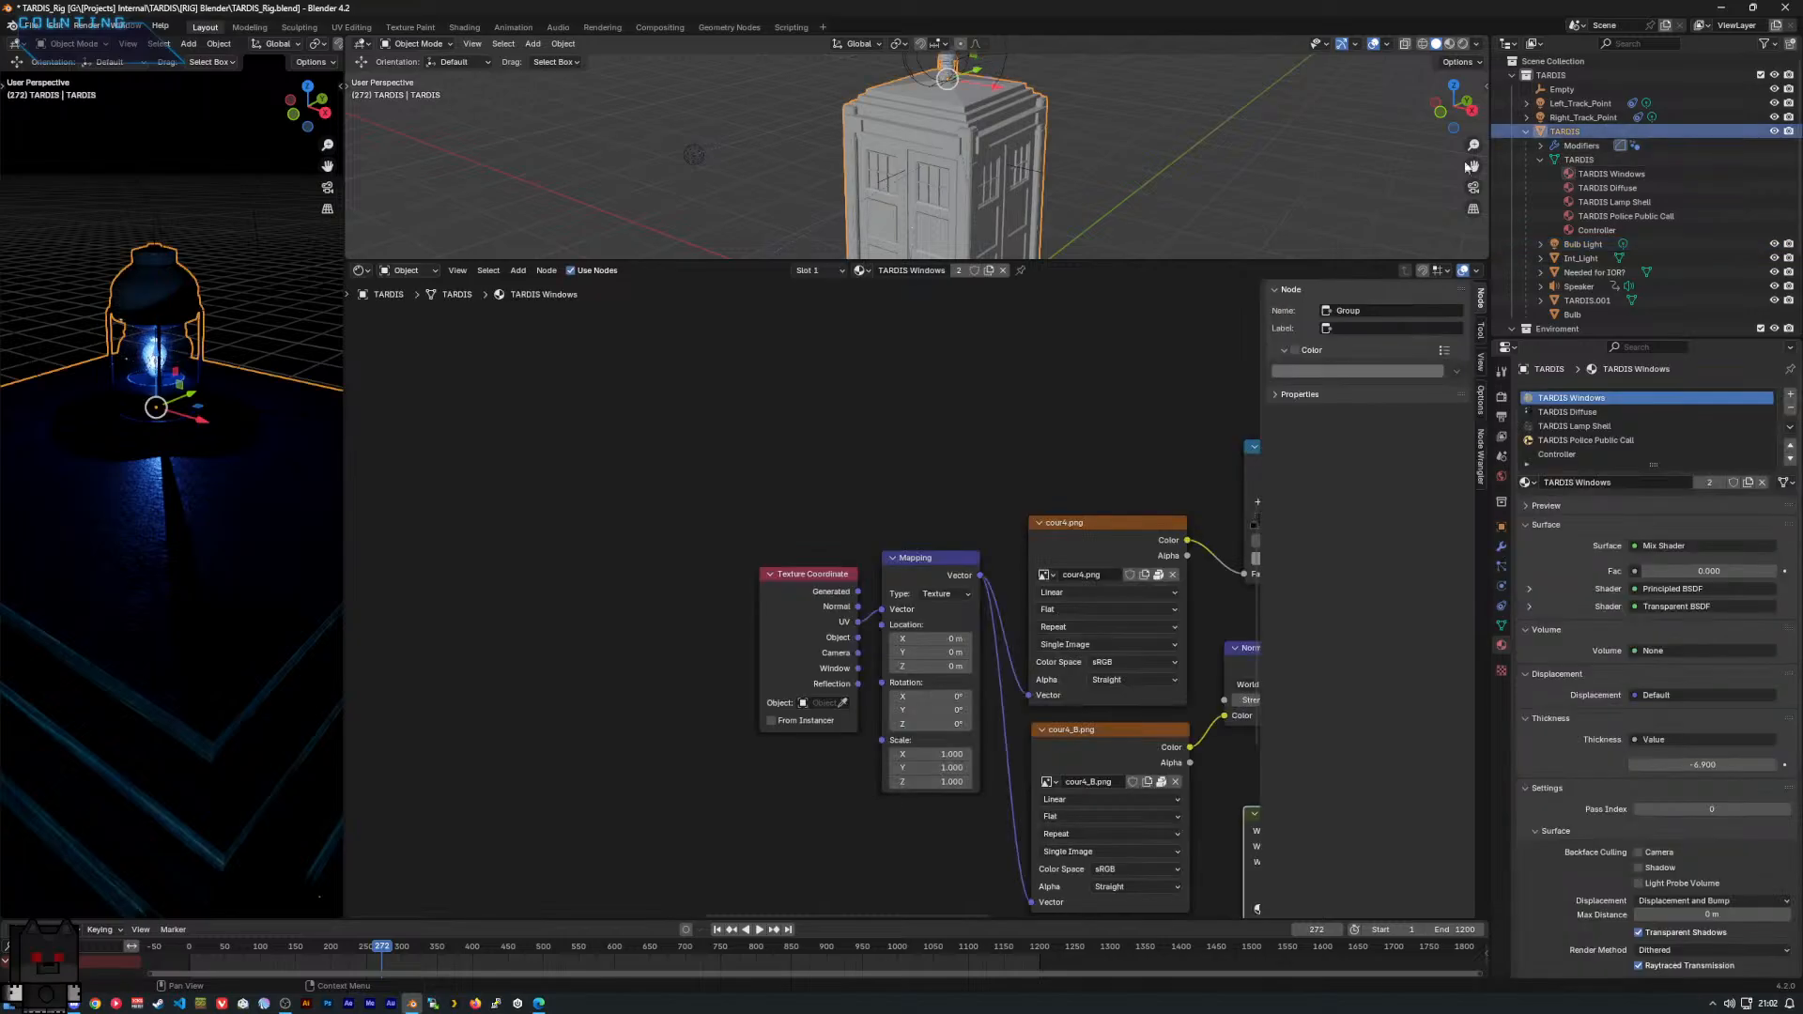
middle_drag(1273, 858, 814, 717)
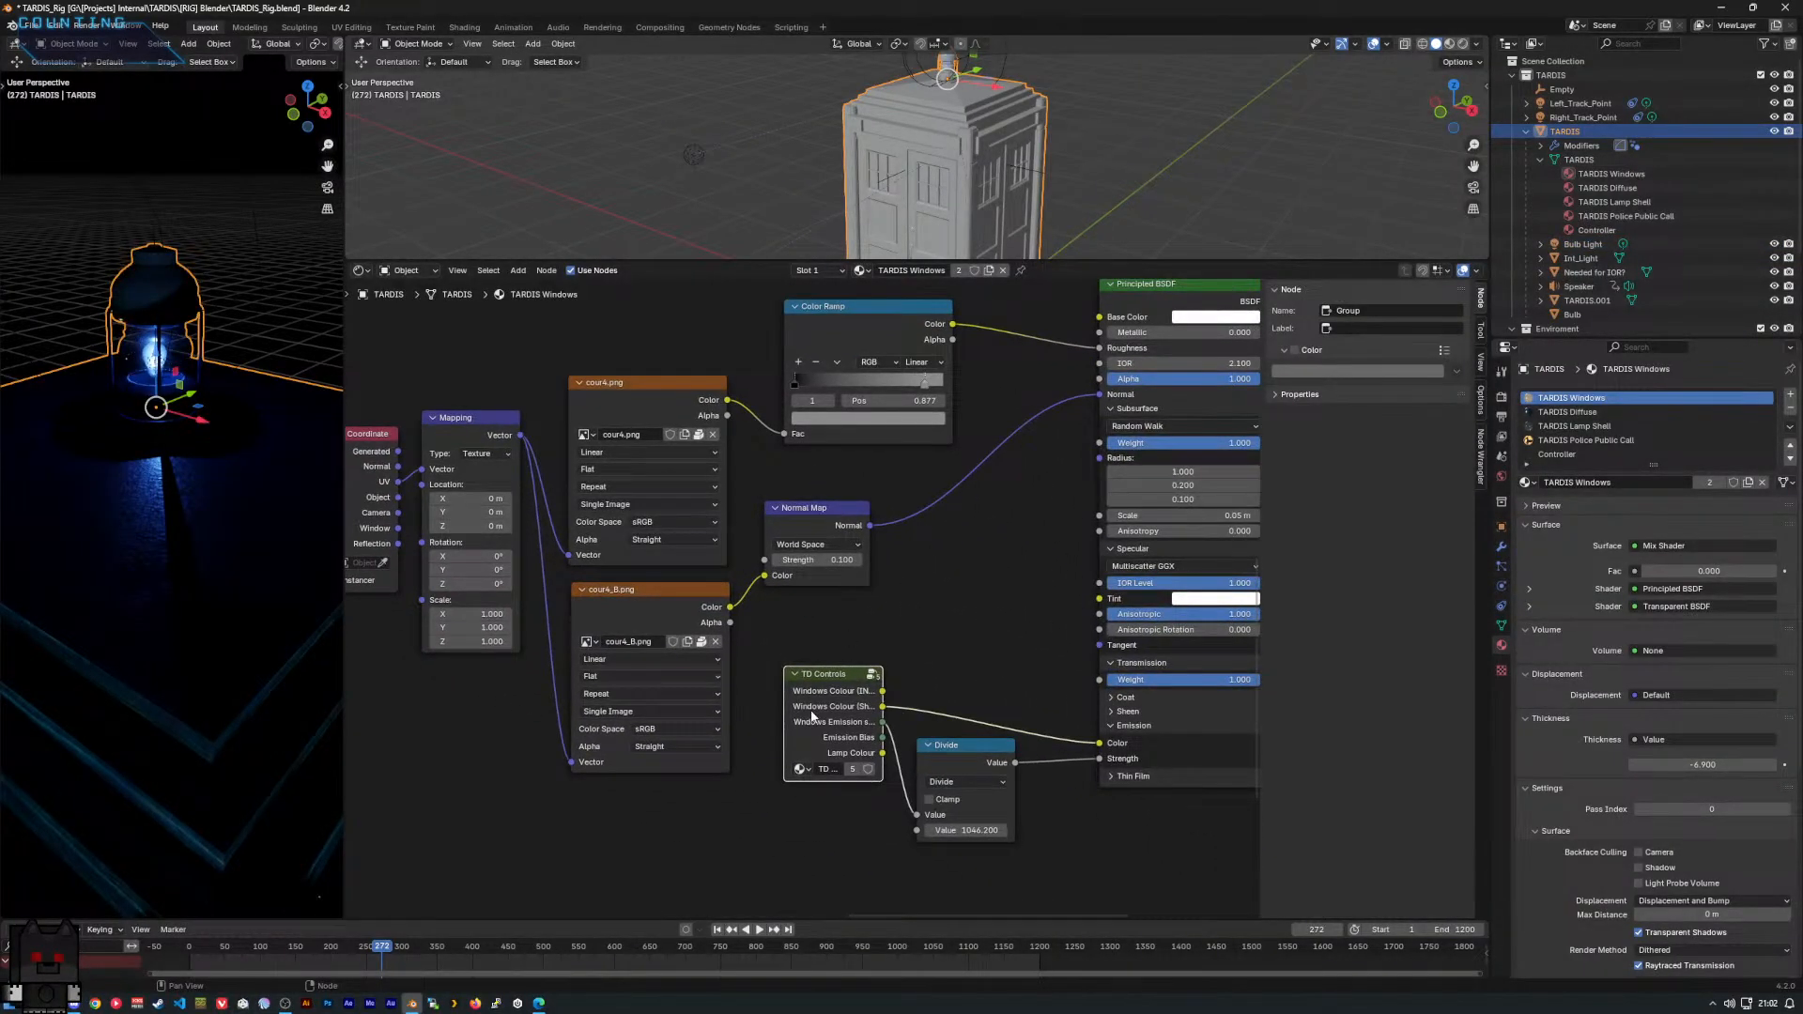
key(Tab)
drag(551, 749, 585, 728)
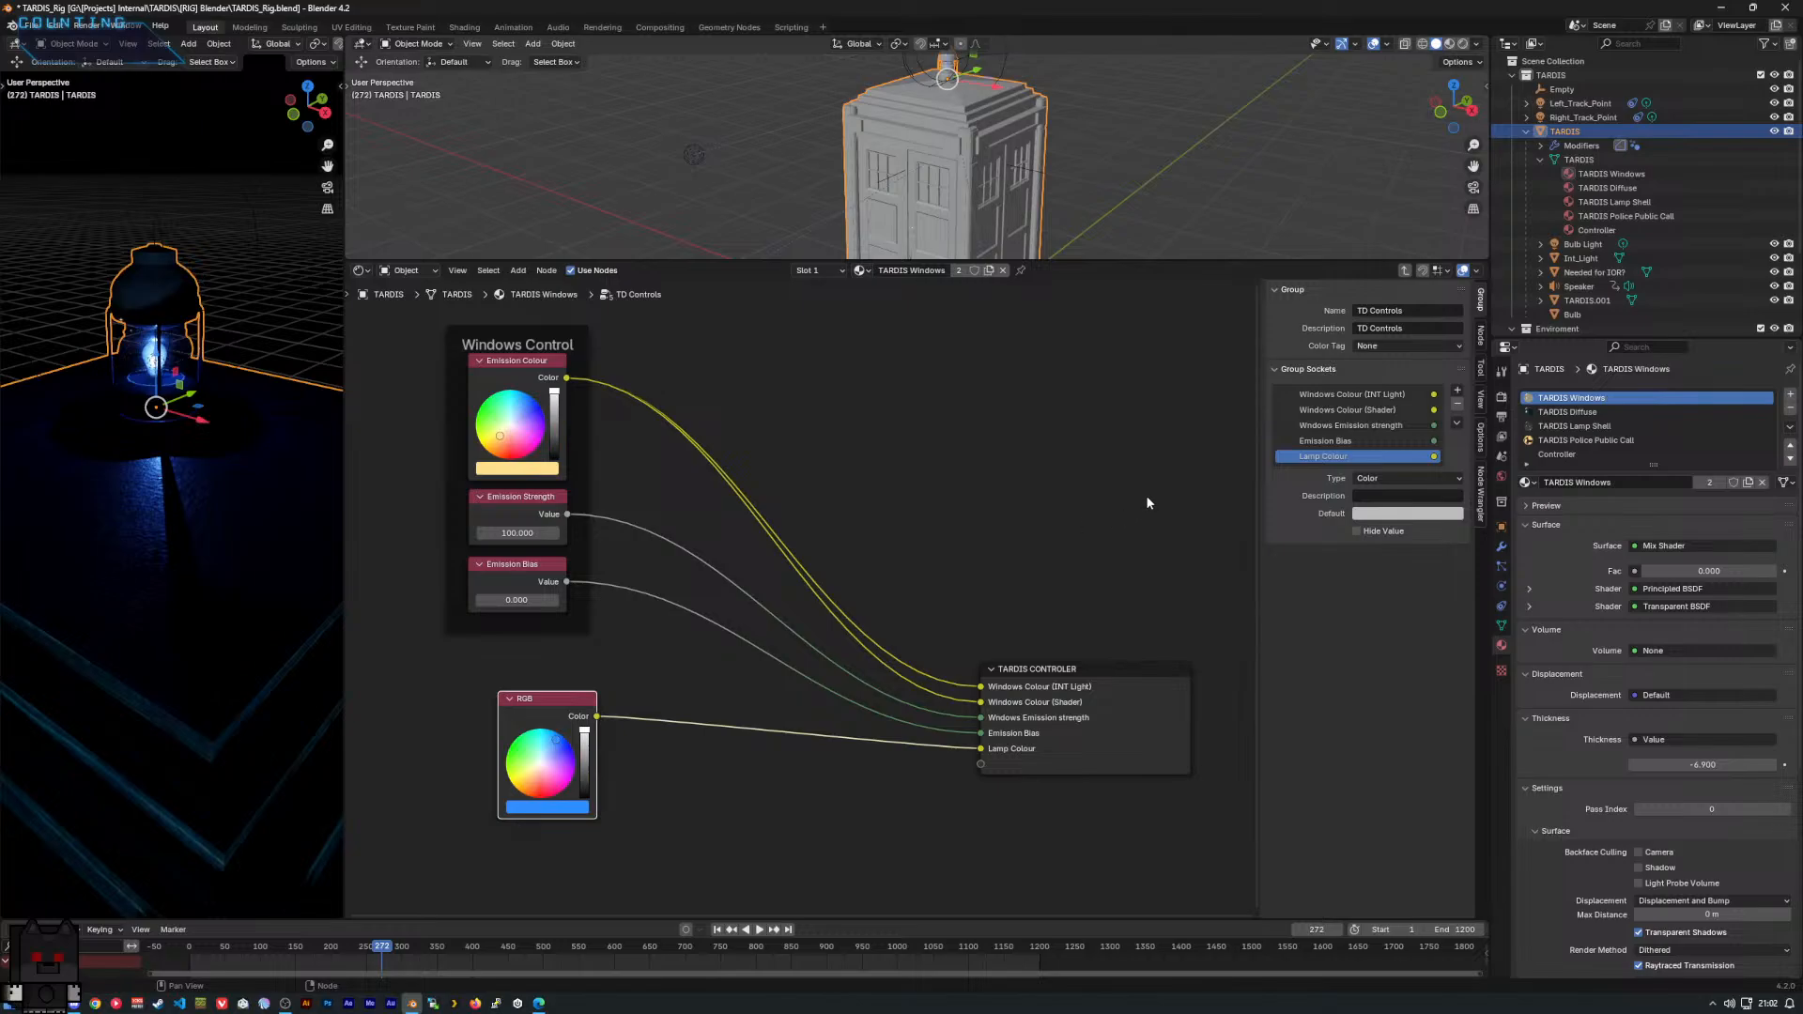
middle_drag(1146, 494, 1028, 477)
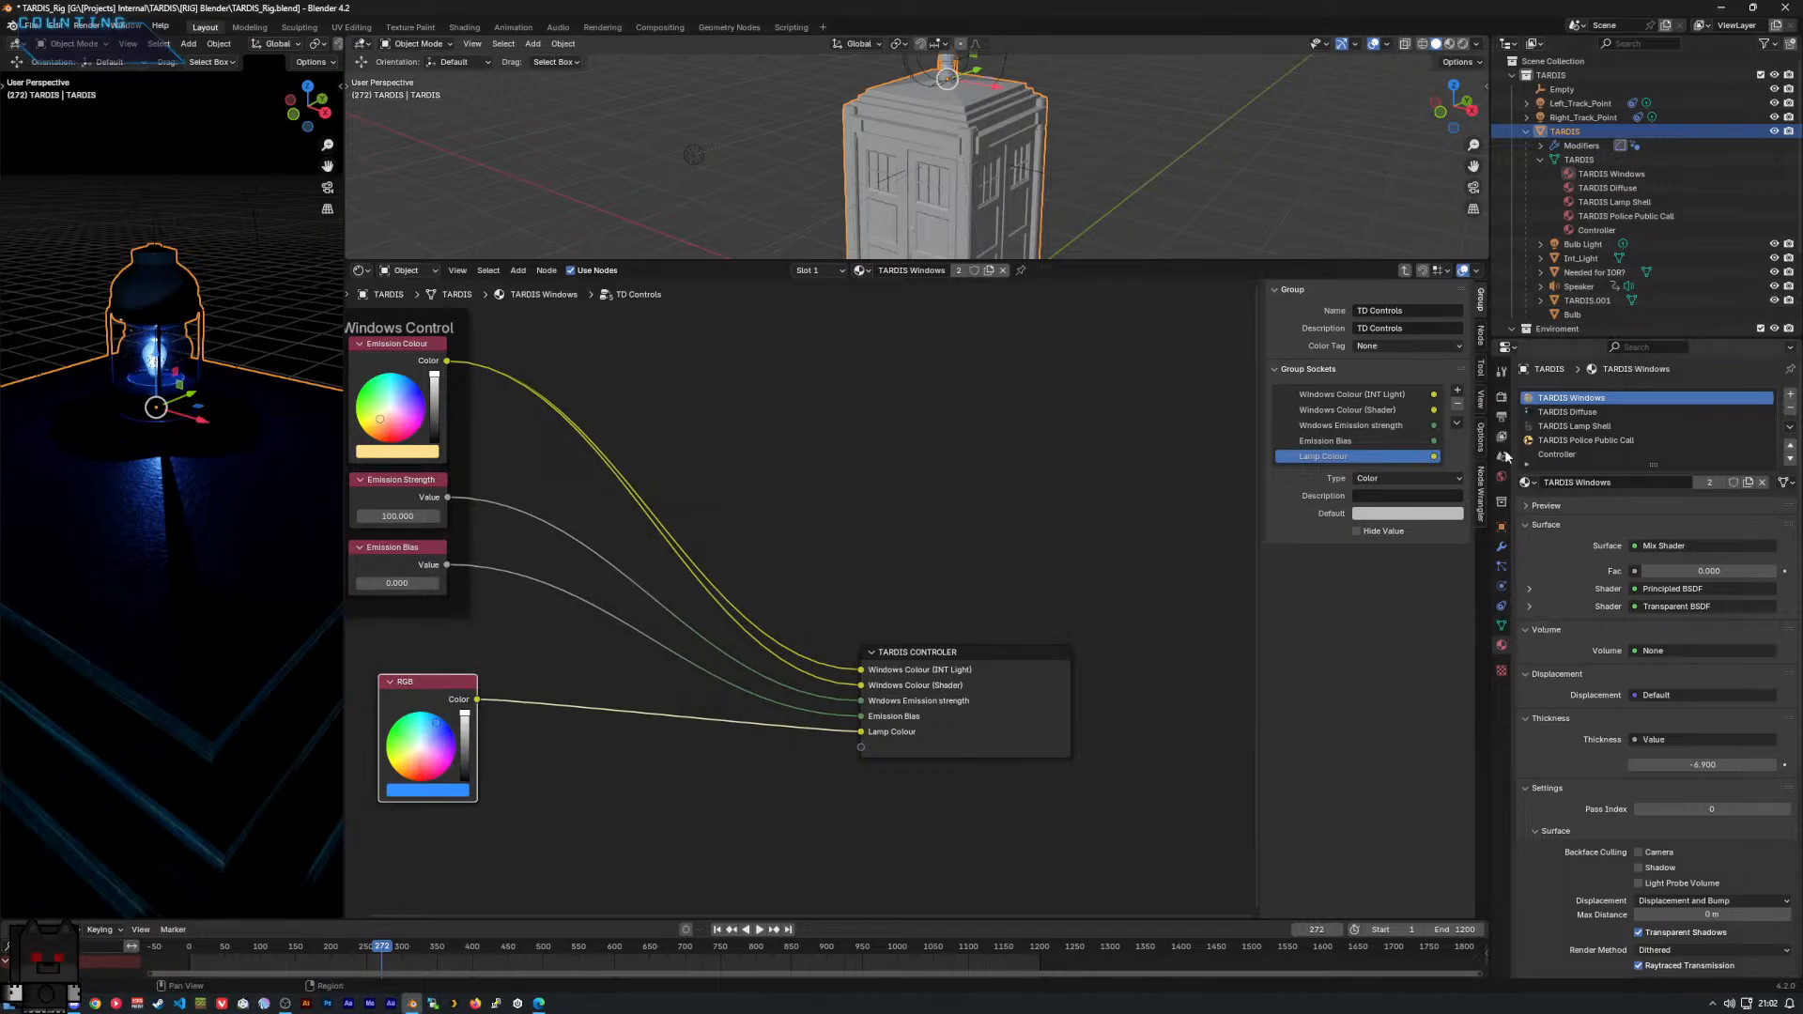
Find the Bulb Light among the TARDIS objects and enable shader nodes on it.
click(1578, 161)
scroll(1576, 278, down, 1)
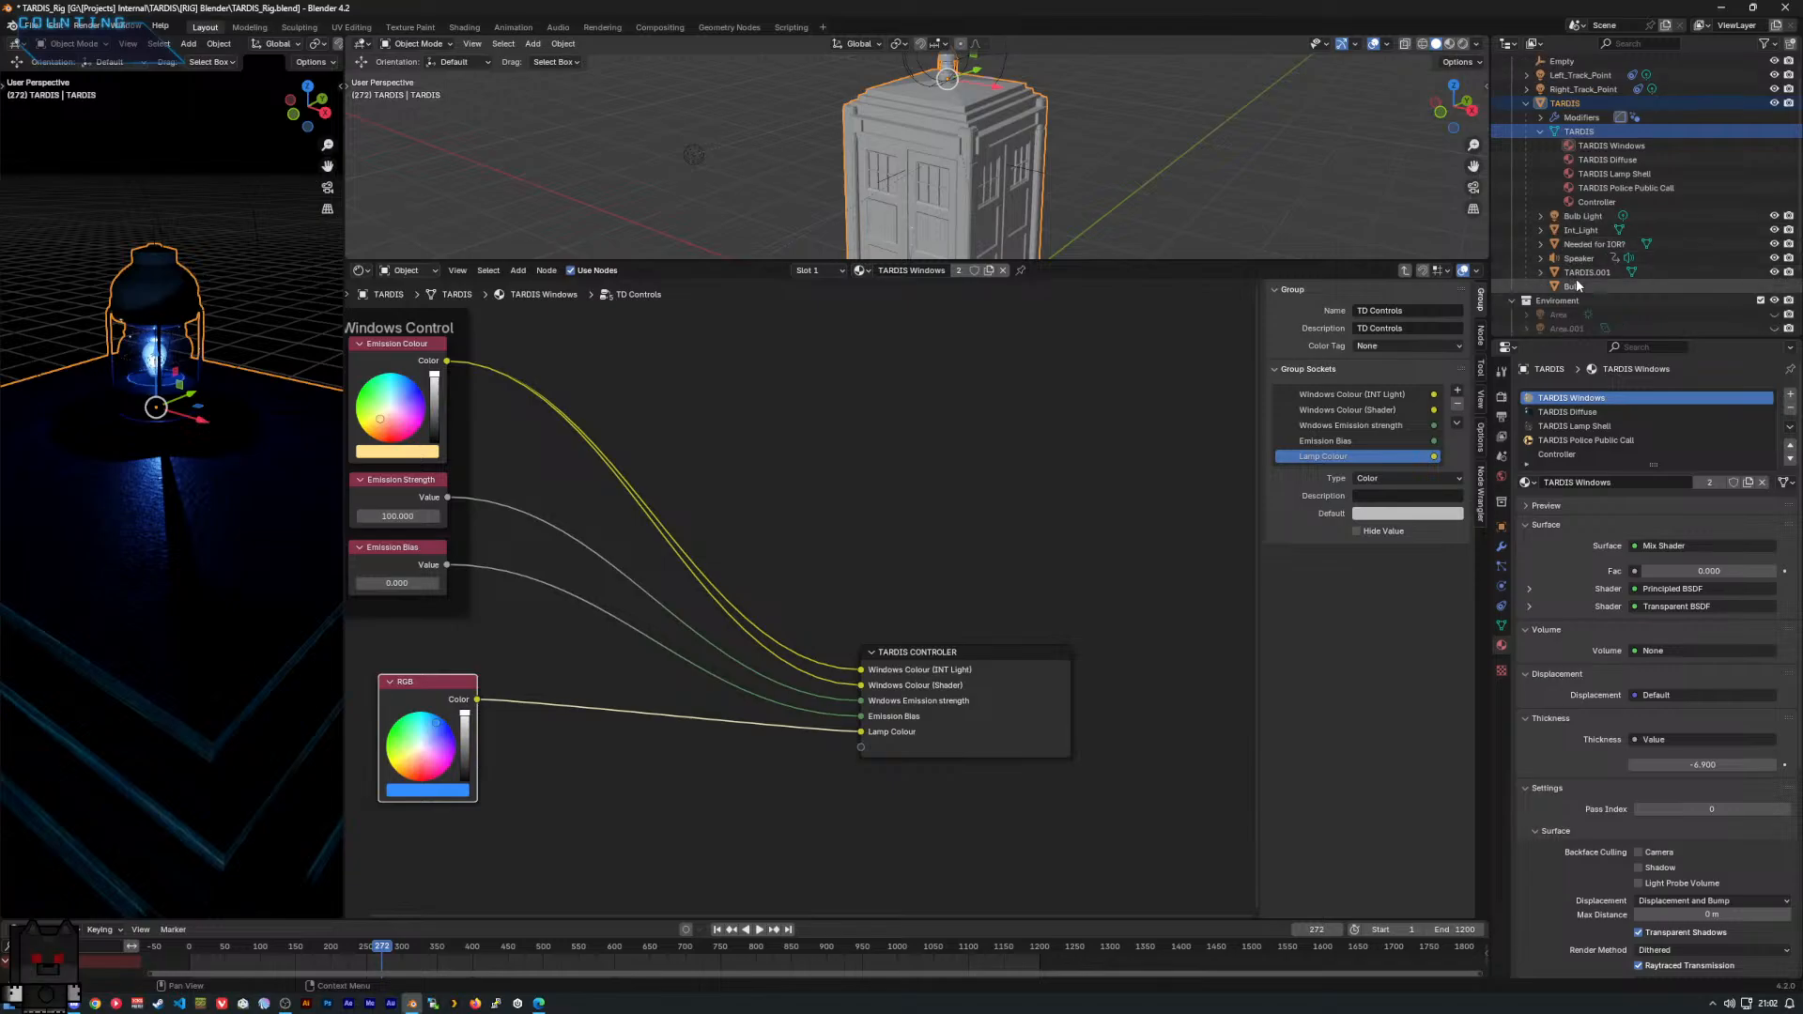
scroll(1576, 278, down, 2)
click(1582, 173)
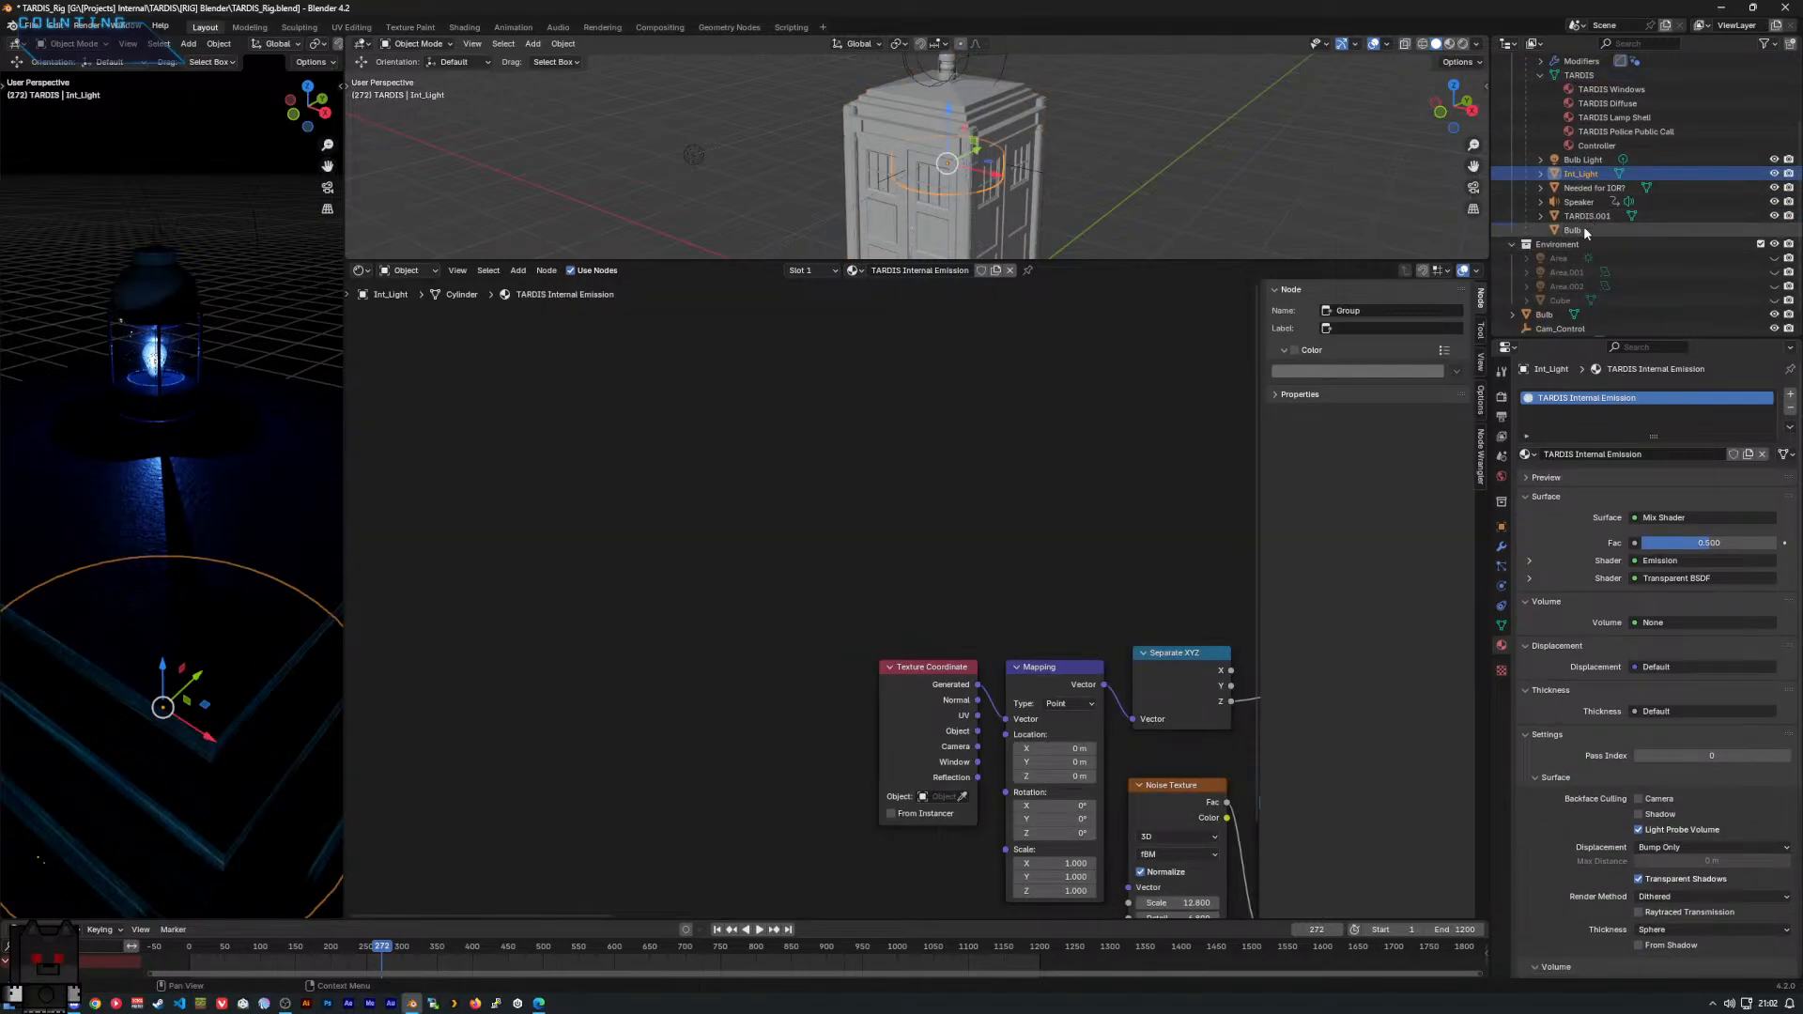
click(1573, 230)
scroll(1587, 188, up, 1)
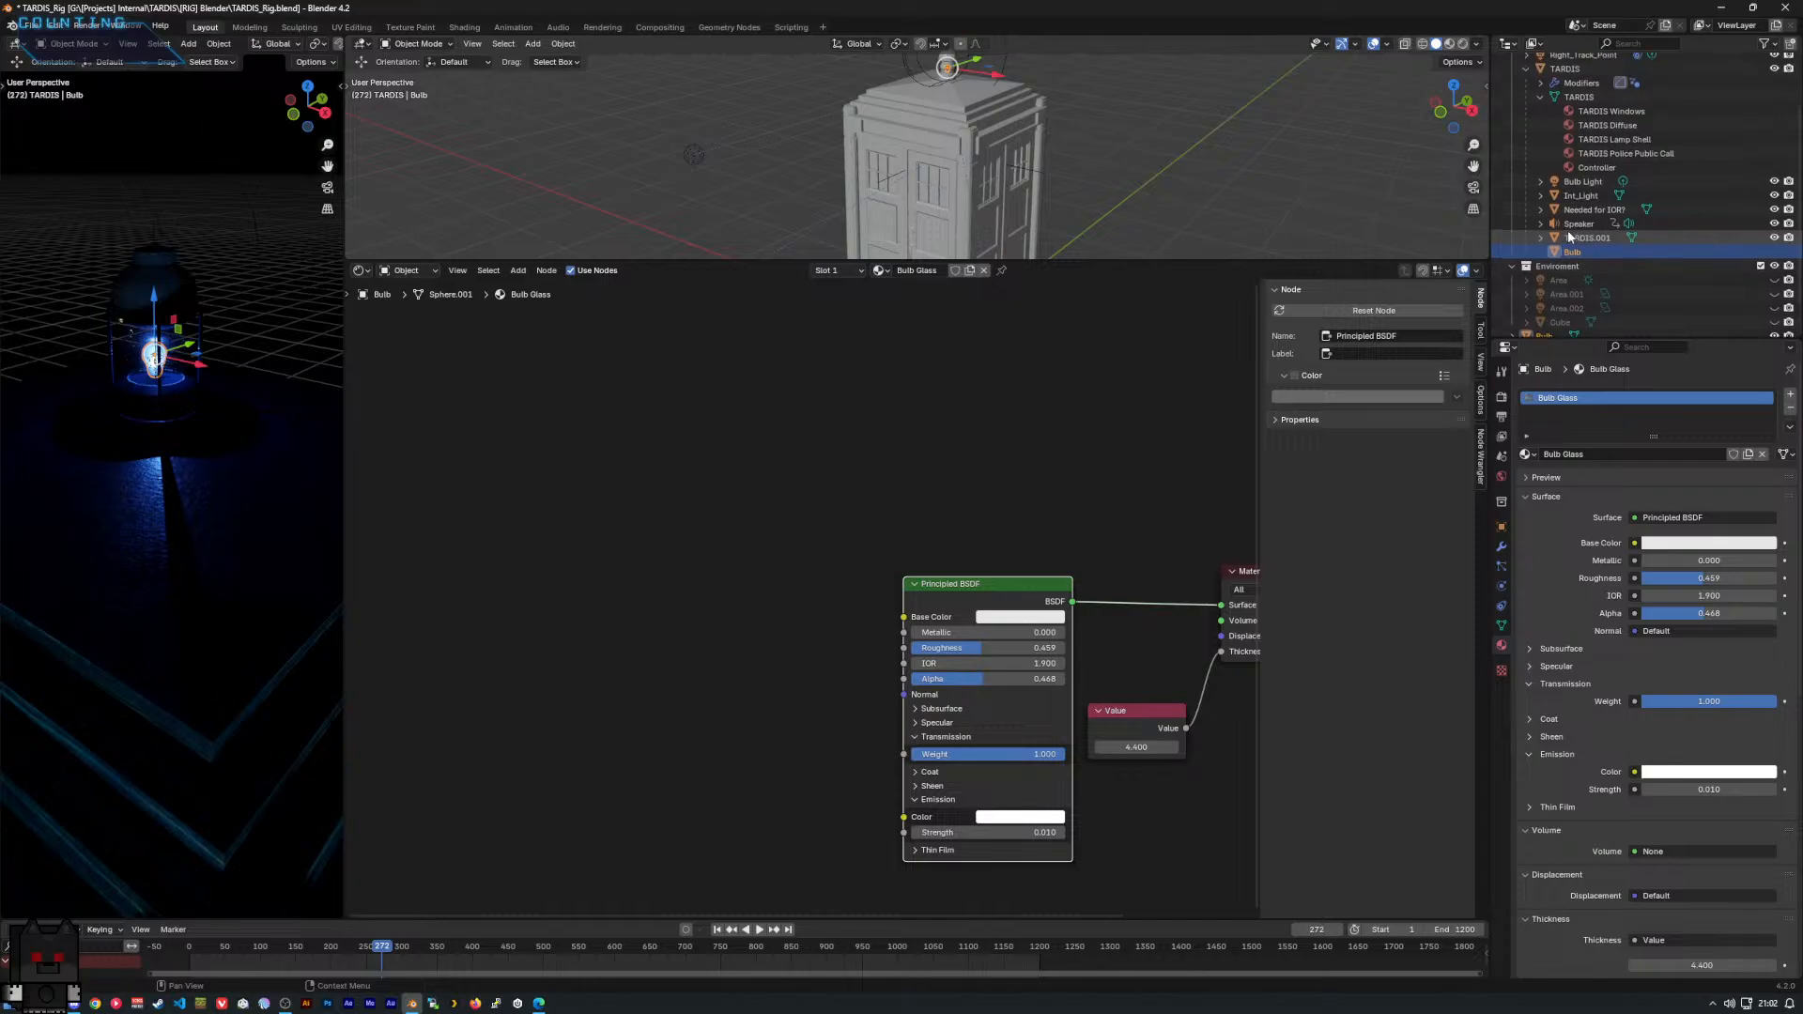
click(1594, 169)
click(1591, 182)
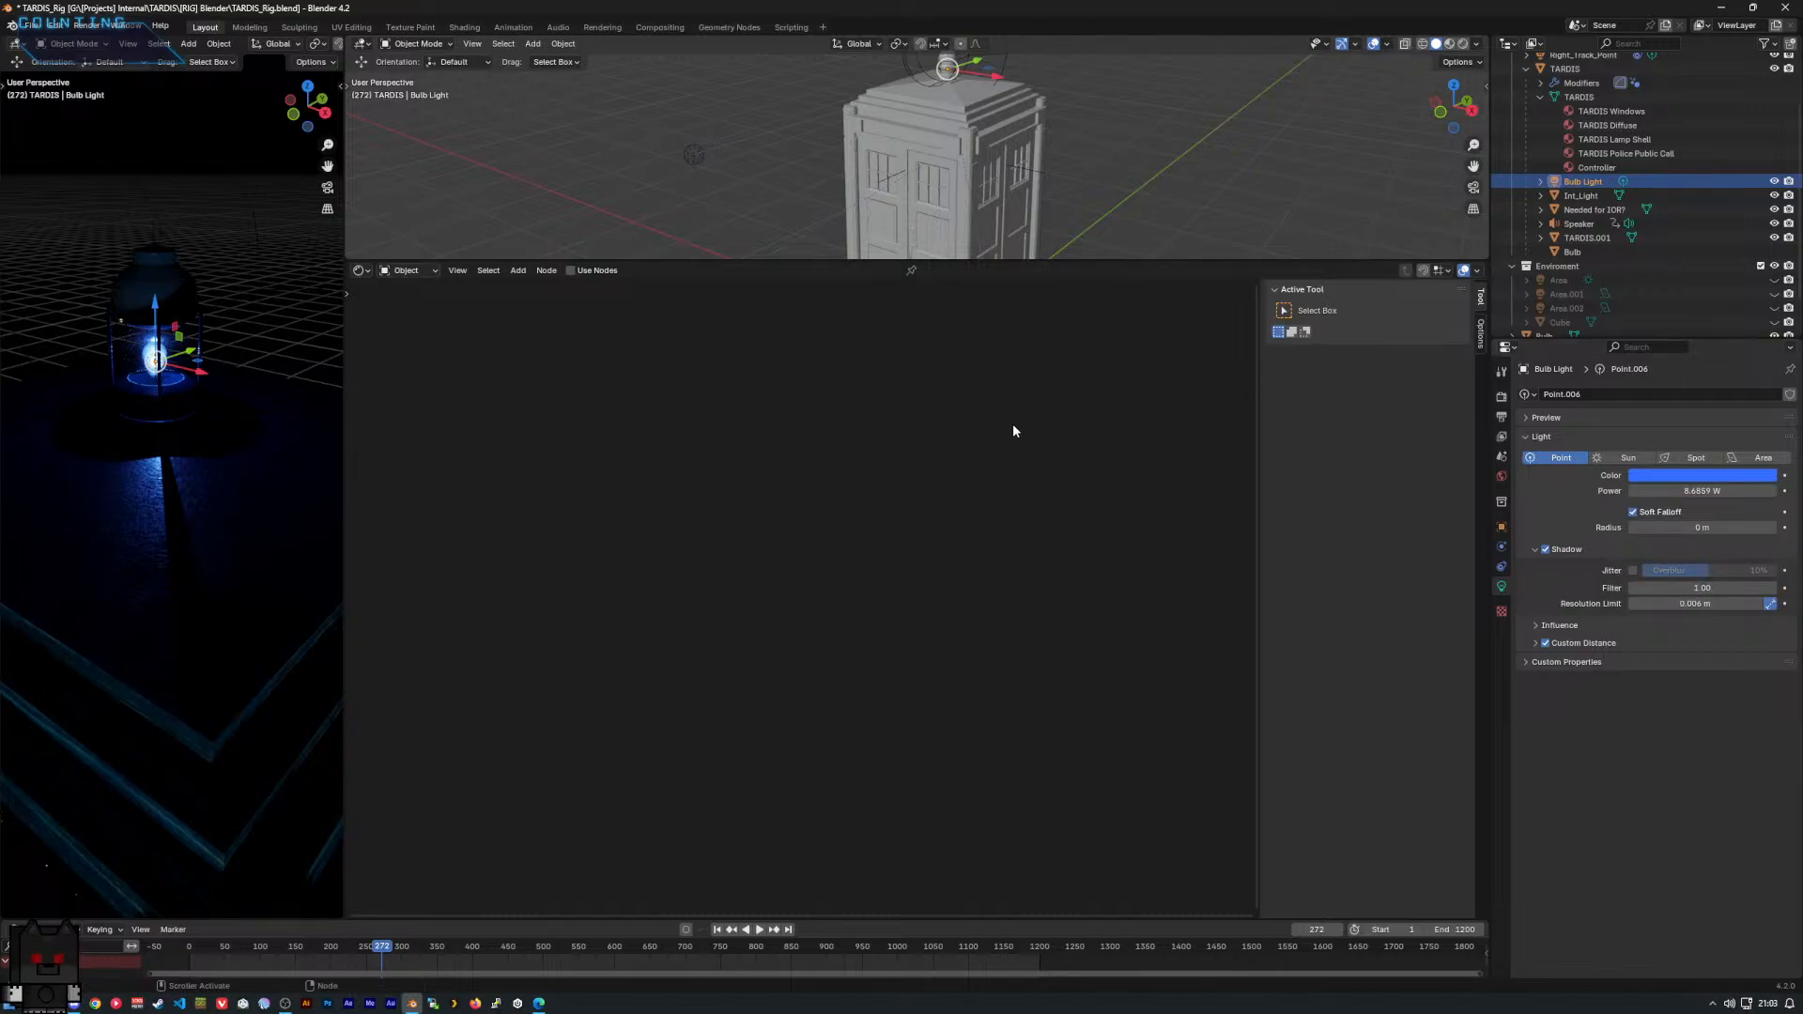
key(n)
click(571, 271)
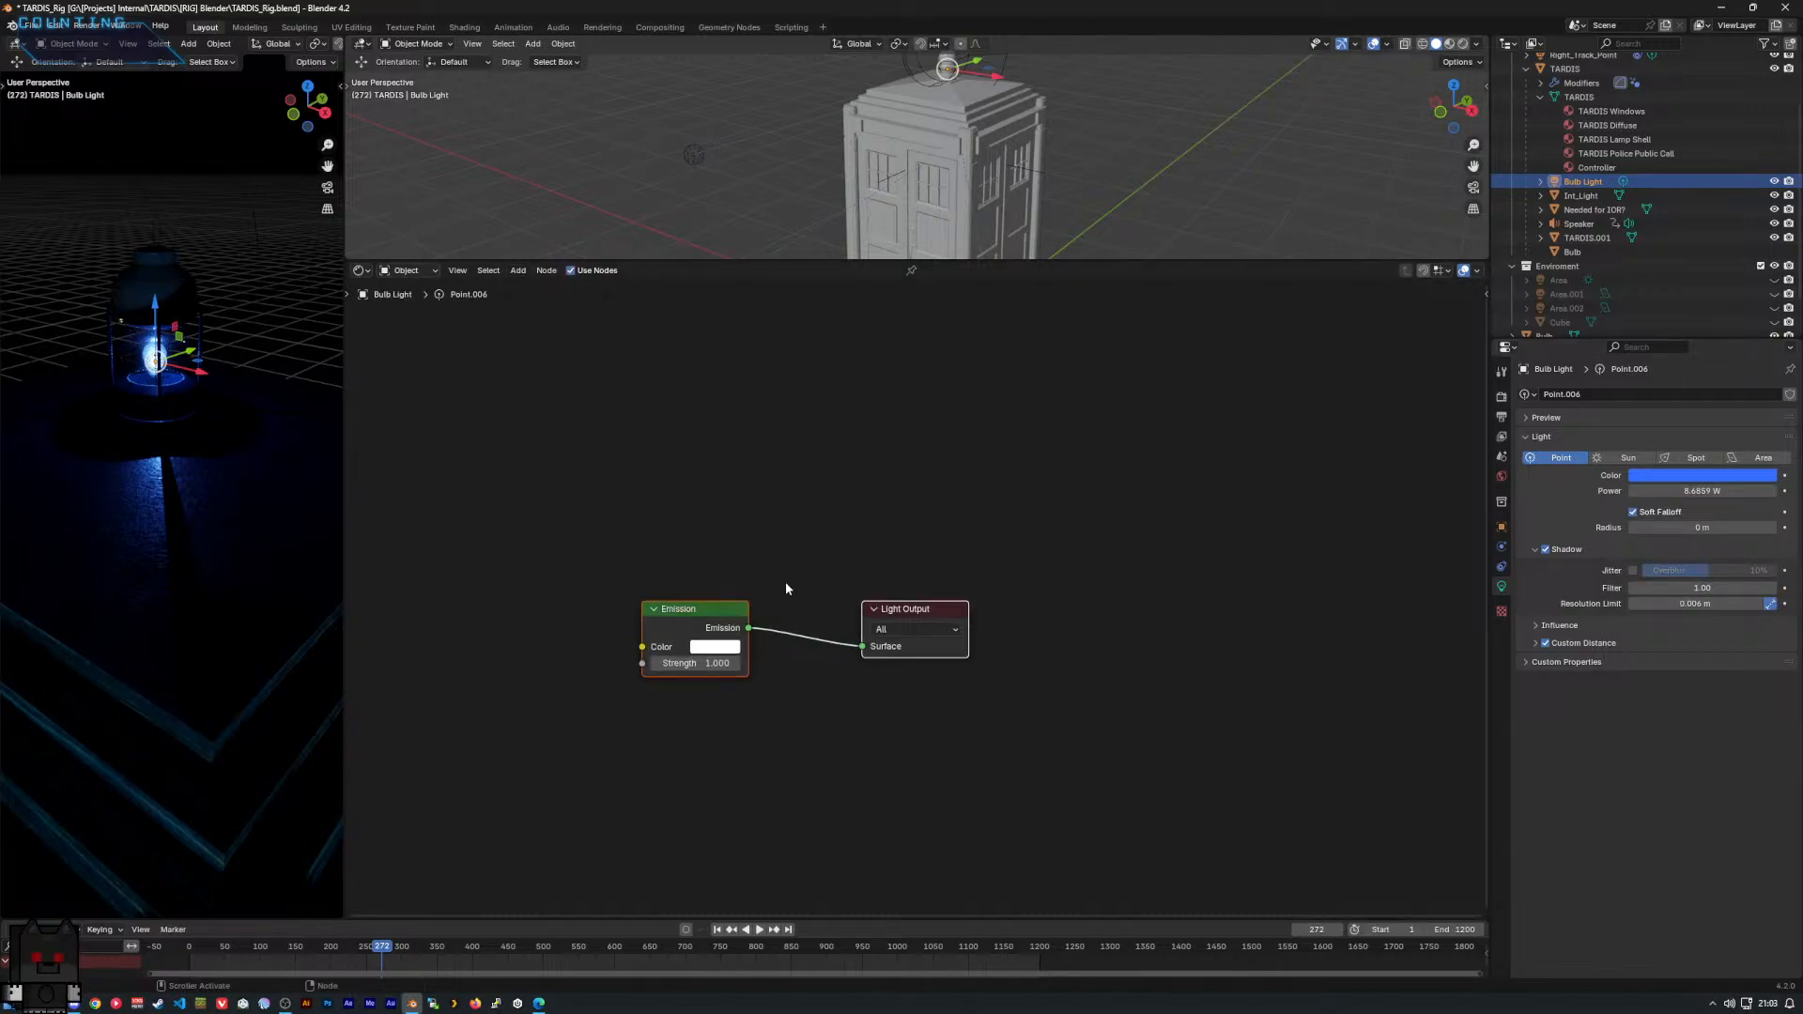
Move the Bulb Light's Emission node closer to Light Output, undoing the stray strength adjustment.
middle_drag(785, 582, 954, 505)
scroll(956, 511, up, 3)
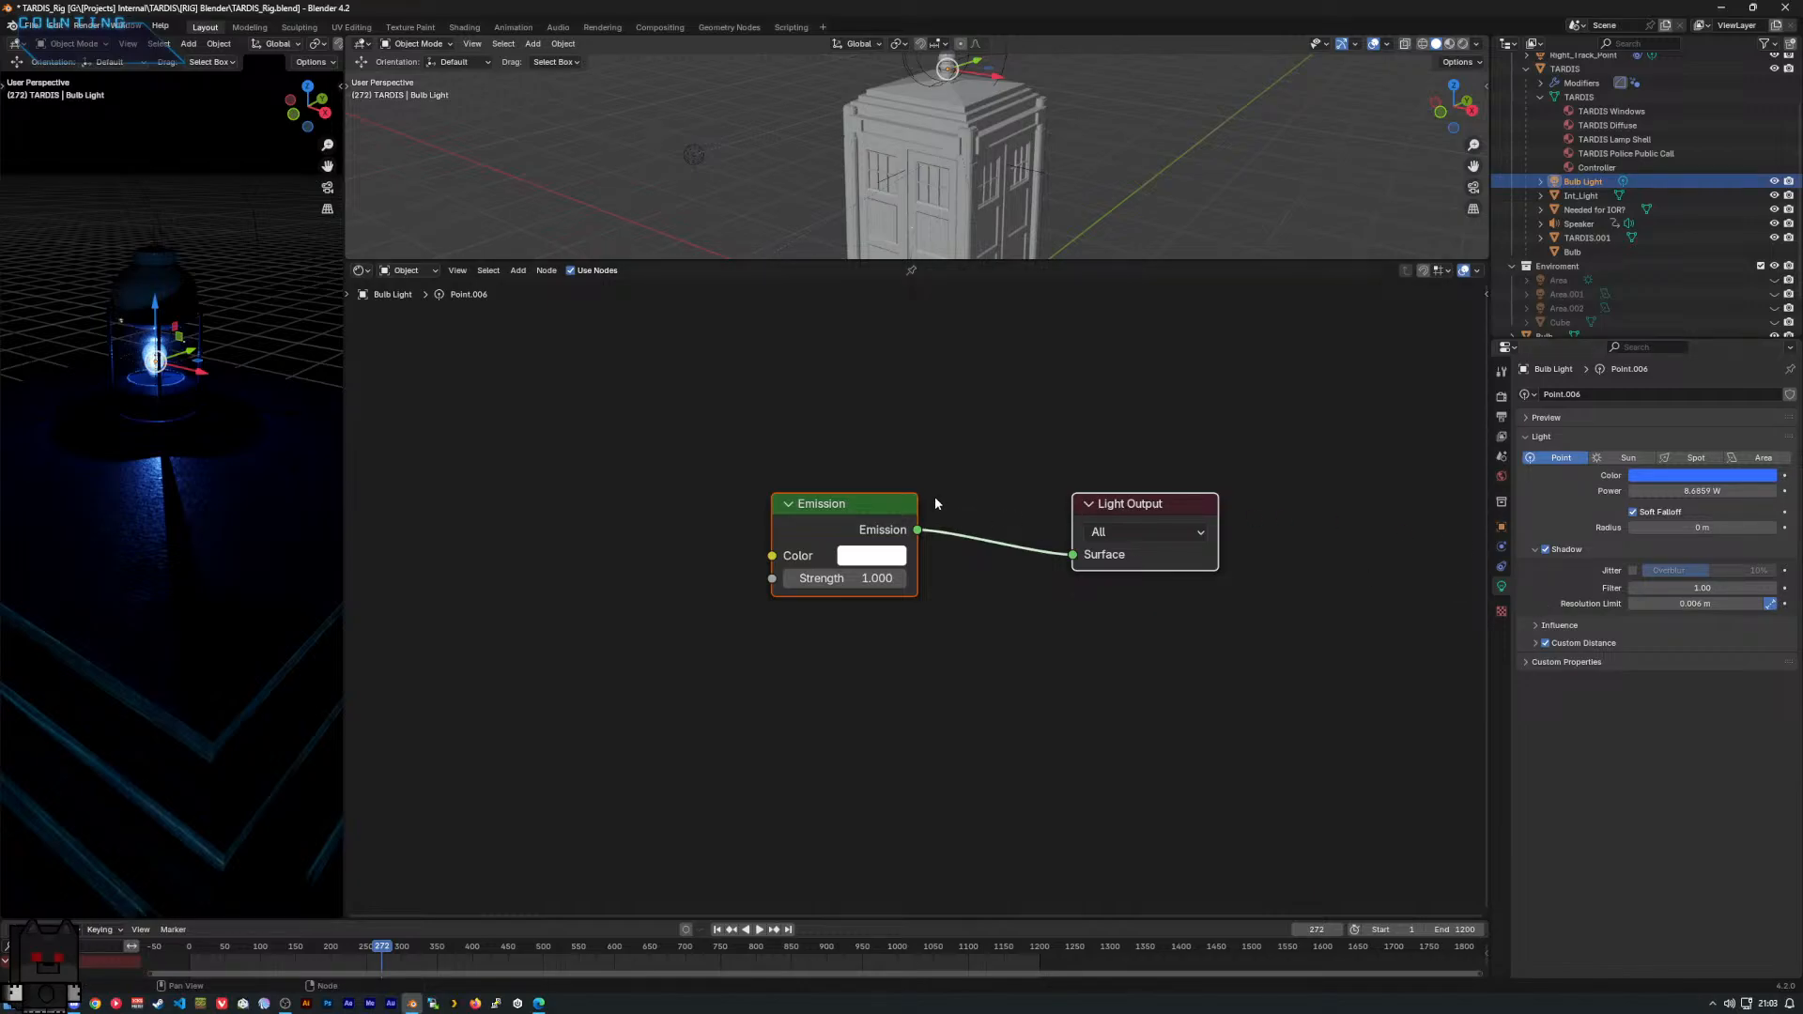
drag(850, 515, 922, 514)
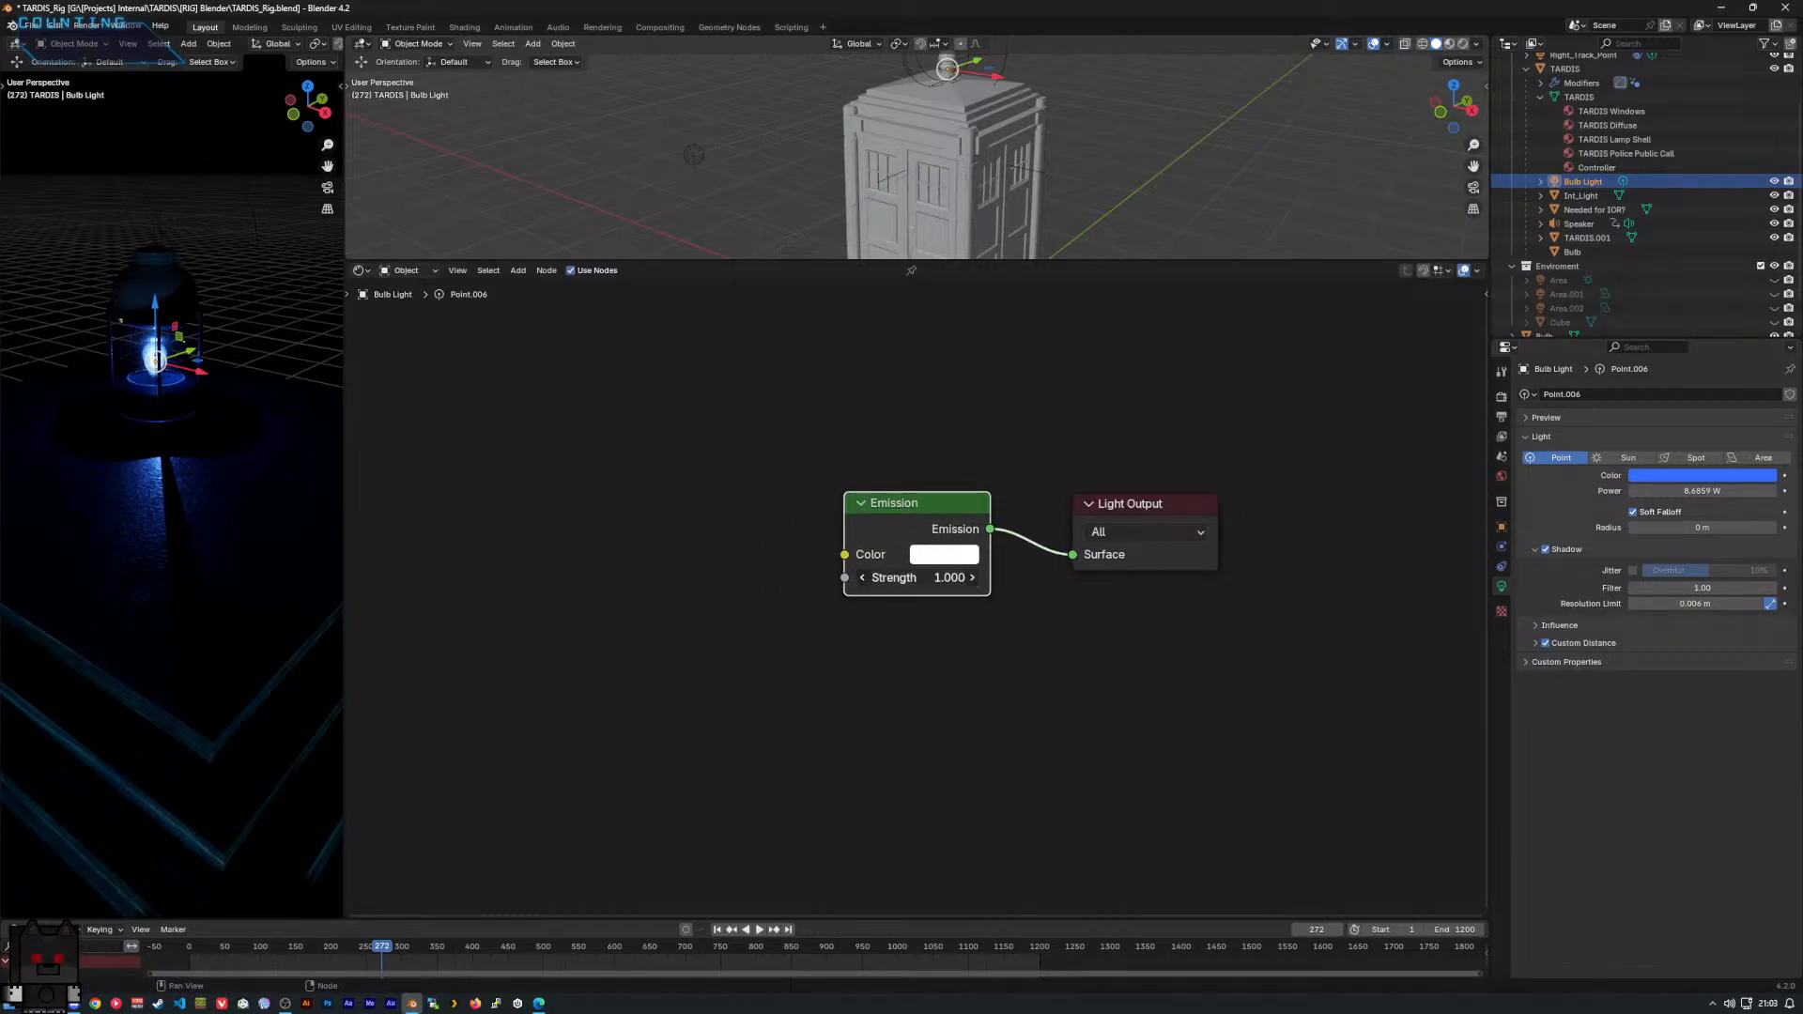
mouse_move(916, 577)
mouse_down()
mouse_move(958, 578)
mouse_move(941, 577)
mouse_up()
key(ctrl+z)
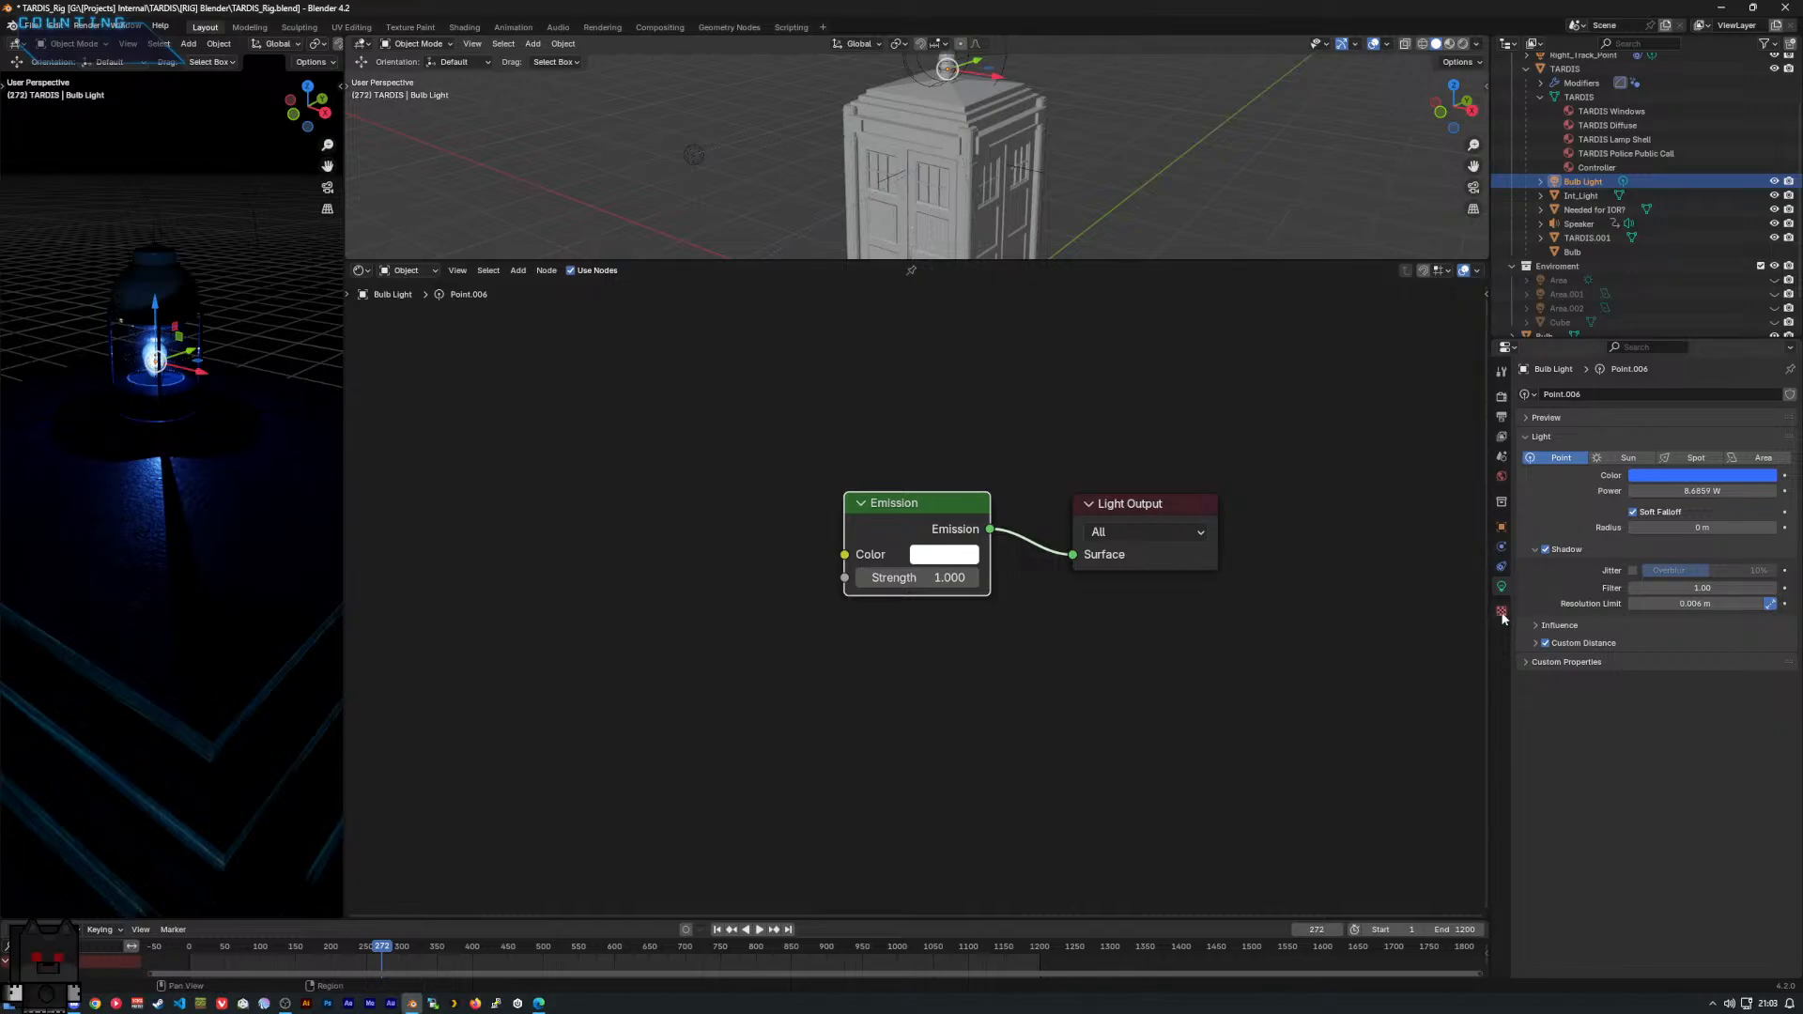
click(1168, 530)
click(1165, 521)
middle_drag(830, 453, 1011, 437)
click(792, 442)
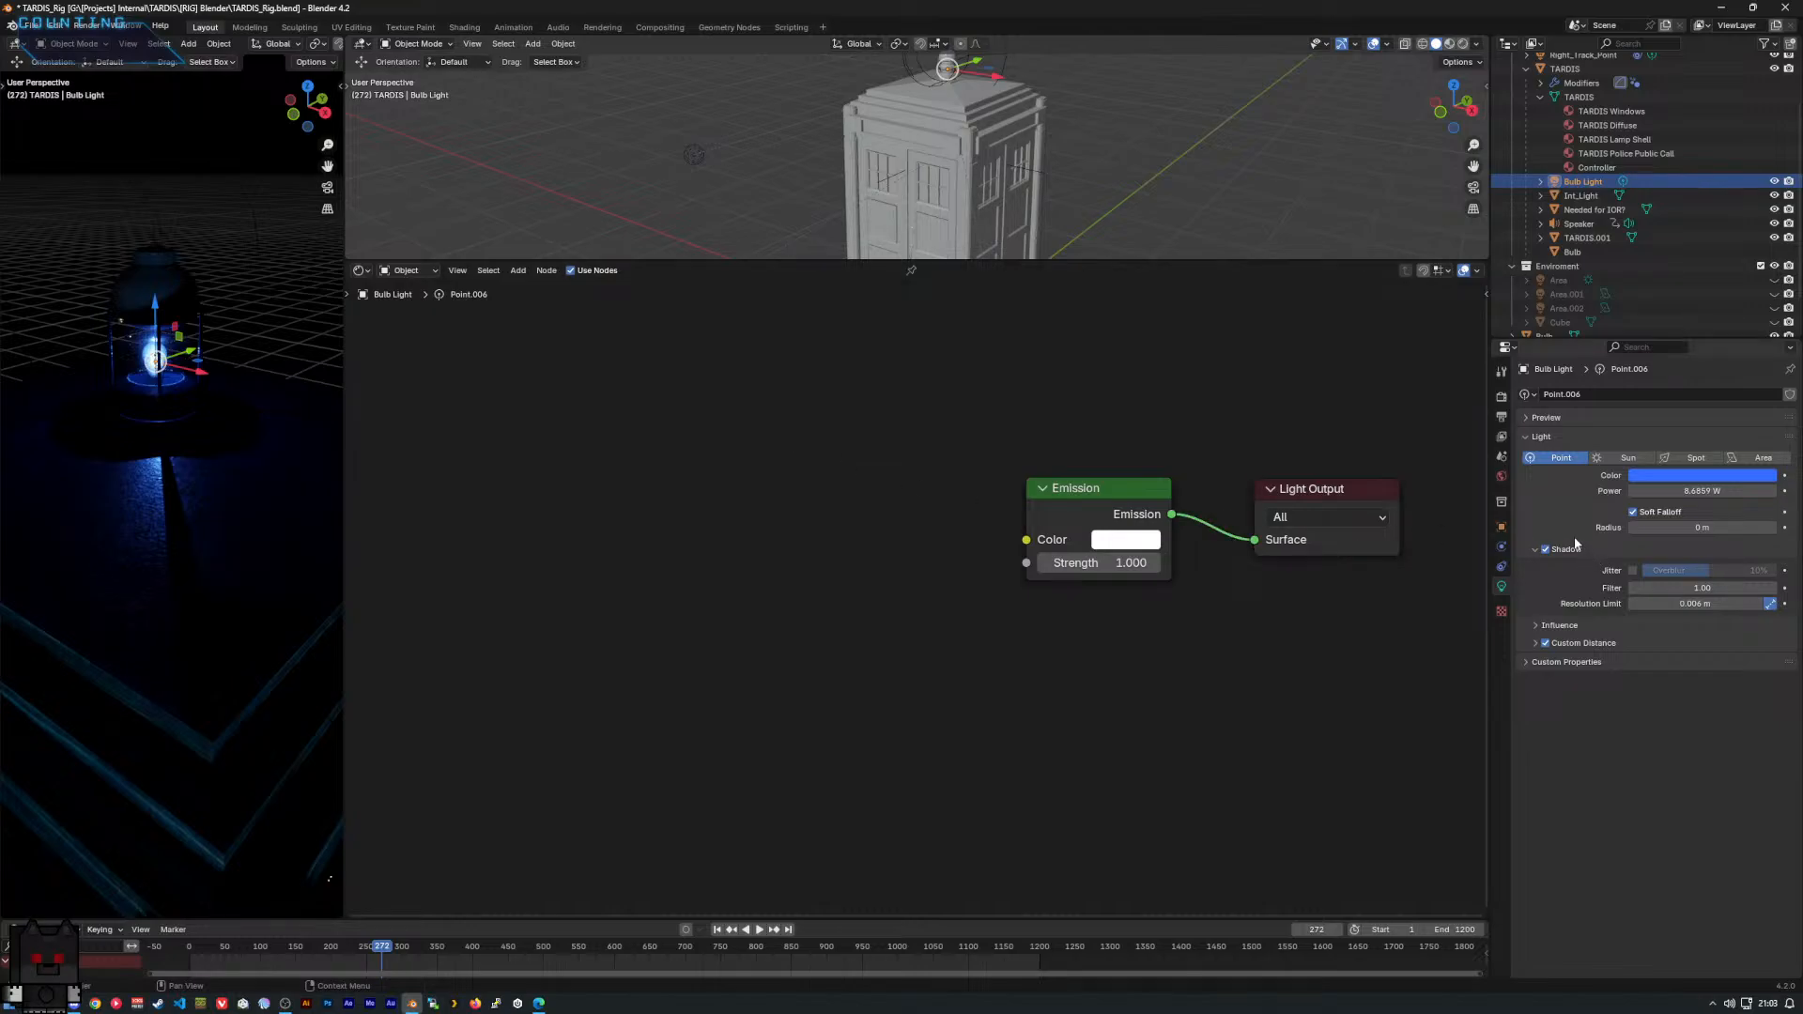
right_click(896, 482)
mouse_move(900, 477)
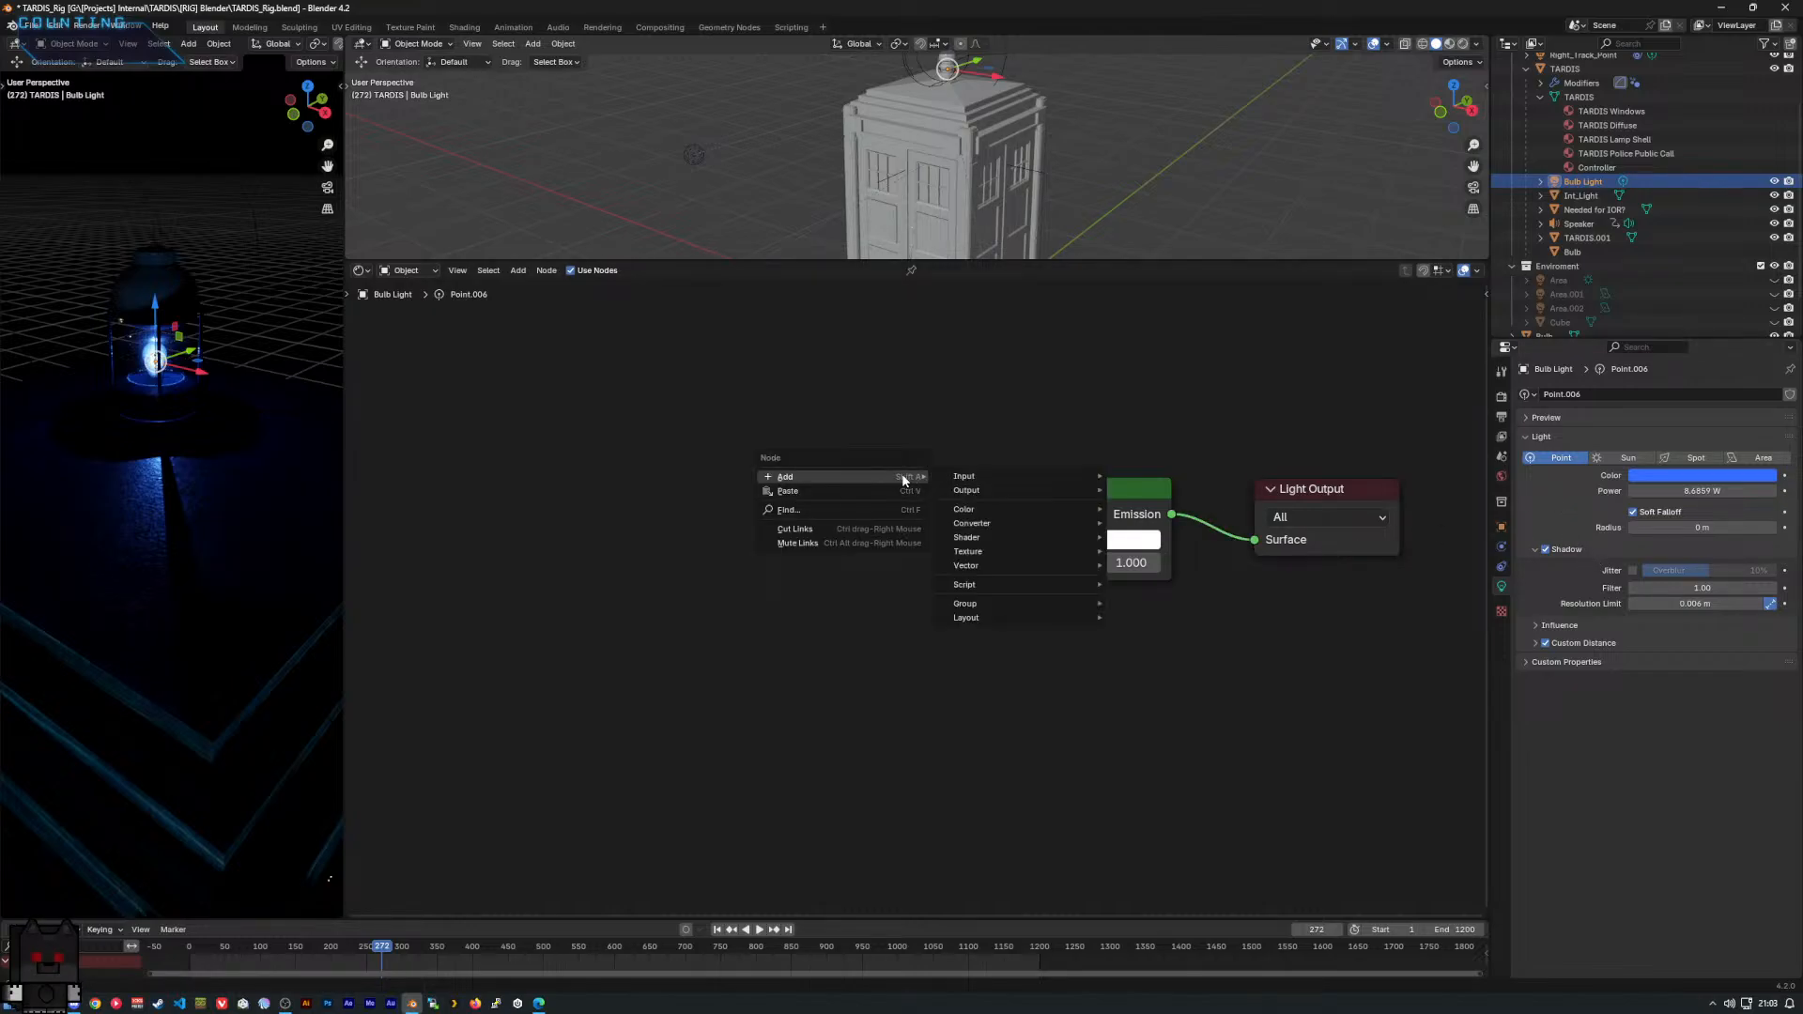
mouse_move(1044, 509)
text(point)
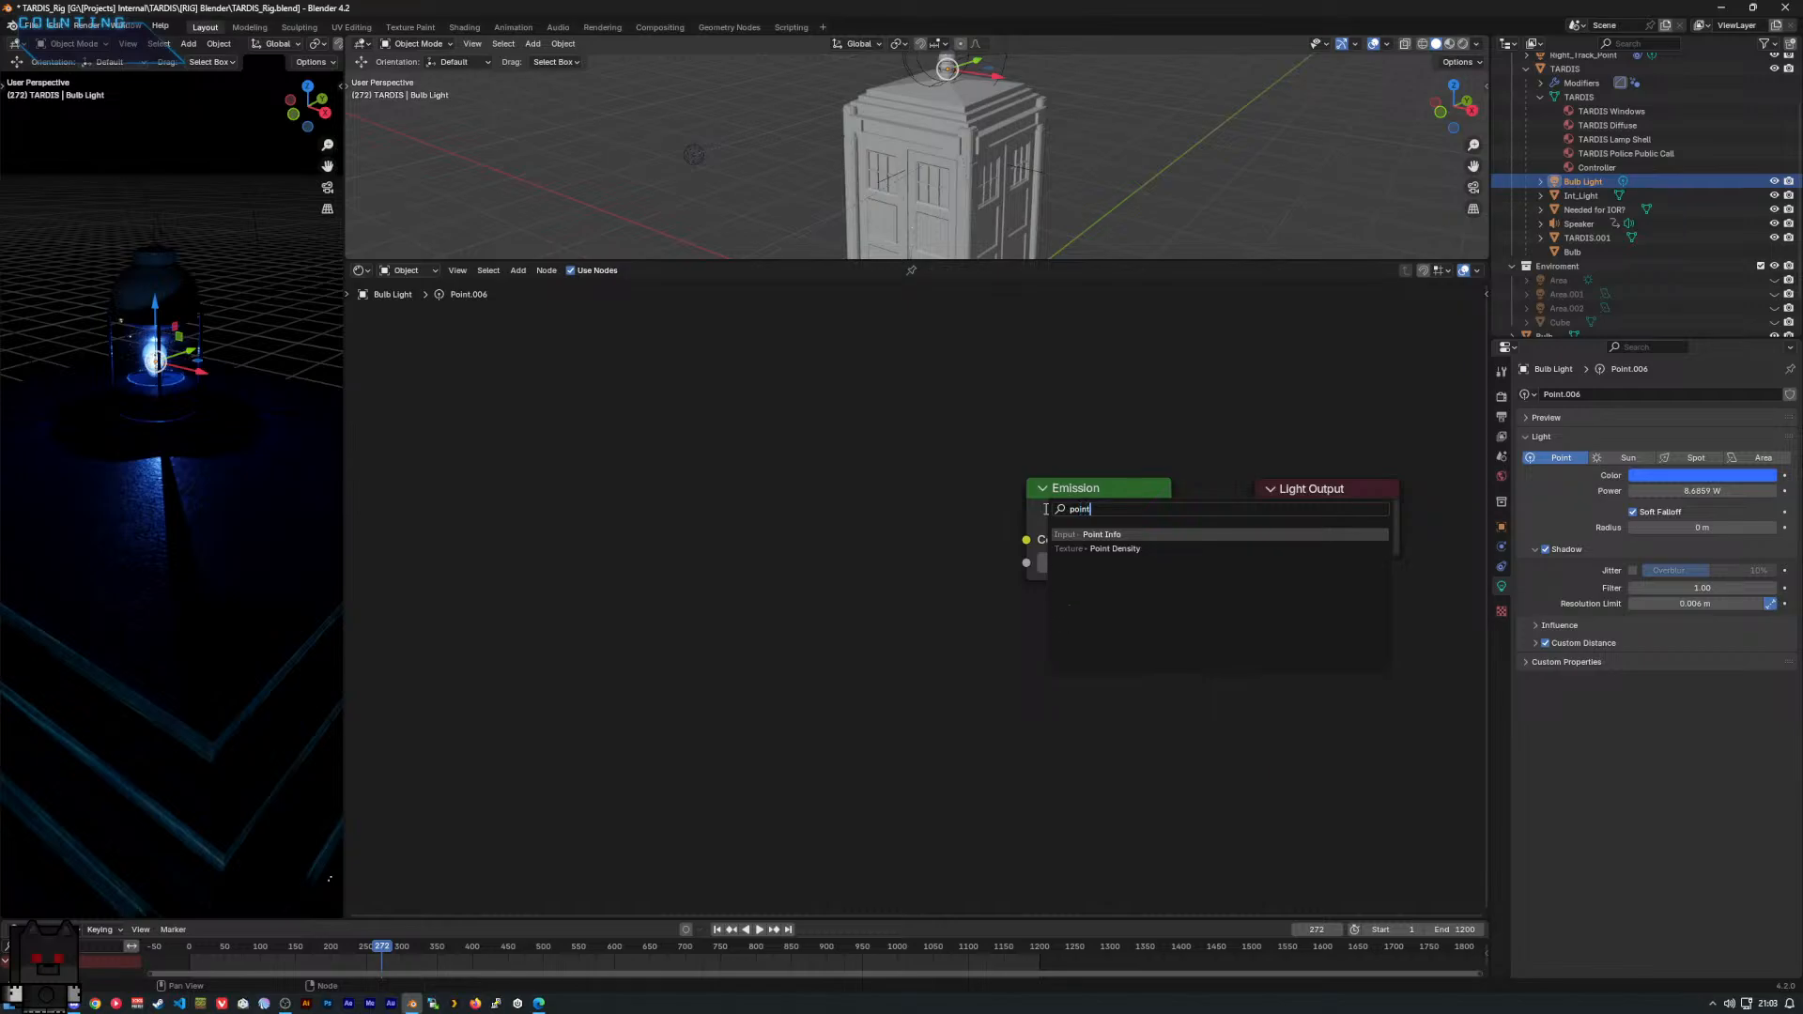
key(BackSpace)
key(BackSpace)
key(BackSpace)
key(BackSpace)
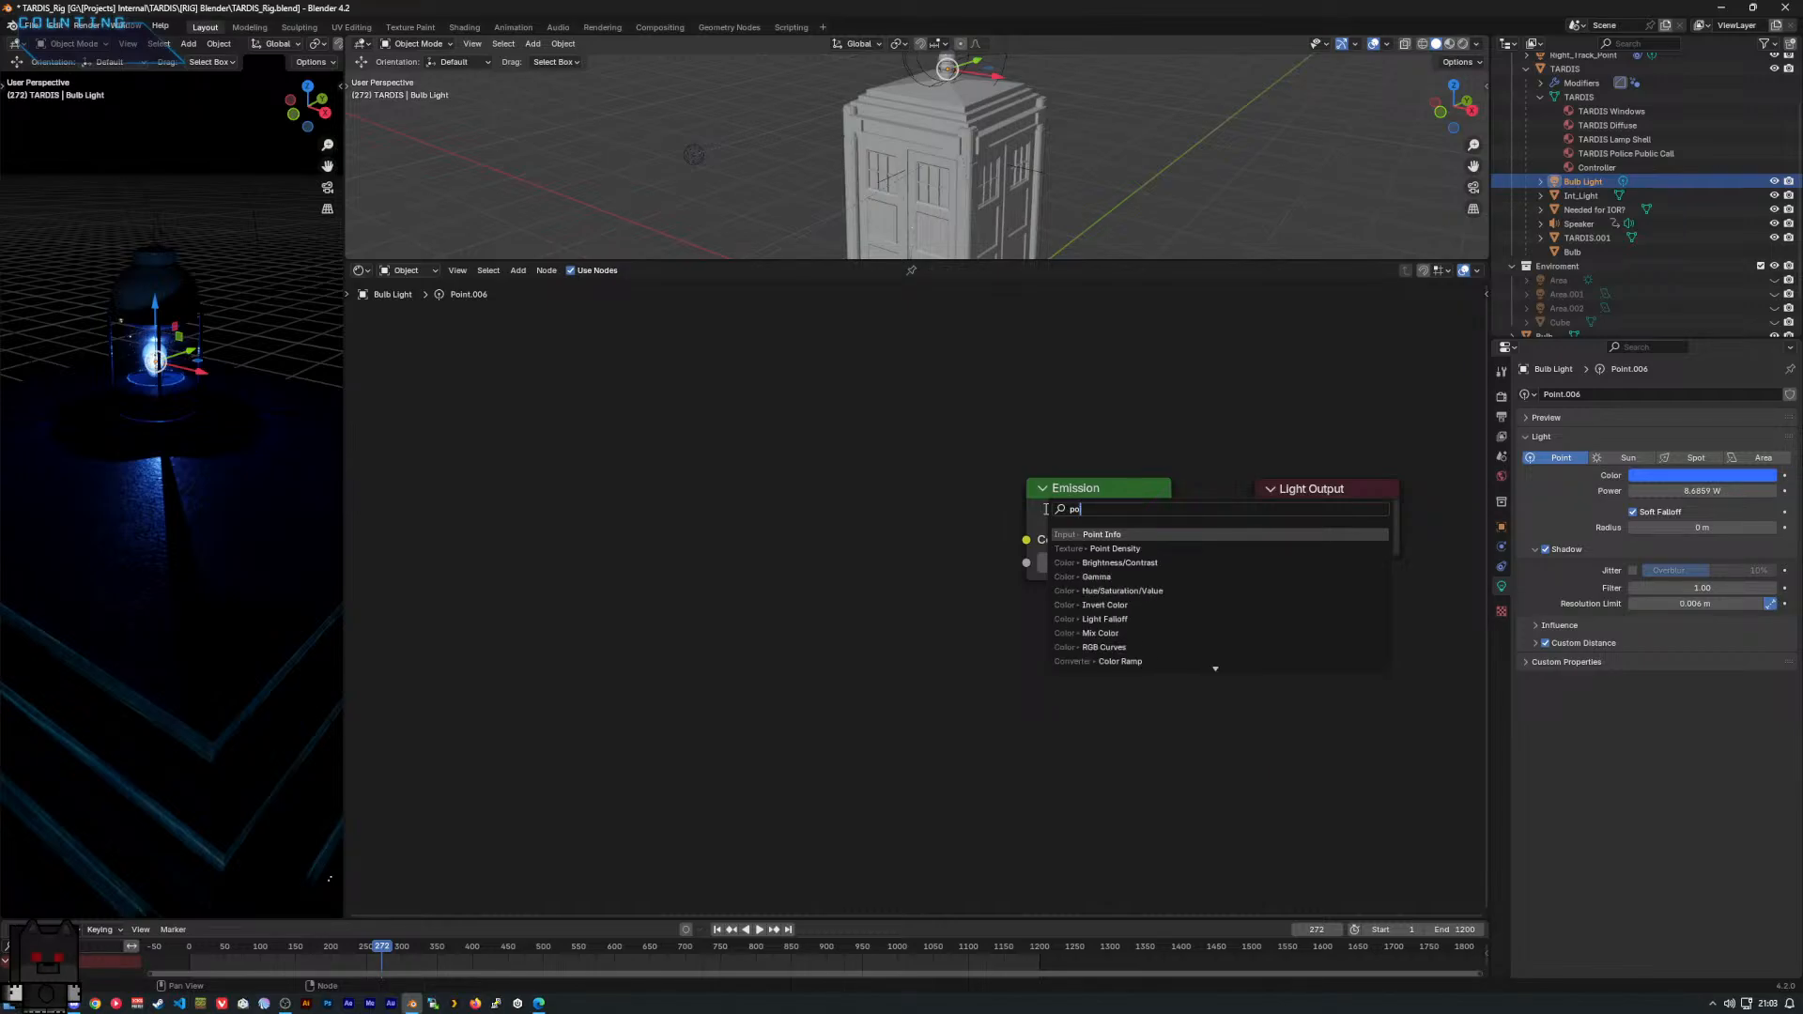
key(Escape)
middle_drag(1333, 539, 1124, 530)
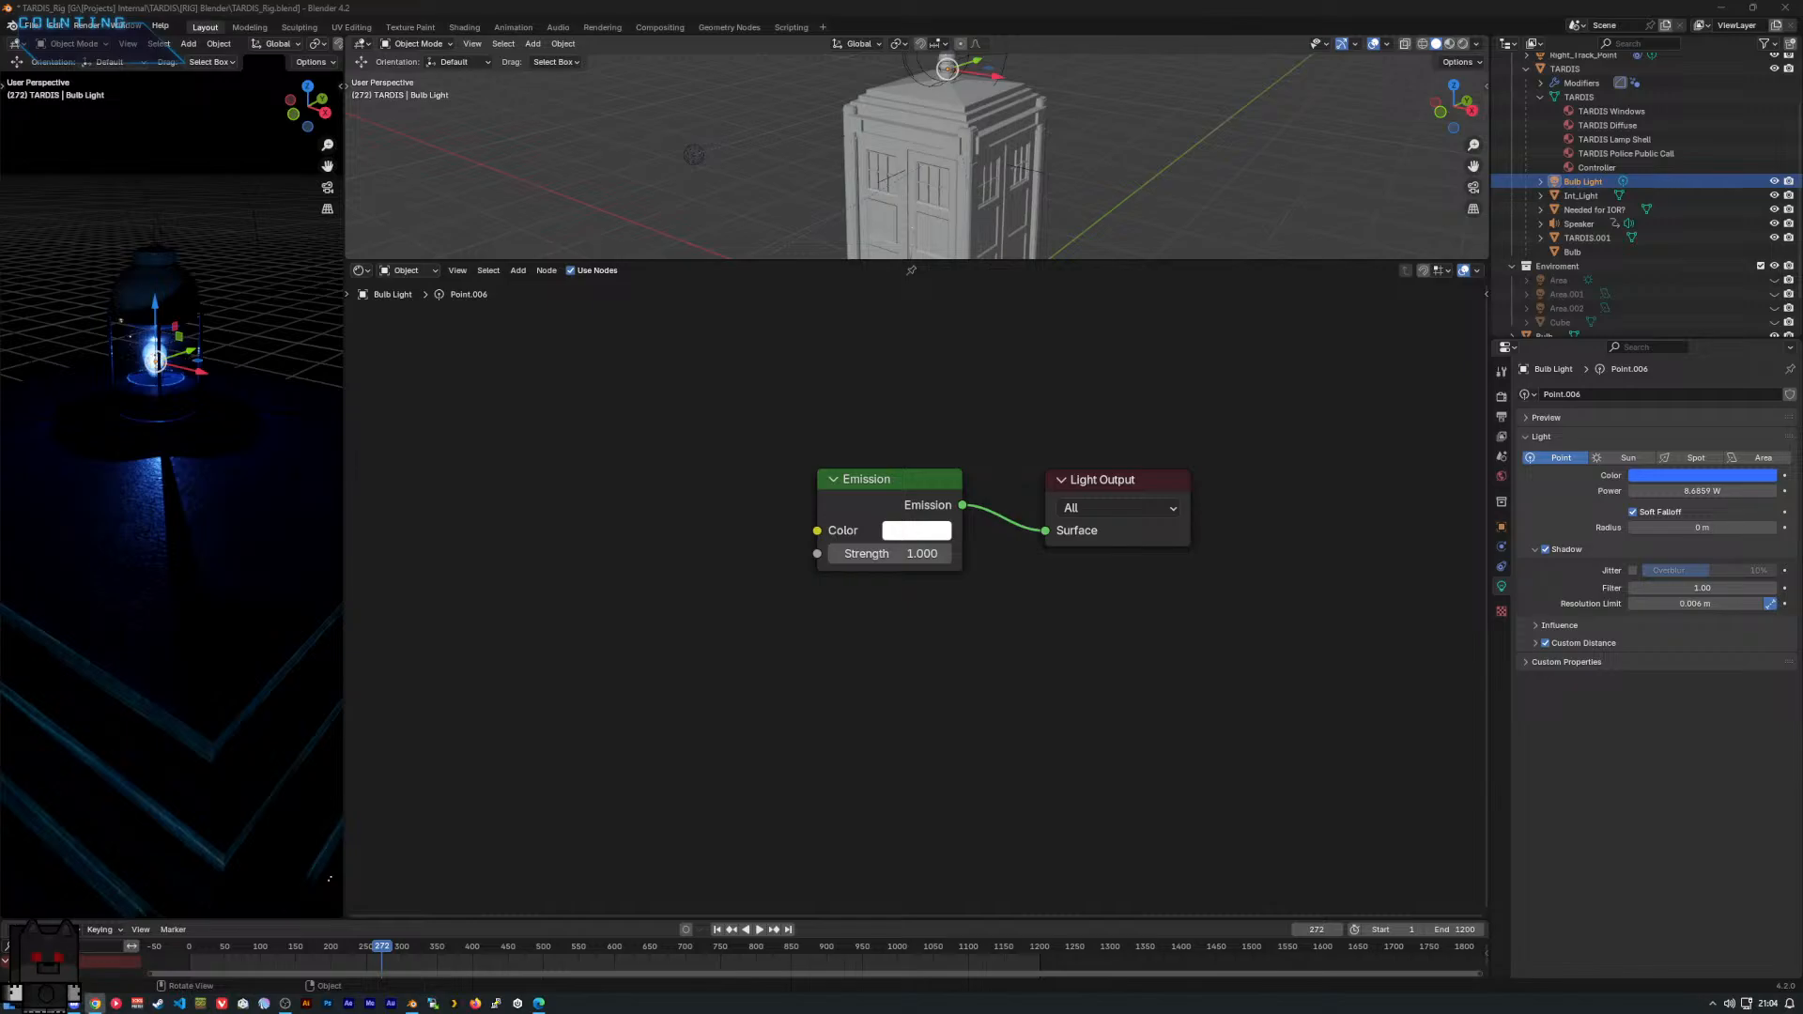
Try a Light Path node beside the Bulb Light's Emission node and delete it again.
right_click(494, 600)
mouse_move(526, 599)
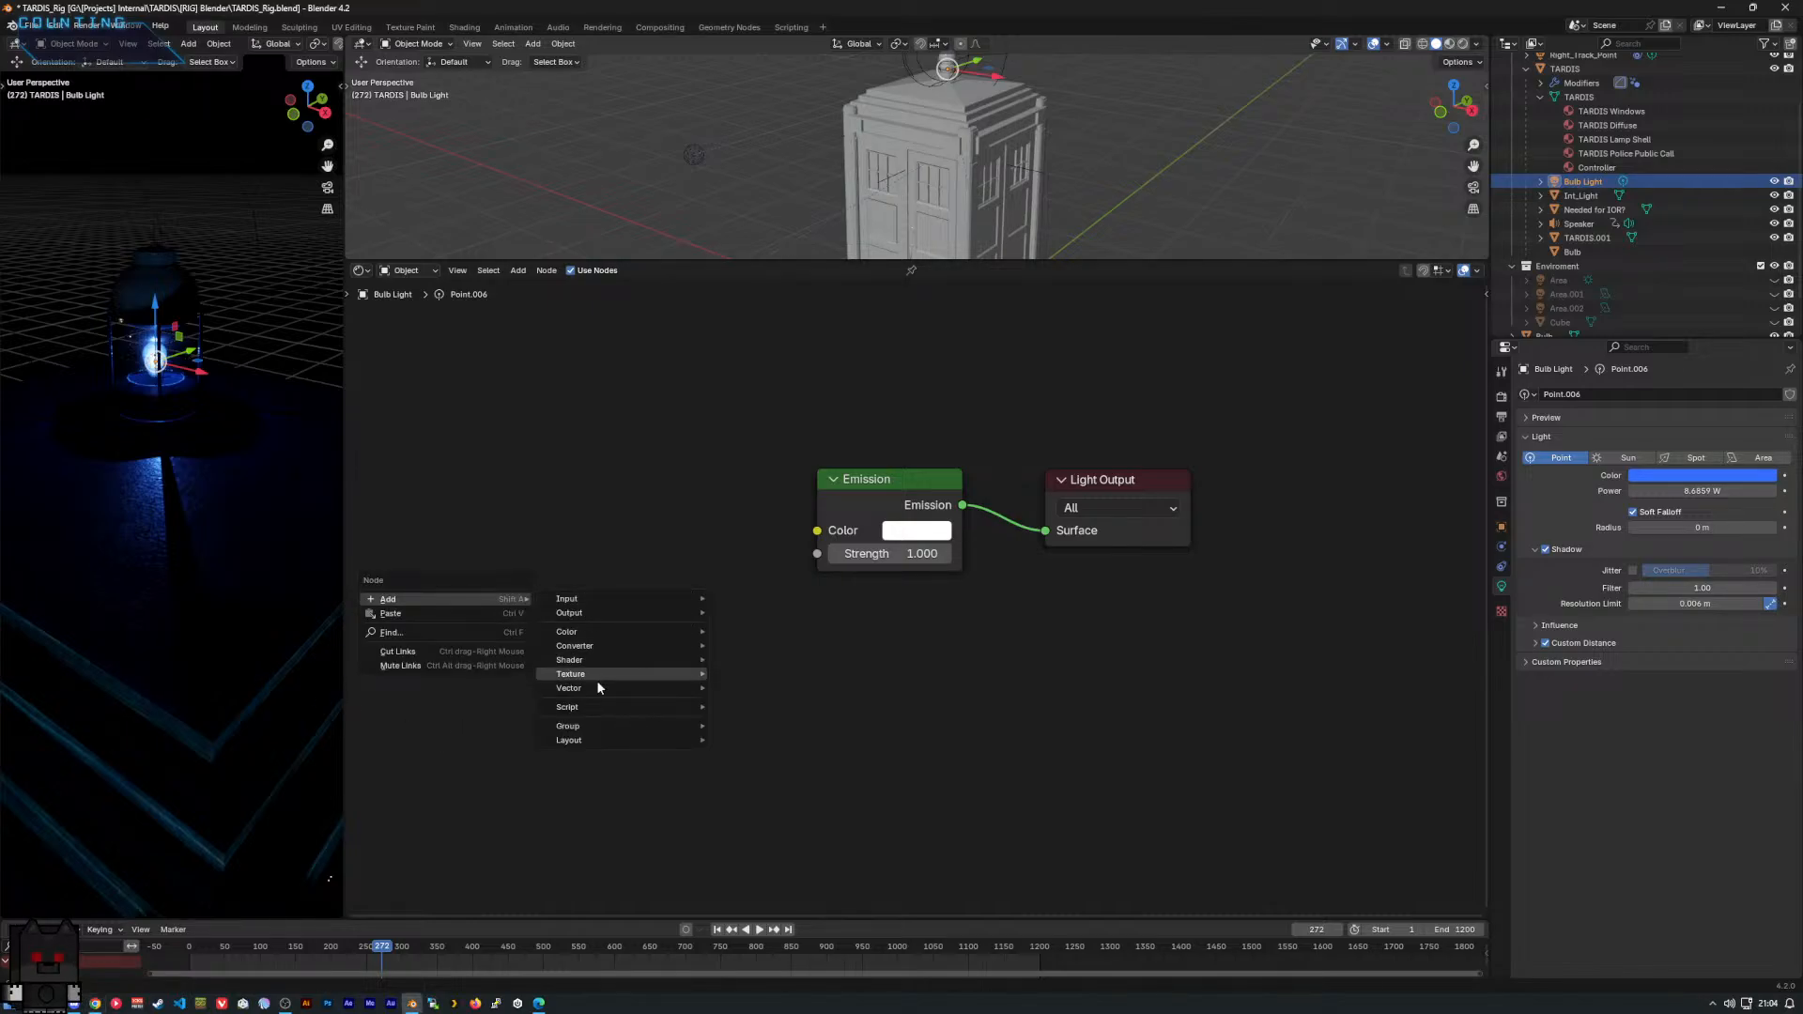
mouse_move(451, 602)
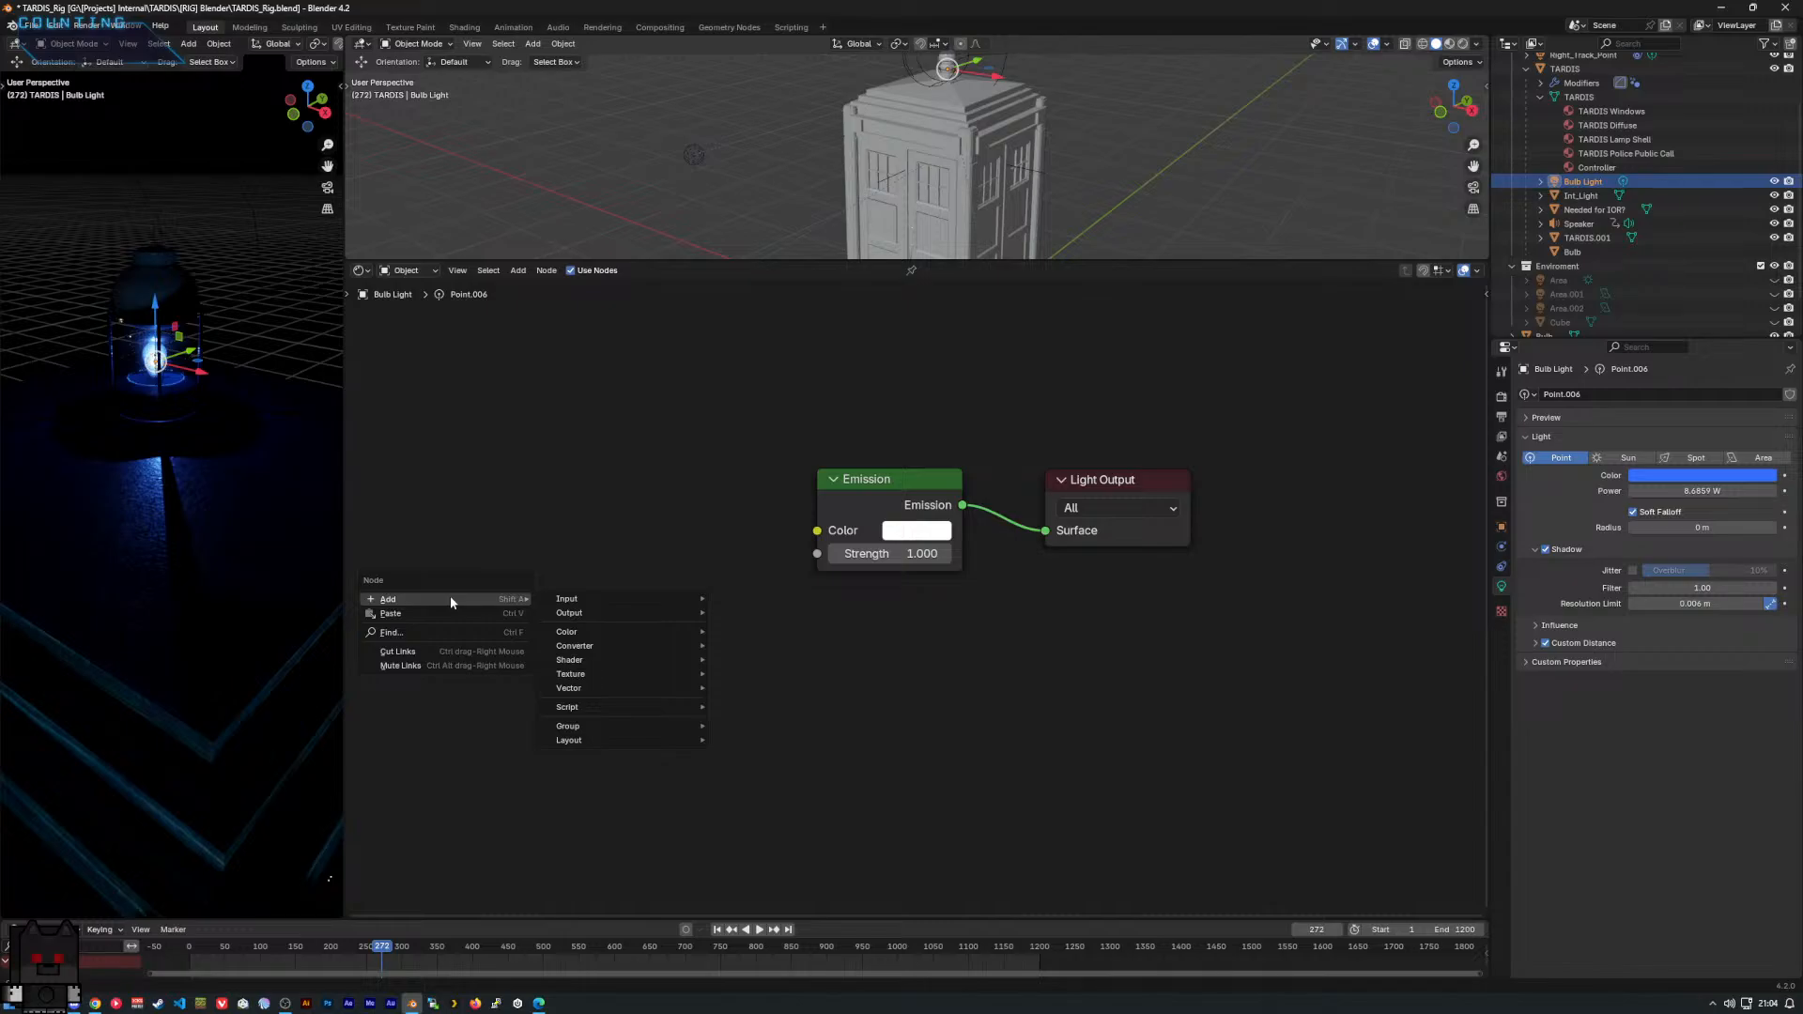
mouse_move(611, 633)
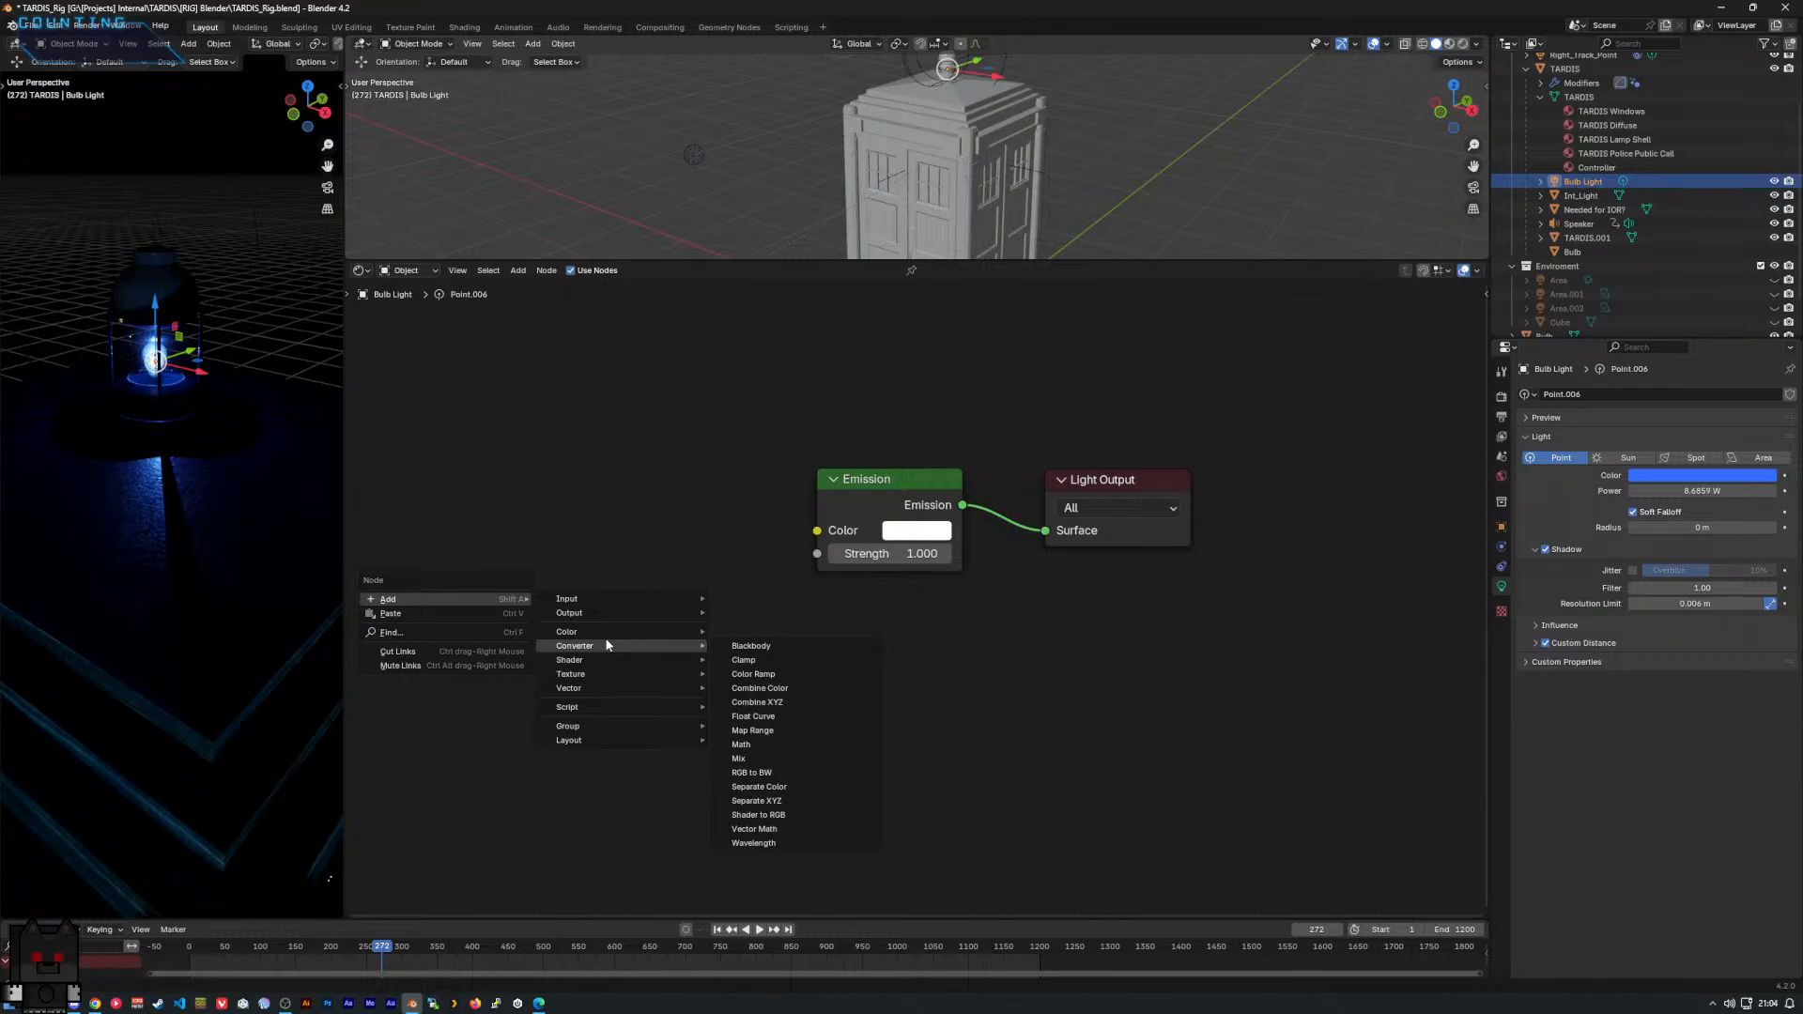
text(ligth)
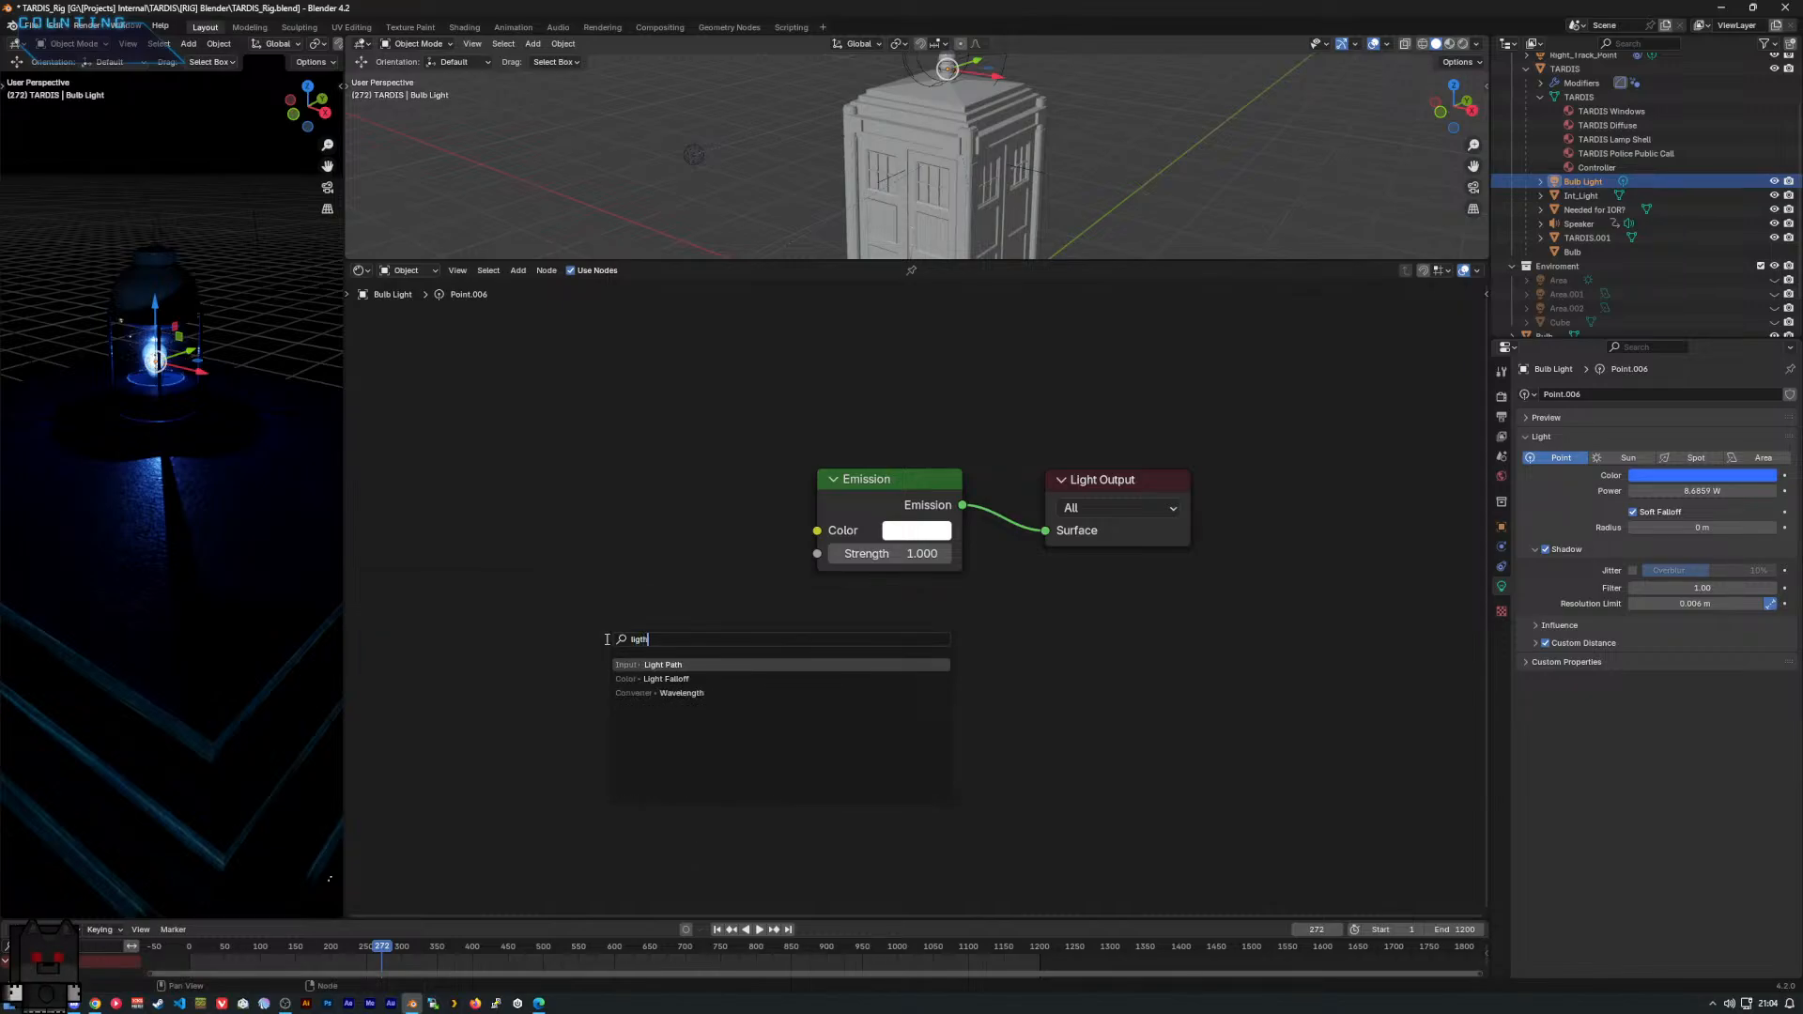
key(Return)
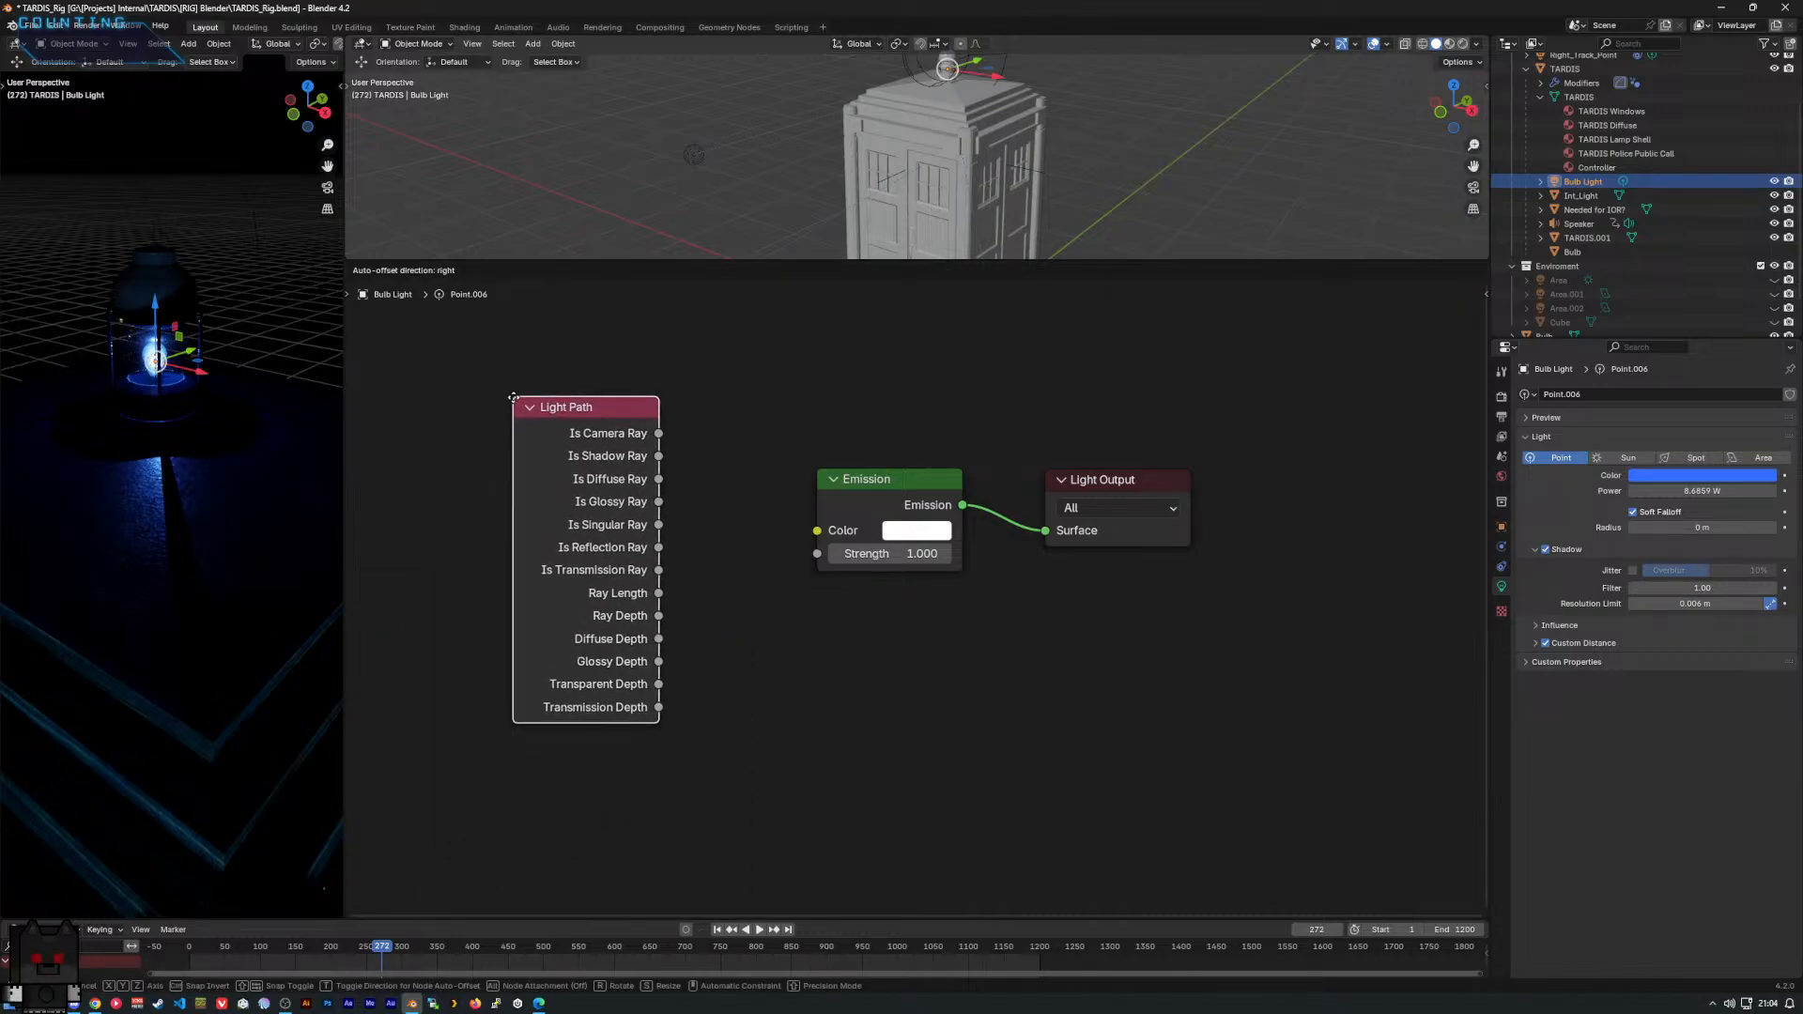
click(513, 397)
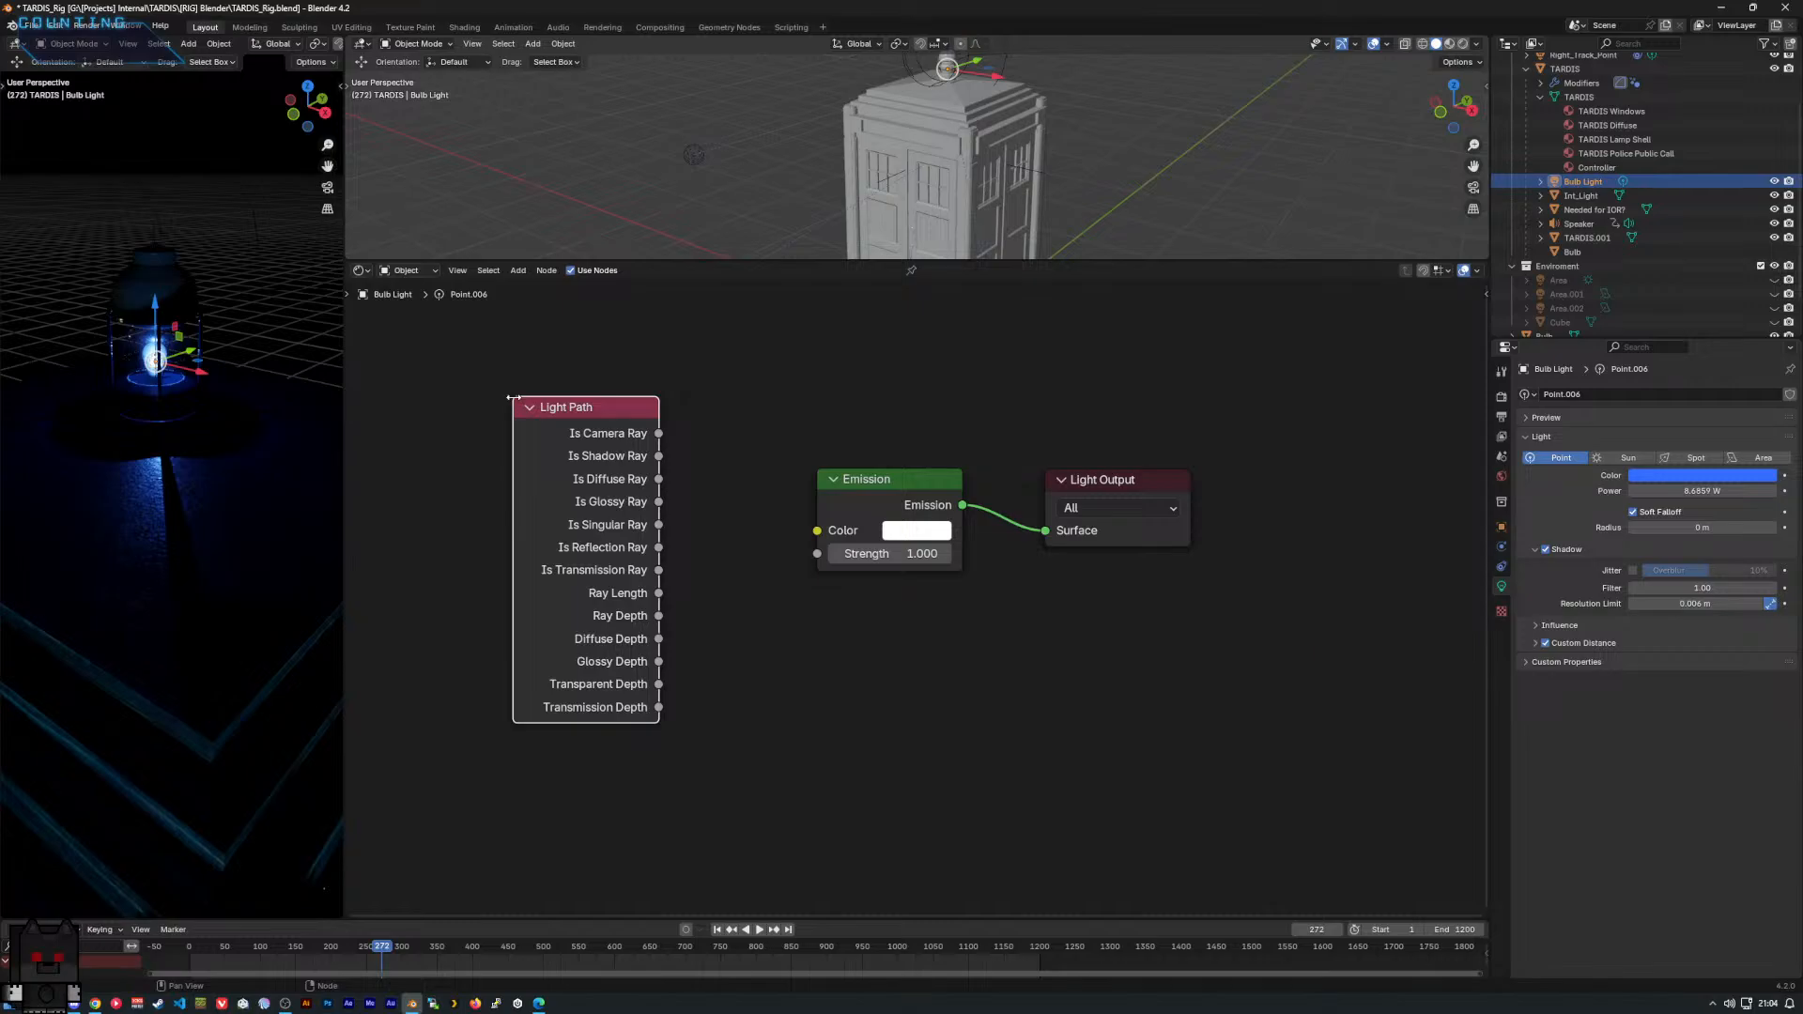
key(x)
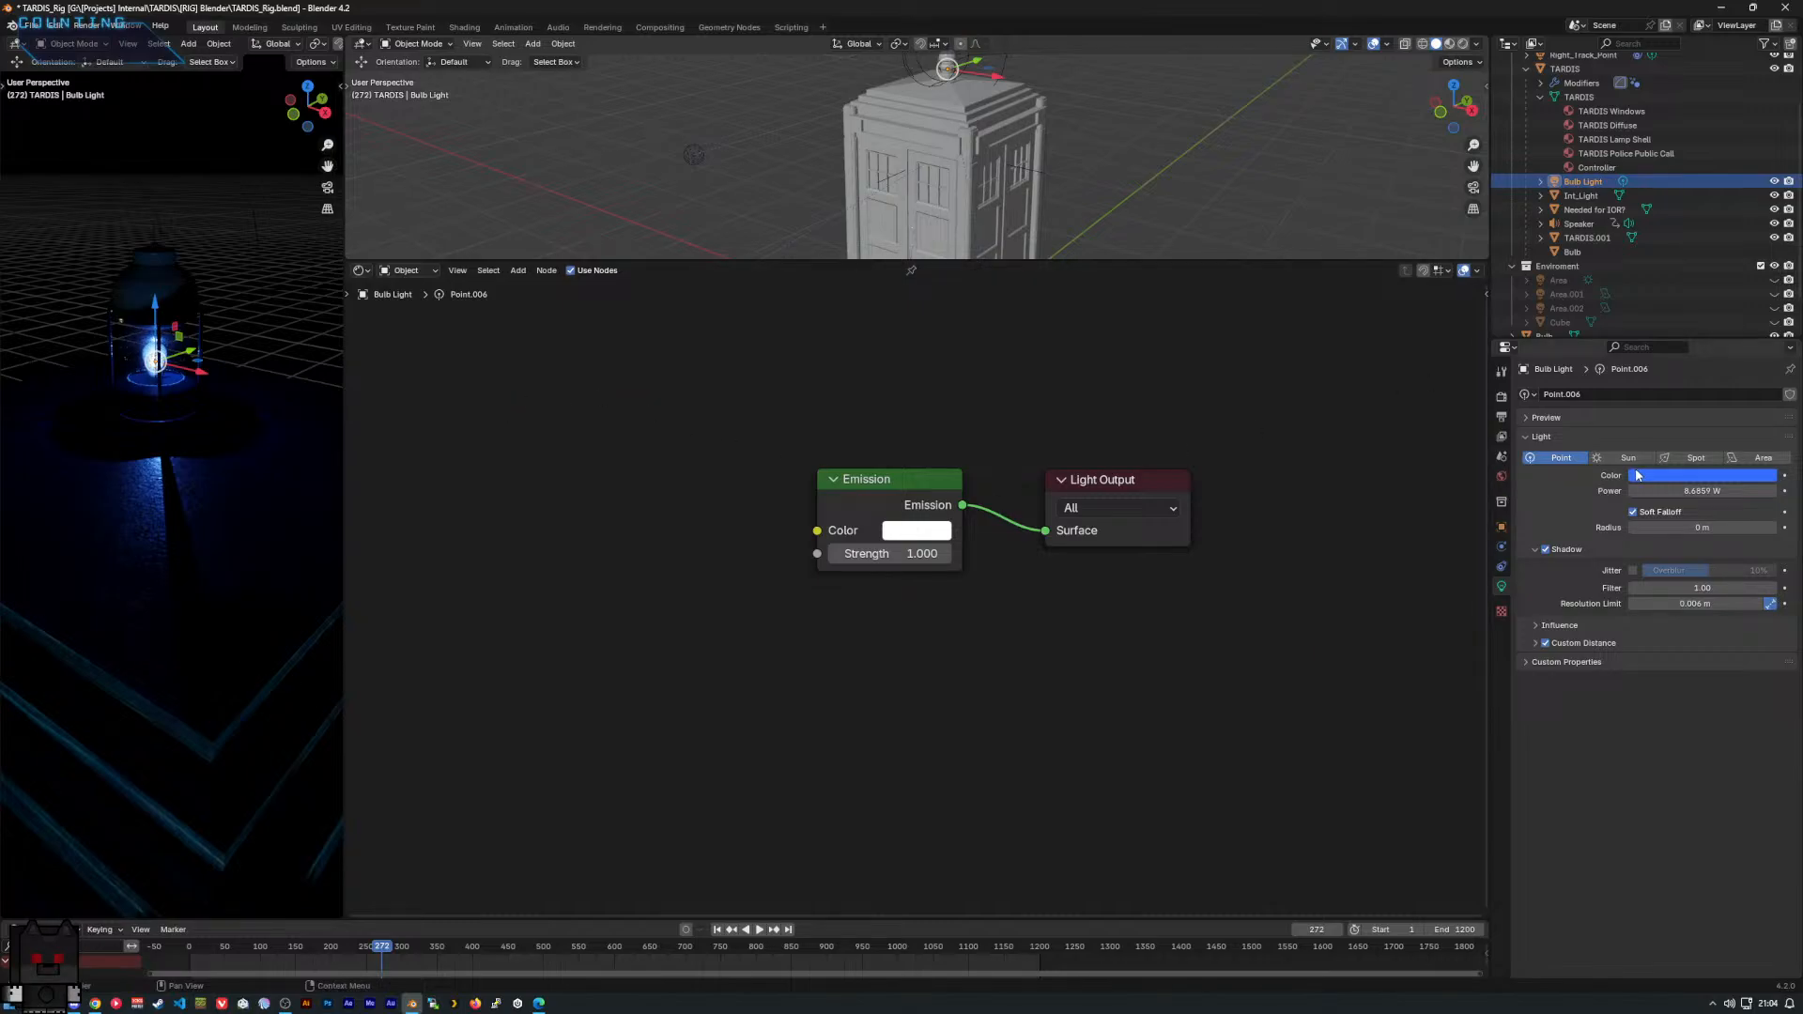
Add a Point light, raise it along Z to just above the TARDIS roof lamp, and enable shader nodes on it.
mouse_move(250, 391)
middle_down()
mouse_move(267, 389)
mouse_move(261, 422)
middle_up()
scroll(254, 427, down, 6)
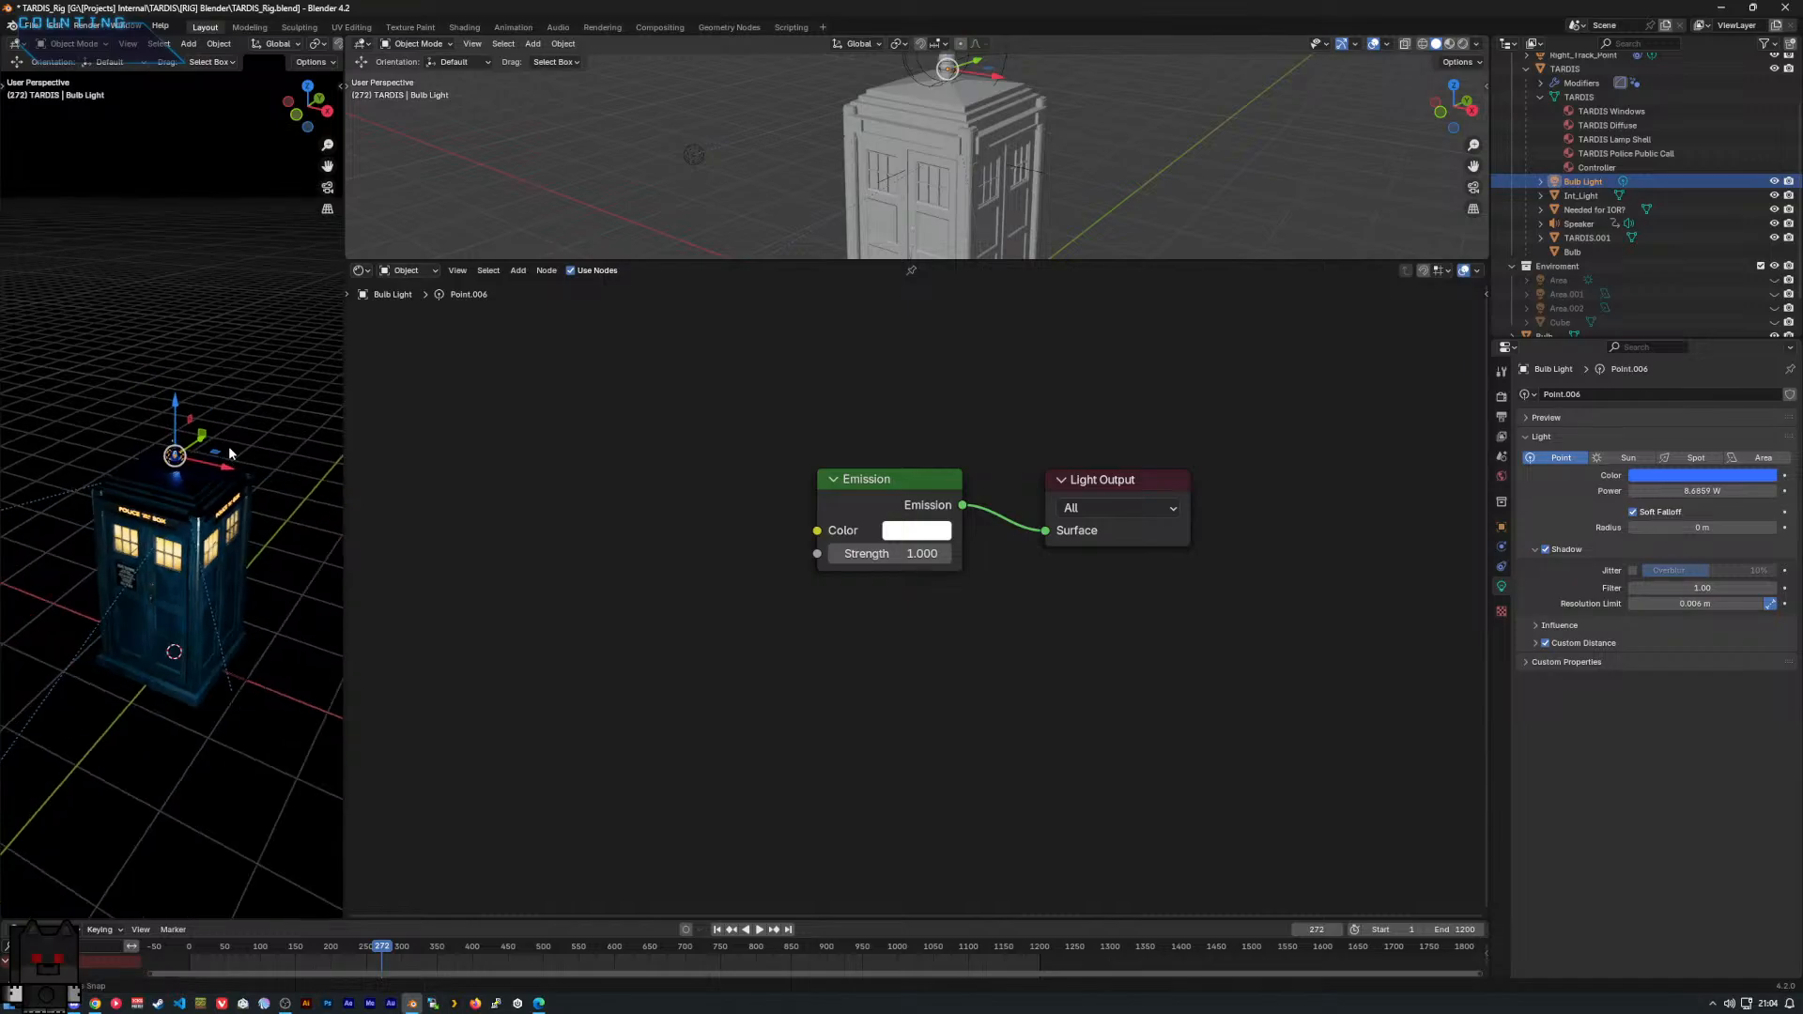
click(223, 109)
click(188, 43)
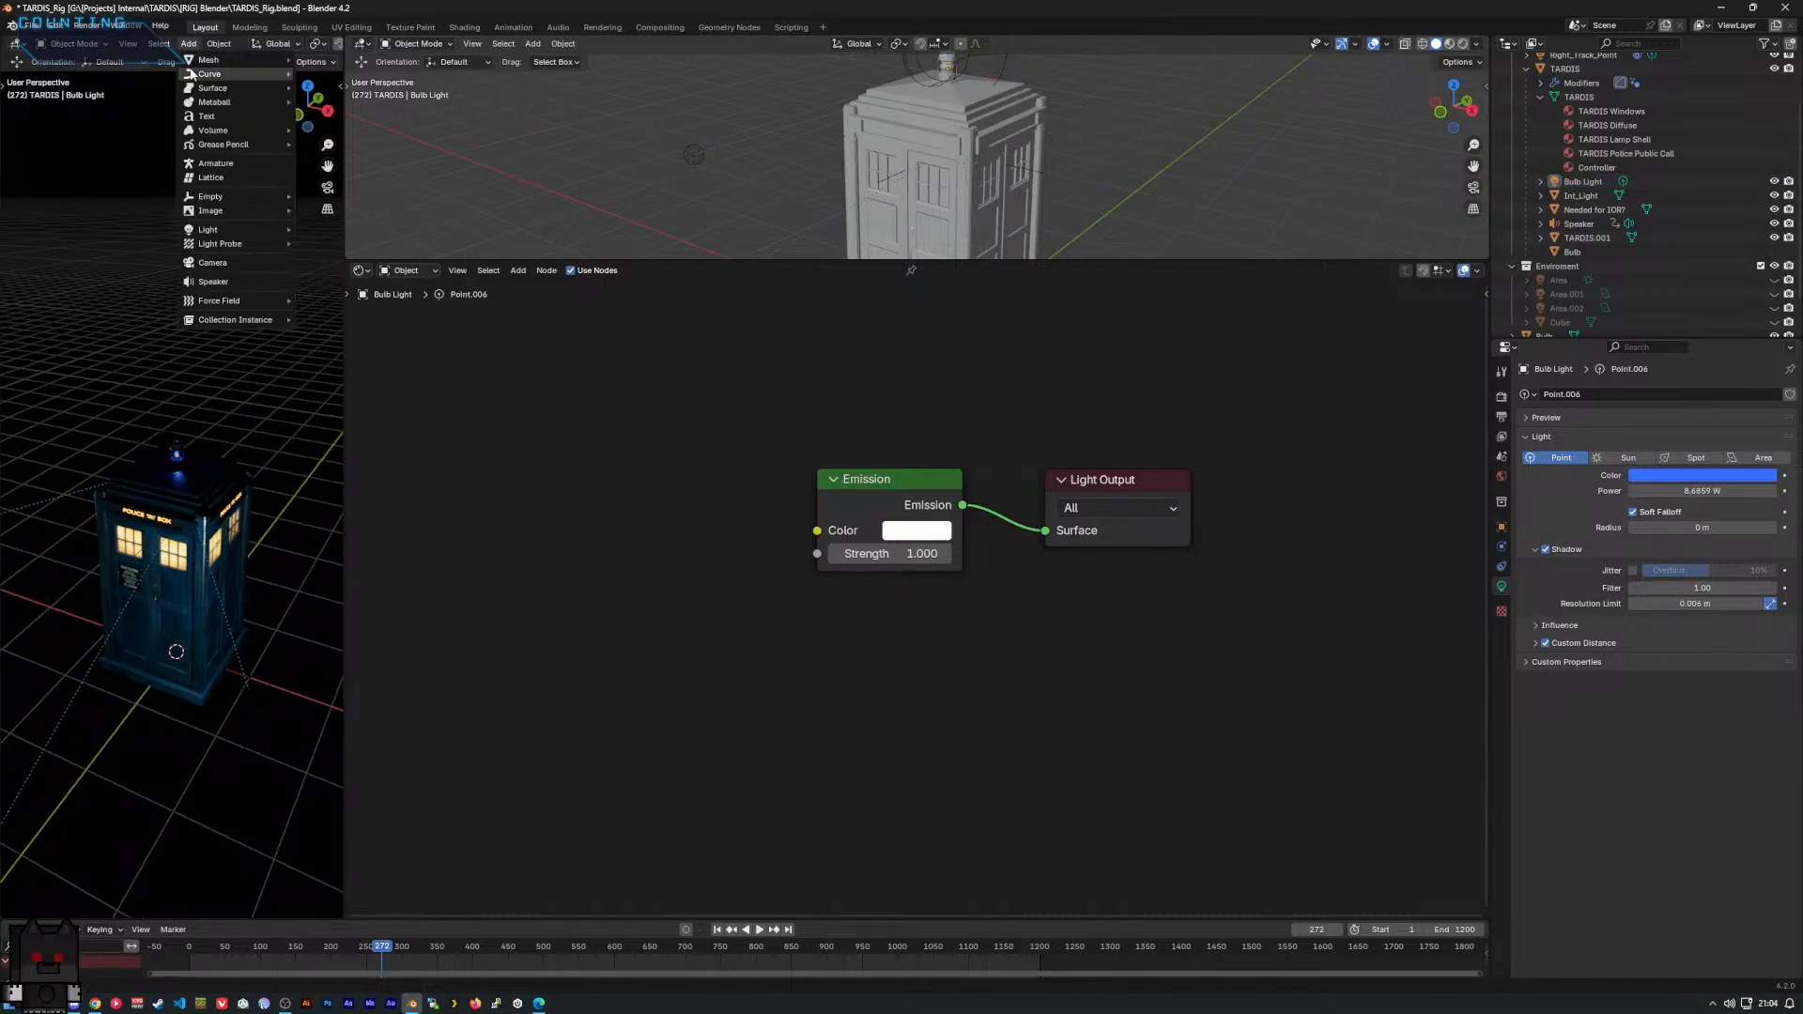
mouse_move(216, 230)
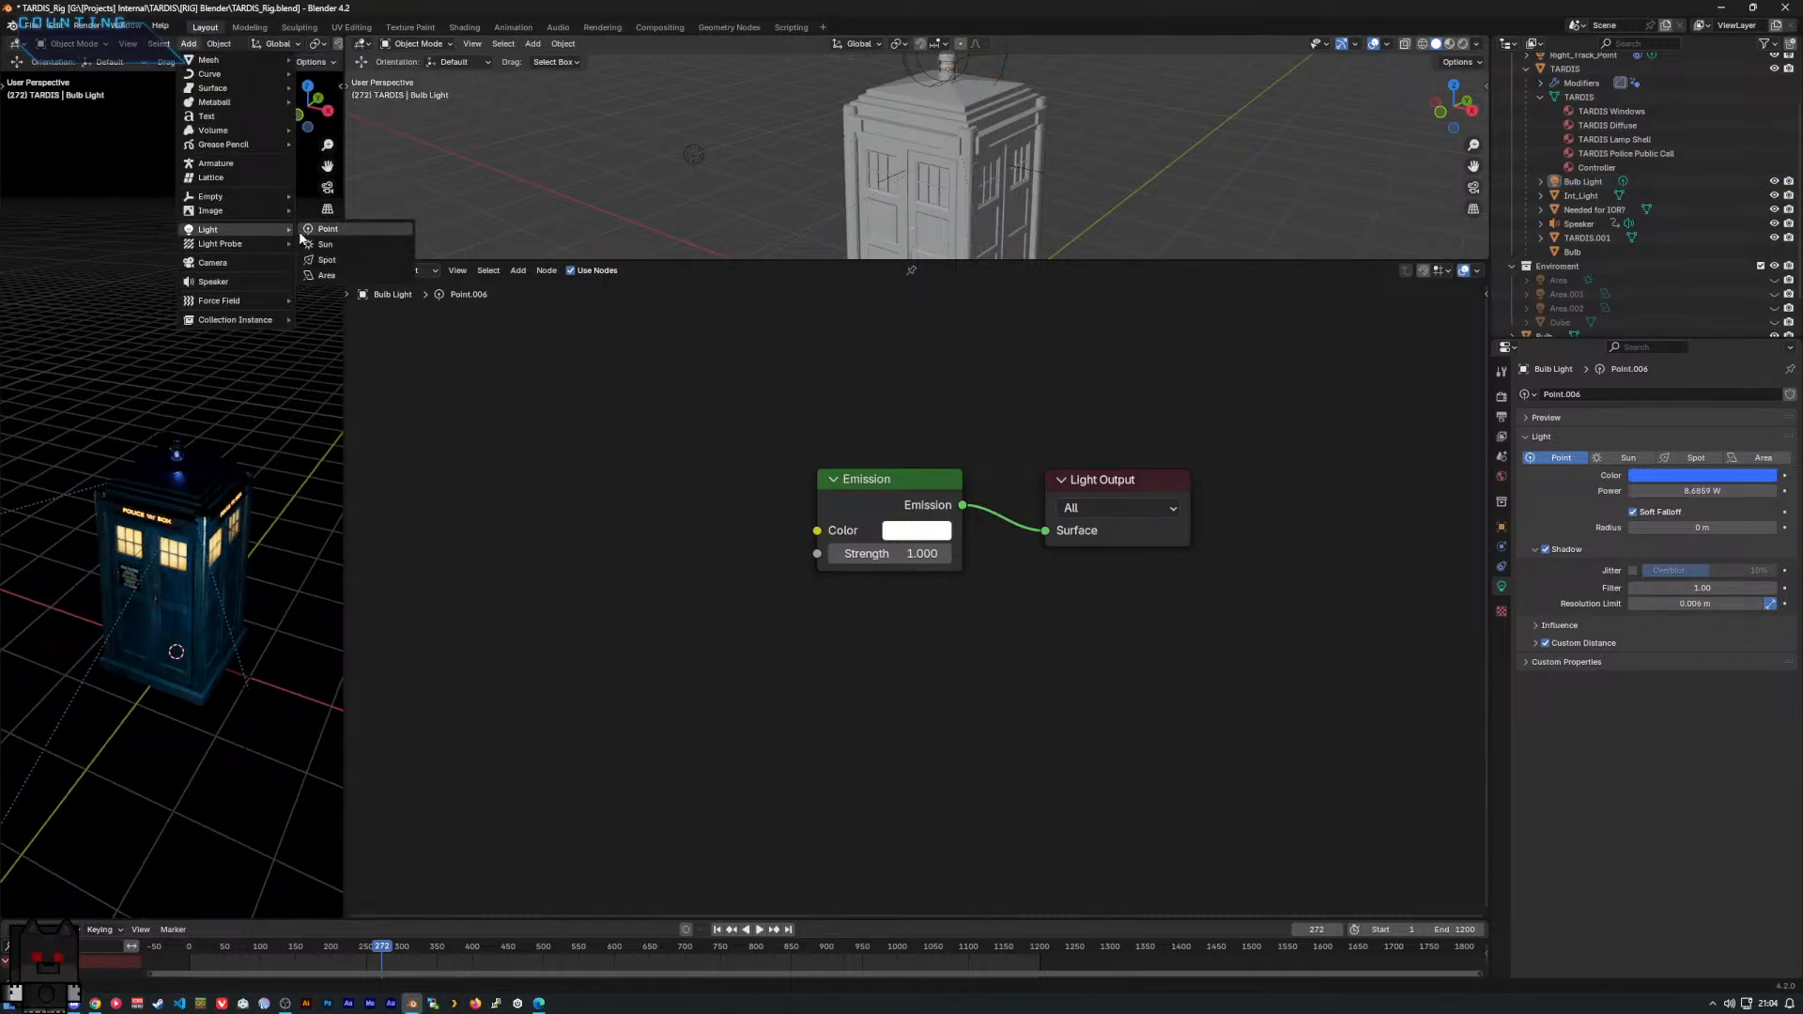
click(324, 235)
key(g)
key(z)
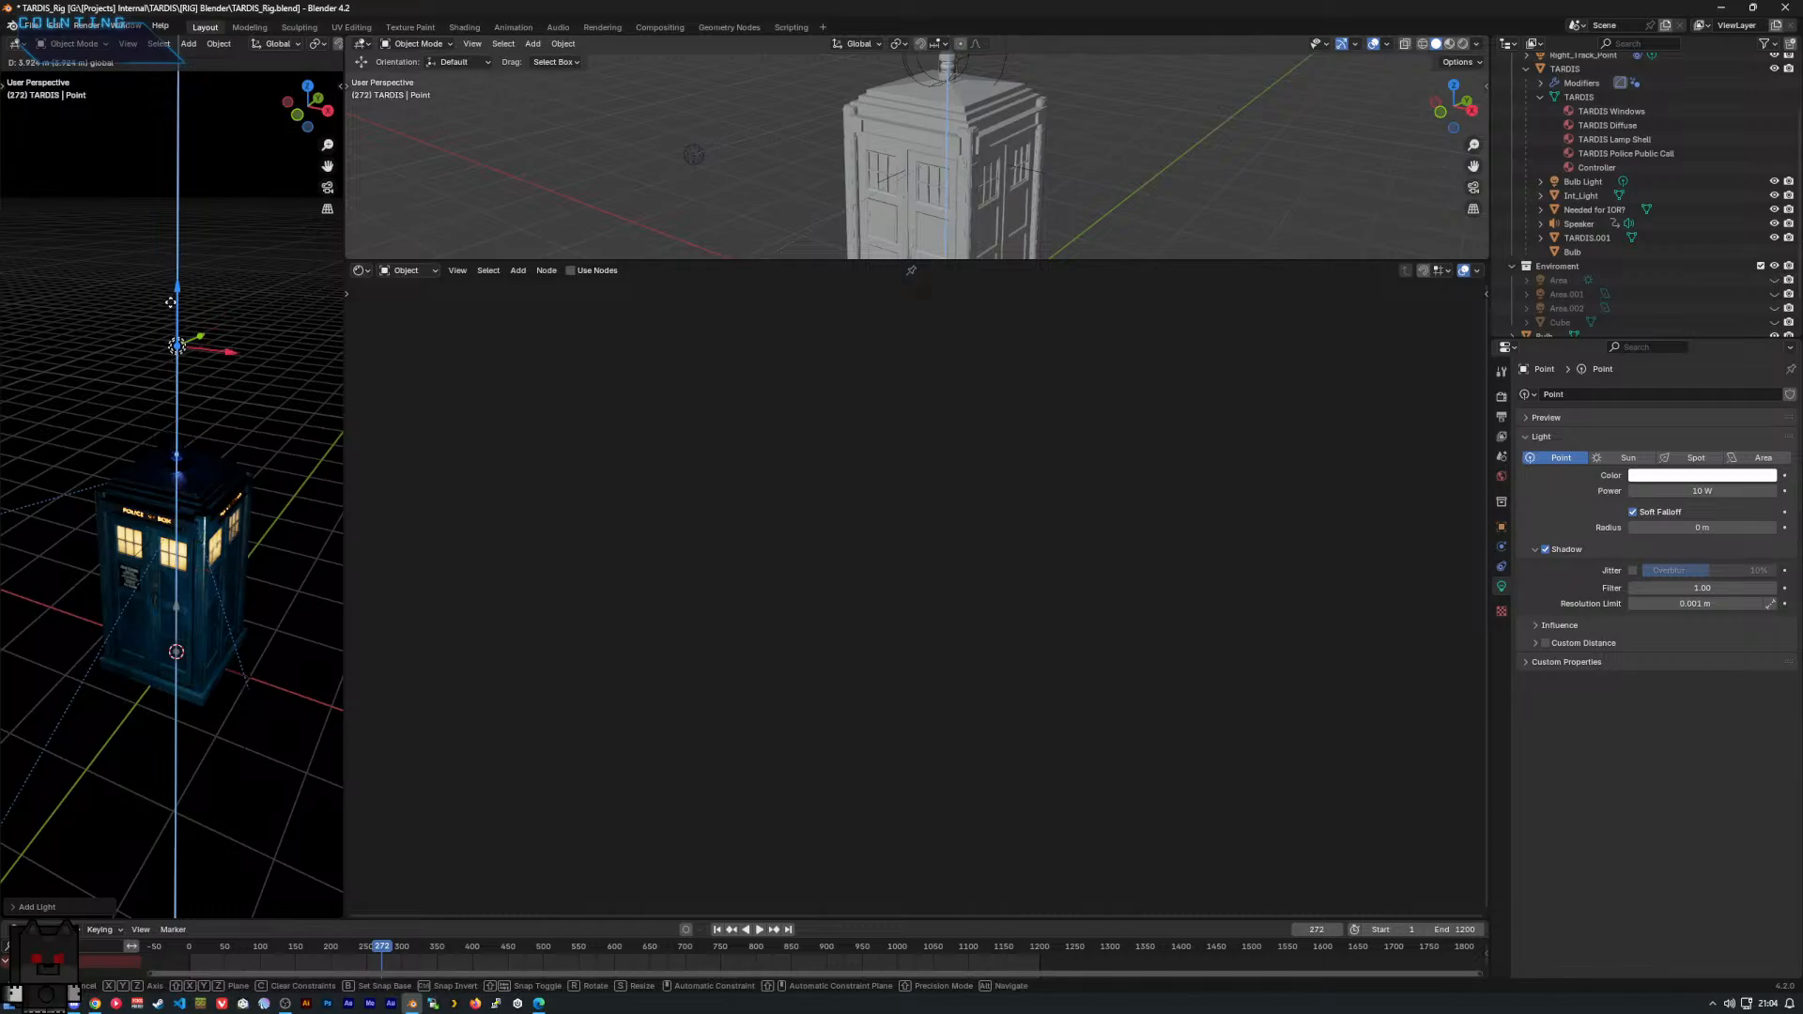
click(215, 367)
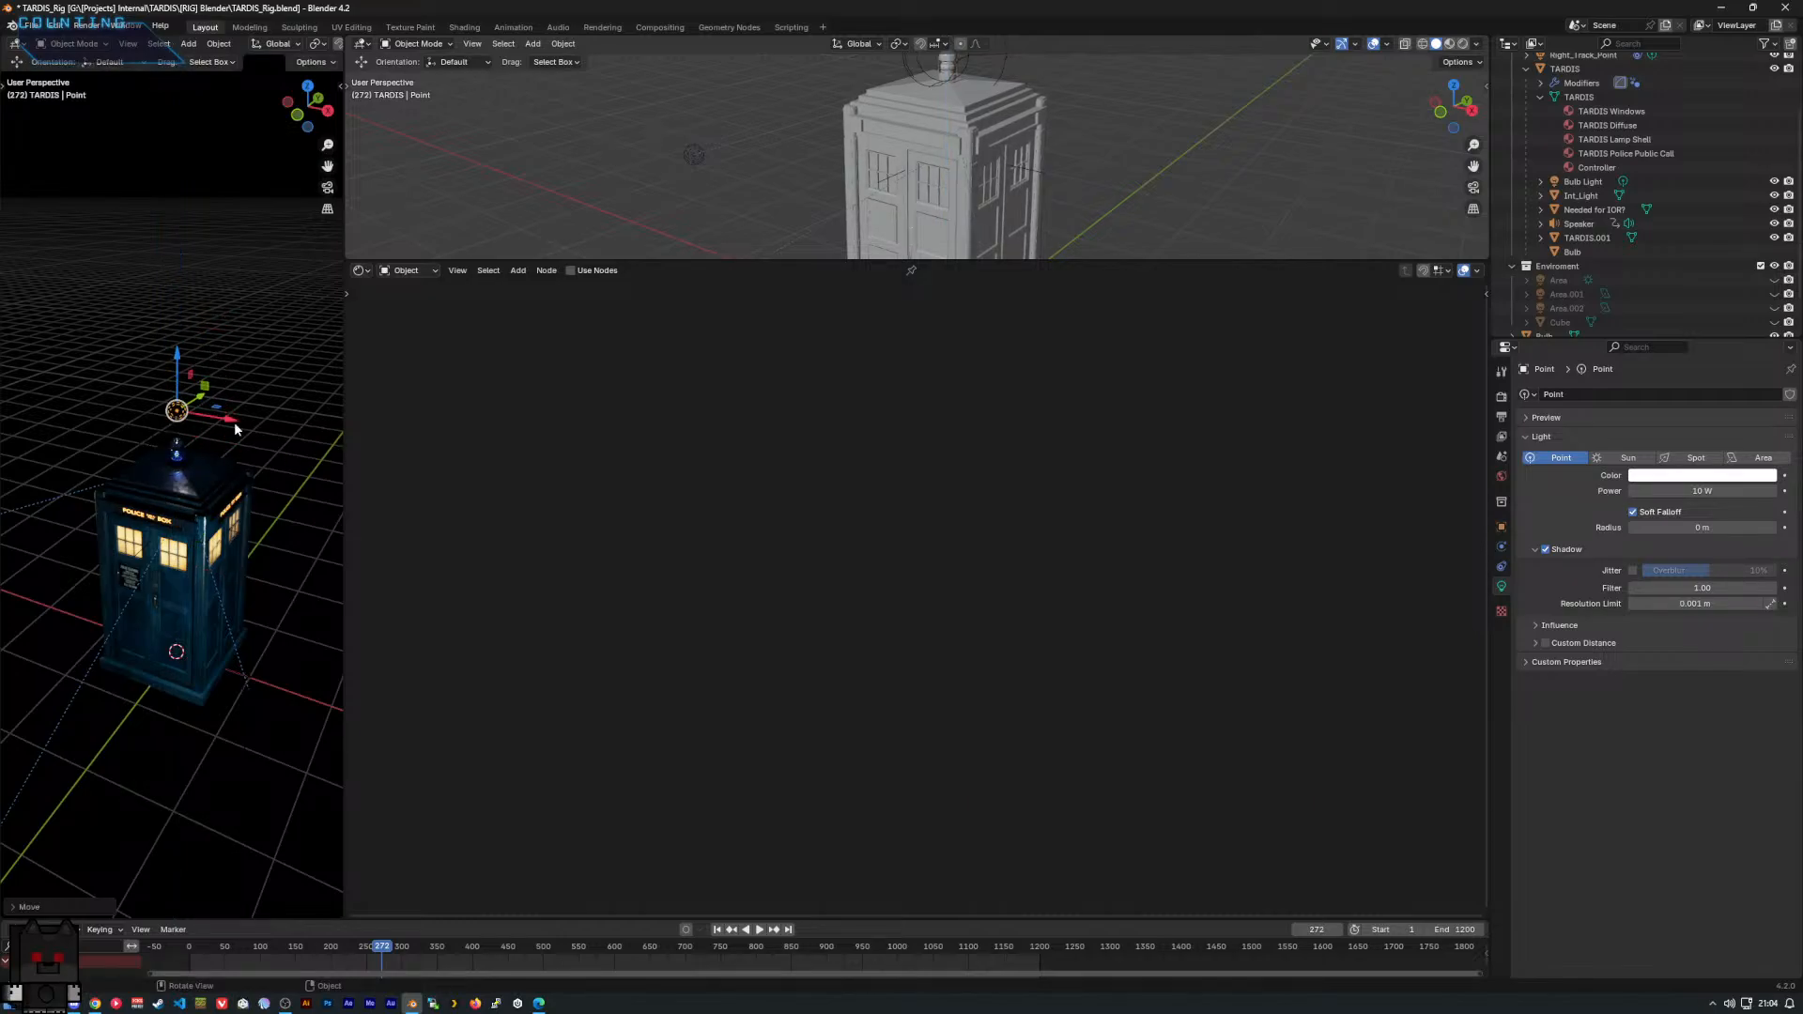
scroll(235, 430, up, 3)
click(570, 270)
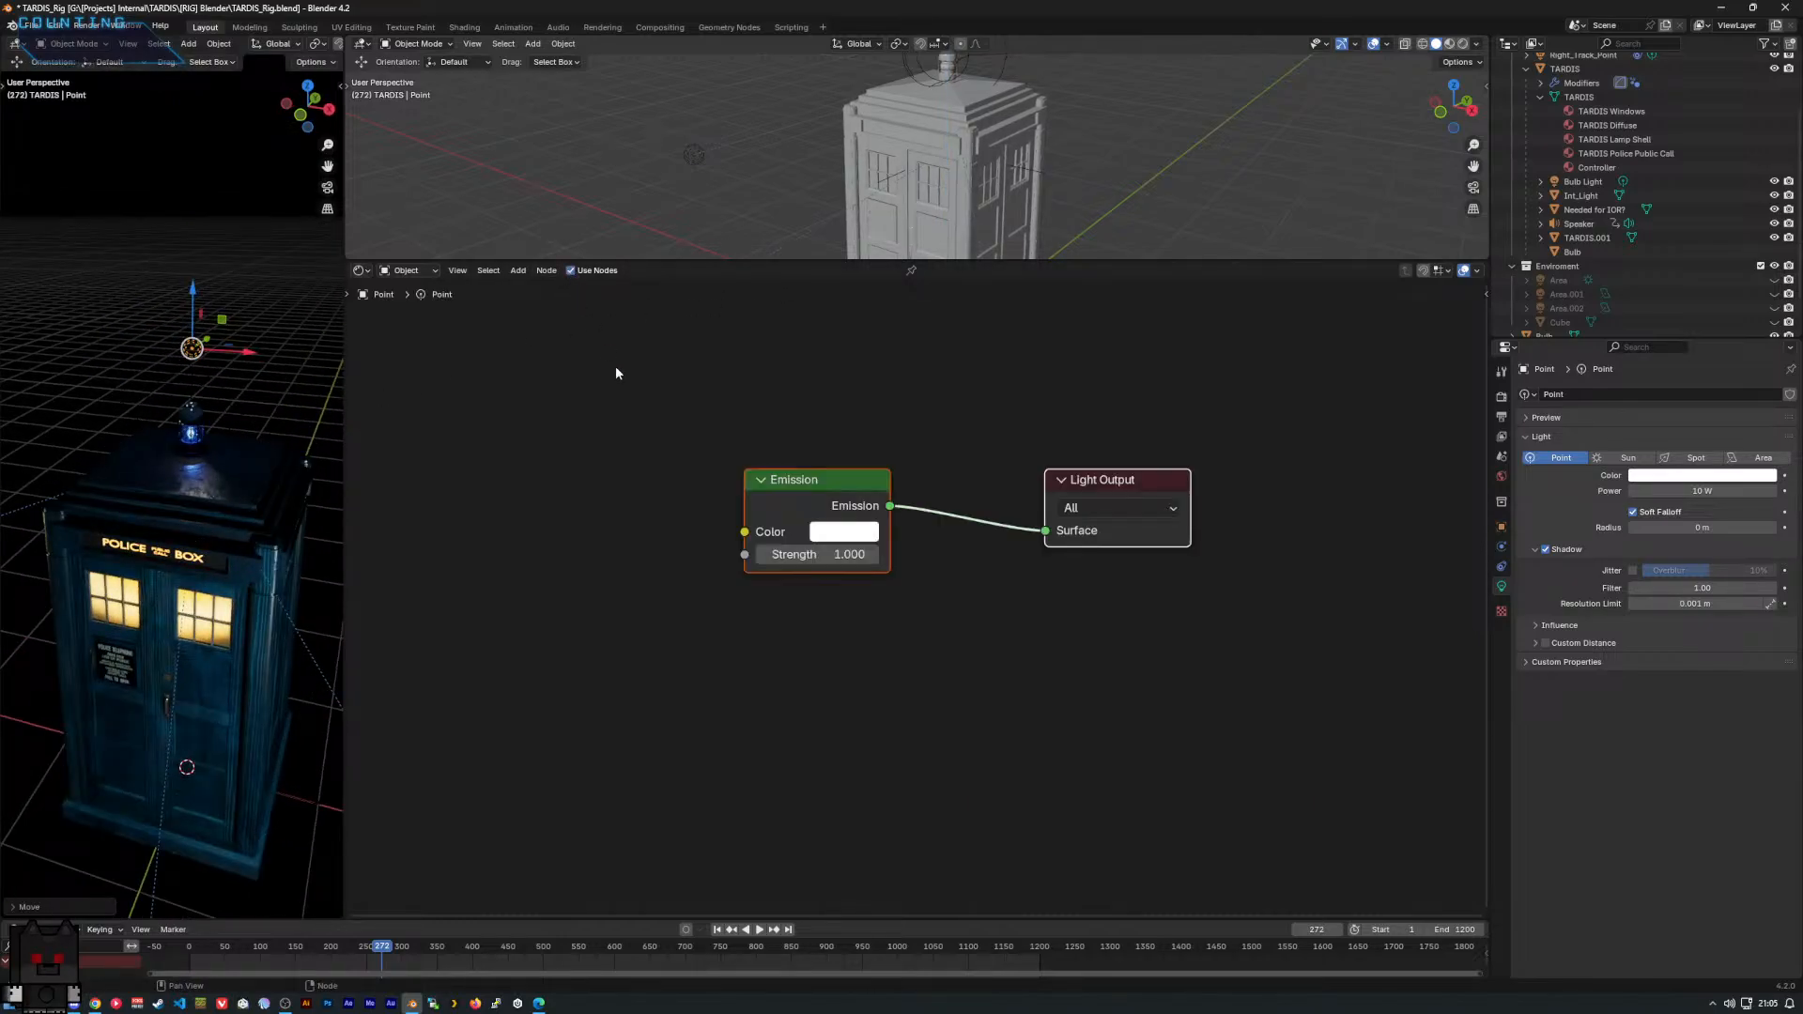
Give the Point light's Emission node a cyan colour and strength 466.7, and move the light down and along X beside the roof lamp.
scroll(618, 460, up, 1)
click(871, 521)
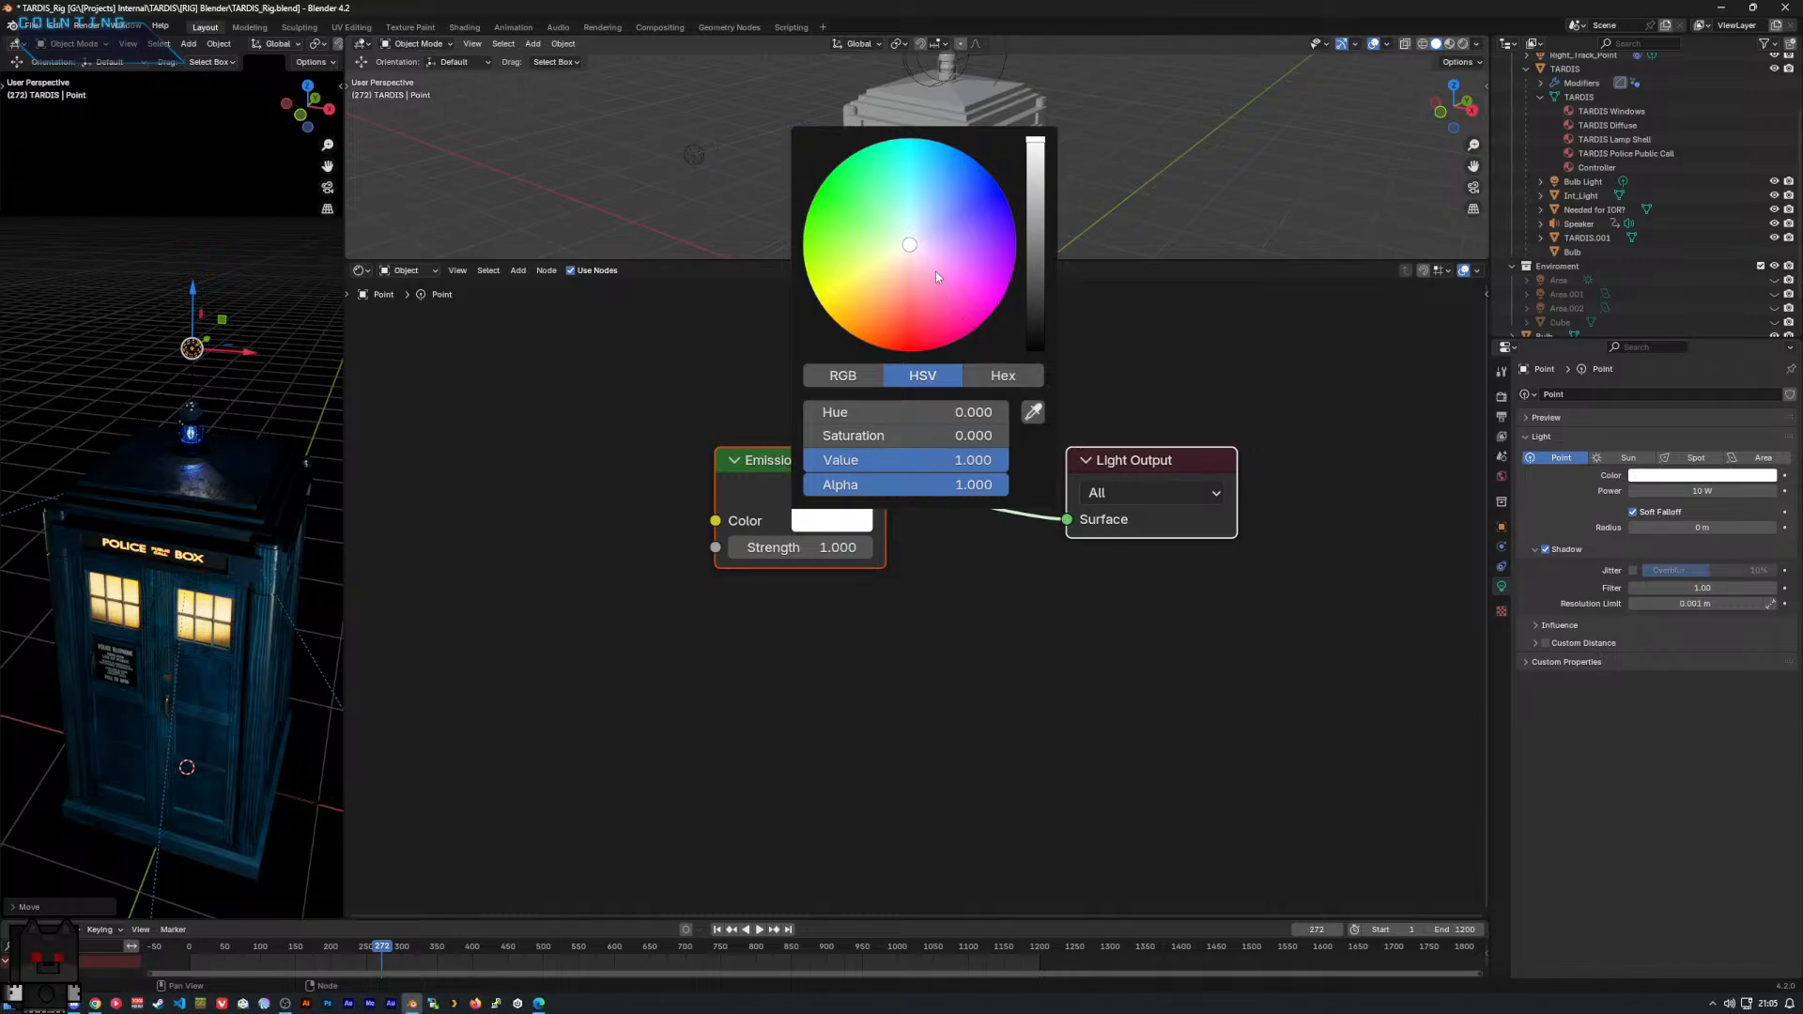
drag(936, 273, 915, 145)
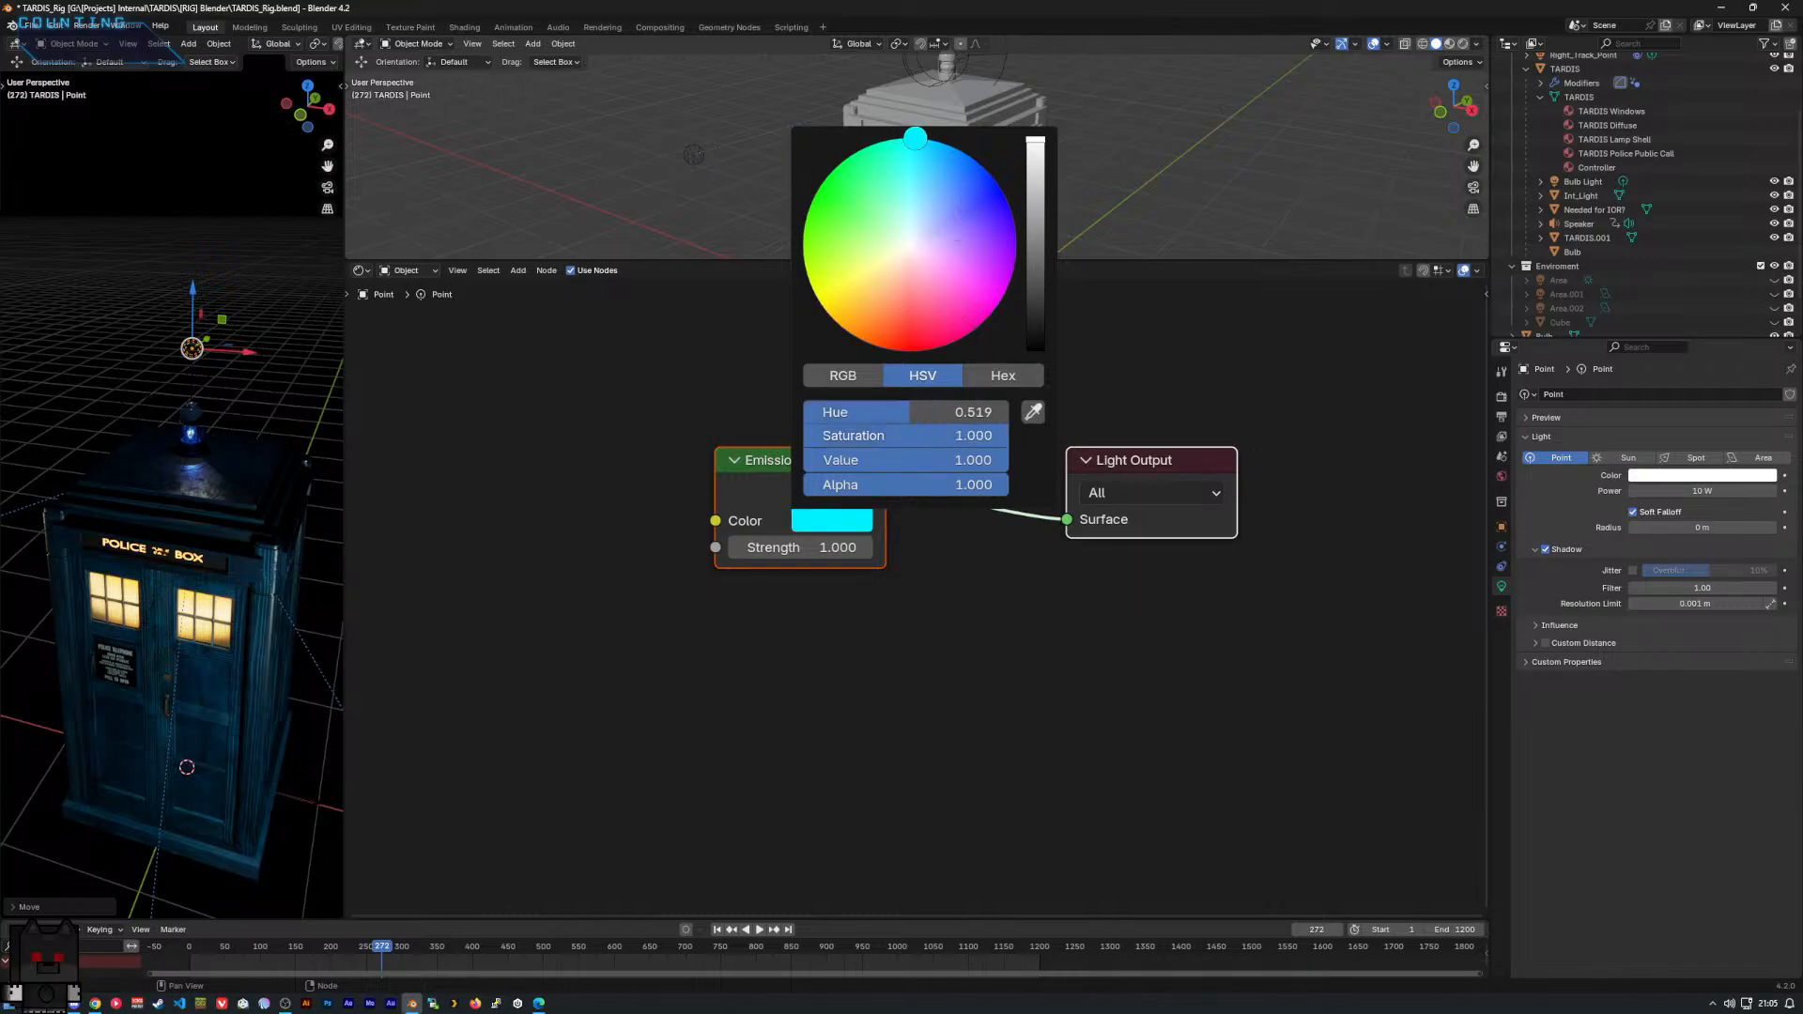
click(792, 547)
text(466.7)
key(Return)
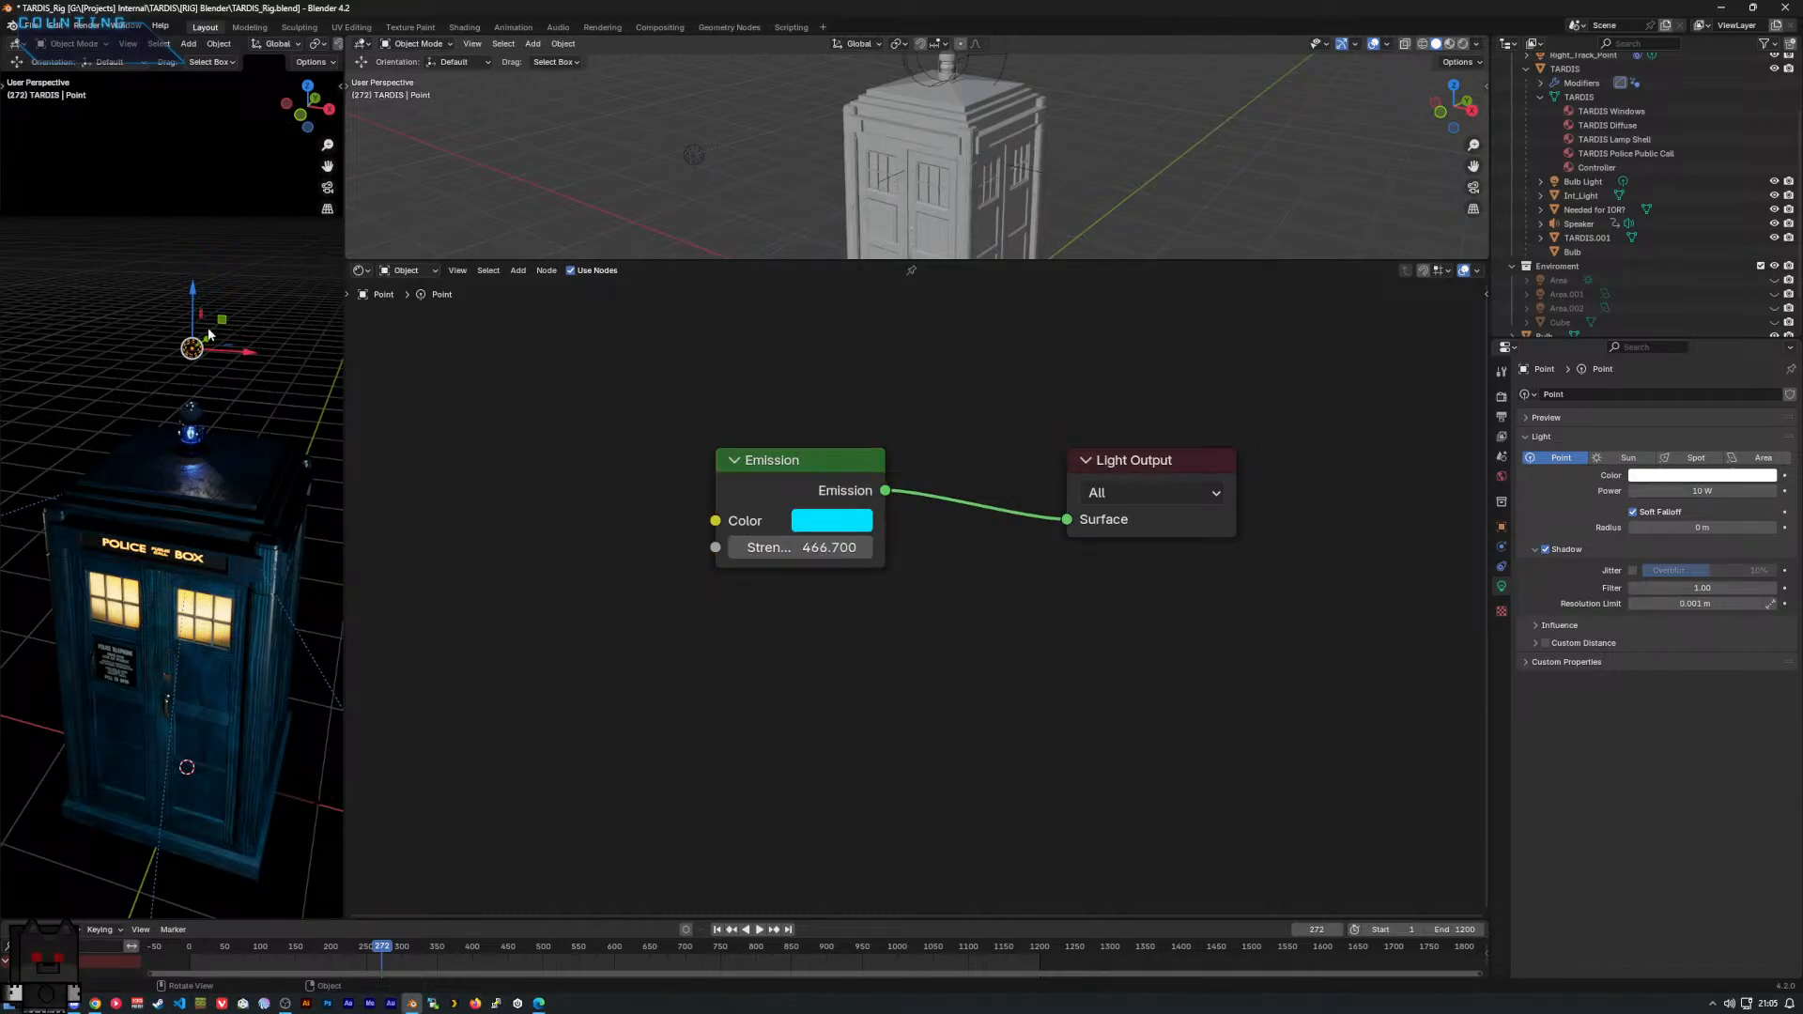
drag(194, 312, 194, 359)
drag(250, 398, 325, 405)
Try the Point light's Light Output on EEVEE and switch it back to All.
middle_drag(1188, 521, 1125, 532)
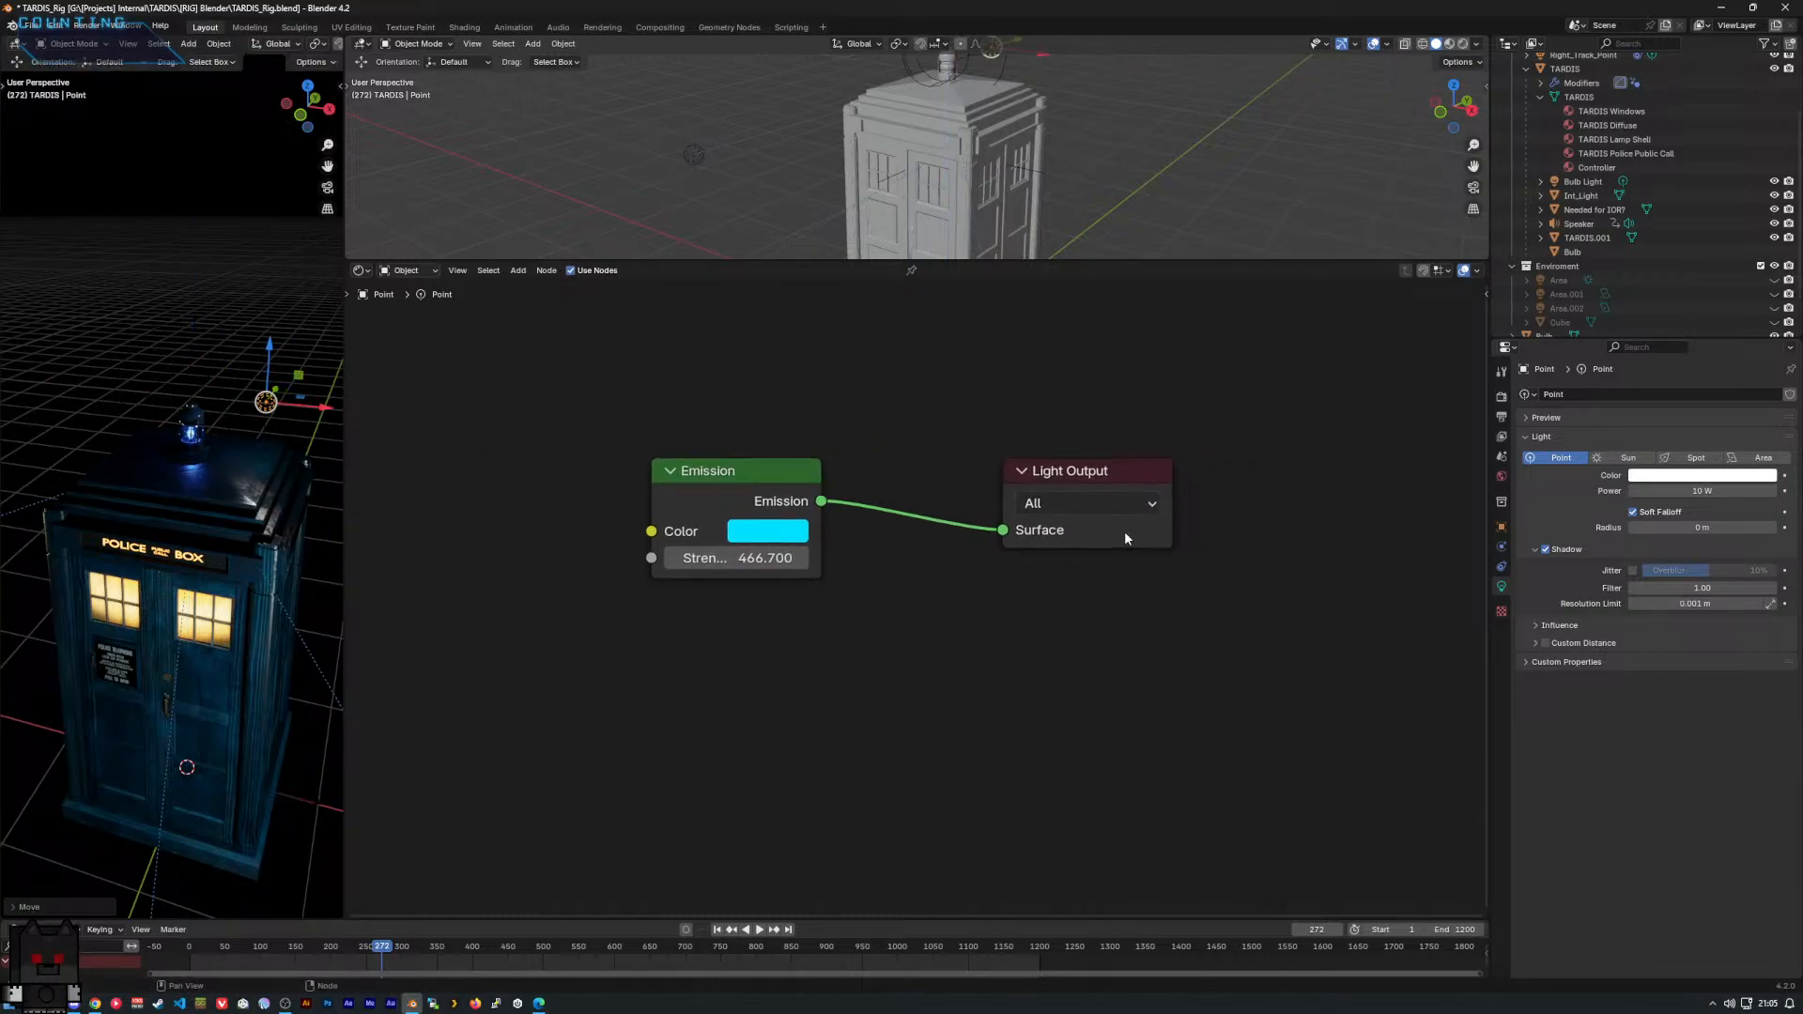
click(1061, 504)
click(1089, 588)
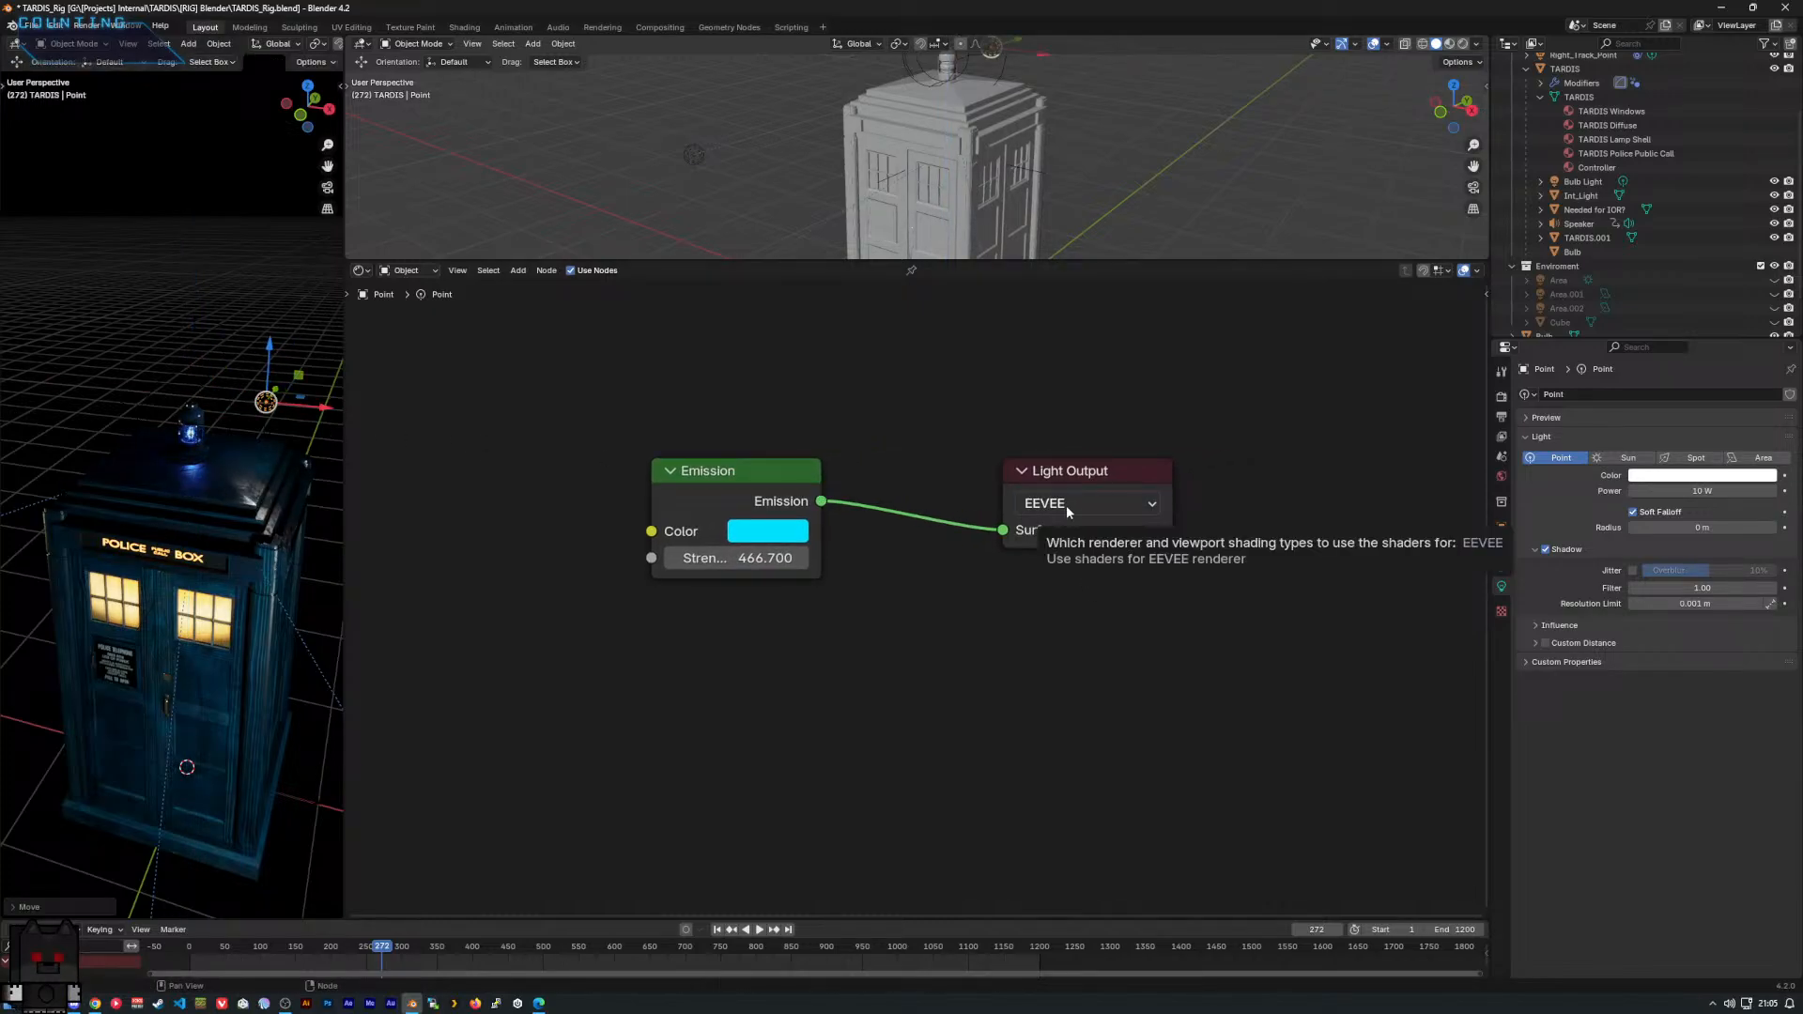
click(1067, 505)
click(1062, 565)
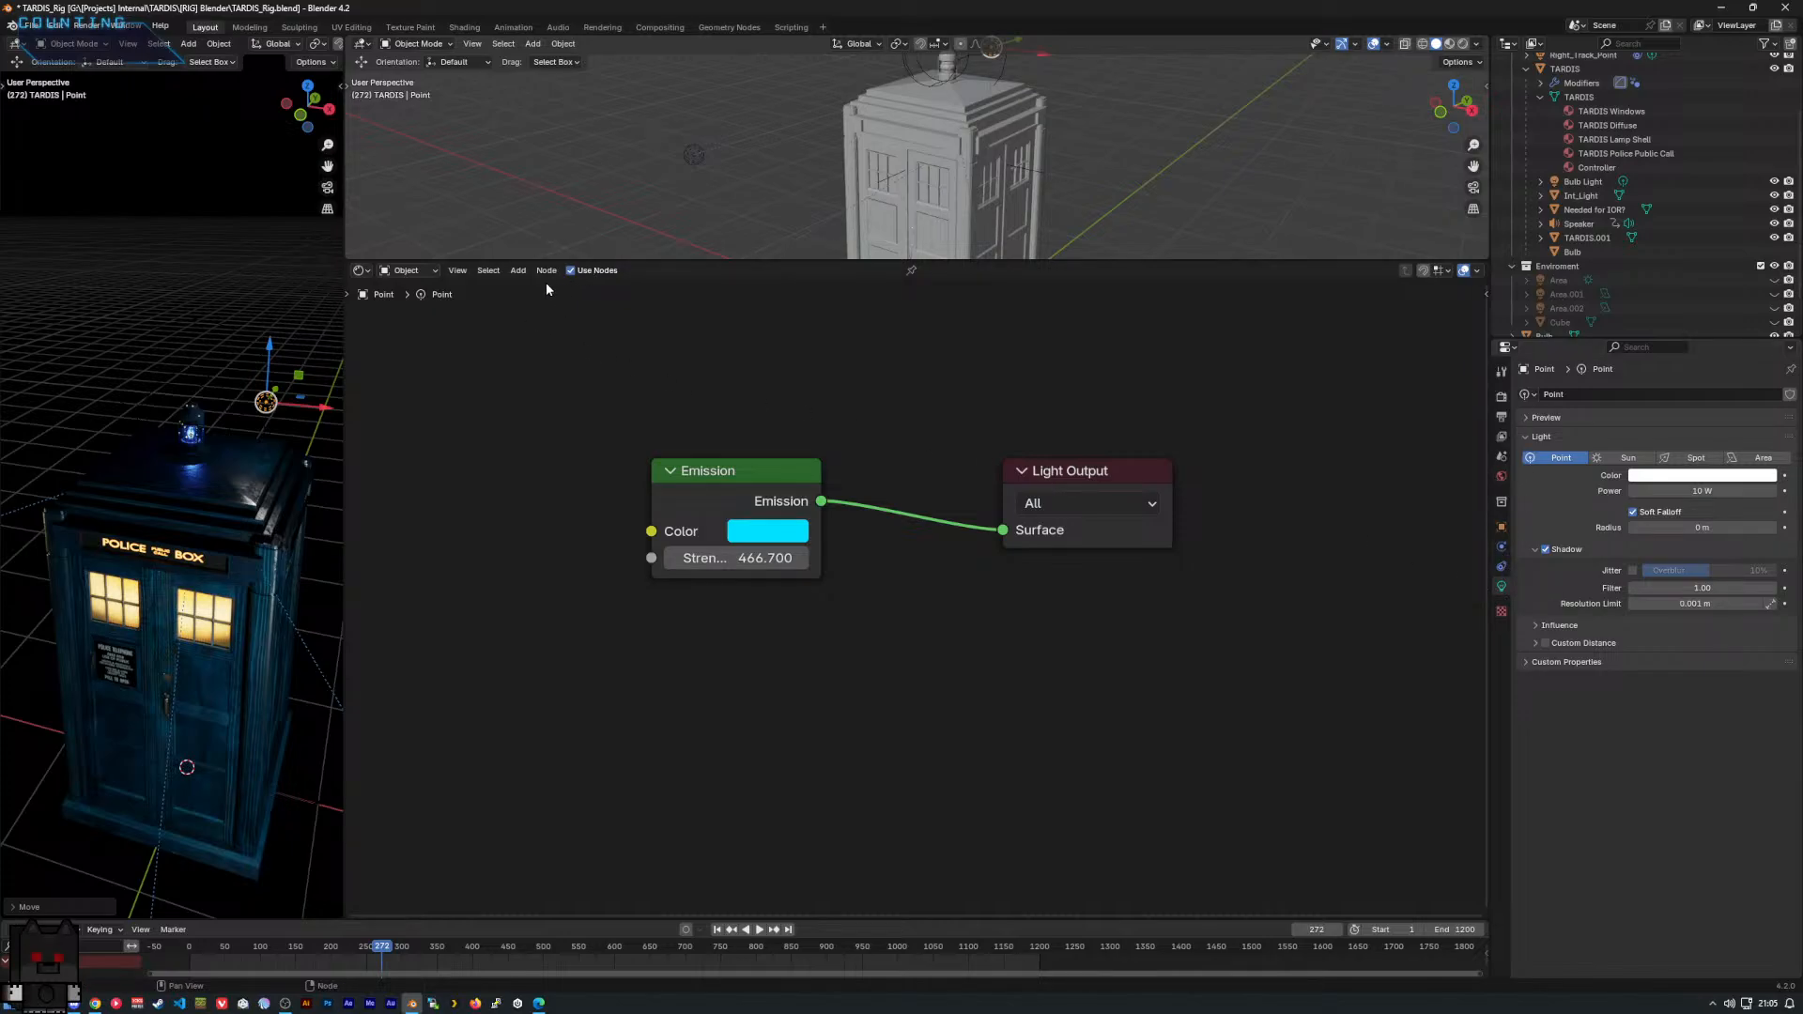
Delete the Emission and Light Output nodes from the Point light.
drag(577, 386, 939, 560)
key(x)
click(414, 271)
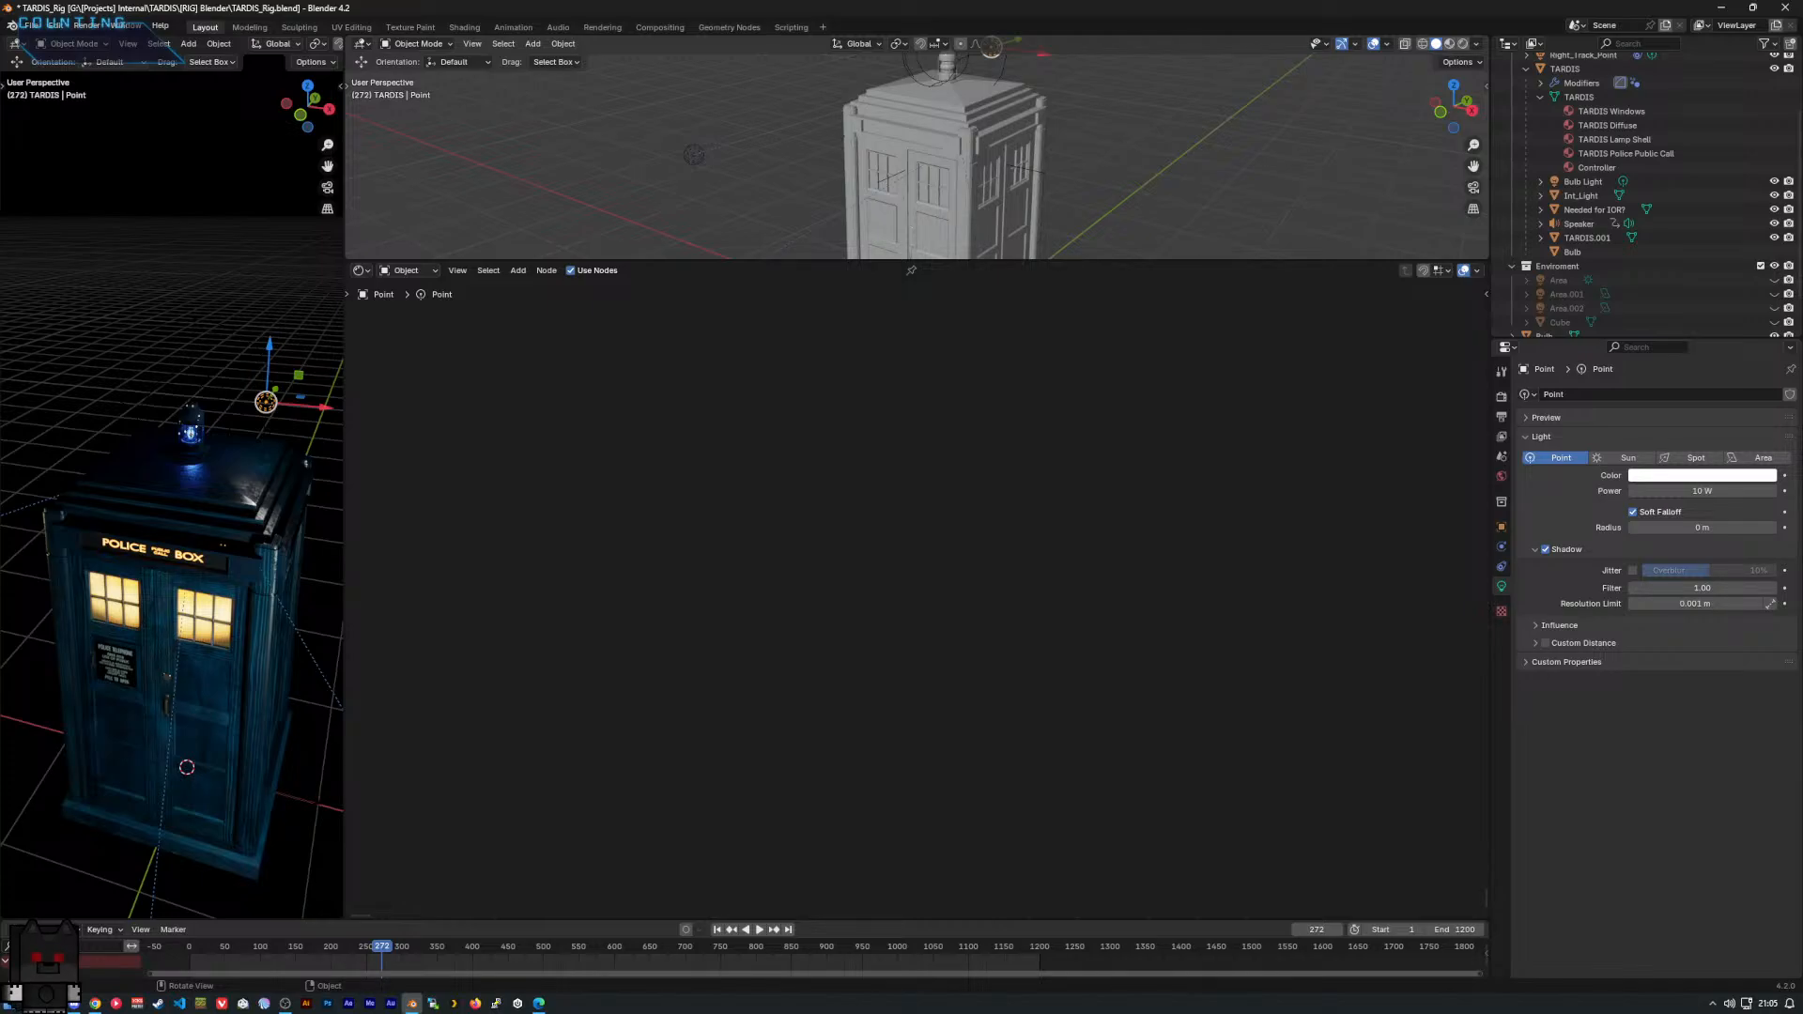
key(ctrl+s)
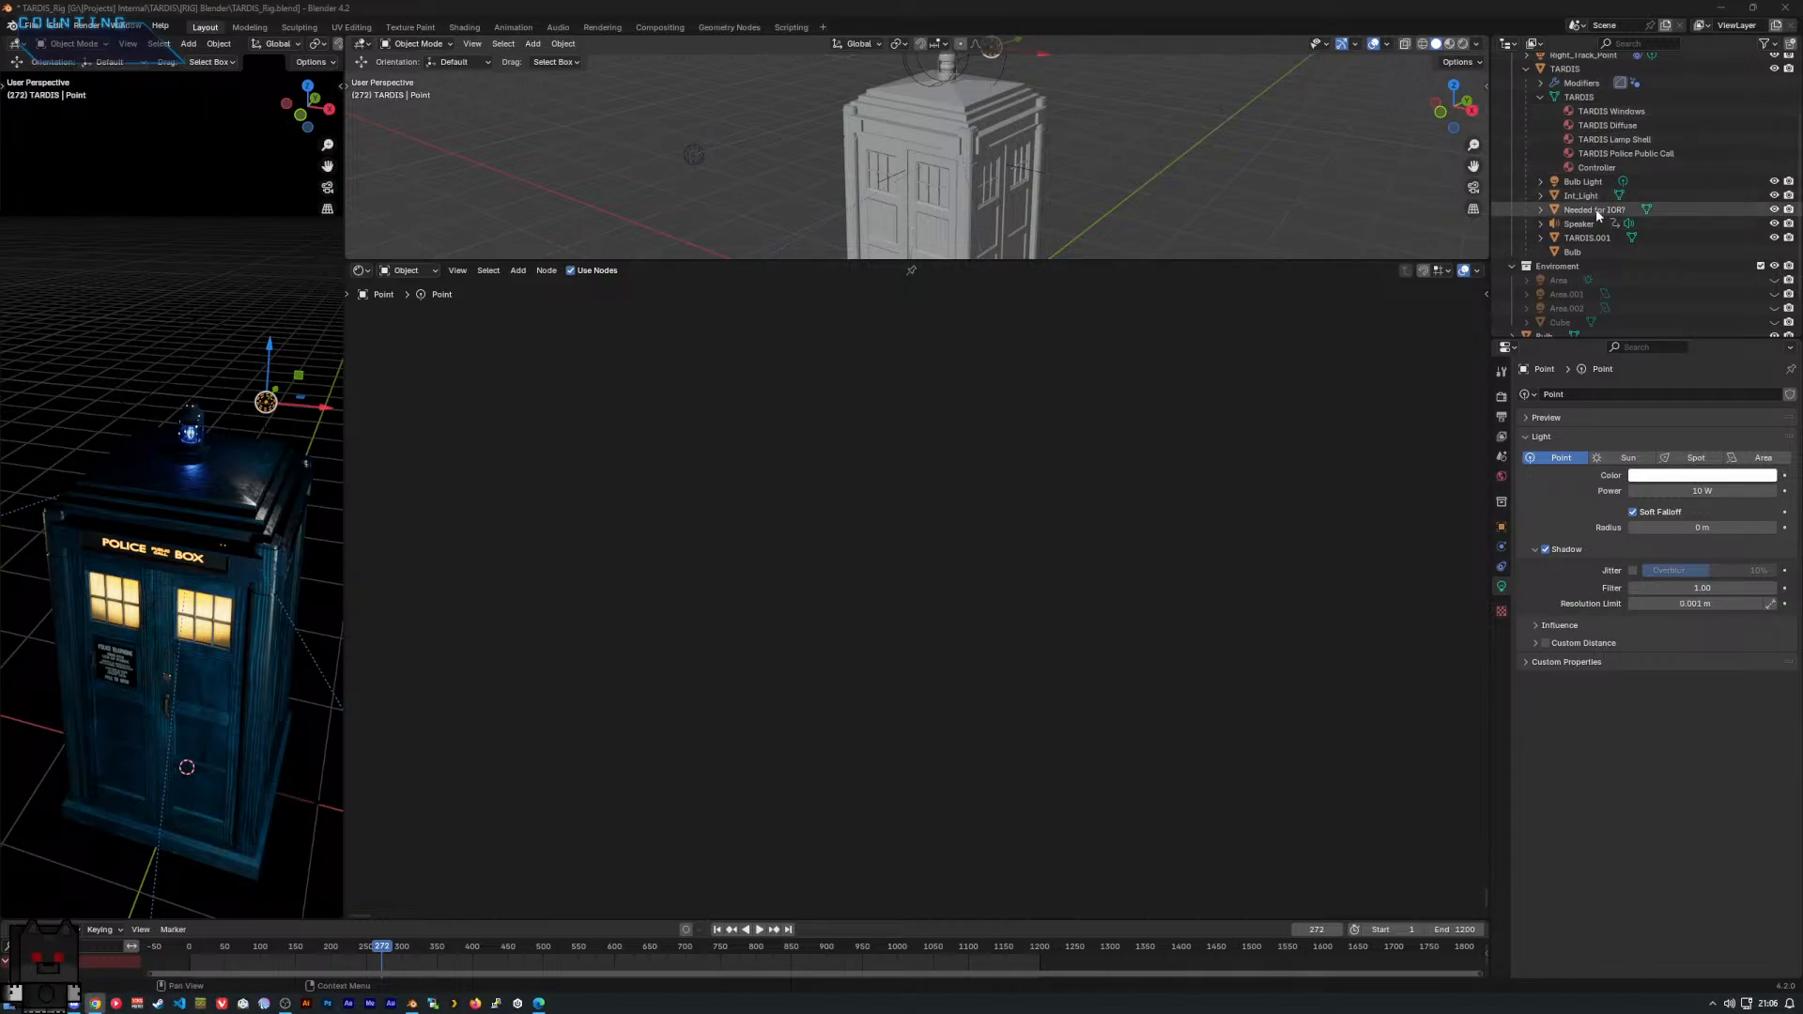
Delete the Bulb Light's Emission and Light Output nodes and save the file.
right_click(1596, 183)
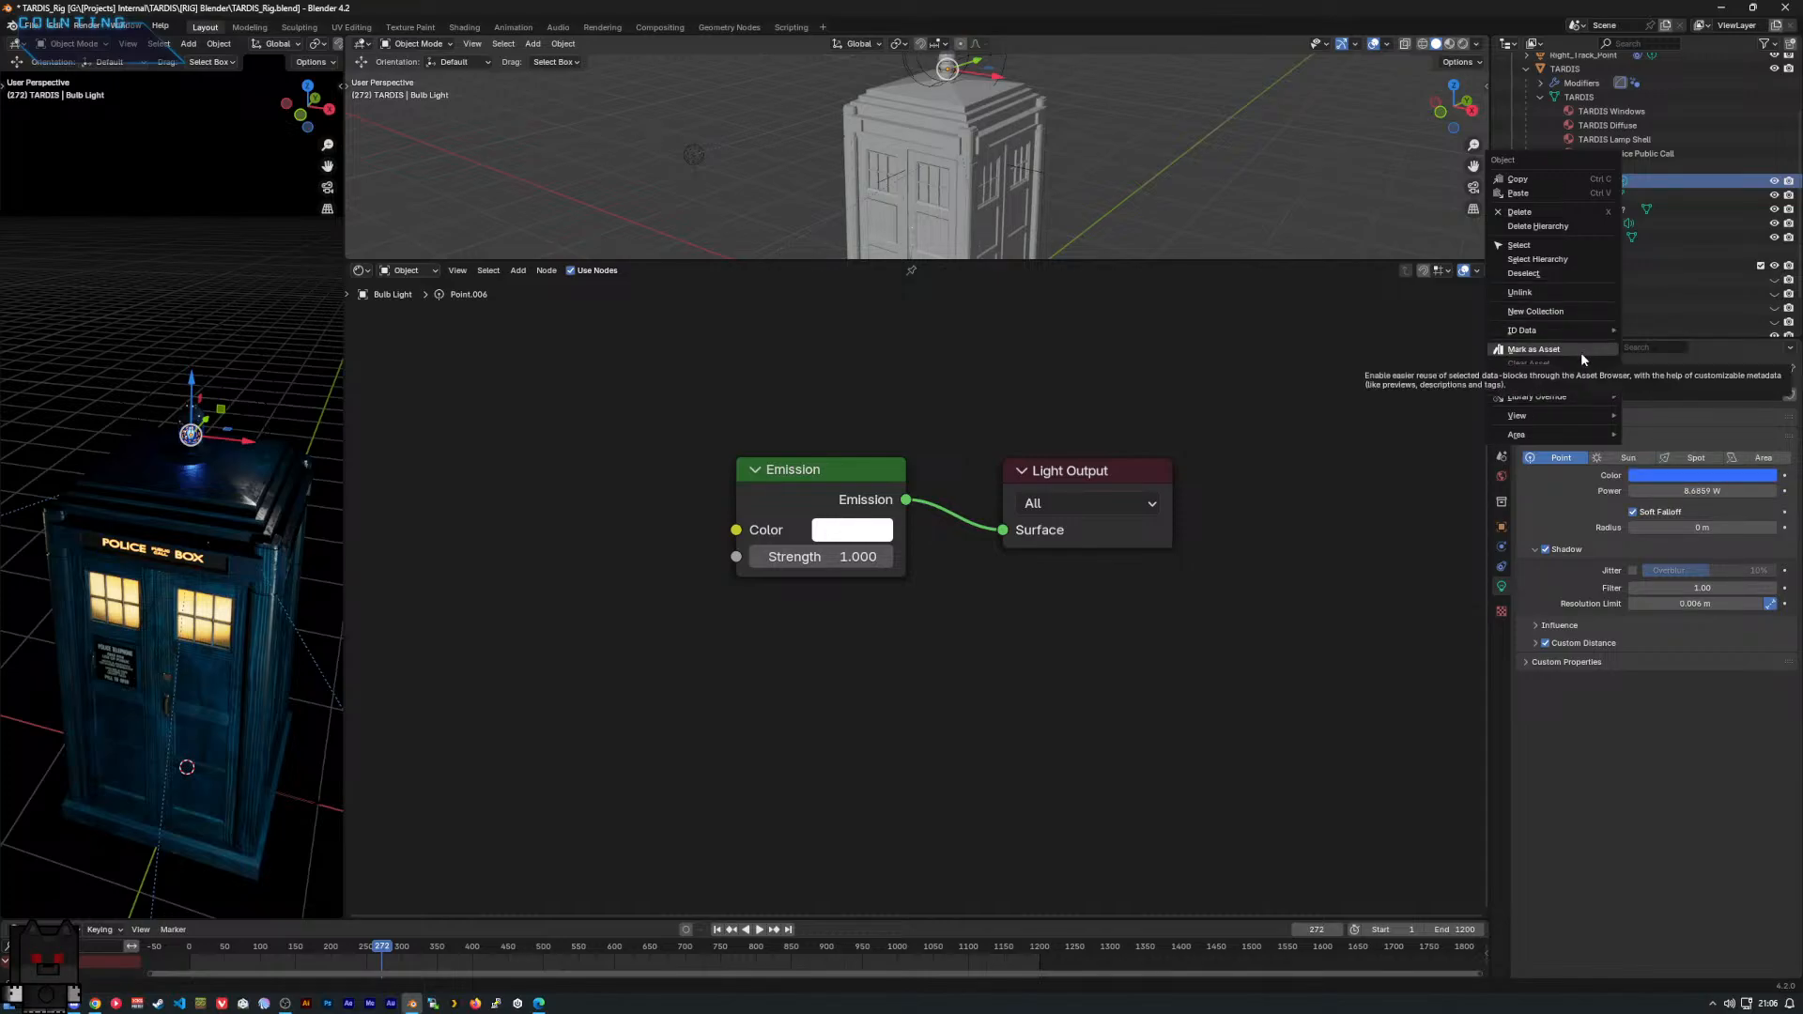
mouse_move(1586, 330)
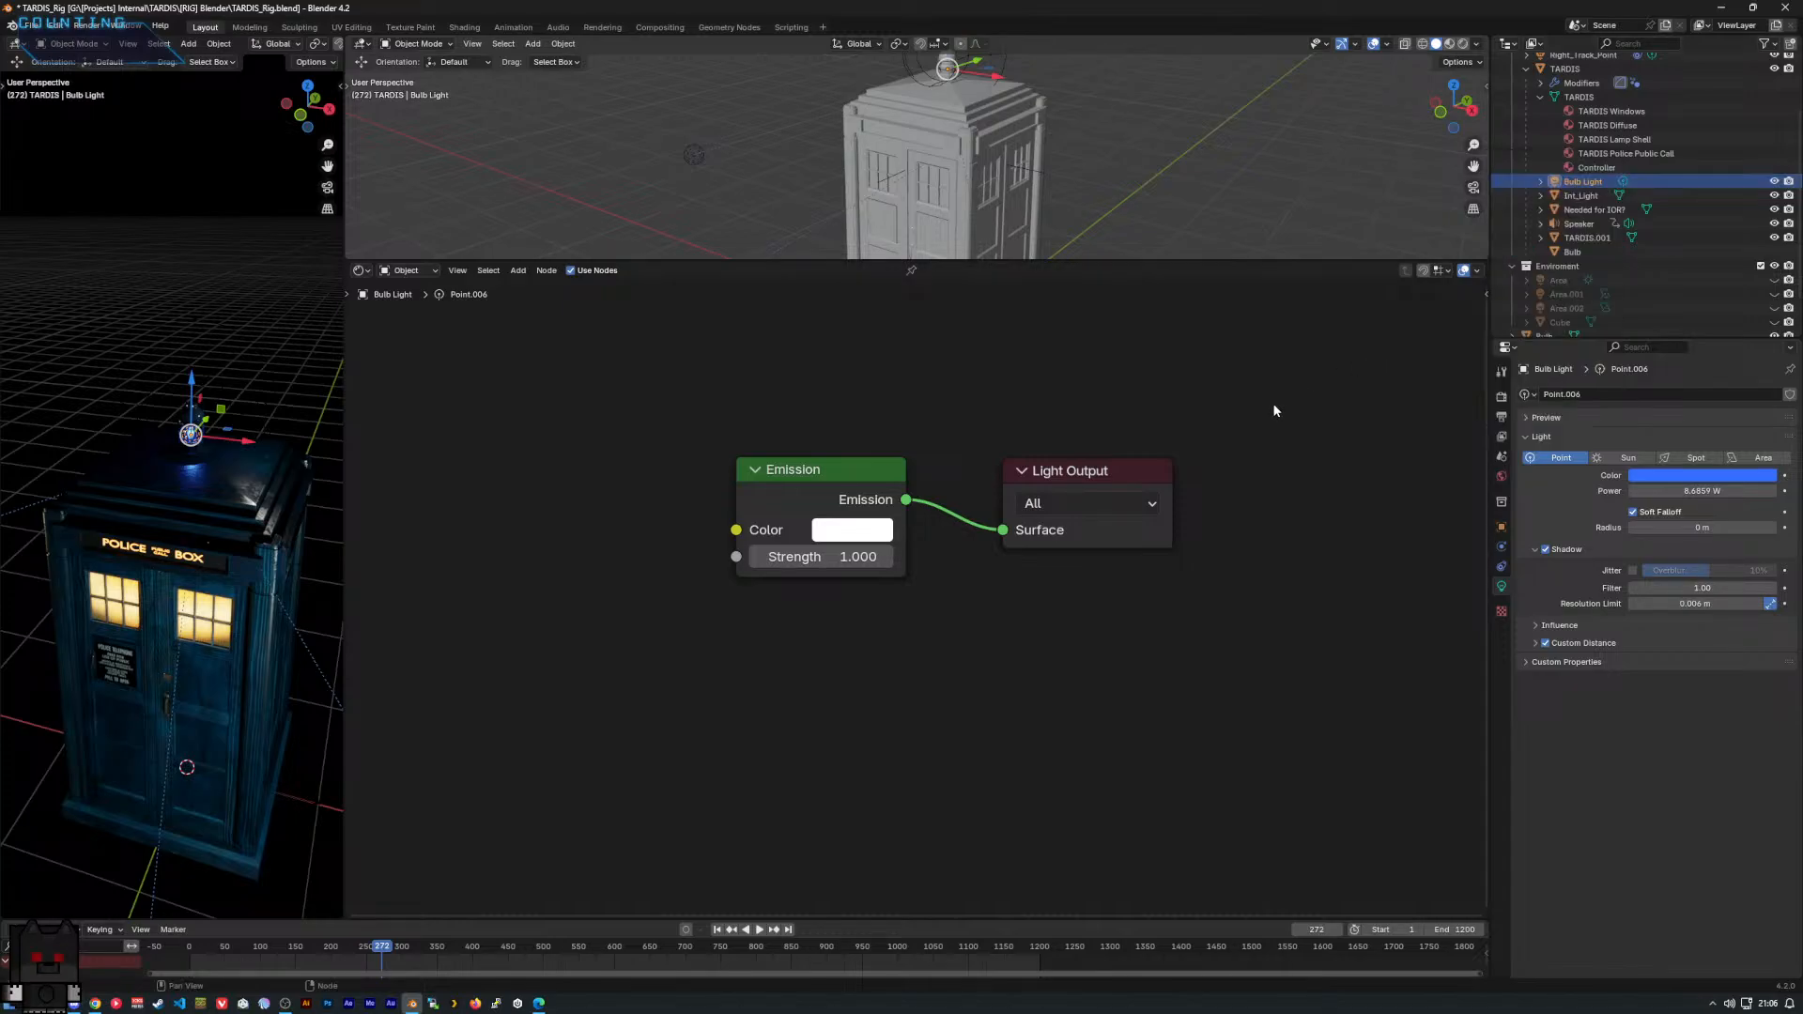
drag(1226, 428, 605, 509)
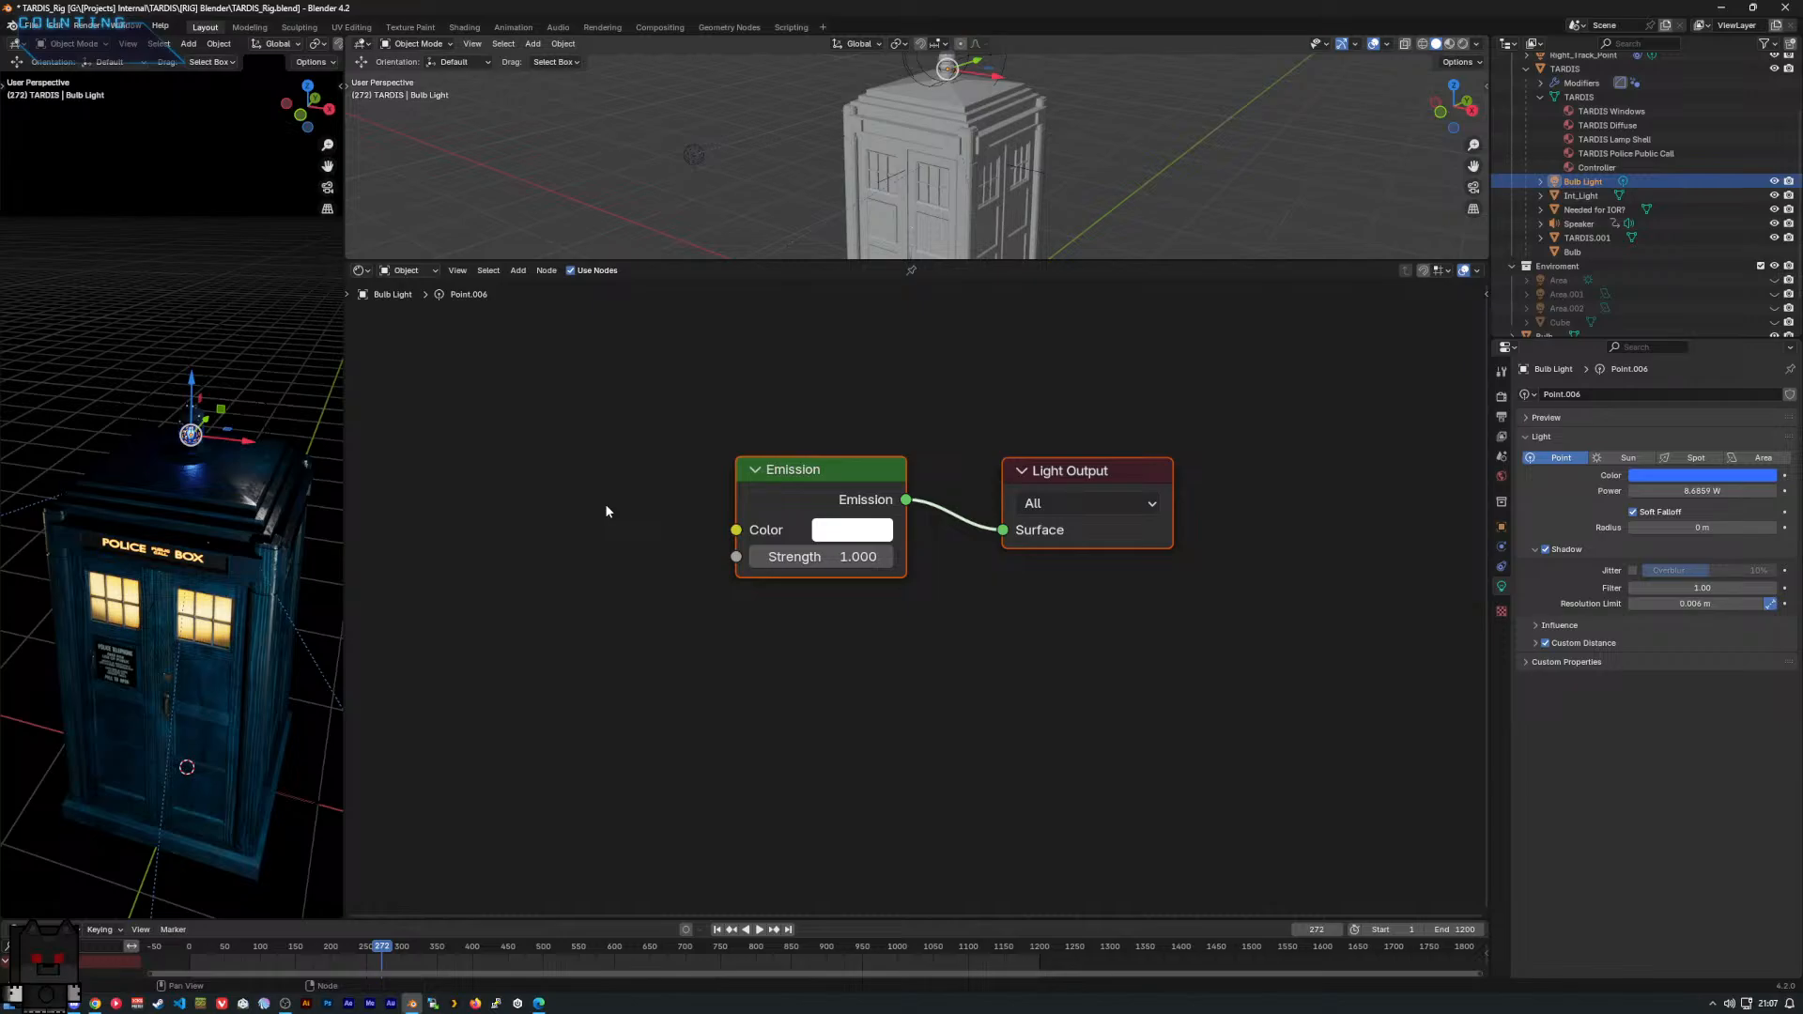
key(x)
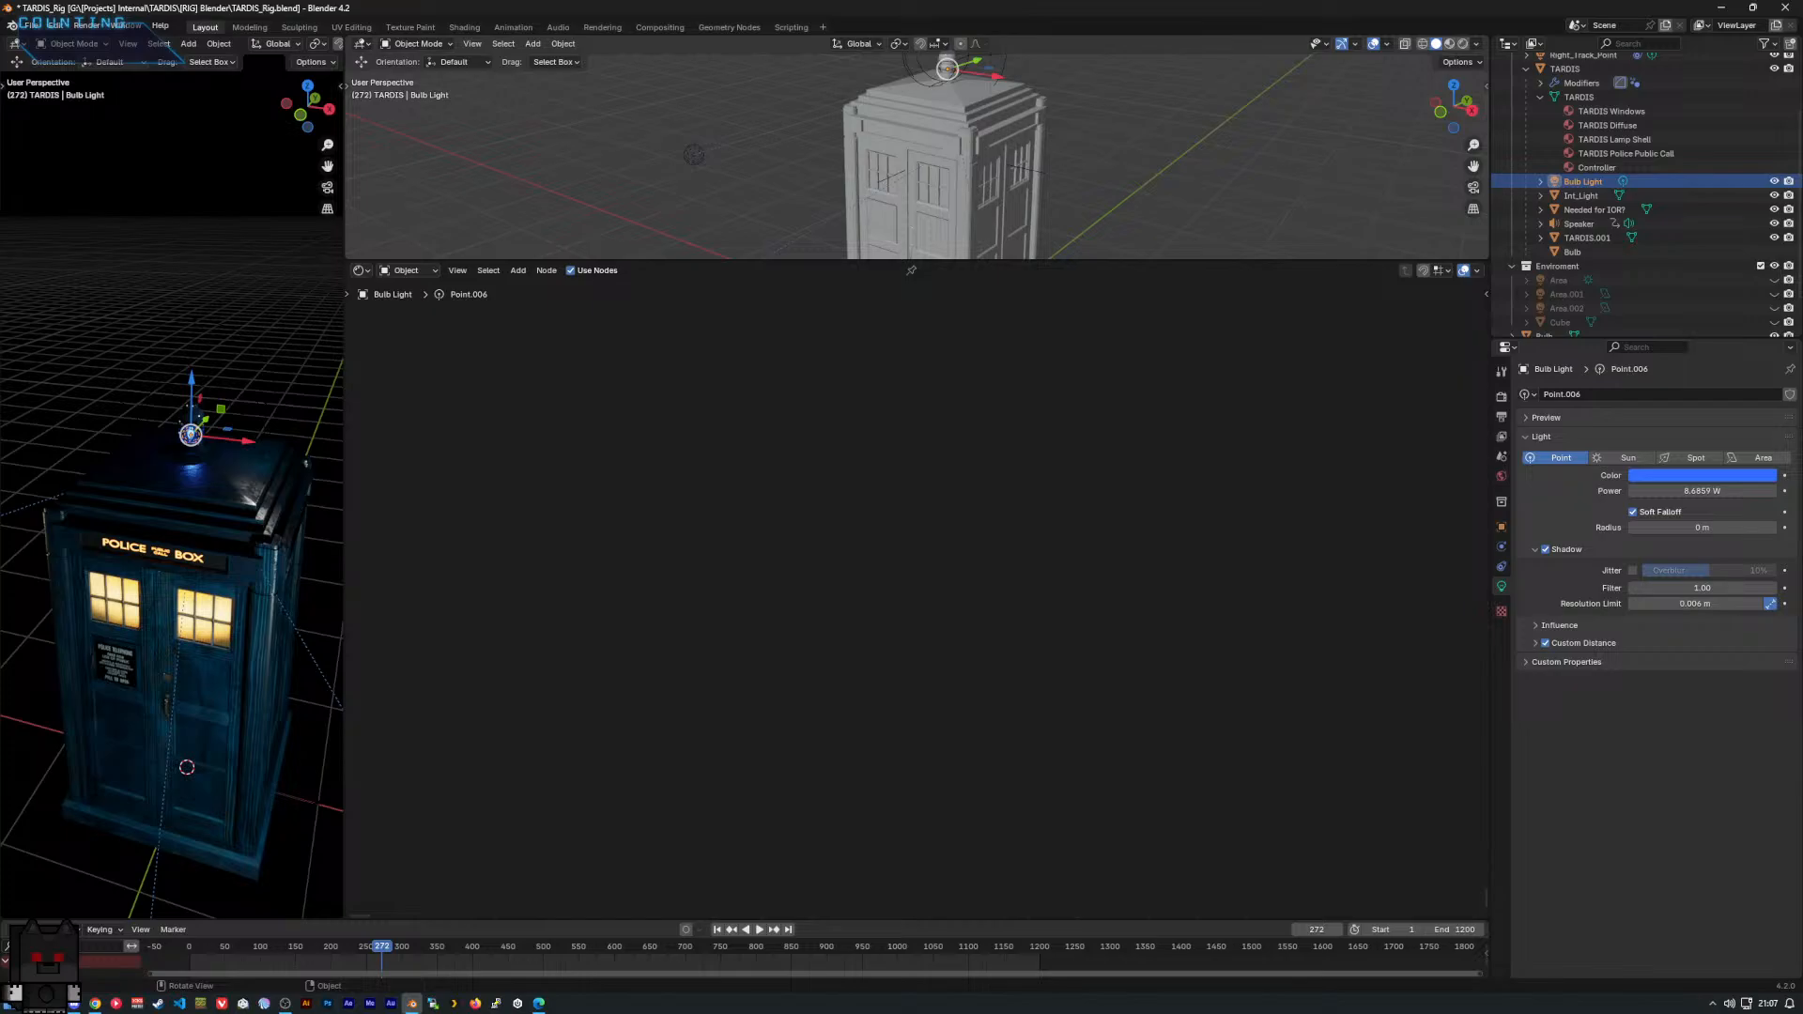
key(ctrl+s)
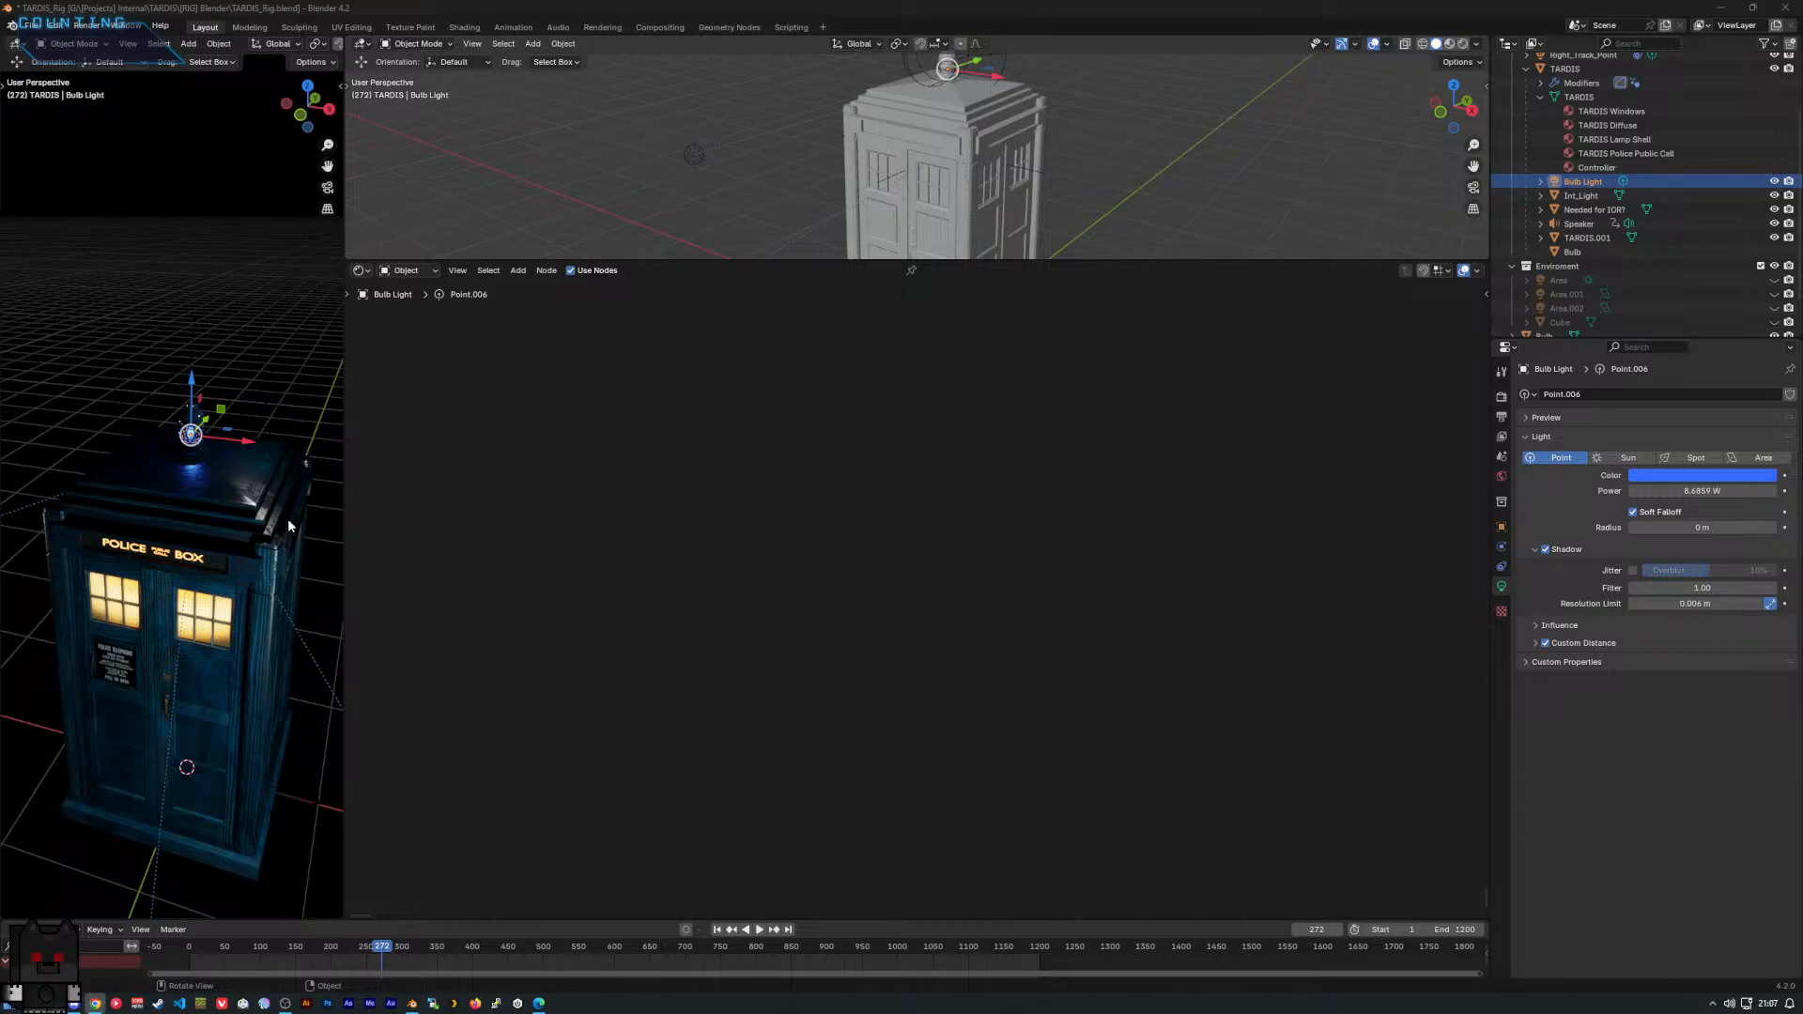
Hide the Bulb Light in the viewport with the roof lamp in close view.
mouse_move(234, 482)
middle_down()
mouse_move(231, 450)
mouse_move(231, 520)
mouse_move(217, 500)
middle_up()
scroll(231, 451, up, 8)
scroll(209, 500, down, 4)
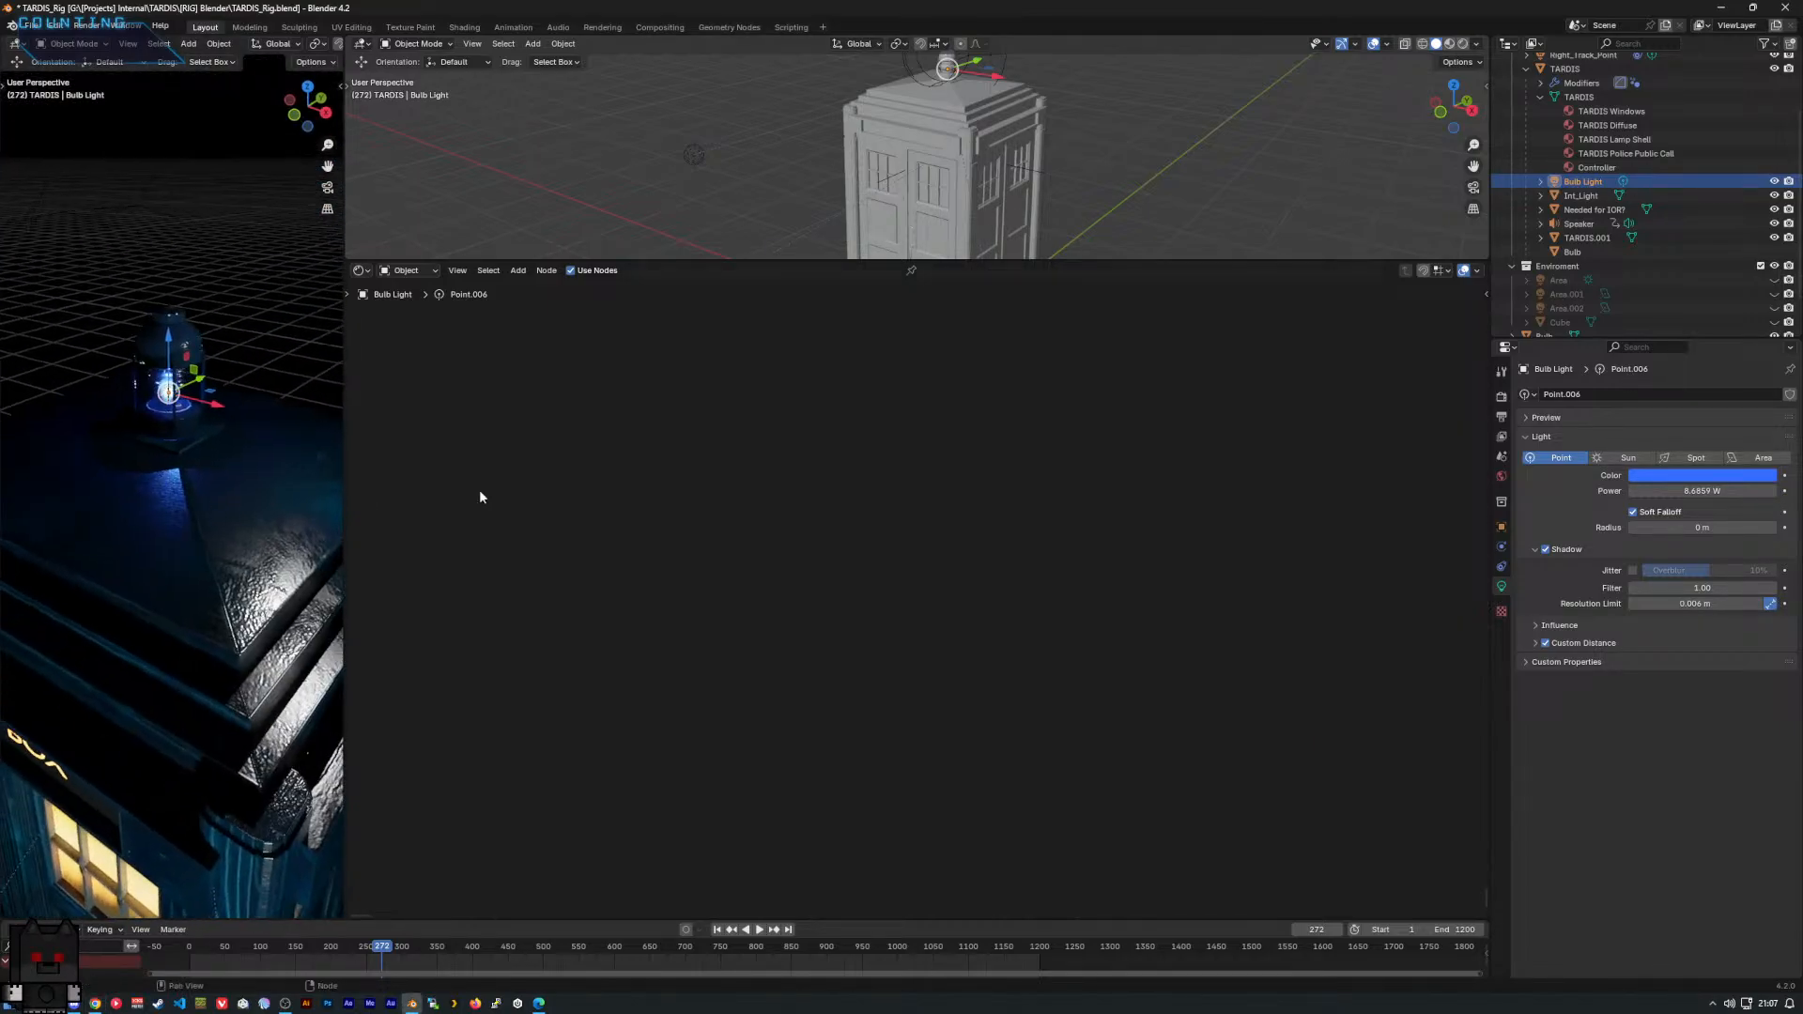
click(1774, 181)
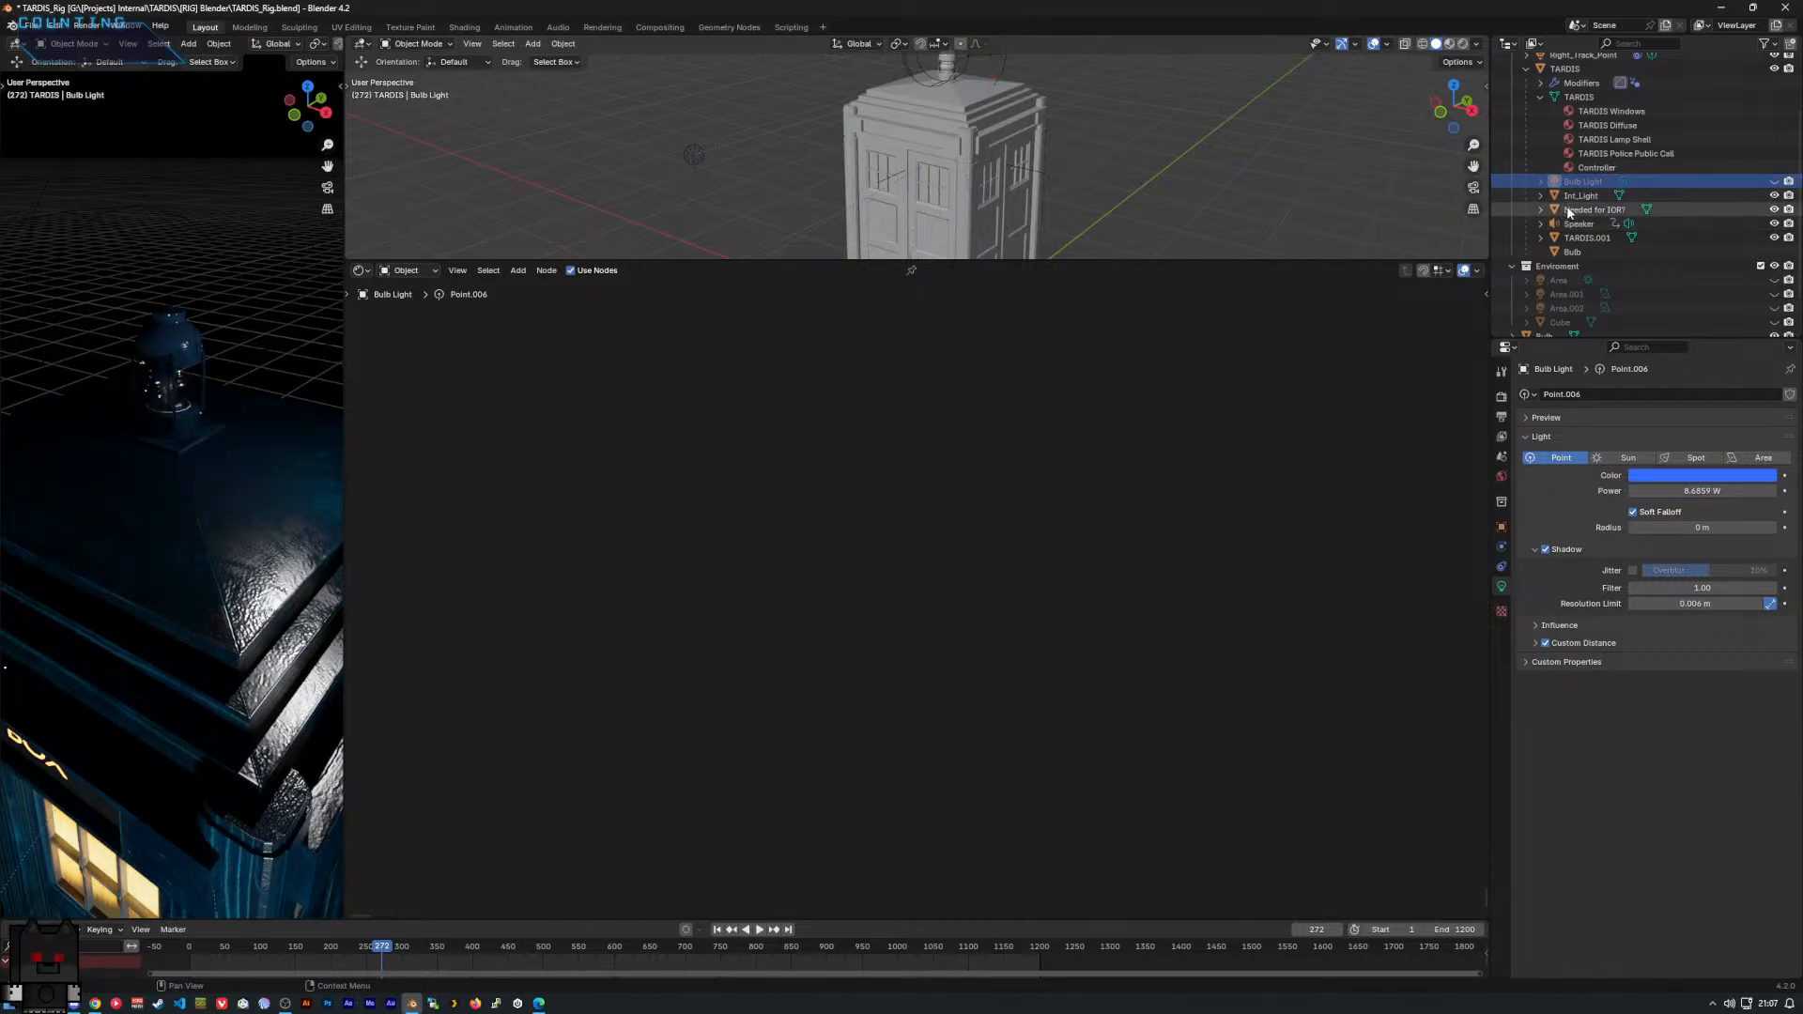
Set the Bulb object's Bulb Glass emission strength to 192.11 and its emission colour to blue, hue 0.651 and saturation 0.976.
click(1573, 251)
middle_drag(1176, 505, 761, 385)
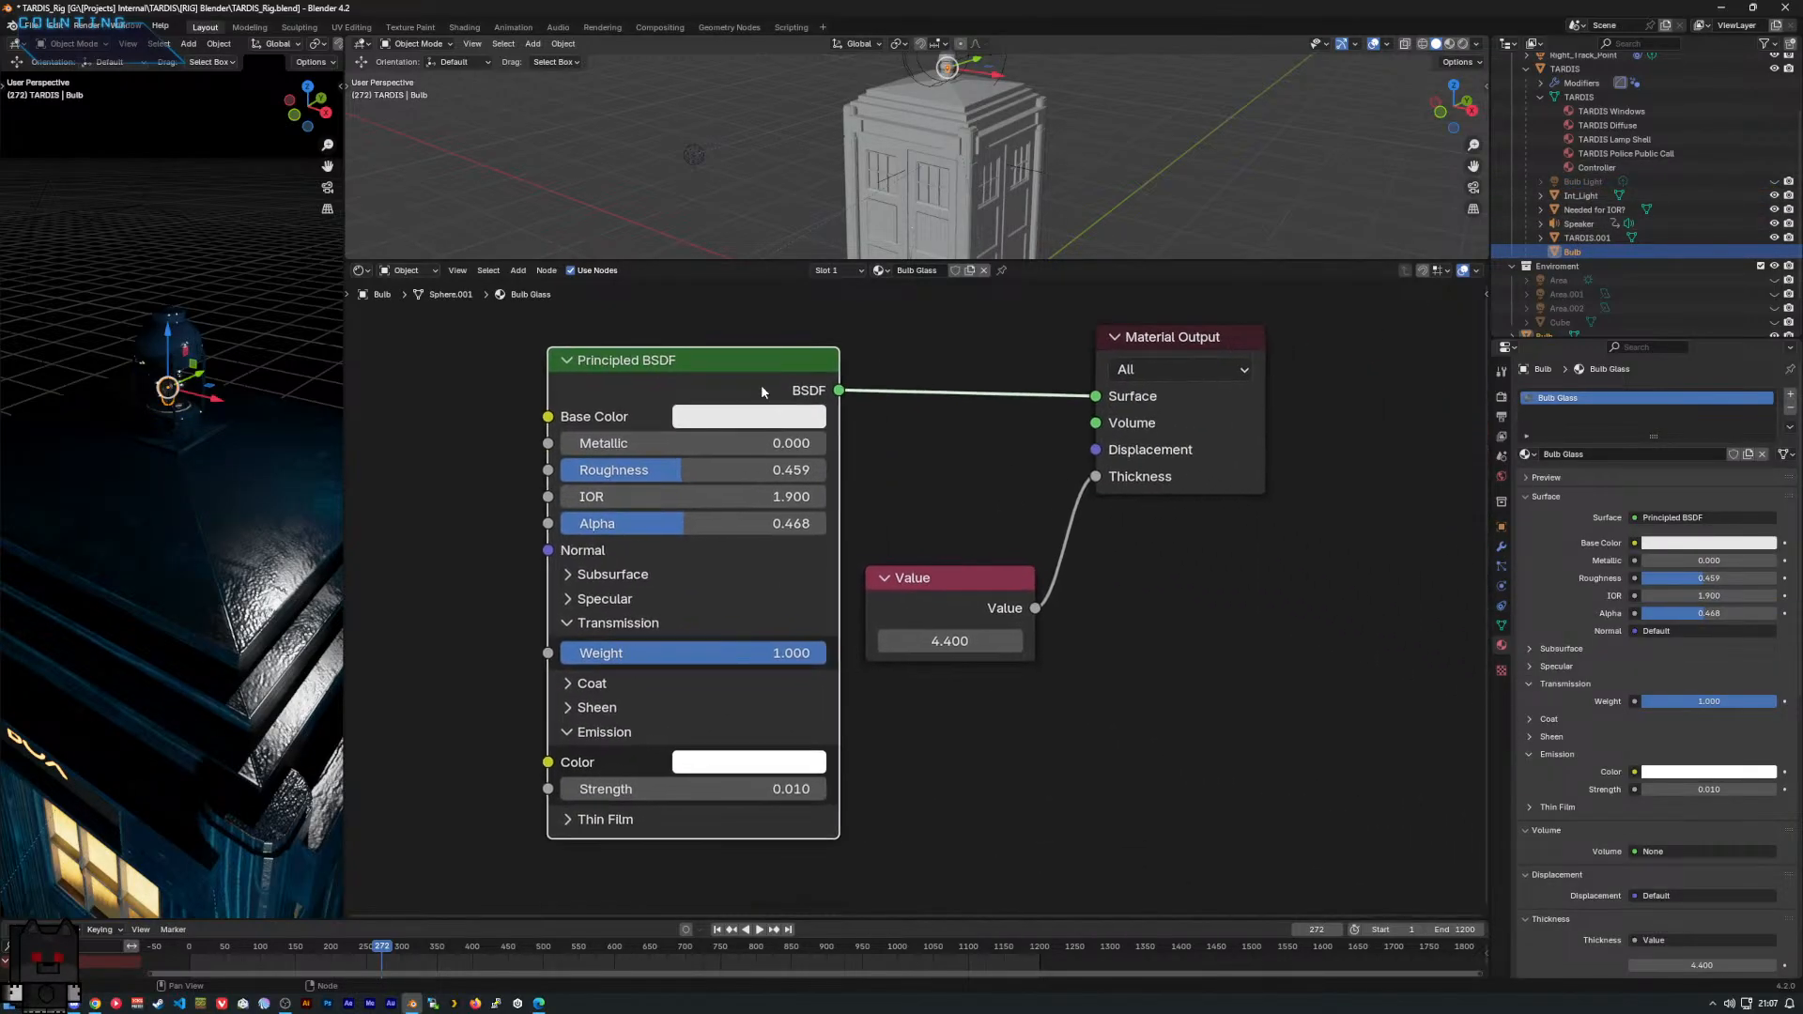
middle_drag(887, 472, 896, 476)
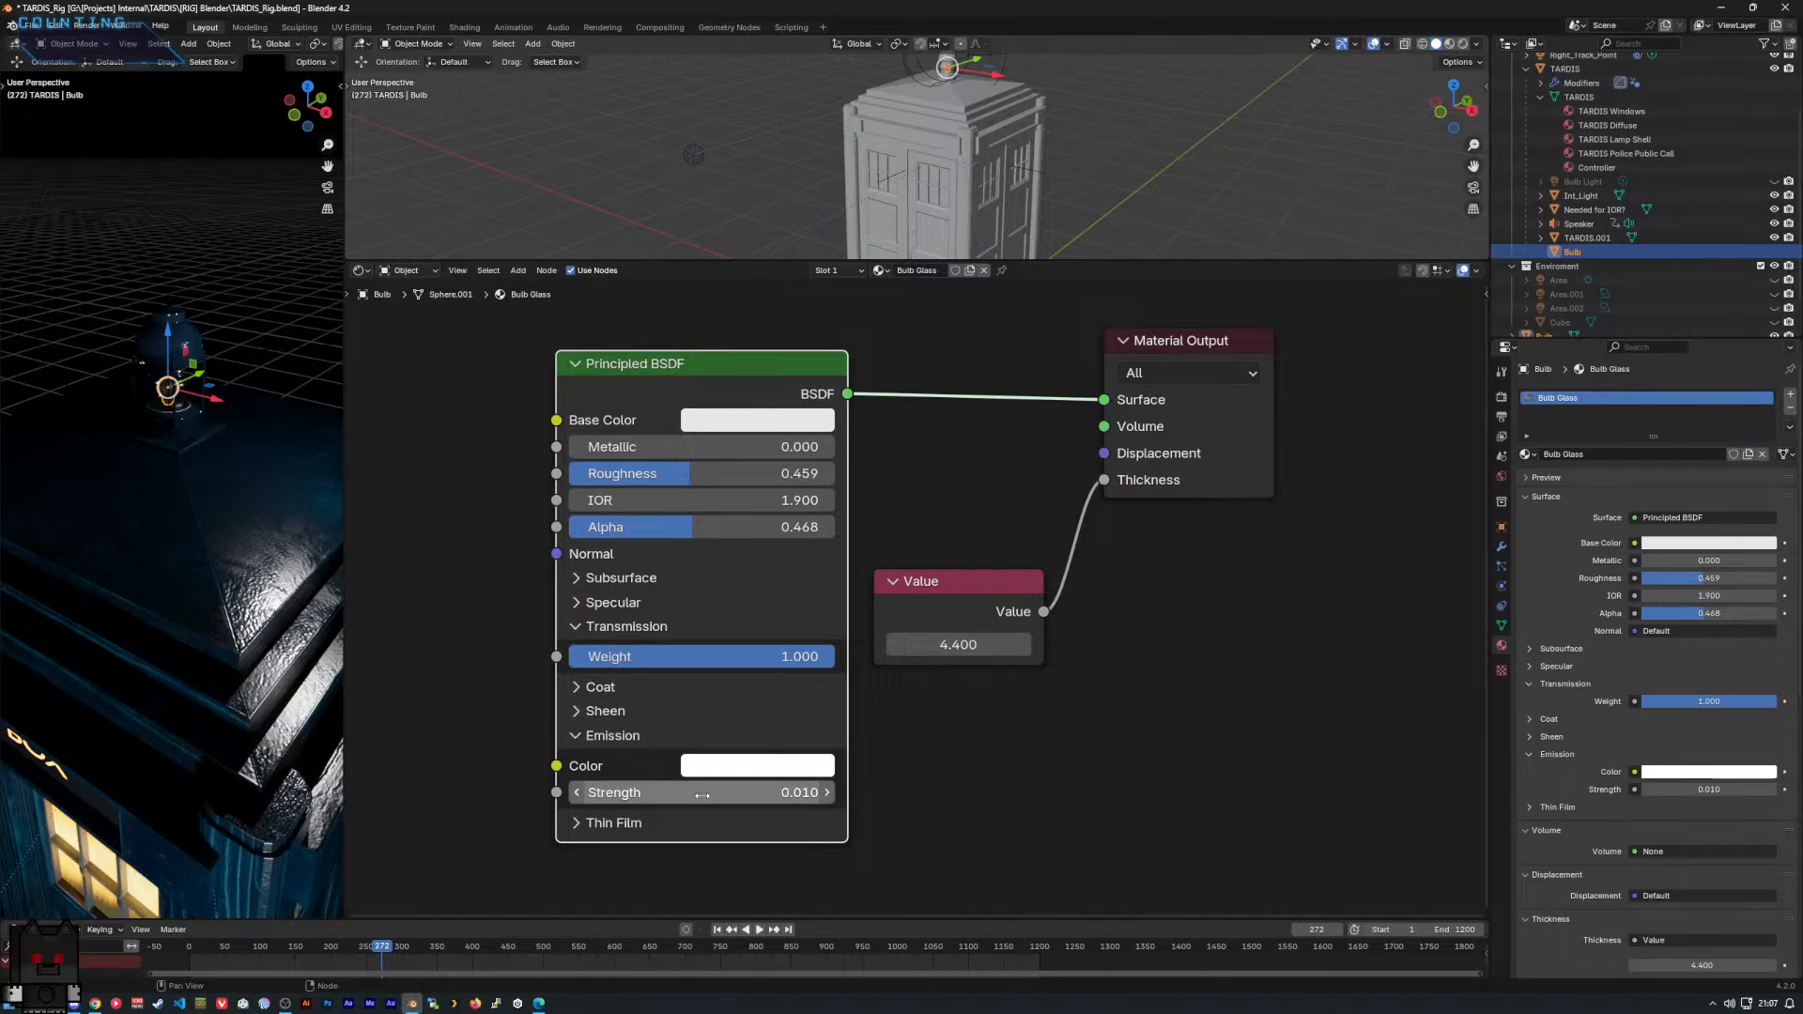
drag(703, 796, 720, 793)
click(781, 766)
drag(800, 490, 849, 419)
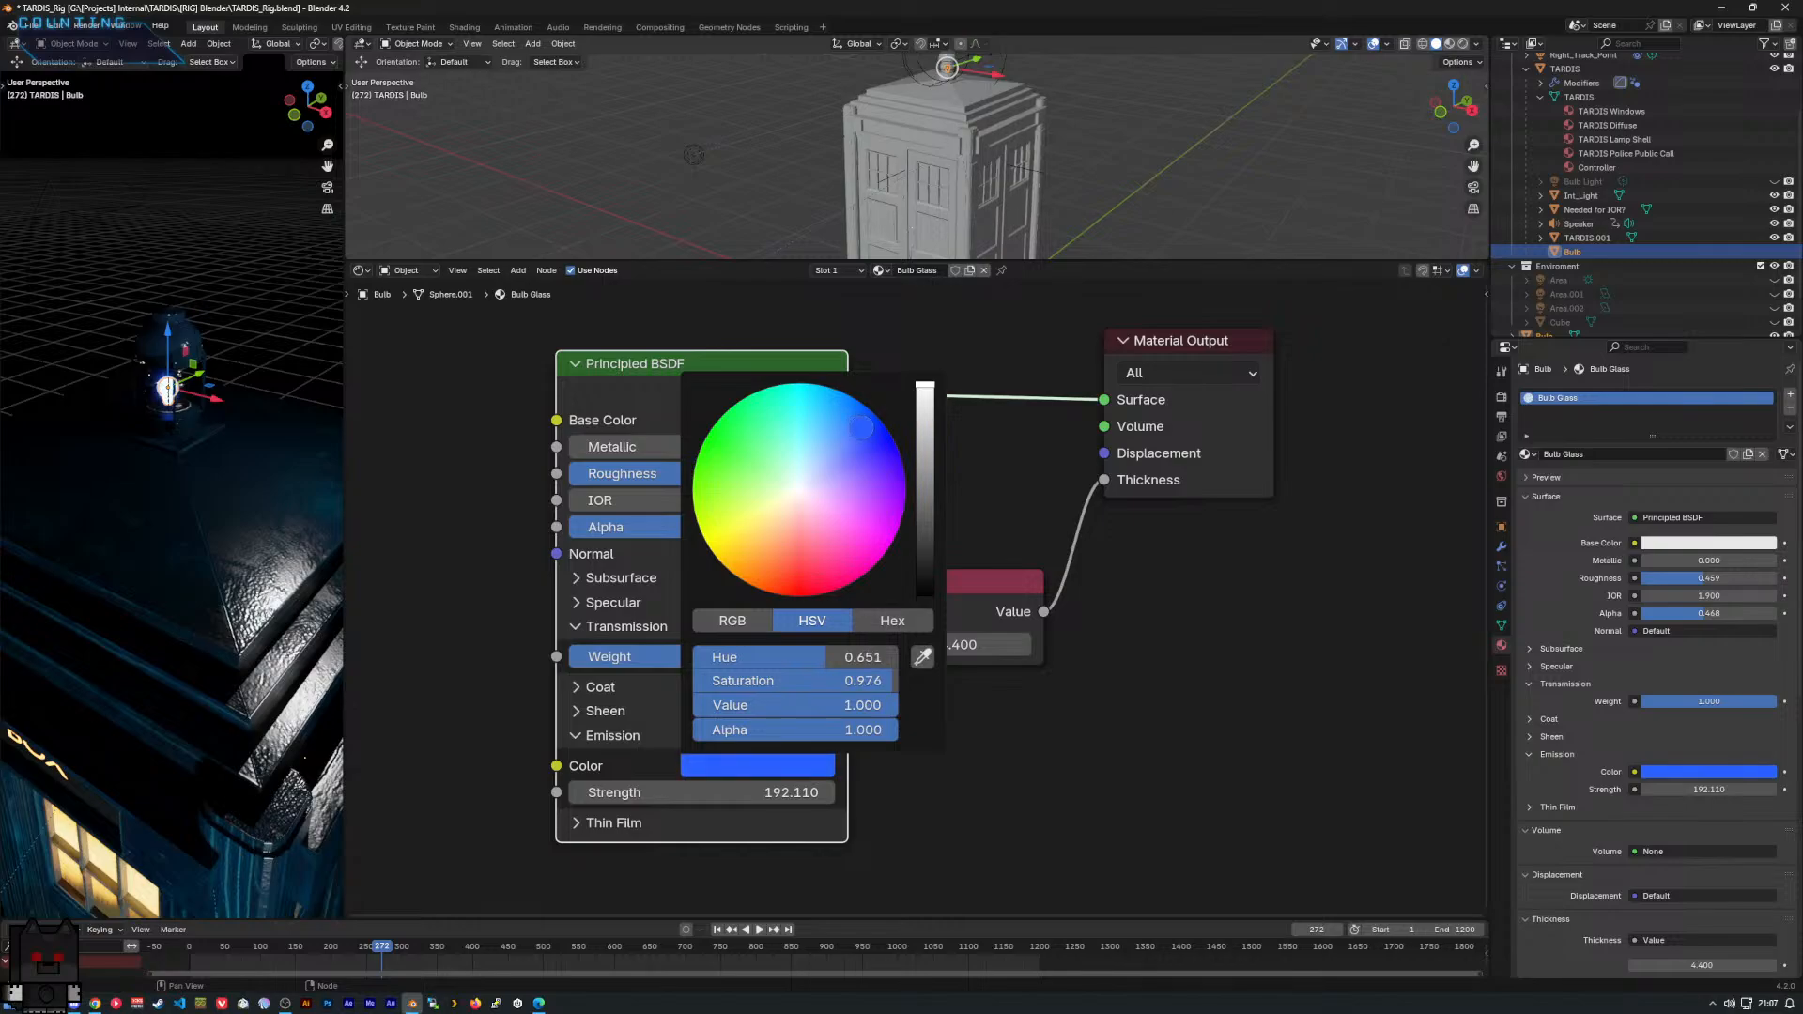
Raise the Bulb Glass emission strength to 1442.41.
click(742, 824)
click(733, 794)
key(Escape)
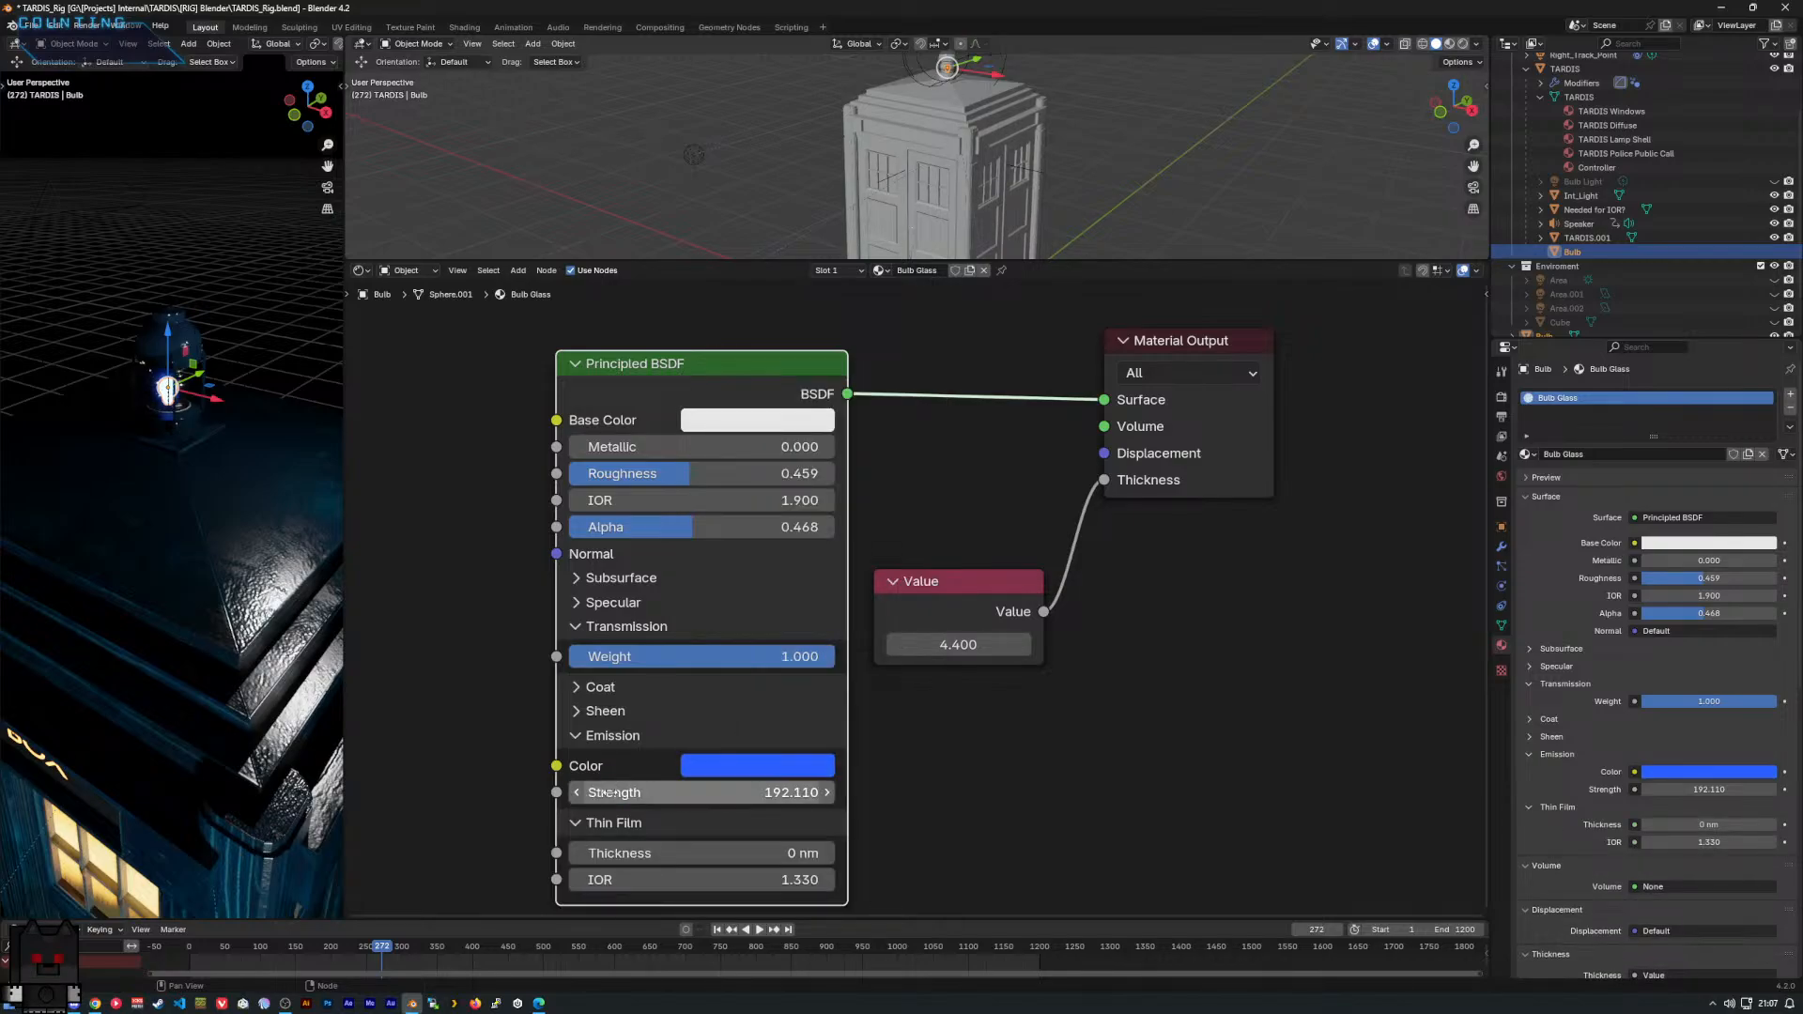
drag(733, 795, 808, 794)
middle_drag(134, 596, 152, 546)
drag(713, 794, 719, 795)
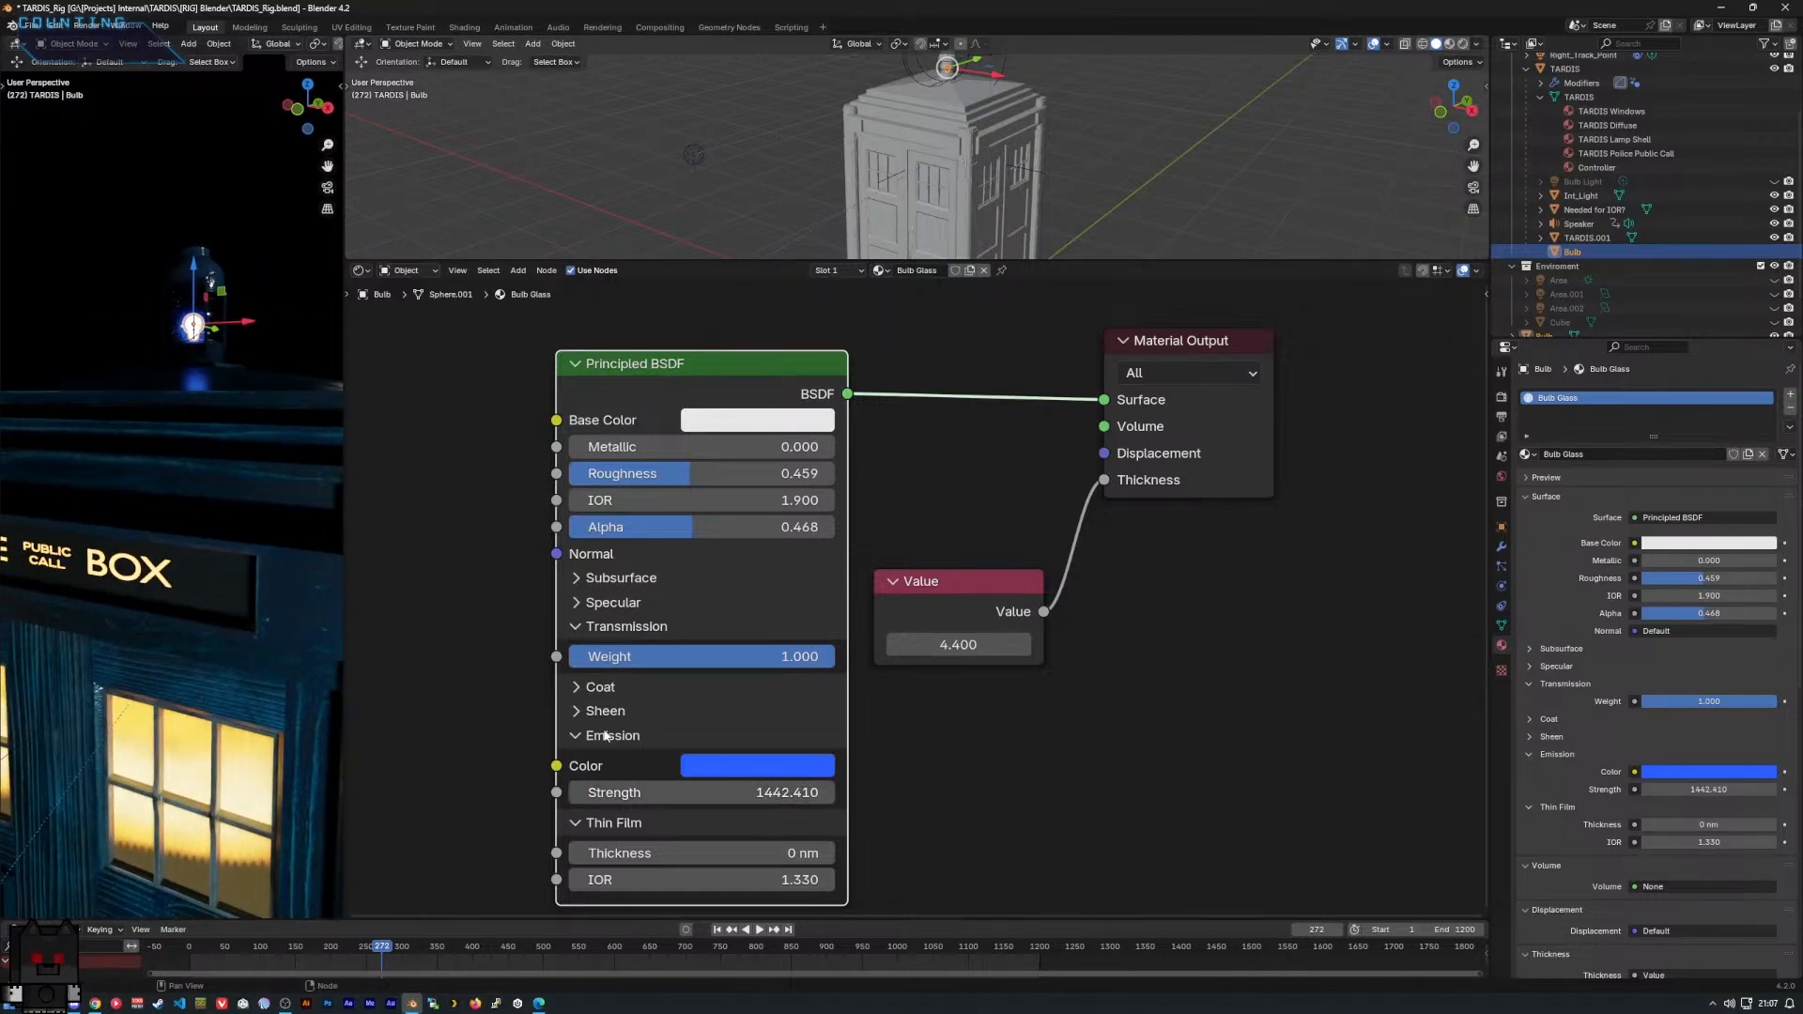
Try alpha 0 on the Bulb Glass shader, then set its alpha to 0.509 and roughness to 0.427.
click(695, 527)
text(000)
key(Return)
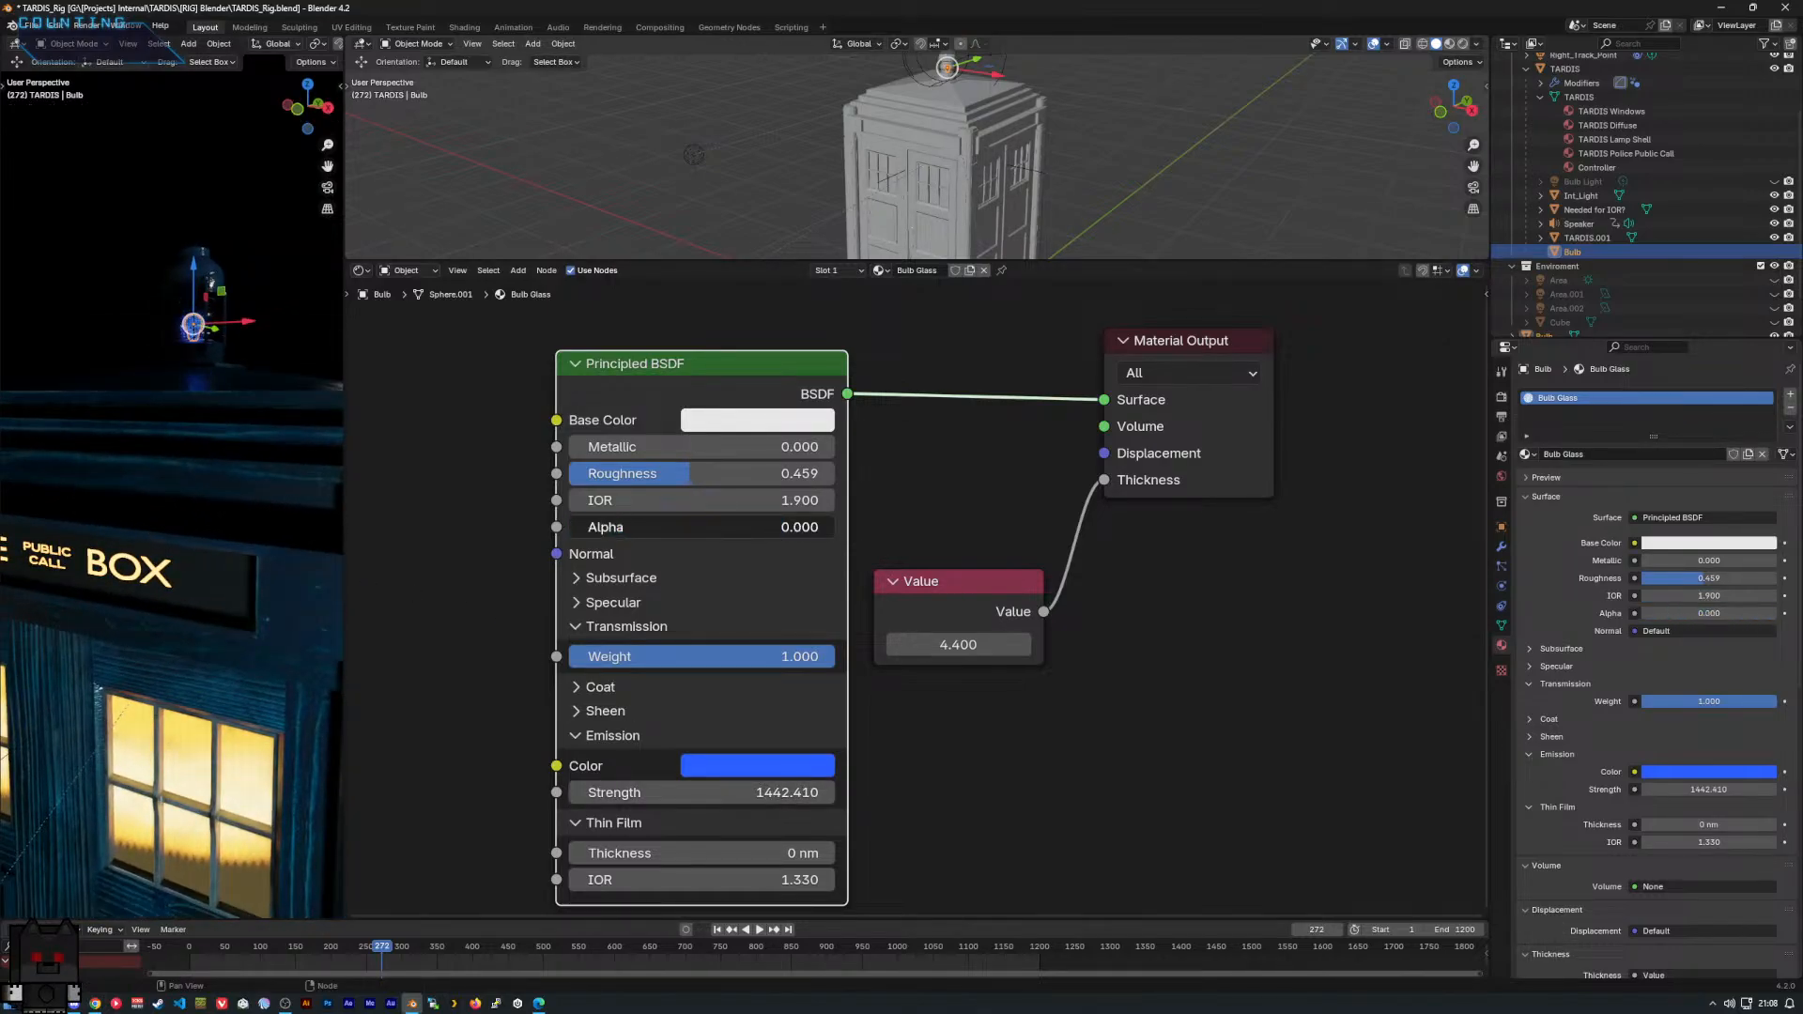
drag(695, 527, 831, 527)
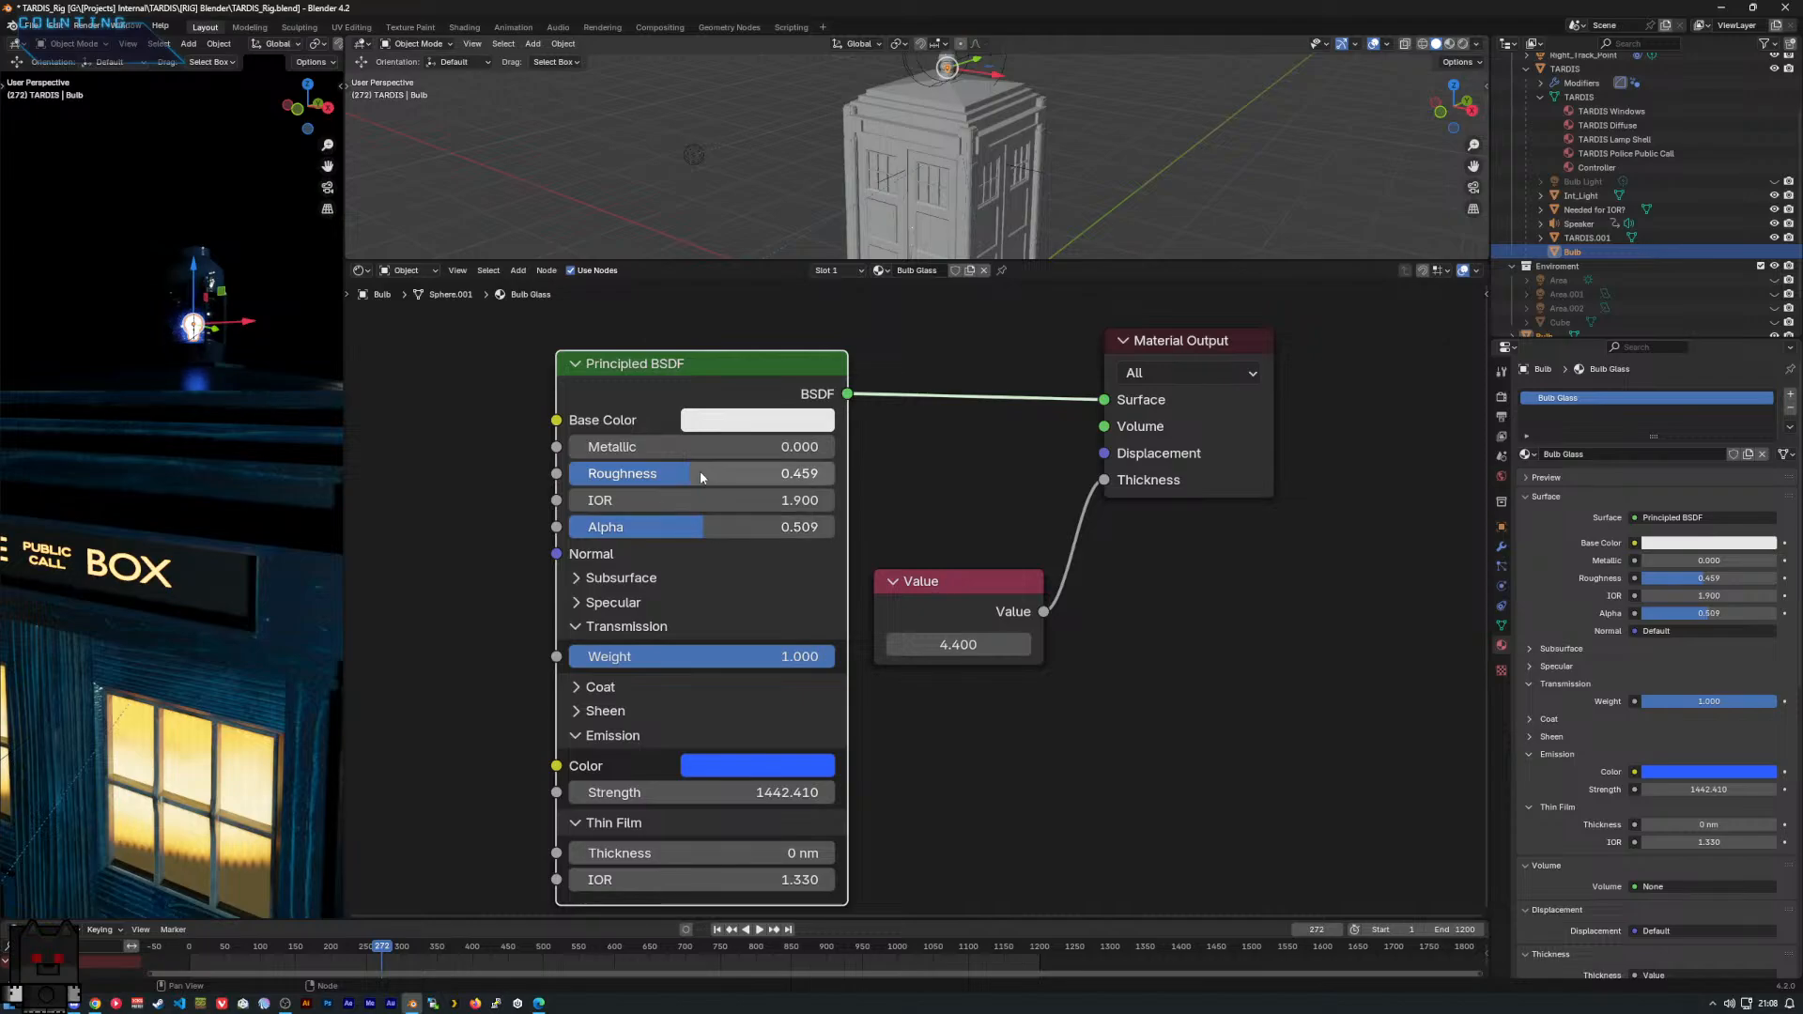
mouse_move(702, 475)
mouse_down()
mouse_move(643, 475)
mouse_move(781, 475)
mouse_move(693, 475)
mouse_up()
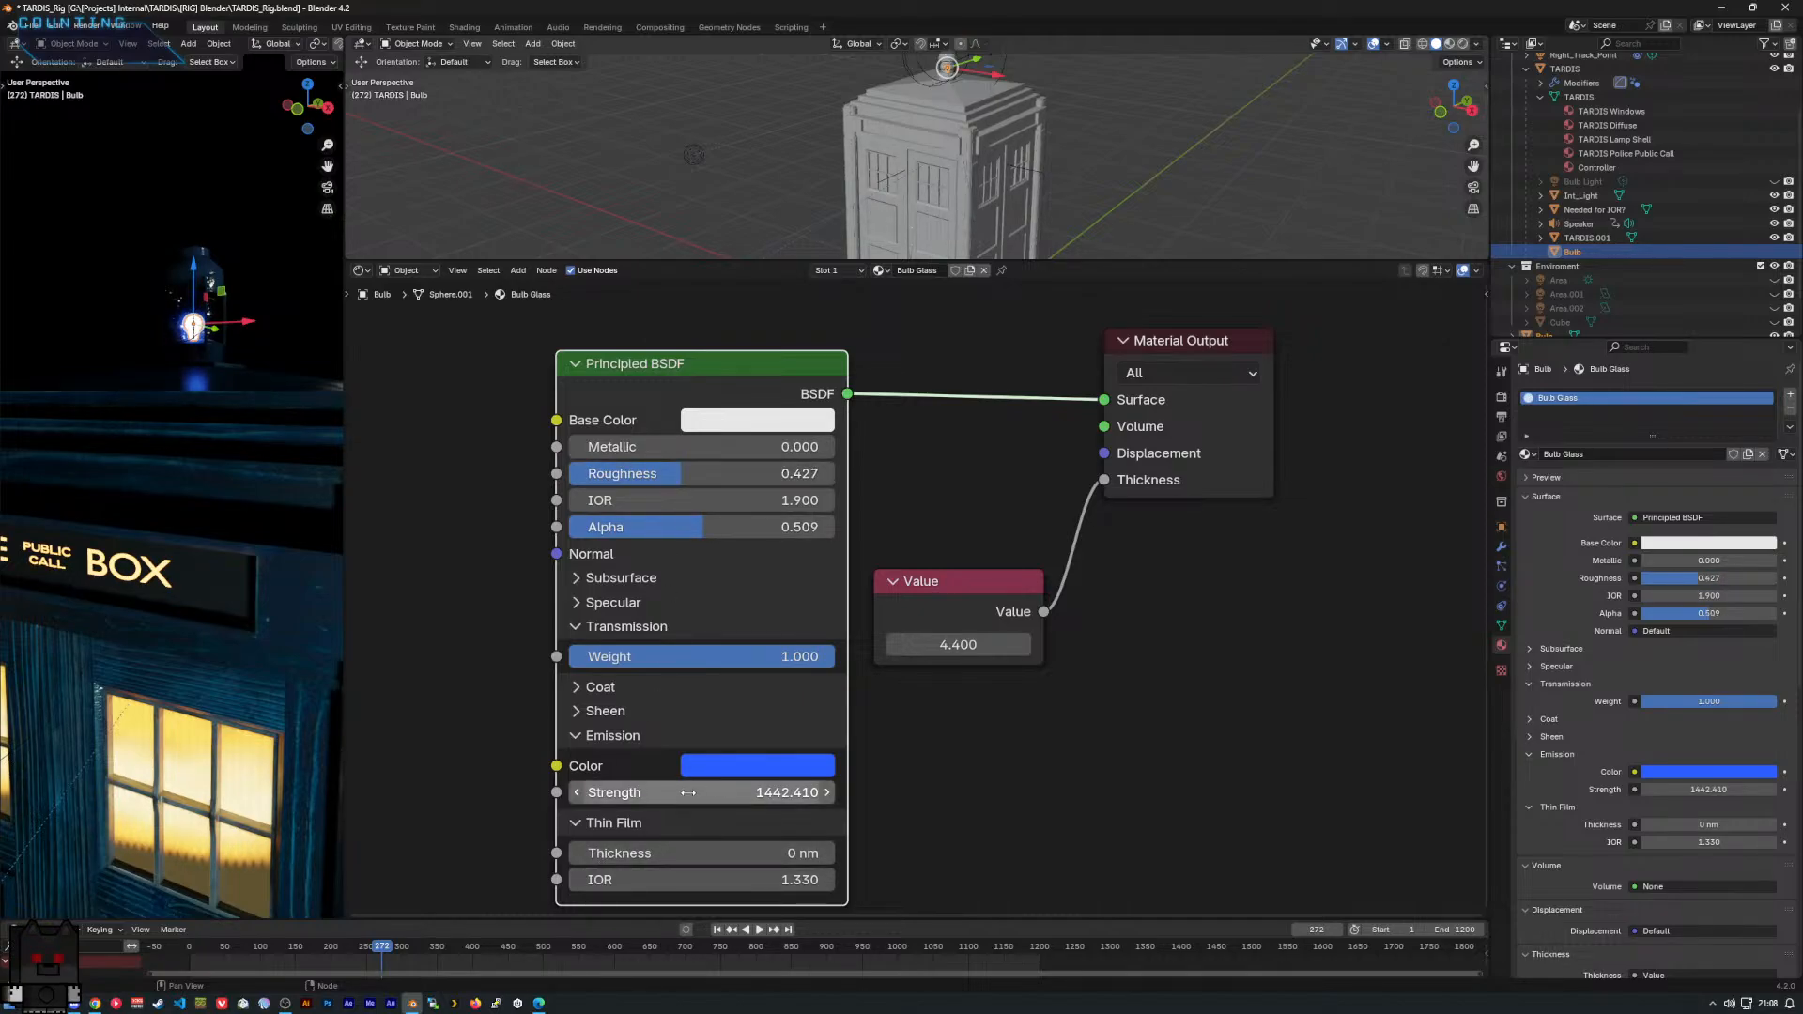
Lower the Bulb Glass emission strength to 1371.31 and check the bulb's glow on the roof.
mouse_move(684, 795)
mouse_down()
mouse_move(641, 795)
mouse_move(657, 795)
mouse_up()
scroll(1102, 661, down, 3)
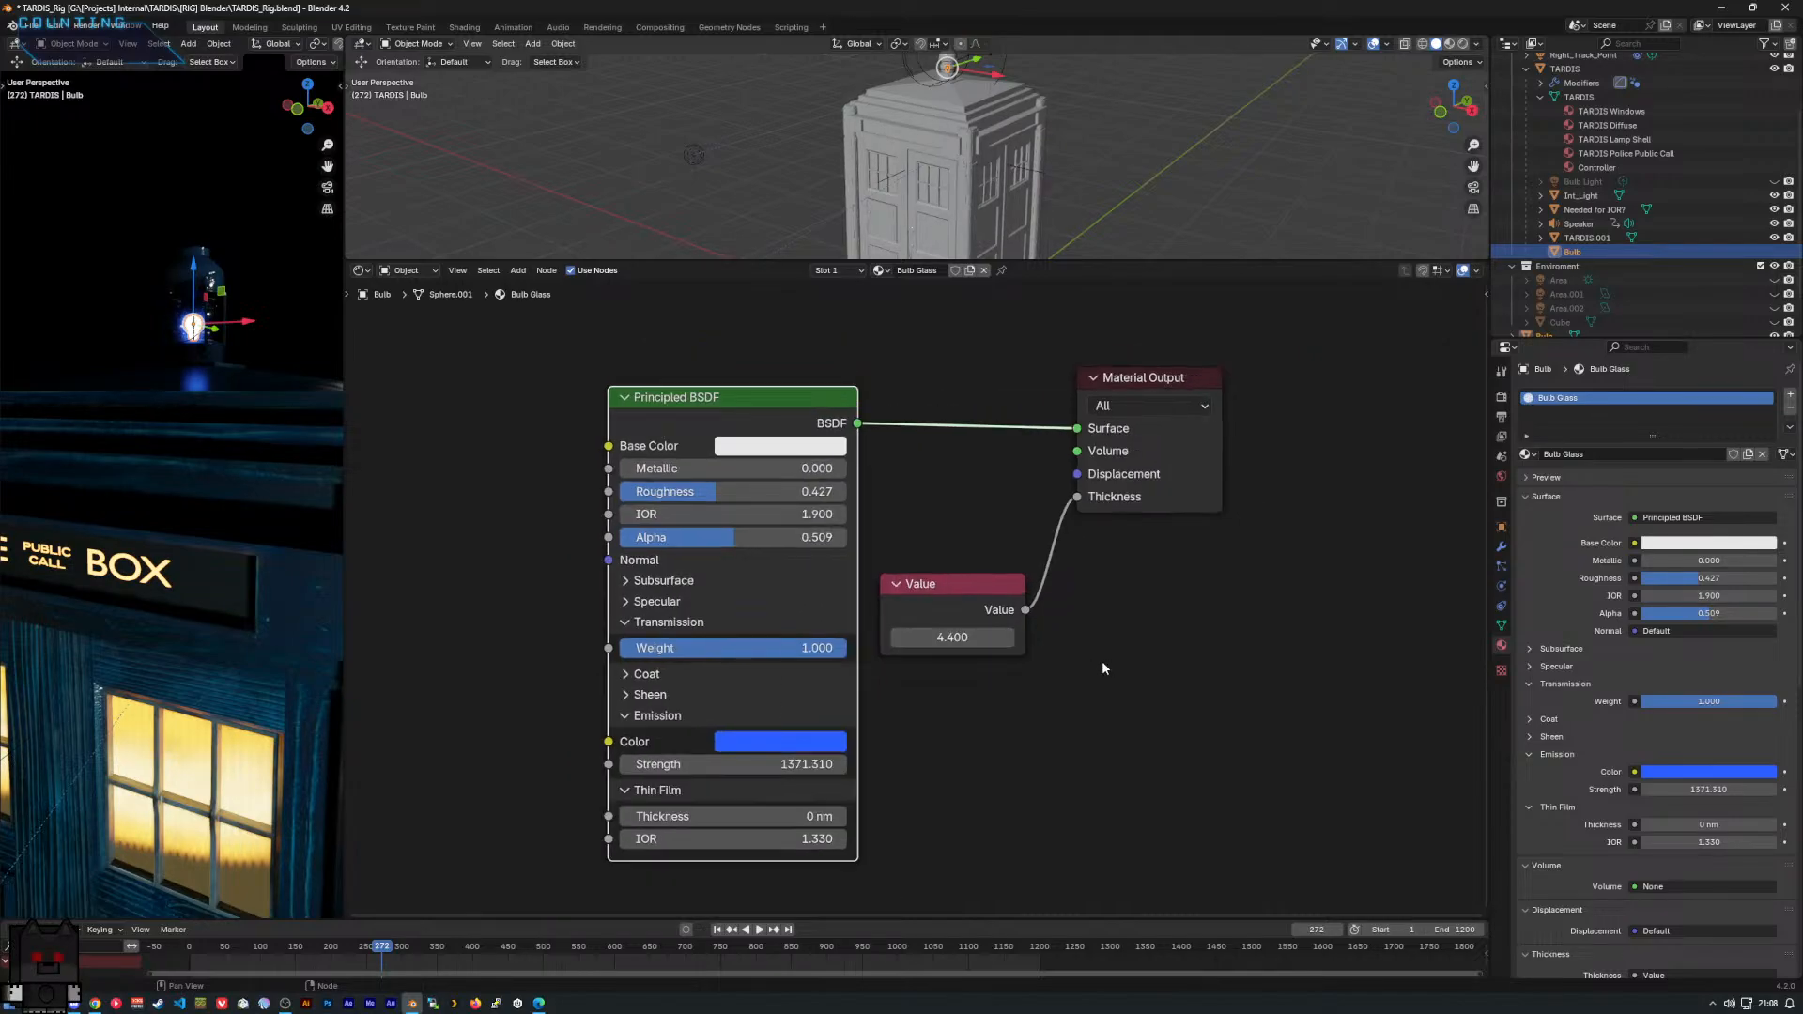
middle_drag(1034, 620, 1107, 588)
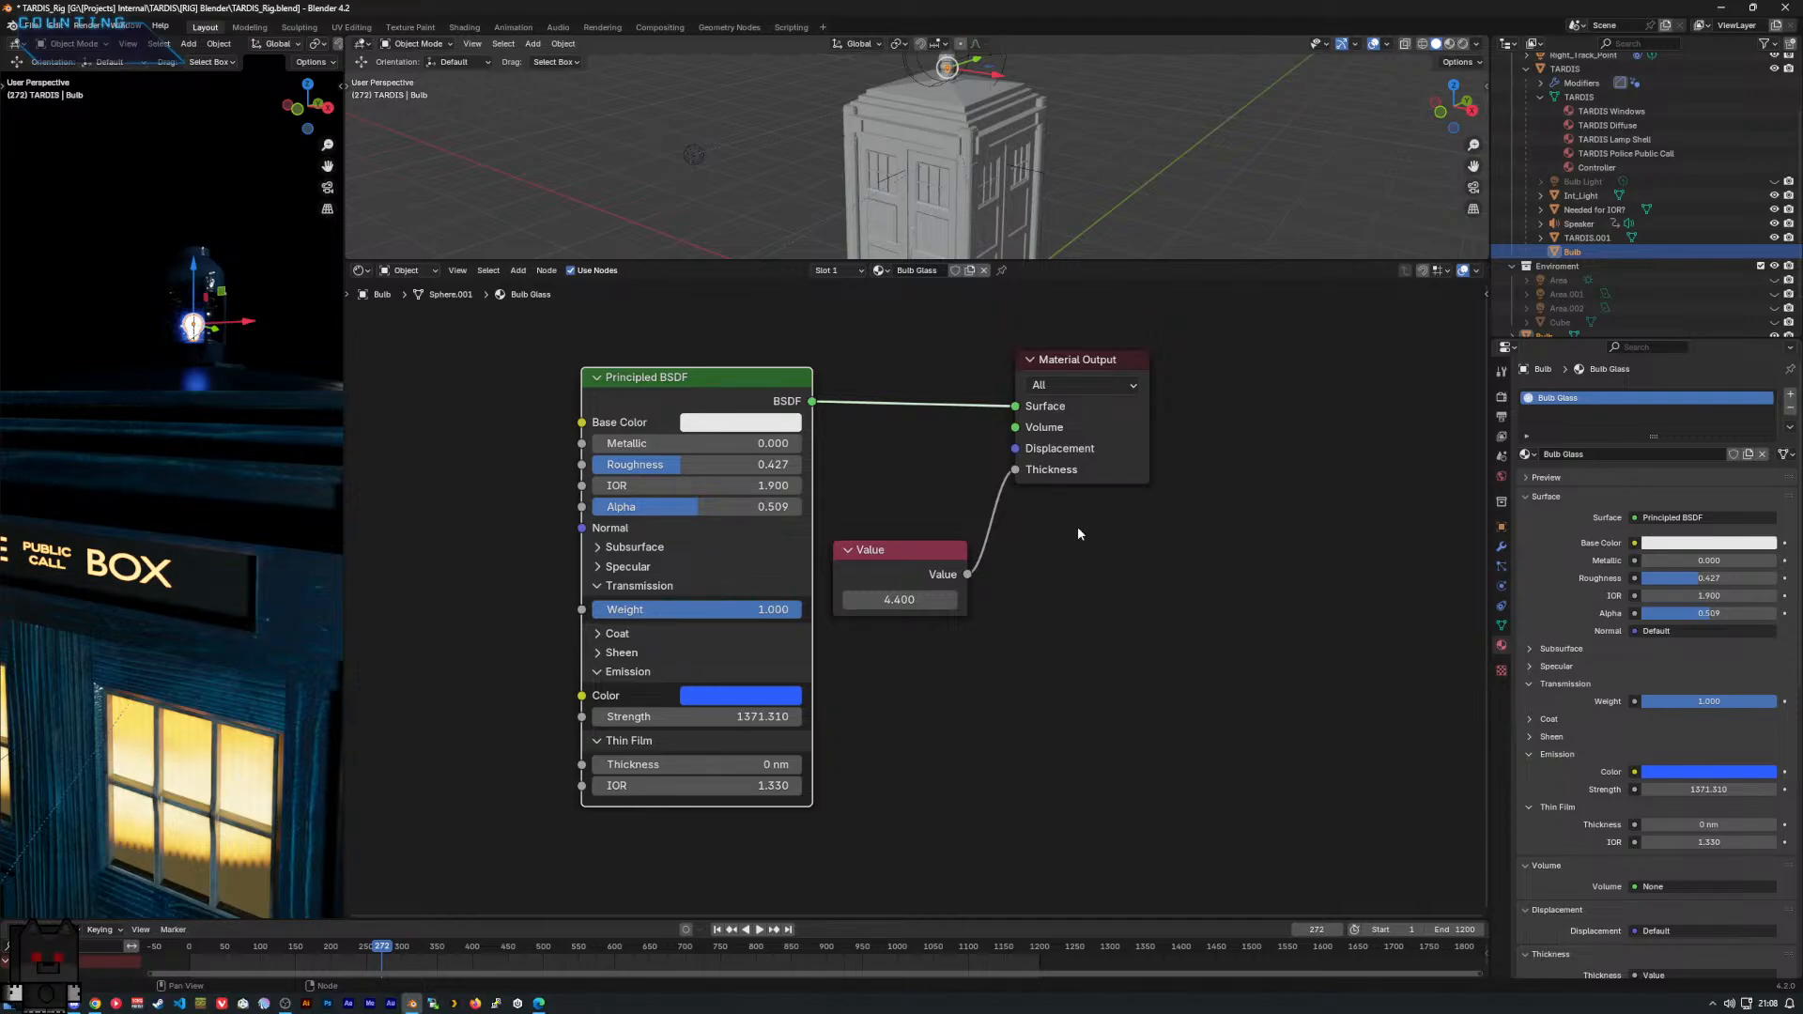
scroll(1067, 537, up, 1)
scroll(1067, 537, down, 1)
middle_drag(1075, 562, 1070, 574)
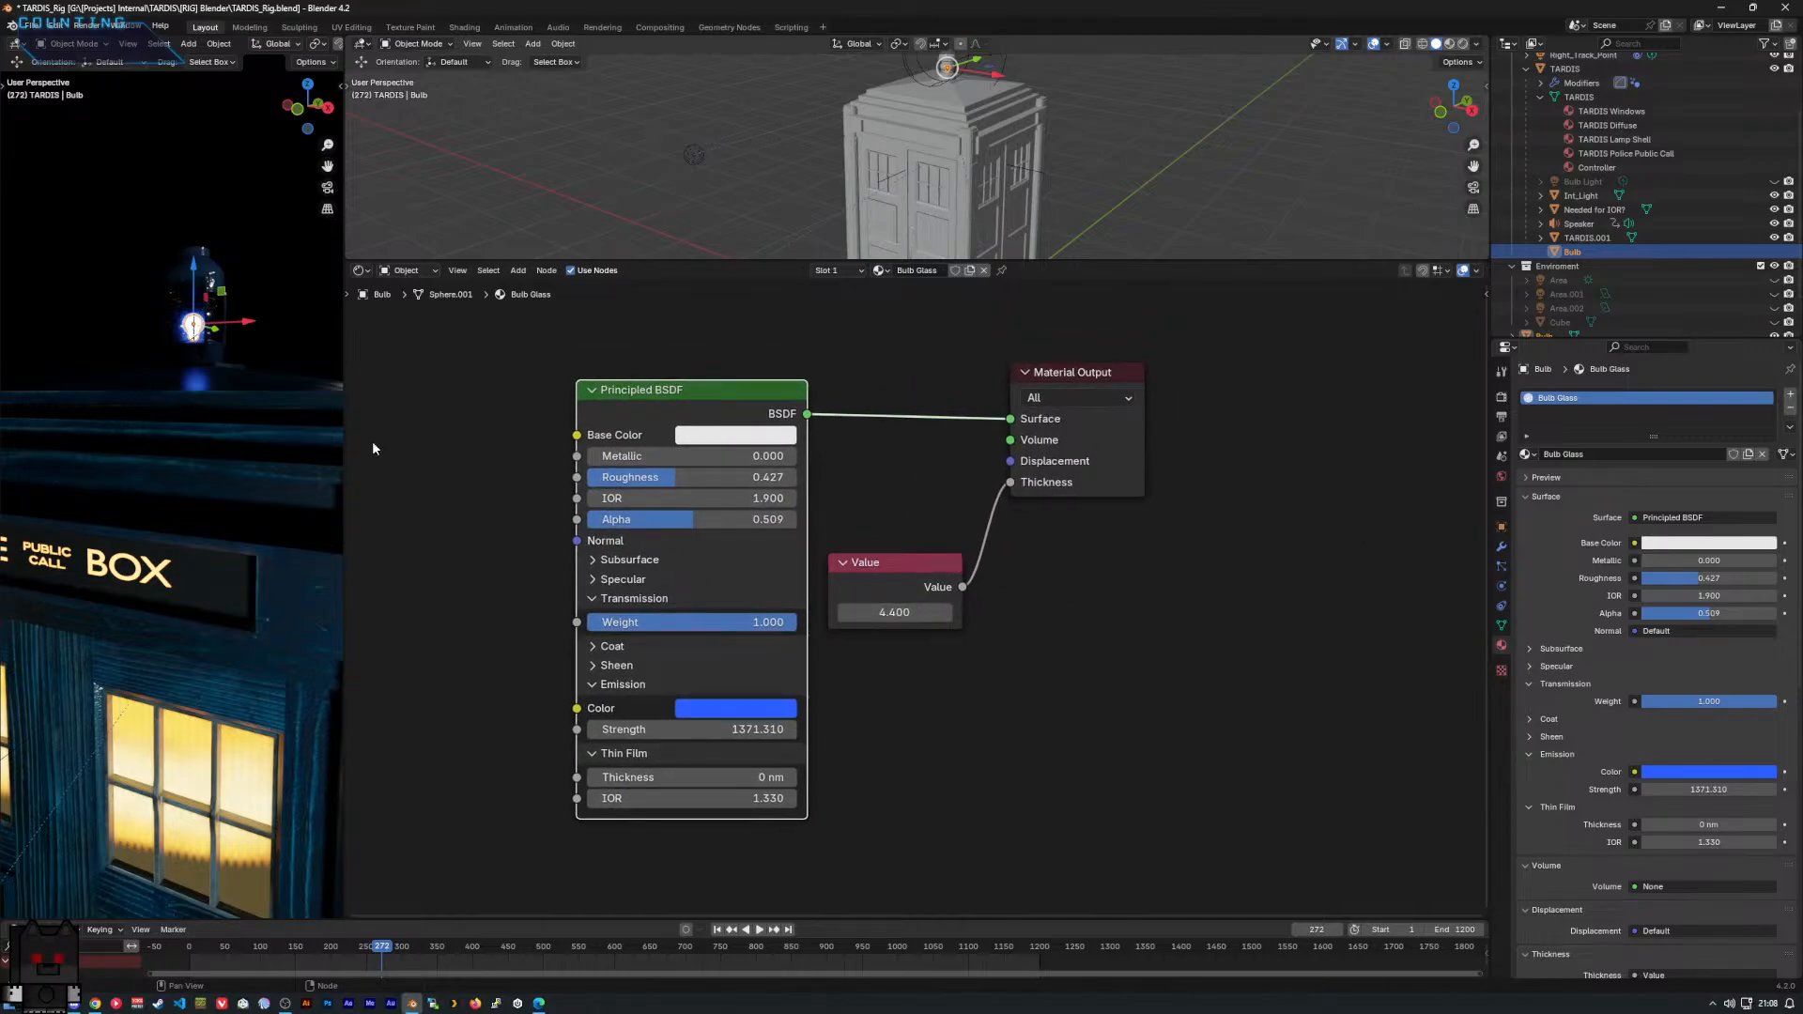
middle_drag(250, 409, 203, 402)
scroll(231, 454, up, 7)
scroll(210, 398, down, 5)
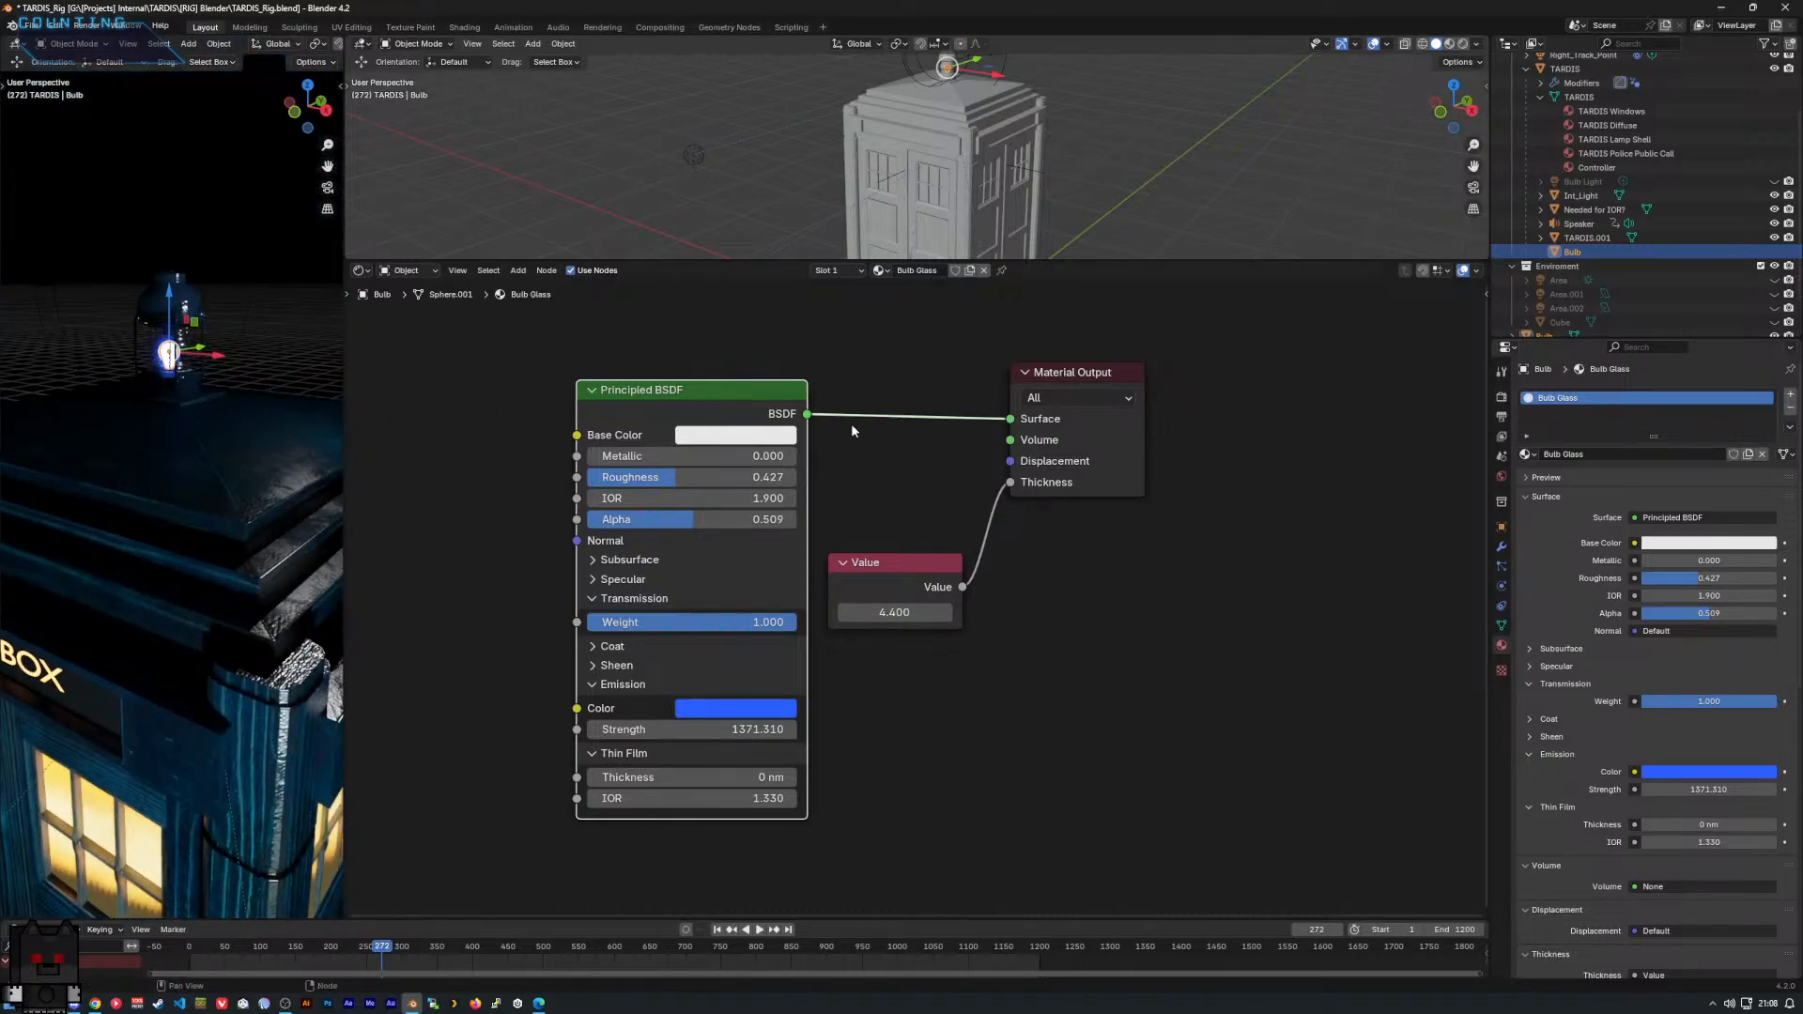
Show the Bulb Light in the viewport again and examine the roof lamp's combined glow.
click(1775, 181)
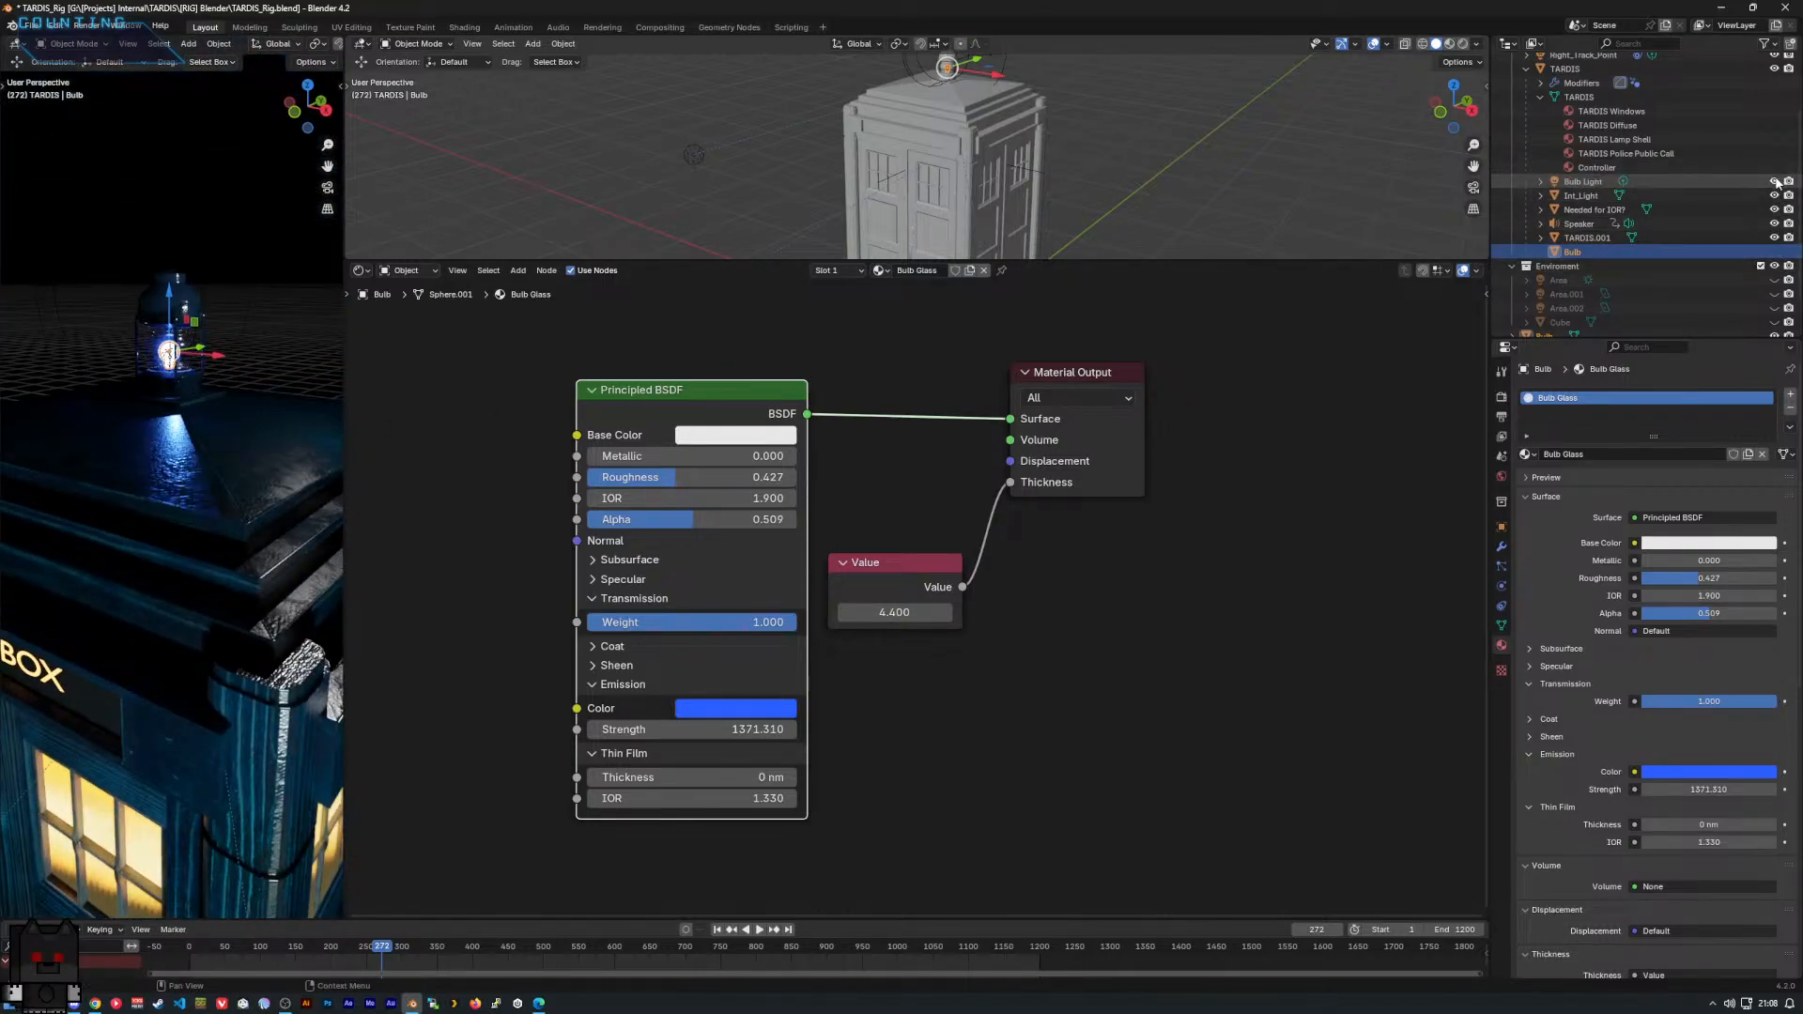
middle_drag(211, 449, 256, 437)
click(127, 435)
click(25, 389)
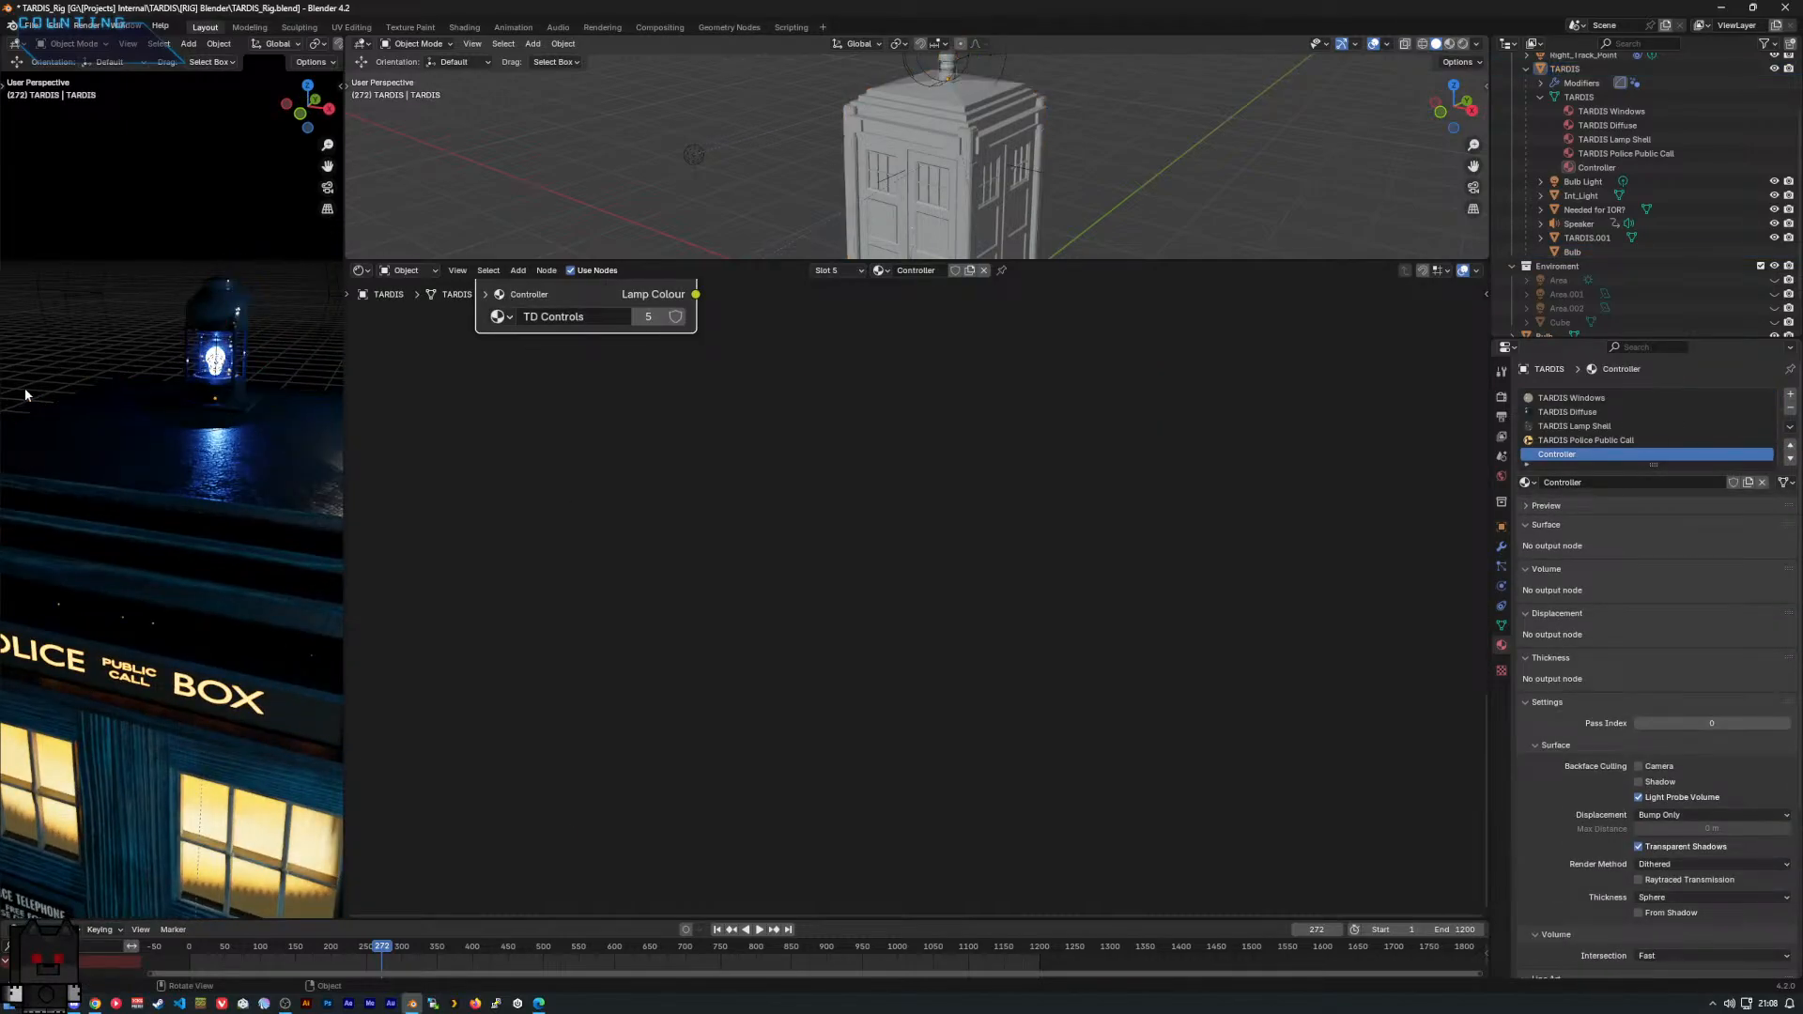
middle_drag(111, 358, 173, 460)
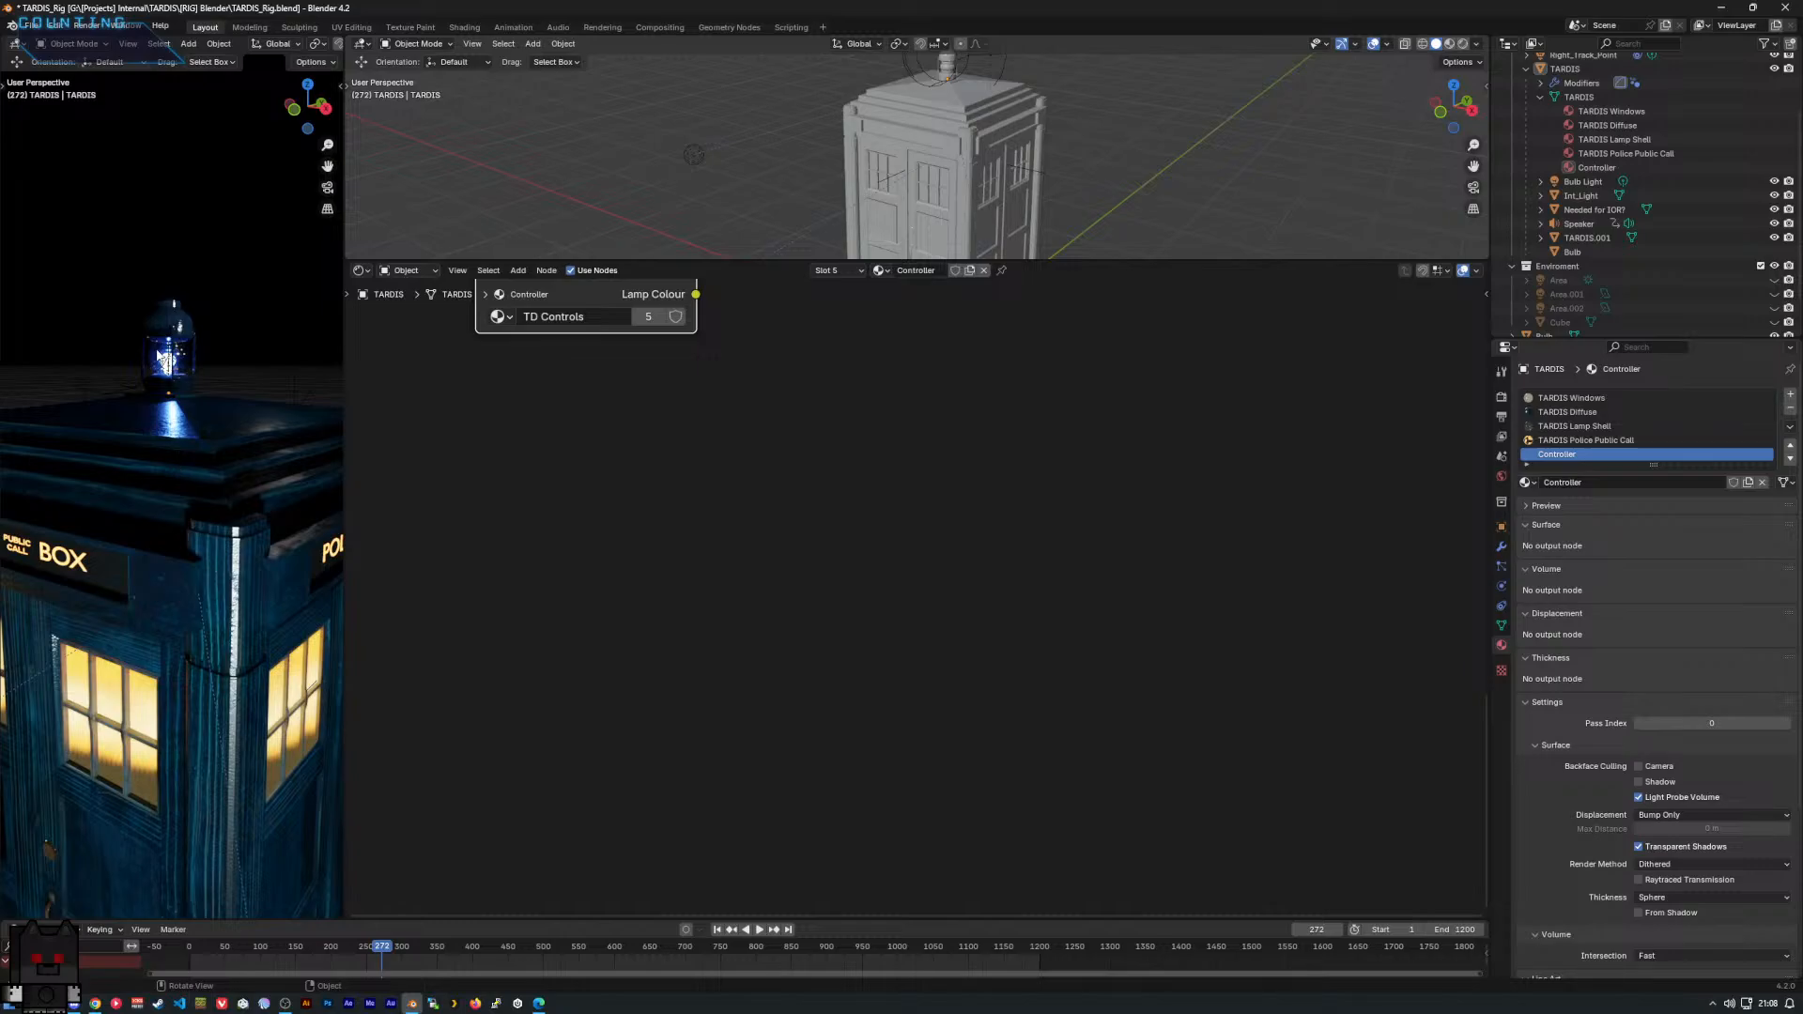
Set the Bulb Glass emission strength to 0 and examine the roof lamp lit by the Bulb Light alone.
click(1571, 251)
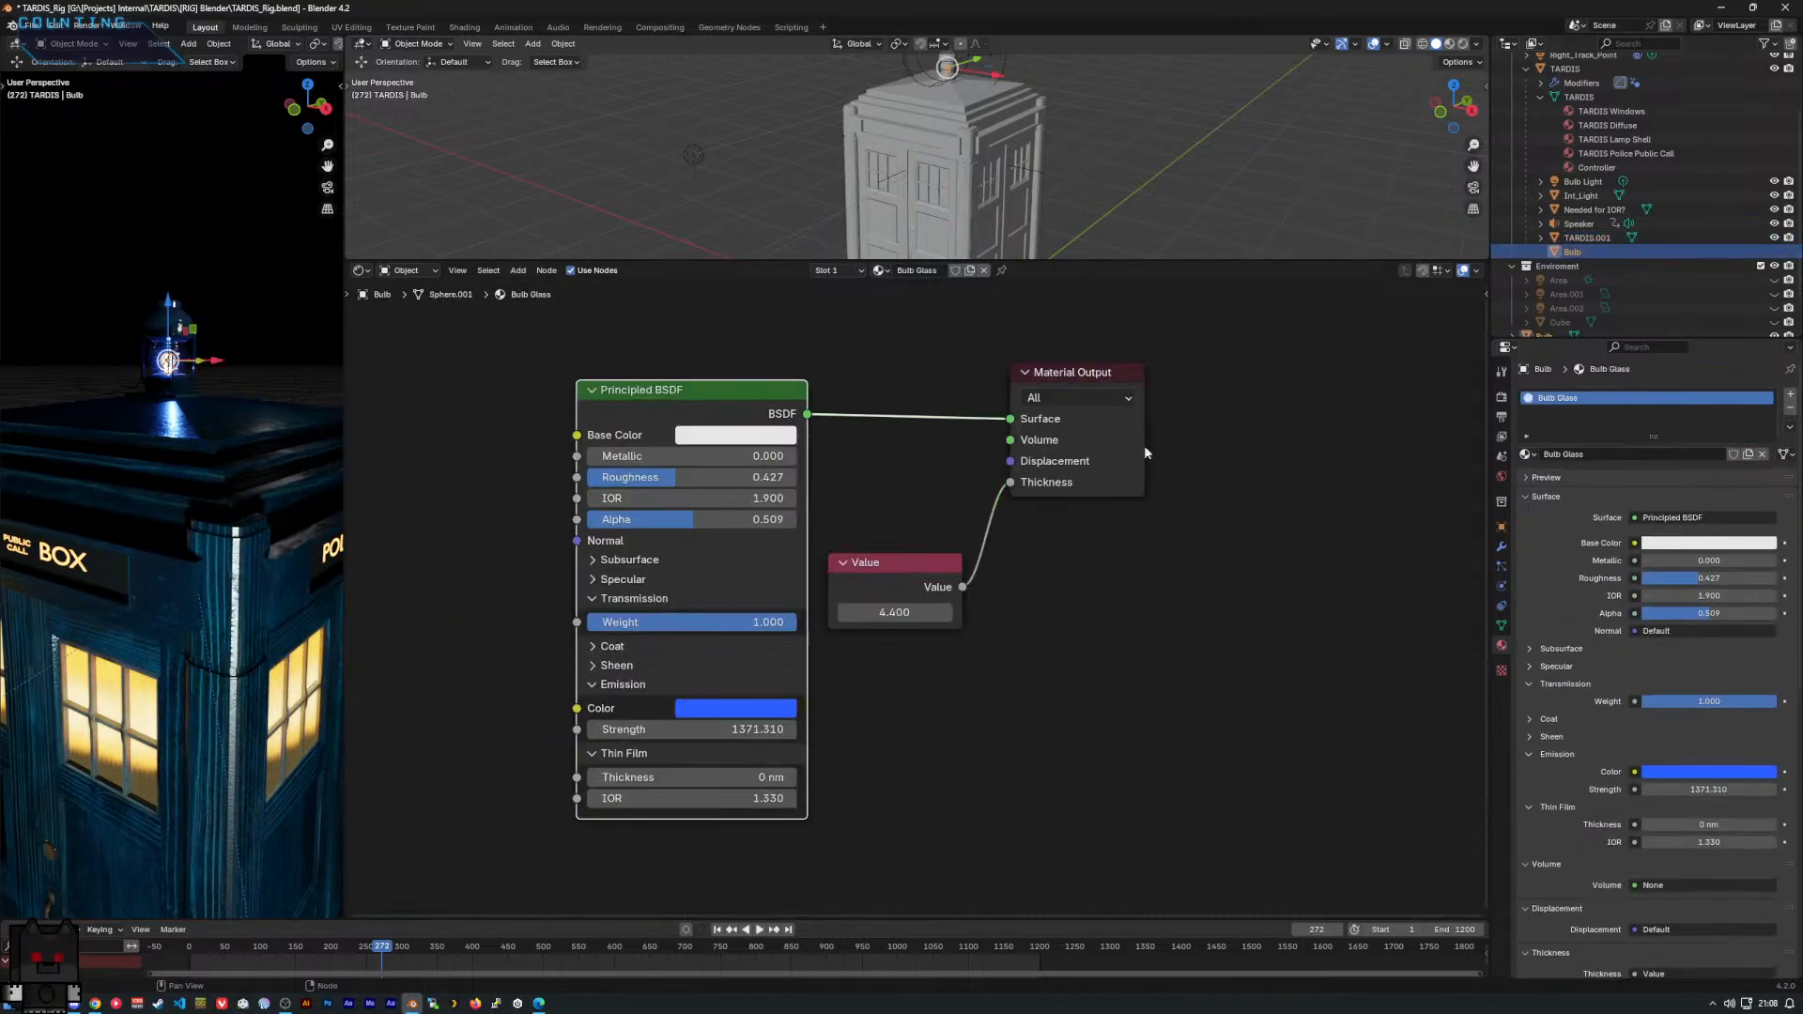
drag(741, 730, 436, 691)
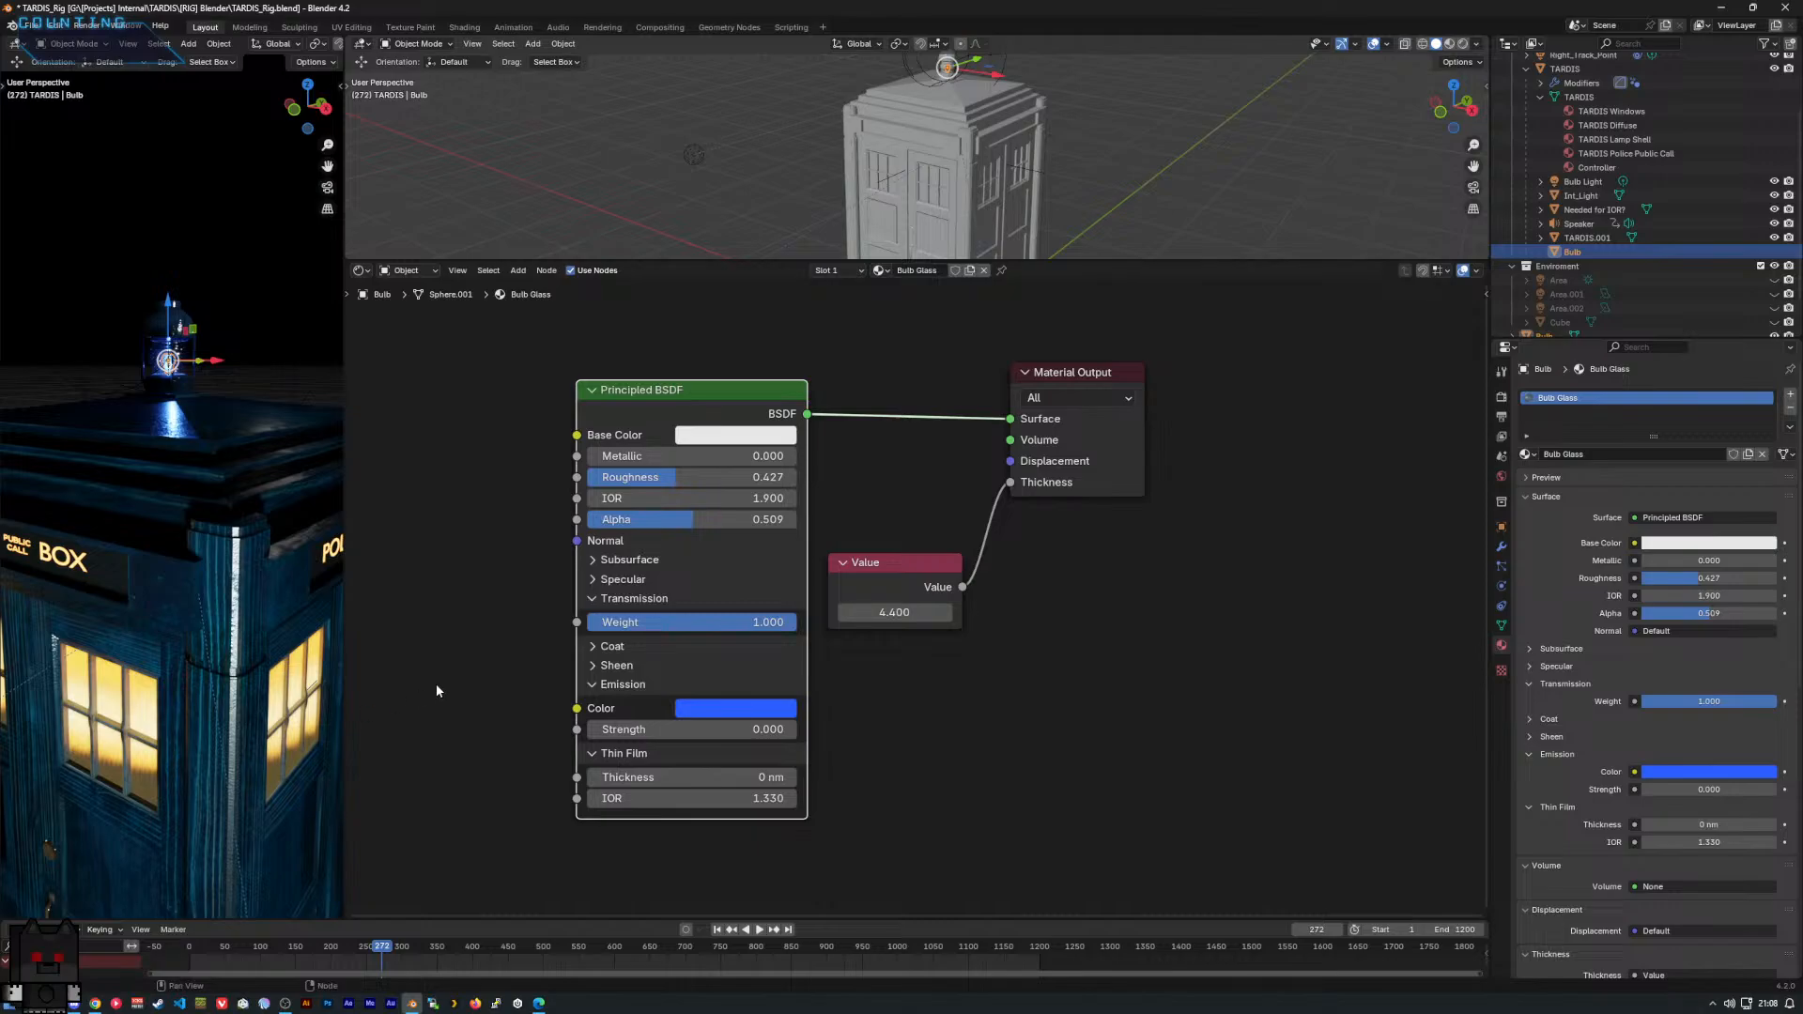
middle_drag(26, 378, 40, 435)
click(68, 330)
scroll(85, 347, up, 6)
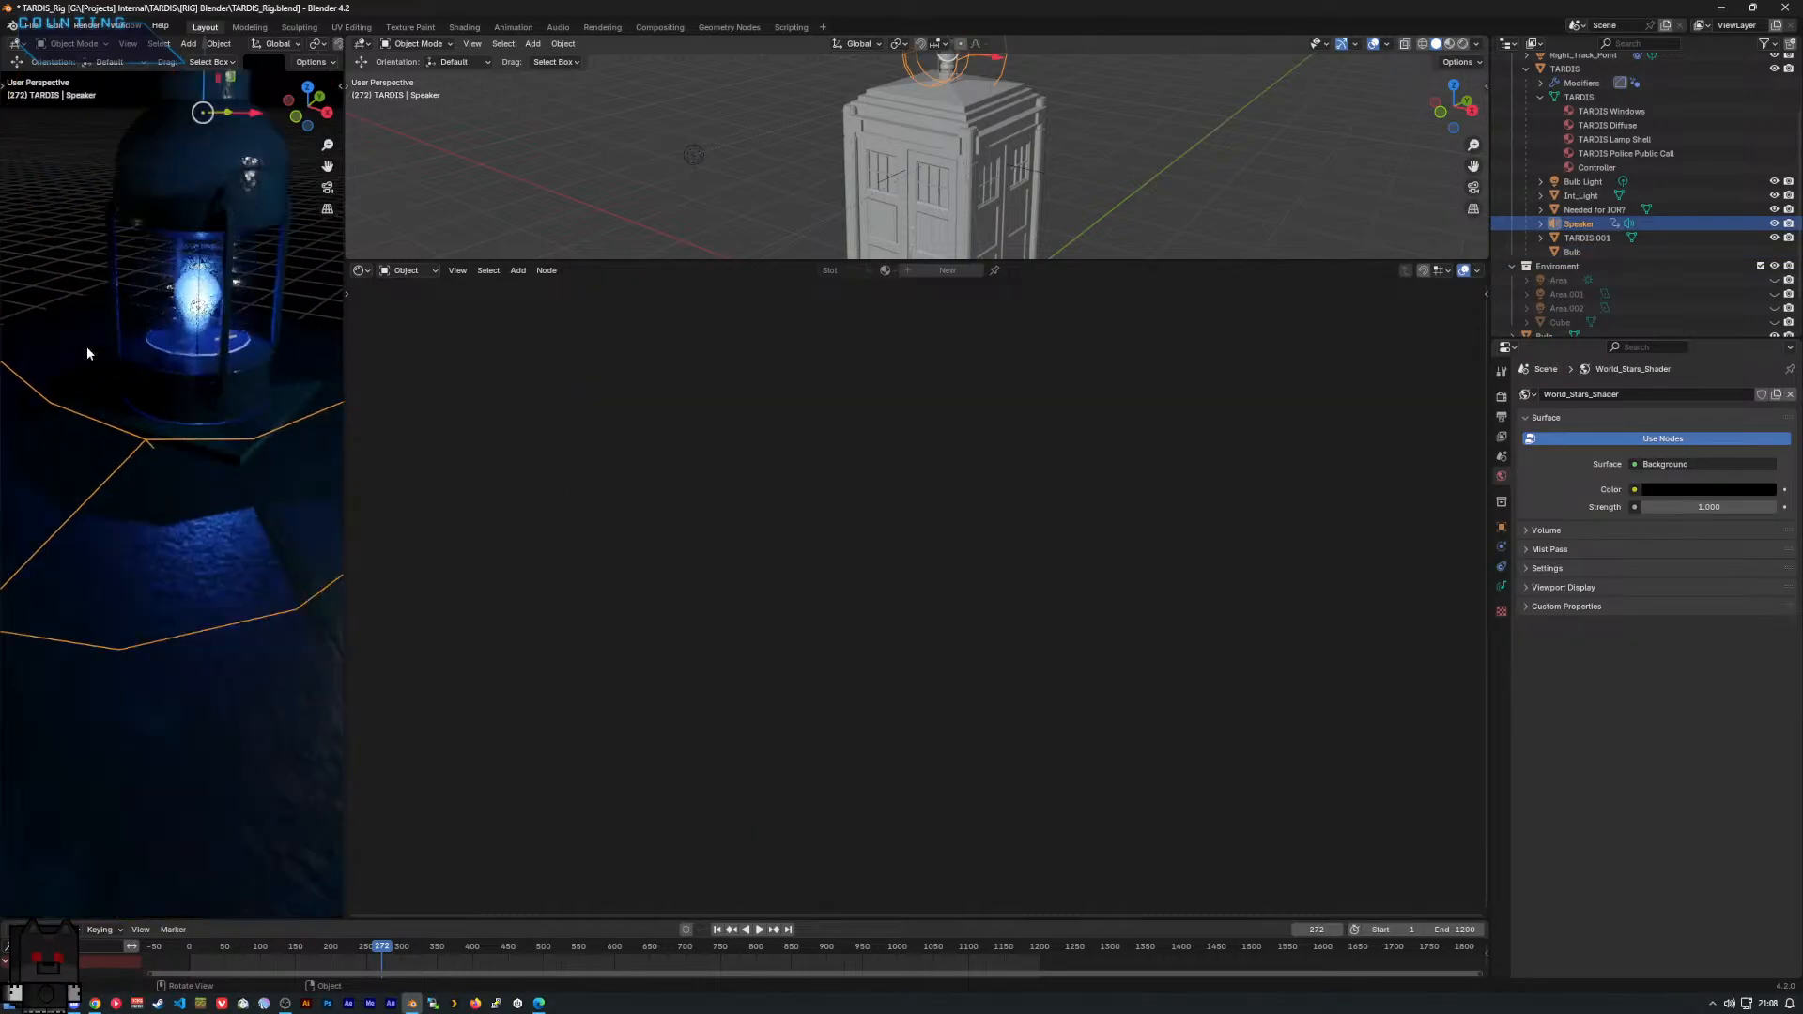
middle_drag(94, 355, 94, 351)
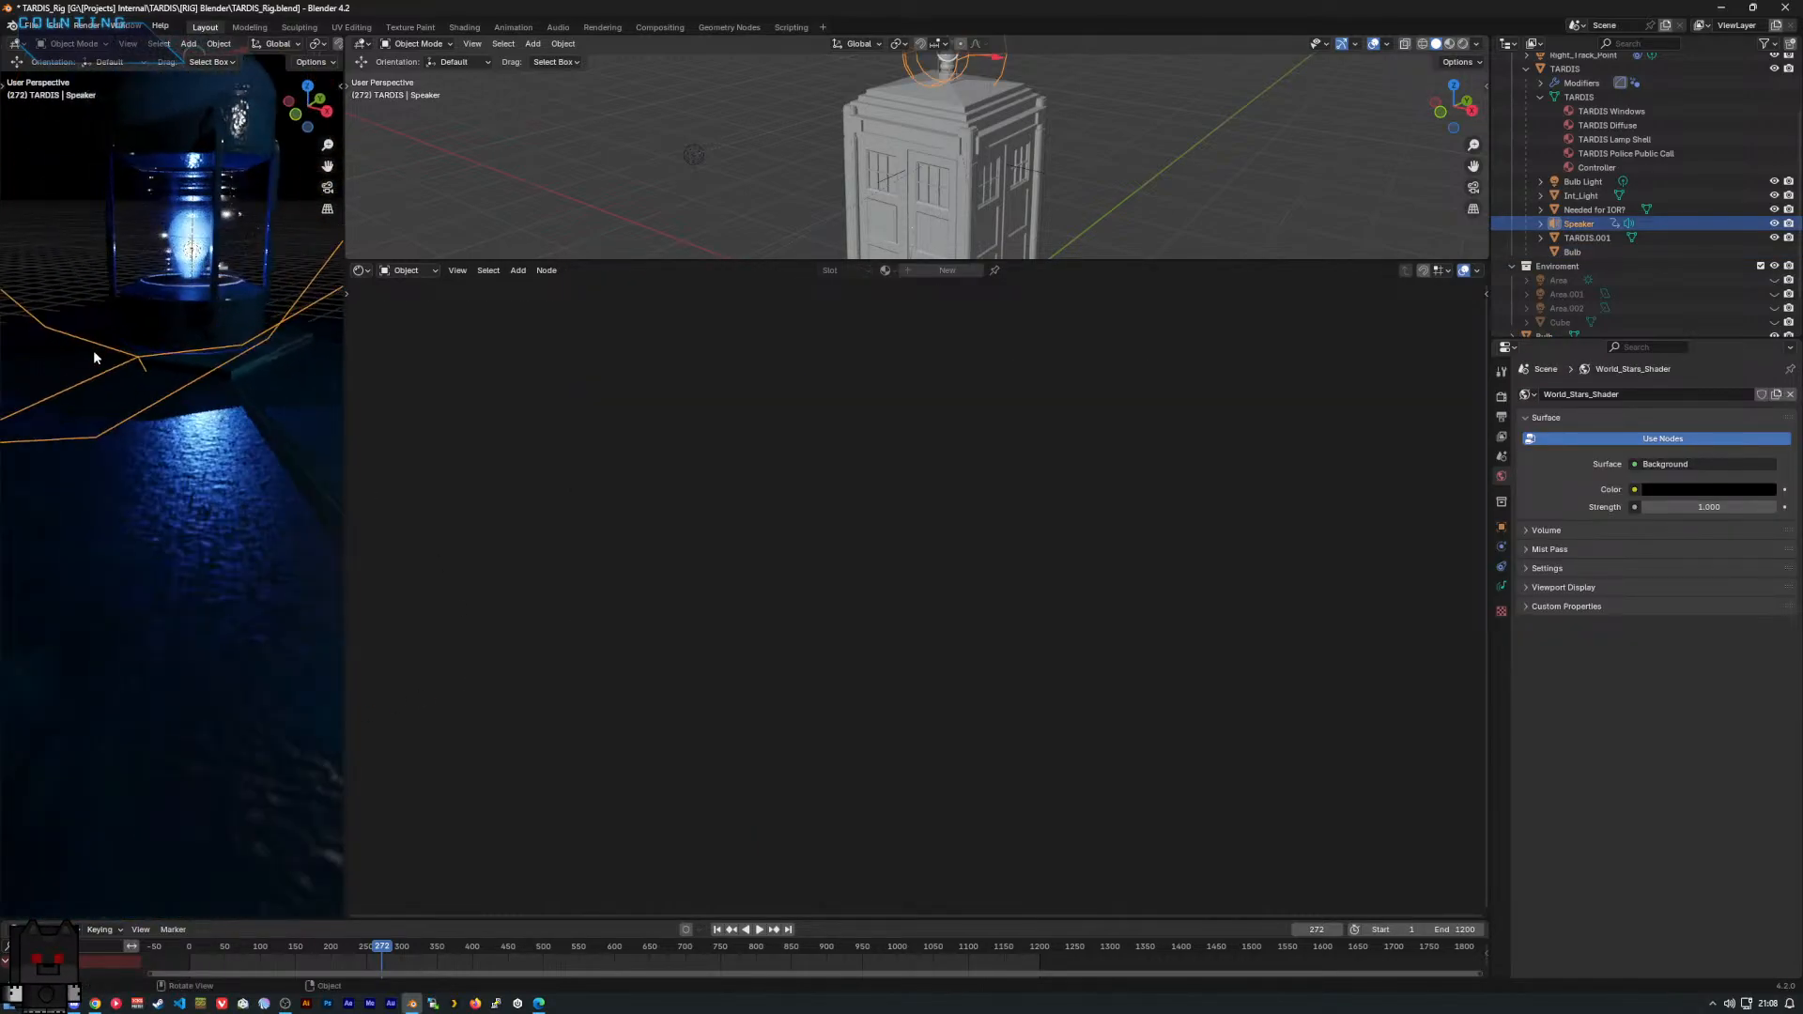
scroll(94, 351, down, 8)
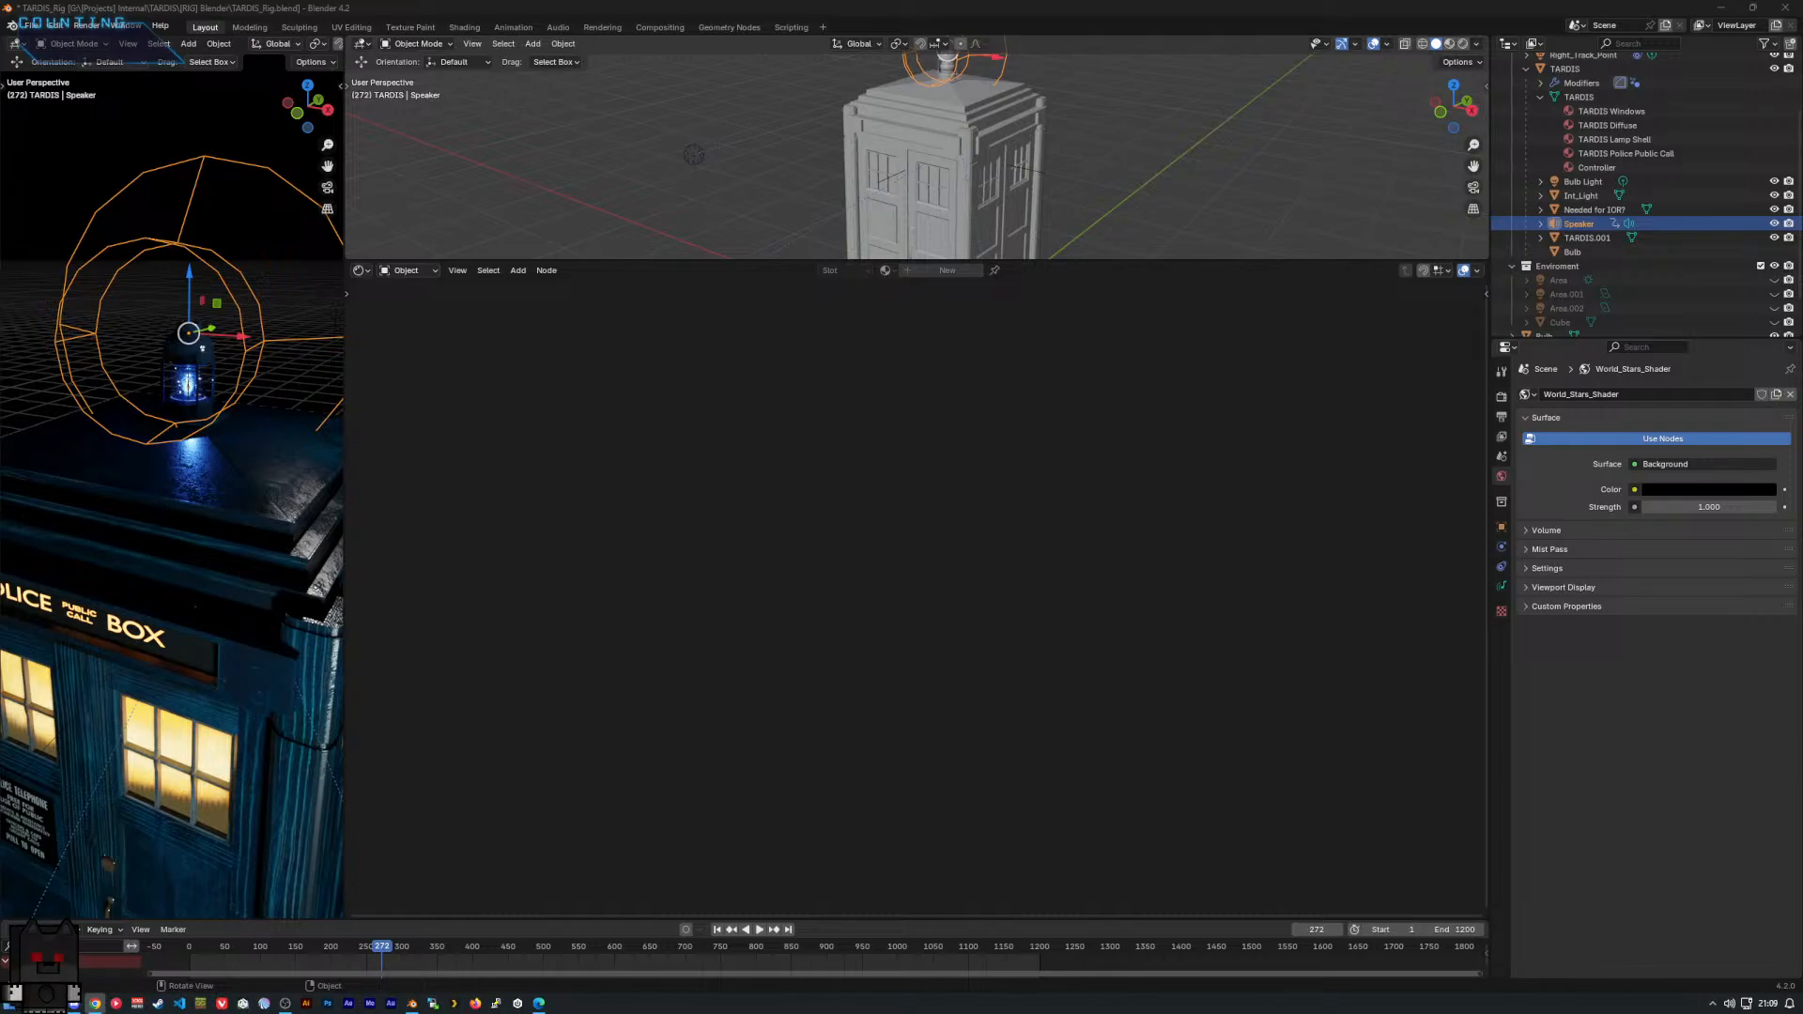
Examine the Speaker's constraint, physics and sound settings.
click(1502, 567)
click(1563, 394)
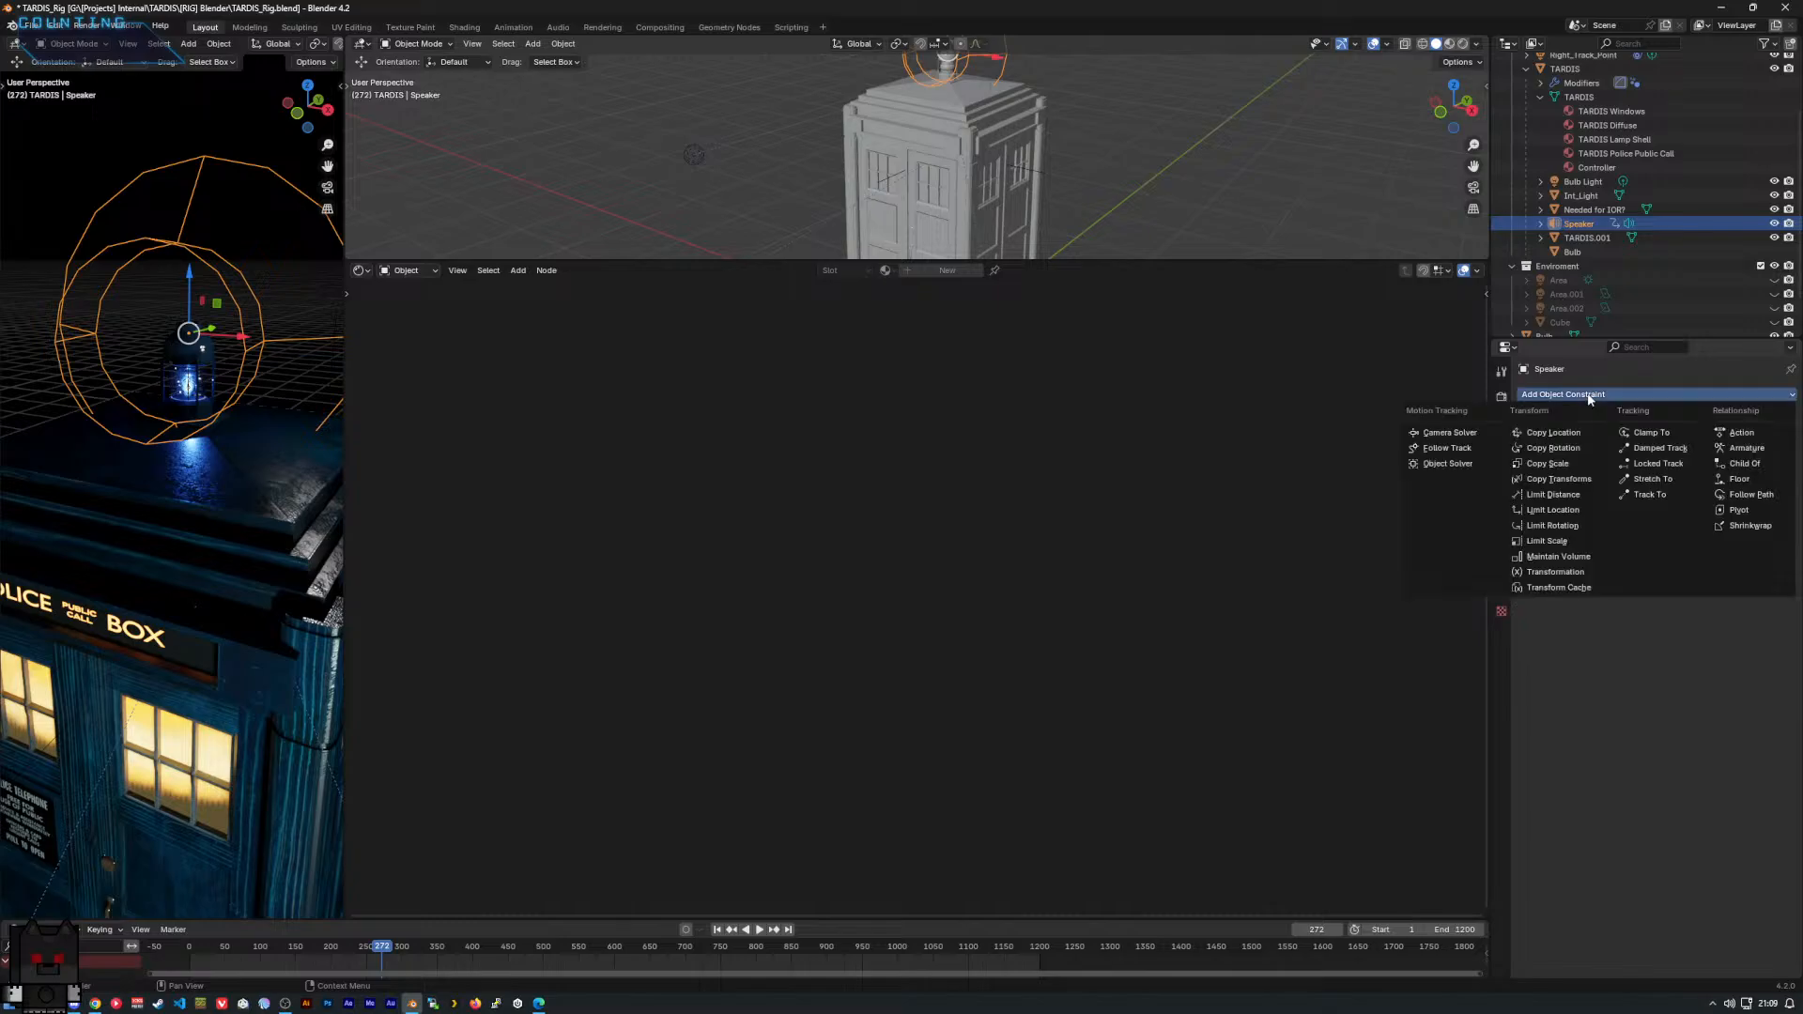
click(1503, 548)
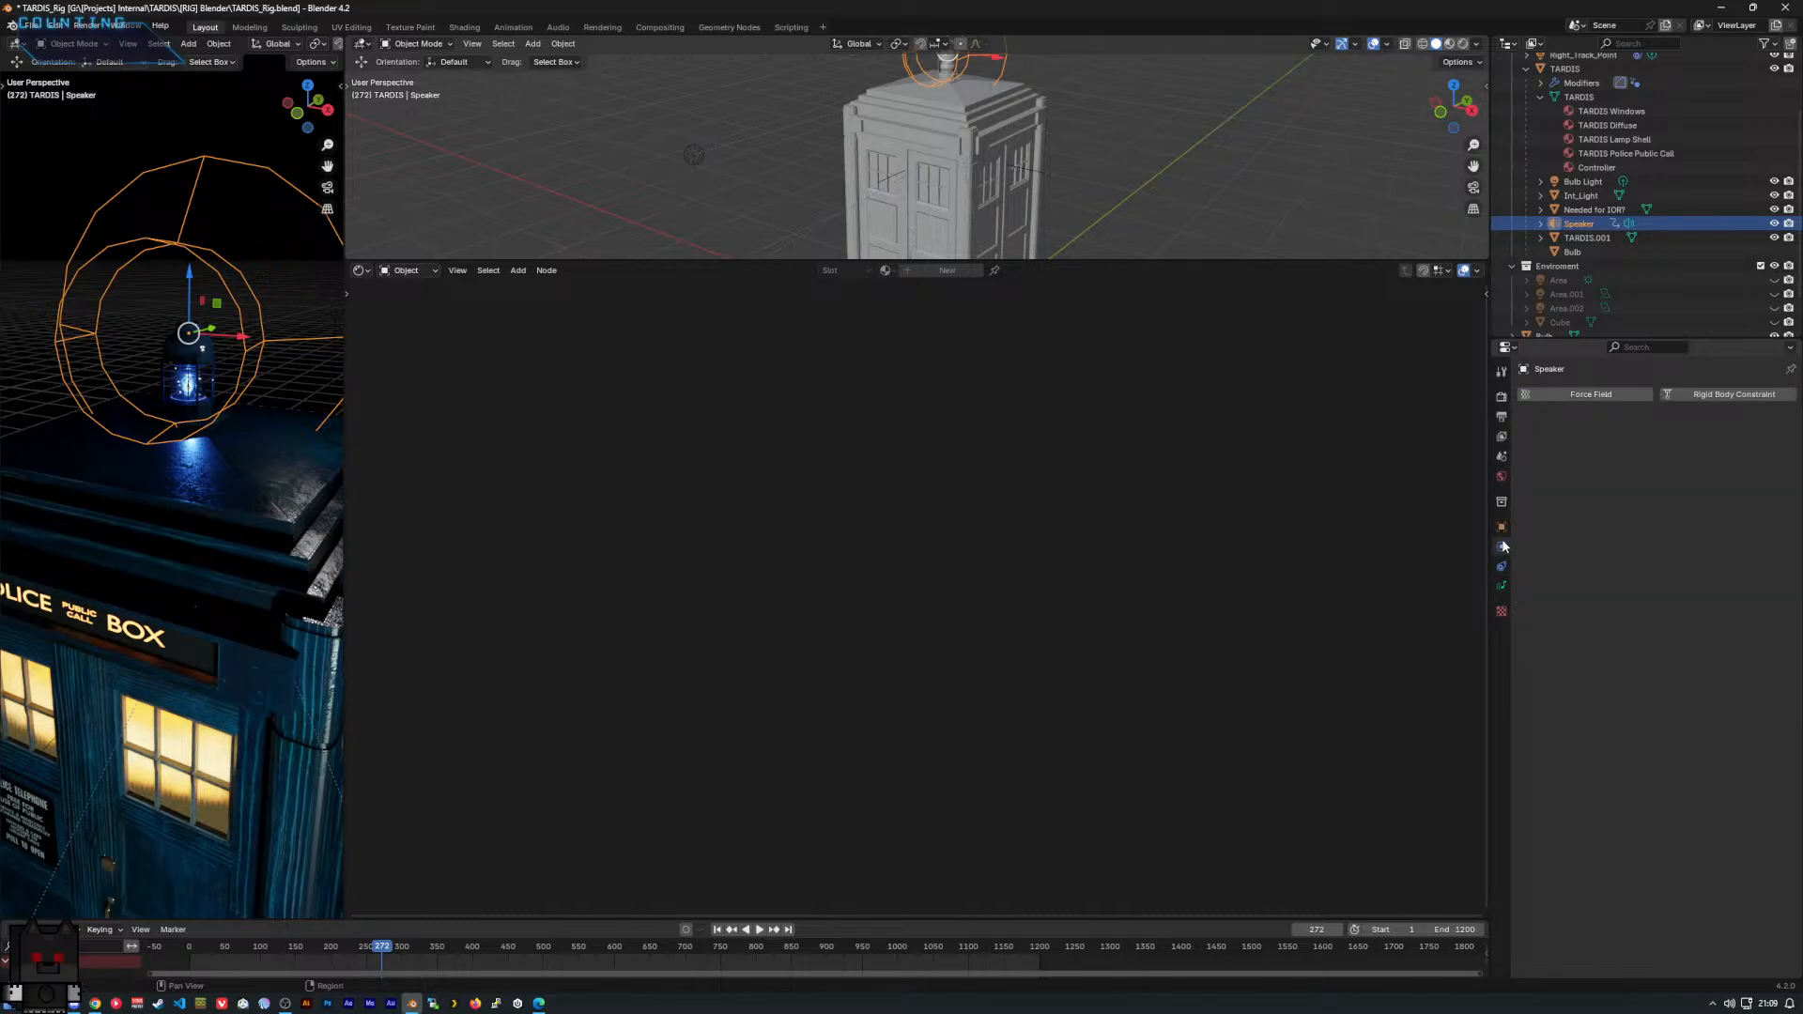
click(1500, 586)
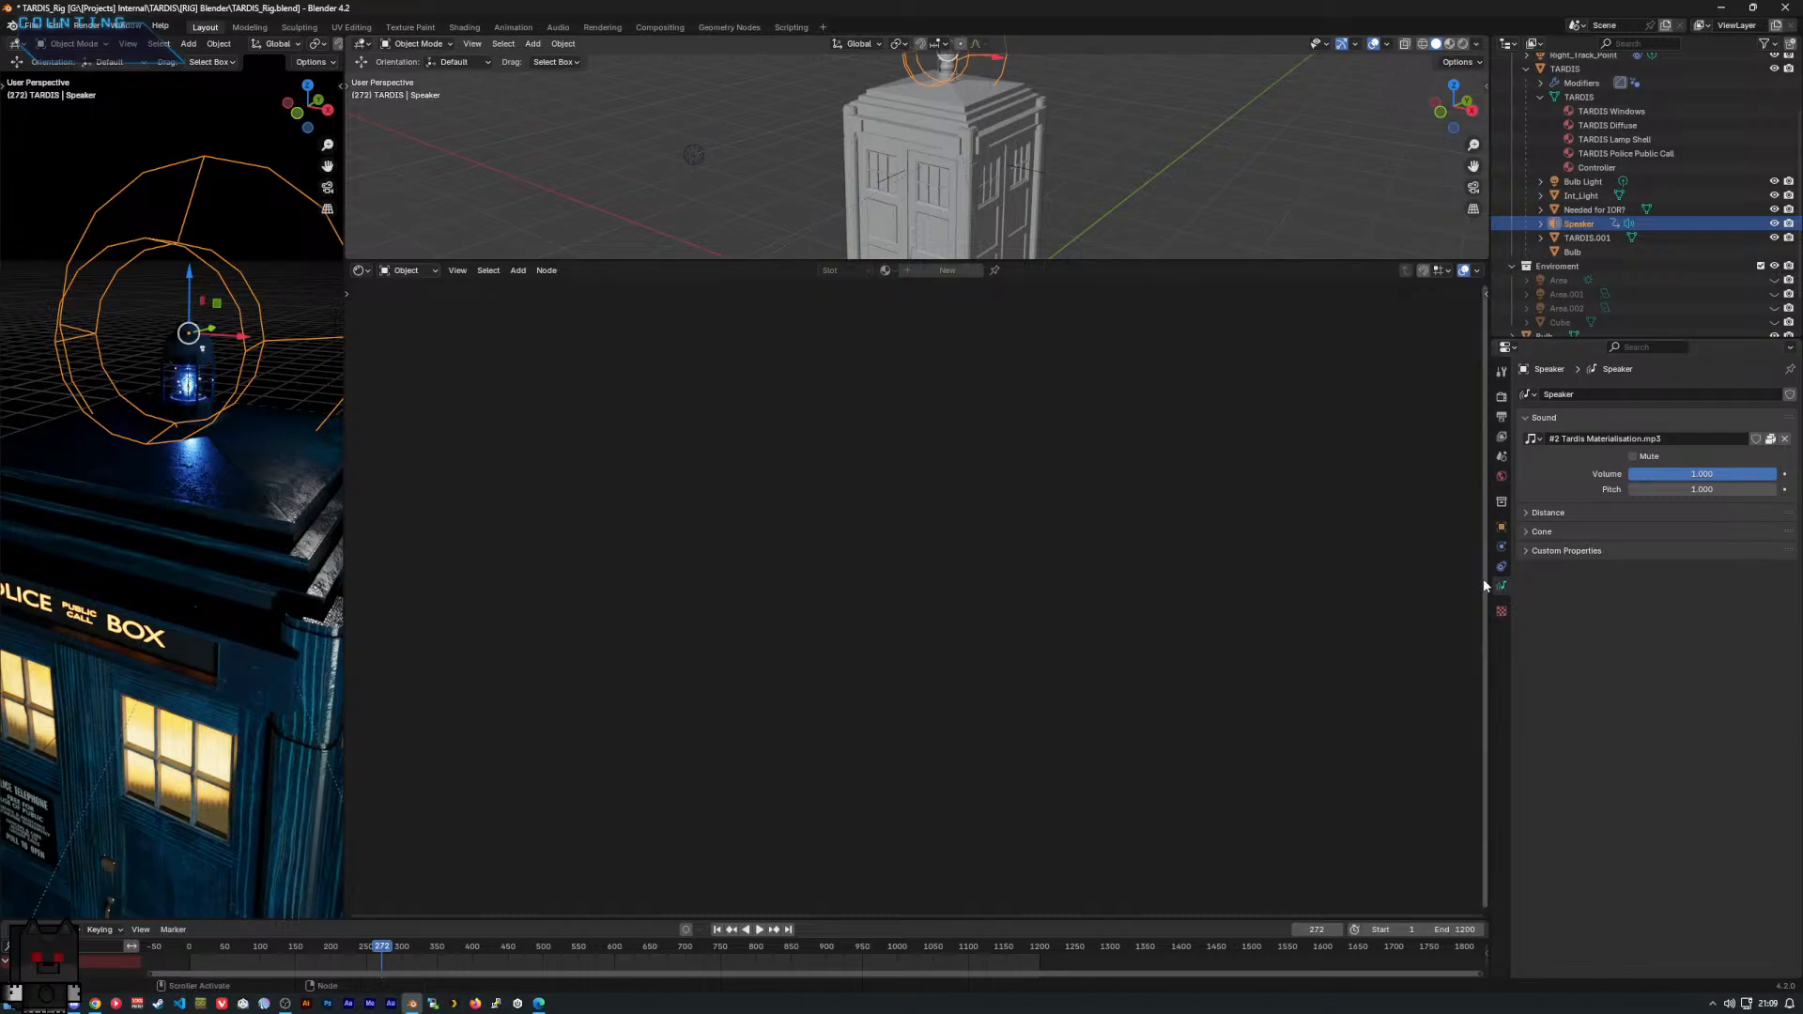
Add a single float custom property to the Bulb Light's data and inspect its property settings.
click(1583, 181)
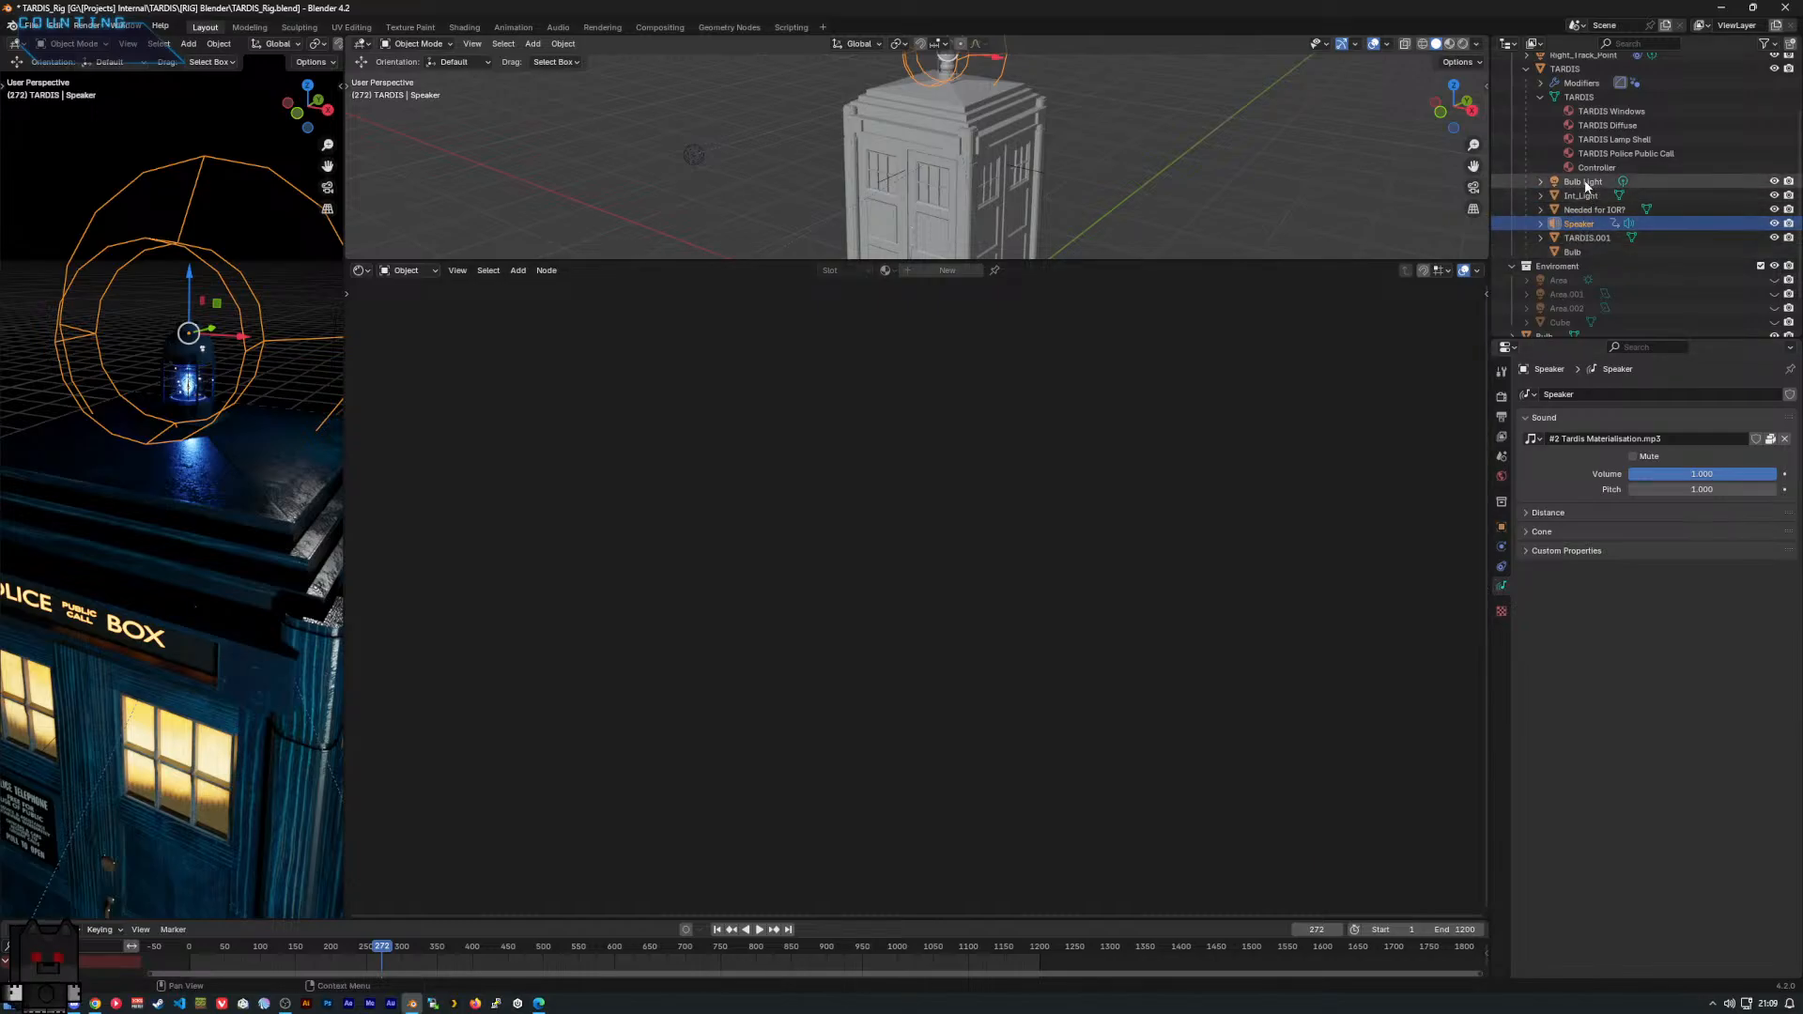
click(1502, 548)
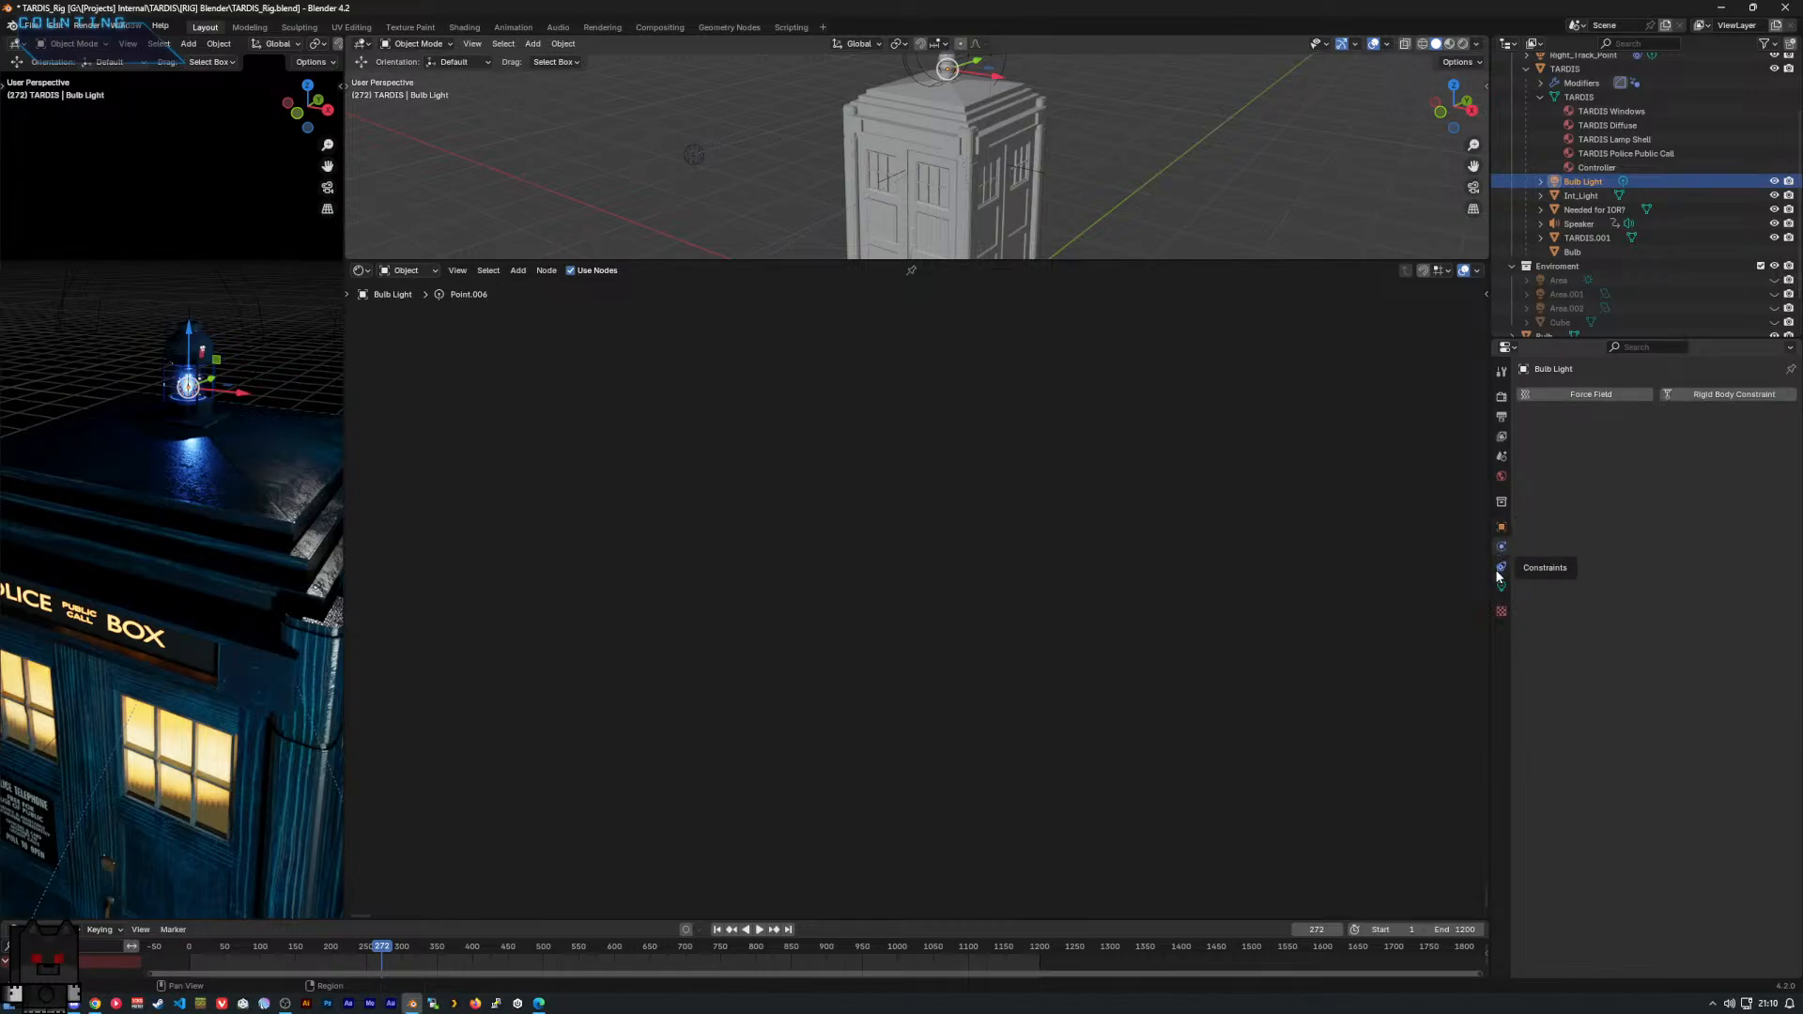
click(1499, 586)
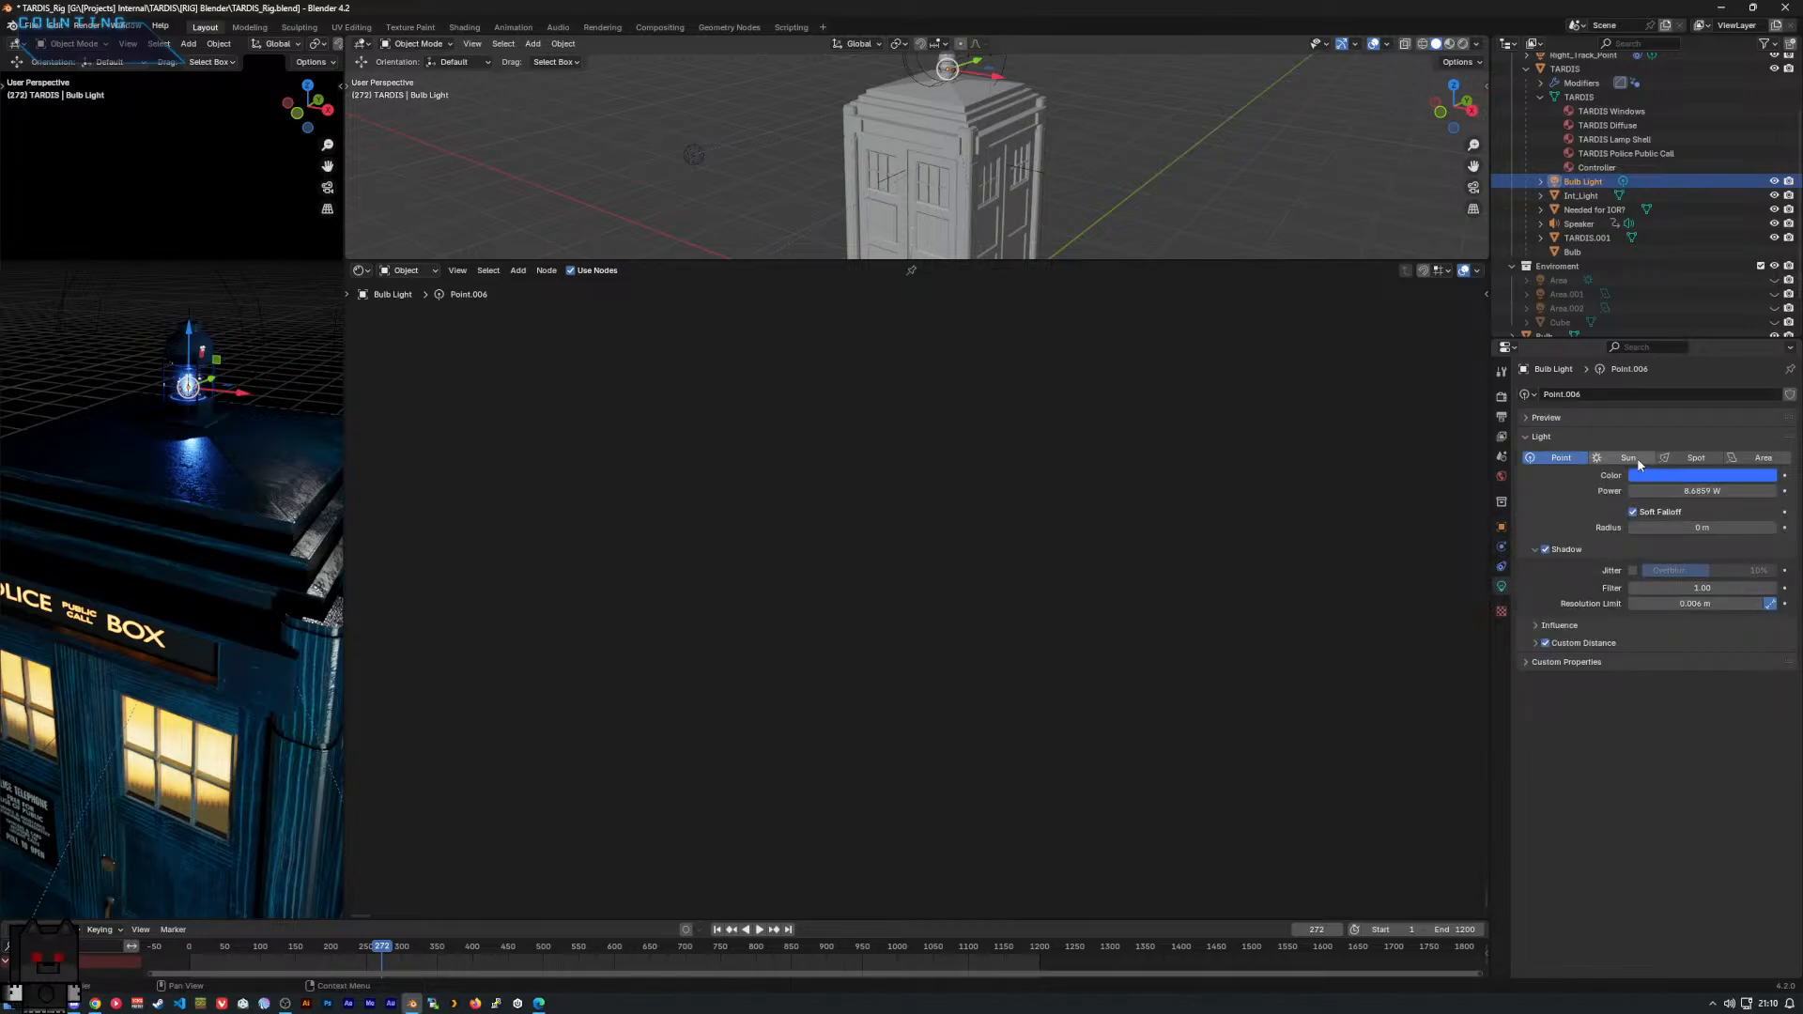
click(1525, 662)
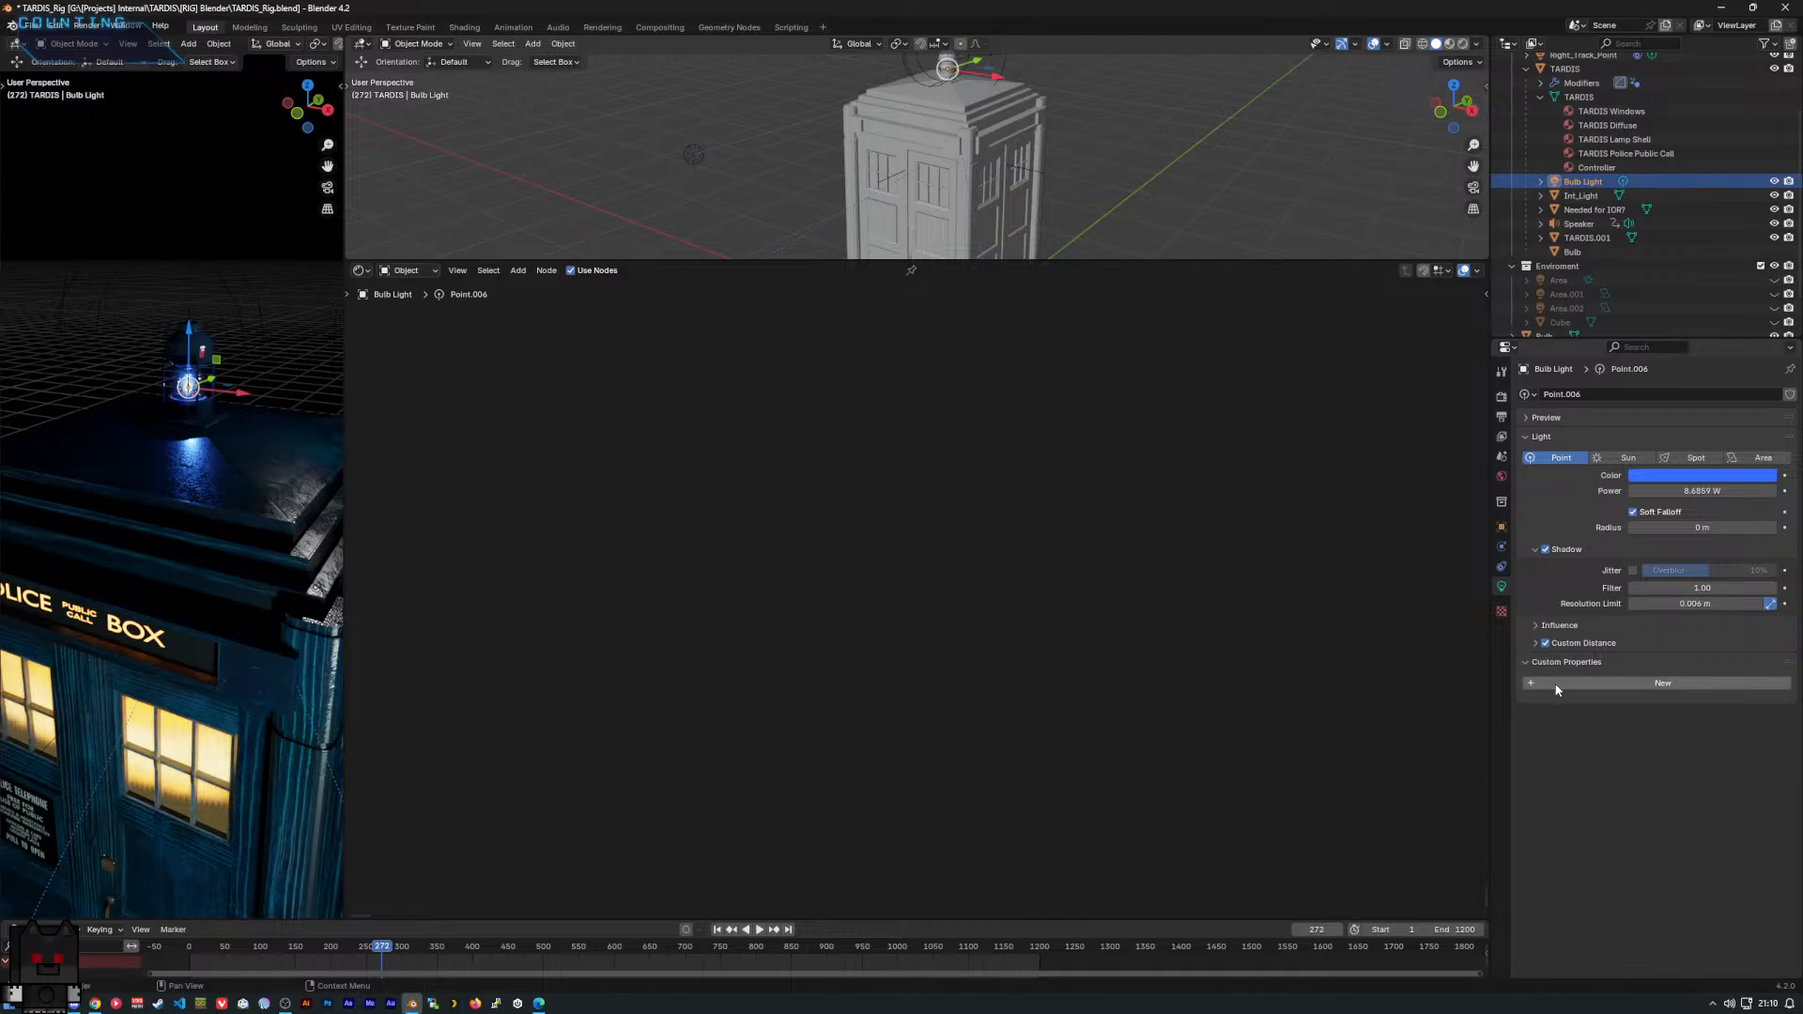
click(1616, 683)
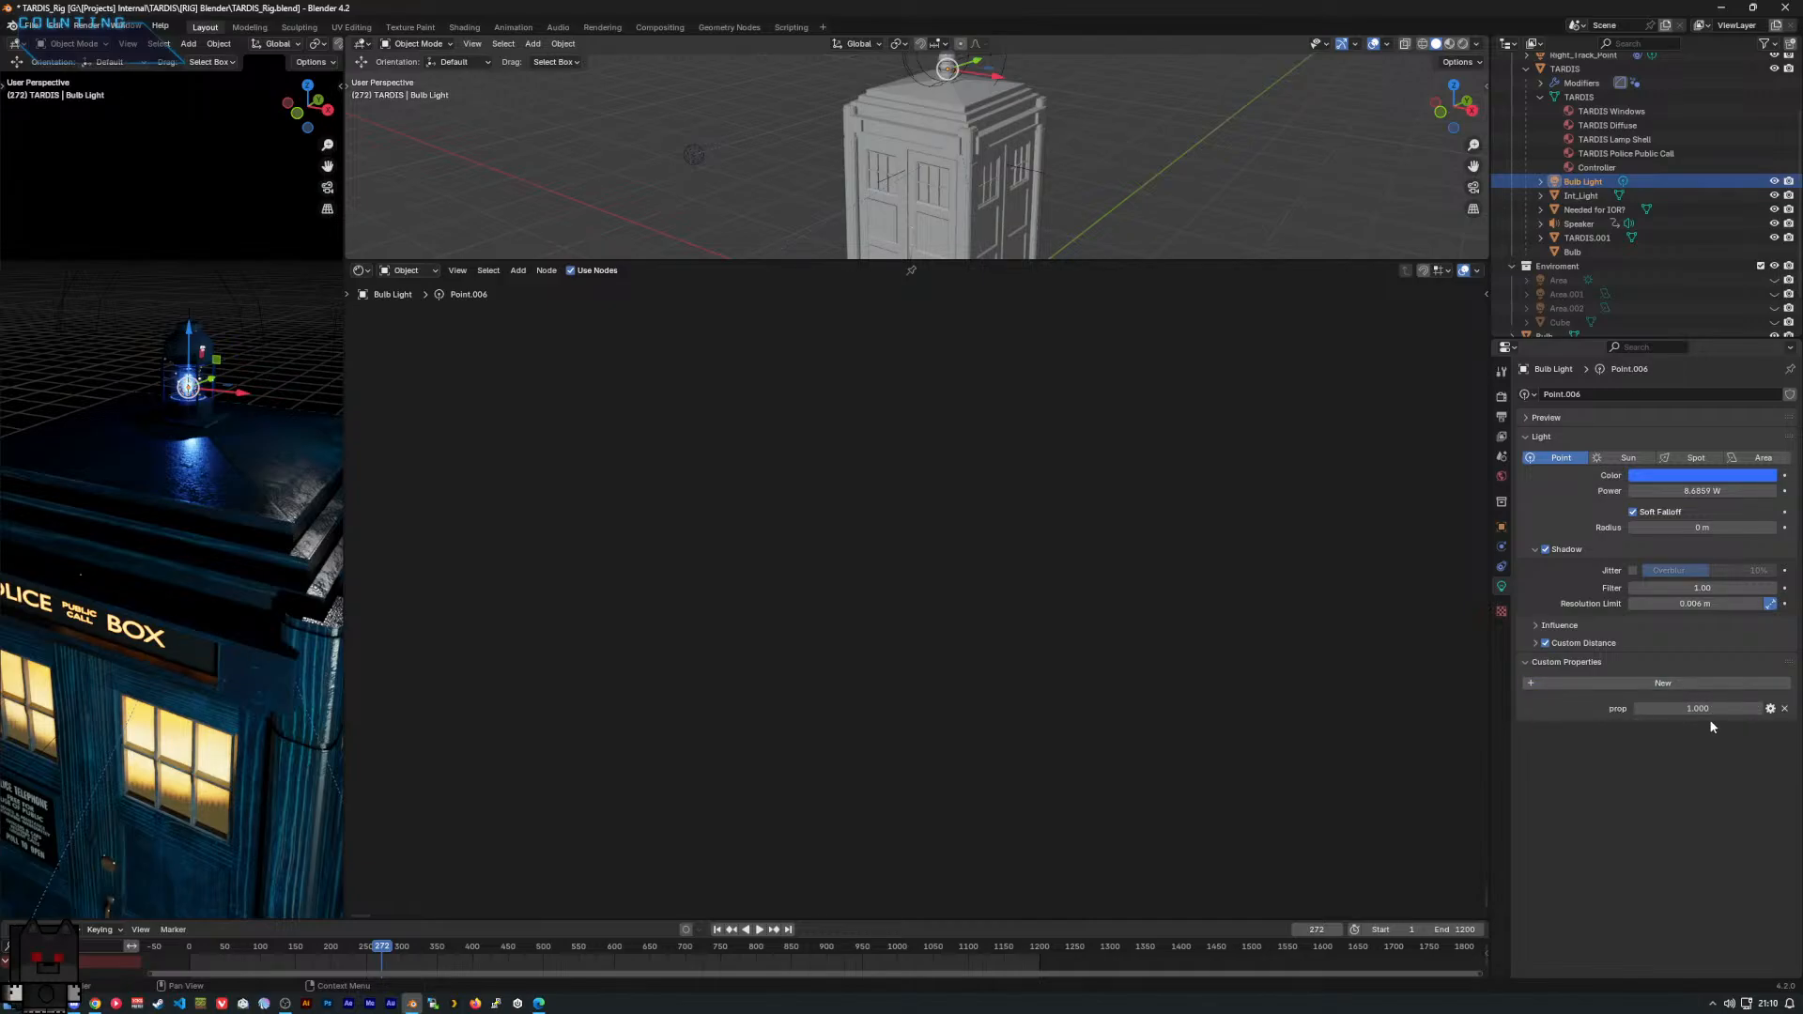
click(1770, 708)
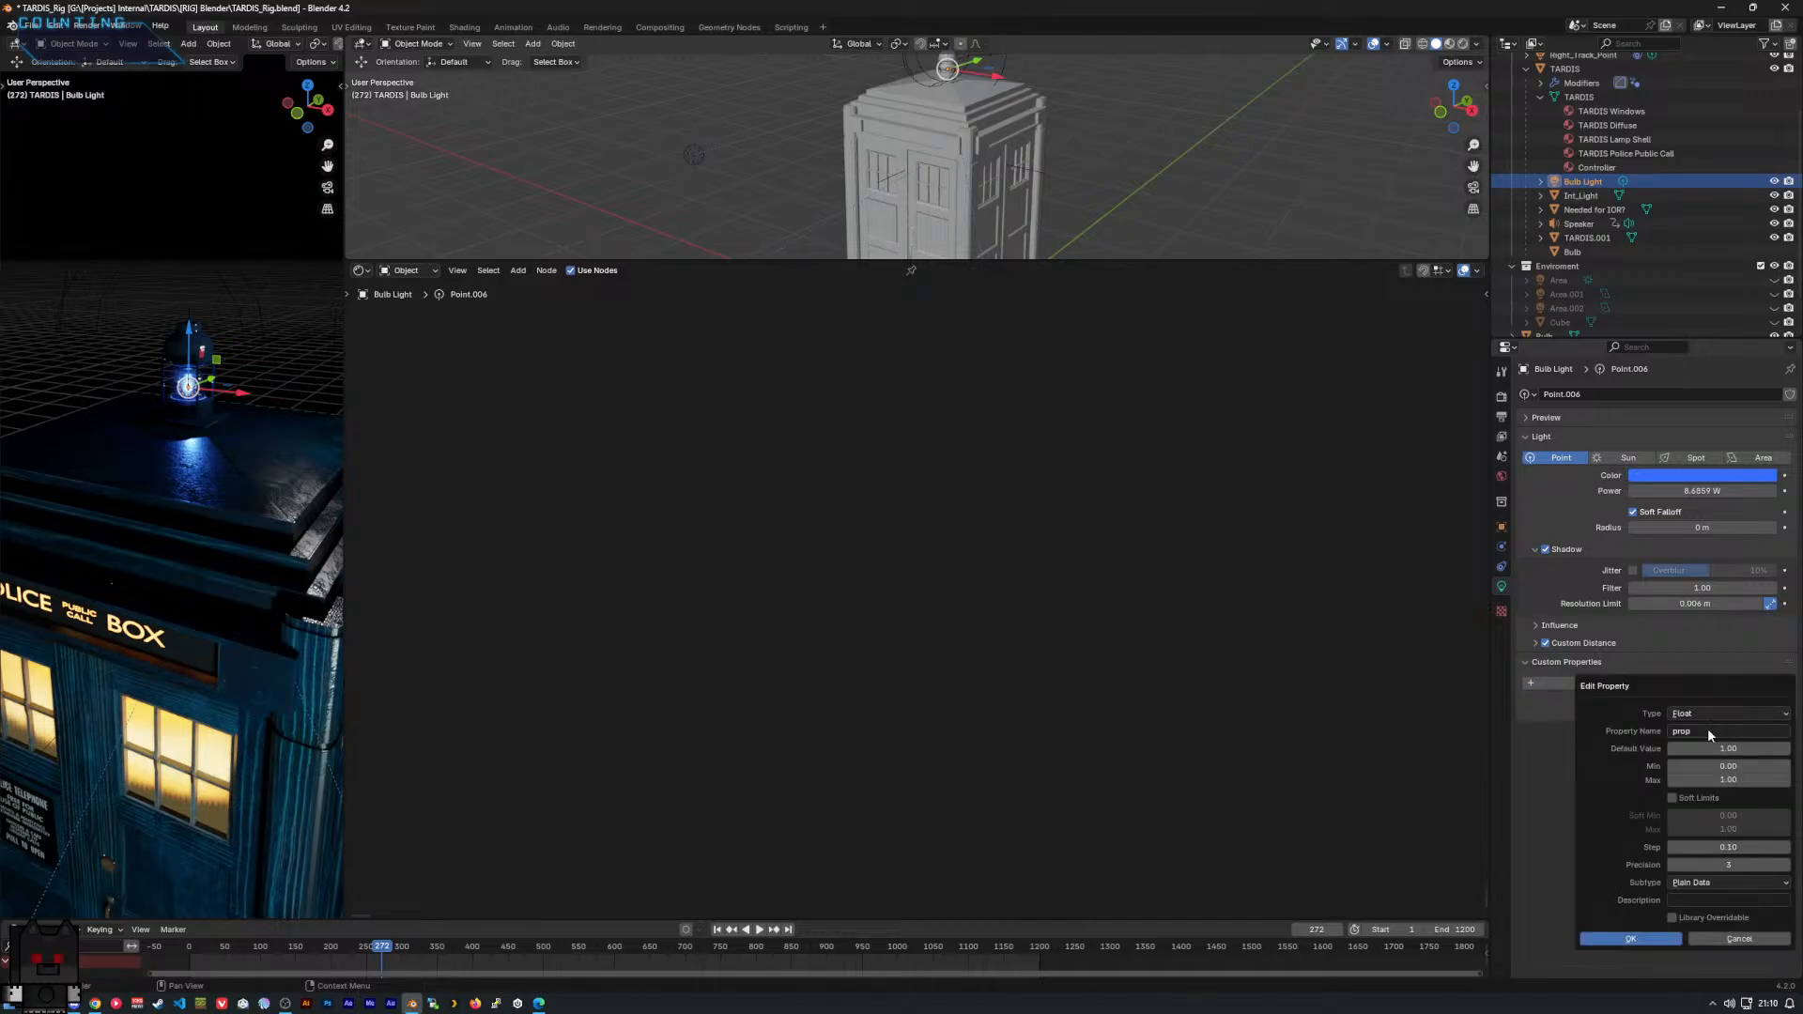
click(1708, 716)
click(1521, 730)
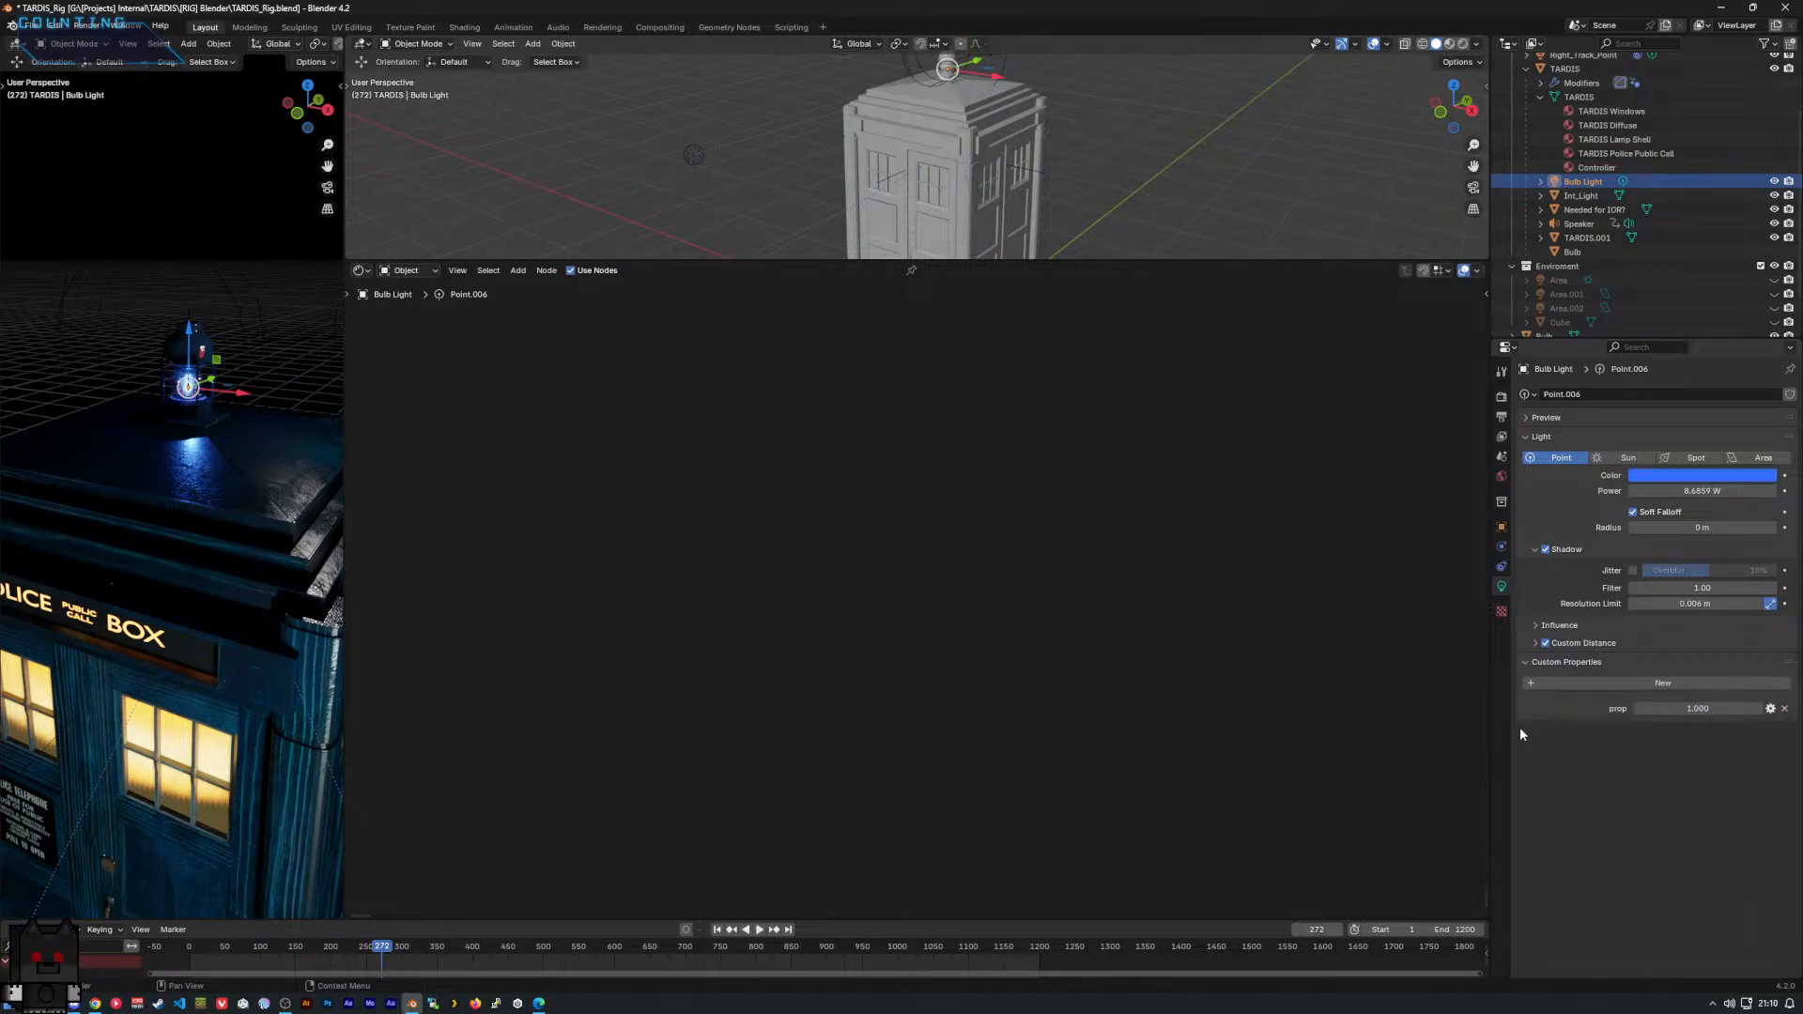
click(1700, 683)
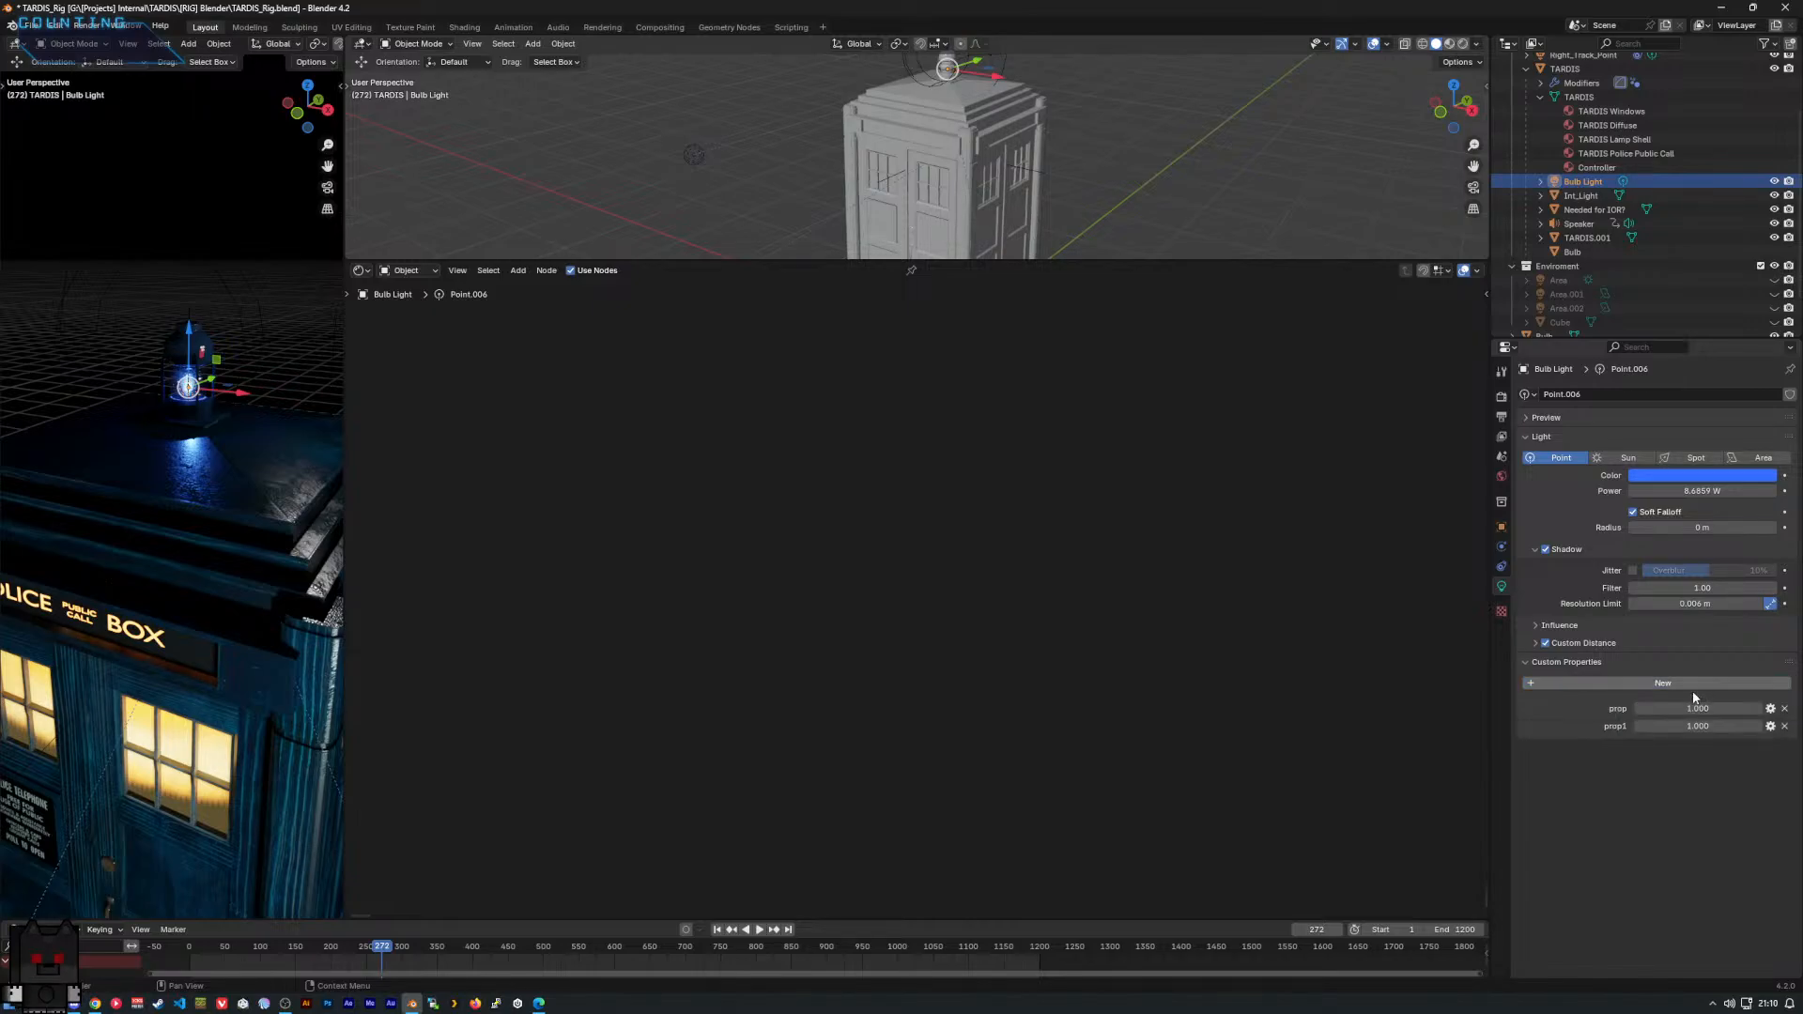
click(1785, 726)
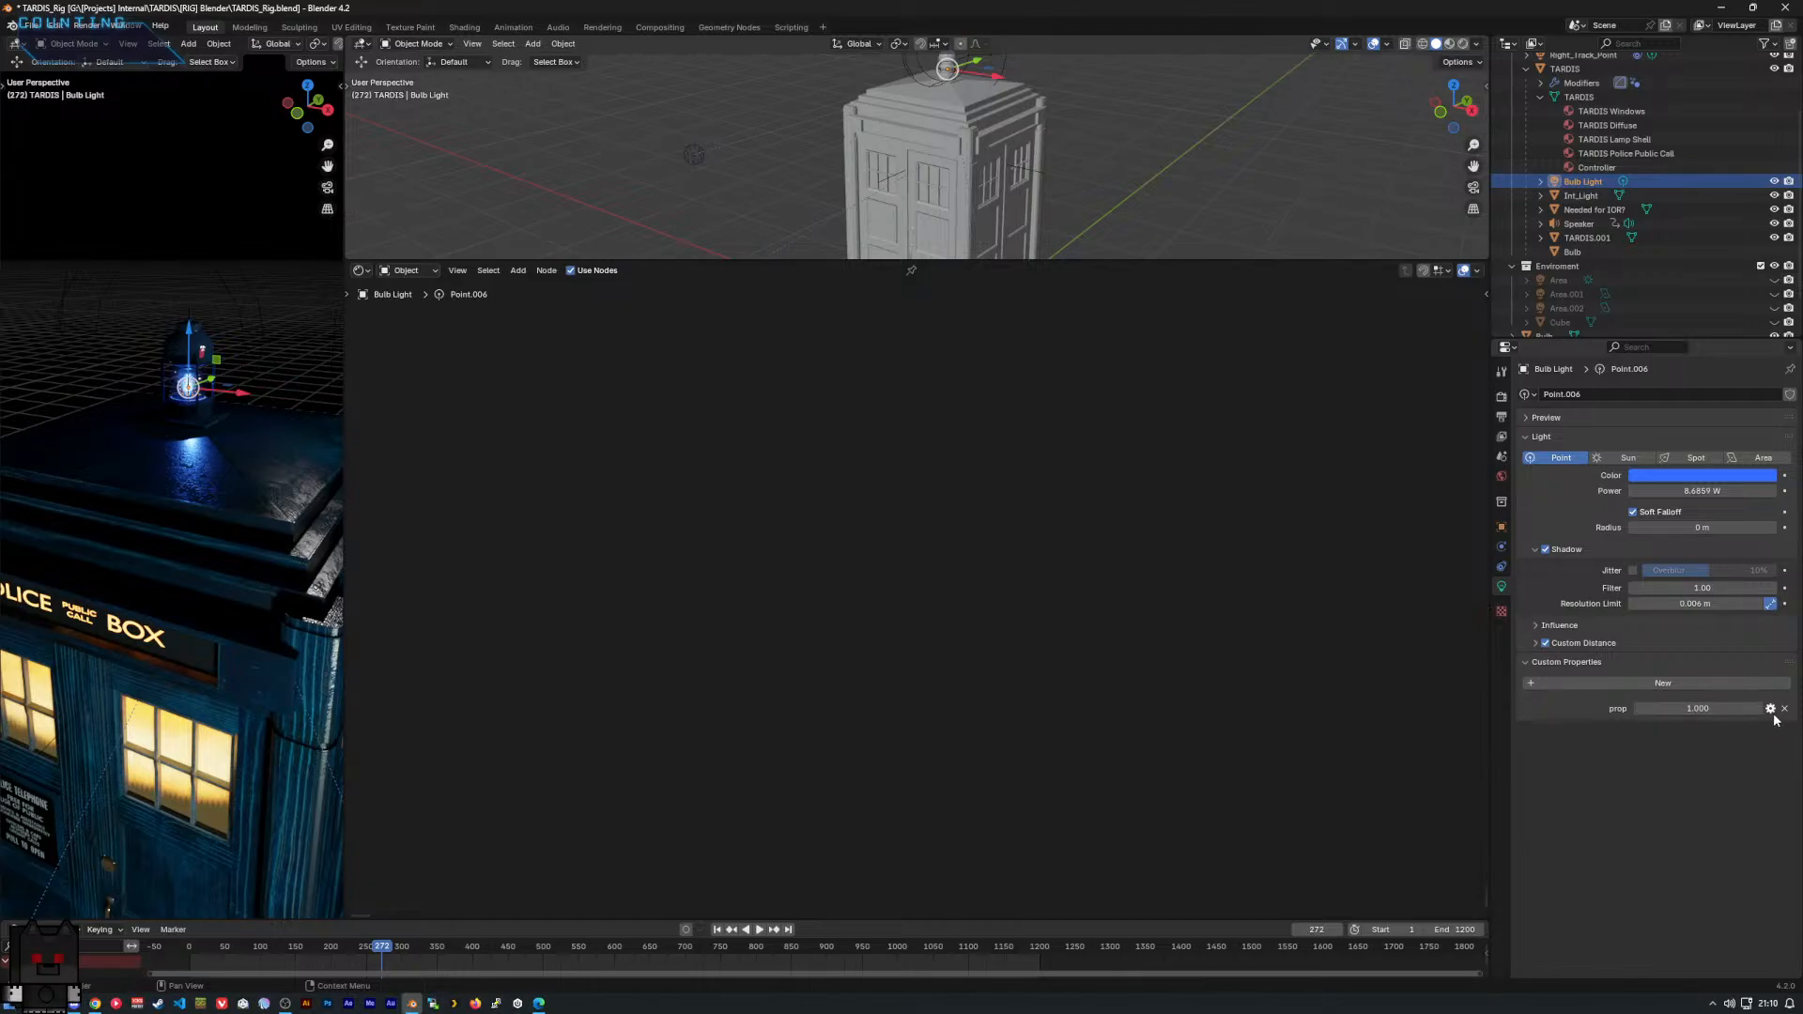
right_click(1288, 451)
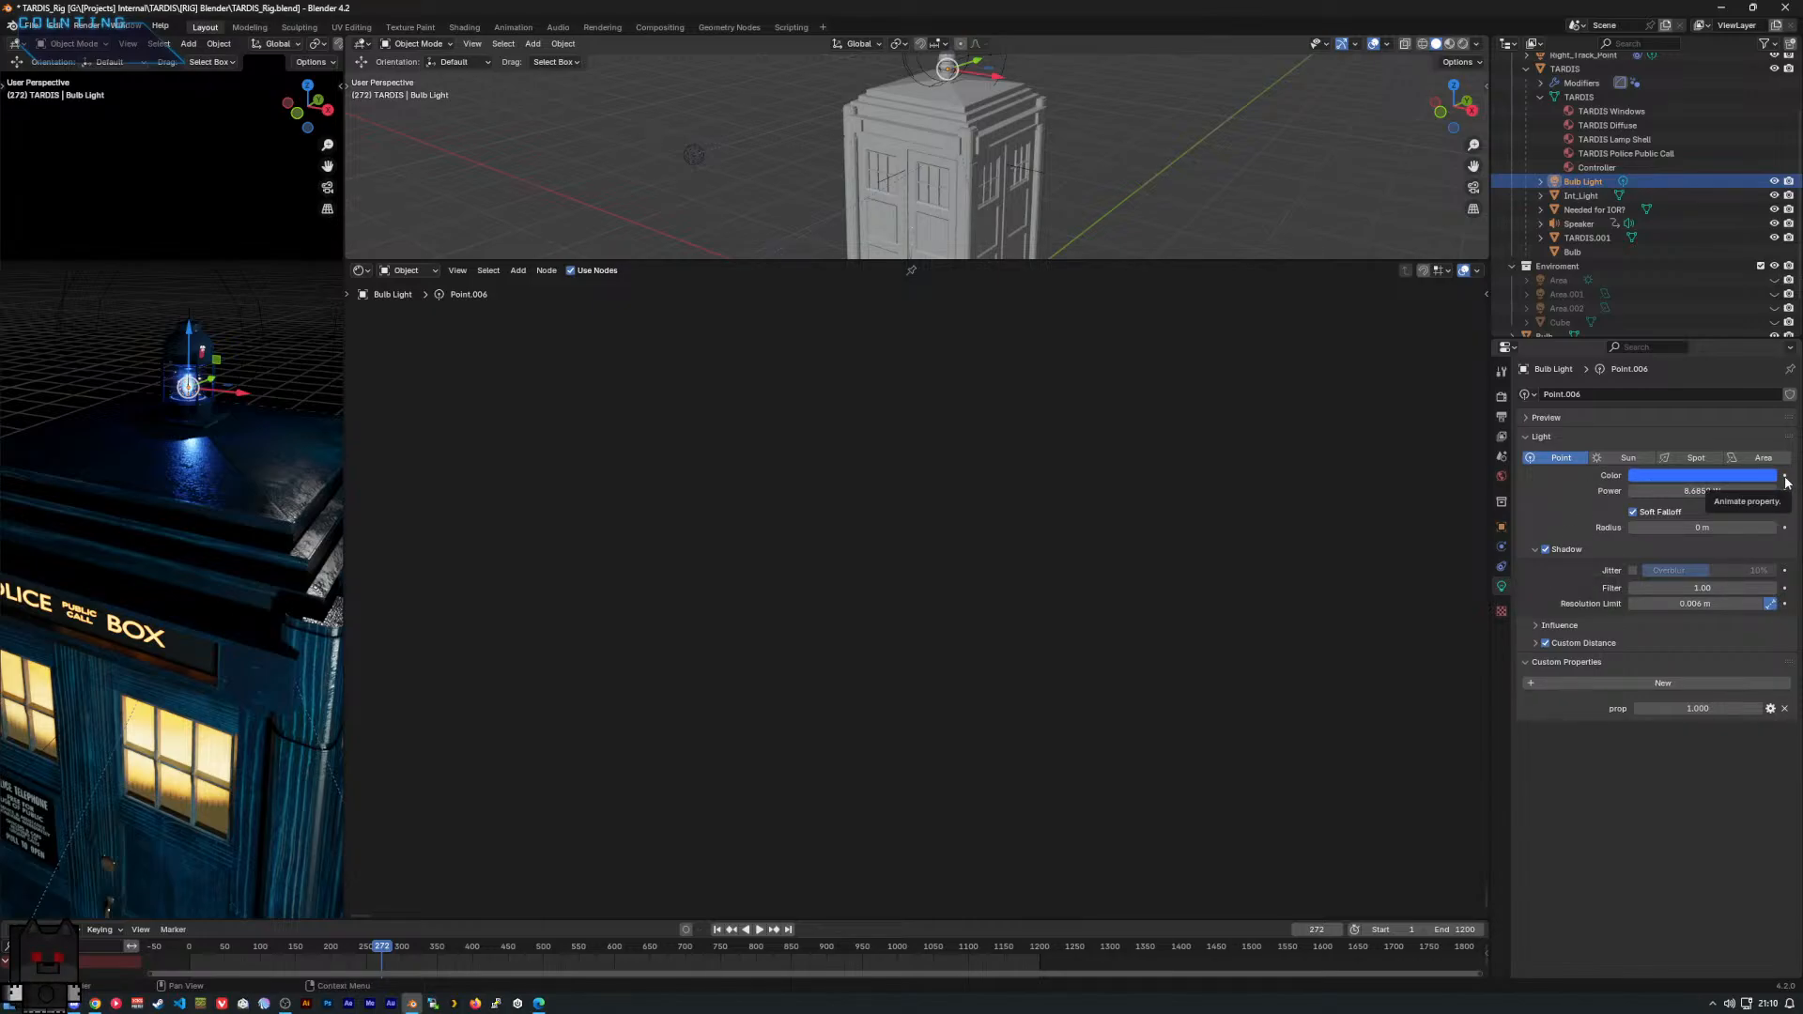
right_click(1617, 482)
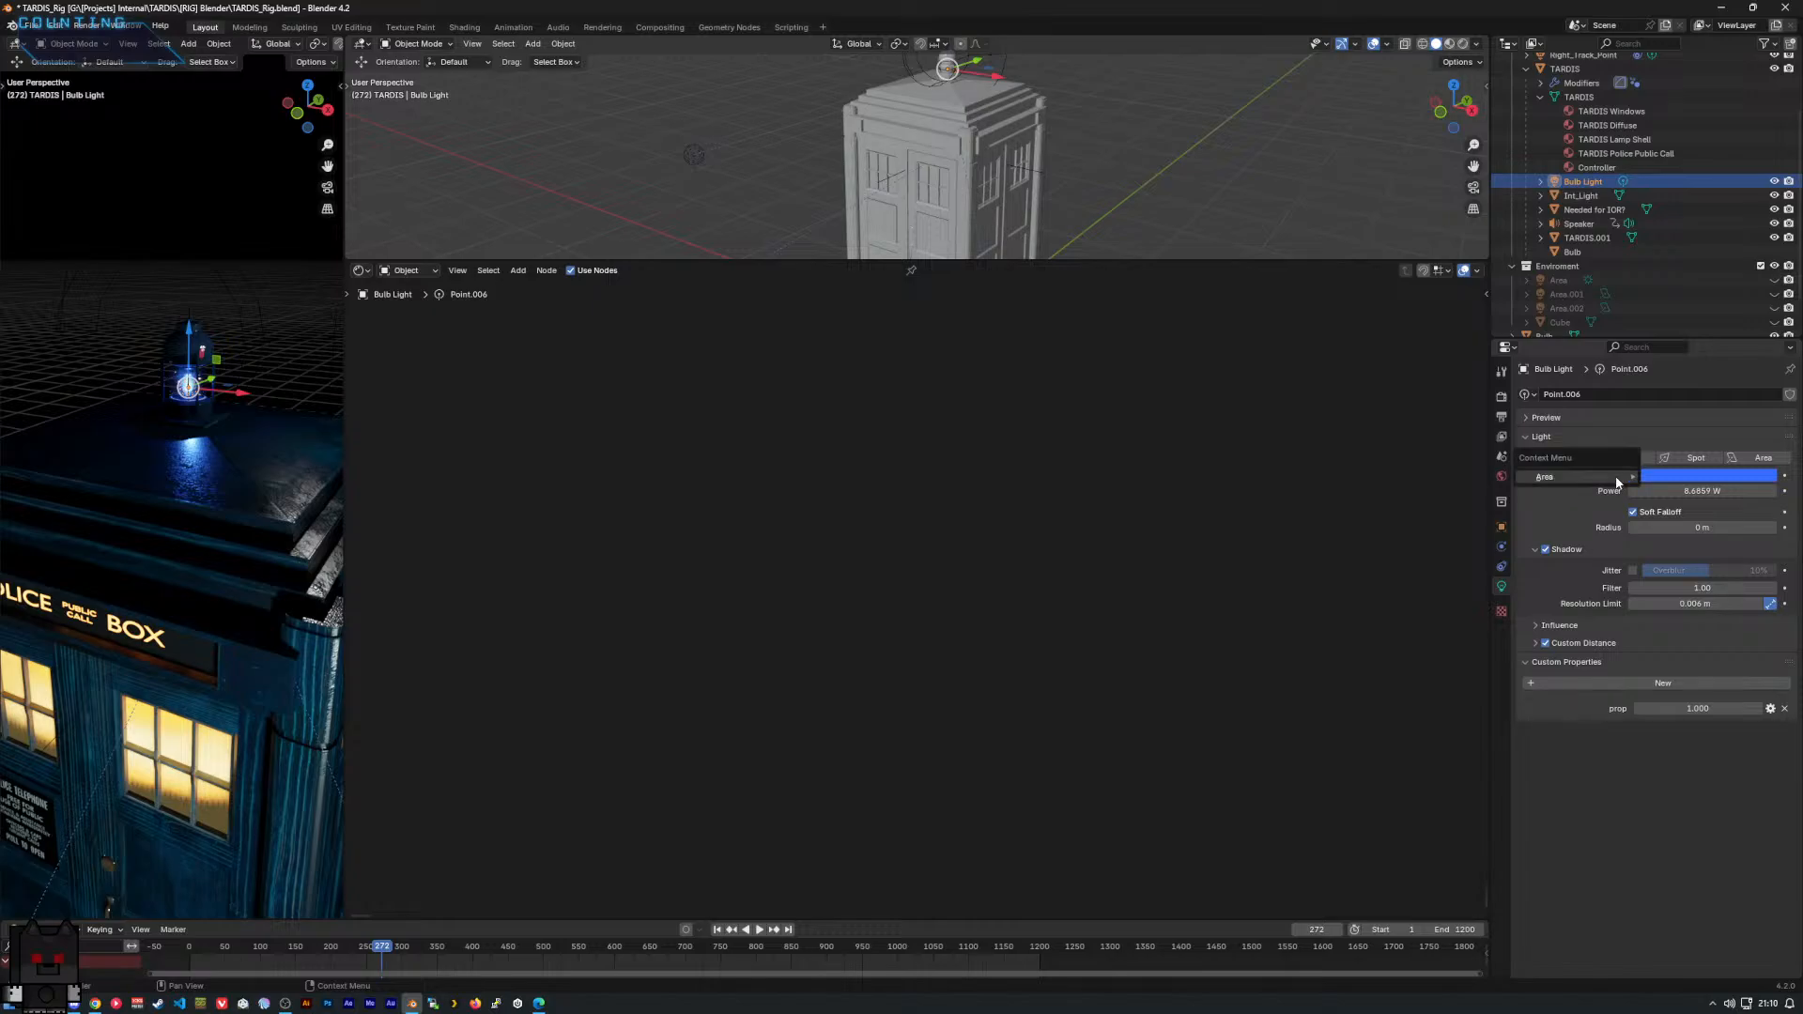
mouse_move(1614, 481)
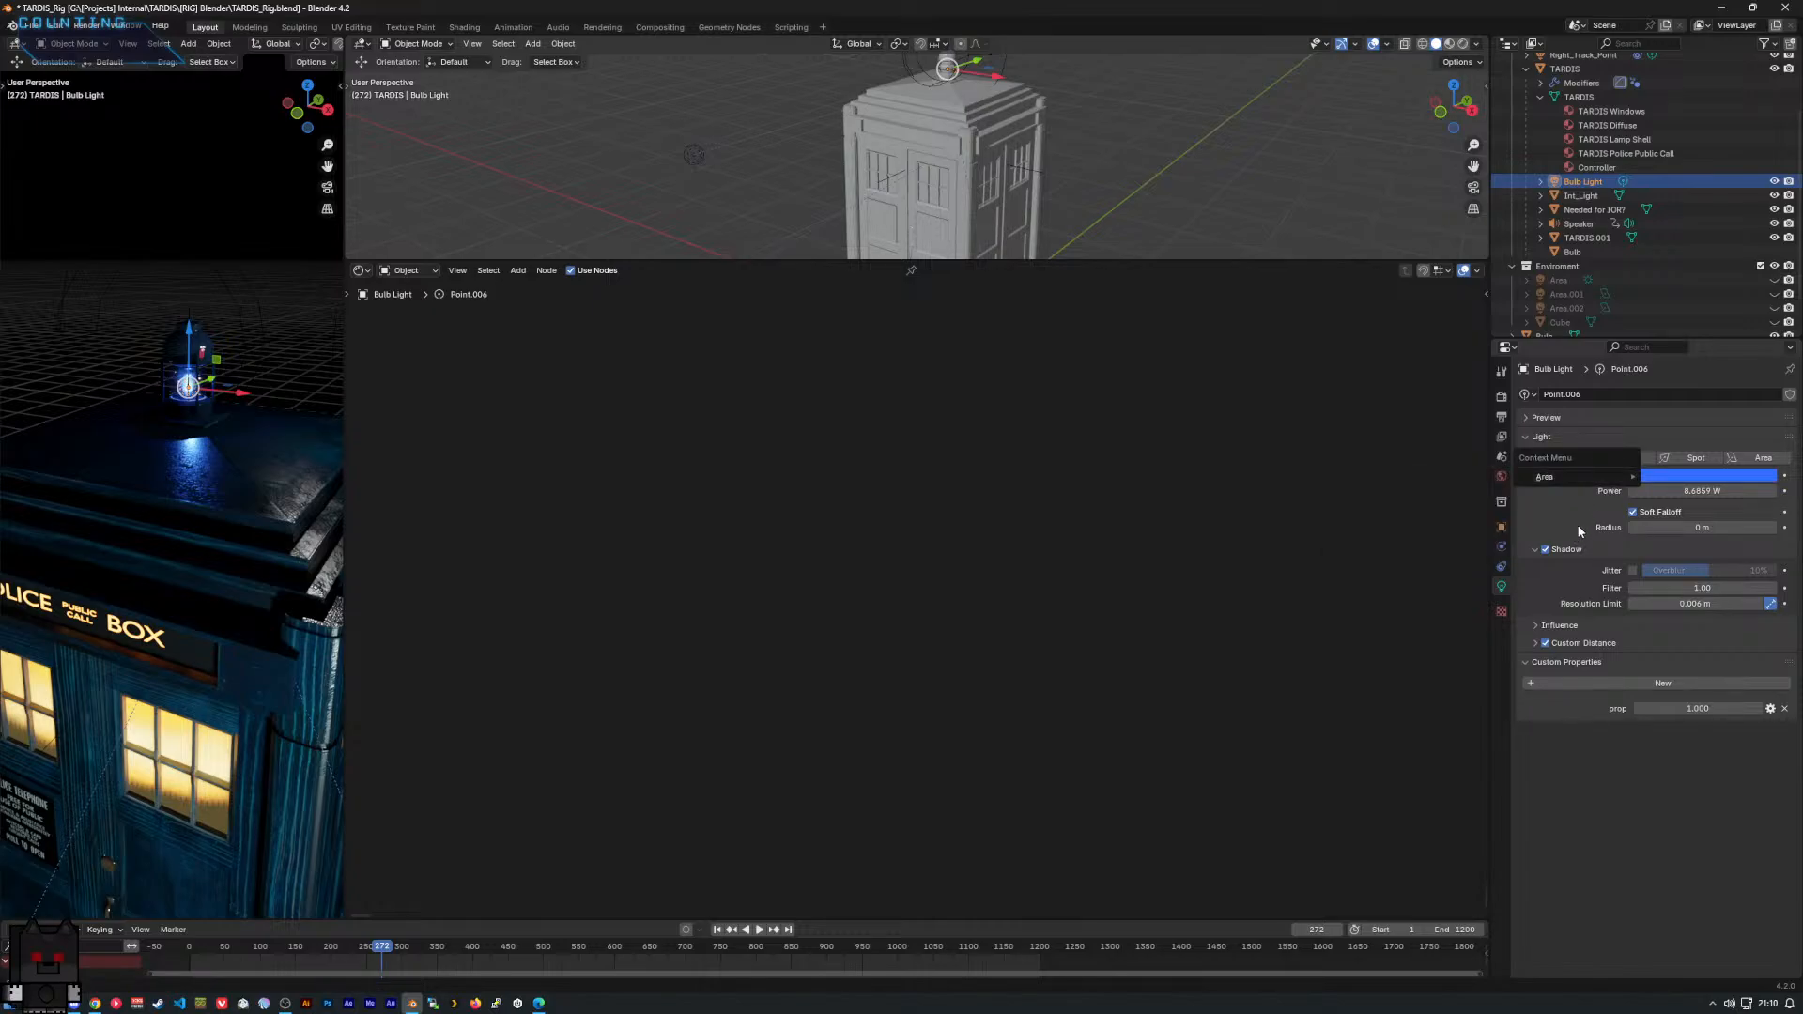
click(1653, 480)
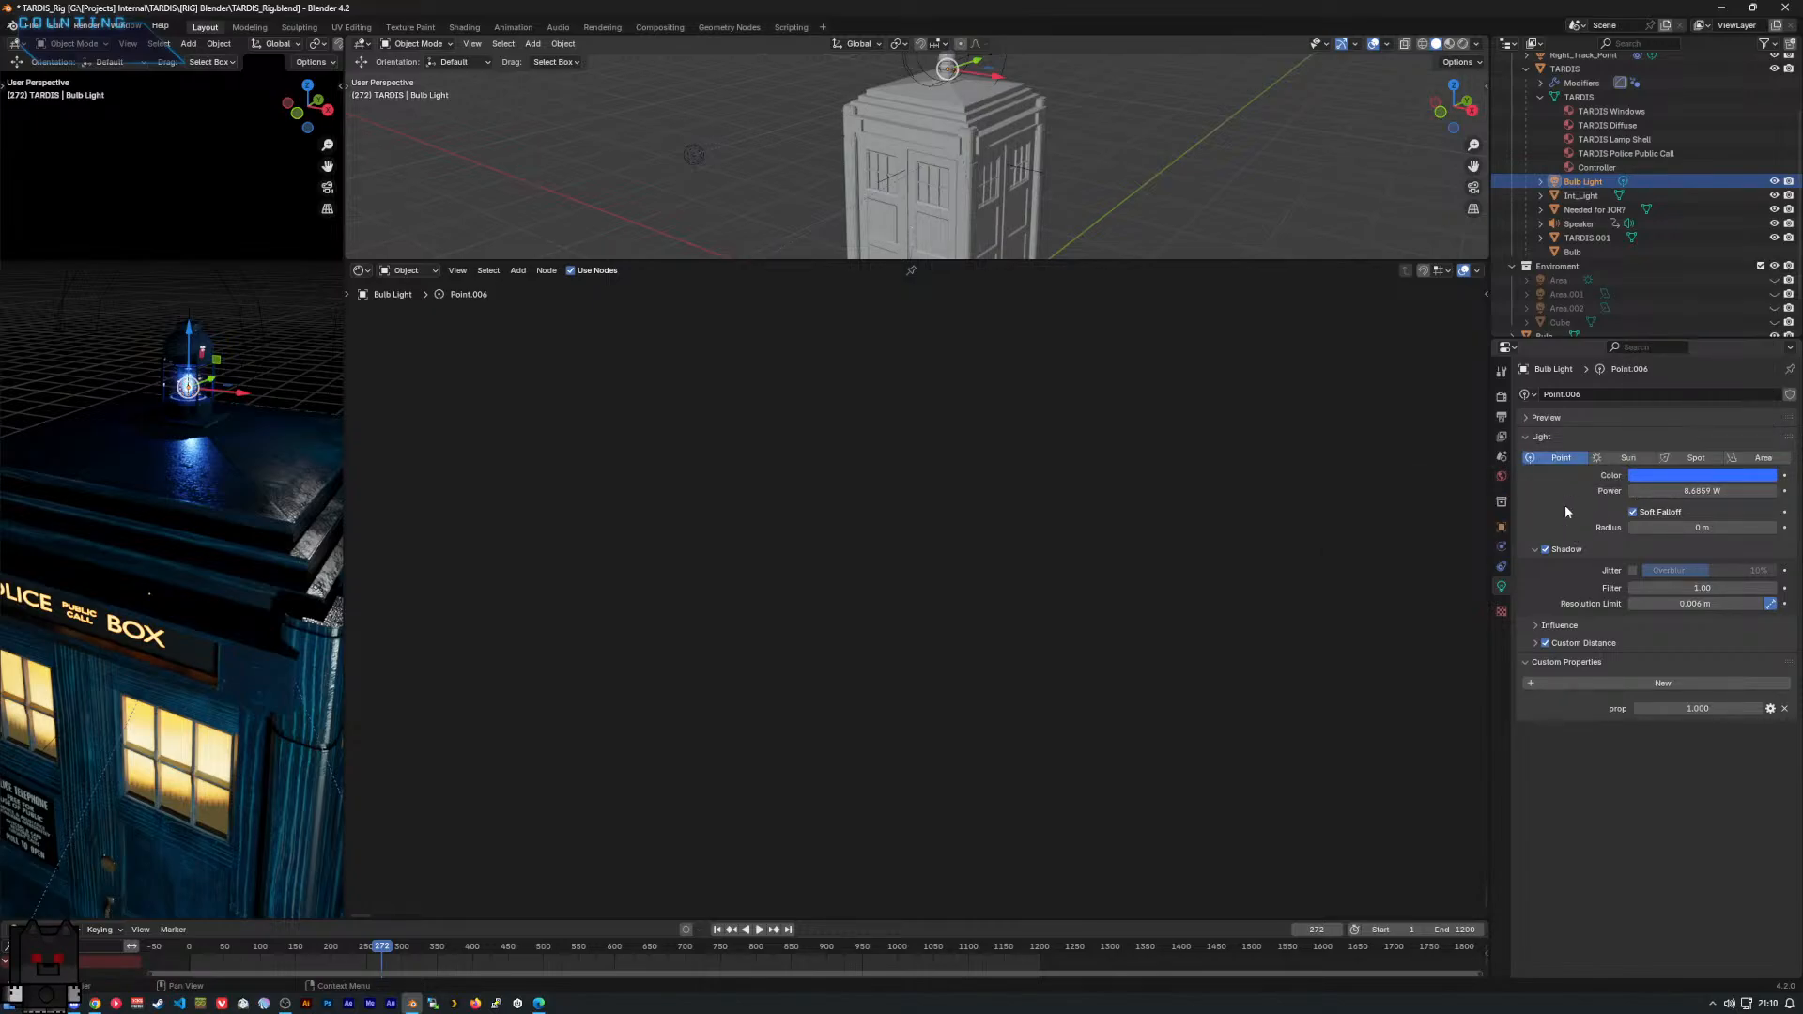
click(1527, 439)
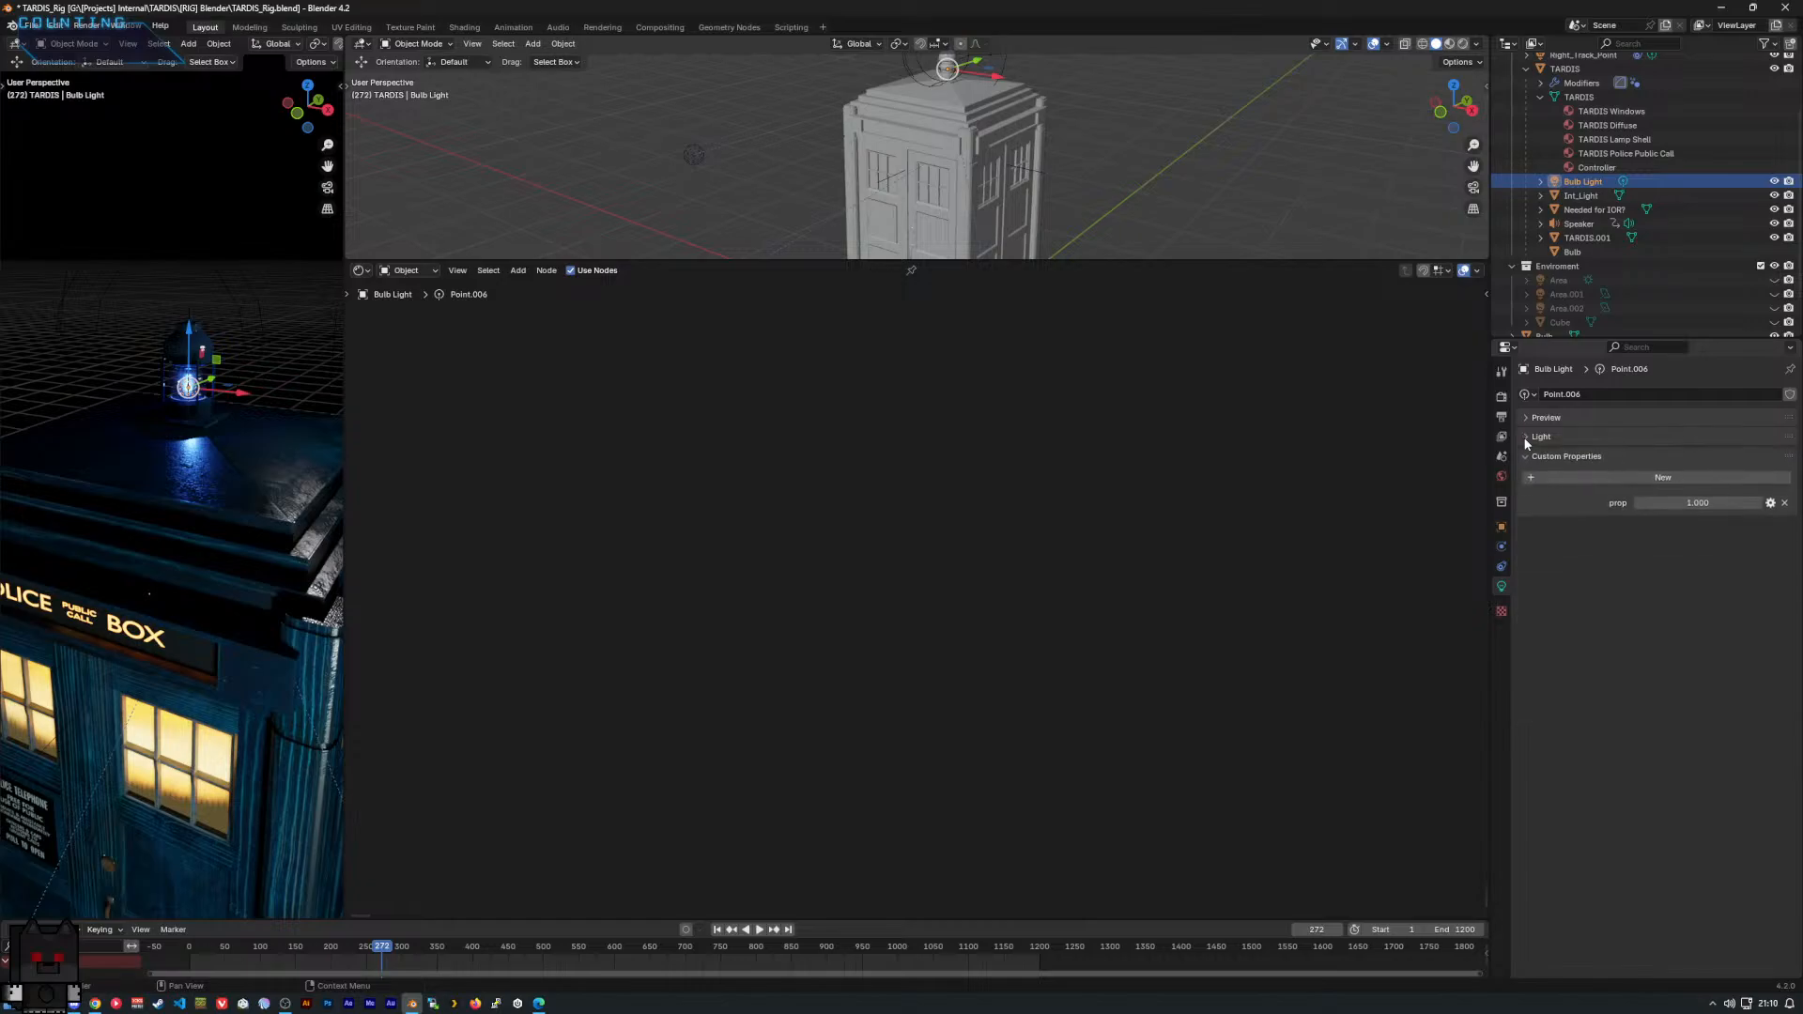
click(1527, 439)
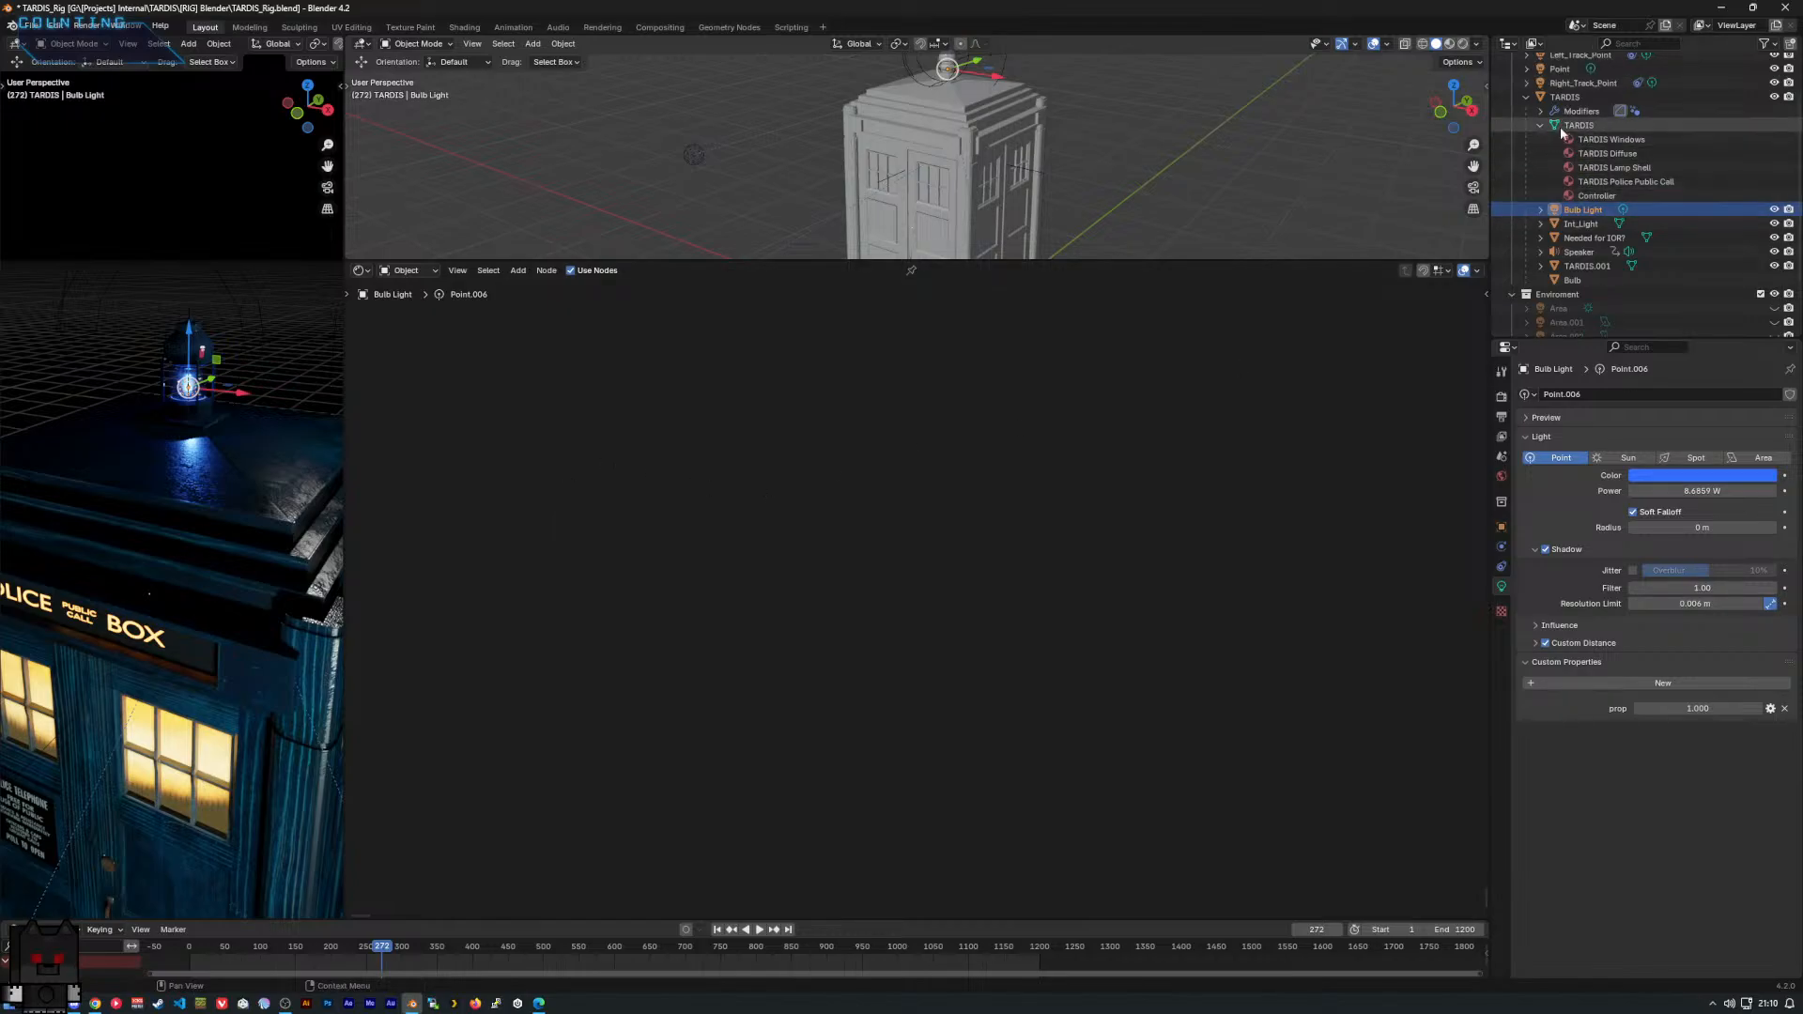
Select the TARDIS object and open the TD Controls node group of its Controller material for editing.
scroll(1550, 122, up, 1)
click(1565, 98)
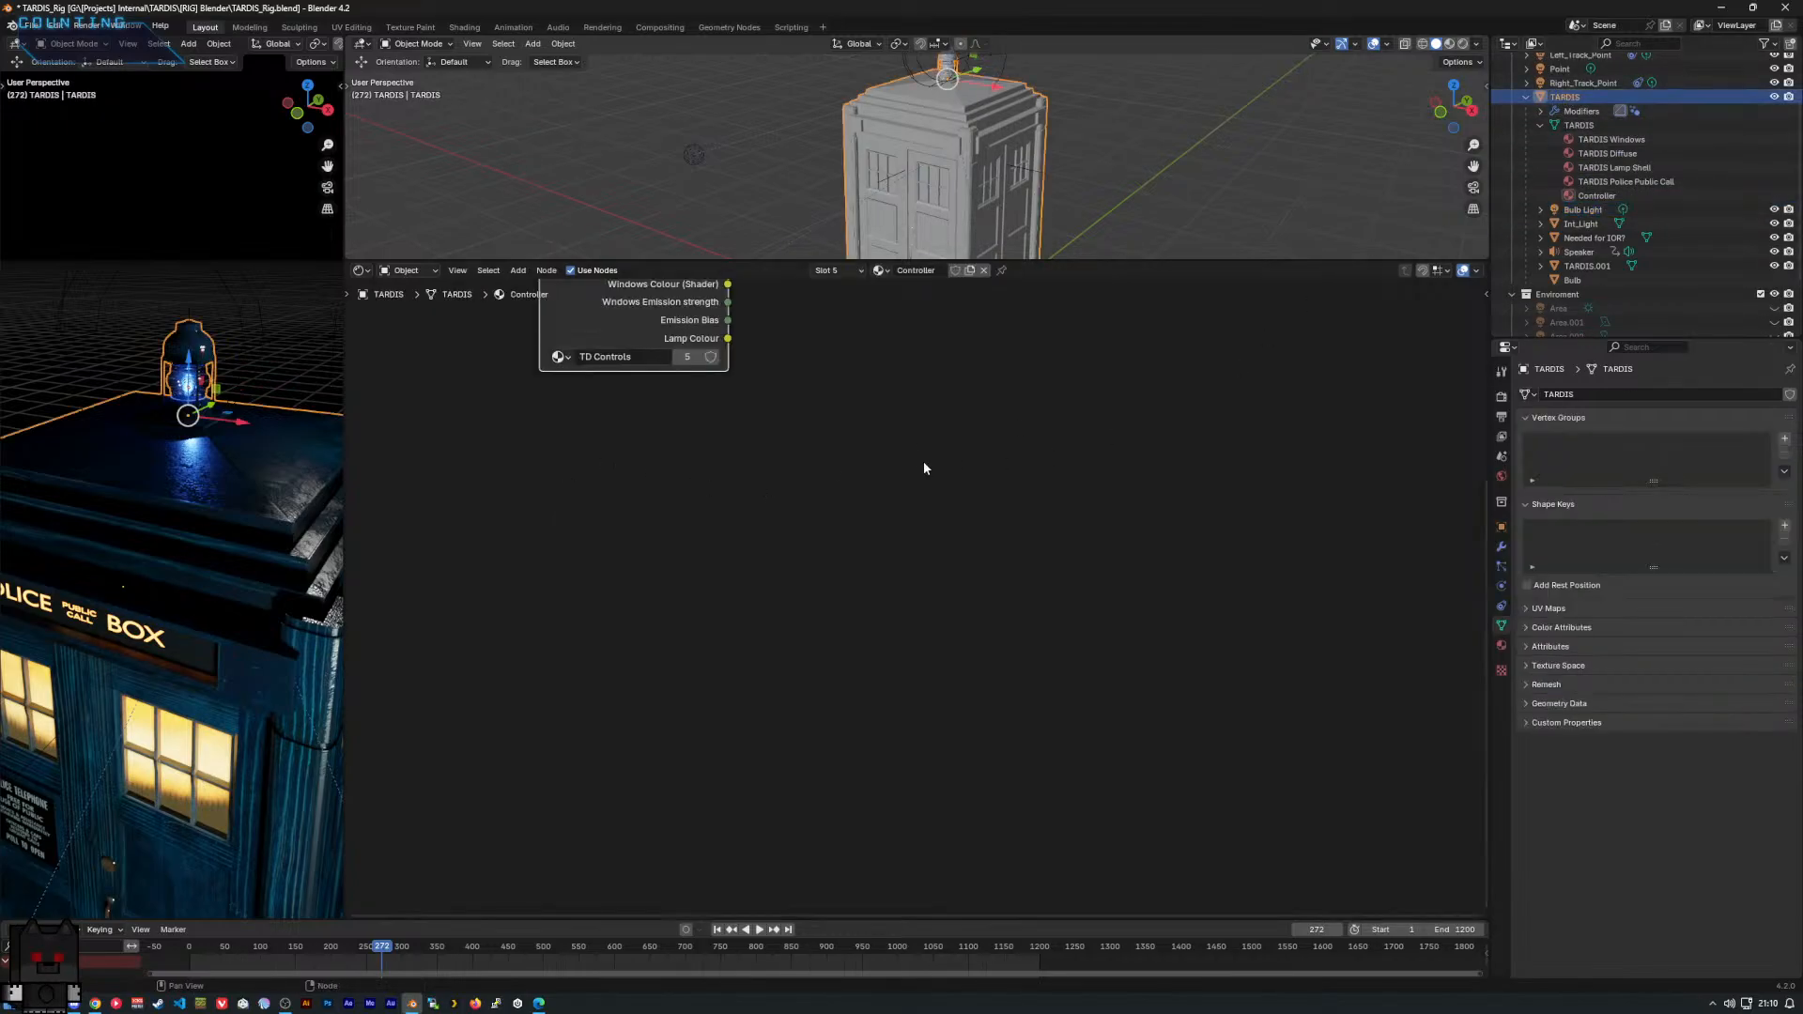
click(922, 462)
middle_drag(846, 447, 906, 558)
middle_drag(886, 494, 1076, 573)
click(852, 493)
key(Tab)
scroll(764, 526, down, 1)
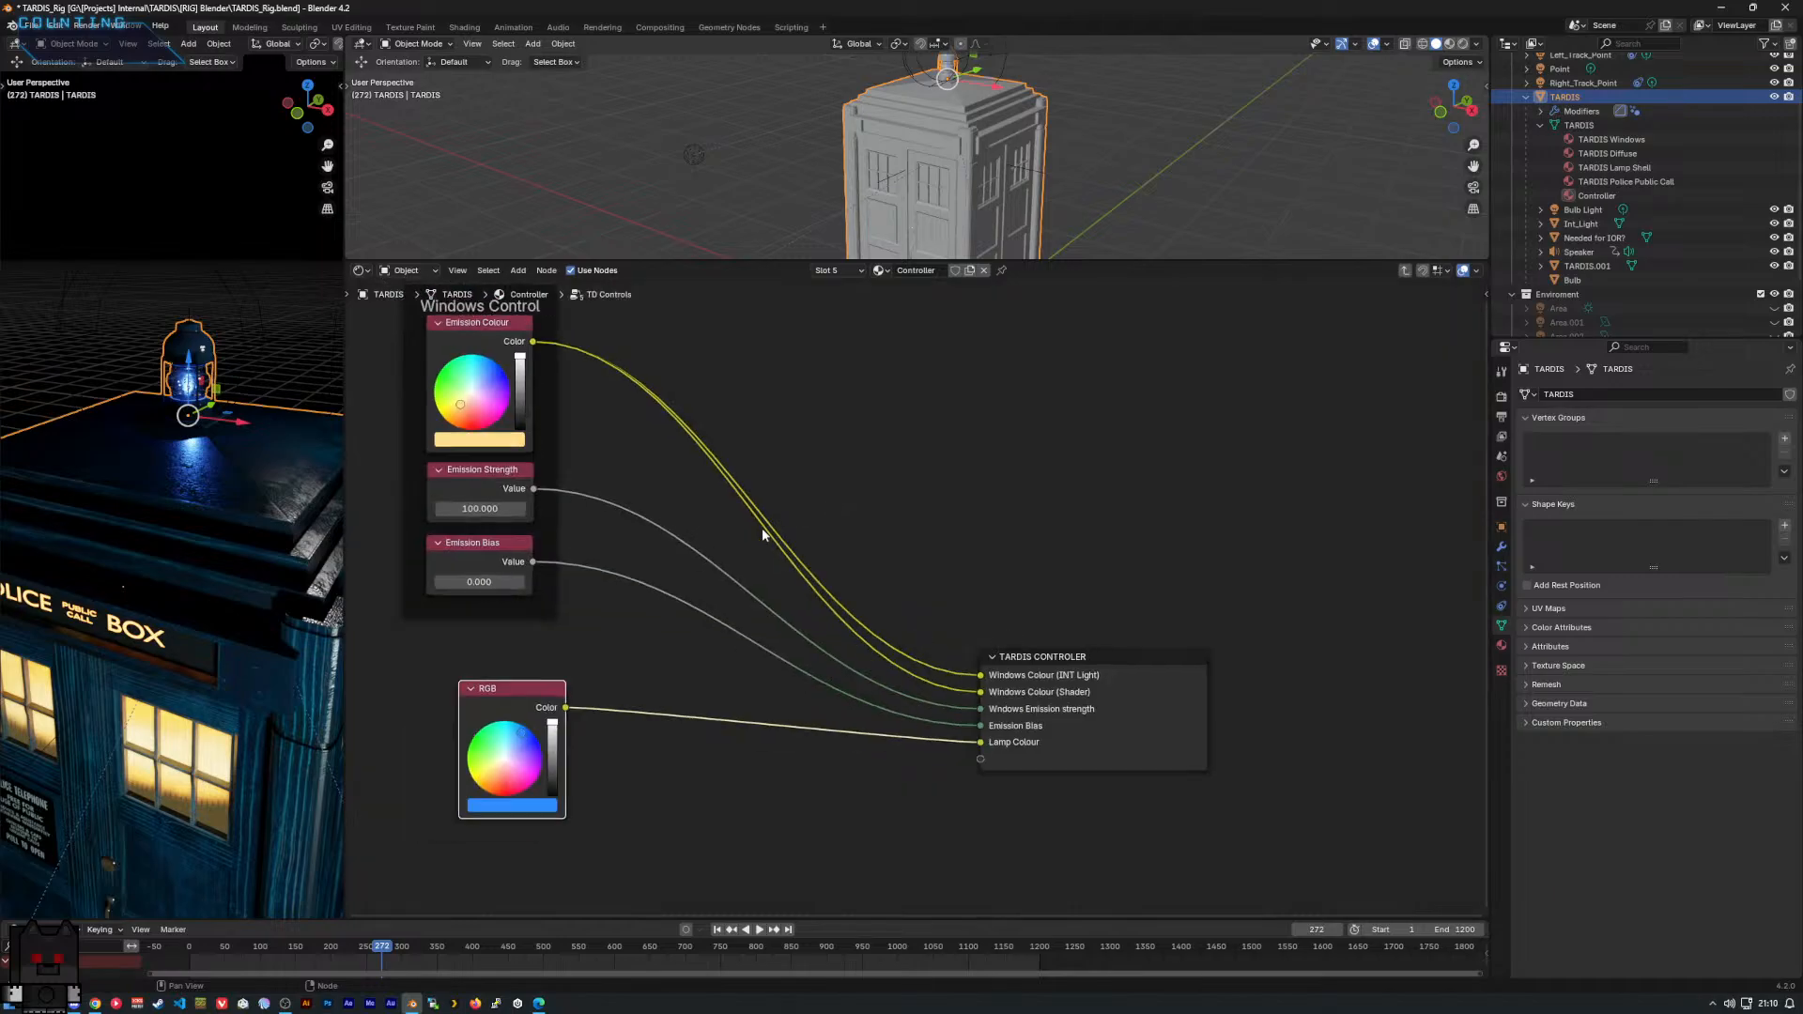
Reposition the lamp's RGB node, add a Value node below it and connect that to a new group output socket.
middle_drag(775, 519, 928, 378)
drag(645, 575, 604, 604)
click(711, 728)
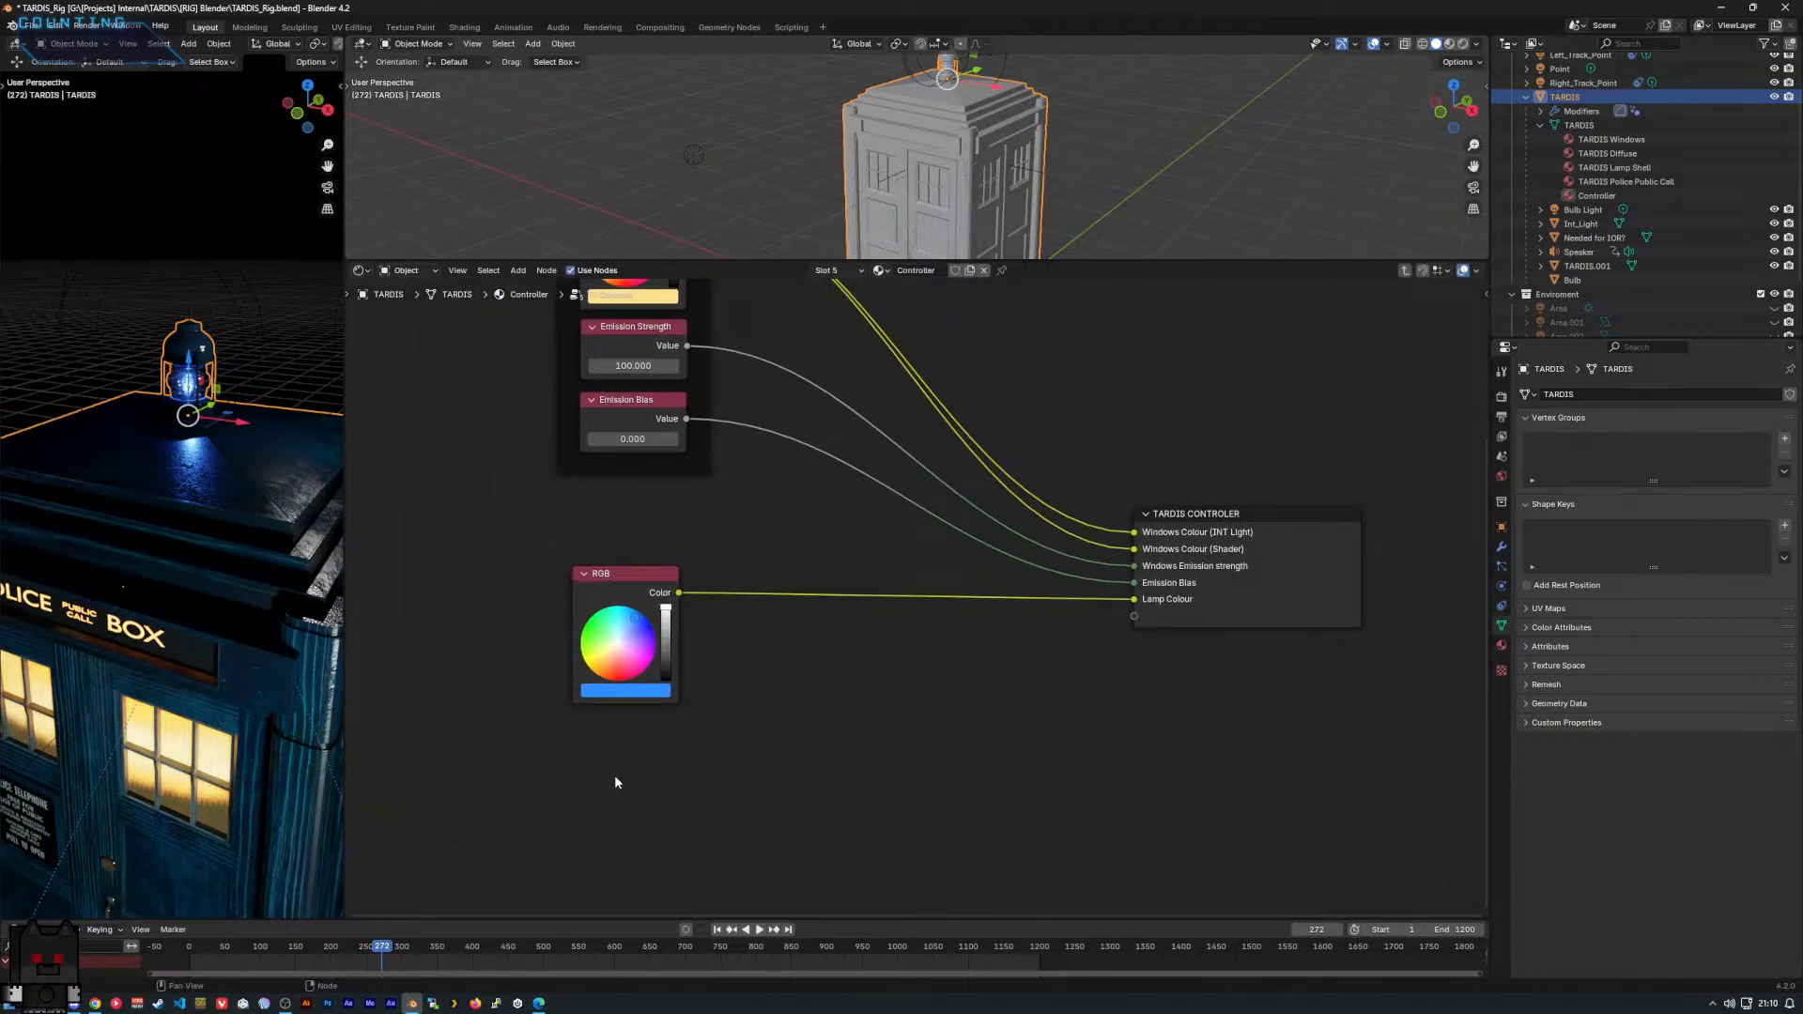
key(shift+a)
text(valu)
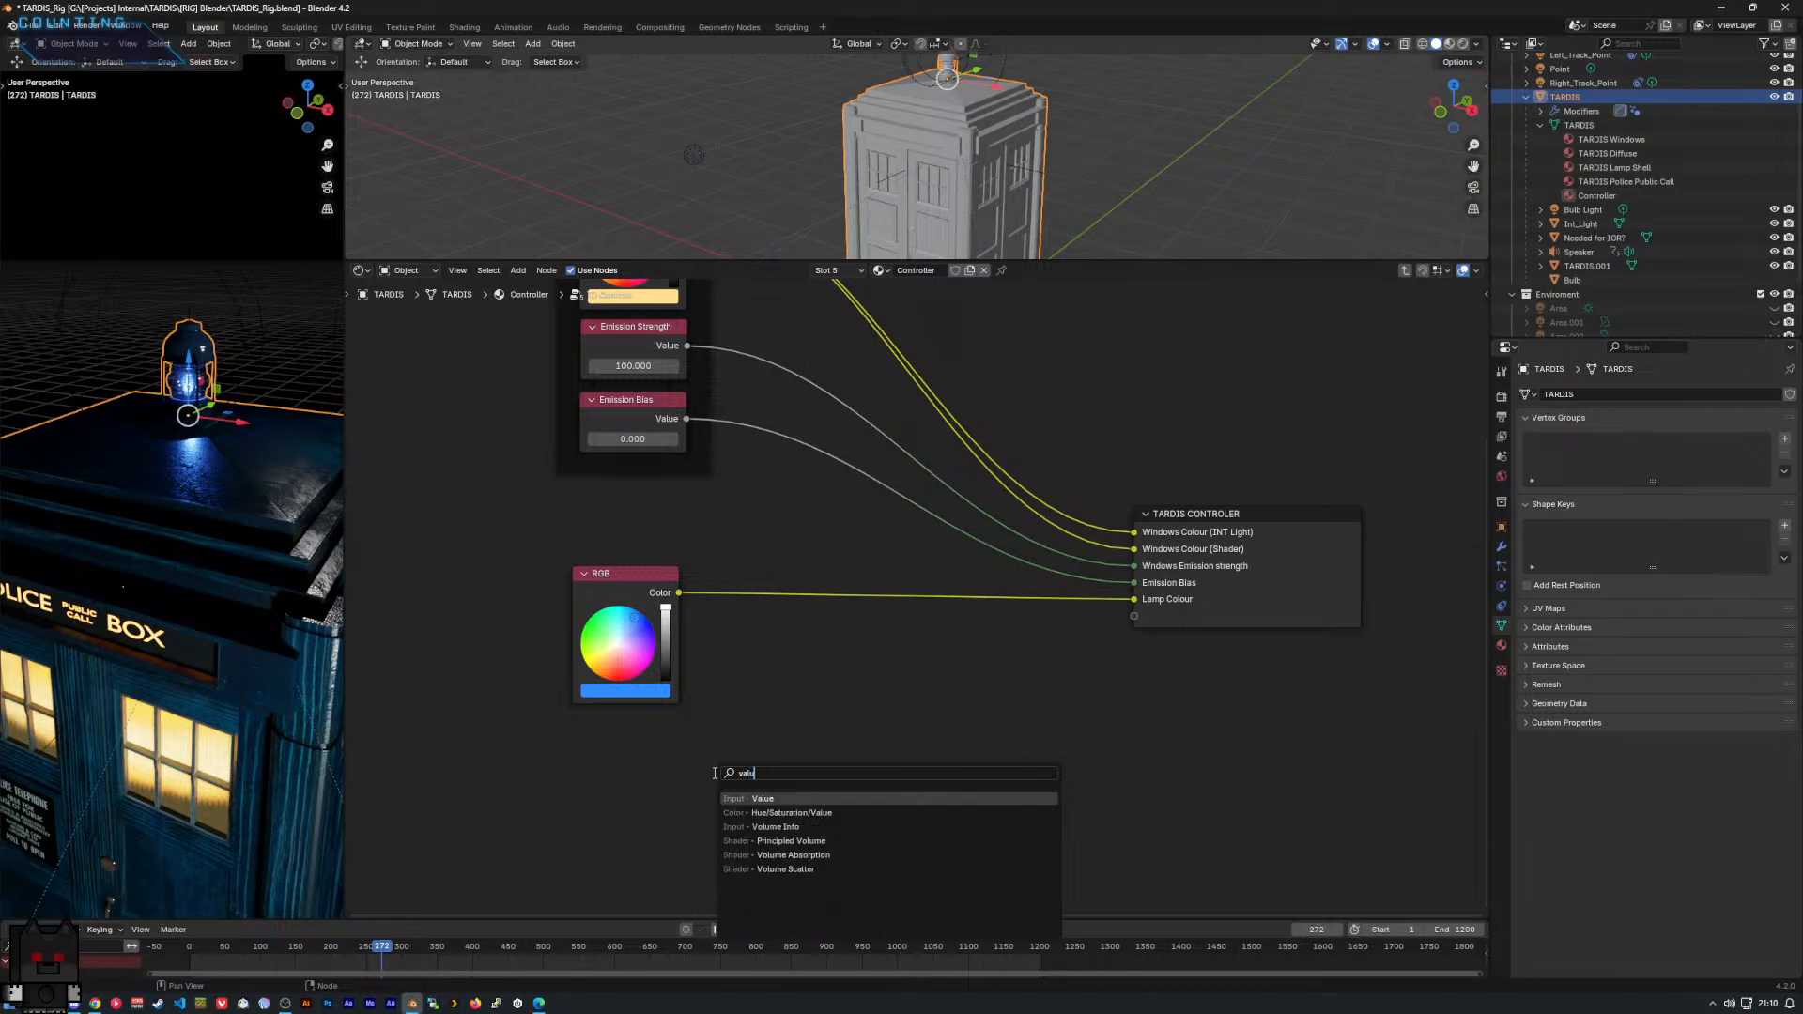
key(Return)
click(637, 758)
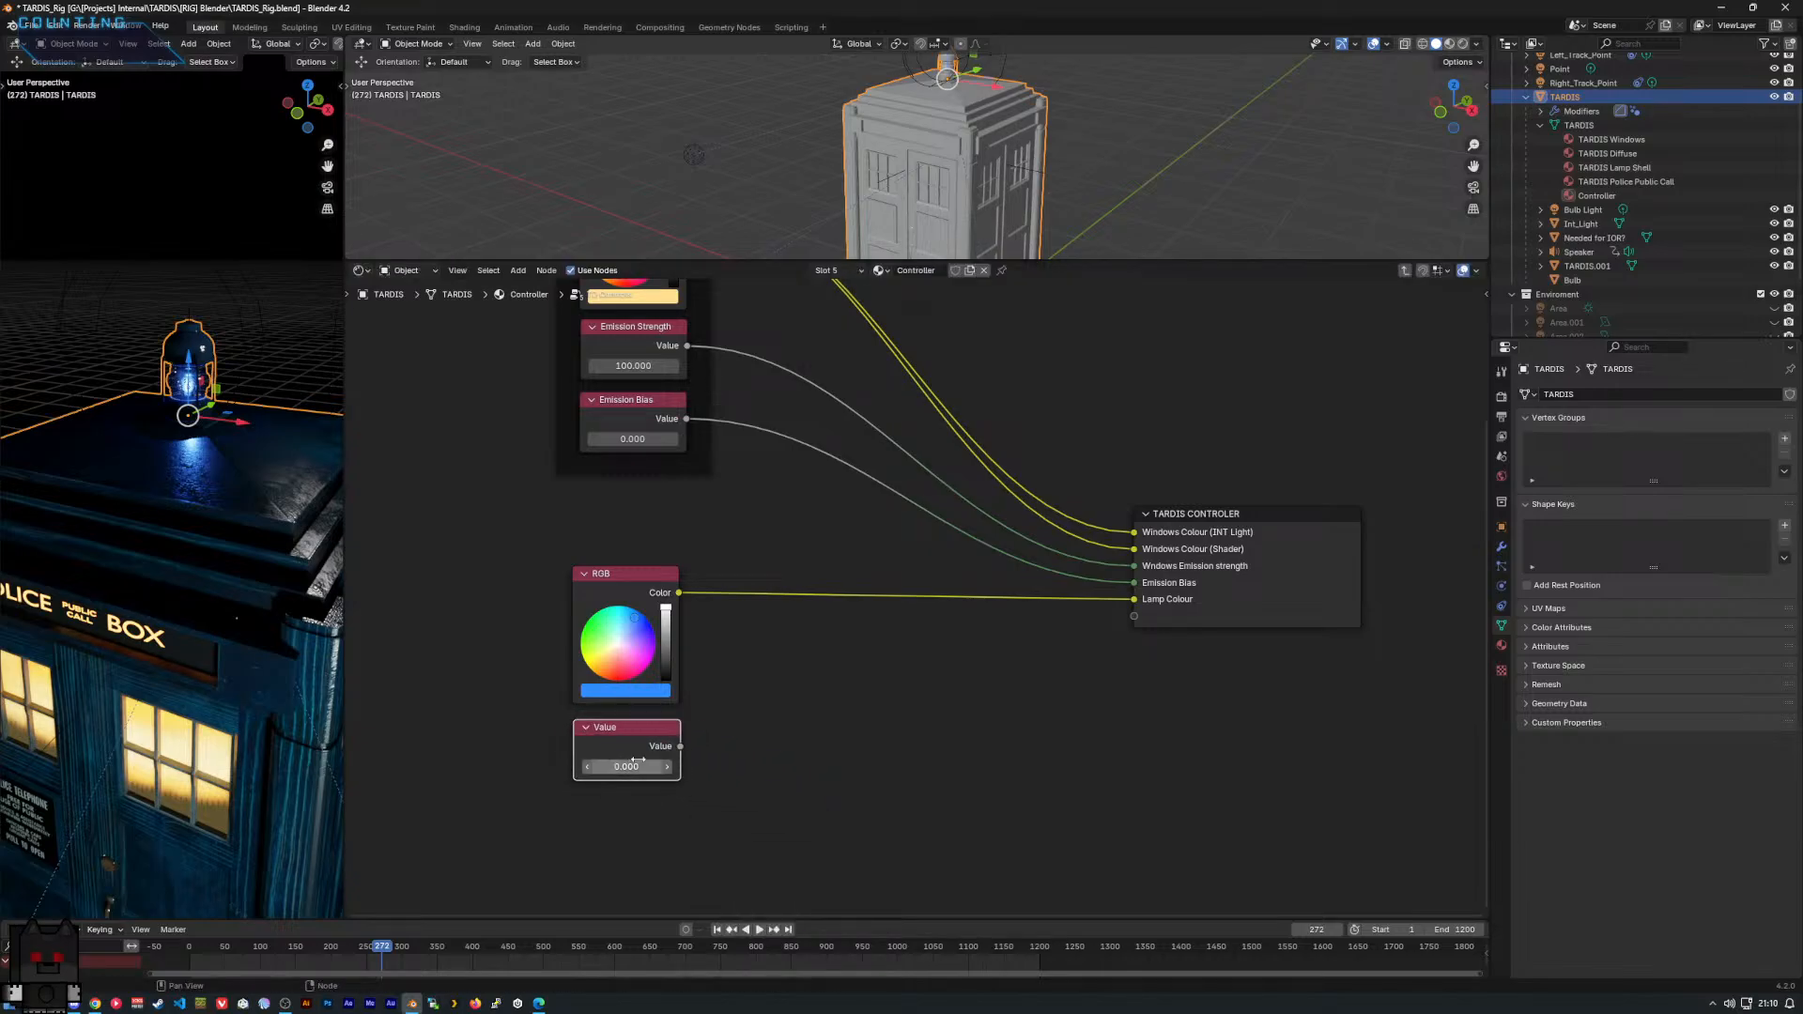
drag(680, 745, 1135, 616)
Rename the new Value output socket of the TD Controls group to Lamp Emission Strength.
key(n)
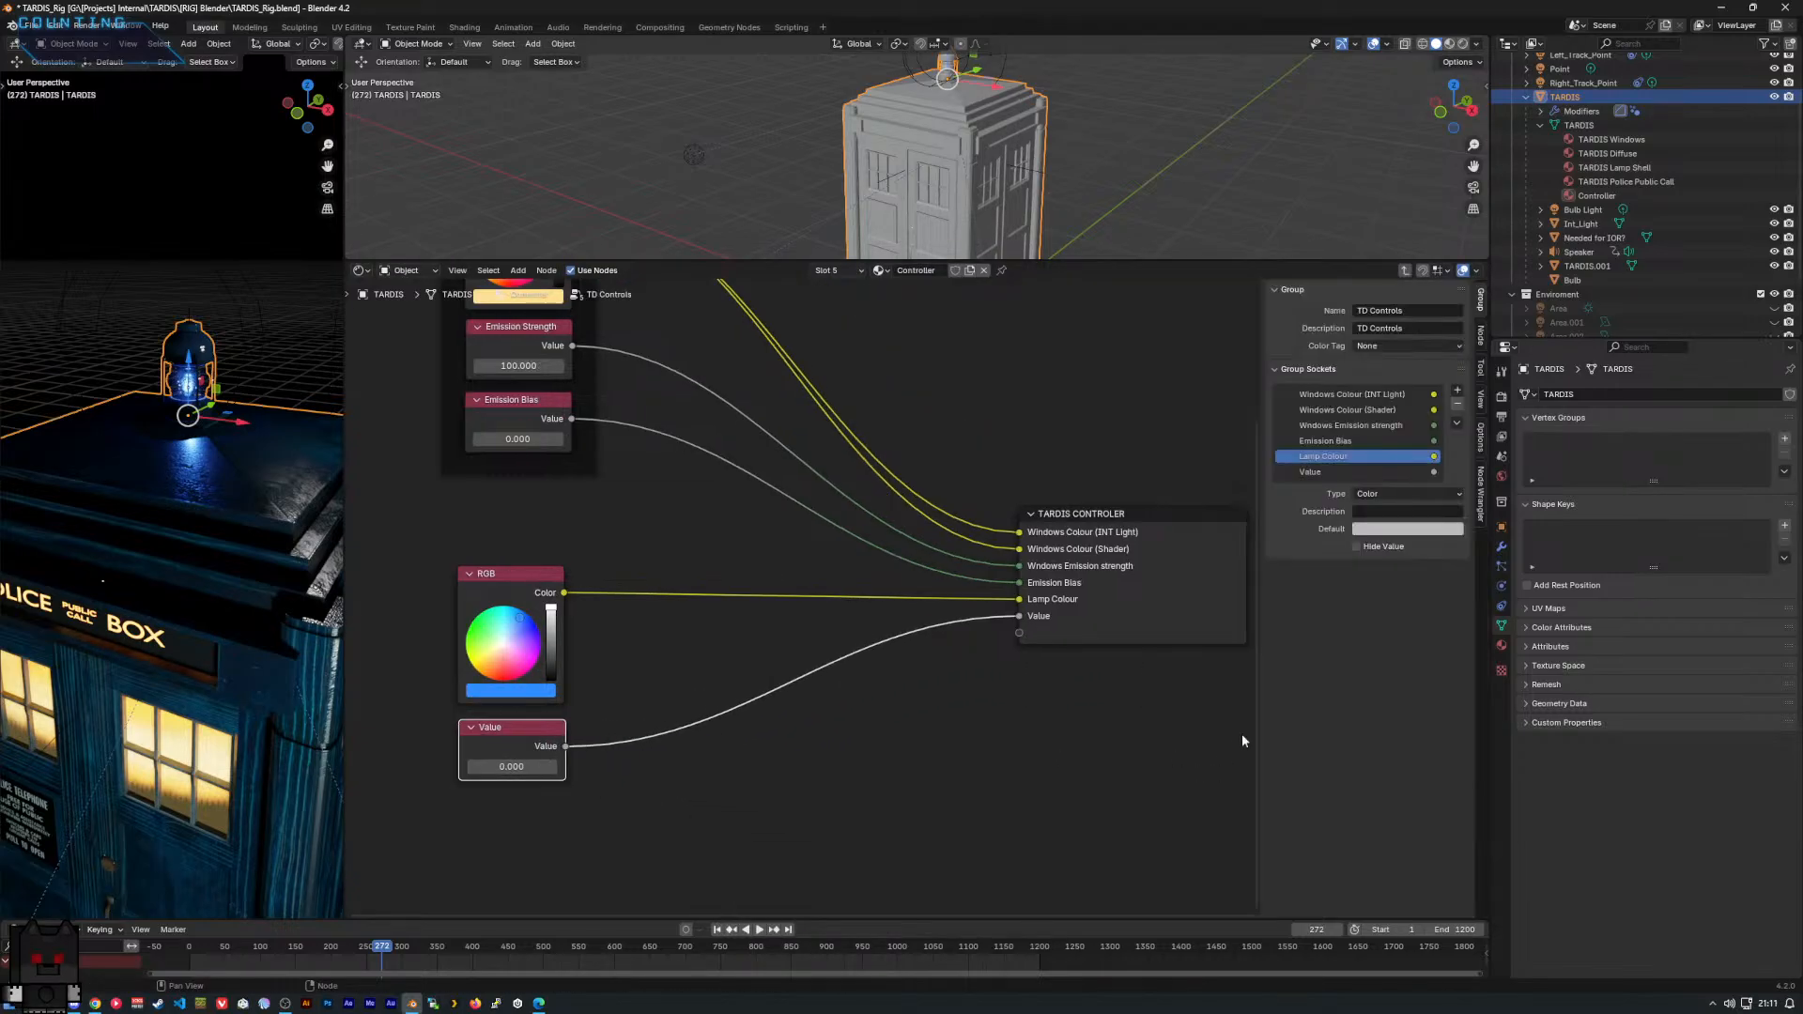
click(1335, 472)
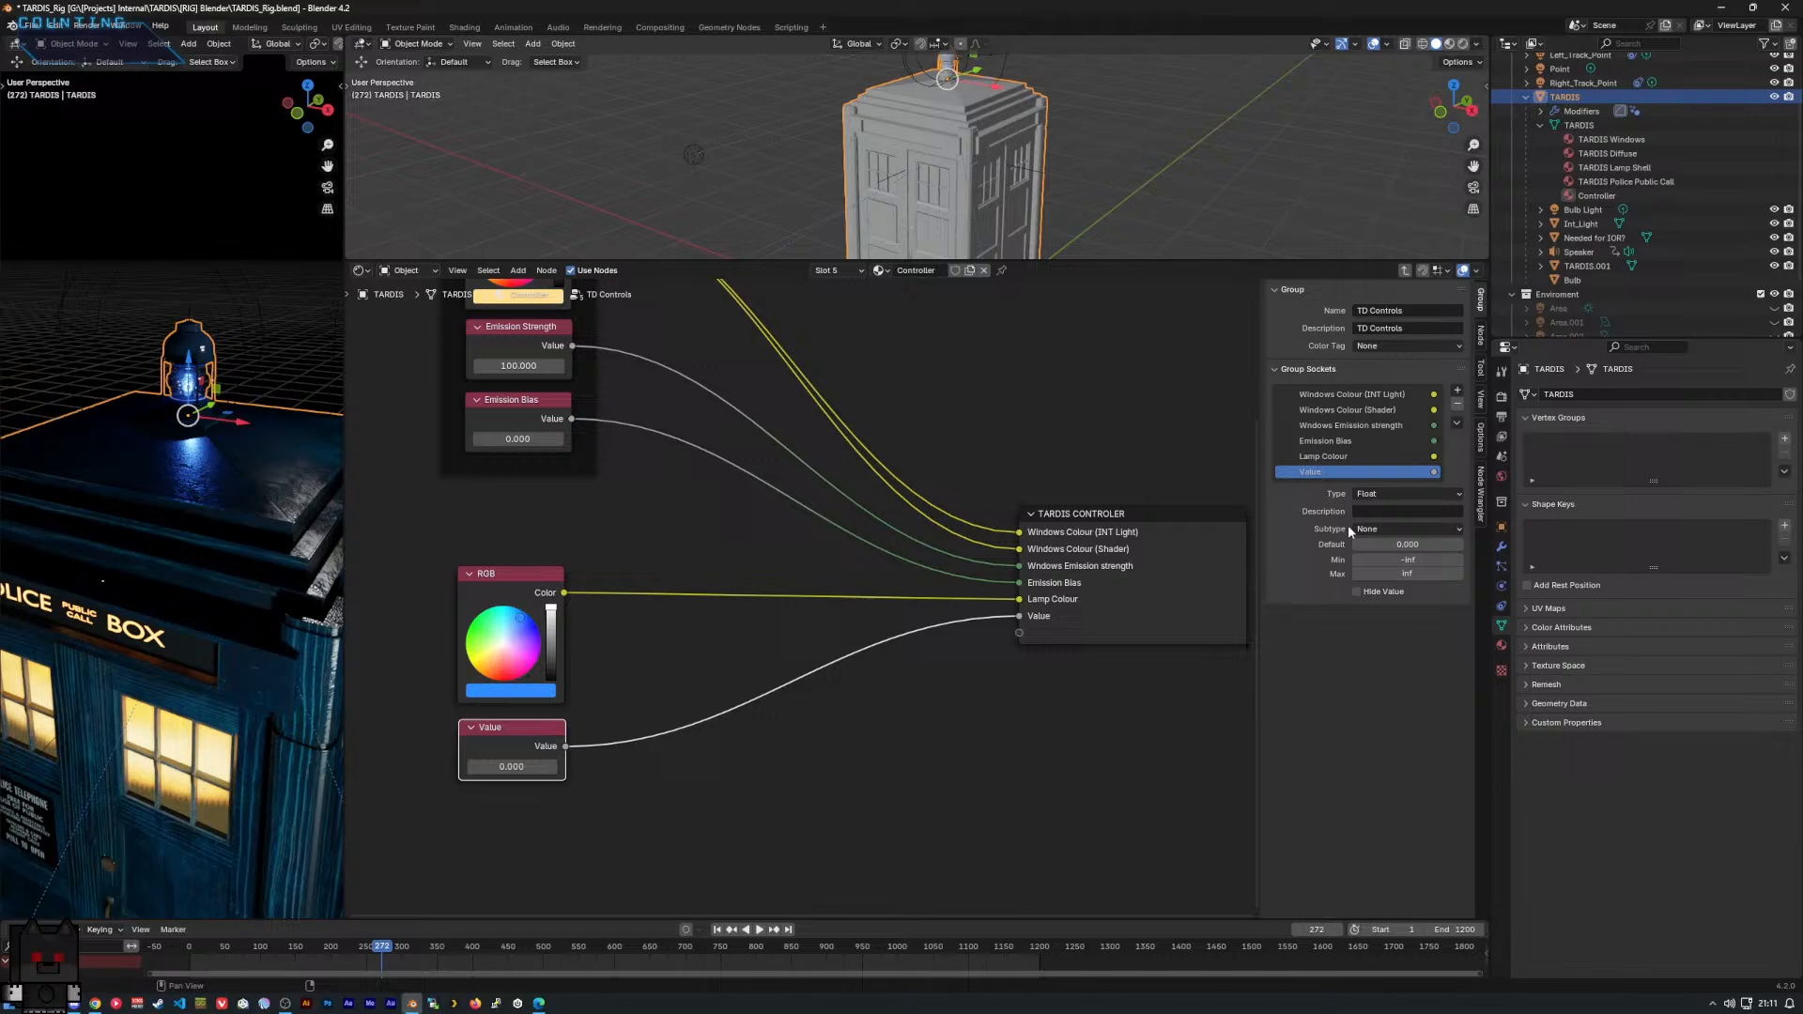
double_click(1319, 474)
text(La)
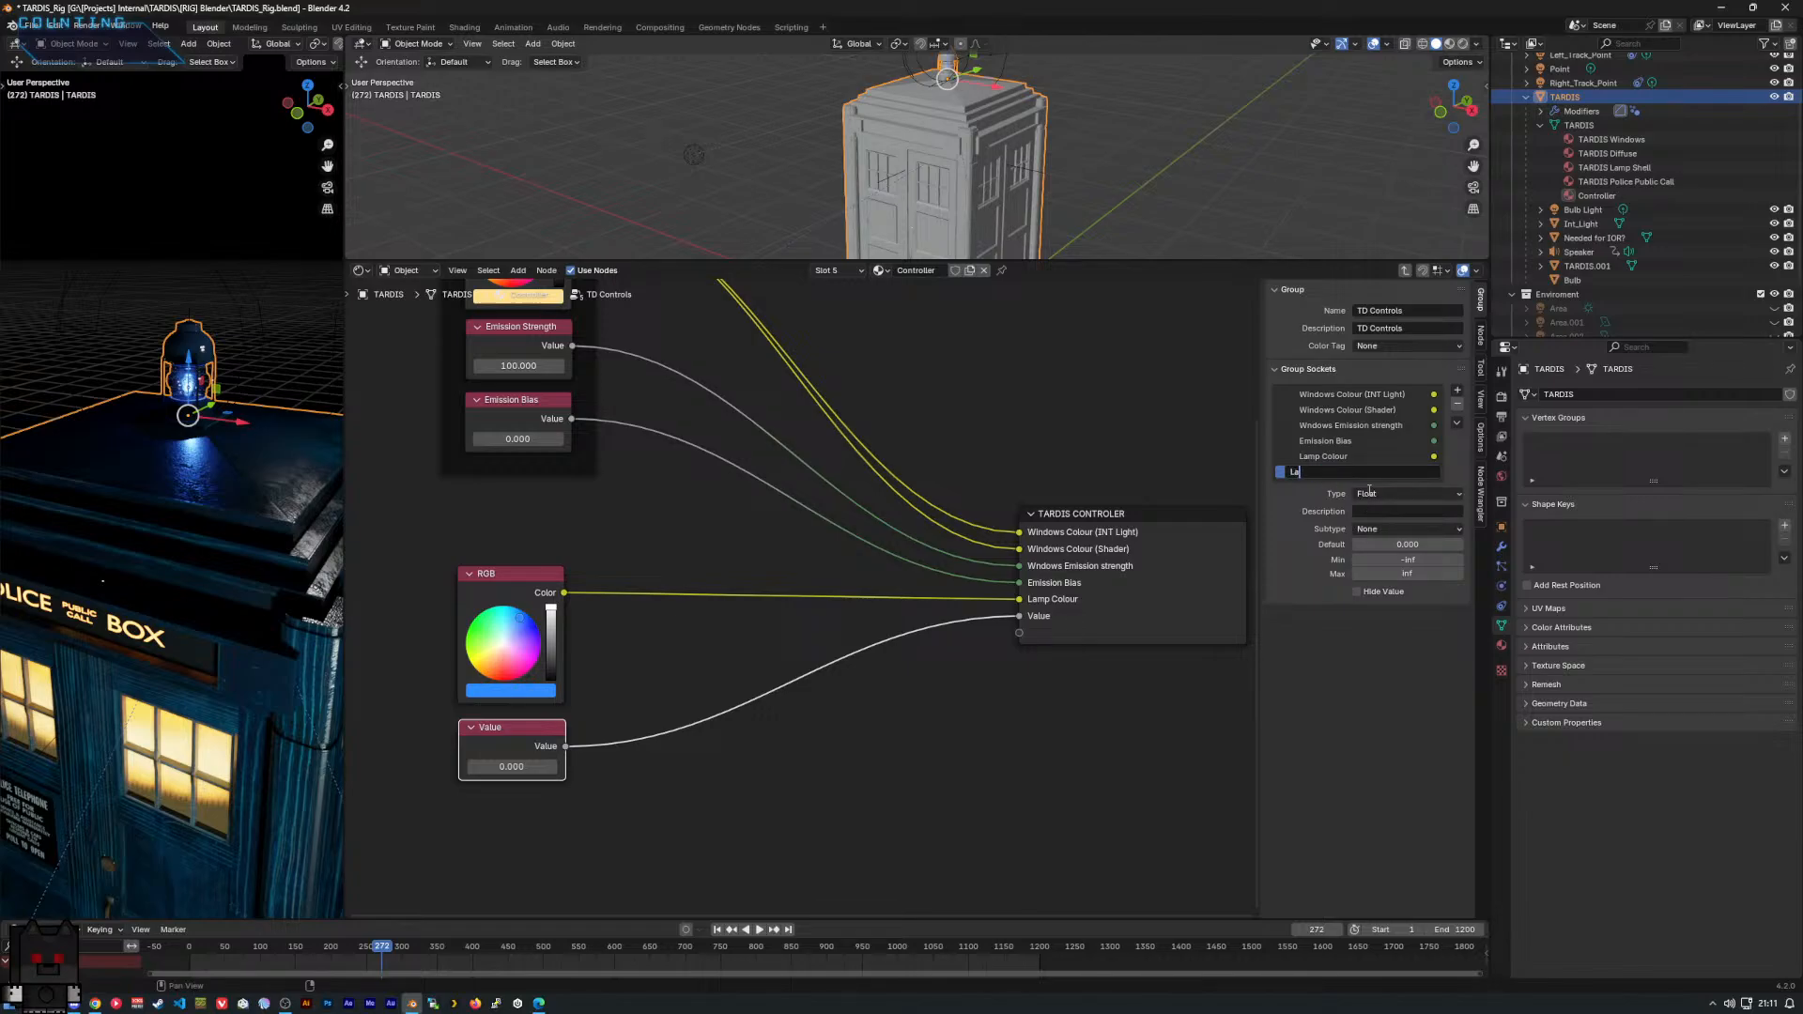
text(mp Emiission Strength)
key(Return)
Add a frame below the Windows Control frame and place the lamp's RGB and Value nodes inside it.
drag(382, 571, 522, 754)
click(653, 547)
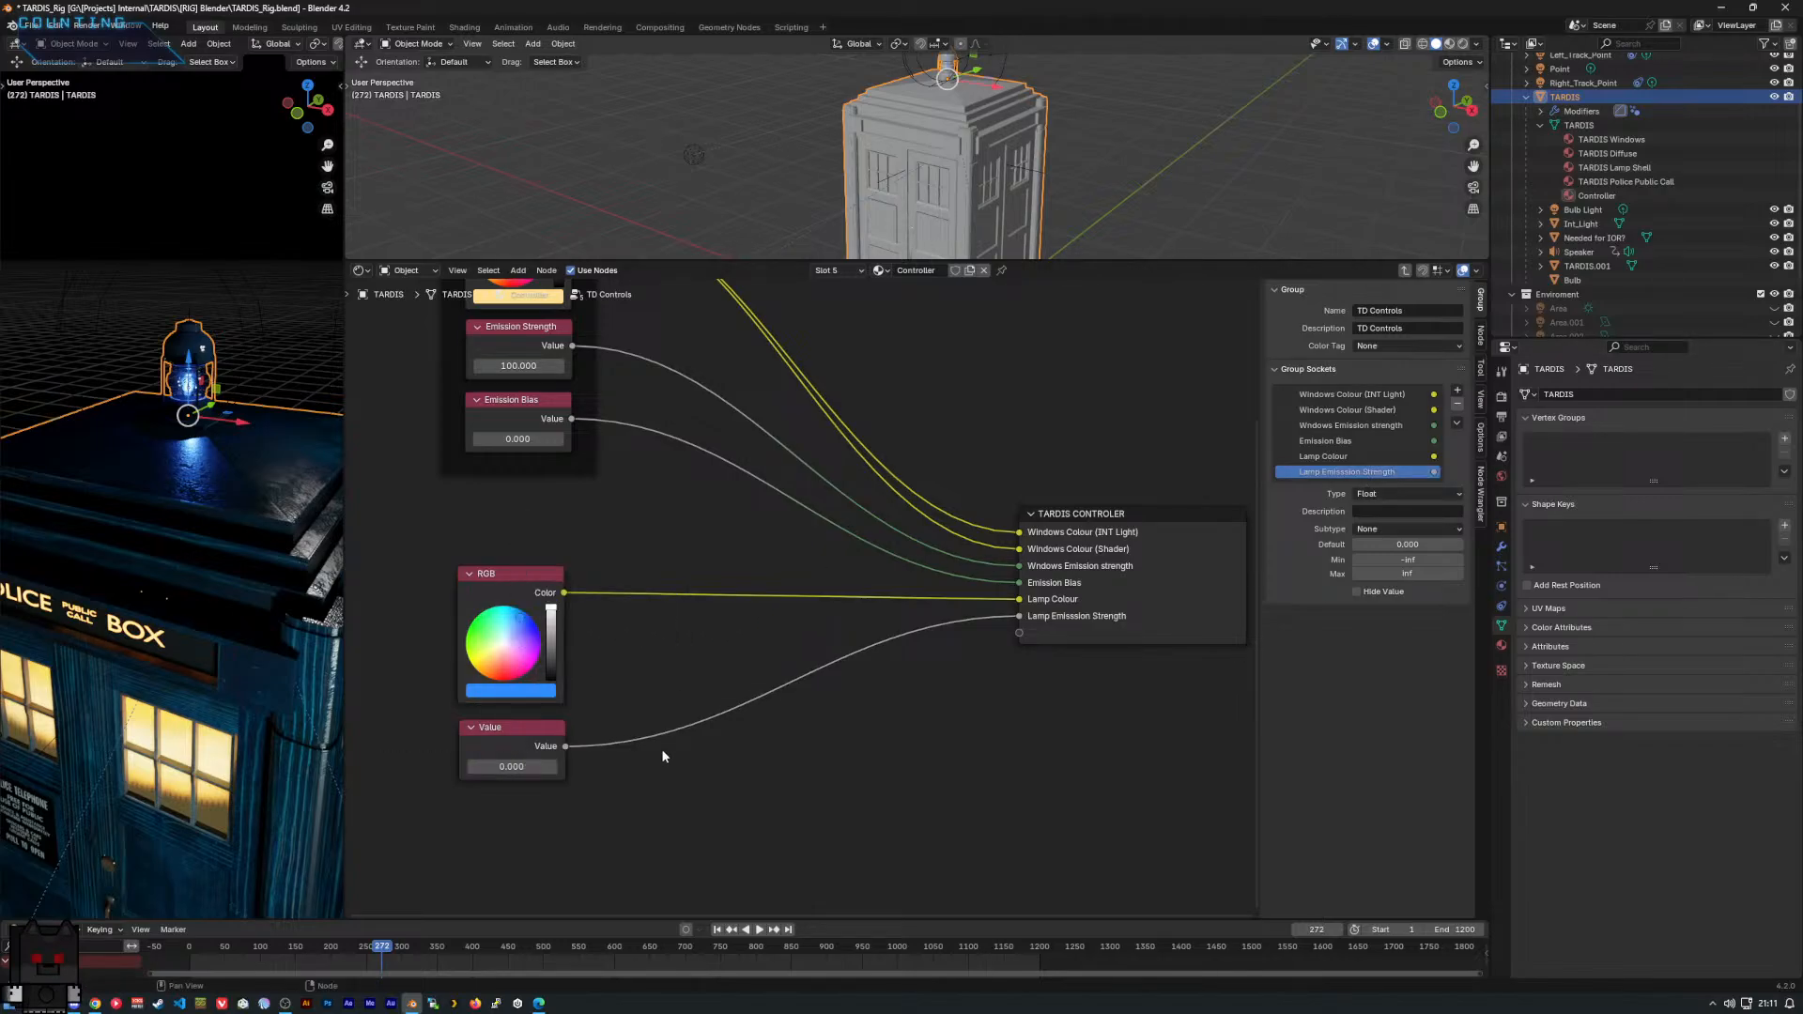
right_click(658, 515)
right_click(637, 541)
right_click(696, 534)
mouse_move(700, 534)
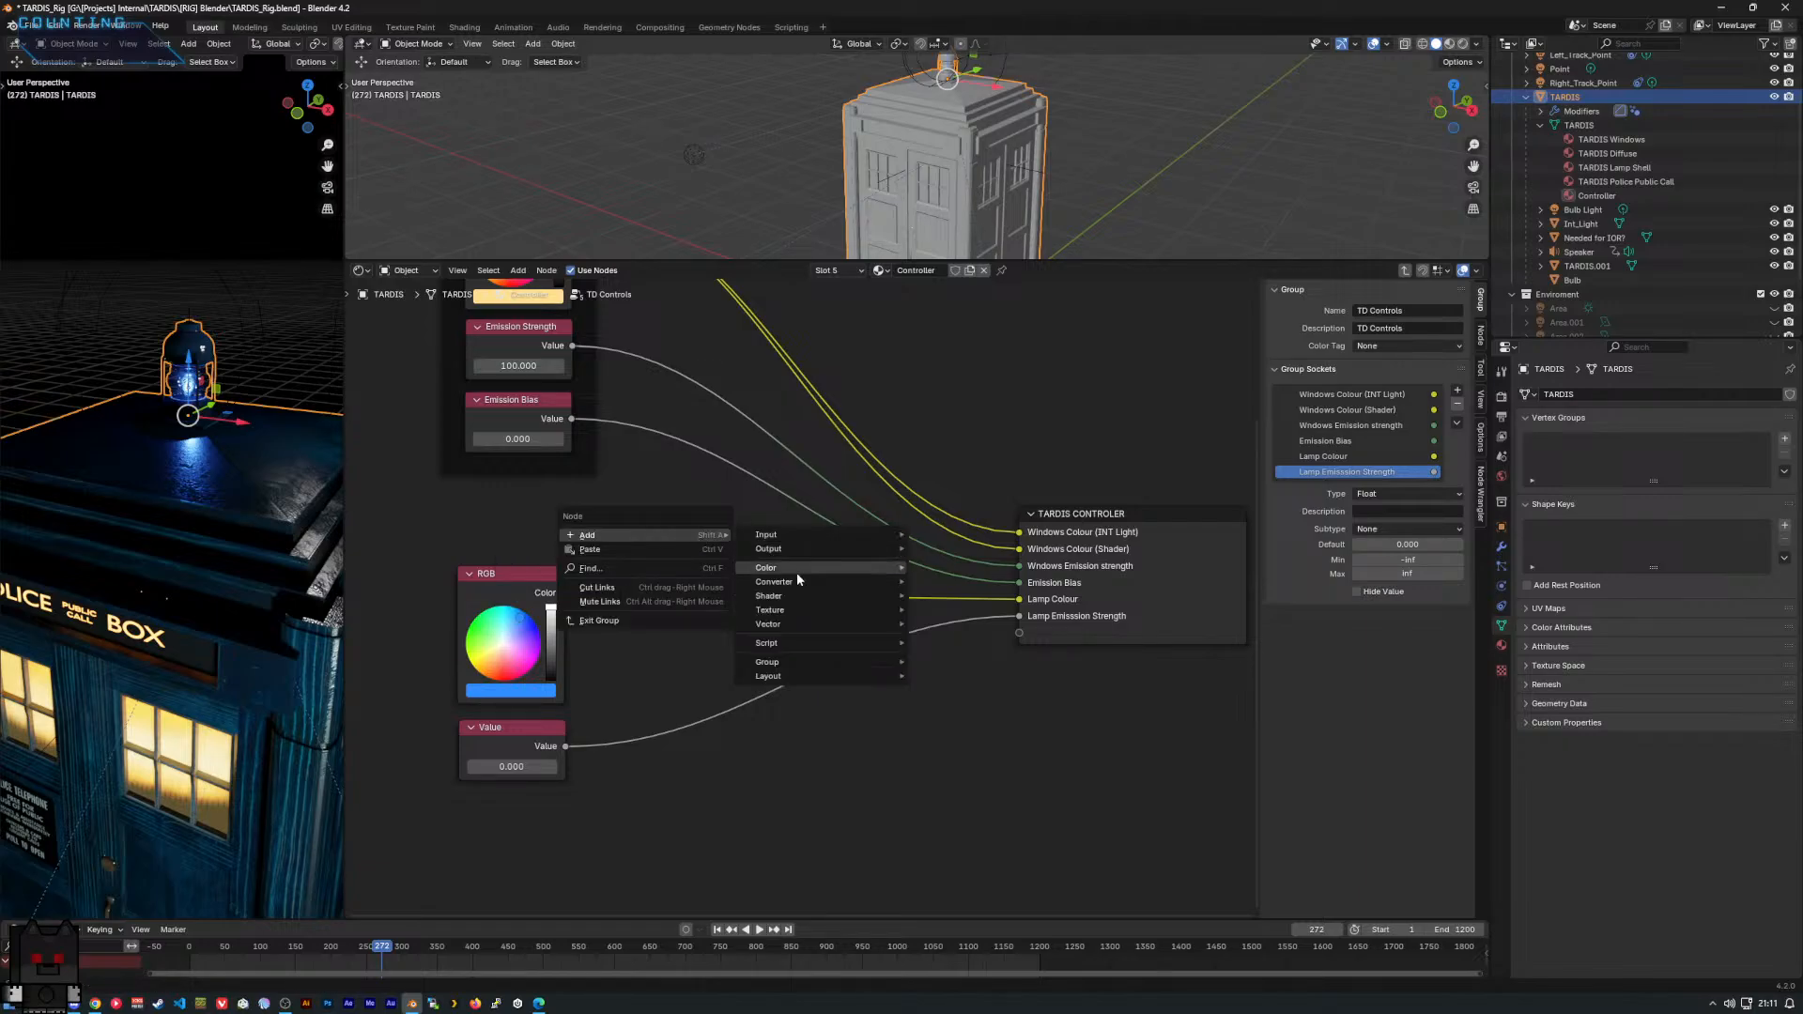
mouse_move(835, 674)
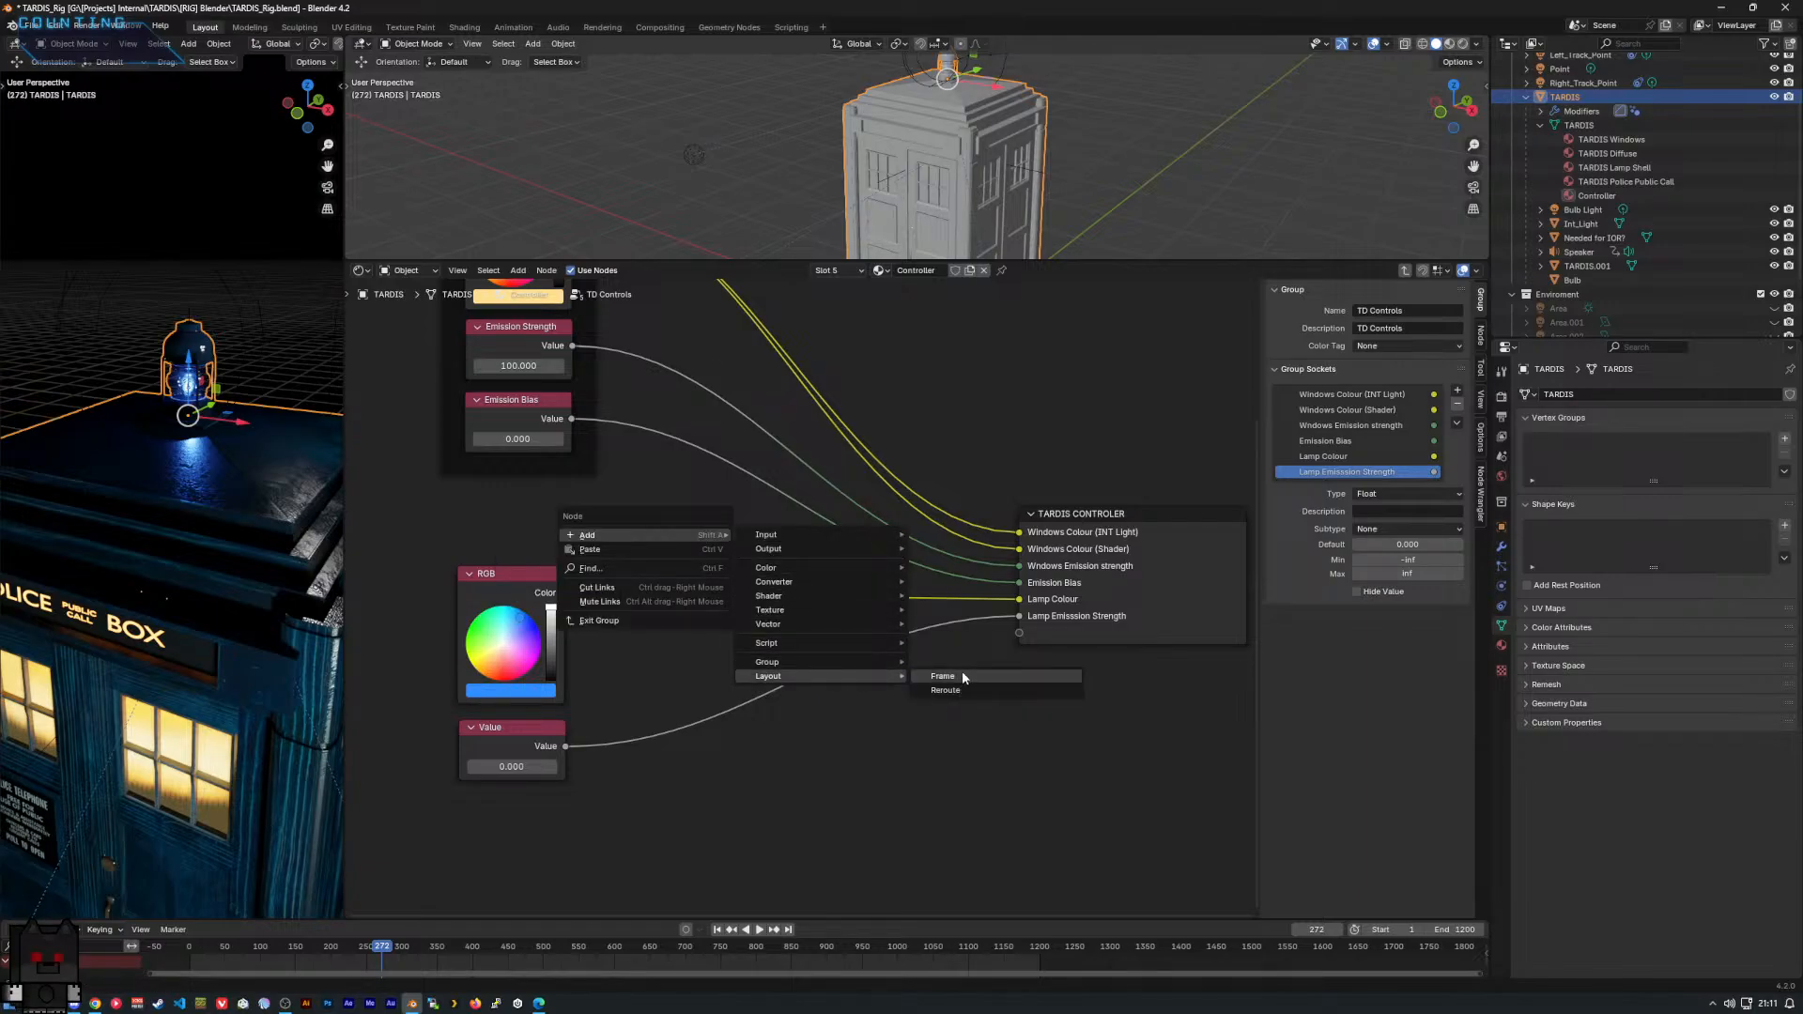
click(961, 670)
click(452, 520)
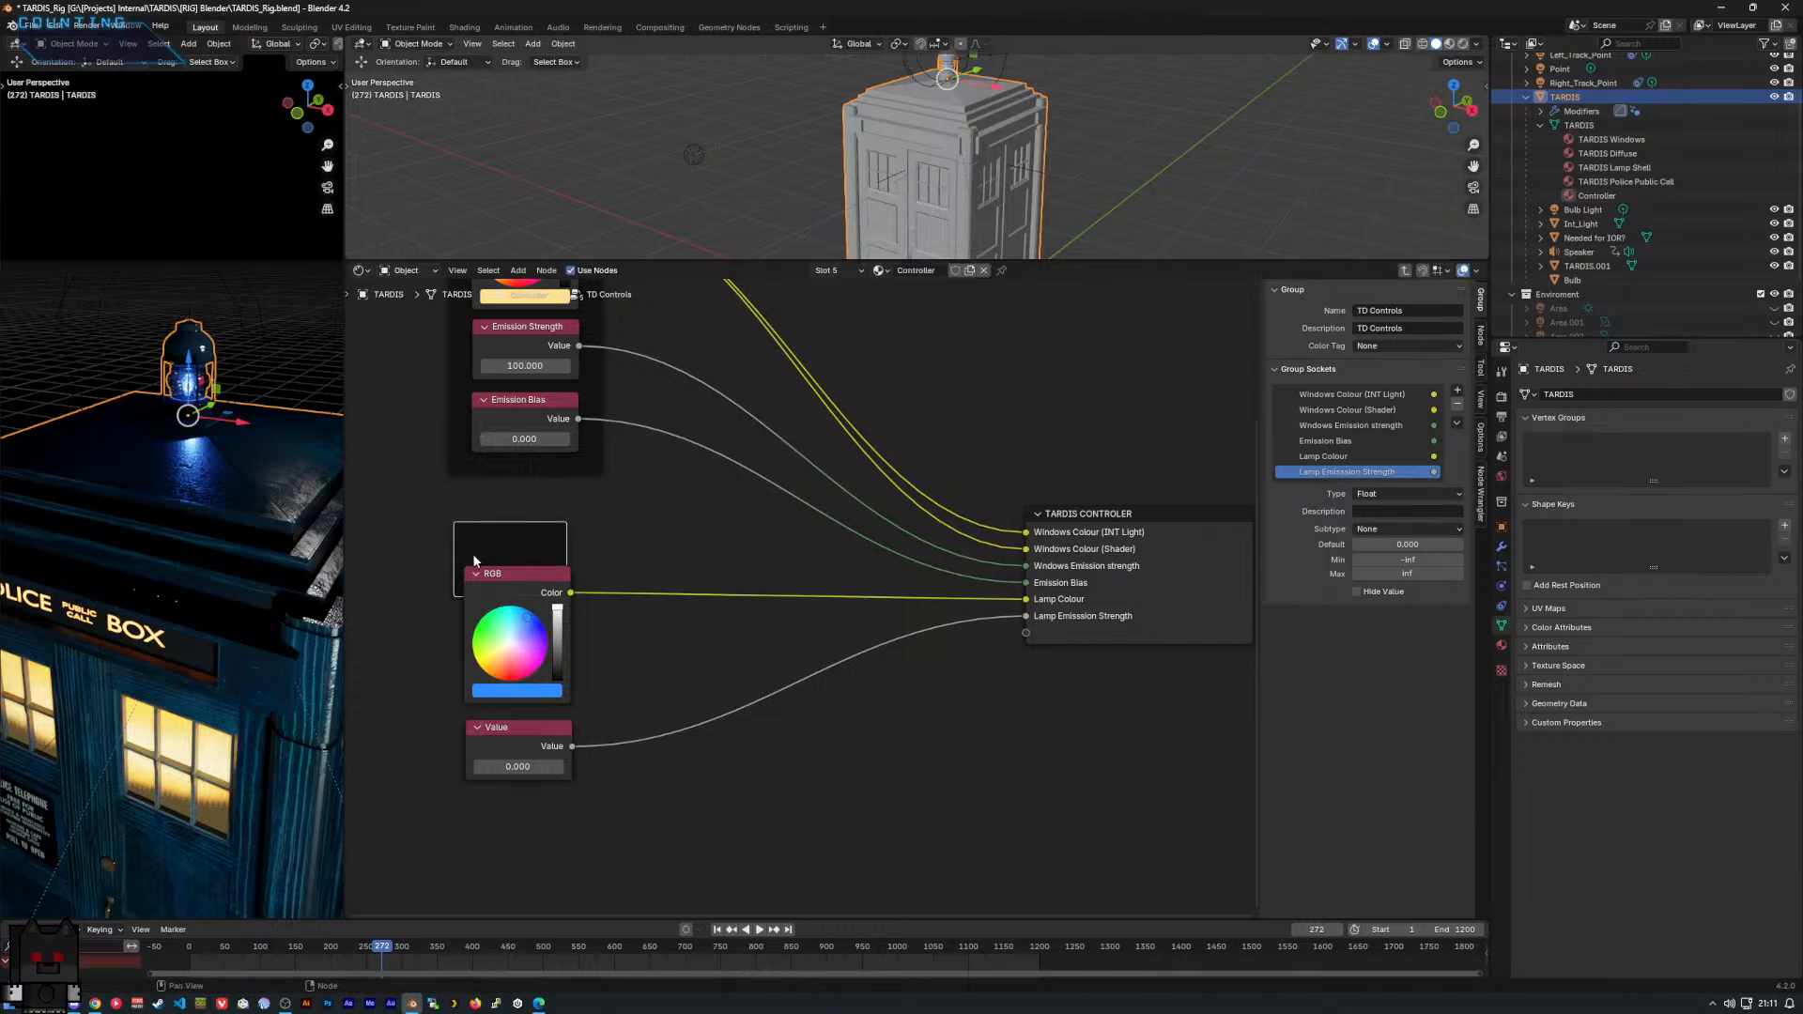
drag(497, 576, 495, 541)
drag(529, 731, 532, 698)
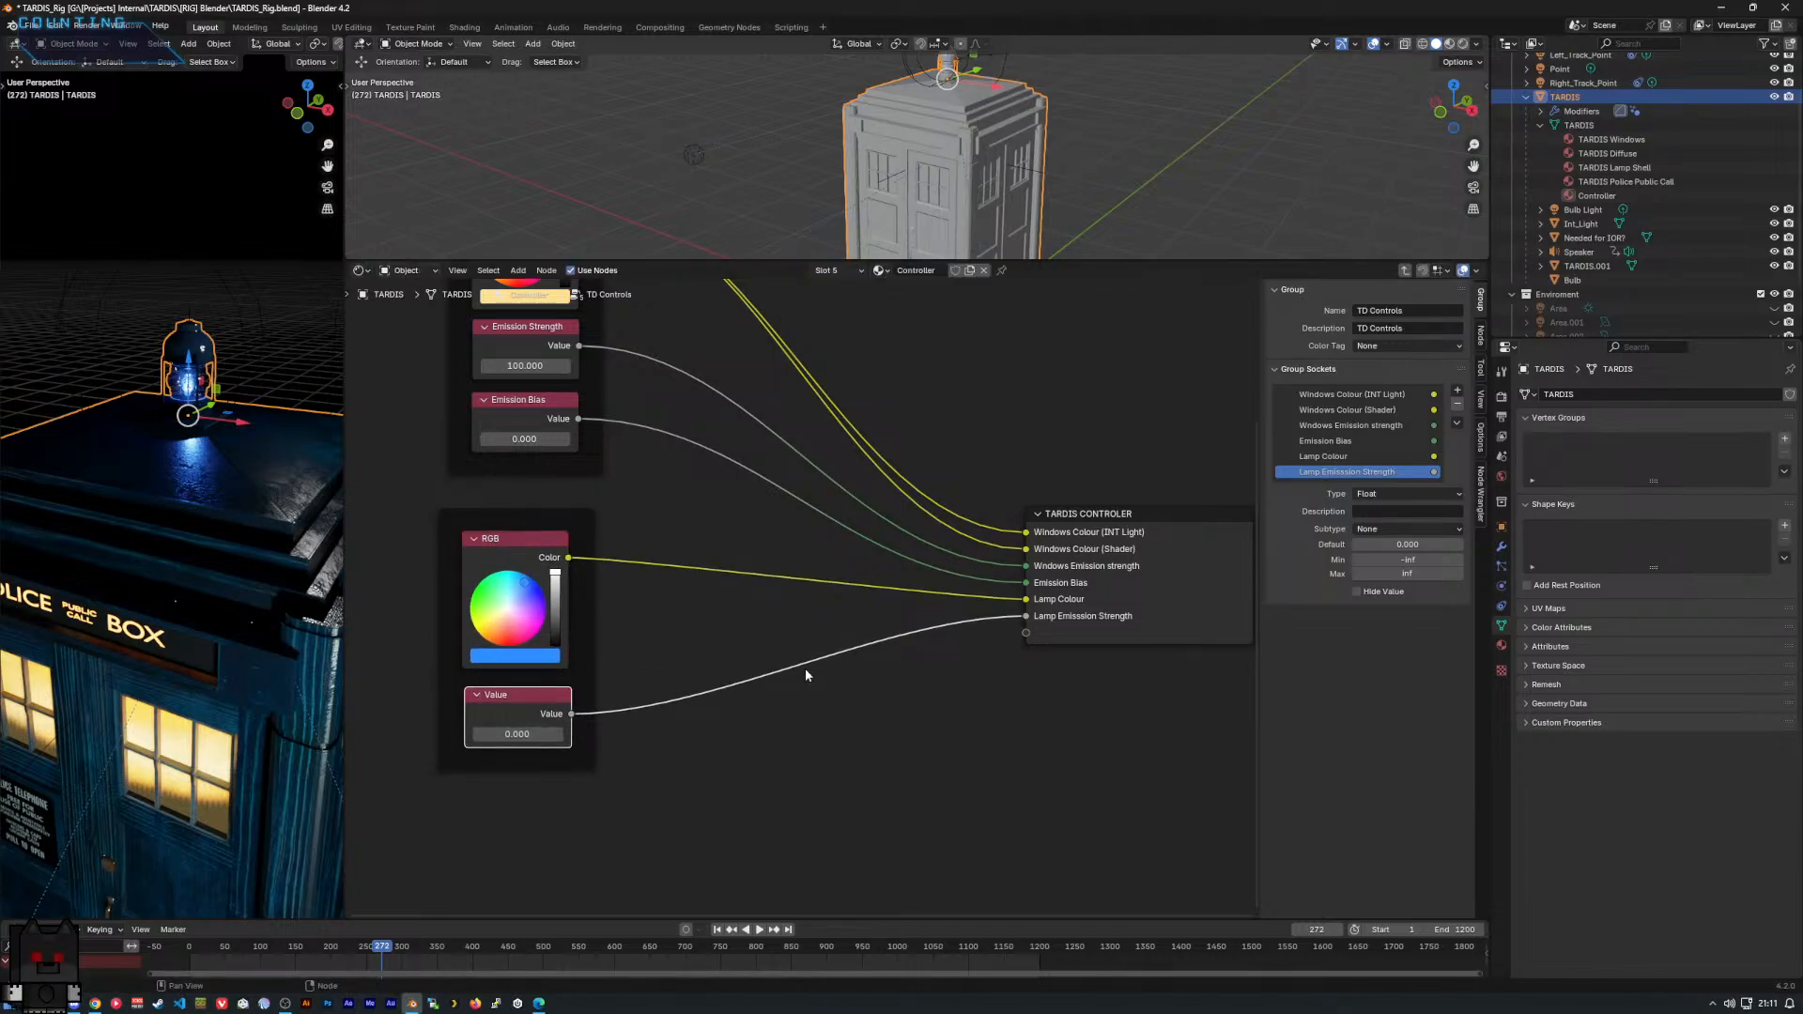
Label the frame around the lamp's RGB and Value nodes "Lamp Control (Doesn't work)".
scroll(810, 672, down, 2)
middle_drag(855, 674, 771, 783)
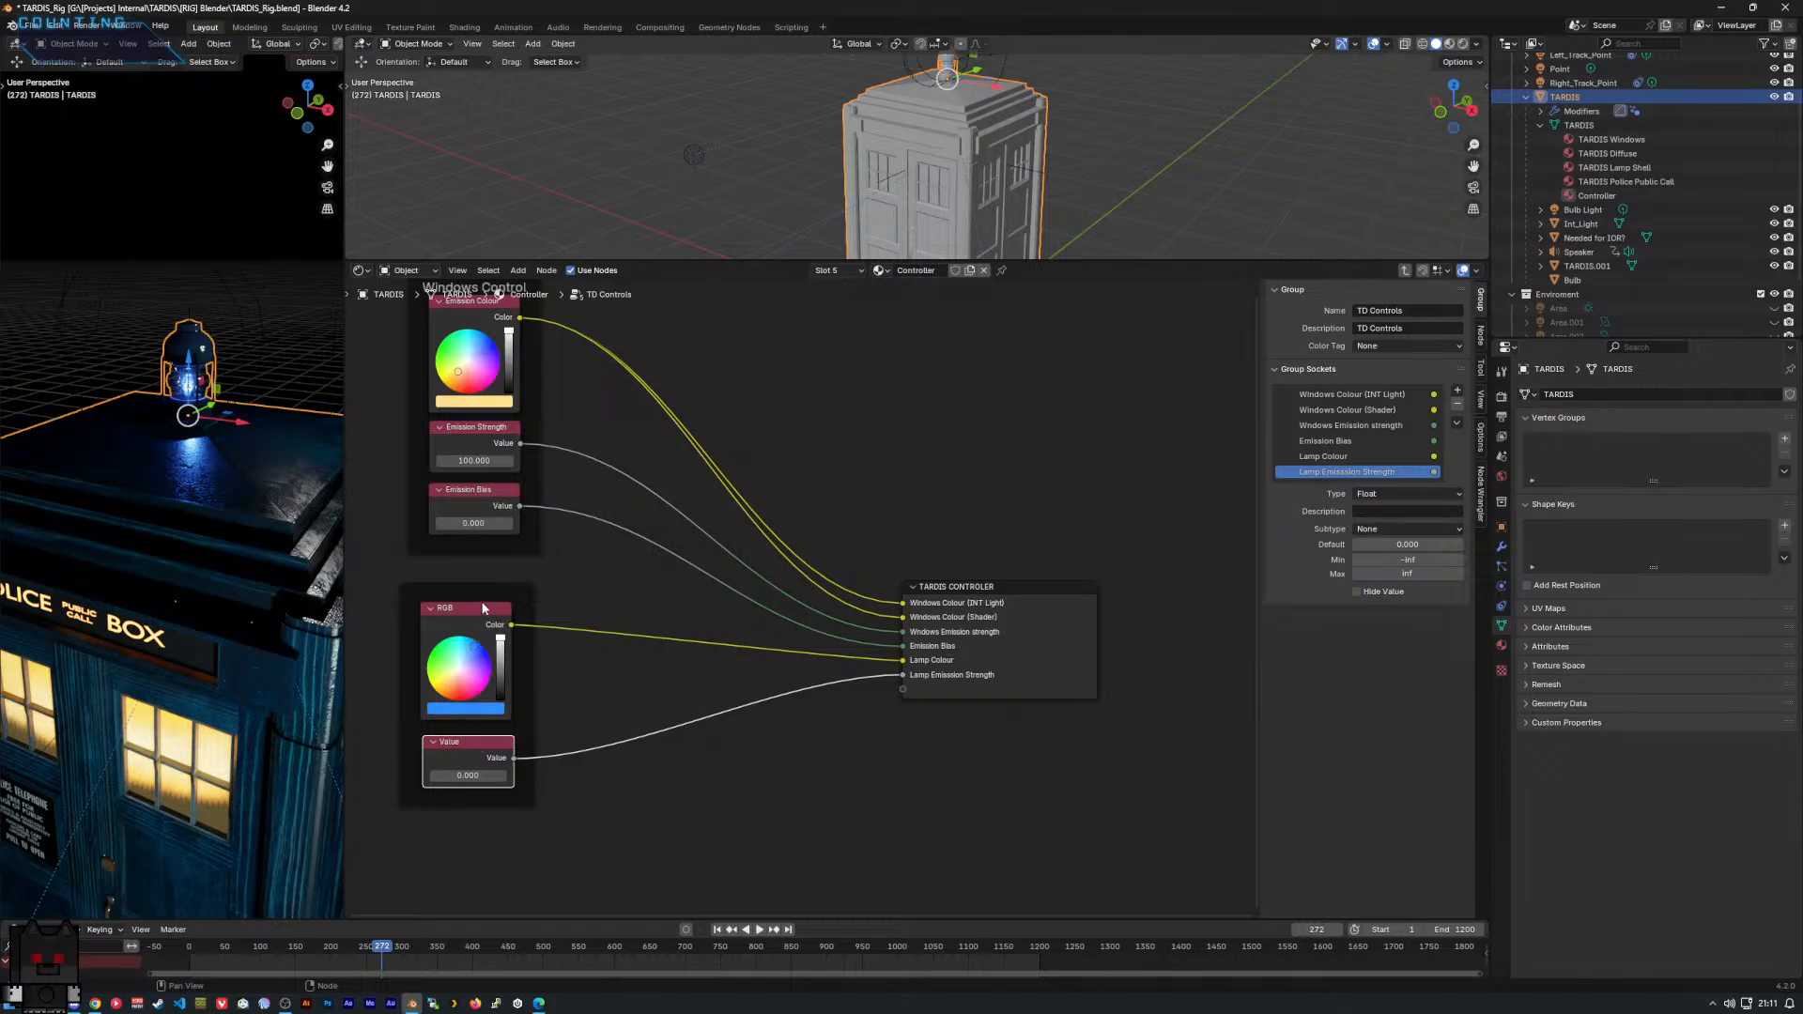
click(521, 608)
click(524, 604)
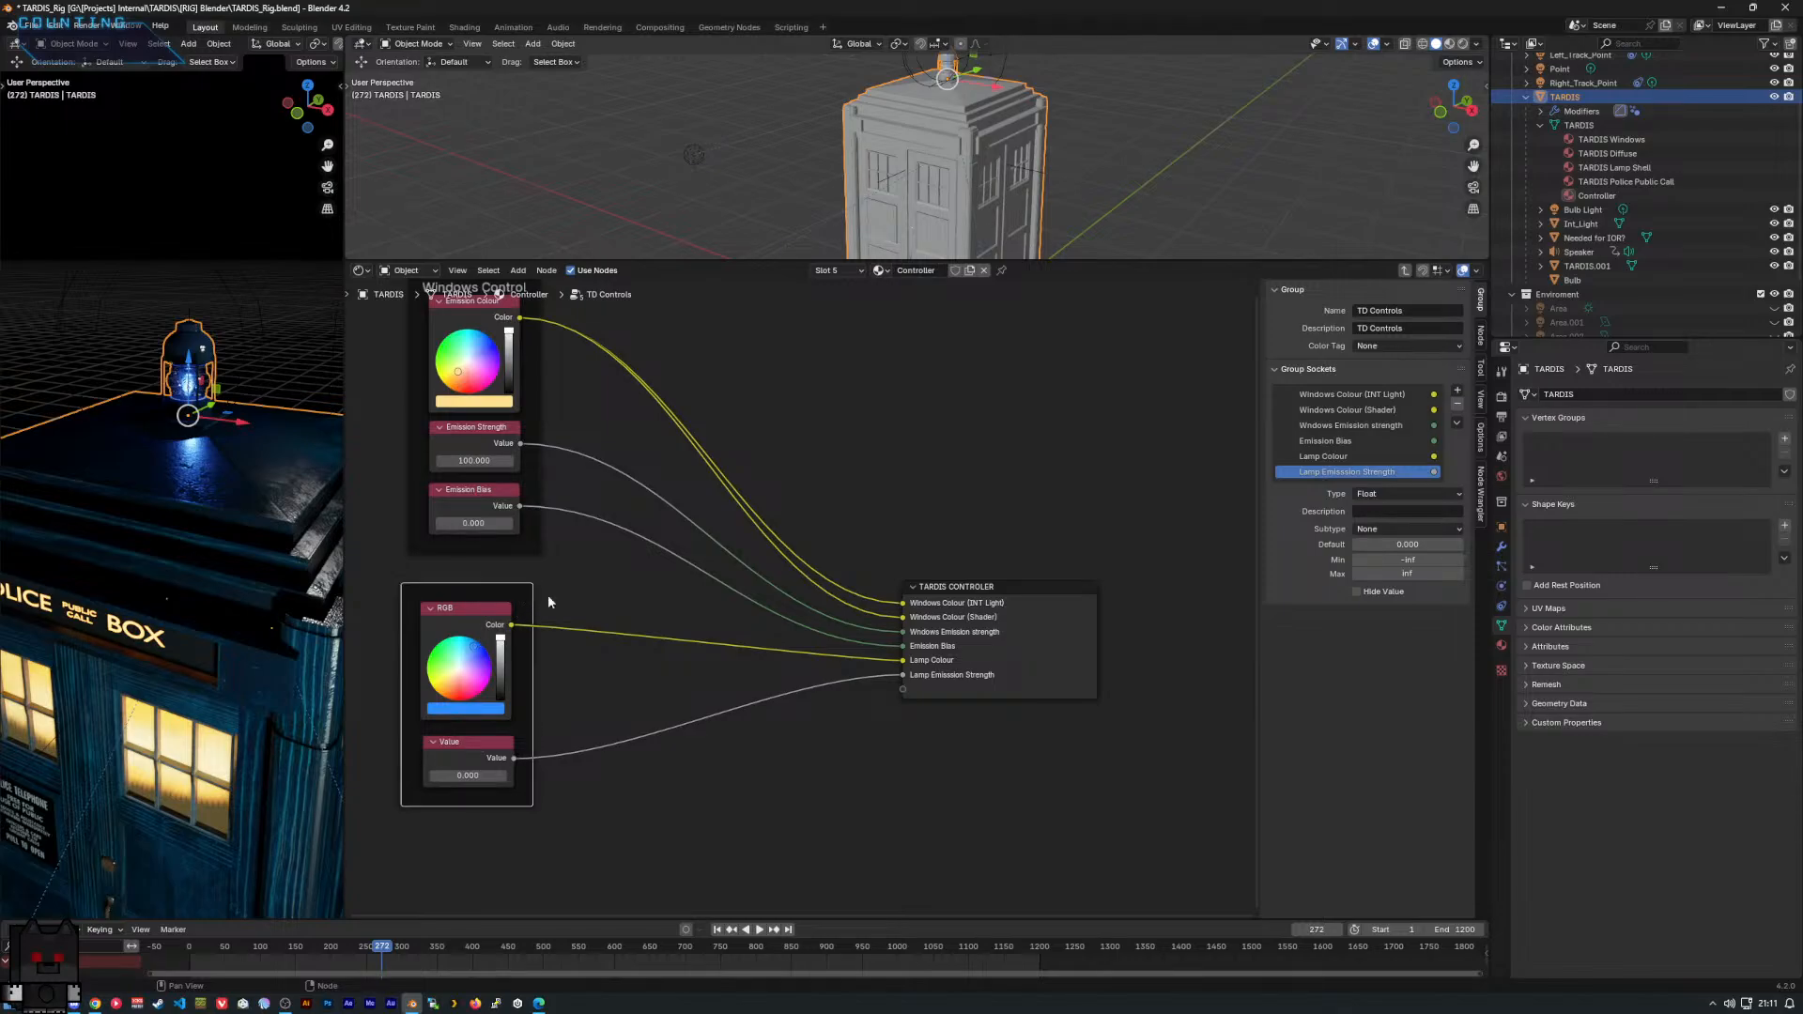
click(1481, 333)
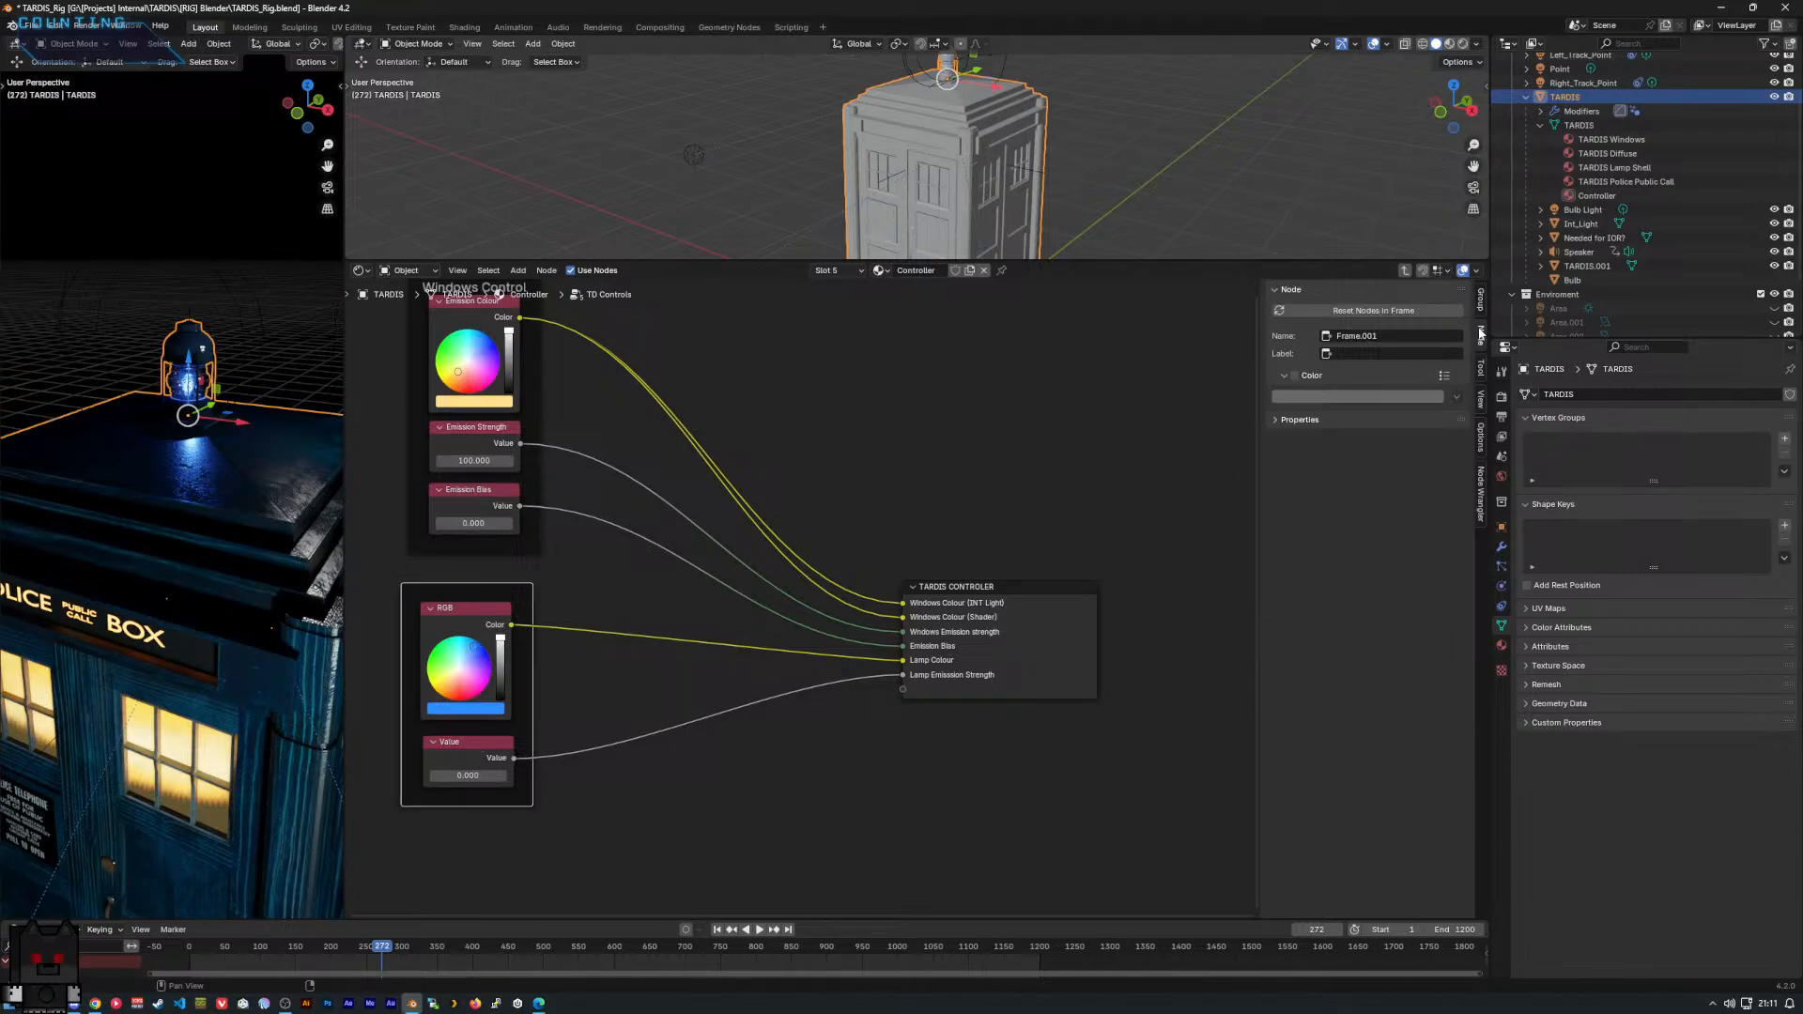
click(1354, 354)
text(Lamp Control (Doesn't work))
key(Return)
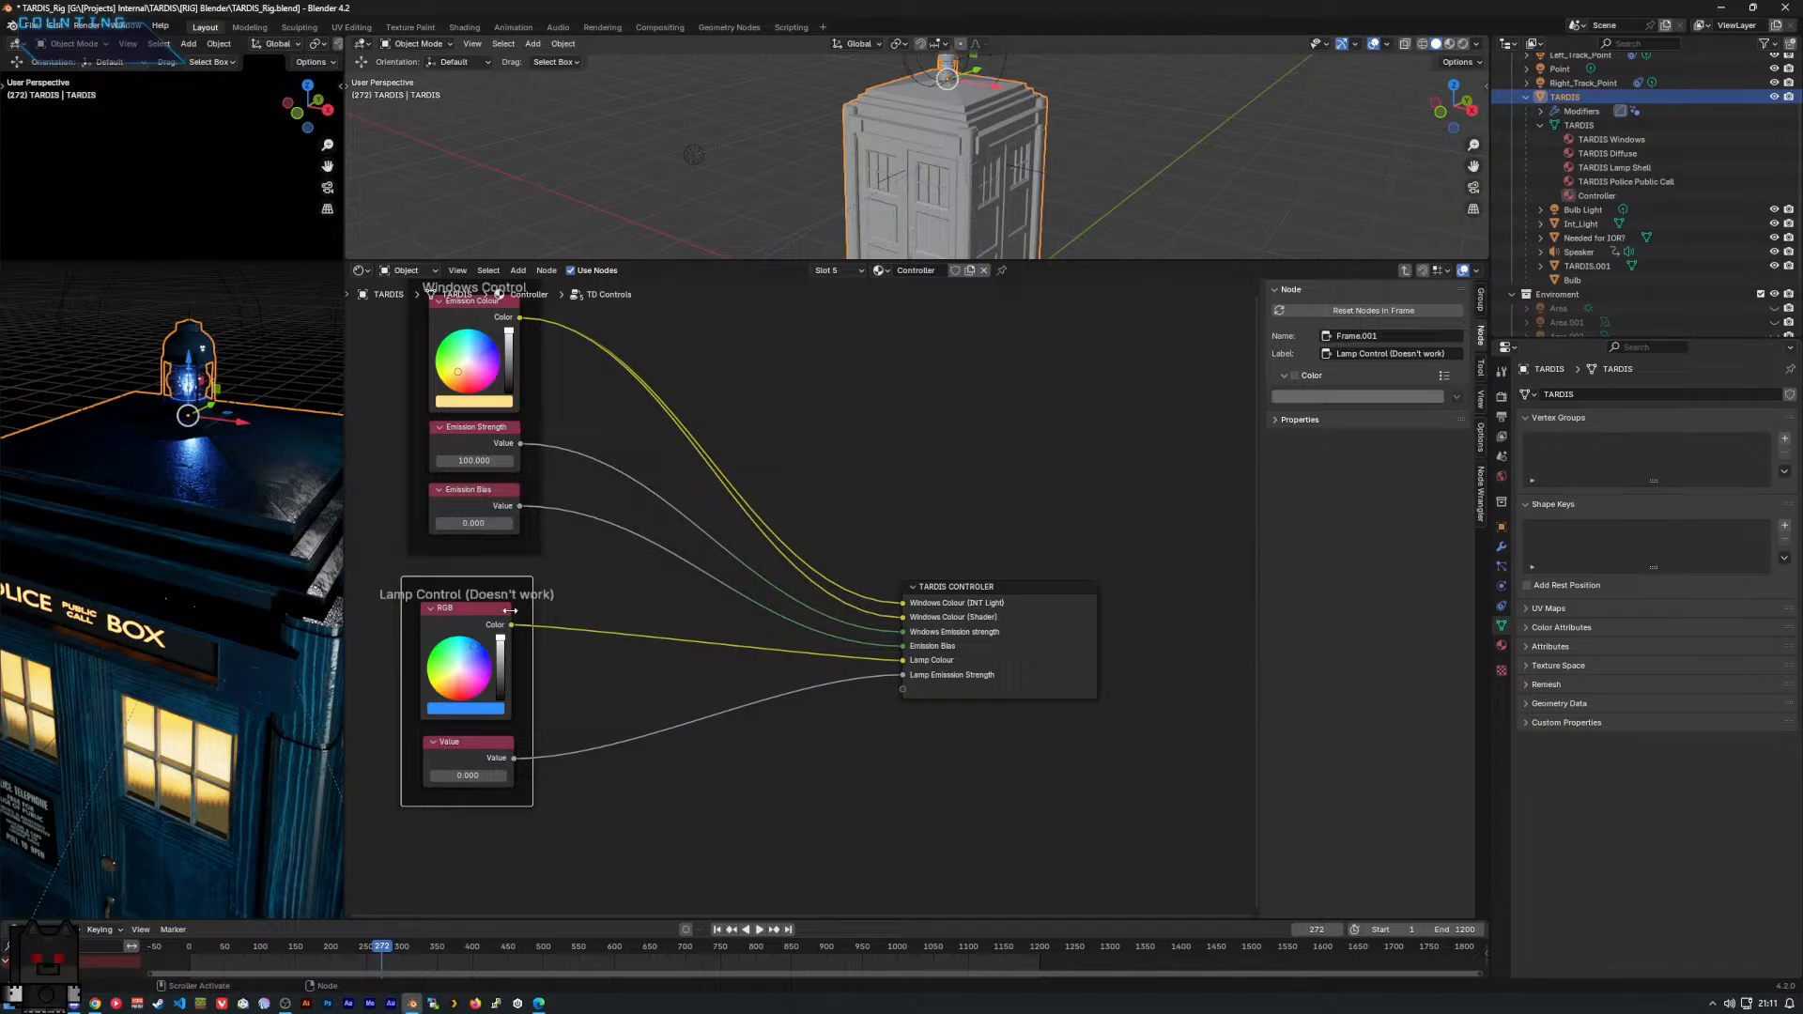
Widen the RGB and Value nodes in the lamp frame, tidy their spacing, and align the frame with the Windows Control frame's right edge.
drag(510, 611, 577, 627)
click(488, 757)
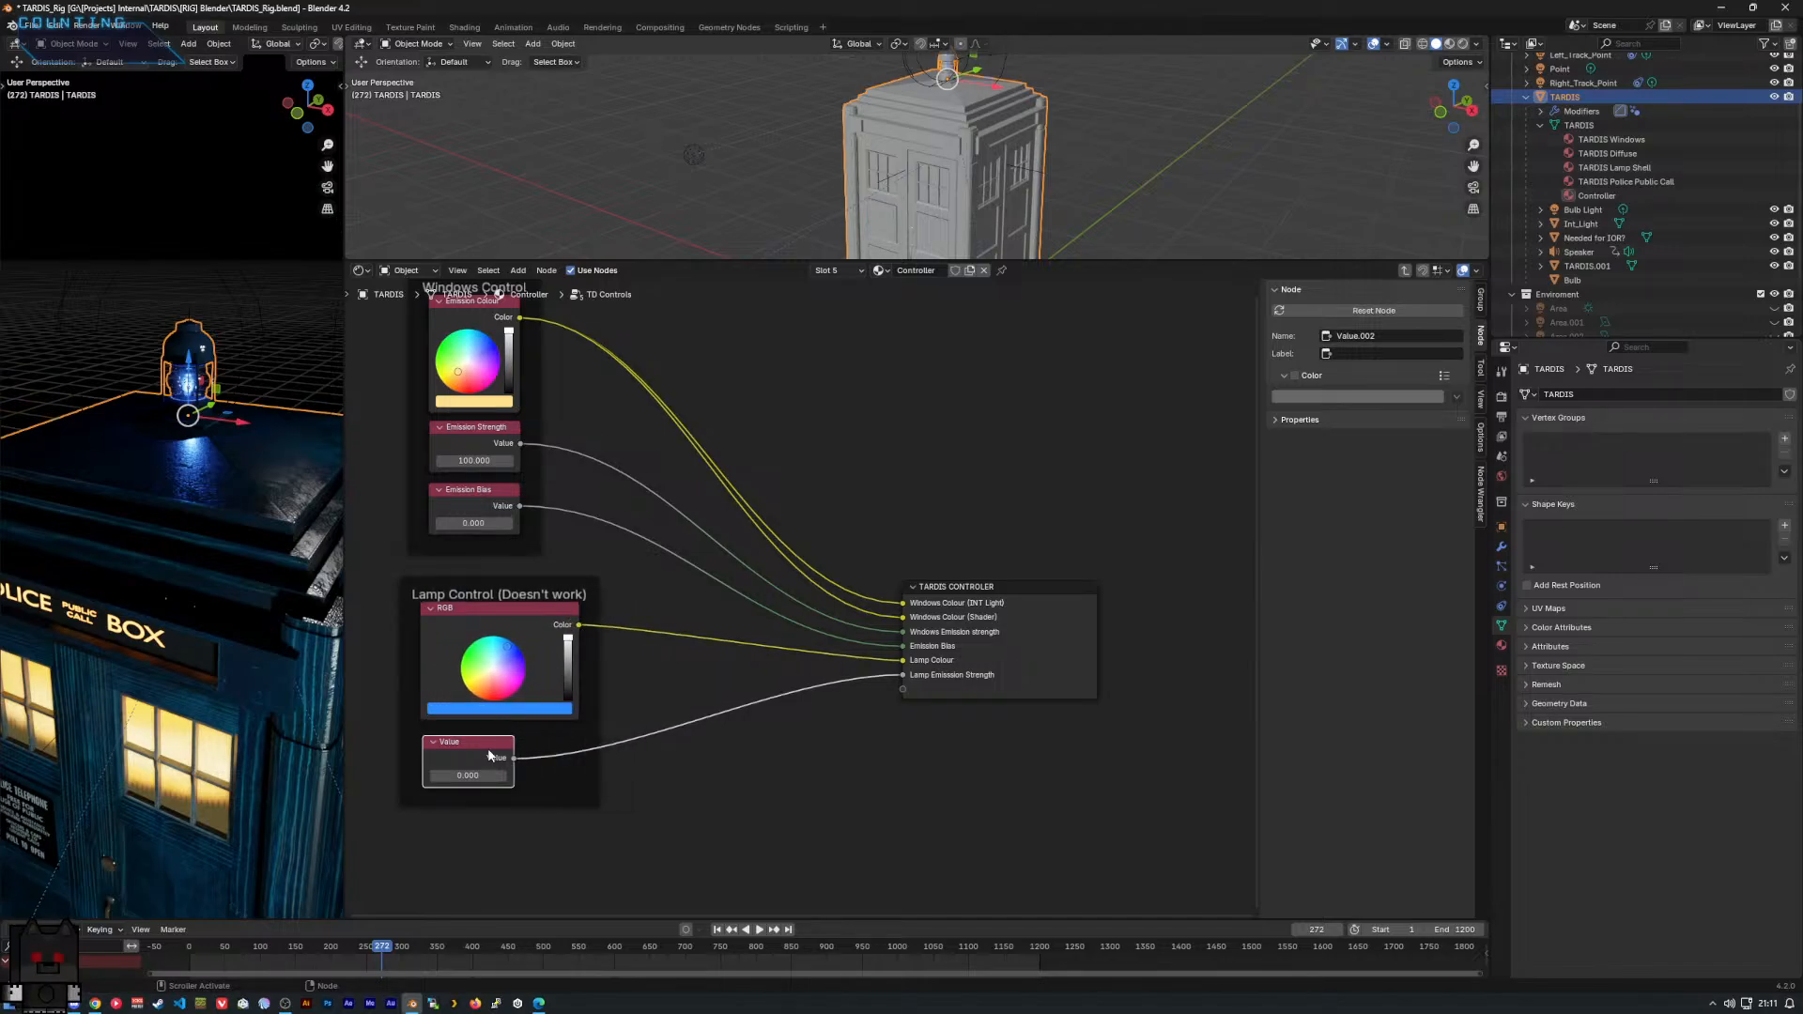
key(g)
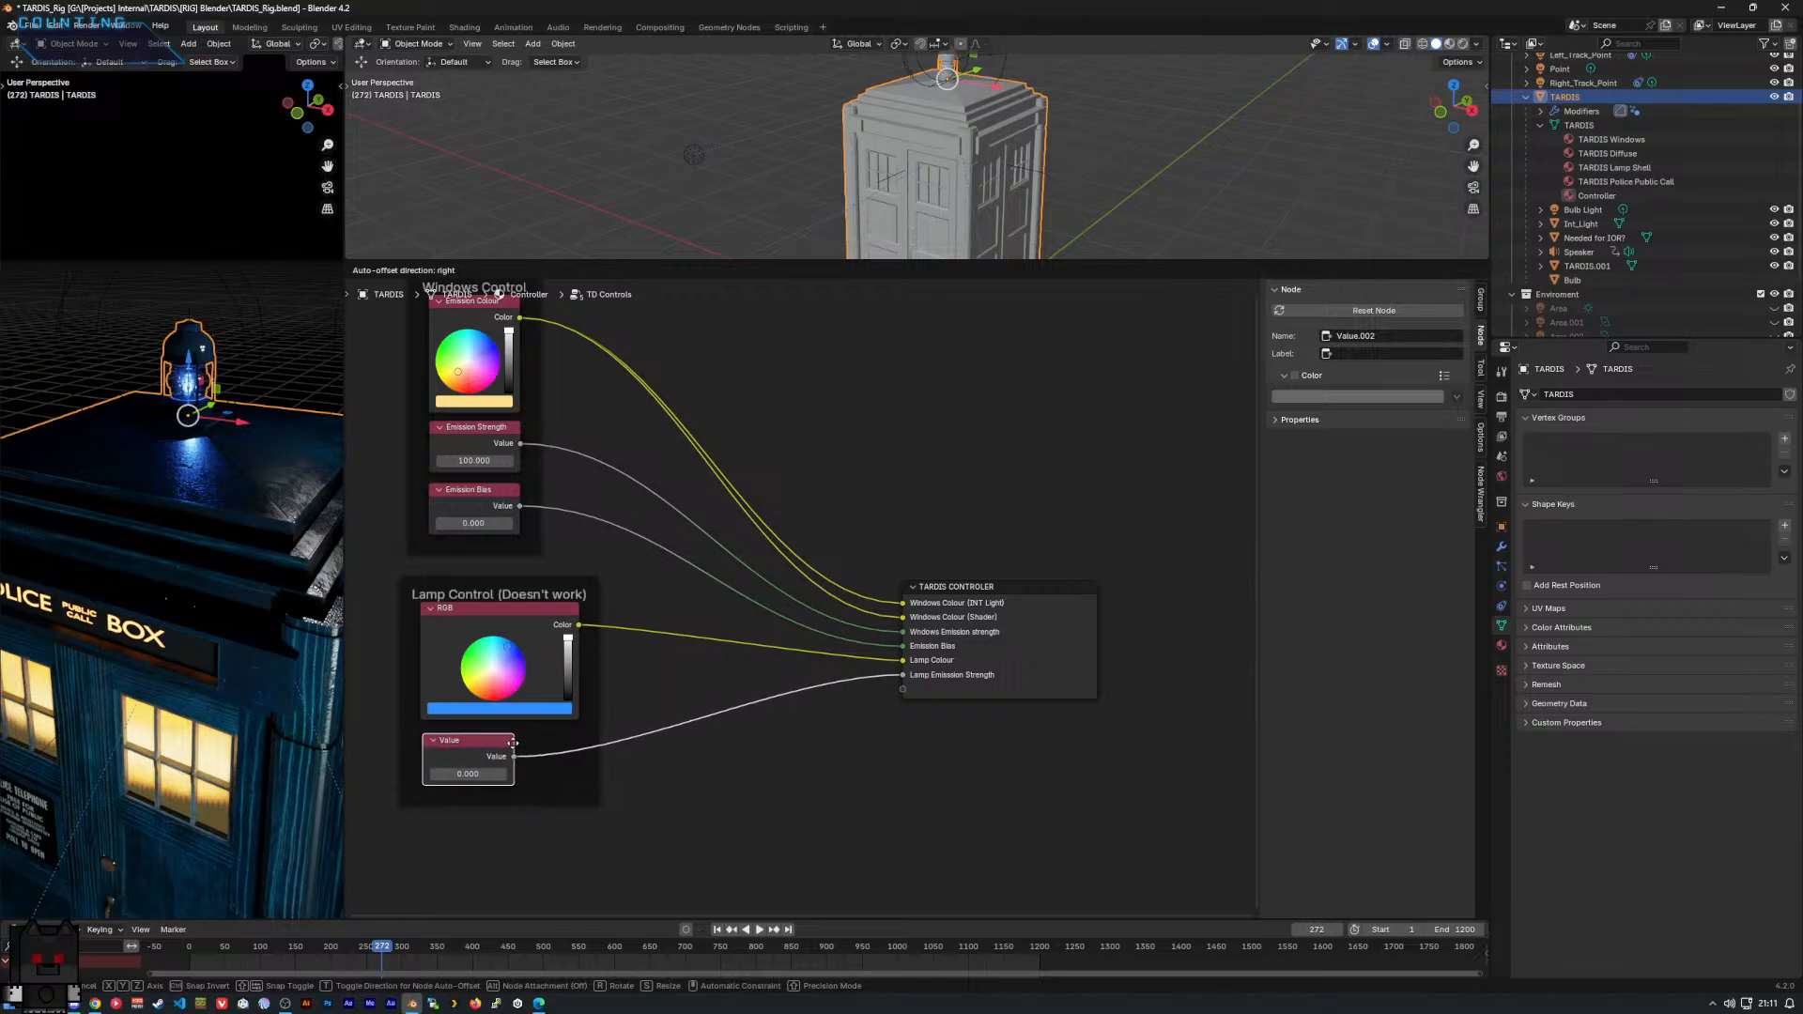
click(514, 747)
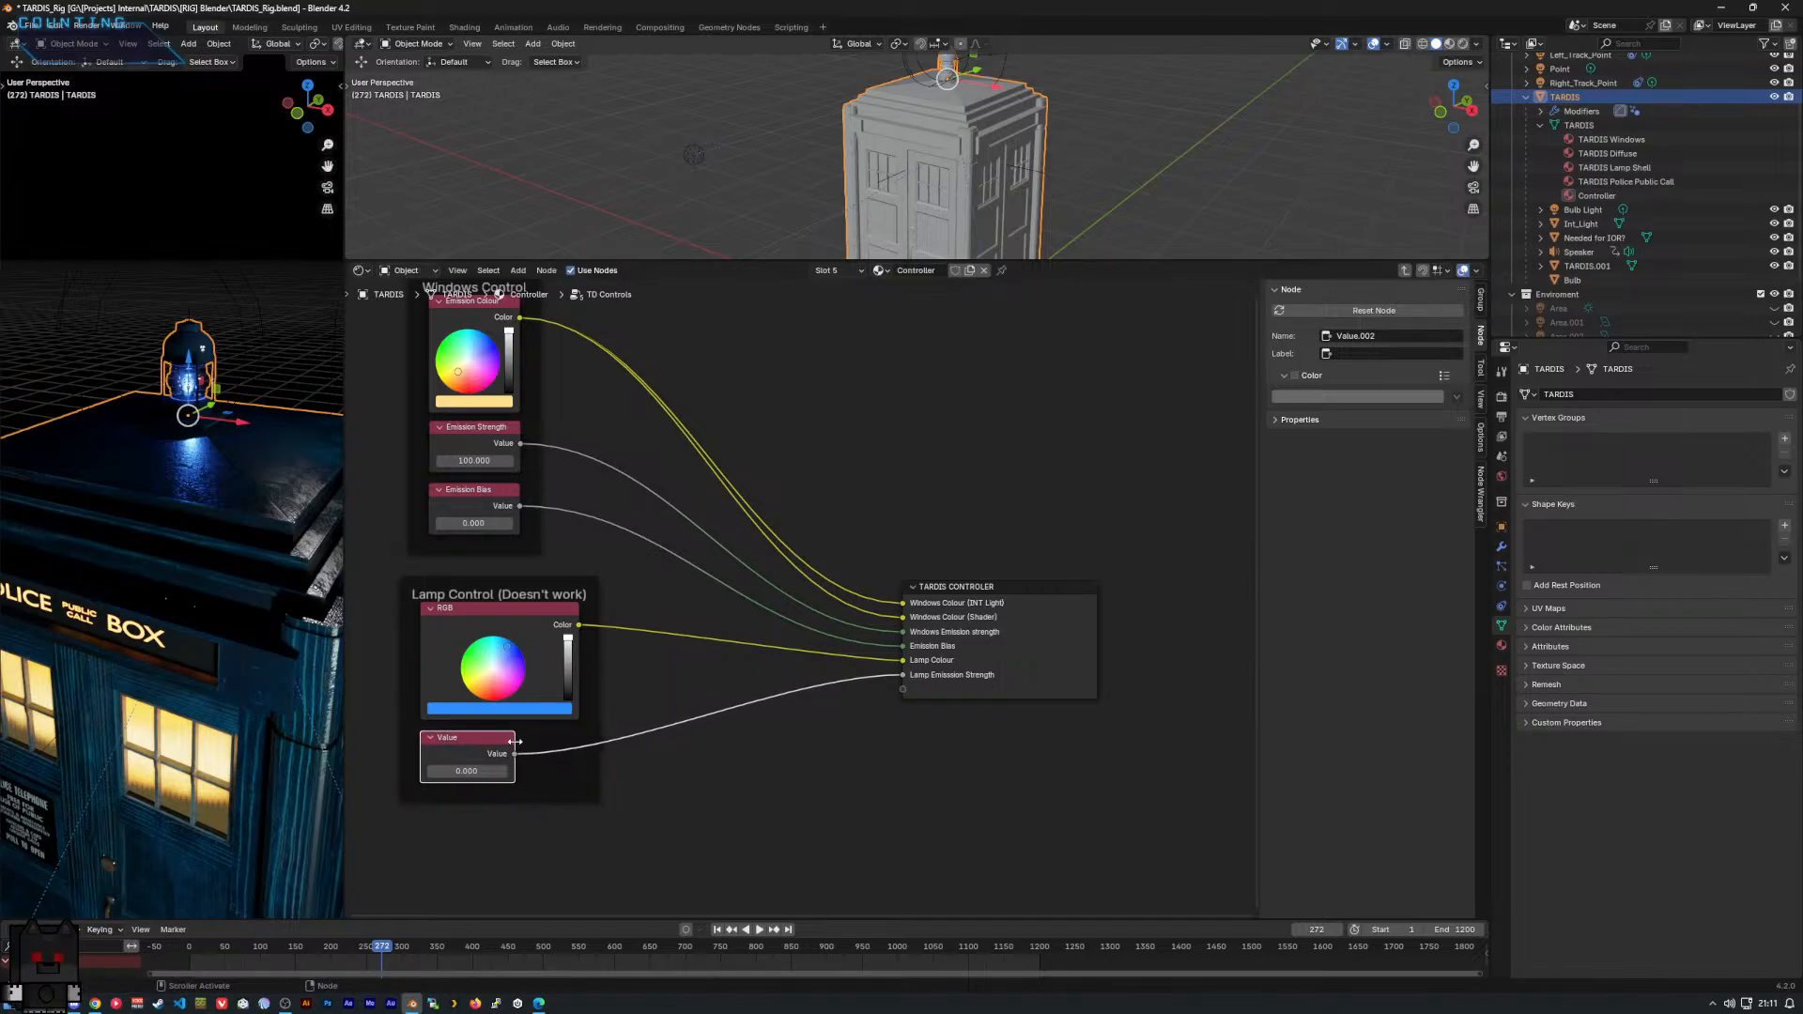
drag(512, 738, 578, 736)
drag(541, 609, 538, 601)
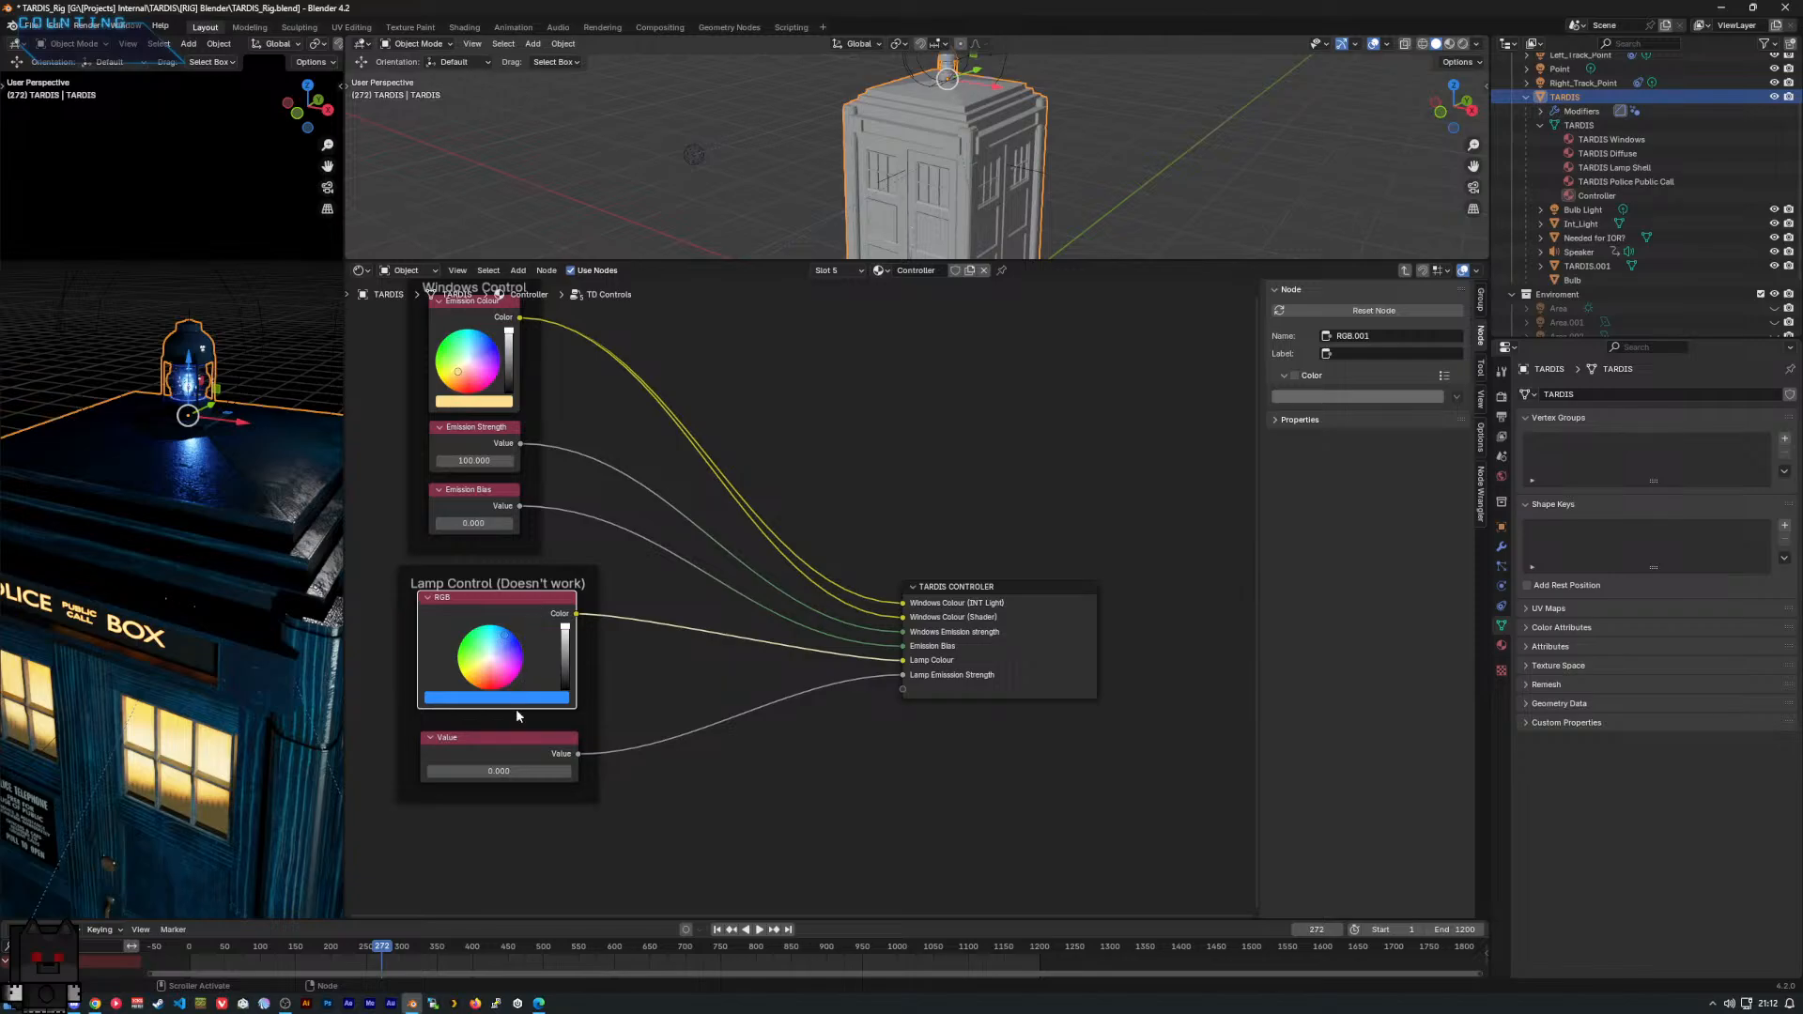
drag(514, 738, 512, 728)
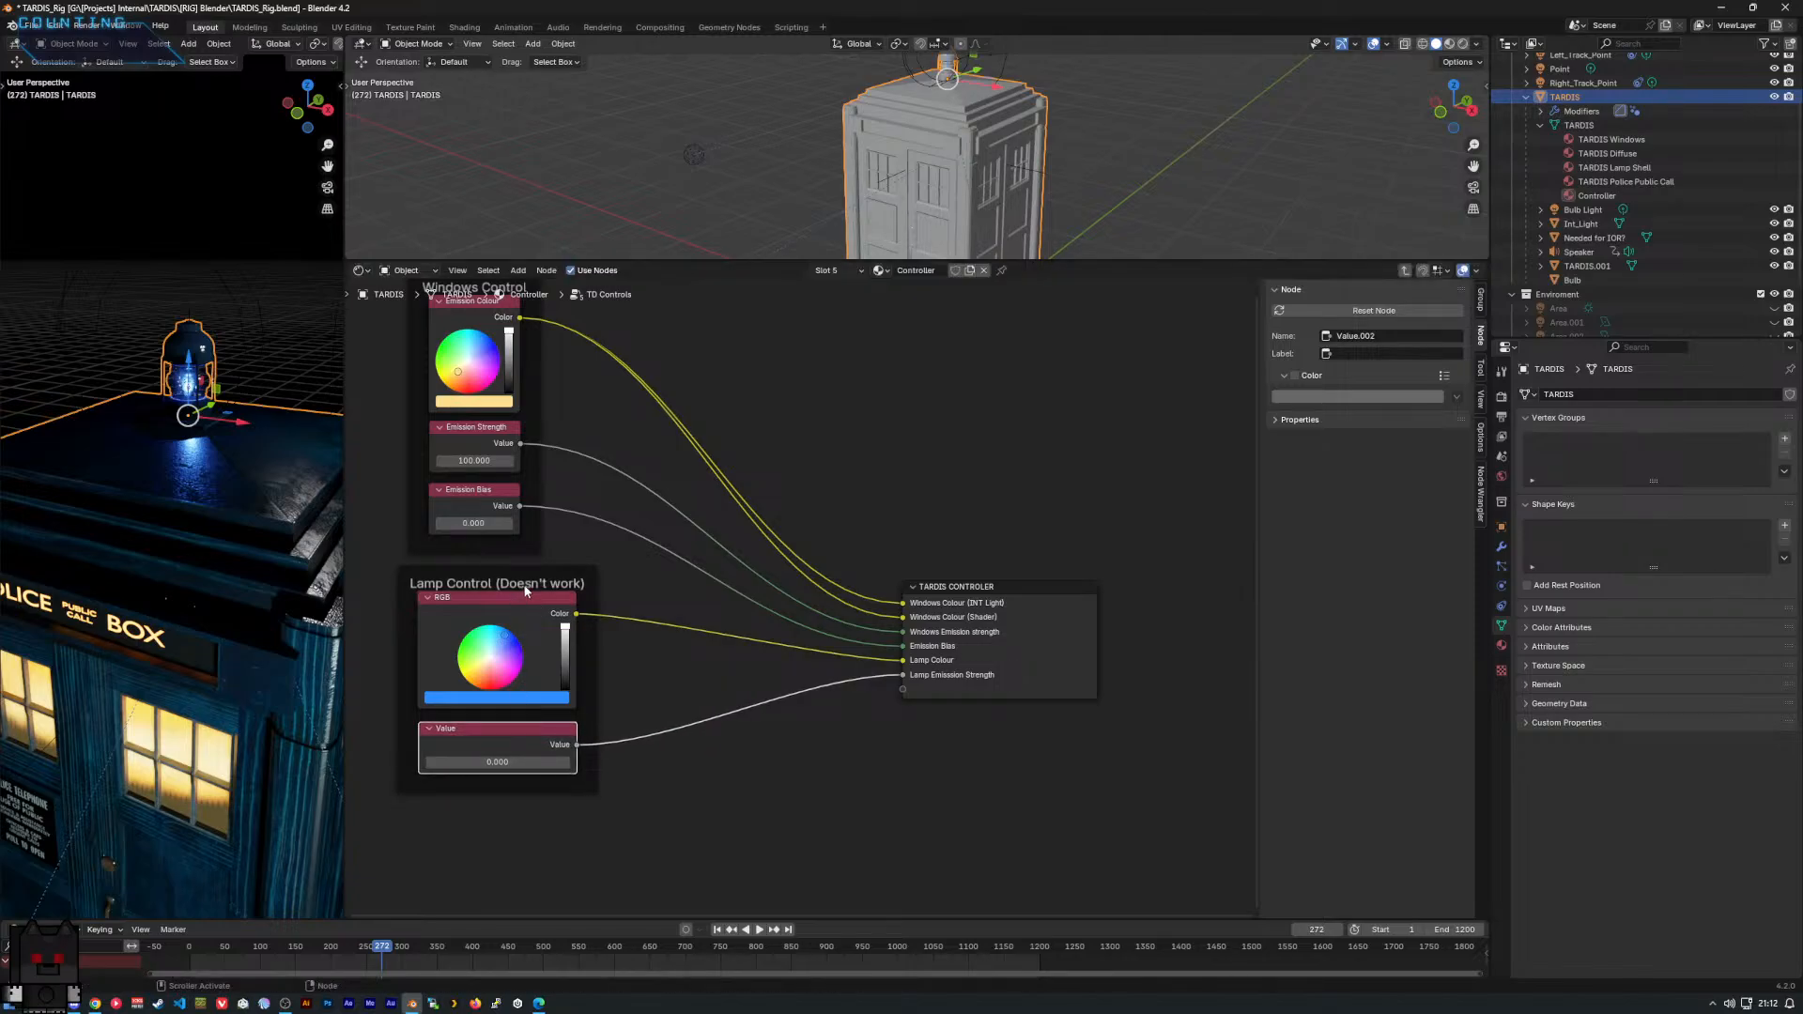
drag(539, 569, 484, 567)
middle_drag(550, 569, 721, 562)
scroll(774, 571, up, 1)
middle_drag(752, 647, 659, 645)
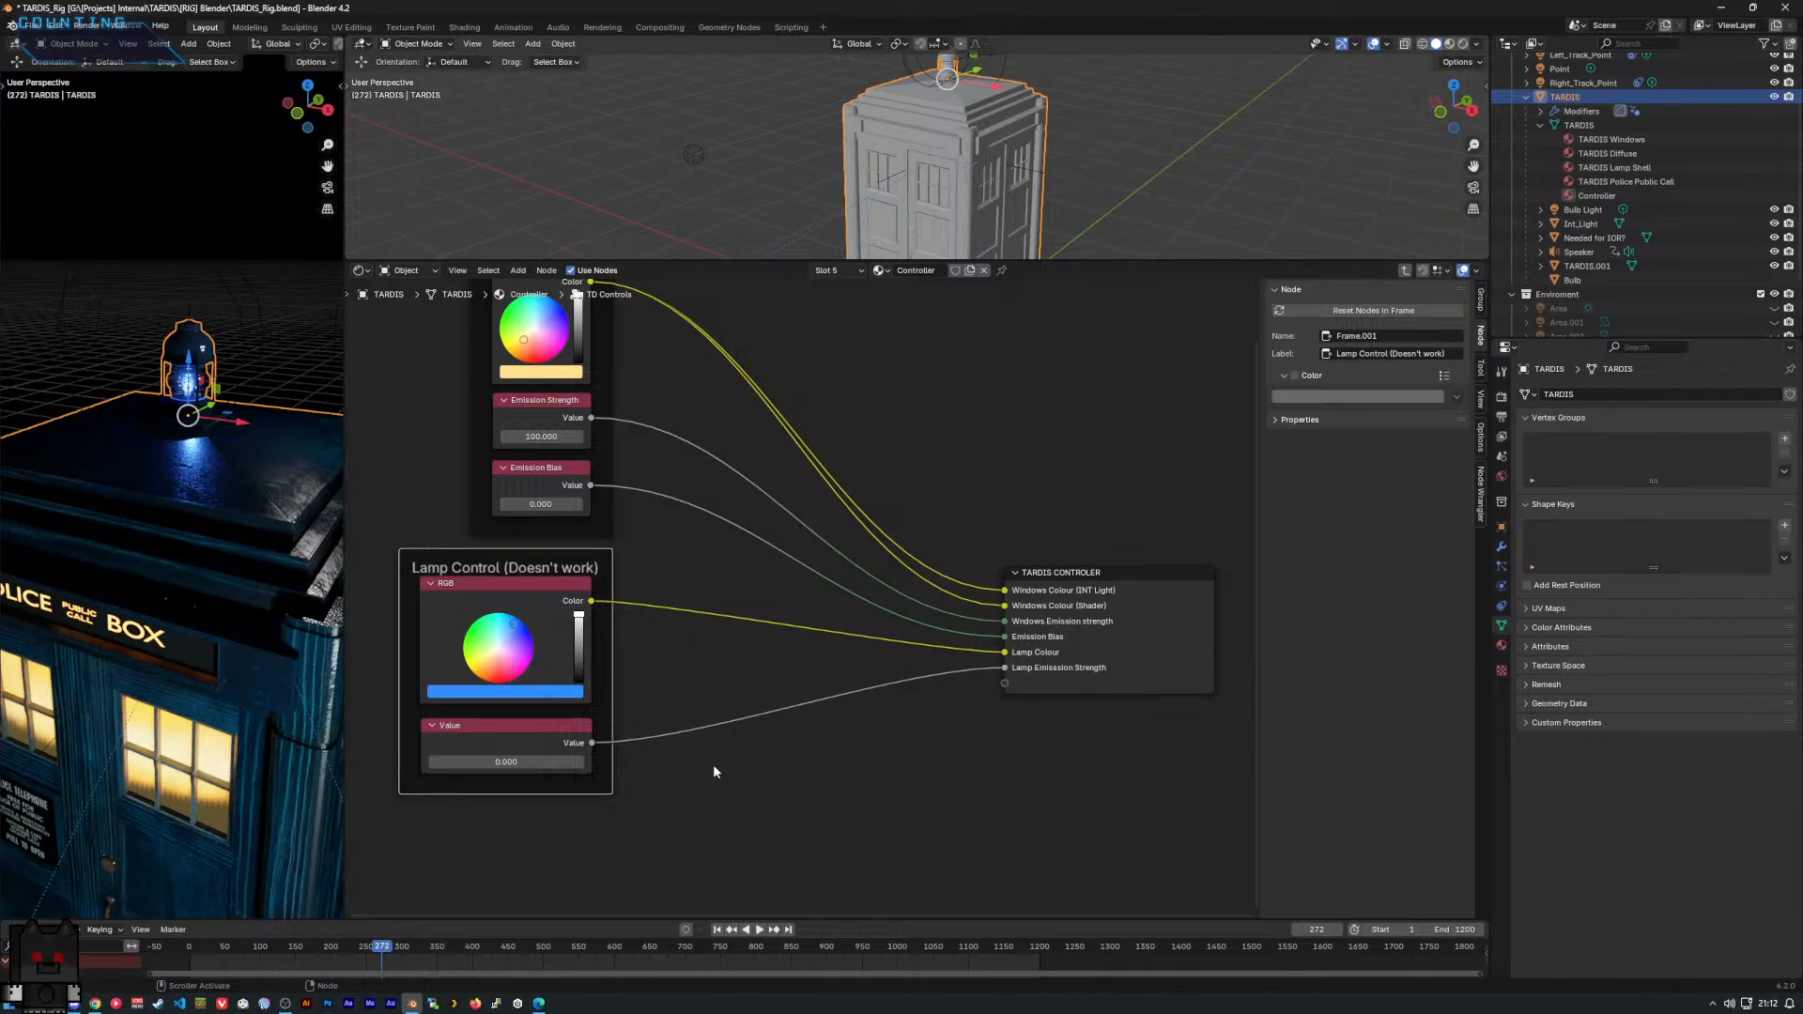
scroll(719, 764, down, 1)
middle_drag(804, 765, 740, 700)
scroll(620, 665, down, 2)
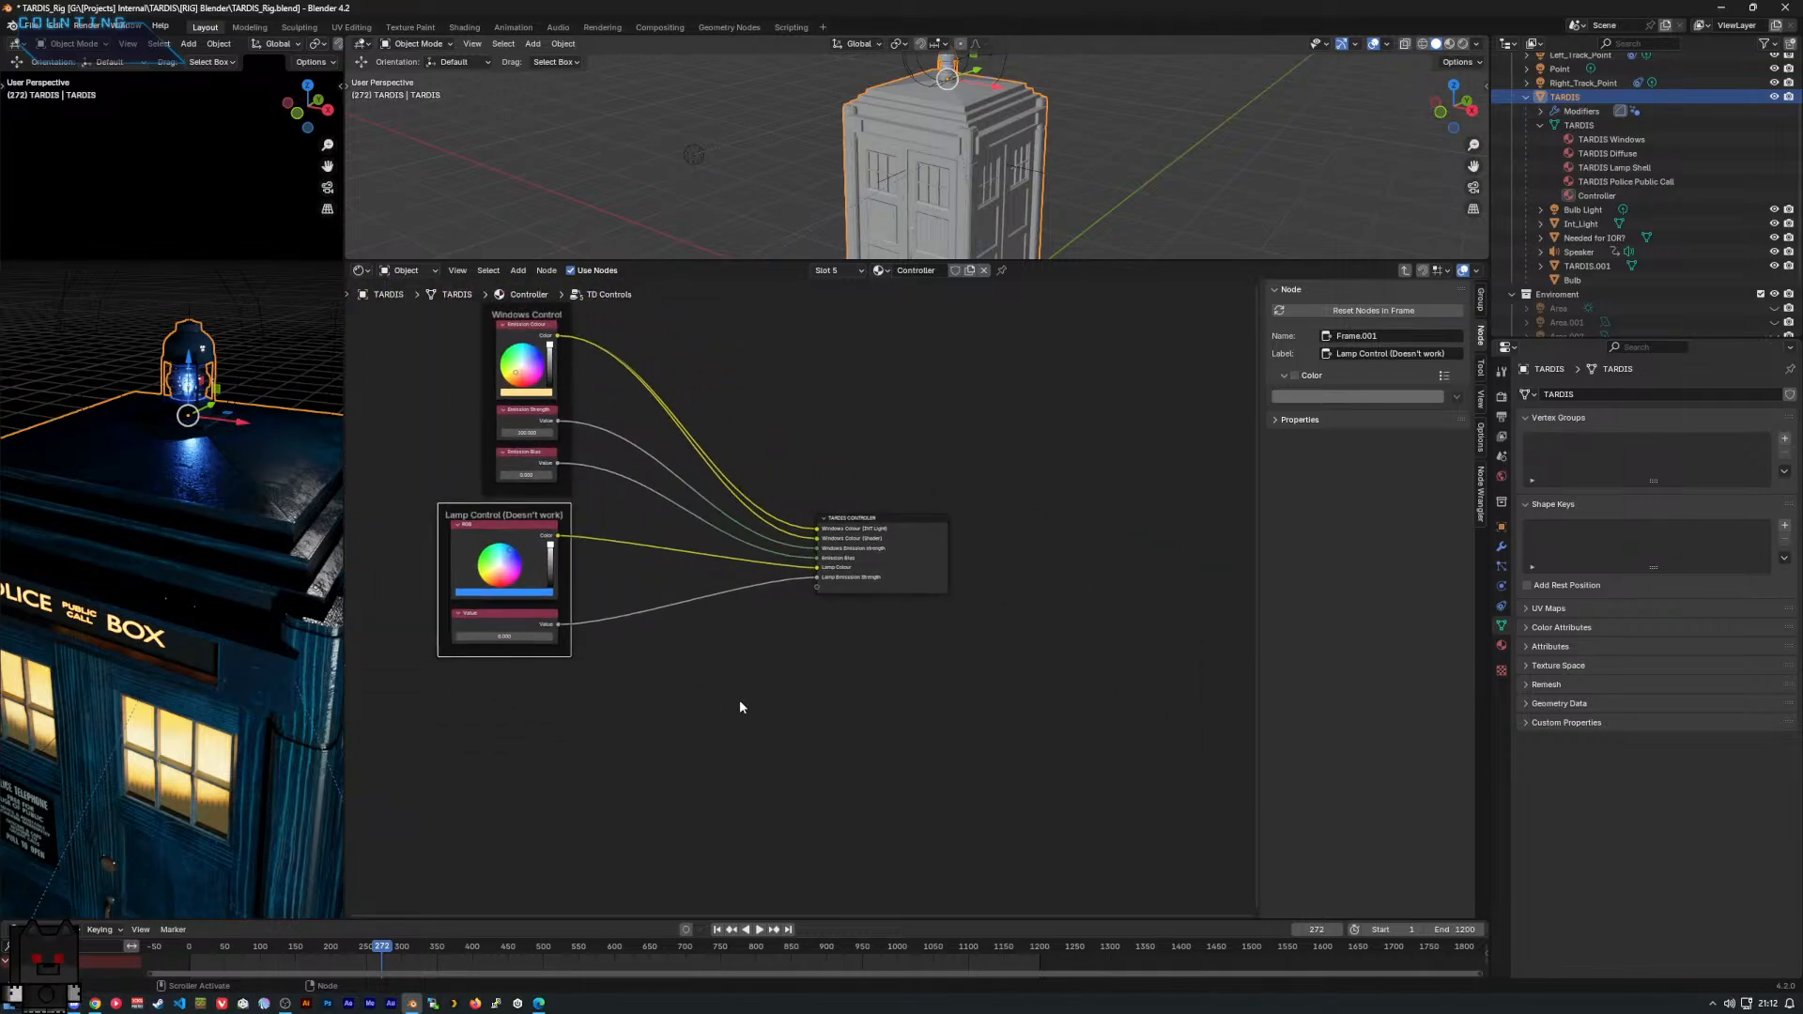
scroll(187, 673, down, 5)
middle_drag(172, 678, 182, 628)
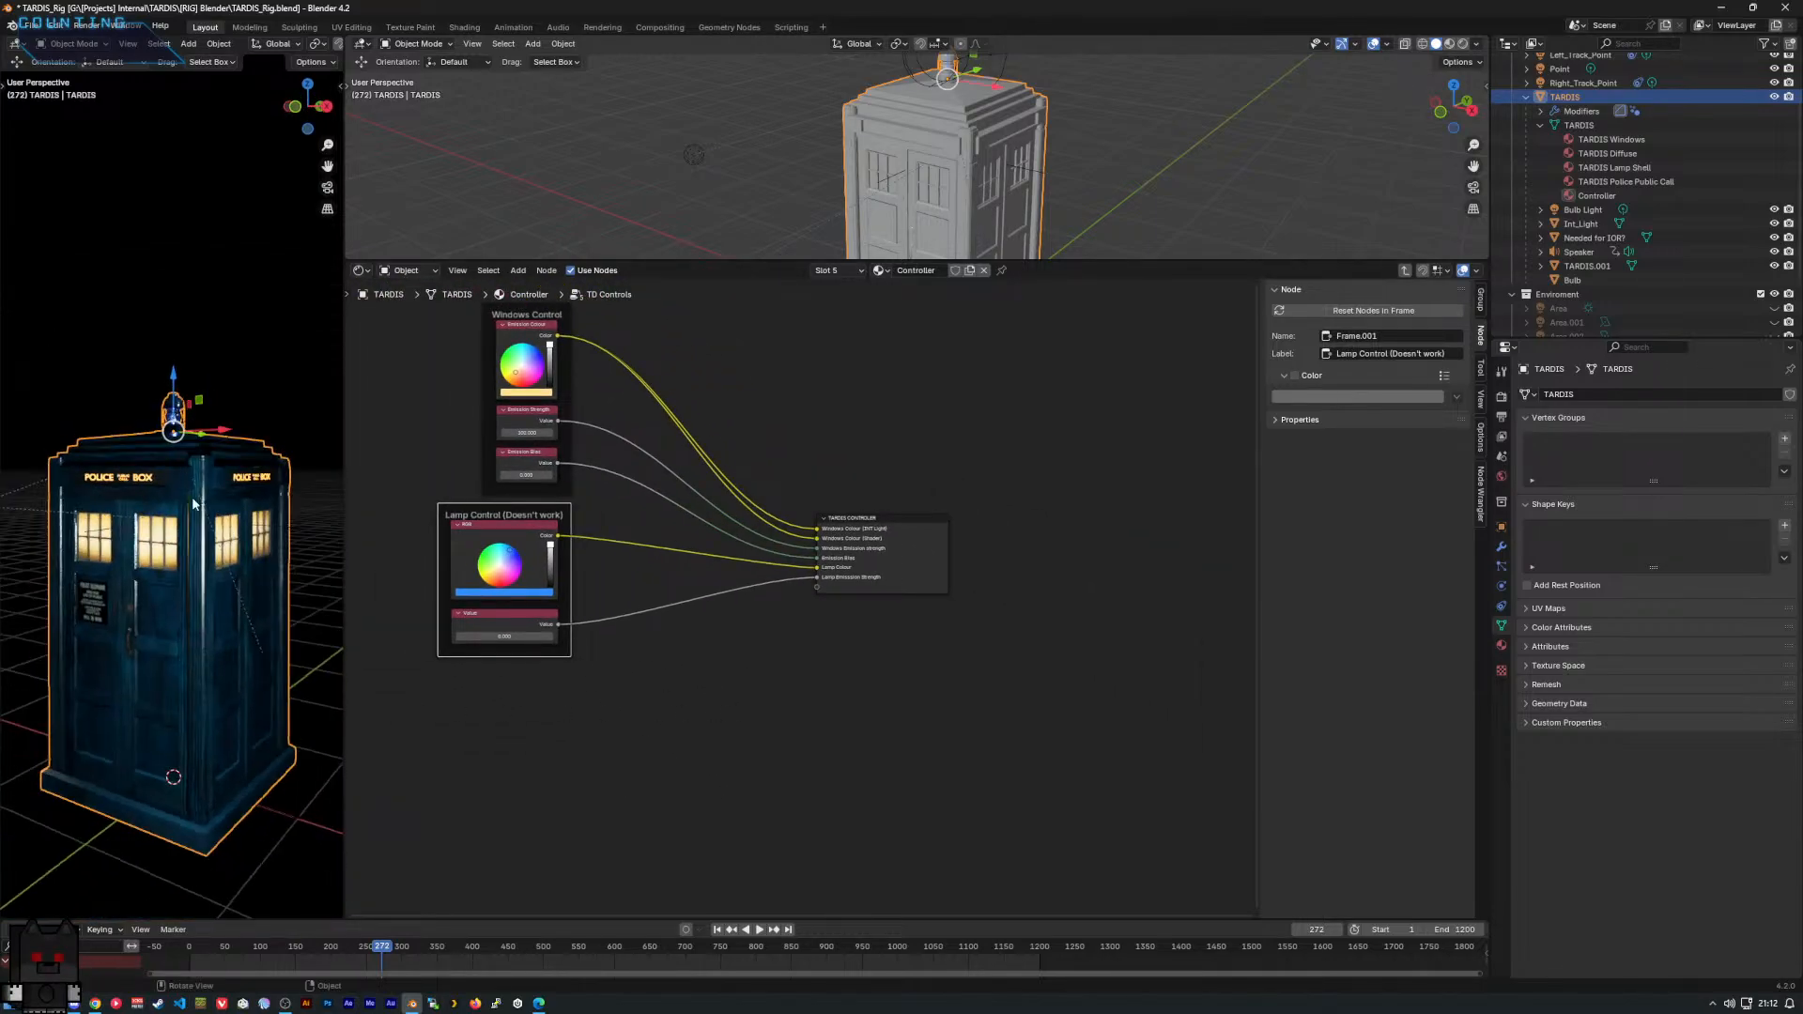
scroll(186, 465, up, 4)
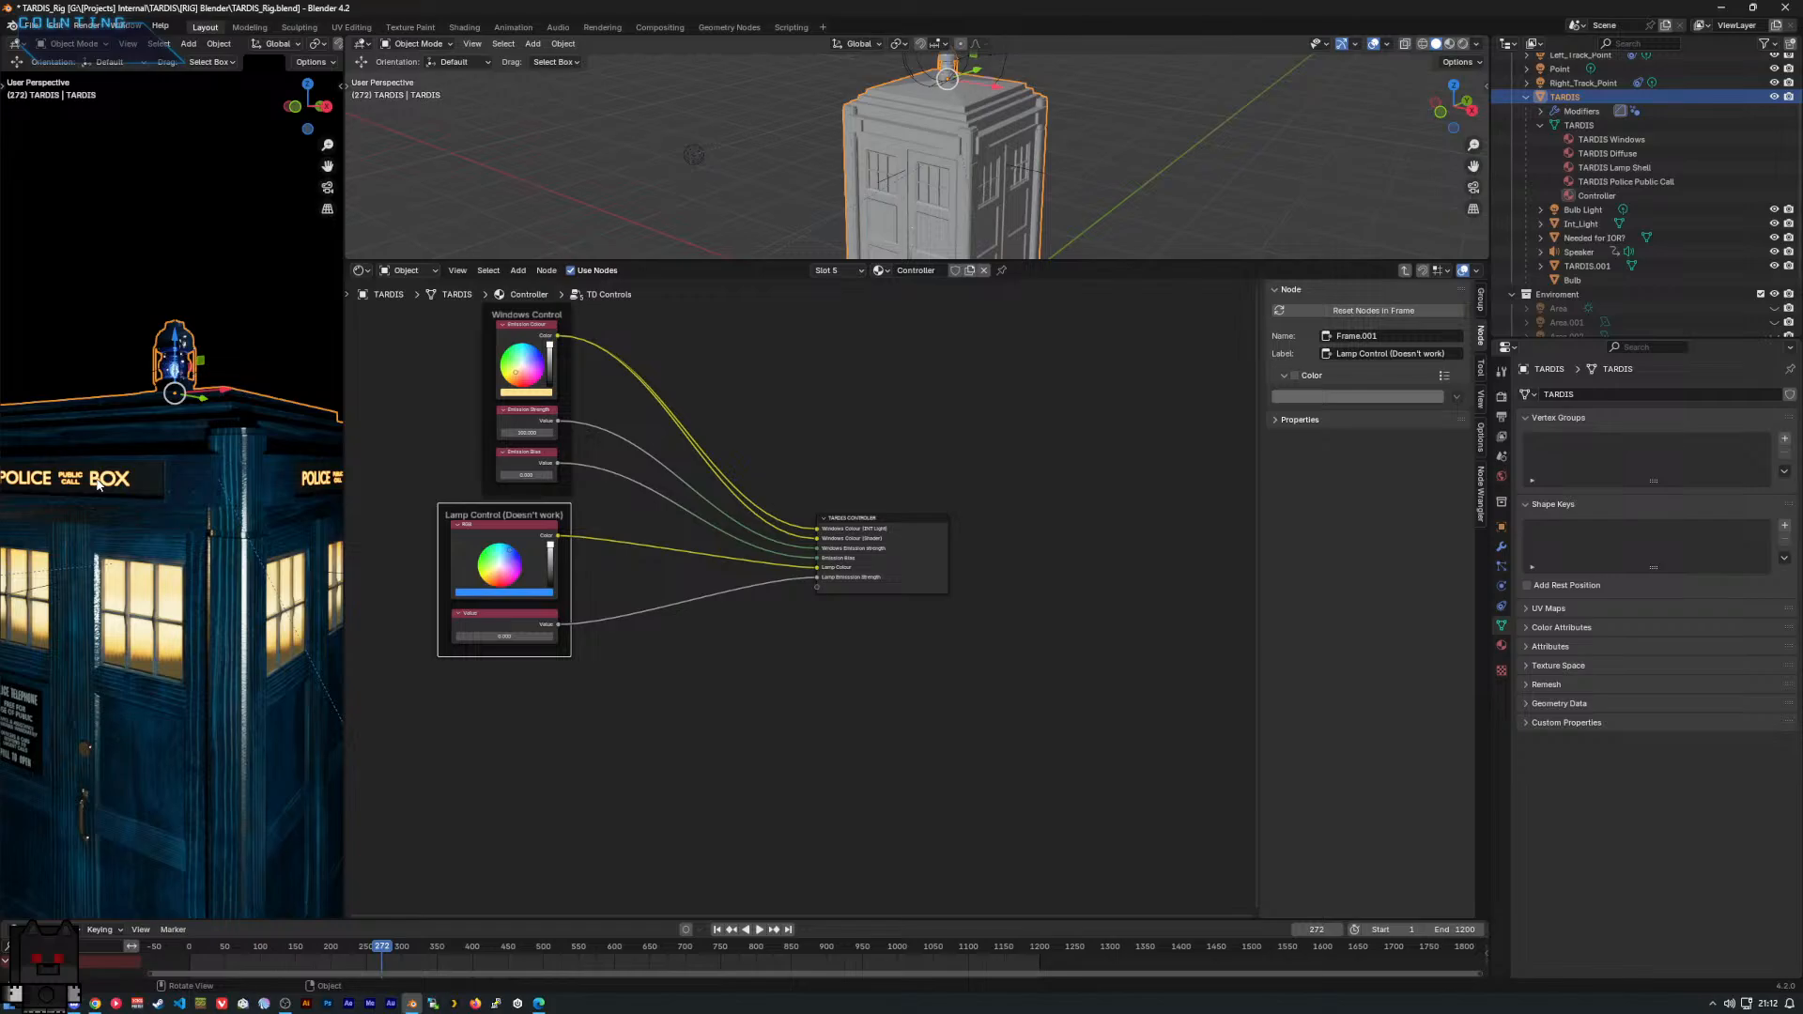
click(528, 704)
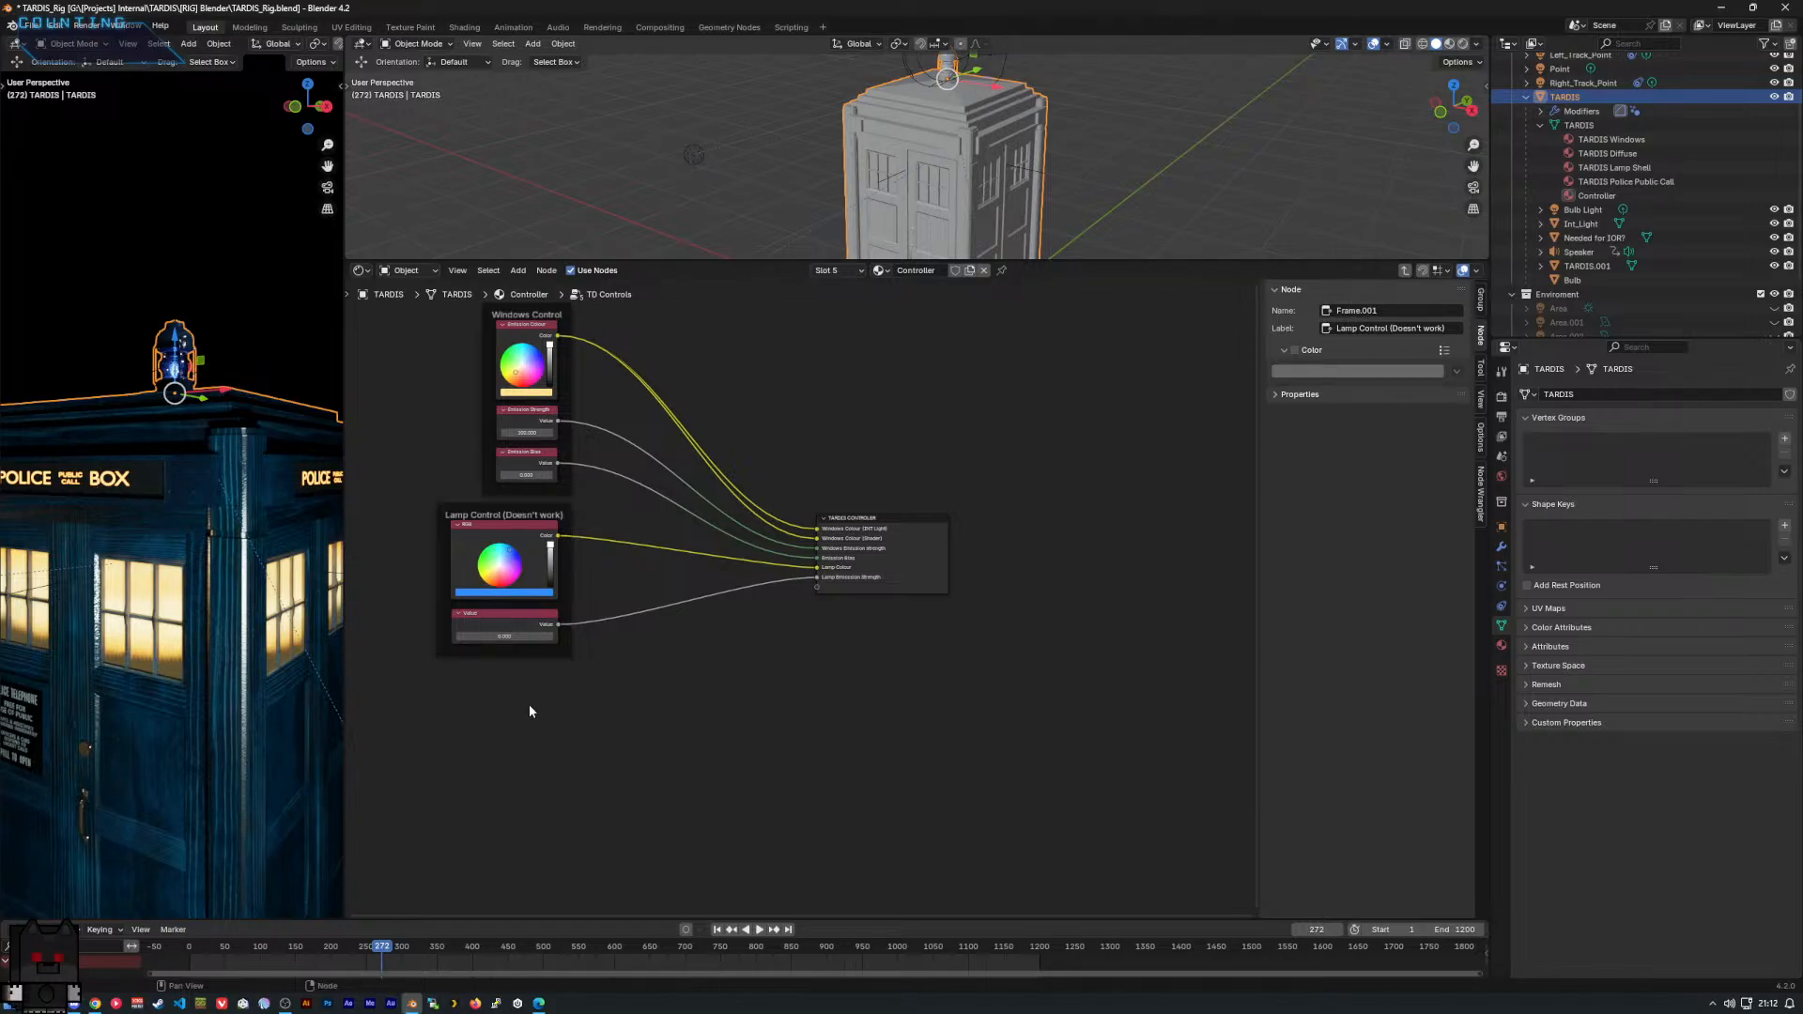
right_click(527, 705)
mouse_move(560, 706)
mouse_move(661, 718)
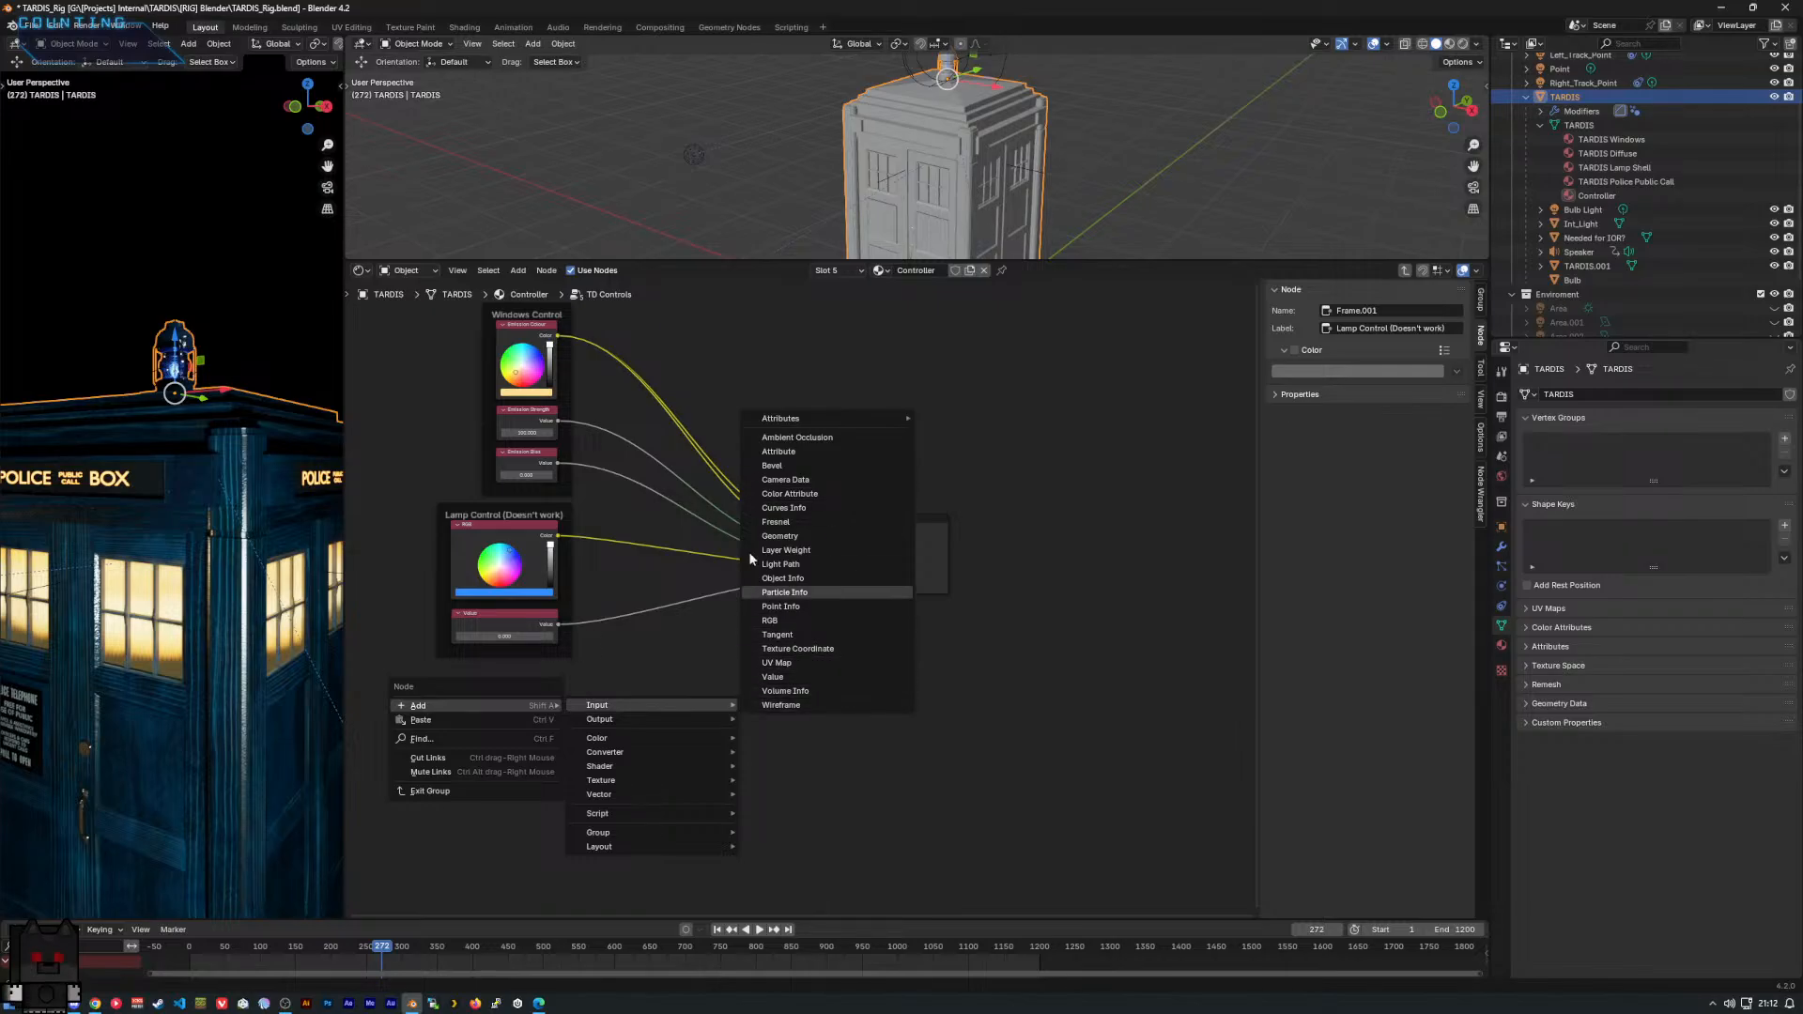
middle_drag(666, 436, 680, 451)
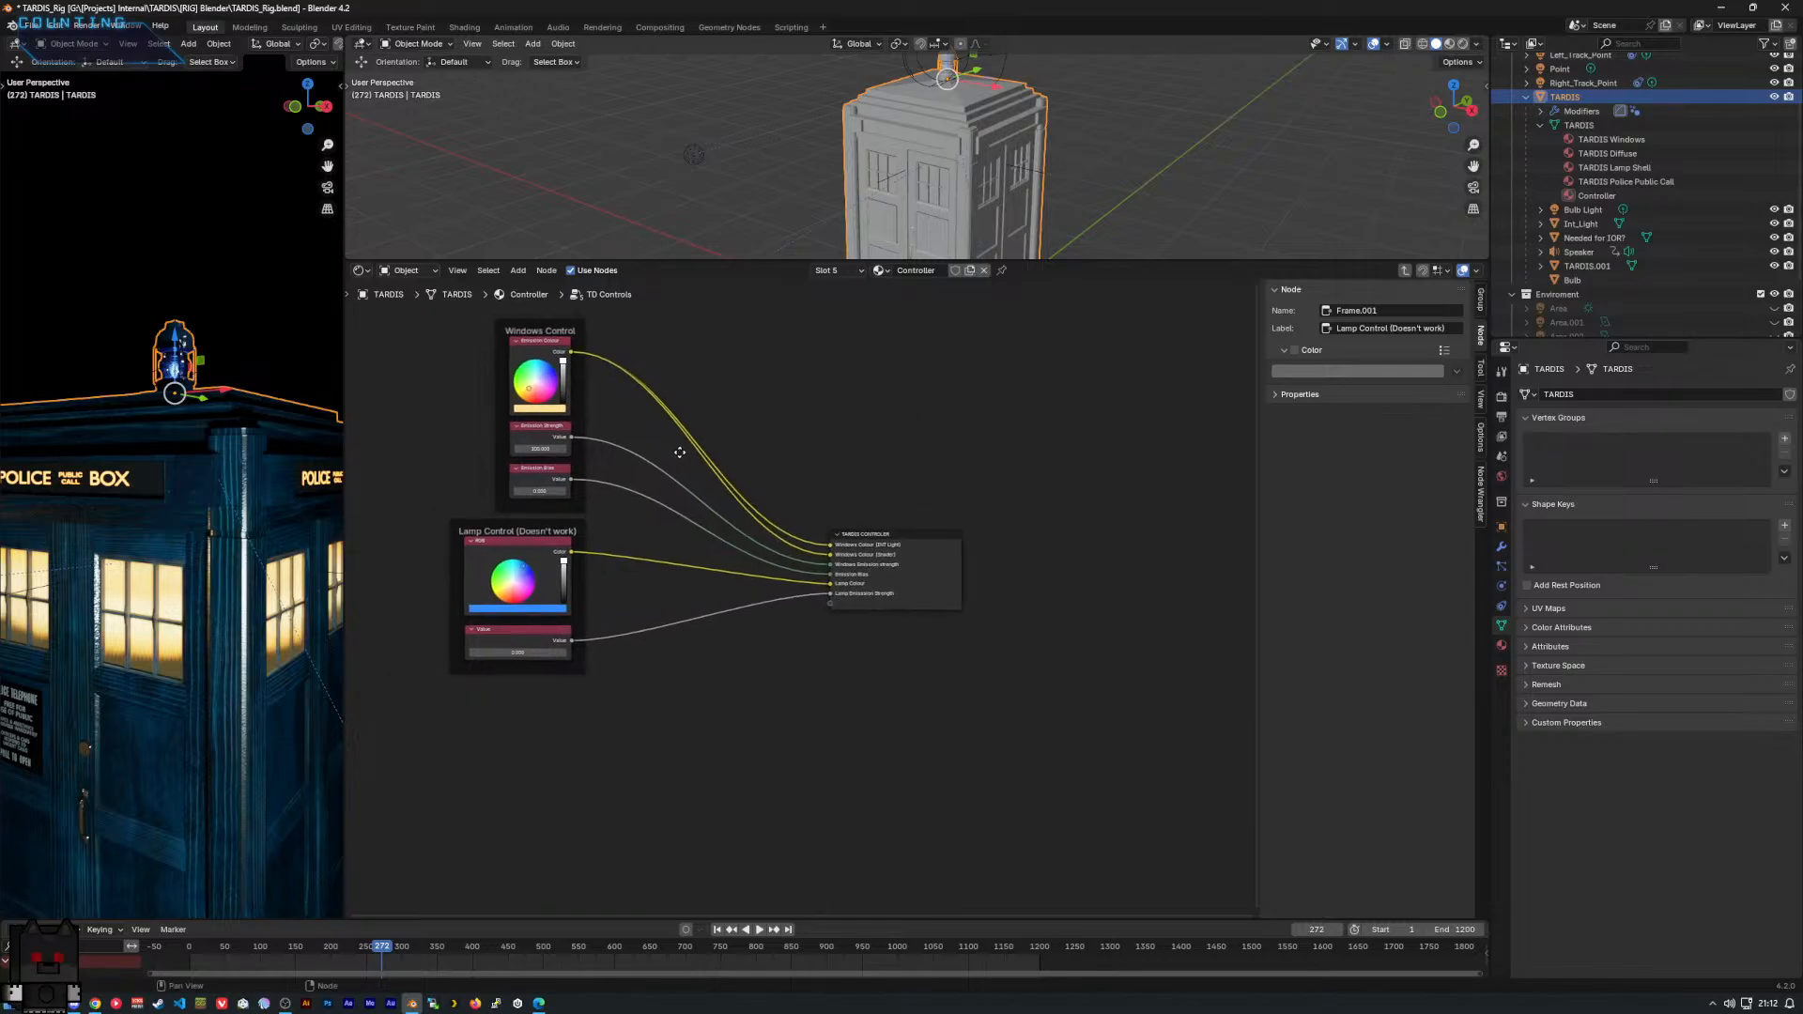
Try to duplicate the Windows Control frame on its own beside the original.
click(541, 321)
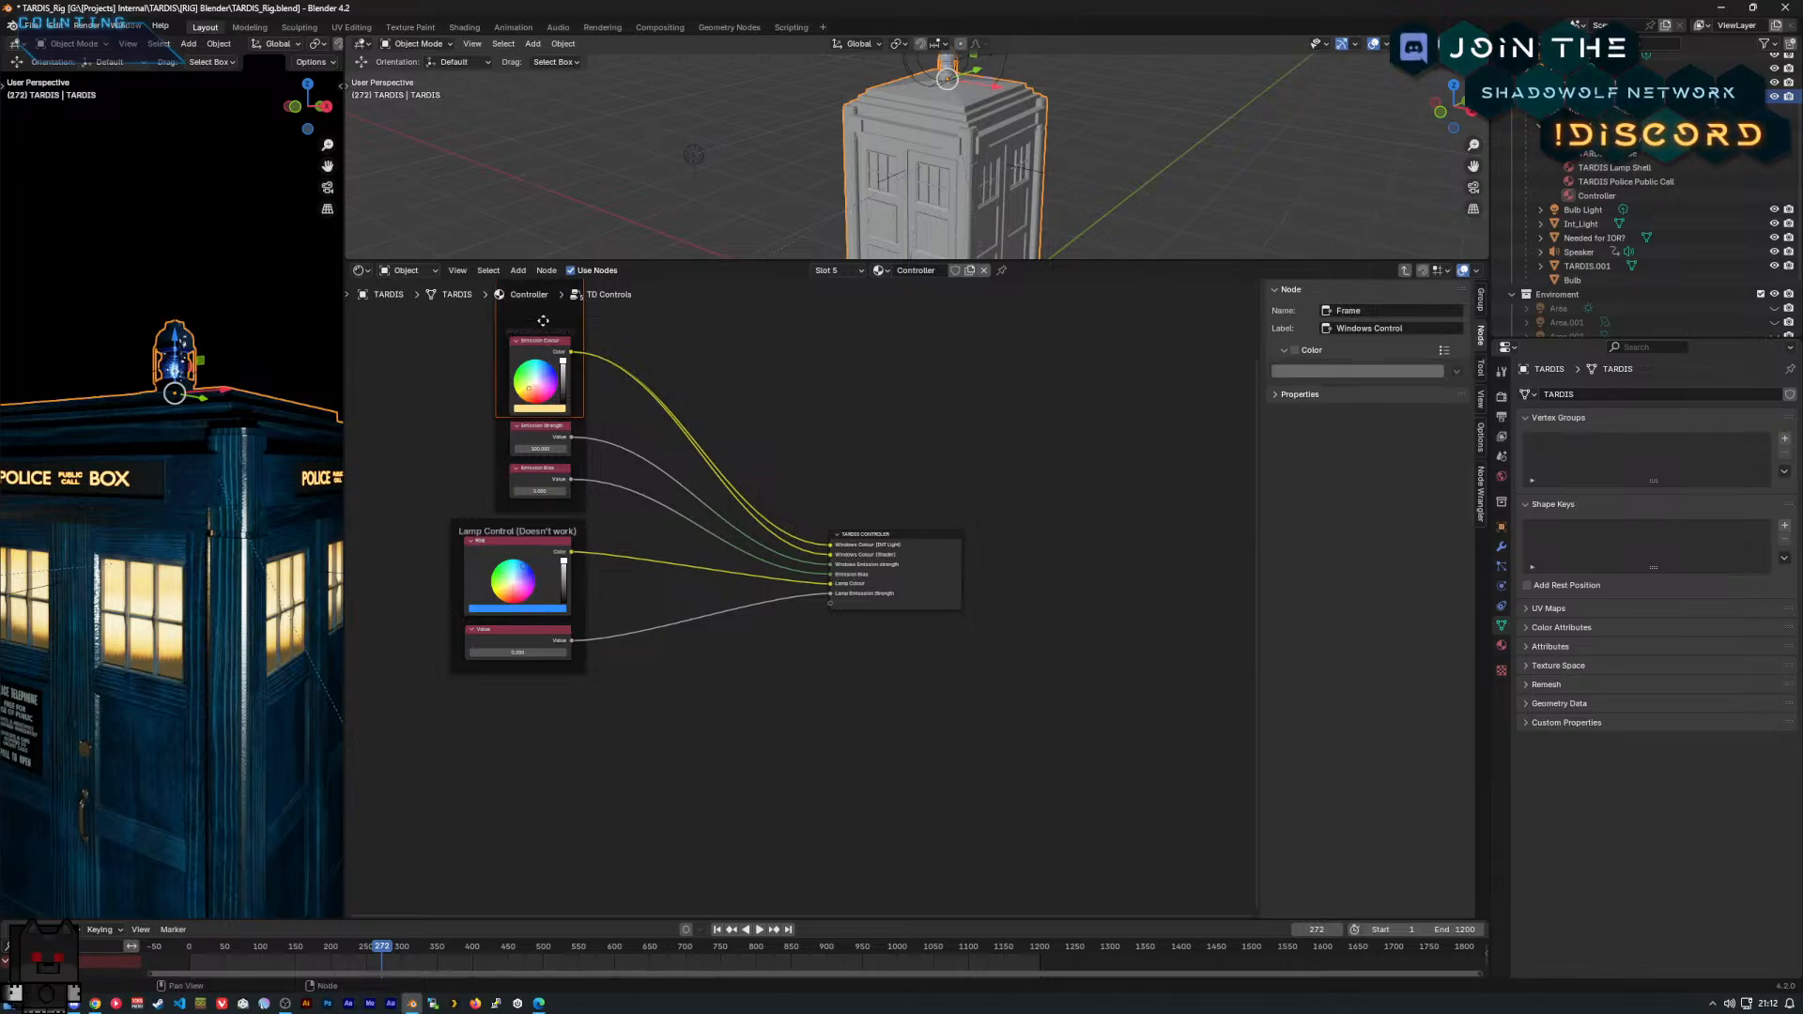
middle_drag(606, 320, 691, 465)
key(shift+d)
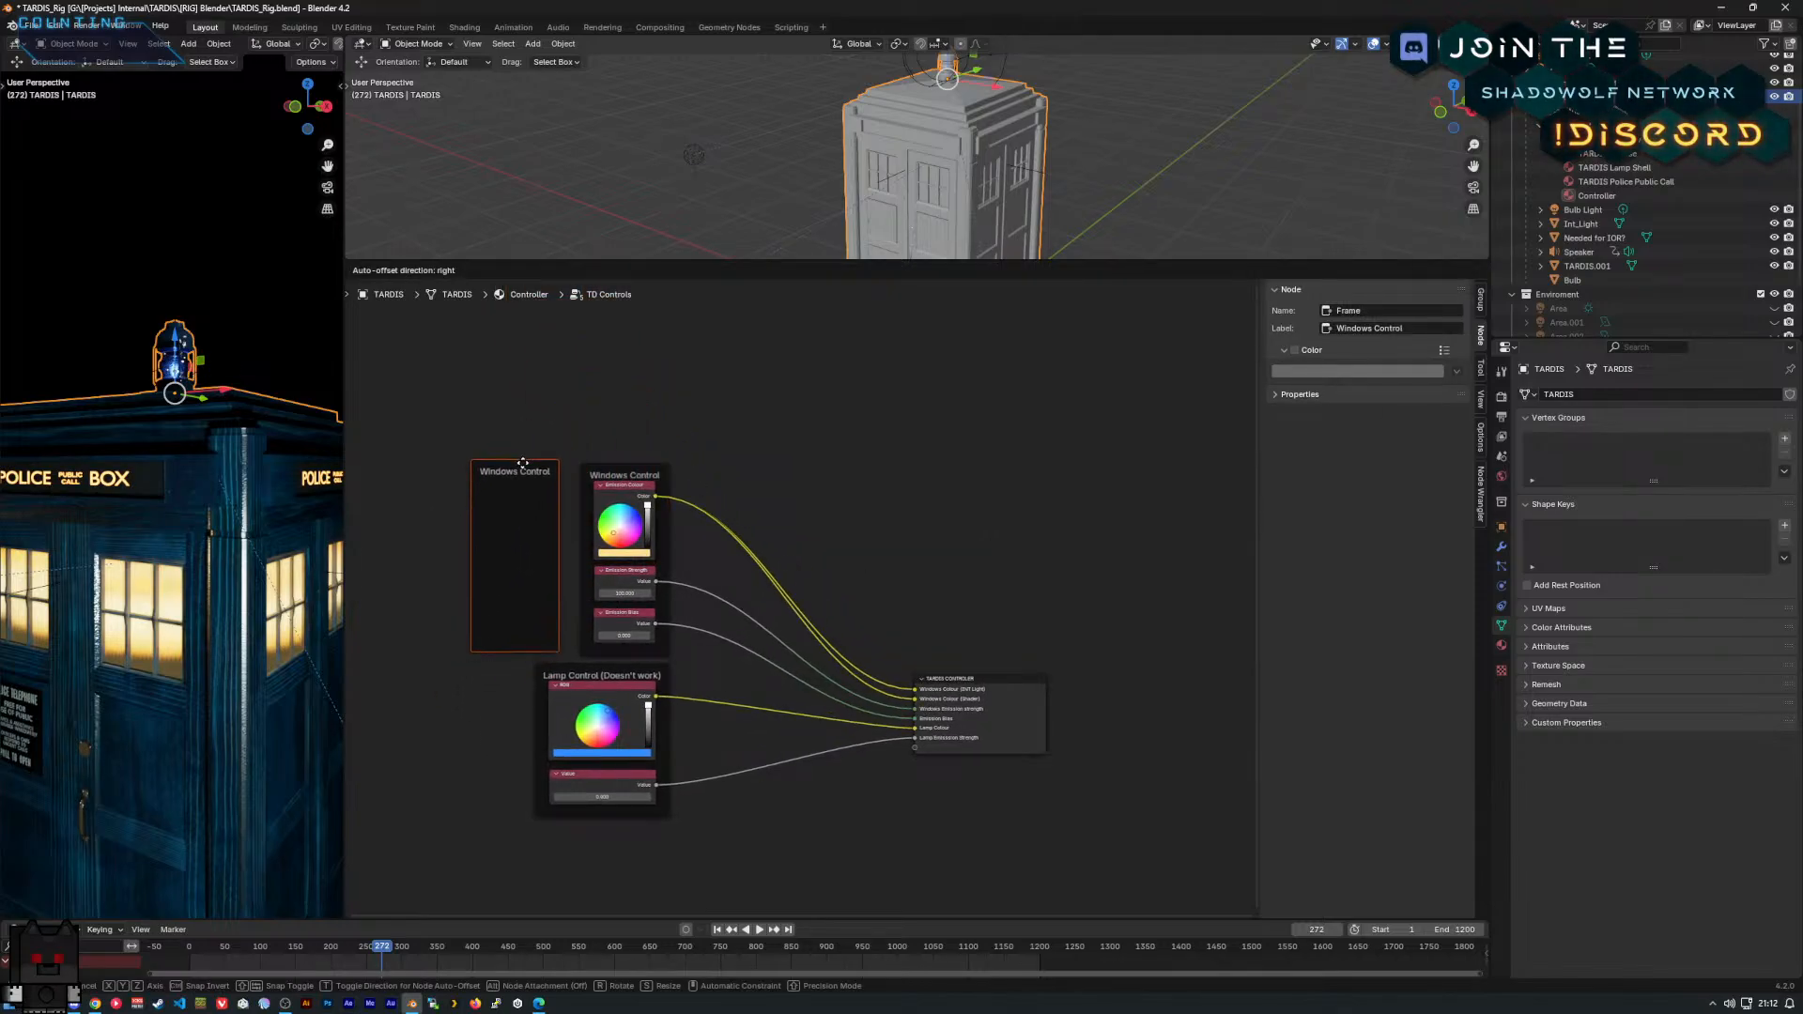
click(537, 448)
key(ctrl+z)
Duplicate the Windows Control frame together with its three nodes and place the copy below the Lamp Control frame.
drag(537, 441, 666, 659)
key(shift+d)
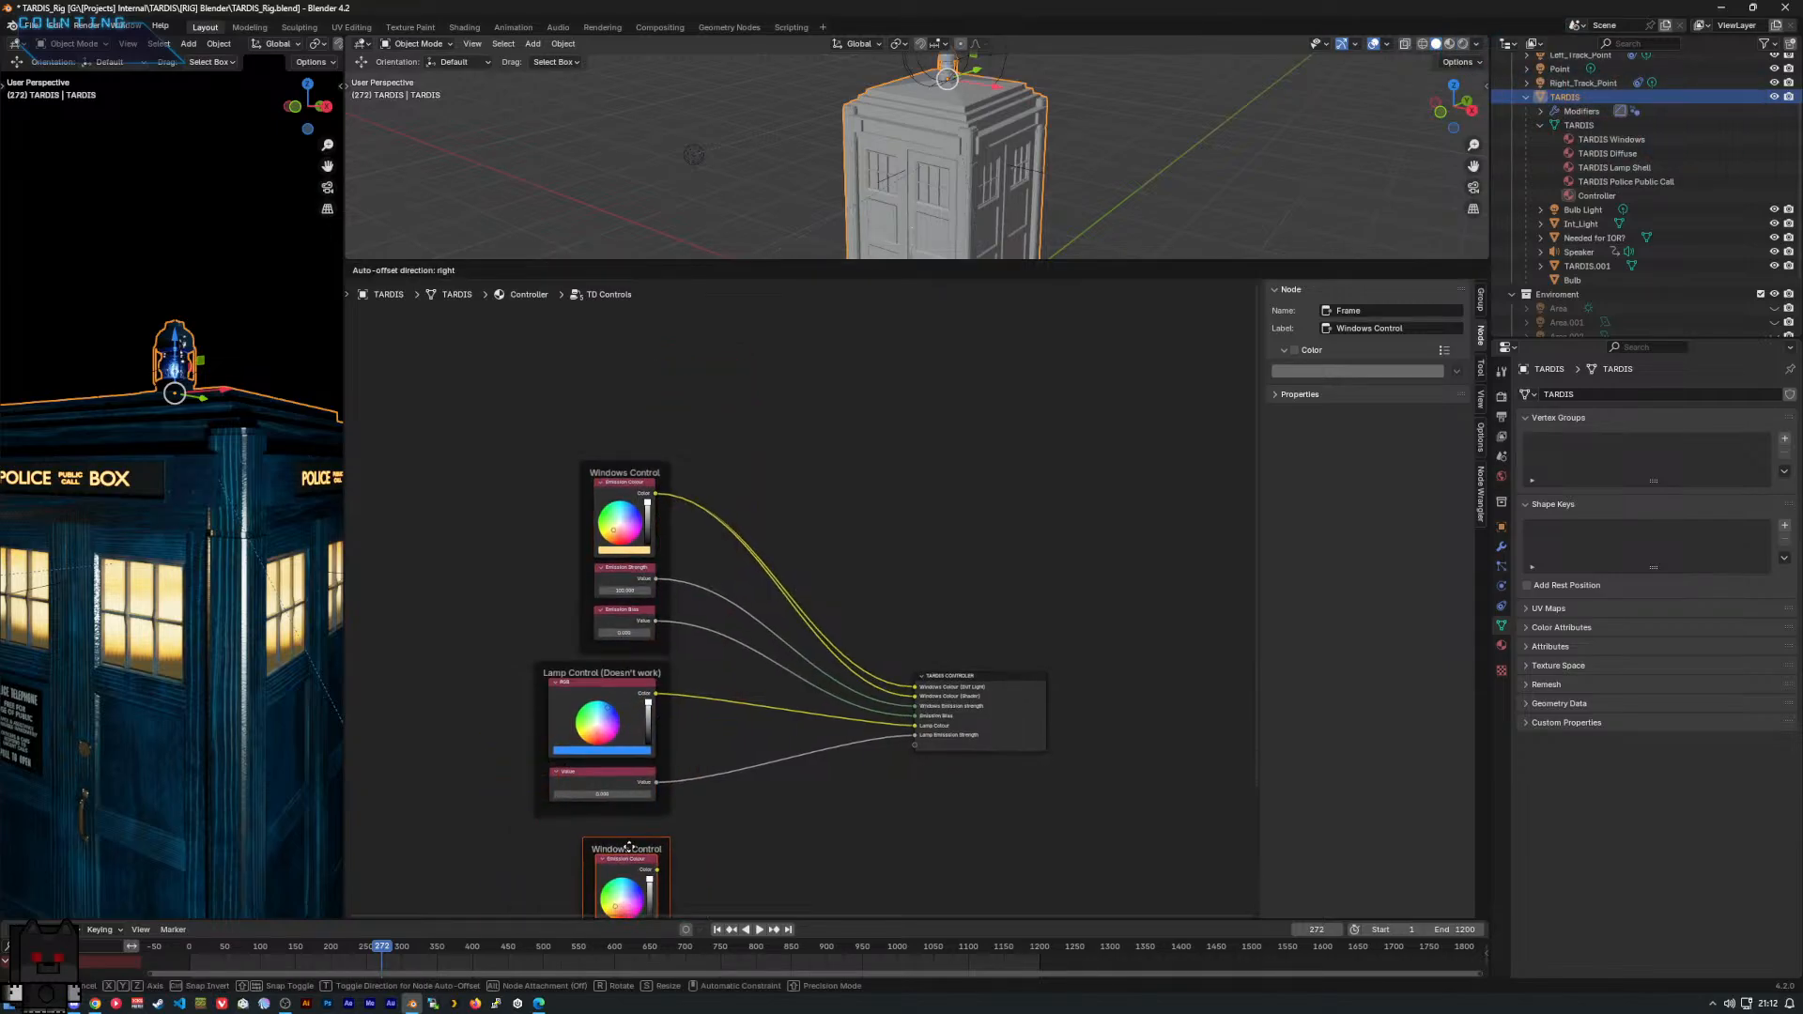
click(629, 828)
middle_drag(753, 805, 665, 602)
scroll(668, 607, up, 2)
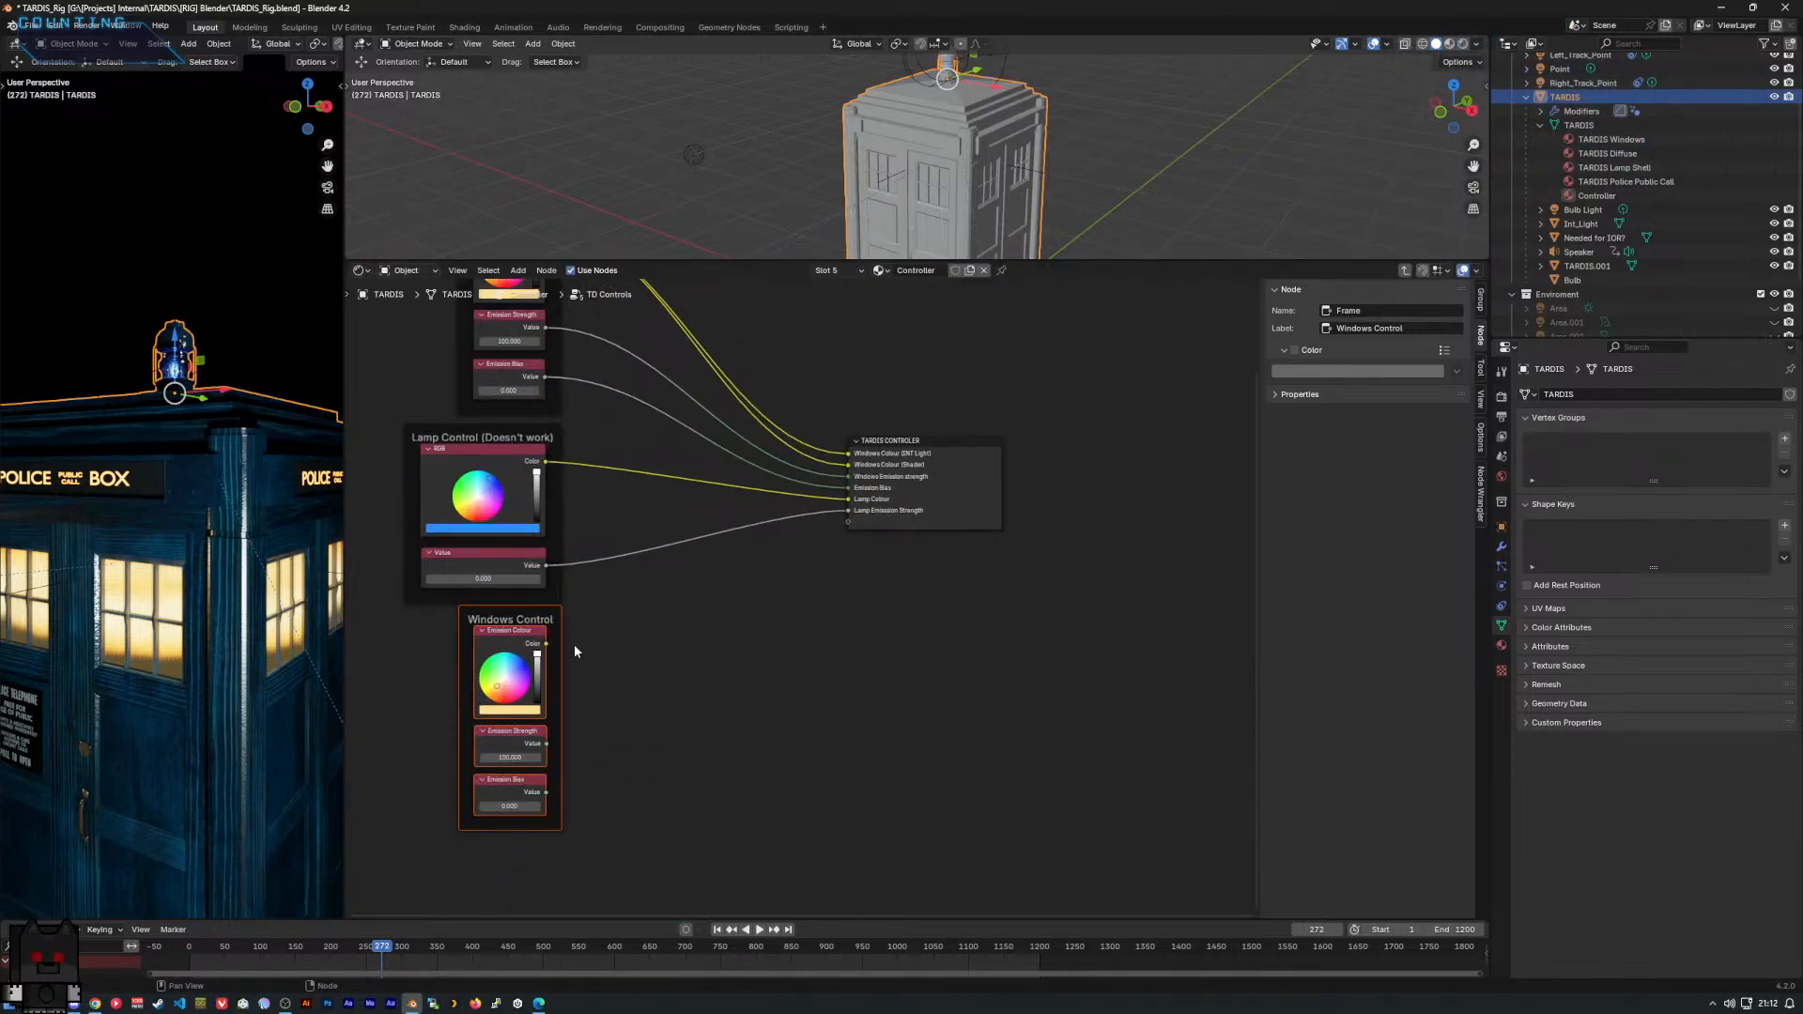
Label the duplicated frame below the lamp controls "Public Call Control".
middle_drag(575, 648, 608, 634)
click(570, 597)
double_click(1404, 354)
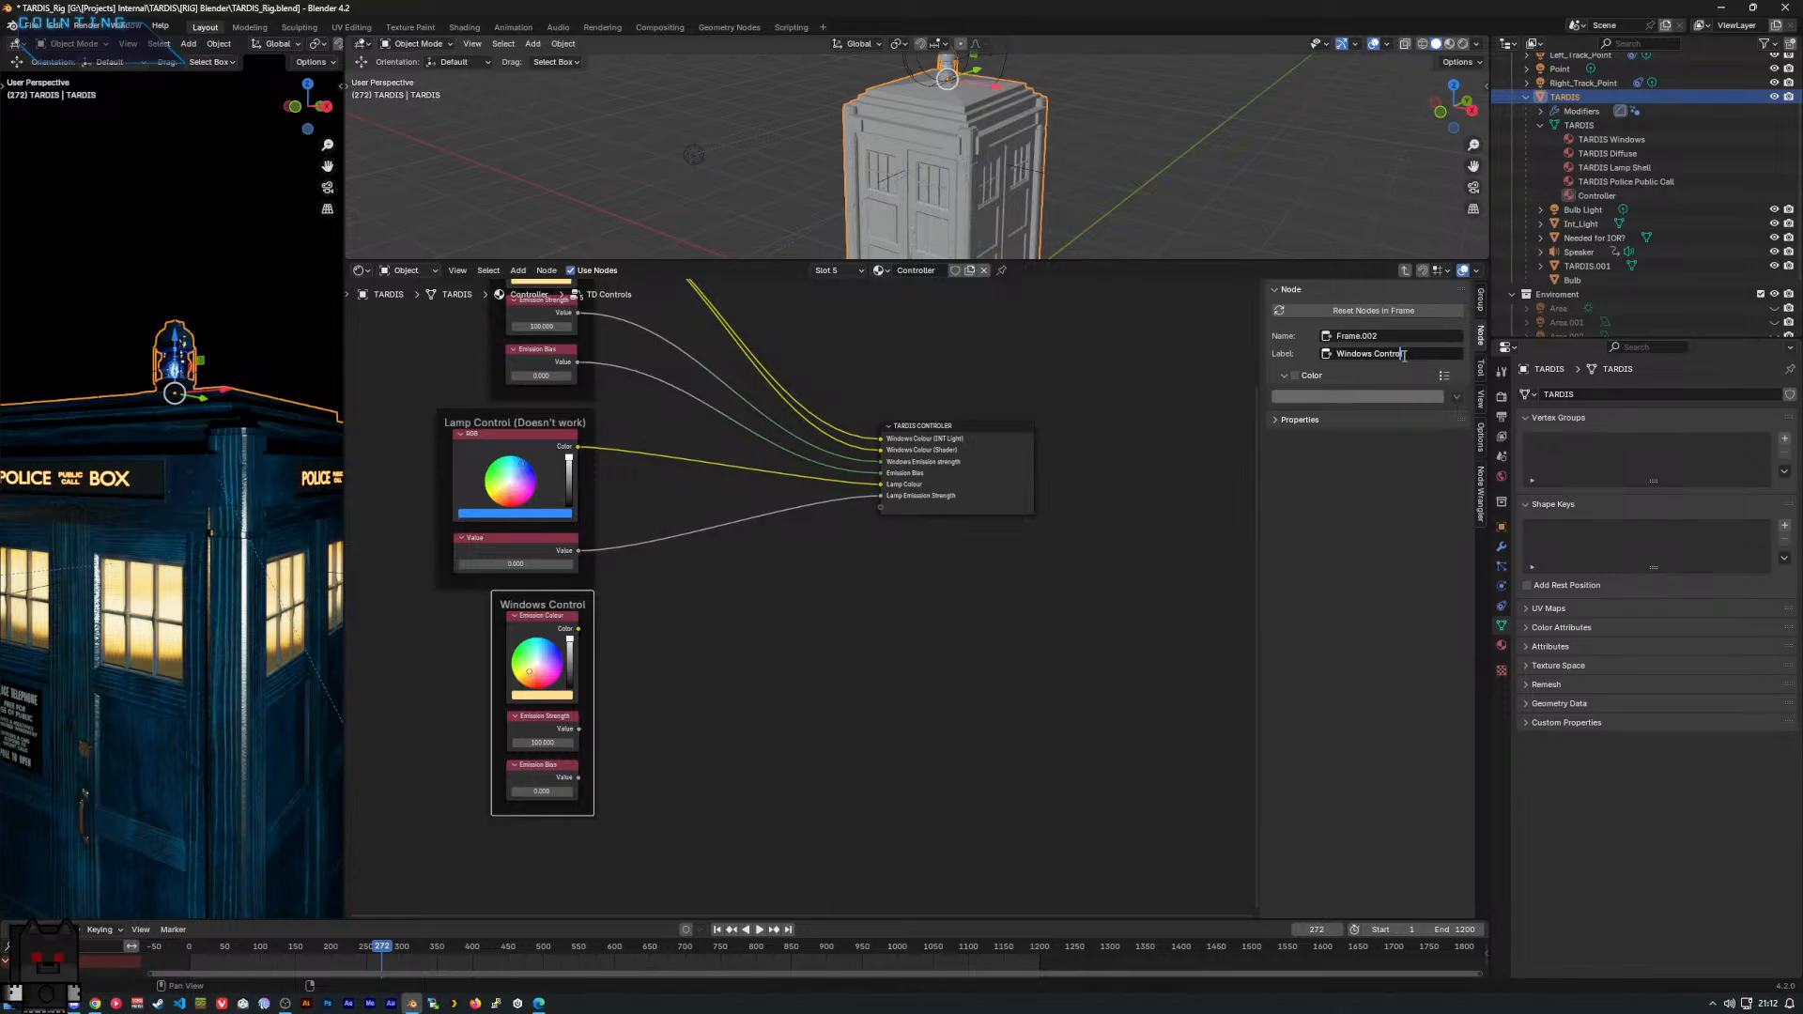
key(Home)
key(Delete)
key(Delete)
key(Delete)
key(Delete)
key(Delete)
key(Delete)
key(Delete)
key(Delete)
text(Public Call)
key(Return)
scroll(594, 637, up, 2)
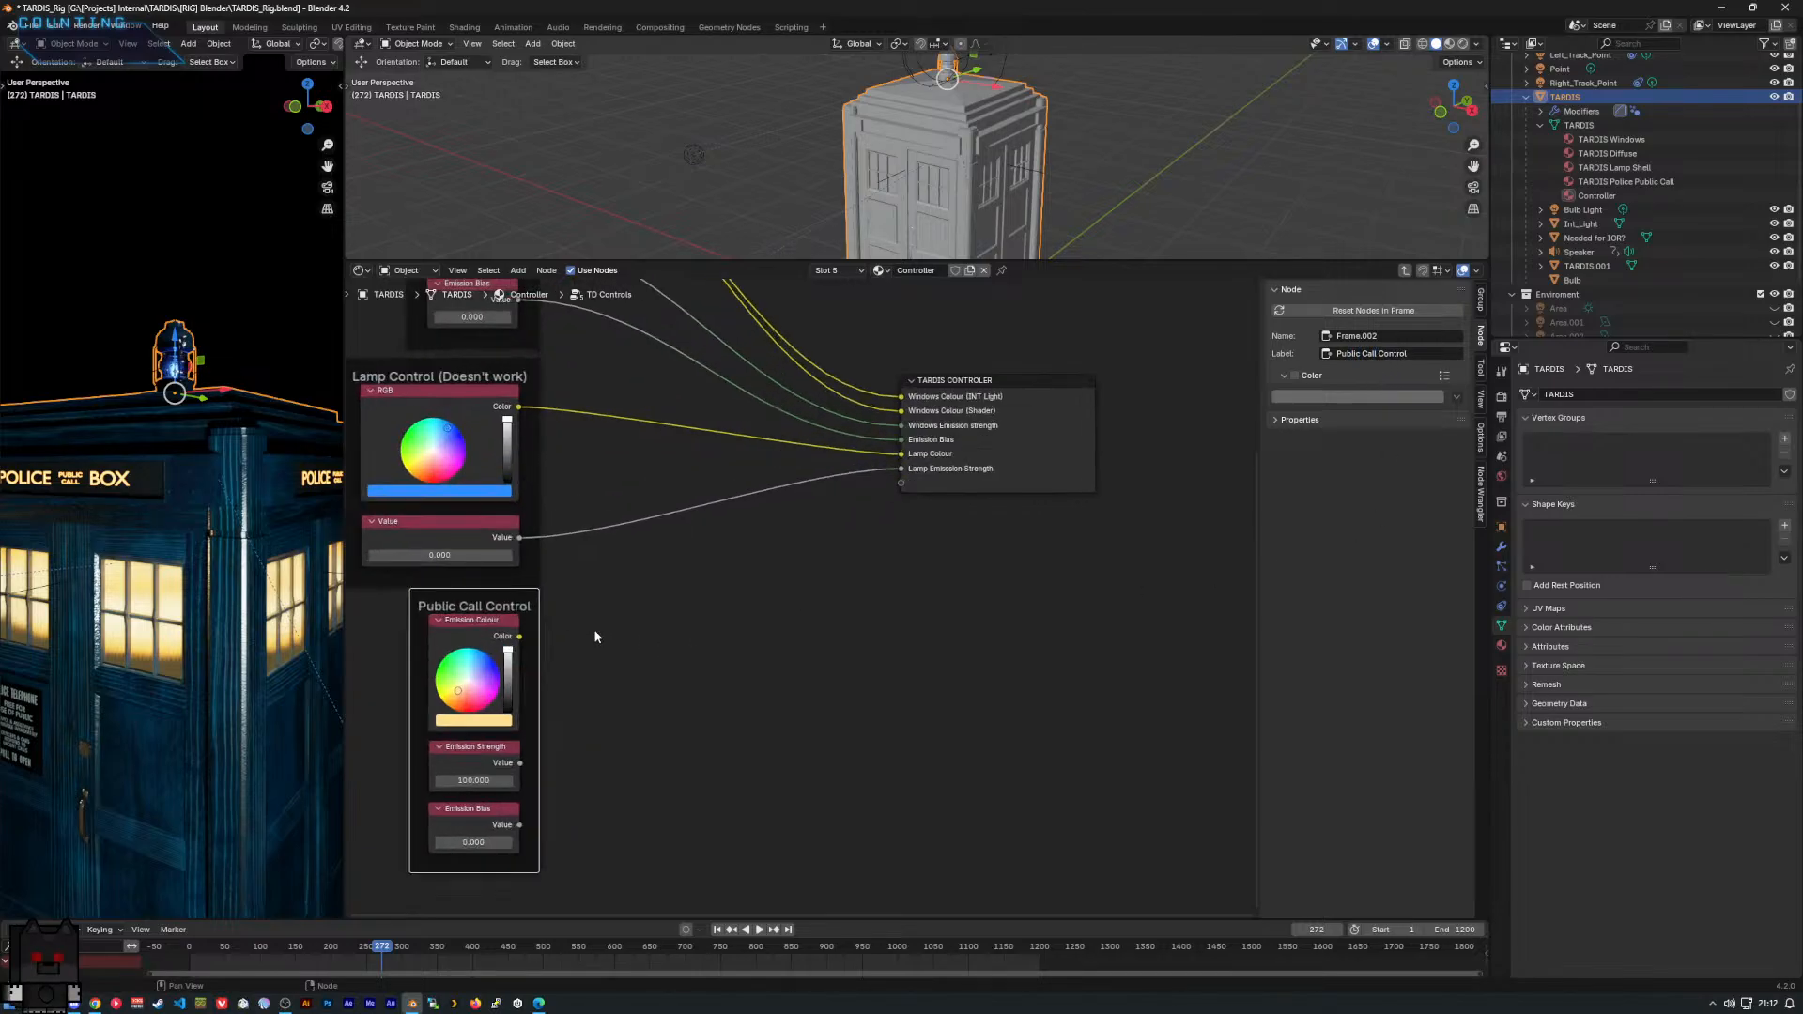
Connect the Public Call frame's Emission Colour node to a new group output socket and rename that socket Public Call Colour.
drag(519, 637, 901, 483)
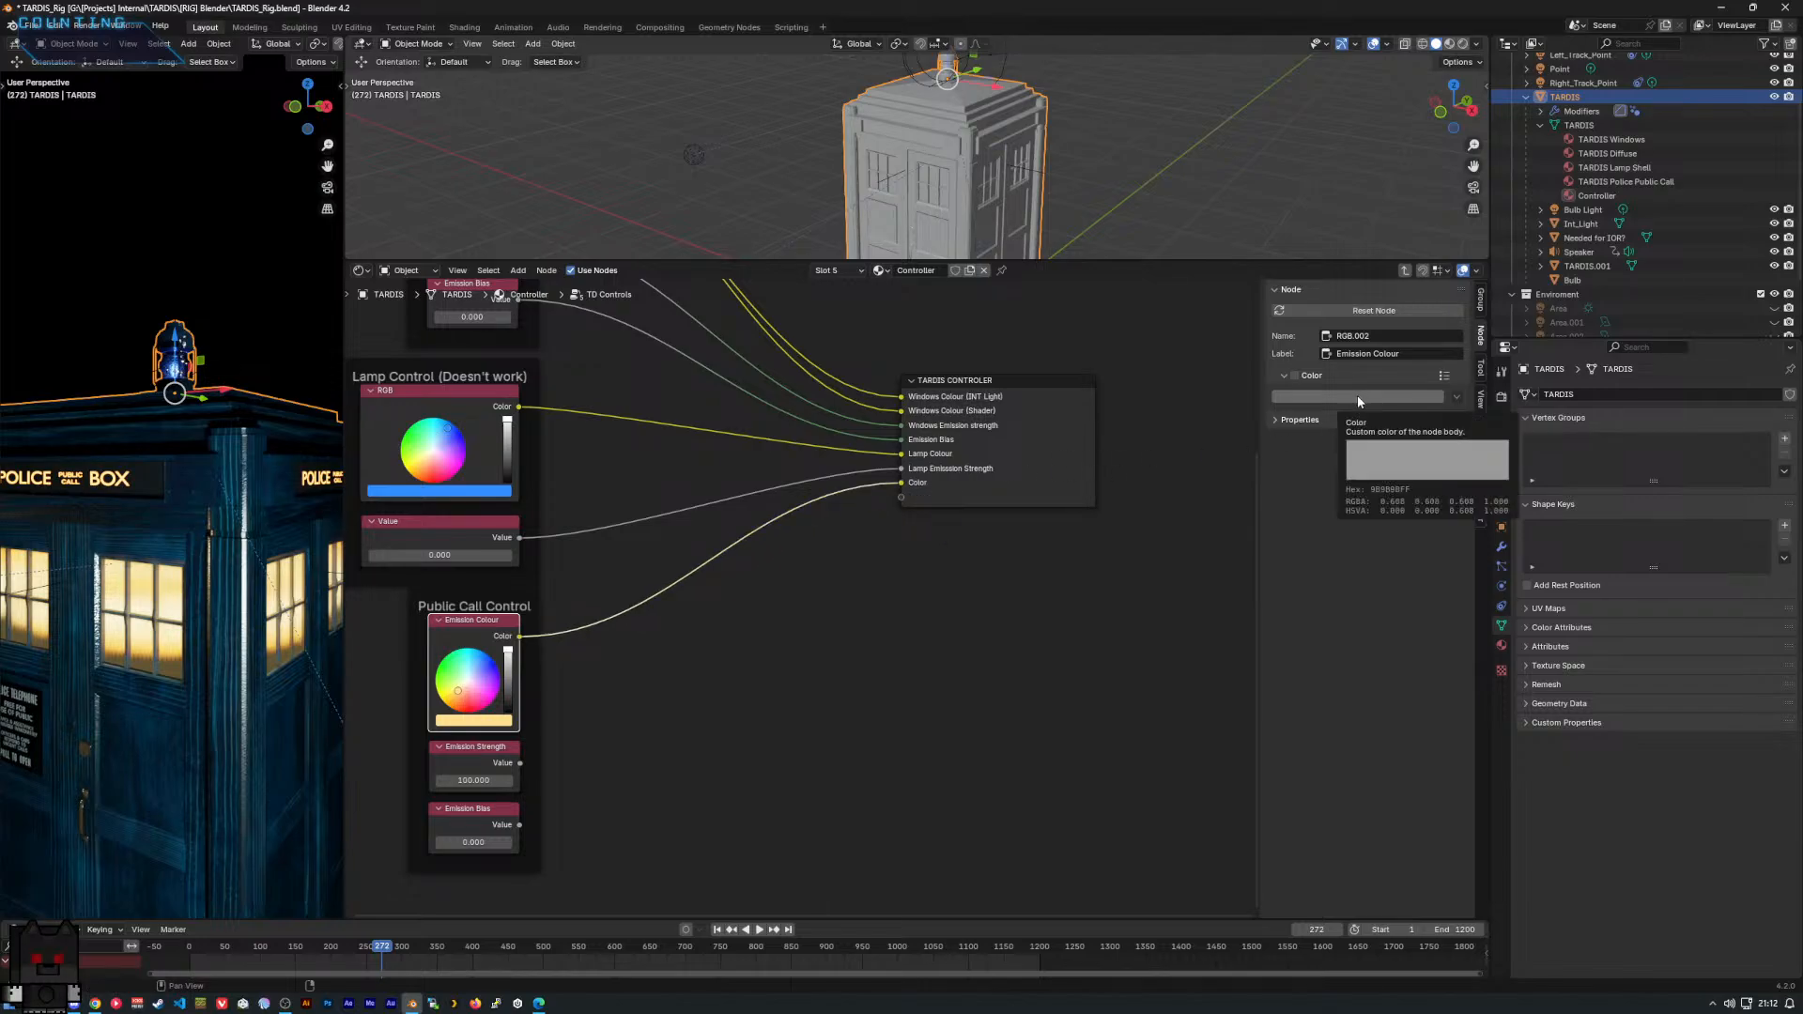
click(1482, 300)
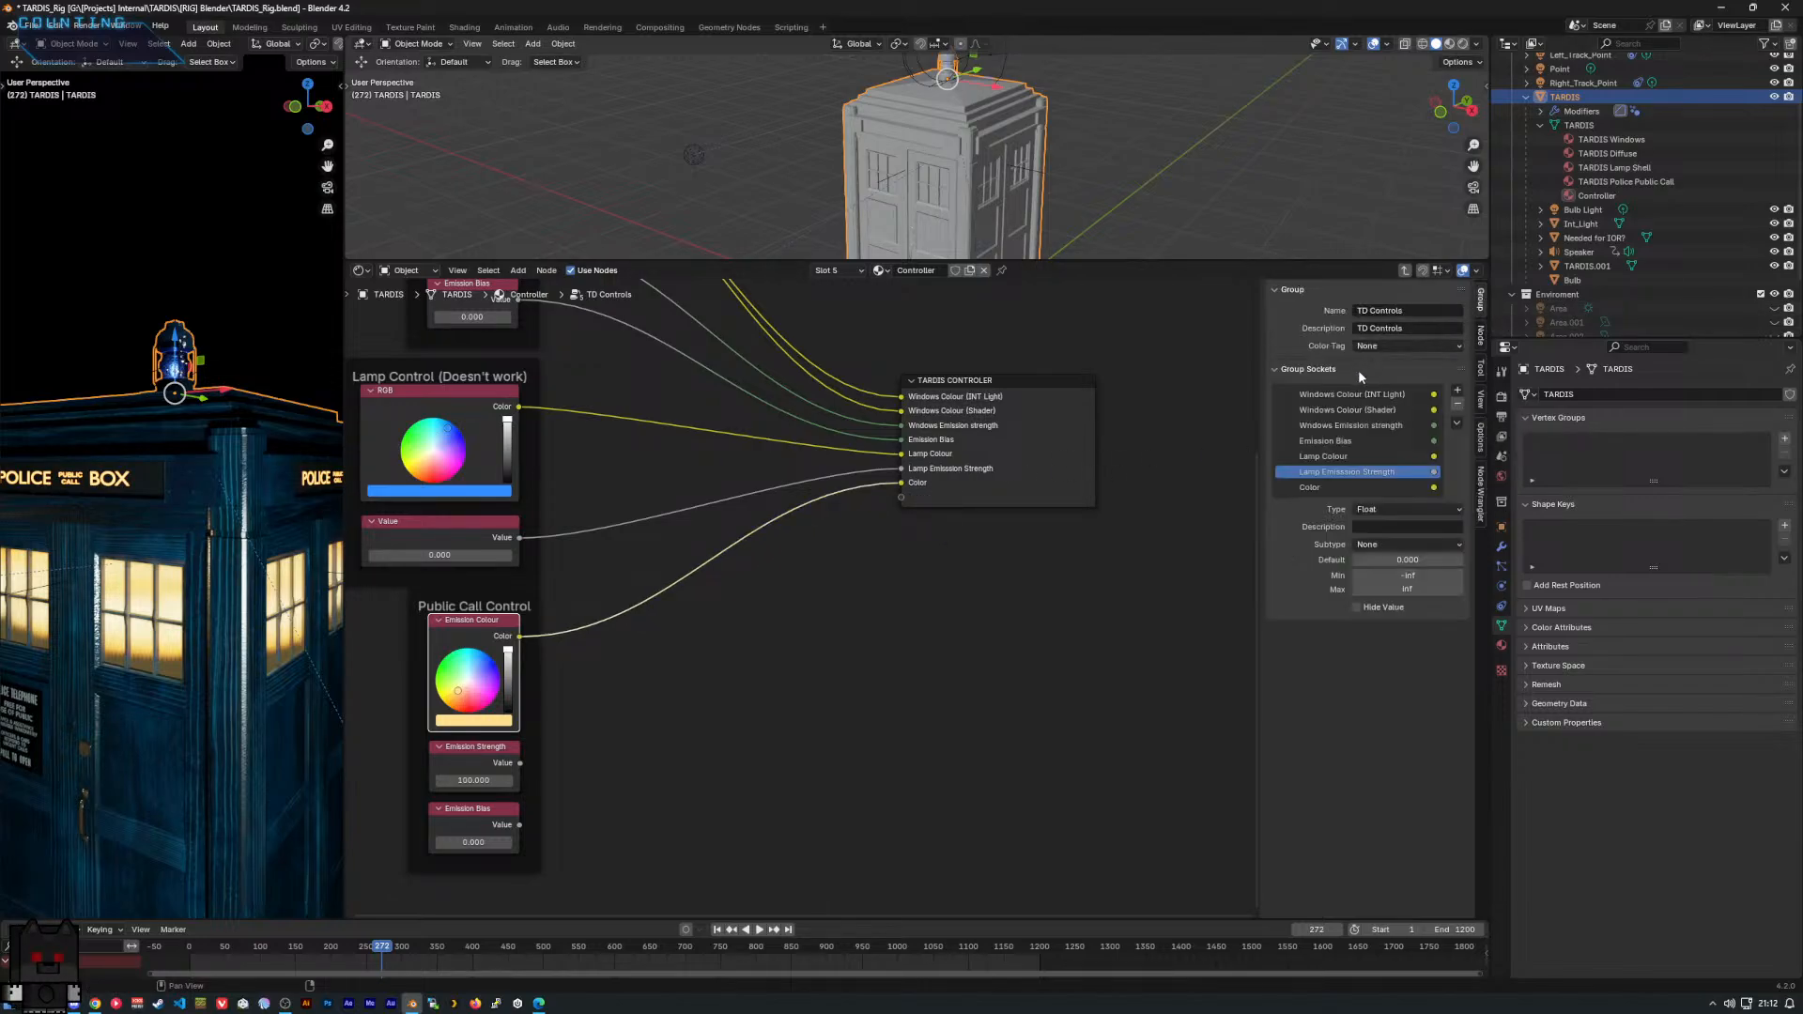
click(1426, 329)
click(1316, 483)
double_click(1315, 485)
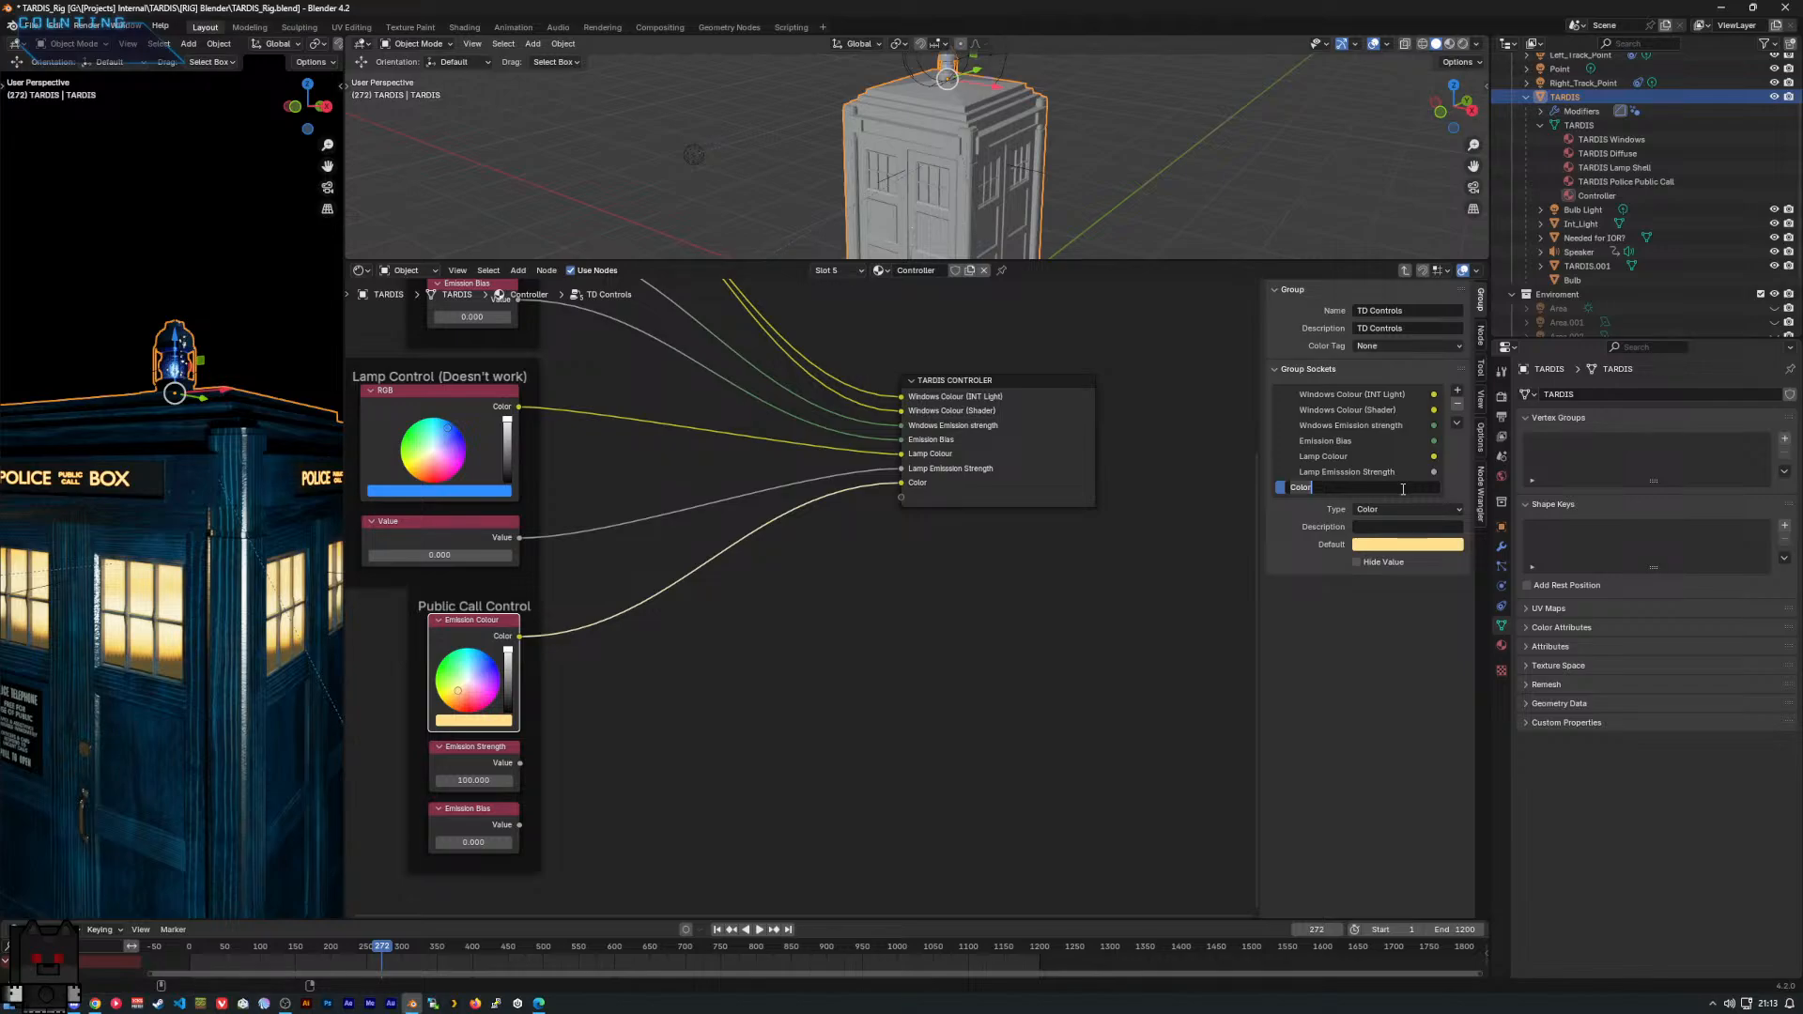
text(Publicc Call Colour)
key(Return)
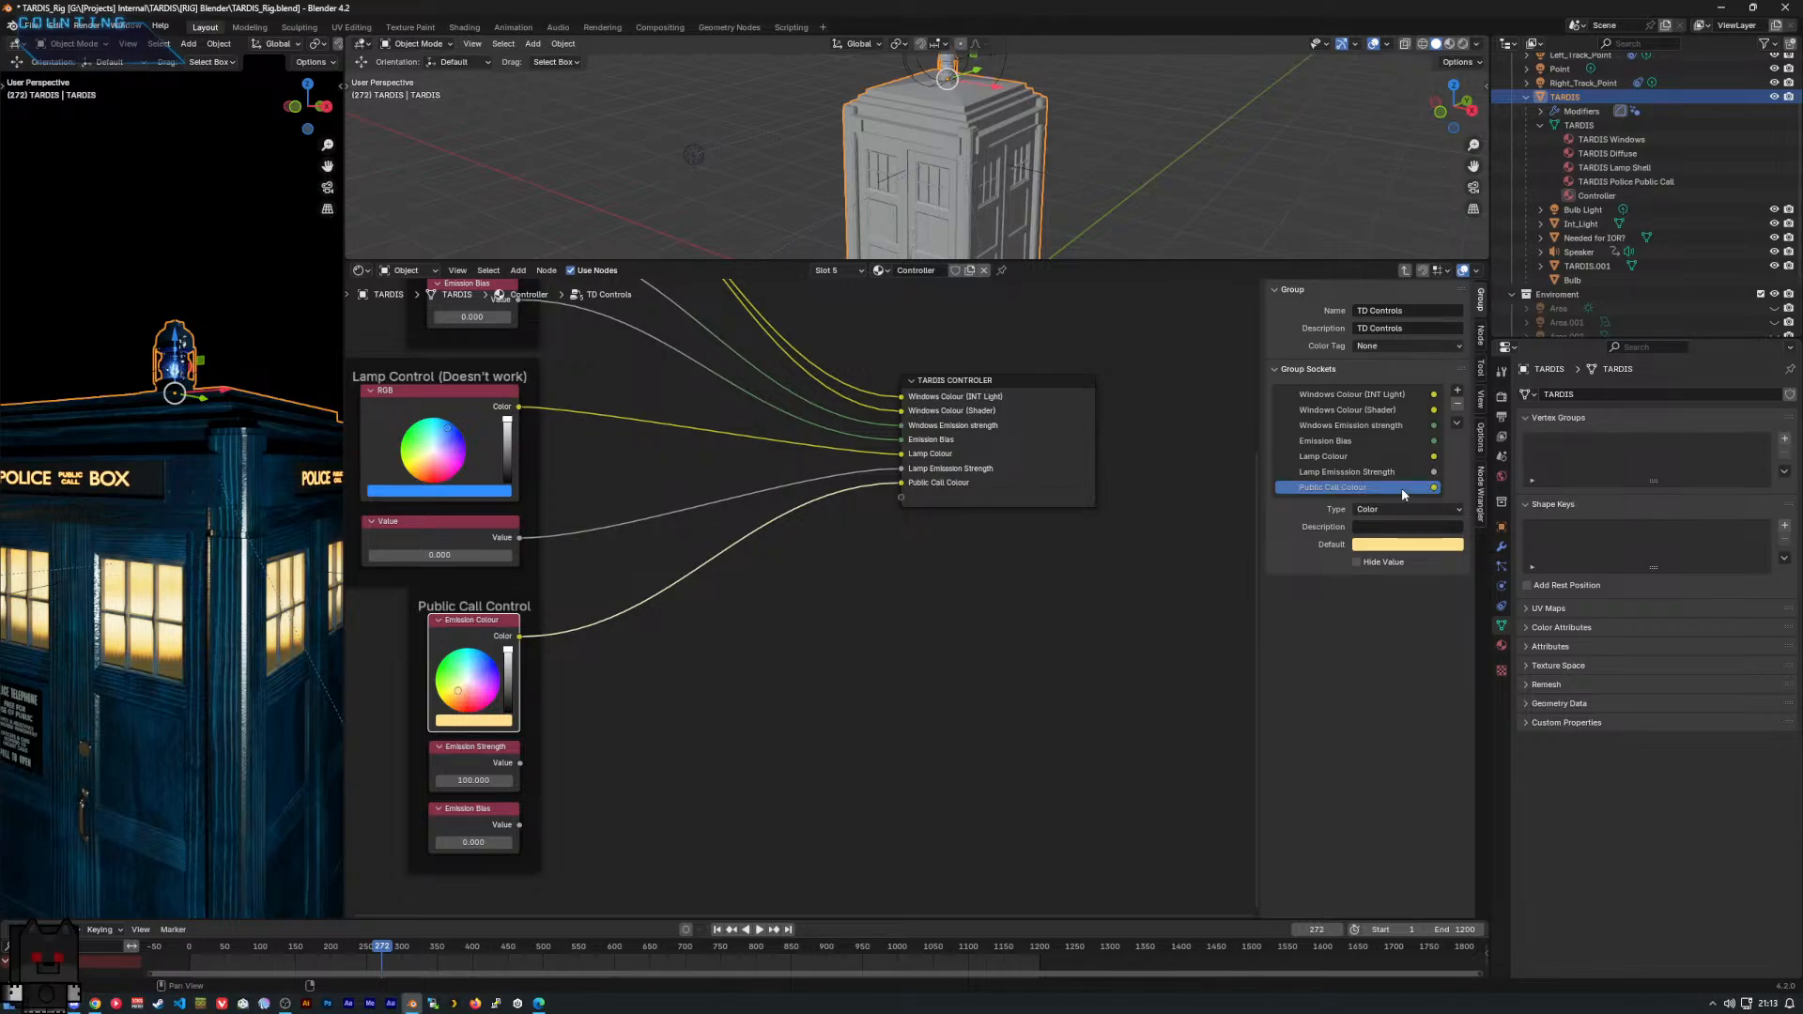
Delete the Emission Bias node from the Public Call Control frame and connect its Emission Strength node to a new group output socket.
click(453, 810)
key(Delete)
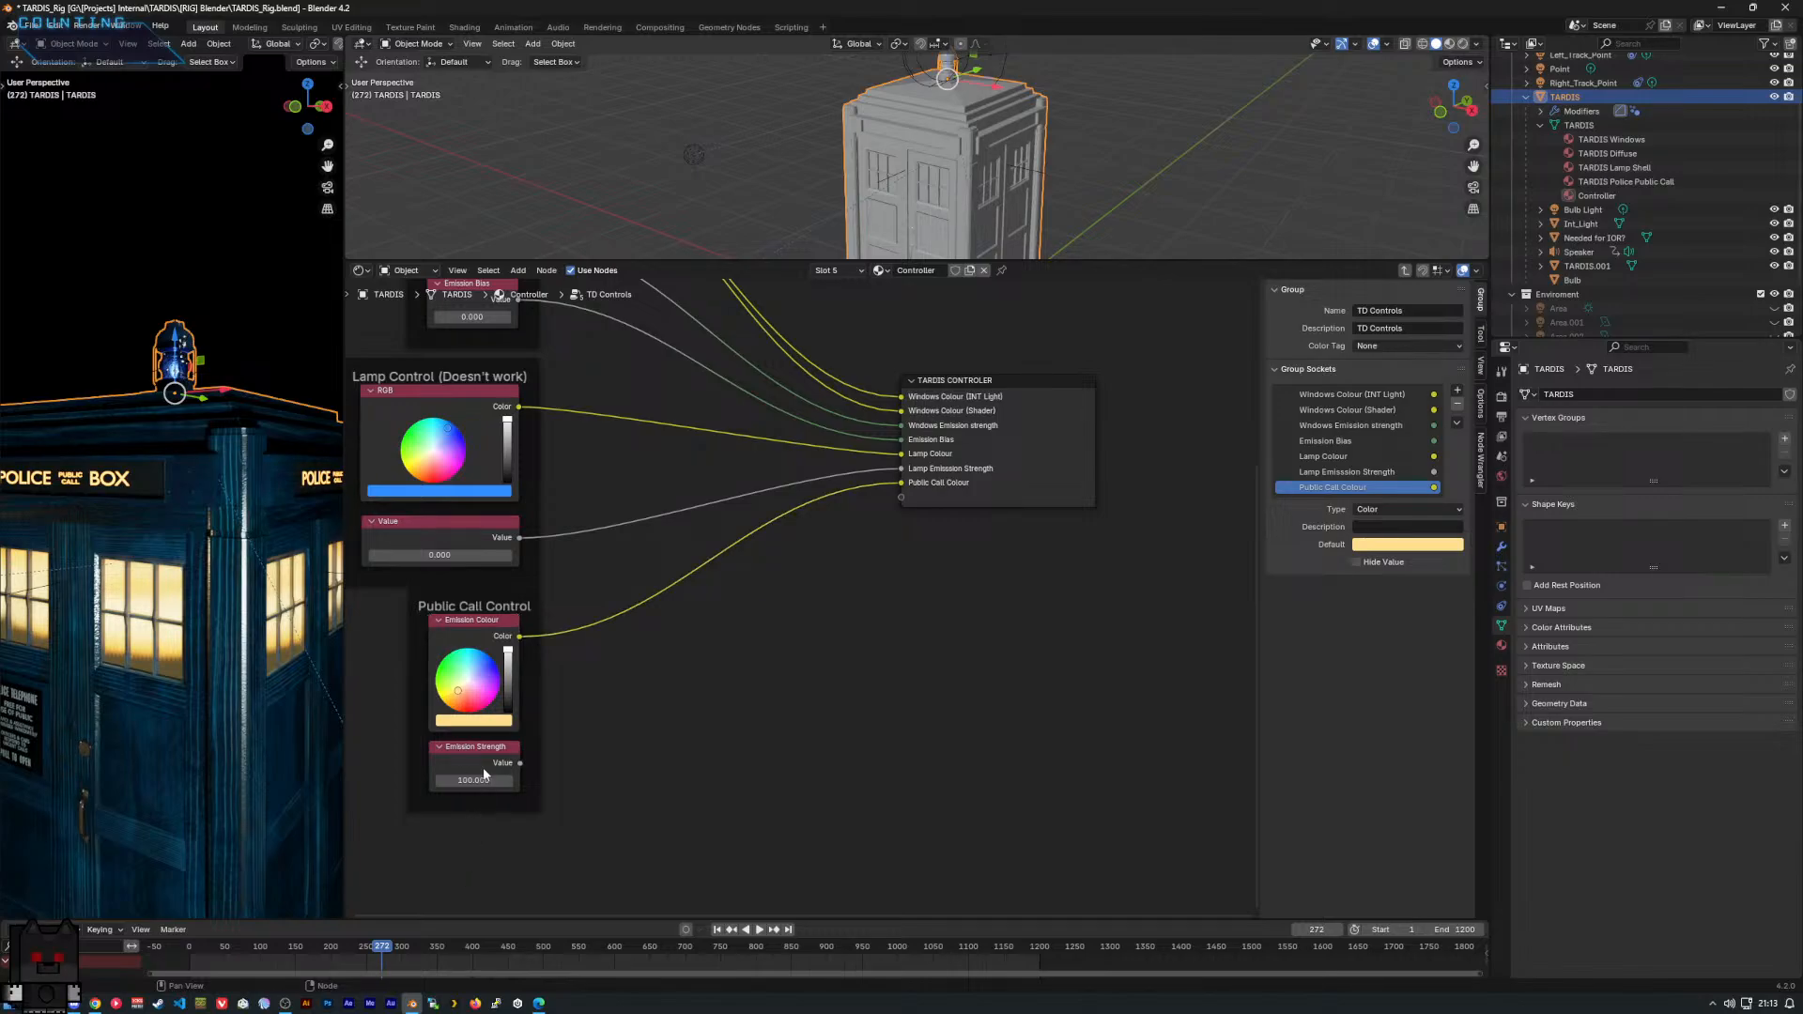
drag(519, 762, 902, 511)
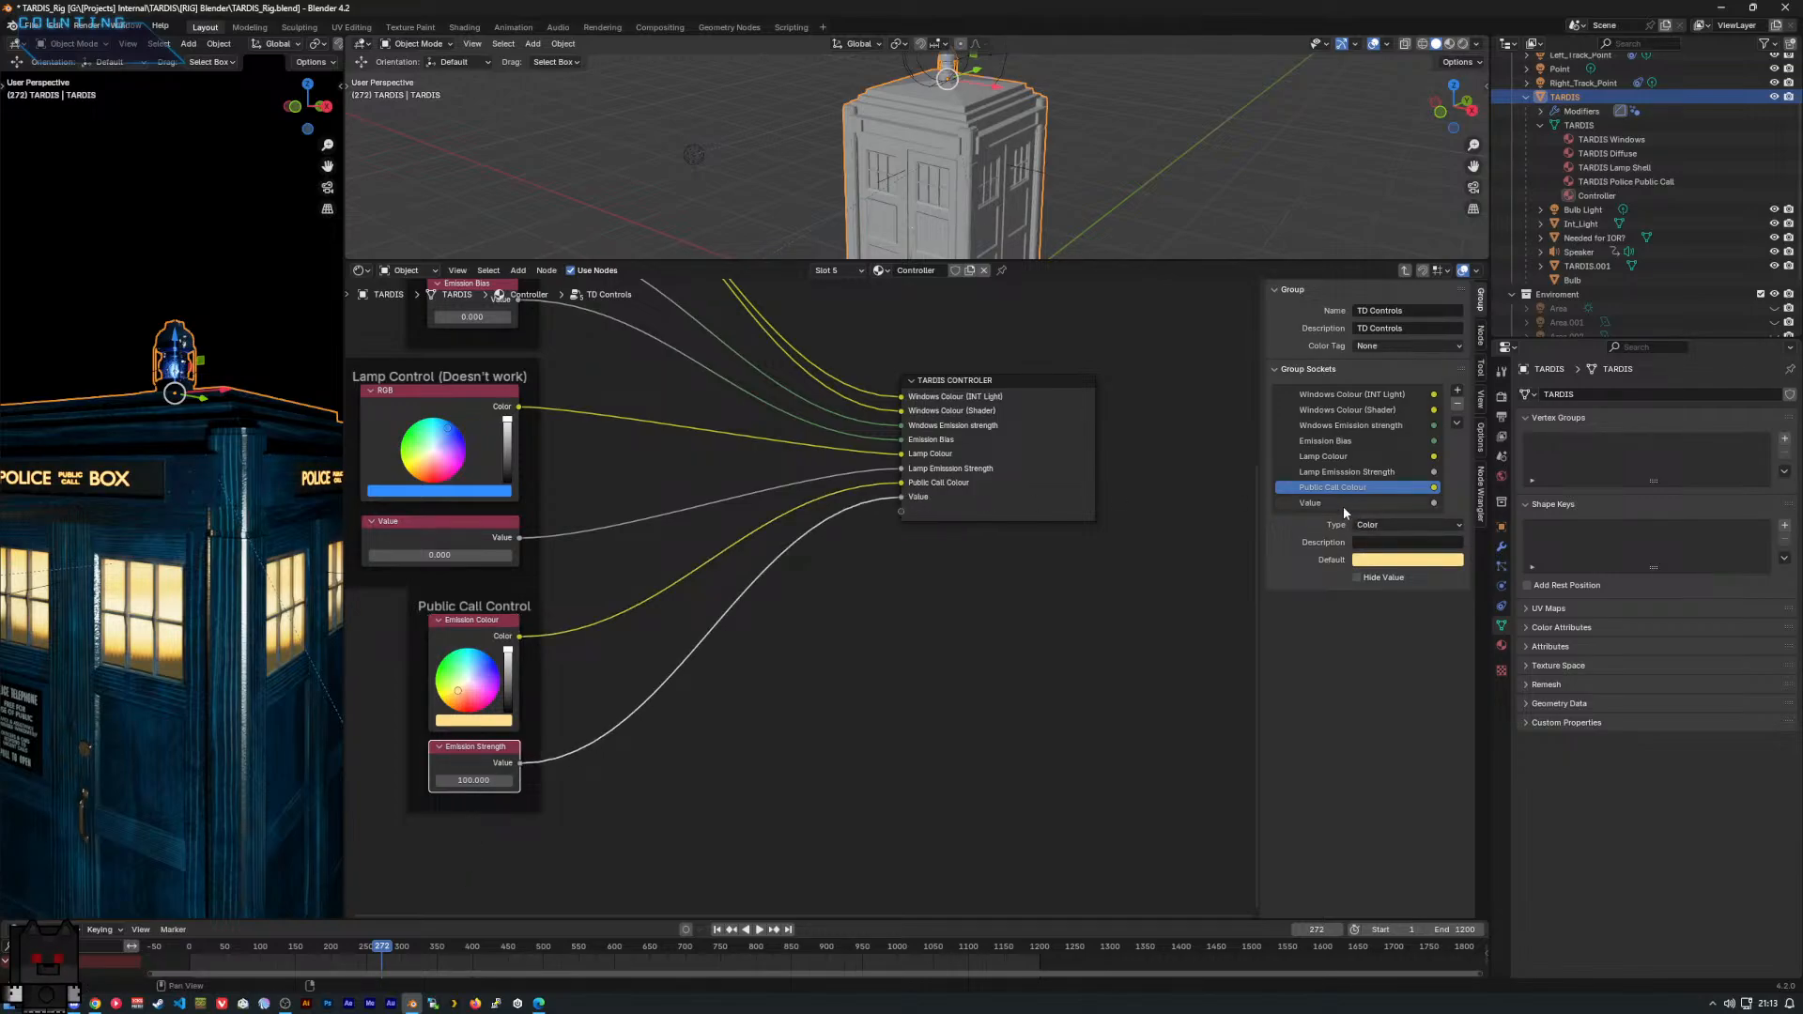
Rename the new Value output socket Public Call Intensity.
click(1343, 504)
double_click(1346, 504)
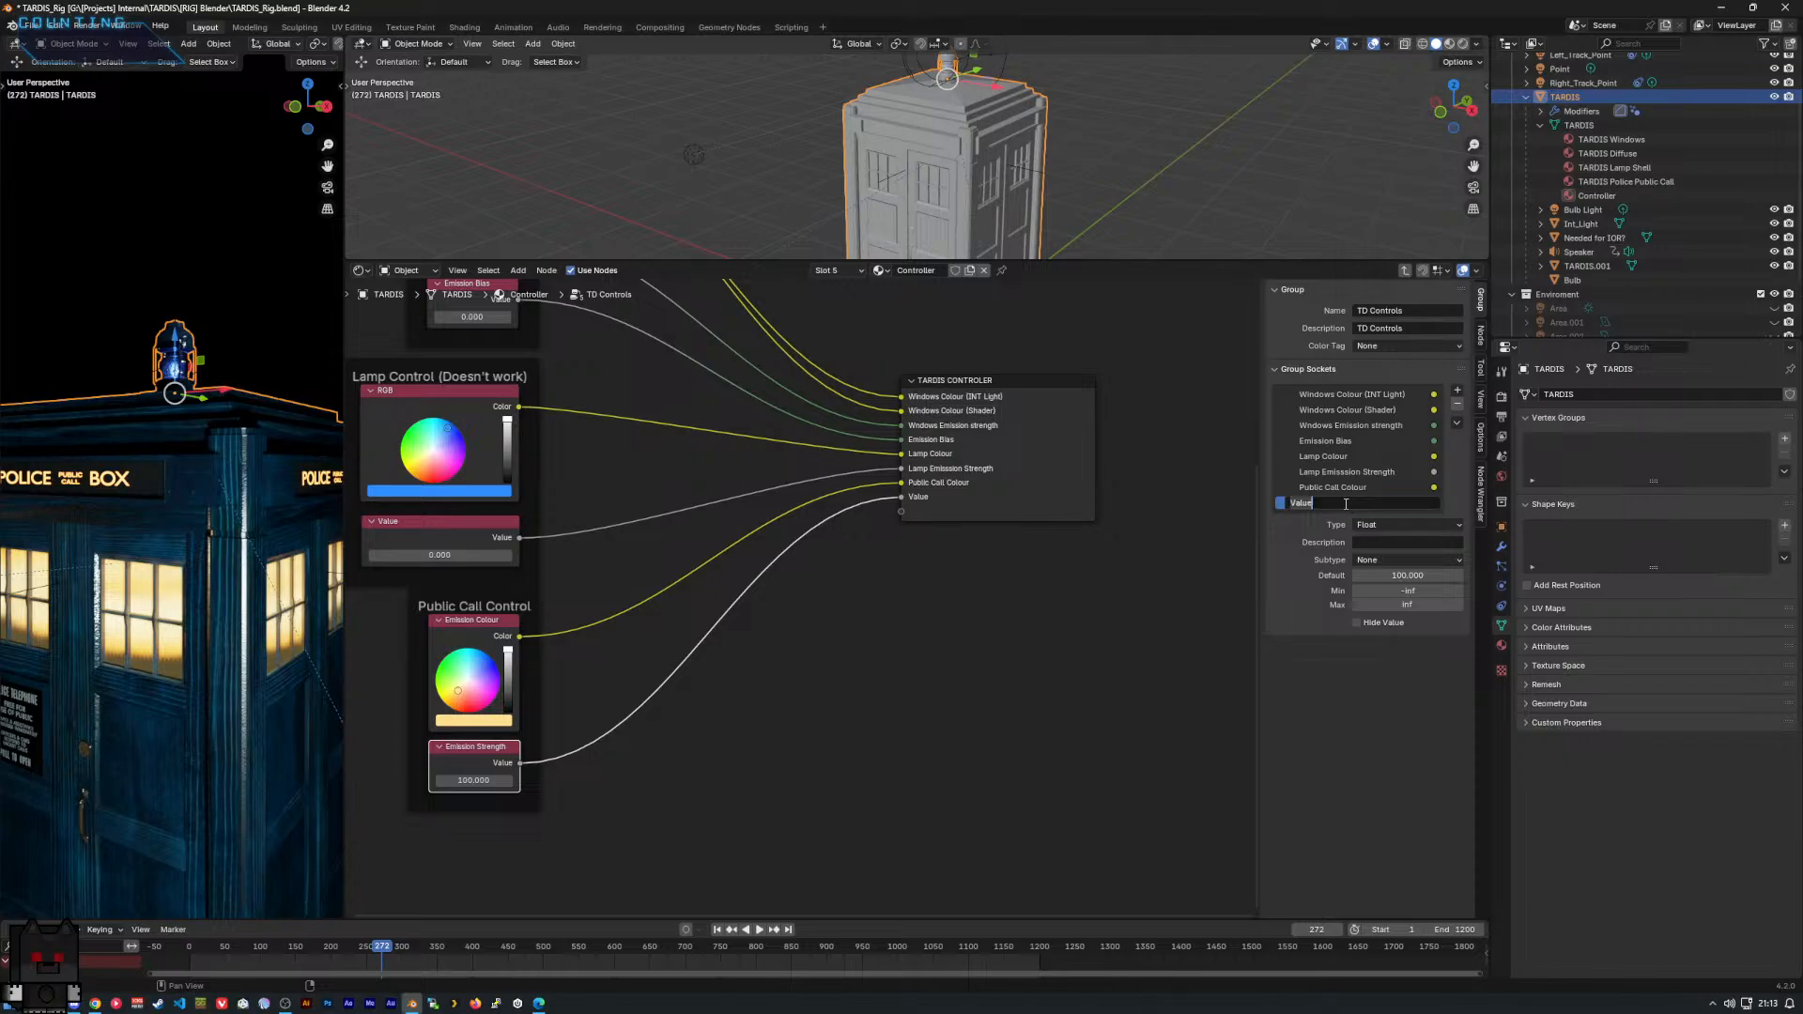
text(Public Call Intensity)
key(Return)
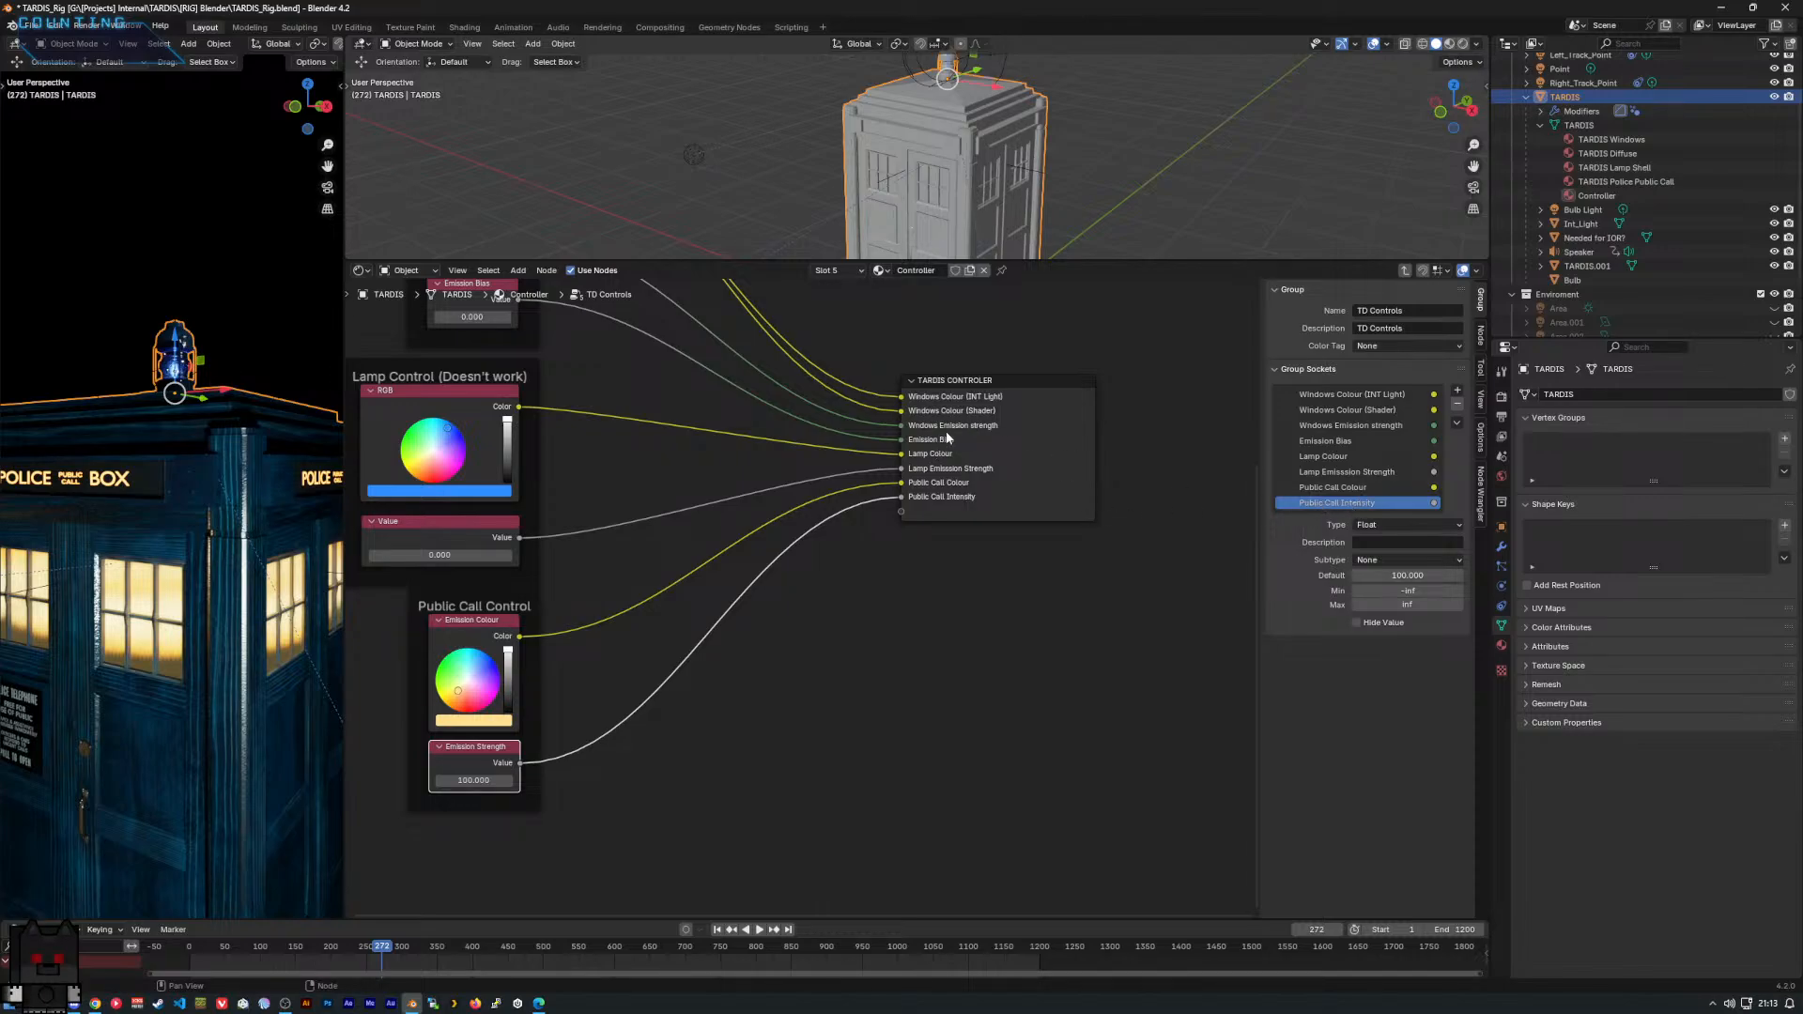
Change the Public Call Intensity socket's name to Public Call Emission Strength.
double_click(1282, 504)
click(1372, 501)
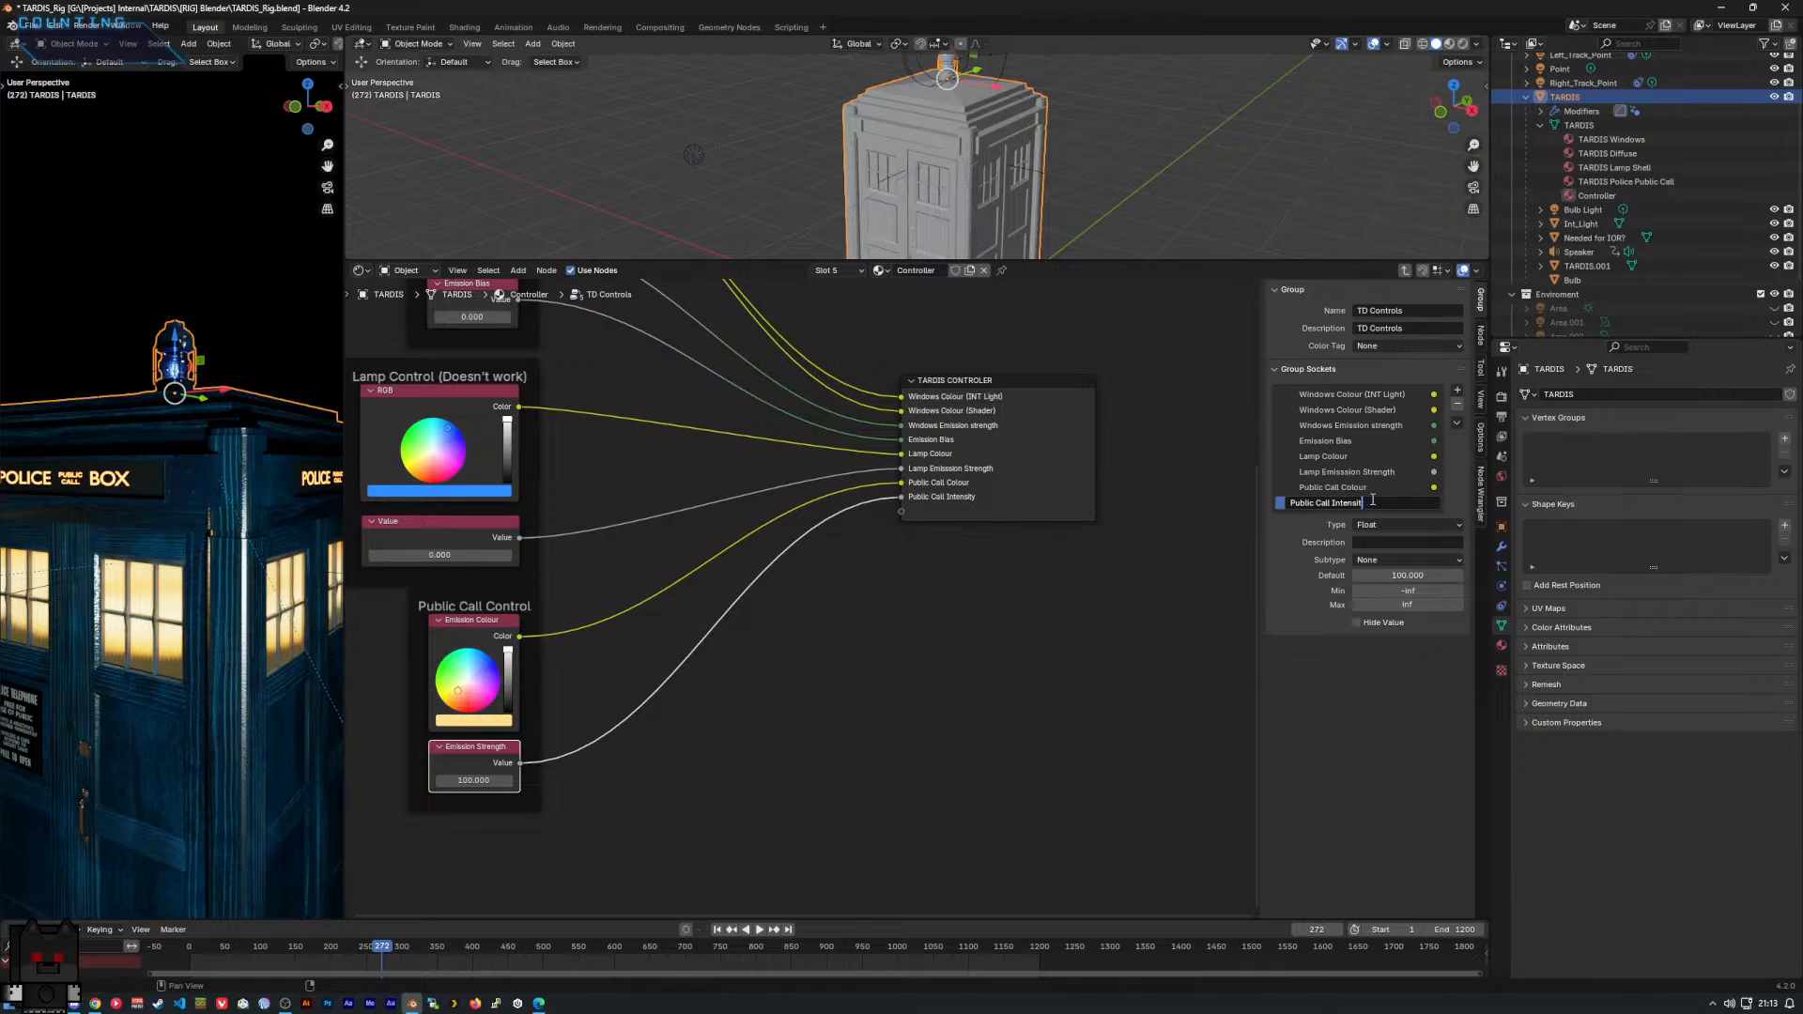
key(BackSpace)
key(BackSpace)
key(BackSpace)
key(BackSpace)
text(E)
text(mission Intensity)
key(Return)
double_click(1381, 501)
click(1372, 504)
key(ctrl+Delete)
text(S)
key(Return)
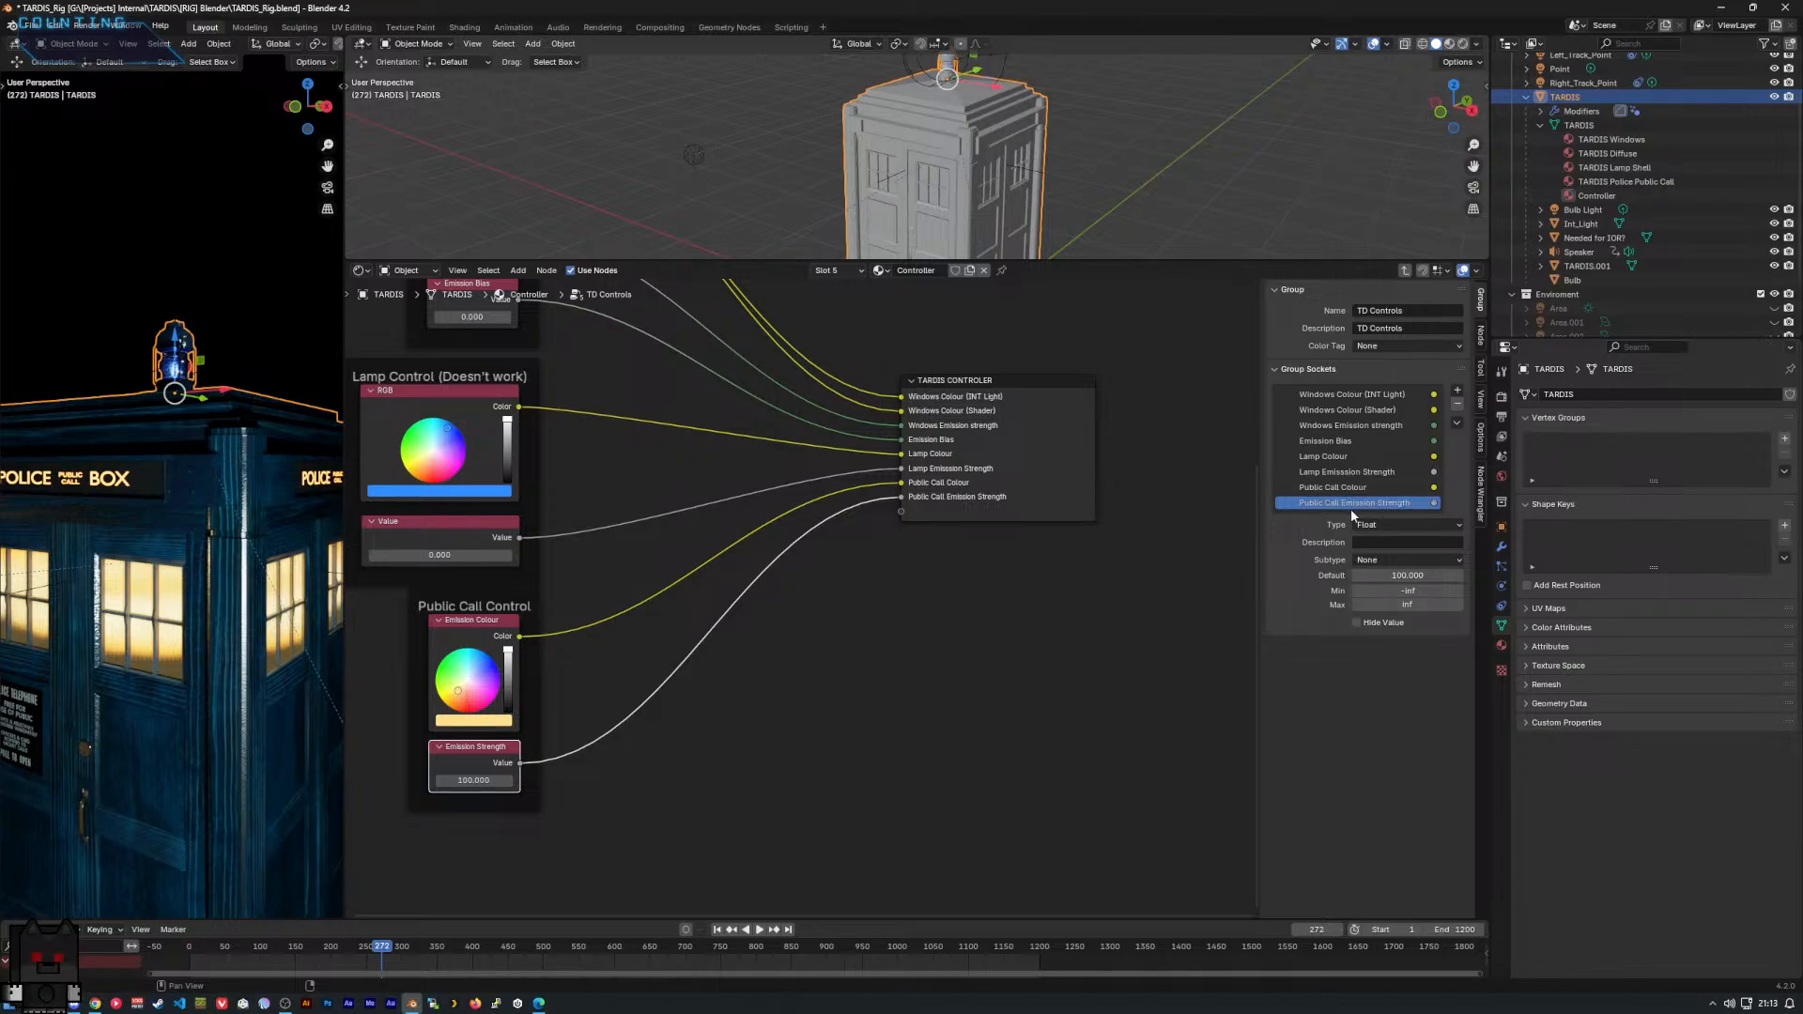
Set the Public Call Emission Strength socket to type Integer with a minimum of 0 and a maximum of 150.
click(1363, 525)
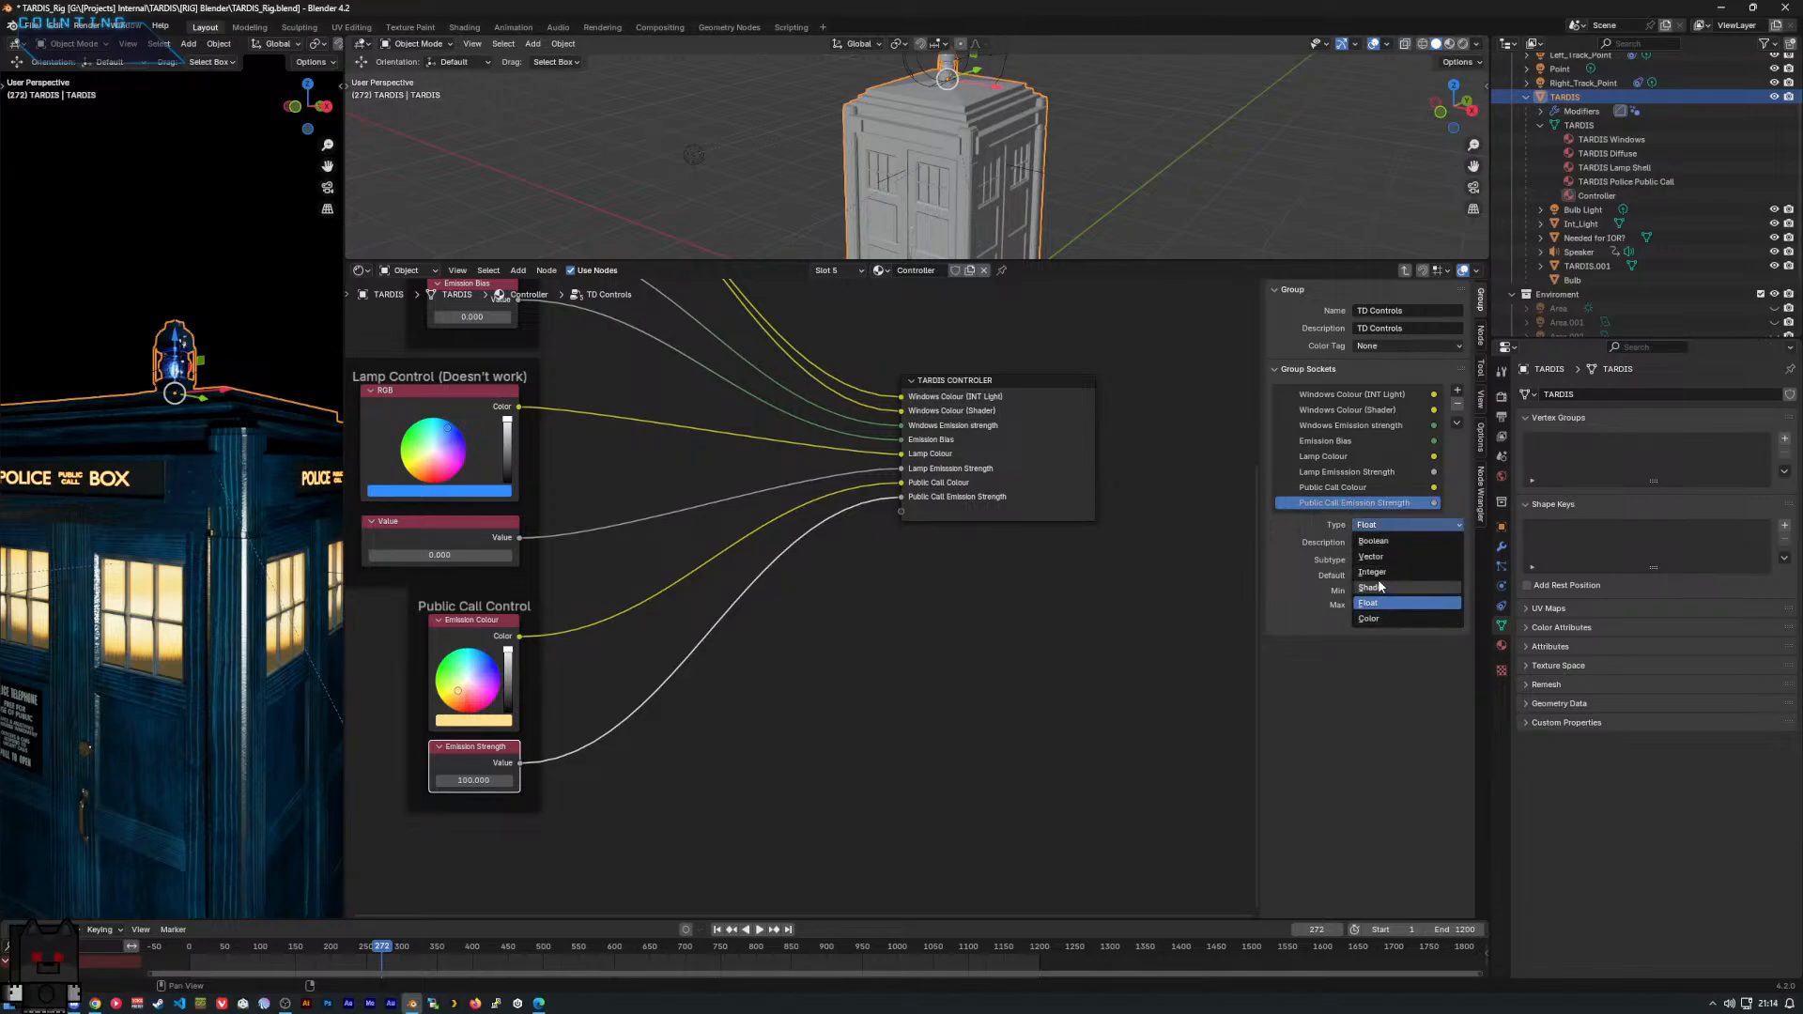
click(1374, 572)
click(1399, 590)
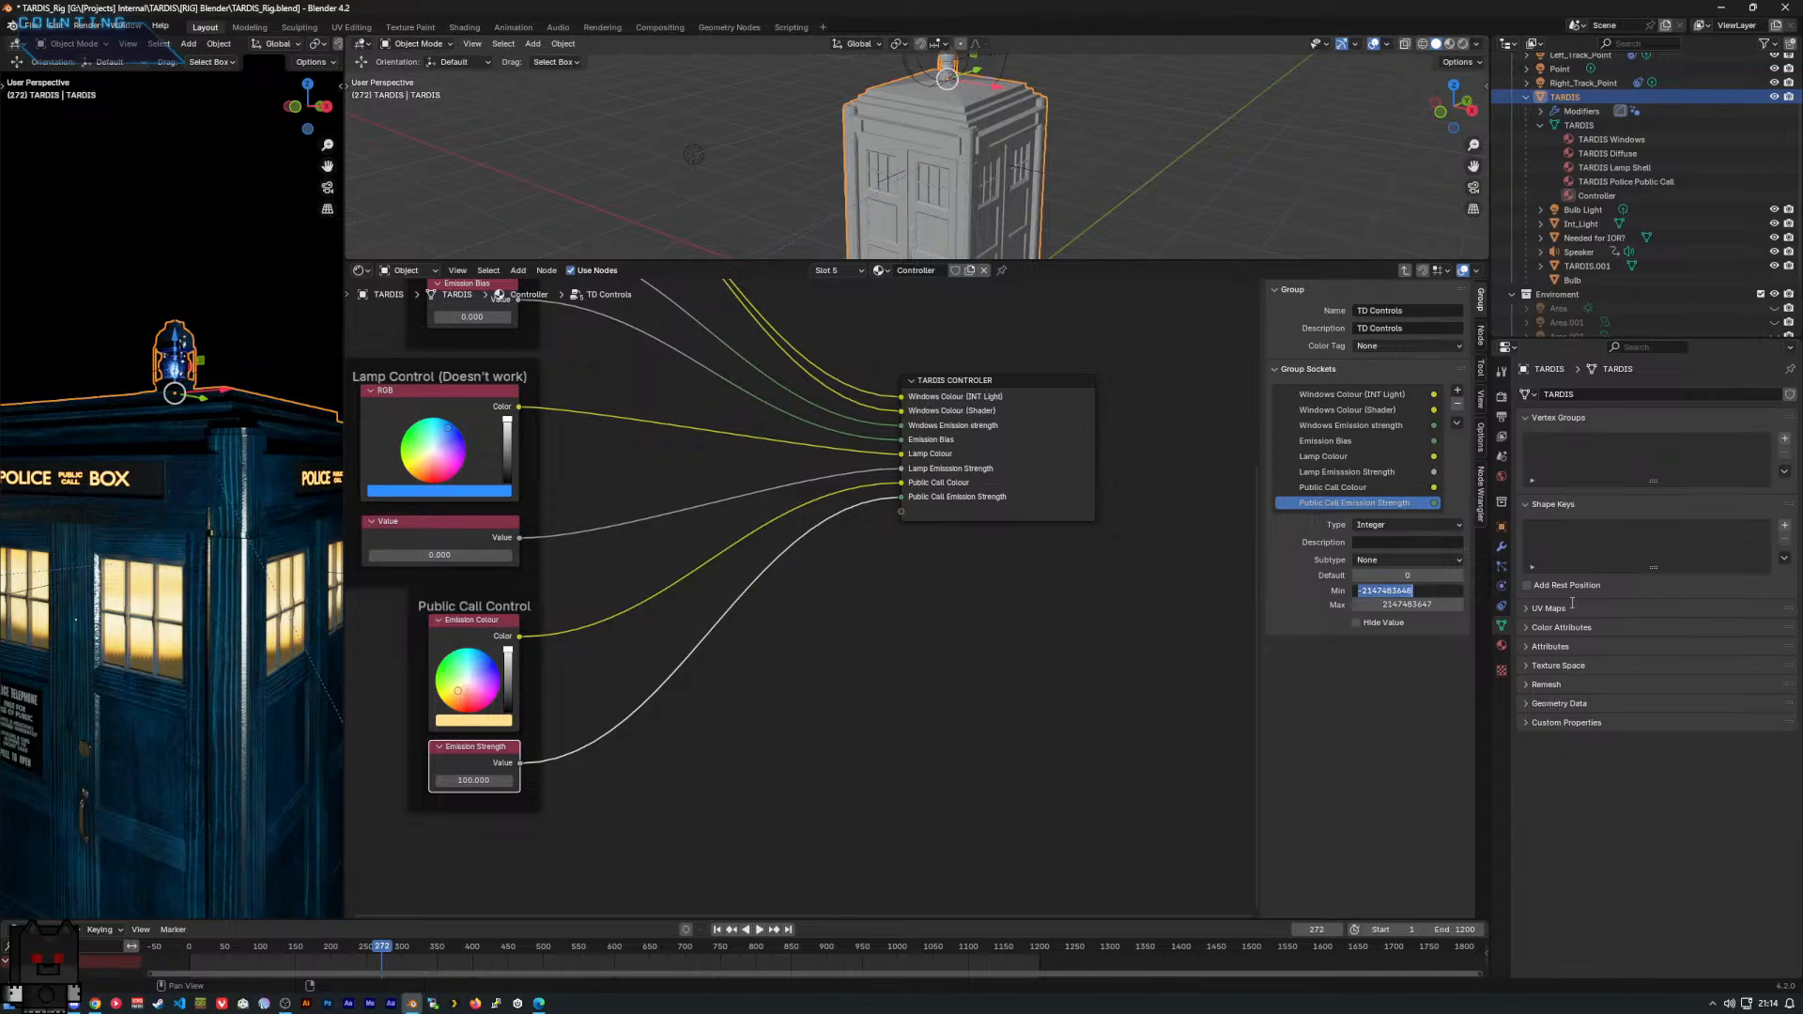
text(0)
key(Tab)
text(1)
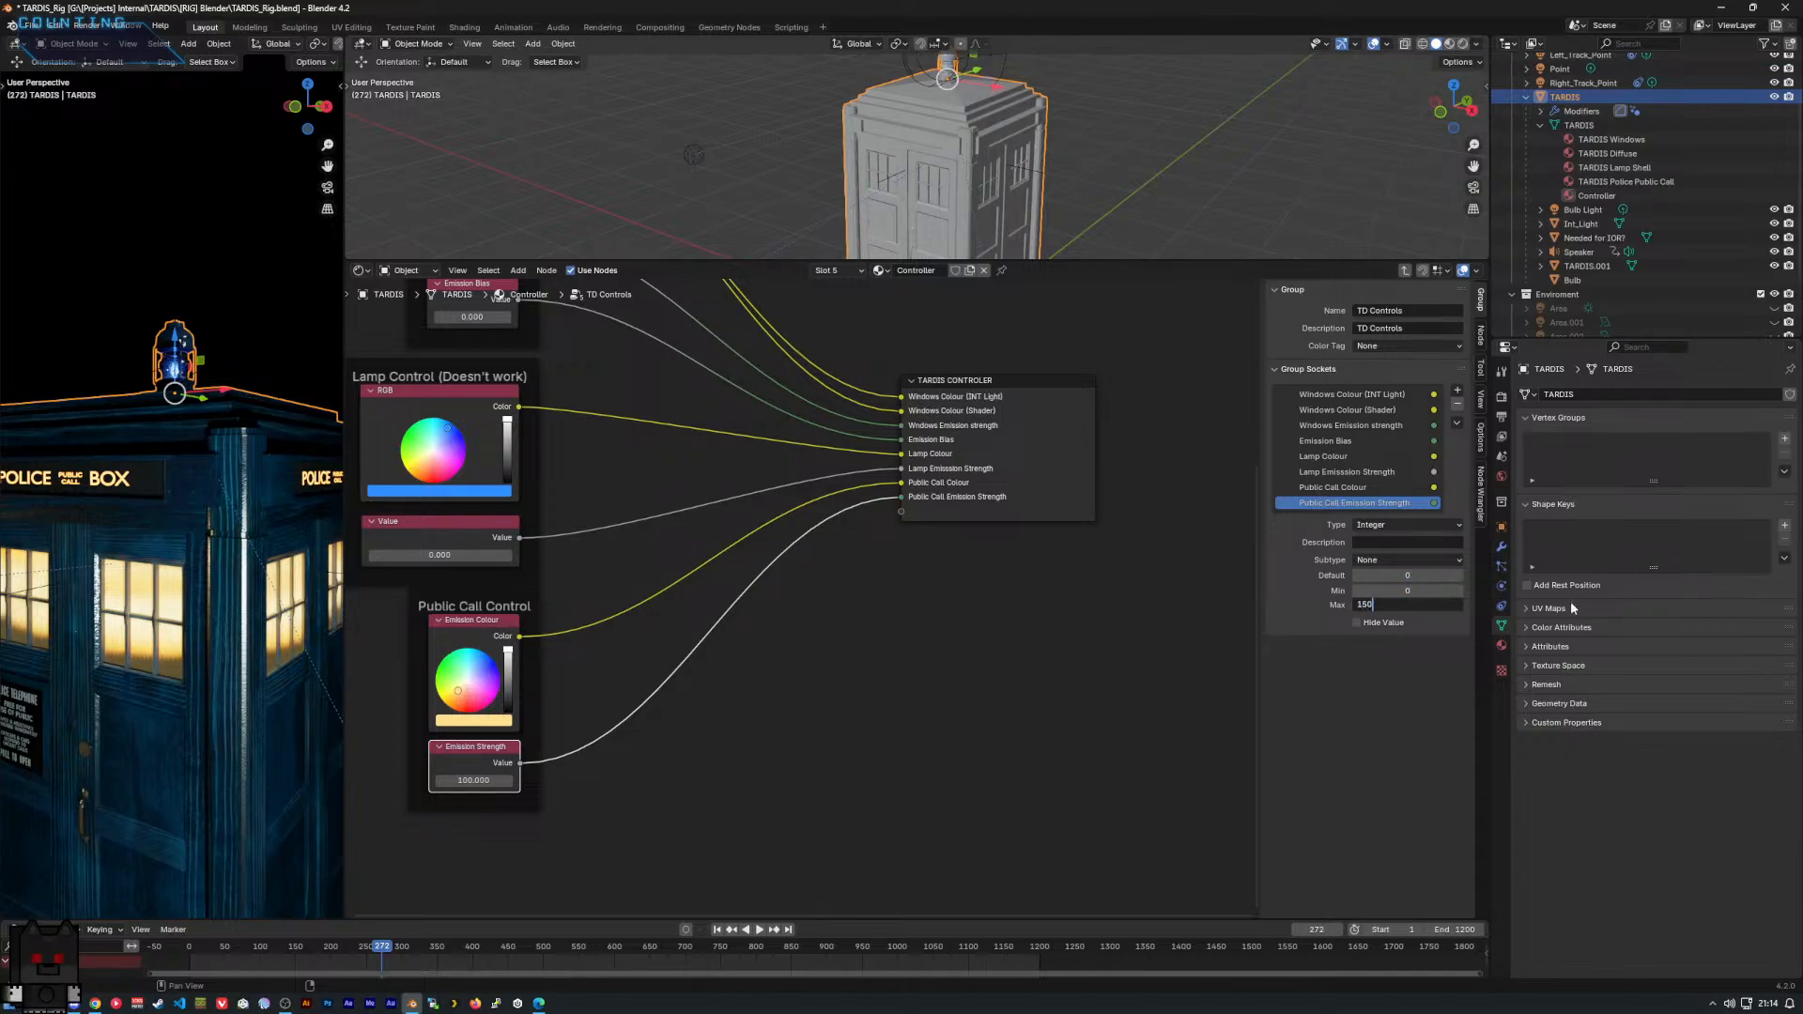
text(50)
key(Return)
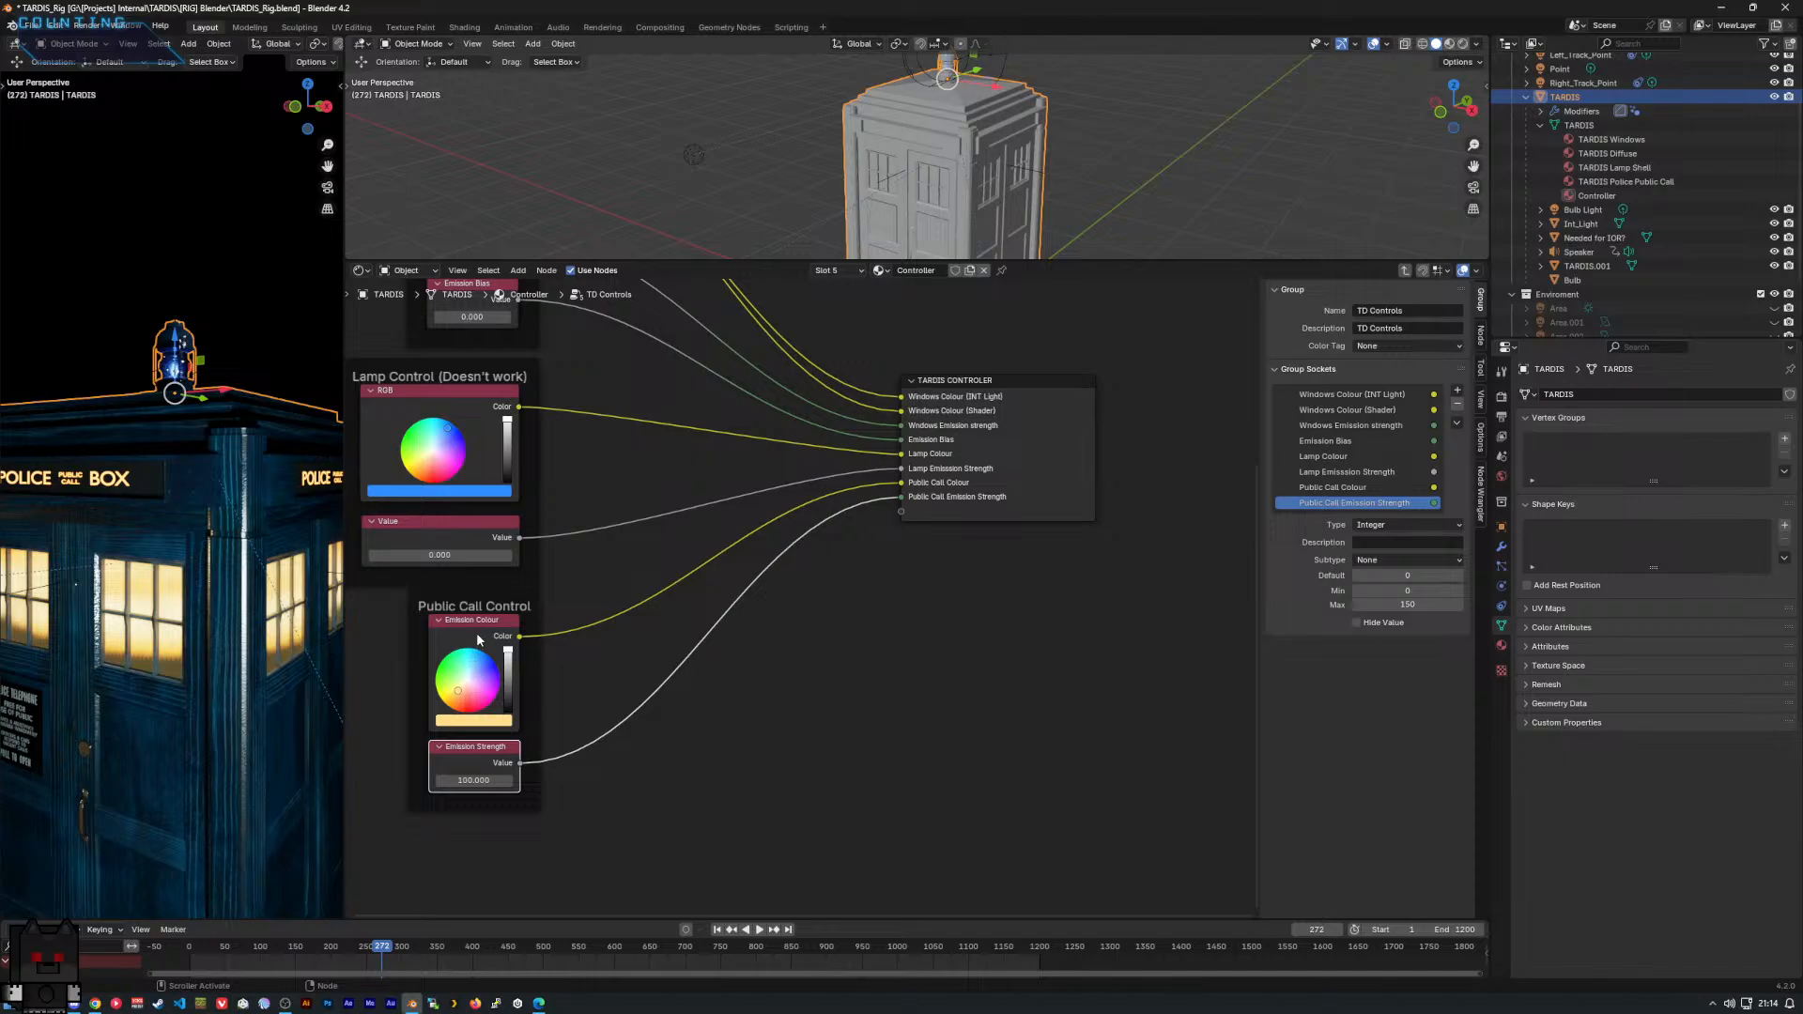
Move the Public Call Control frame slightly down, away from the Lamp Control frame.
middle_drag(533, 619, 514, 643)
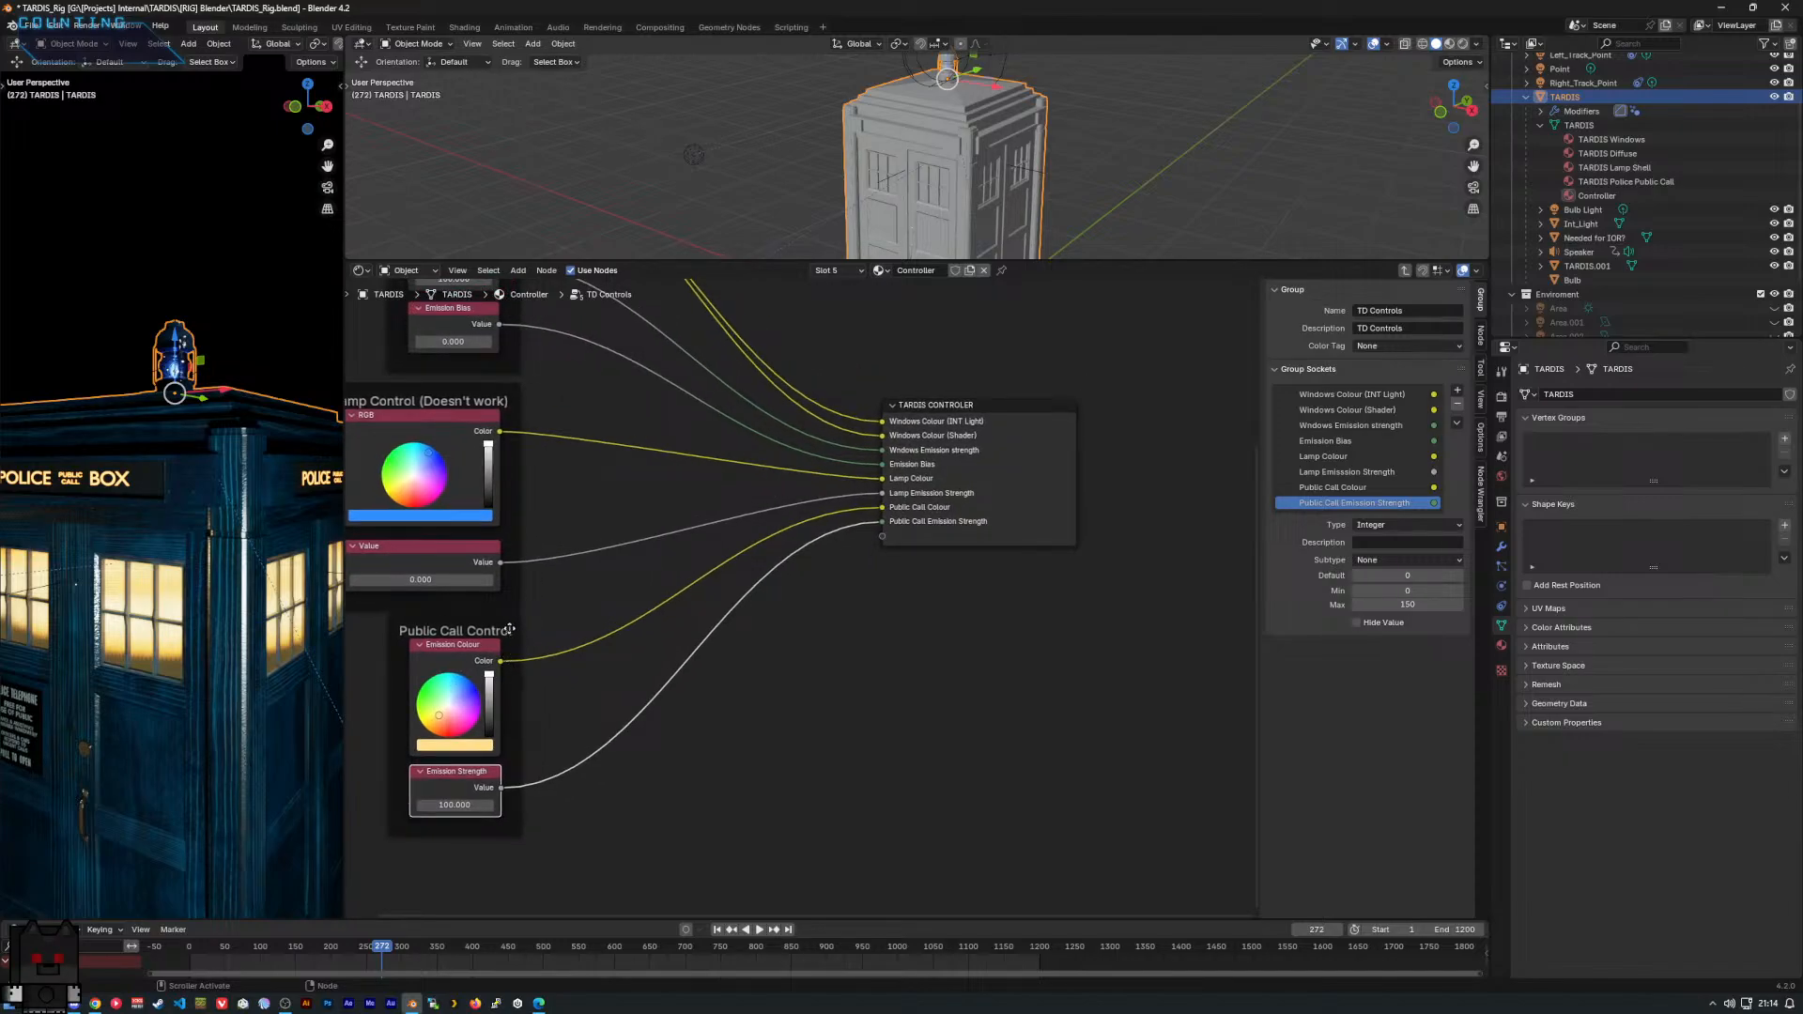
click(495, 618)
drag(495, 618, 494, 629)
Switch the shader editor to the TARDIS Police Public Call material.
middle_drag(887, 639, 842, 635)
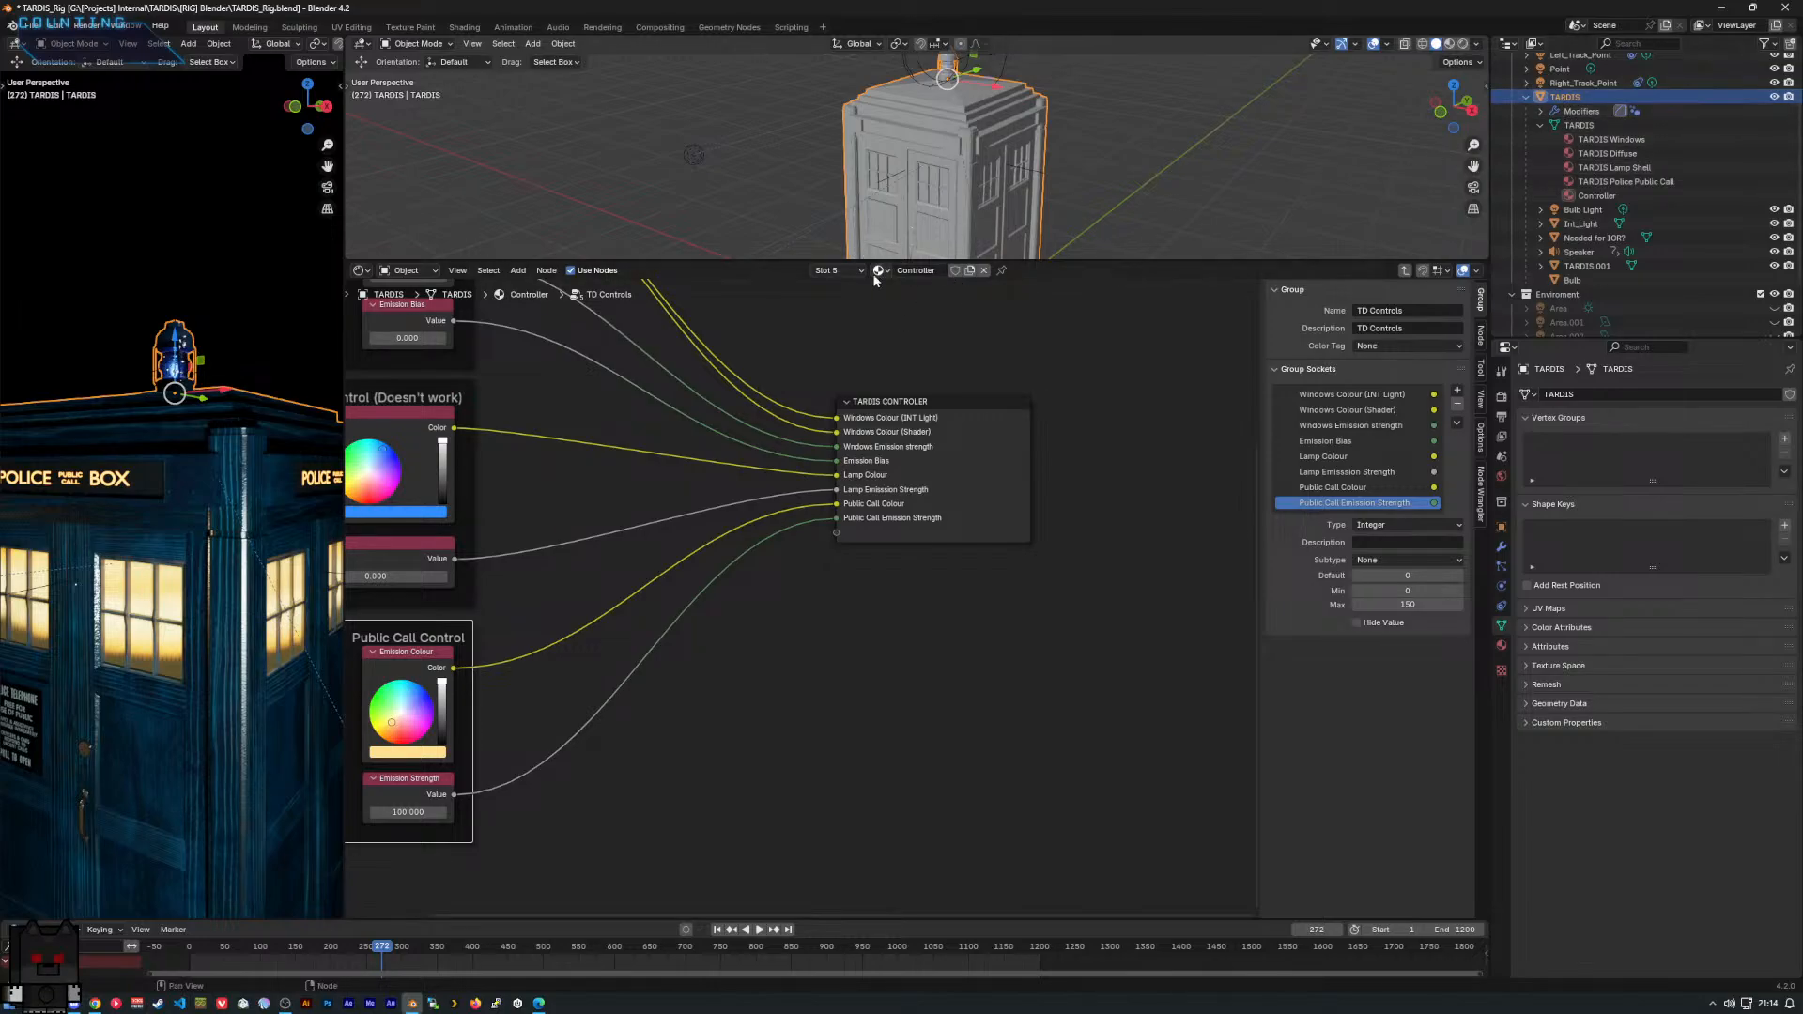
click(831, 271)
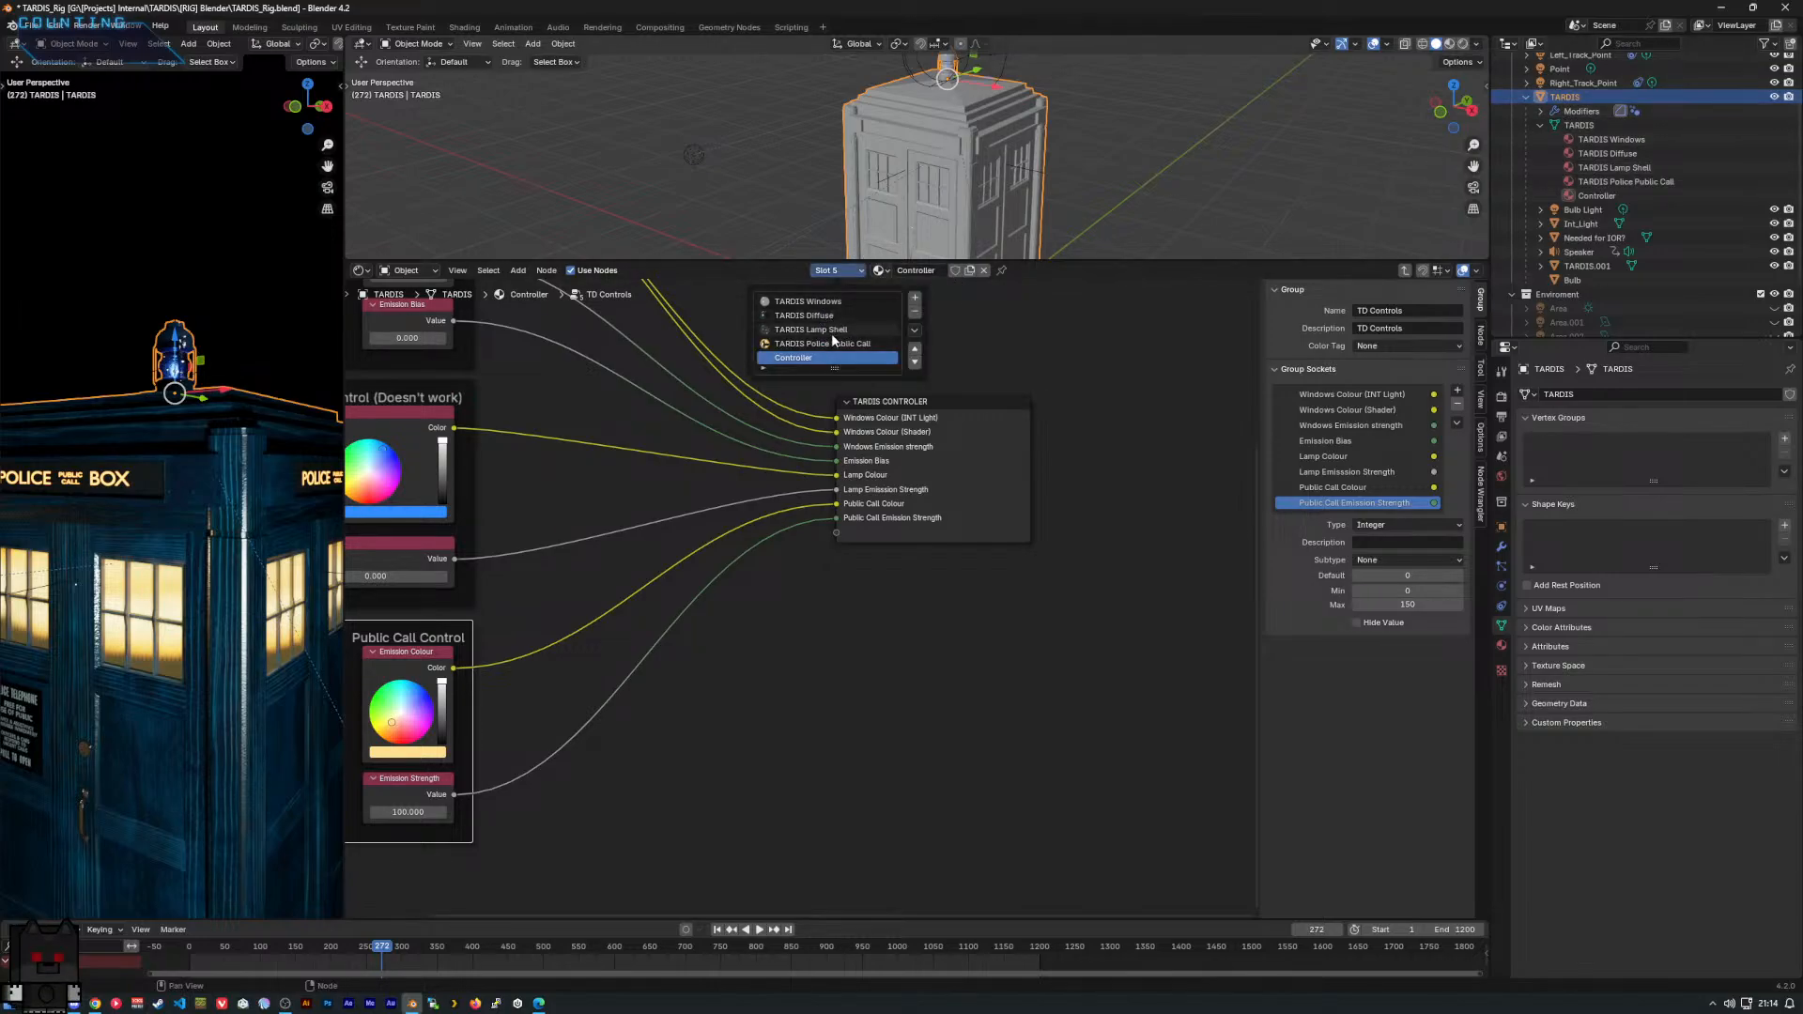
click(842, 345)
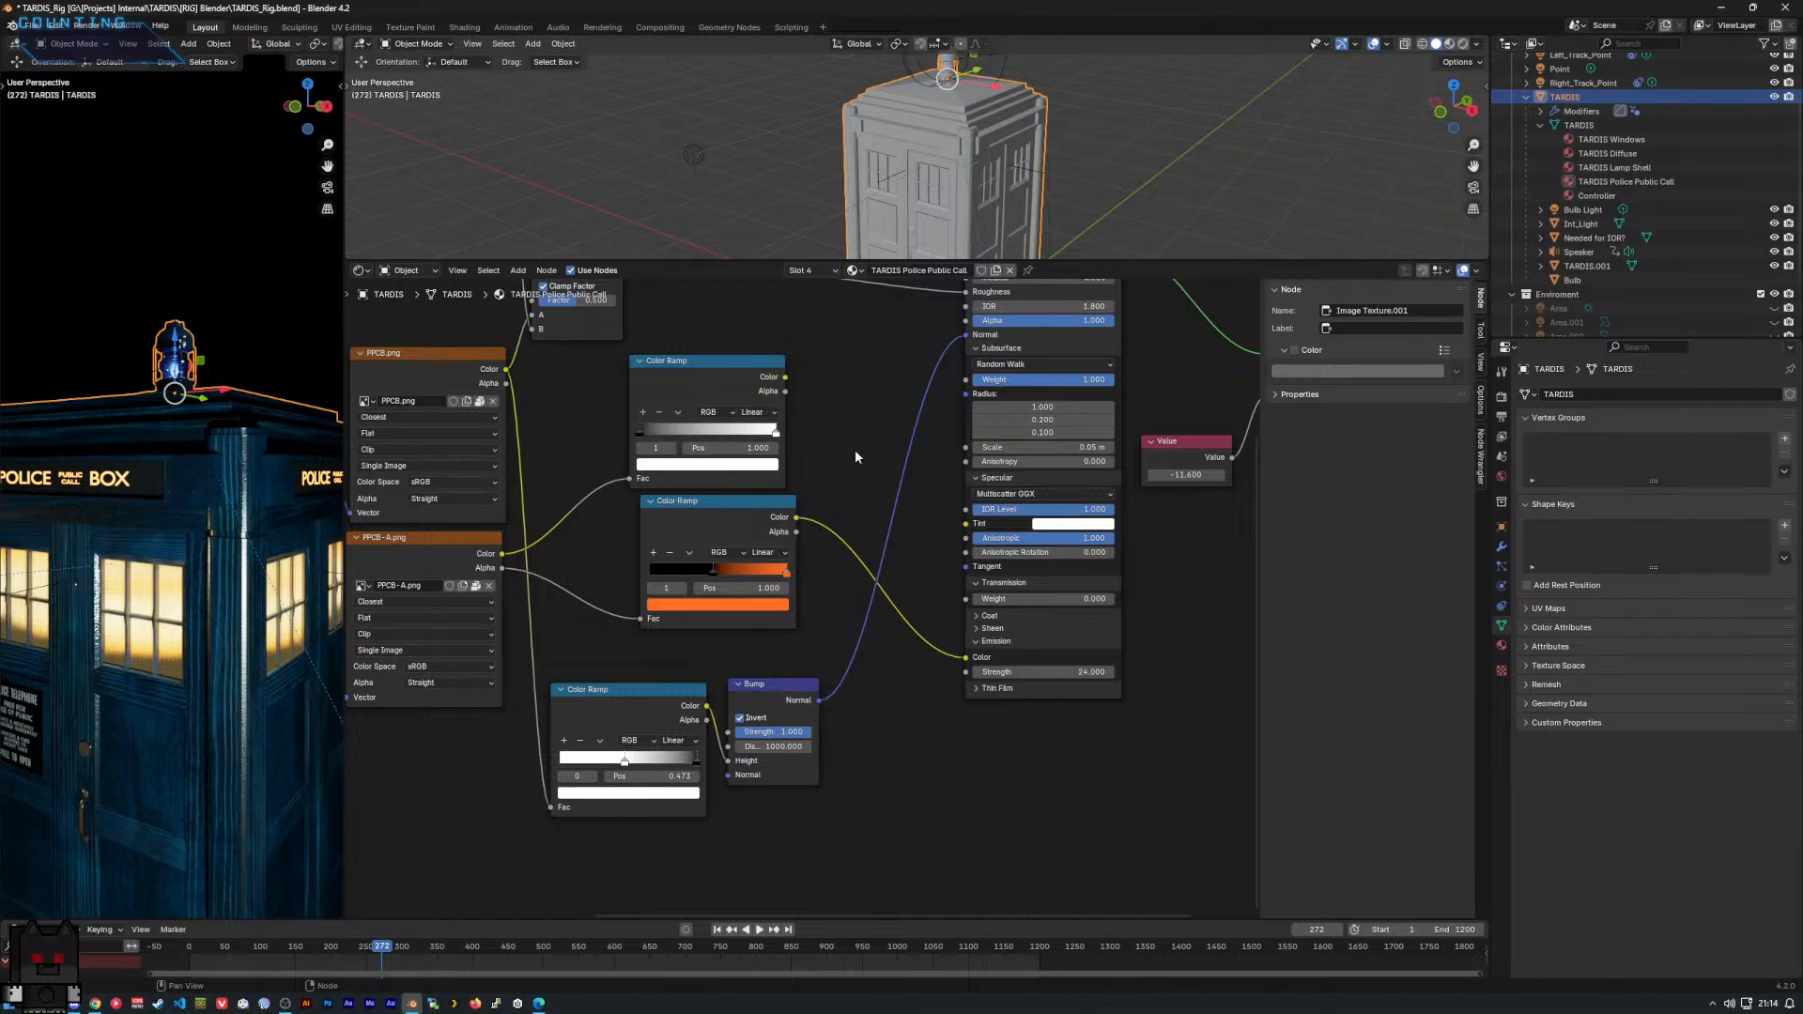
Spread out the Public Call material's texture, Color Ramp and Bump nodes to make room before the Principled BSDF.
middle_drag(770, 467, 859, 481)
click(814, 528)
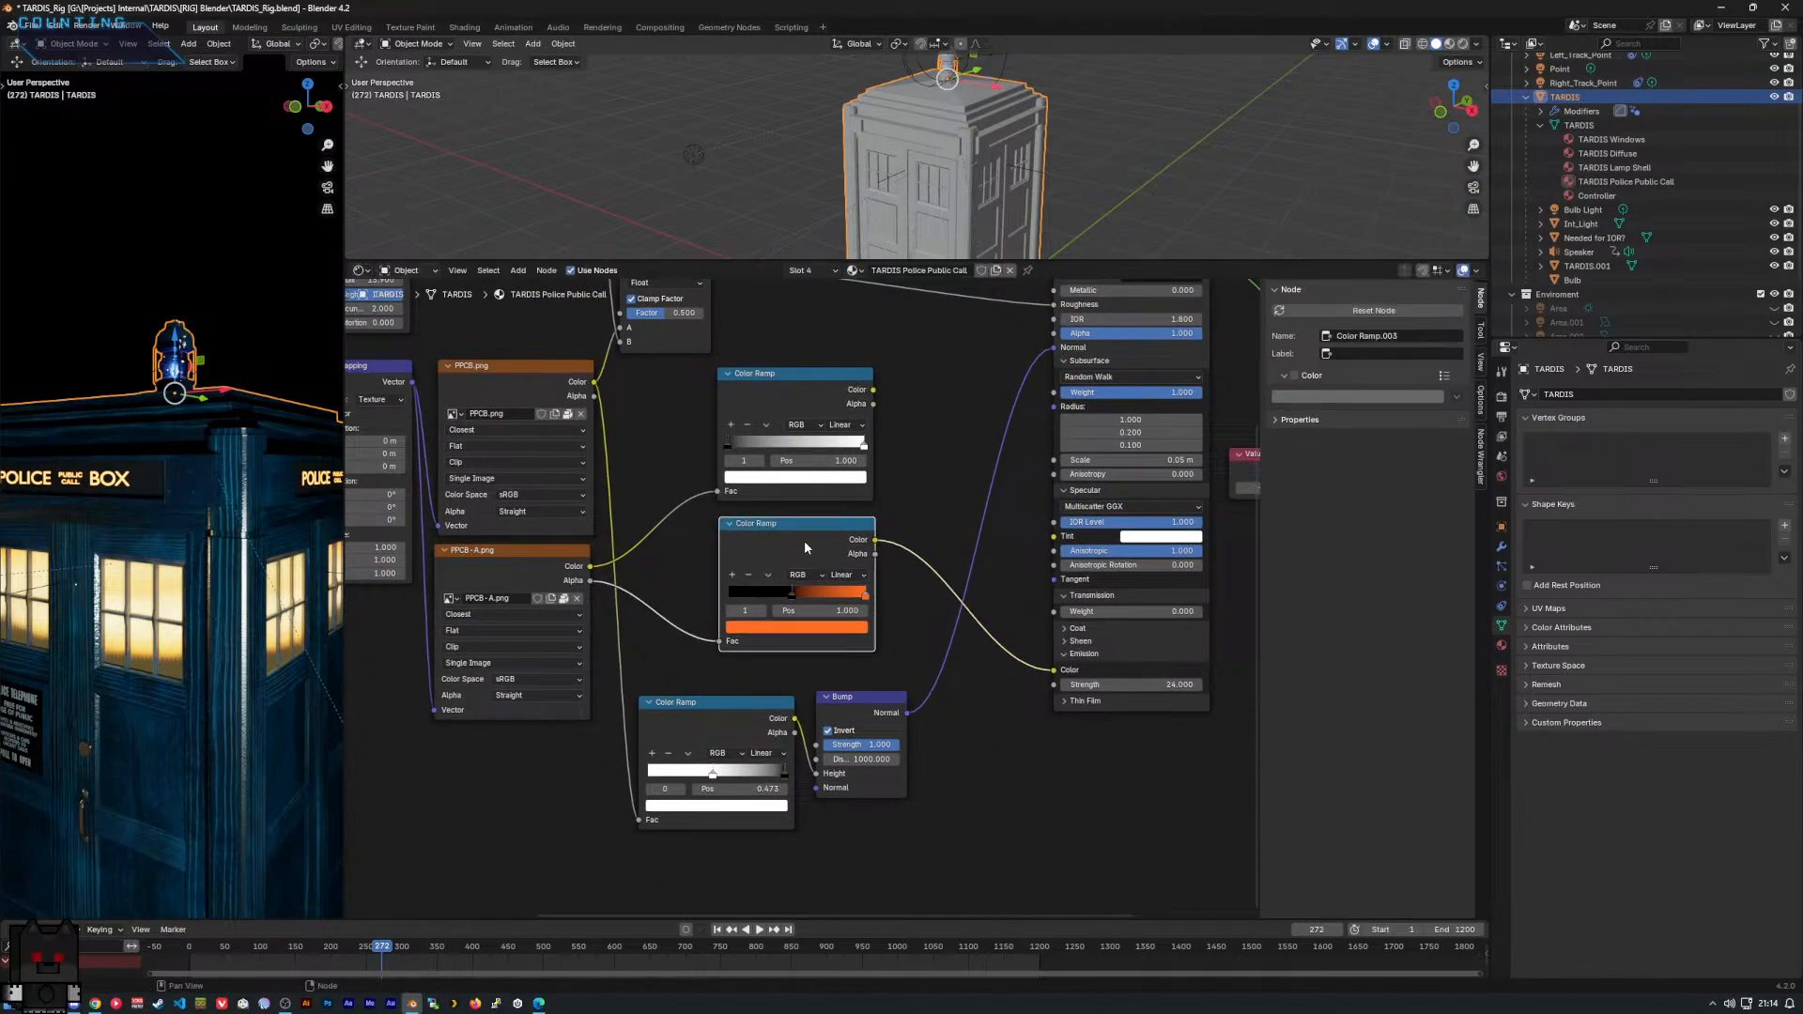
scroll(809, 539, down, 3)
scroll(838, 549, down, 1)
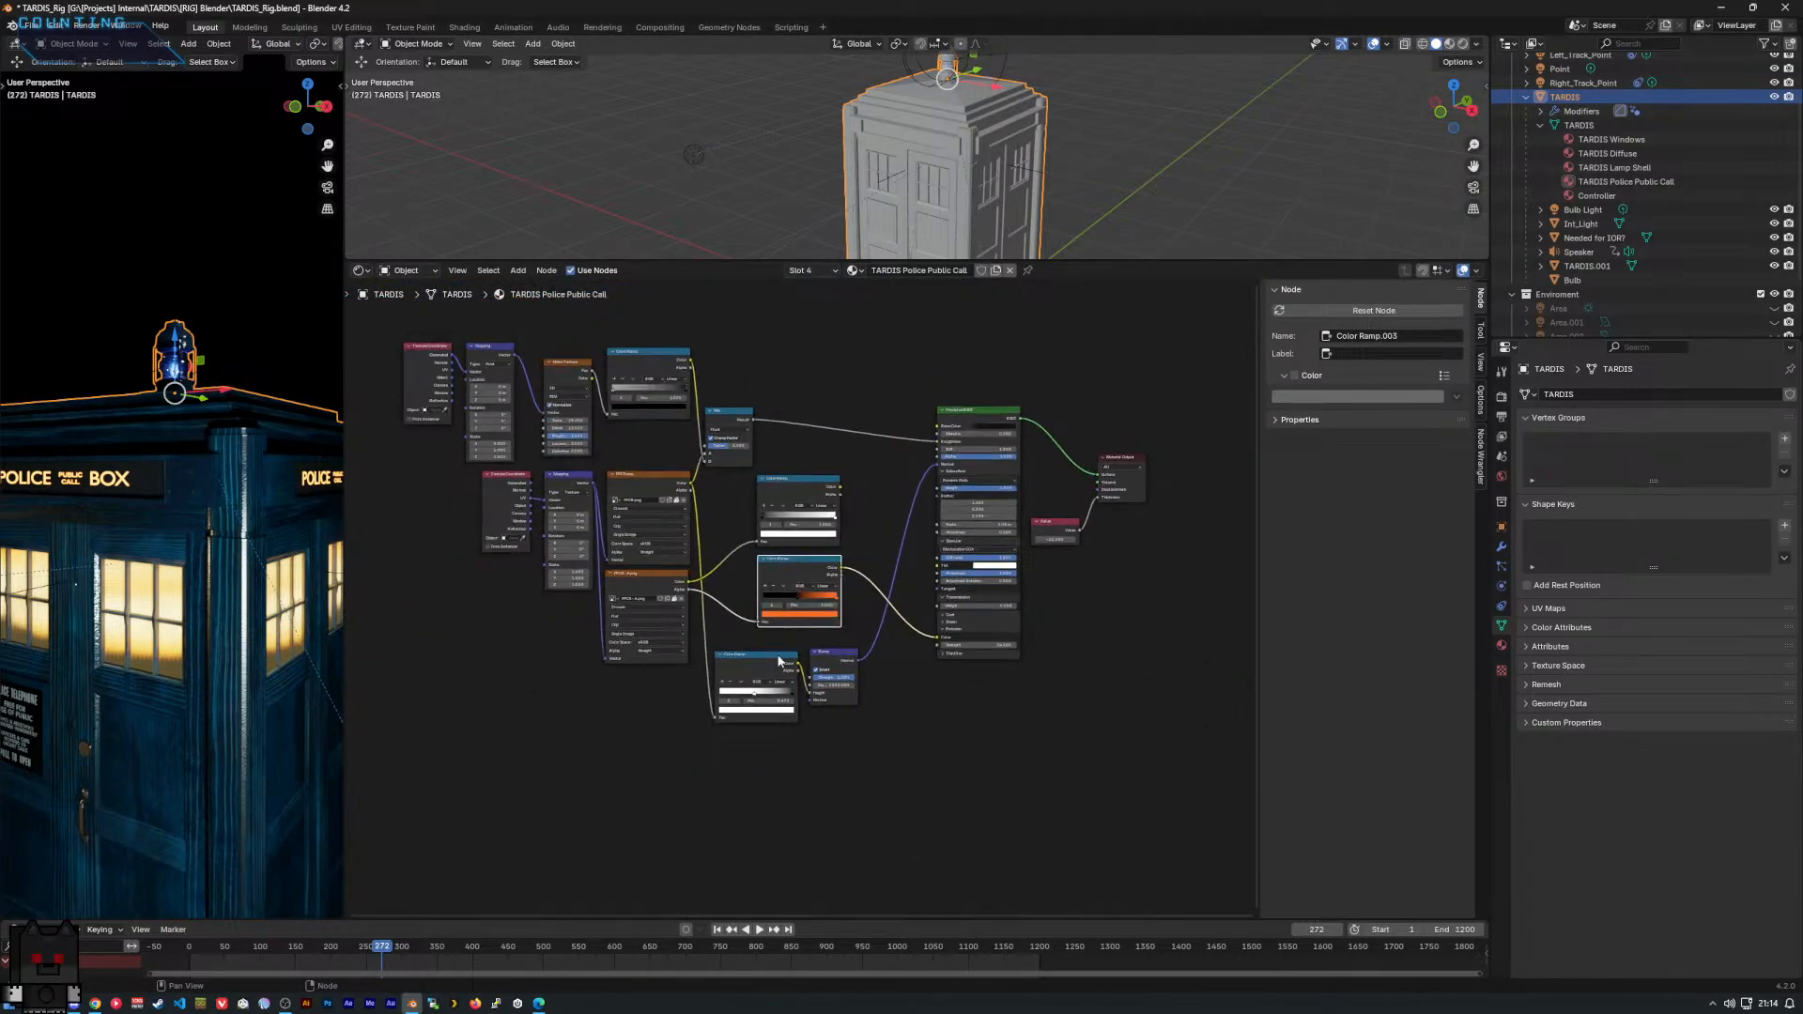
drag(379, 342, 738, 545)
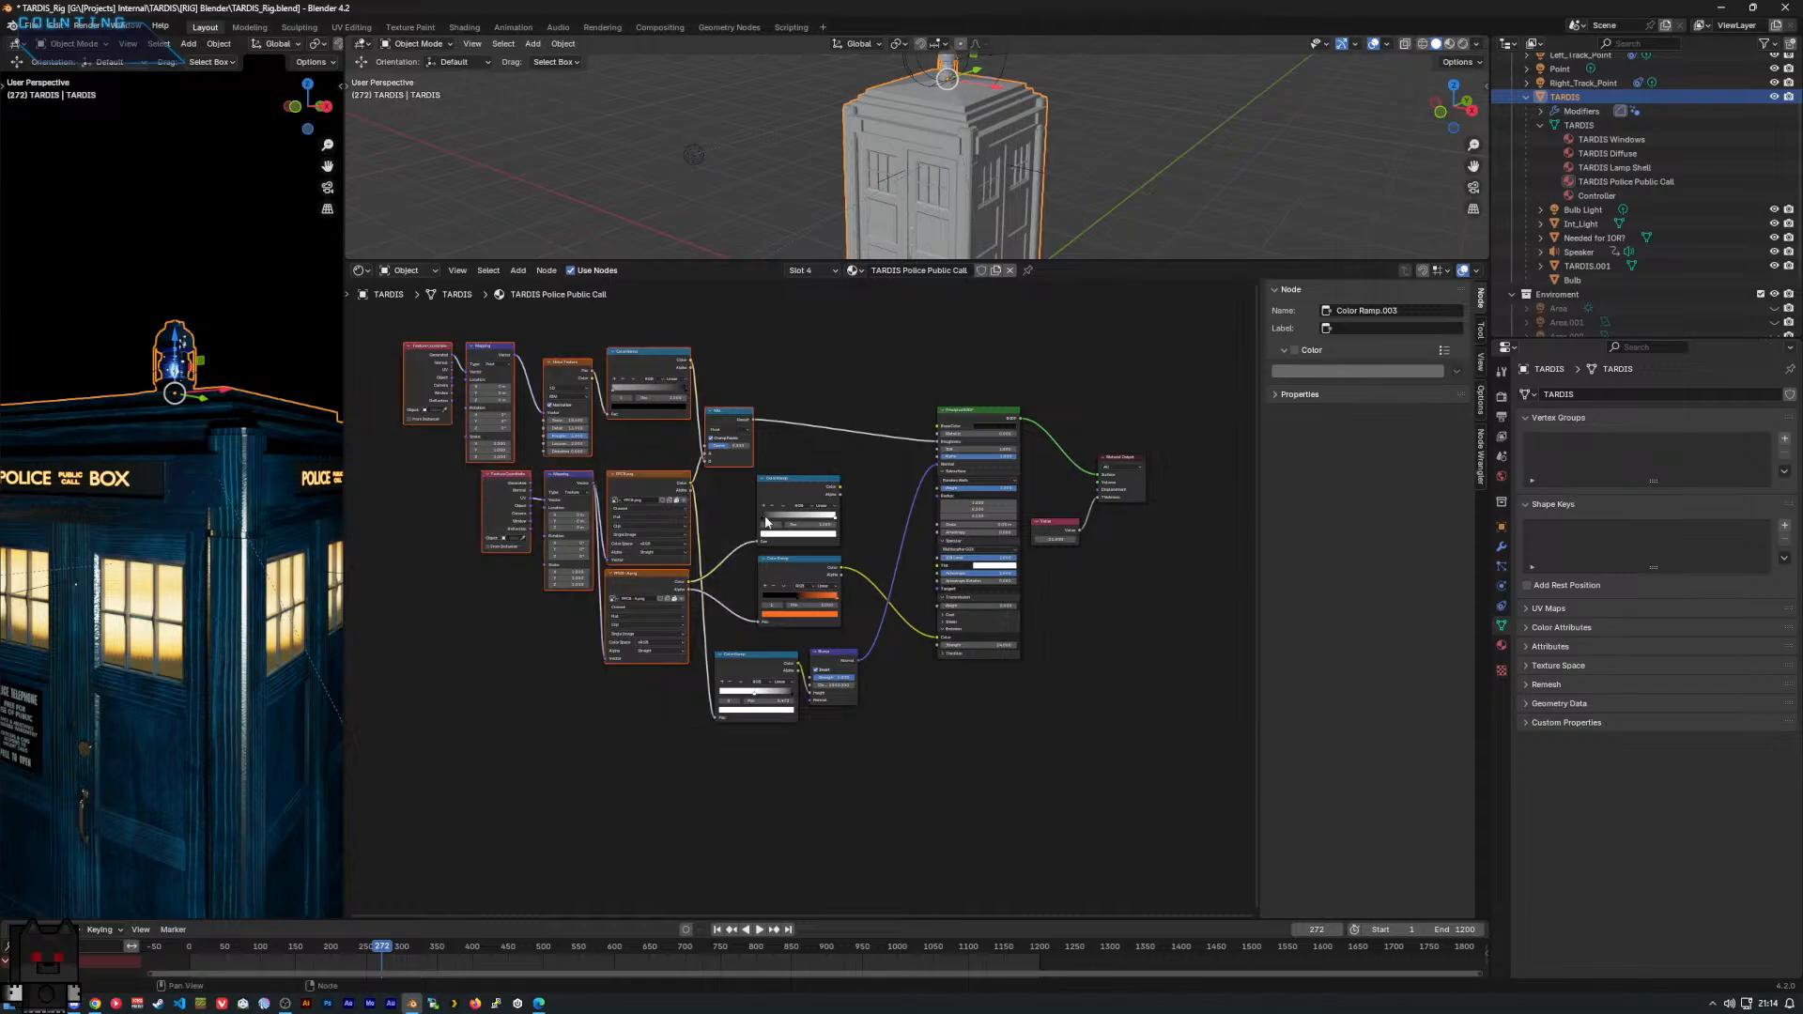
drag(722, 417, 635, 374)
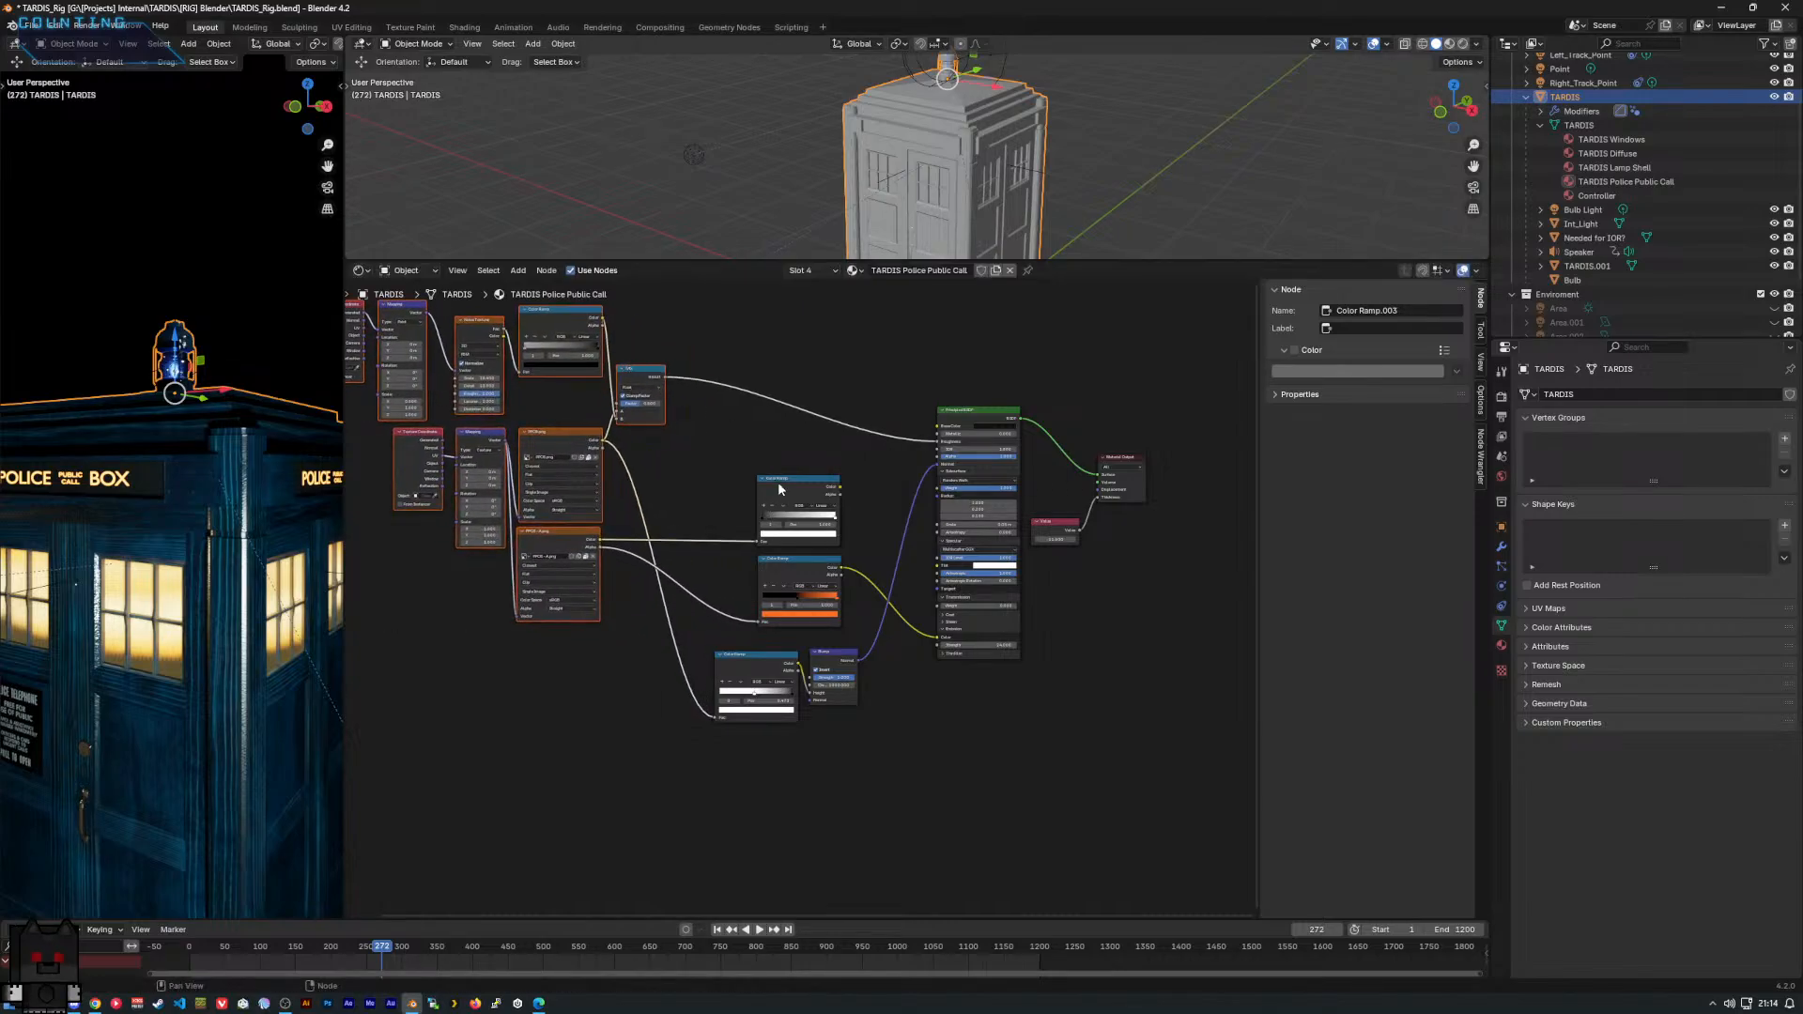
drag(778, 482, 688, 429)
drag(726, 663, 694, 739)
drag(836, 653, 894, 720)
drag(783, 560, 704, 521)
scroll(817, 554, up, 2)
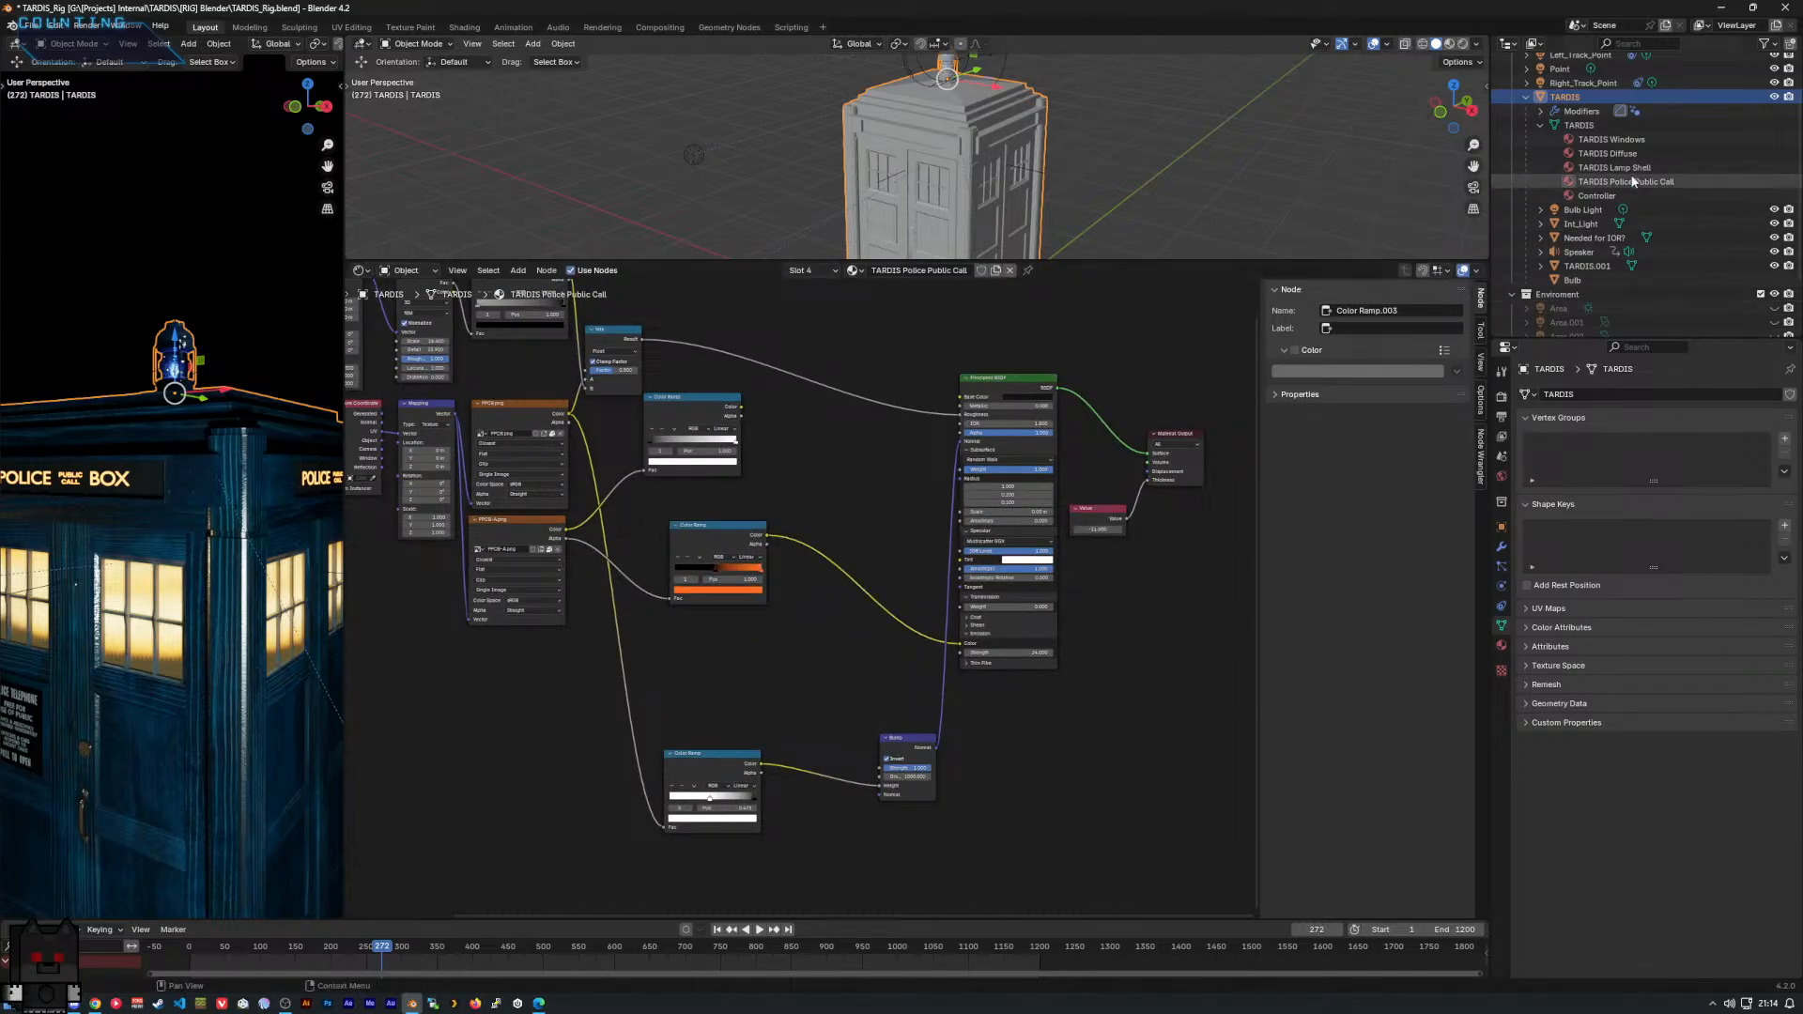
Select the Int_Light object to bring up its TARDIS Internal Emission material.
middle_drag(842, 378, 934, 493)
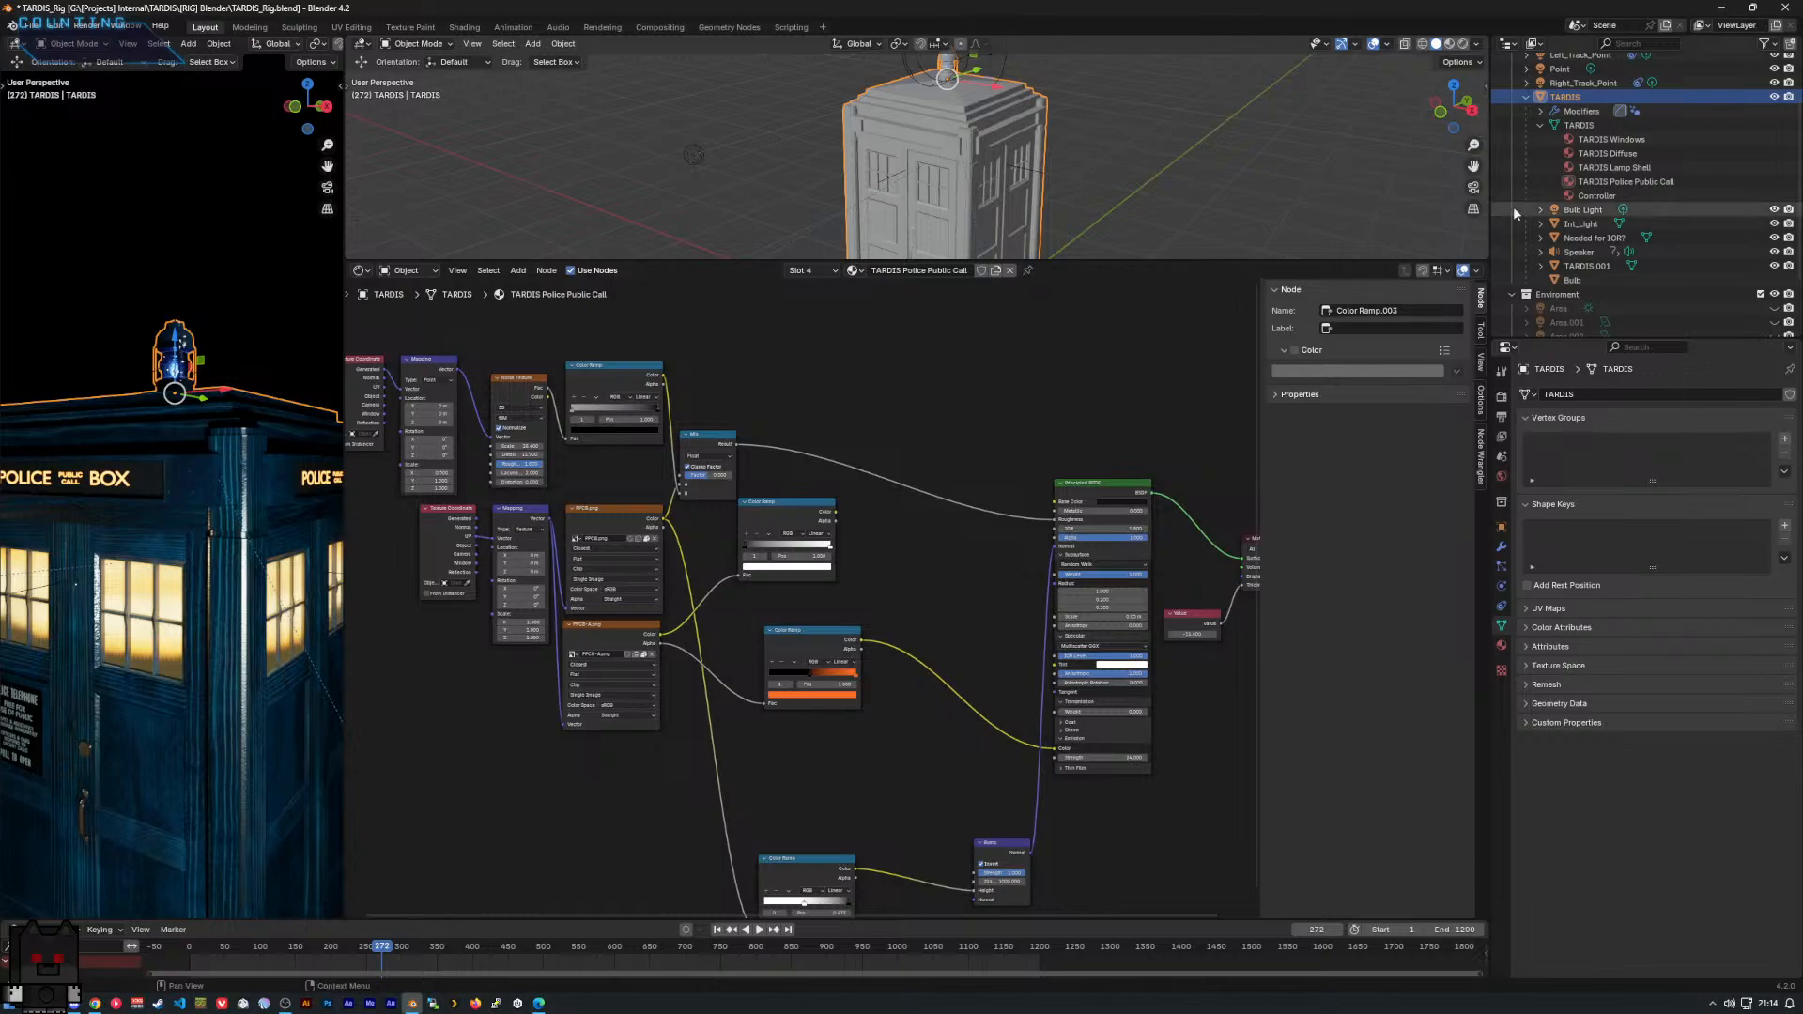
click(802, 271)
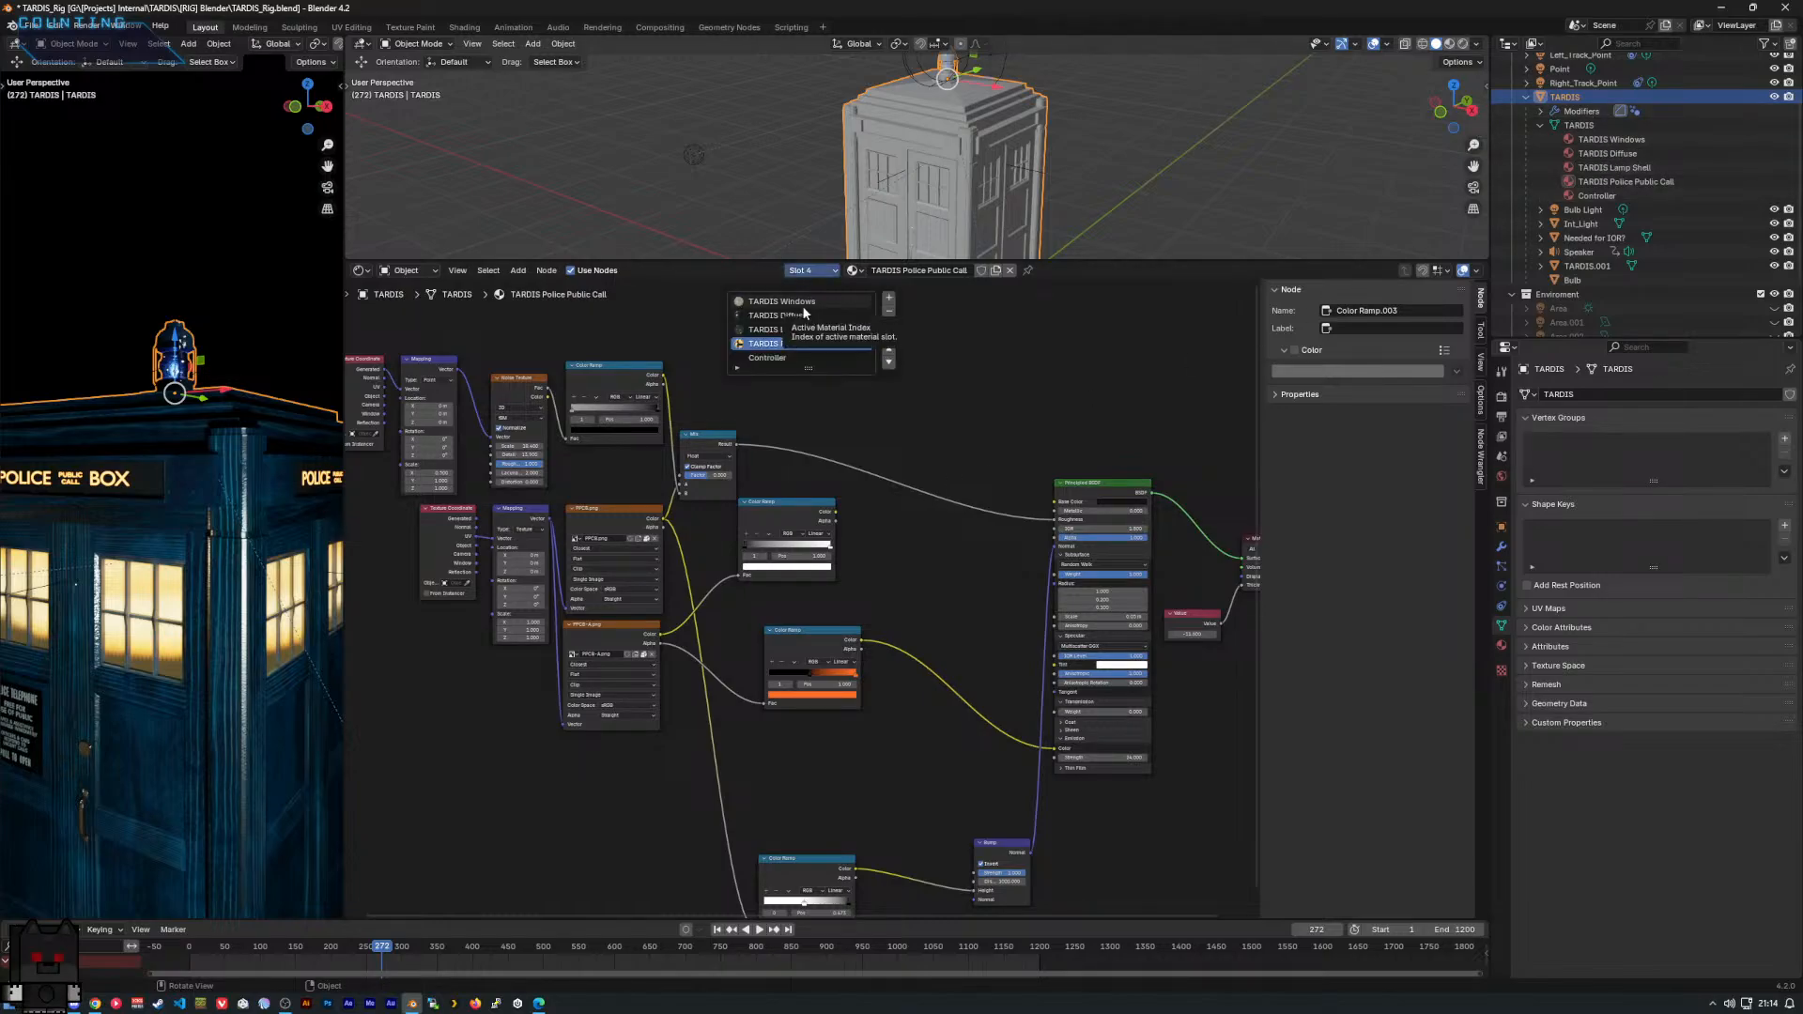
click(804, 345)
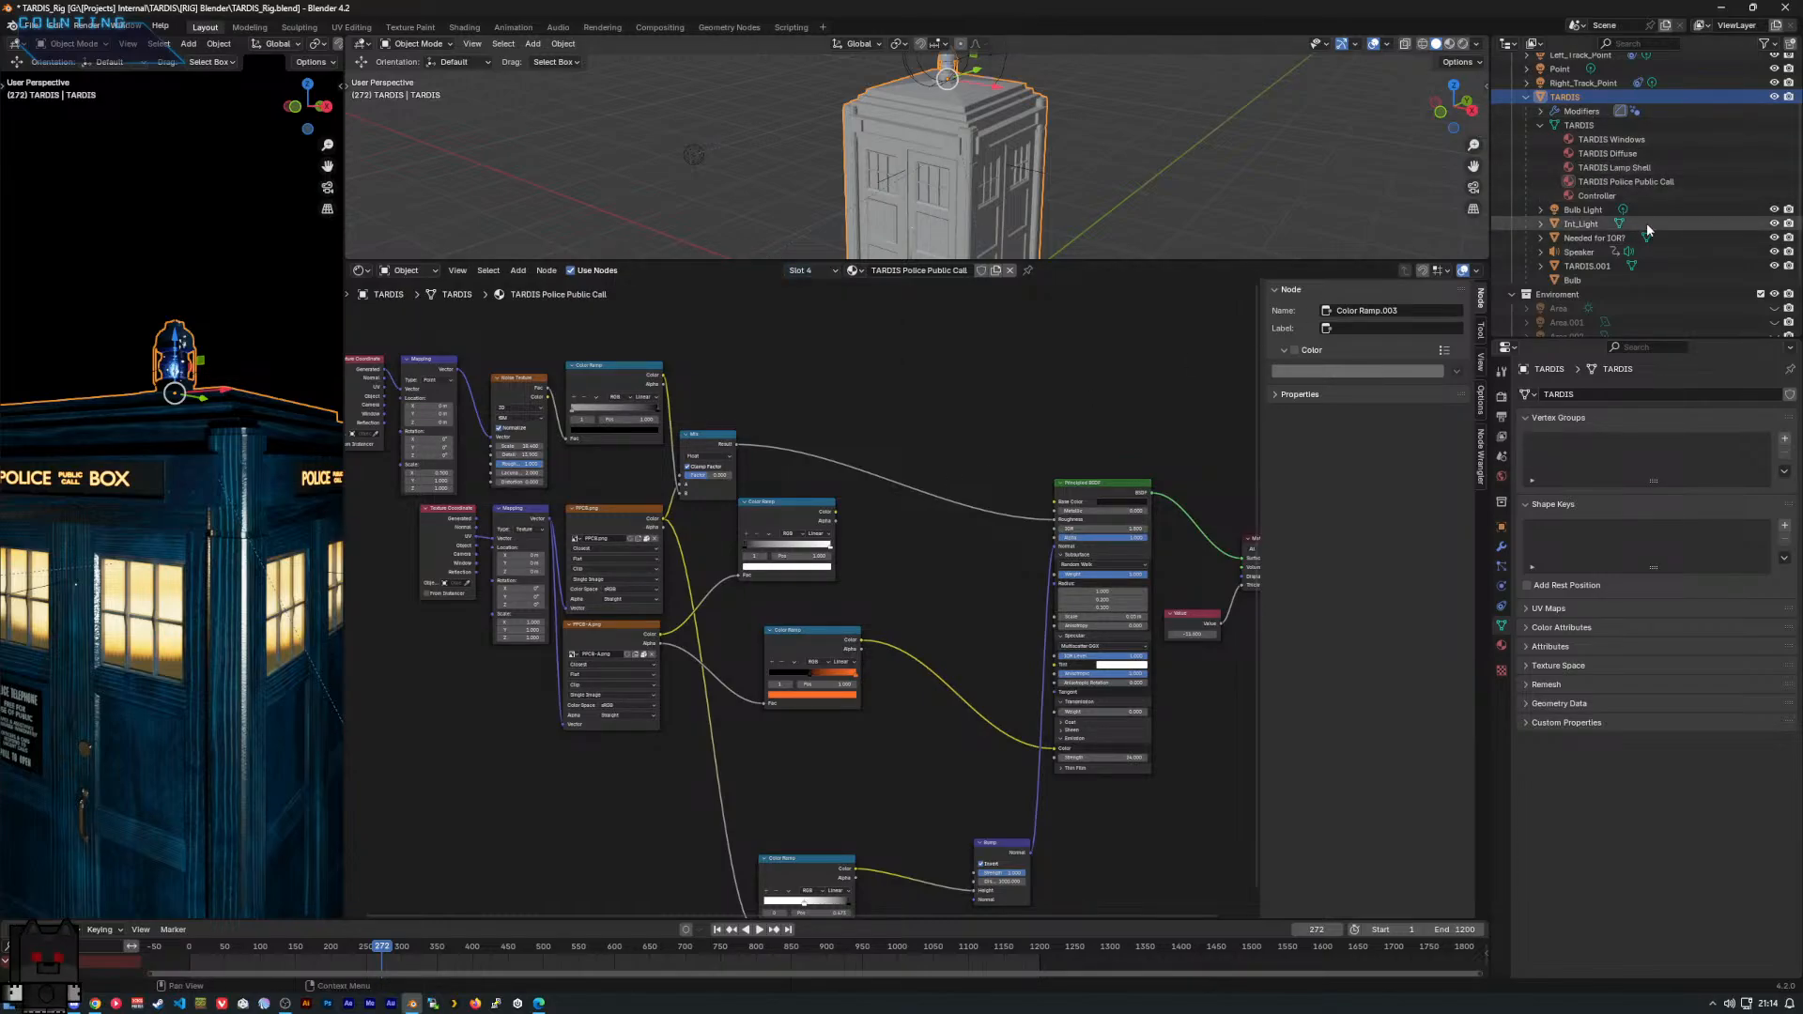
scroll(1581, 210, down, 1)
click(1583, 212)
click(1580, 197)
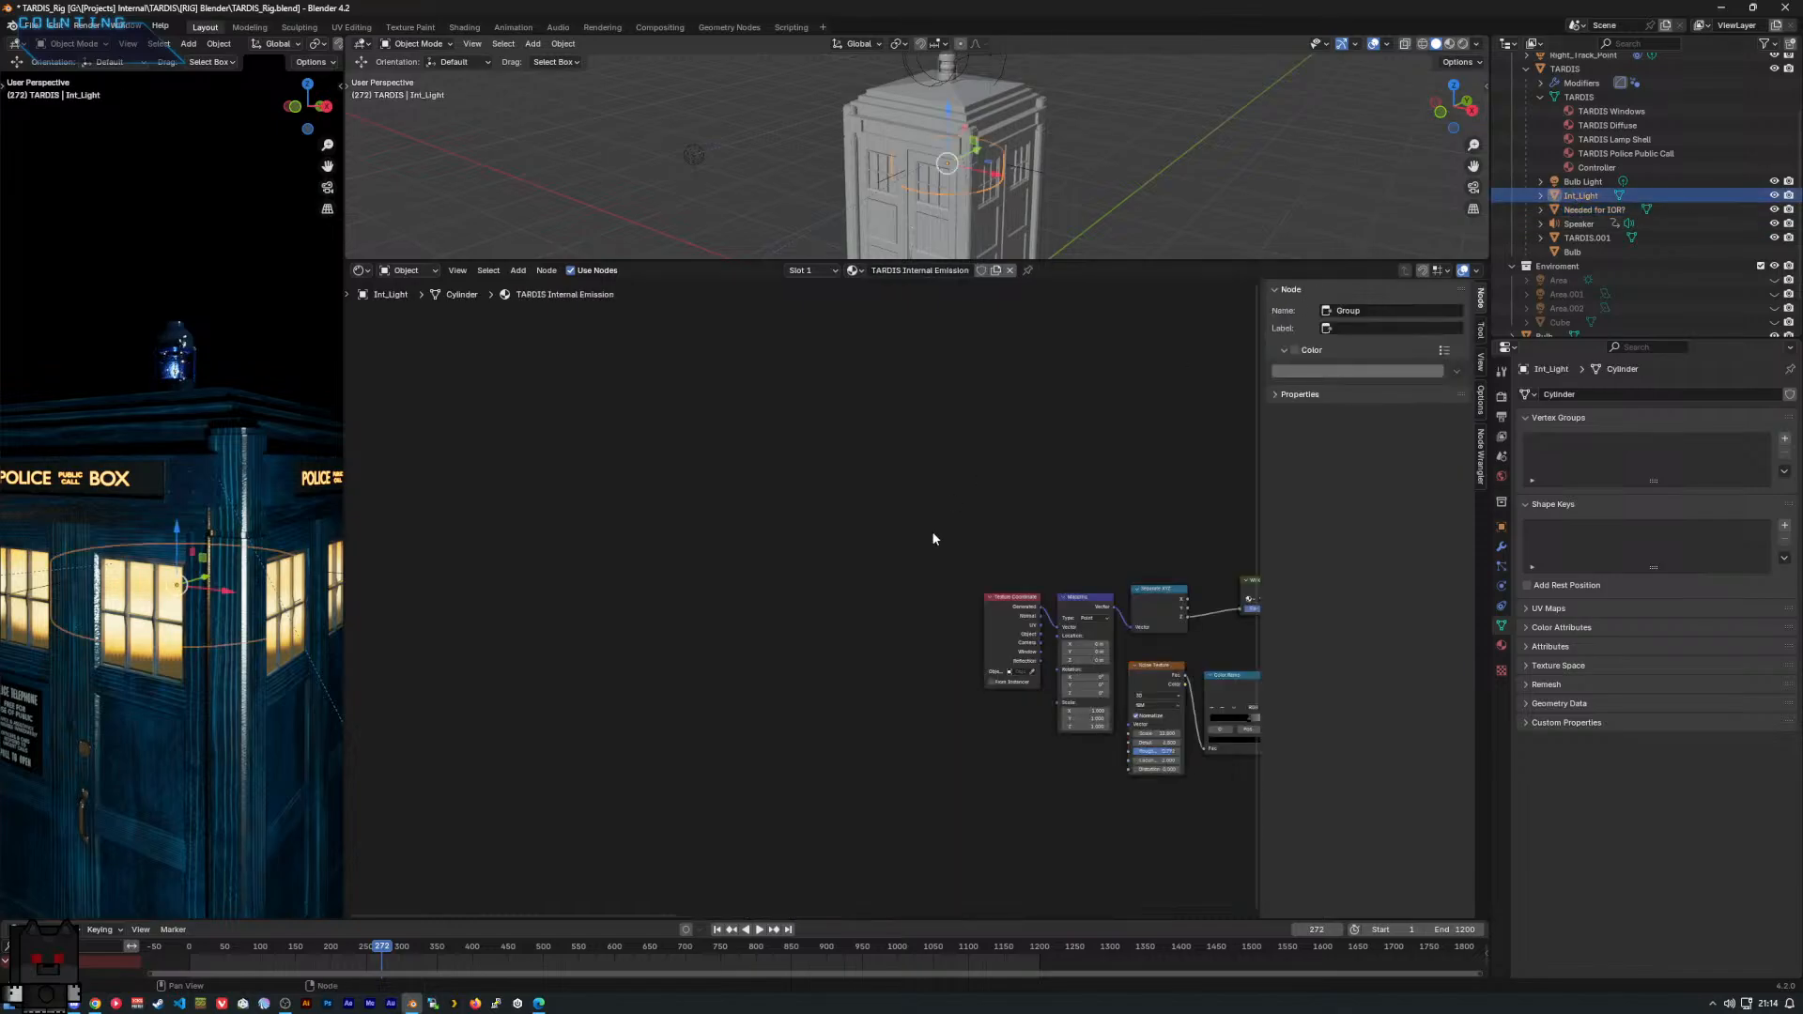
Inside the Windows_Ramp group, copy the lower Color Ramp, its Mix node and the TD Controls node feeding it.
middle_drag(932, 531, 529, 487)
scroll(817, 563, up, 4)
middle_drag(1003, 531, 778, 496)
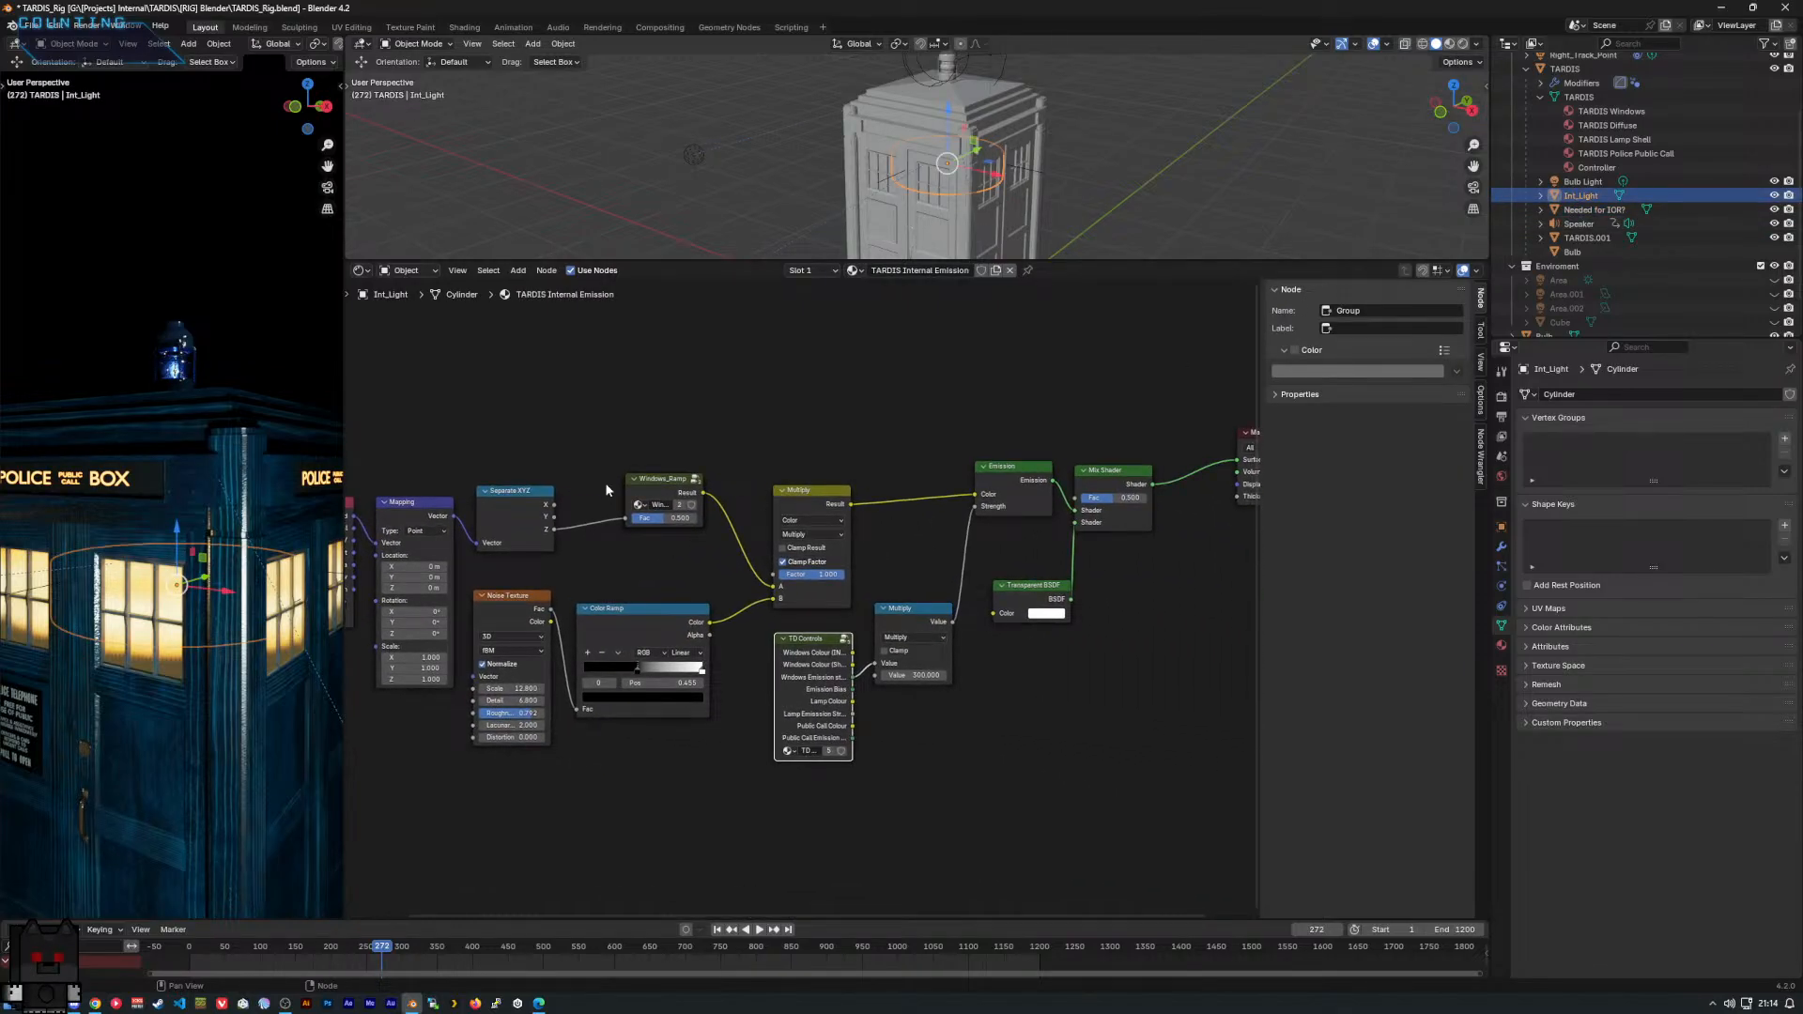
click(663, 479)
key(Tab)
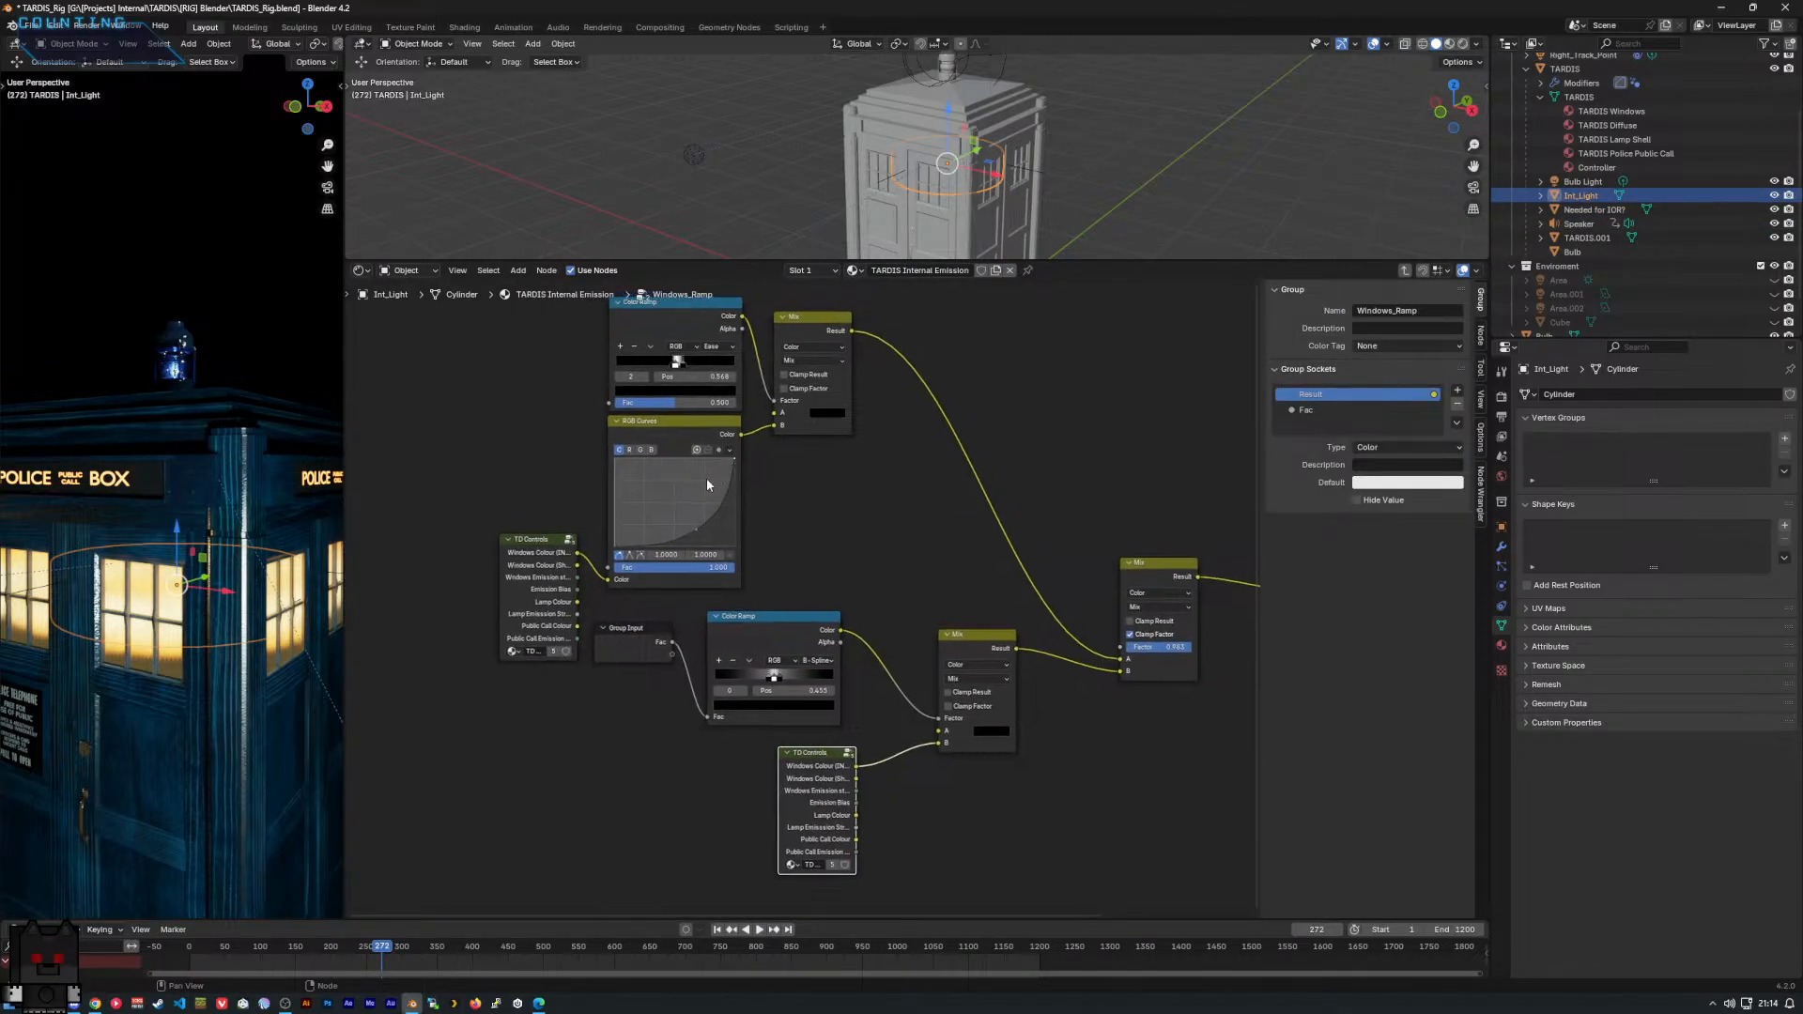
scroll(695, 507, down, 2)
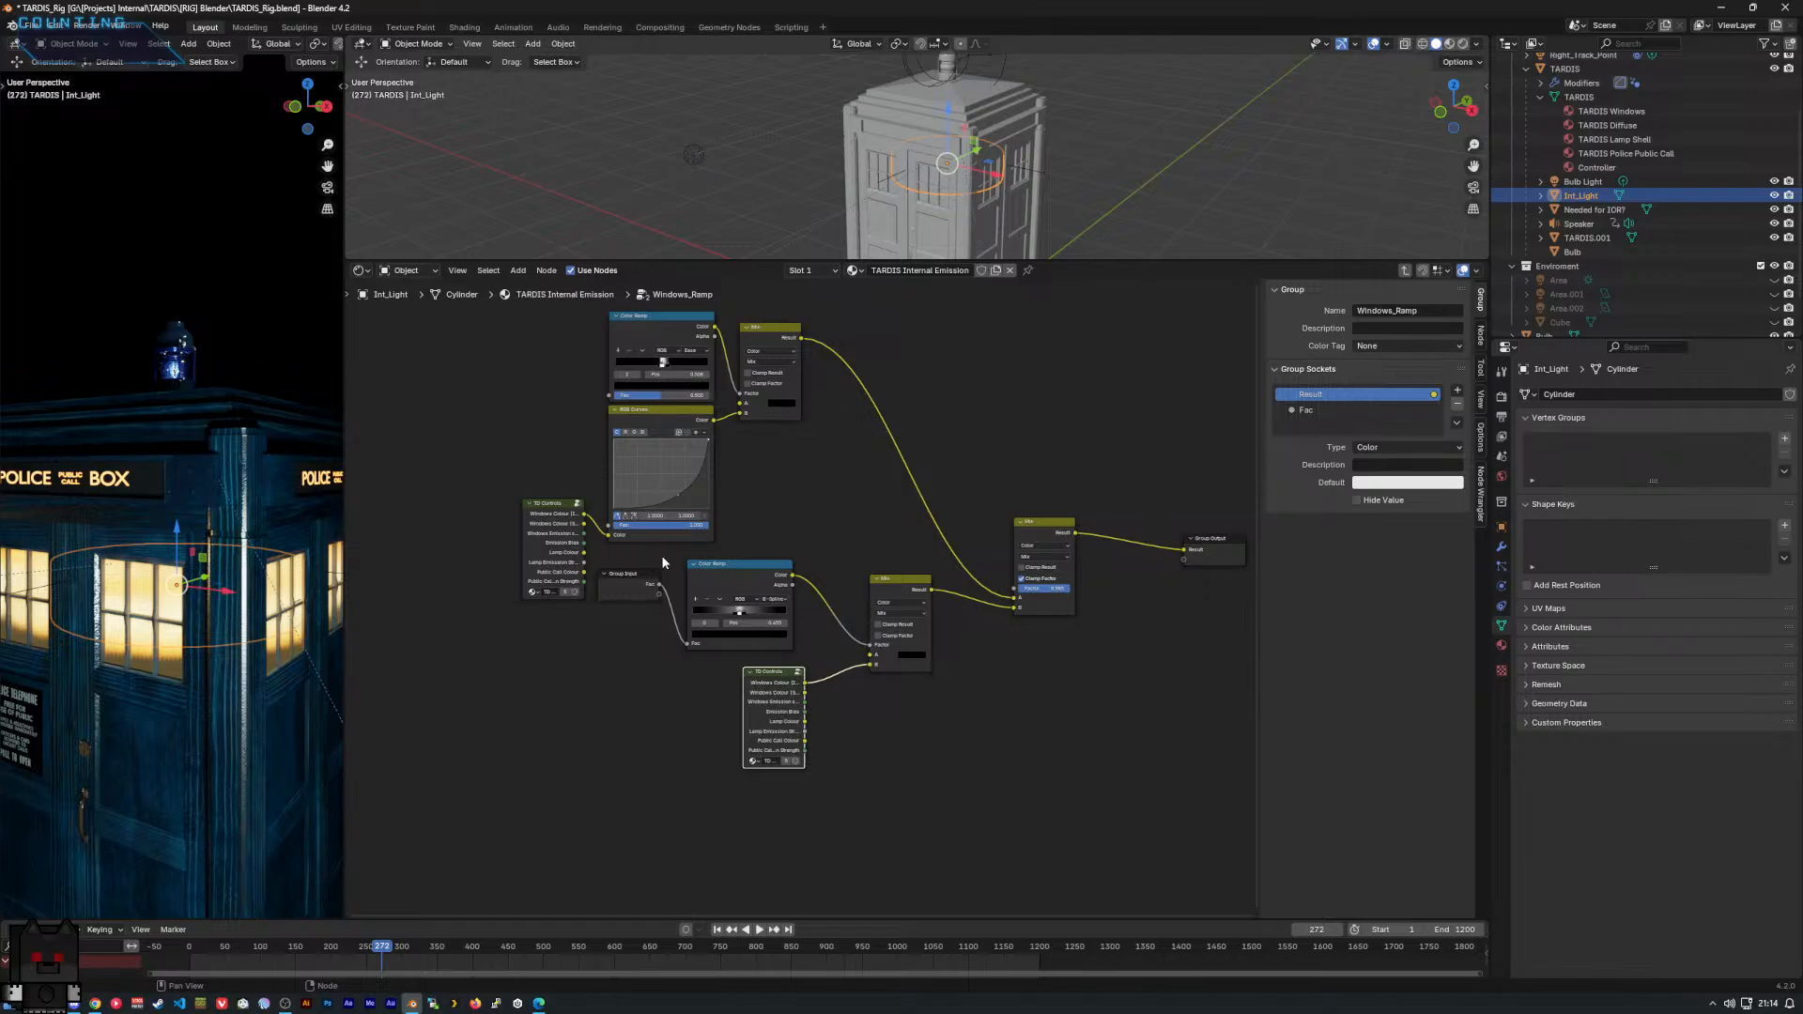
drag(765, 543, 896, 728)
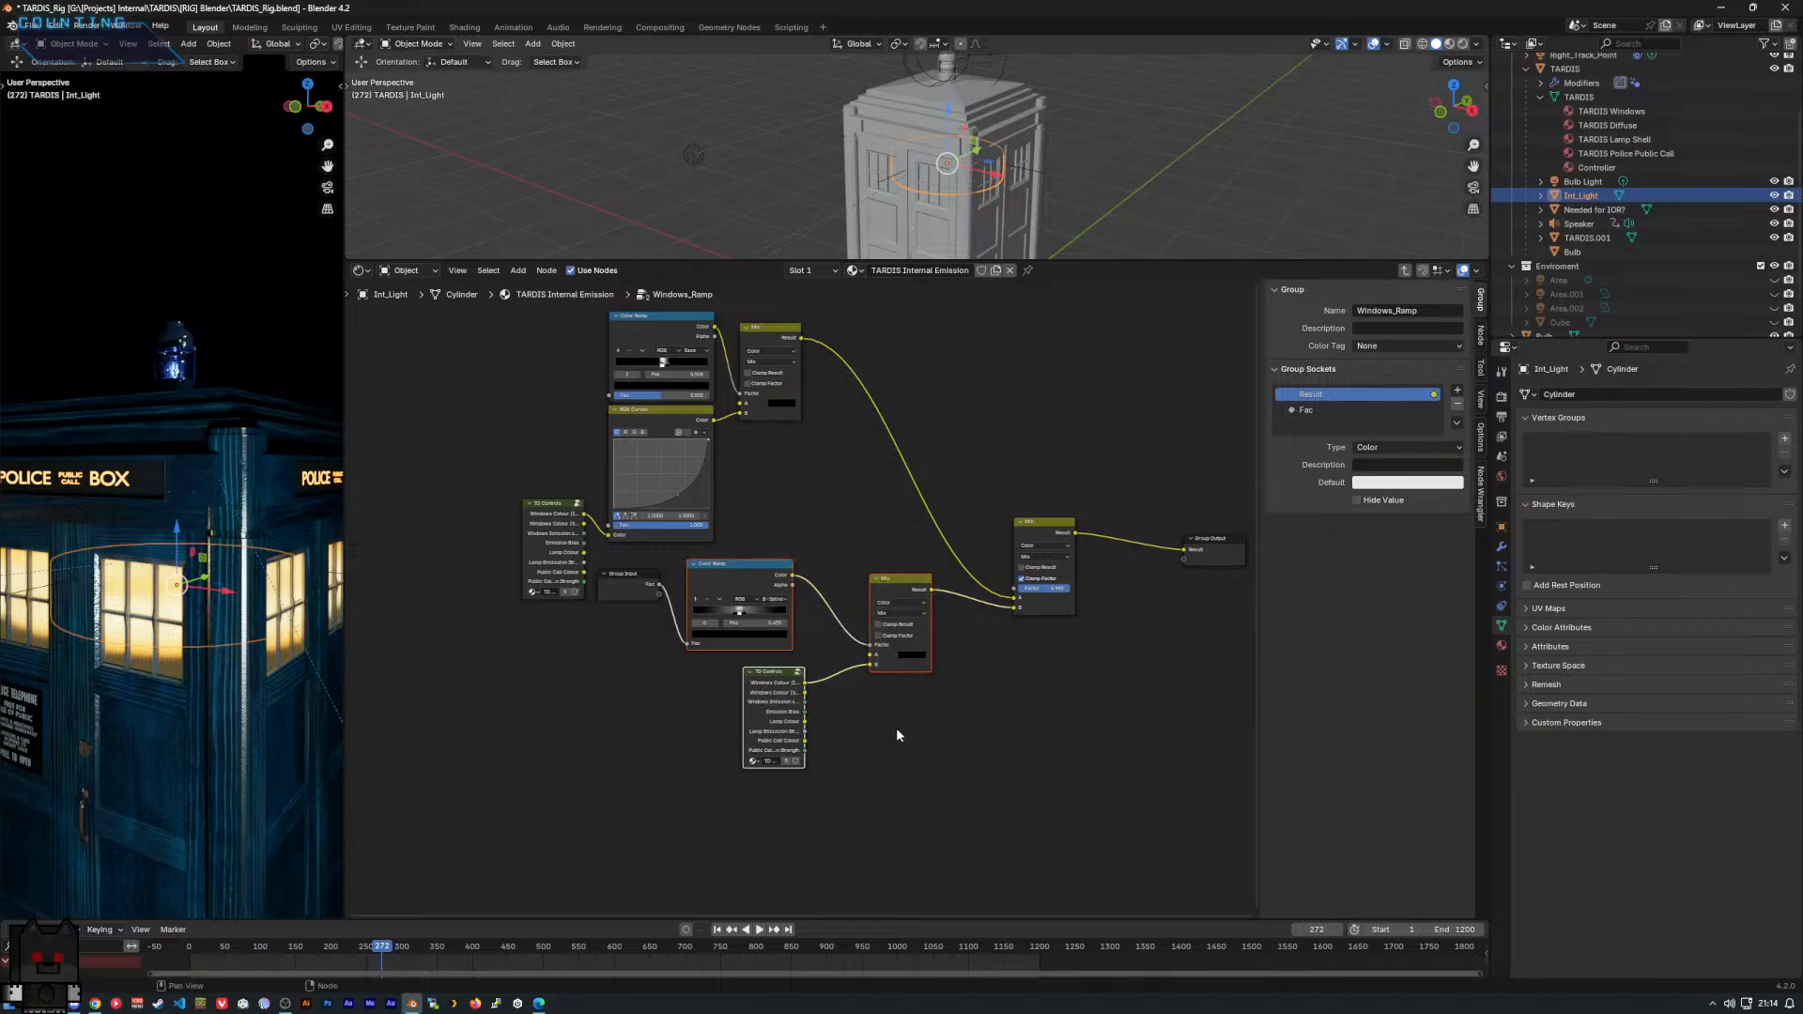
key(Tab)
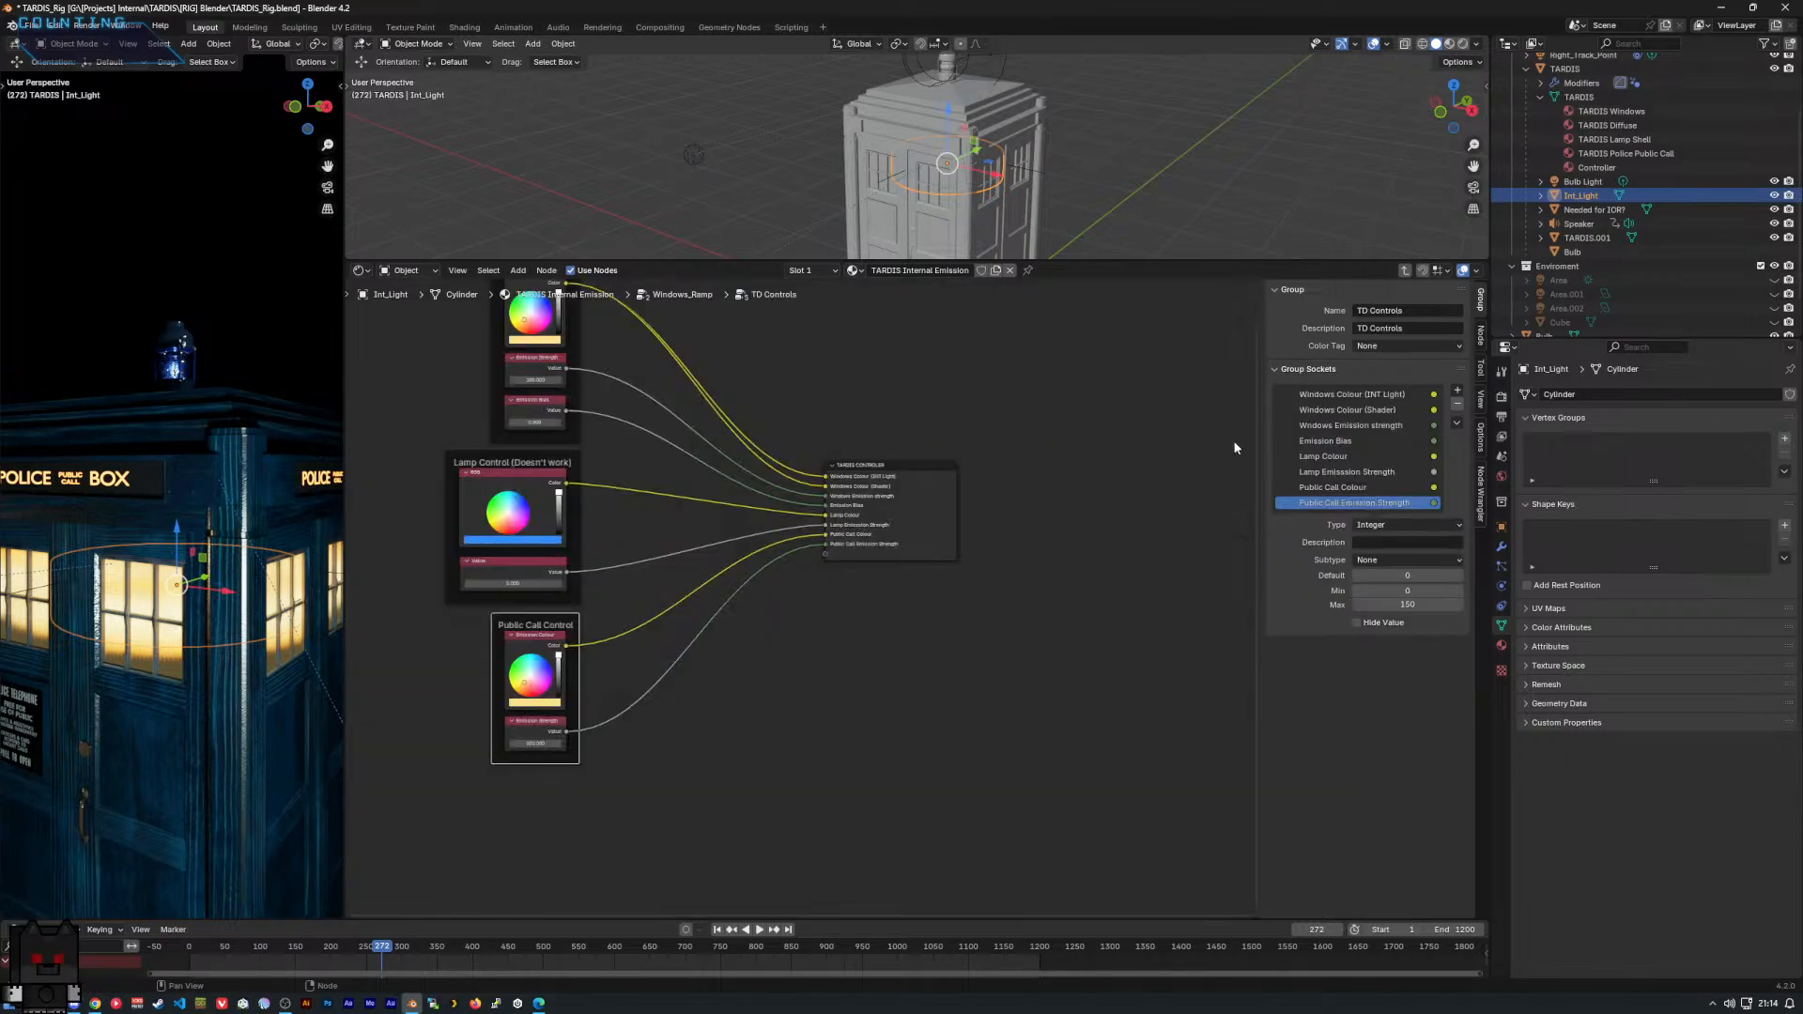
middle_drag(939, 491, 883, 523)
Return to the TARDIS Police Public Call material, shift the orange Color Ramp aside and change its orange stop to white.
click(1579, 97)
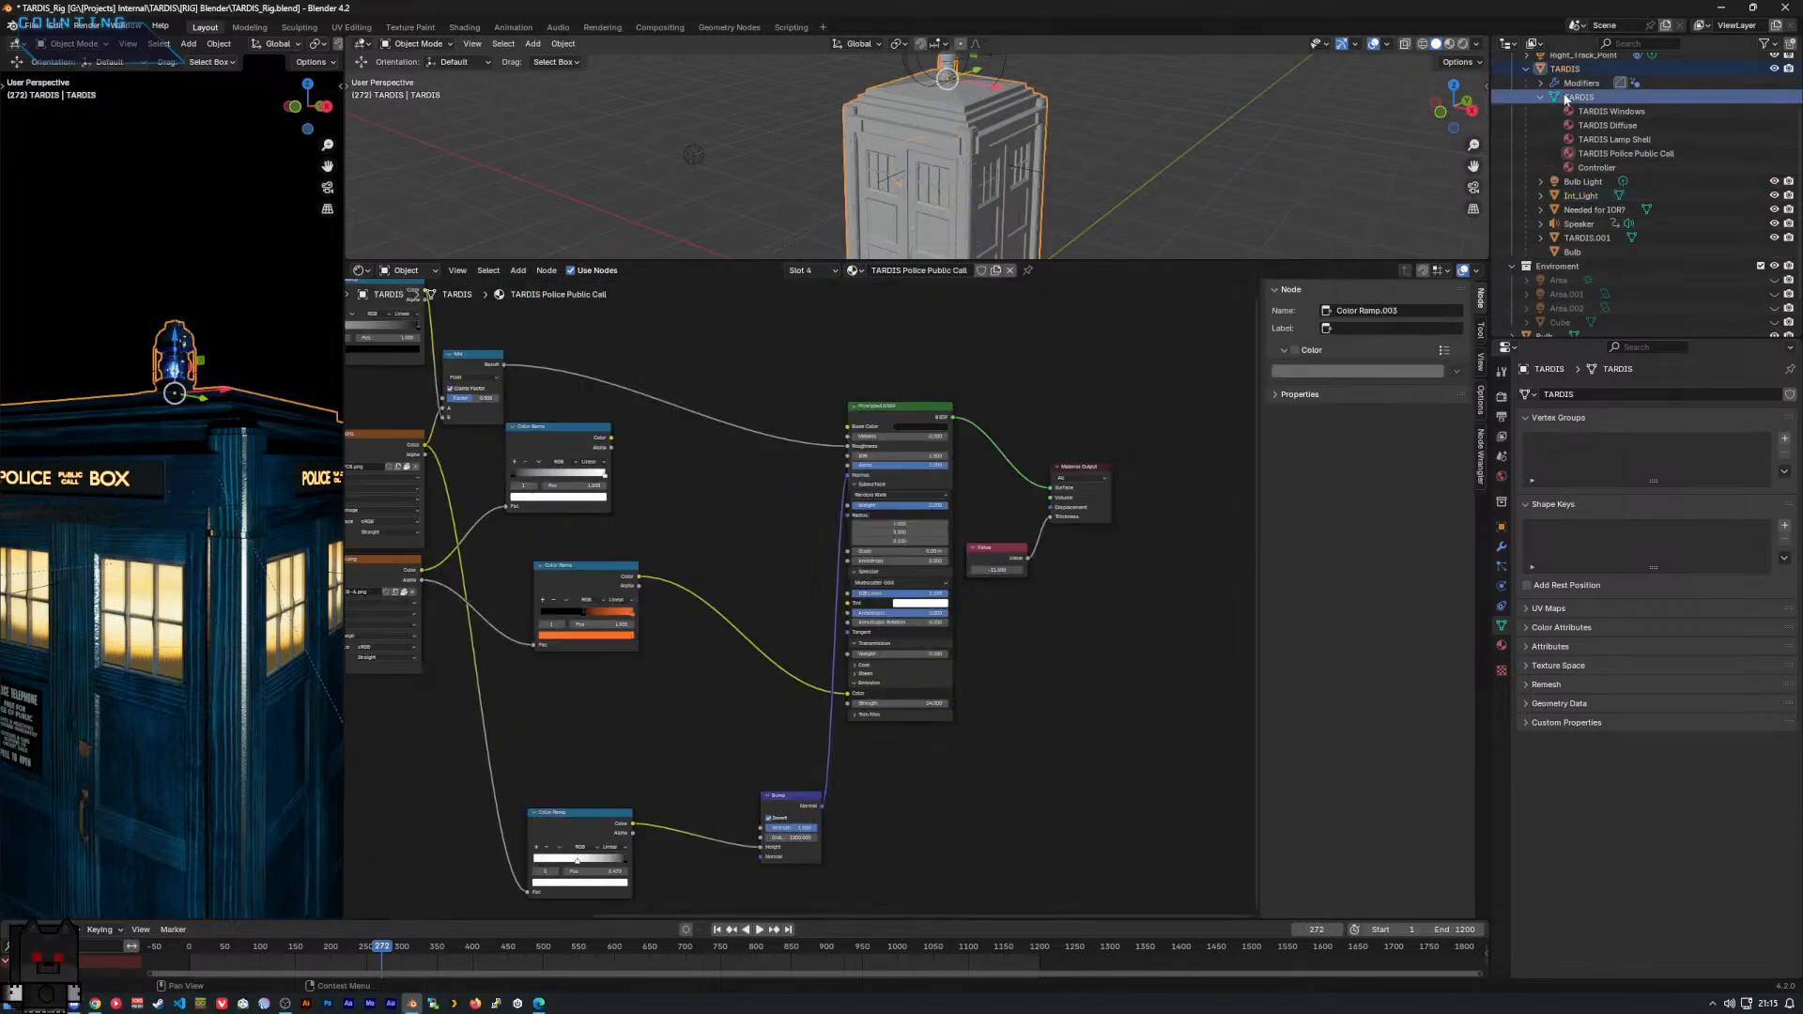
middle_drag(660, 584, 786, 500)
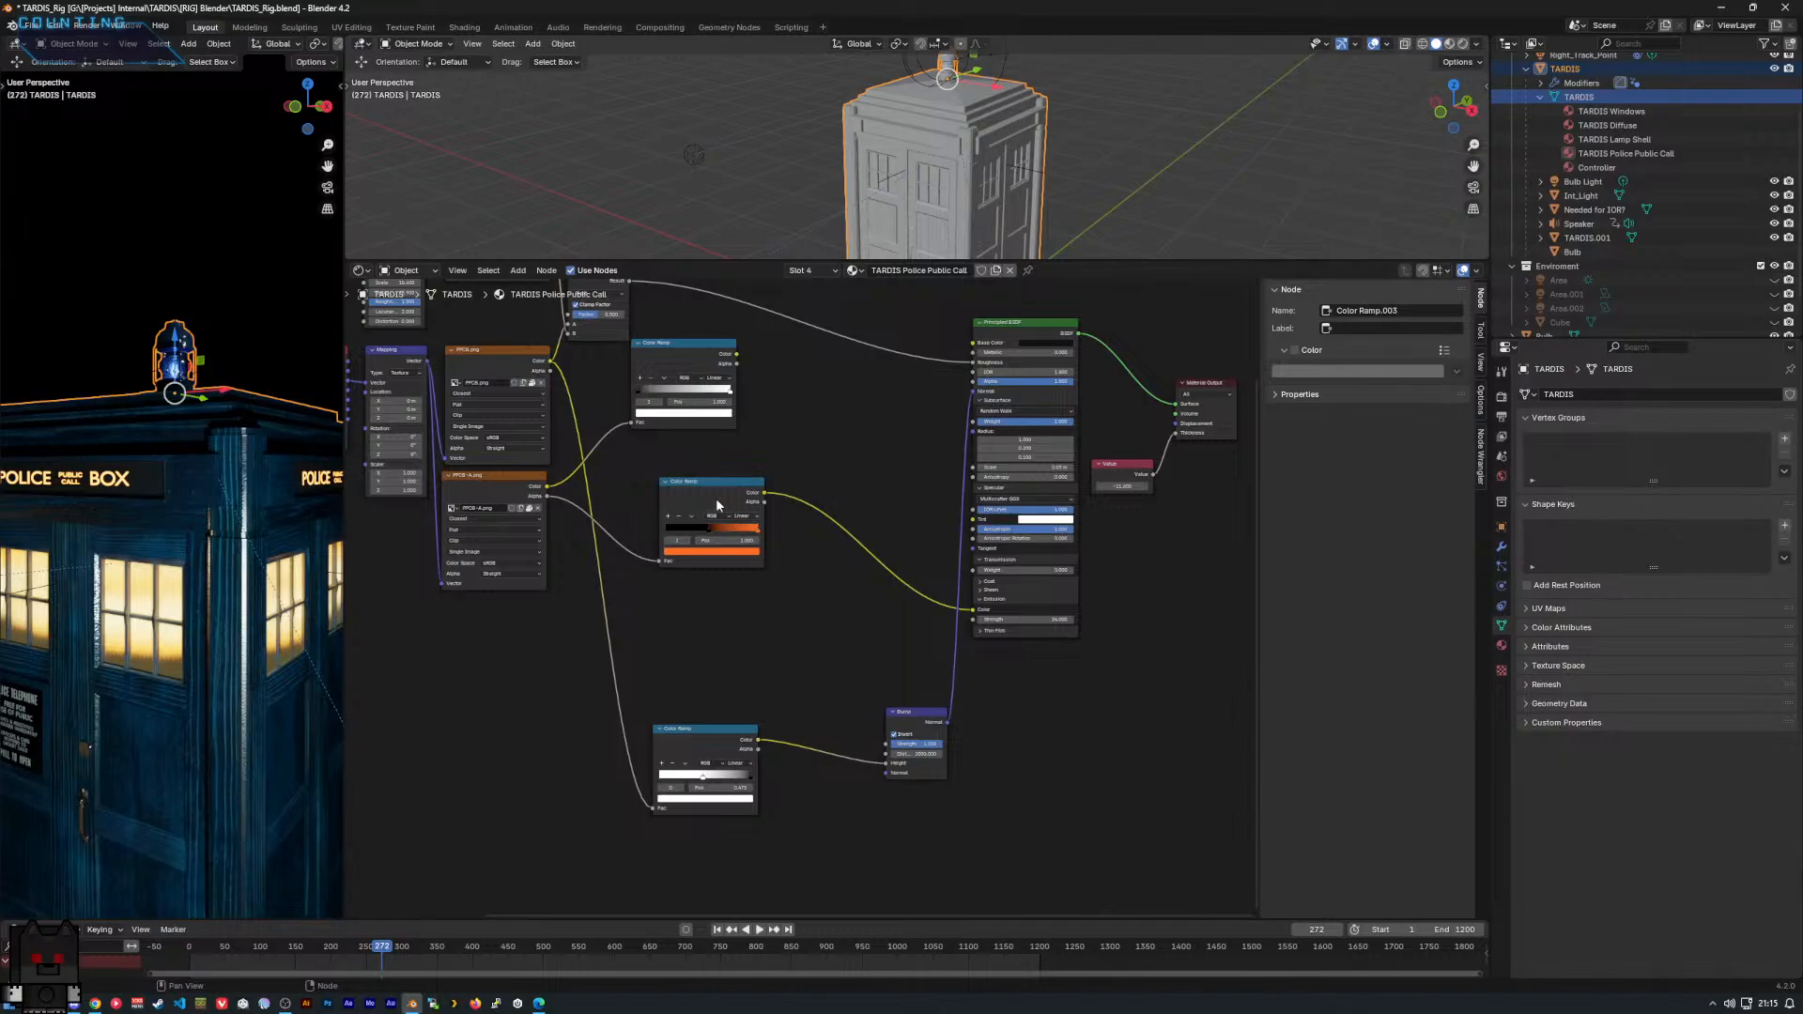
drag(718, 505, 664, 442)
click(712, 542)
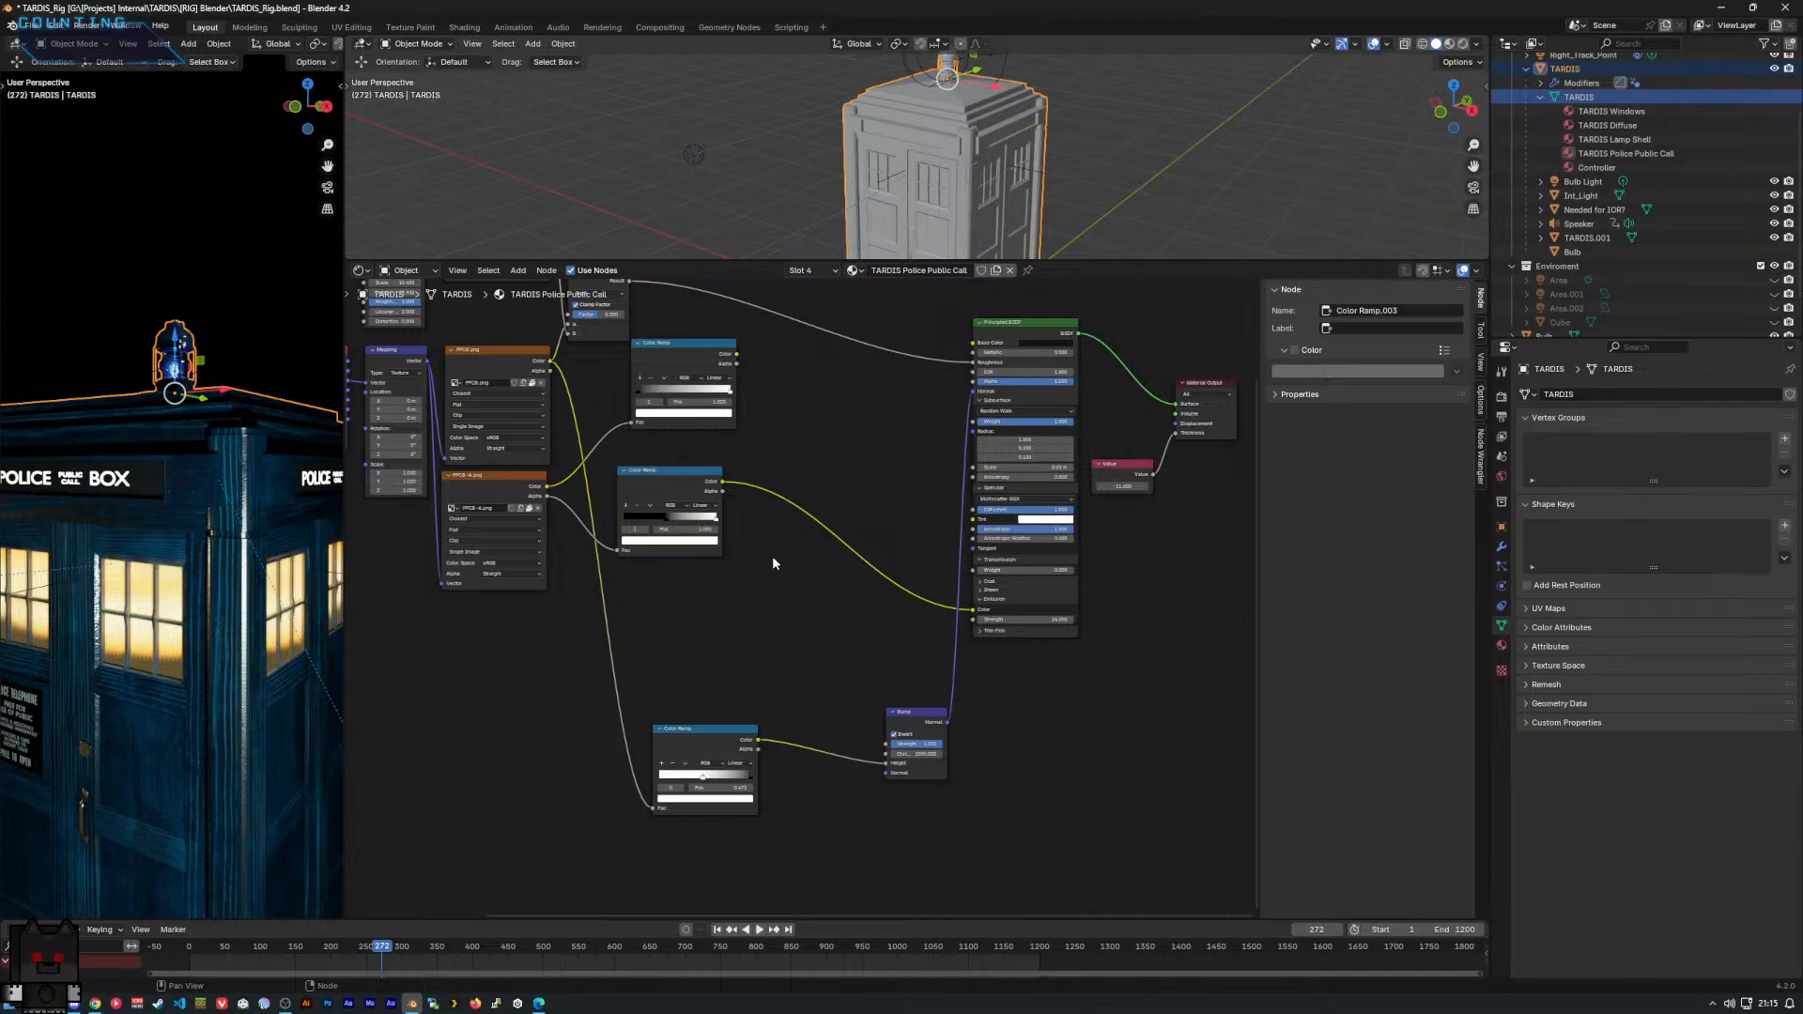
Paste the copied nodes into the Public Call material and delete the pasted Color Ramp, keeping Mix and TD Controls.
middle_drag(560, 688, 710, 557)
key(ctrl+v)
click(596, 584)
click(555, 560)
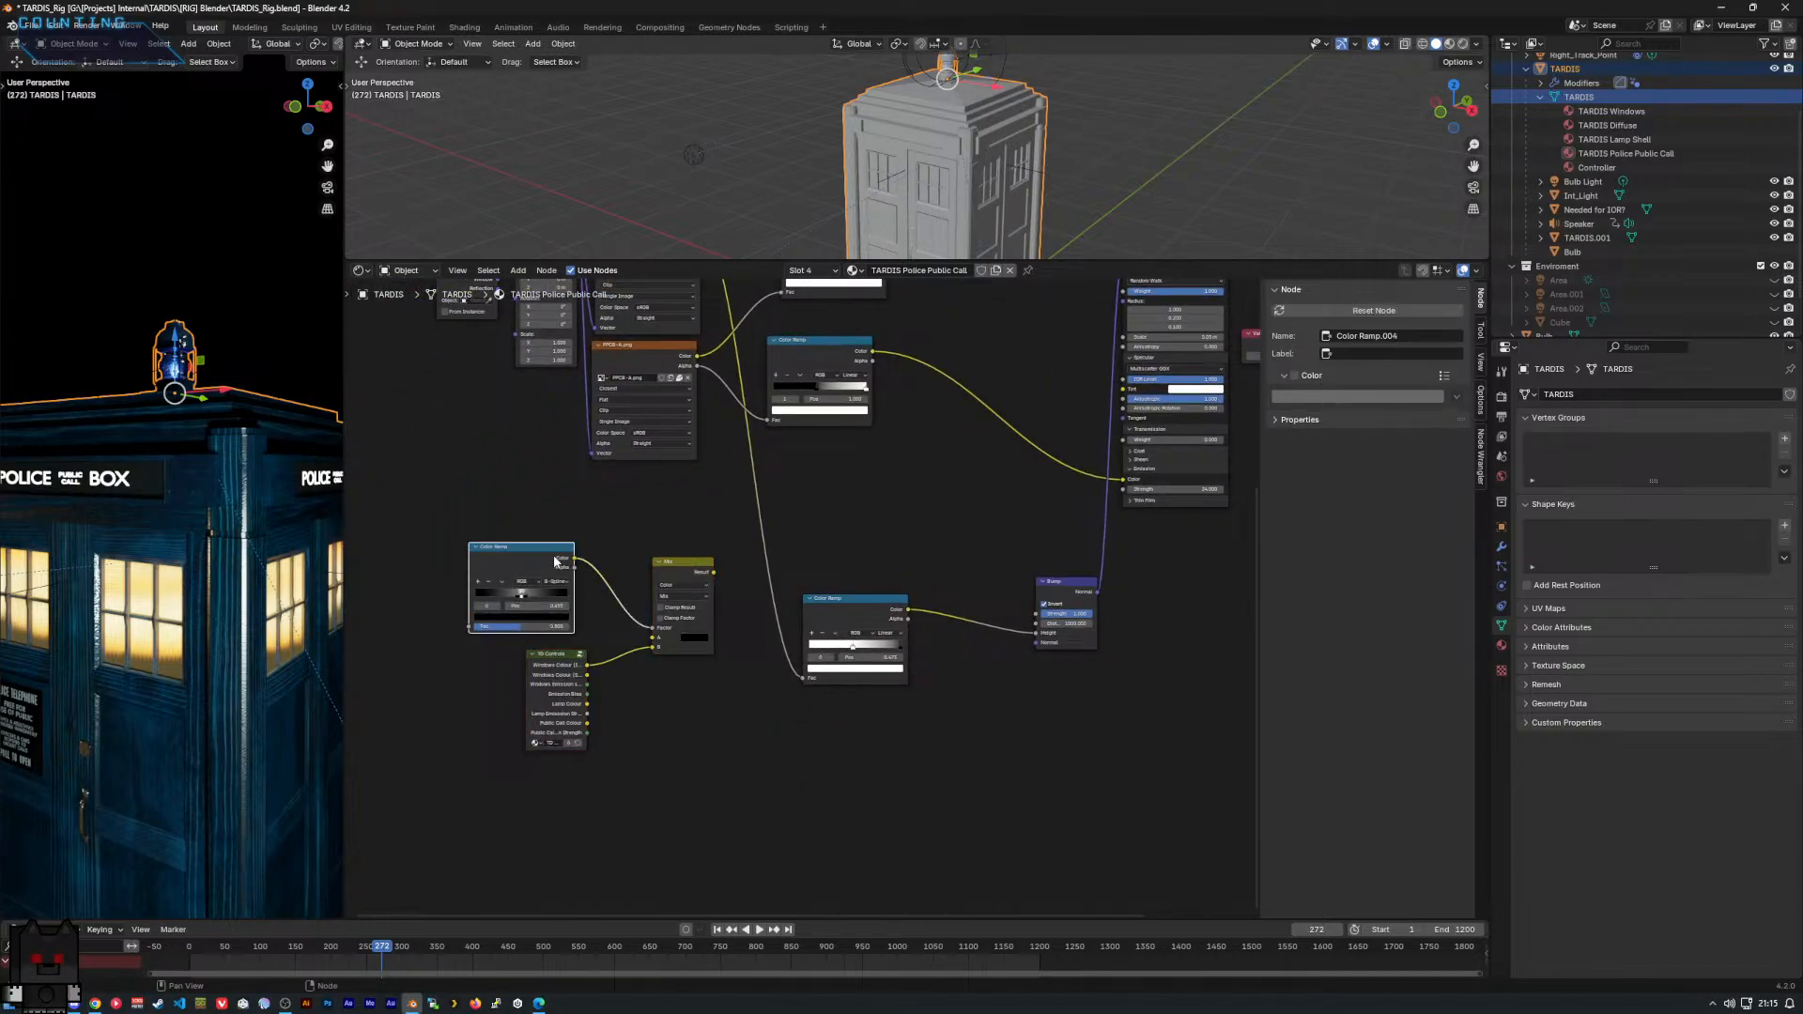
key(x)
Place Mix and TD Controls beside the emission Color Ramp, linking the ramp to Mix Factor and Mix Result to Emission Color.
drag(673, 561, 920, 393)
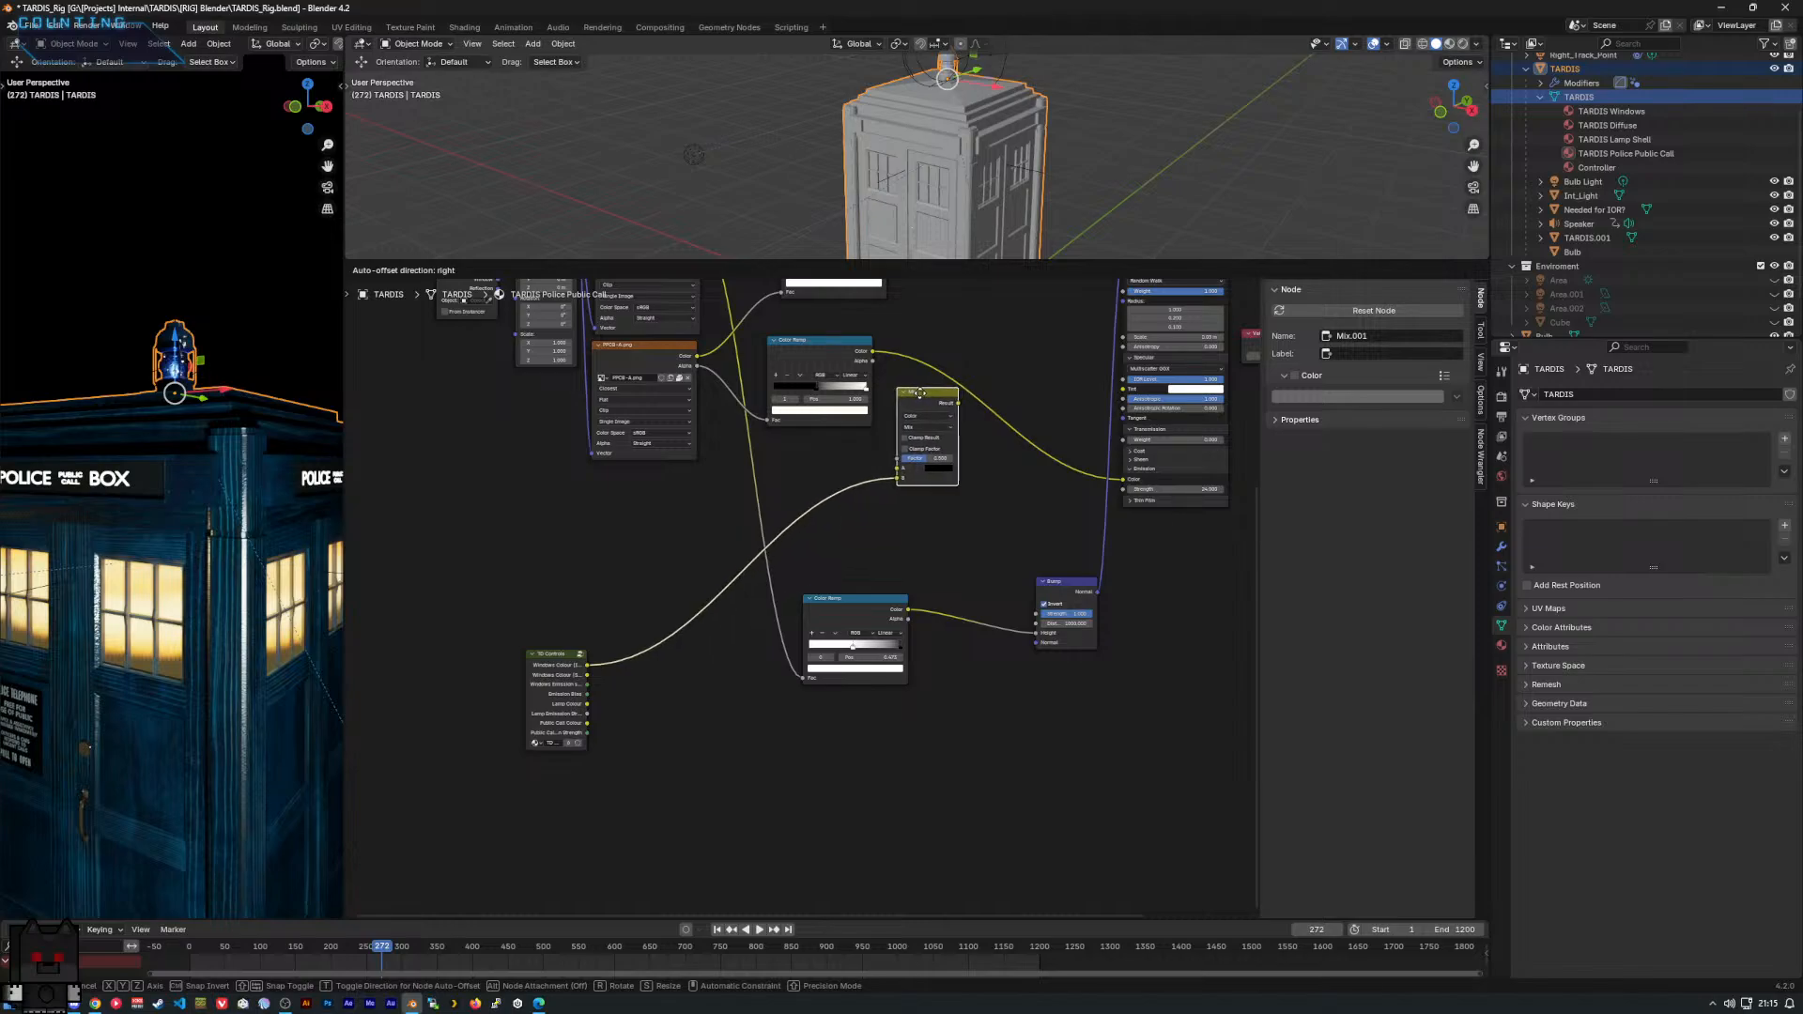
drag(559, 657, 808, 448)
middle_drag(858, 429, 830, 471)
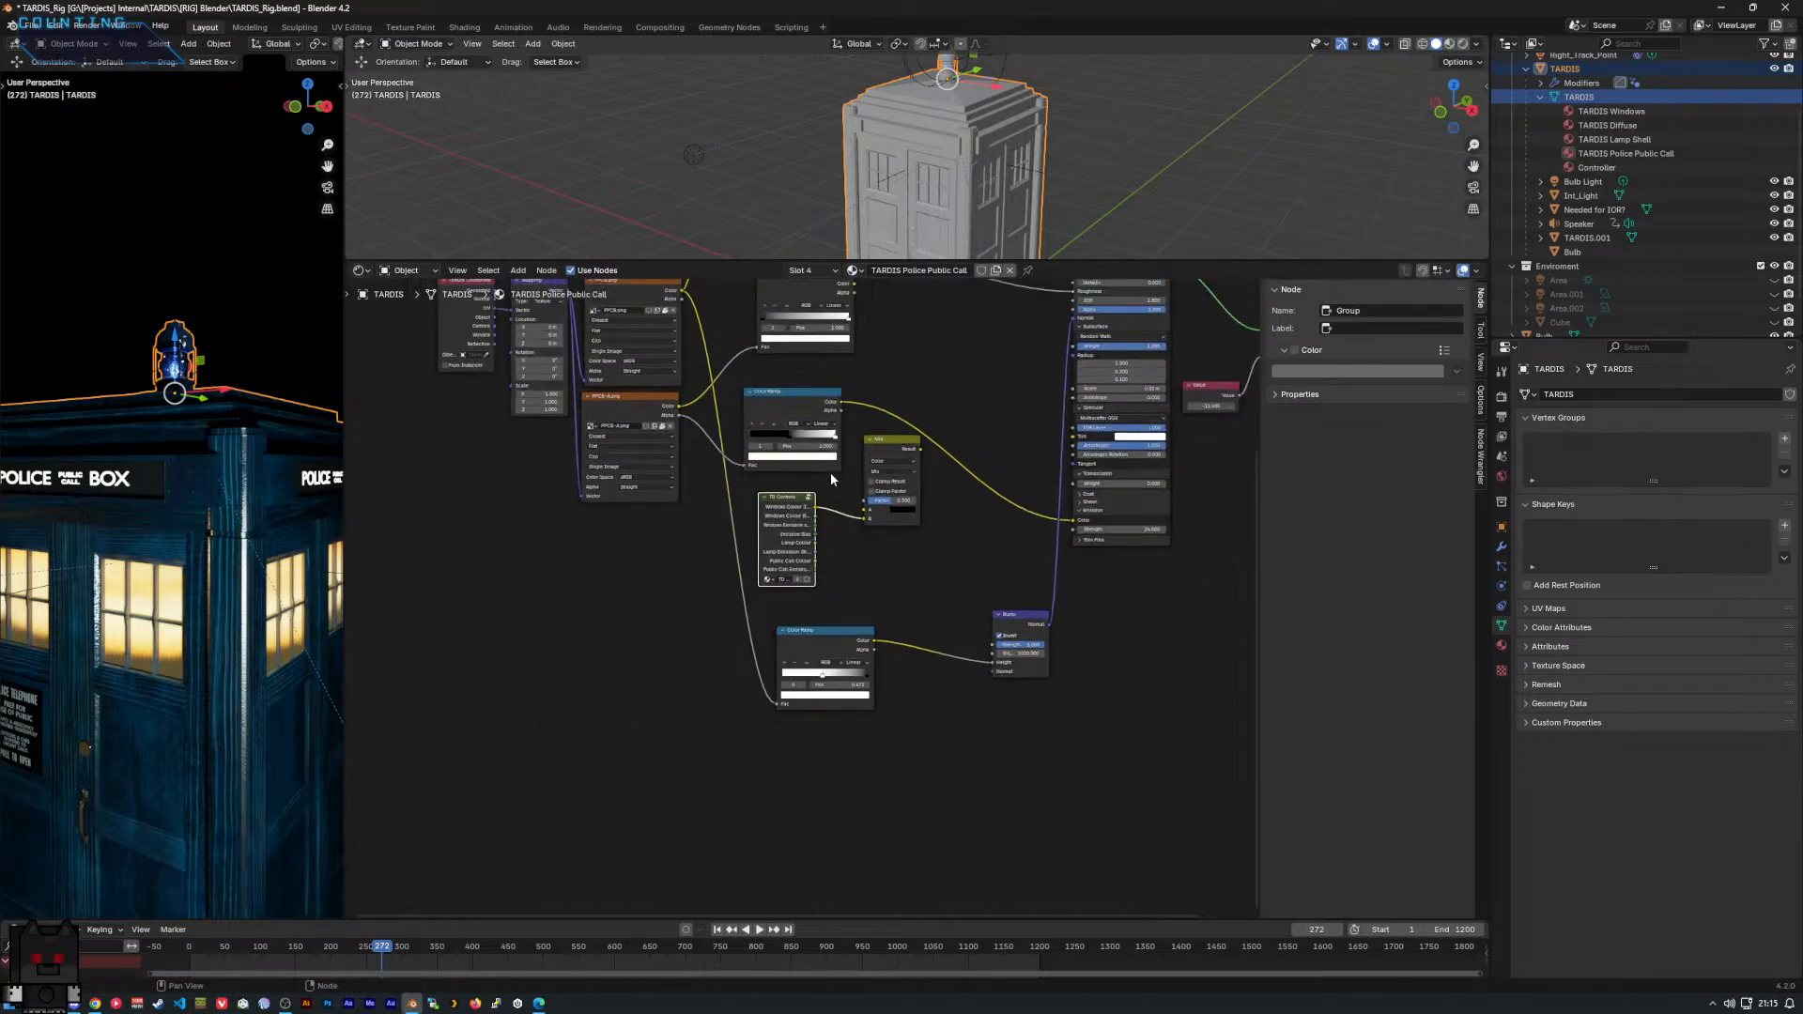
scroll(830, 472, up, 2)
drag(817, 402, 851, 548)
click(927, 482)
mouse_move(903, 594)
middle_down()
mouse_move(965, 599)
mouse_move(908, 575)
middle_up()
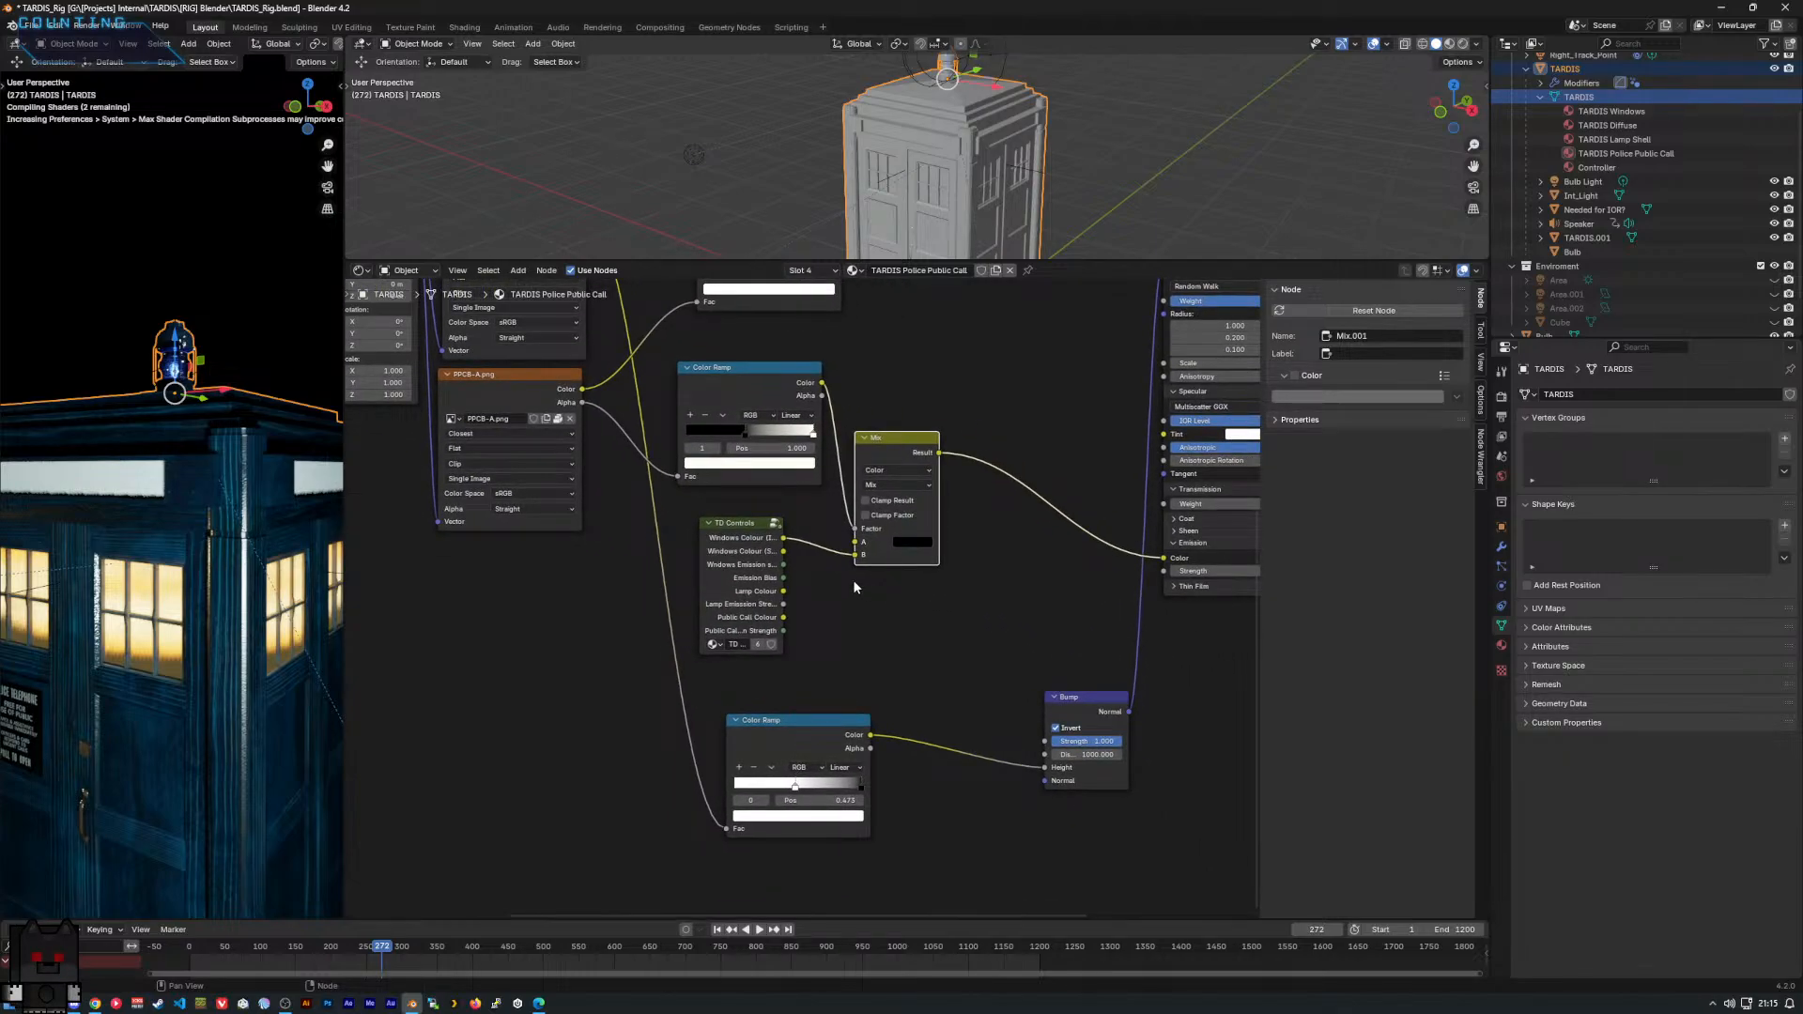
Link TD Controls' Public Call Colour to the Mix node's B input and move TD Controls closer to Mix.
drag(740, 518, 729, 498)
scroll(742, 543, up, 2)
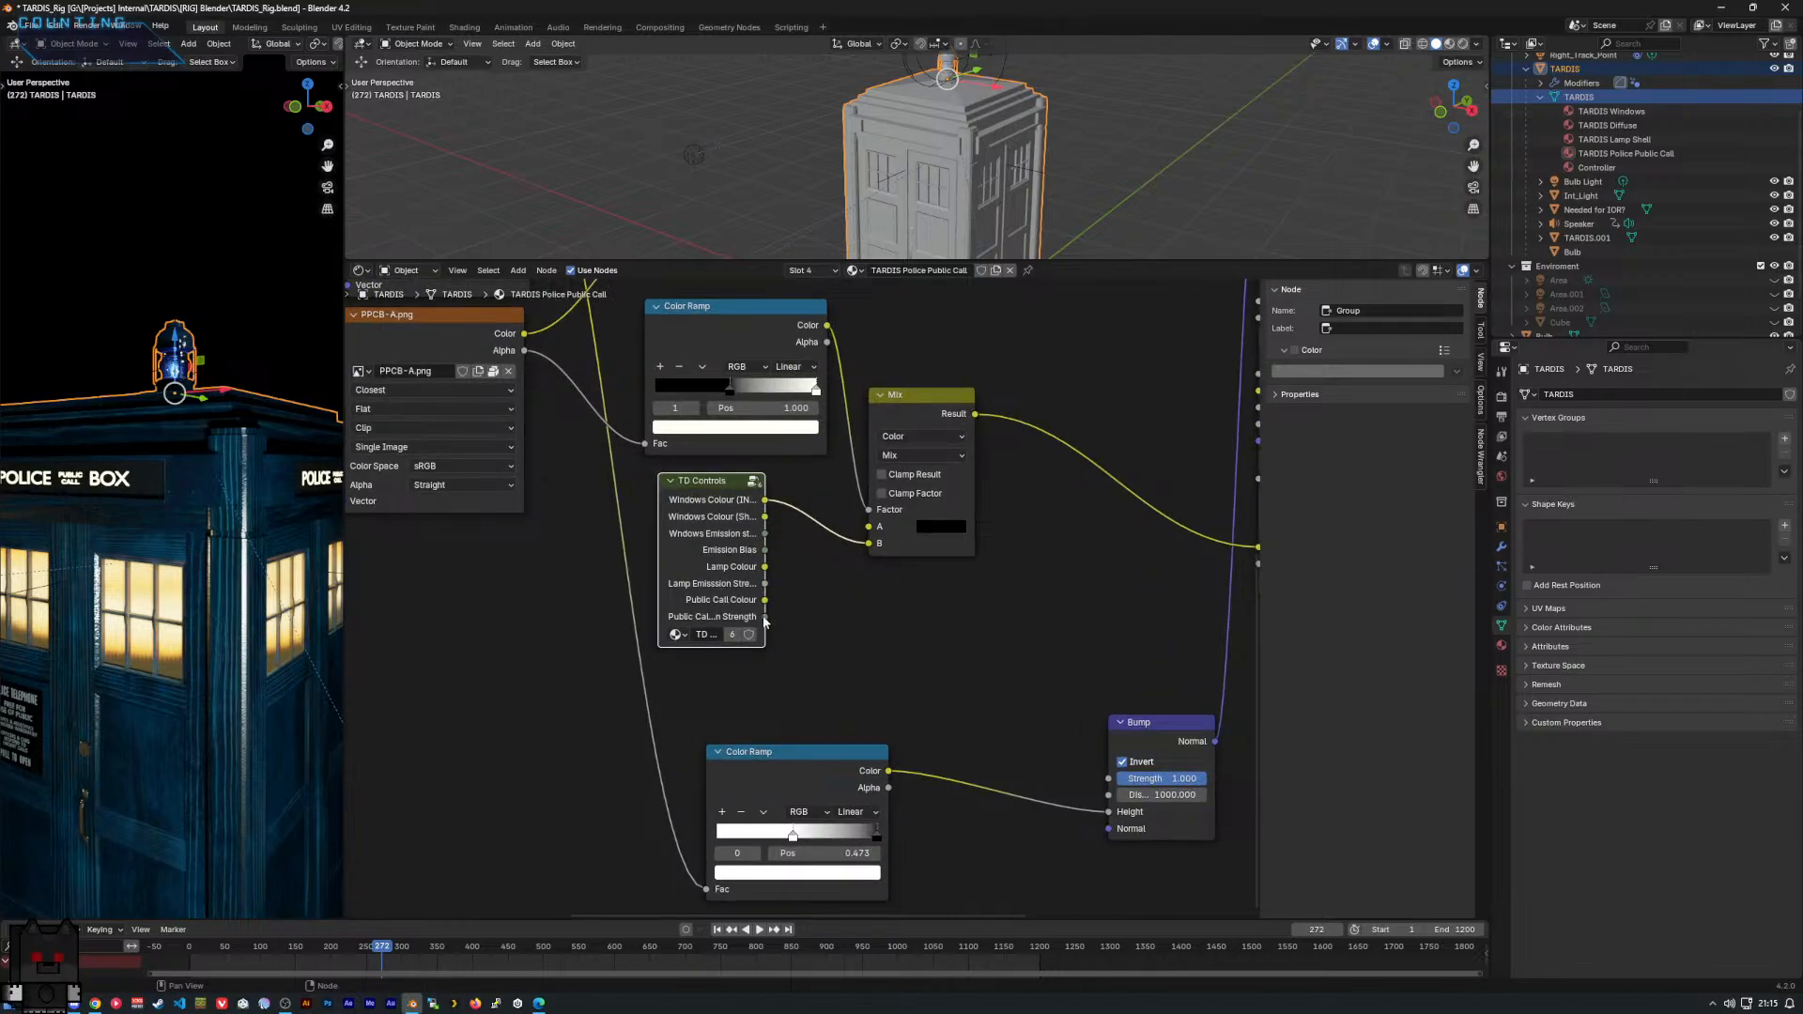
drag(765, 600, 869, 544)
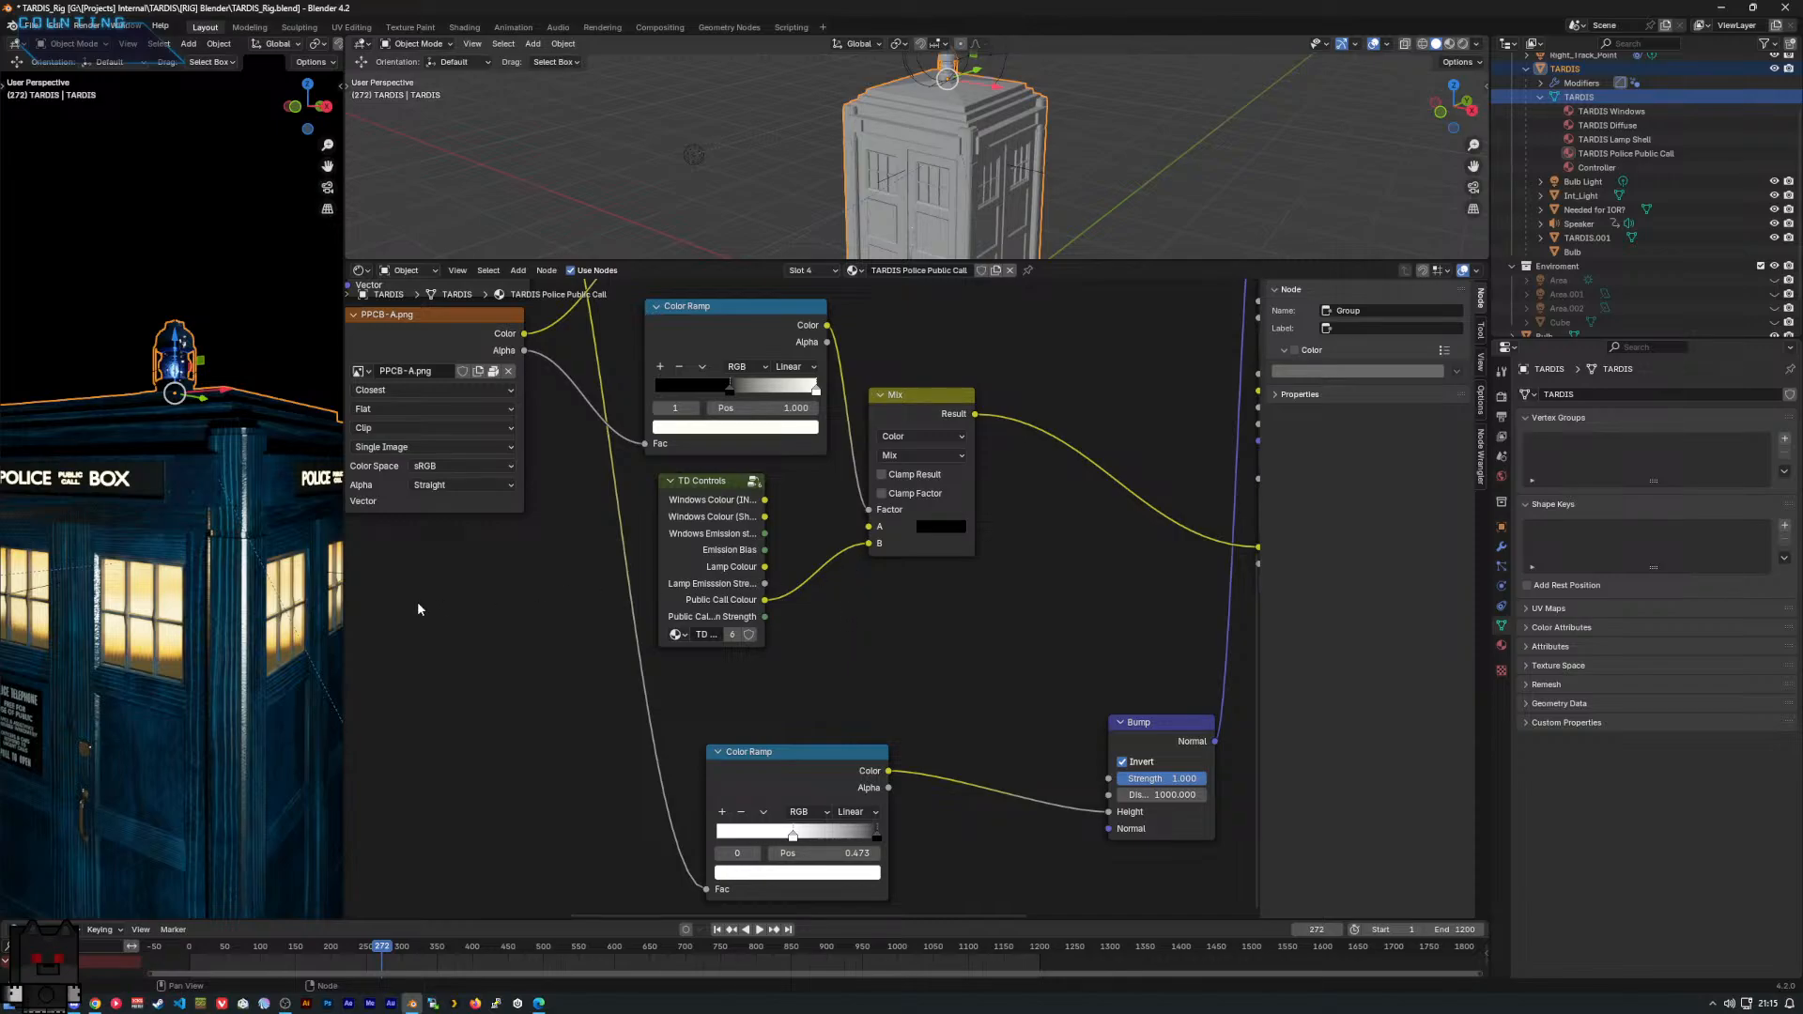
mouse_move(258, 599)
middle_down()
mouse_move(141, 605)
mouse_move(329, 607)
mouse_move(230, 611)
middle_up()
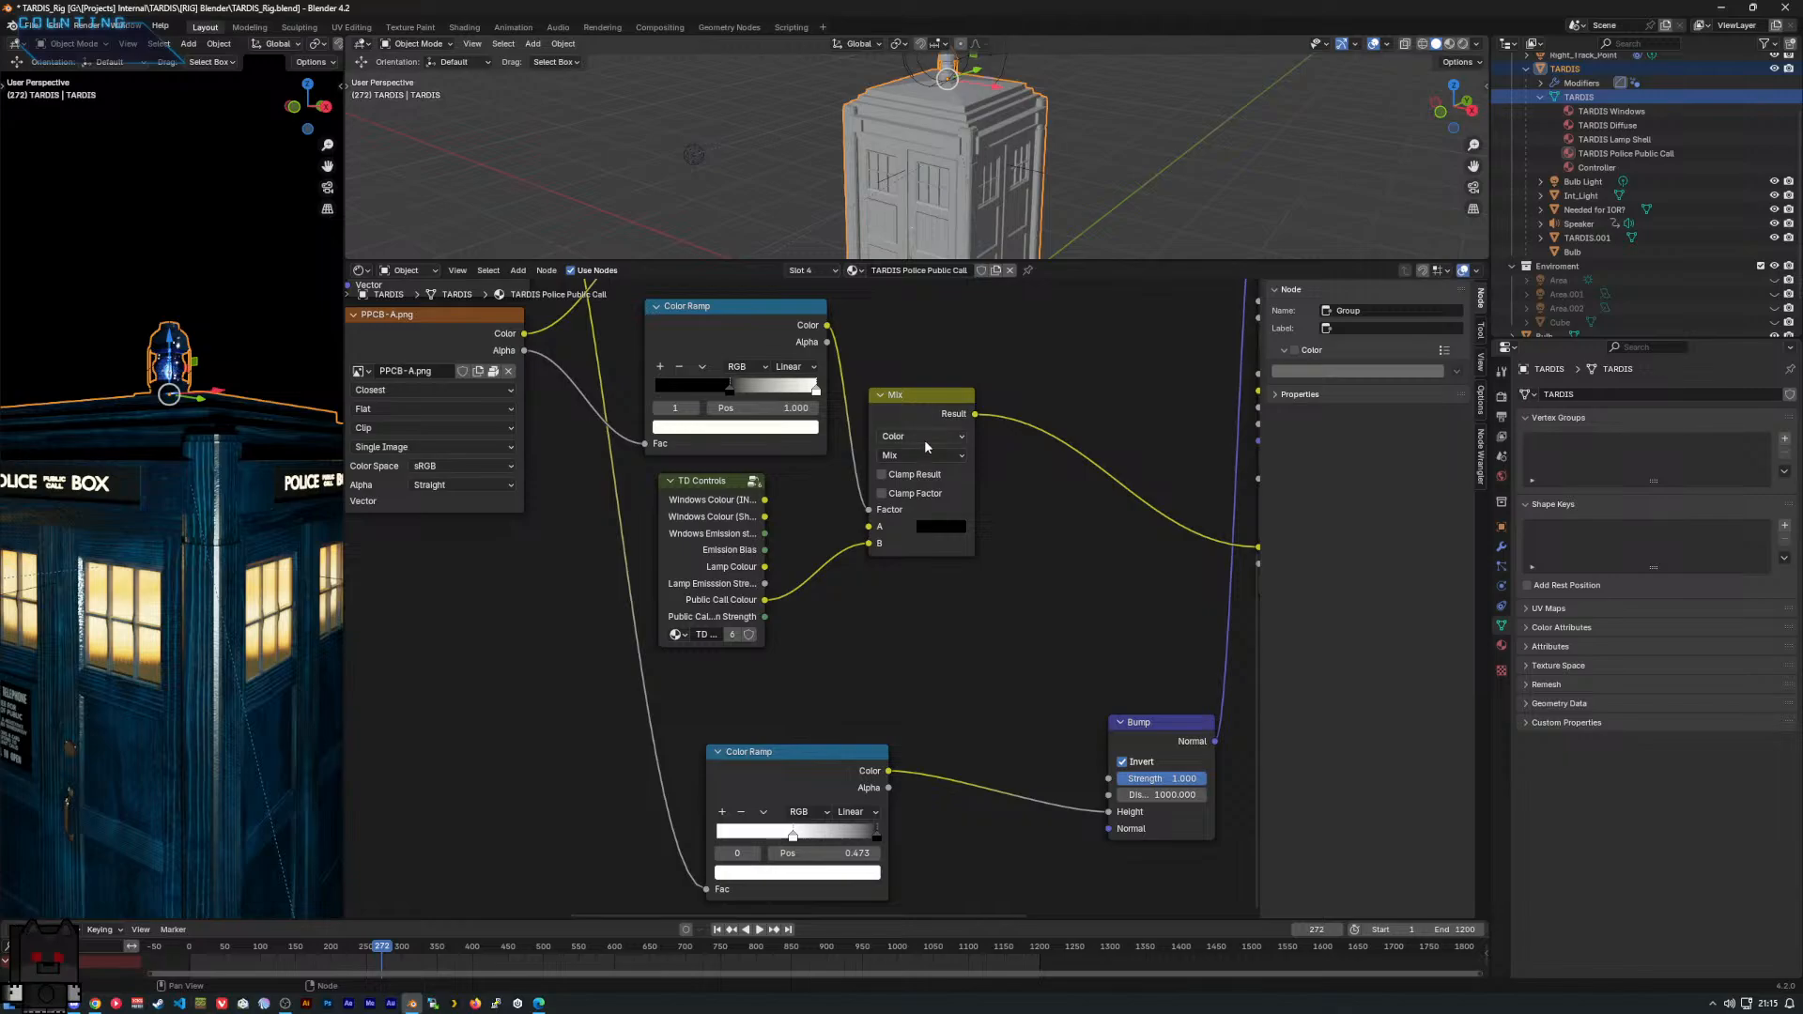
middle_drag(982, 524, 872, 552)
drag(592, 509, 656, 505)
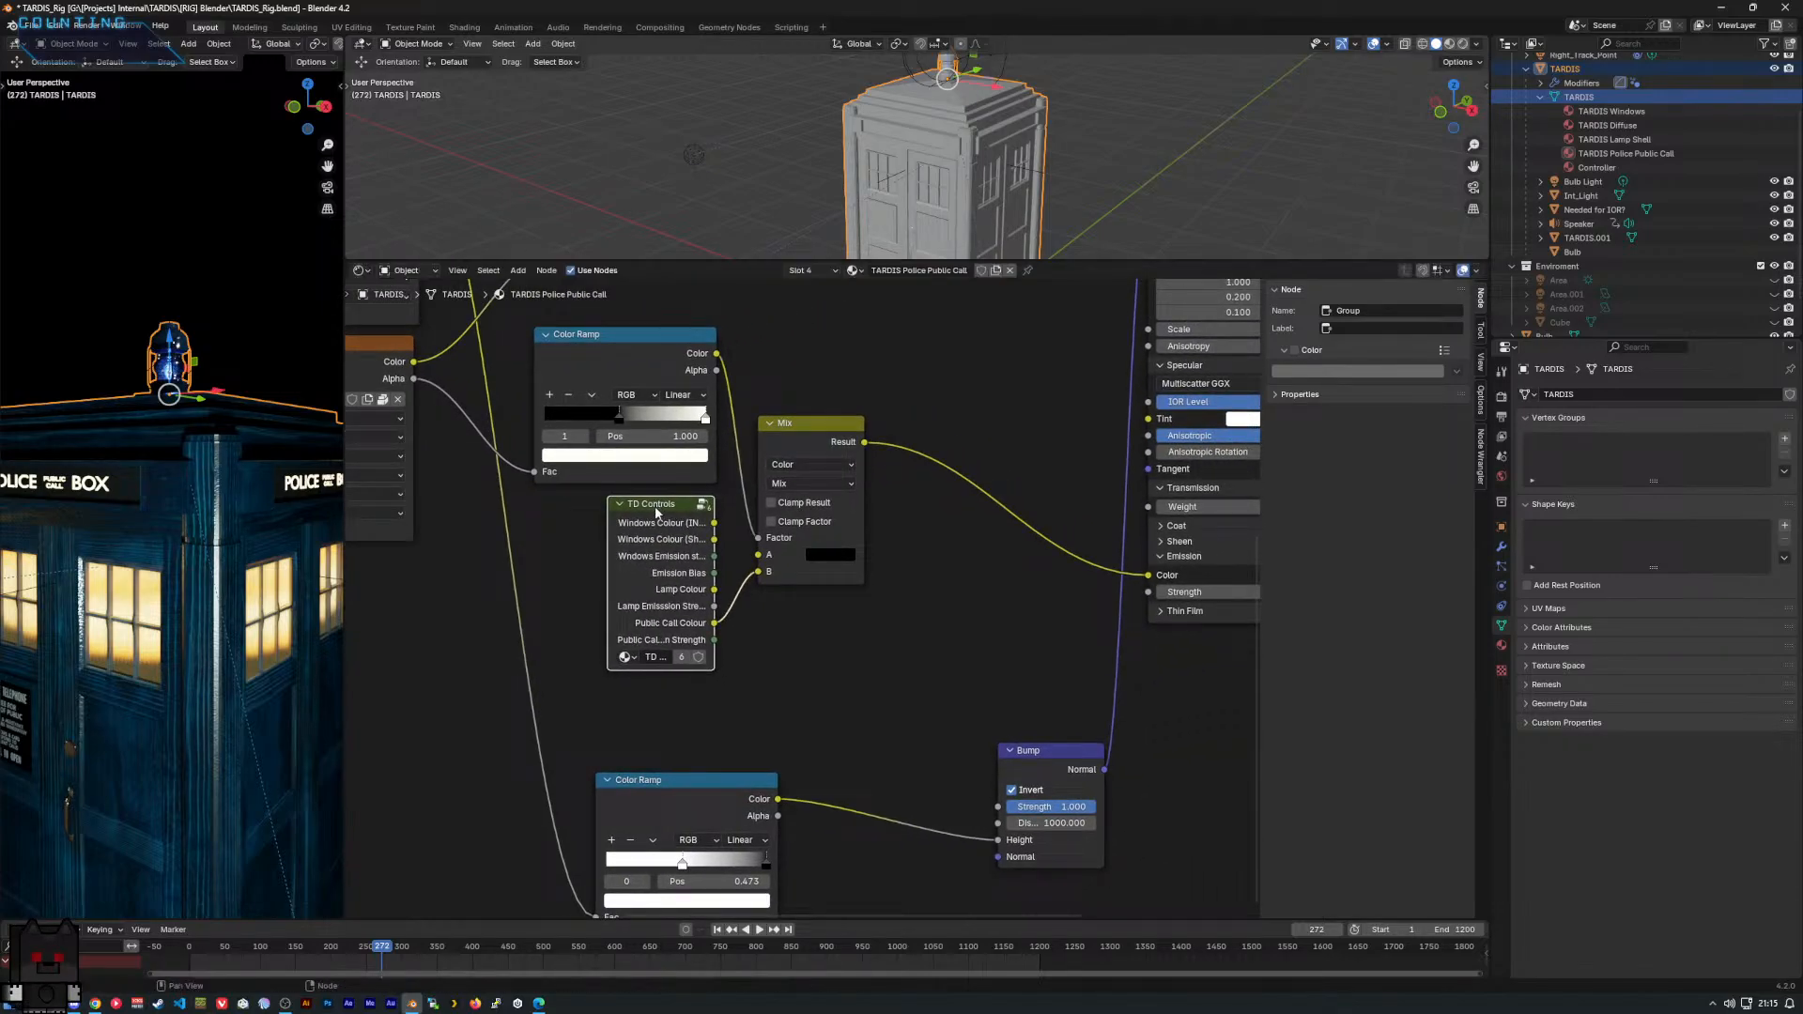
middle_drag(747, 518, 774, 532)
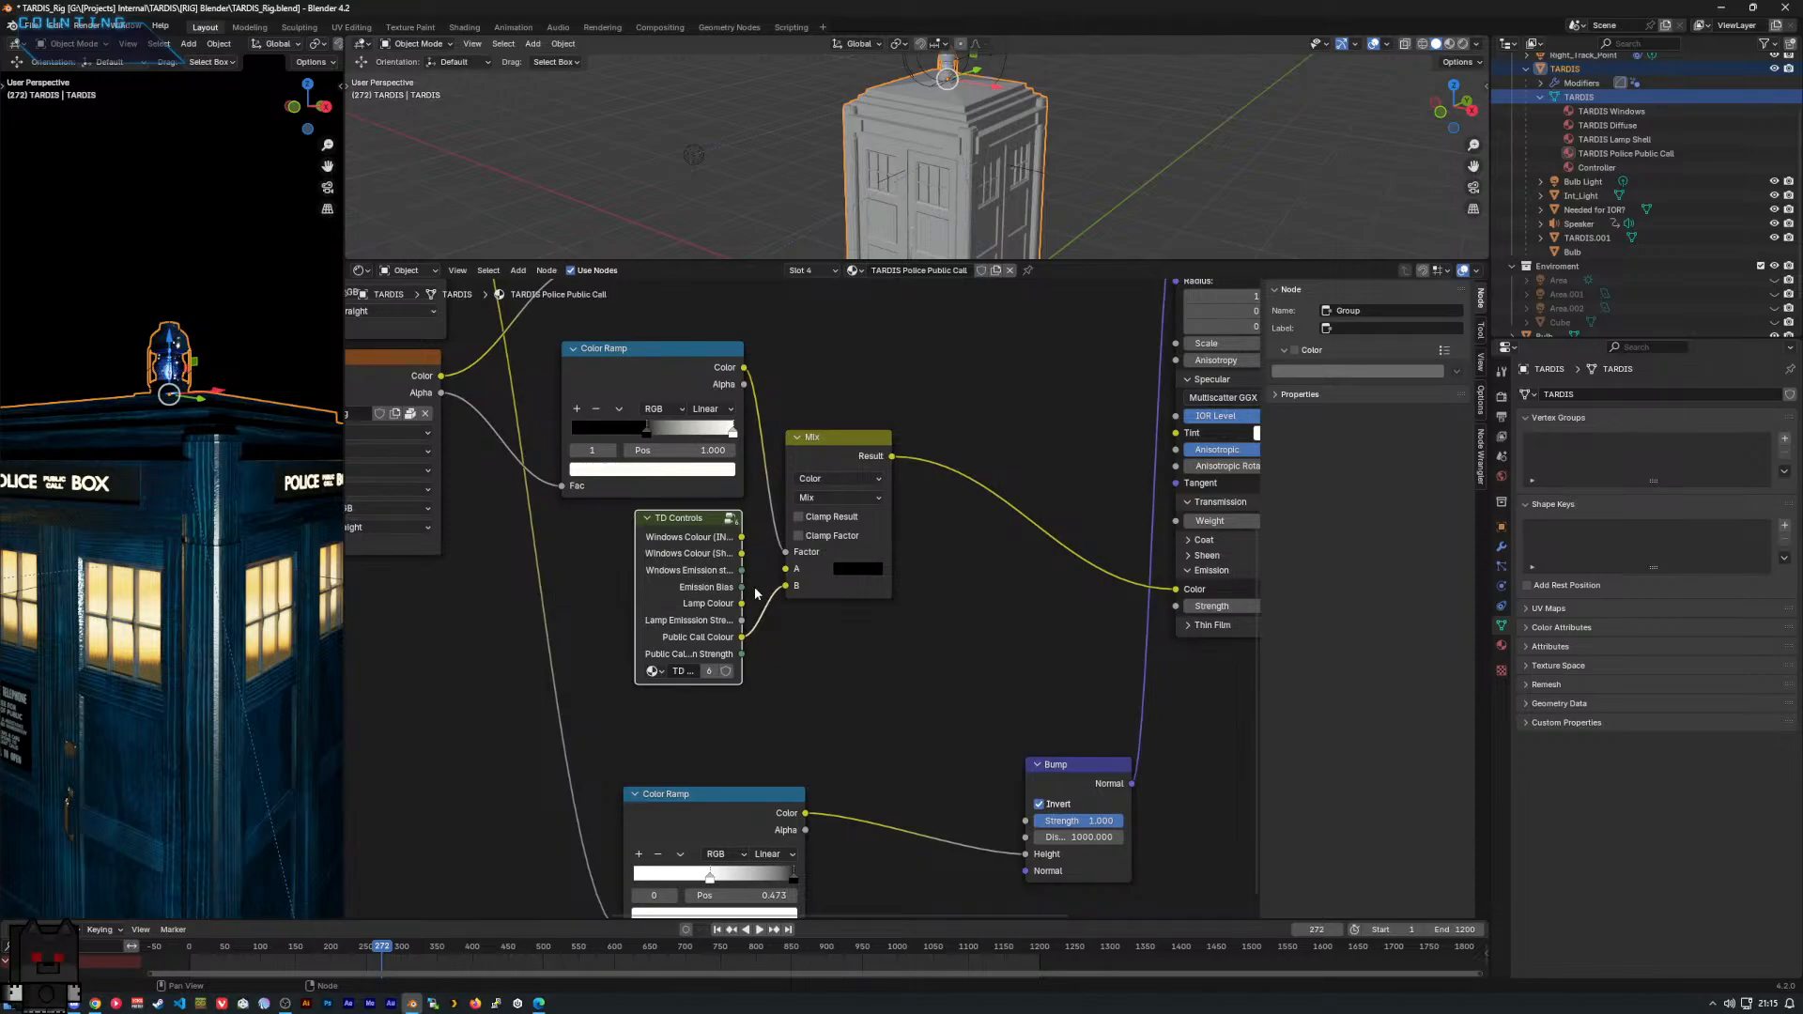
mouse_move(785, 587)
mouse_down()
mouse_move(787, 570)
mouse_move(785, 586)
mouse_up()
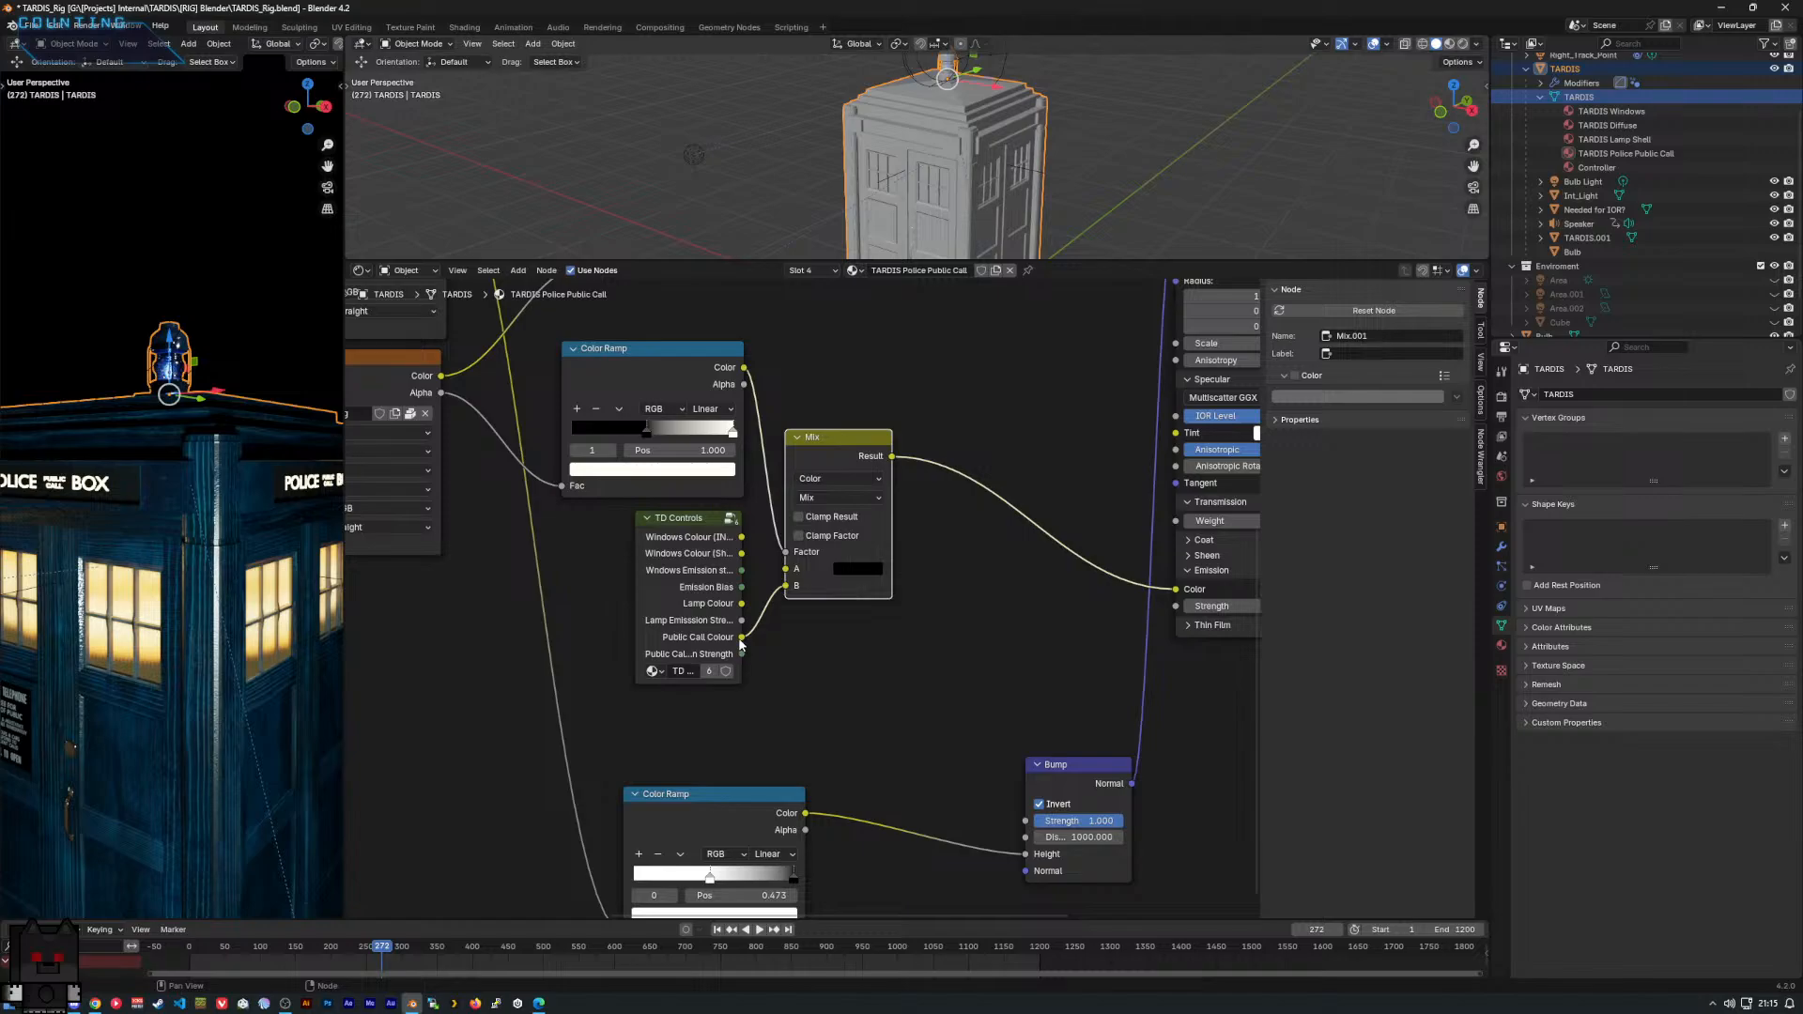
Connect TD Controls' Public Call Emission Strength output to the Principled BSDF's Emission Strength.
middle_drag(892, 615, 691, 606)
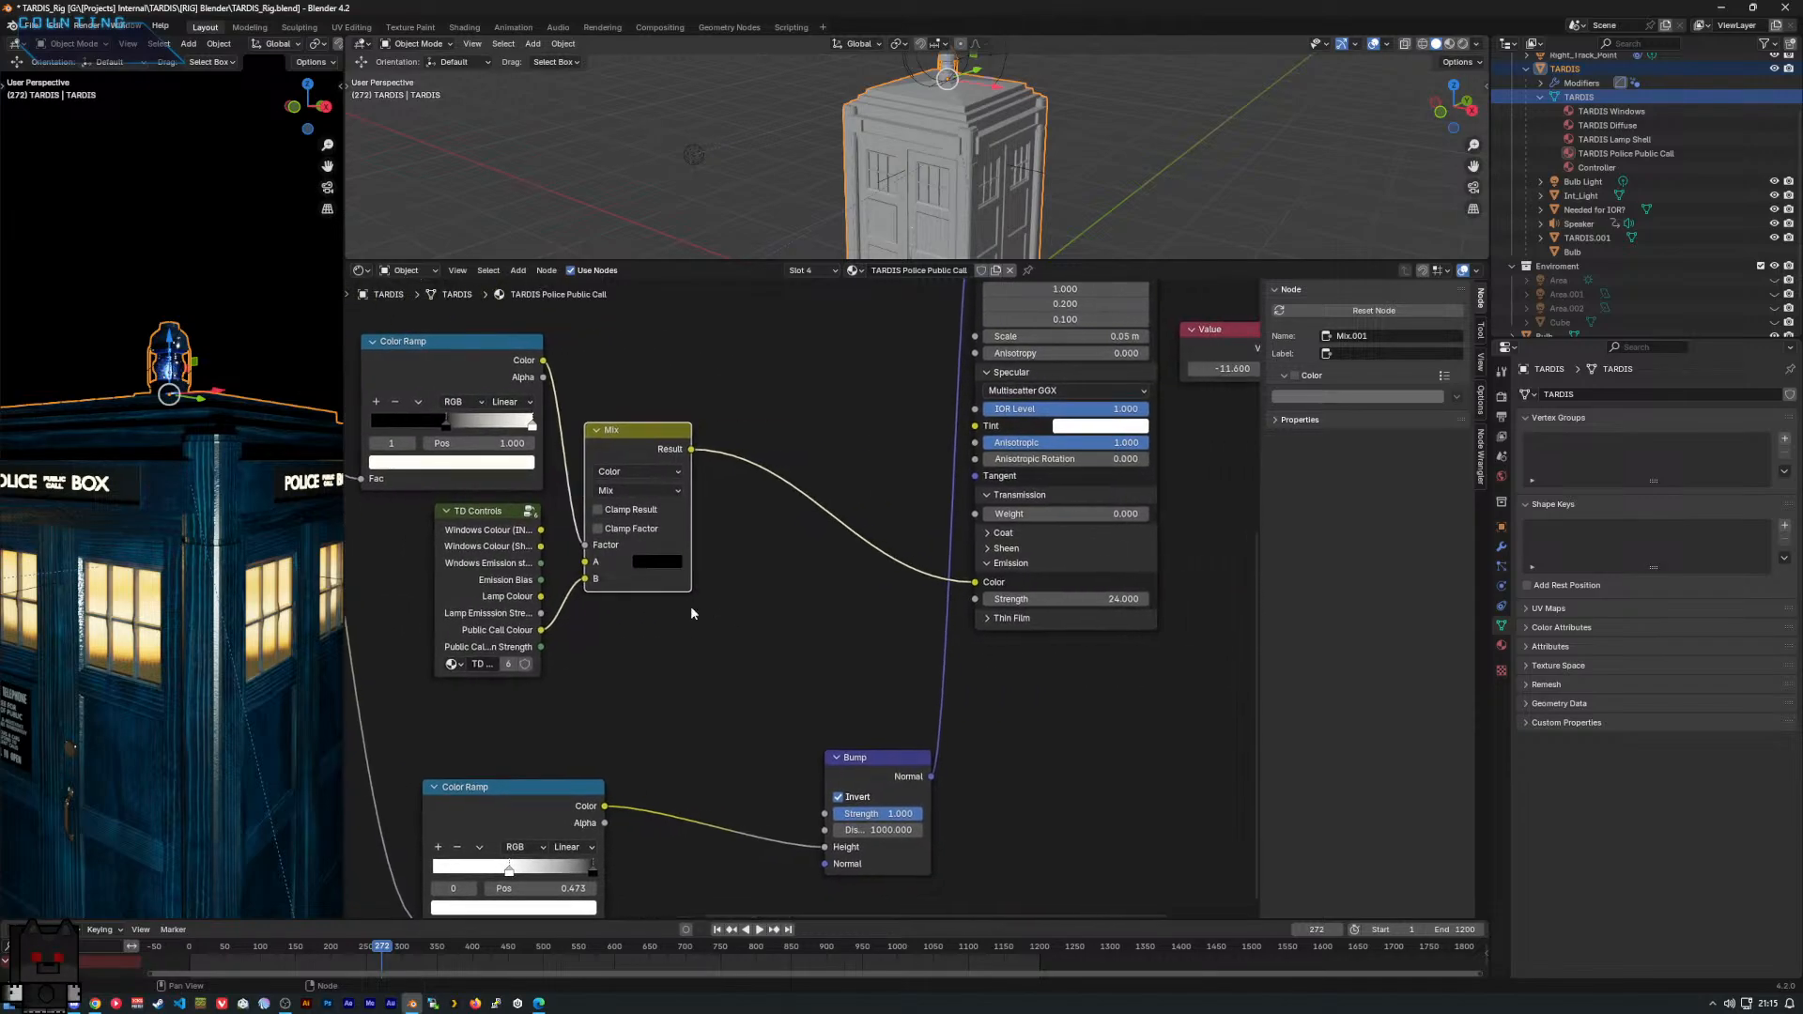
click(548, 643)
drag(542, 647, 976, 599)
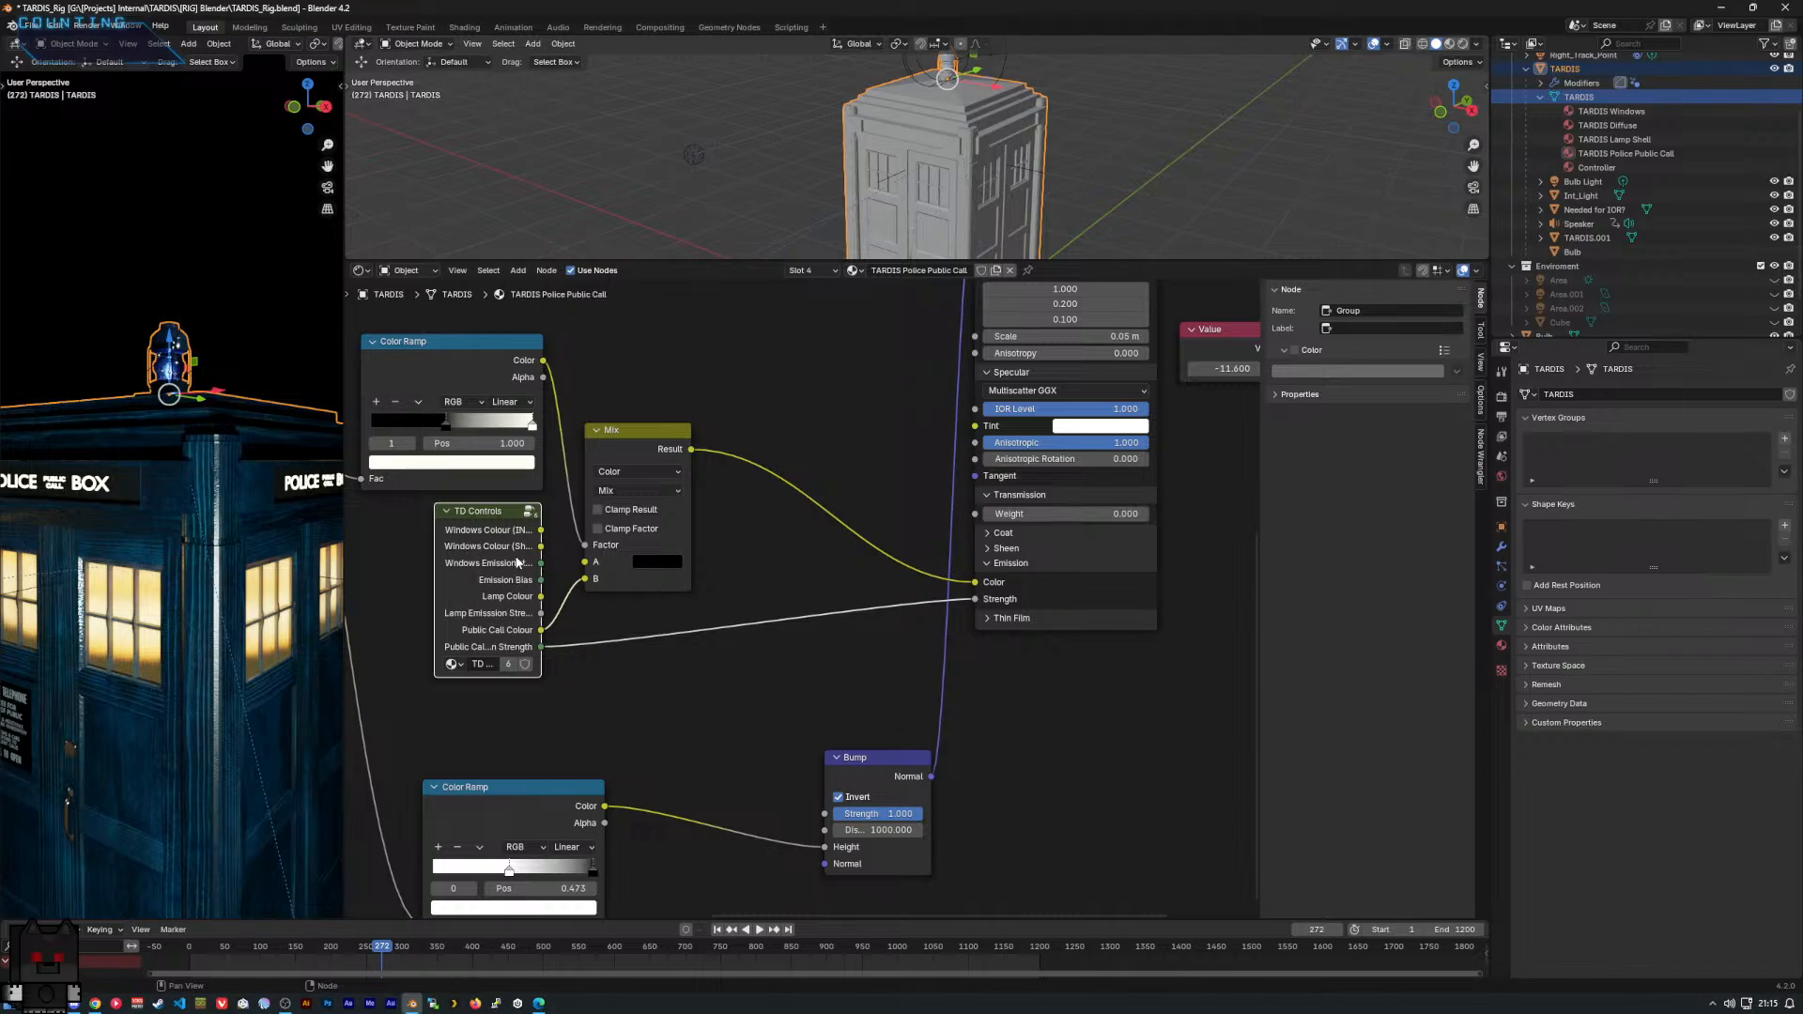
Inside TD Controls, set the Public Call Control's Emission Colour to light purple and its Emission Strength to 4.5.
key(Tab)
middle_drag(629, 559, 958, 555)
middle_drag(676, 564, 719, 417)
scroll(609, 654, up, 1)
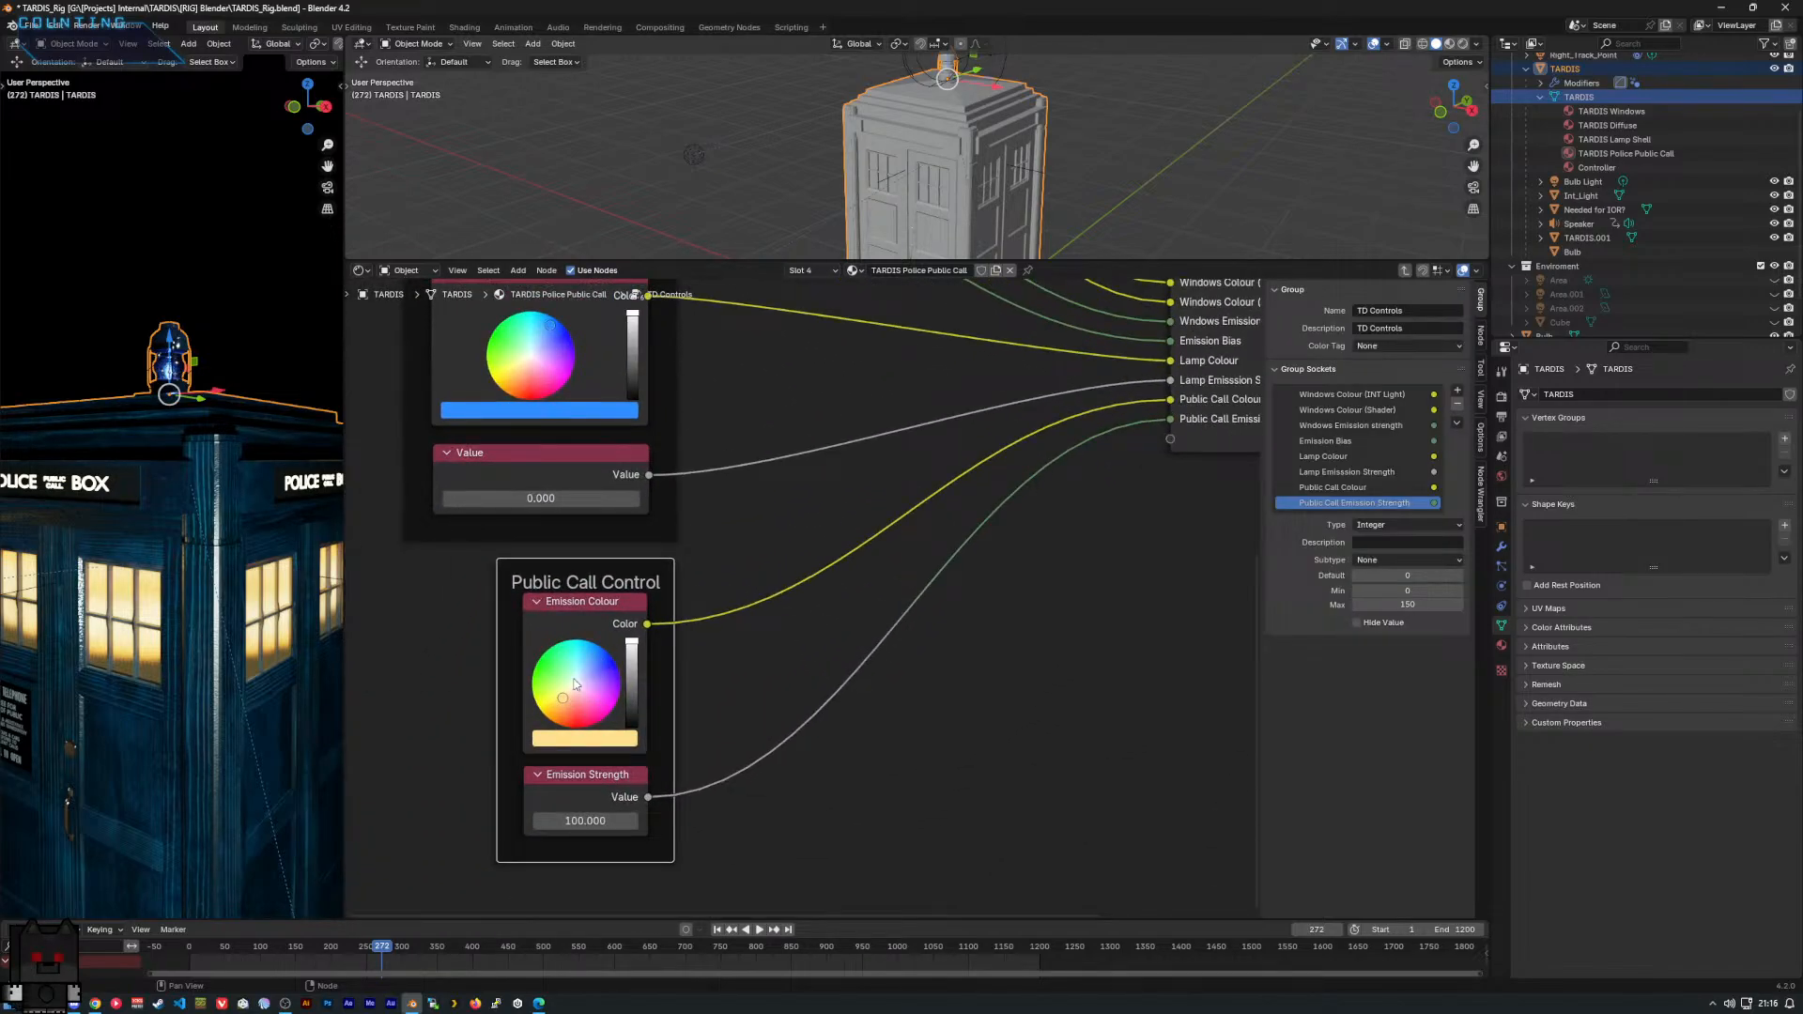
drag(575, 684, 610, 678)
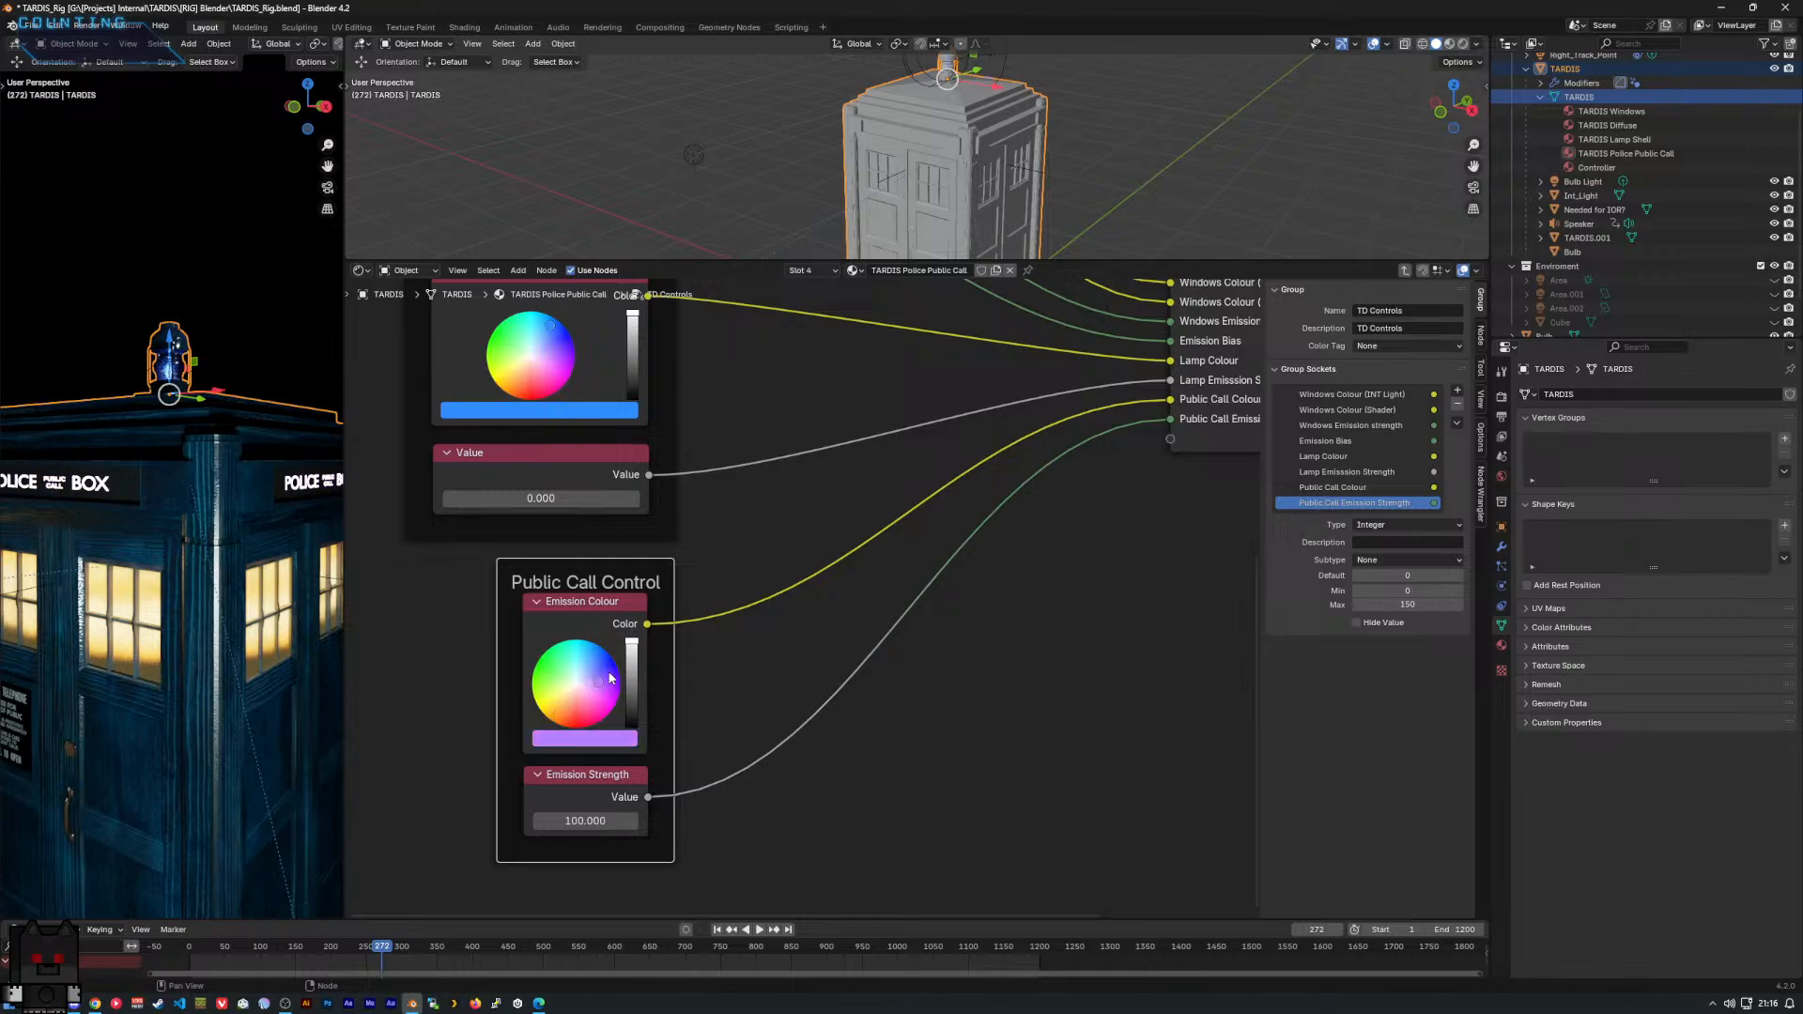
drag(586, 821, 547, 820)
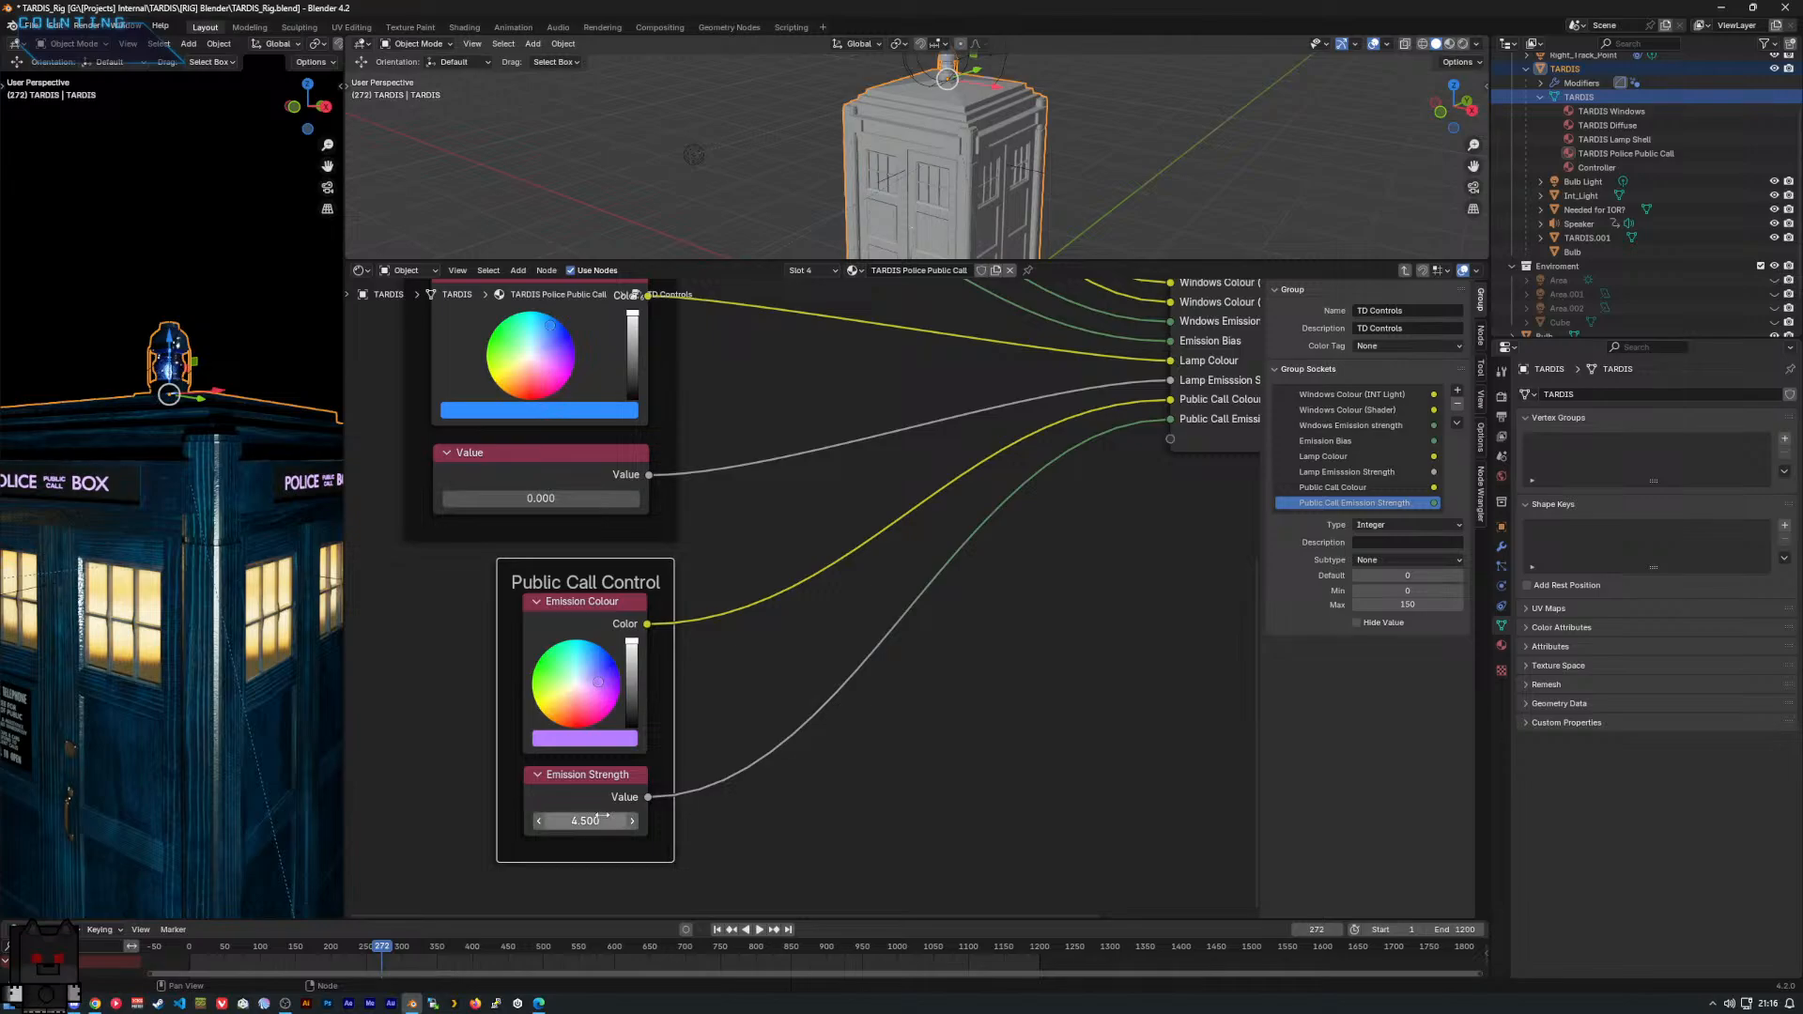
Set the Public Call Control's Emission Colour to orange and its Emission Strength to 15.9.
drag(598, 683, 560, 715)
scroll(252, 561, down, 6)
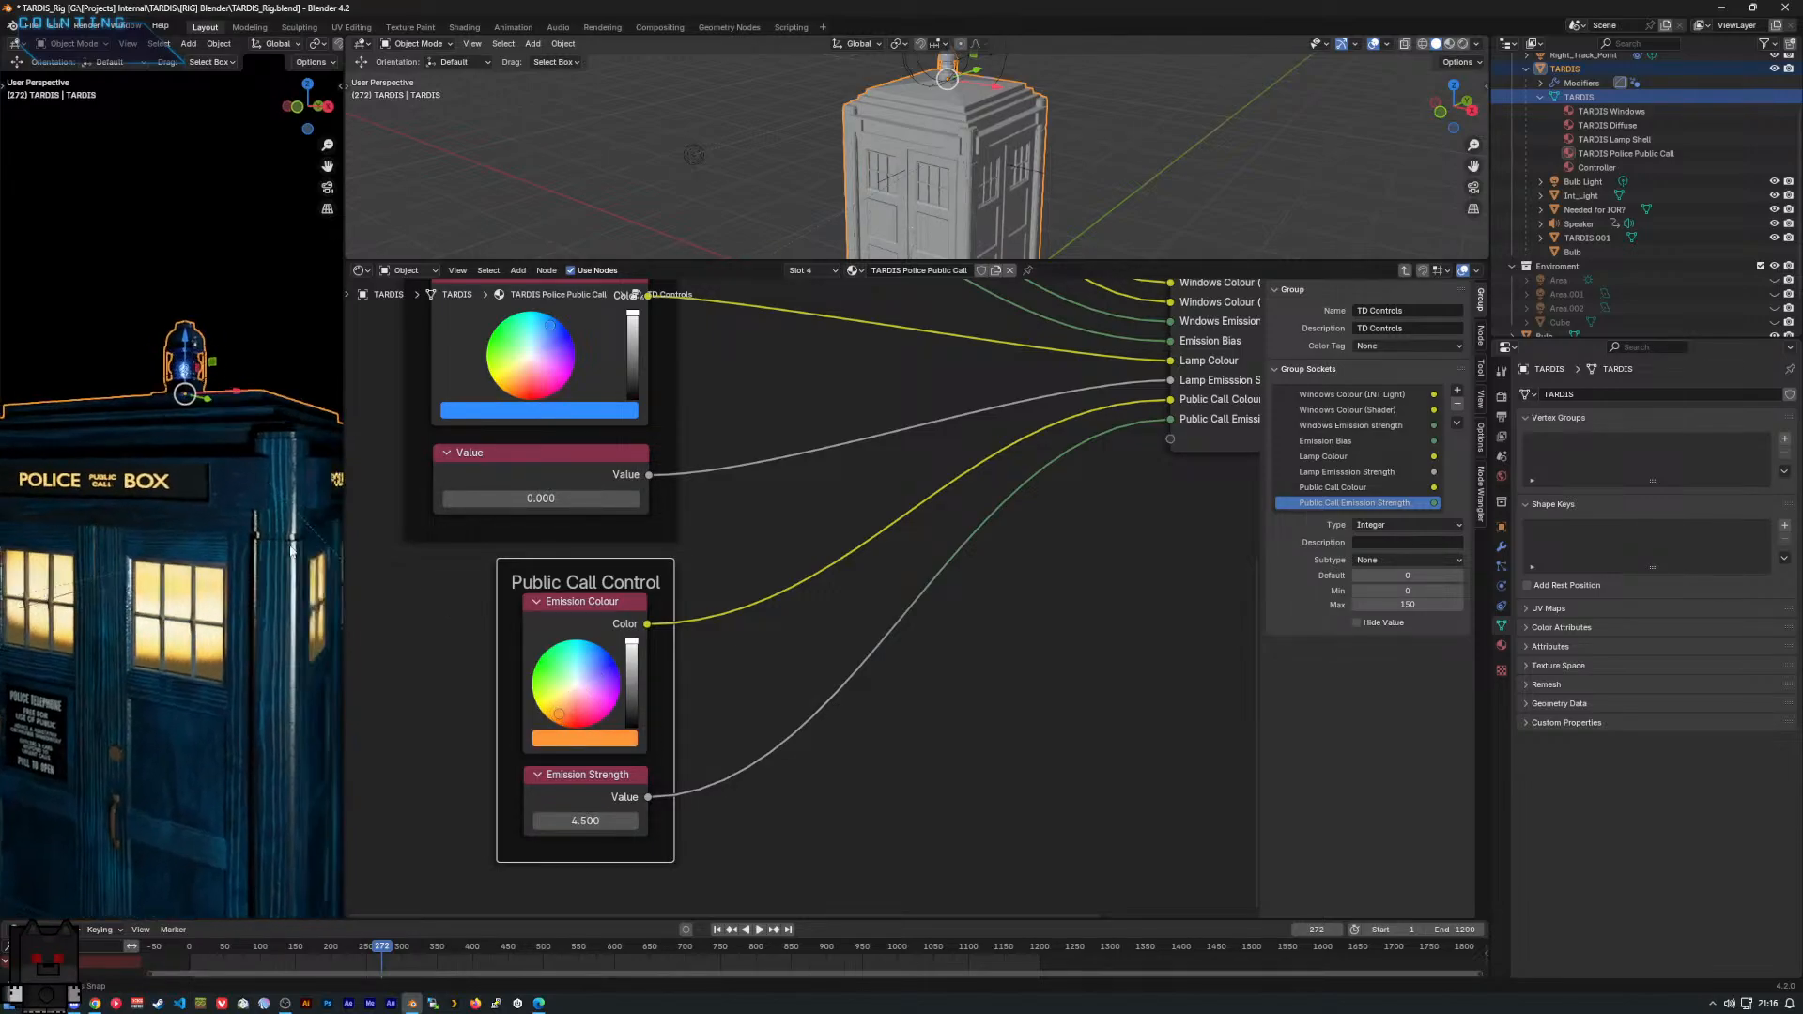
scroll(252, 561, up, 3)
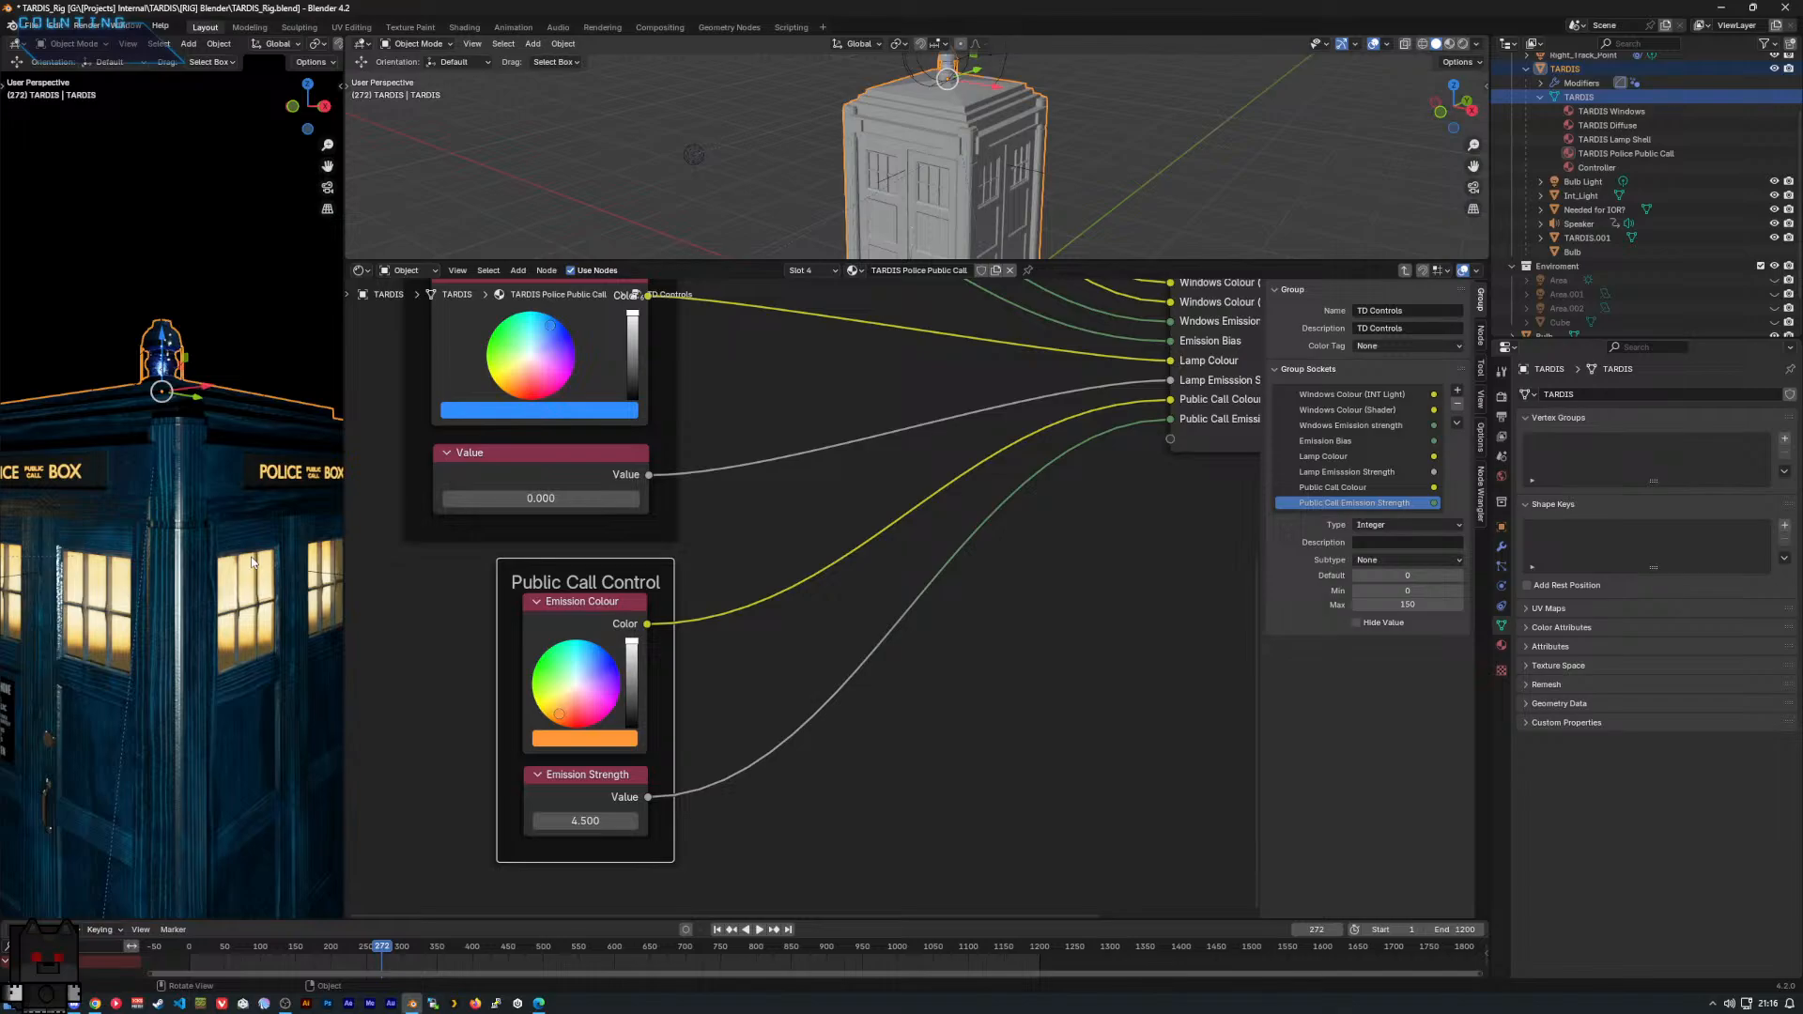
click(585, 821)
text(12.7)
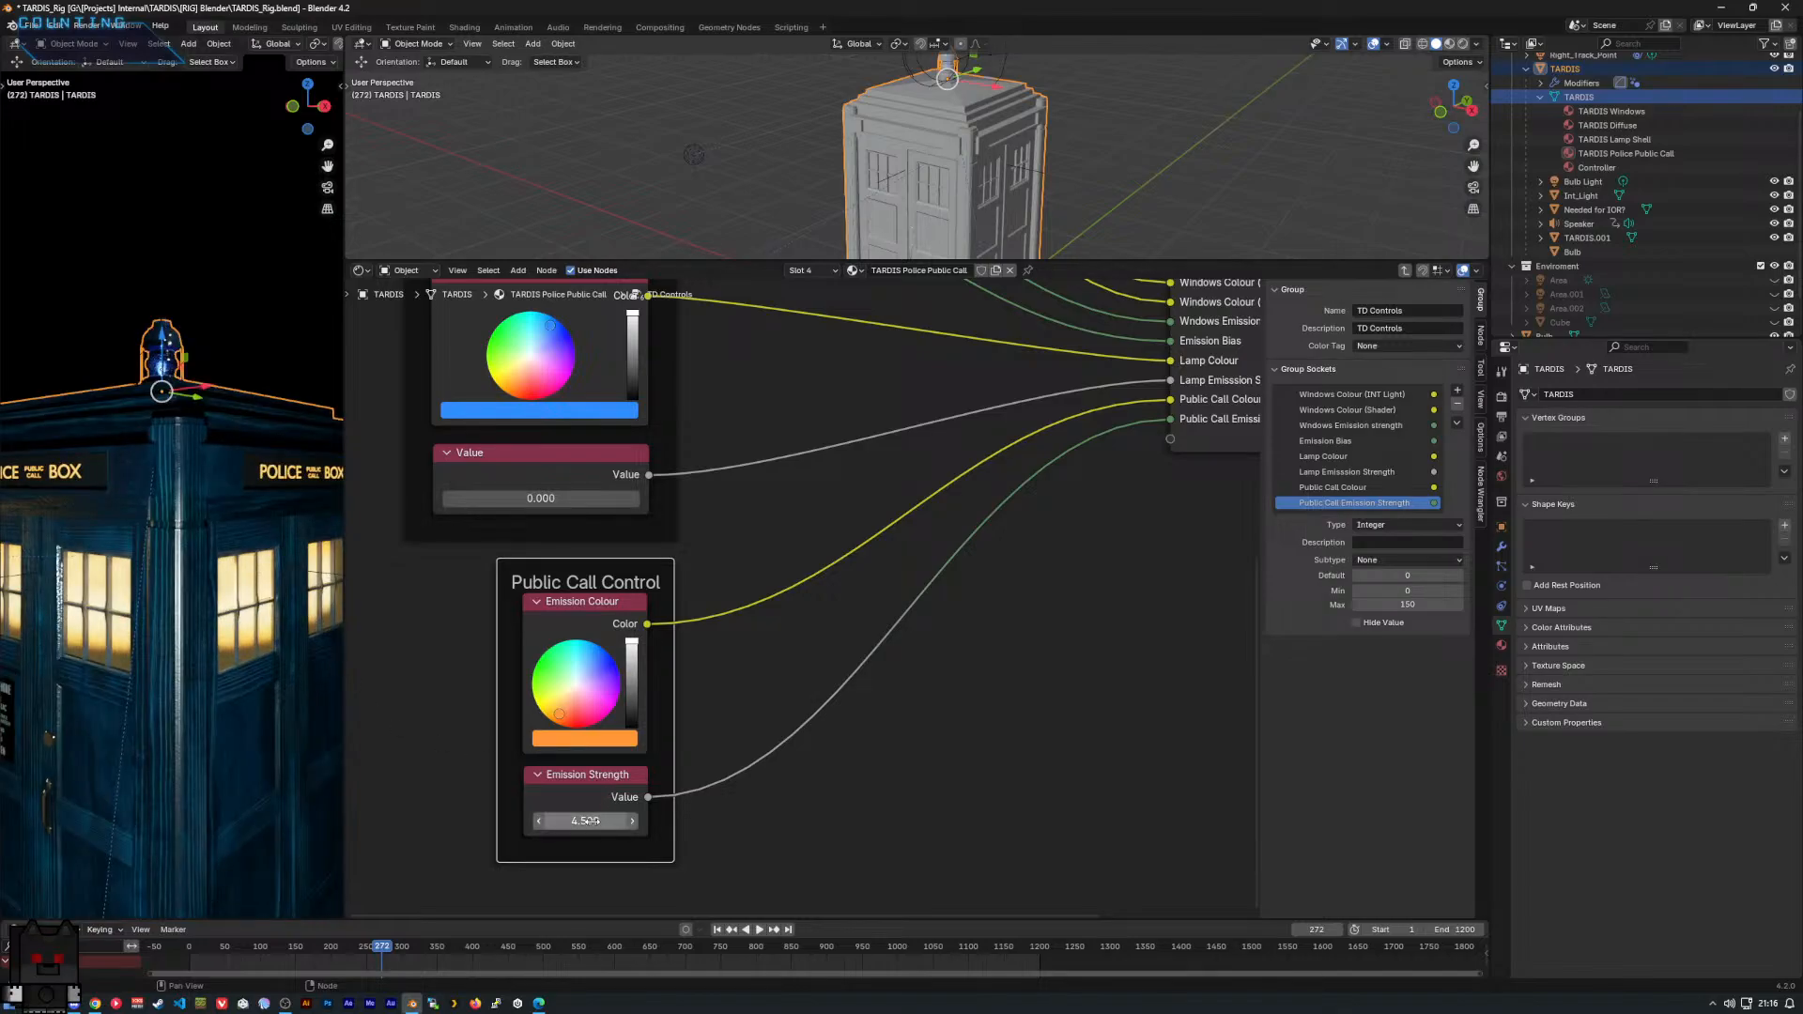
key(Return)
drag(585, 821, 616, 821)
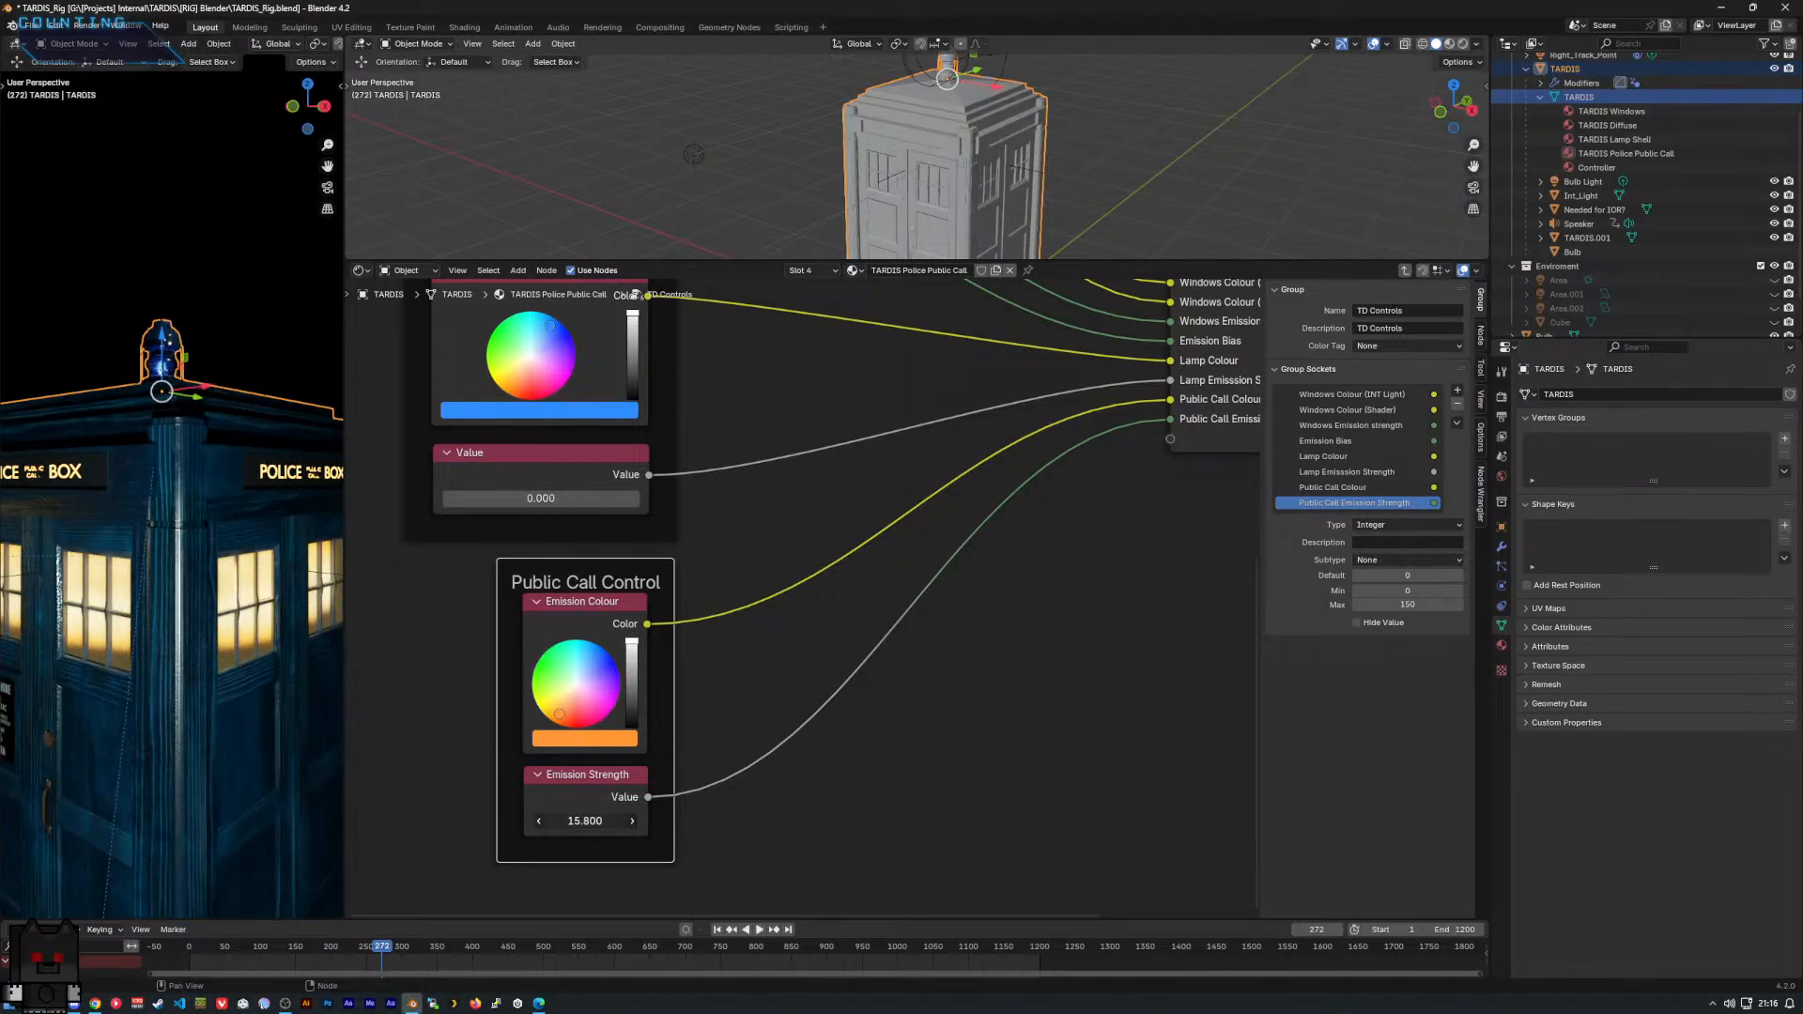
middle_drag(294, 674, 264, 676)
scroll(264, 676, down, 1)
scroll(263, 674, down, 2)
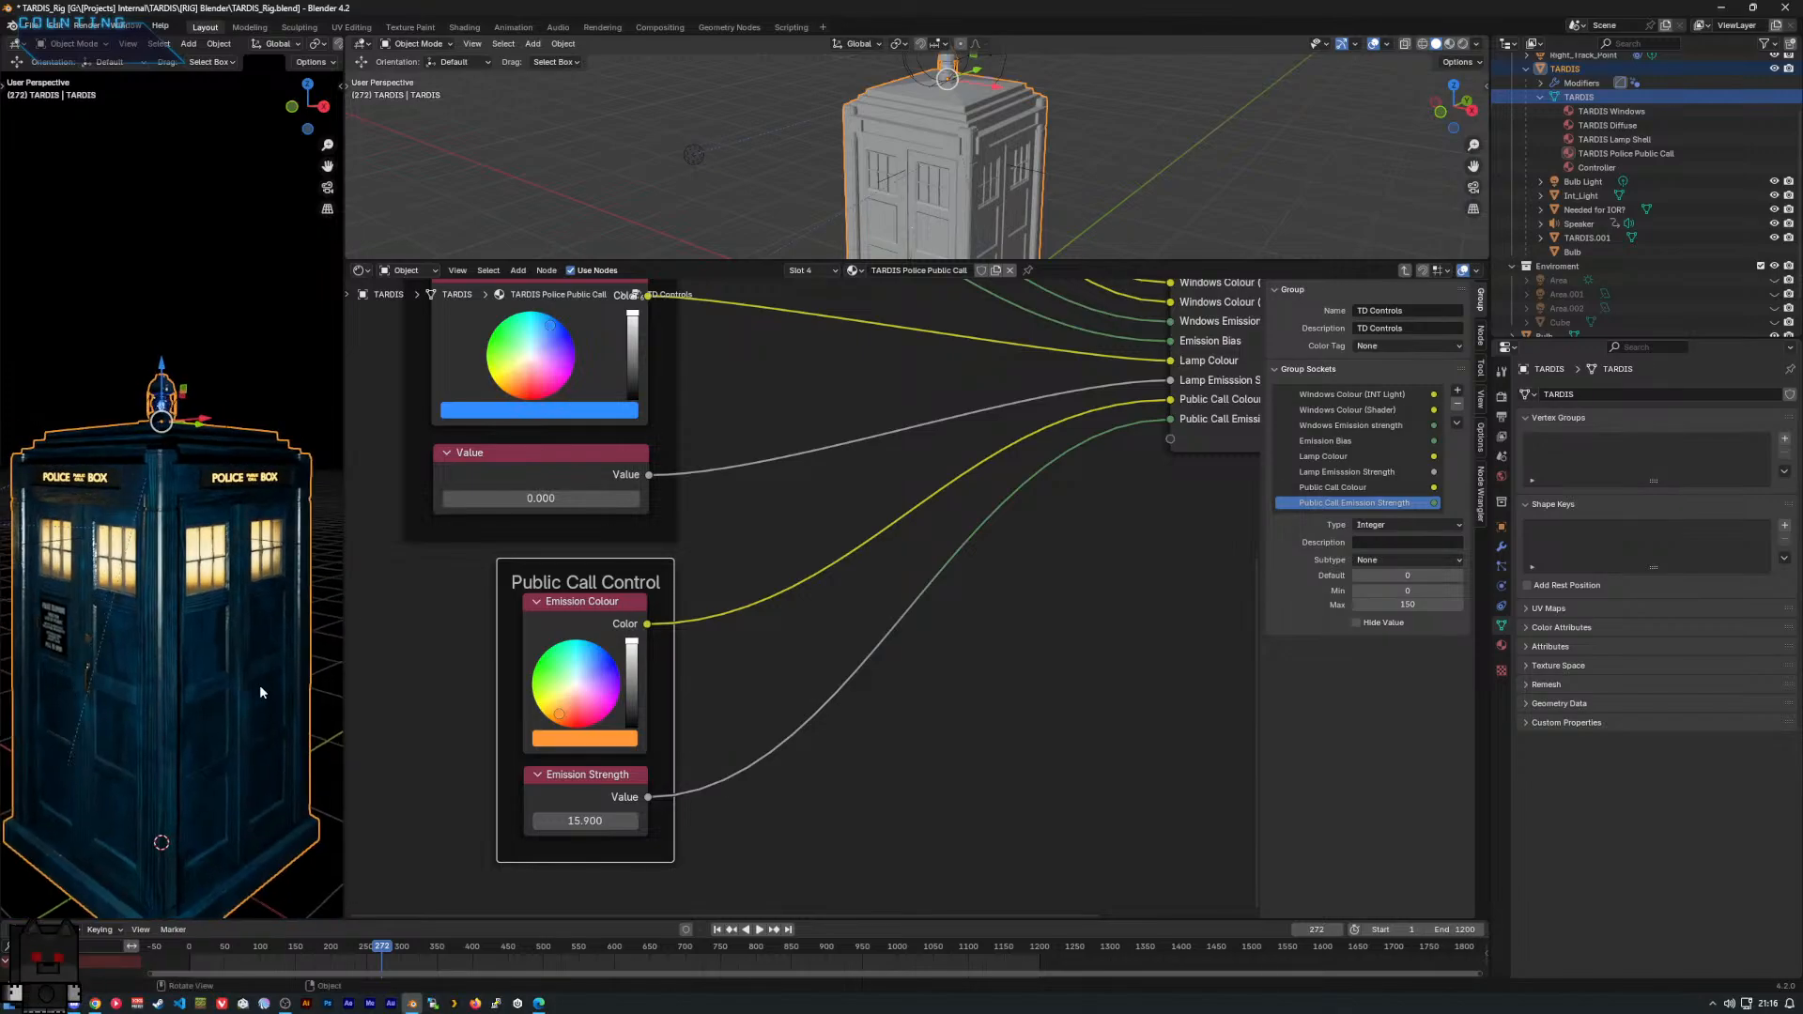
Add a Value node in the empty space beside the control frames inside TD Controls.
mouse_move(561, 563)
mouse_down()
mouse_move(569, 575)
mouse_move(563, 553)
mouse_up()
scroll(768, 695, down, 4)
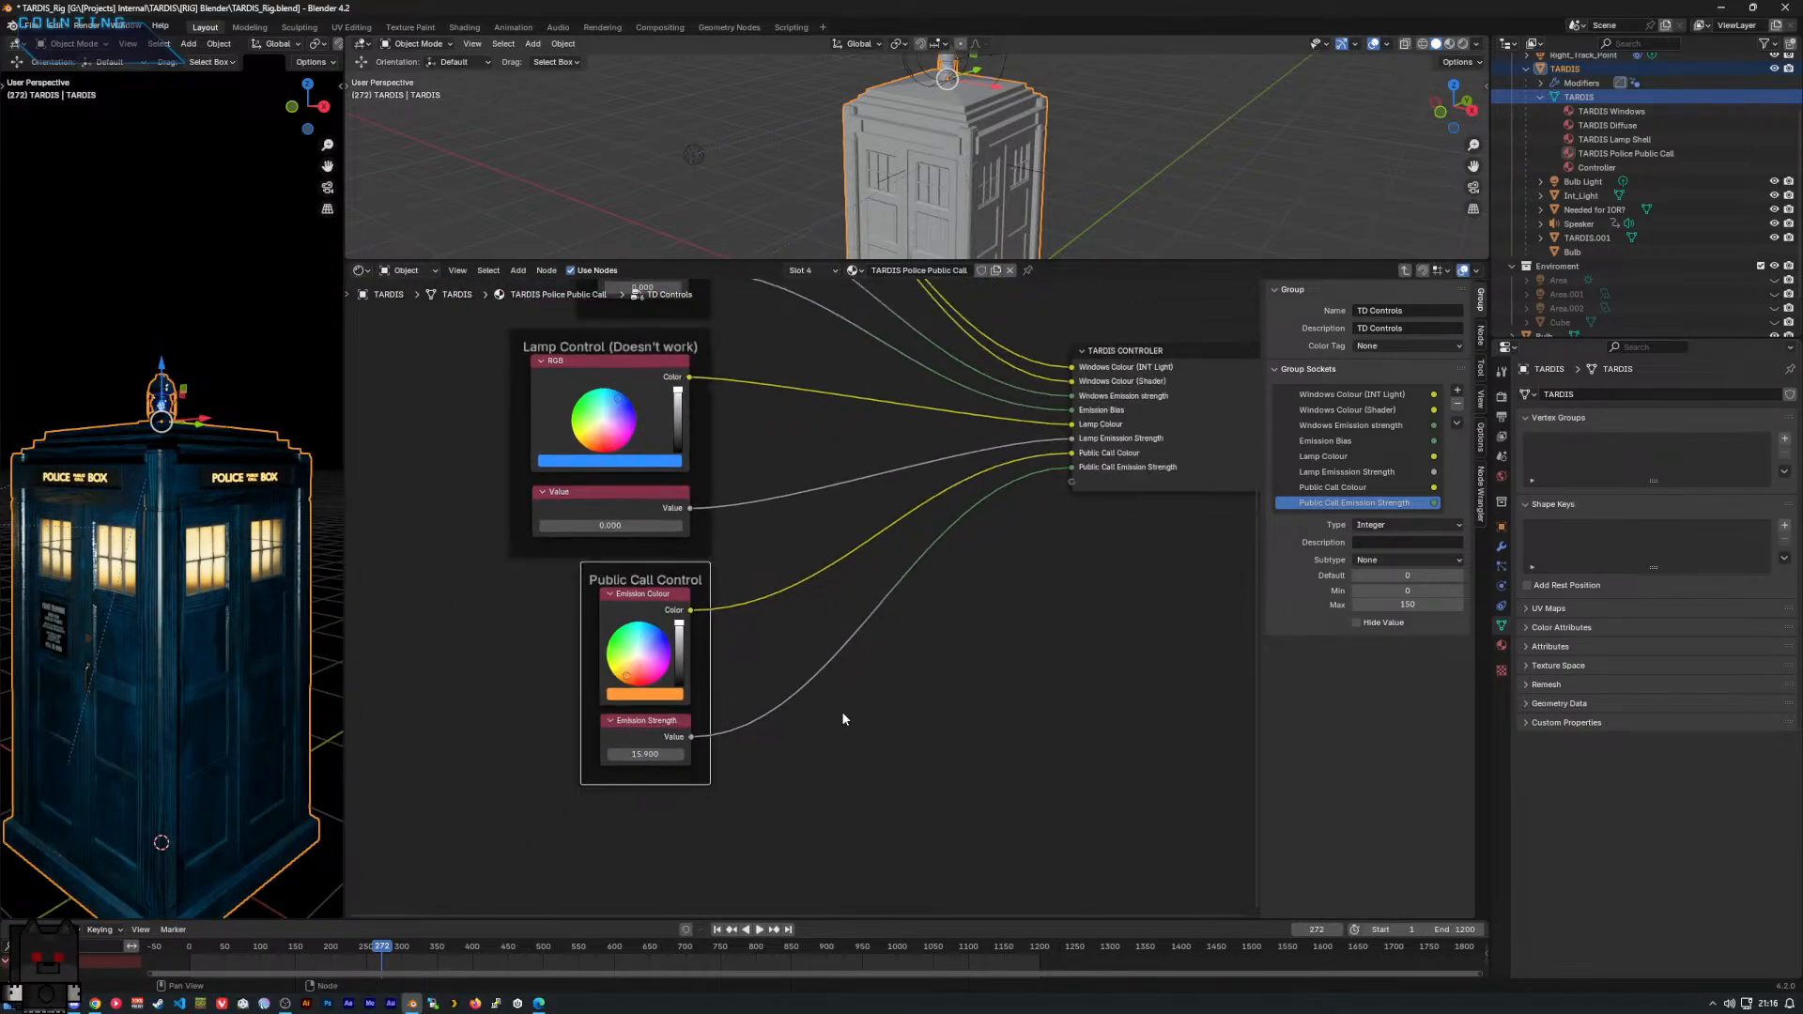
middle_drag(842, 712, 1155, 767)
scroll(951, 693, down, 2)
right_click(696, 566)
mouse_move(696, 559)
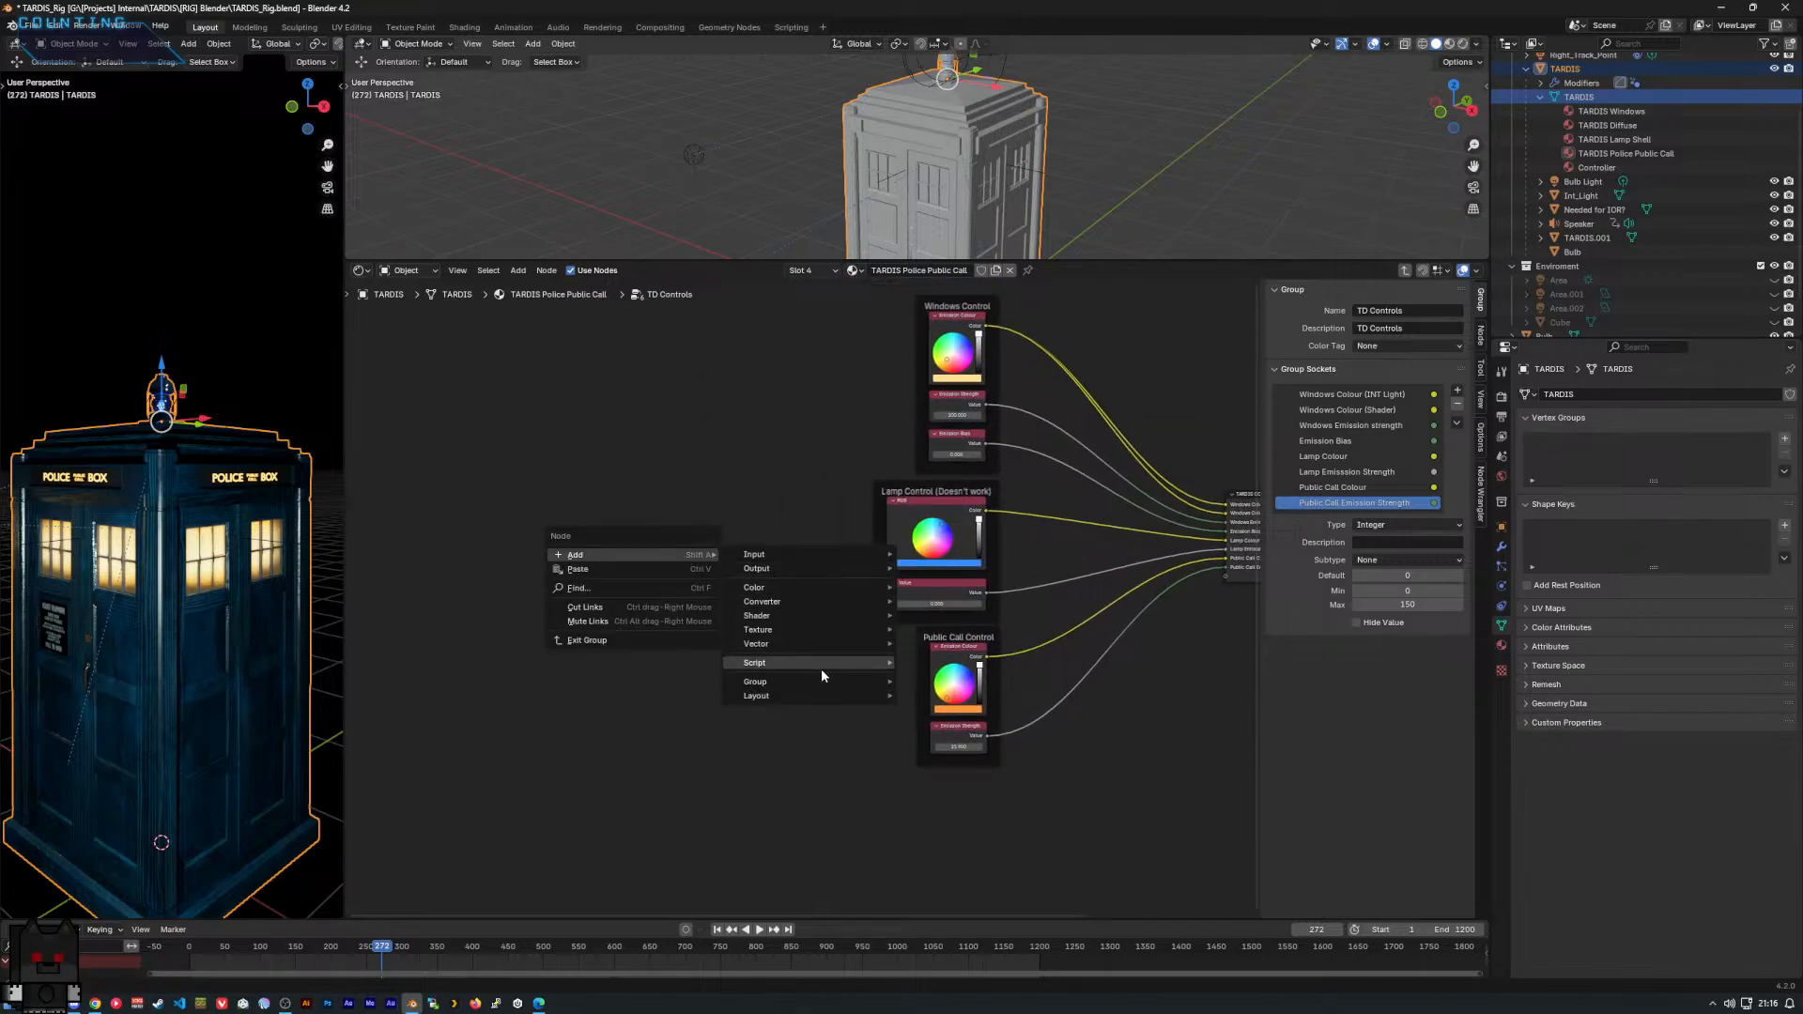
mouse_move(821, 684)
text(valu)
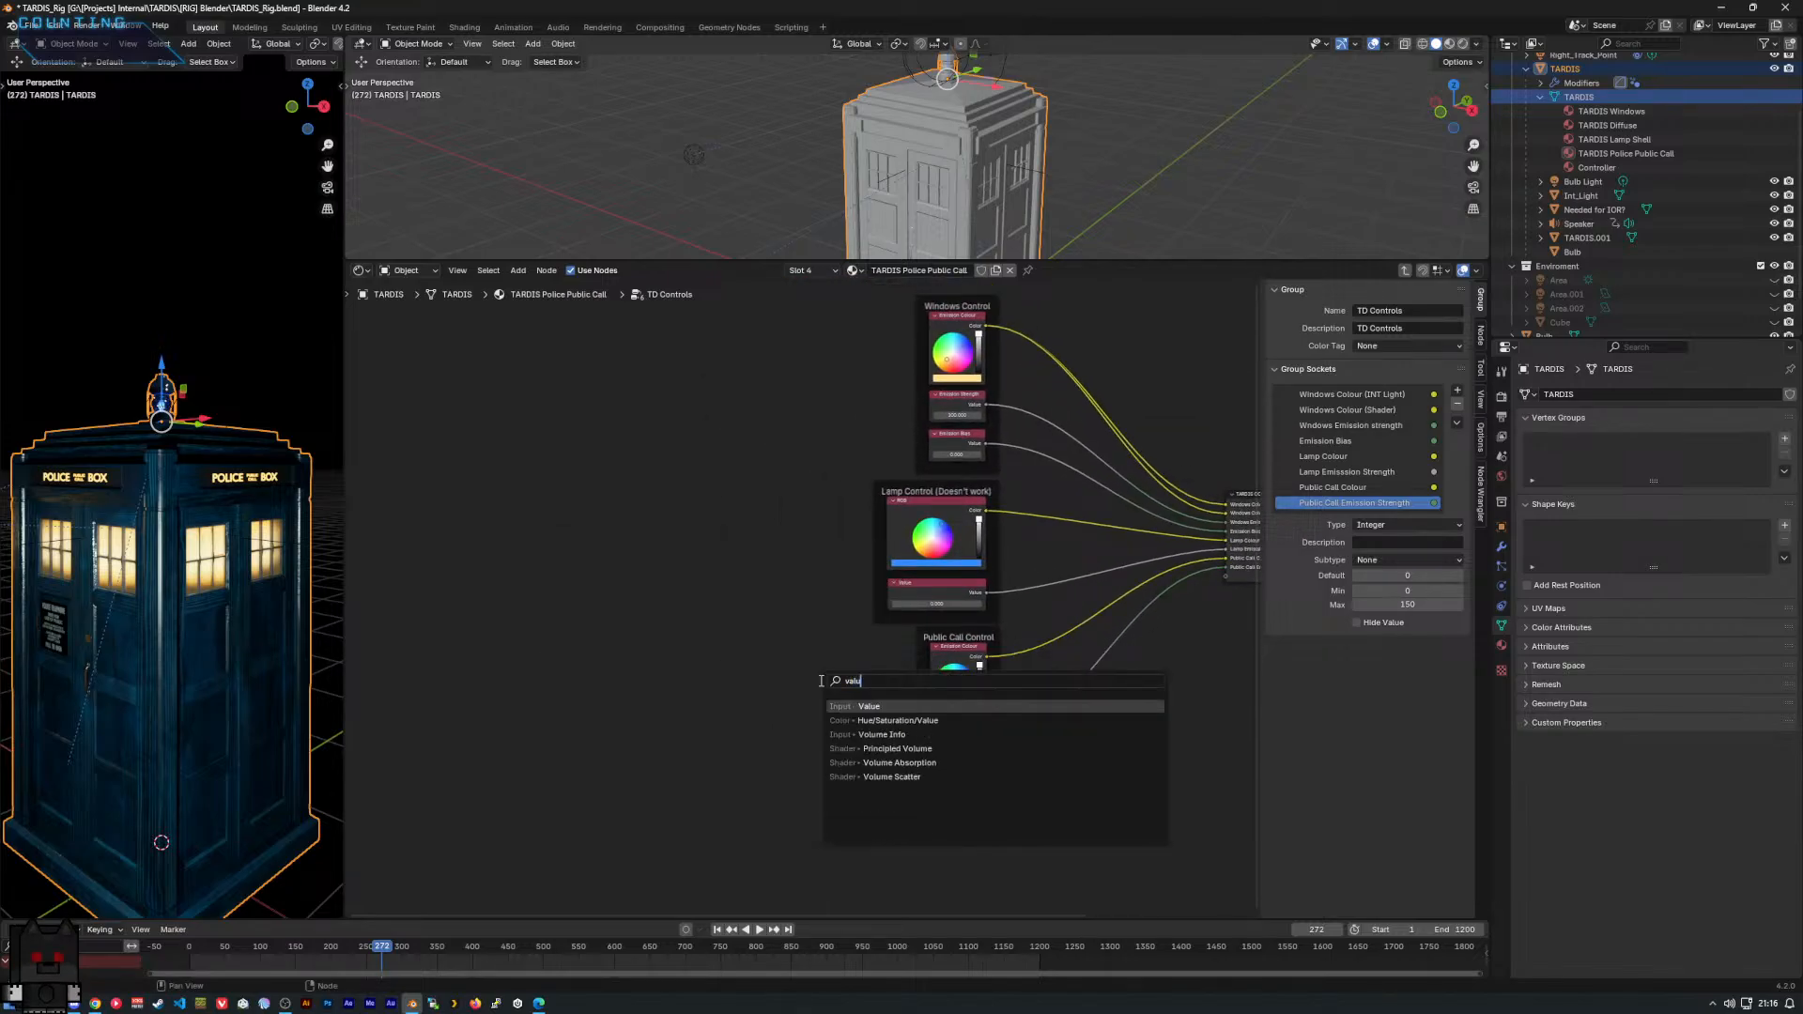
key(Return)
click(693, 514)
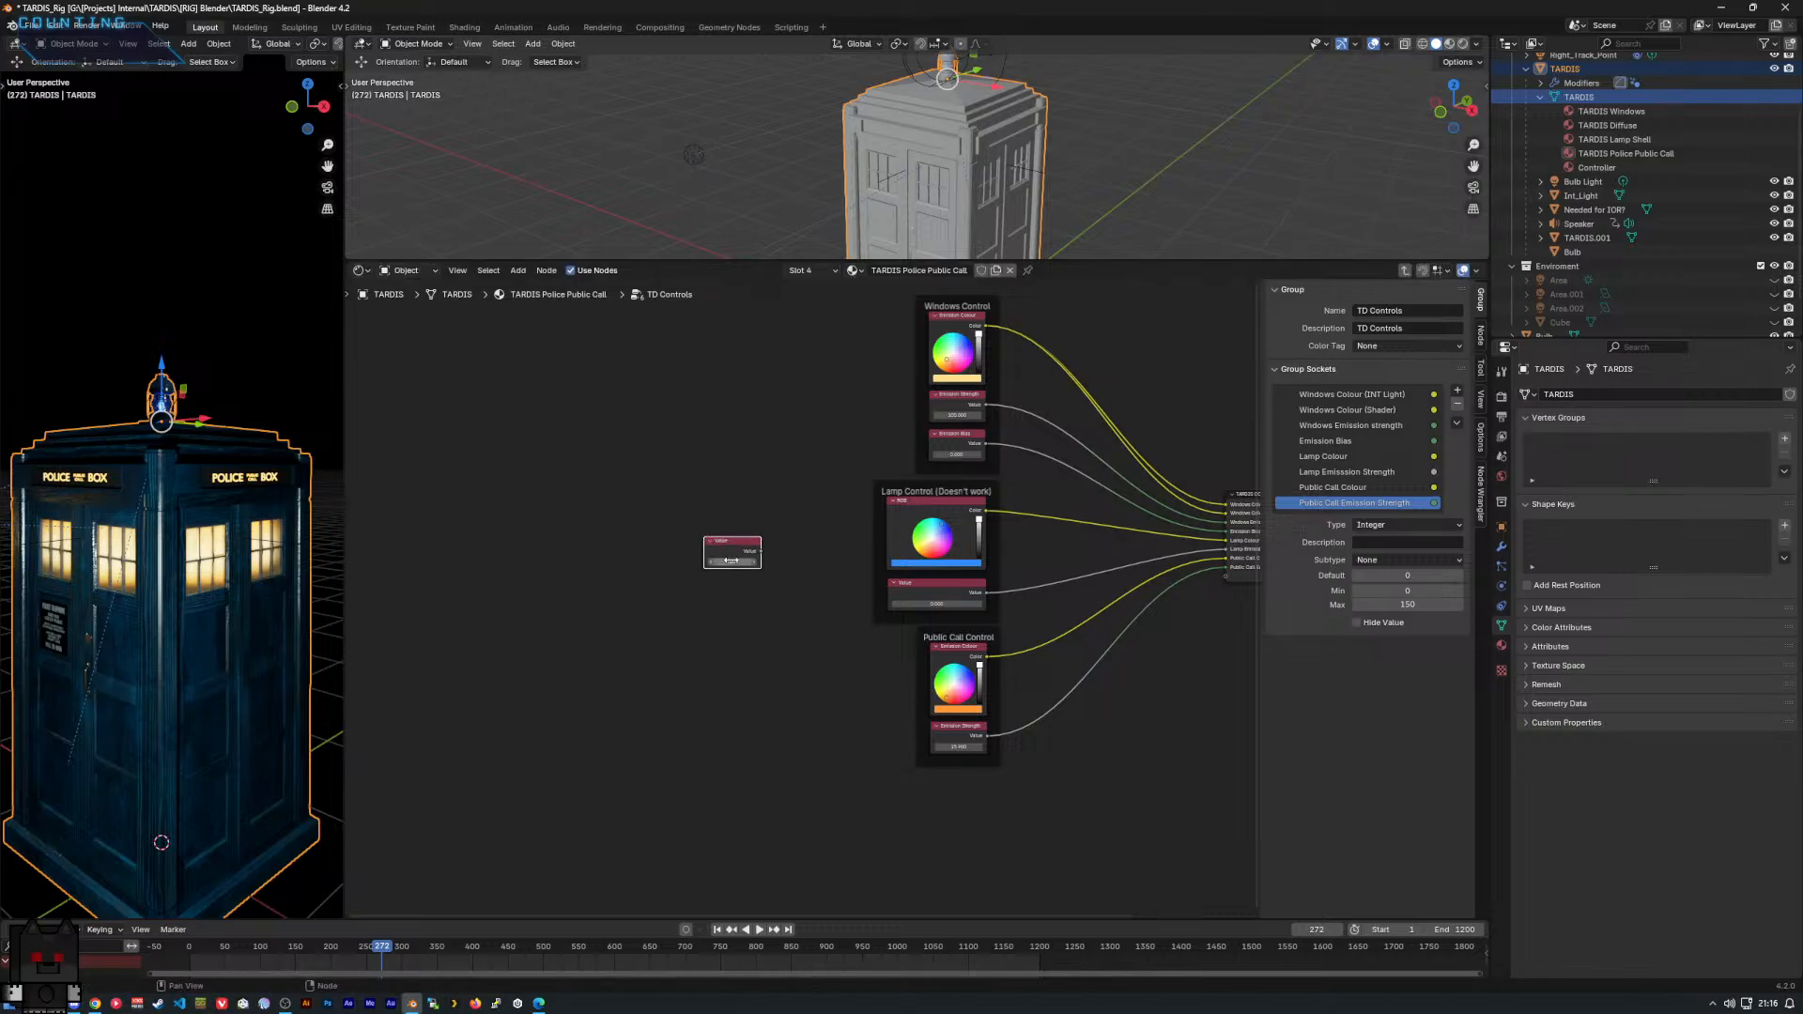
scroll(729, 598, up, 3)
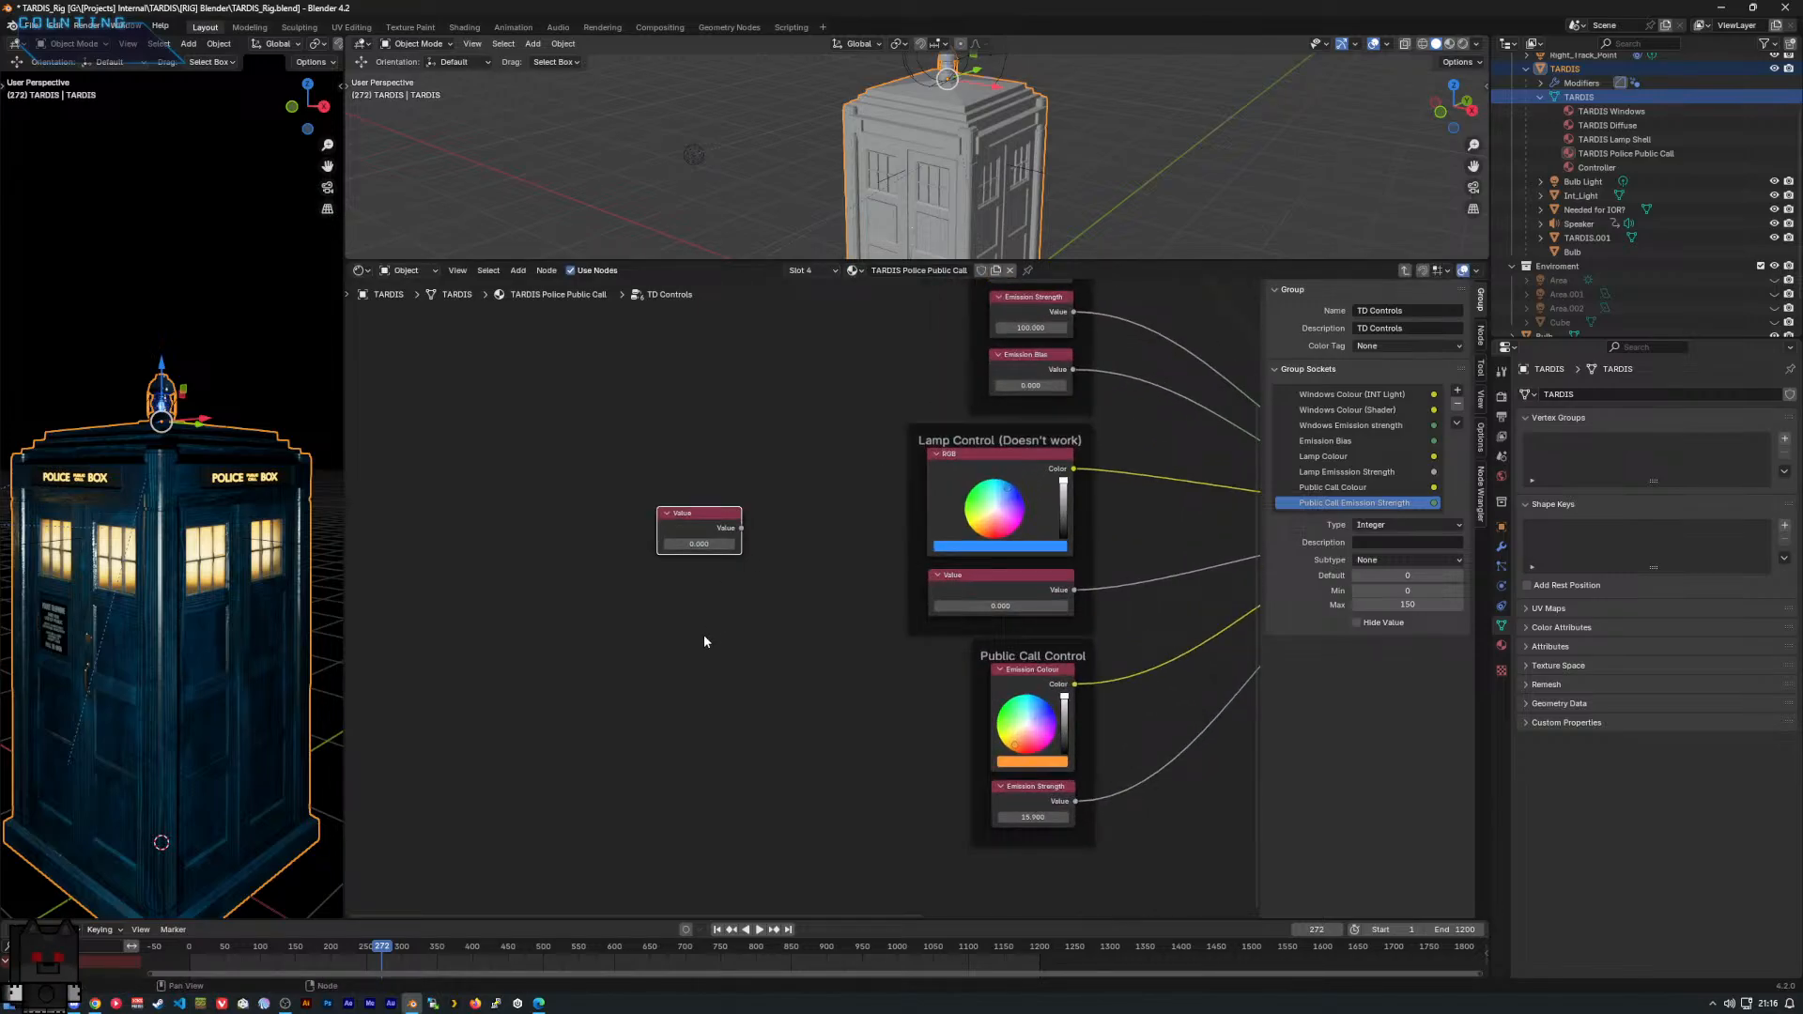
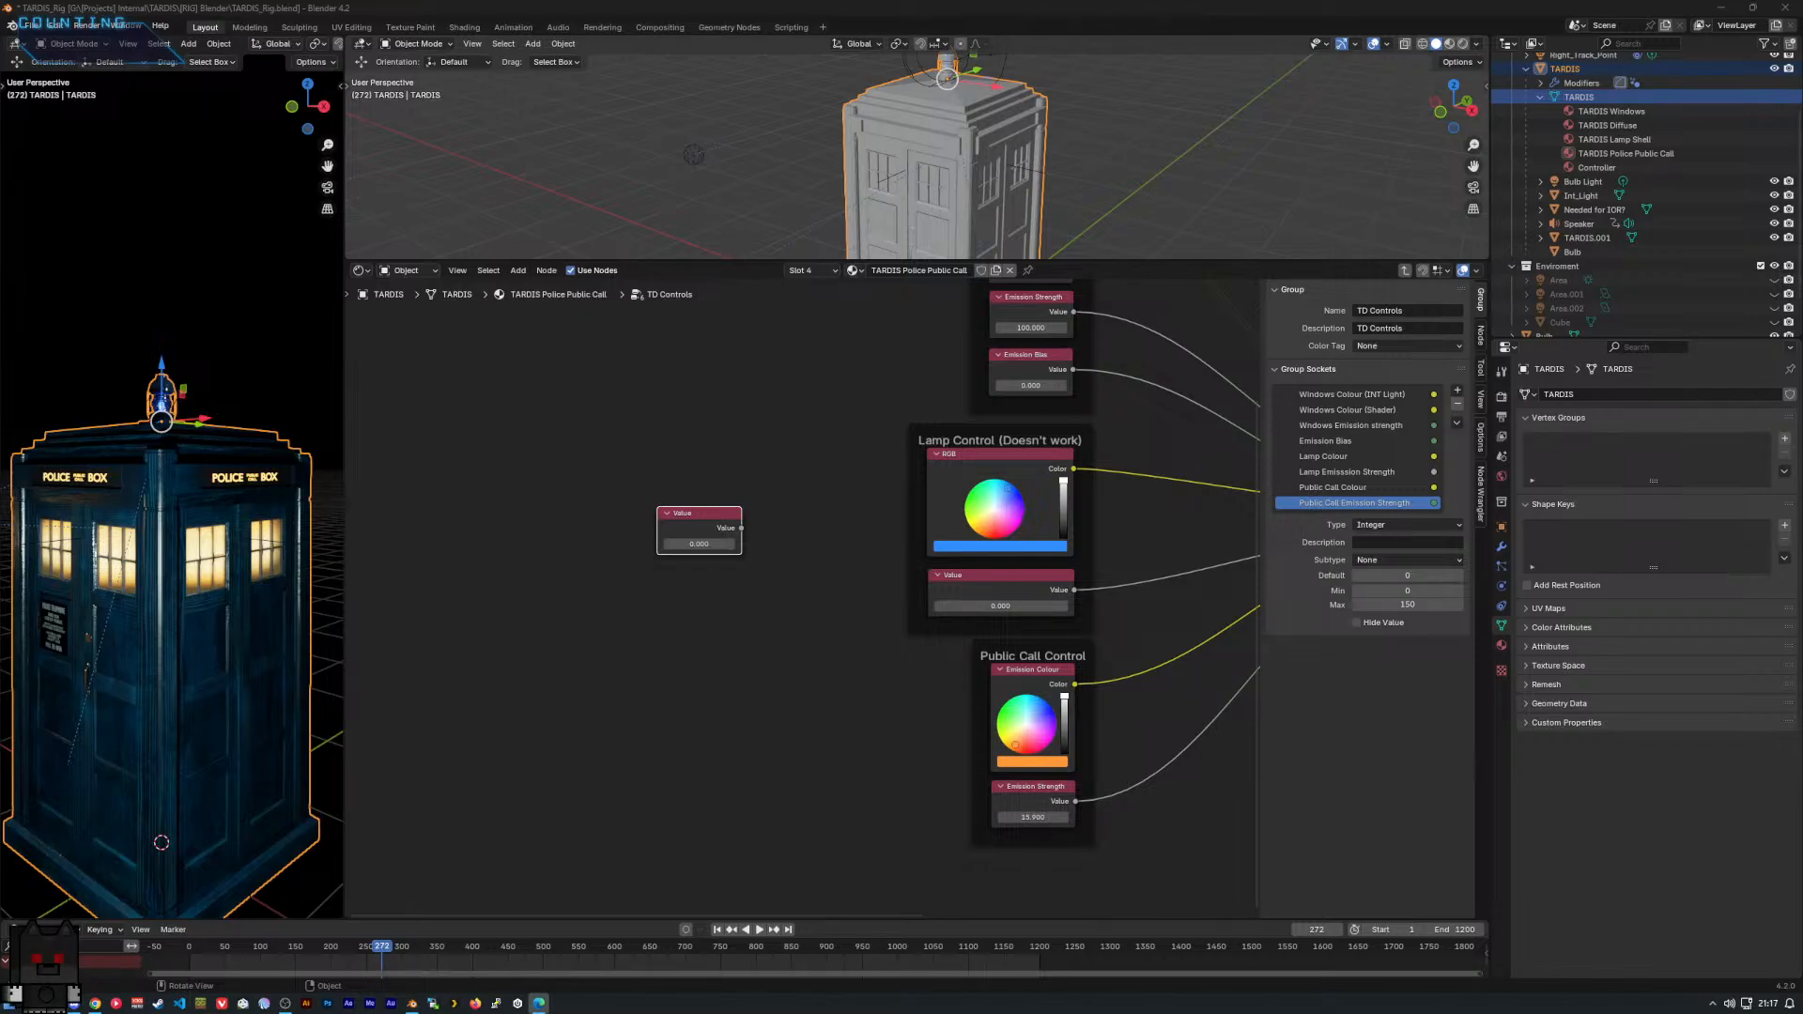
Link the new Value node to an additional socket on TARDIS CONTROLLER and move the node beside the Public Call Control frame.
middle_drag(754, 694, 684, 705)
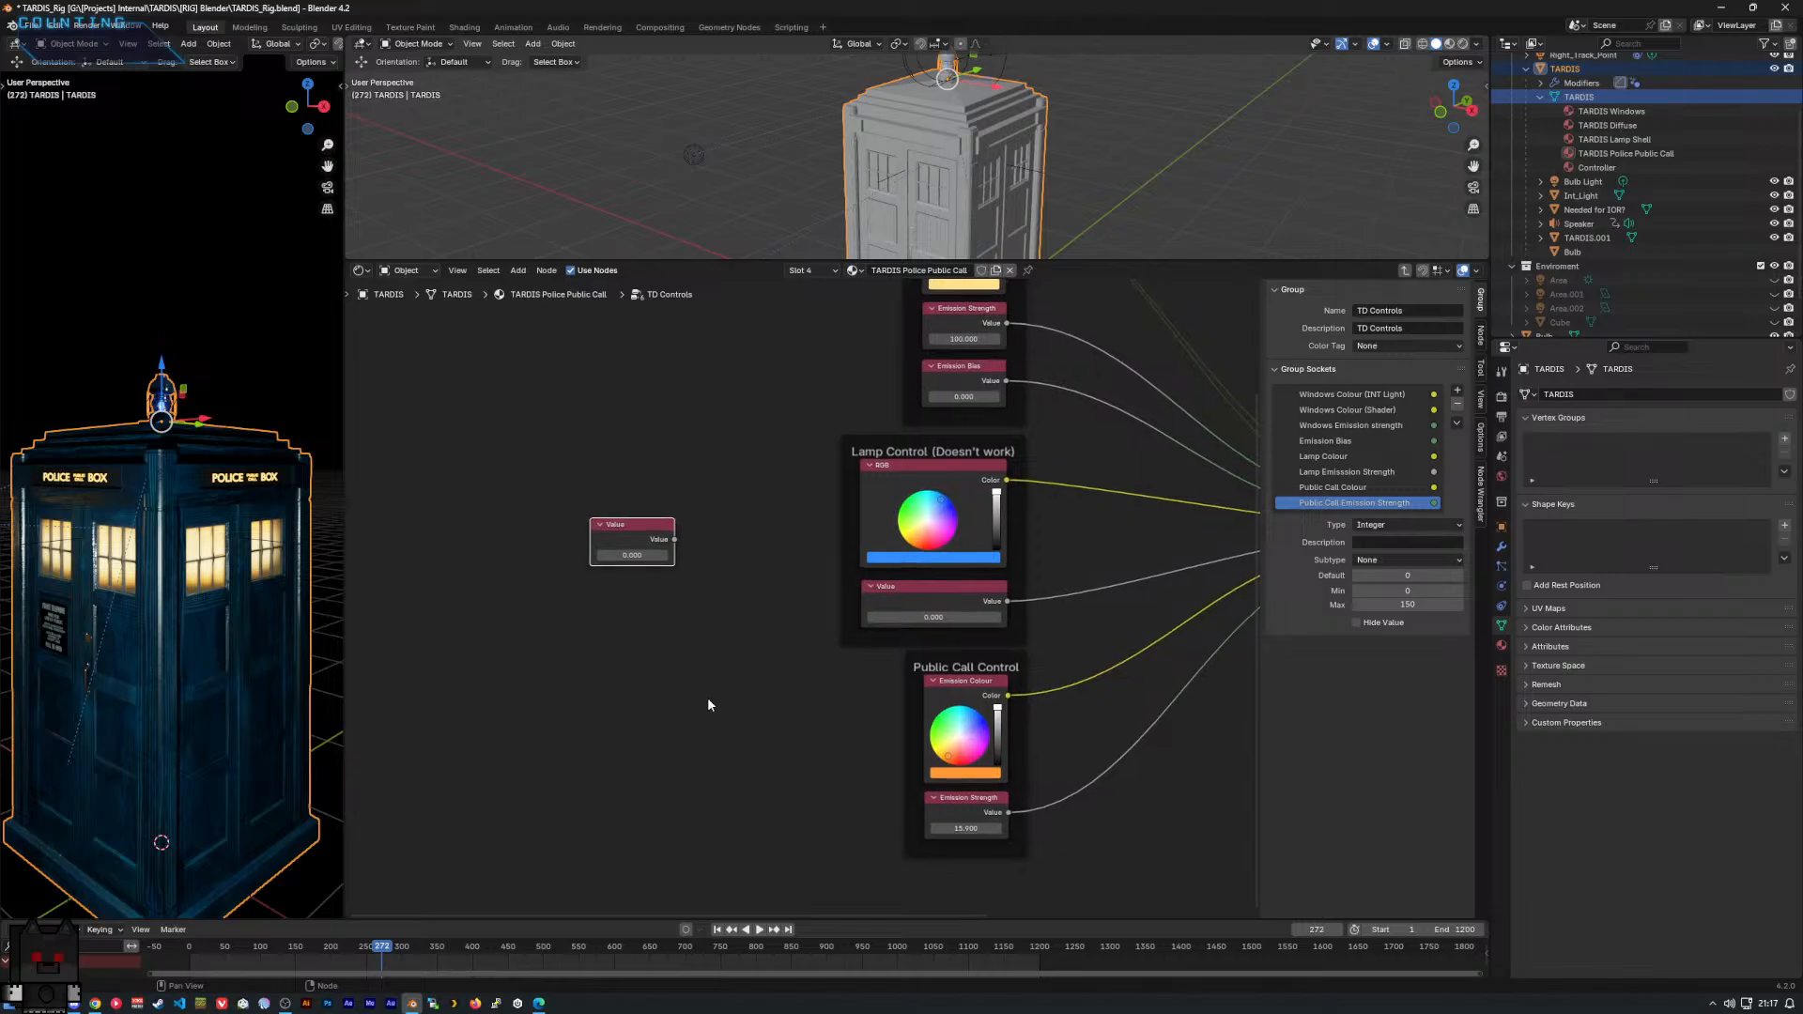
middle_drag(808, 675, 477, 702)
middle_drag(639, 698, 705, 683)
scroll(623, 717, down, 1)
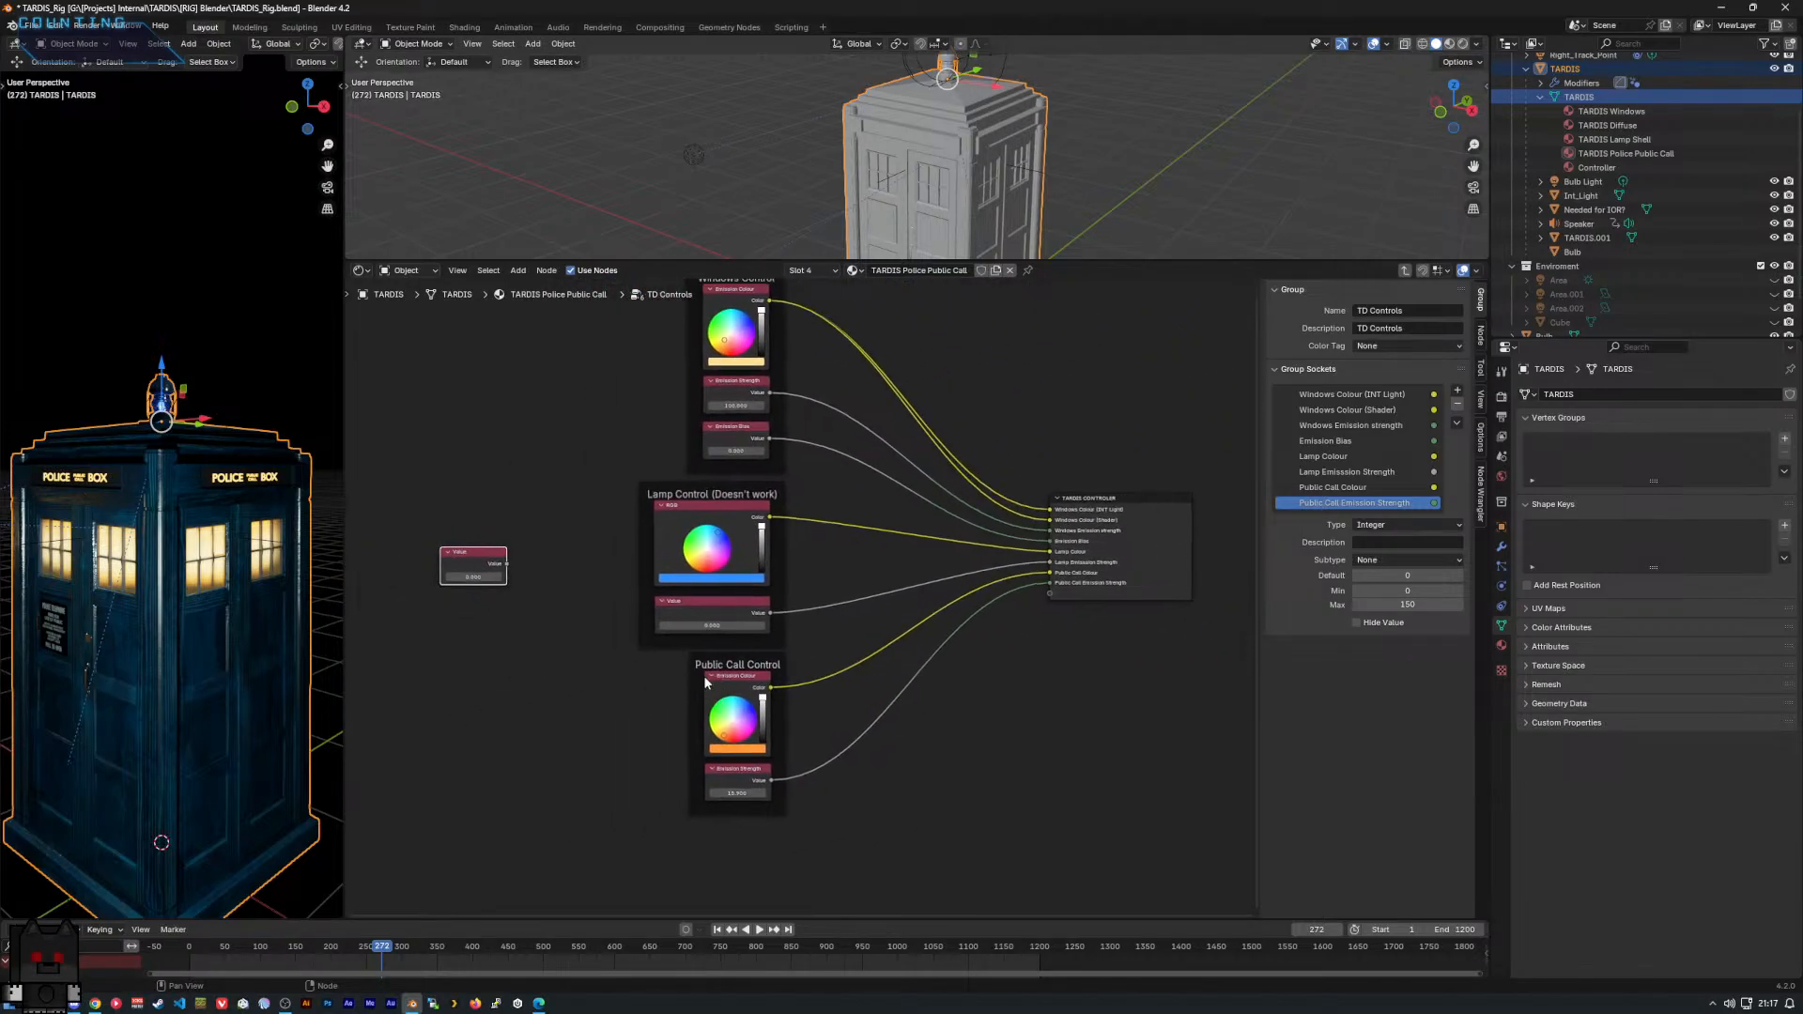
drag(506, 564, 1050, 594)
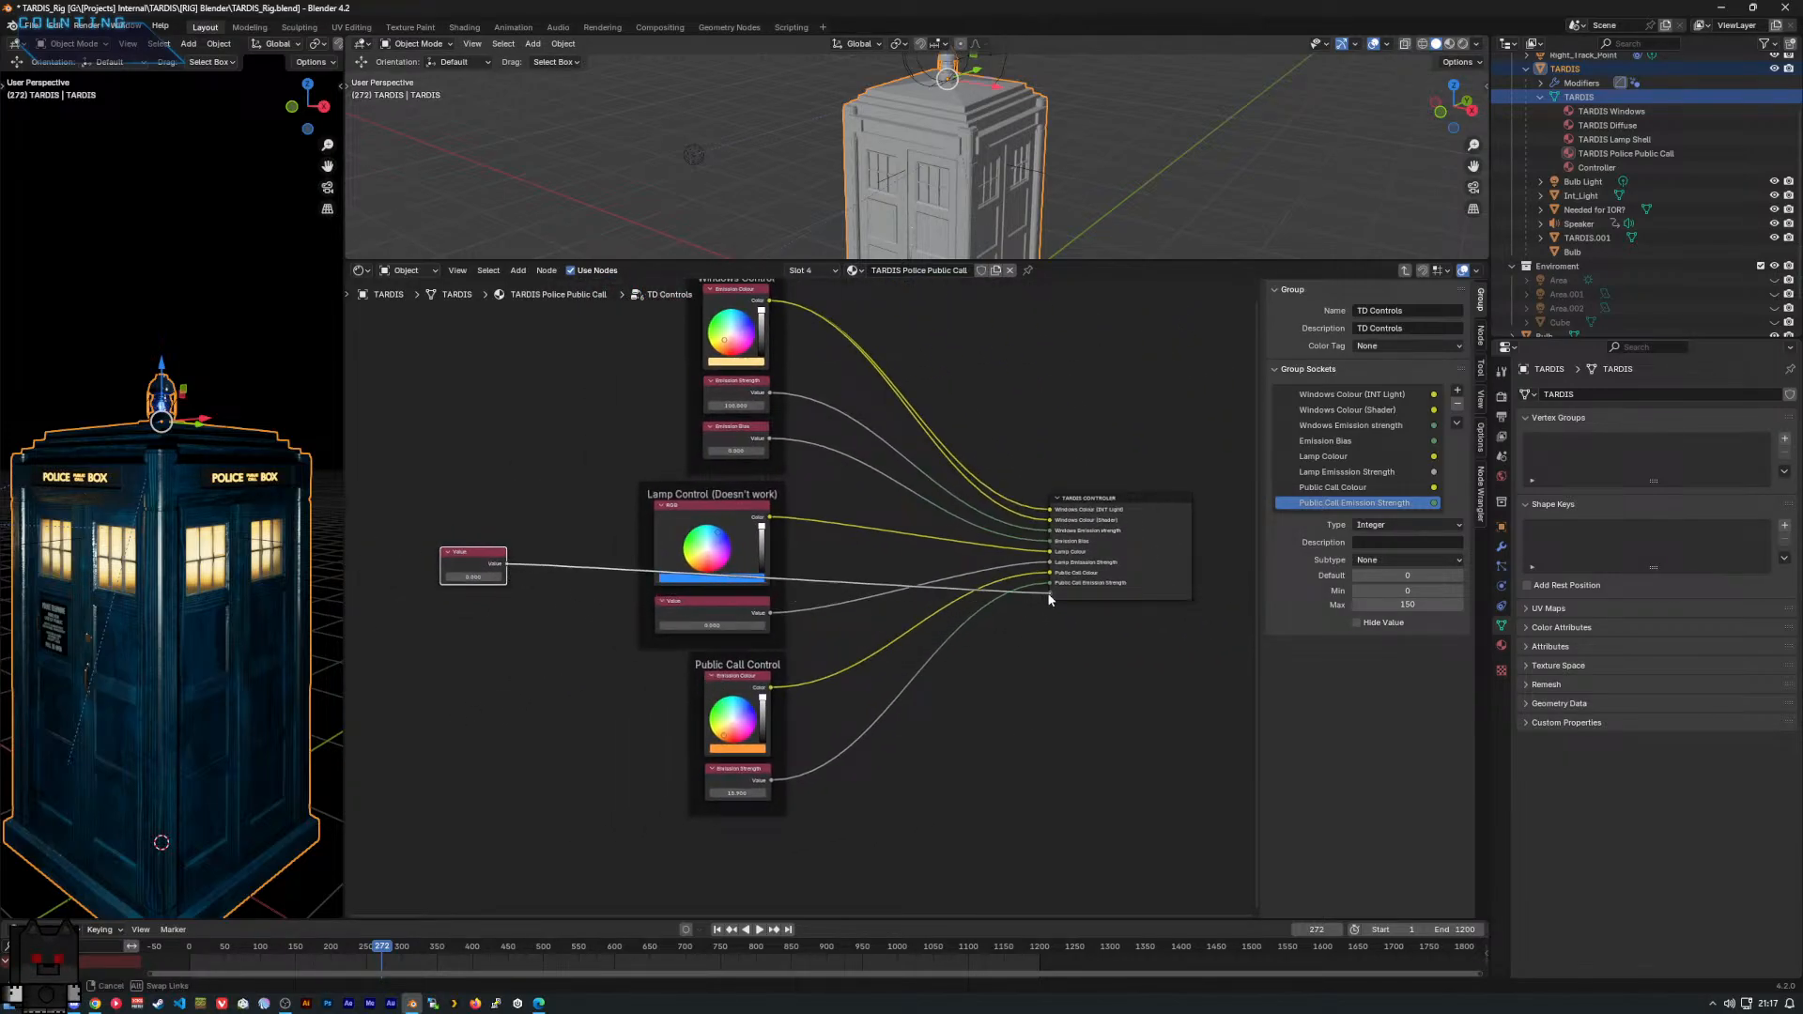
drag(488, 552, 968, 787)
scroll(977, 695, up, 4)
middle_drag(976, 695, 923, 675)
Rename the new group output socket to Overall Opacity and nudge its Value node into place.
click(1323, 519)
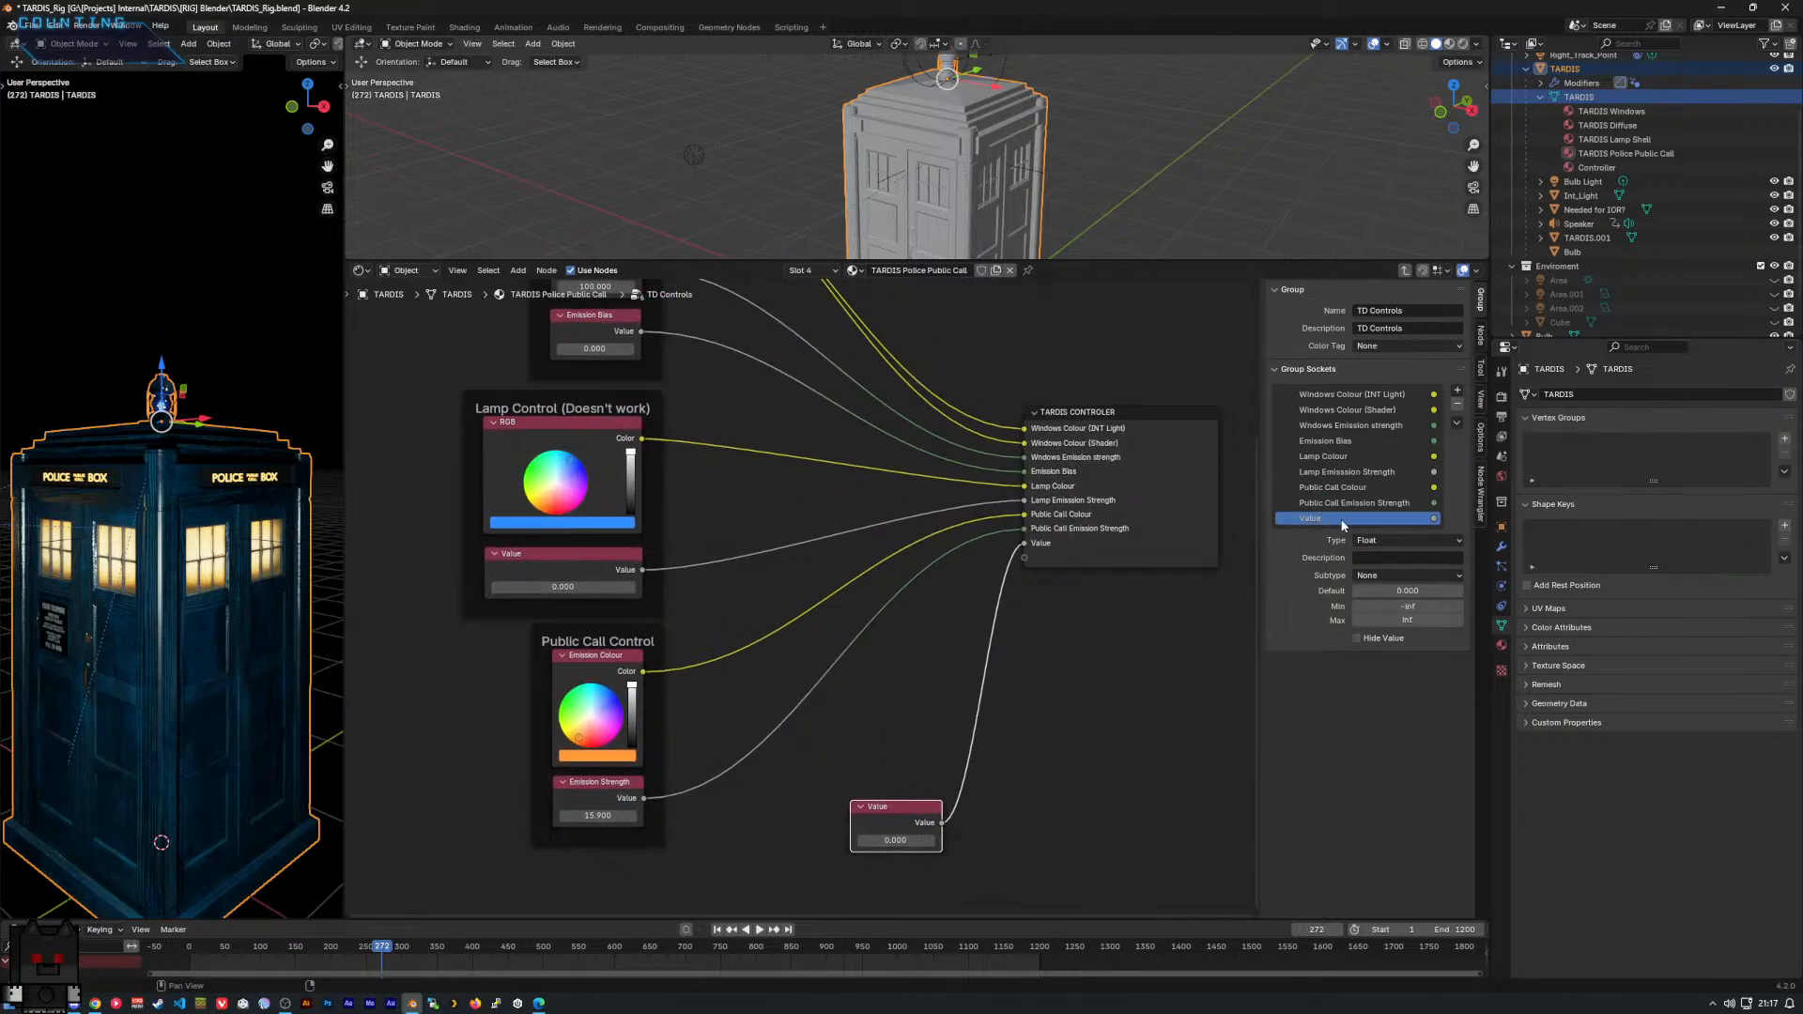
double_click(1336, 515)
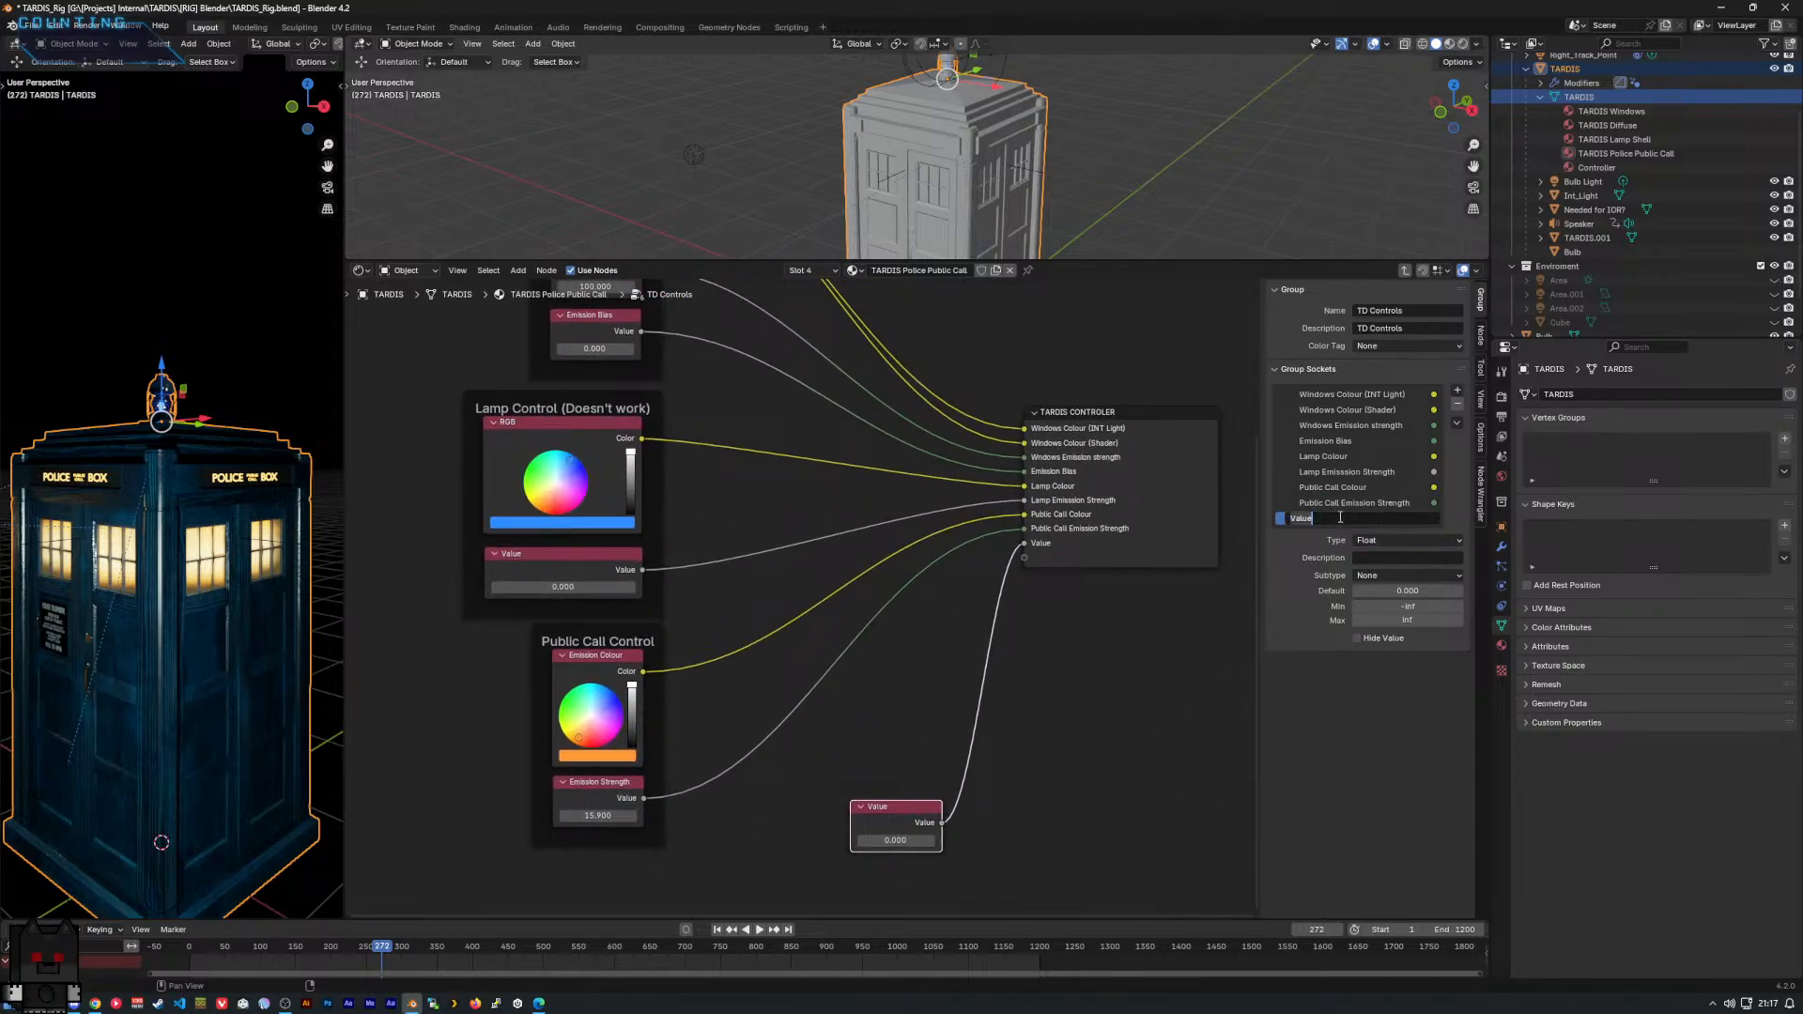
text(Overall Opacity)
key(Return)
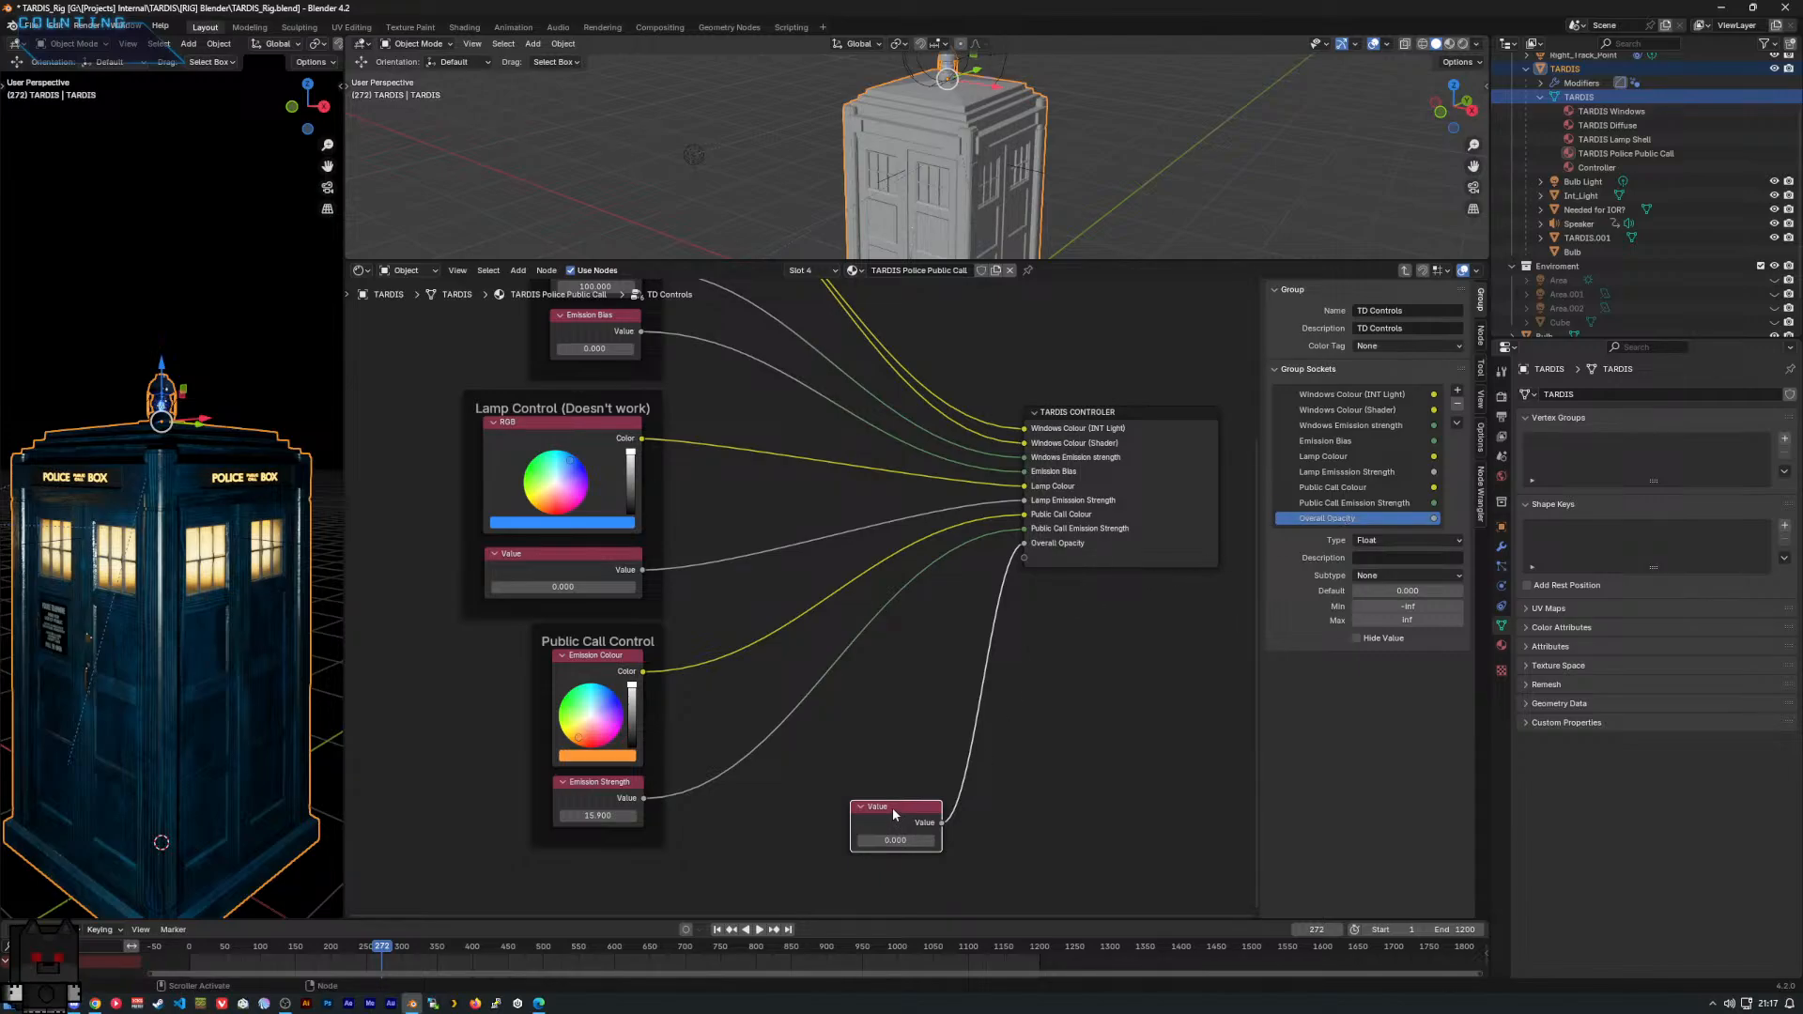
drag(899, 809, 876, 786)
Make the Overall Opacity socket an Integer with a minimum of 0 and a maximum of 1.
click(1407, 606)
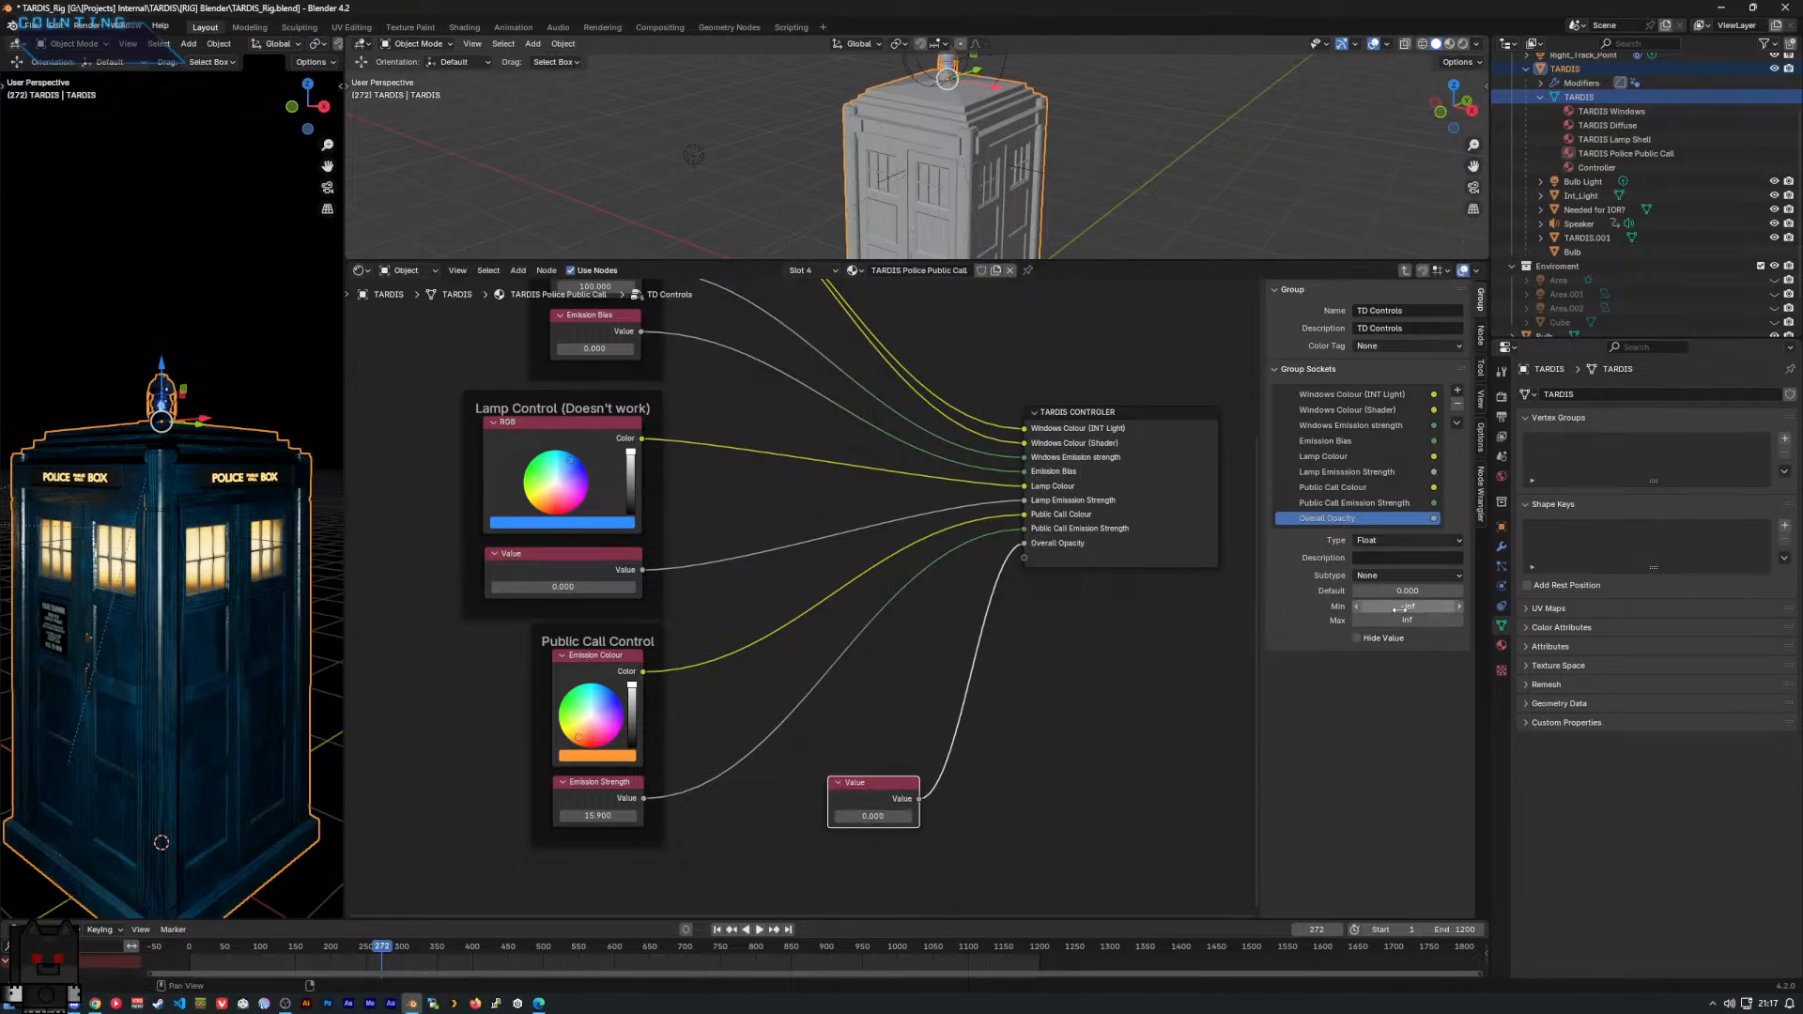
click(1350, 537)
click(1390, 540)
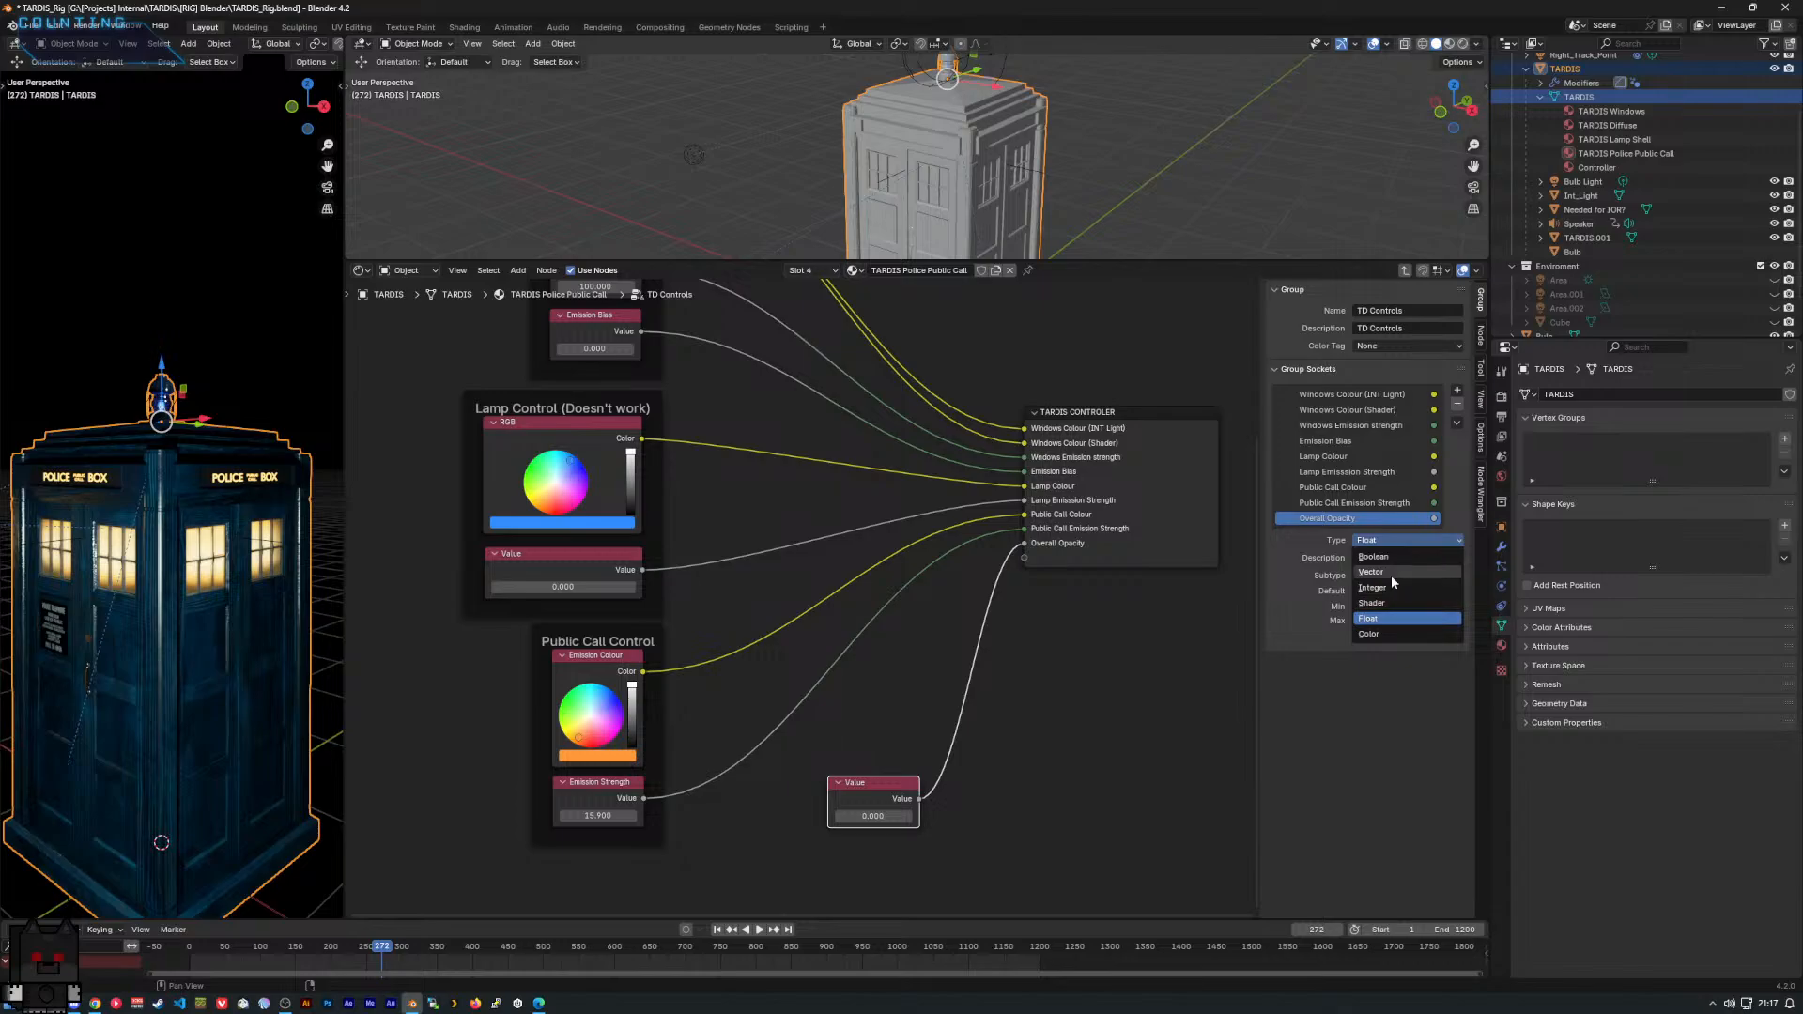
click(1389, 604)
click(1389, 605)
text(0)
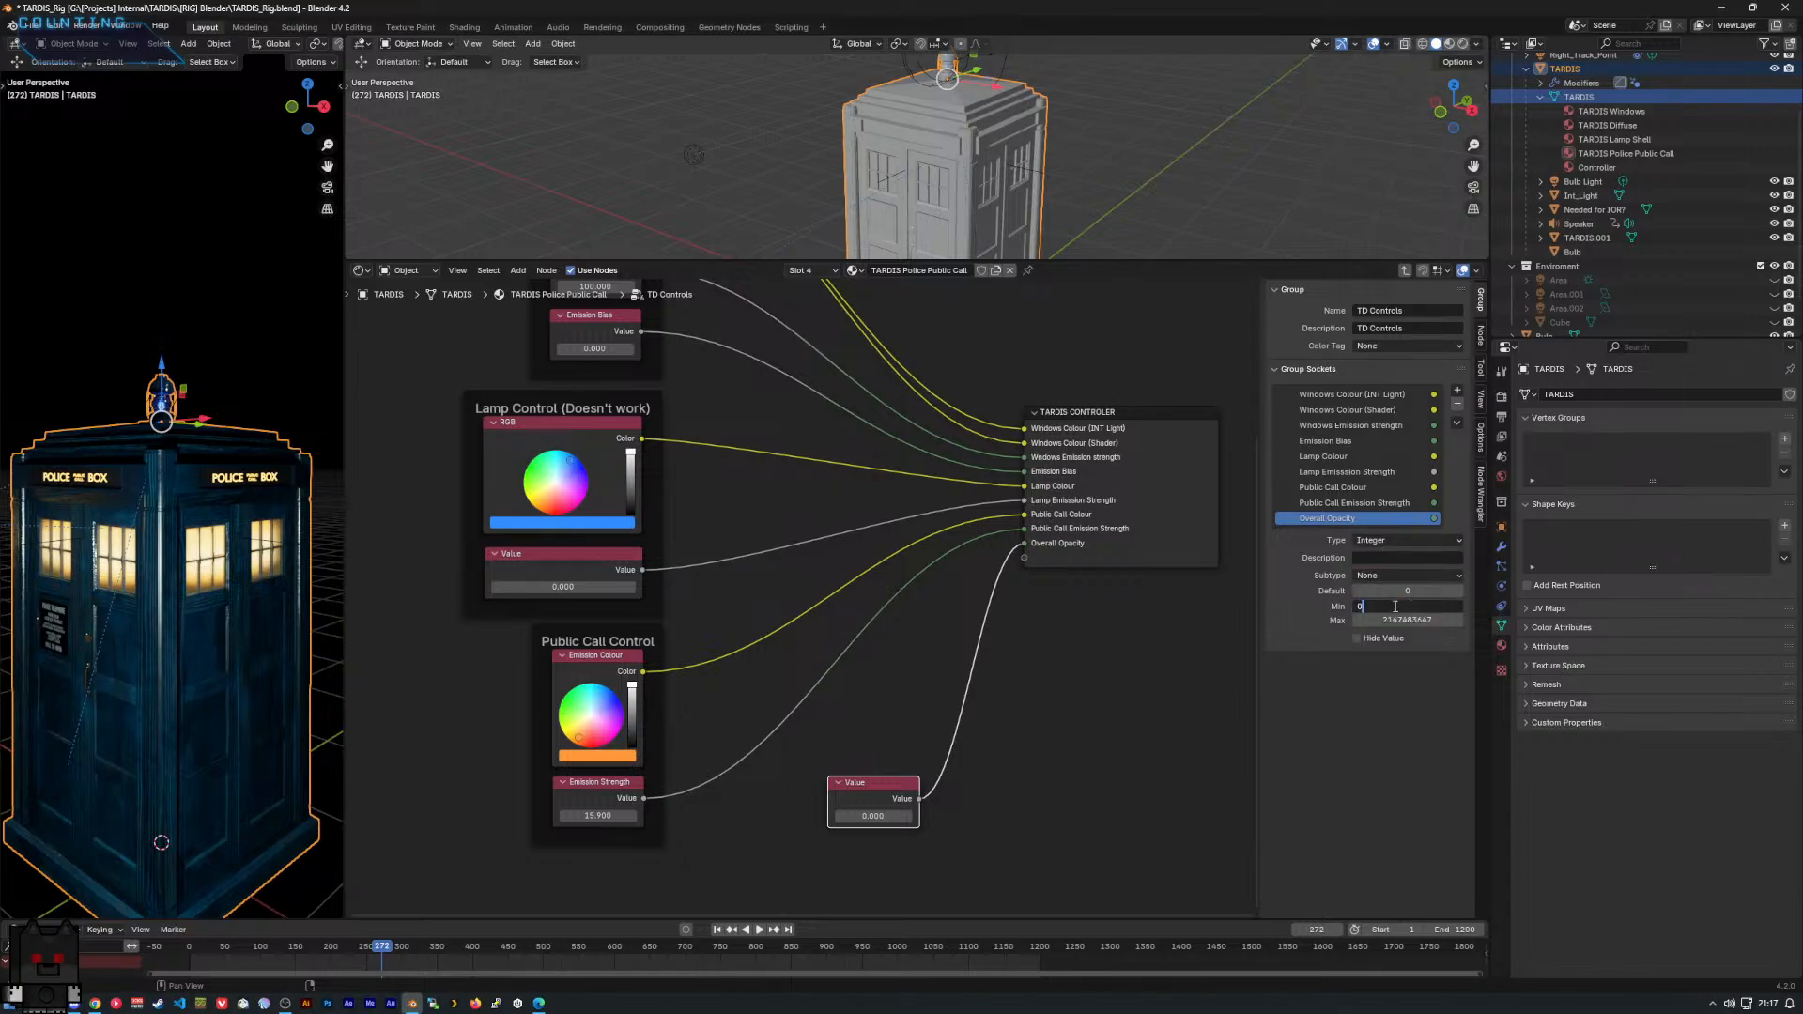
key(Tab)
text(1)
key(Return)
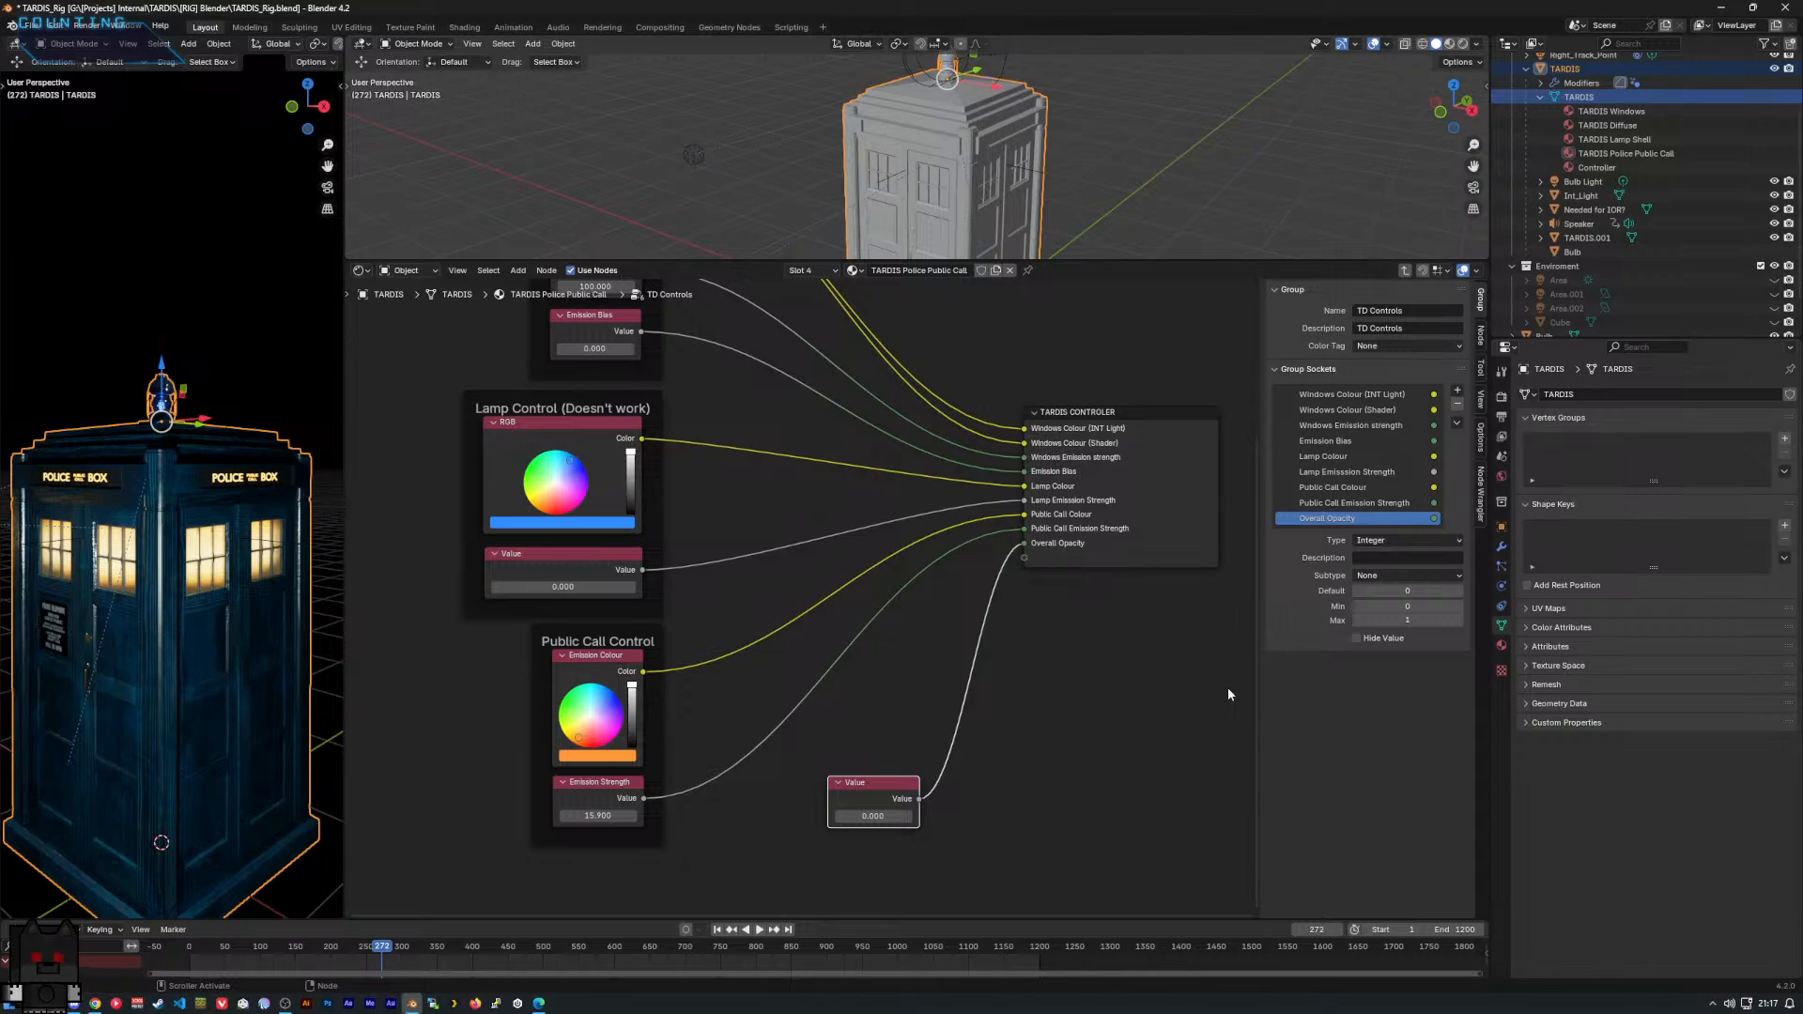
Set the Value node feeding Overall Opacity to 1.
scroll(769, 726, up, 1)
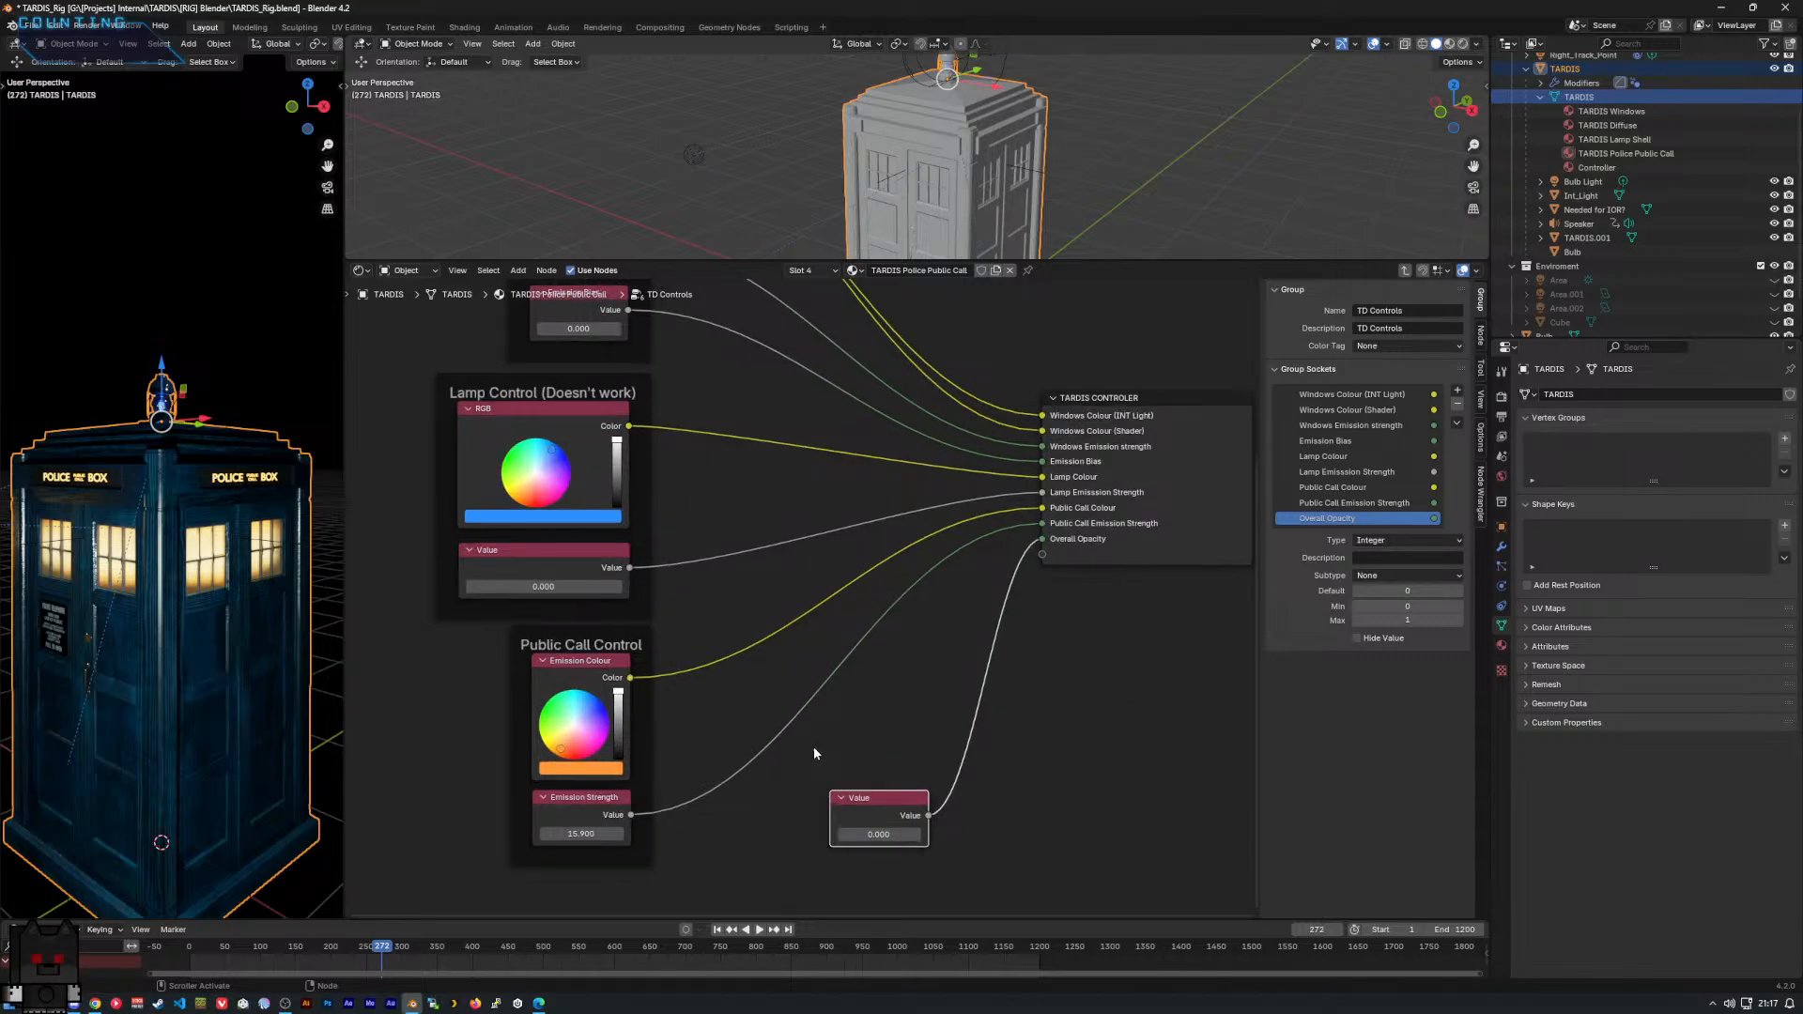
middle_drag(875, 727, 837, 738)
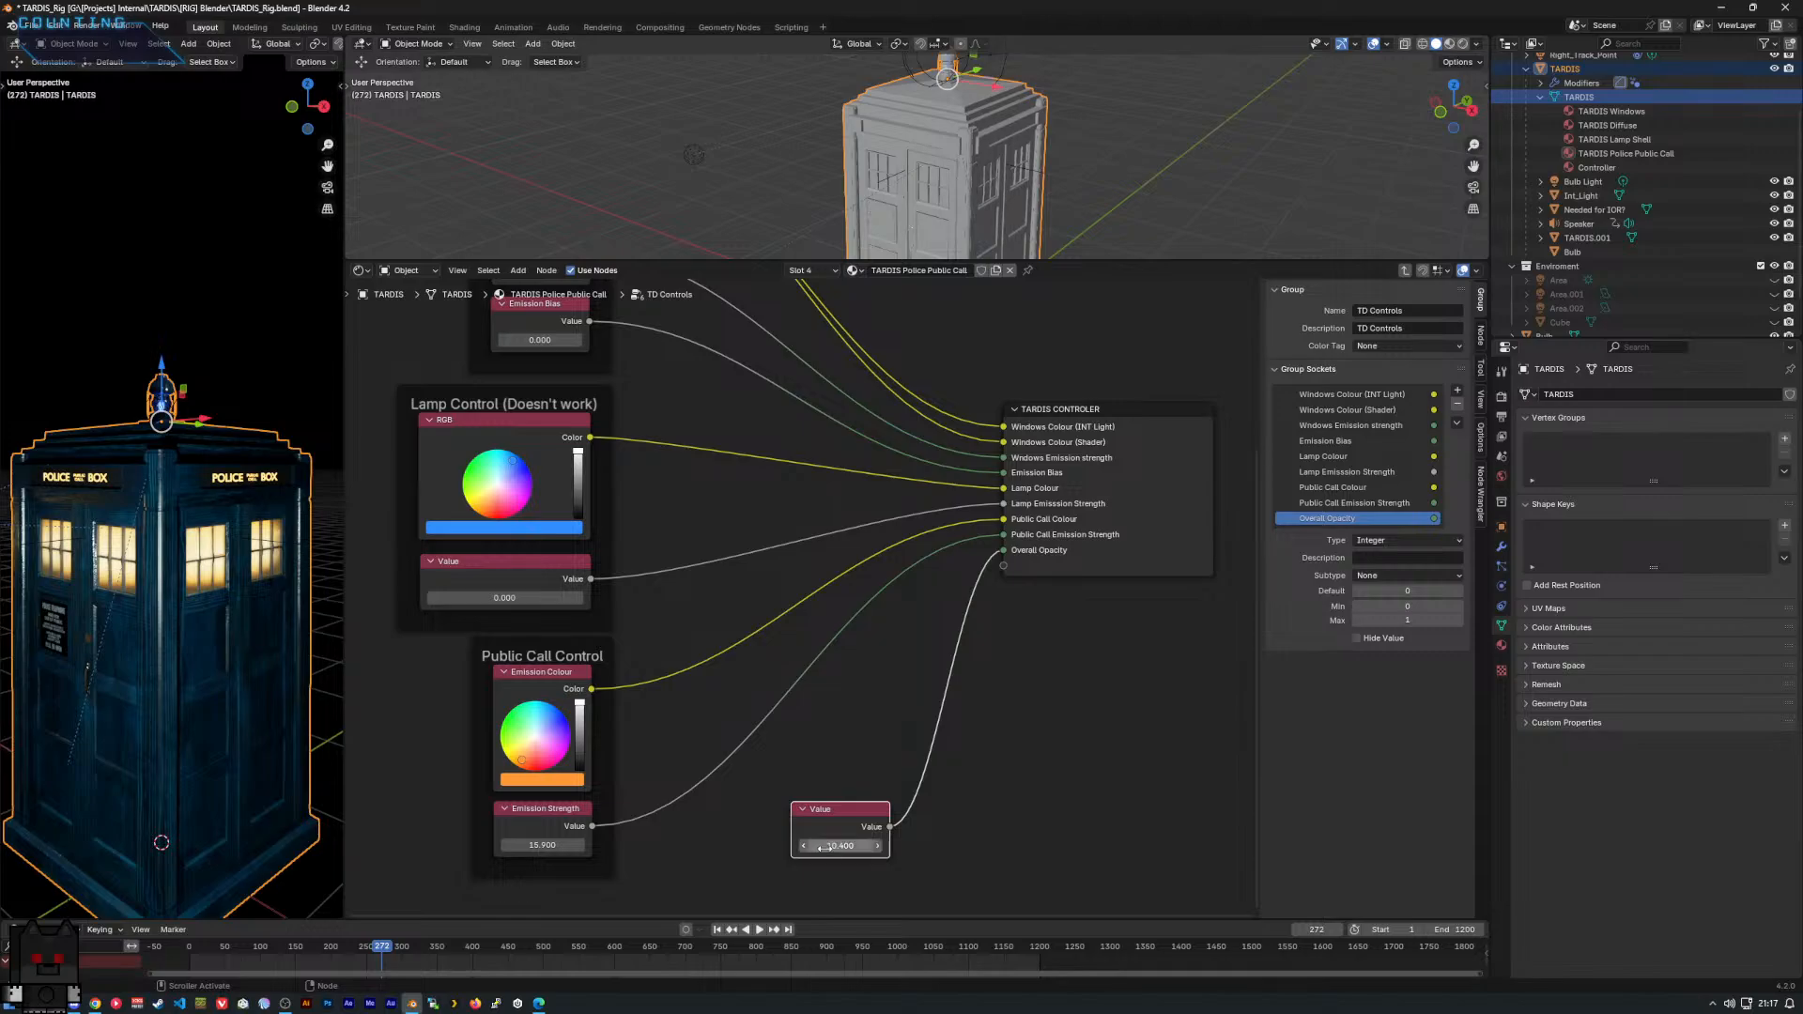
drag(827, 845, 983, 796)
scroll(1171, 617, down, 1)
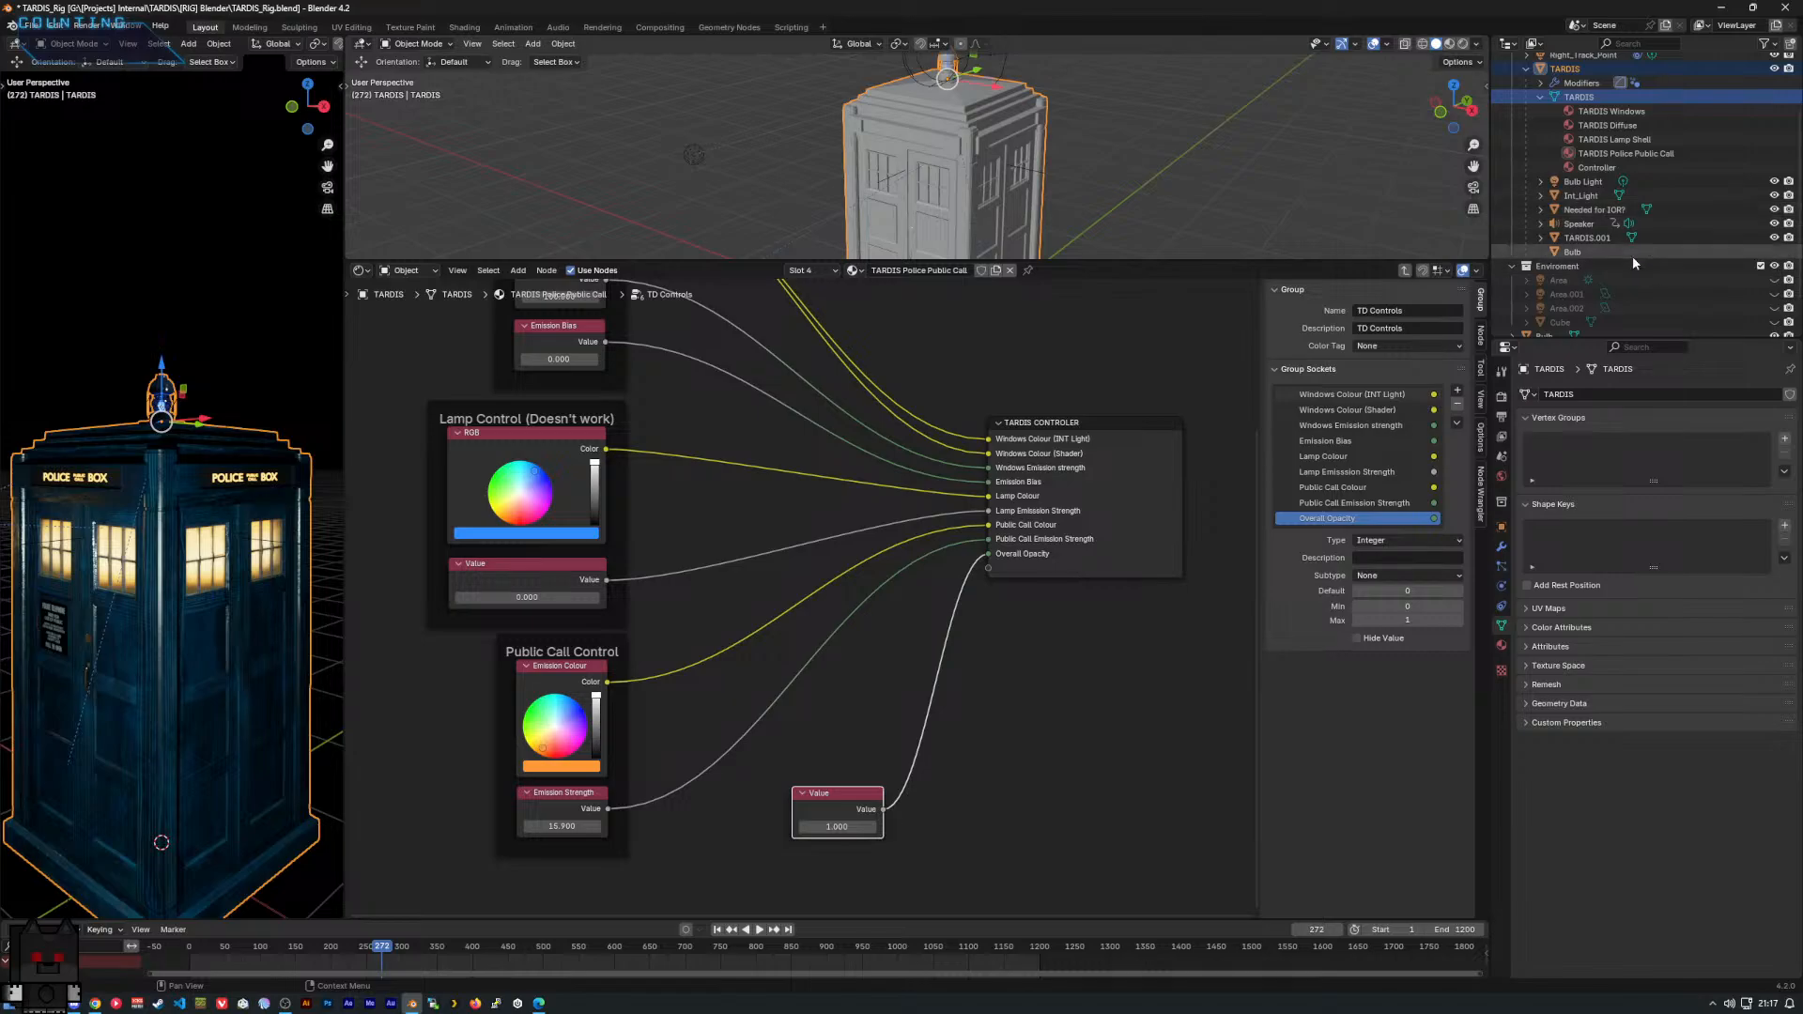
scroll(1631, 256, up, 1)
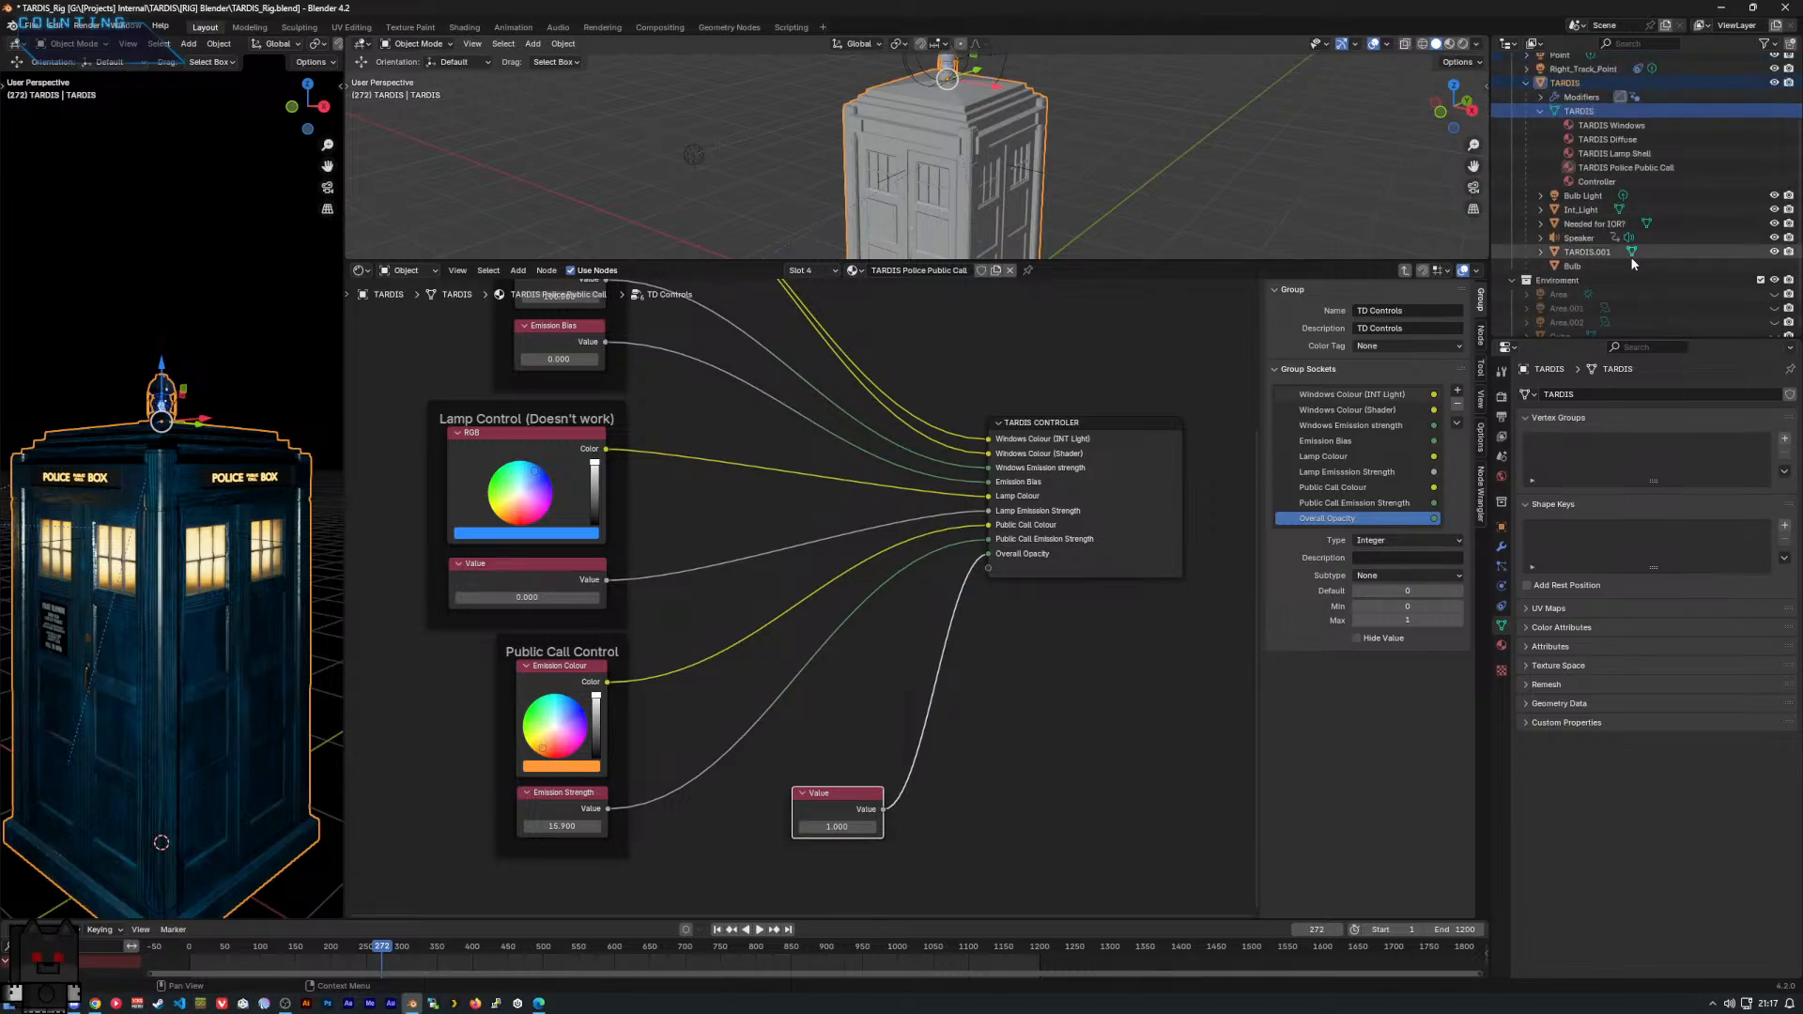
middle_drag(889, 609, 915, 597)
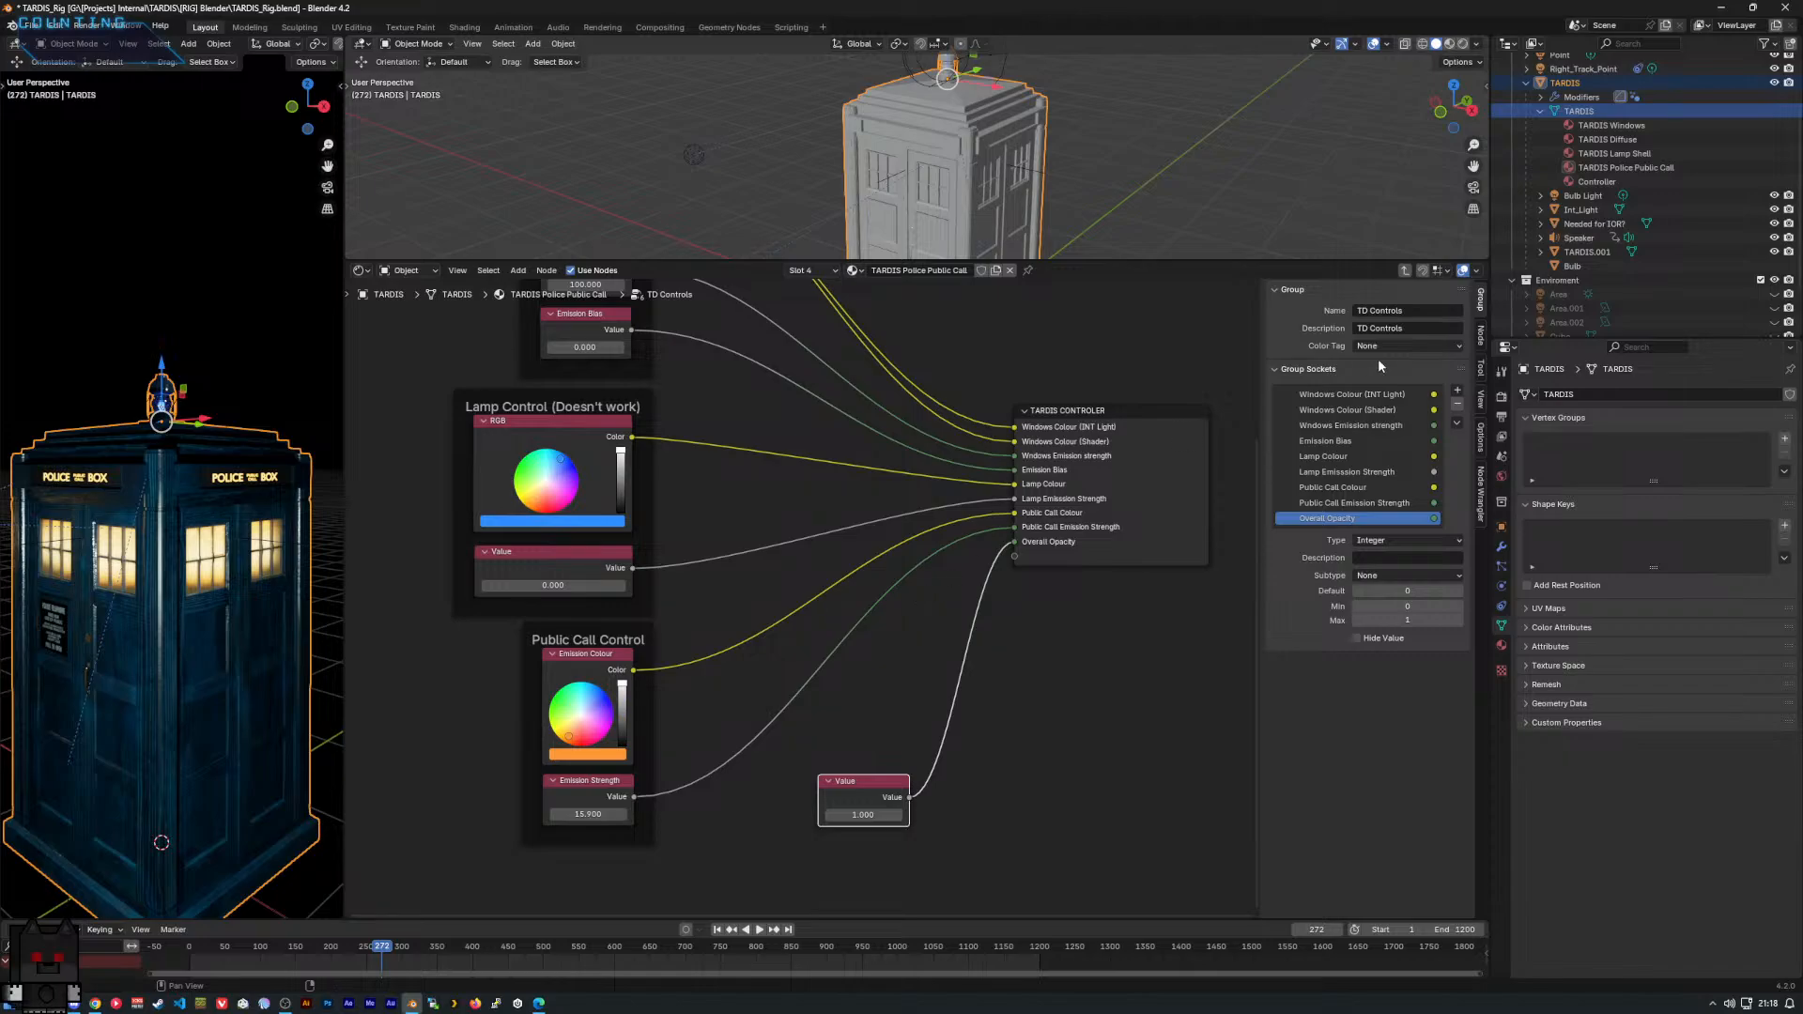
click(1034, 599)
Add a second Value node directly beneath the one feeding Overall Opacity.
middle_drag(944, 766, 956, 626)
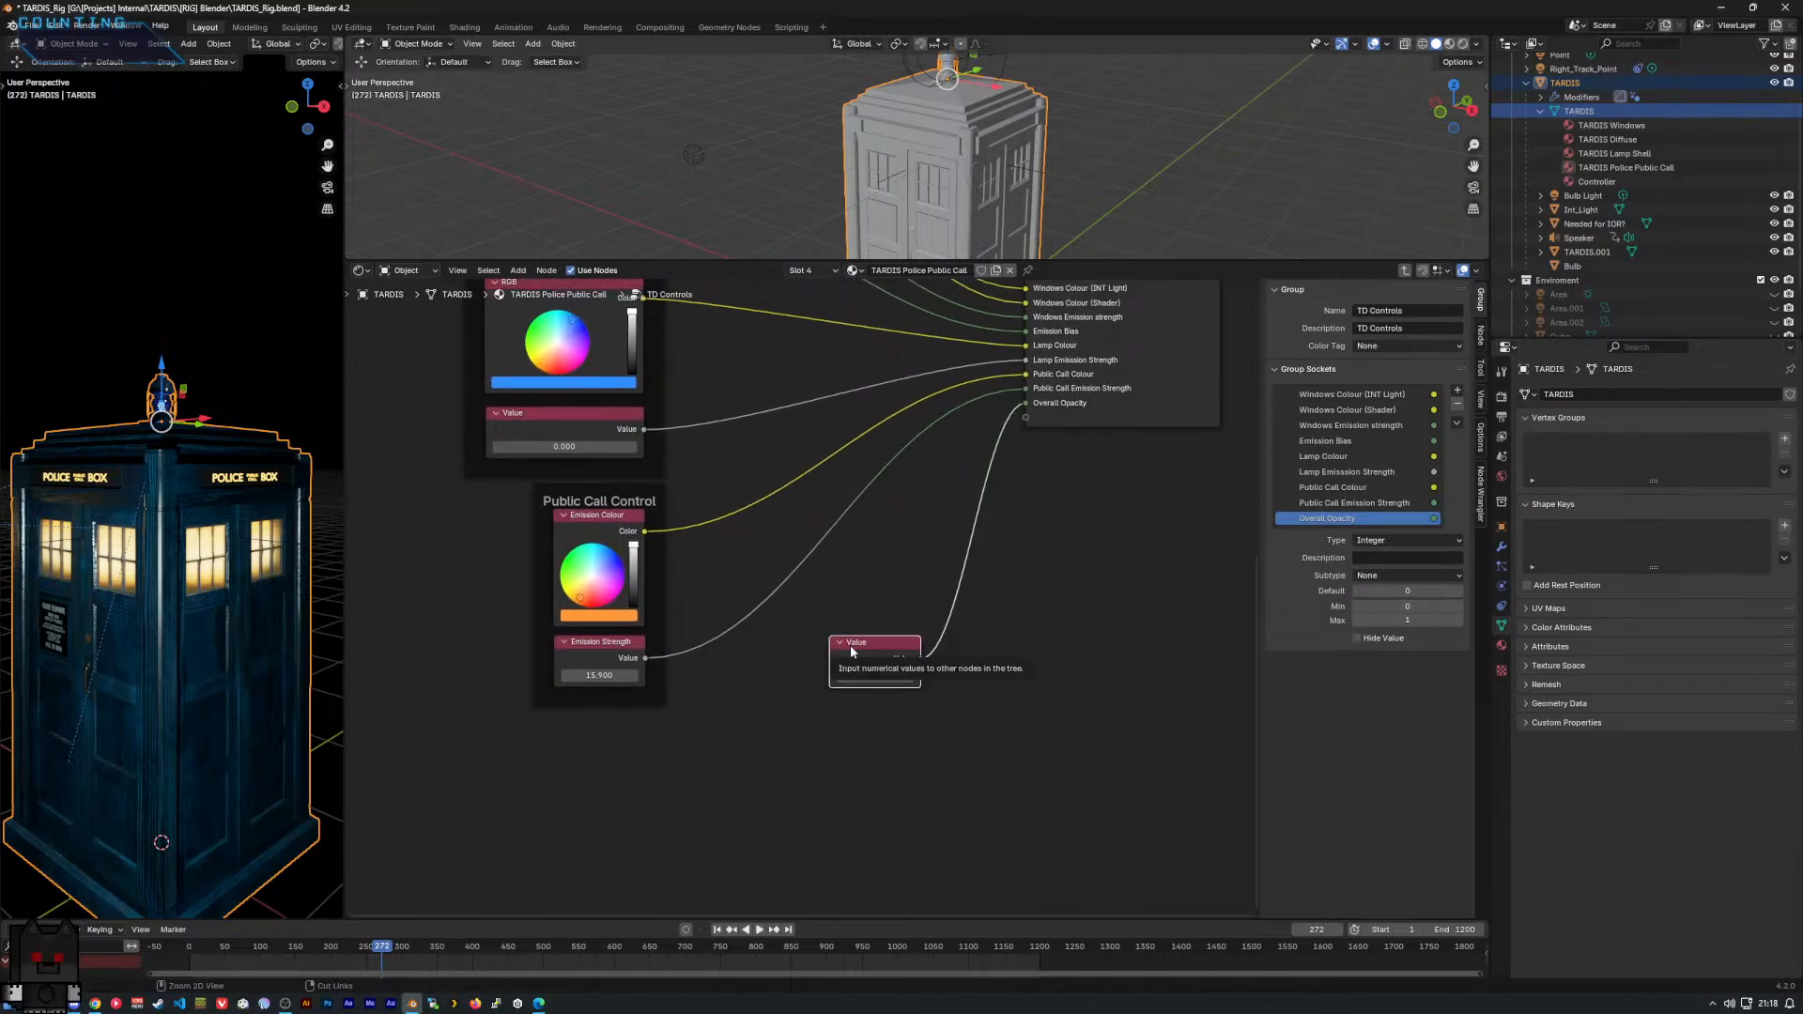
key(ctrl+v)
key(ctrl+x)
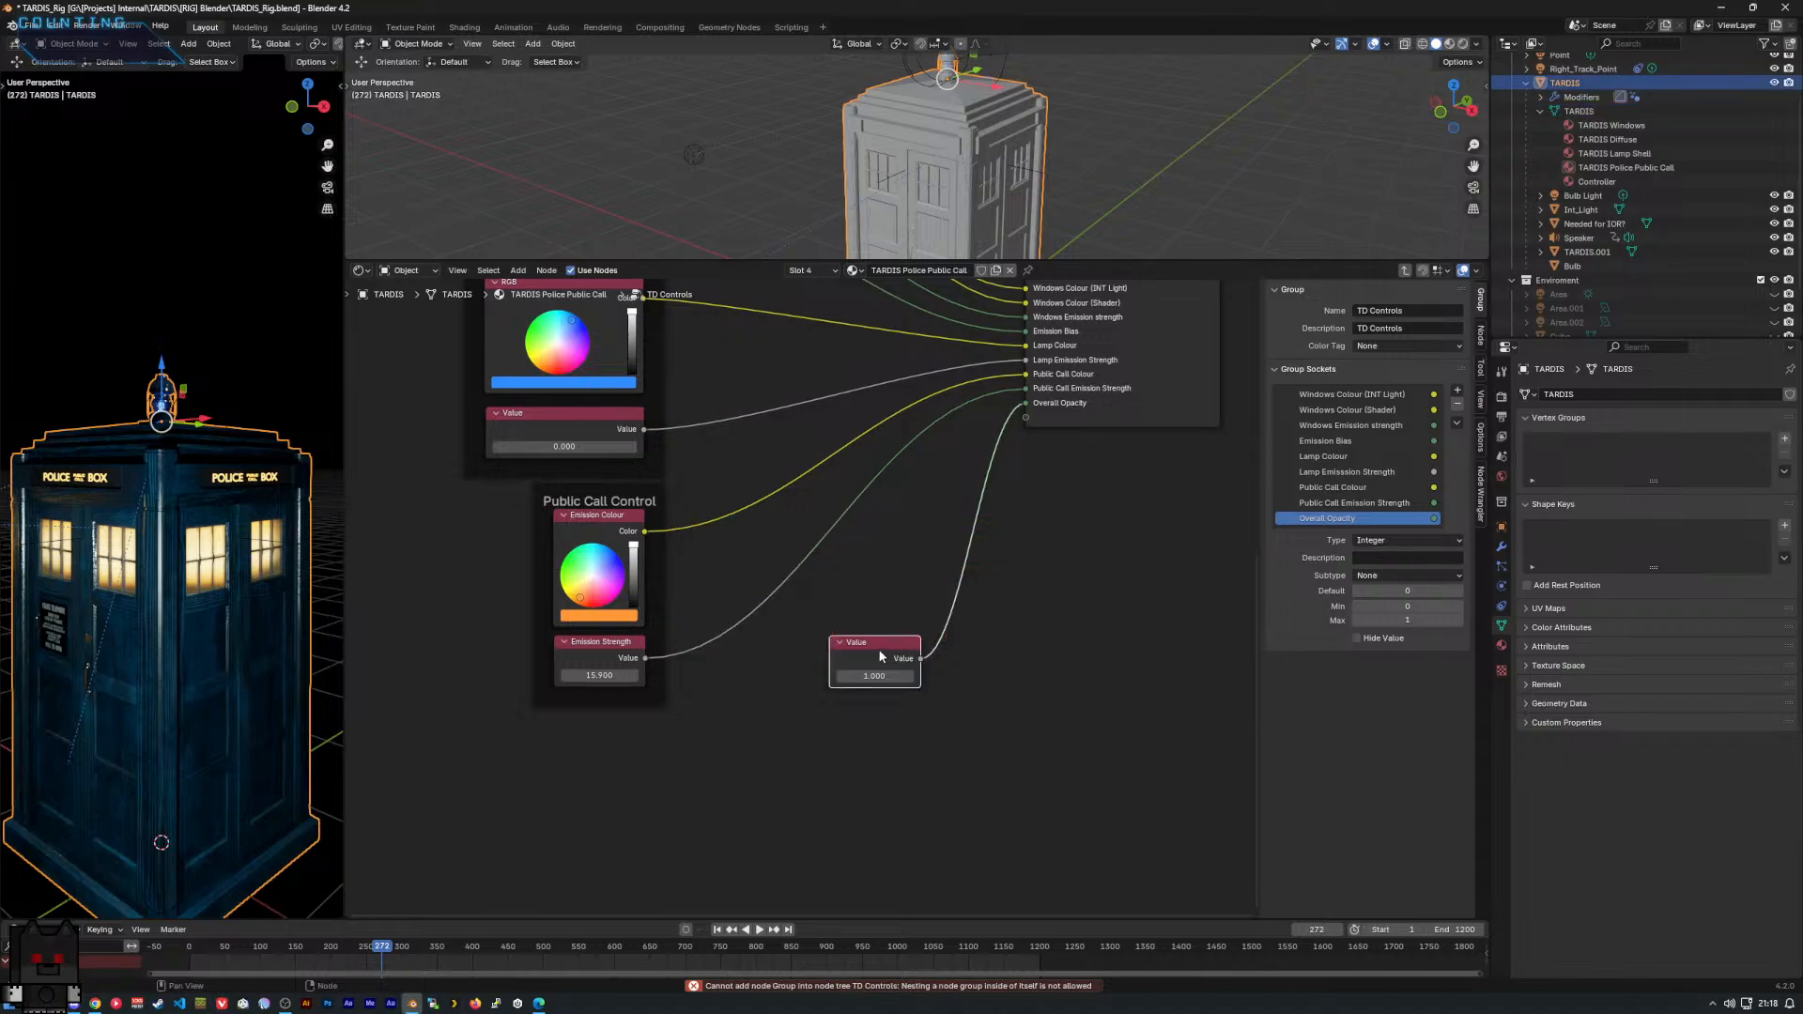
right_click(911, 787)
mouse_move(921, 792)
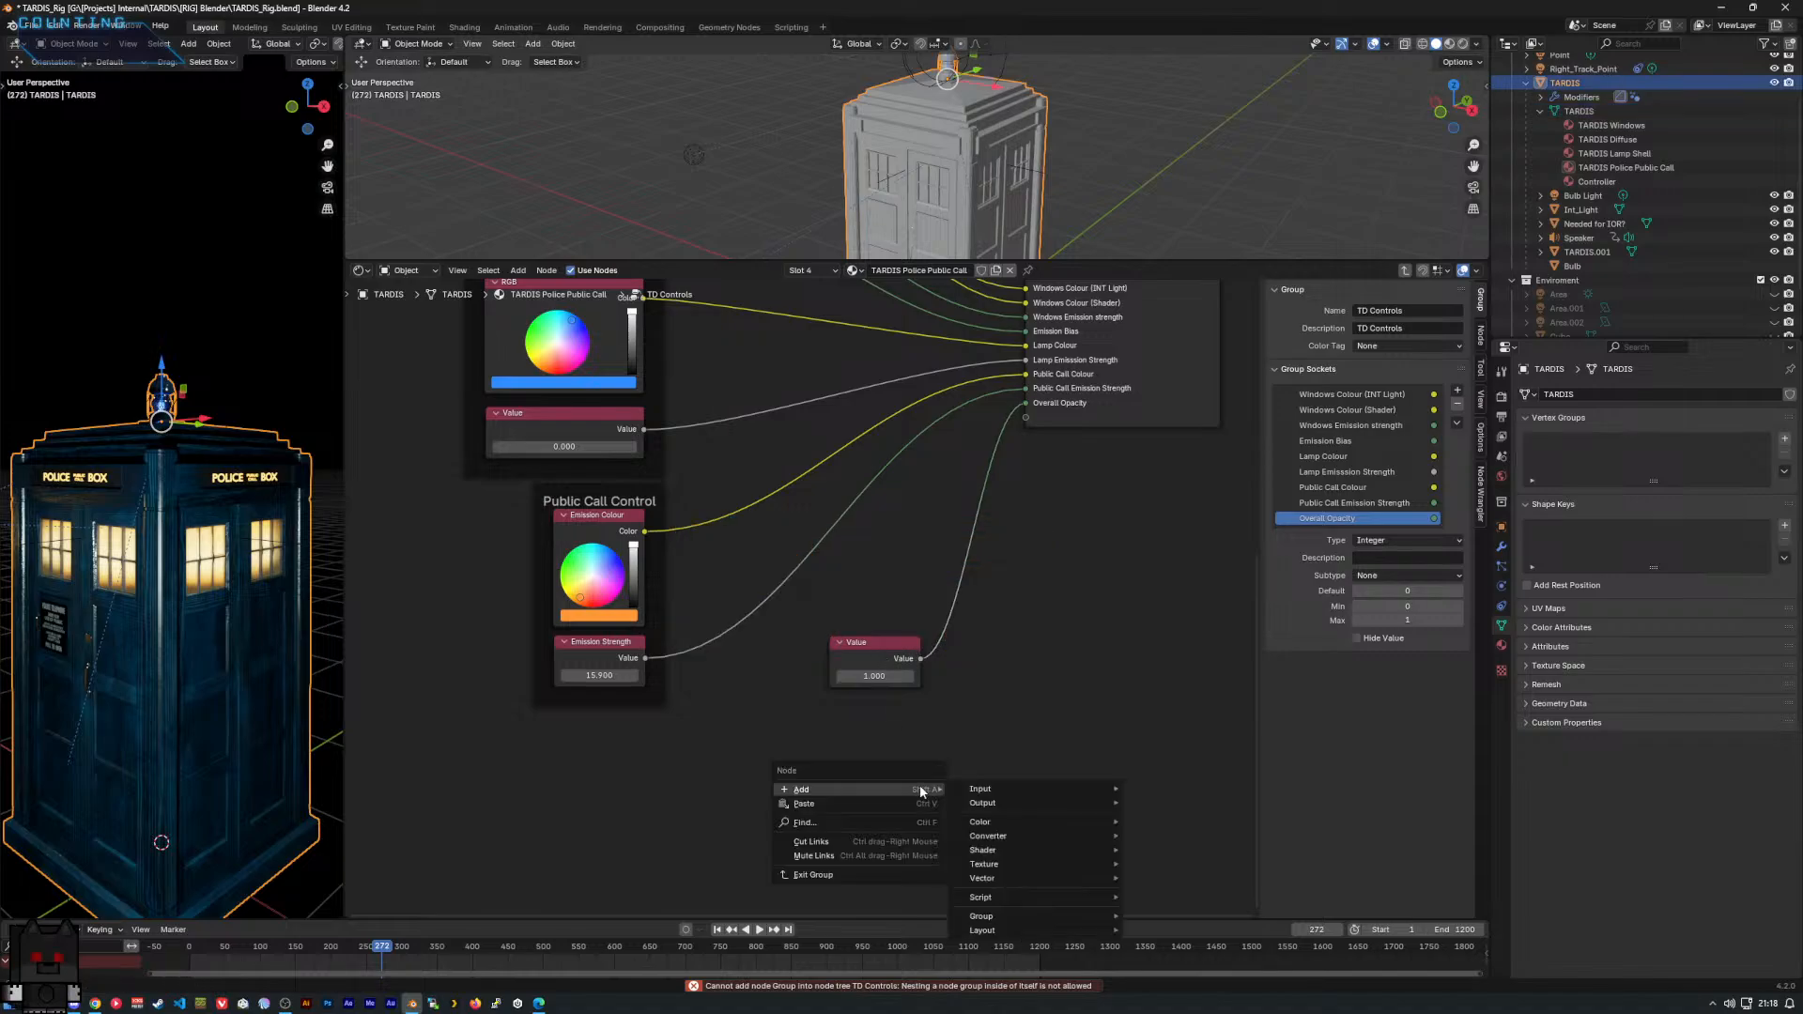
mouse_move(994, 805)
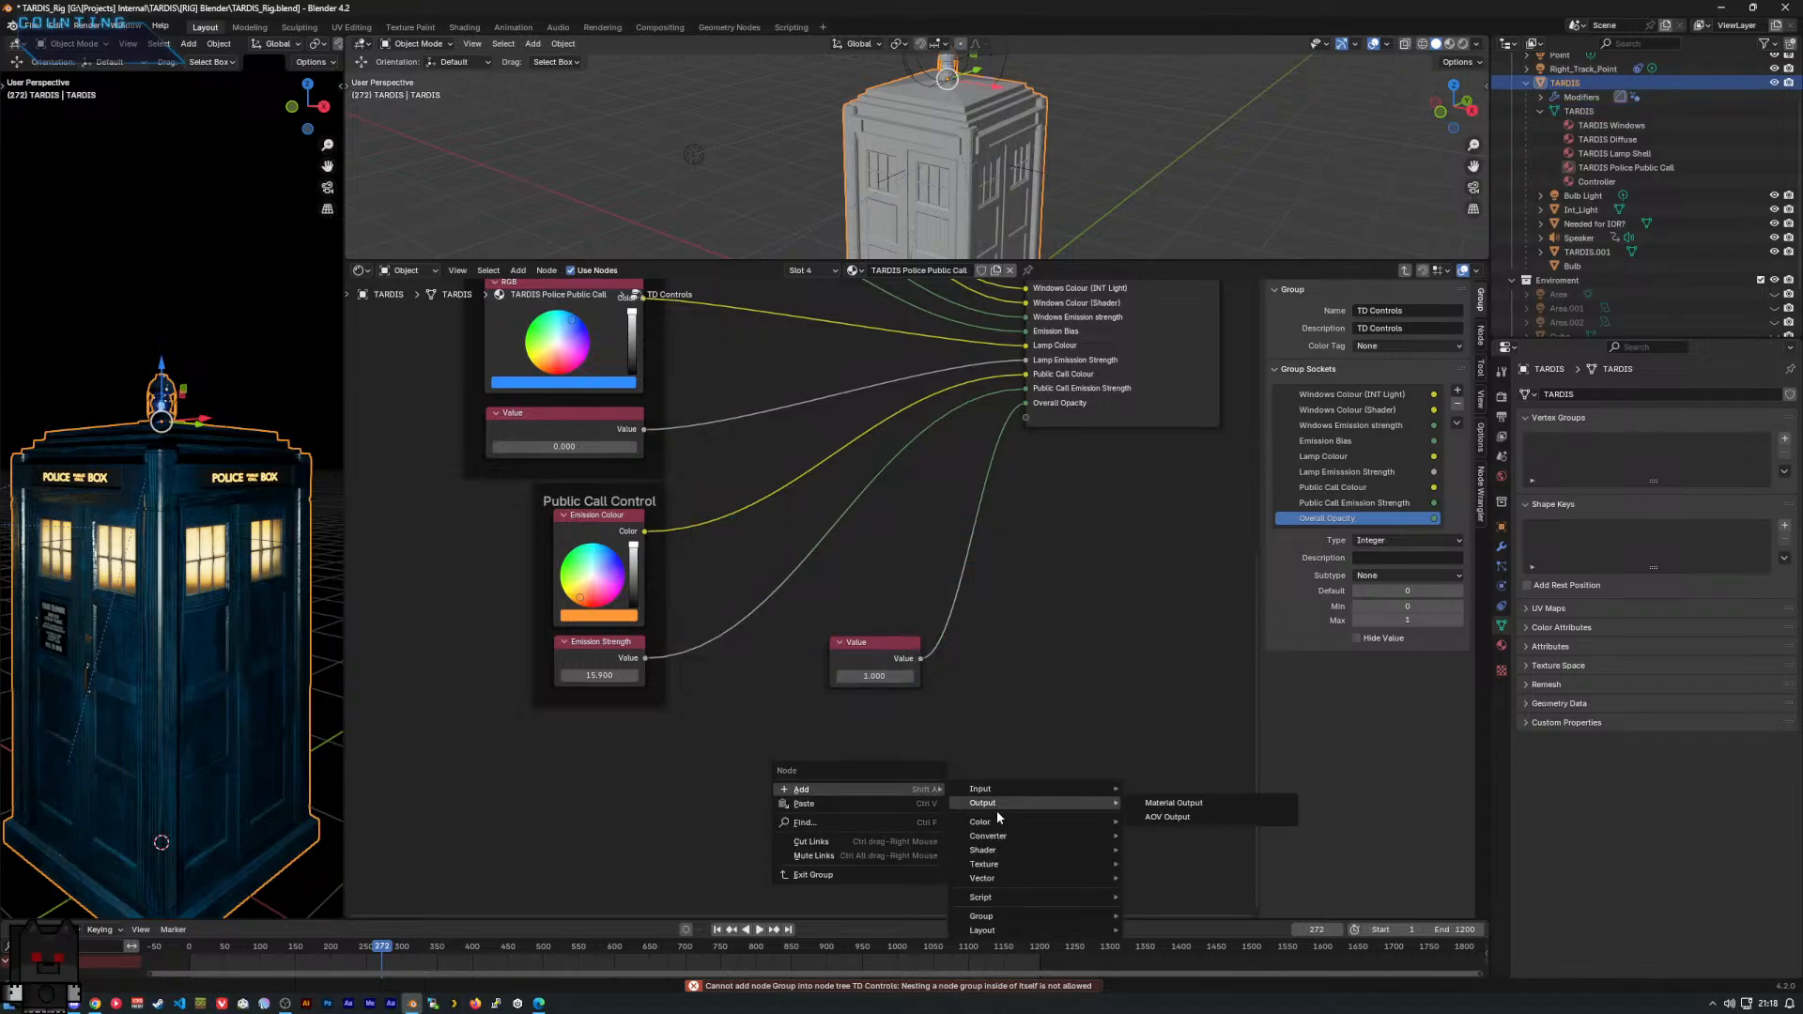
text(val)
key(Return)
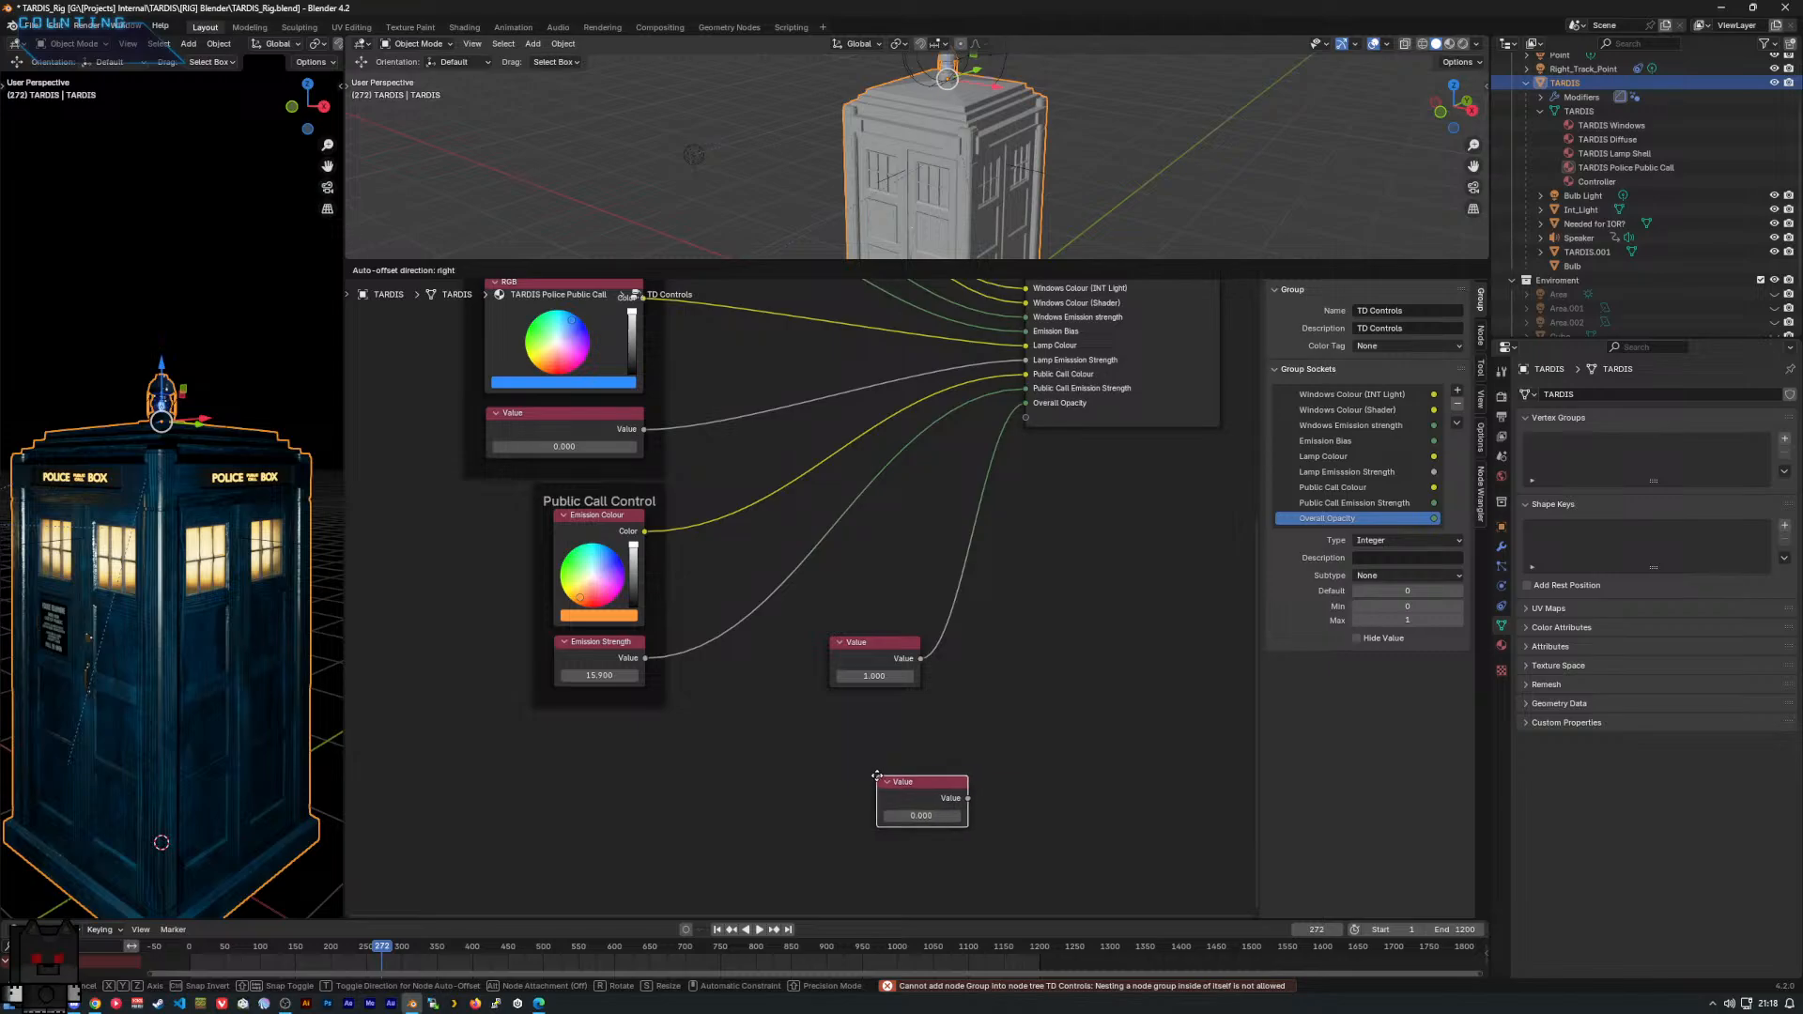
click(830, 711)
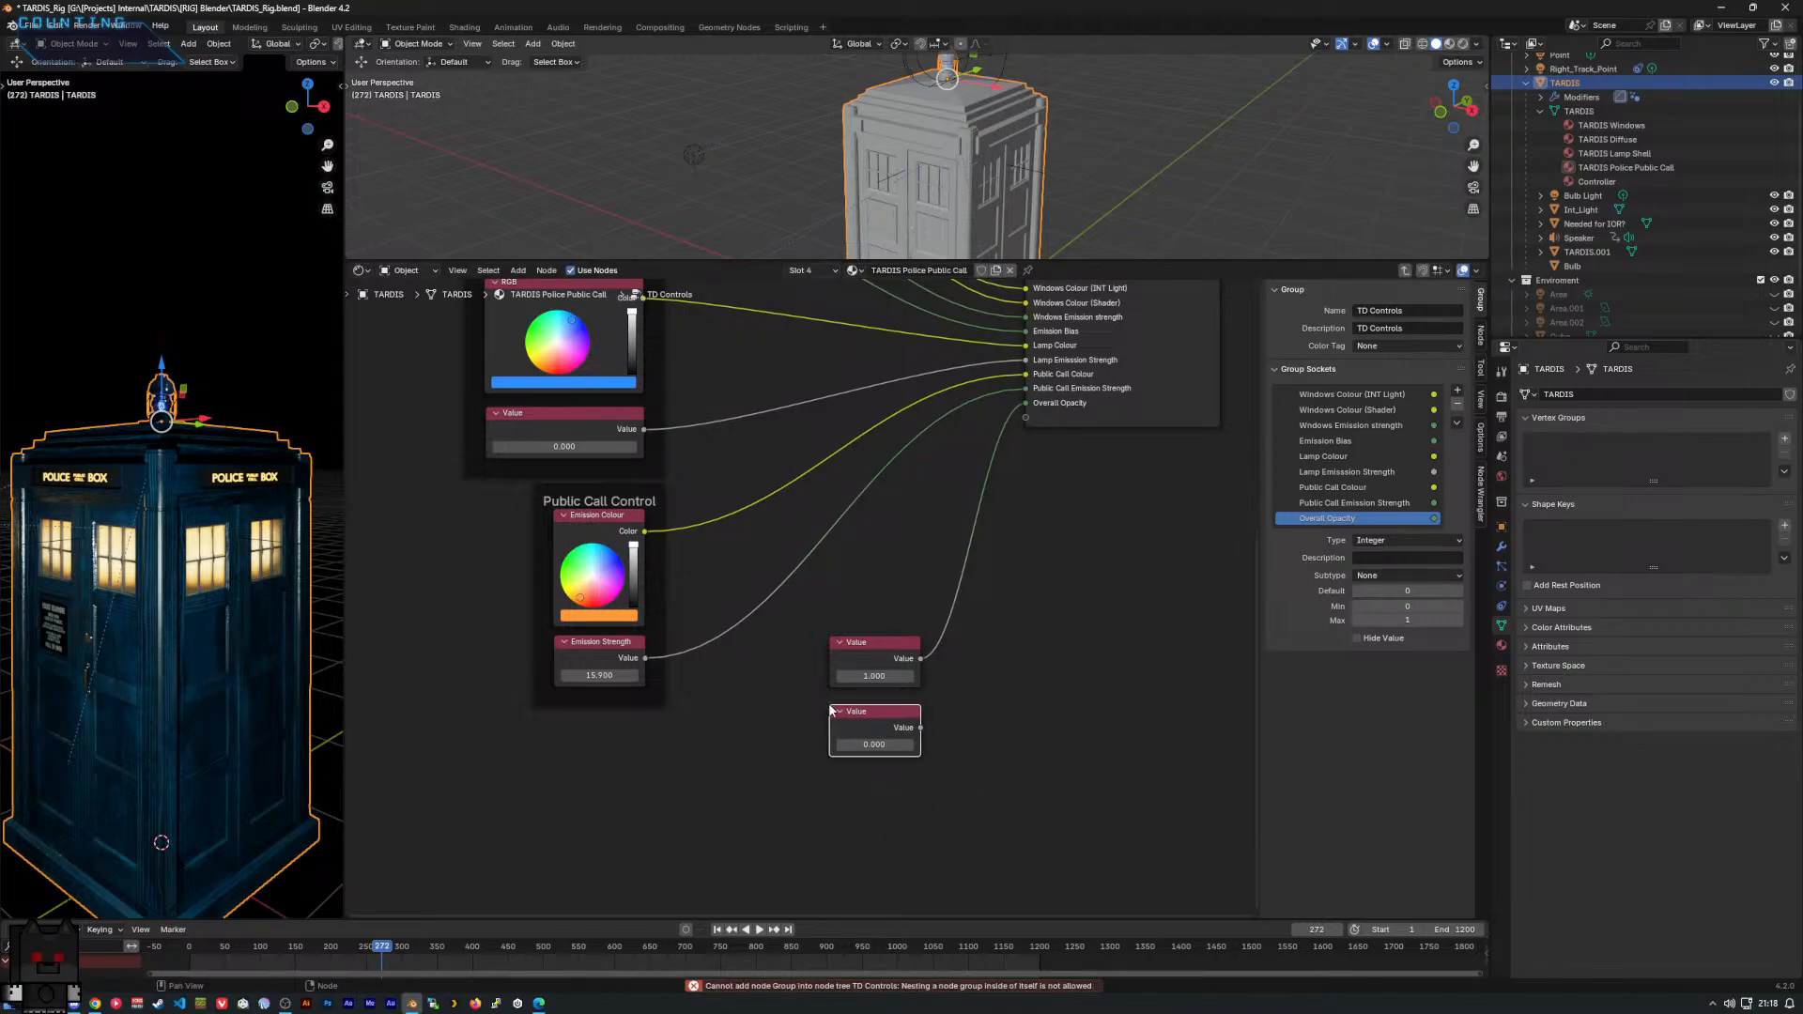
Connect the lower Value node to a new group output socket and rename that socket Edge Glow Emission.
drag(922, 728, 1027, 431)
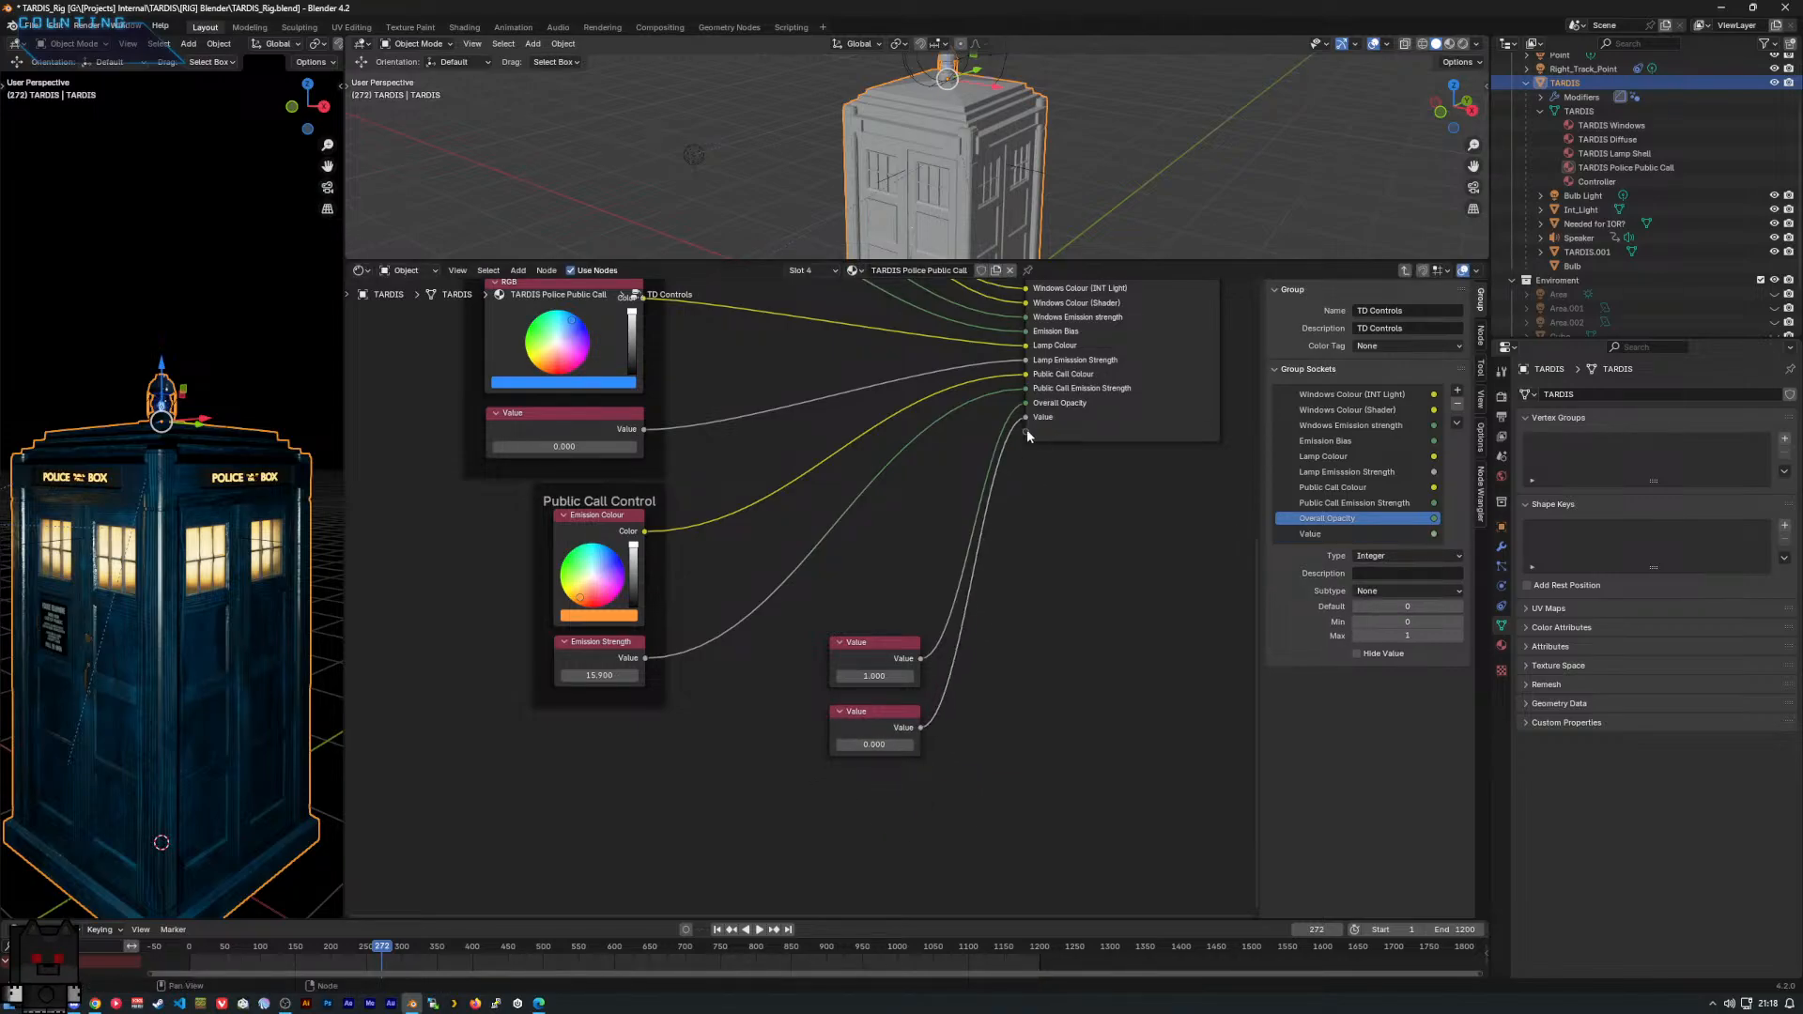
click(1313, 535)
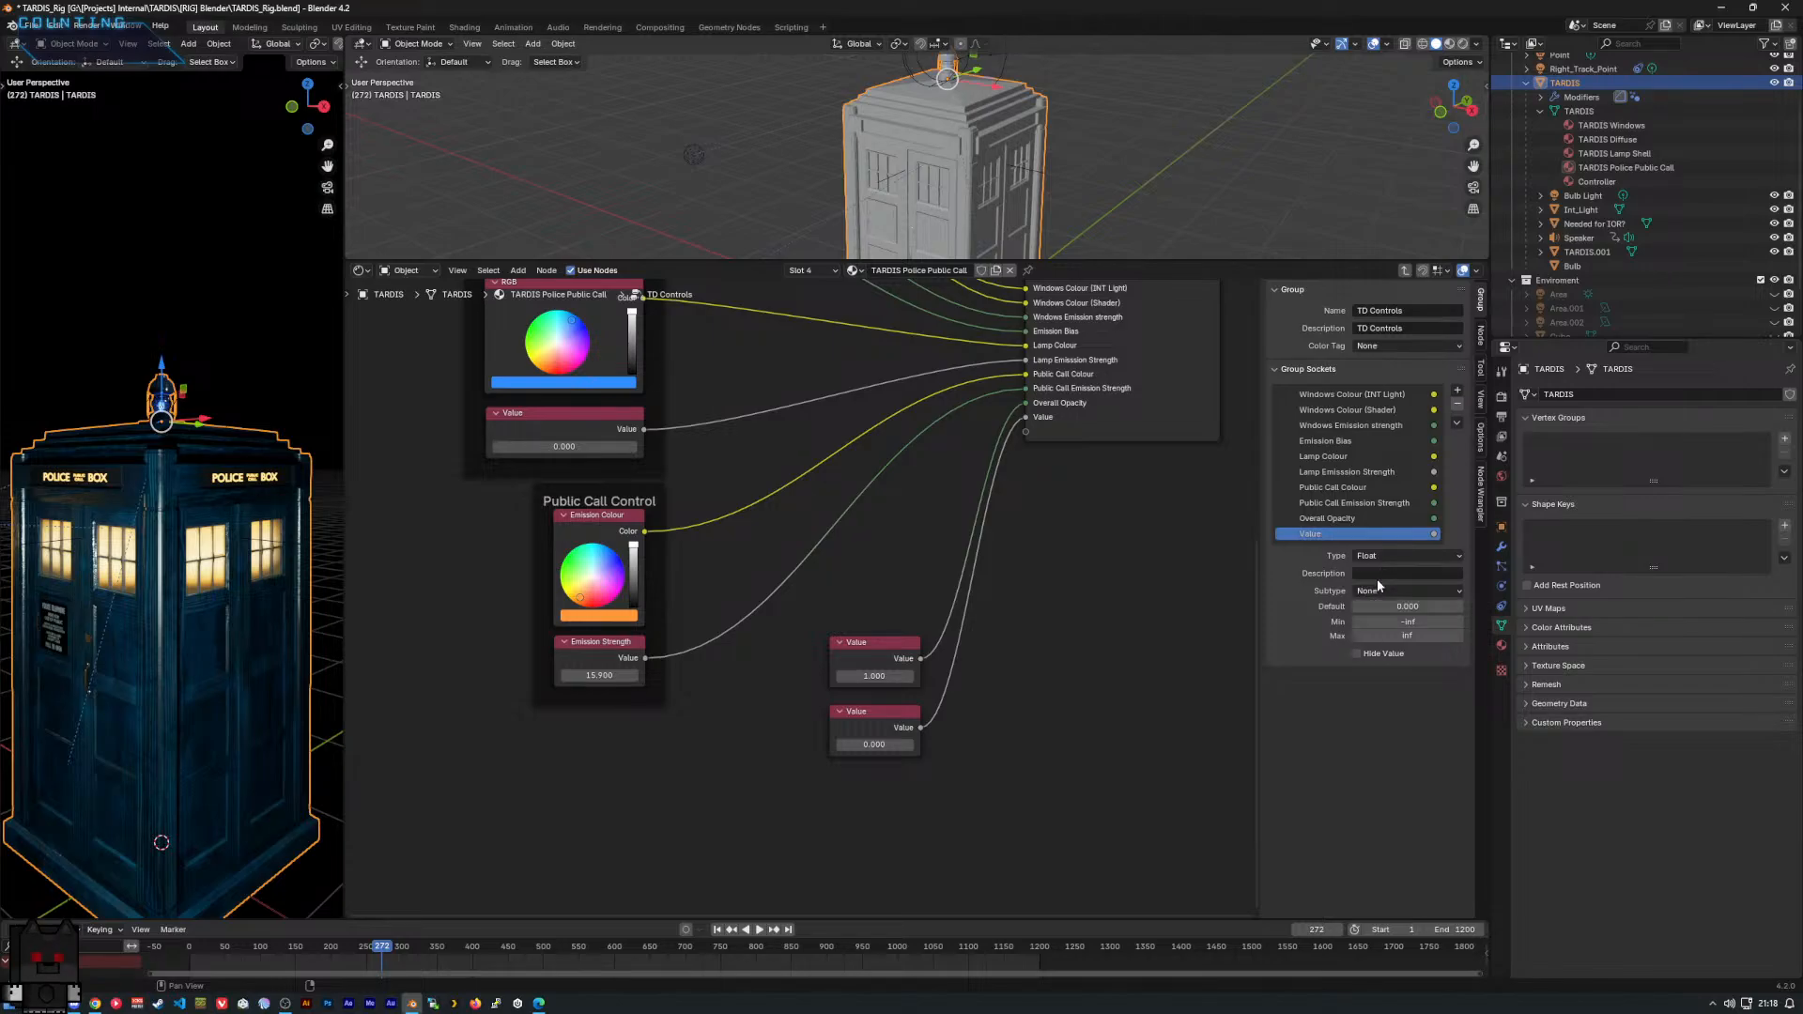
double_click(1323, 538)
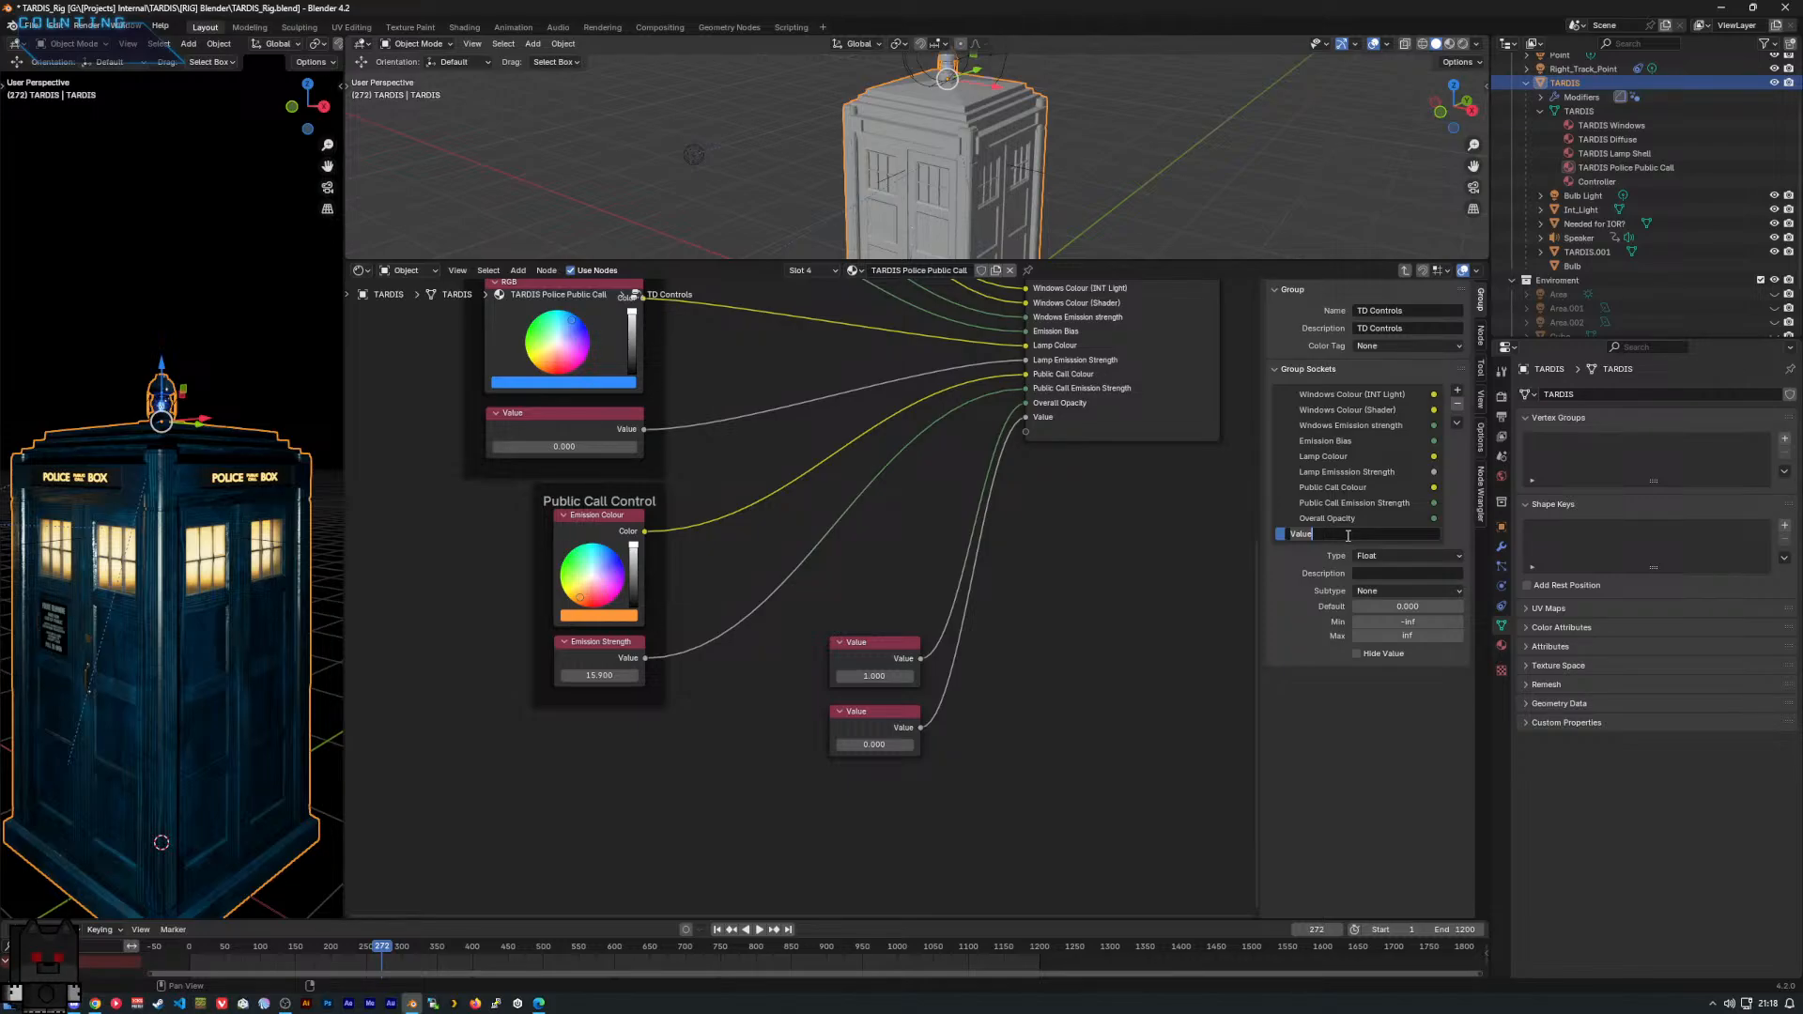
text(S)
key(BackSpace)
key(shift)
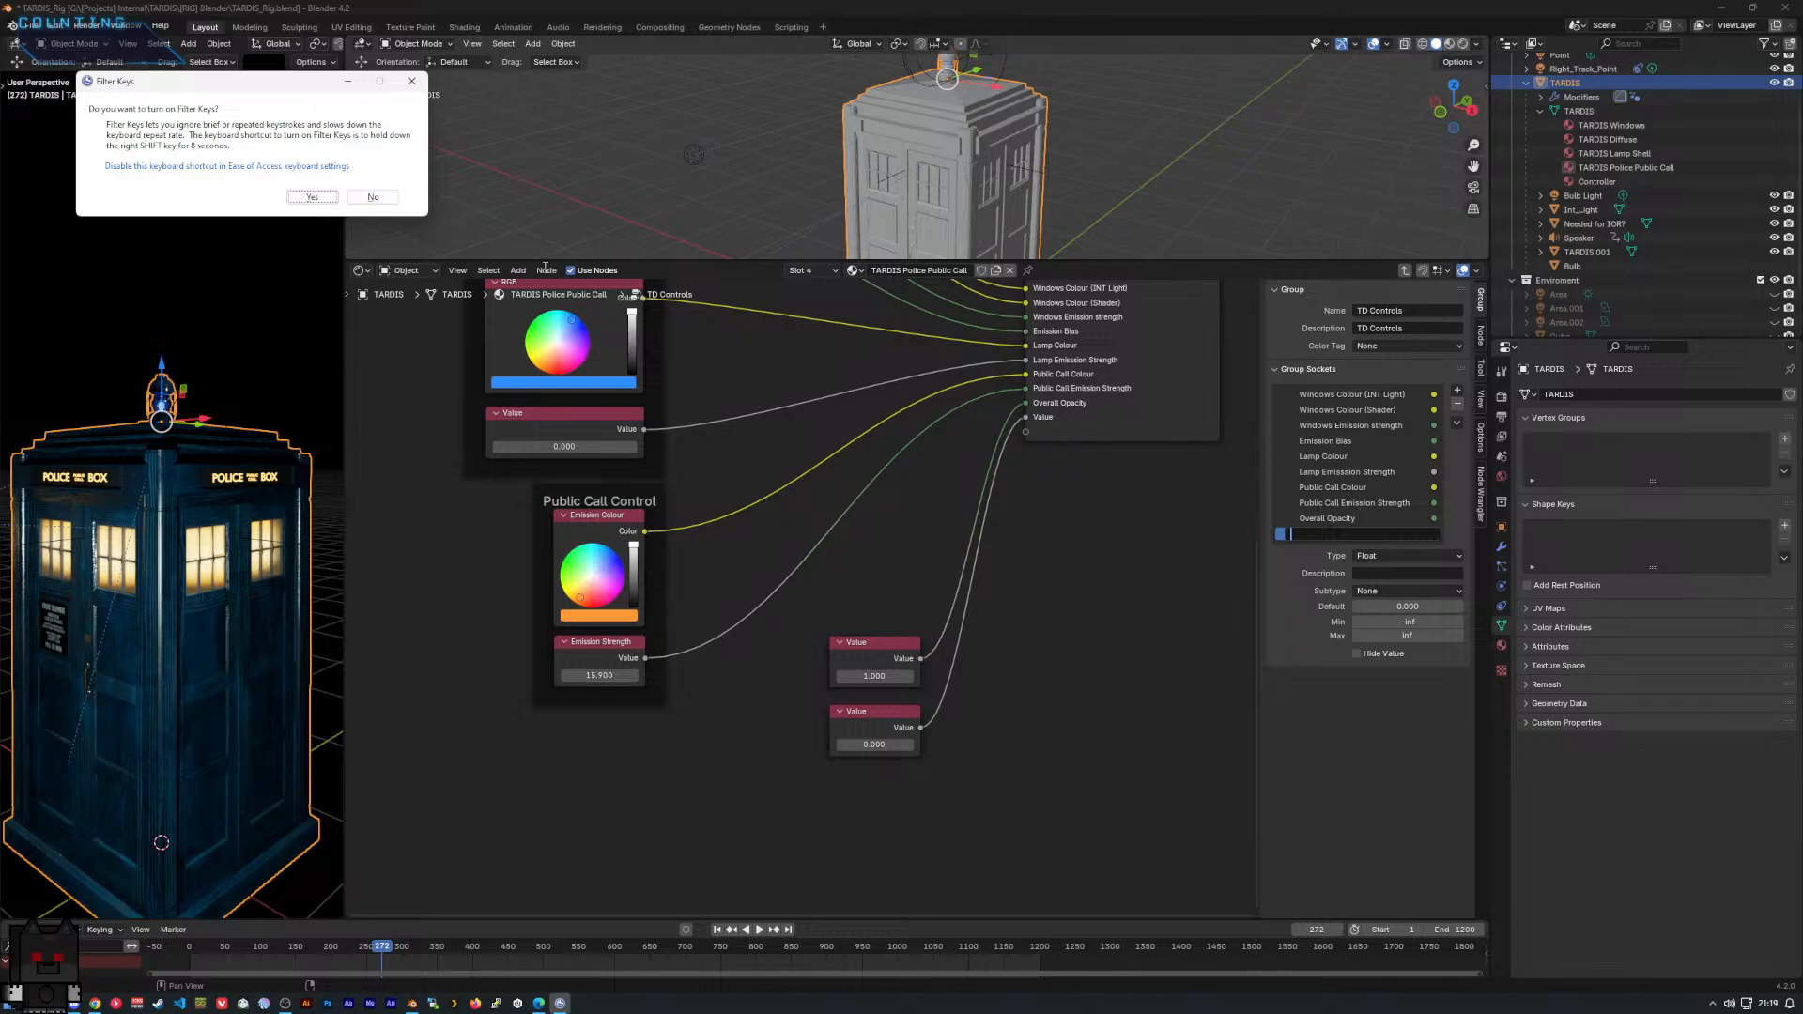
click(373, 198)
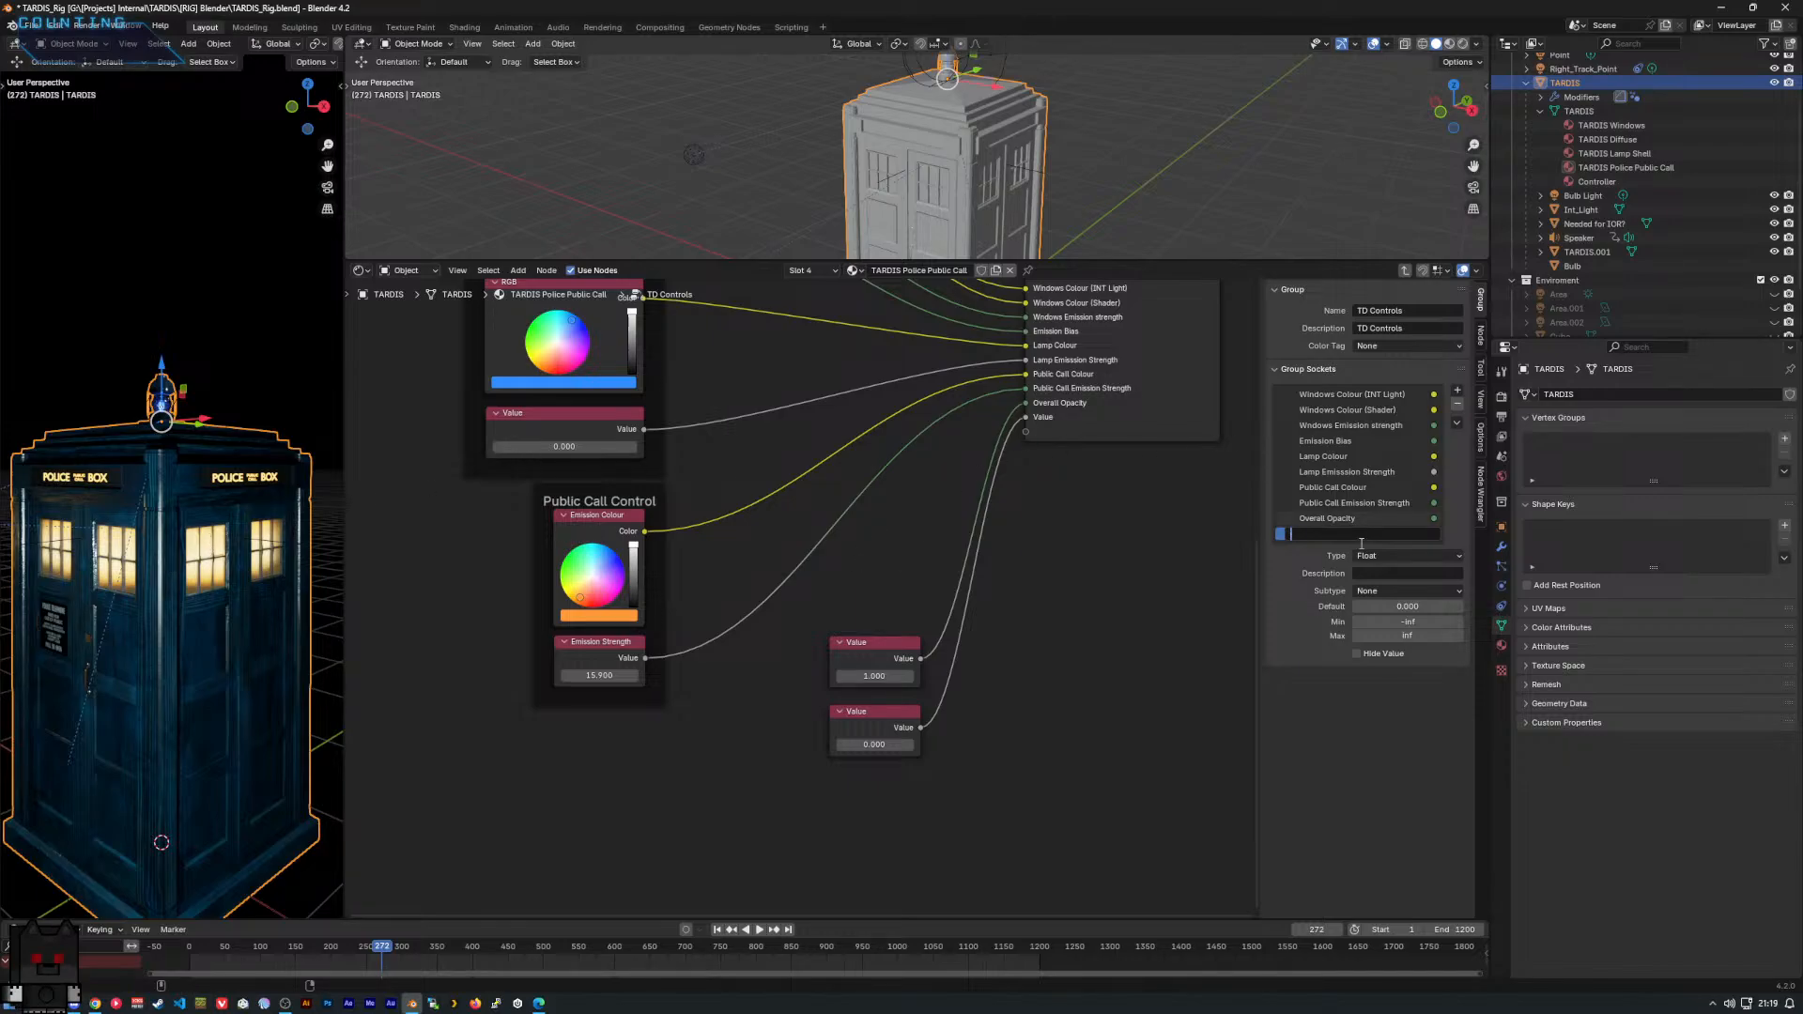
text(s)
text(Glow Stre)
key(ctrl+a)
key(BackSpace)
text(Edge Glow Emission)
key(Return)
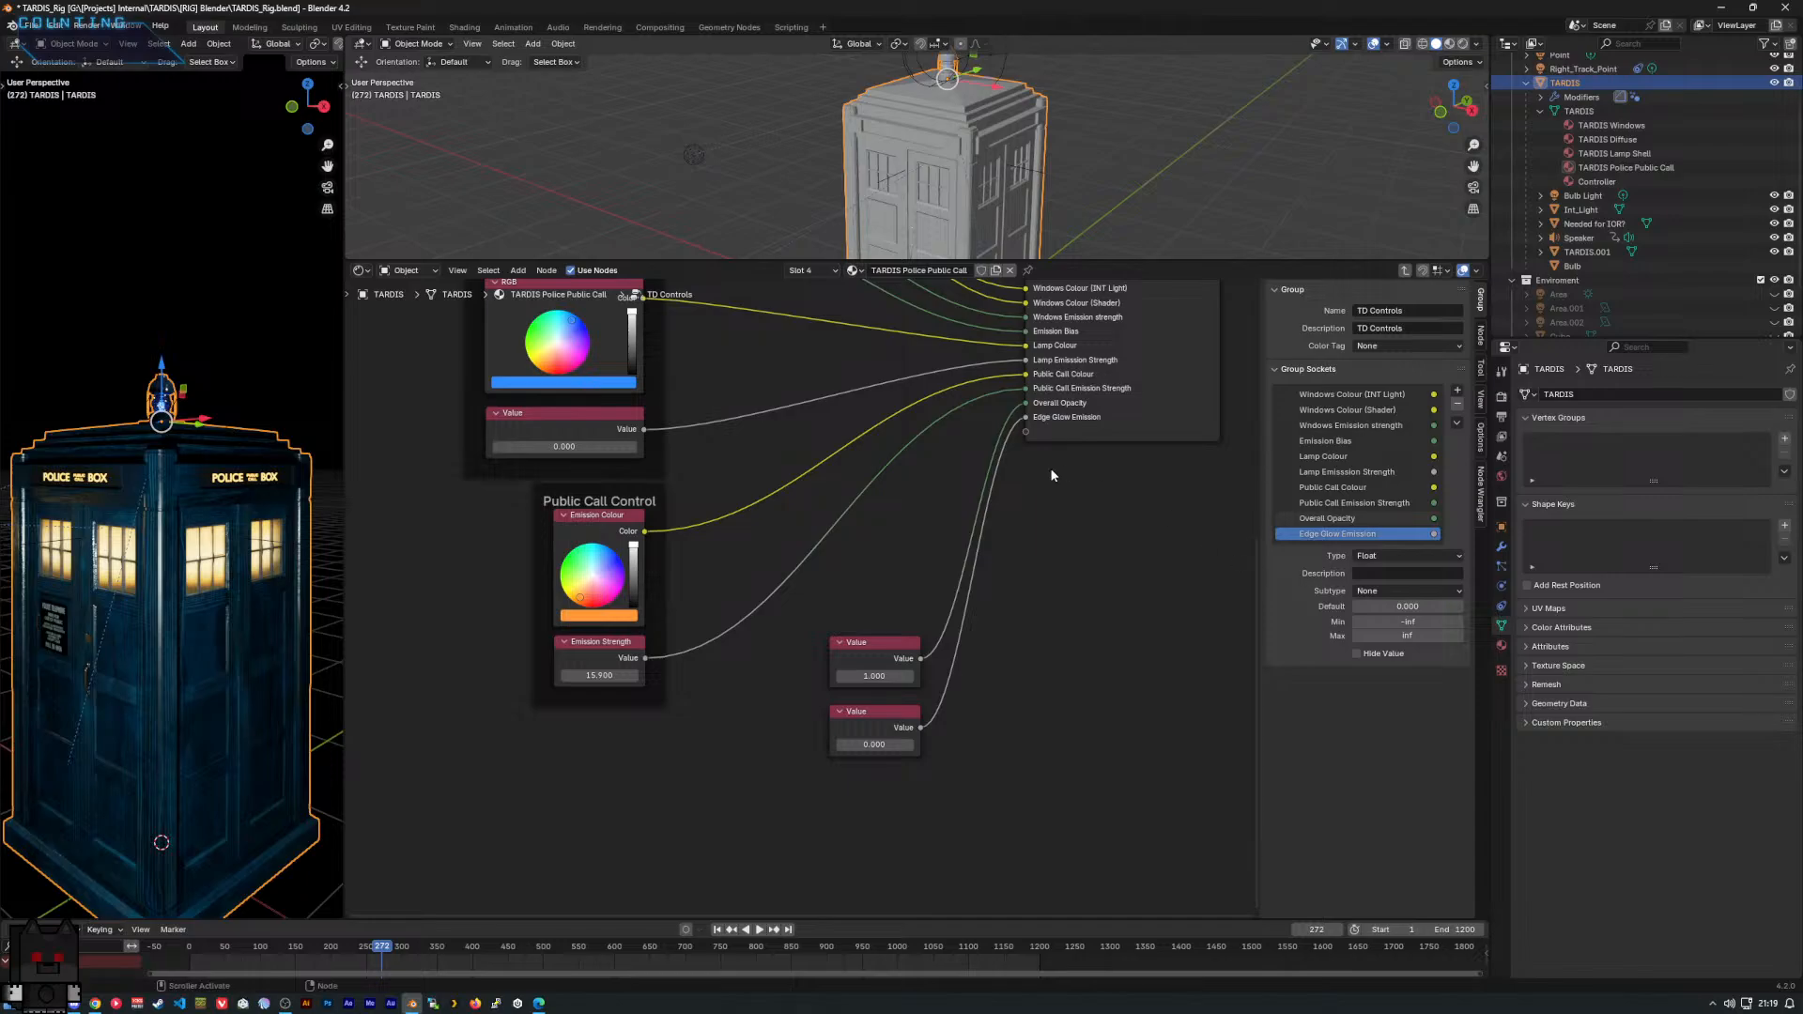
Switch to the TARDIS Diffuse material and add the TD Controls group node above its image texture nodes.
middle_drag(1193, 536, 1147, 746)
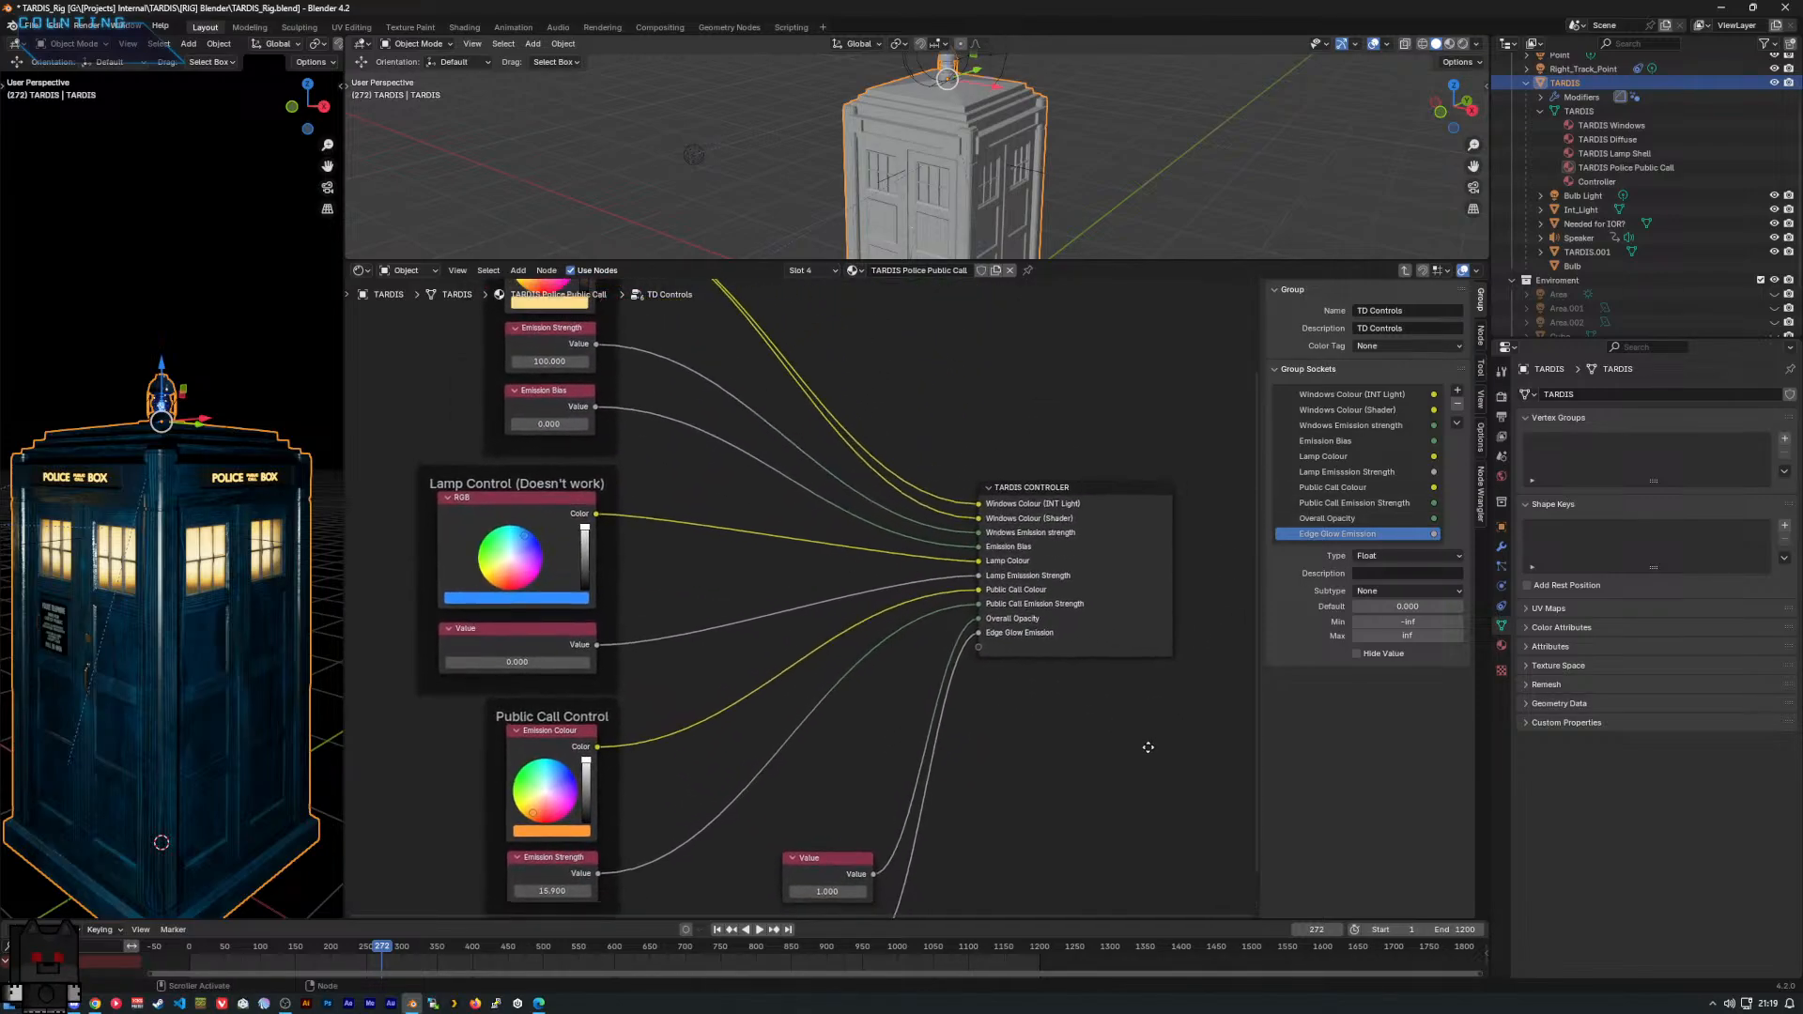
click(833, 273)
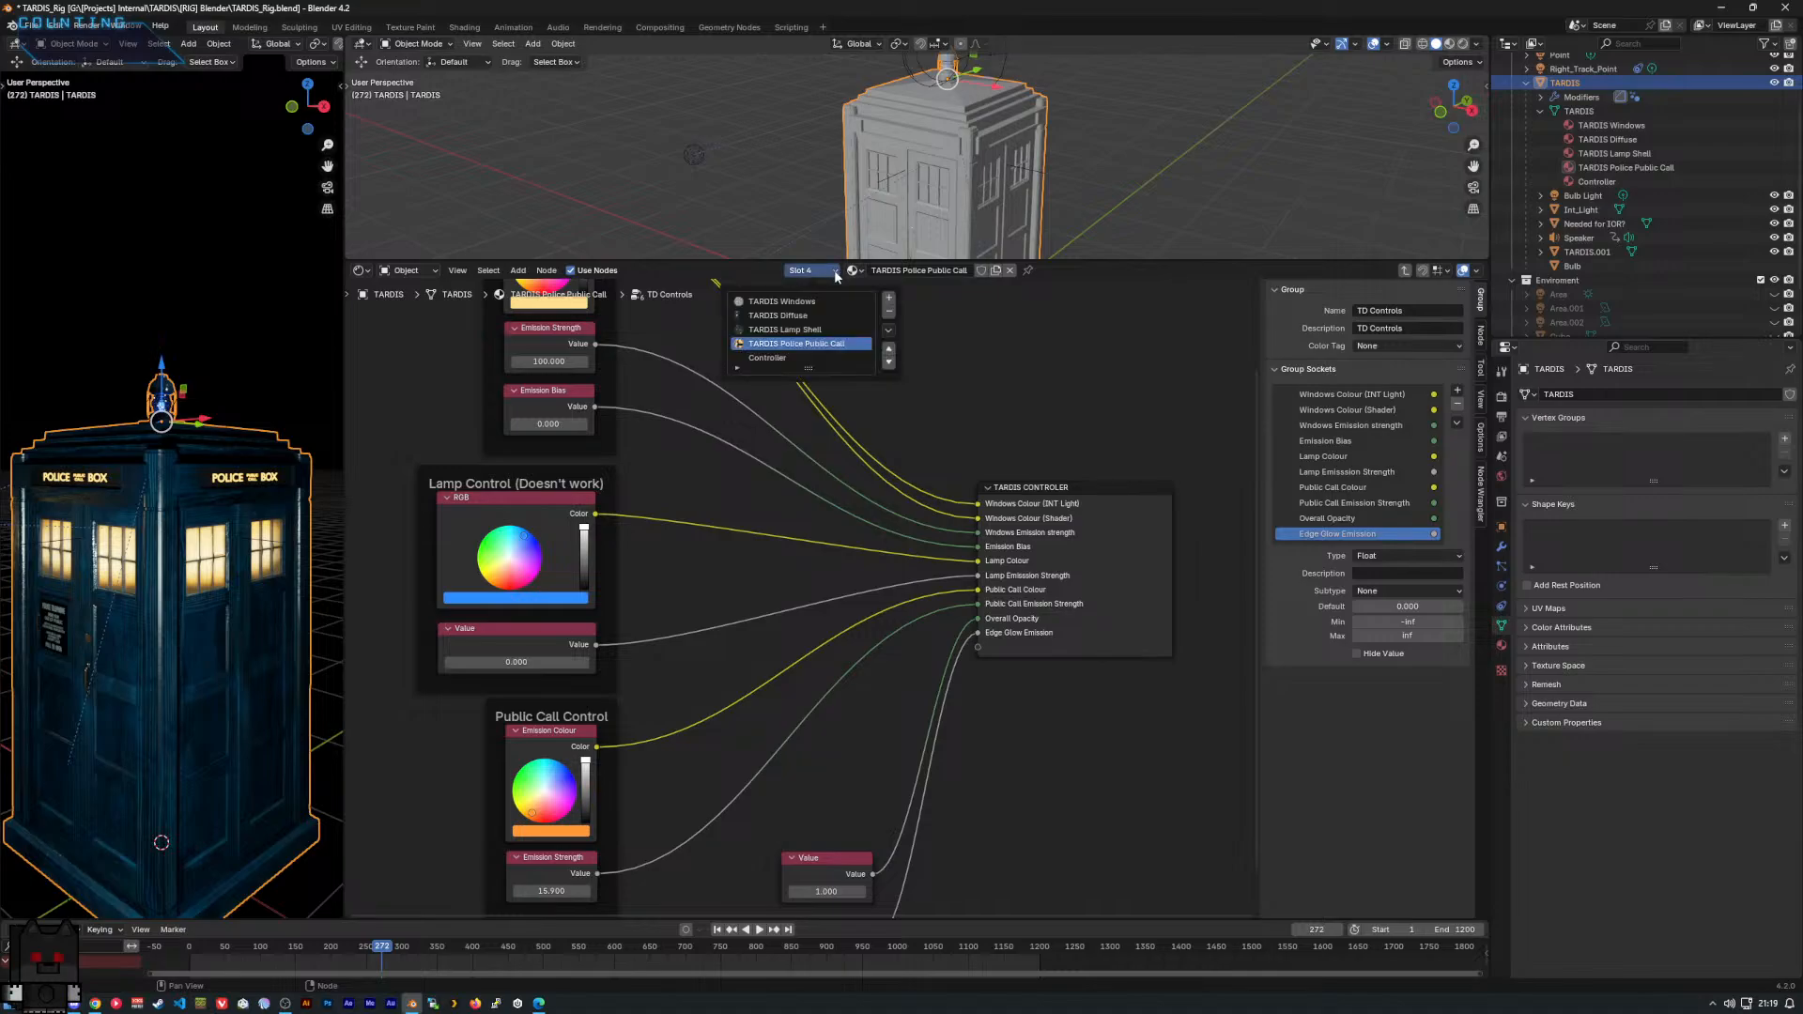
click(806, 317)
middle_drag(1095, 569, 940, 505)
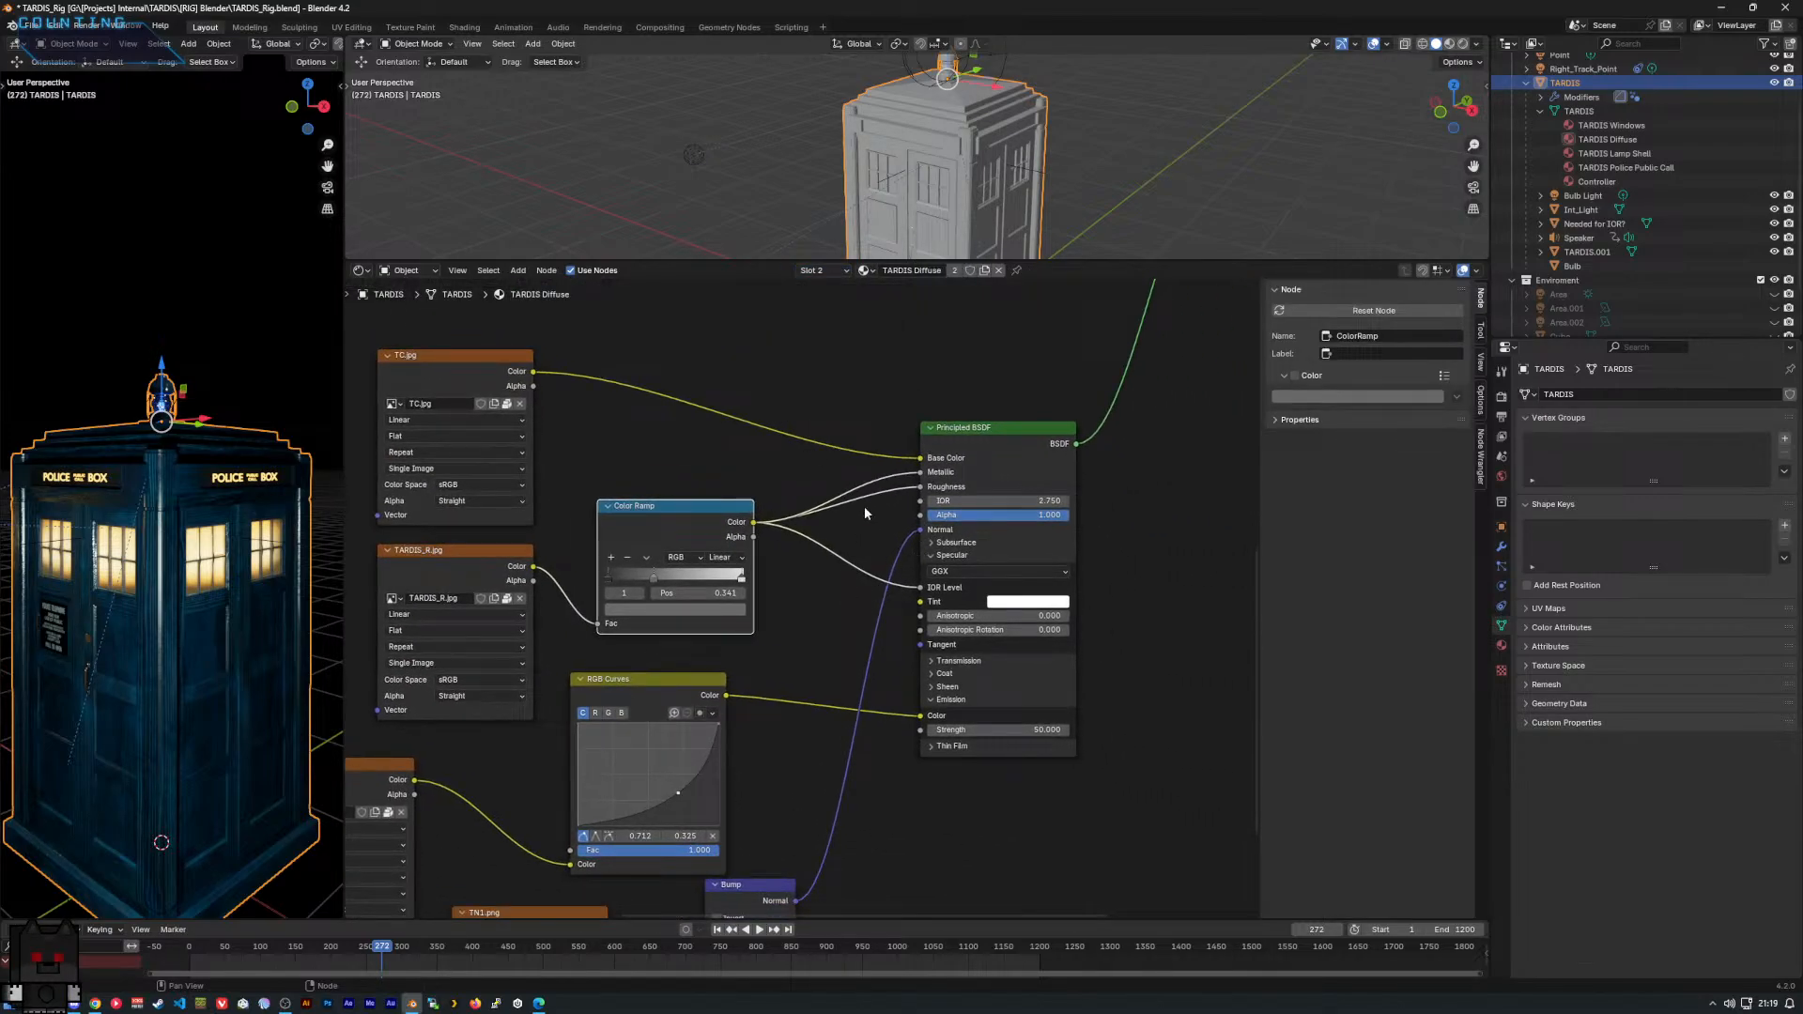
scroll(864, 512, down, 2)
scroll(789, 718, down, 1)
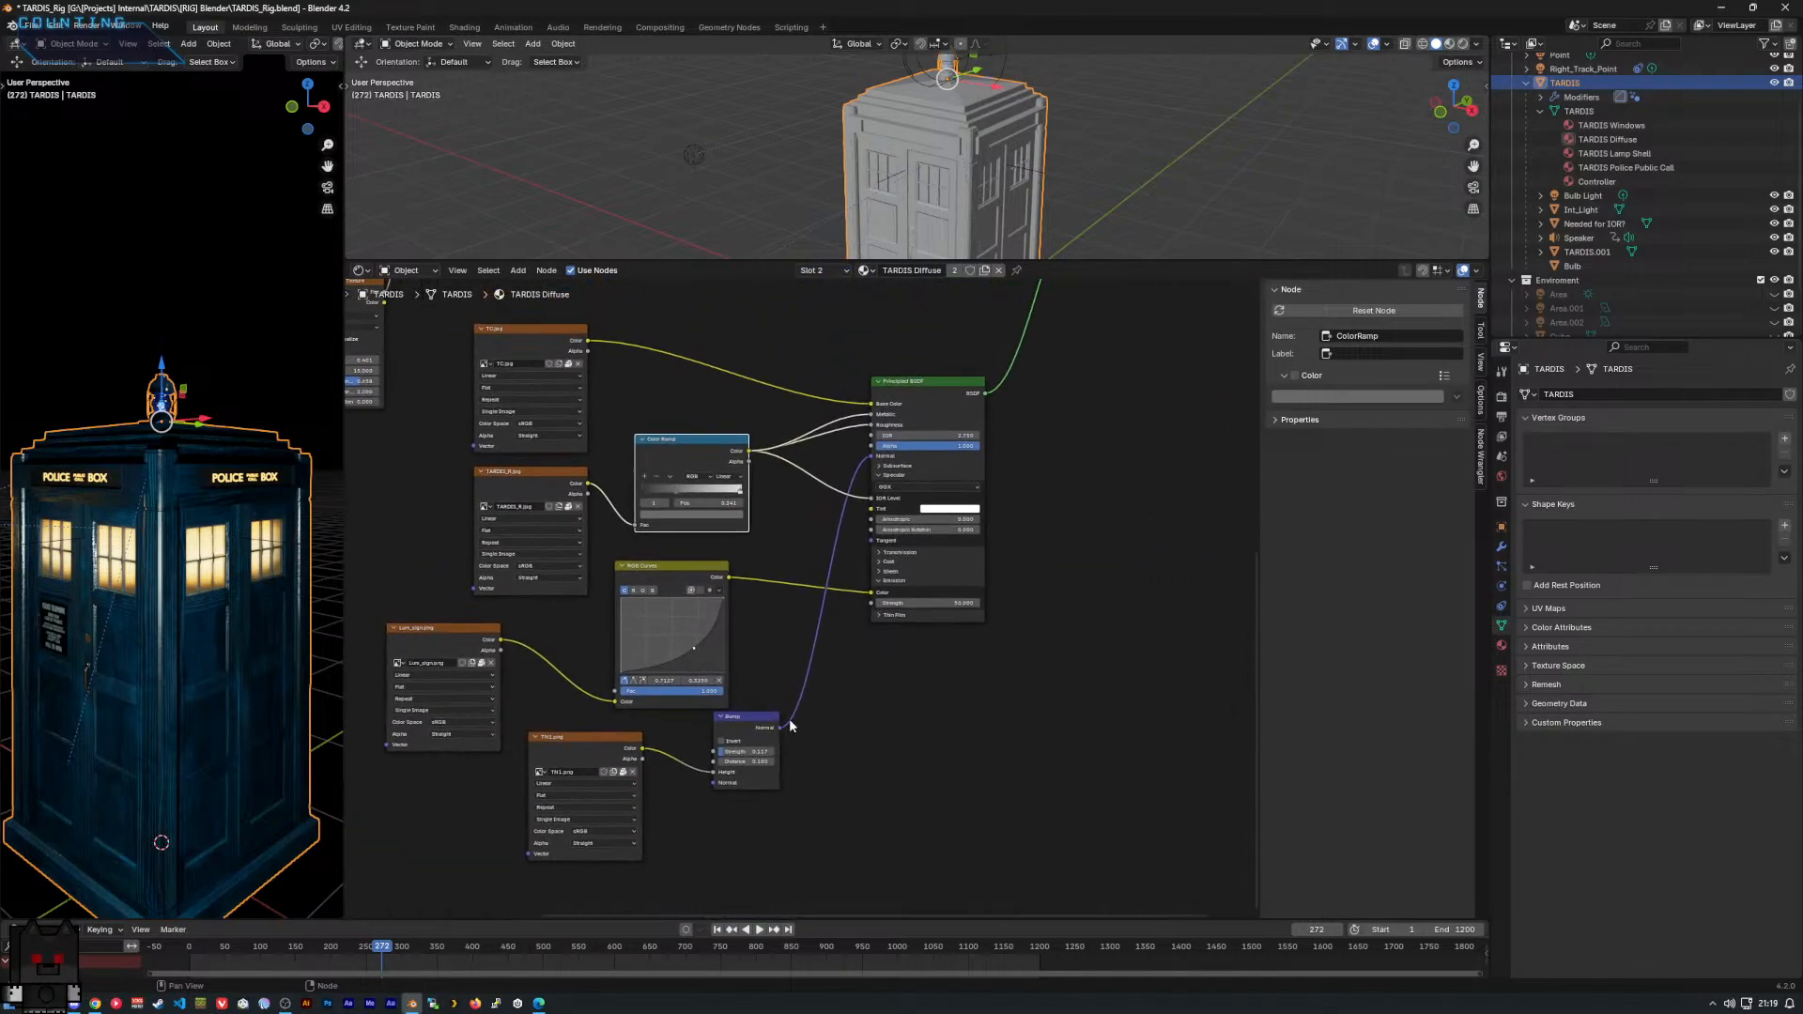
right_click(881, 706)
mouse_move(888, 707)
mouse_move(1052, 834)
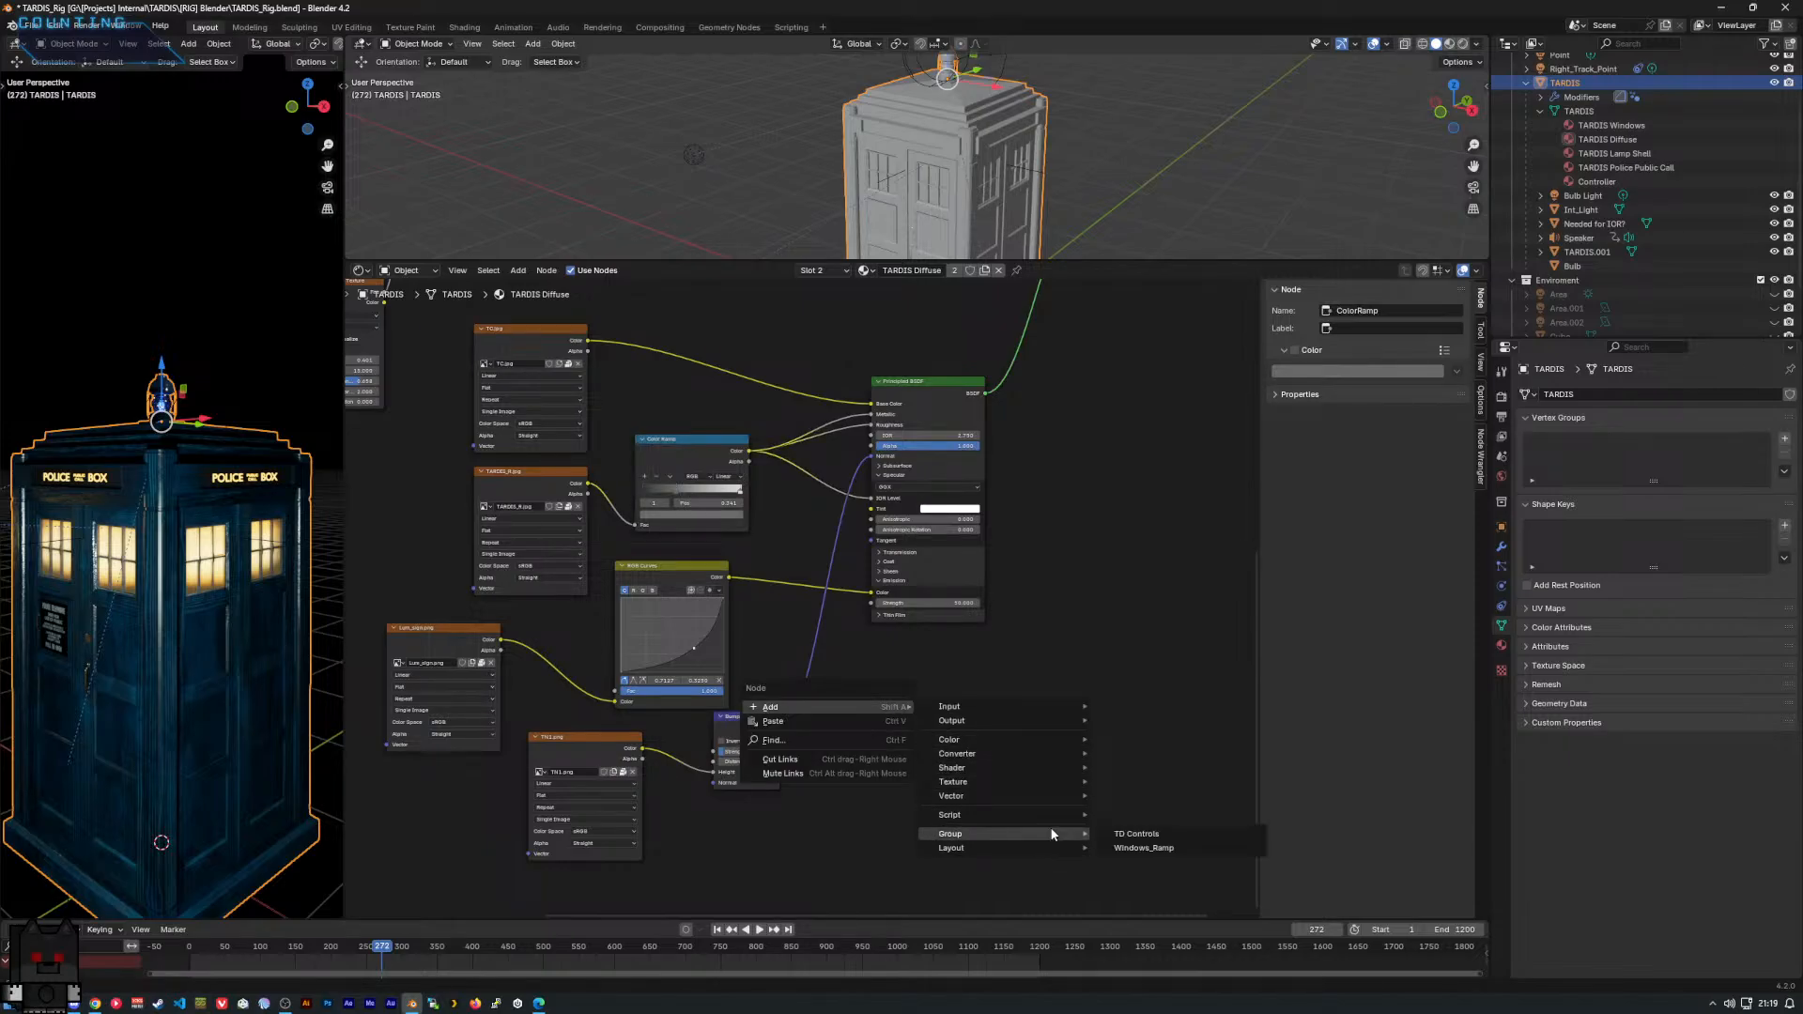
click(1127, 835)
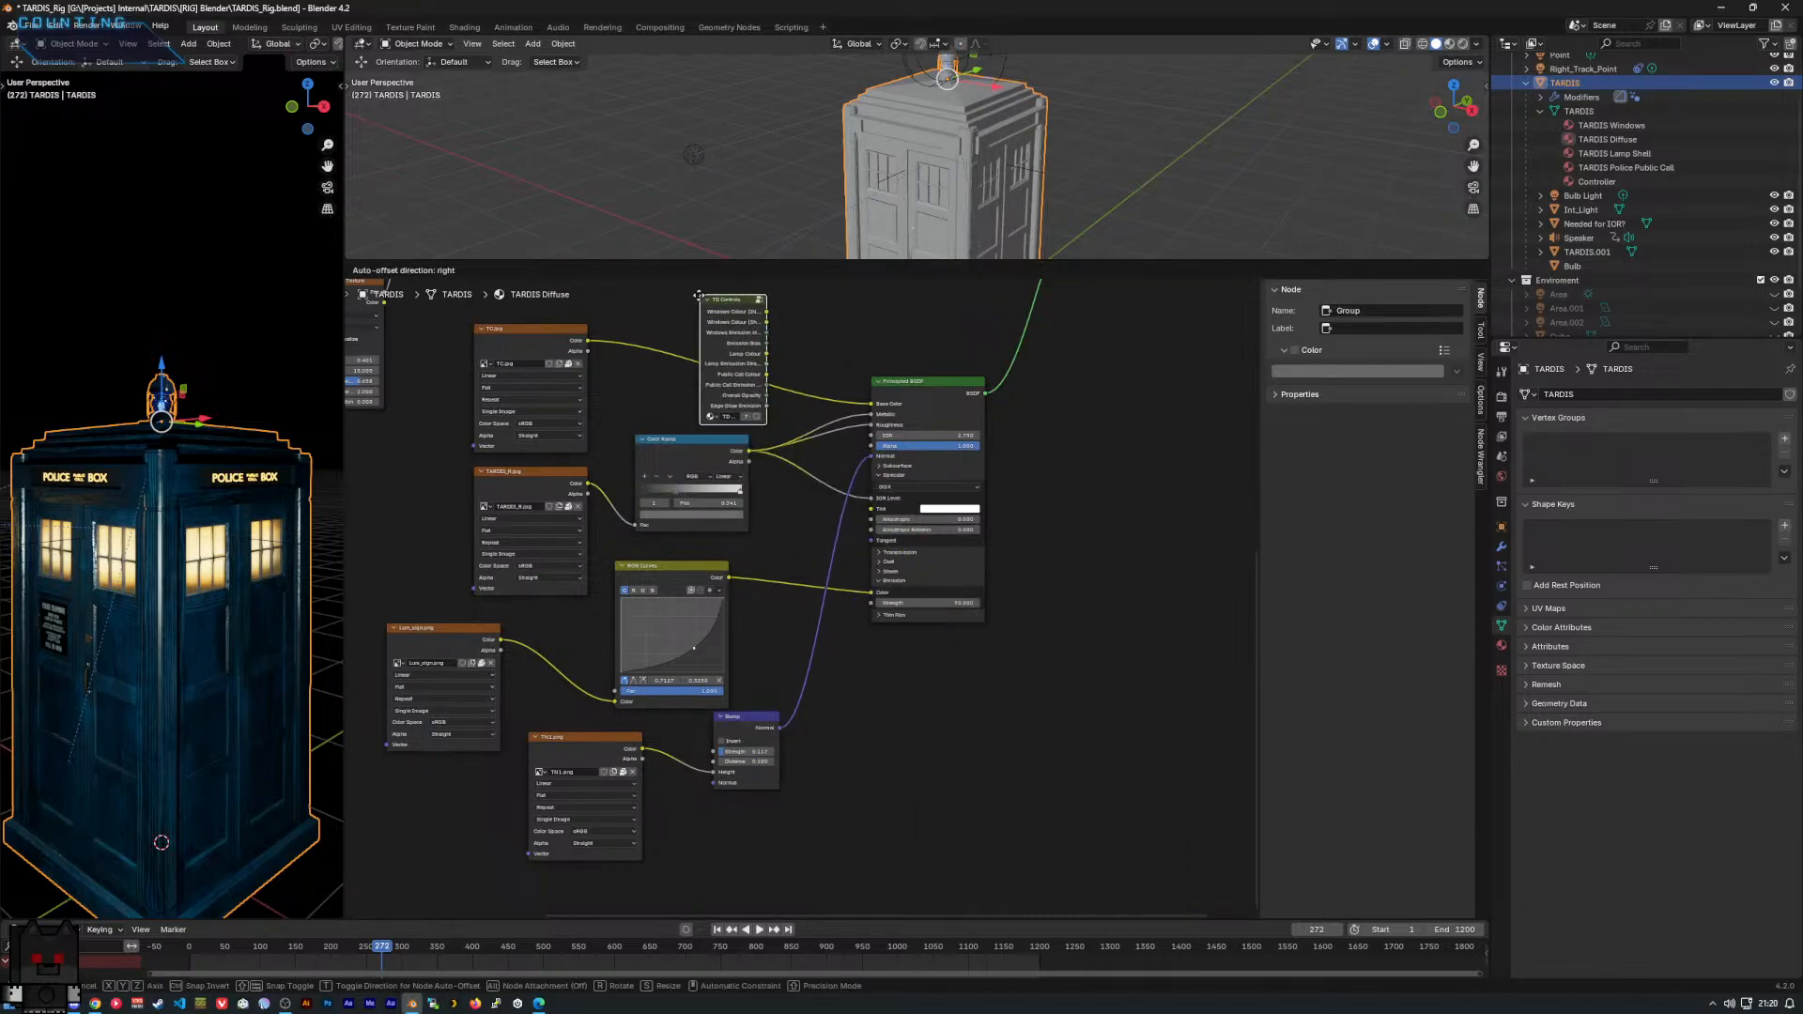
click(636, 365)
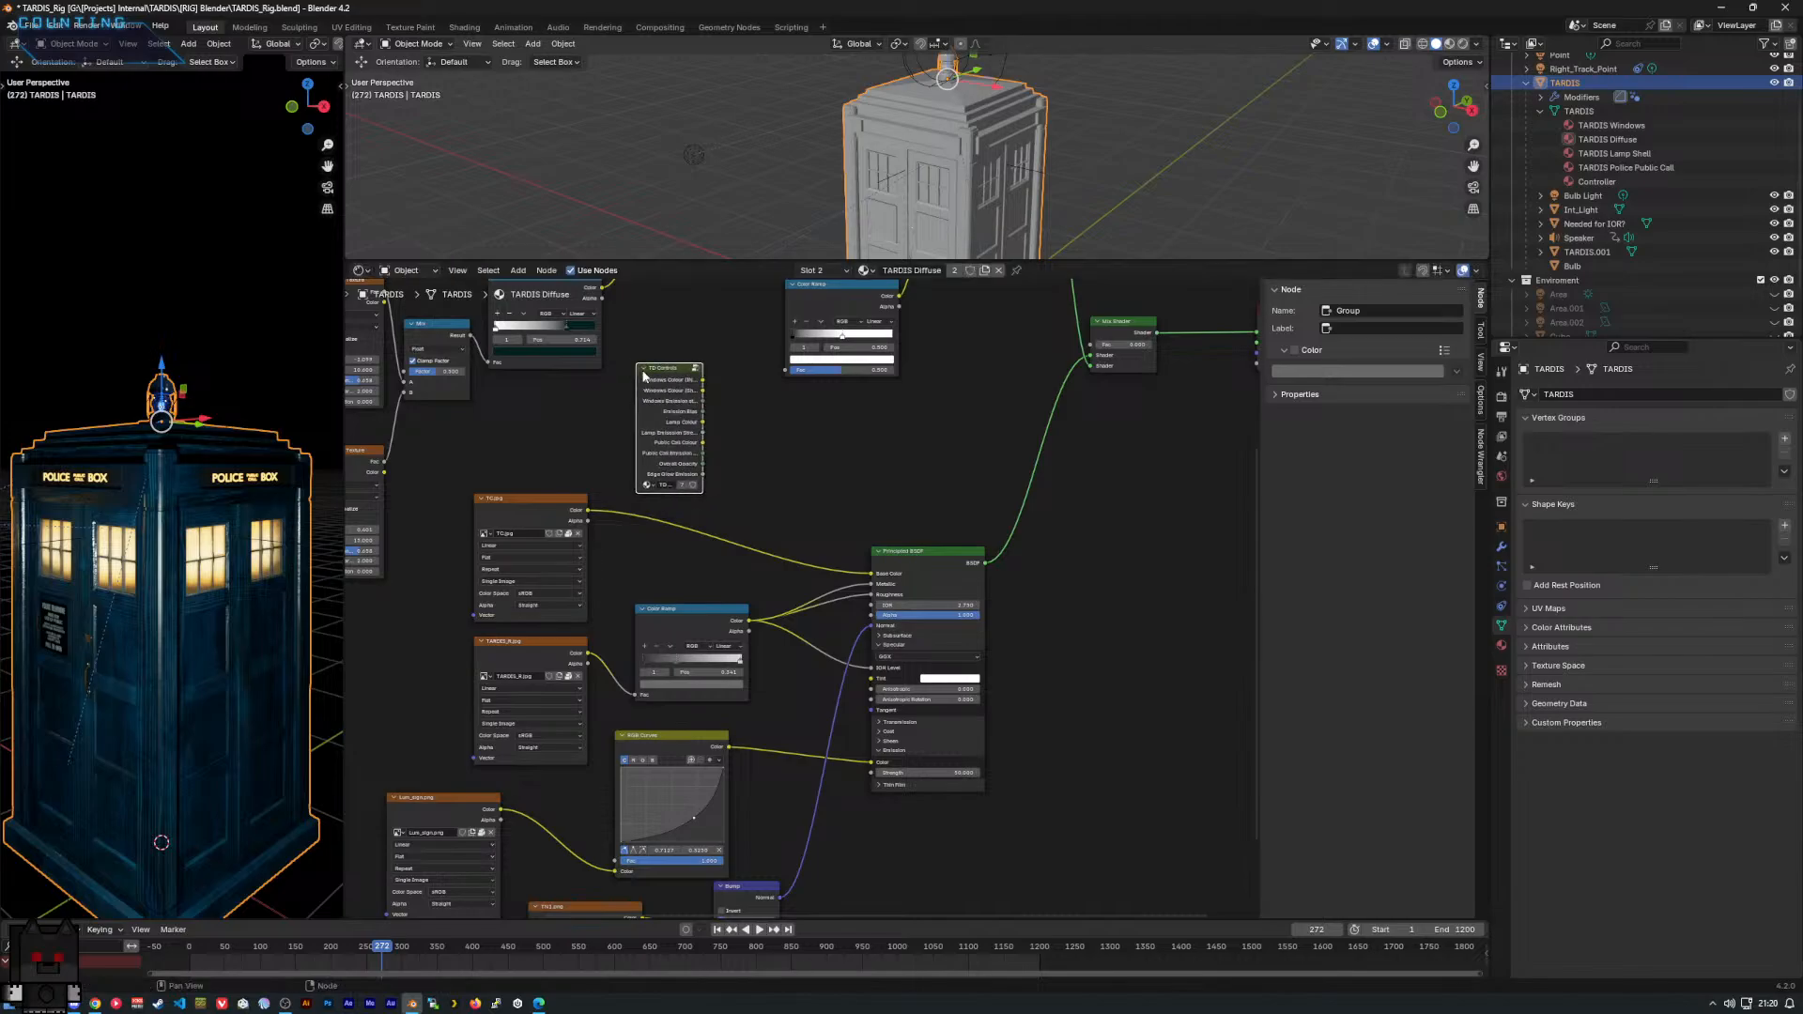
Connect the Overall Opacity output of TD Controls to the Principled BSDF's Alpha in the TARDIS Diffuse material.
middle_drag(735, 391, 708, 451)
scroll(707, 451, up, 1)
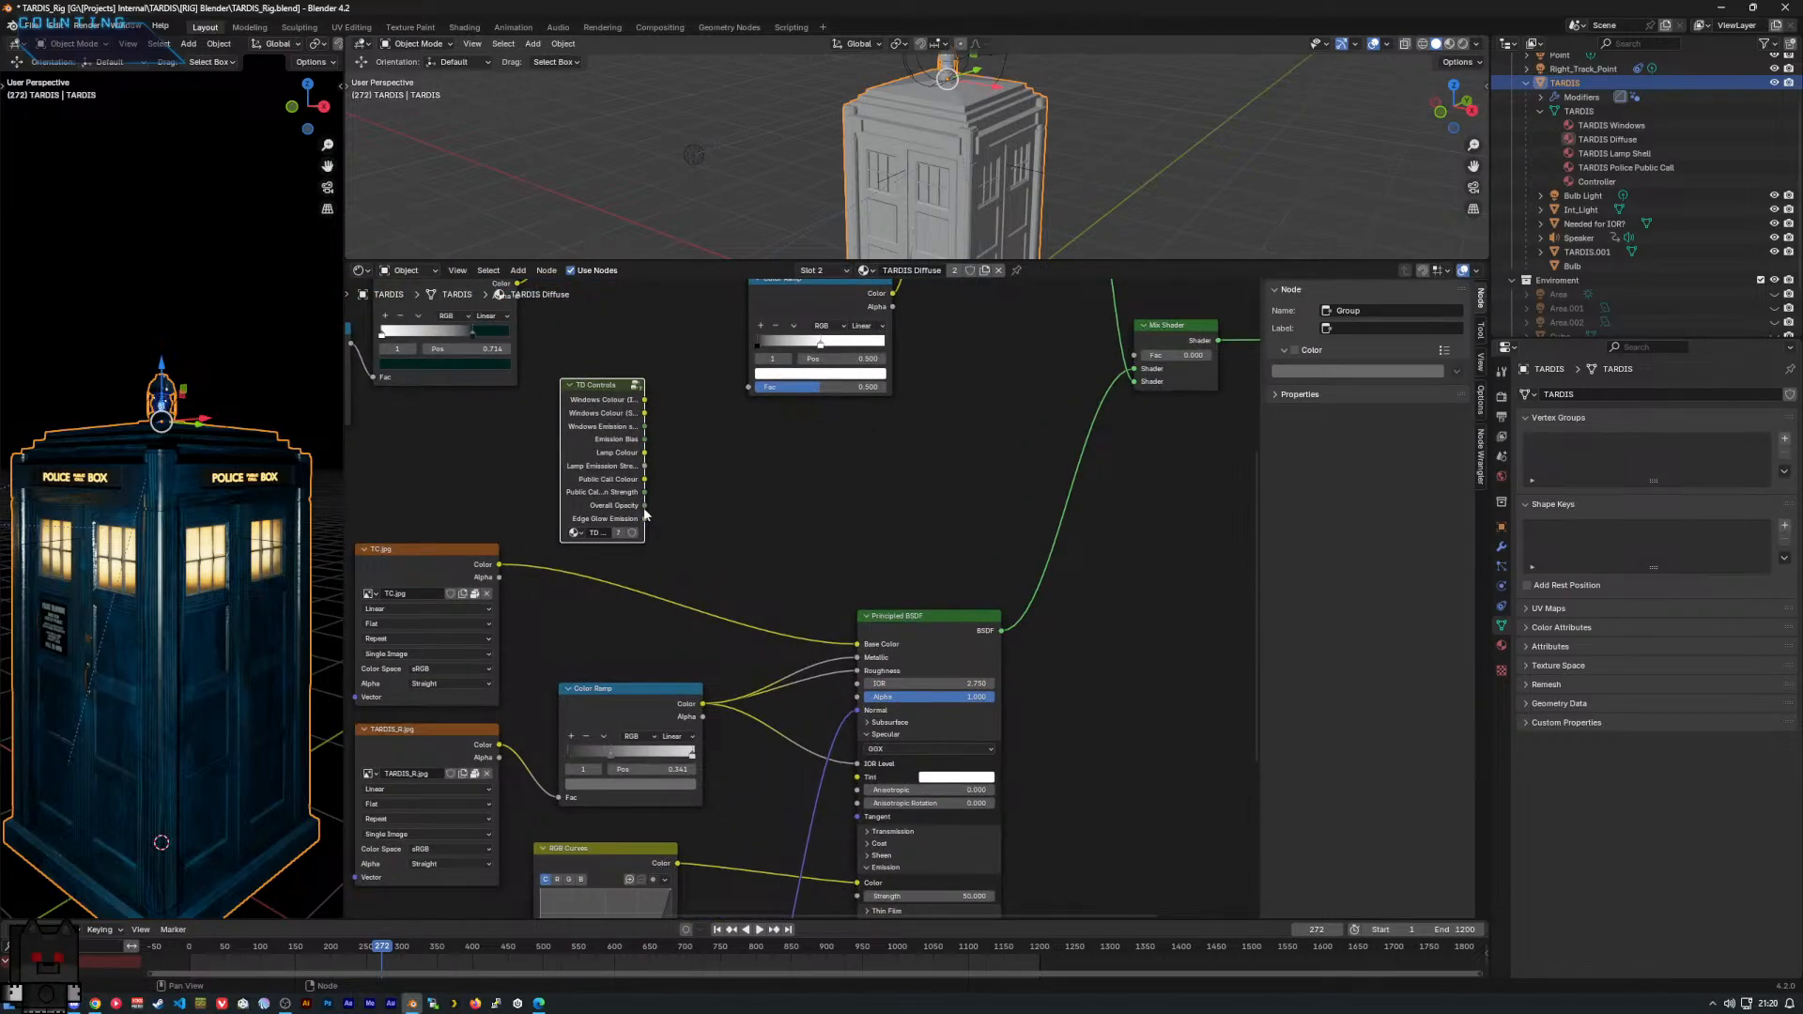
drag(645, 507, 857, 697)
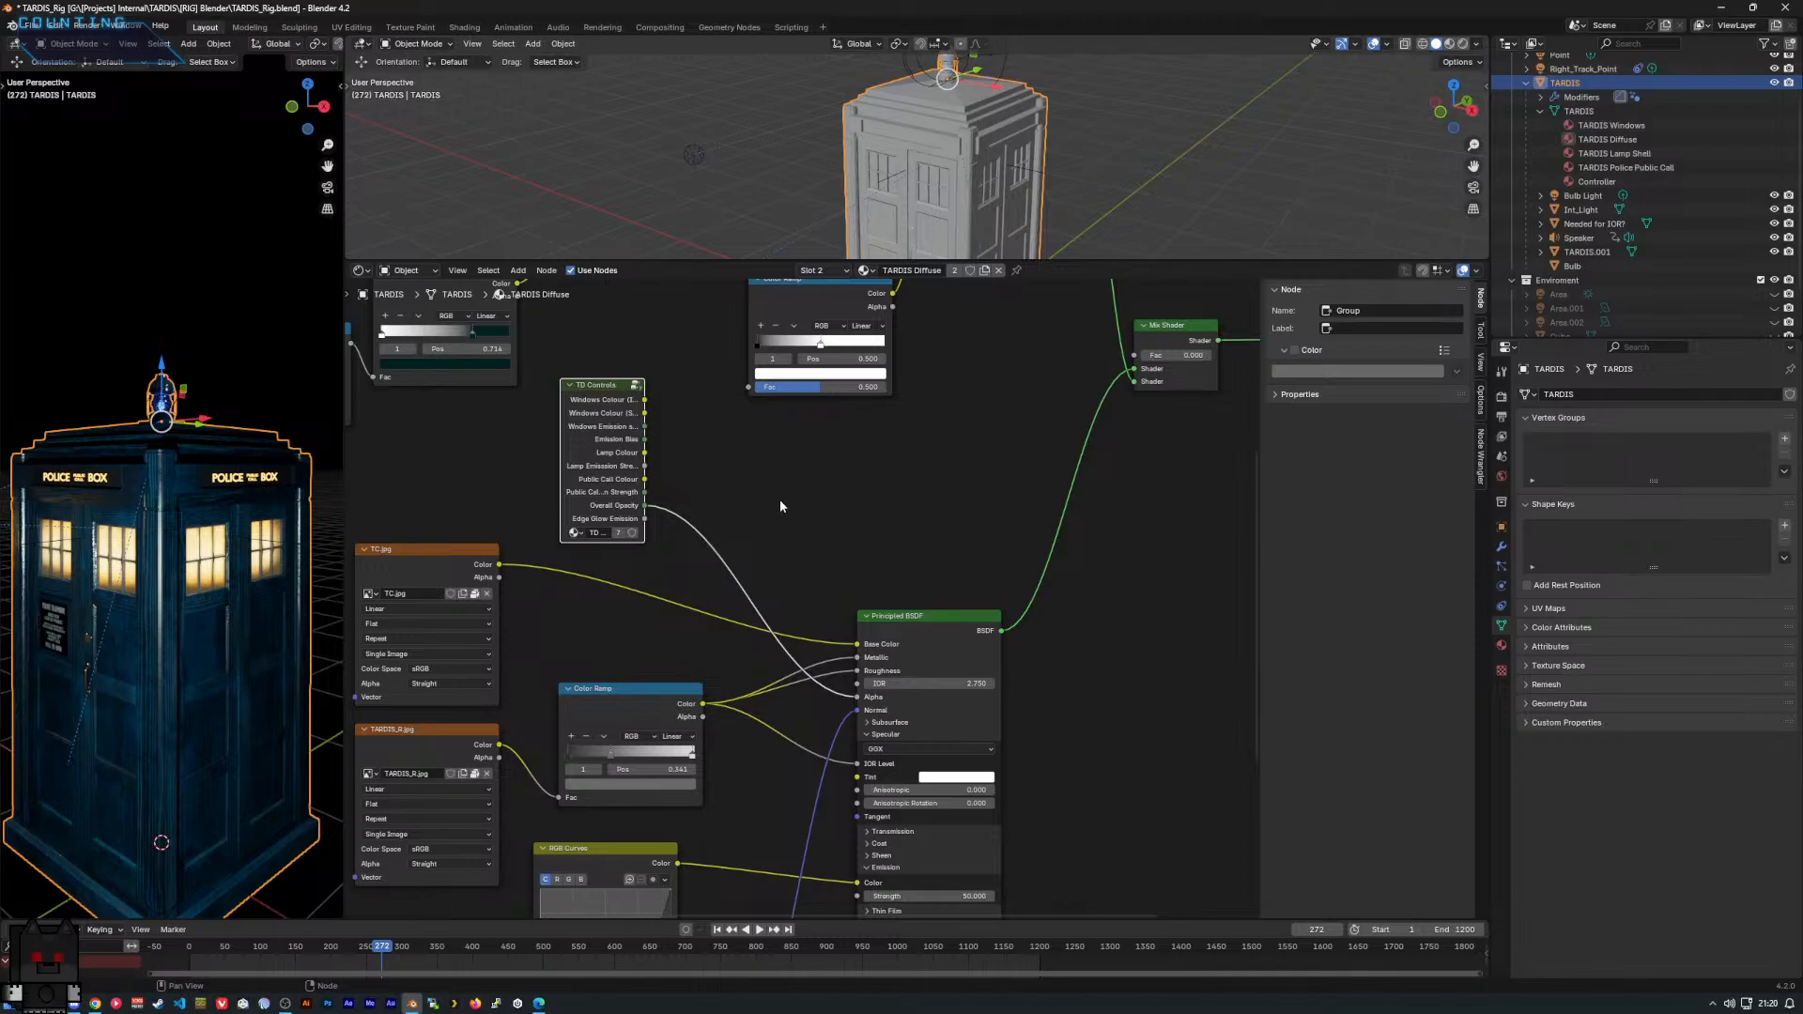
Try changing the Value feeding Overall Opacity inside the TD Controls group, and undo the change.
key(Tab)
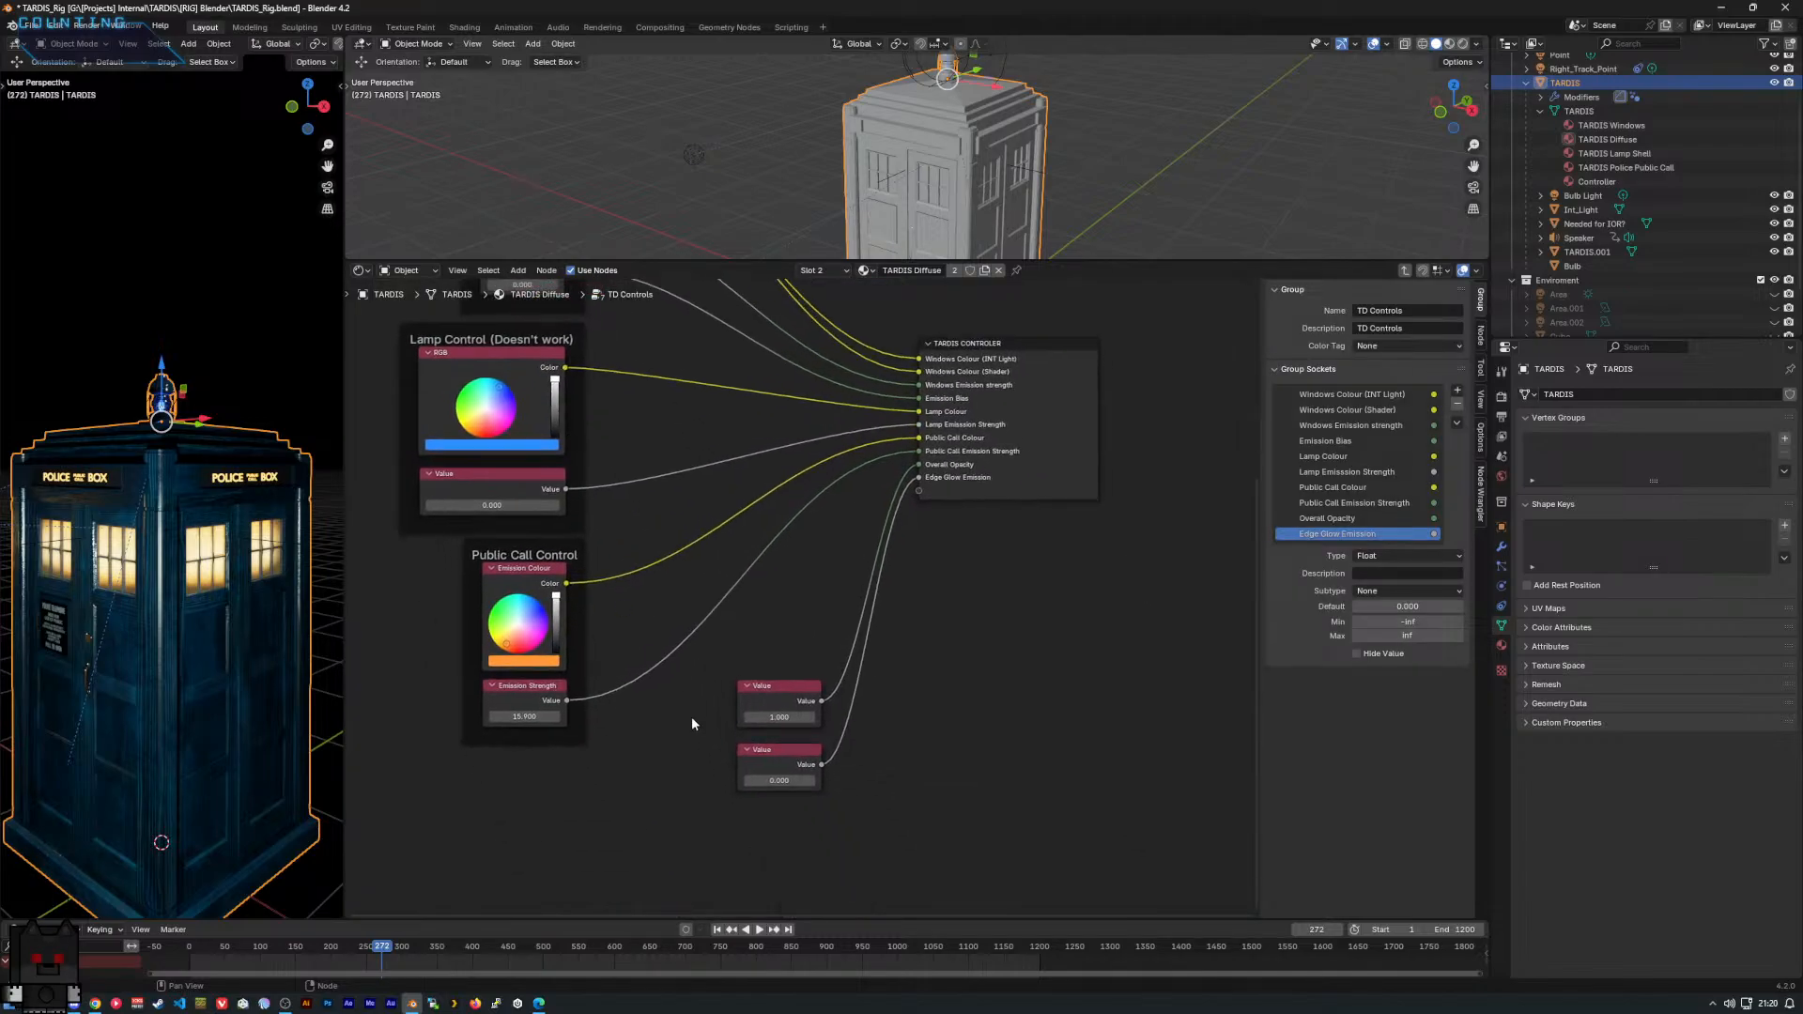
mouse_move(768, 717)
mouse_down()
mouse_move(669, 718)
mouse_move(764, 717)
mouse_up()
key(ctrl+z)
middle_drag(950, 677, 931, 767)
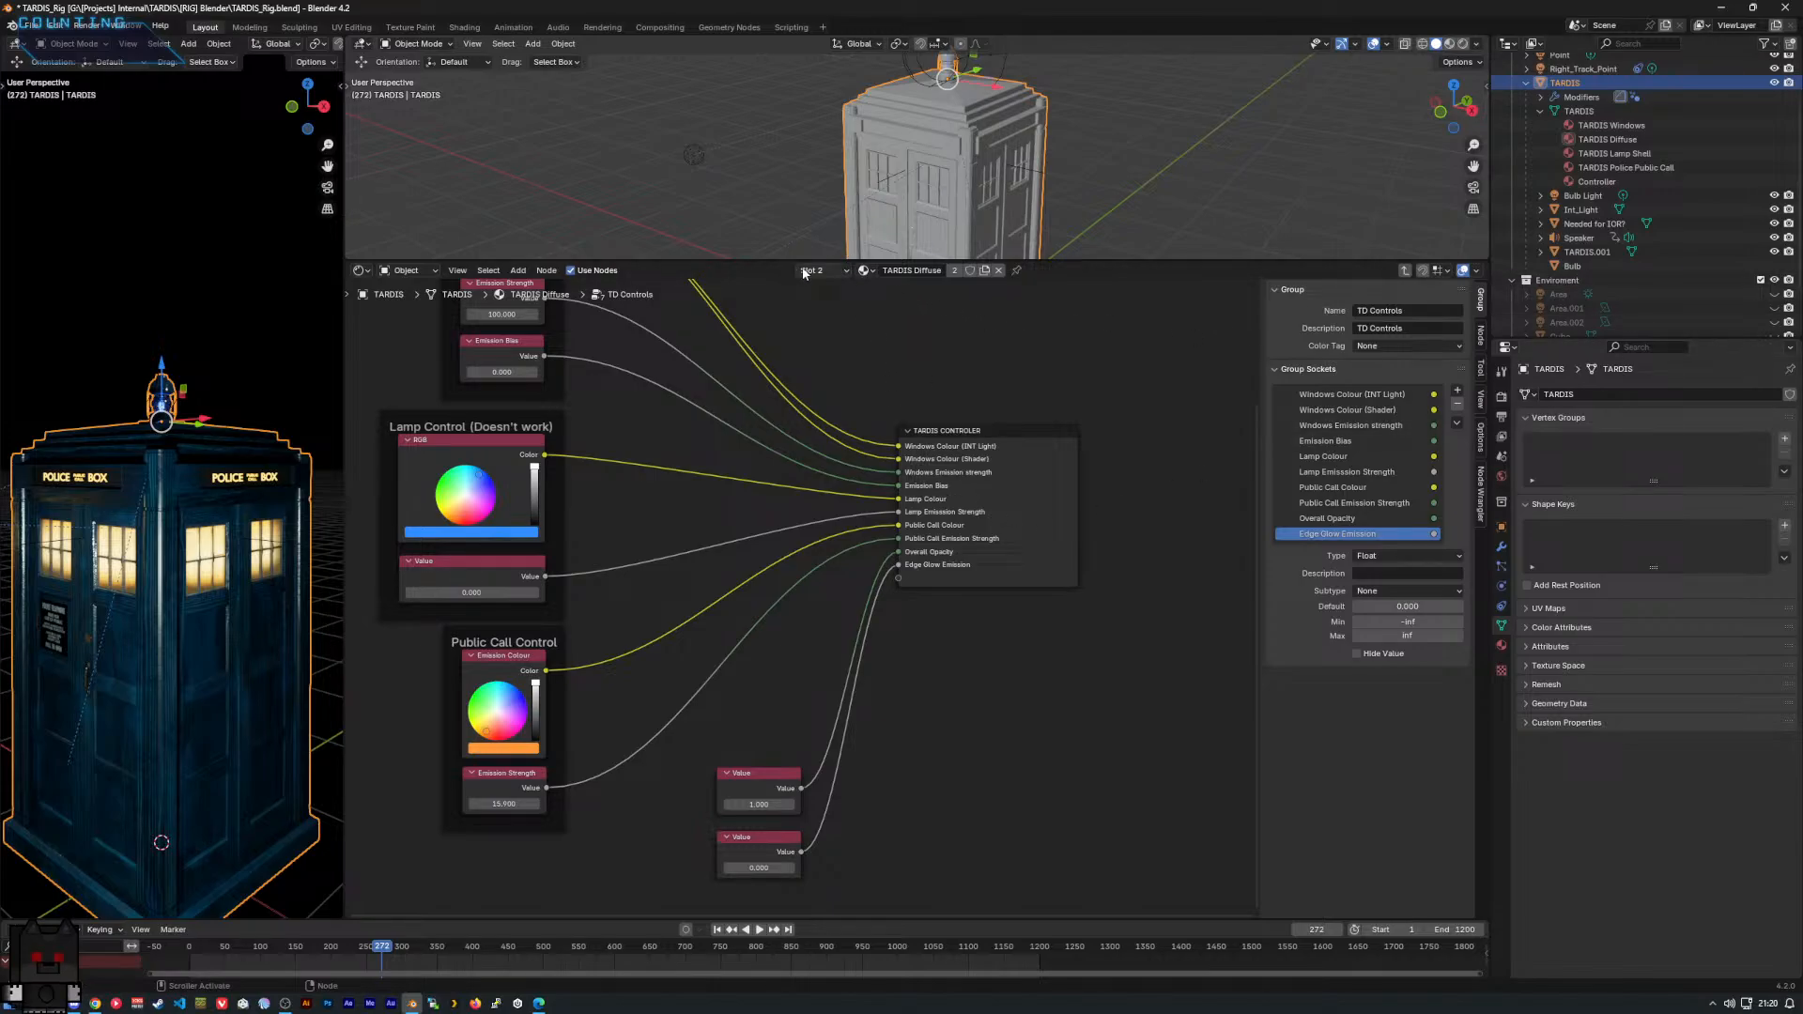
Switch to the TARDIS Windows material and connect the Overall Opacity output of TD Controls to the Principled BSDF's Alpha.
click(846, 272)
click(794, 300)
scroll(765, 533, up, 2)
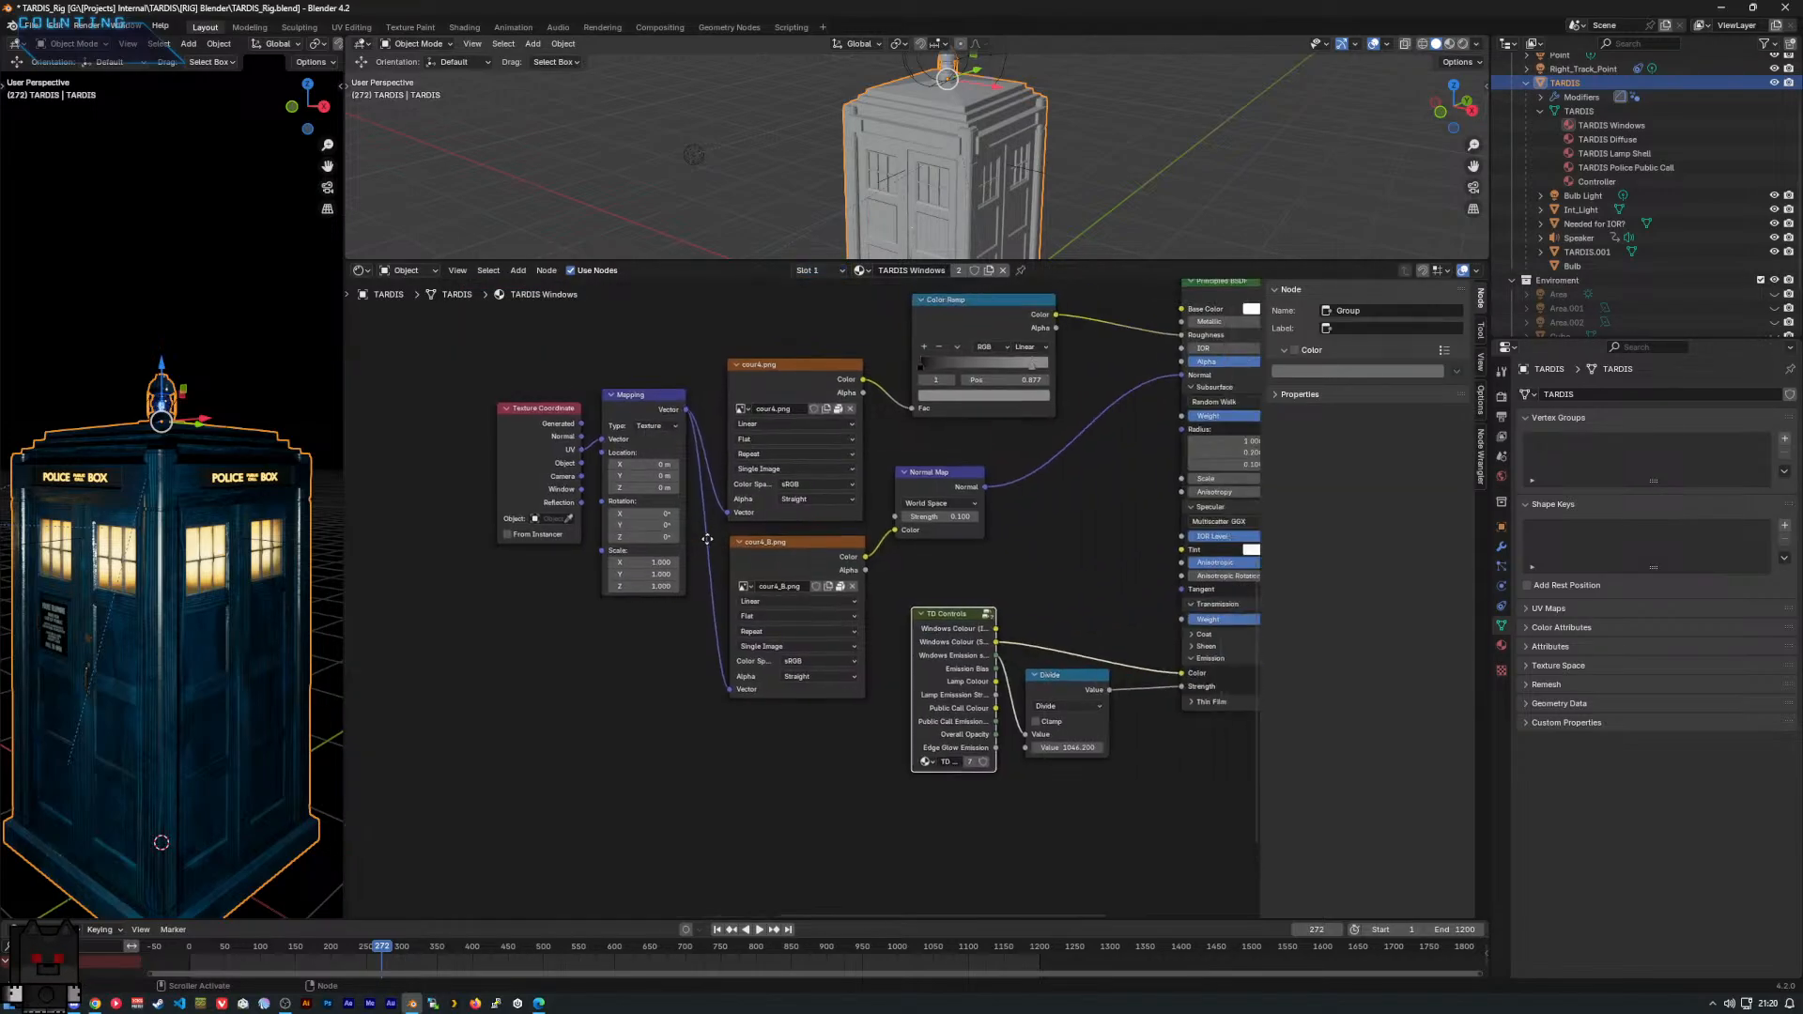
middle_drag(914, 646, 853, 606)
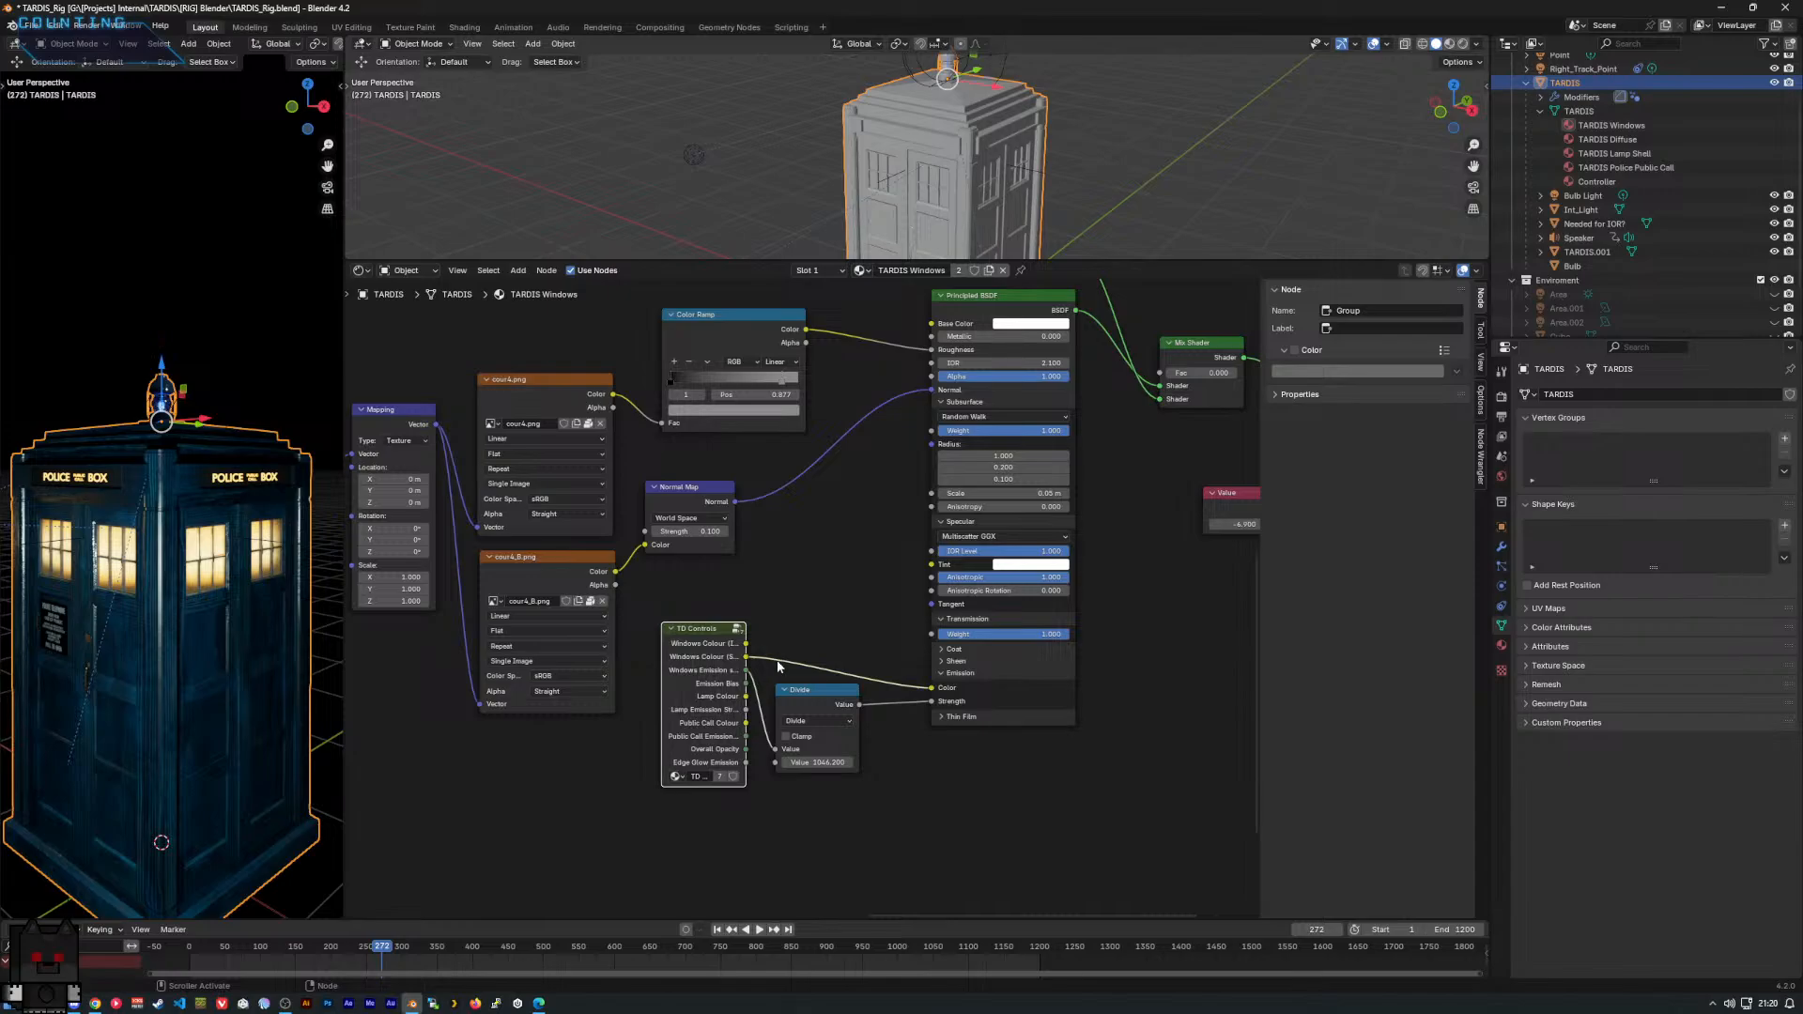
drag(745, 749, 931, 376)
Delete the Transparent BSDF and Mix Shader nodes, and connect the Principled BSDF directly to the Material Output's Surface.
middle_drag(819, 533, 587, 701)
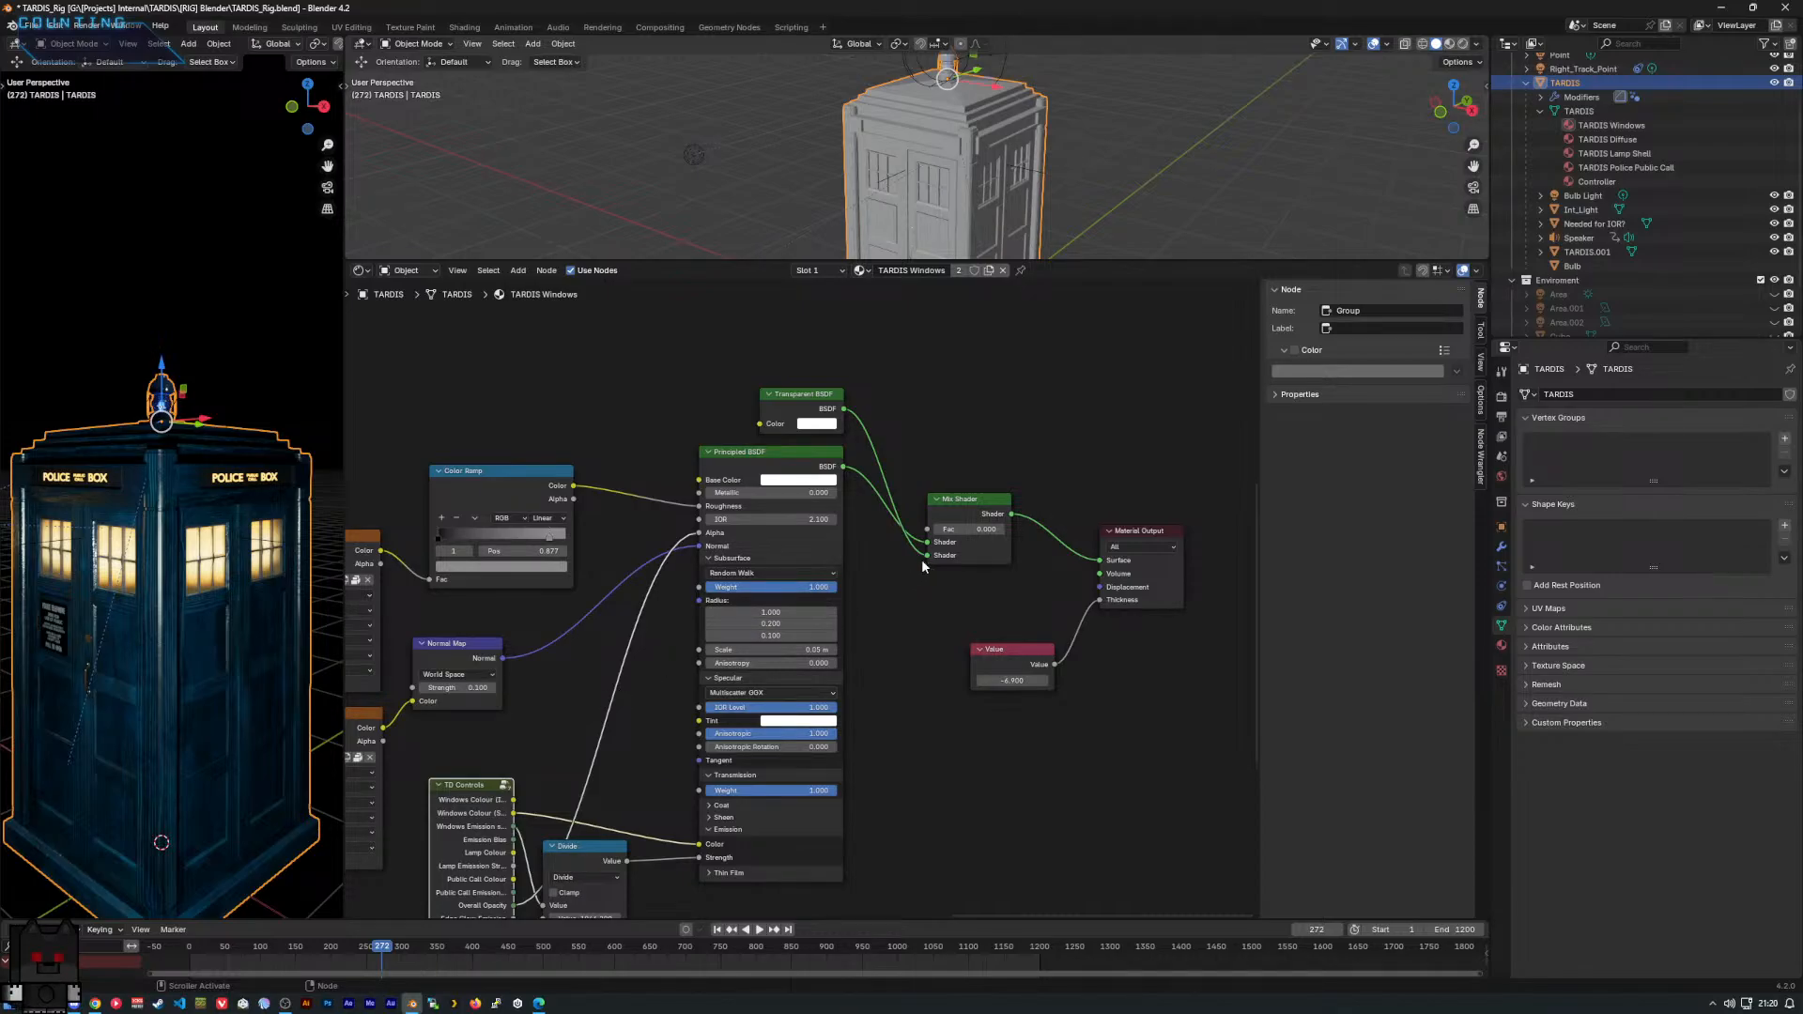
click(789, 391)
key(x)
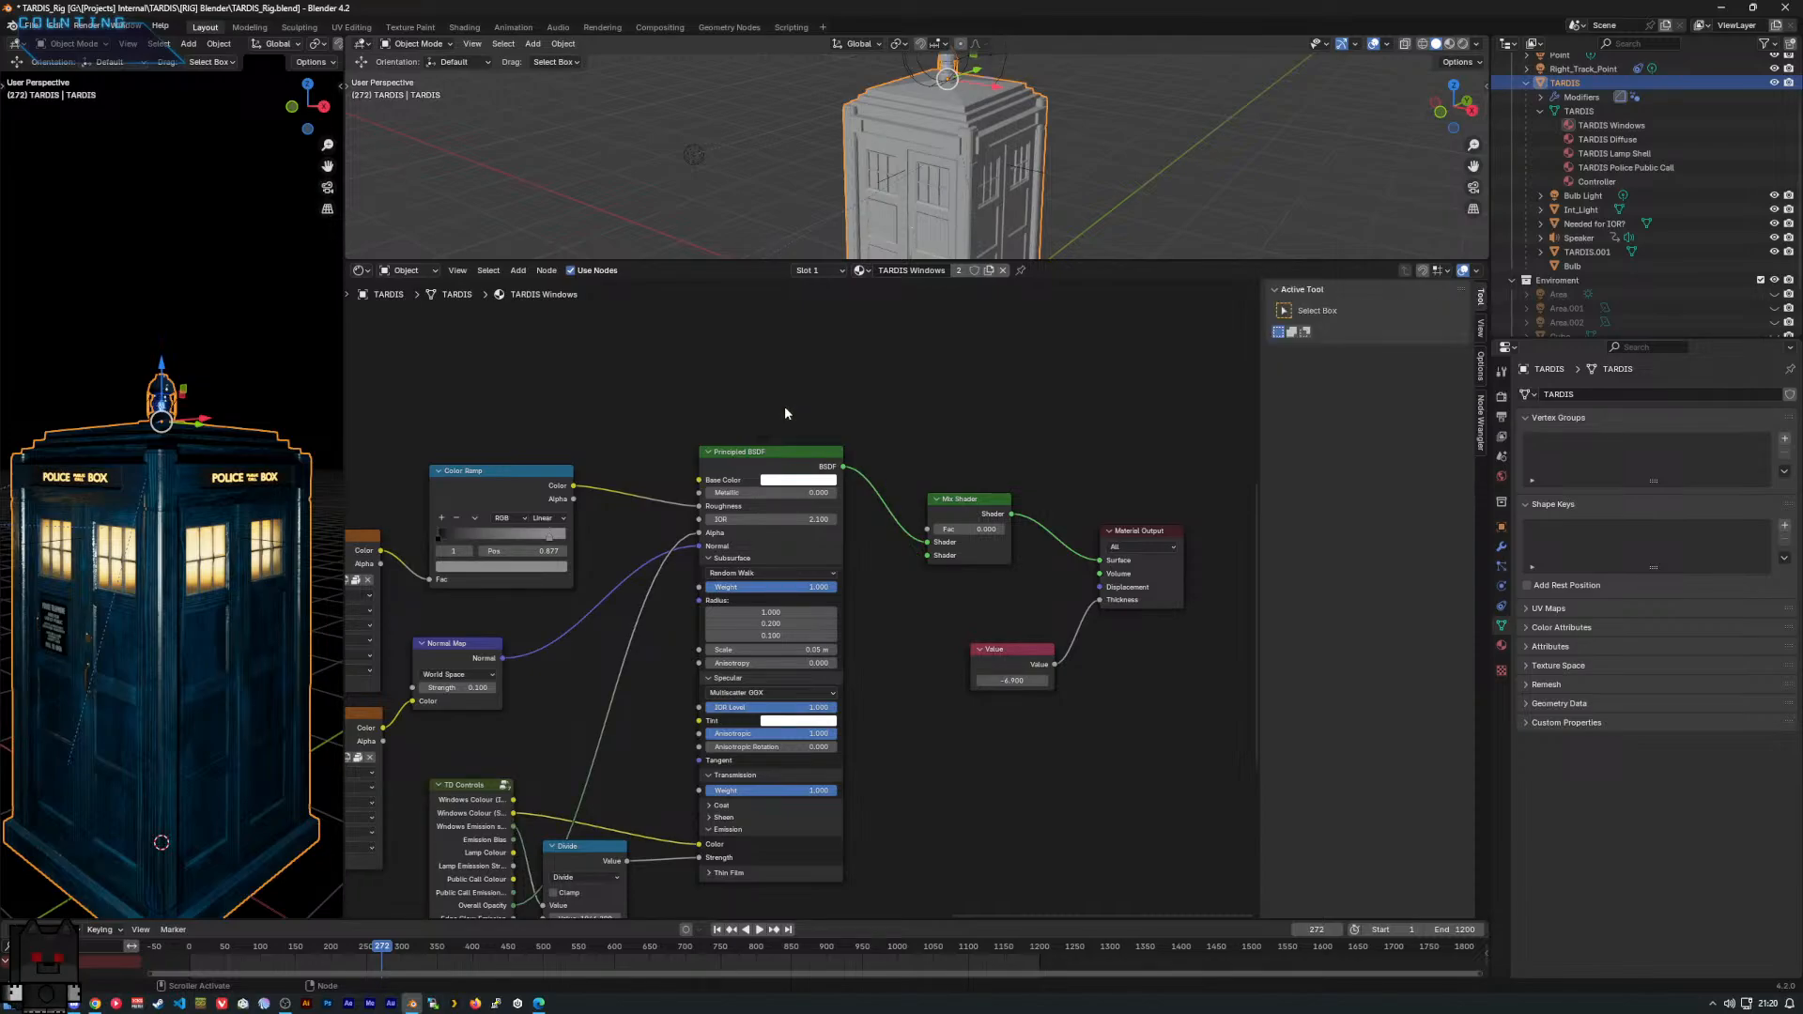
click(951, 502)
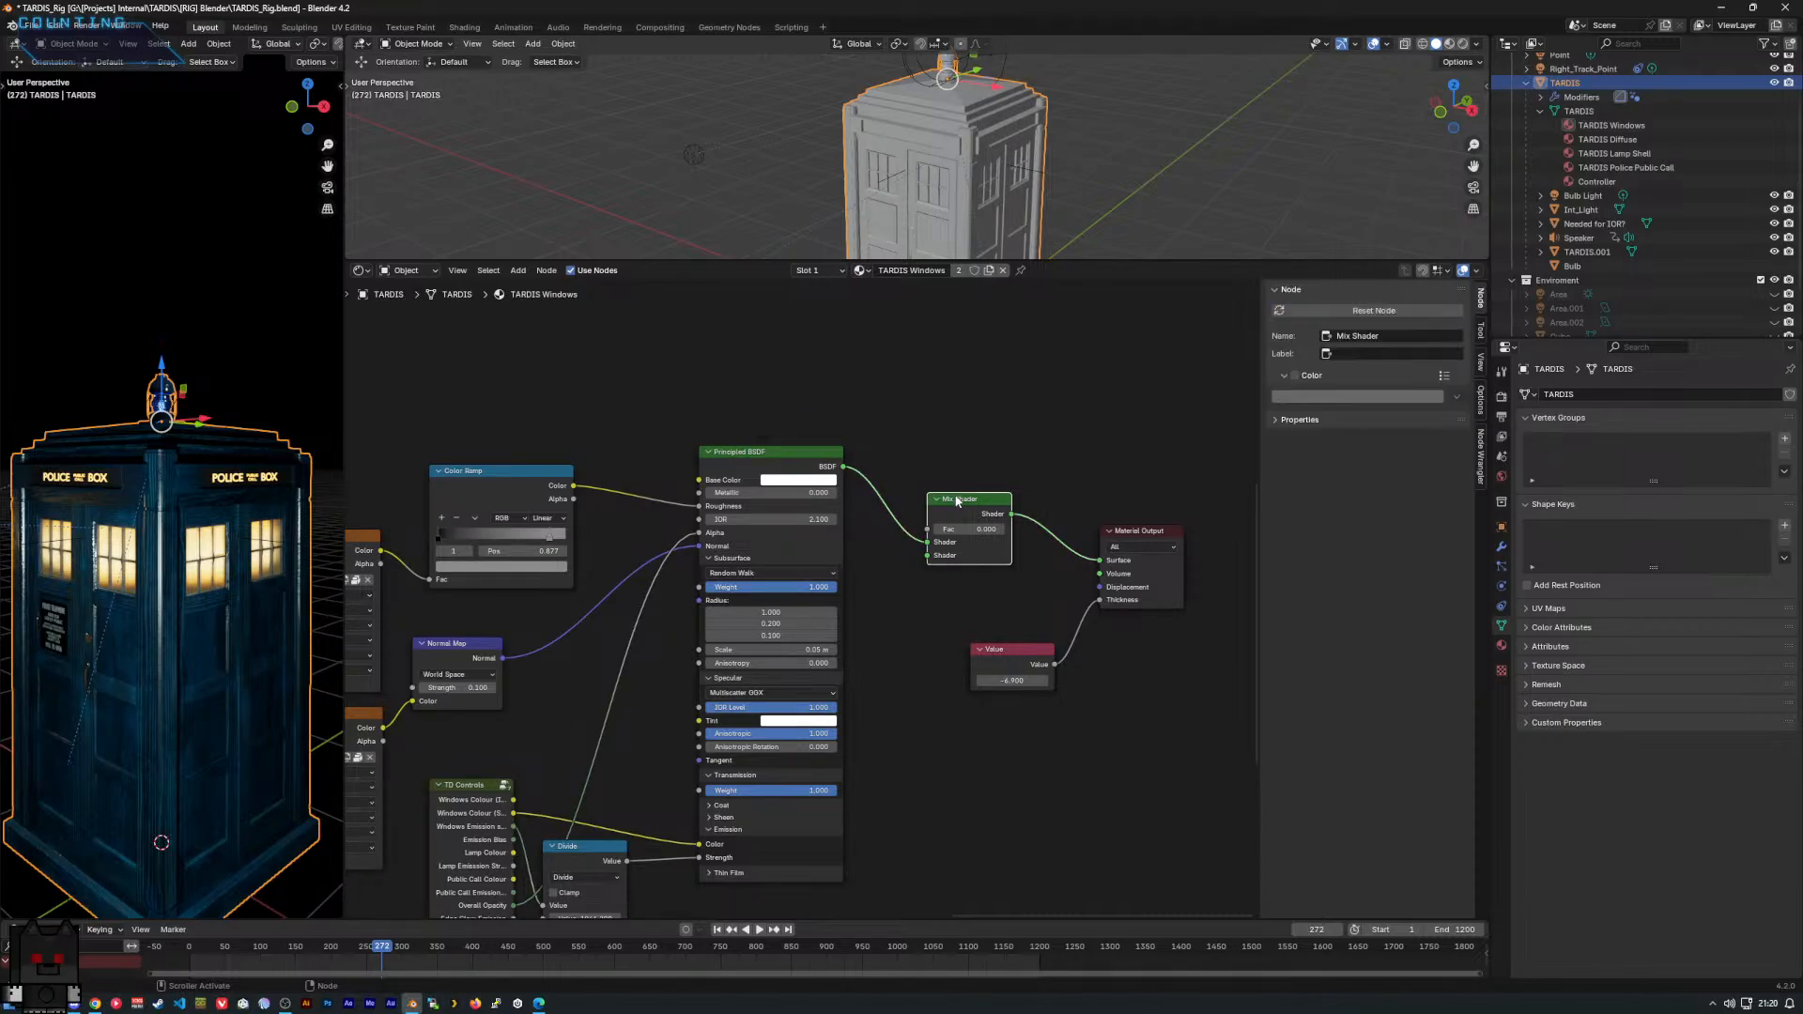
key(x)
drag(843, 465, 1100, 561)
Move the TD Controls node up and away from the Divide node so the two no longer crowd each other.
middle_drag(509, 662, 611, 611)
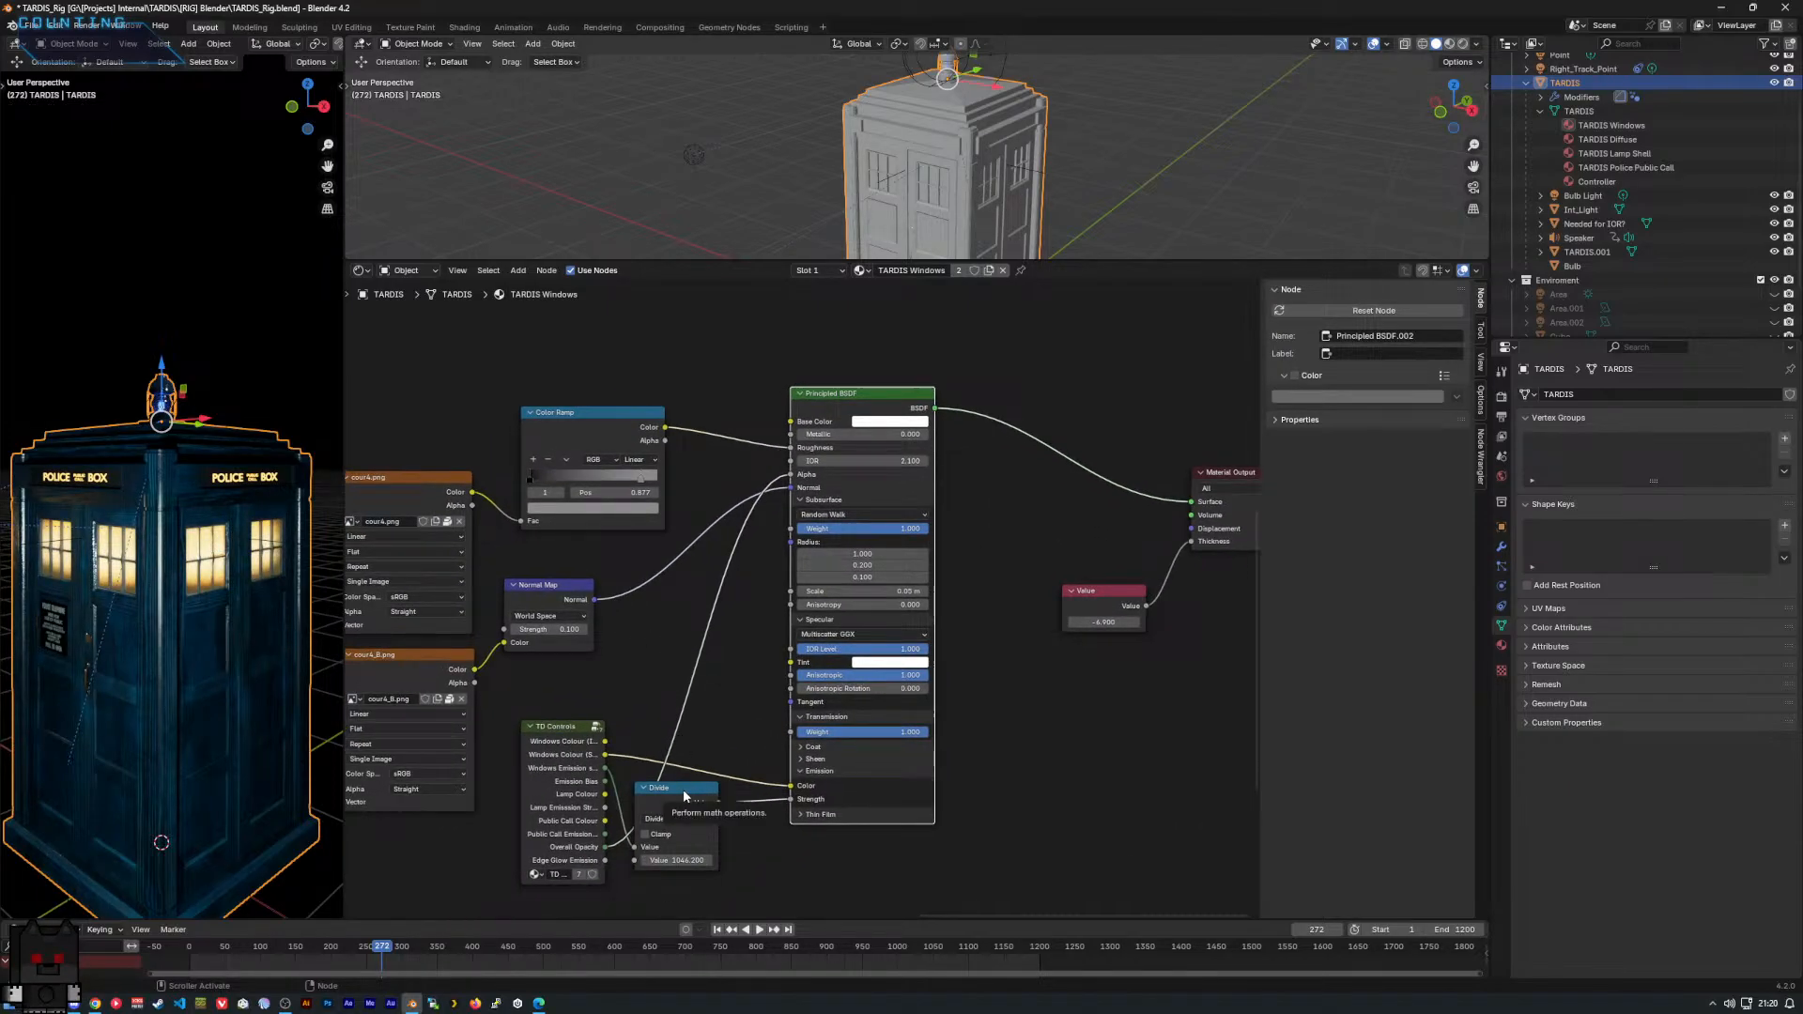
drag(573, 741, 527, 700)
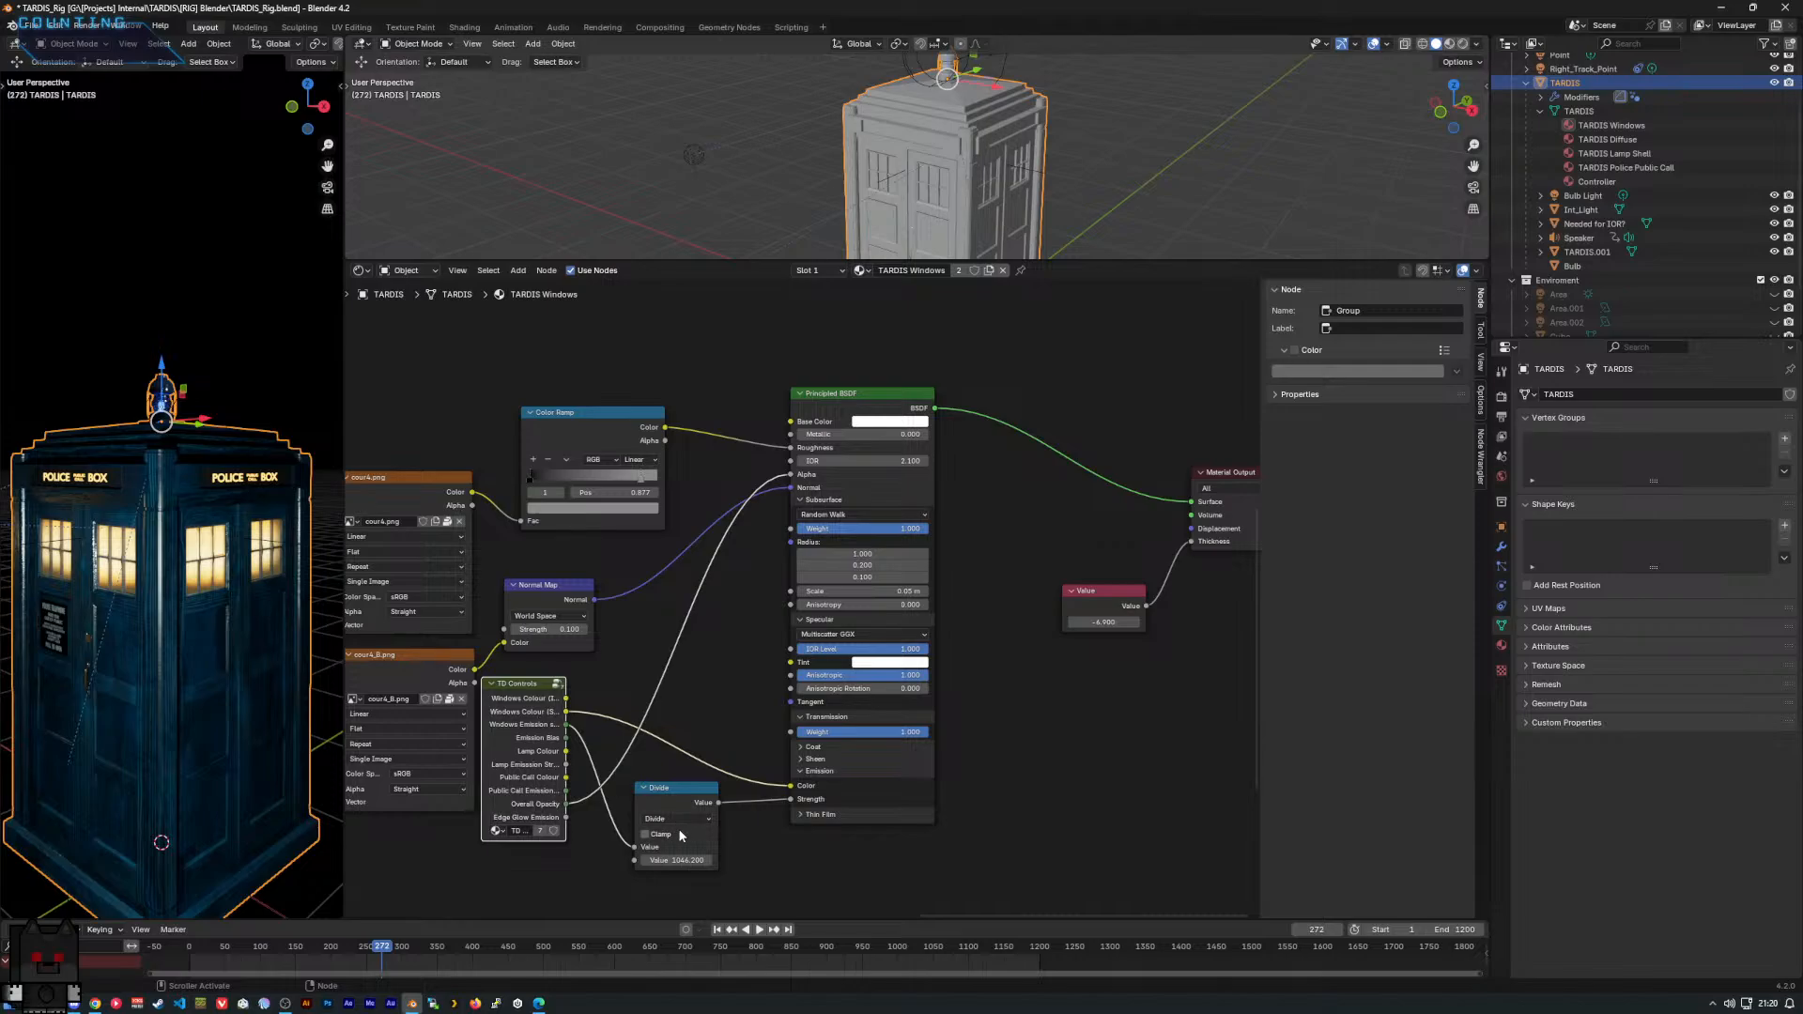
drag(676, 861, 706, 841)
middle_drag(657, 690, 677, 695)
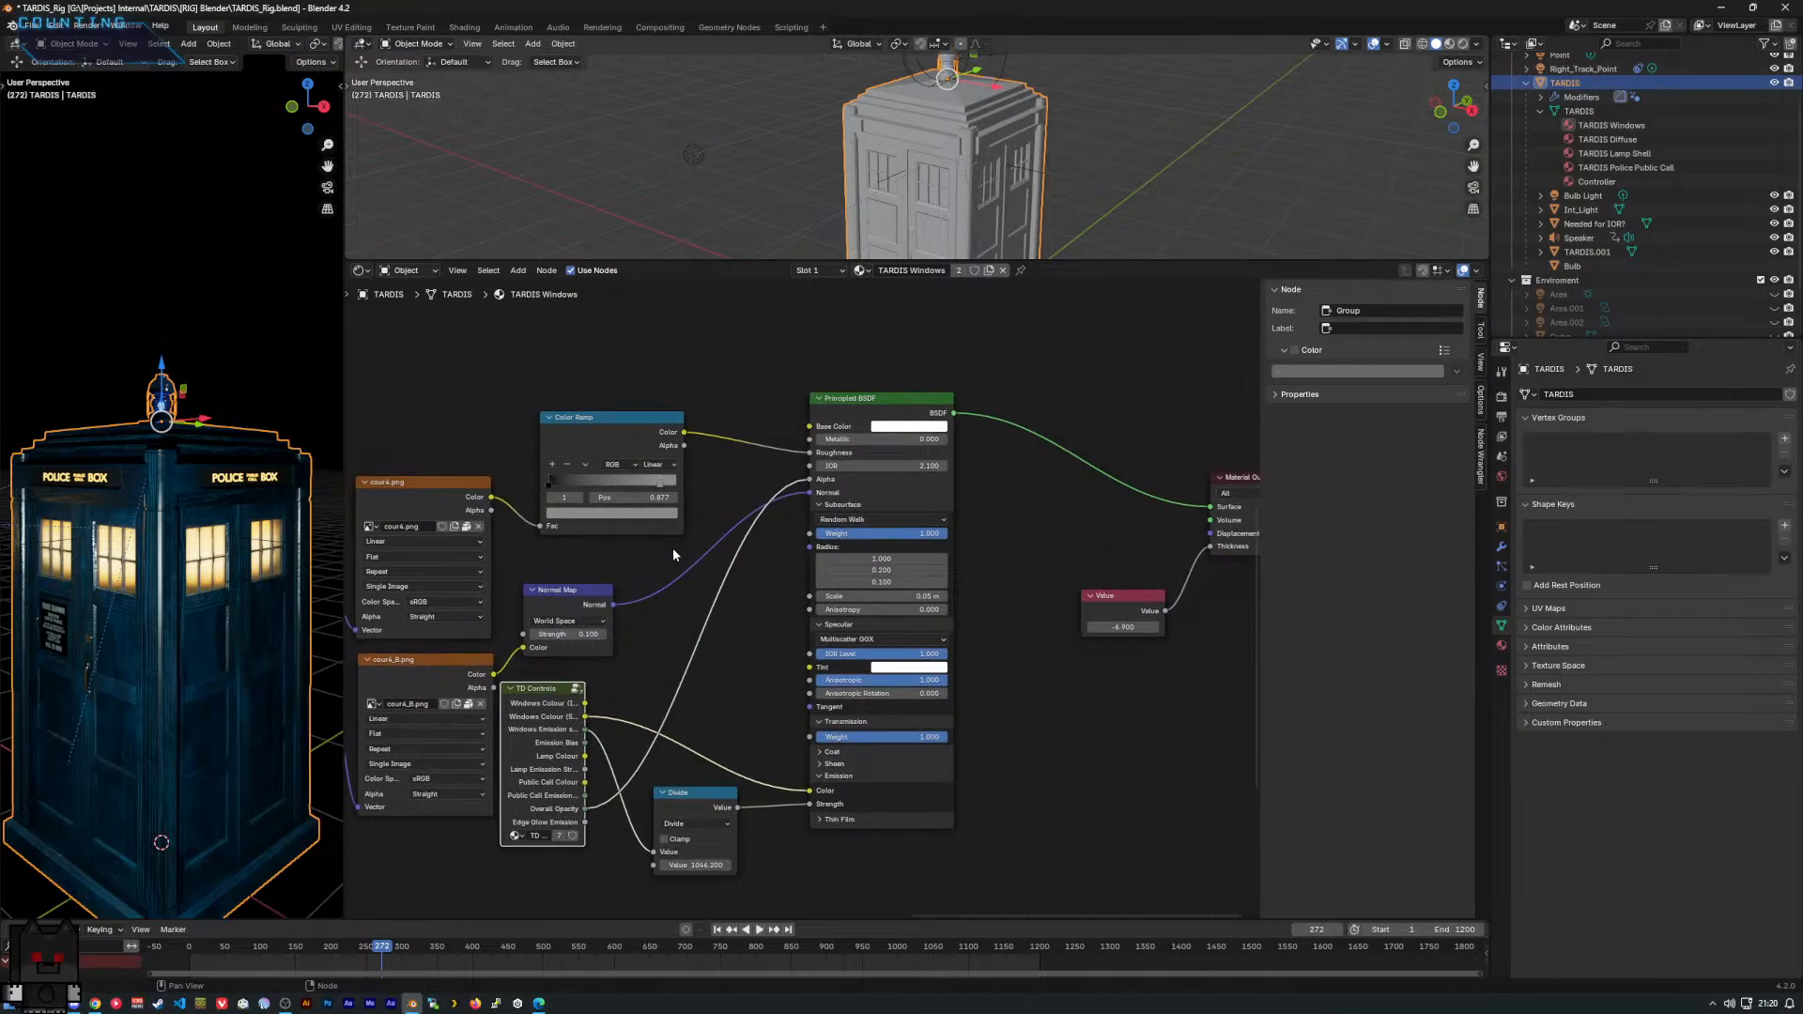
Check the Bulb Light, Int_Light and Speaker objects for materials and settings that need the shared controls.
click(1580, 196)
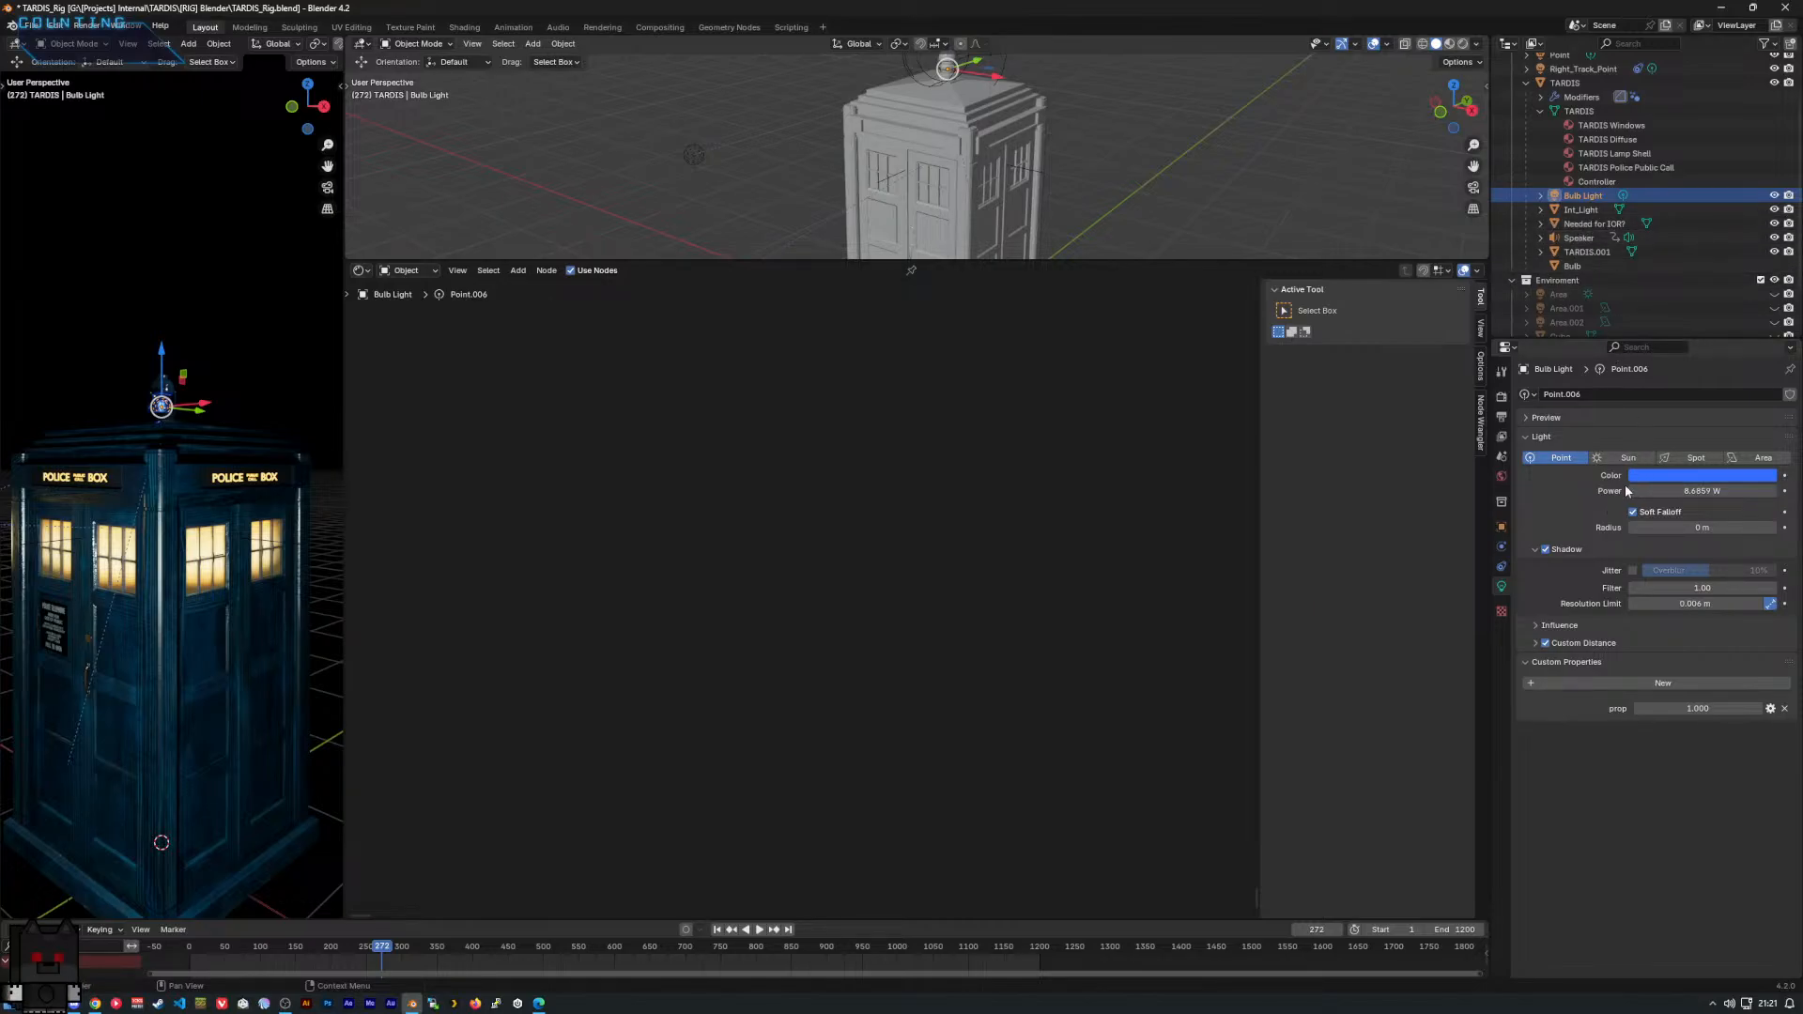
click(1585, 211)
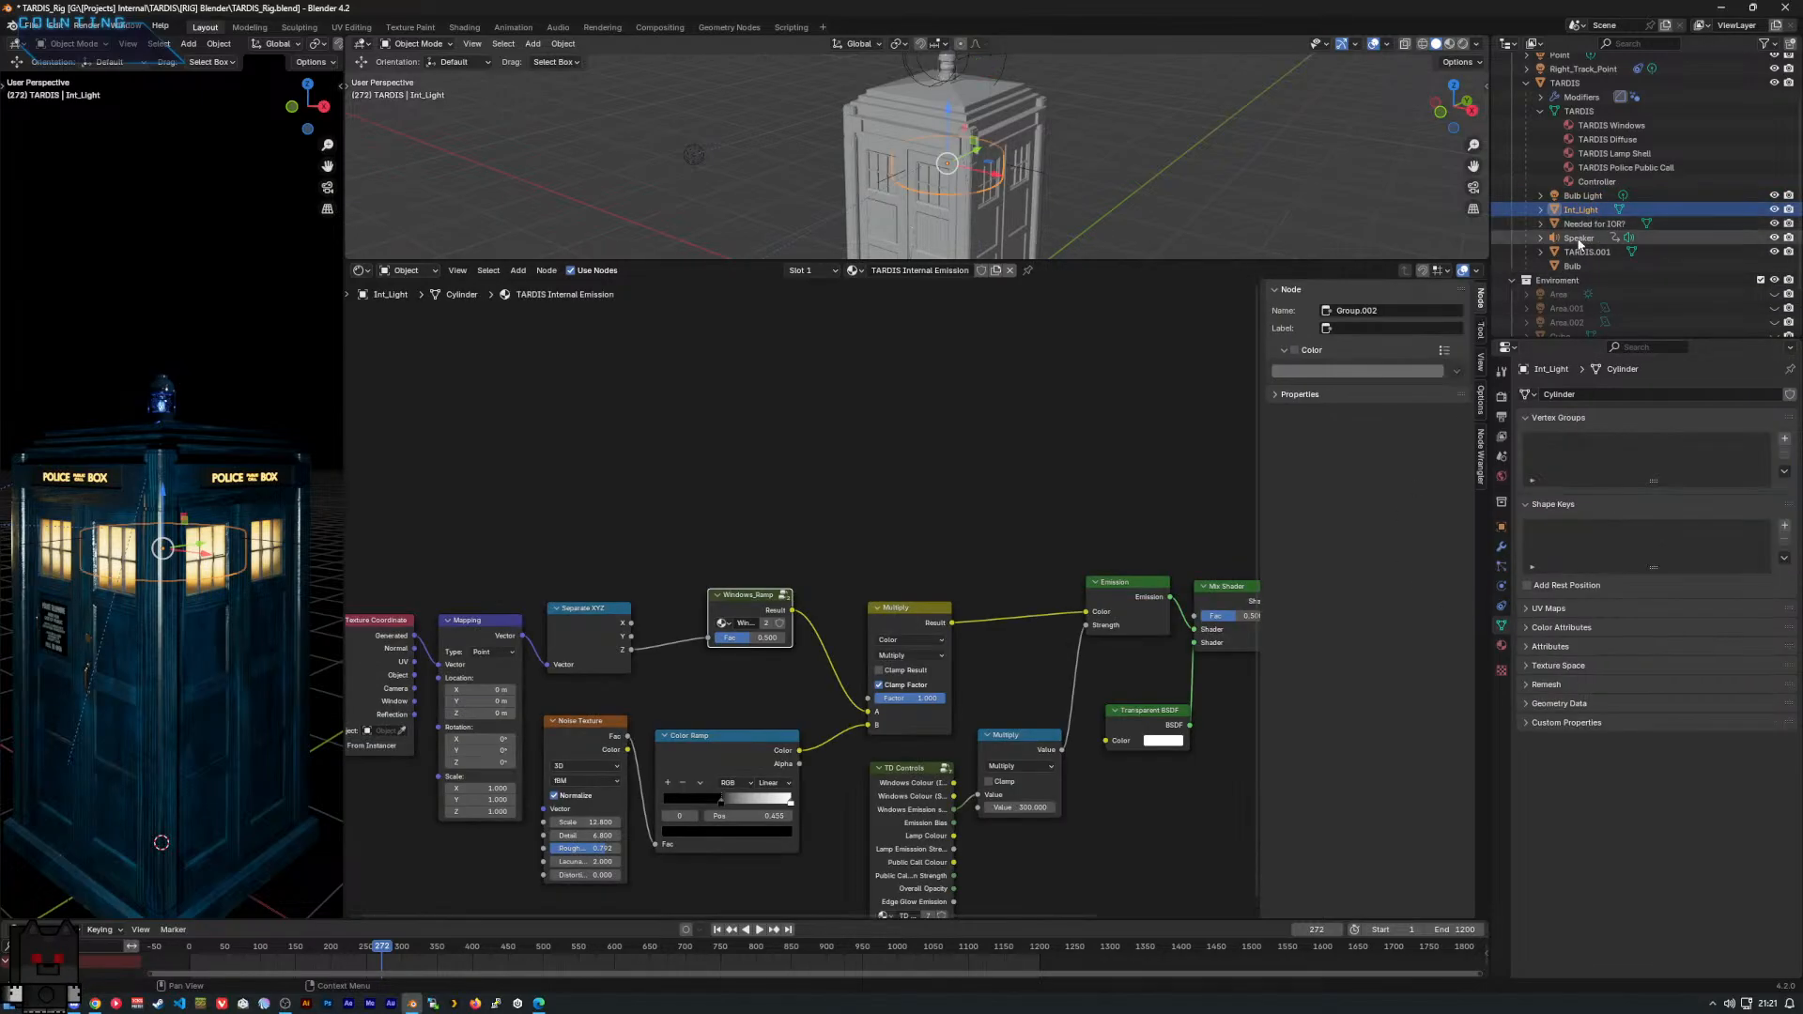
click(1580, 241)
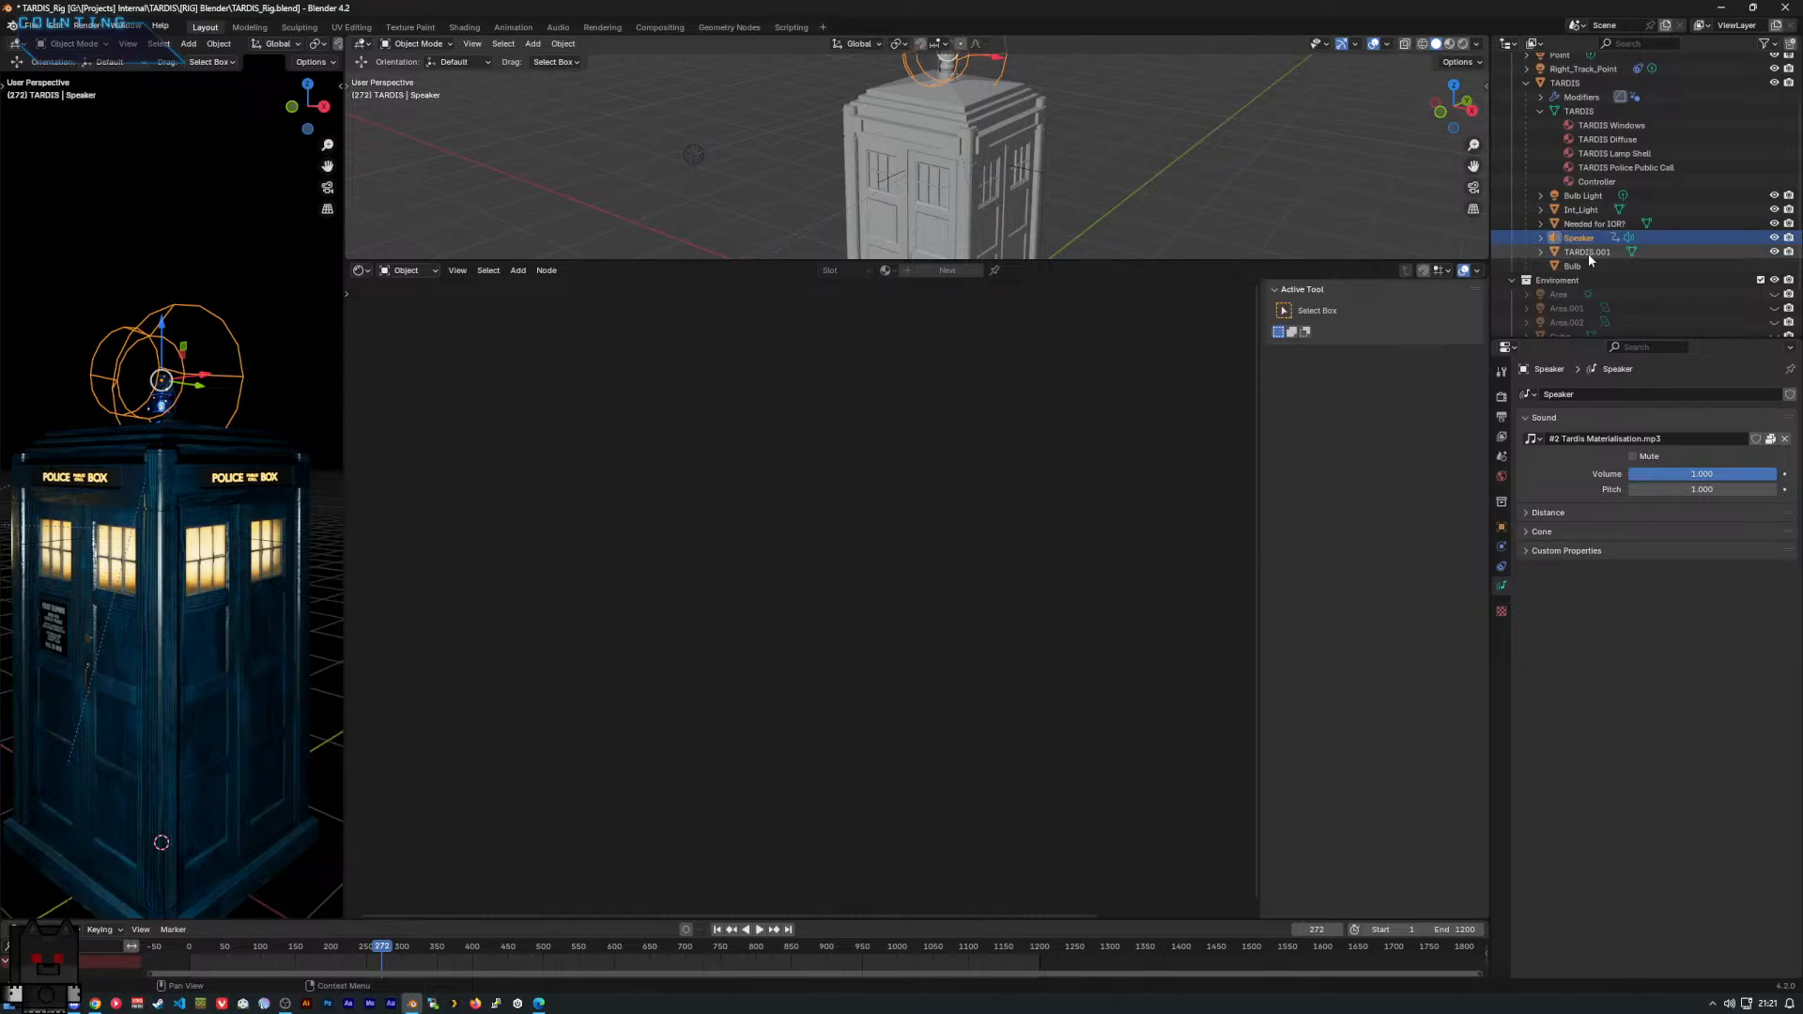
Add the TD Controls node group to the Bulb object's Bulb Glass material, placing it well before the Principled BSDF.
click(1583, 263)
middle_drag(819, 591, 1052, 609)
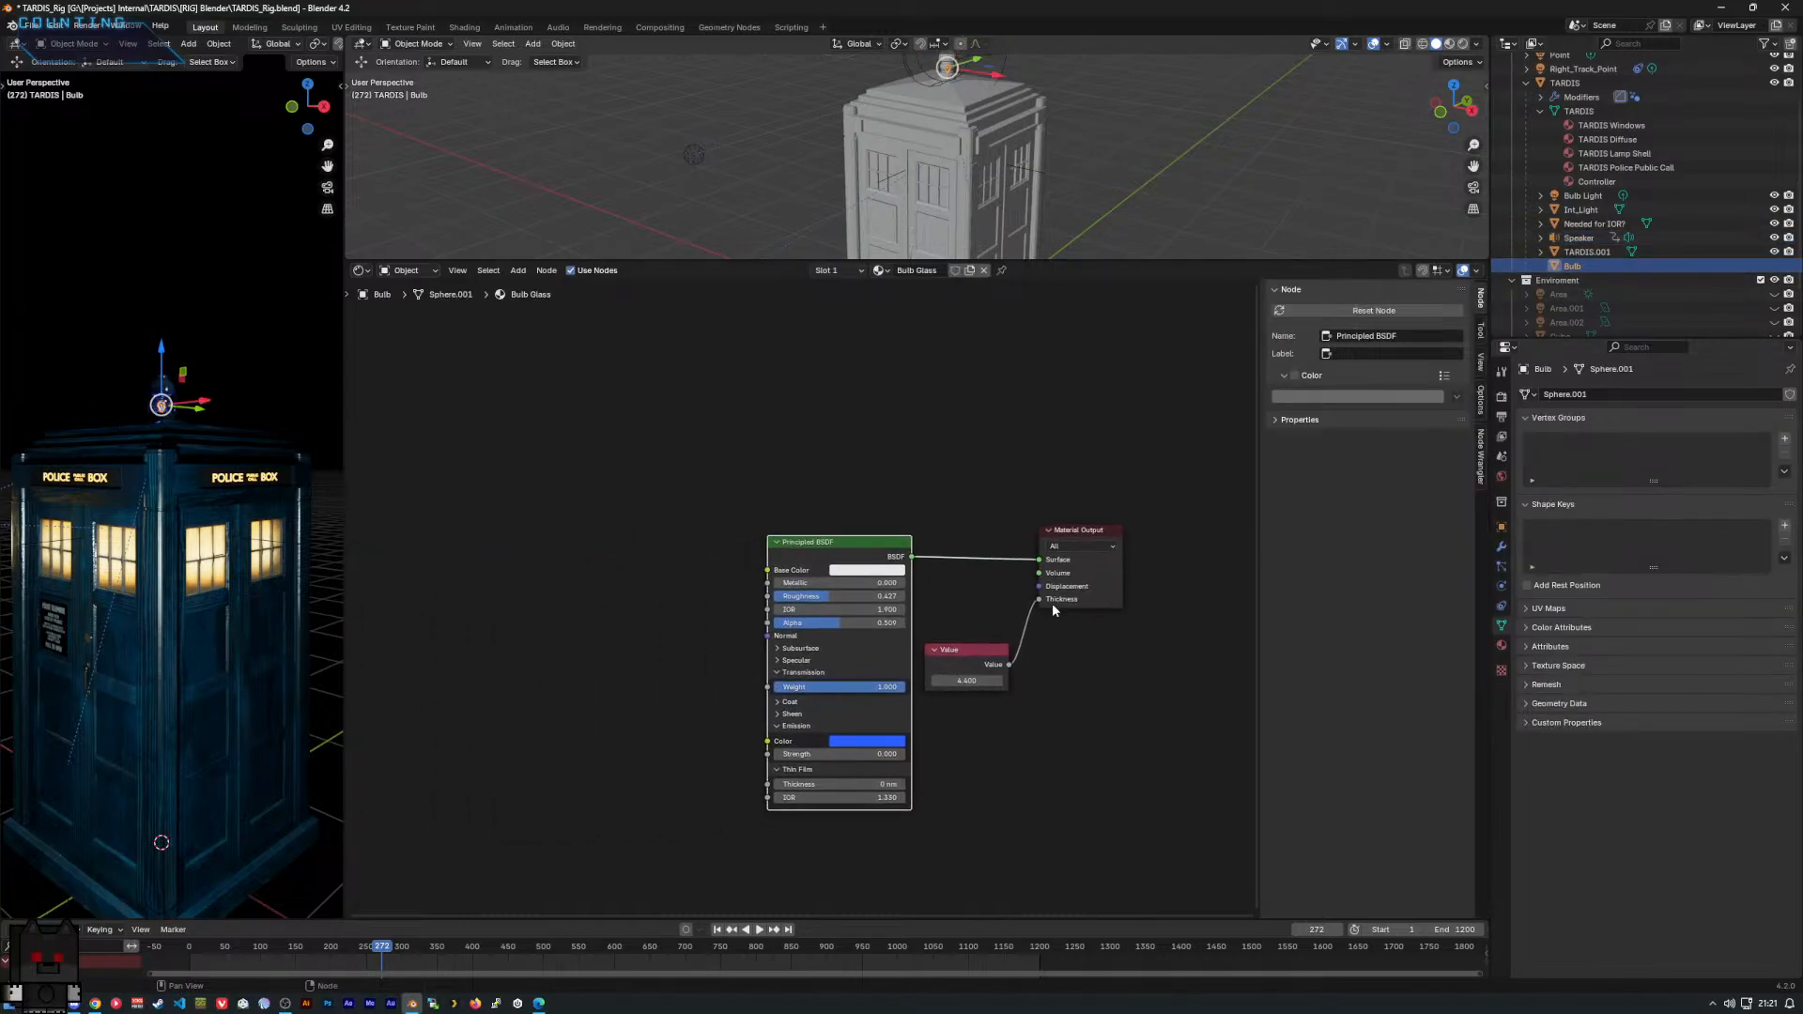
right_click(592, 574)
mouse_move(601, 574)
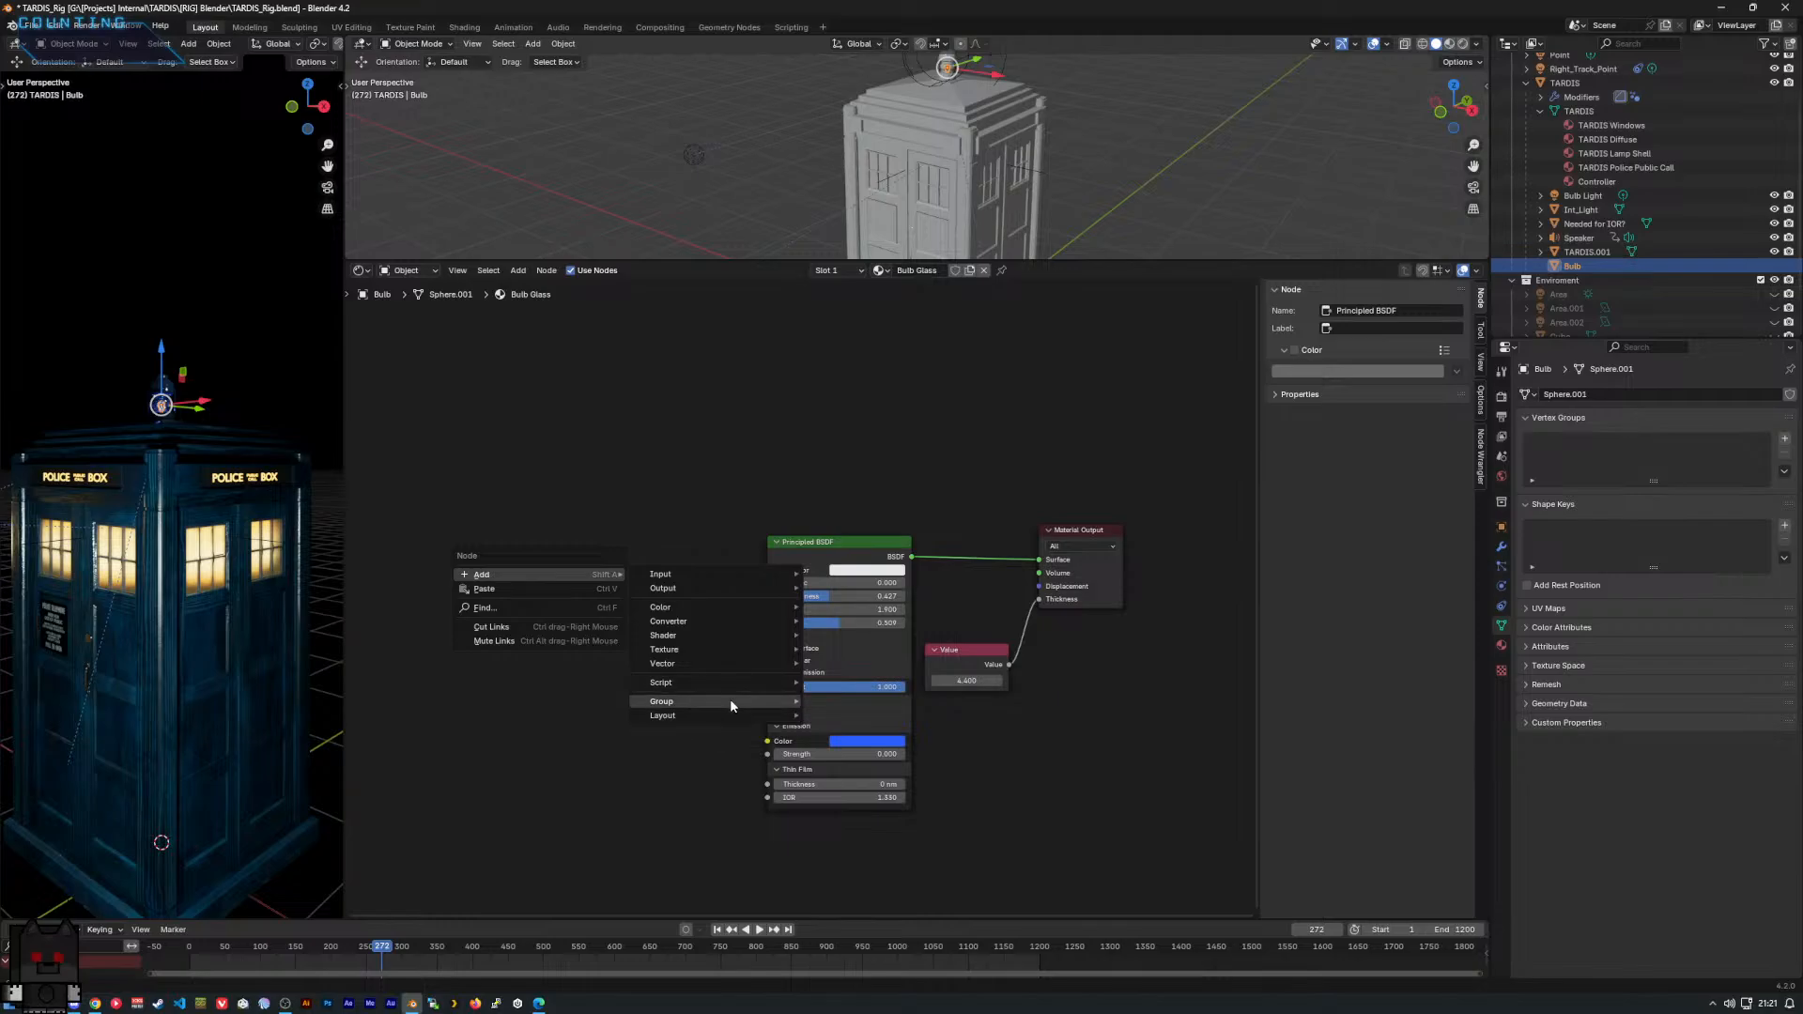
mouse_move(731, 702)
click(826, 742)
click(634, 602)
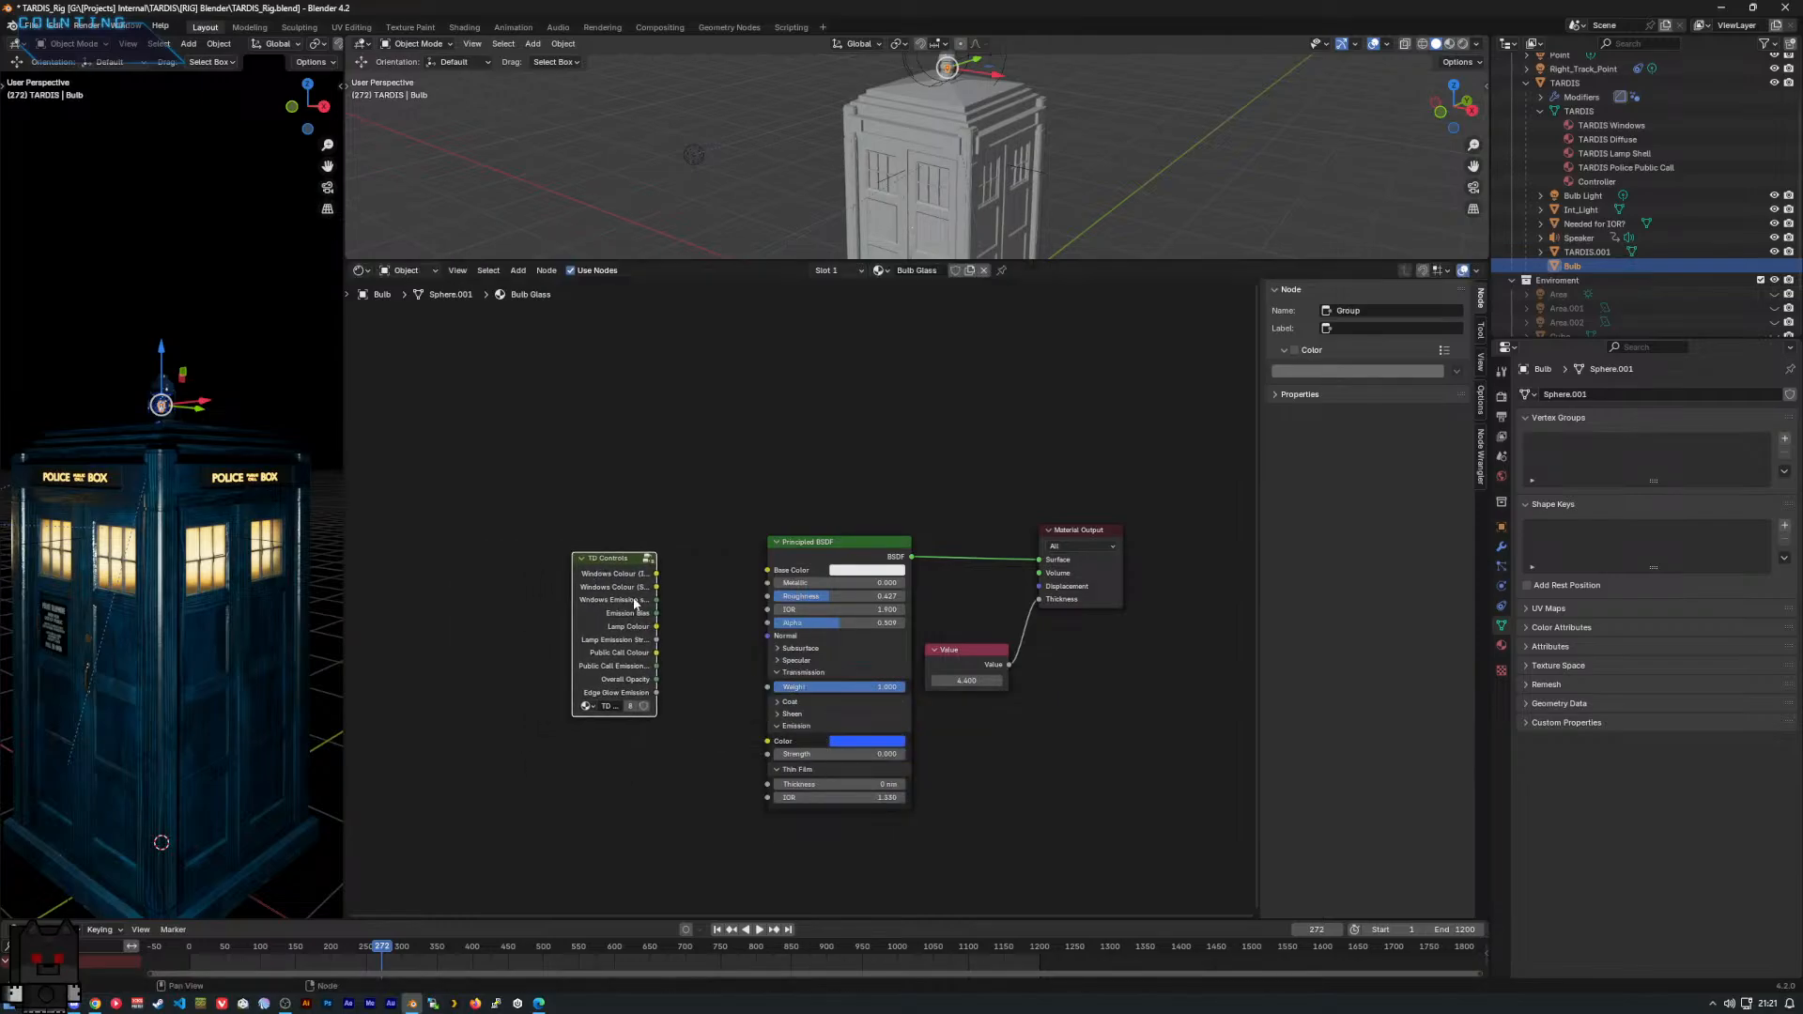
drag(656, 679, 532, 590)
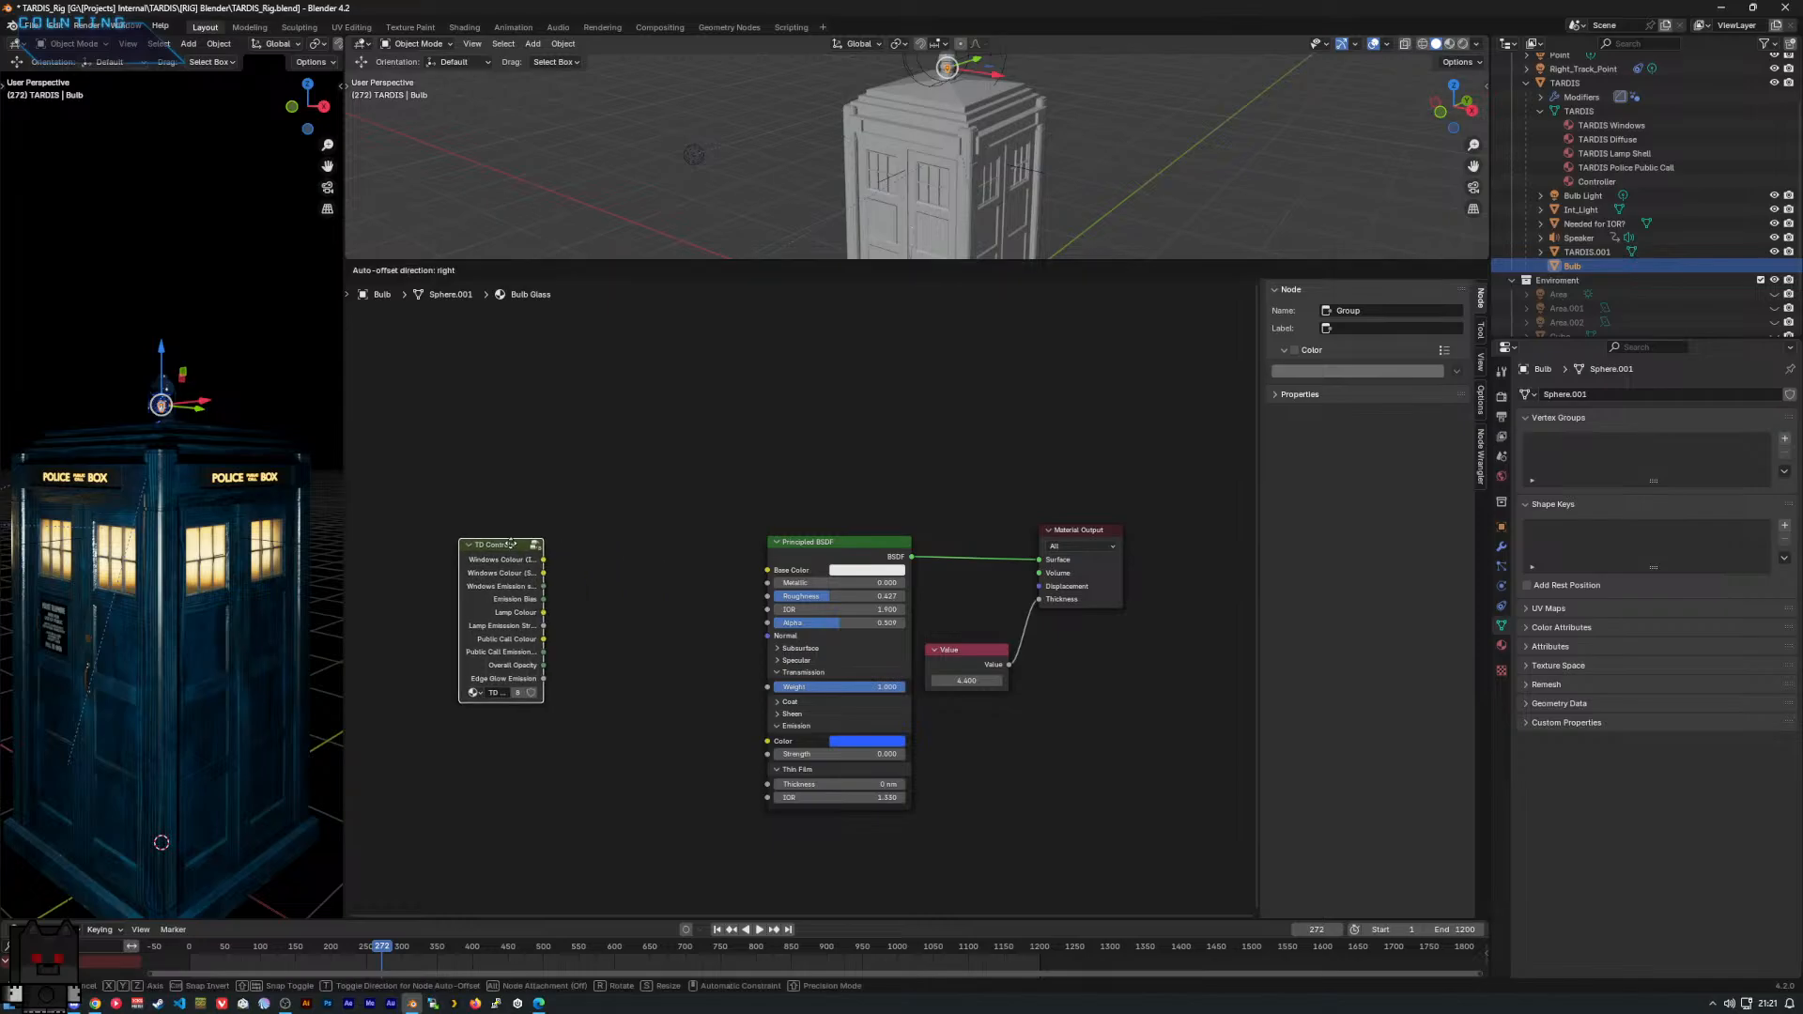
right_click(535, 593)
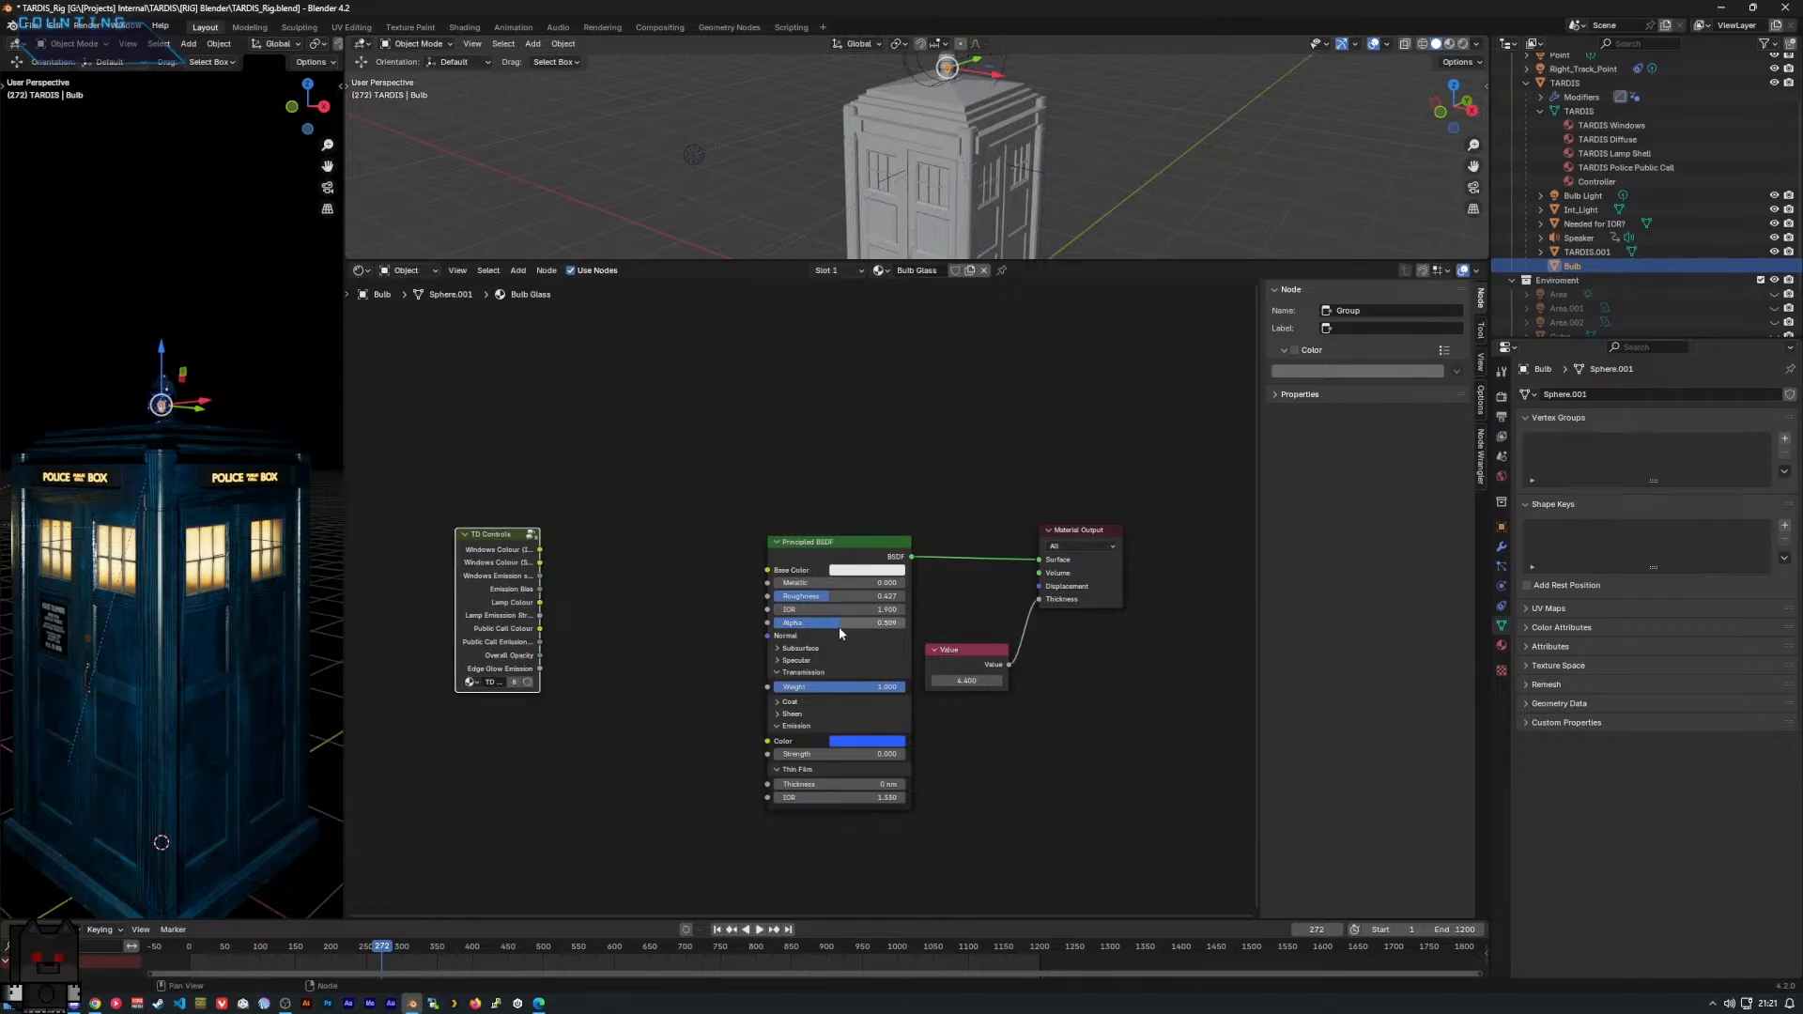
Add a Math node set to Divide between TD Controls and the Principled BSDF.
right_click(613, 582)
click(650, 621)
right_click(652, 619)
mouse_move(669, 621)
text(math)
key(Return)
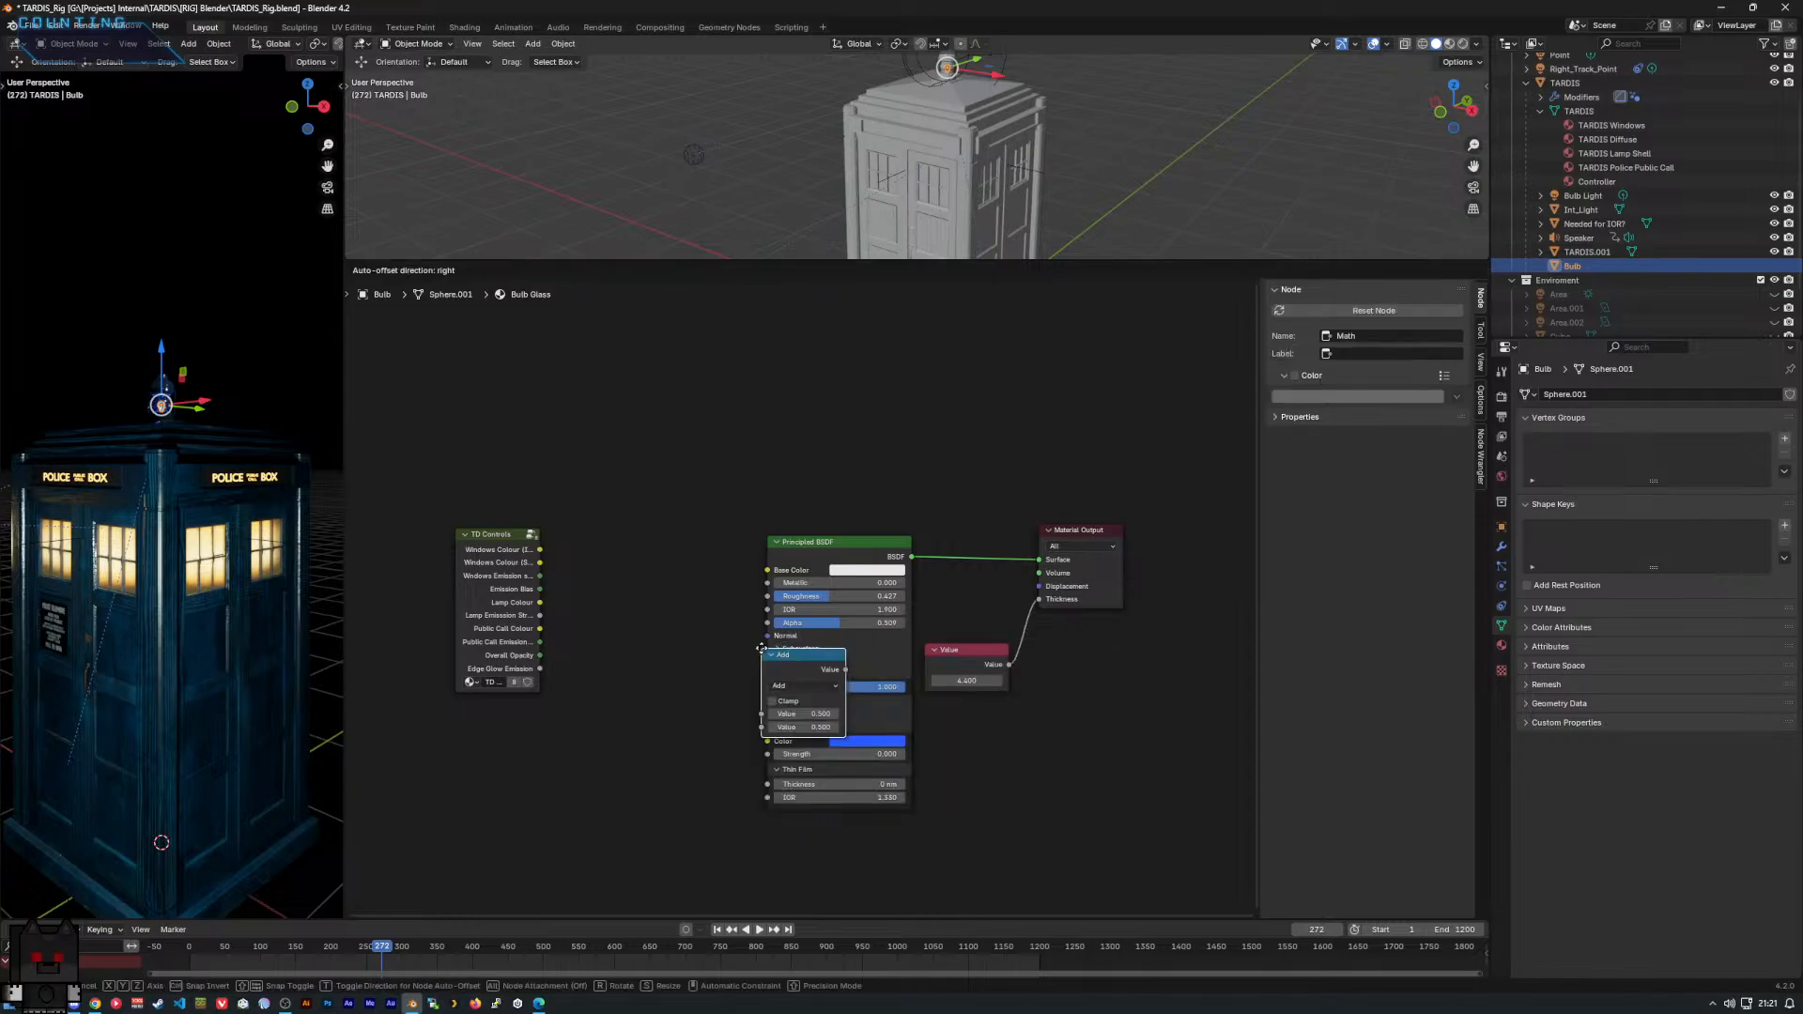
click(616, 576)
click(658, 612)
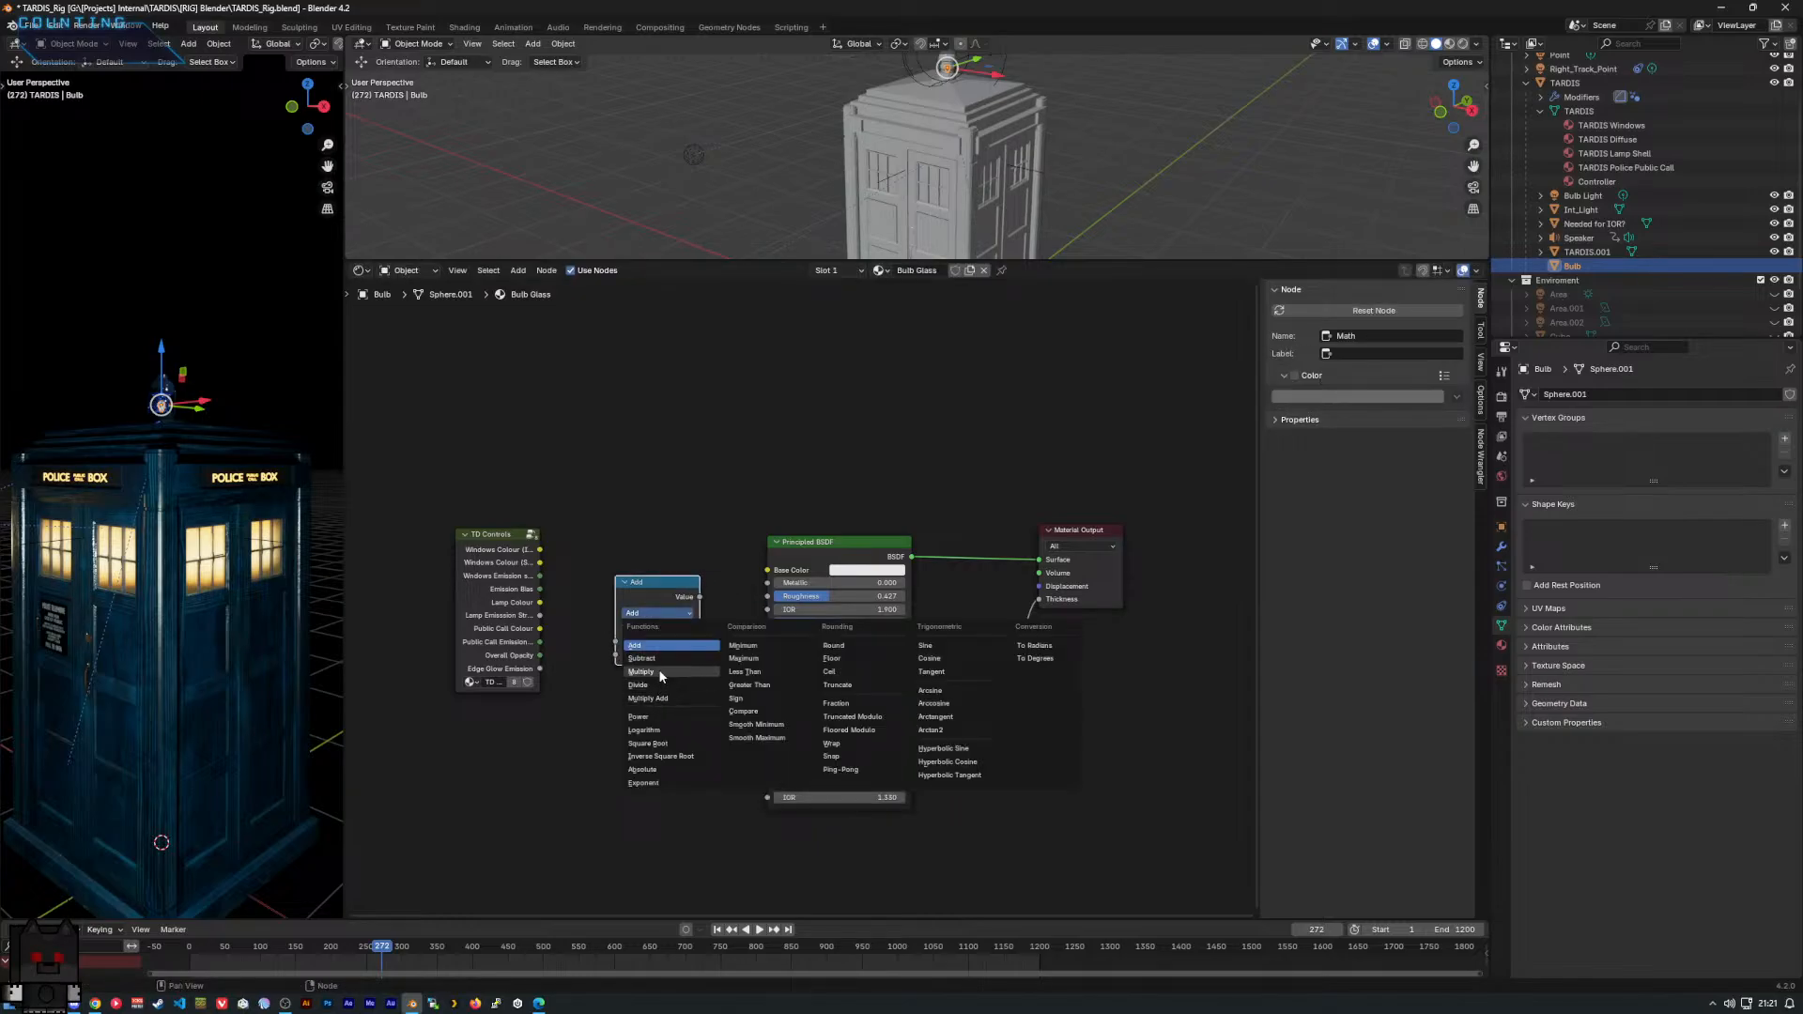
click(648, 684)
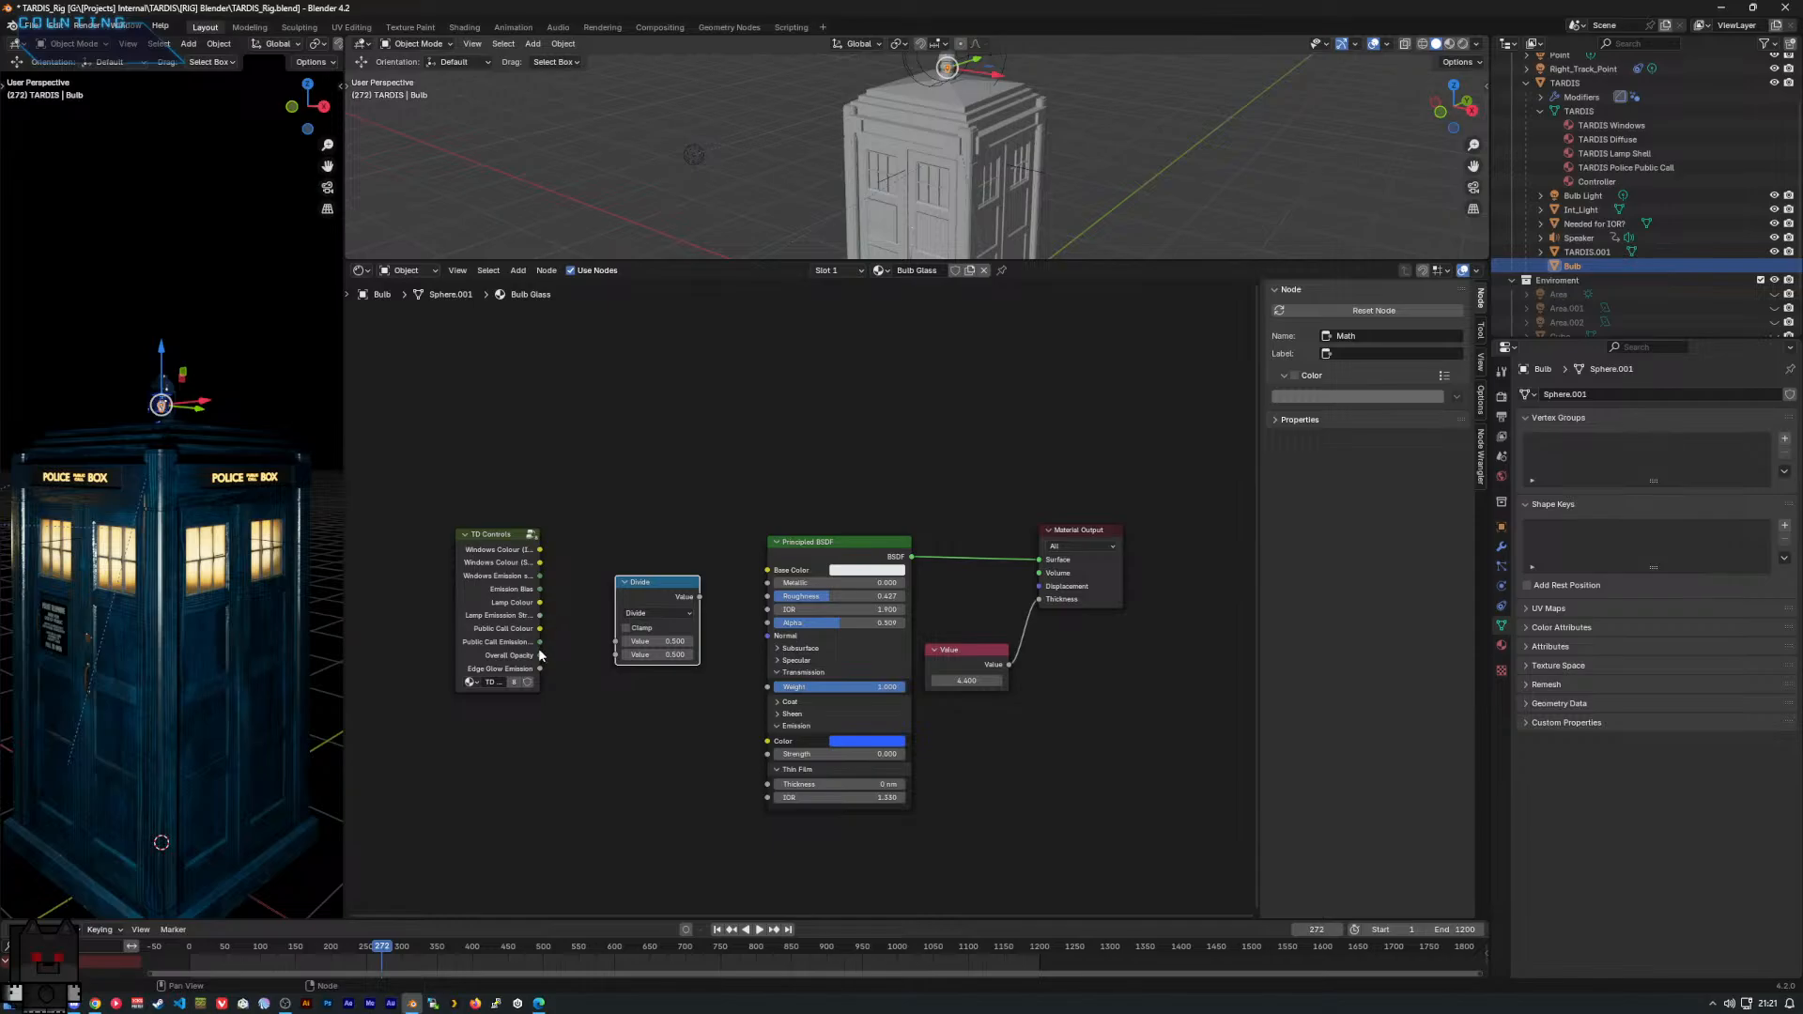
Feed the Overall Opacity output into the Divide node, set its divisor to 2, and connect the result to the Principled BSDF's Alpha.
drag(540, 656, 616, 642)
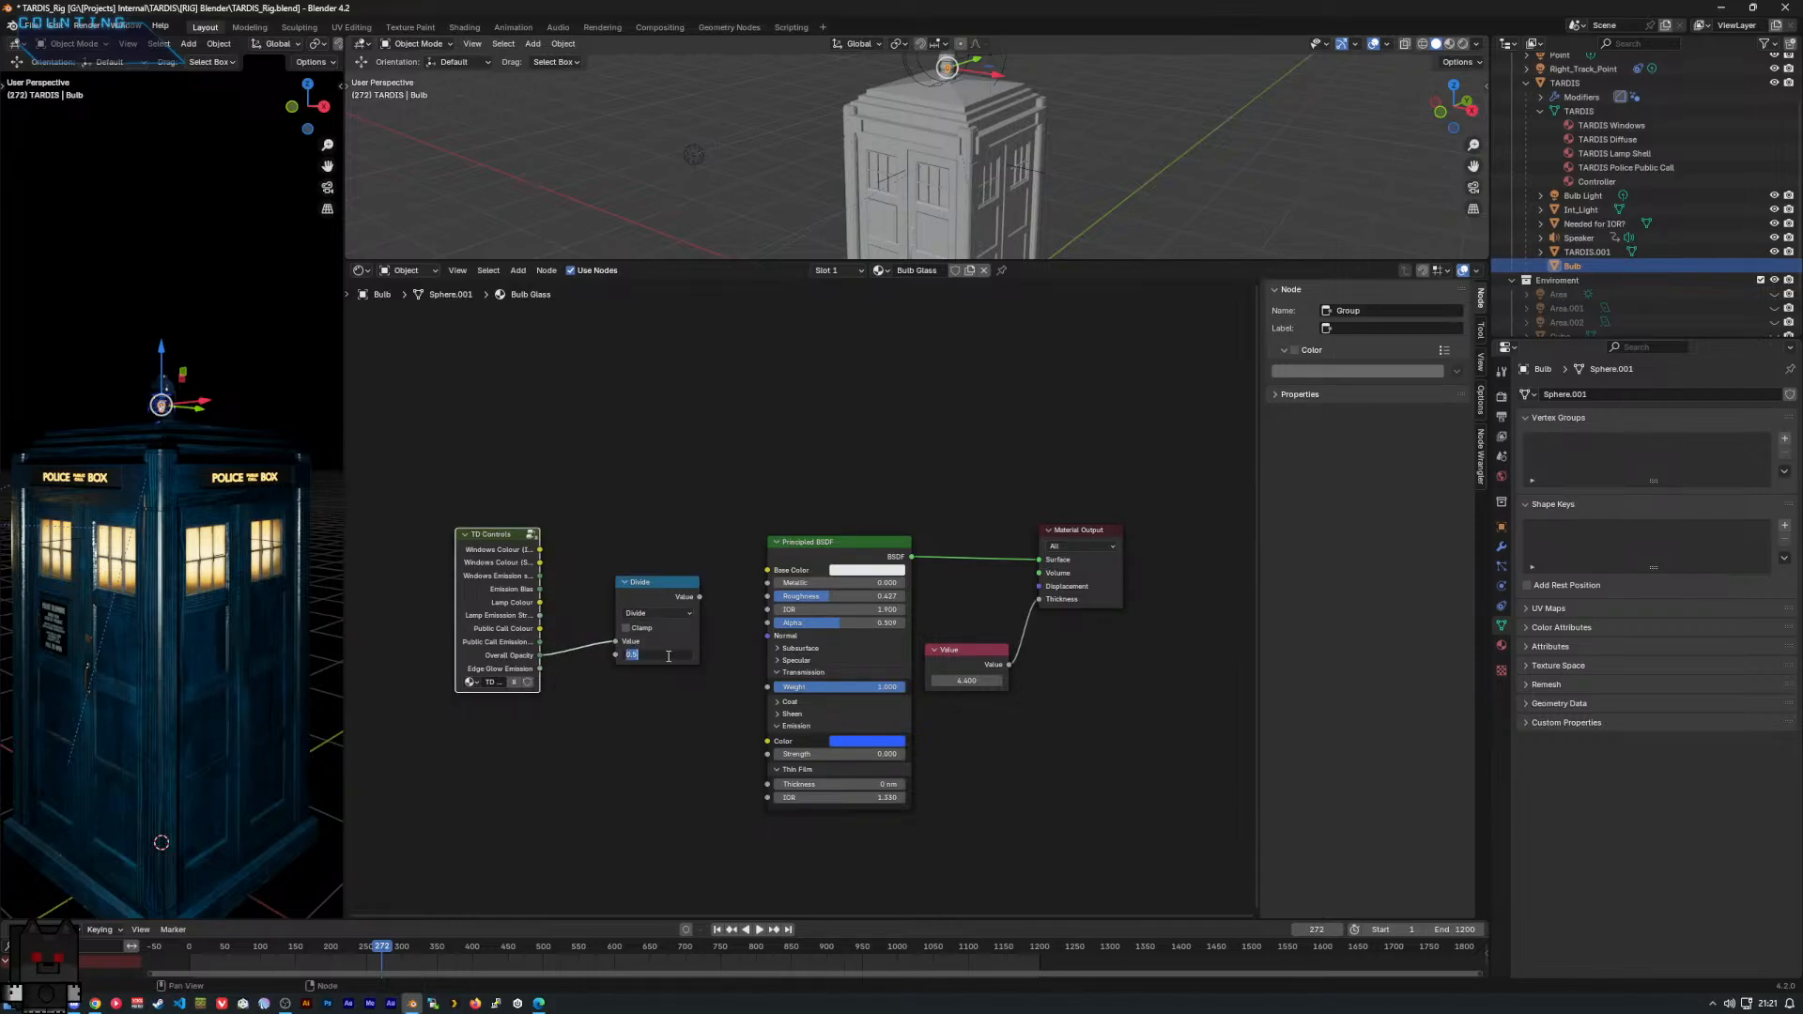
text(2)
key(Return)
drag(698, 599, 768, 622)
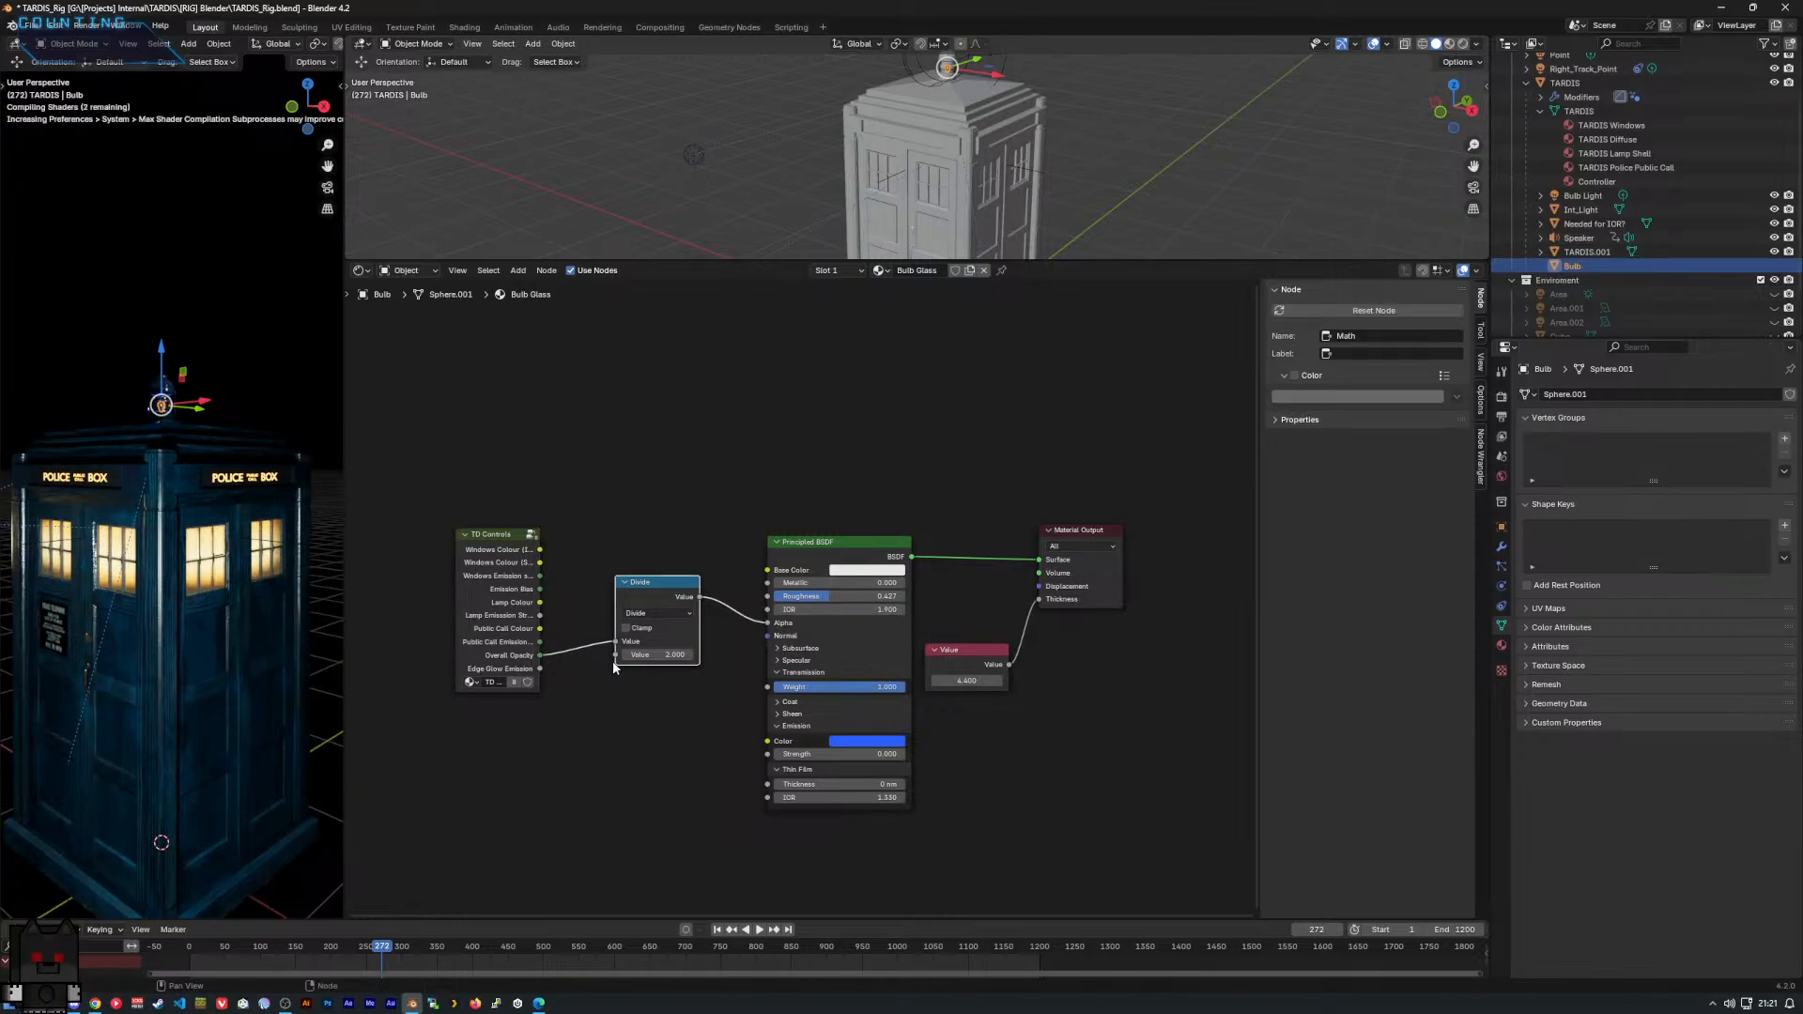
Check the bulb on the rendered TARDIS and save the Blender file.
scroll(568, 682, up, 1)
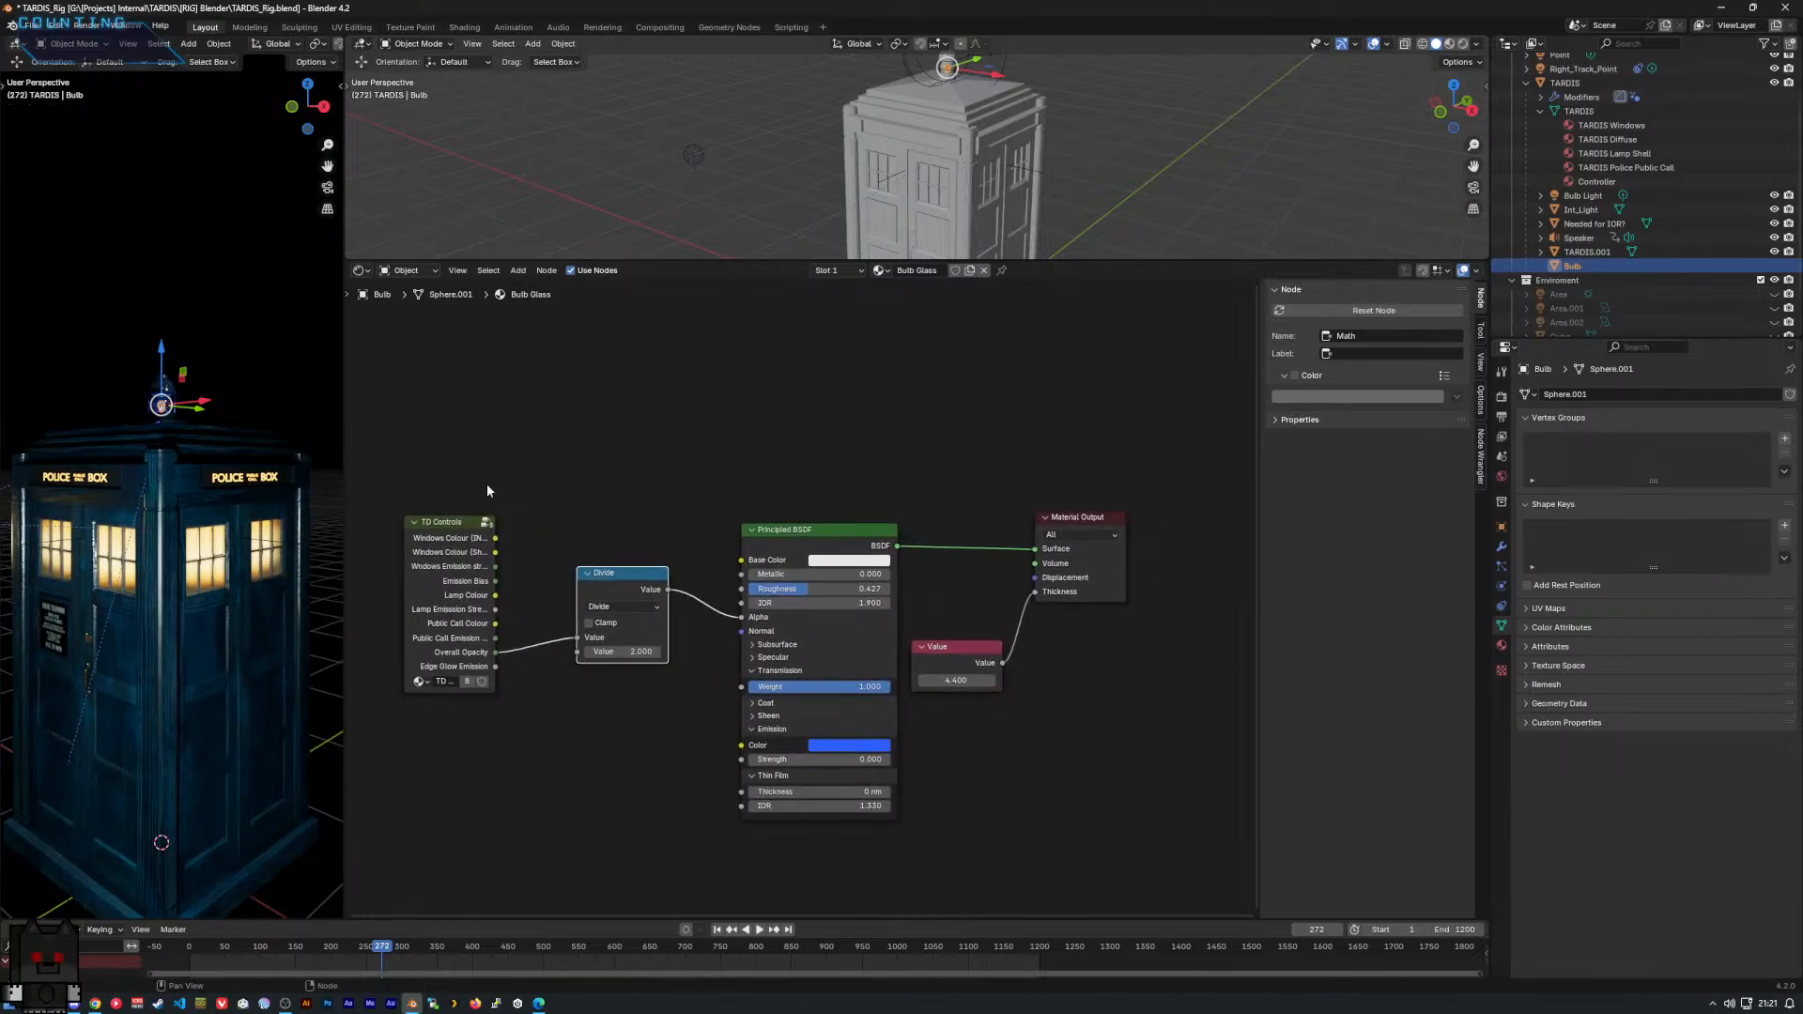
middle_drag(597, 490, 640, 554)
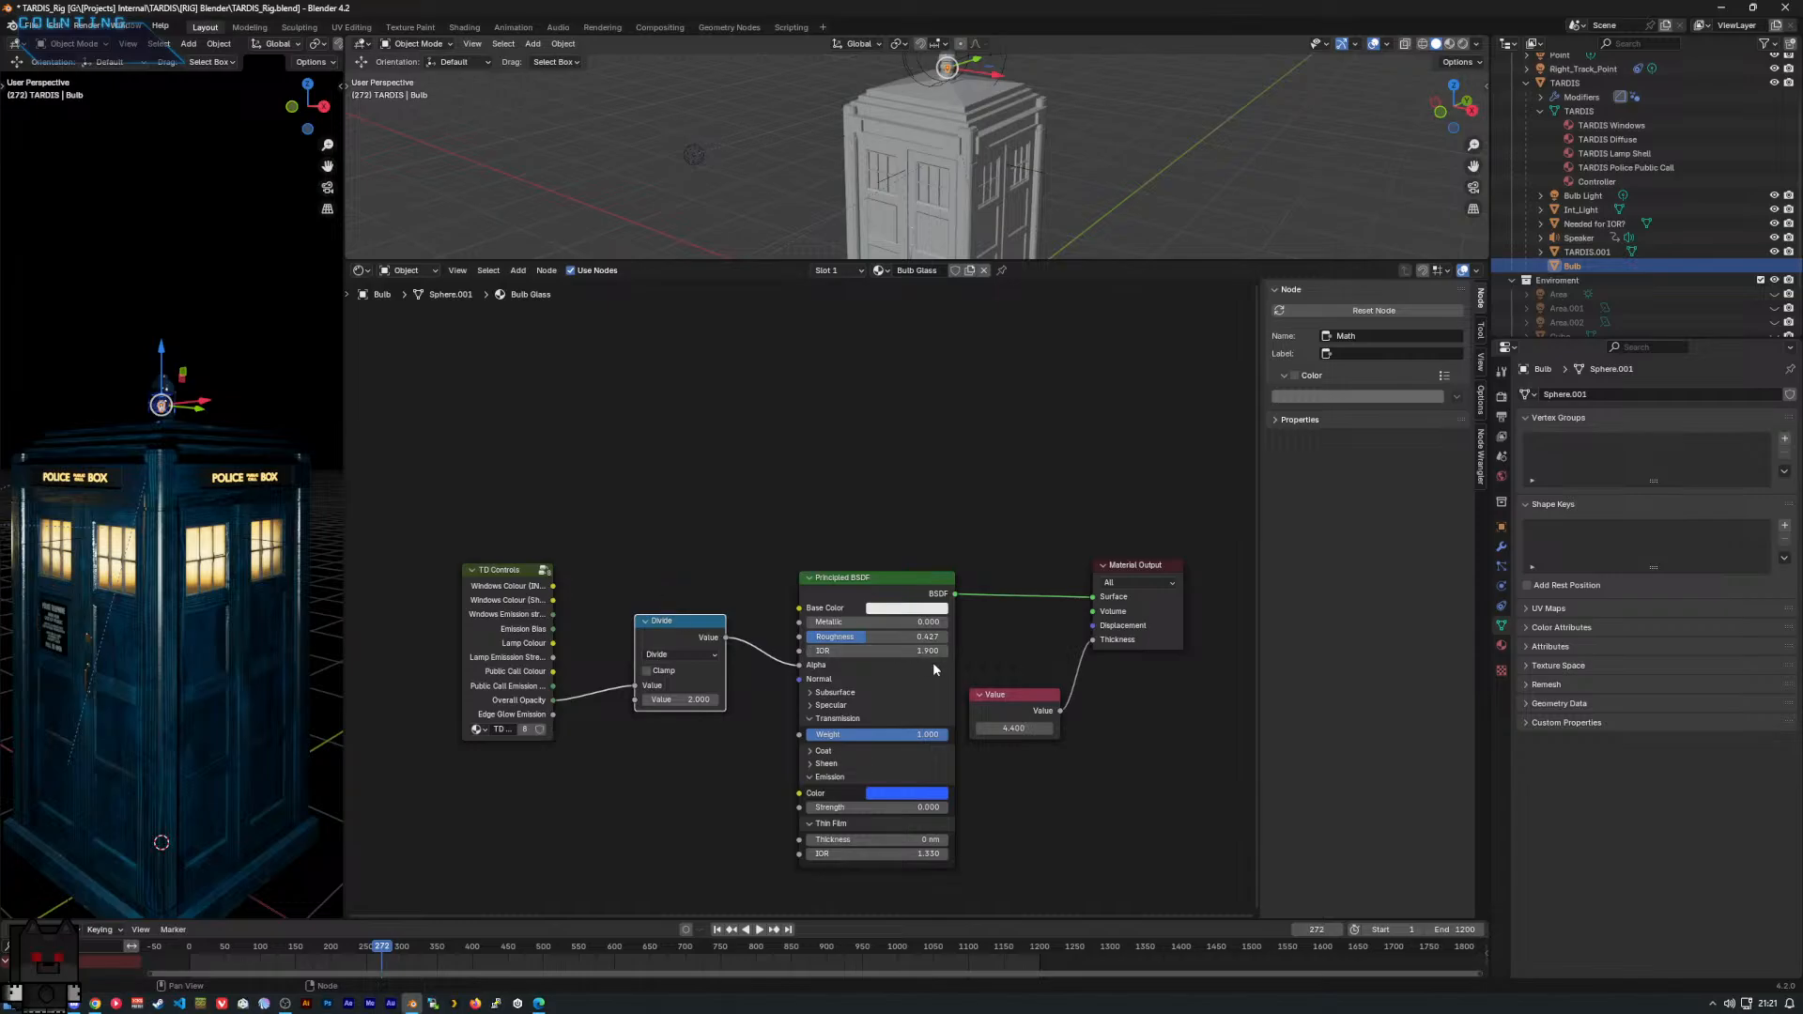
middle_drag(1106, 713, 1014, 724)
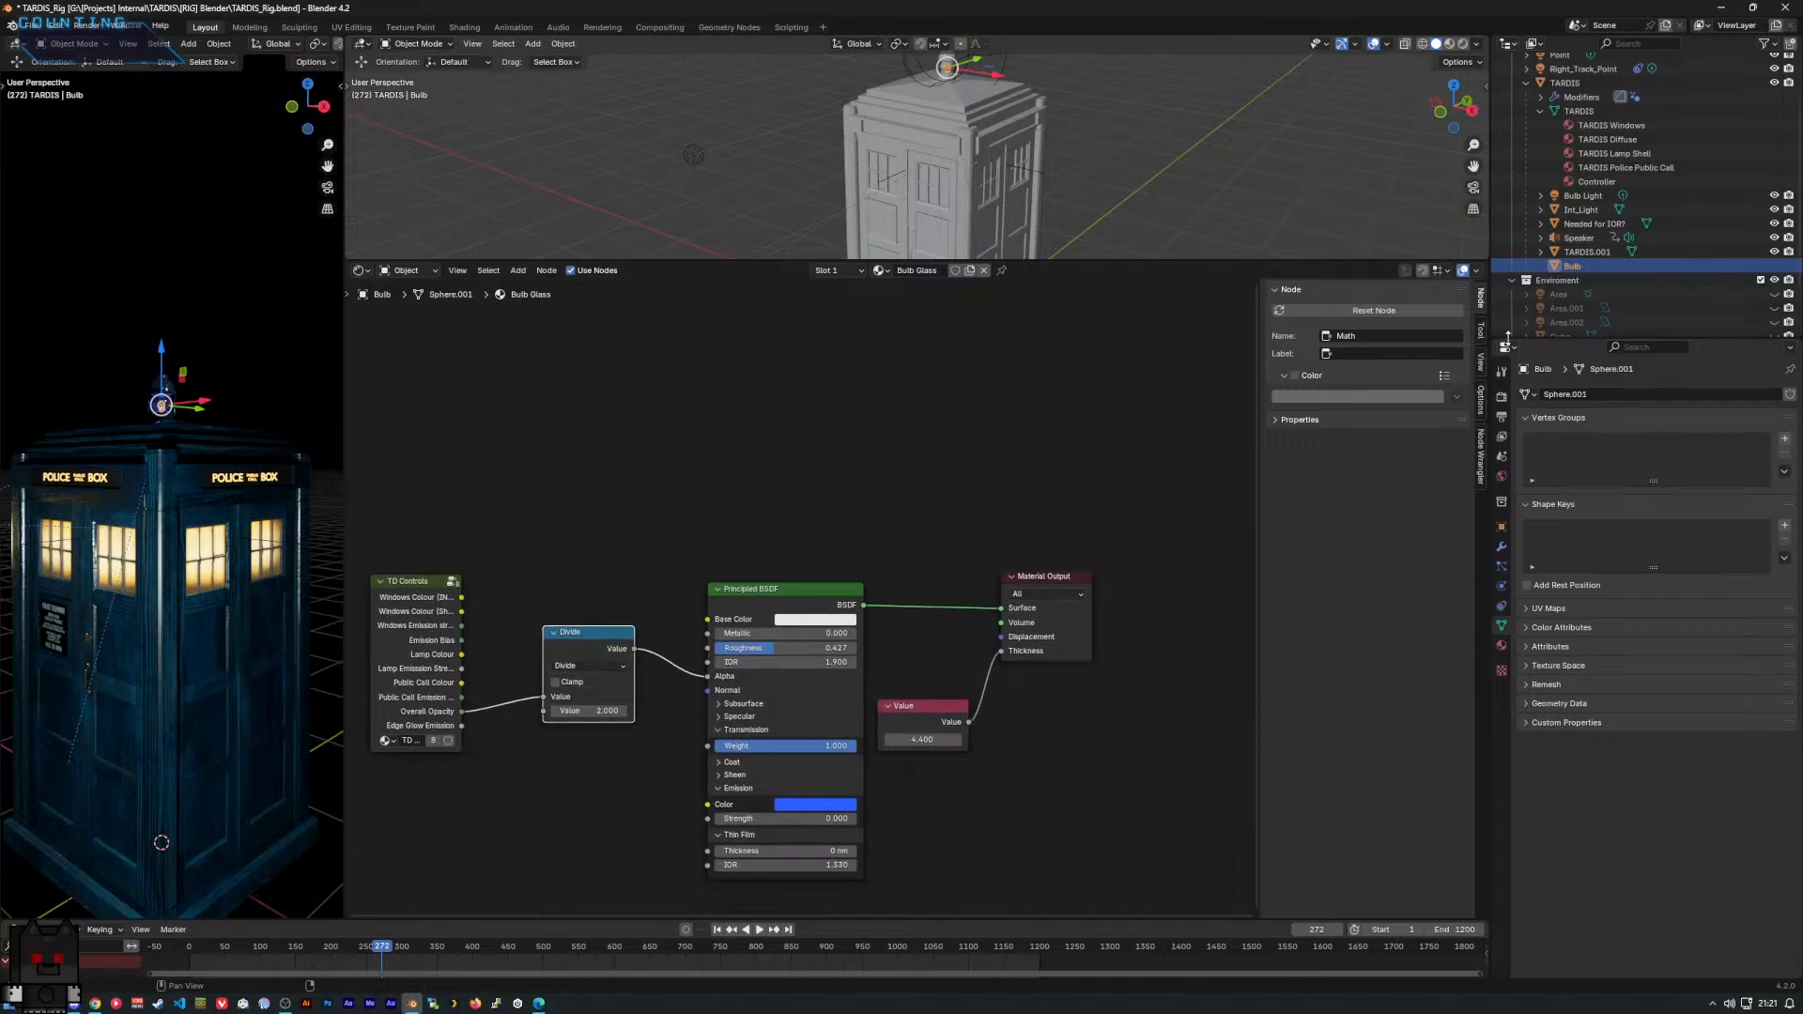
middle_drag(138, 460, 143, 498)
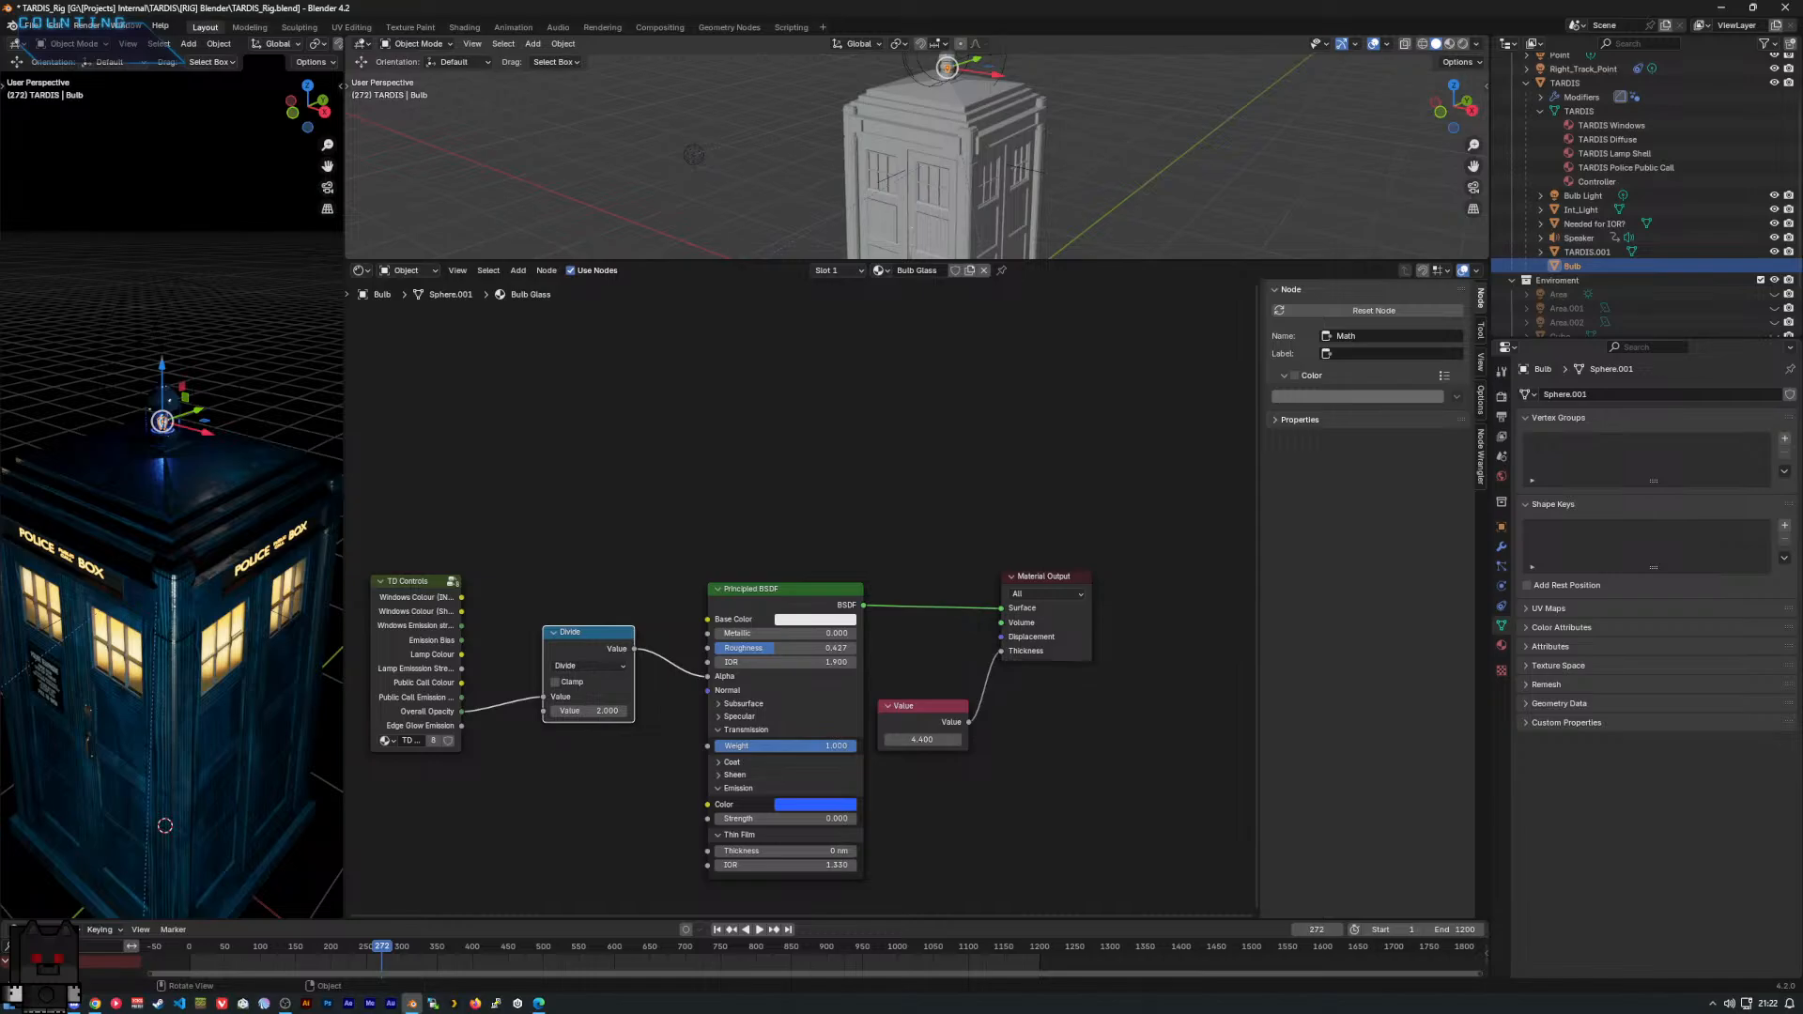
key(ctrl+s)
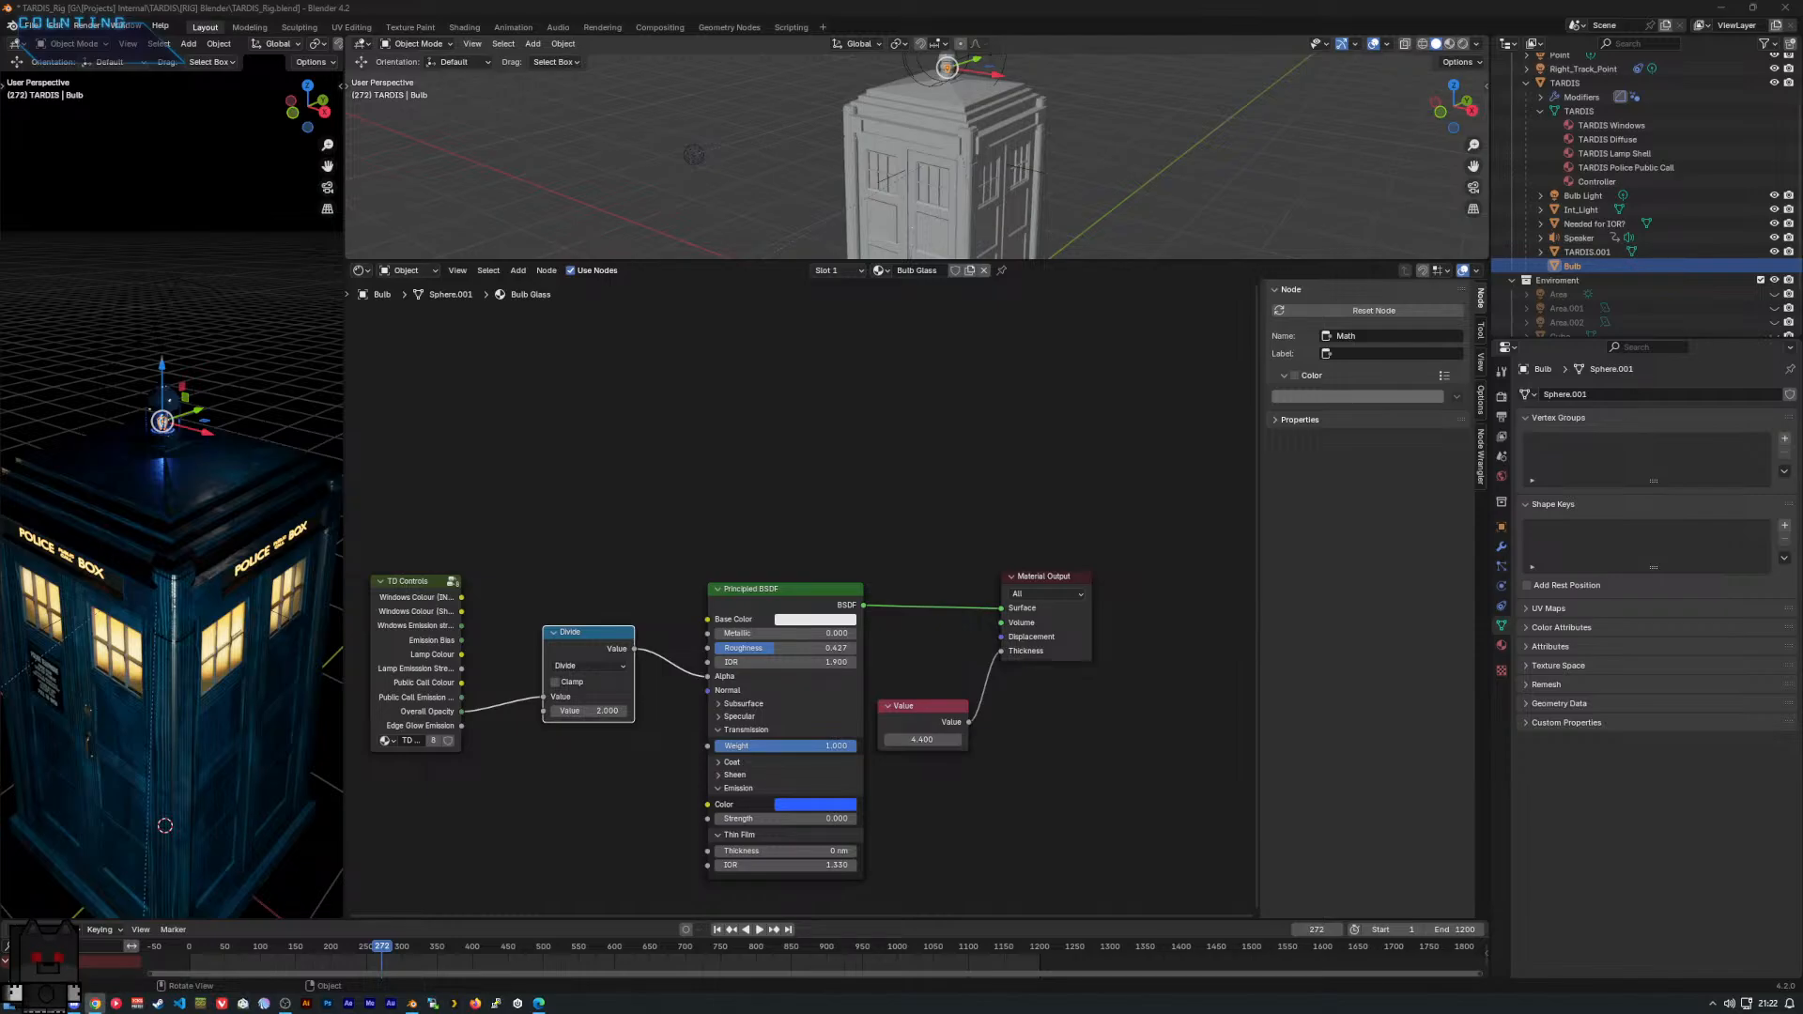
Switch to YouTube in the browser and watch the ShadowolfVFX video "Materialization v3 | TARDIS CGI | Doctor Who" in full screen.
drag(0, 14, 407, 5)
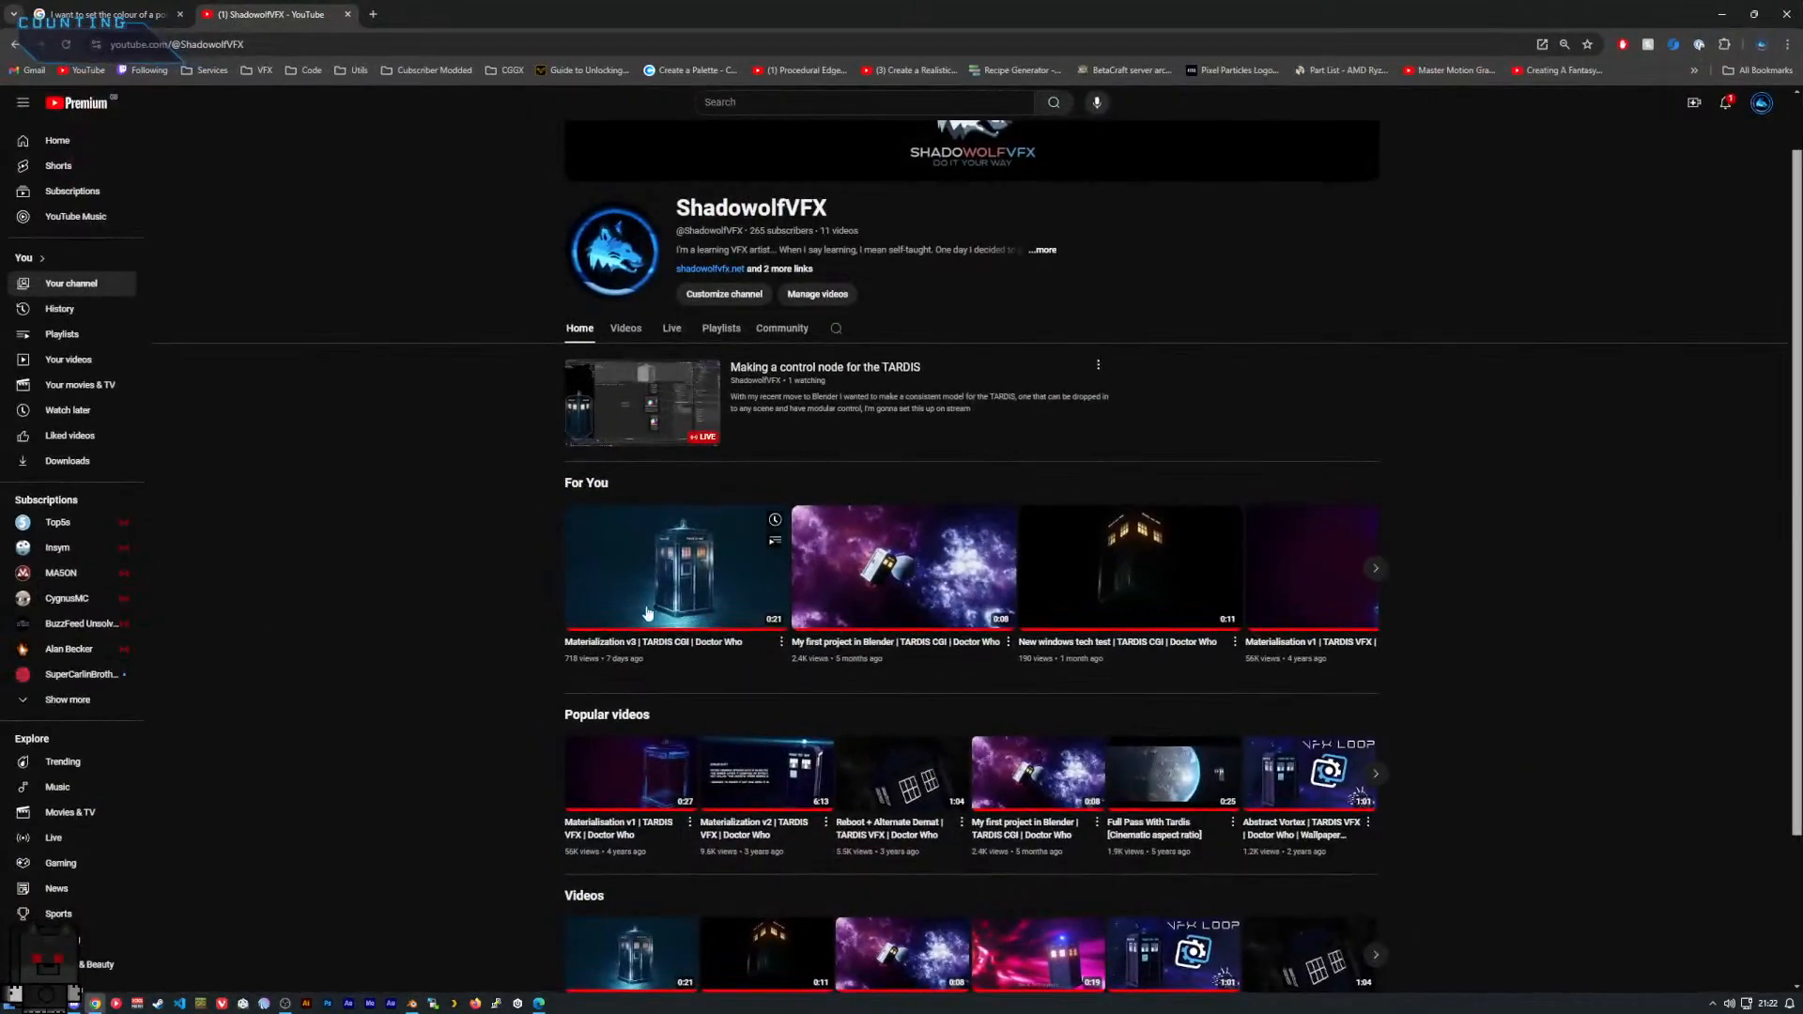
mouse_move(657, 580)
click(625, 329)
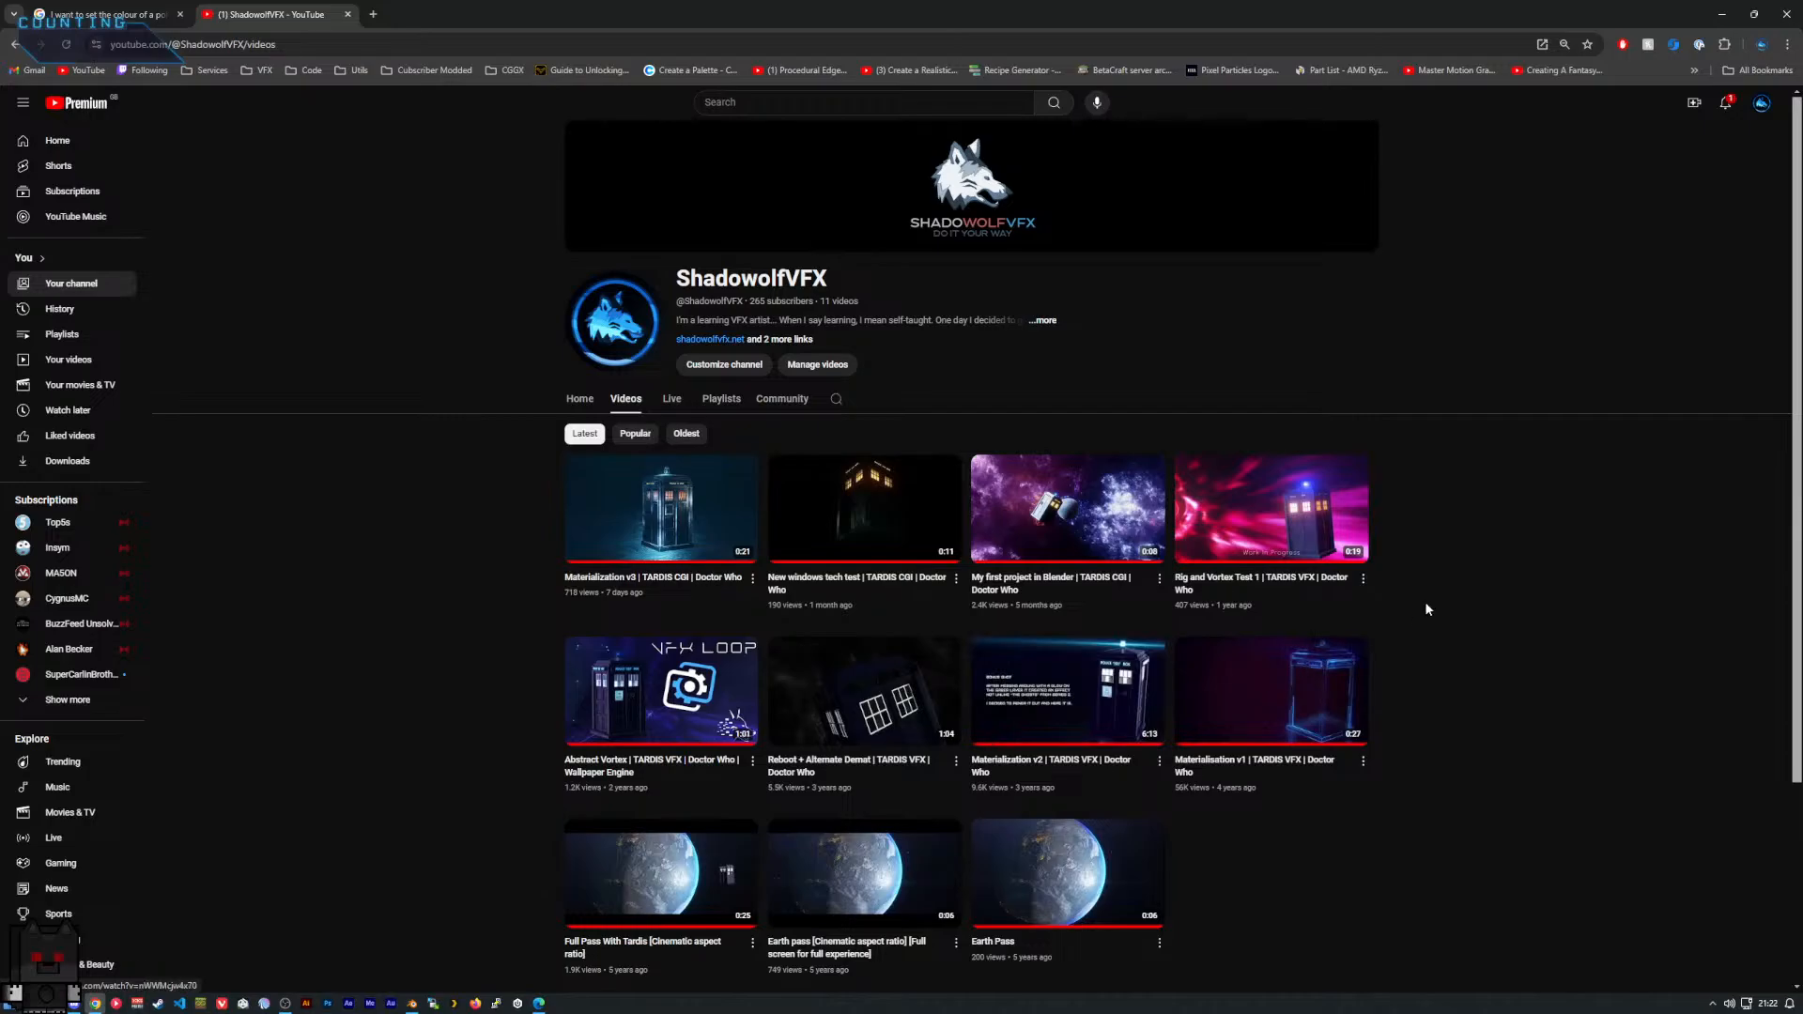
click(639, 517)
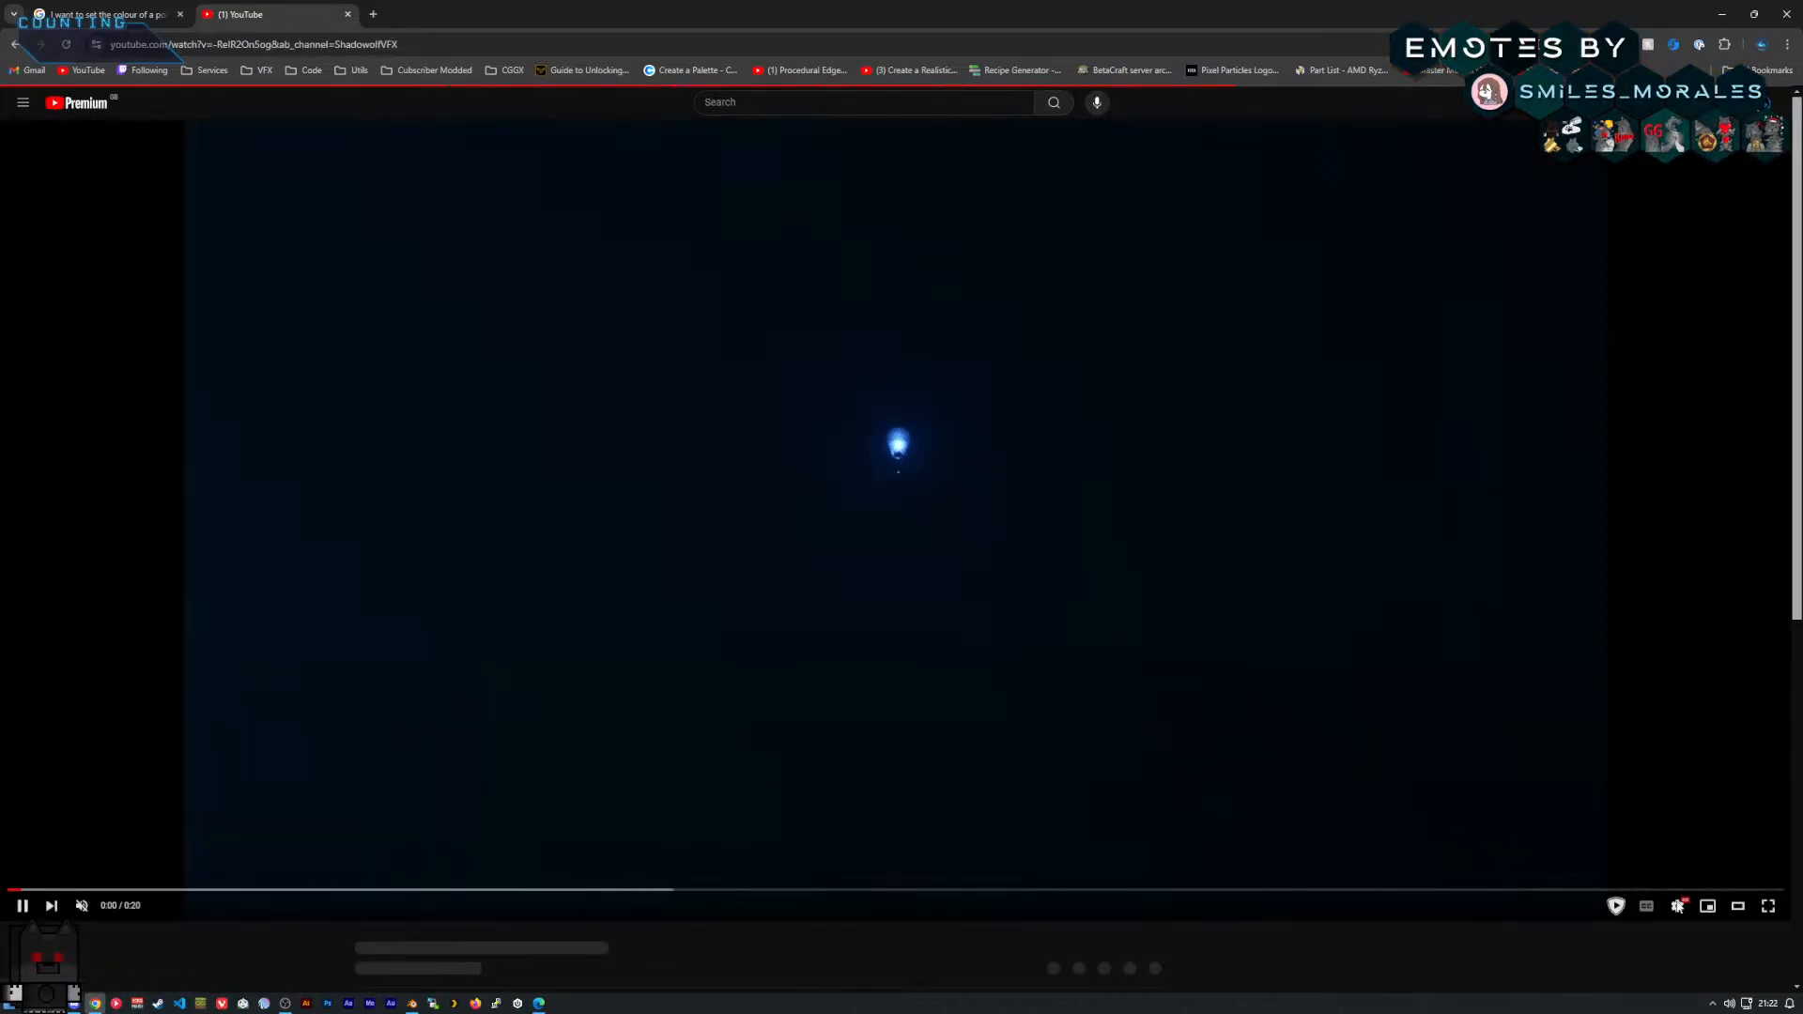
click(1767, 907)
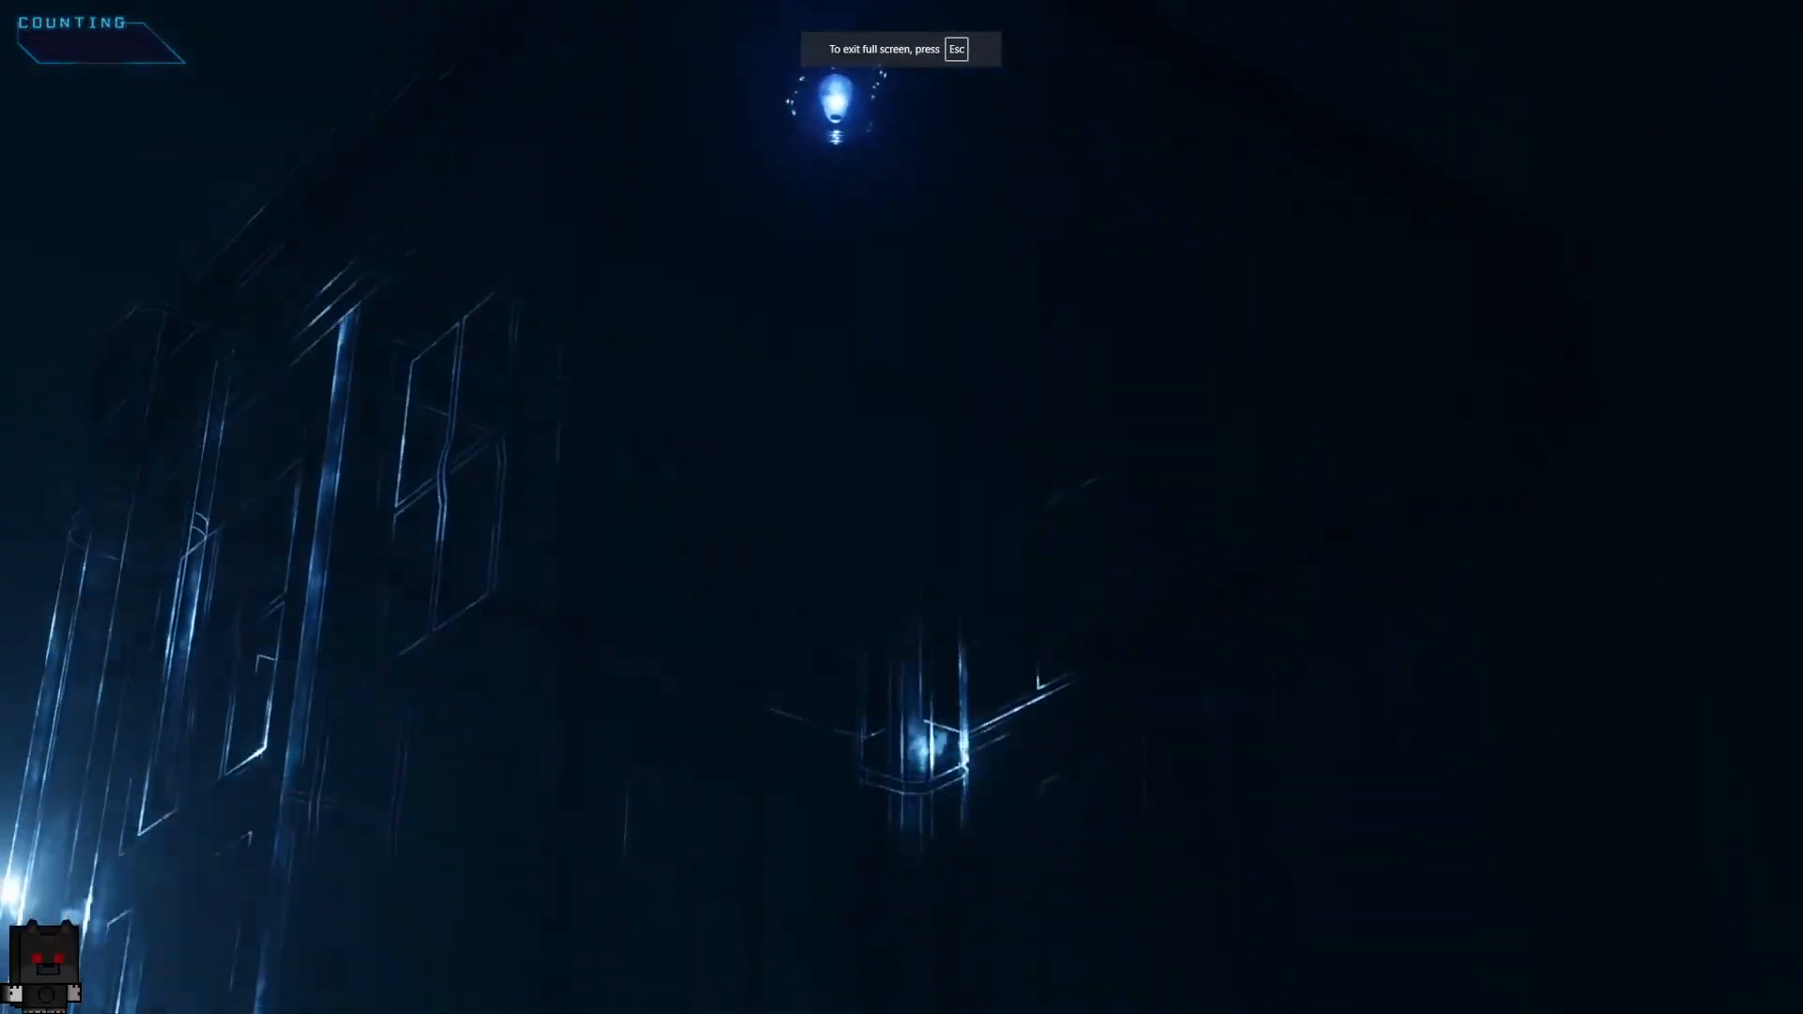
key(Escape)
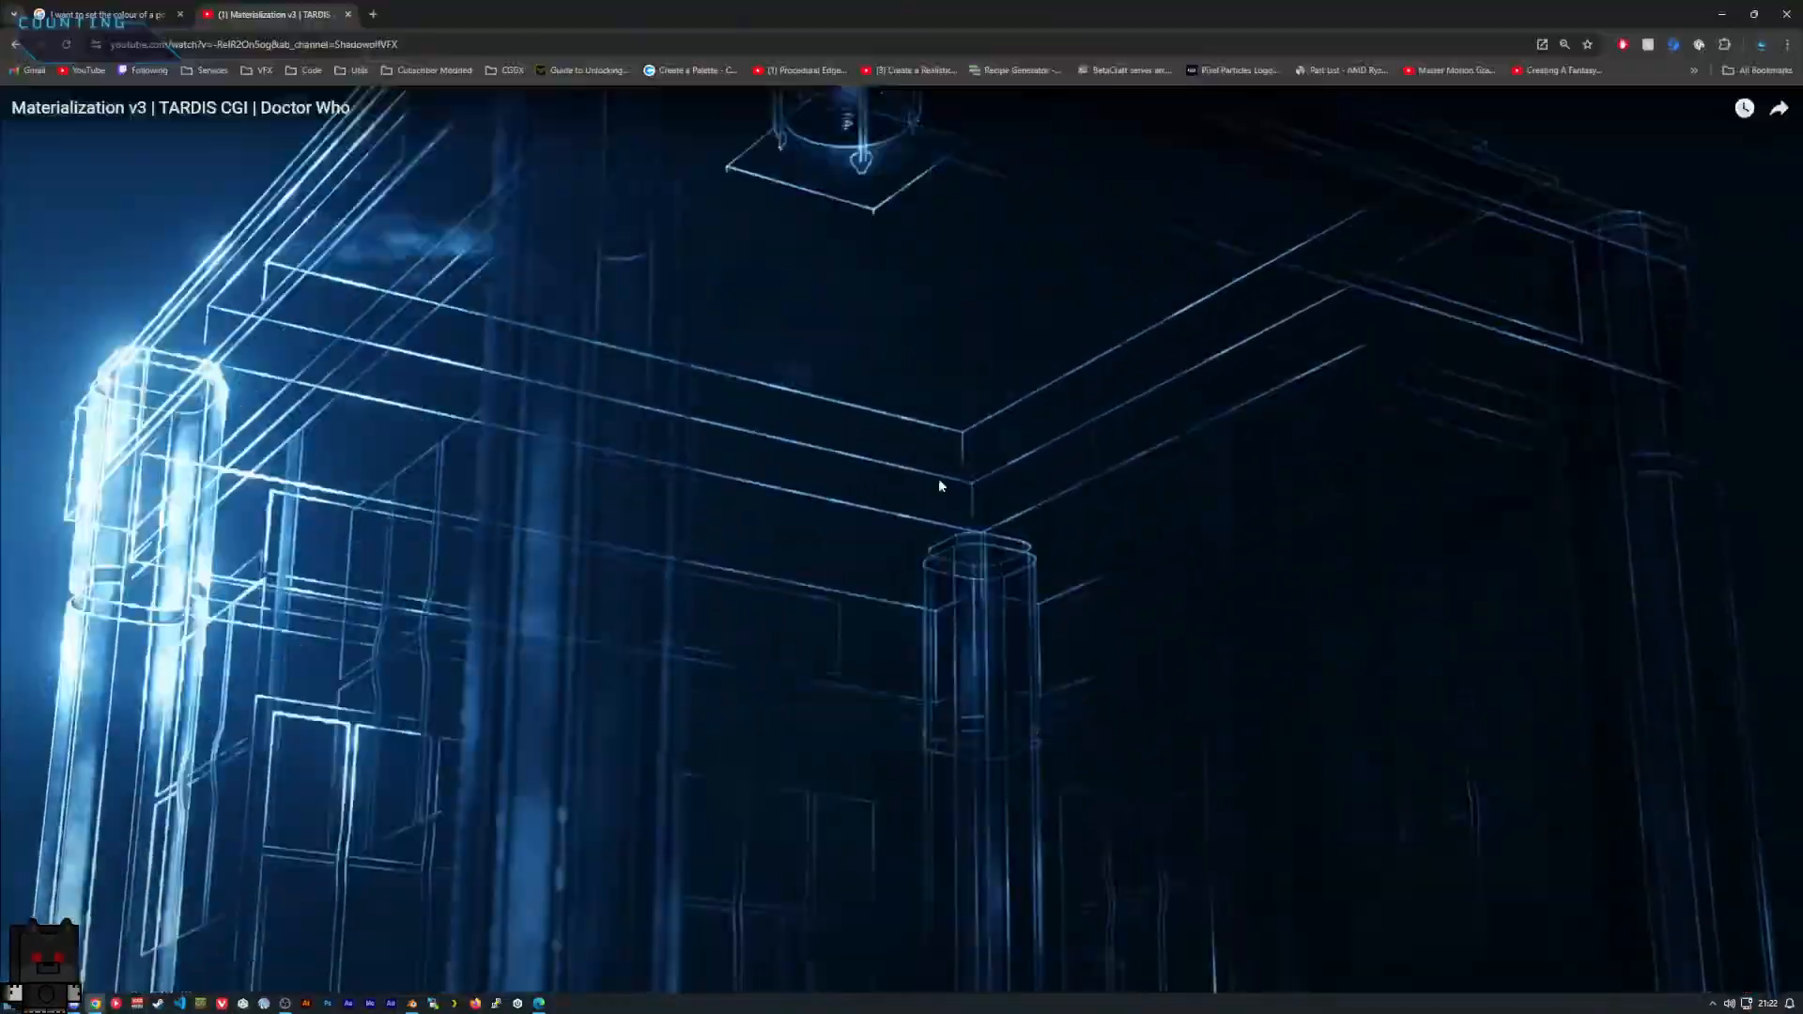
click(1788, 7)
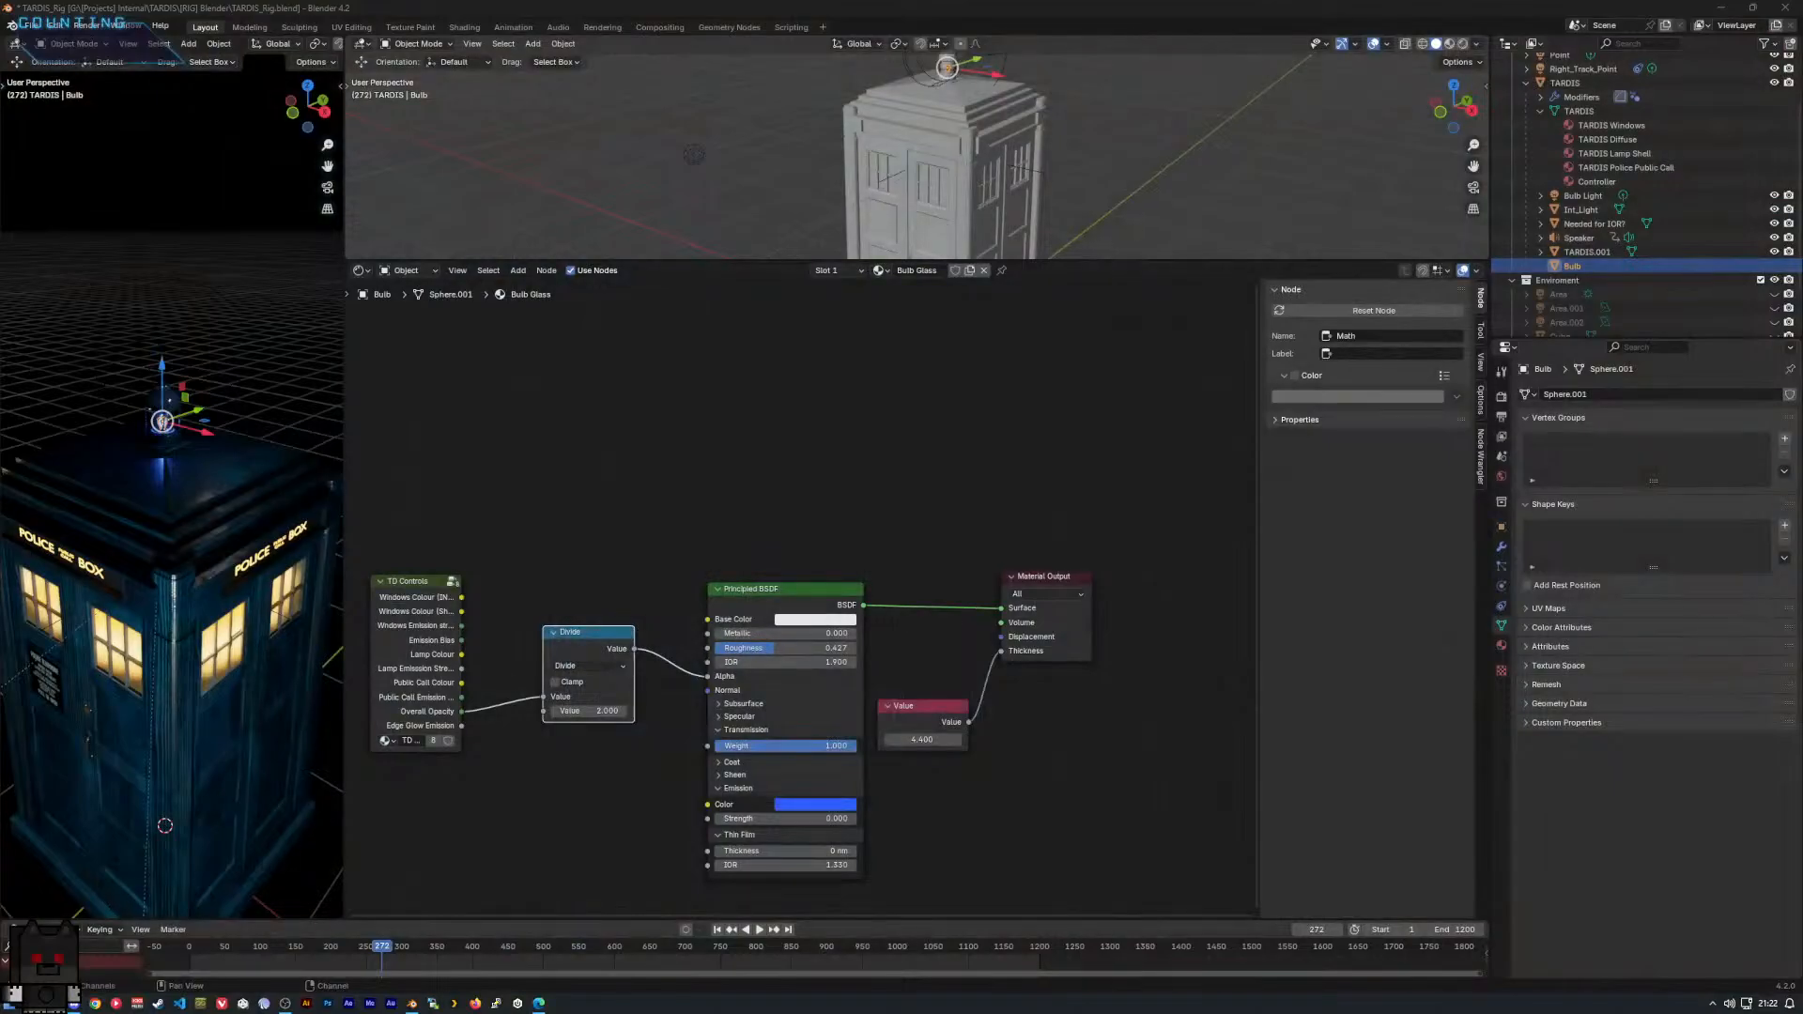
Switch to VLC and review the renders TARDIS_30001-1200.mp4 and TARDIS_30001-1200_1.mp4, then close the player.
click(31, 1004)
drag(364, 211, 0, 282)
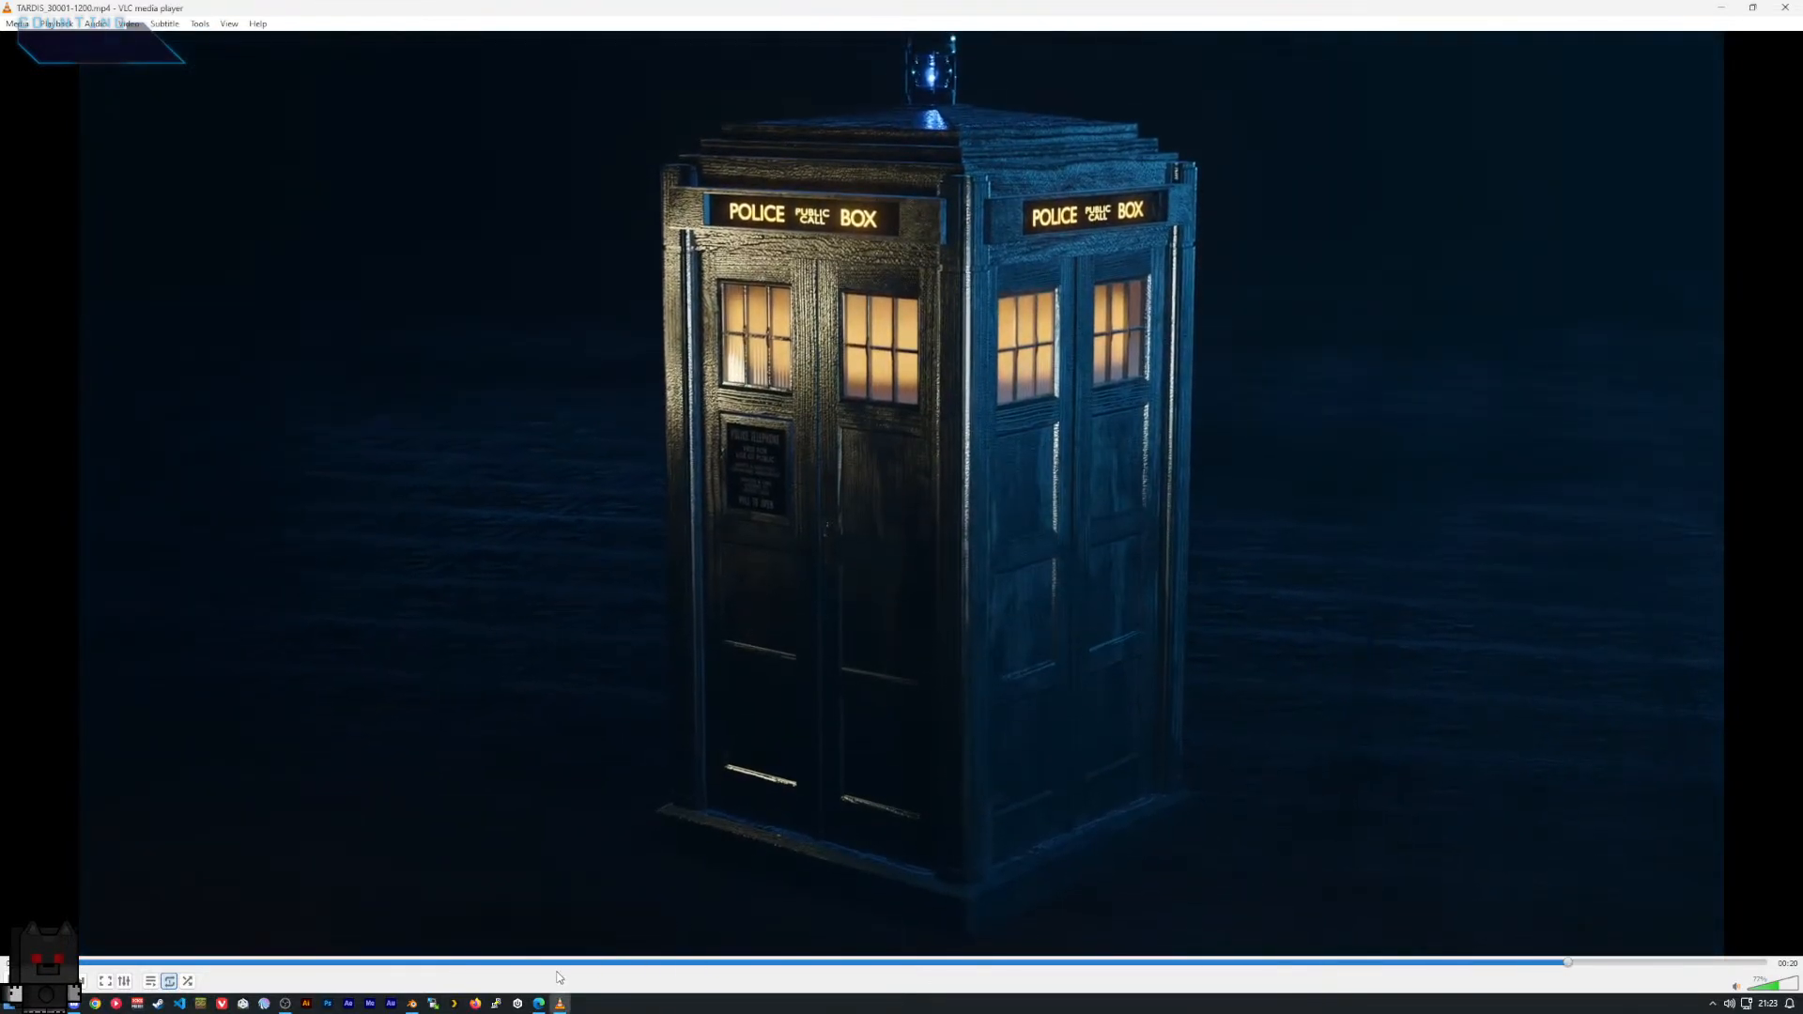
click(557, 962)
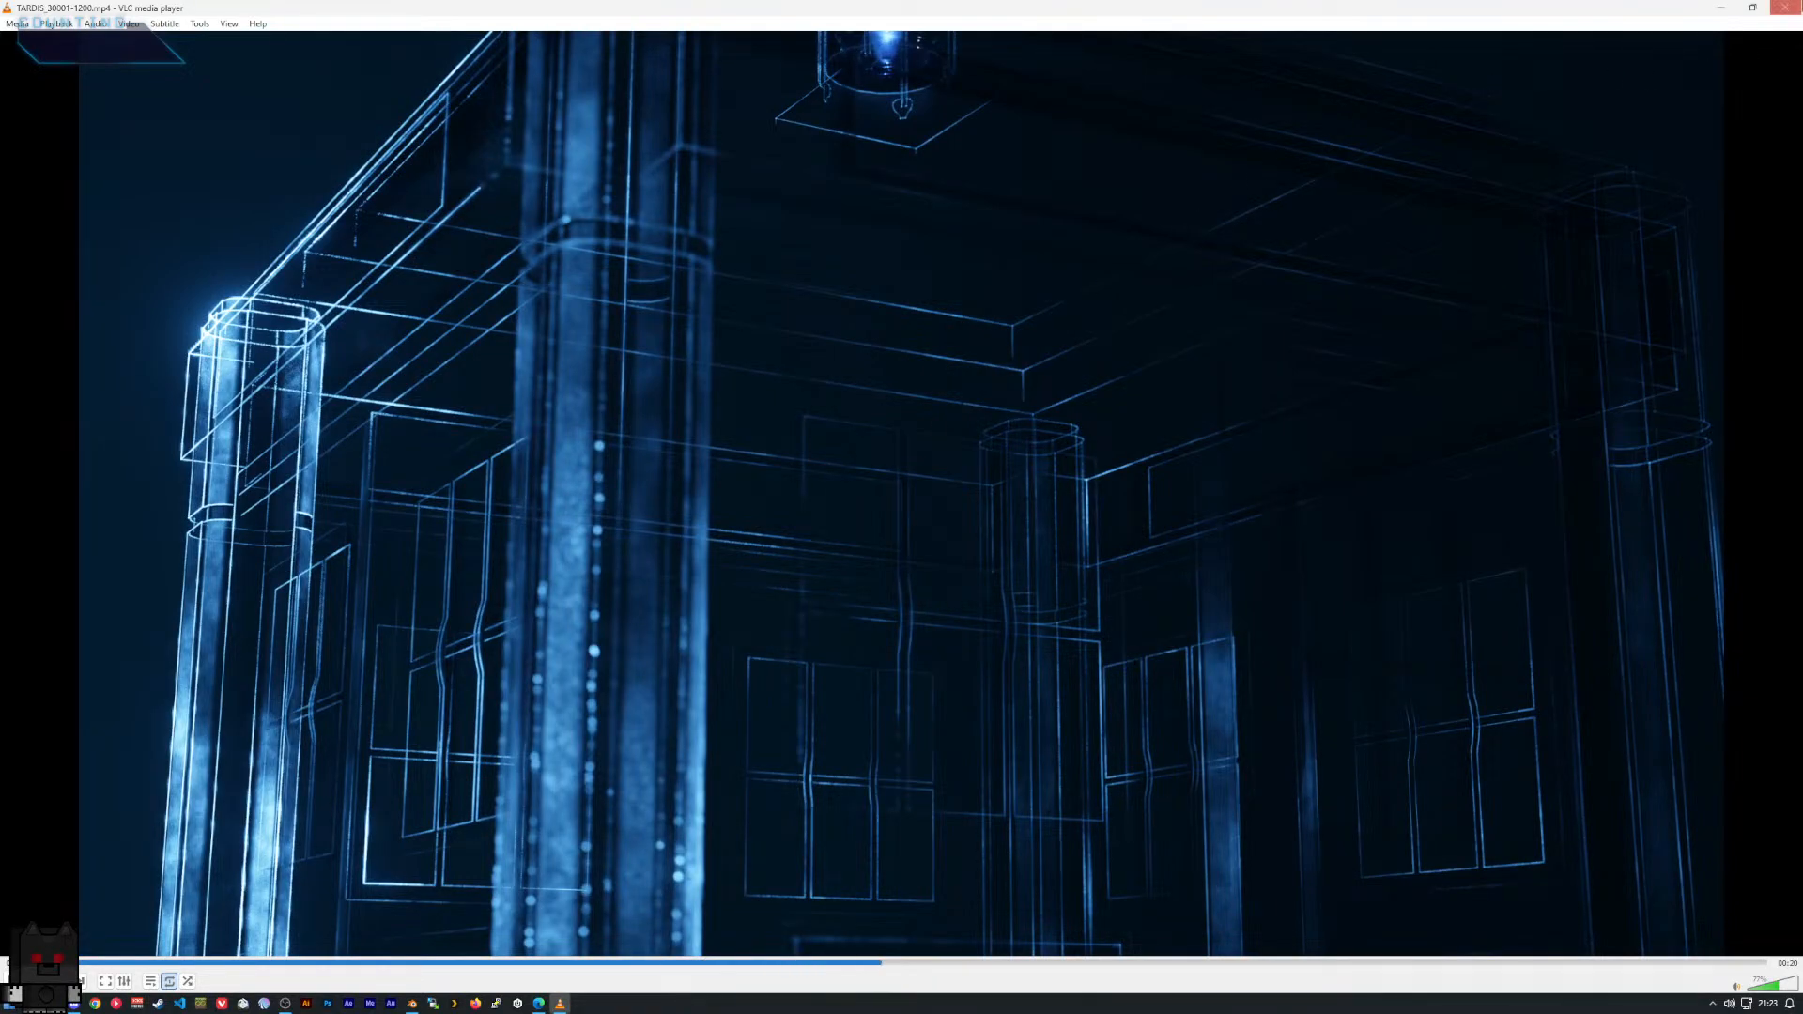
click(1785, 8)
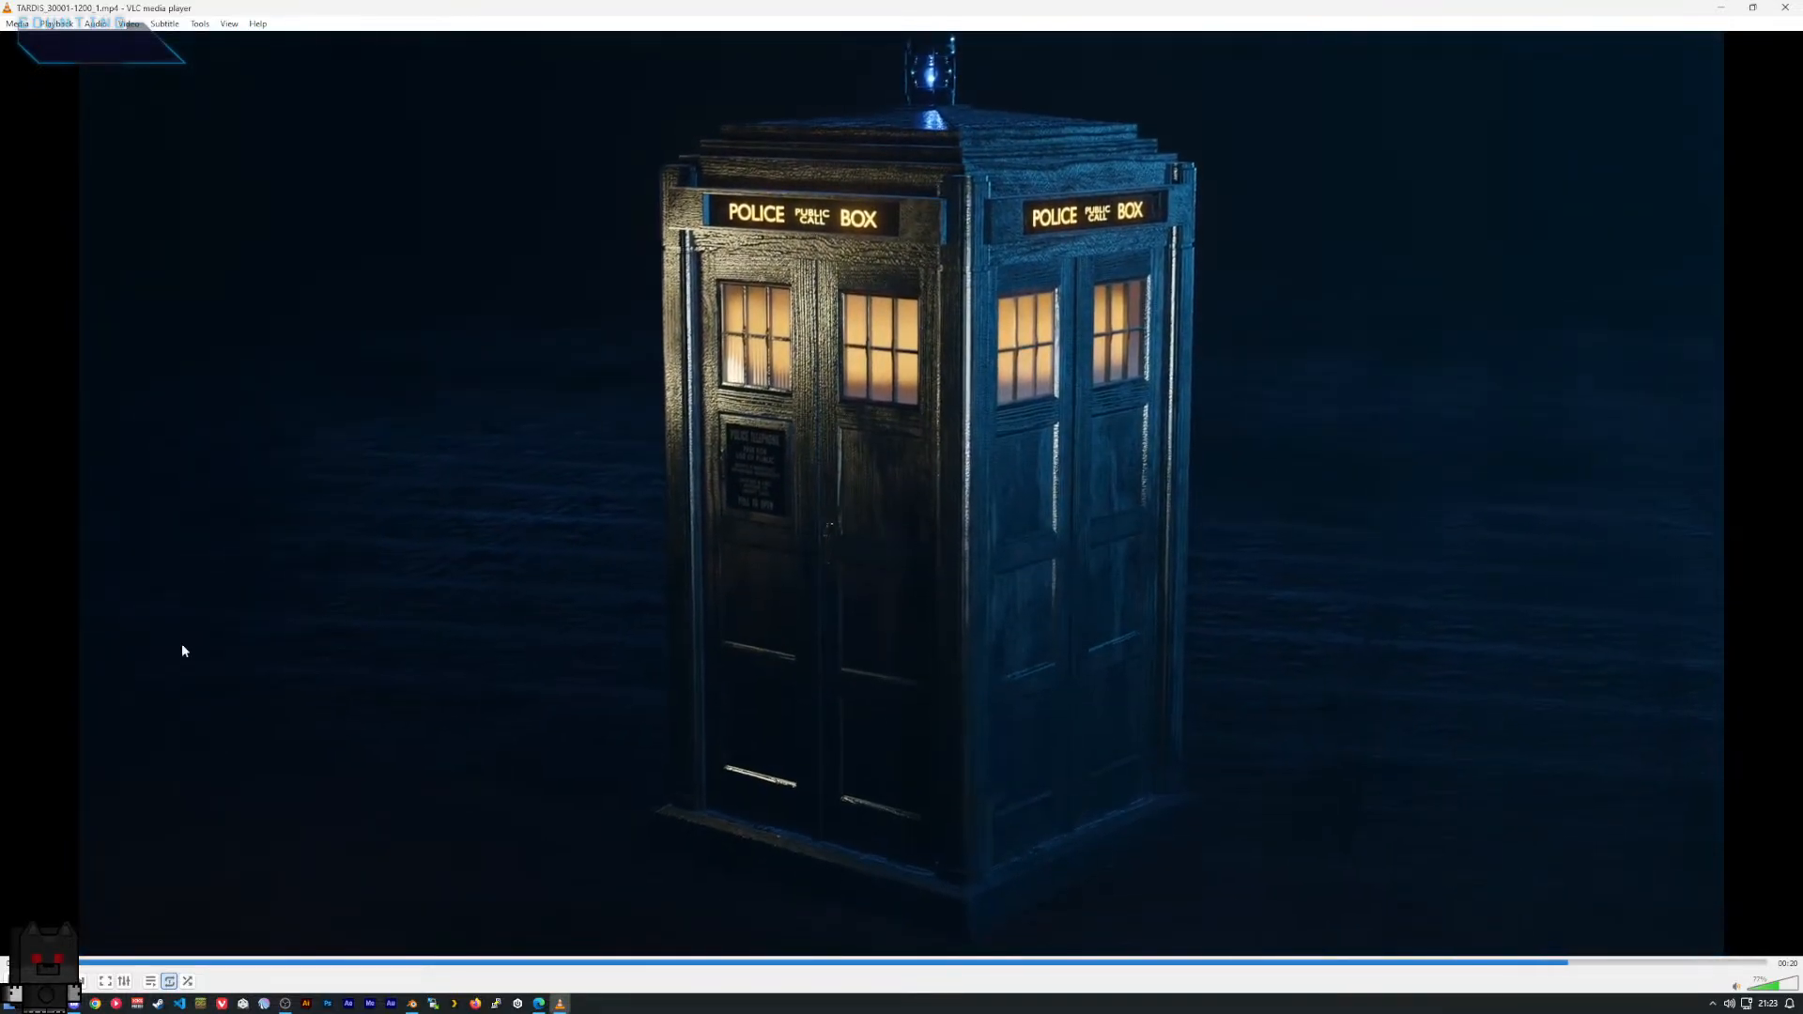
click(1785, 8)
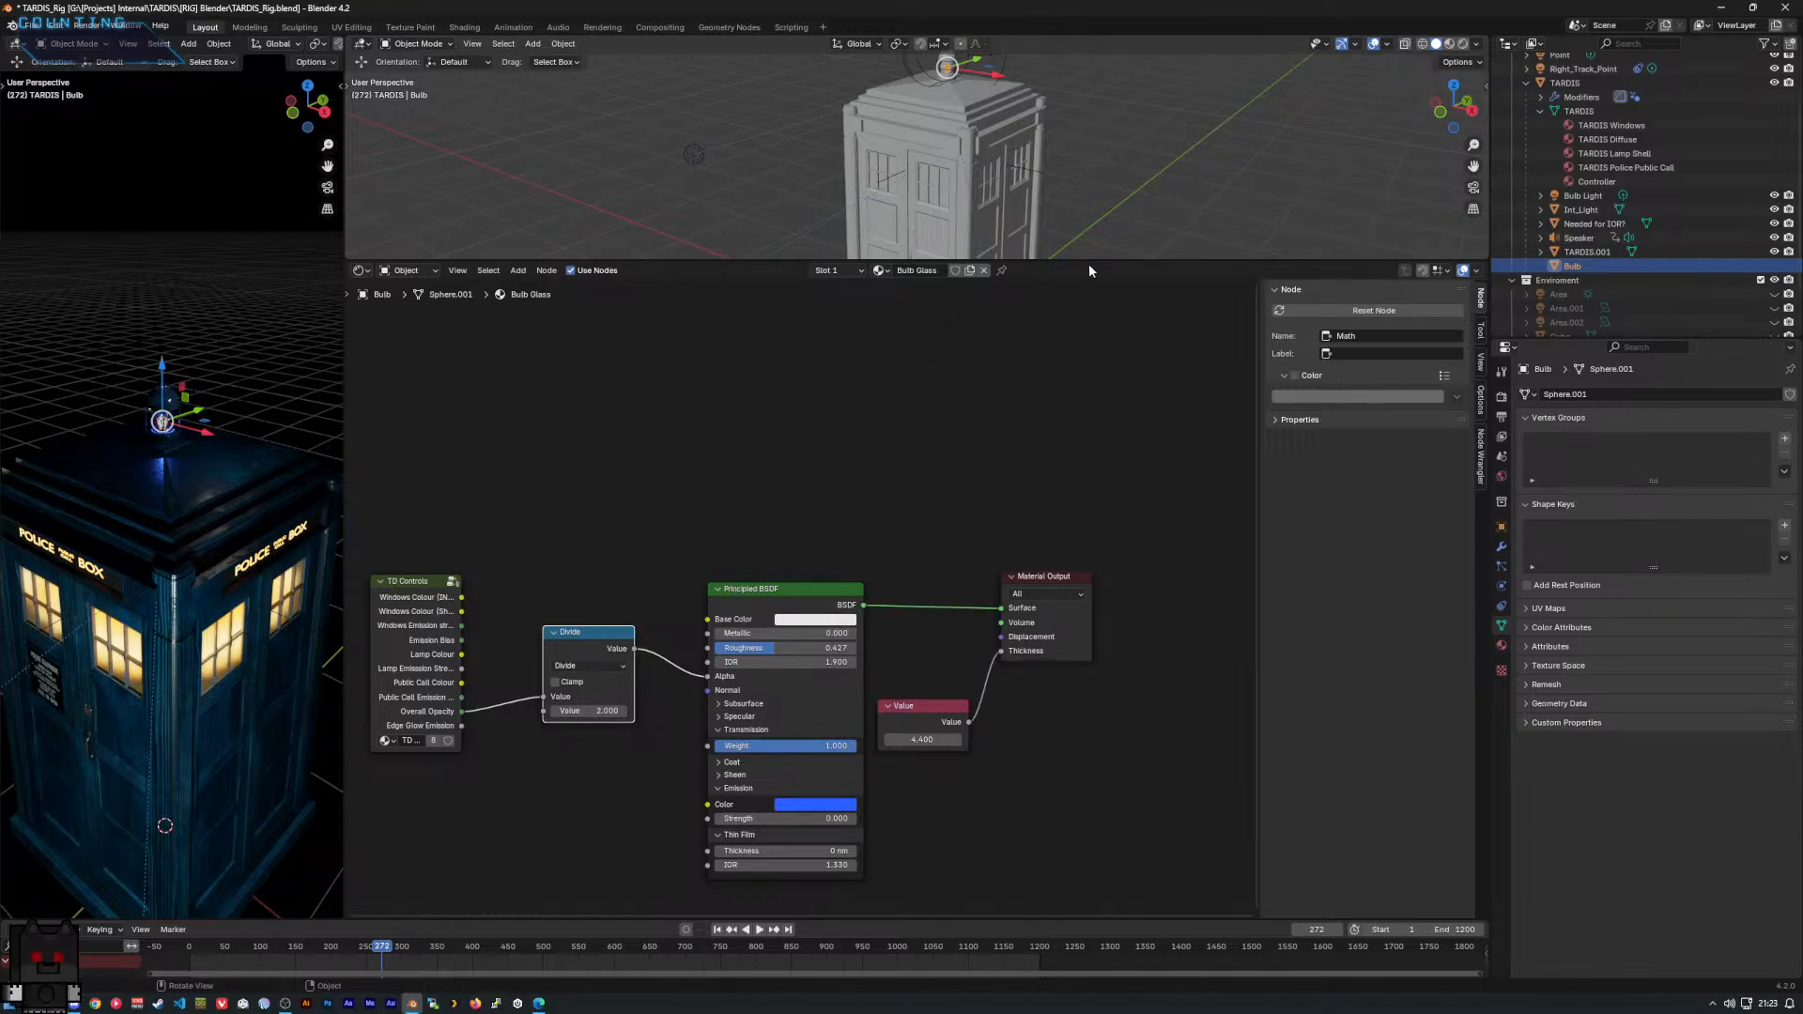
drag(1079, 259, 1081, 372)
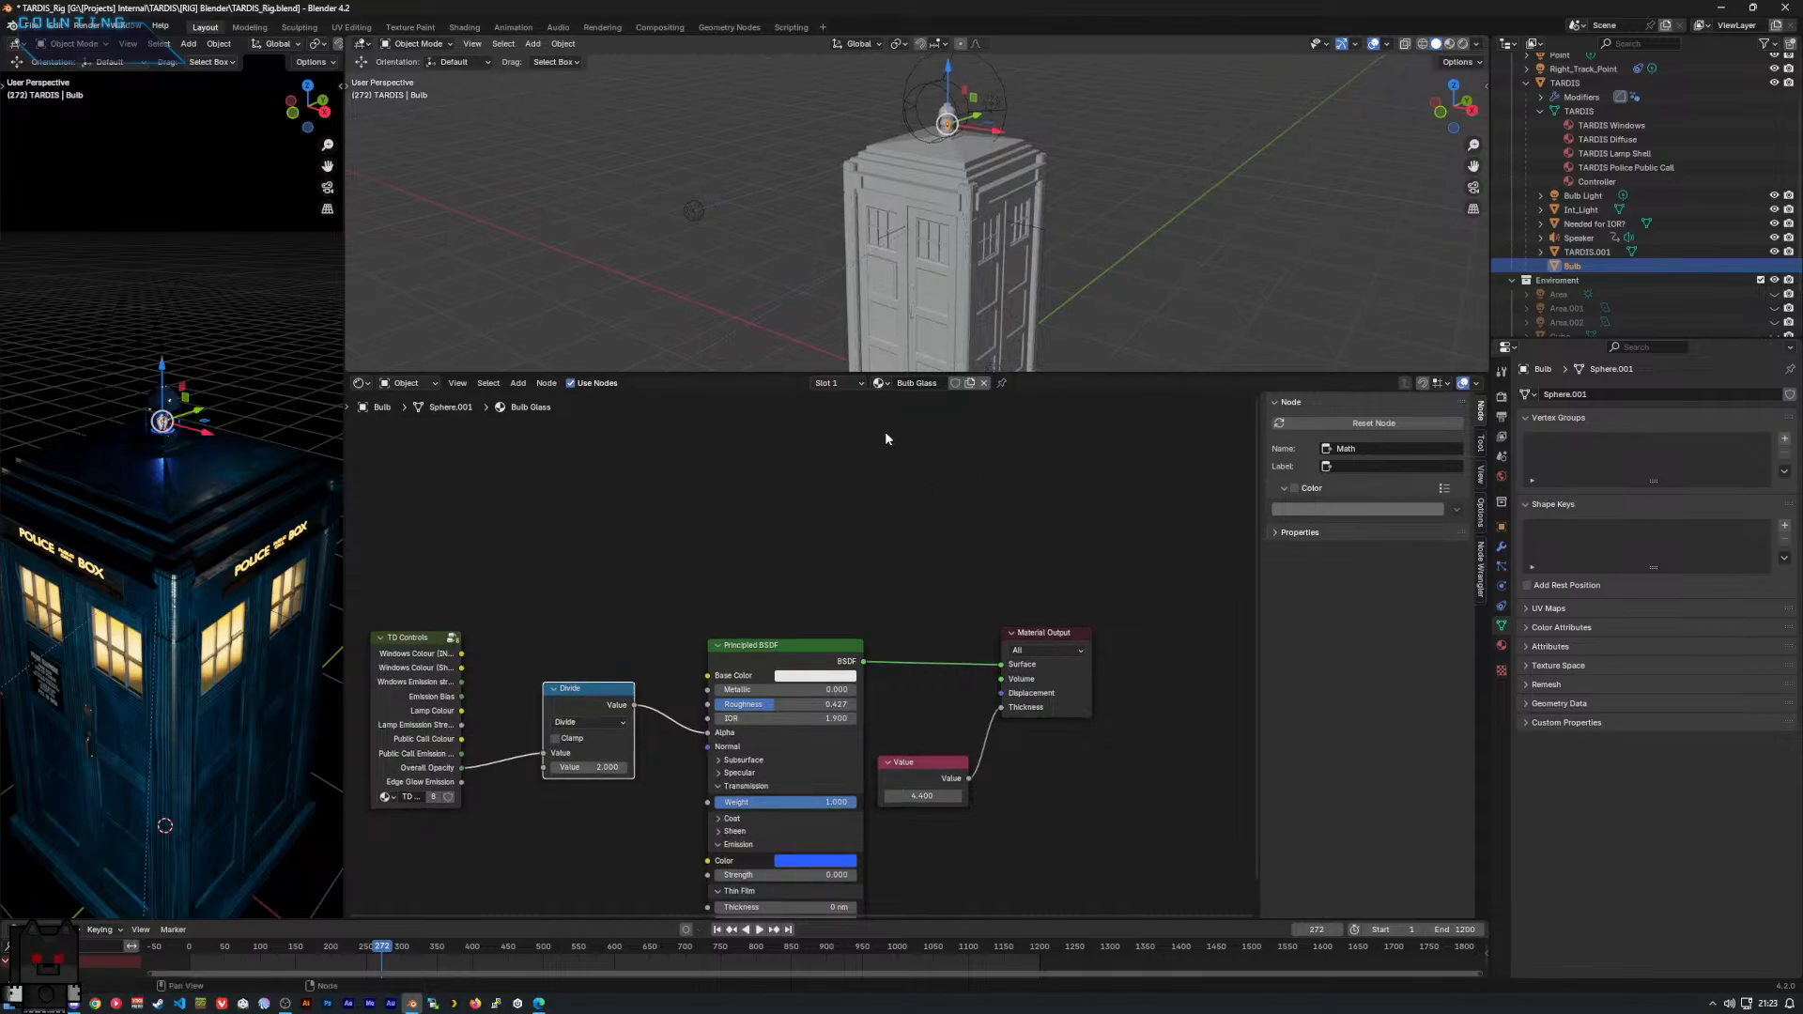
click(814, 383)
click(880, 383)
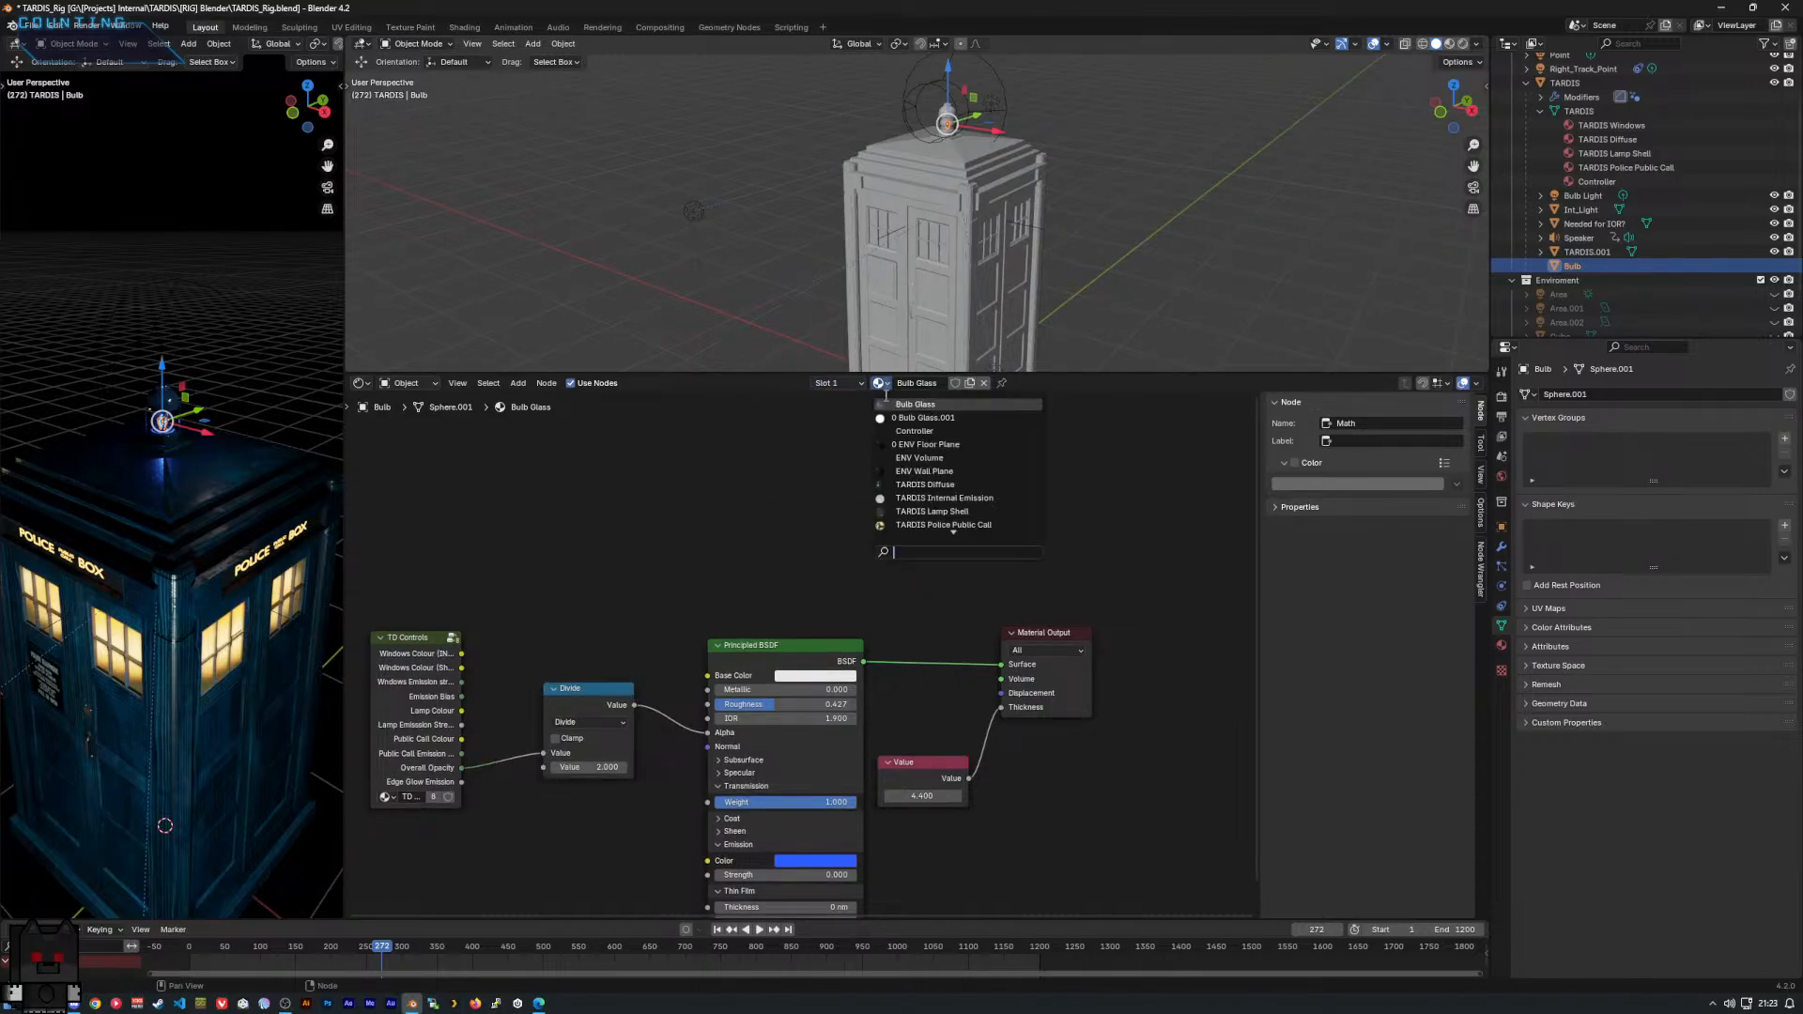
click(930, 484)
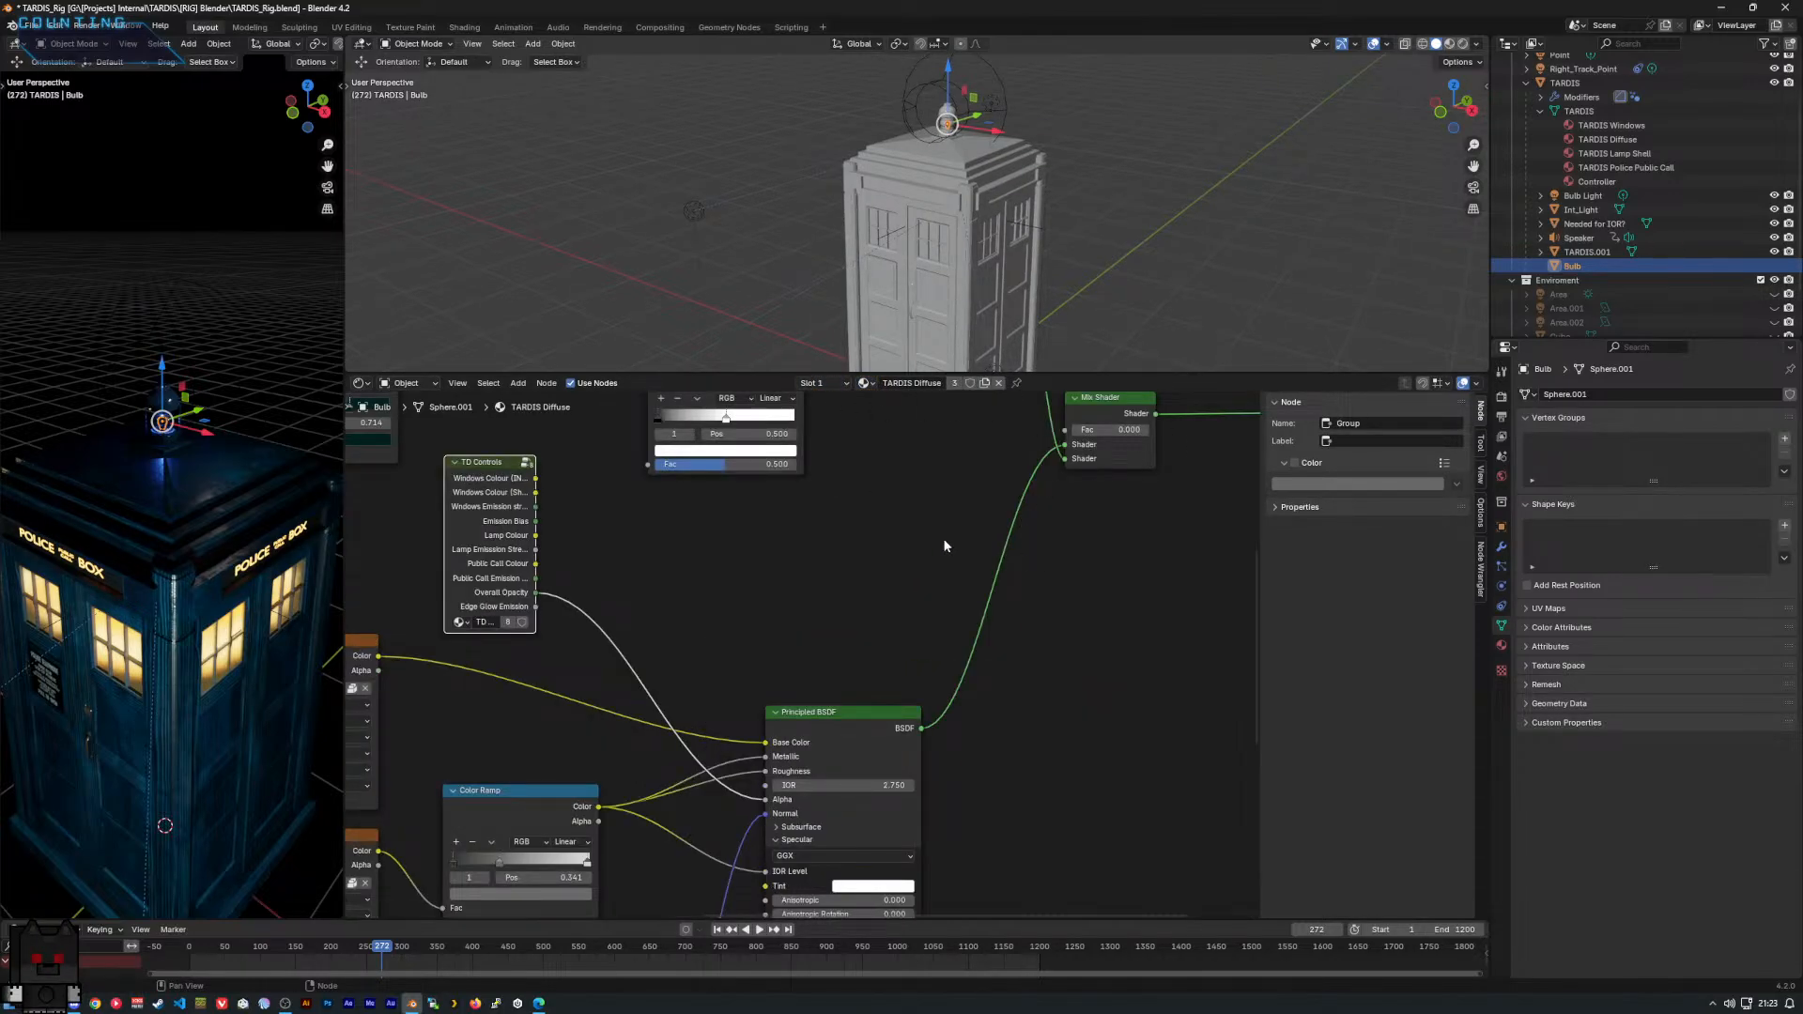
key(ctrl+z)
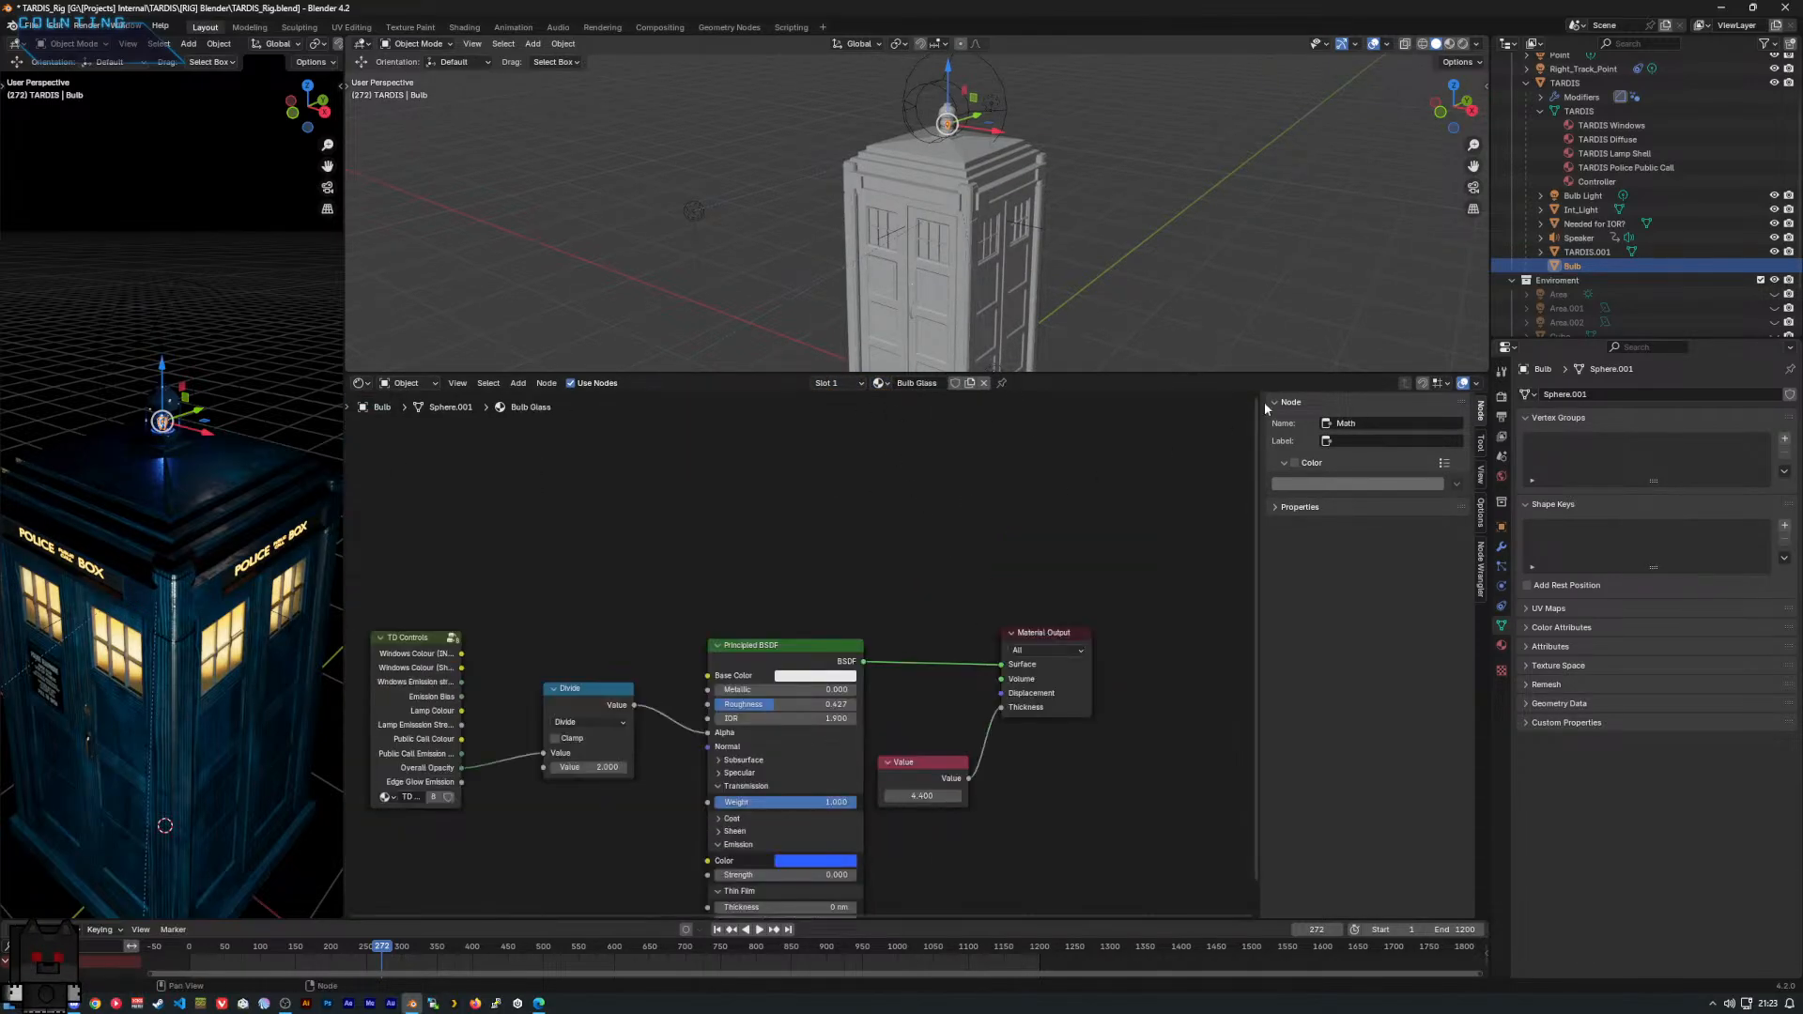
Assign the TARDIS Diffuse material to the TARDIS object's first material slot and bring its node tree into view.
click(1583, 113)
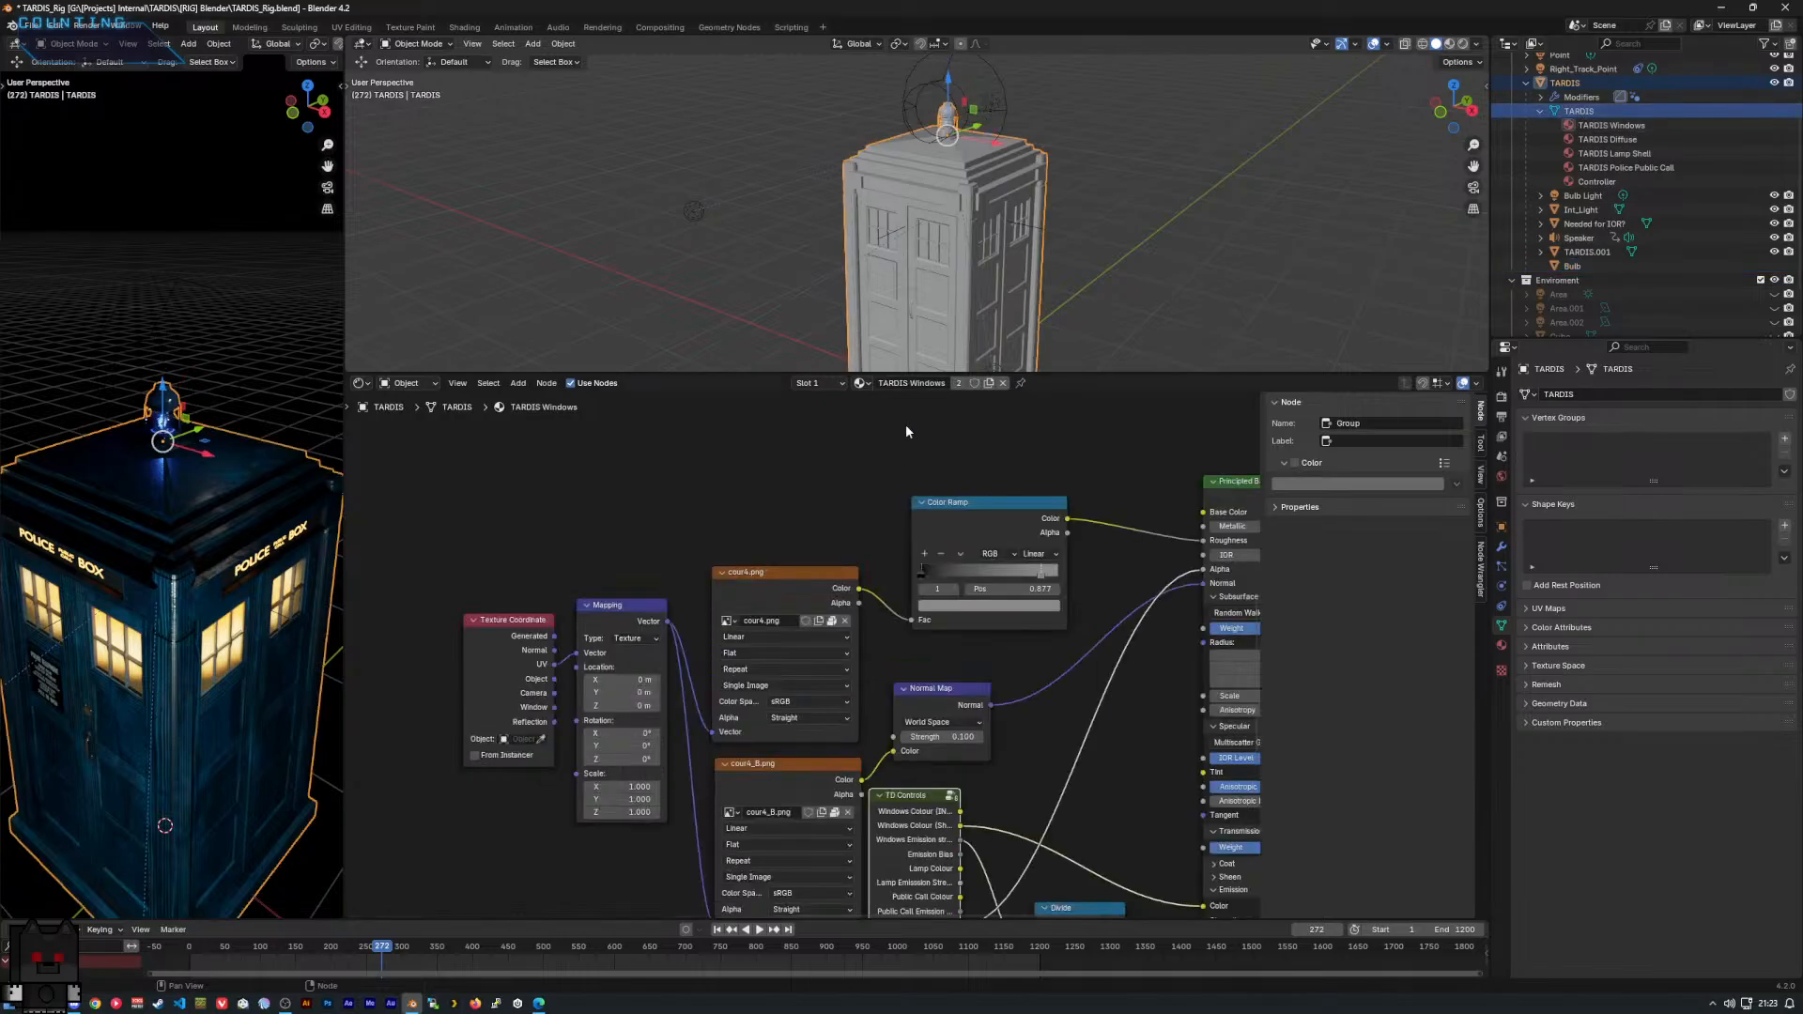
click(860, 384)
click(935, 476)
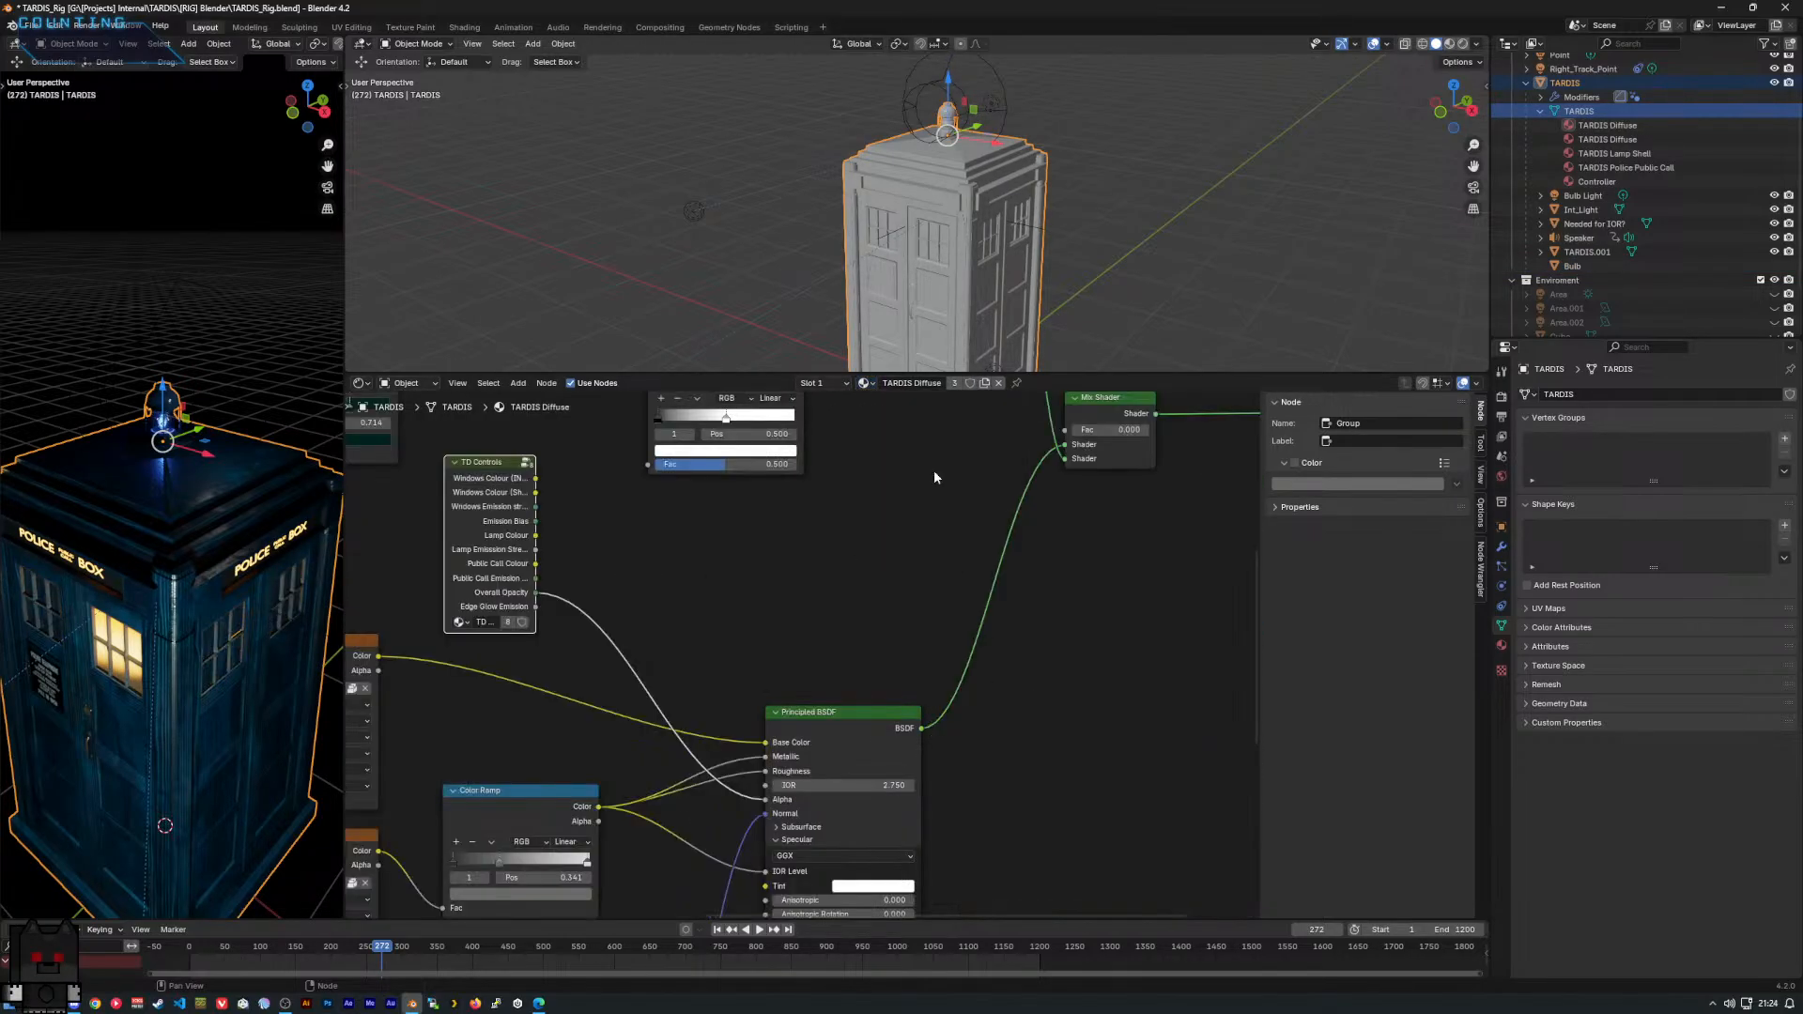
scroll(894, 714, down, 3)
middle_drag(881, 622, 1175, 659)
middle_drag(1017, 711, 910, 642)
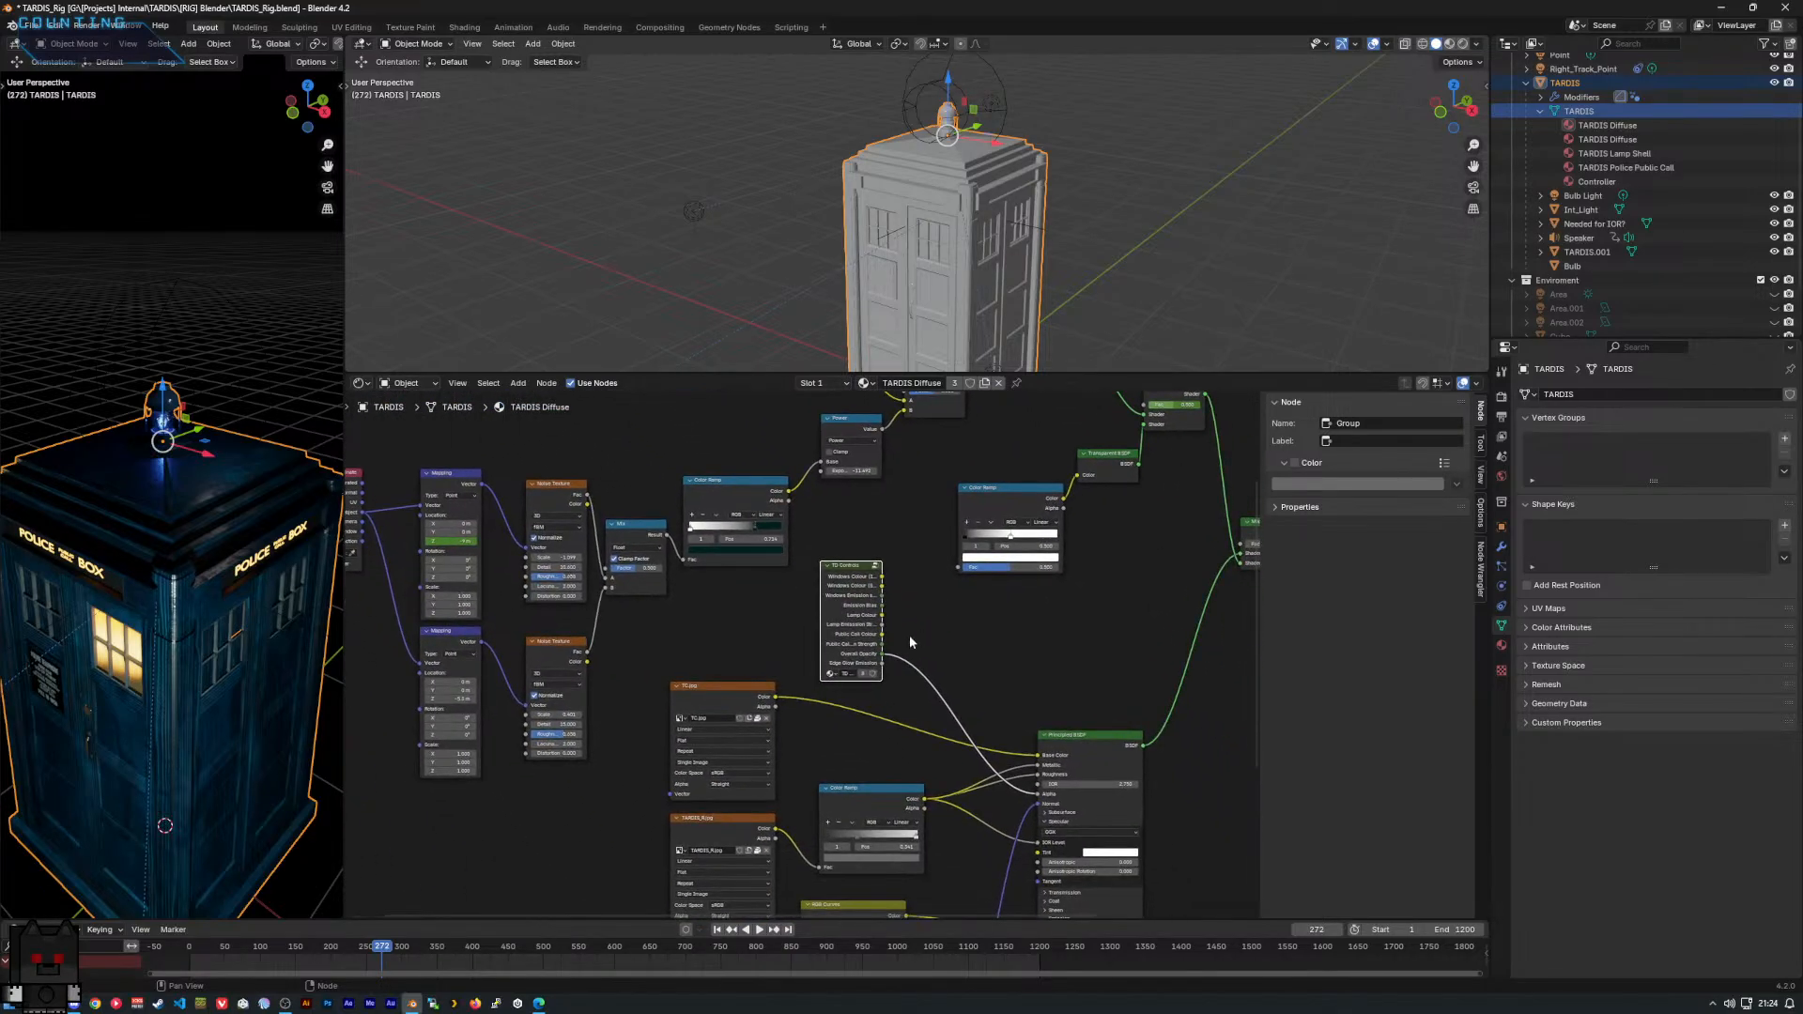
Move the TD Controls group, image texture nodes and Principled BSDF down, away from the edge-glow nodes in the TARDIS Diffuse tree.
drag(660, 645, 1145, 920)
middle_drag(1060, 727, 988, 648)
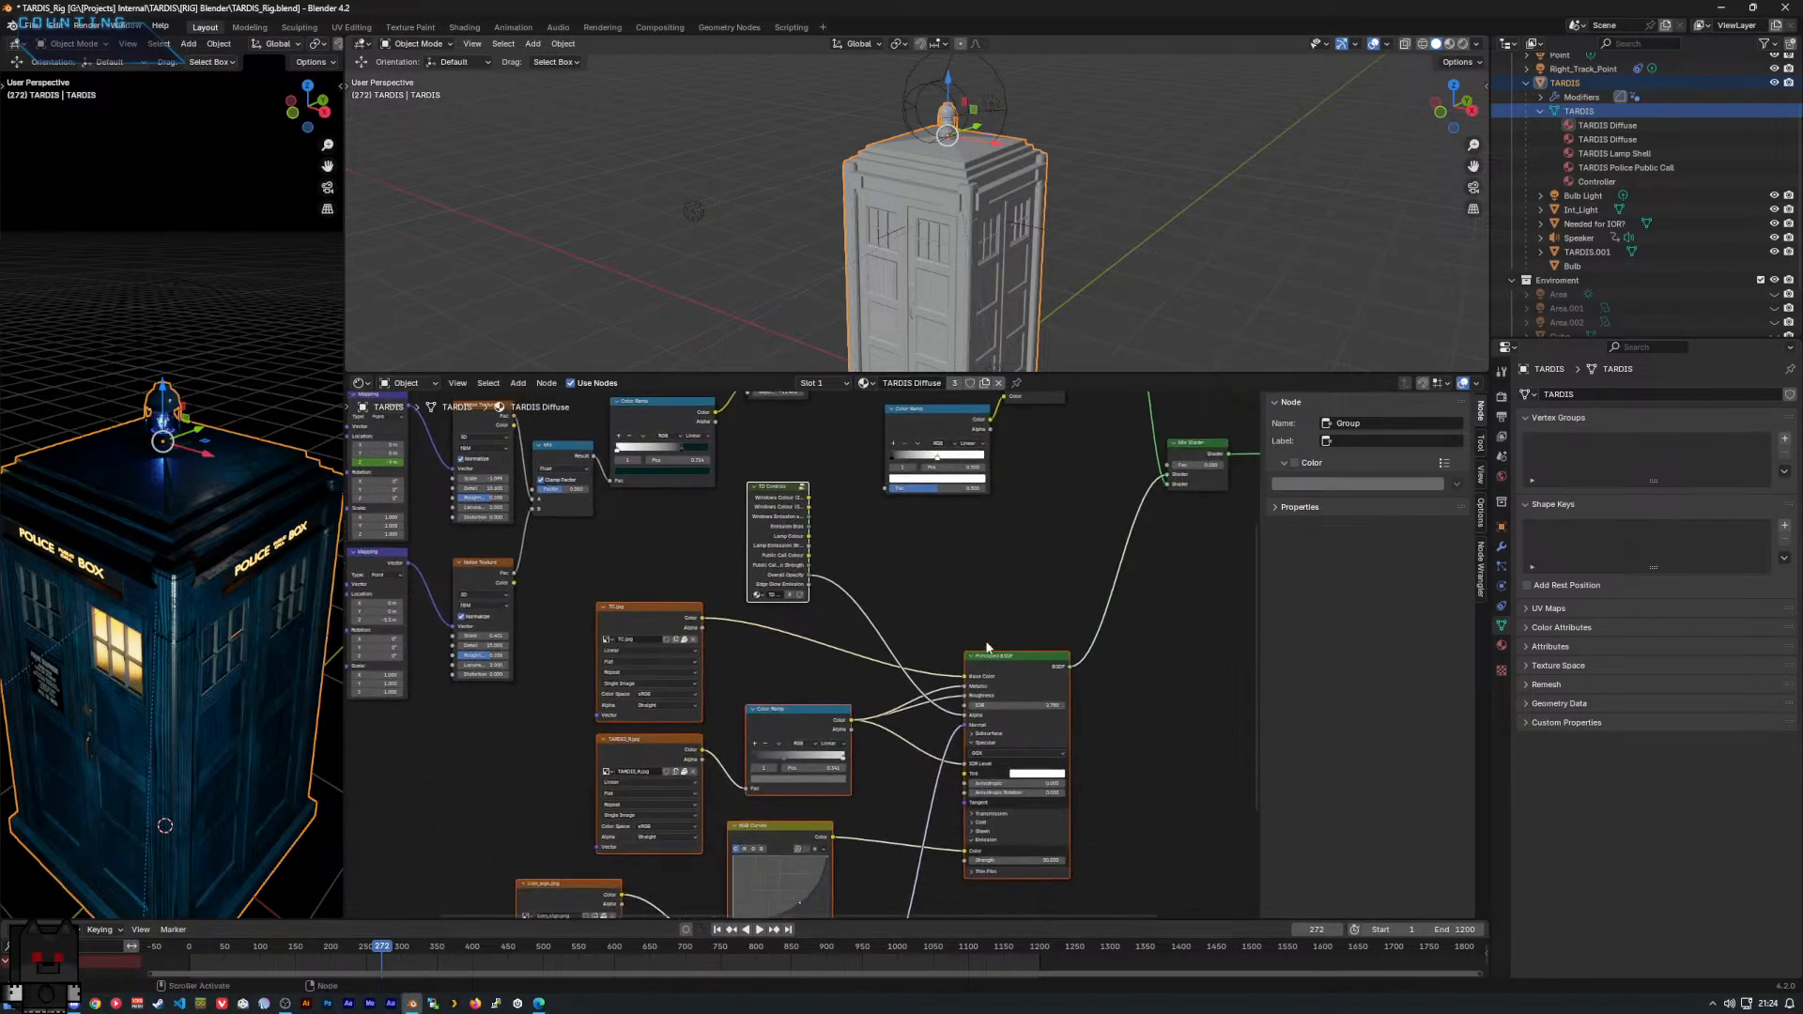
drag(1011, 664, 1093, 846)
click(902, 673)
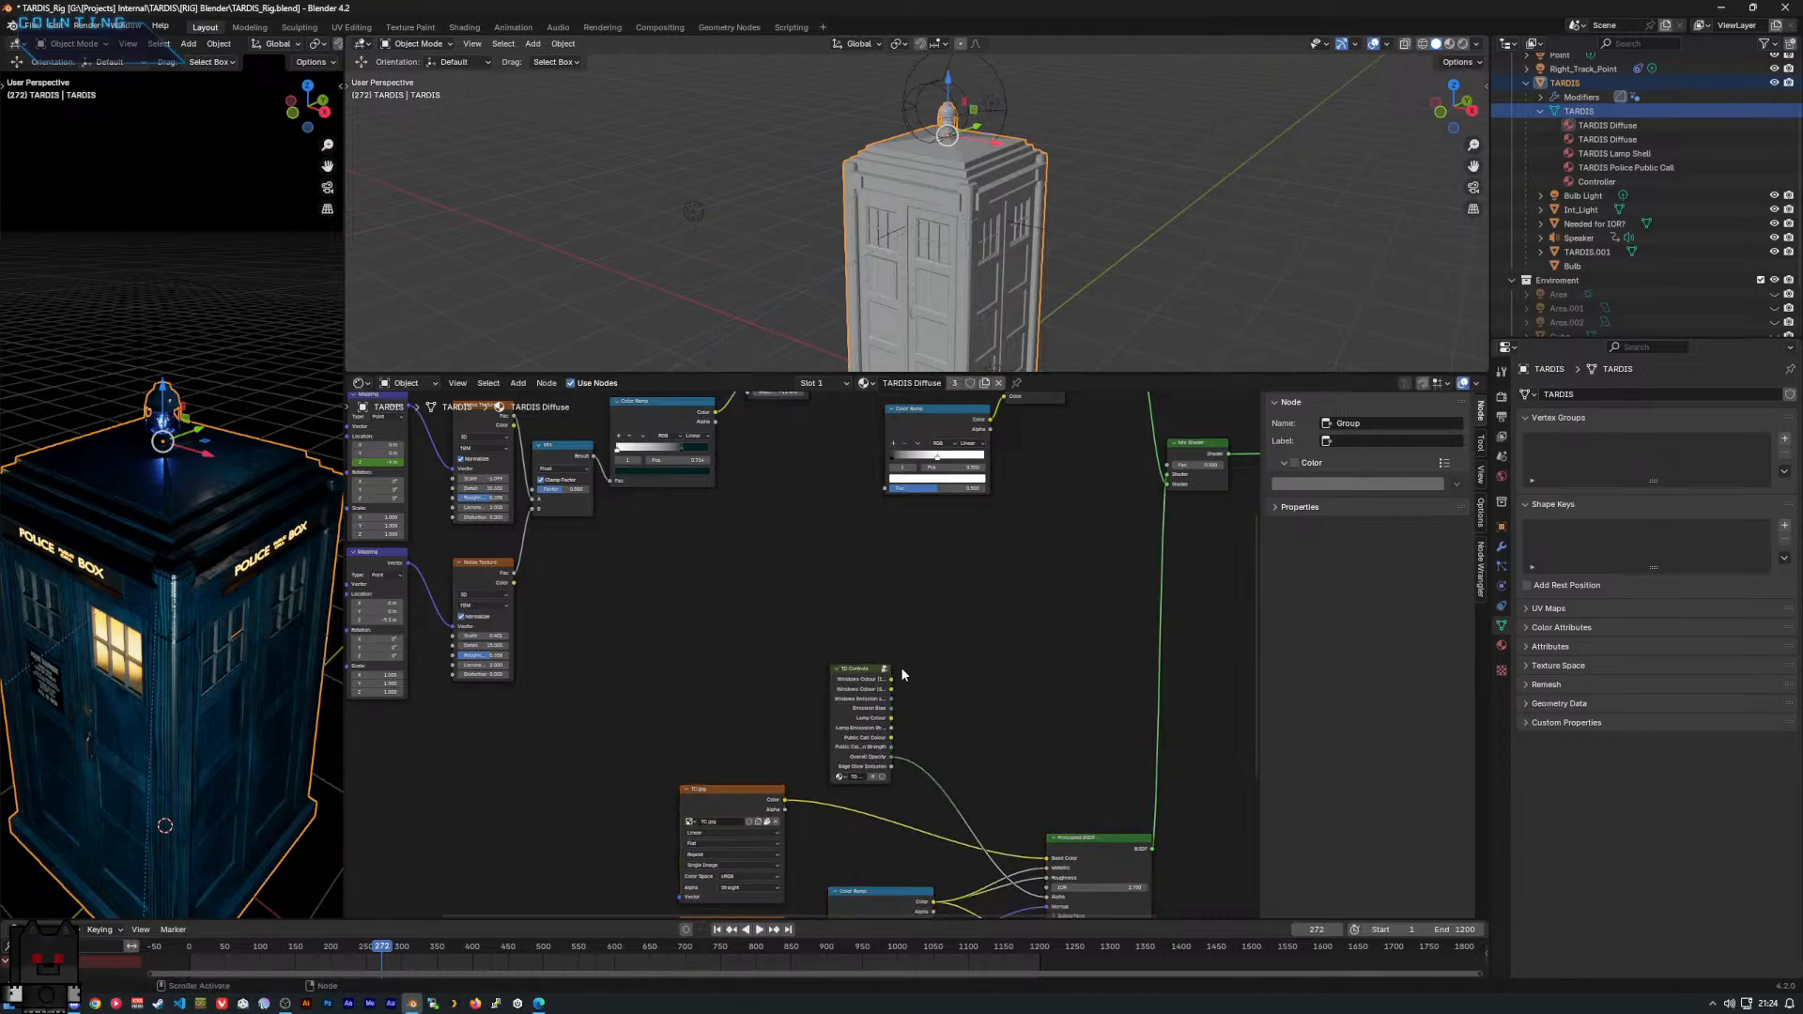
middle_drag(869, 587, 917, 748)
middle_drag(732, 726, 821, 746)
middle_drag(801, 634, 786, 645)
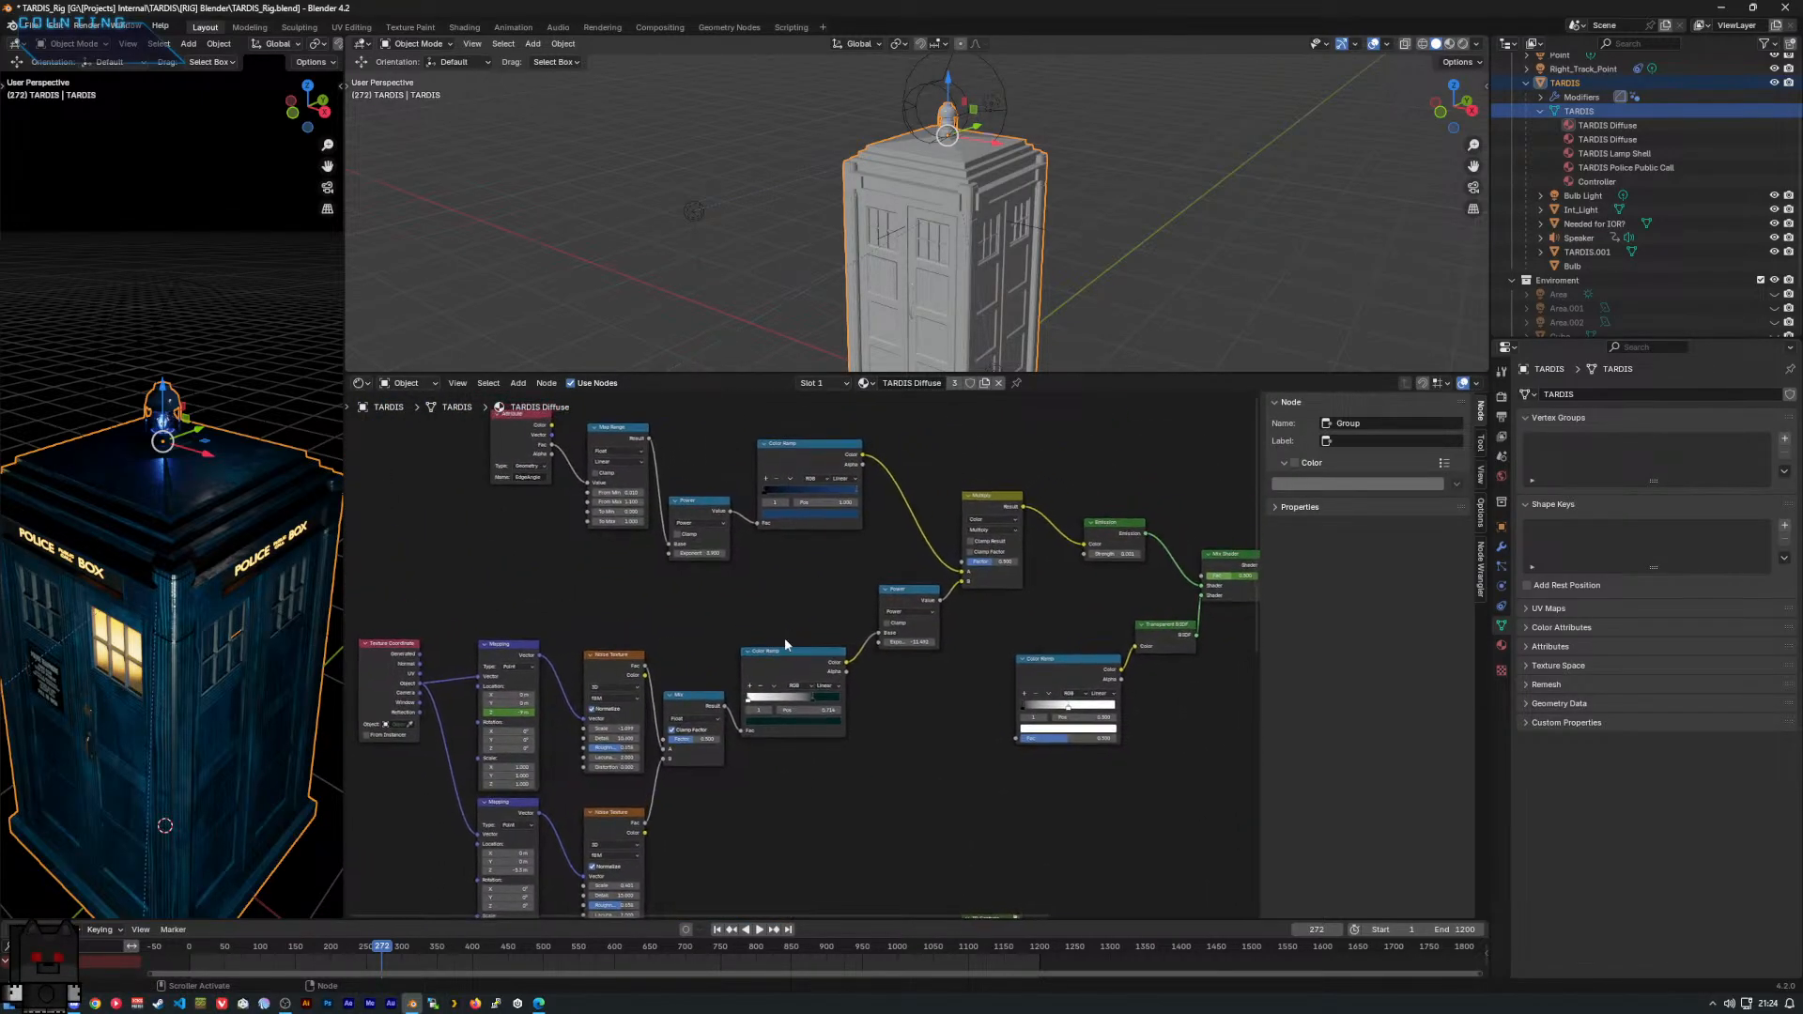
Bring up the TARDIS object's modifier settings and look closer at its roof and bulb in the rendered view.
click(1502, 566)
click(1502, 586)
click(1502, 606)
click(1501, 550)
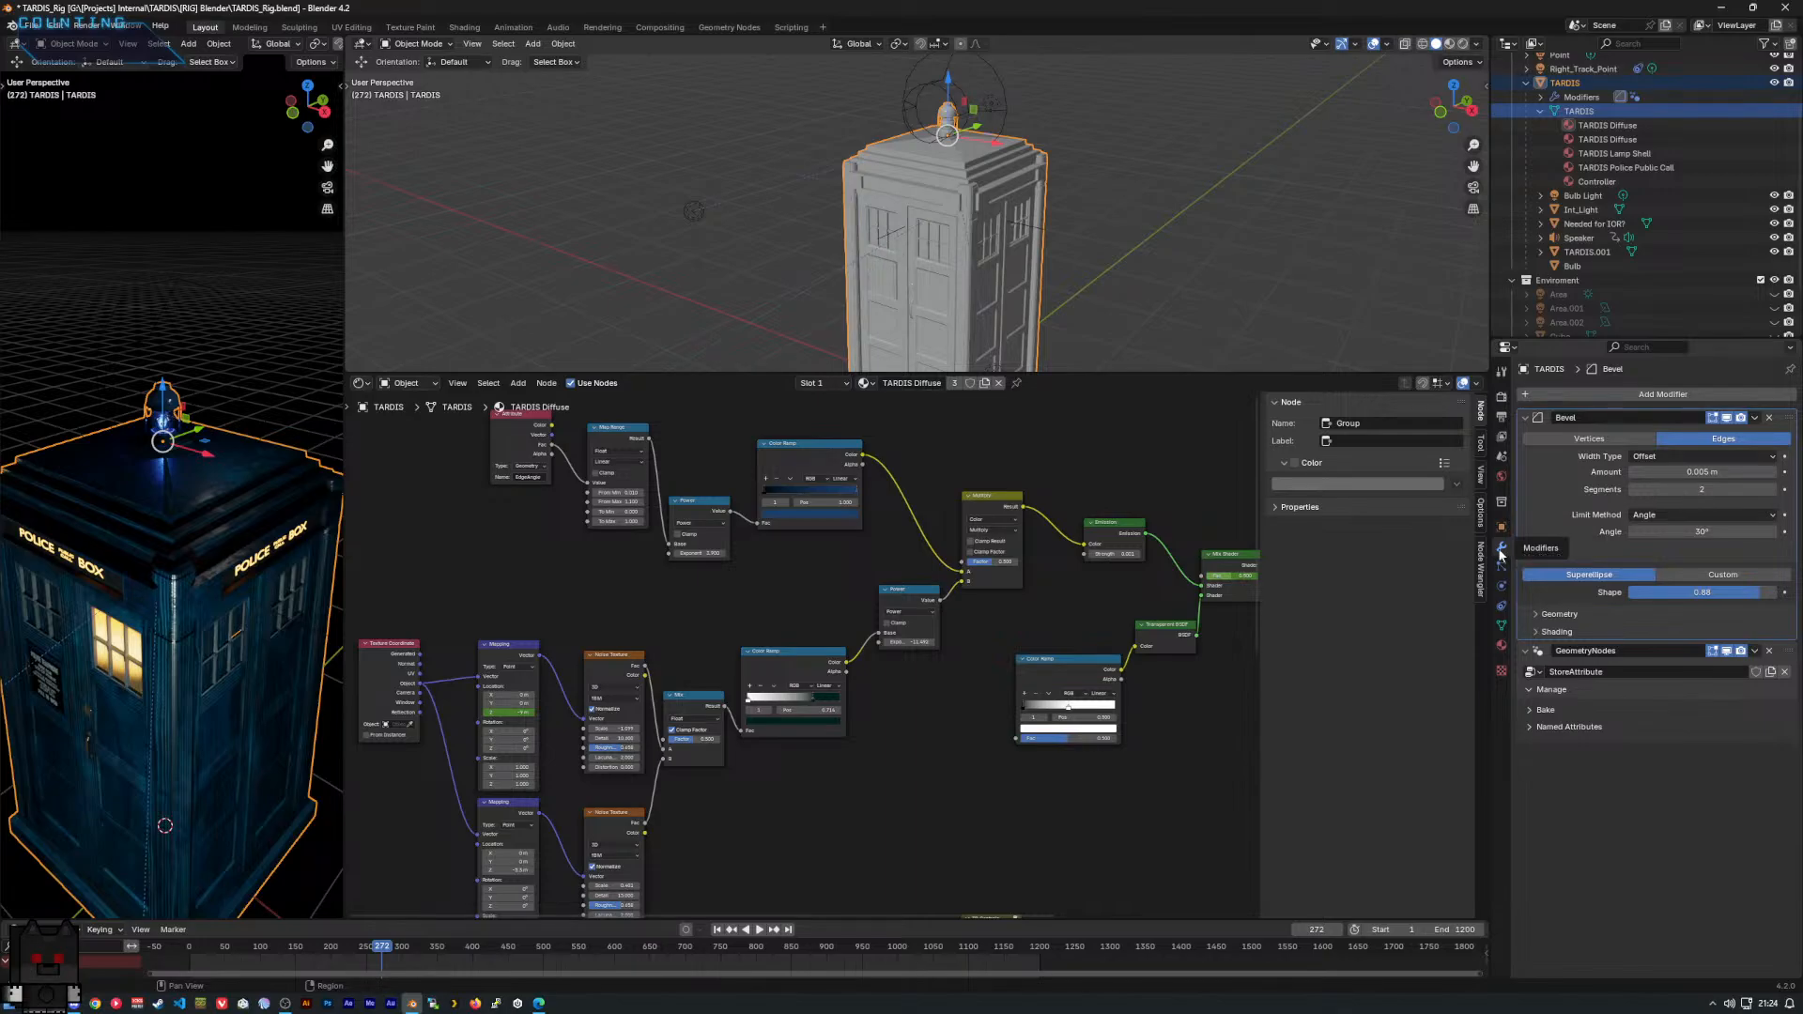
middle_drag(234, 591, 235, 570)
scroll(235, 592, up, 1)
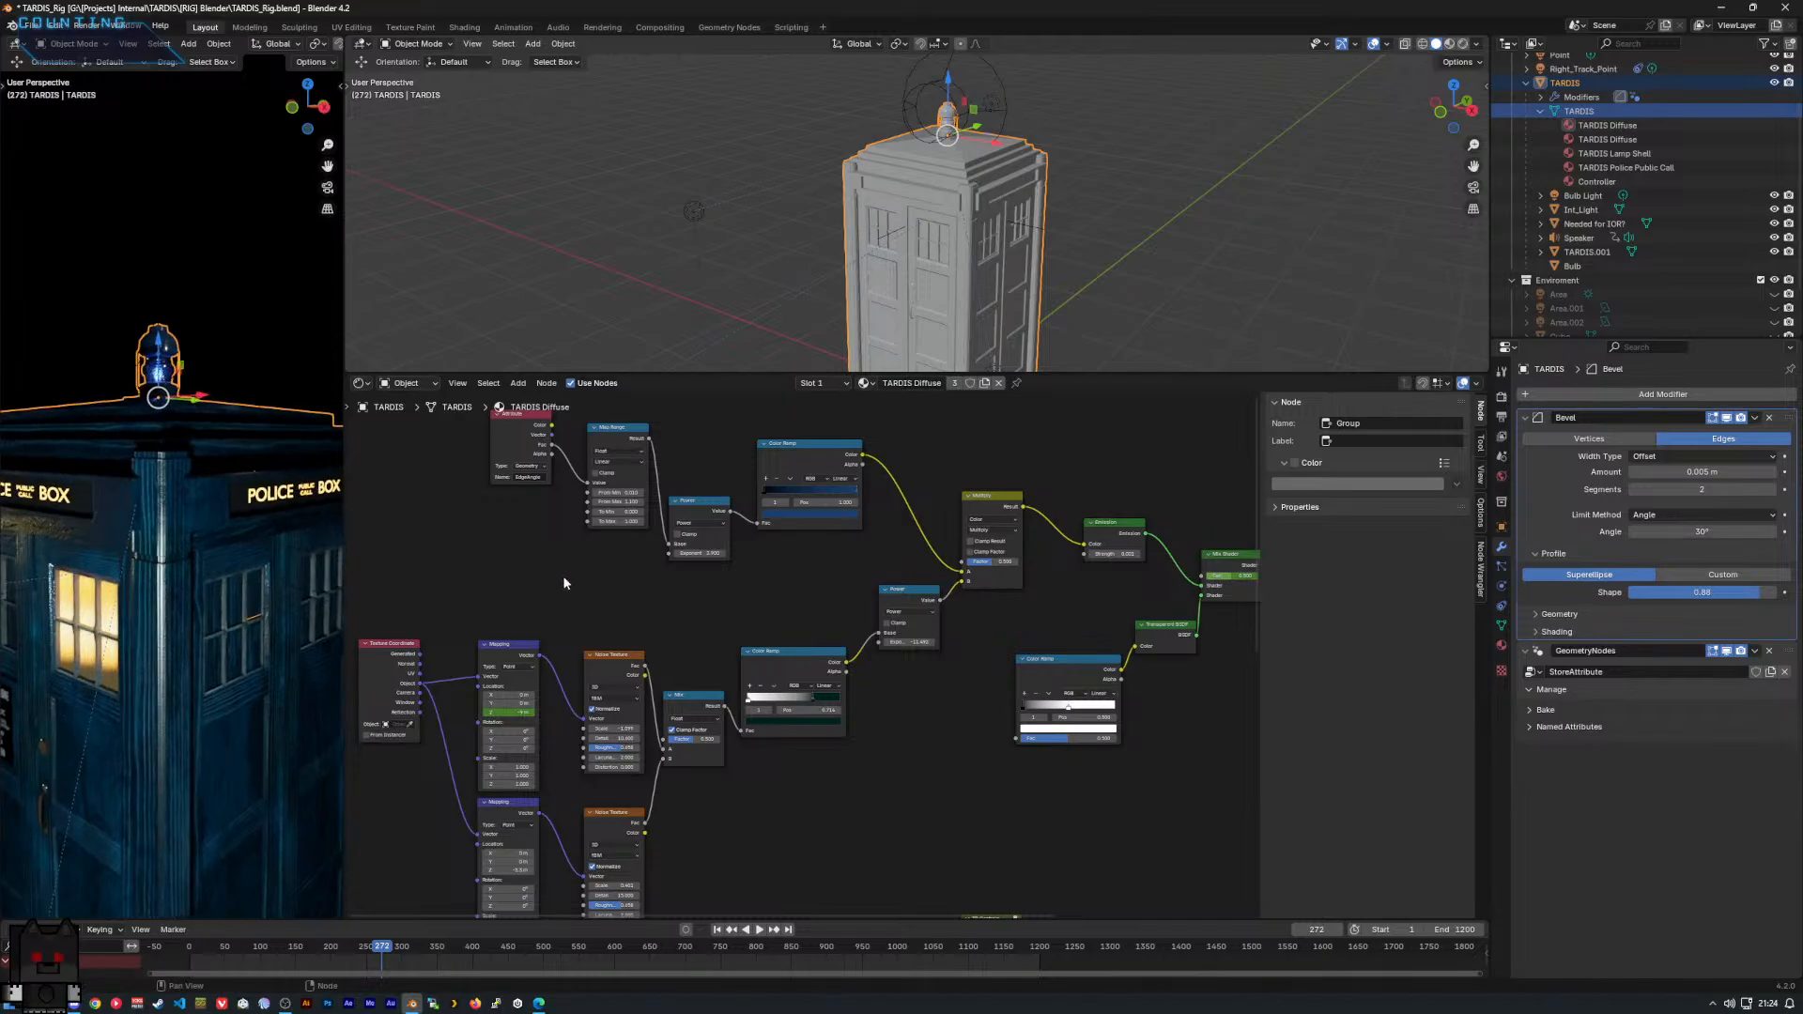
Raise the edge-glow Emission strength to about 93.3 and set the final Mix Shader's factor to about 0.46.
middle_drag(1042, 602, 940, 599)
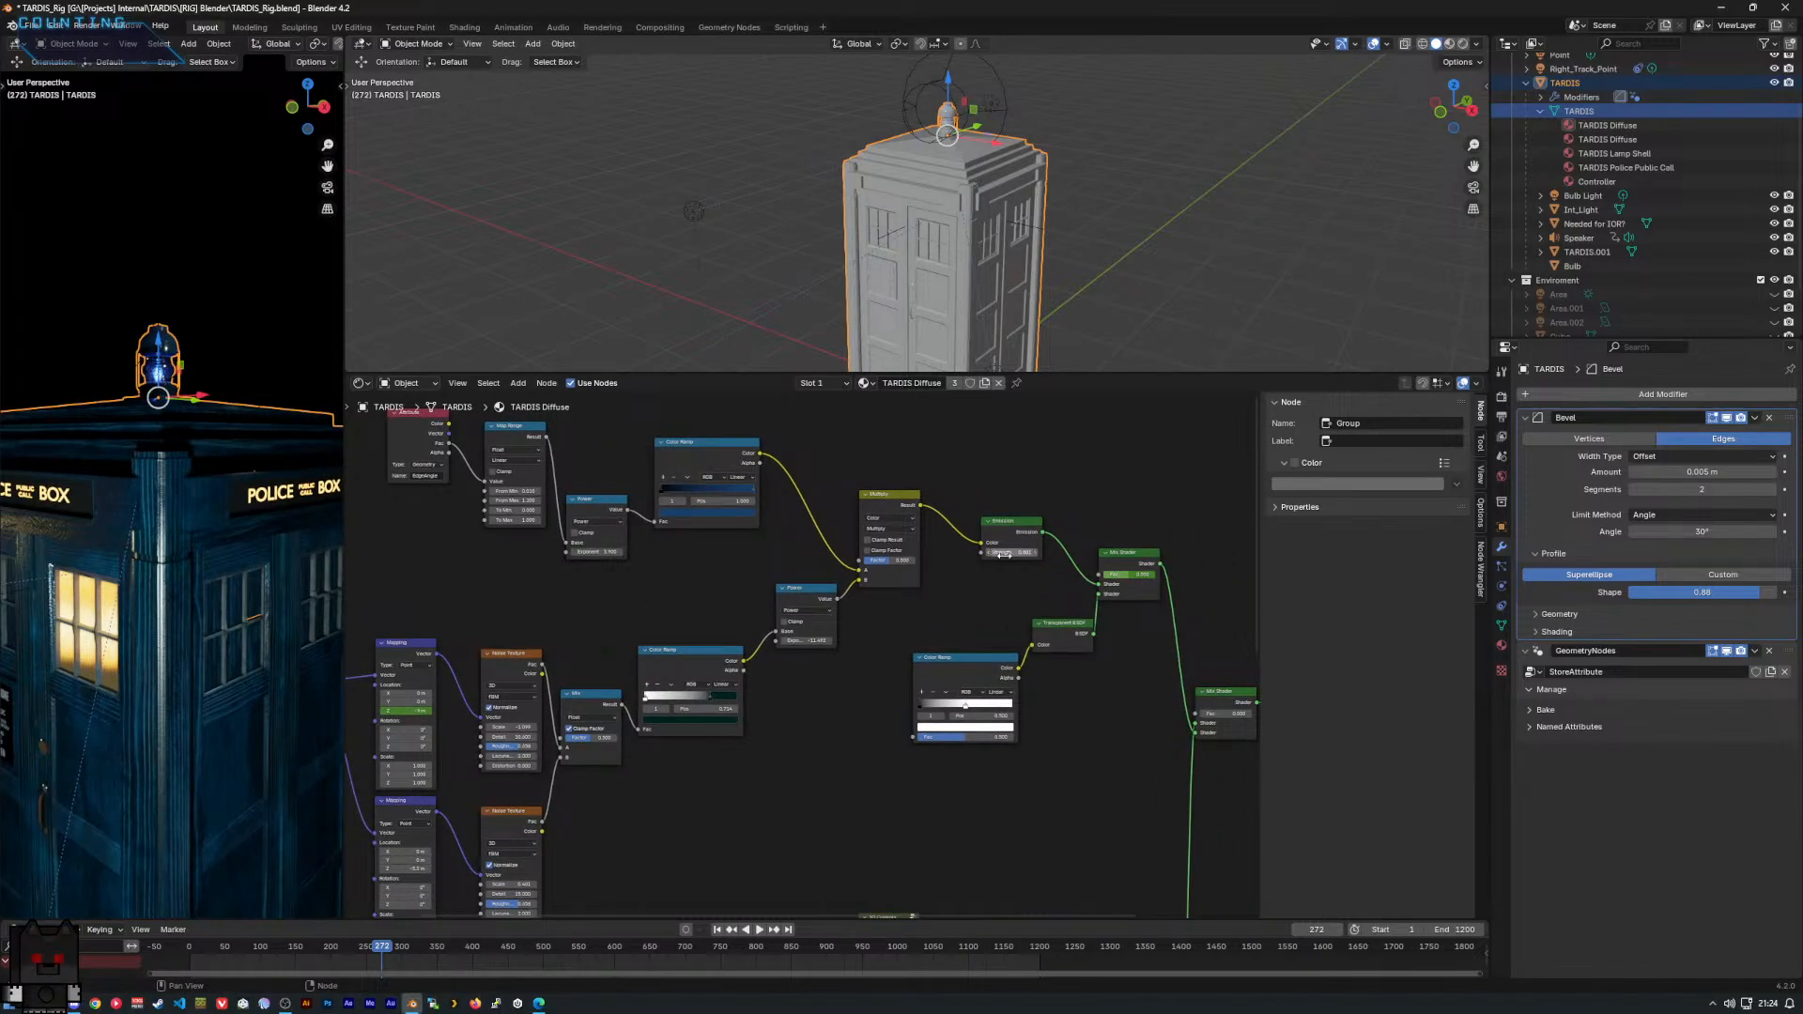
scroll(1033, 600, up, 2)
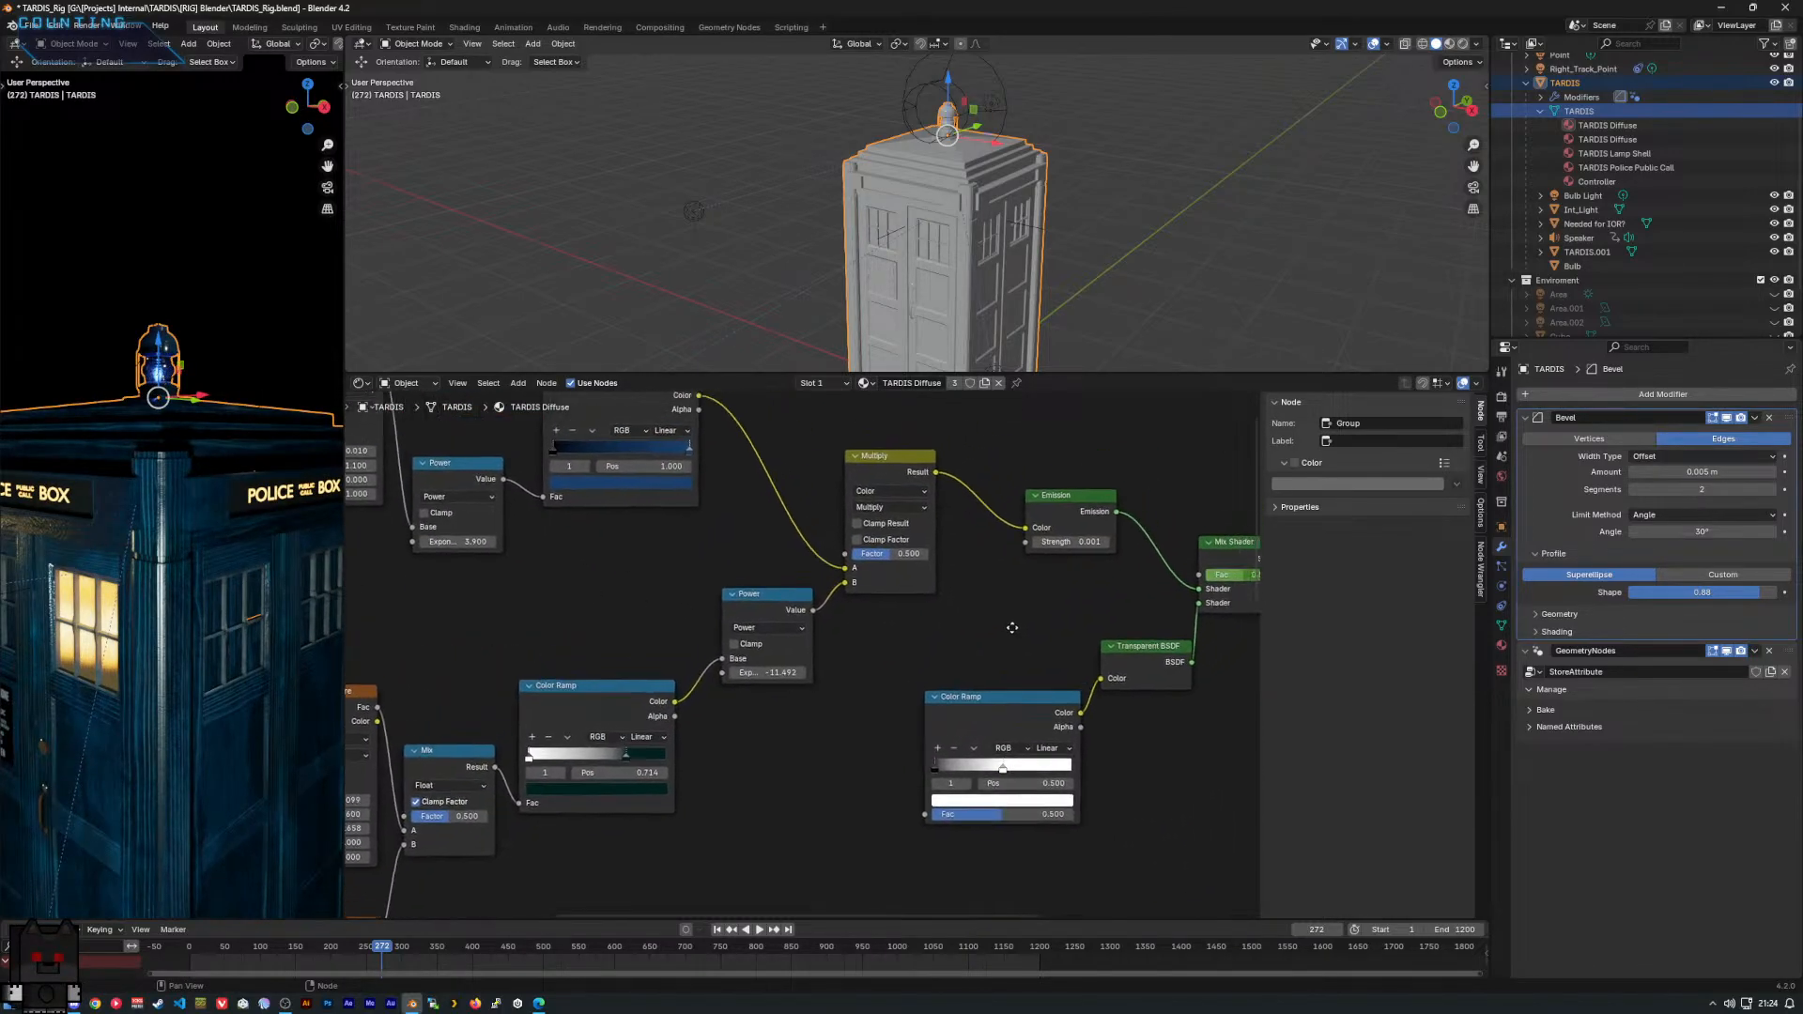
drag(1037, 584, 1100, 584)
middle_drag(1096, 657, 682, 614)
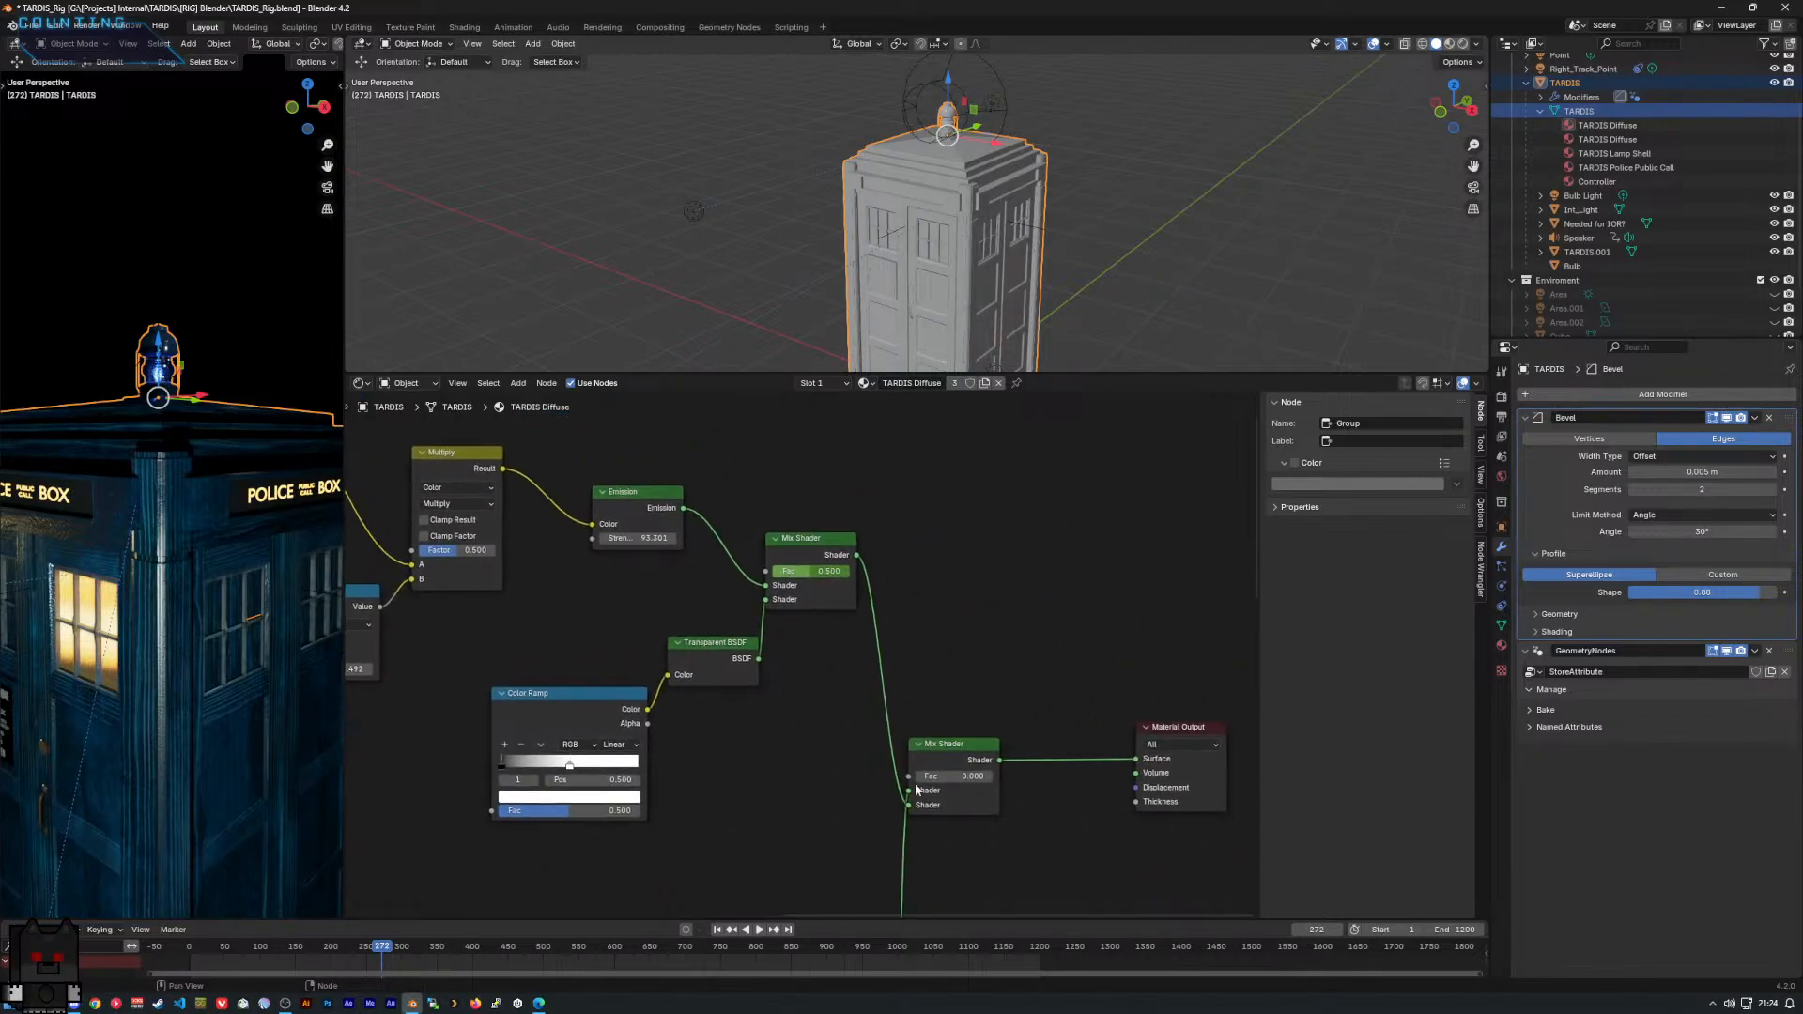
drag(930, 776, 966, 776)
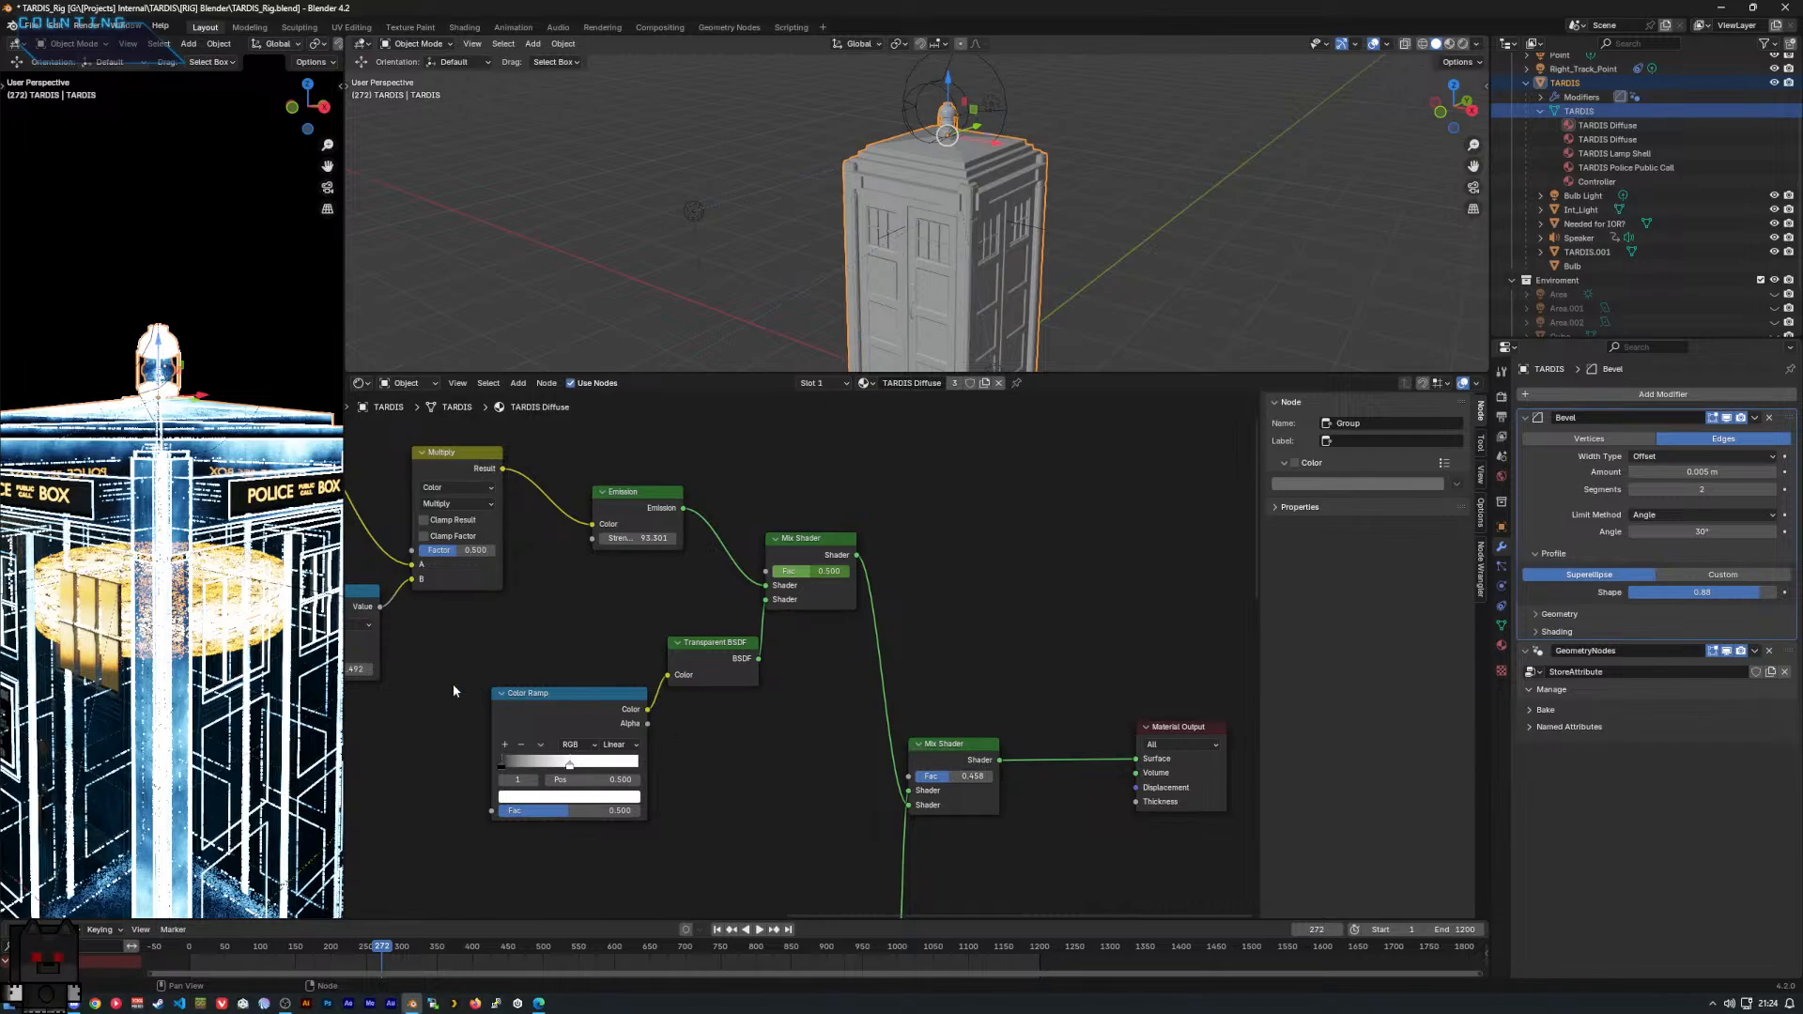
middle_drag(949, 775, 1301, 768)
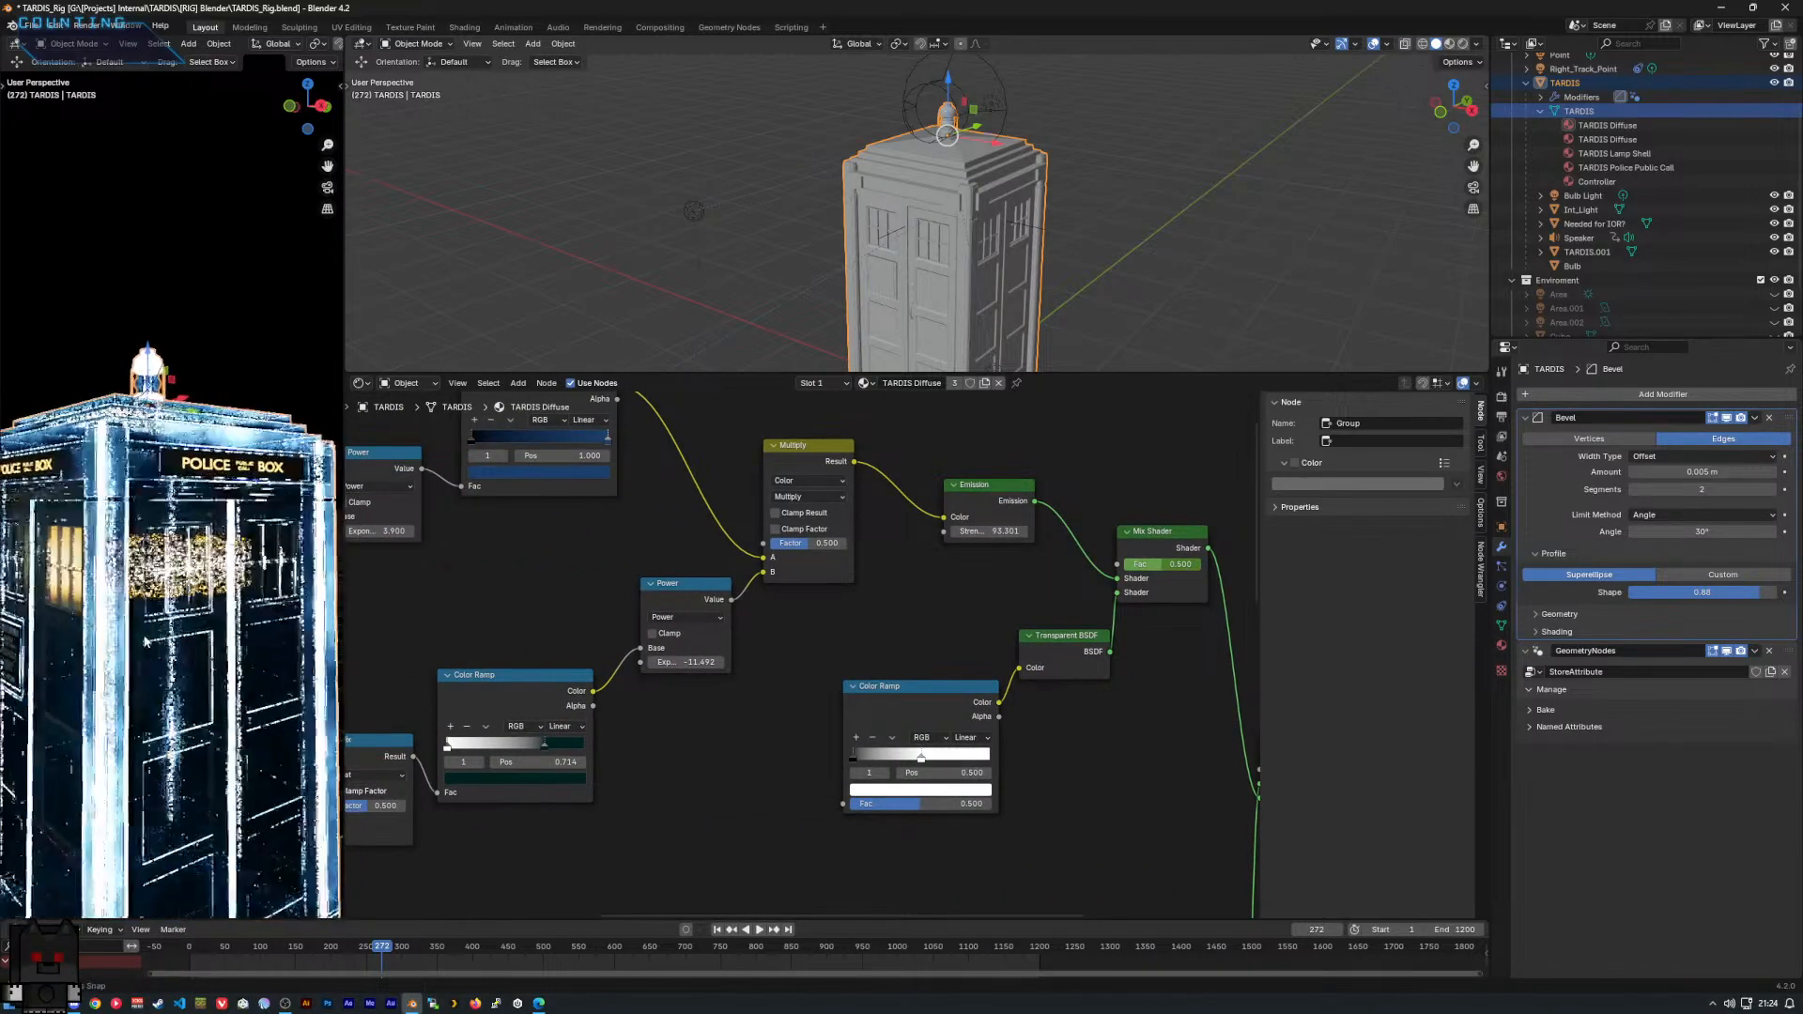
Lower the edge-glow Emission strength to about 1.7 and set the factor of the Mix Shader it feeds to 0.
drag(991, 531, 309, 532)
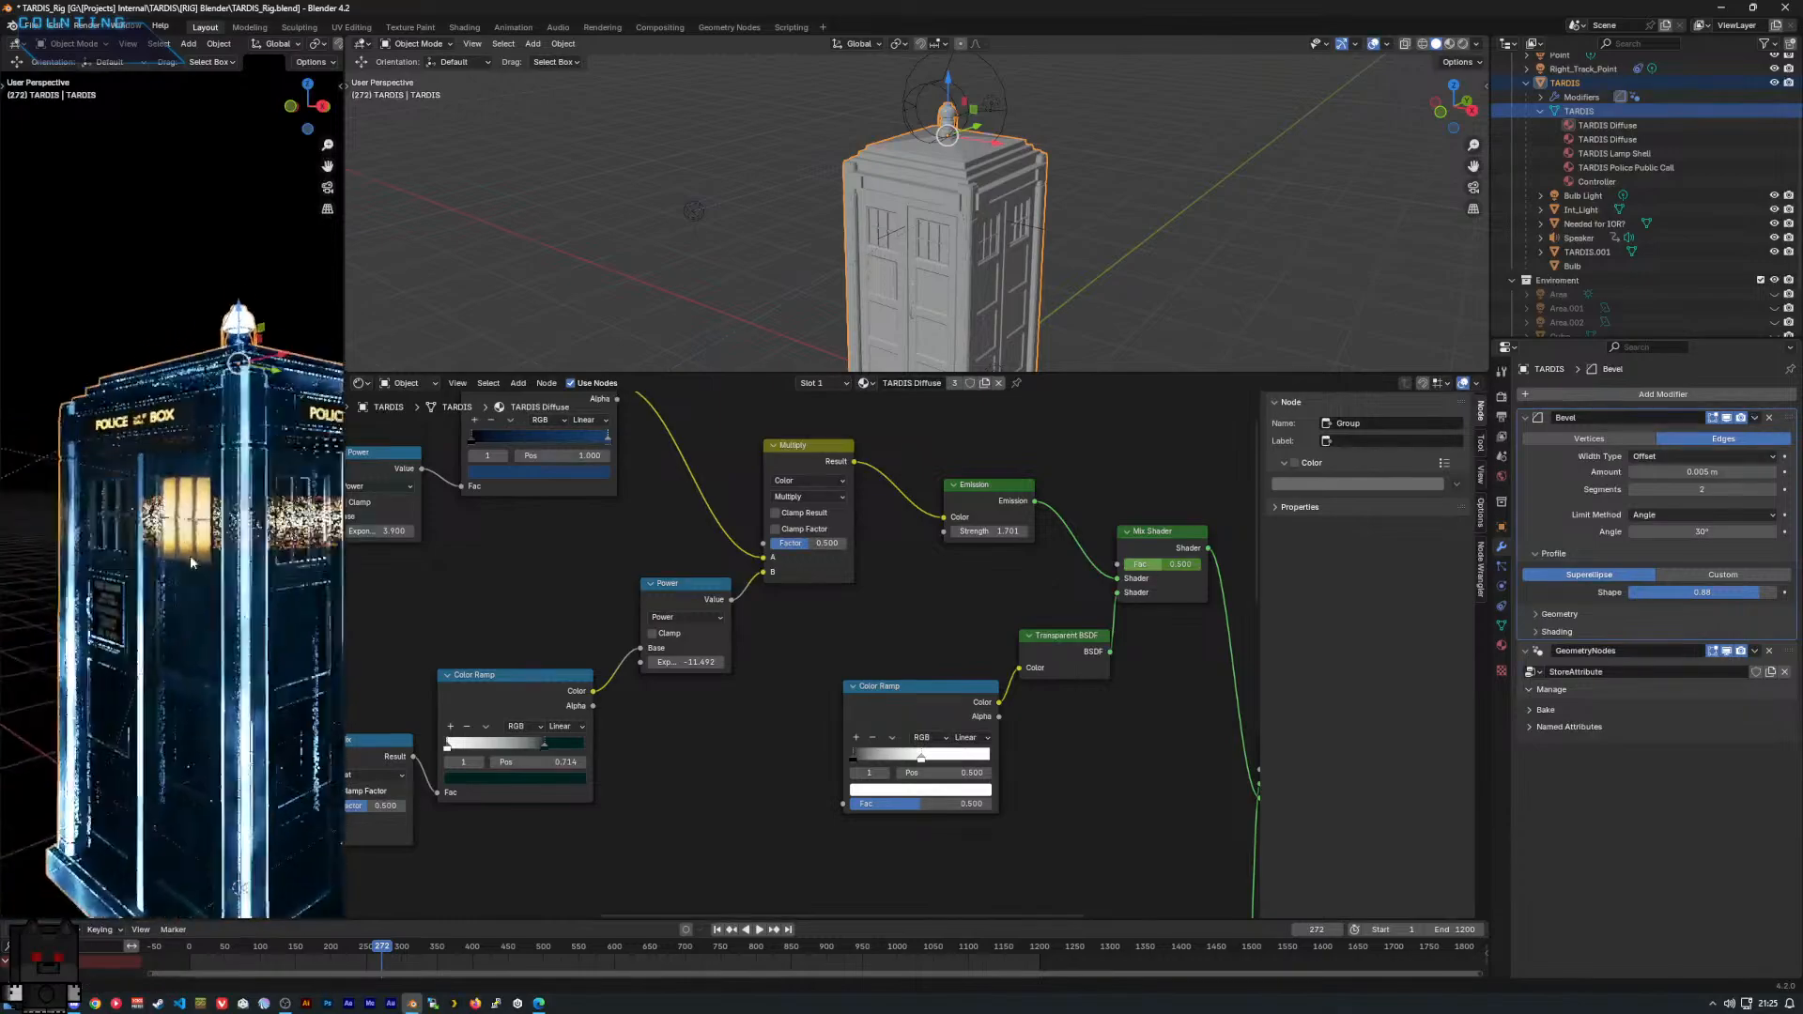
middle_drag(1164, 602, 1076, 618)
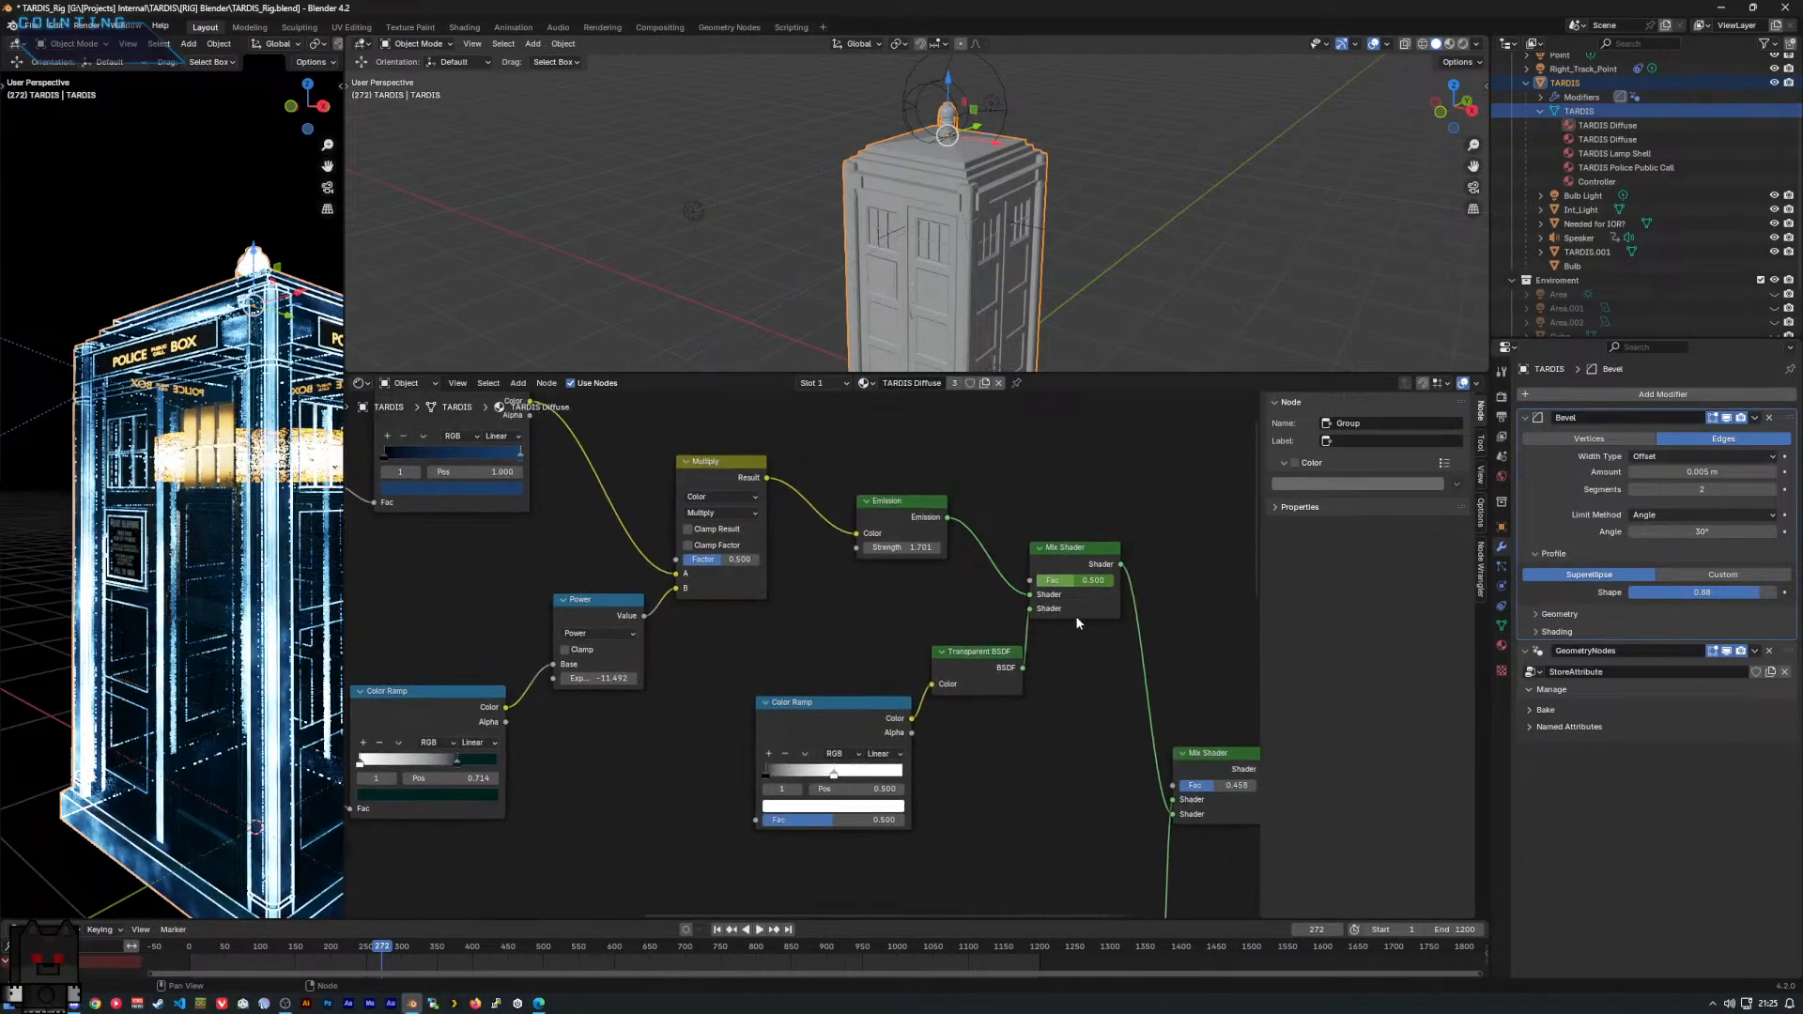
drag(1073, 581, 1004, 581)
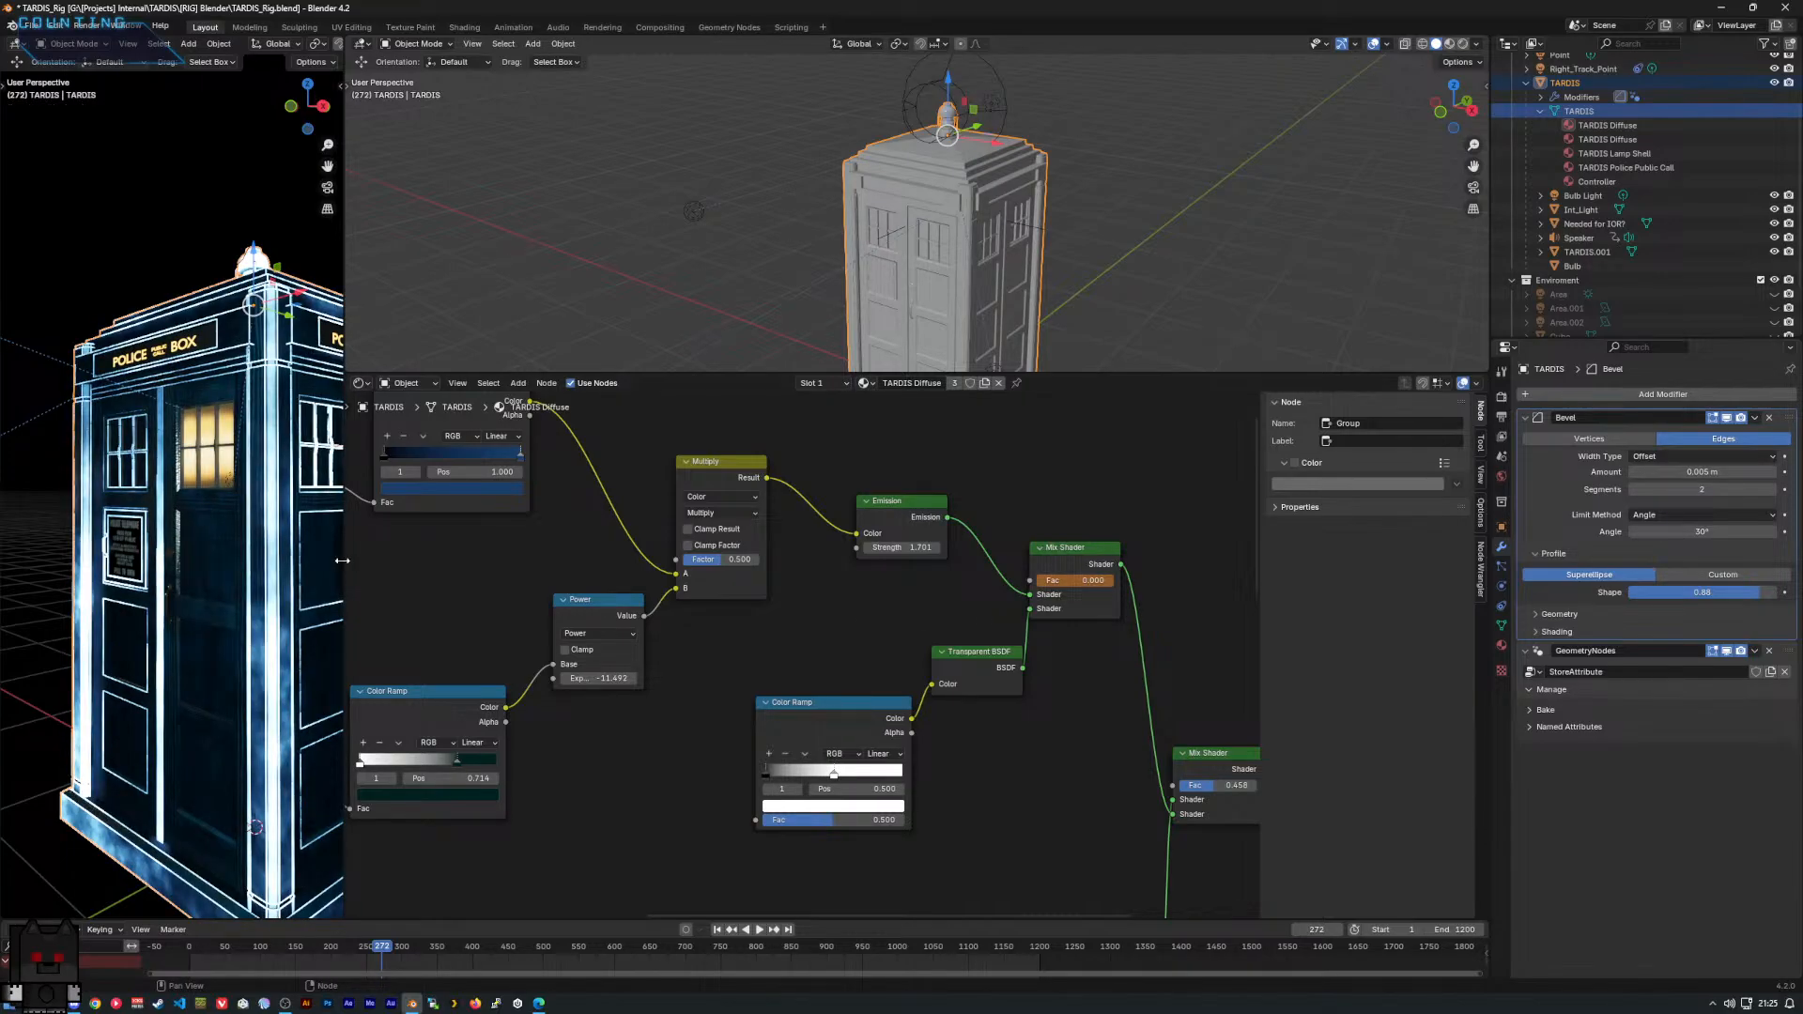
Widen the rendered viewport and examine the TARDIS's glowing edges from several angles and distances.
drag(344, 560, 637, 560)
middle_drag(406, 560, 467, 556)
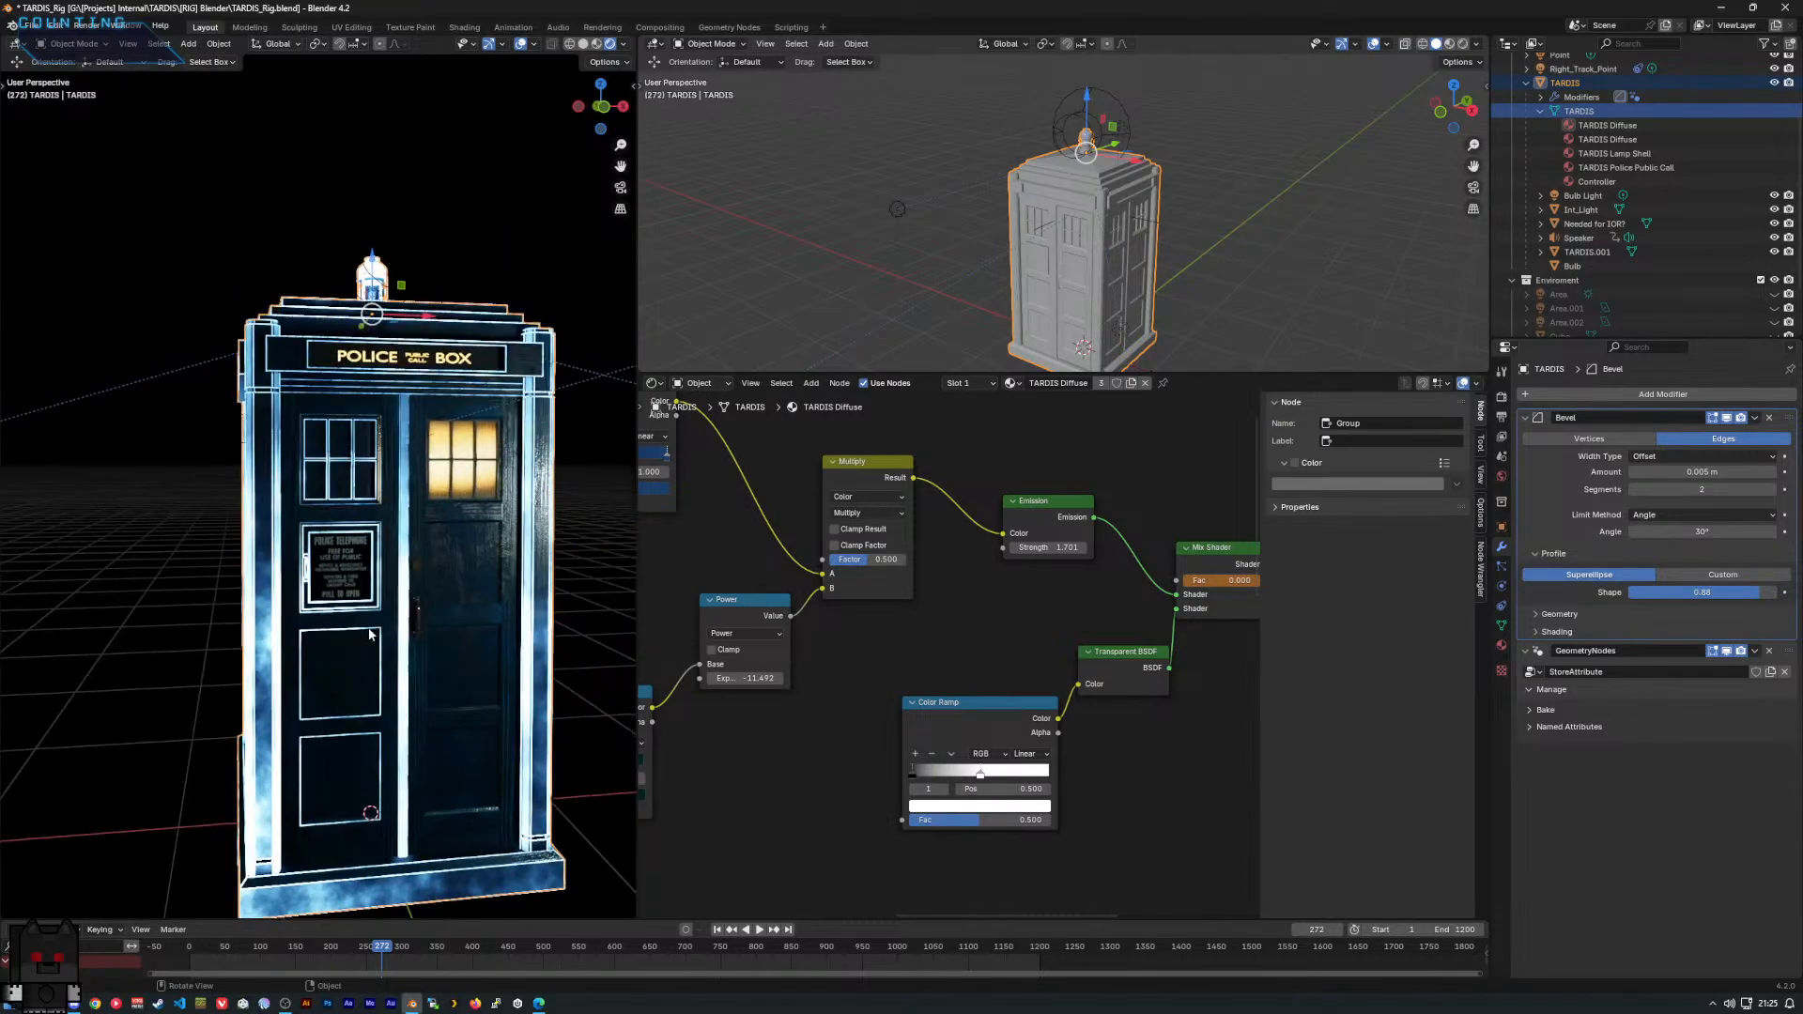
scroll(301, 540, up, 5)
scroll(300, 540, down, 6)
middle_drag(300, 540, 346, 549)
scroll(391, 551, up, 2)
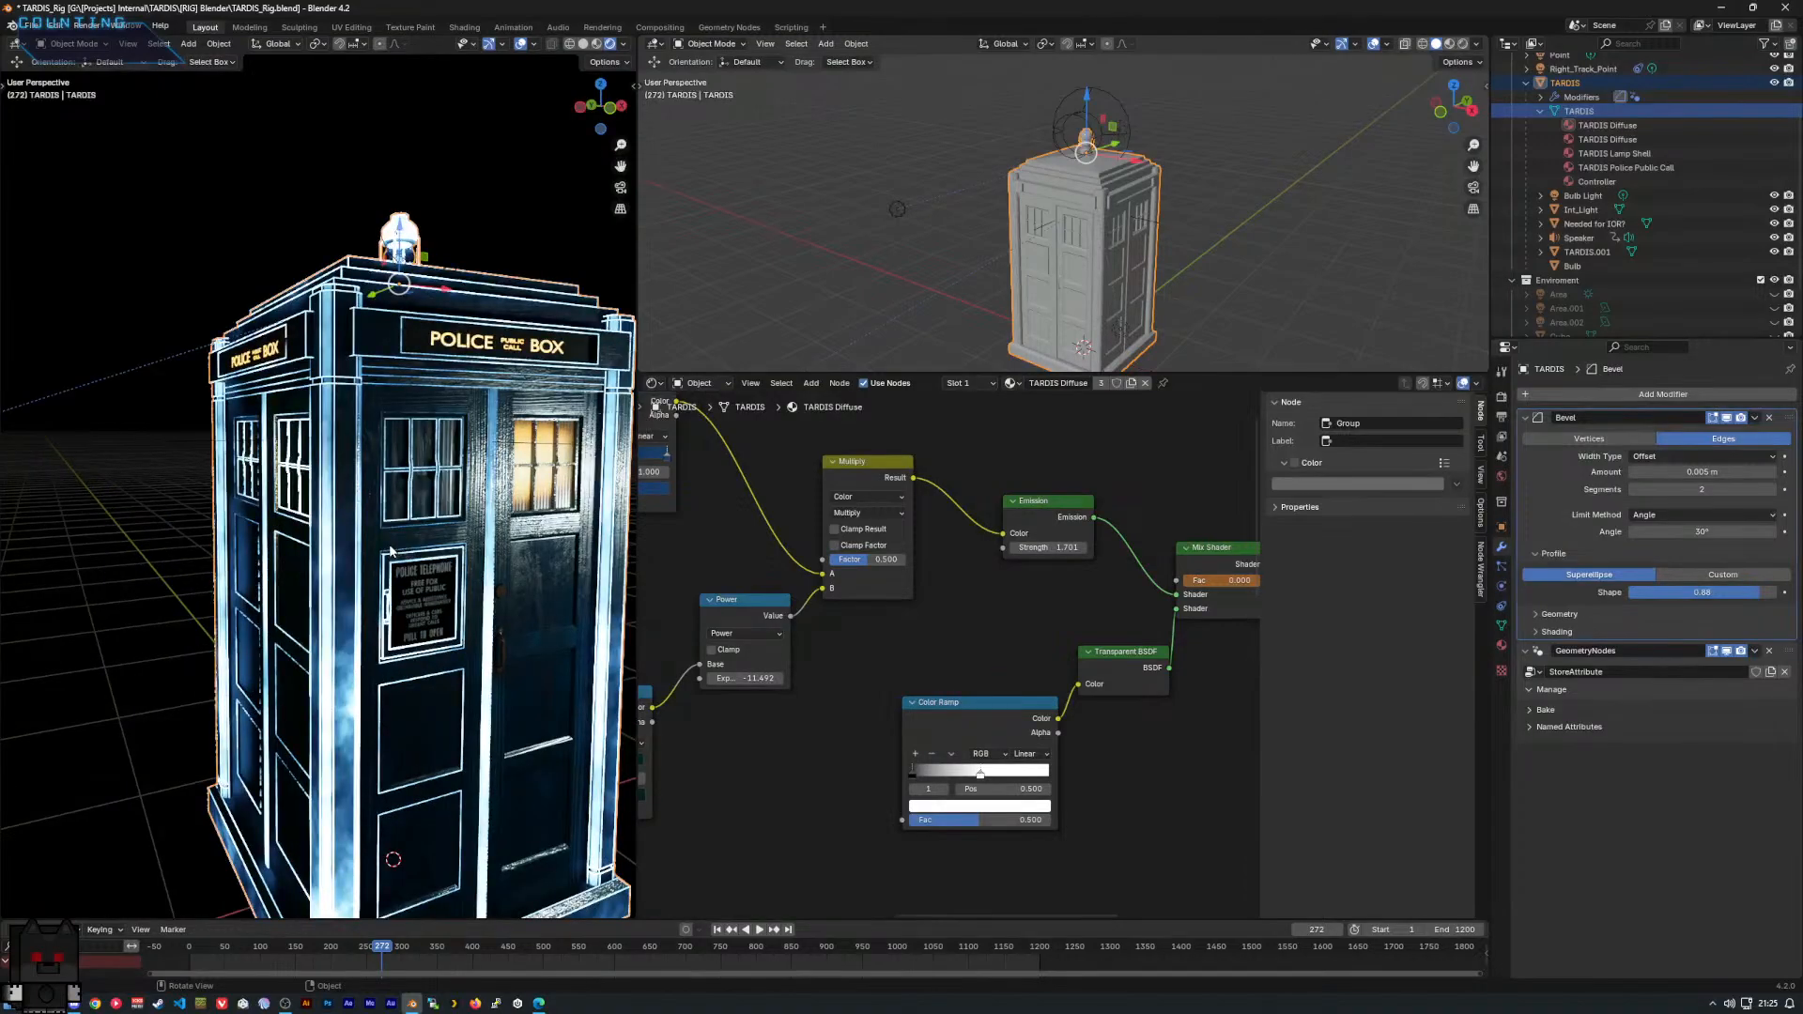
scroll(907, 583, down, 2)
Add a Geometry node near the EdgeAngle Attribute node and delete it again.
middle_drag(906, 585, 946, 641)
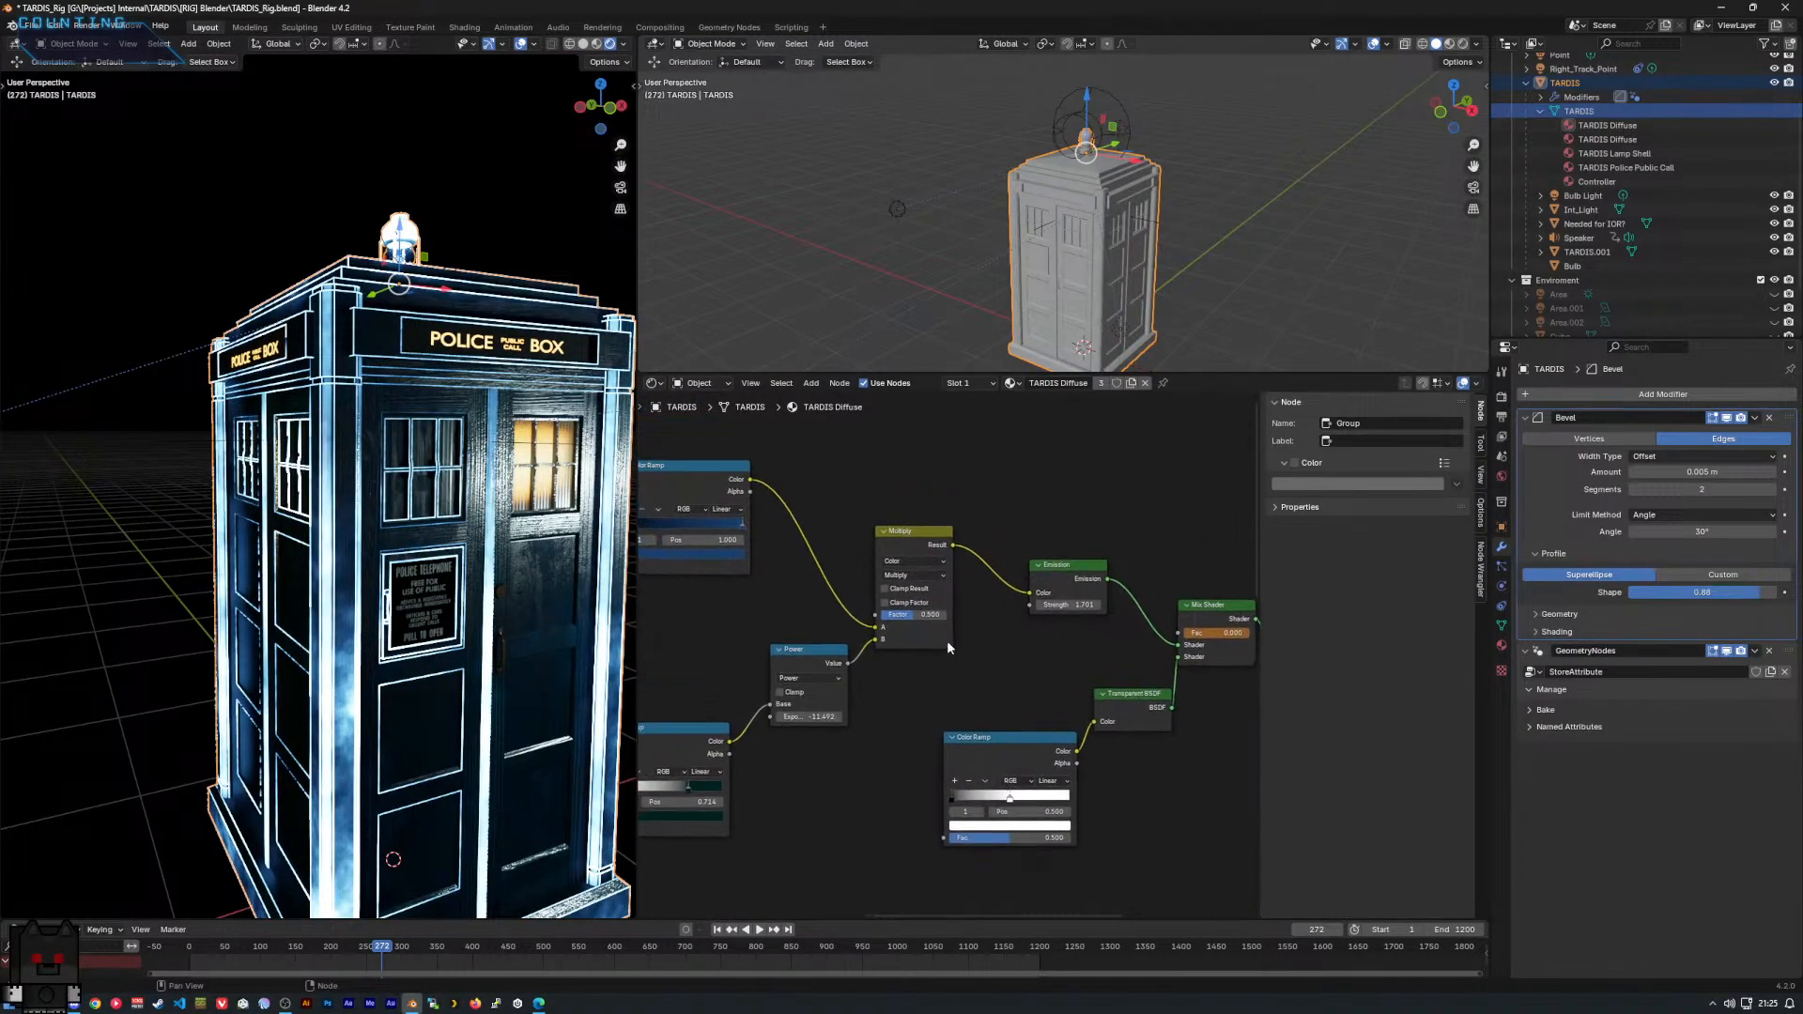
scroll(947, 643, down, 2)
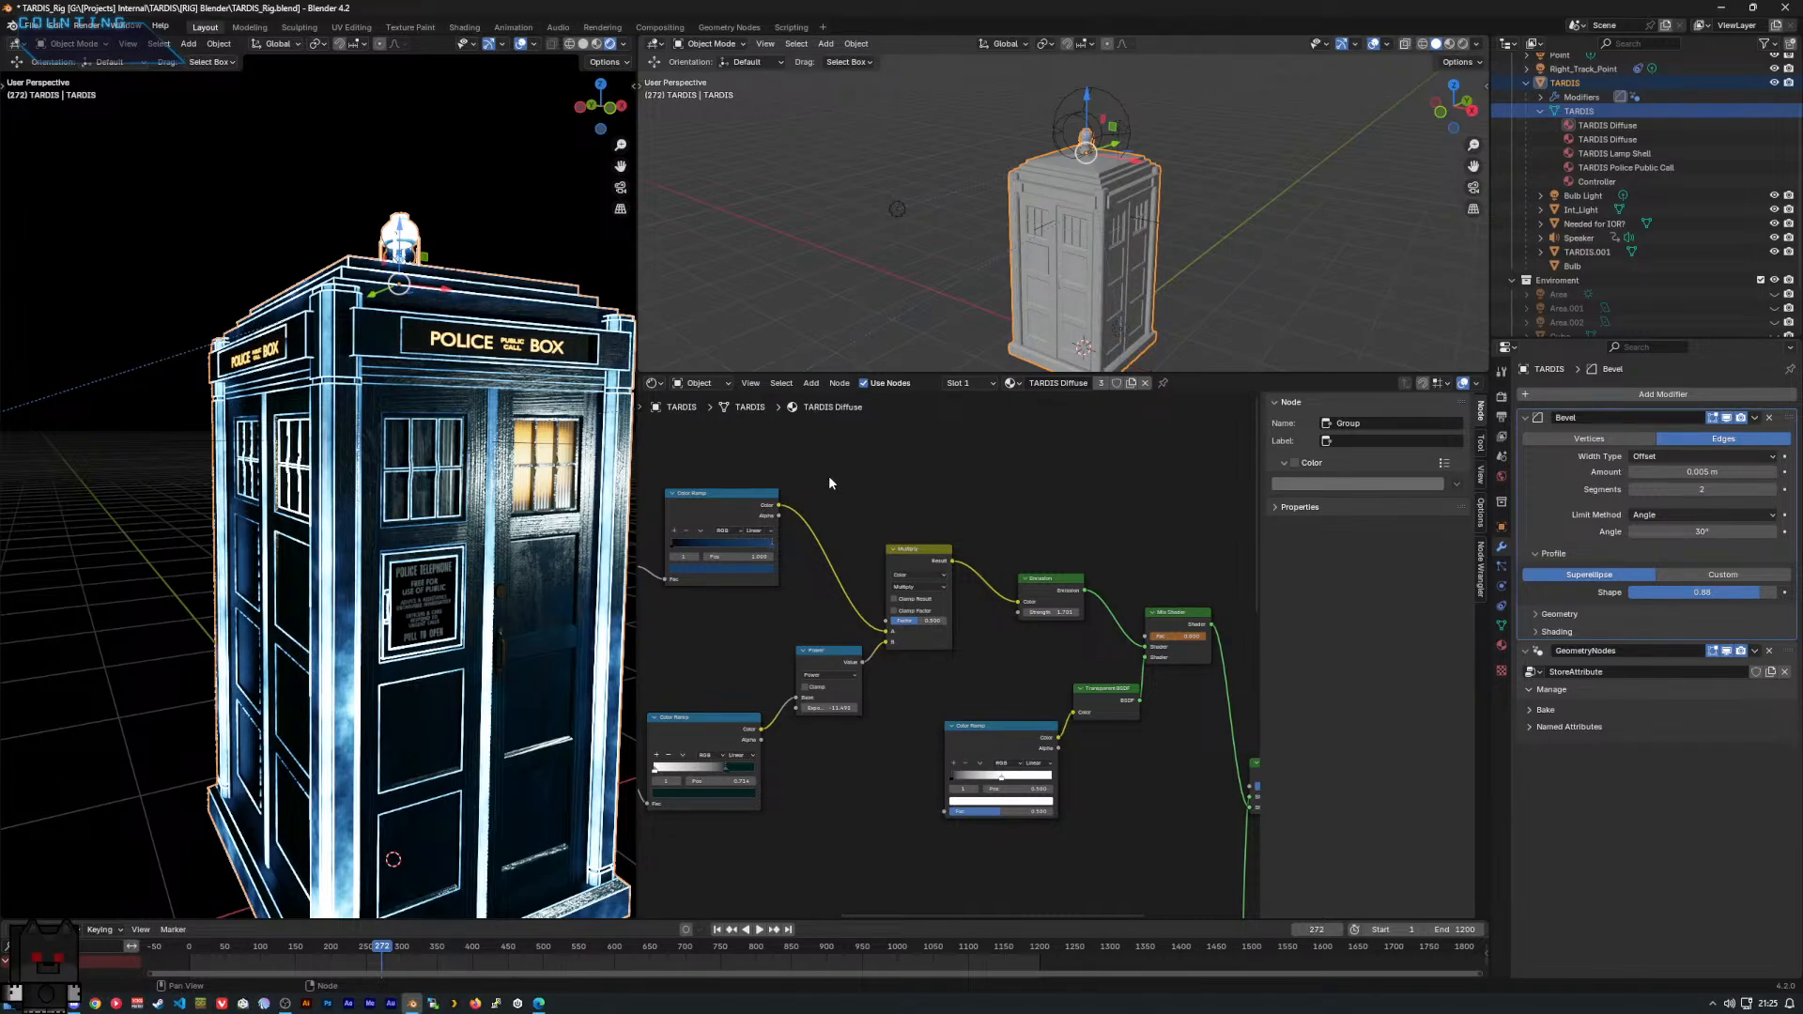
scroll(840, 449, down, 4)
middle_drag(840, 449, 1224, 519)
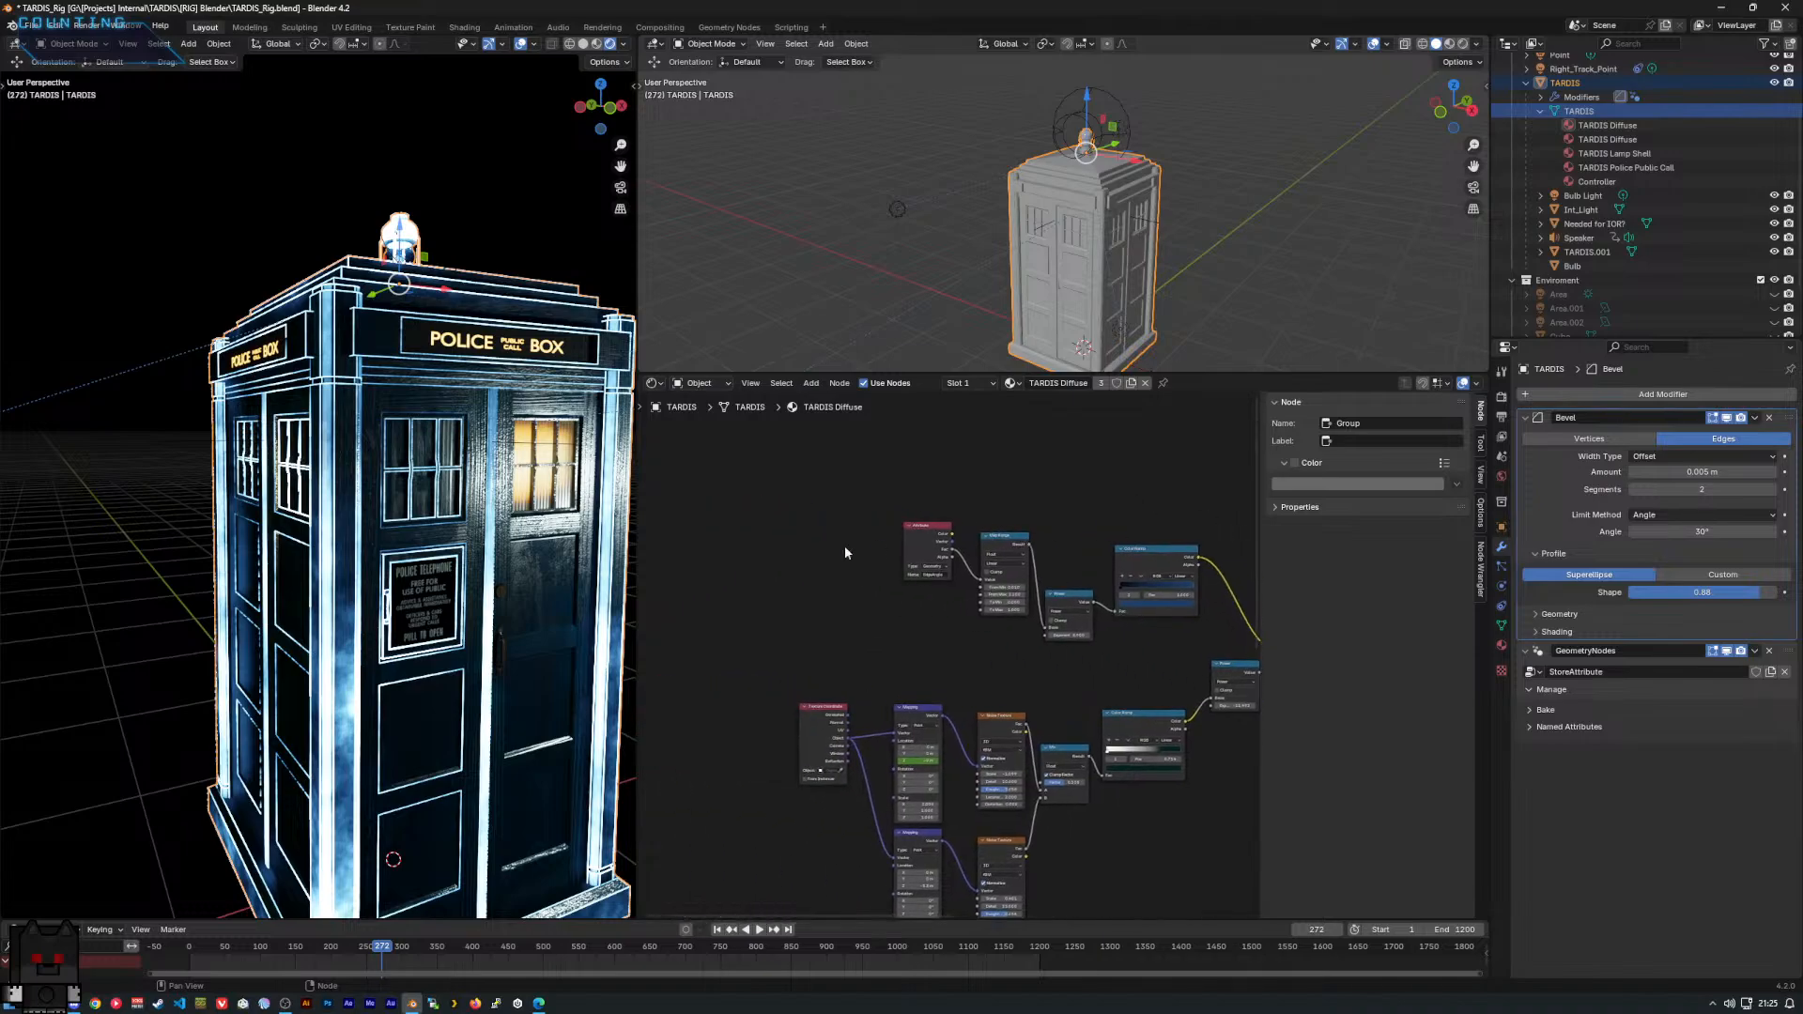
scroll(787, 631, up, 1)
middle_drag(783, 633, 787, 615)
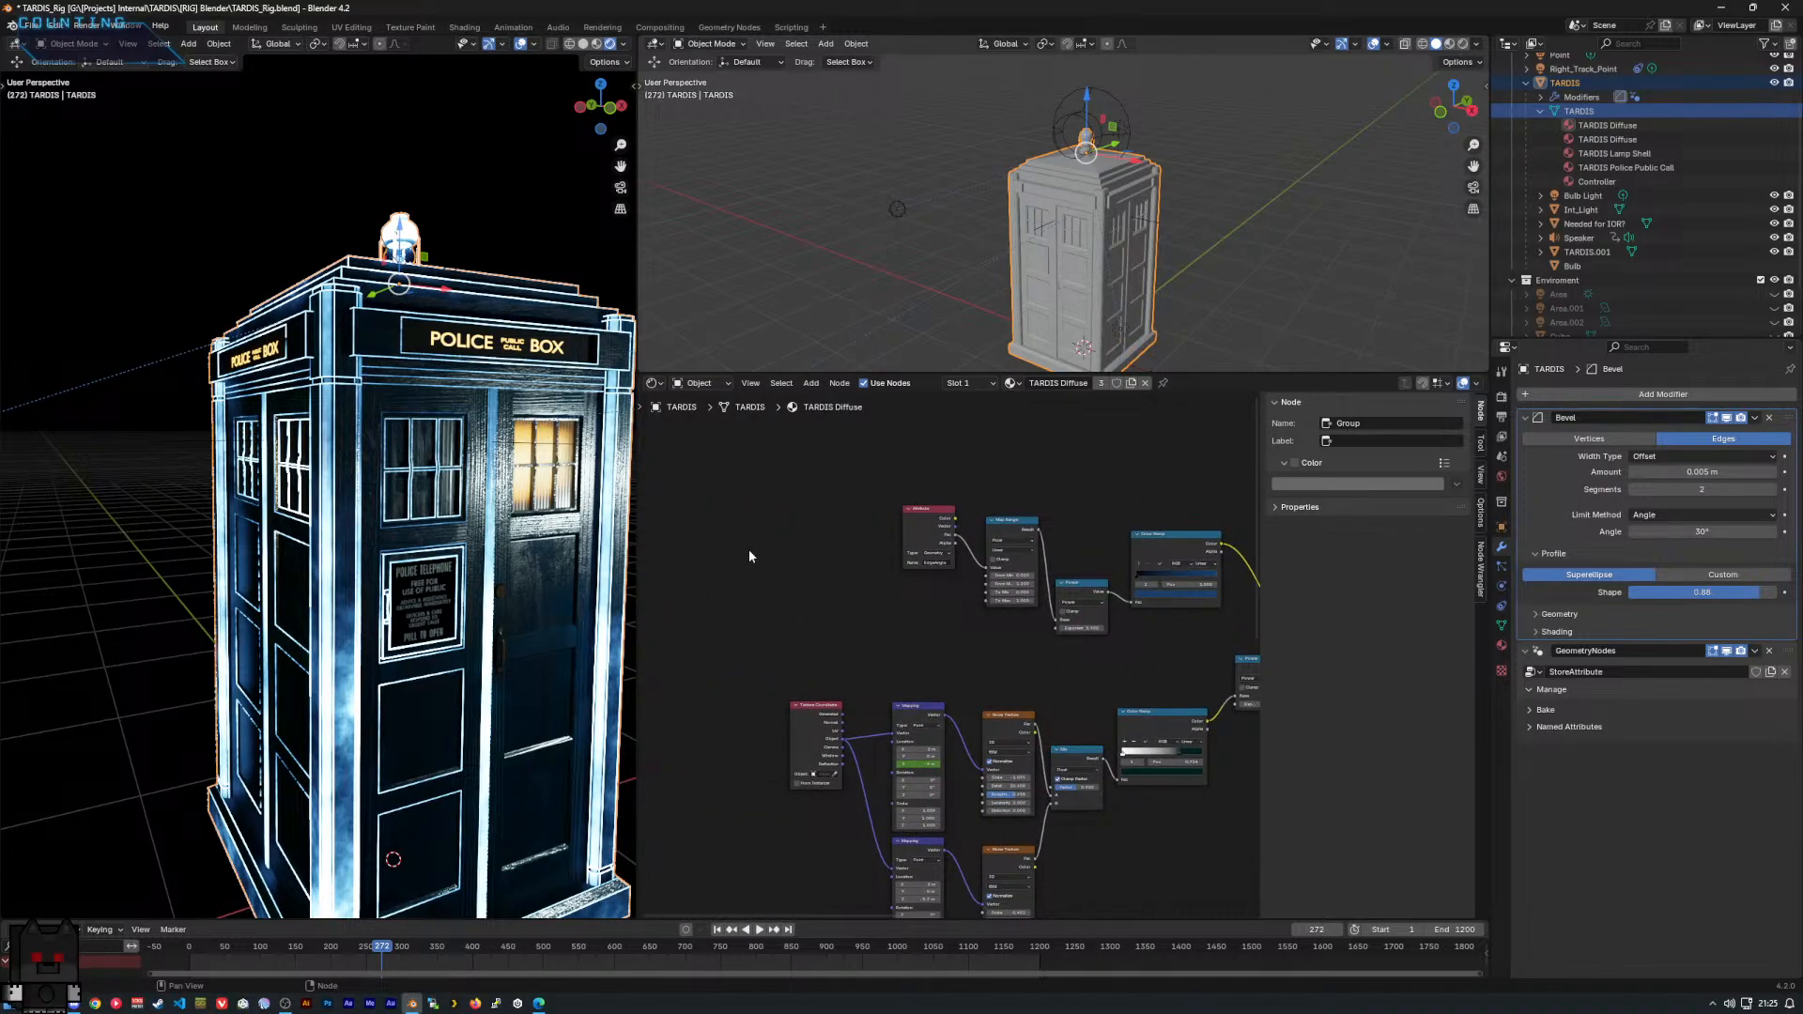
key(shift+a)
text(ge)
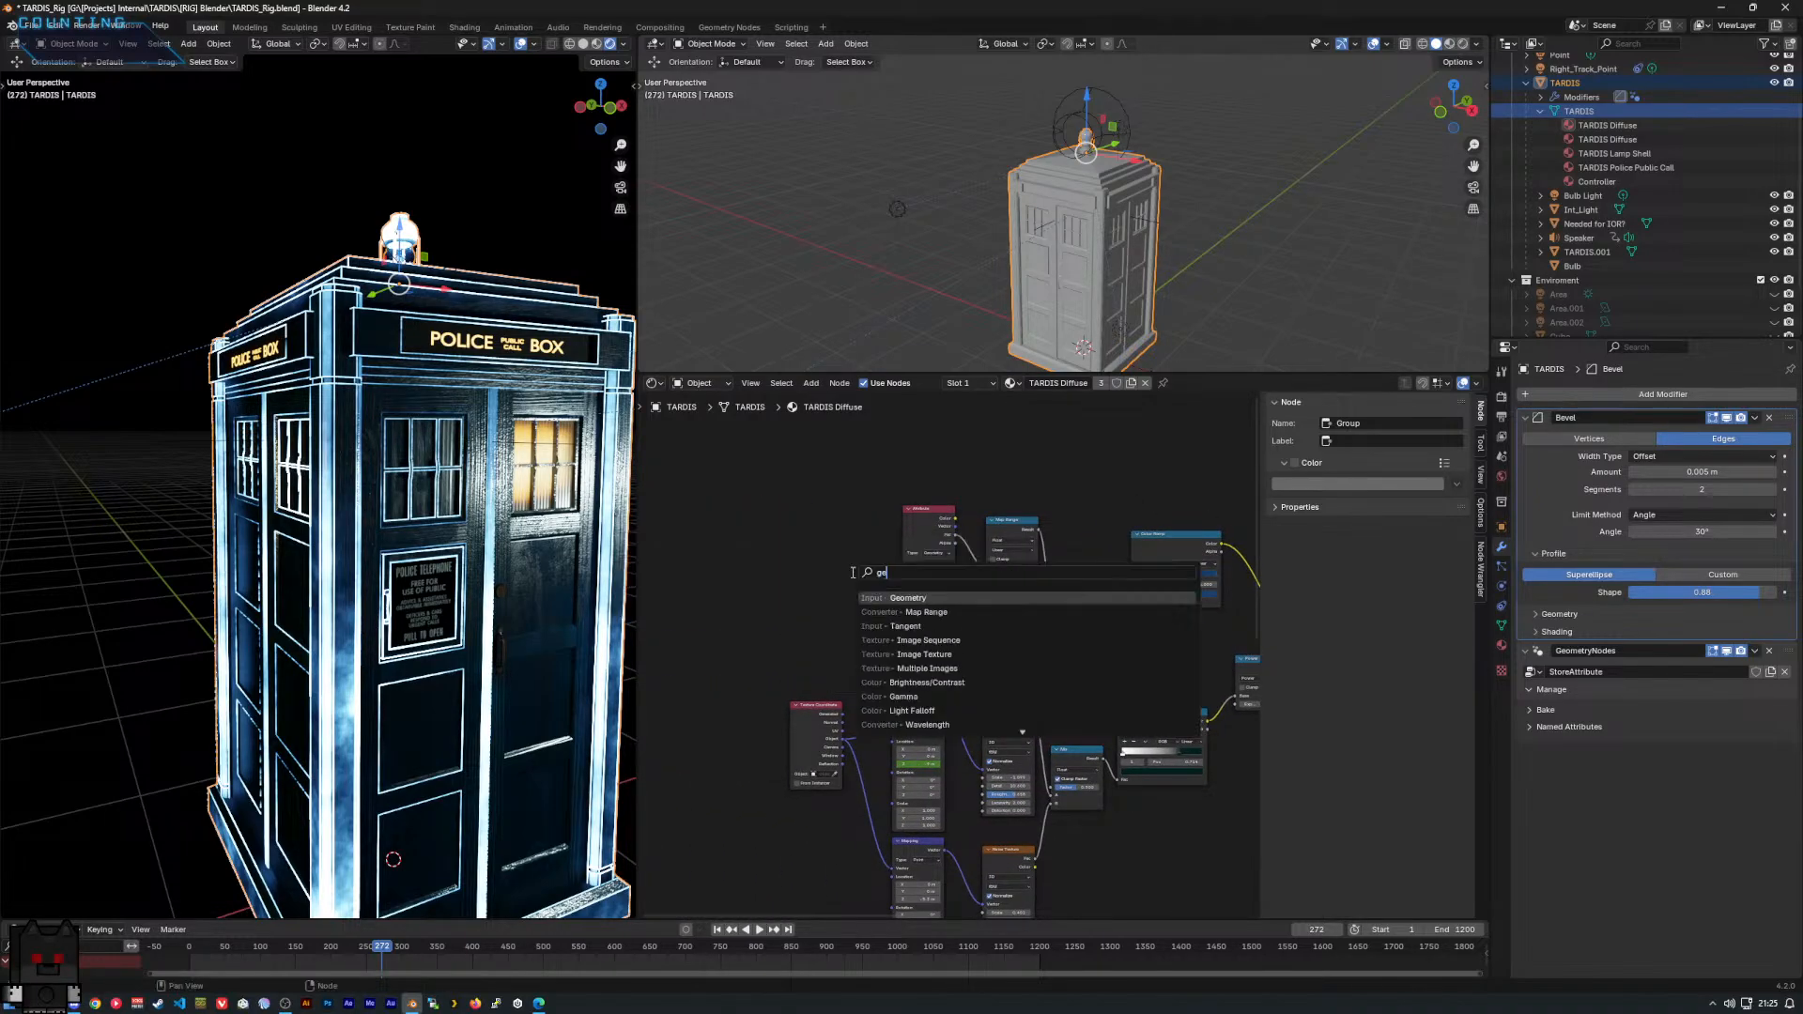
text(o)
key(Return)
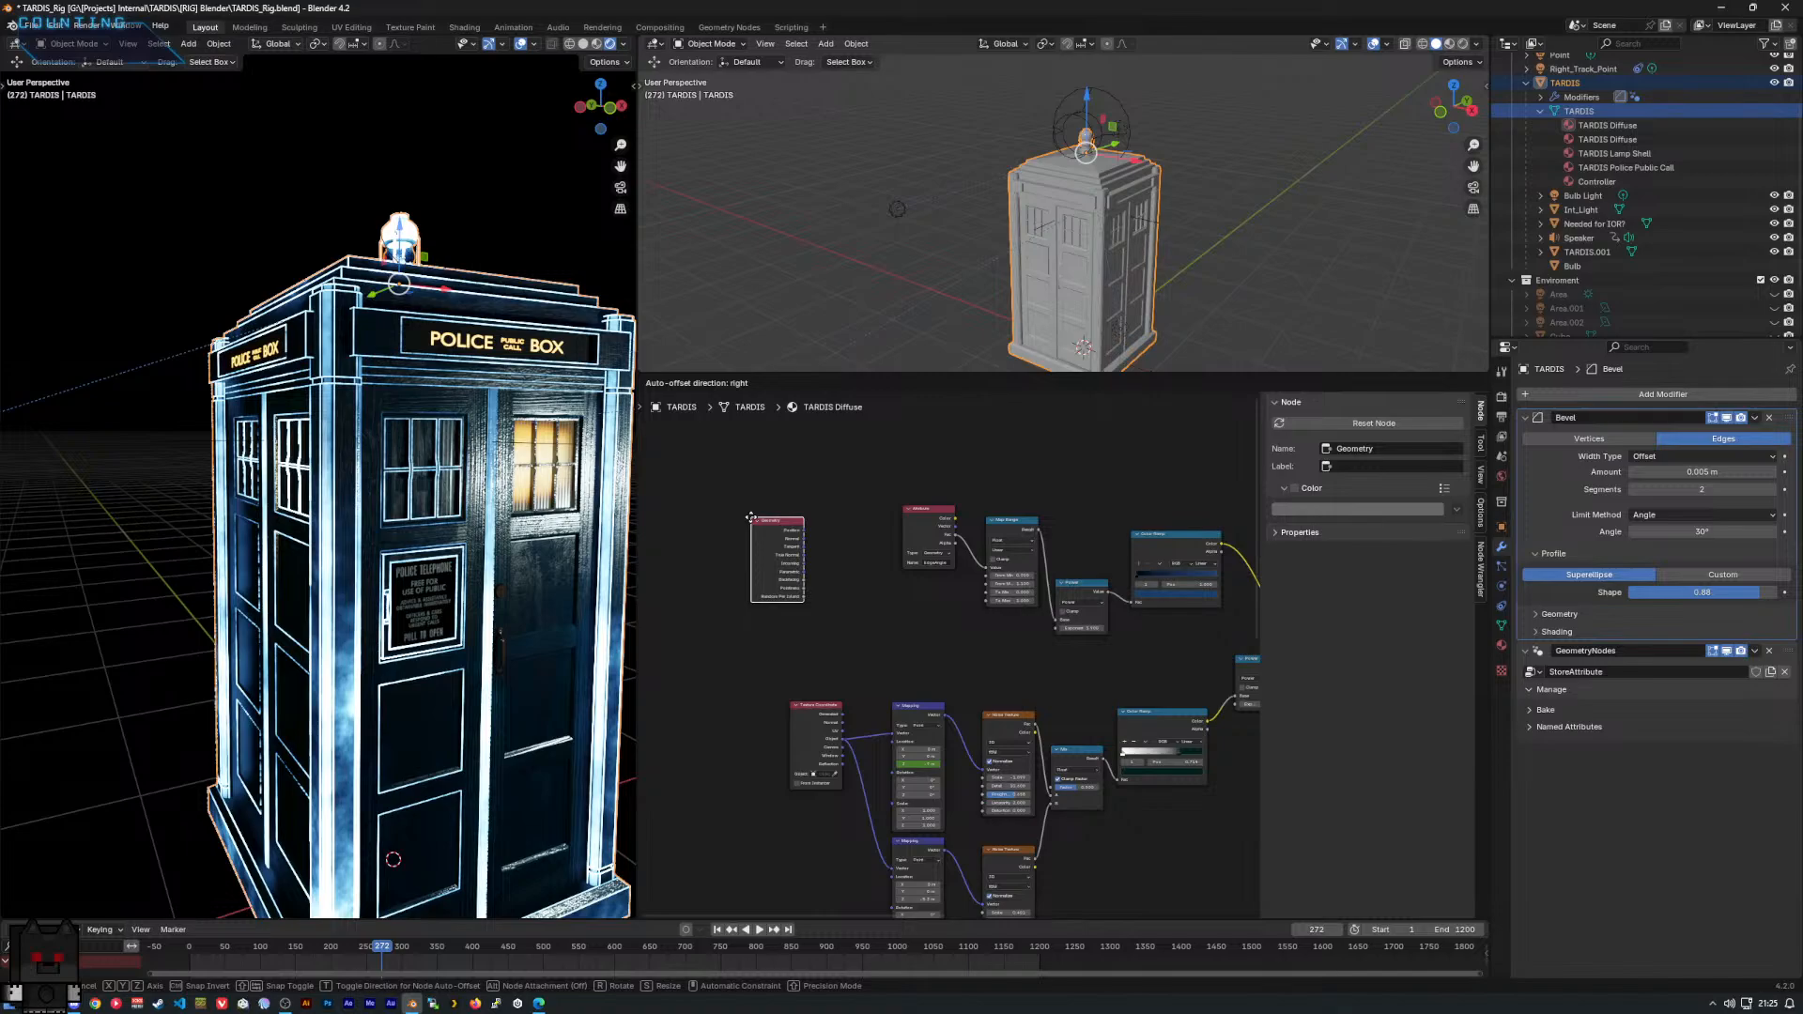
click(751, 517)
scroll(747, 597, up, 3)
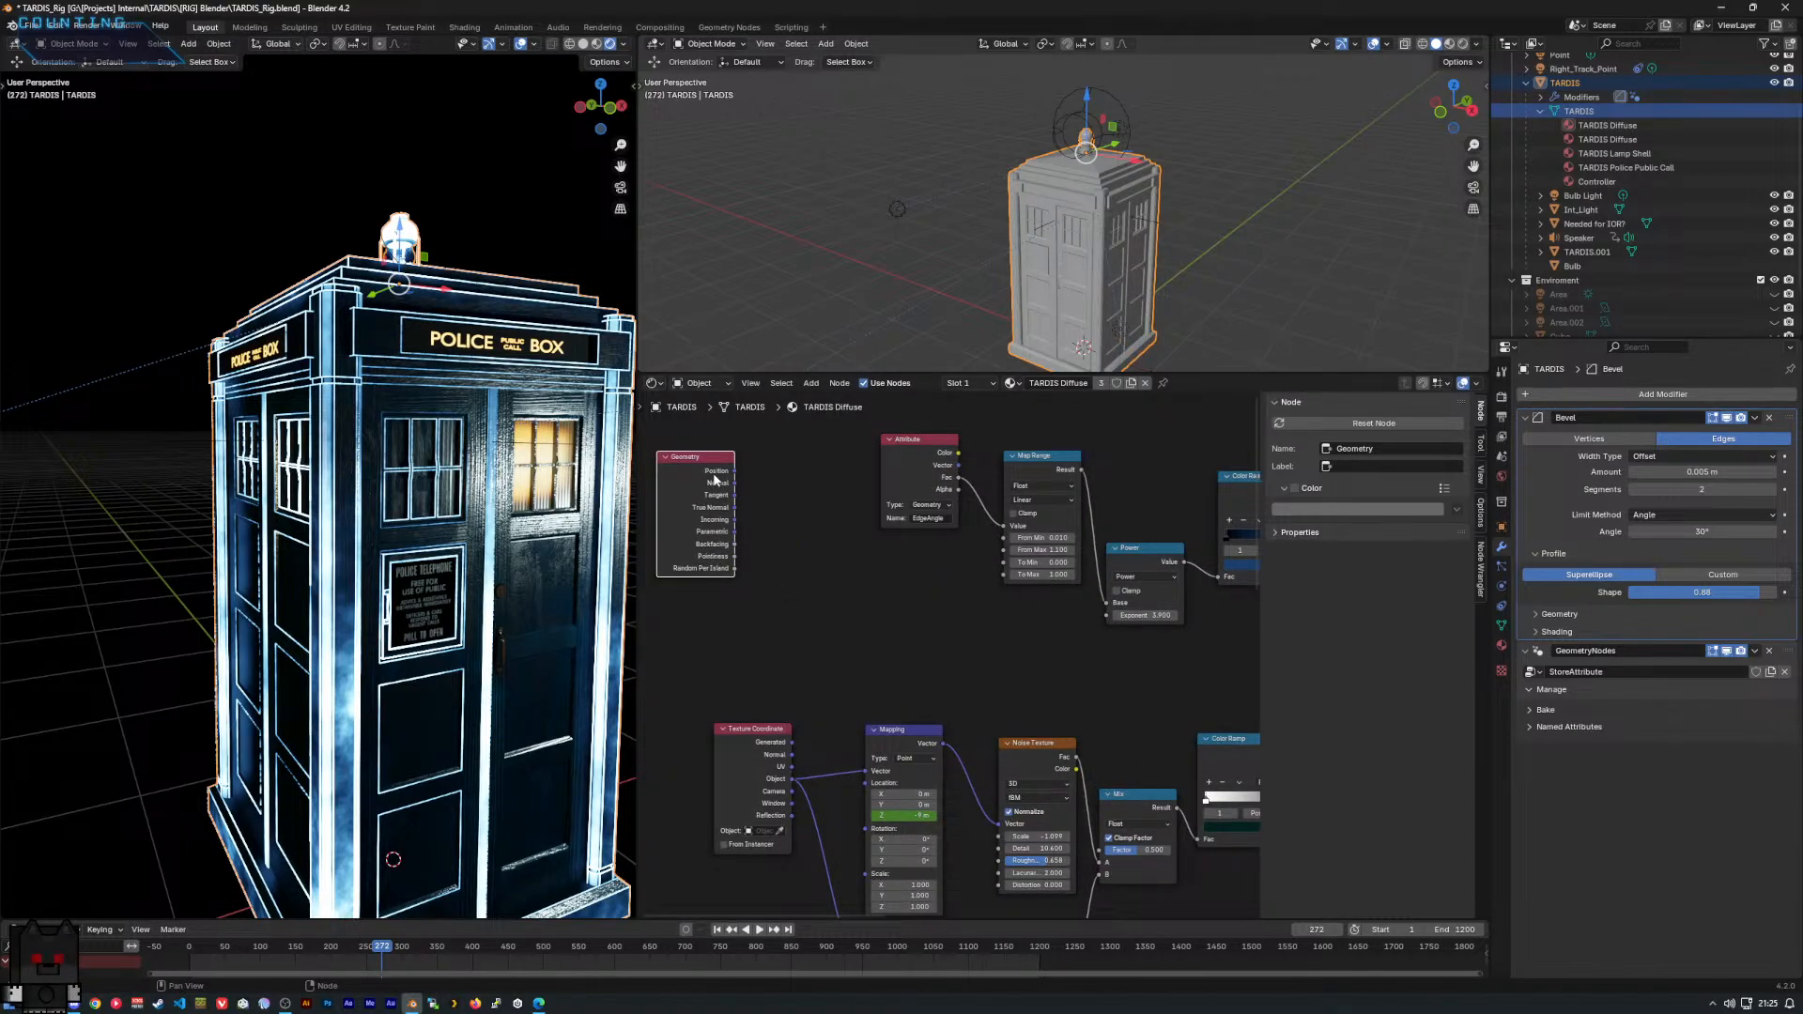
drag(714, 481, 825, 518)
key(x)
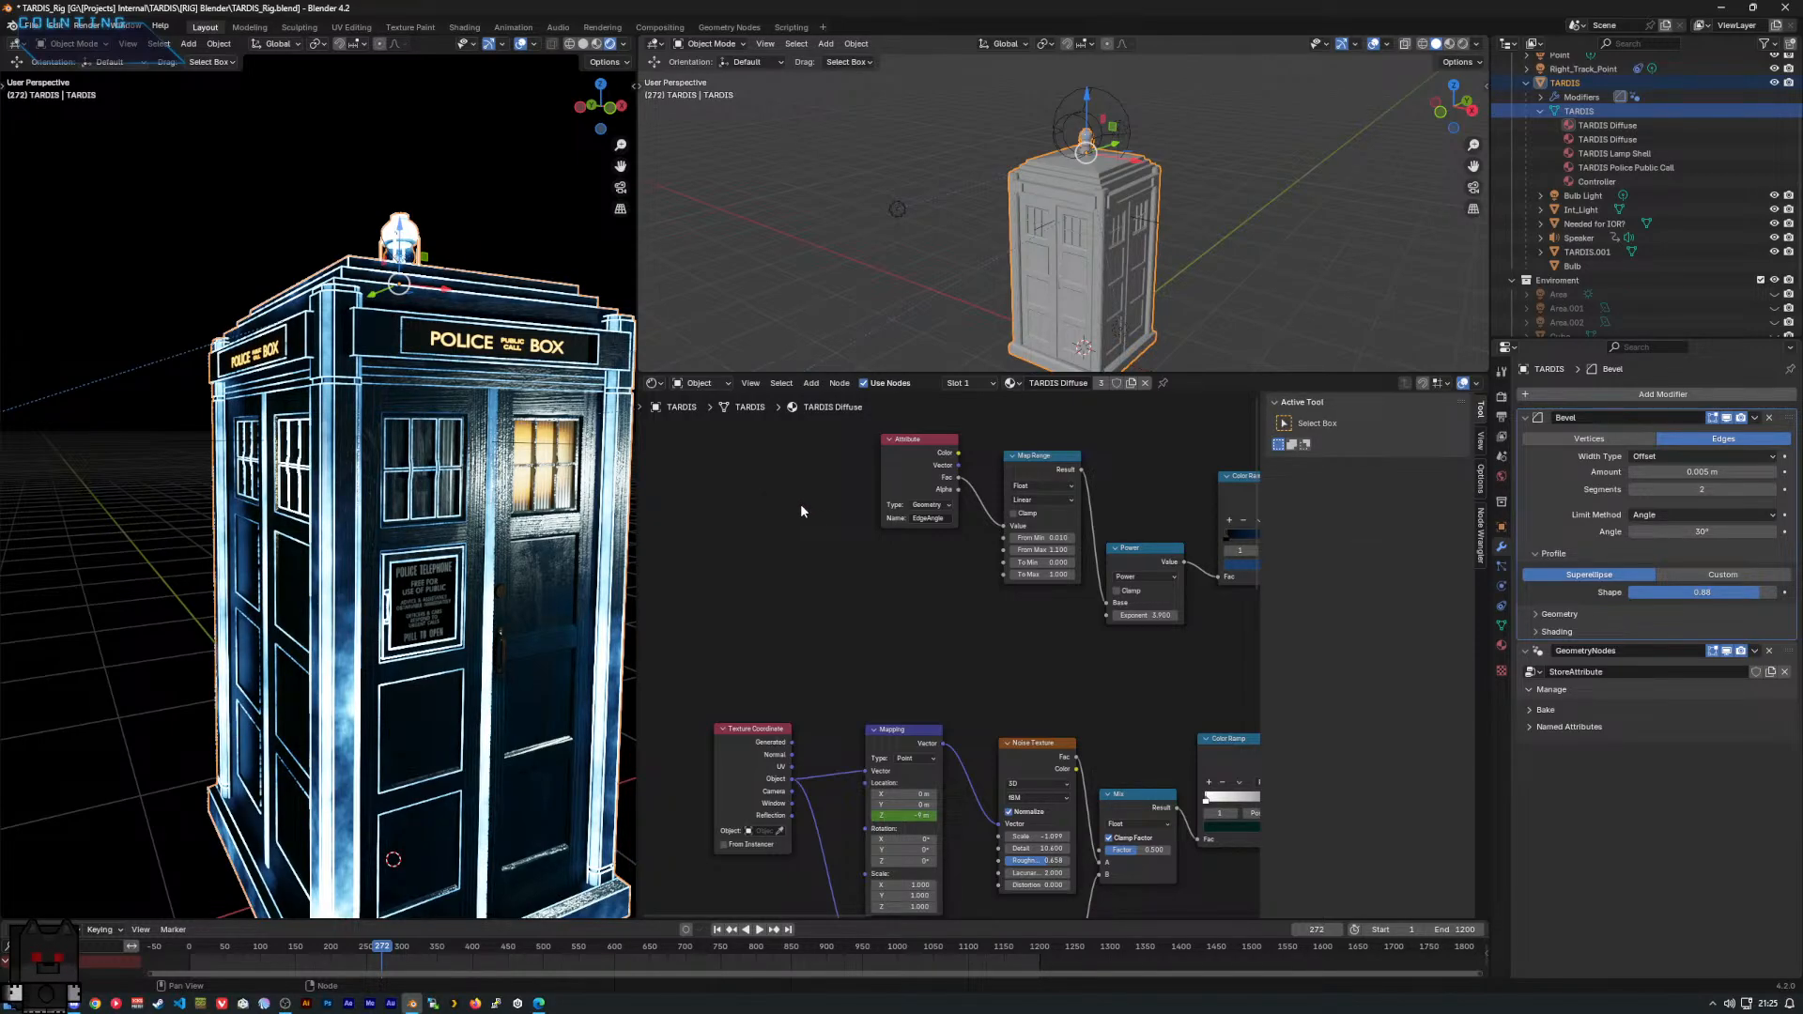
Open the TARDIS modifier's StoreAttribute tree in the Geometry Nodes workspace and examine how the edge angle is stored as EdgeAngle.
middle_drag(800, 503, 736, 572)
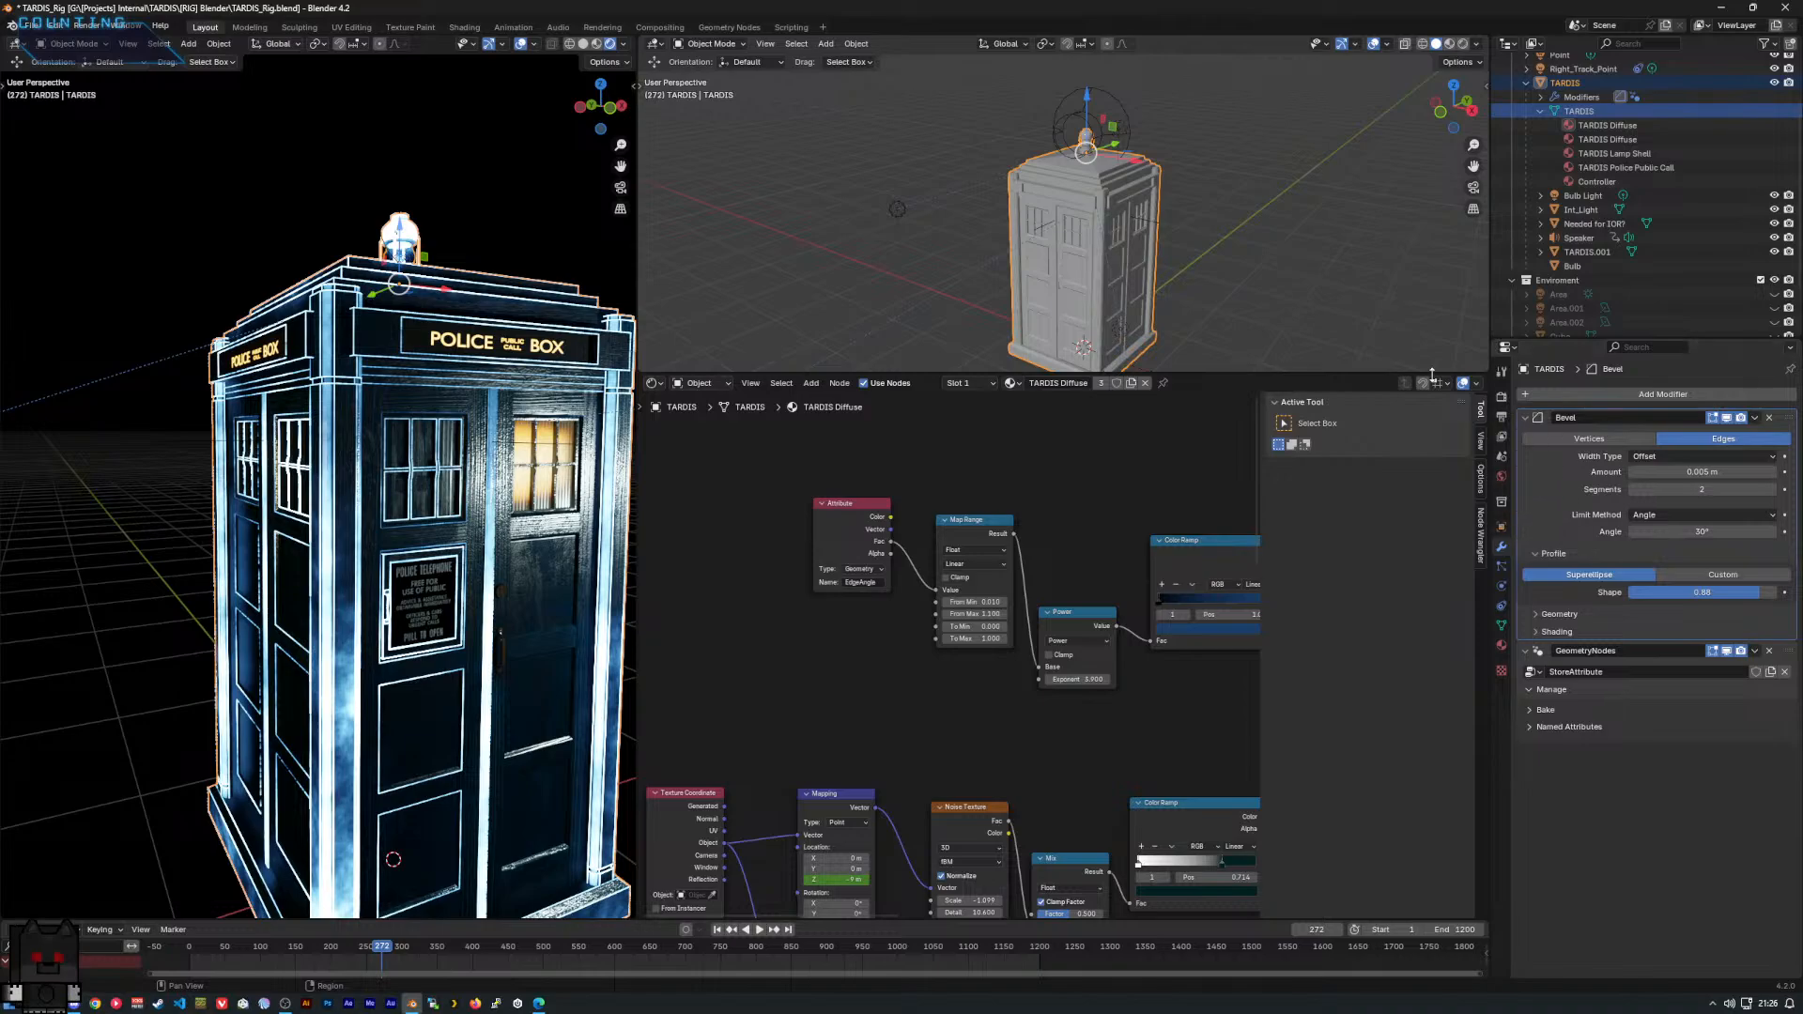
click(729, 27)
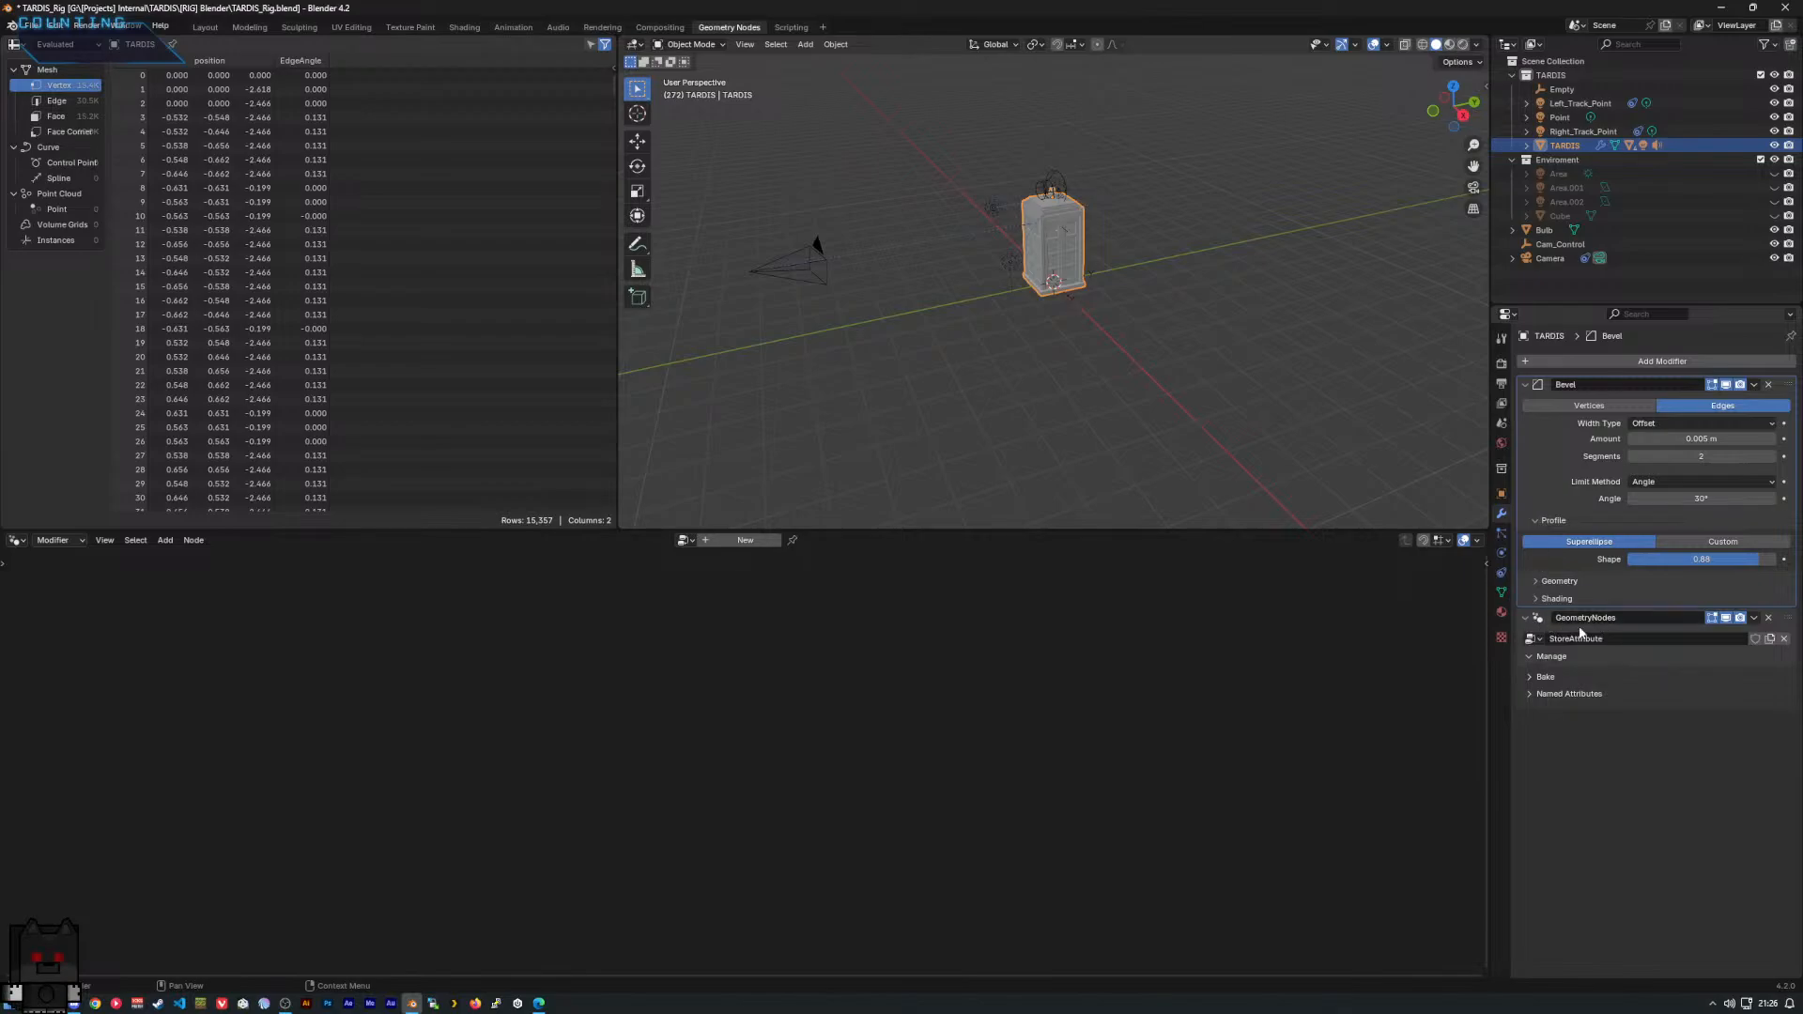
click(1790, 618)
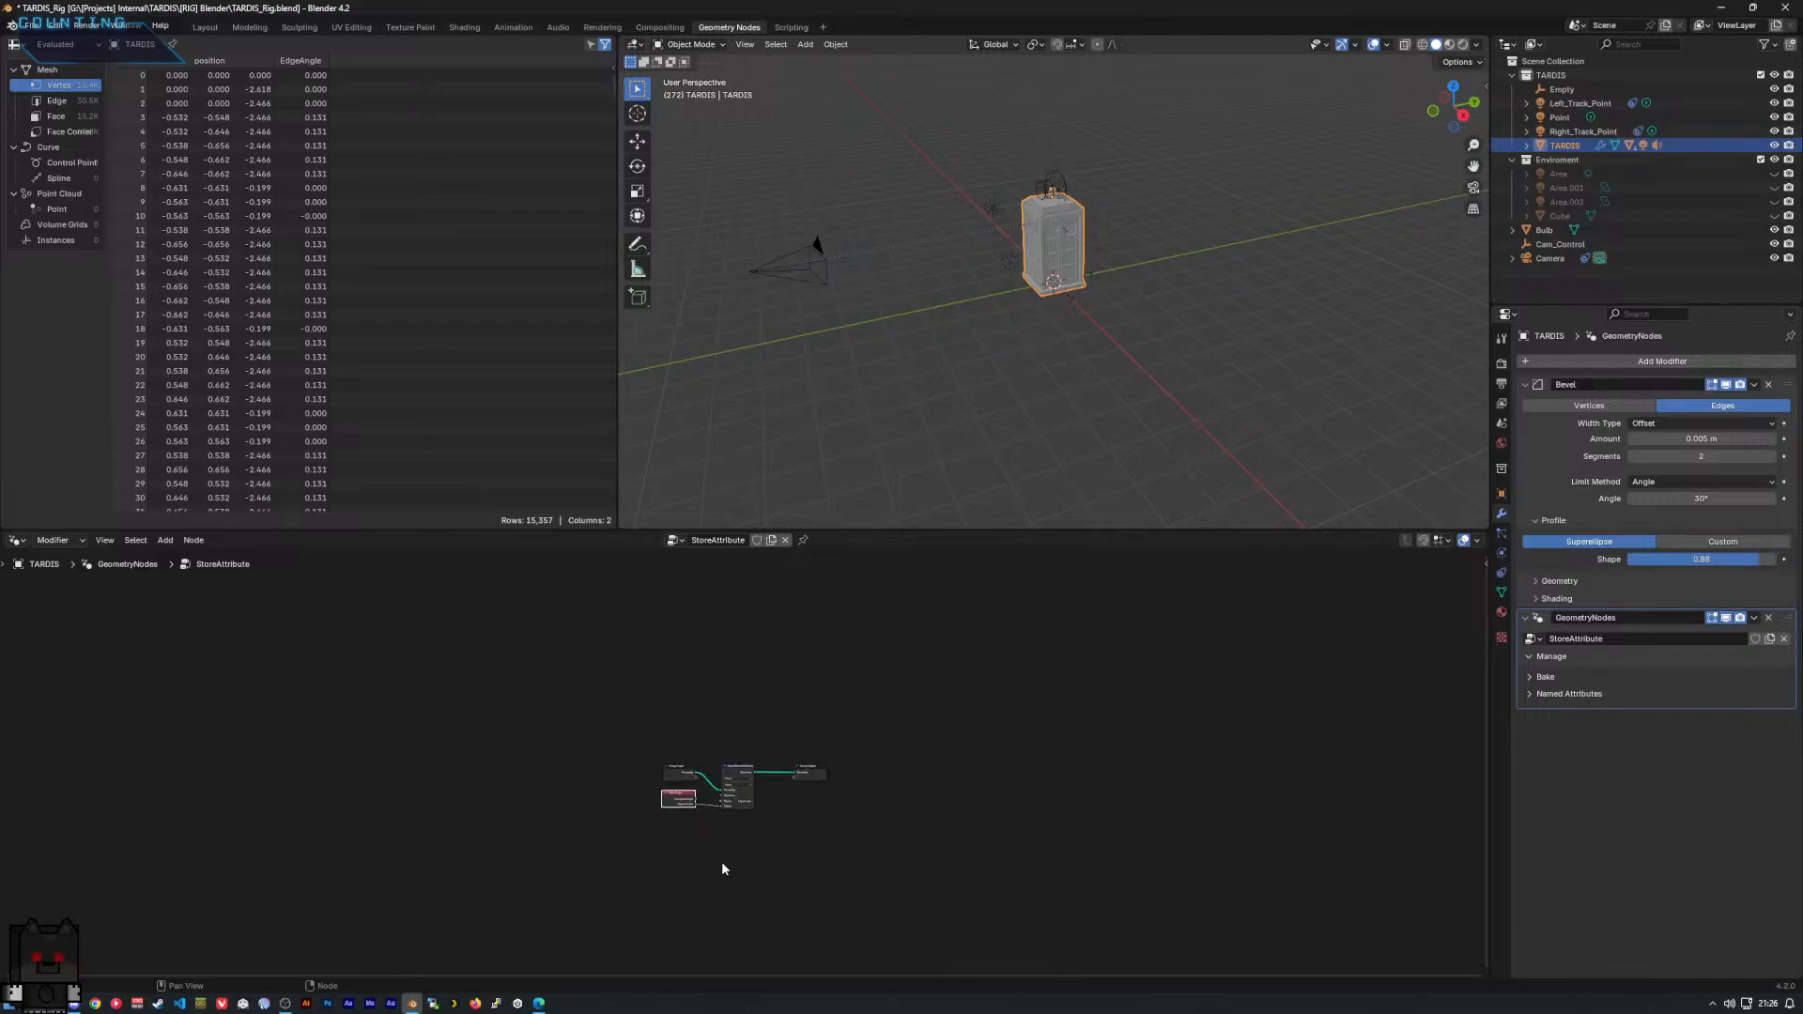
scroll(719, 871, up, 4)
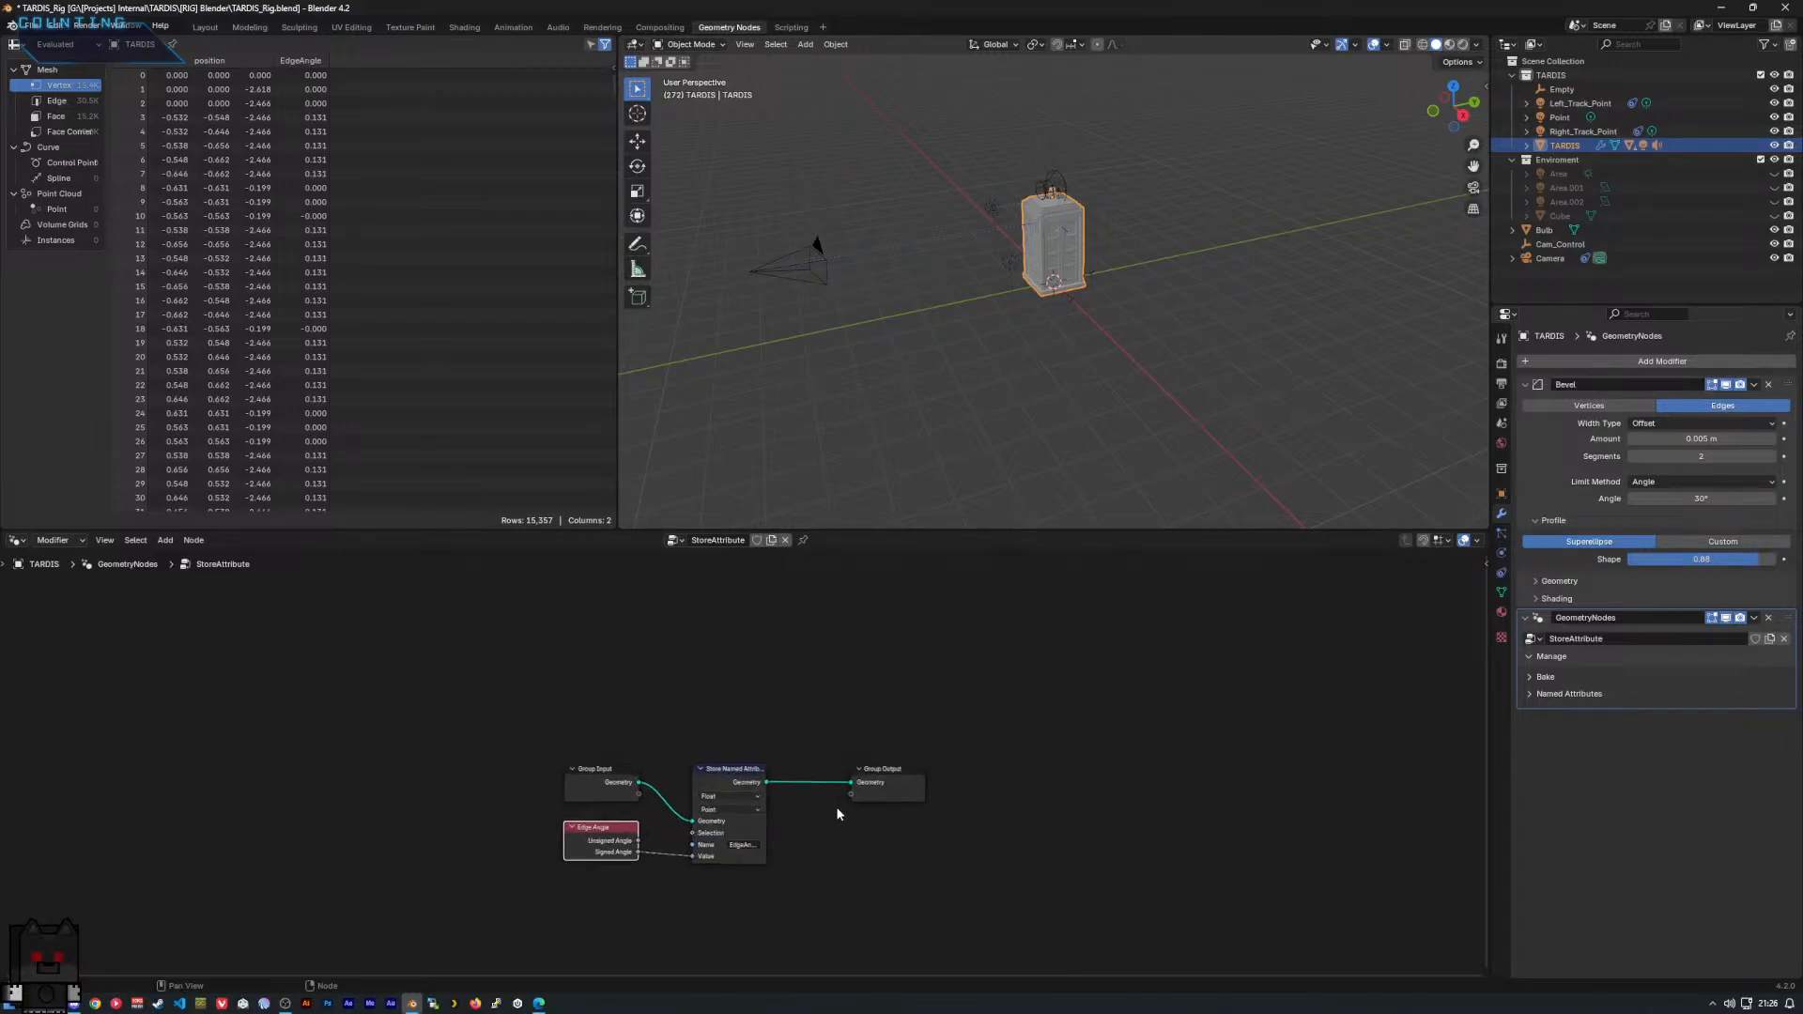
scroll(837, 824, up, 3)
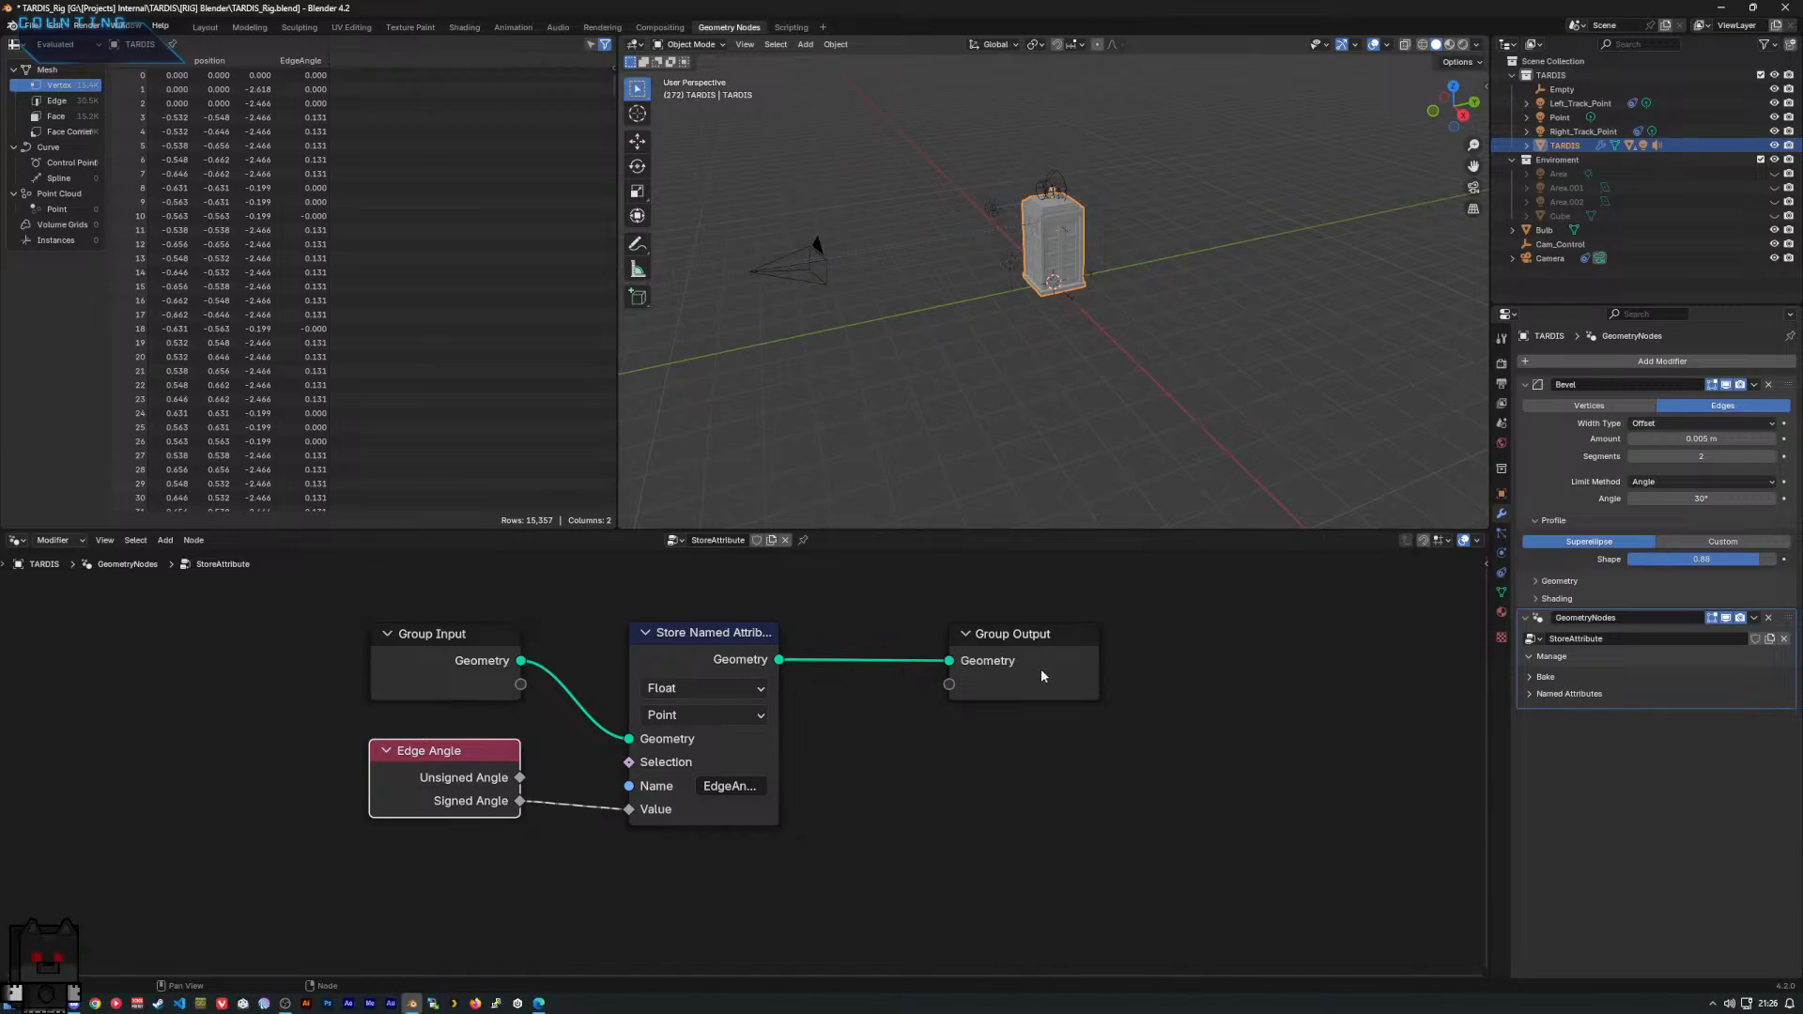
mouse_move(1042, 672)
Return to the Layout workspace and examine the TARDIS Diffuse edge-glow chain, from the EdgeAngle attribute and Multiply node to the noise textures and mappings.
click(205, 27)
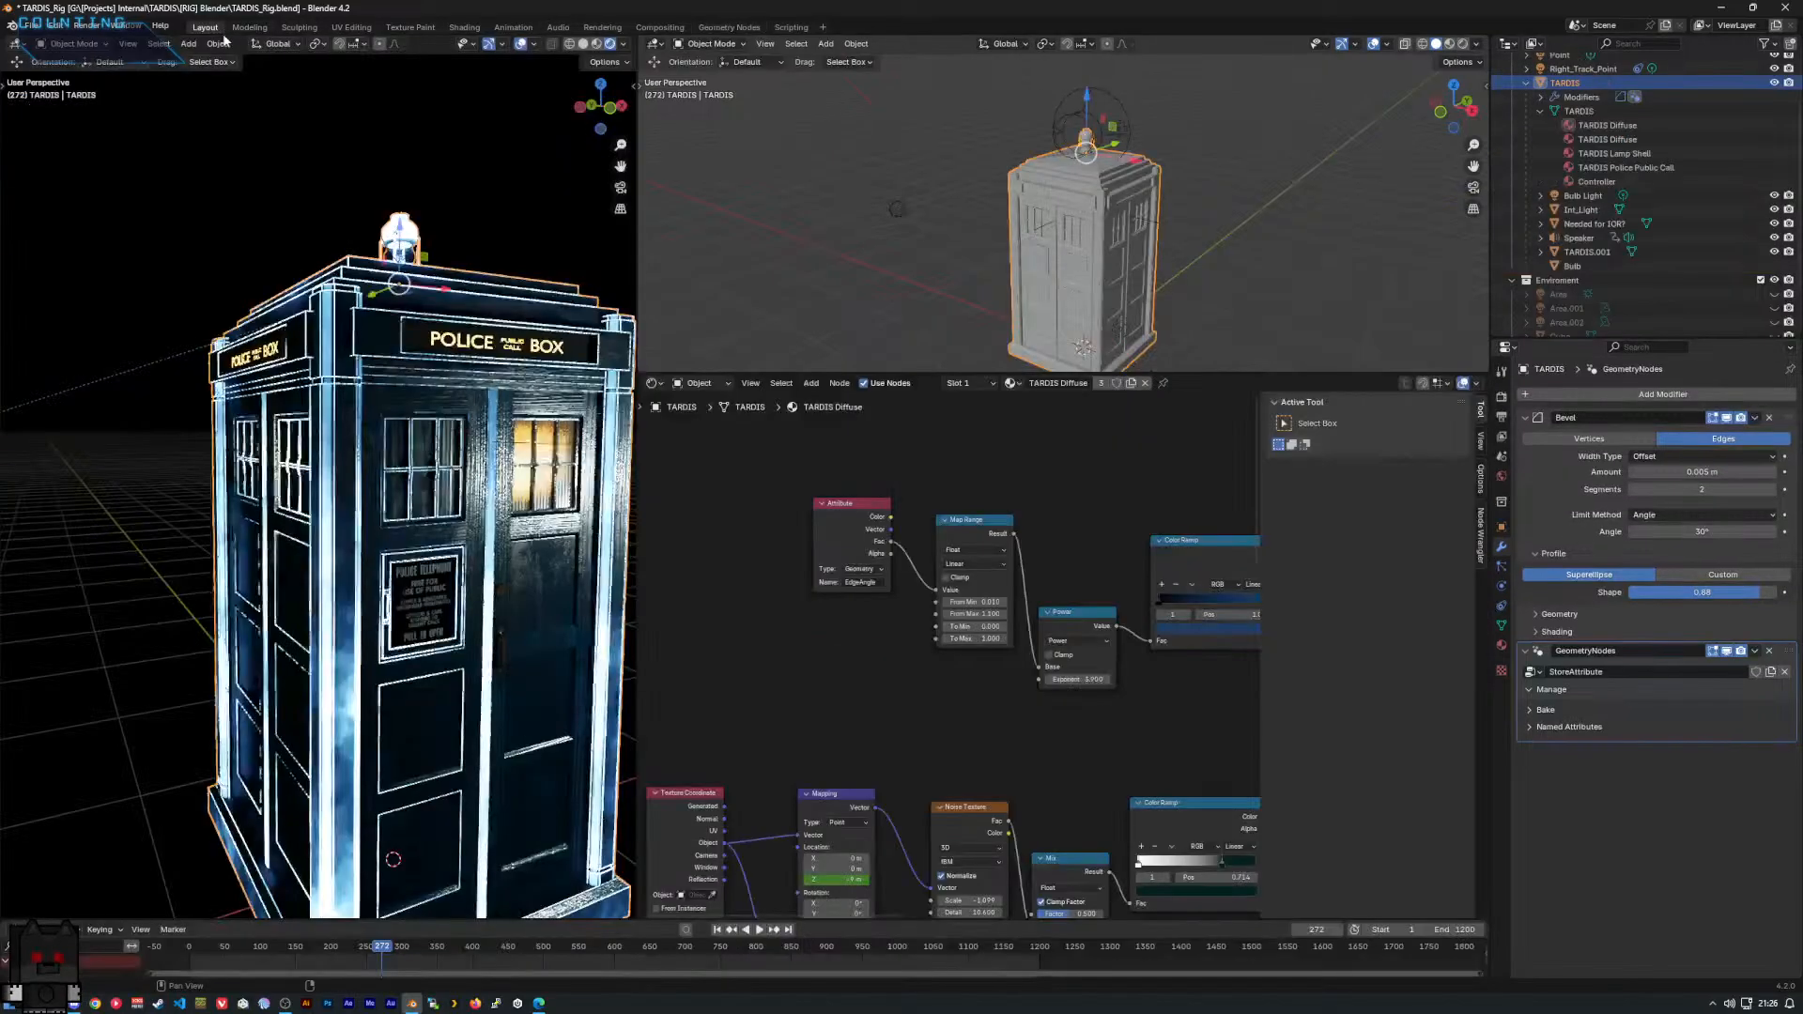
scroll(967, 652, up, 4)
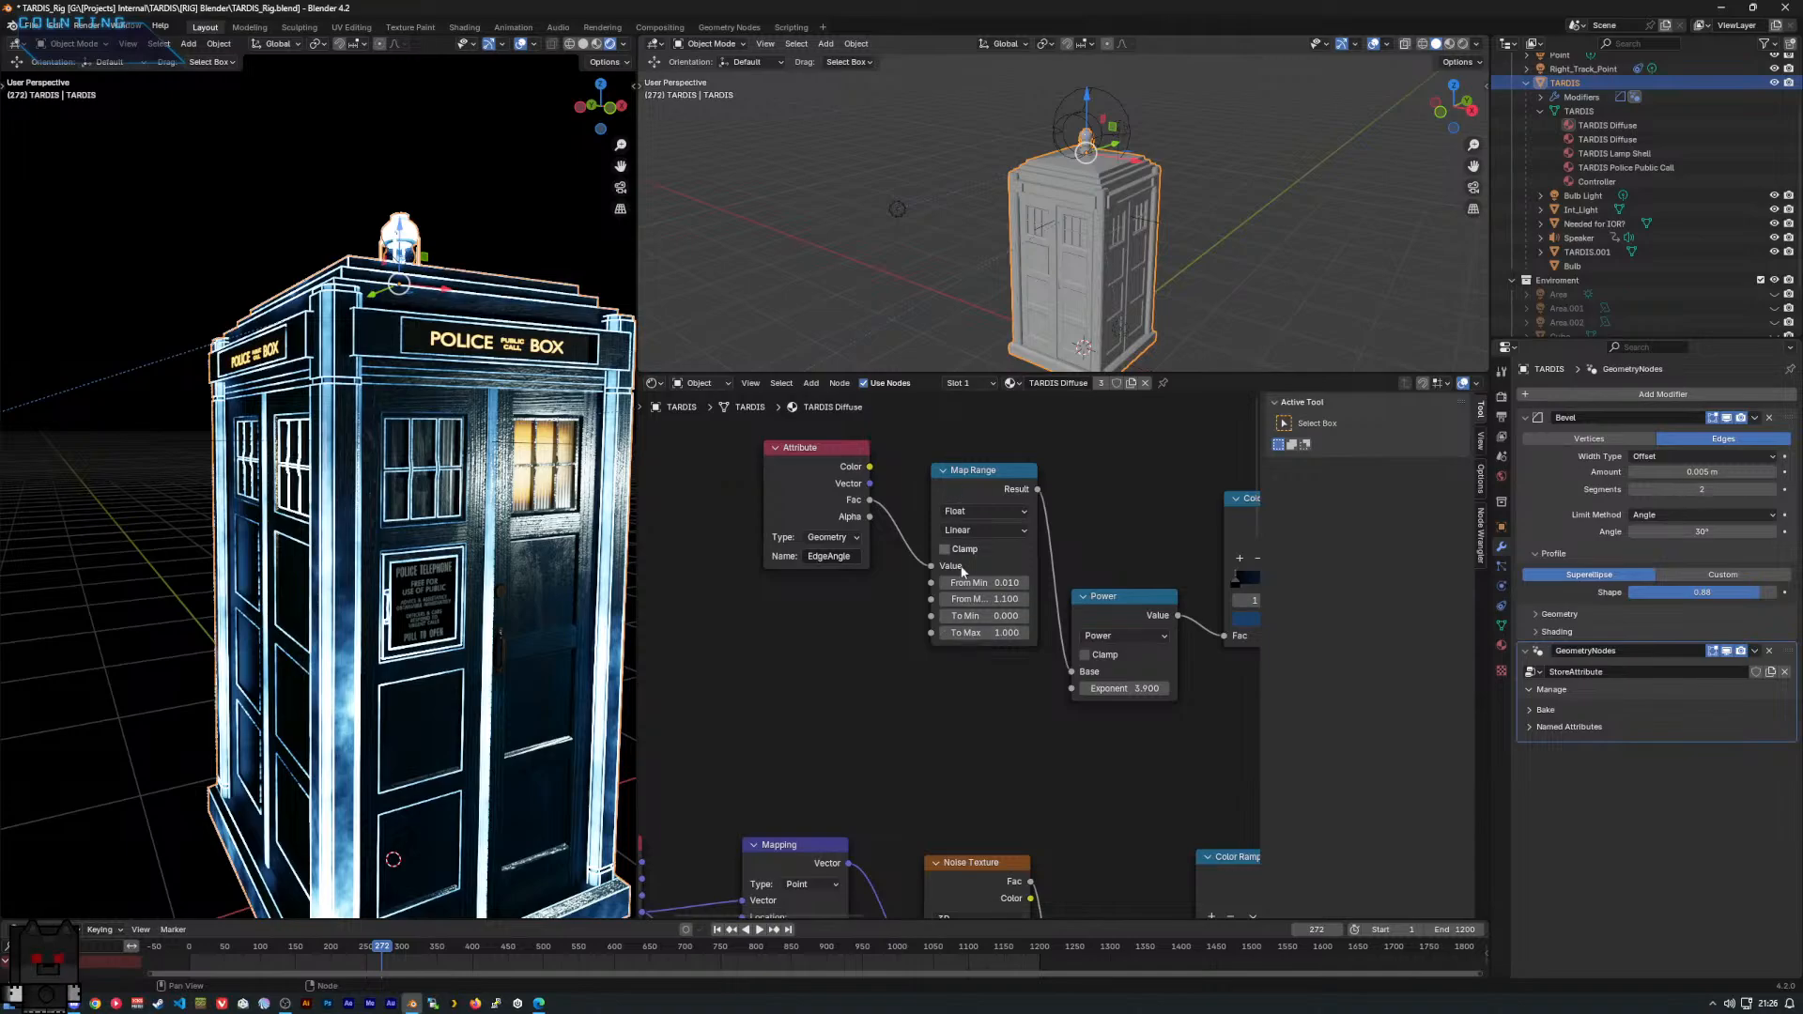
scroll(1008, 662, up, 1)
middle_drag(1008, 663, 780, 640)
middle_drag(987, 615, 813, 639)
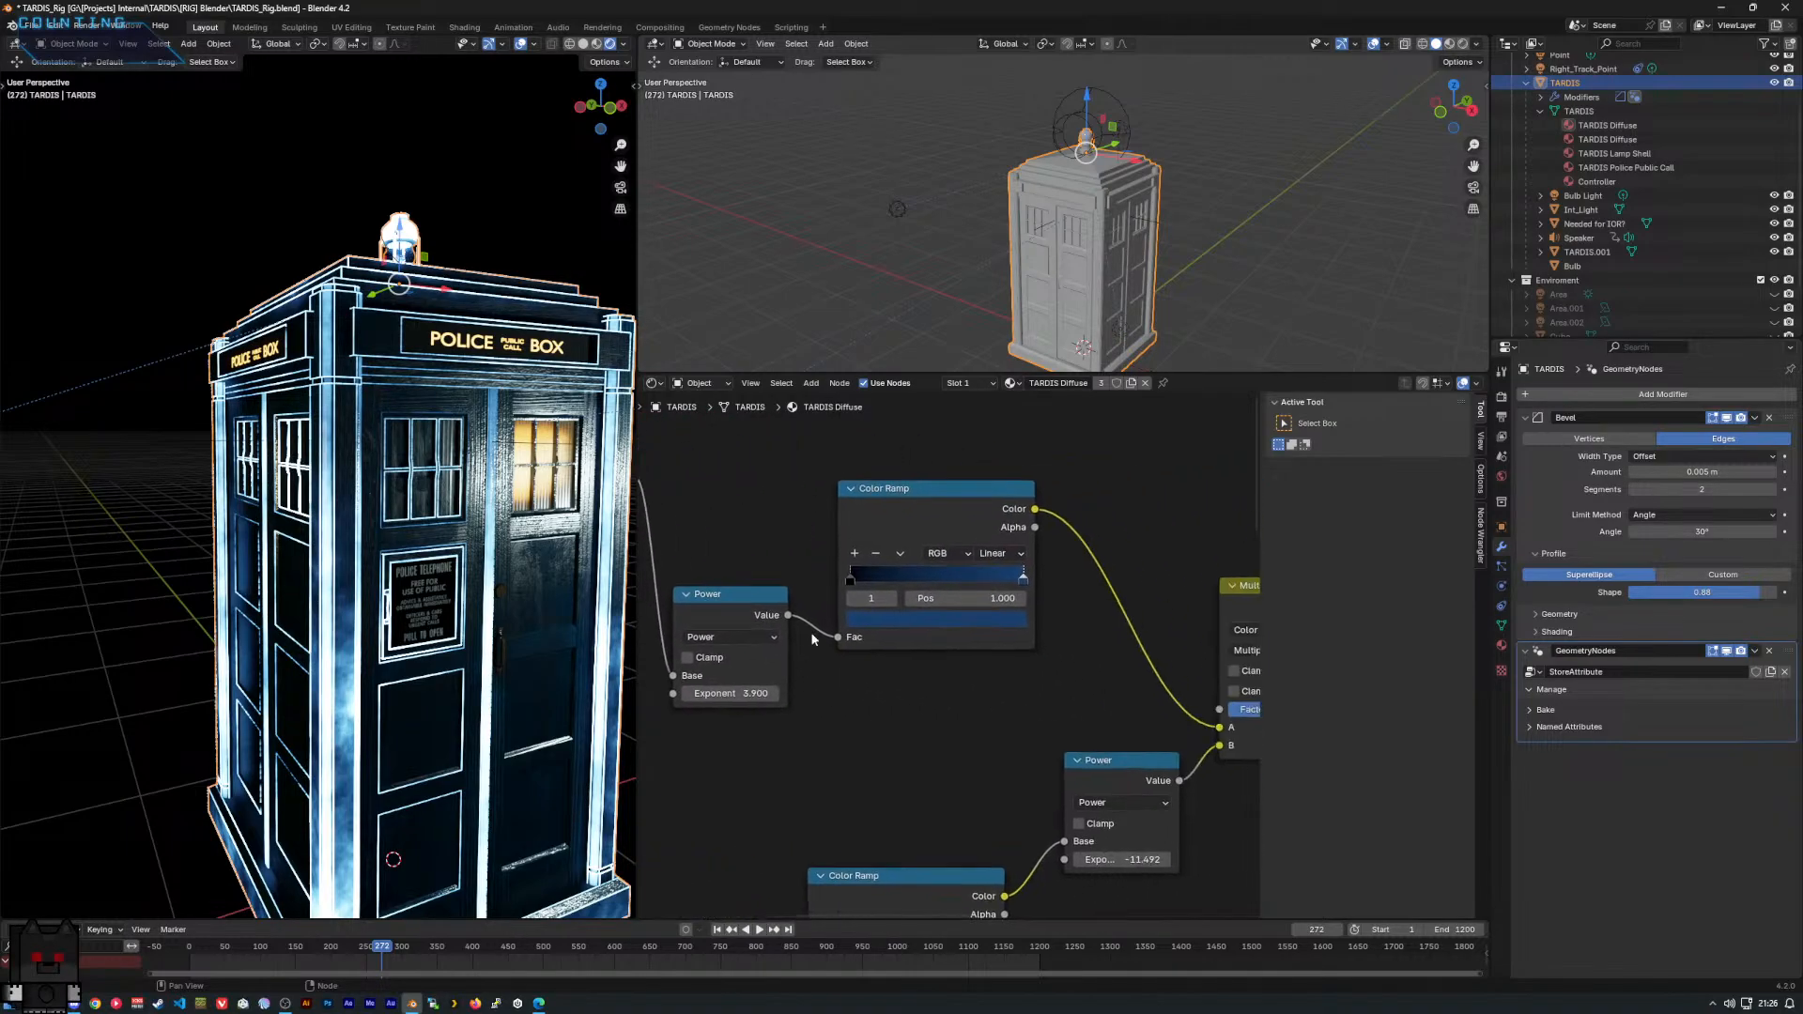
middle_drag(1050, 648, 814, 619)
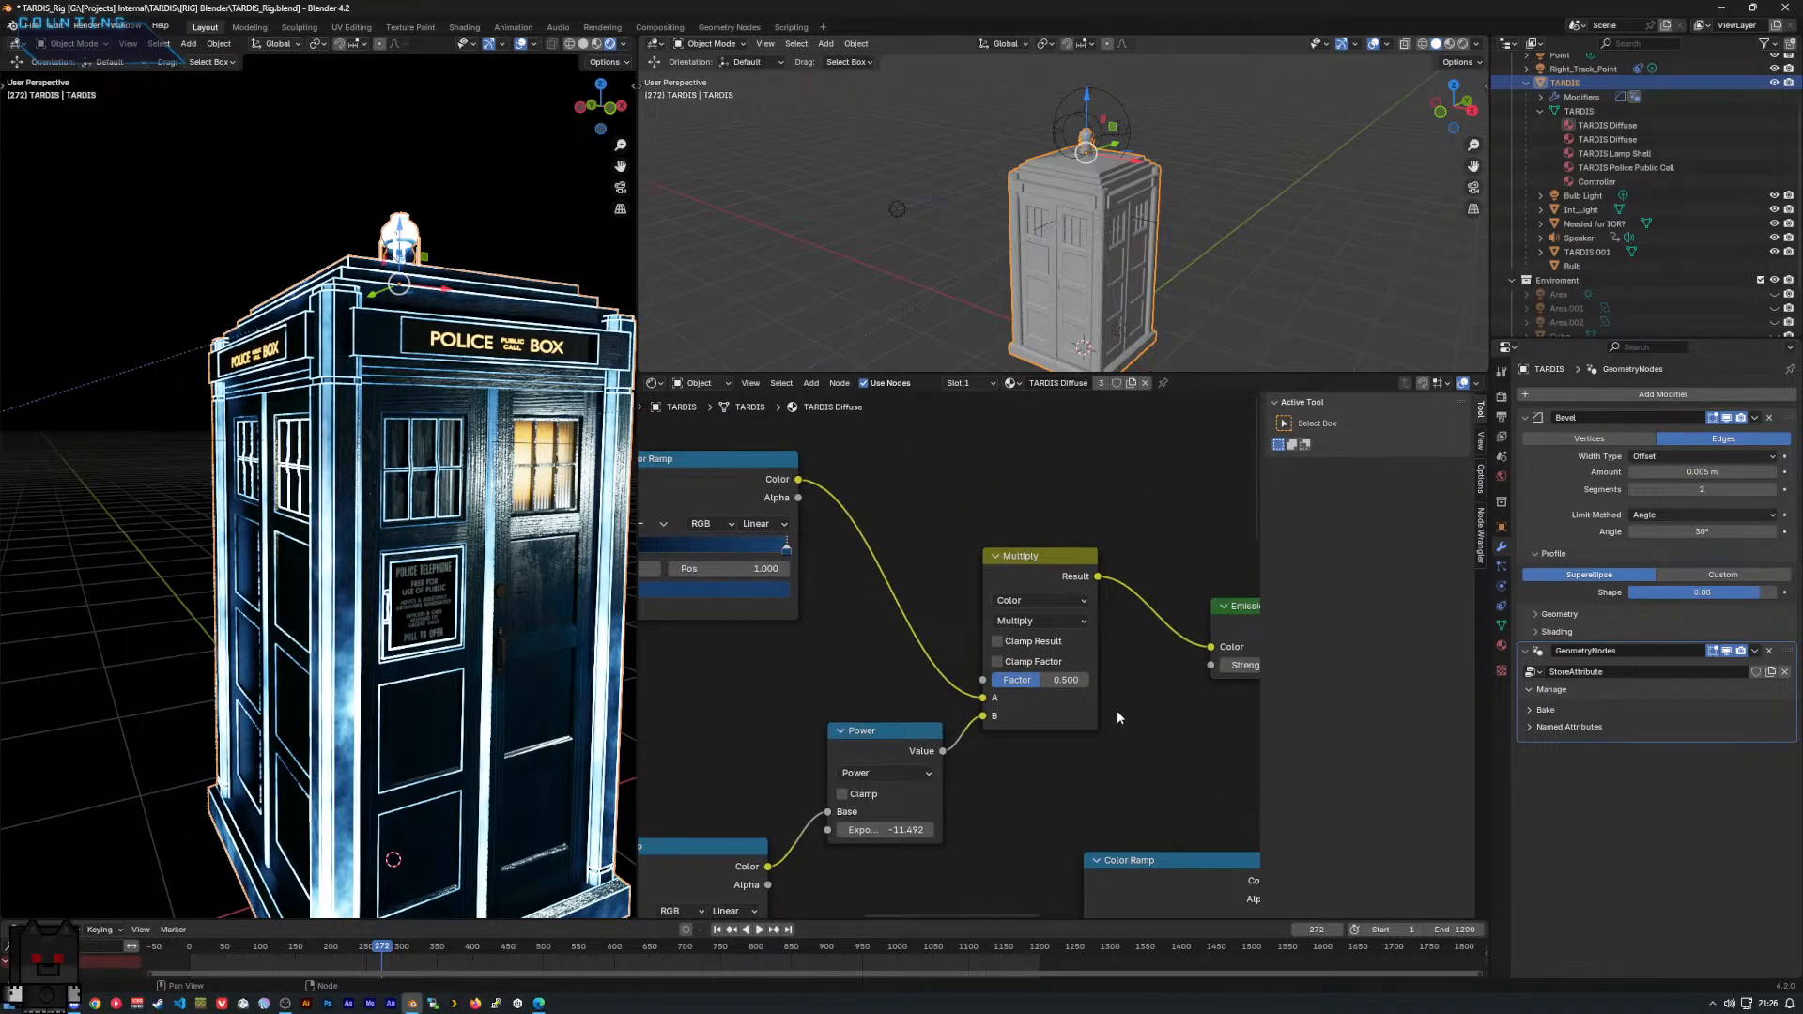
middle_drag(1057, 726, 1126, 629)
middle_drag(991, 636, 1123, 519)
middle_drag(770, 752, 874, 691)
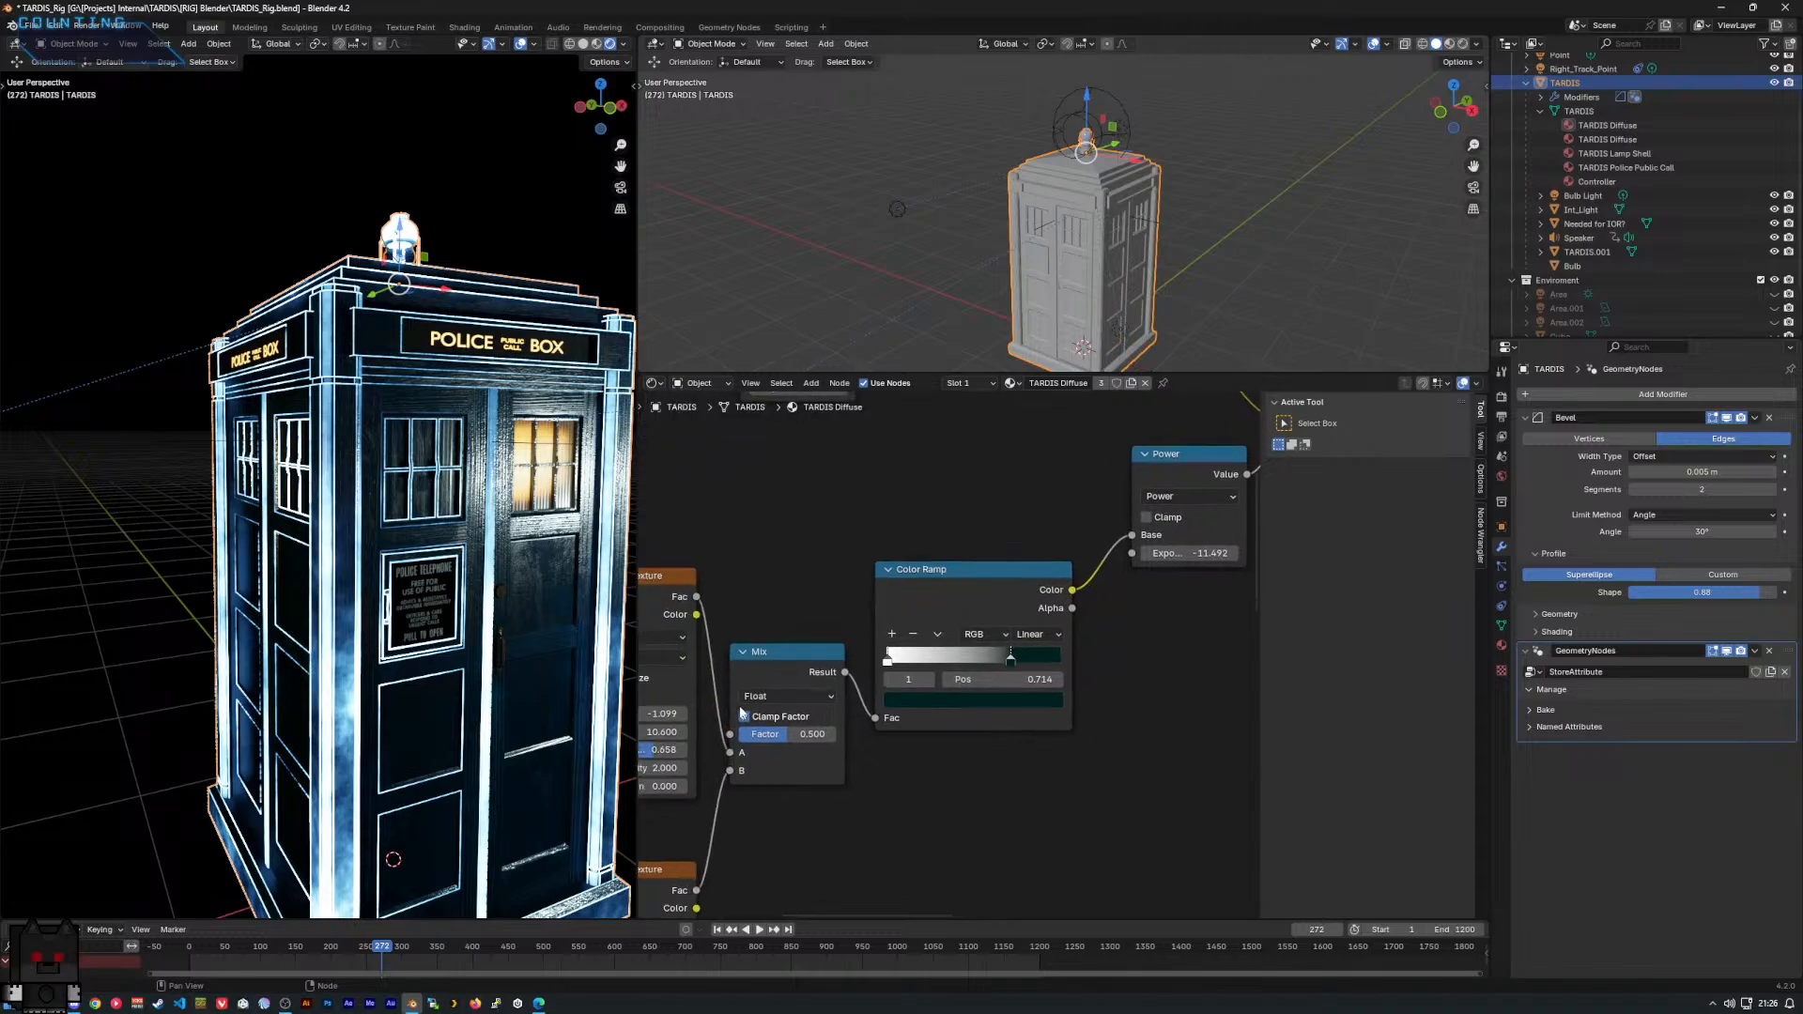
middle_drag(742, 714, 872, 648)
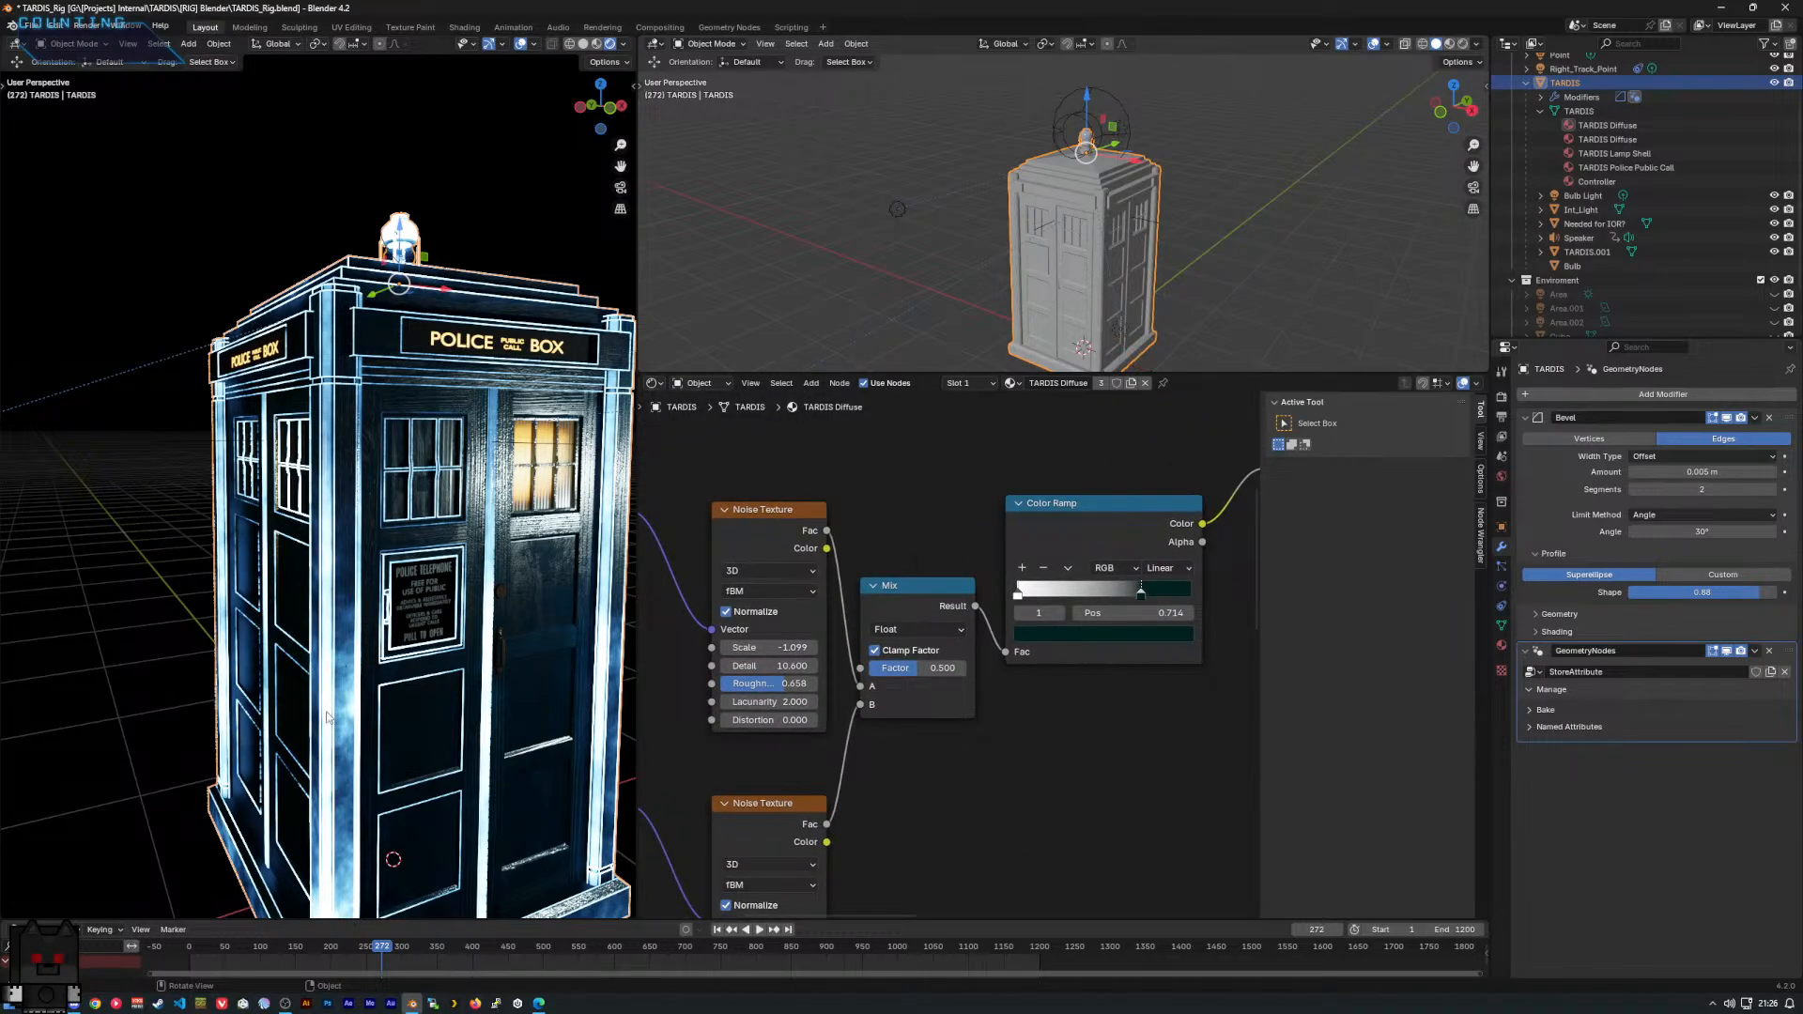
scroll(904, 627, down, 2)
middle_drag(1039, 663, 1259, 556)
scroll(986, 638, up, 2)
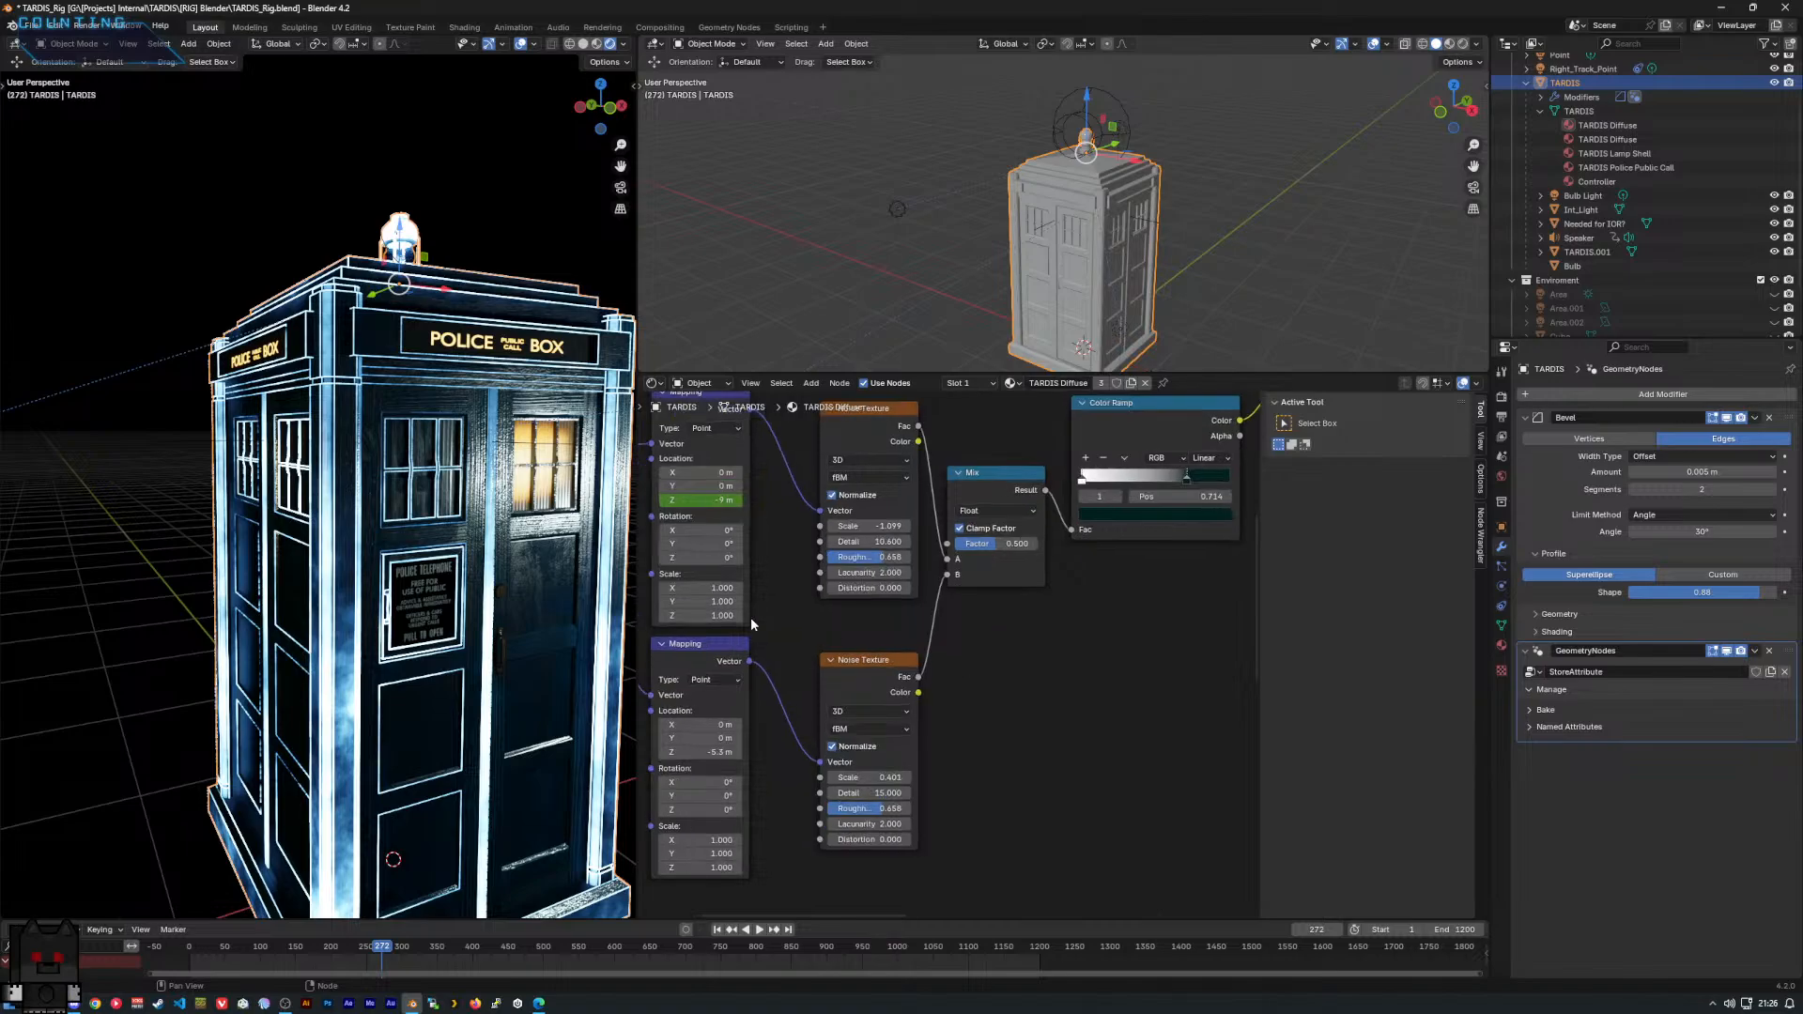
Examine the TARDIS Diffuse edge-glow chain from the noise textures through Emission and Transparent BSDF to the final Mix Shader.
middle_drag(752, 617, 787, 629)
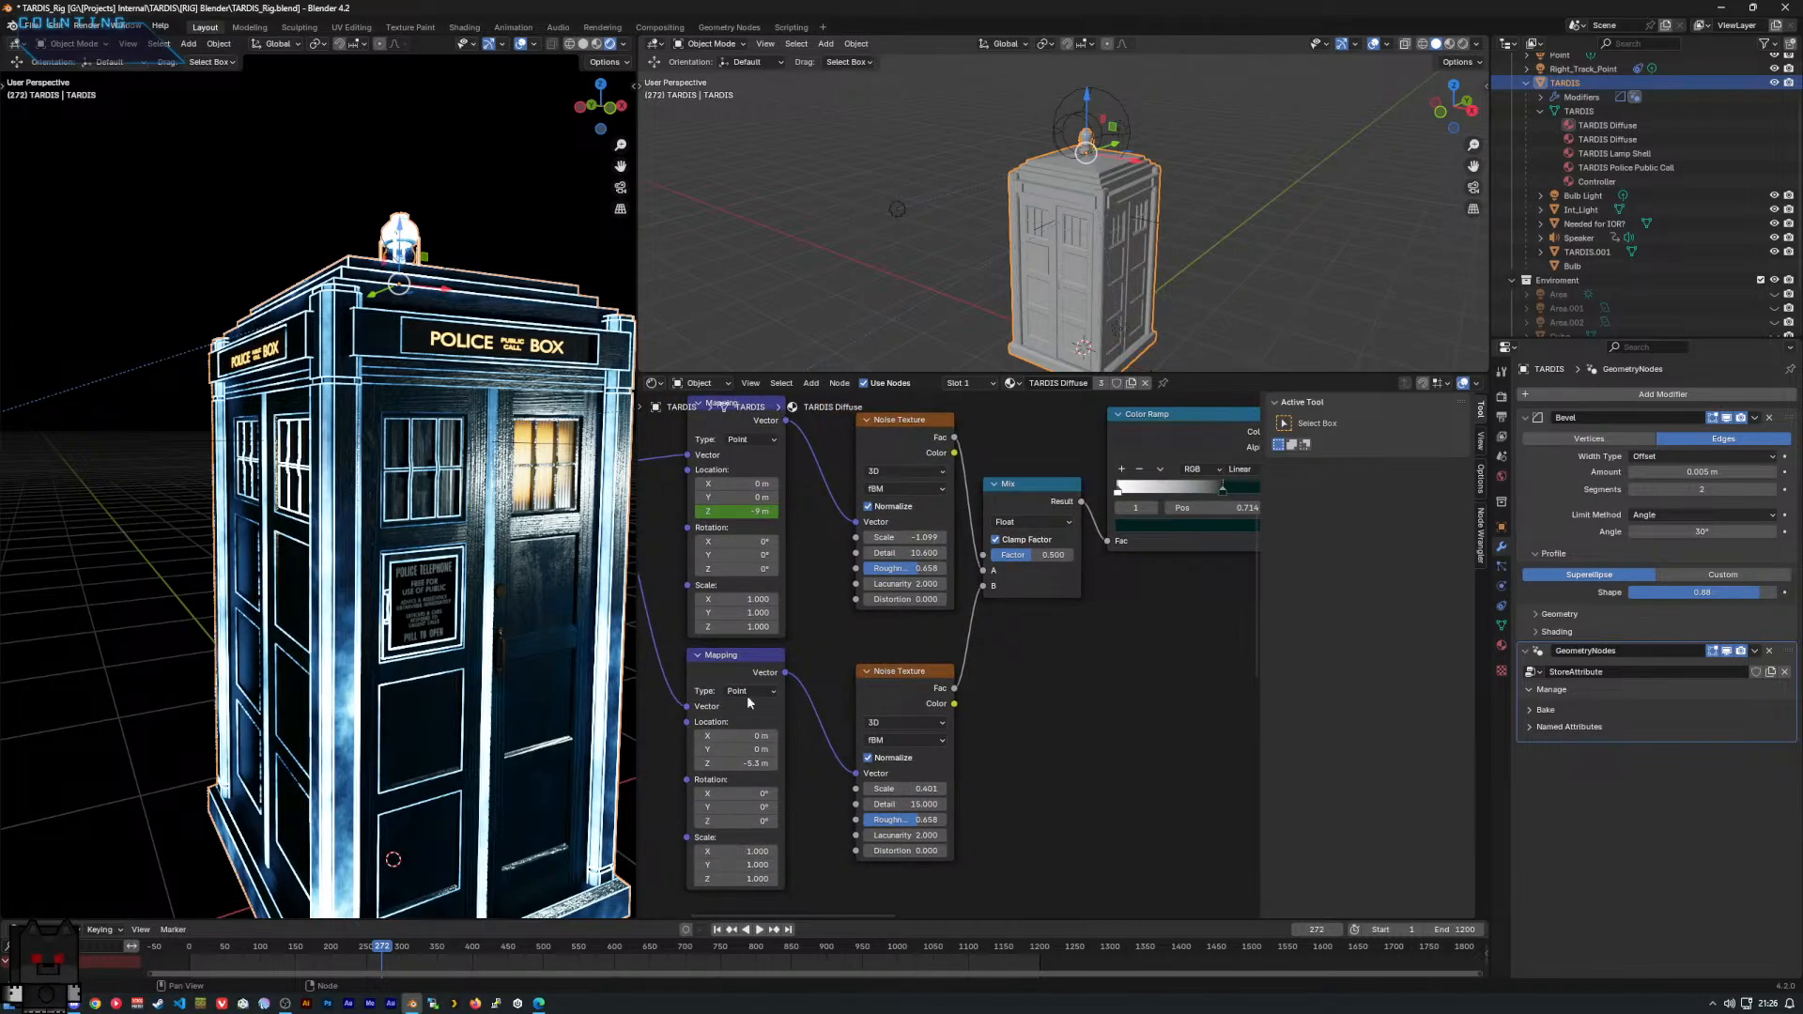
middle_drag(1131, 642, 700, 760)
middle_drag(1080, 517, 908, 682)
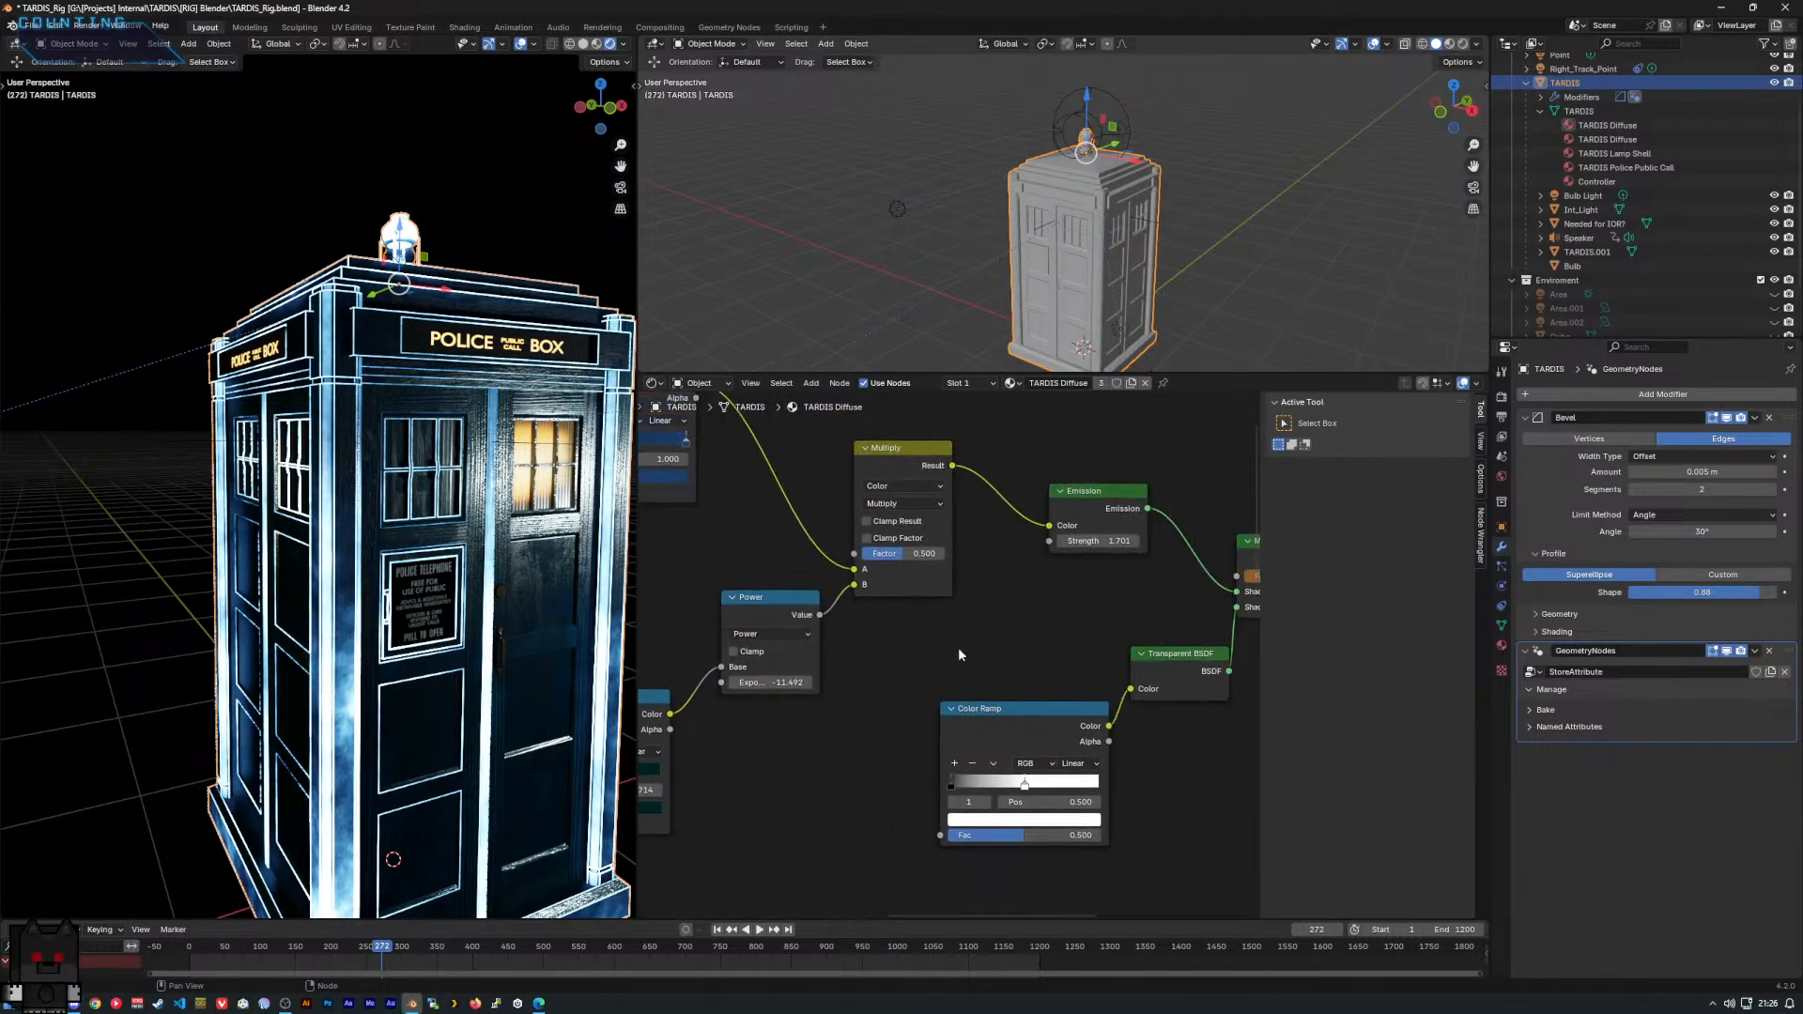
middle_drag(1015, 556, 873, 579)
scroll(1071, 672, down, 4)
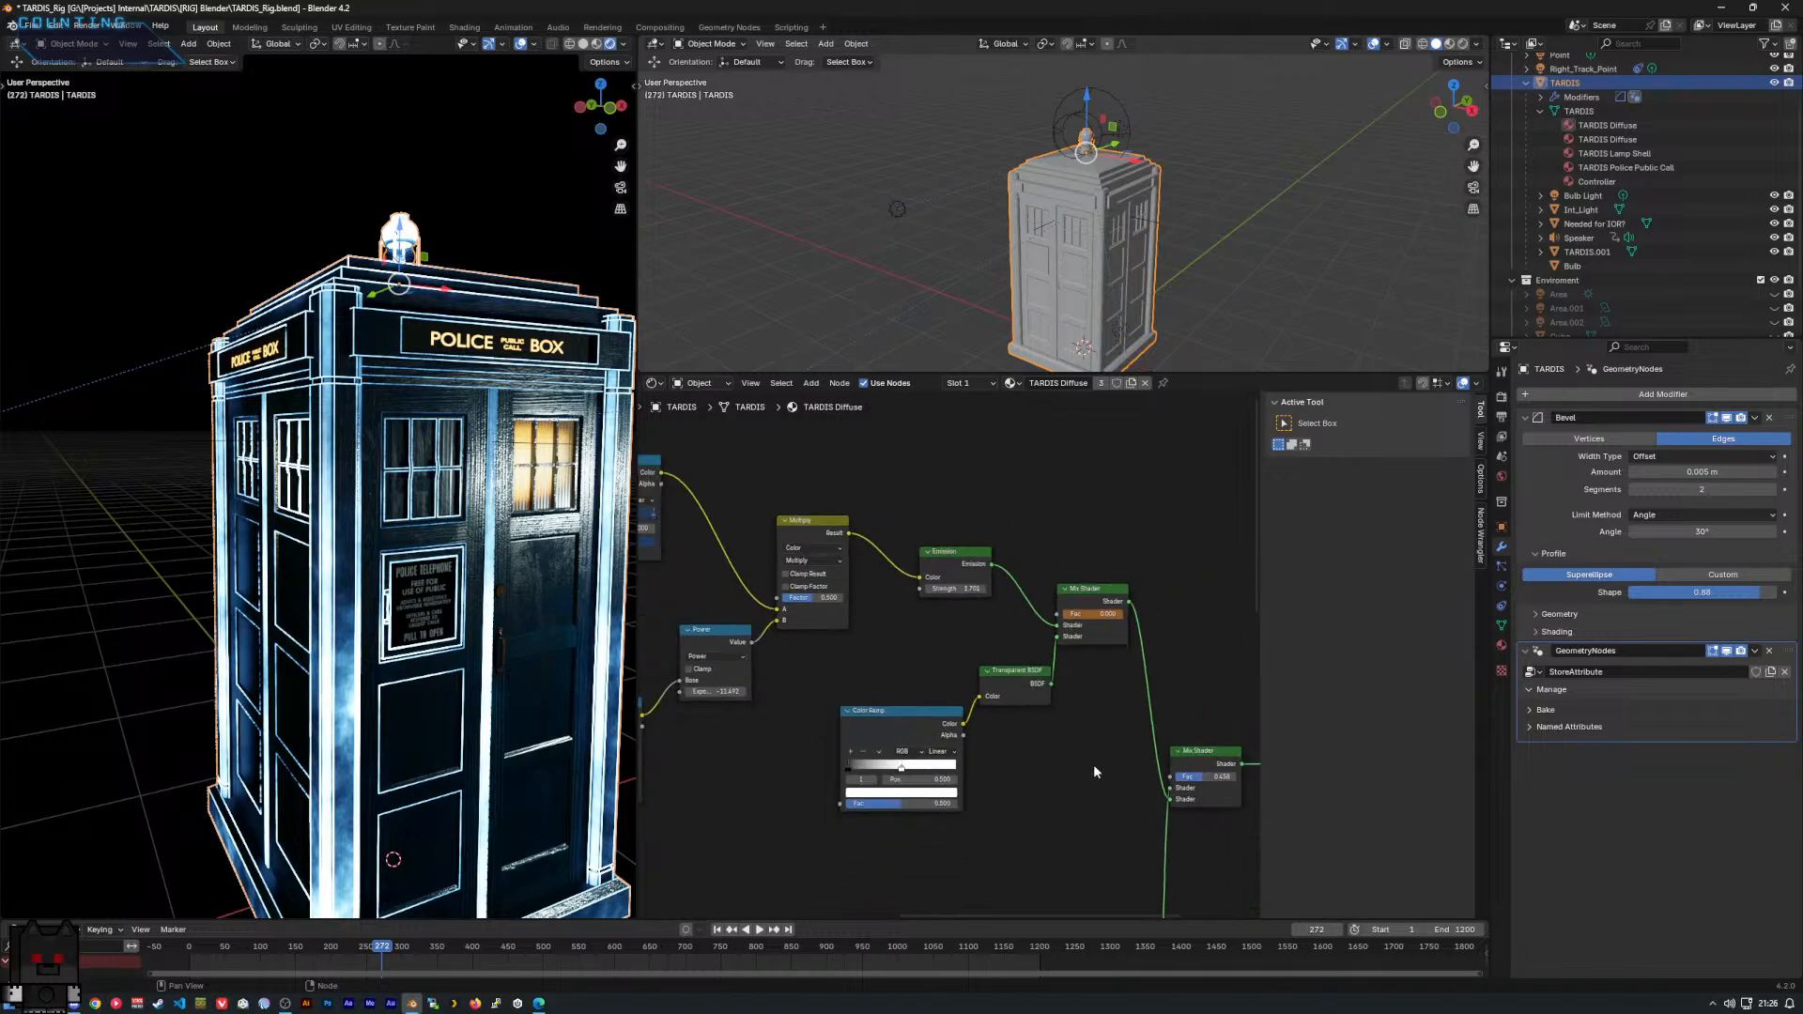
middle_drag(1086, 771, 944, 567)
scroll(1104, 643, down, 2)
mouse_move(949, 739)
middle_down()
mouse_move(976, 719)
mouse_move(952, 710)
middle_up()
scroll(915, 712, up, 1)
scroll(952, 709, up, 1)
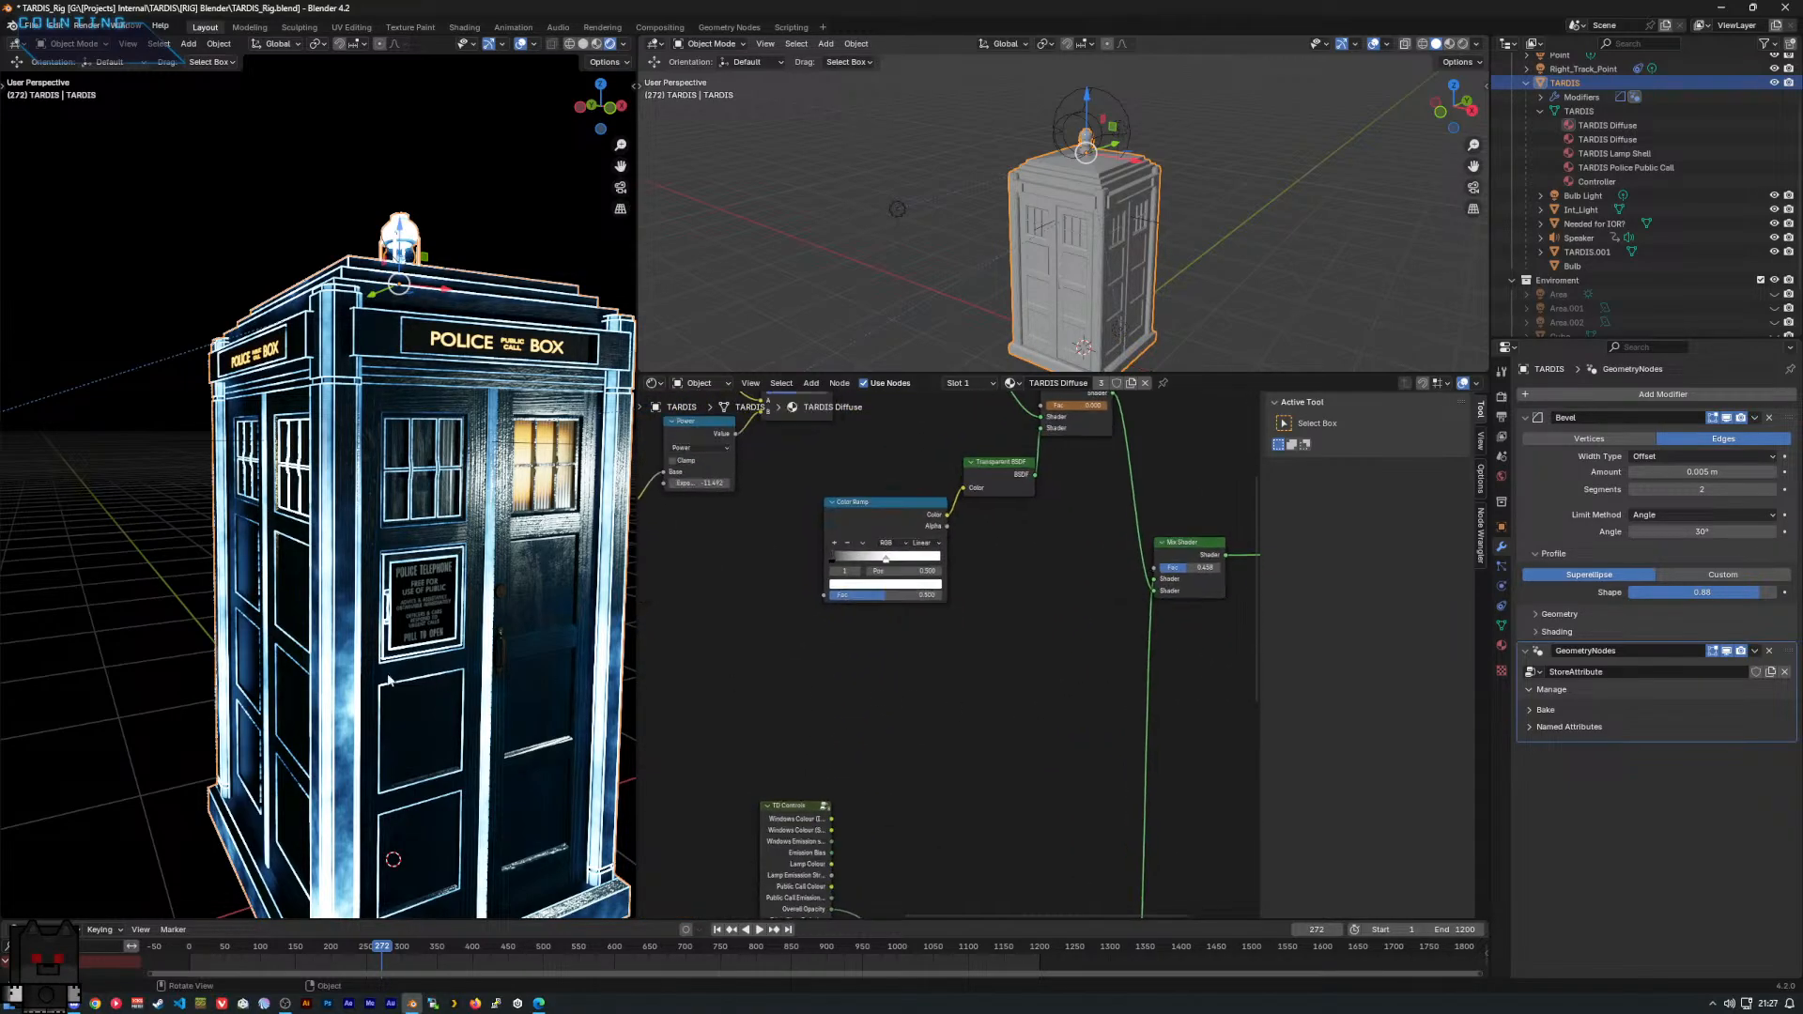
Examine the whole glowing TARDIS in the rendered view and the Mix Shader that combines Emission with Transparent BSDF.
middle_drag(375, 678, 286, 618)
scroll(342, 615, down, 2)
scroll(1023, 678, up, 1)
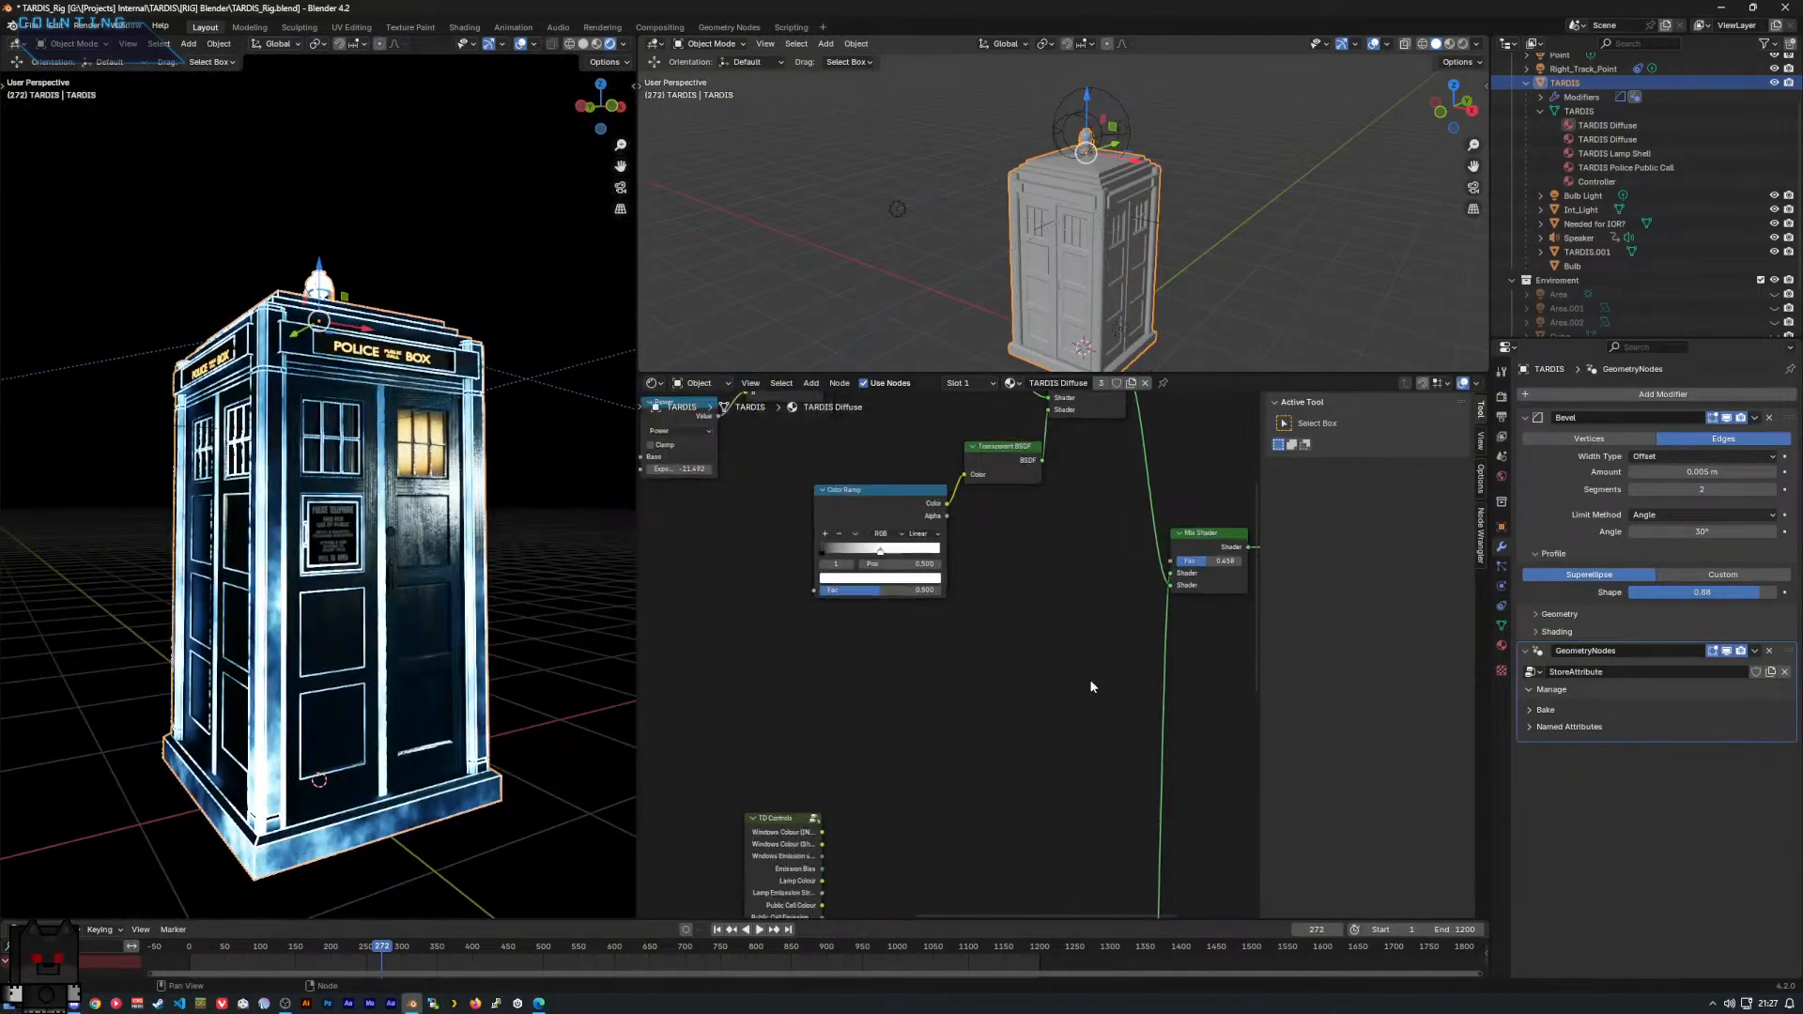
middle_drag(1238, 601, 1124, 740)
scroll(954, 601, up, 2)
middle_drag(957, 574, 1003, 665)
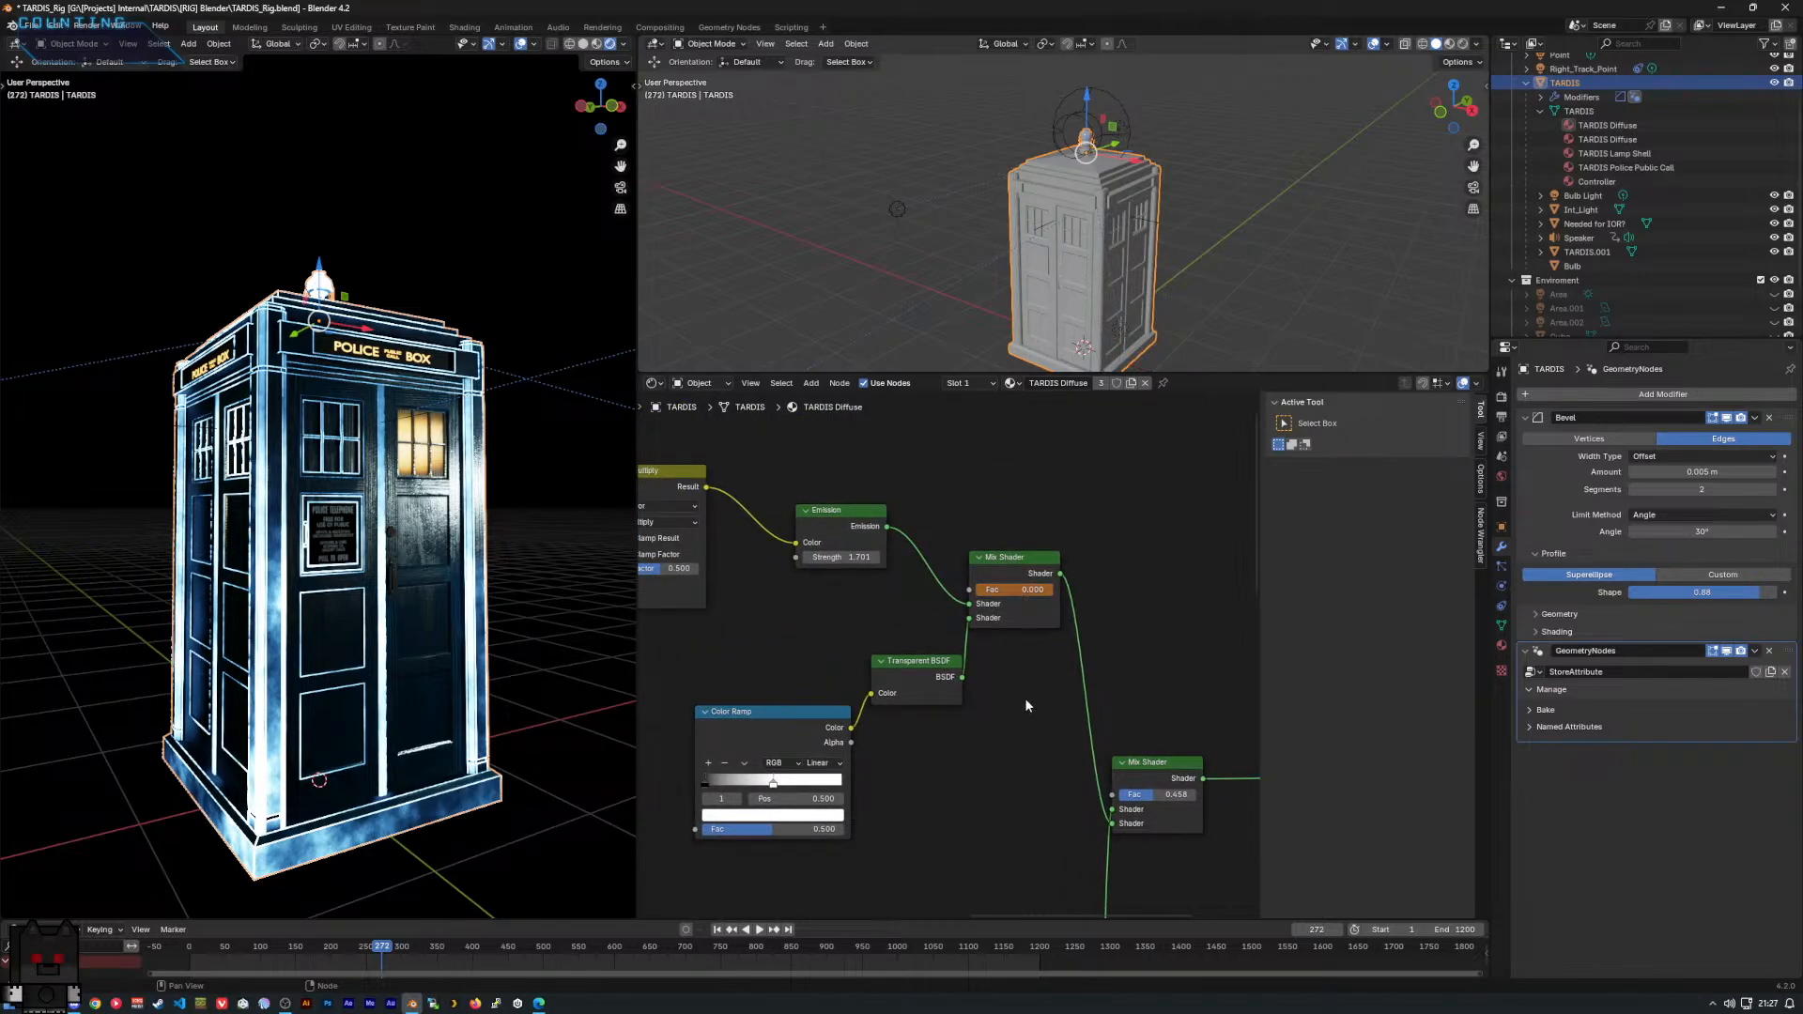
Raise the final Mix Shader's factor to 1.000 to test the full edge glow, and turn the glow back off.
middle_drag(1152, 806, 1024, 665)
drag(1024, 655, 1073, 656)
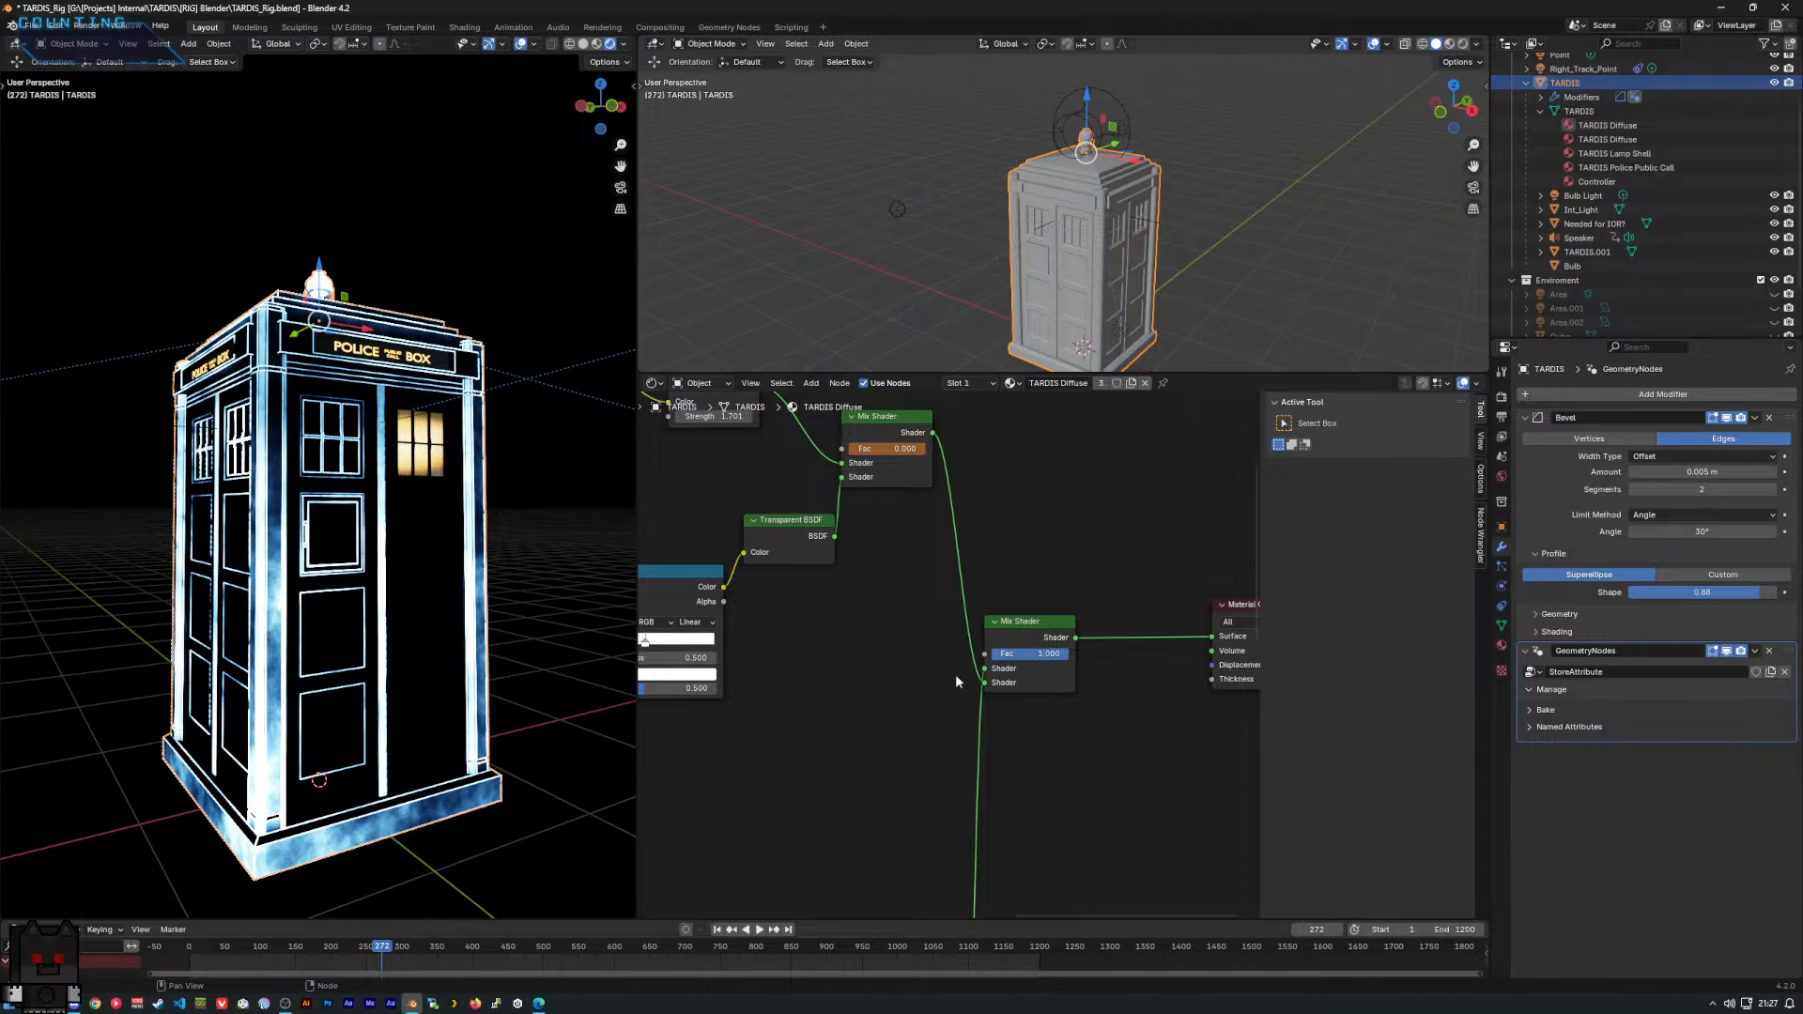
mouse_move(905, 708)
middle_down()
mouse_move(882, 397)
mouse_move(898, 504)
mouse_move(880, 699)
middle_up()
drag(1001, 637, 1096, 603)
middle_drag(871, 601, 1108, 723)
middle_drag(365, 617, 346, 488)
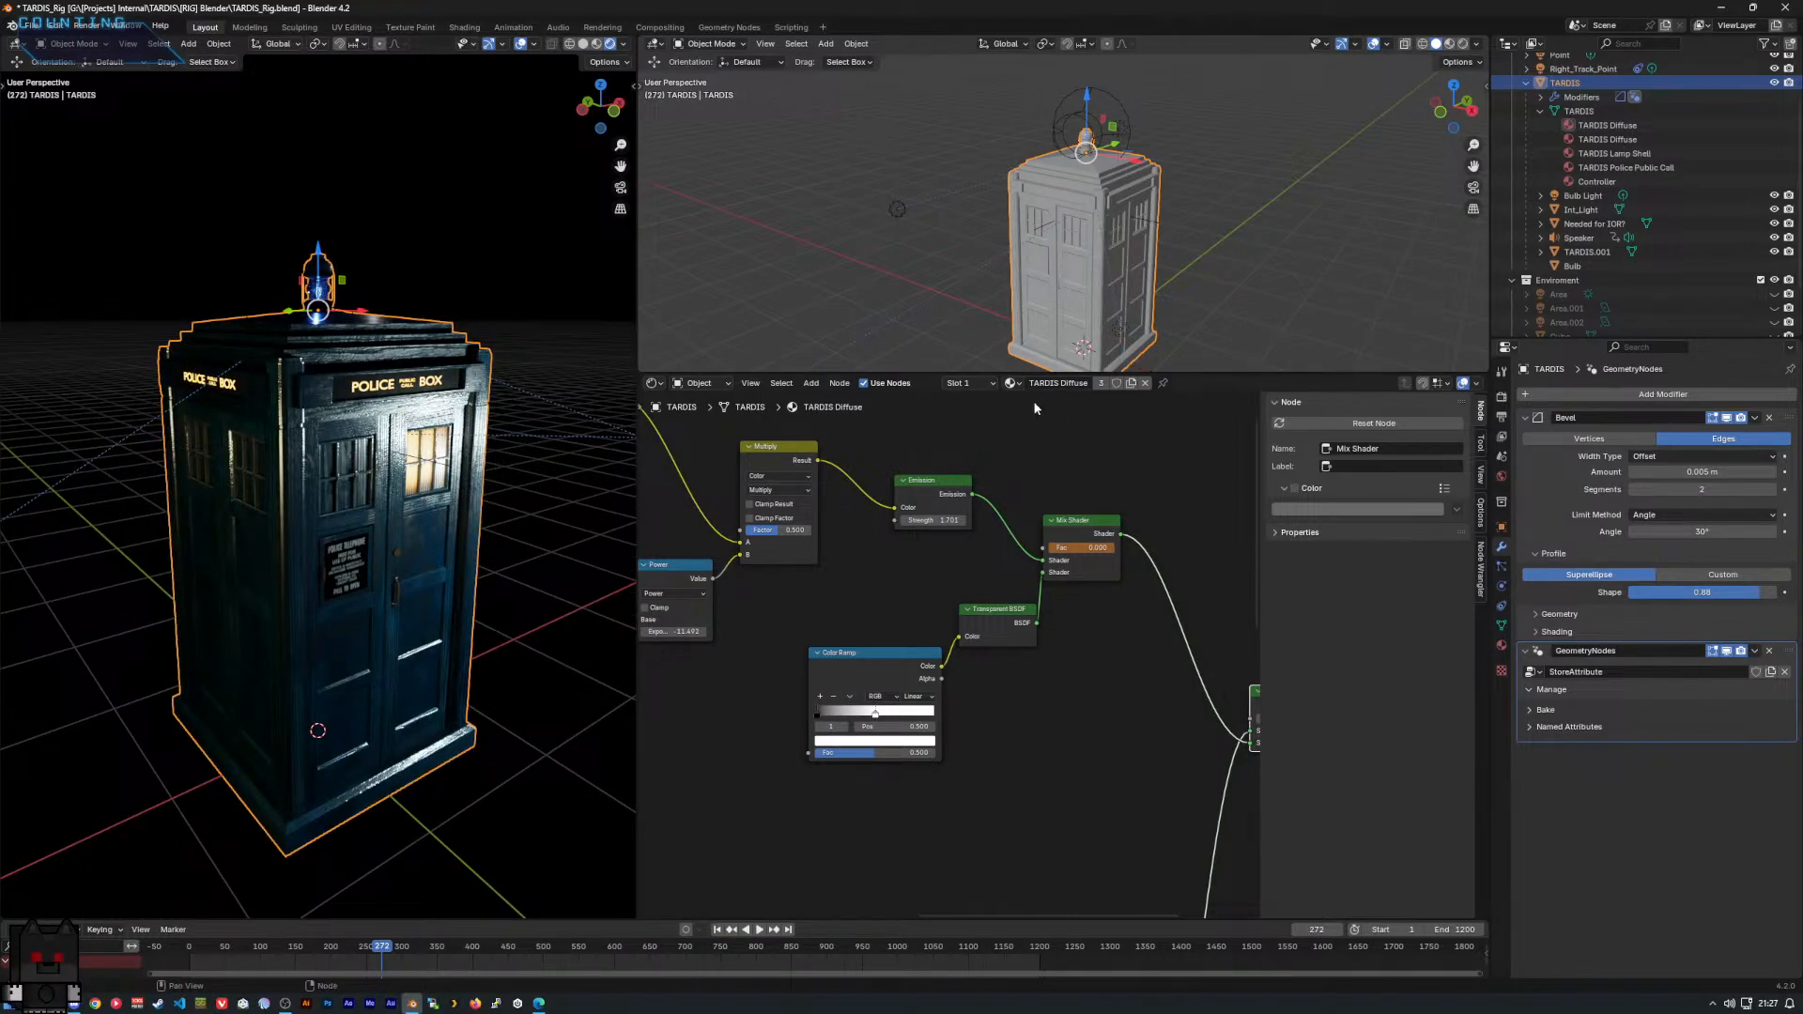
Assign the TARDIS Windows material to the TARDIS's first material slot in place of TARDIS Diffuse.
click(967, 382)
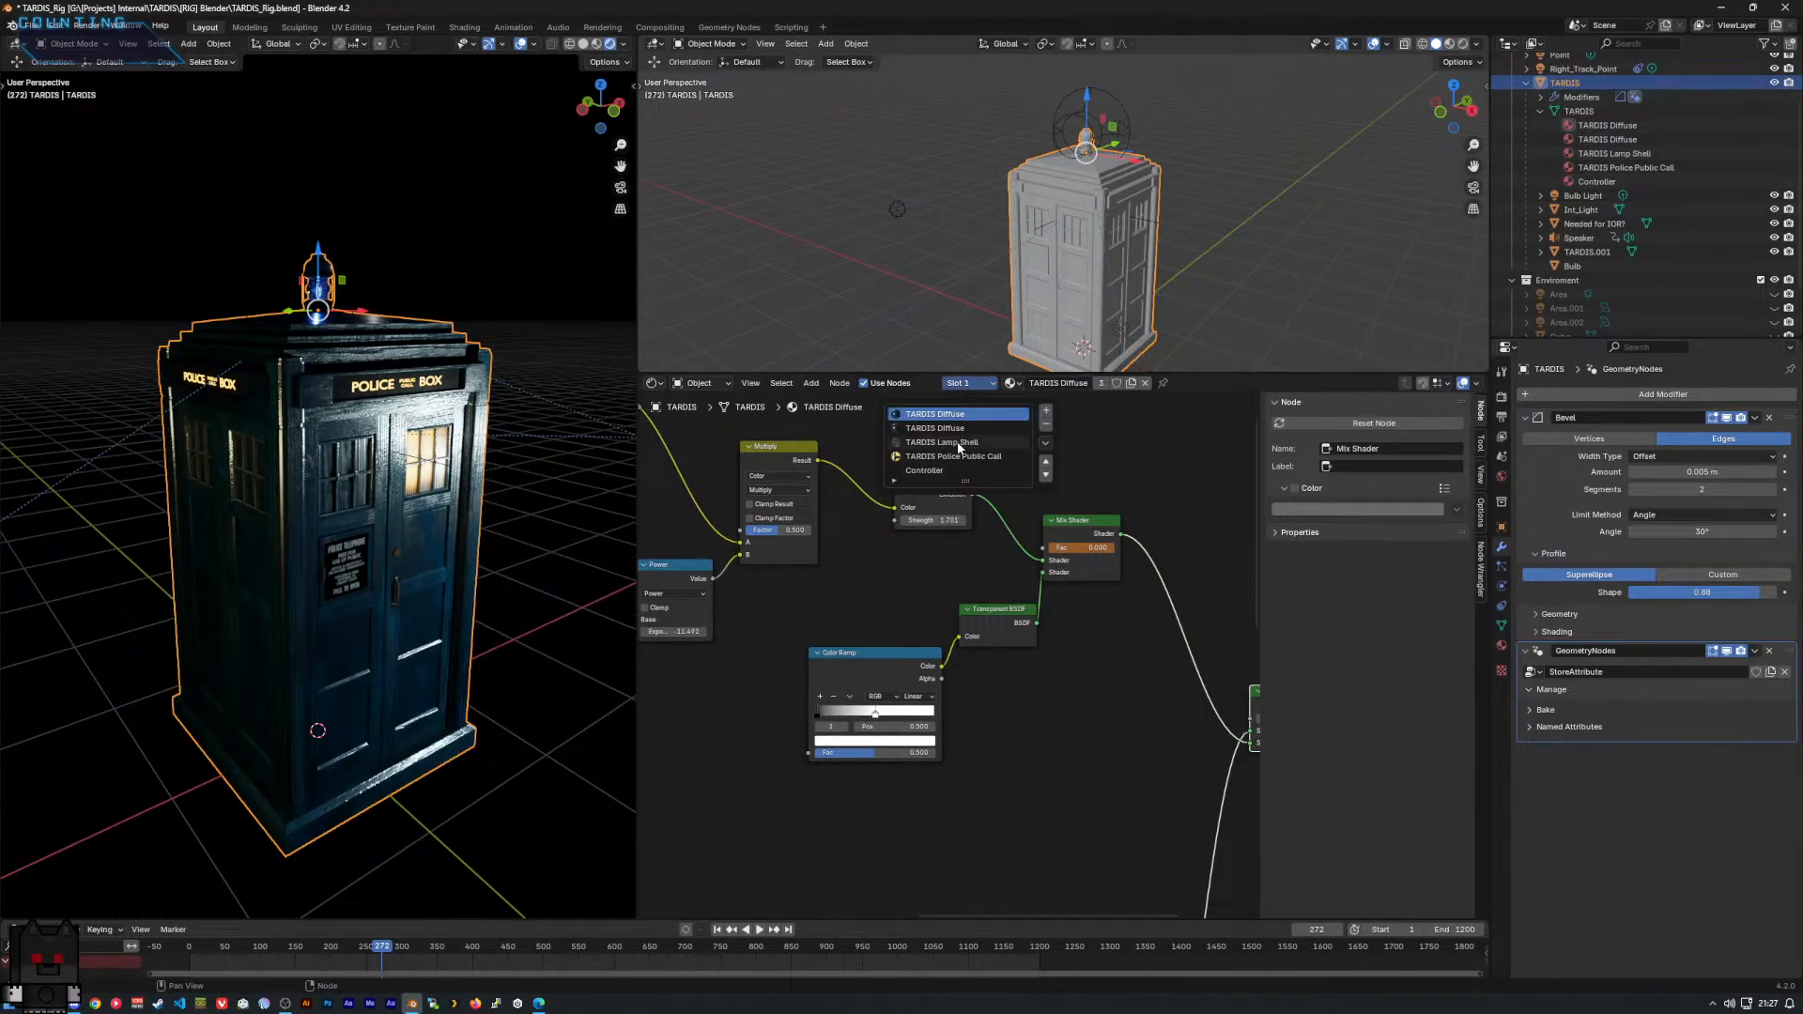
click(1022, 383)
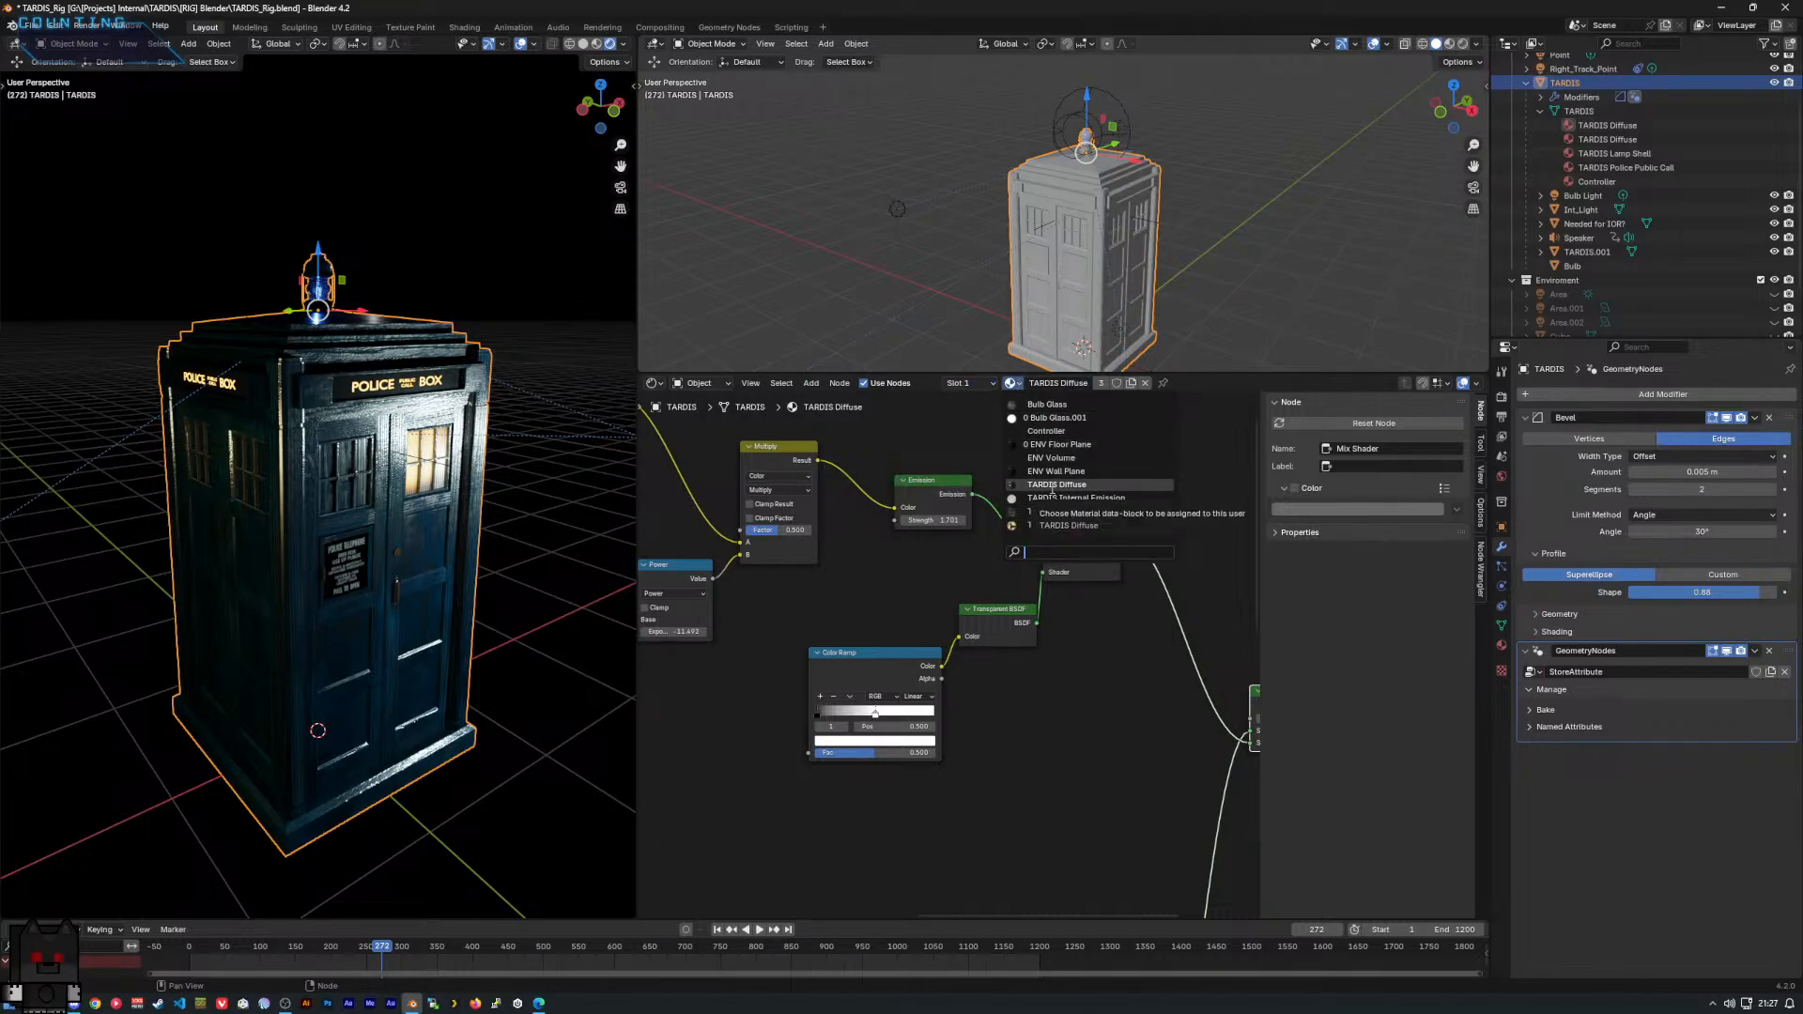
scroll(1044, 491, down, 1)
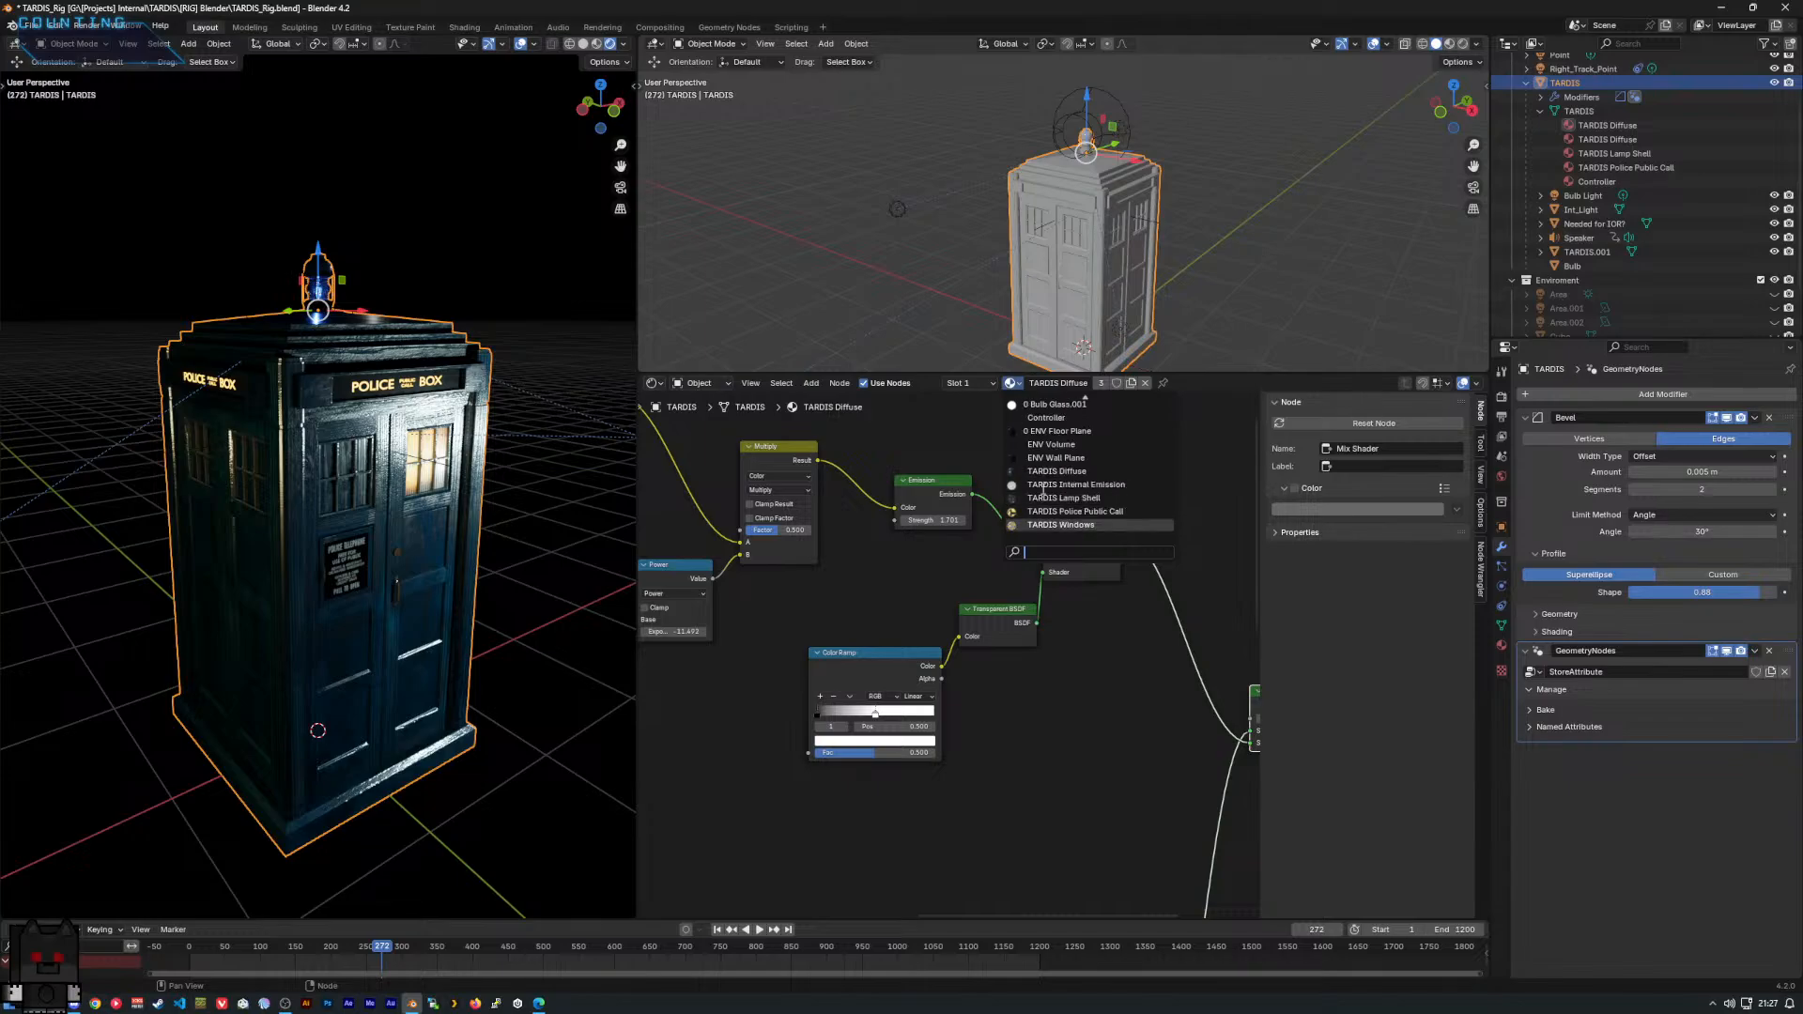
click(1053, 526)
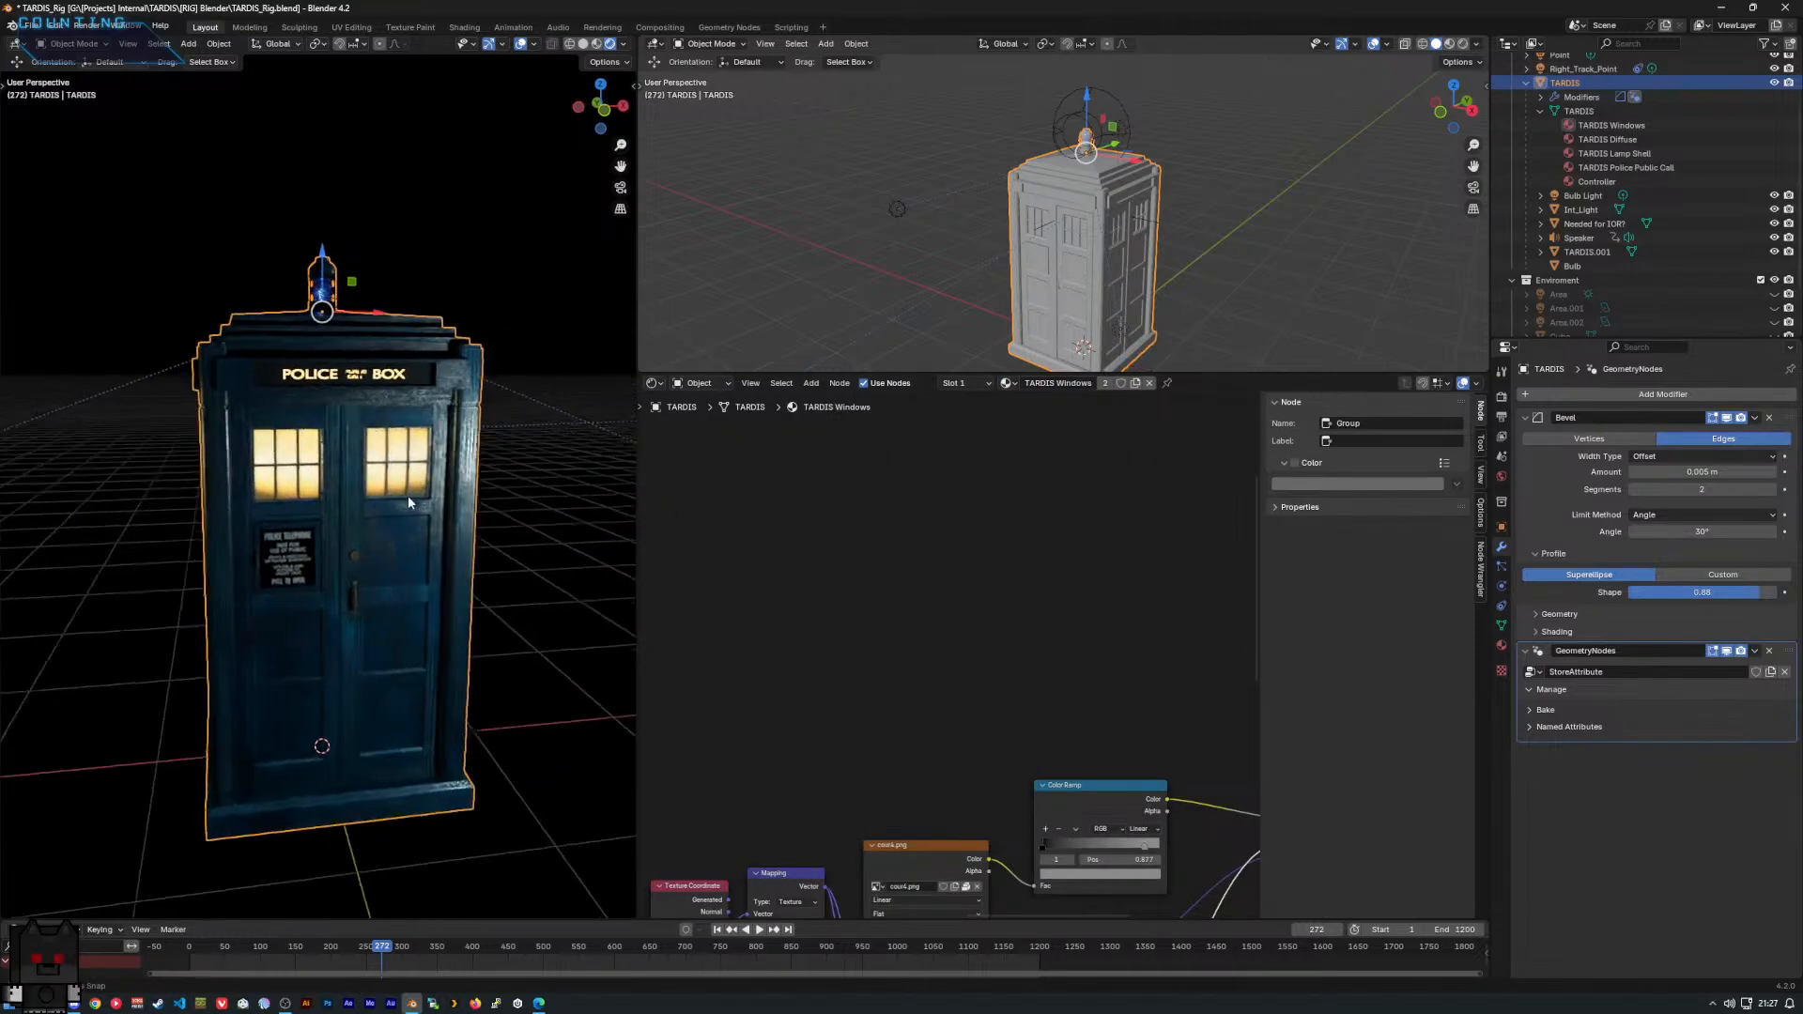
Widen the node editor around the TARDIS Windows node tree and examine the roof lamp up close.
scroll(982, 599, down, 4)
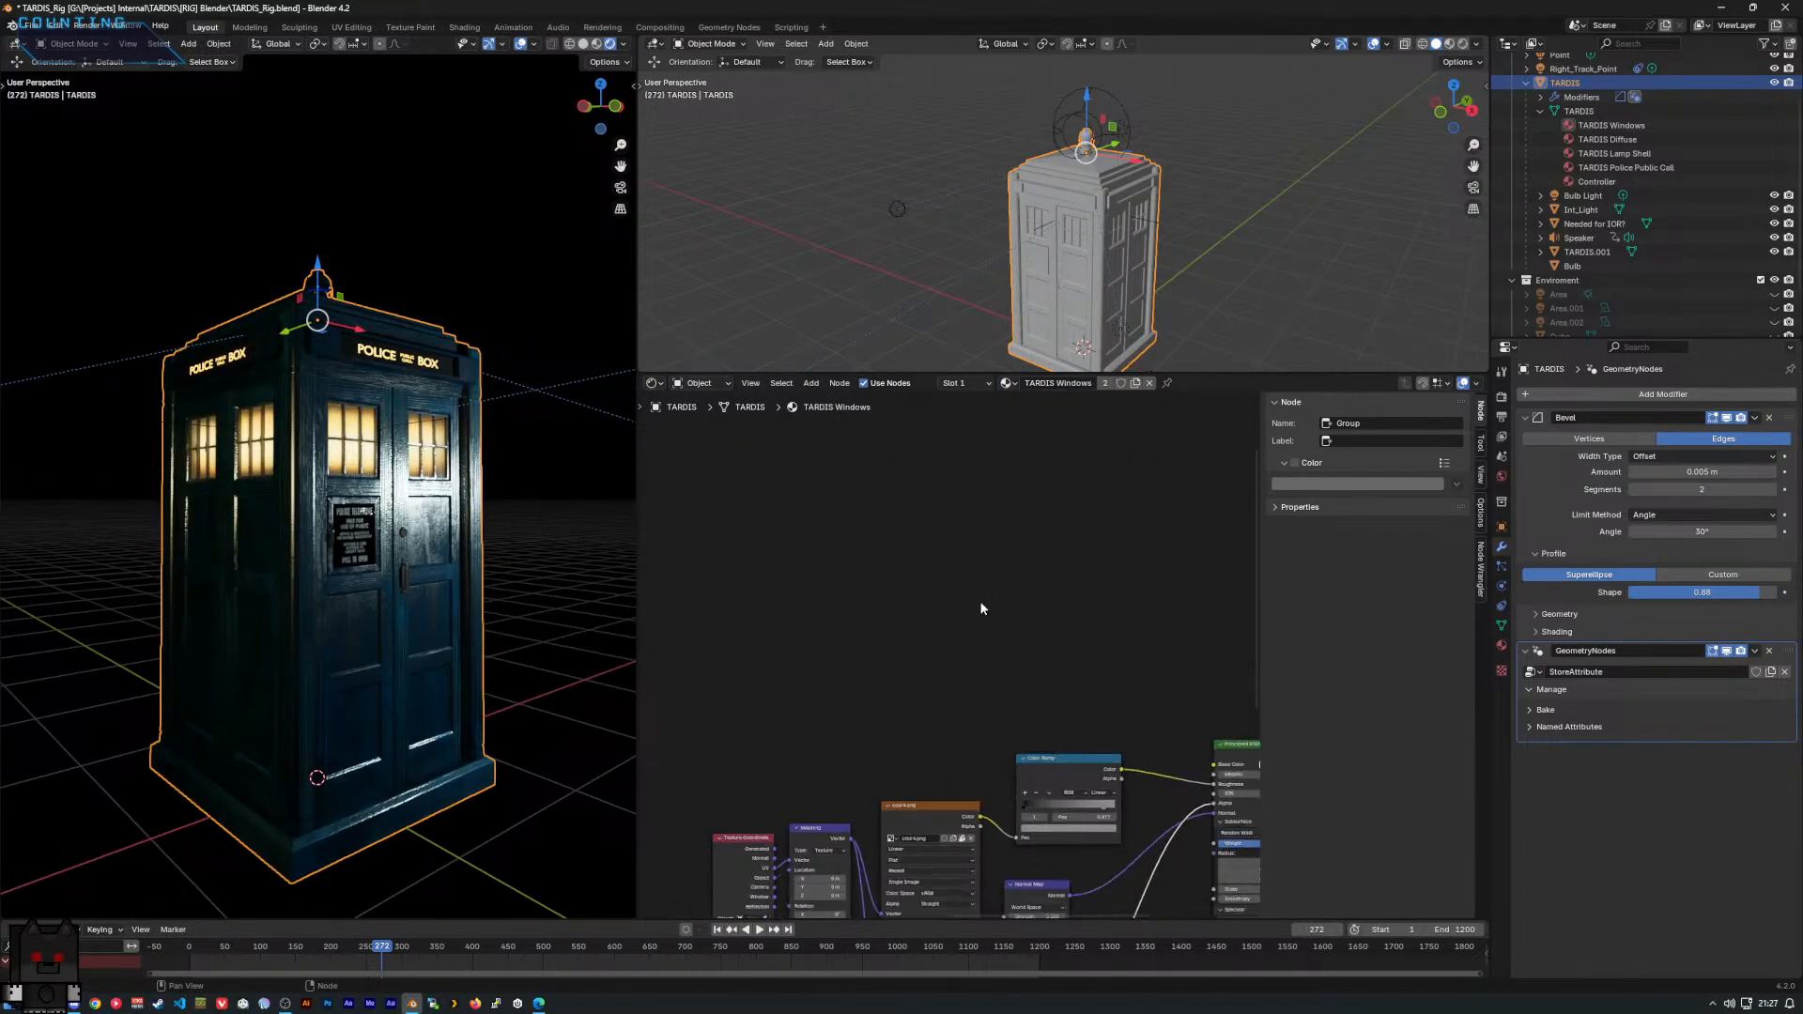
middle_drag(977, 603, 902, 412)
scroll(916, 522, down, 2)
middle_drag(916, 519, 826, 539)
drag(638, 432, 414, 446)
middle_drag(274, 378, 177, 545)
scroll(235, 390, up, 5)
scroll(193, 574, up, 2)
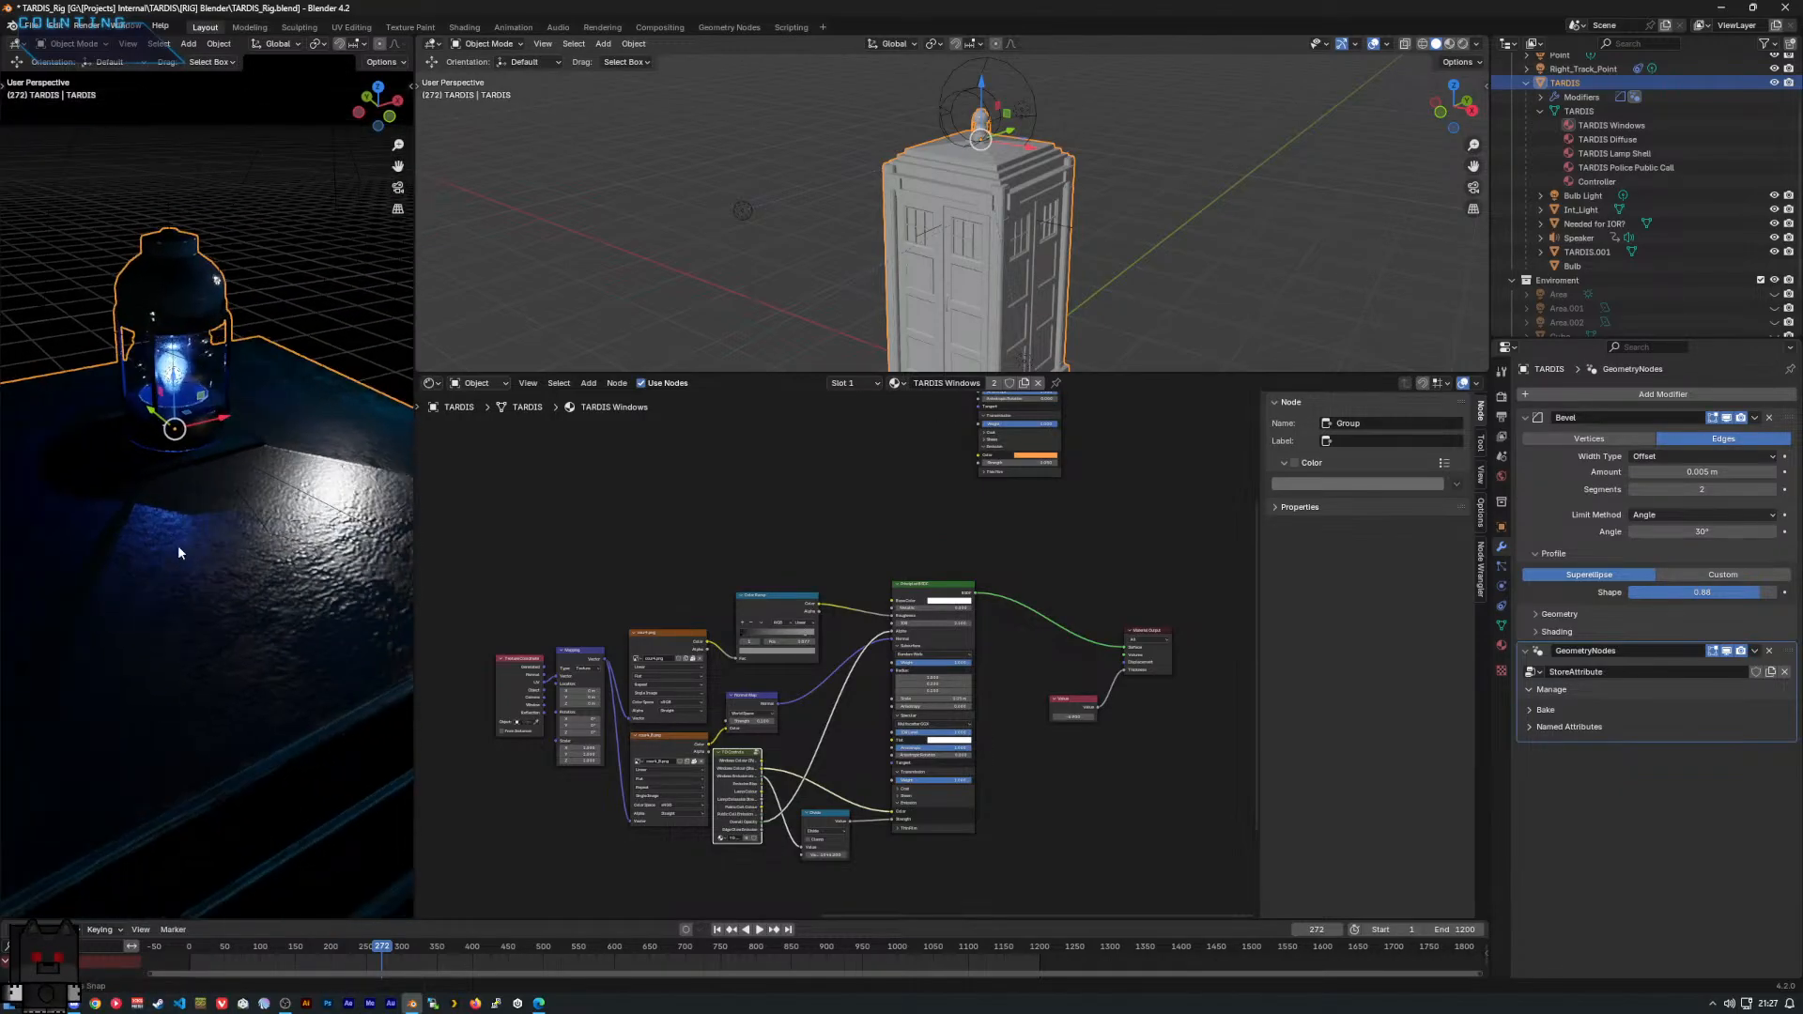
Delete the unconnected shader node above the main Principled BSDF in TARDIS Windows.
middle_drag(1085, 597, 986, 522)
click(1008, 456)
key(x)
scroll(1042, 663, up, 2)
middle_drag(1037, 672, 1072, 663)
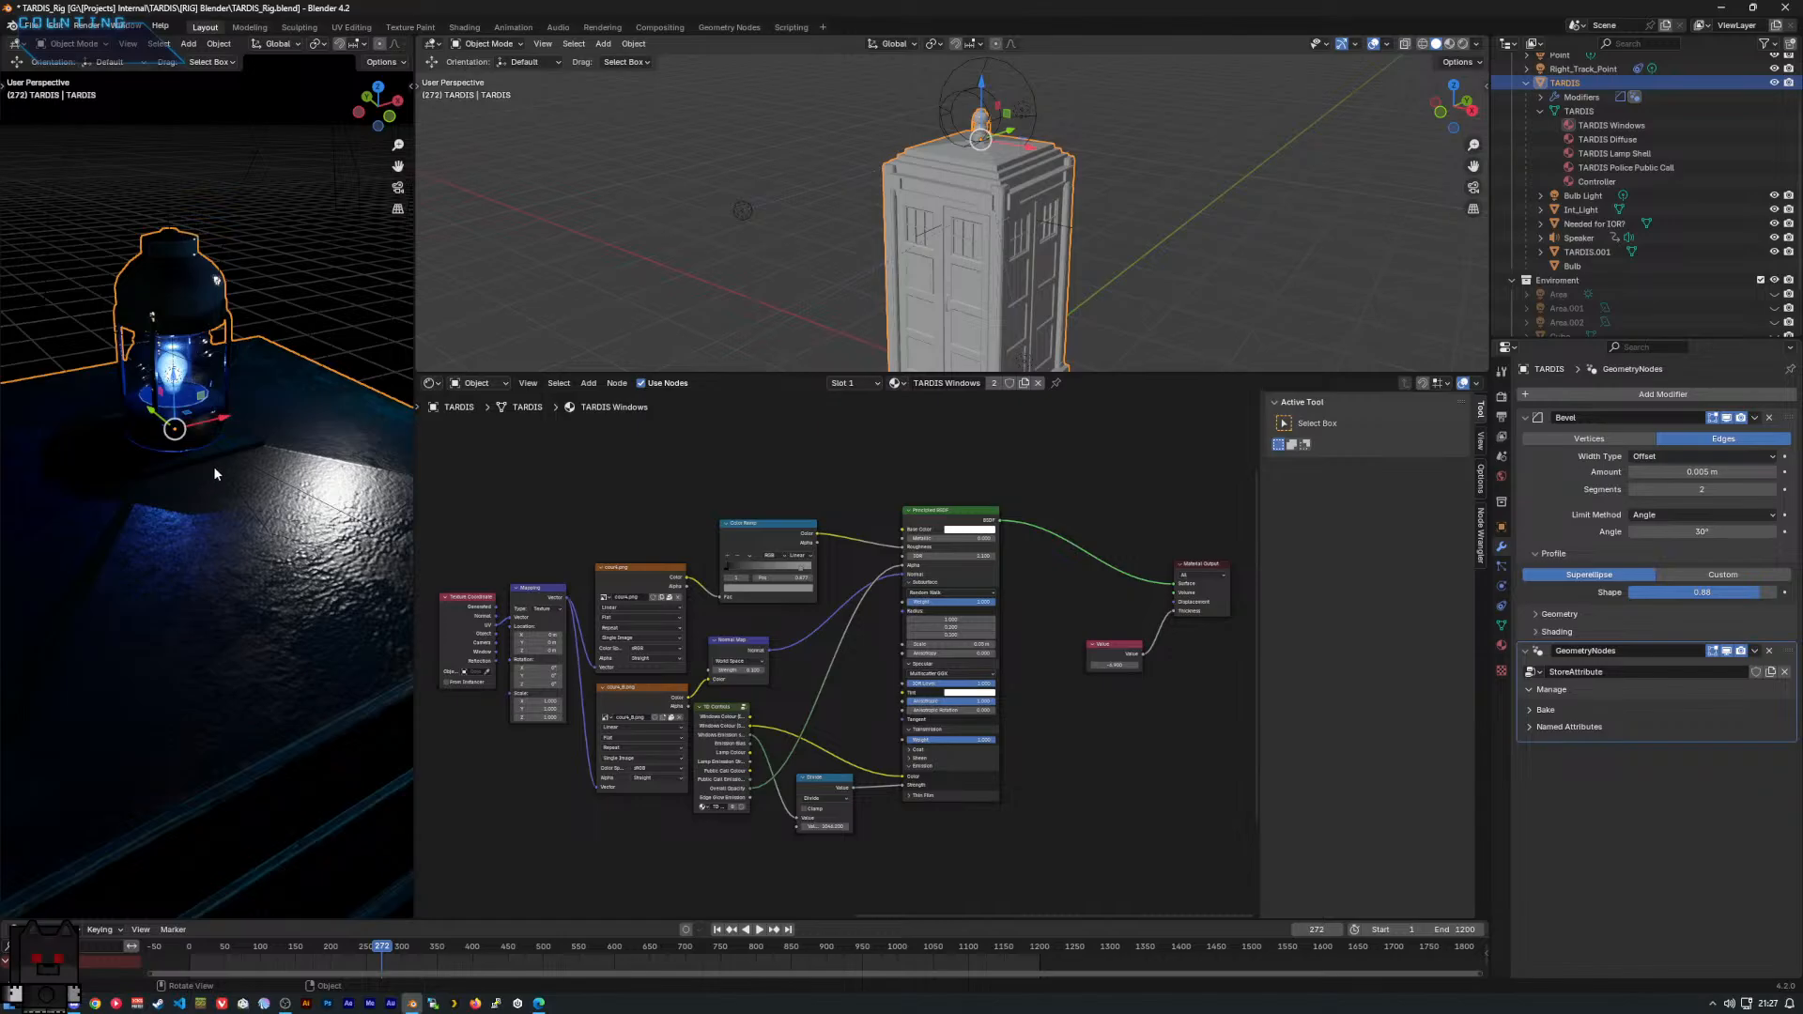
Make the node editor taller and move the Material Output and Value nodes closer to the Principled BSDF.
scroll(244, 492, down, 5)
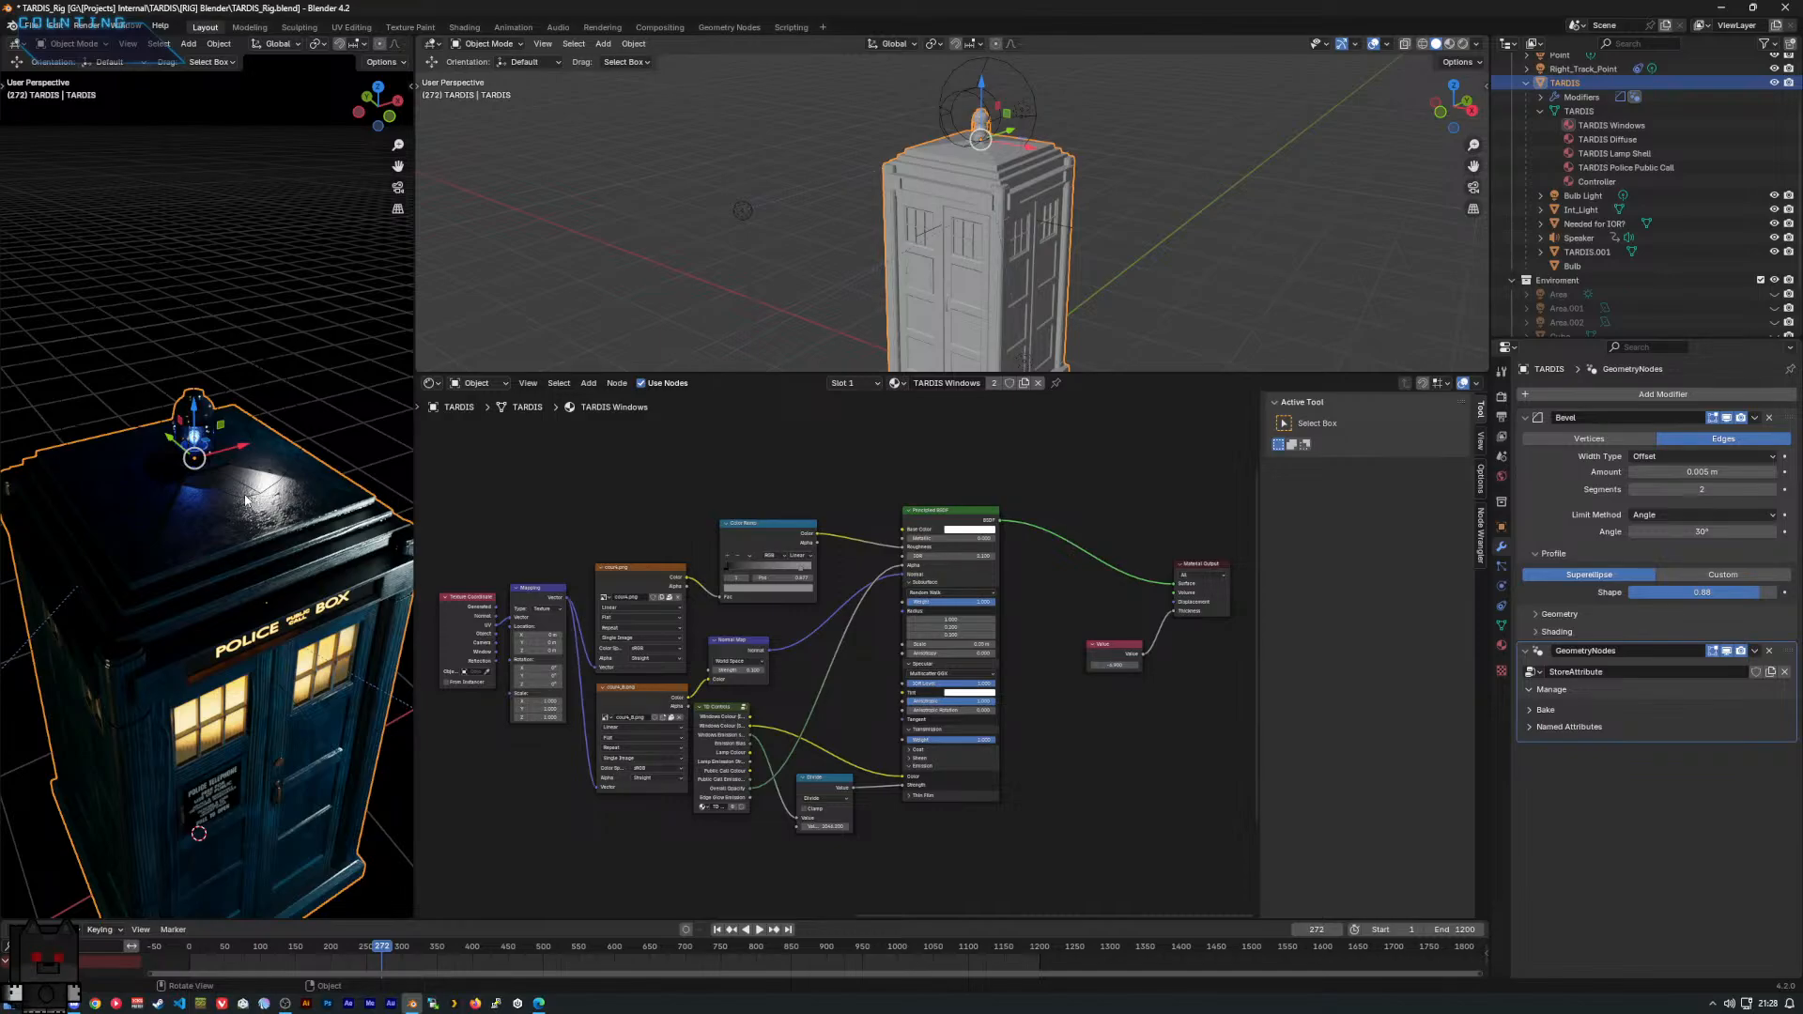
drag(720, 373, 720, 161)
middle_drag(226, 442, 241, 358)
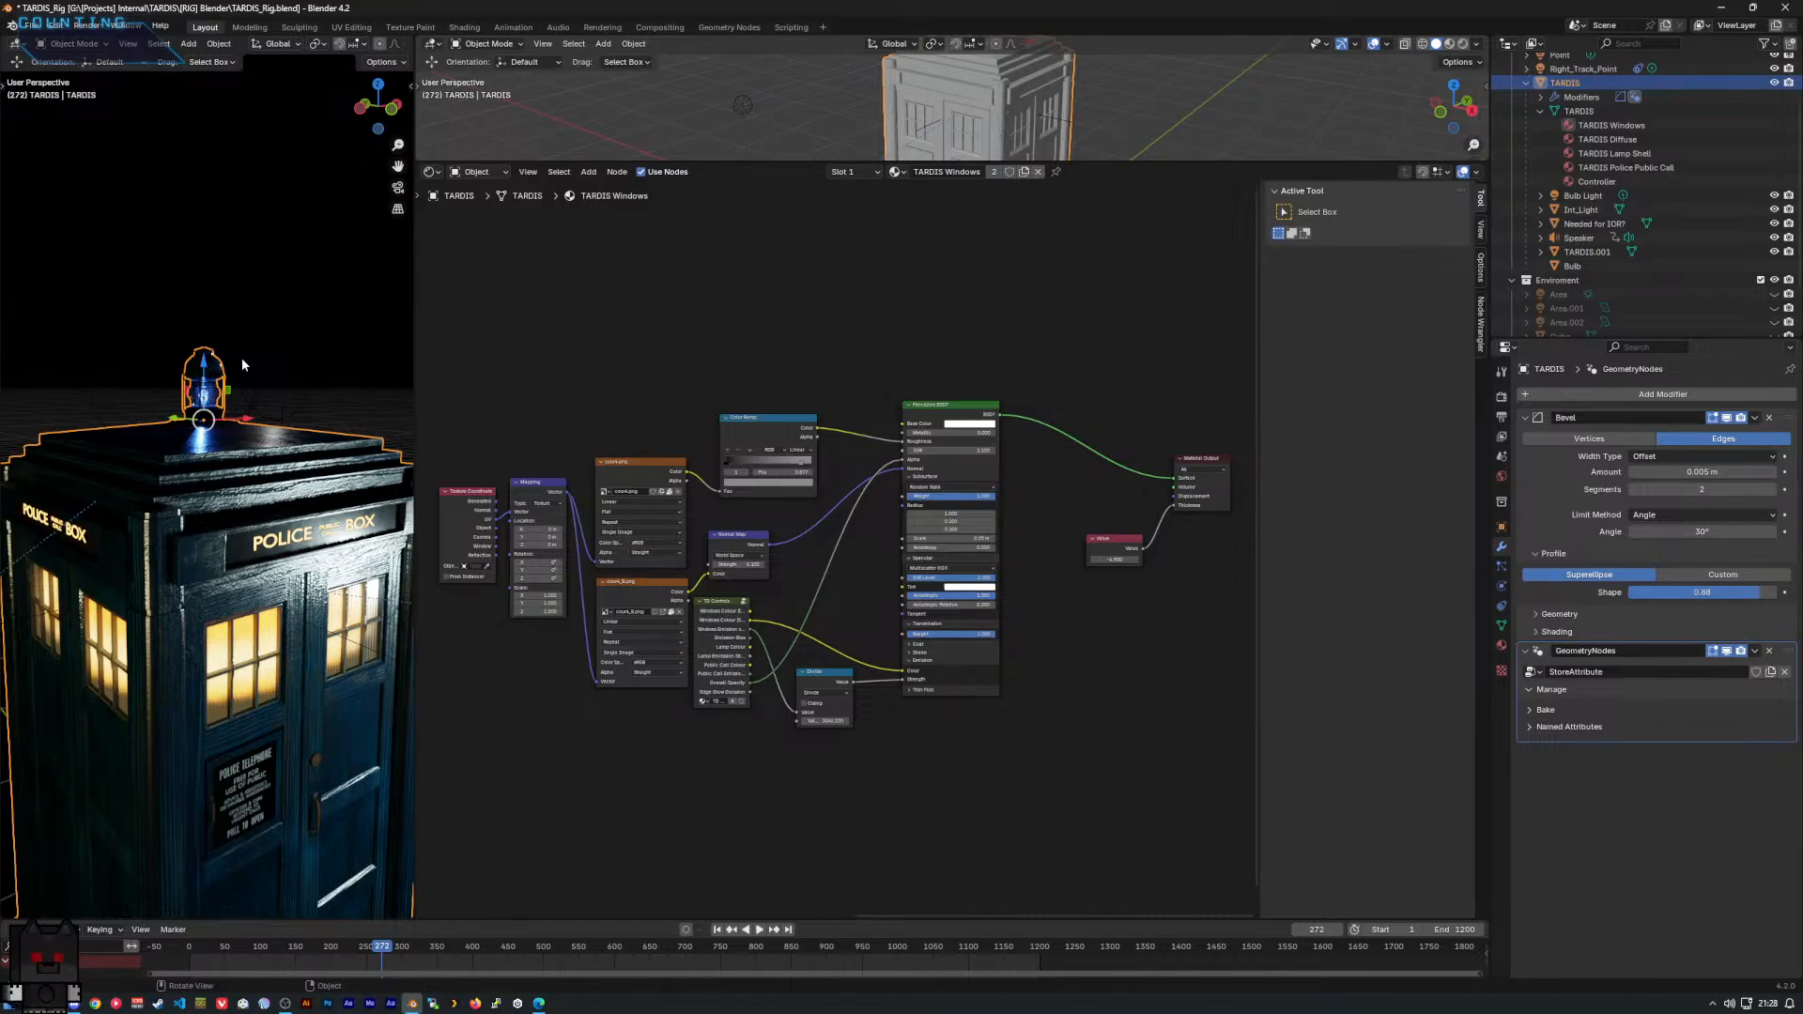
drag(1211, 402, 1103, 561)
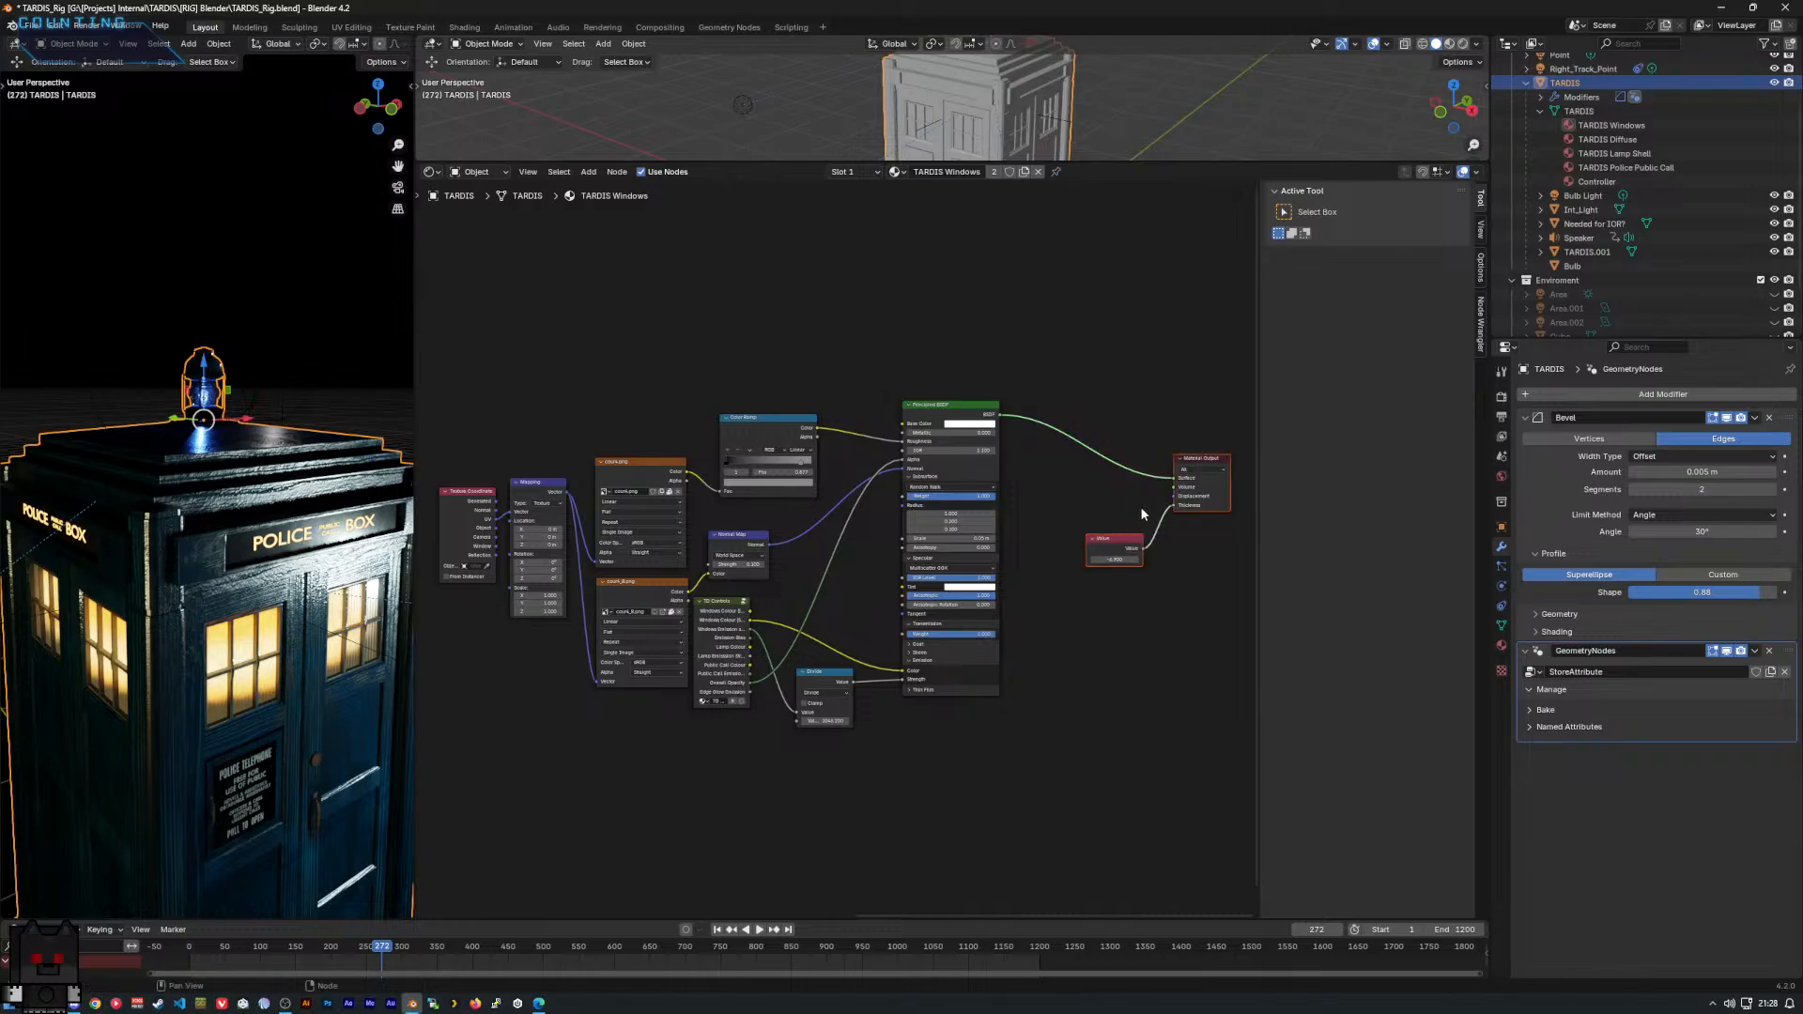
drag(1191, 459, 1125, 432)
click(1067, 665)
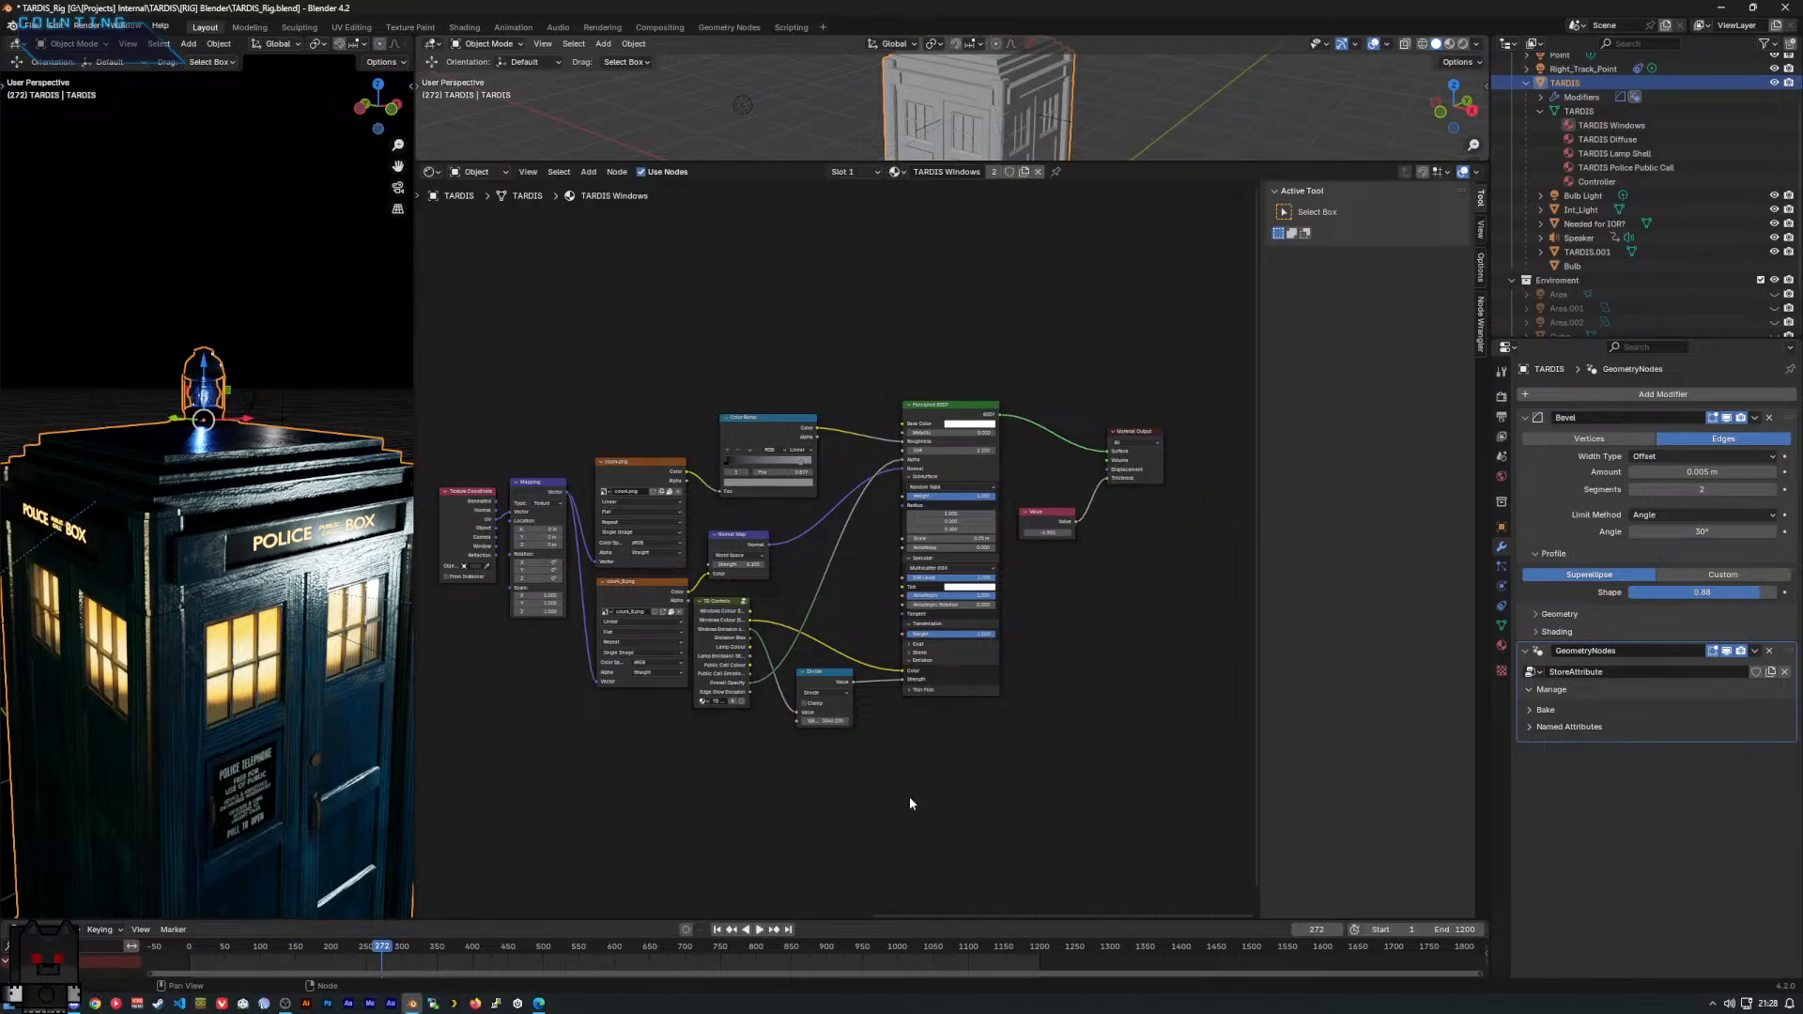
Examine the TARDIS Windows node tree from the texture images and TD Controls group to the Principled BSDF.
mouse_move(937, 768)
middle_down()
mouse_move(995, 748)
mouse_move(970, 754)
middle_up()
scroll(994, 750, up, 1)
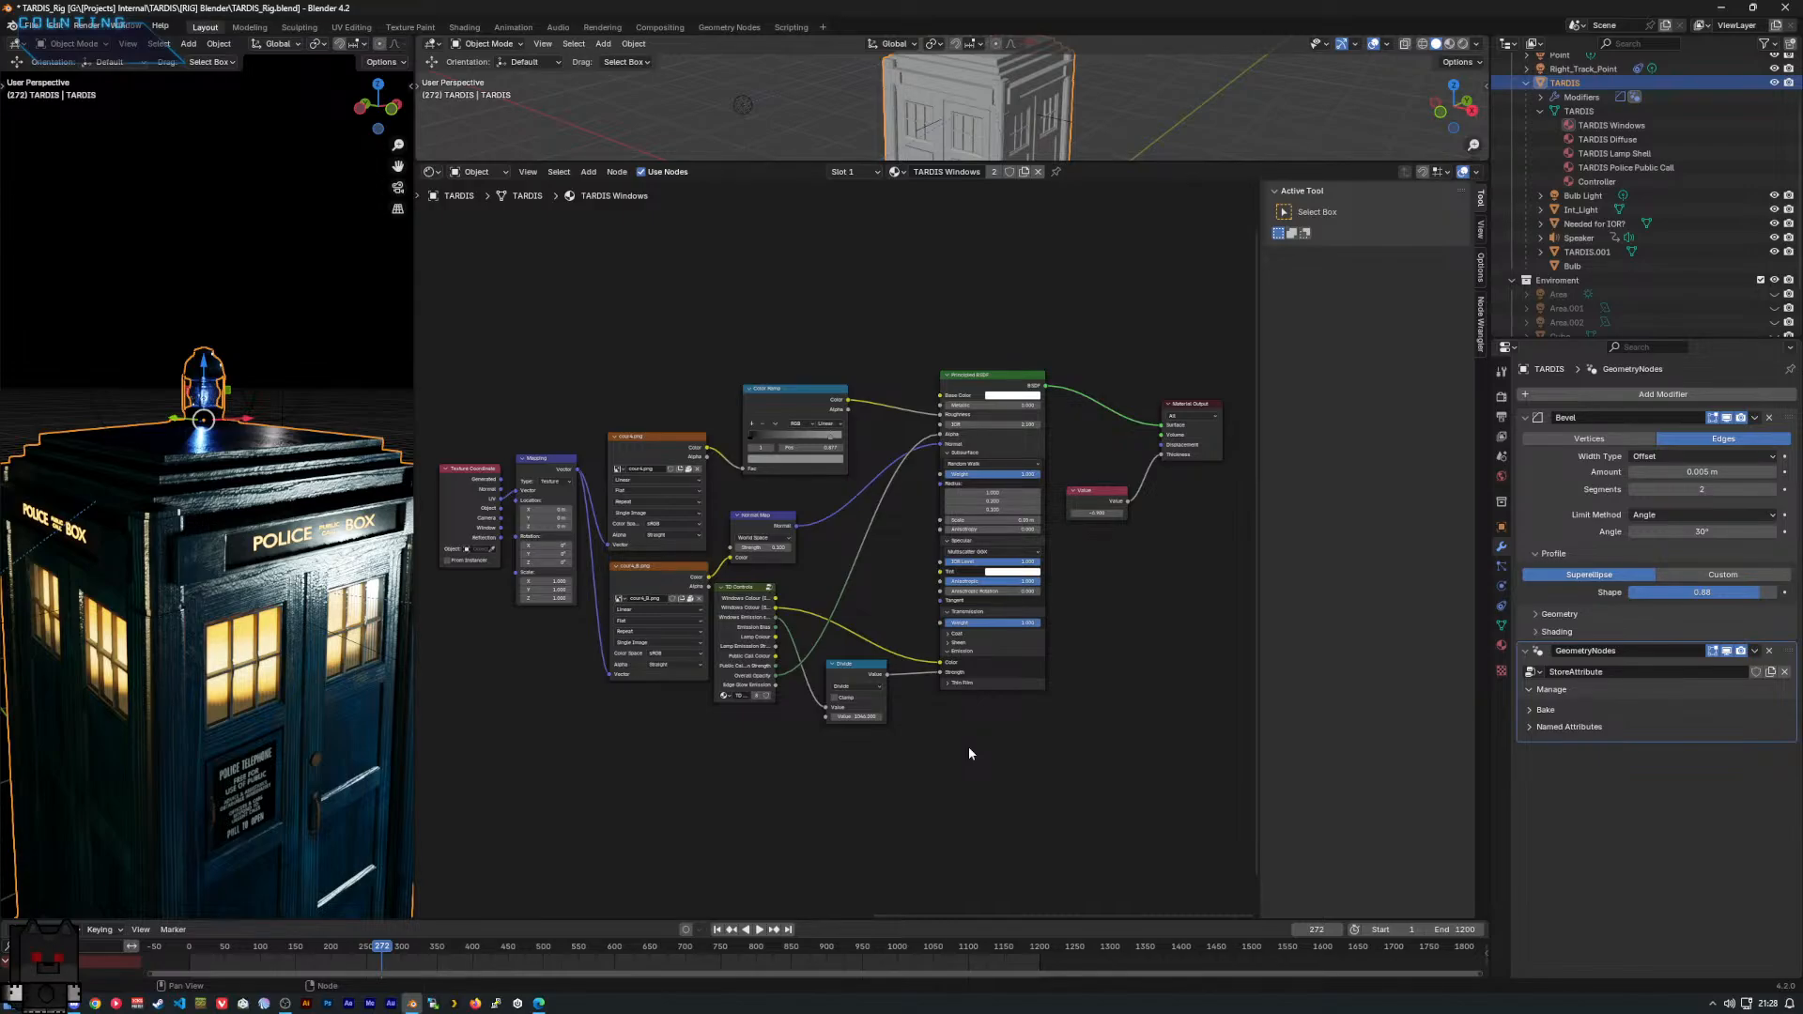
scroll(1008, 528, up, 2)
scroll(1008, 528, down, 2)
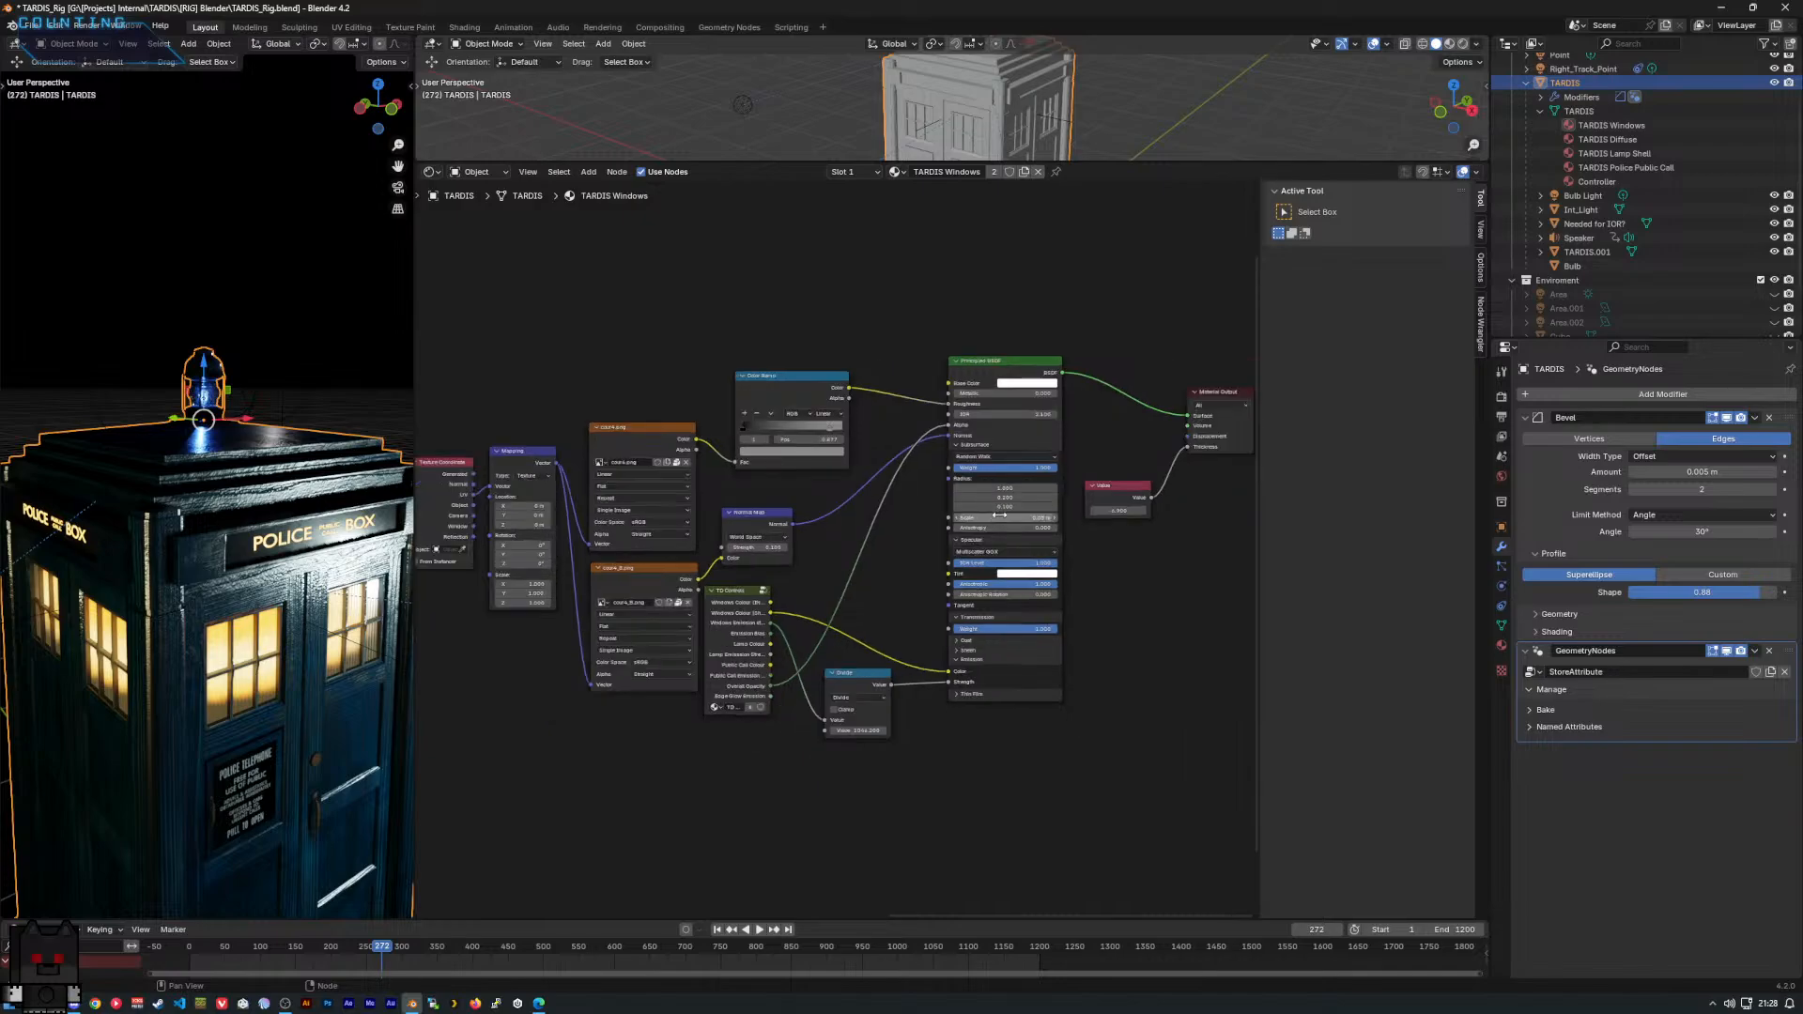
scroll(1594, 218, down, 1)
Select the TARDIS.001 door object and examine the glow and base shader branches of its TARDIS Diffuse material.
scroll(1594, 219, down, 2)
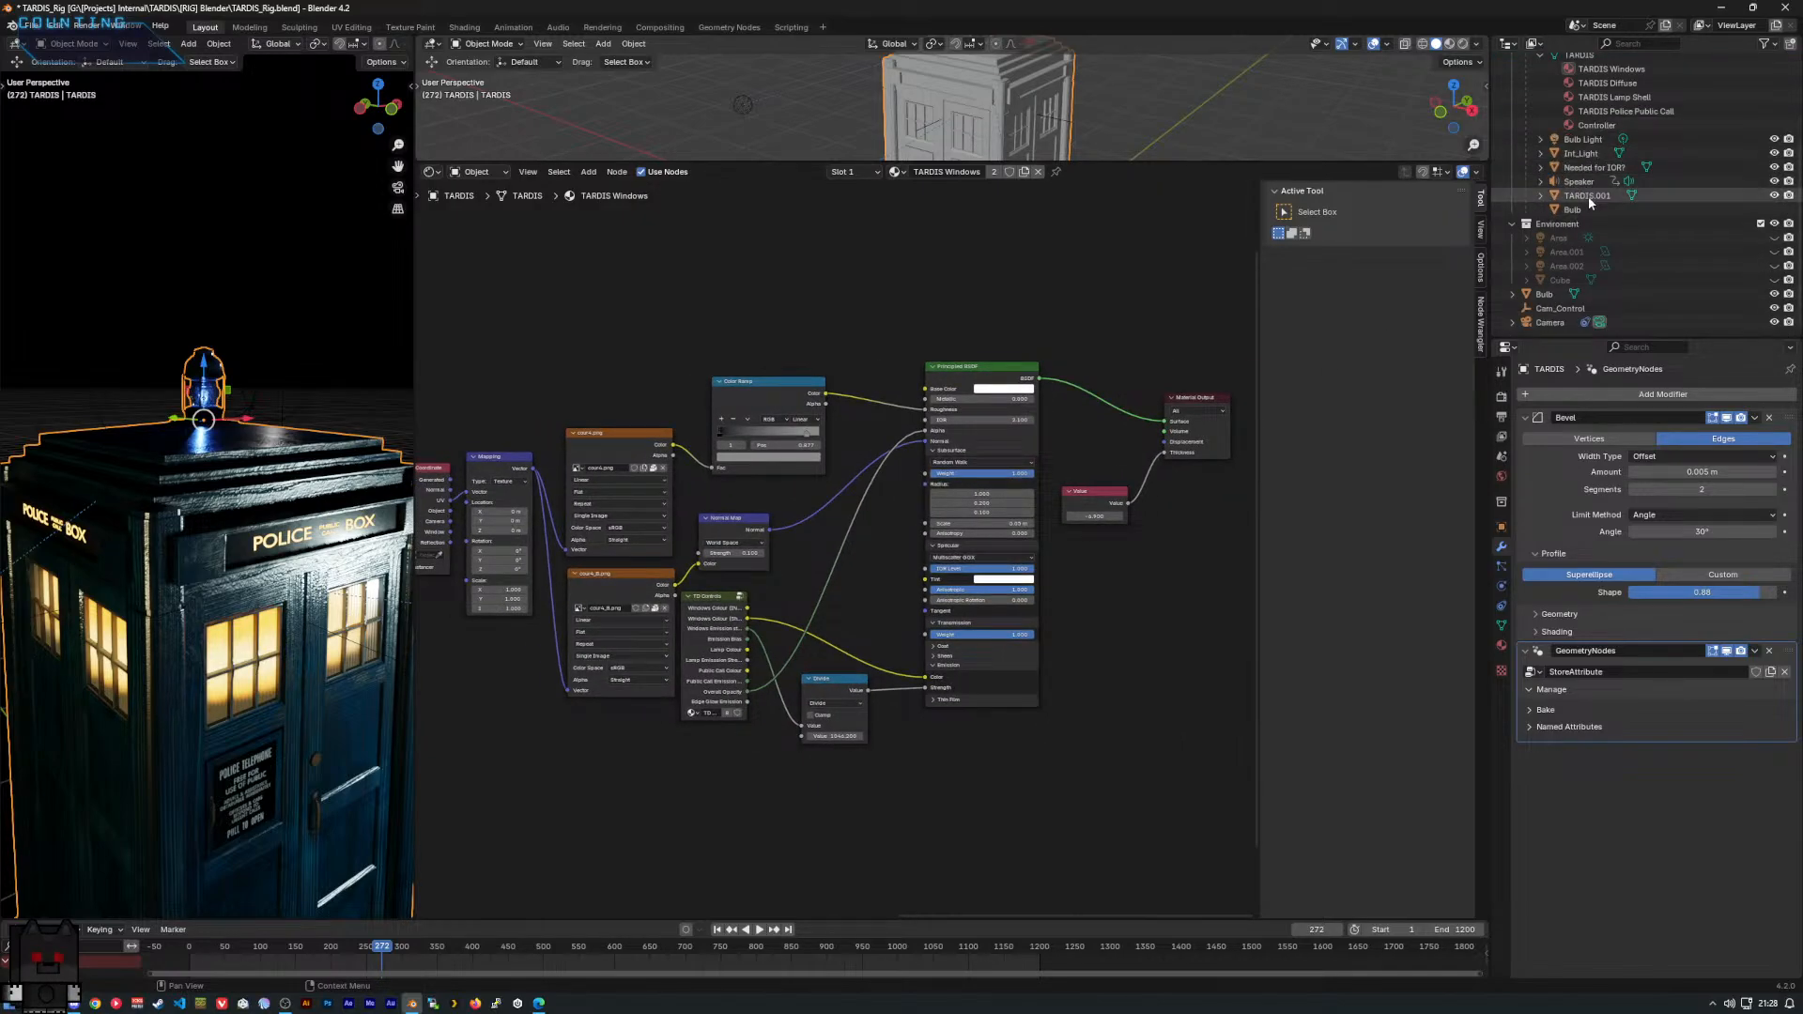
click(1587, 196)
middle_drag(909, 402, 1164, 607)
scroll(1056, 560, down, 2)
scroll(1043, 564, down, 2)
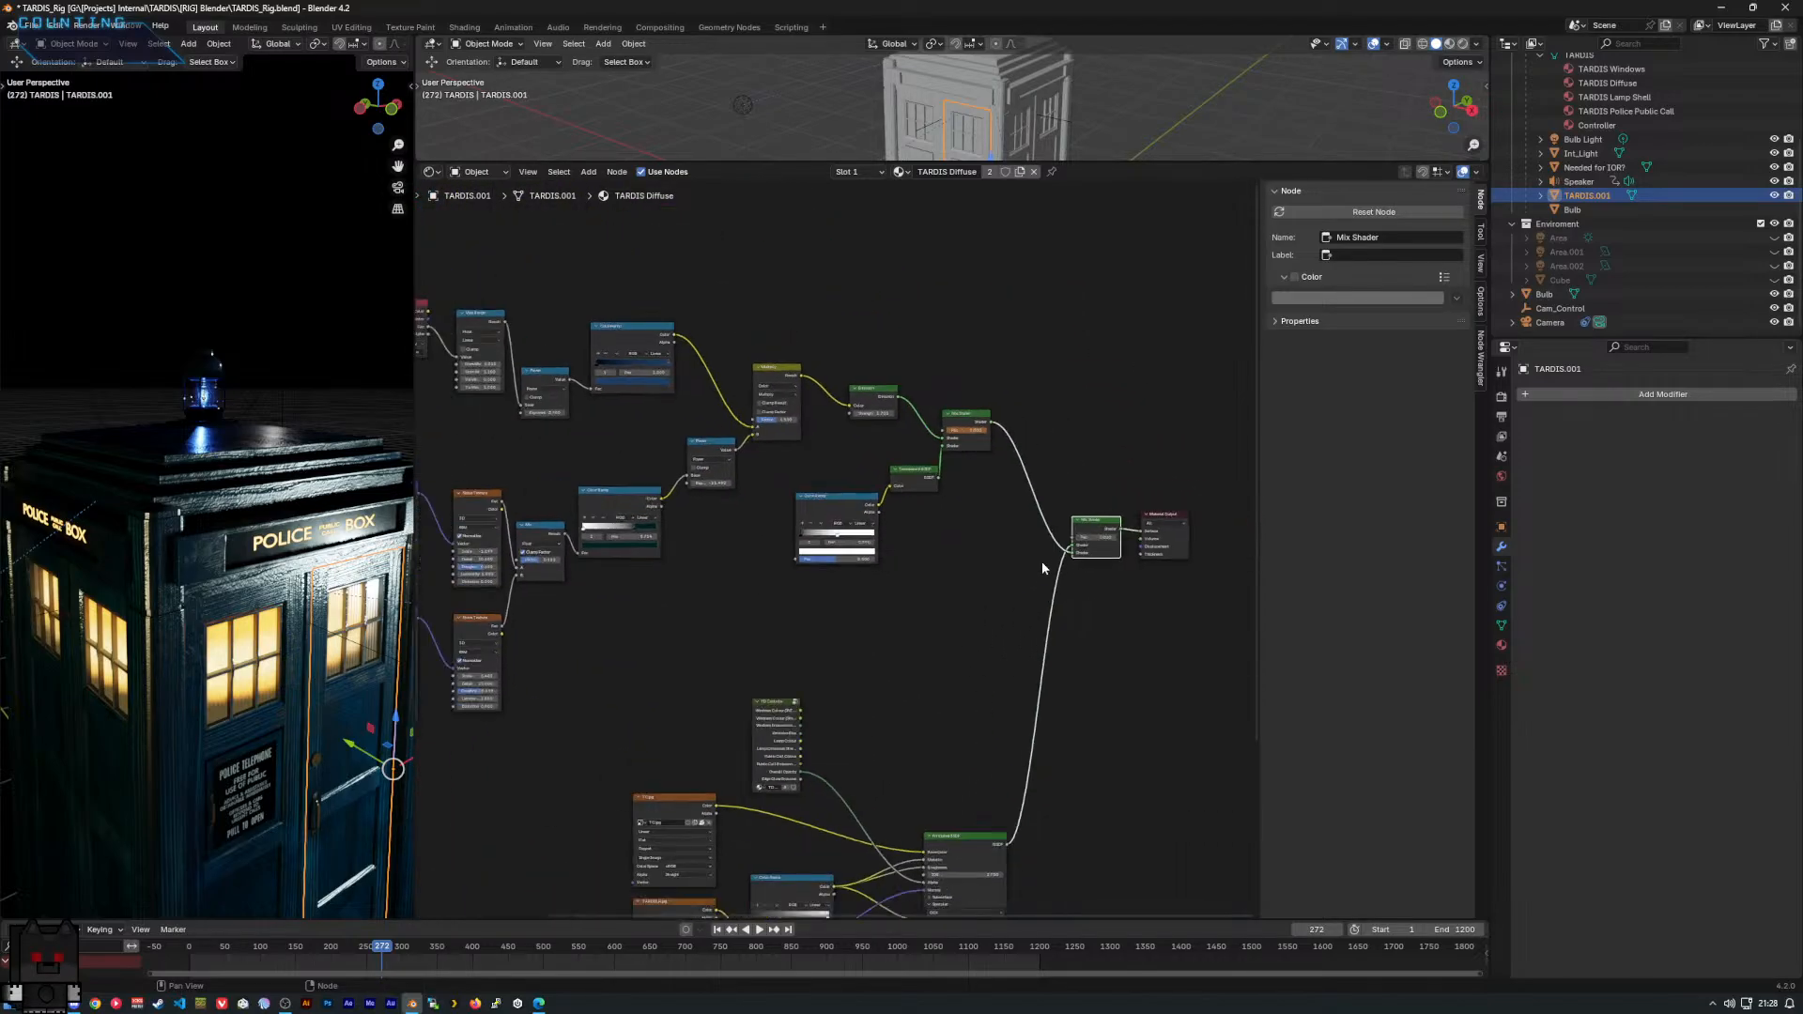
click(1502, 586)
click(1501, 607)
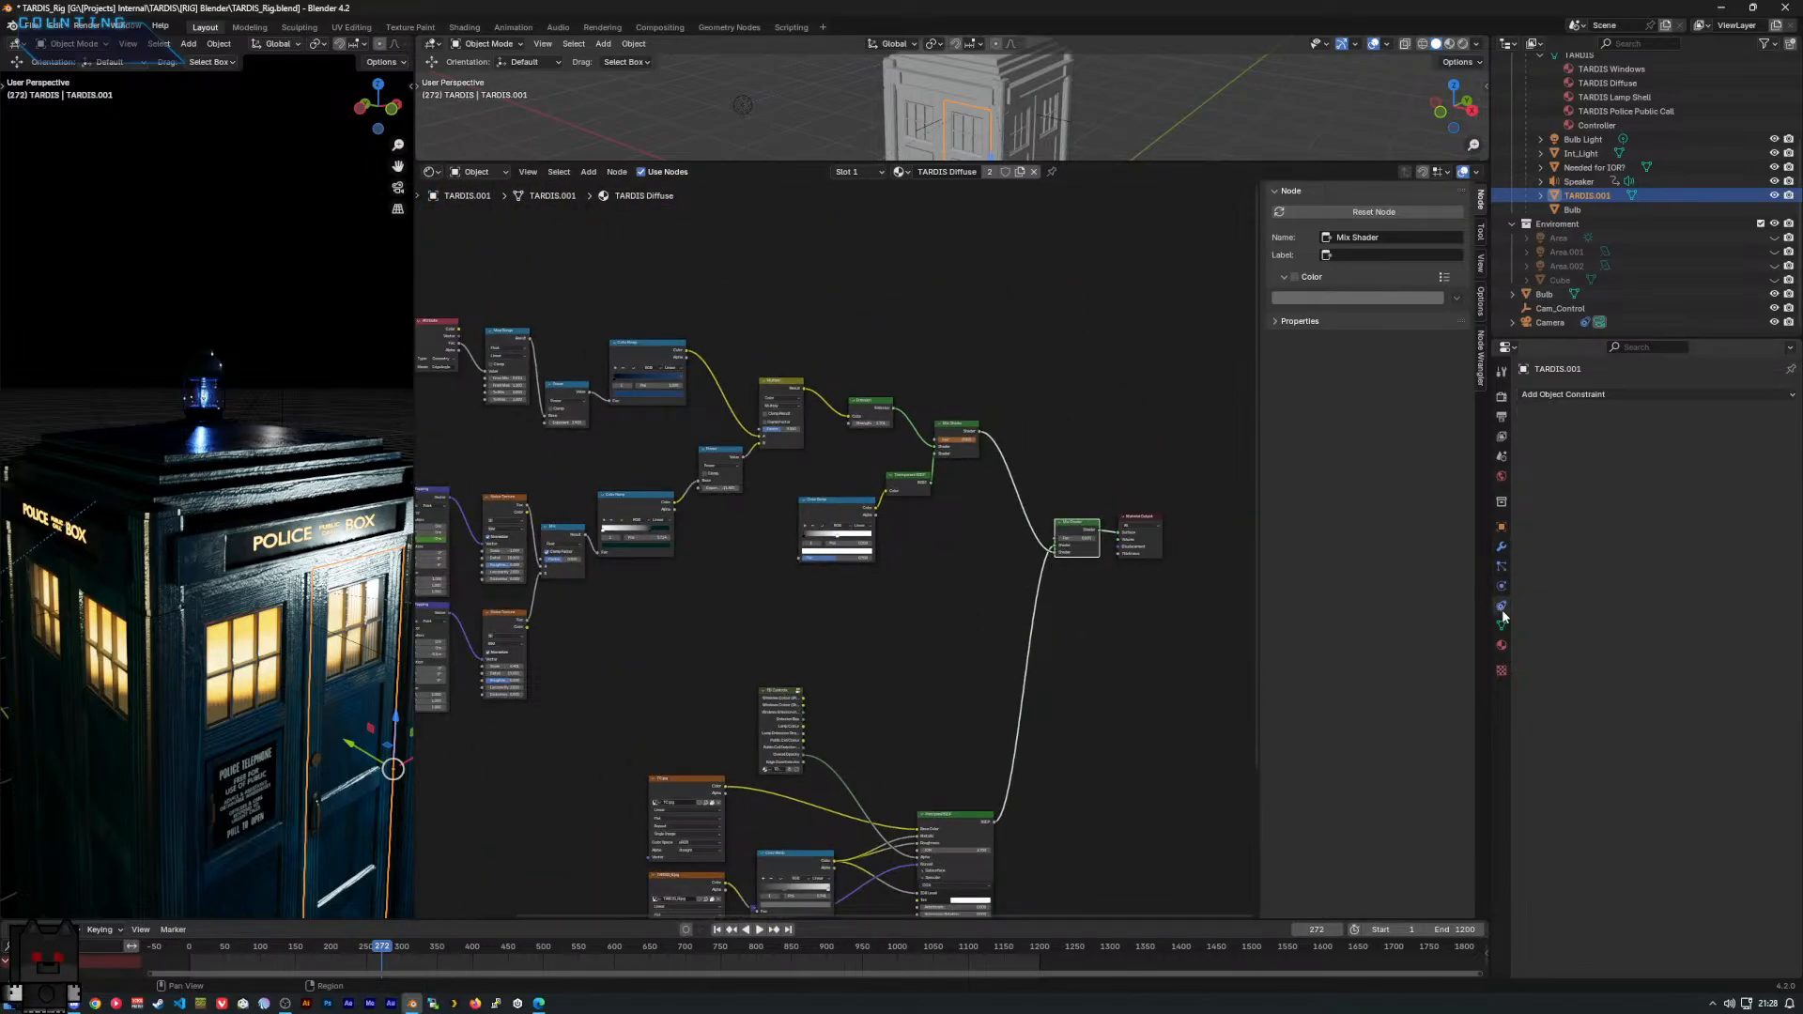
click(1568, 395)
click(1498, 567)
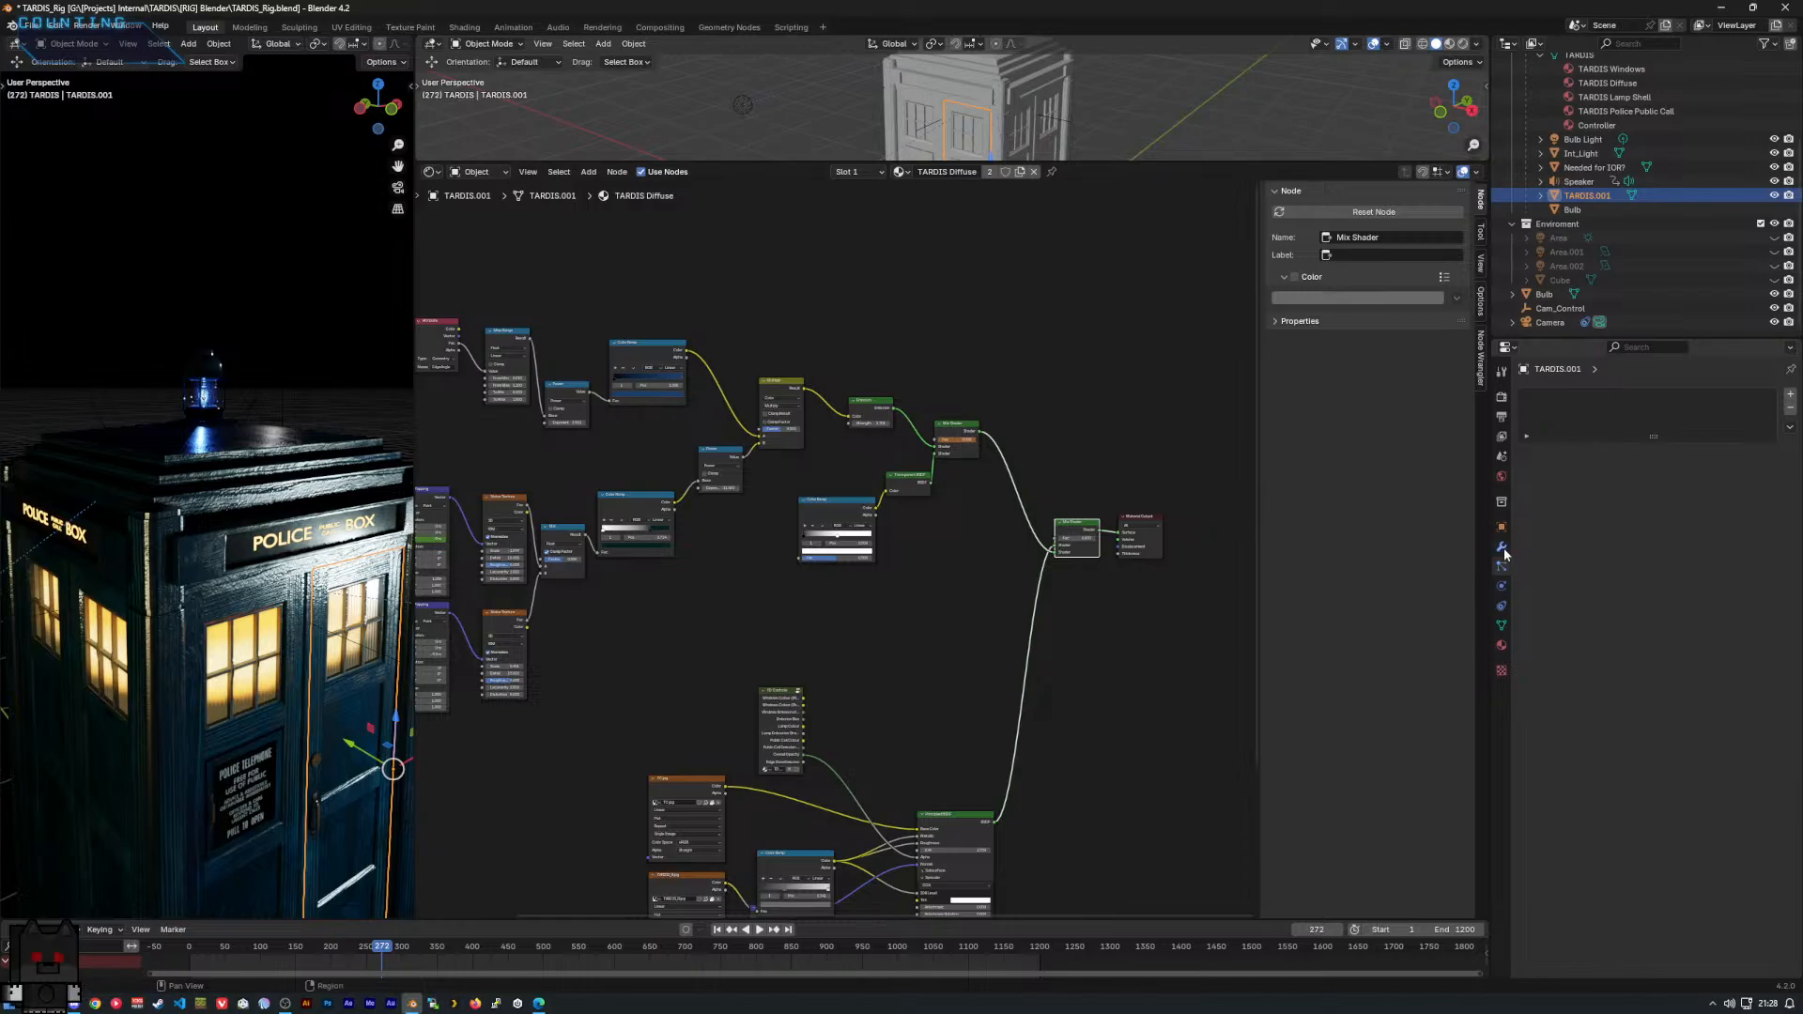
Add a Bevel modifier to TARDIS.001 and check the door in the rendered view.
click(1502, 549)
click(1663, 395)
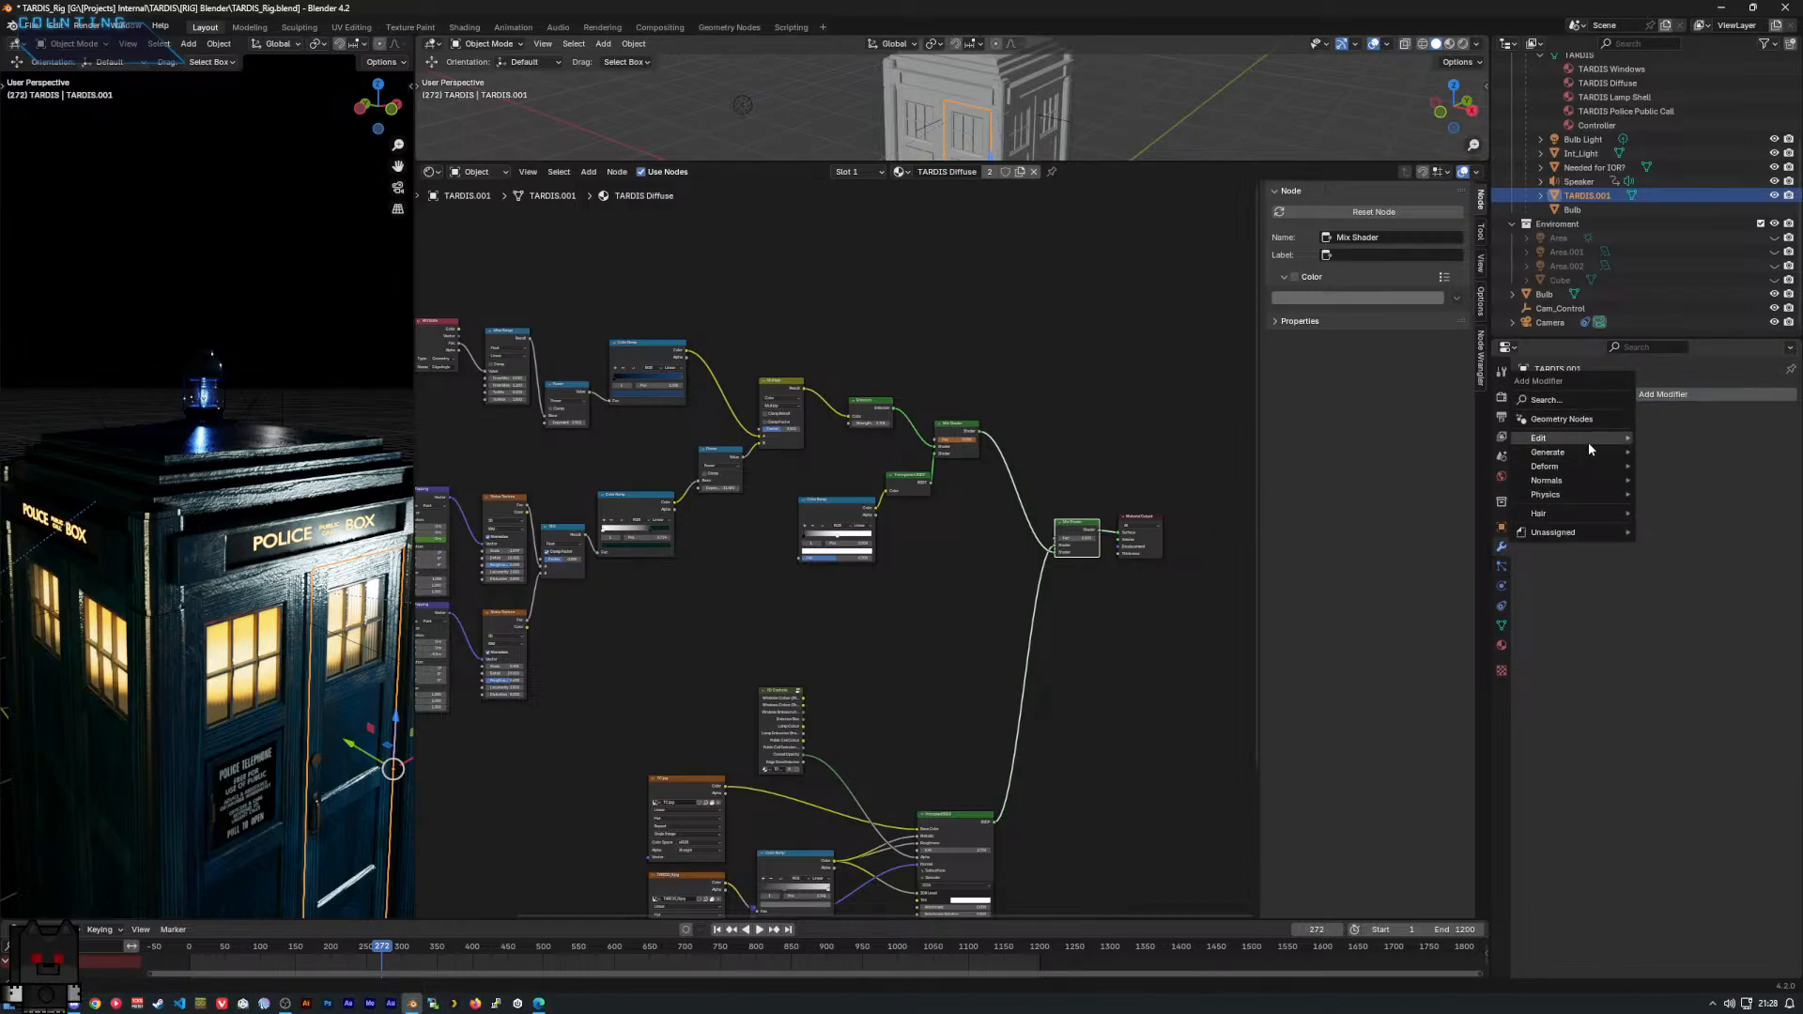
text(bev)
key(Return)
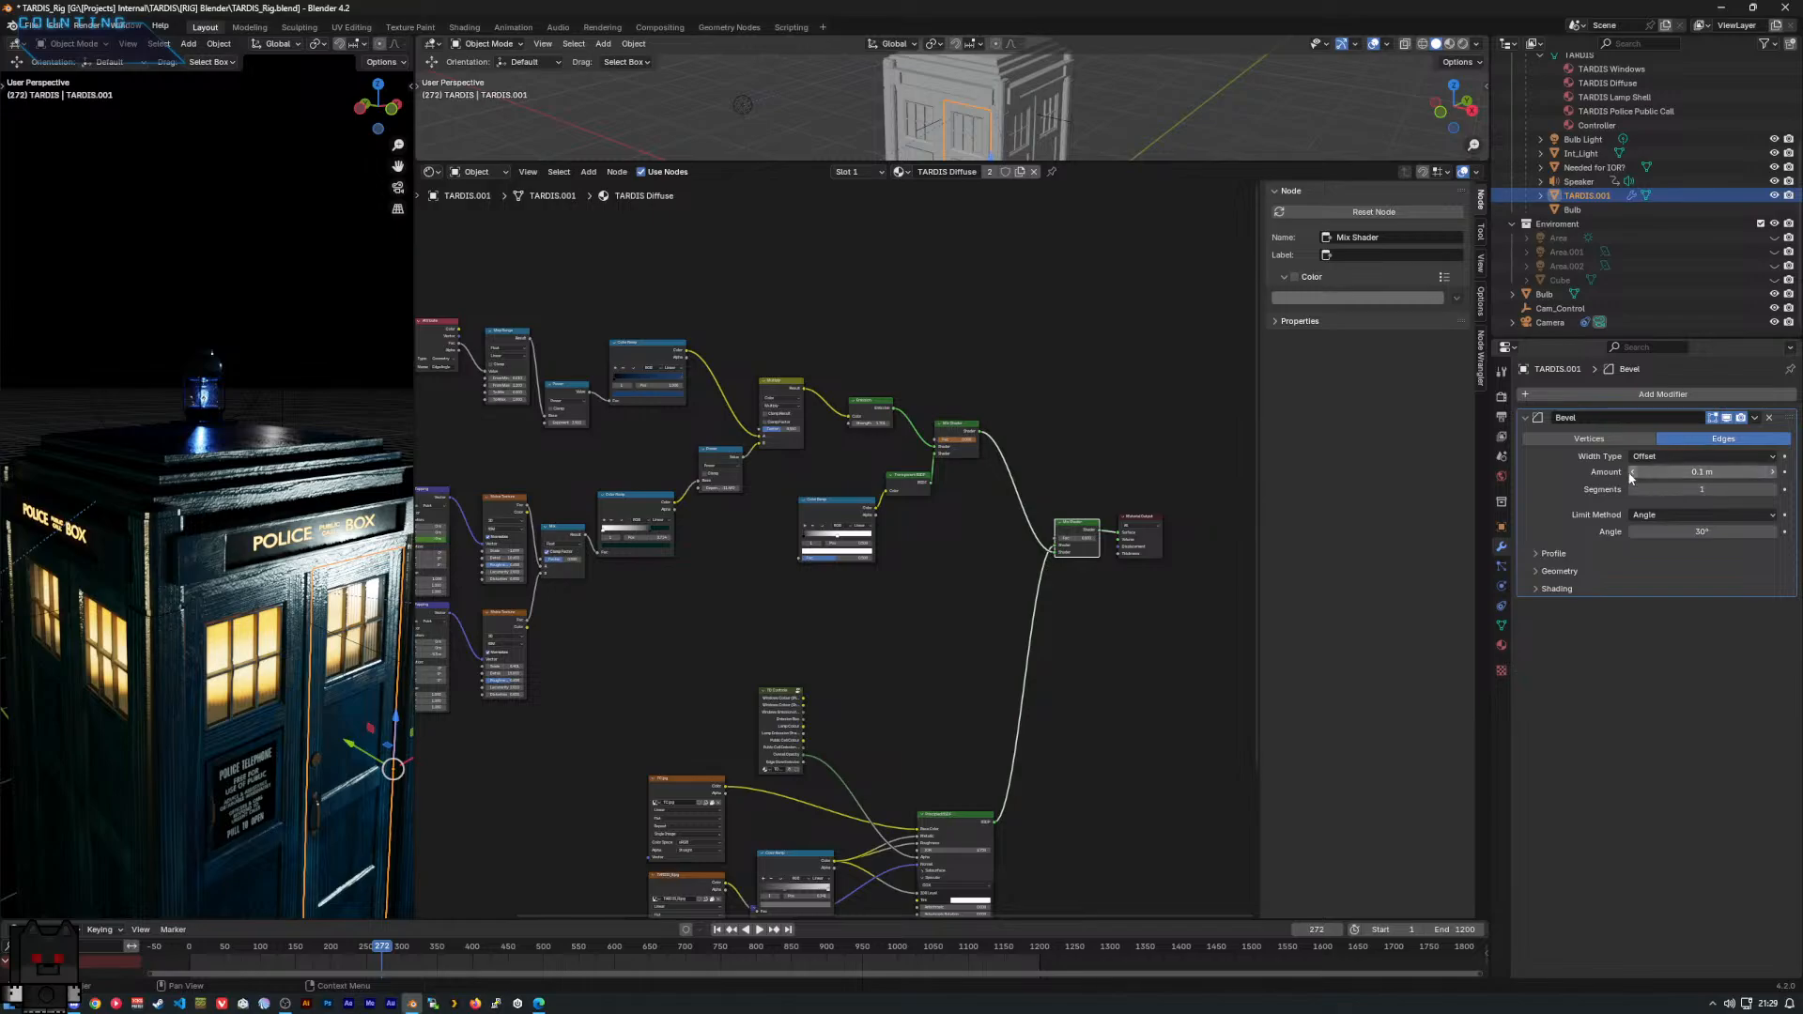
middle_drag(393, 634, 263, 599)
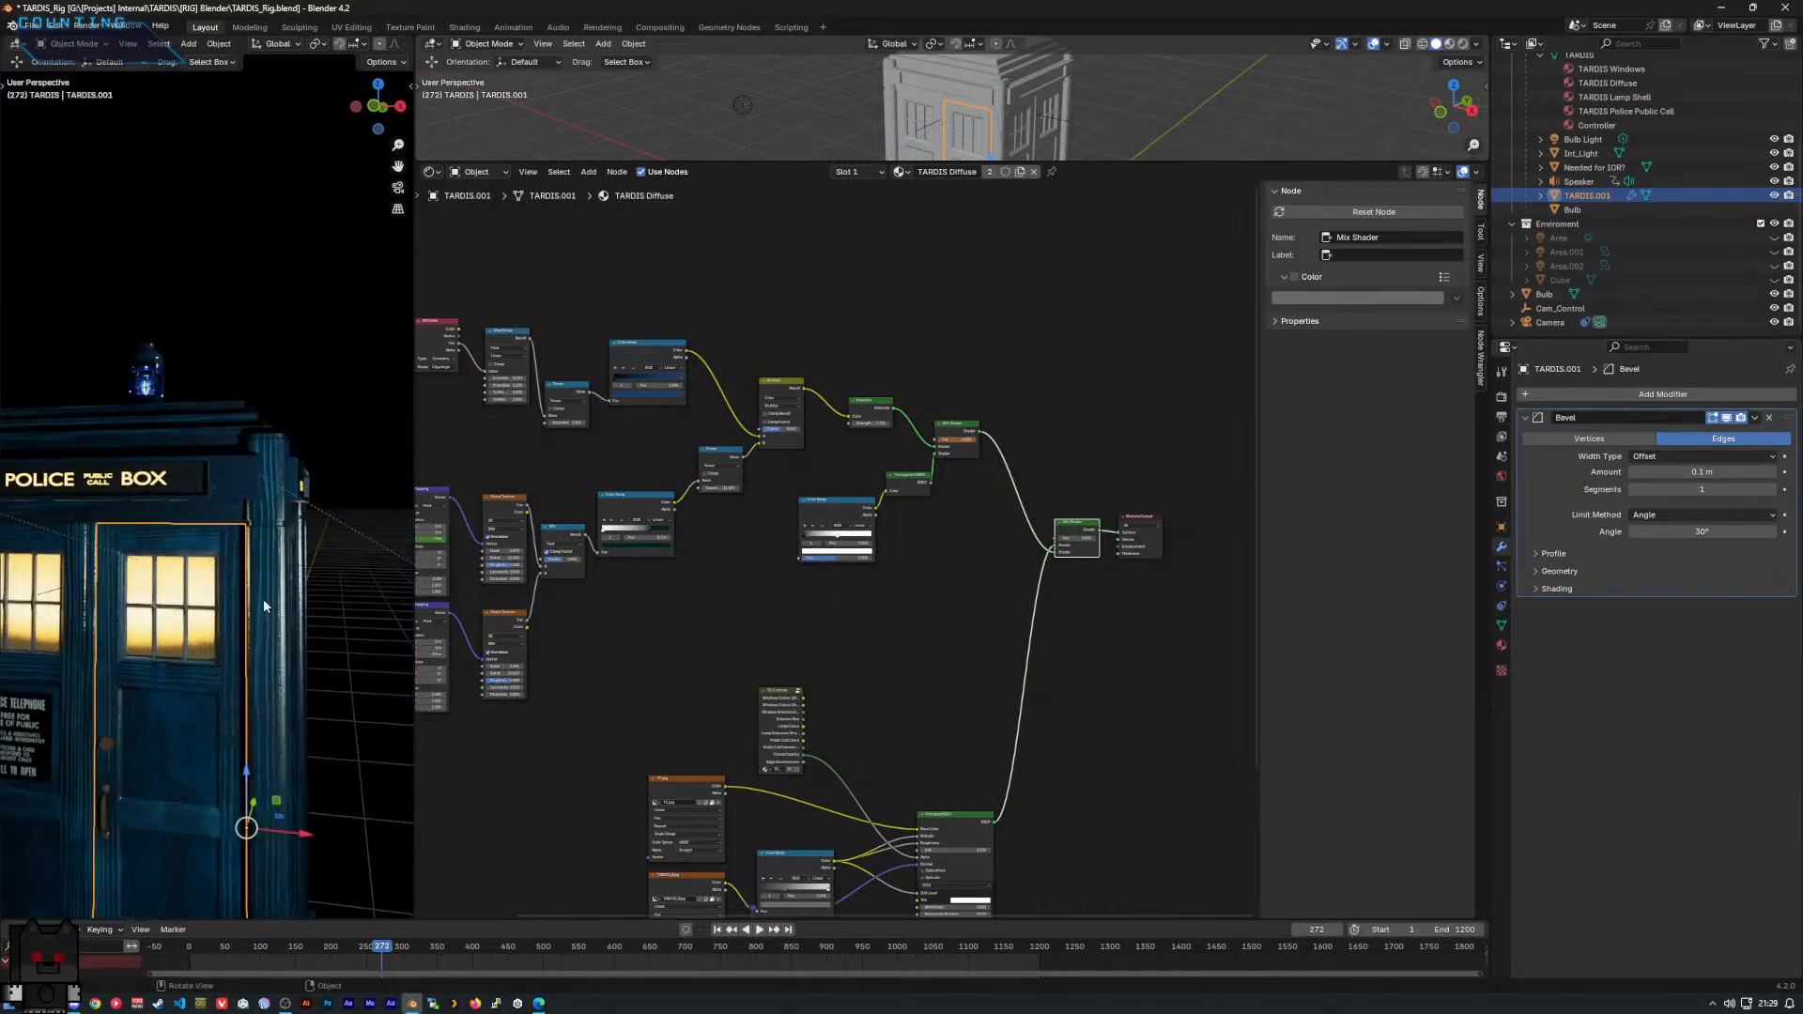
Add a Geometry Nodes modifier to TARDIS.001 and assign the existing StoreAttribute node group to it.
click(1634, 393)
click(1609, 412)
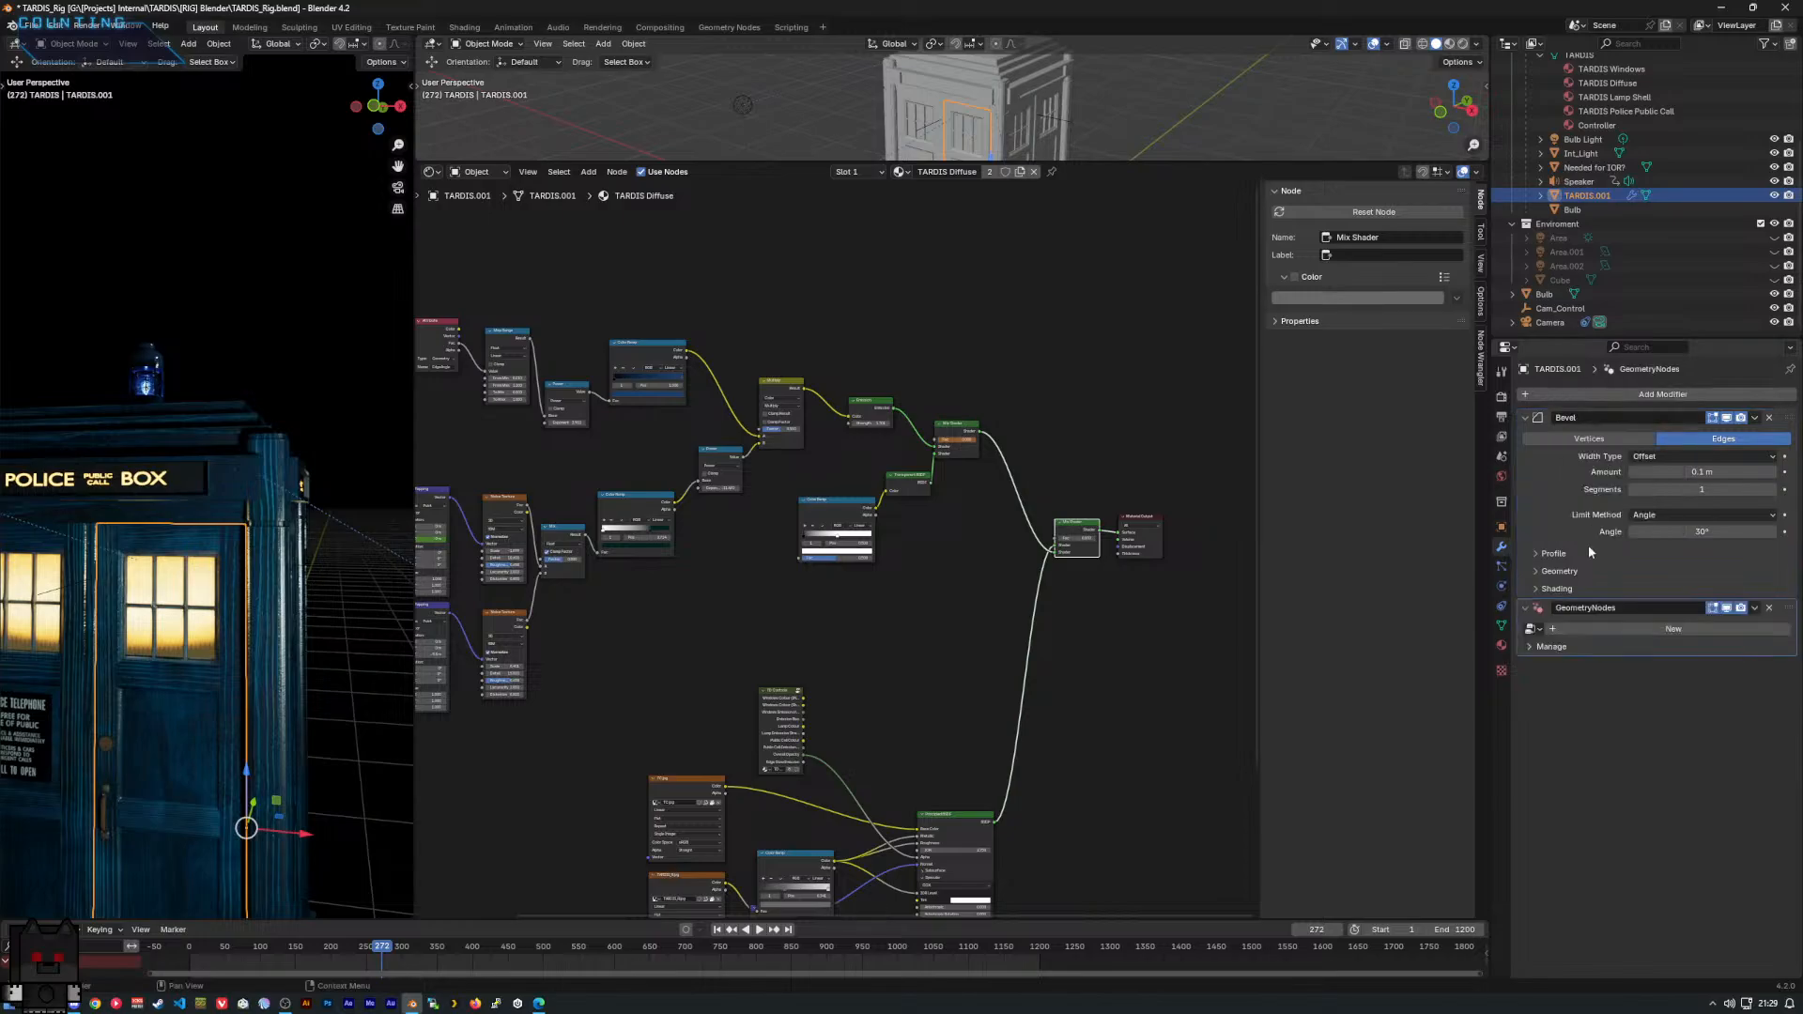
click(1532, 628)
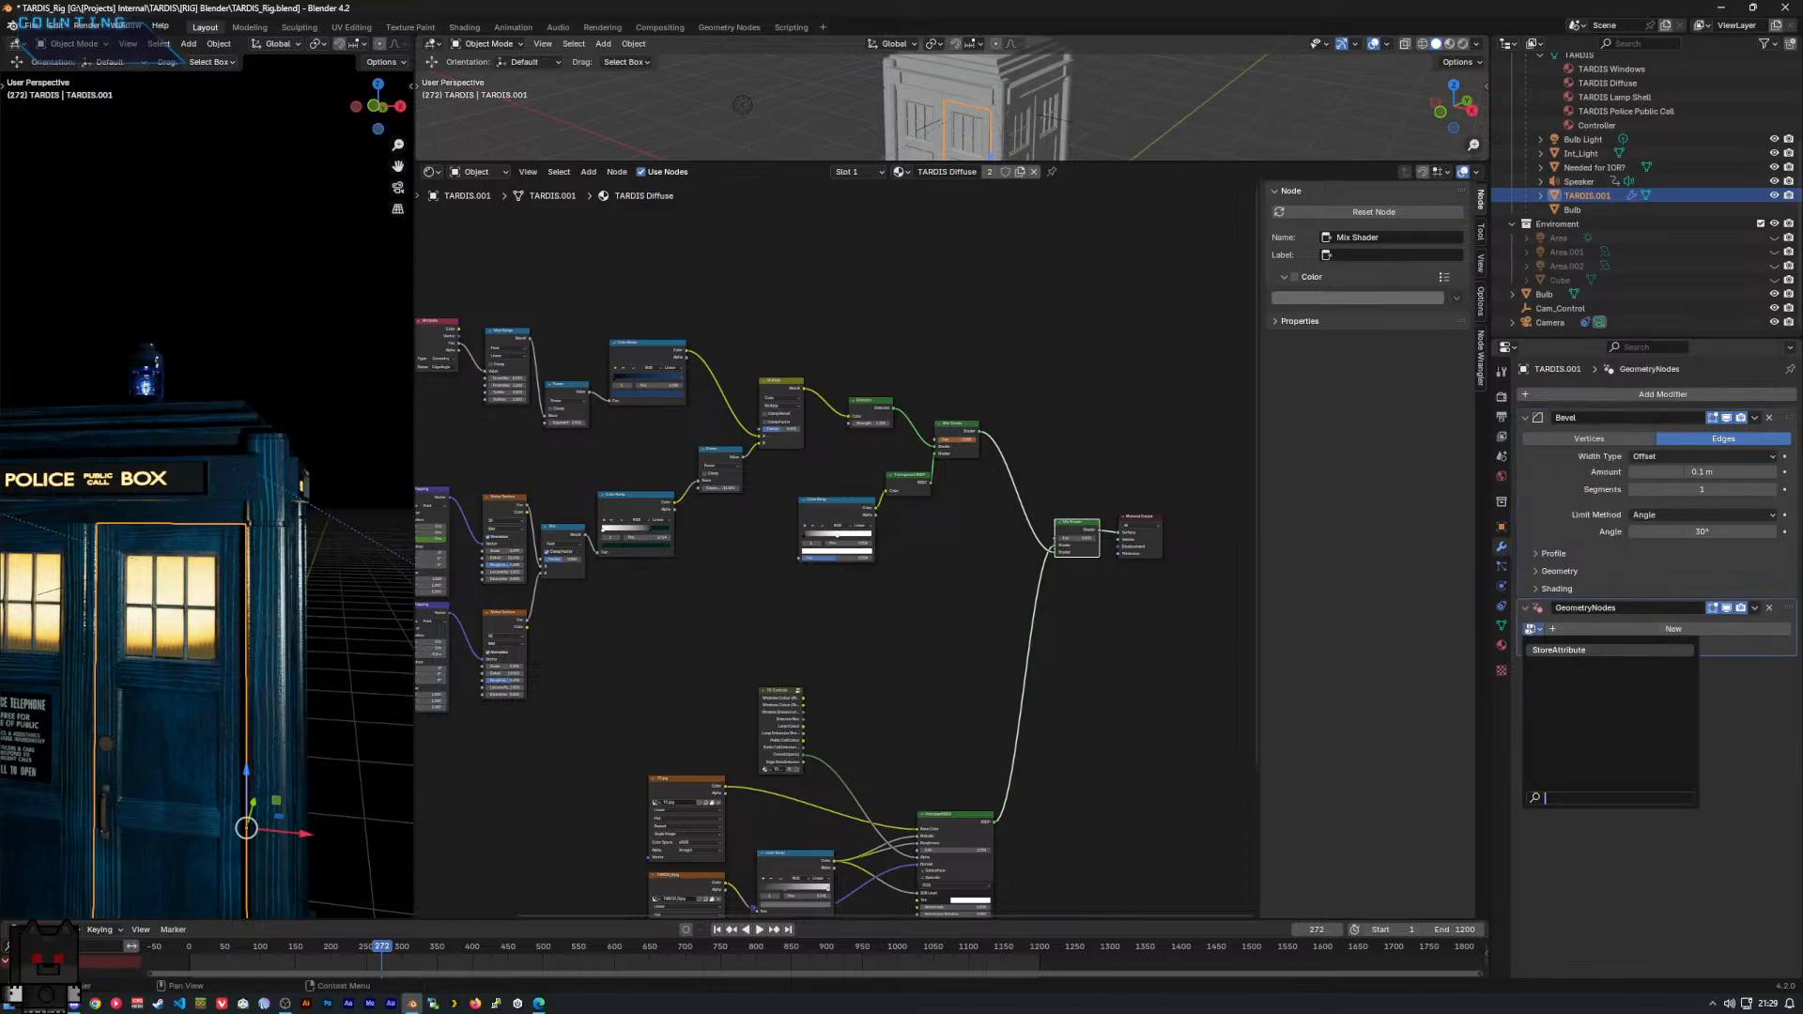
click(1559, 650)
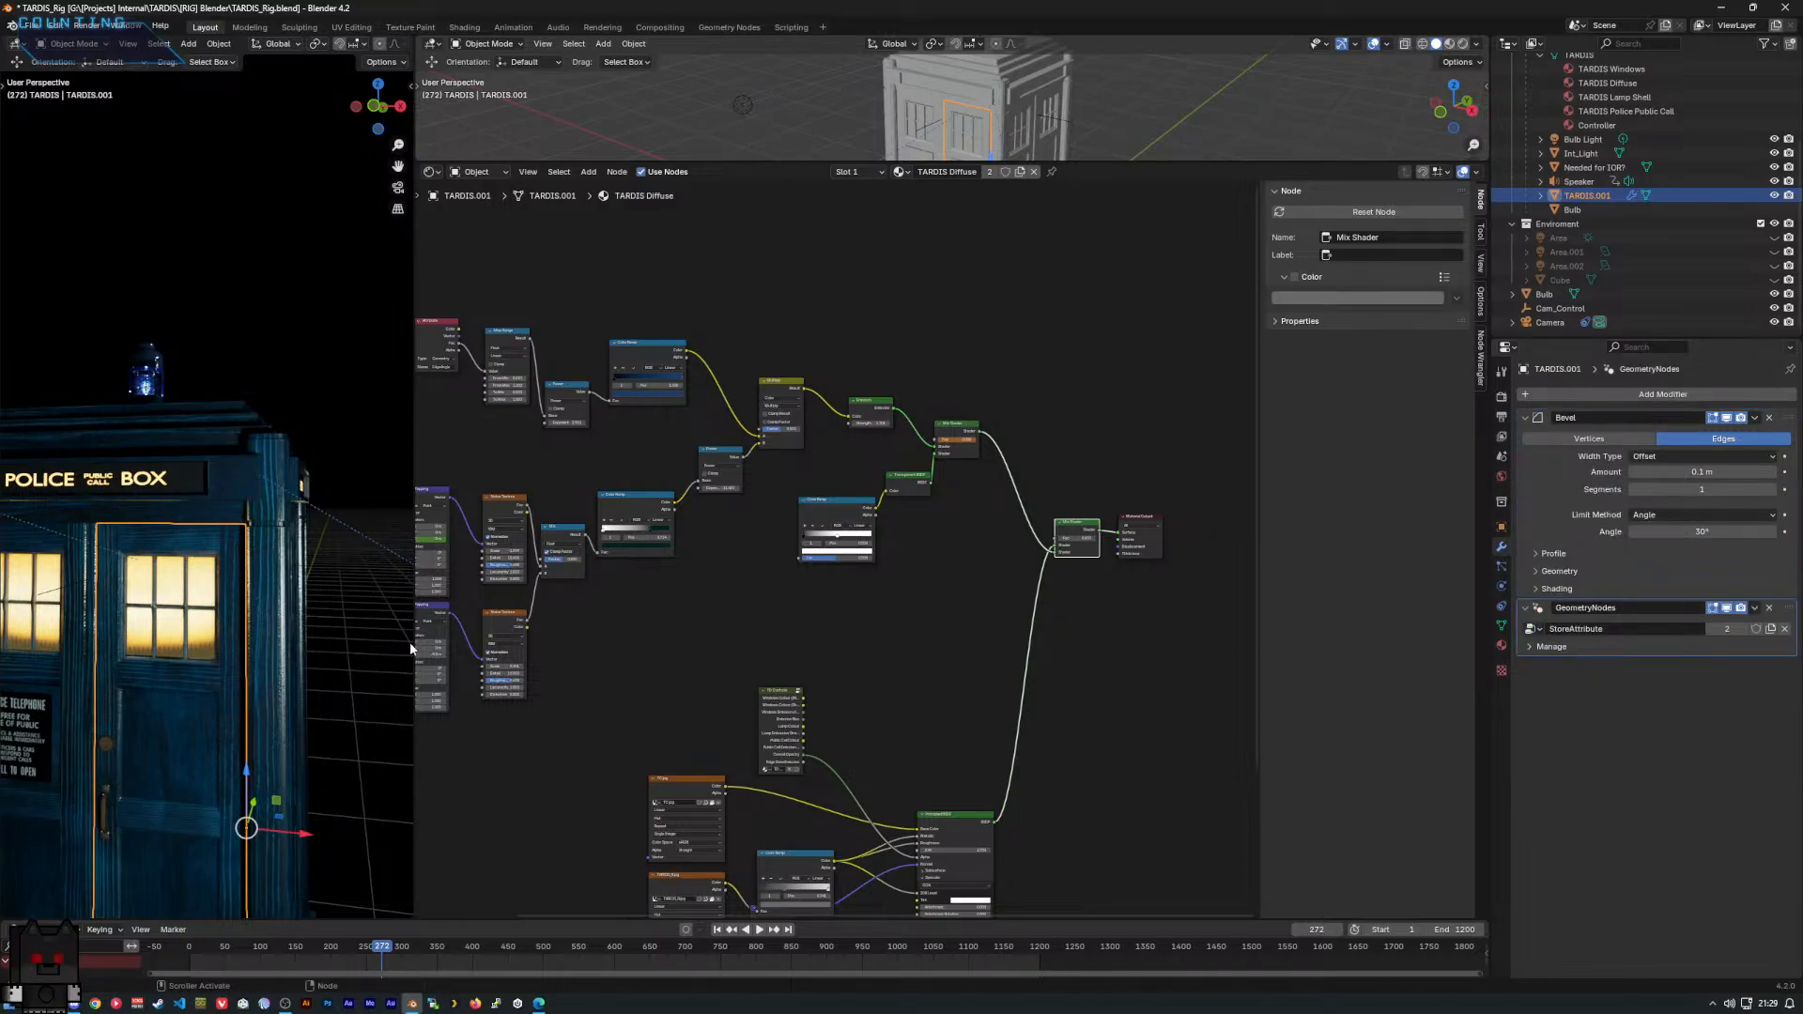
Deselect the door, then examine the whole TARDIS, its roof lamp and the TARDIS Diffuse node tree.
scroll(294, 644, down, 3)
middle_drag(150, 662, 244, 631)
click(297, 297)
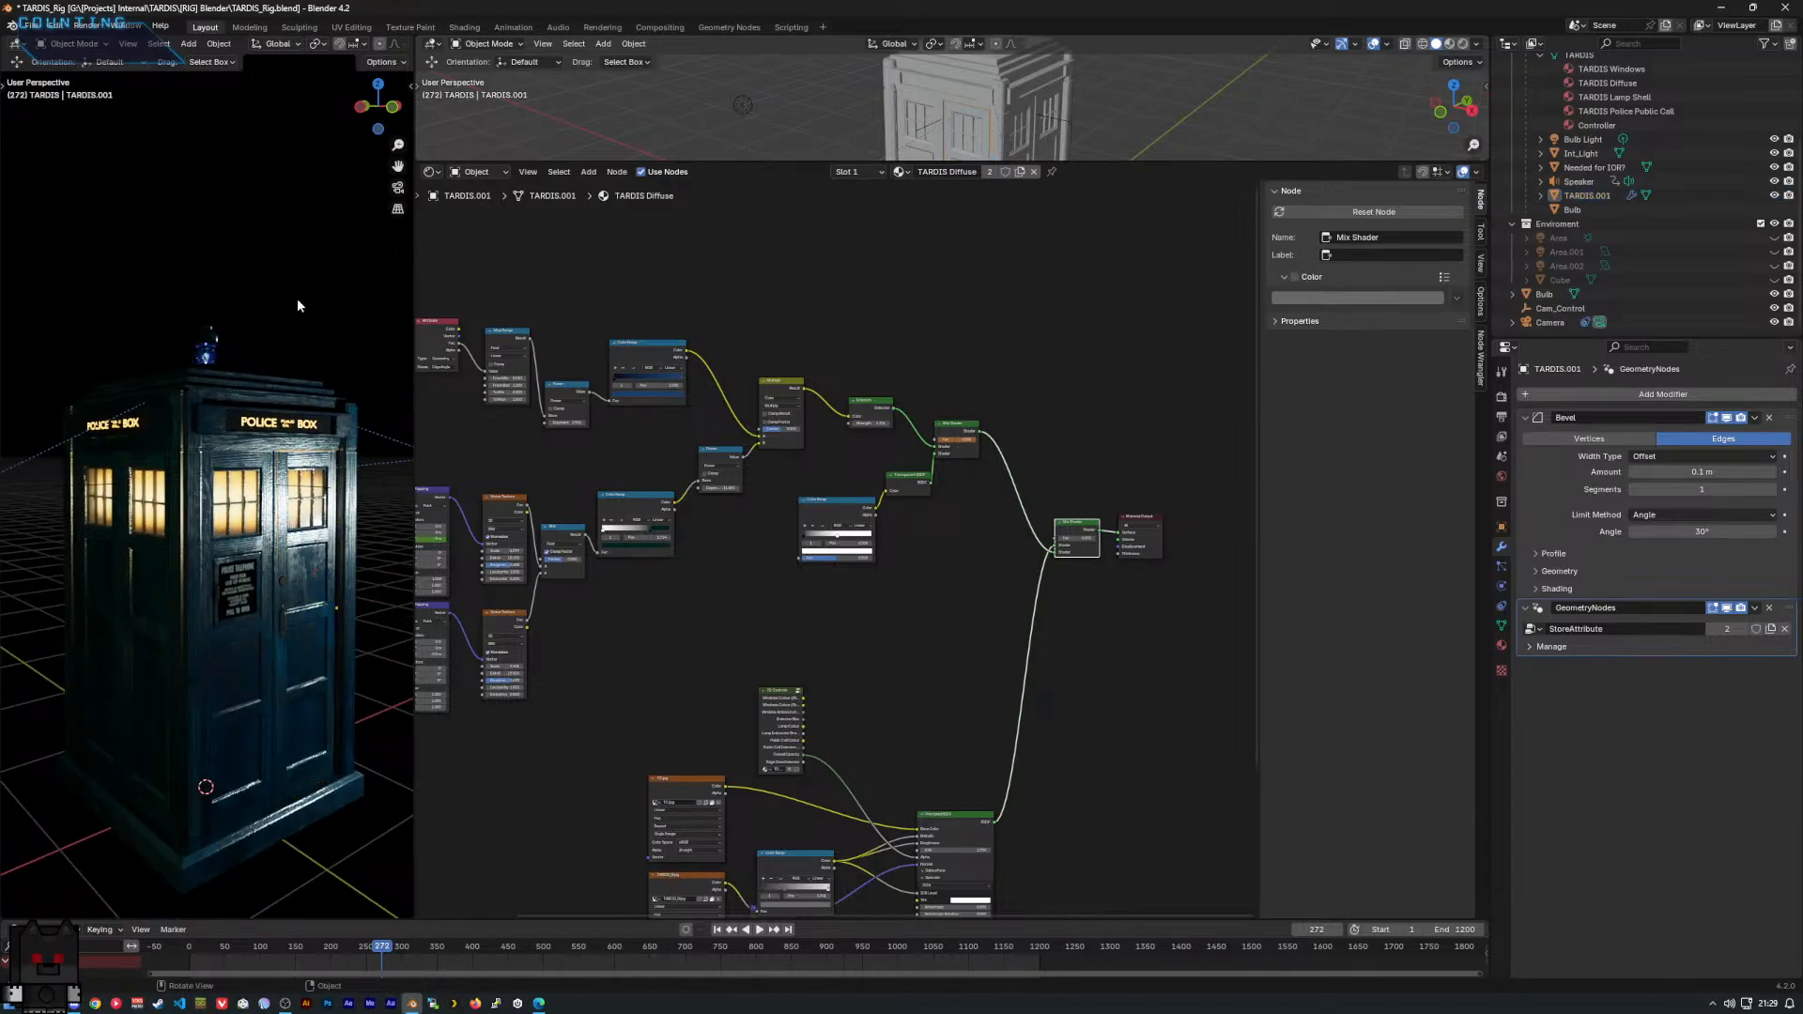
middle_drag(297, 297, 263, 464)
scroll(248, 326, up, 3)
scroll(261, 321, up, 5)
scroll(261, 321, down, 3)
middle_drag(628, 548, 716, 465)
Select the TARDIS object and examine the node tree of its TARDIS Windows material.
scroll(1546, 195, up, 3)
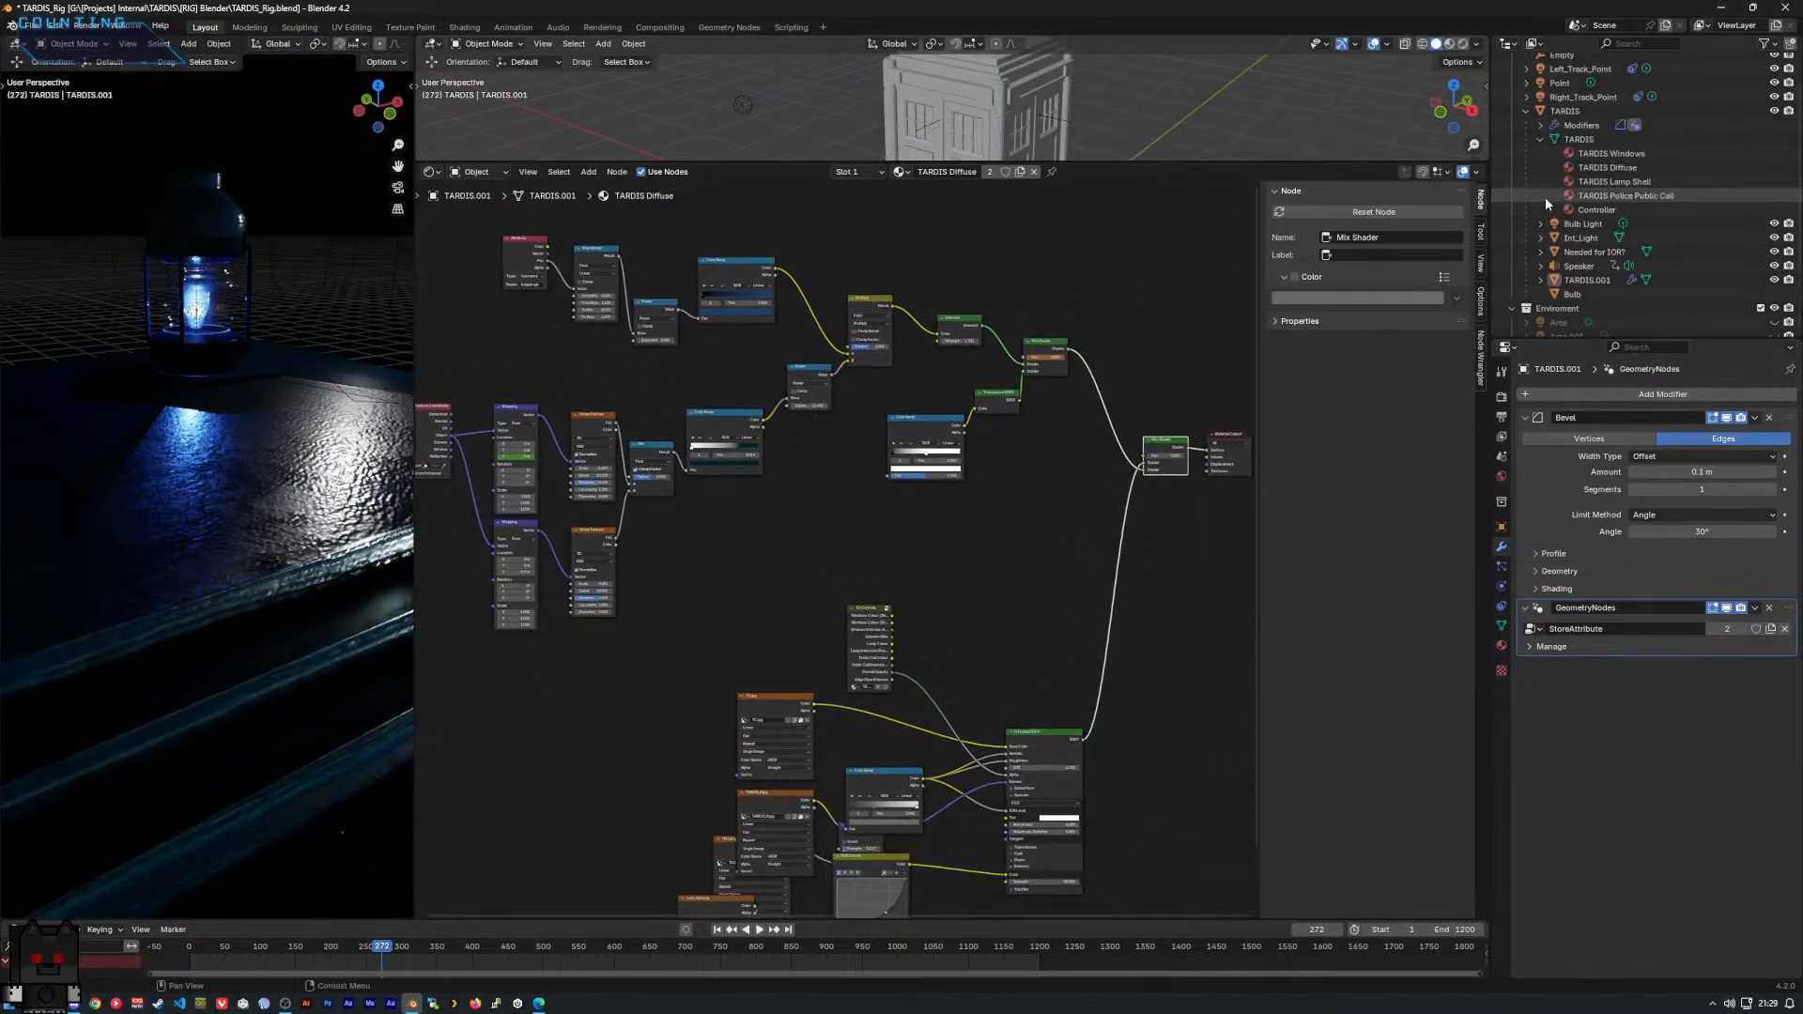
click(1574, 113)
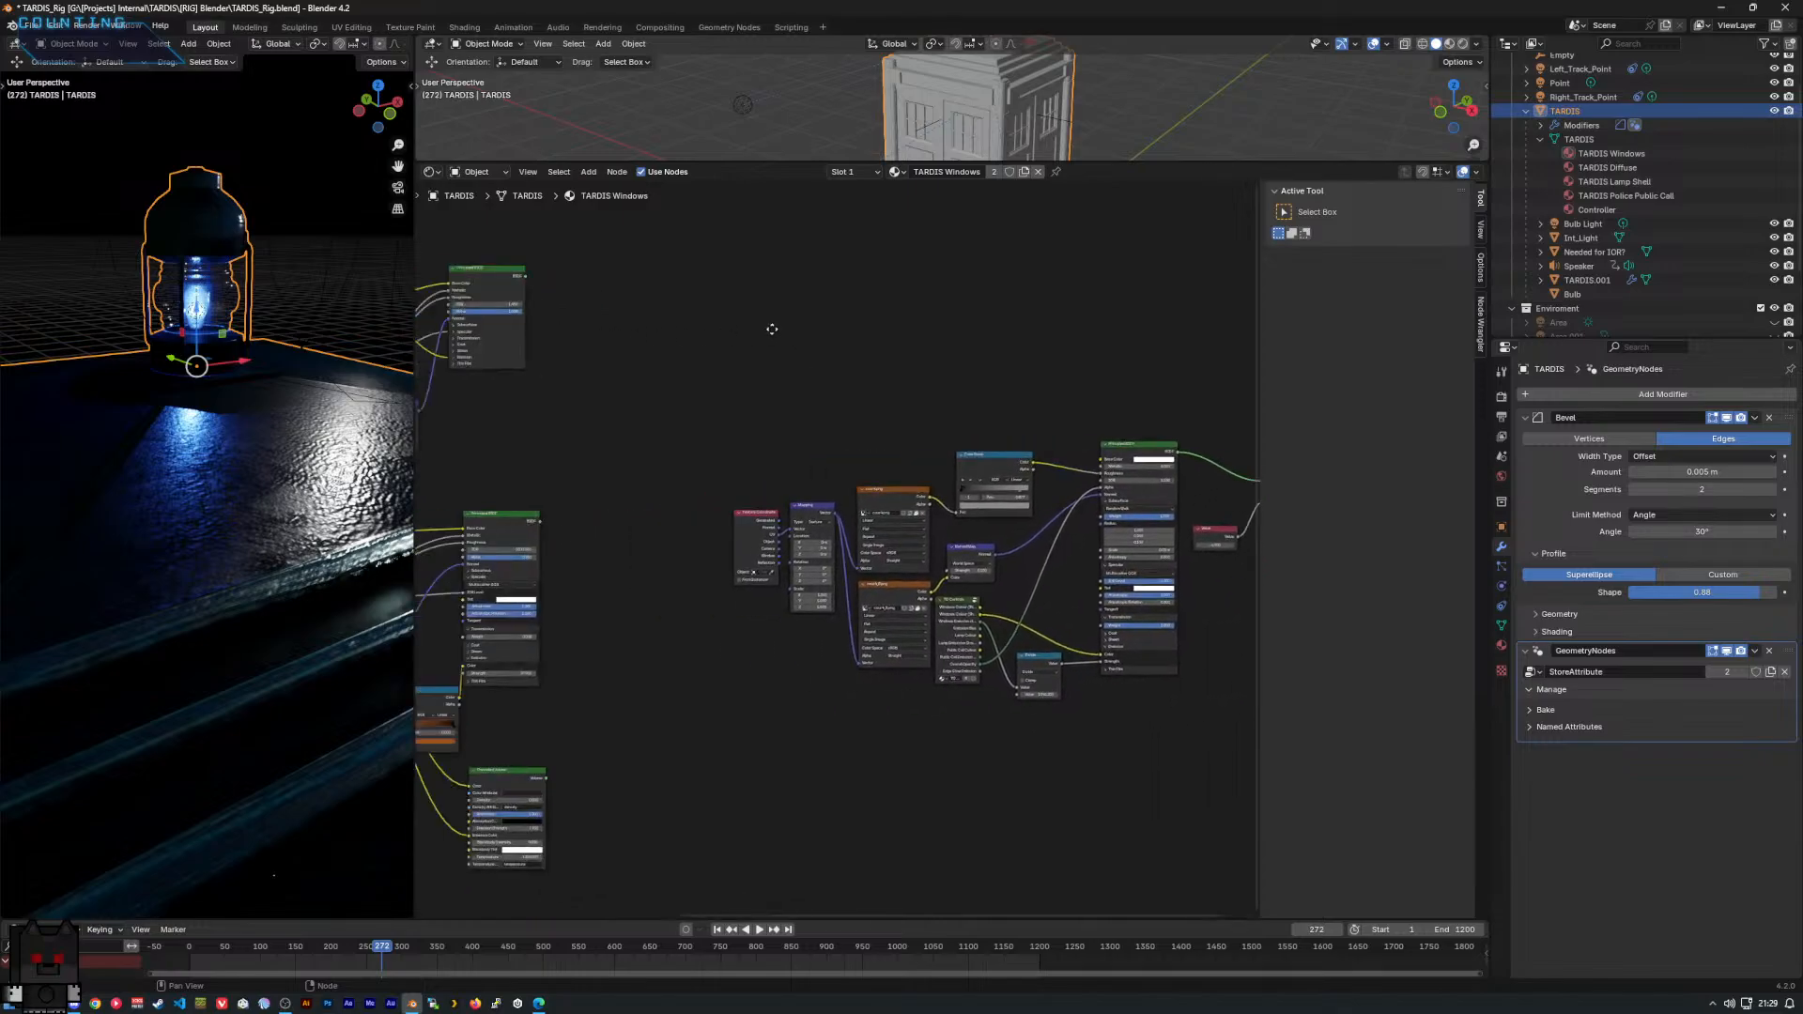
scroll(1071, 391, down, 5)
key(Home)
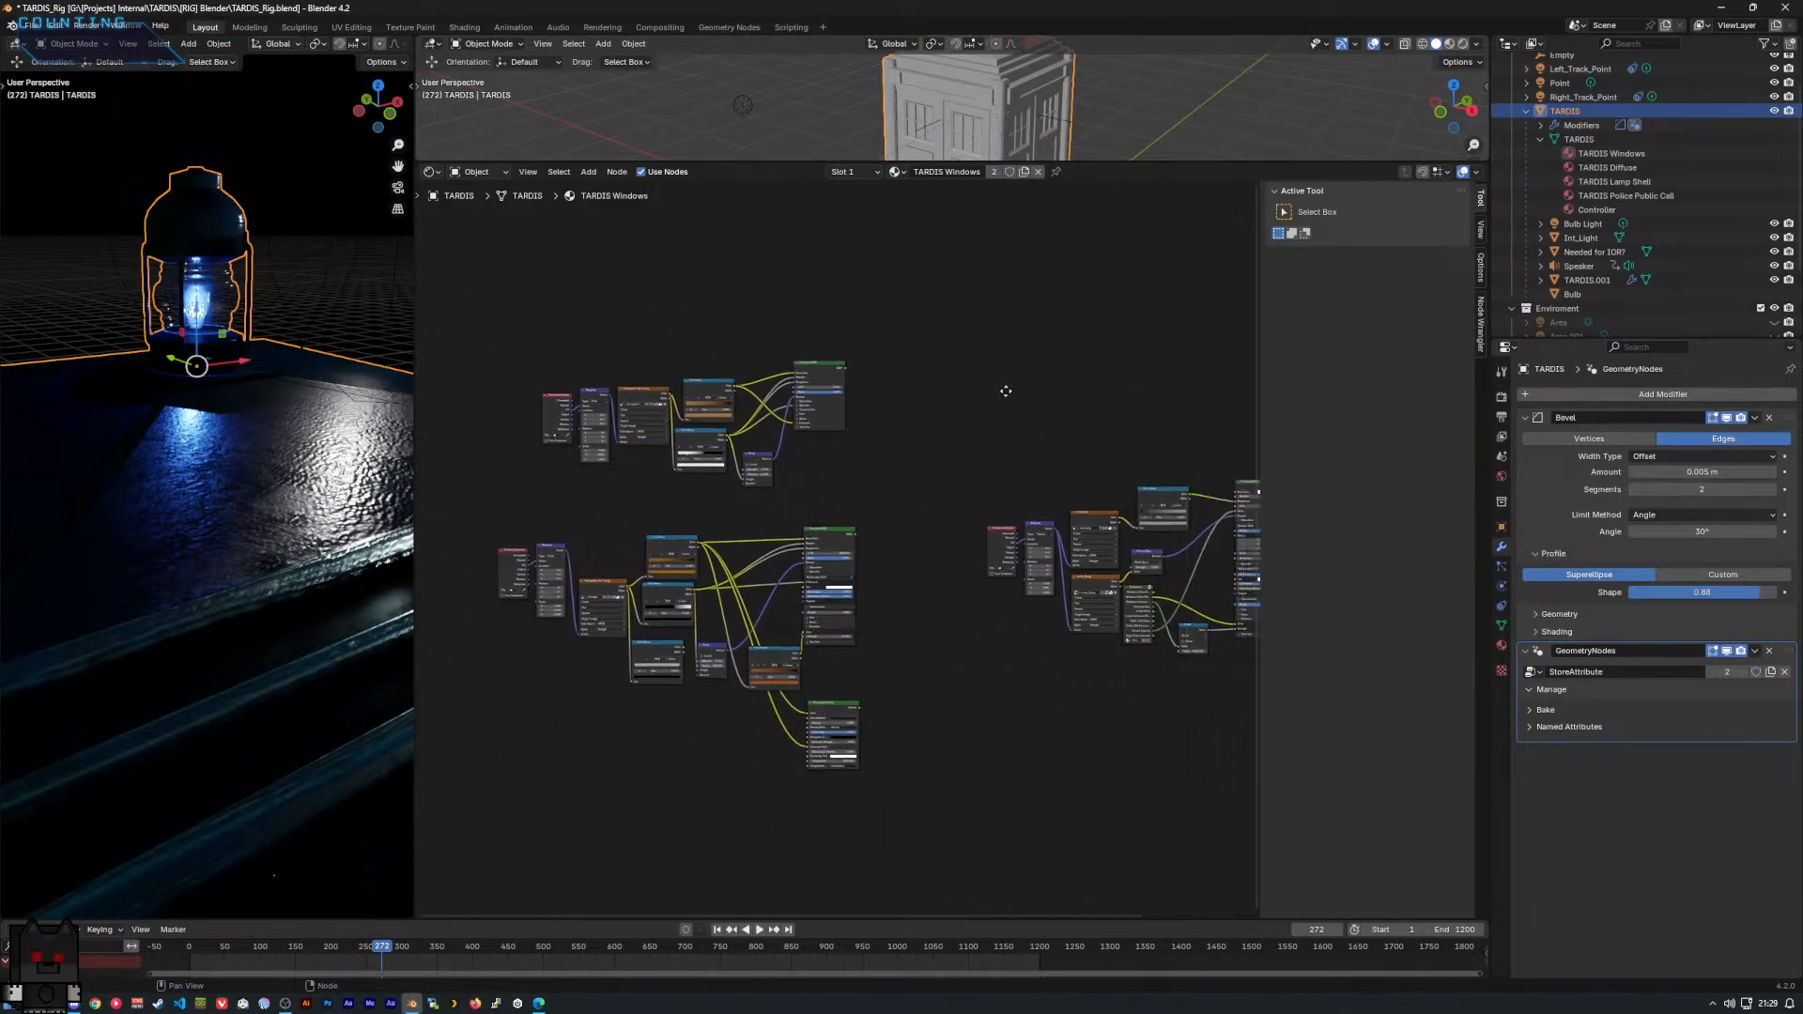
middle_drag(1211, 543, 882, 550)
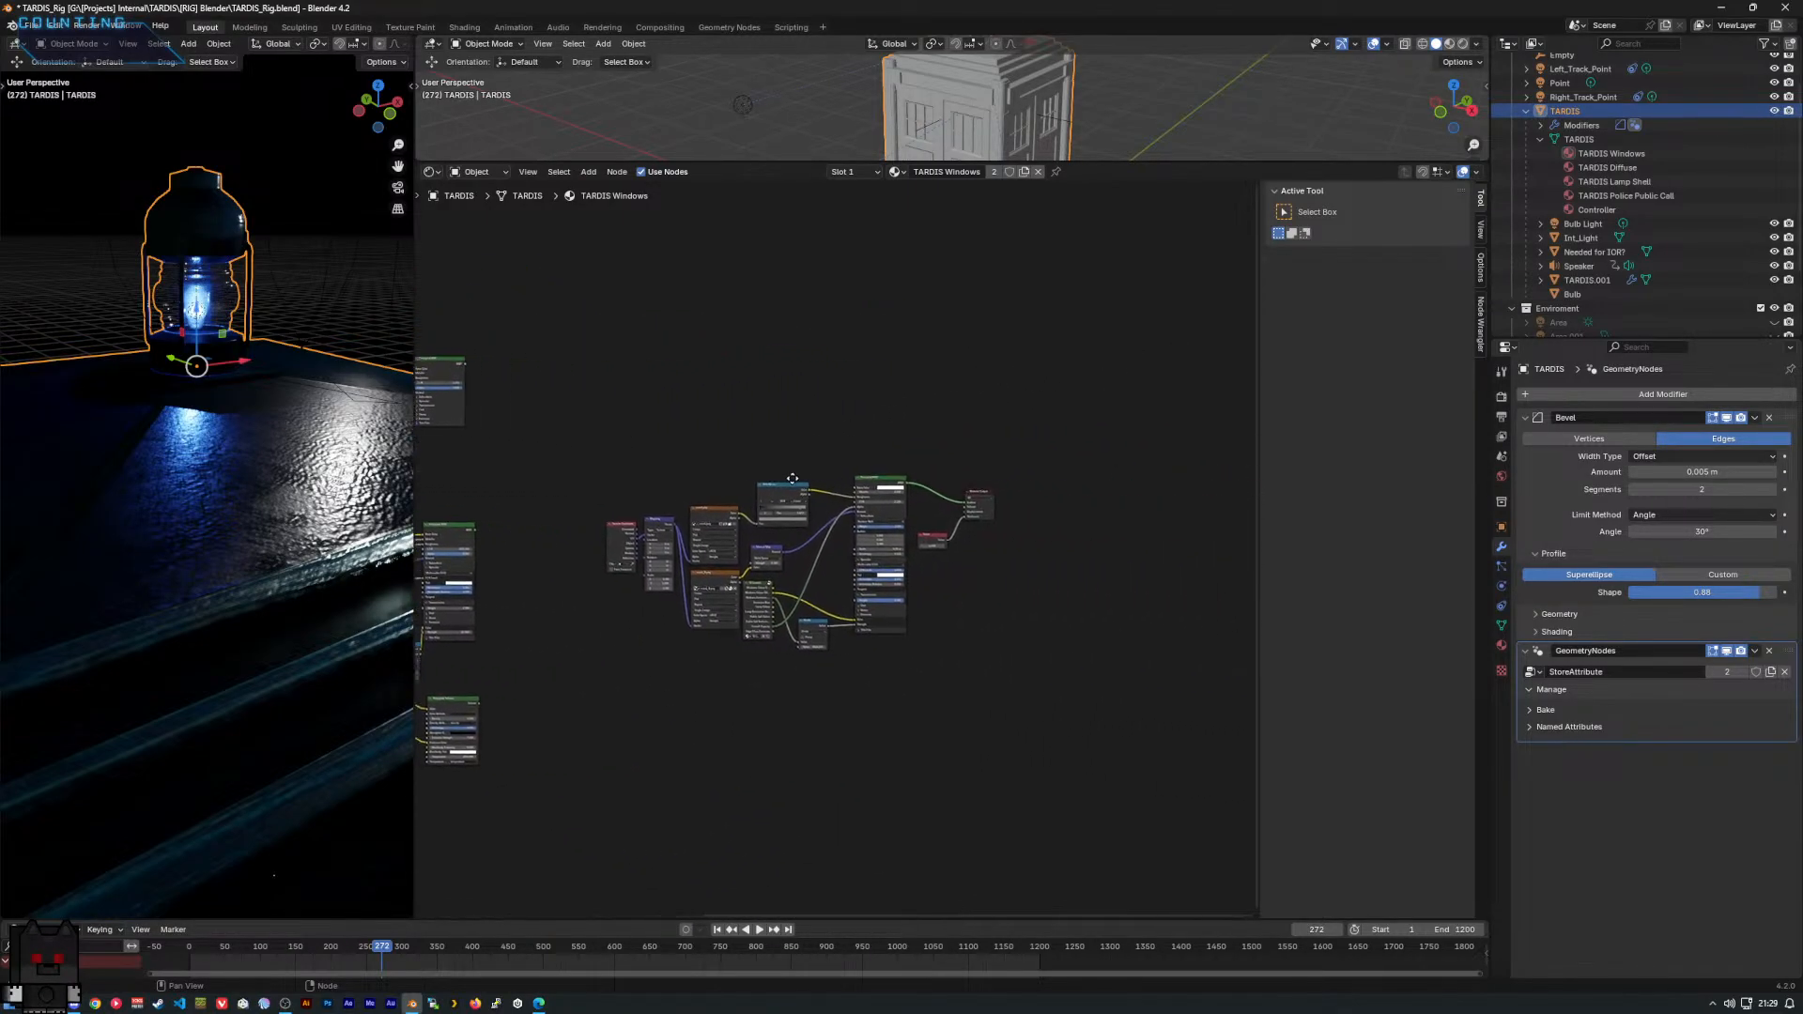
scroll(882, 549, up, 3)
middle_drag(693, 556, 780, 557)
scroll(779, 557, up, 1)
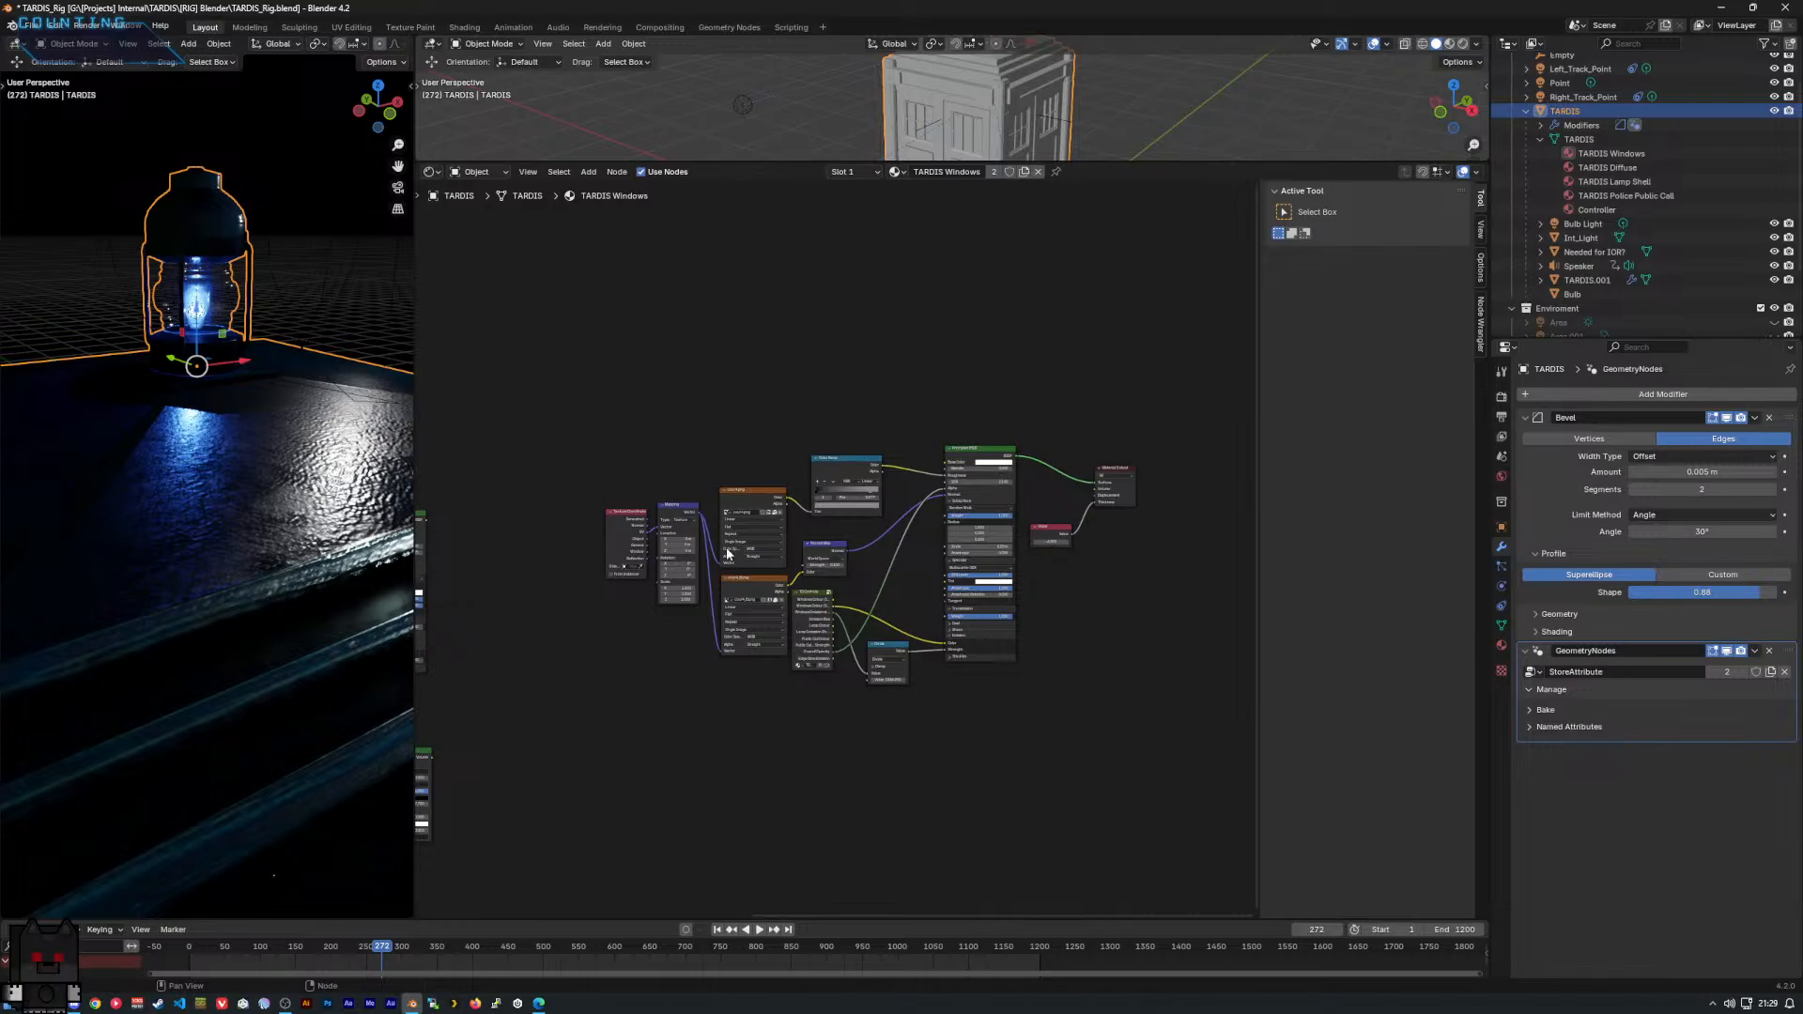
Examine the whole TARDIS in the rendered view, checking its doors, windows, signs and roof lamp from several angles.
scroll(231, 616, down, 8)
middle_drag(231, 616, 322, 582)
scroll(222, 576, up, 2)
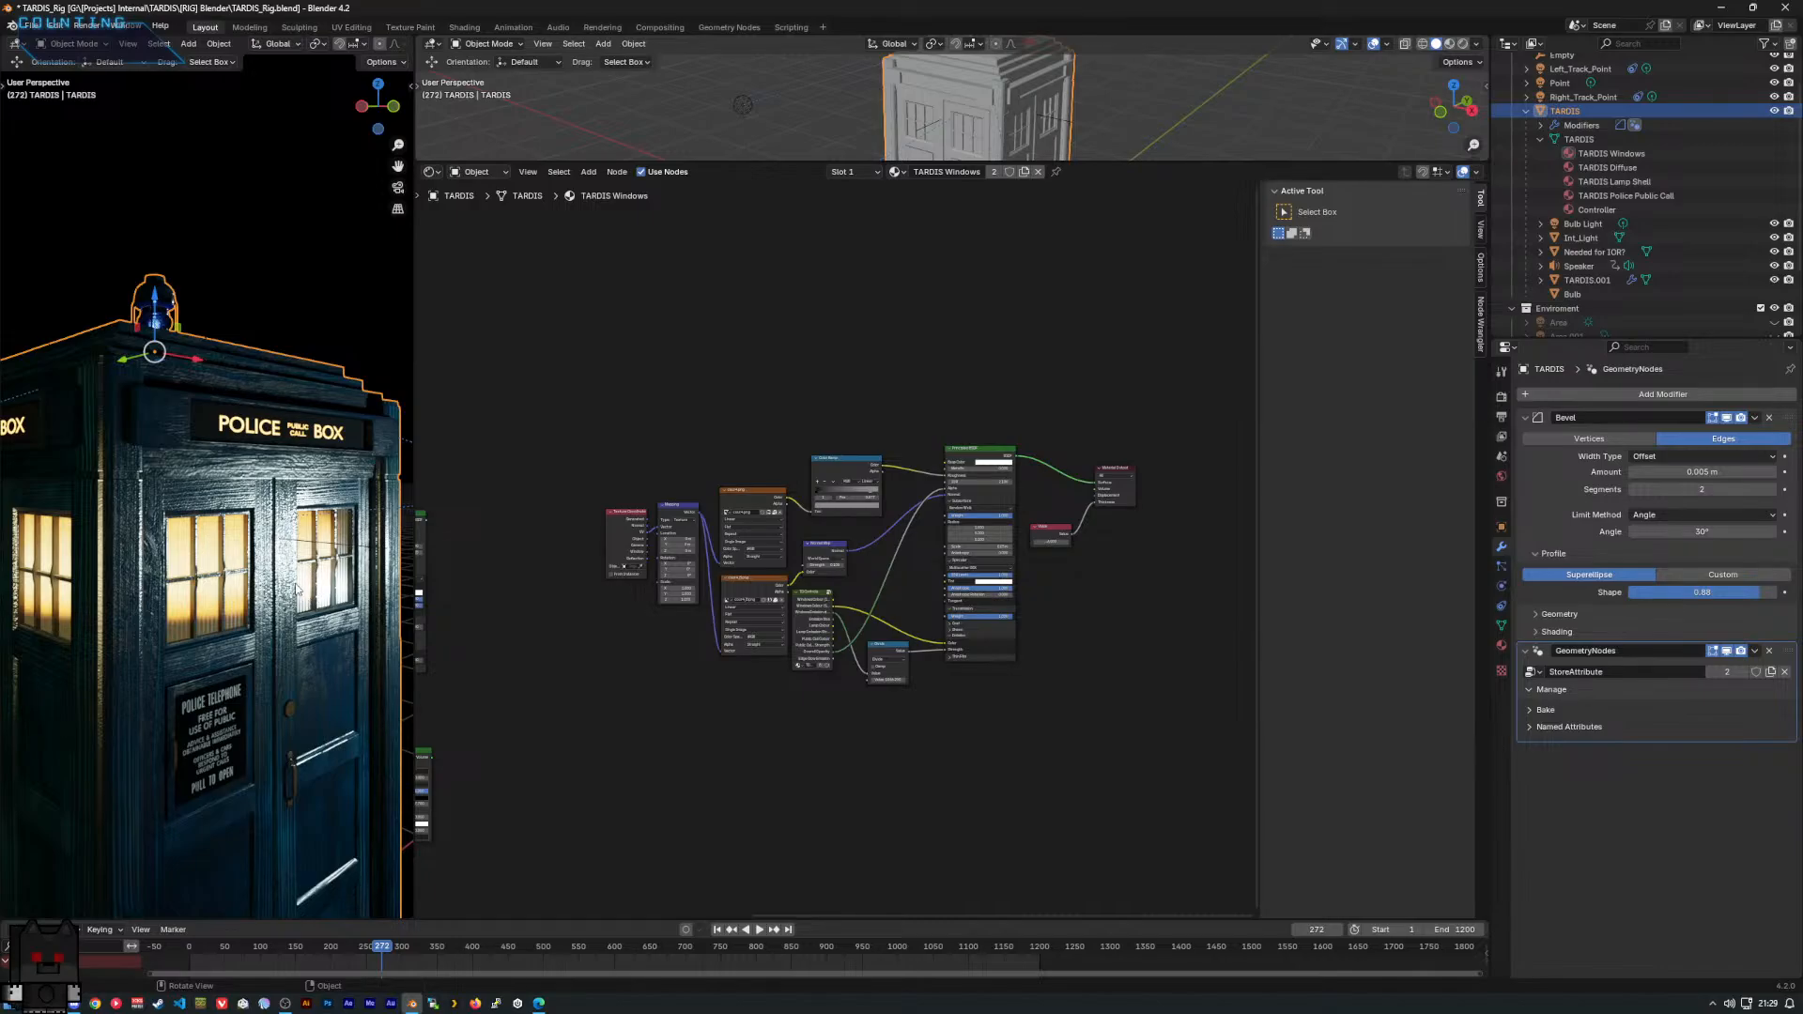
mouse_move(297, 588)
middle_down()
mouse_move(288, 609)
mouse_move(358, 580)
mouse_move(275, 589)
middle_up()
scroll(275, 589, down, 3)
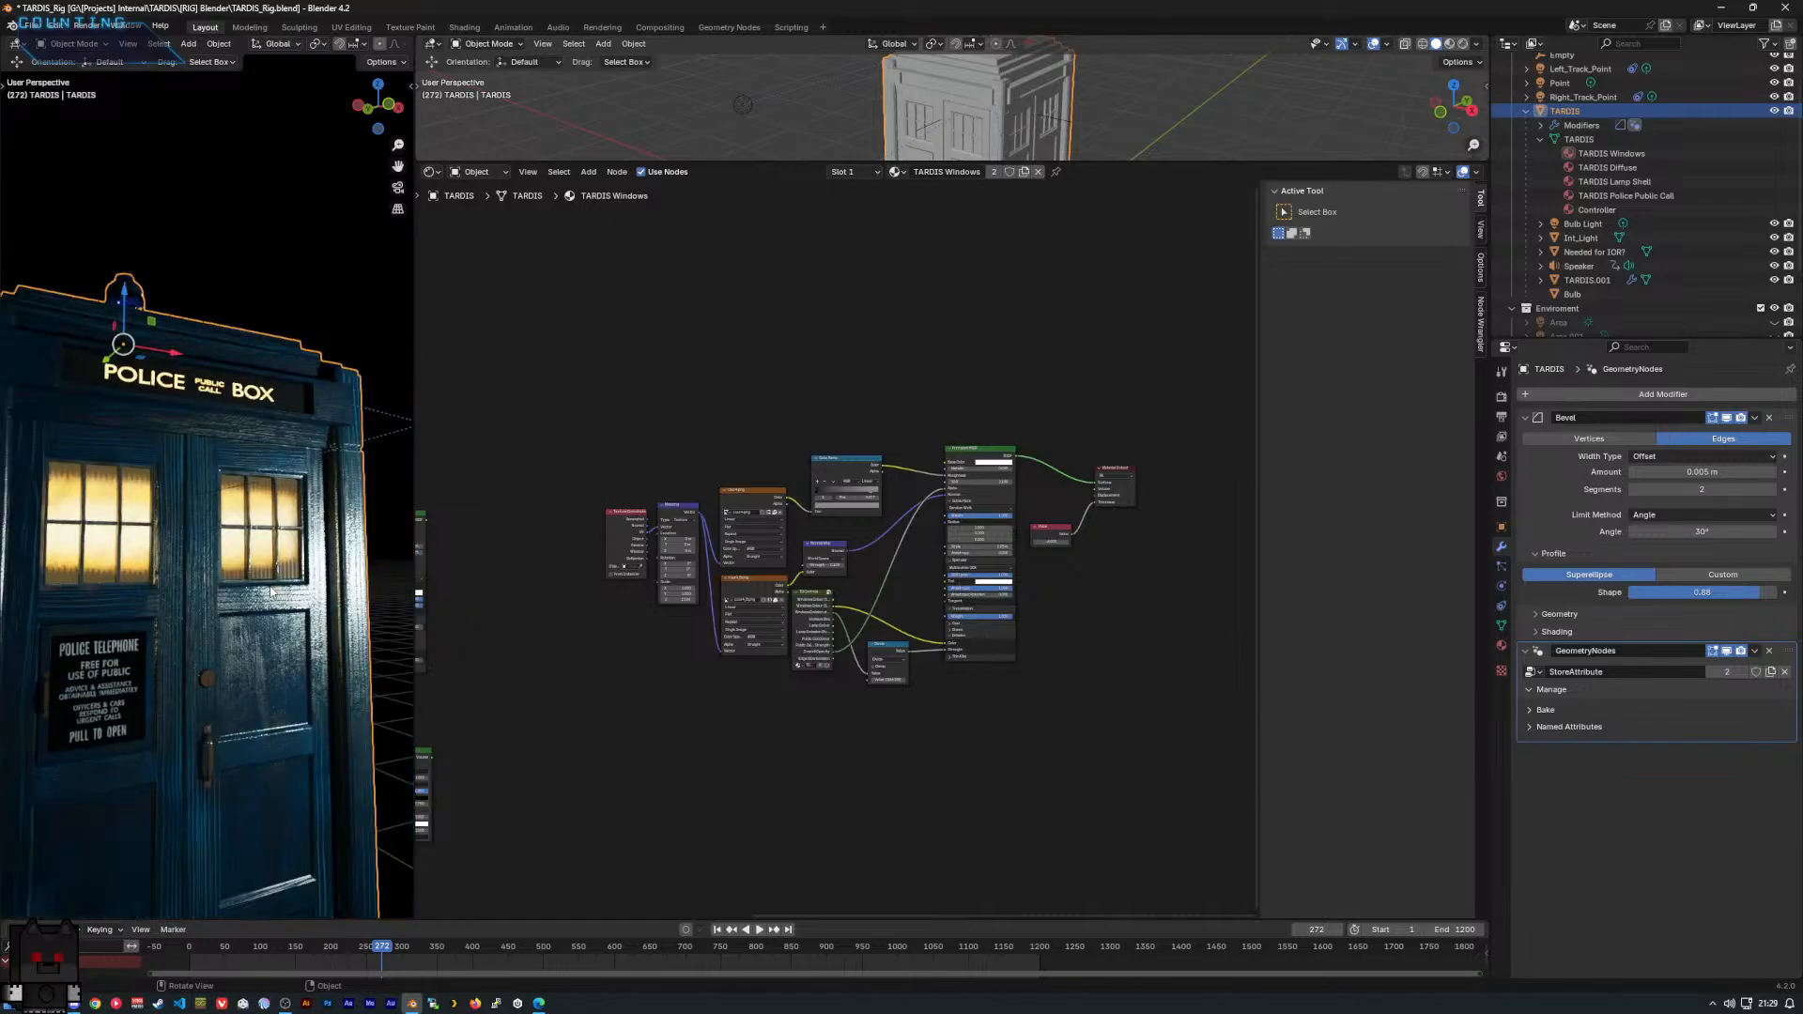
middle_drag(141, 602, 166, 654)
scroll(180, 618, up, 2)
scroll(204, 612, down, 7)
scroll(166, 654, up, 5)
scroll(167, 653, up, 5)
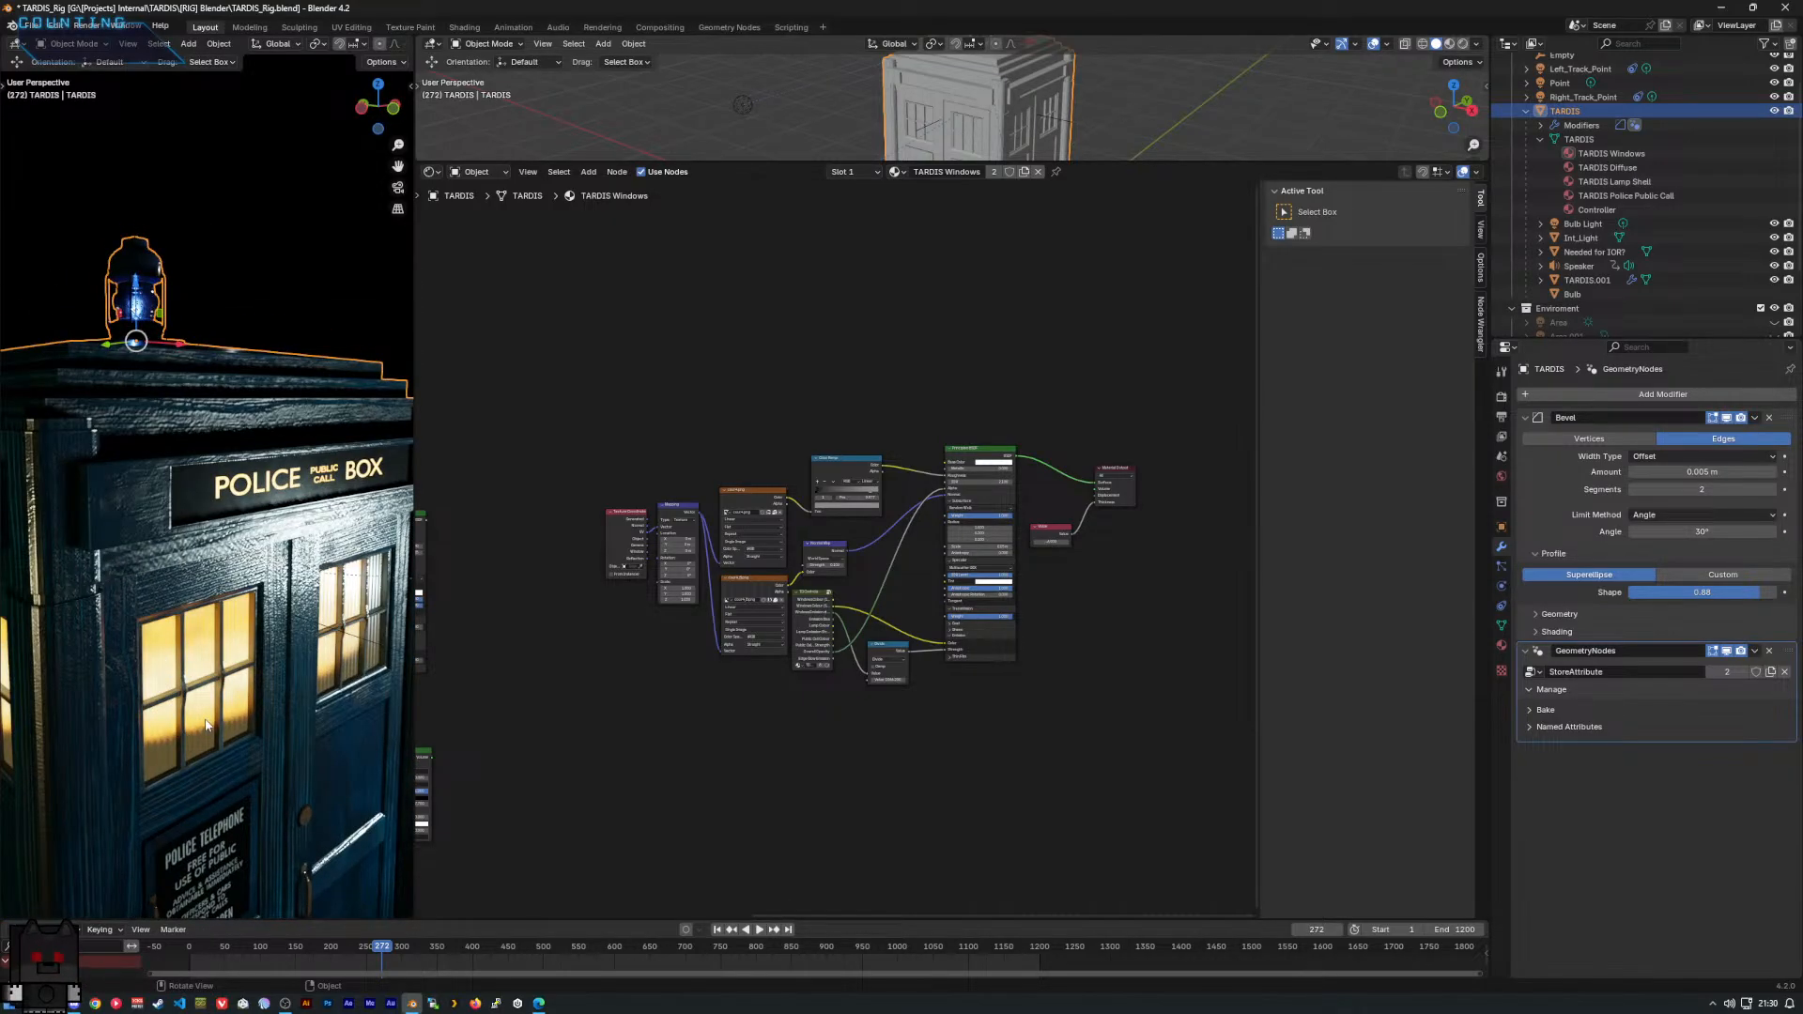
scroll(204, 725, down, 6)
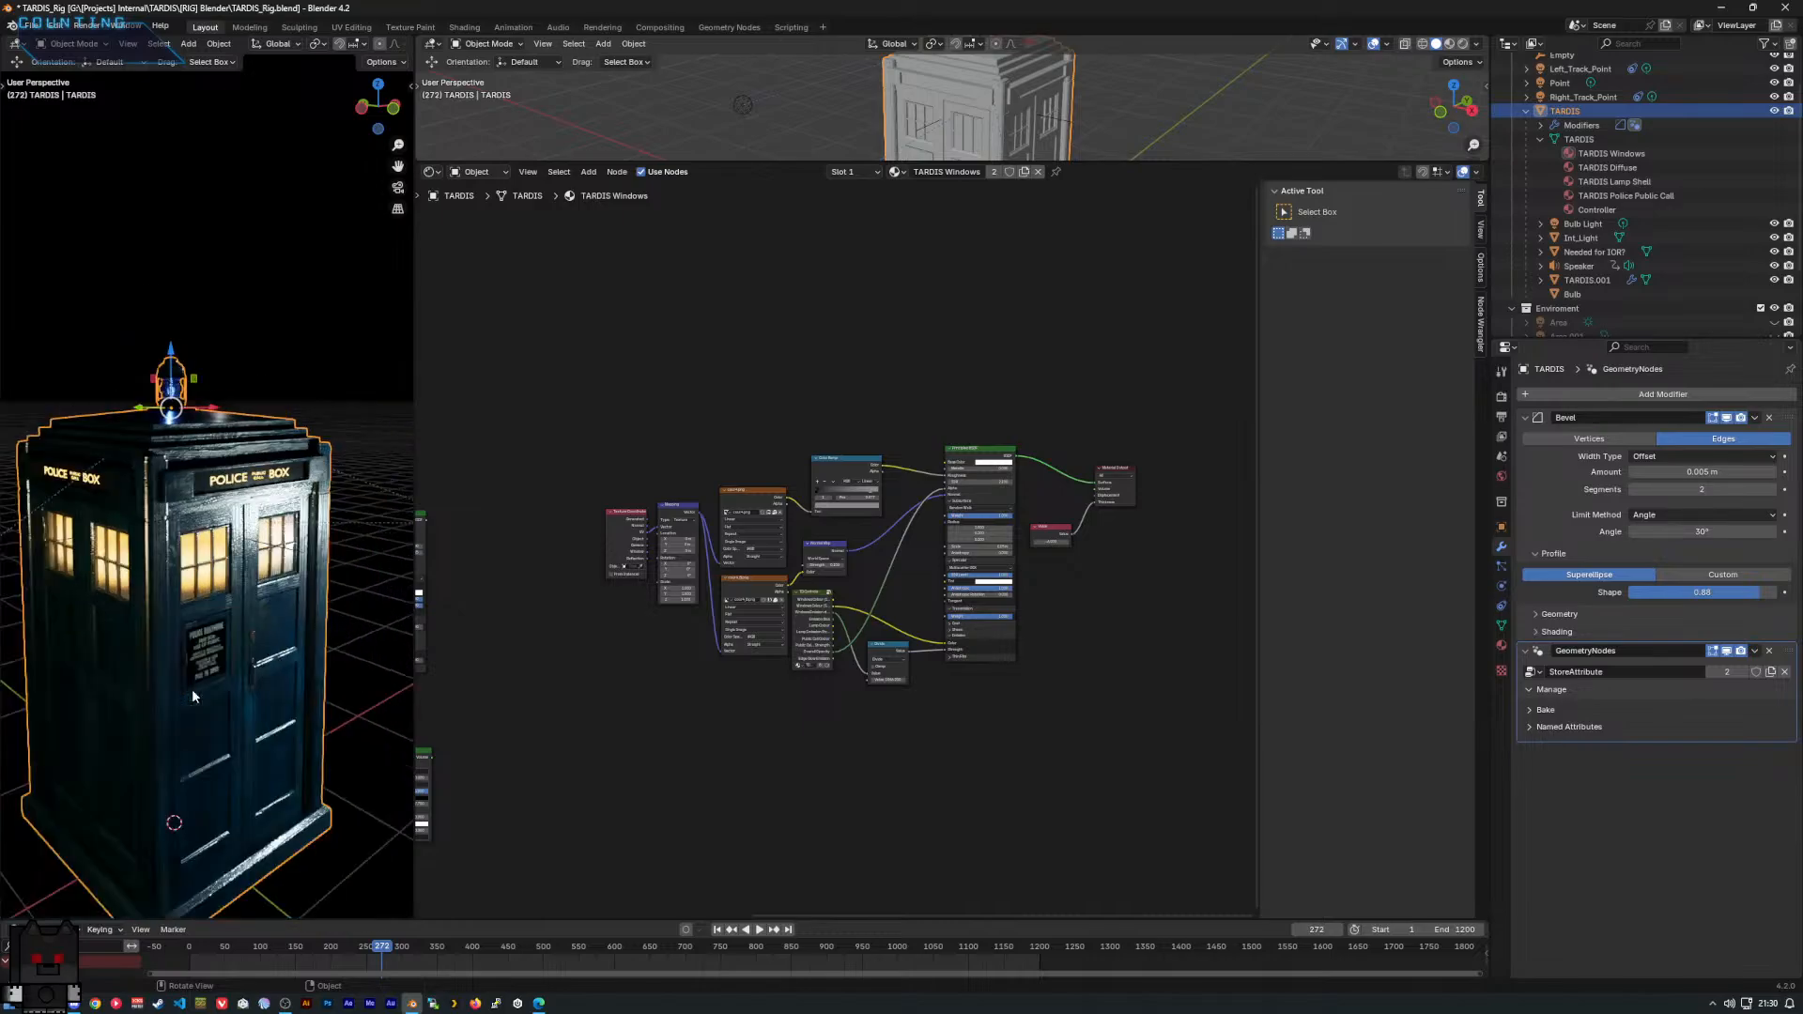
middle_drag(165, 593, 207, 524)
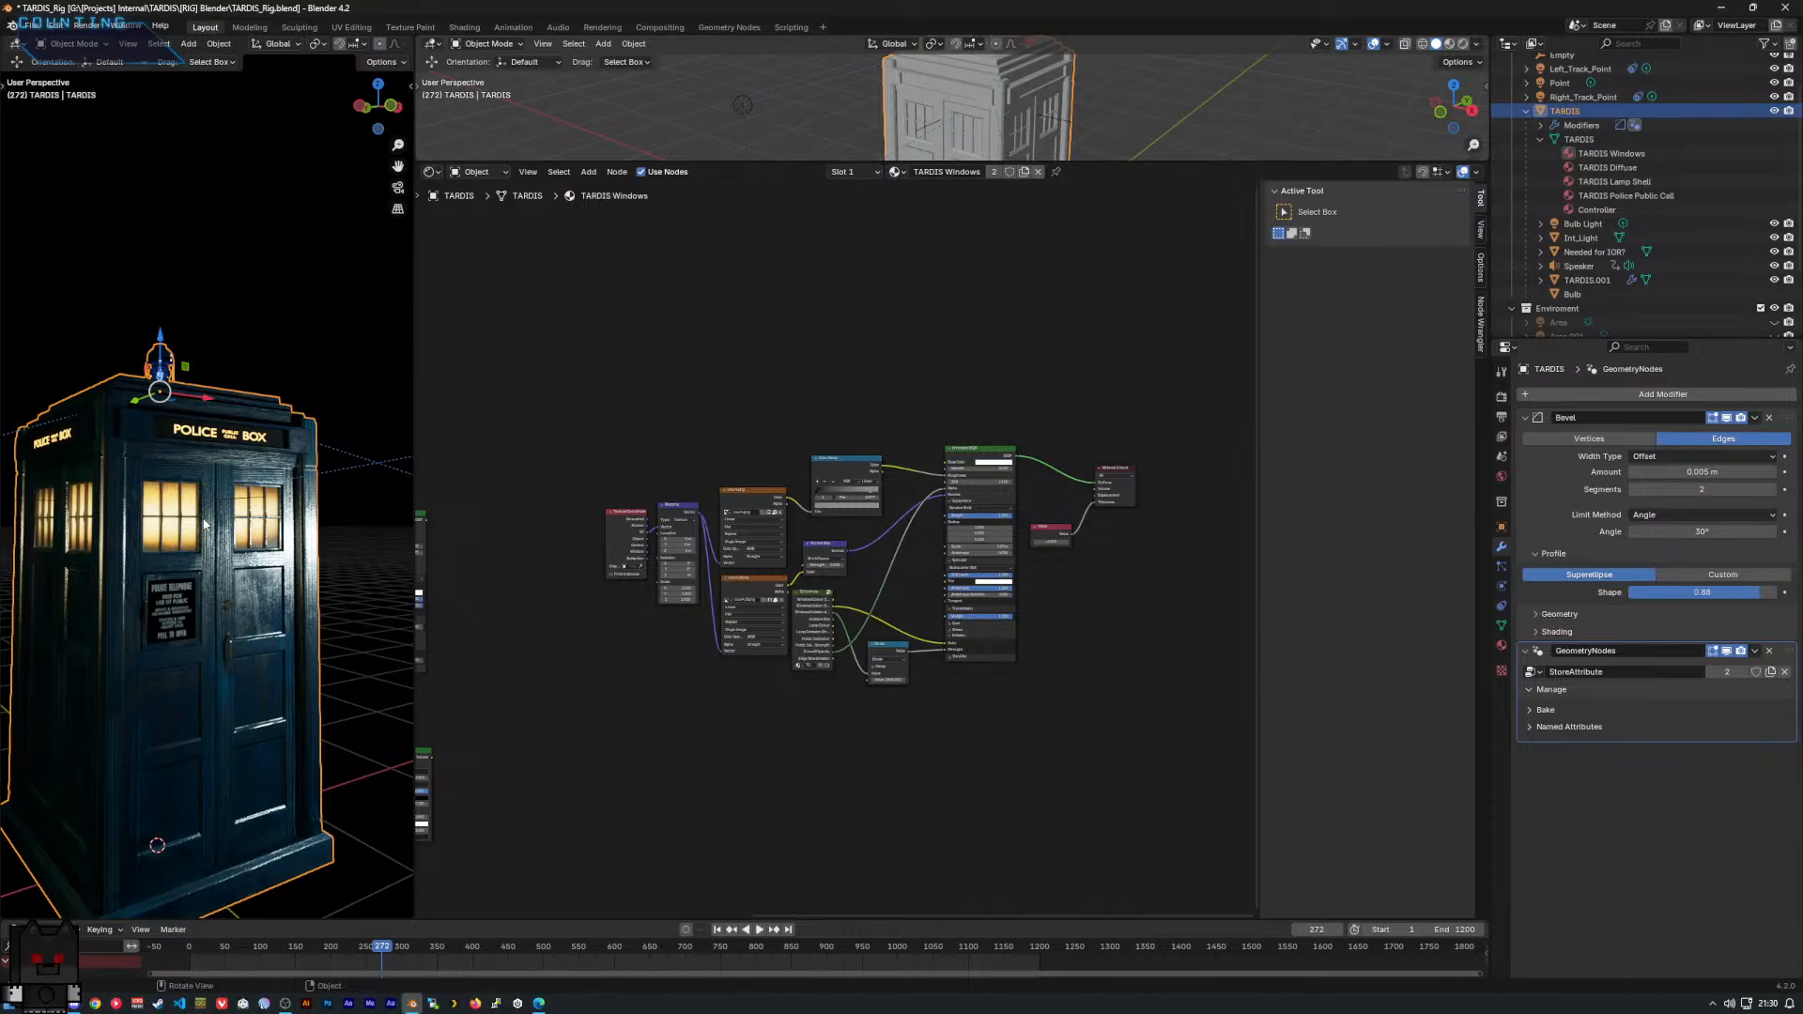
middle_drag(224, 587, 239, 552)
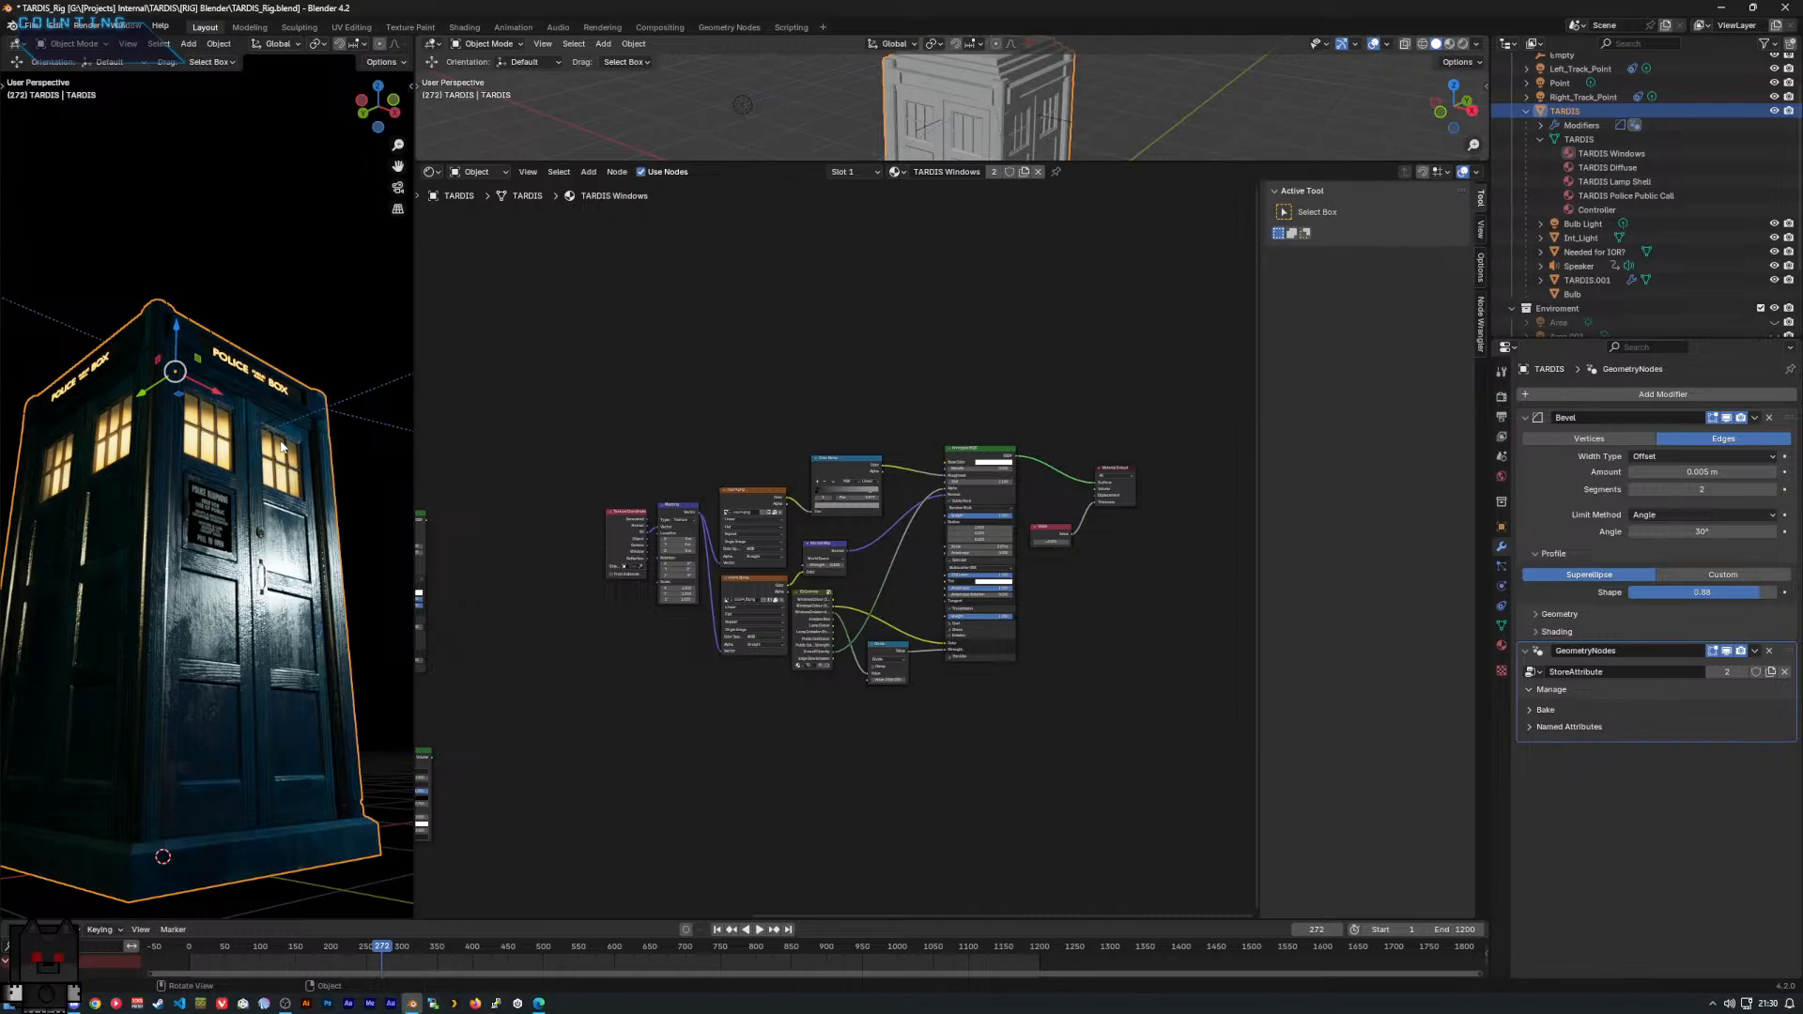
middle_drag(264, 504, 271, 562)
scroll(301, 584, up, 3)
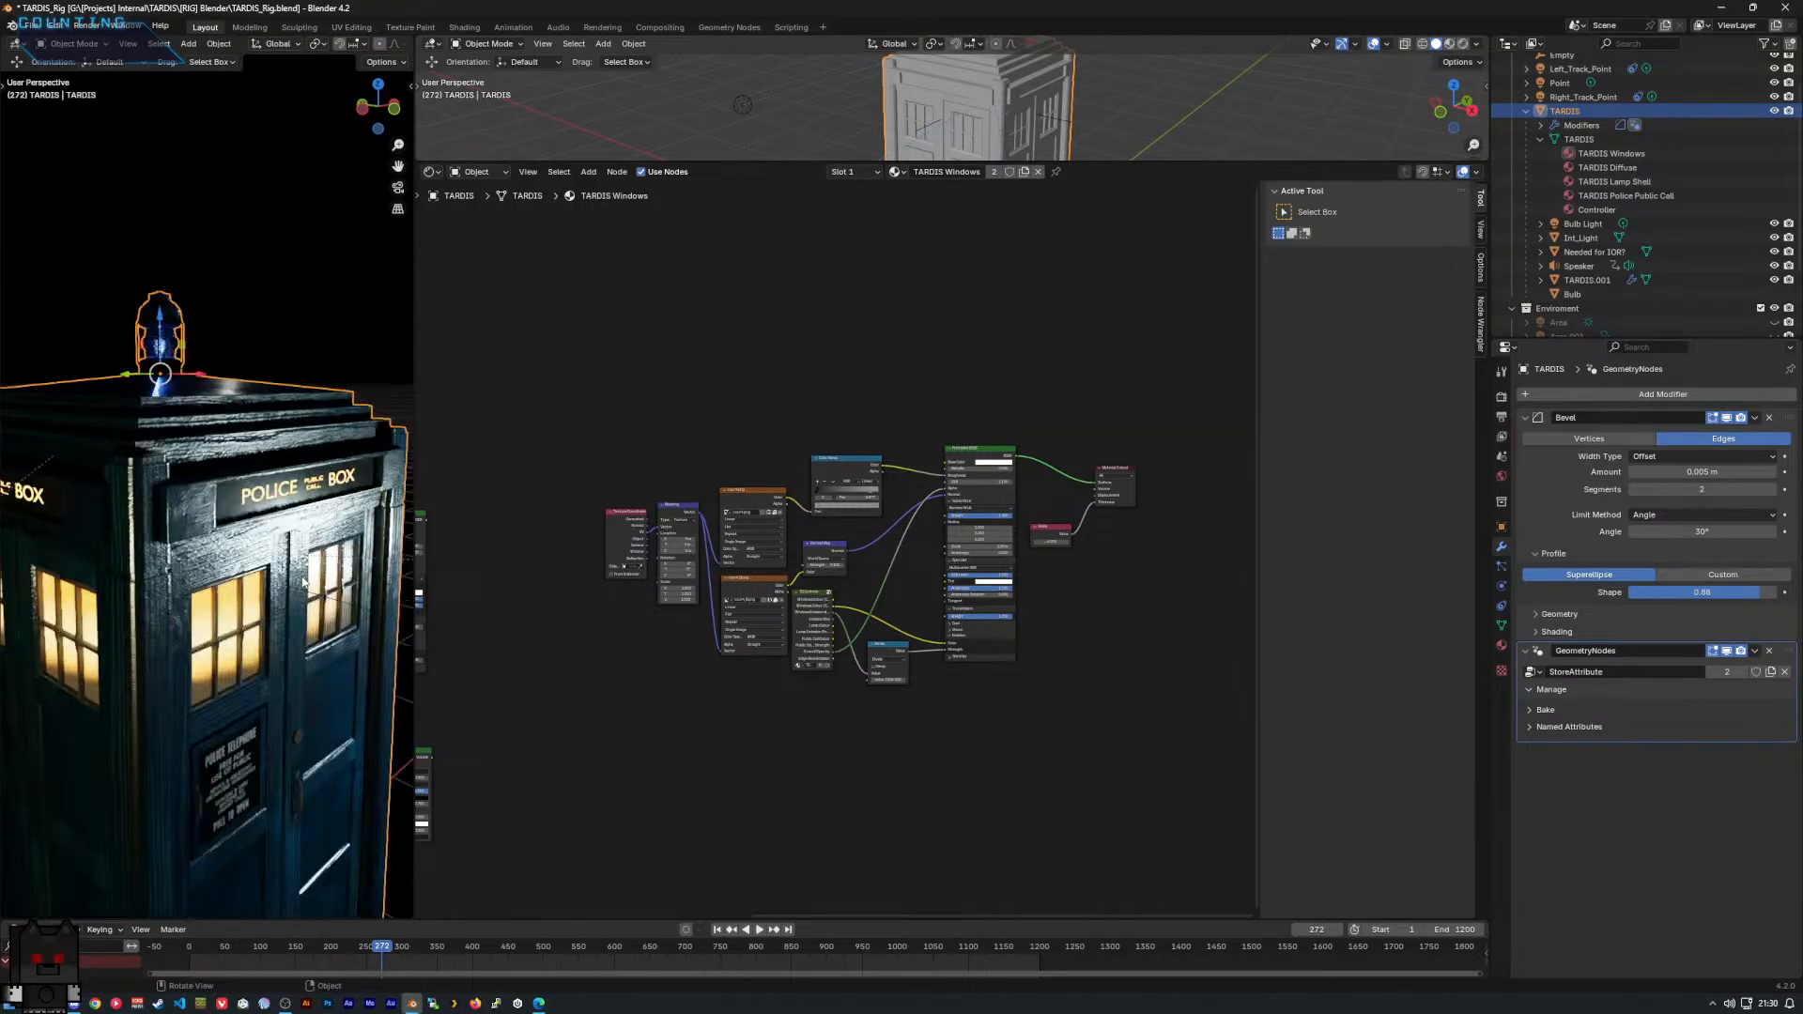
scroll(302, 583, up, 3)
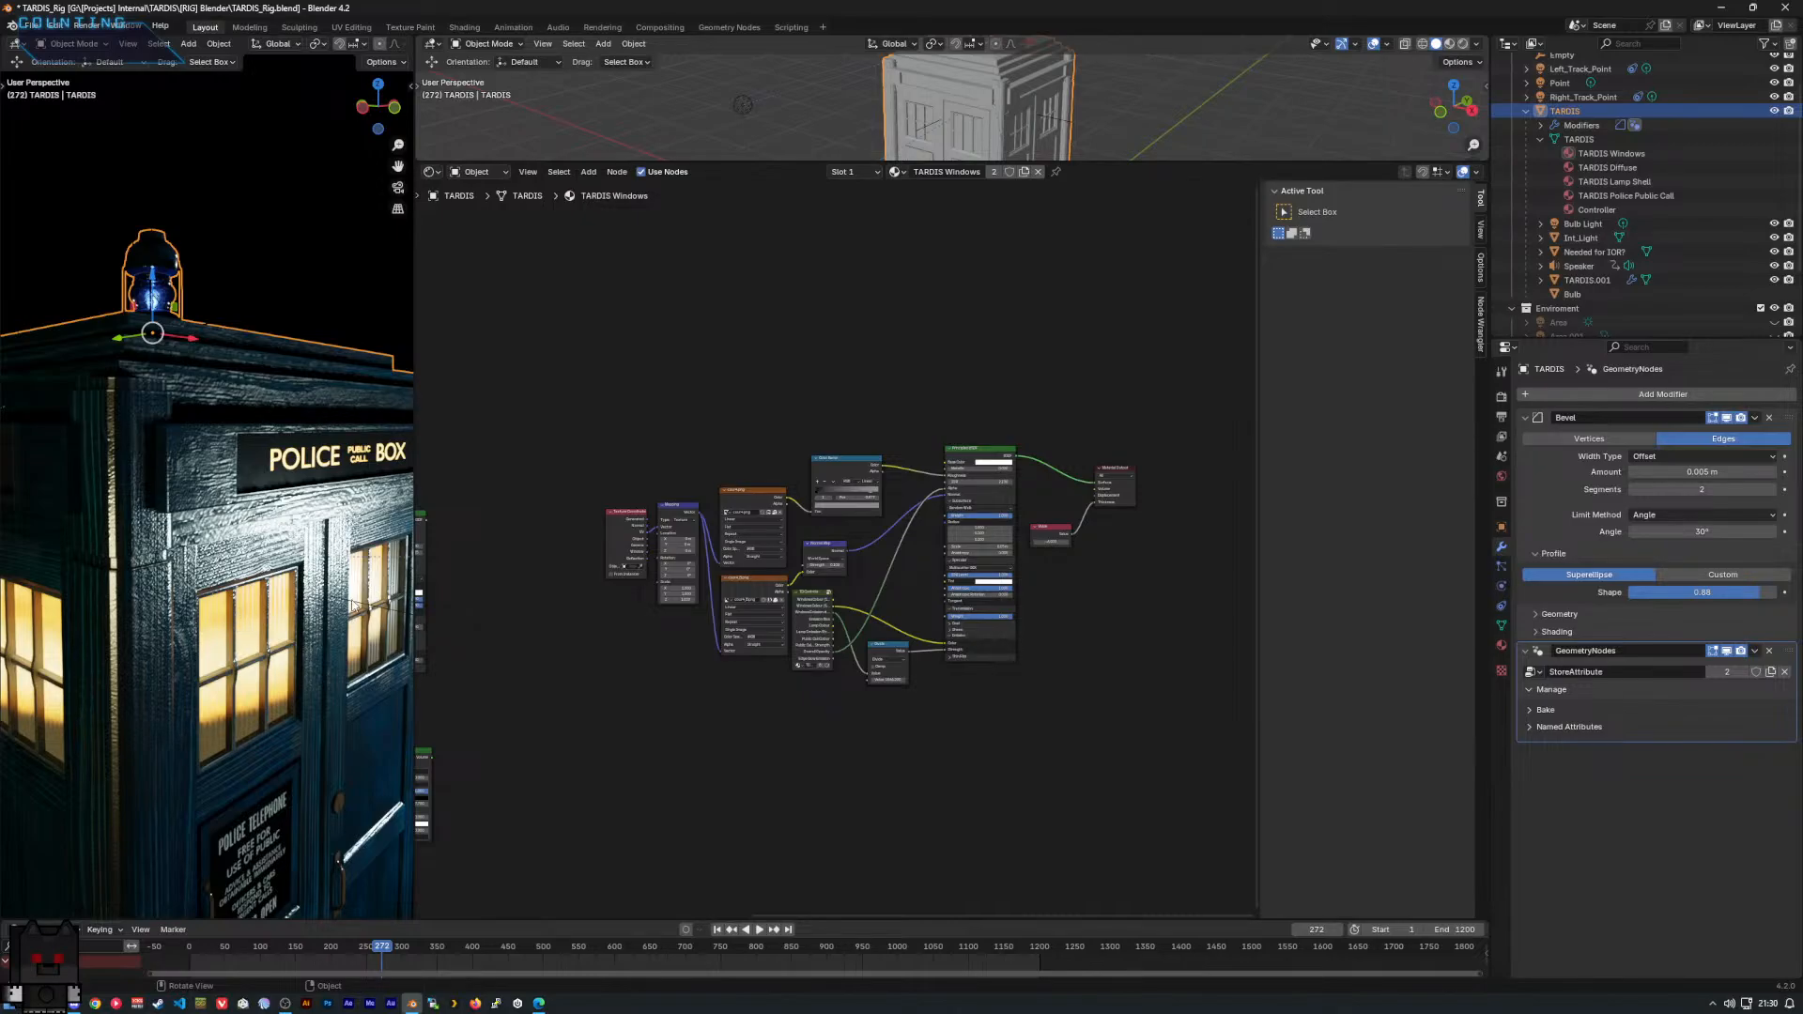
middle_drag(352, 605, 340, 615)
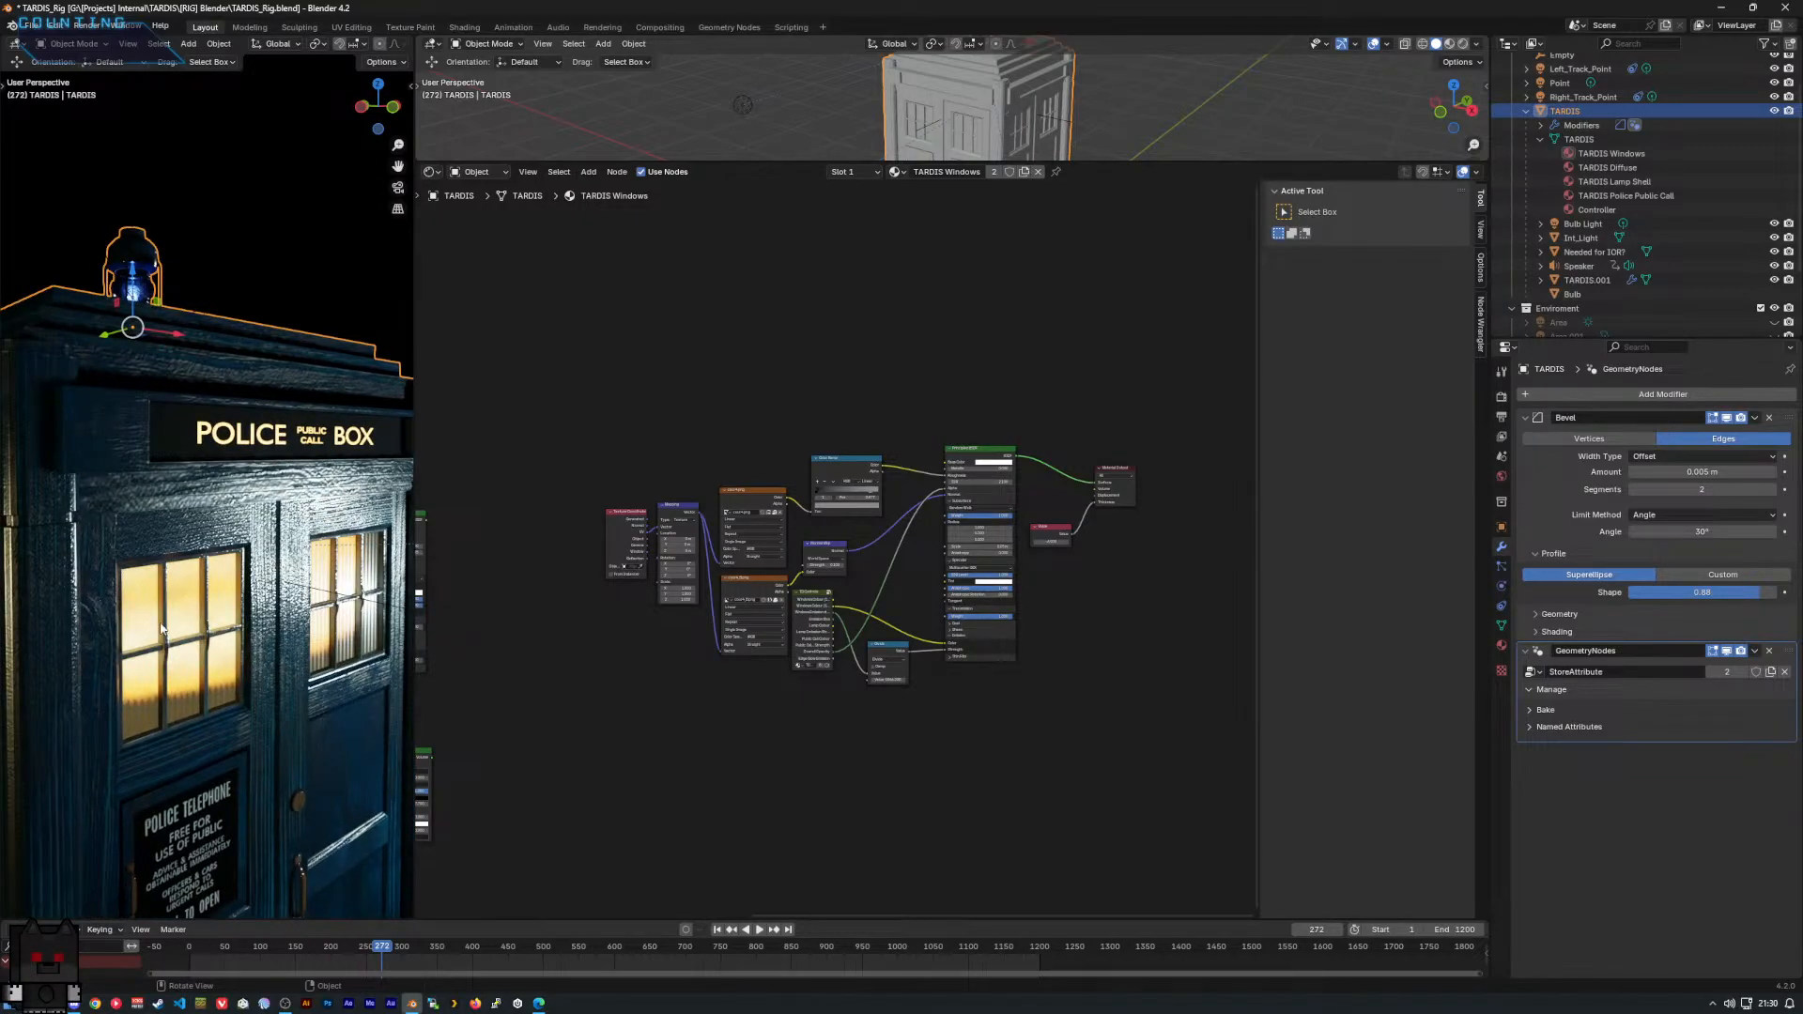
Examine the TARDIS Windows nodes up close and compare them with the lit windows in the rendered view.
scroll(729, 618, up, 4)
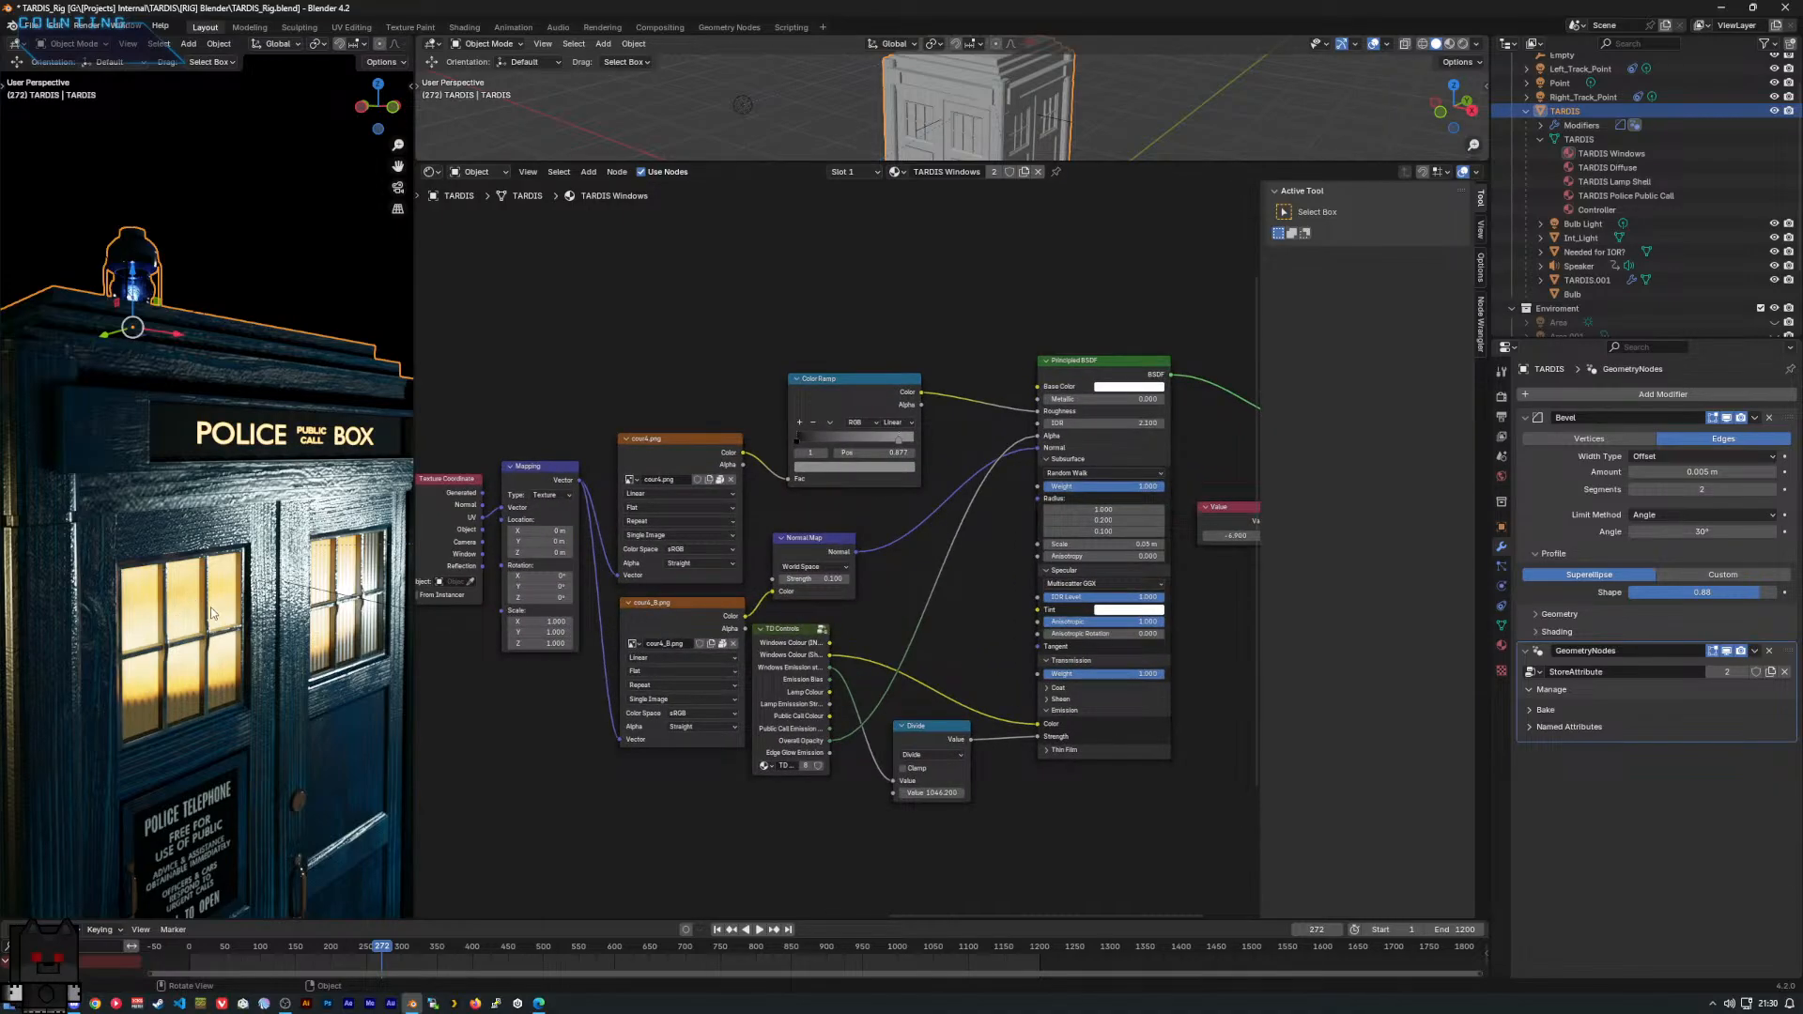
middle_drag(223, 606, 309, 512)
mouse_move(234, 623)
middle_down()
mouse_move(231, 595)
mouse_move(193, 627)
mouse_move(250, 621)
mouse_move(156, 631)
mouse_move(60, 607)
mouse_move(128, 588)
mouse_move(247, 631)
middle_up()
scroll(250, 622, up, 3)
scroll(237, 616, down, 2)
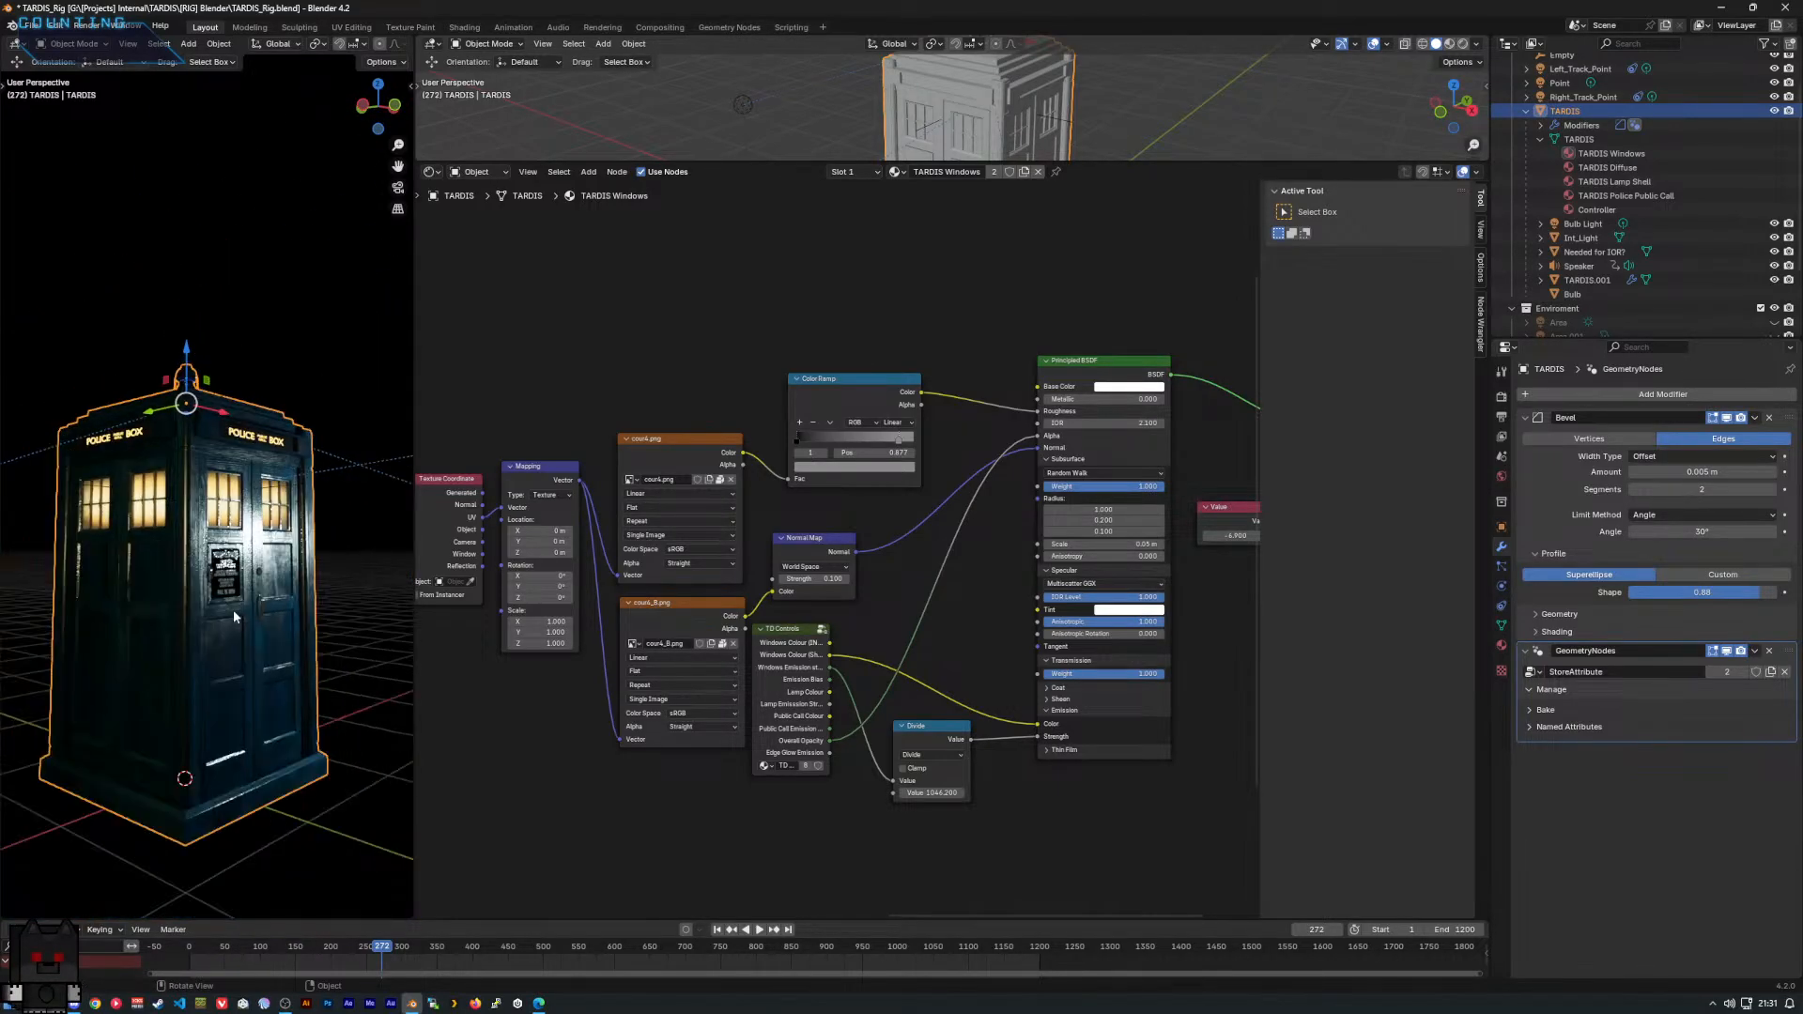
scroll(235, 616, up, 2)
scroll(235, 616, down, 1)
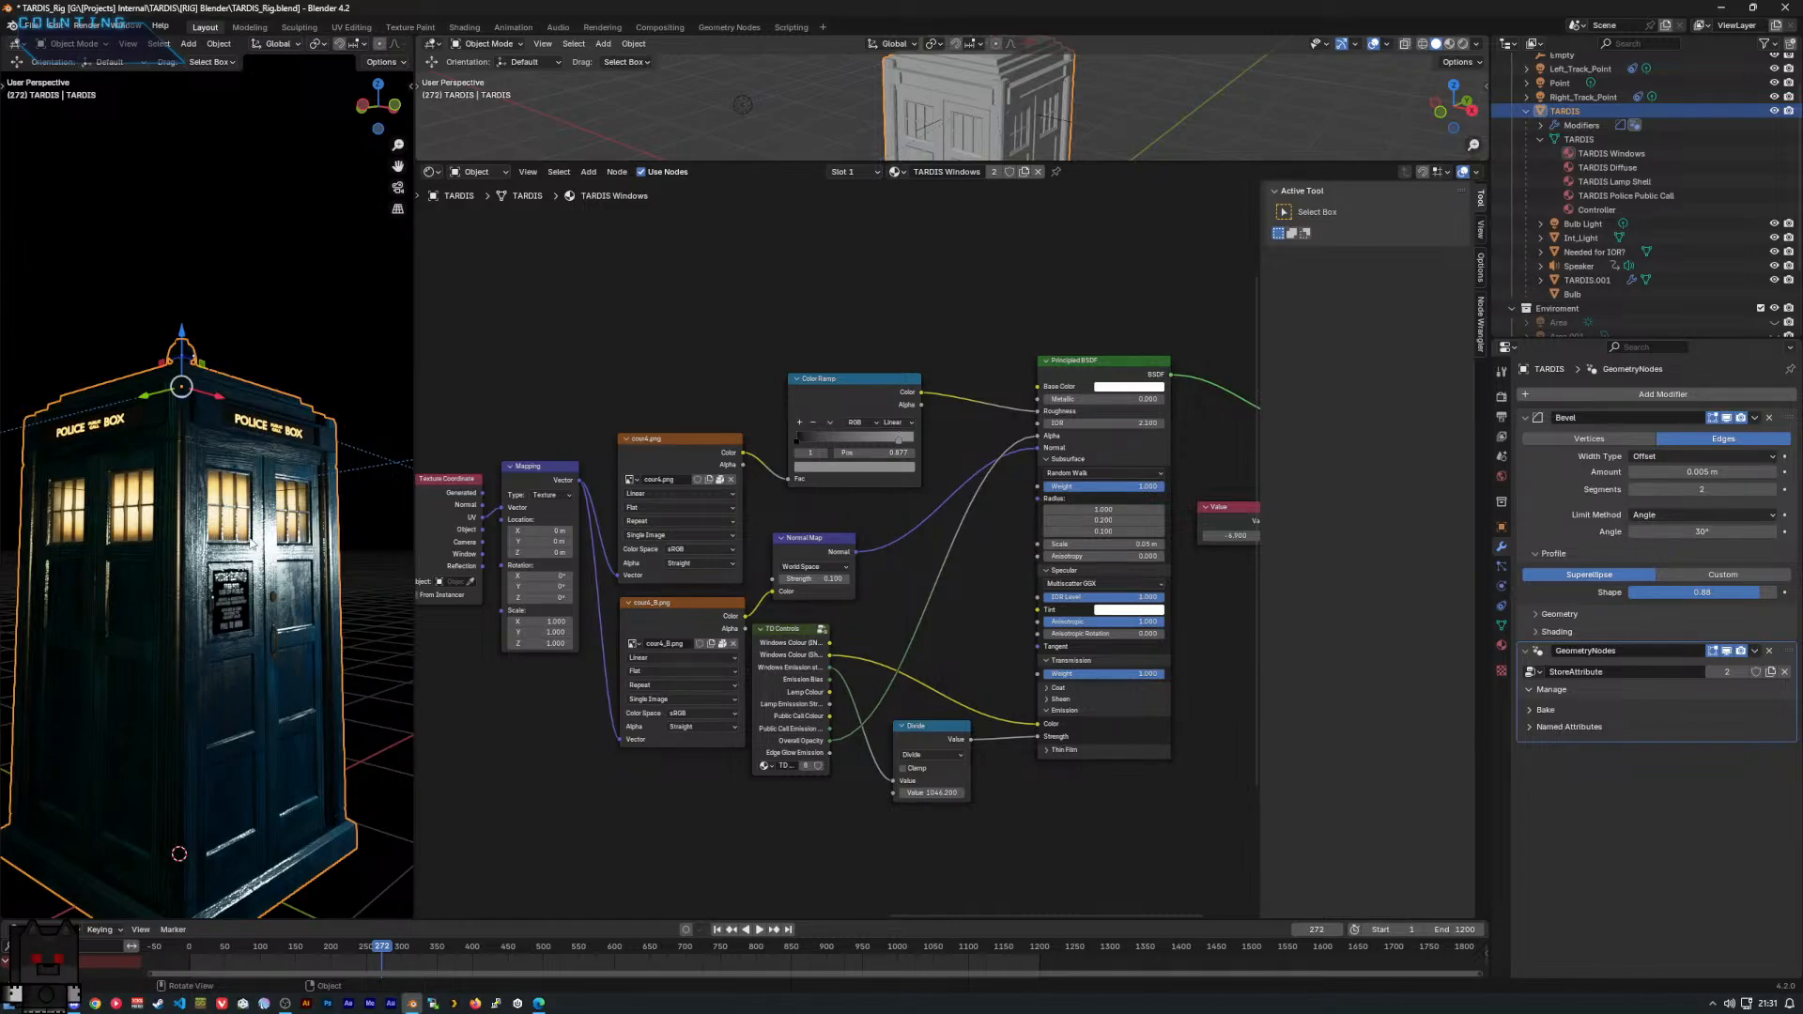
middle_drag(253, 543, 306, 507)
scroll(235, 567, up, 3)
Review a late part of the rendered TARDIS_30001-1200_1.mp4 in VLC media player, and close the player.
key(ctrl+s)
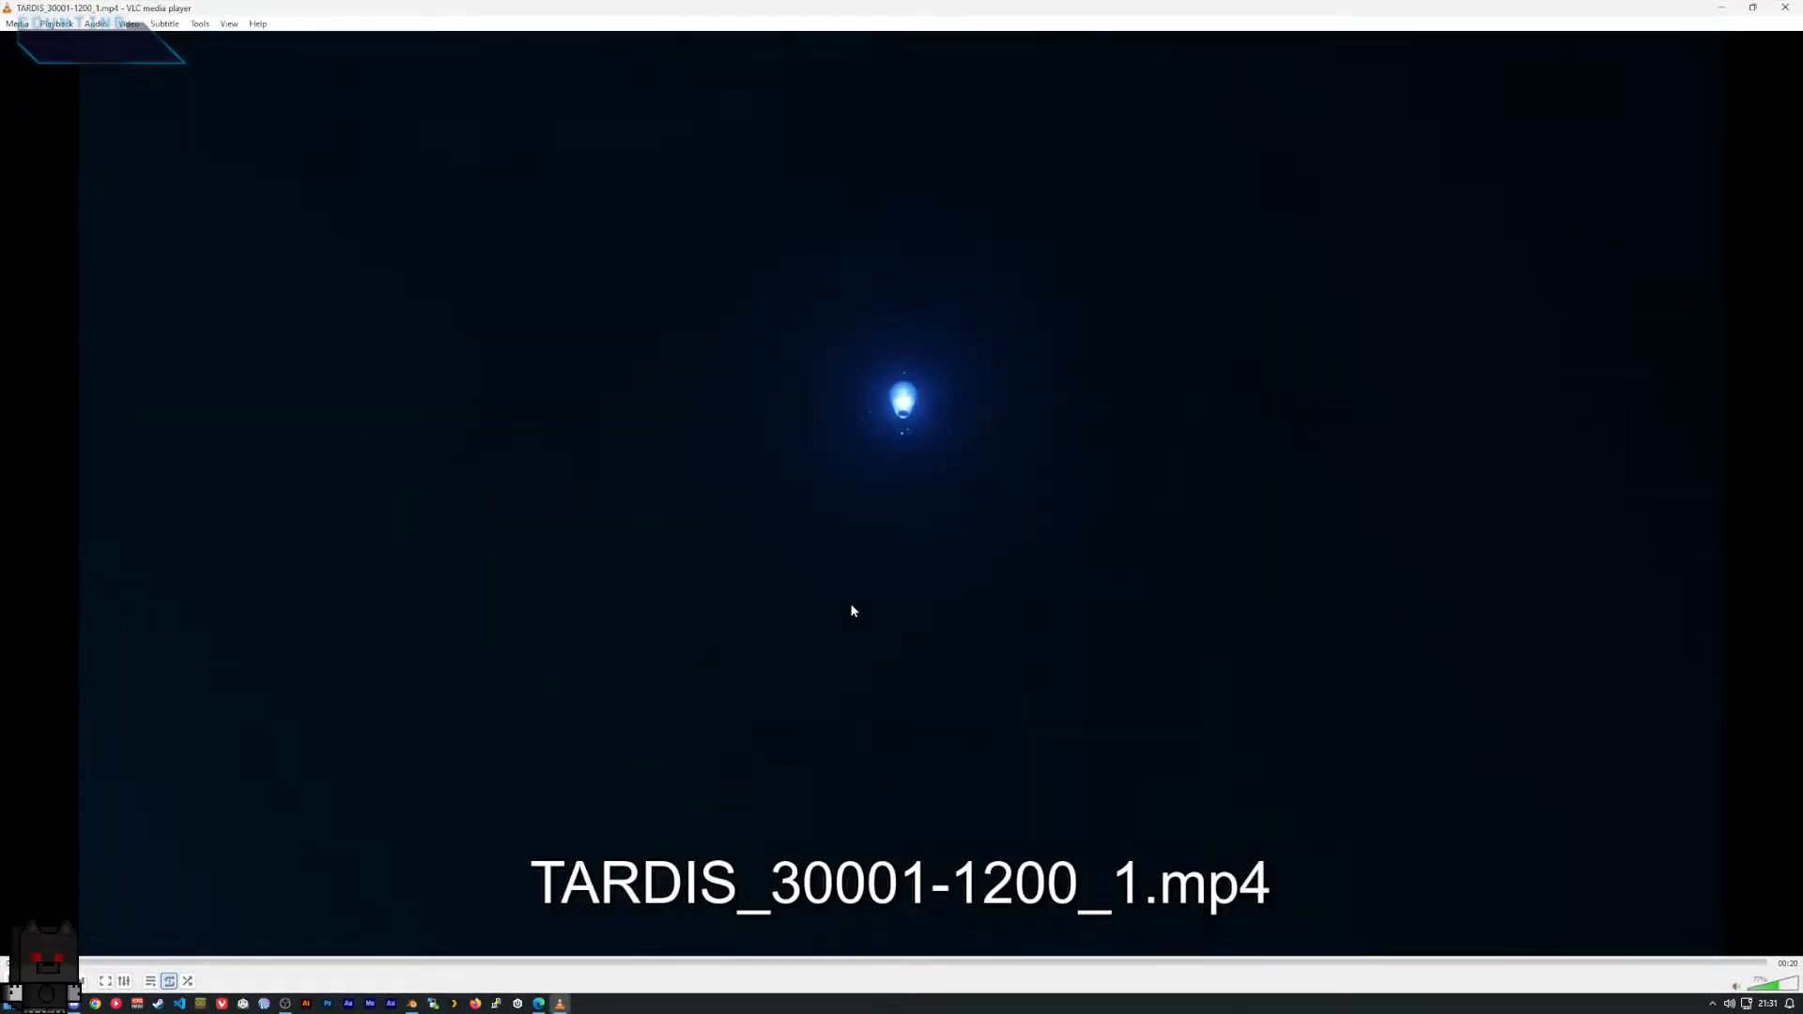
key(space)
click(1580, 962)
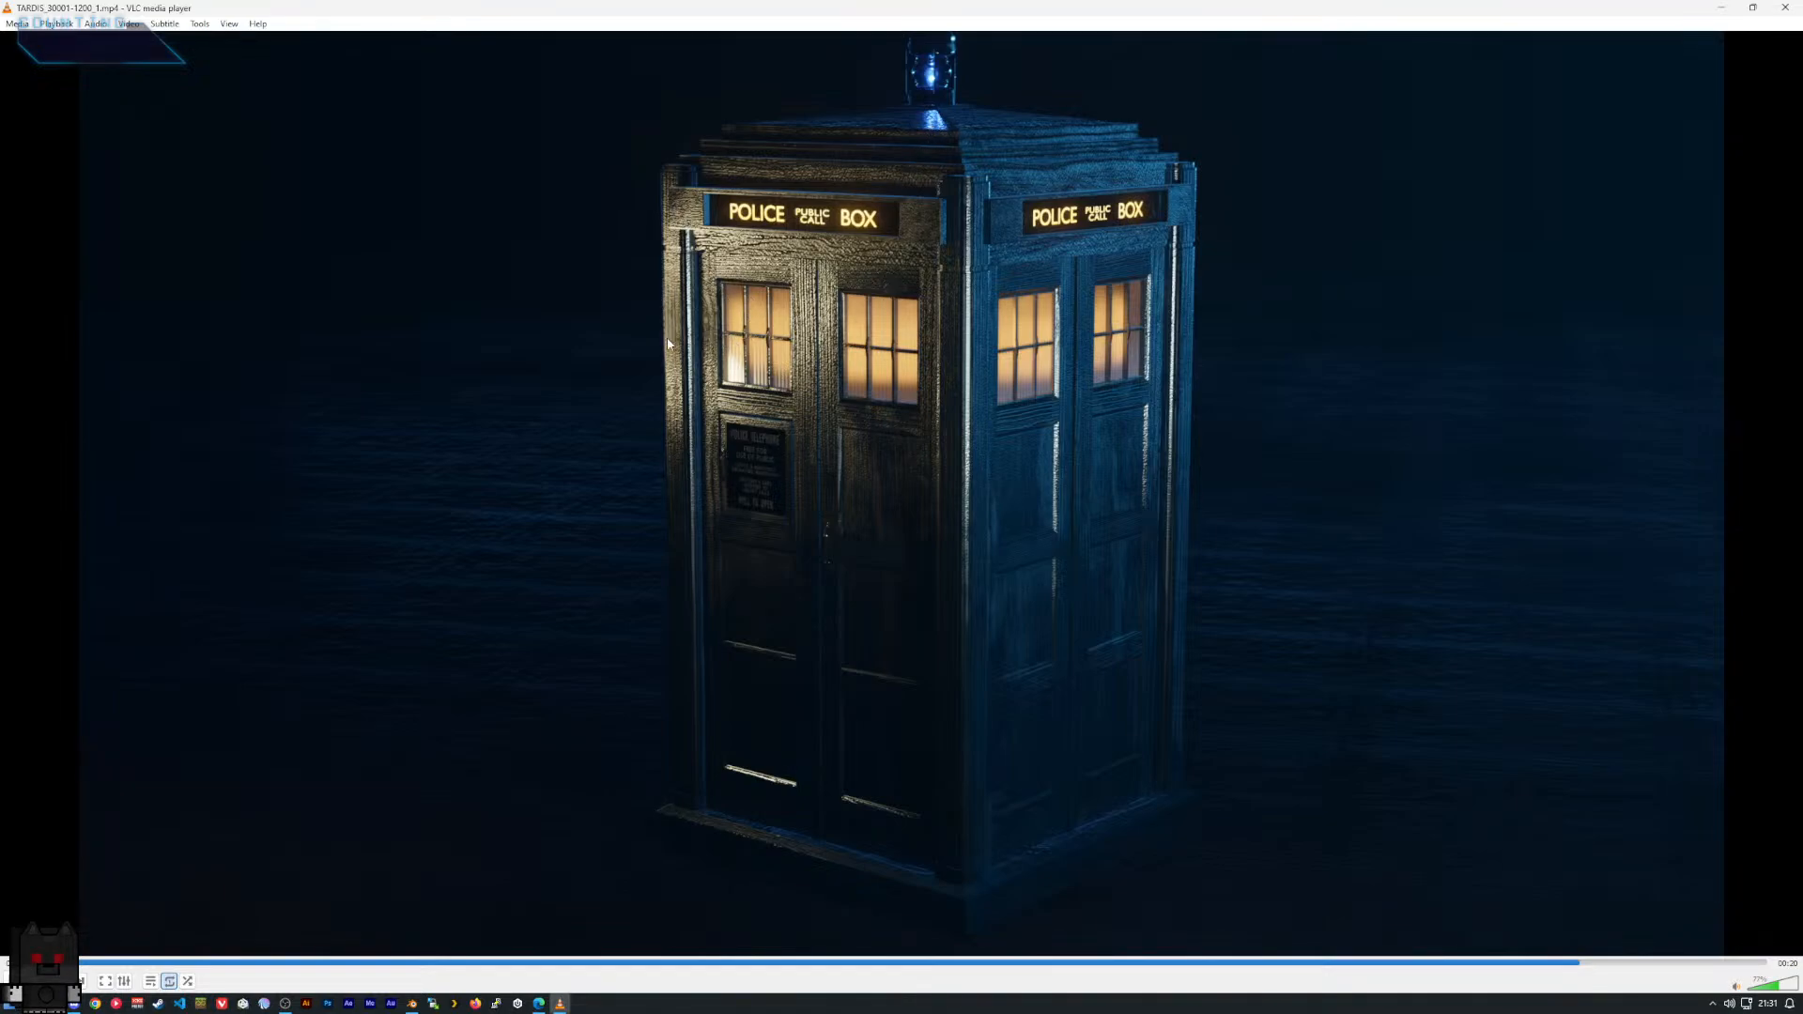
click(1785, 7)
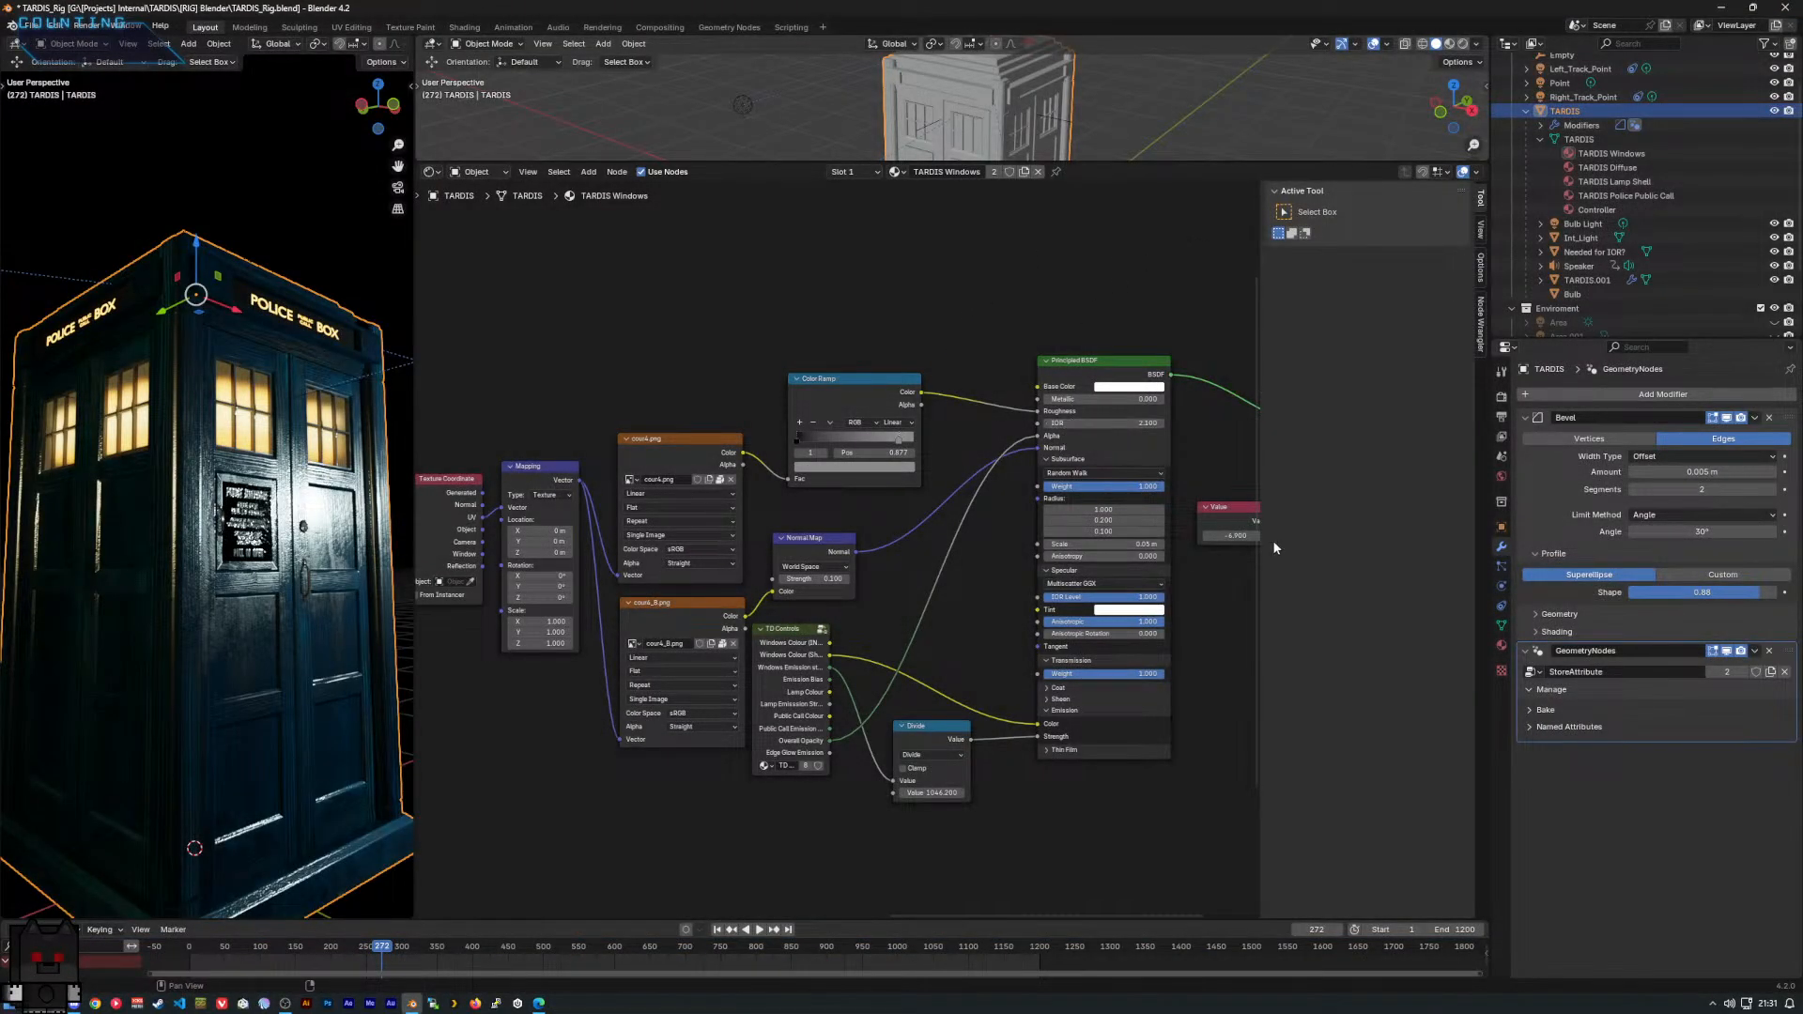
Examine the full TARDIS Windows node tree and inspect the roof lamp closely in the rendered view.
scroll(1191, 582, down, 2)
middle_drag(1180, 606, 1144, 603)
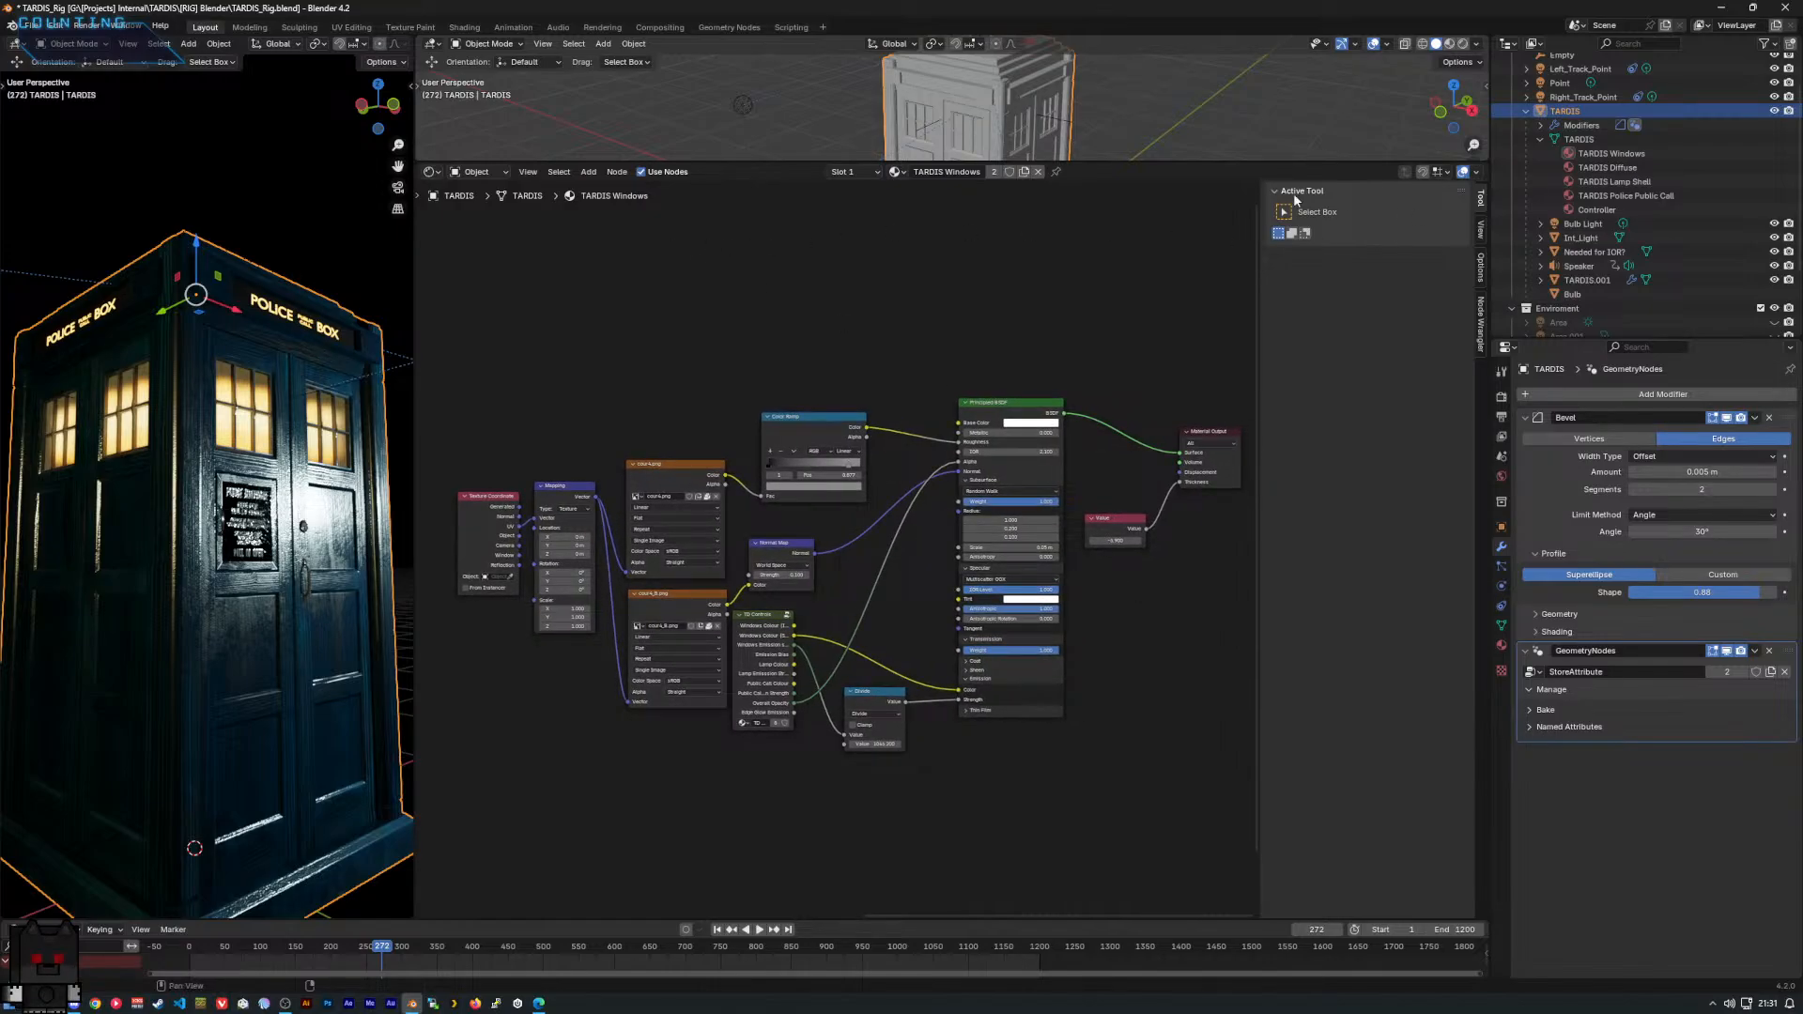
middle_drag(221, 320, 207, 402)
scroll(207, 410, up, 4)
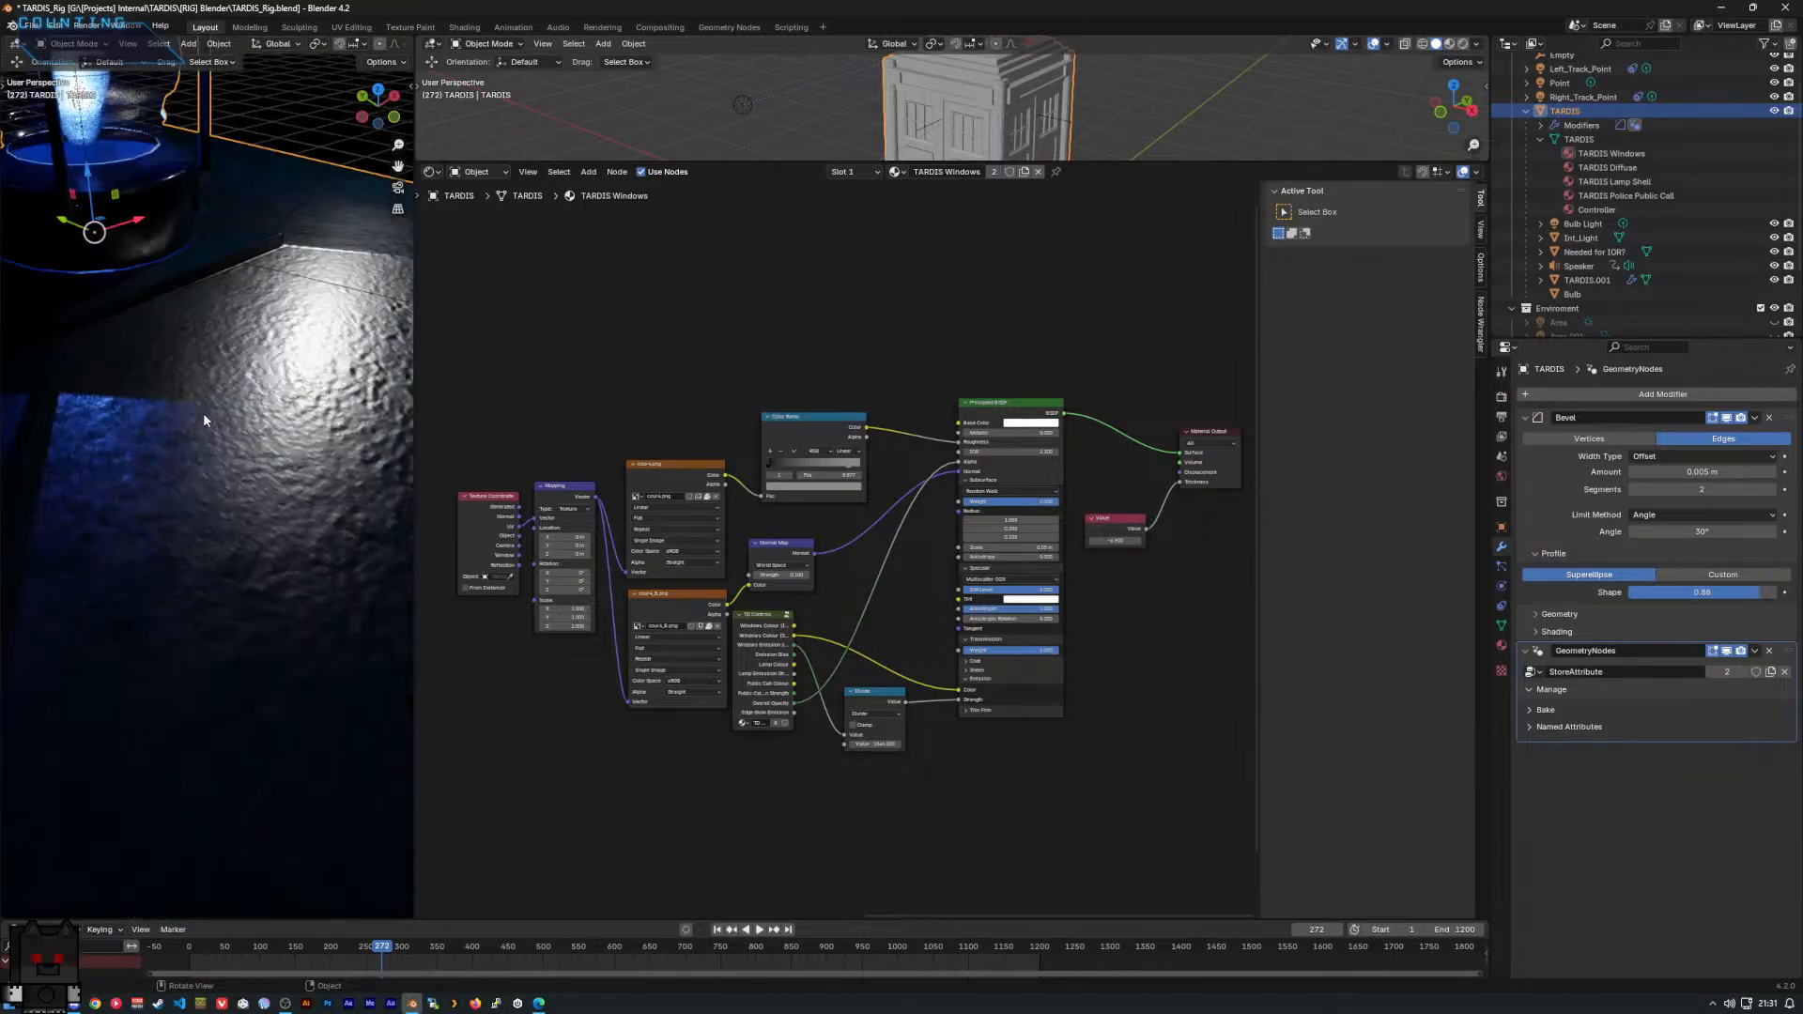
shift+middle_drag(172, 337, 182, 403)
scroll(228, 423, down, 2)
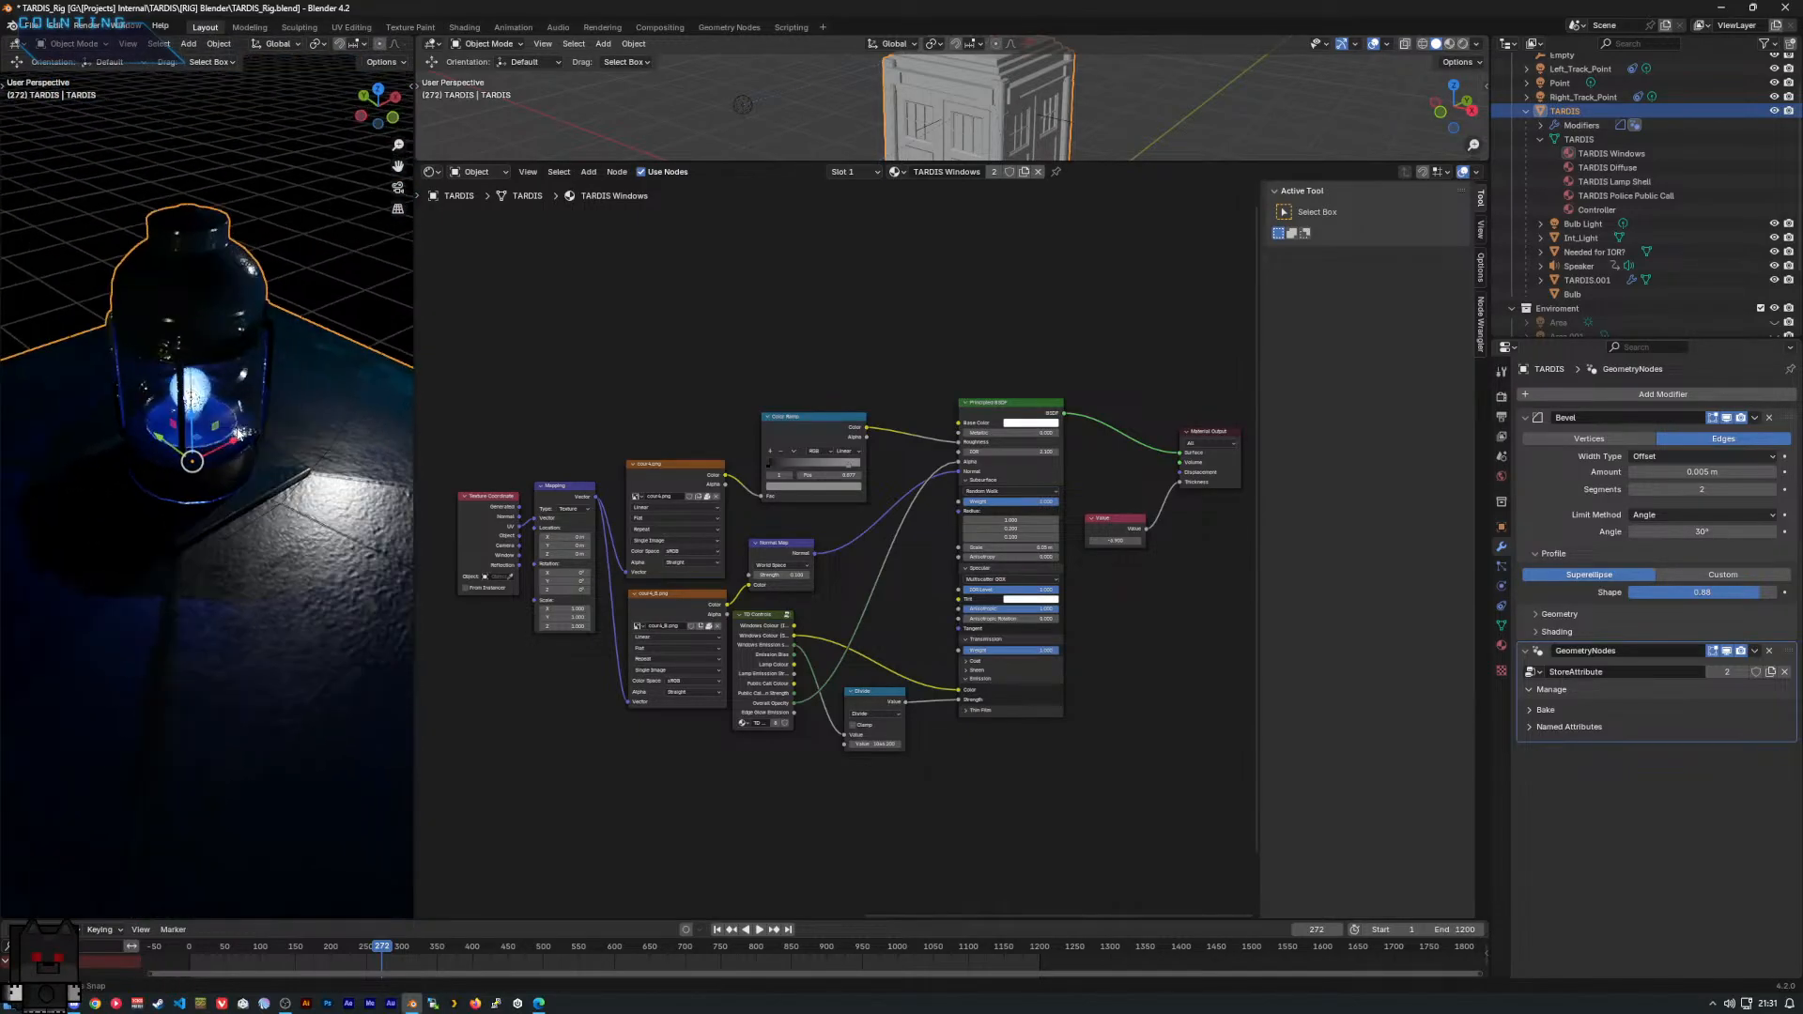
scroll(1596, 132, down, 3)
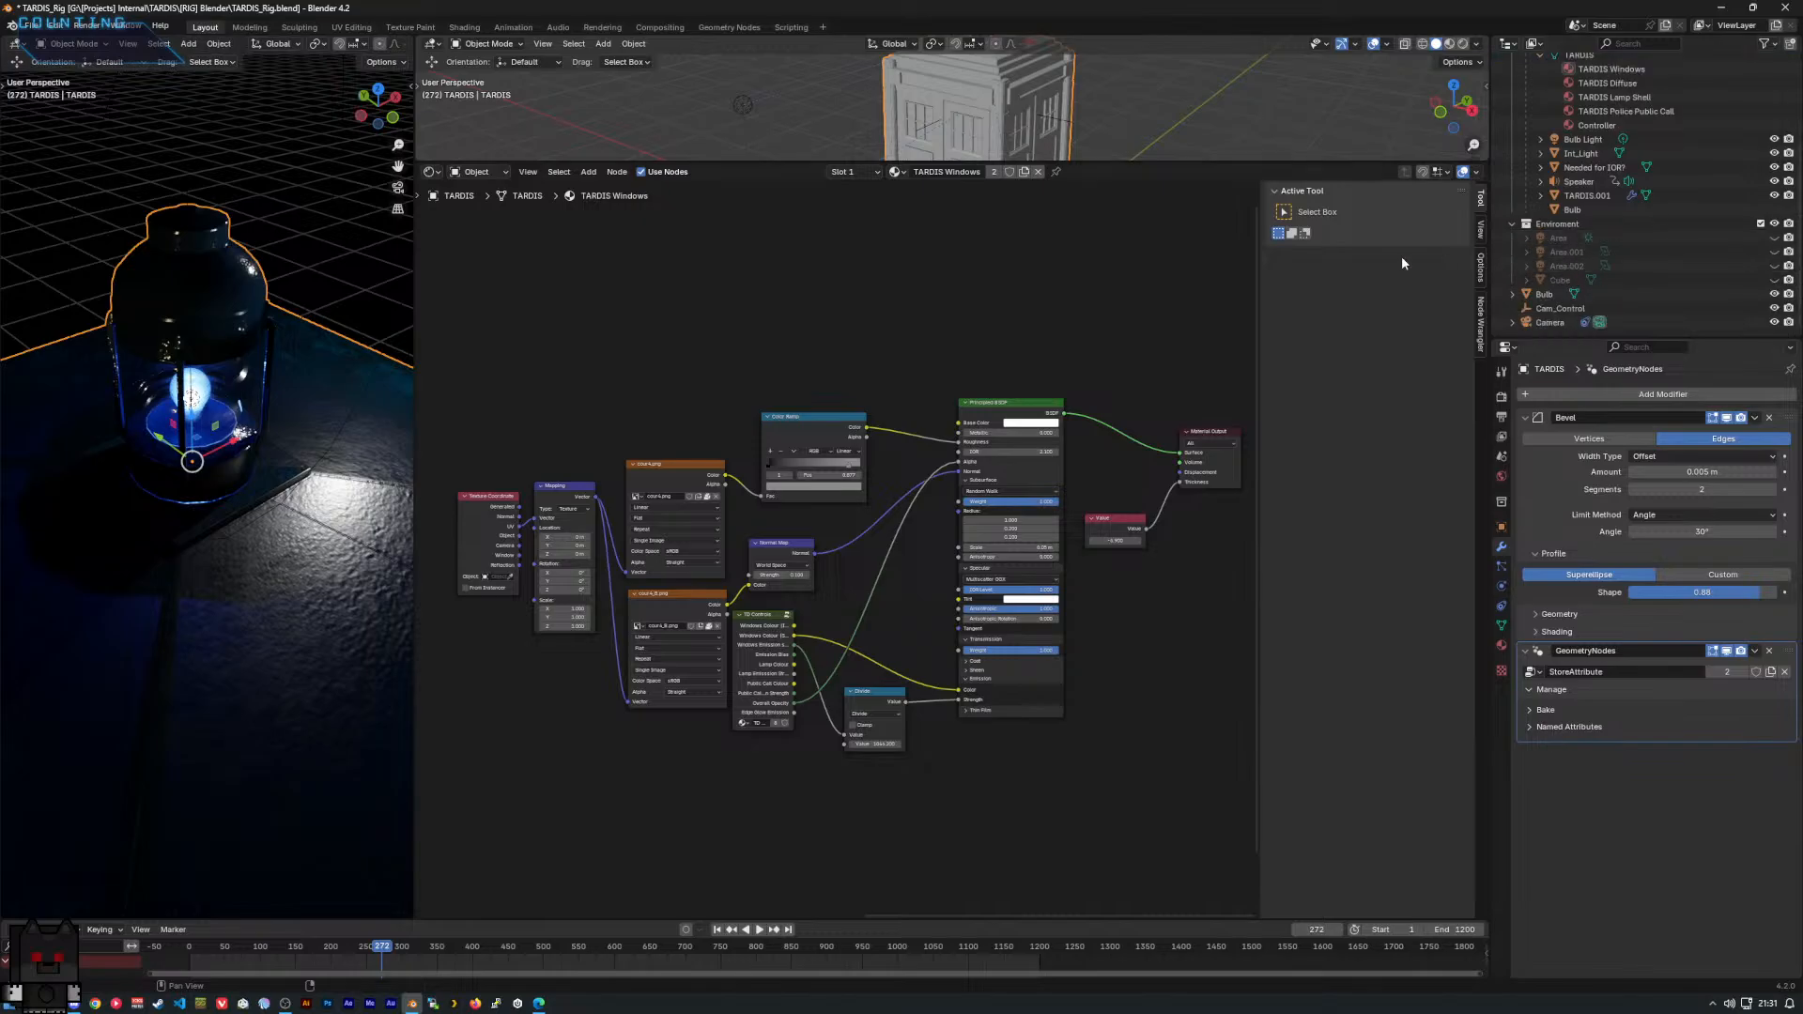
Switch to the Controller material, enter its TD Controls group and select the Value node feeding Overall Opacity.
click(869, 174)
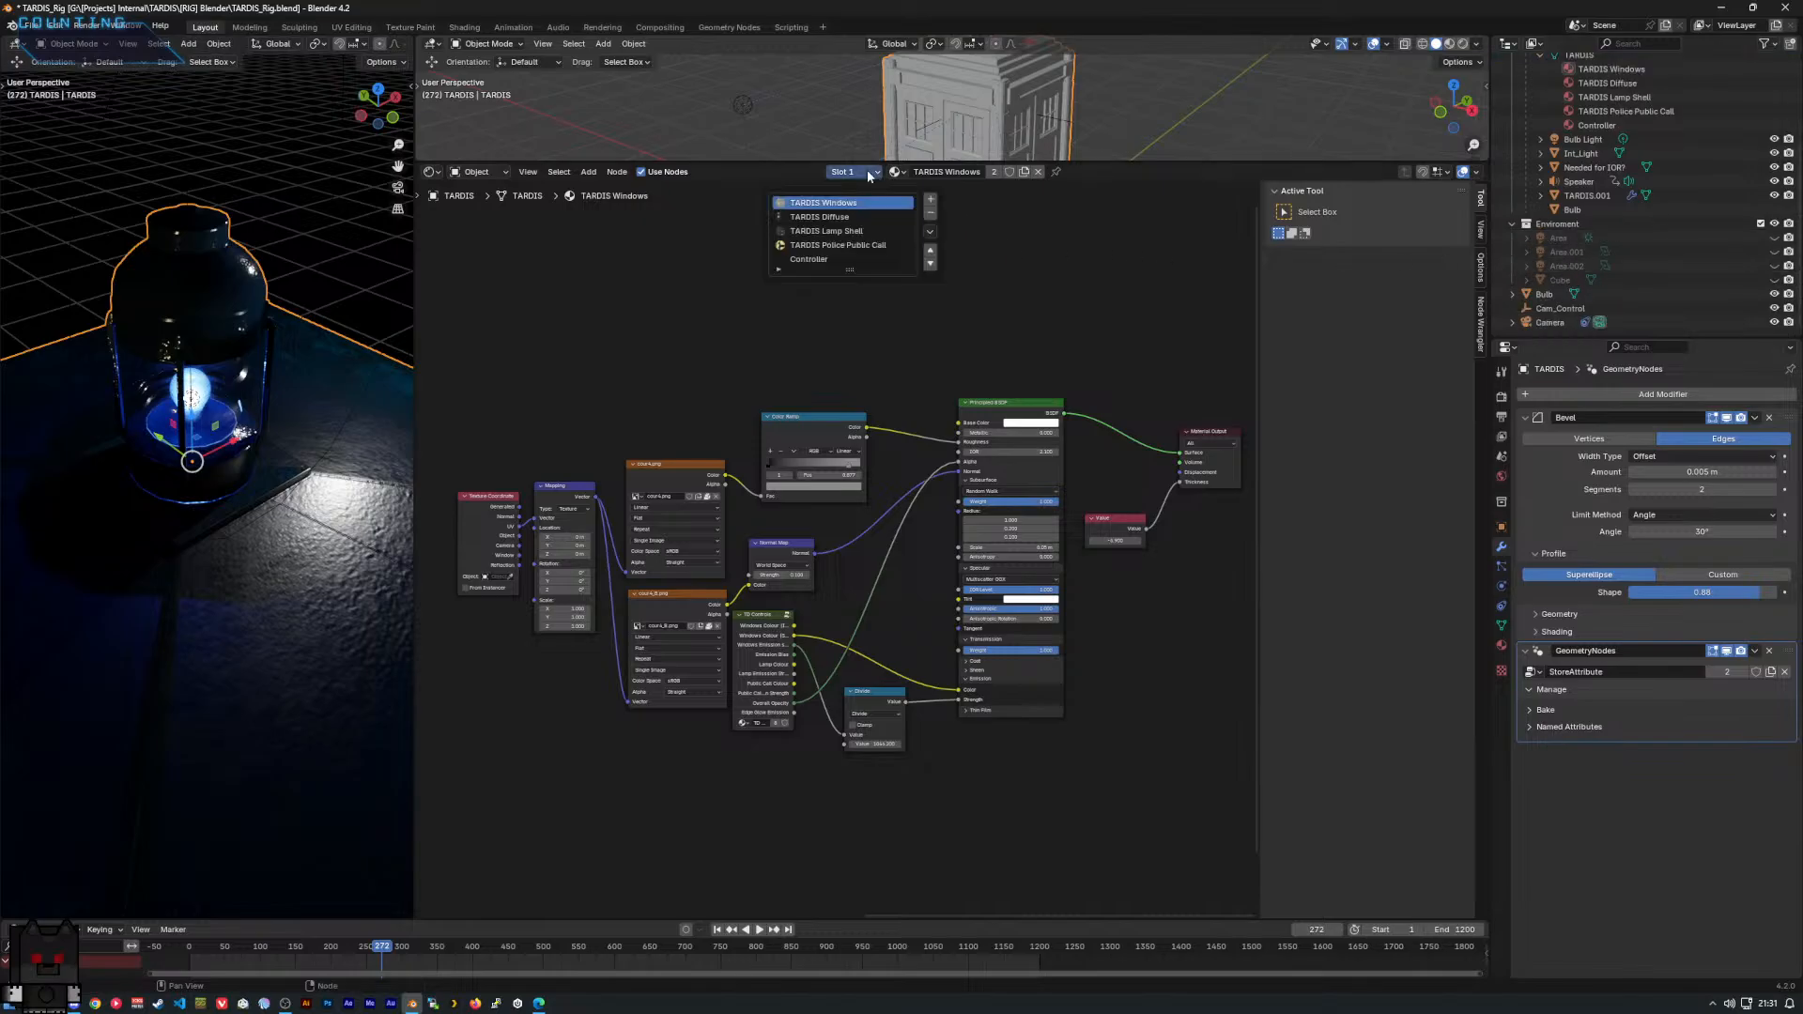
click(808, 260)
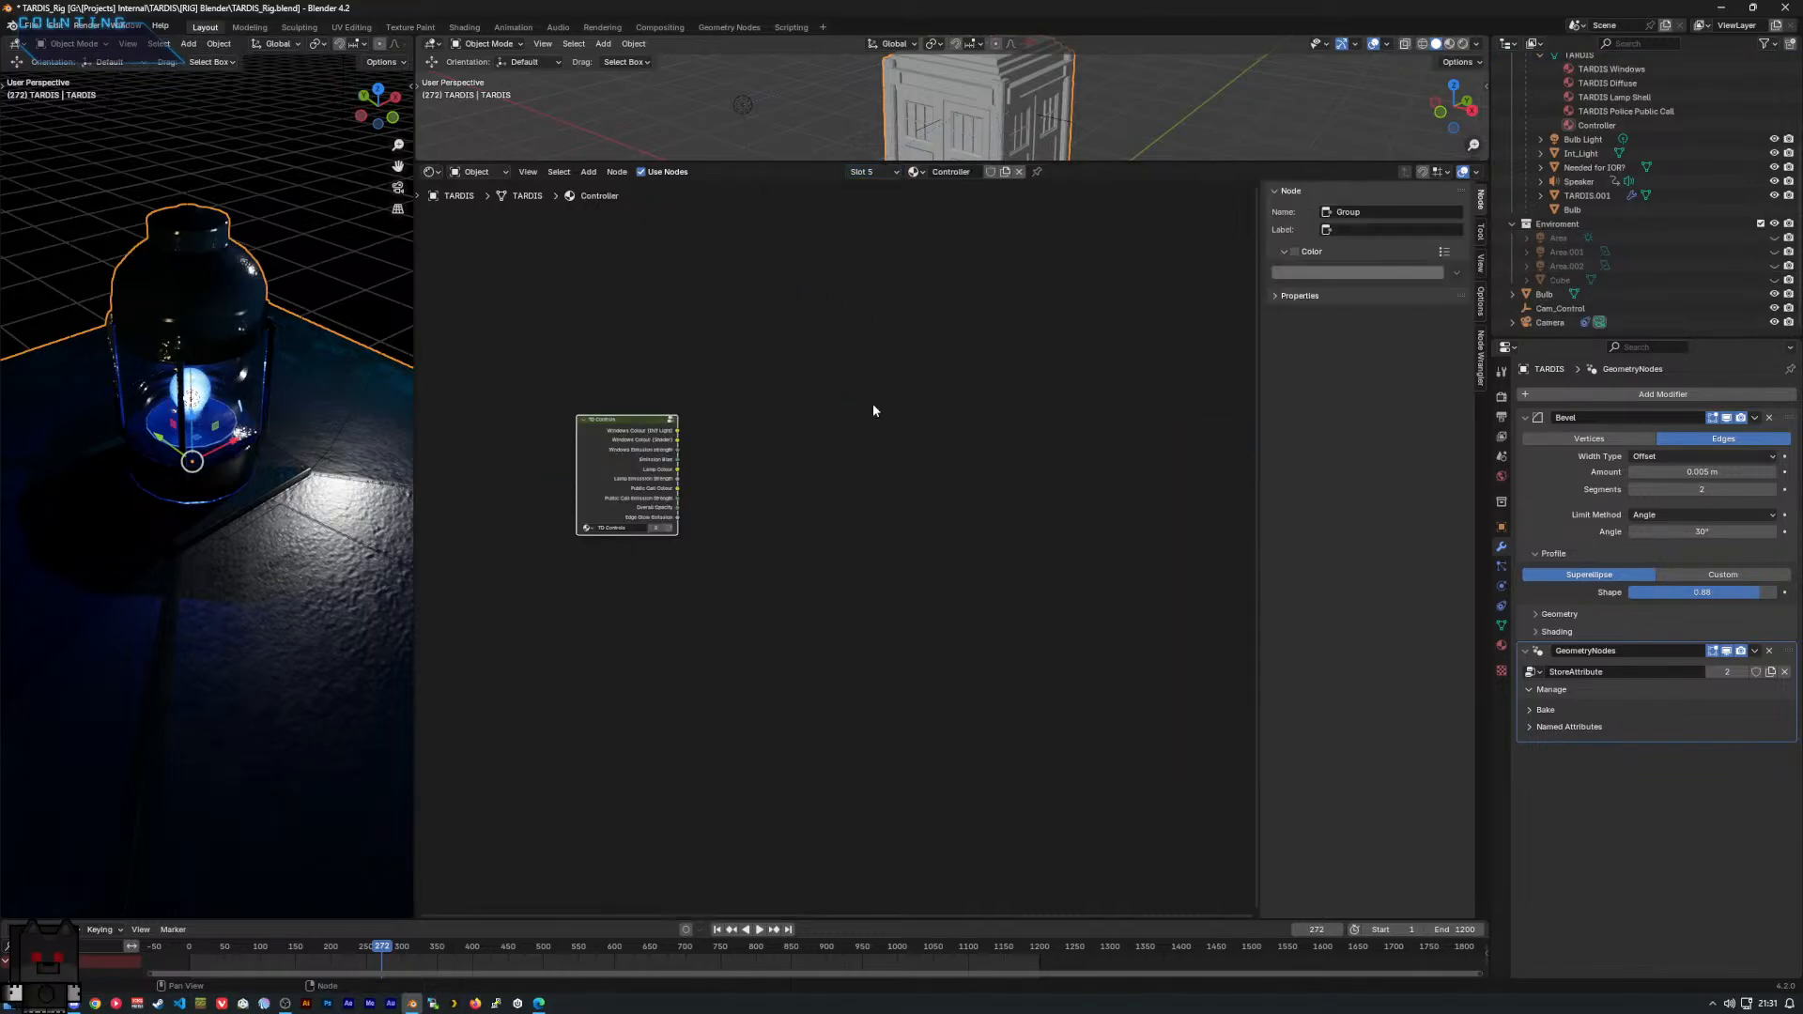
click(598, 465)
key(Tab)
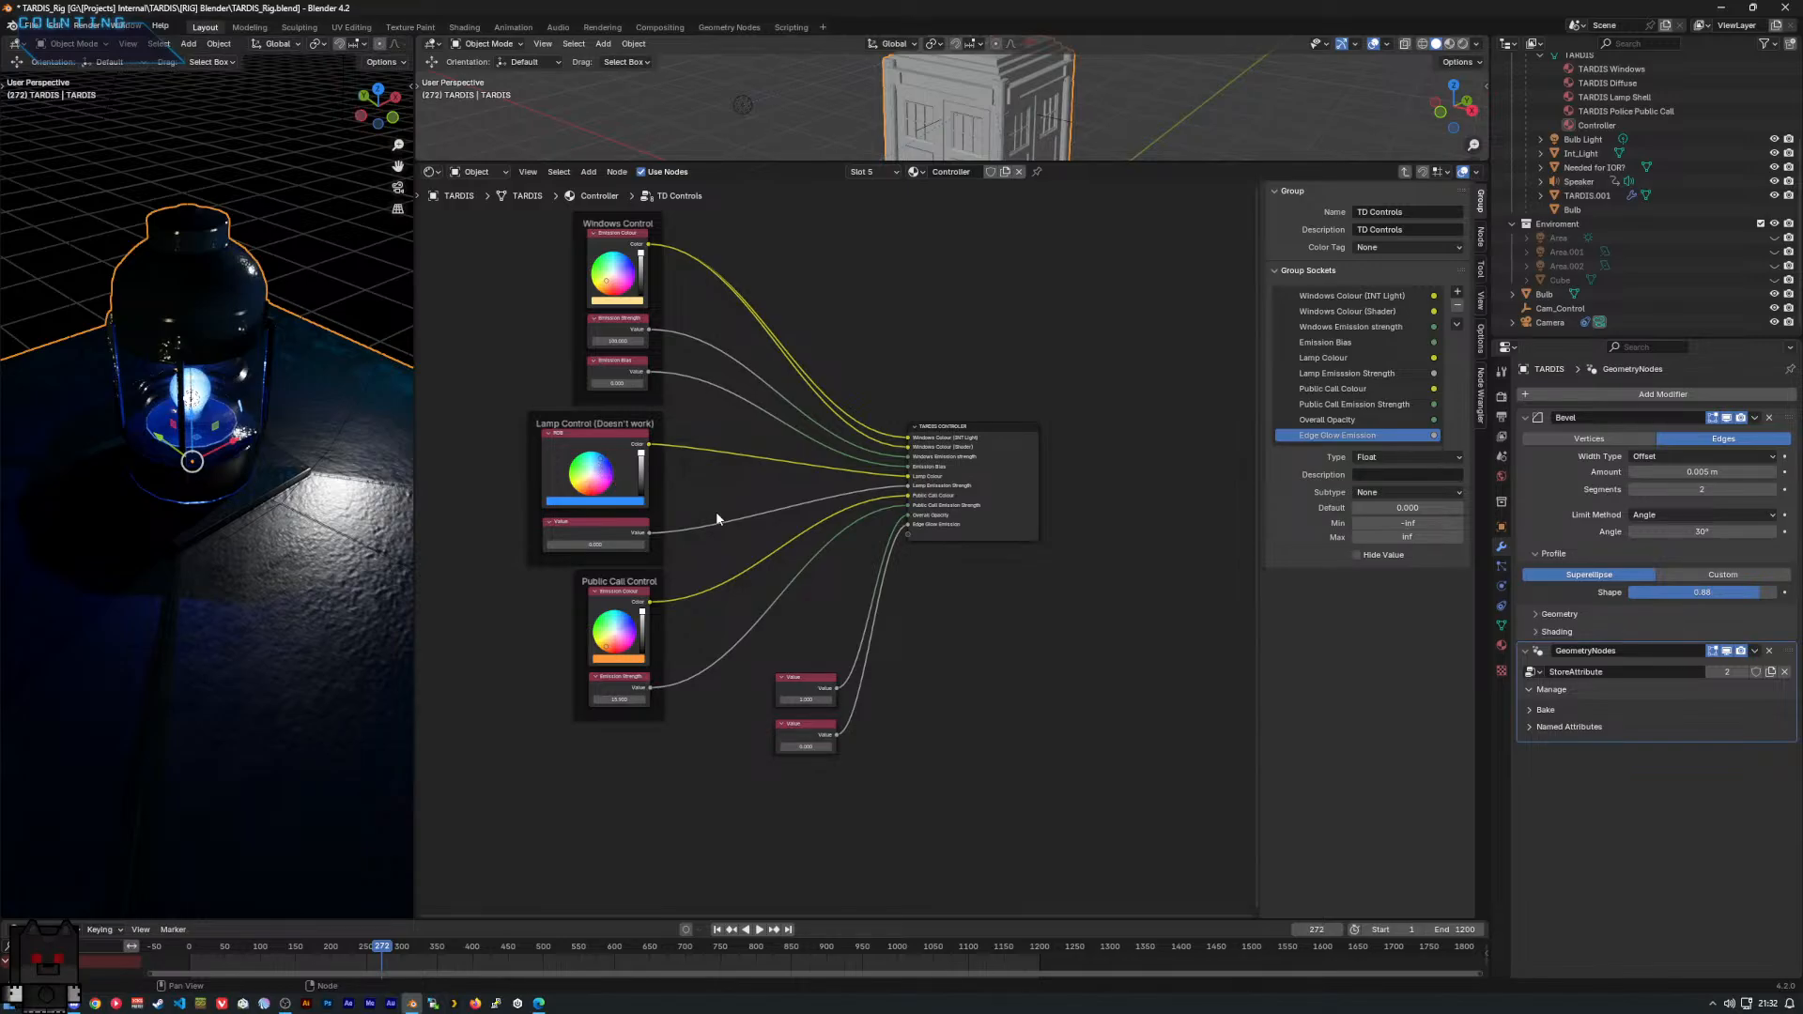
scroll(725, 634, up, 2)
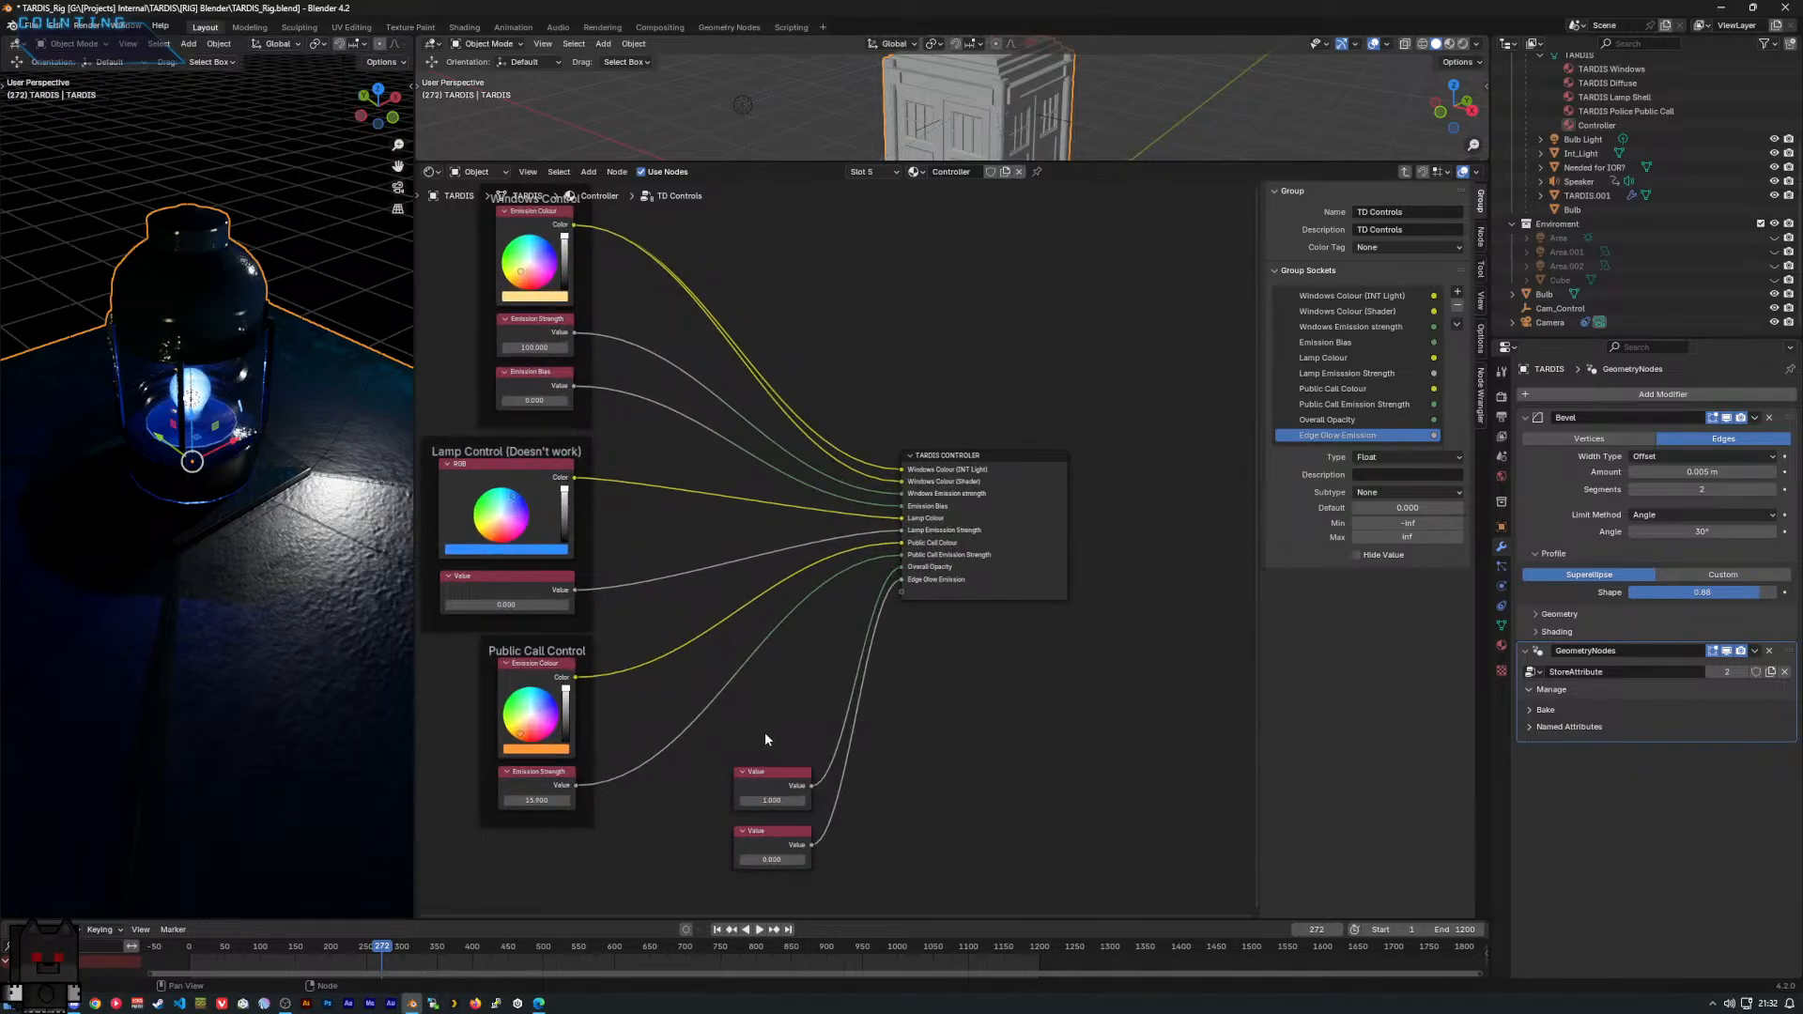
click(753, 785)
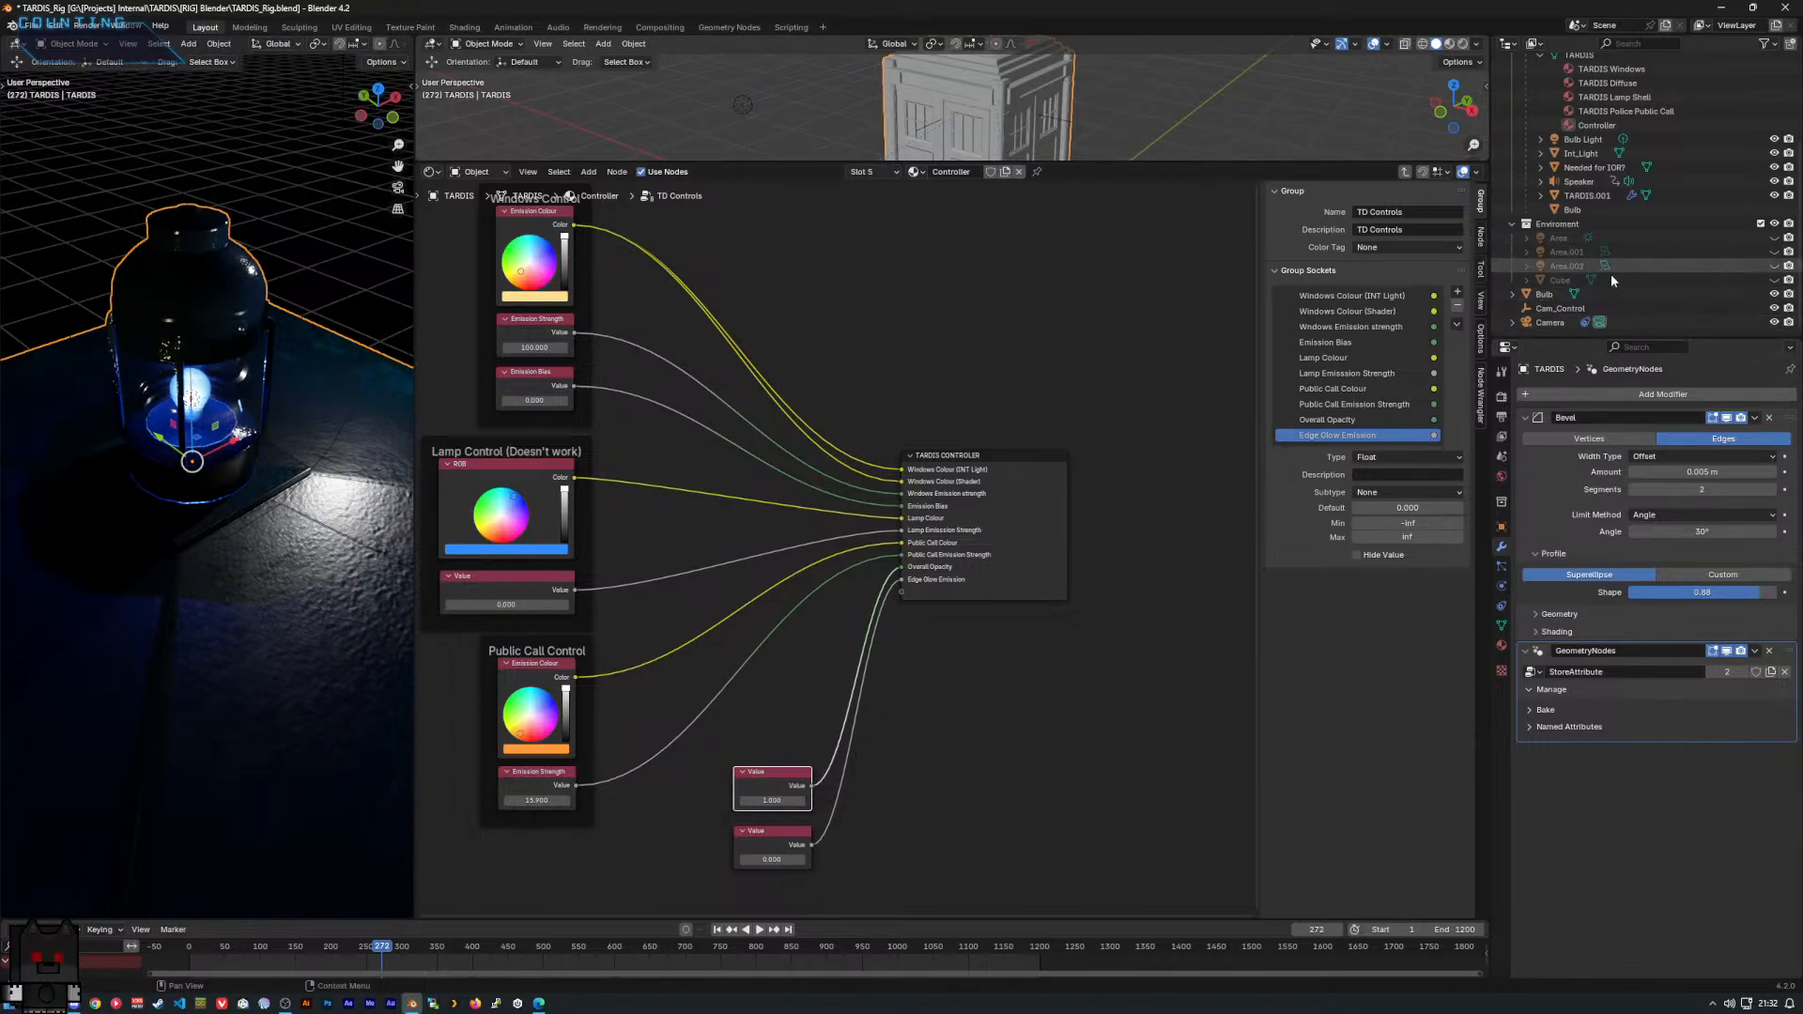
Select the Bulb object in the TARDIS hierarchy and examine how Overall Opacity drives its Bulb Glass material.
click(1595, 210)
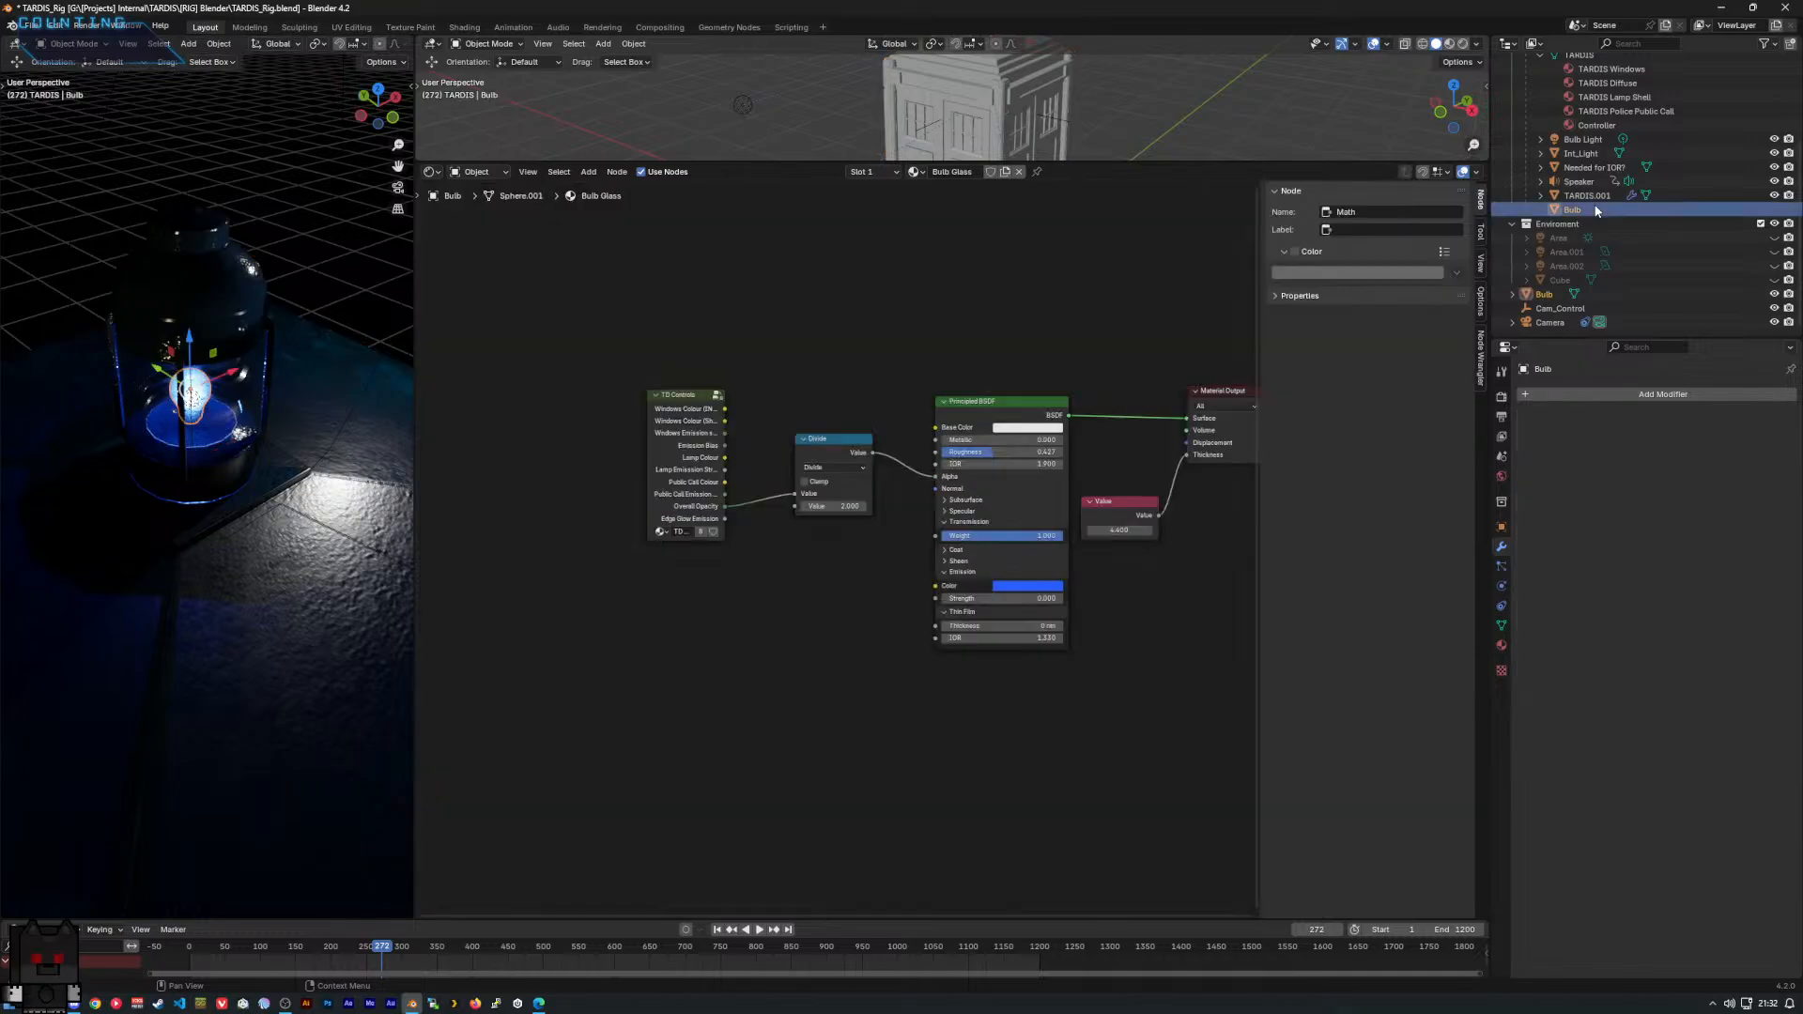
middle_drag(1113, 437, 1031, 452)
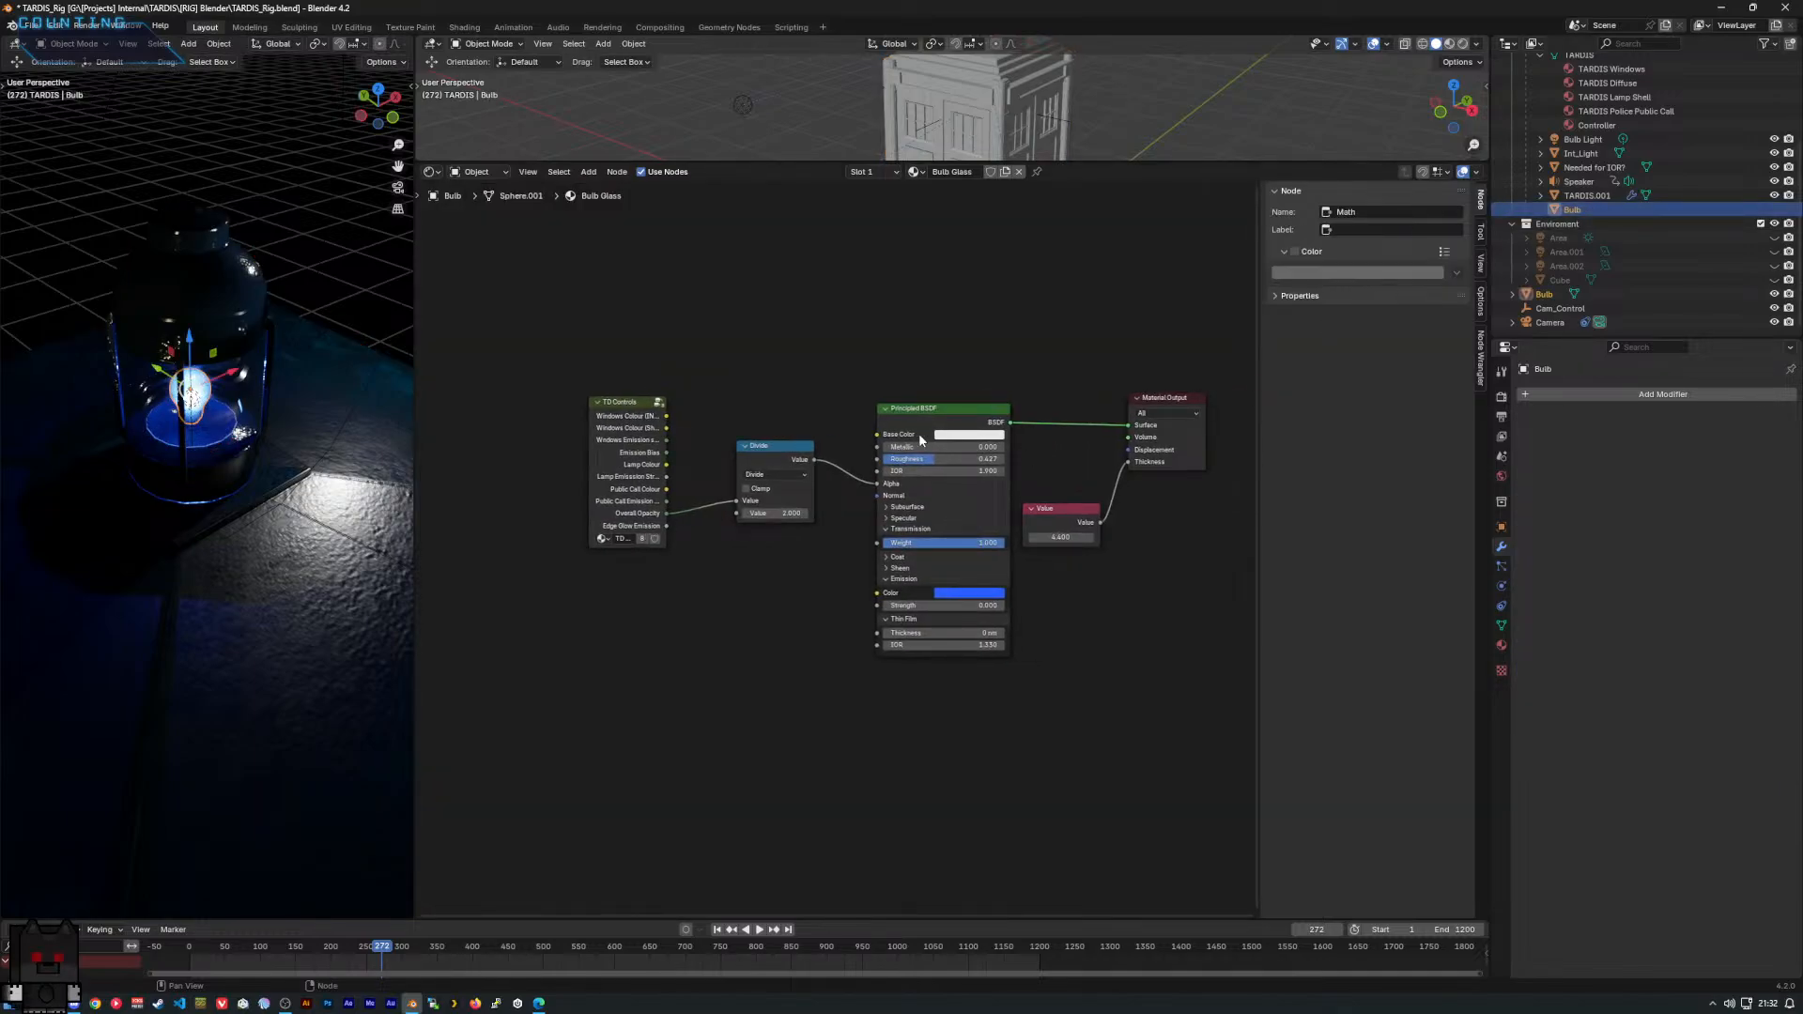
middle_drag(921, 439, 756, 484)
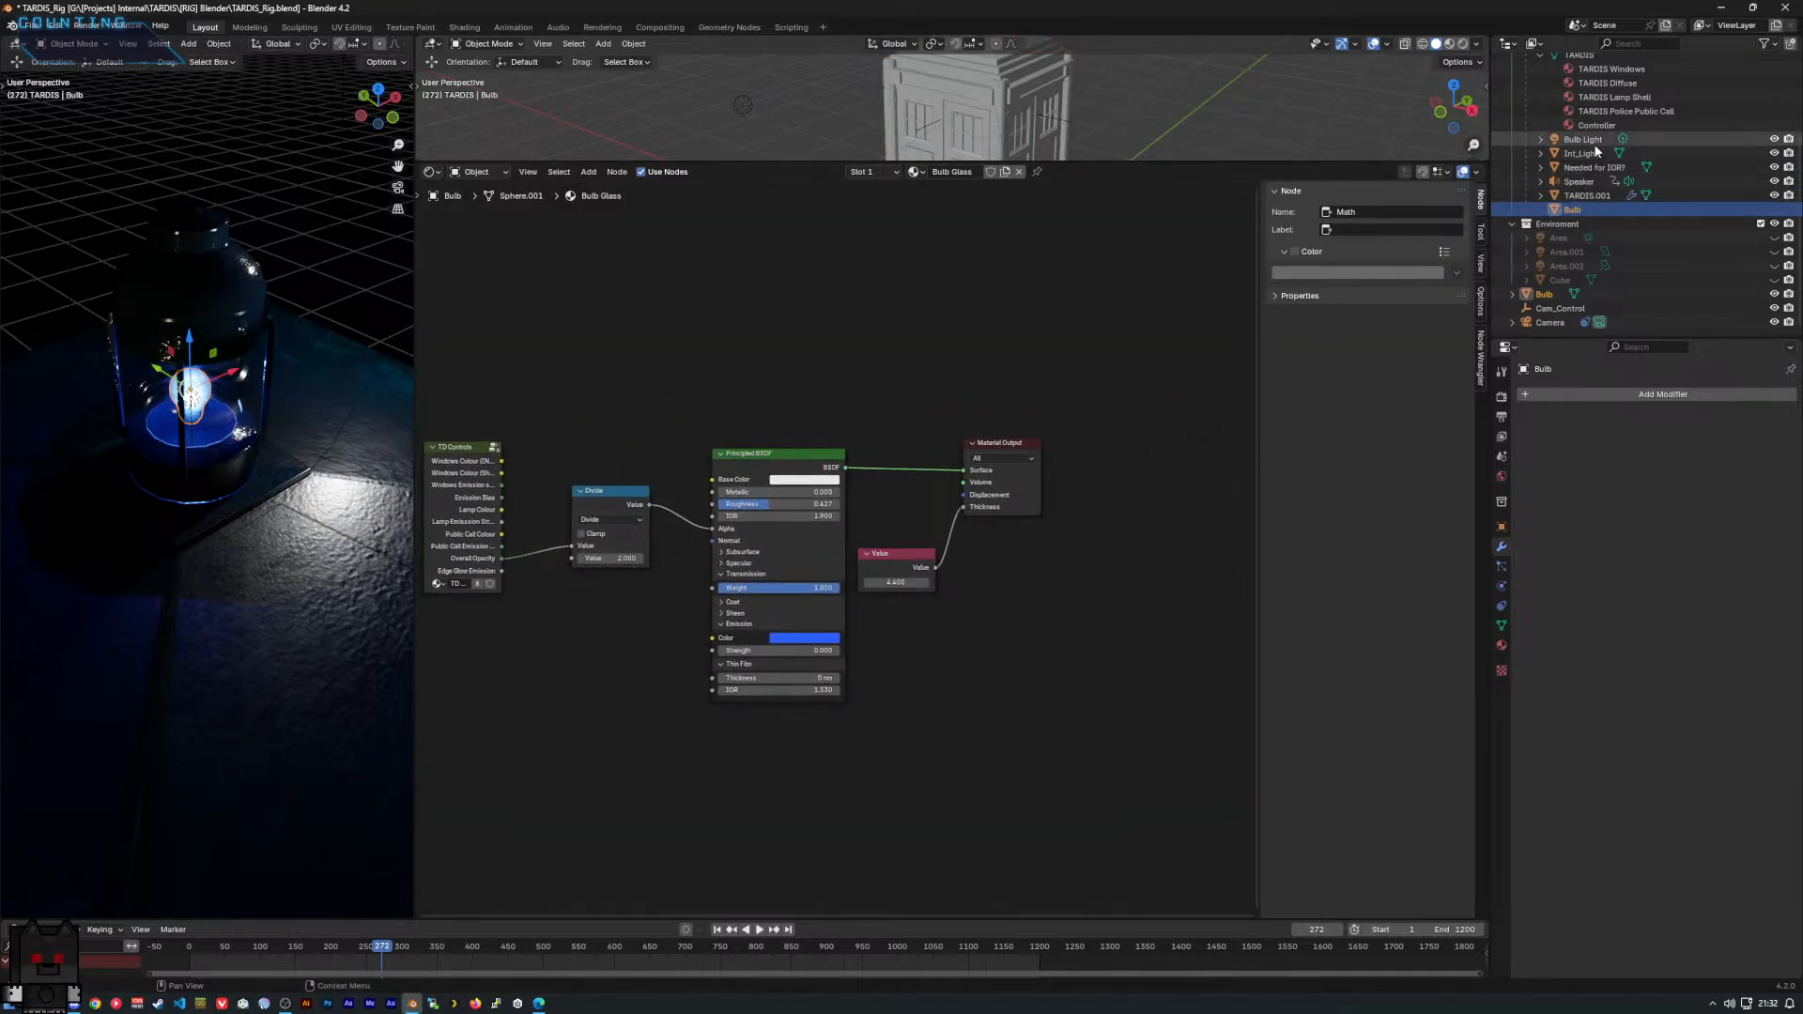
scroll(1588, 165, up, 1)
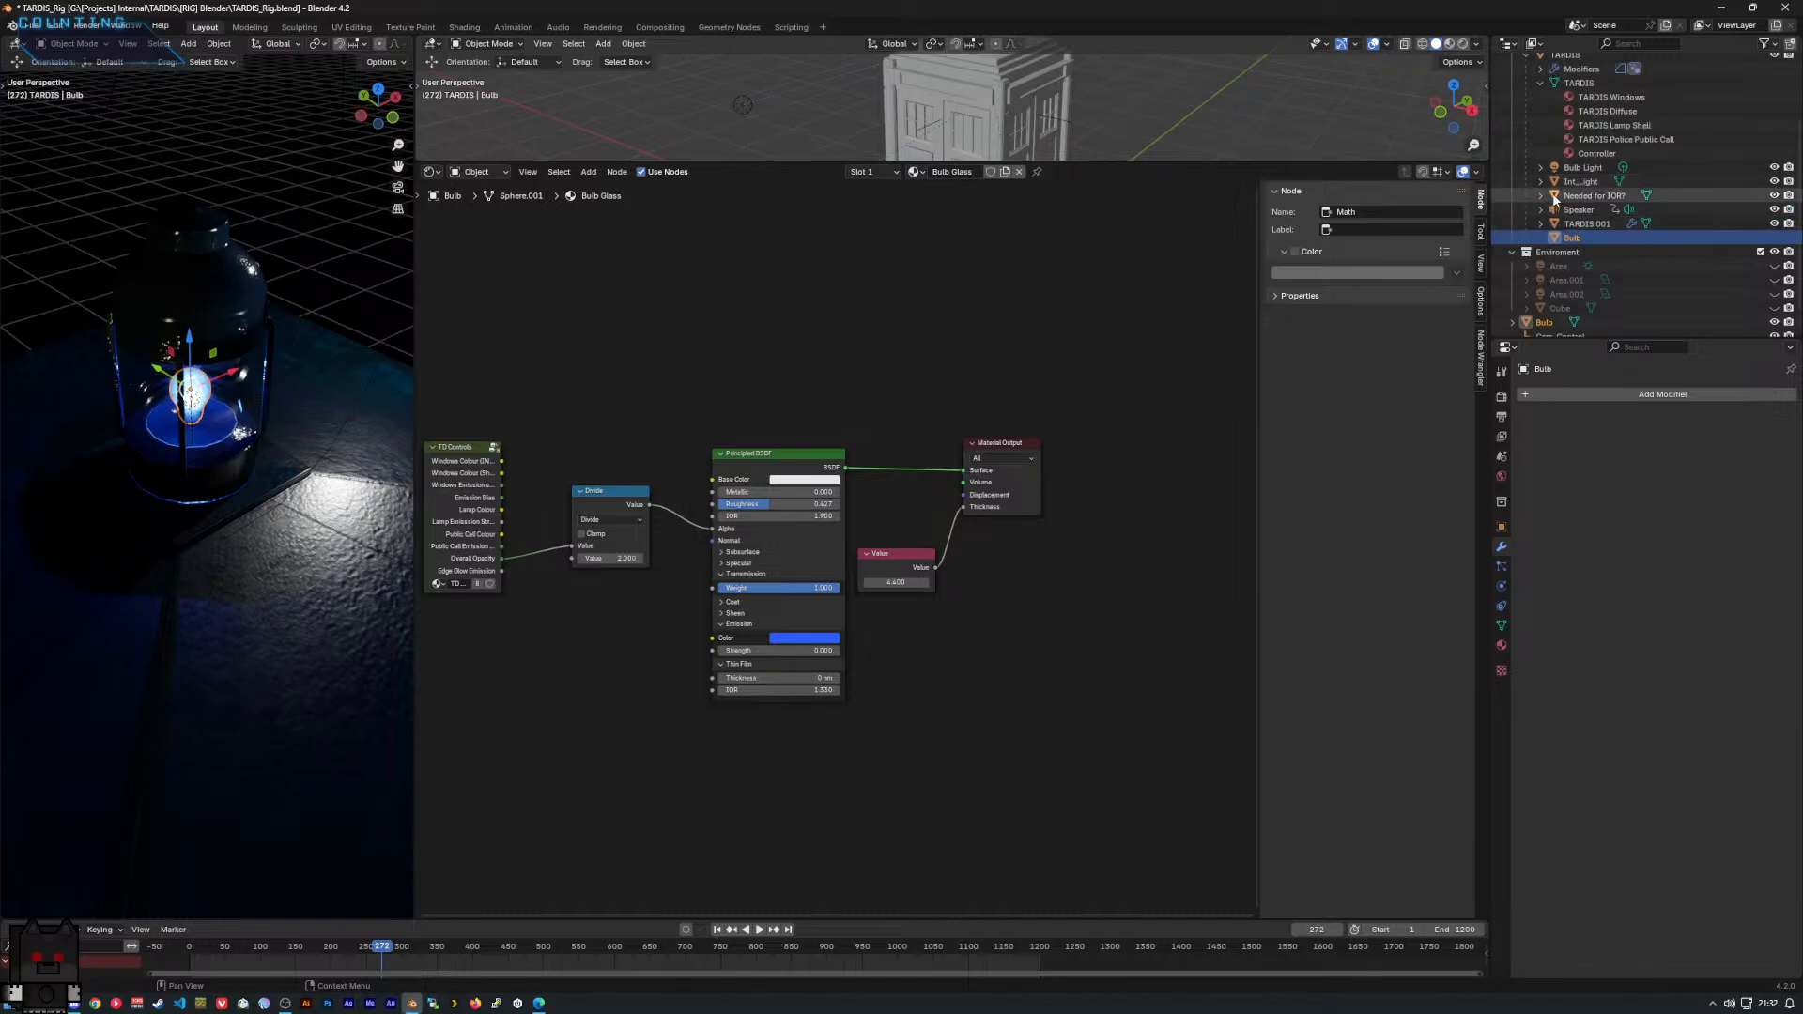
scroll(1554, 126, up, 1)
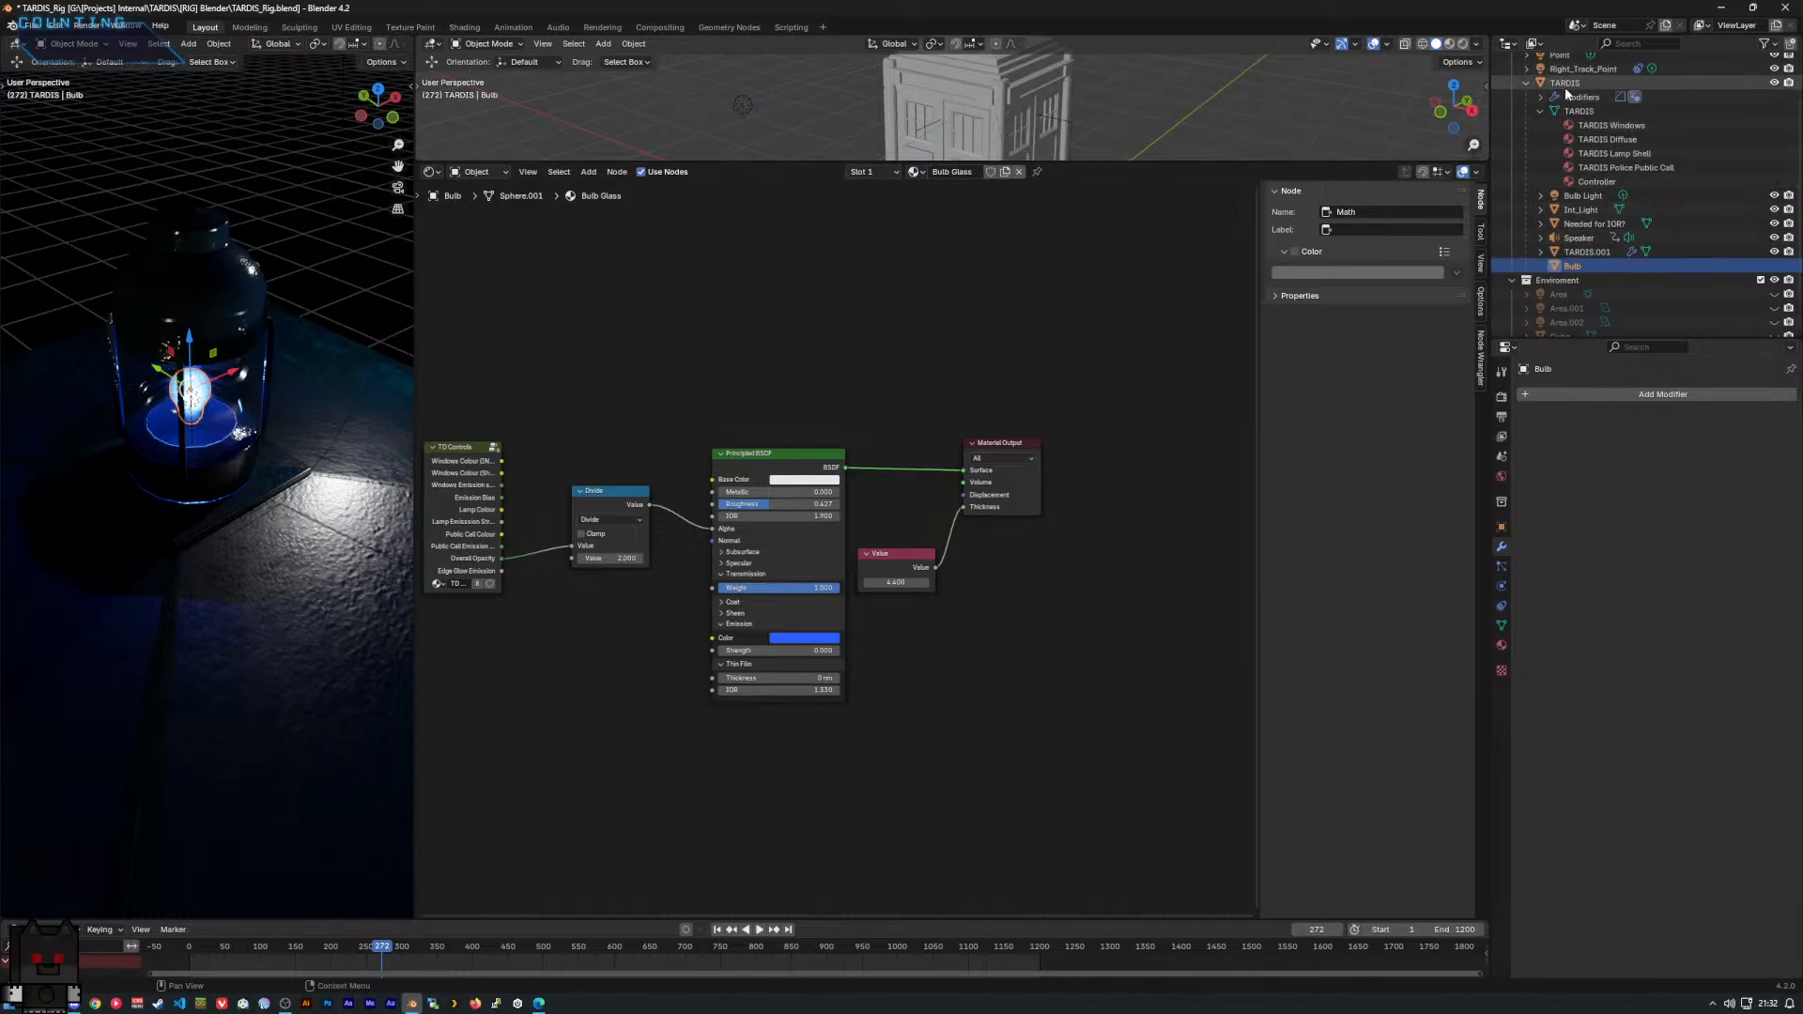
Add the TD Controls group to the TARDIS object's TARDIS Lamp Shell material and place it well ahead of the Principled BSDF.
click(1565, 84)
click(888, 171)
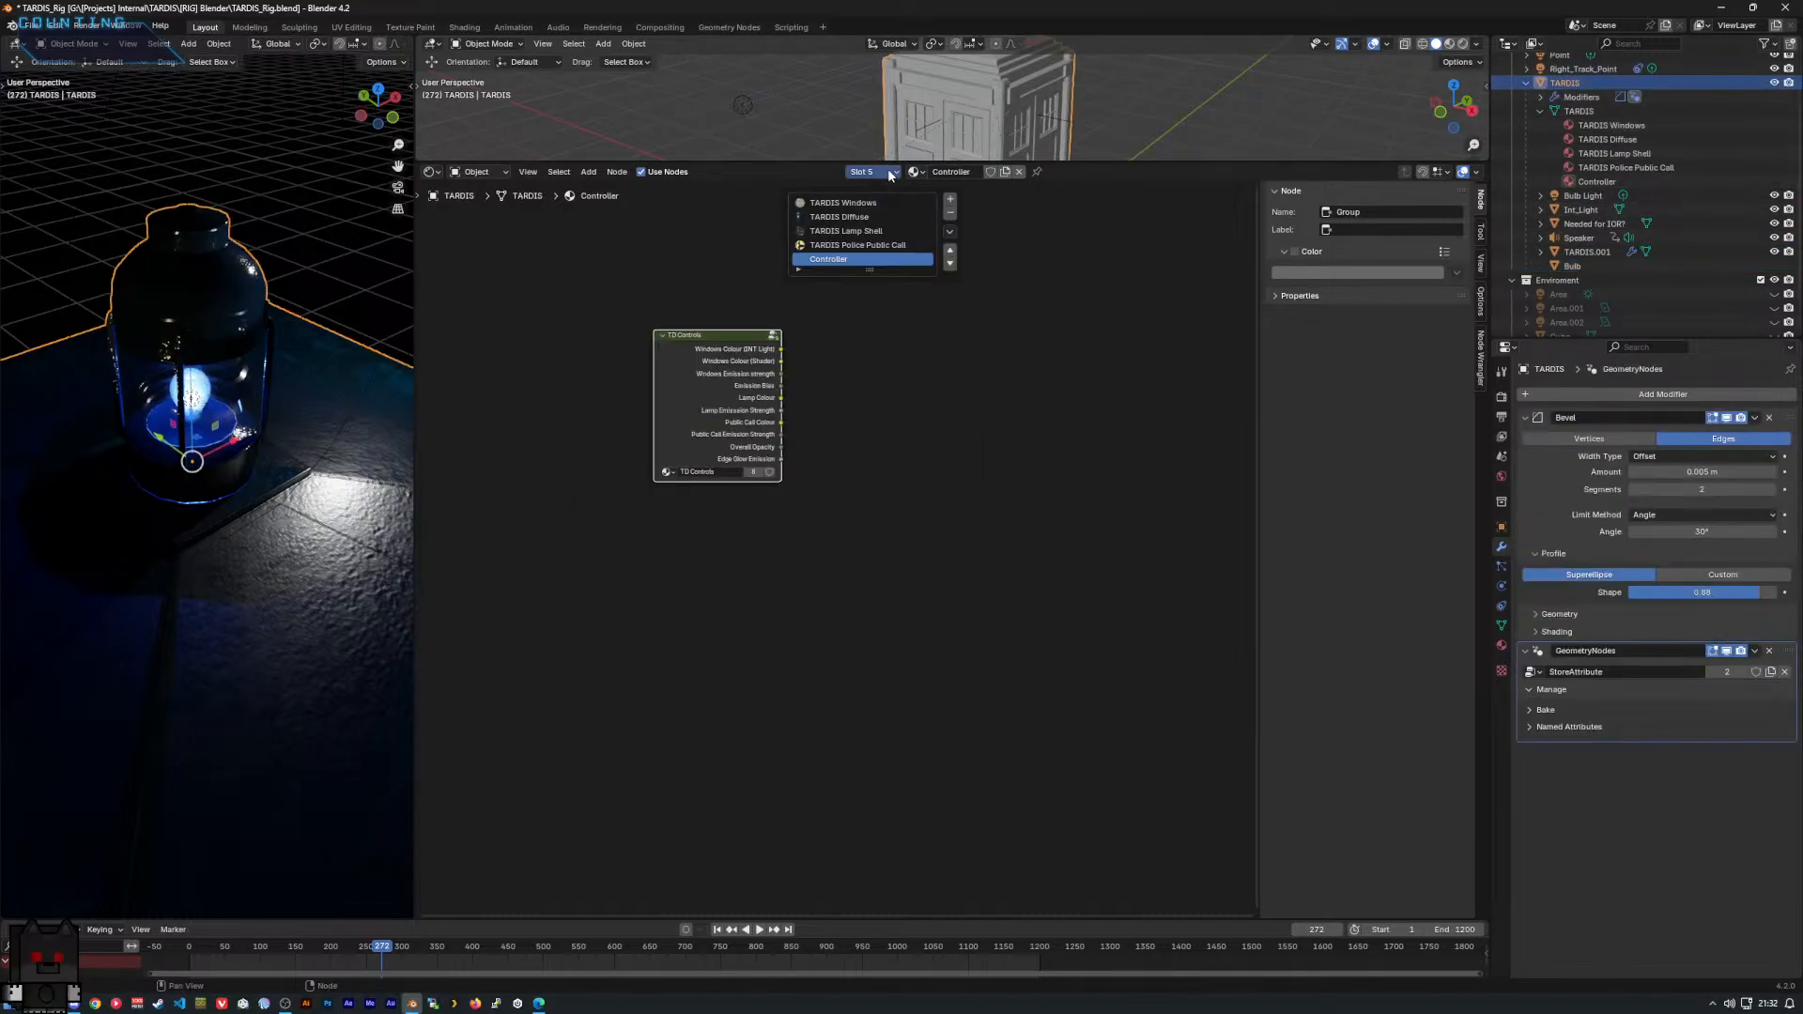
click(864, 231)
key(Home)
right_click(618, 389)
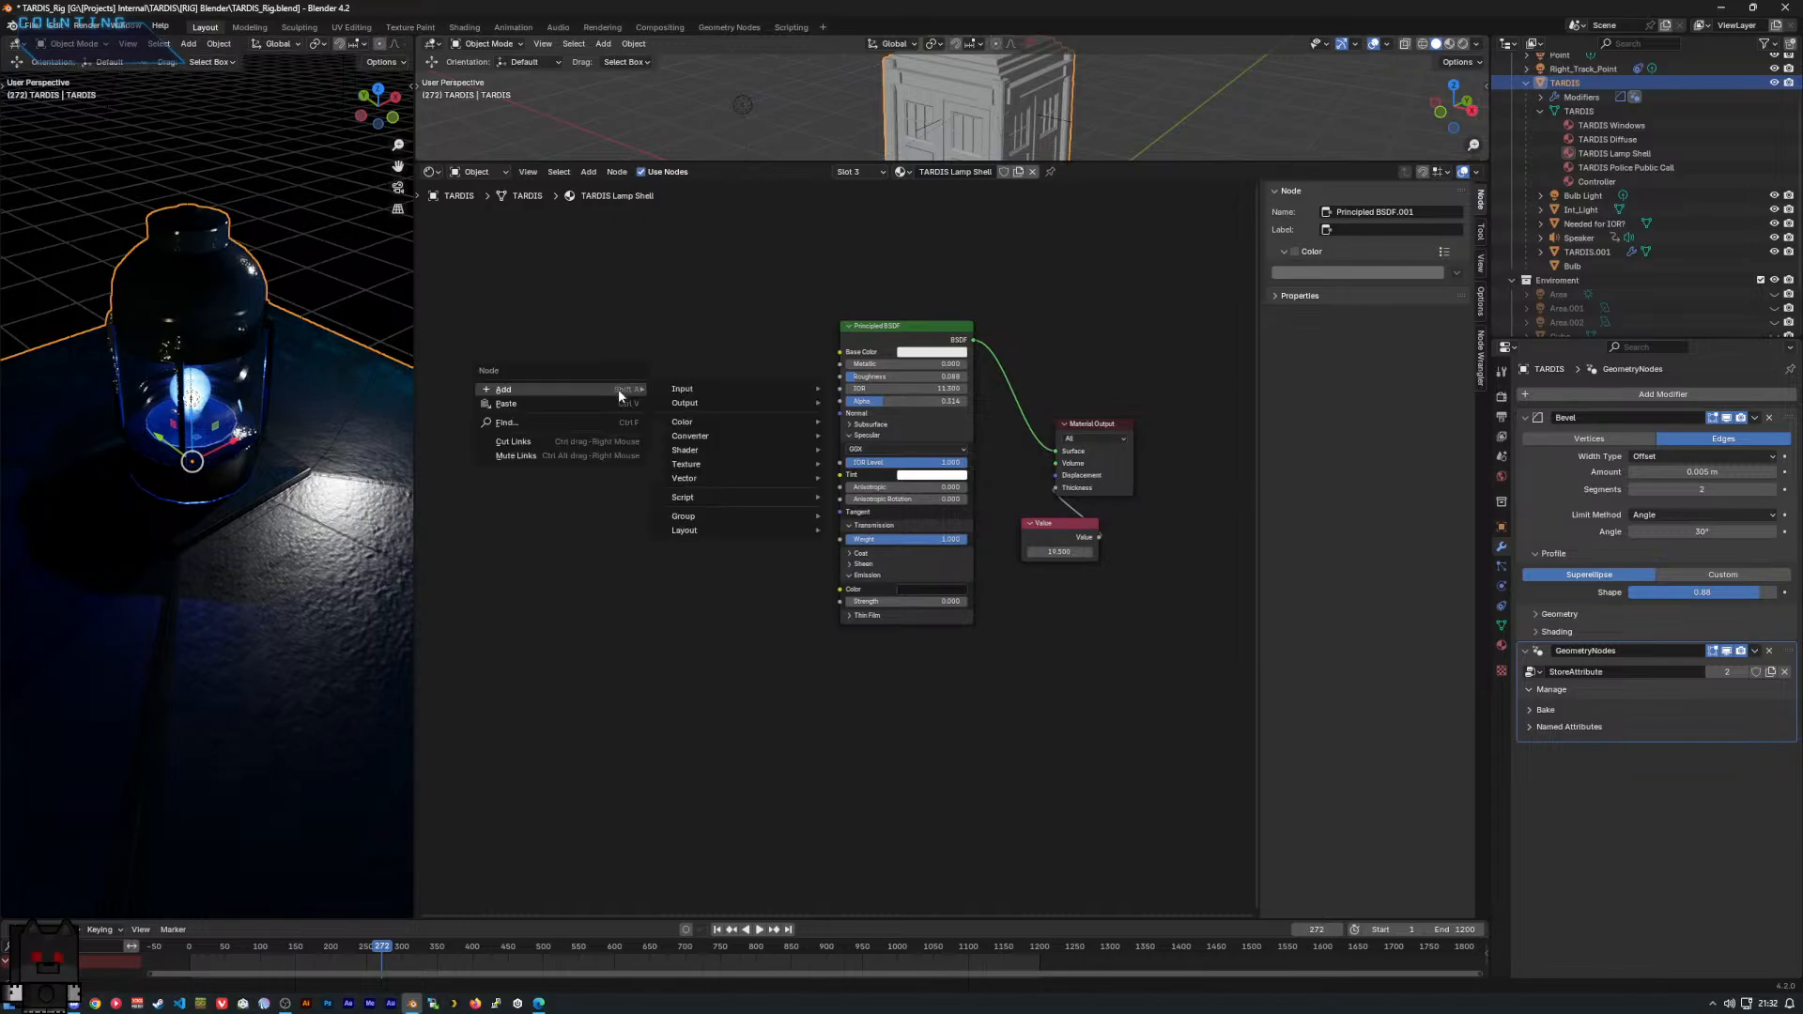
mouse_move(808, 516)
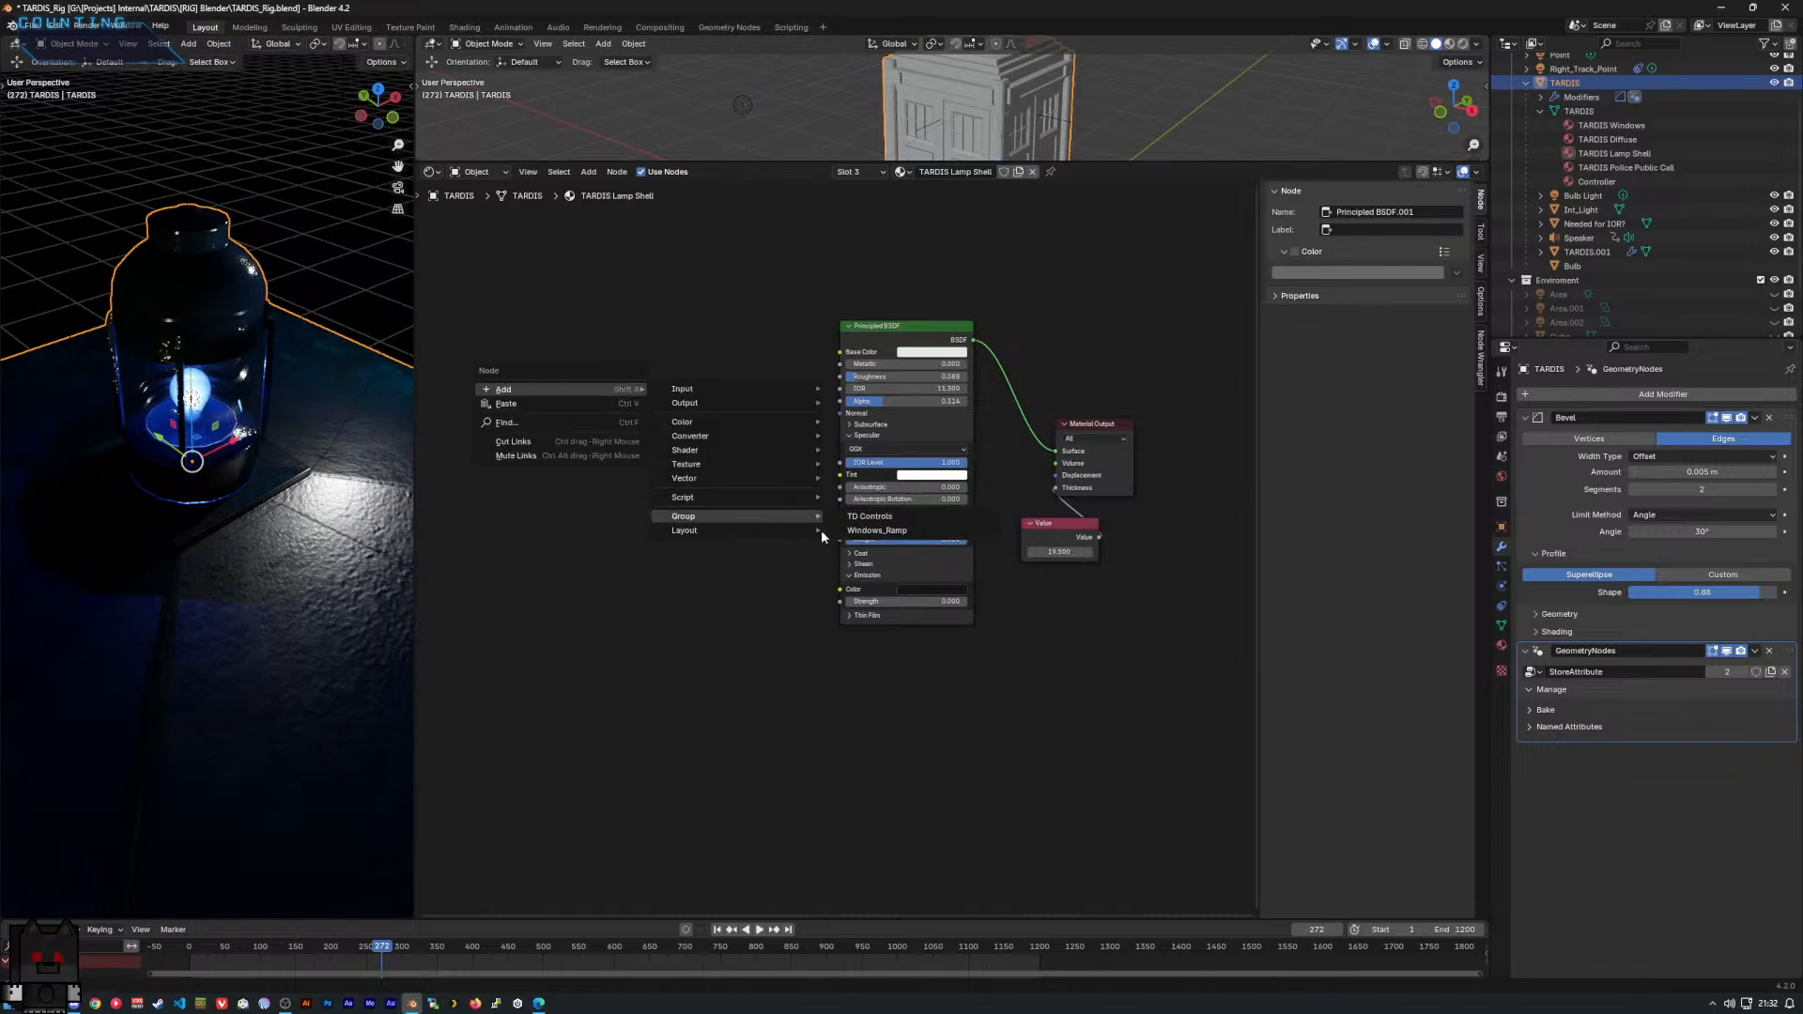
click(869, 517)
click(709, 374)
scroll(779, 421, up, 3)
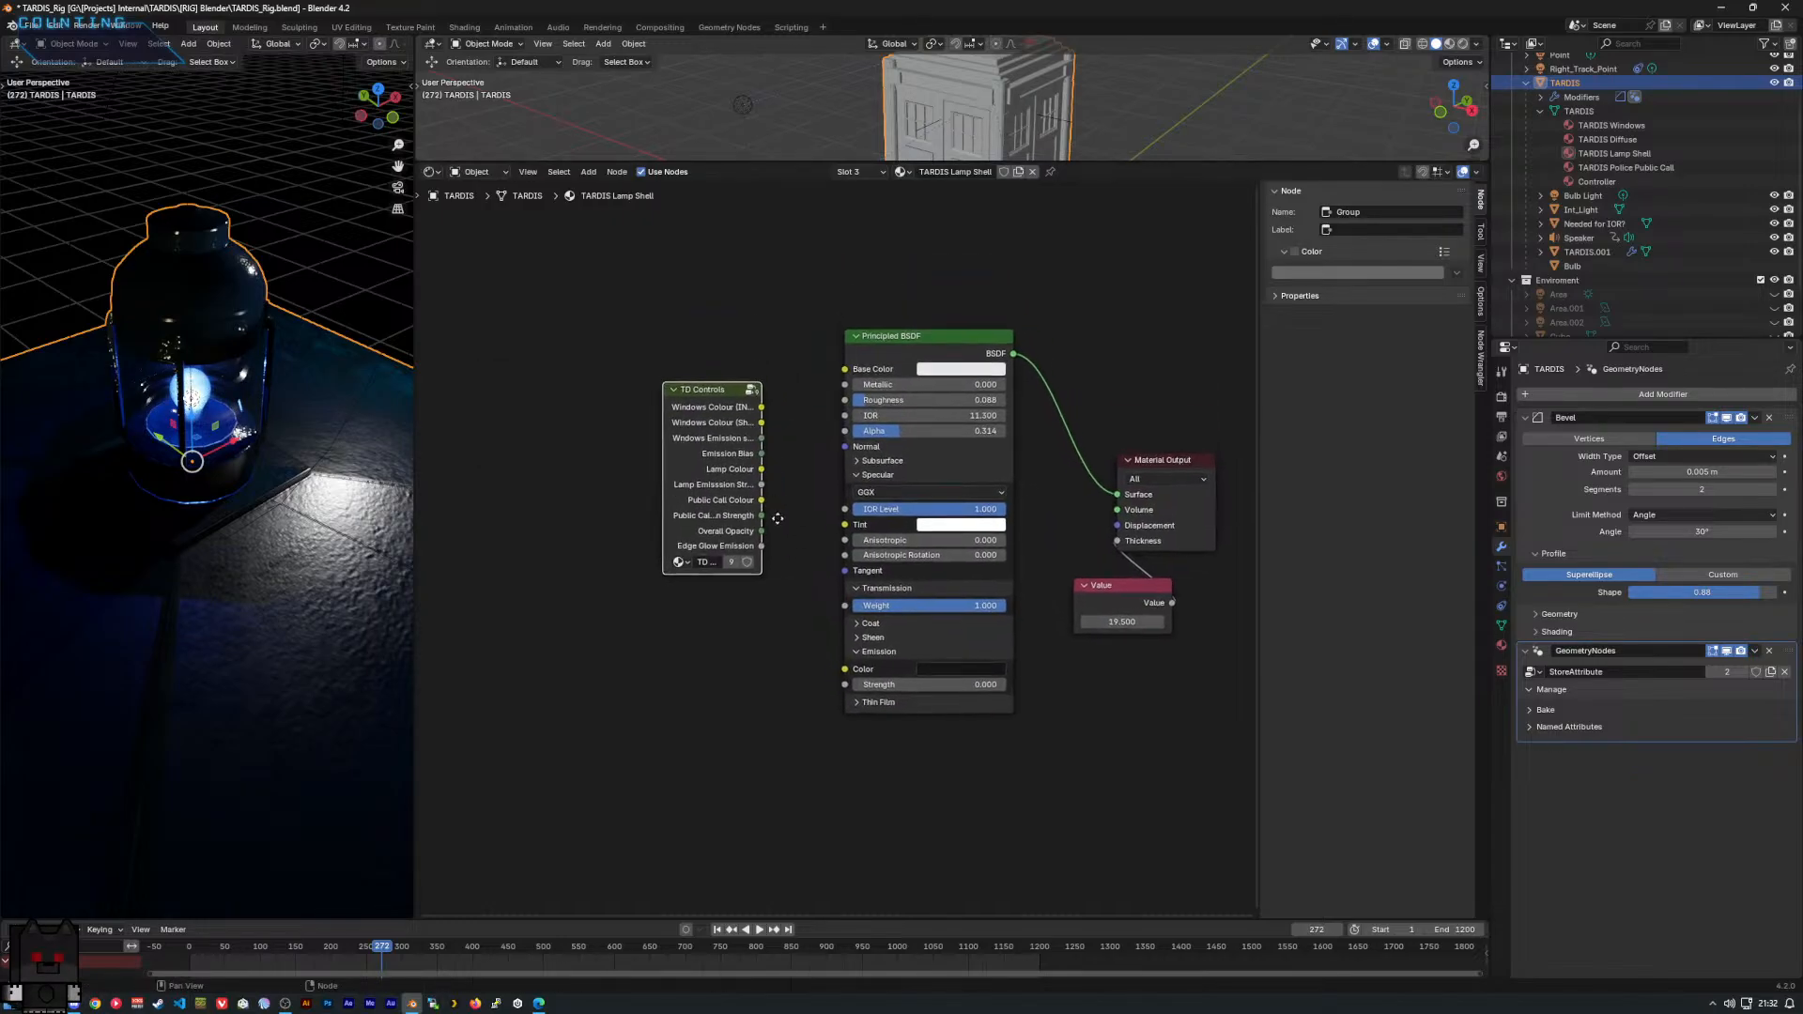
drag(756, 531, 798, 466)
drag(689, 382, 485, 352)
Add a Math node set to Divide between TD Controls and the Principled BSDF in the lamp shell material.
right_click(664, 378)
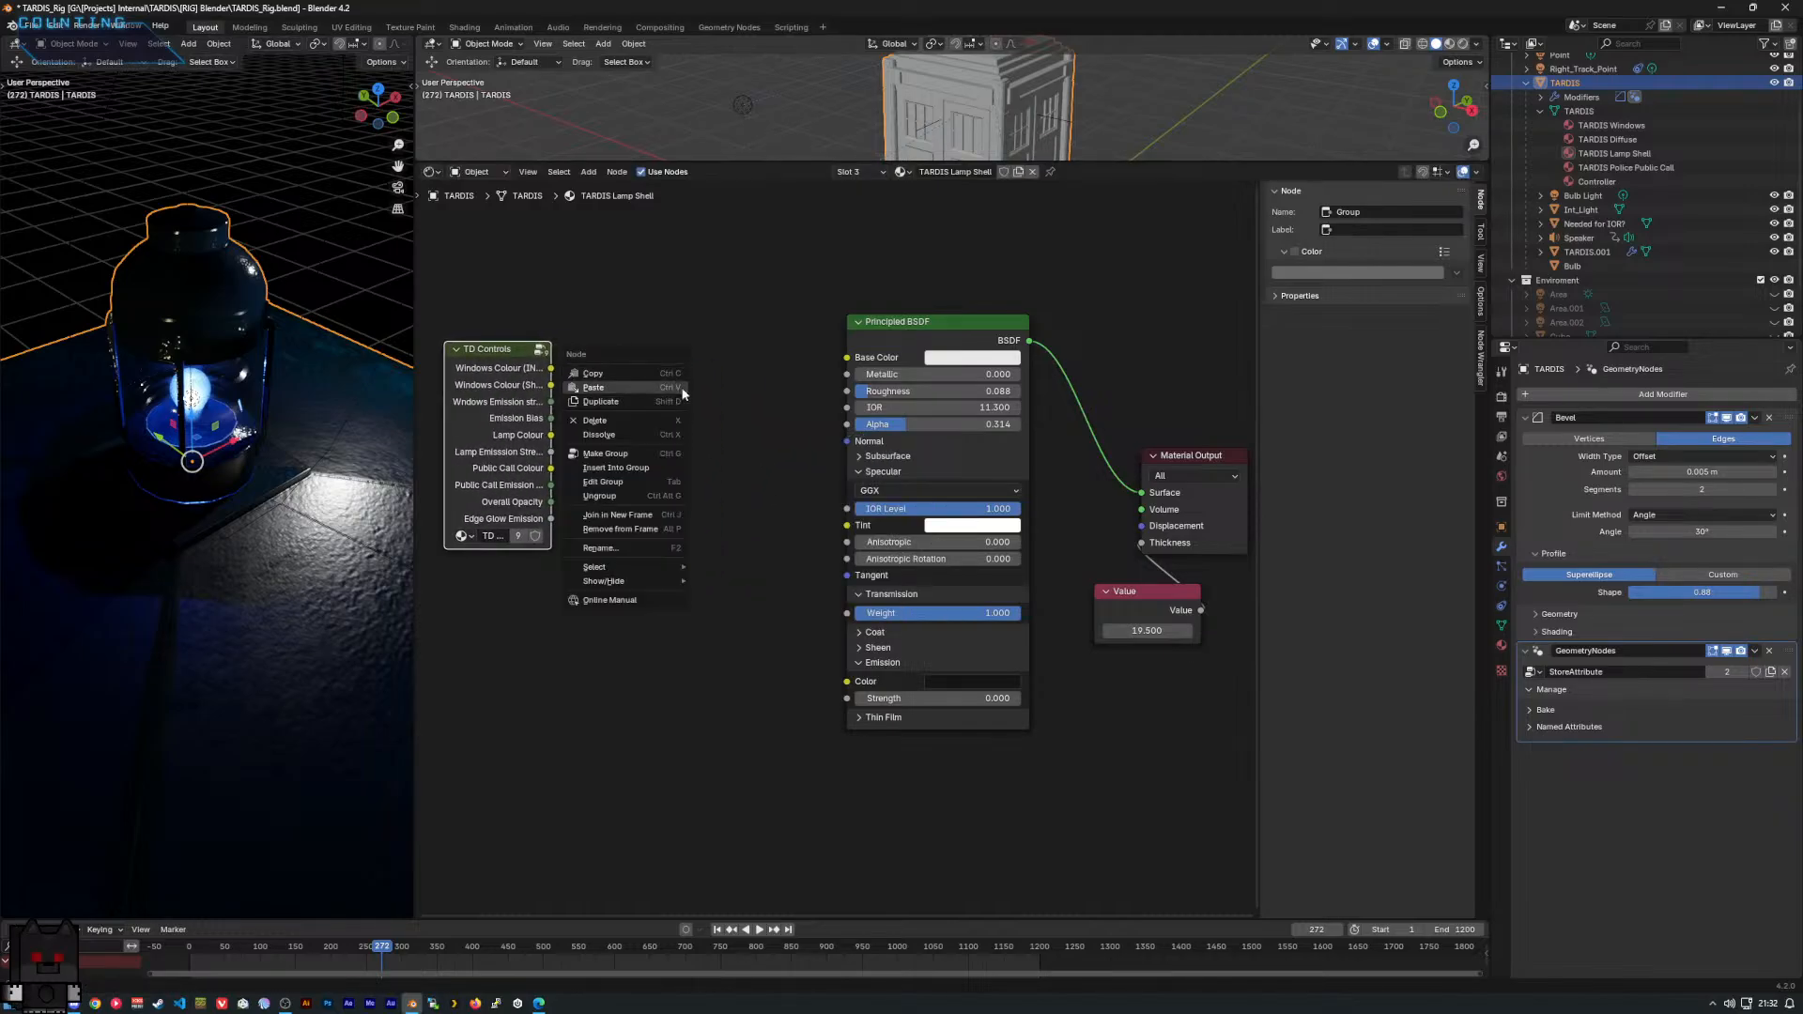
click(678, 380)
right_click(657, 376)
mouse_move(684, 381)
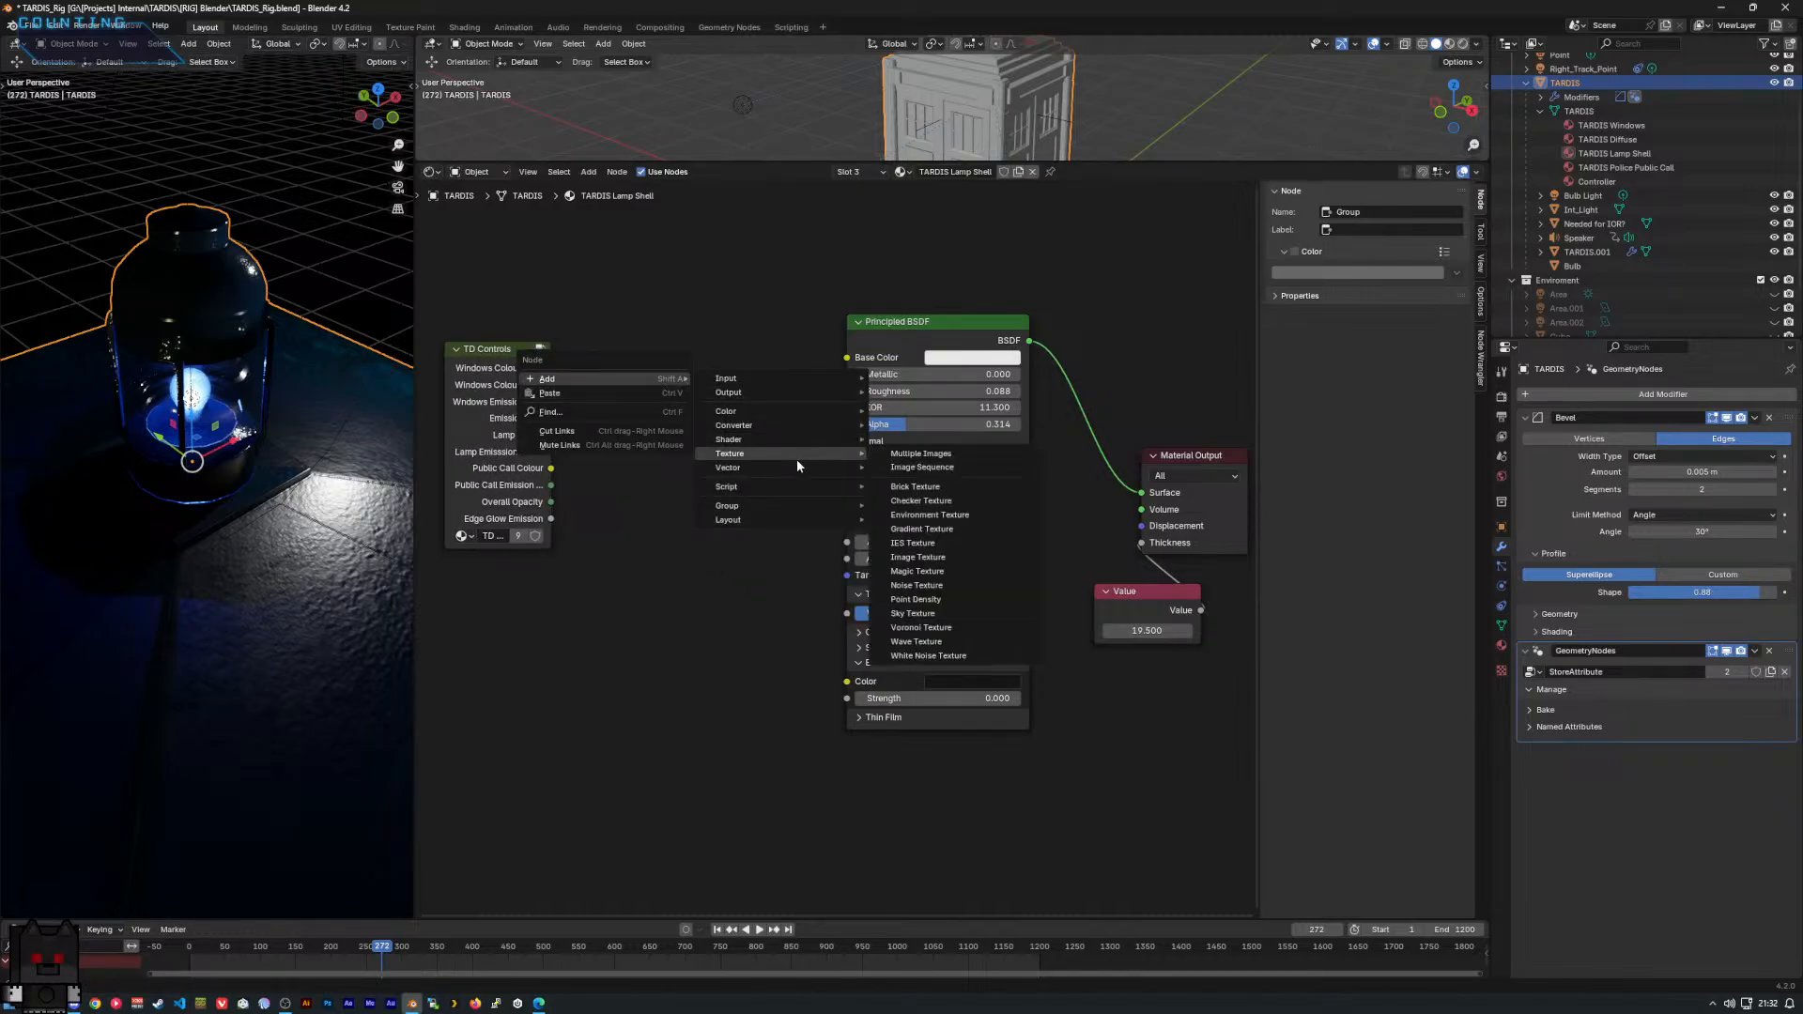
text(mt)
key(Down)
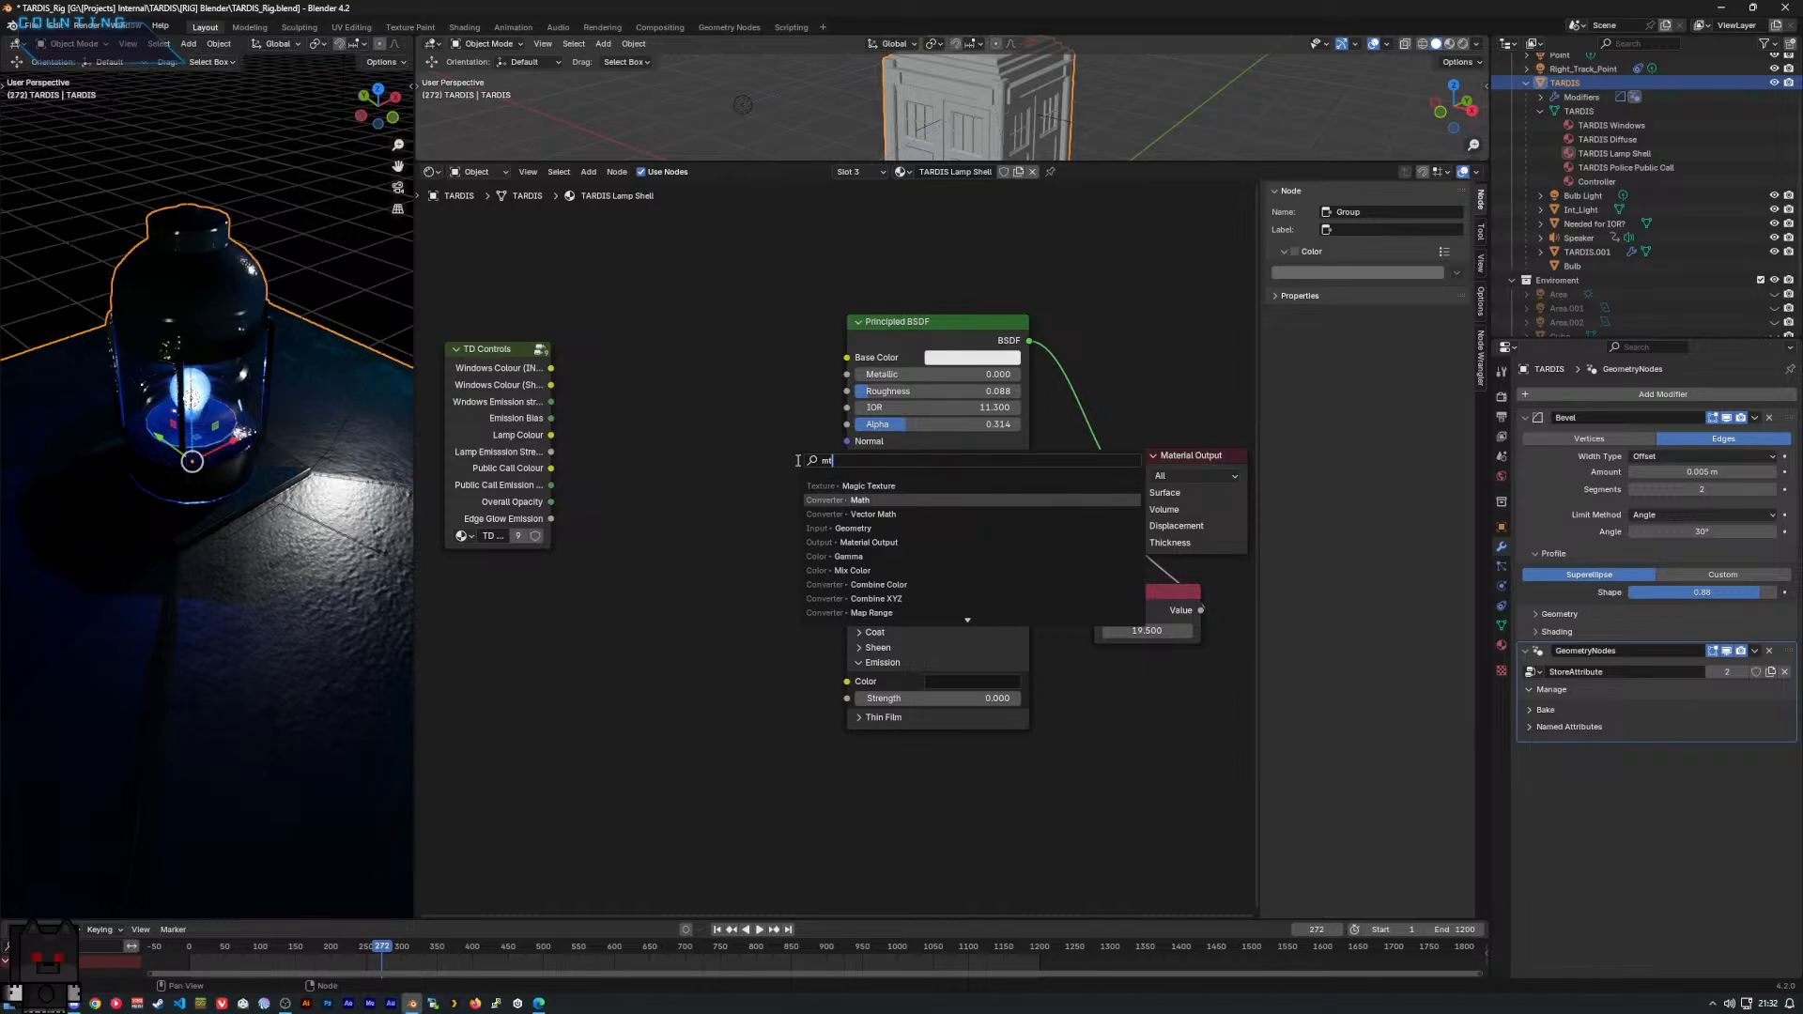
key(Return)
click(627, 416)
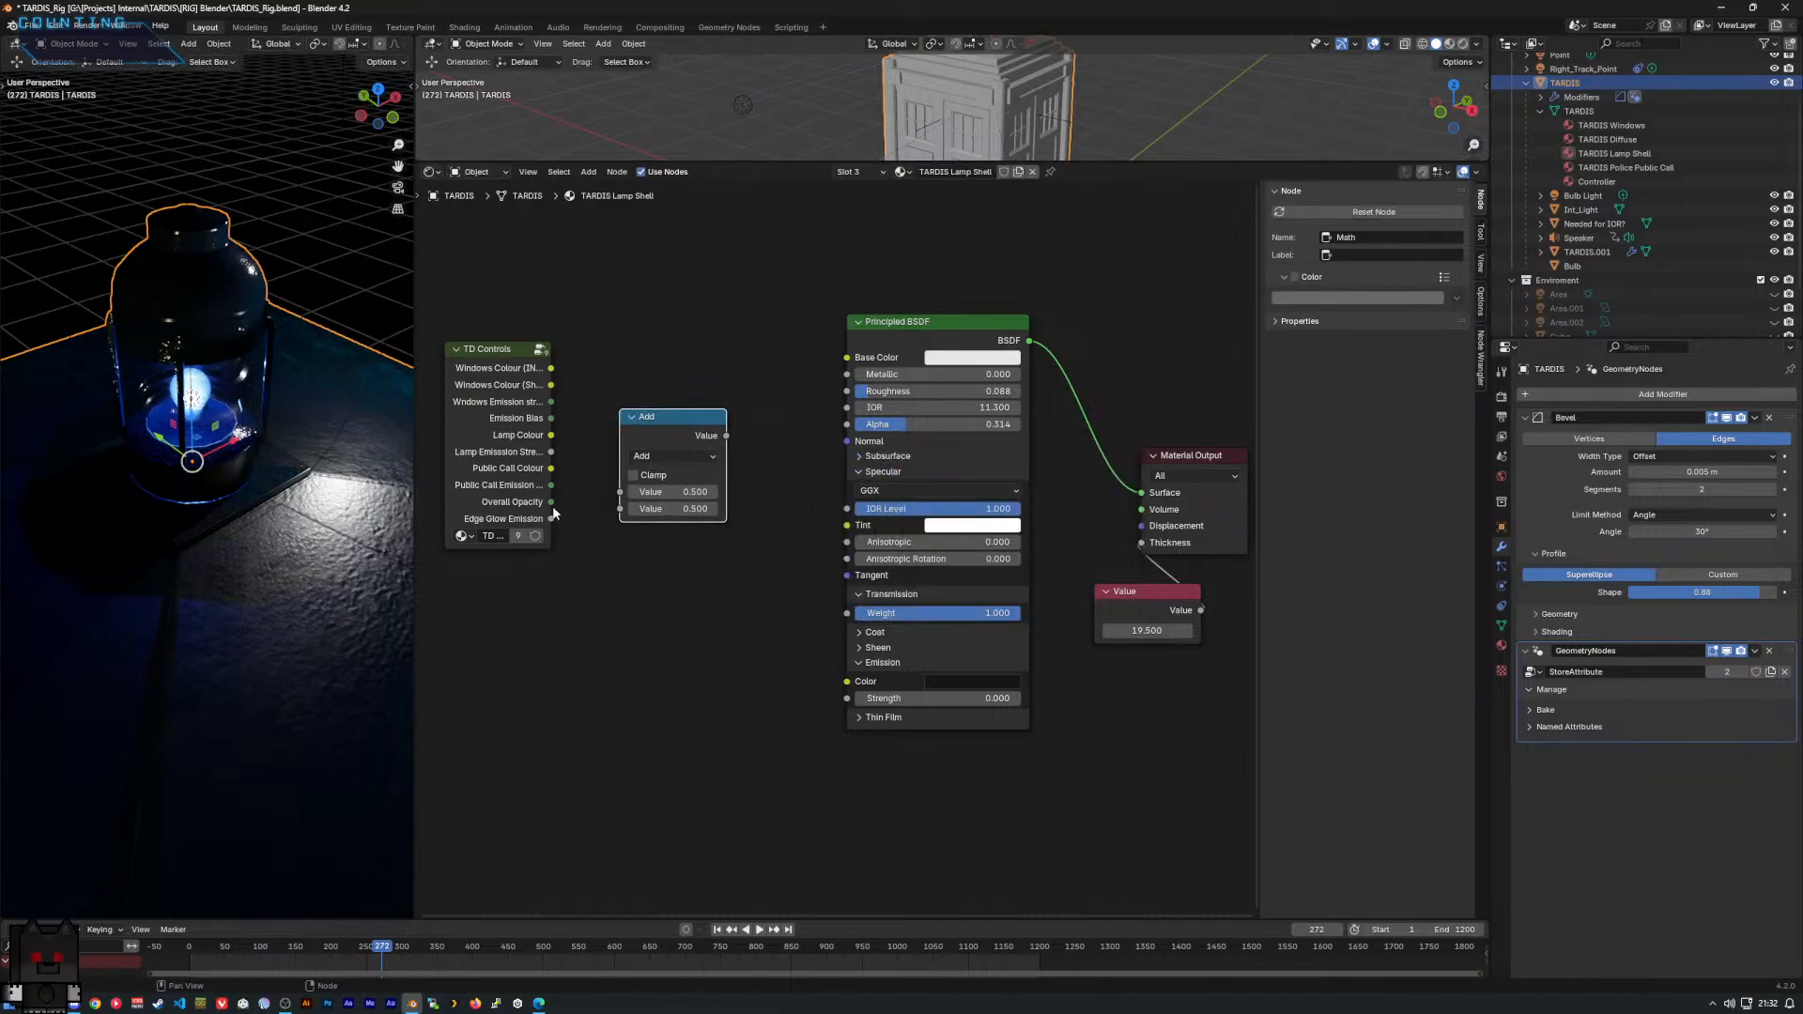
click(672, 455)
click(672, 538)
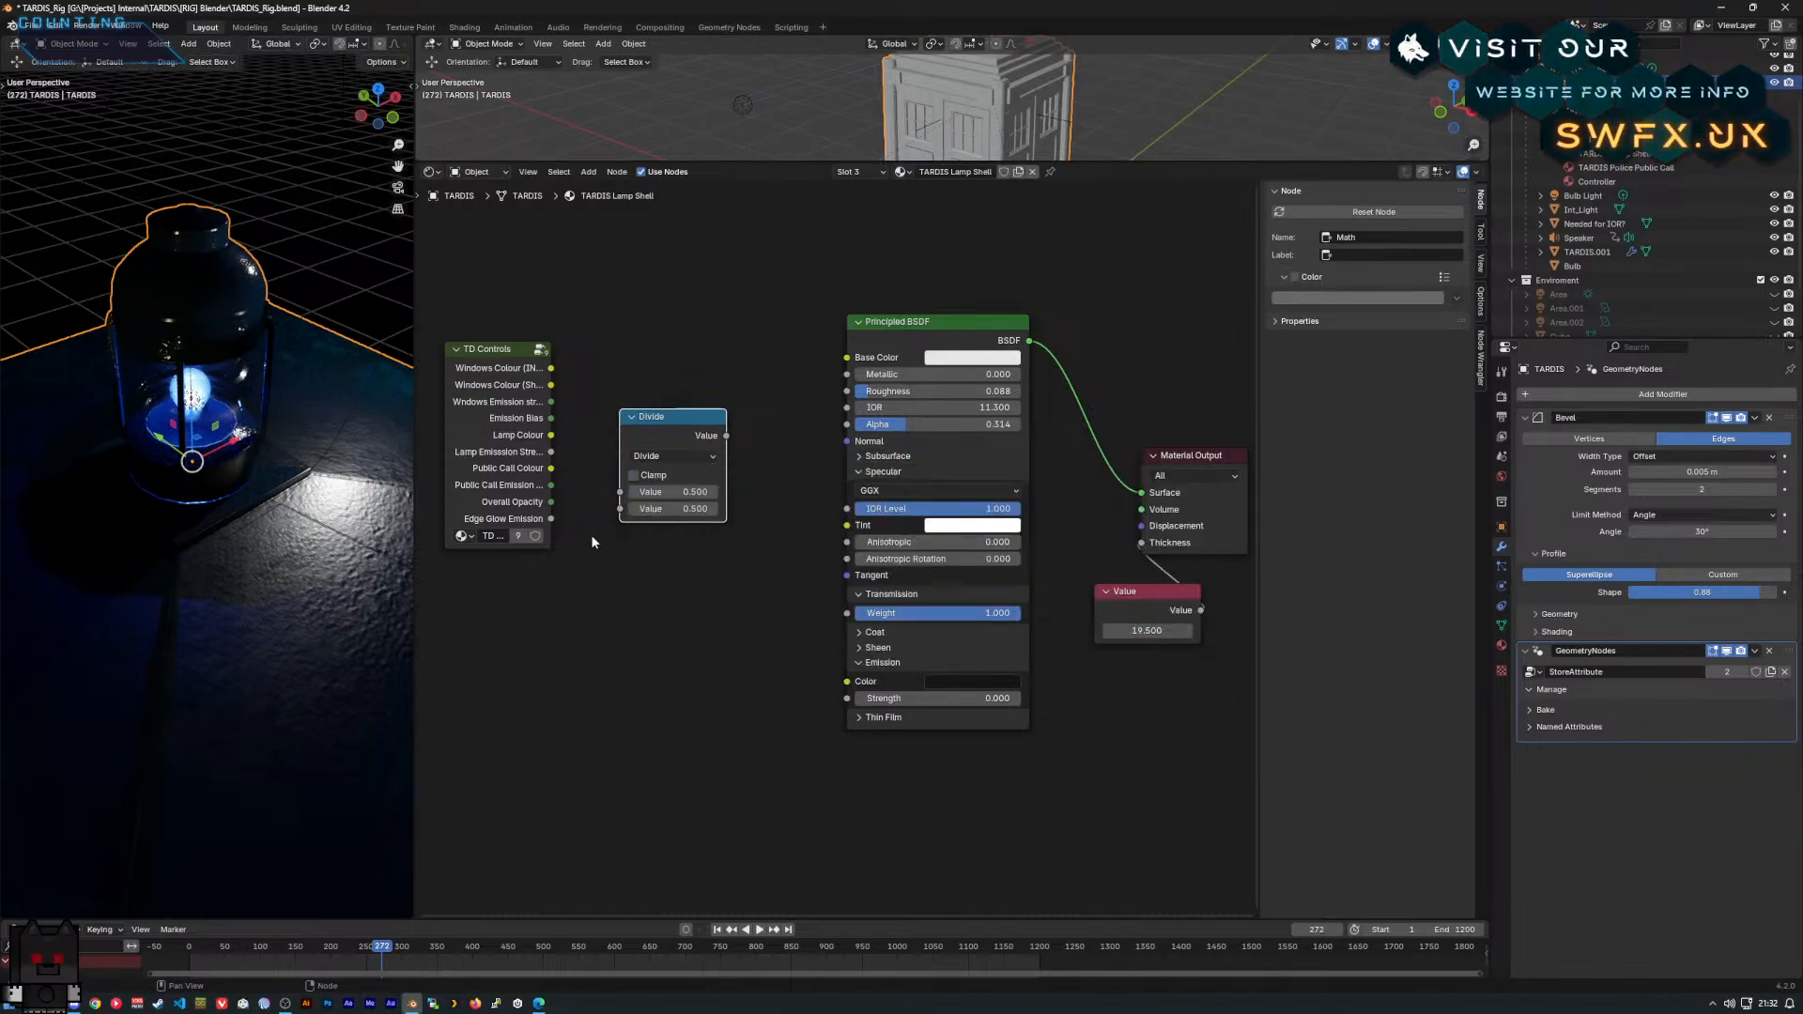
Divide Overall Opacity by 3 and feed the result into the lamp shell's Principled BSDF Alpha.
drag(551, 502, 620, 493)
click(688, 509)
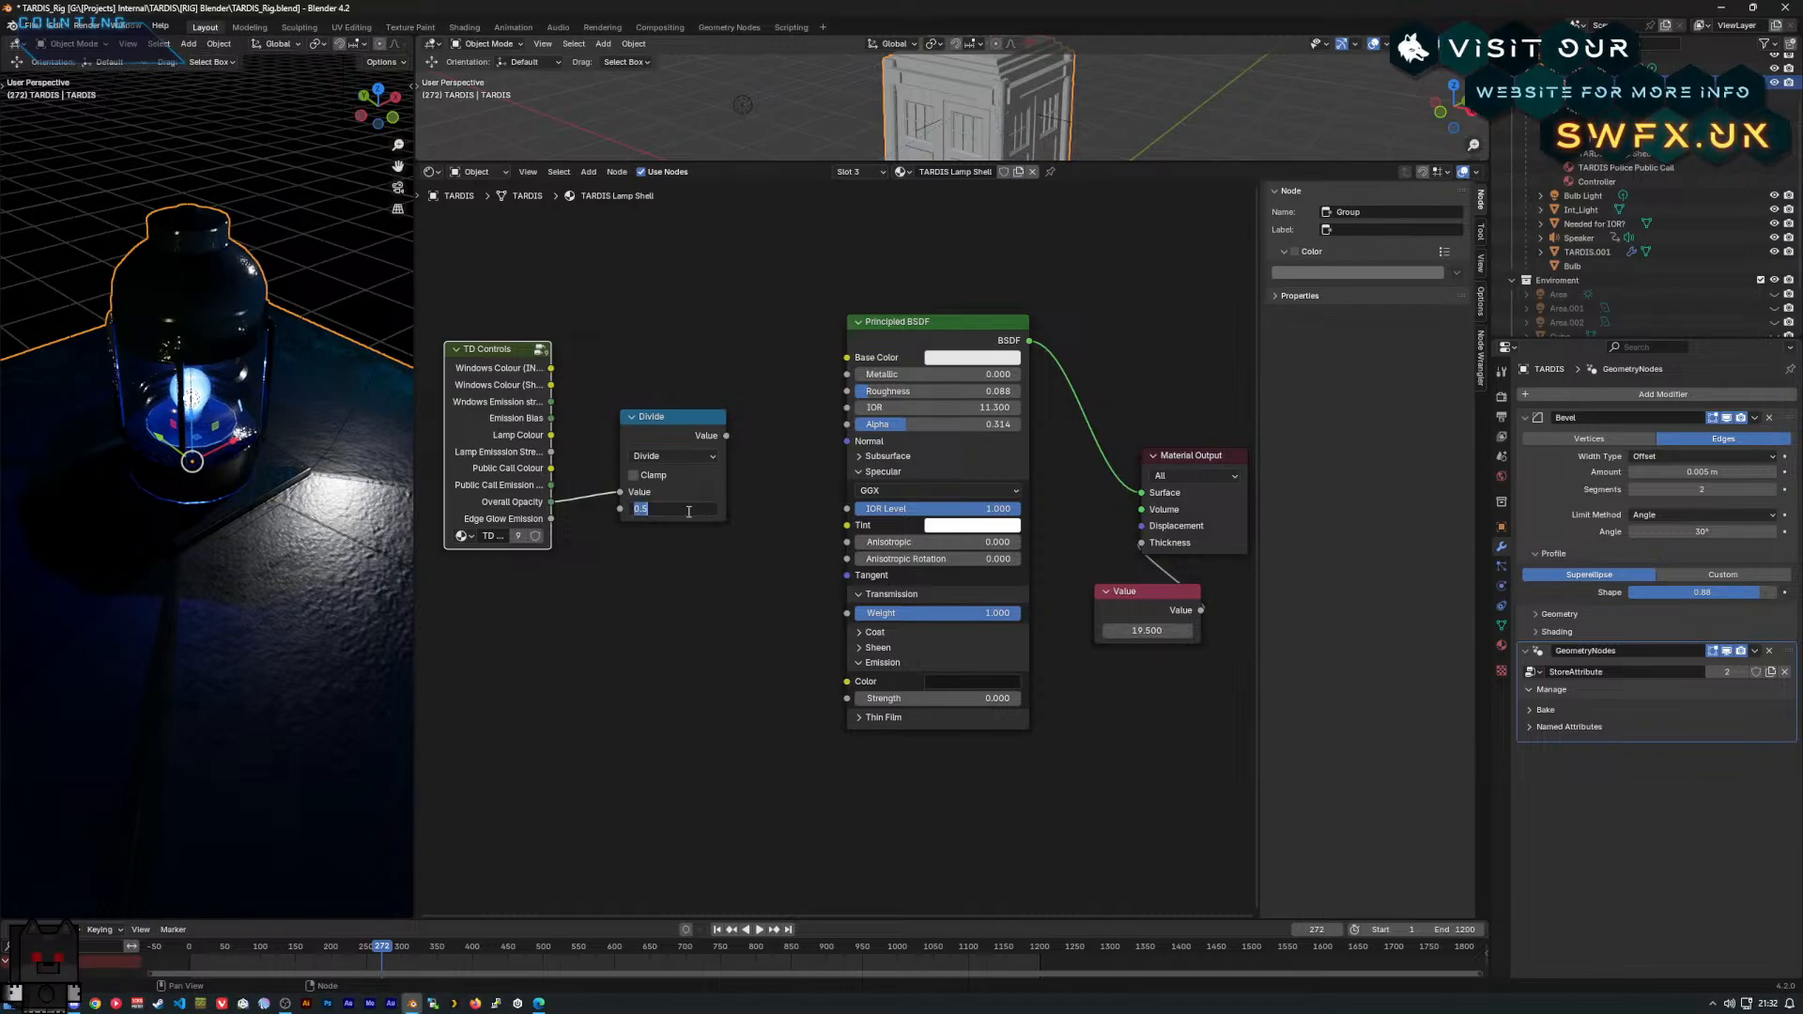
text(3)
key(Return)
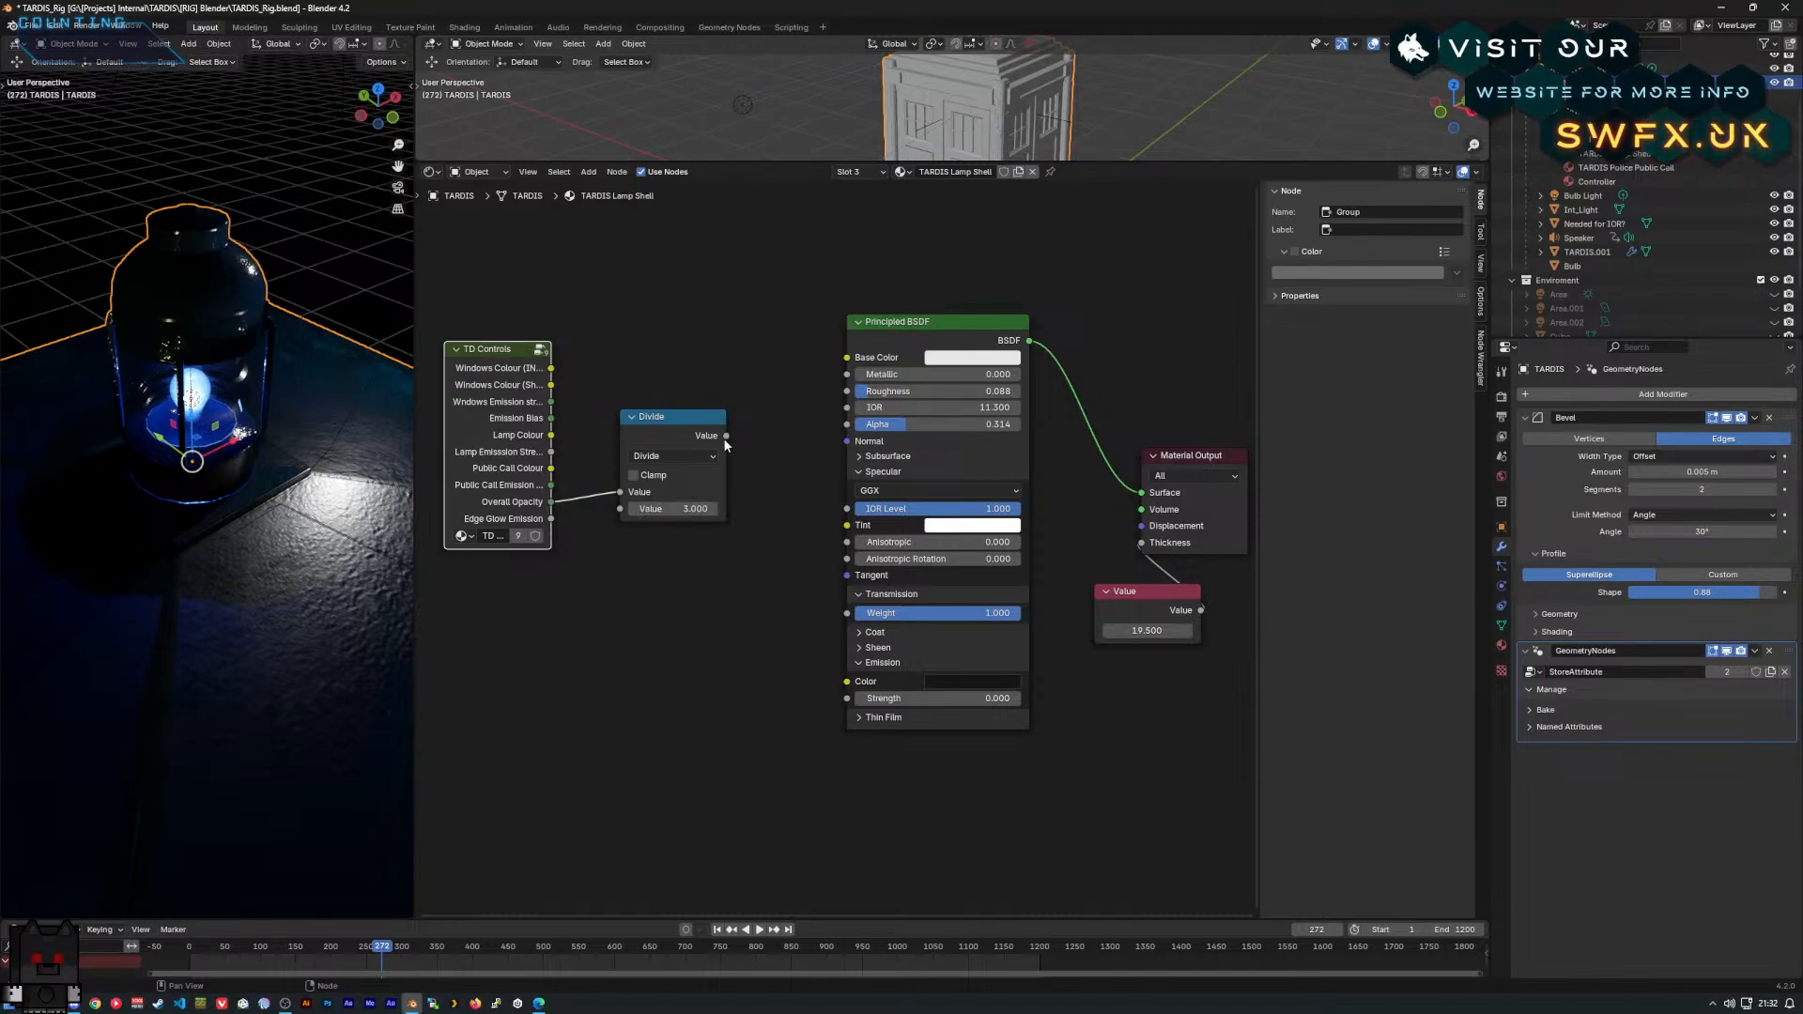
drag(726, 435, 848, 424)
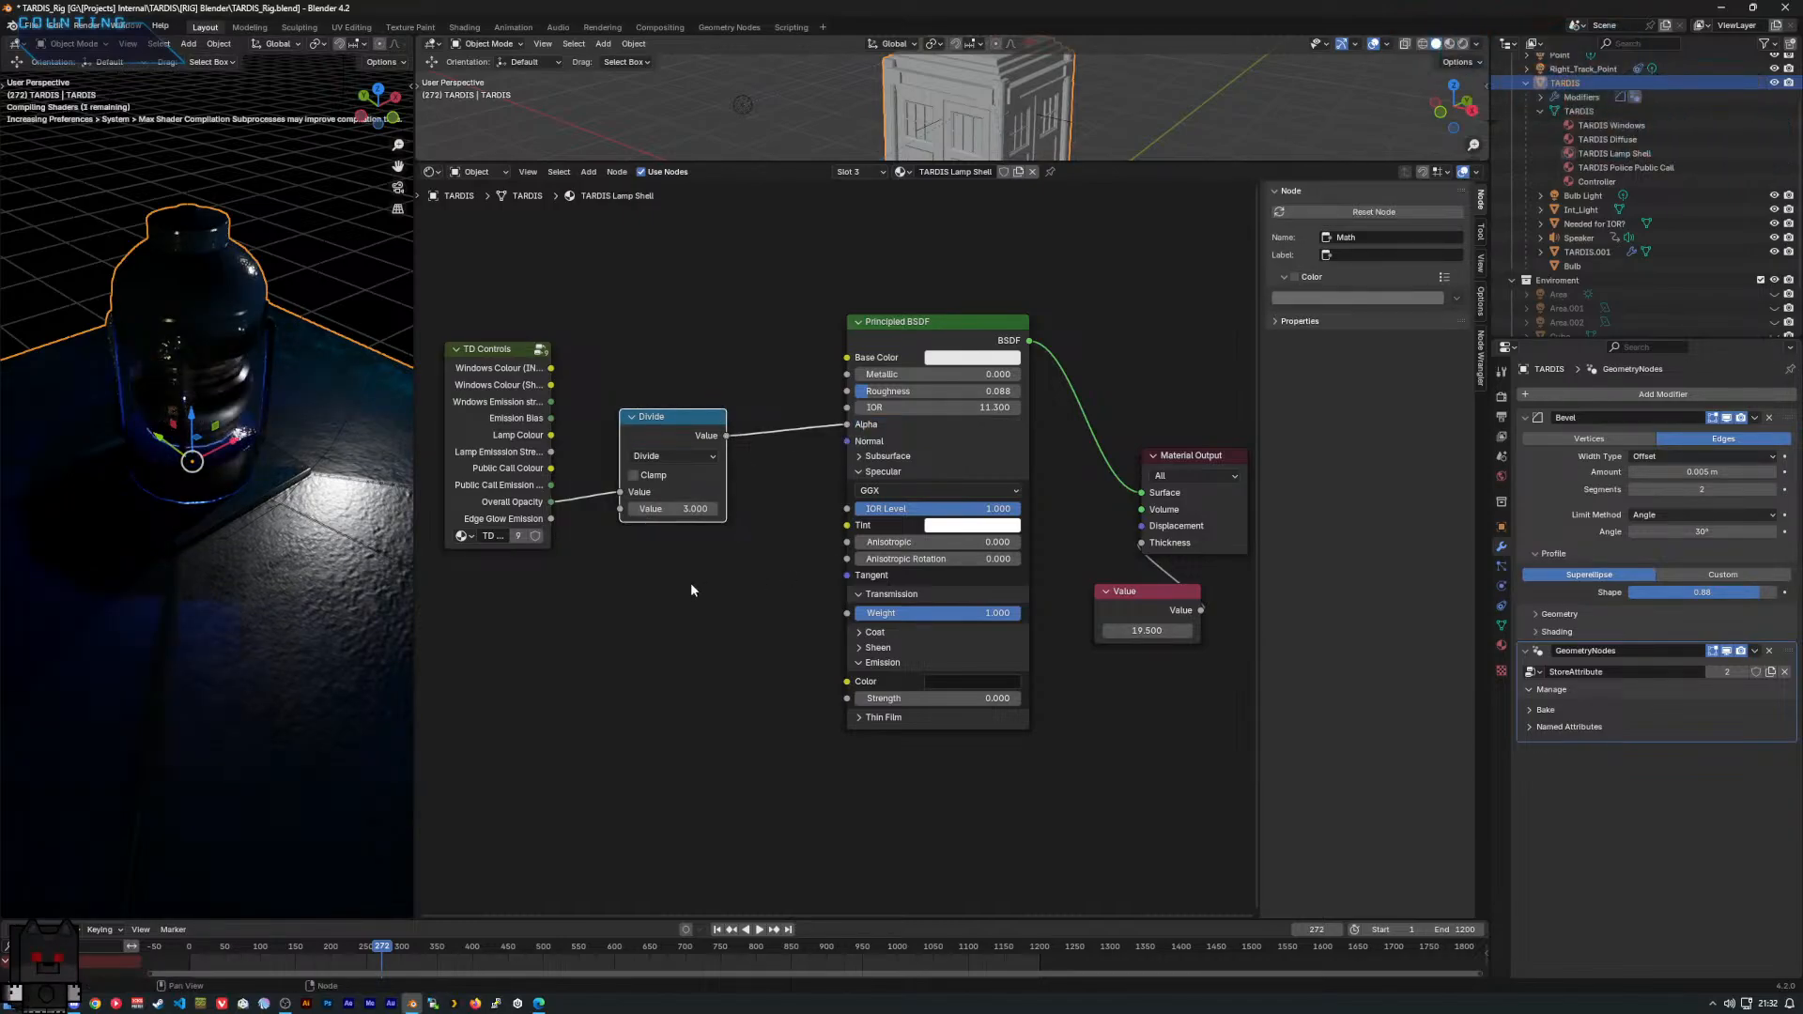
View the whole TARDIS in the rendered view, switch to the Controller material and enter its TD Controls group.
middle_drag(161, 477, 101, 443)
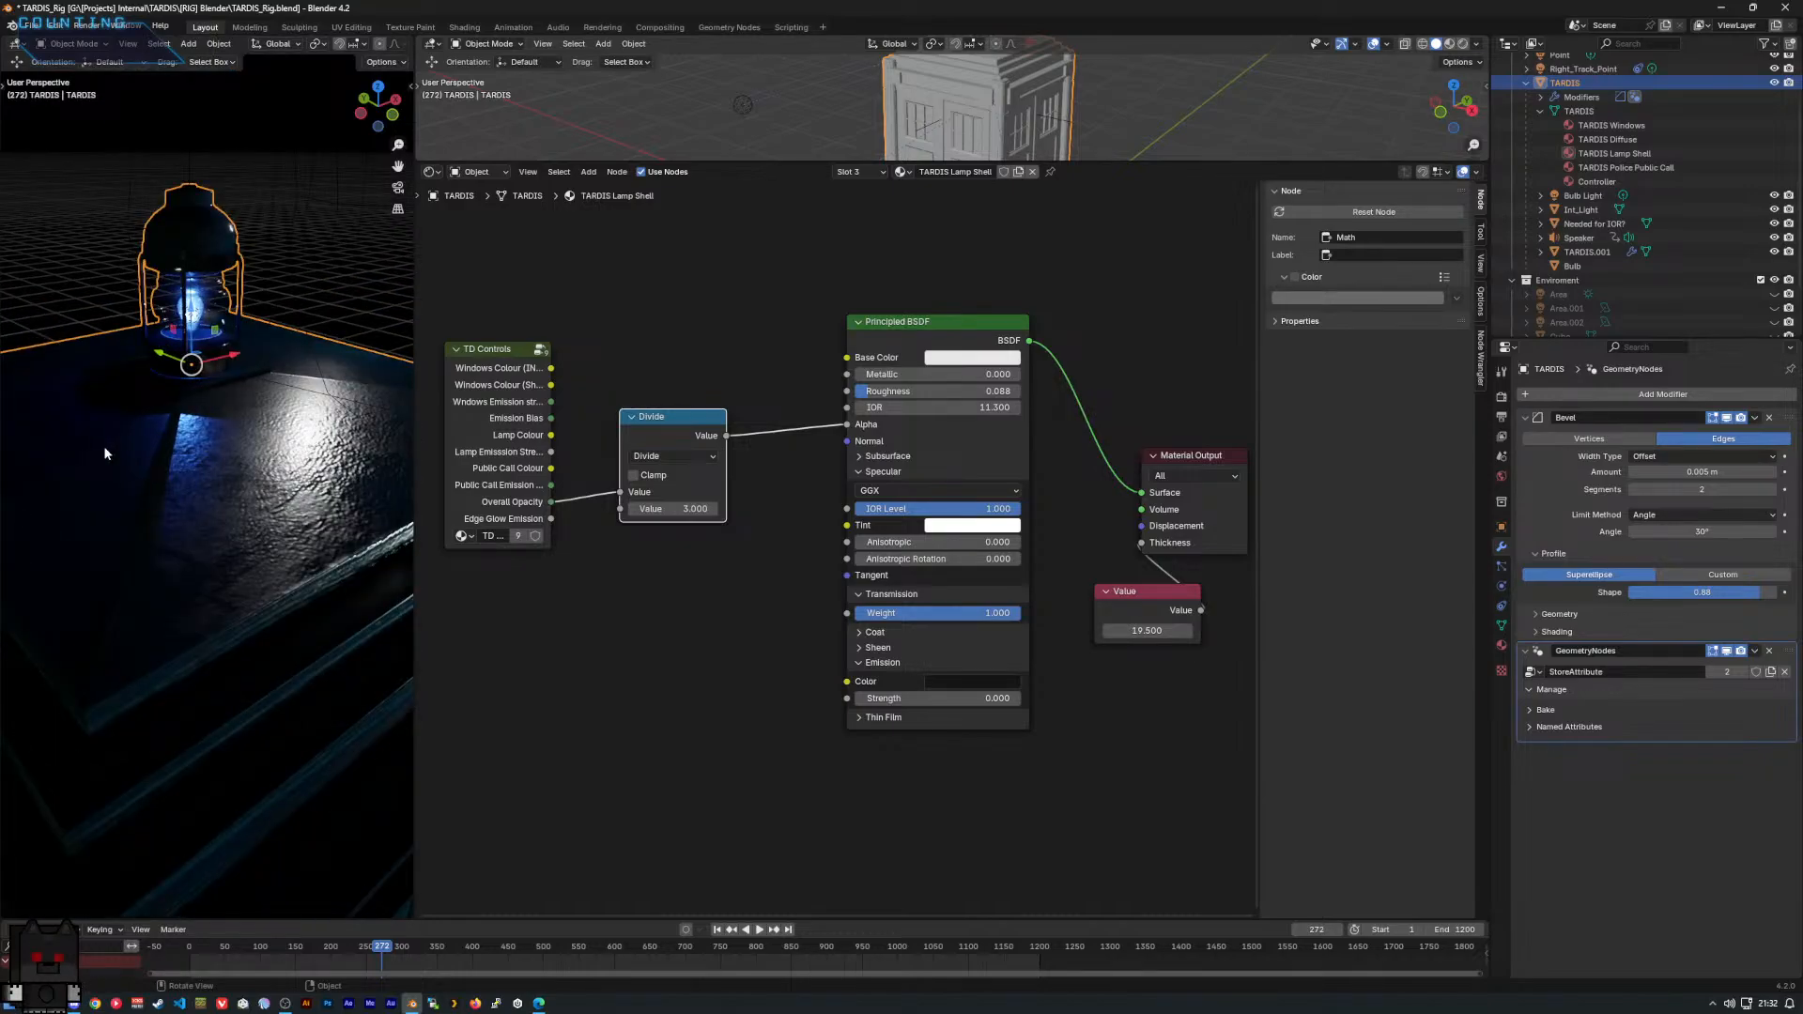
scroll(145, 465, down, 6)
mouse_move(171, 538)
middle_down()
mouse_move(191, 493)
mouse_move(170, 510)
middle_up()
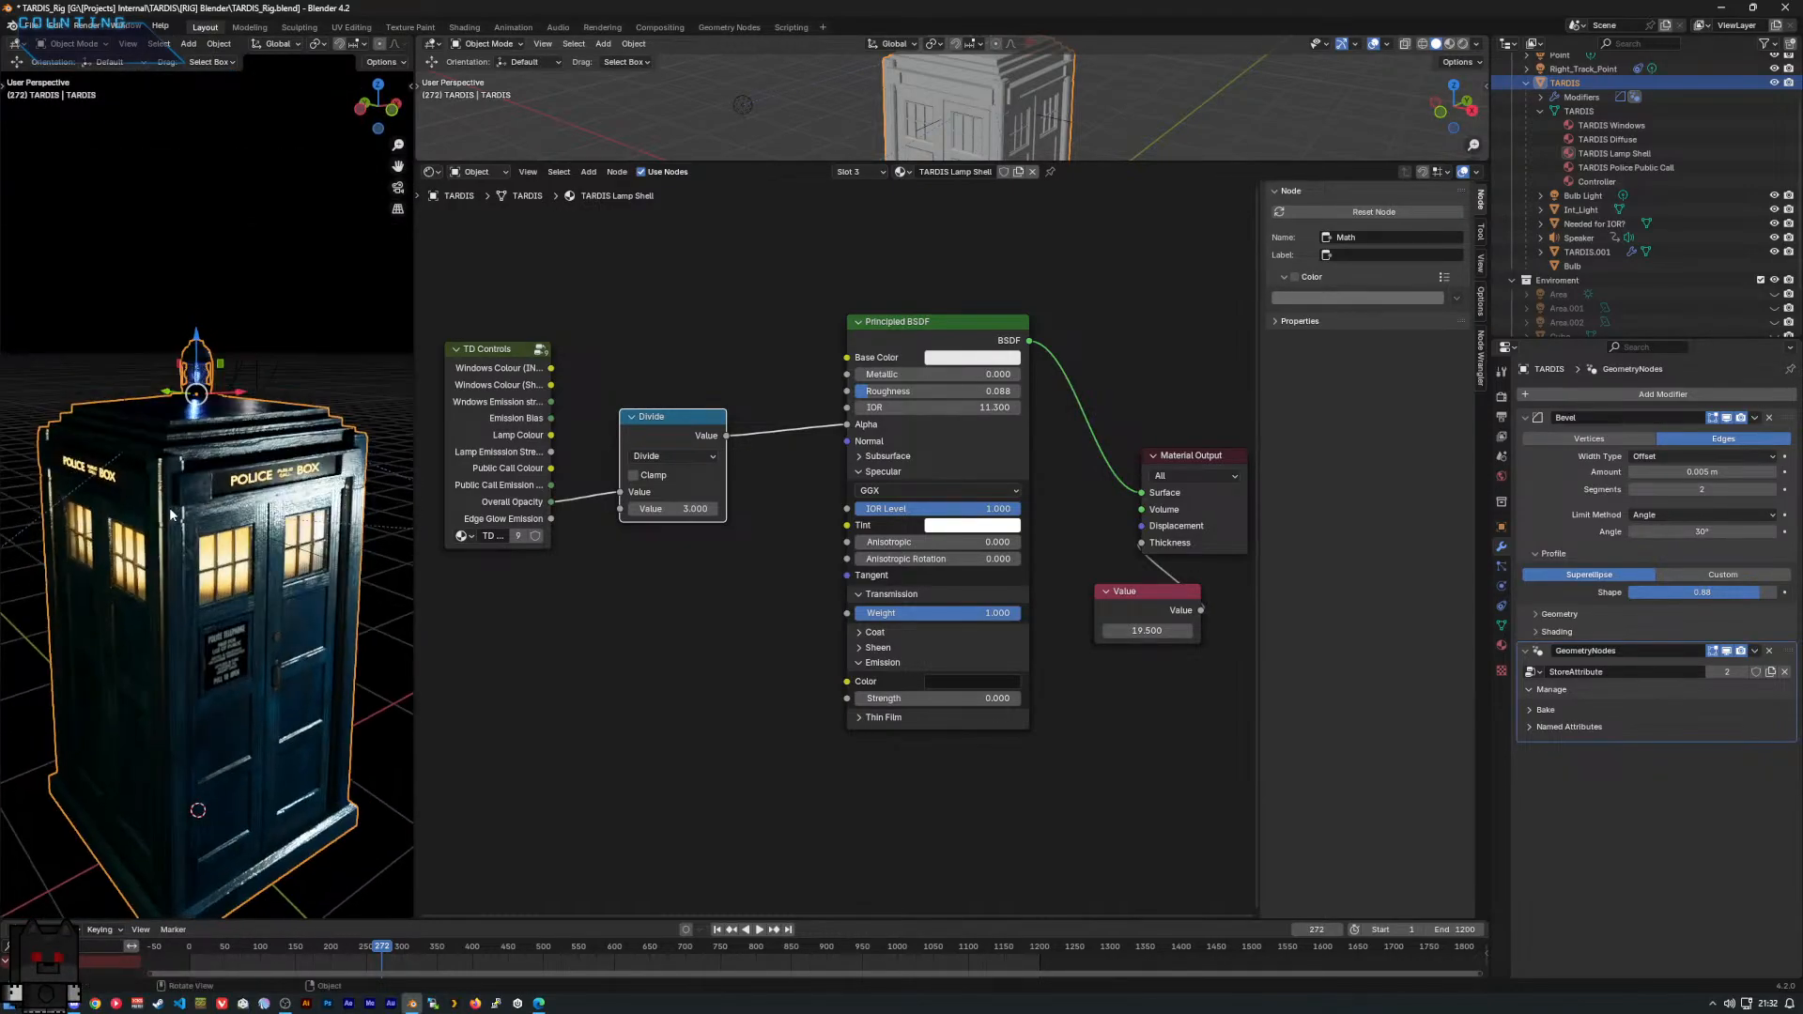
click(859, 172)
click(841, 261)
key(Home)
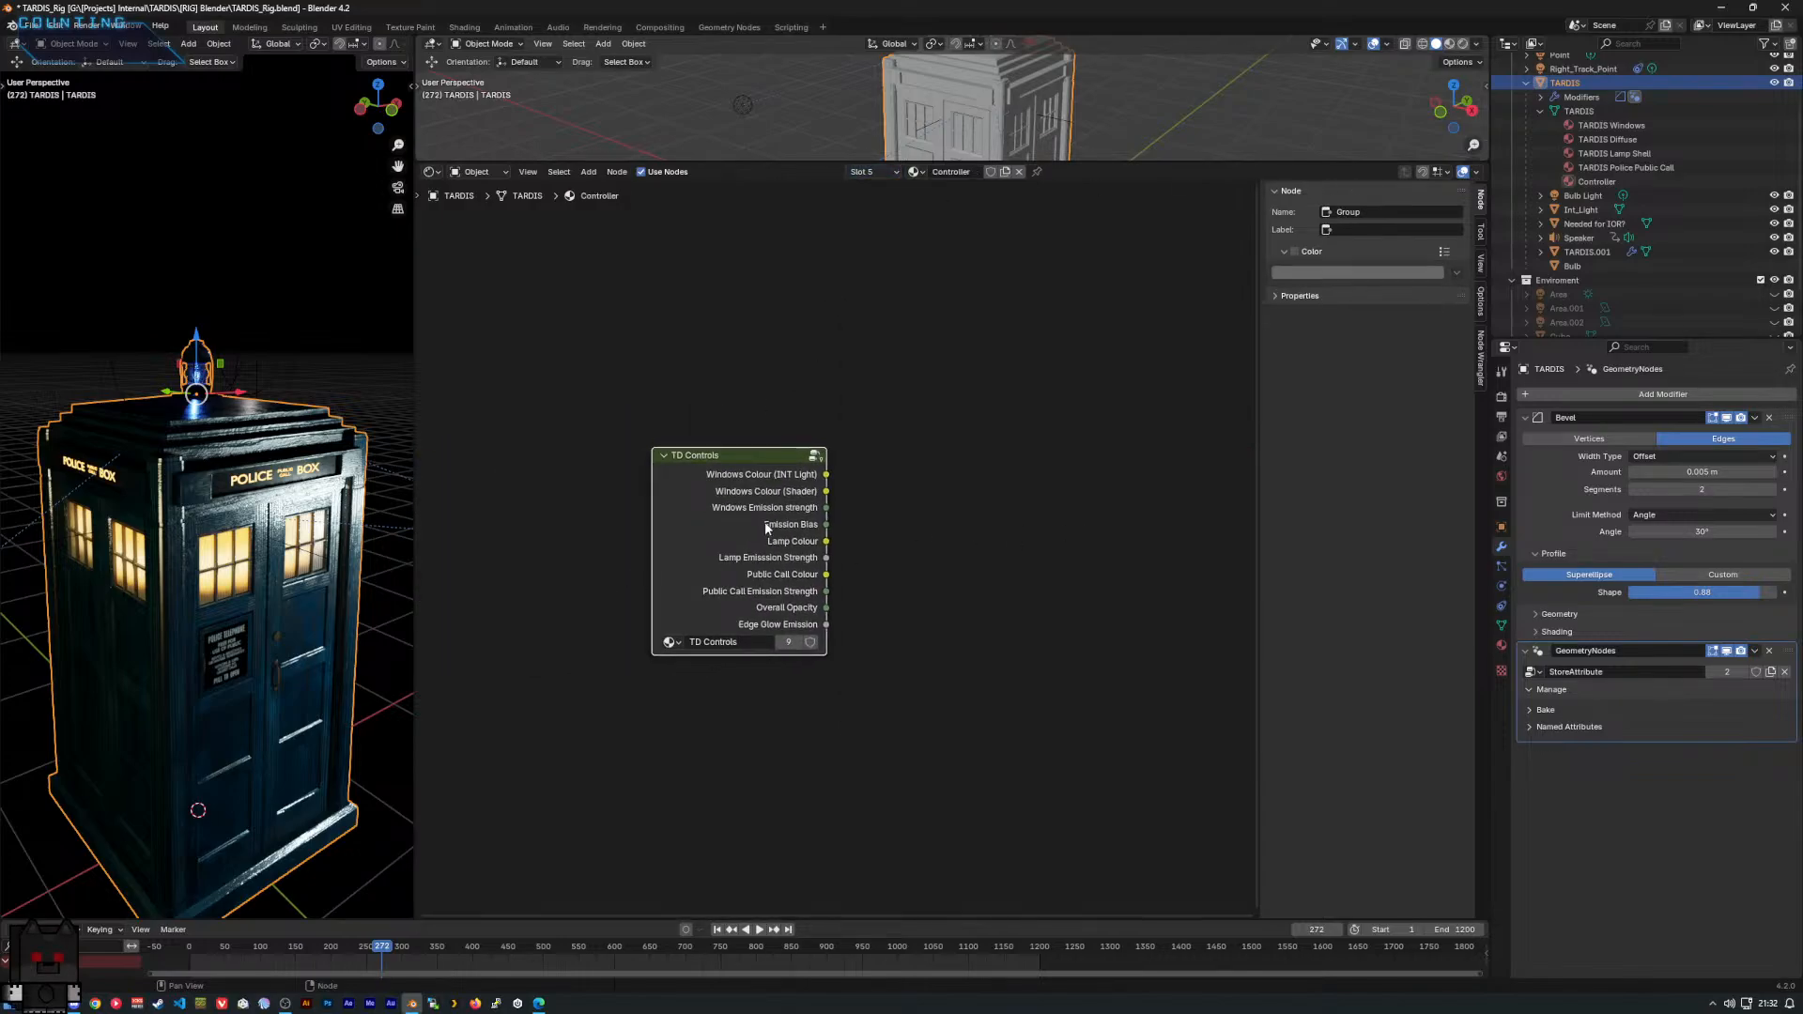
key(Tab)
key(Home)
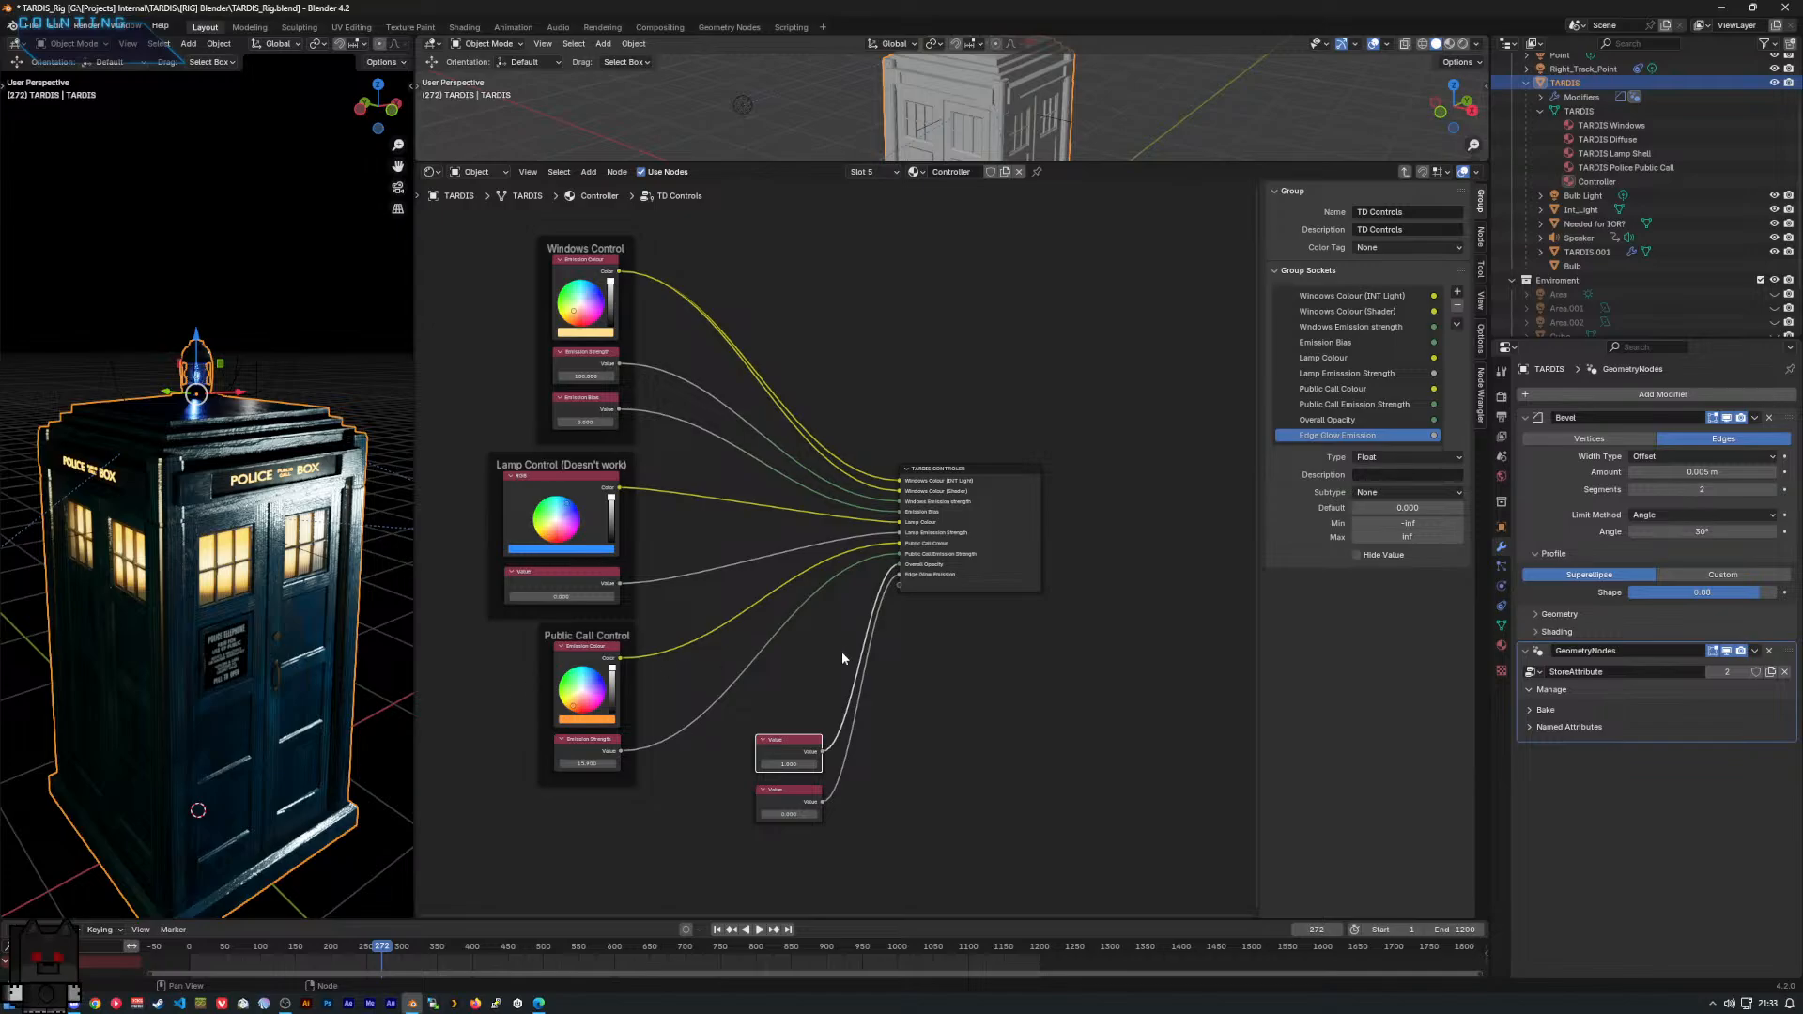
scroll(841, 651, up, 3)
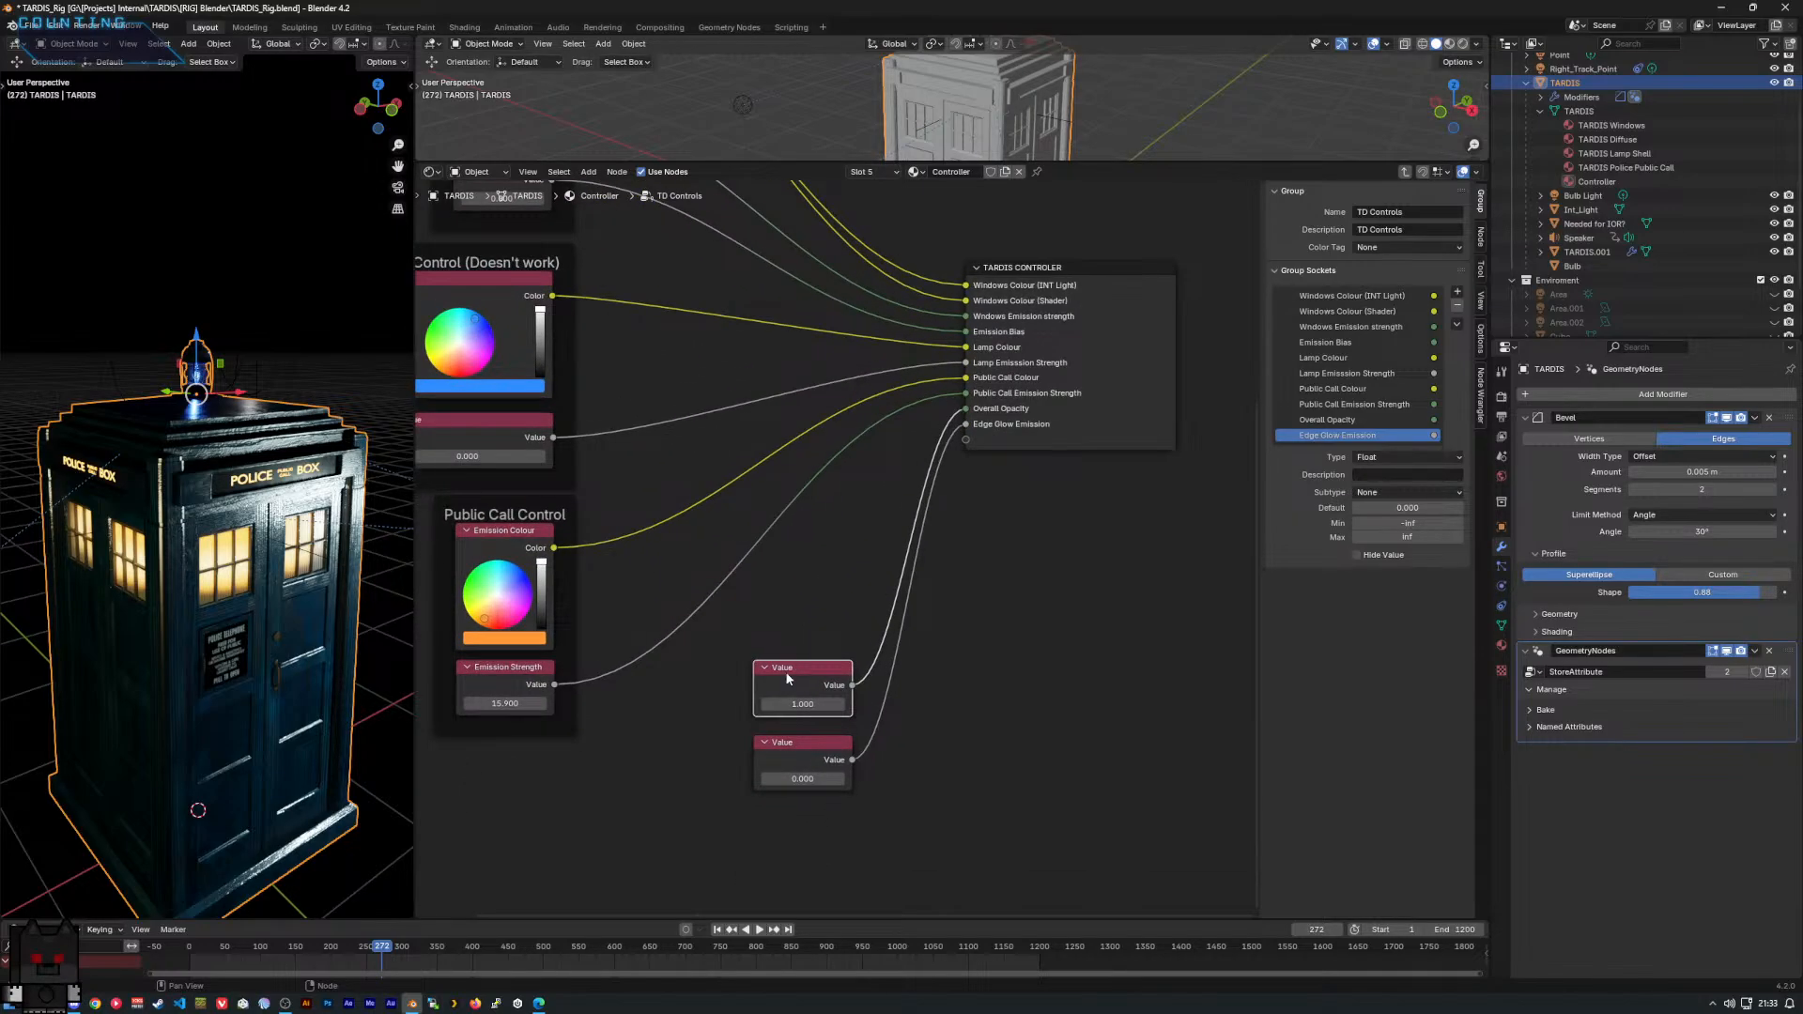
scroll(789, 685, up, 1)
drag(792, 703, 779, 672)
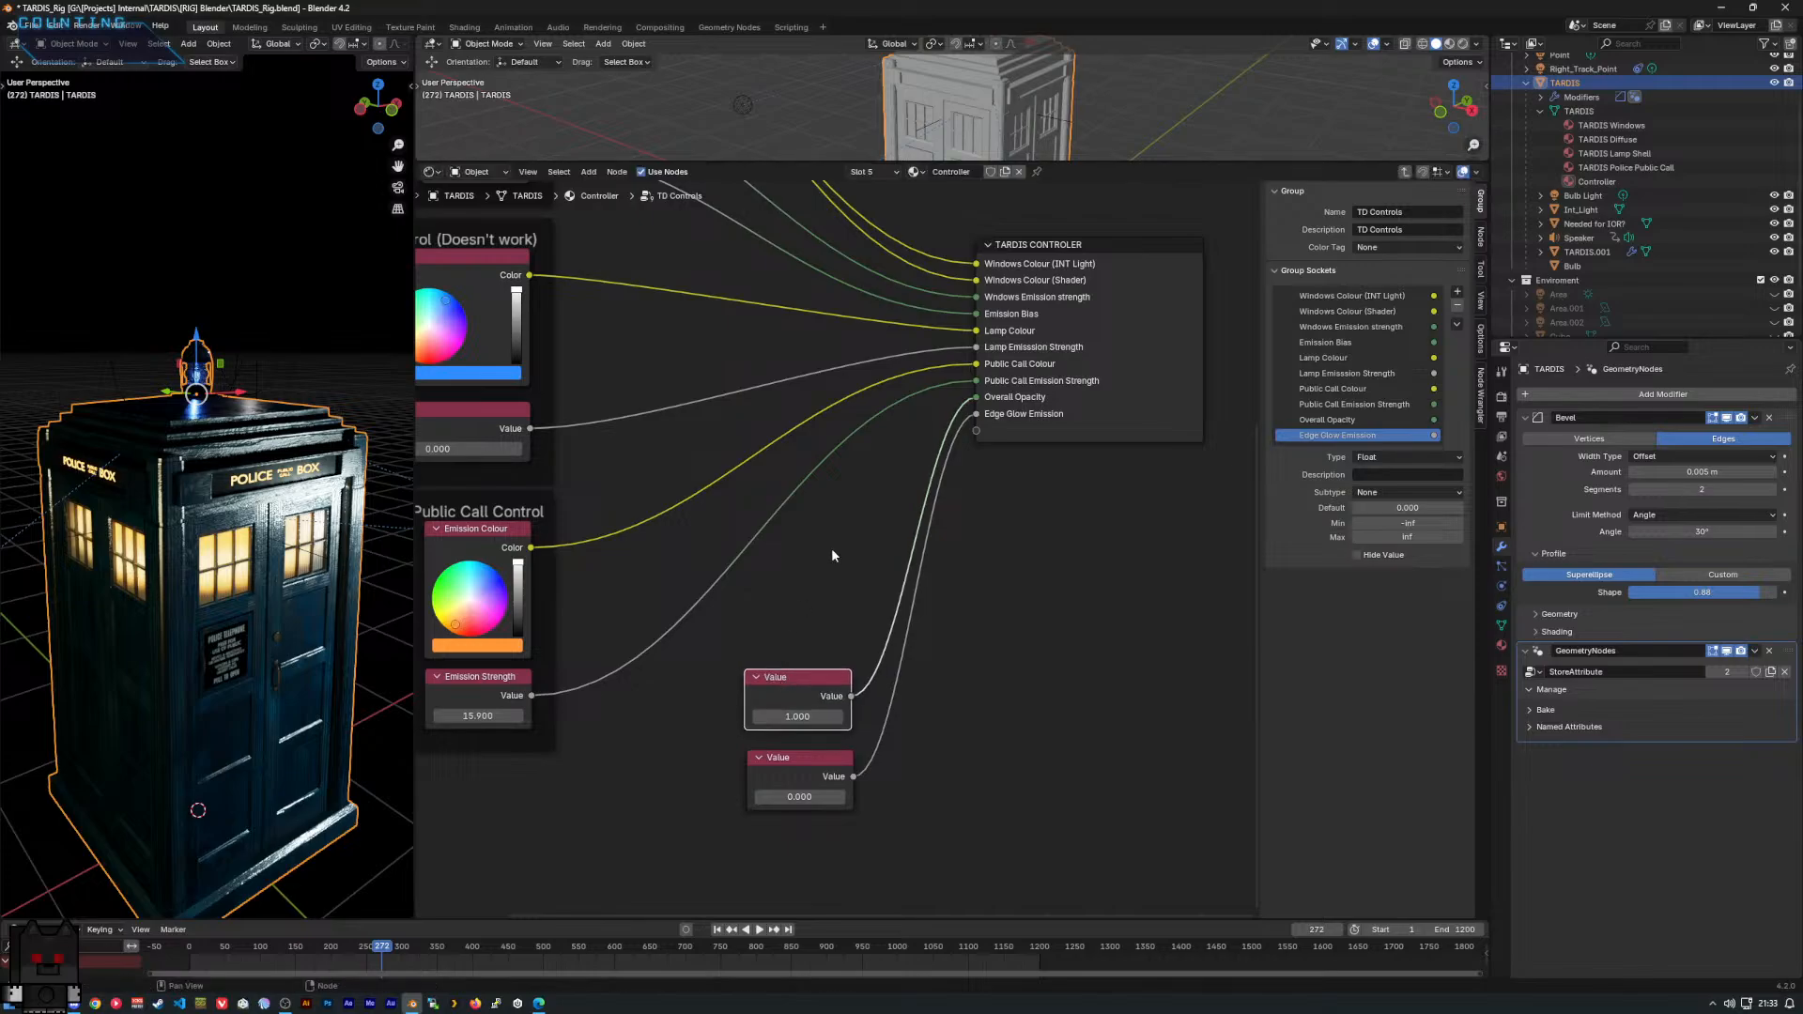
Change the Lamp Emission Strength group socket to Integer type with a minimum of 0 and a maximum of 150.
click(470, 426)
click(1000, 354)
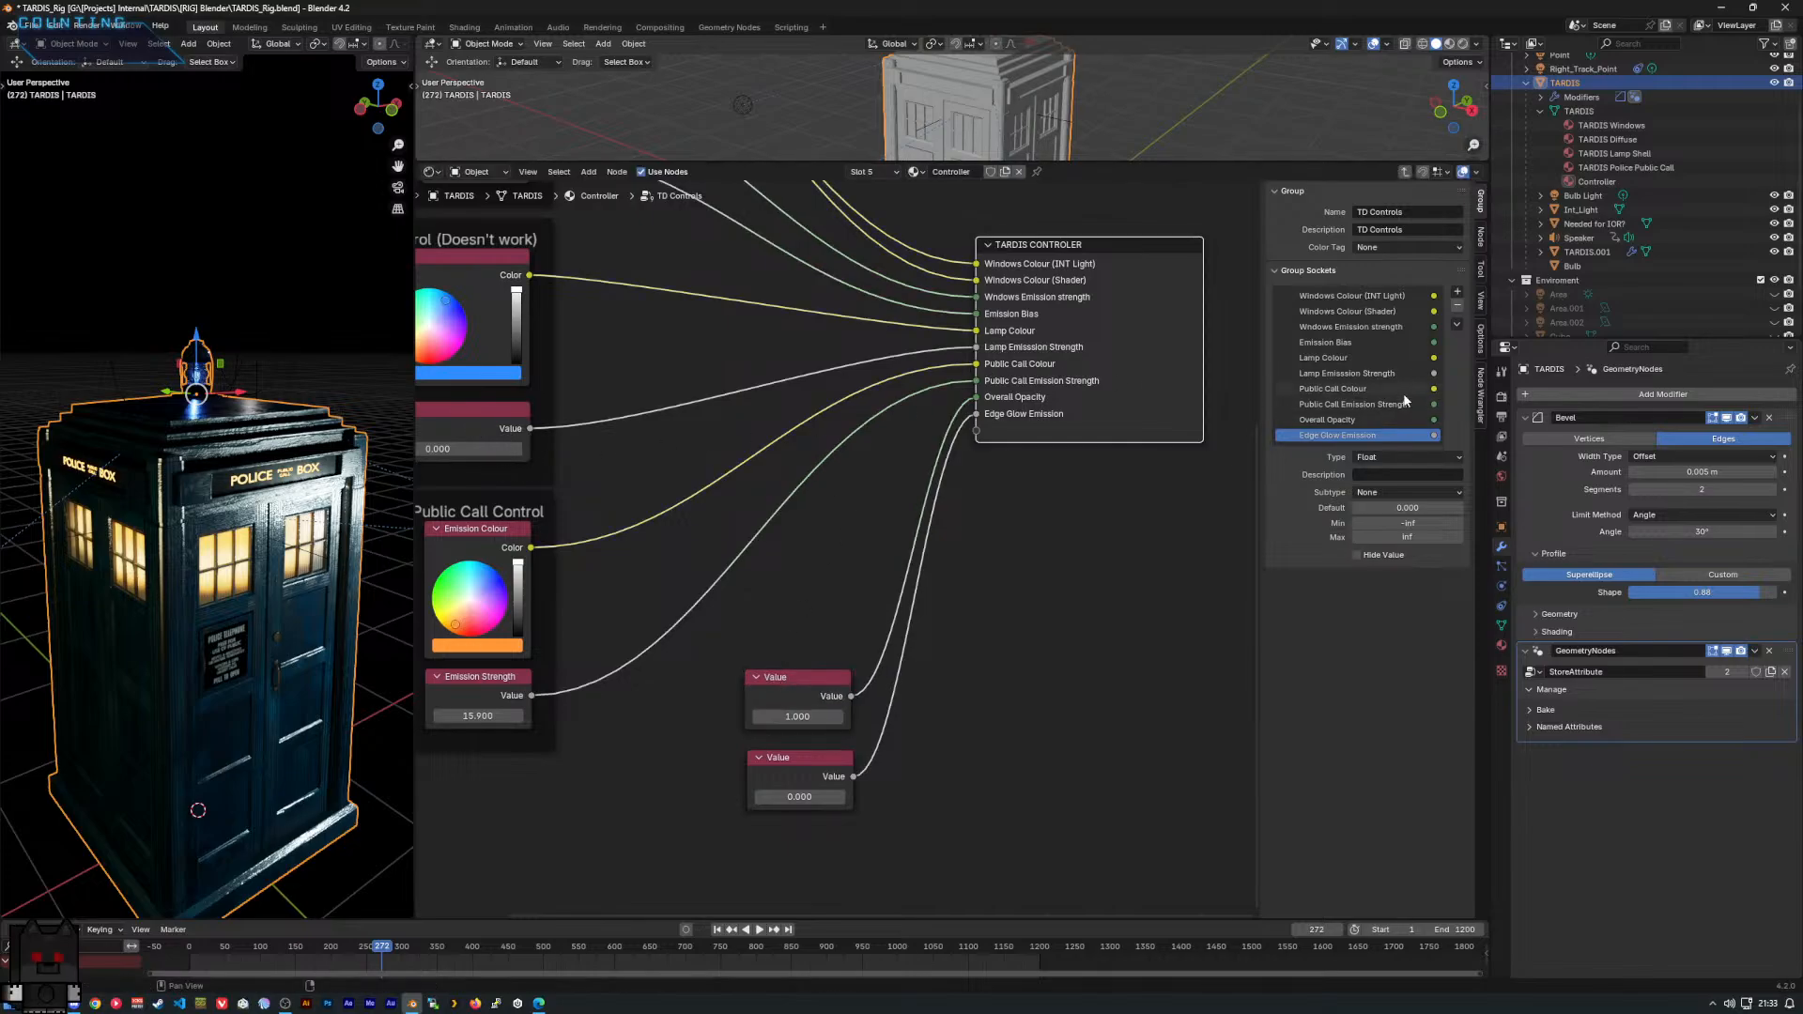
click(1354, 374)
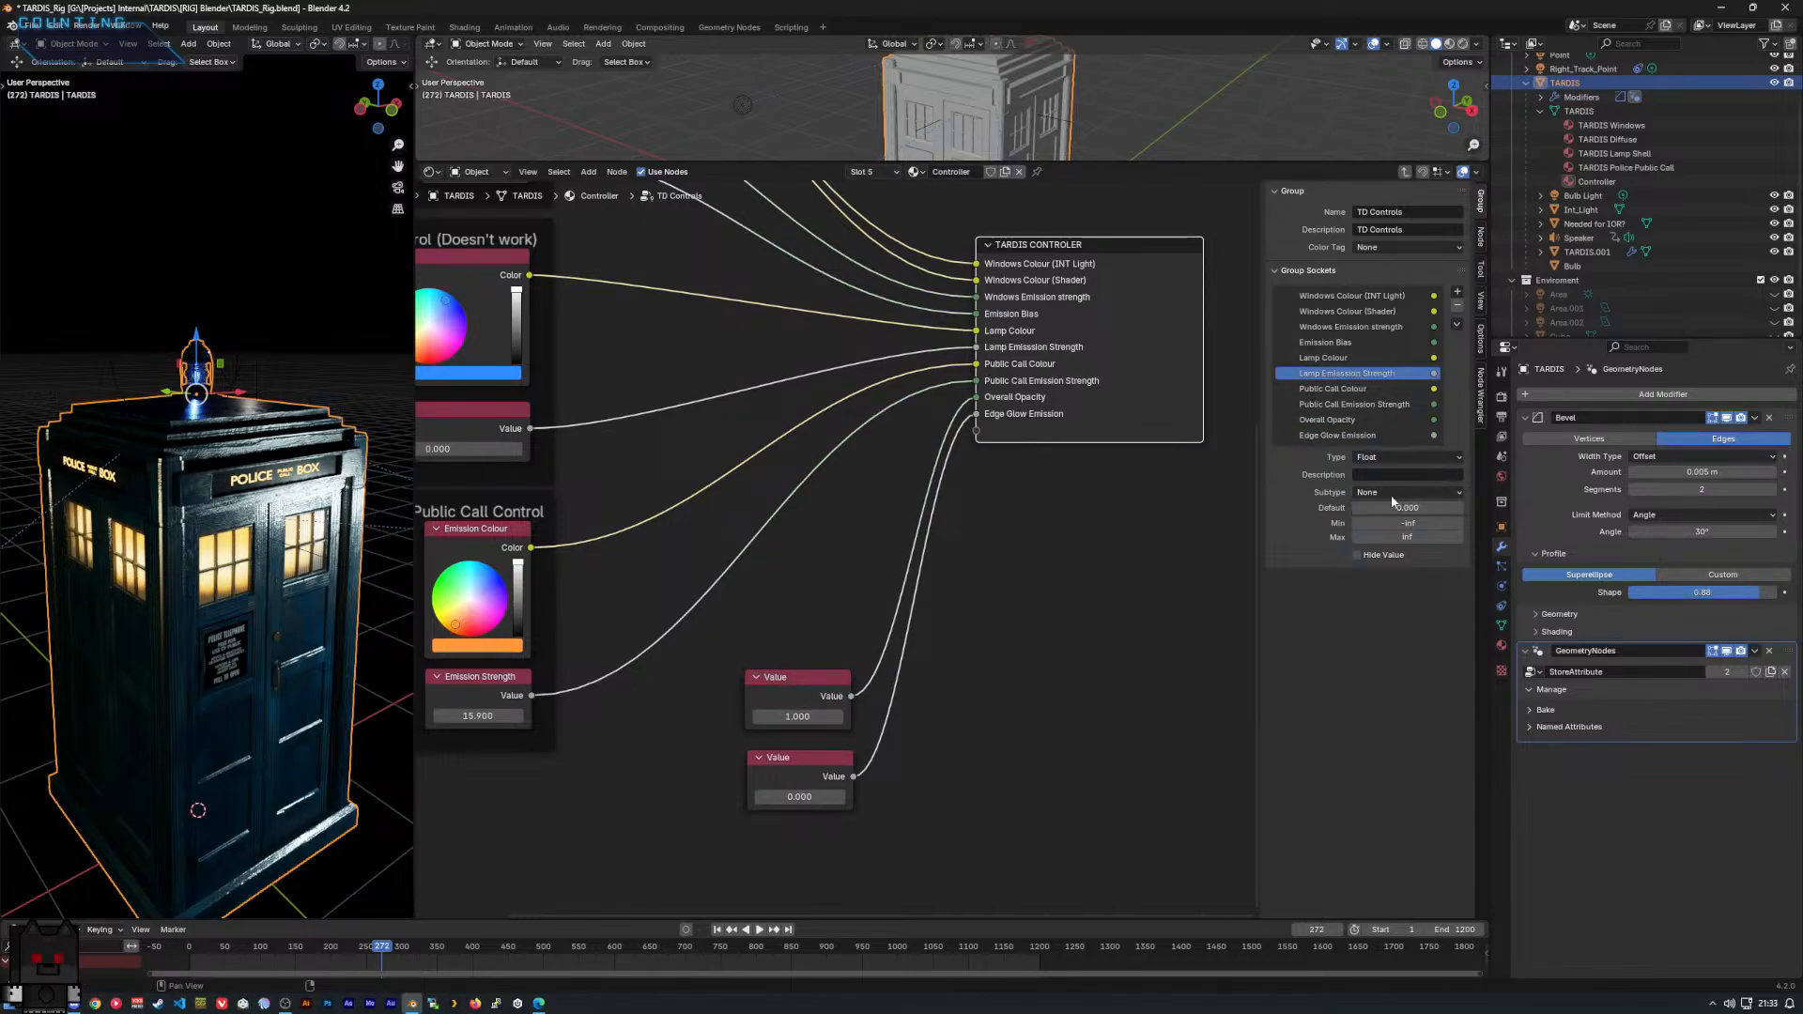
click(1396, 458)
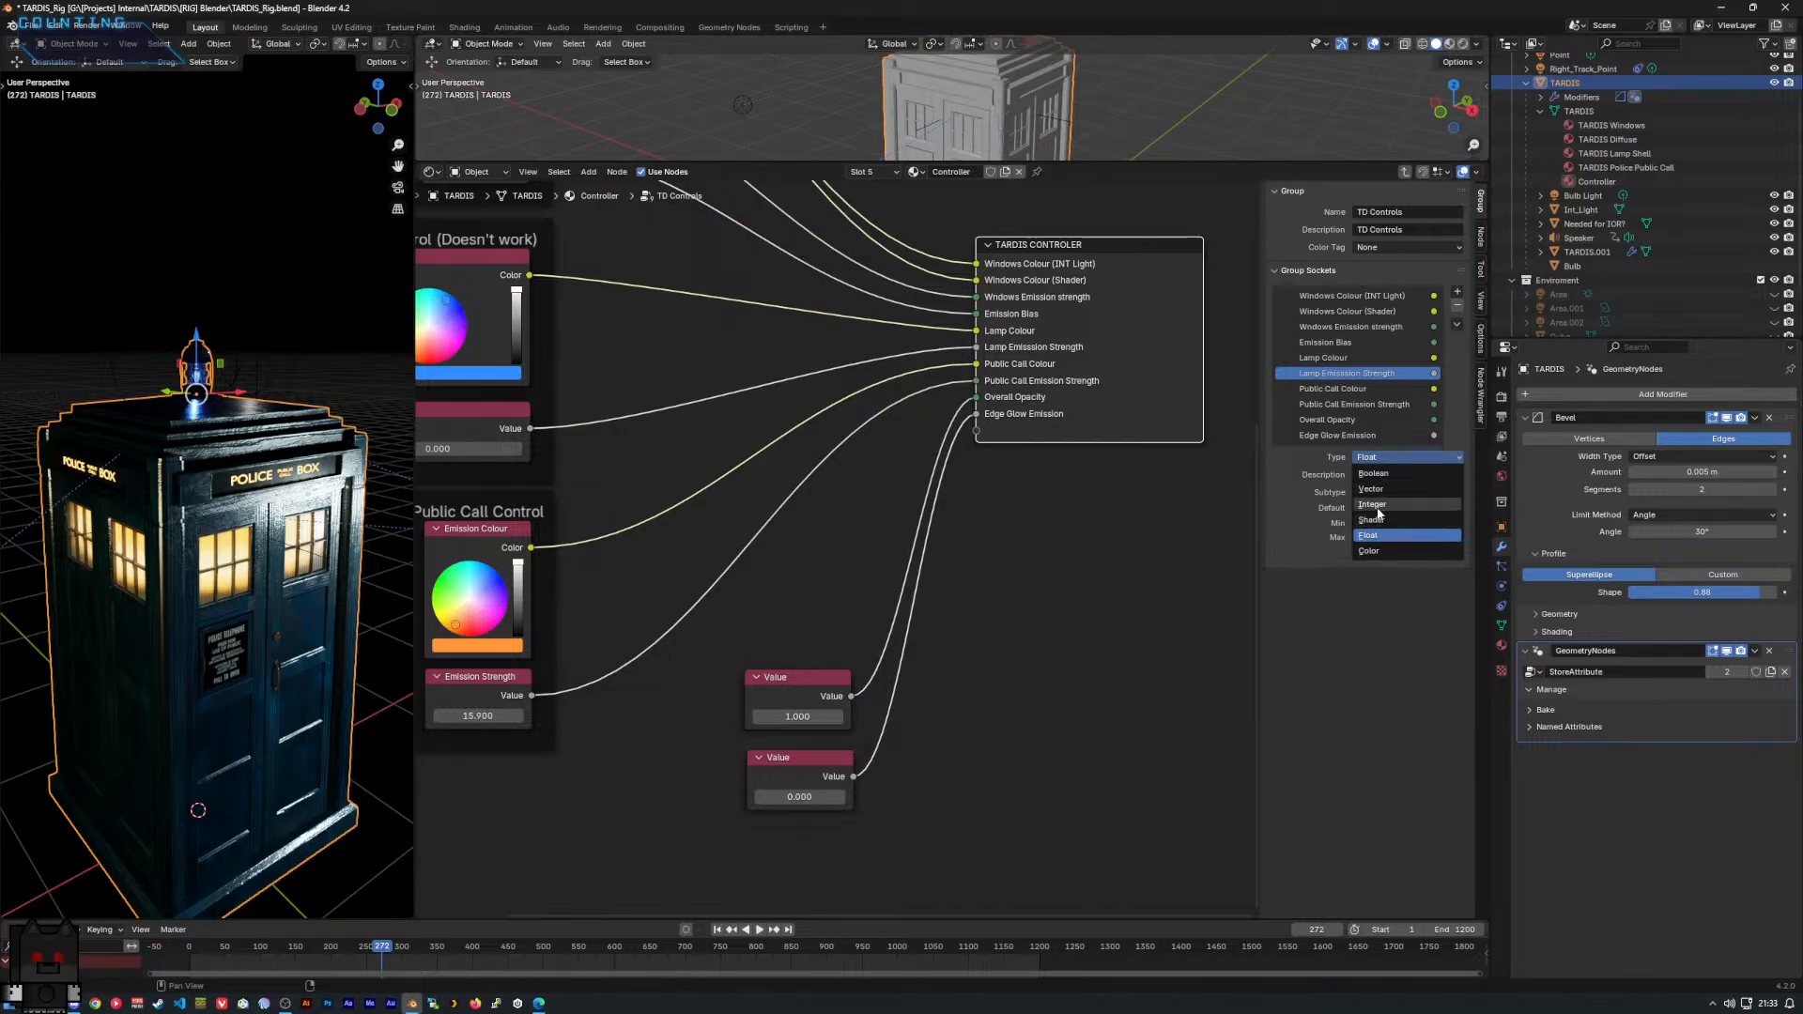
click(1388, 504)
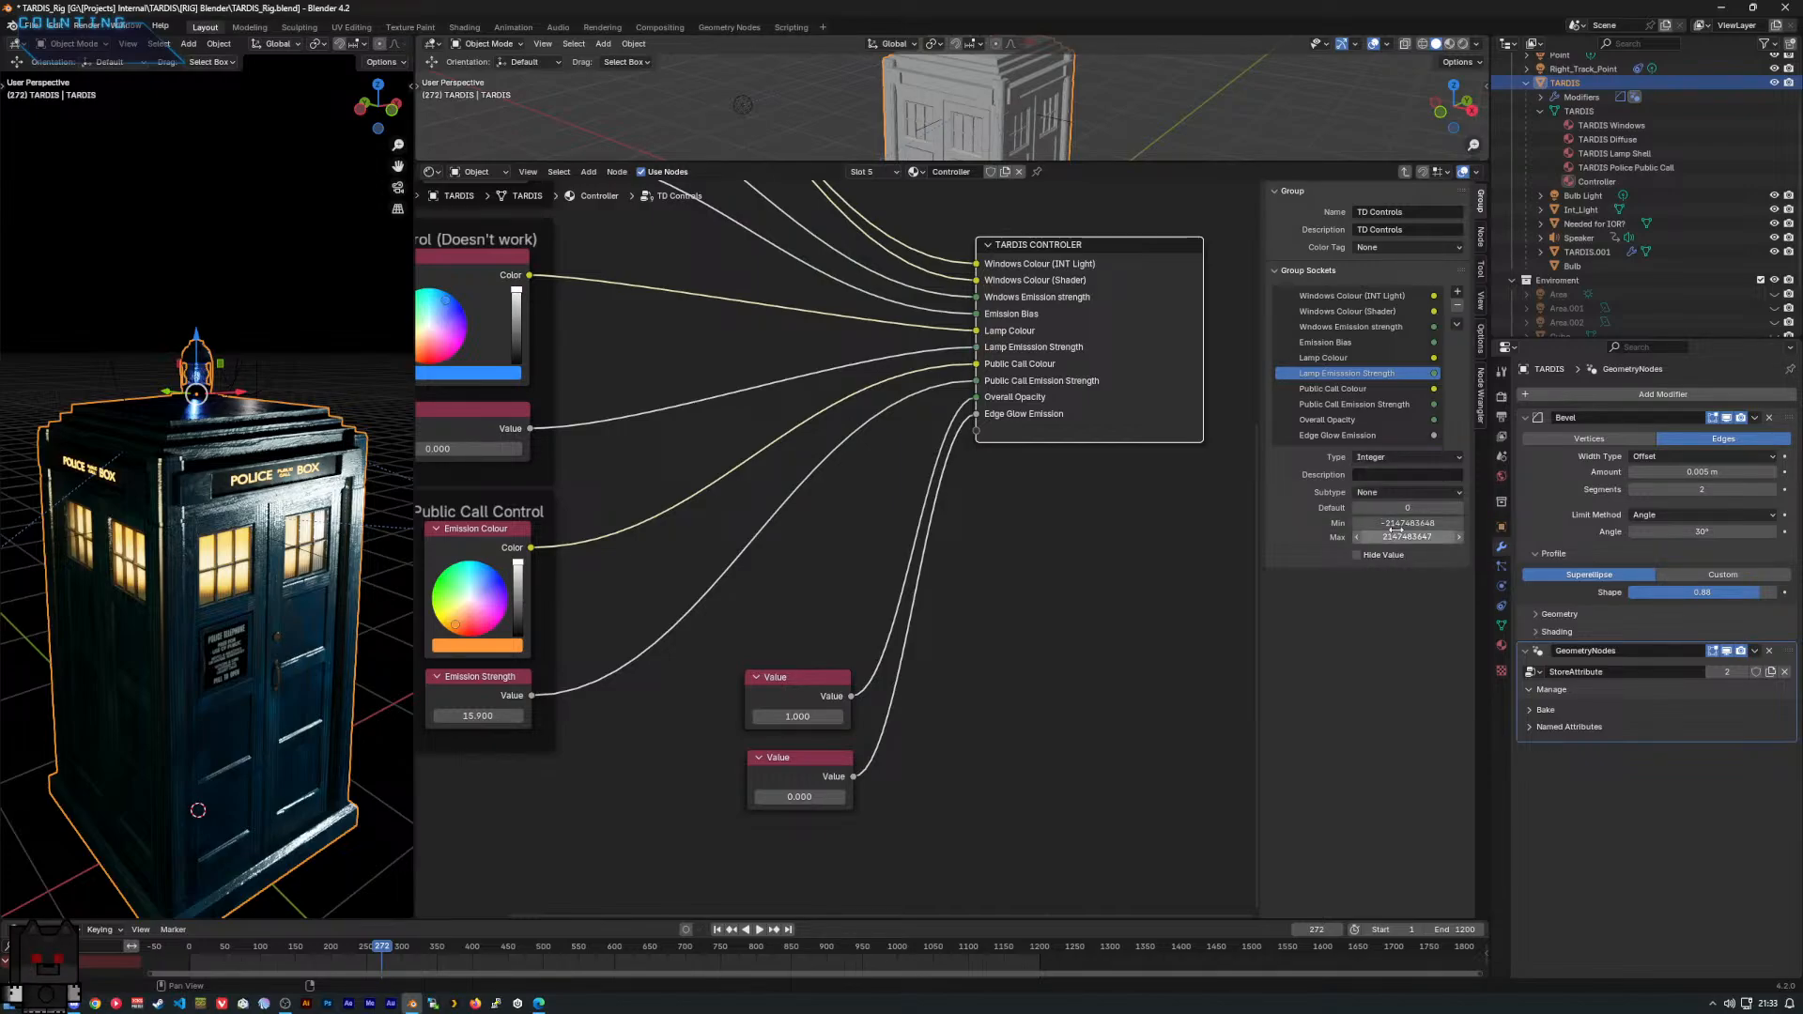
click(1399, 523)
text(0)
key(Tab)
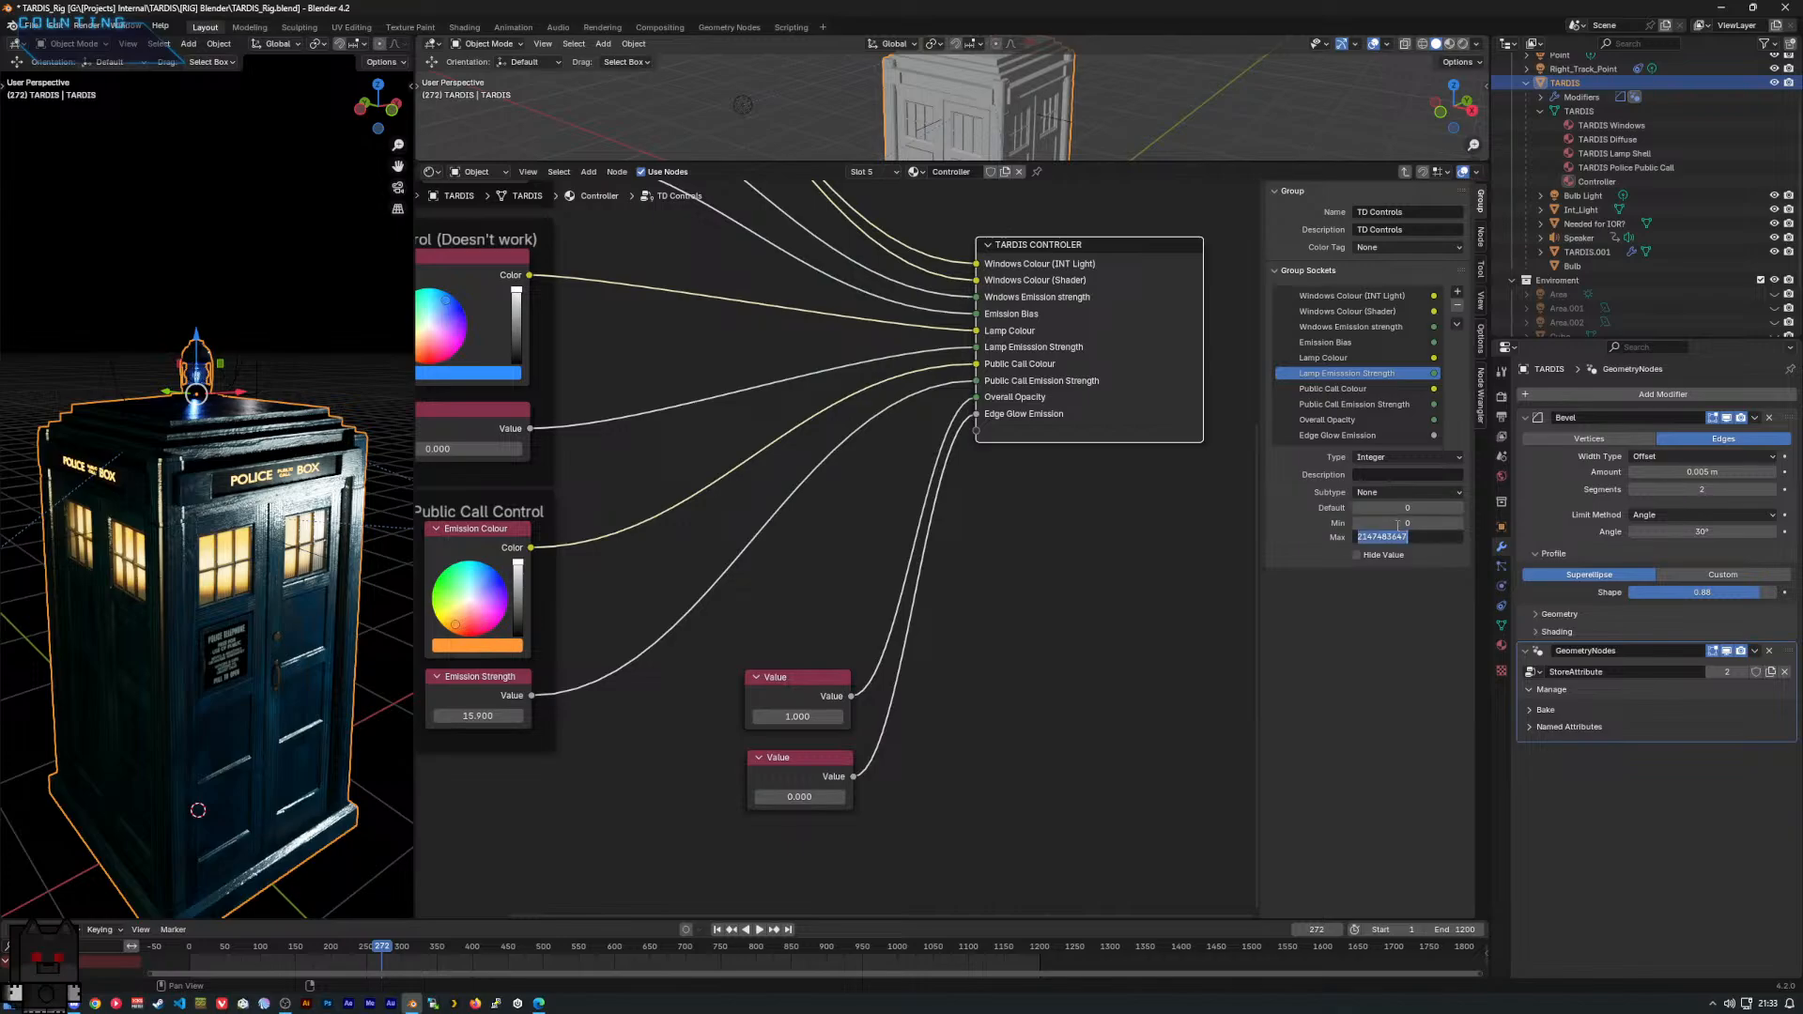
text(150)
key(Return)
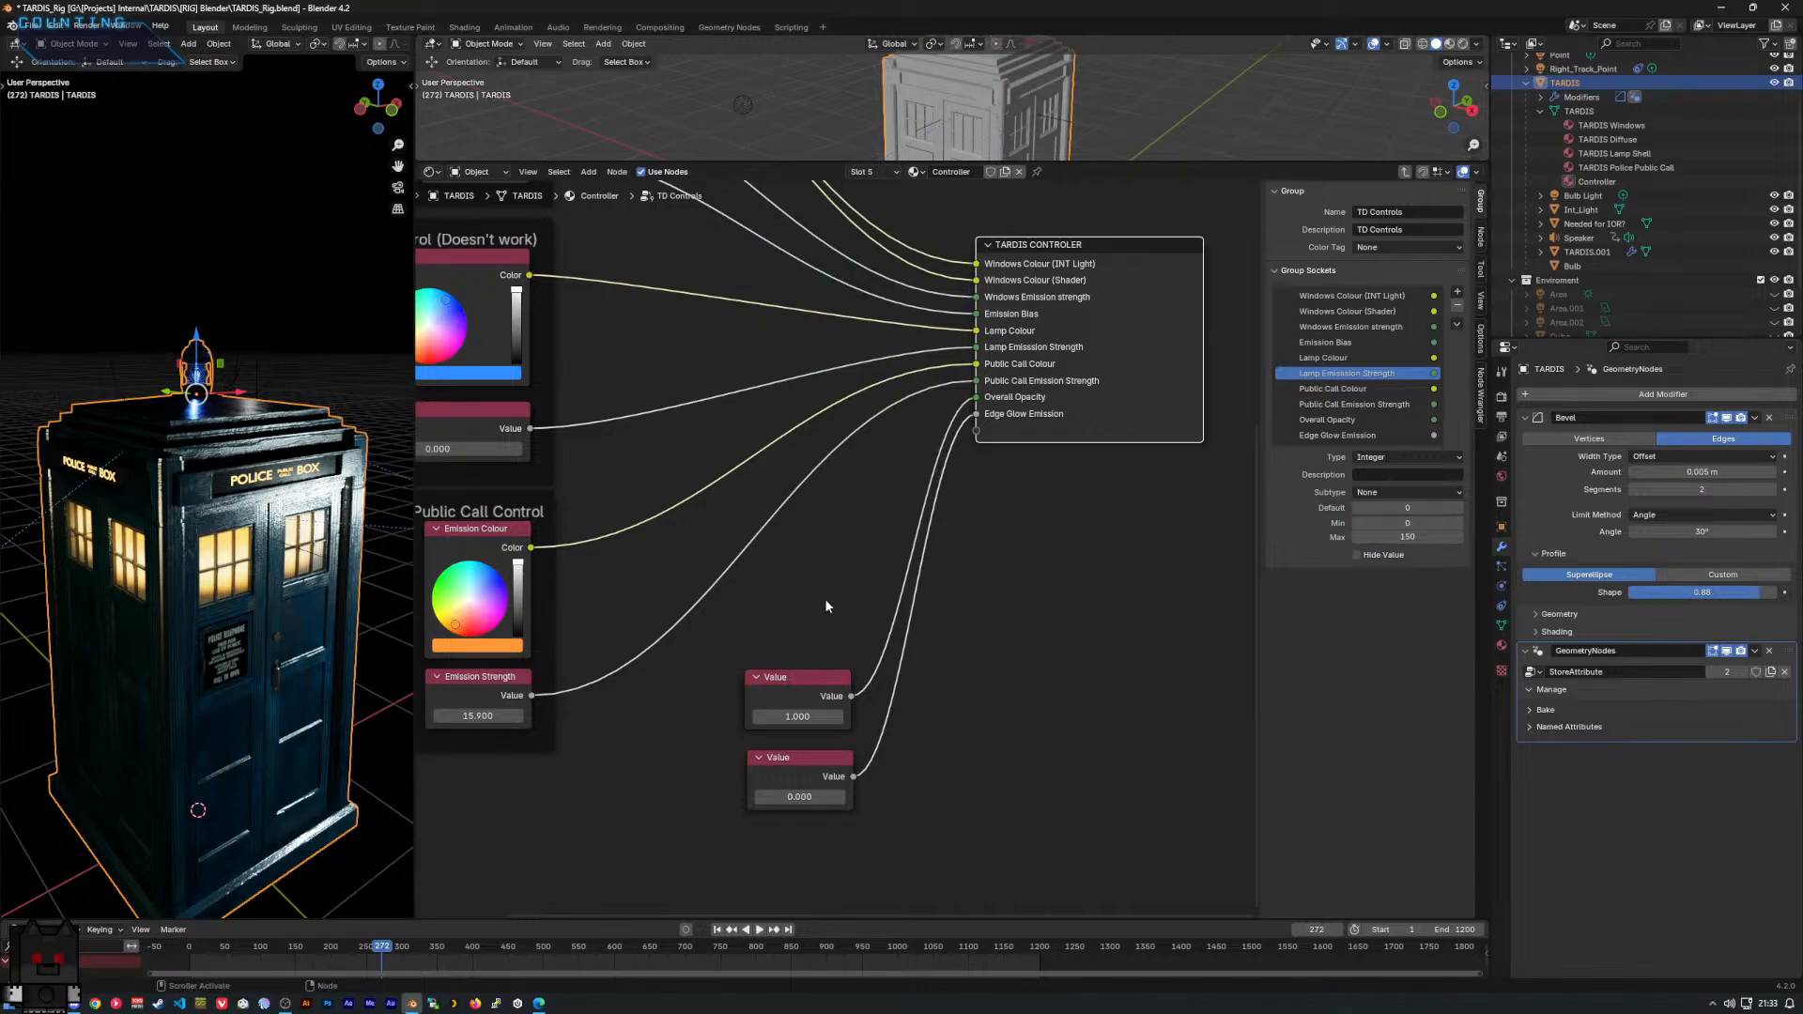
Select the Overall Opacity group socket and raise the Value node feeding it to 9.1.
middle_drag(788, 711, 827, 663)
click(831, 648)
middle_drag(922, 609, 788, 642)
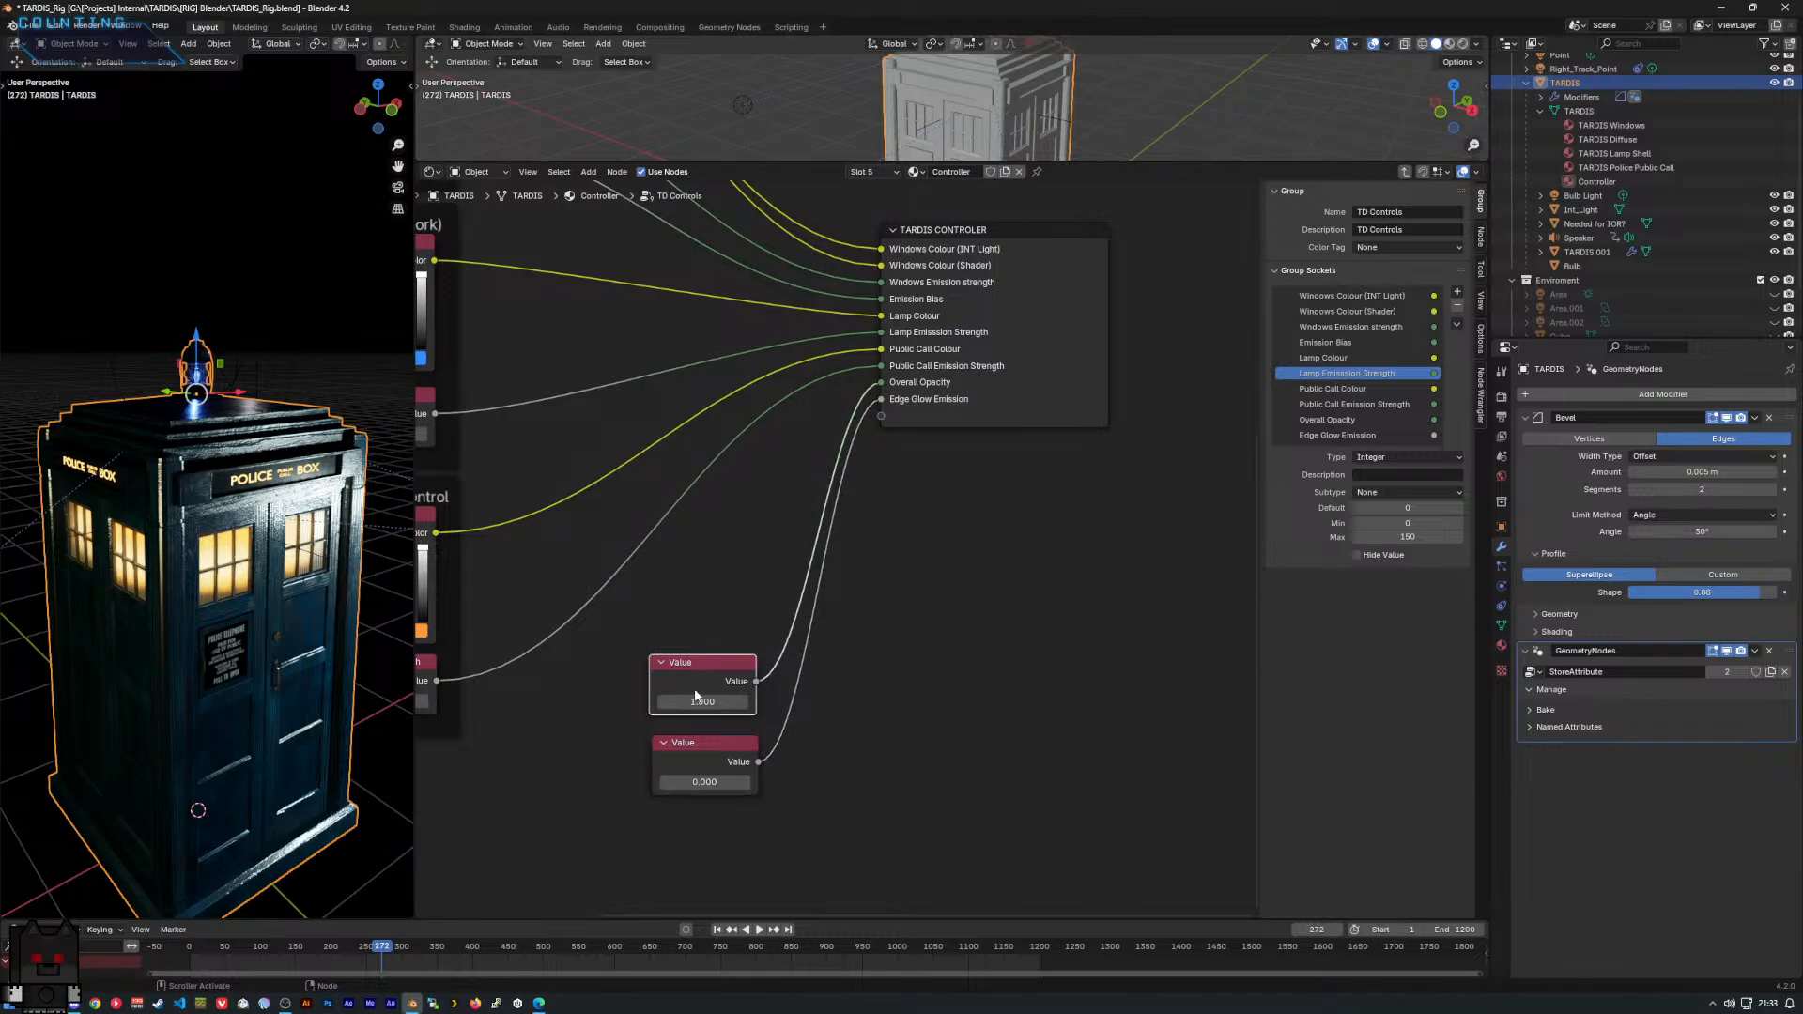
click(1327, 419)
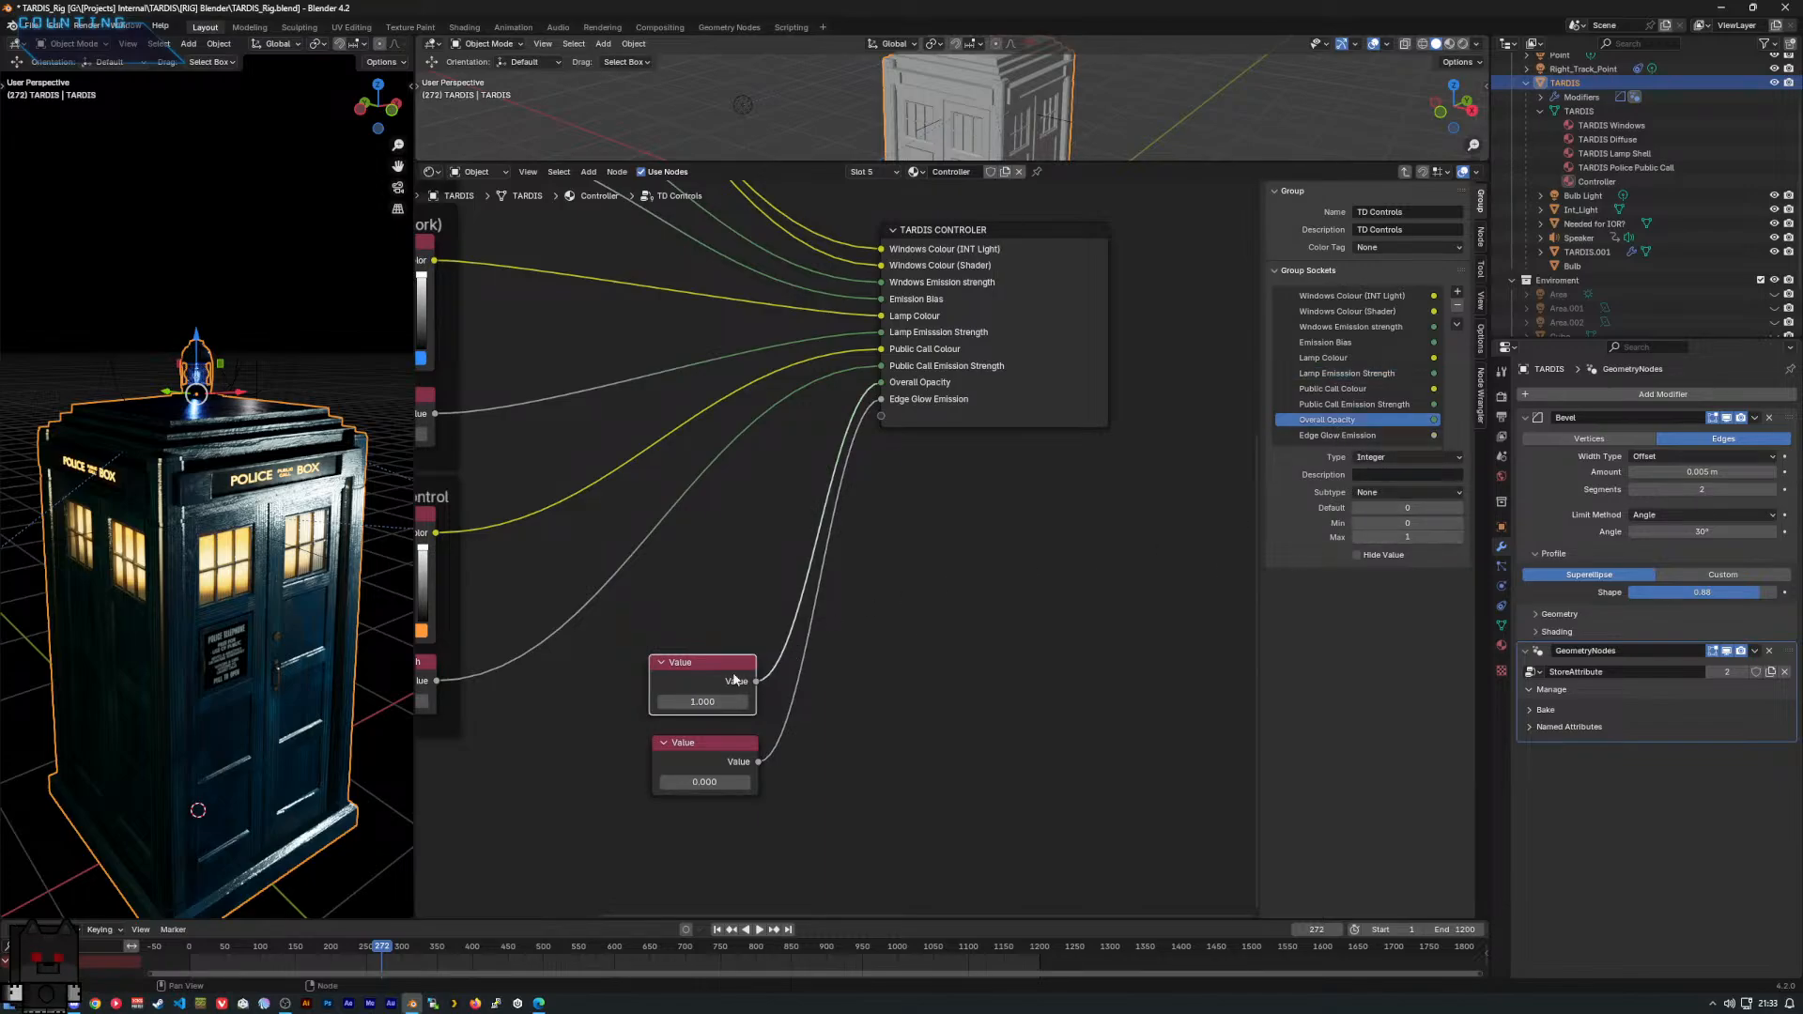
mouse_move(703, 701)
mouse_down()
mouse_move(583, 702)
mouse_move(714, 702)
mouse_up()
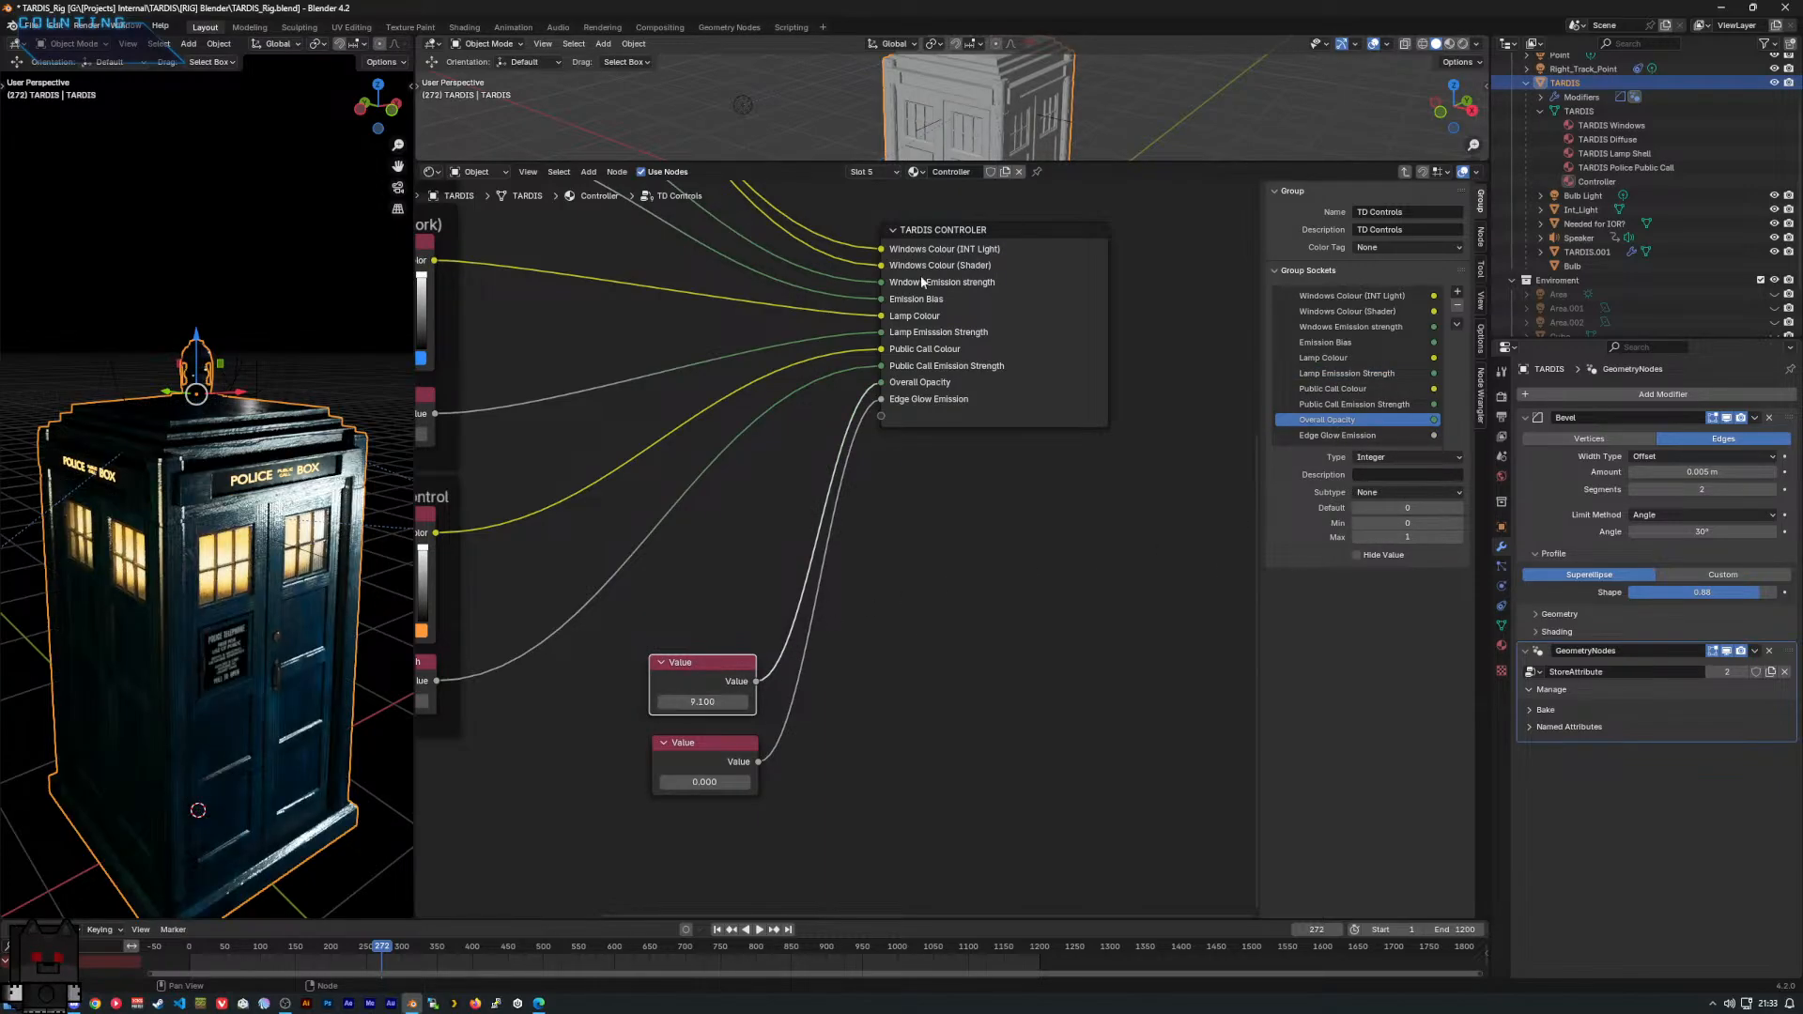
In the TARDIS Police Public Call material, link Overall Opacity from TD Controls to the Principled BSDF Alpha.
click(866, 171)
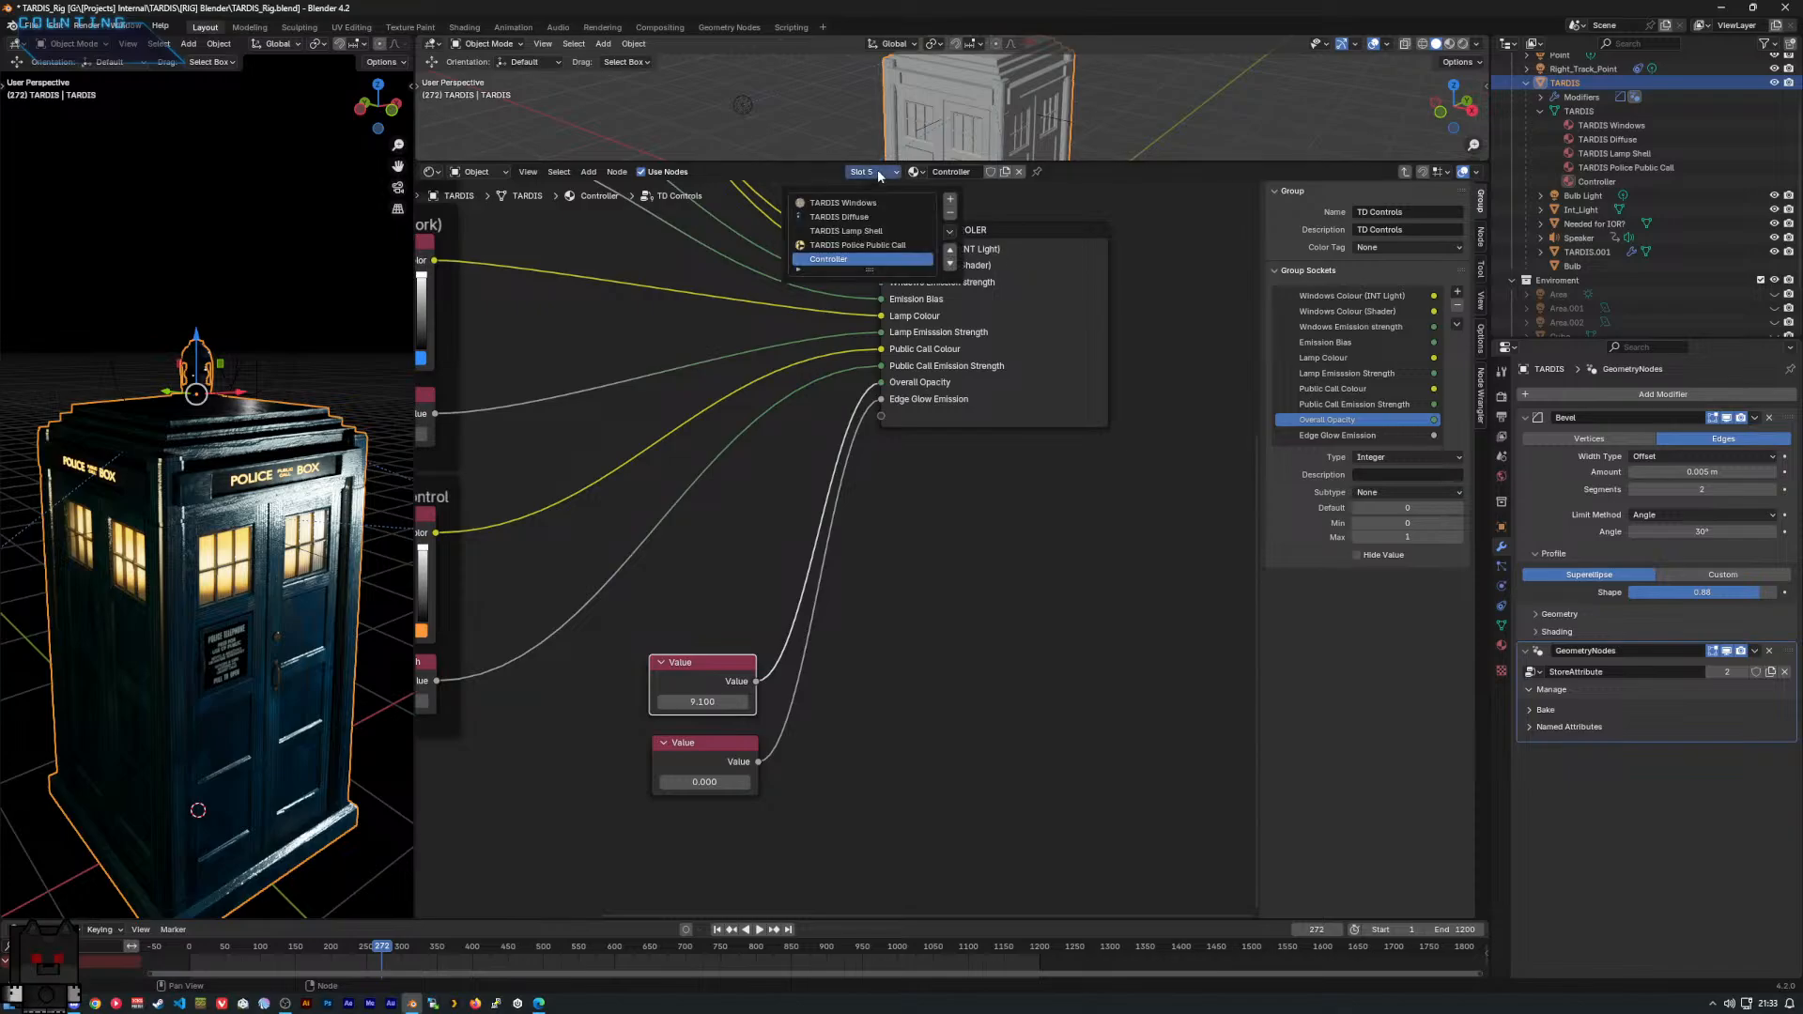
click(892, 248)
middle_drag(947, 425, 927, 590)
scroll(927, 590, down, 1)
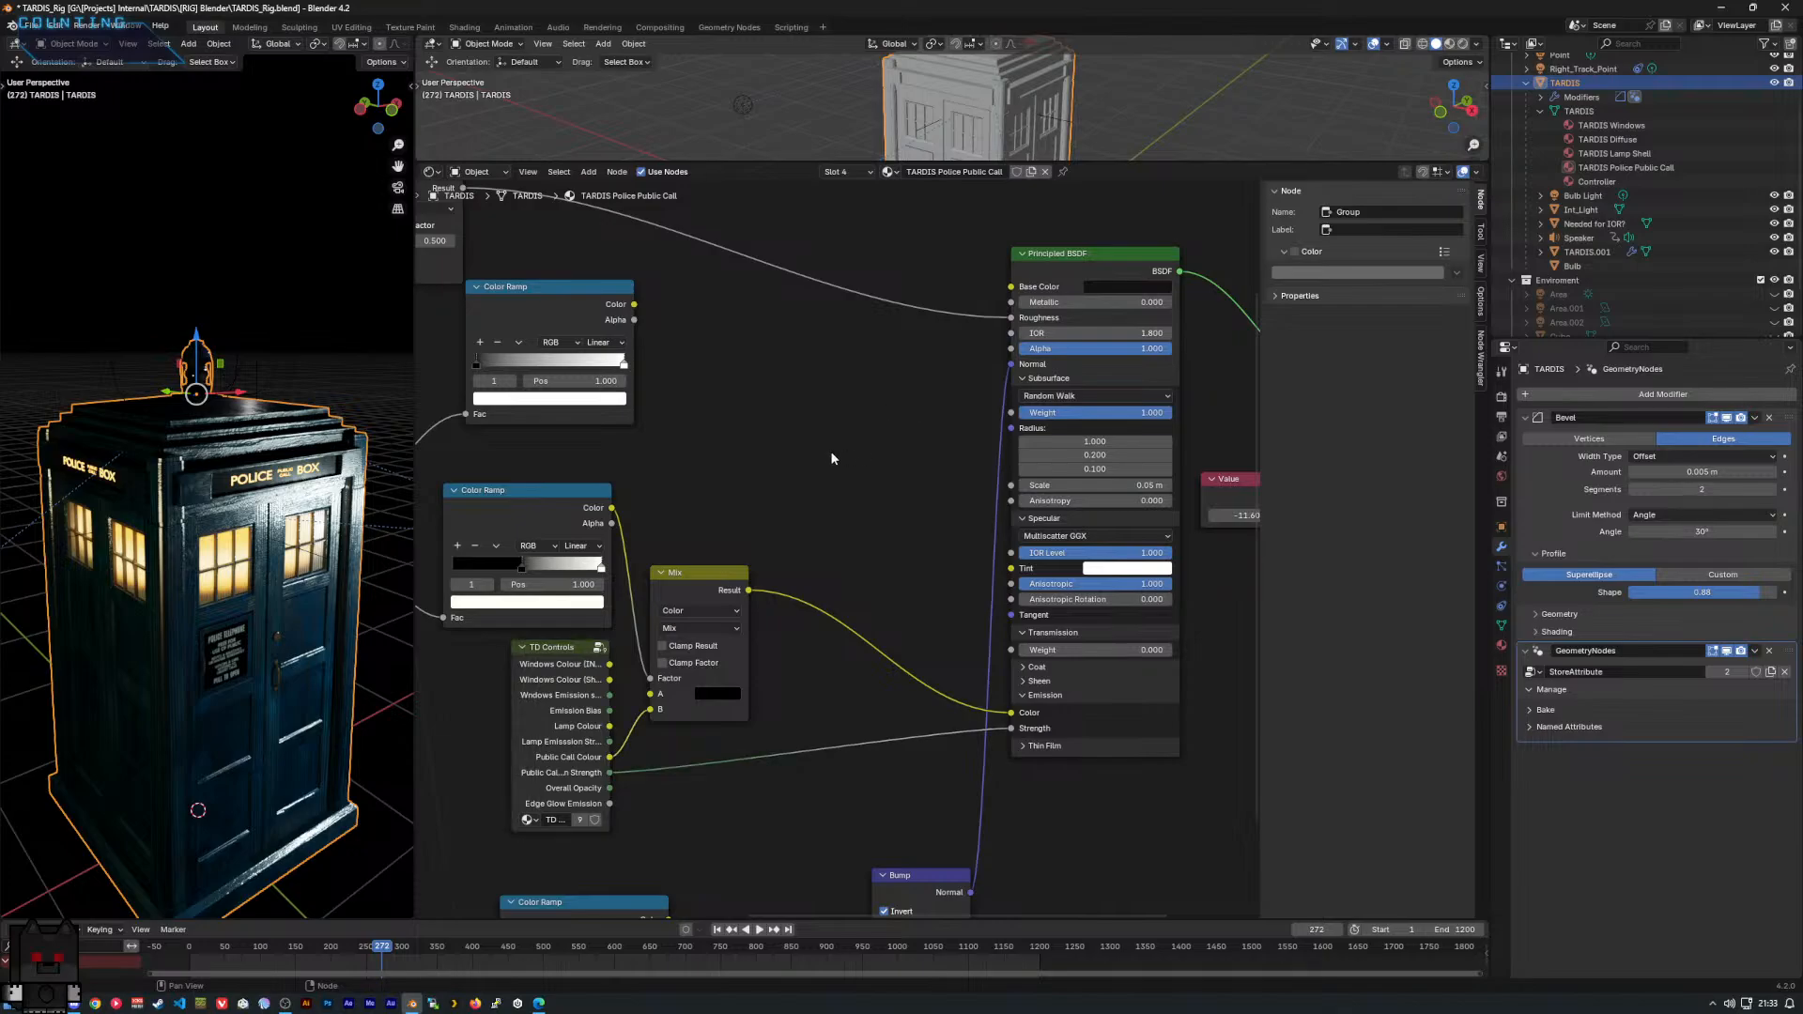
middle_drag(830, 450, 827, 368)
drag(644, 688, 1028, 240)
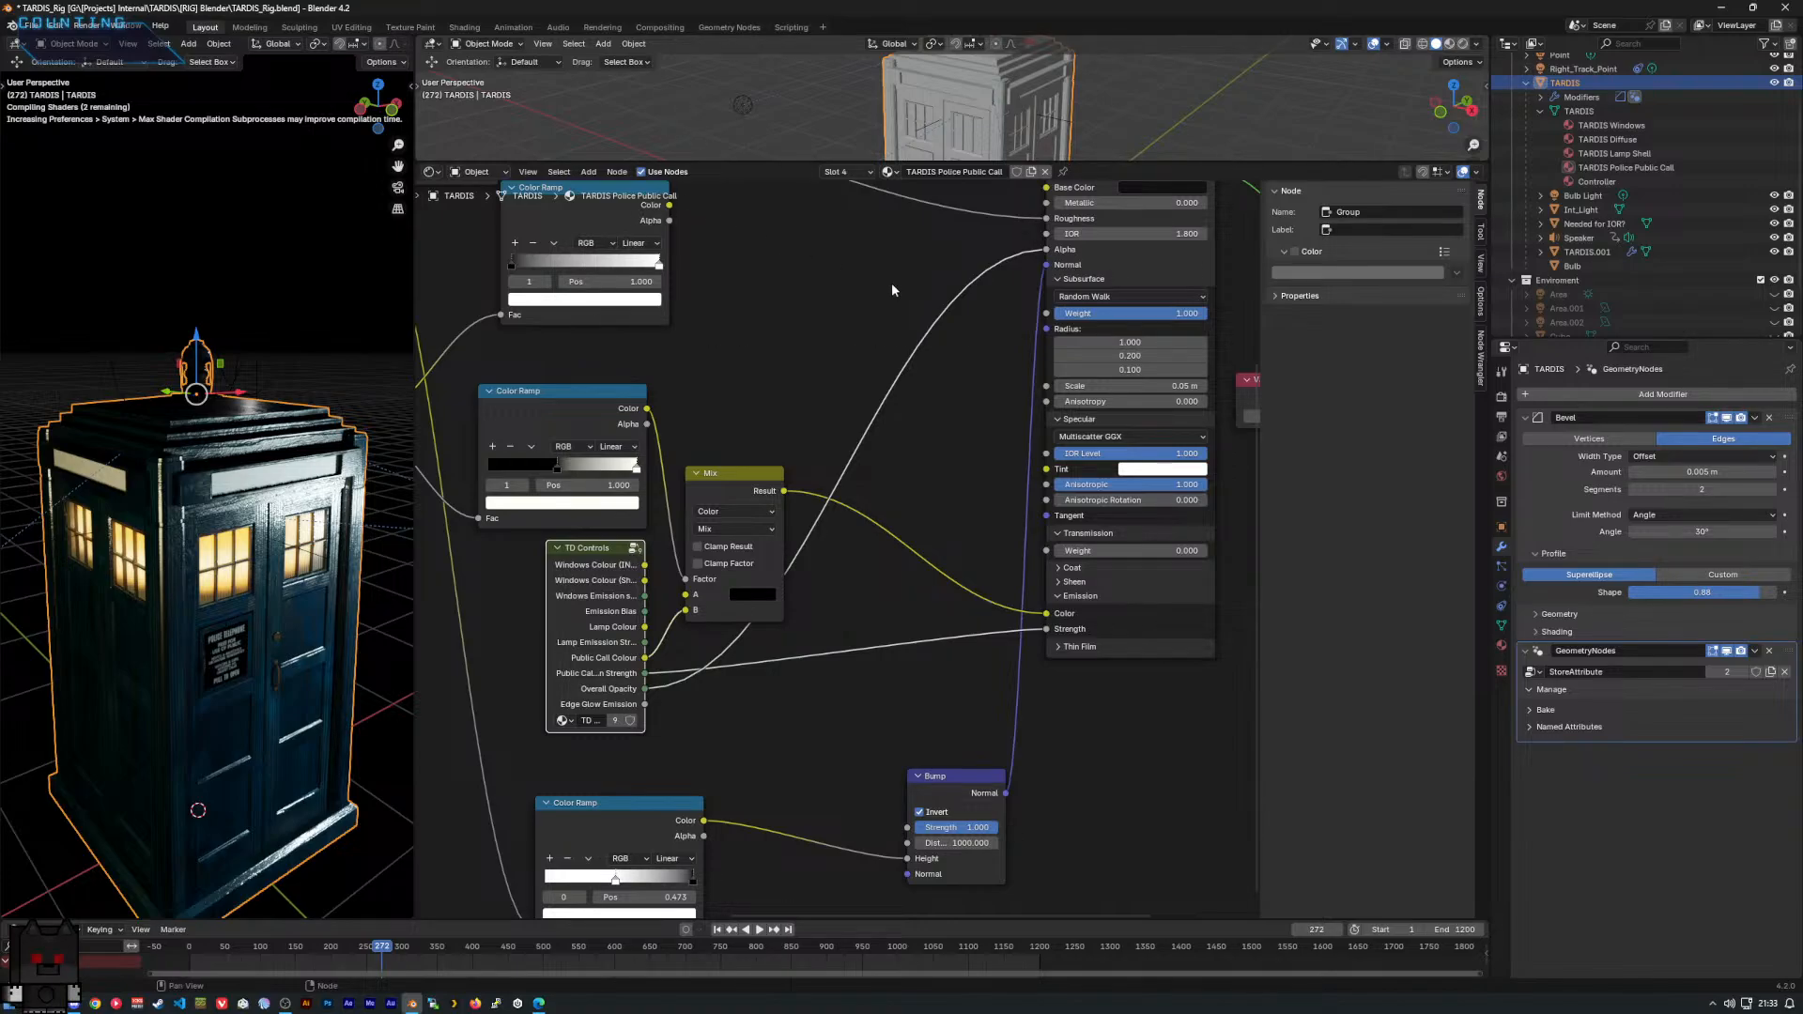
Inside TD Controls, lower the Value node feeding Overall Opacity below zero and inspect which TARDIS parts still render.
key(Tab)
scroll(770, 561, down, 2)
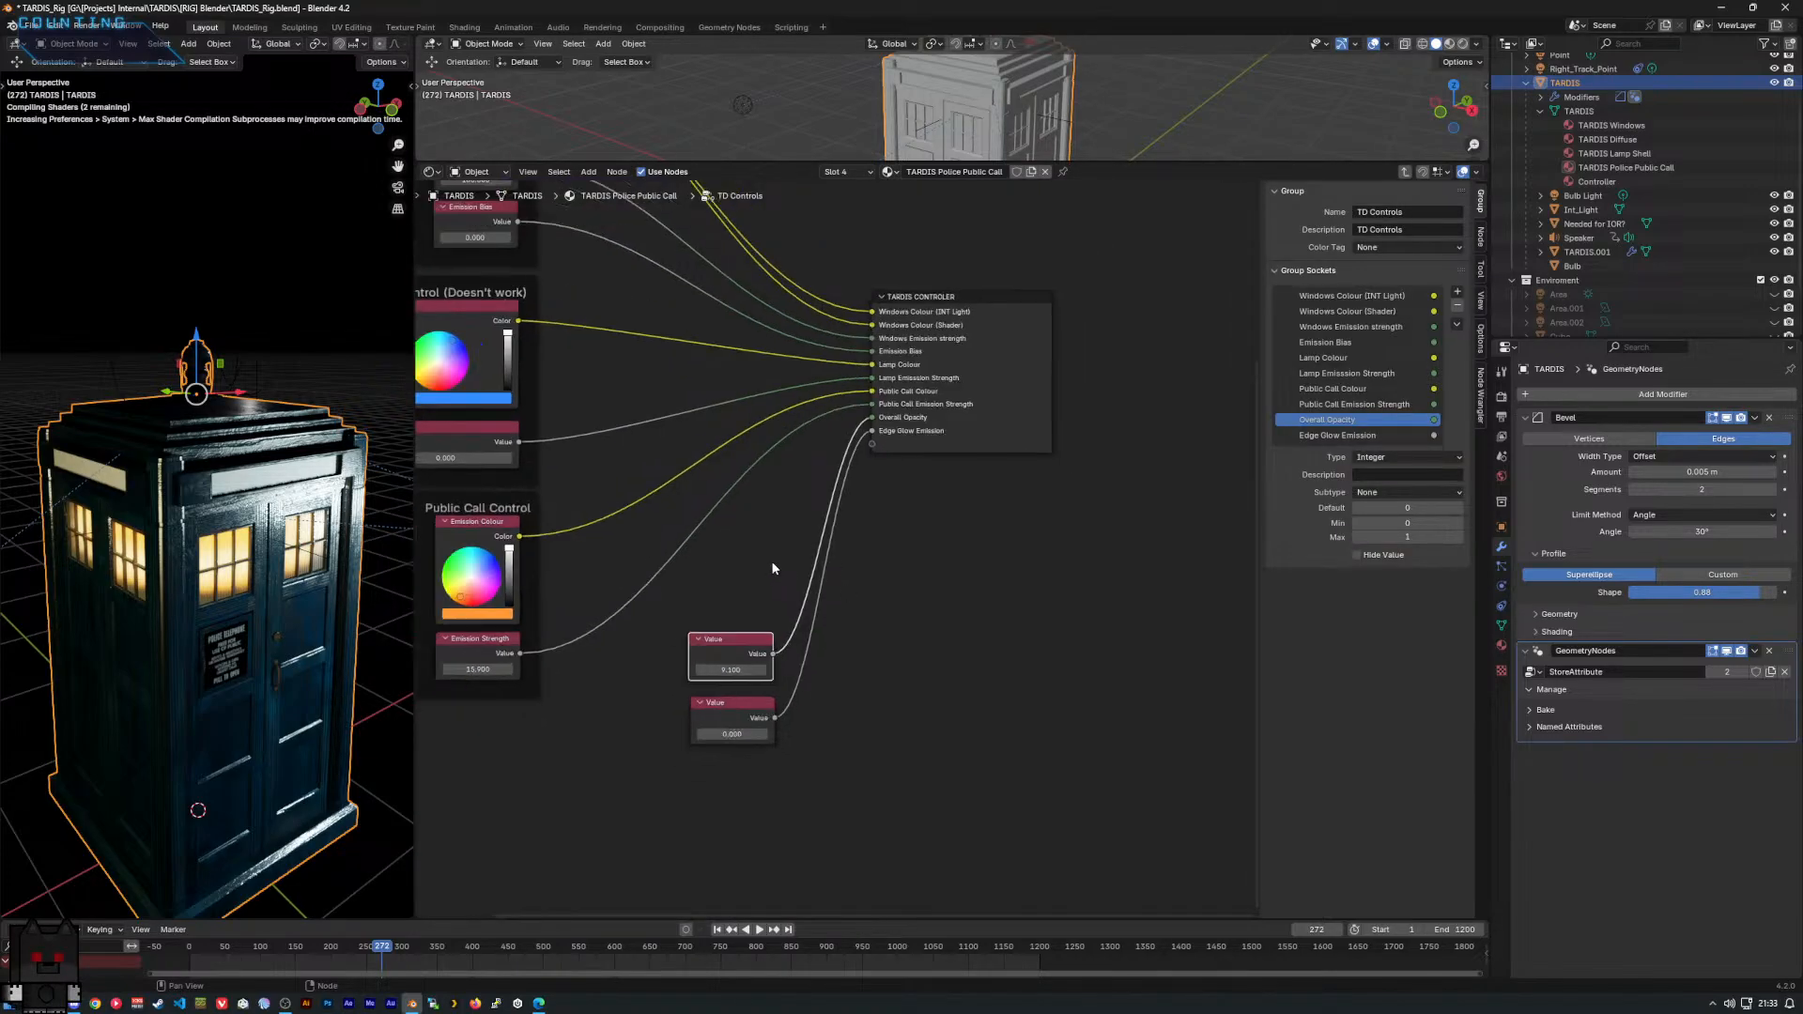
middle_drag(770, 566, 898, 724)
middle_drag(742, 672, 720, 707)
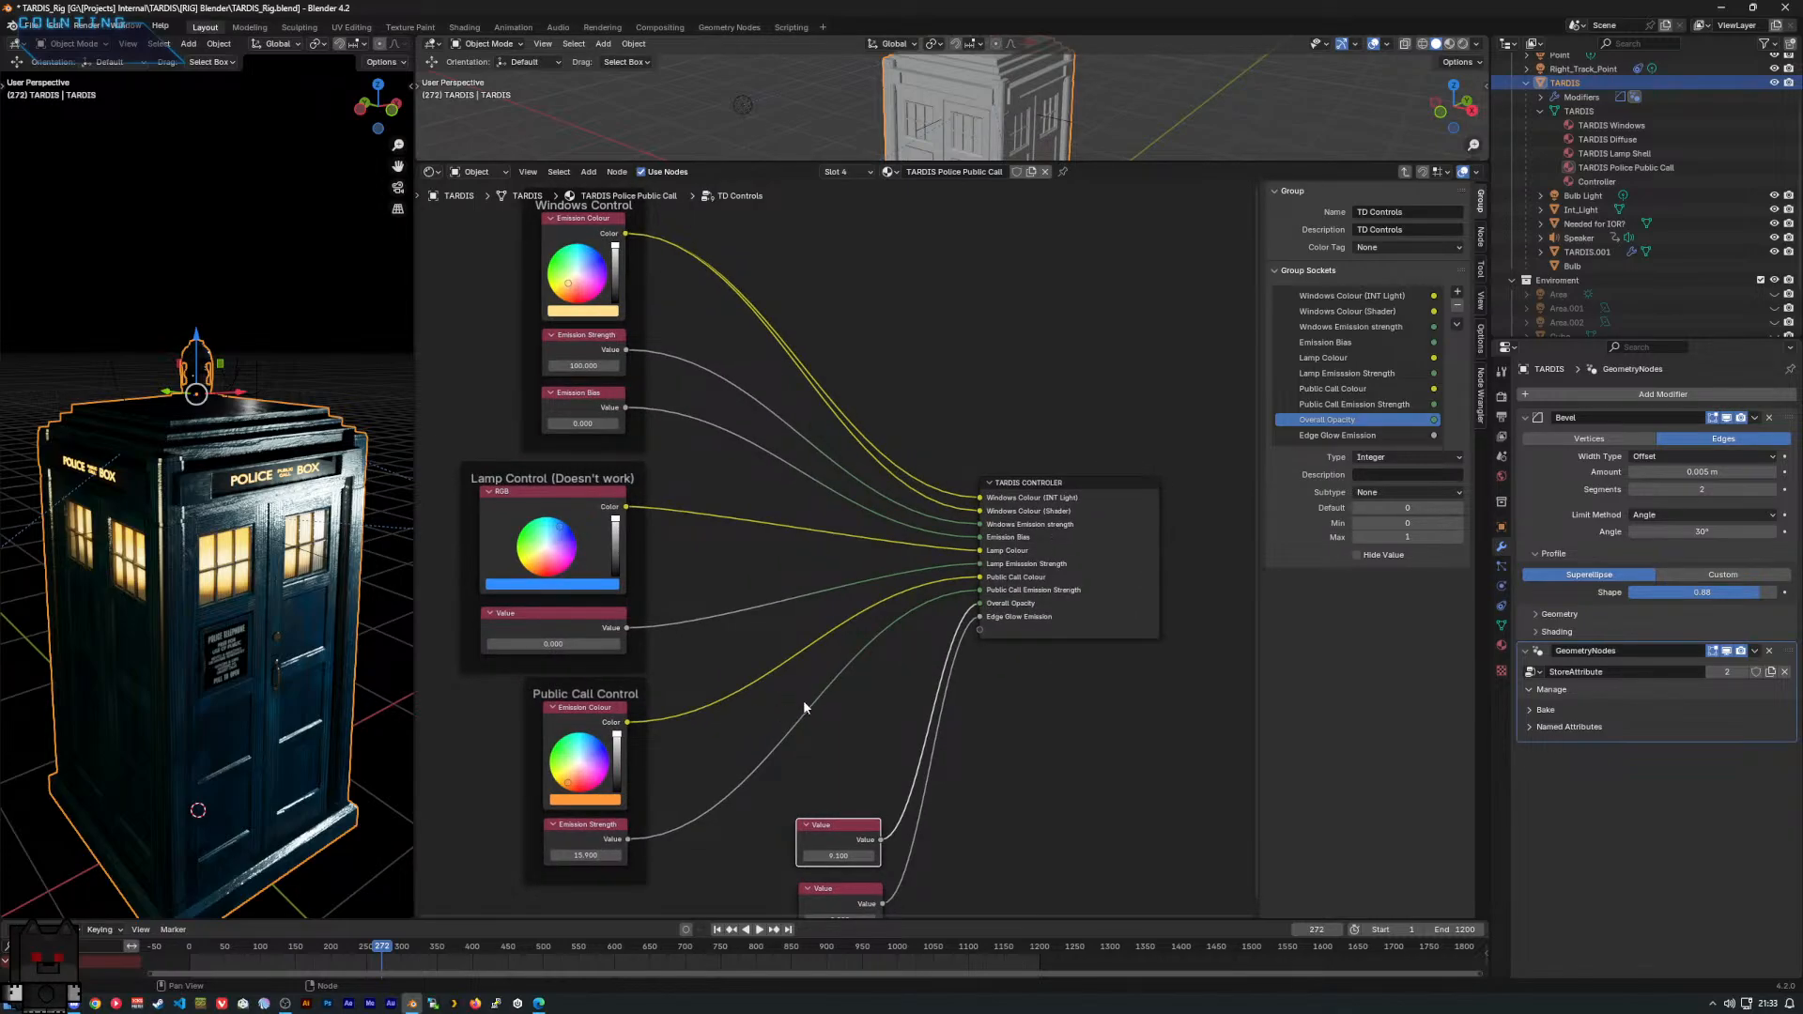
middle_drag(852, 764, 845, 609)
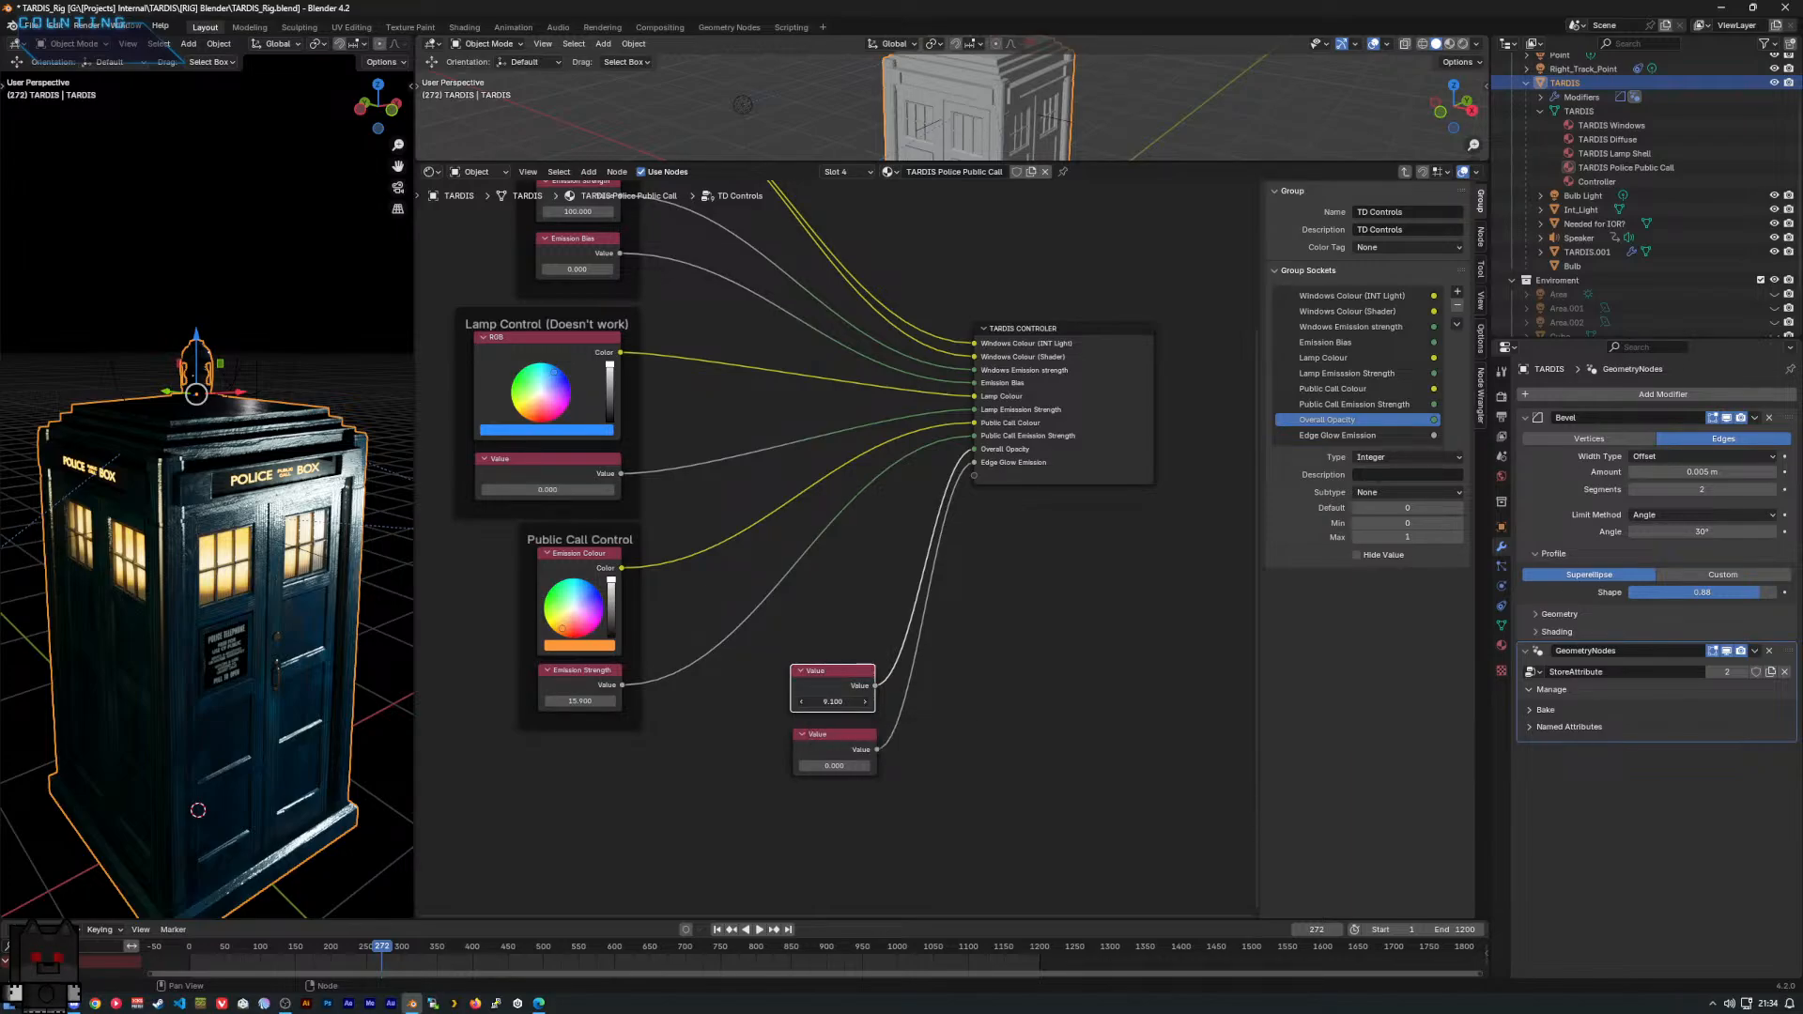
drag(832, 702, 742, 701)
middle_drag(324, 540, 308, 500)
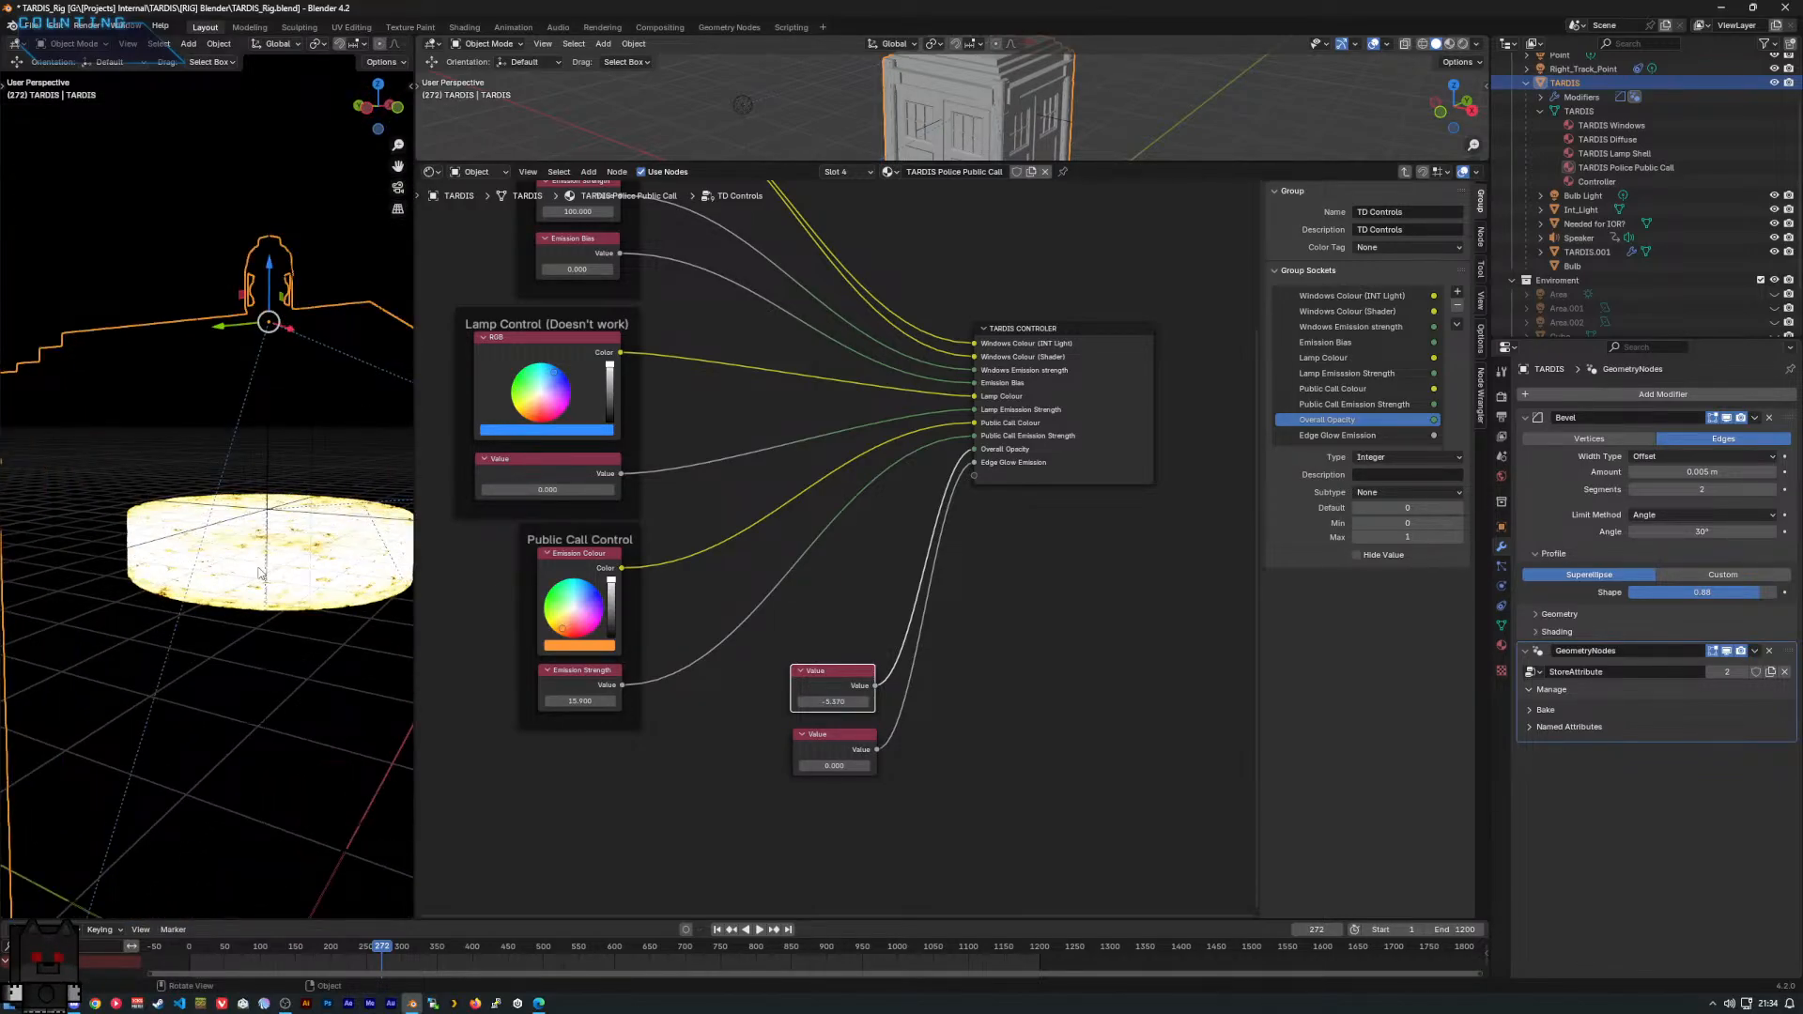
scroll(264, 555, down, 3)
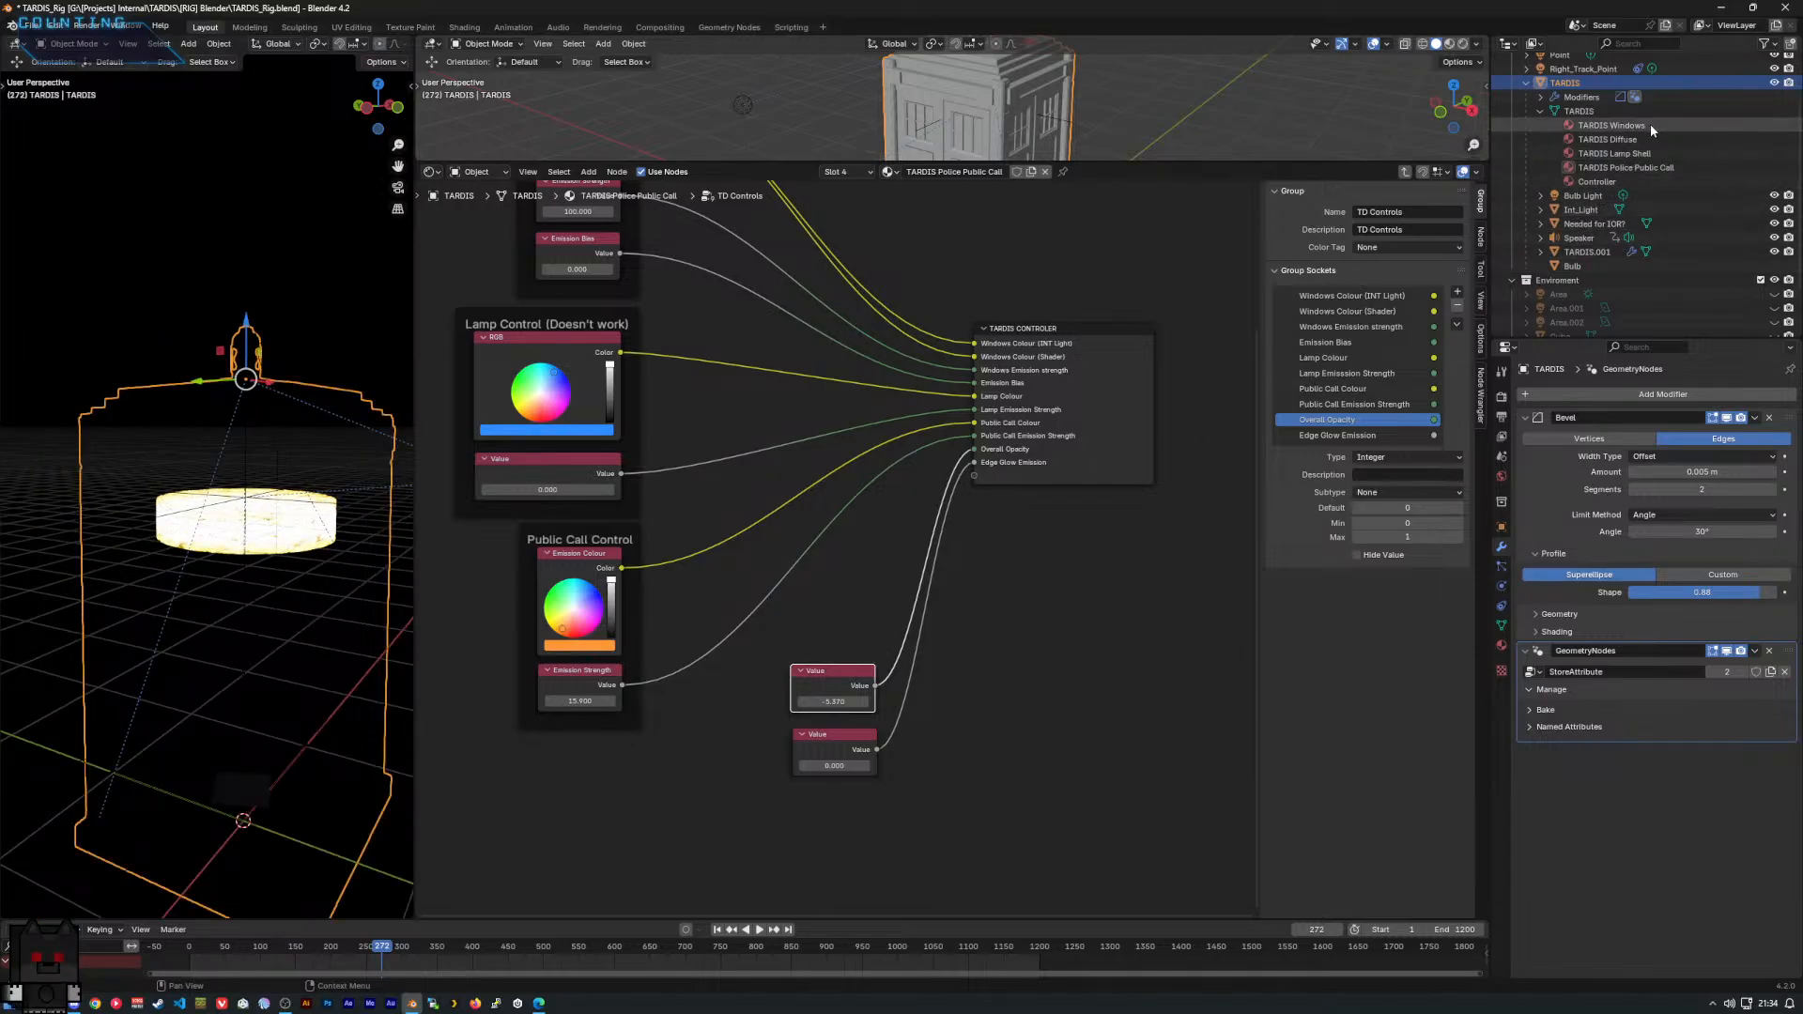
Select the Int_Light object and move its material's Mix Shader farther from the Emission node.
scroll(1577, 197, down, 2)
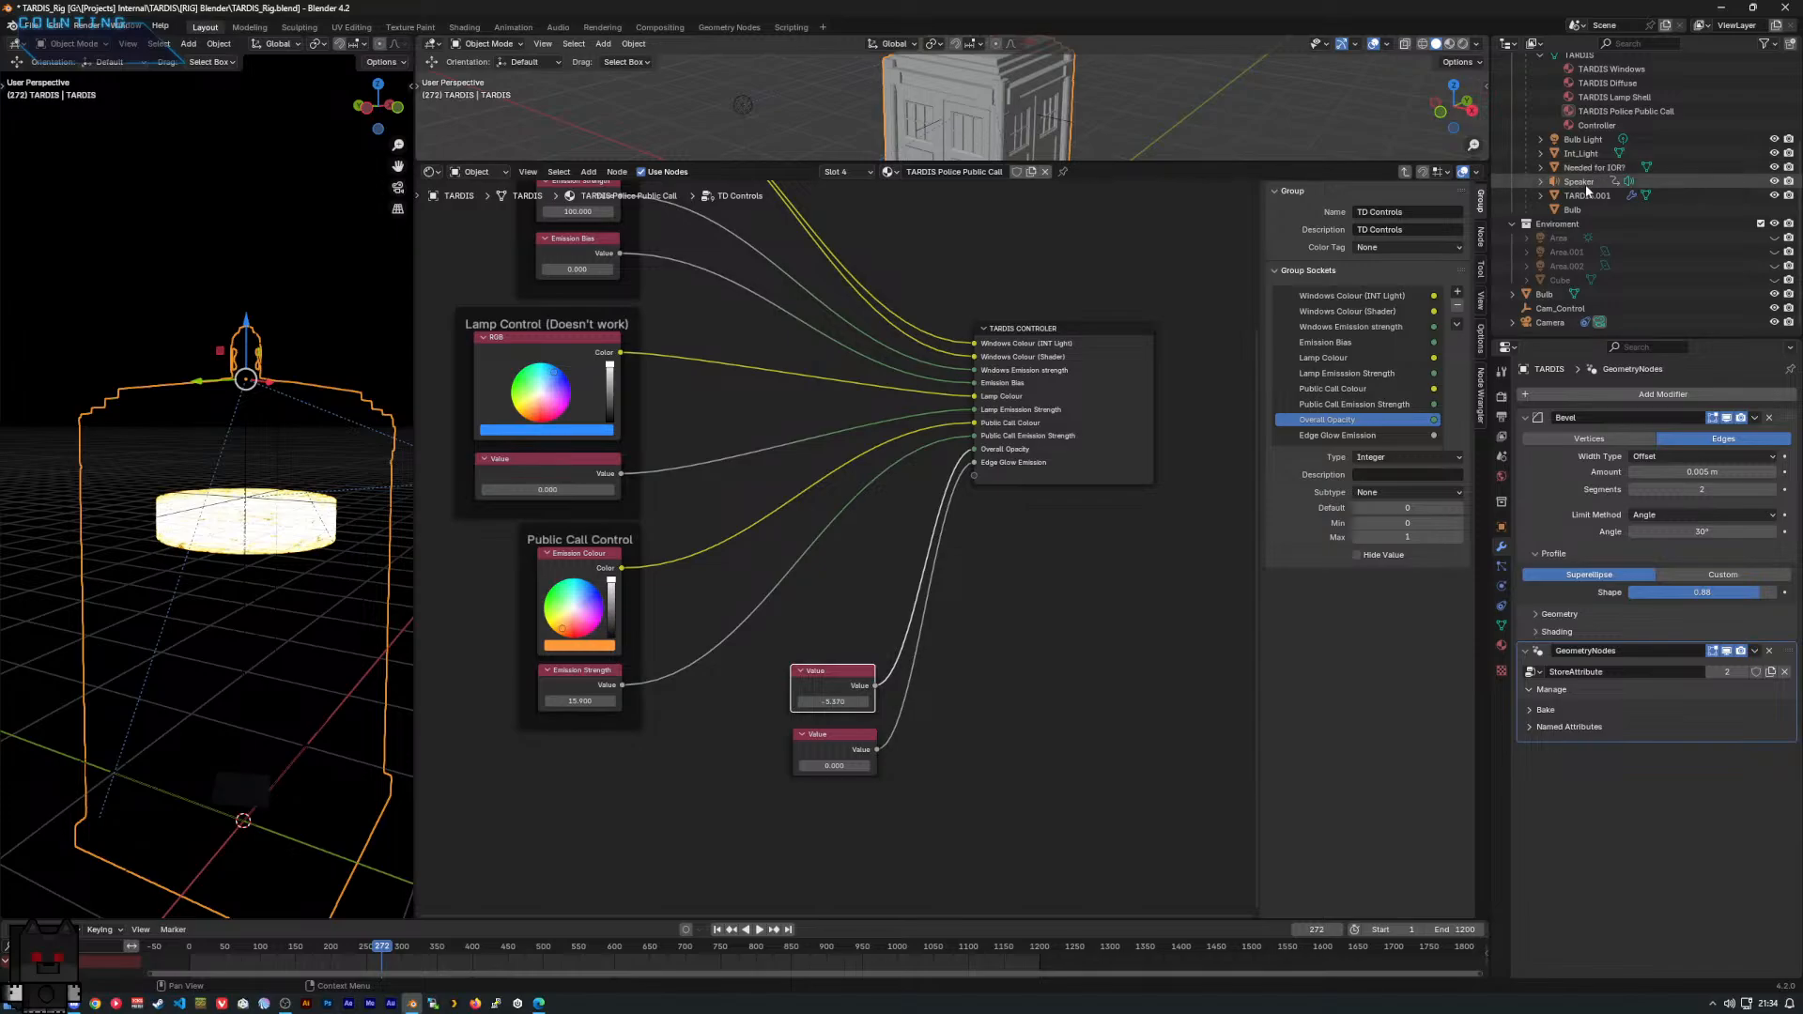
scroll(1594, 167, up, 1)
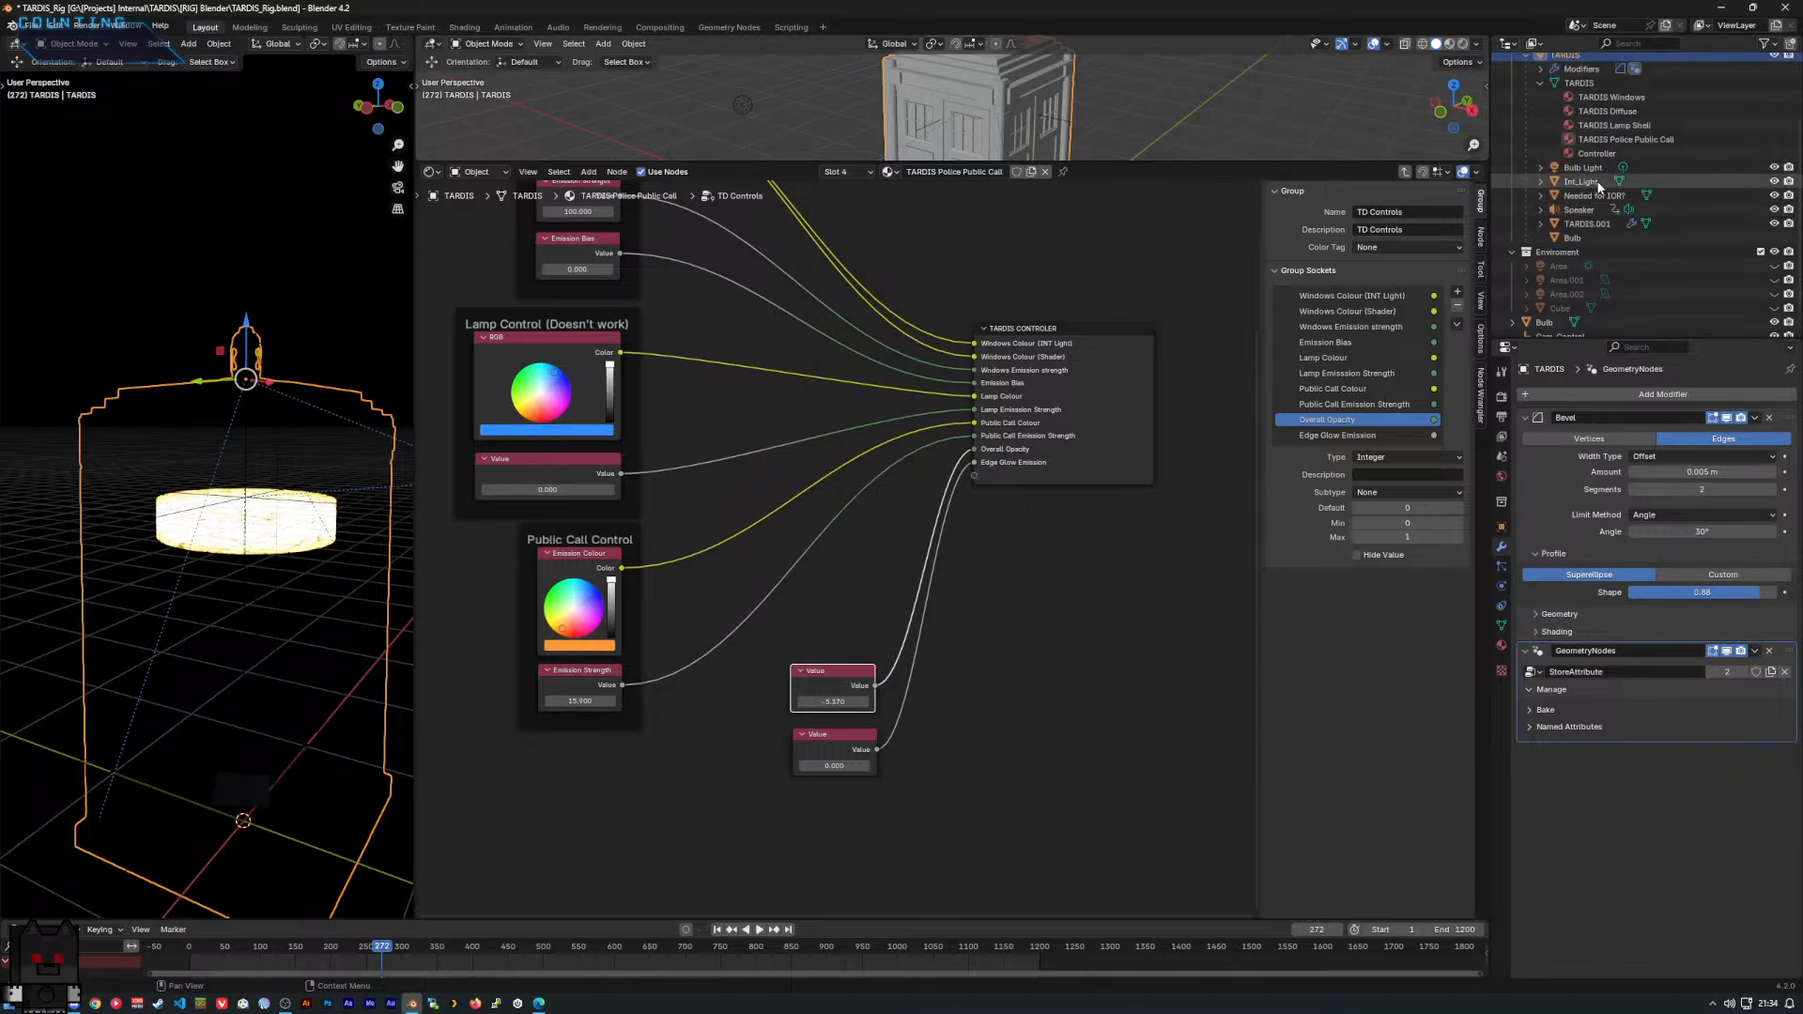
click(1581, 181)
scroll(788, 521, up, 5)
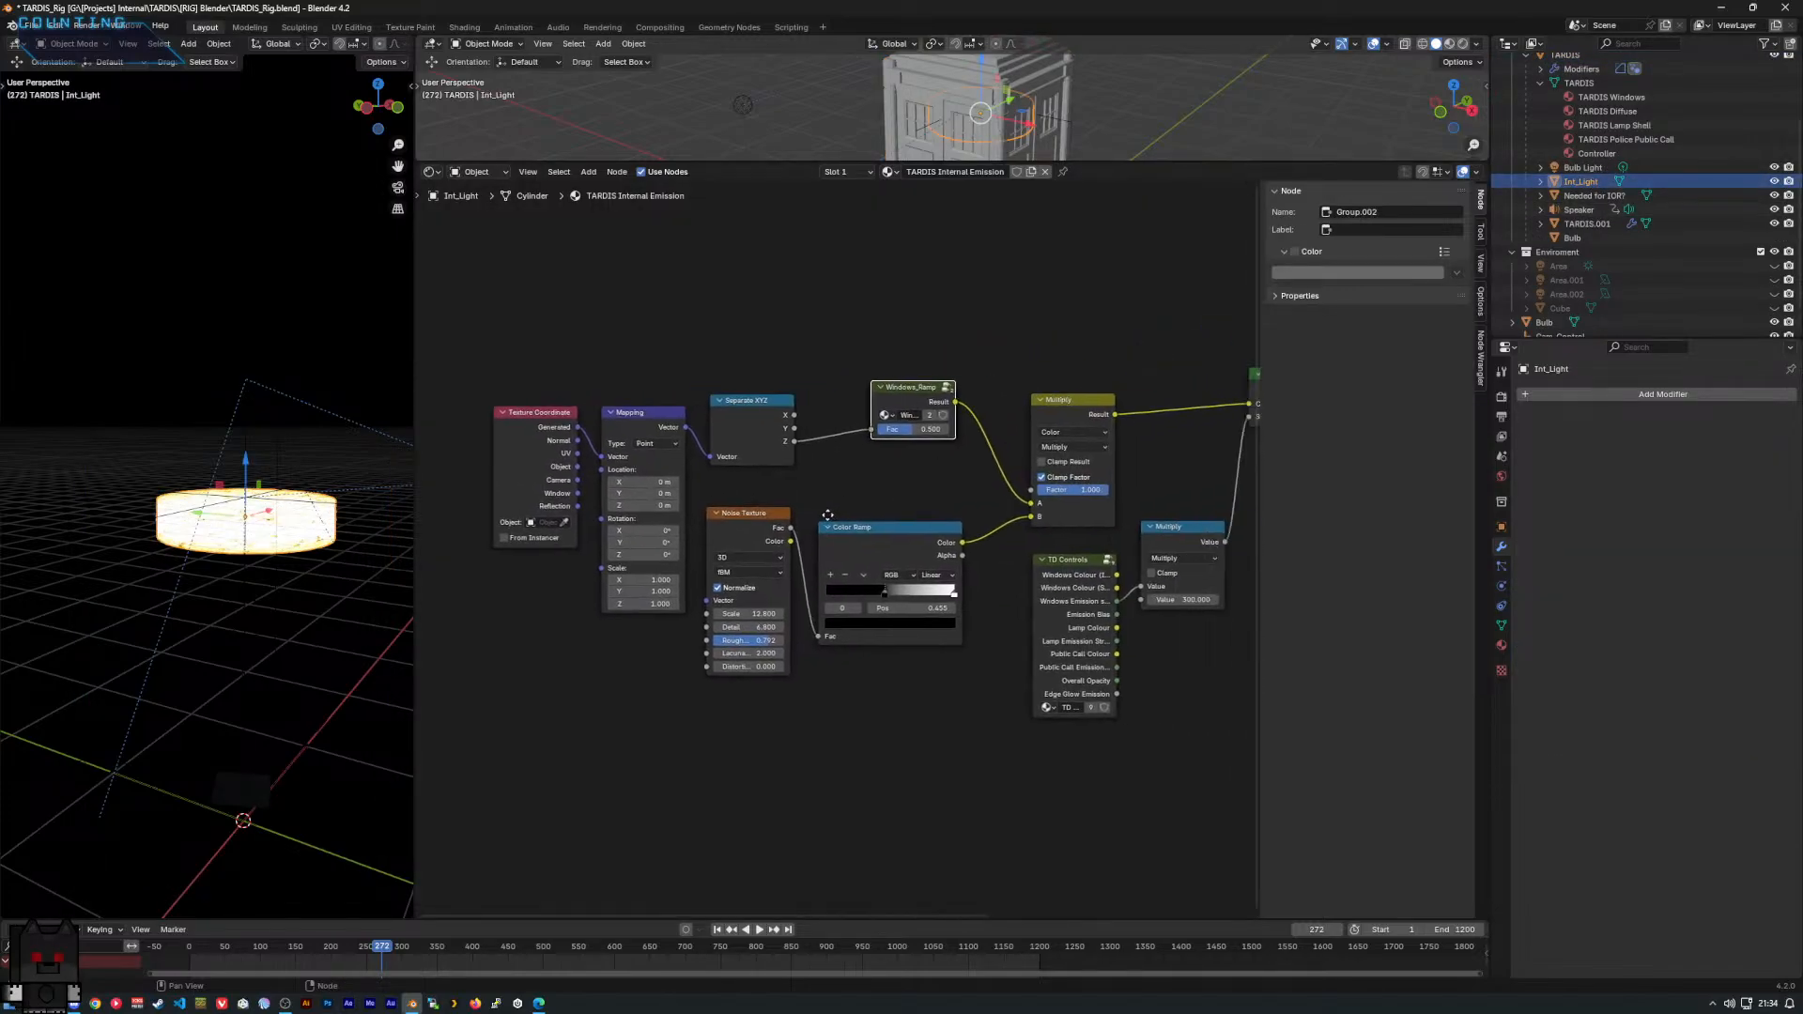
scroll(893, 539, down, 3)
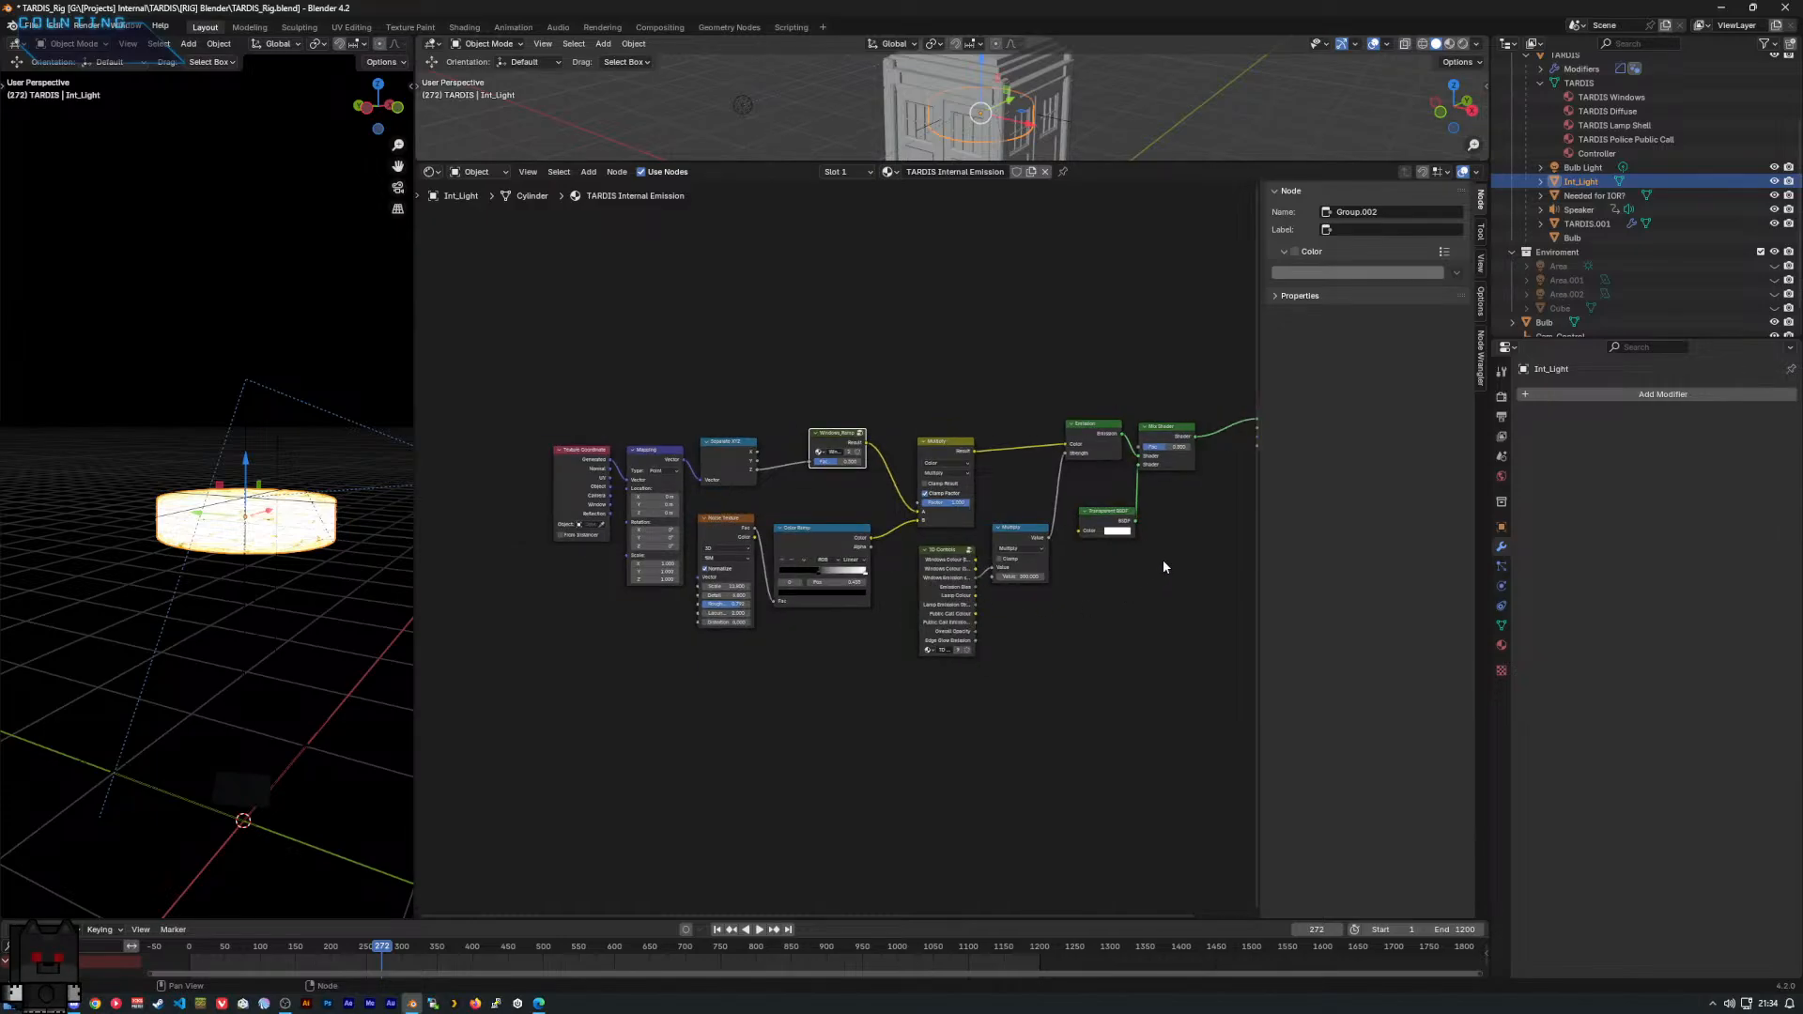
scroll(1162, 566, up, 3)
middle_drag(1162, 566, 823, 587)
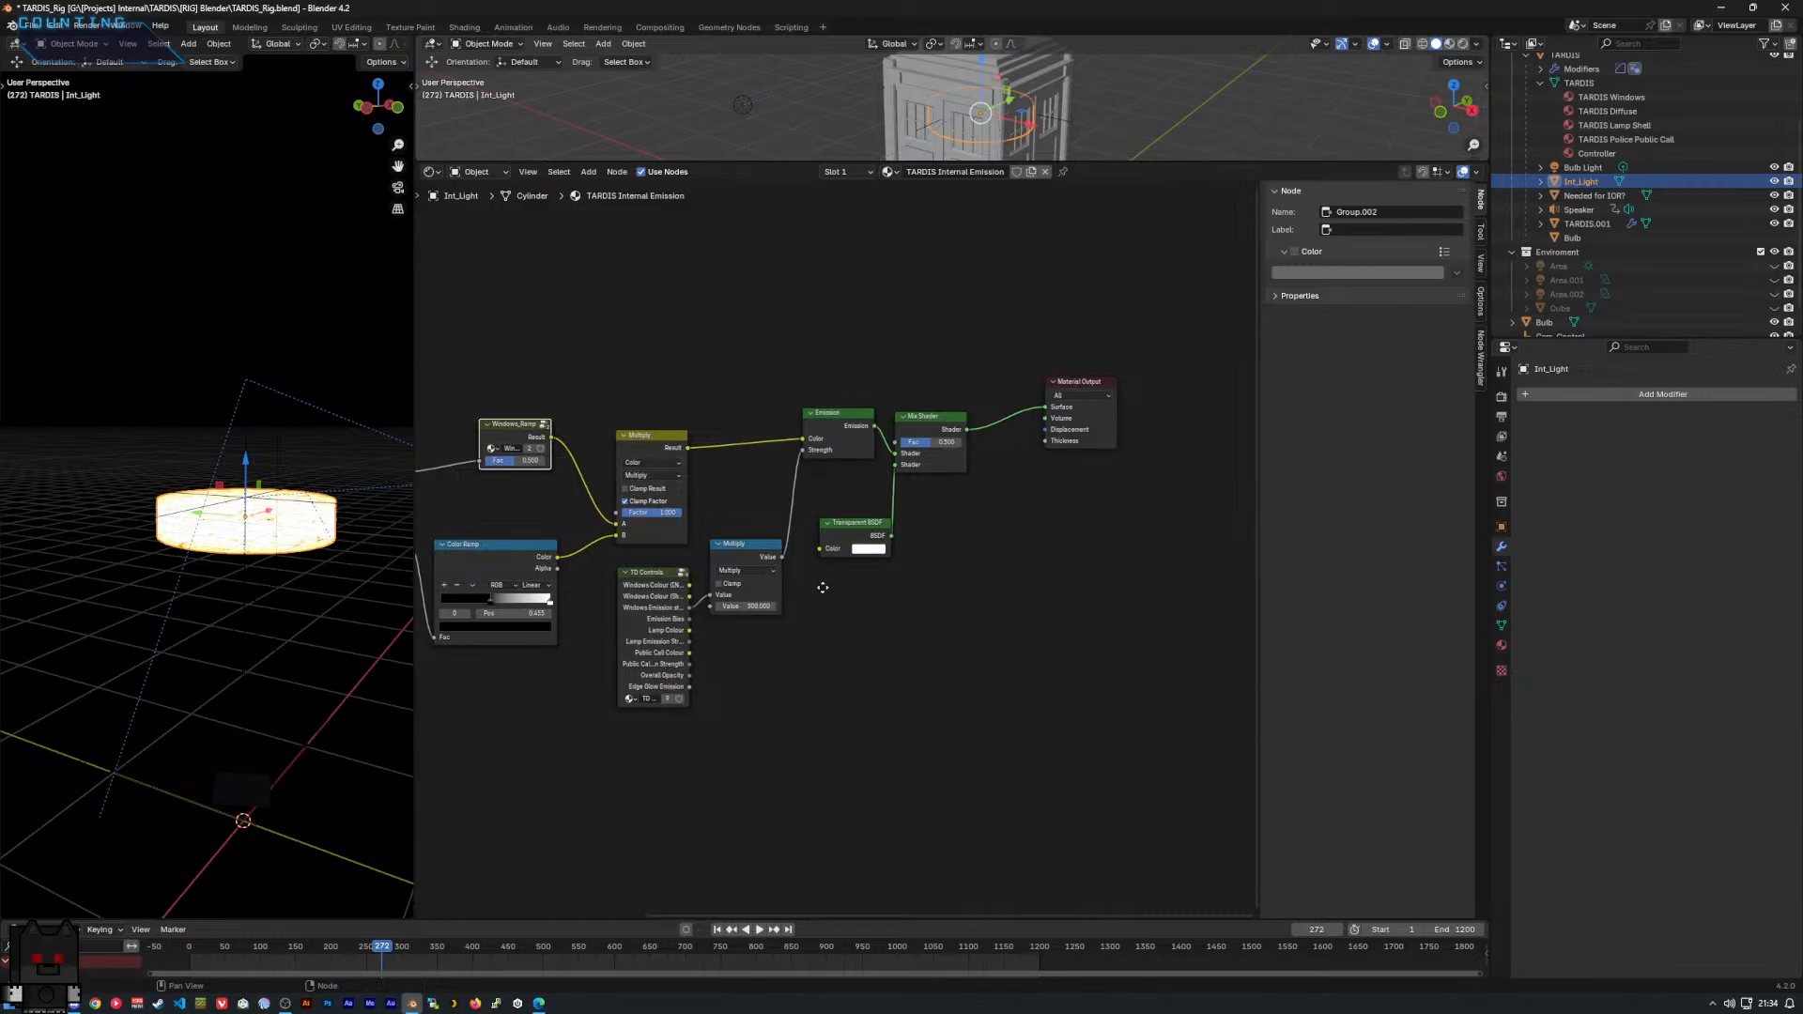
drag(926, 419, 962, 425)
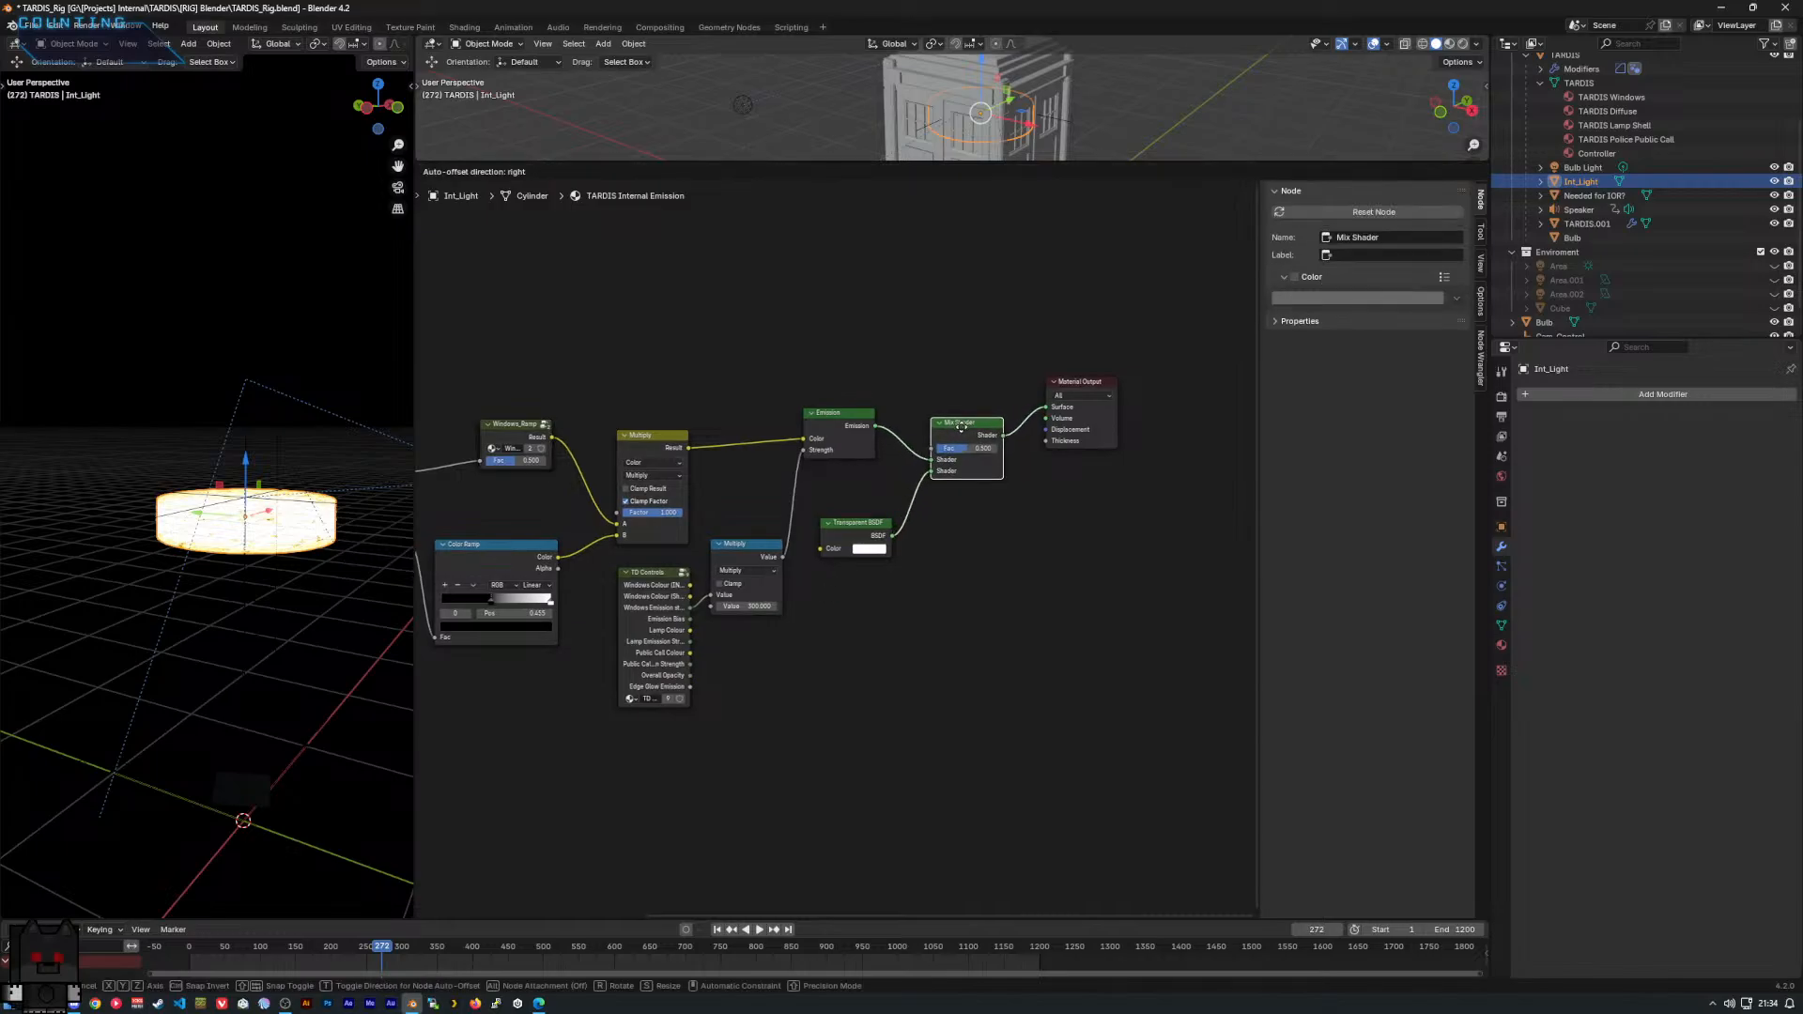
click(863, 526)
Add a Math node to the TARDIS Internal Emission material, set to Divide with a second value of 2.
right_click(1011, 626)
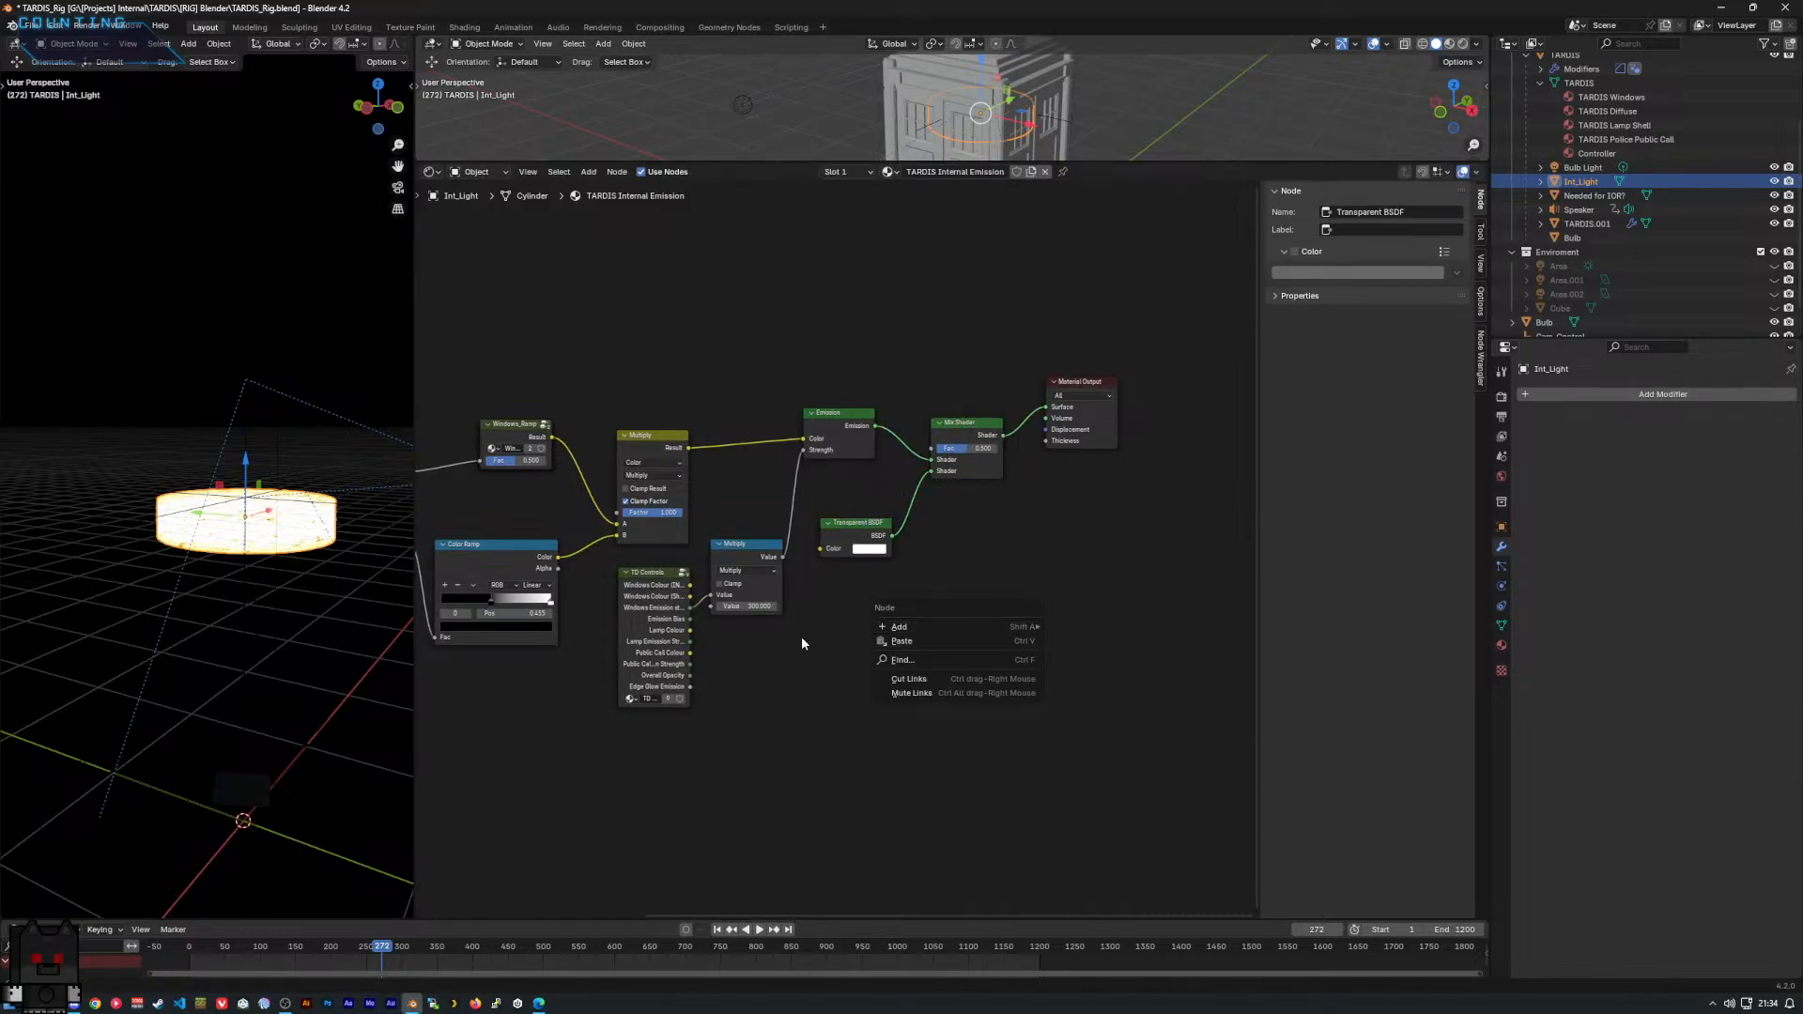
right_click(790, 672)
mouse_move(790, 671)
text(math)
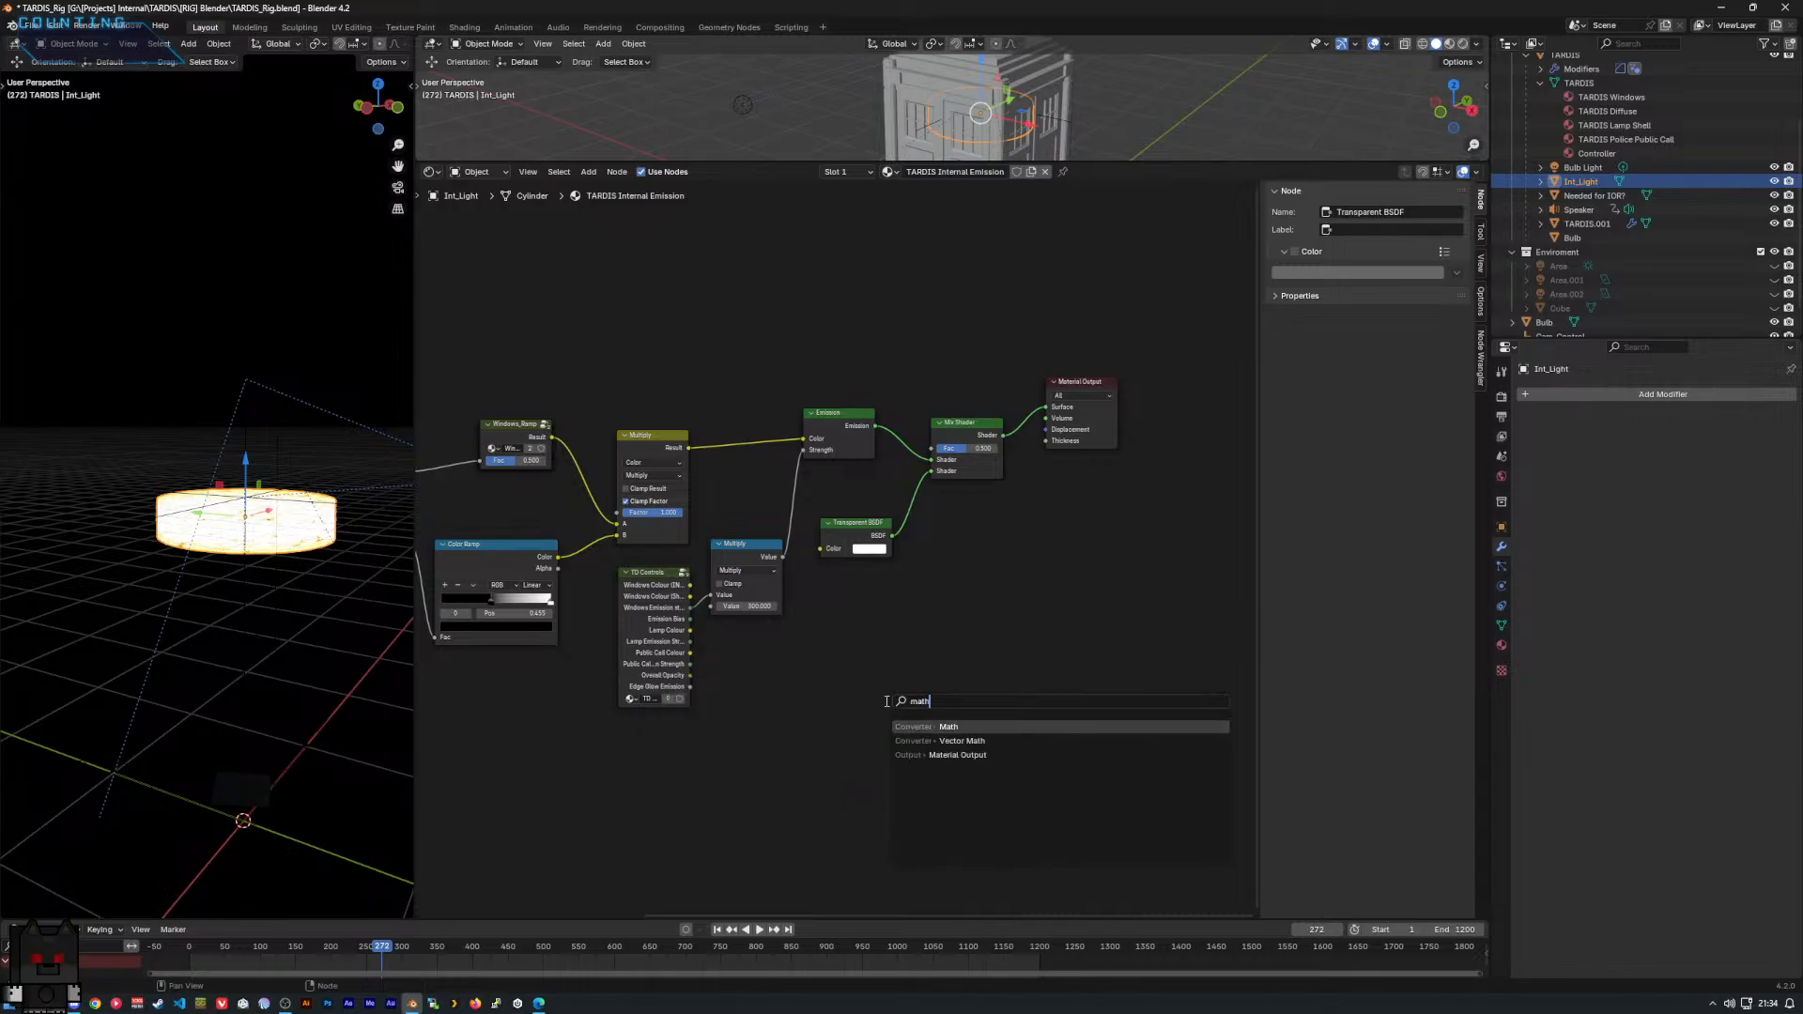
key(Return)
click(888, 665)
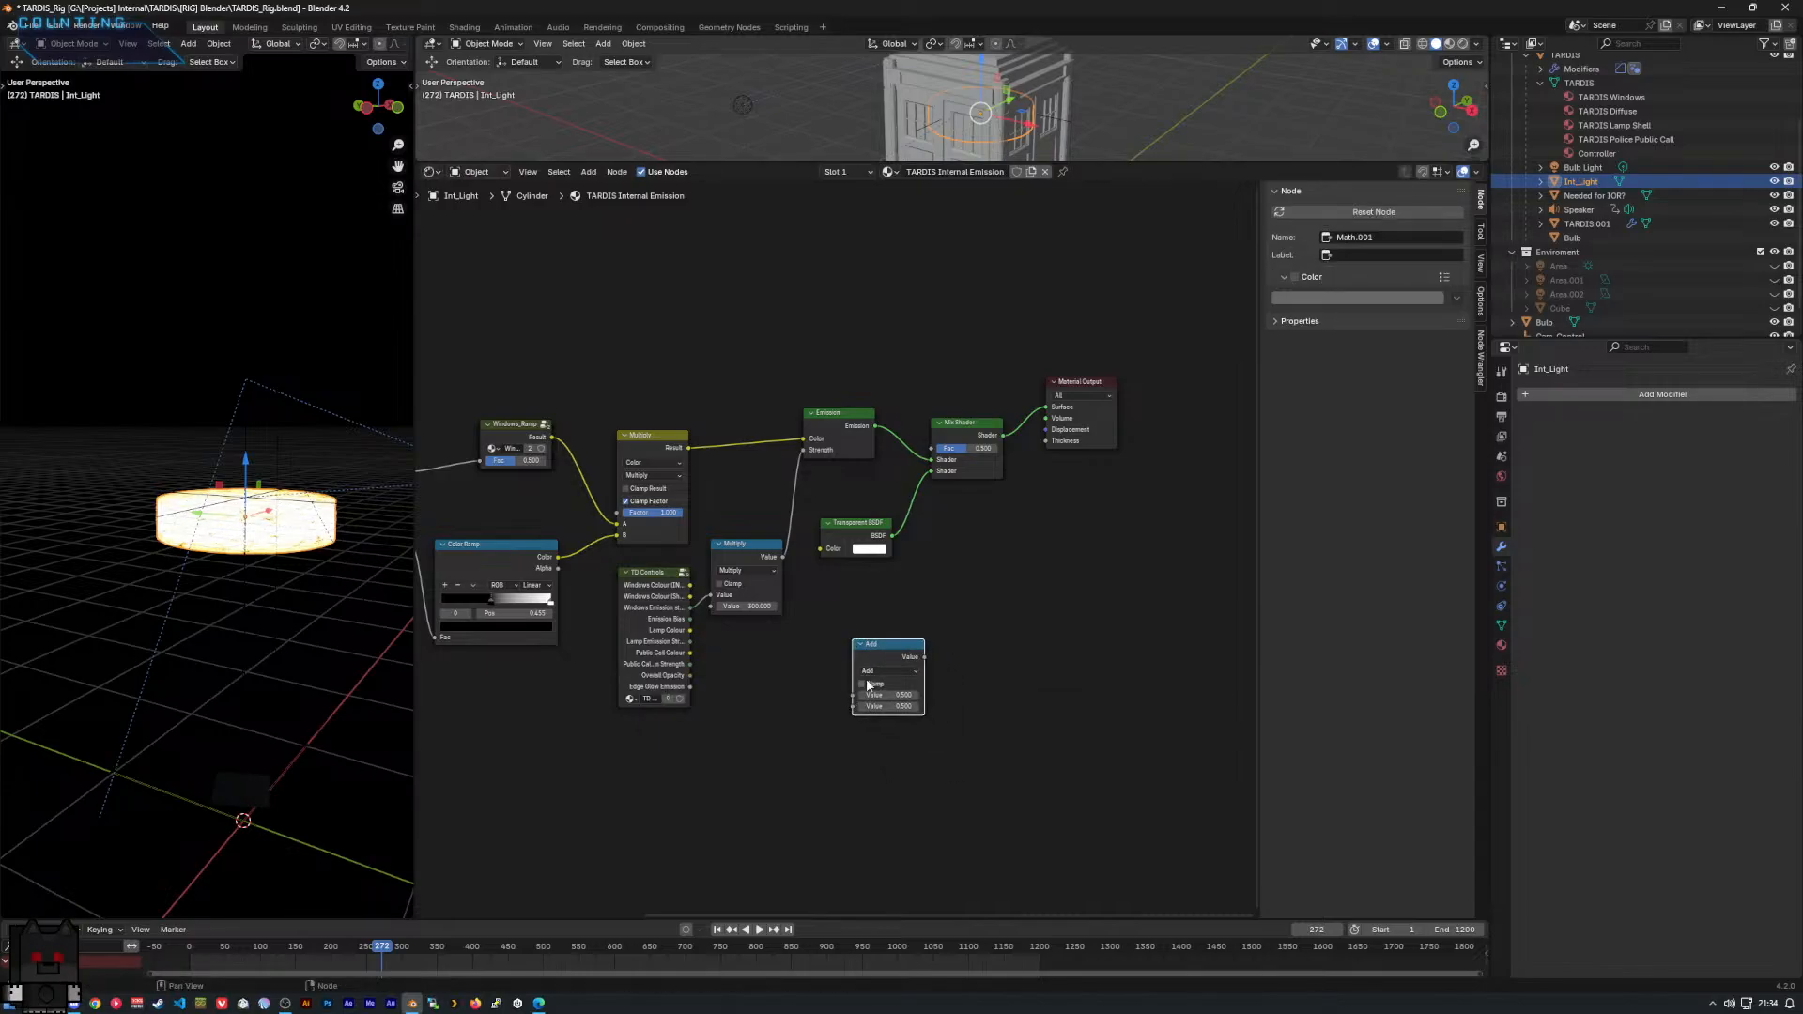
click(883, 671)
click(883, 732)
click(888, 706)
text(2)
key(Return)
Link Overall Opacity from TD Controls through the Divide node into the Mix Shader factor and place Divide below Transparent BSDF.
drag(691, 675, 931, 448)
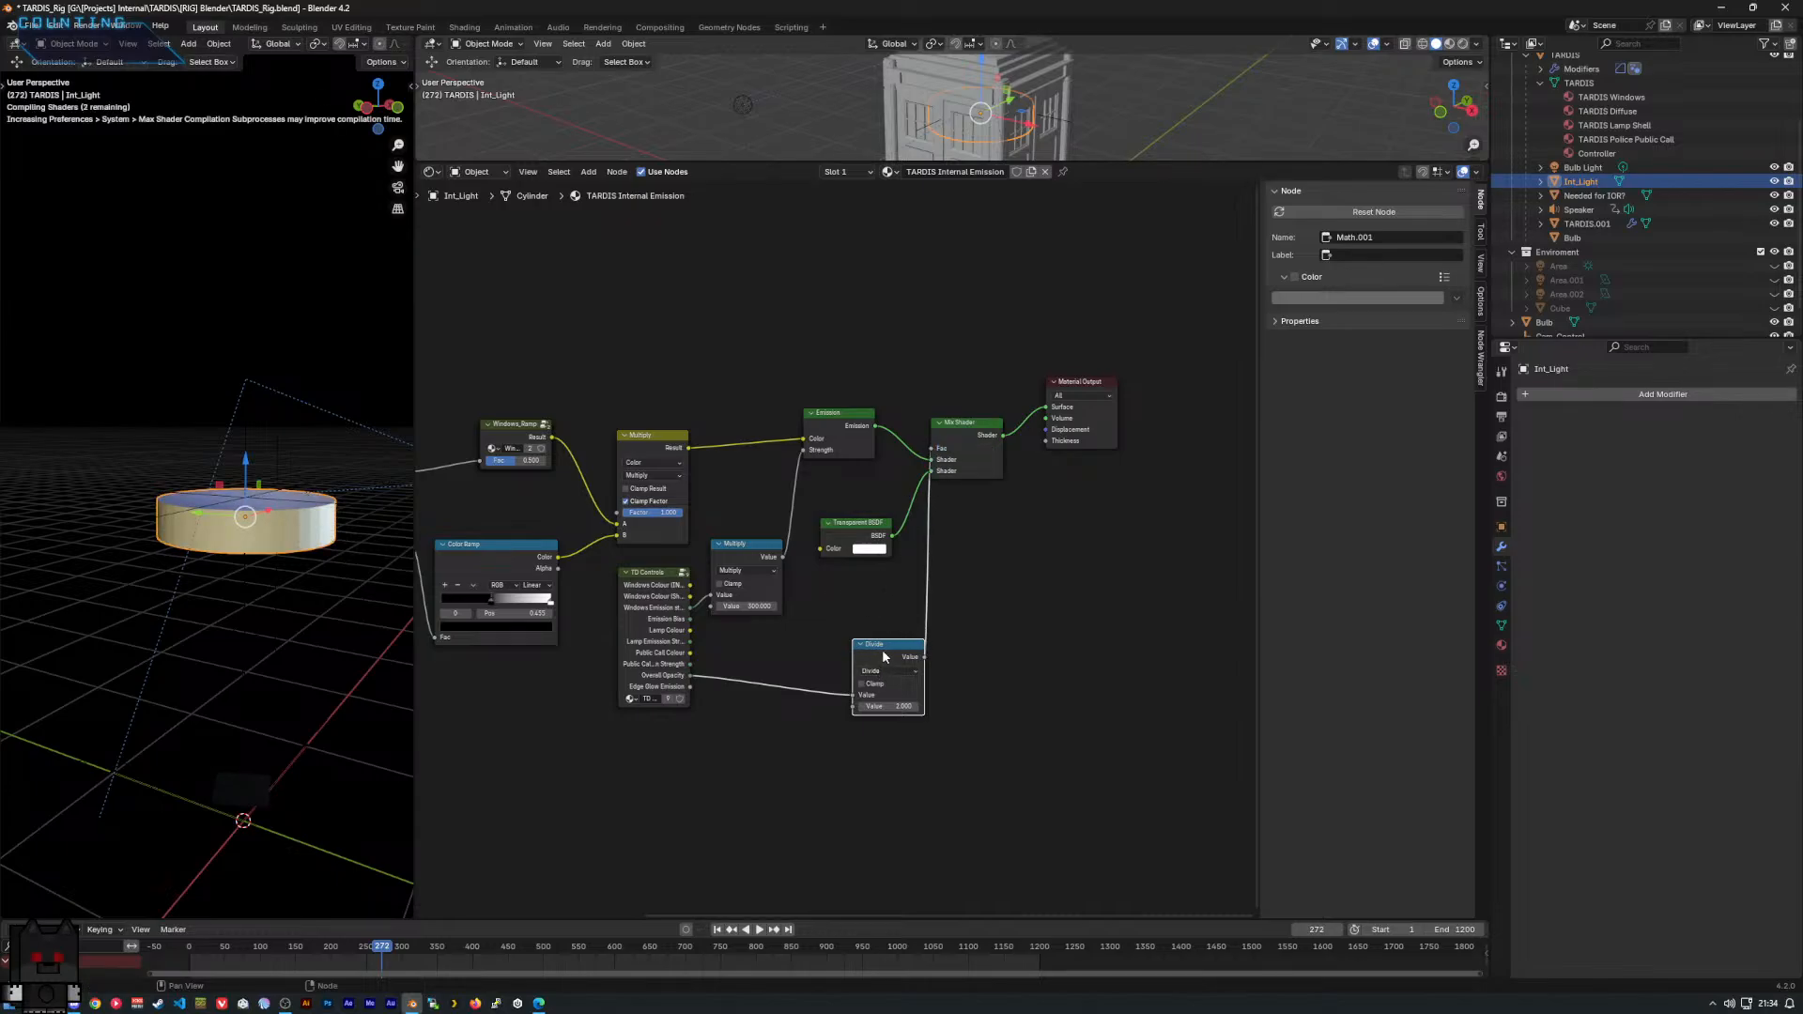
drag(882, 650, 858, 616)
middle_drag(811, 678, 882, 652)
scroll(883, 658, up, 1)
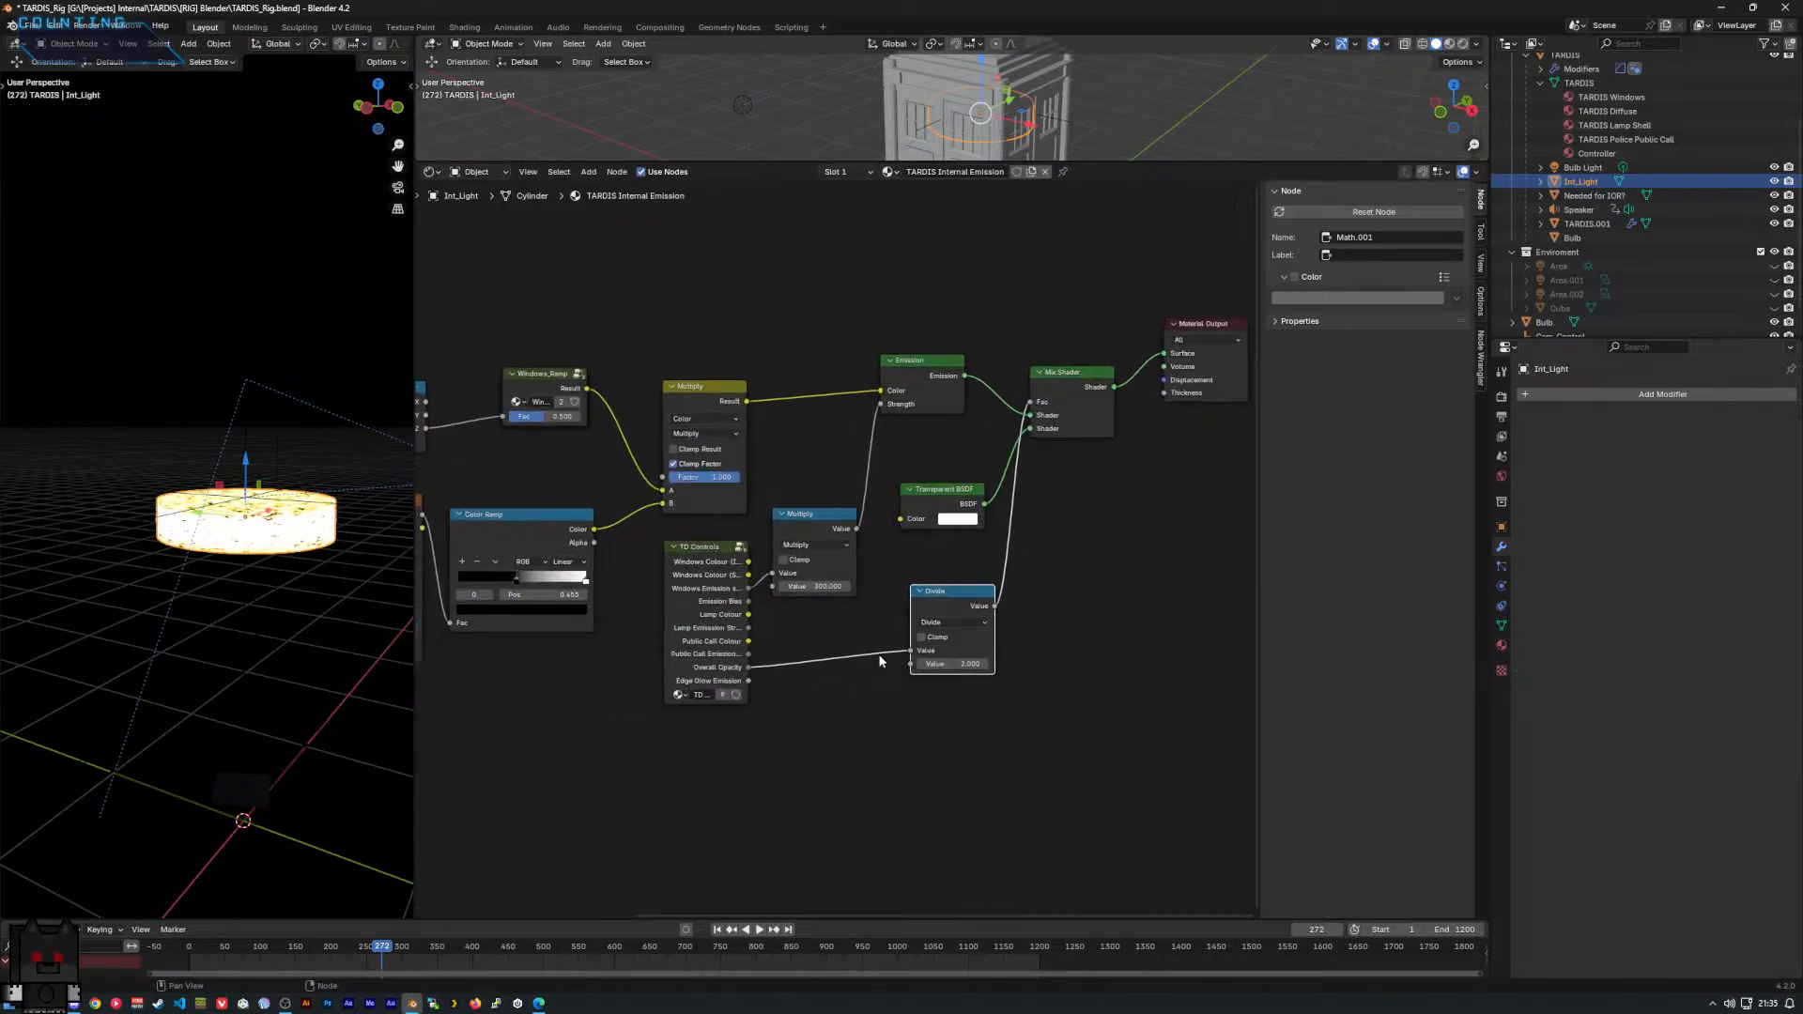
scroll(883, 681, up, 1)
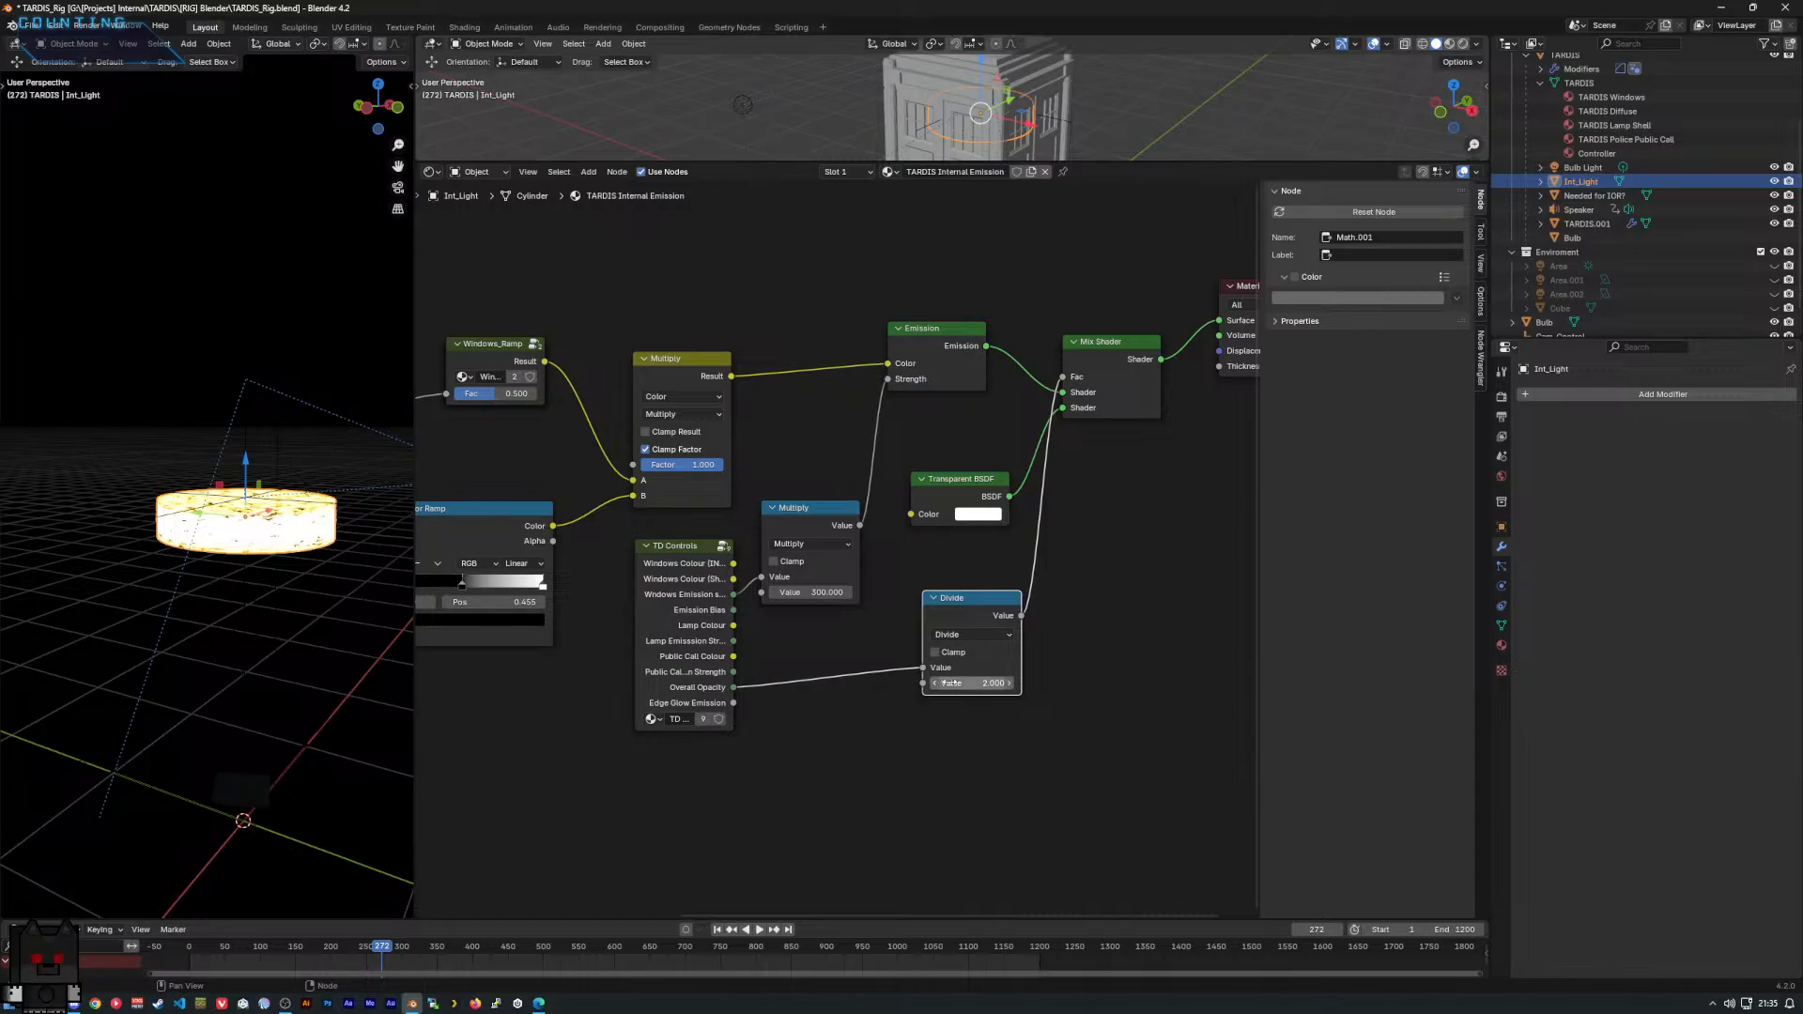
Try Multiply as the opacity Math node's operation and set it back to Divide.
click(967, 635)
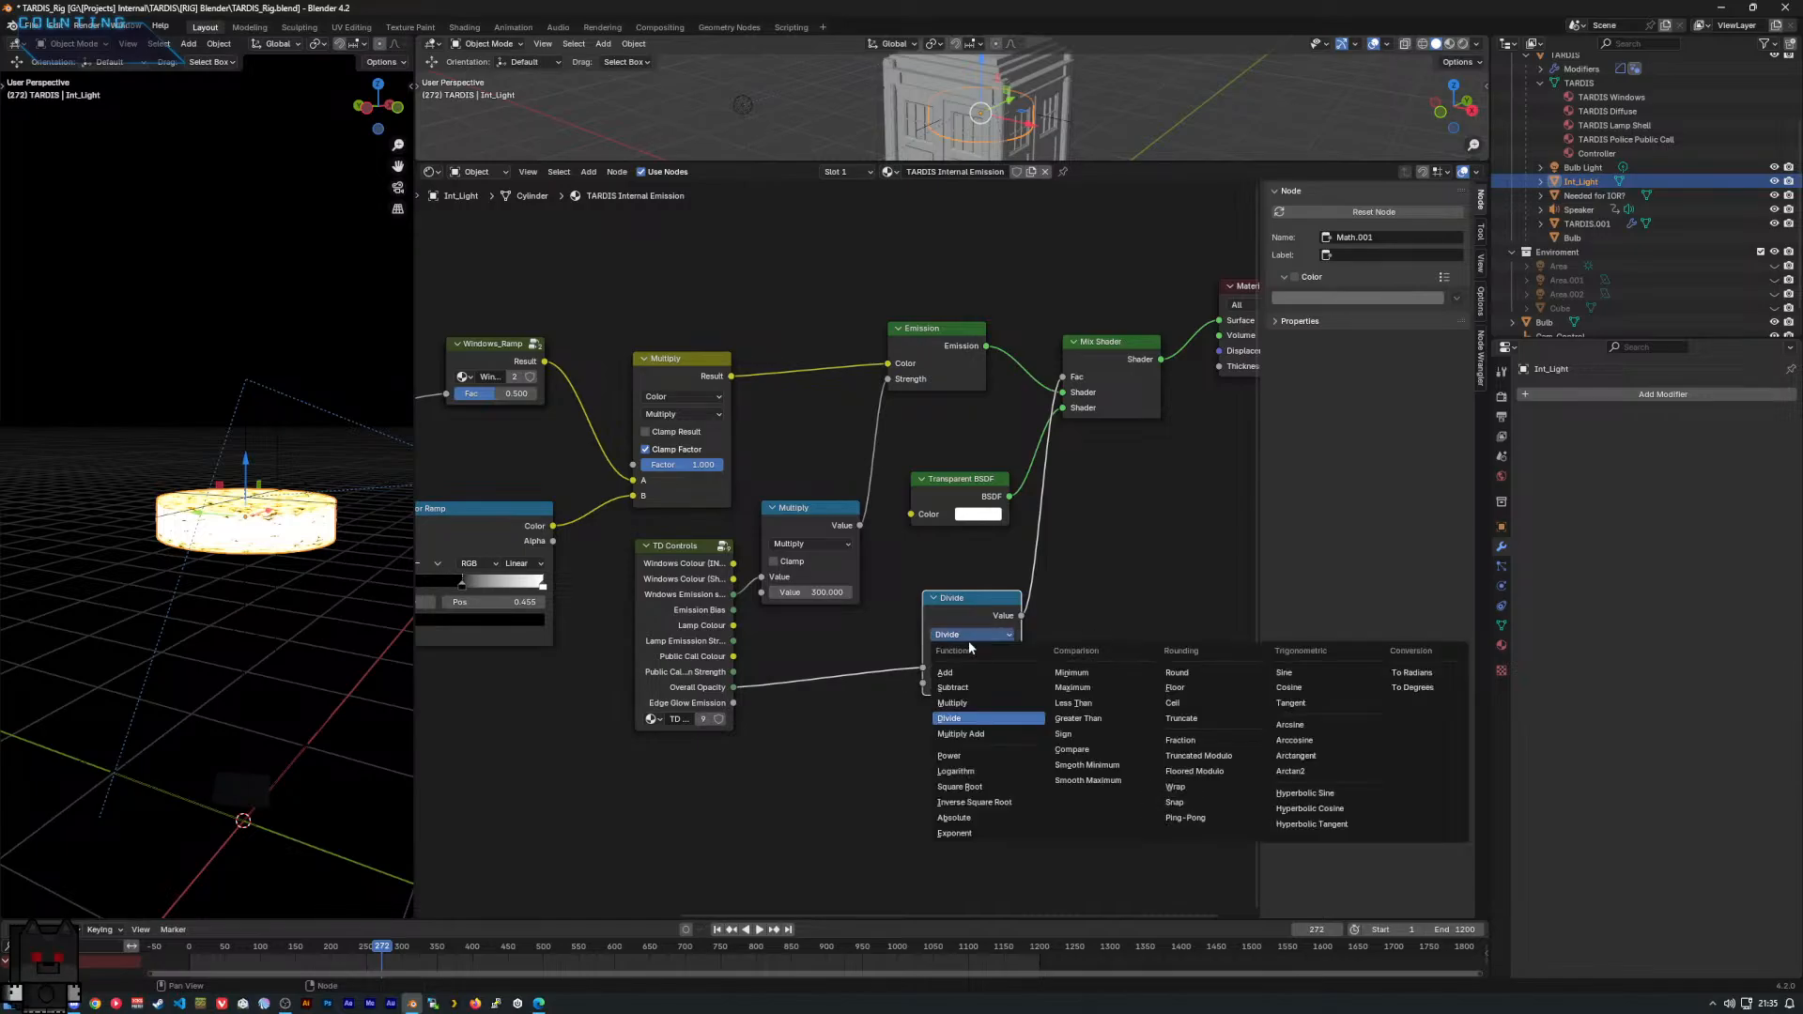
click(977, 695)
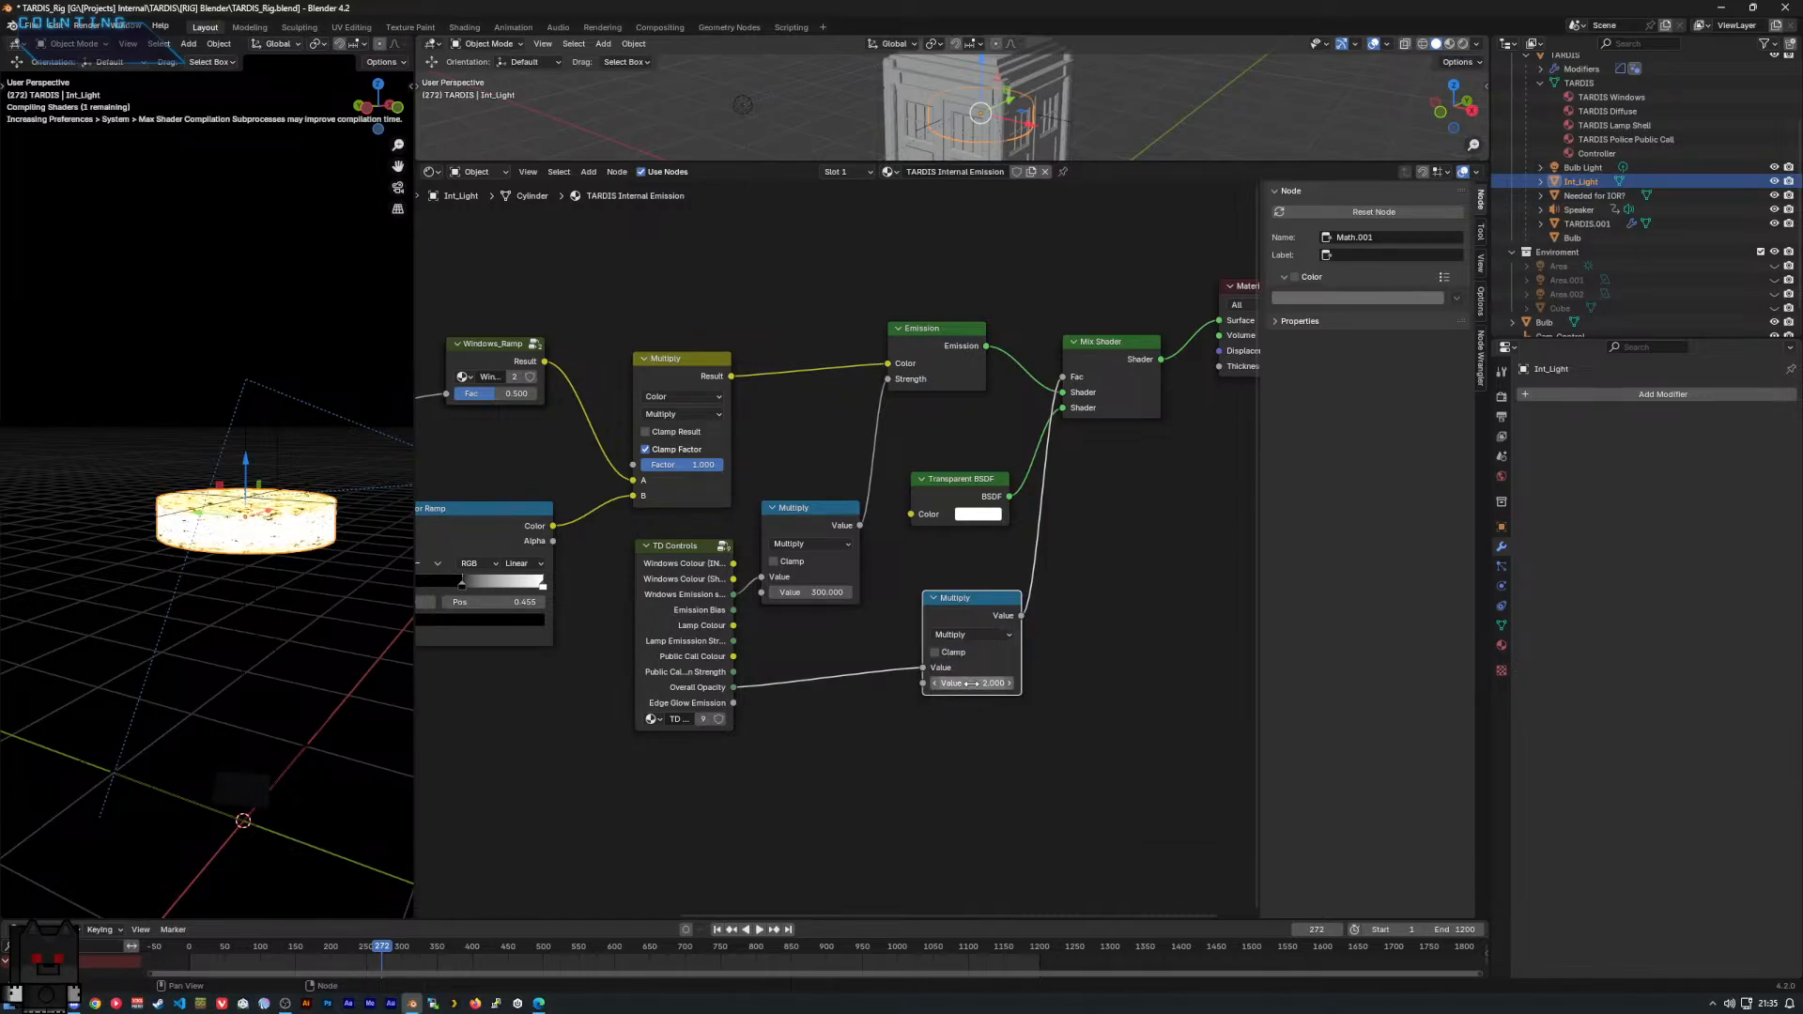
click(972, 635)
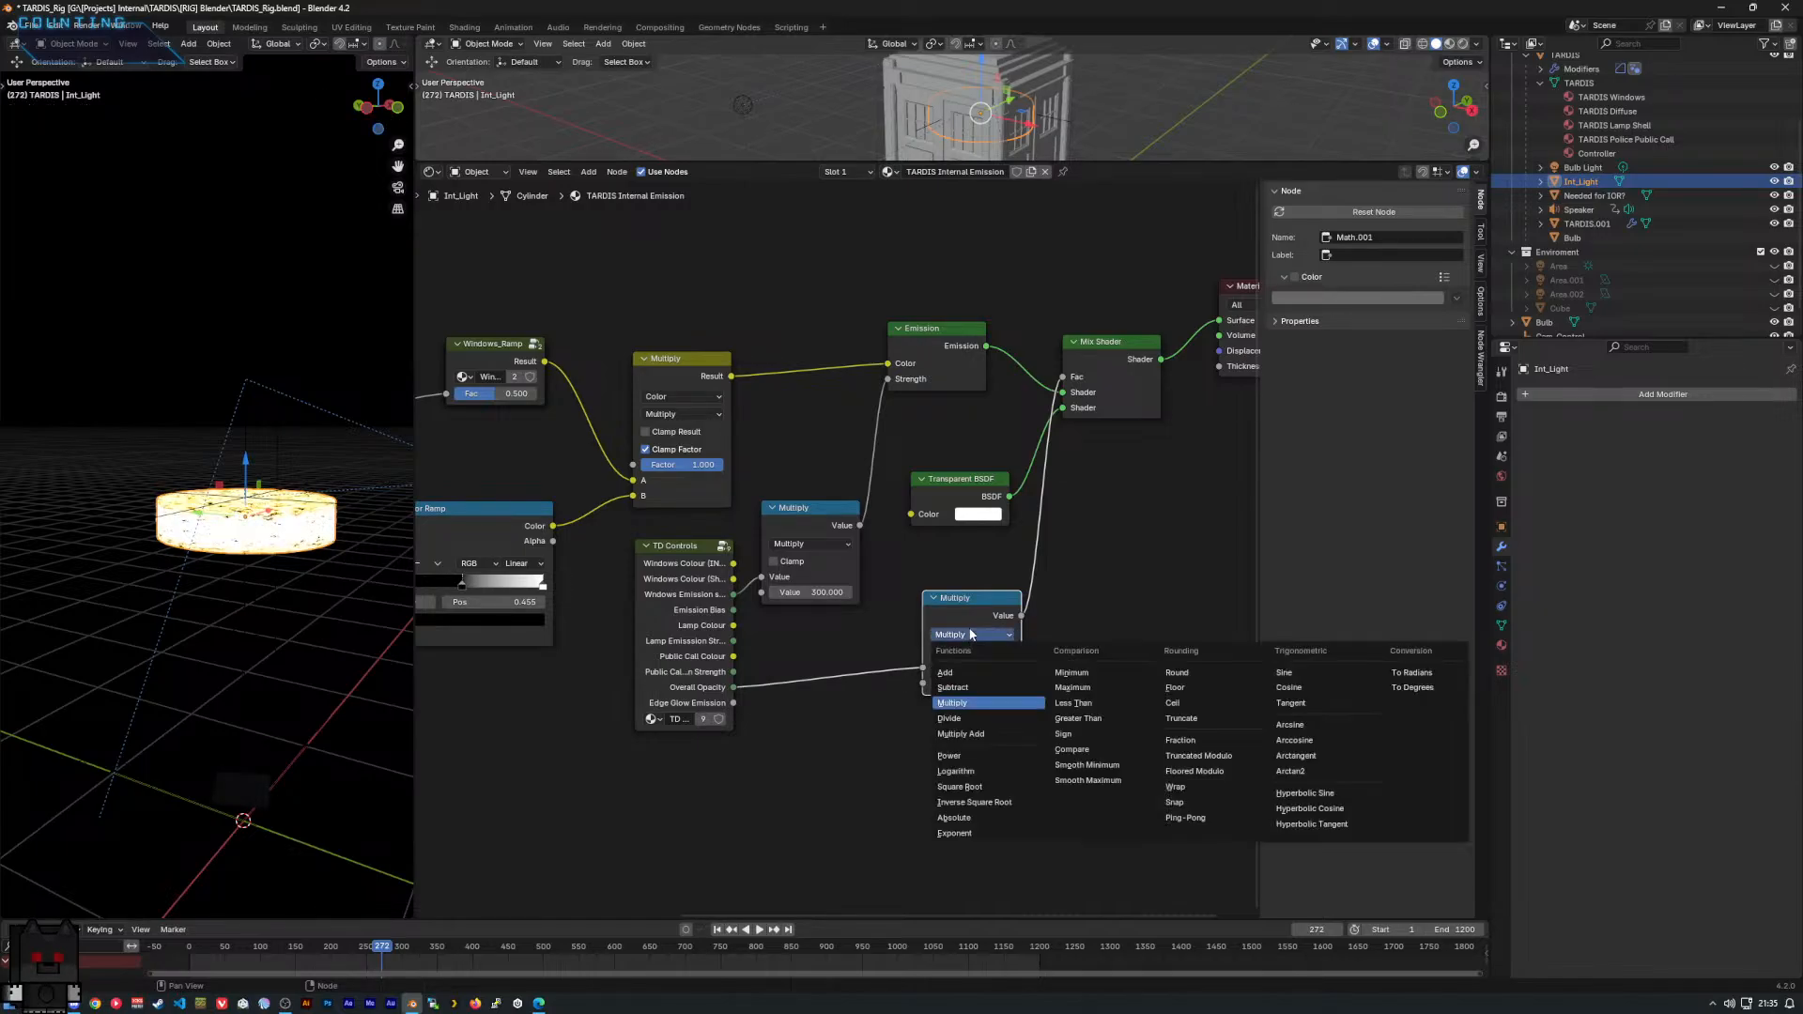
click(962, 720)
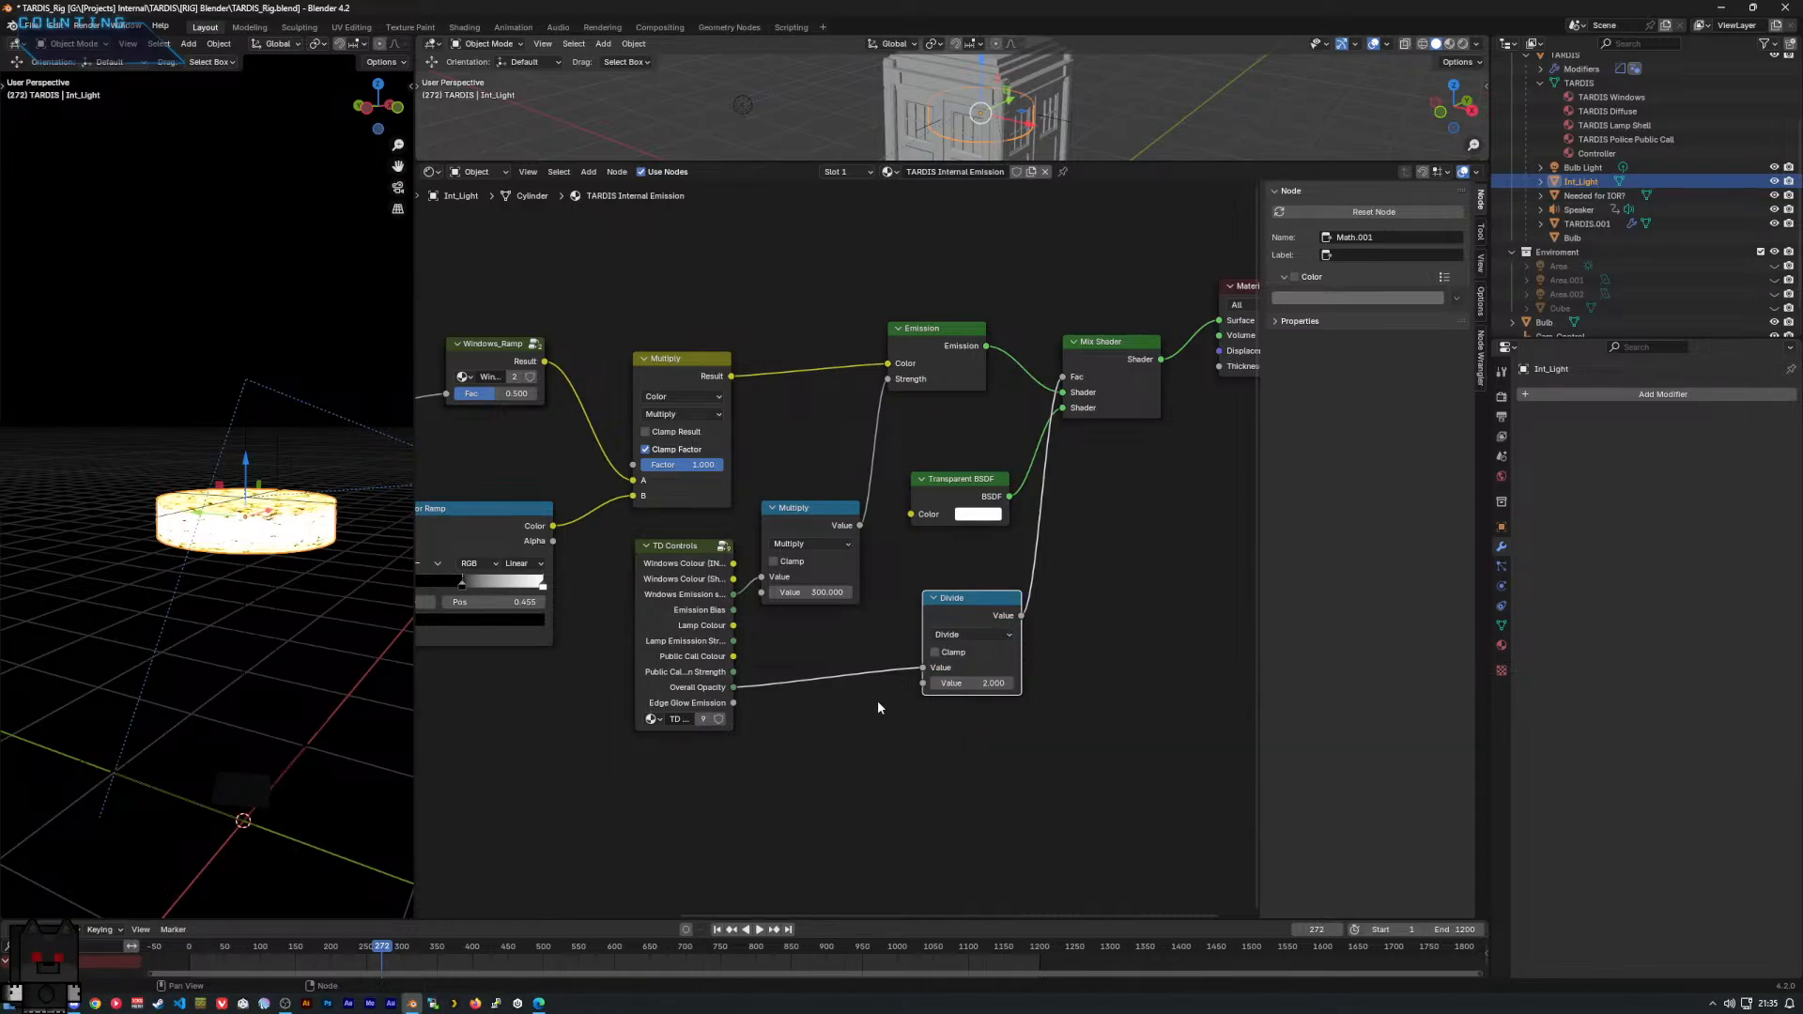
Check the TARDIS from other angles and hide the Needed for IOR? object in the viewport.
middle_drag(285, 728, 222, 639)
click(214, 746)
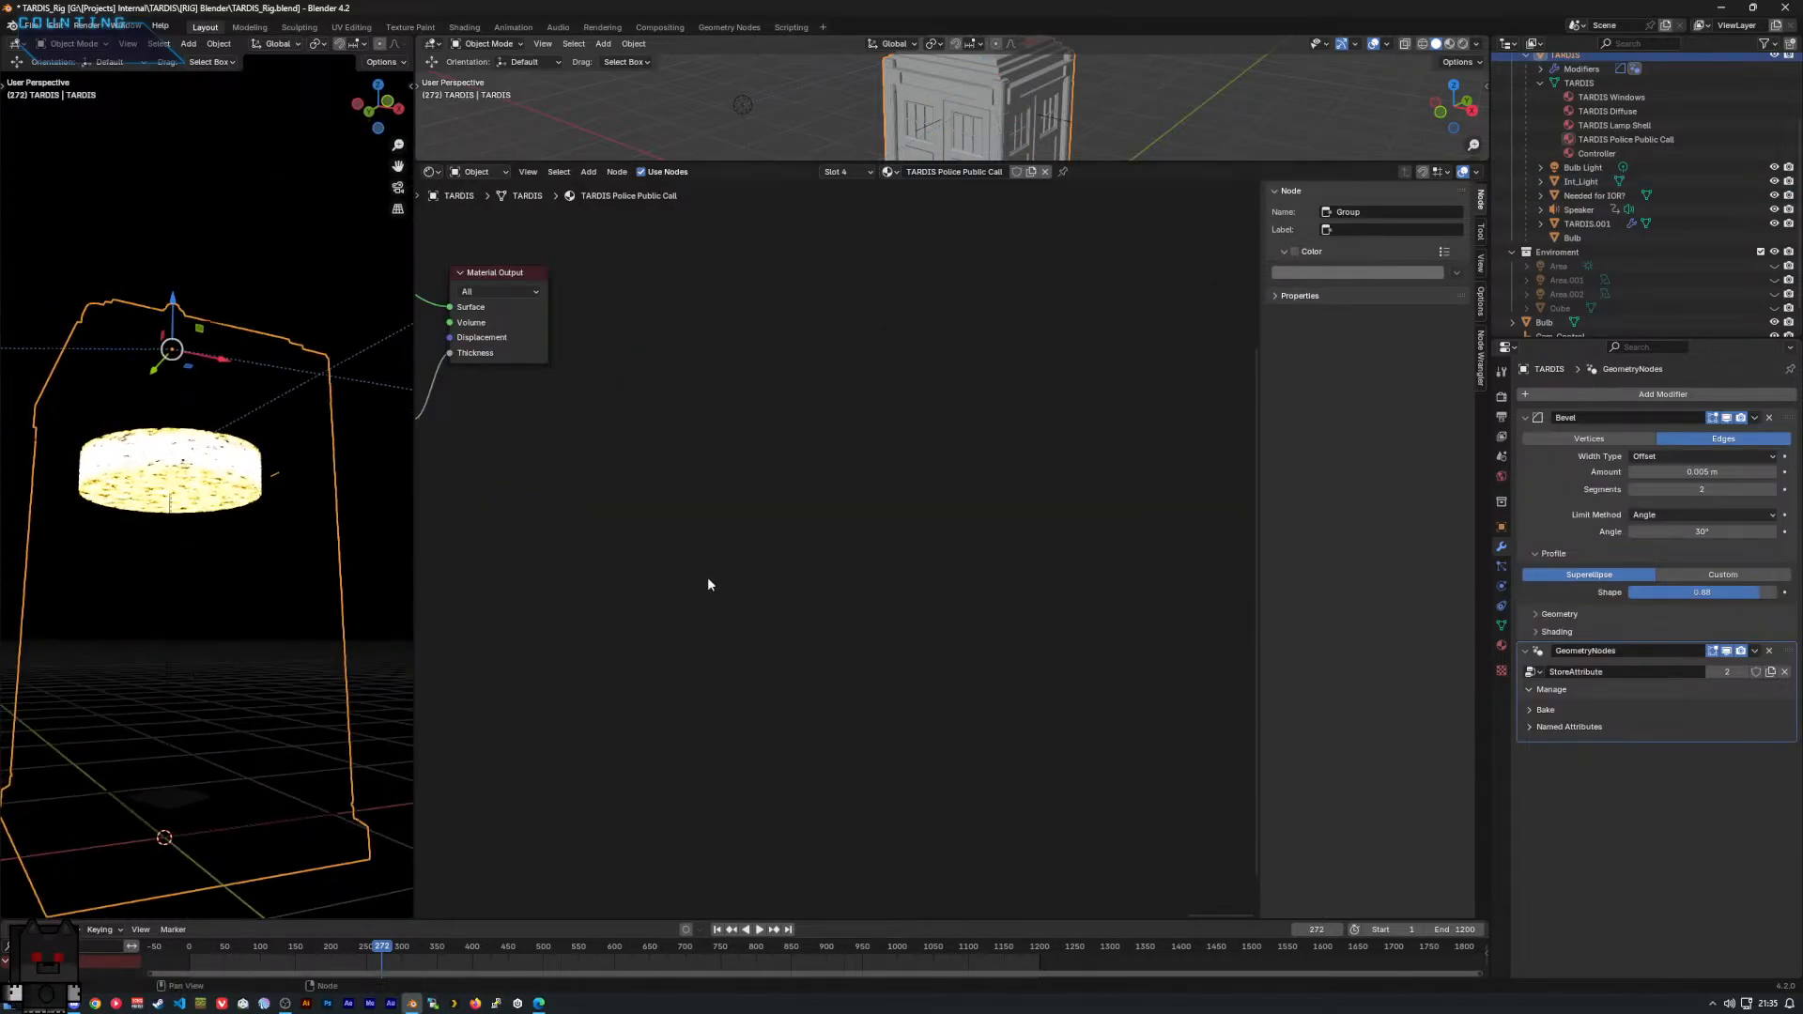
middle_drag(497, 471, 478, 516)
middle_drag(239, 531, 218, 573)
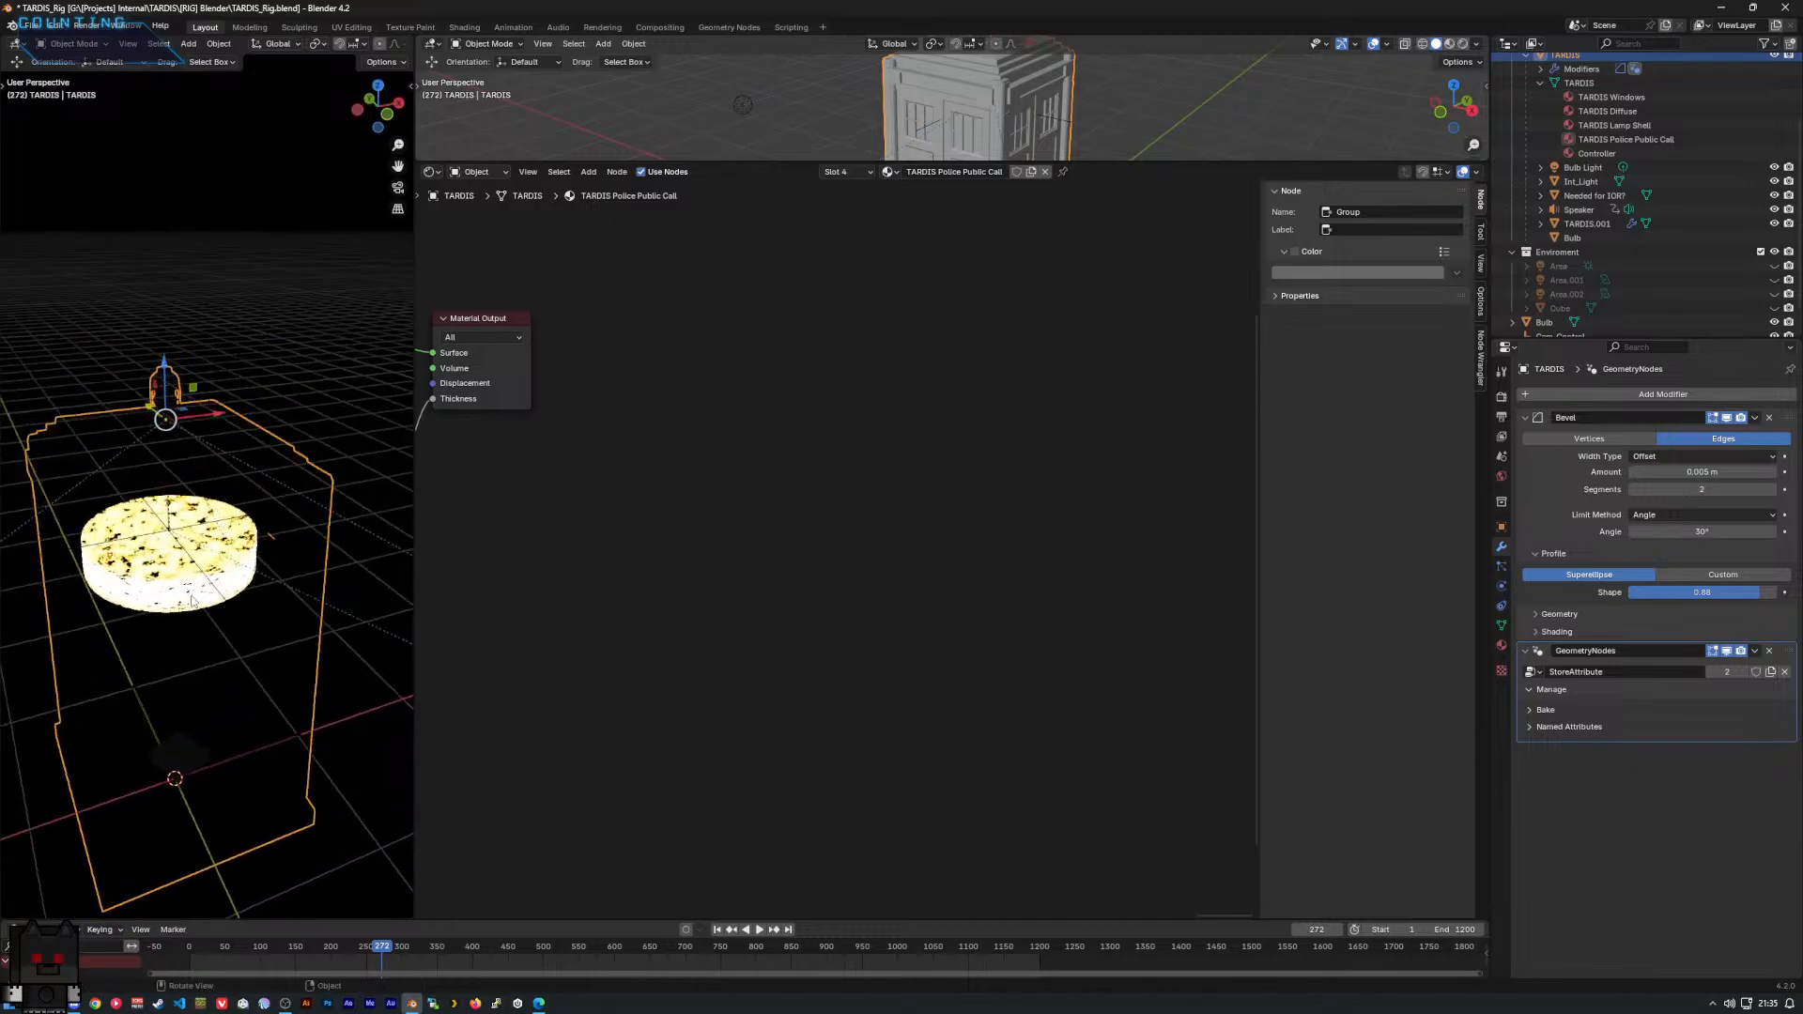
scroll(1597, 235, up, 3)
scroll(1591, 120, up, 1)
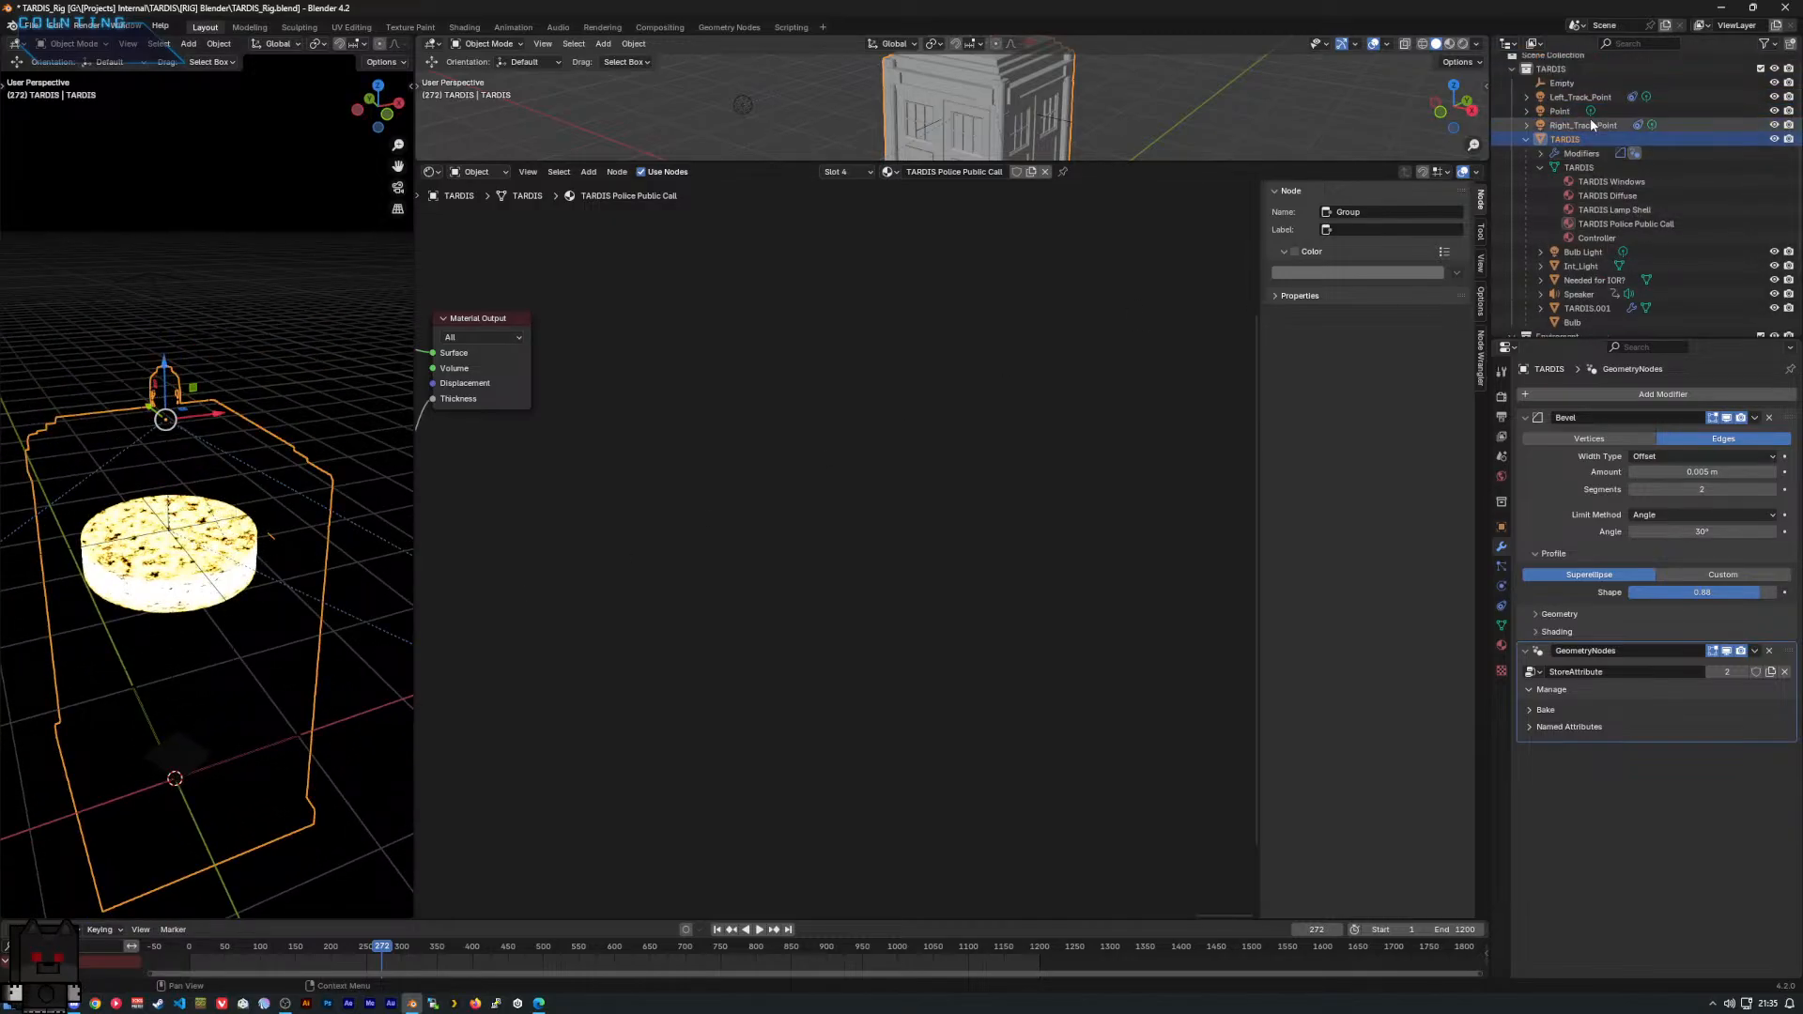
scroll(1602, 133, down, 2)
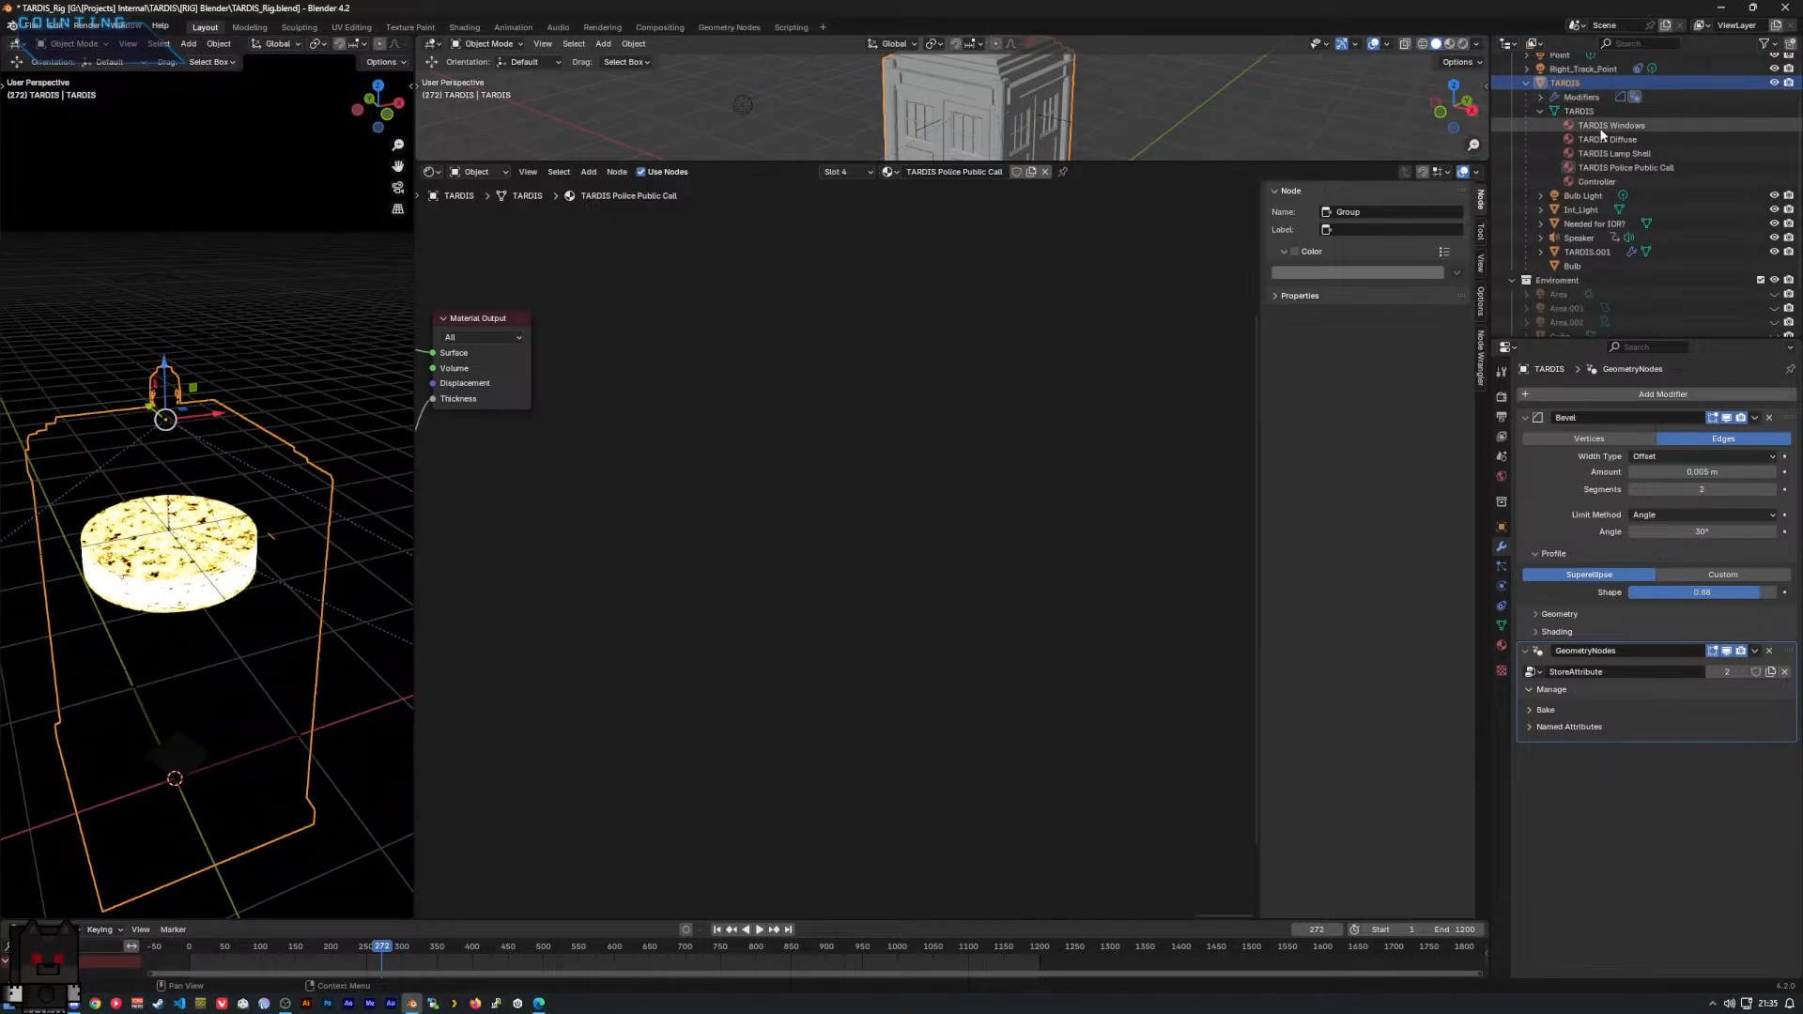
click(1588, 223)
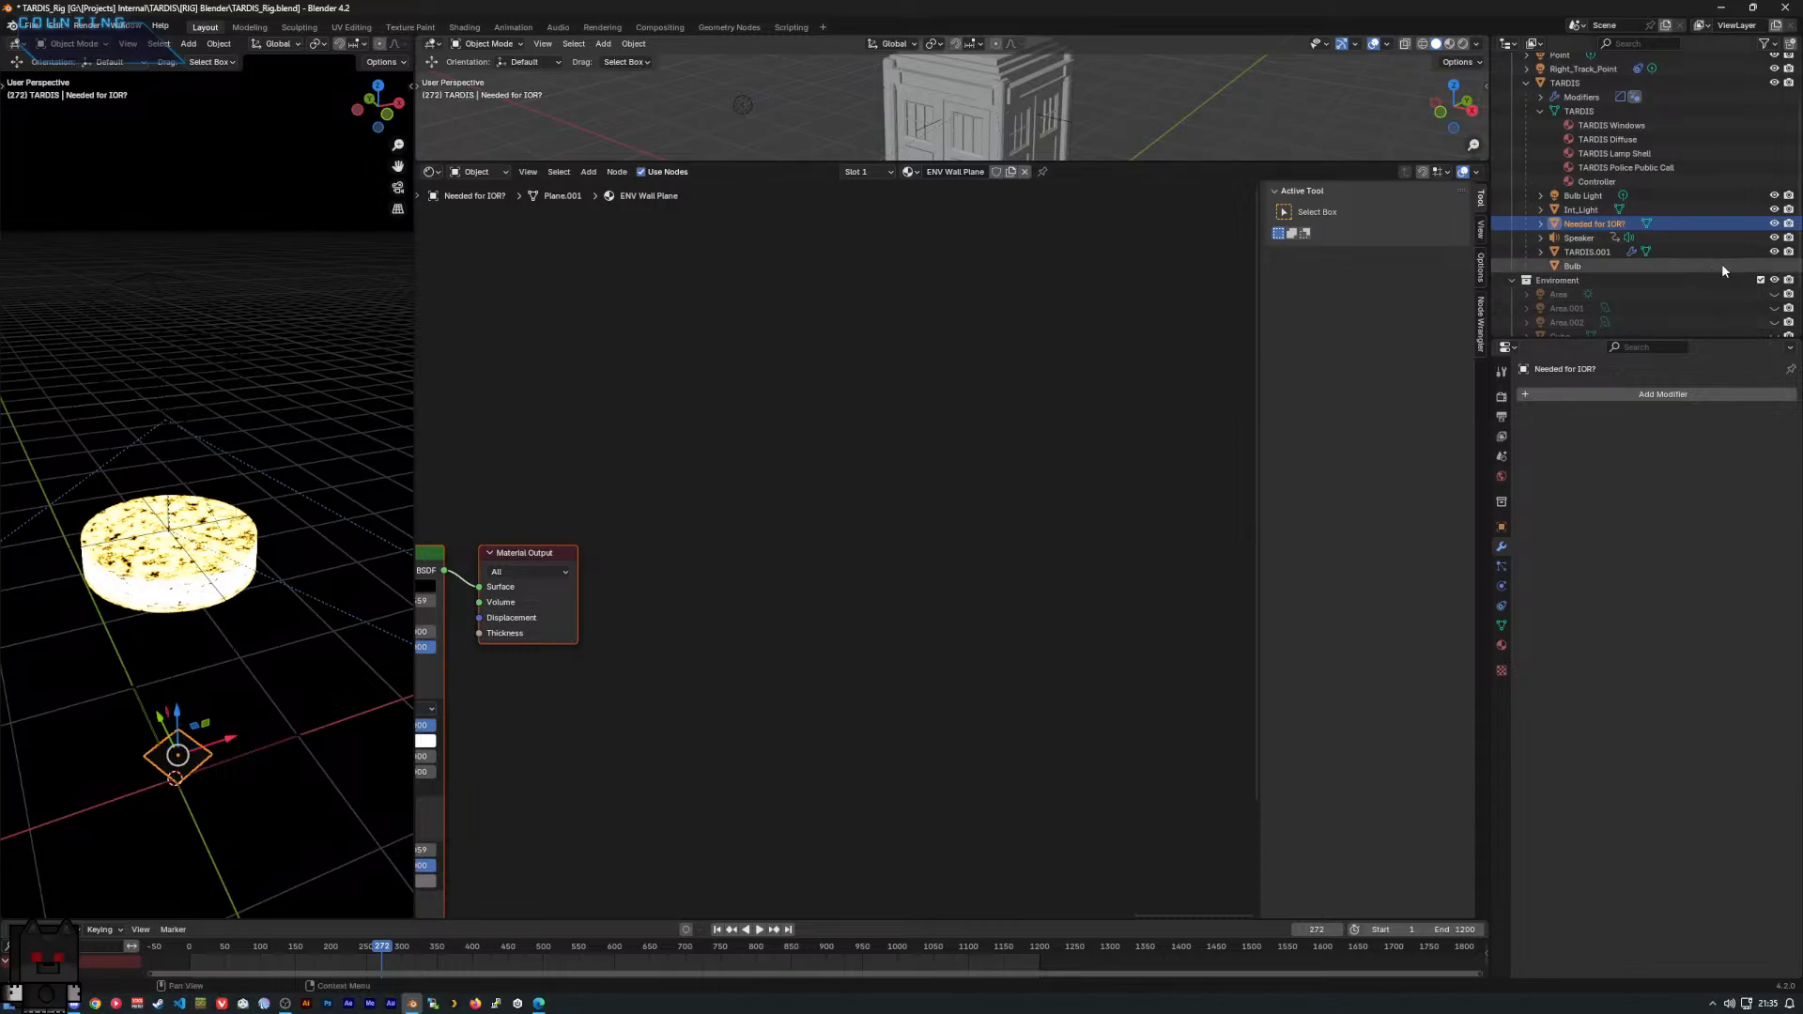
click(1773, 225)
click(1773, 225)
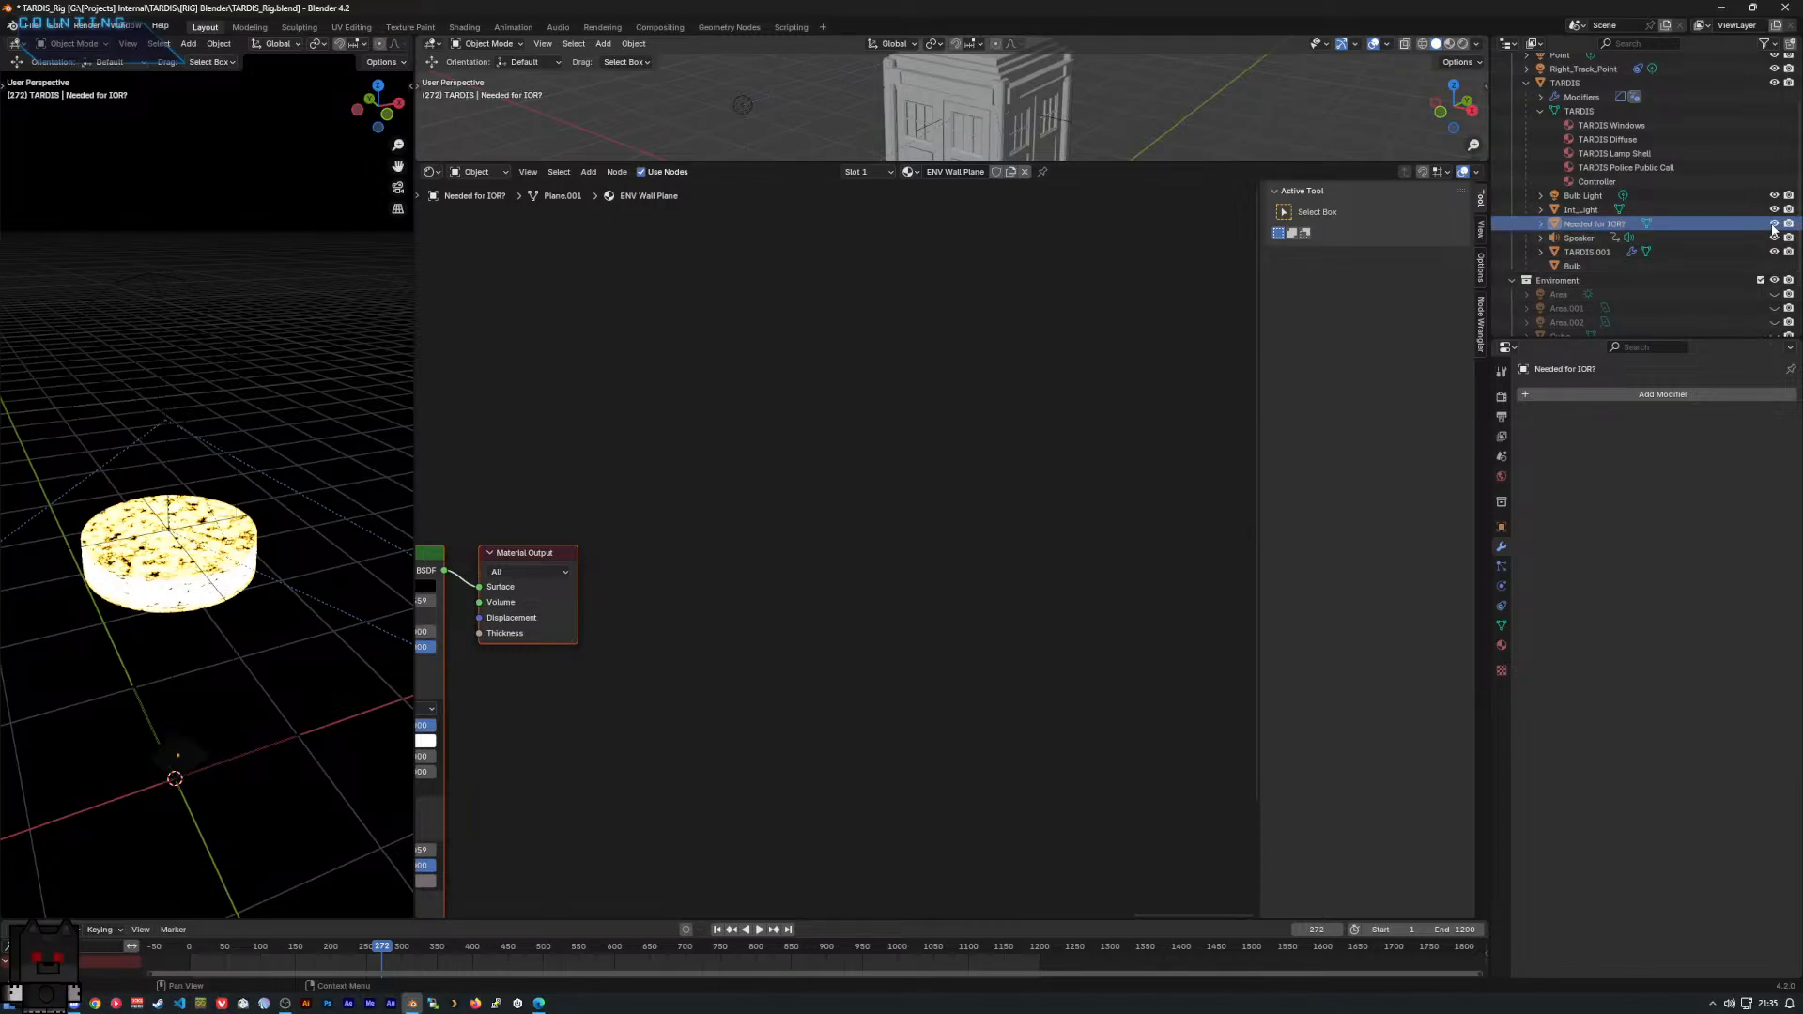
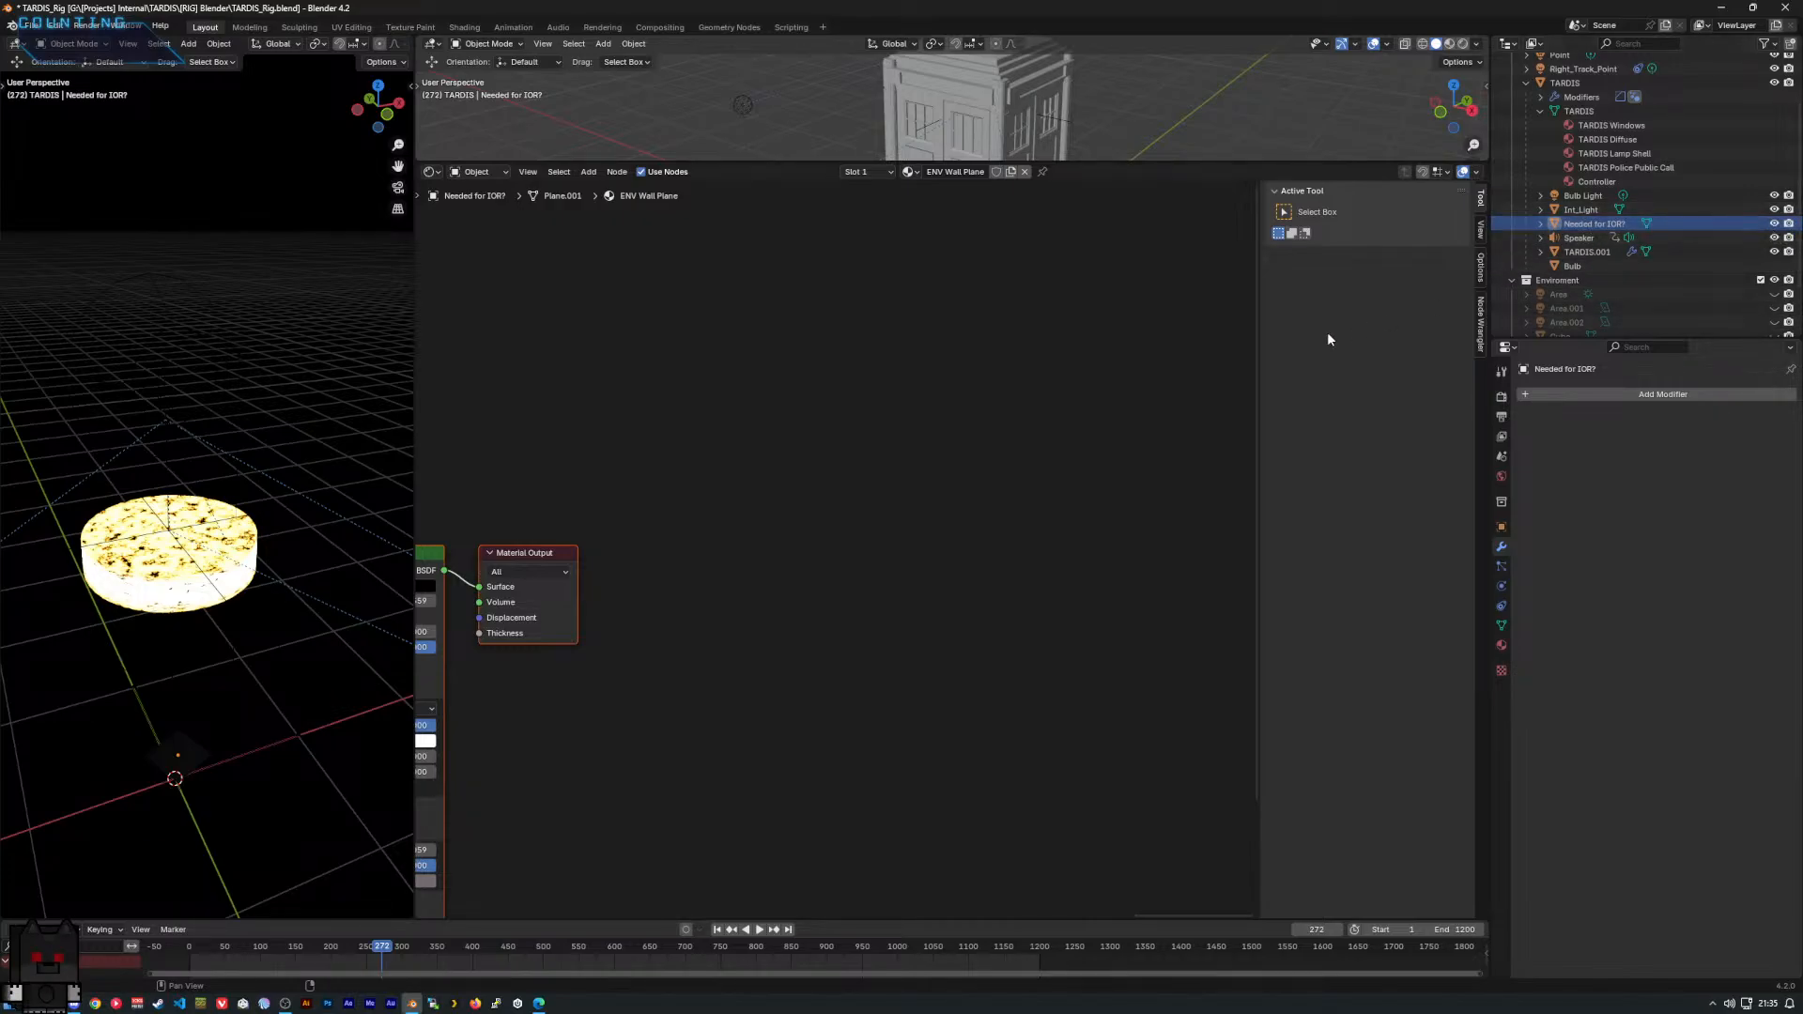
Review the ENV Wall Plane node tree and assign the Controller material to Needed for IOR? instead.
middle_drag(975, 398, 812, 255)
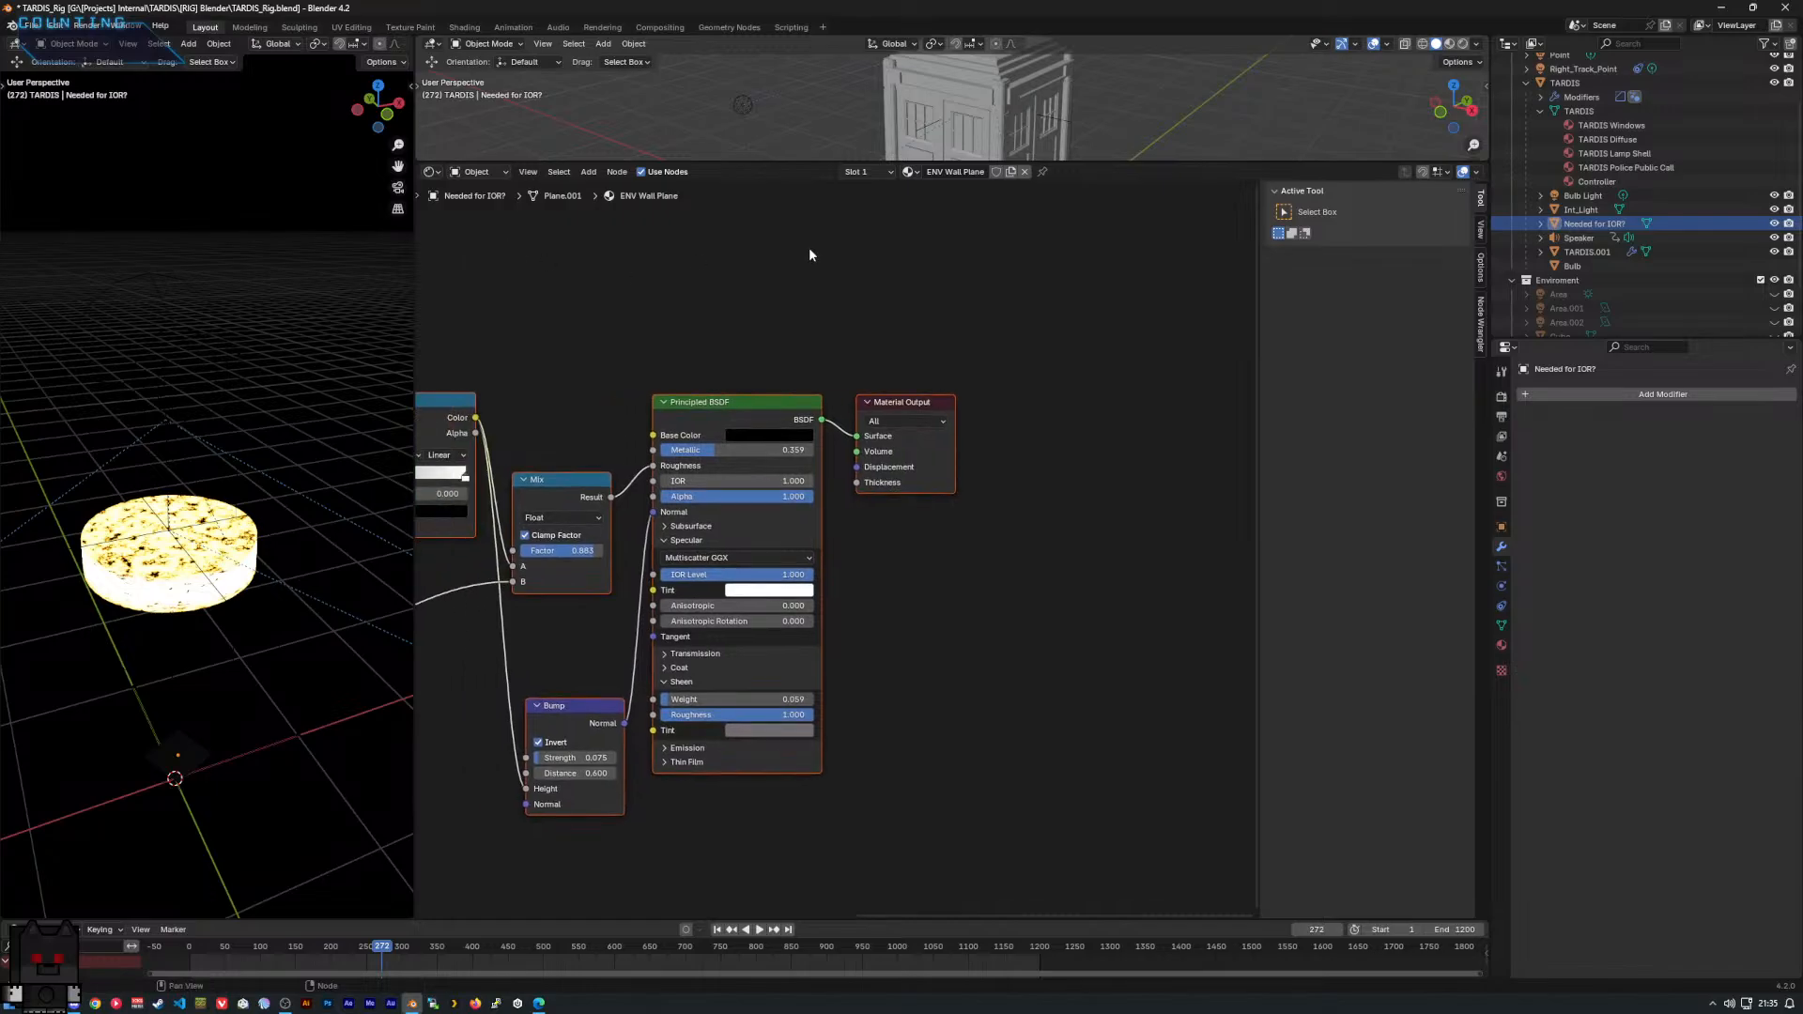
middle_drag(762, 403, 1080, 404)
scroll(1023, 404, down, 4)
scroll(1063, 404, down, 4)
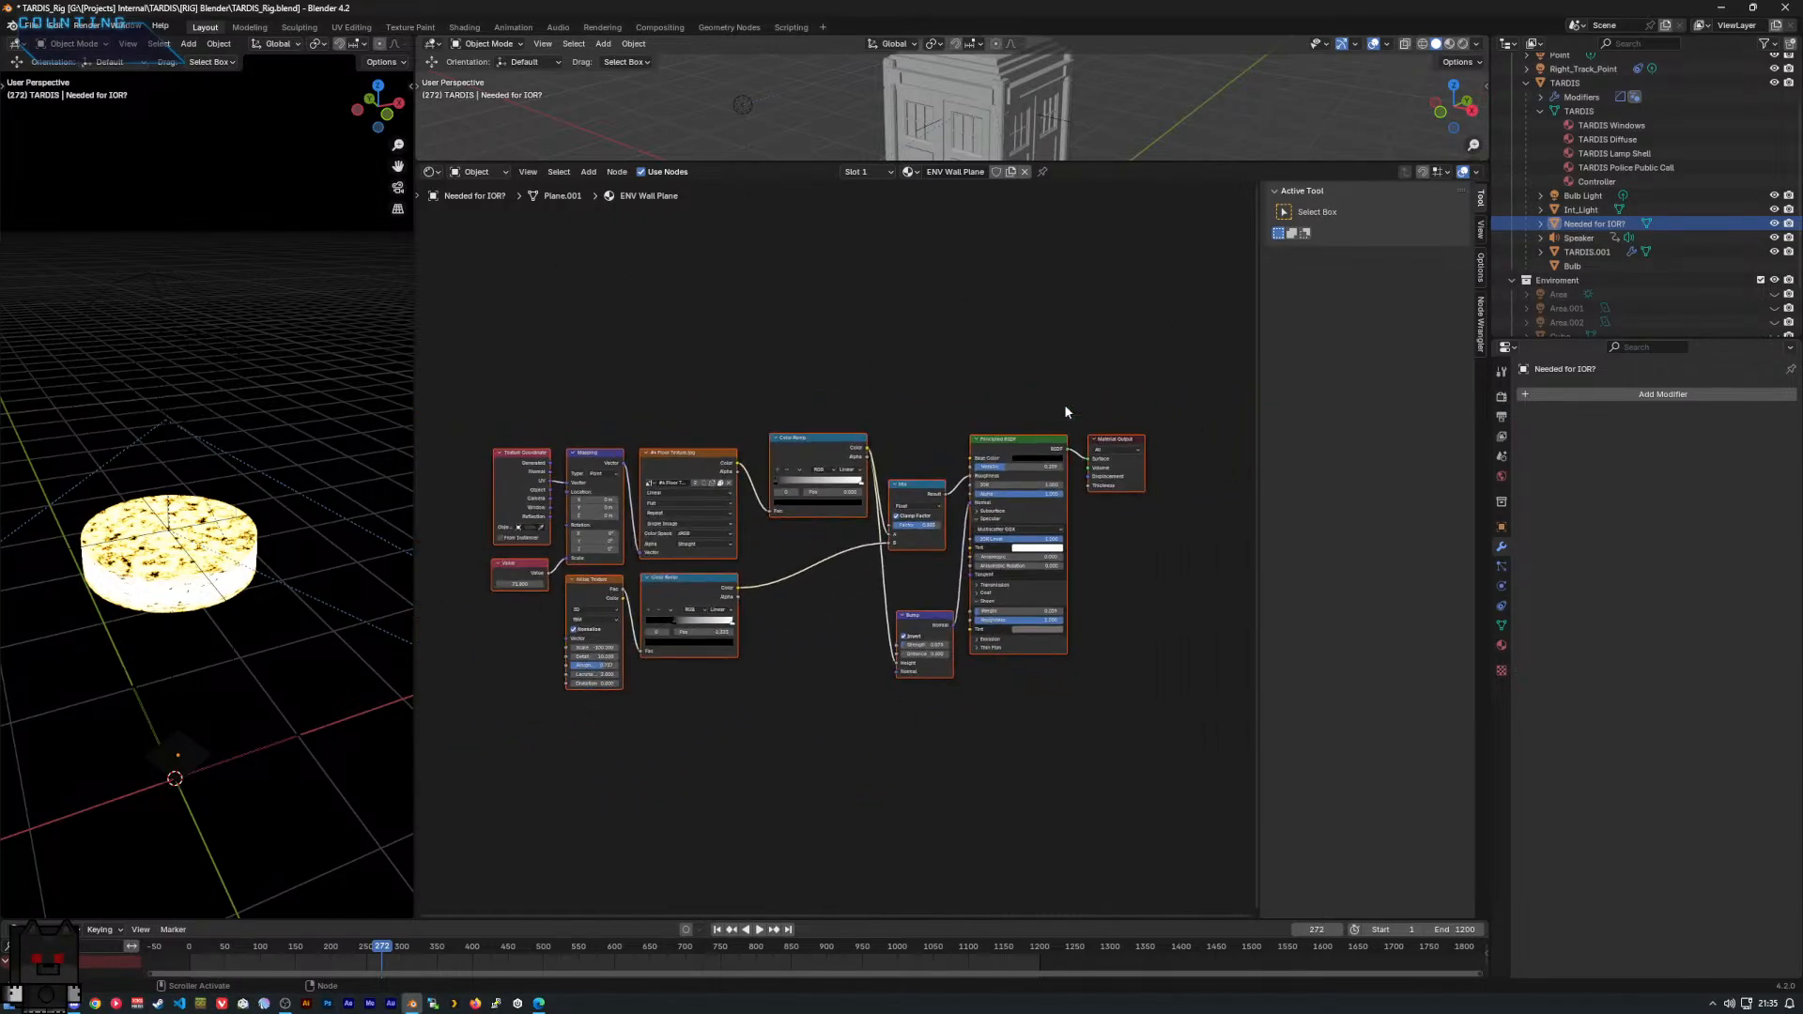
click(945, 352)
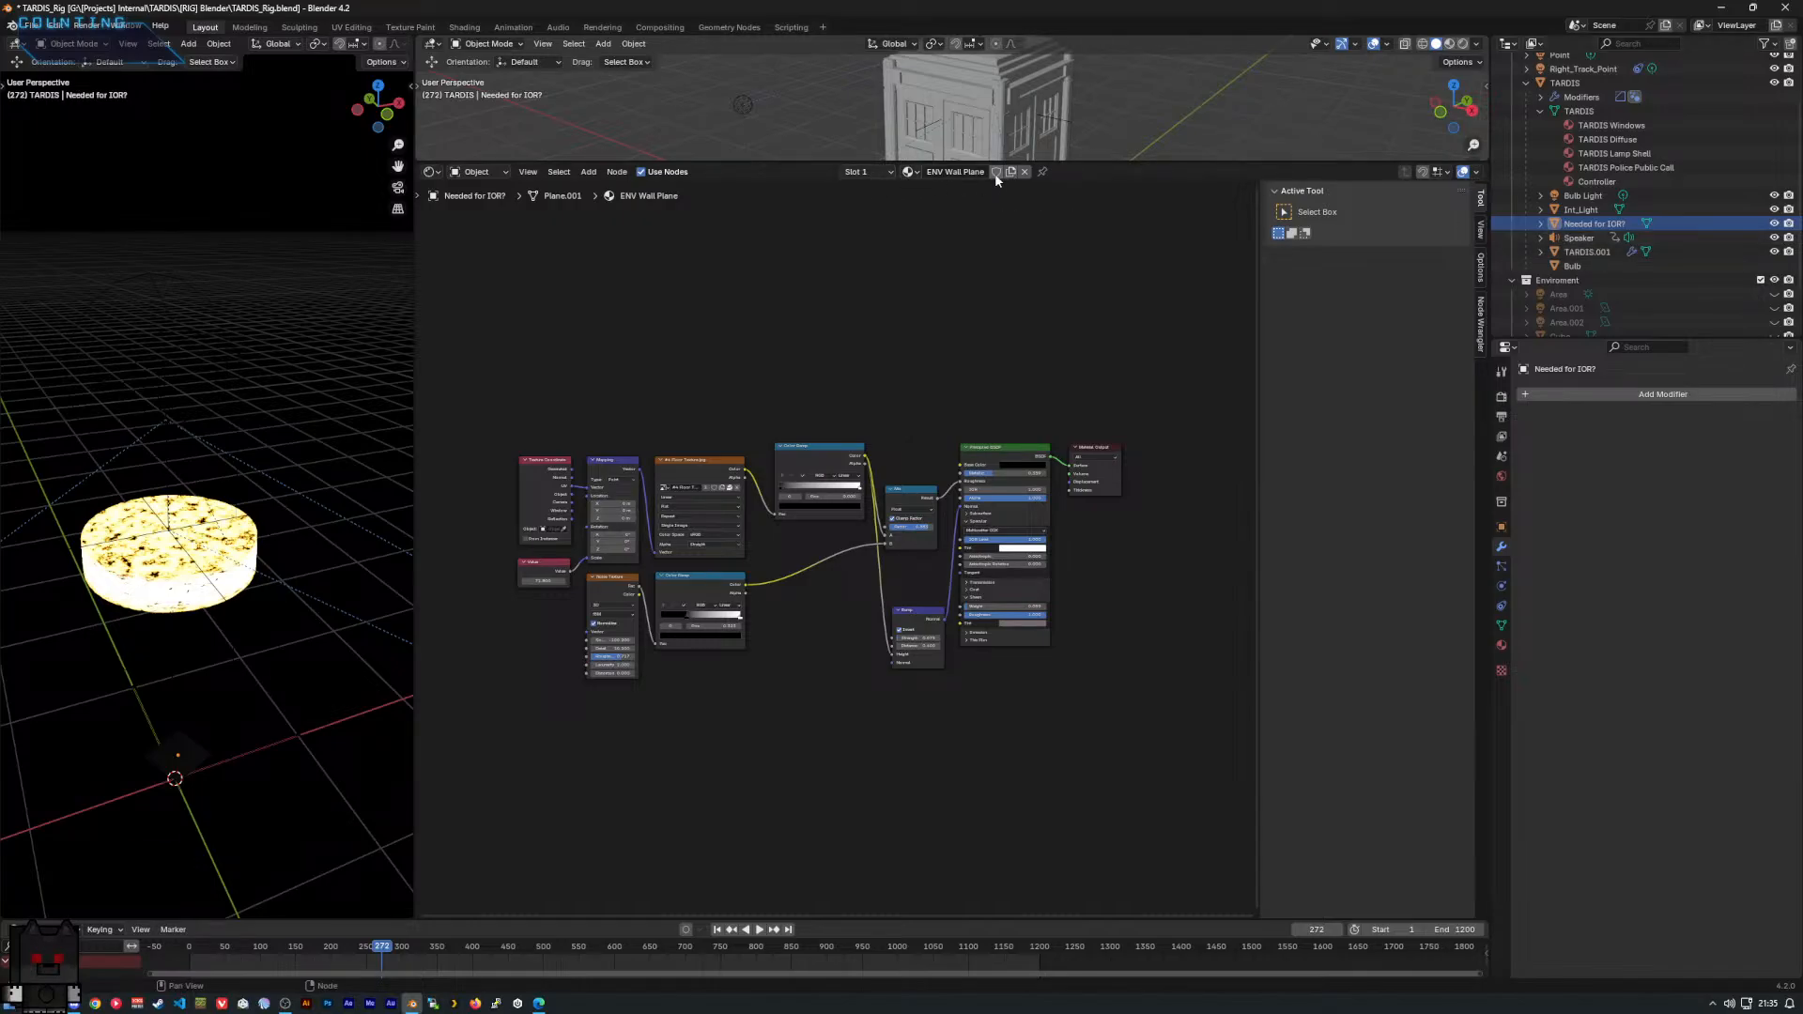
click(907, 173)
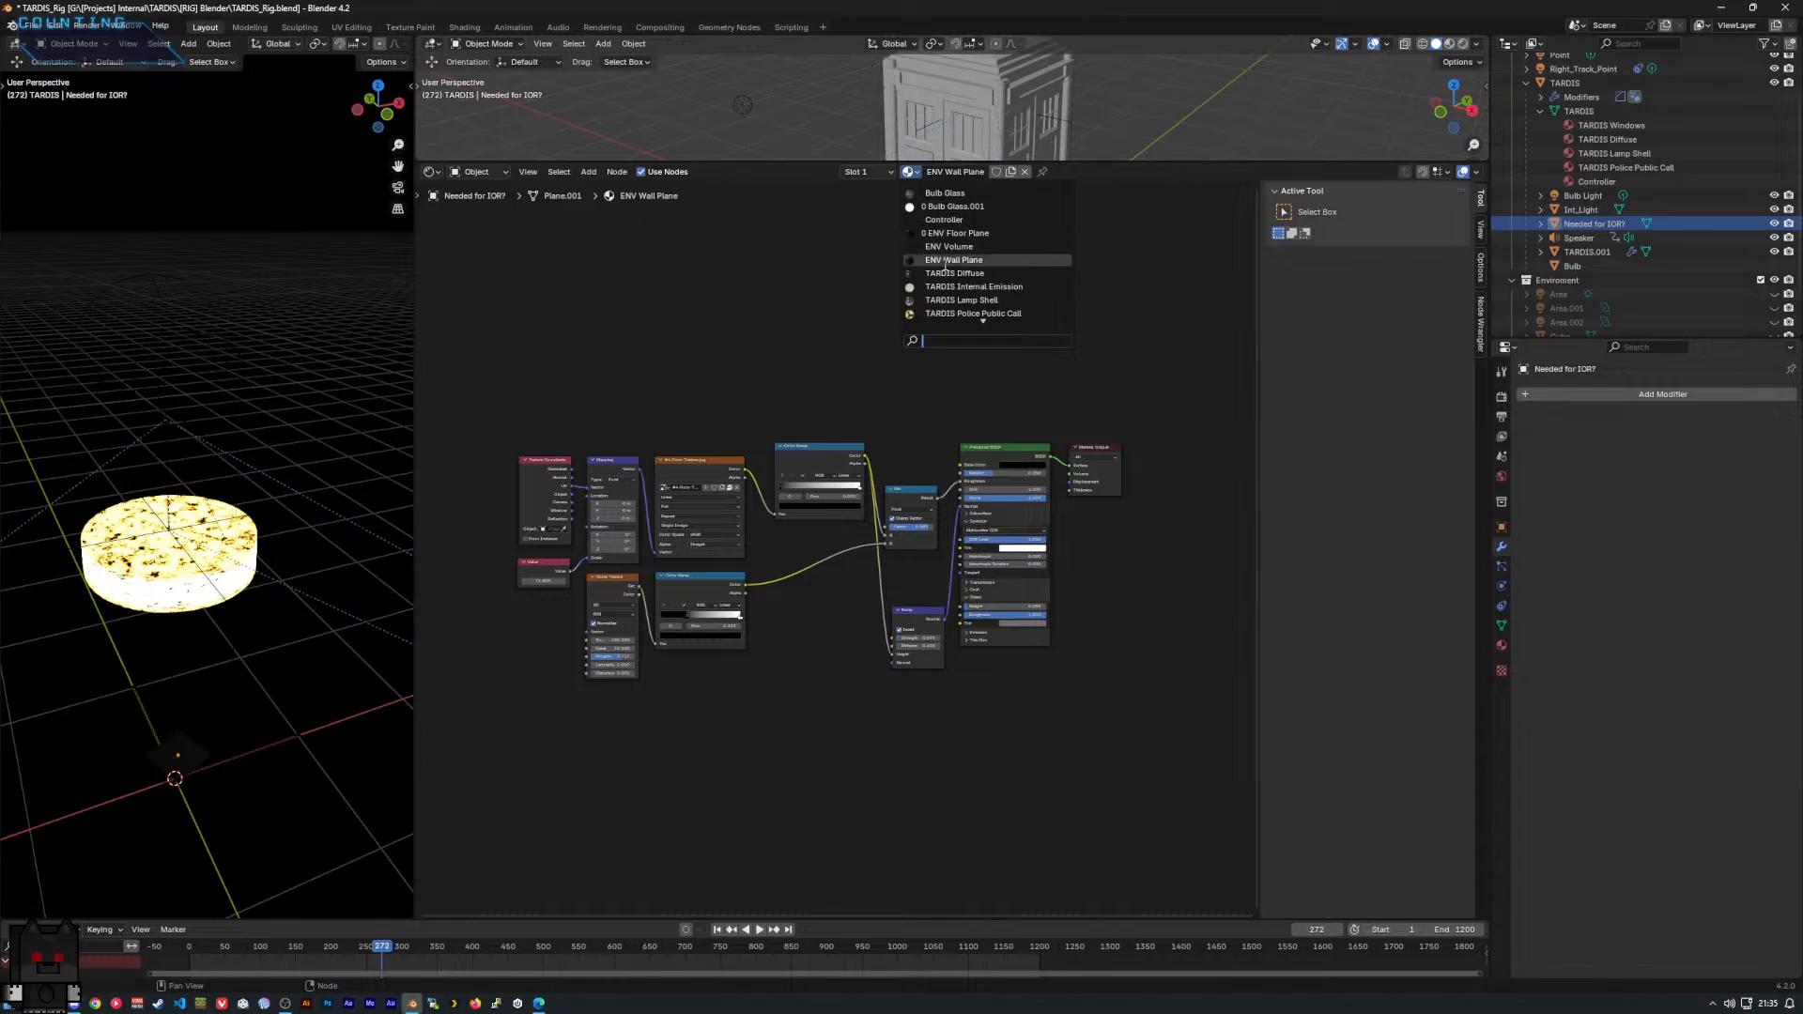
click(953, 222)
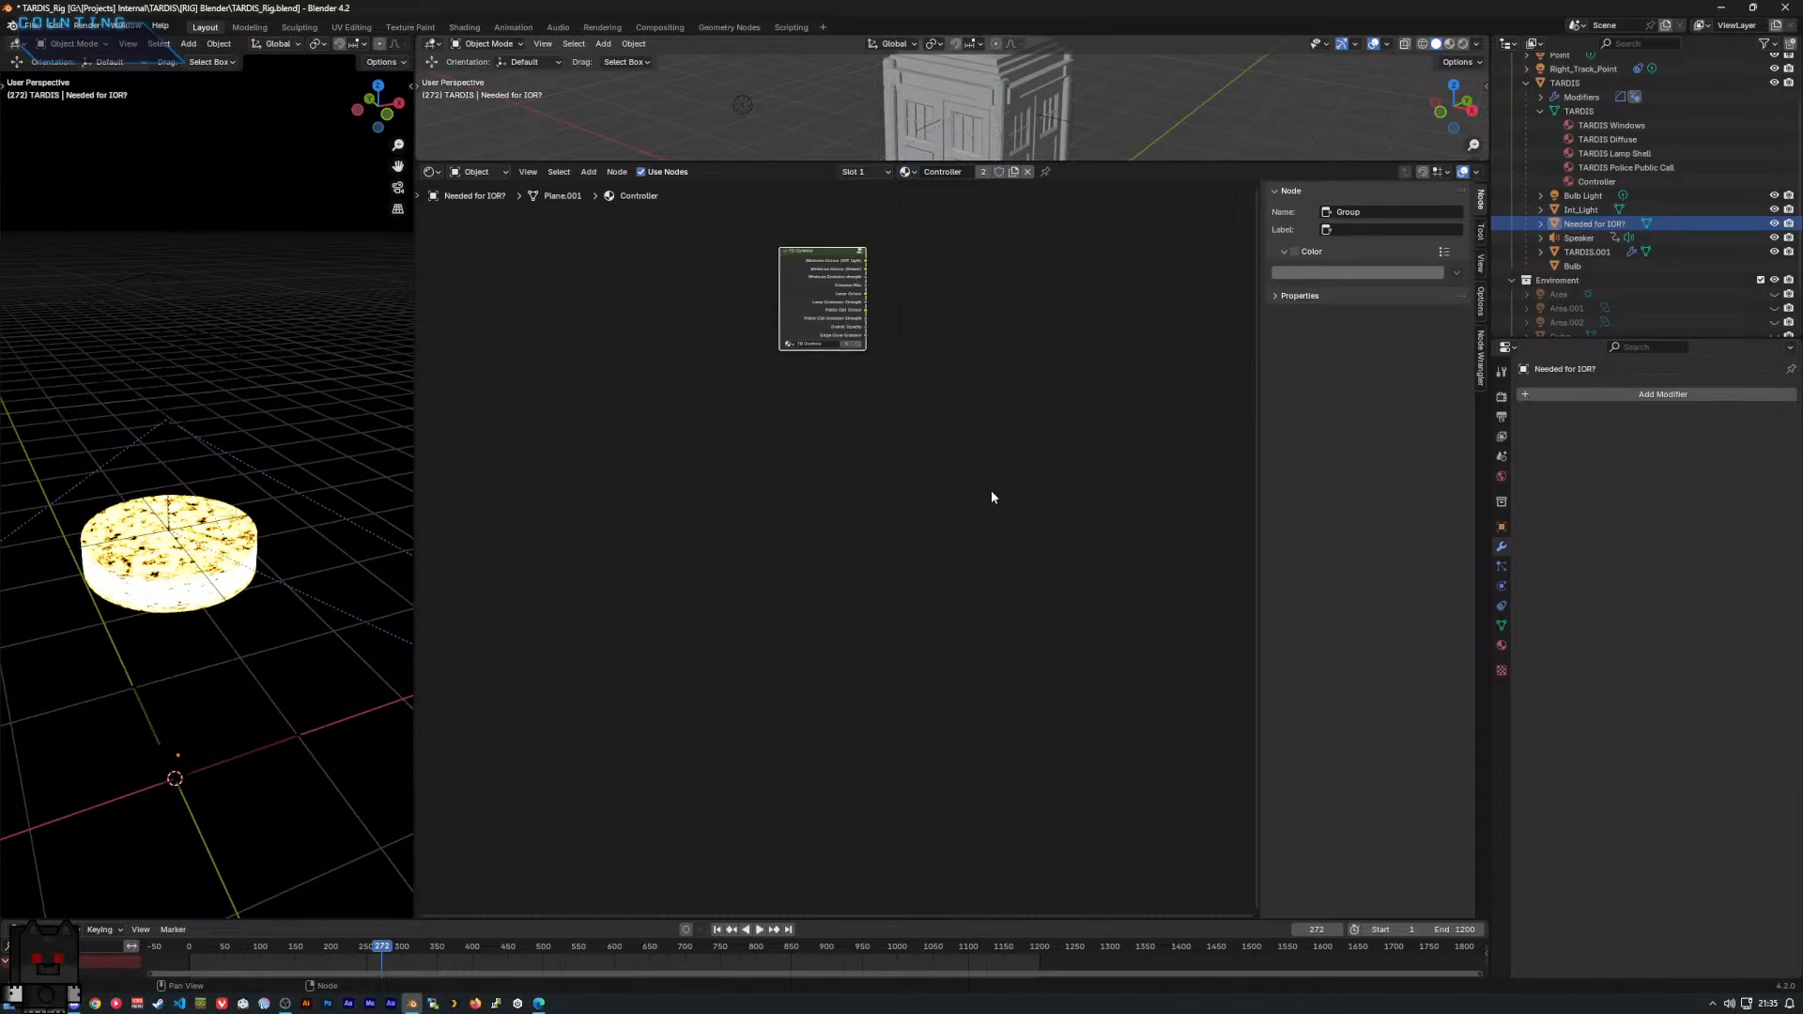
click(997, 518)
right_click(1004, 542)
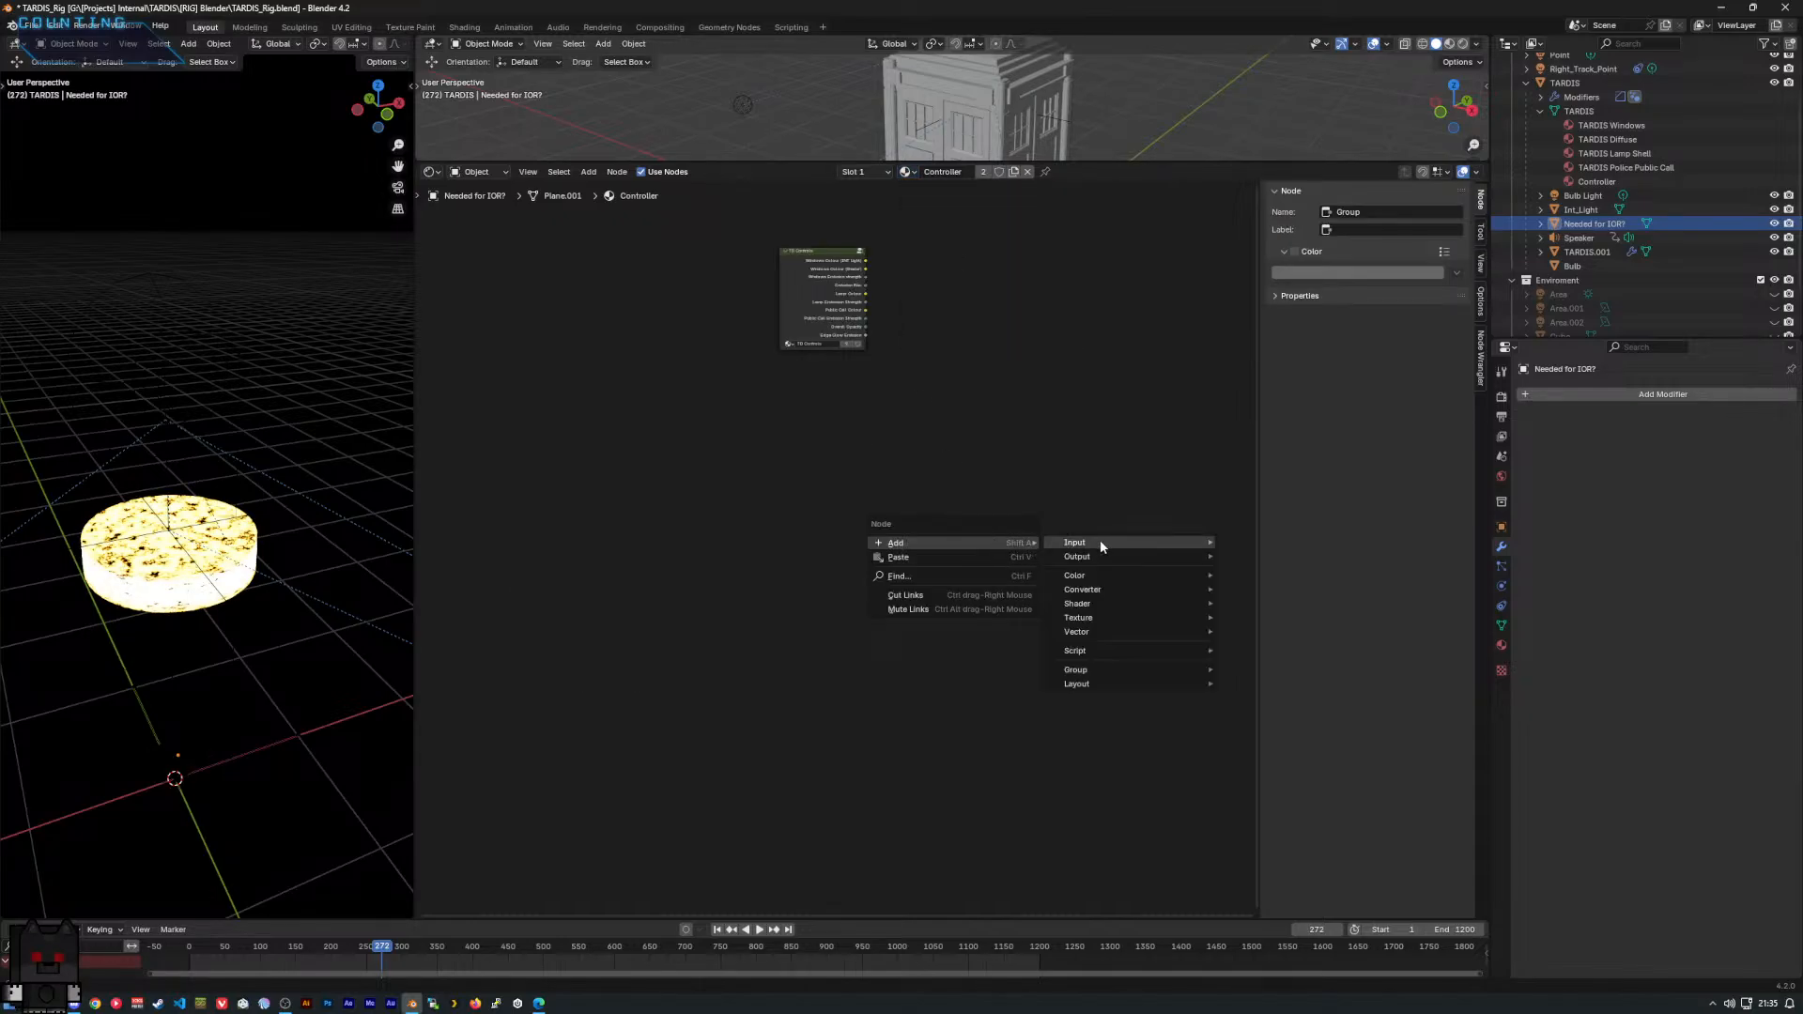
right_click(1052, 483)
mouse_move(1048, 488)
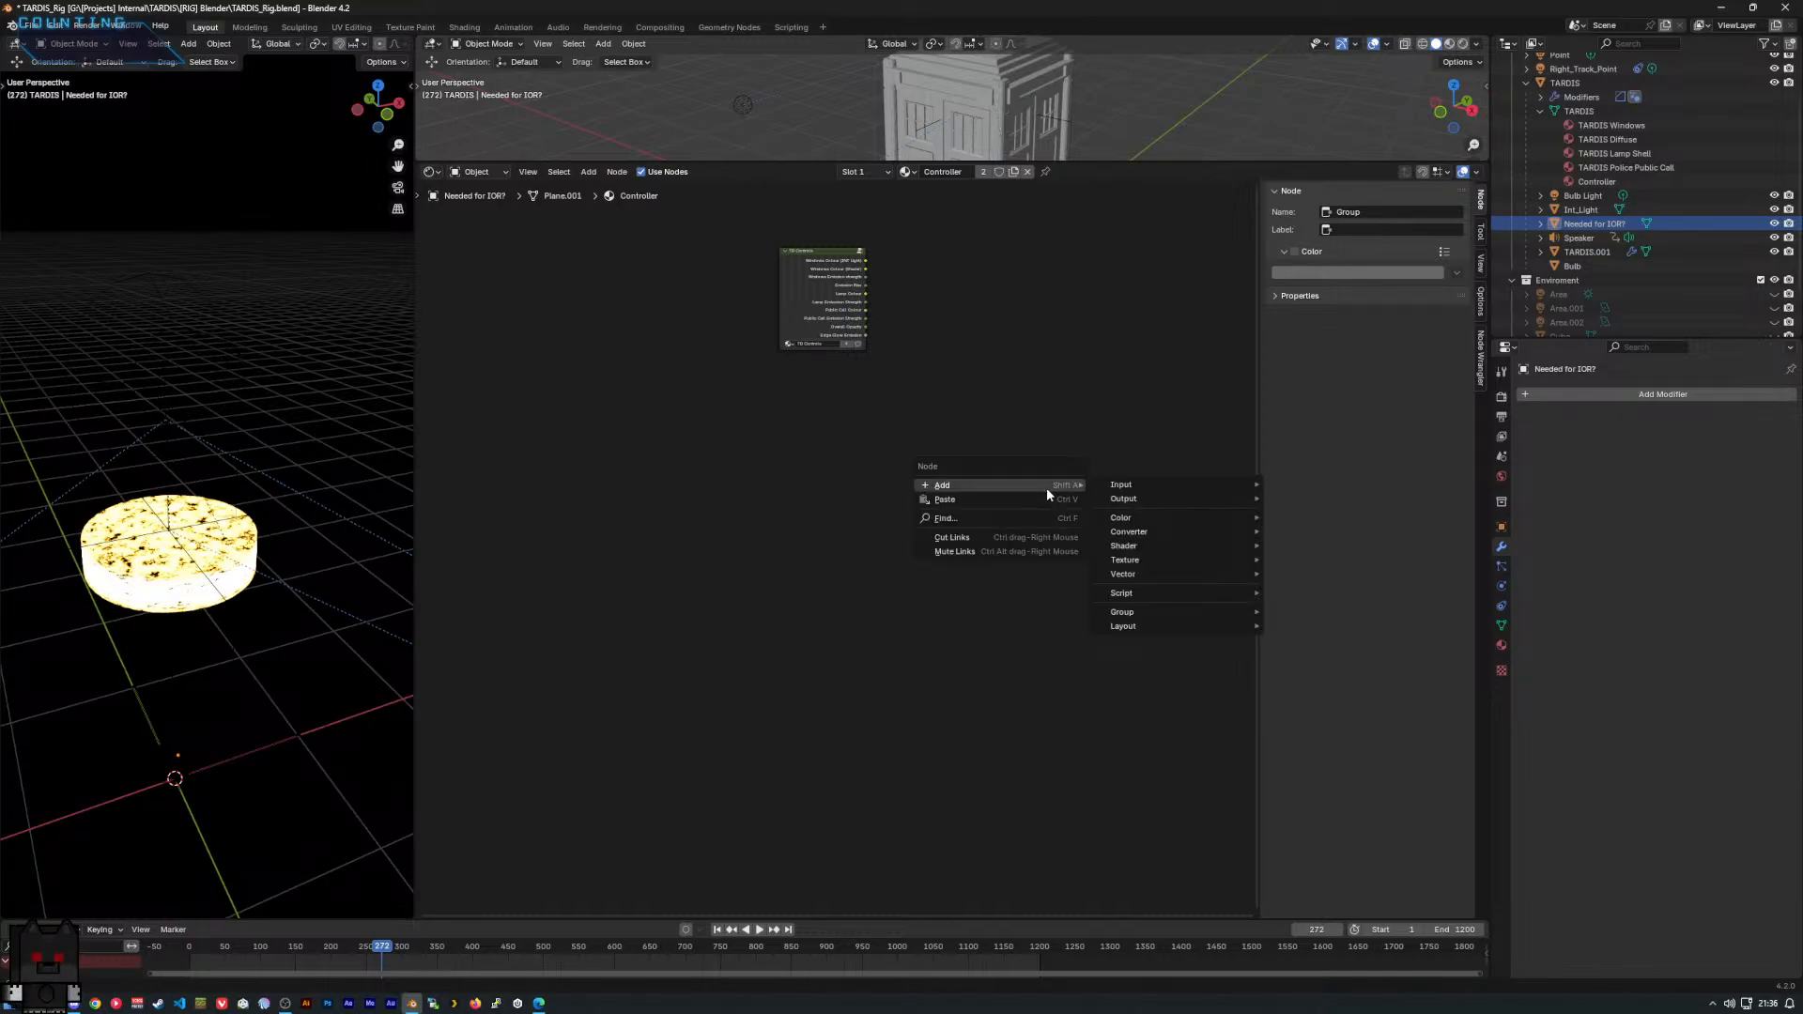
key(ctrl+v)
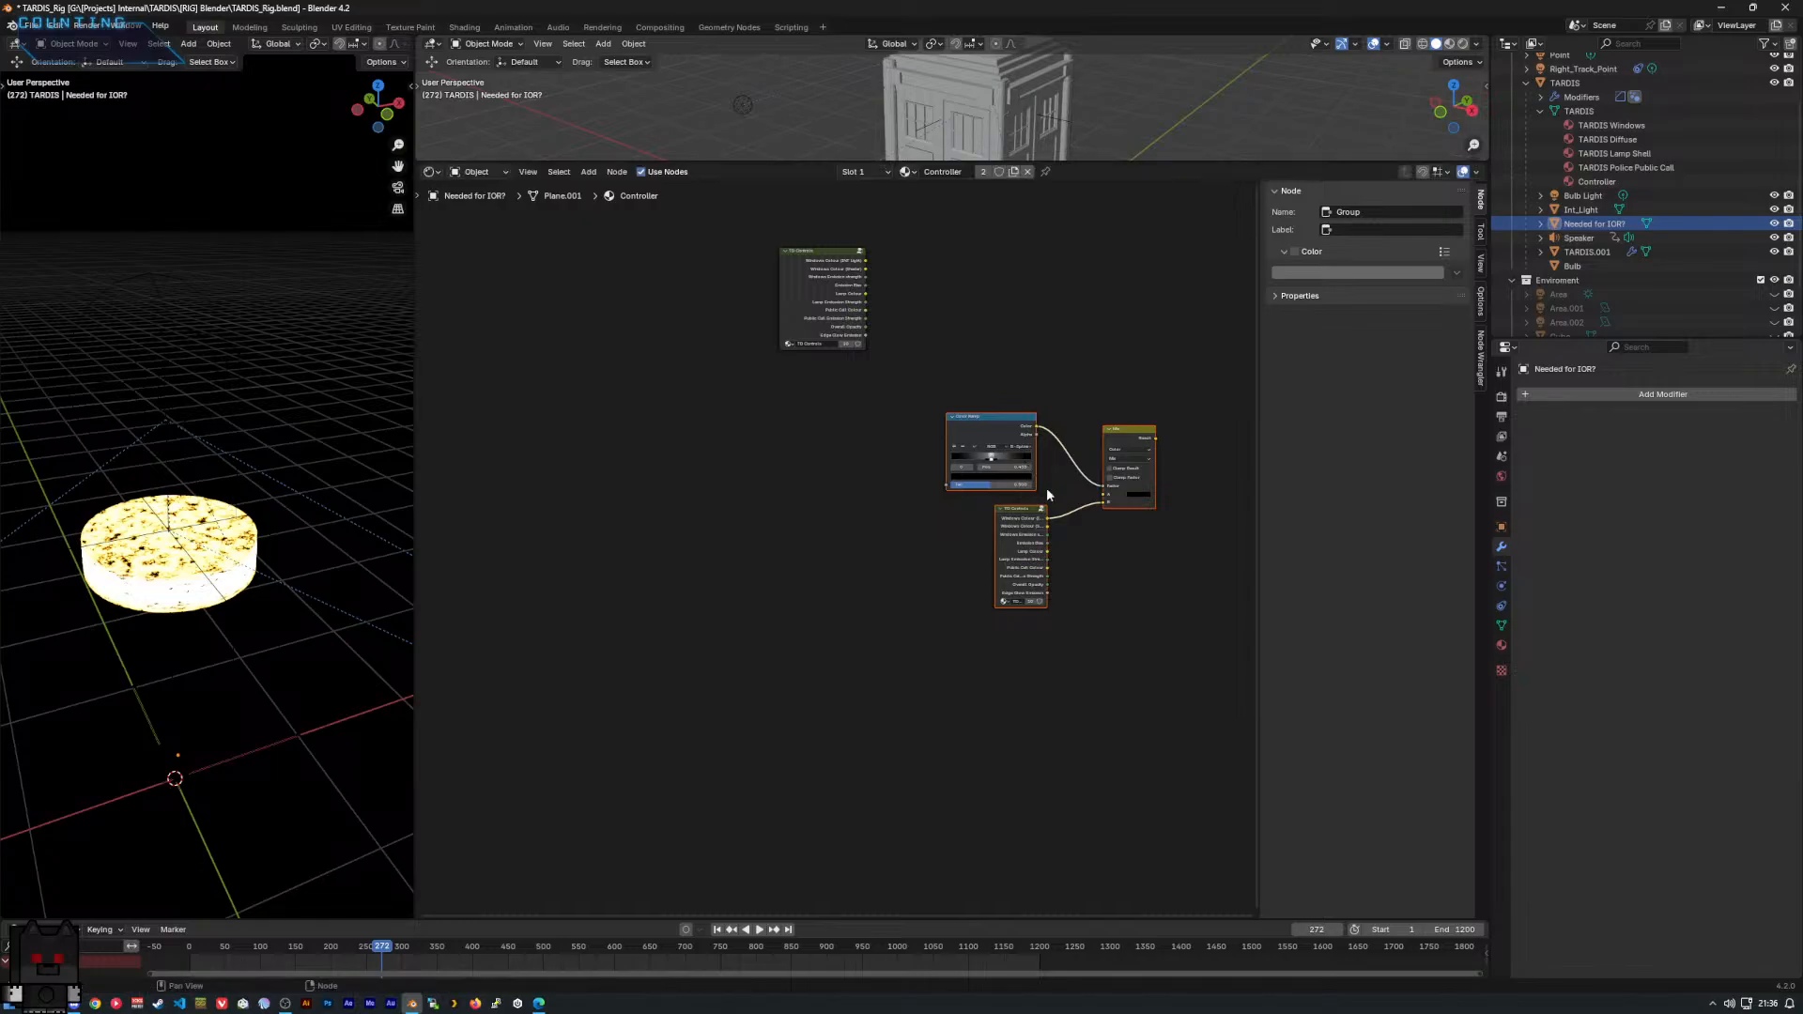
drag(960, 347, 1122, 605)
key(x)
Add a Principled BSDF node to the Controller material below the TD Controls group.
key(shift+a)
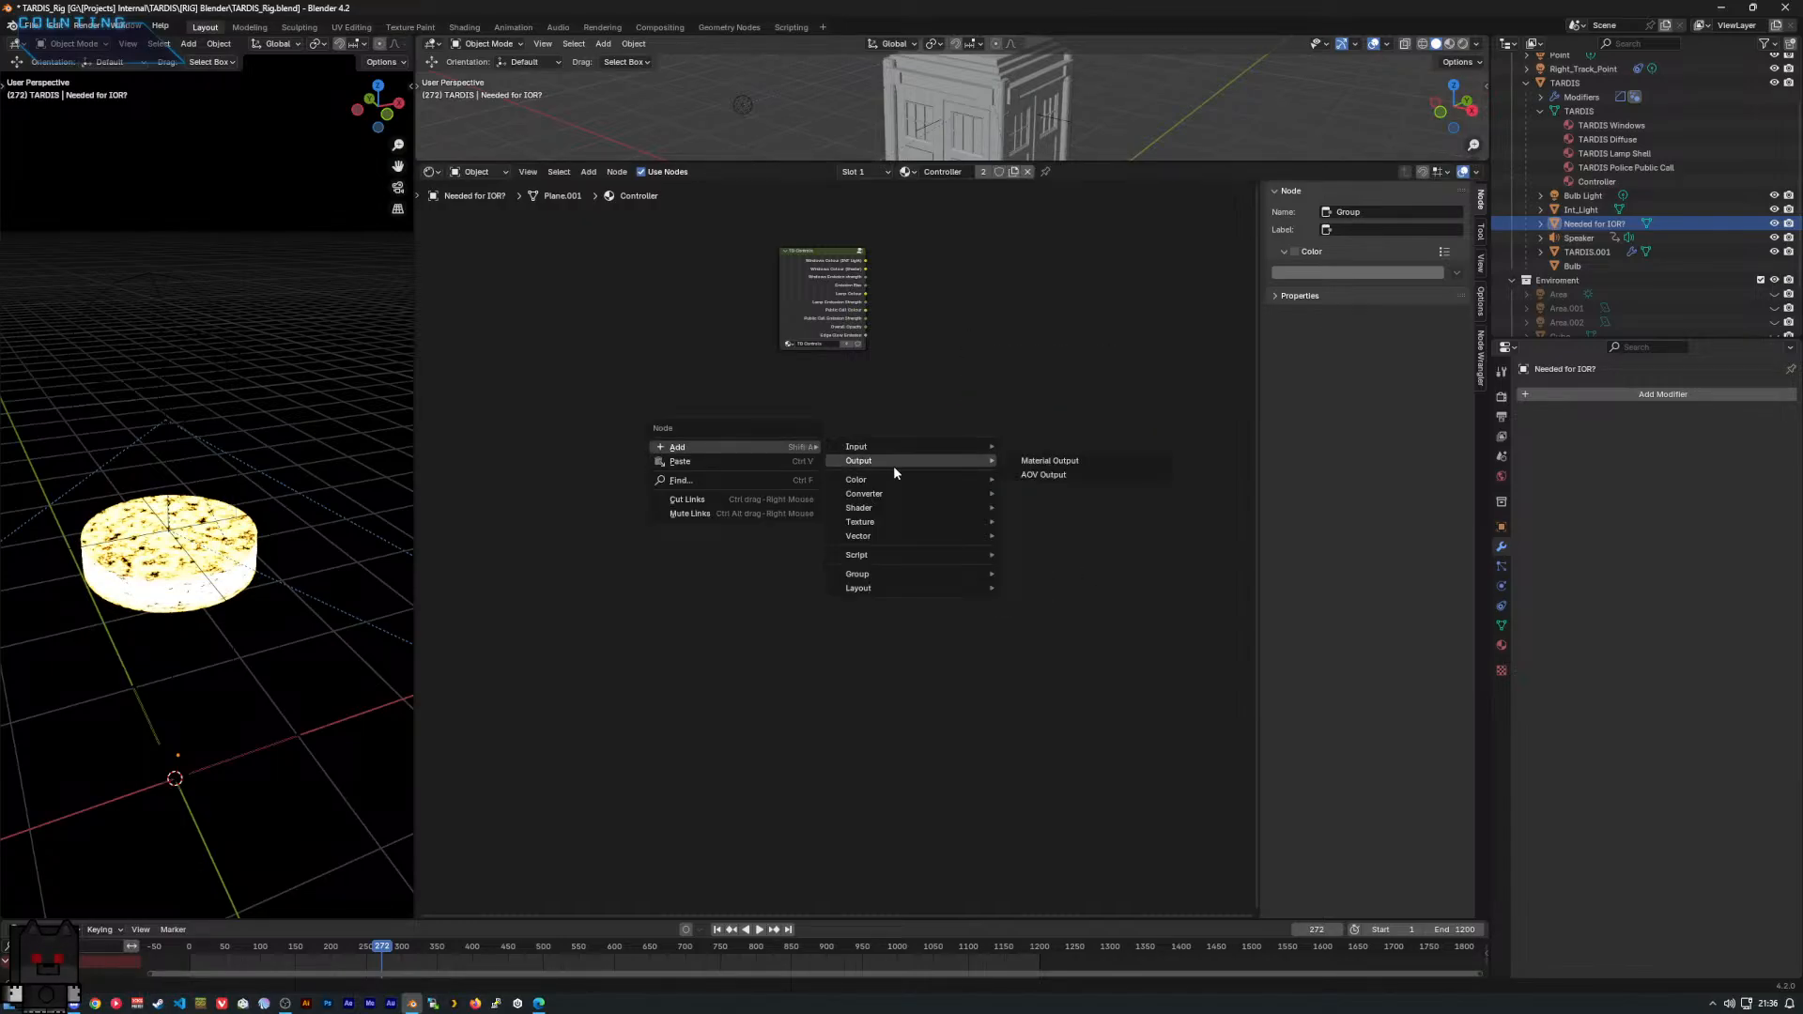
text(prin)
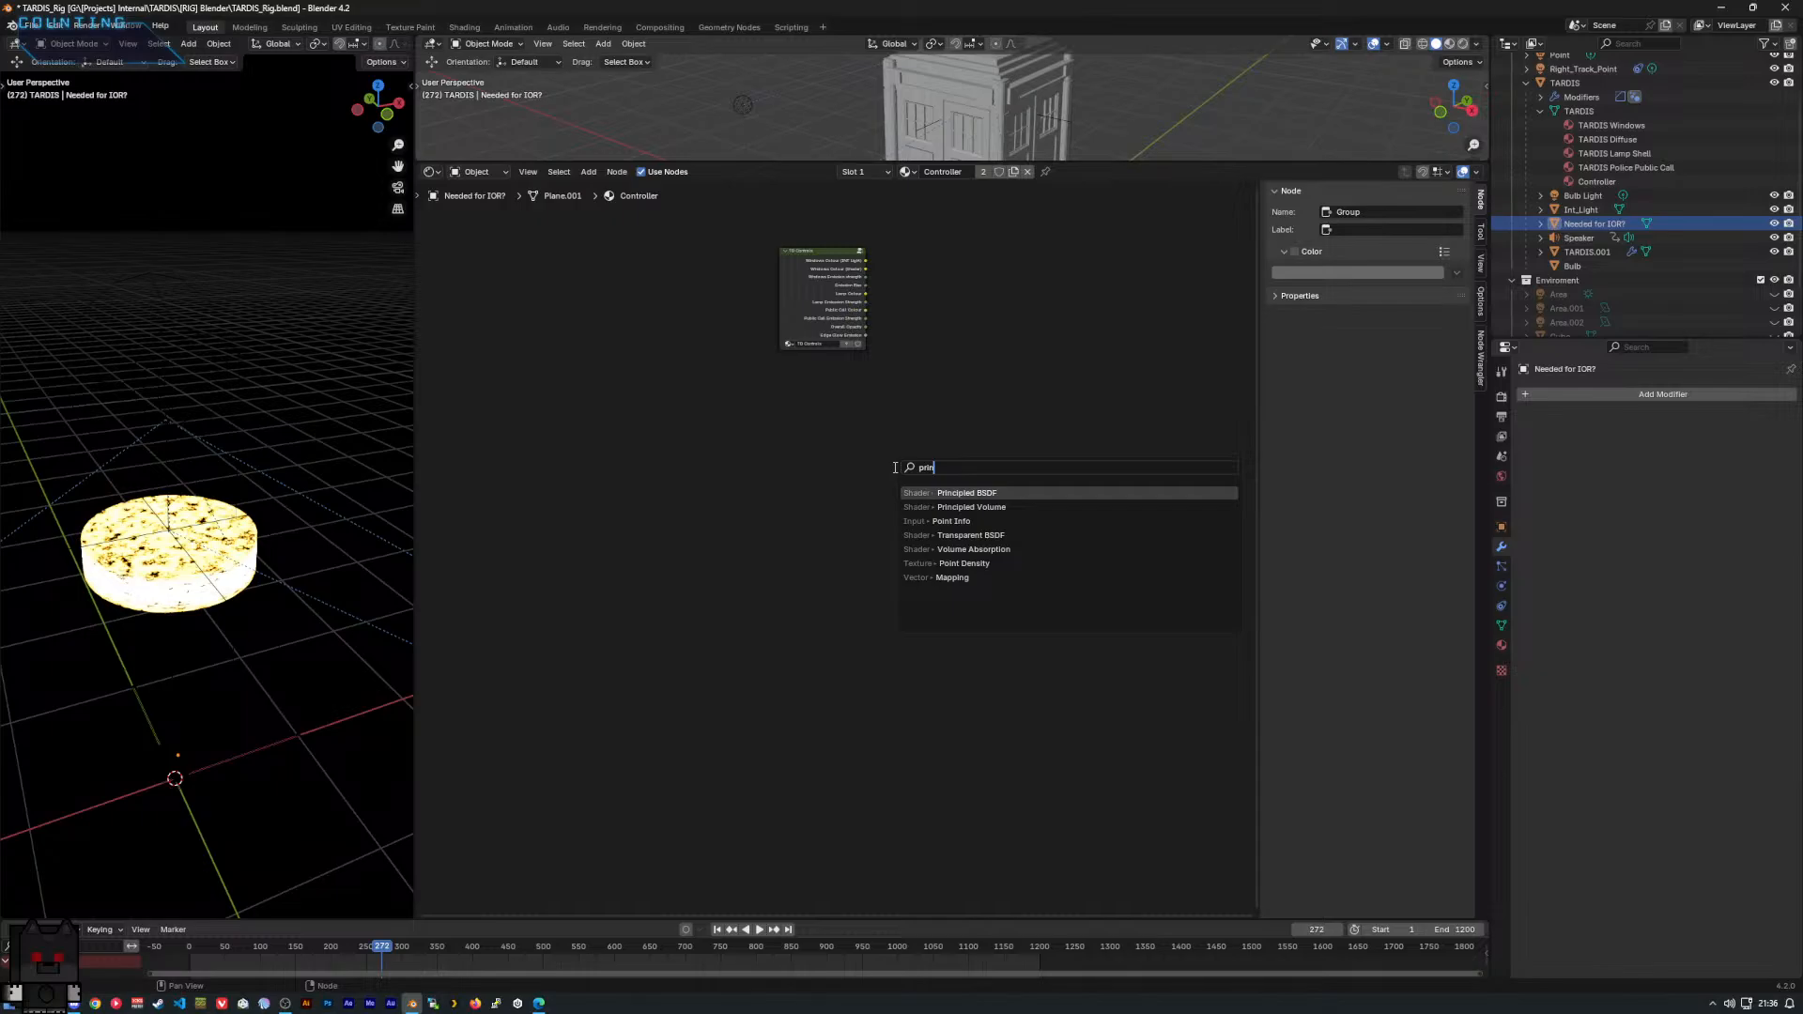
key(Return)
scroll(944, 460, up, 1)
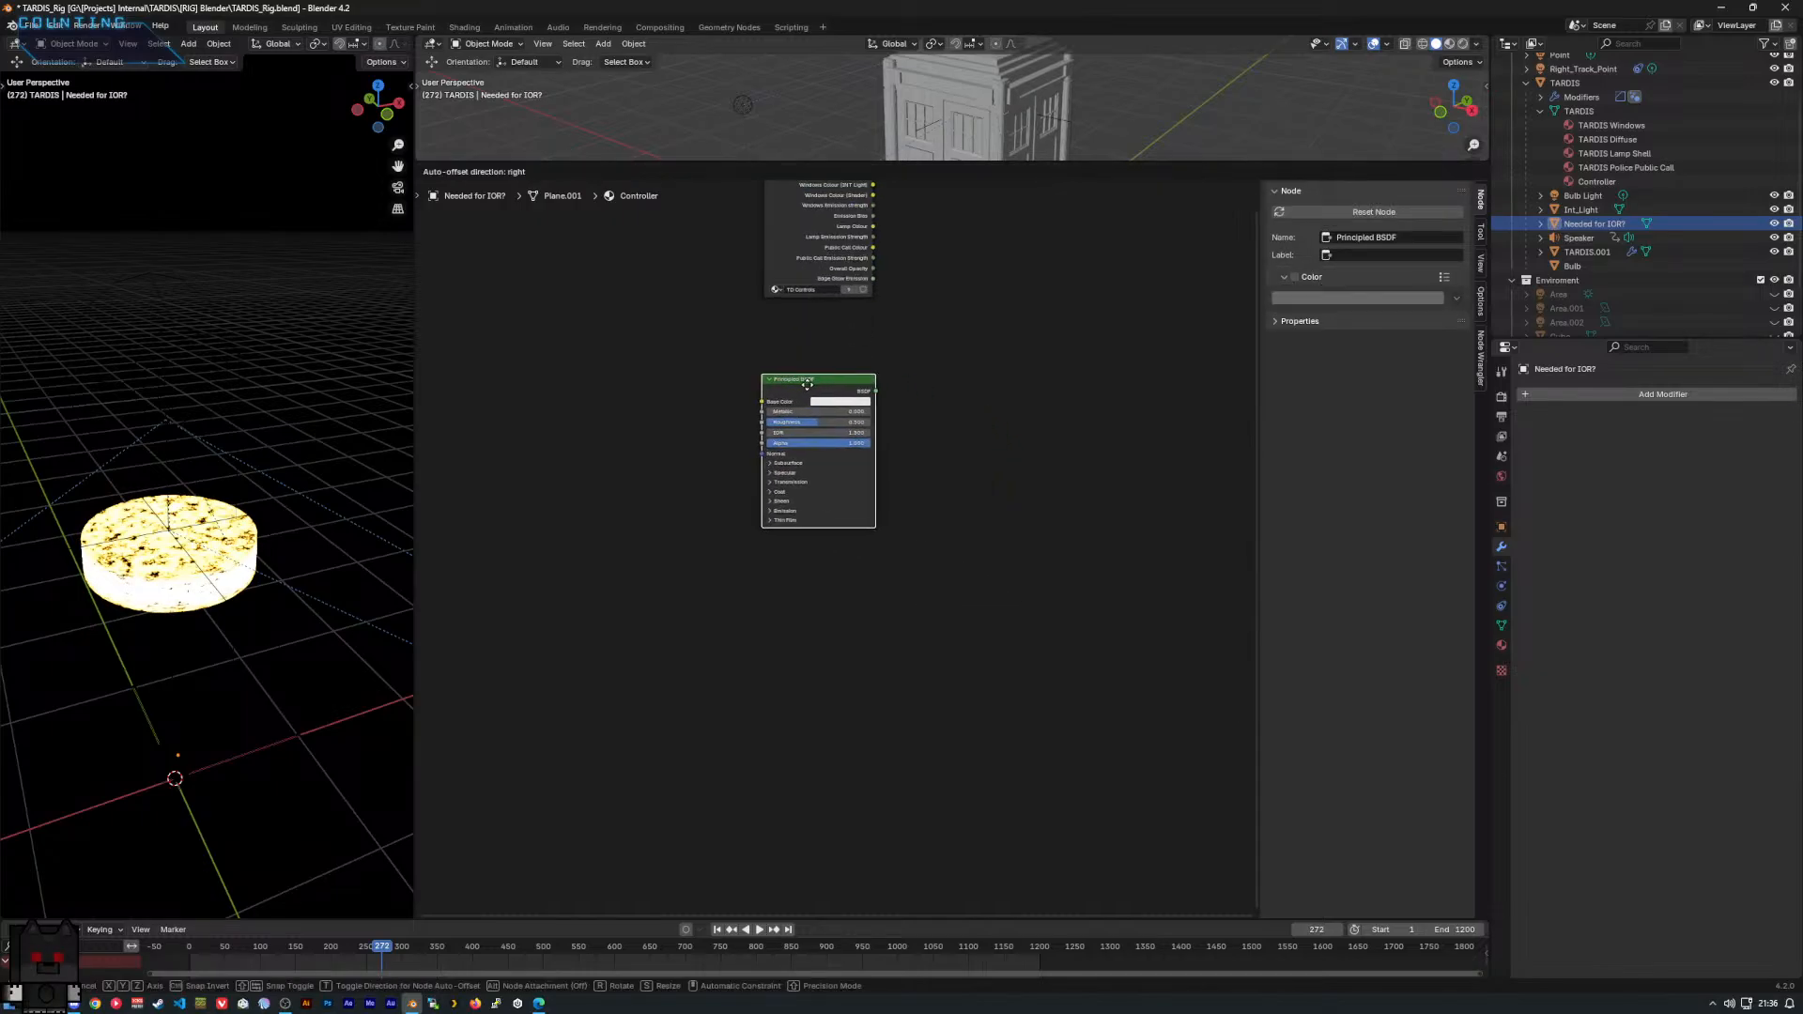
click(852, 500)
Link the Principled BSDF to the Surface of a new Material Output and set its Alpha to 0.
right_click(930, 528)
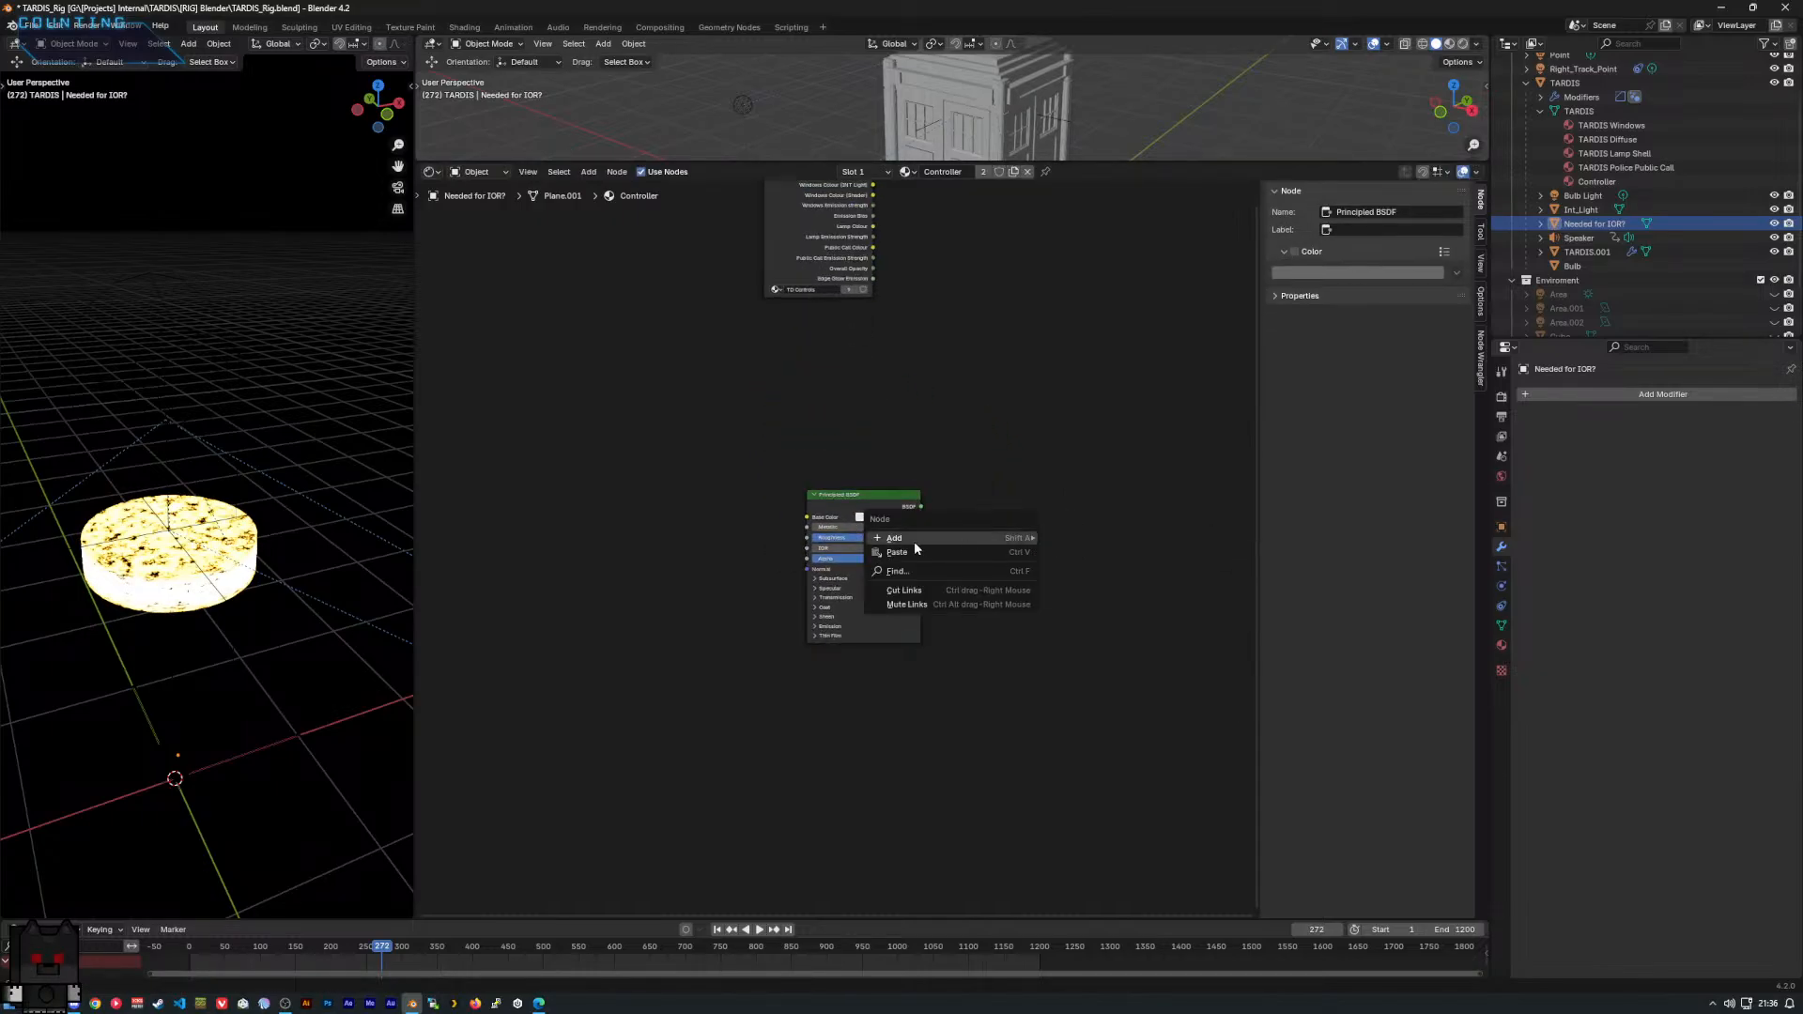
mouse_move(916, 540)
mouse_move(1106, 554)
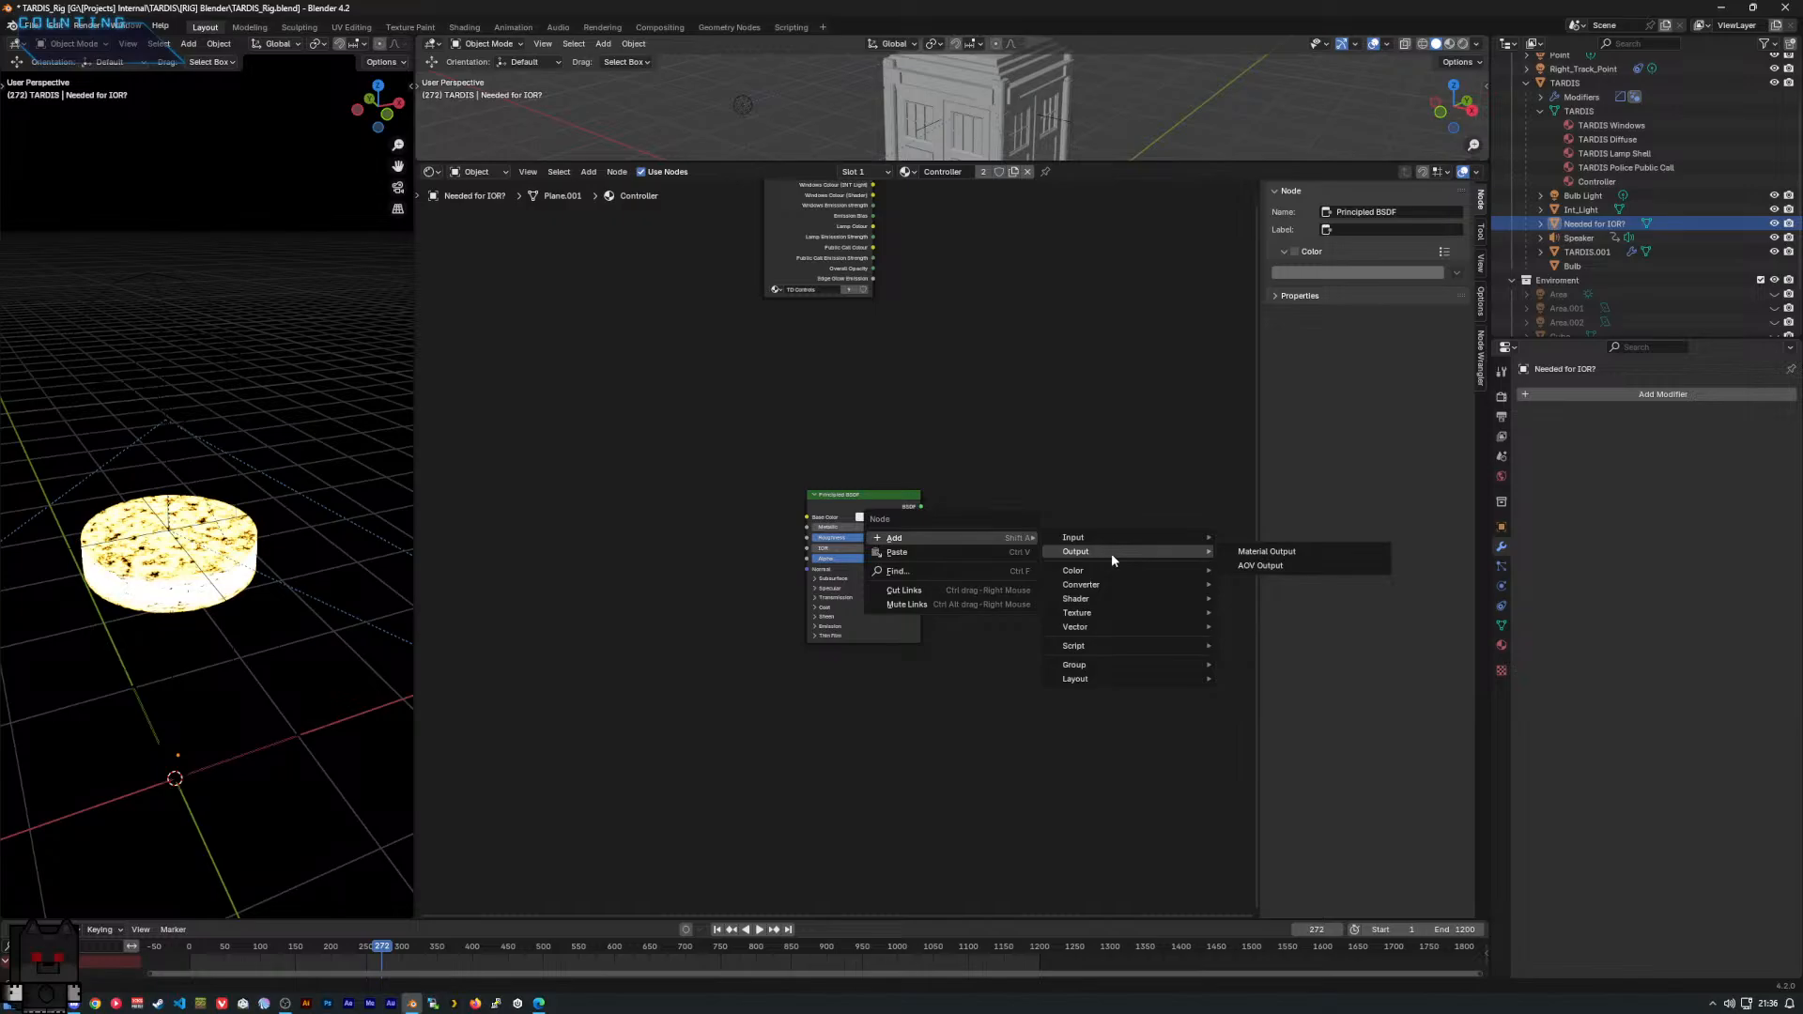
click(1263, 551)
click(1019, 526)
drag(921, 507, 996, 526)
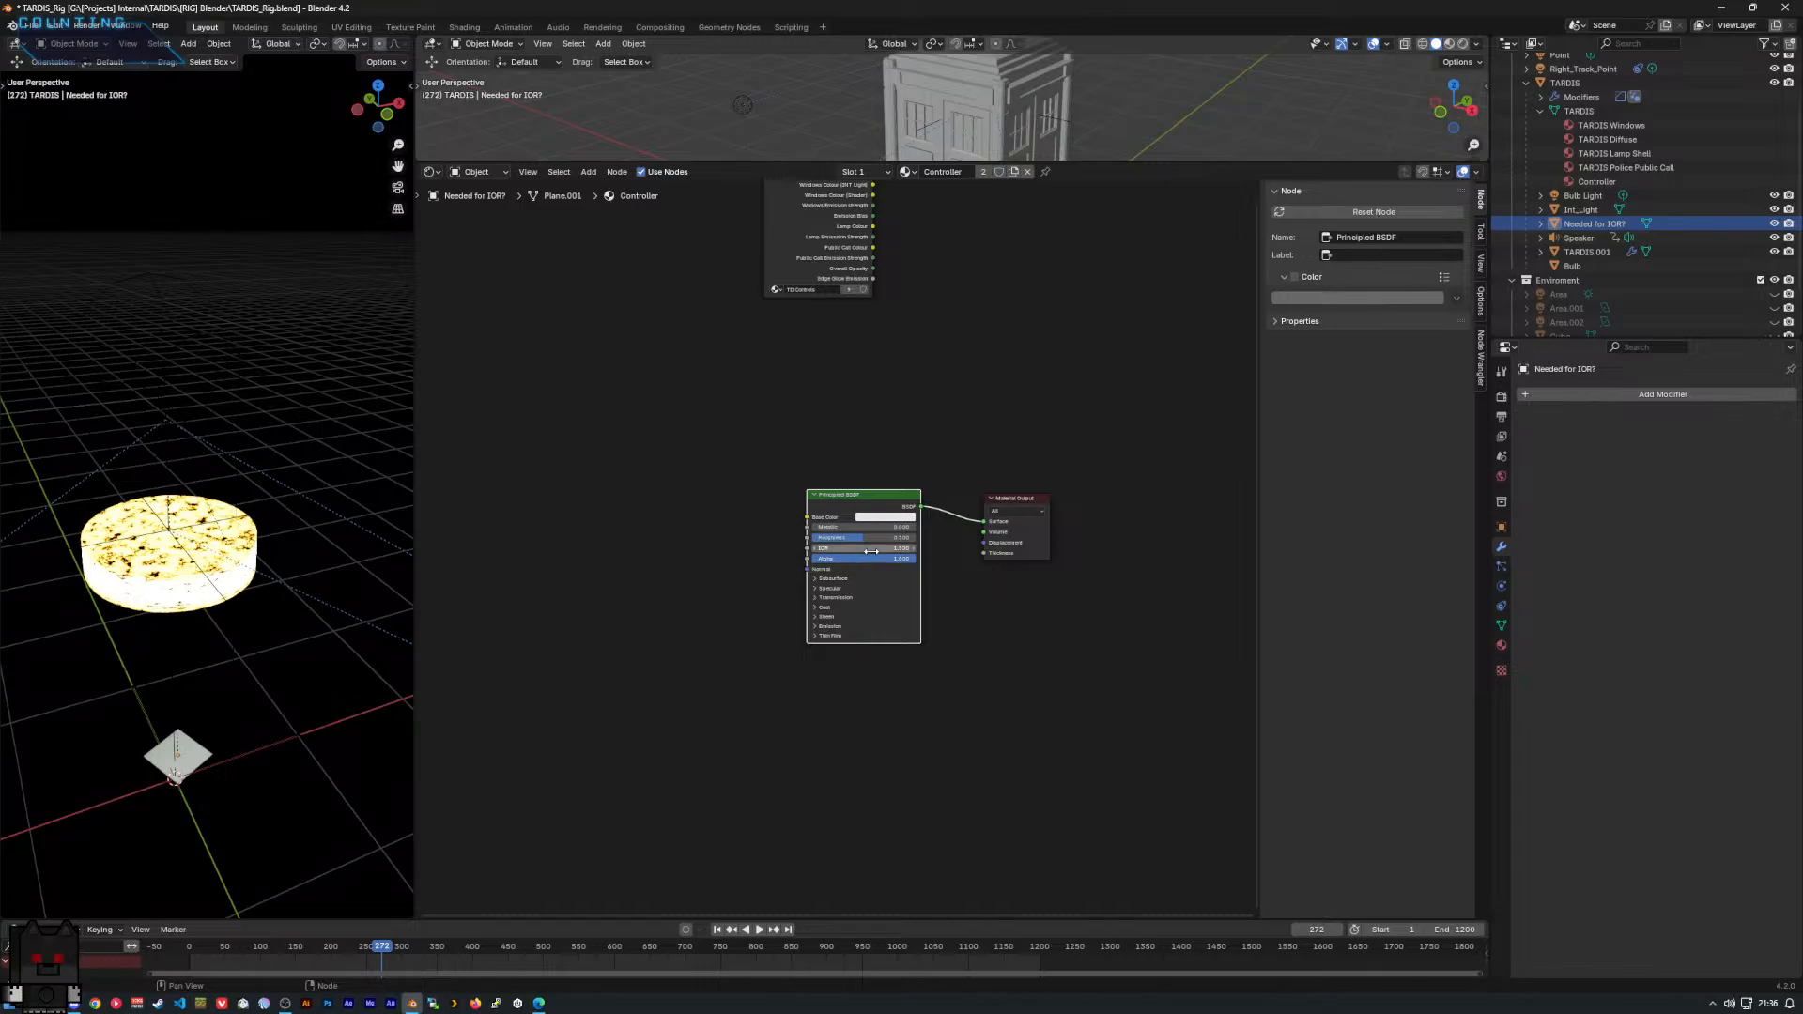
drag(873, 558, 770, 556)
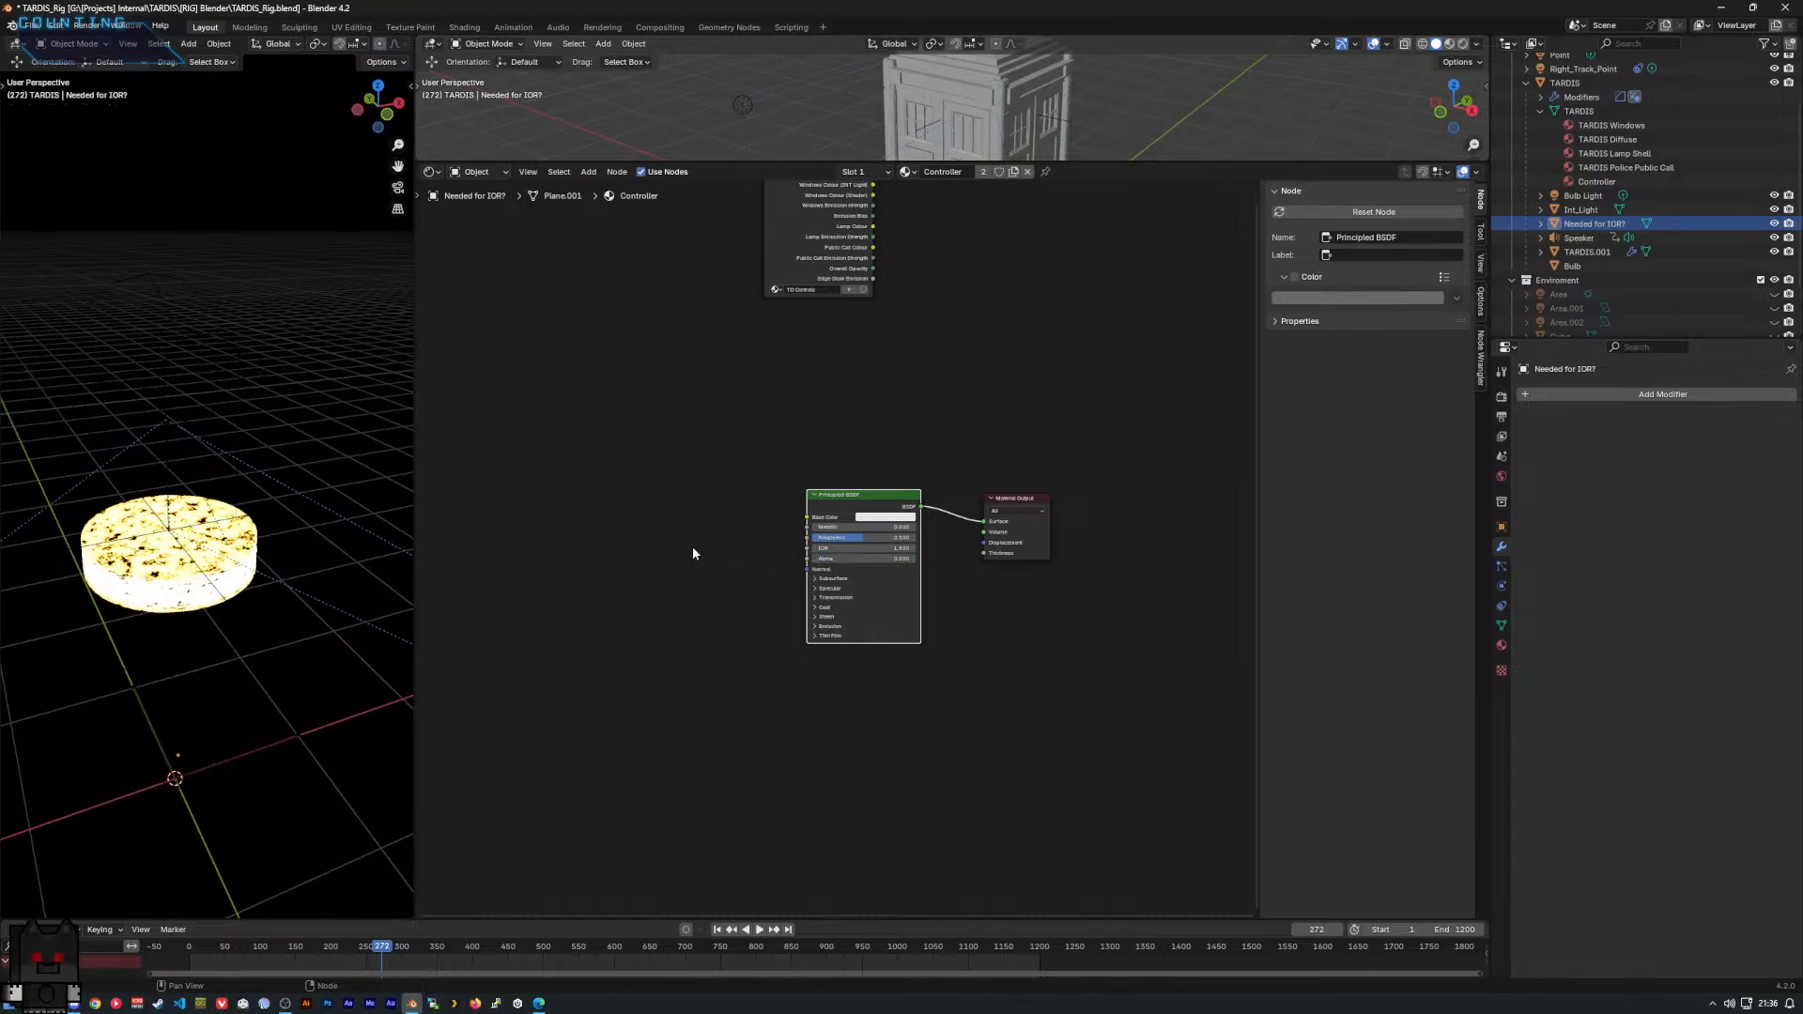
Open the TD Controls group and examine its value nodes and the outputs they feed.
middle_drag(853, 450, 827, 571)
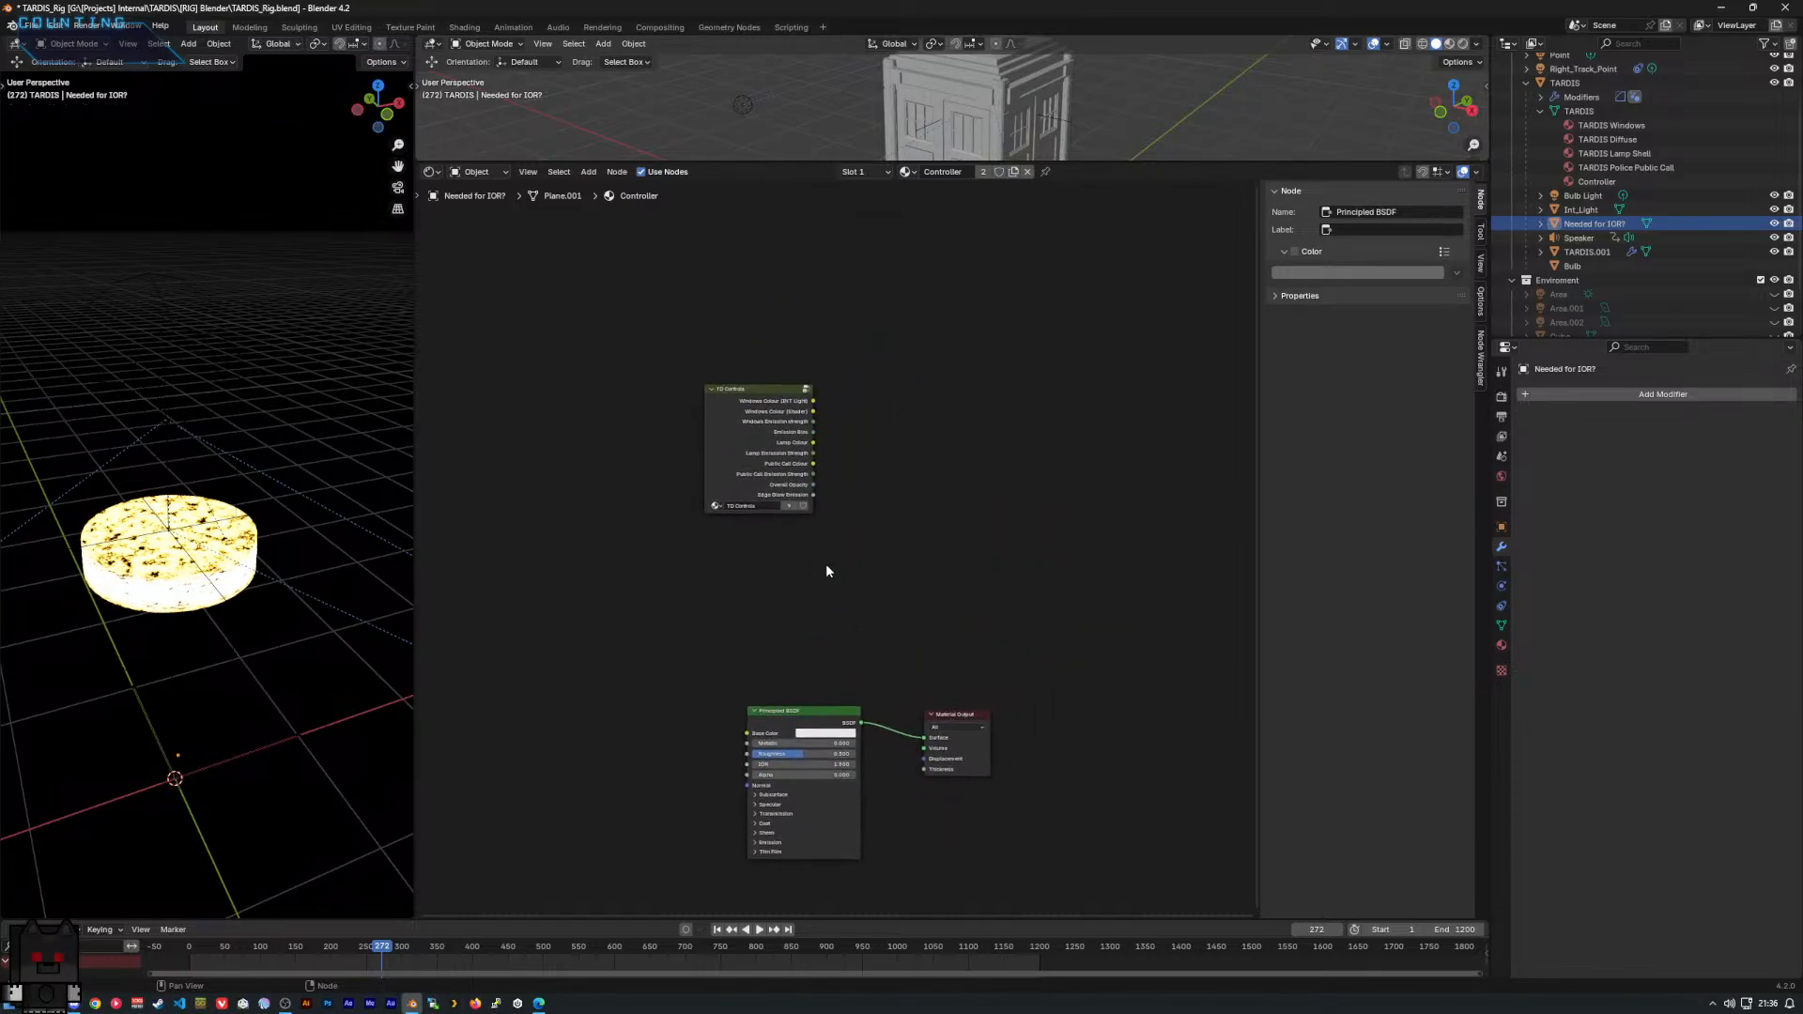
click(730, 414)
key(Tab)
middle_drag(853, 449, 864, 492)
scroll(864, 492, up, 1)
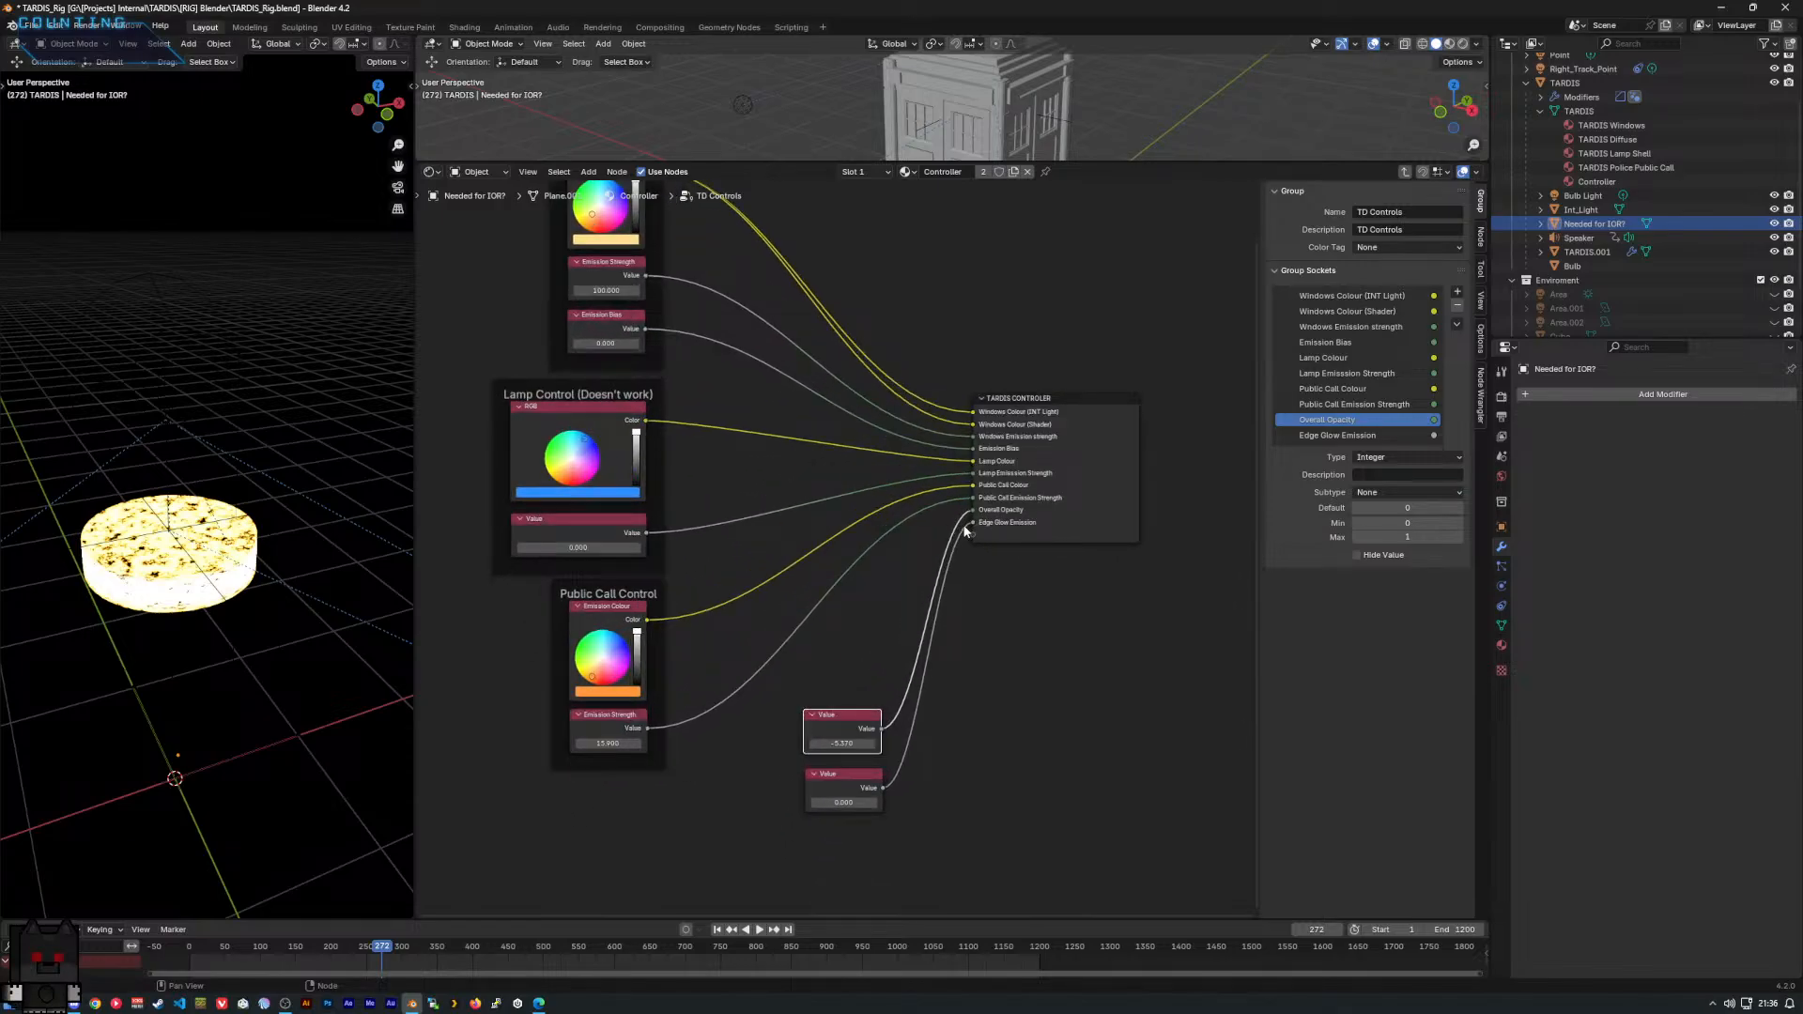
scroll(984, 574, down, 2)
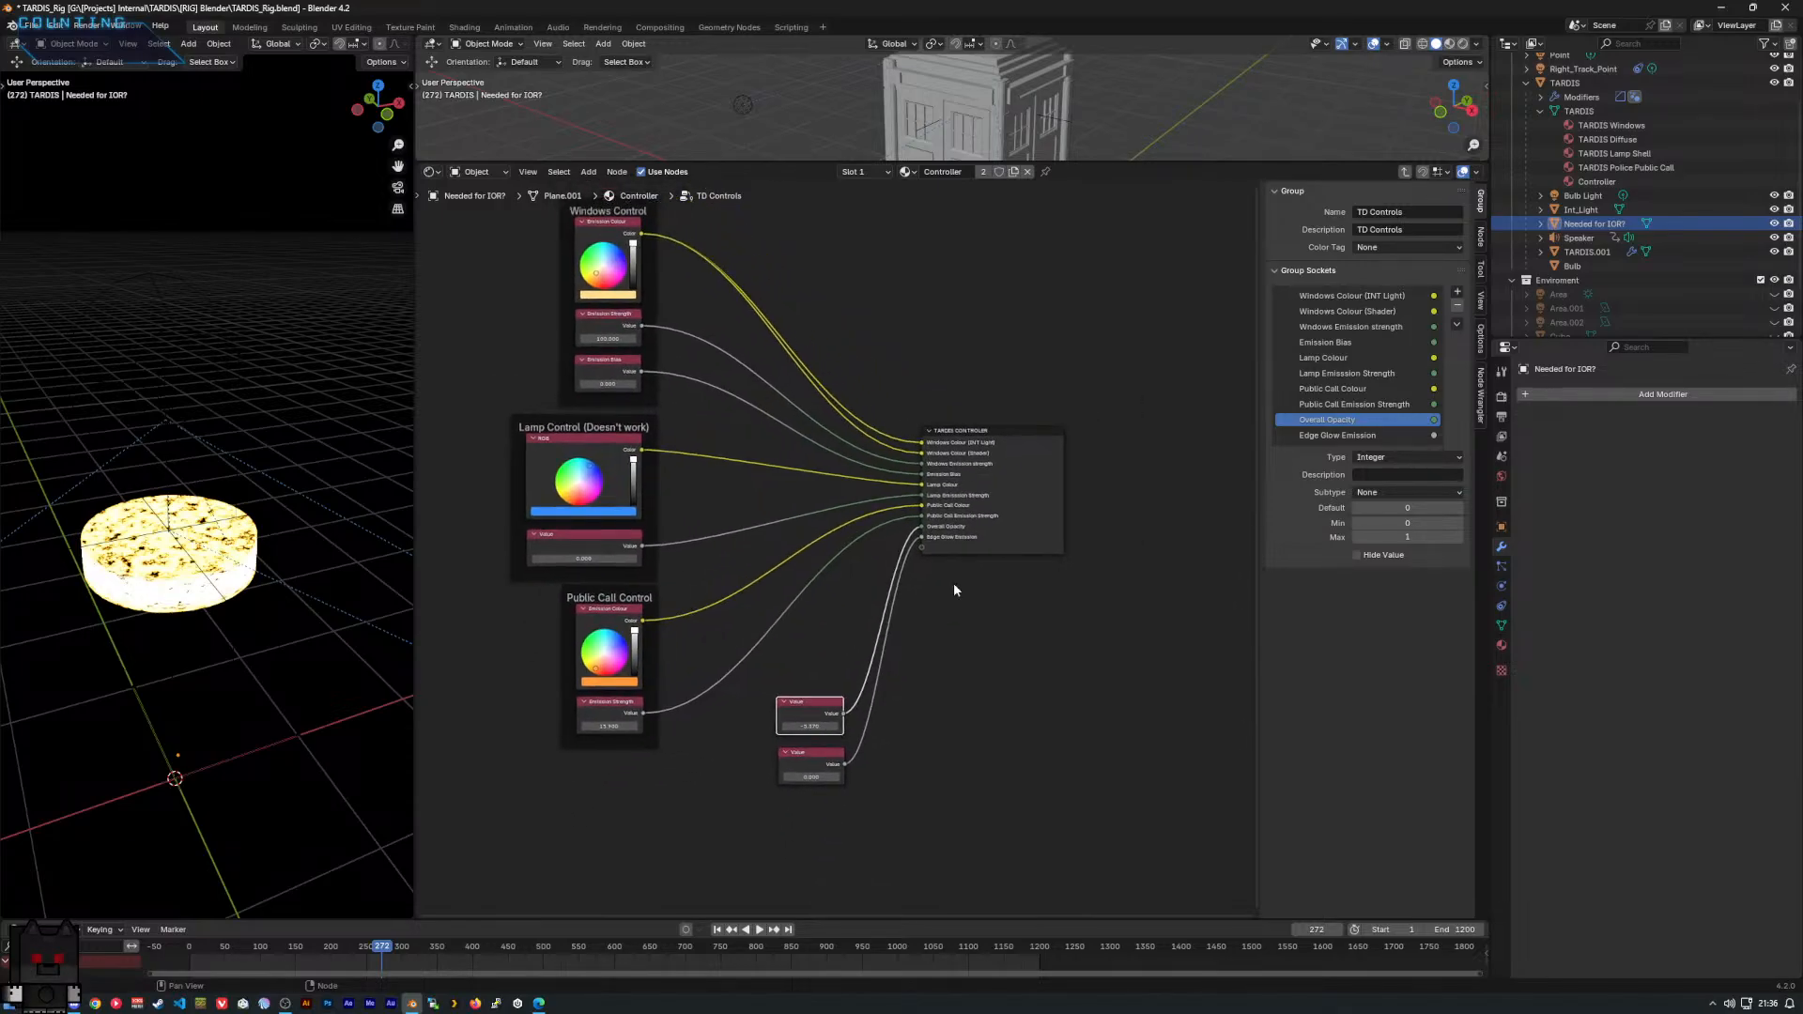
middle_drag(1060, 537, 1055, 593)
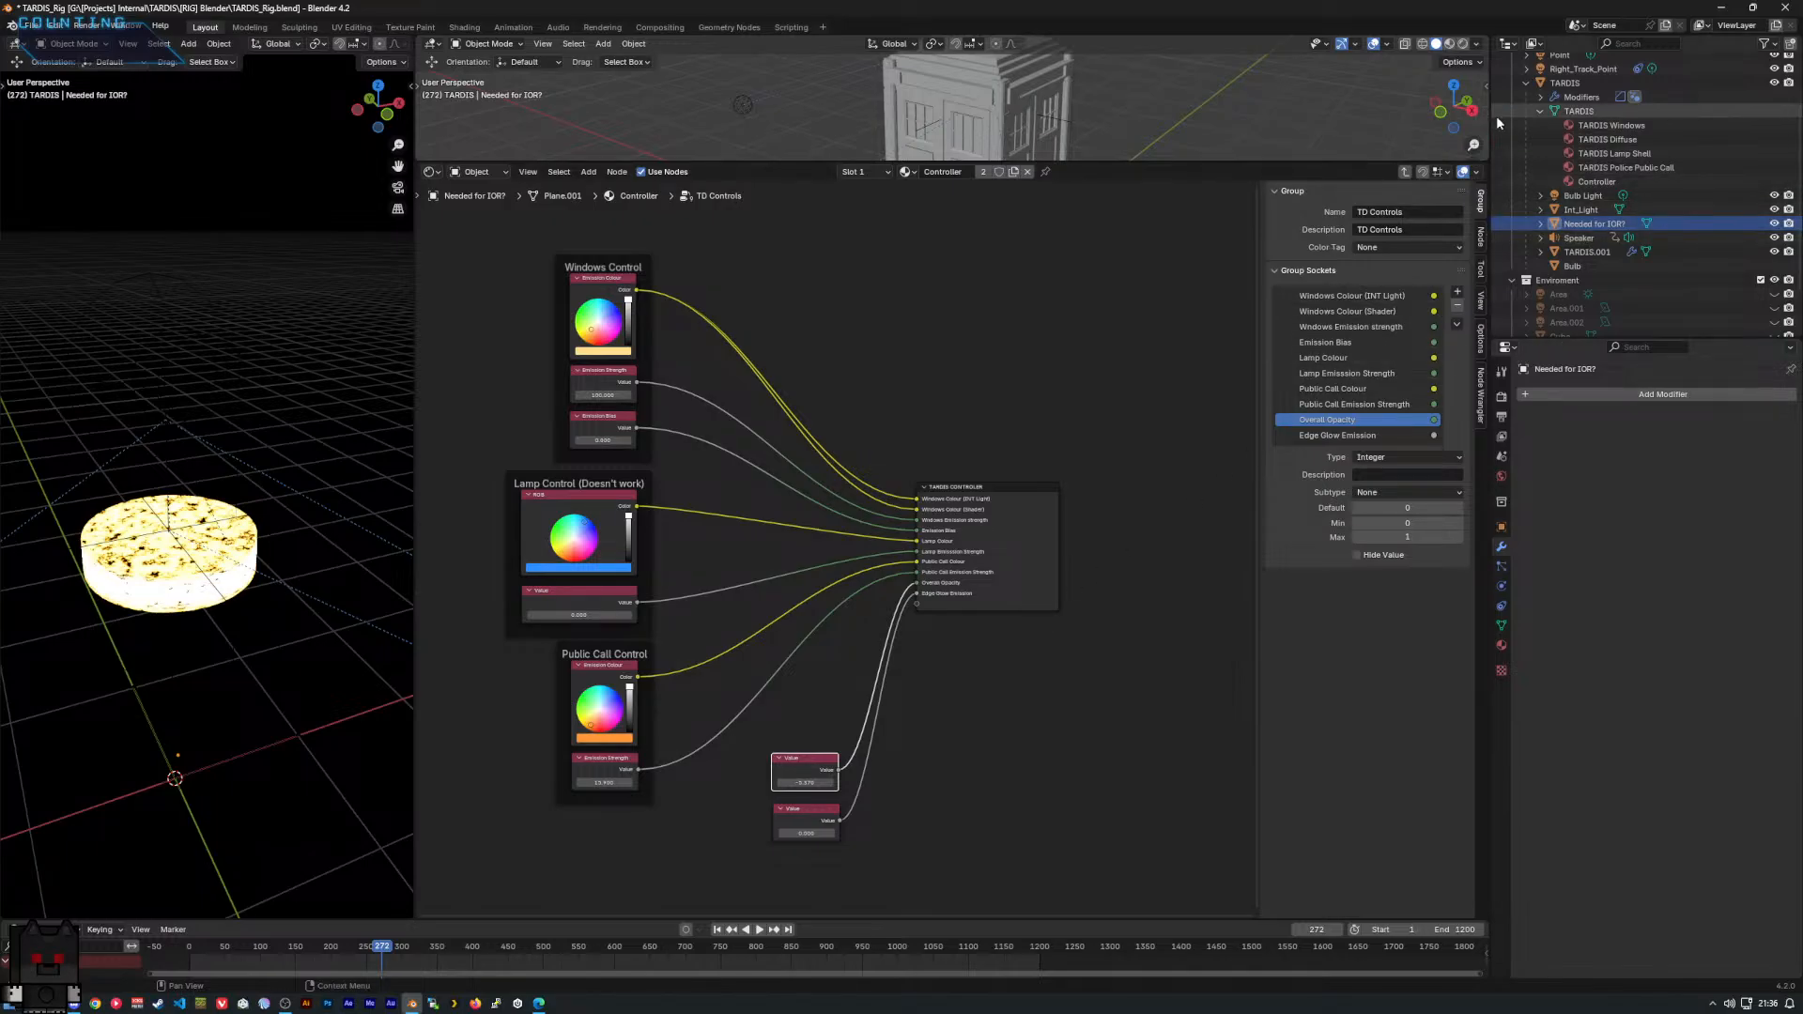
Select the TARDIS object and review how TD Controls is wired in its TARDIS Diffuse material.
click(1568, 83)
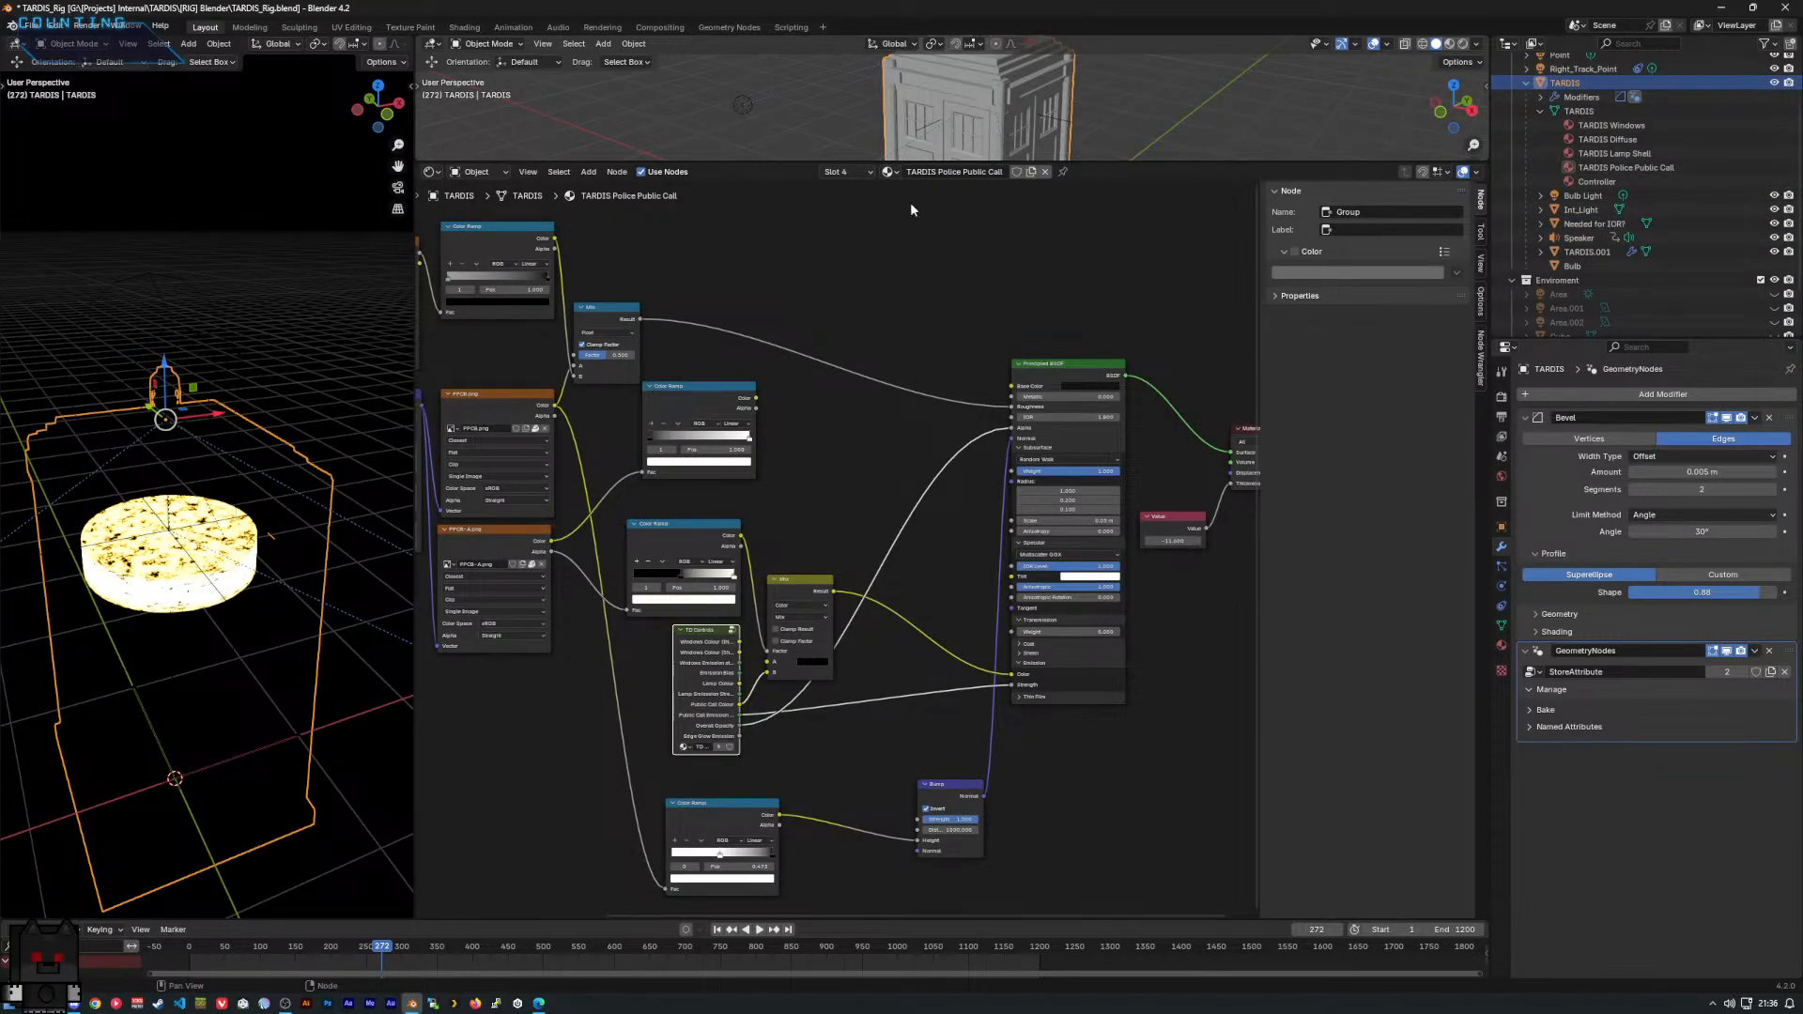
middle_drag(903, 267, 934, 424)
click(855, 174)
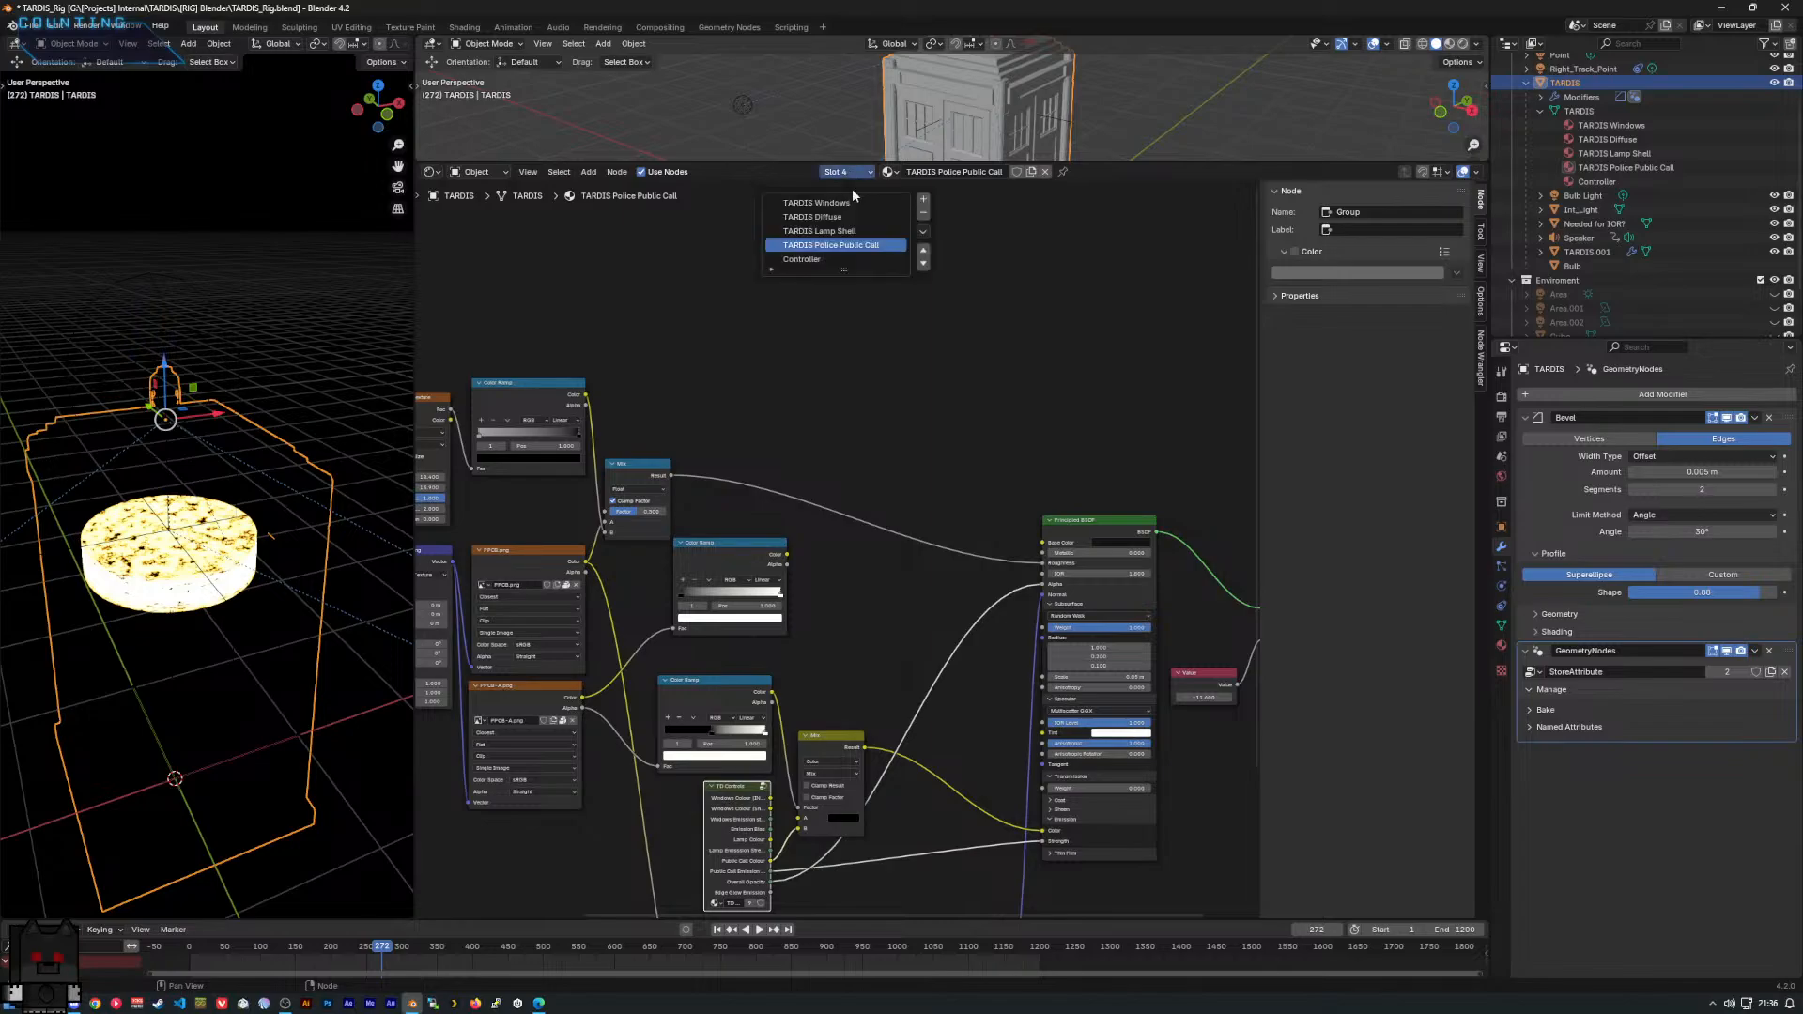
click(812, 217)
middle_drag(902, 352, 668, 385)
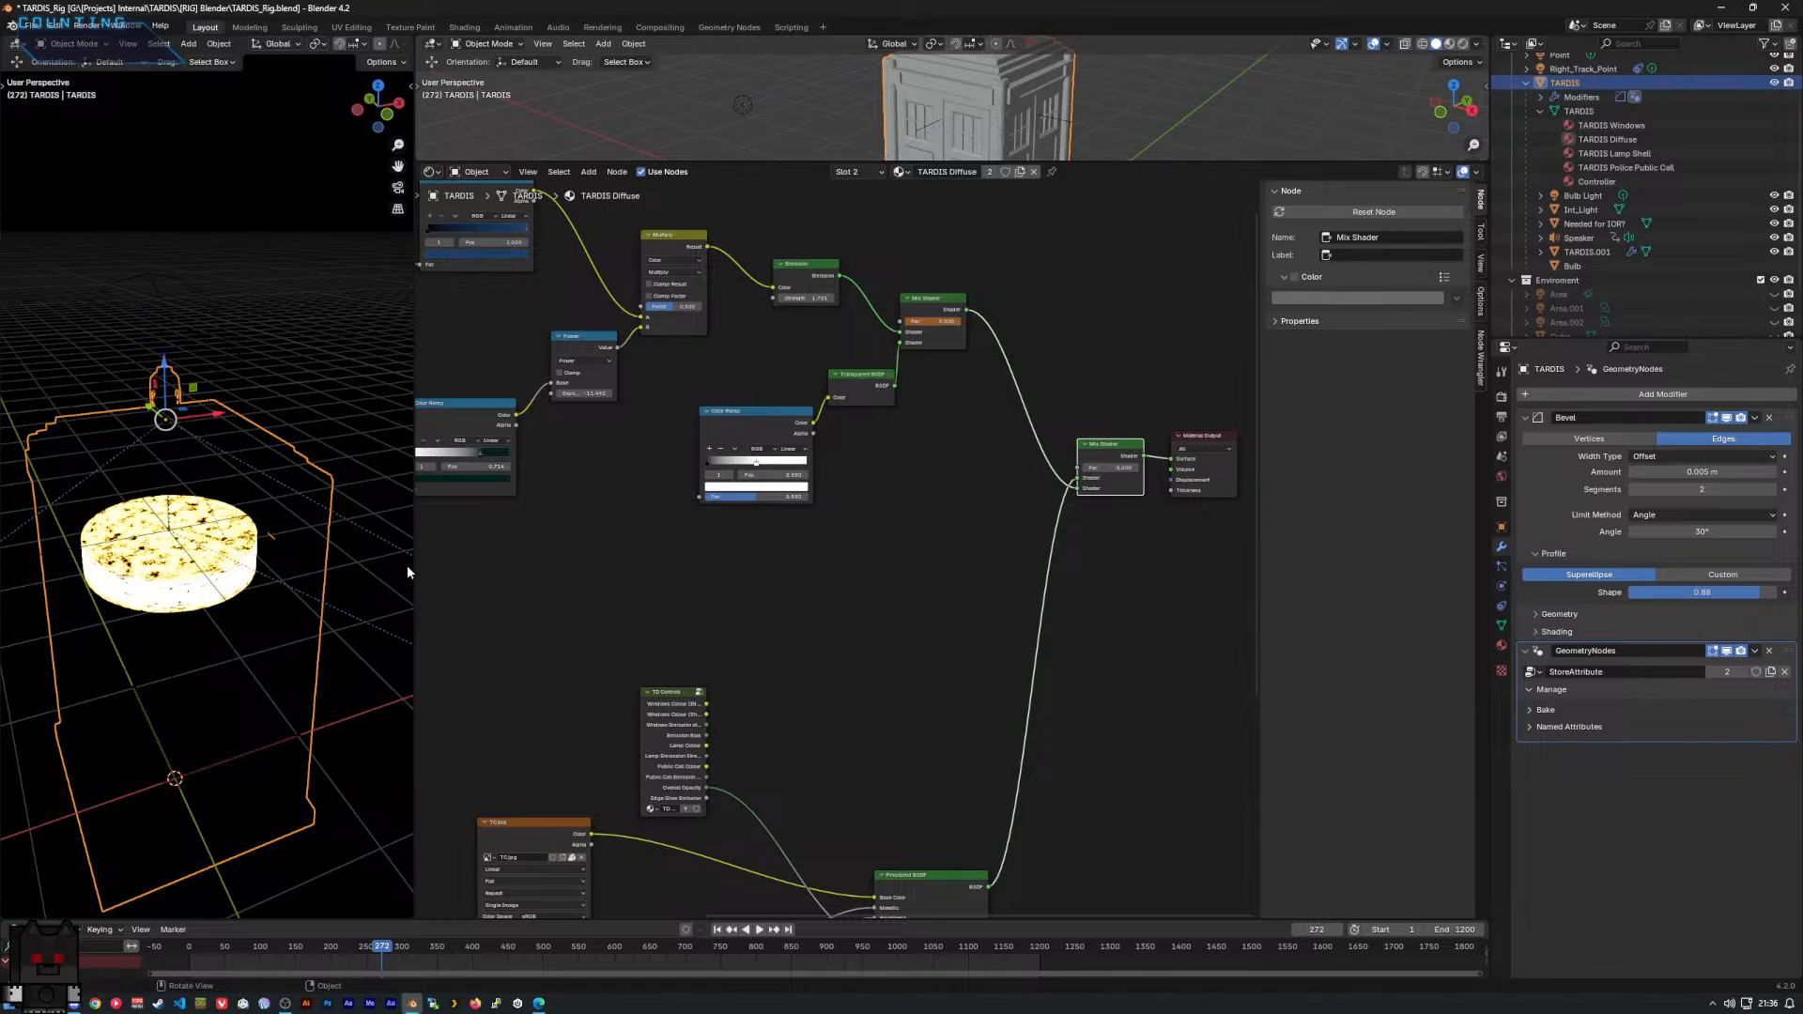
middle_drag(671, 616, 727, 622)
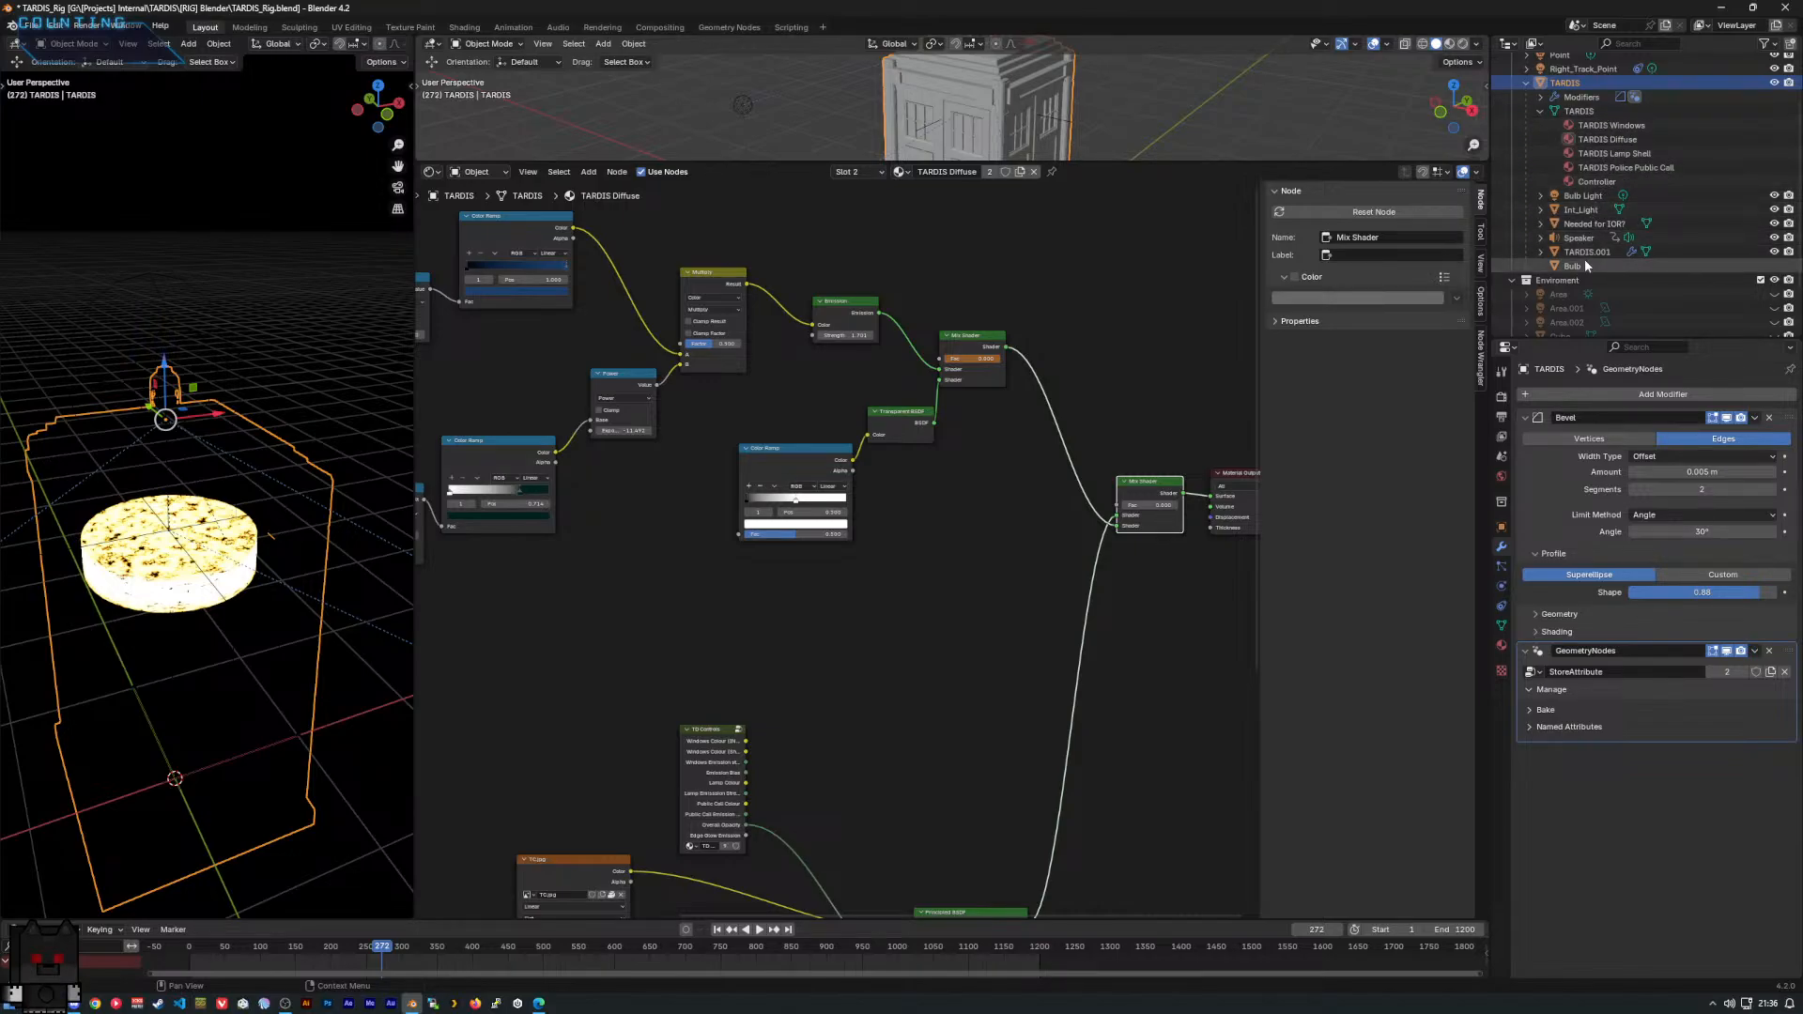
In Int_Light's material, move Transparent BSDF up beneath Emission and switch the Overall Opacity Math node to Multiply.
click(1581, 211)
key(Home)
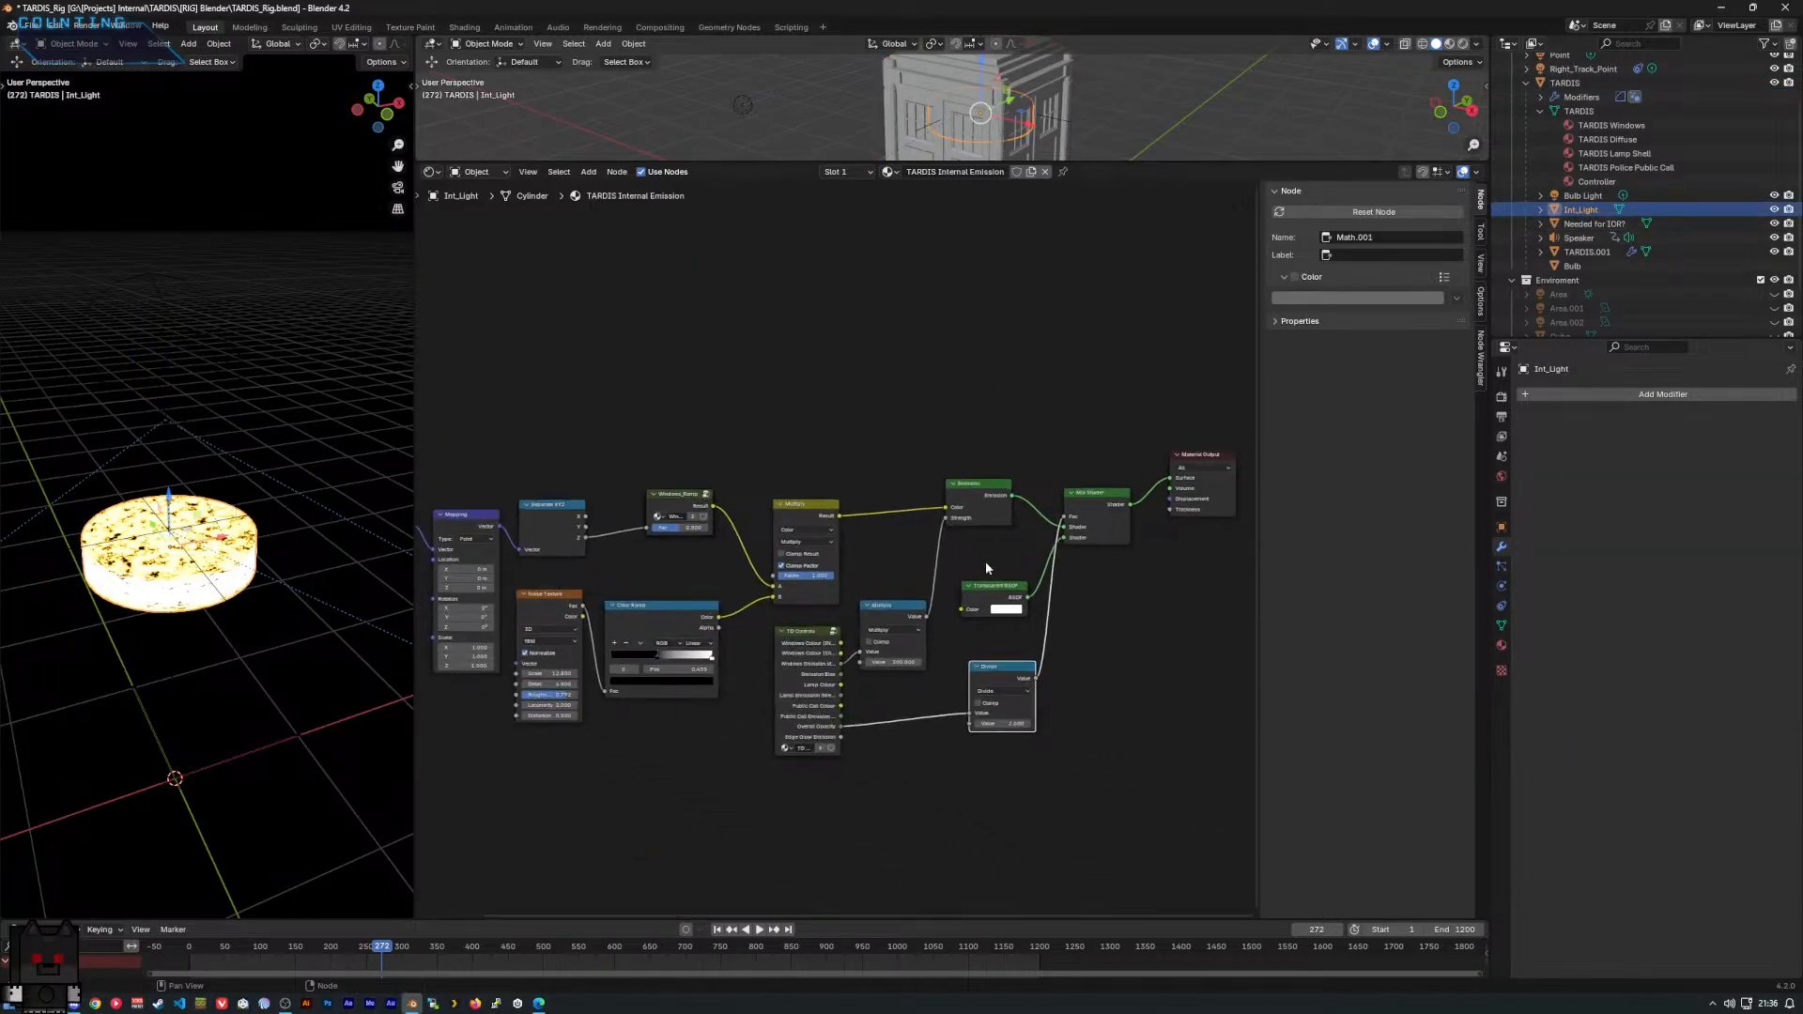
scroll(813, 523, up, 2)
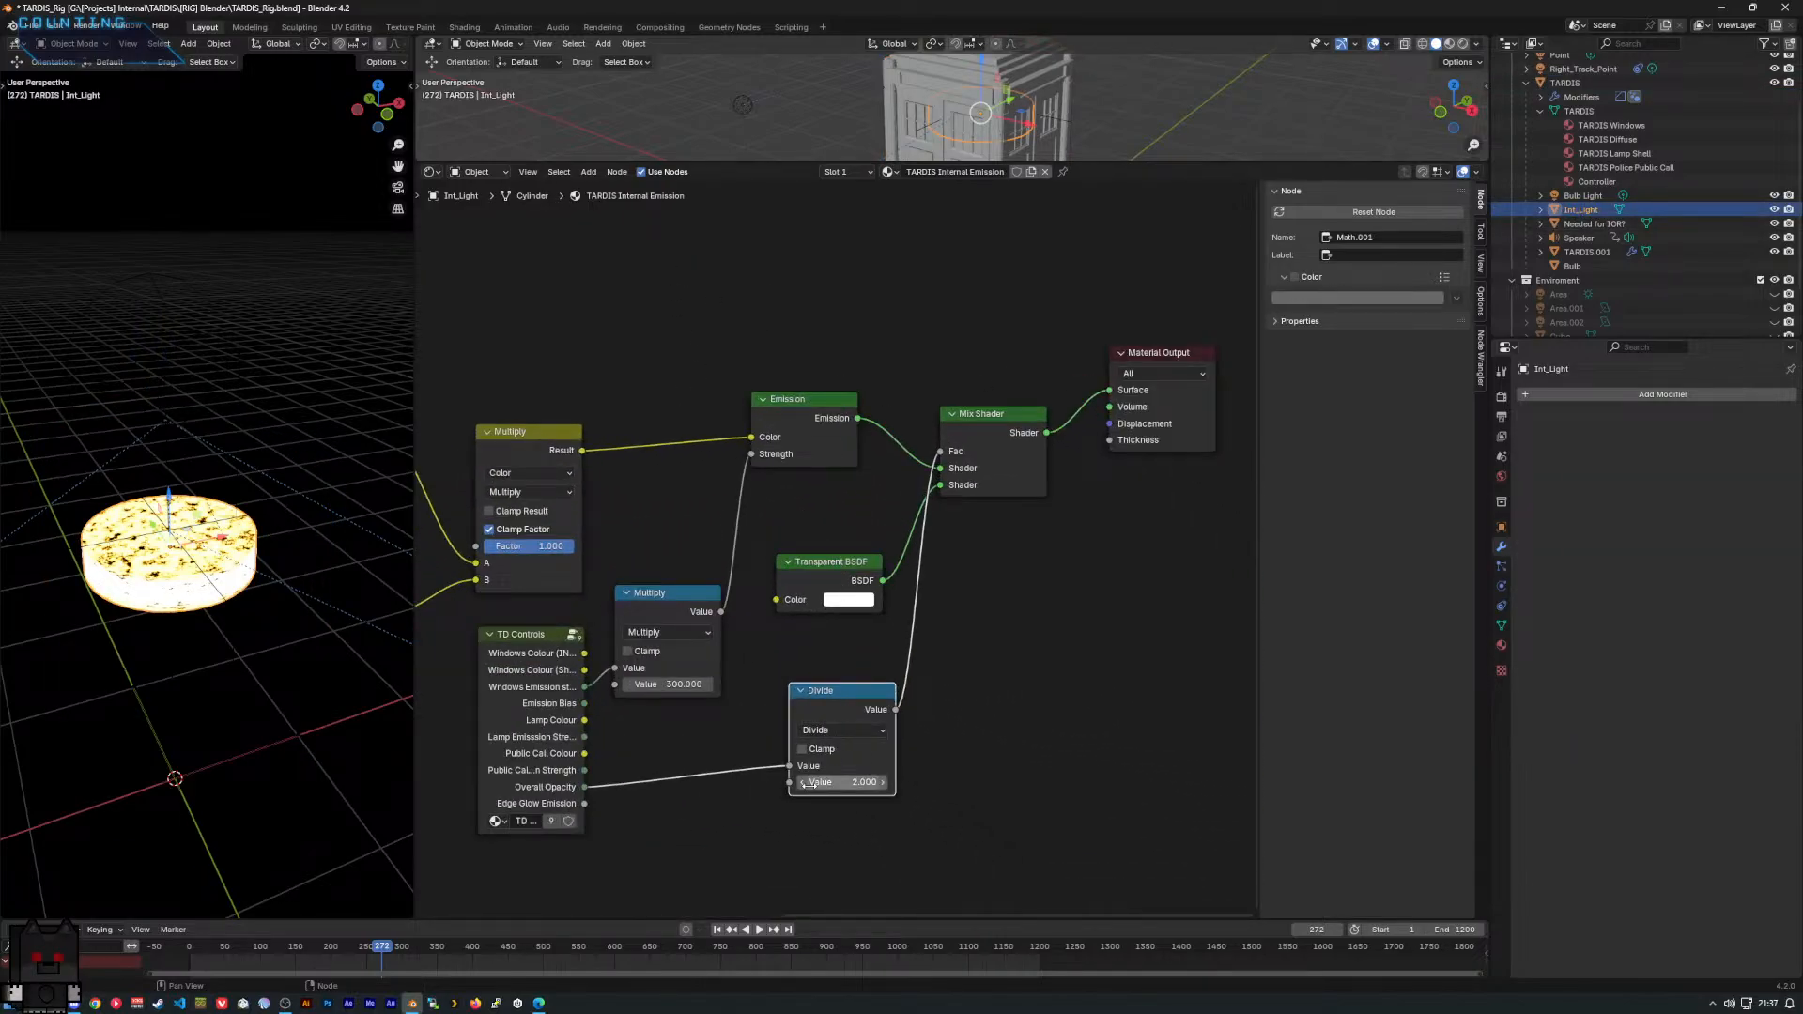
drag(829, 785, 1550, 785)
key(Escape)
drag(834, 575, 847, 523)
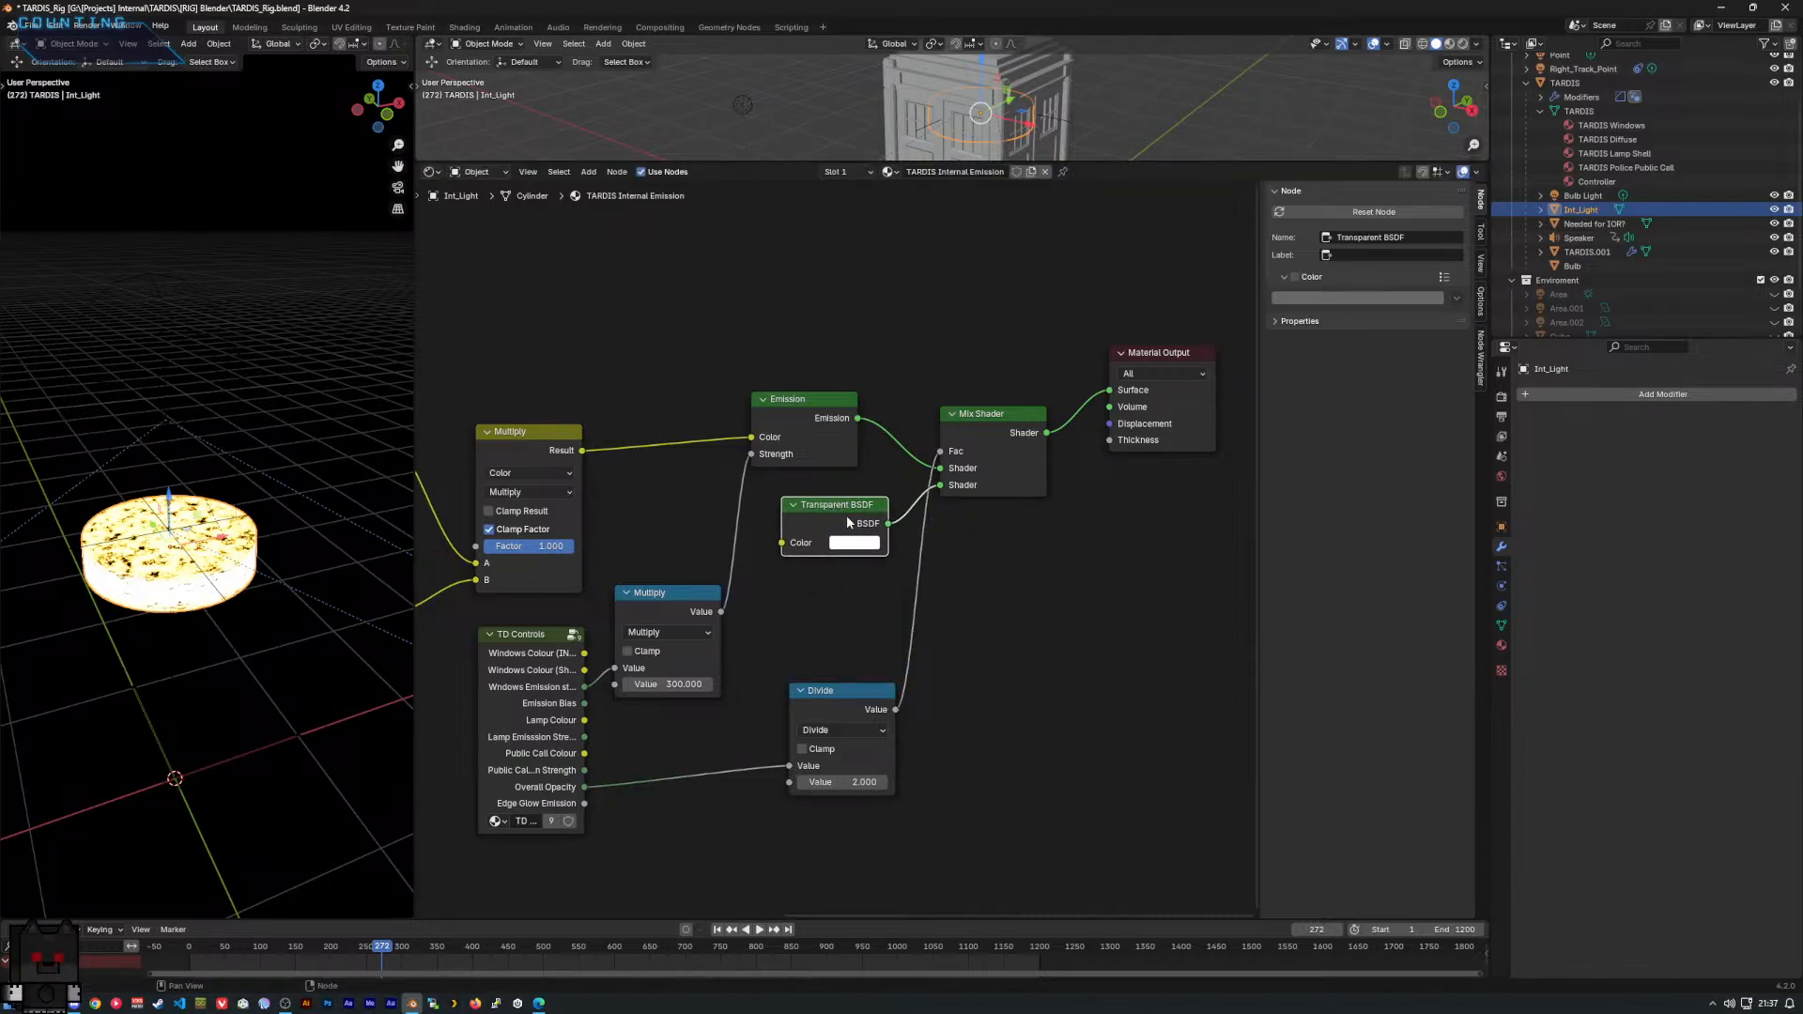
click(857, 744)
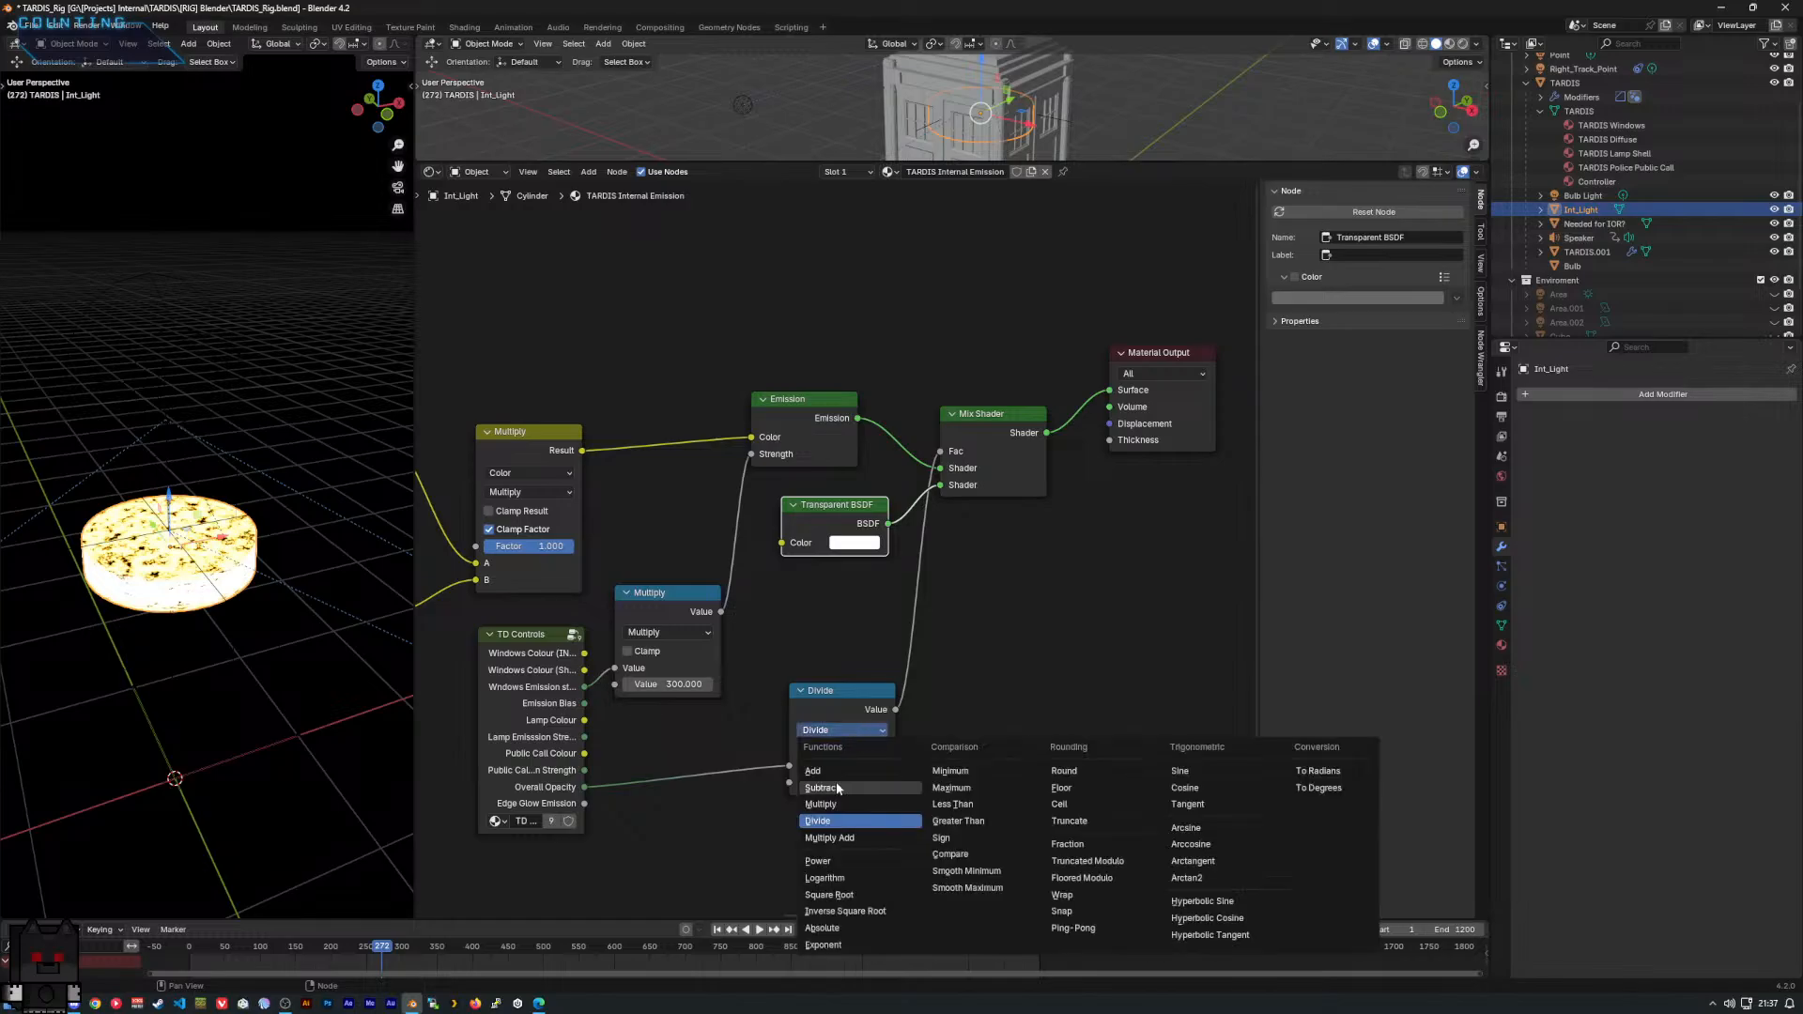
click(840, 794)
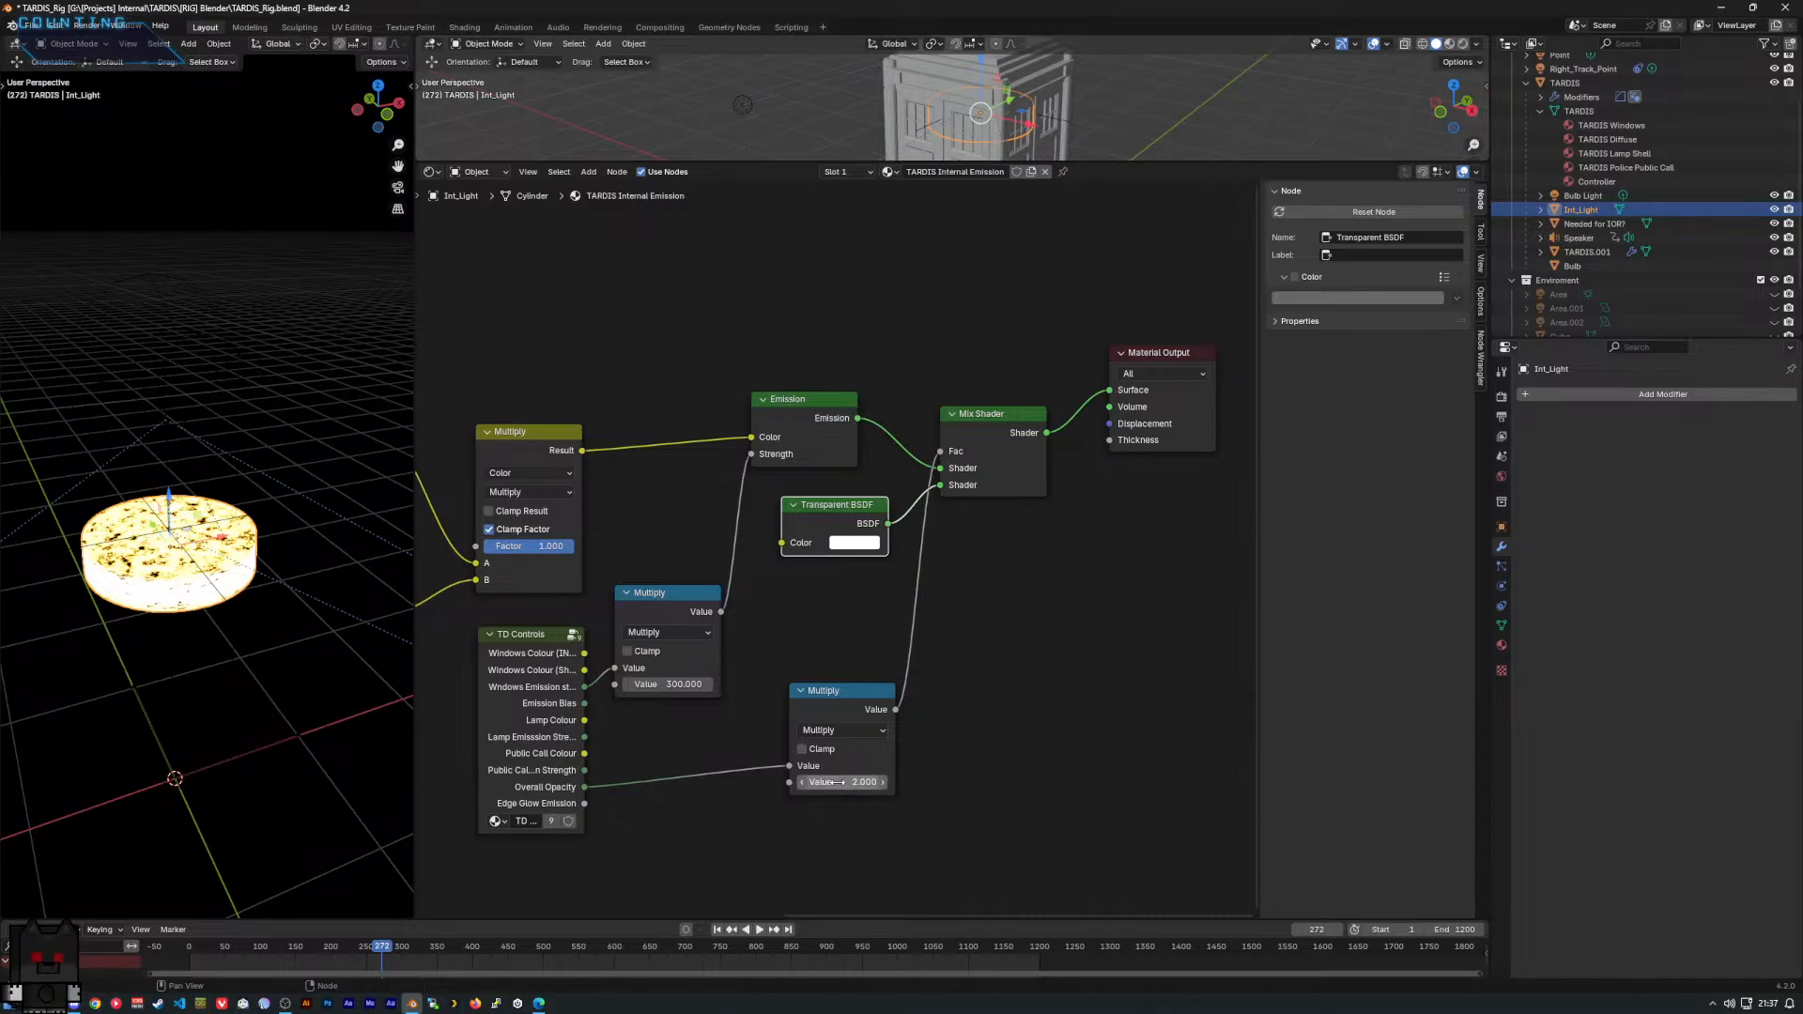
Disconnect the Mix Shader's factor input and test the factor at 1.000, then set it to 0.000.
drag(940, 451, 958, 568)
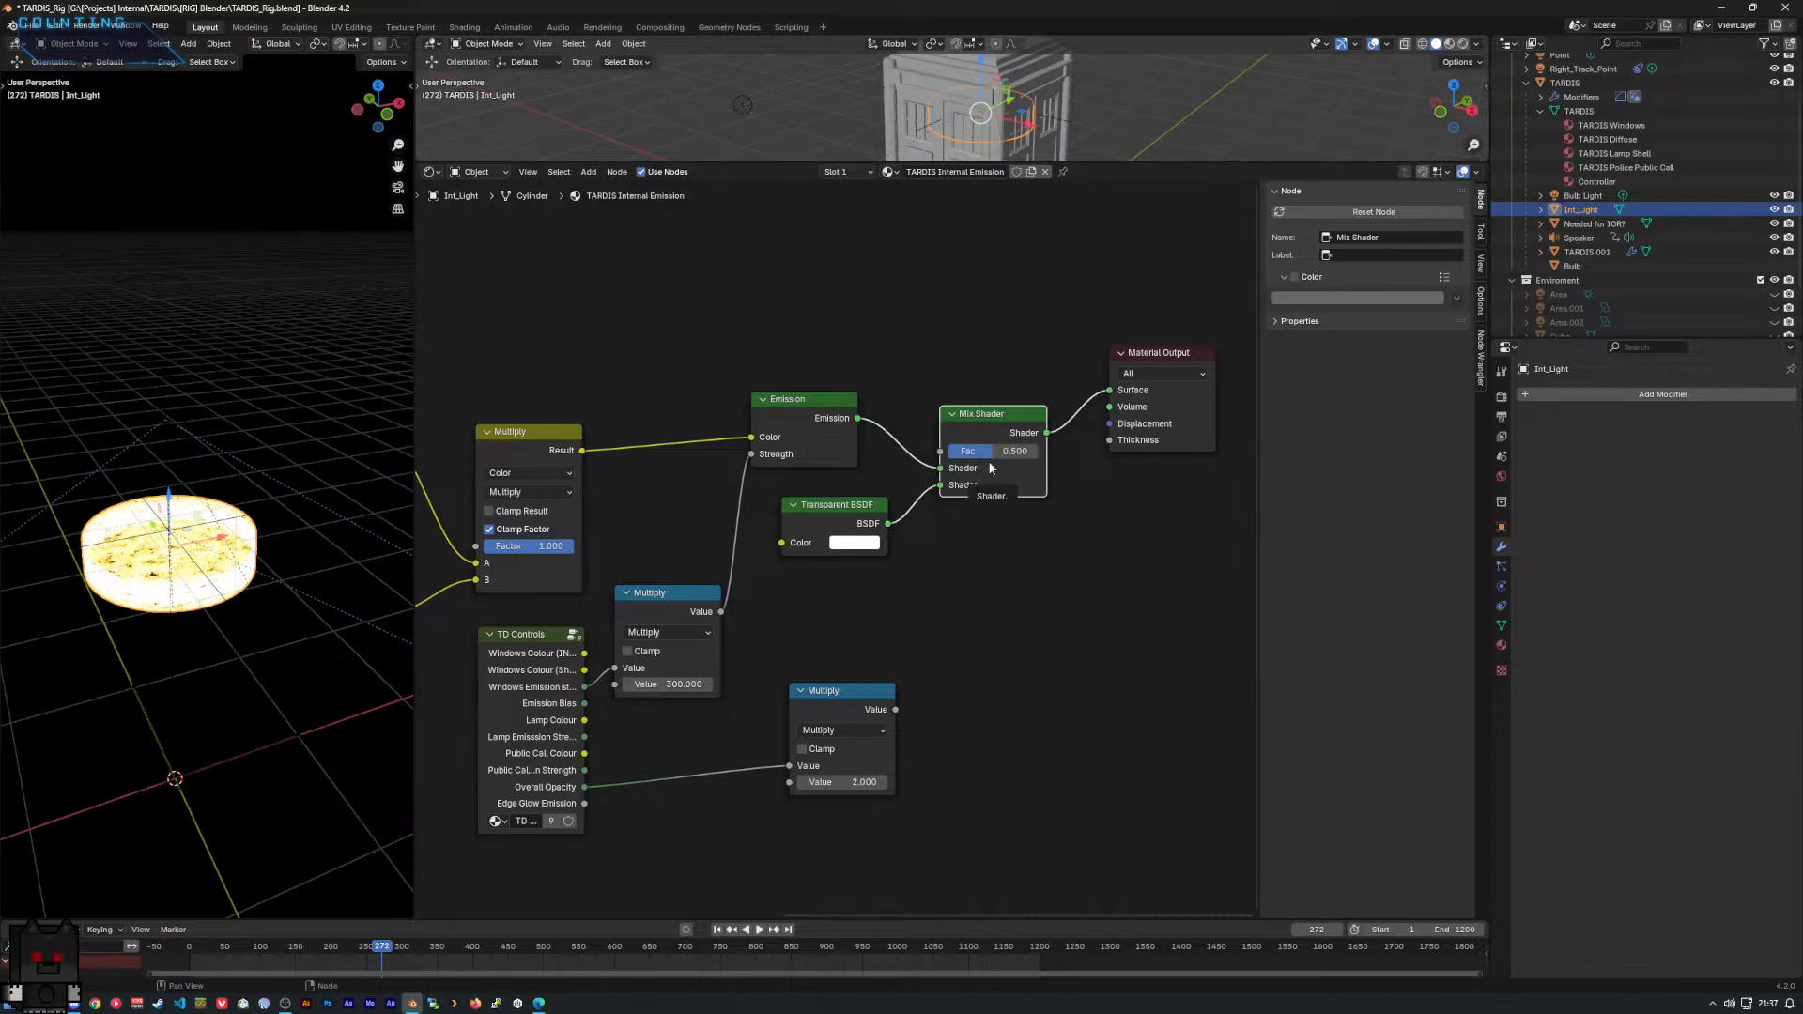
mouse_move(998, 453)
mouse_down()
mouse_move(947, 453)
mouse_move(1106, 459)
mouse_move(949, 449)
mouse_move(1039, 453)
mouse_up()
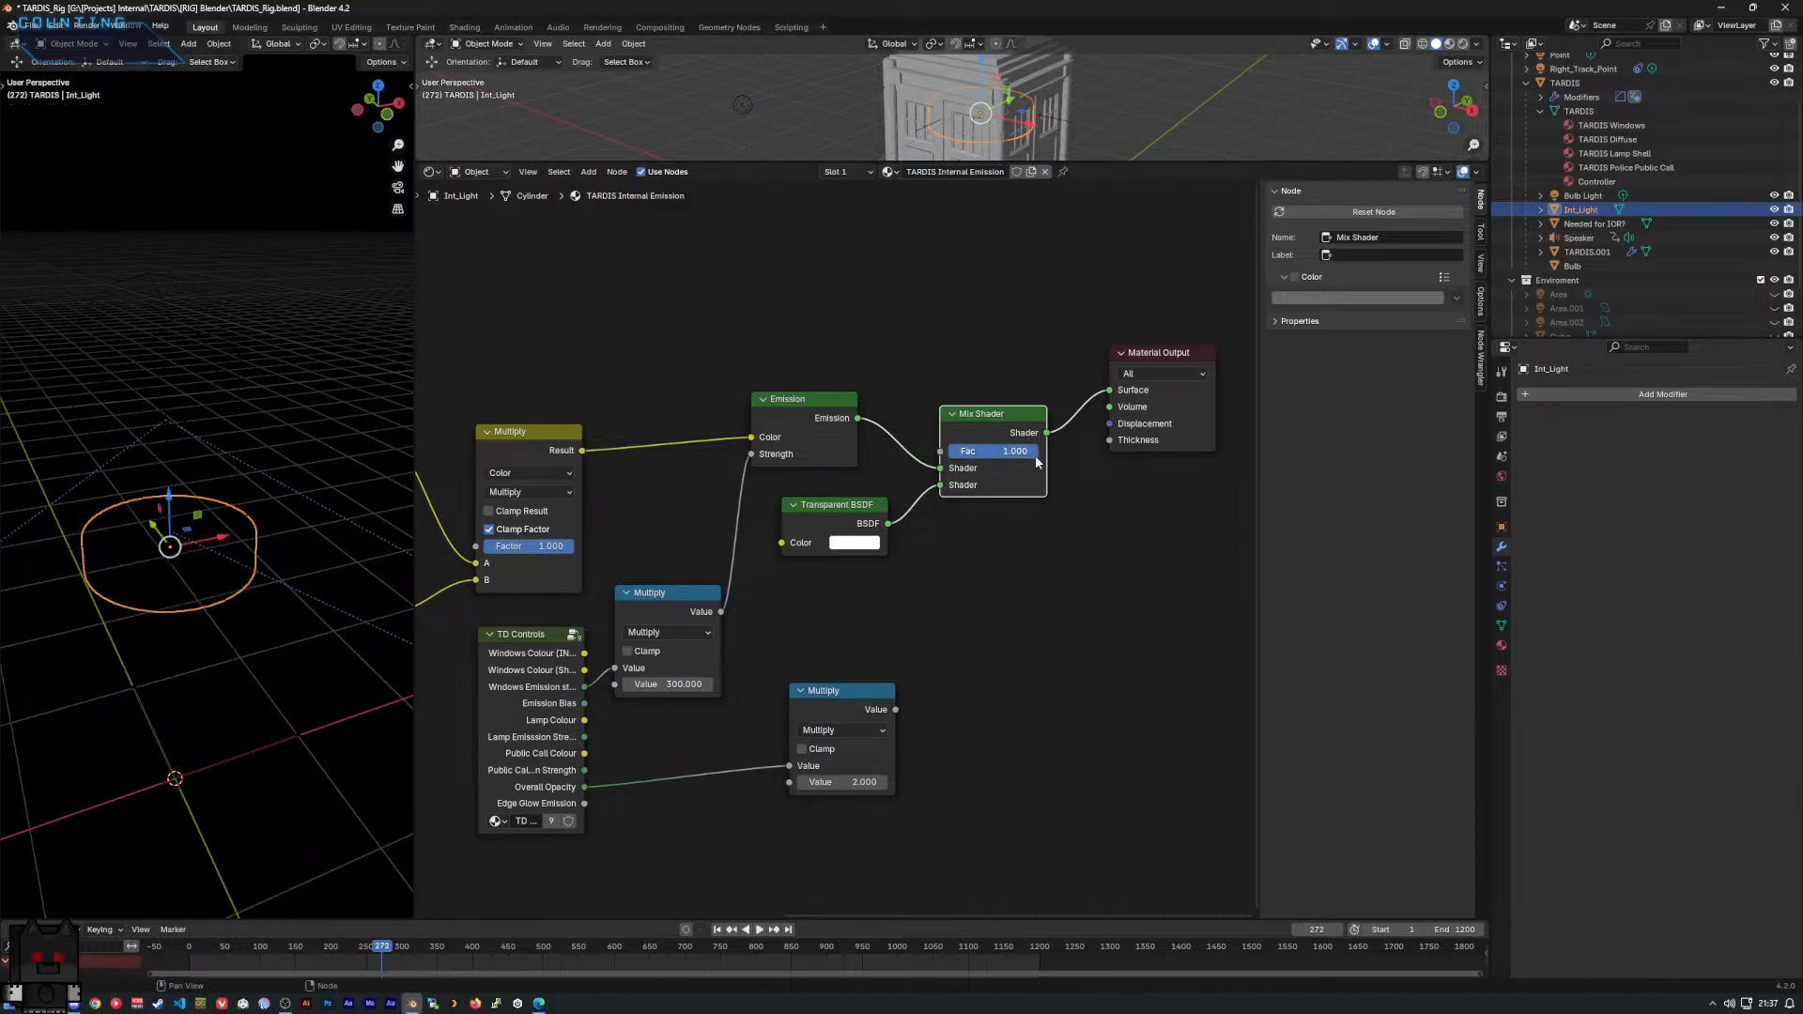
key(ctrl+z)
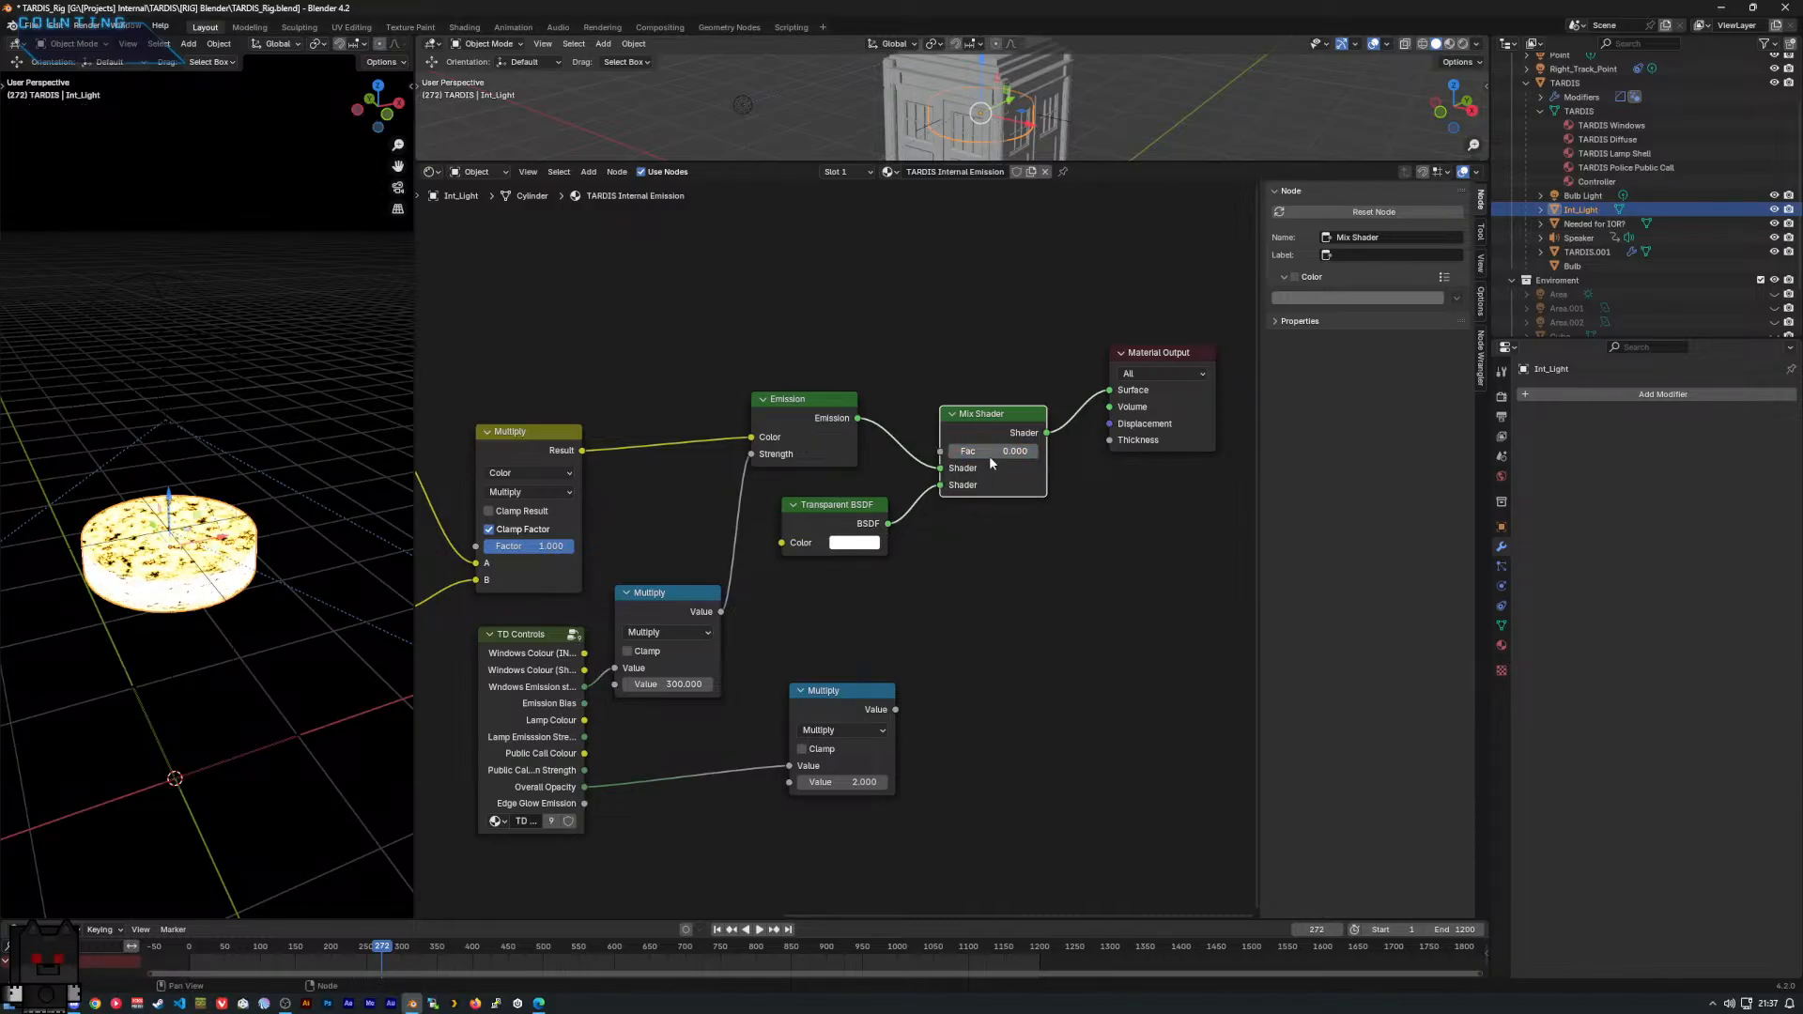
drag(990, 453, 948, 453)
mouse_move(977, 452)
mouse_down()
mouse_move(1042, 451)
mouse_move(949, 454)
mouse_up()
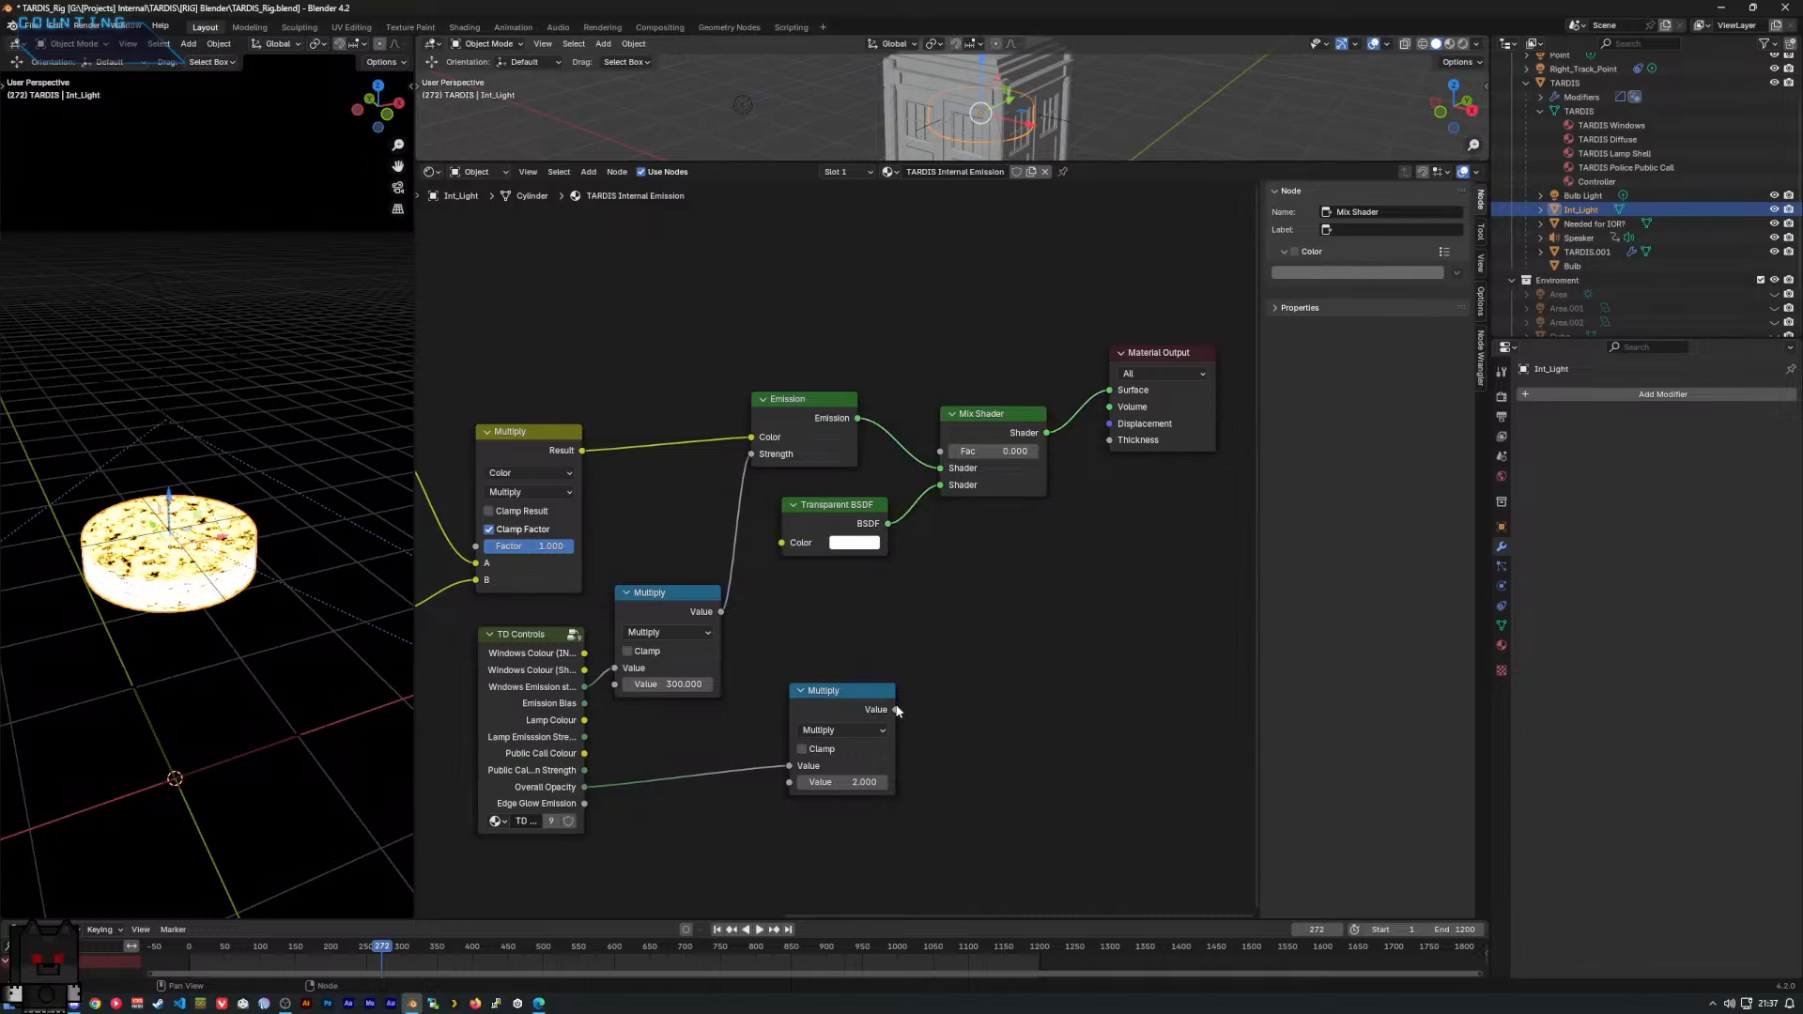
Link Overall Opacity directly to the Mix Shader's factor and delete the unused opacity Multiply node.
drag(584, 787, 987, 395)
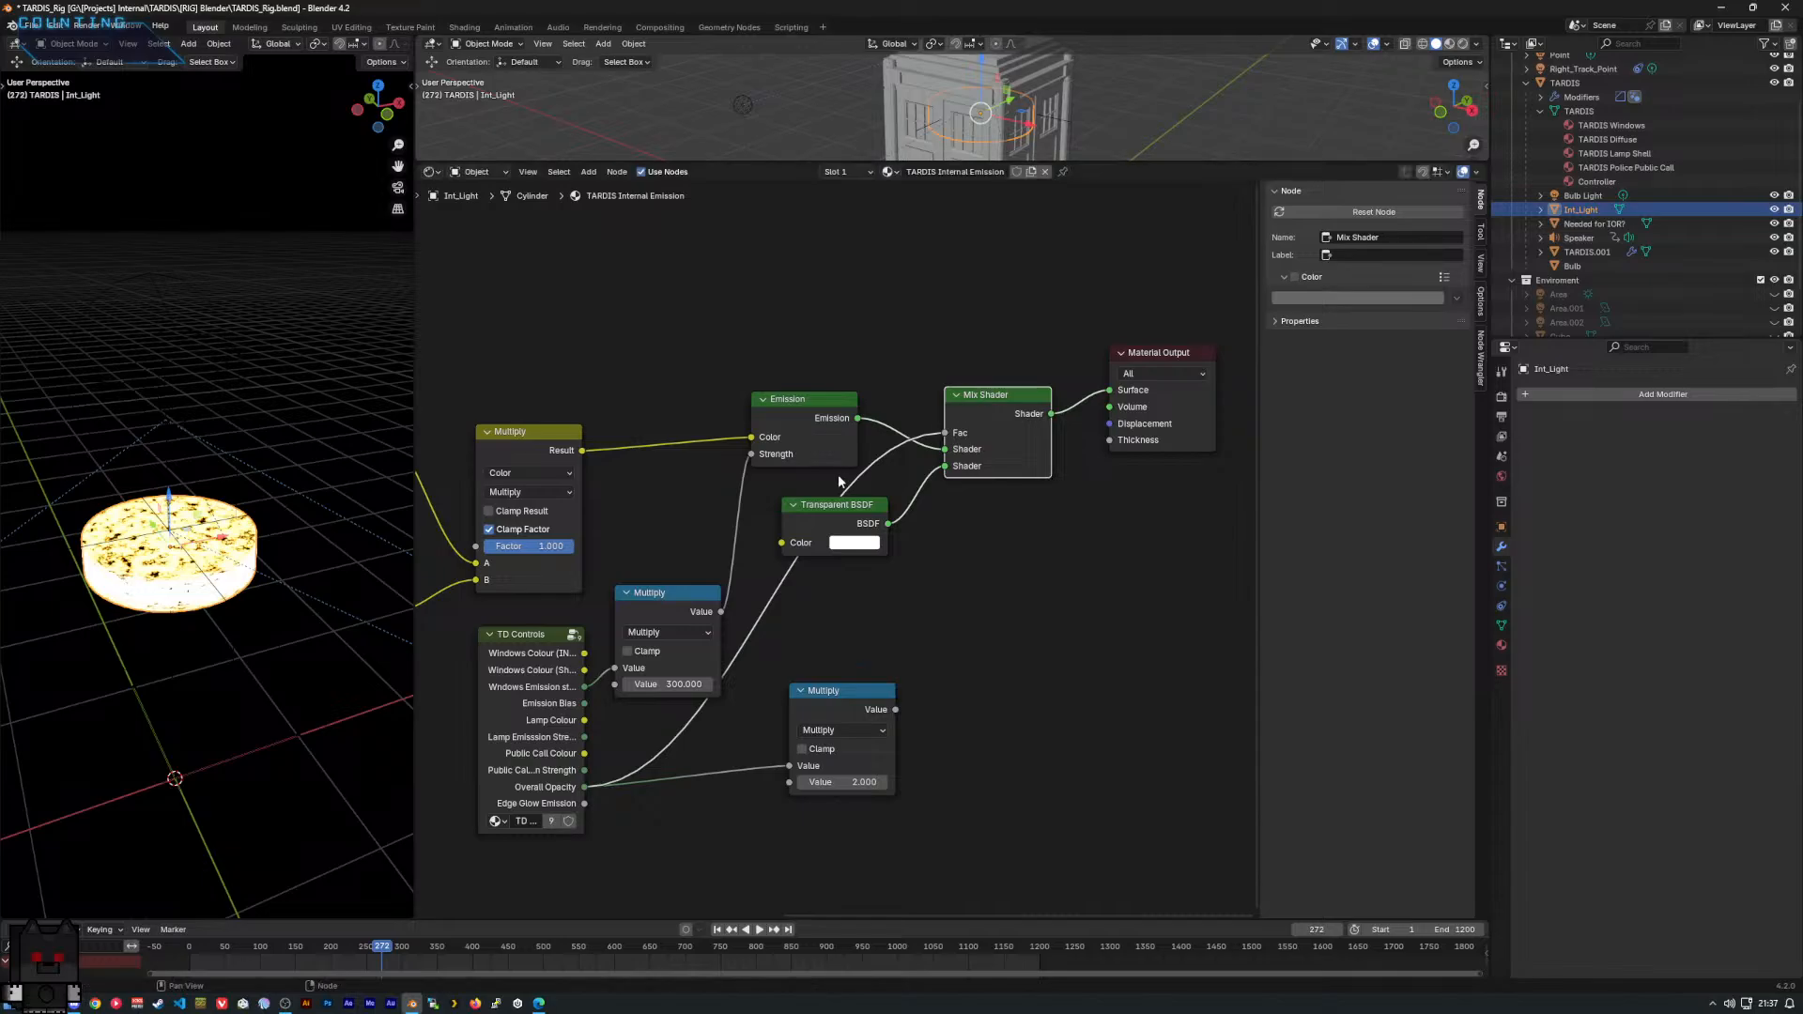
drag(818, 519, 881, 582)
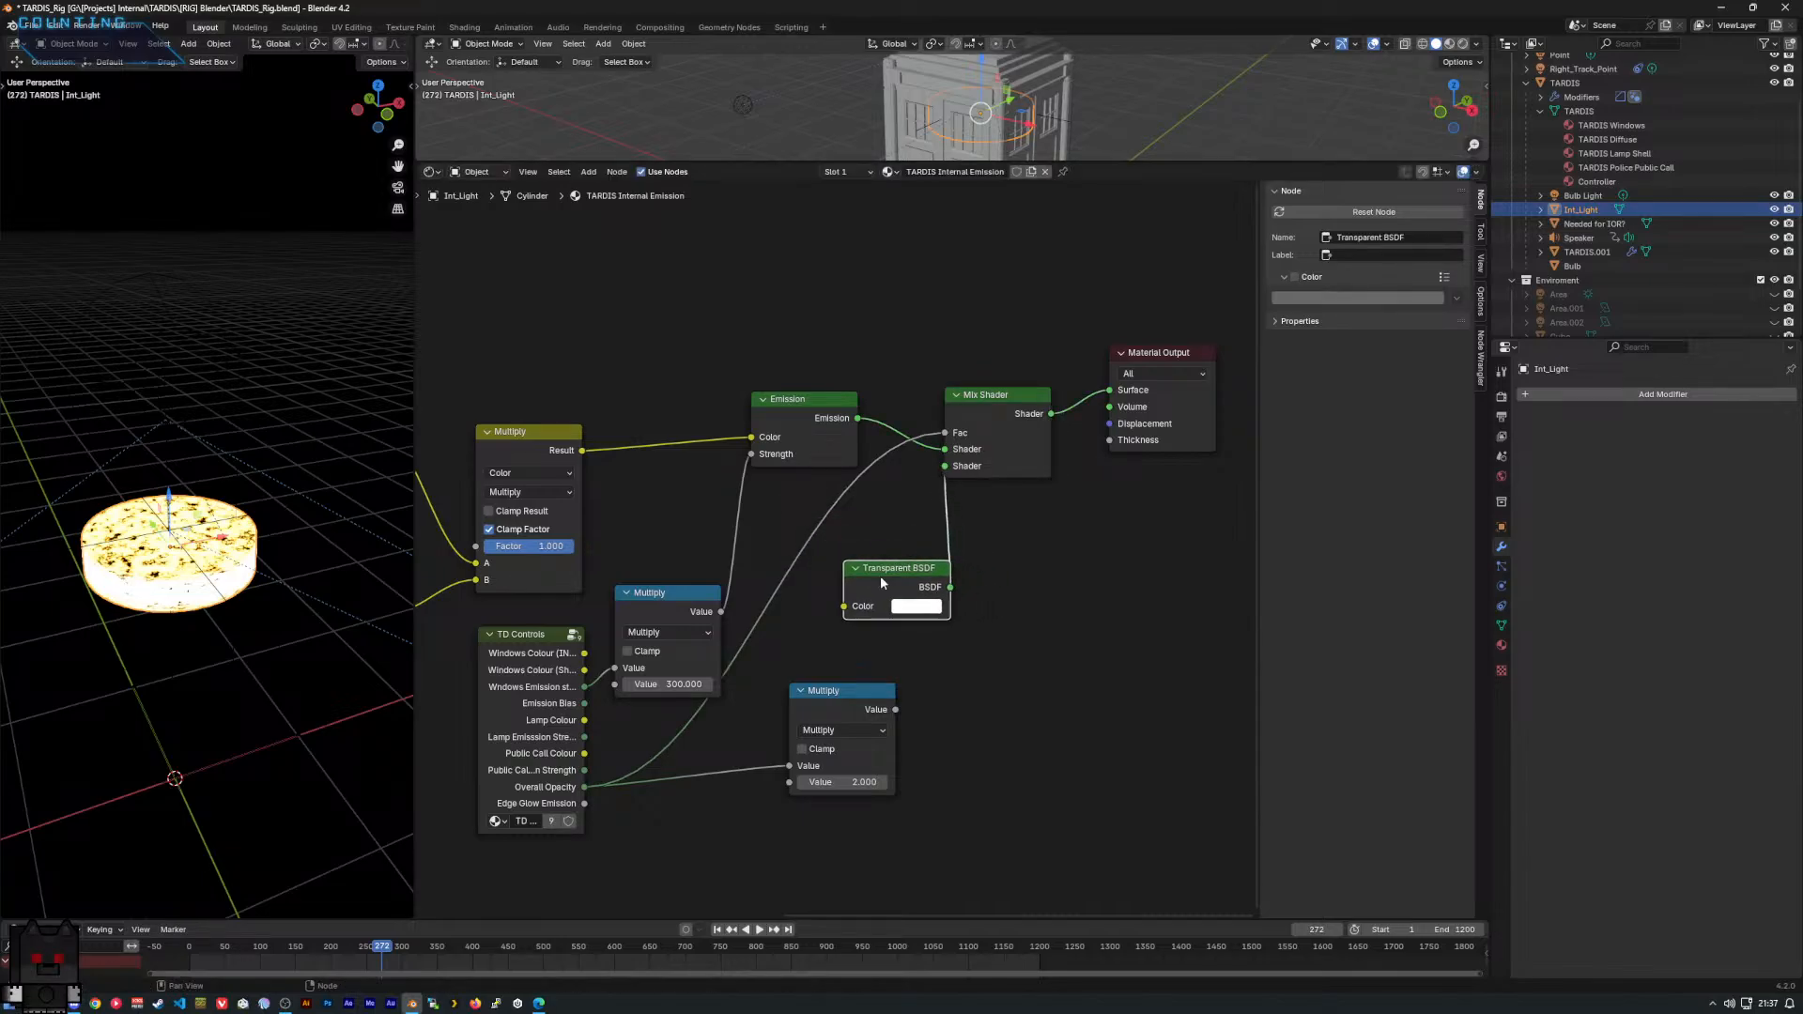
click(825, 703)
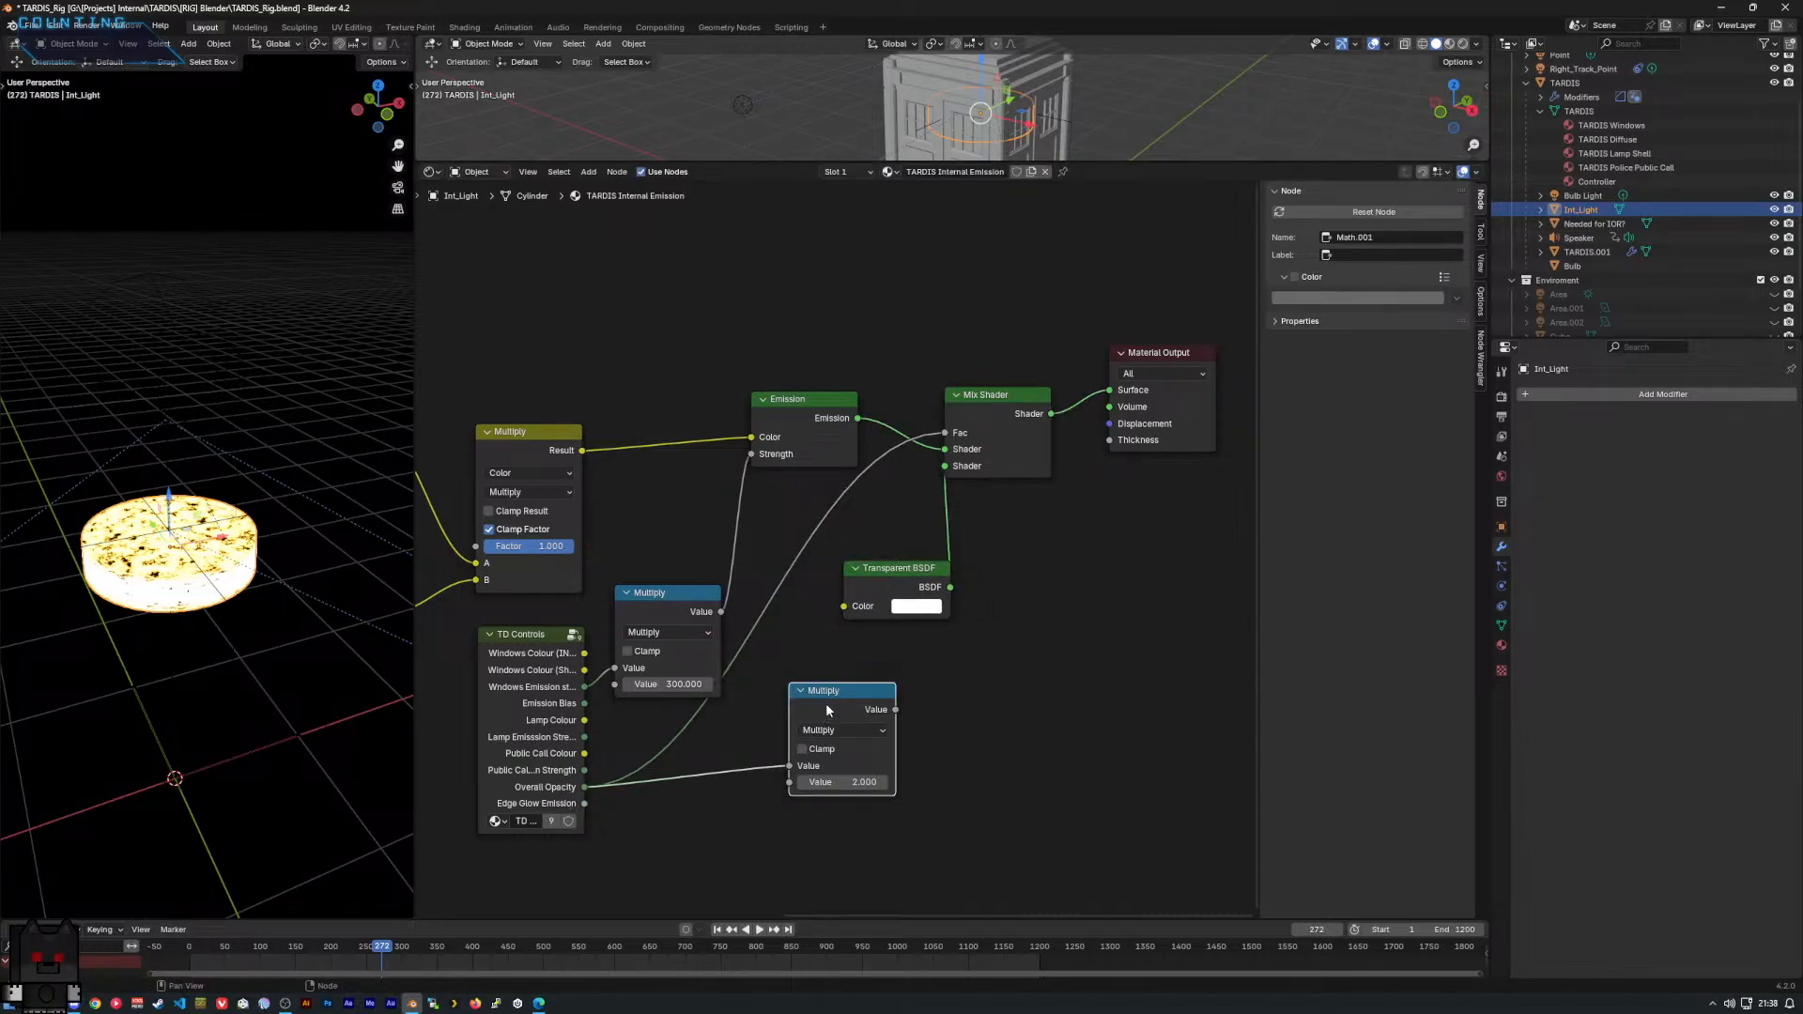
key(x)
Inside the TD Controls group, set the Value node feeding Overall Opacity to 0 and return to the material.
click(523, 696)
key(Tab)
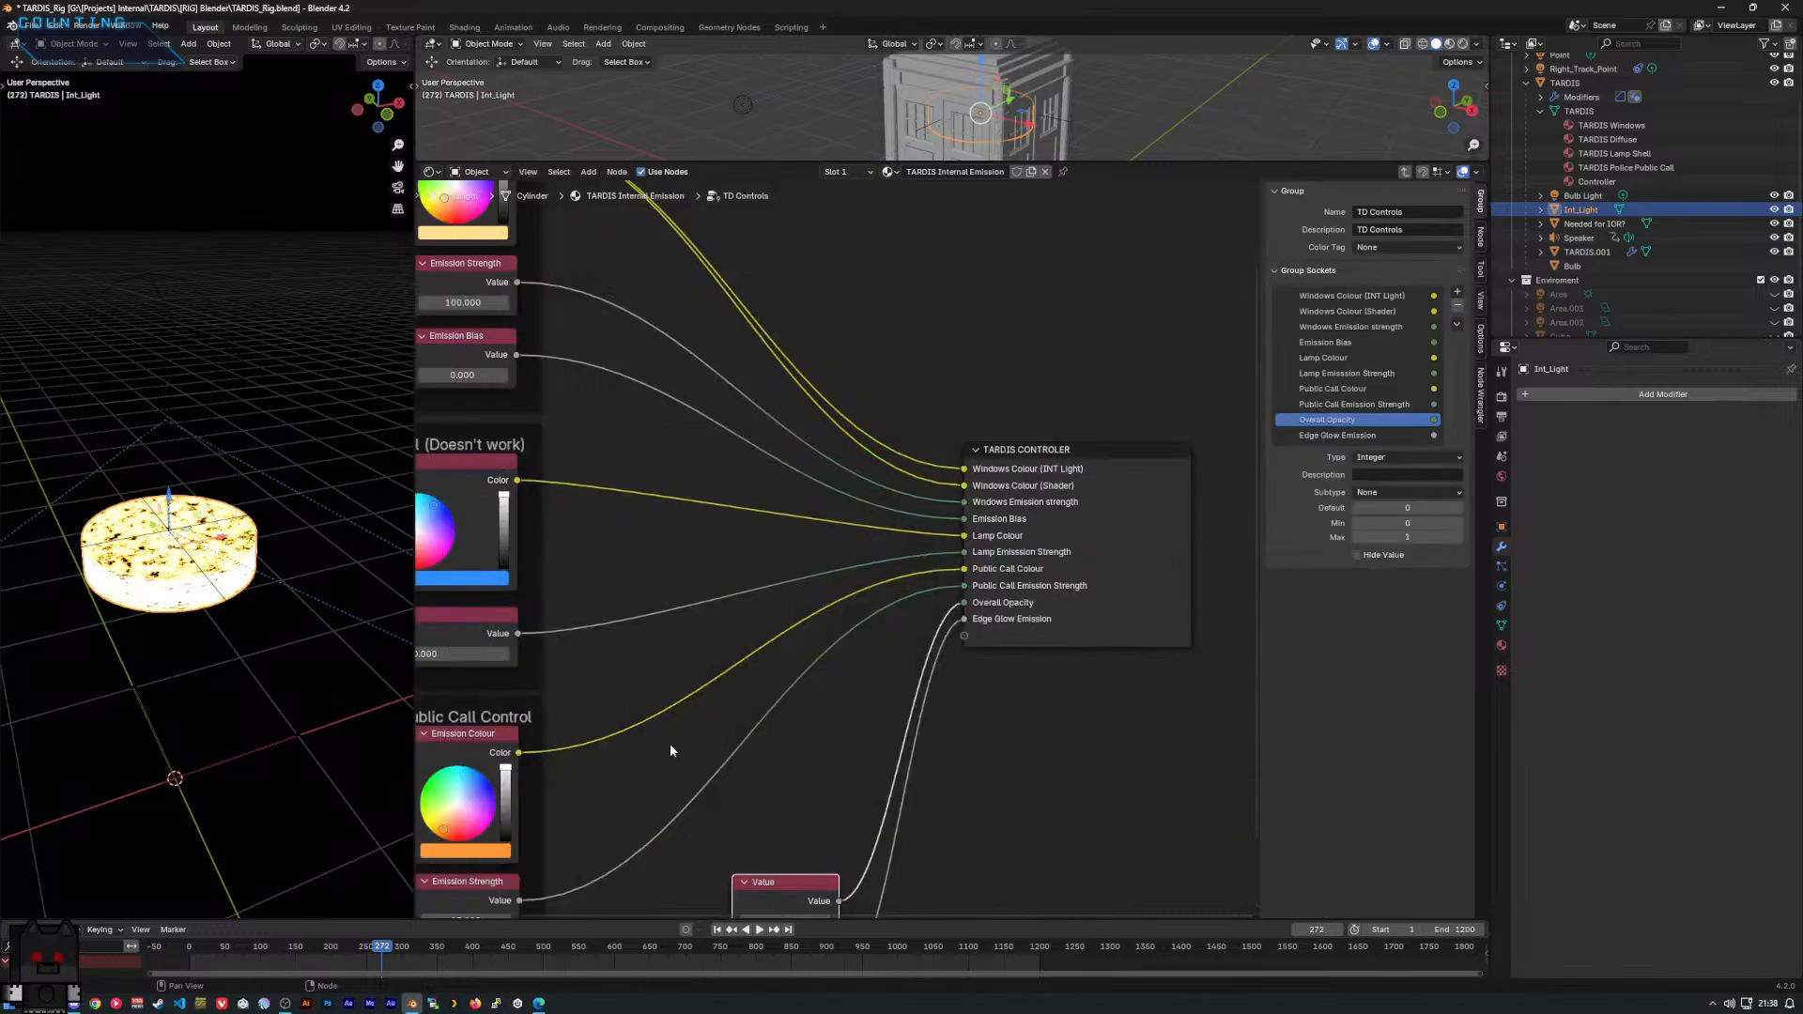
click(797, 723)
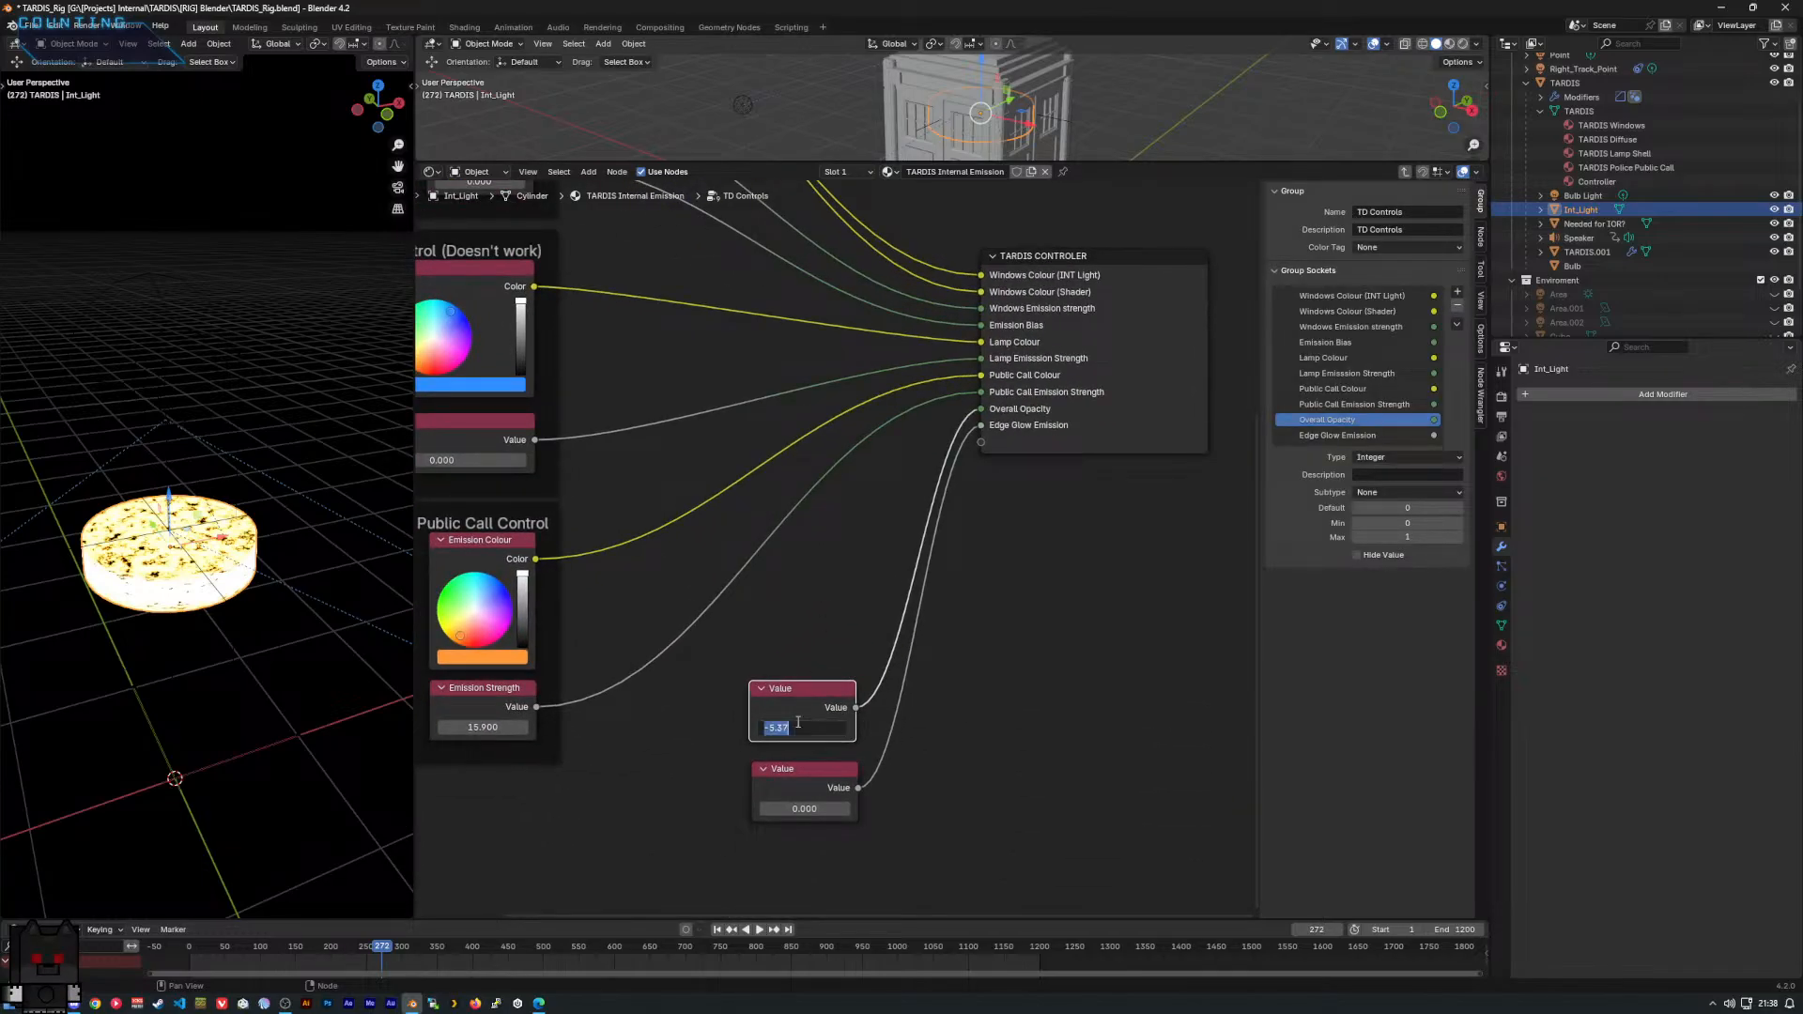
text(0)
key(Return)
middle_drag(1047, 605, 903, 742)
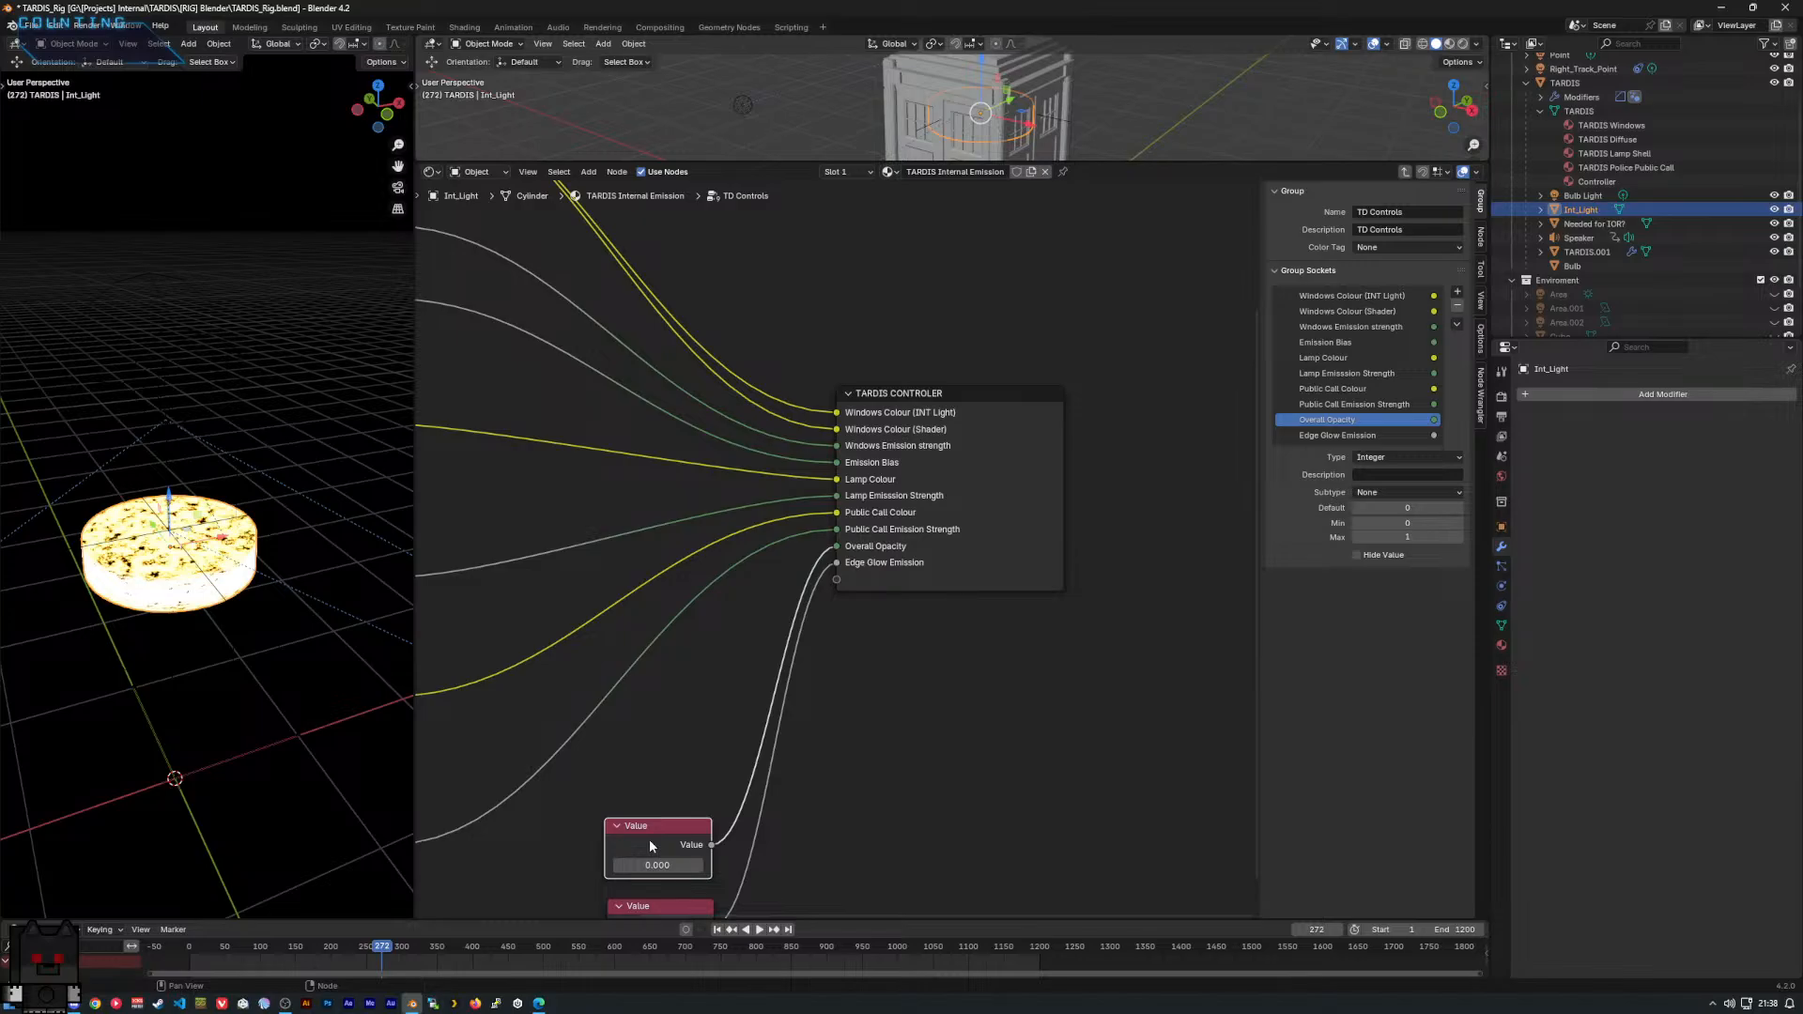
key(Tab)
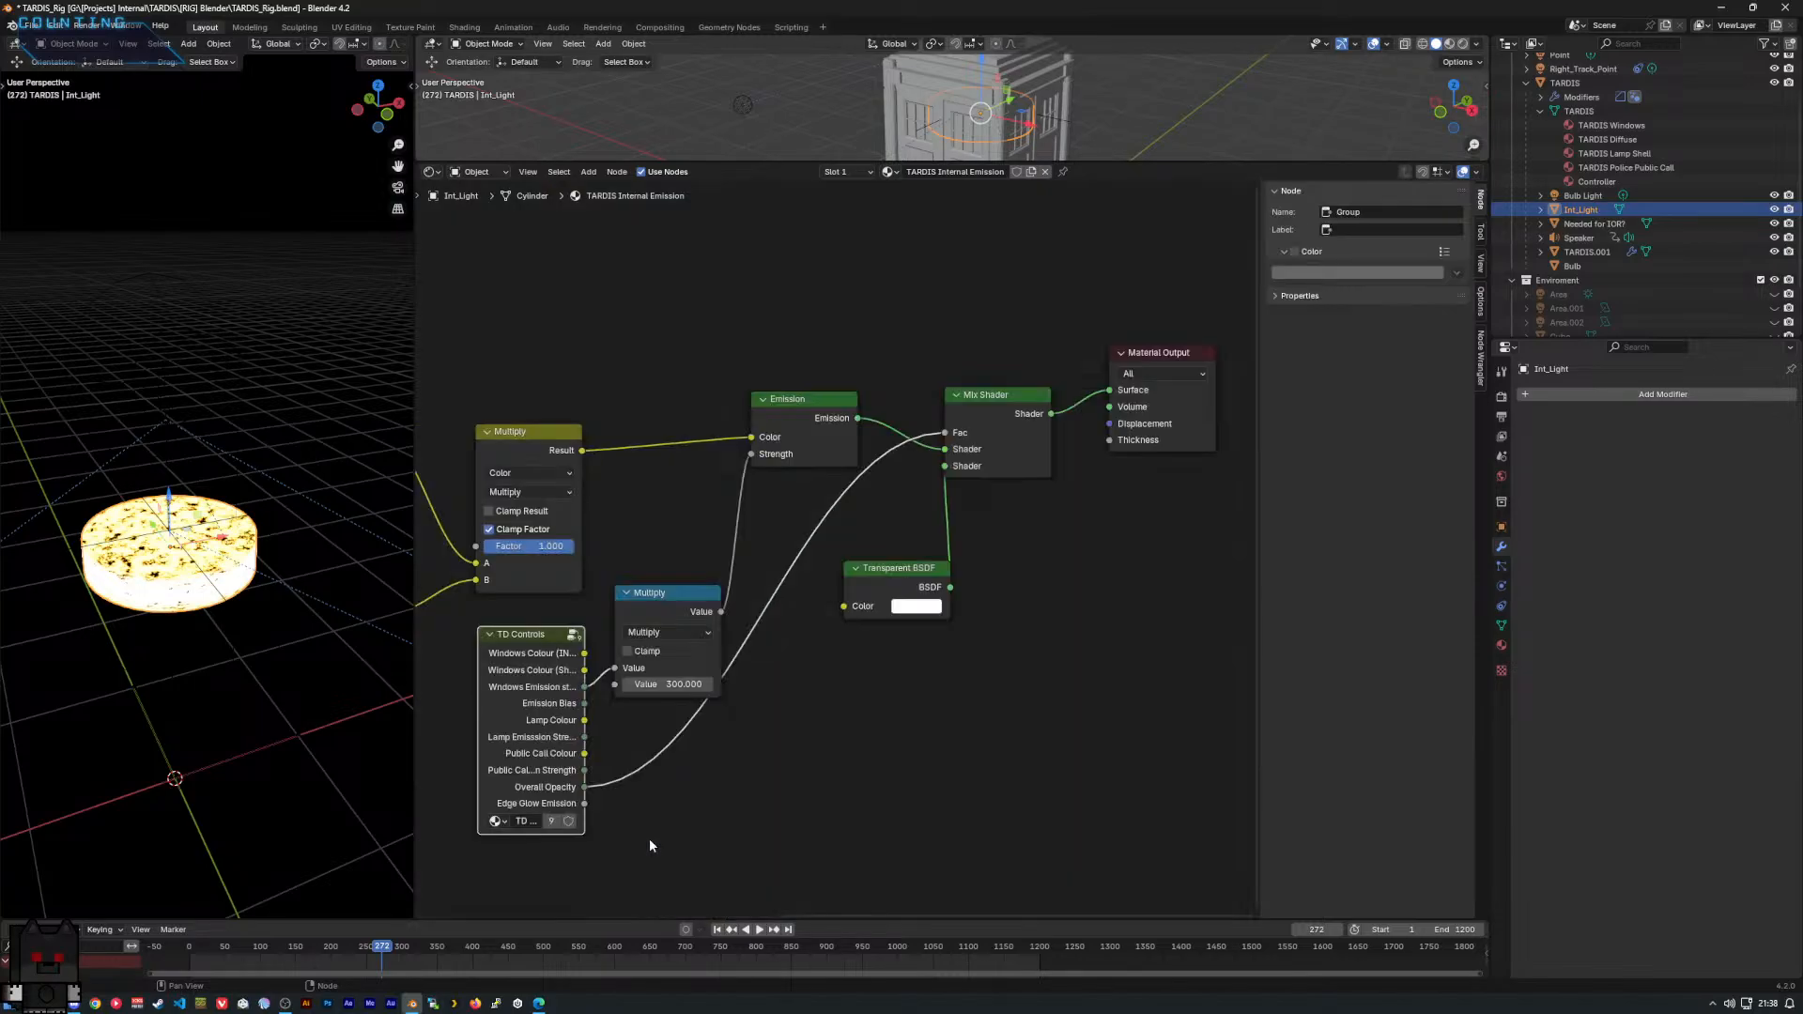
Disconnect Overall Opacity from the Mix Shader's factor input in Int_Light's material.
middle_drag(879, 568, 830, 604)
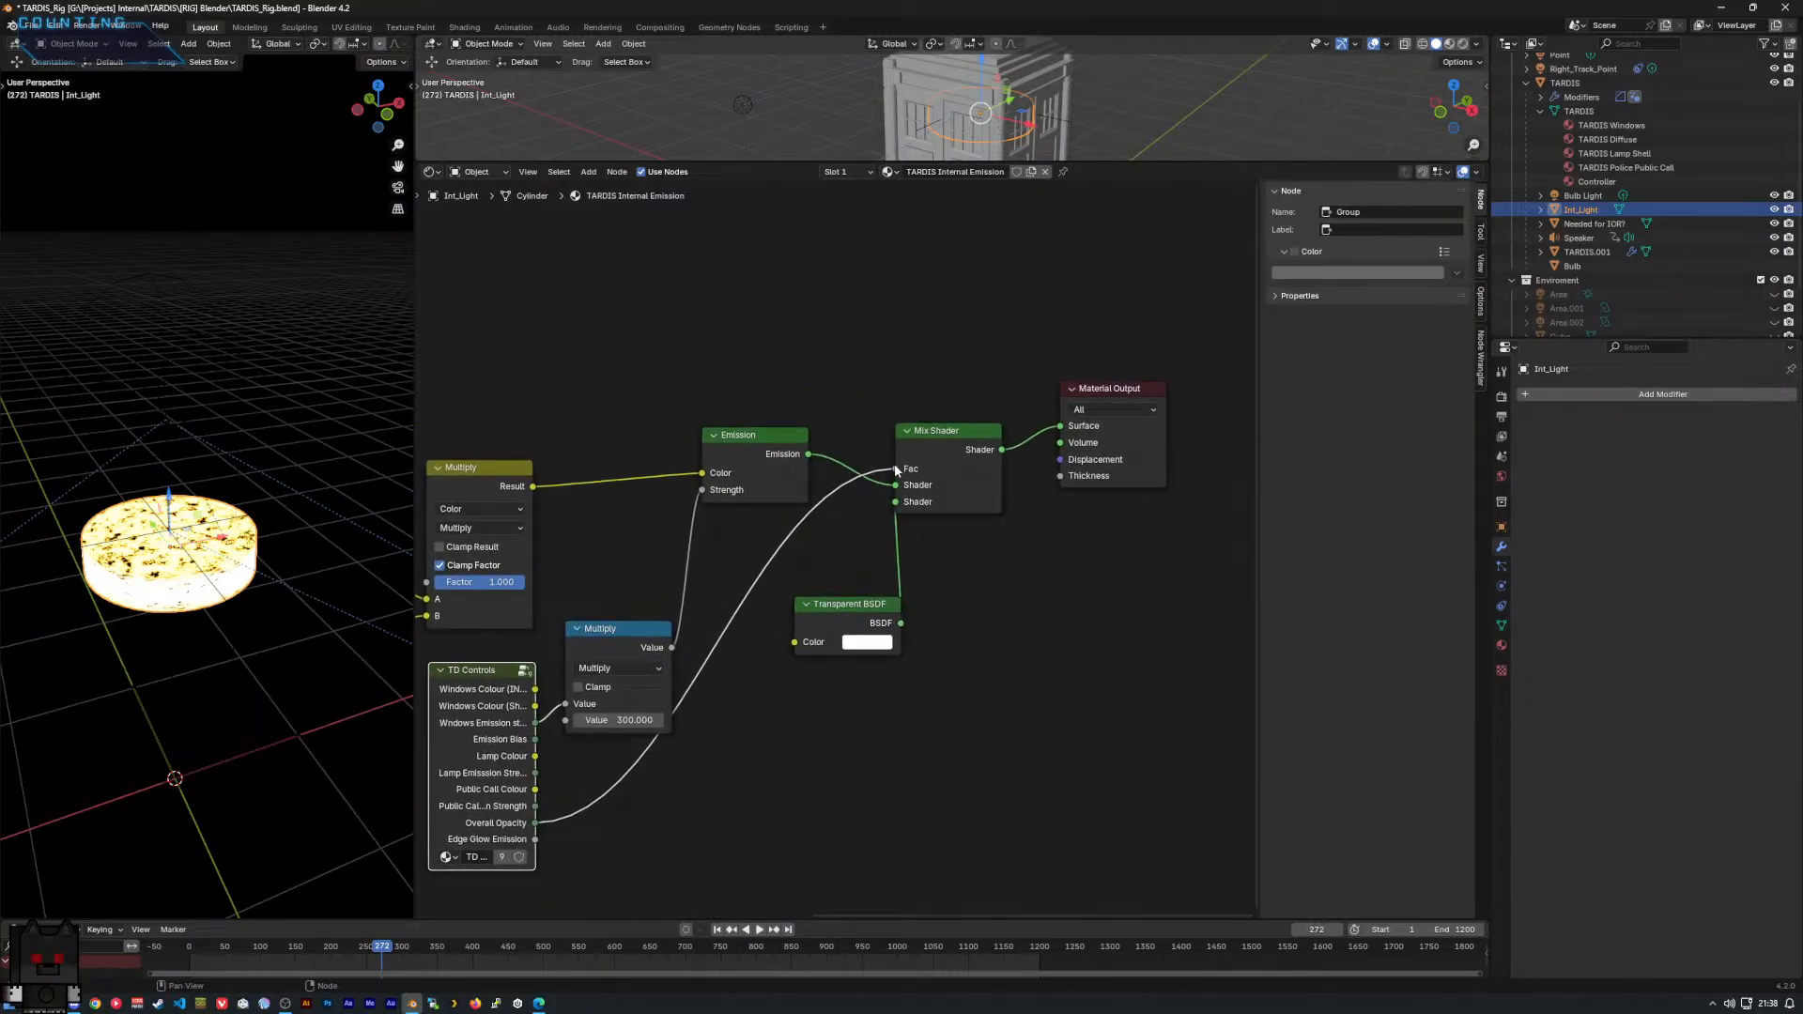
drag(894, 468, 807, 657)
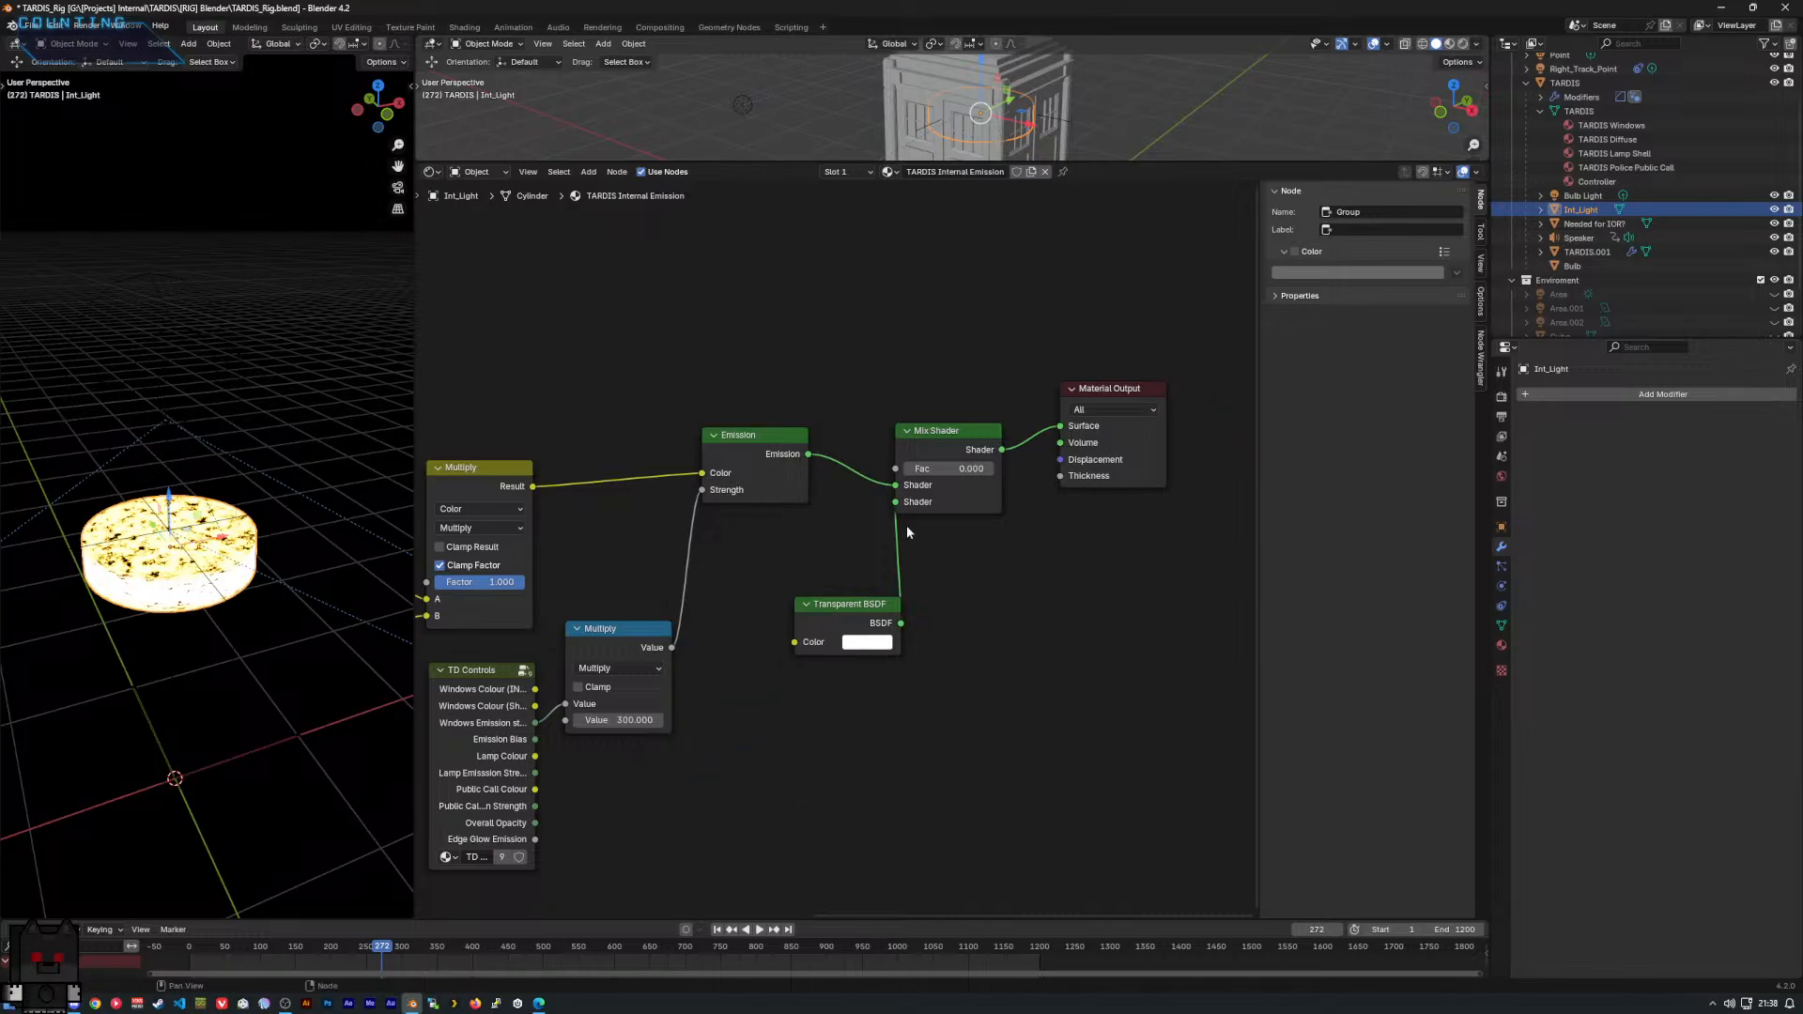
drag(536, 823, 674, 783)
right_click(691, 774)
right_click(706, 764)
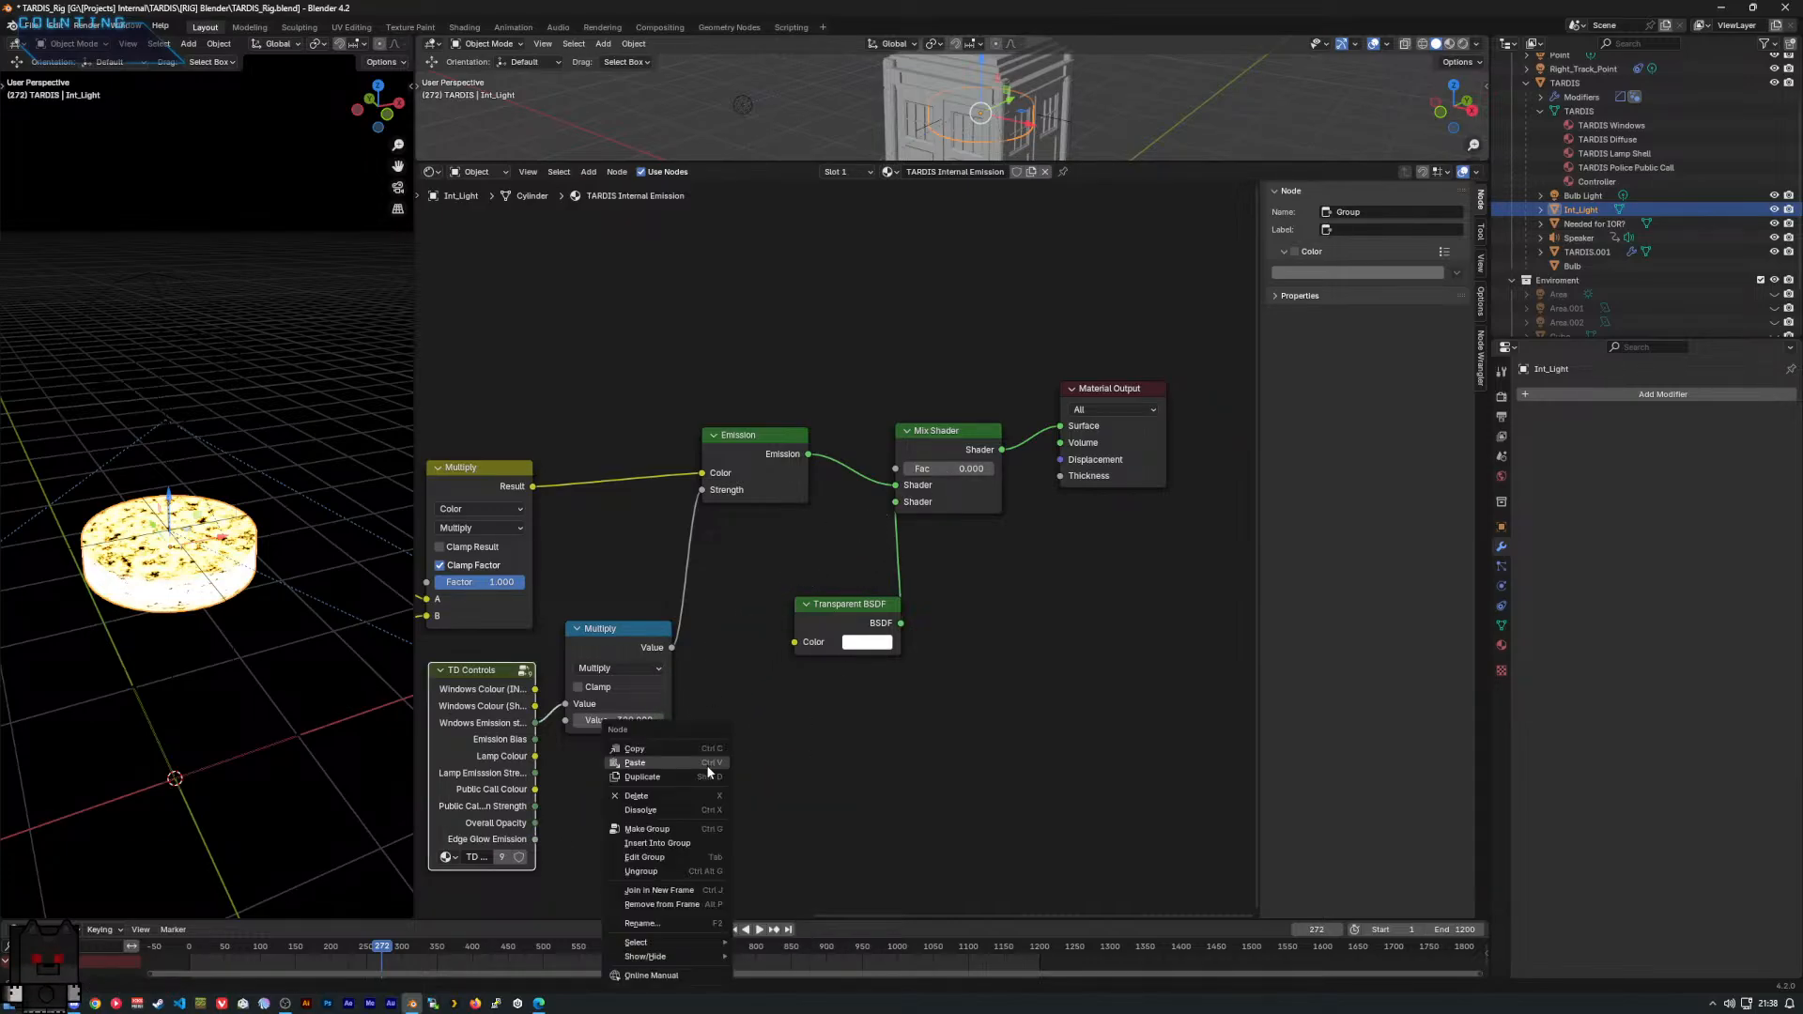
right_click(713, 796)
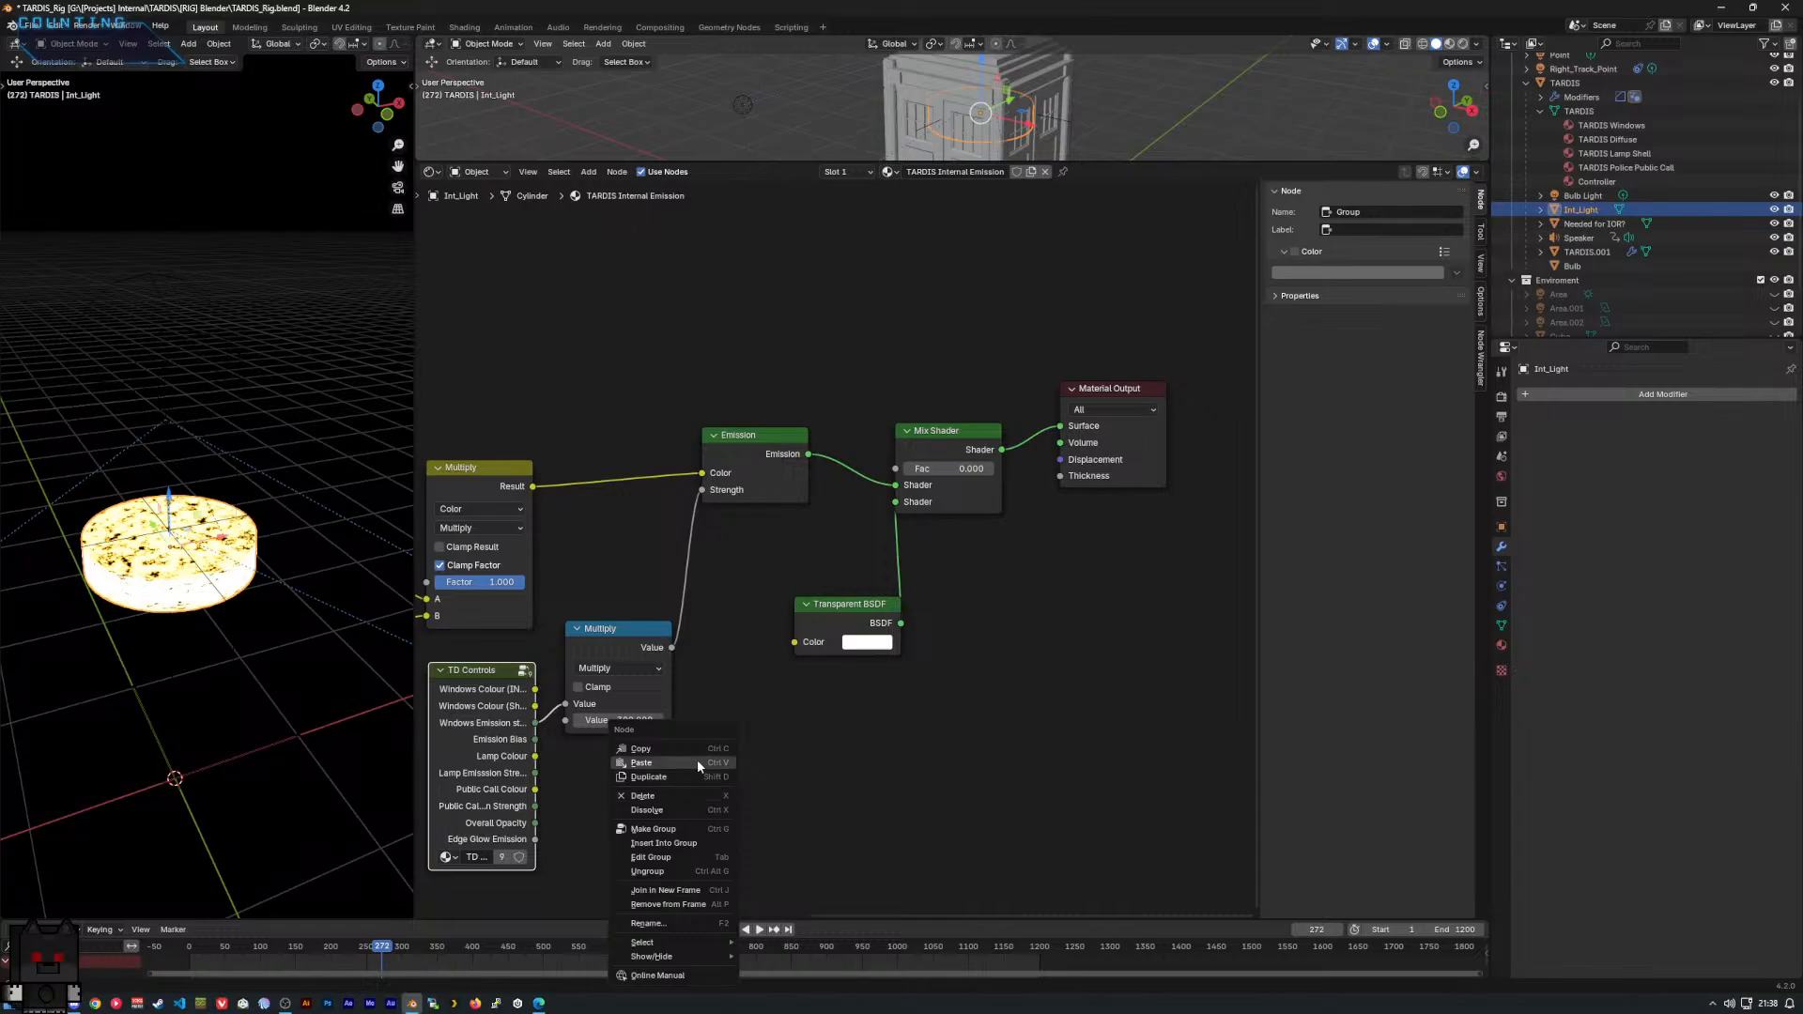
Add a Math node beneath the emission strength Multiply node, to the side of TD Controls.
right_click(719, 764)
mouse_move(719, 765)
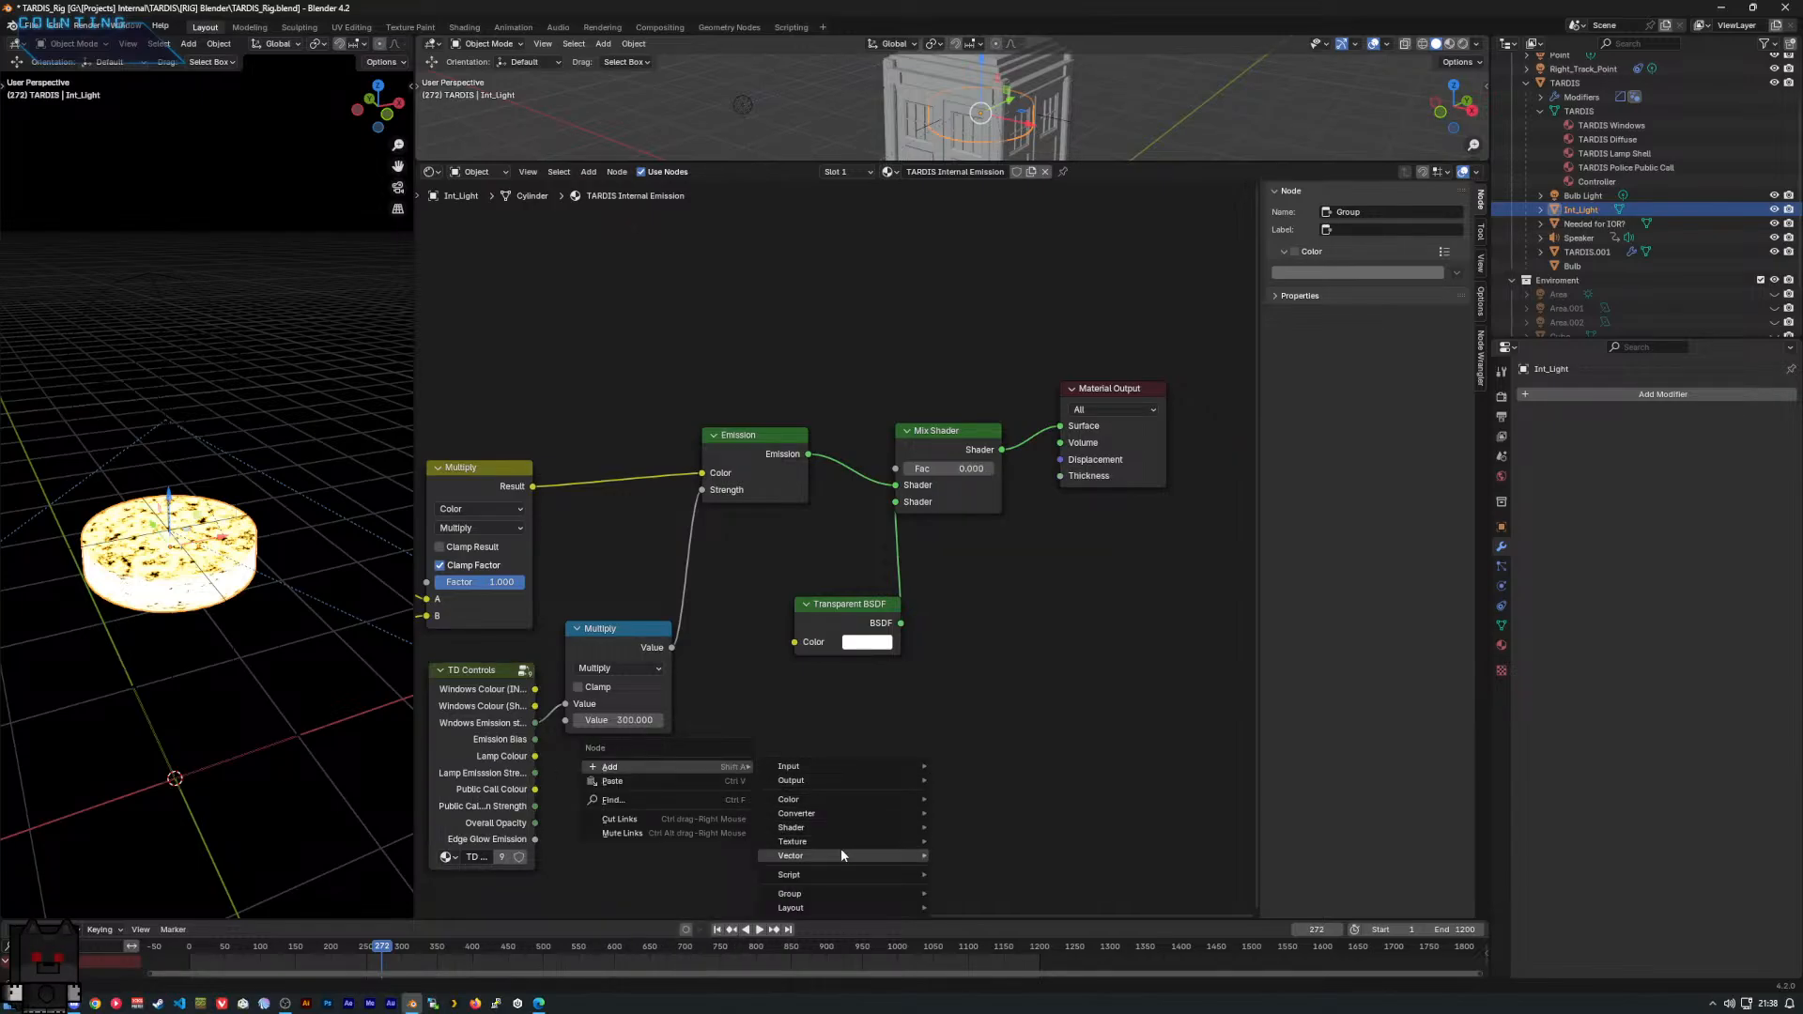
text(math)
key(Return)
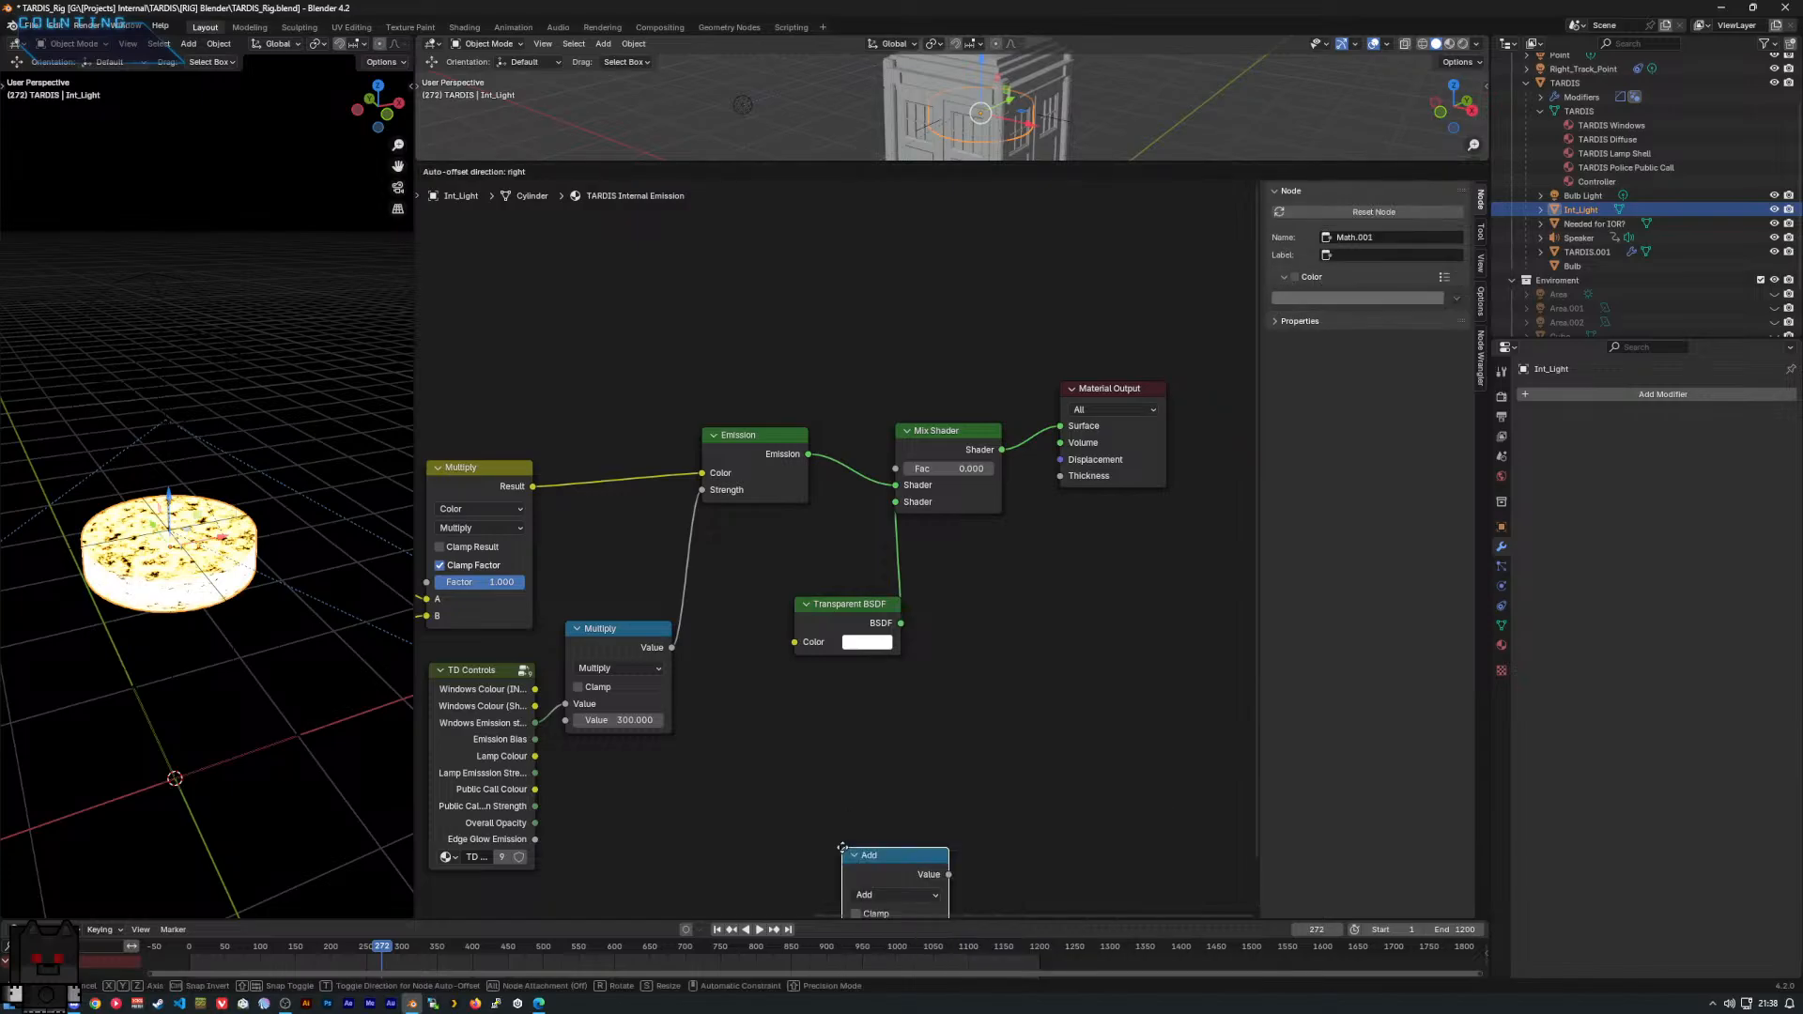
click(693, 747)
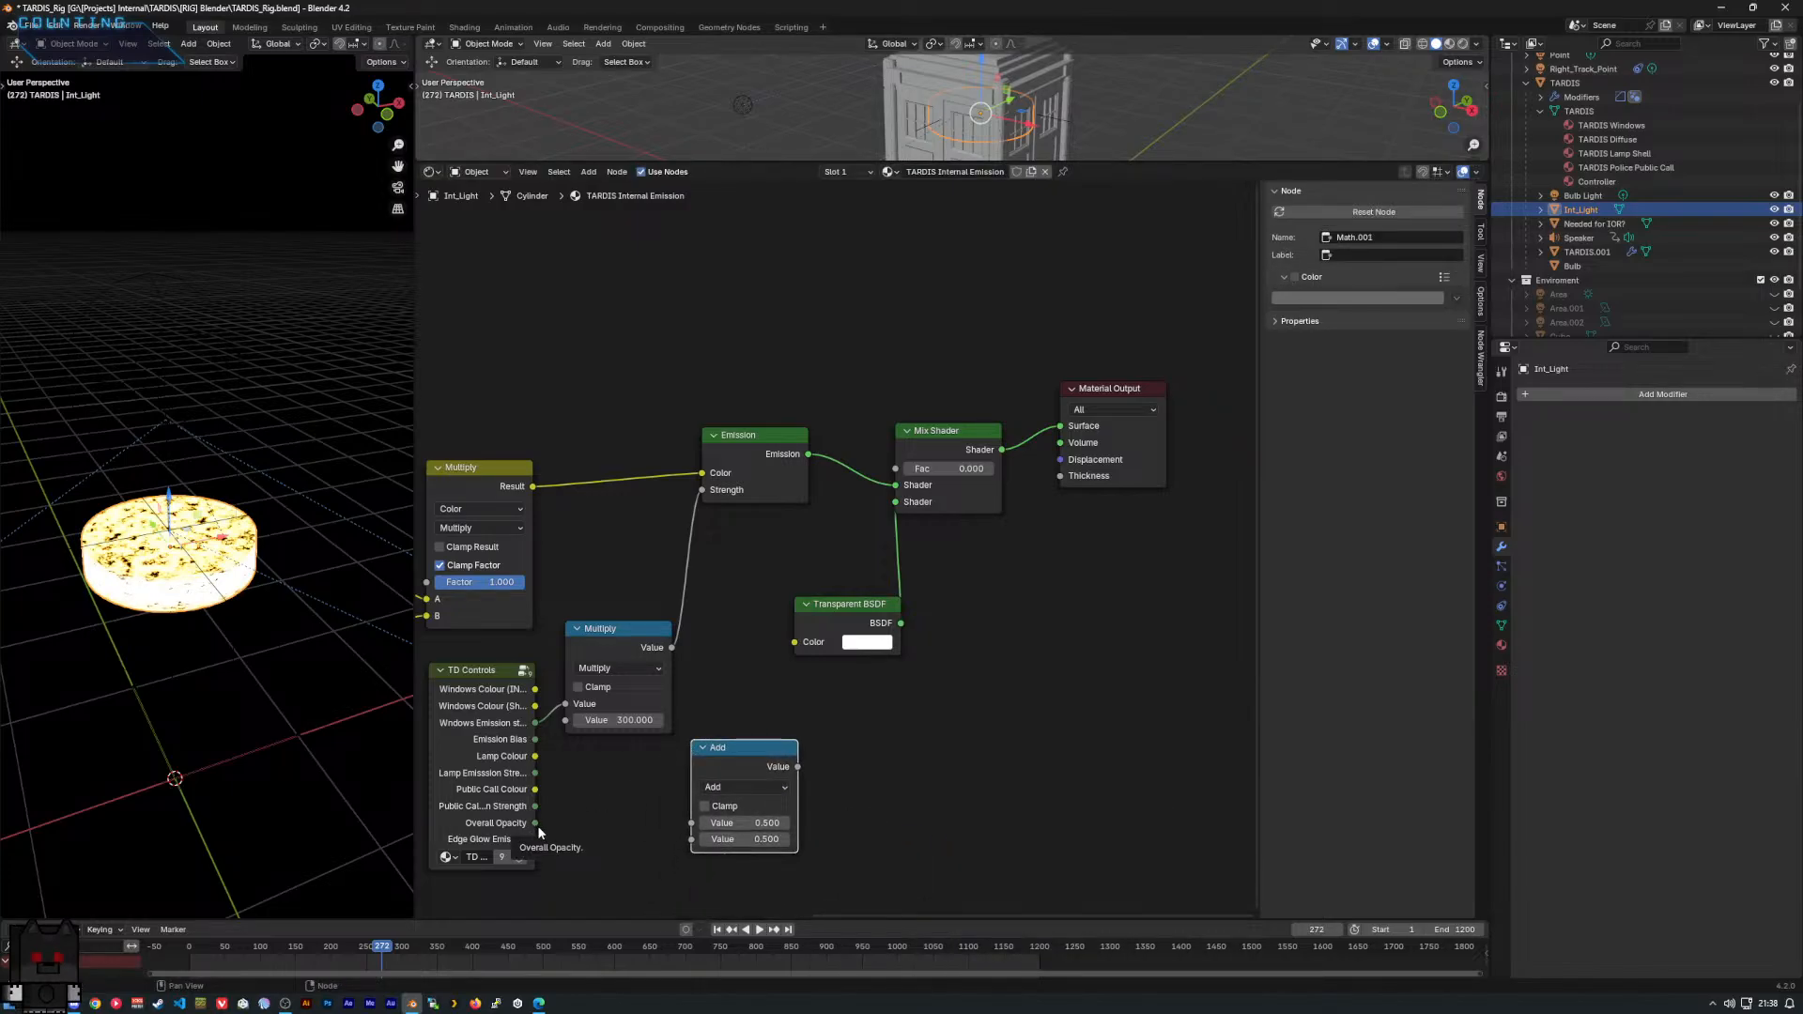
drag(700, 754, 664, 755)
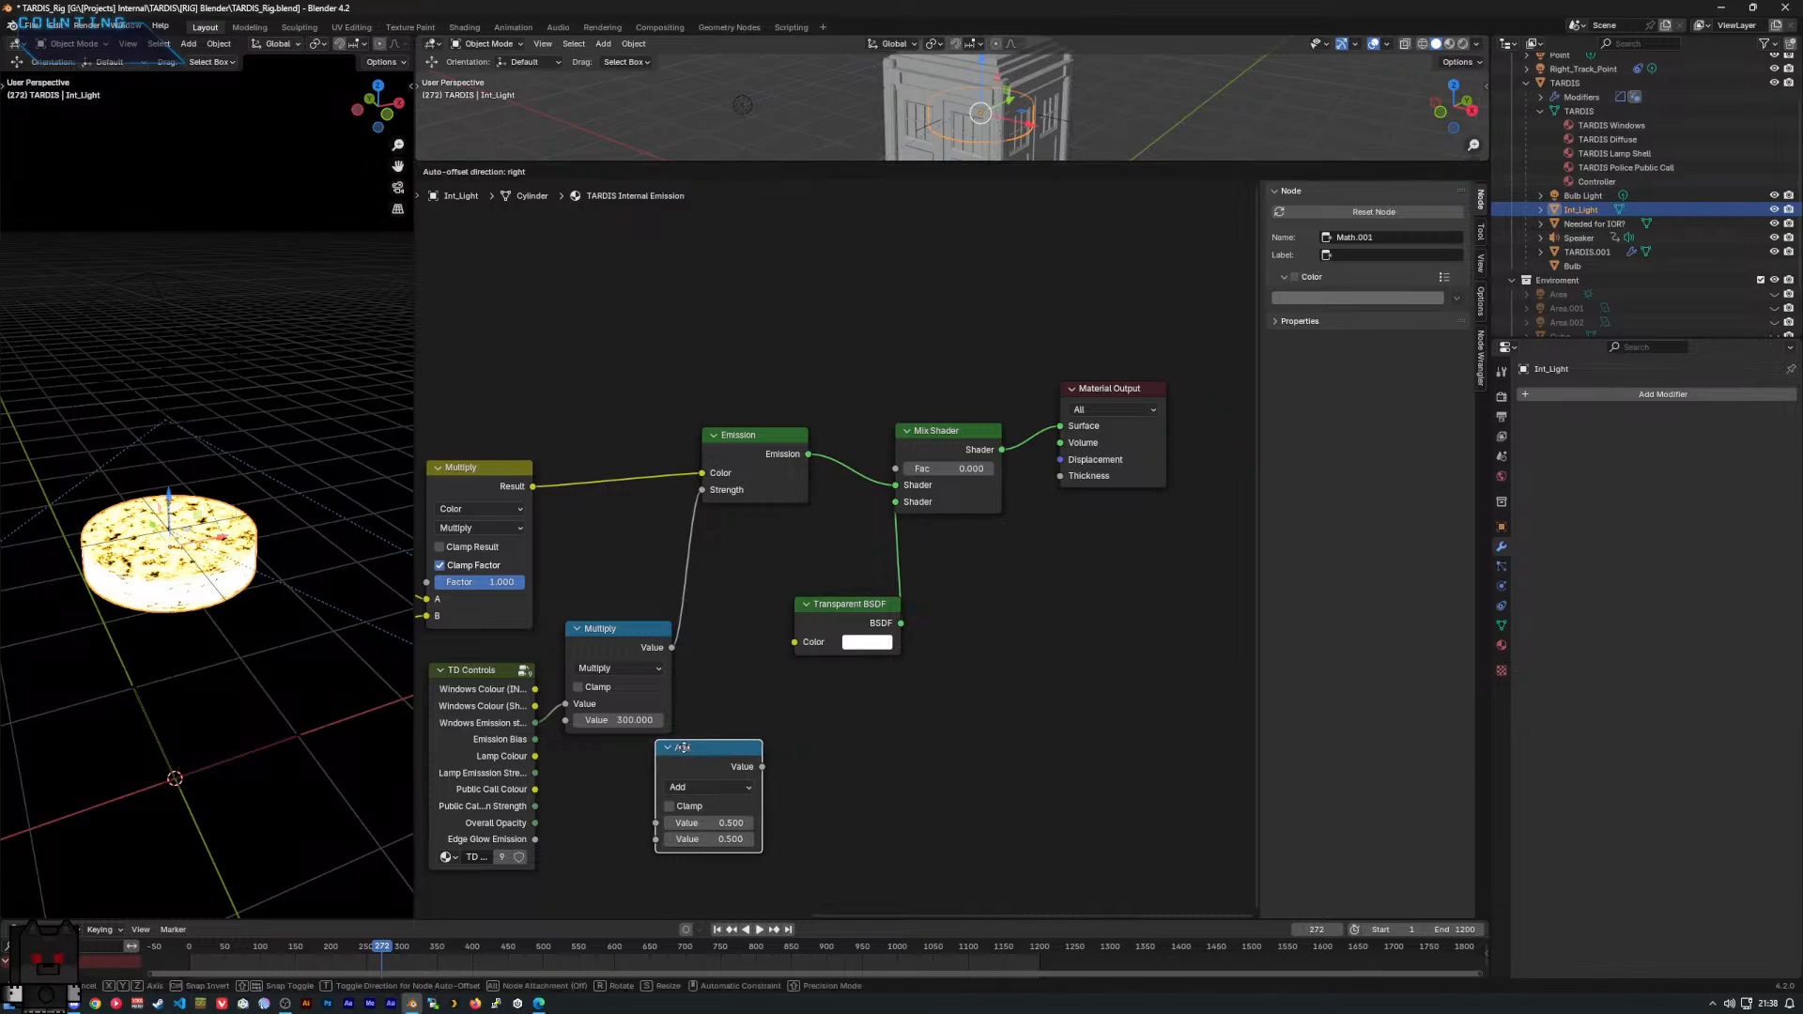
click(675, 789)
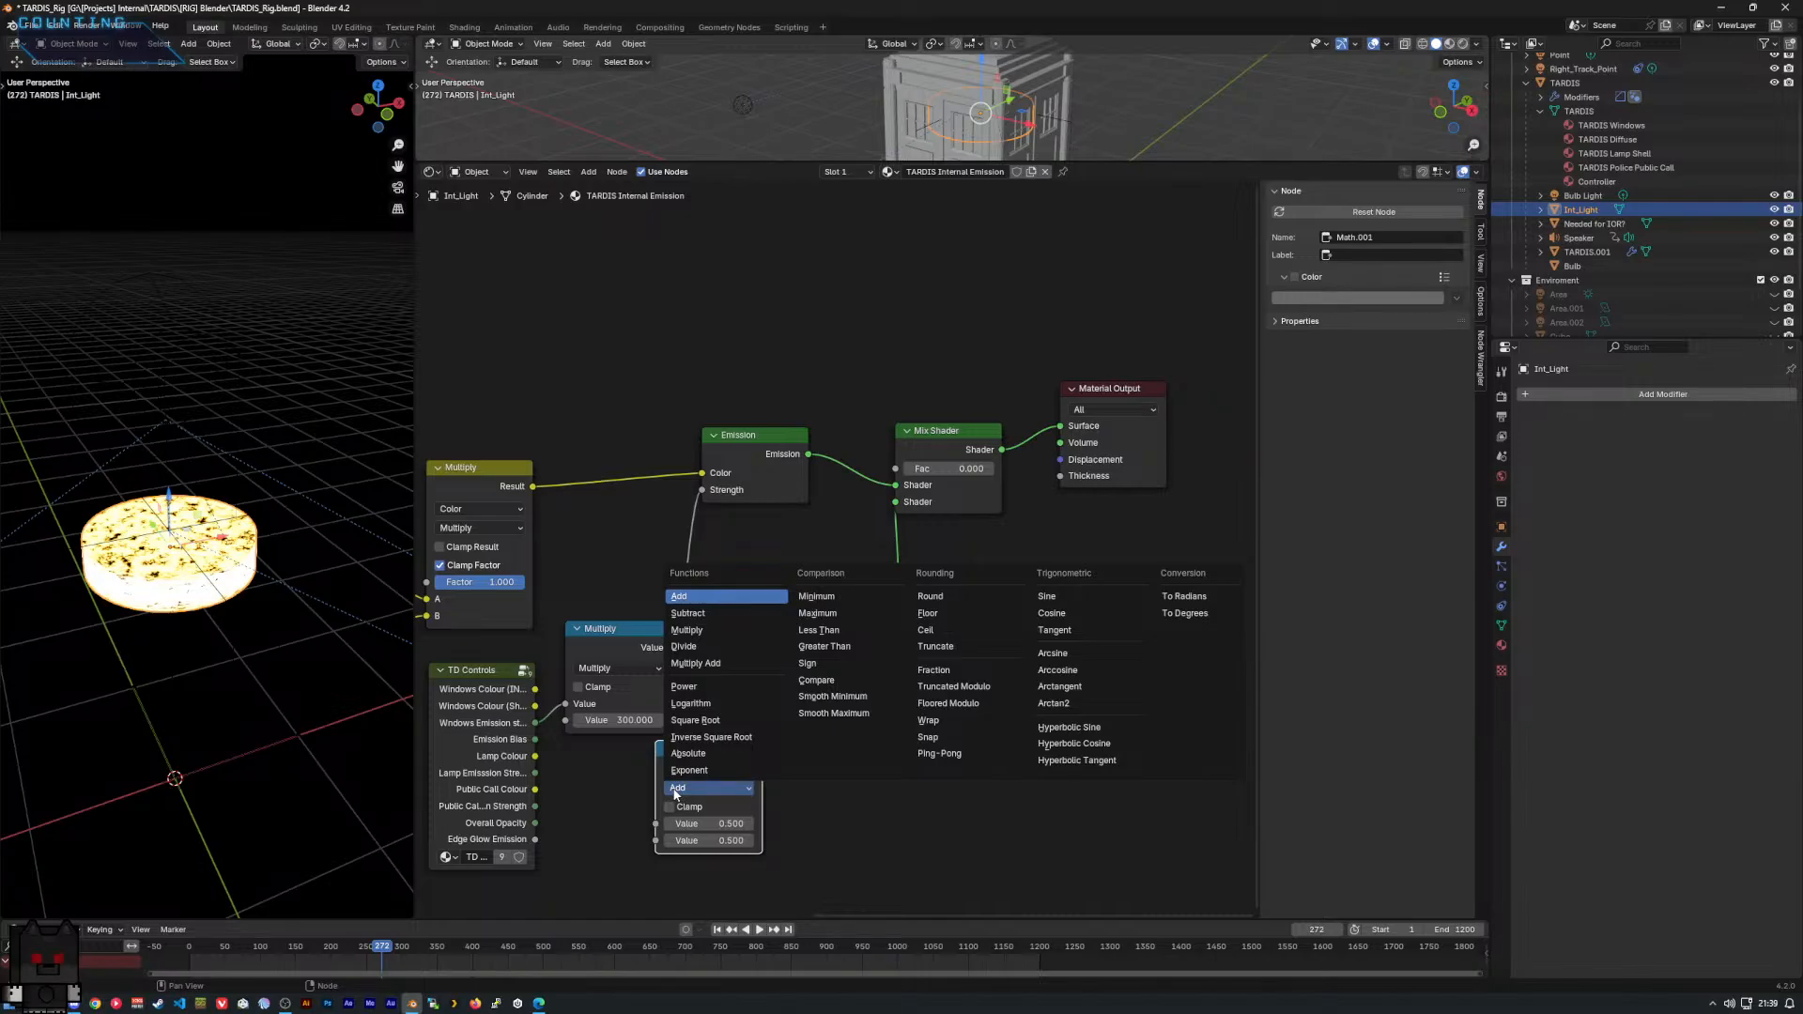
Add a Map Range node beside TD Controls and move the unconnected Math node out of the way.
right_click(608, 783)
mouse_move(609, 782)
mouse_move(678, 789)
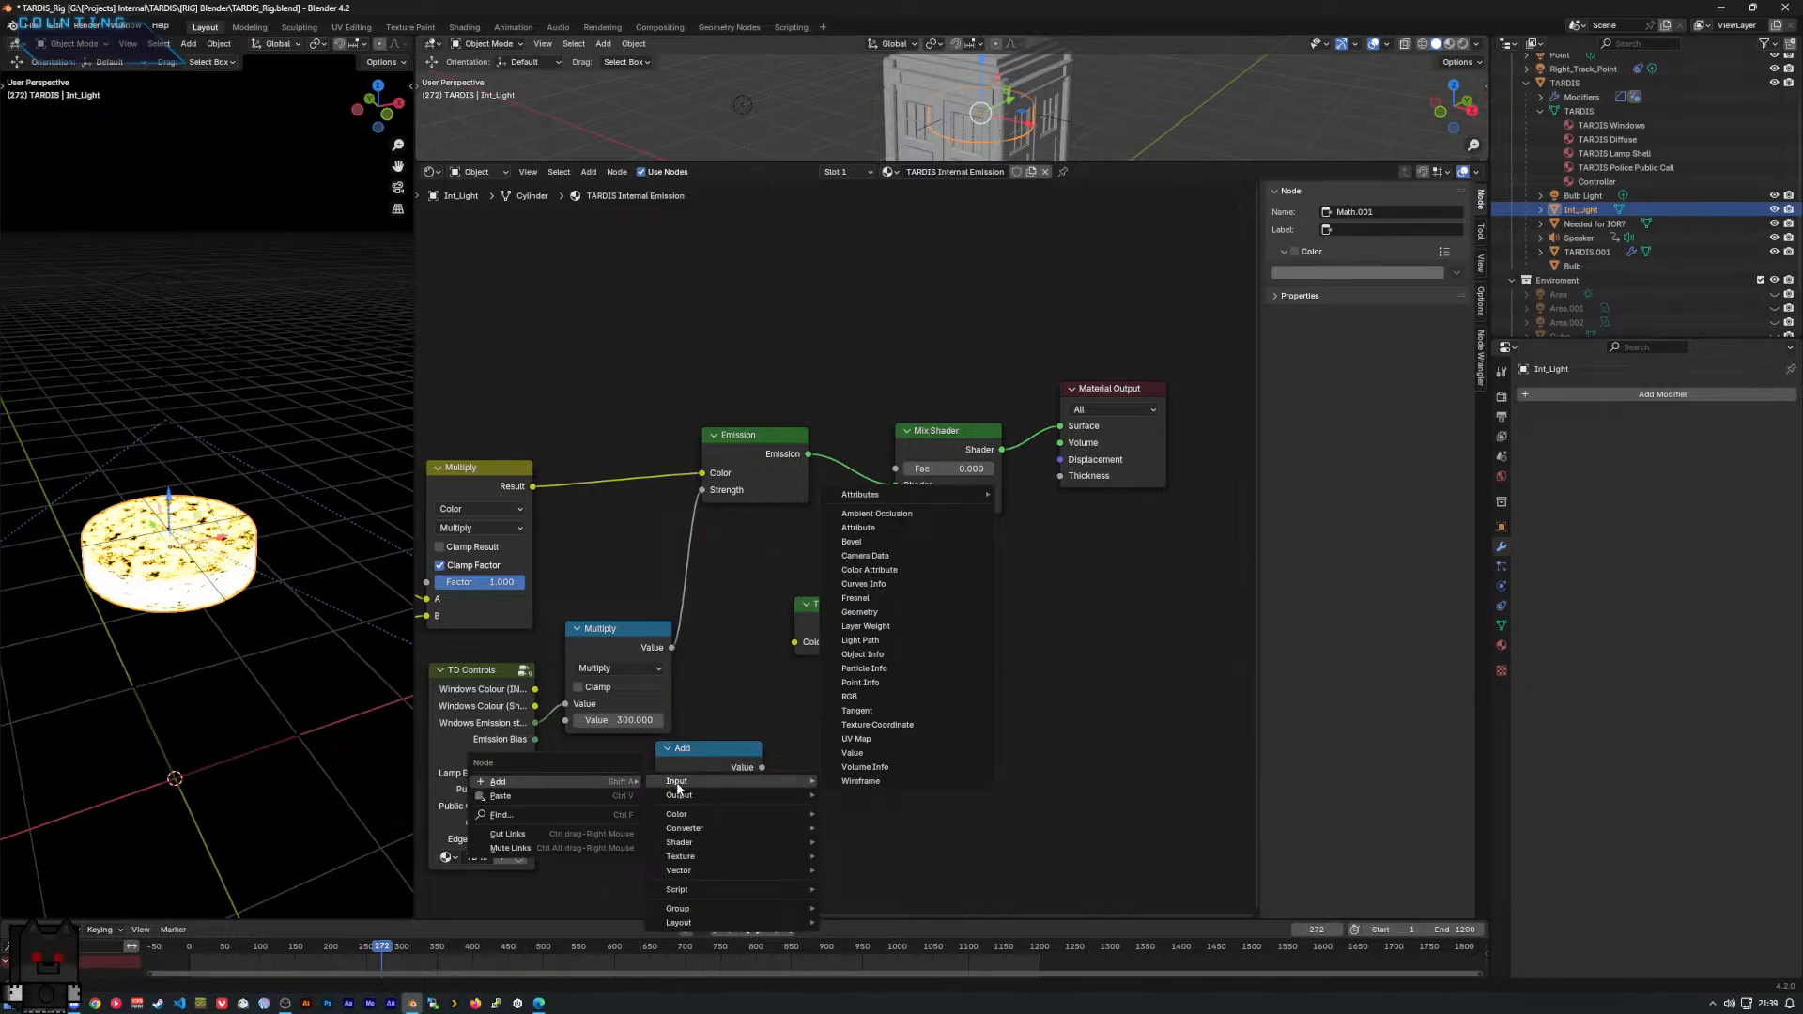
text(map)
key(Down)
key(Down)
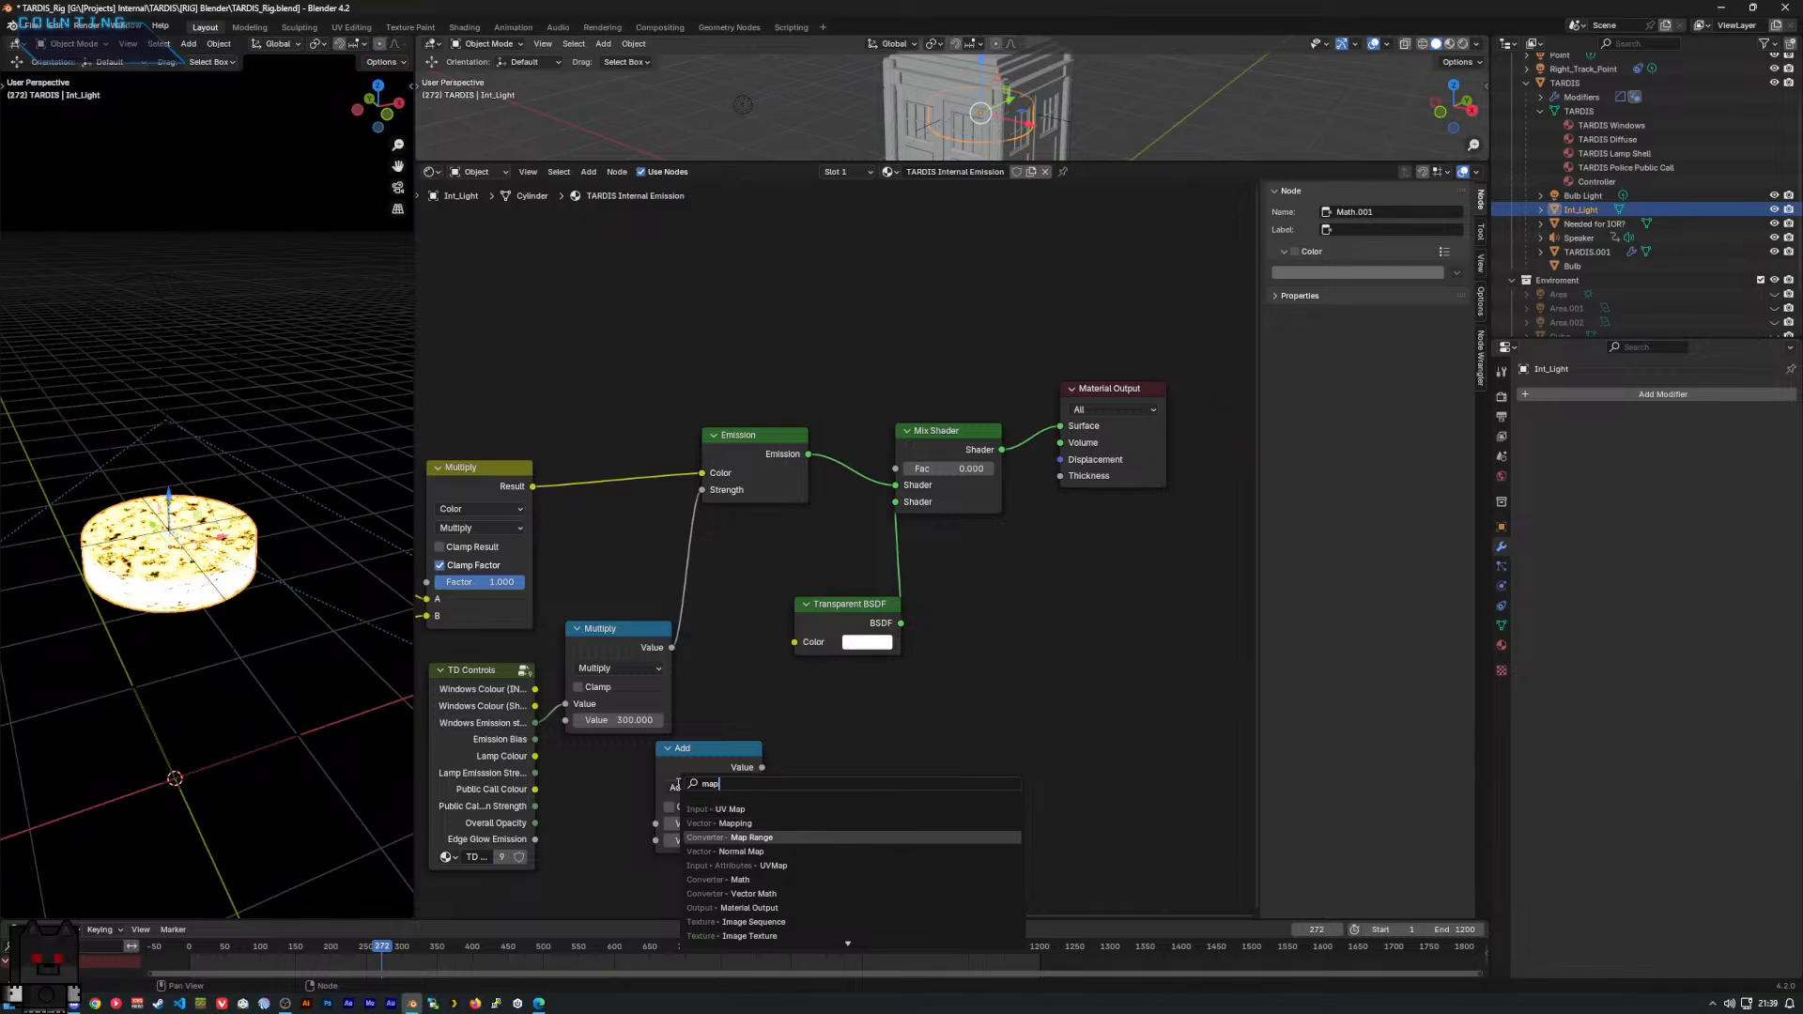
key(Return)
drag(685, 783, 1097, 741)
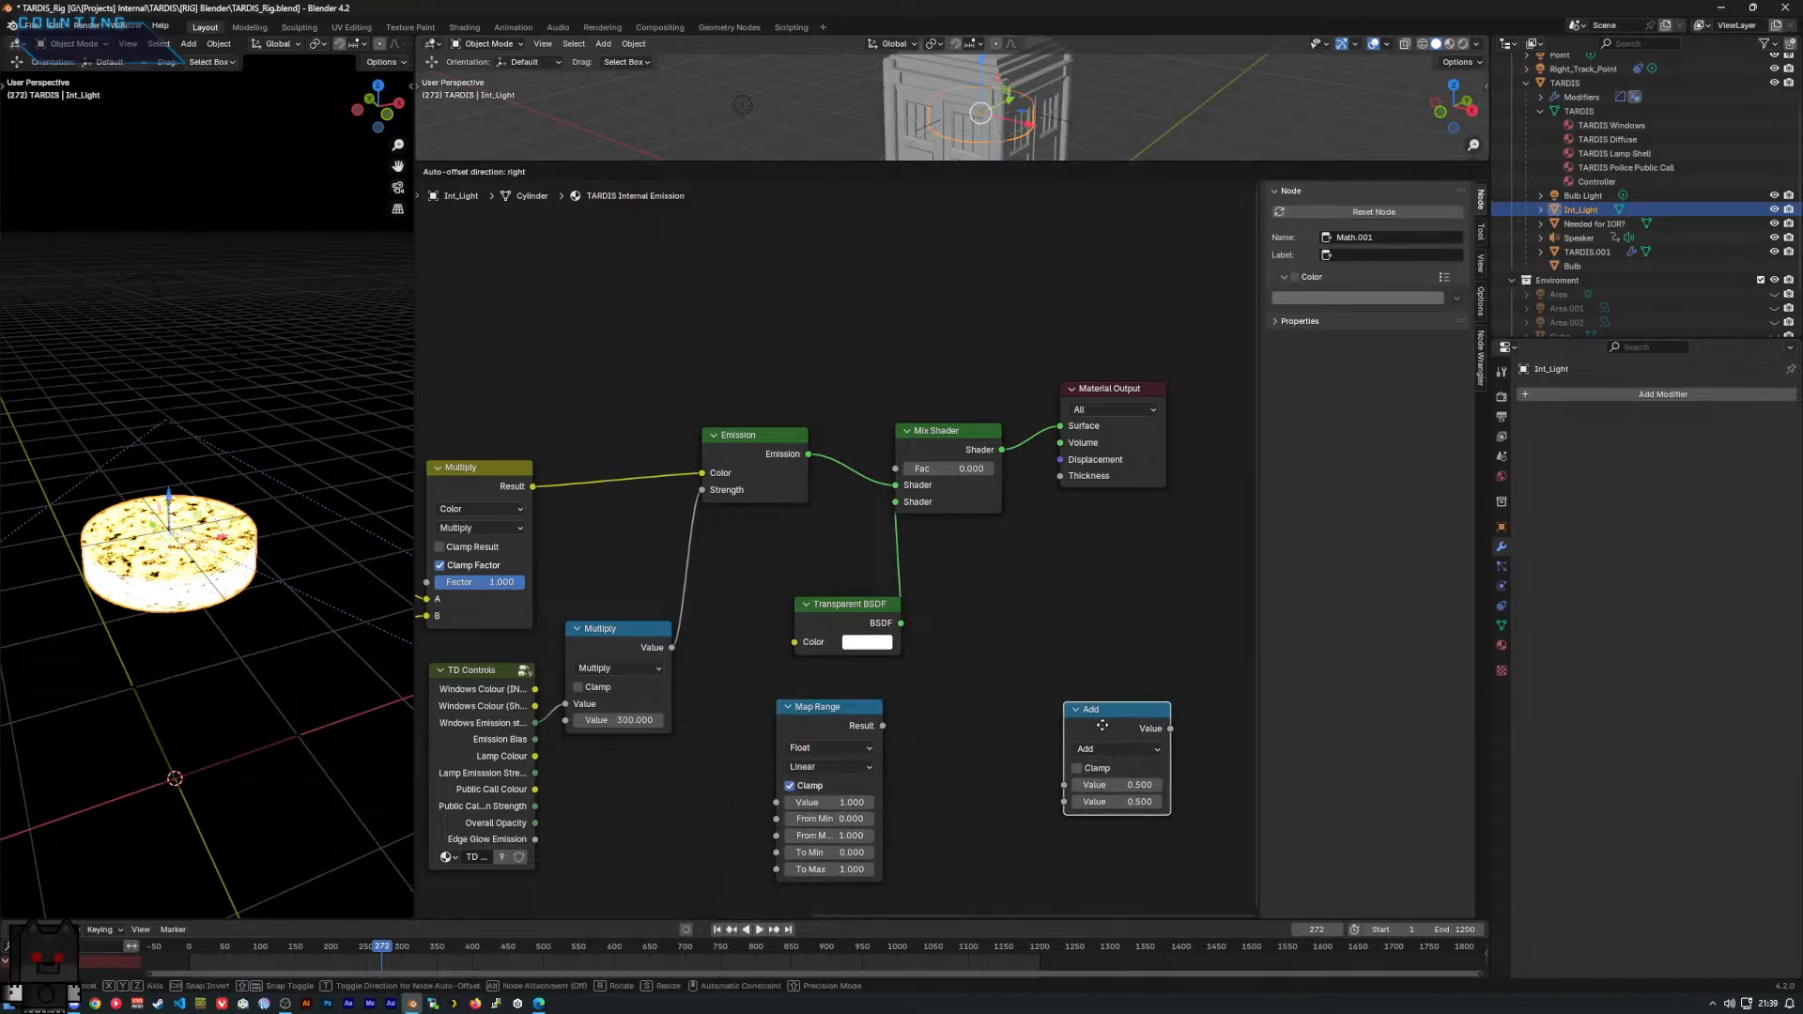
drag(802, 717, 690, 727)
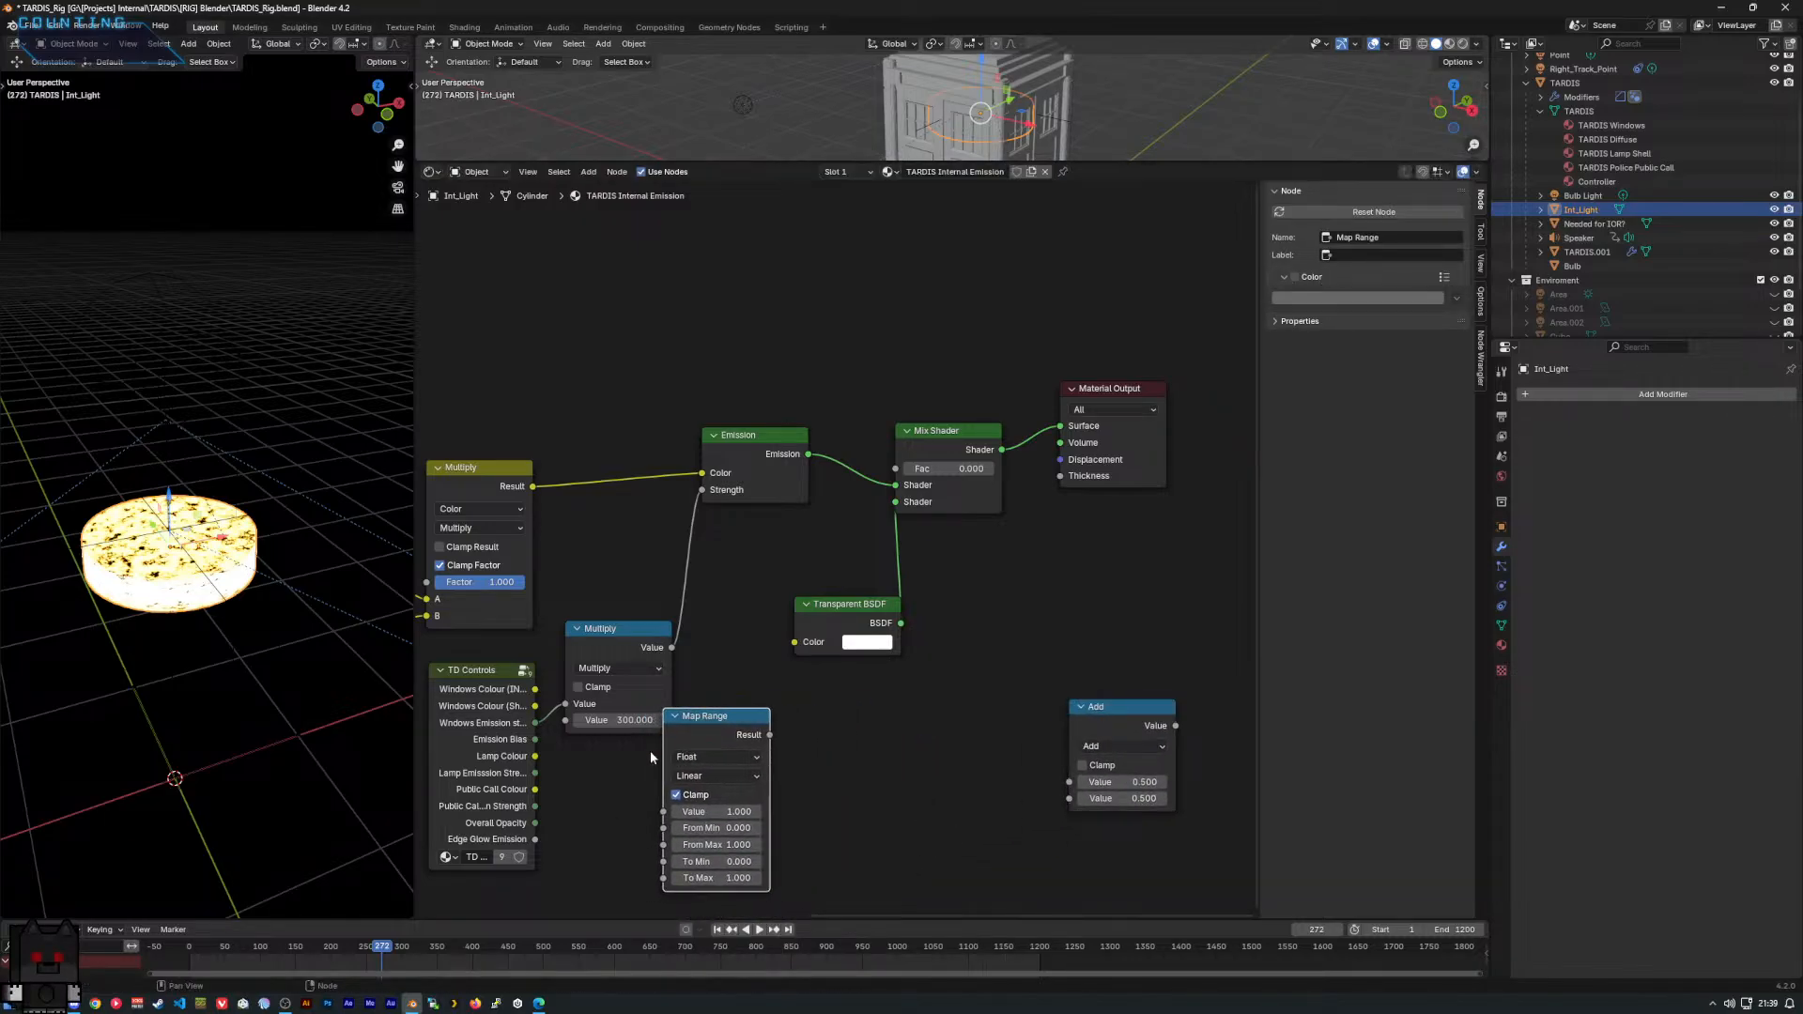
Link Overall Opacity to the Map Range's Value input and its Result to the Mix Shader's factor.
drag(535, 824, 679, 816)
click(533, 823)
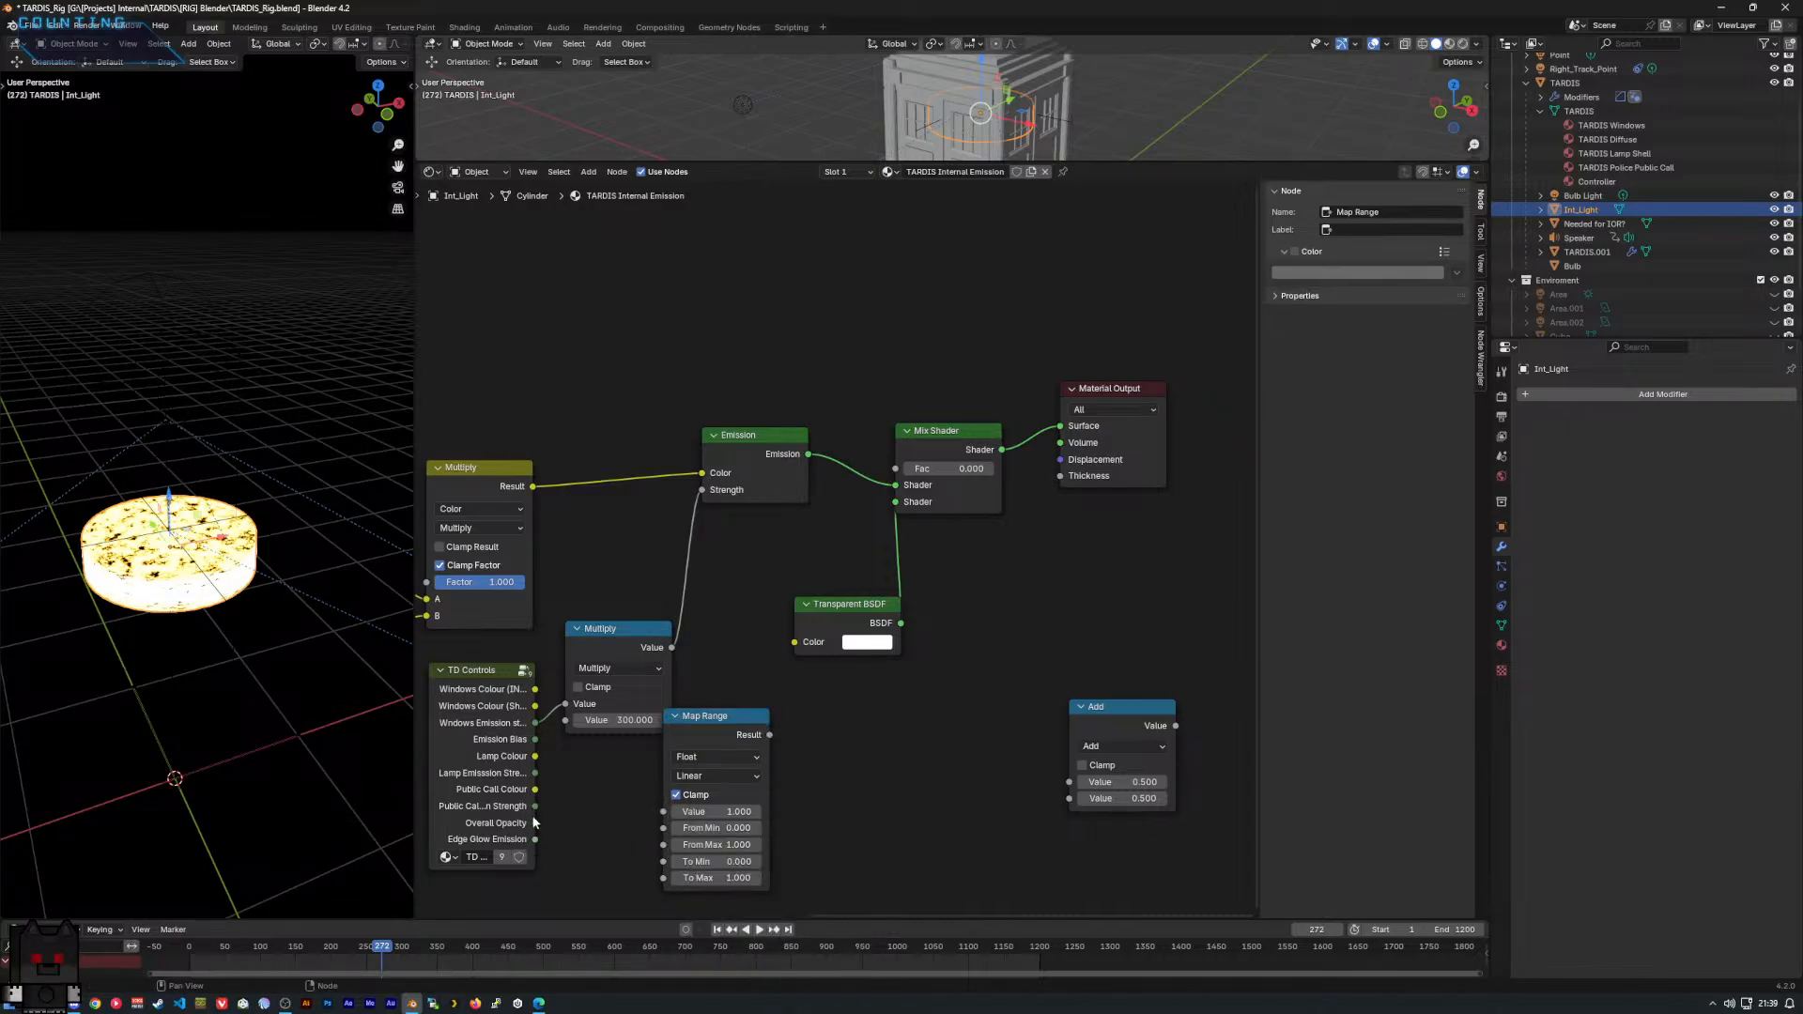
drag(532, 822, 658, 817)
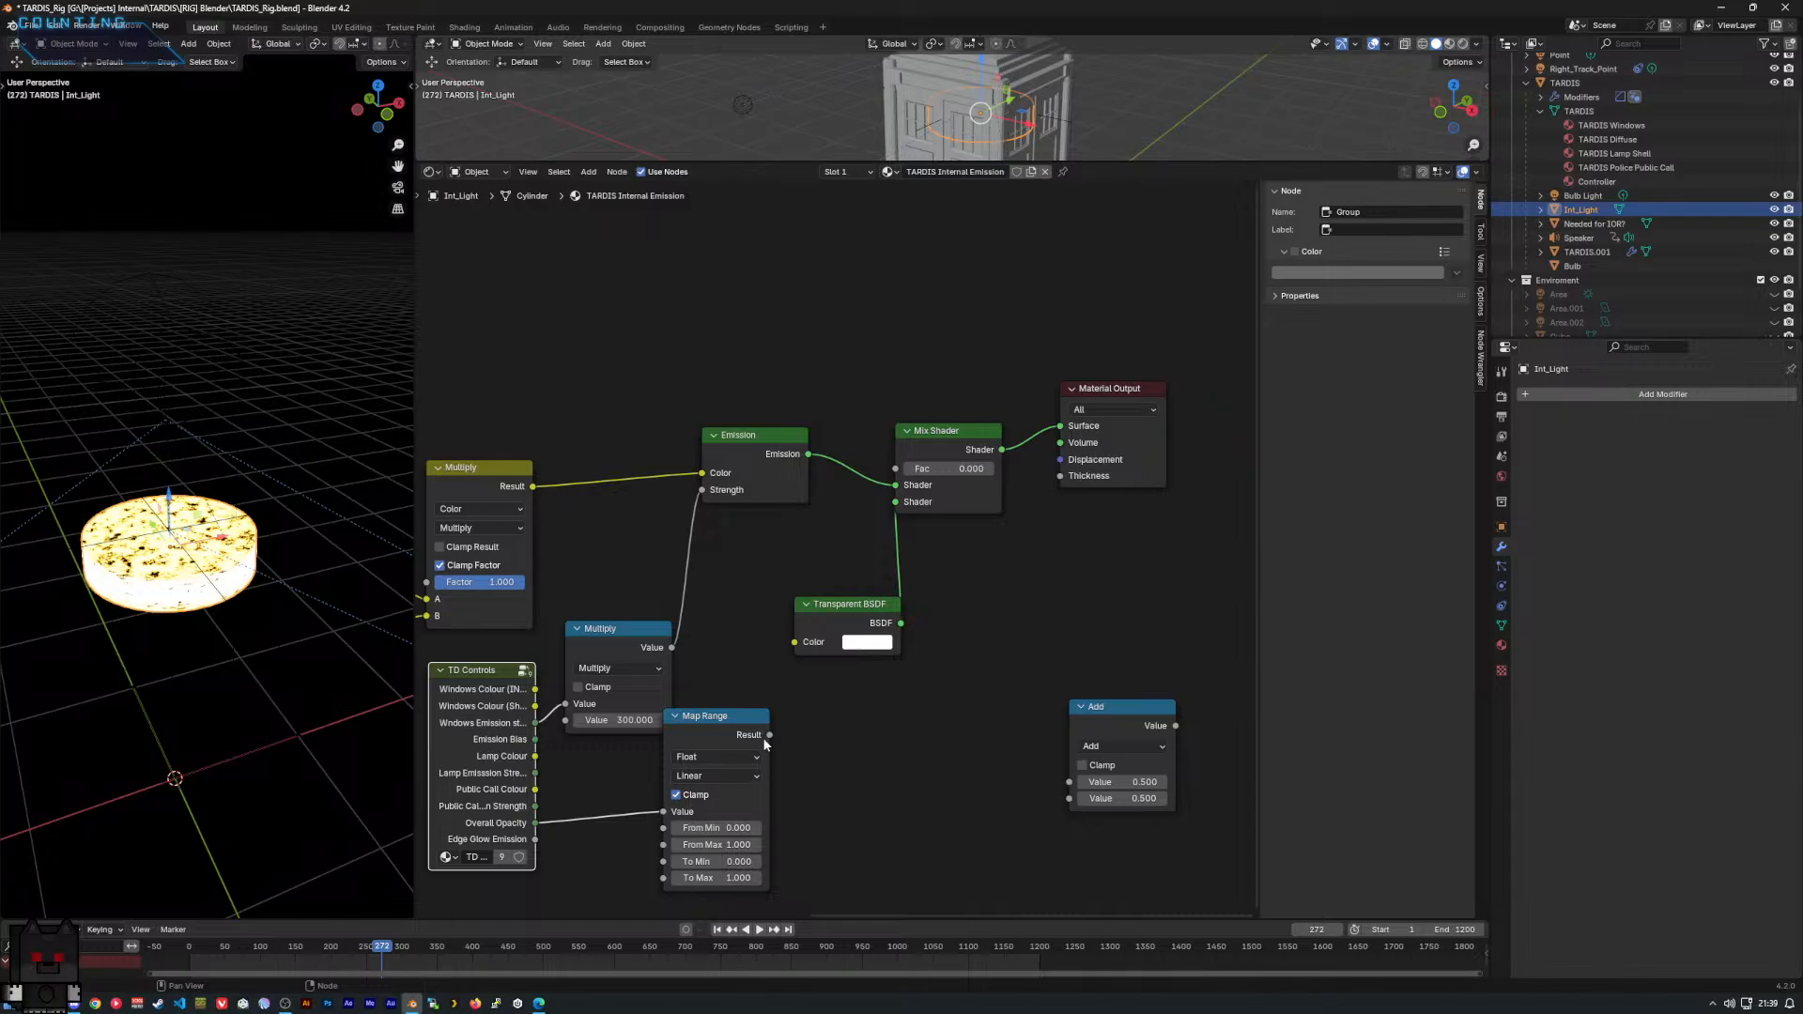
drag(769, 735, 897, 467)
drag(712, 731, 744, 727)
Invert the Map Range with From Min 1 and From Max 0, and move Transparent BSDF clear of the link.
click(742, 828)
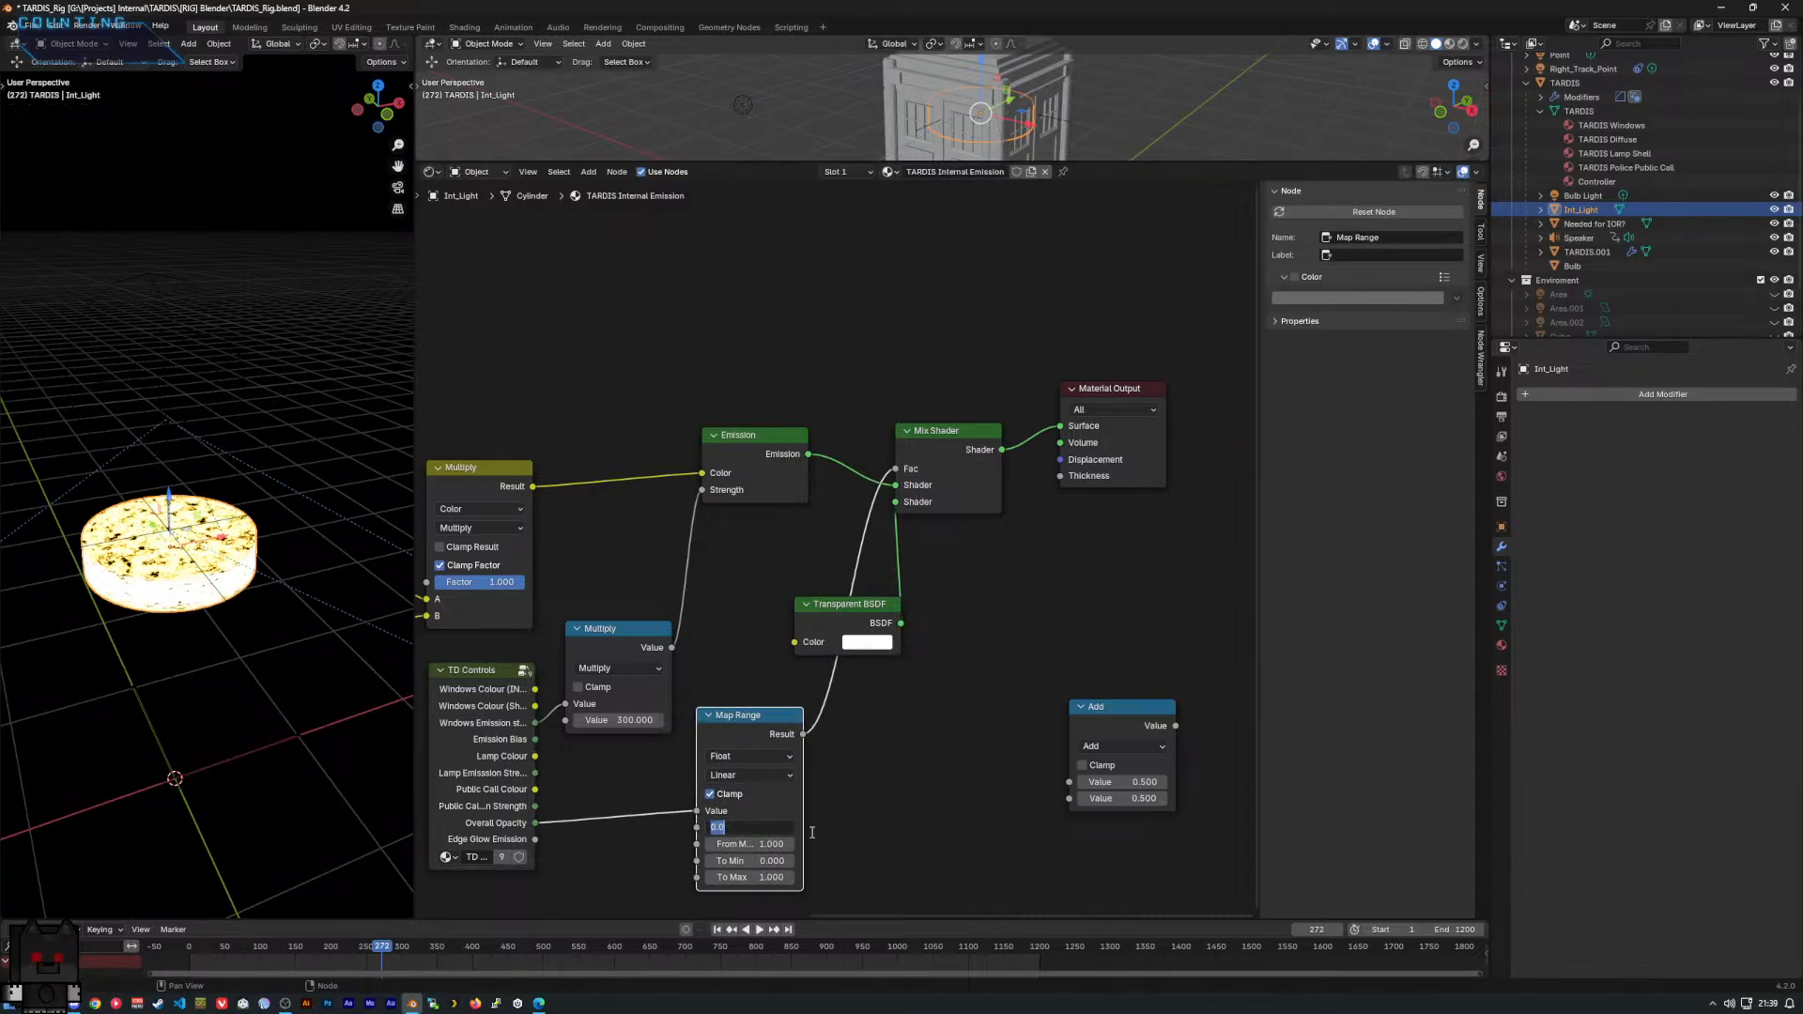
text(1)
click(758, 844)
text(0)
key(Return)
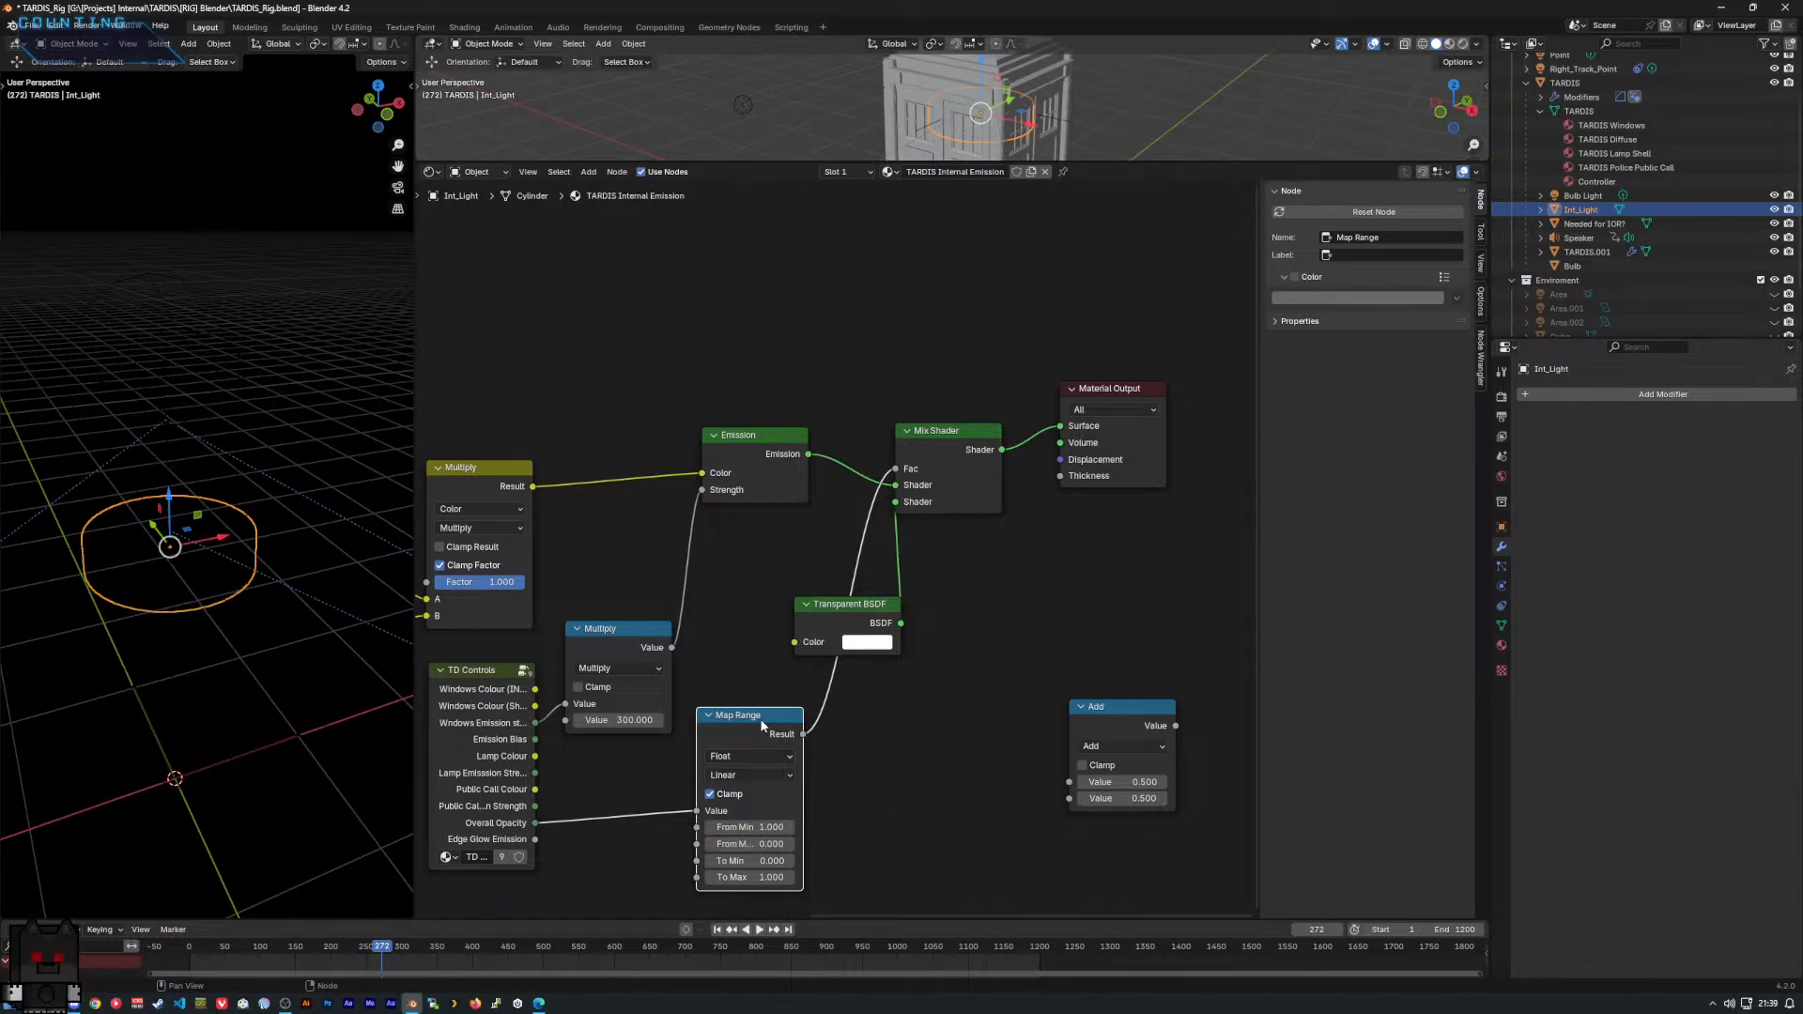
drag(826, 616, 919, 601)
Open the TD Controls group at the Value nodes feeding Overall Opacity and Edge Glow Emission.
click(453, 736)
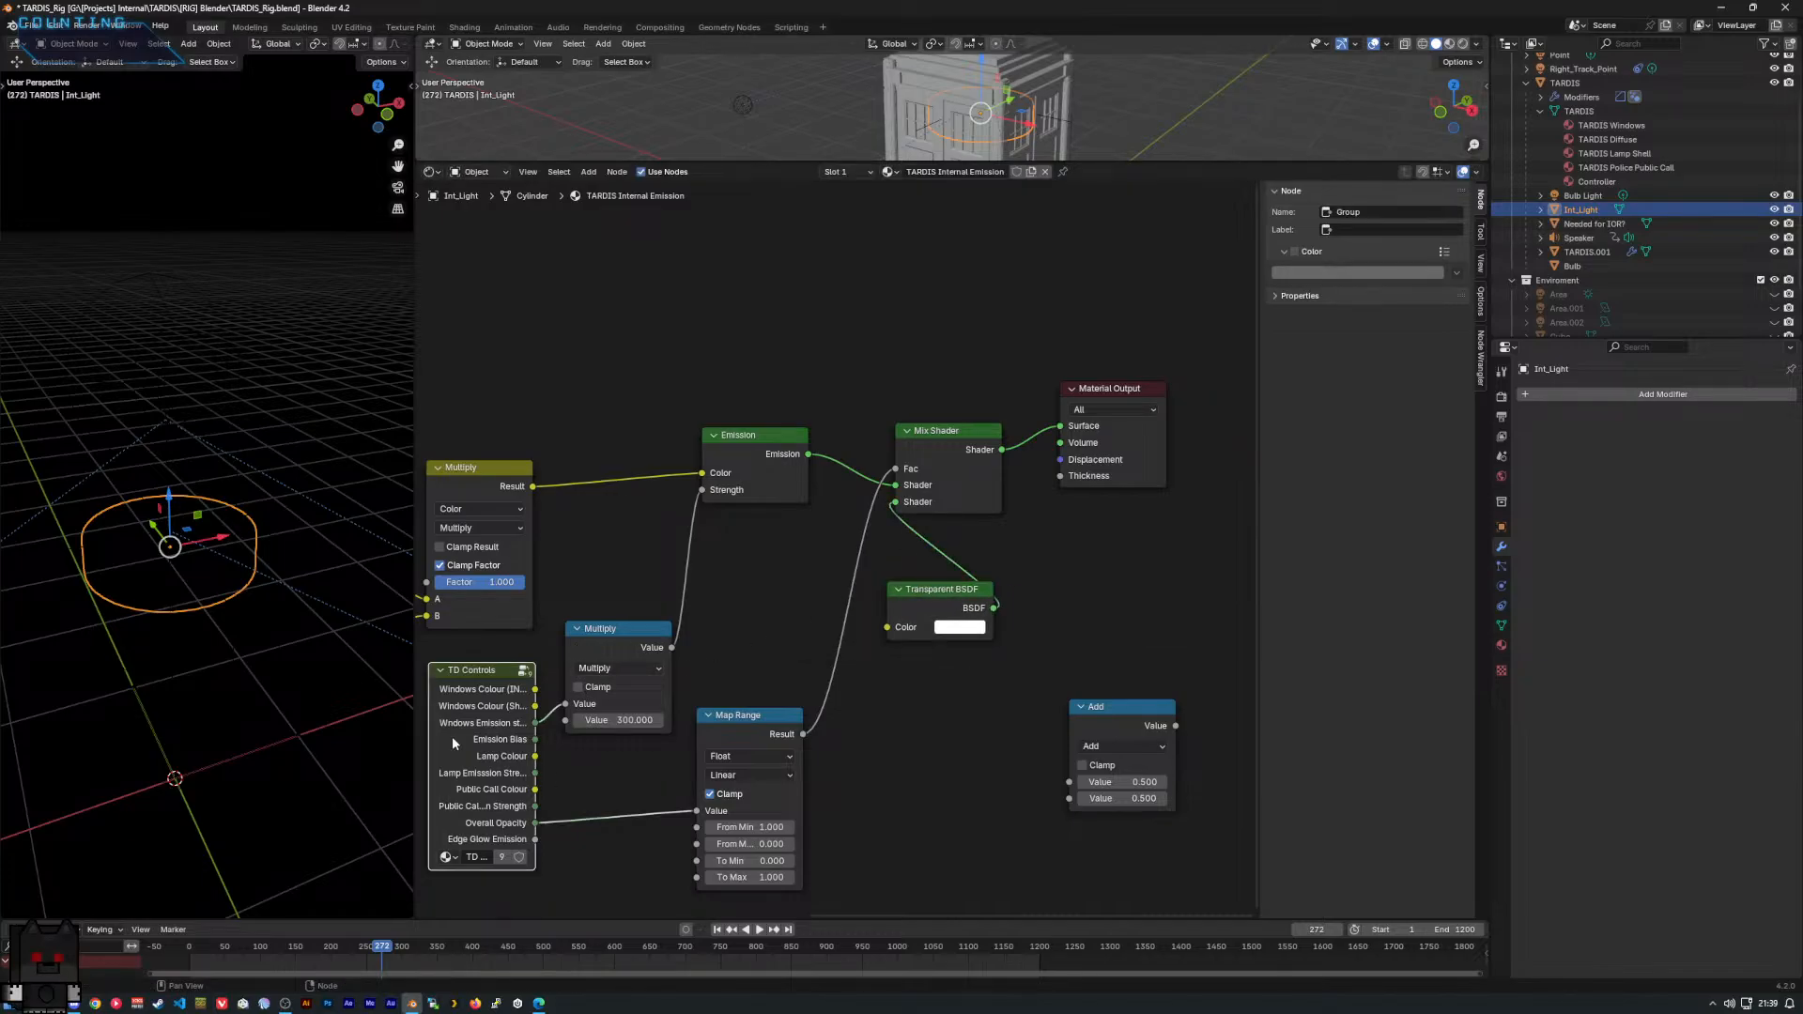
key(Tab)
middle_drag(697, 869, 770, 599)
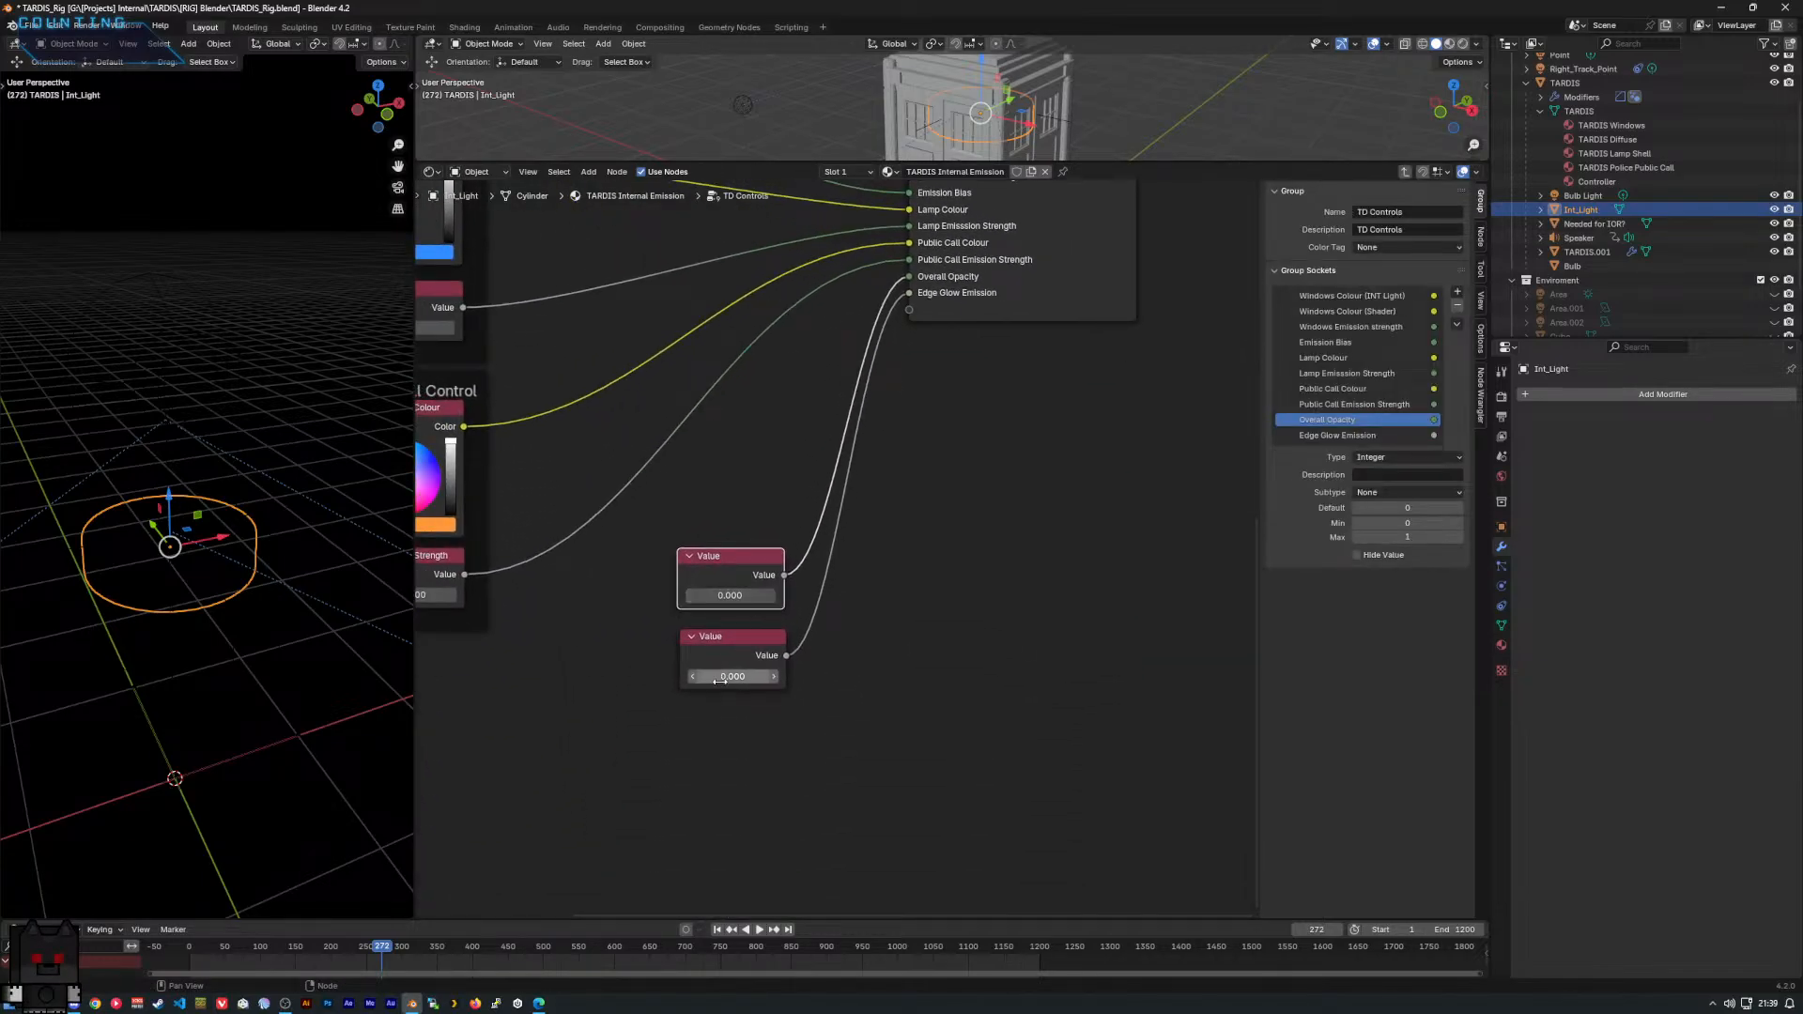
drag(733, 676, 893, 676)
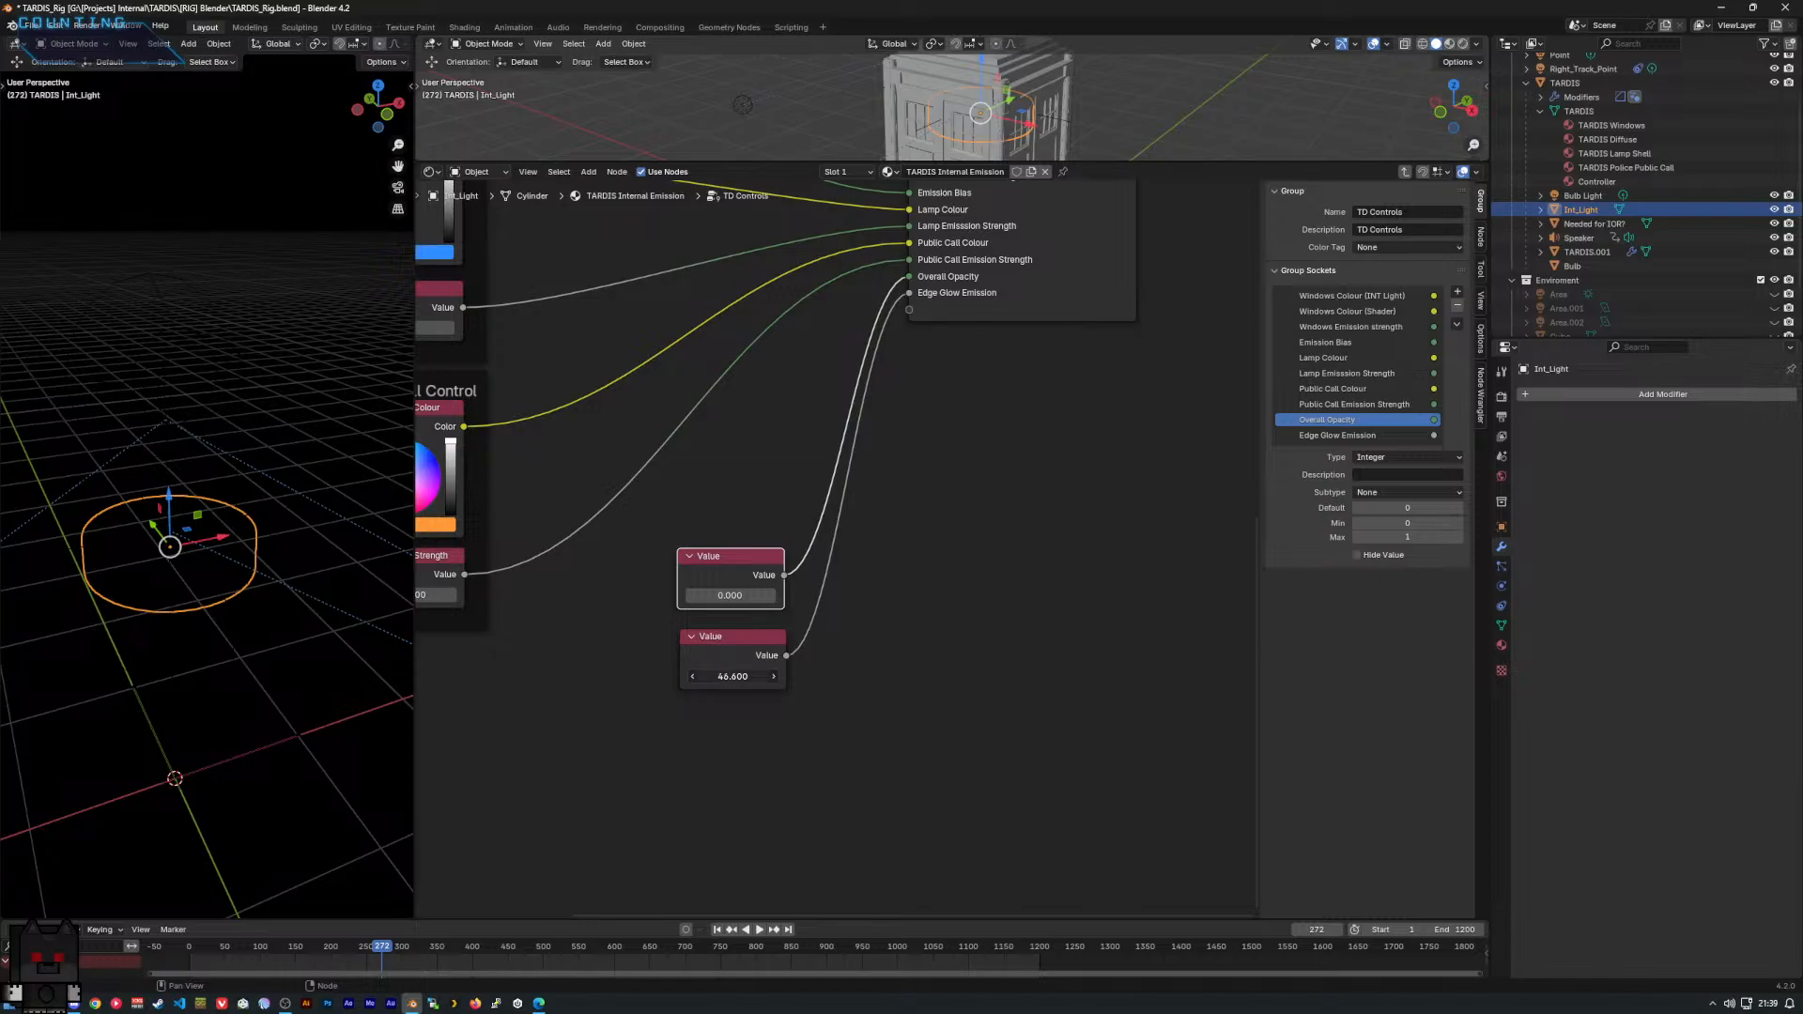
drag(1092, 676, 1127, 676)
key(ctrl+z)
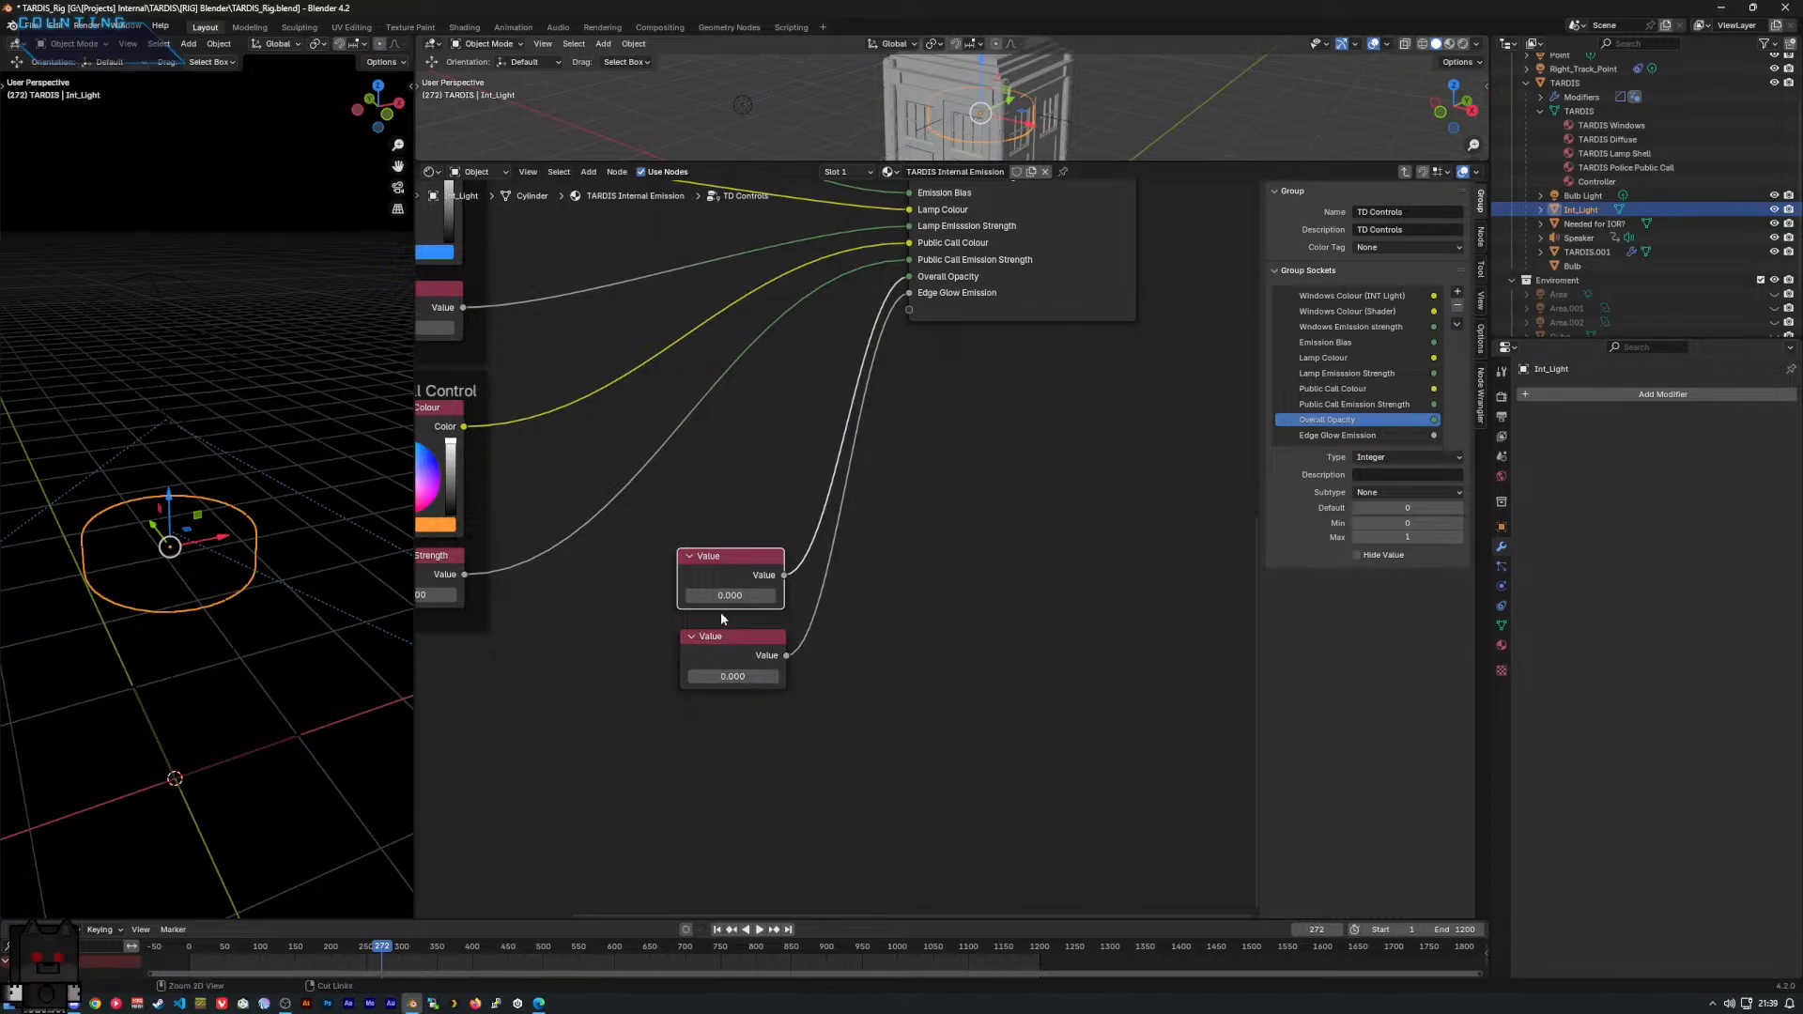
Raise the Value node feeding Overall Opacity to 2.400 and check the TARDIS in the viewport.
mouse_move(727, 596)
mouse_down()
mouse_move(742, 597)
mouse_move(704, 597)
mouse_move(747, 596)
mouse_move(728, 596)
mouse_up()
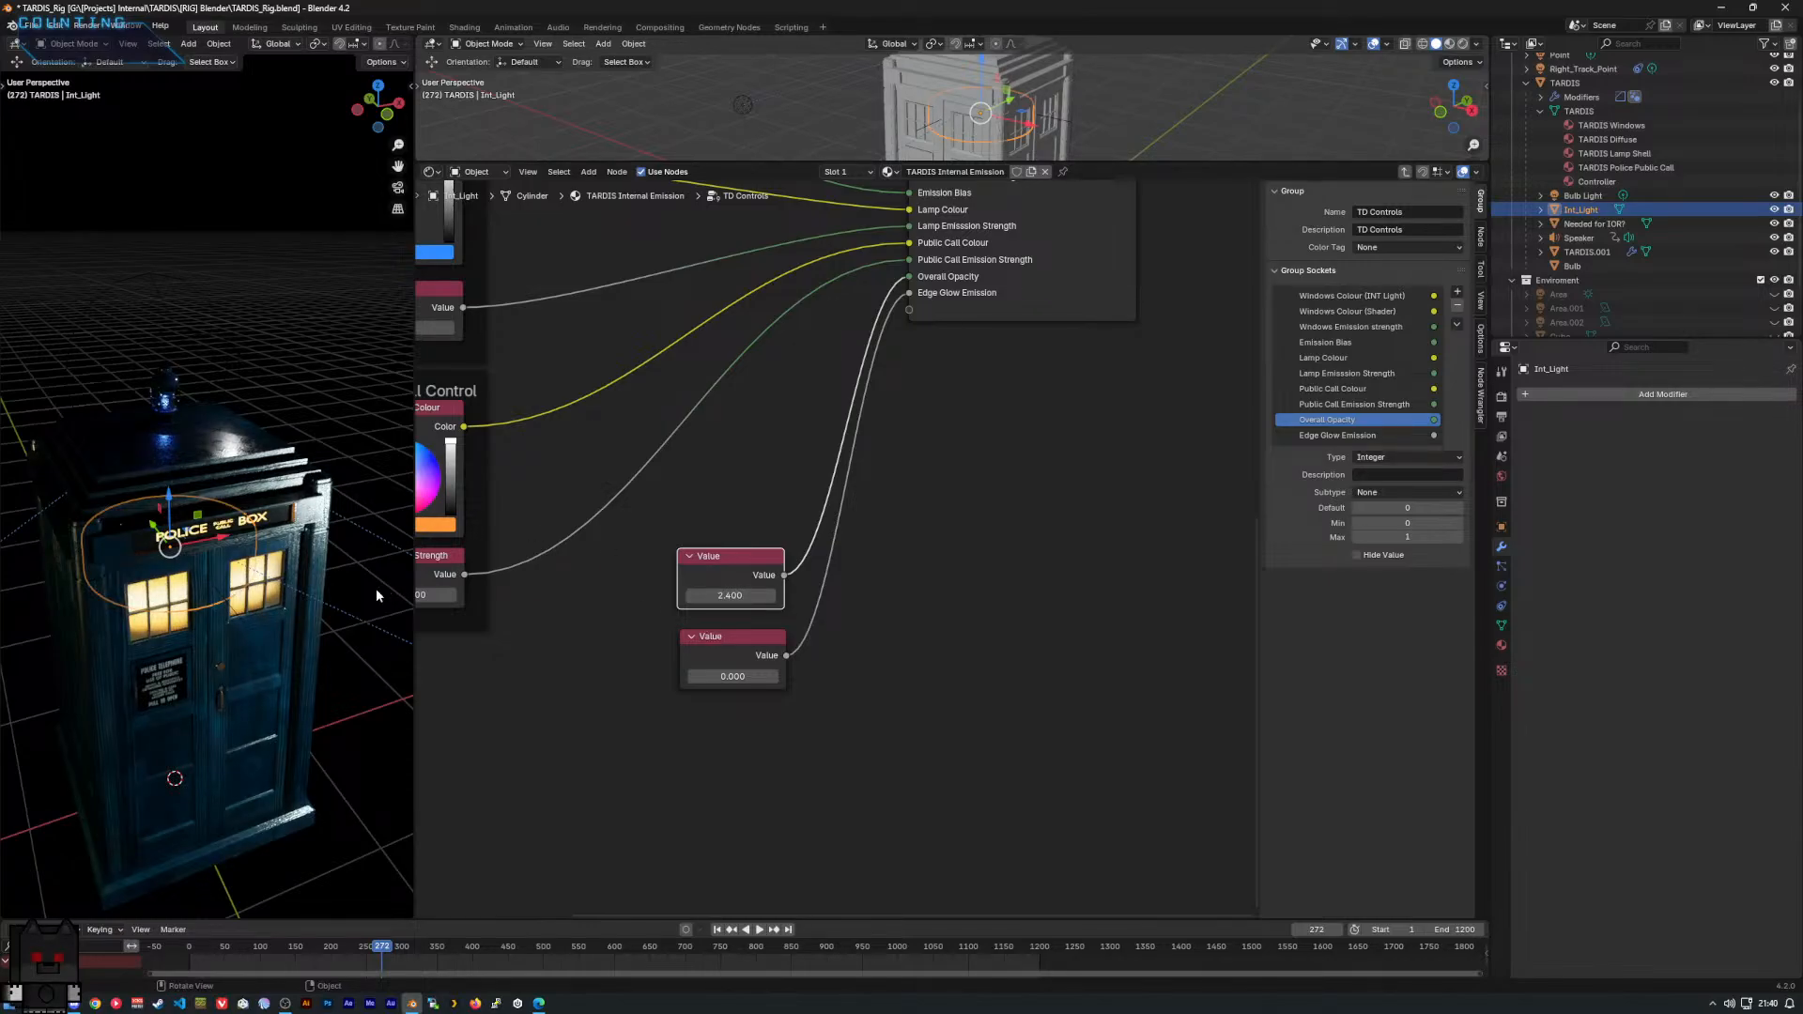
middle_drag(376, 588, 349, 579)
middle_drag(849, 673, 934, 727)
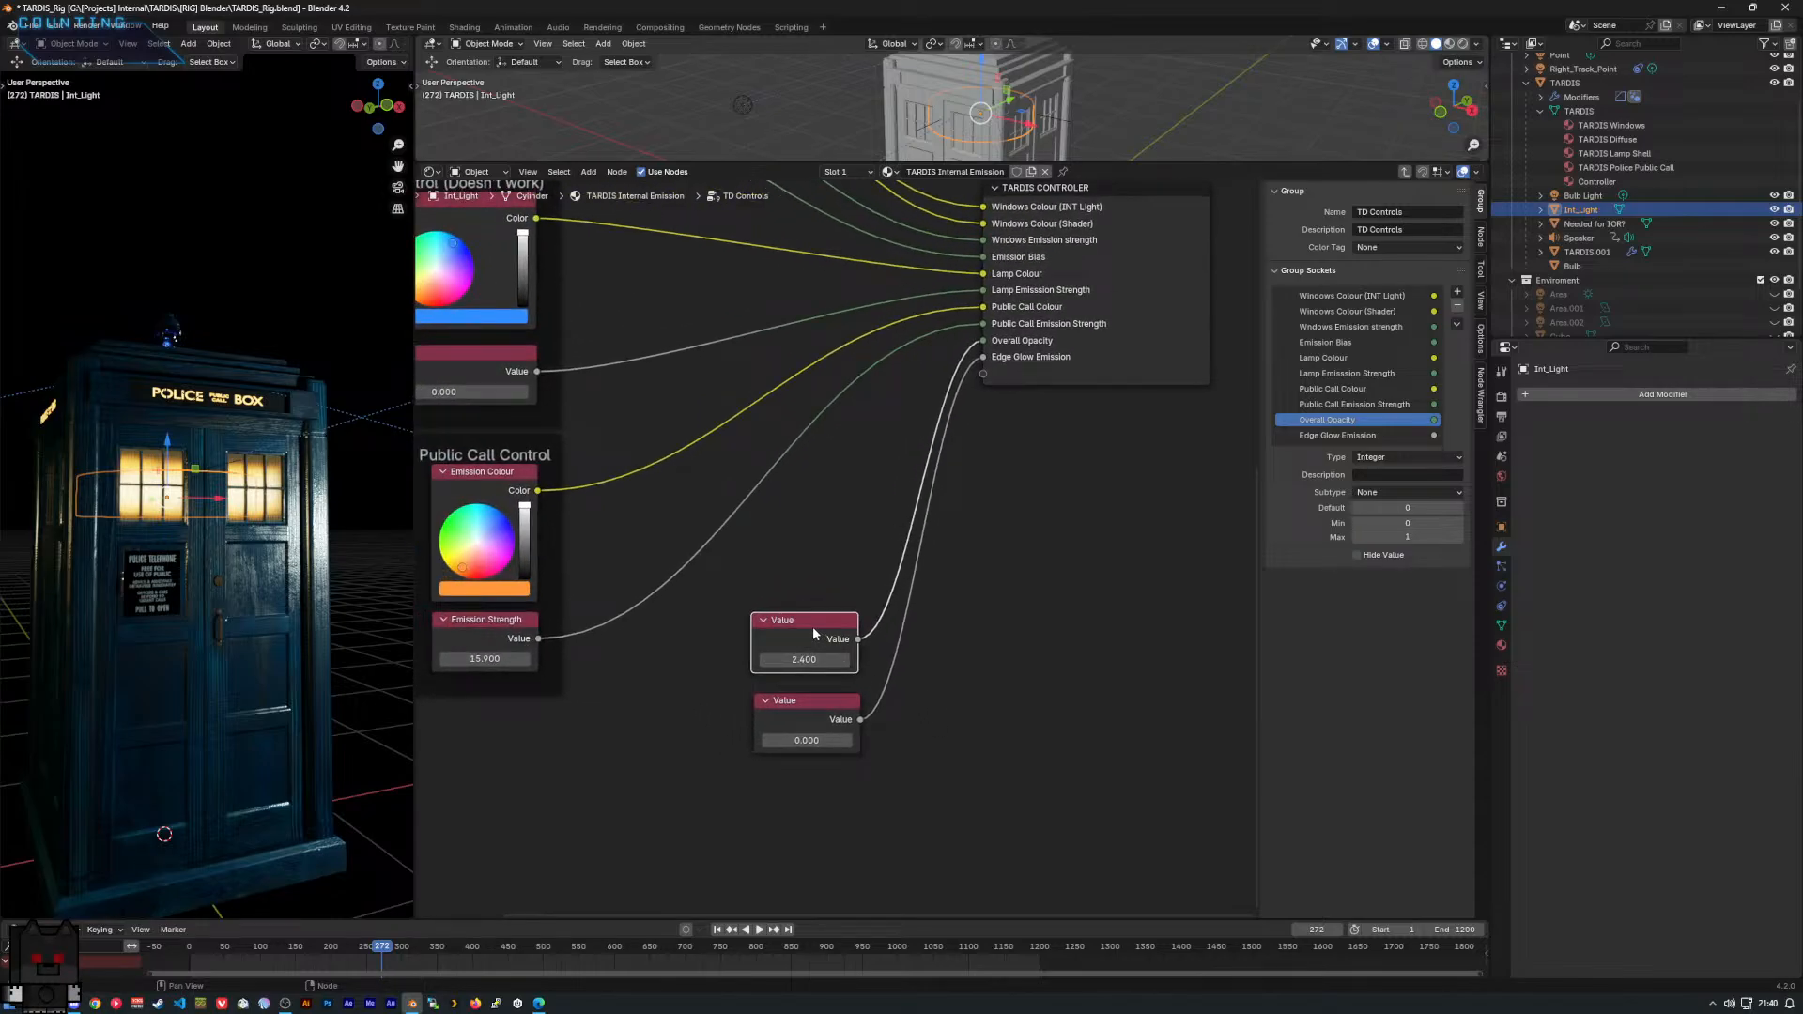
Label the Value node feeding Overall Opacity as Global Opacity.
right_click(813, 627)
mouse_move(779, 808)
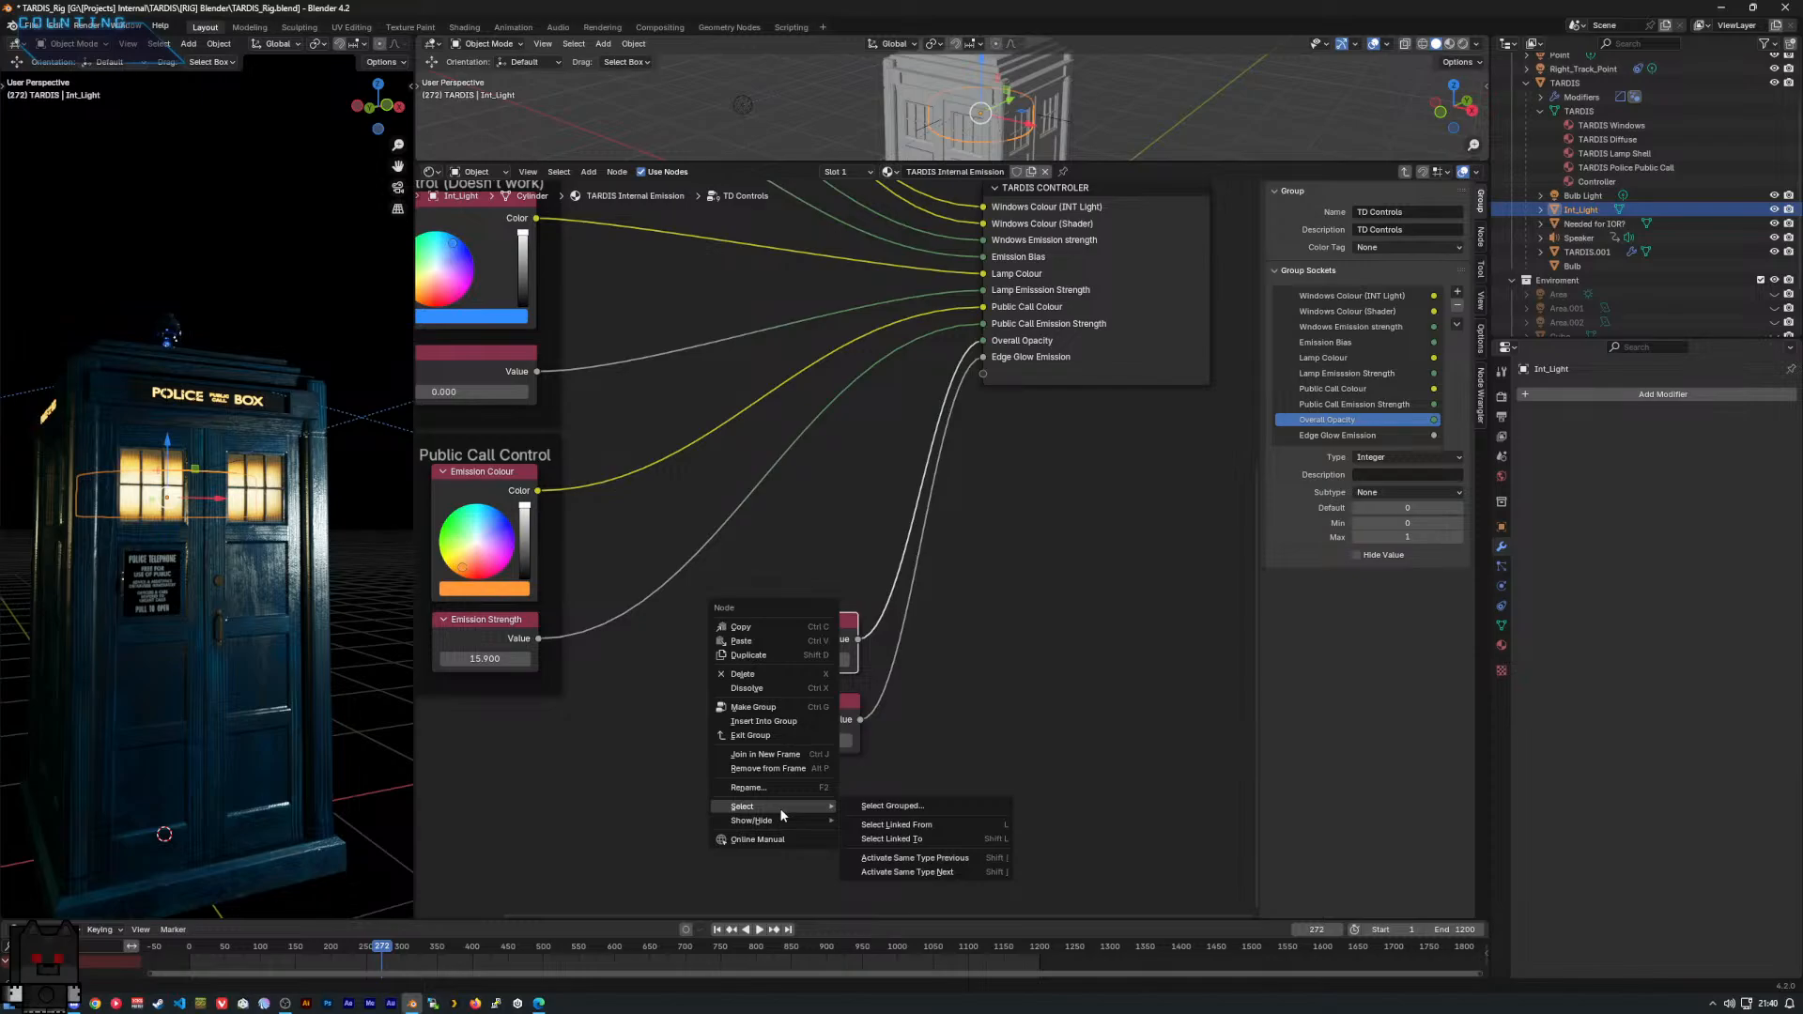
click(785, 788)
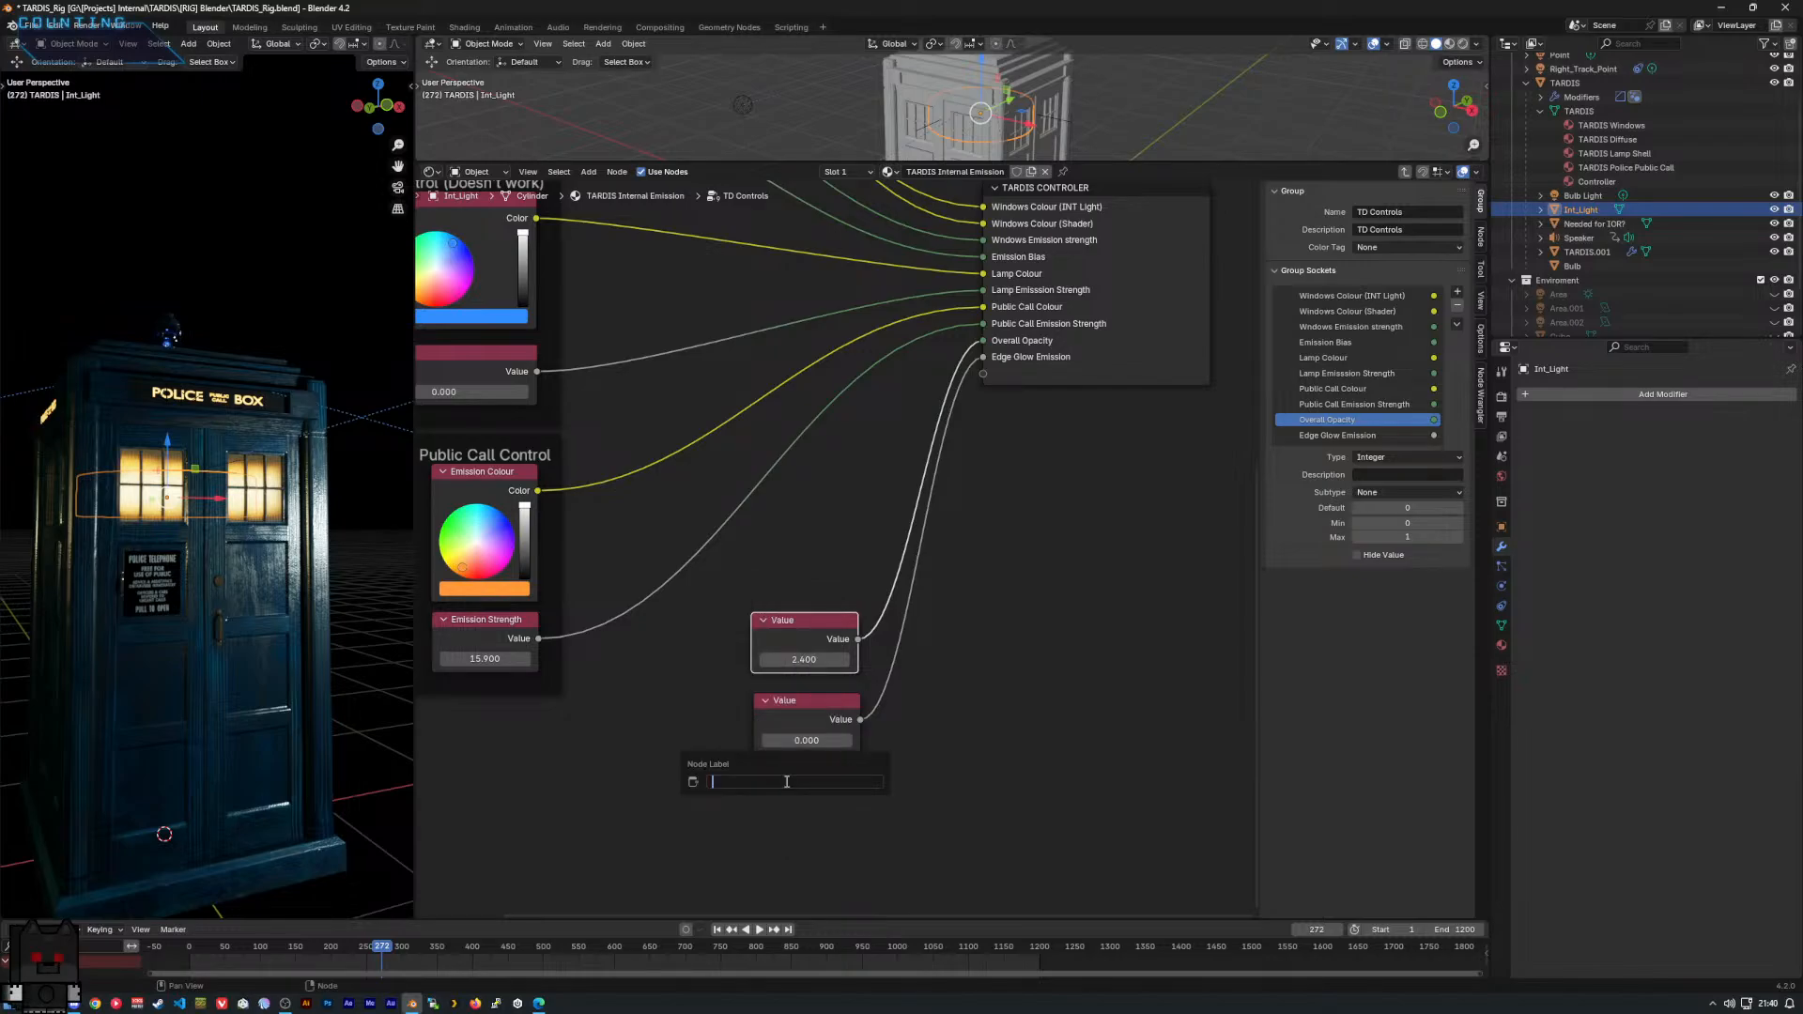
text(Gl)
key(BackSpace)
text(obal Opacity)
key(Return)
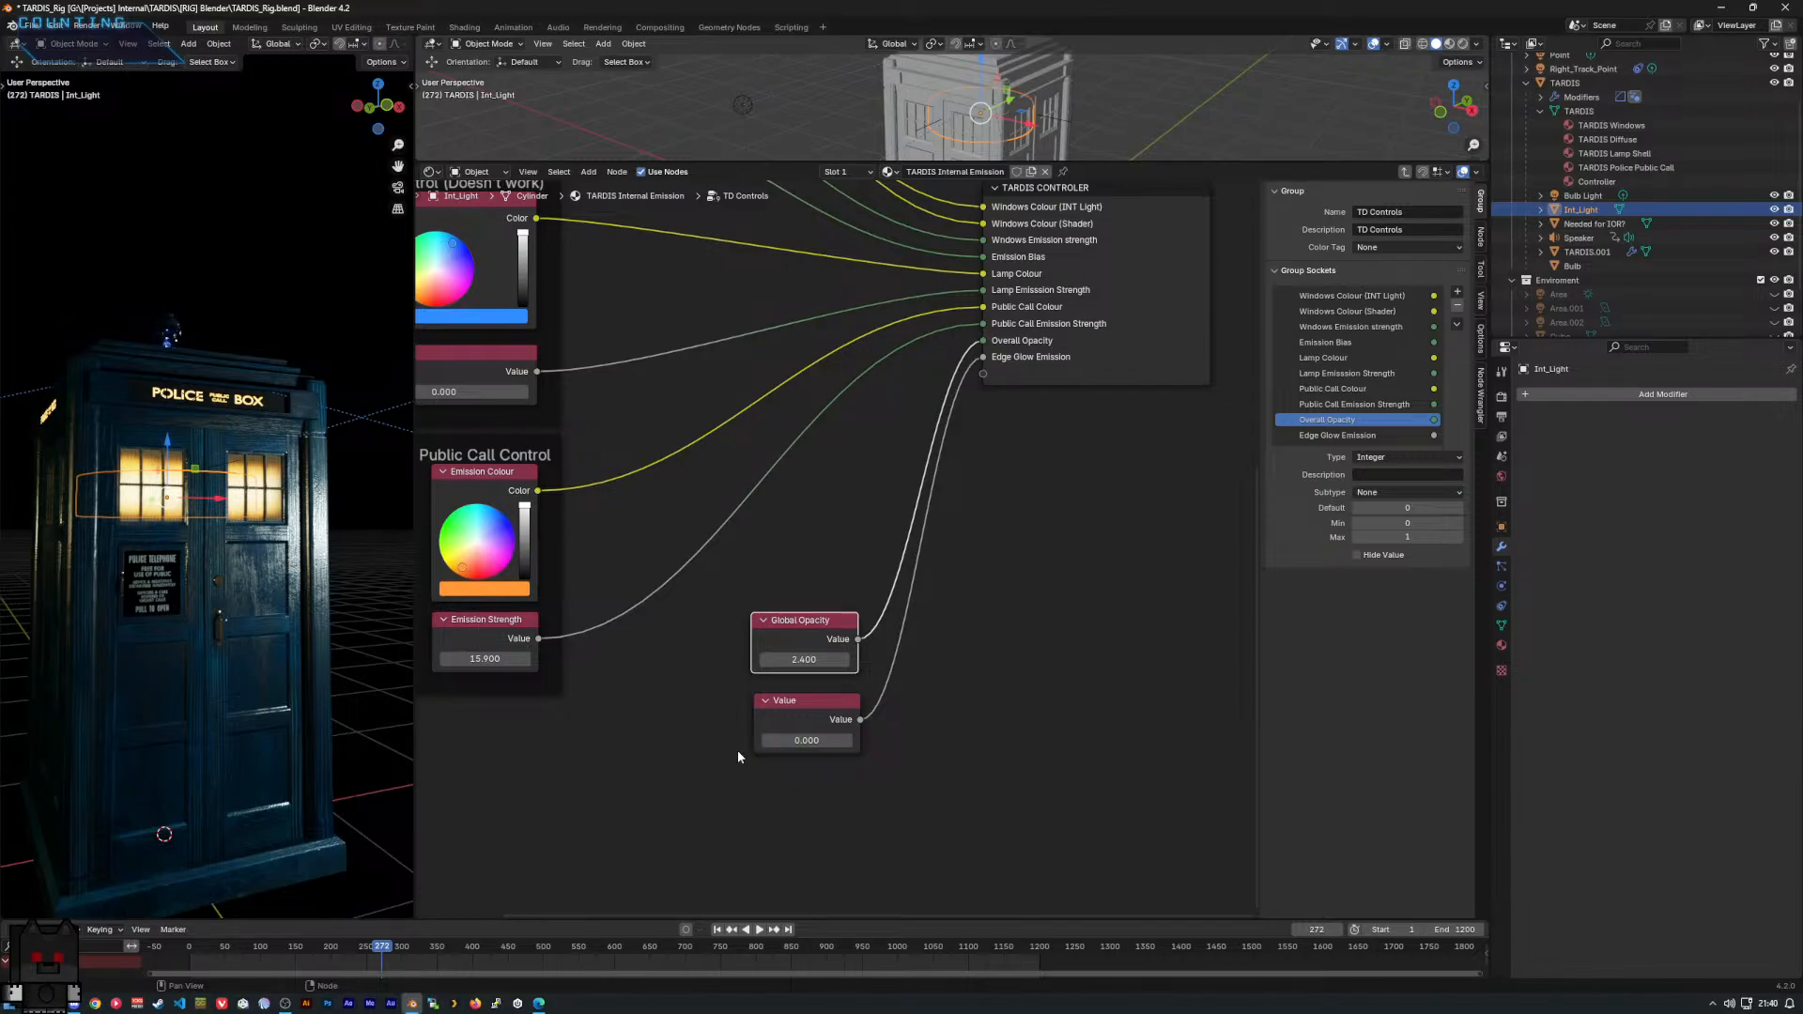
Label the Value node feeding Edge Glow Emission as Edge Glow and move it closer beneath Global Opacity.
click(789, 721)
right_click(759, 702)
click(761, 701)
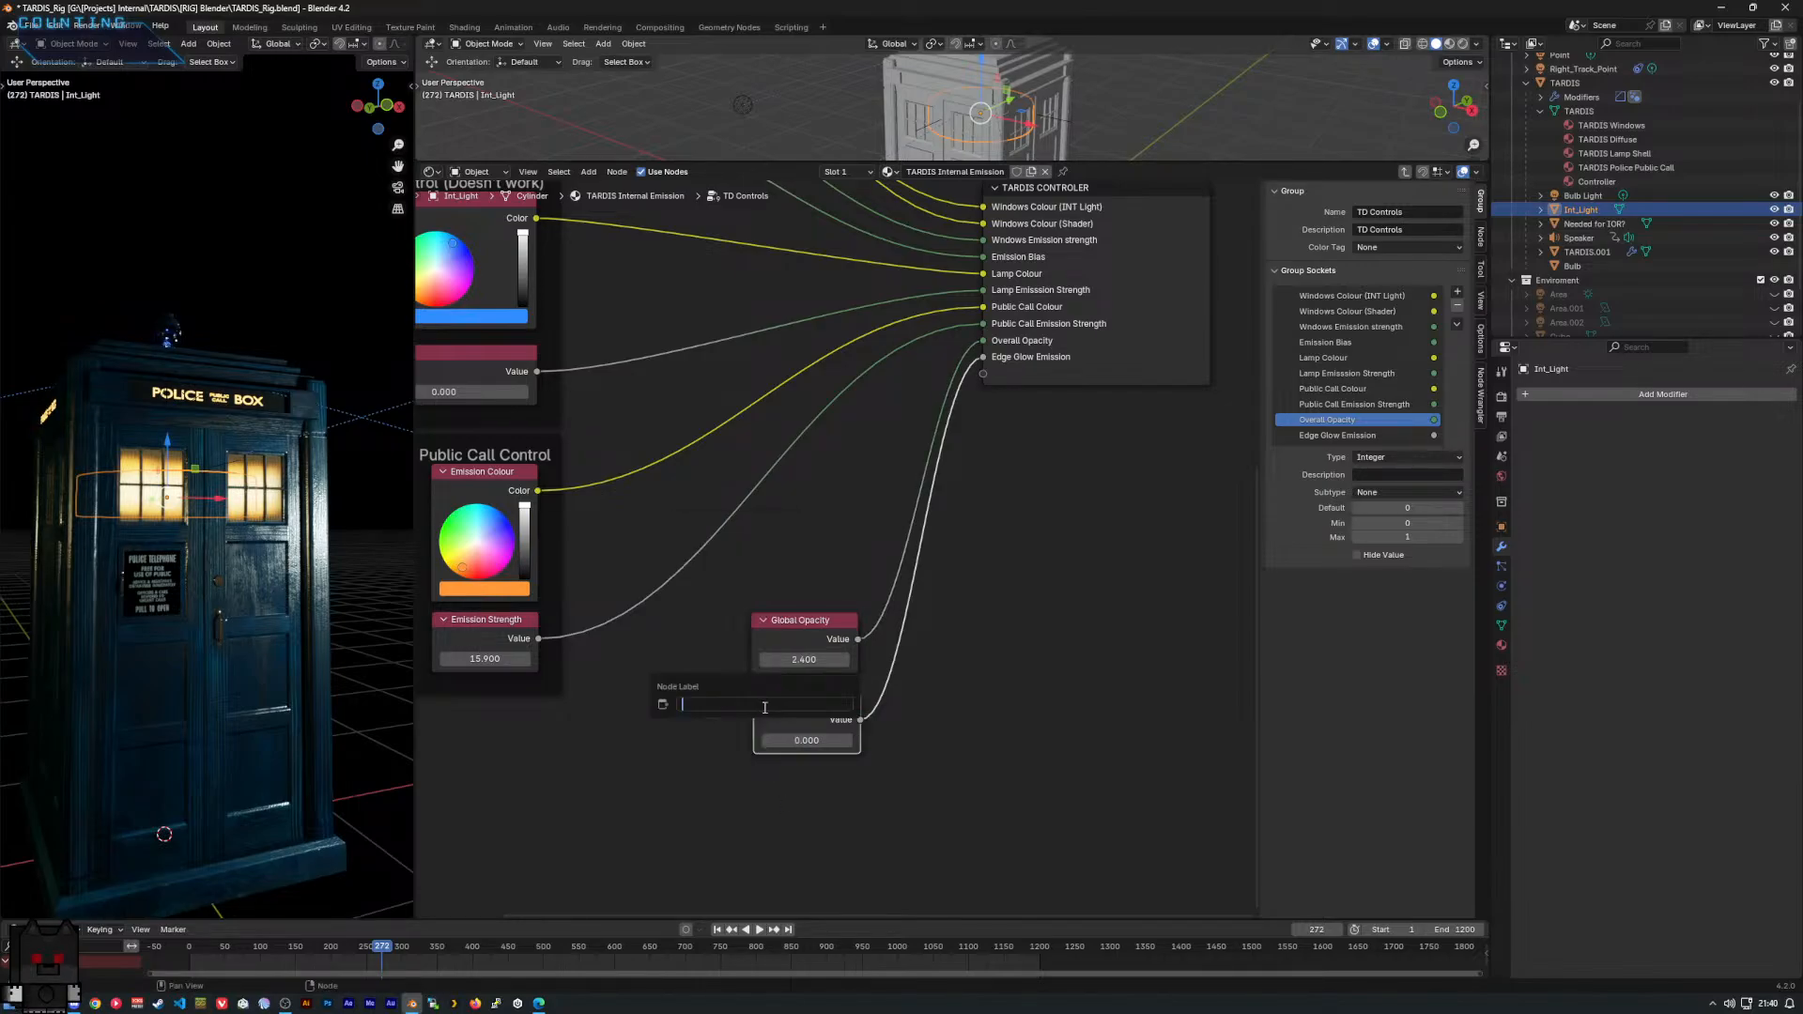
text(Edge Glow)
key(Return)
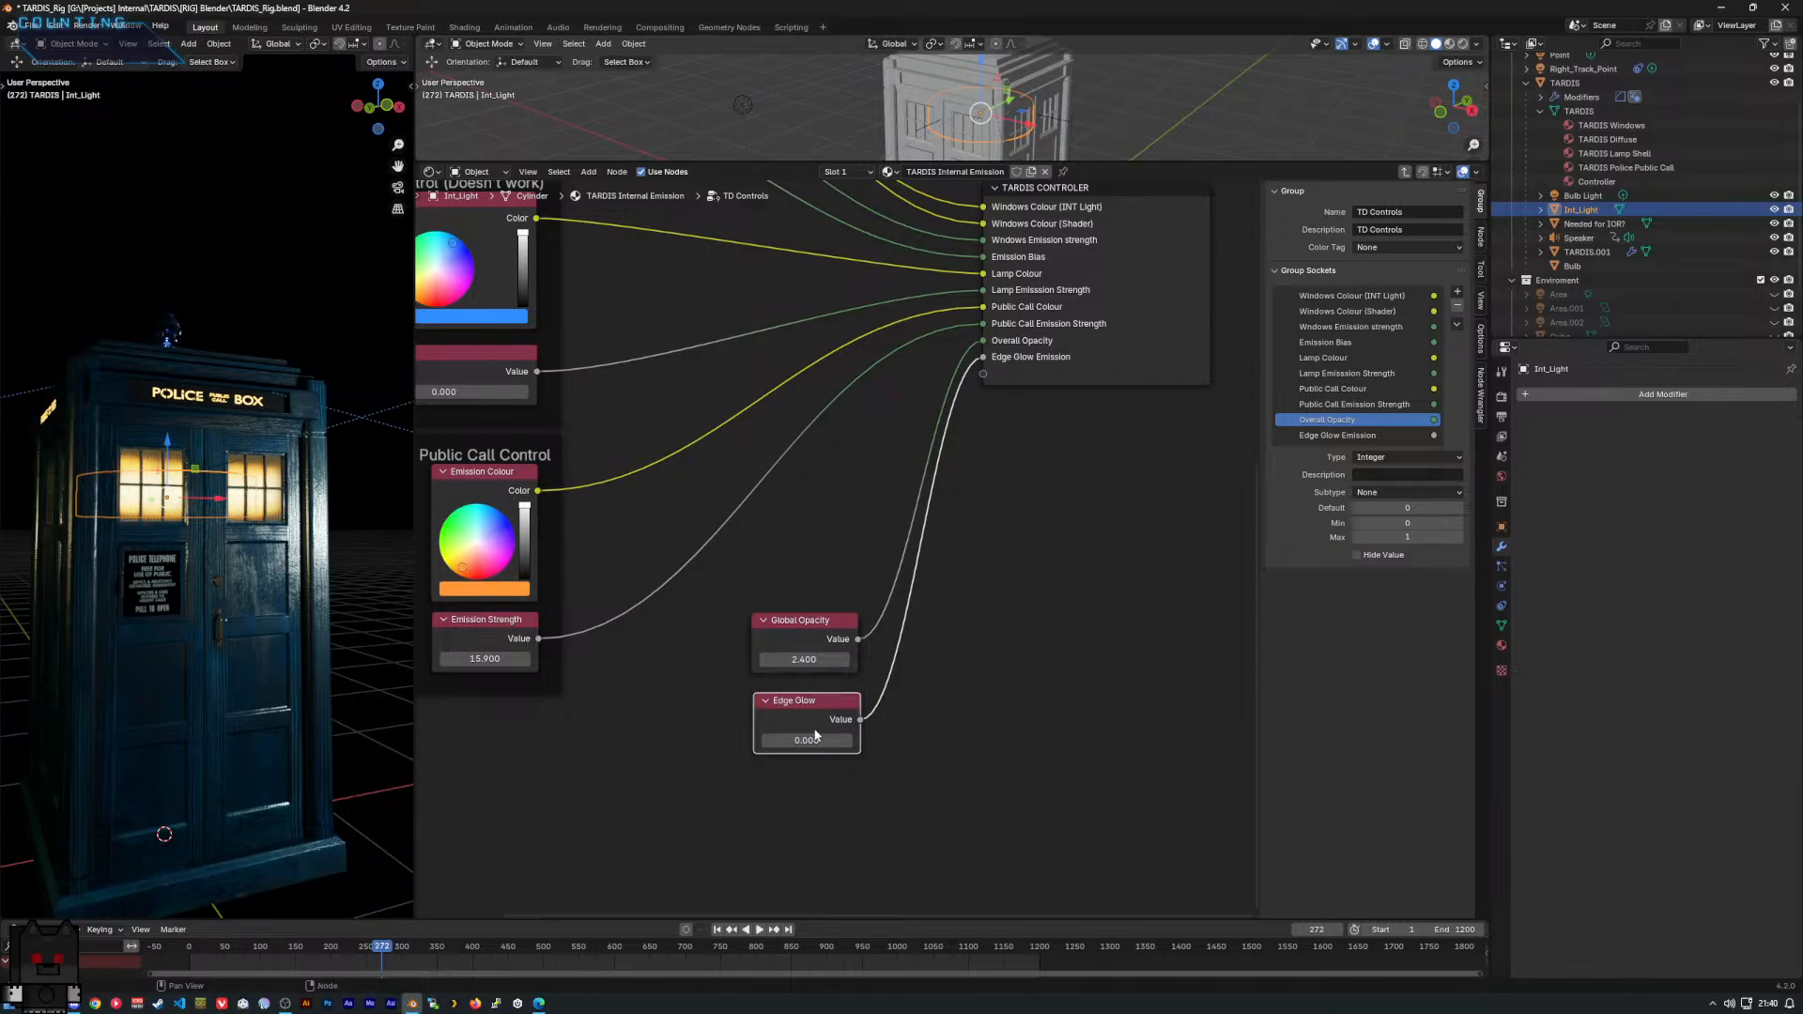
drag(818, 717, 814, 712)
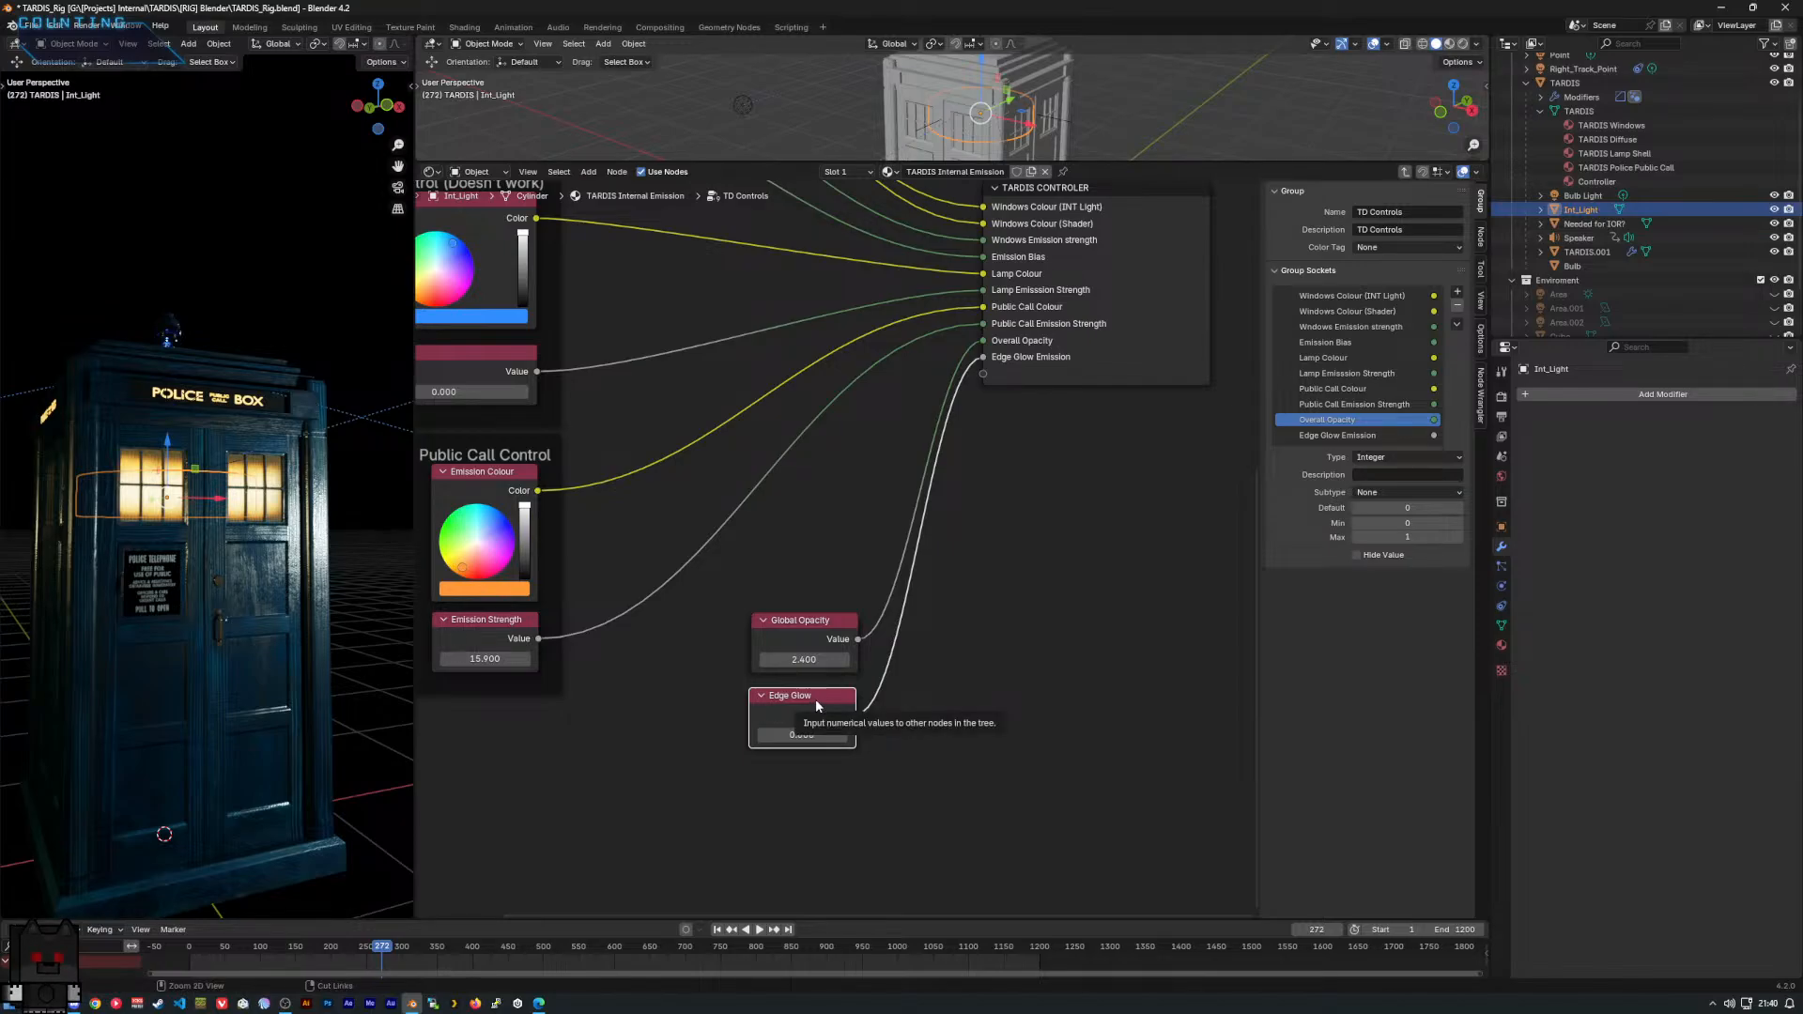
Duplicate the Edge Glow node, place the copy beneath it and label the copy Edge Glow Intensity.
key(ctrl+v)
key(ctrl+z)
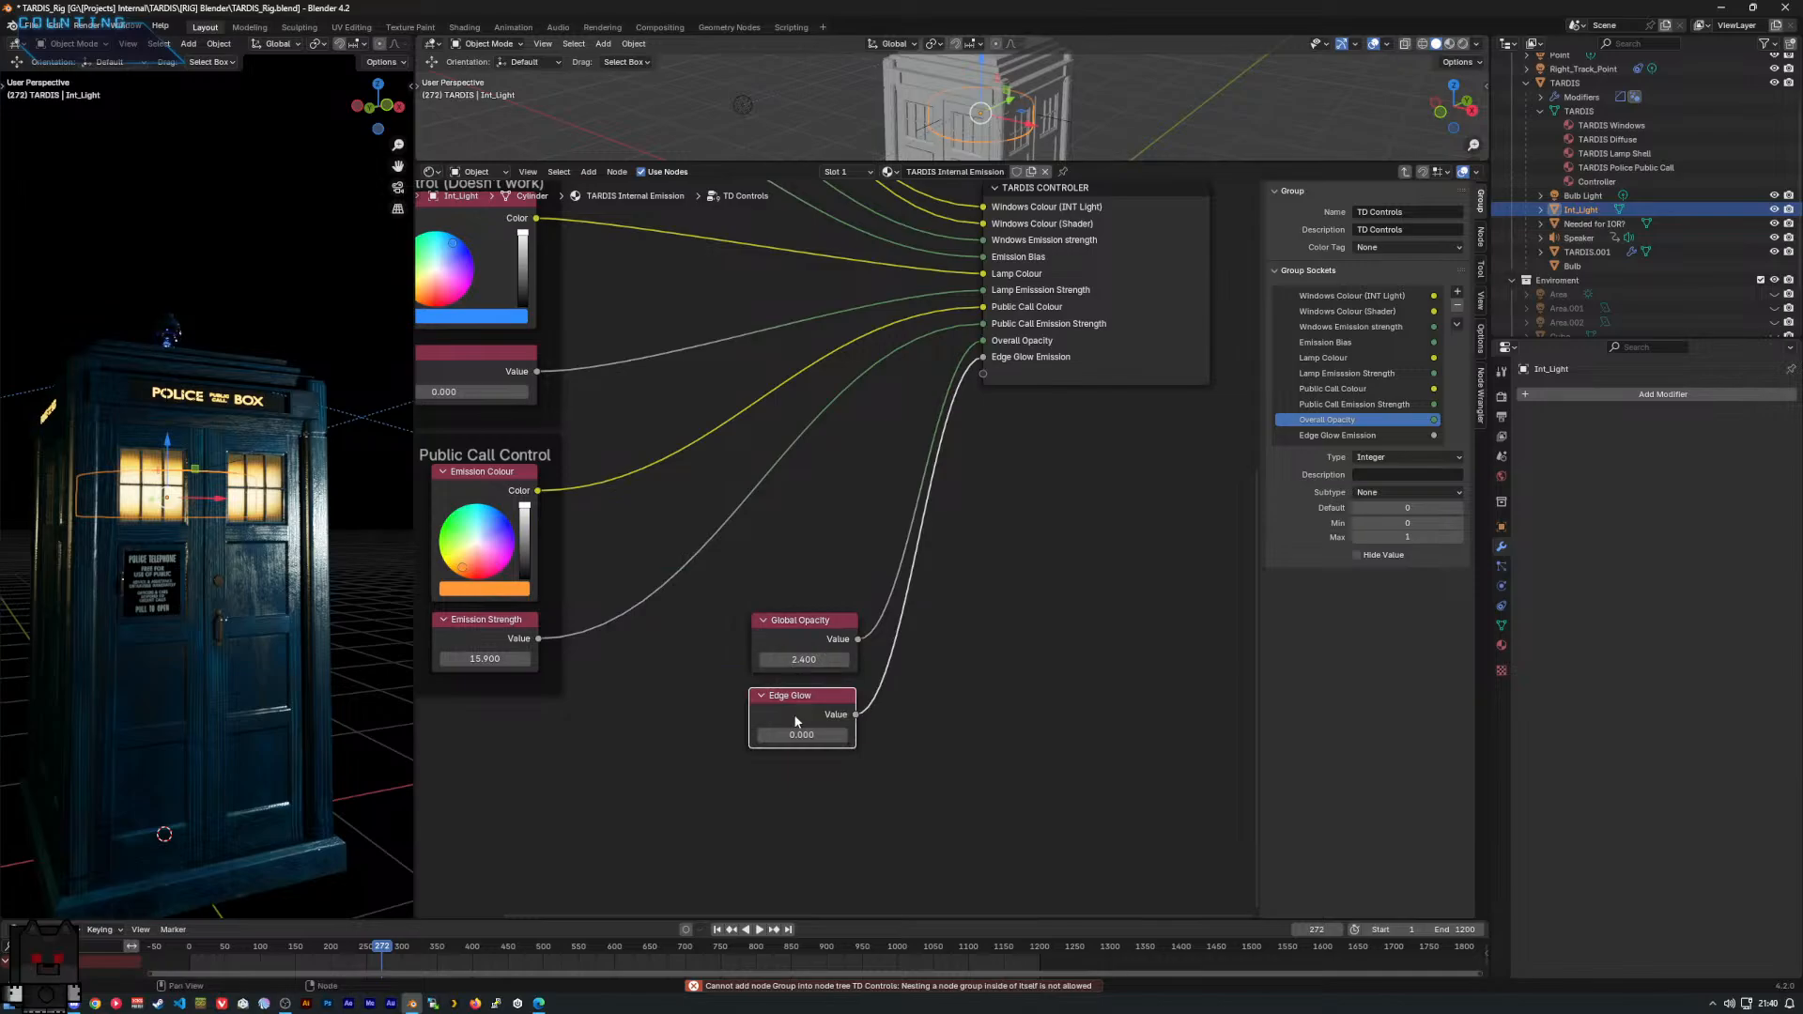
key(shift+d)
click(796, 831)
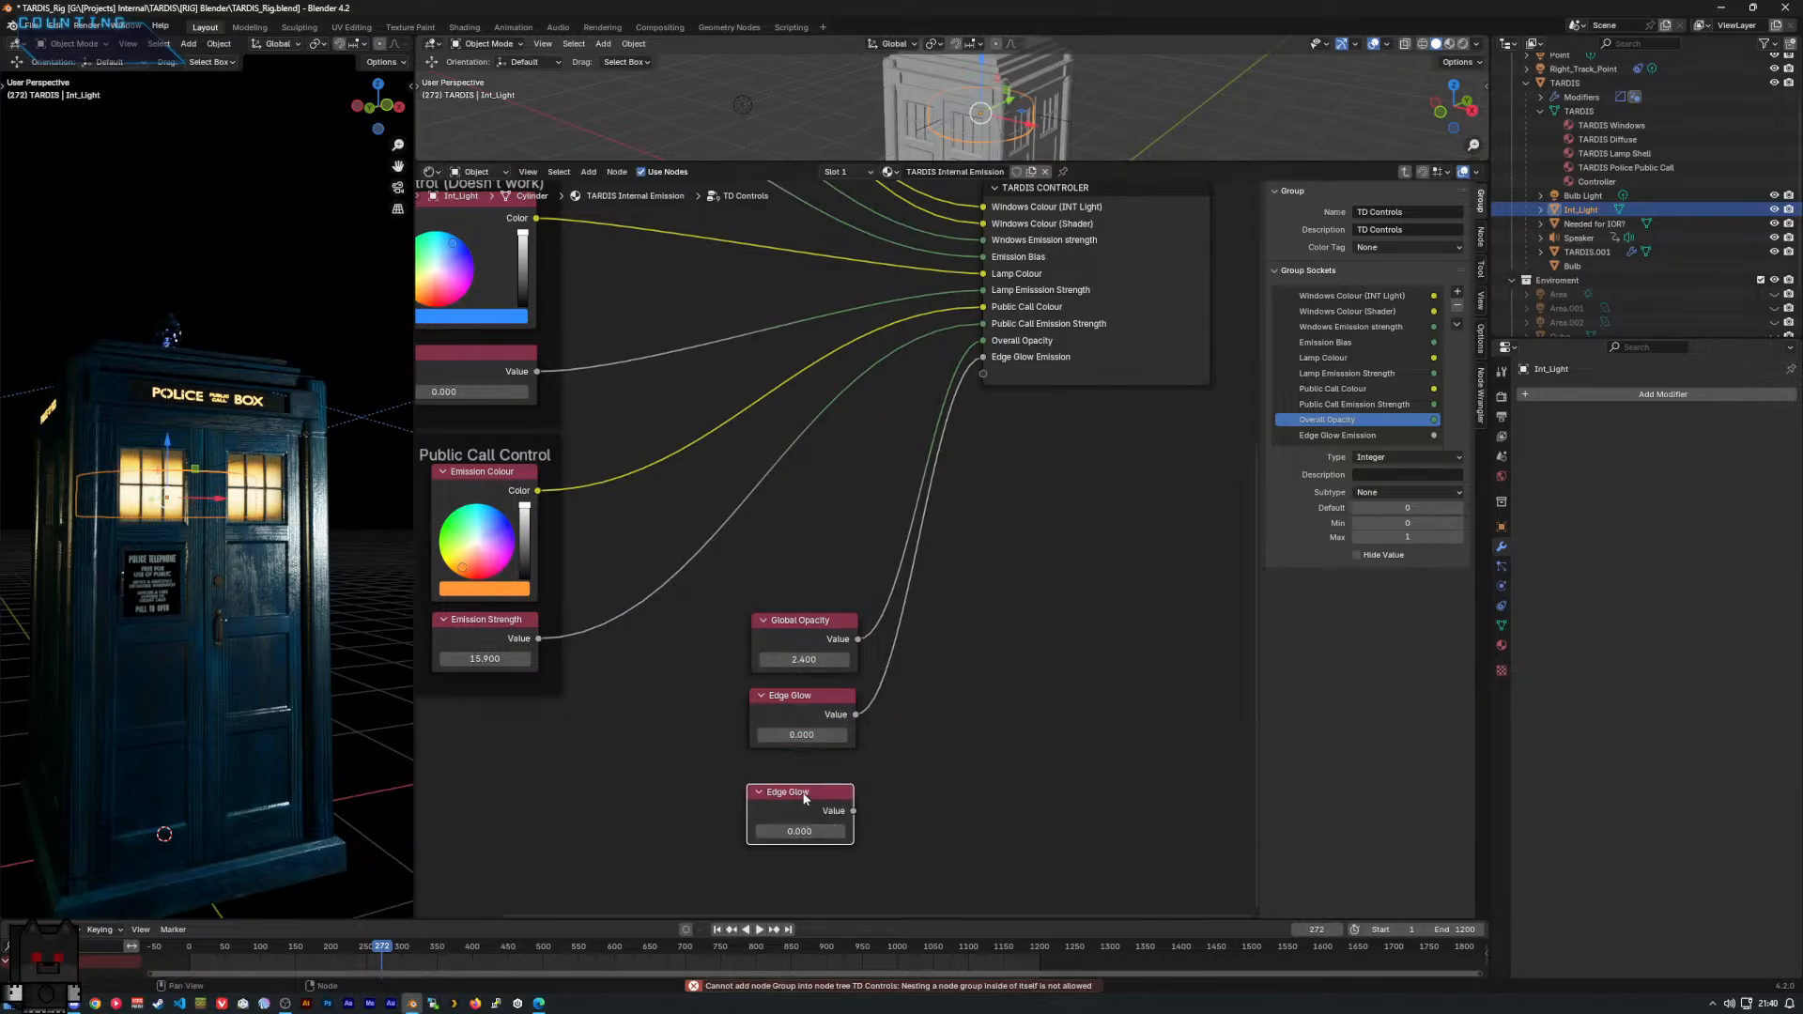
right_click(804, 798)
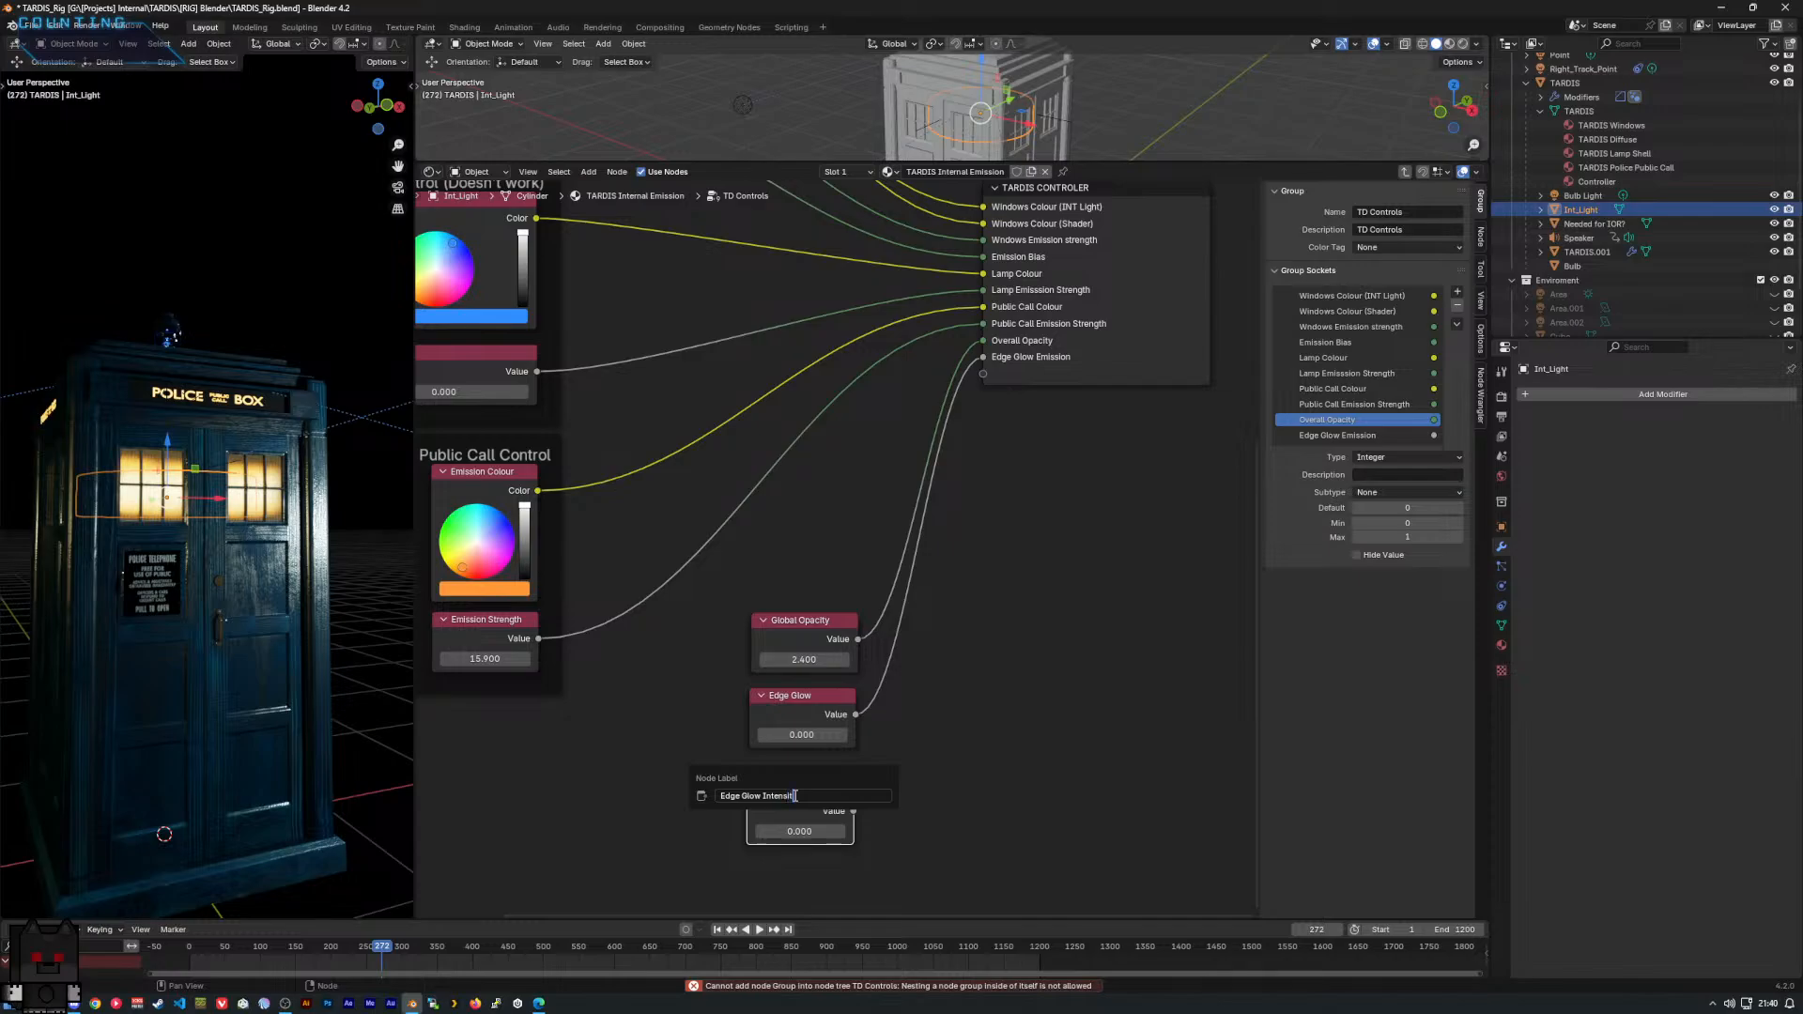
text(y)
key(Return)
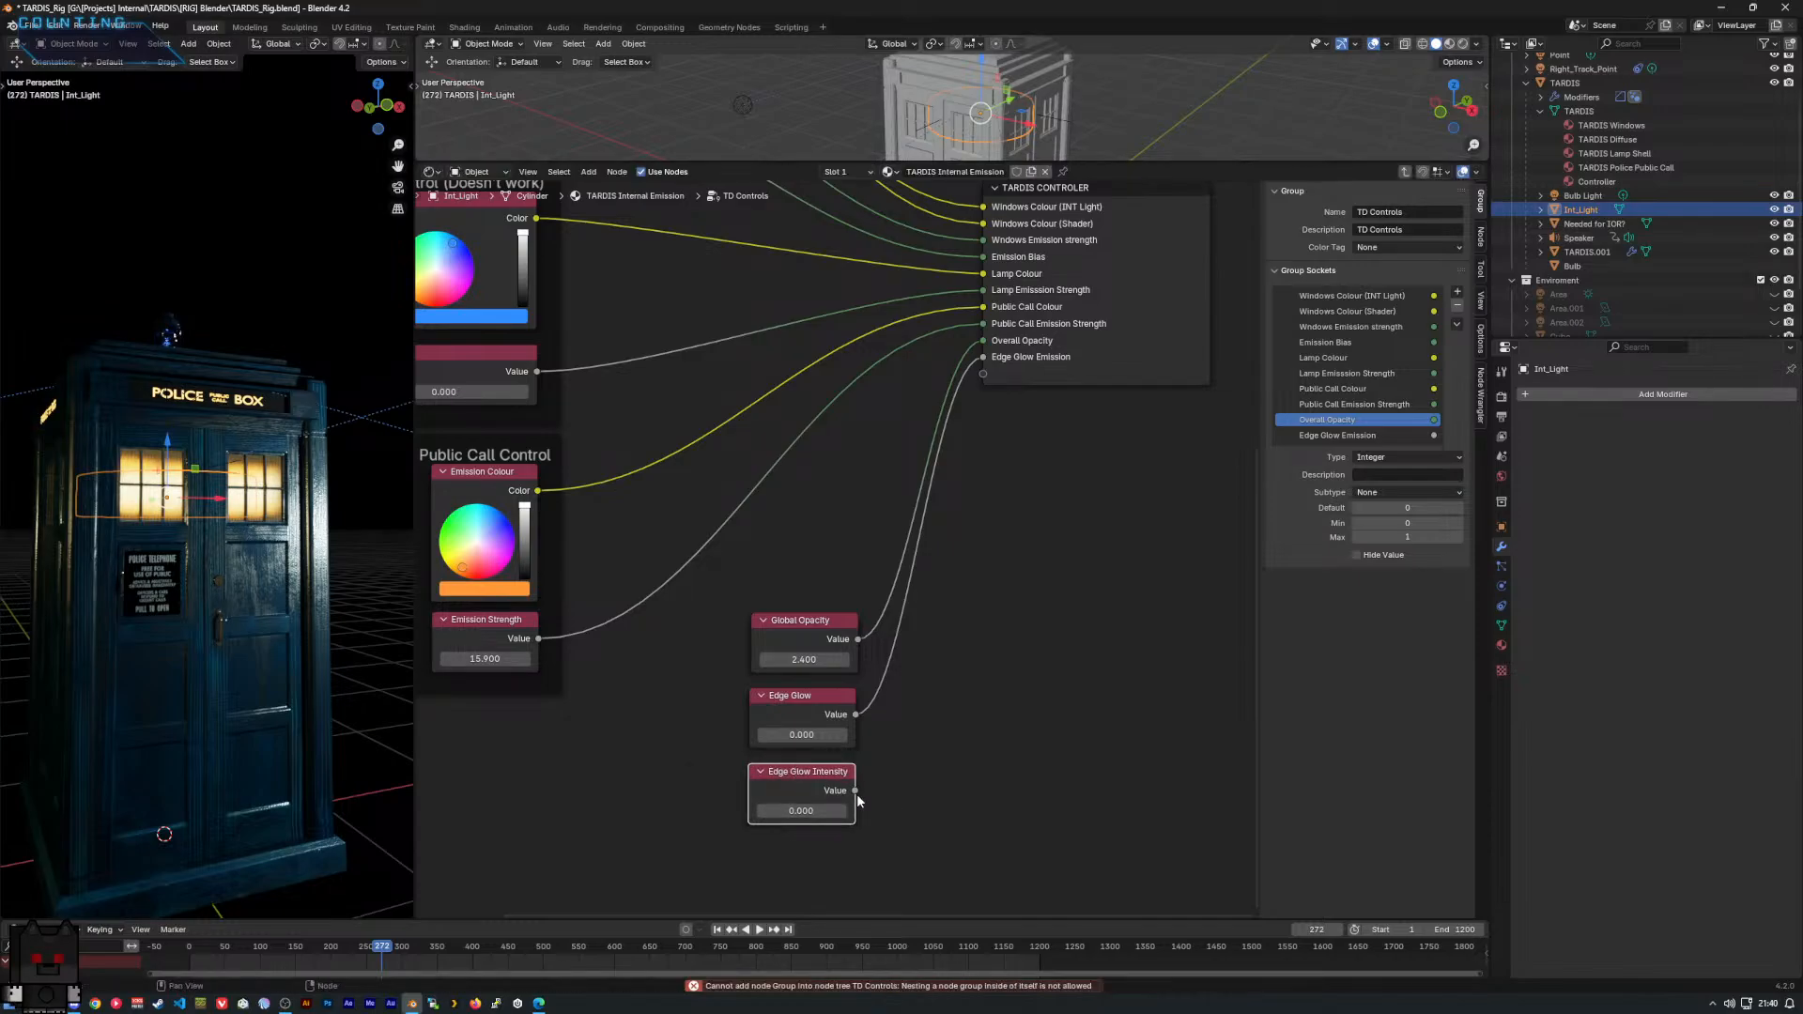
Connect the Edge Glow Intensity node to a new socket on the TARDIS CONTROLER output and name that socket Edge Glow Intensity.
drag(854, 789, 1007, 375)
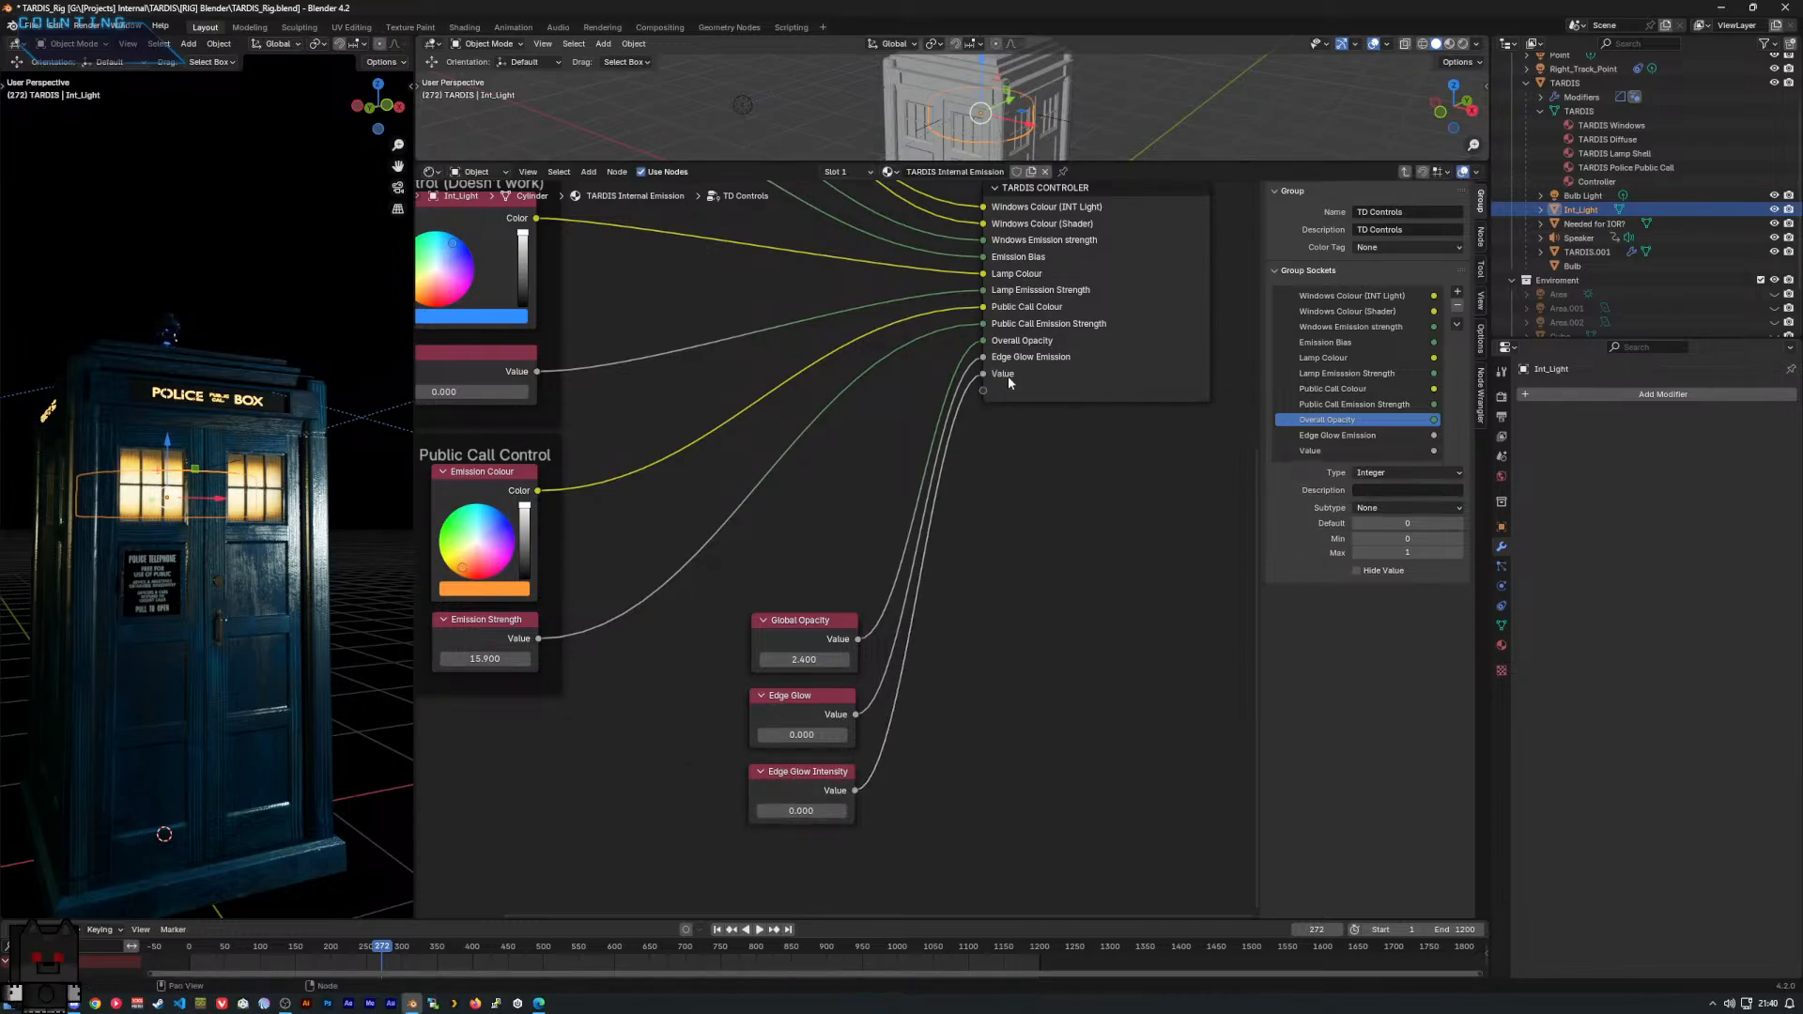
click(1325, 452)
double_click(1322, 451)
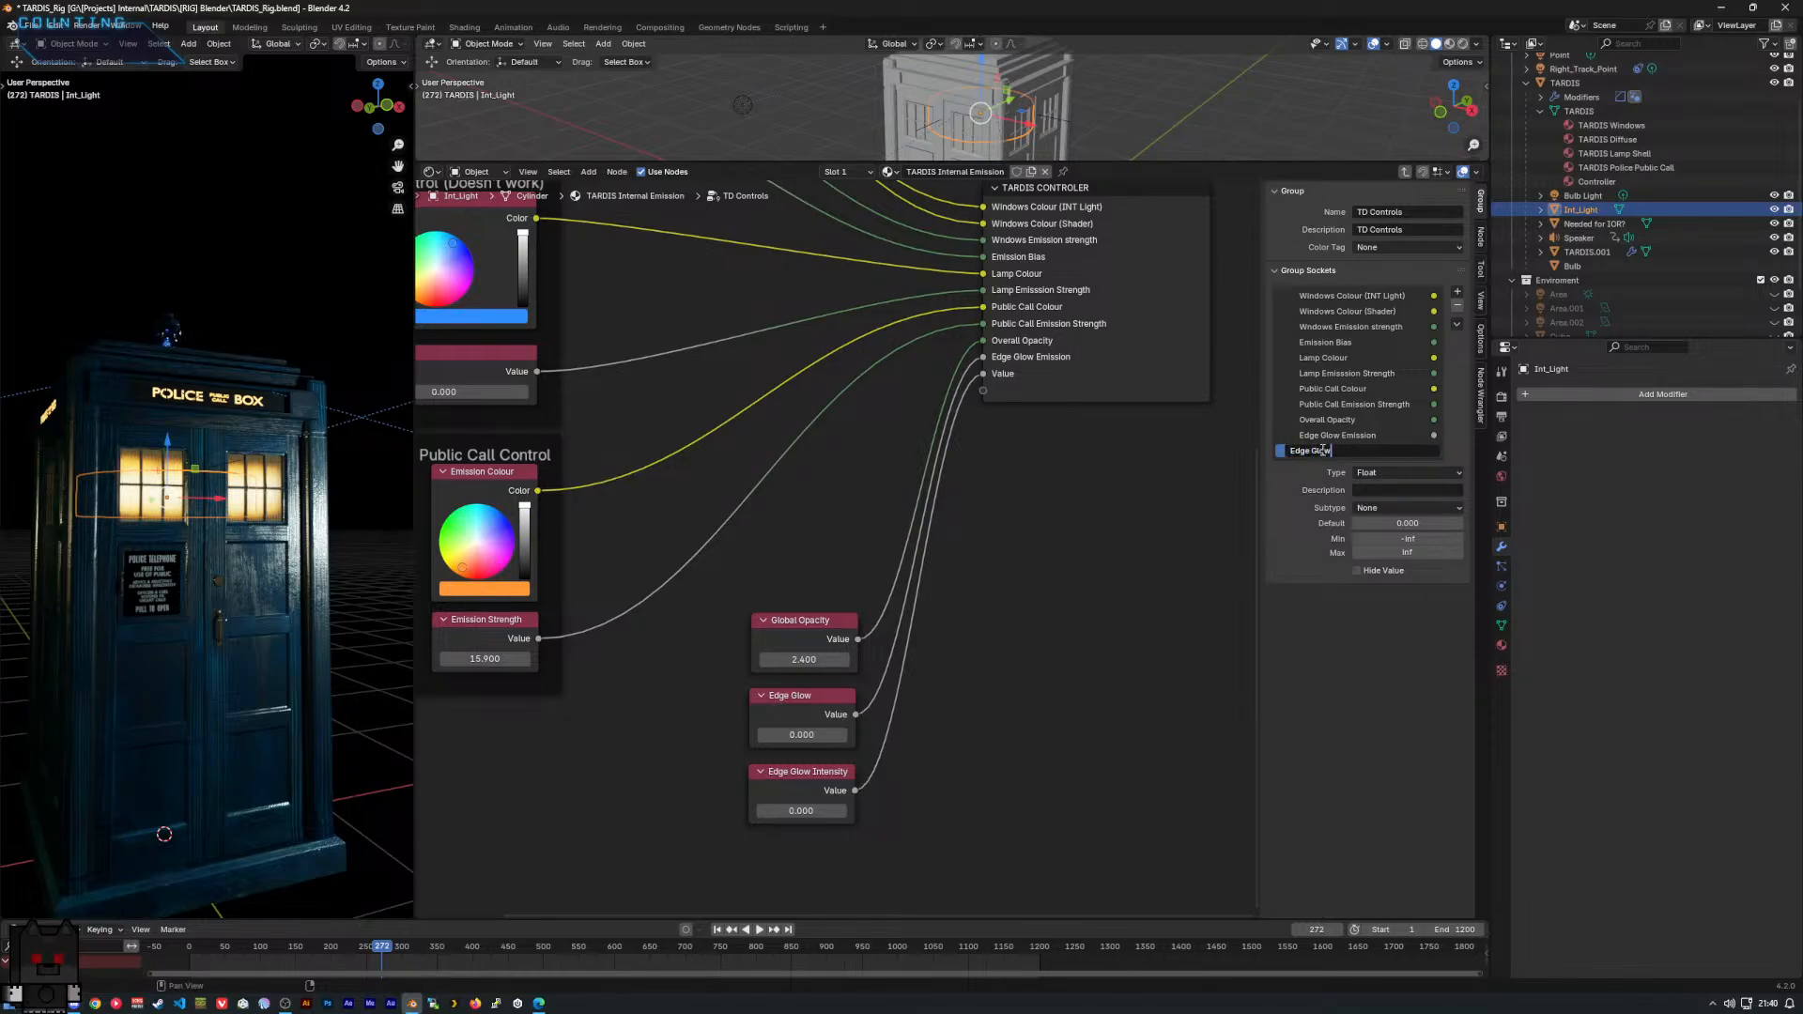
text(Edge Glow Intensity)
key(Return)
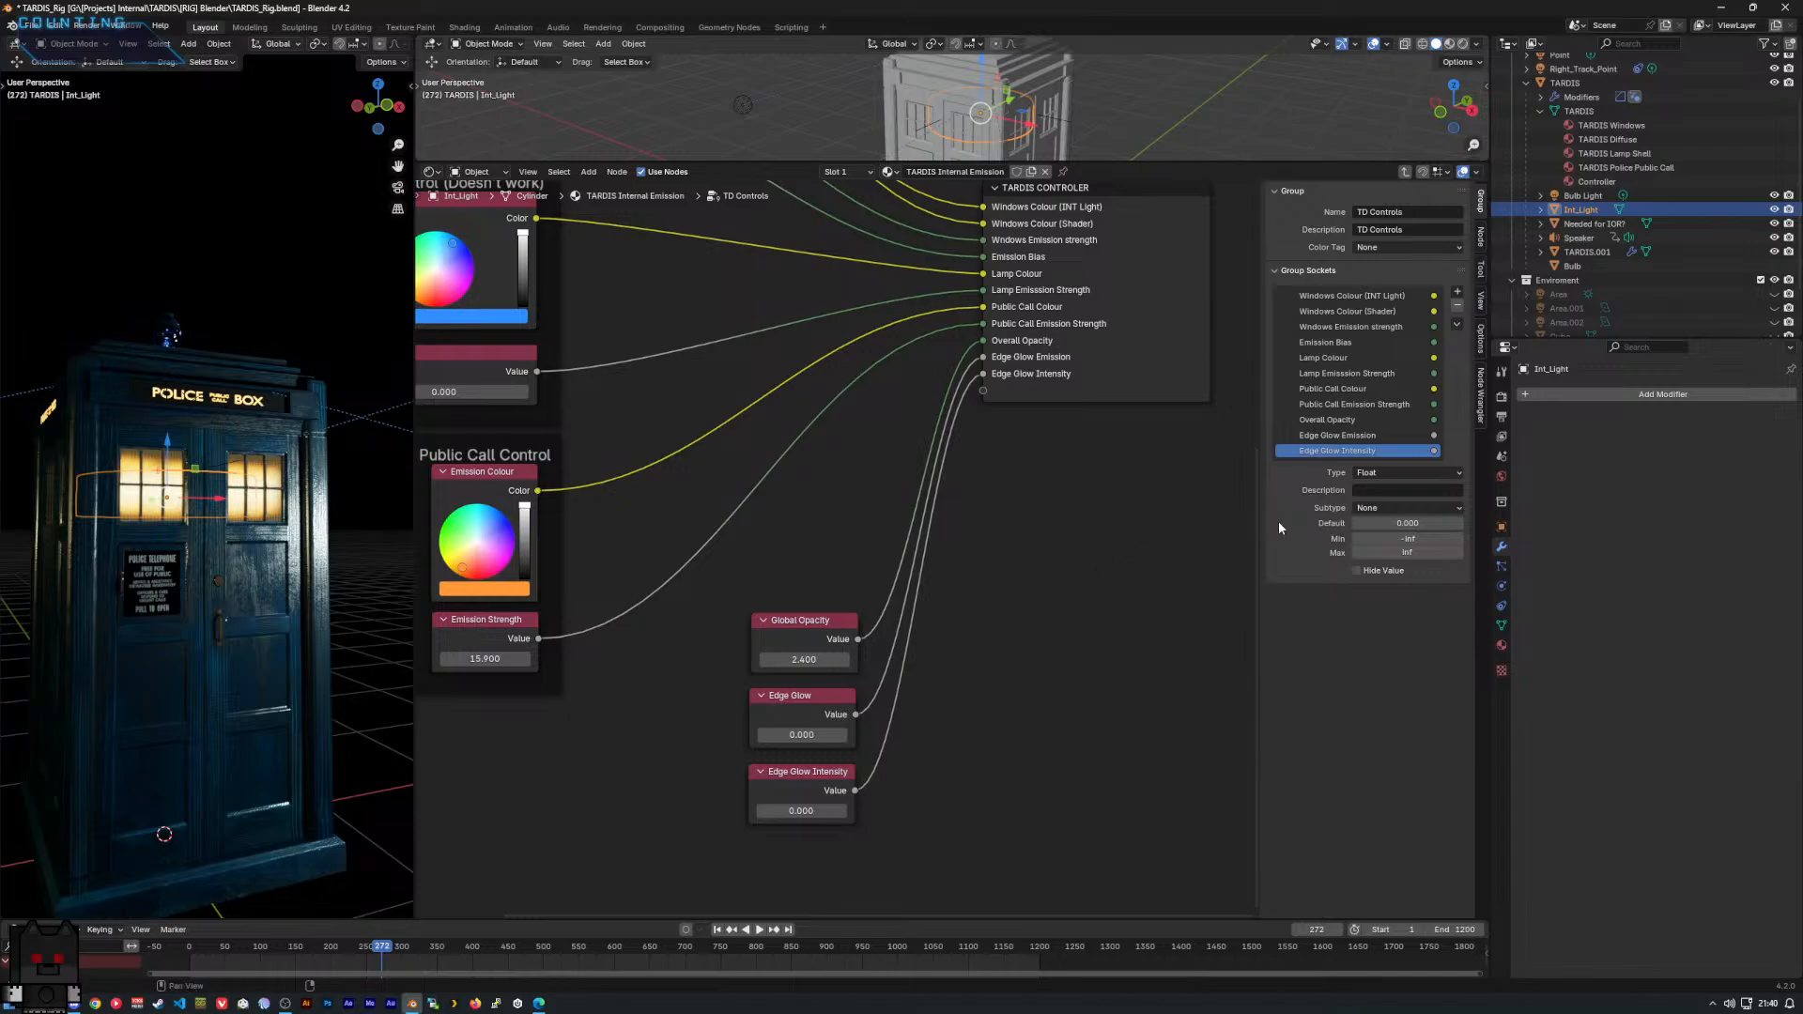
Make the Edge Glow Intensity group socket an Integer with a minimum of 0 and a maximum of 100.
click(1395, 472)
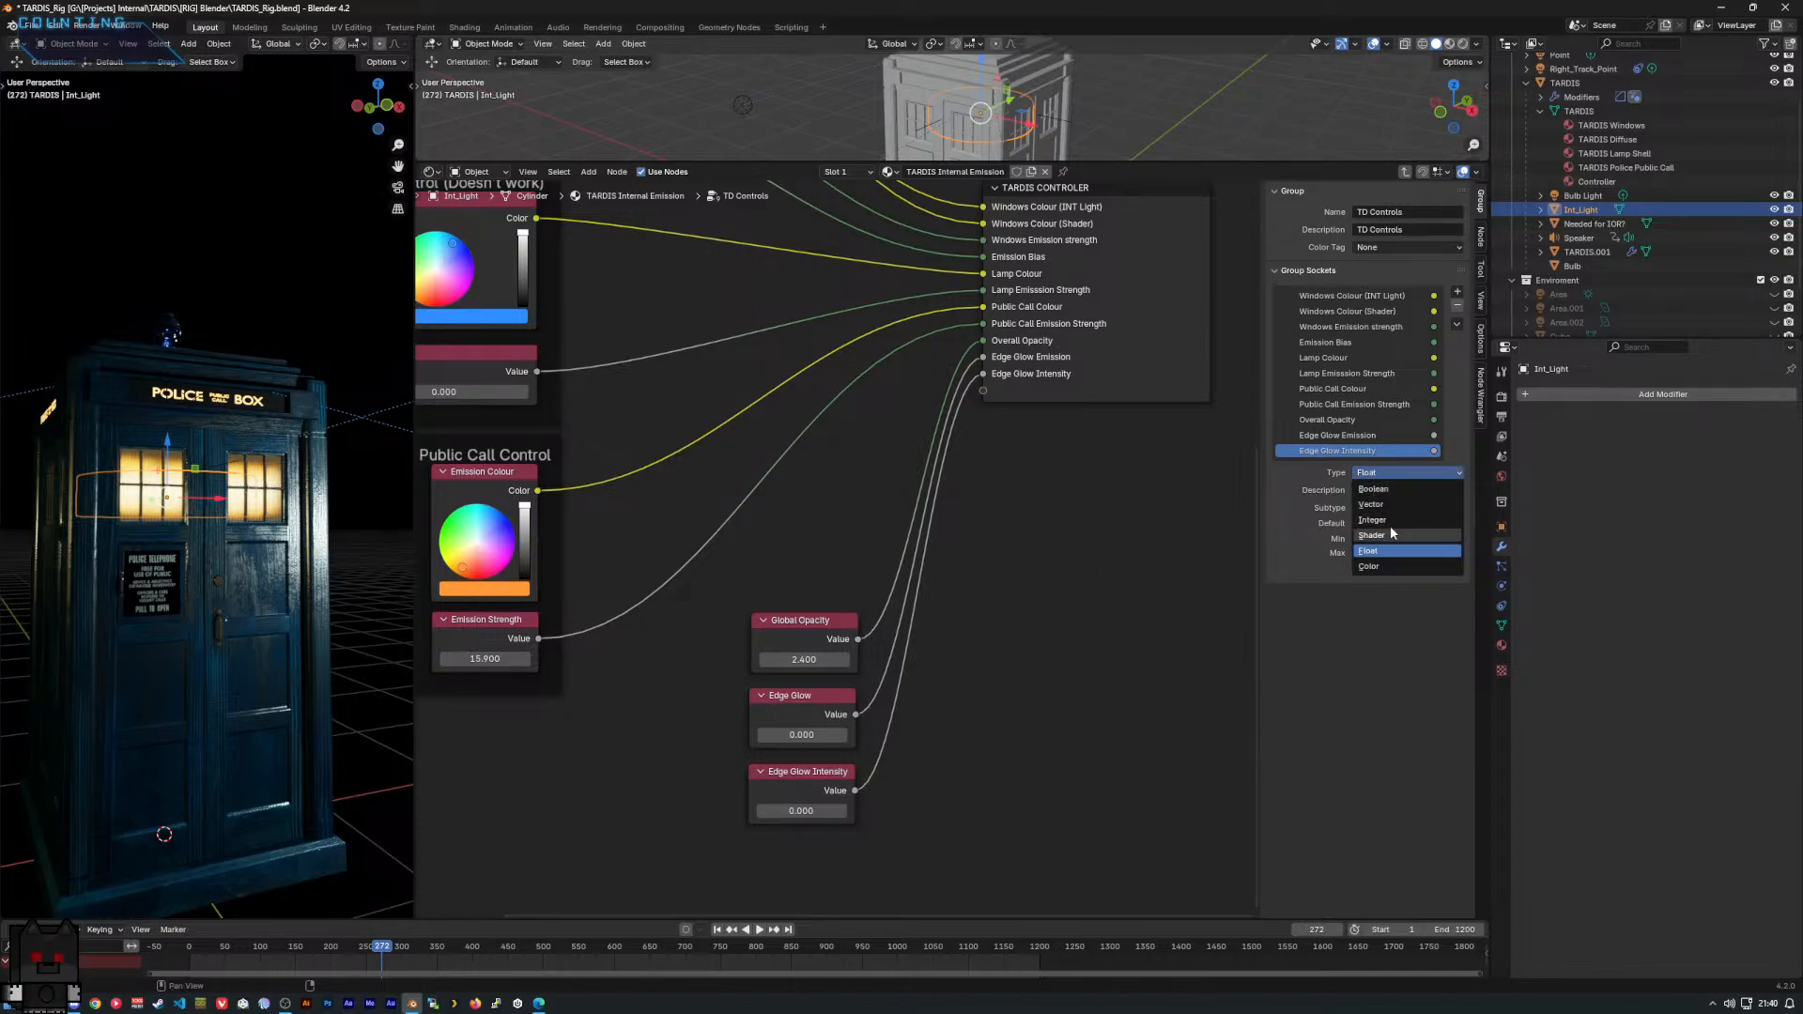
click(1390, 520)
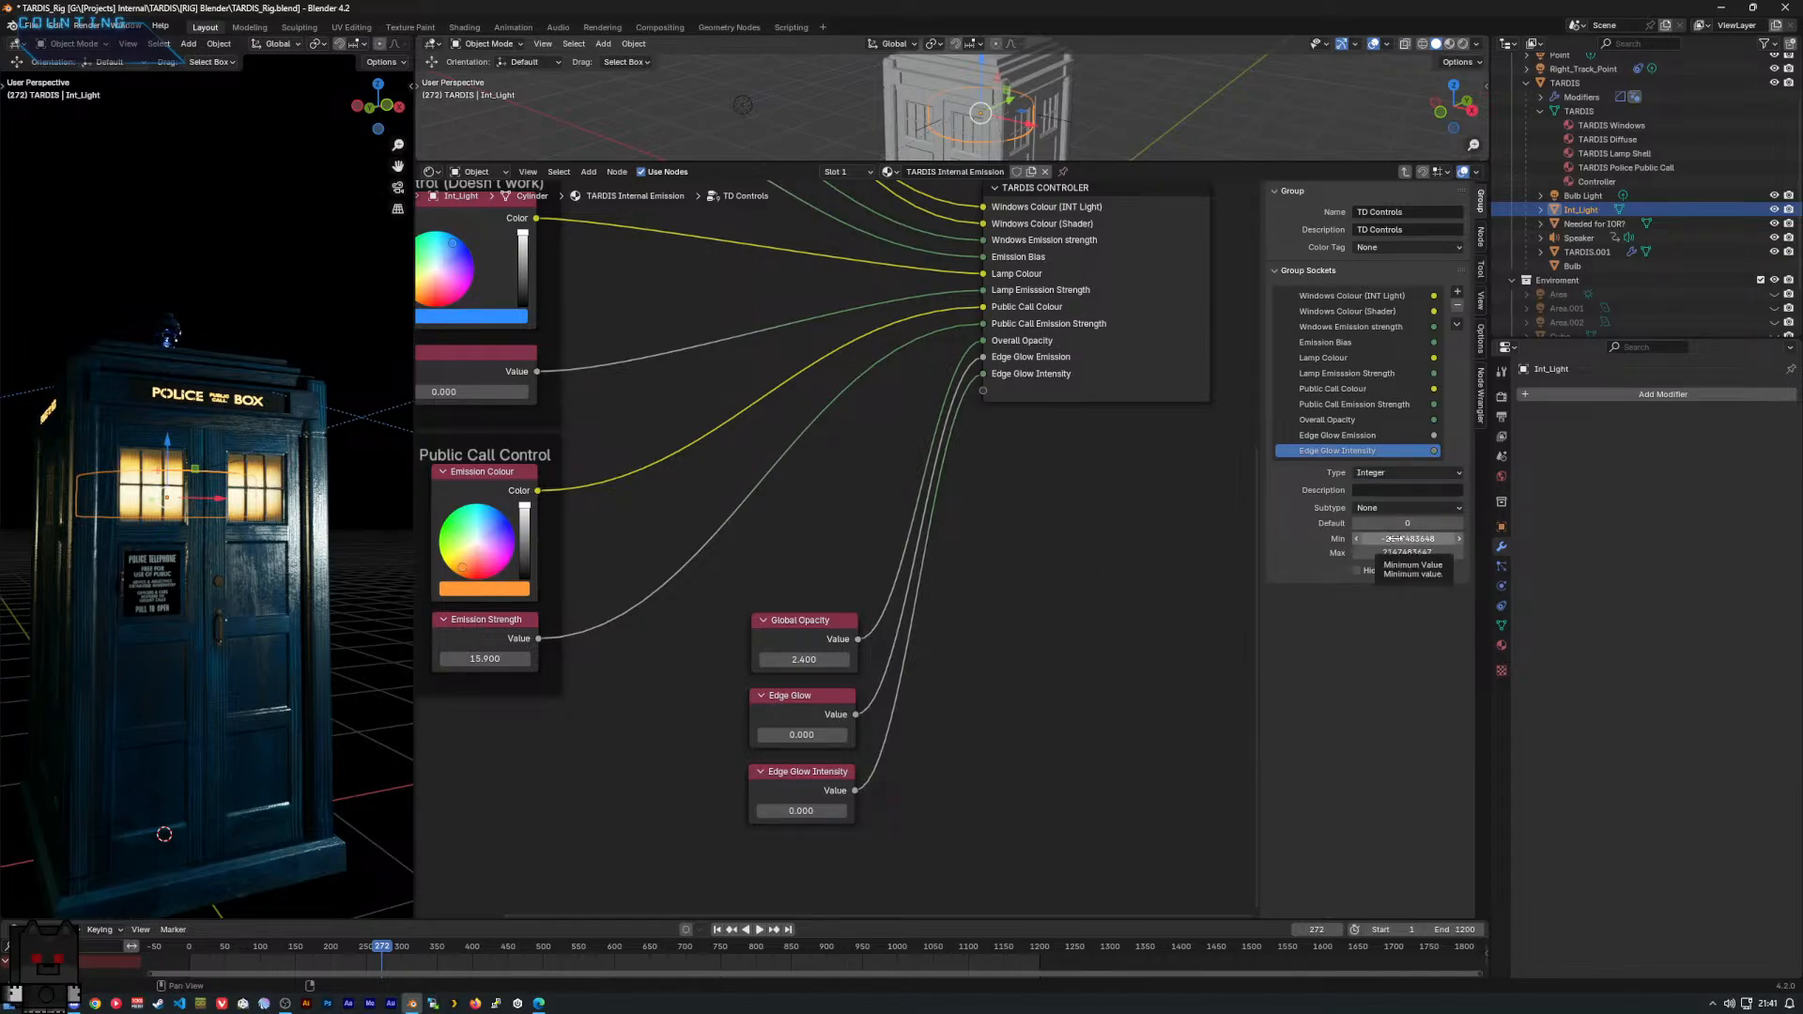
click(1396, 538)
text(0)
key(Tab)
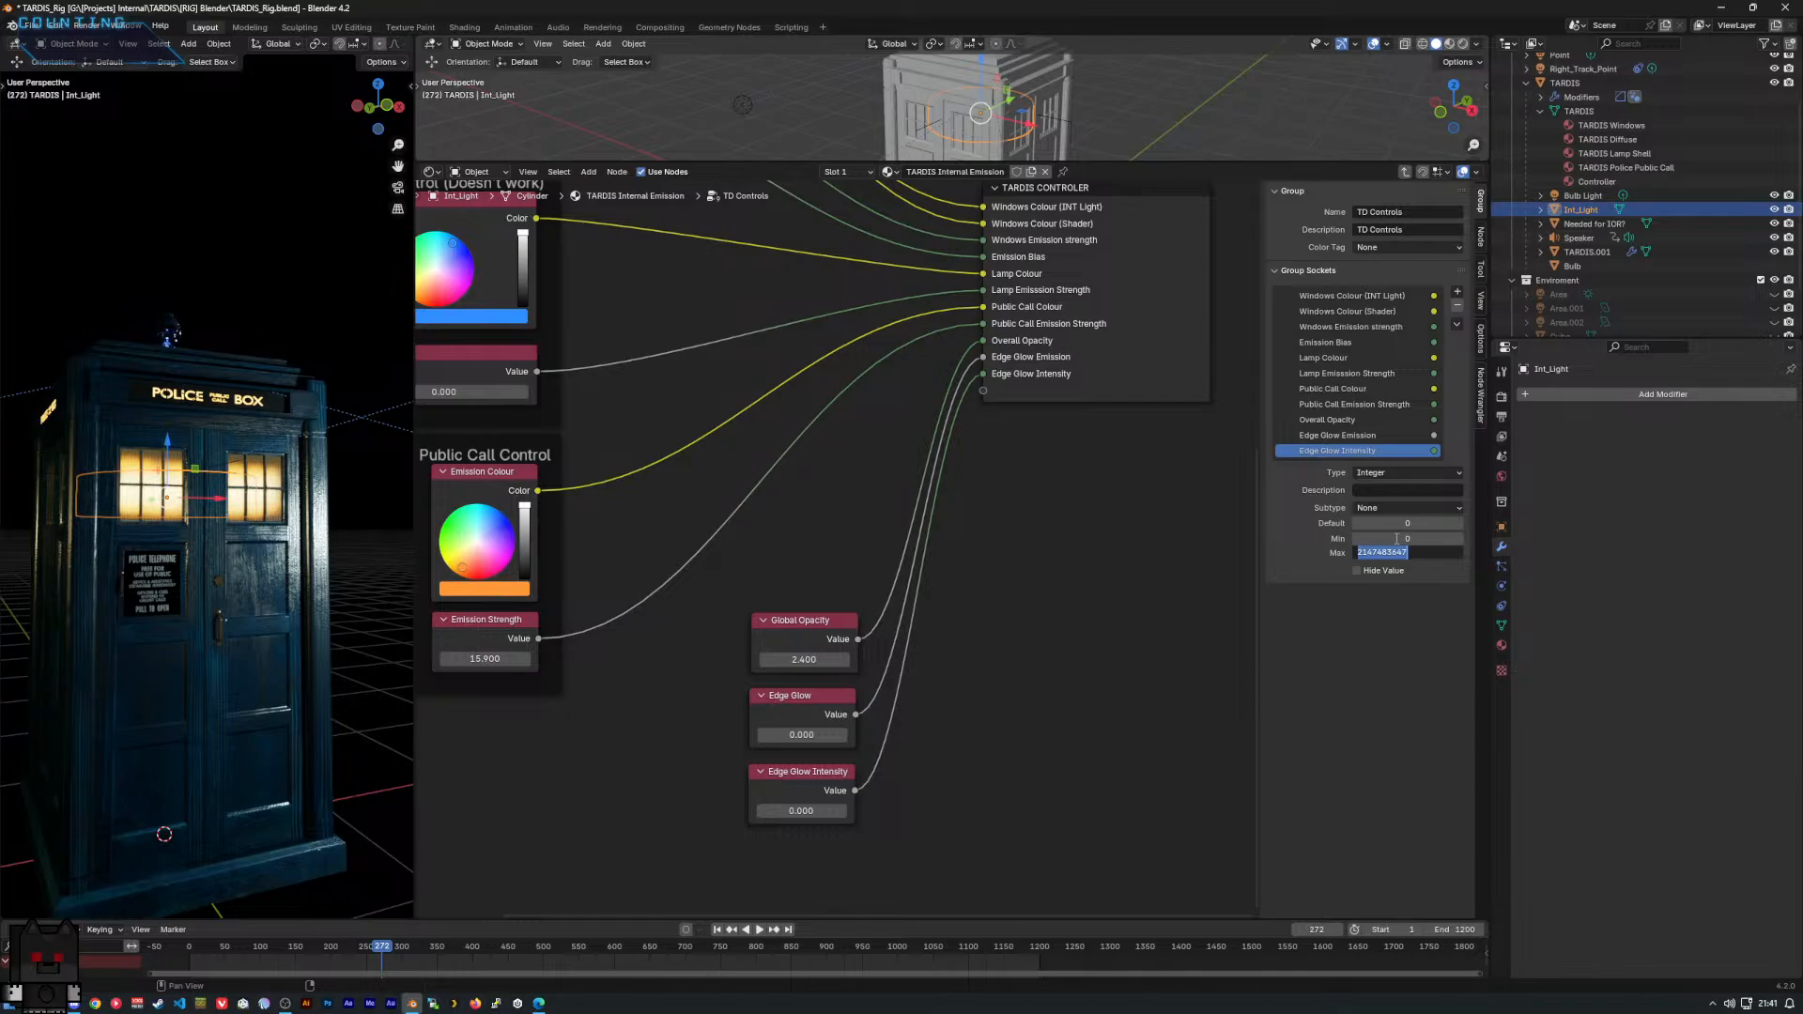
text(100)
key(Return)
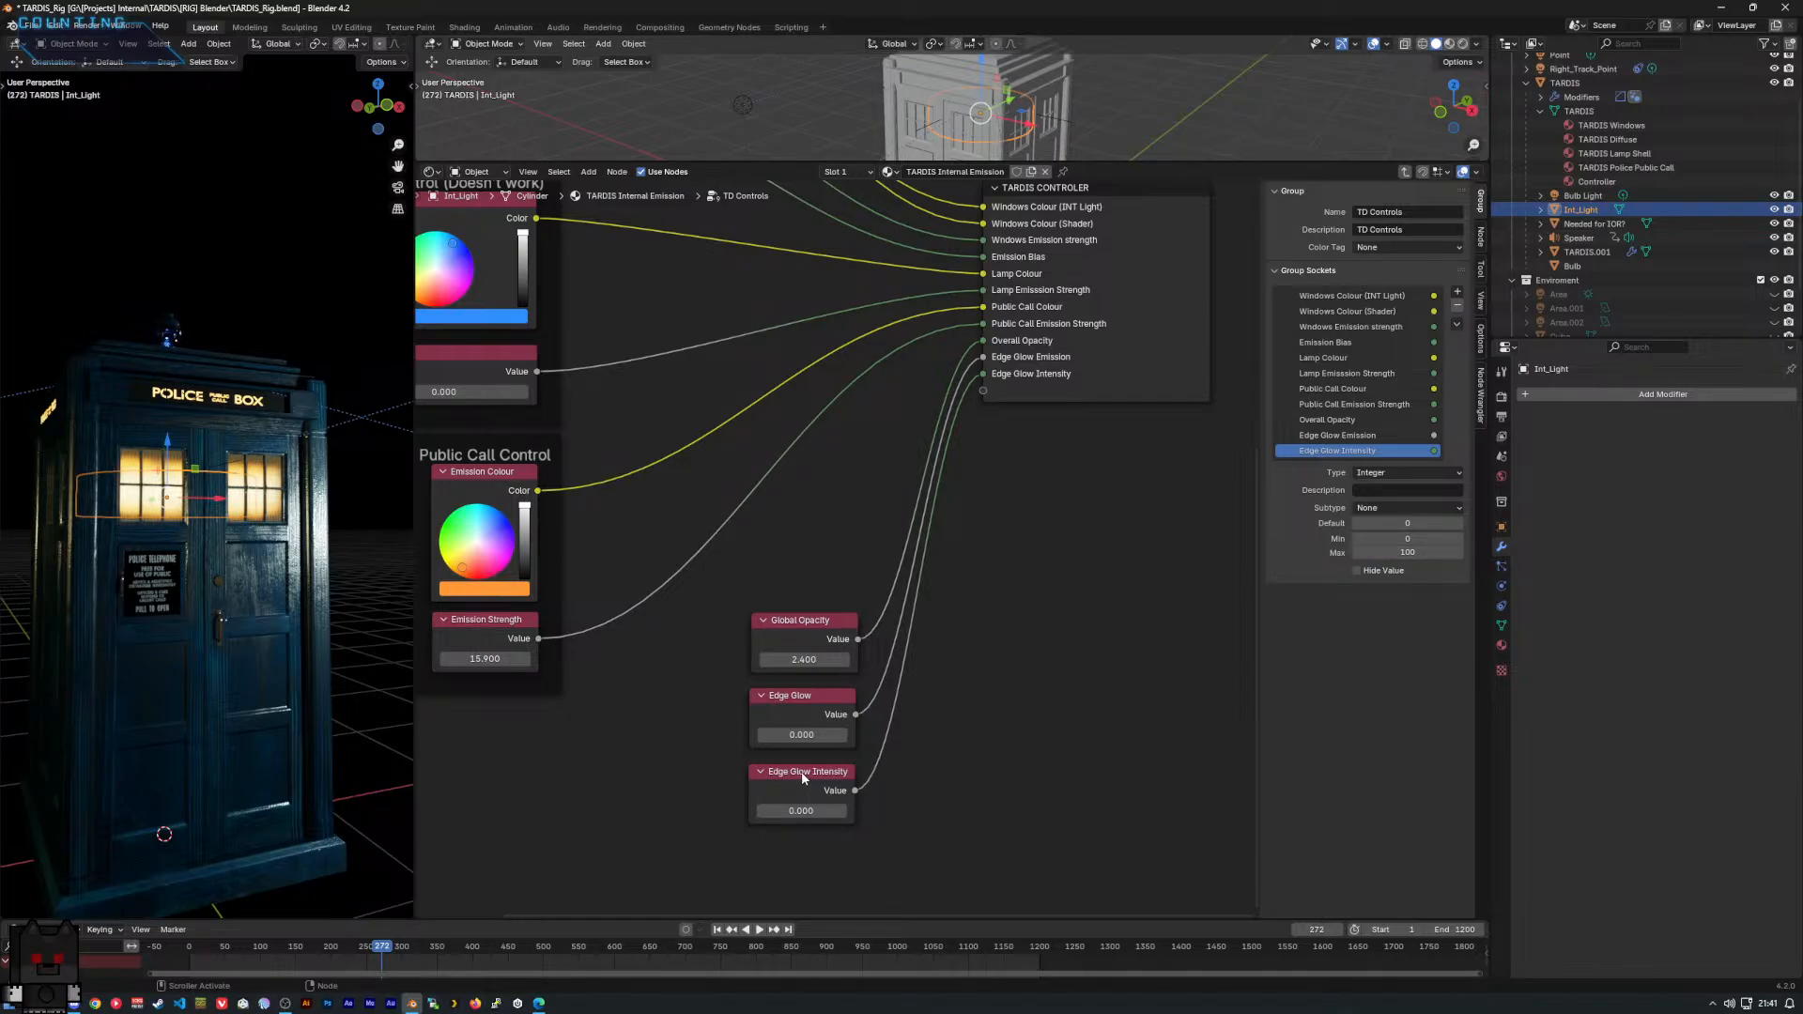
Make the Edge Glow Emission group socket an Integer with a minimum of 0 and a maximum of 150.
click(814, 710)
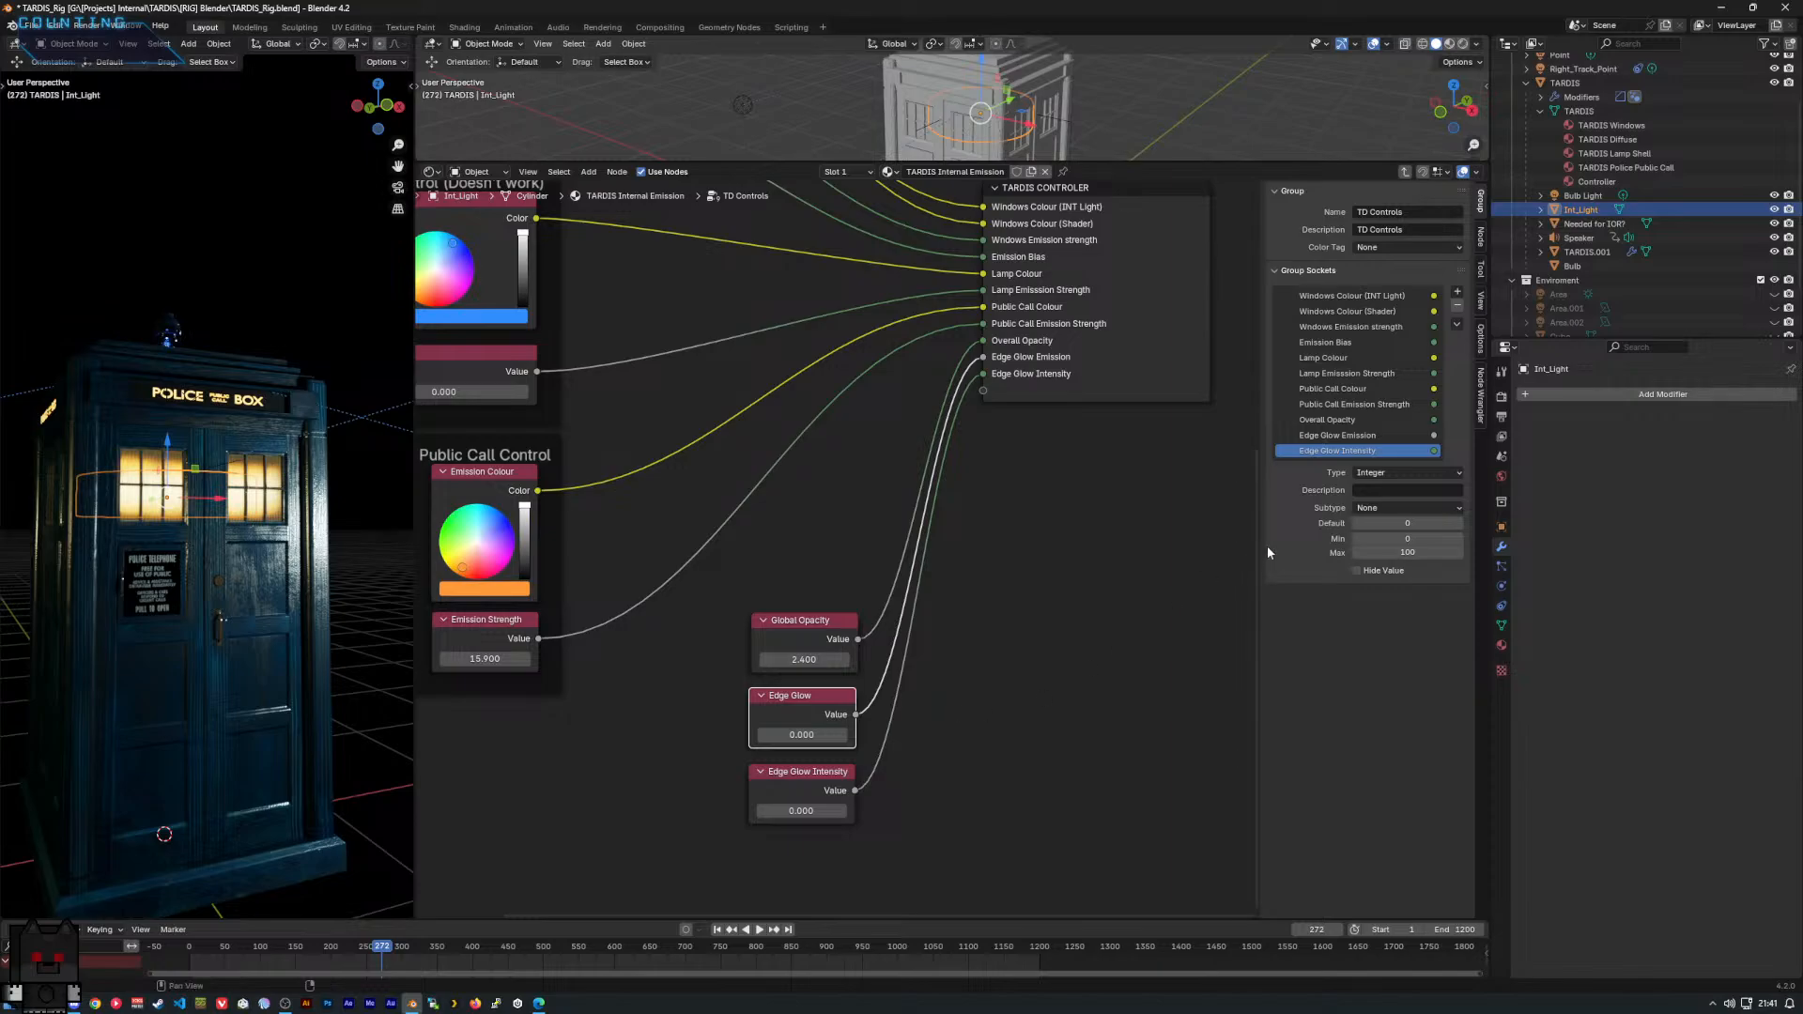
click(1352, 436)
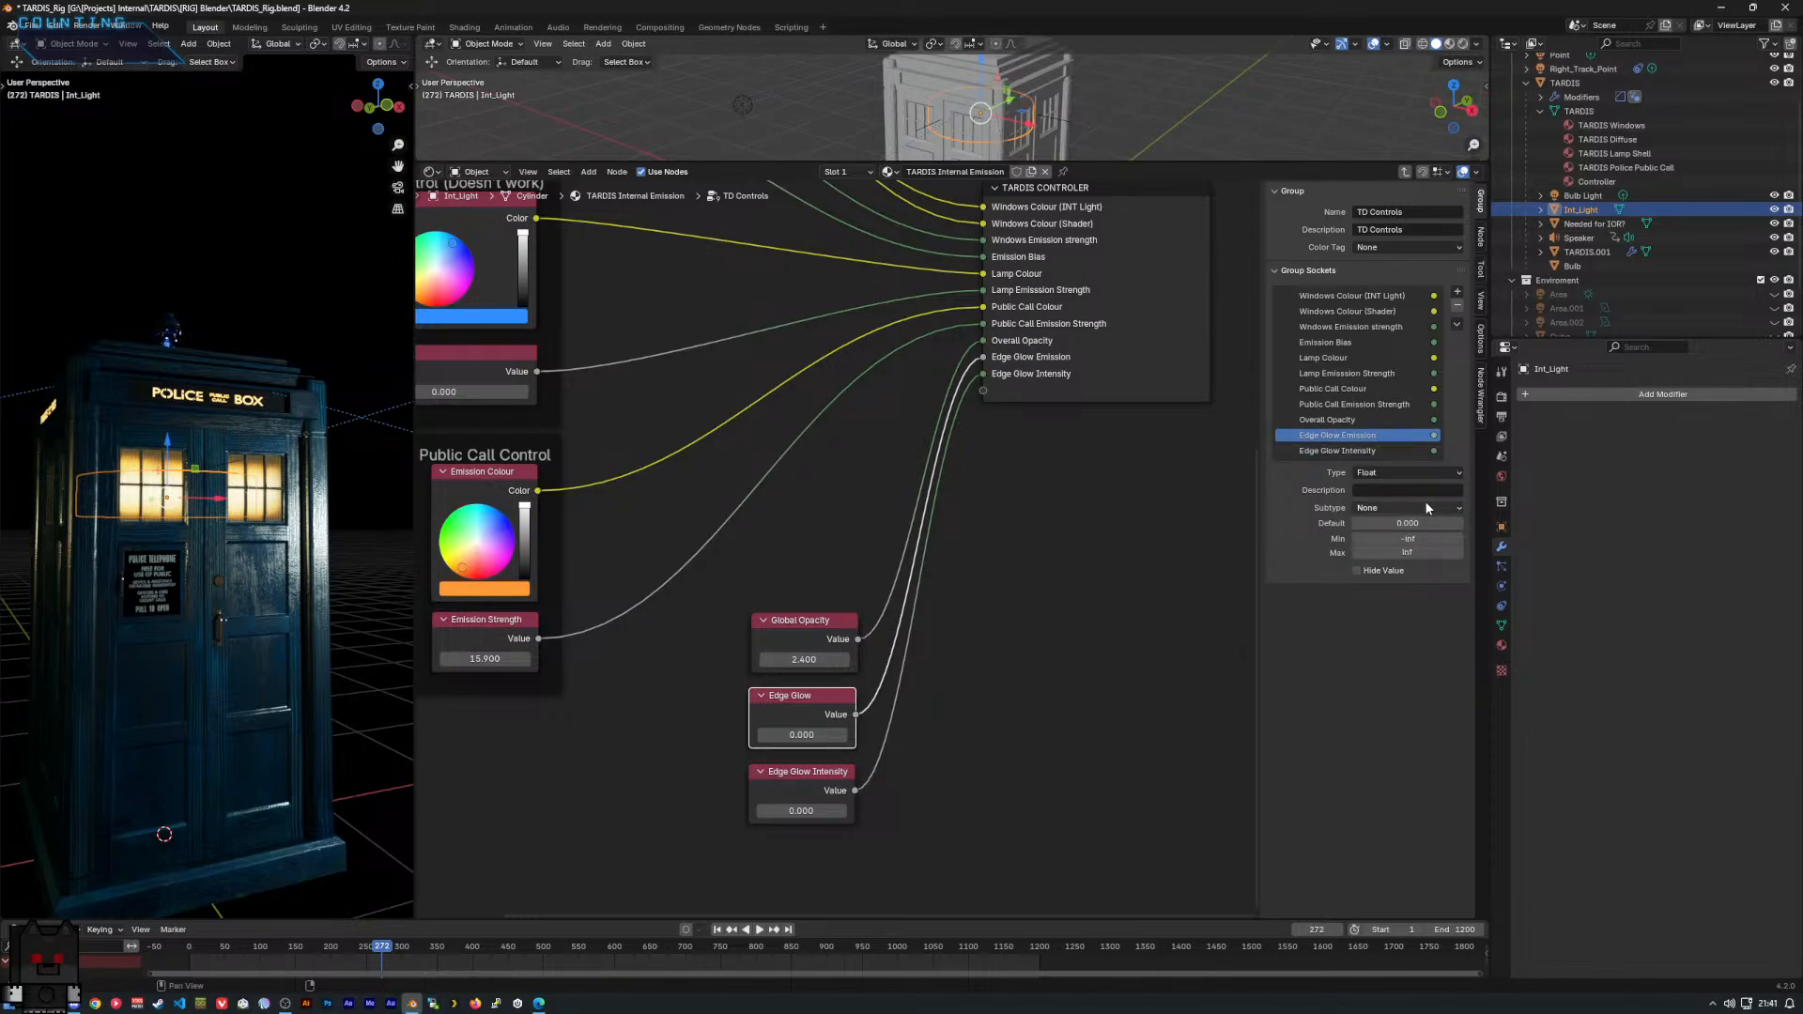
click(1413, 472)
click(1409, 521)
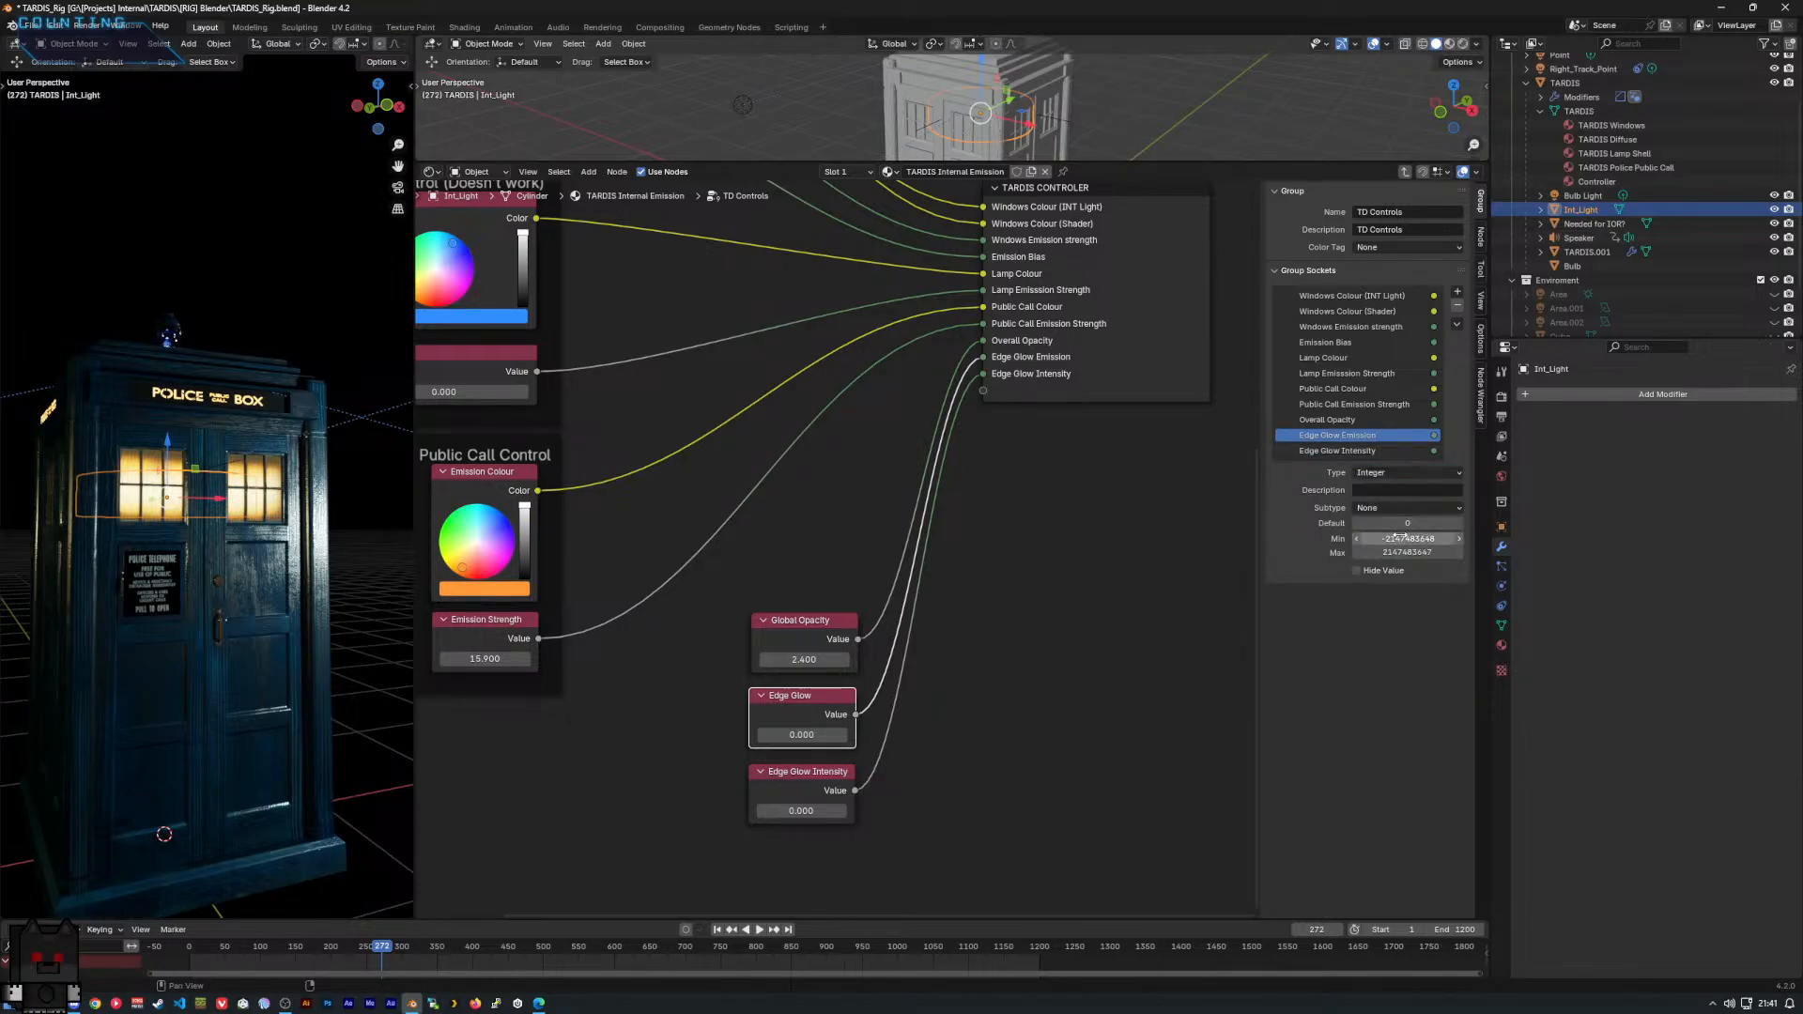
click(1401, 538)
text(1)
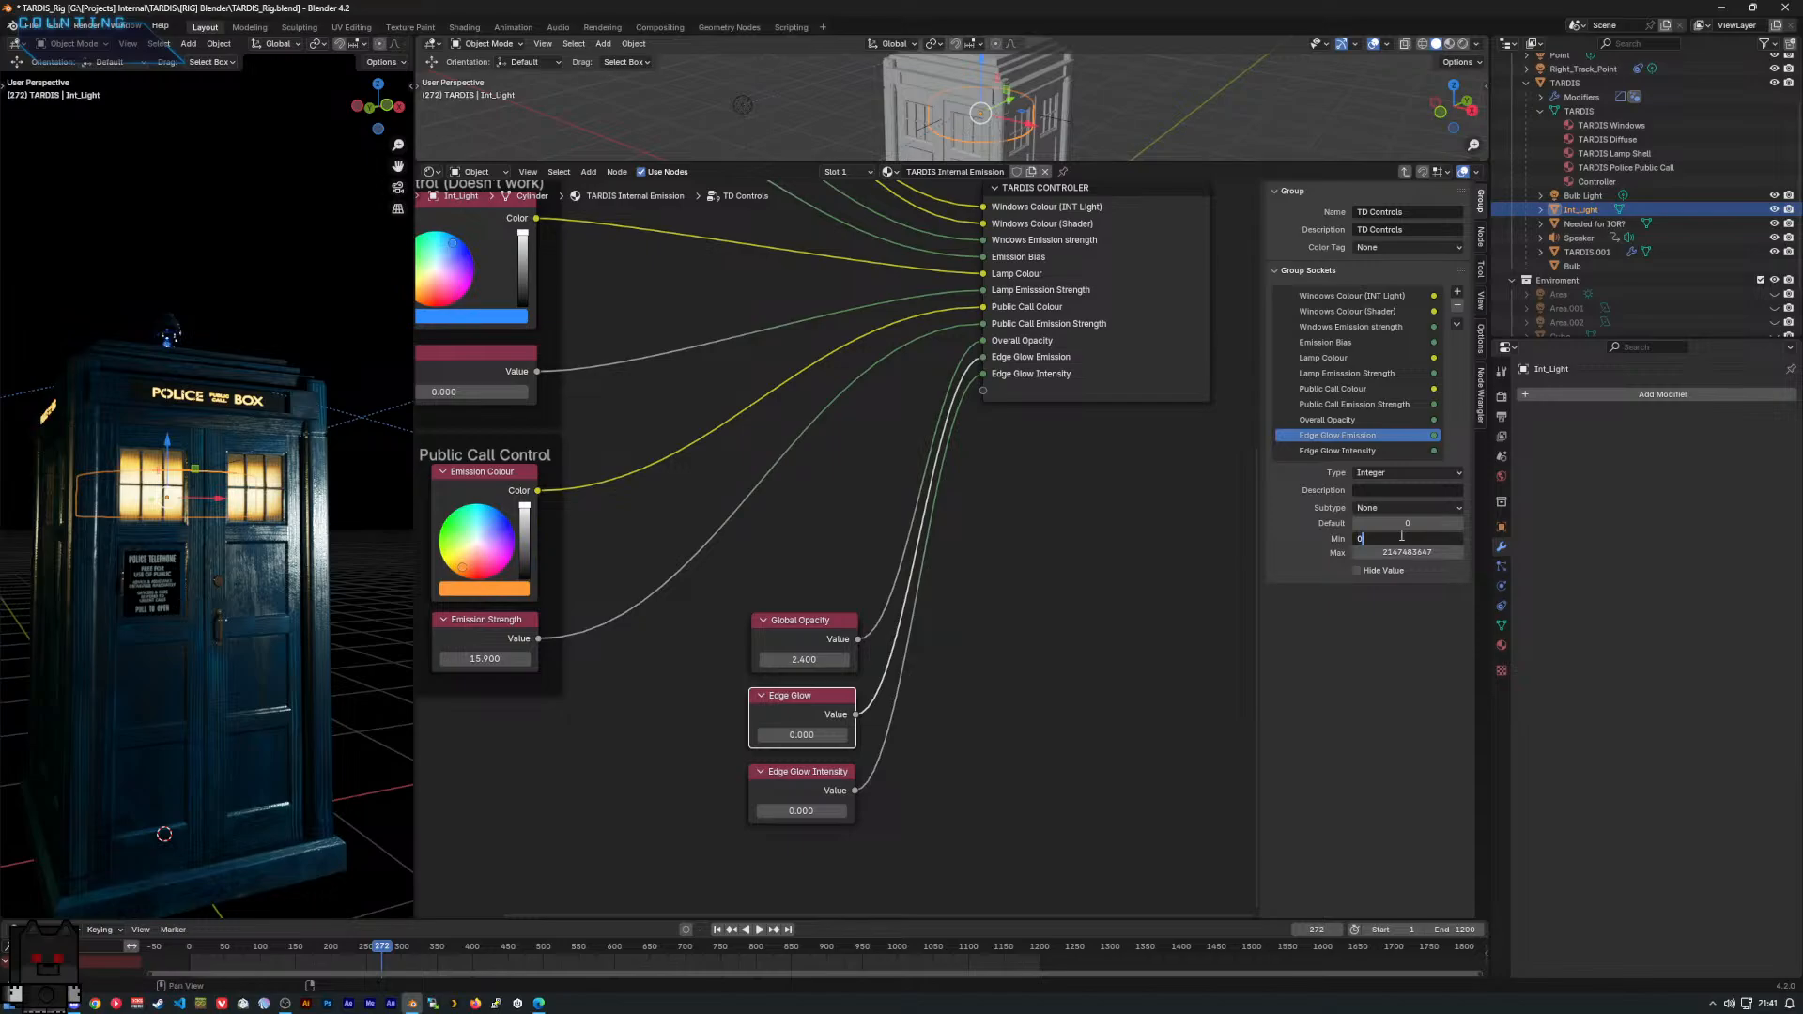
key(Tab)
text(1)
key(Return)
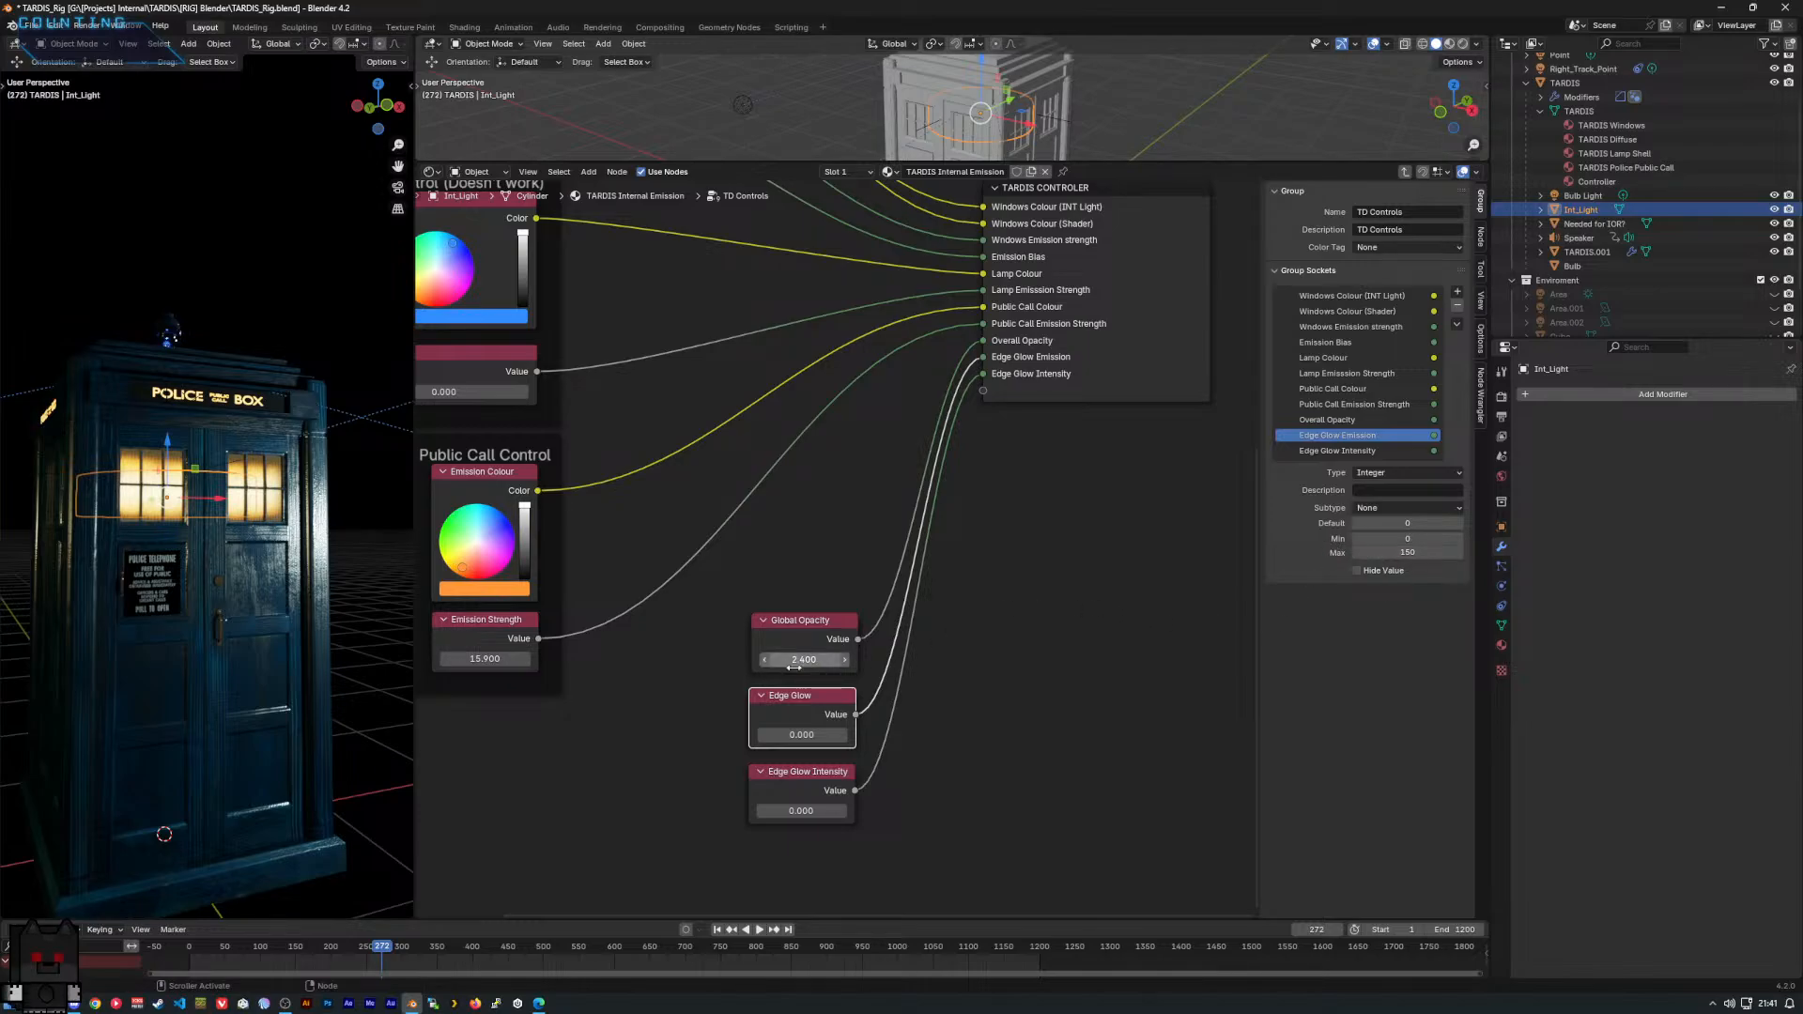
Line up the Edge Glow and Edge Glow Intensity nodes beneath the Global Opacity node.
drag(816, 771, 818, 771)
drag(814, 707, 820, 713)
click(1038, 648)
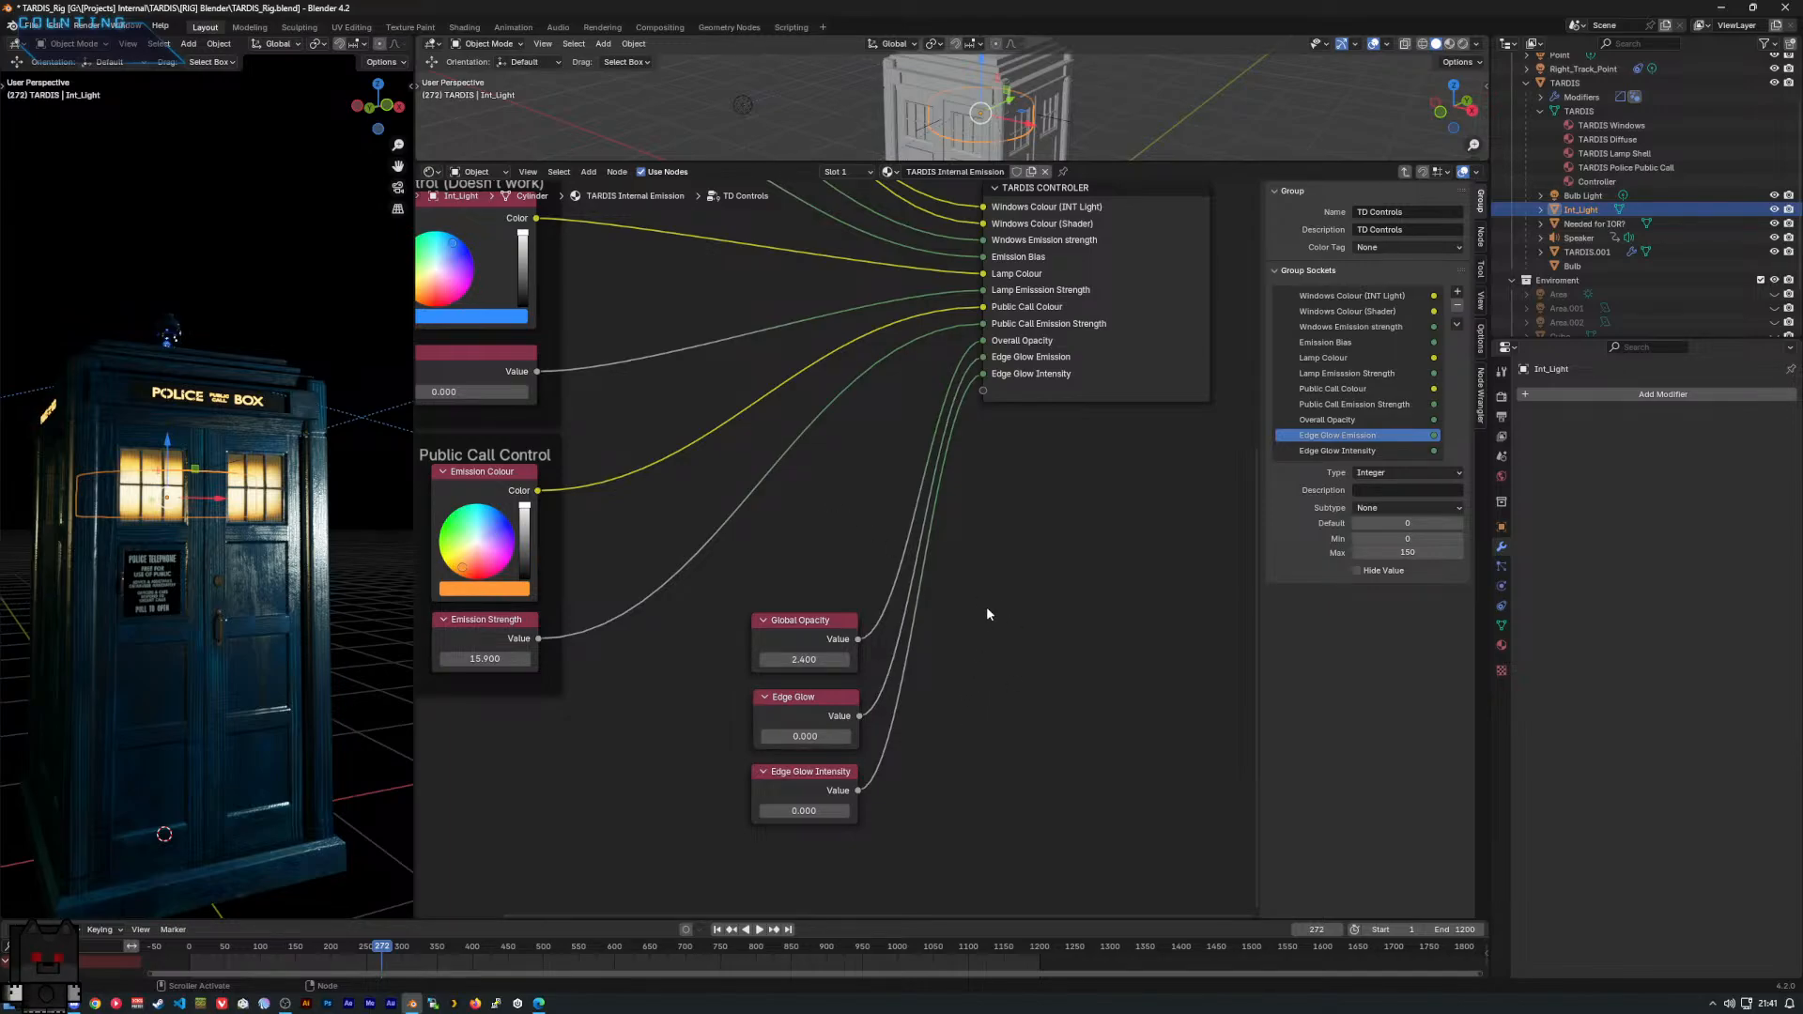
Test the Global Opacity value at a very high setting and at -16.300, checking the TARDIS in the viewport.
drag(815, 658, 929, 658)
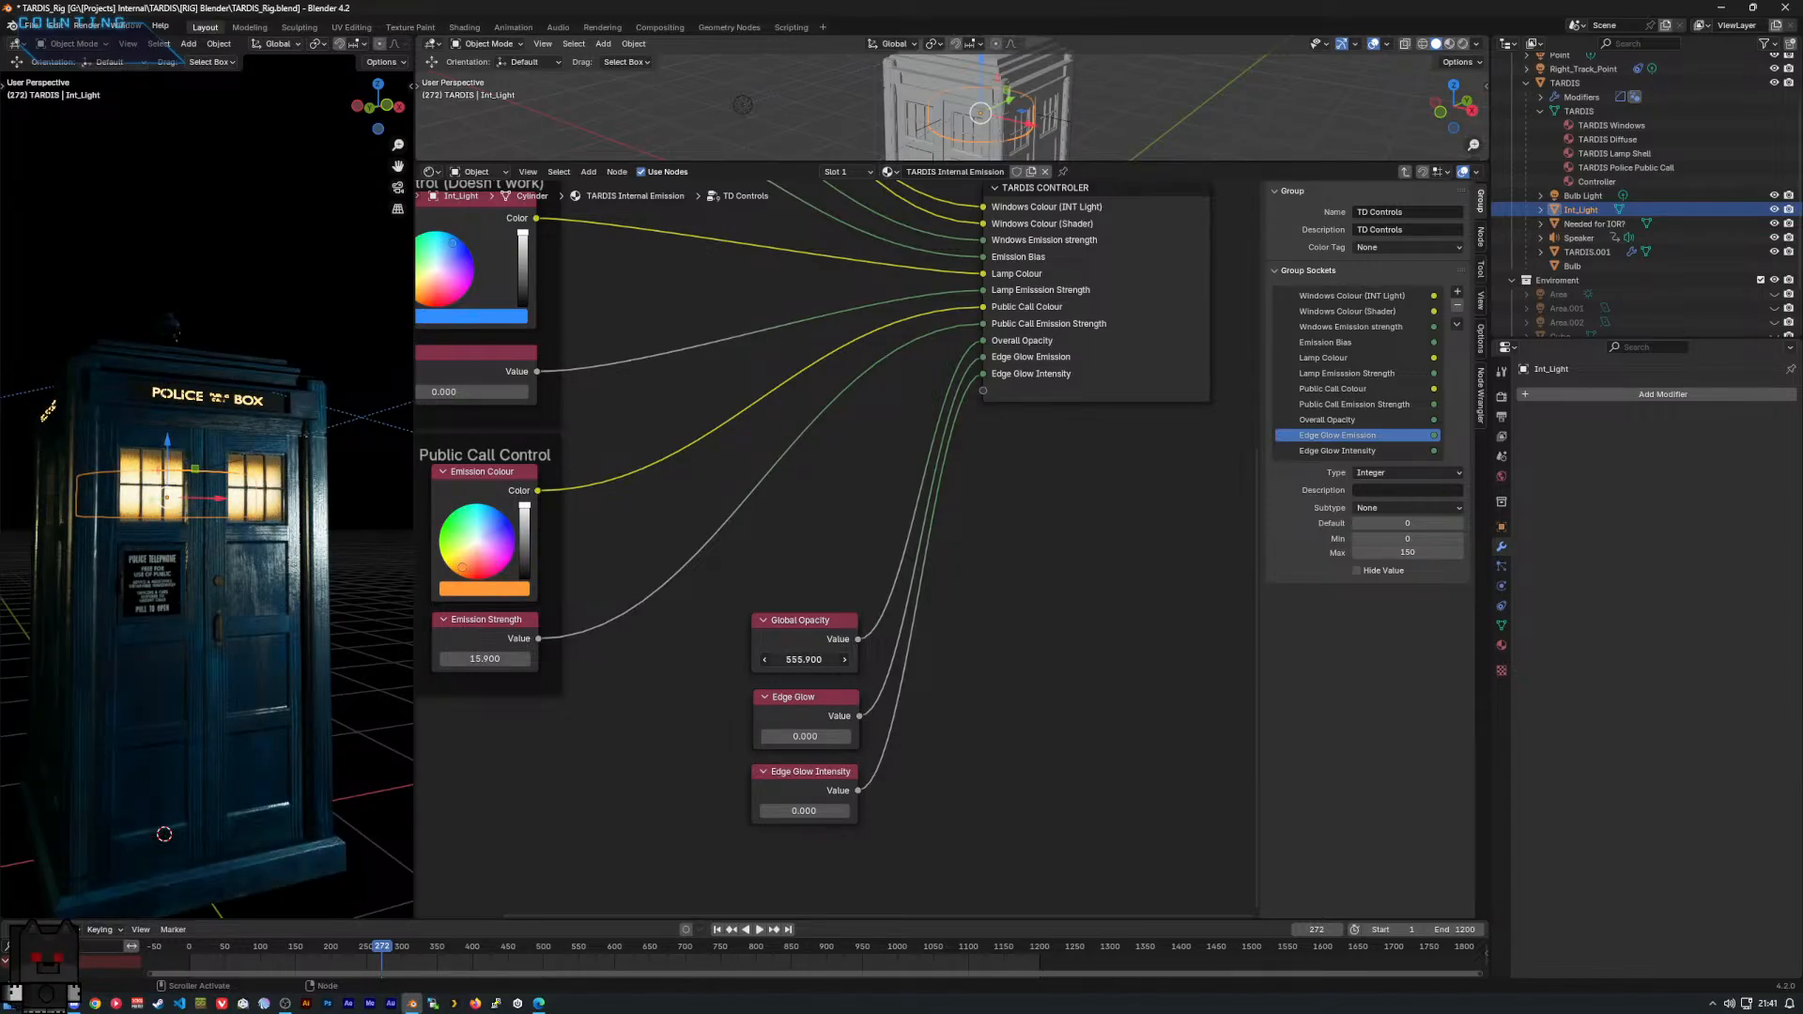
key(ctrl+z)
drag(815, 659, 718, 660)
middle_drag(218, 634, 223, 728)
scroll(224, 644, up, 7)
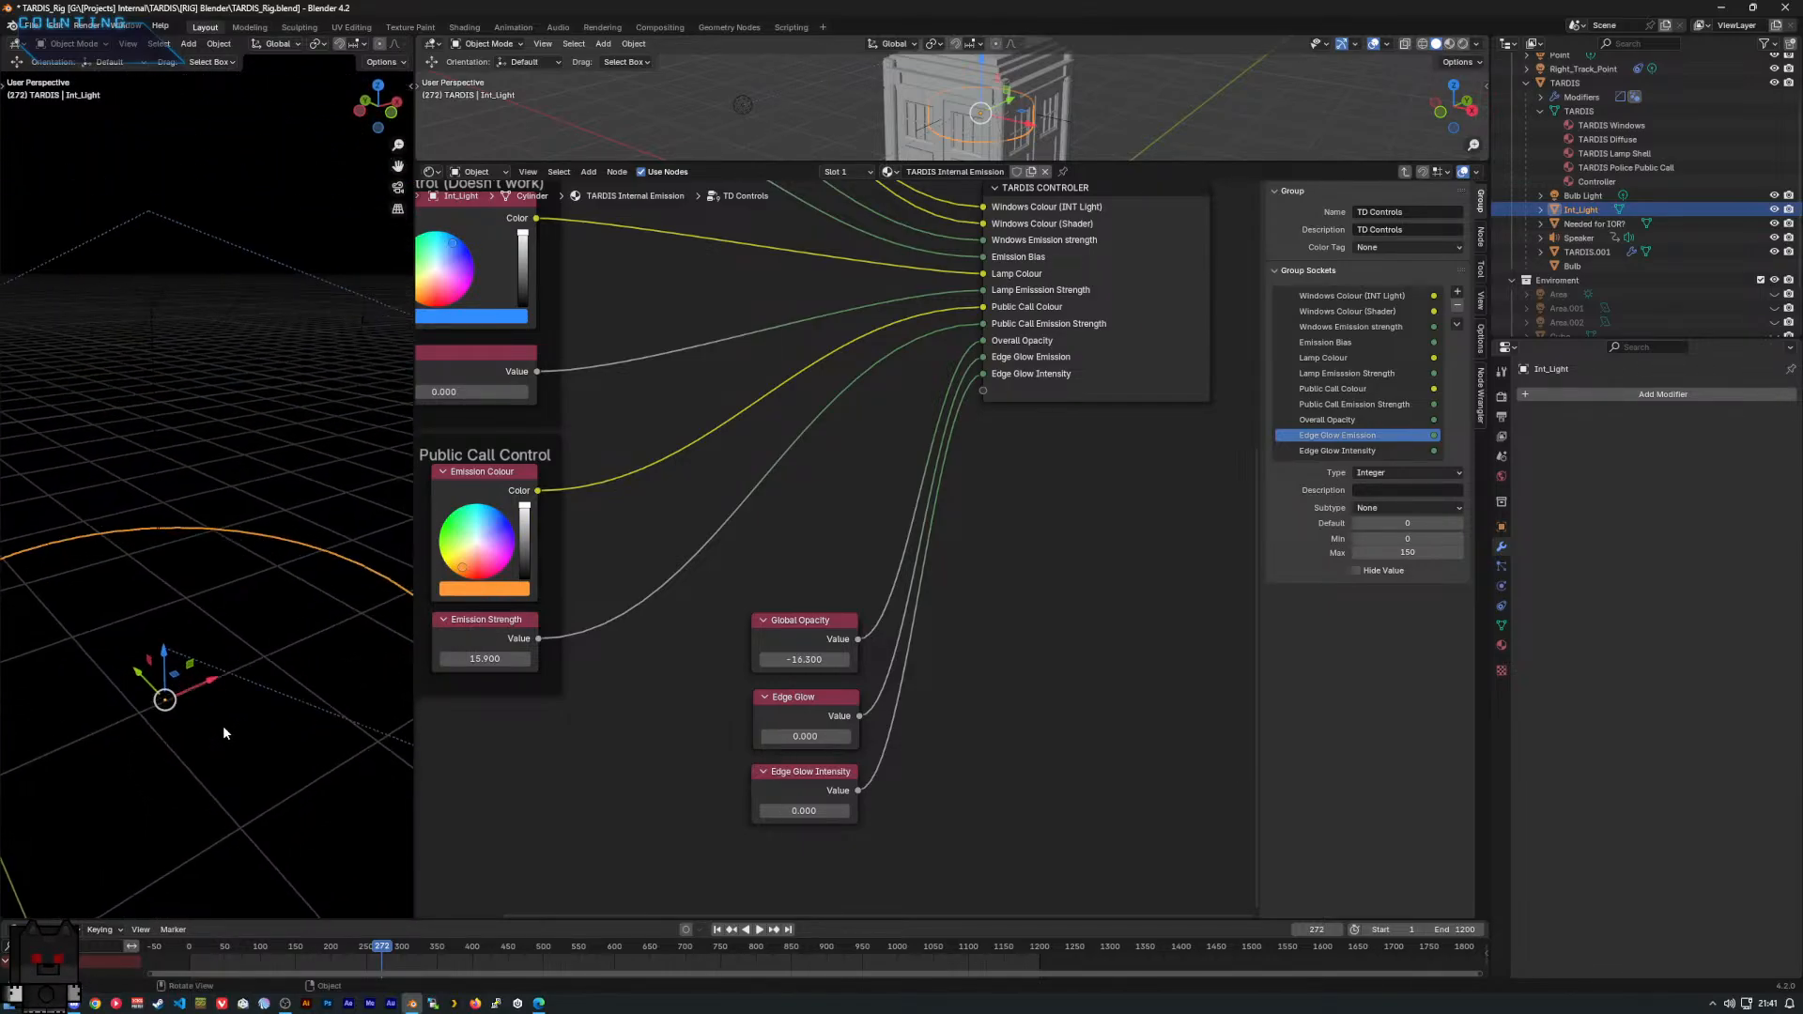
scroll(224, 728, down, 5)
scroll(241, 639, down, 1)
middle_drag(240, 643, 204, 611)
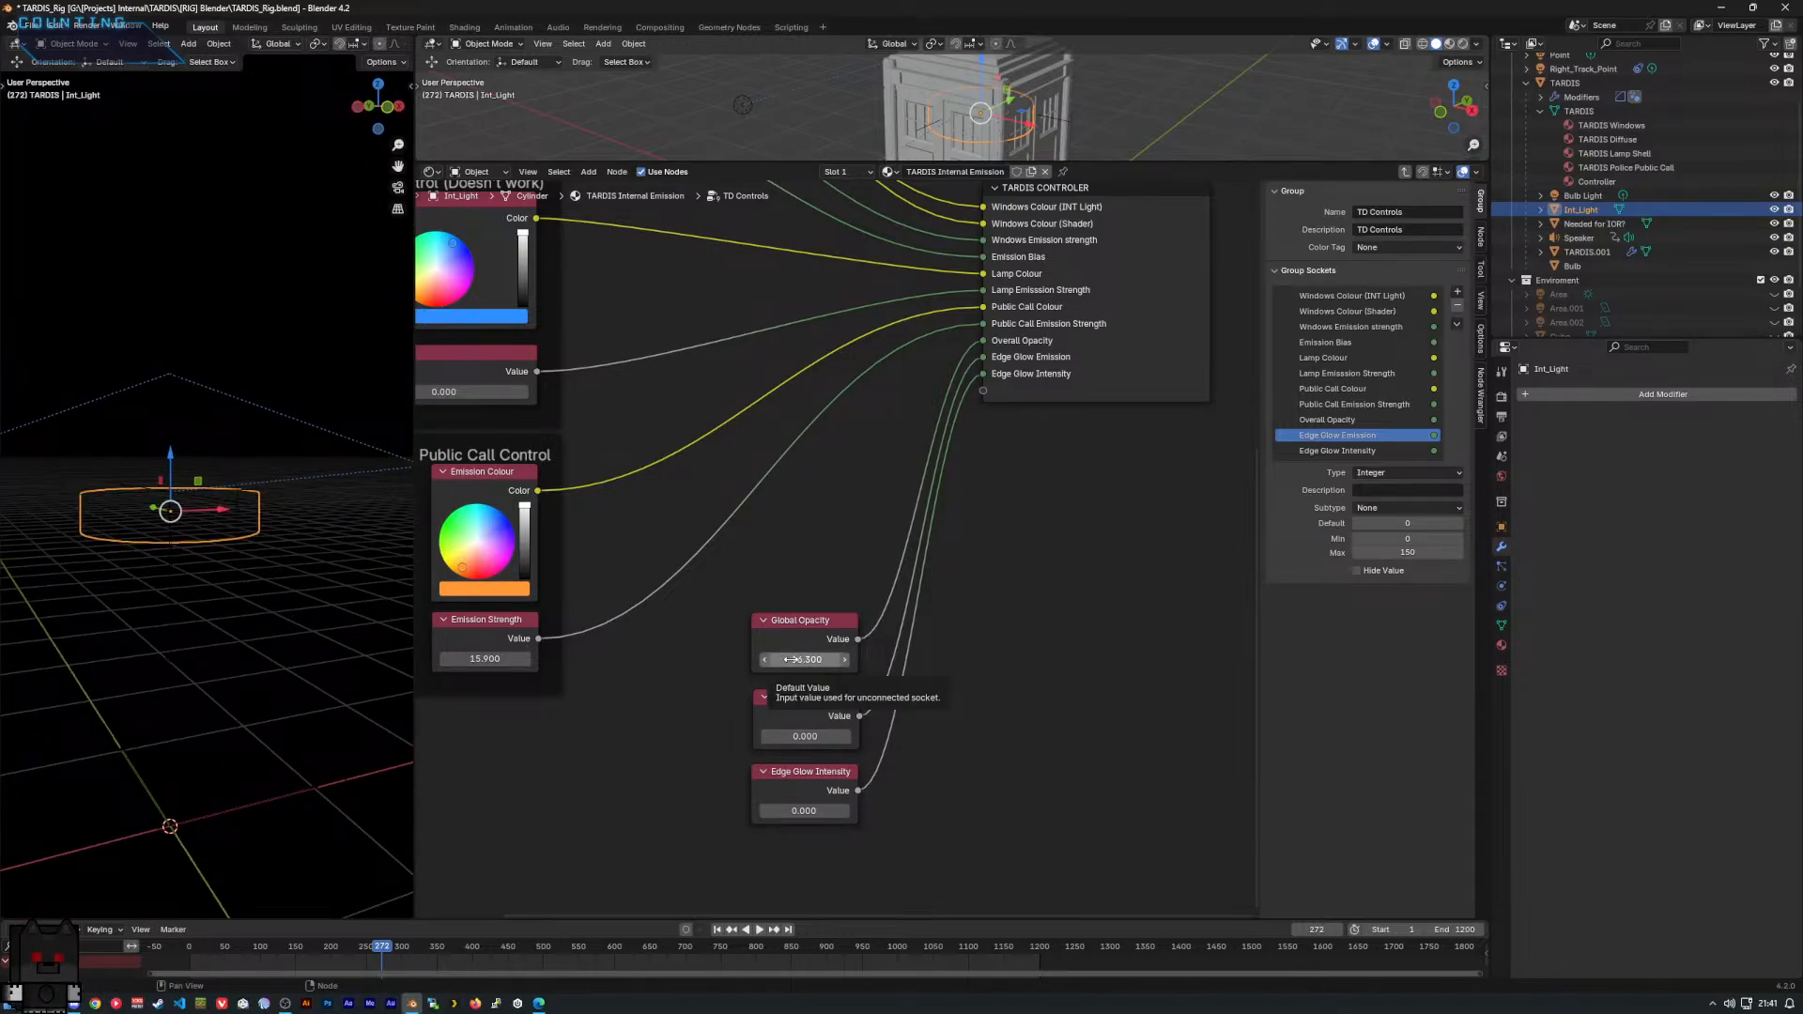
Raise the Global Opacity value to 16.800 and inspect the TARDIS's lamp, sign and windows close up.
drag(804, 665, 845, 665)
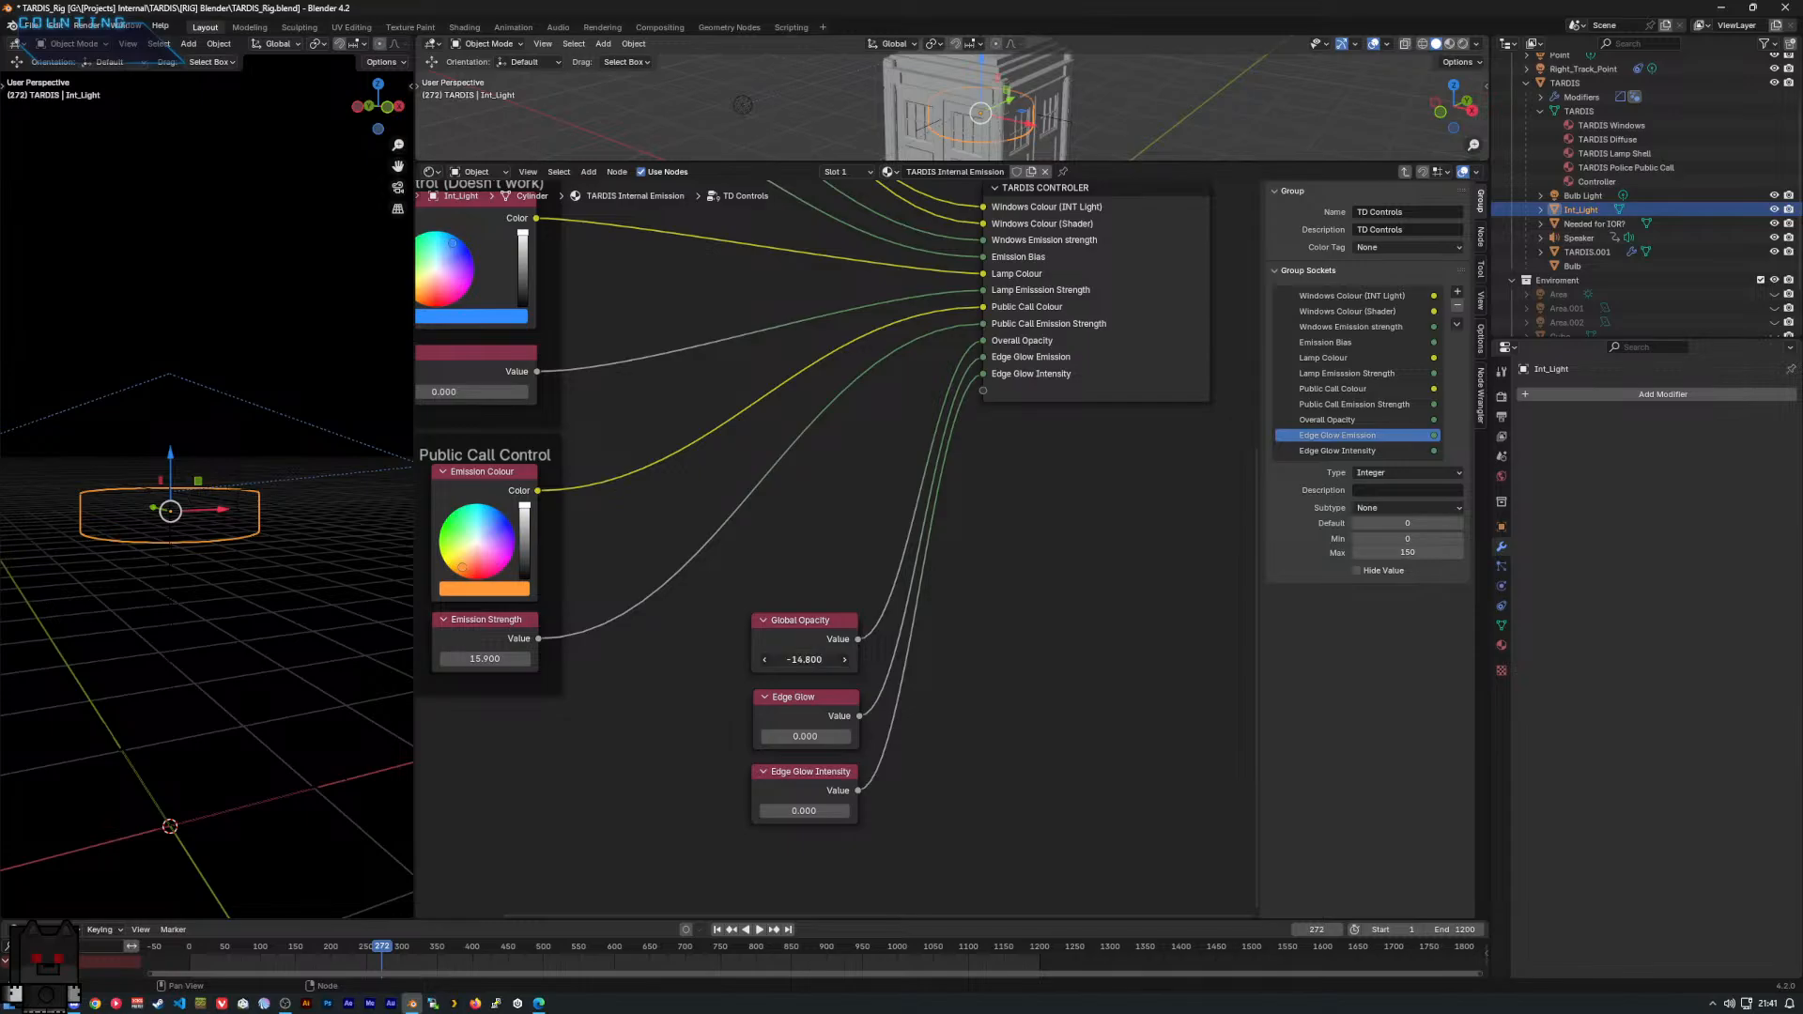
click(796, 660)
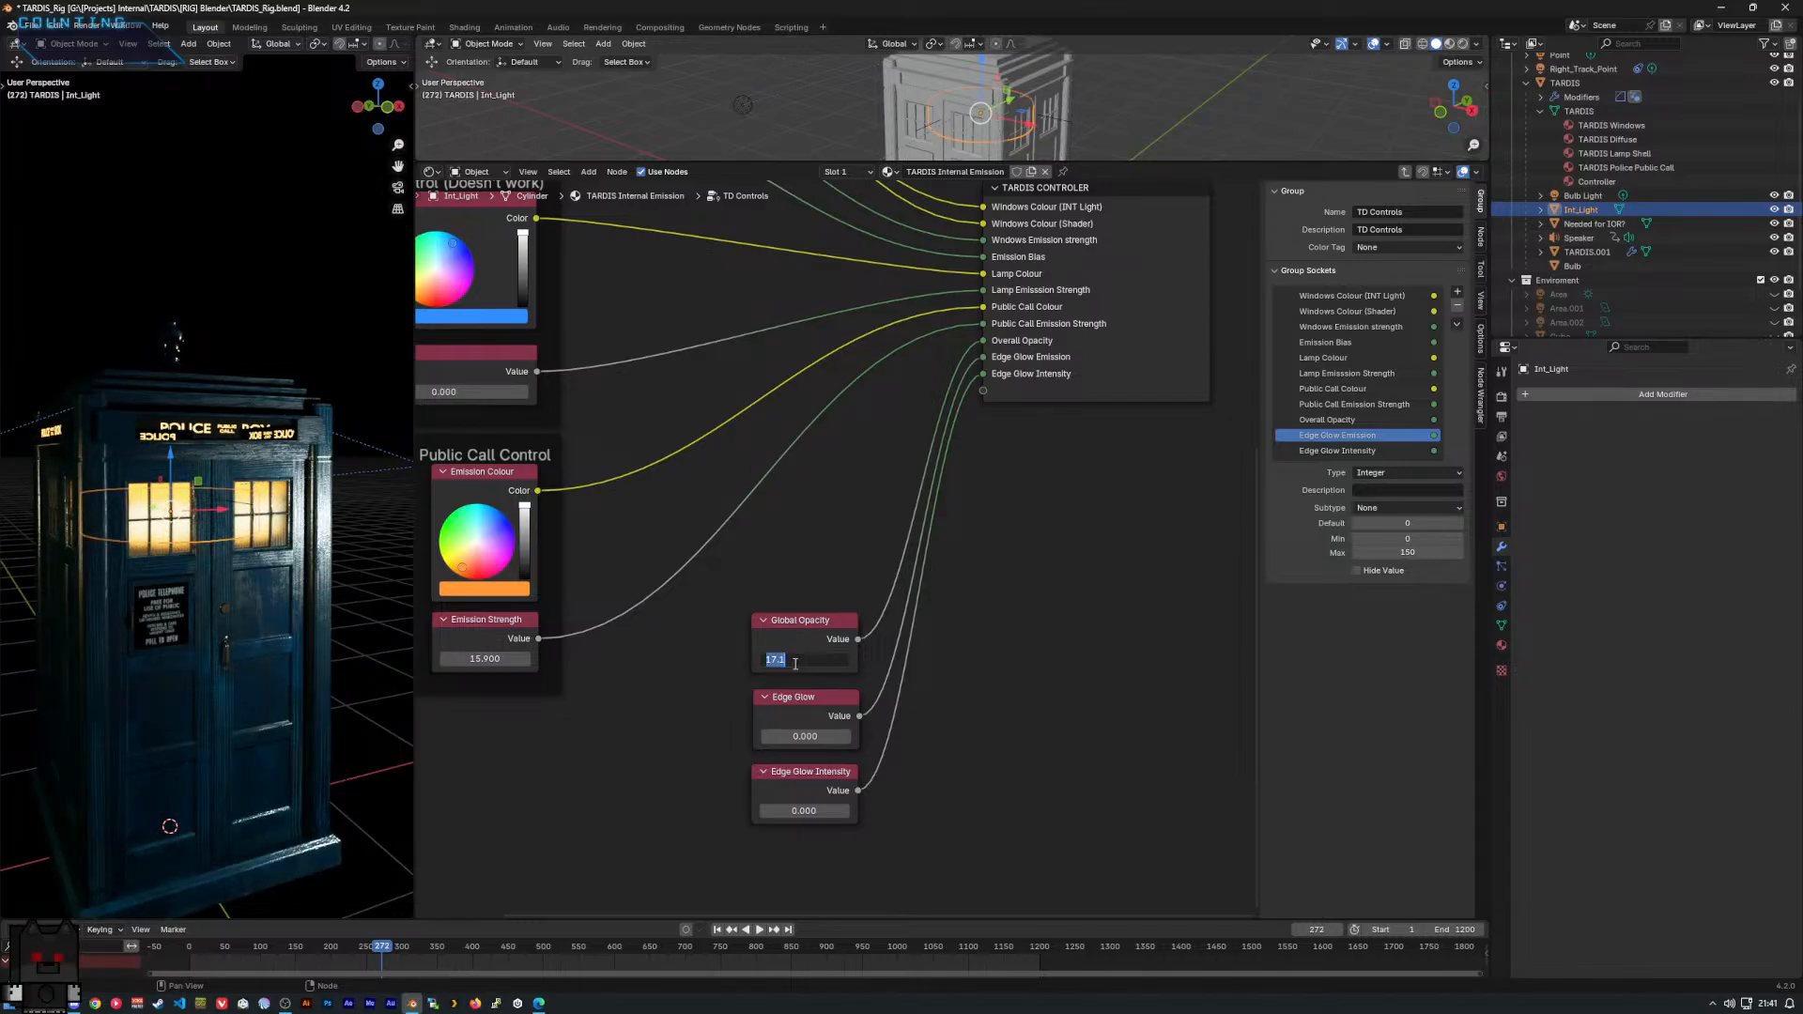
key(Return)
middle_drag(252, 527, 296, 545)
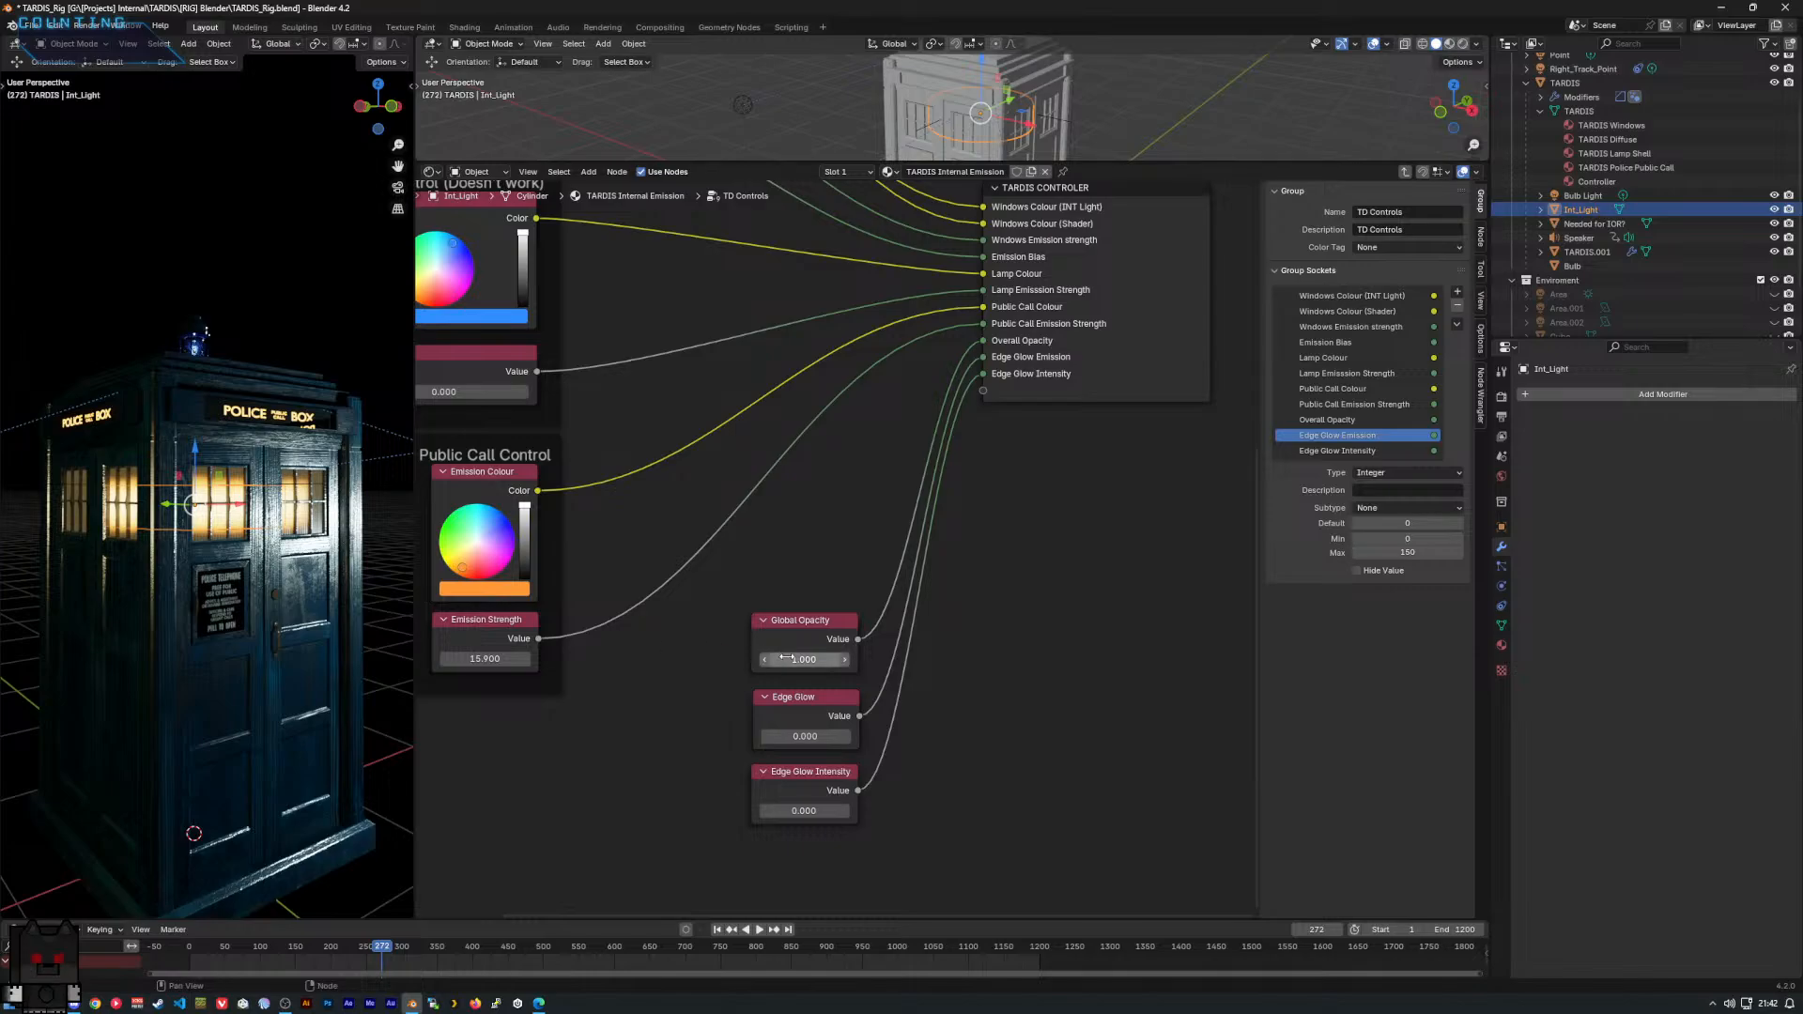
drag(804, 659, 952, 659)
mouse_move(237, 436)
middle_down()
mouse_move(188, 470)
mouse_move(228, 474)
mouse_move(227, 452)
middle_up()
scroll(205, 468, up, 10)
scroll(228, 468, down, 3)
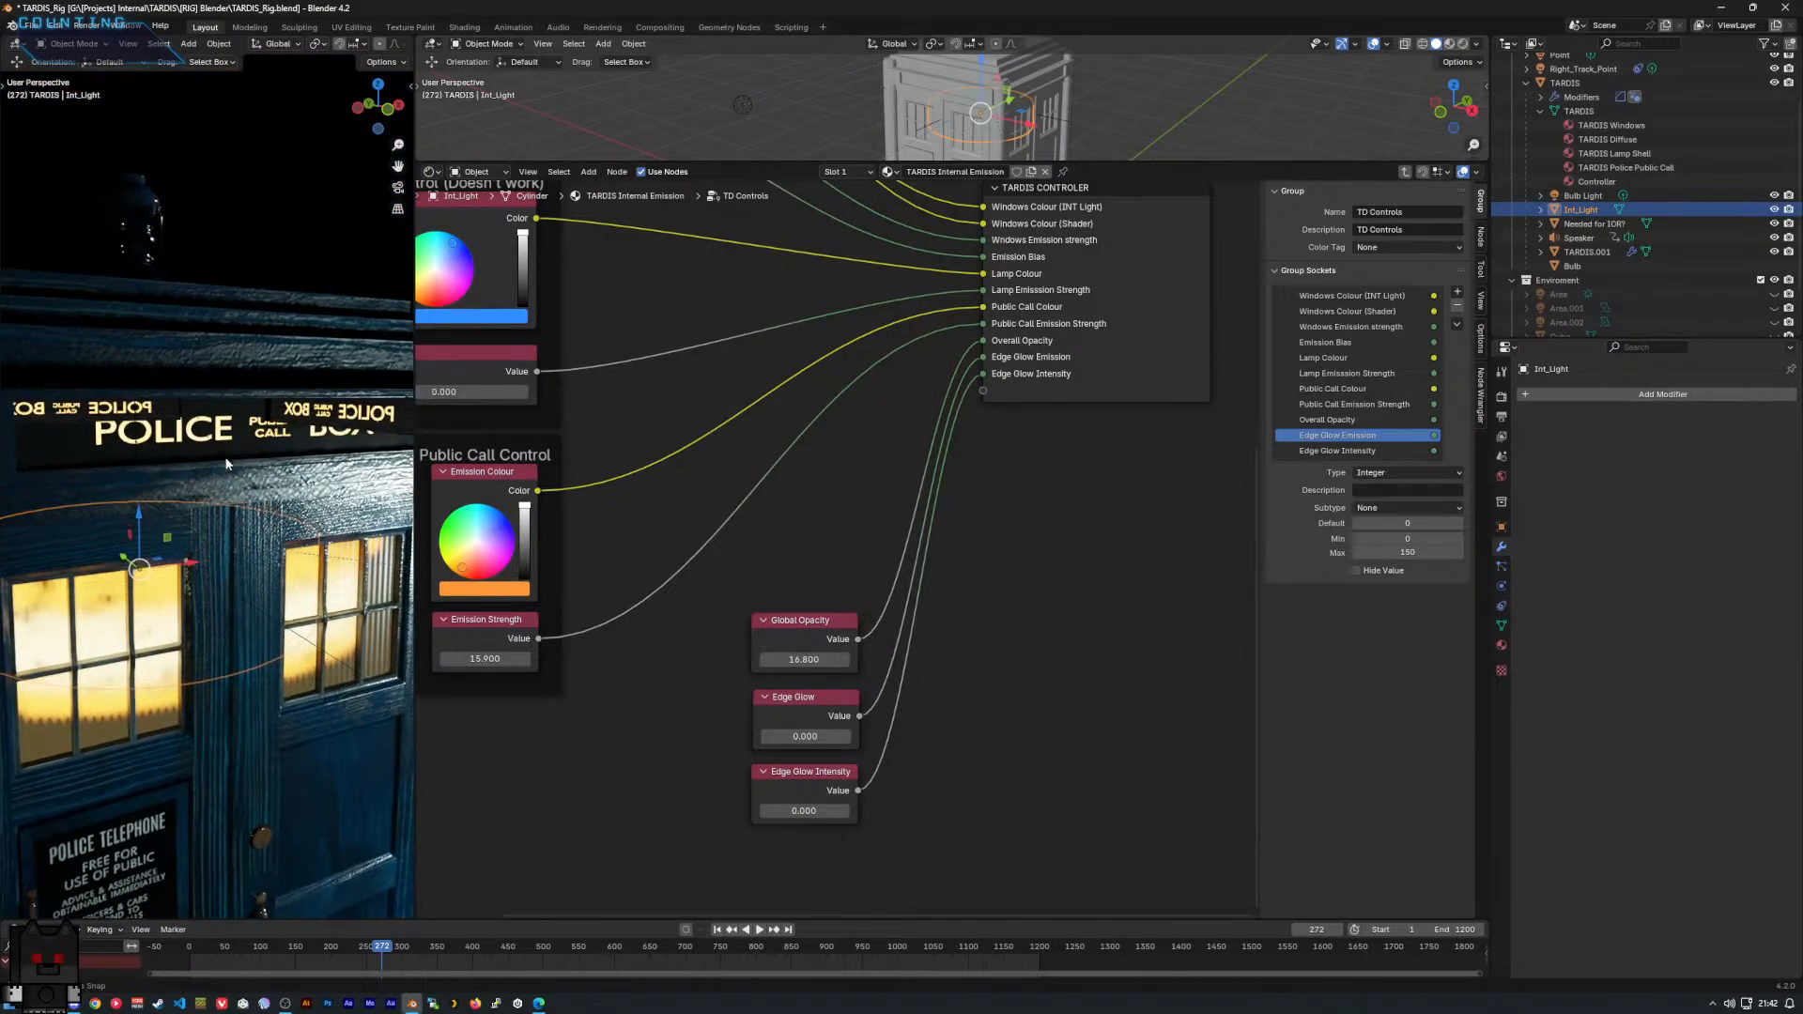
Set the Global Opacity value to 1.
click(768, 659)
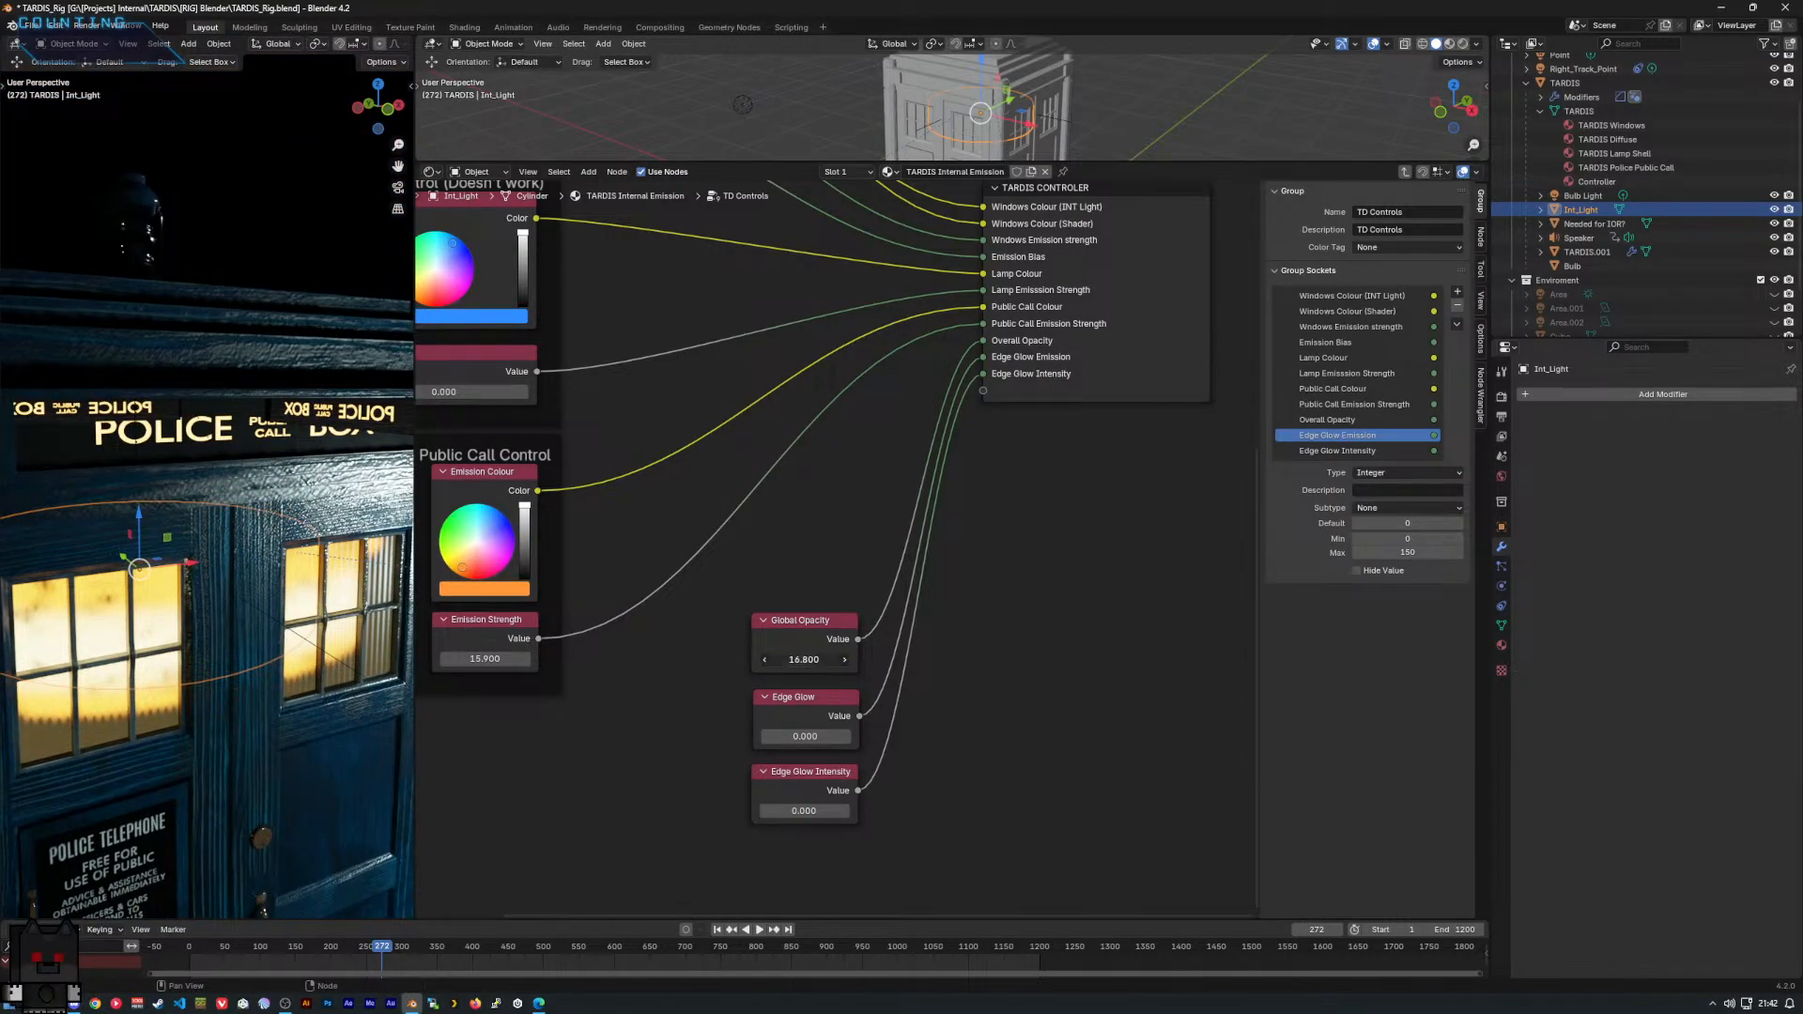
text(1)
key(Return)
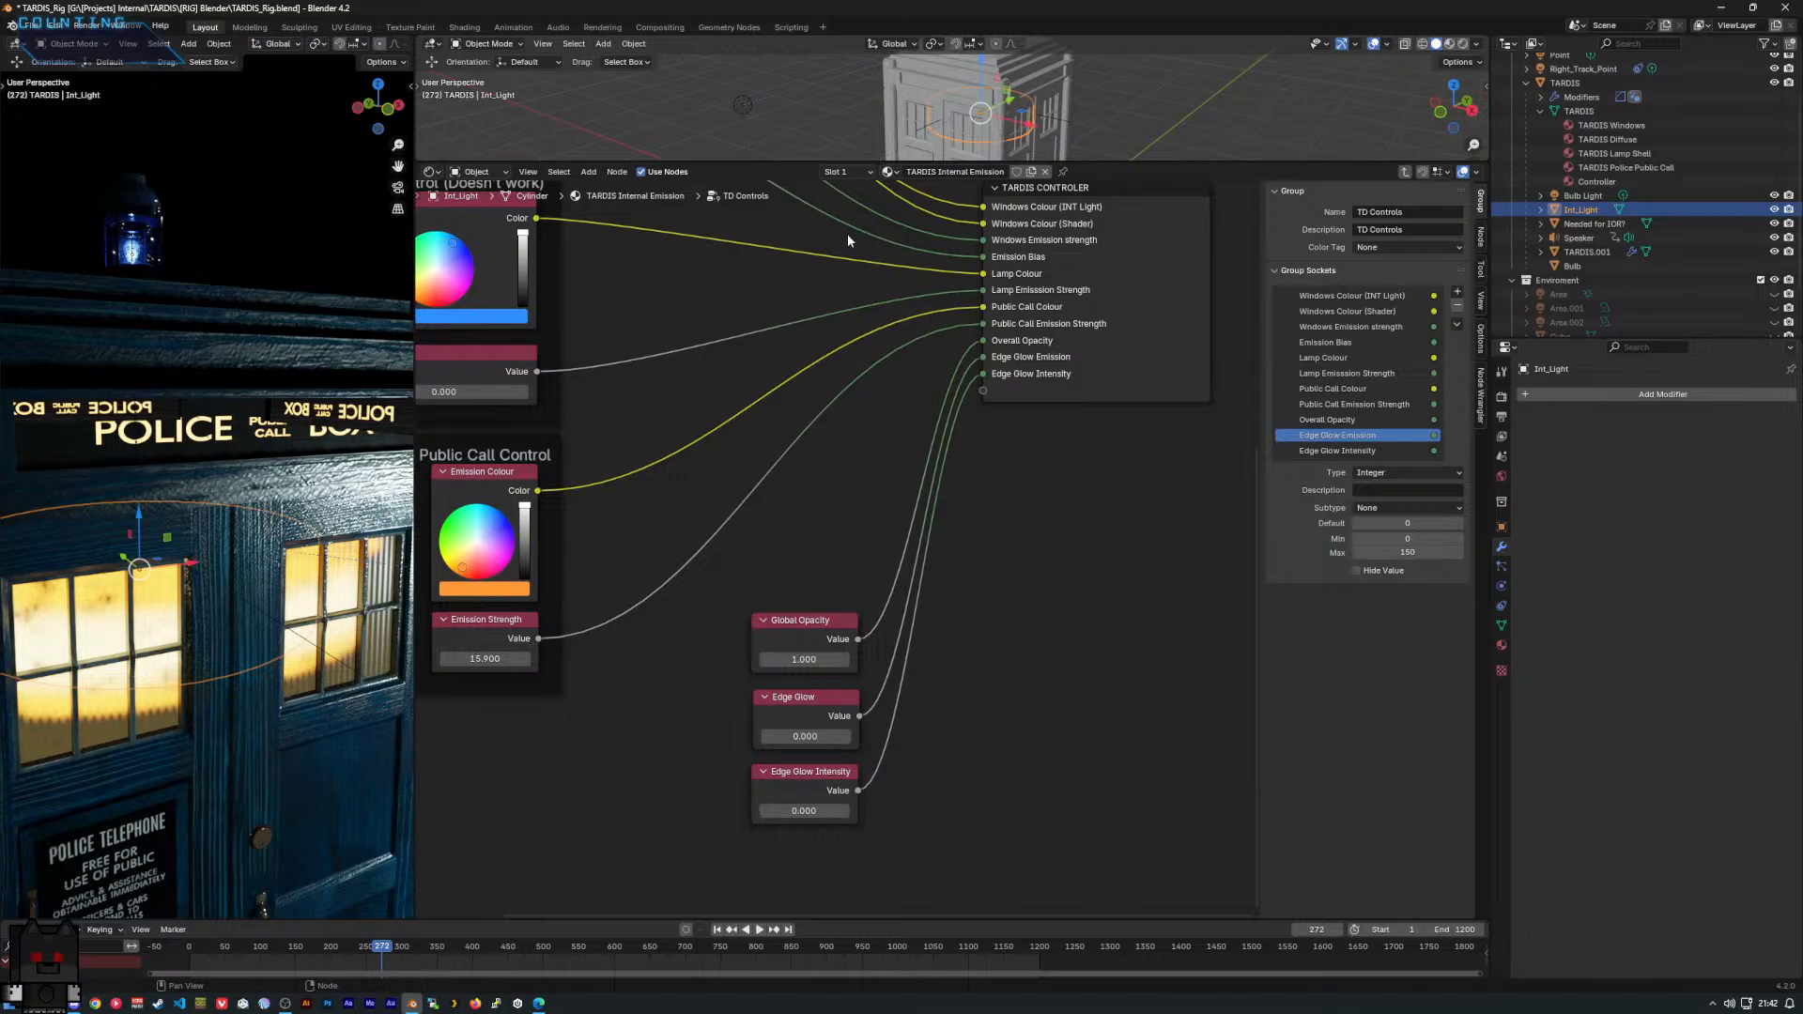
Select the TARDIS object and show its TARDIS Police Public Call material in the node editor.
click(844, 172)
click(888, 172)
click(1575, 110)
click(851, 173)
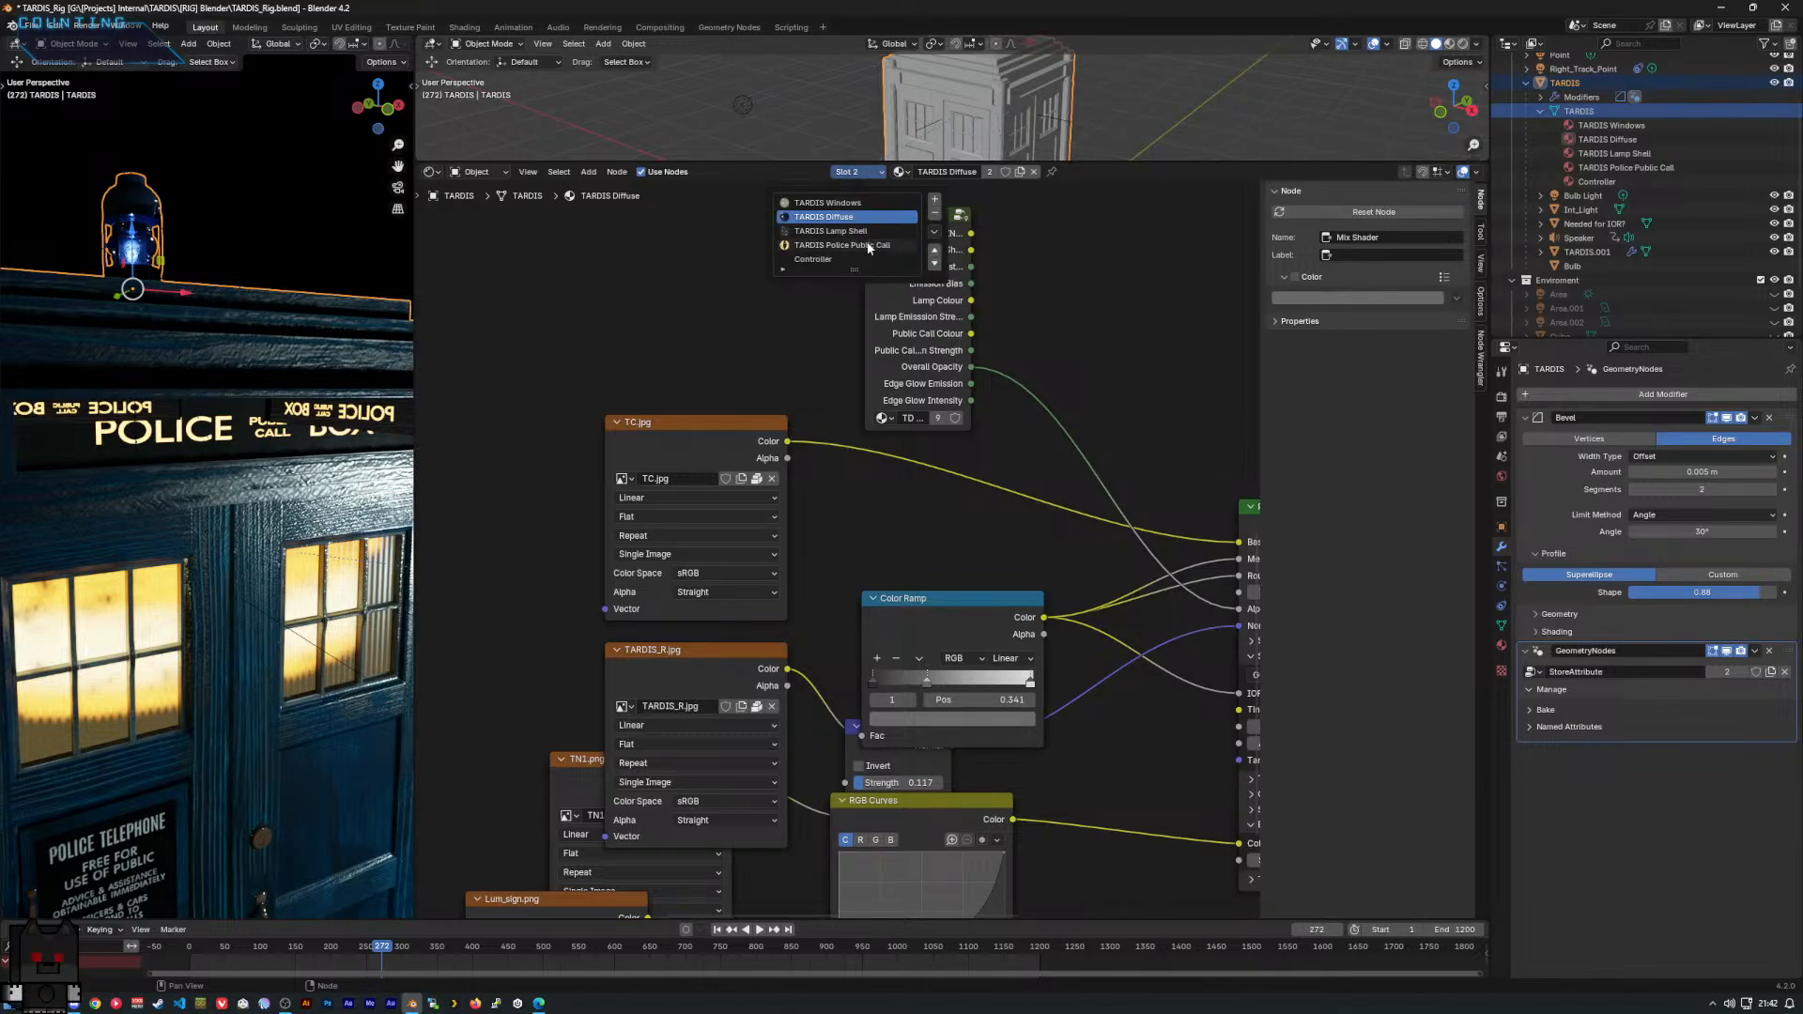
click(835, 245)
Disconnect the TD Controls Overall Opacity output from the Principled BSDF's Alpha and check the Police Public Call Box sign.
middle_drag(888, 412, 973, 472)
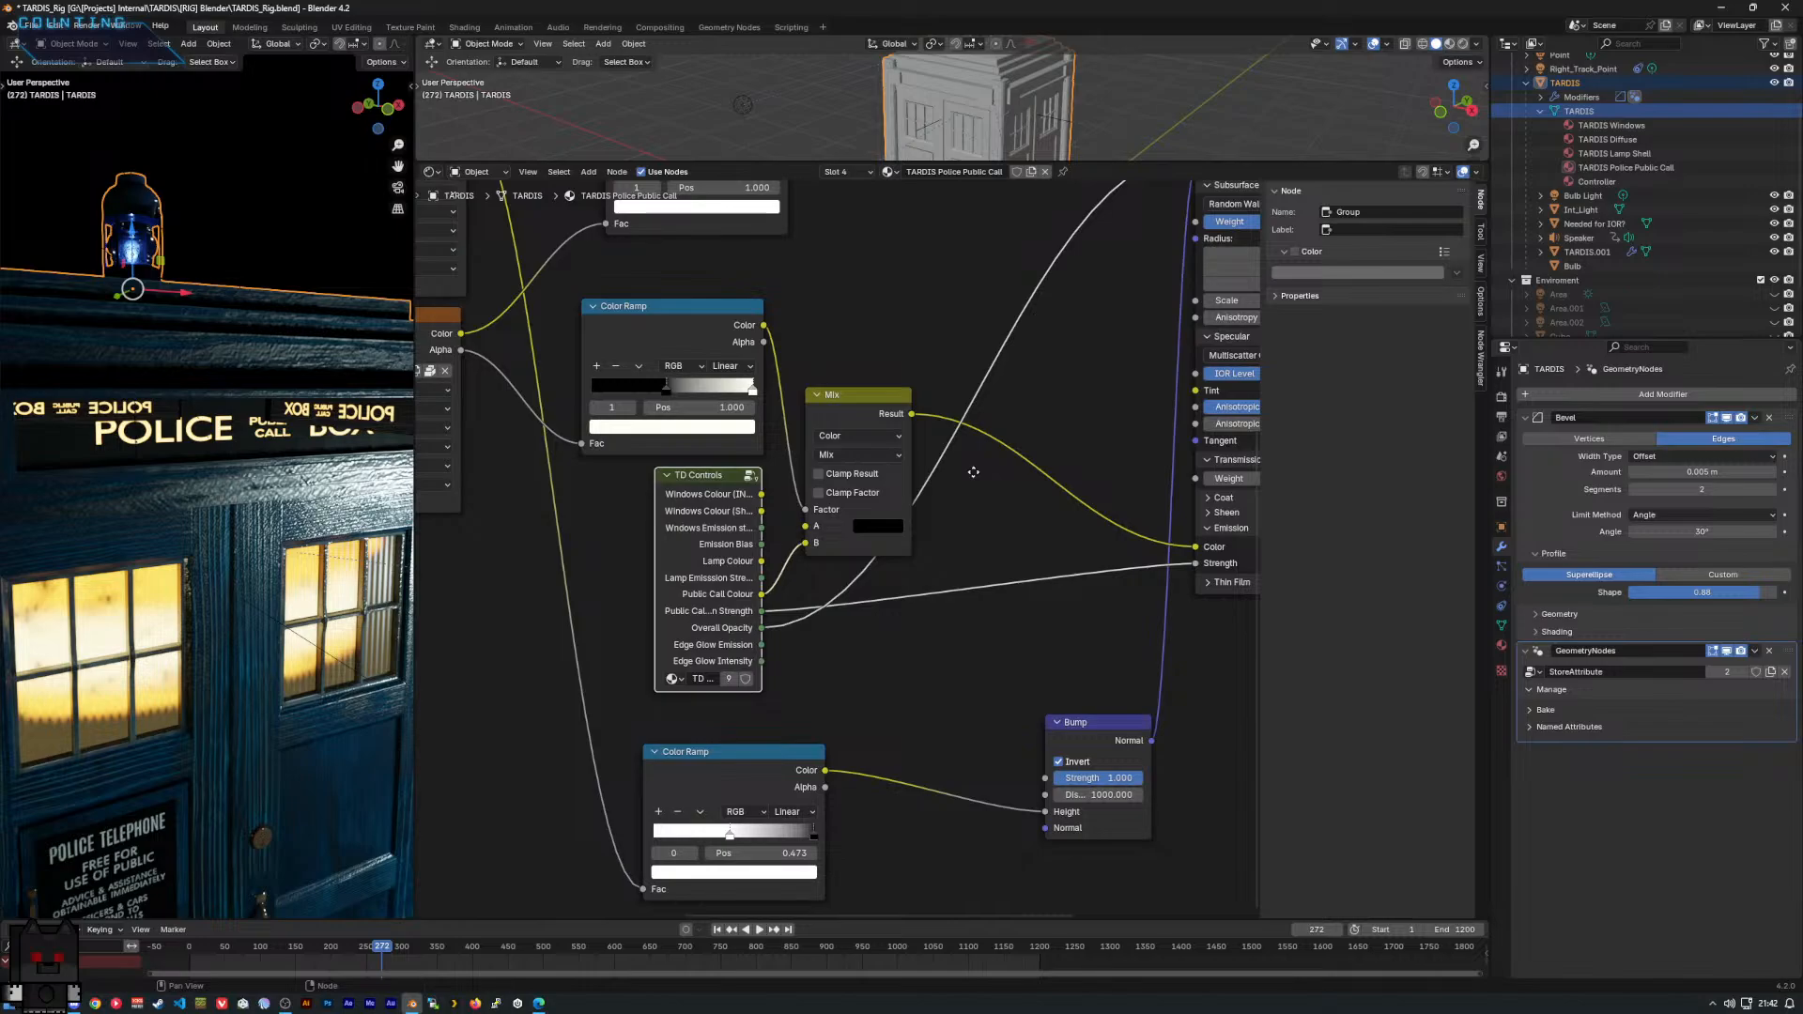
mouse_move(320, 524)
middle_down()
mouse_move(270, 528)
mouse_move(293, 523)
middle_up()
middle_drag(1052, 309, 967, 417)
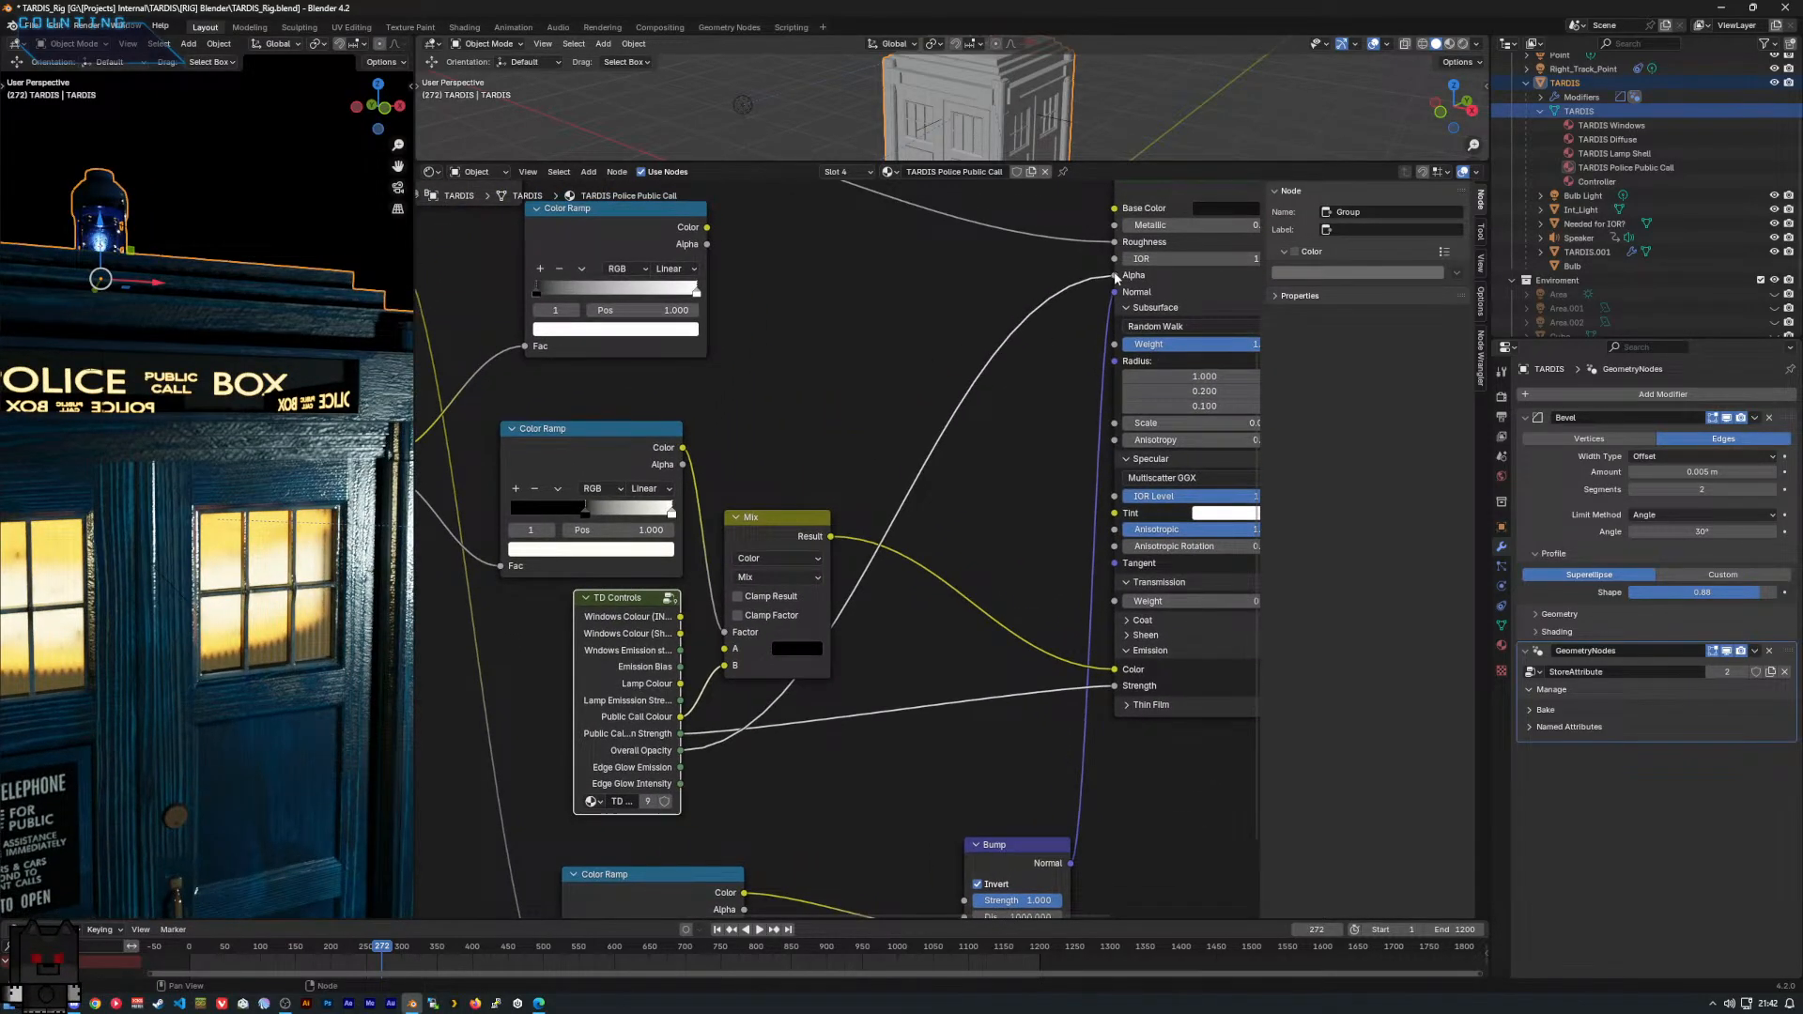
drag(1116, 276, 1040, 285)
middle_drag(320, 601, 374, 615)
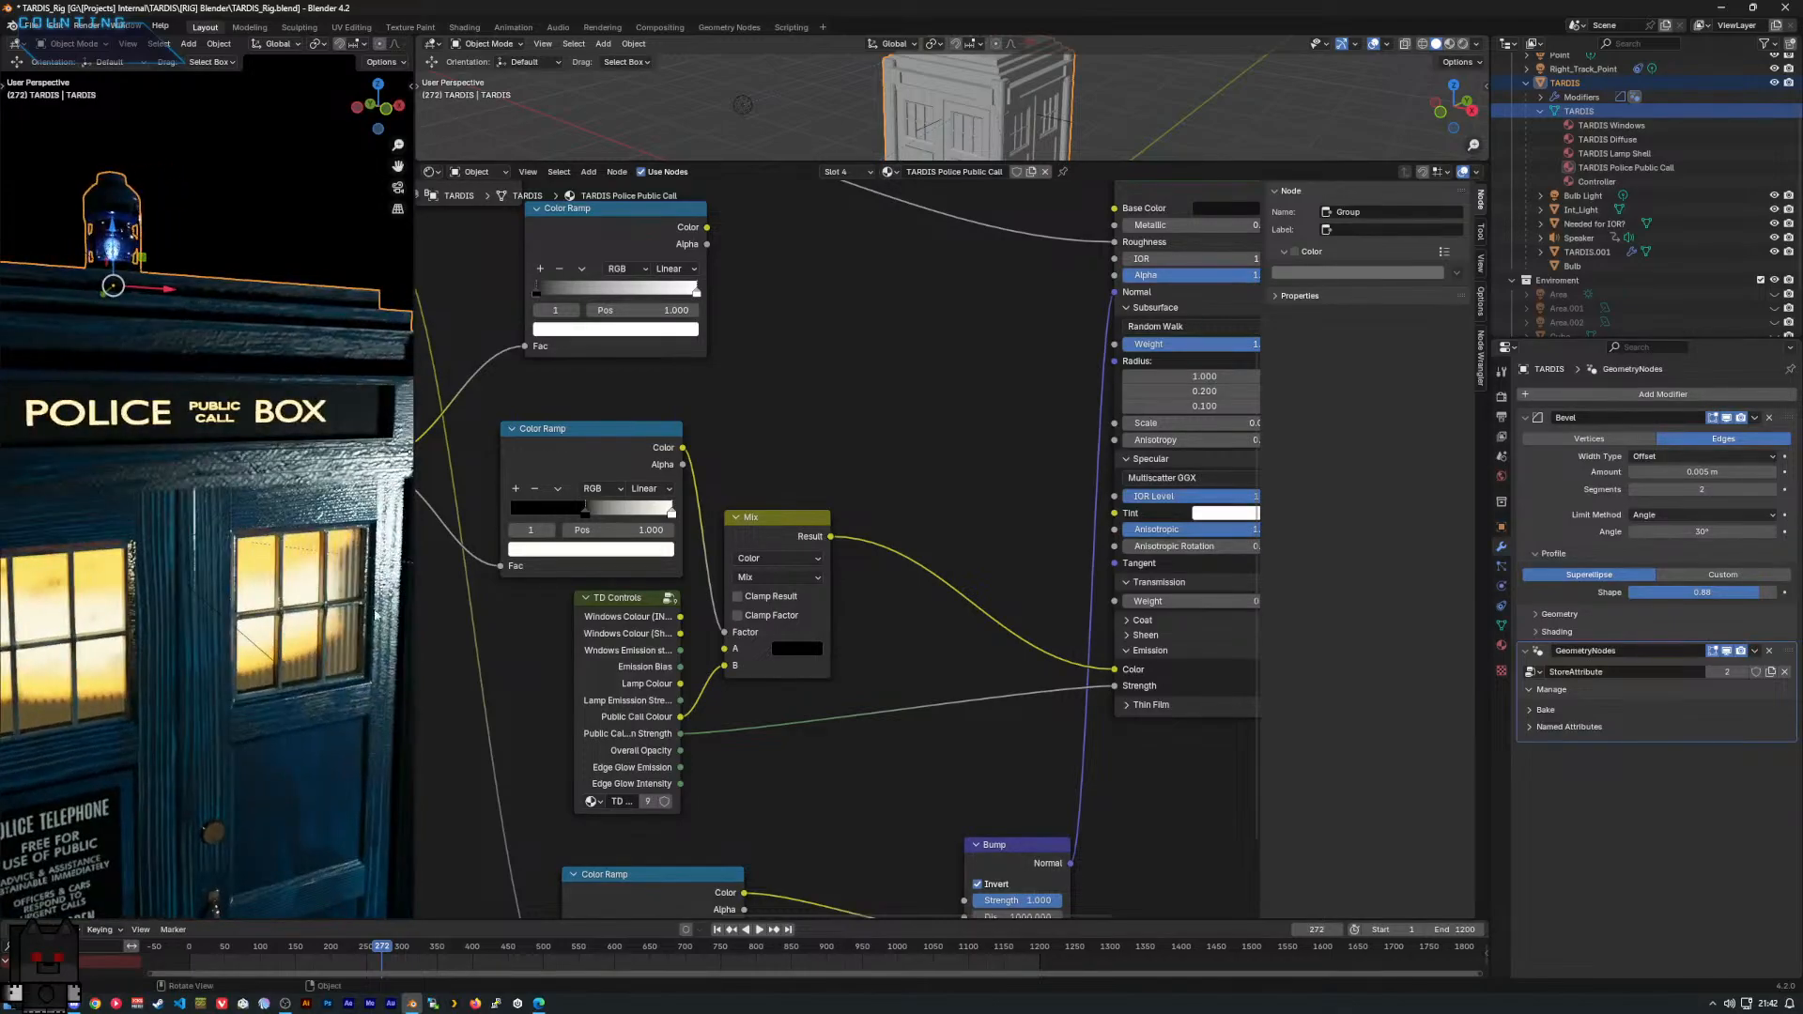
Connect the TD Controls Overall Opacity output to the Principled BSDF's IOR input and check the TARDIS in the viewport.
middle_drag(854, 643, 772, 655)
scroll(756, 661, down, 1)
scroll(753, 663, up, 1)
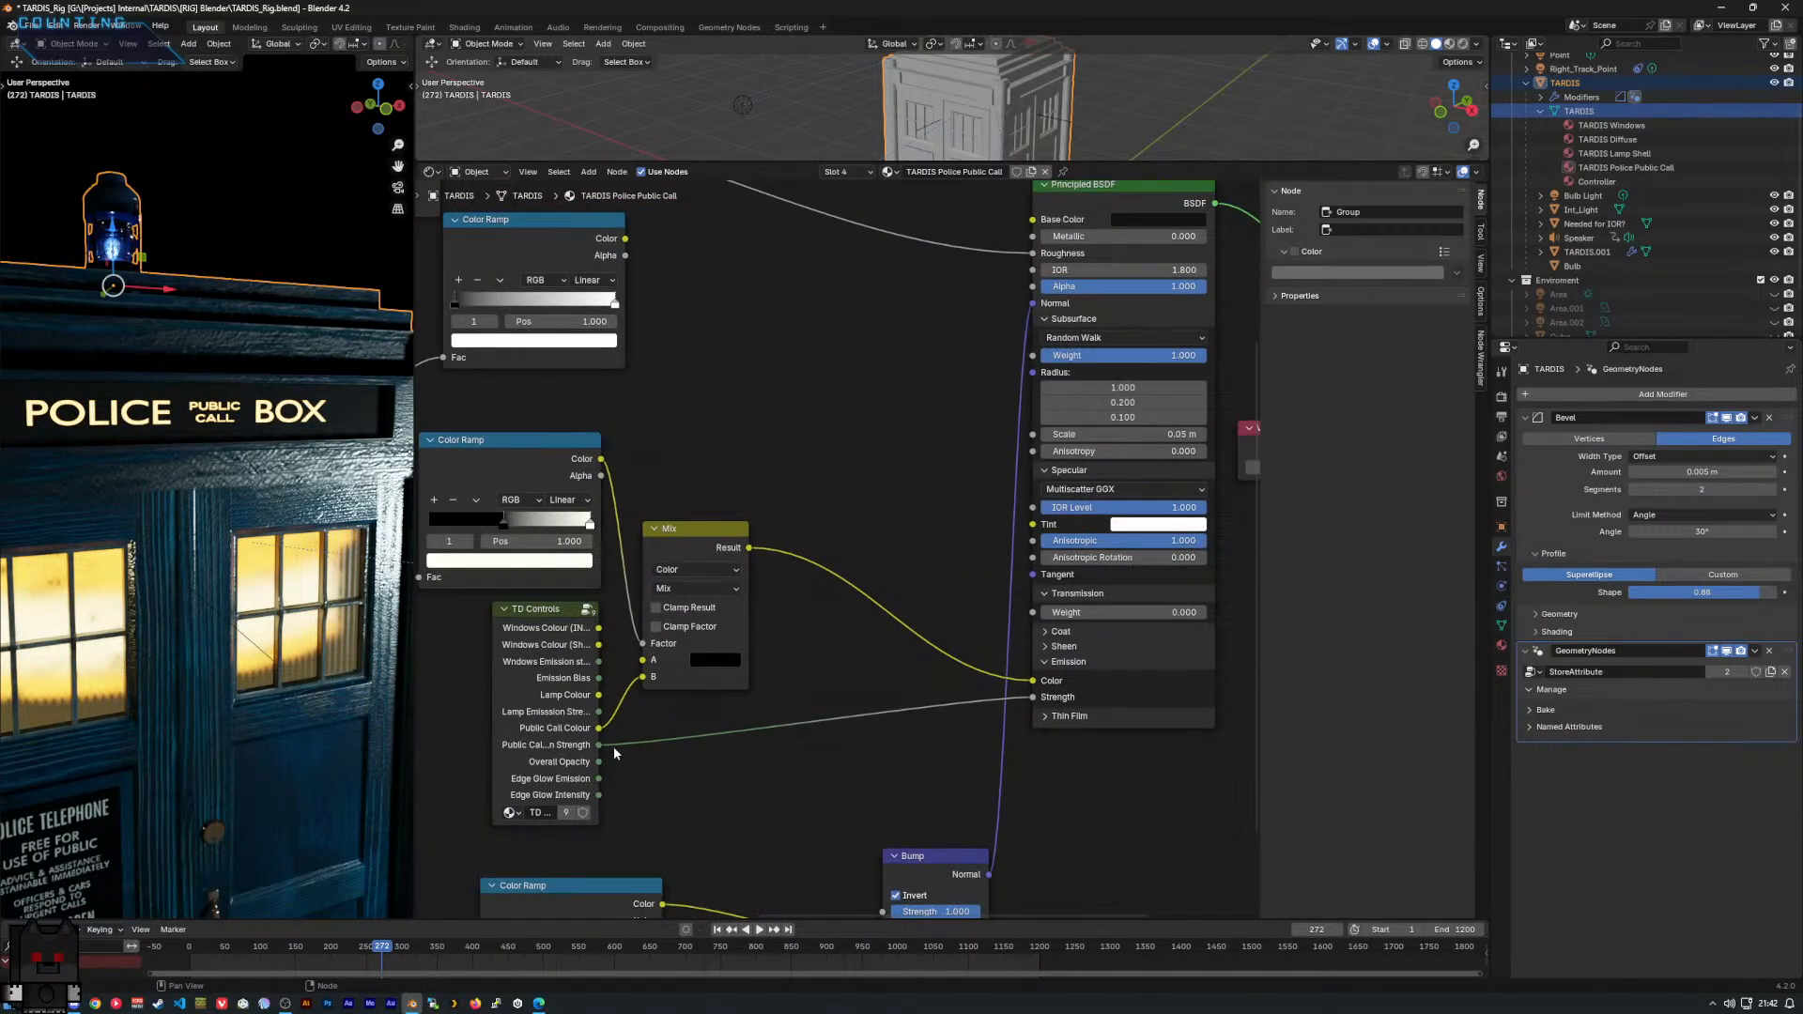
drag(599, 762, 1036, 278)
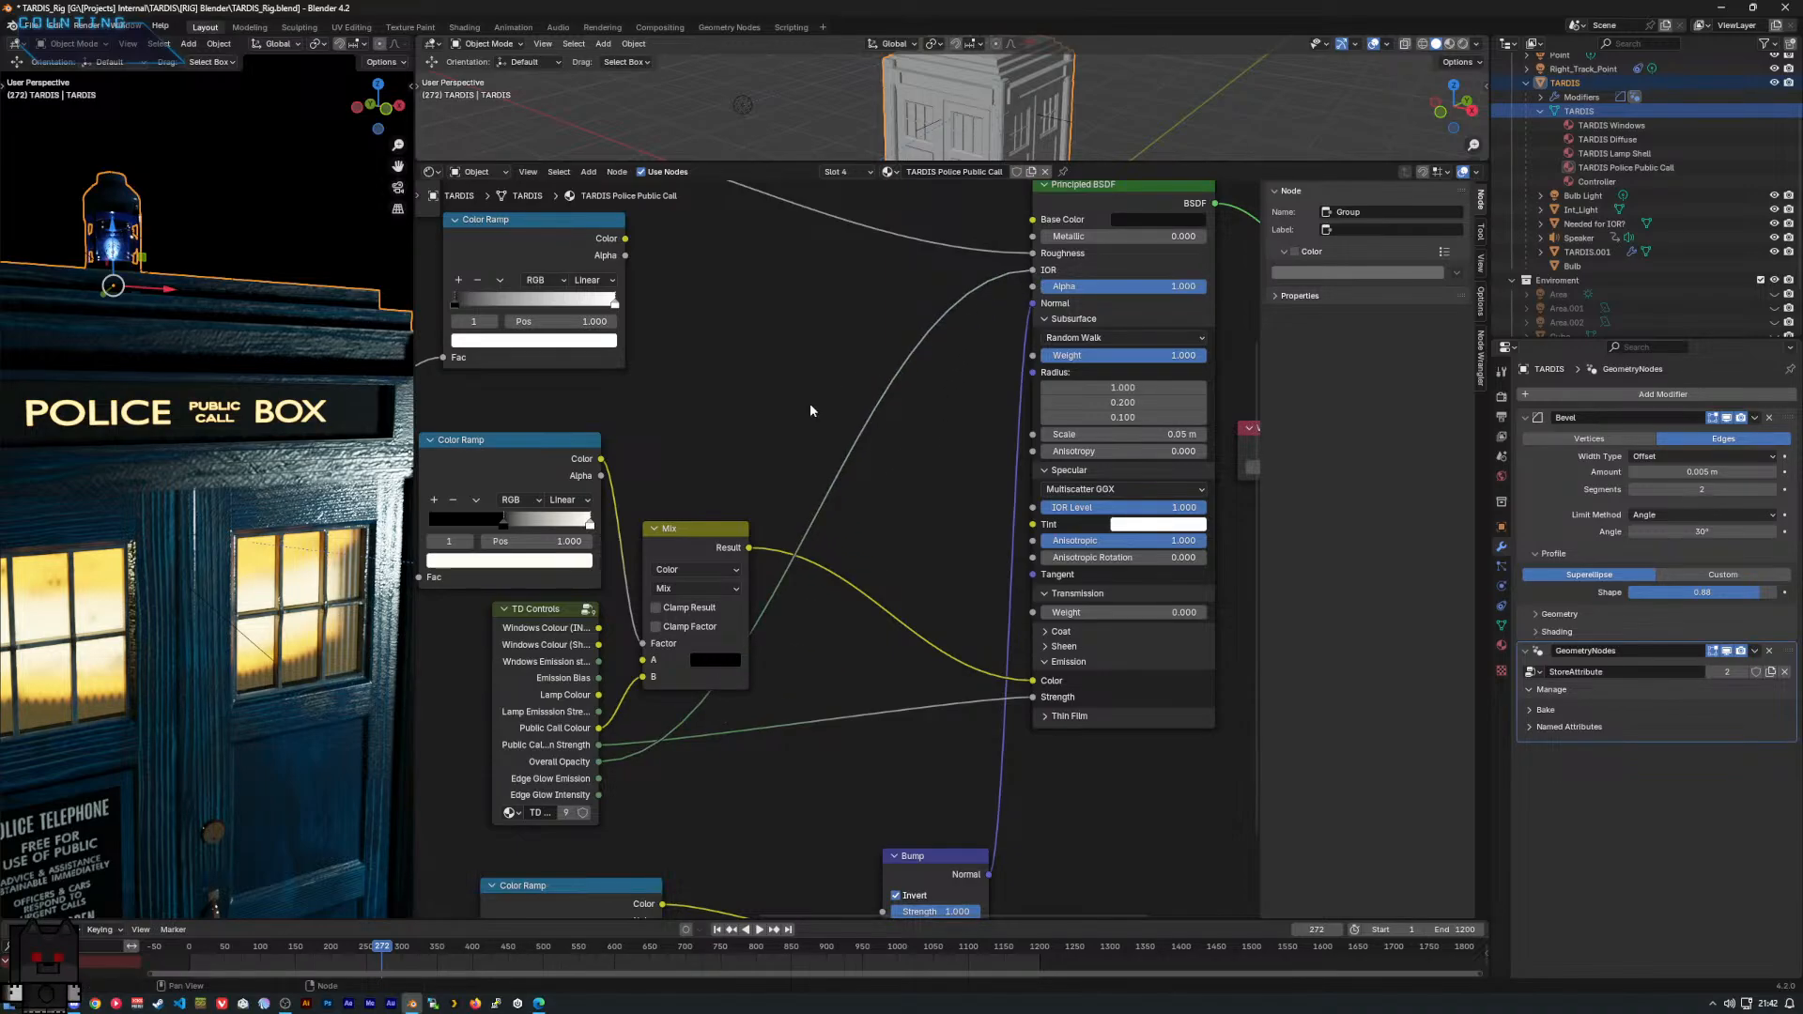
middle_drag(329, 490, 262, 500)
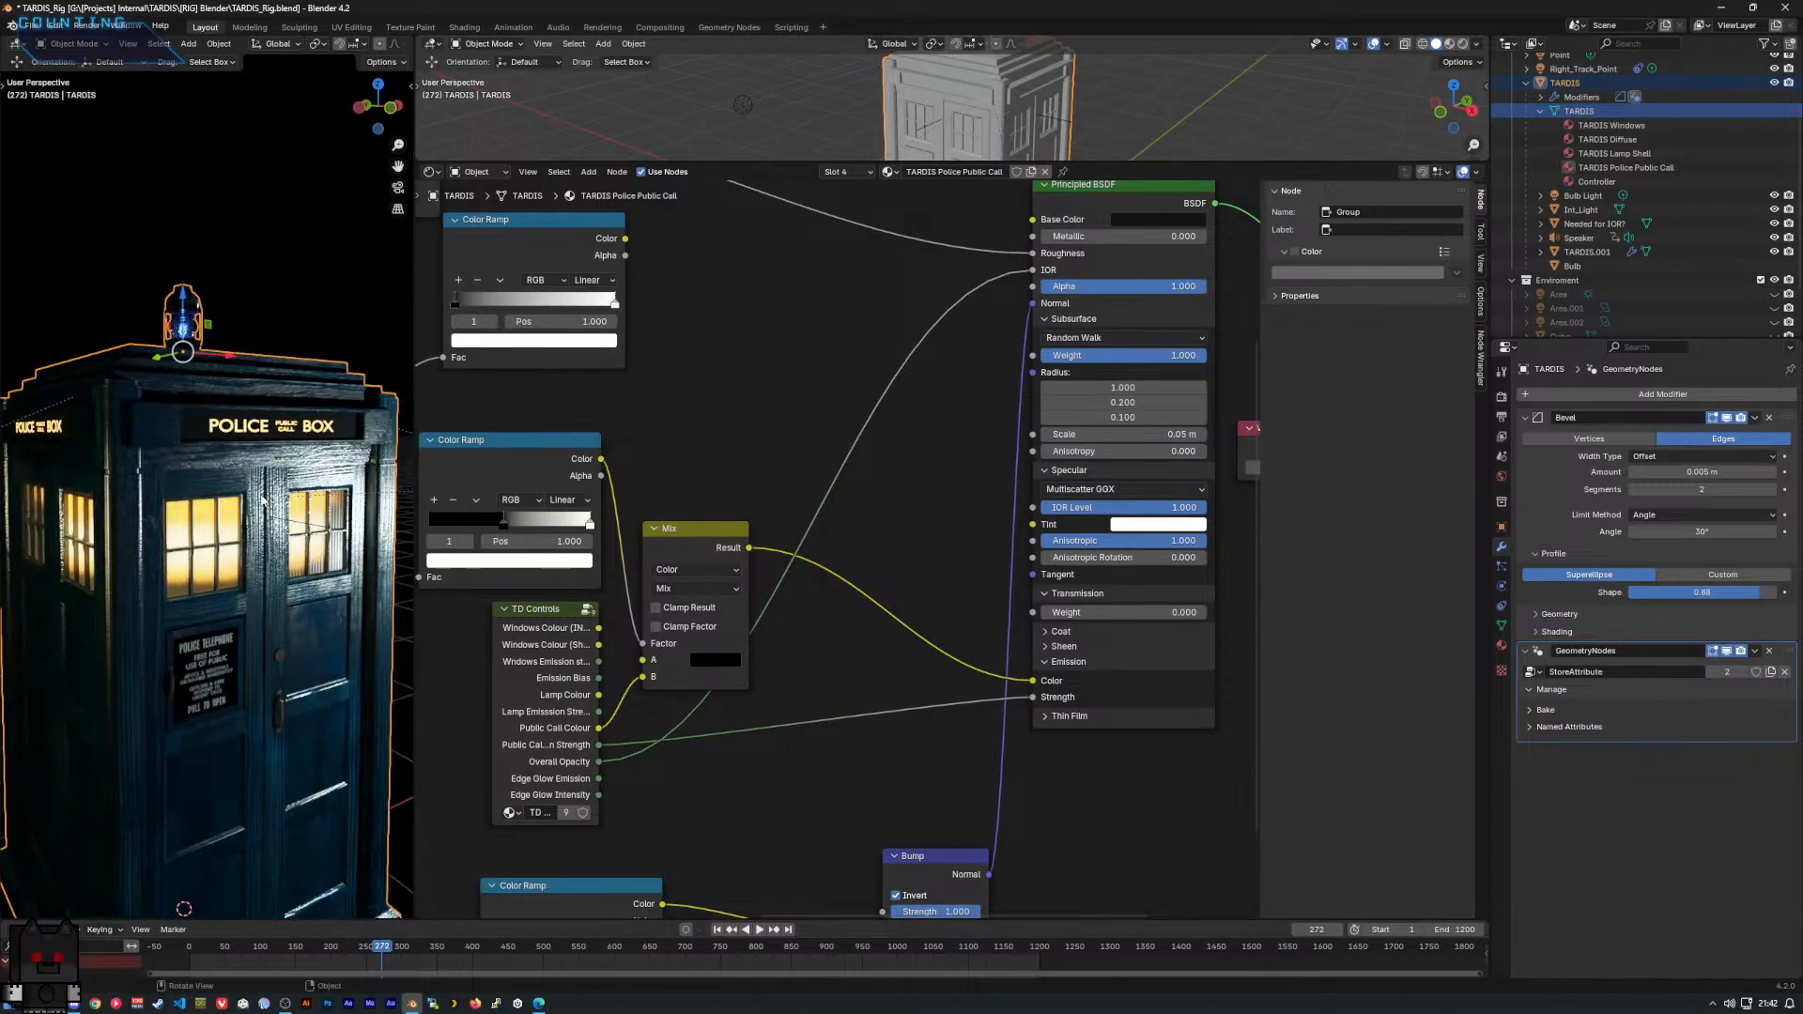
scroll(793, 764, down, 5)
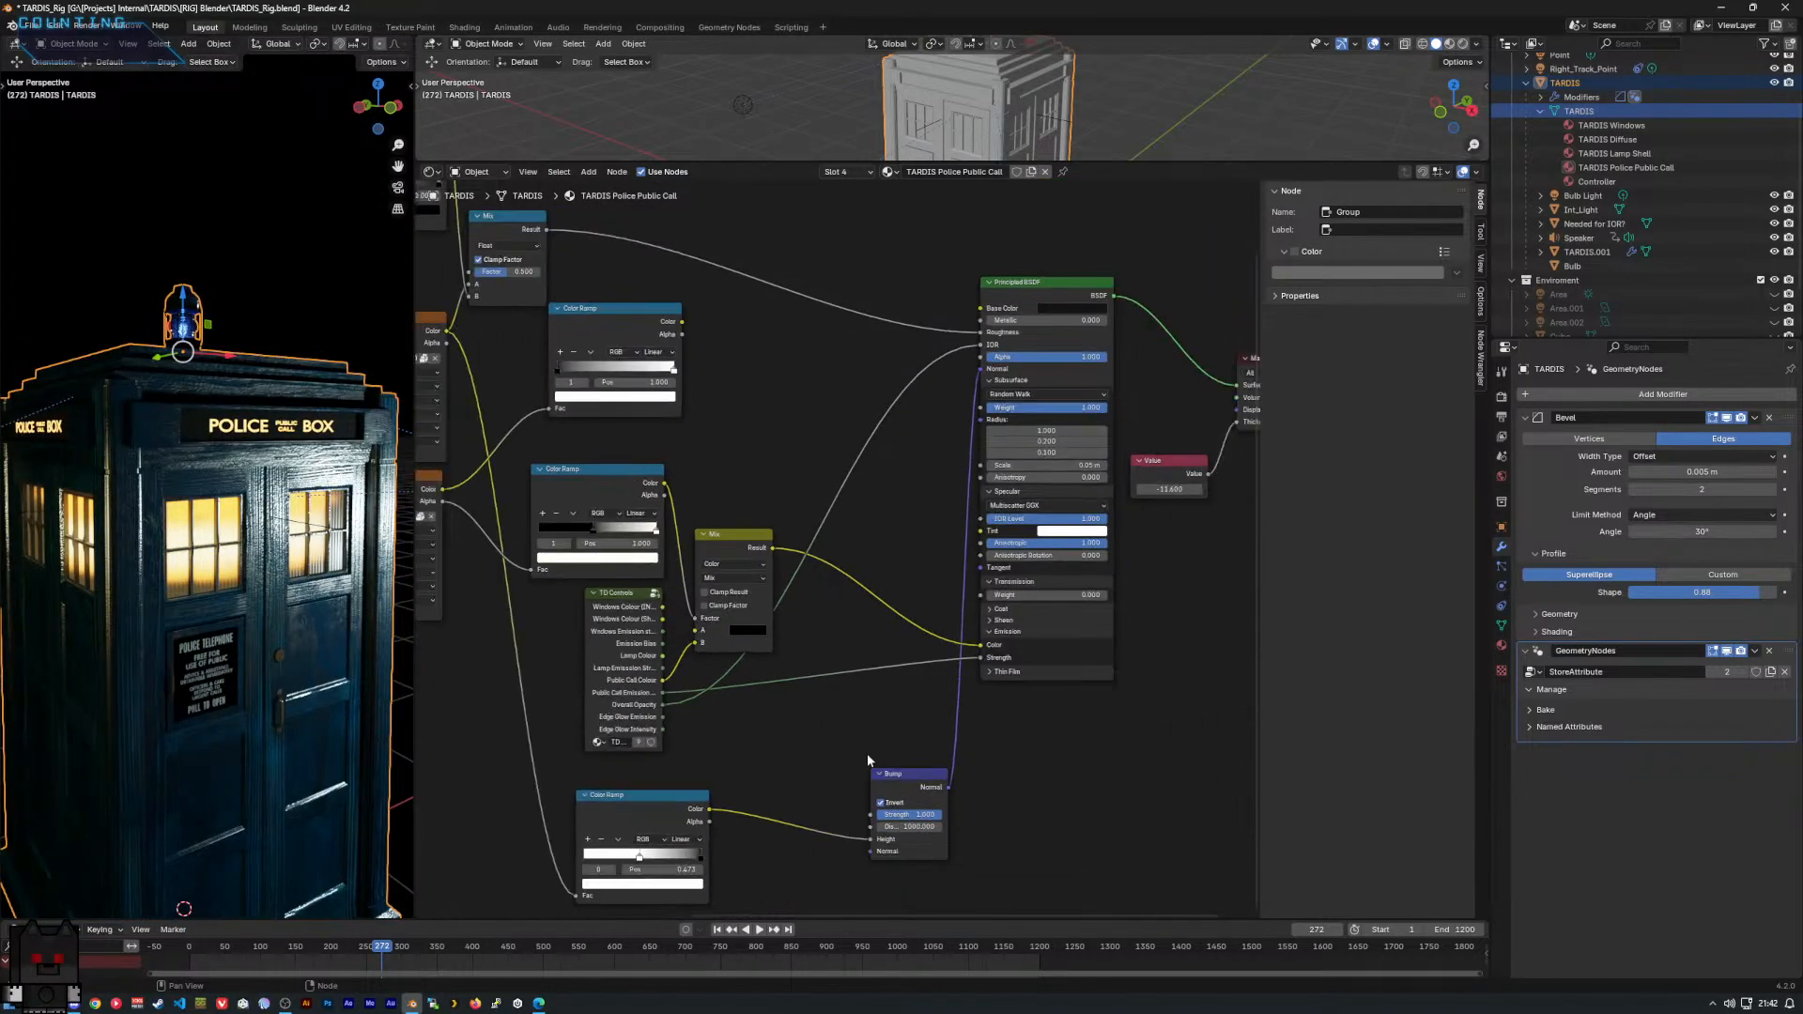
middle_drag(826, 605, 1014, 584)
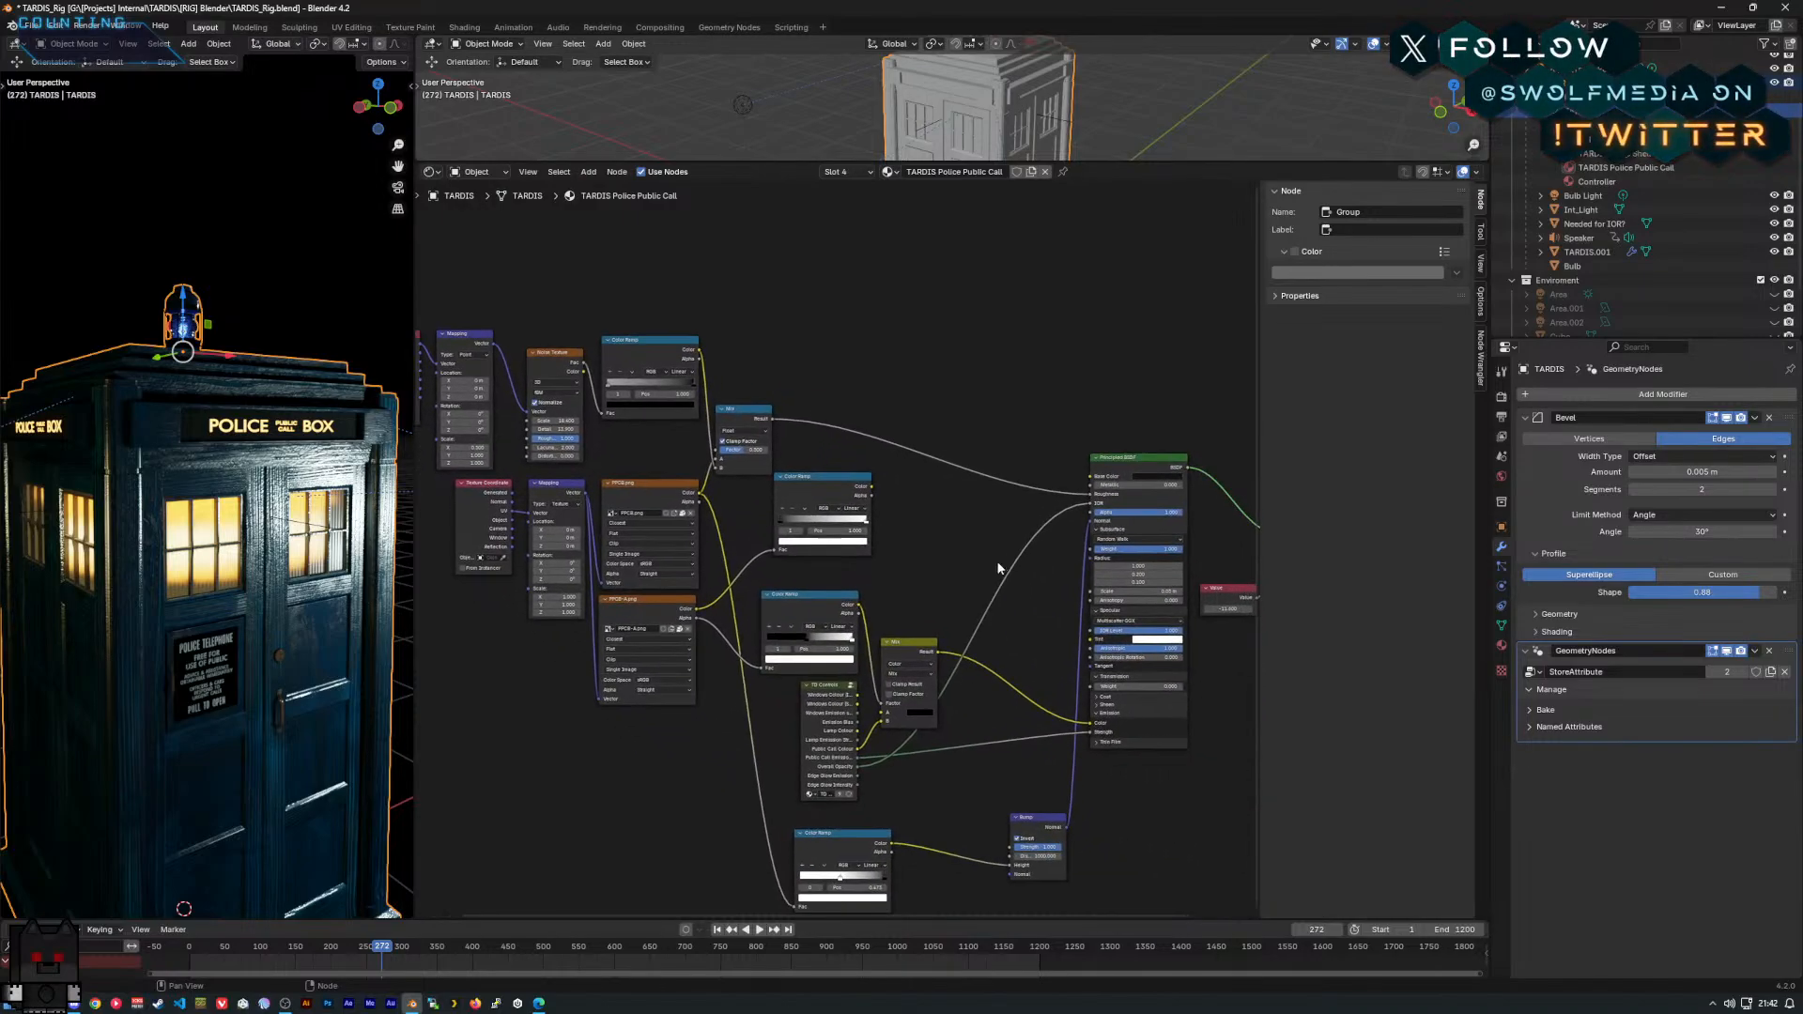
Switch to the TARDIS Diffuse material and examine the node chain feeding its Emission shader alongside the TARDIS in the viewport.
click(860, 172)
click(812, 217)
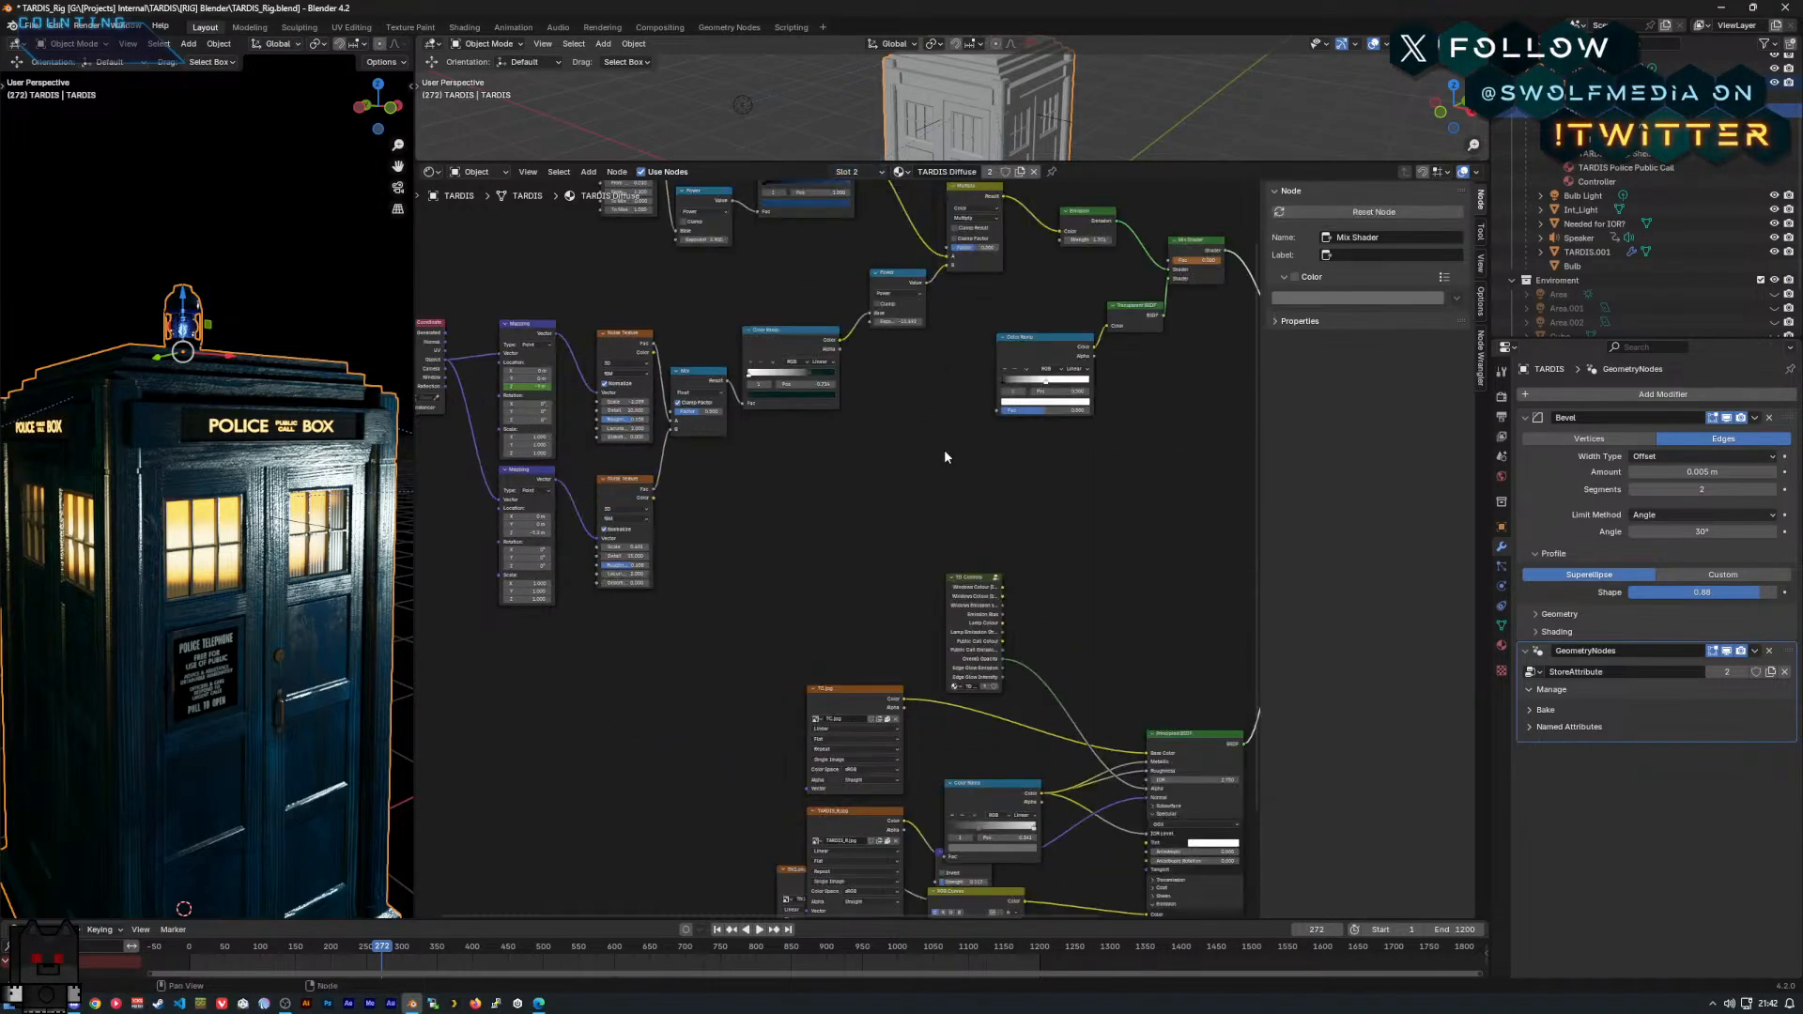
middle_drag(944, 449, 806, 667)
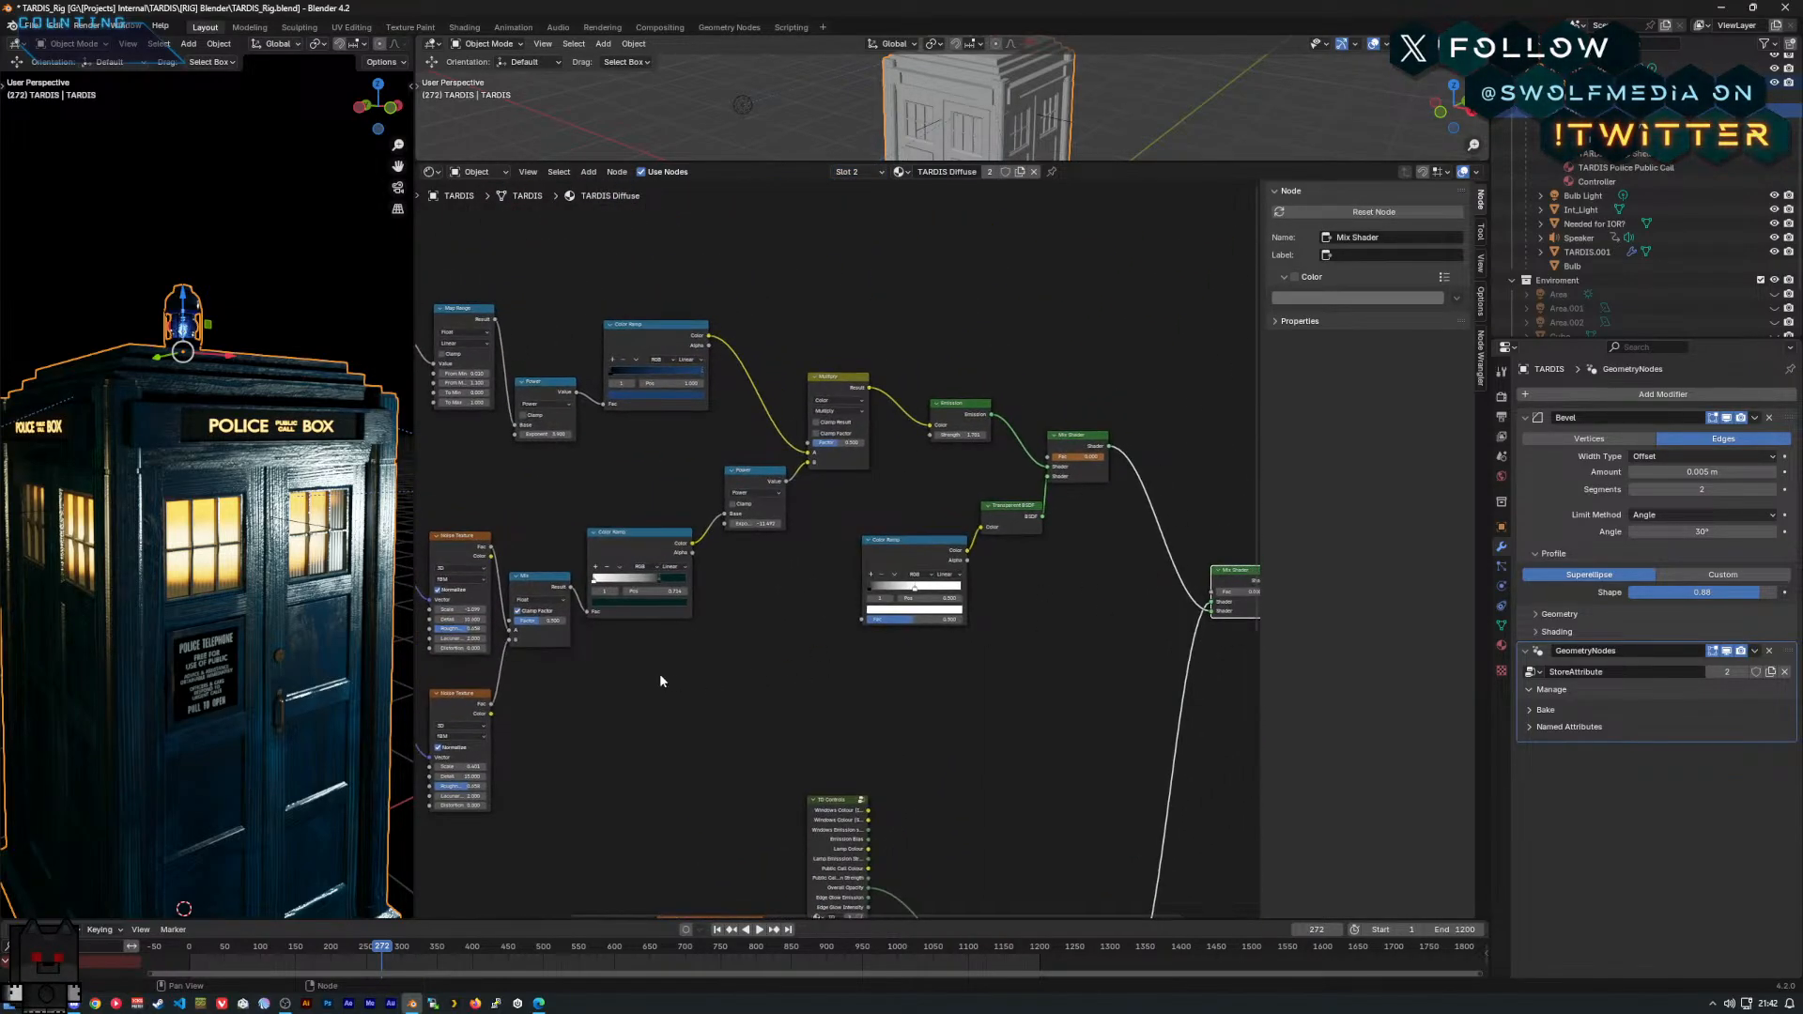
middle_drag(658, 672, 772, 680)
middle_drag(385, 630, 240, 594)
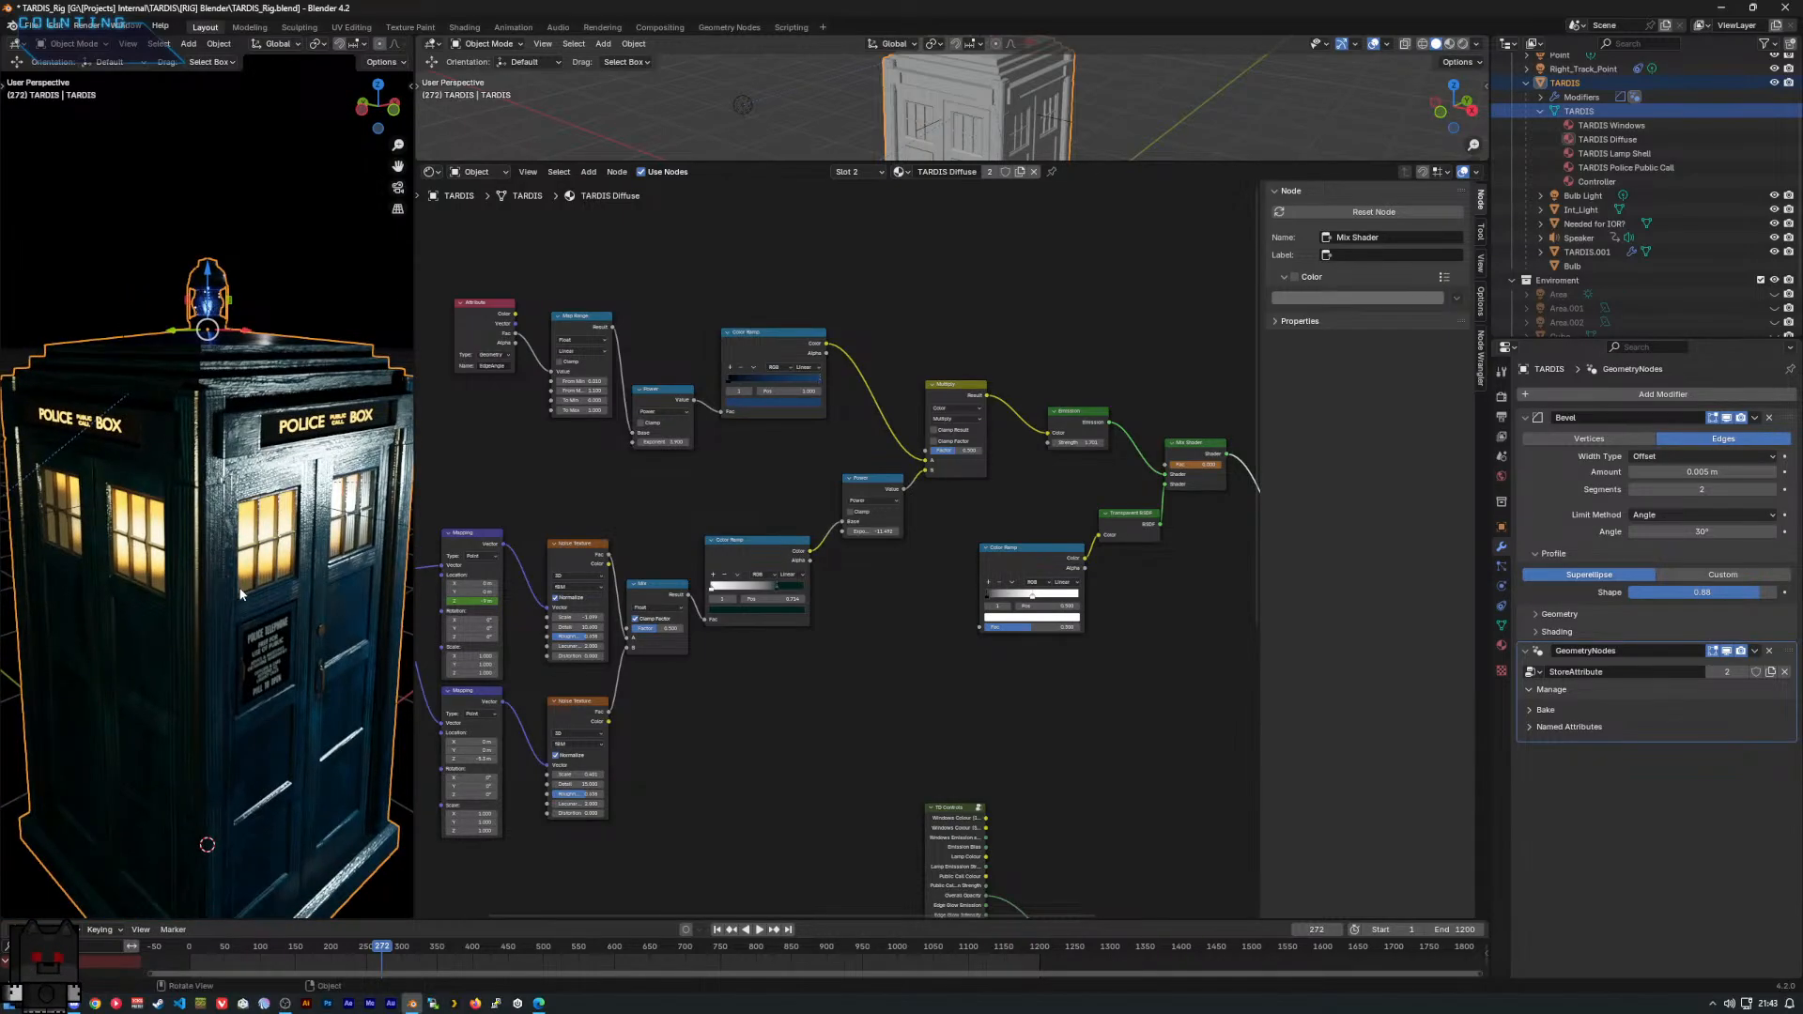
mouse_move(225, 466)
middle_down()
mouse_move(217, 426)
mouse_move(222, 466)
middle_up()
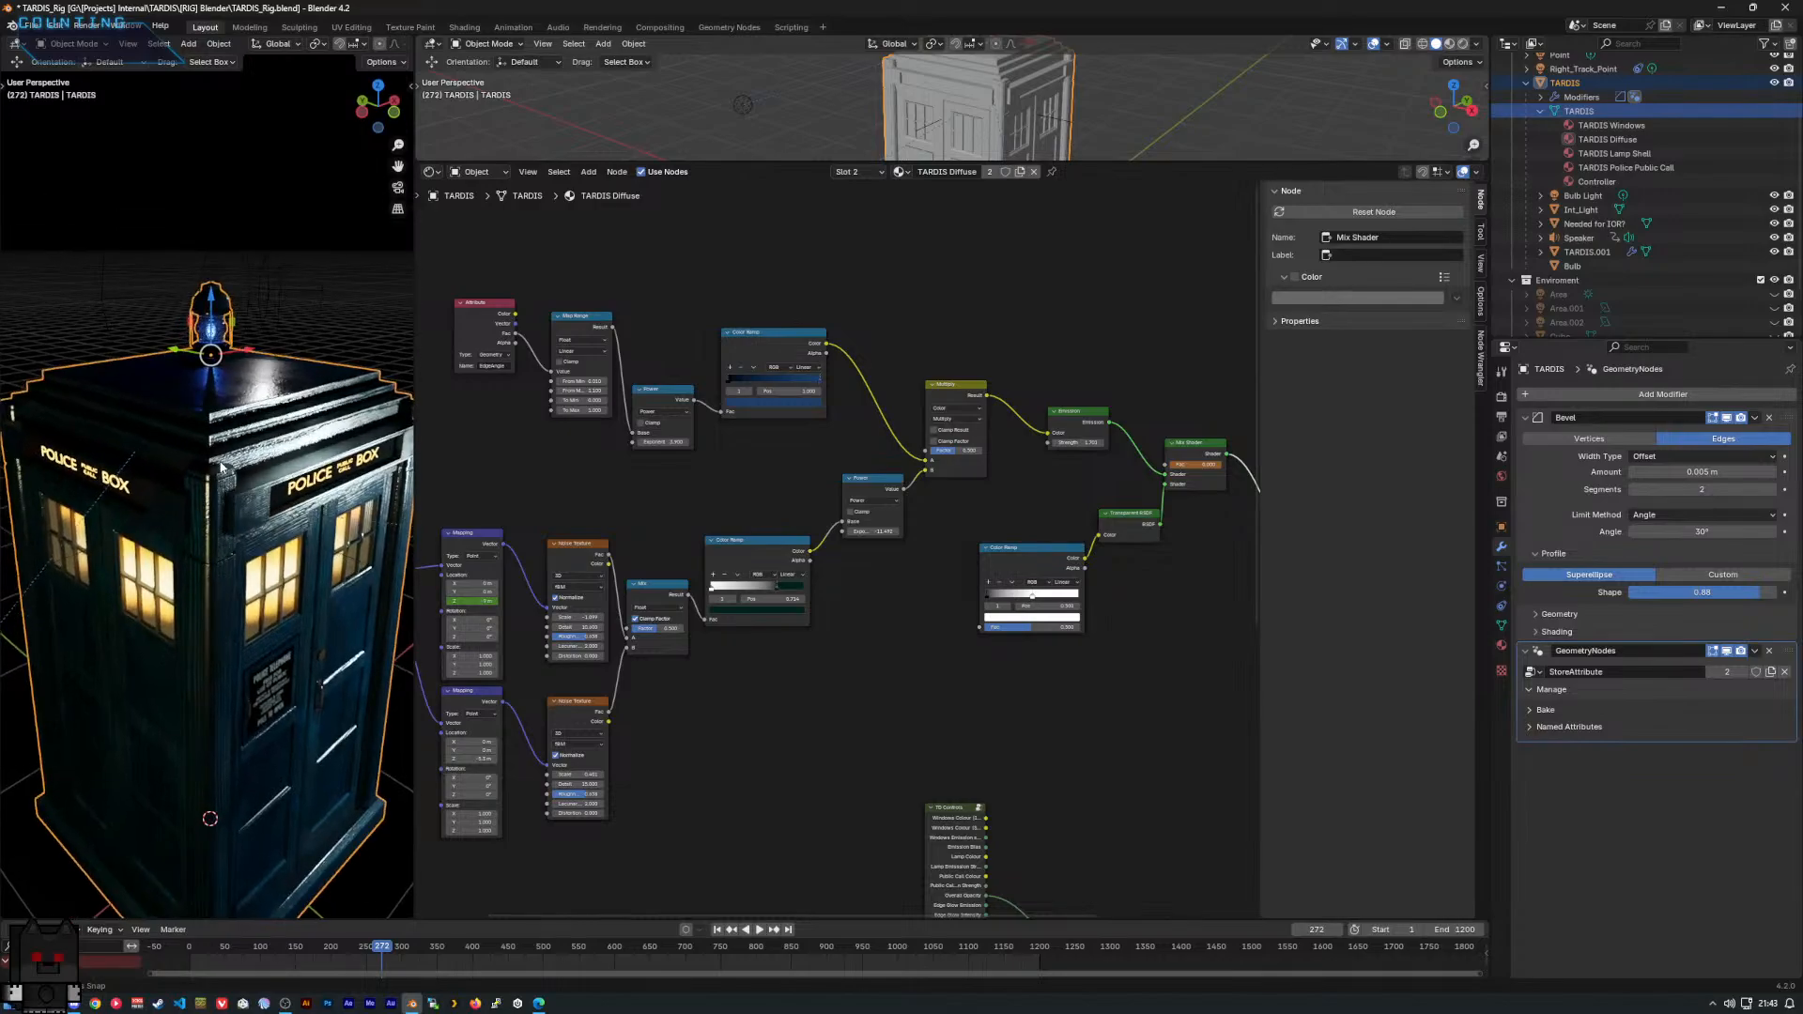
Try adjusting the factor of the final Mix Shader and check the edge glow on the TARDIS in the viewport.
middle_drag(701, 571, 642, 568)
click(641, 567)
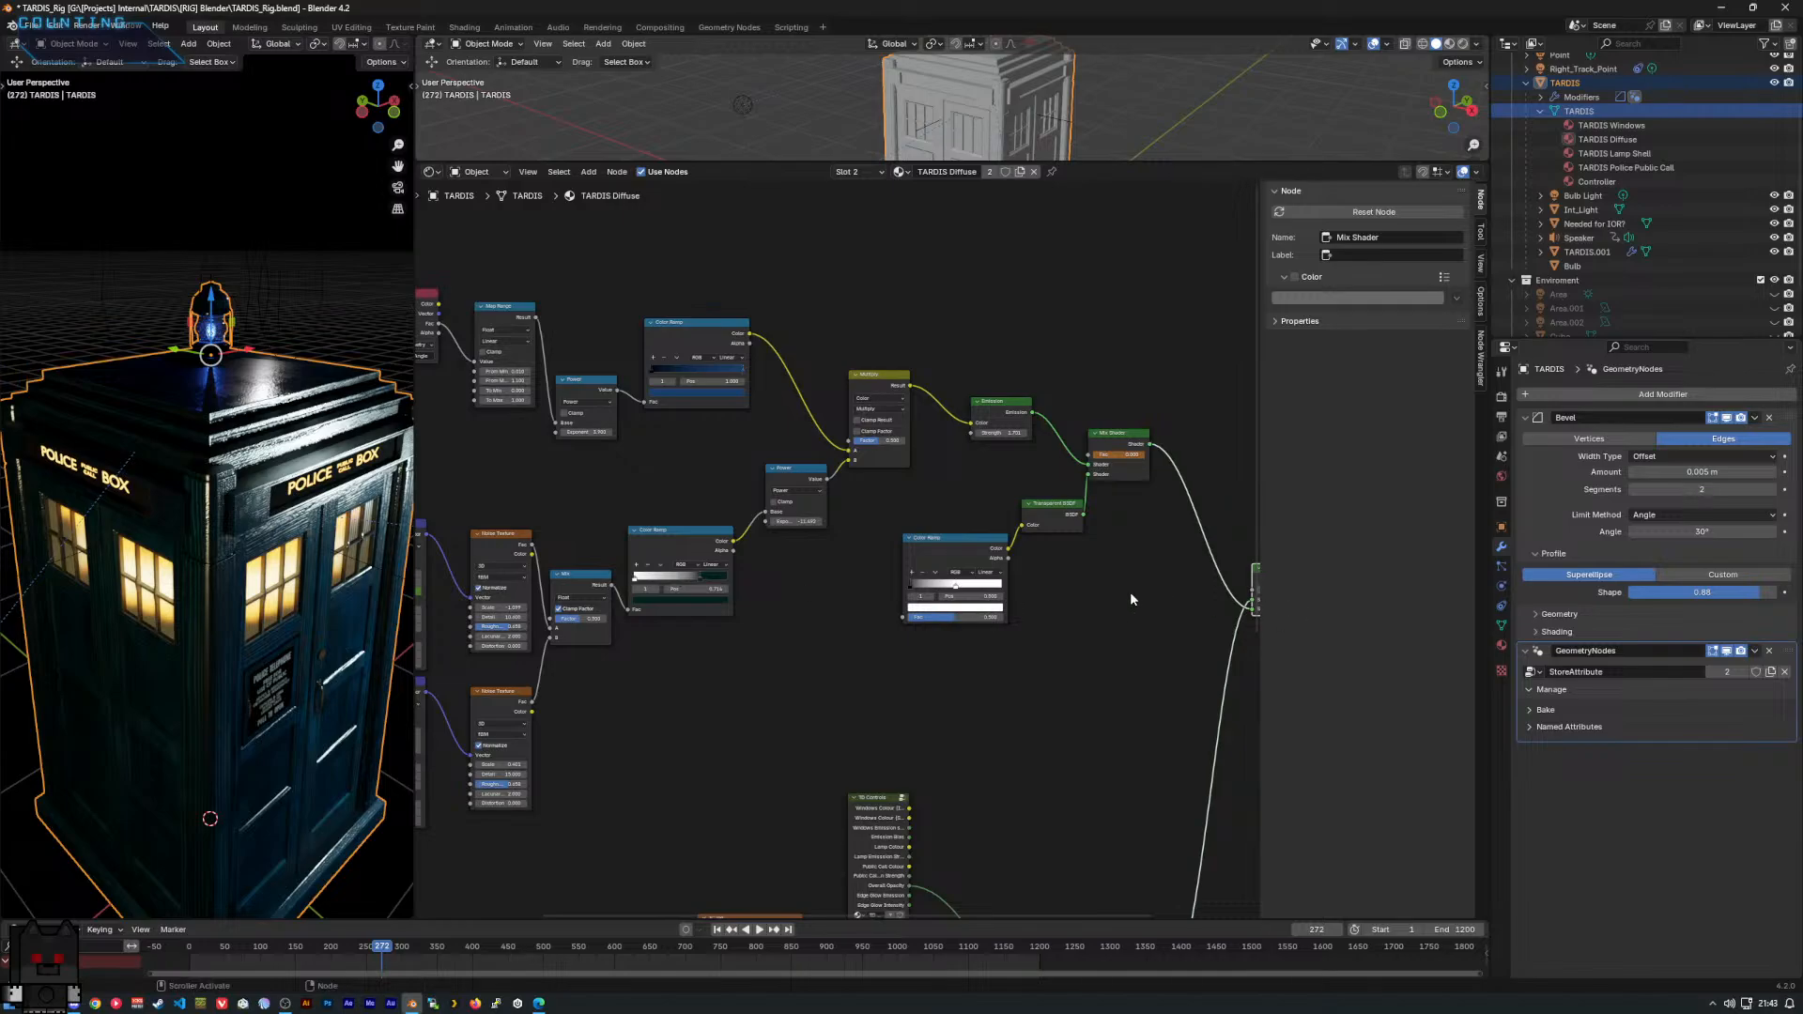
scroll(1056, 604, up, 2)
middle_drag(1056, 604, 719, 601)
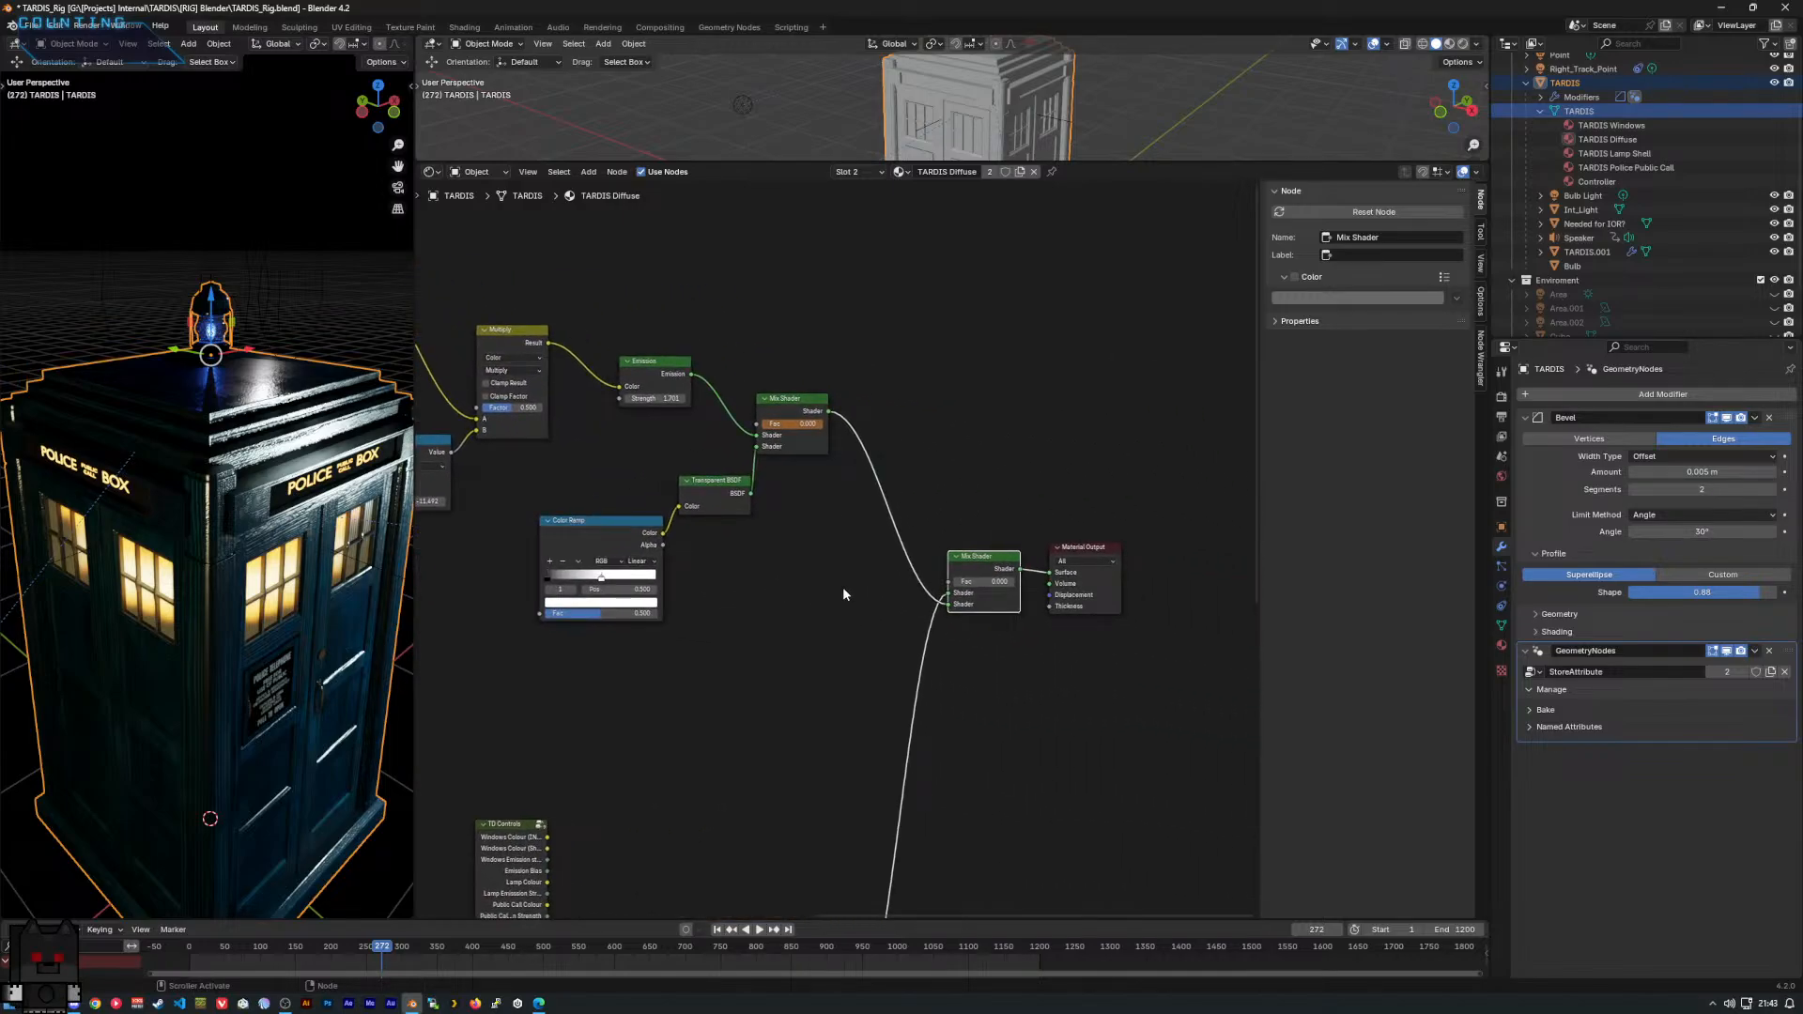
mouse_move(980, 583)
mouse_down()
mouse_move(1033, 583)
mouse_move(986, 587)
mouse_up()
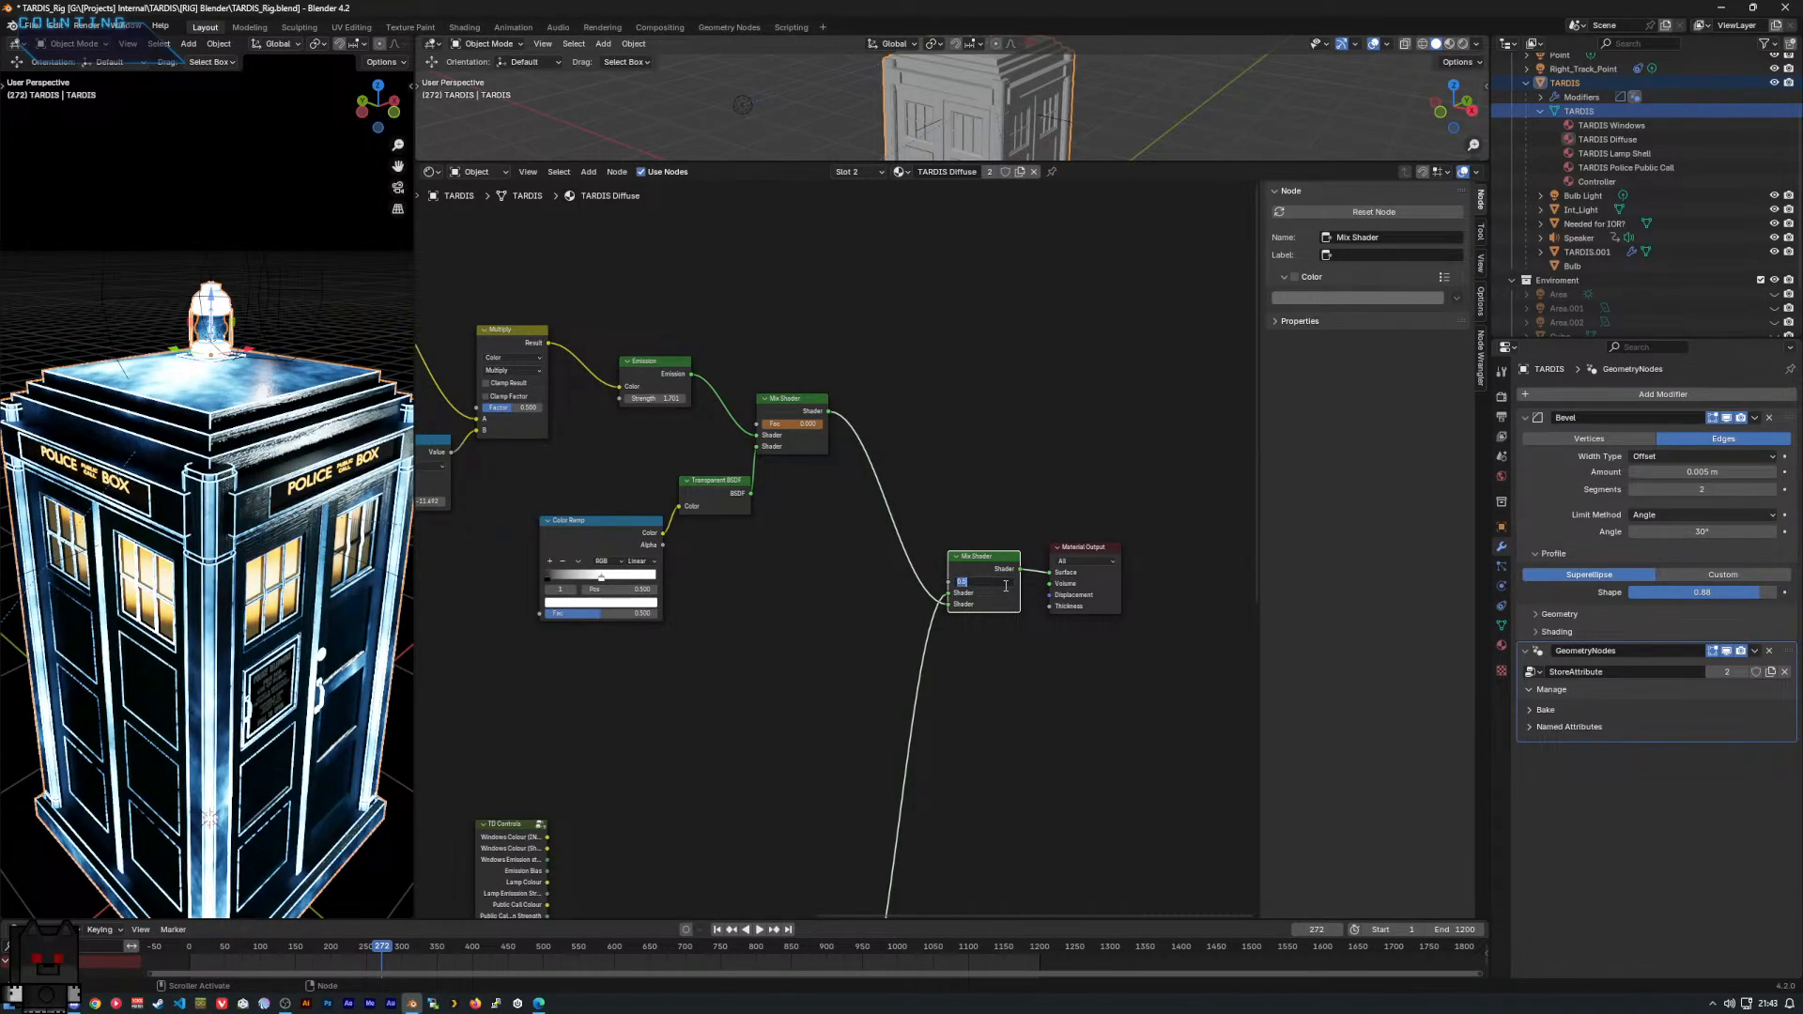
key(Return)
middle_drag(310, 563, 218, 549)
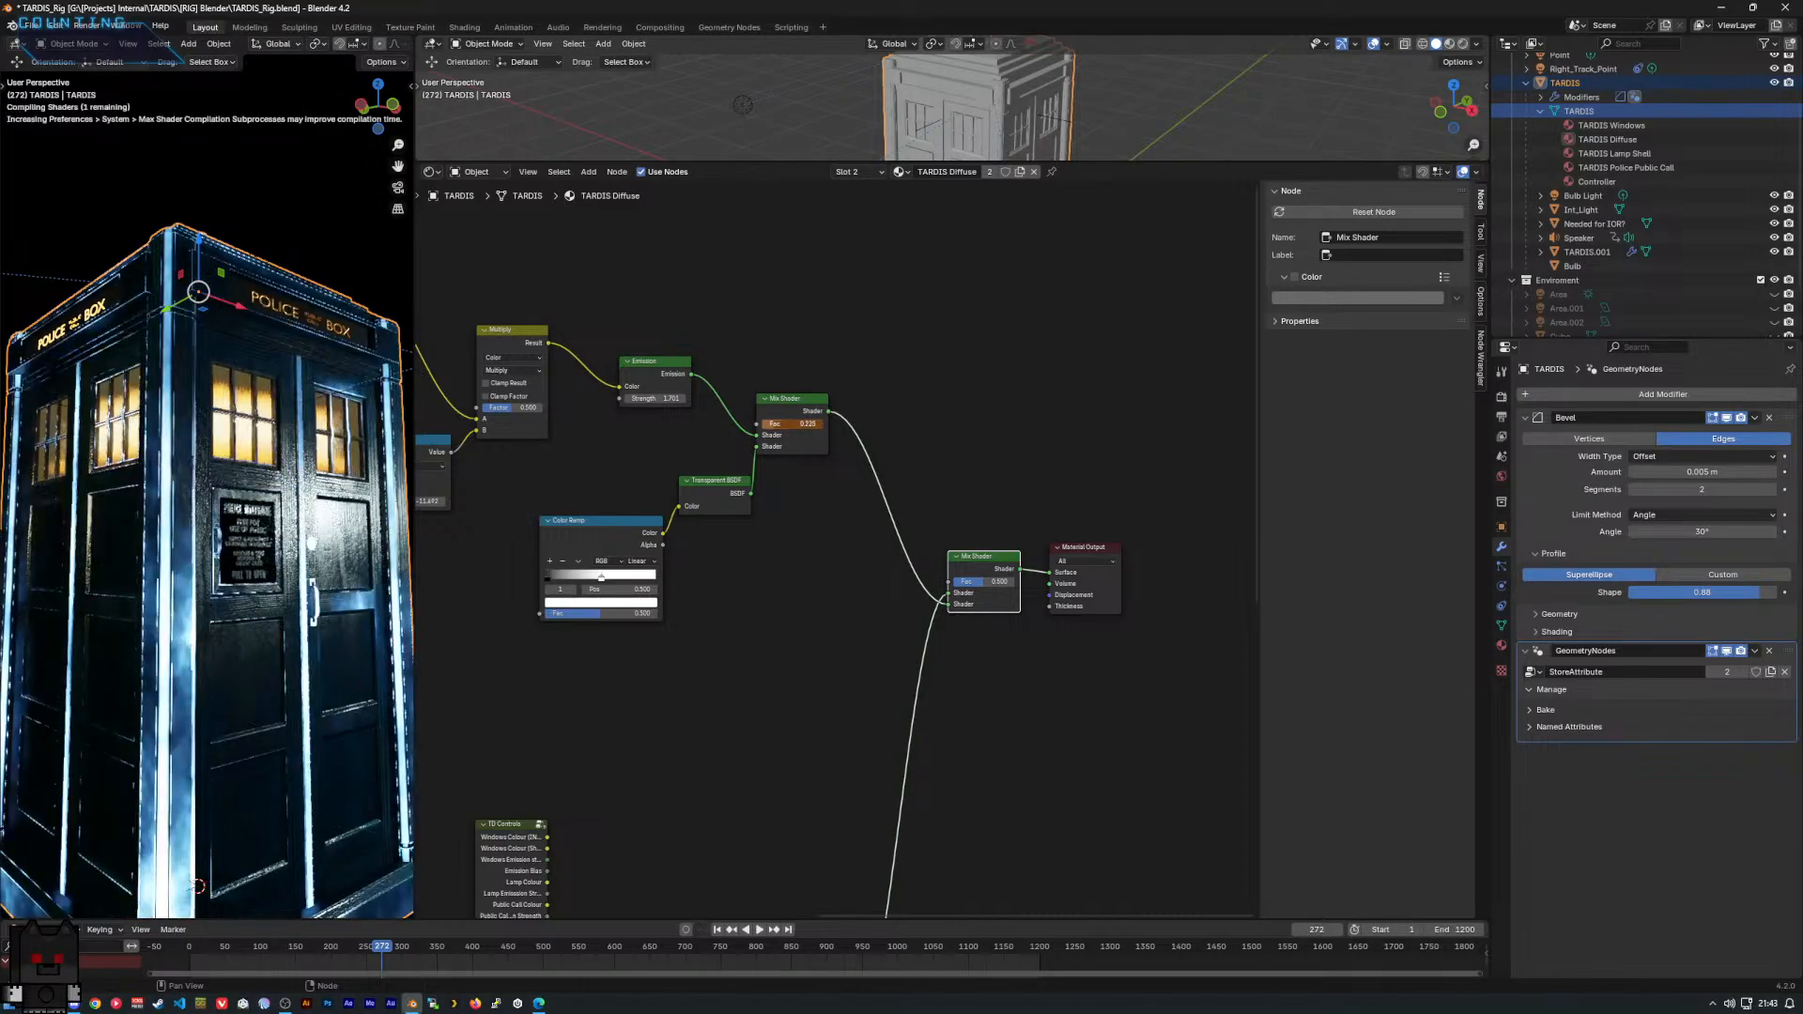
Test a higher strength on the Emission shader feeding the edge glow, and set its strength to 0.
drag(640, 398, 826, 398)
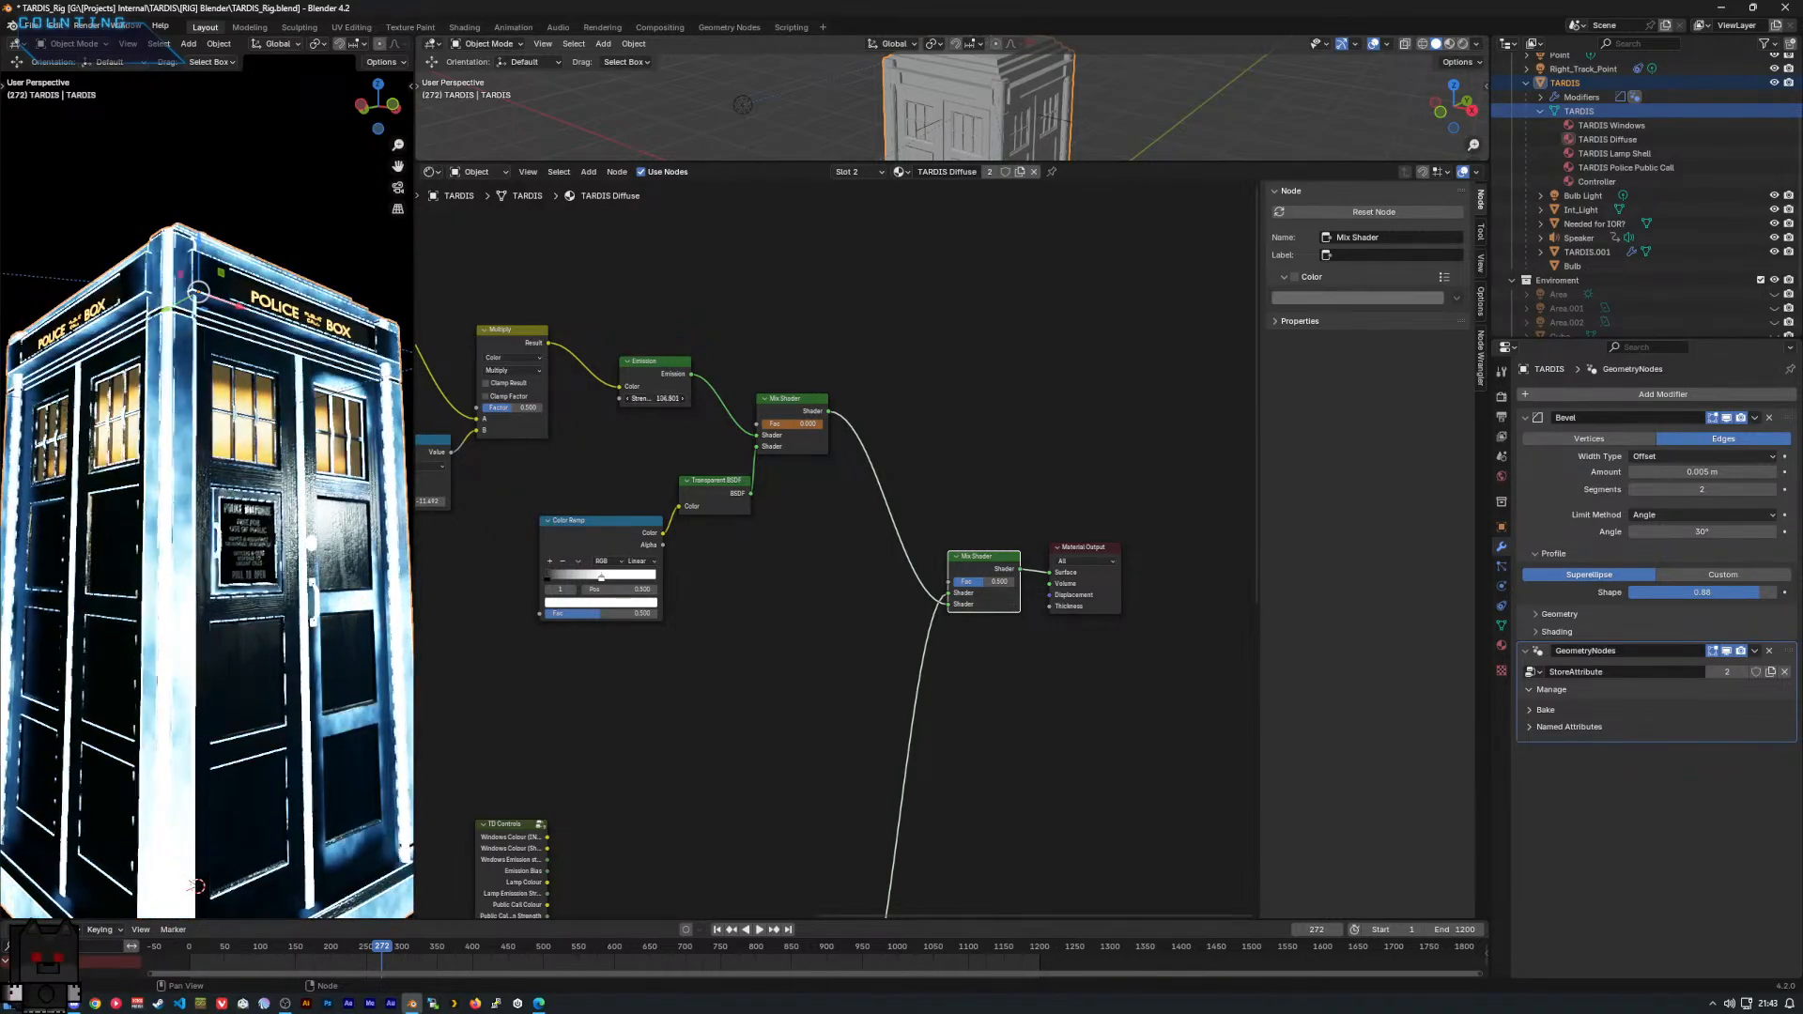
key(Escape)
drag(642, 398, 601, 398)
middle_drag(768, 476, 836, 480)
mouse_move(235, 536)
middle_down()
mouse_move(220, 591)
mouse_move(256, 622)
mouse_move(231, 507)
middle_up()
scroll(891, 572, down, 1)
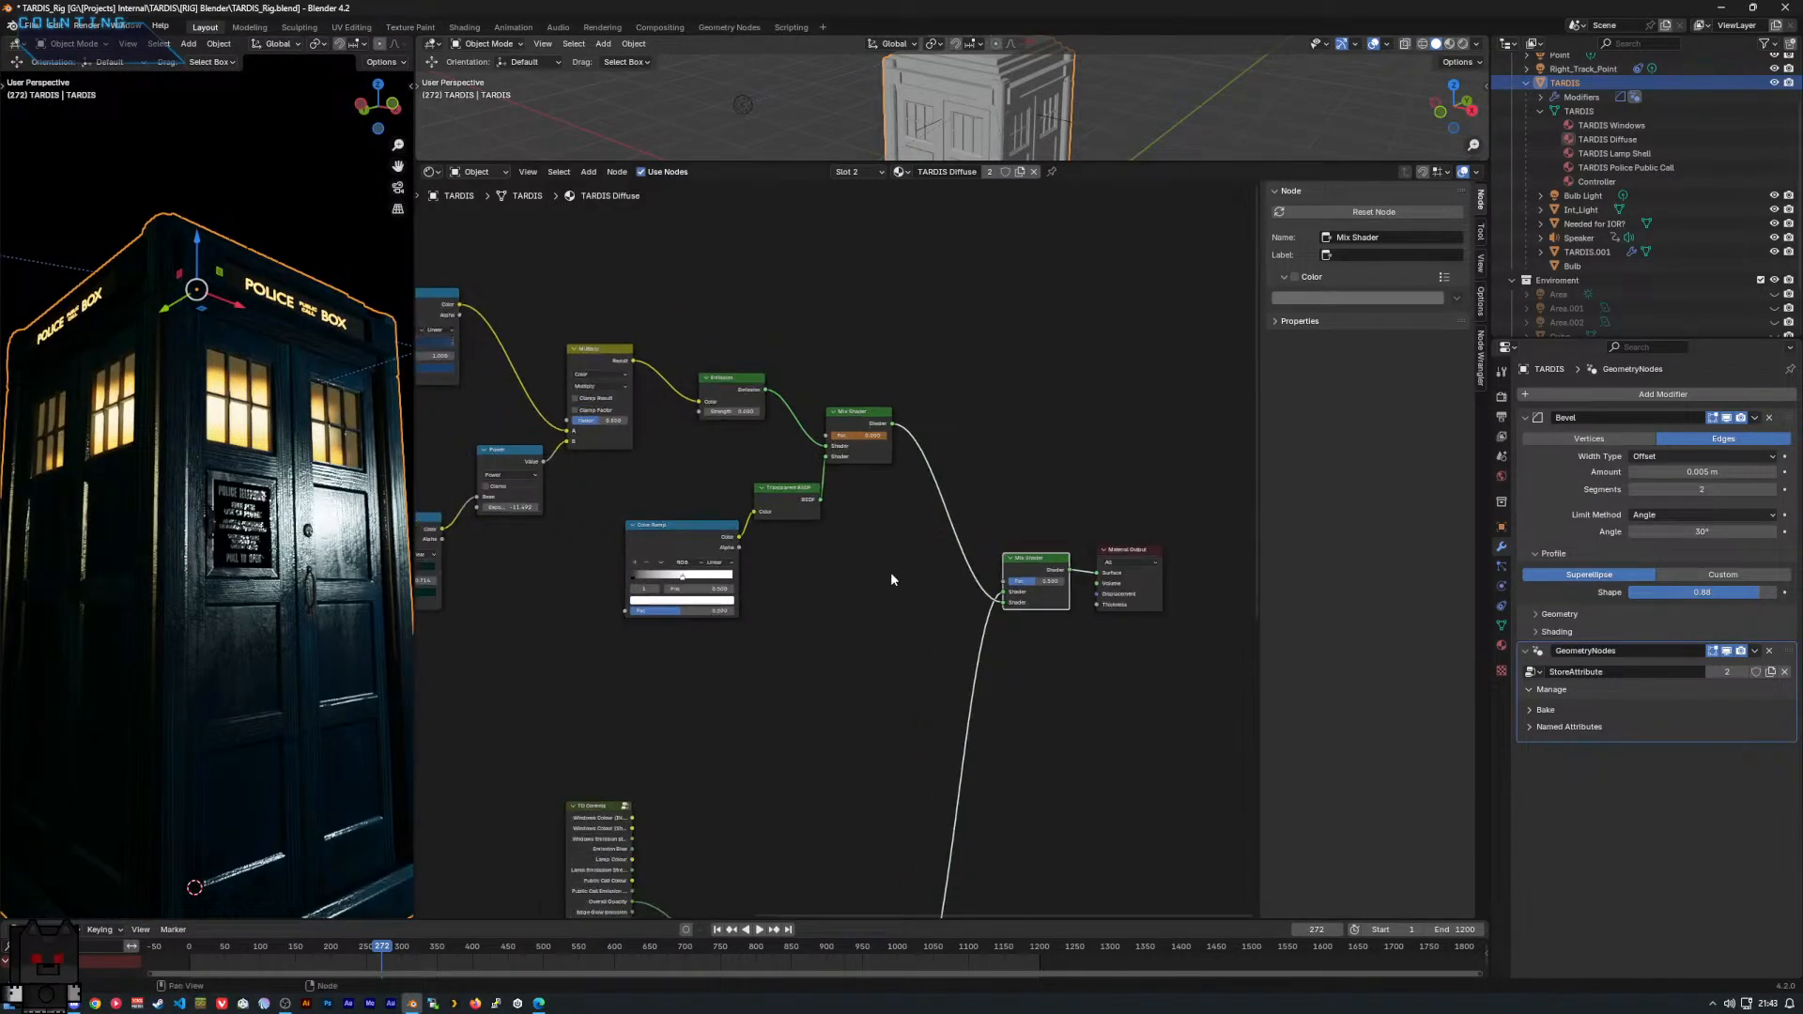
Delete the intermediate Mix Shader, Transparent BSDF and their Color Ramp, and connect the Emission output directly to the final Mix Shader's second Shader input.
scroll(874, 564, up, 2)
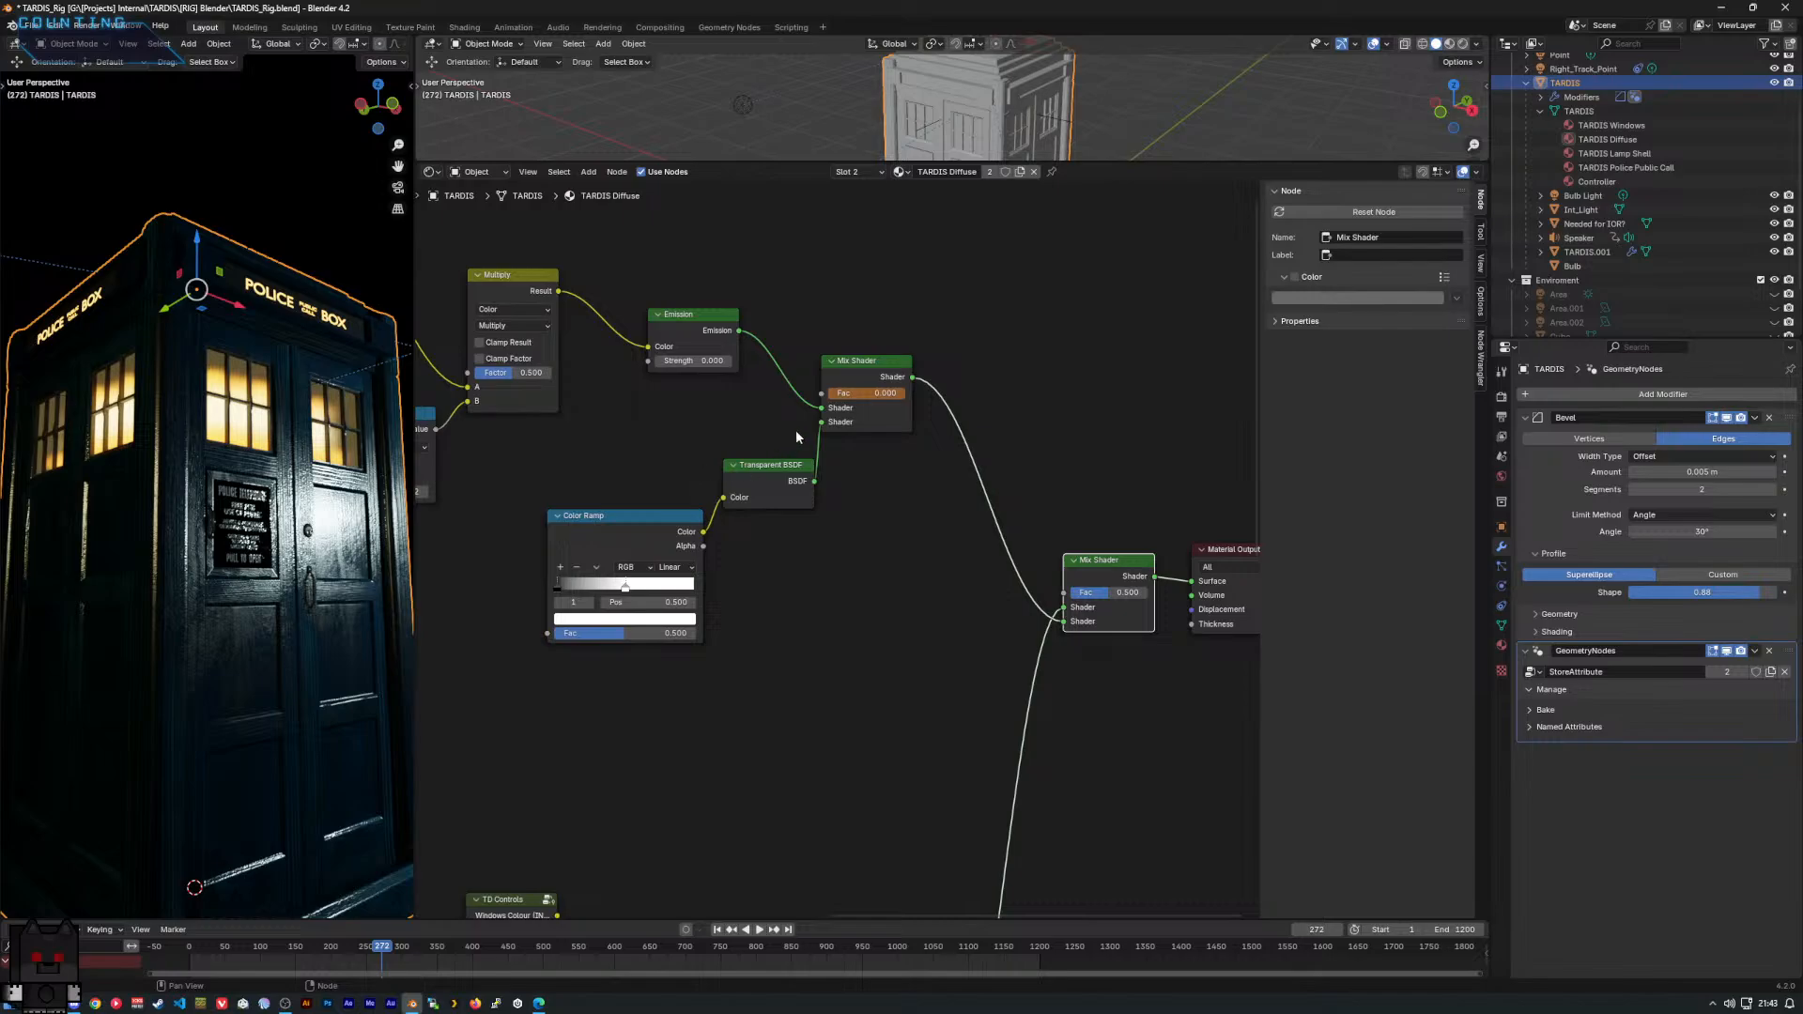
click(847, 359)
middle_drag(864, 399, 893, 405)
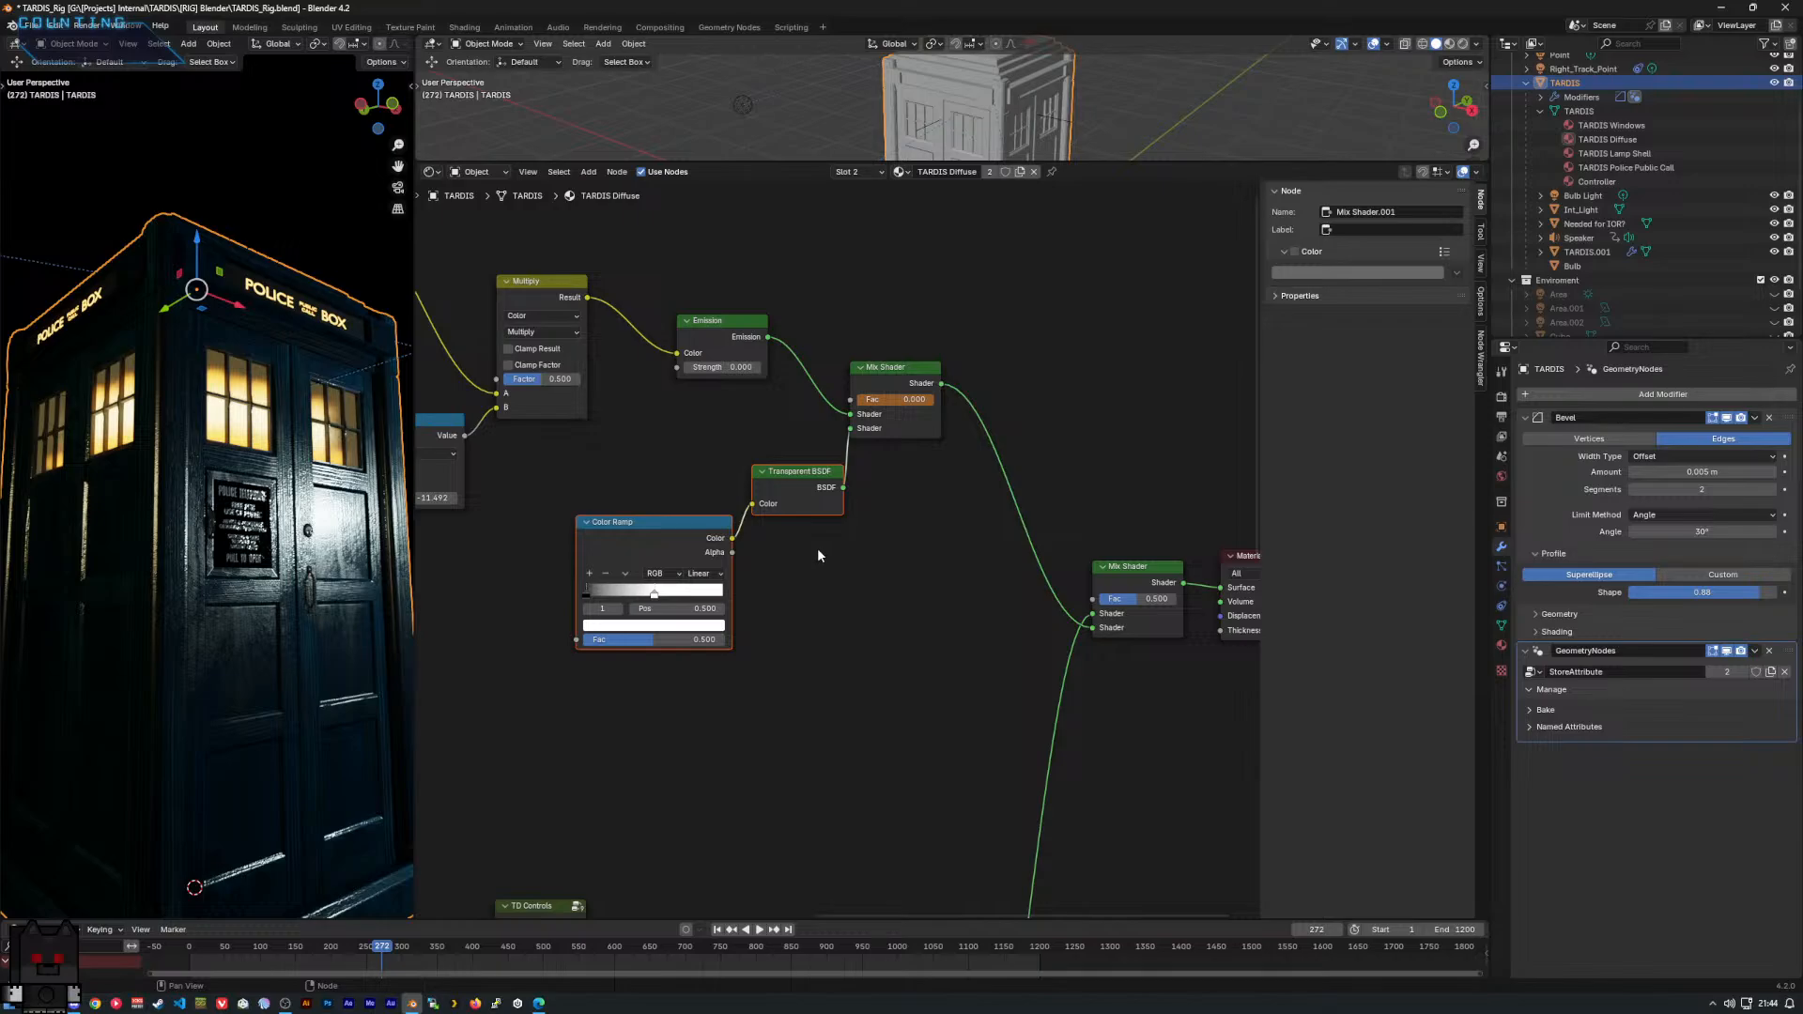
click(878, 399)
key(Escape)
key(Delete)
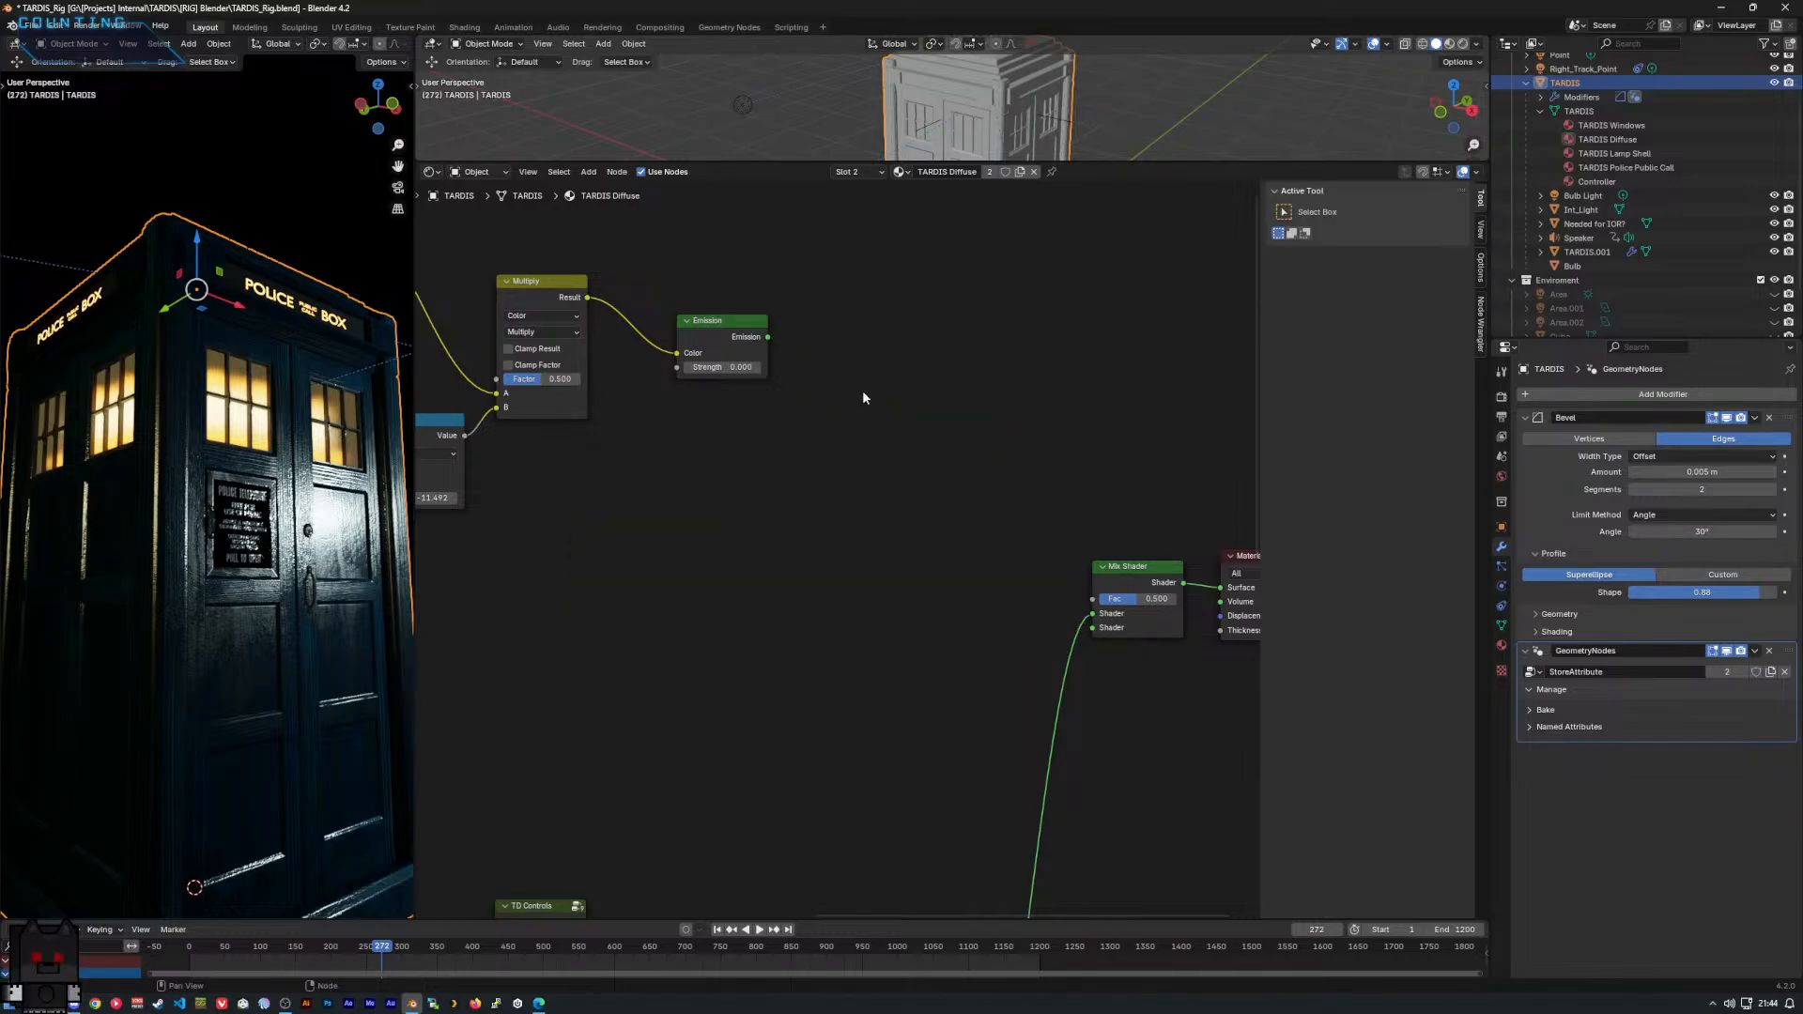
drag(768, 336, 1097, 627)
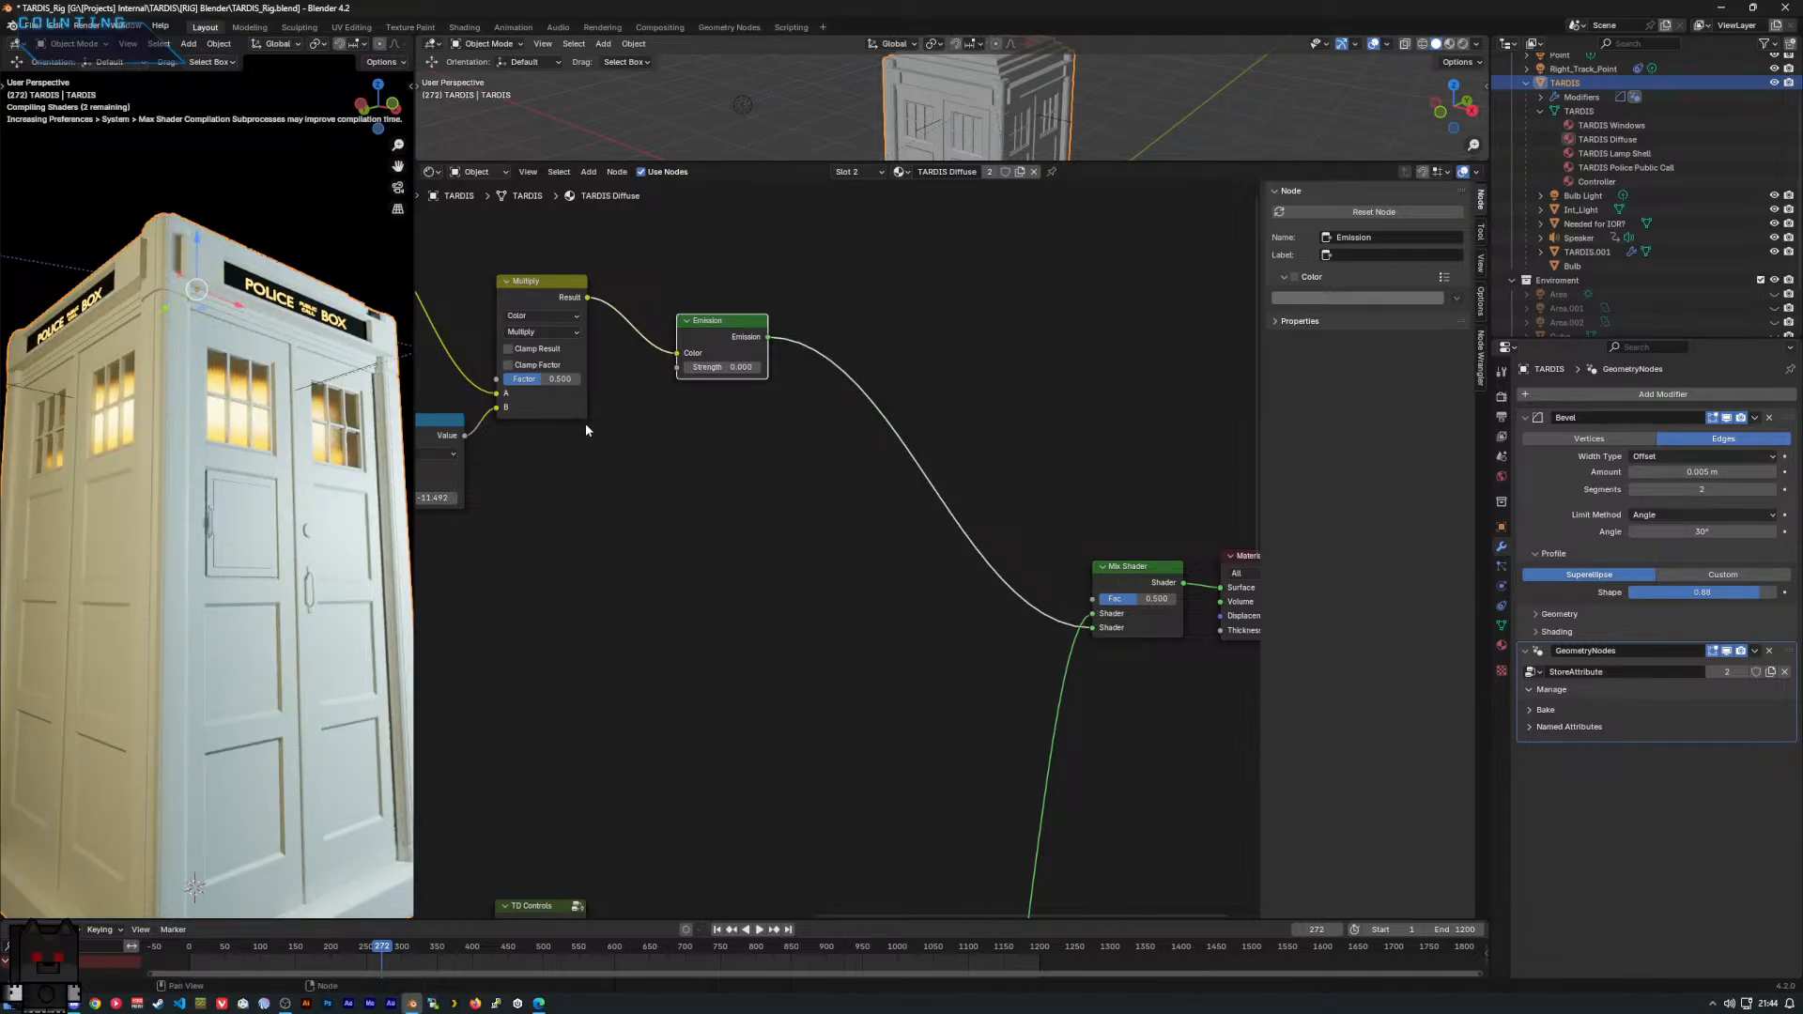
mouse_move(721, 367)
mouse_down()
mouse_move(779, 368)
mouse_move(721, 367)
mouse_up()
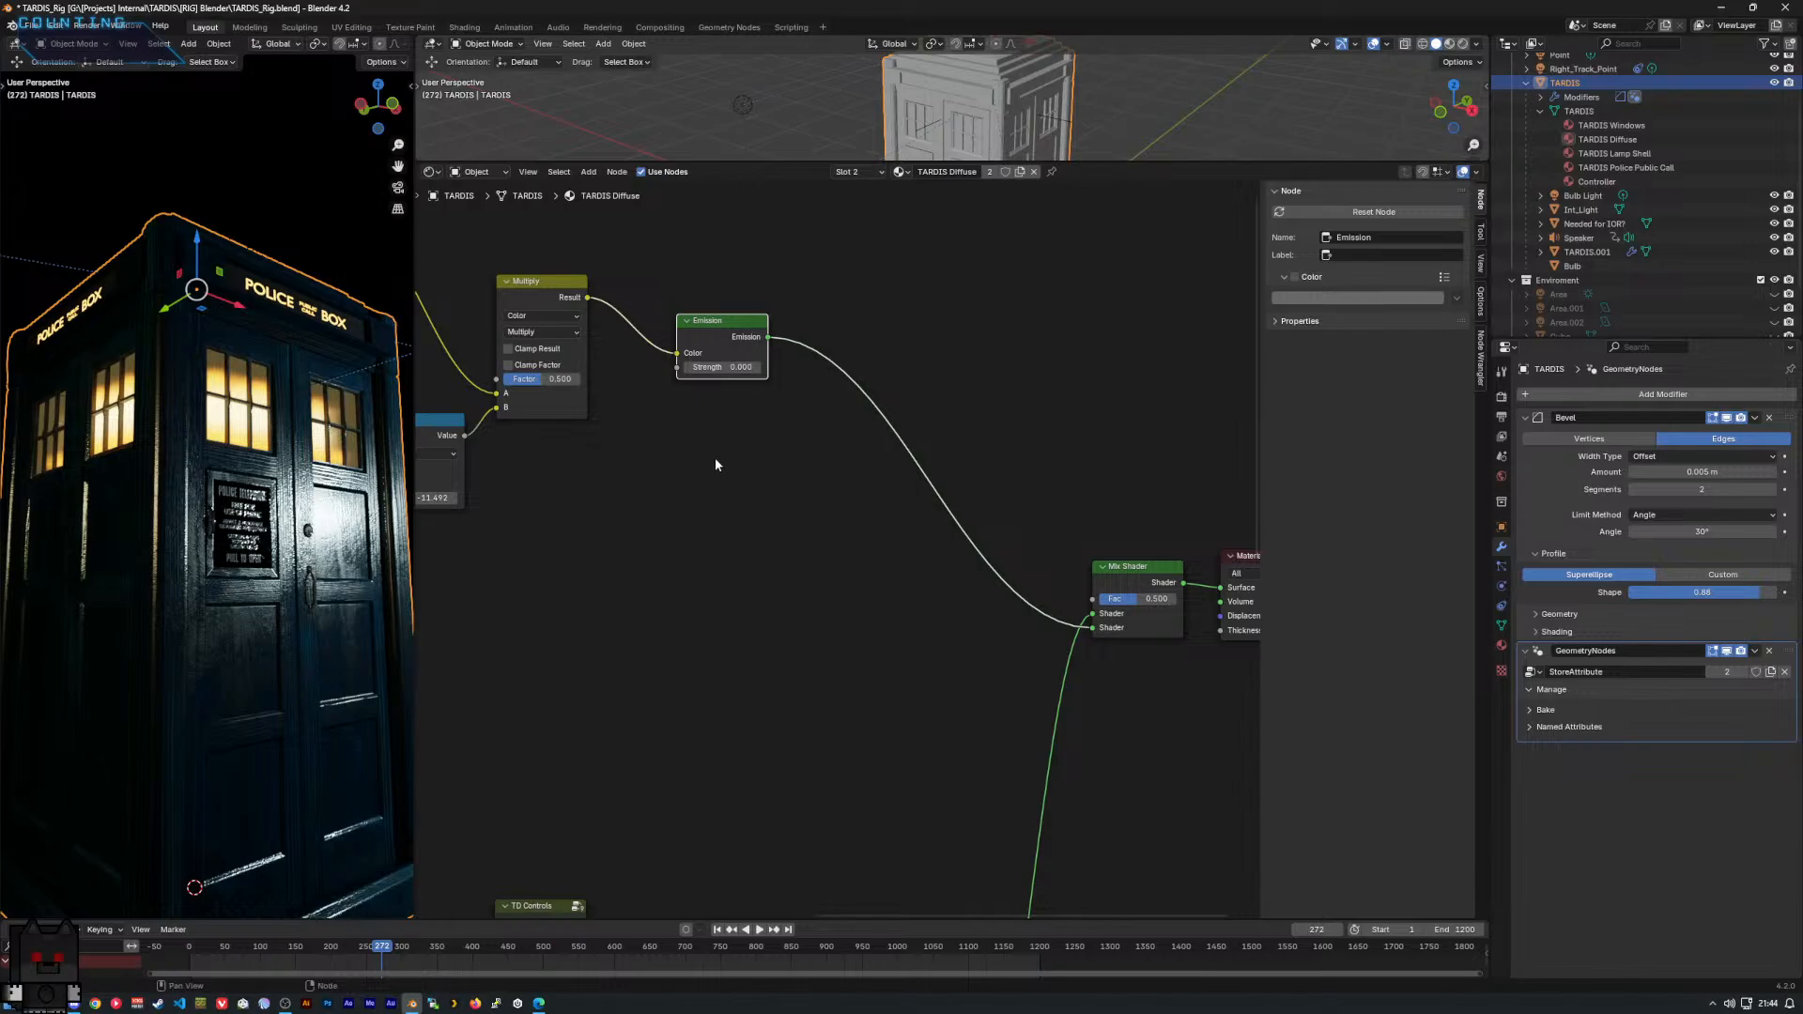
Move the TD Controls node to a clear spot above the image texture node and open the group for editing.
scroll(714, 458, down, 2)
middle_drag(646, 502, 700, 451)
scroll(708, 798, up, 3)
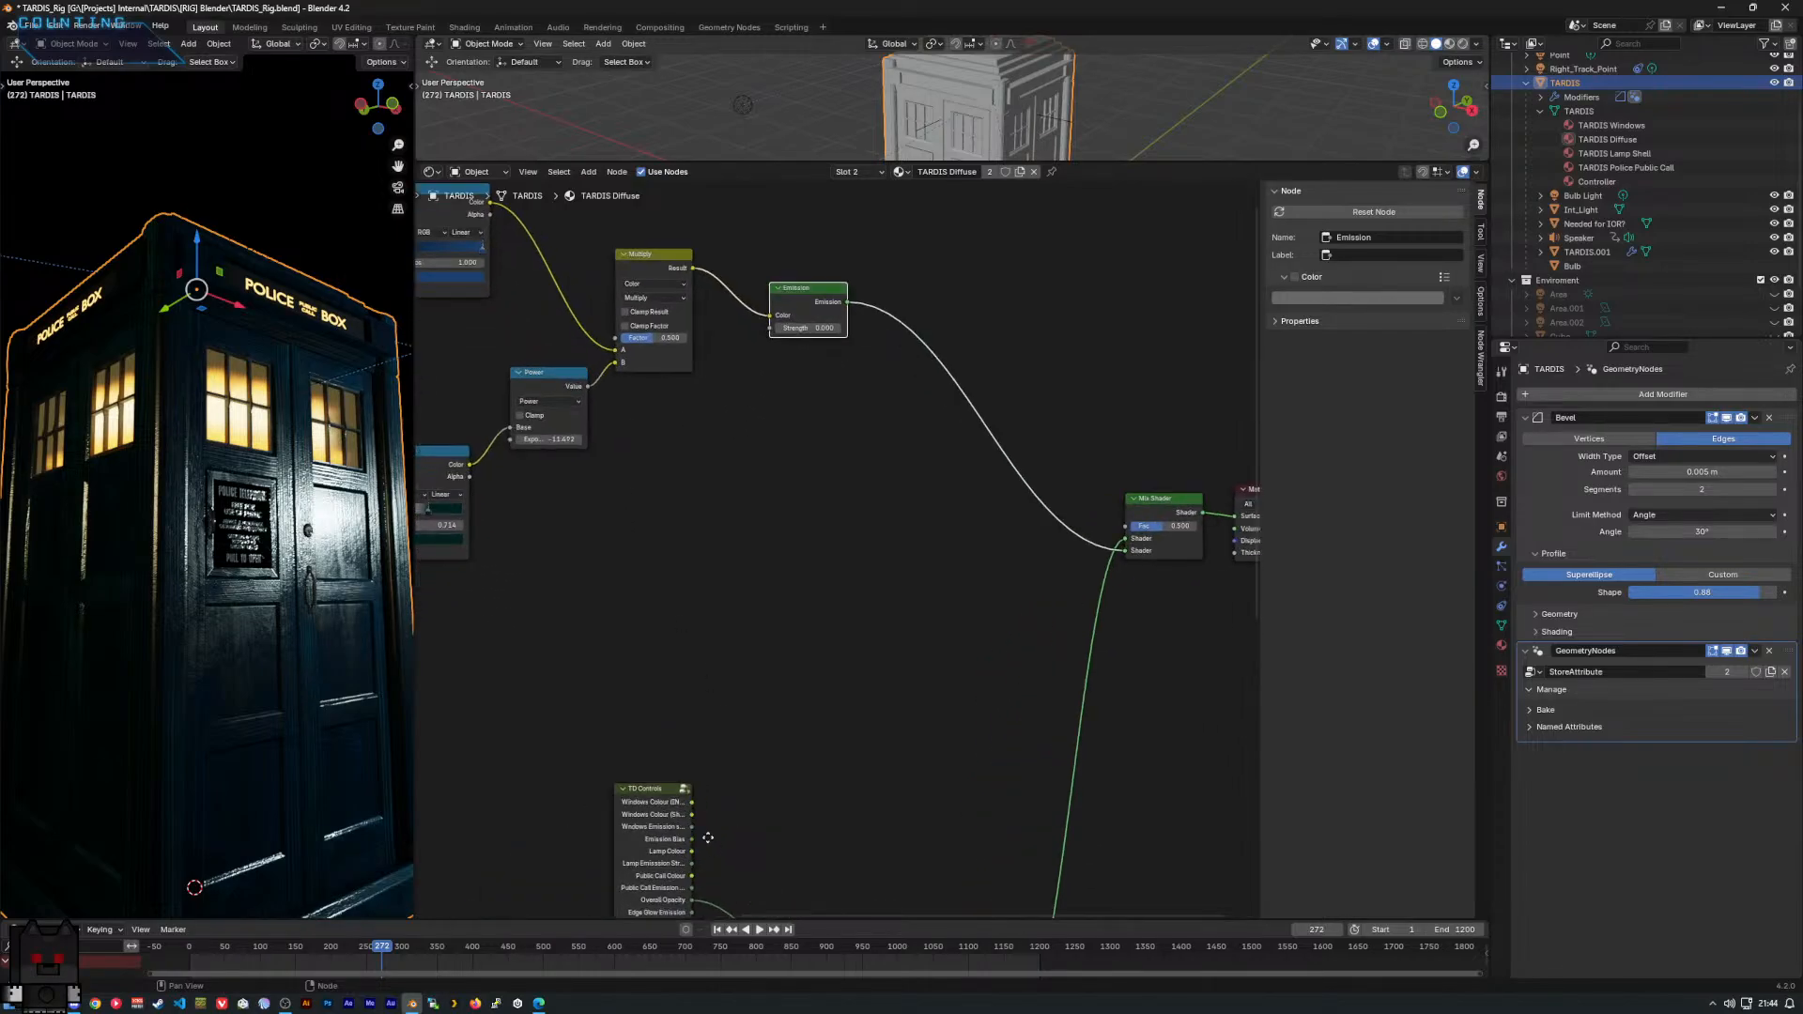
middle_drag(722, 821, 825, 672)
drag(773, 778, 631, 663)
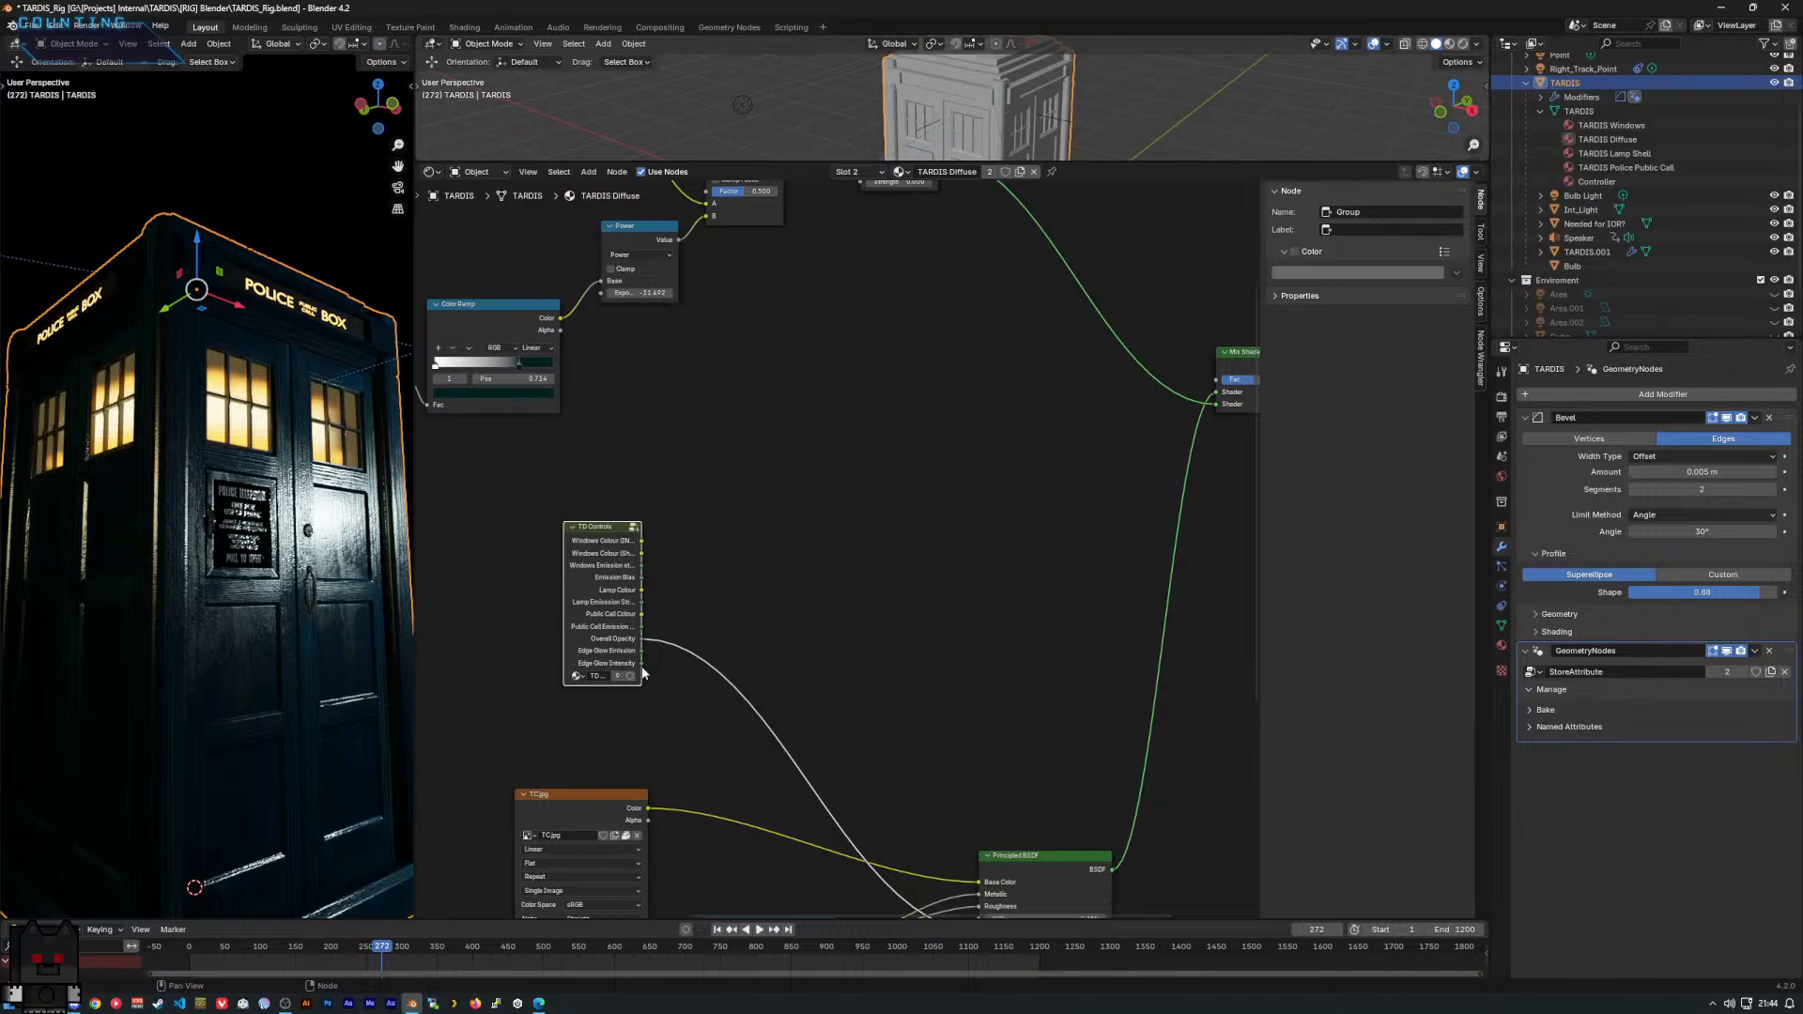
key(Tab)
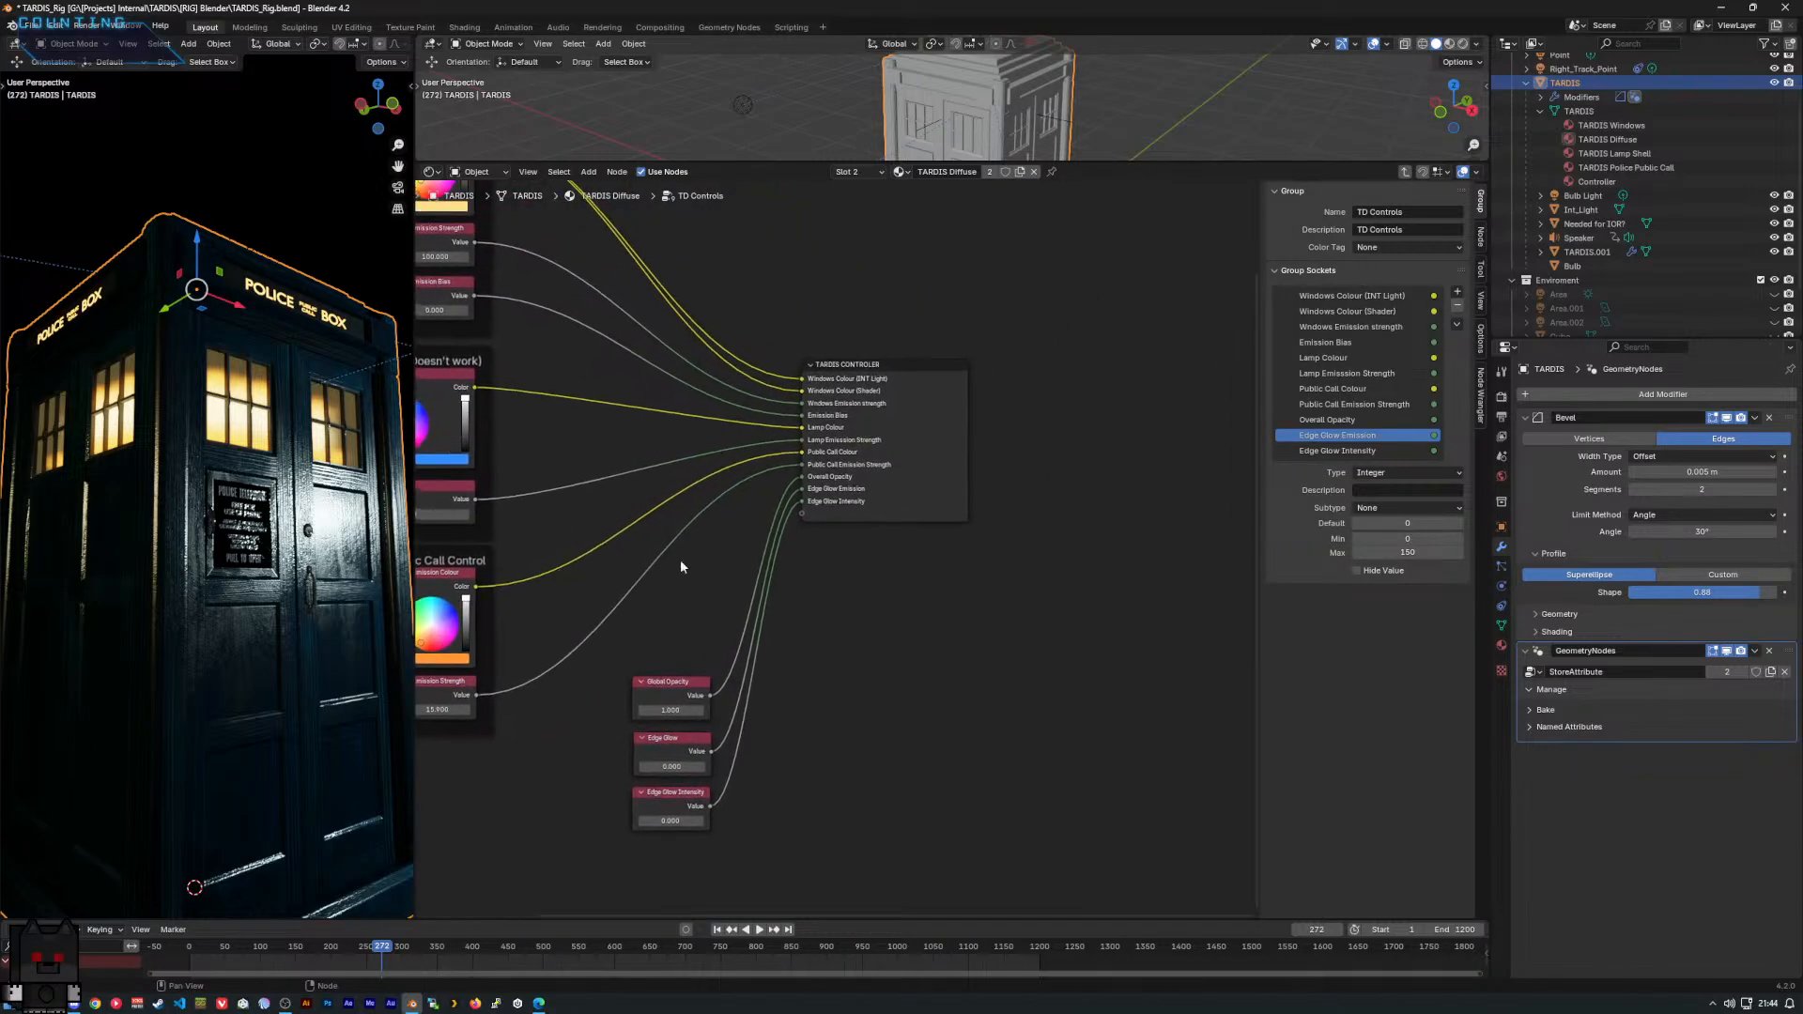
Rename the Edge Glow Emission group socket to Edge Glow Colour.
click(846, 507)
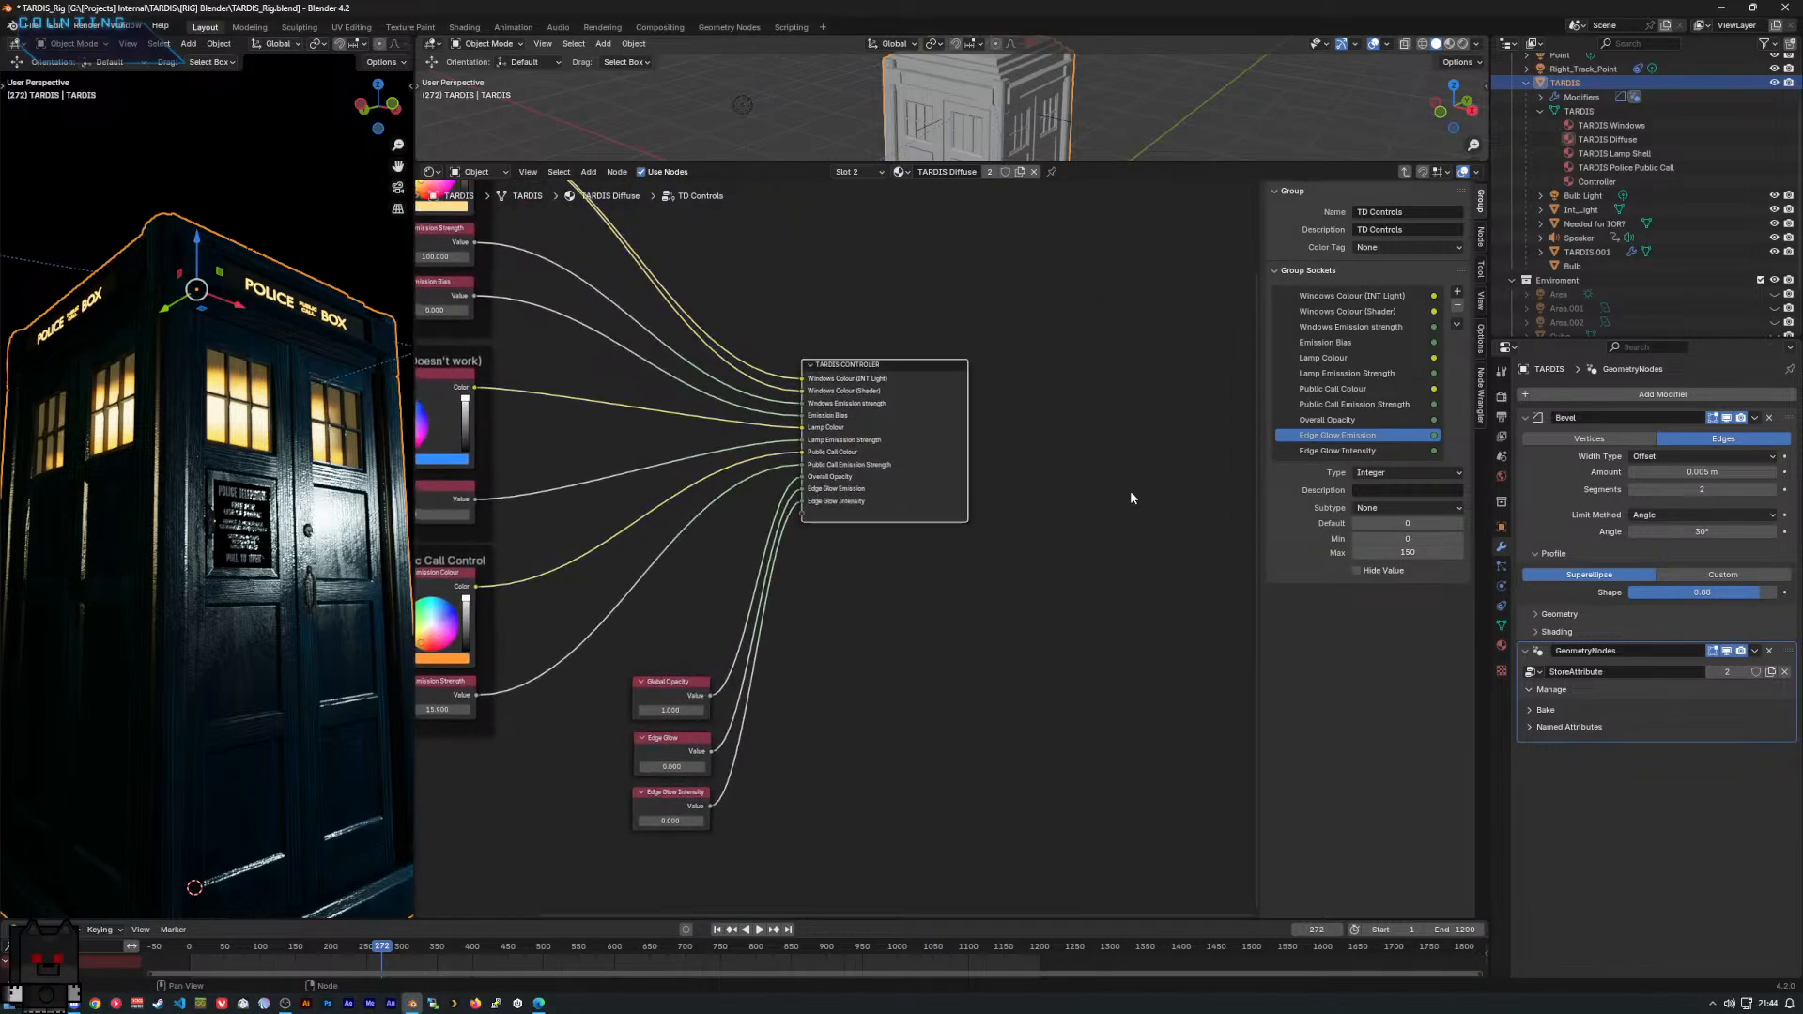
double_click(1350, 438)
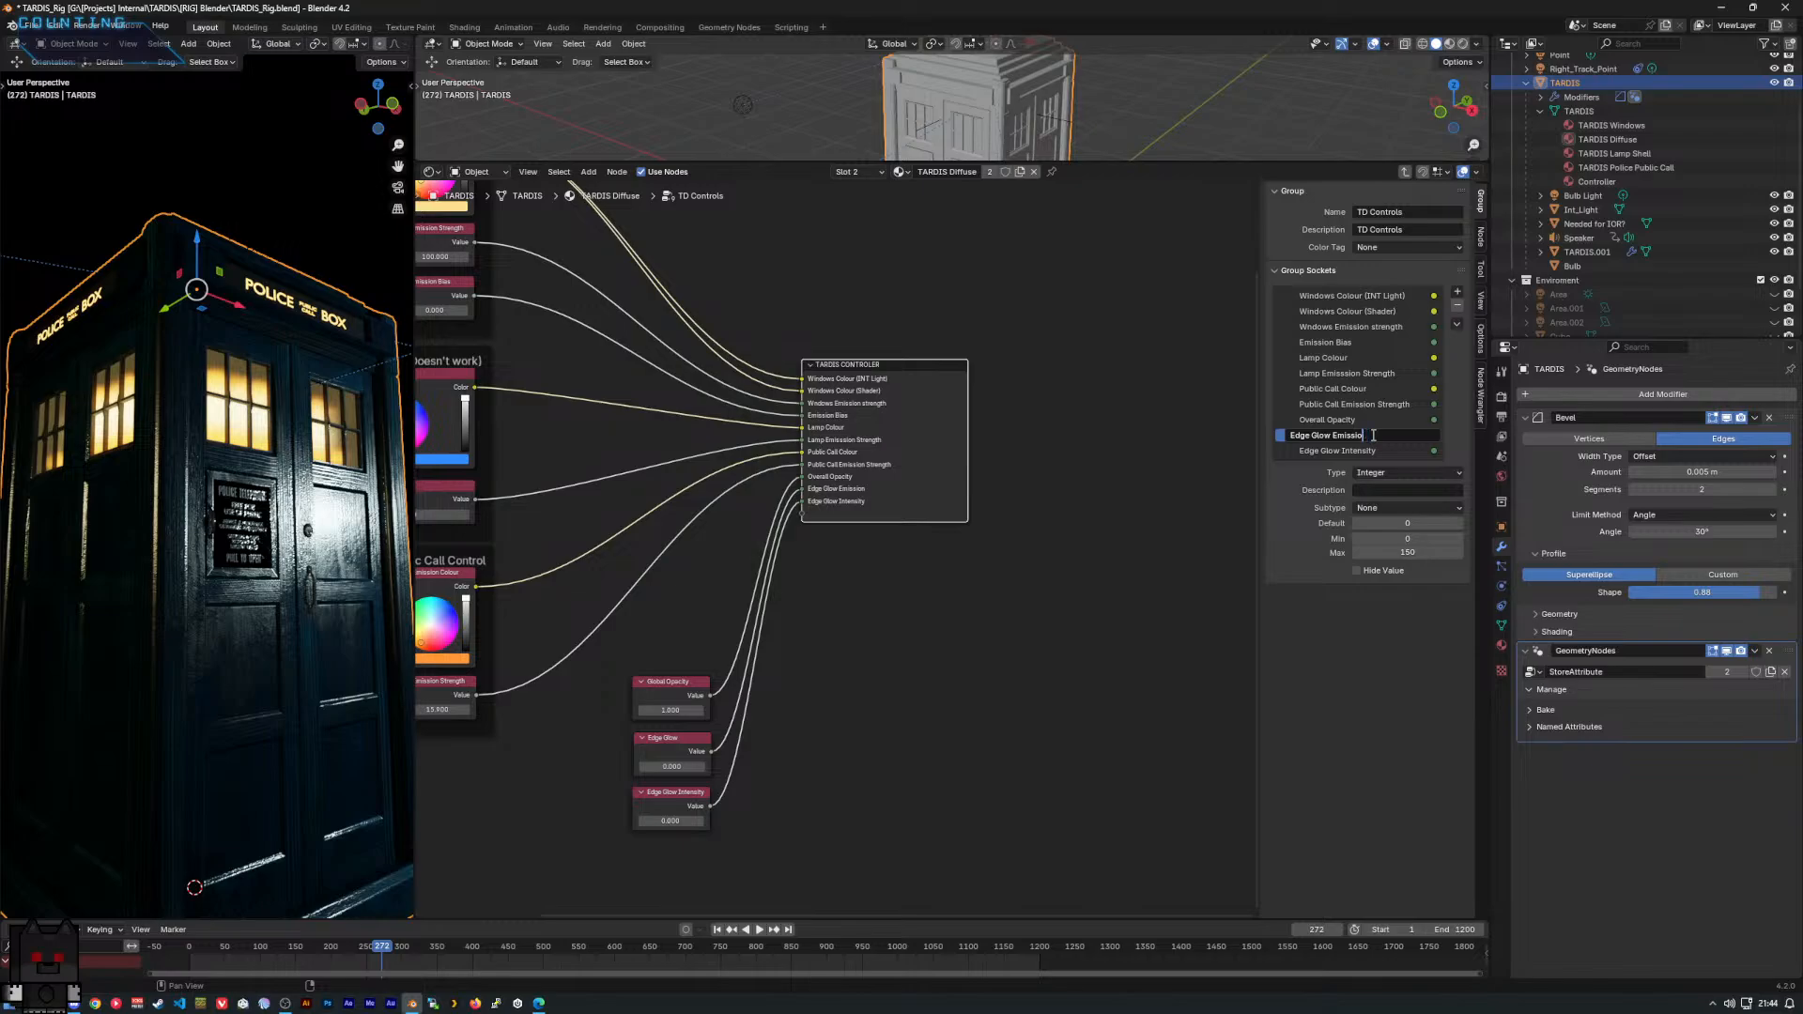
key(BackSpace)
key(BackSpace)
key(BackSpace)
text(Colour)
key(Return)
Rename the Edge Glow Intensity group socket to Edge Glow Emission Strength.
double_click(1367, 451)
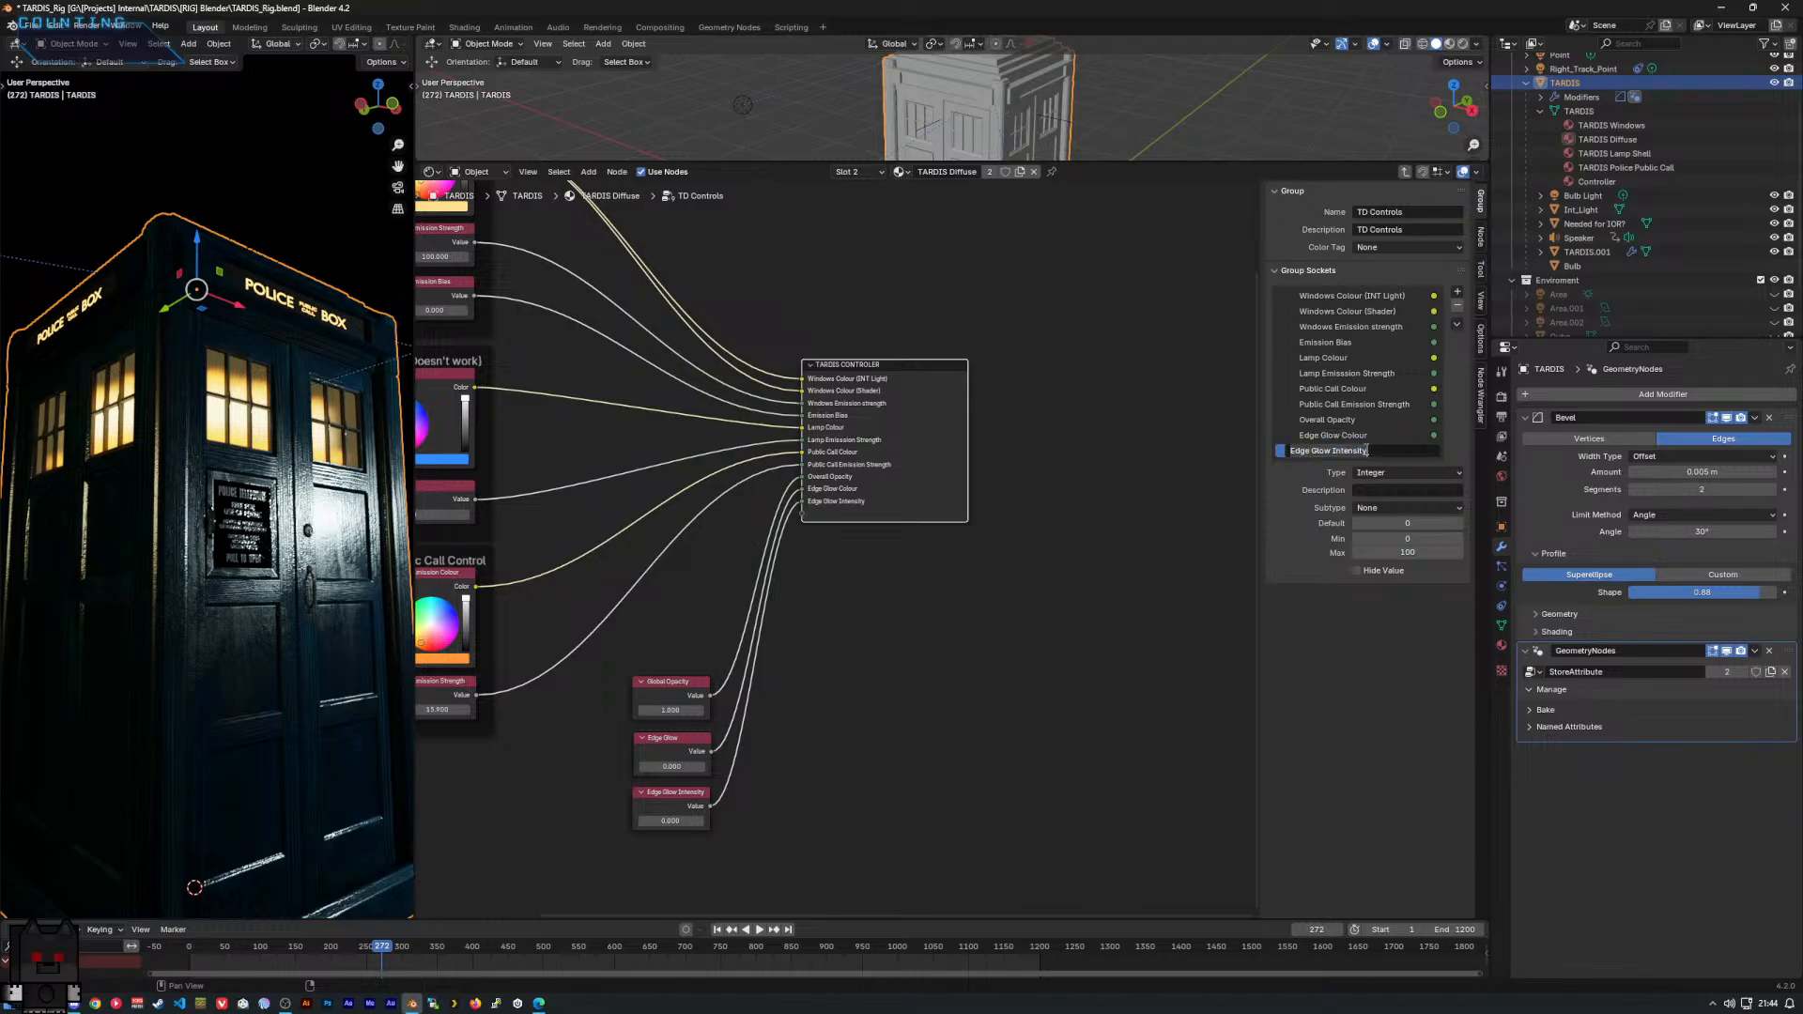
click(1404, 452)
key(BackSpace)
text(Edge Glow Emission Strength)
key(Return)
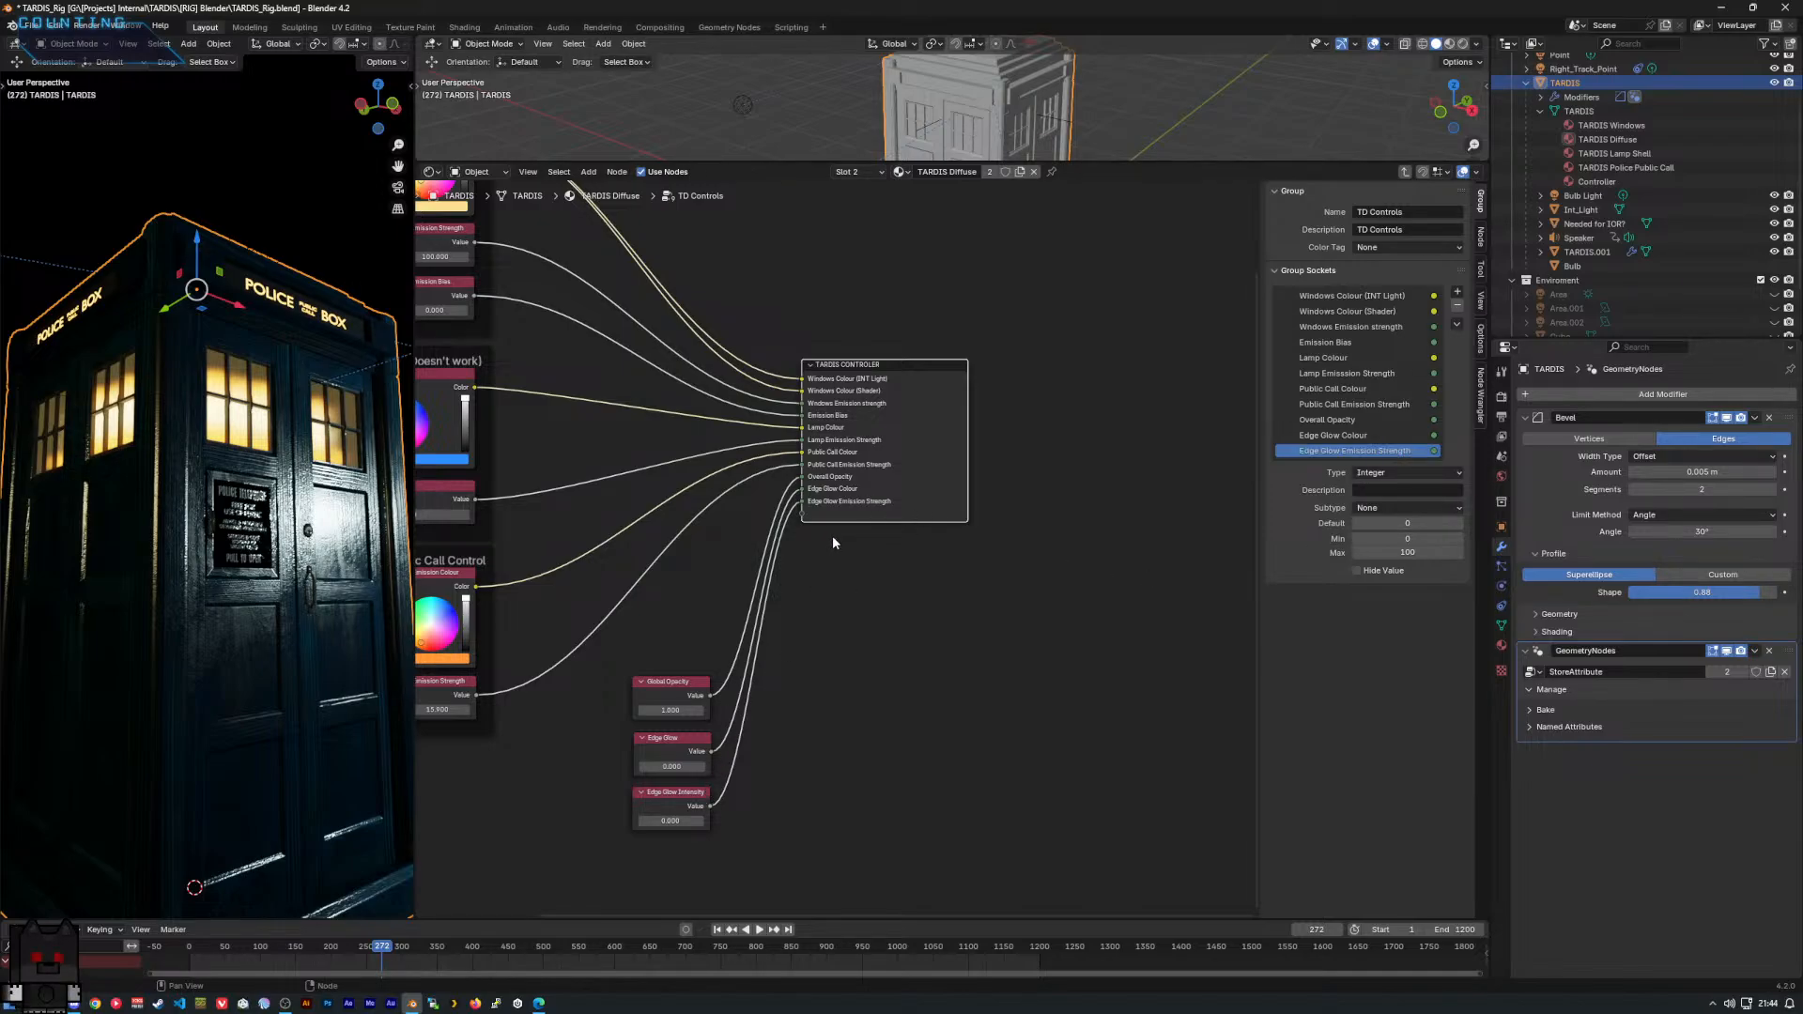
scroll(810, 538, up, 1)
middle_drag(808, 536, 878, 466)
click(544, 622)
click(458, 505)
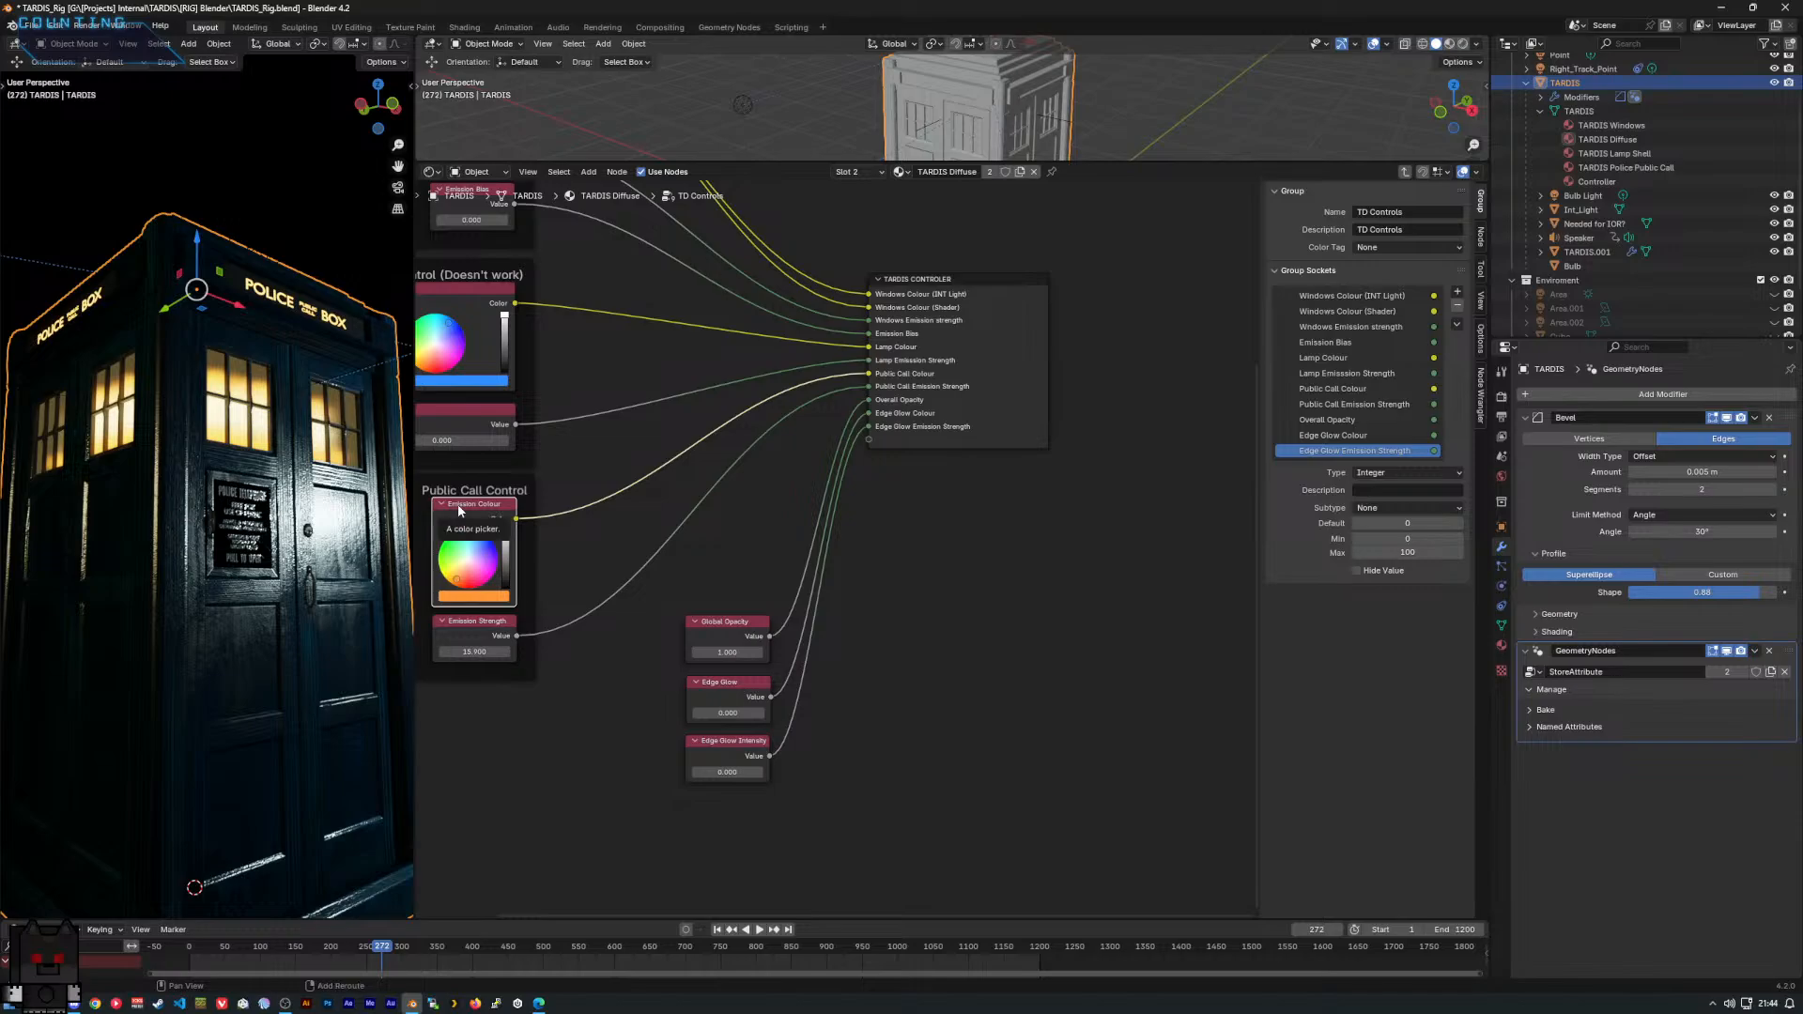
key(shift+d)
right_click(470, 703)
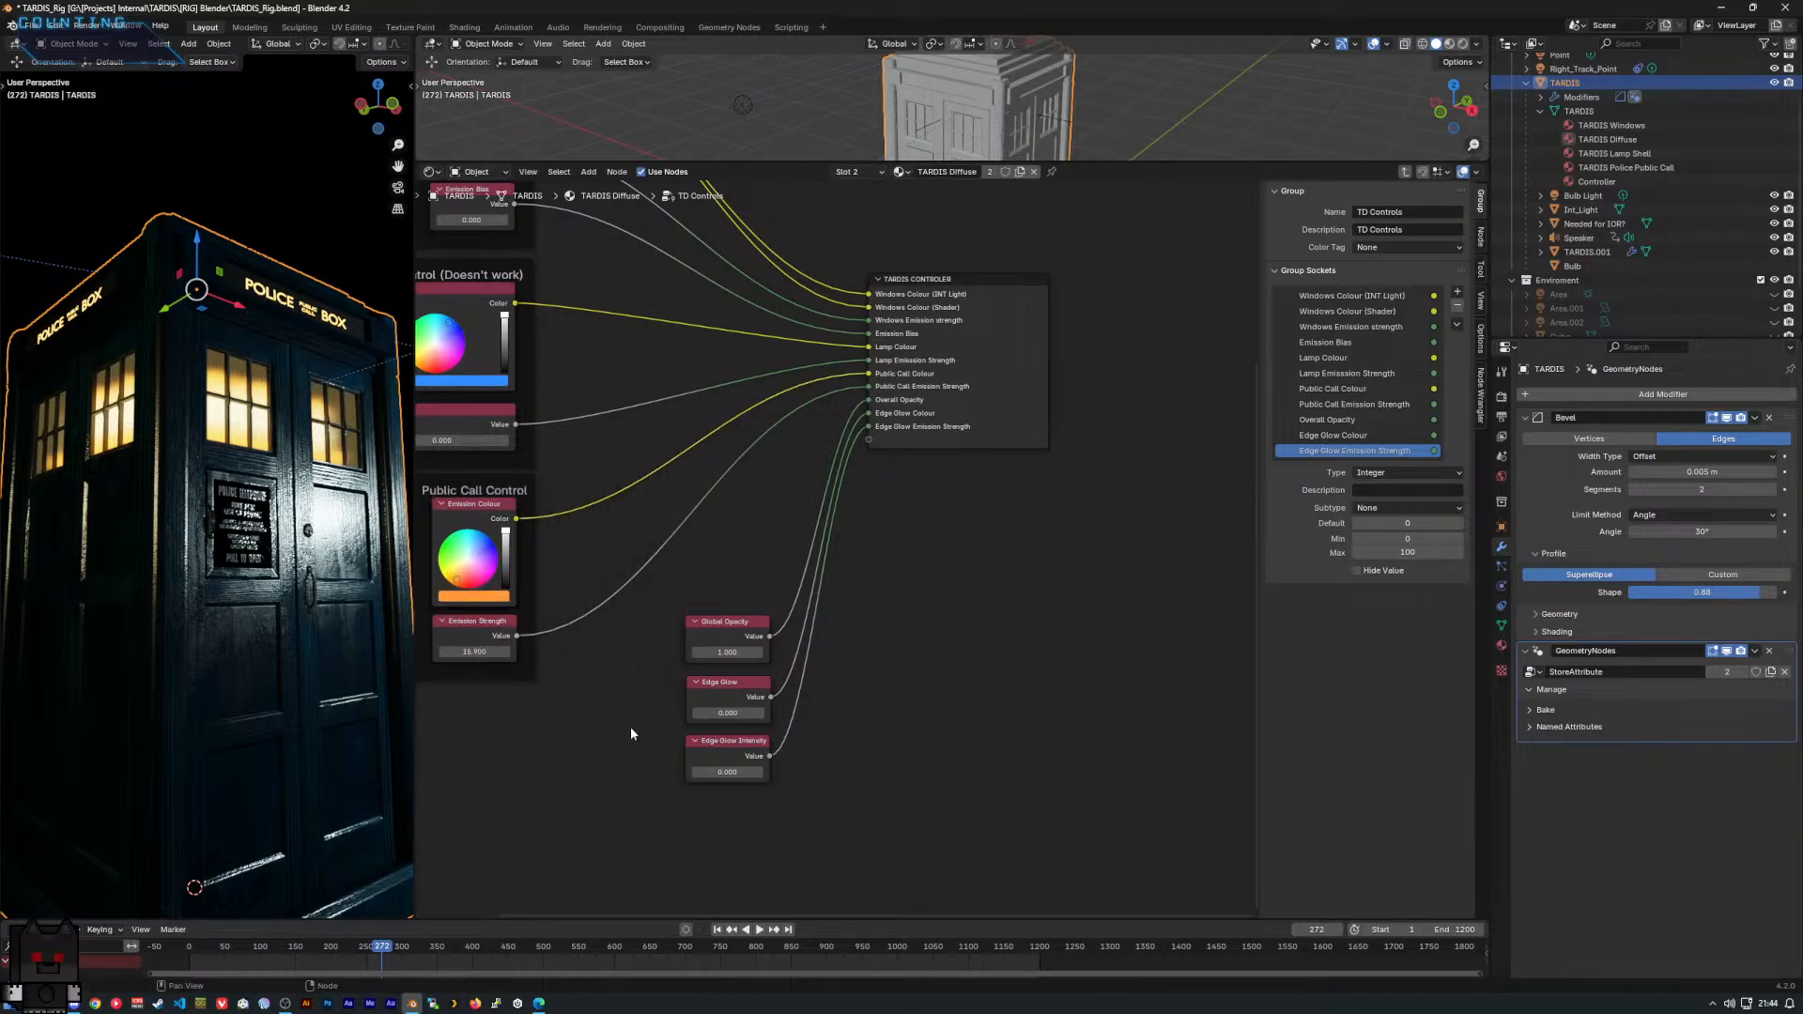
Replace the Edge Glow value node with a new RGB node and connect its Color to a new socket on the TARDIS Controller output.
key(shift+a)
text(rgb)
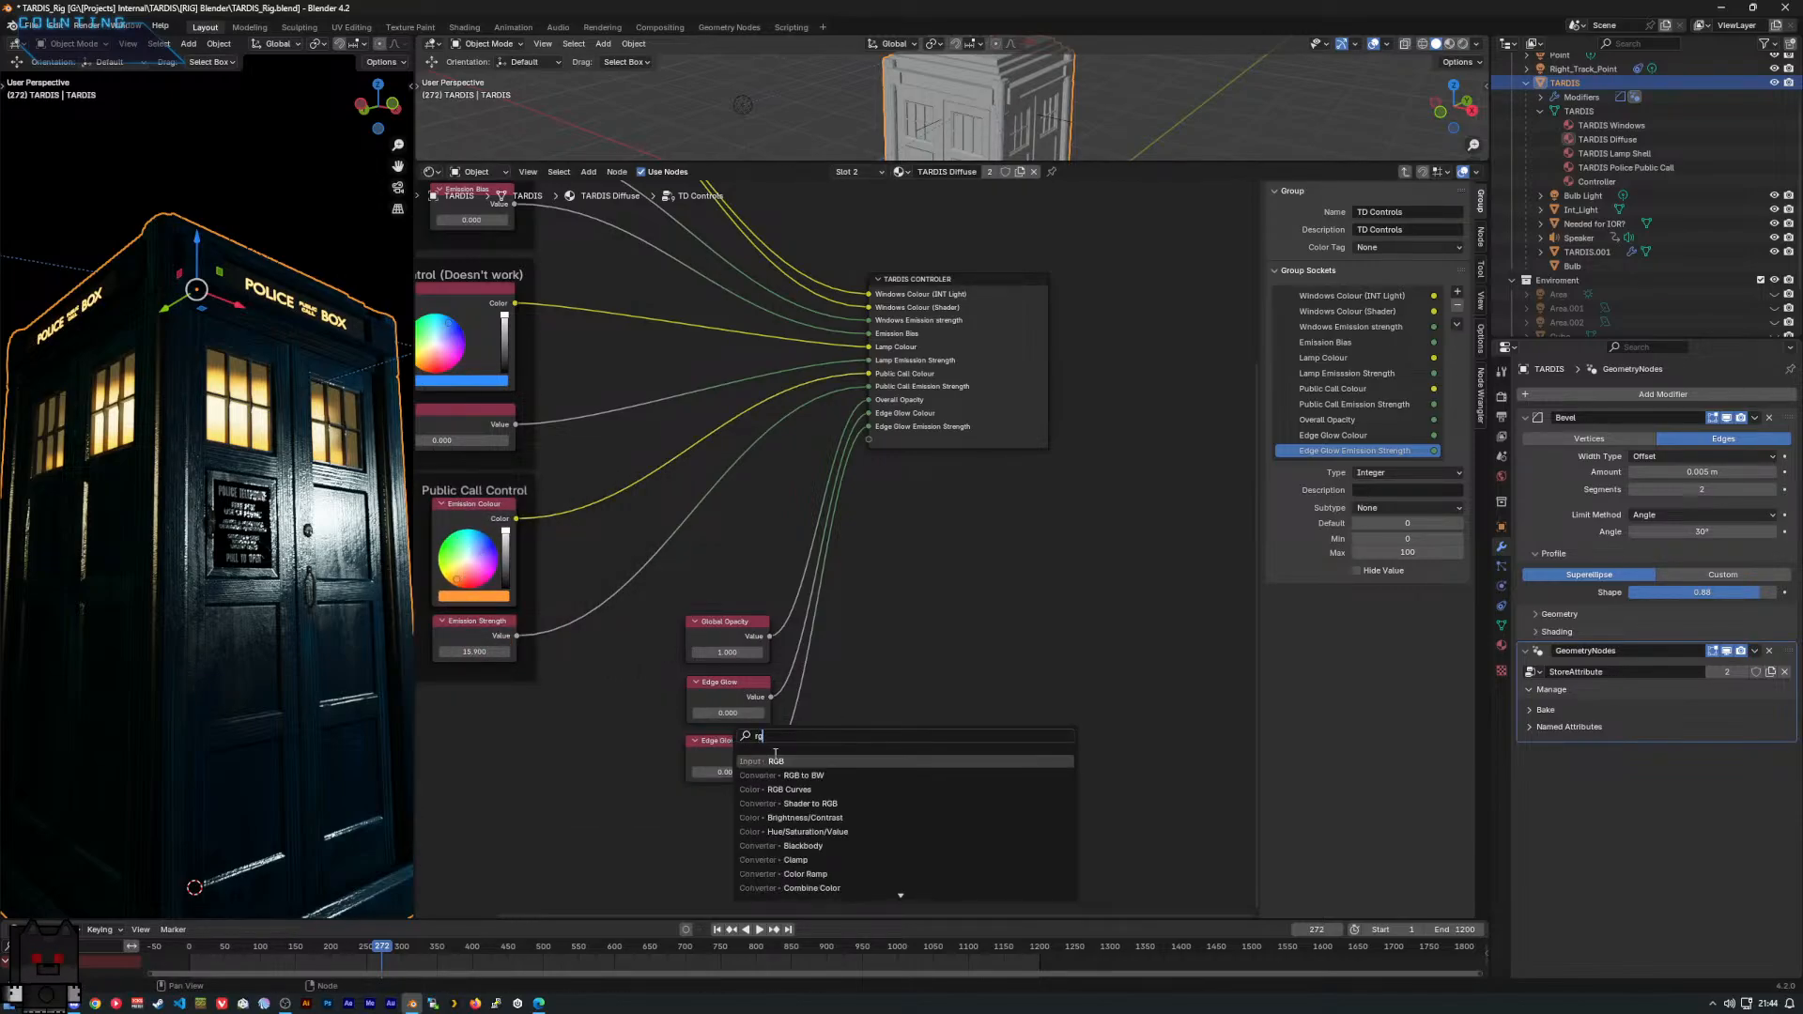
key(Return)
click(572, 675)
click(706, 689)
key(x)
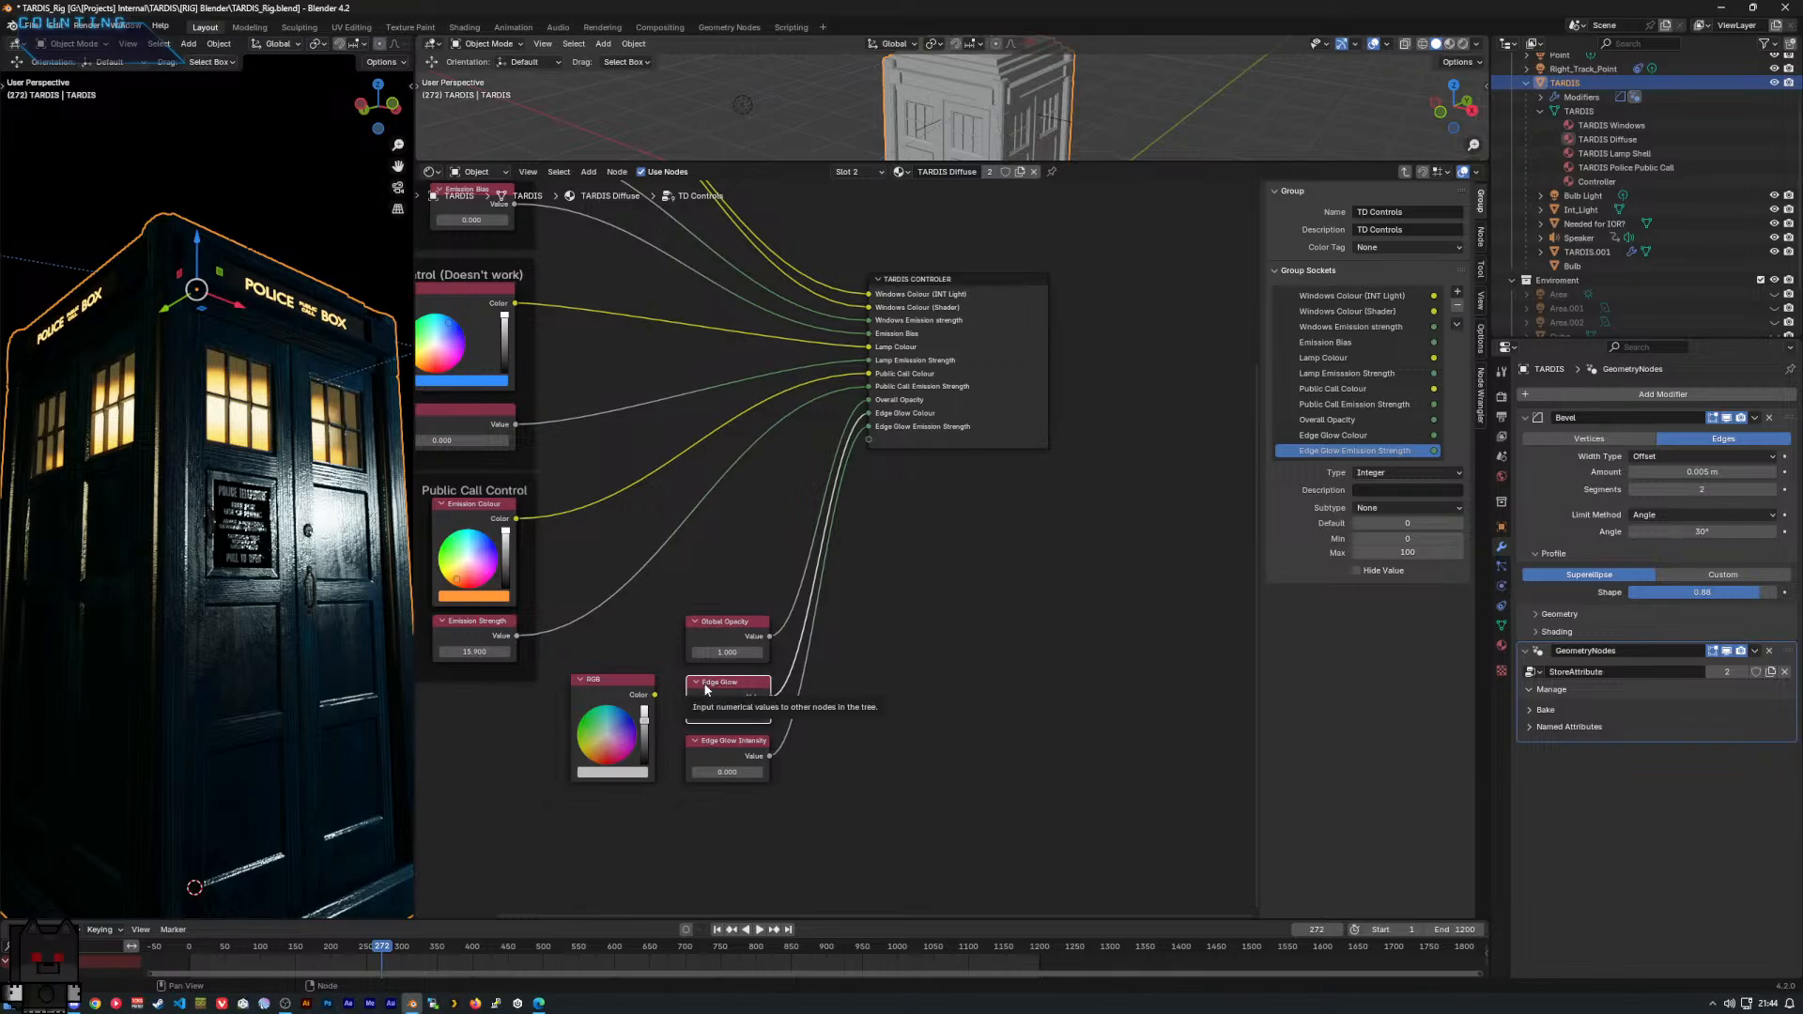
drag(655, 695, 874, 441)
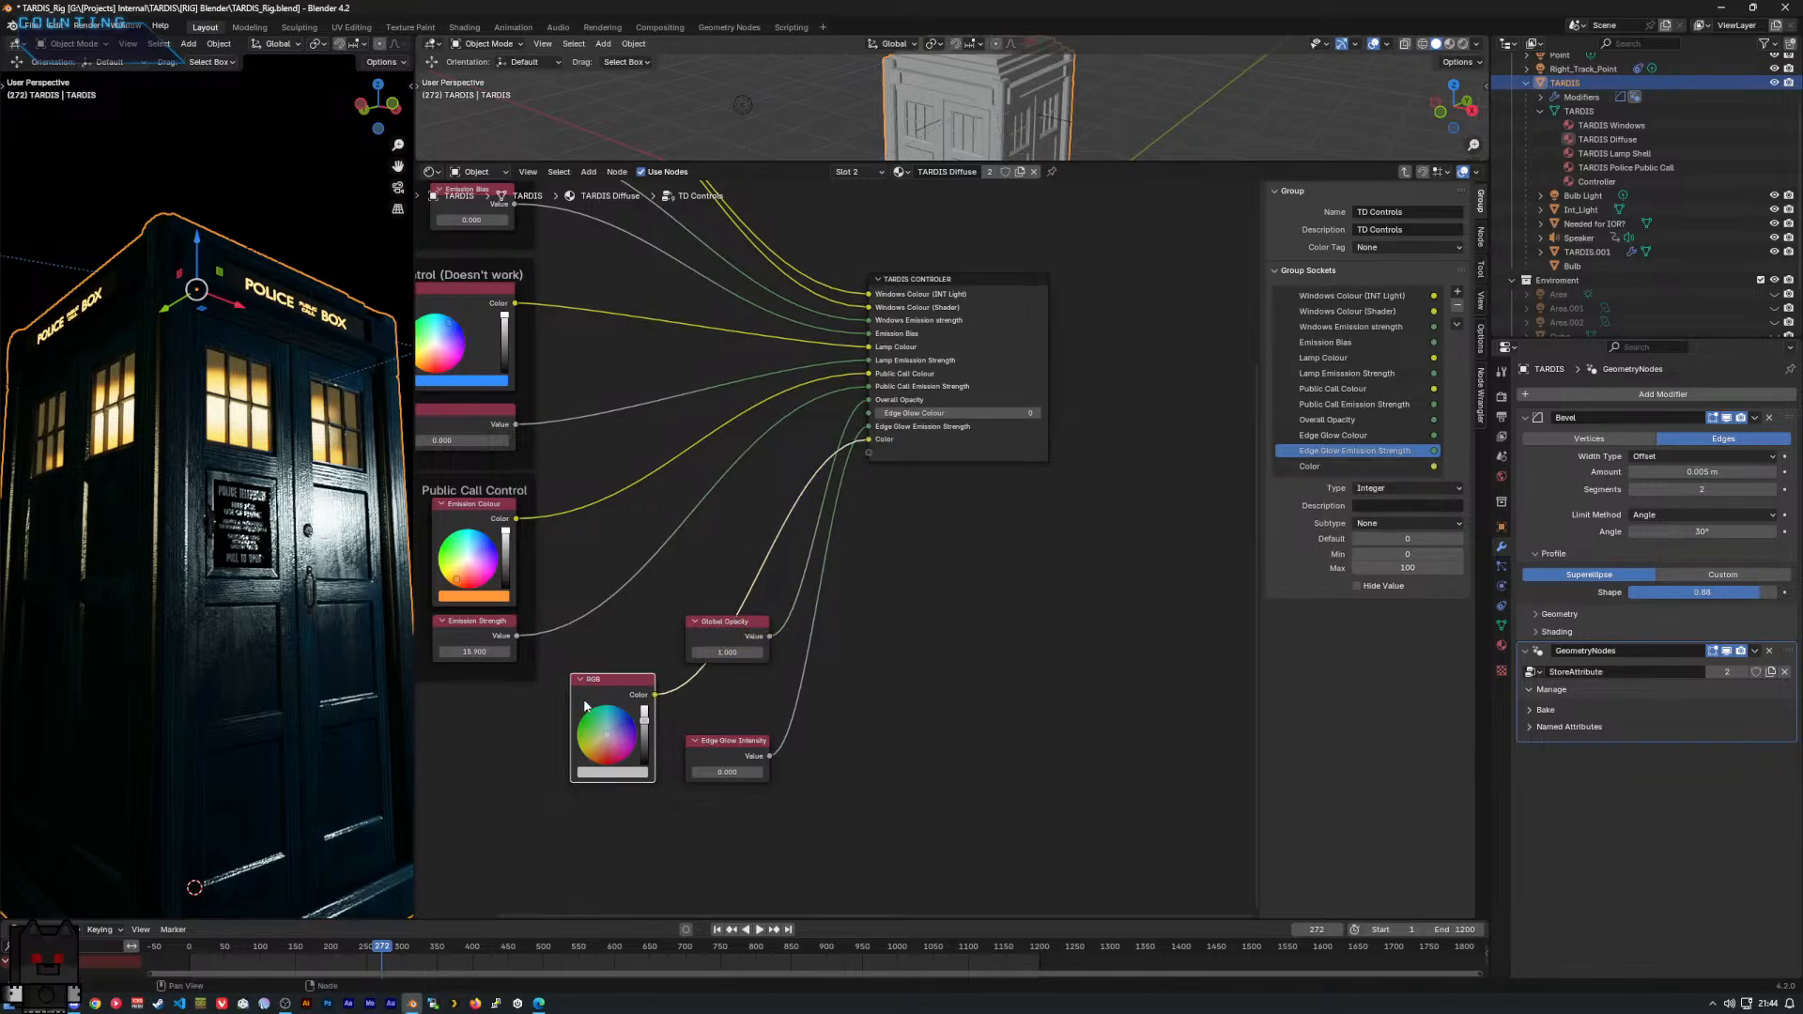
Move the RGB and Edge Glow Intensity nodes together beneath the Public Call Control frame.
middle_drag(600, 695, 822, 564)
scroll(822, 564, down, 2)
drag(822, 564, 729, 587)
drag(921, 602, 749, 667)
scroll(713, 590, up, 2)
Label the new RGB node Edge Glow Colour.
right_click(714, 589)
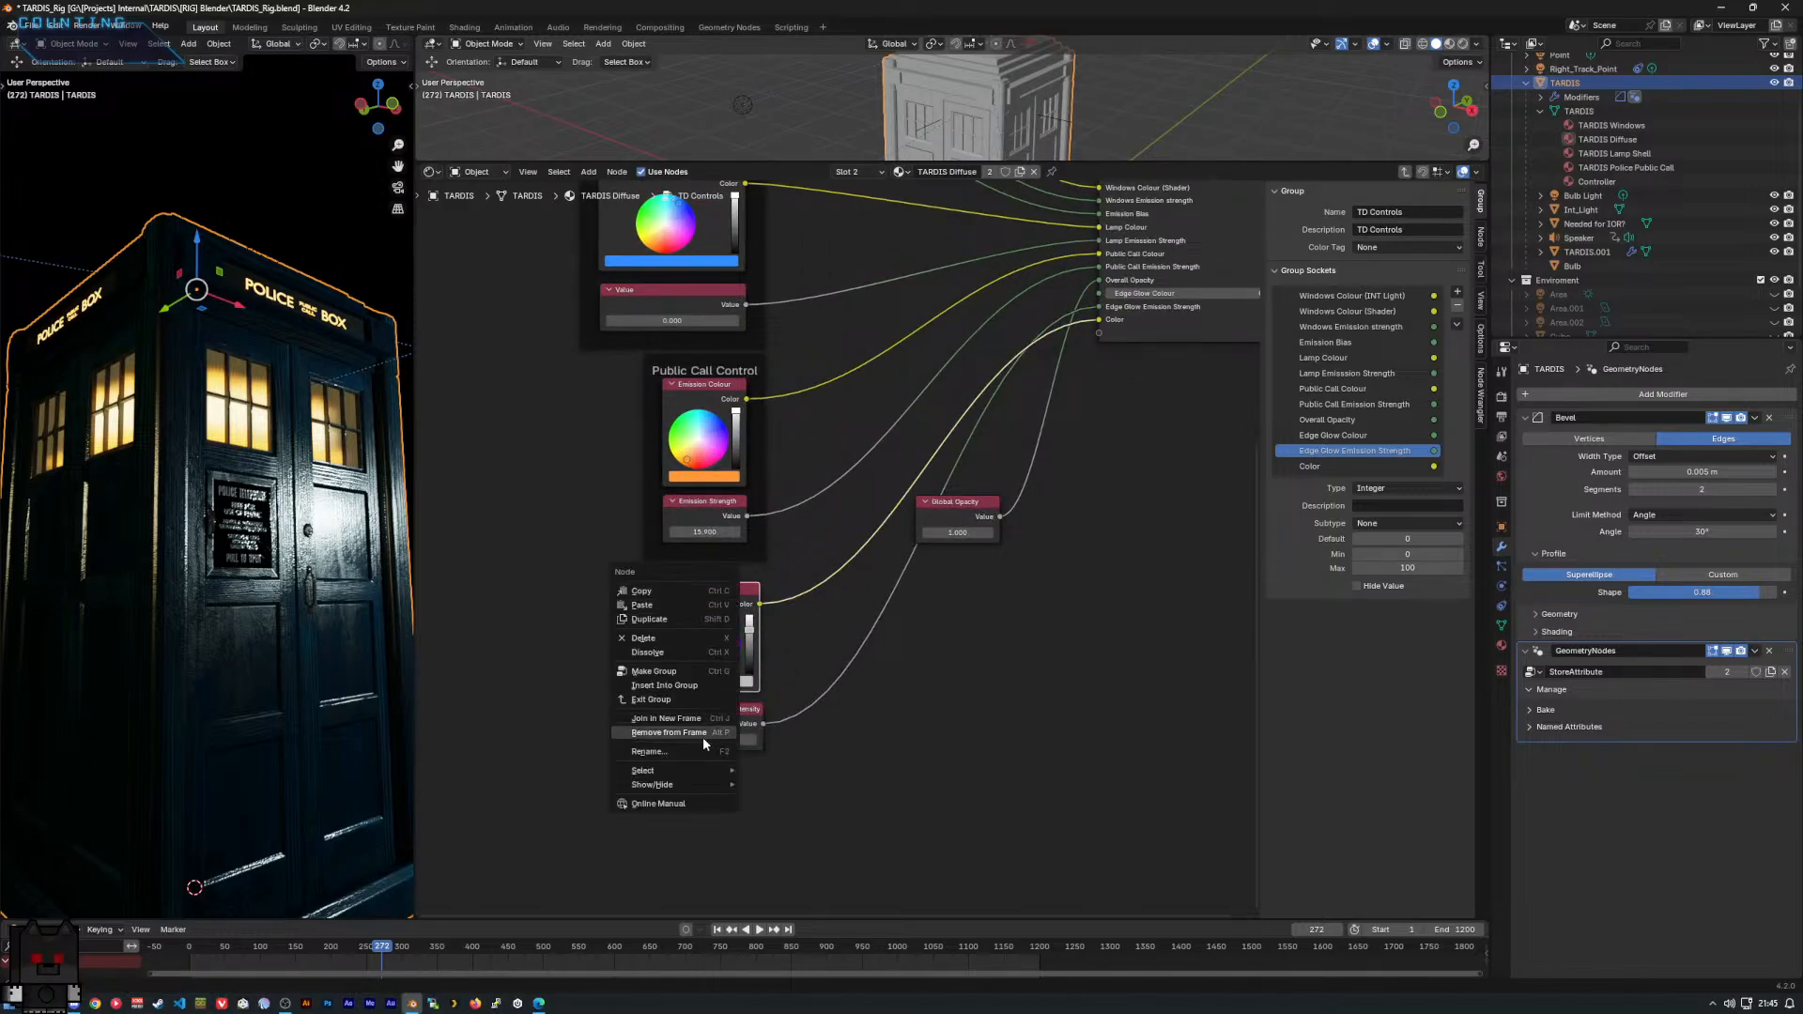
click(693, 751)
text(Ed)
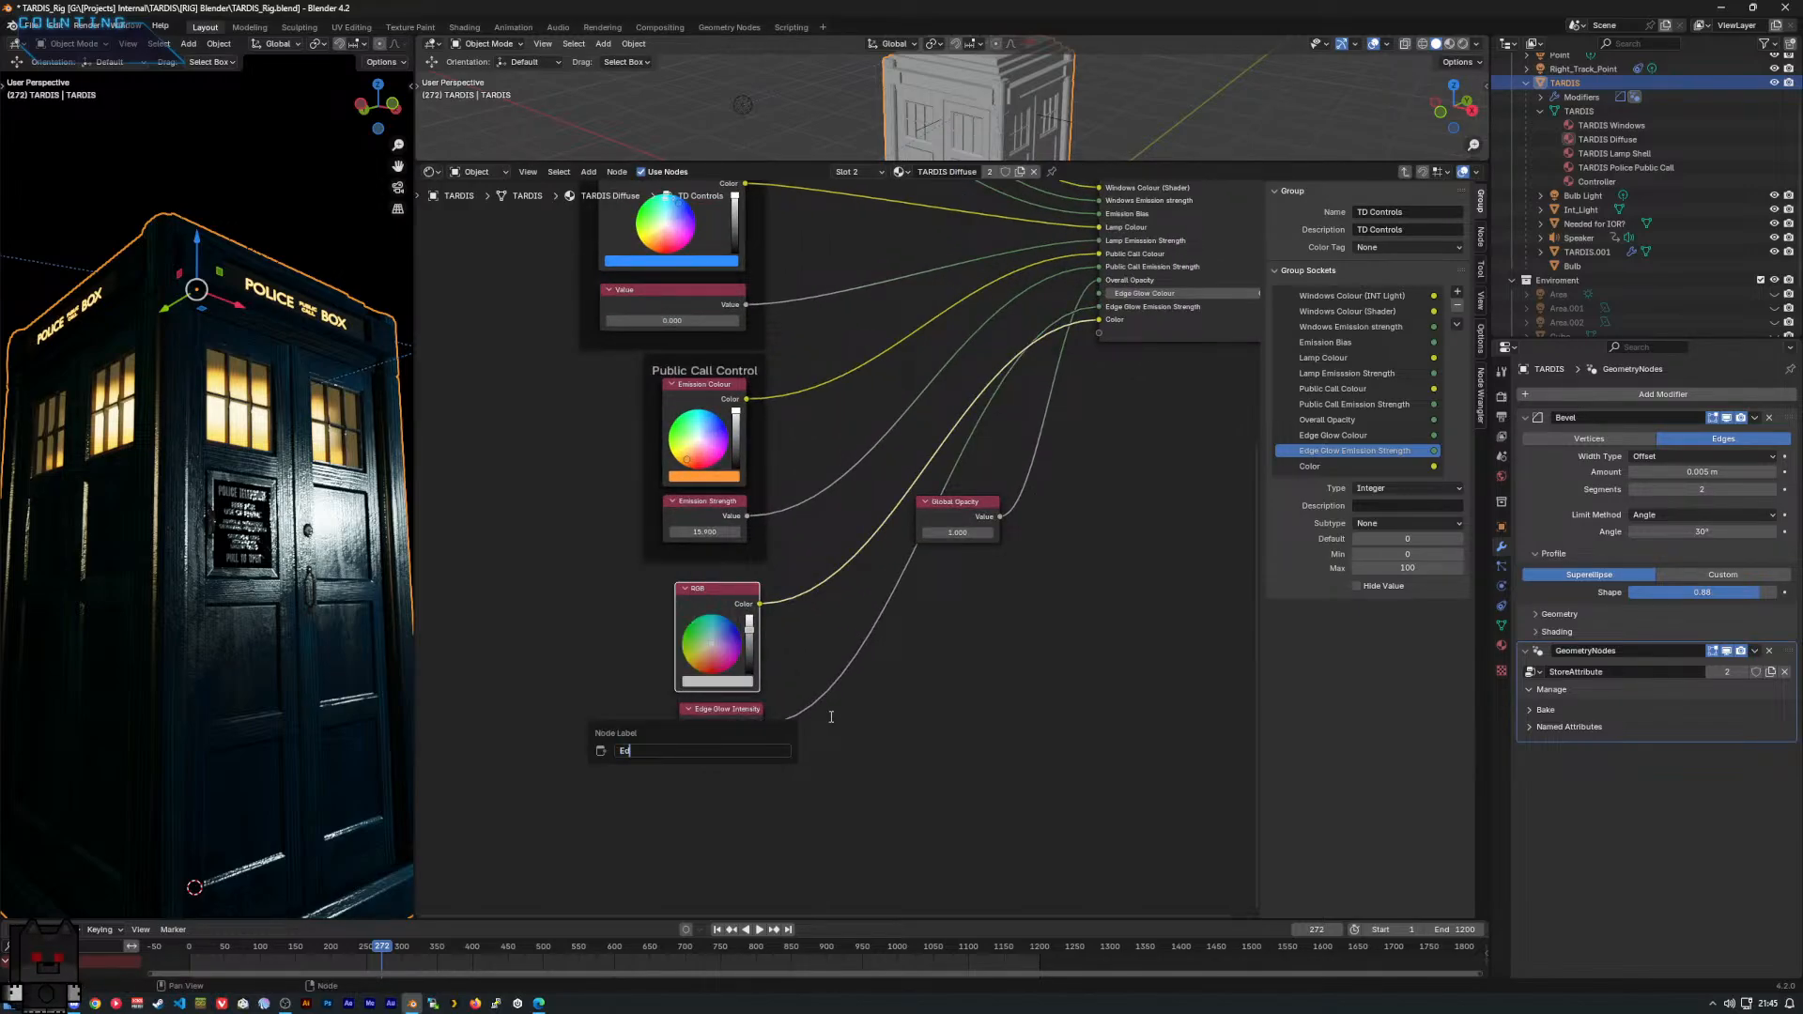
text(ge Glow Colour)
key(Return)
Review the TD Controls group layout and return to the TARDIS Diffuse node tree.
scroll(1010, 554, down, 2)
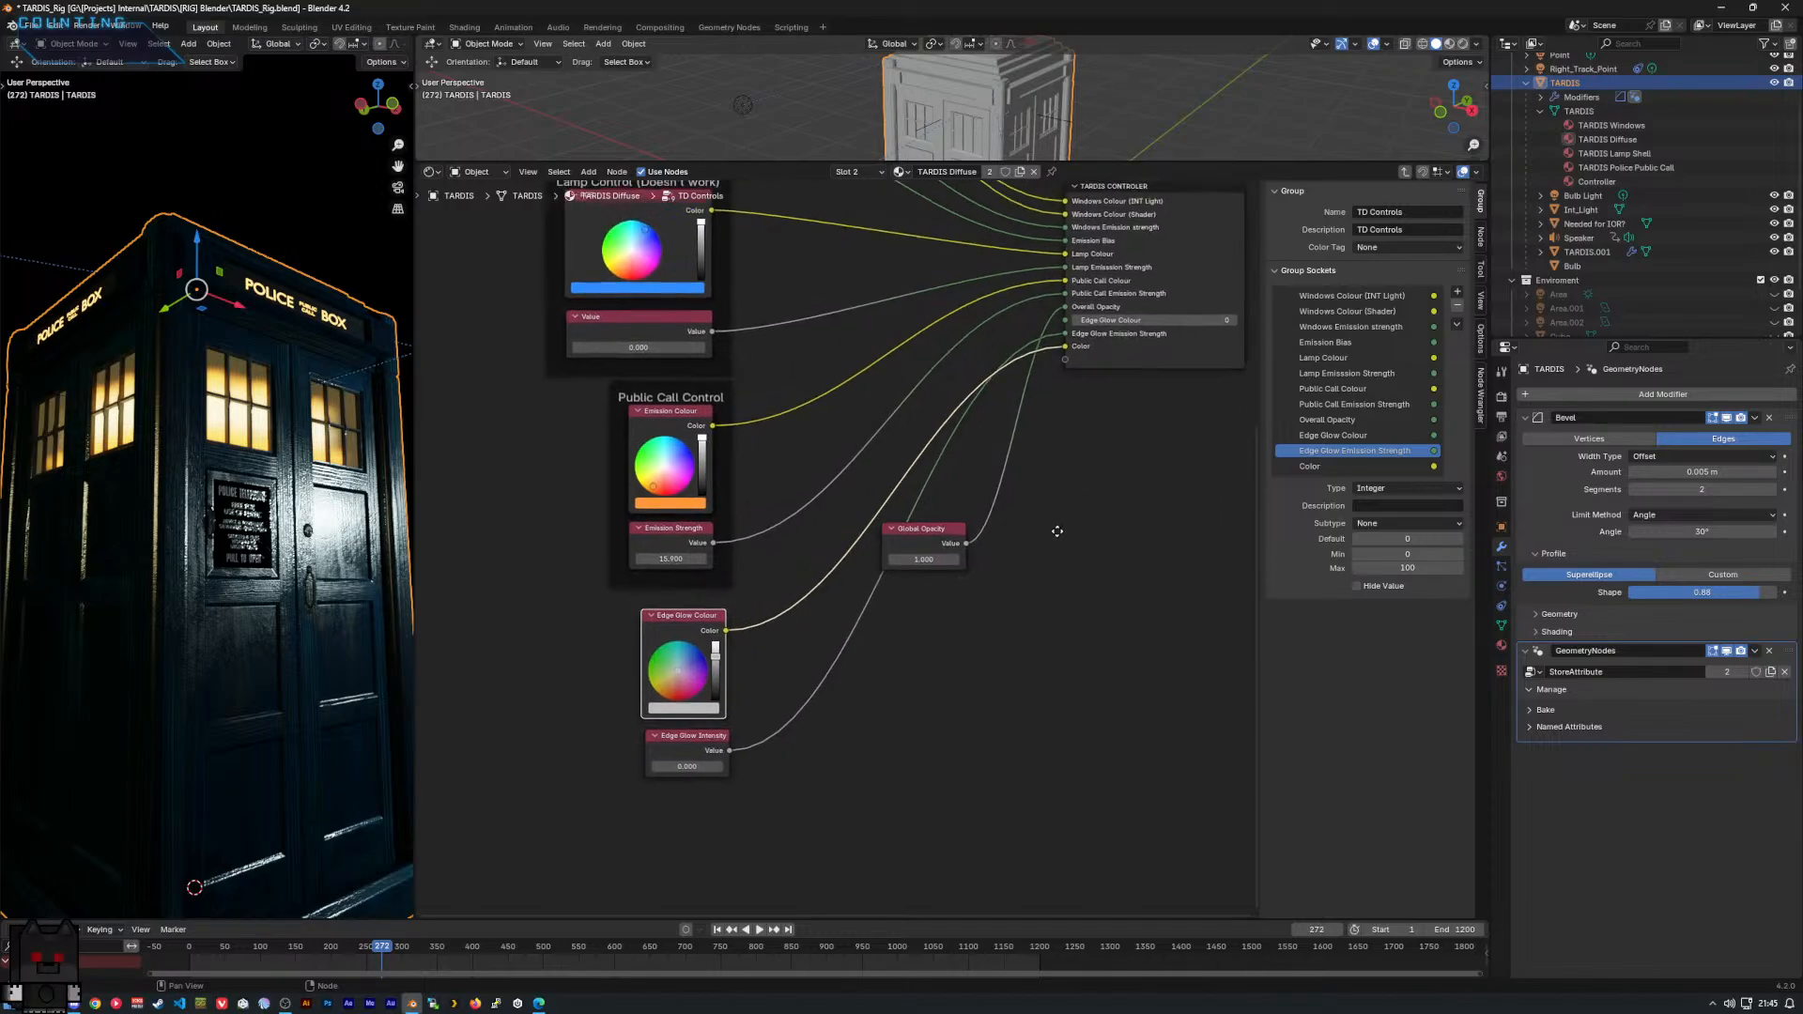
scroll(1011, 554, down, 1)
middle_drag(1011, 561, 935, 589)
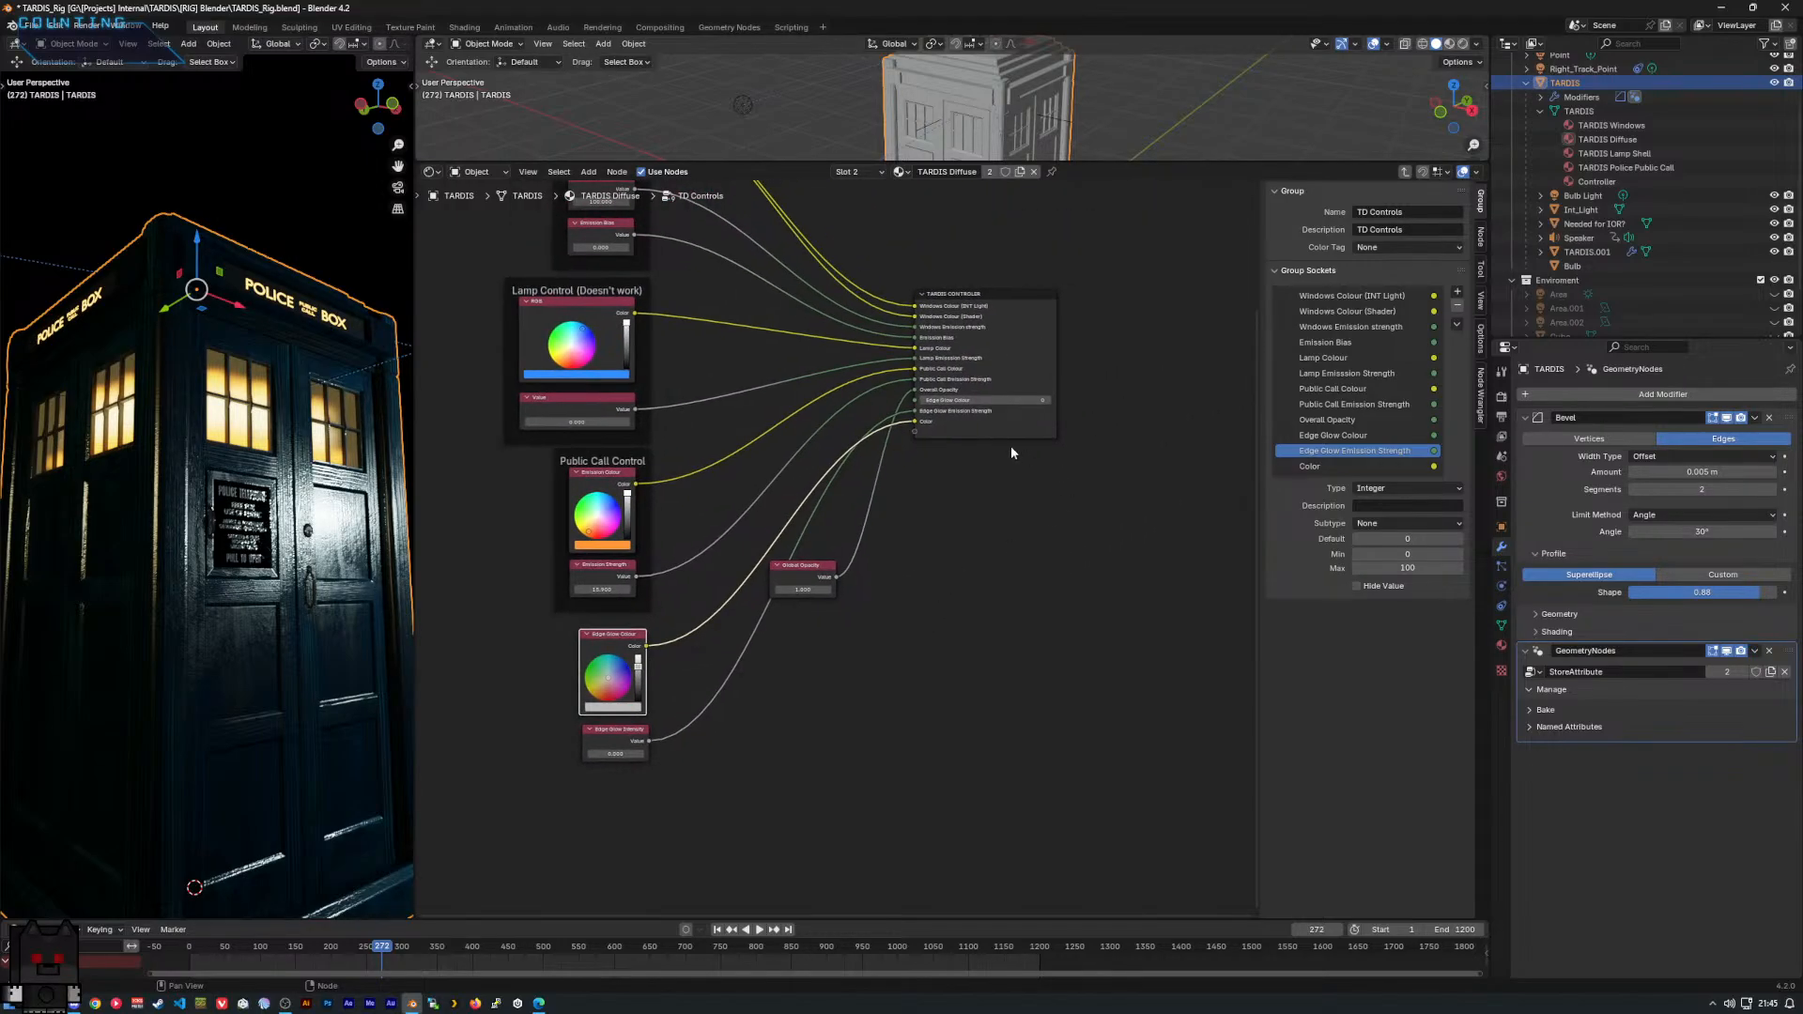
scroll(996, 473, down, 1)
middle_drag(995, 476, 981, 617)
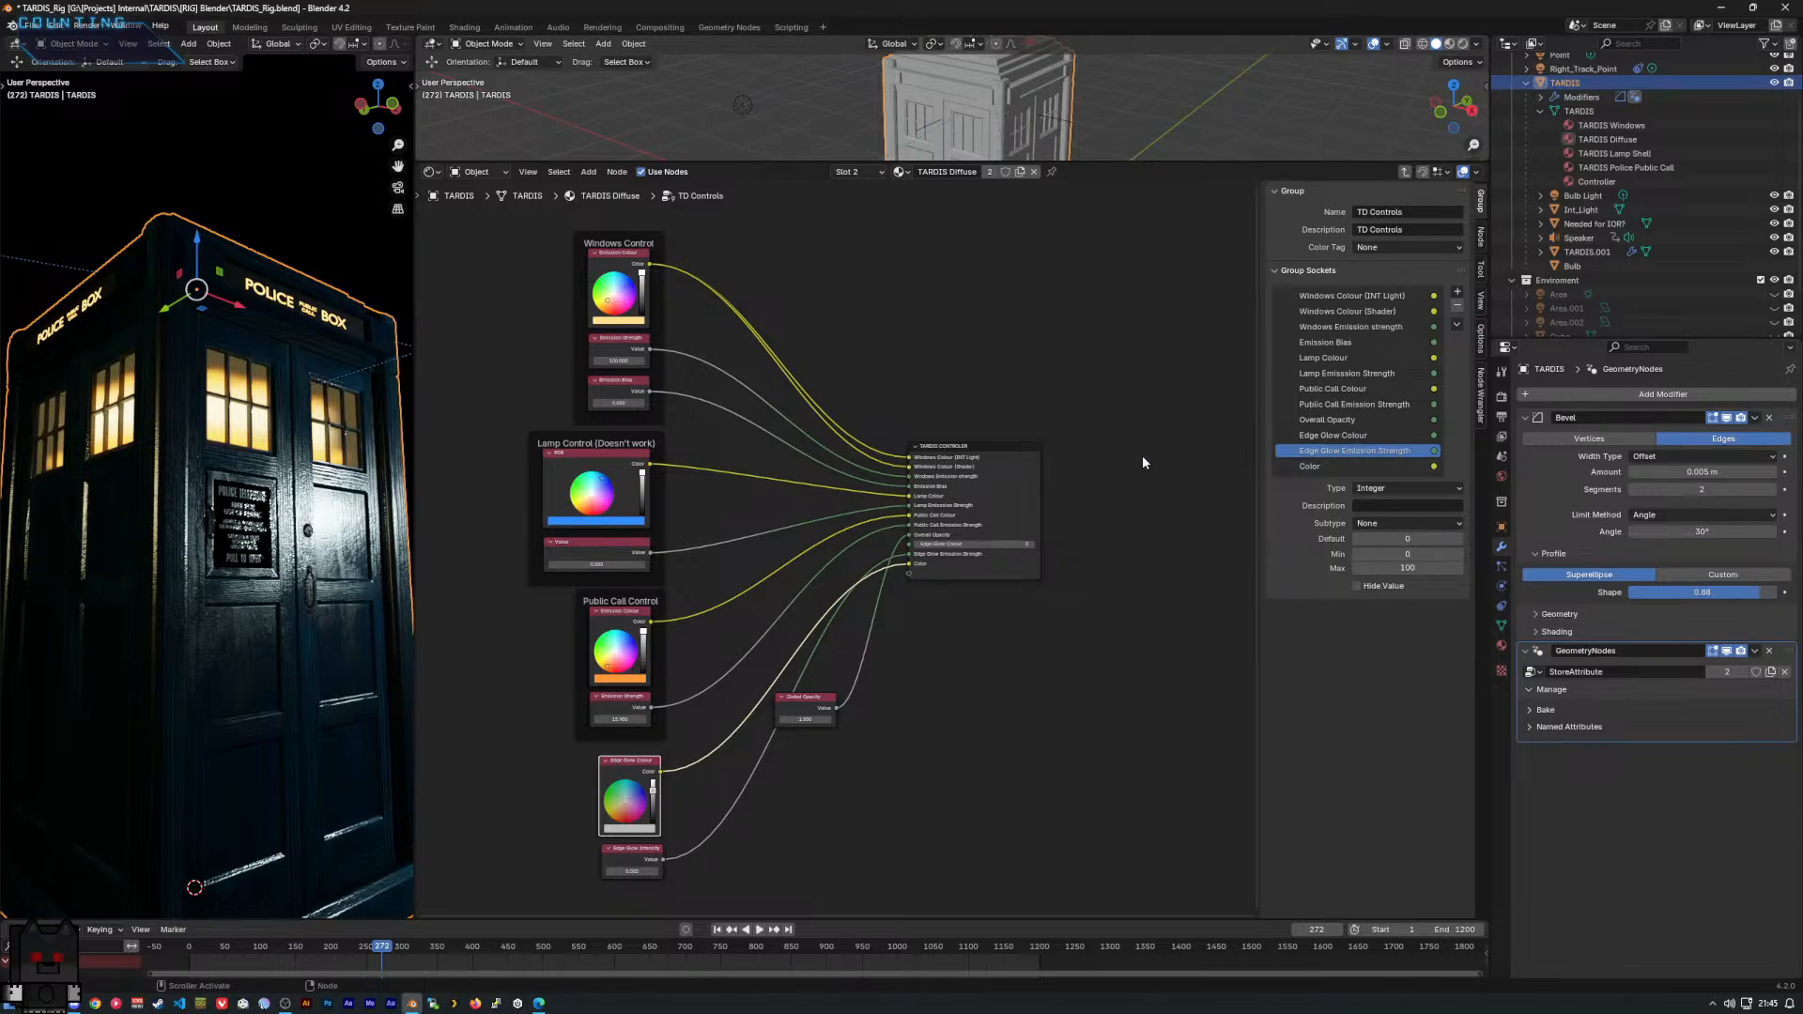
click(877, 172)
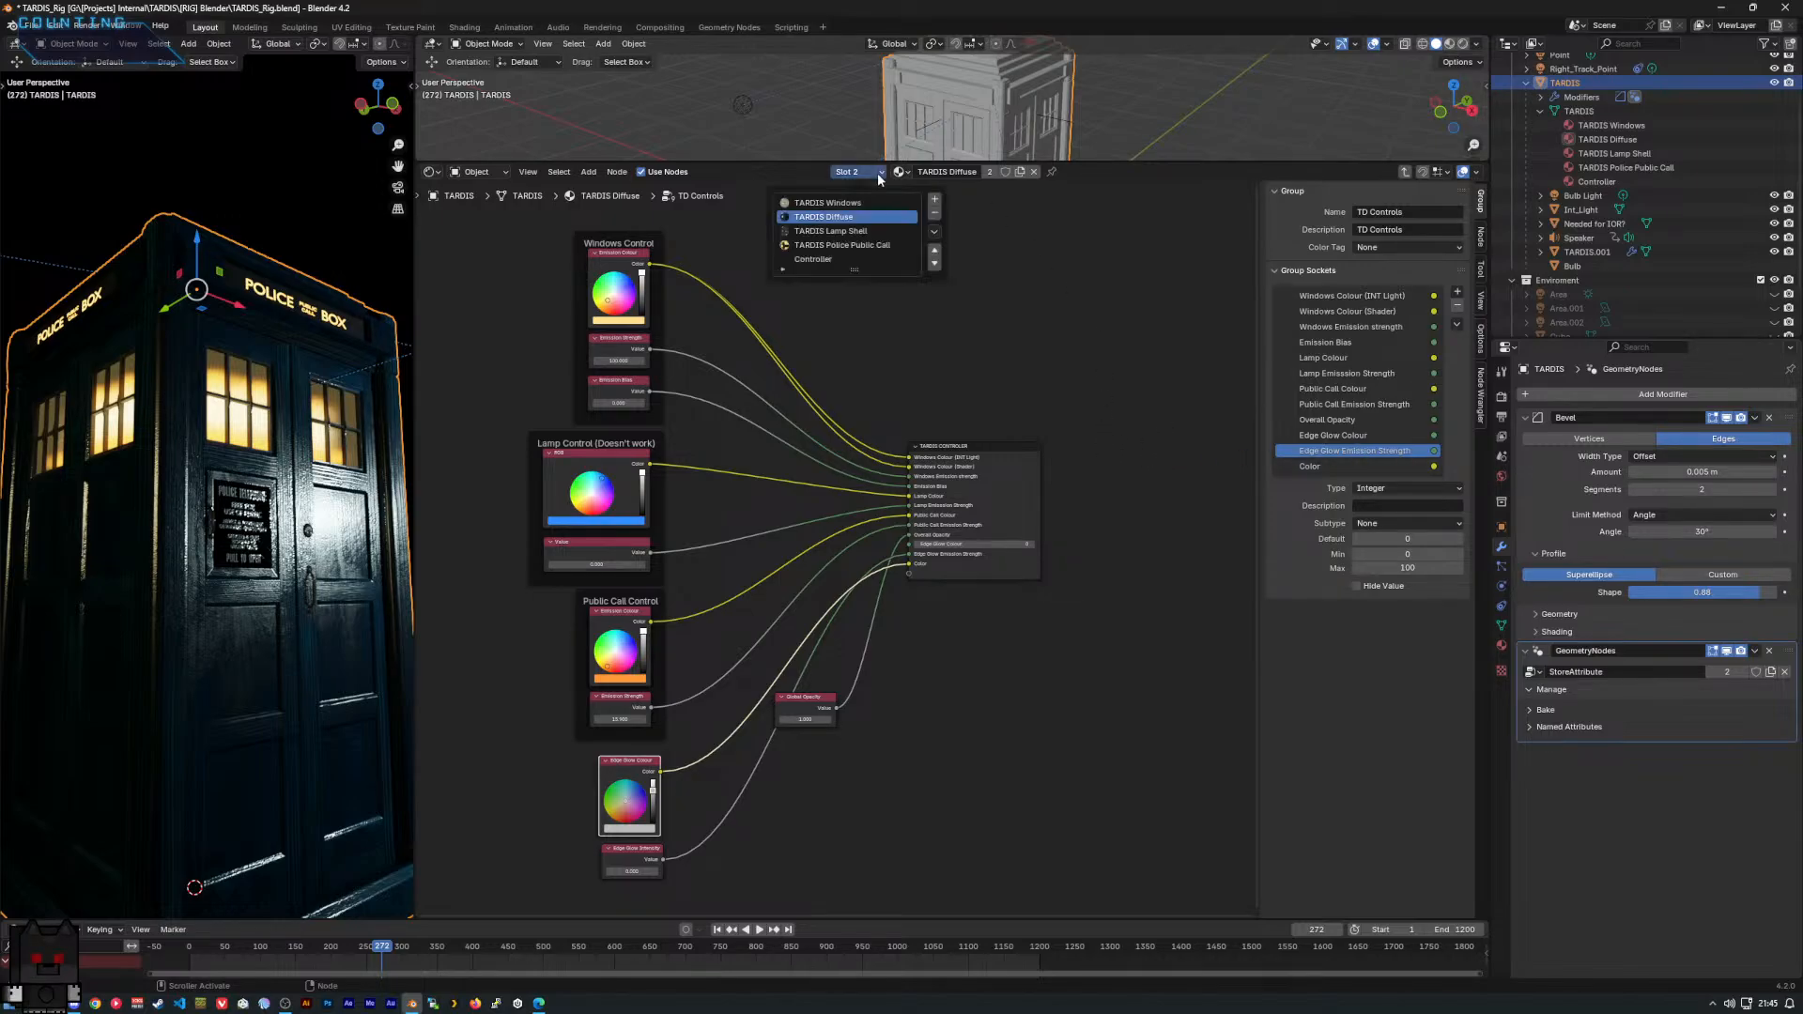
click(877, 173)
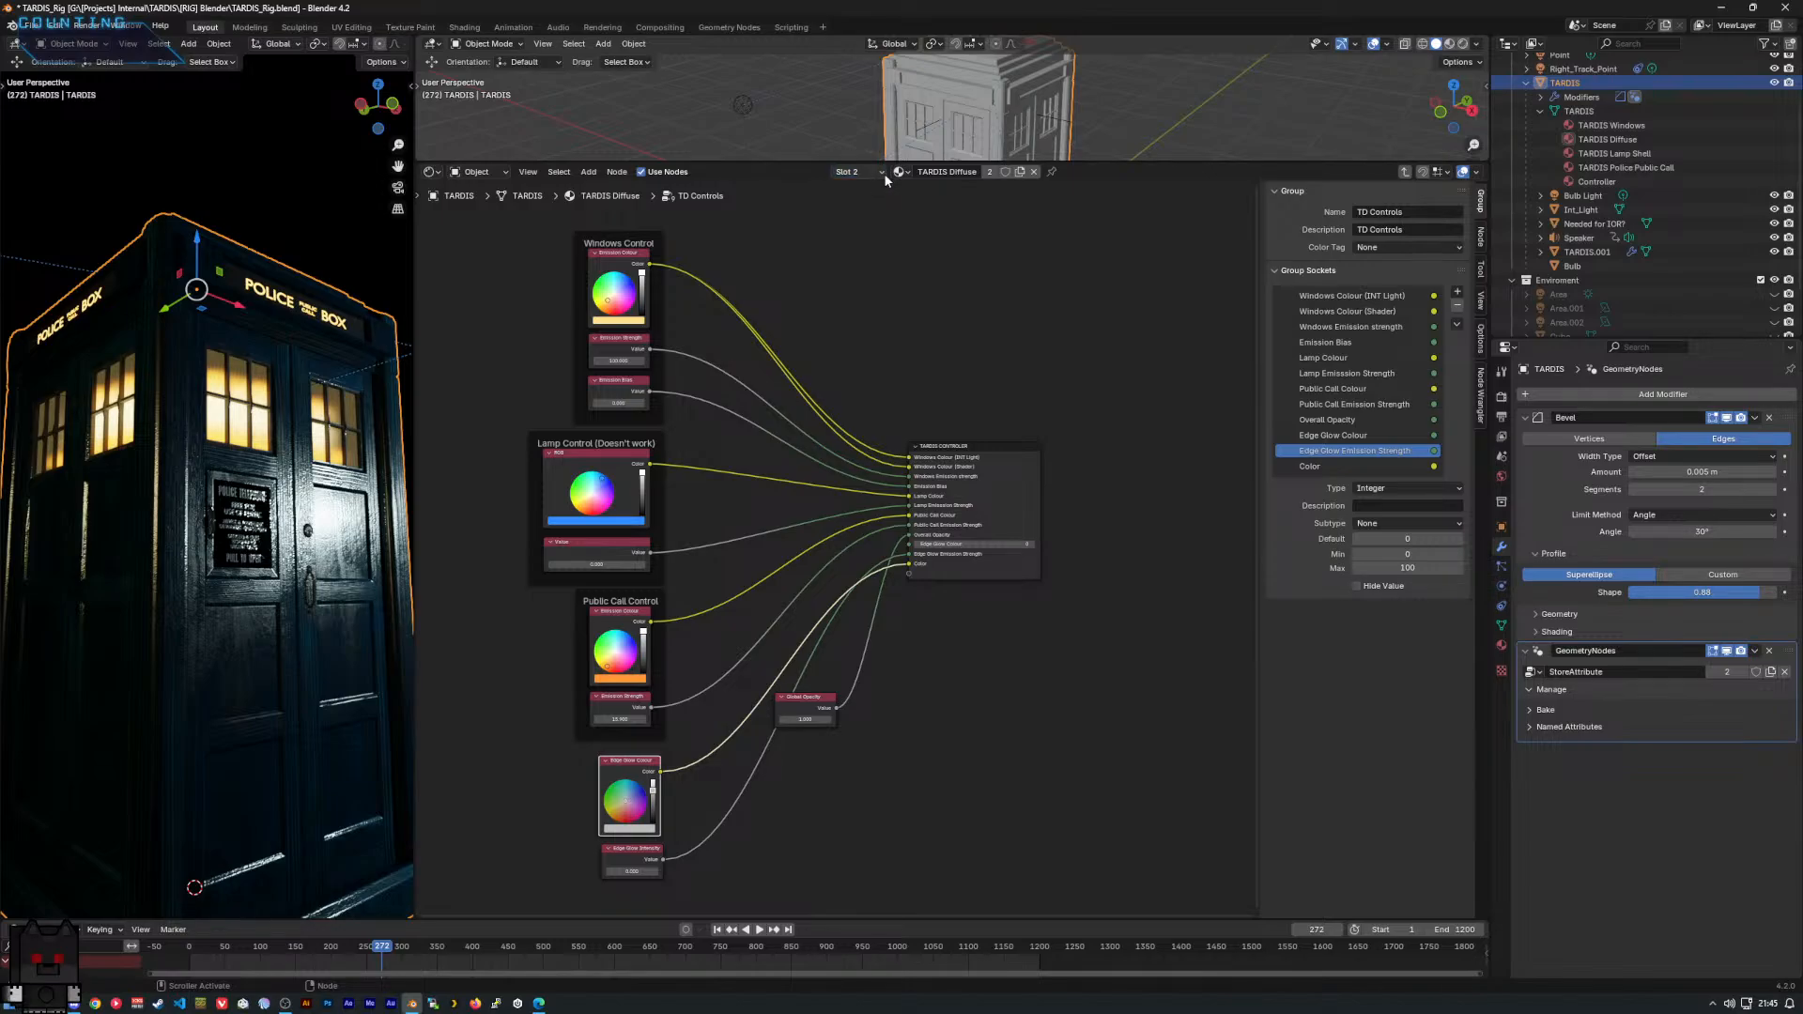
key(Tab)
Move the Attribute, Map Range and Power nodes farther from the blue Color Ramp to make room before it.
middle_drag(969, 500, 1067, 634)
scroll(859, 583, up, 2)
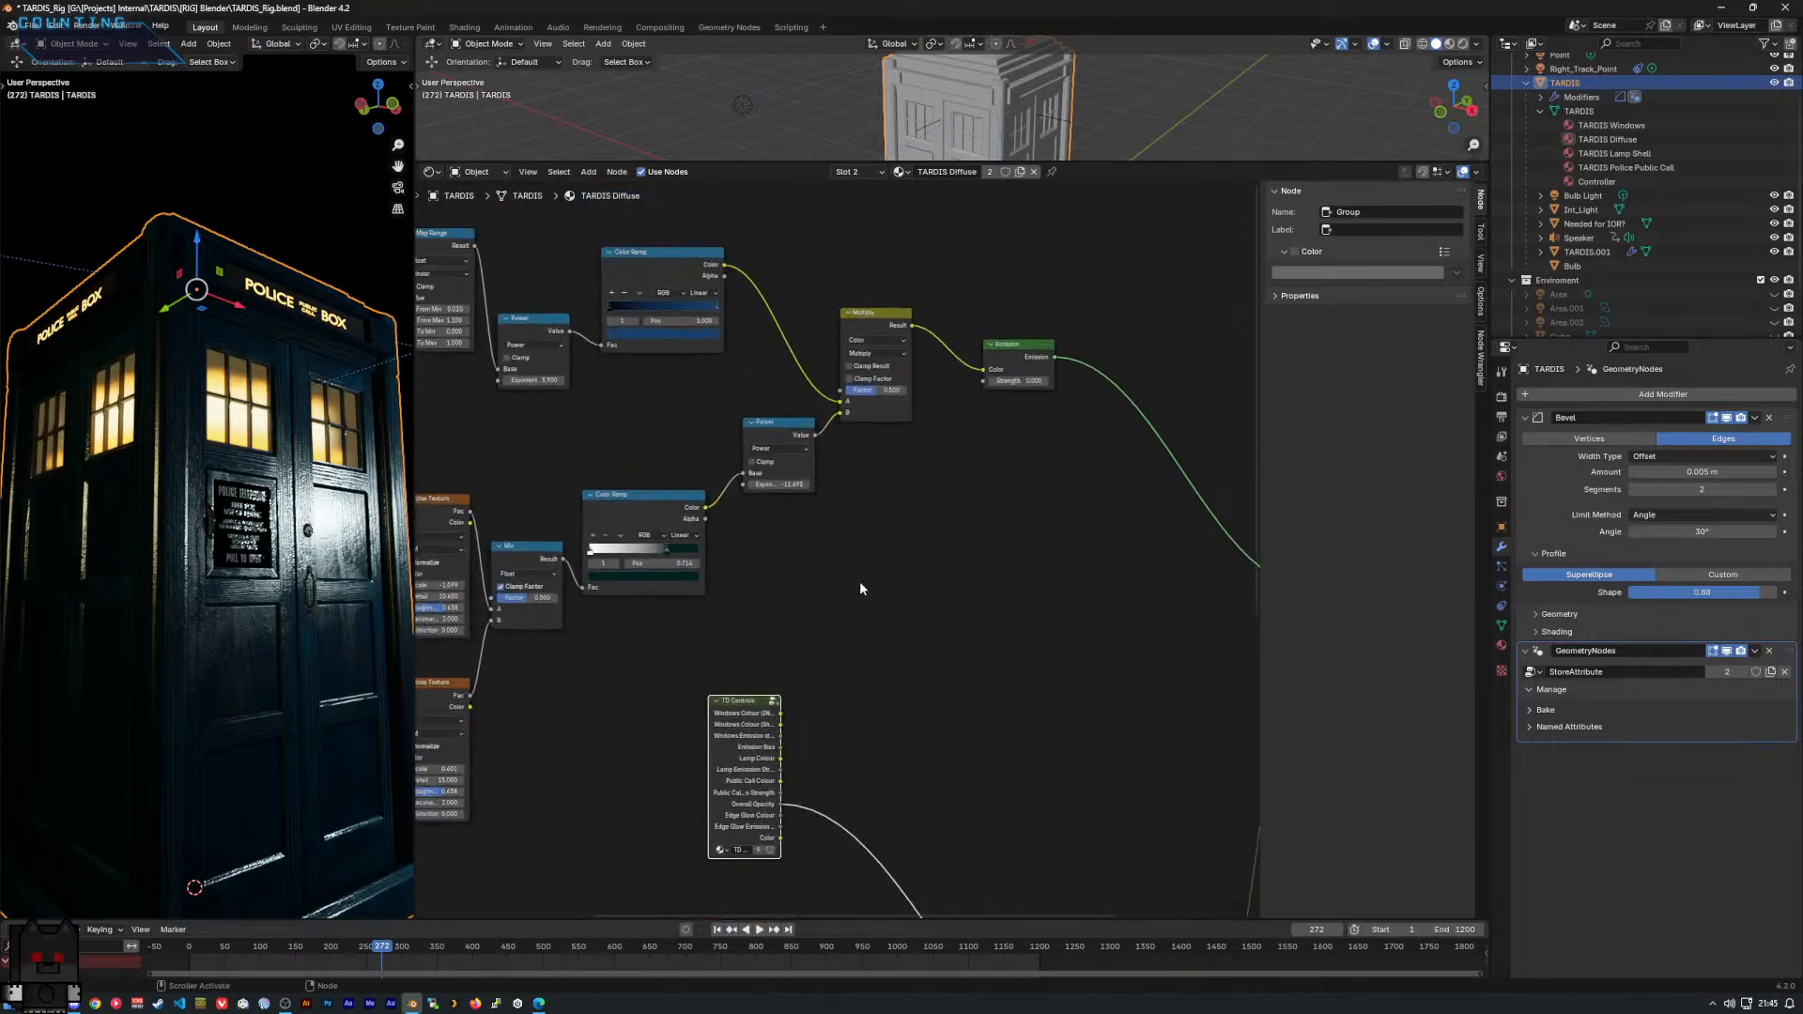
middle_drag(853, 579, 1064, 628)
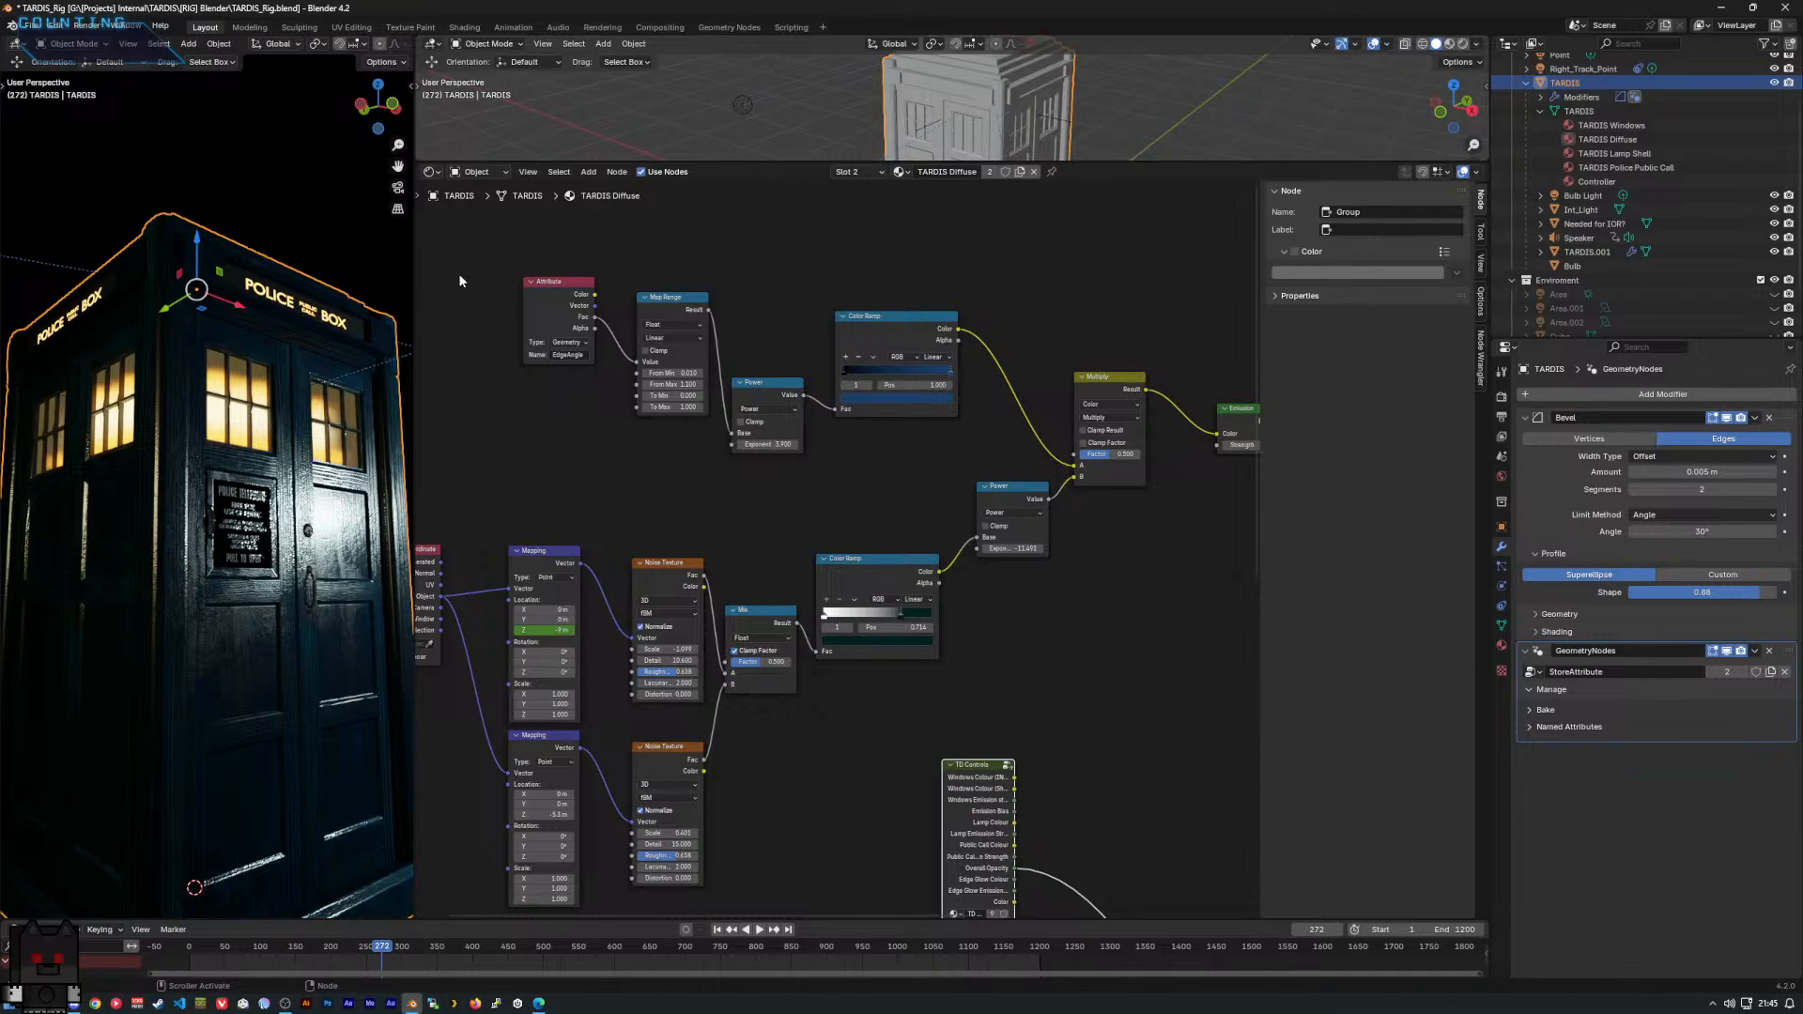
drag(458, 280, 832, 411)
key(g)
click(717, 361)
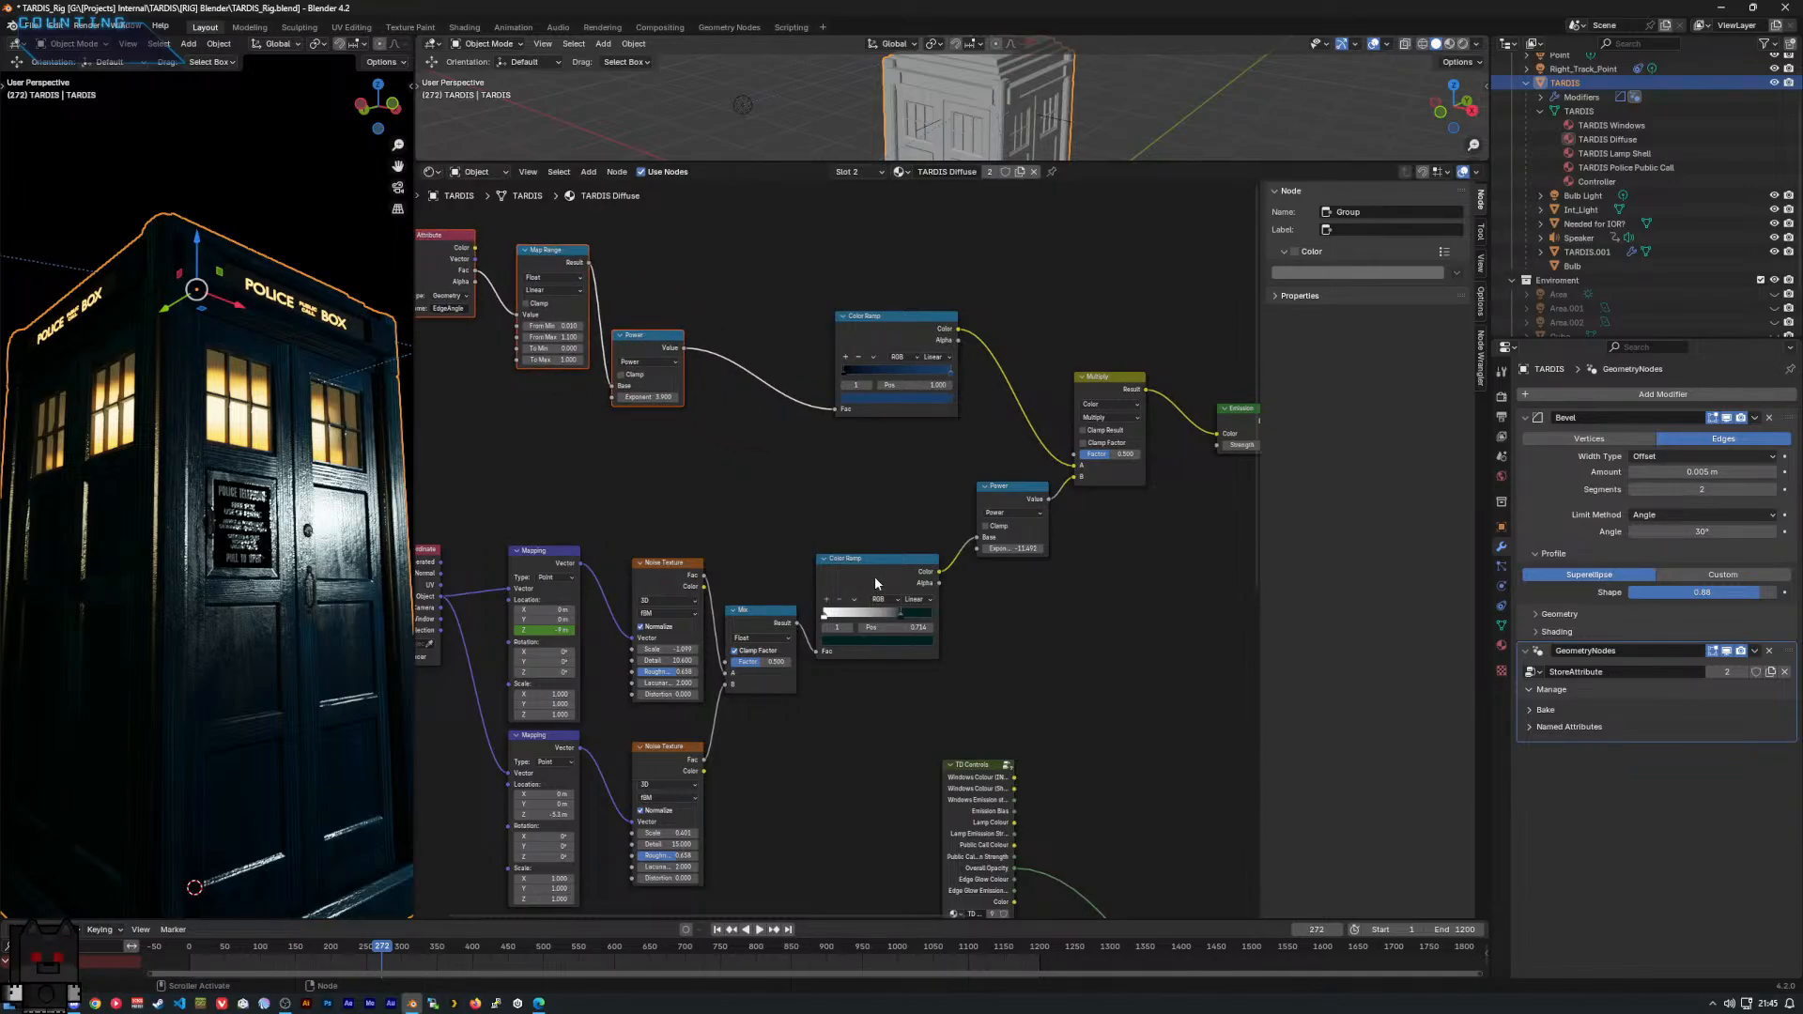
Brighten the end stop of the upper Color Ramp to a vivid light blue.
click(731, 459)
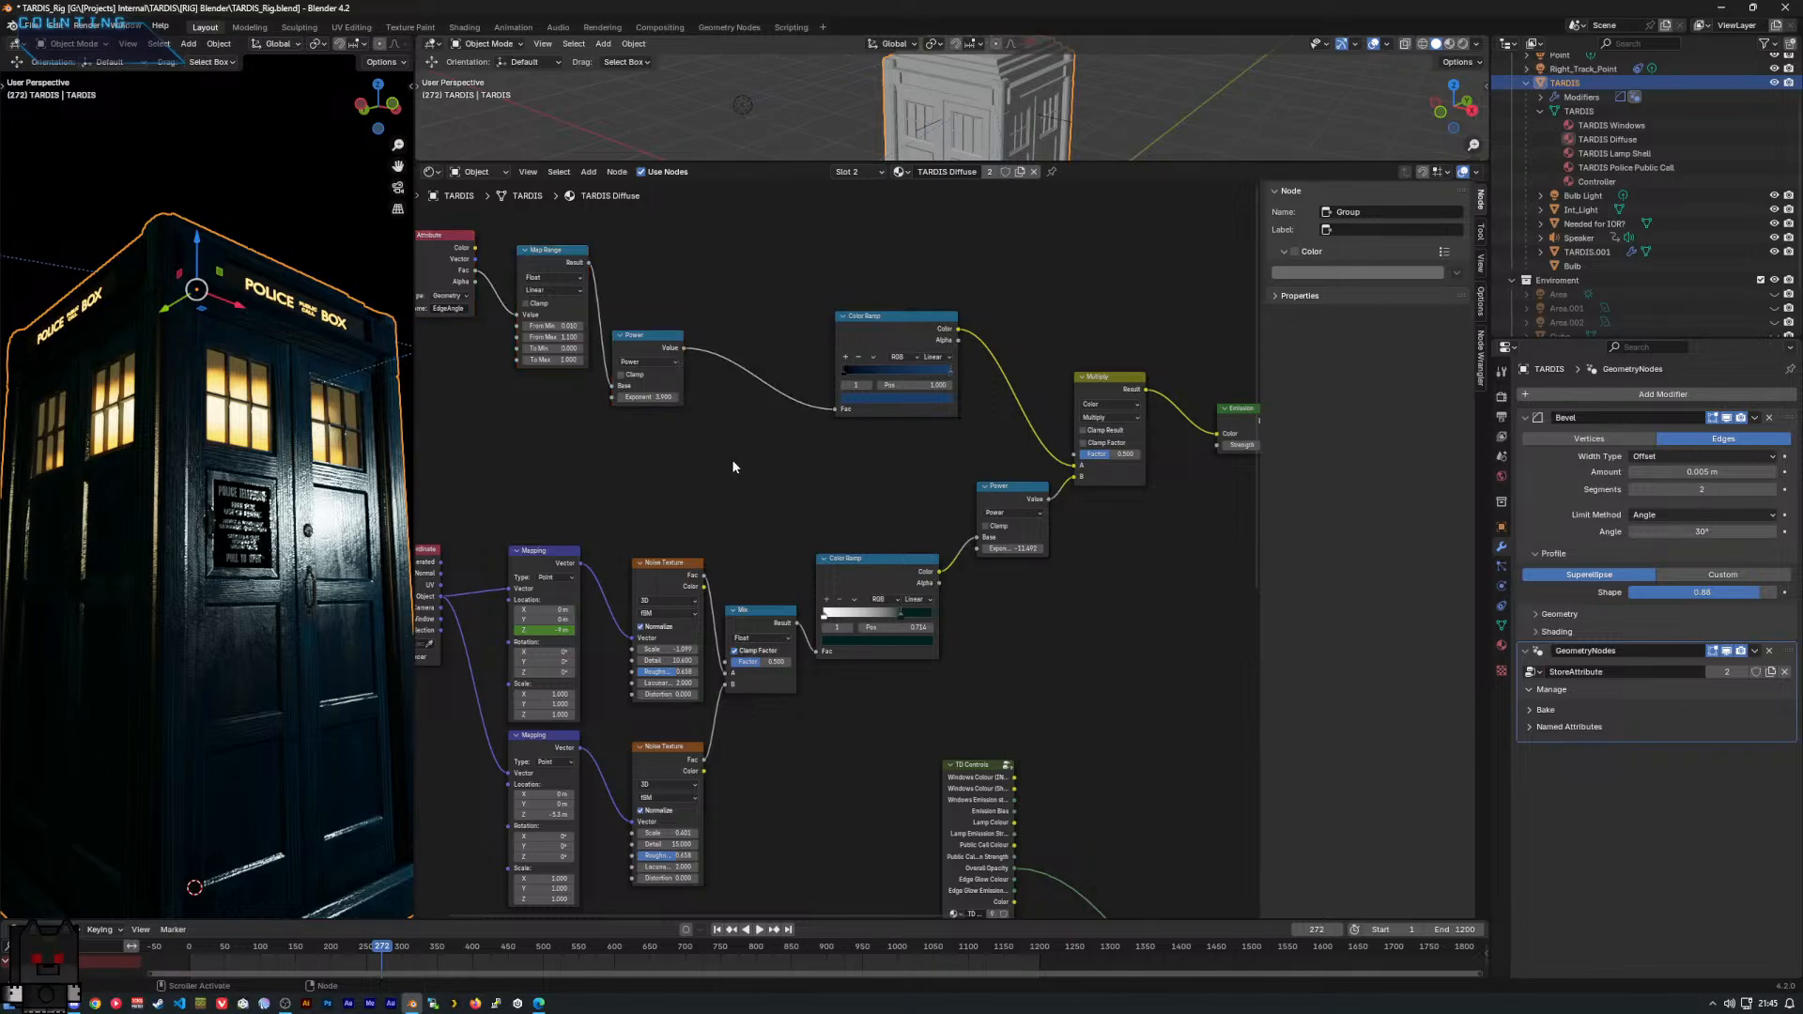
click(933, 404)
click(931, 400)
drag(946, 314, 946, 246)
click(979, 441)
right_click(992, 412)
mouse_move(992, 414)
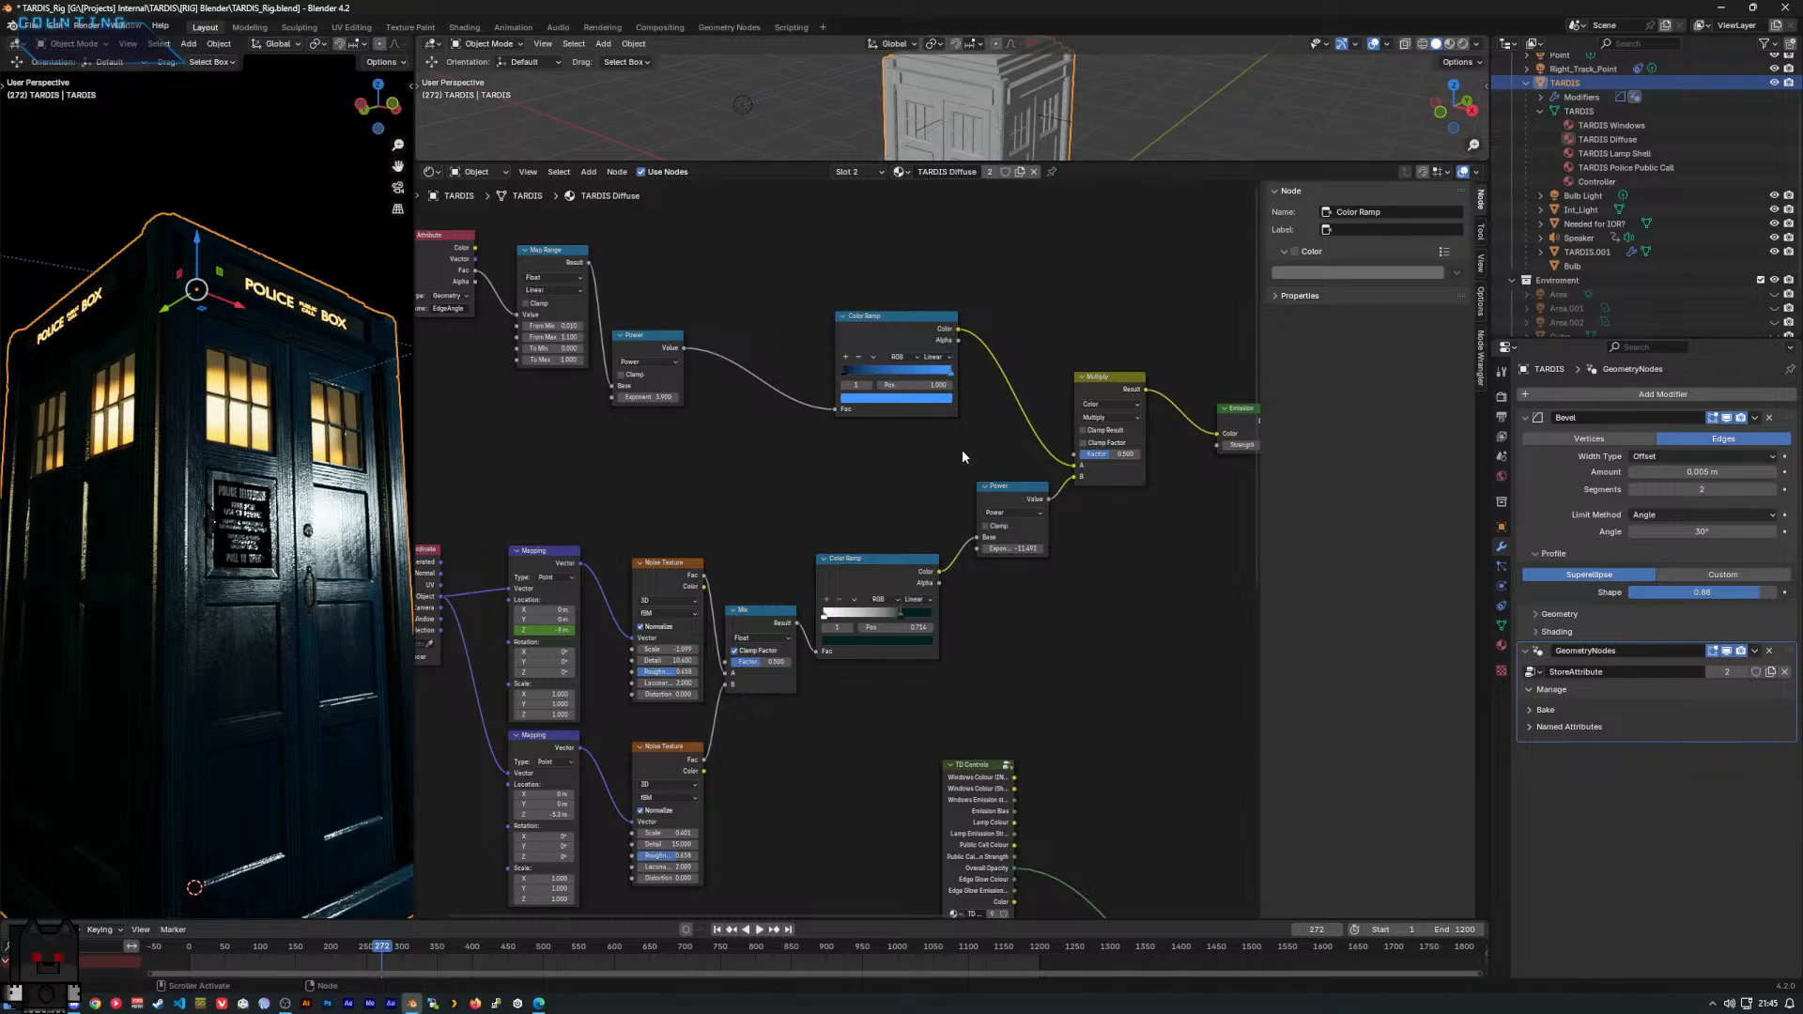
Add a Mix node on the link between the upper Color Ramp and the Multiply node.
right_click(961, 449)
mouse_move(1030, 469)
text(mix)
key(Return)
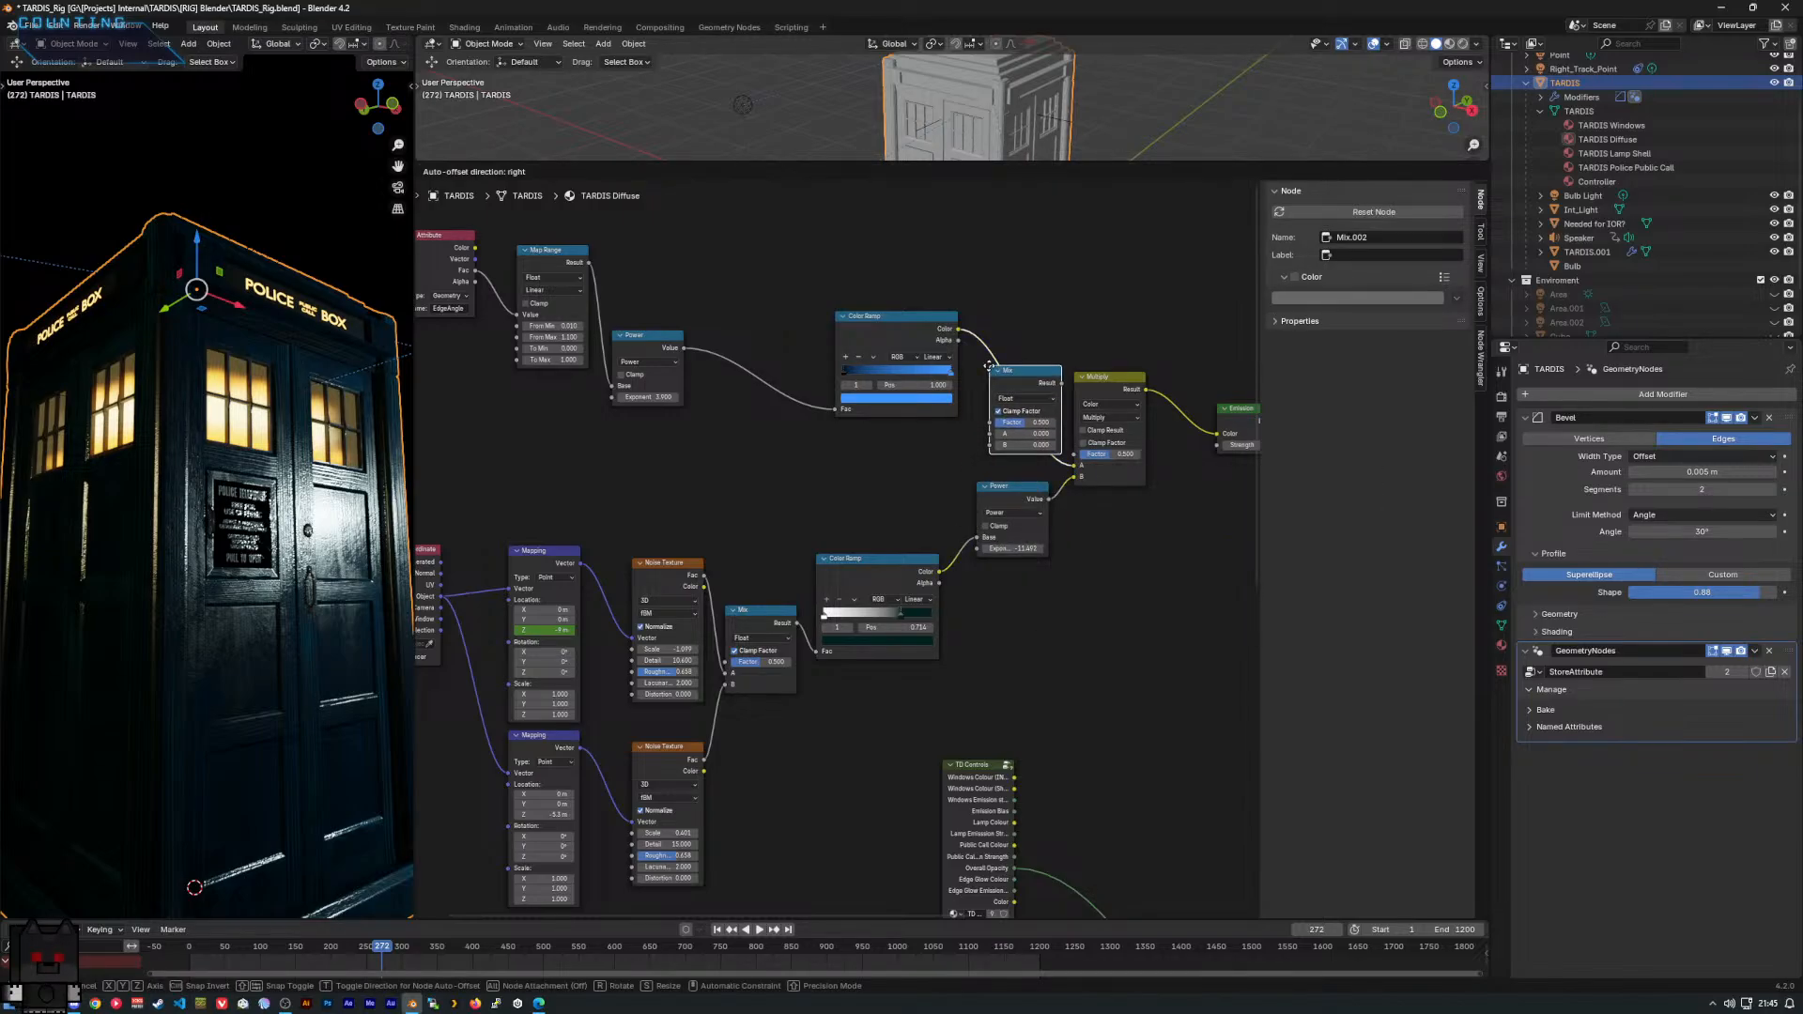
click(989, 366)
Switch the new Mix node to Color and link it from the Color Ramp through A to Multiply's A input.
middle_drag(956, 456, 939, 462)
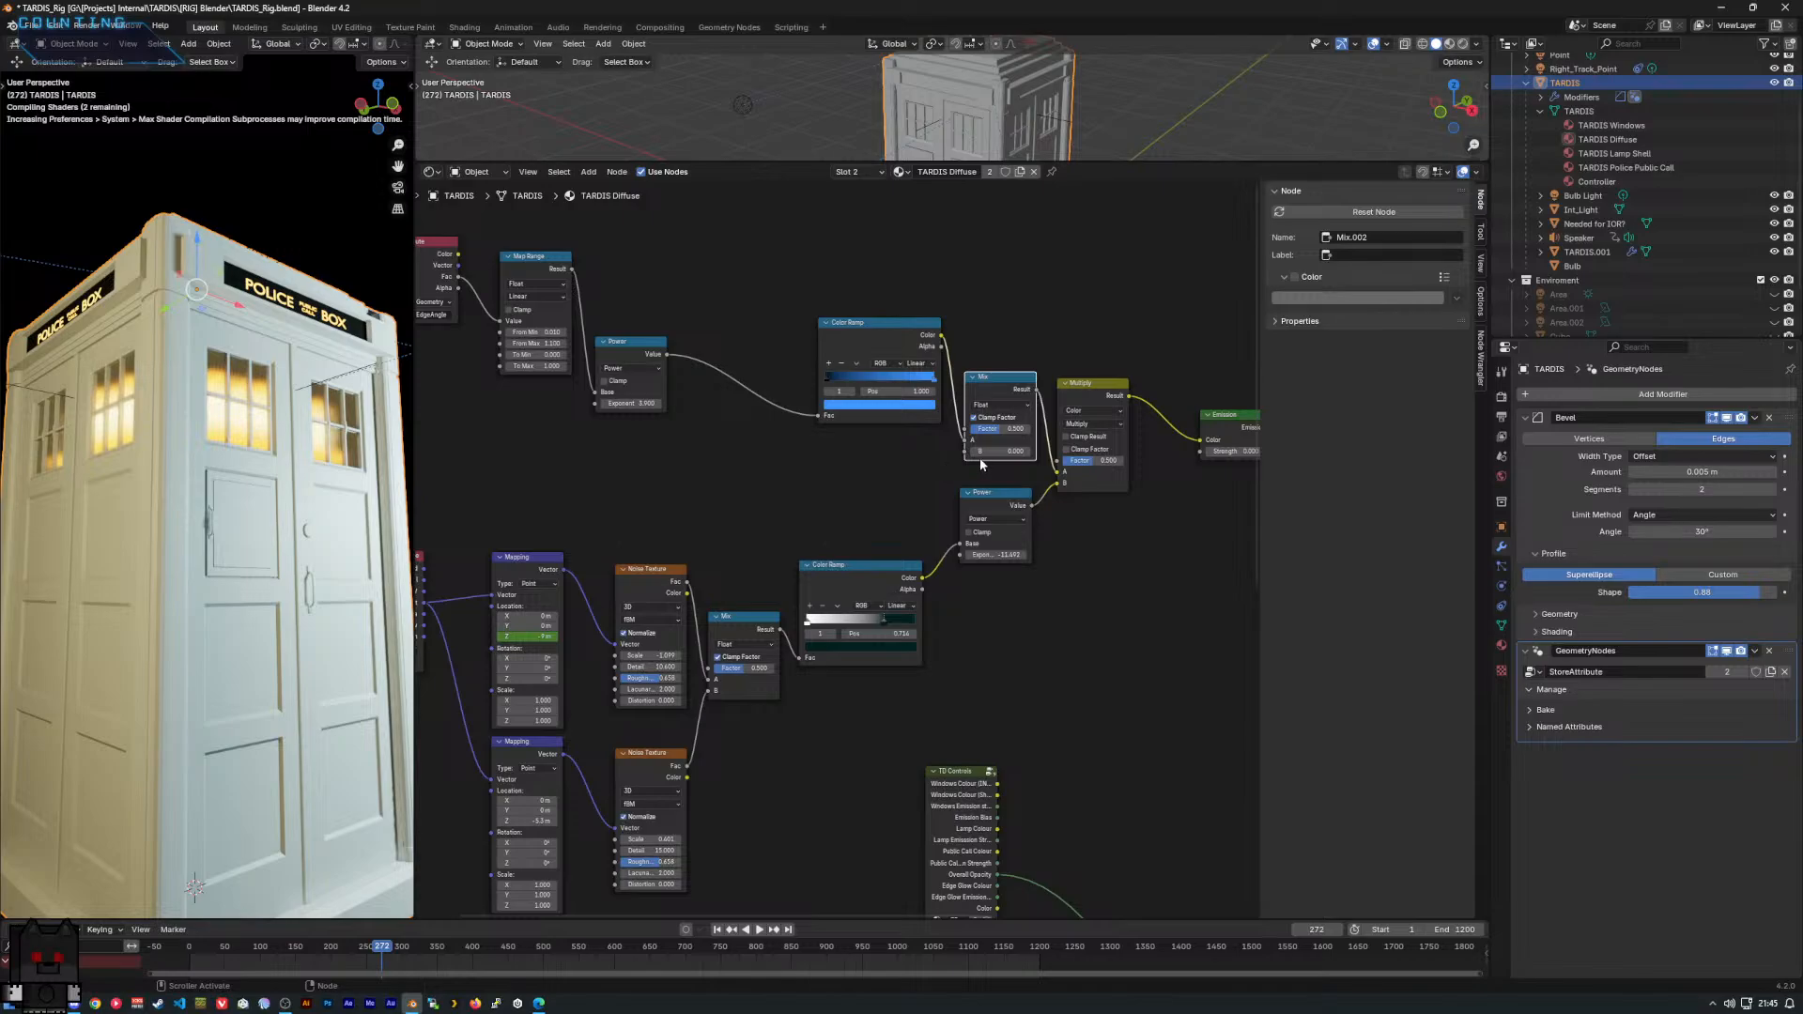
click(997, 405)
click(999, 435)
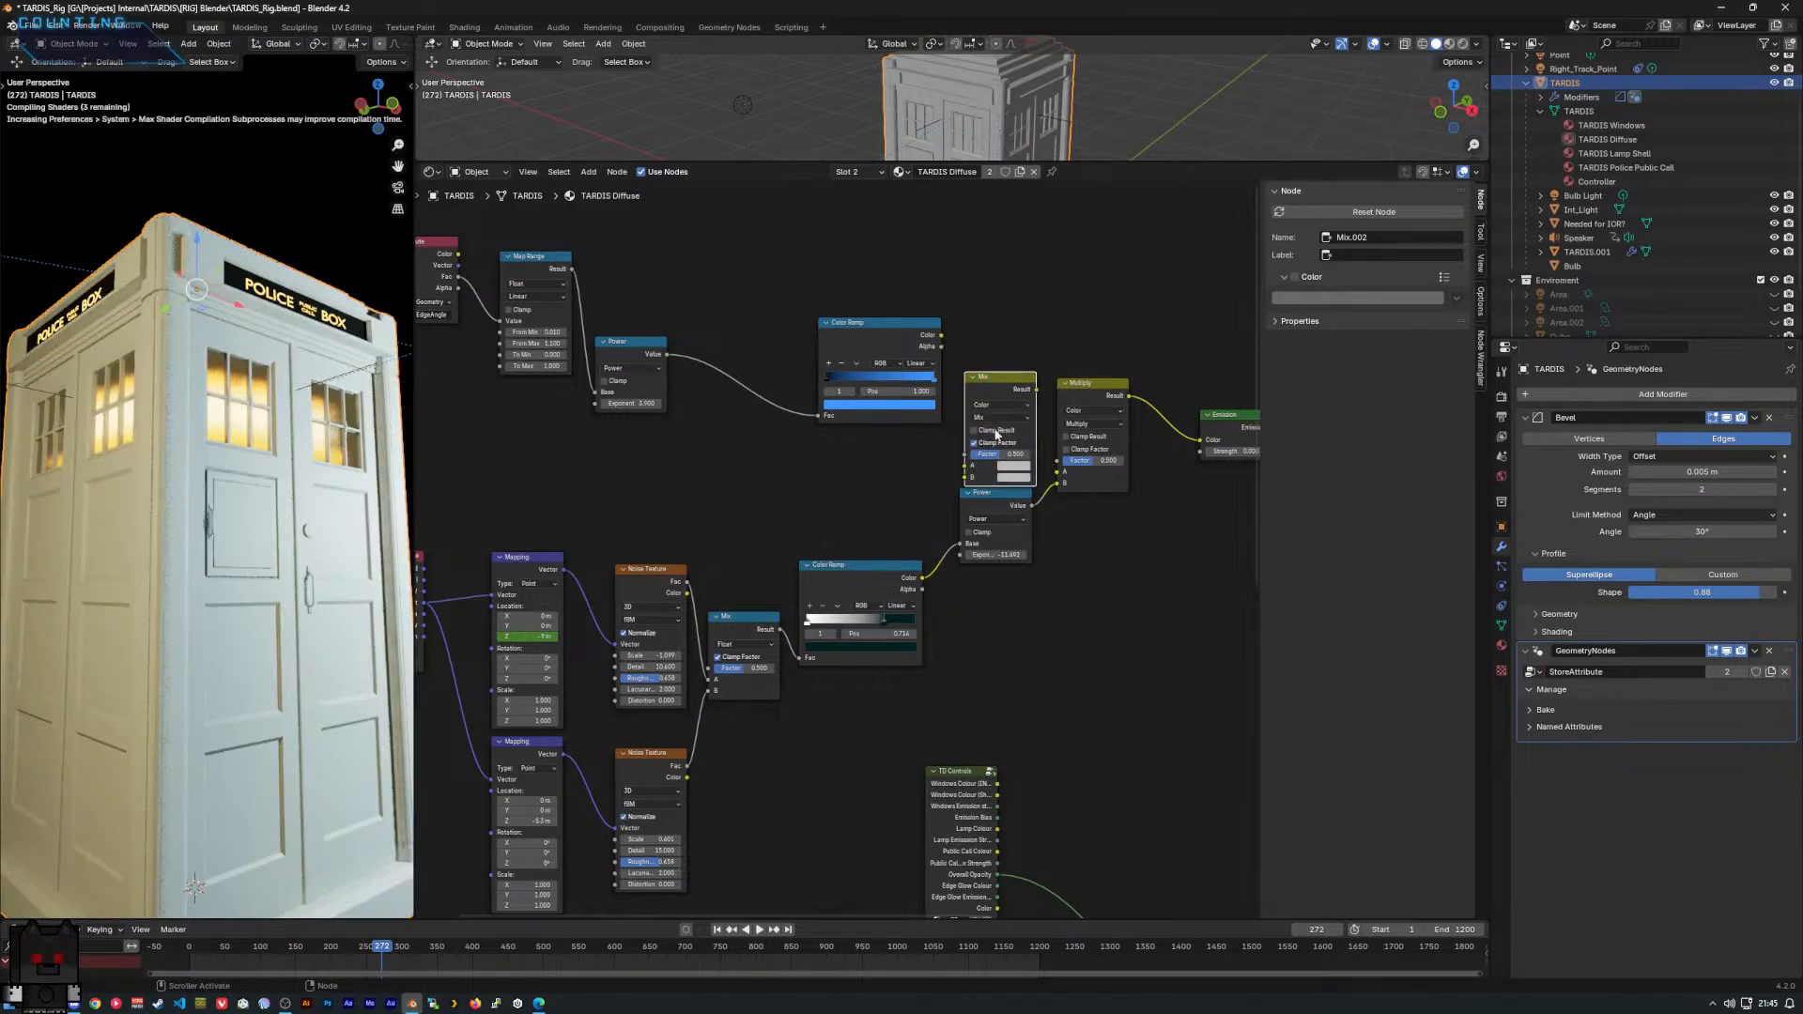
drag(944, 336, 964, 465)
drag(1036, 389, 1060, 472)
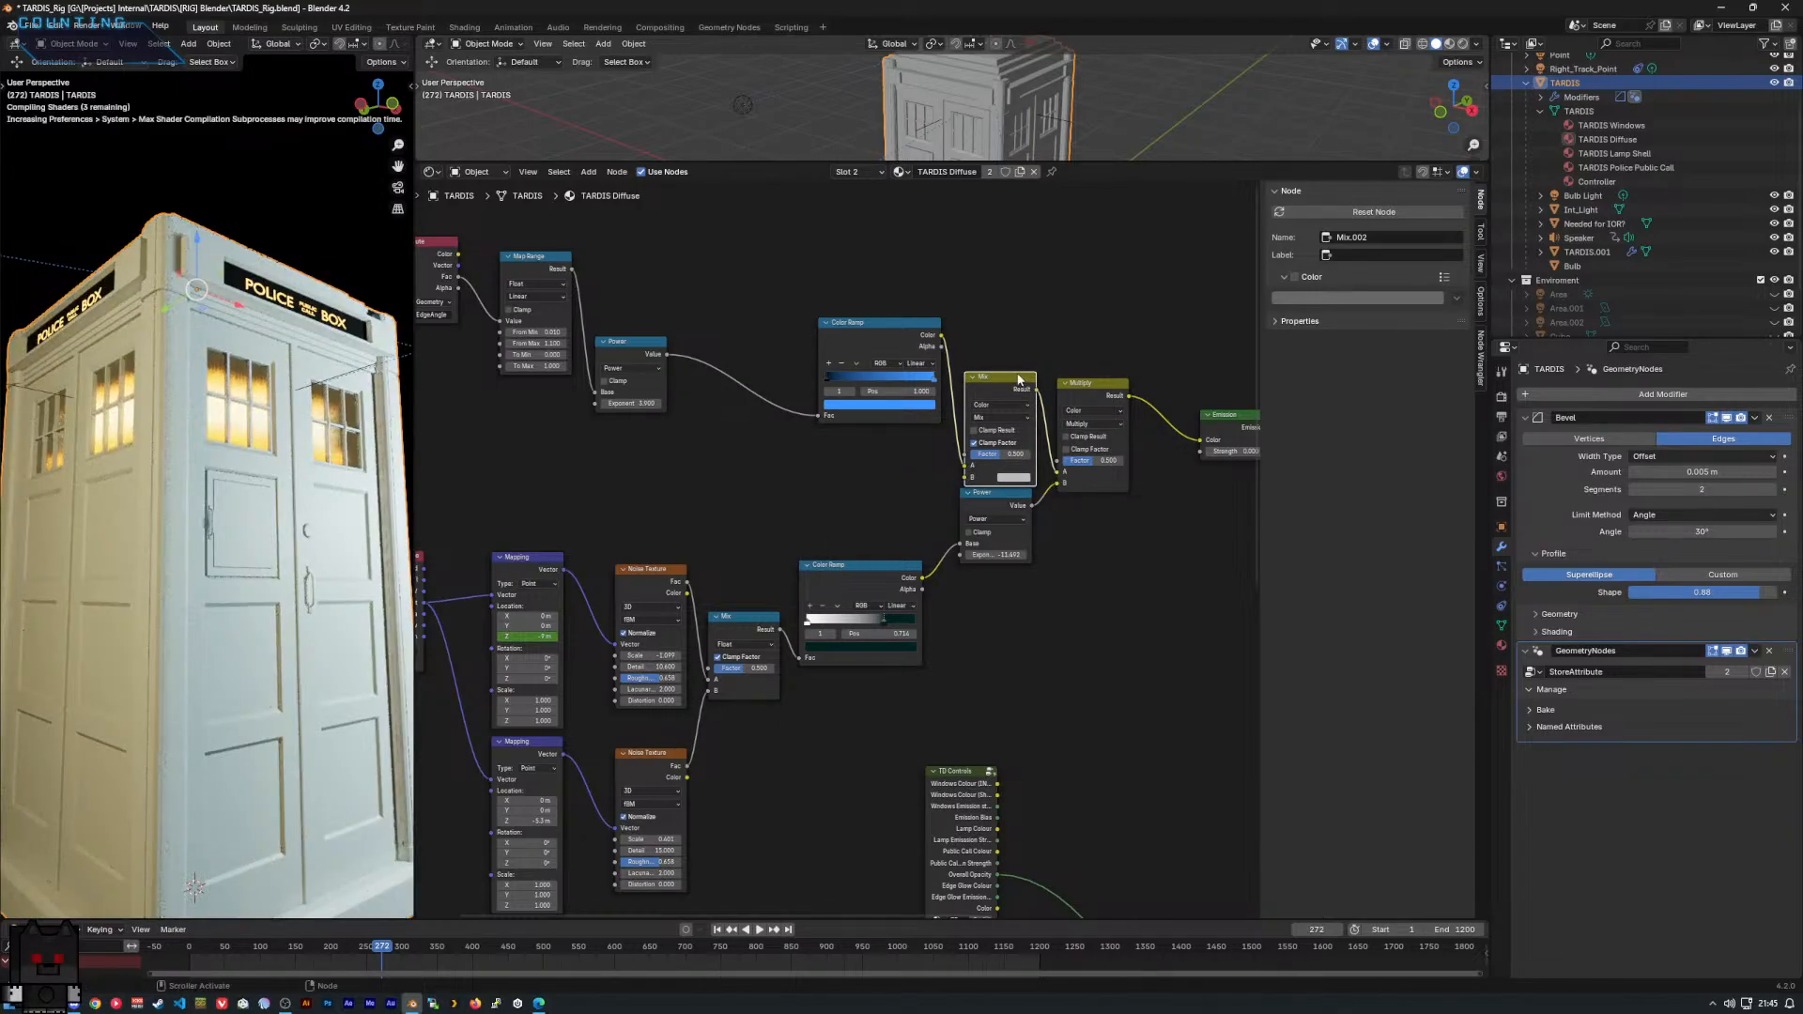
Move the upper Color Ramp and its Mix node together, farther away from the Multiply node.
drag(827, 292, 983, 402)
drag(887, 319, 848, 293)
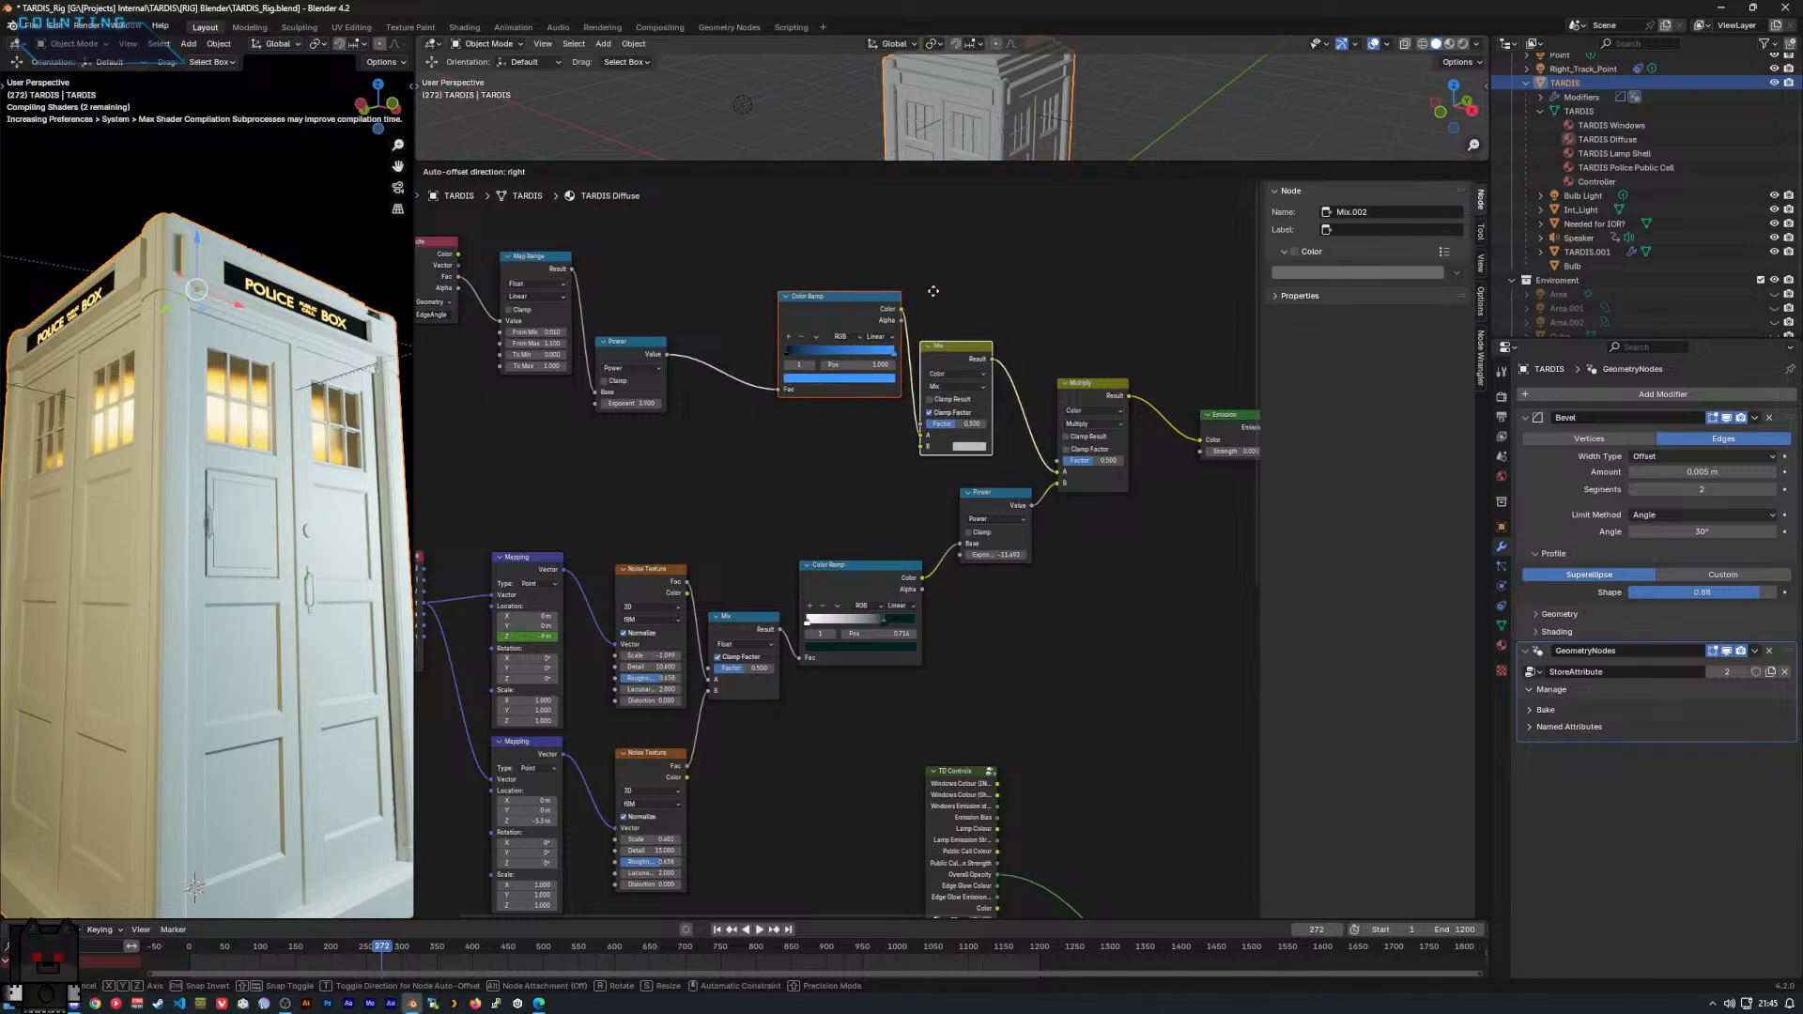
click(932, 287)
click(890, 383)
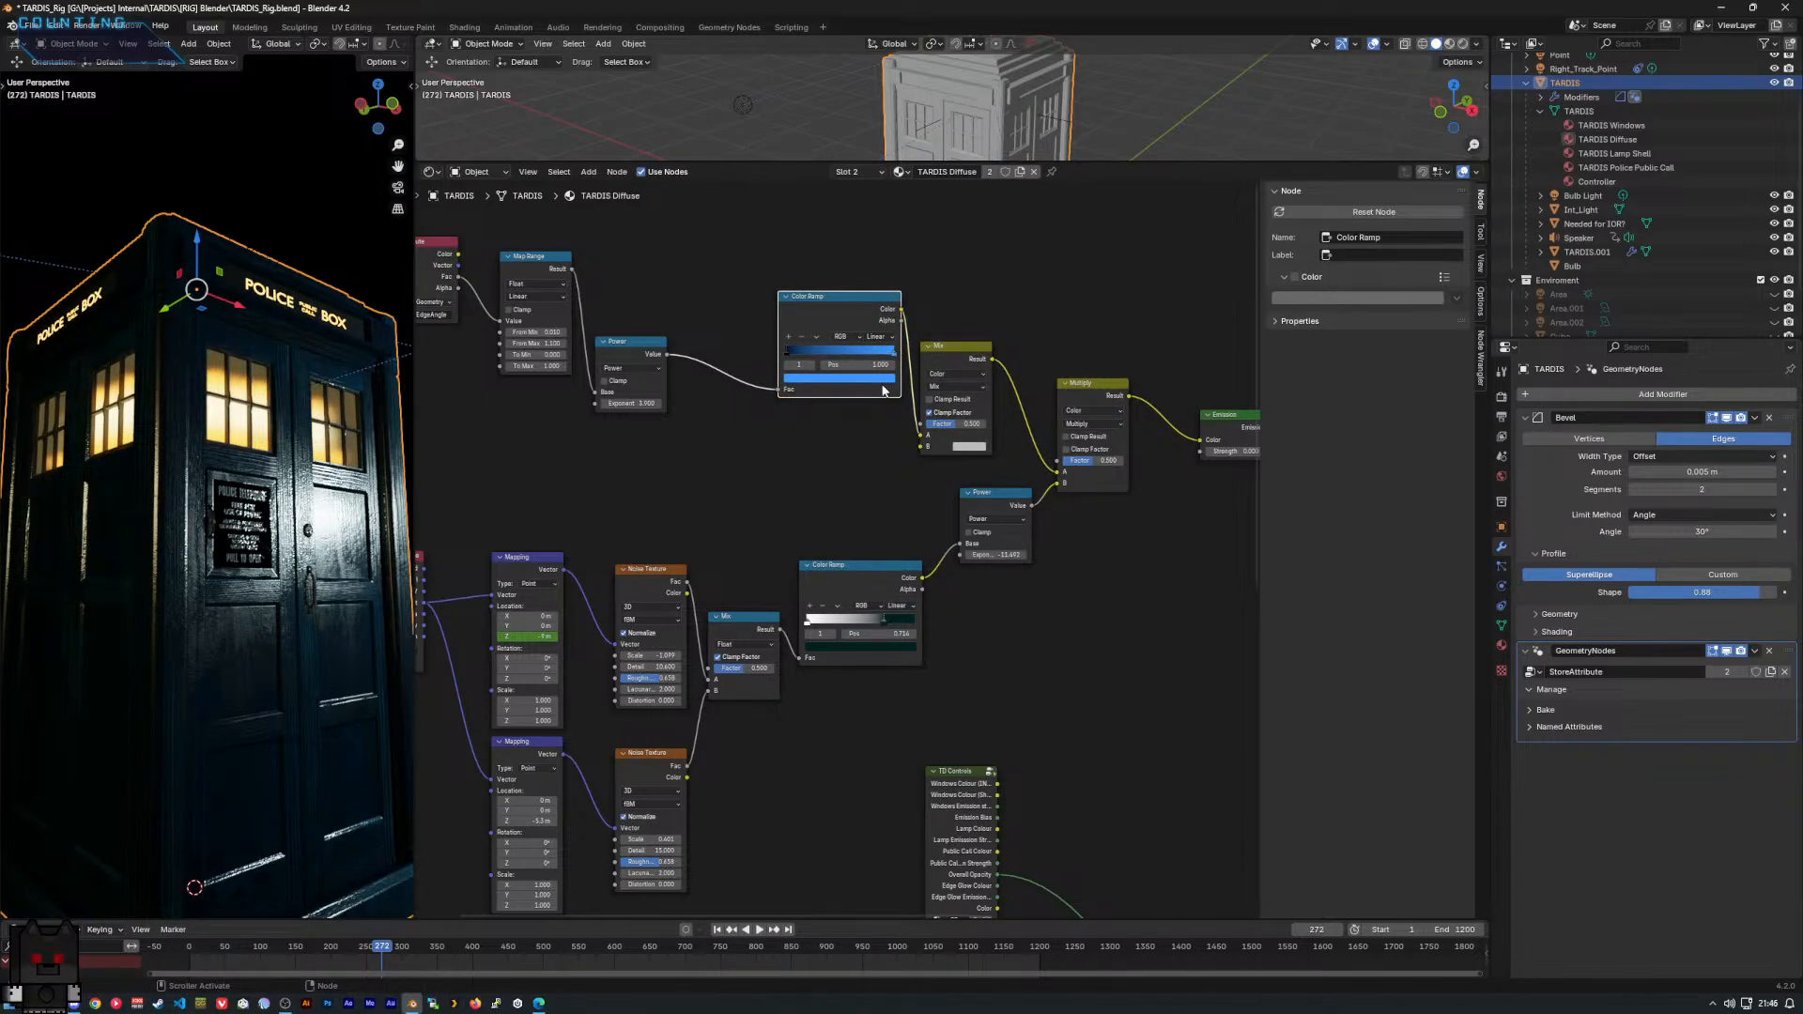
click(889, 379)
click(1005, 280)
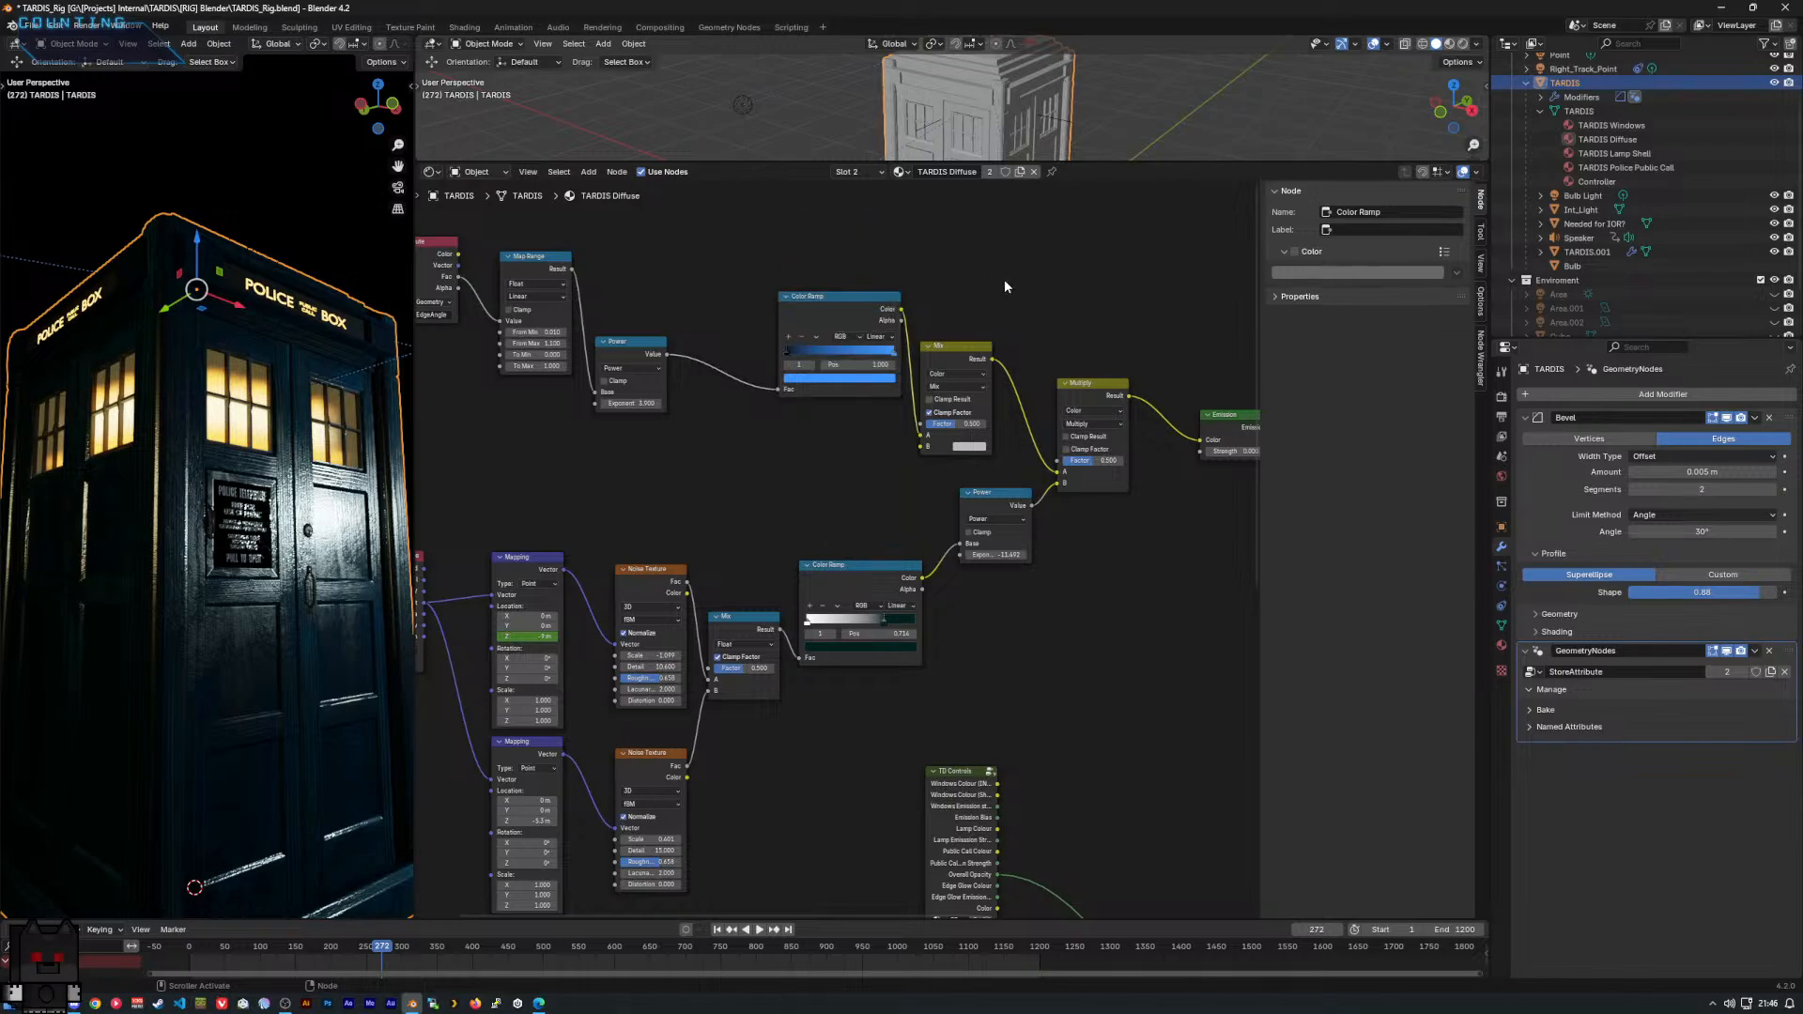
Inside the TD Controls group, disconnect the Edge Glow Colour node from the output's Color socket.
middle_drag(823, 639, 845, 535)
click(972, 748)
key(Tab)
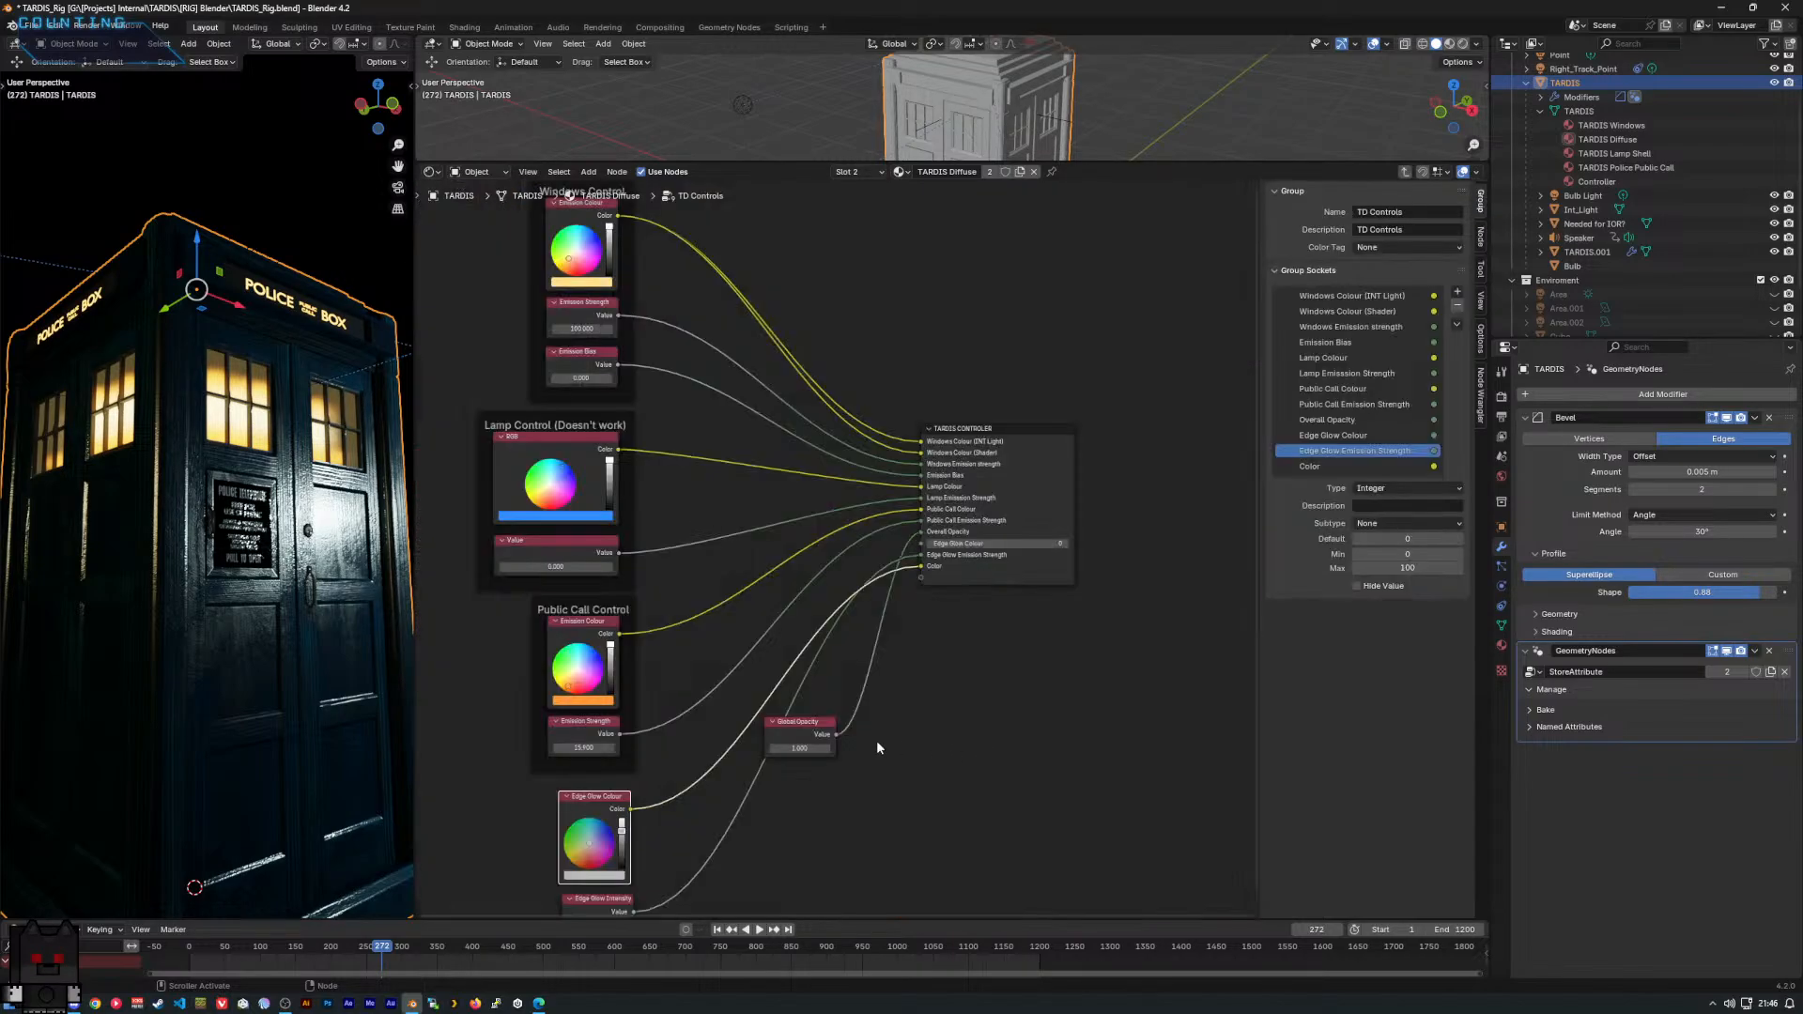
middle_drag(828, 758, 852, 568)
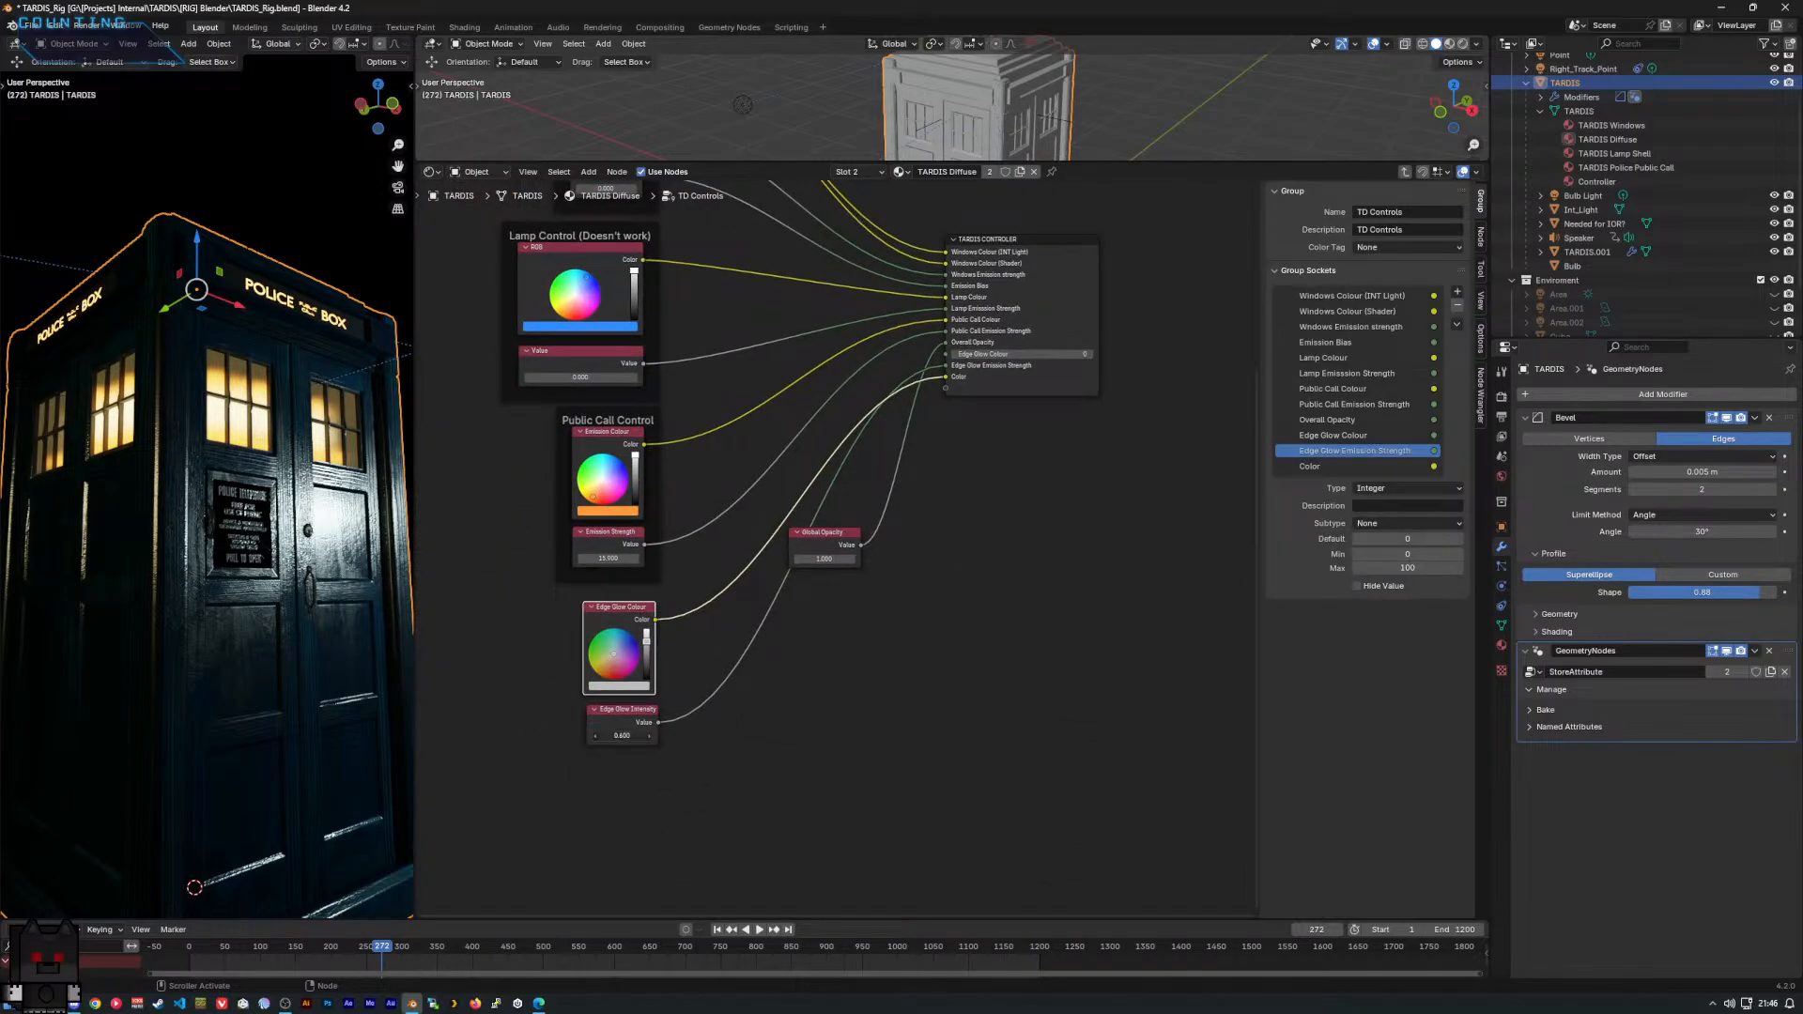
key(Tab)
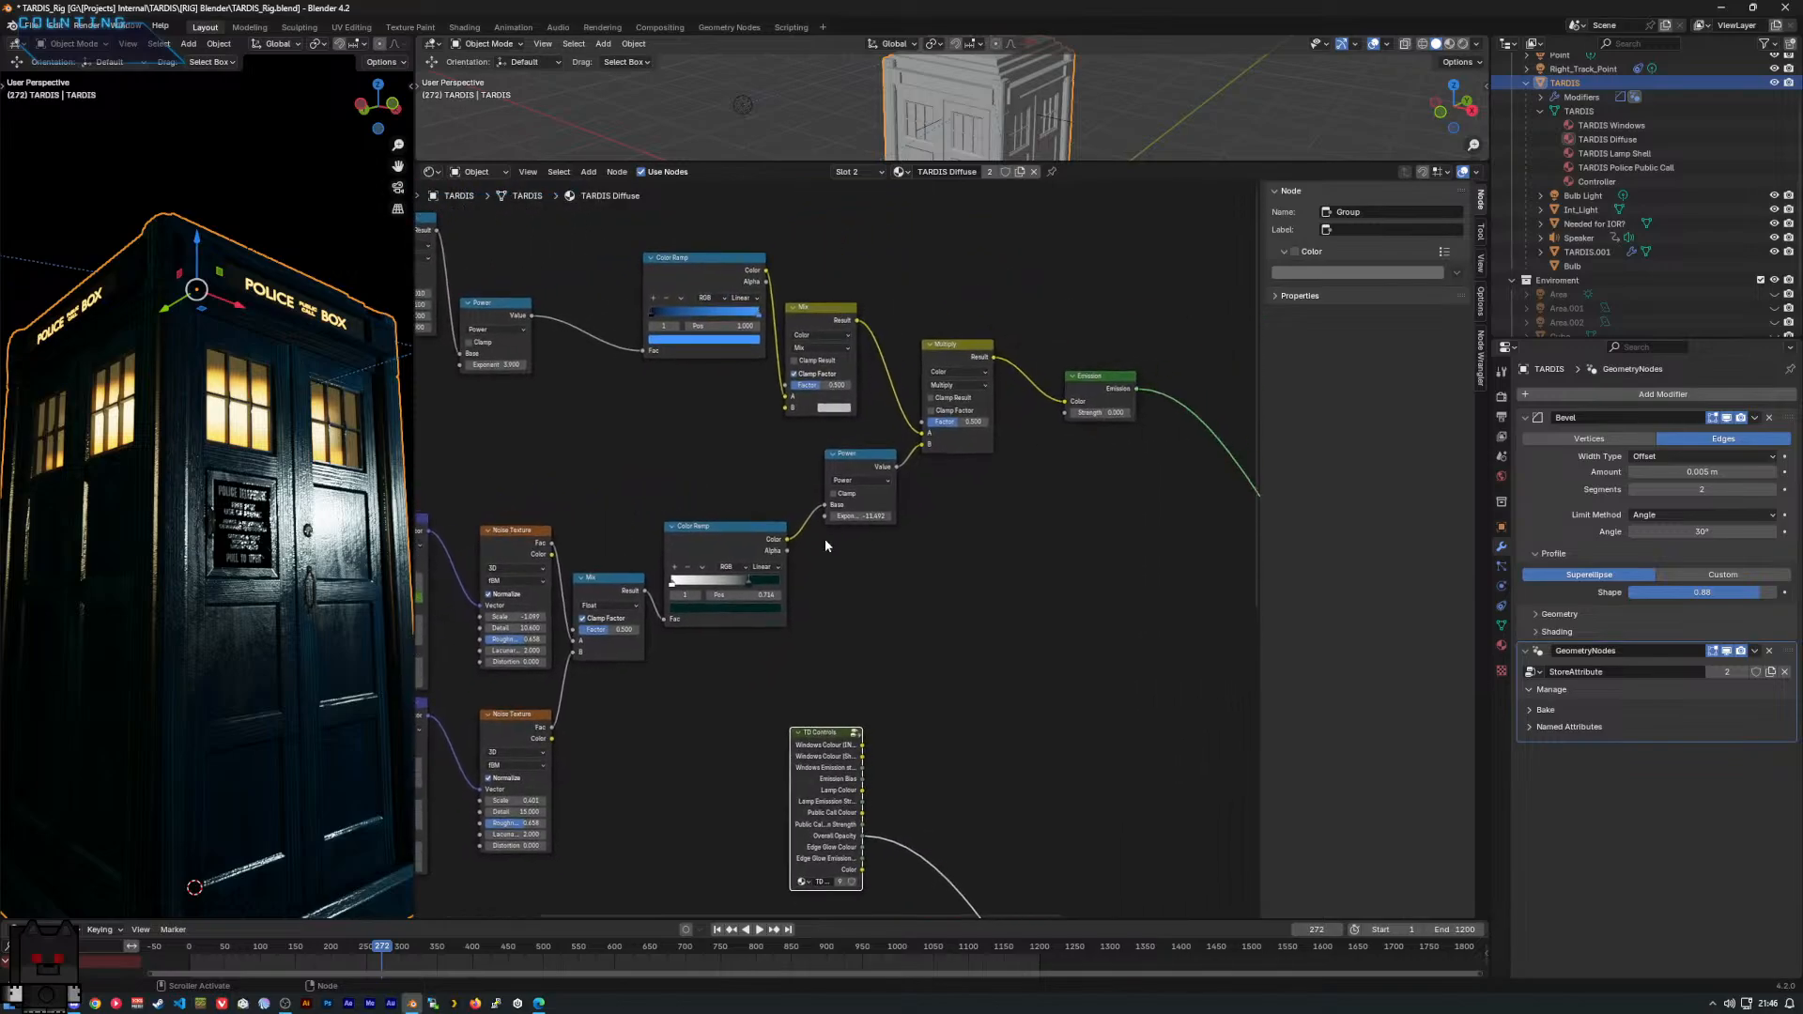
scroll(855, 794, up, 1)
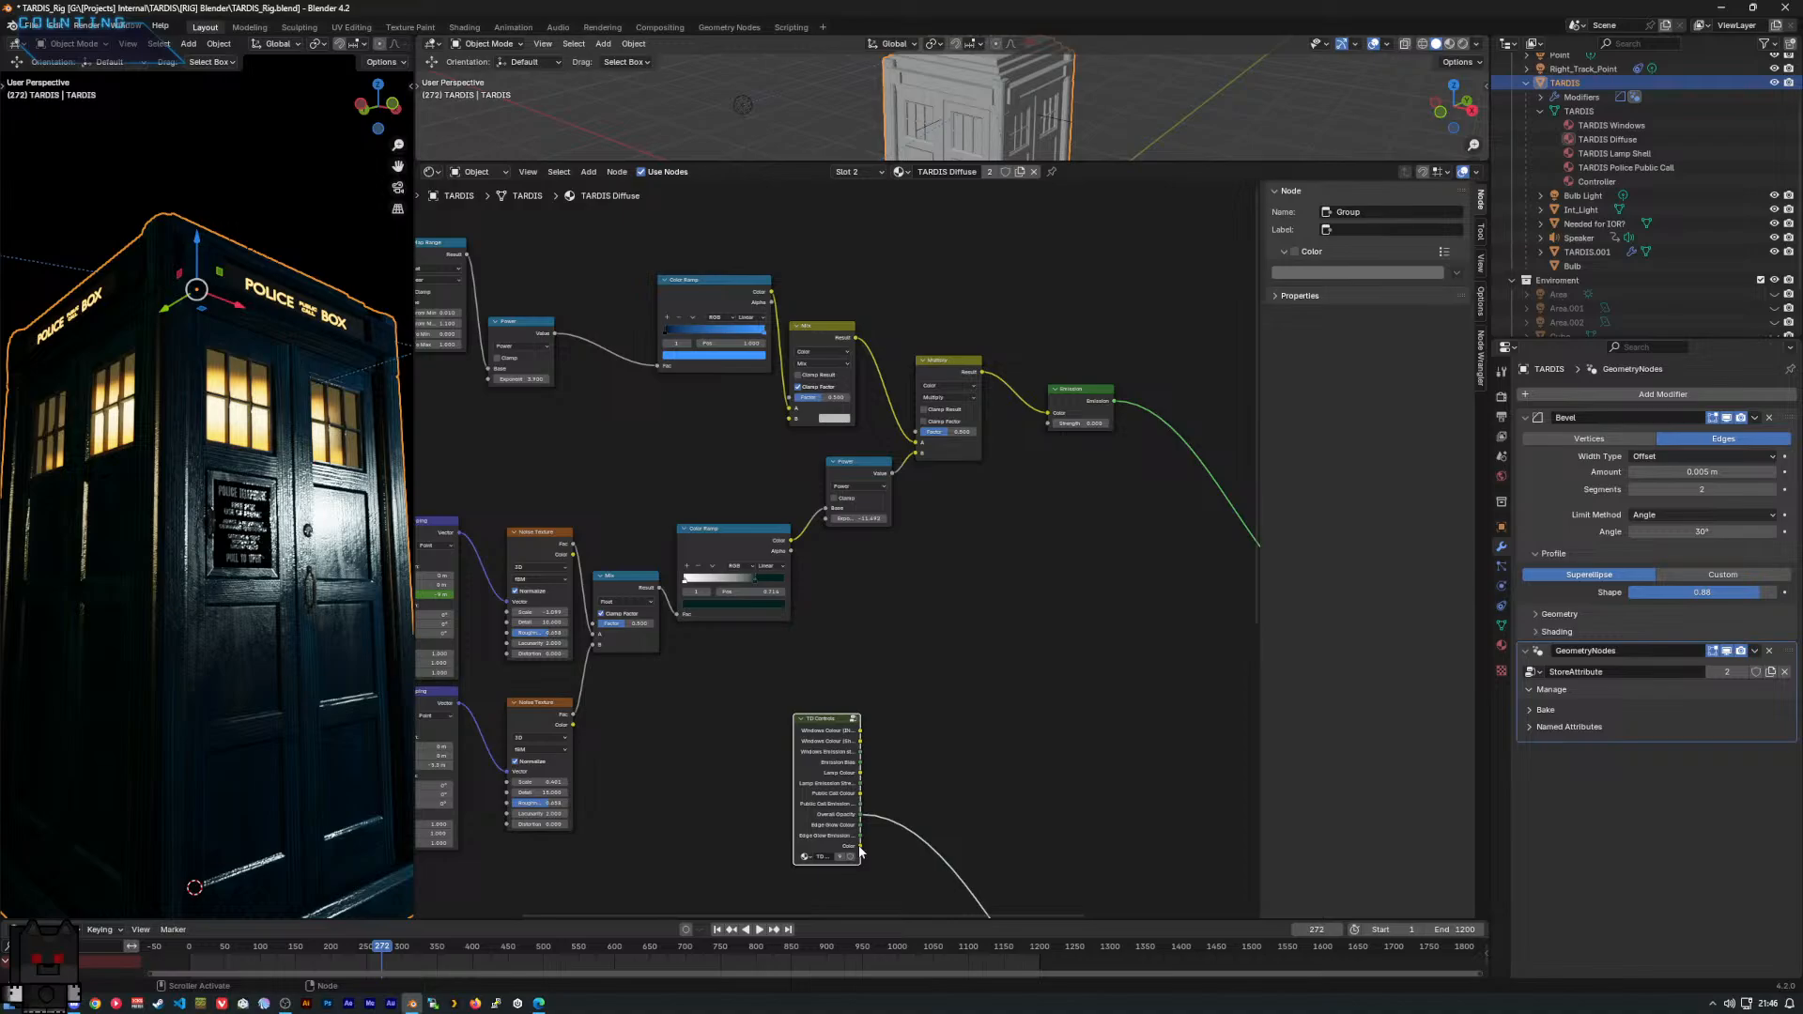
key(Tab)
click(1328, 467)
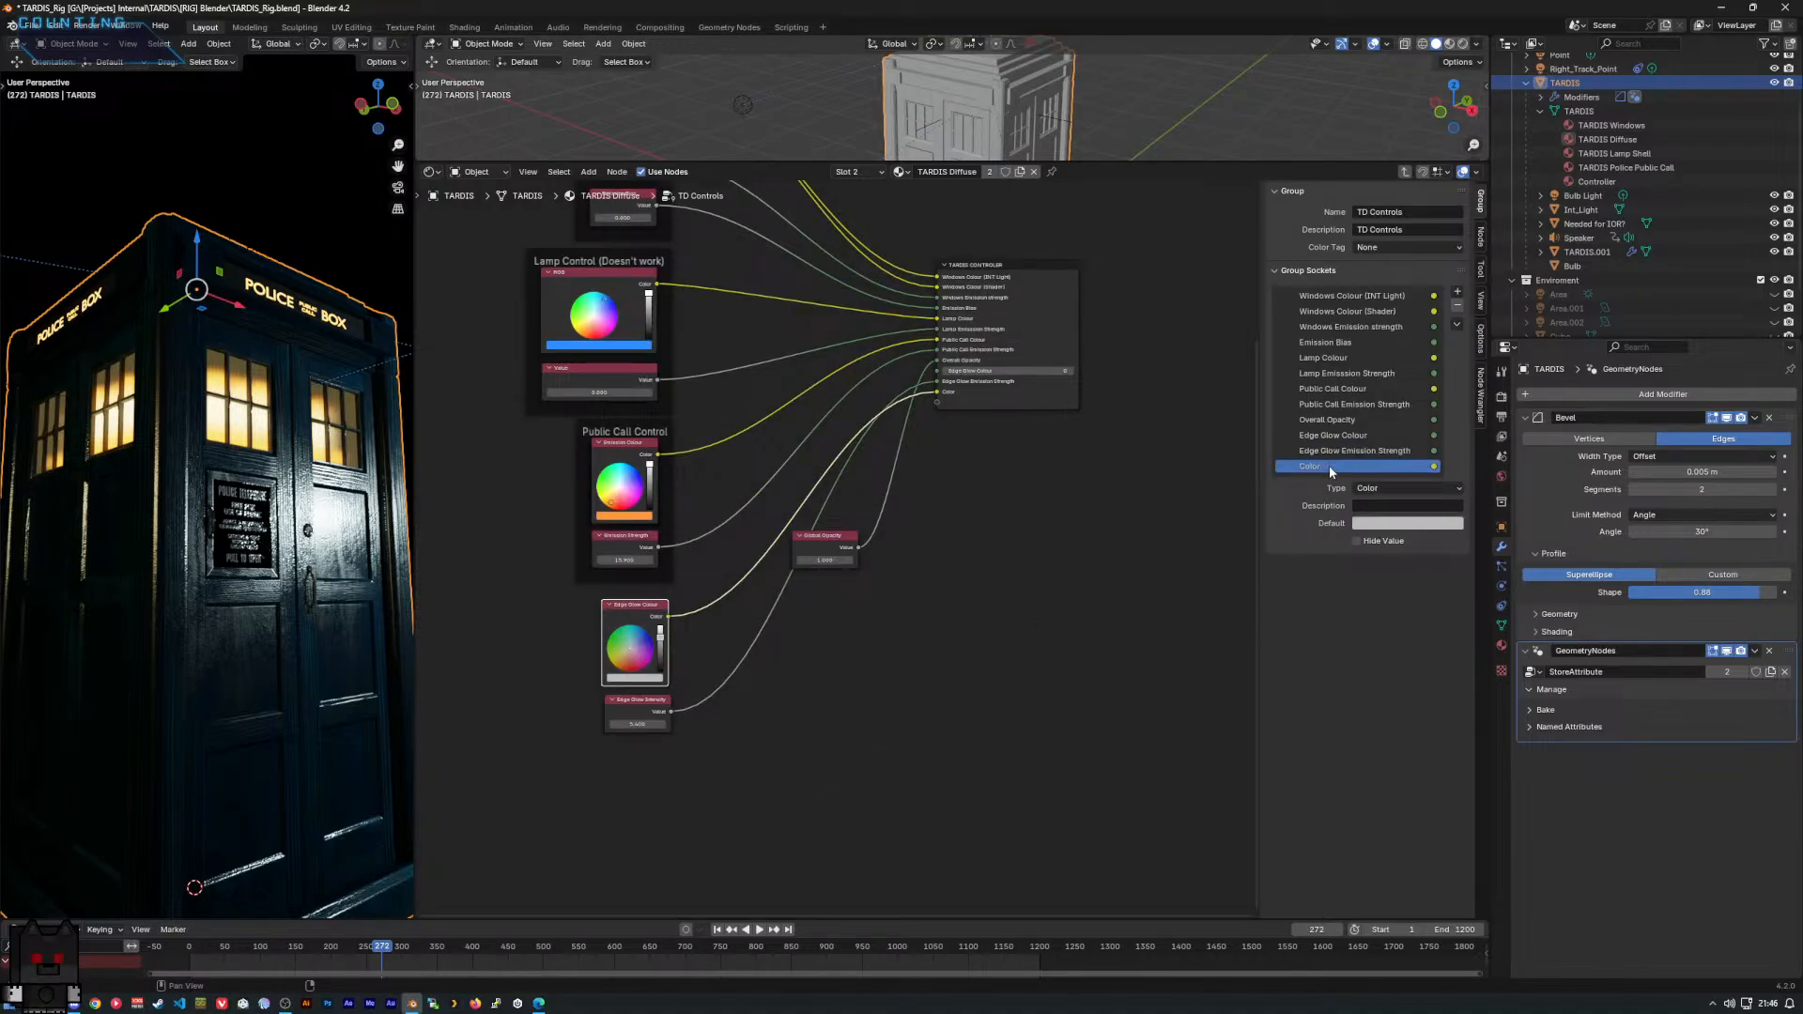
scroll(939, 397, up, 2)
middle_drag(939, 397, 917, 507)
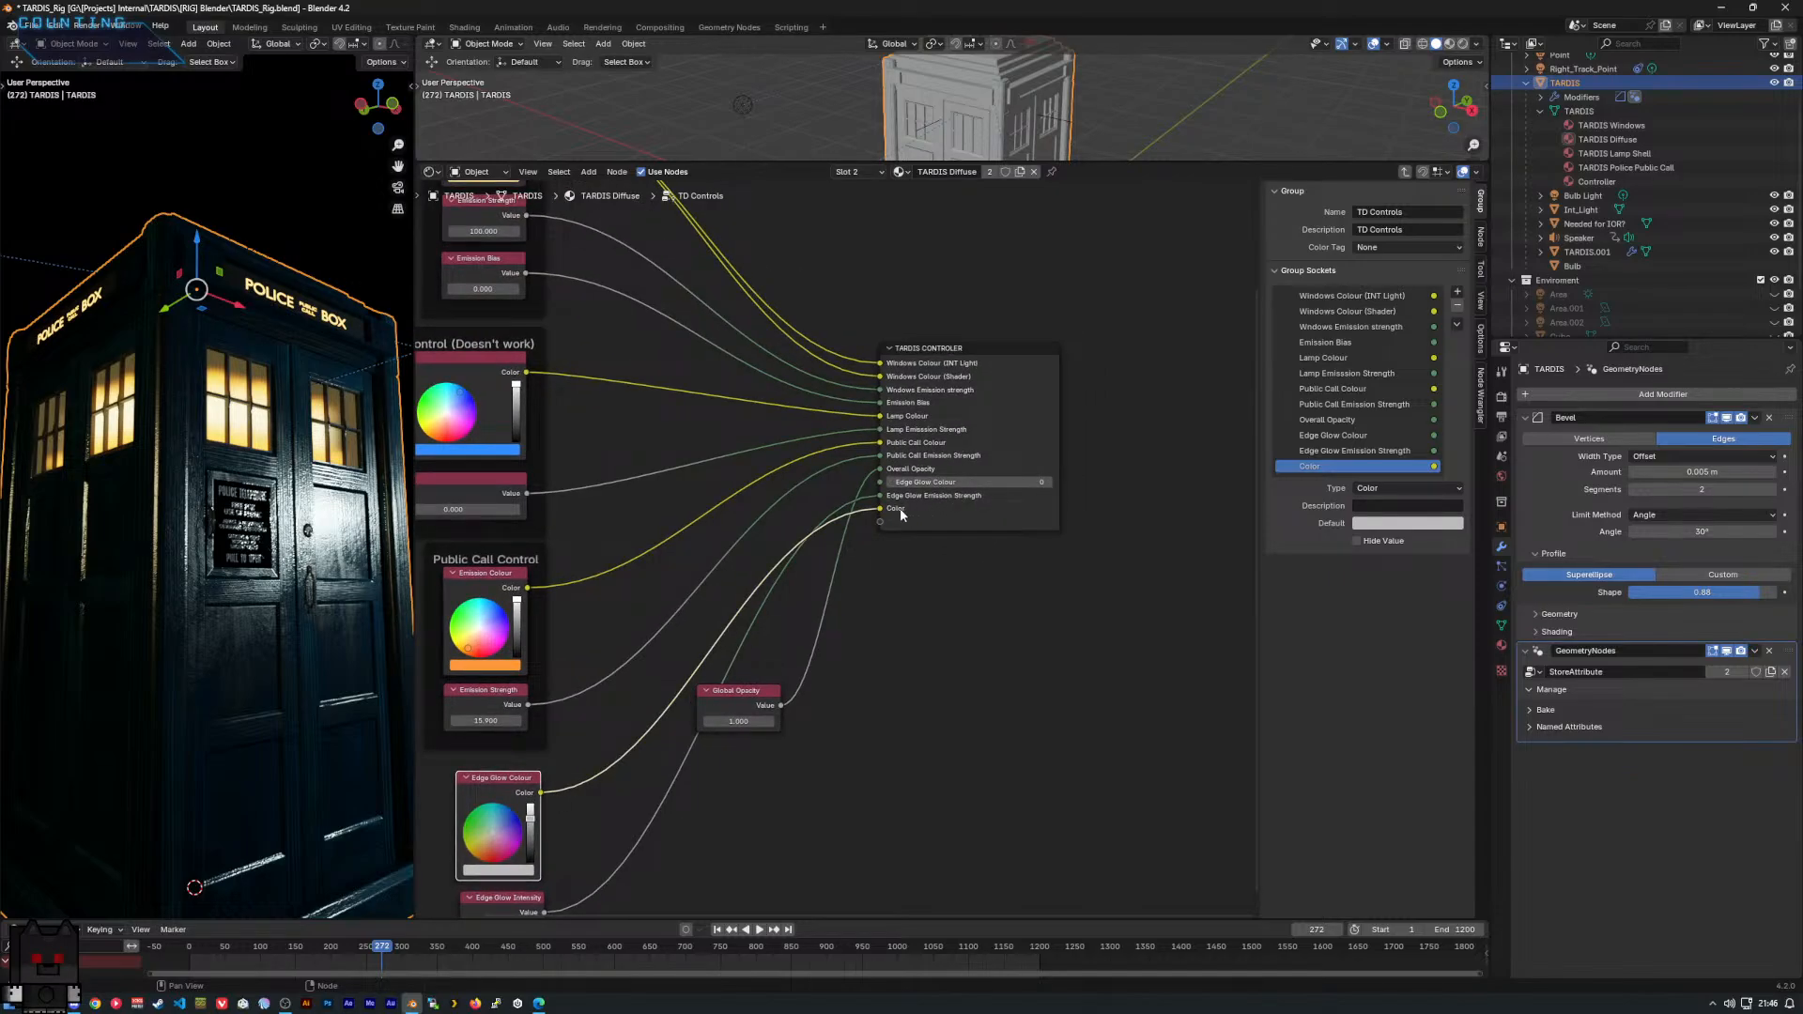
mouse_move(880, 508)
mouse_down()
mouse_move(857, 511)
mouse_move(873, 515)
mouse_up()
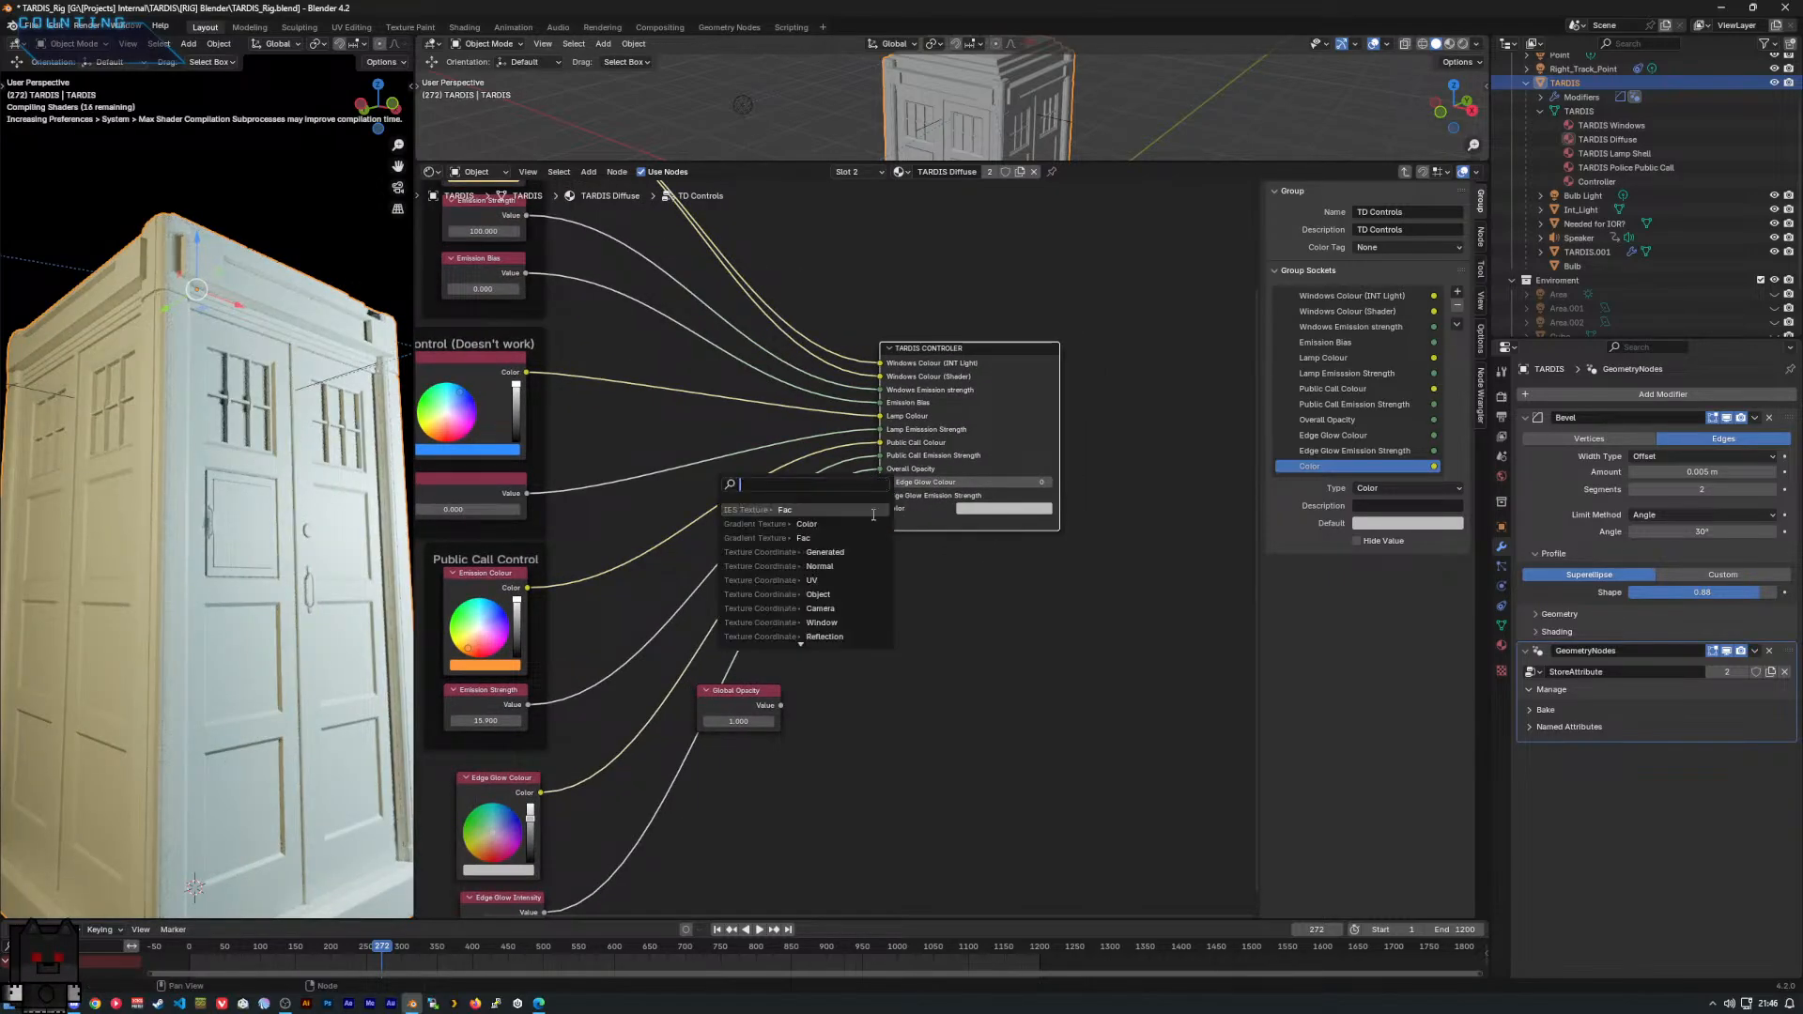
Link Global Opacity to the Overall Opacity socket and the Edge Glow Colour node to the Edge Glow Colour socket.
middle_drag(827, 693, 874, 662)
drag(826, 673, 928, 438)
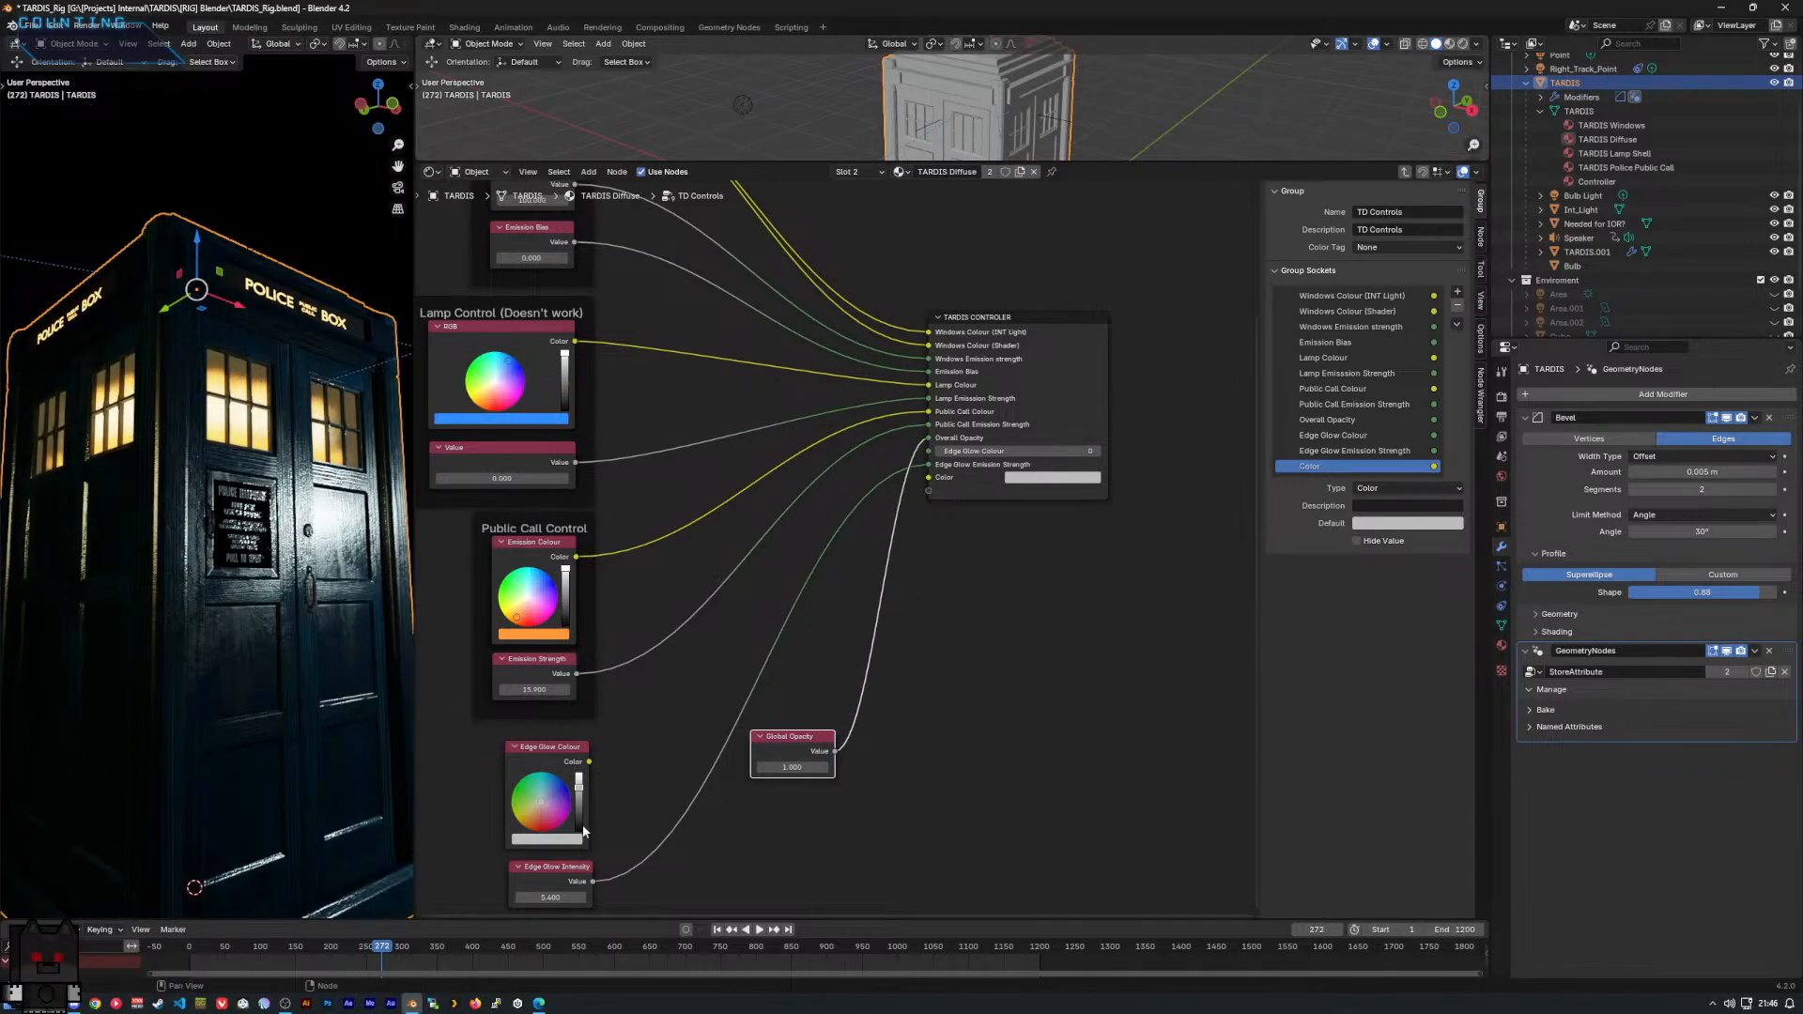
drag(590, 761, 928, 452)
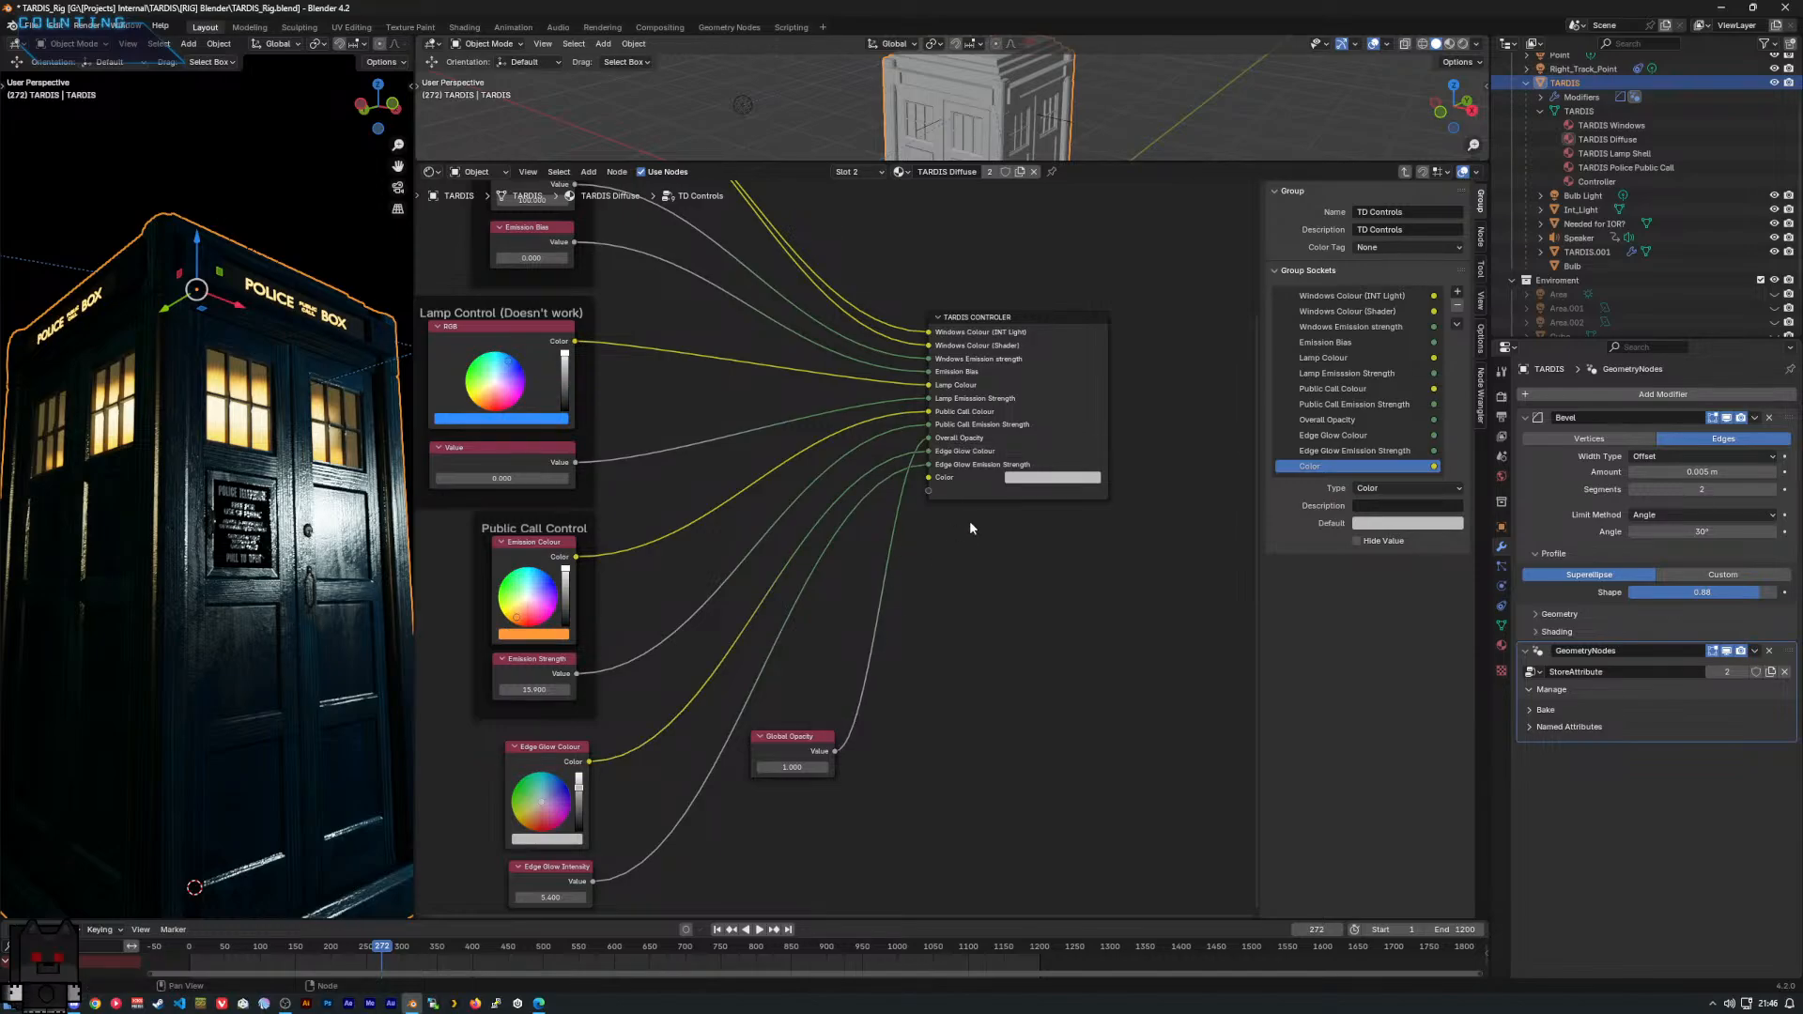
Move the Overall Opacity socket to the end of the group socket list and remove the spare Color socket.
click(1356, 422)
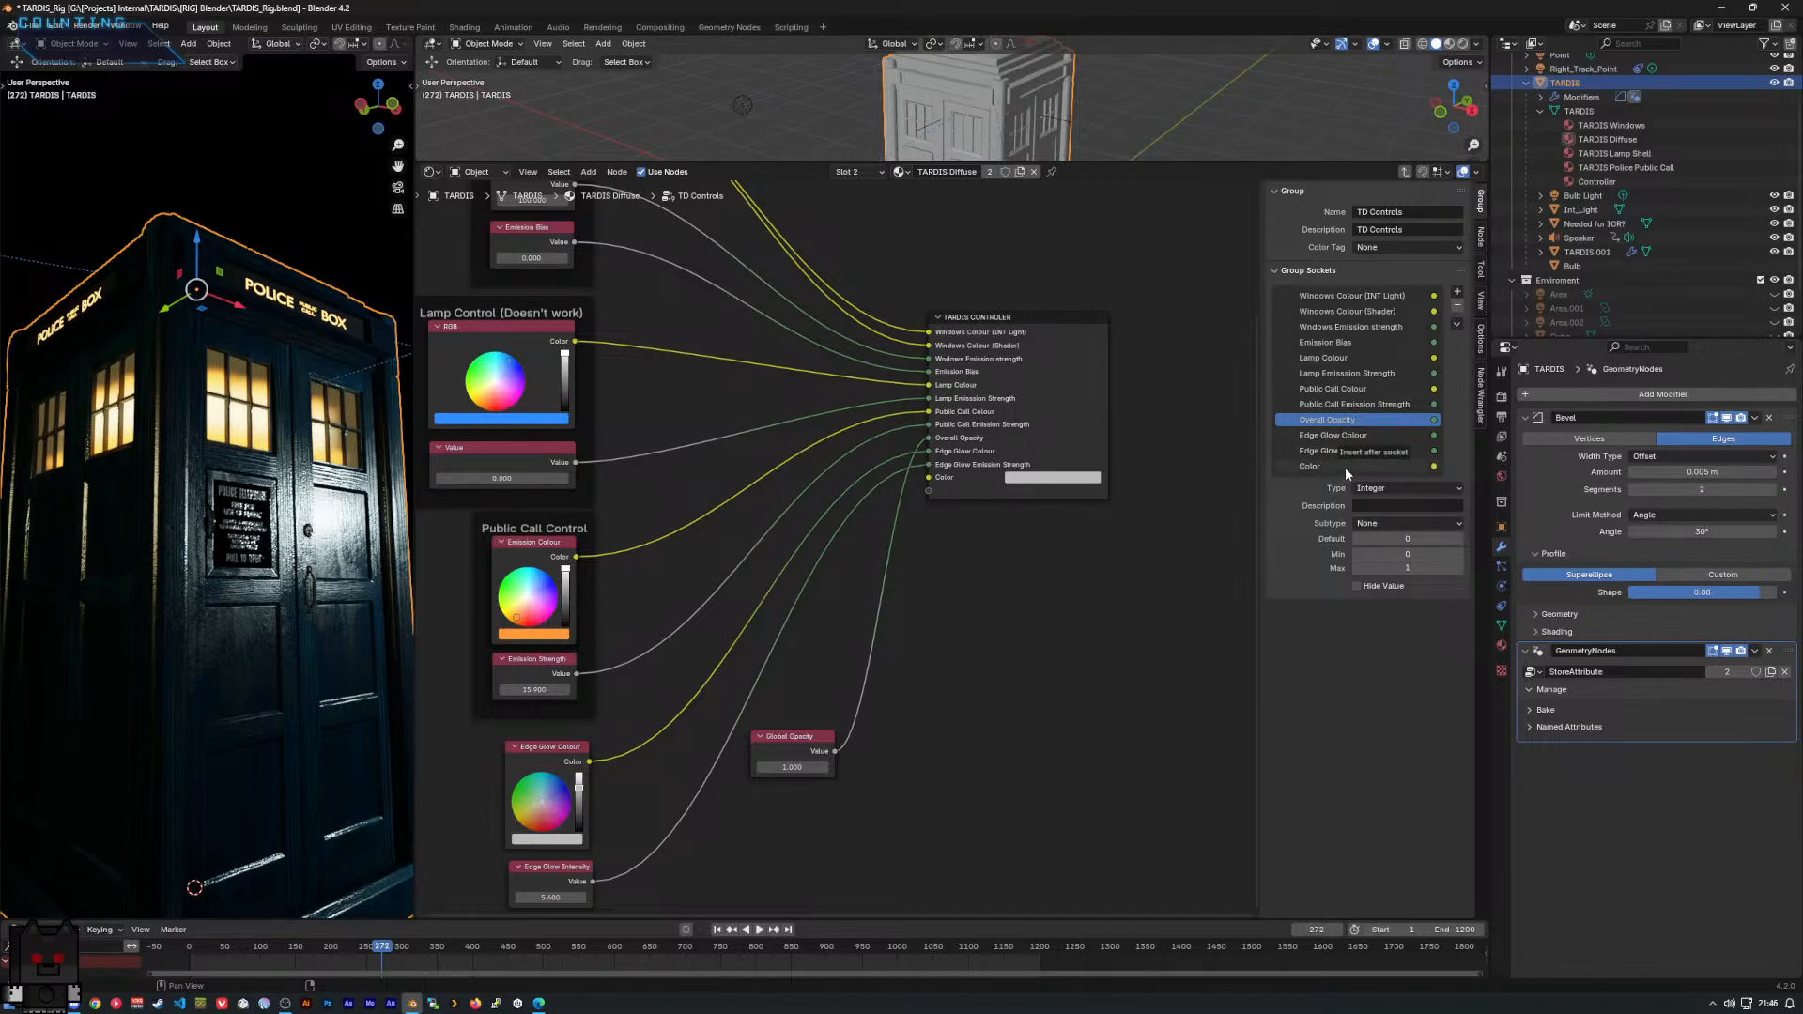
drag(1345, 466, 1345, 466)
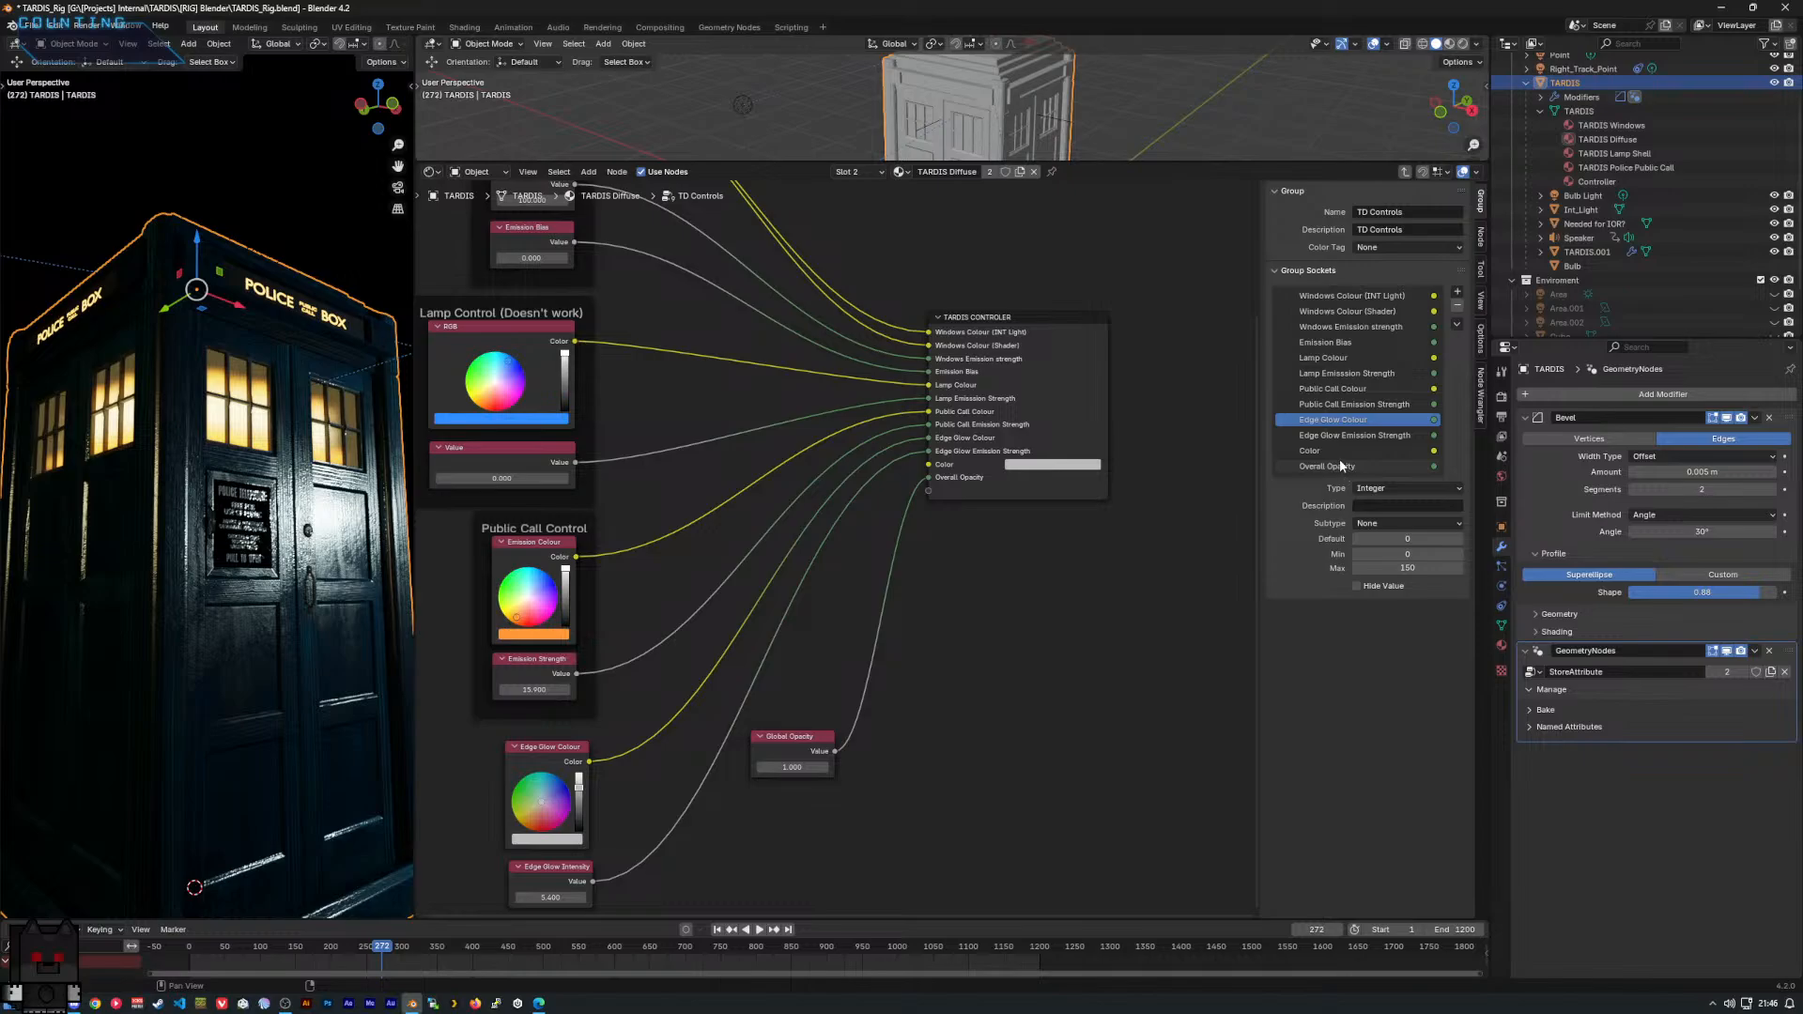
click(1362, 451)
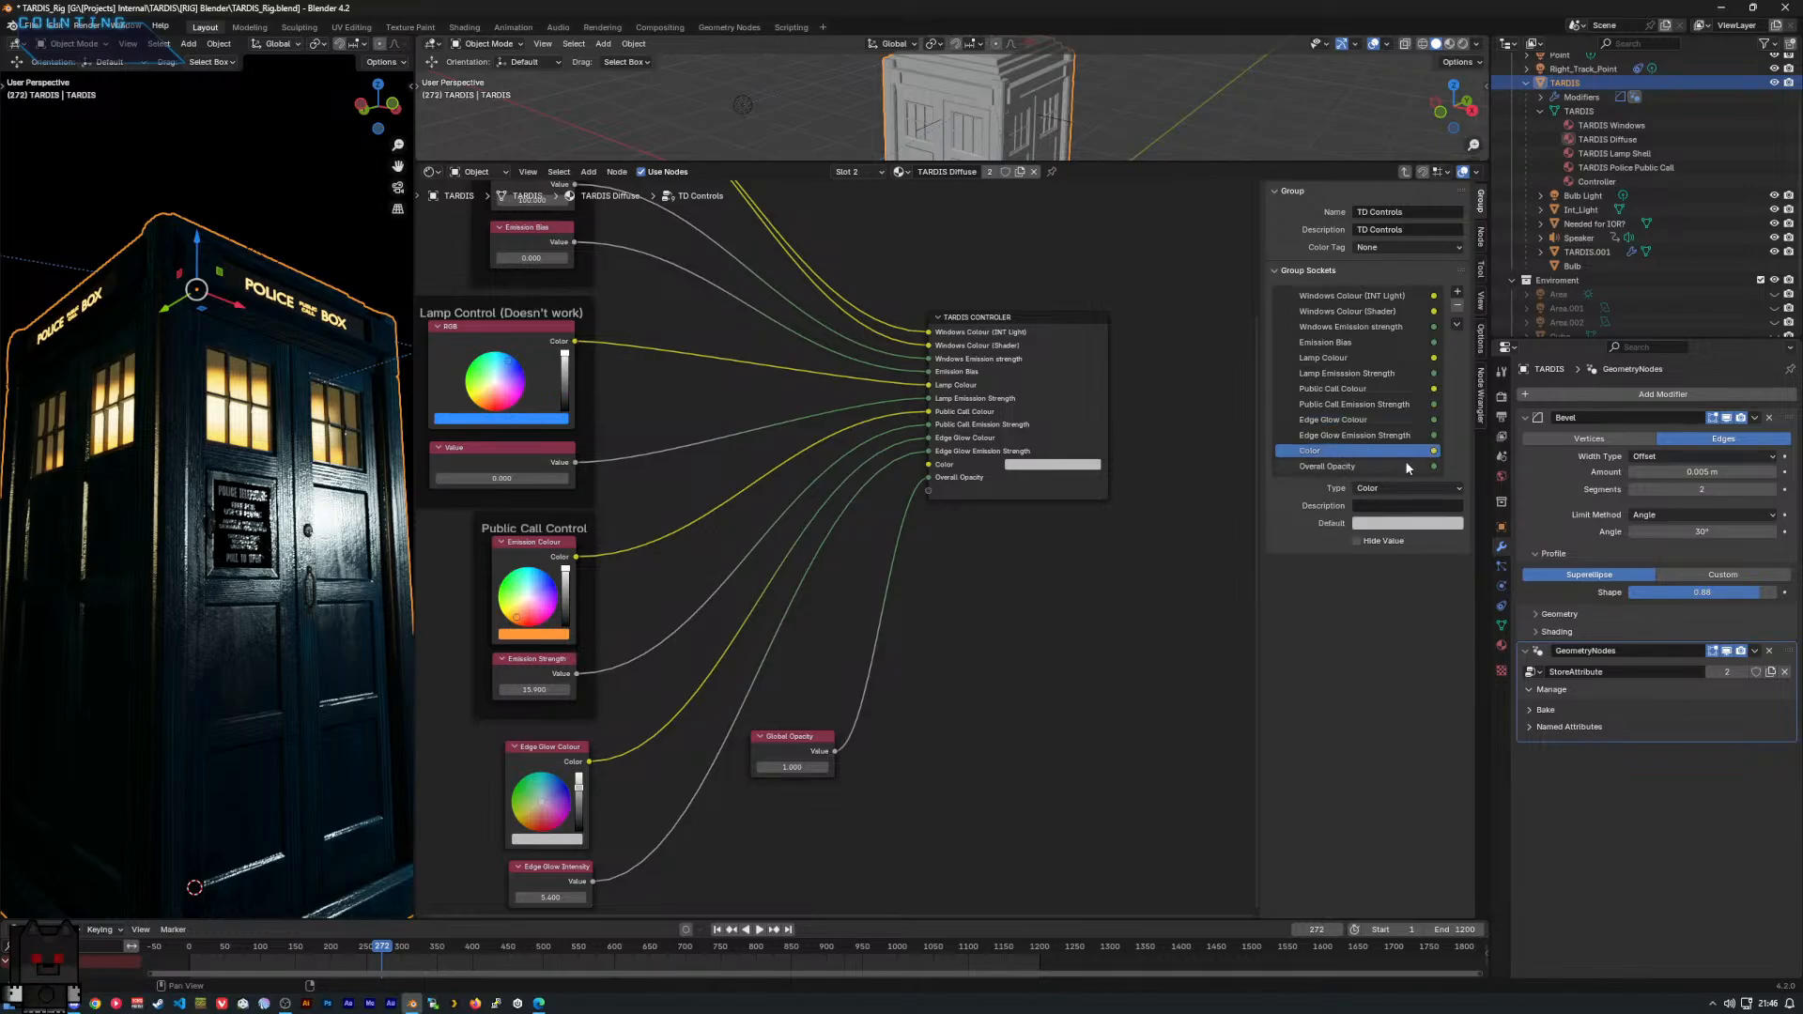
click(1458, 306)
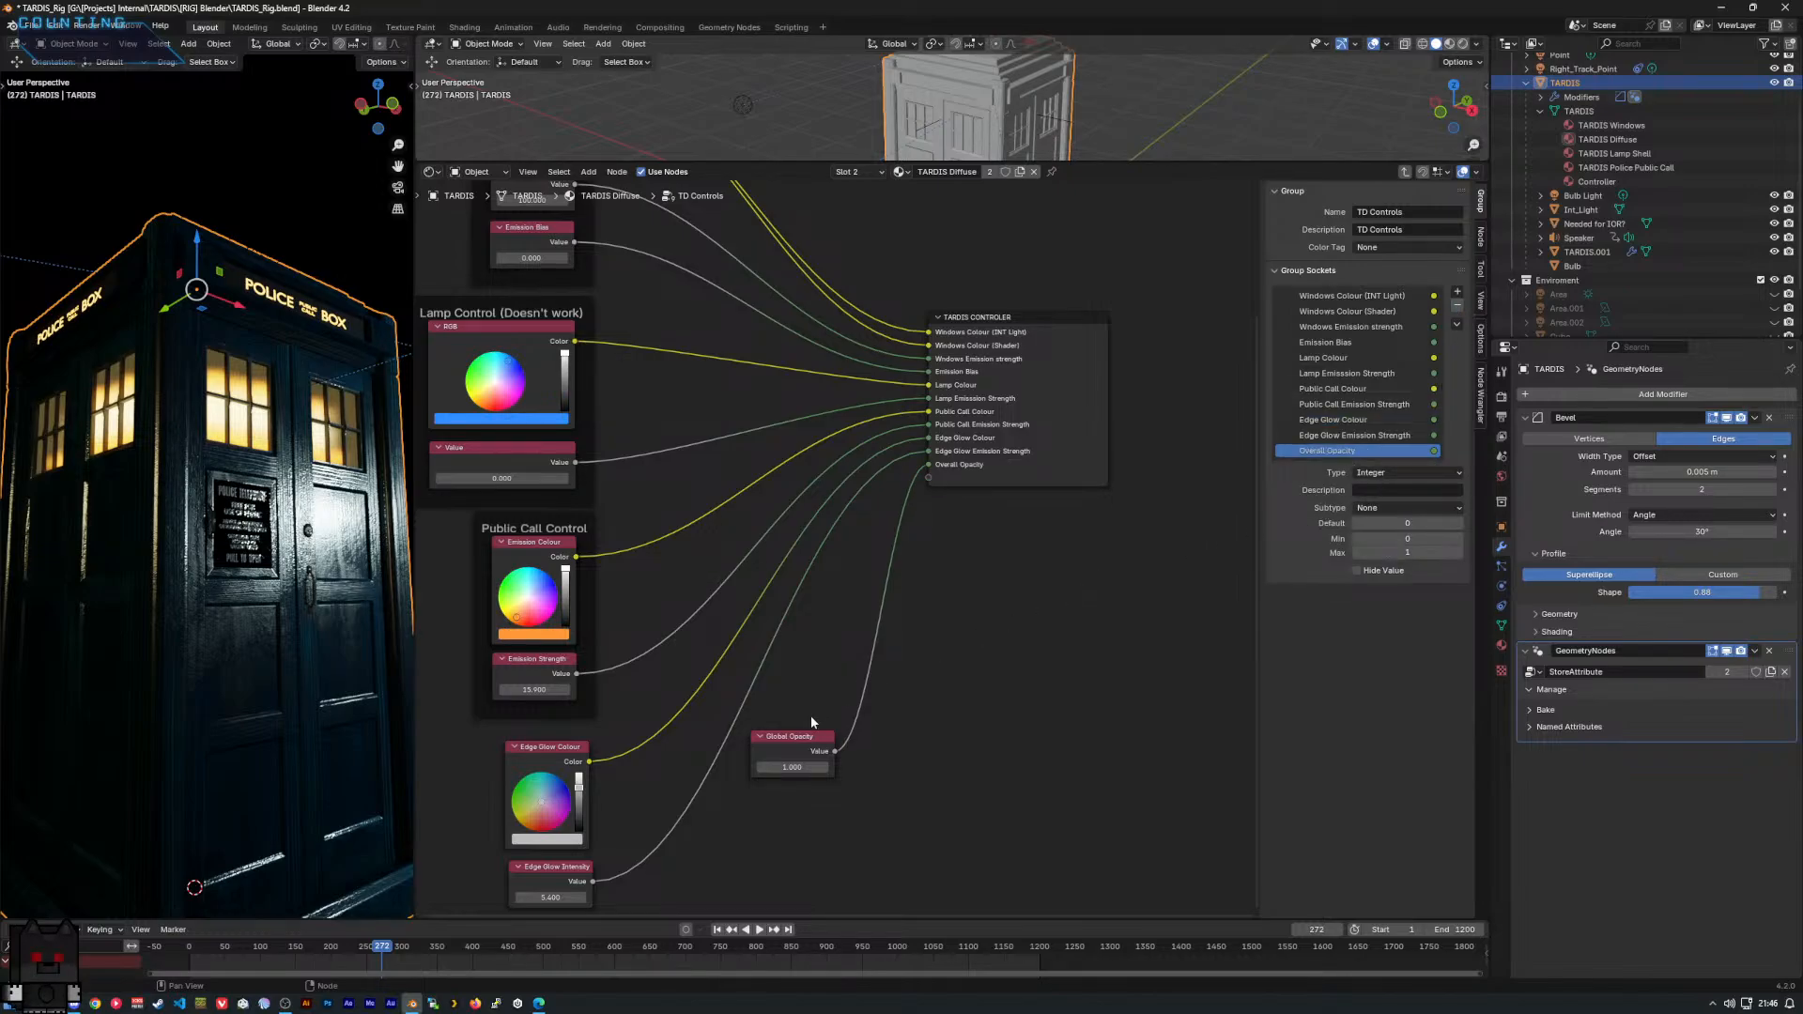
Line up the Edge Glow Colour node with Edge Glow Intensity and shift Global Opacity away from the edge glow nodes.
middle_drag(808, 742, 898, 678)
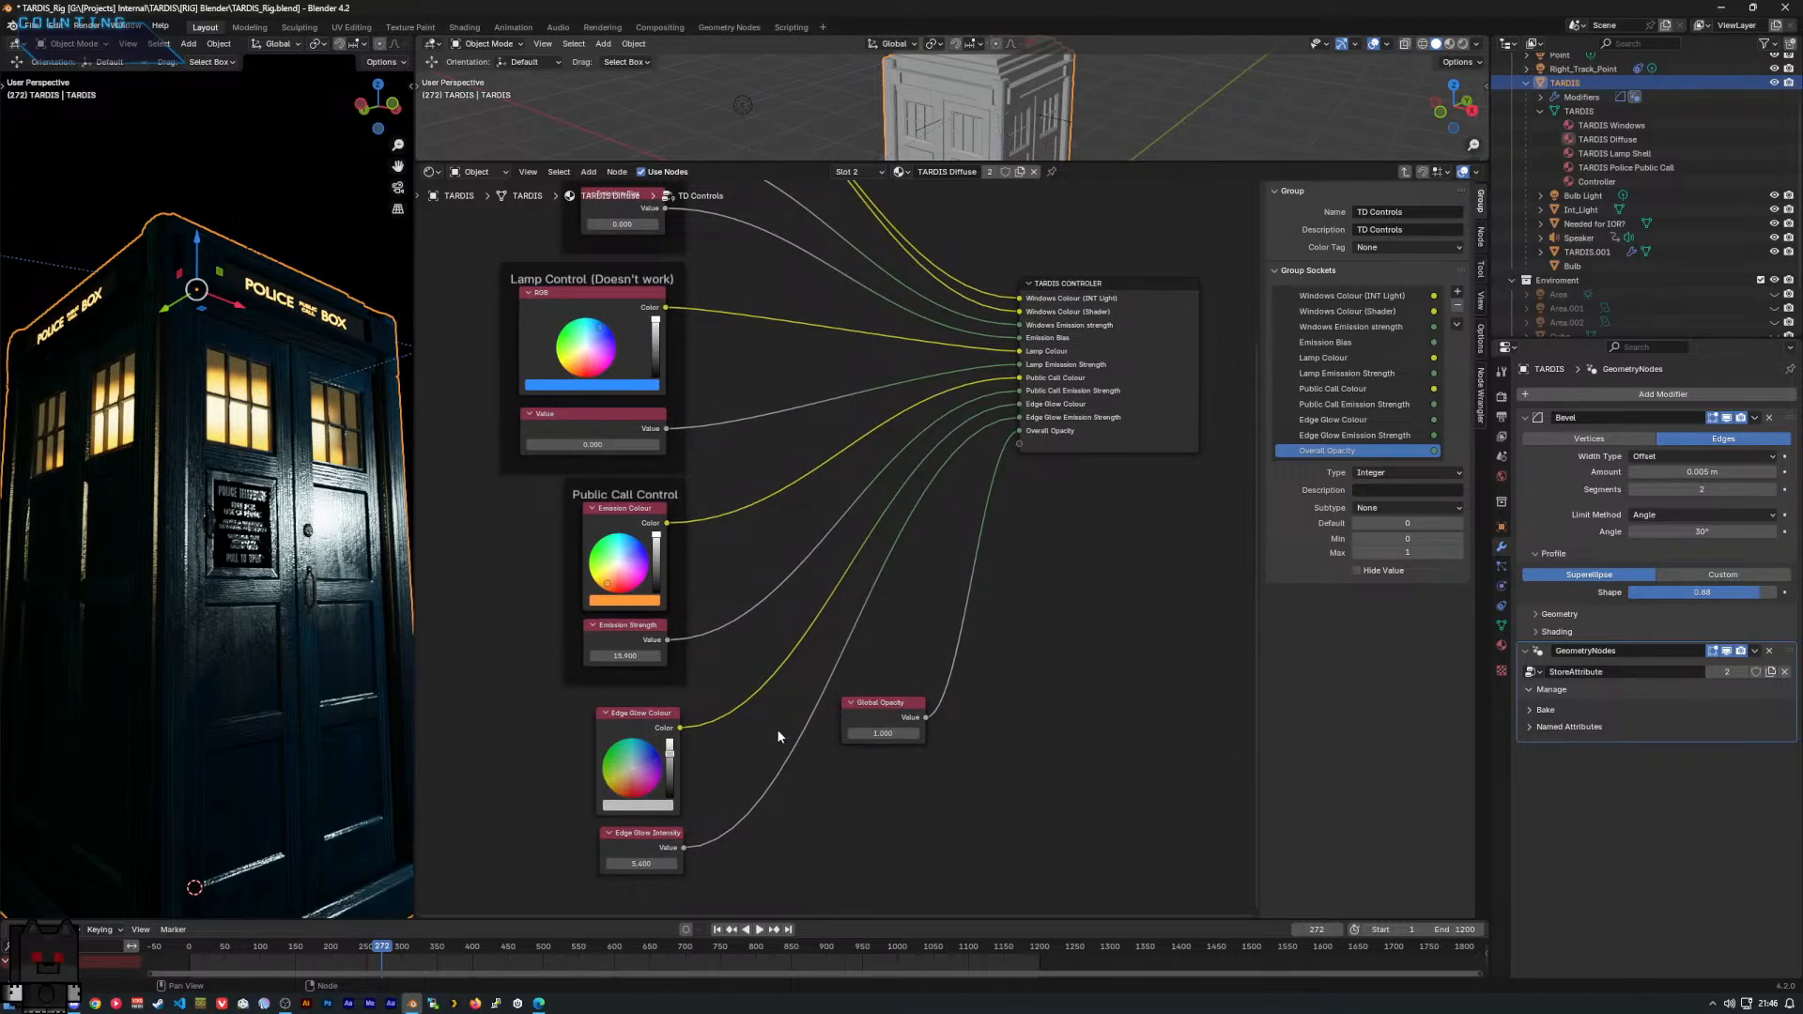
click(668, 720)
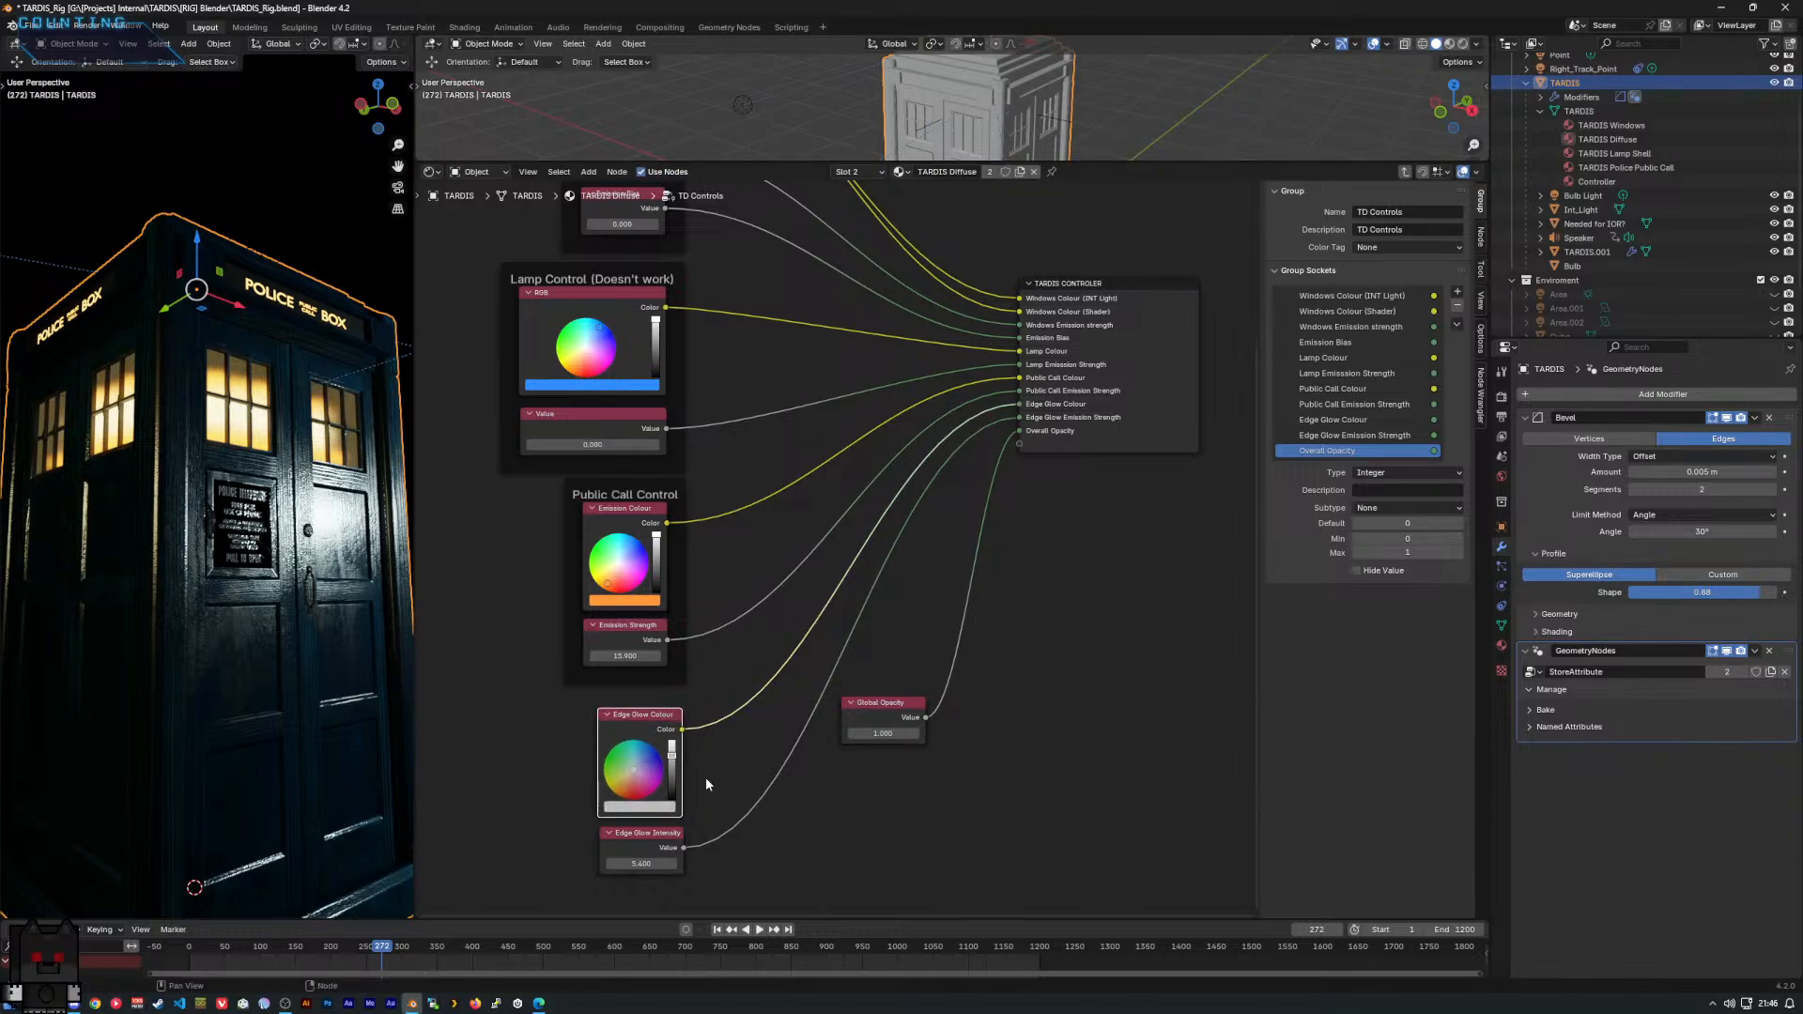
drag(887, 702, 963, 715)
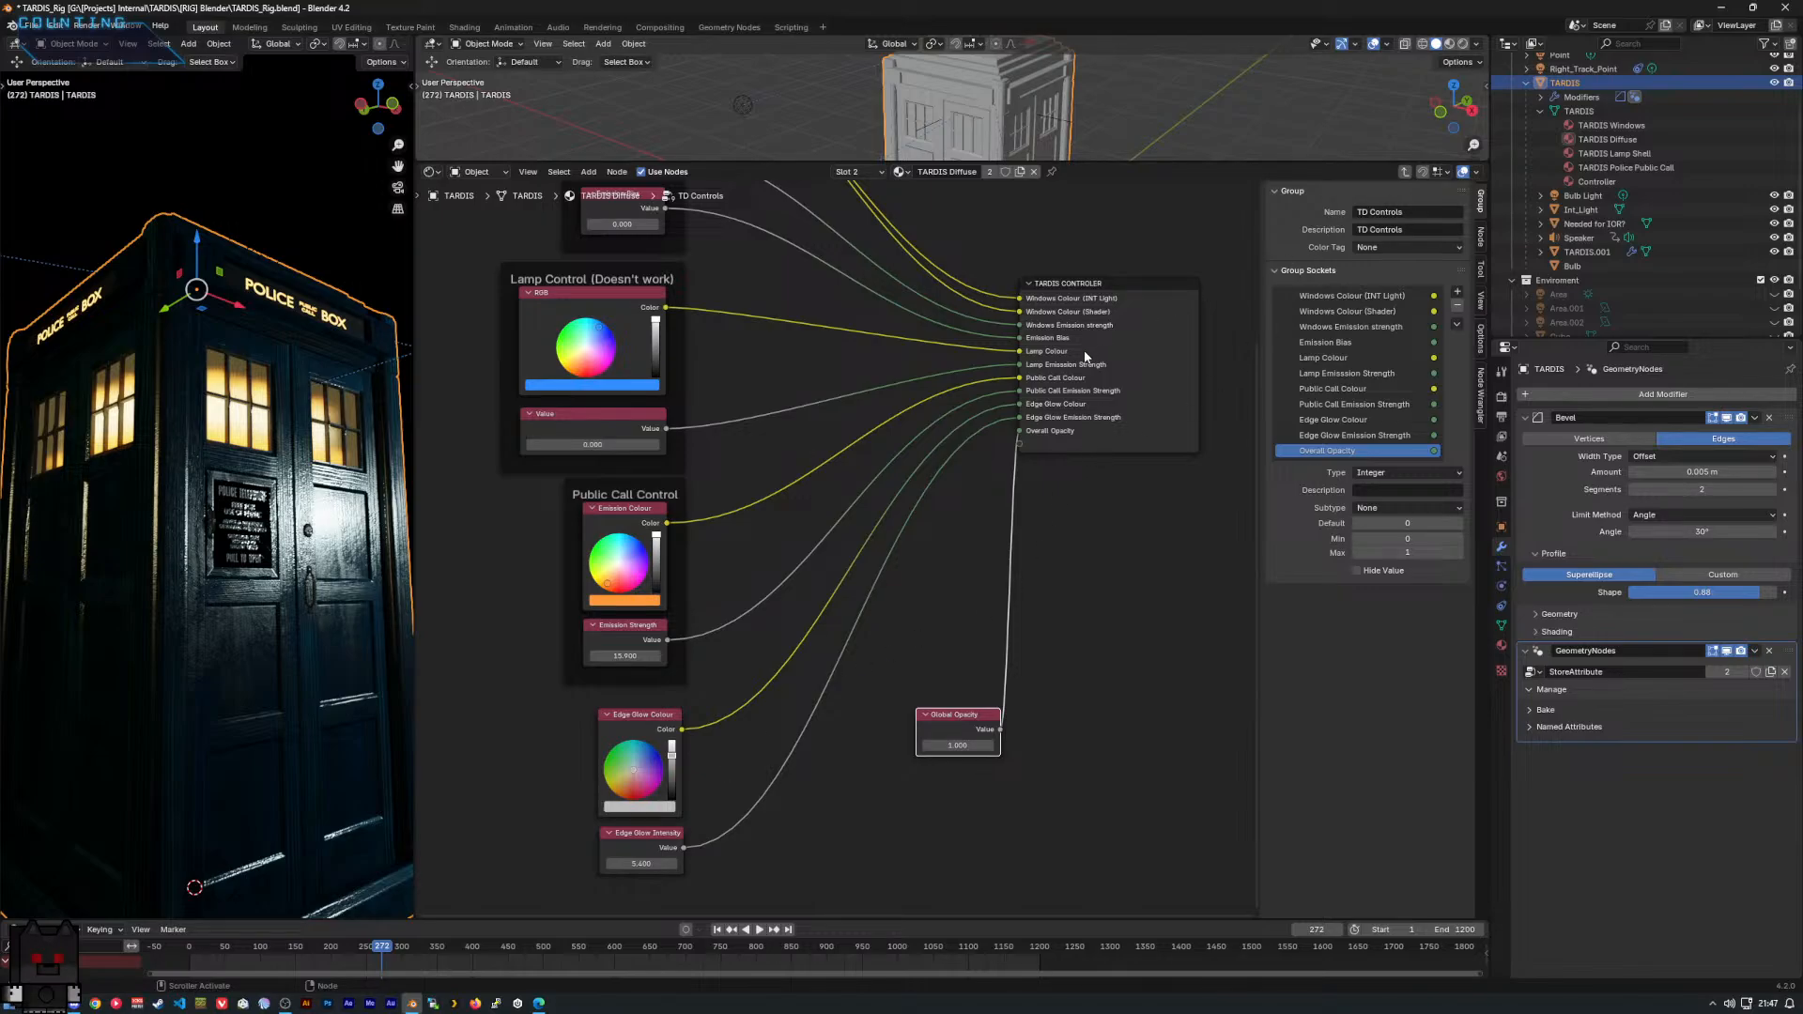
Back in the main material, link the TD Controls Edge Glow Emission Strength output to the Emission node's Strength.
key(Tab)
middle_drag(1089, 487, 1018, 510)
shift+scroll(818, 833, down, 4)
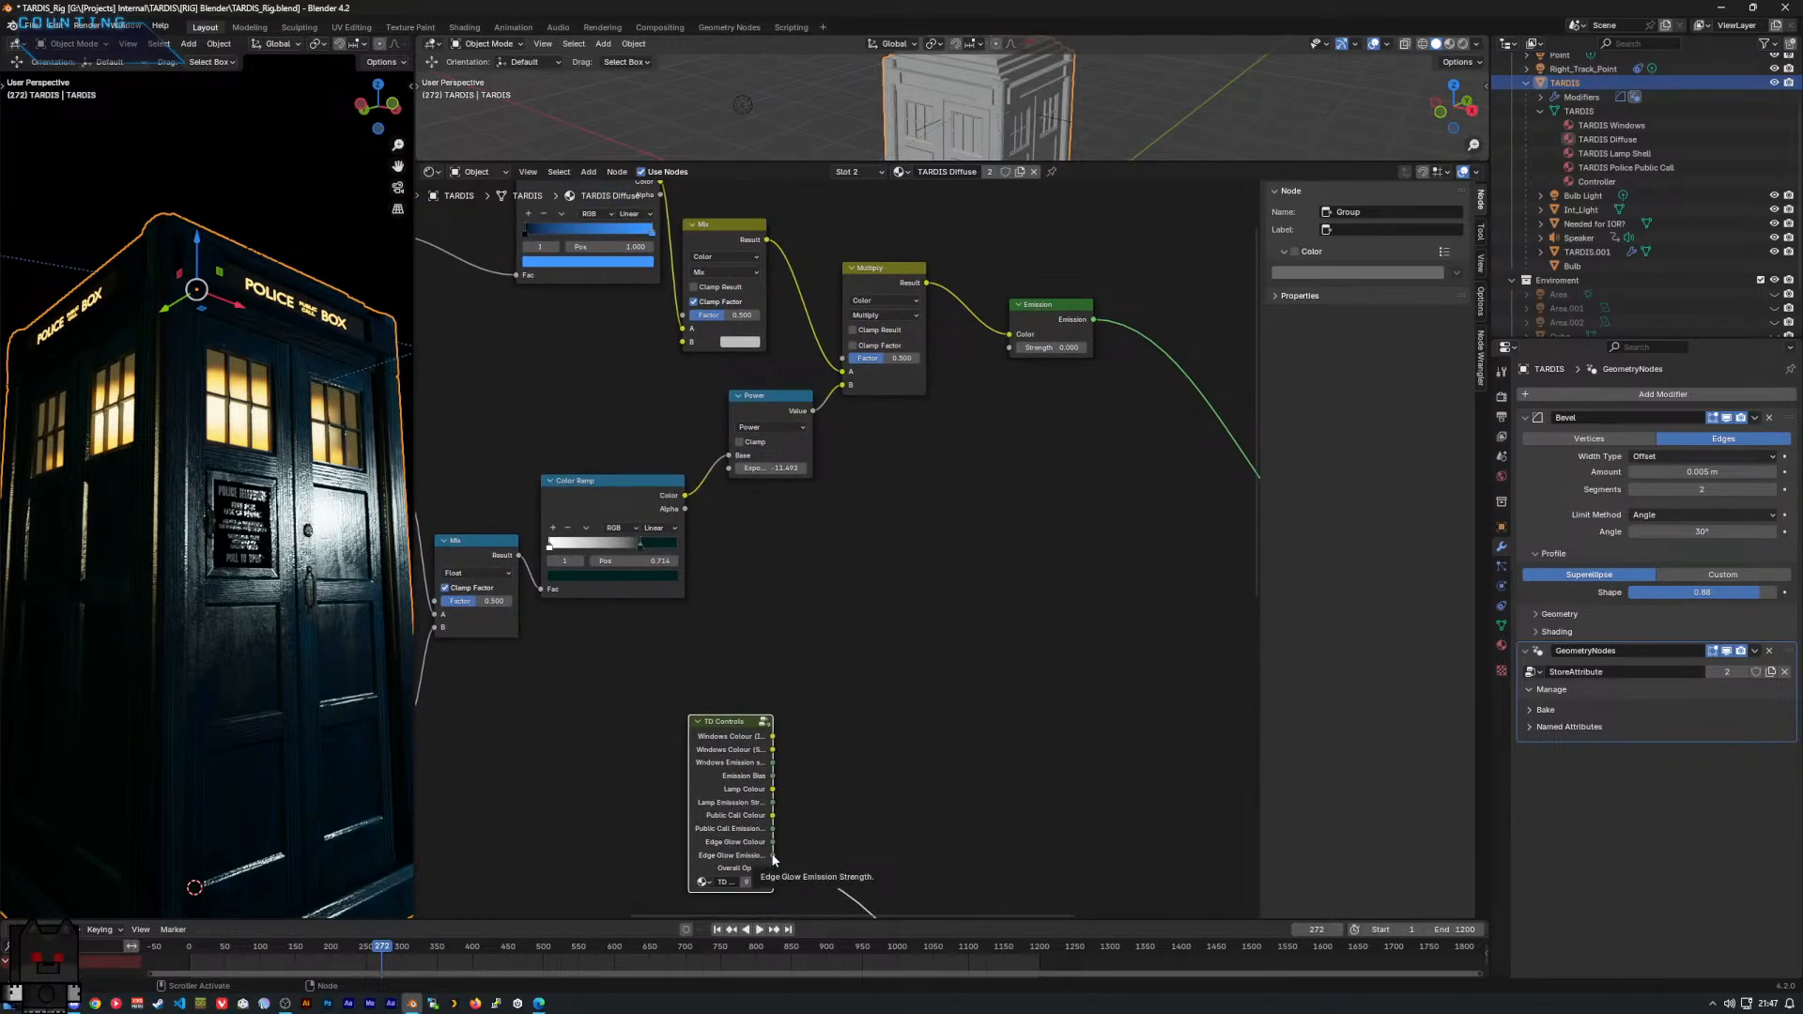
drag(773, 856, 1011, 349)
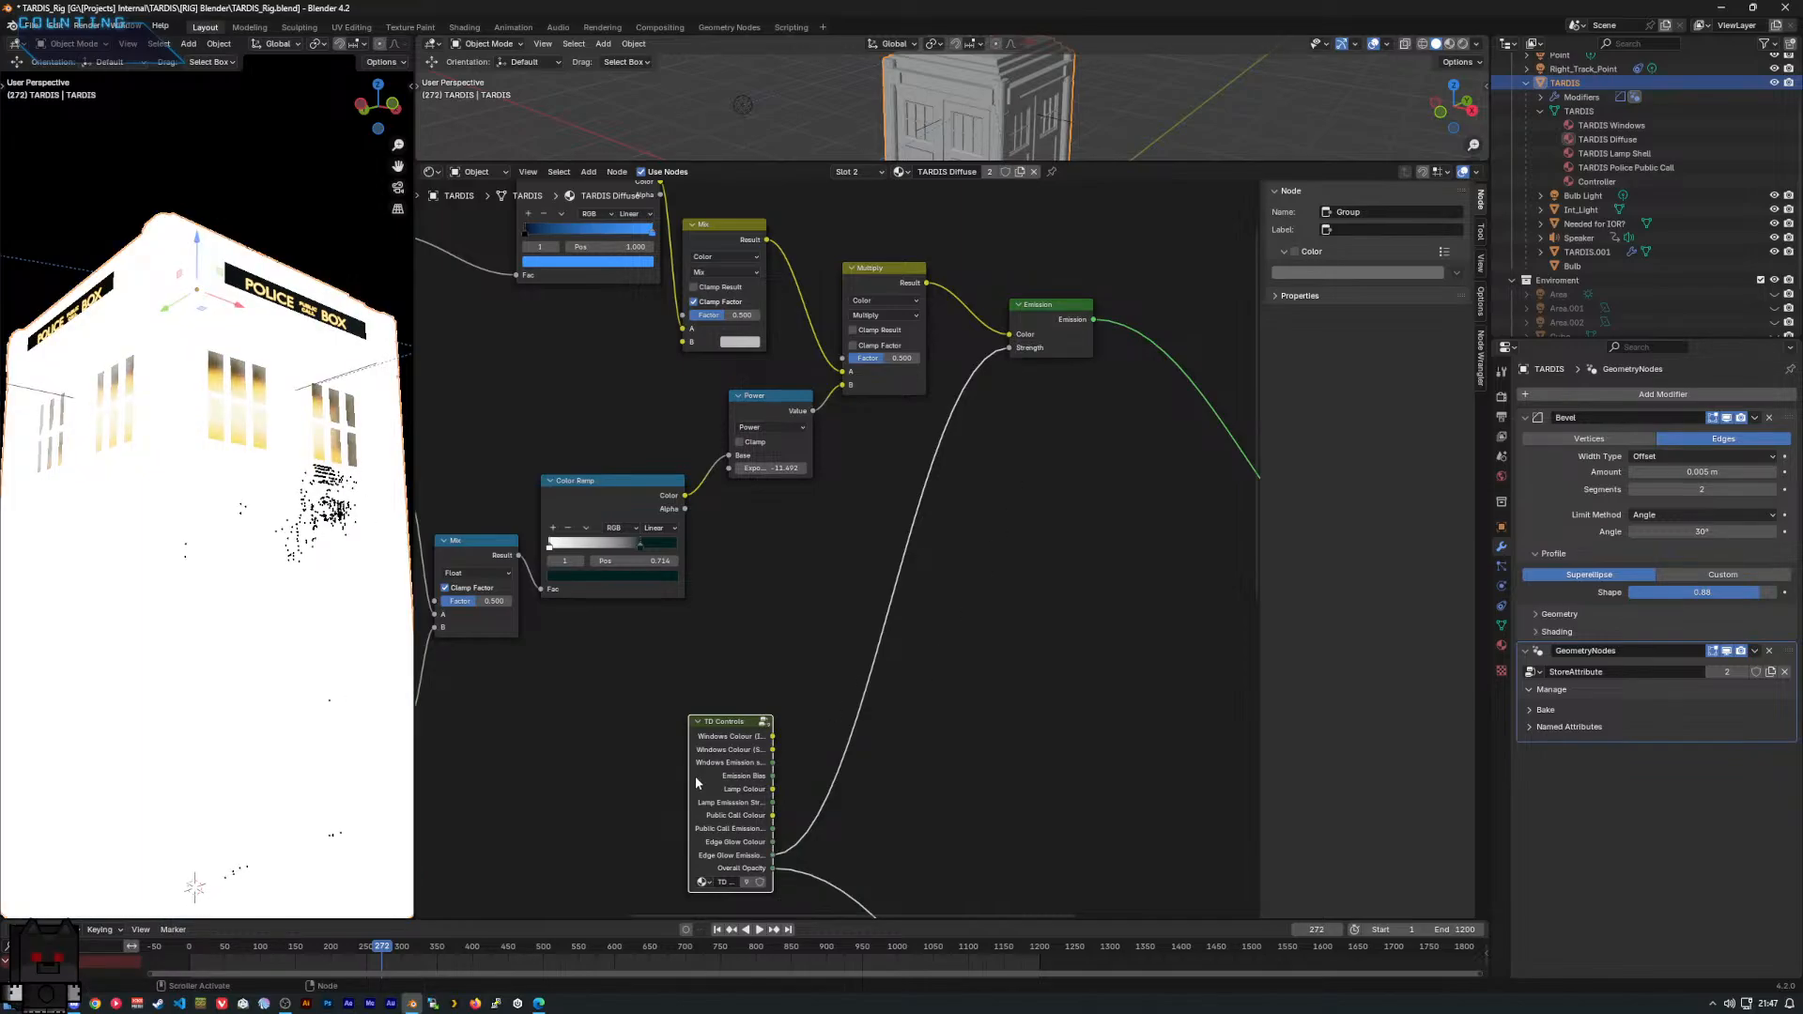
Set the Edge Glow Intensity value inside the TD Controls group to 0.1.
key(Tab)
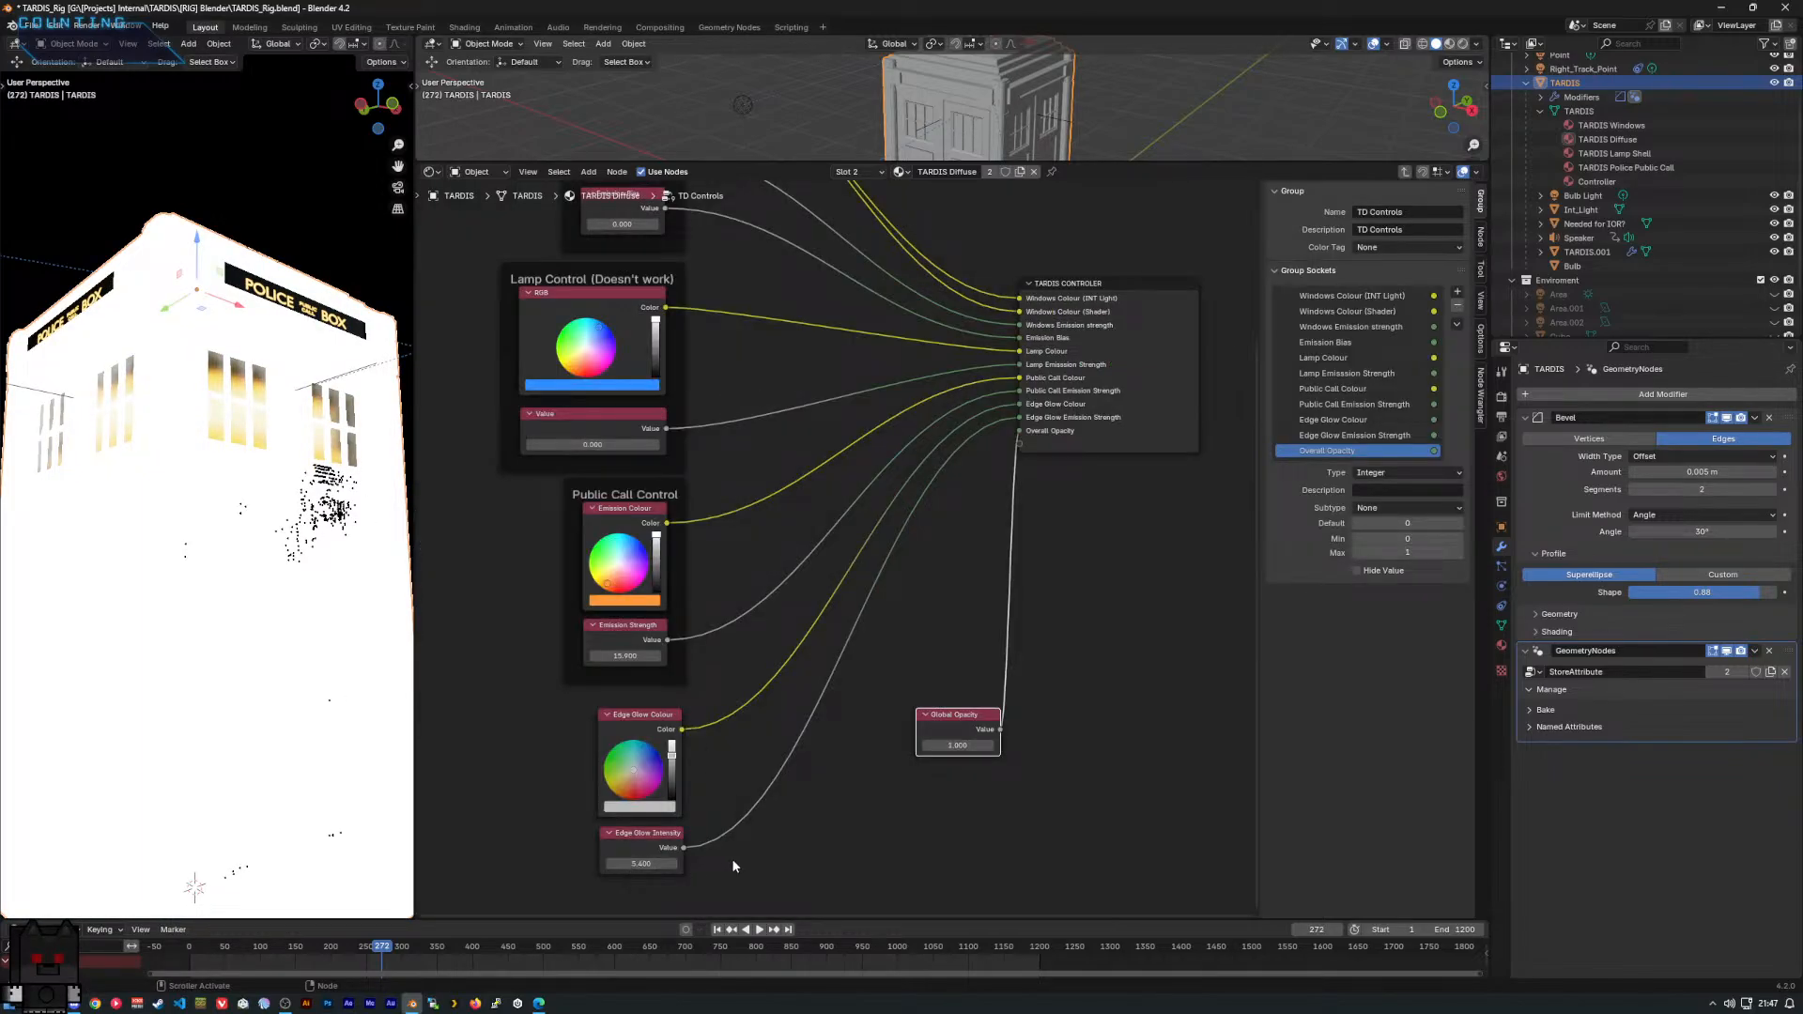
drag(642, 864, 588, 865)
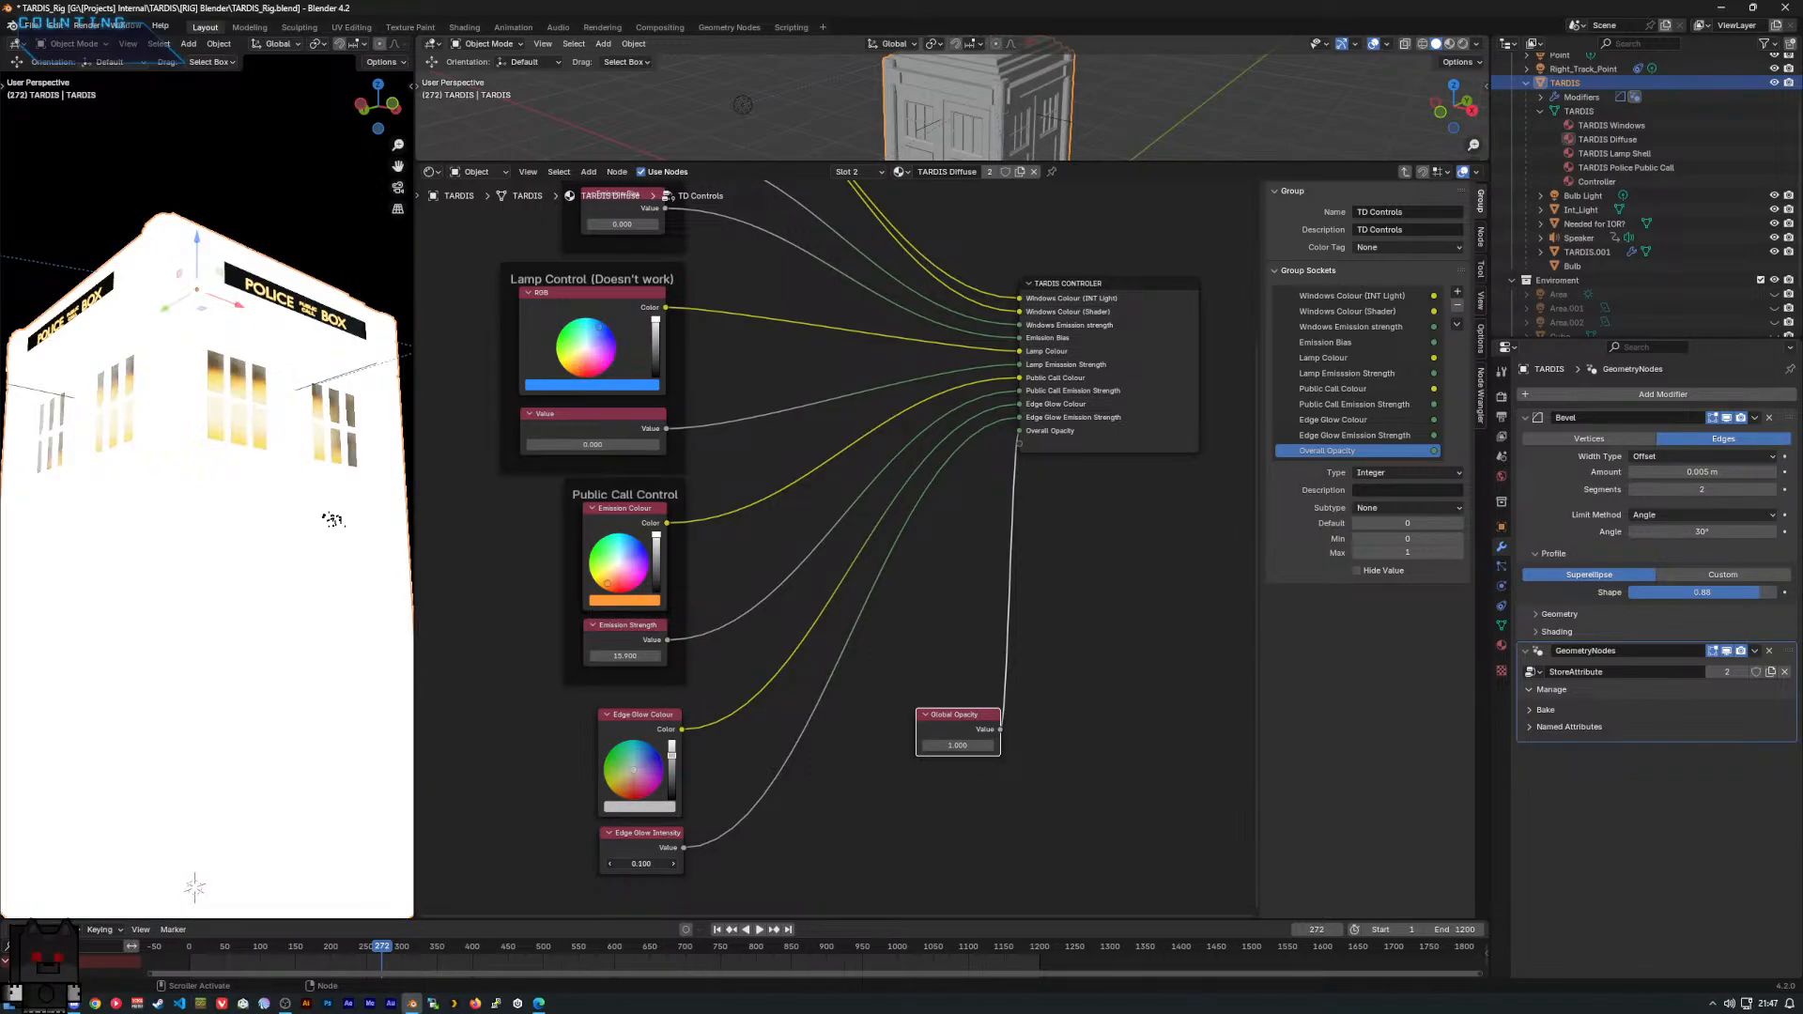
click(638, 863)
text(.1)
key(Return)
click(826, 764)
middle_drag(988, 504, 973, 523)
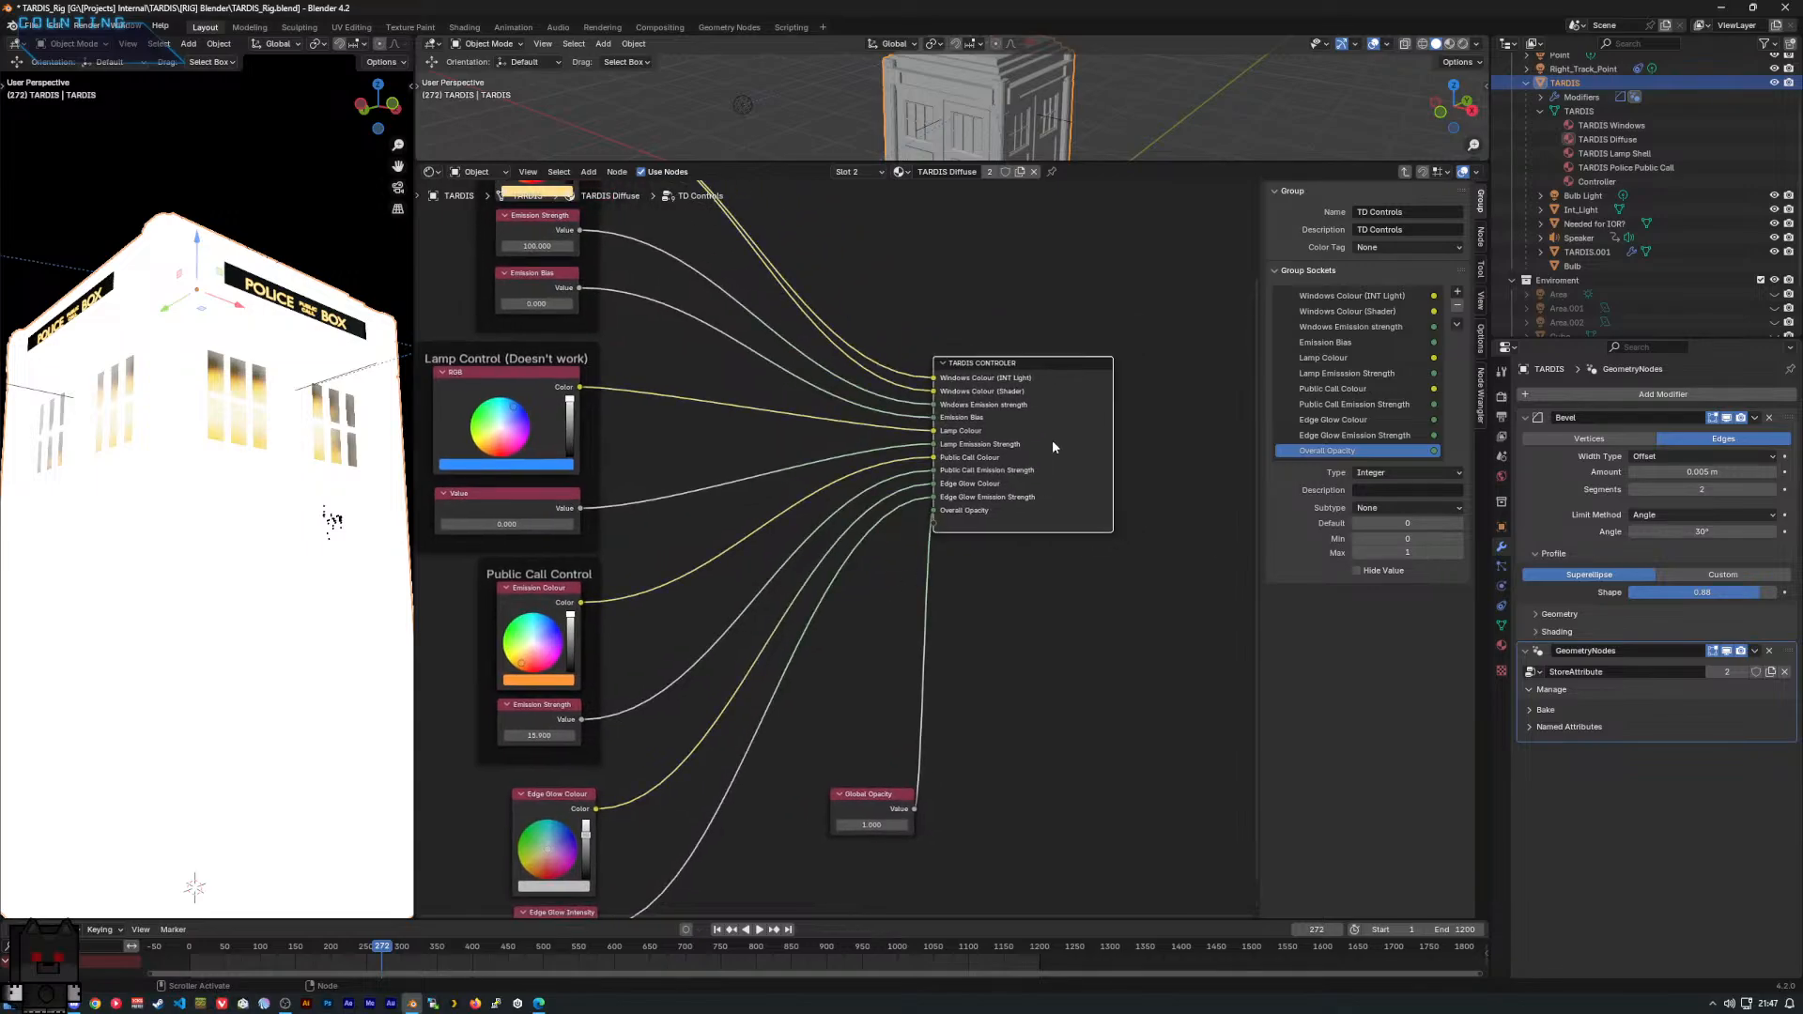
Return to the main material and link the TD Controls Edge Glow Colour output to the new Mix node's Factor.
key(Tab)
middle_drag(958, 451, 1047, 505)
middle_drag(564, 390, 671, 411)
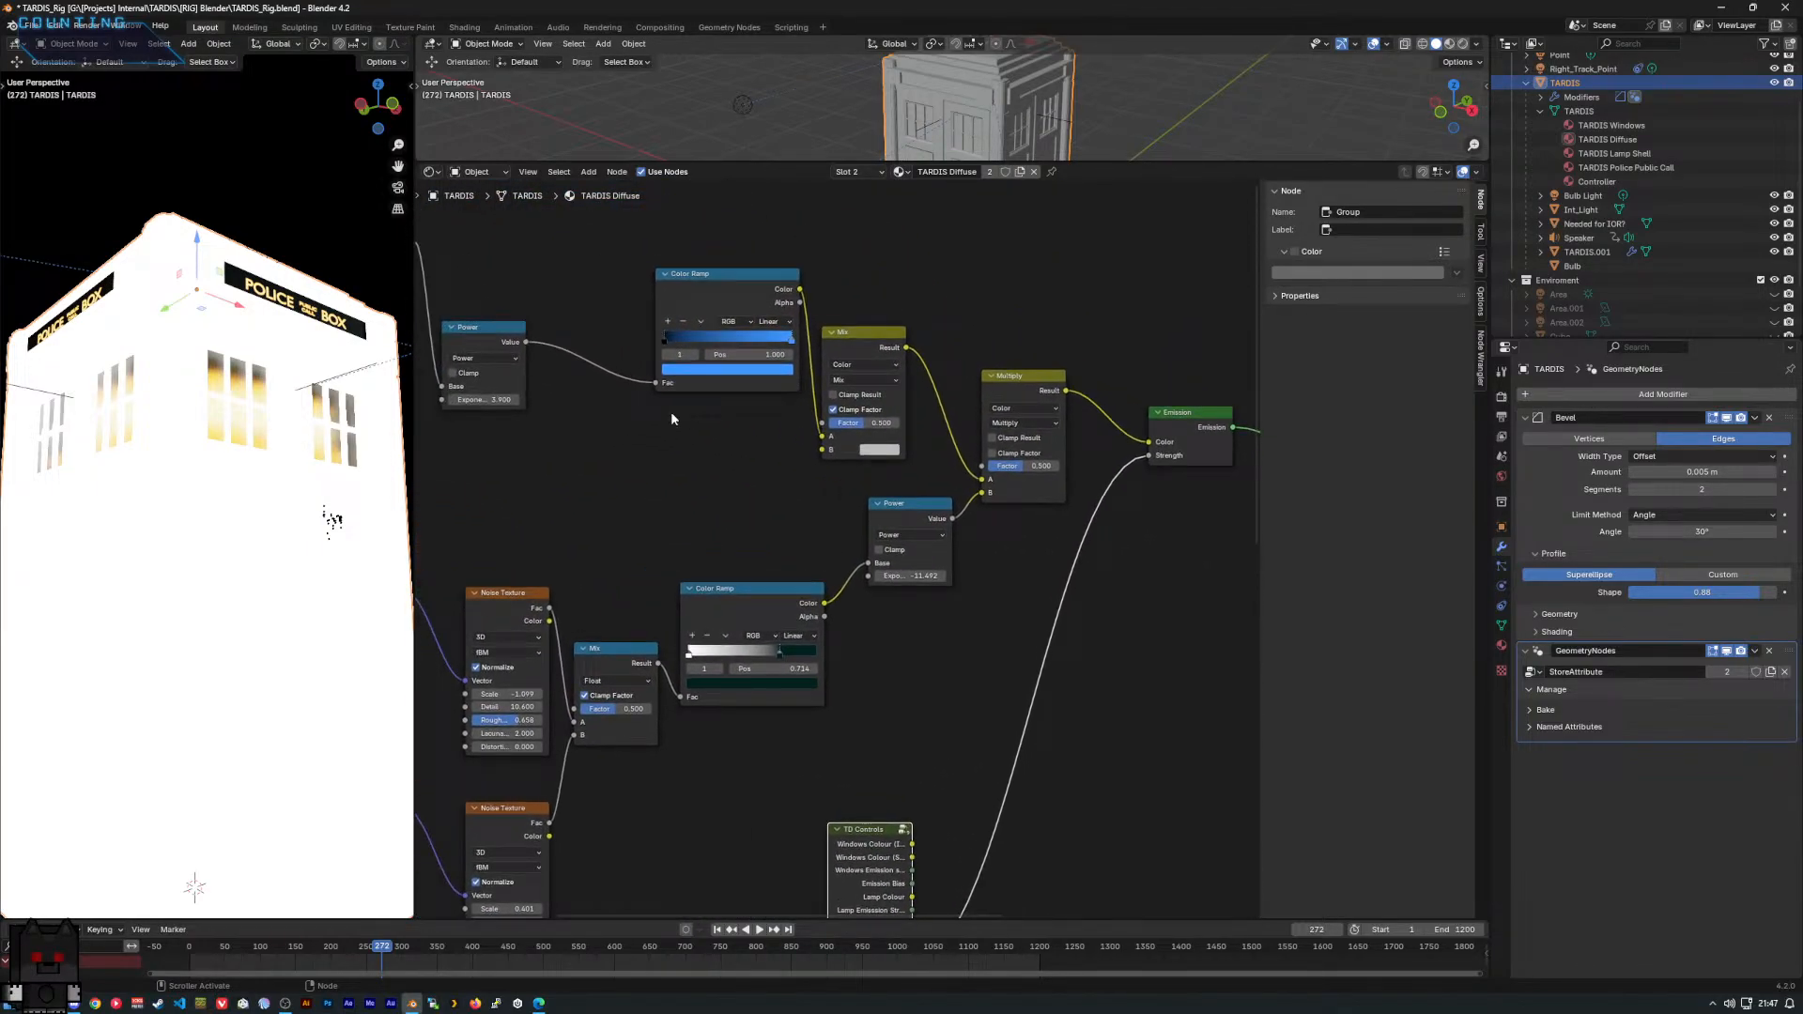
right_click(670, 419)
mouse_move(737, 451)
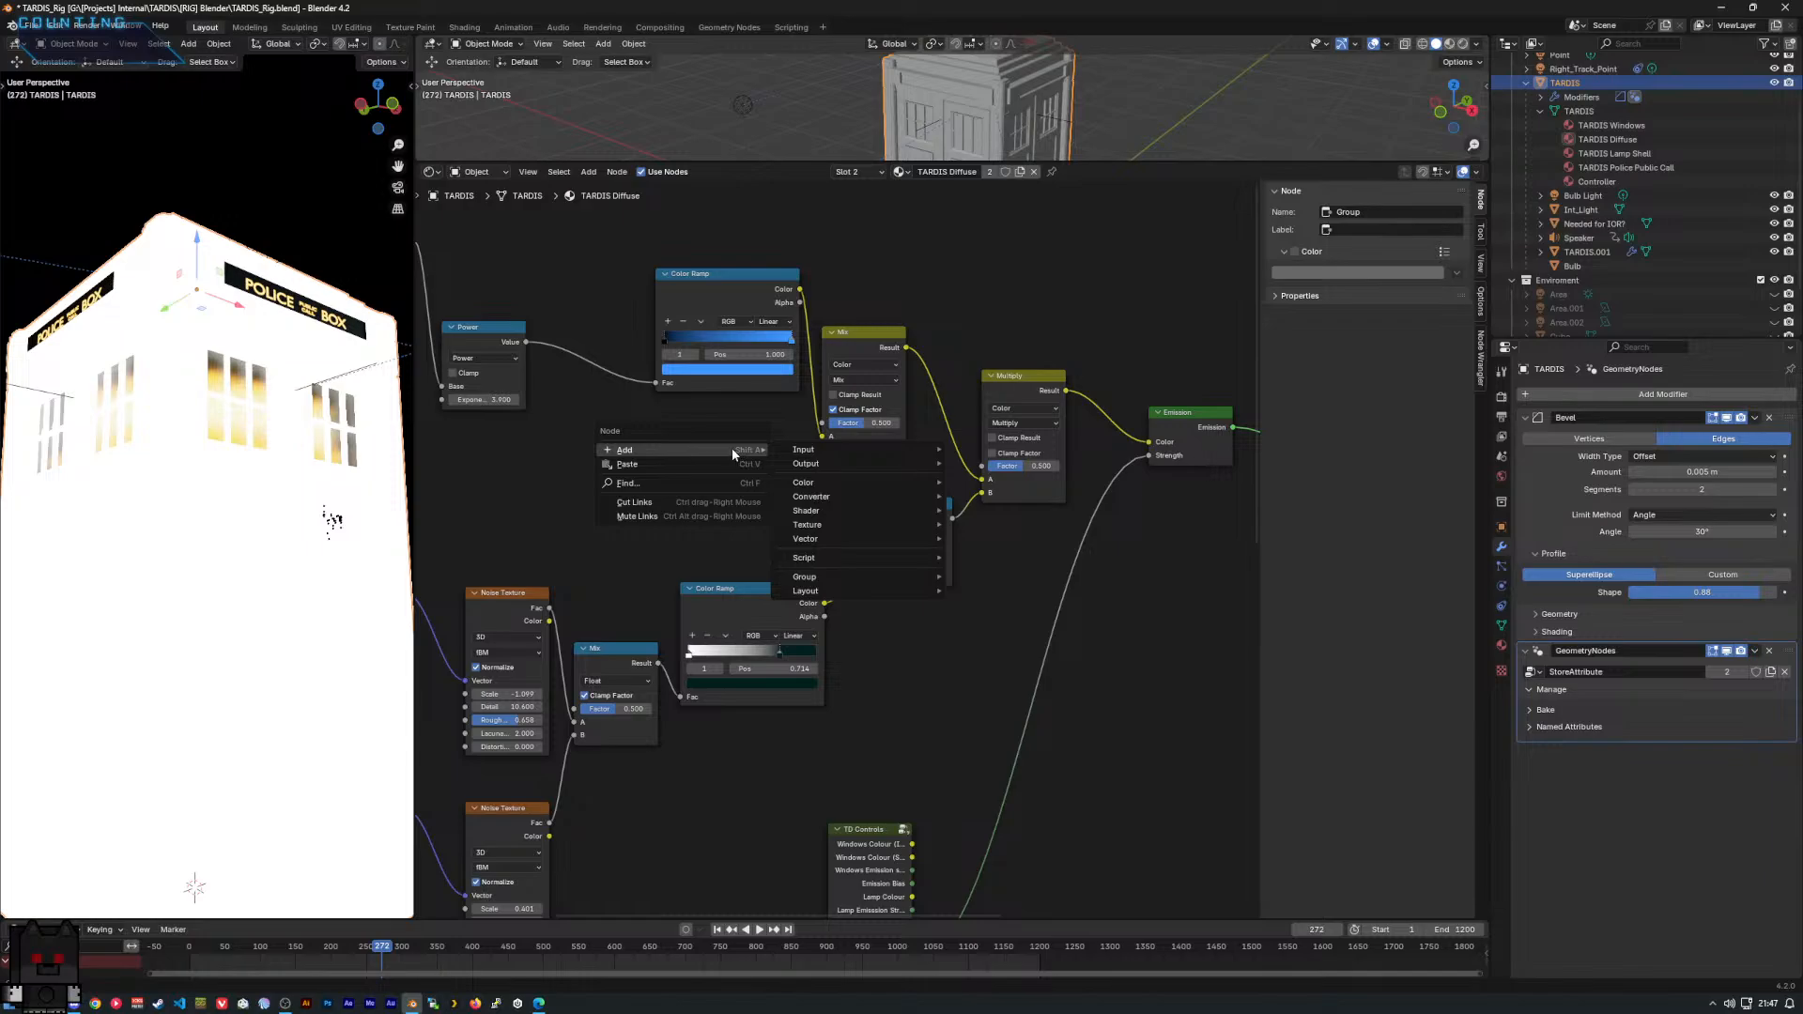
middle_drag(930, 692, 952, 568)
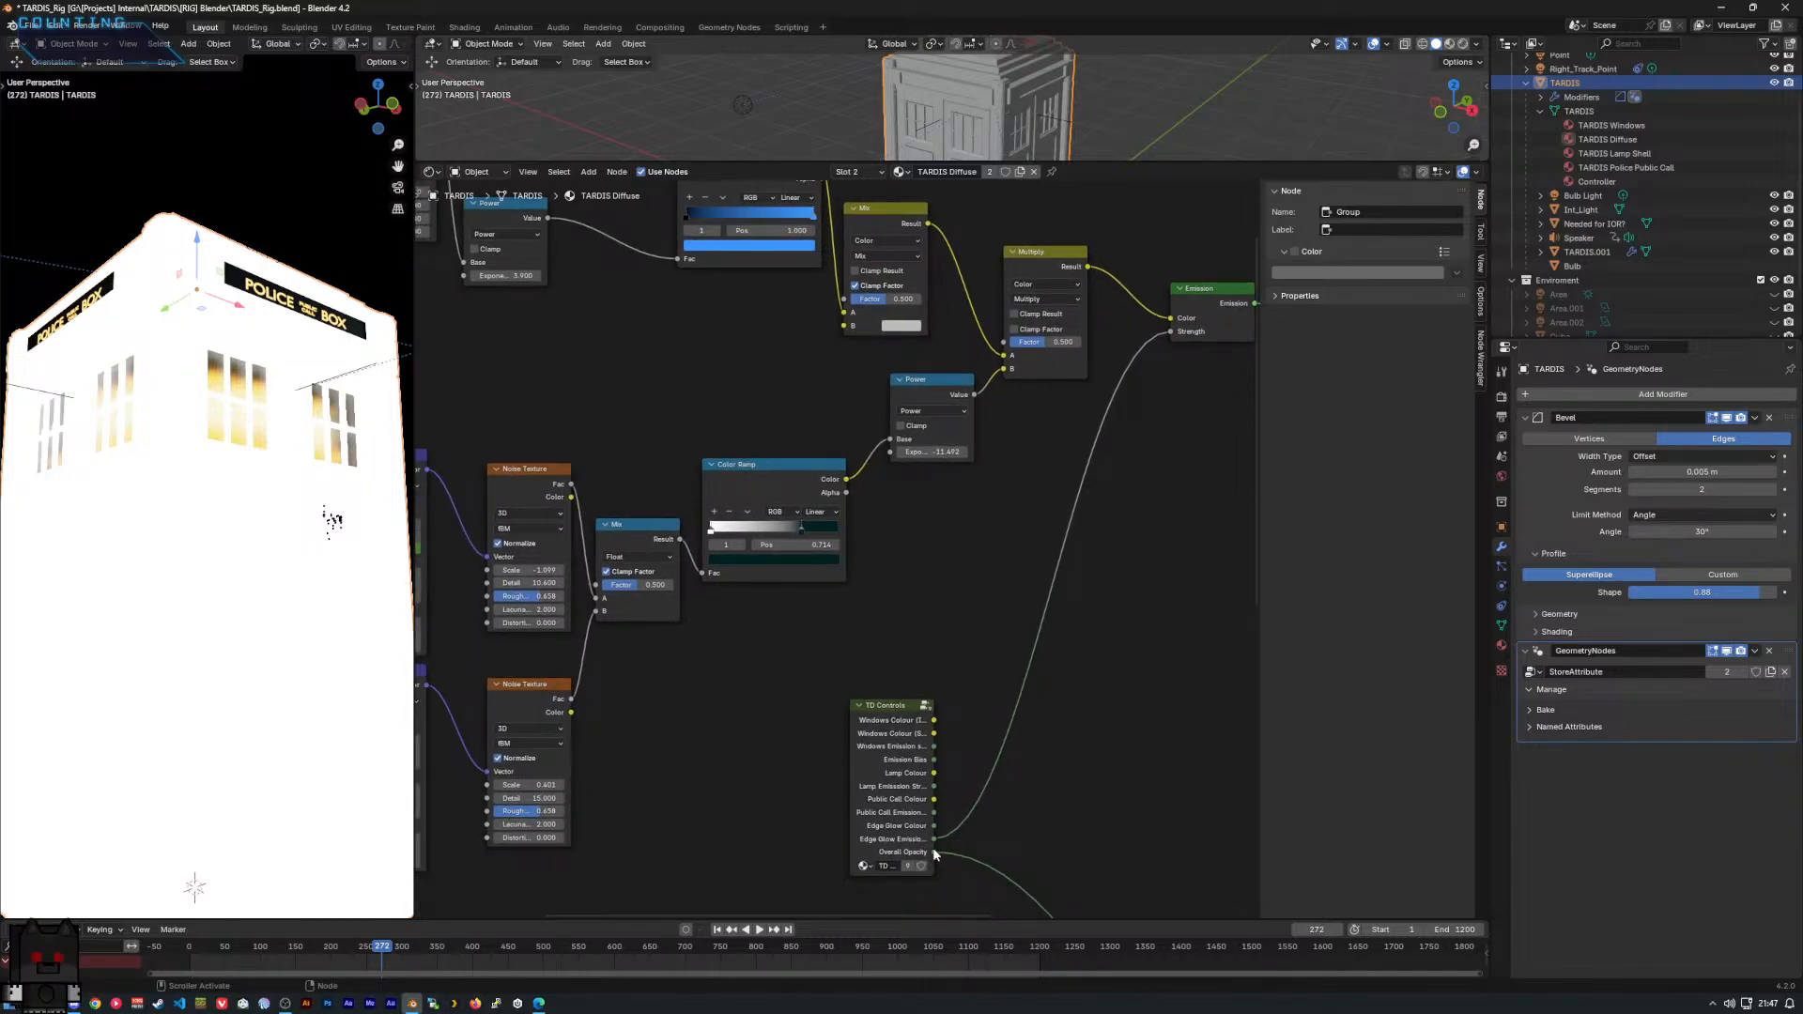
drag(934, 827, 844, 299)
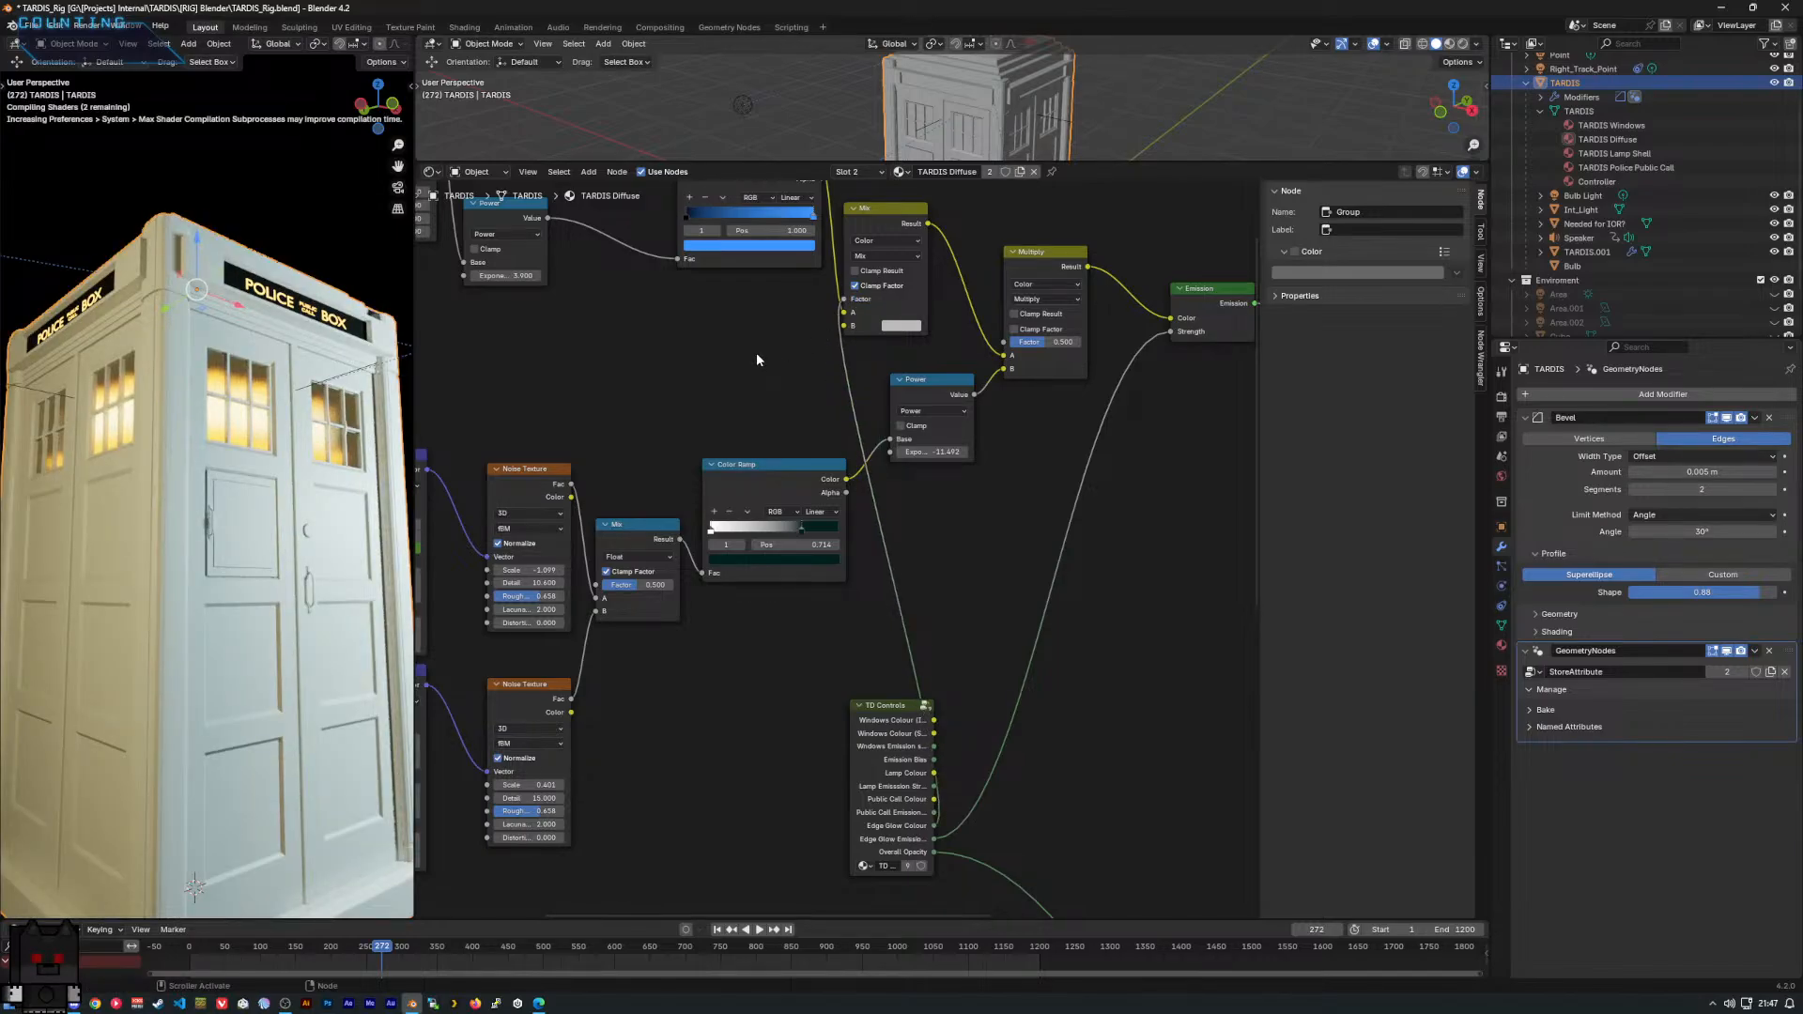
middle_drag(757, 352, 817, 504)
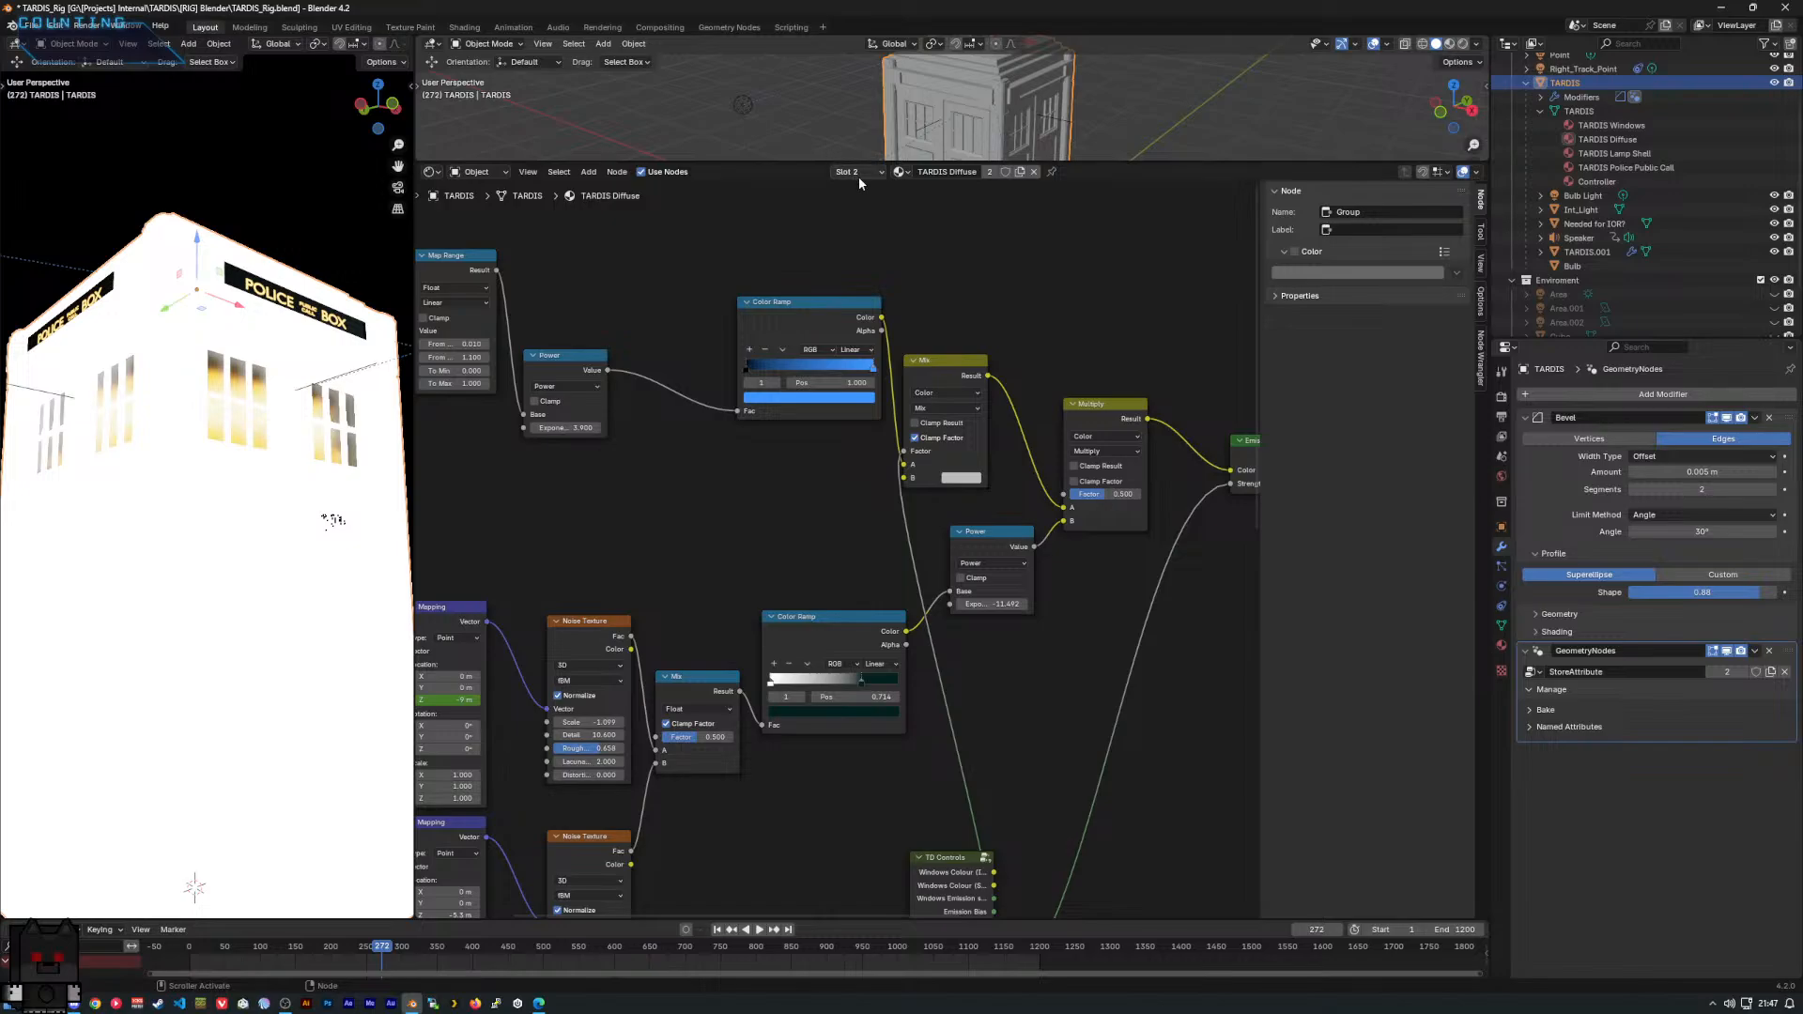
Examine how the Int_Light object's Windows_Ramp group combines TD Controls colours with its Color Ramp and Mix nodes.
click(1589, 225)
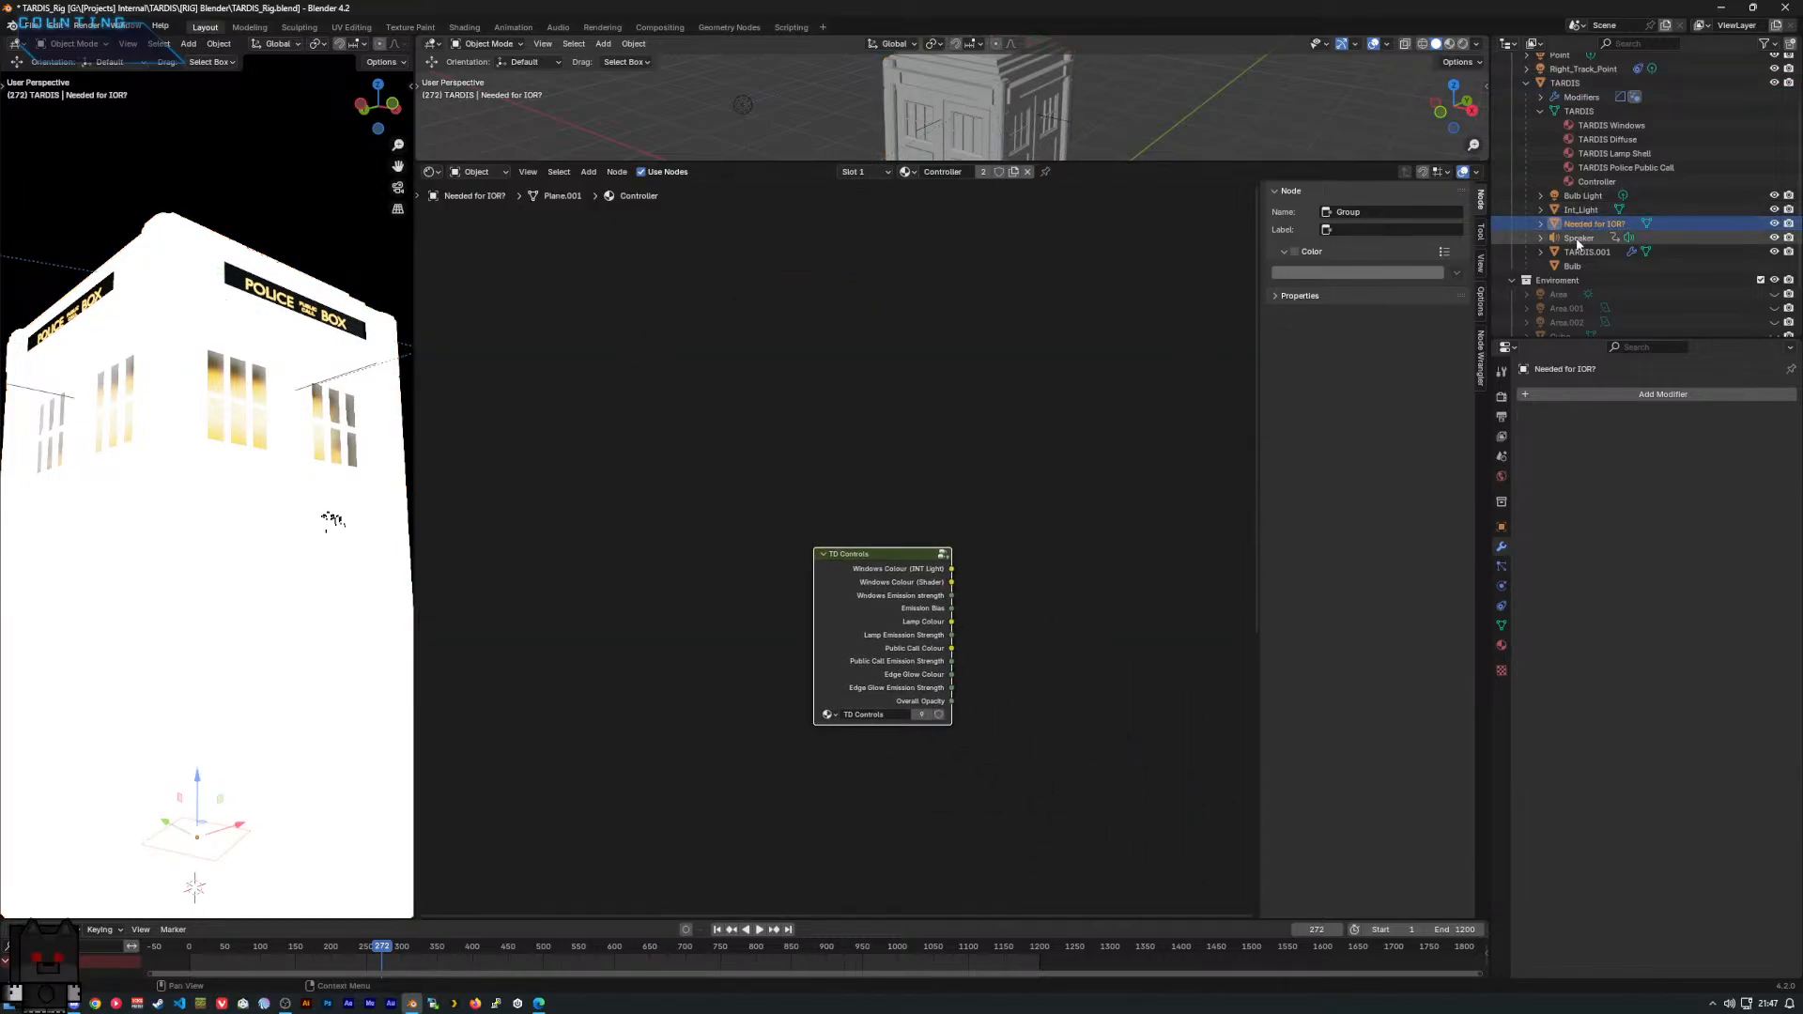
click(1580, 211)
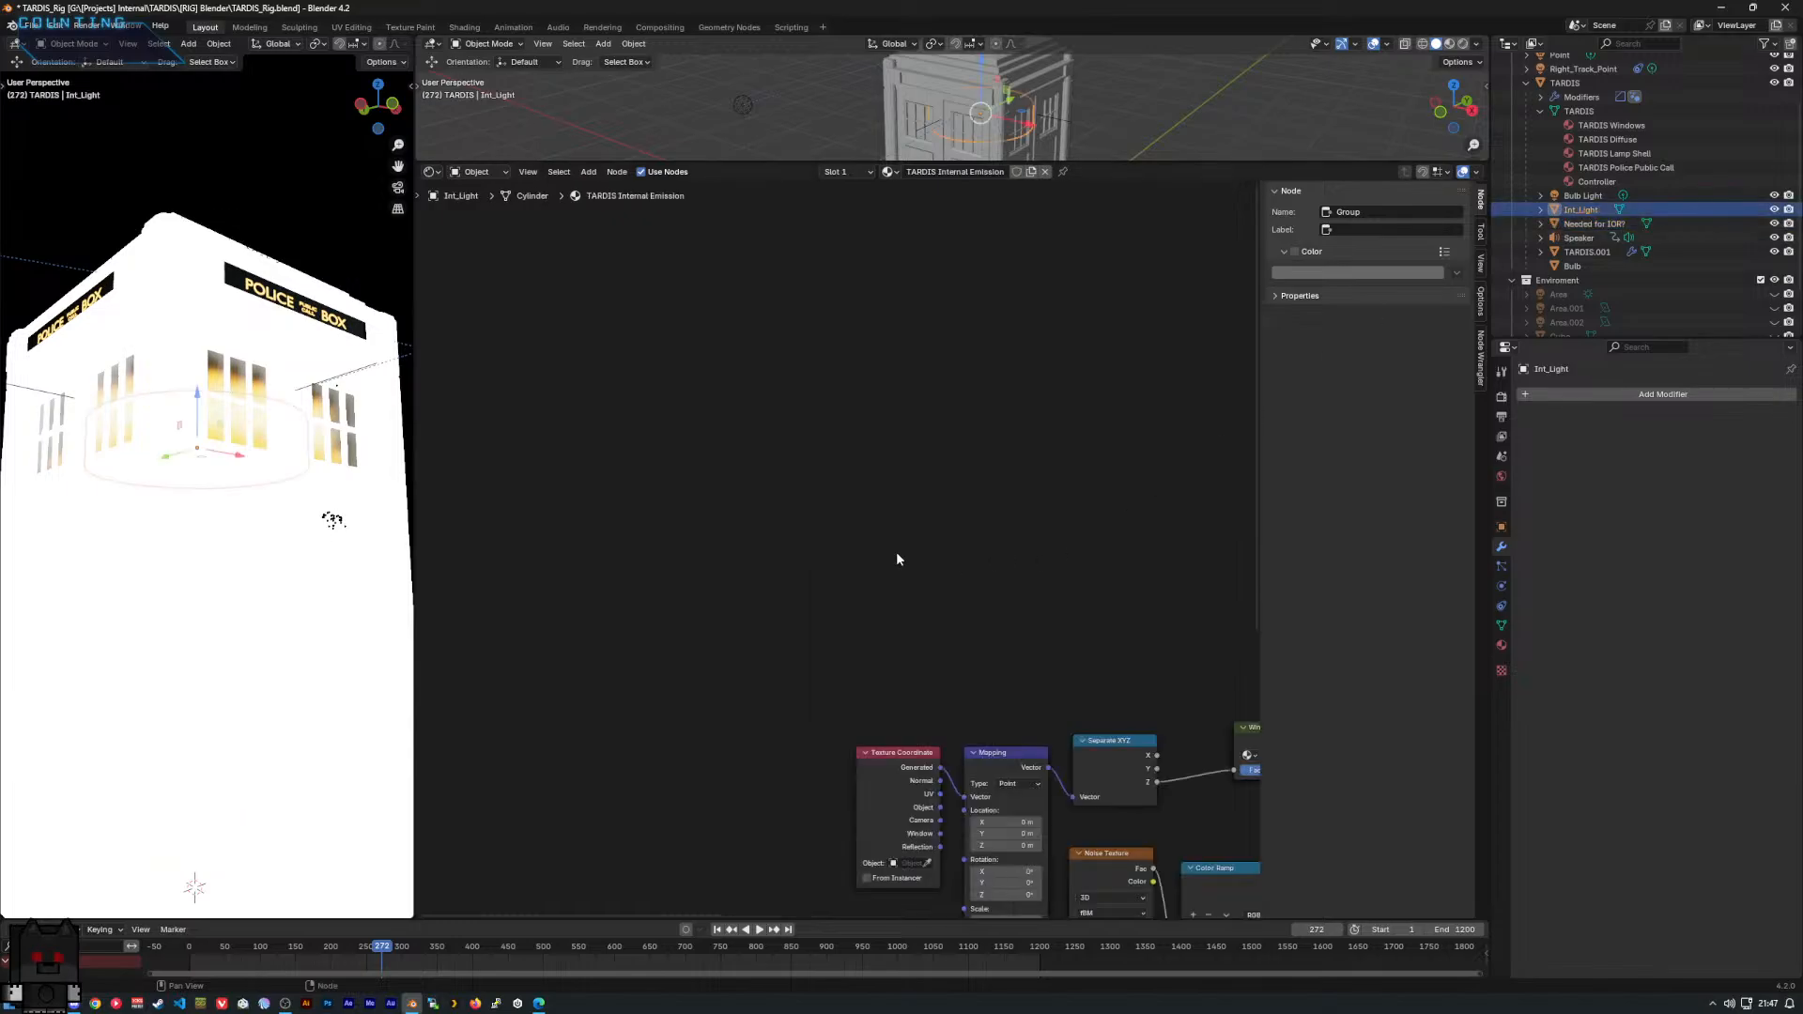
key(Home)
scroll(962, 575, up, 3)
middle_drag(926, 542, 988, 649)
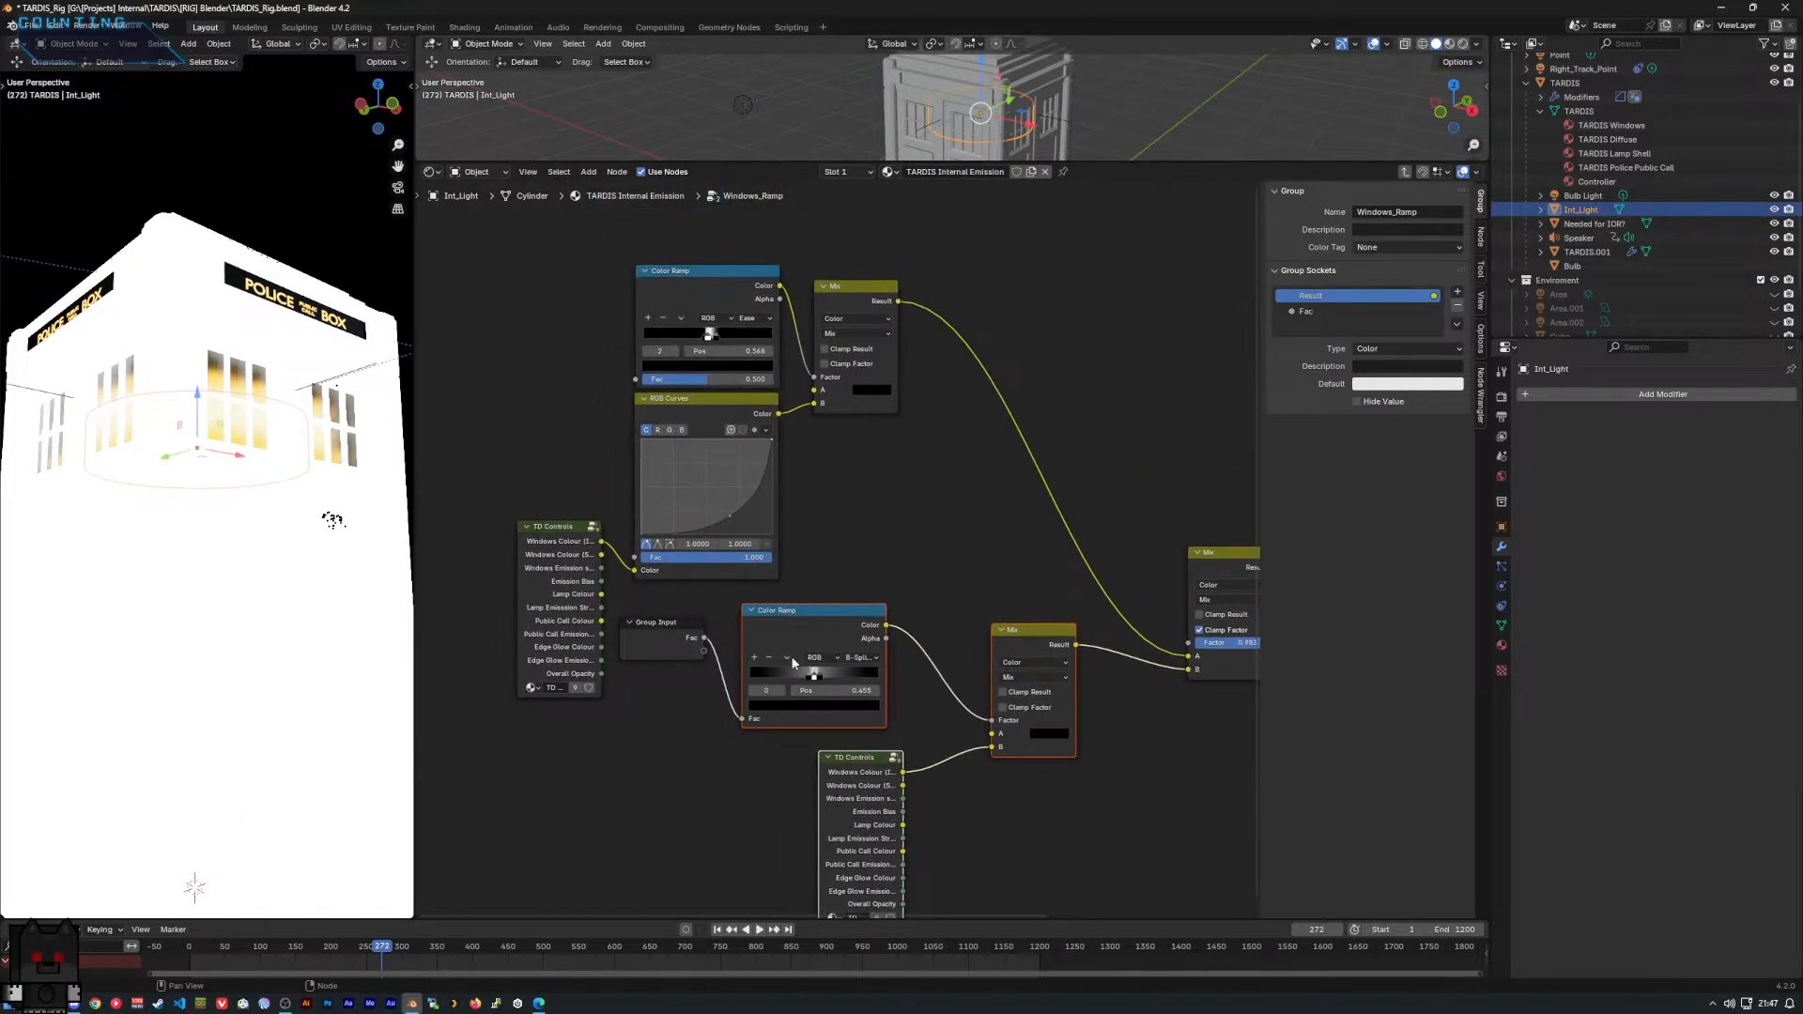
middle_drag(791, 655, 695, 531)
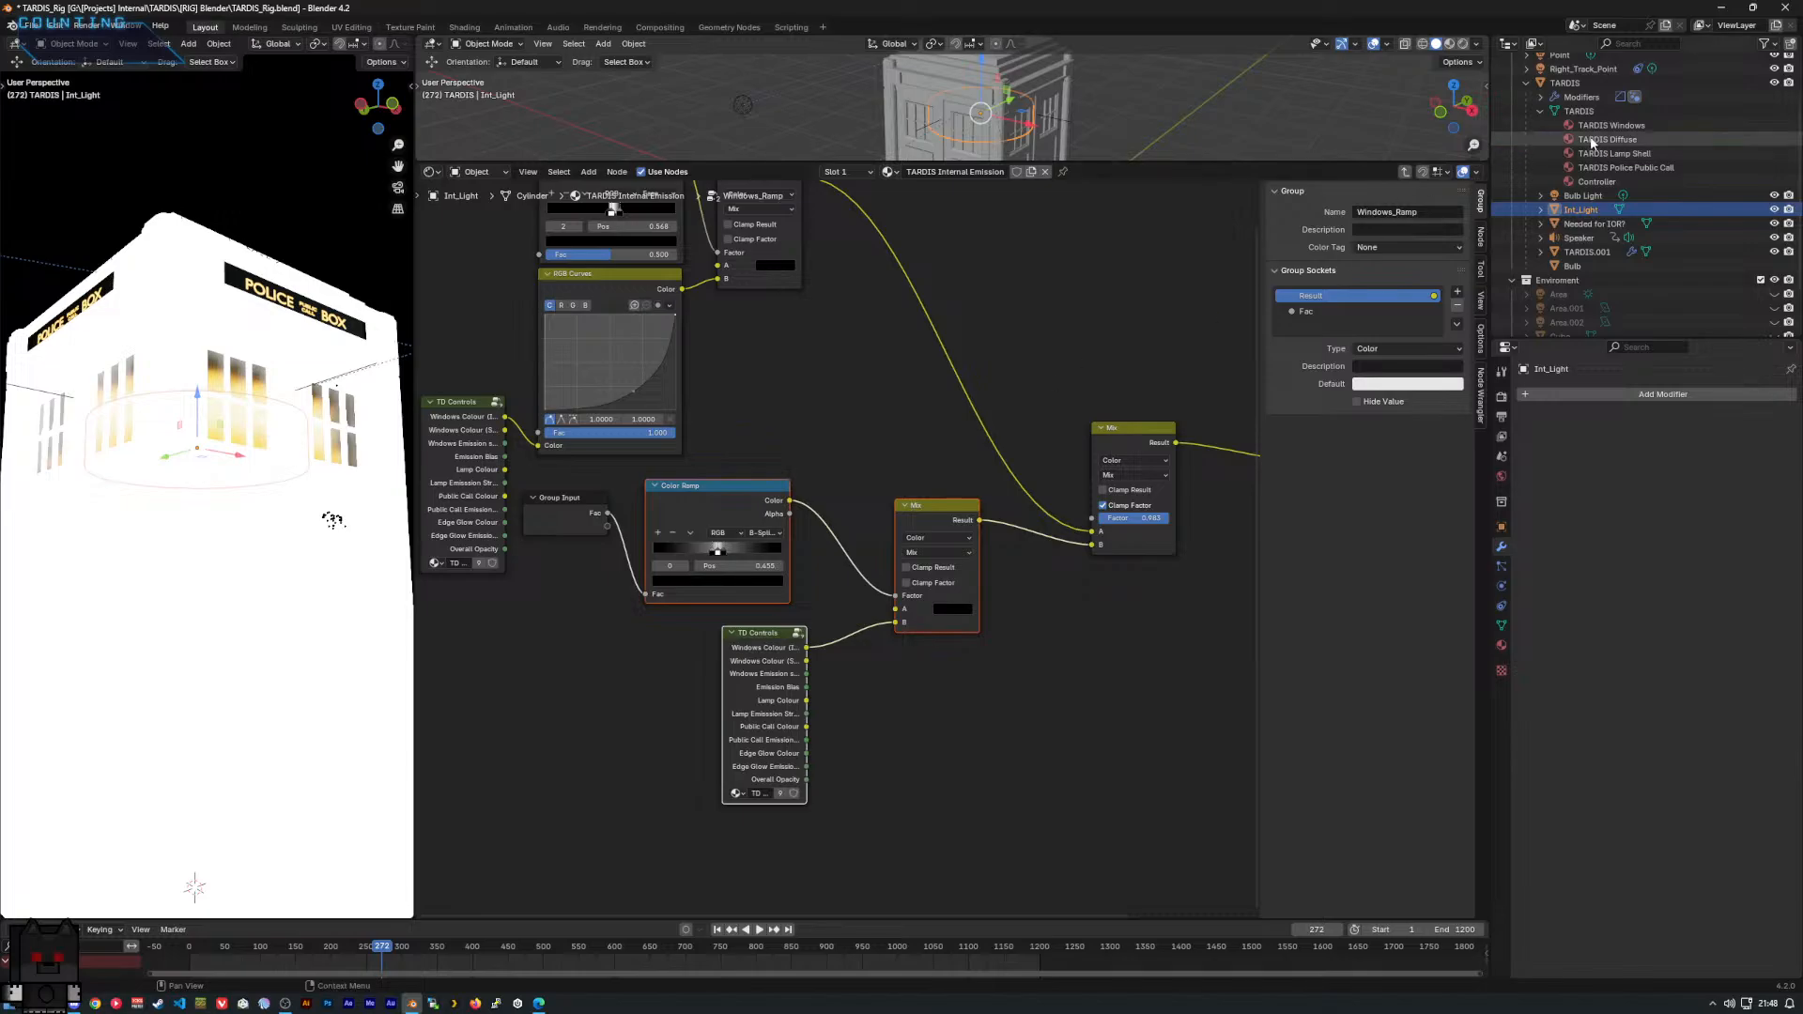
In the TARDIS Diffuse material, link the blue Color Ramp's Color output to the new Mix node's Factor instead of A.
click(1566, 83)
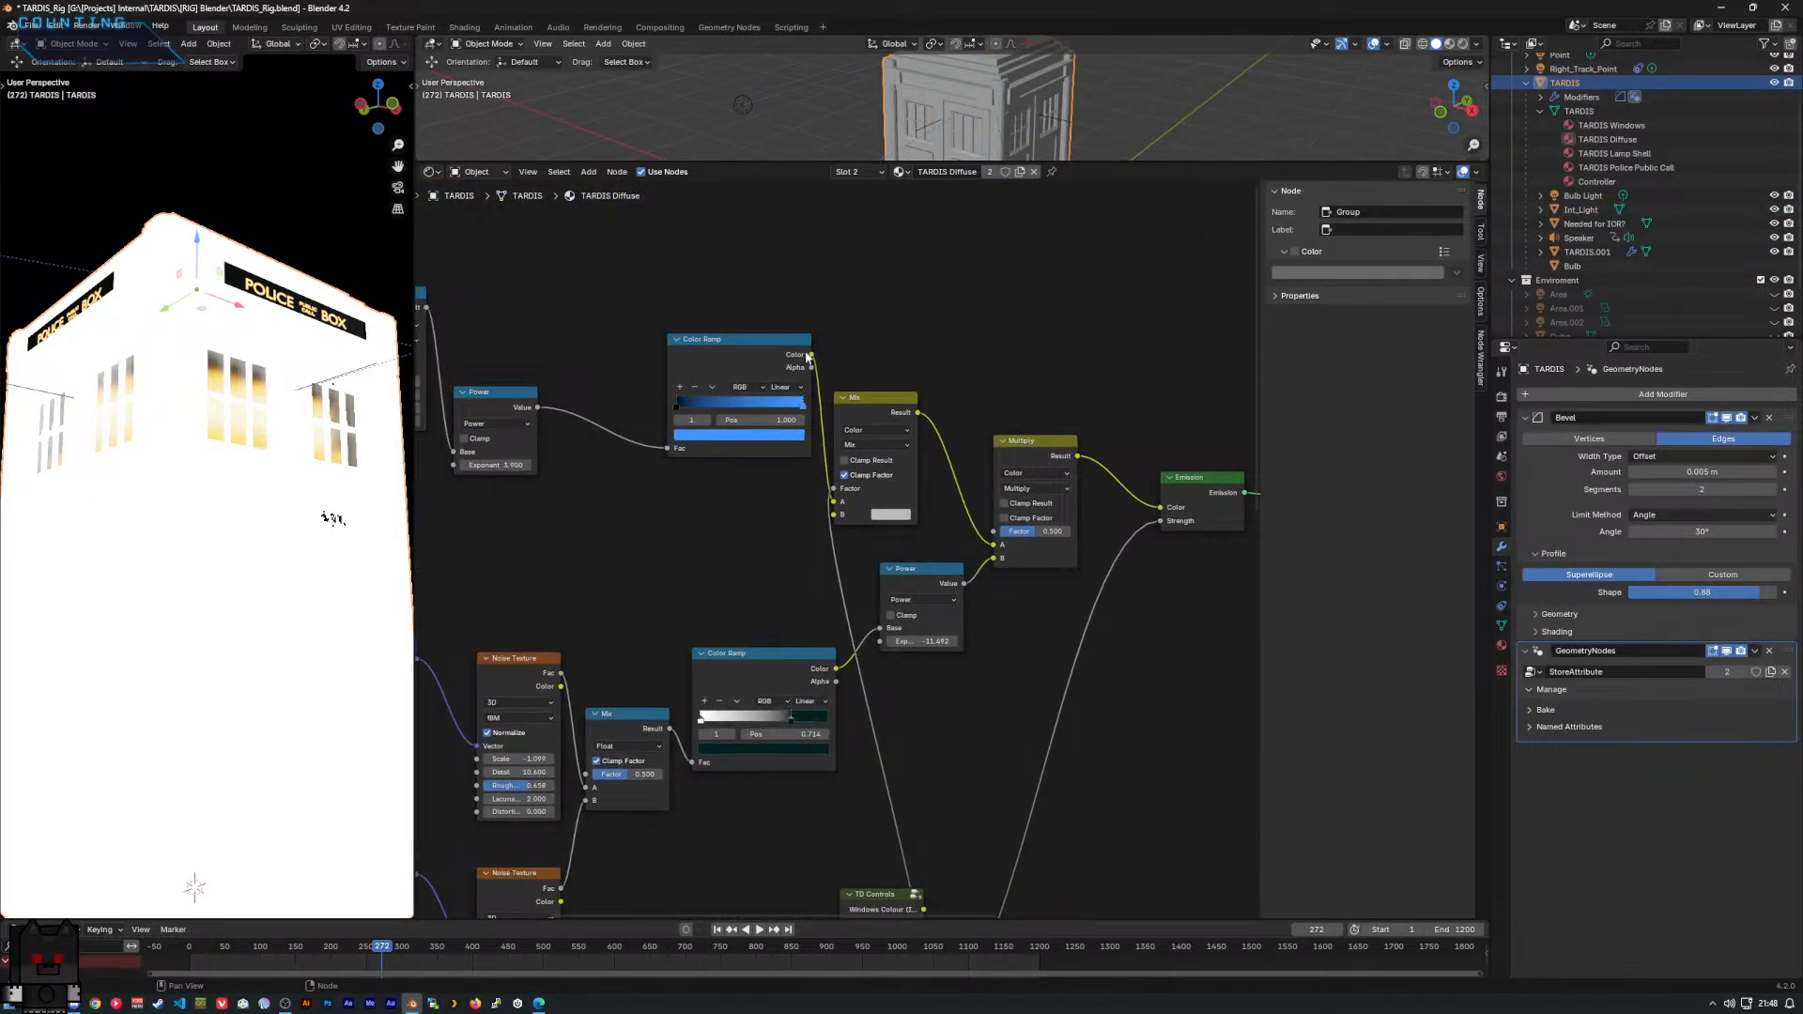
mouse_move(813, 356)
mouse_down()
mouse_move(843, 484)
mouse_move(795, 513)
mouse_up()
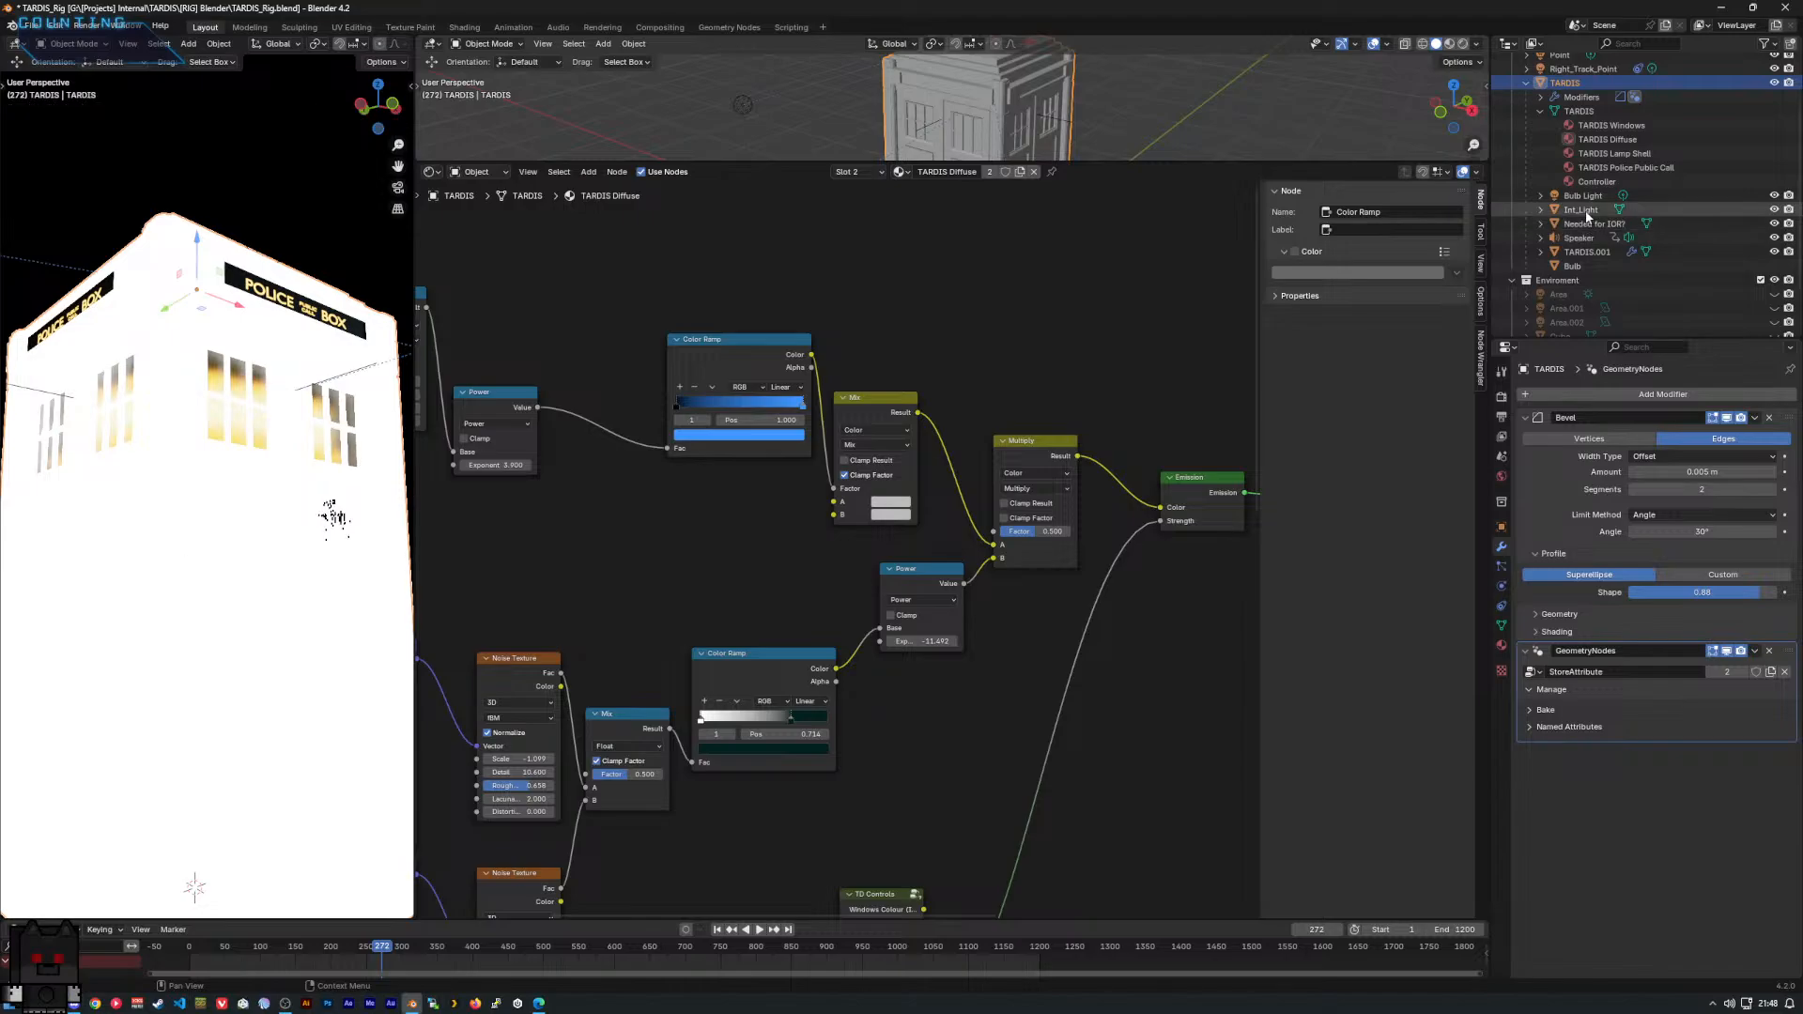
Recheck the Mix node inputs in Int_Light's Windows_Ramp group and look inside its TD Controls group.
click(1582, 209)
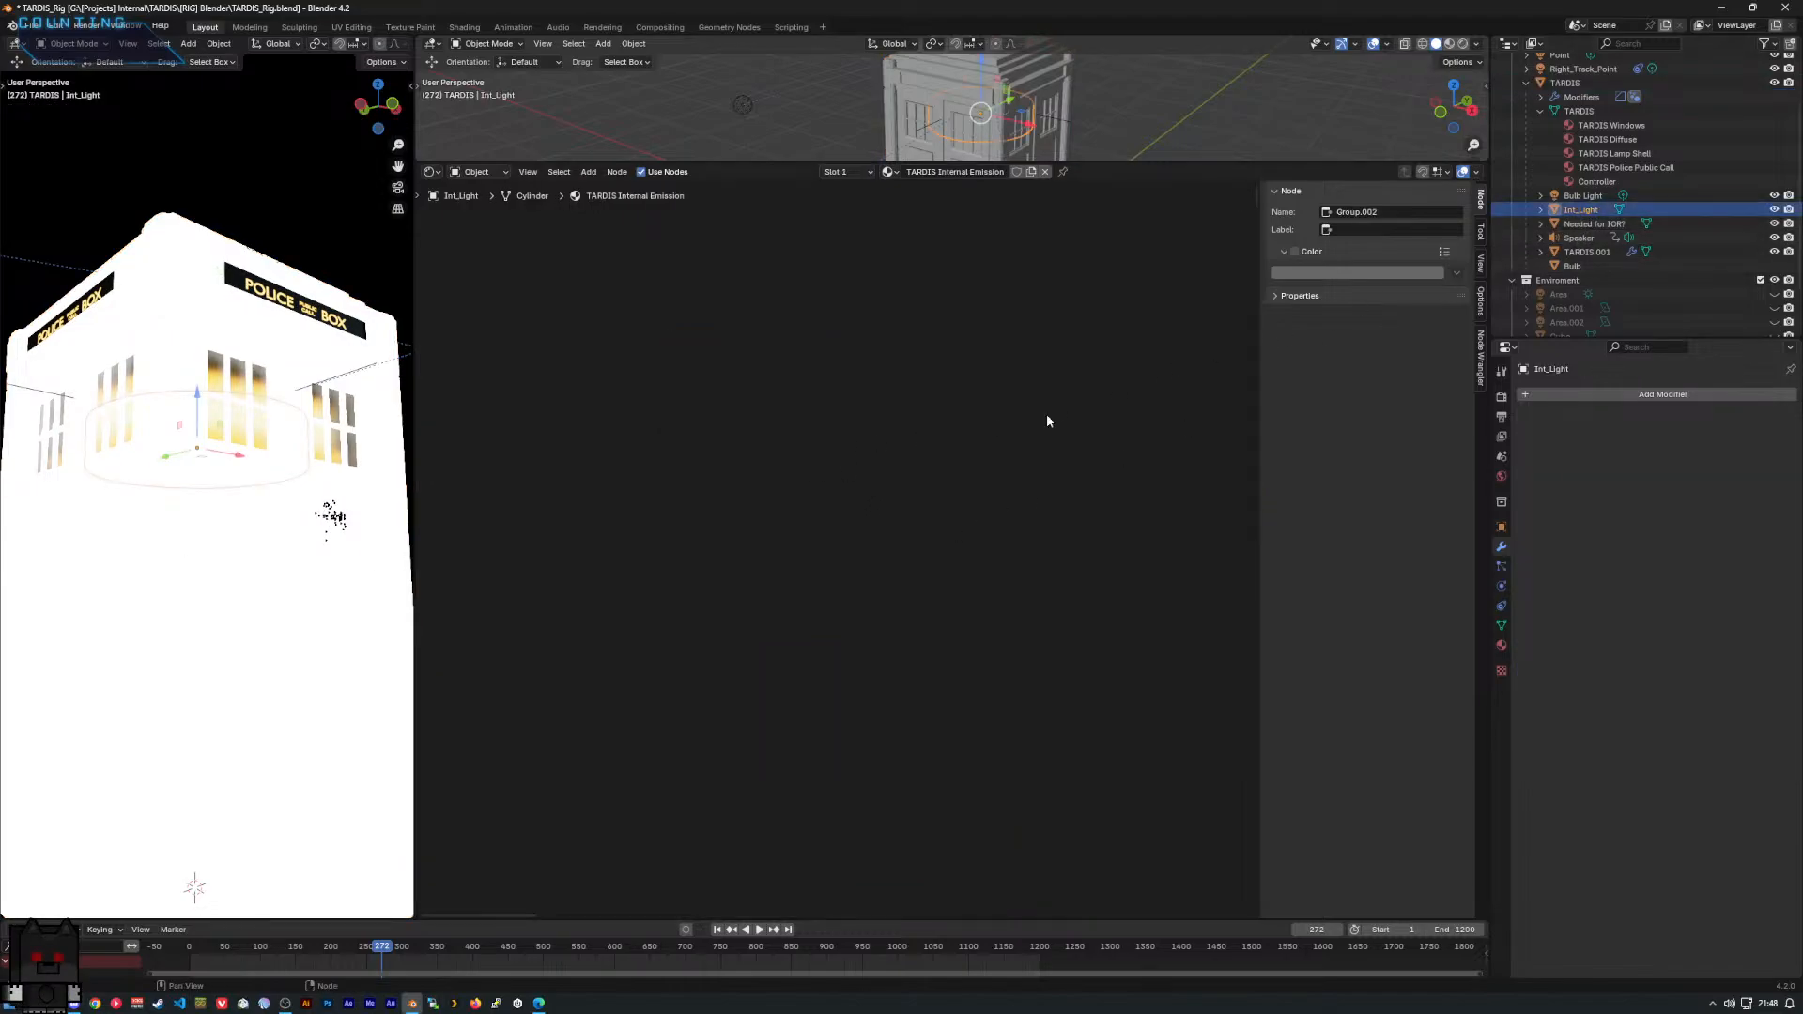
scroll(917, 513, down, 4)
scroll(915, 512, up, 3)
middle_drag(928, 533, 437, 874)
middle_drag(887, 796, 875, 773)
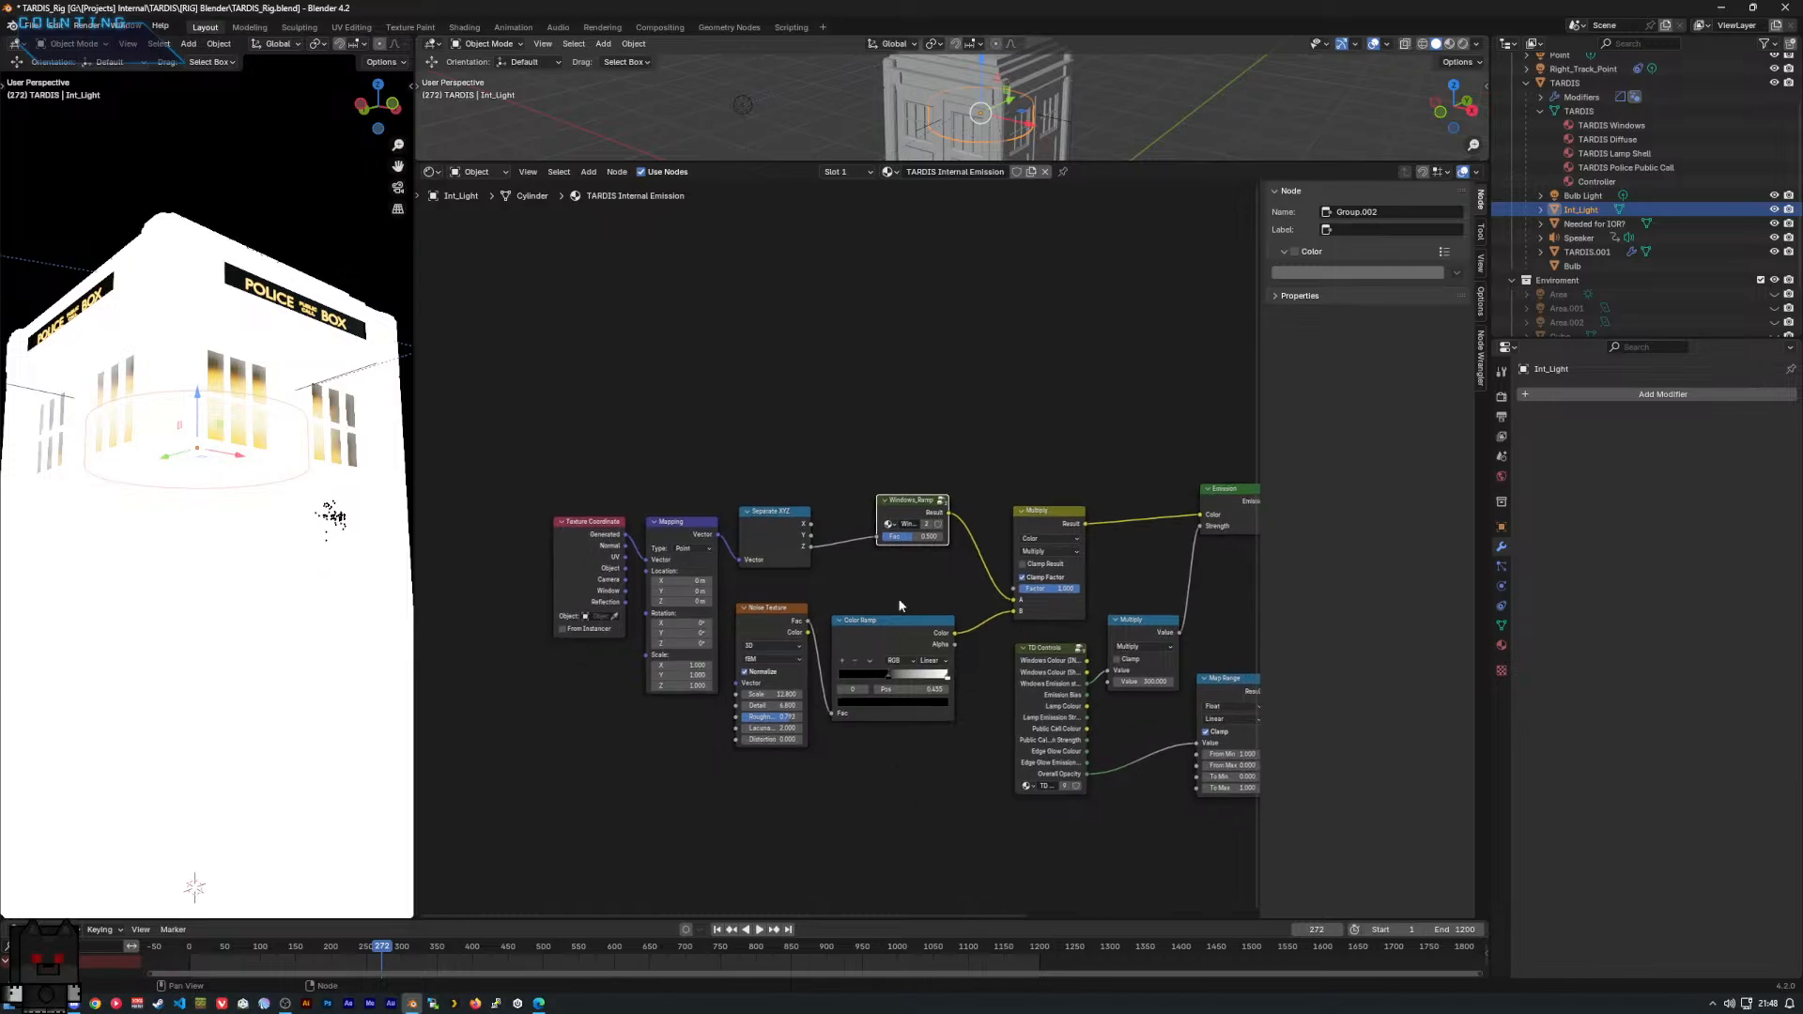
key(Tab)
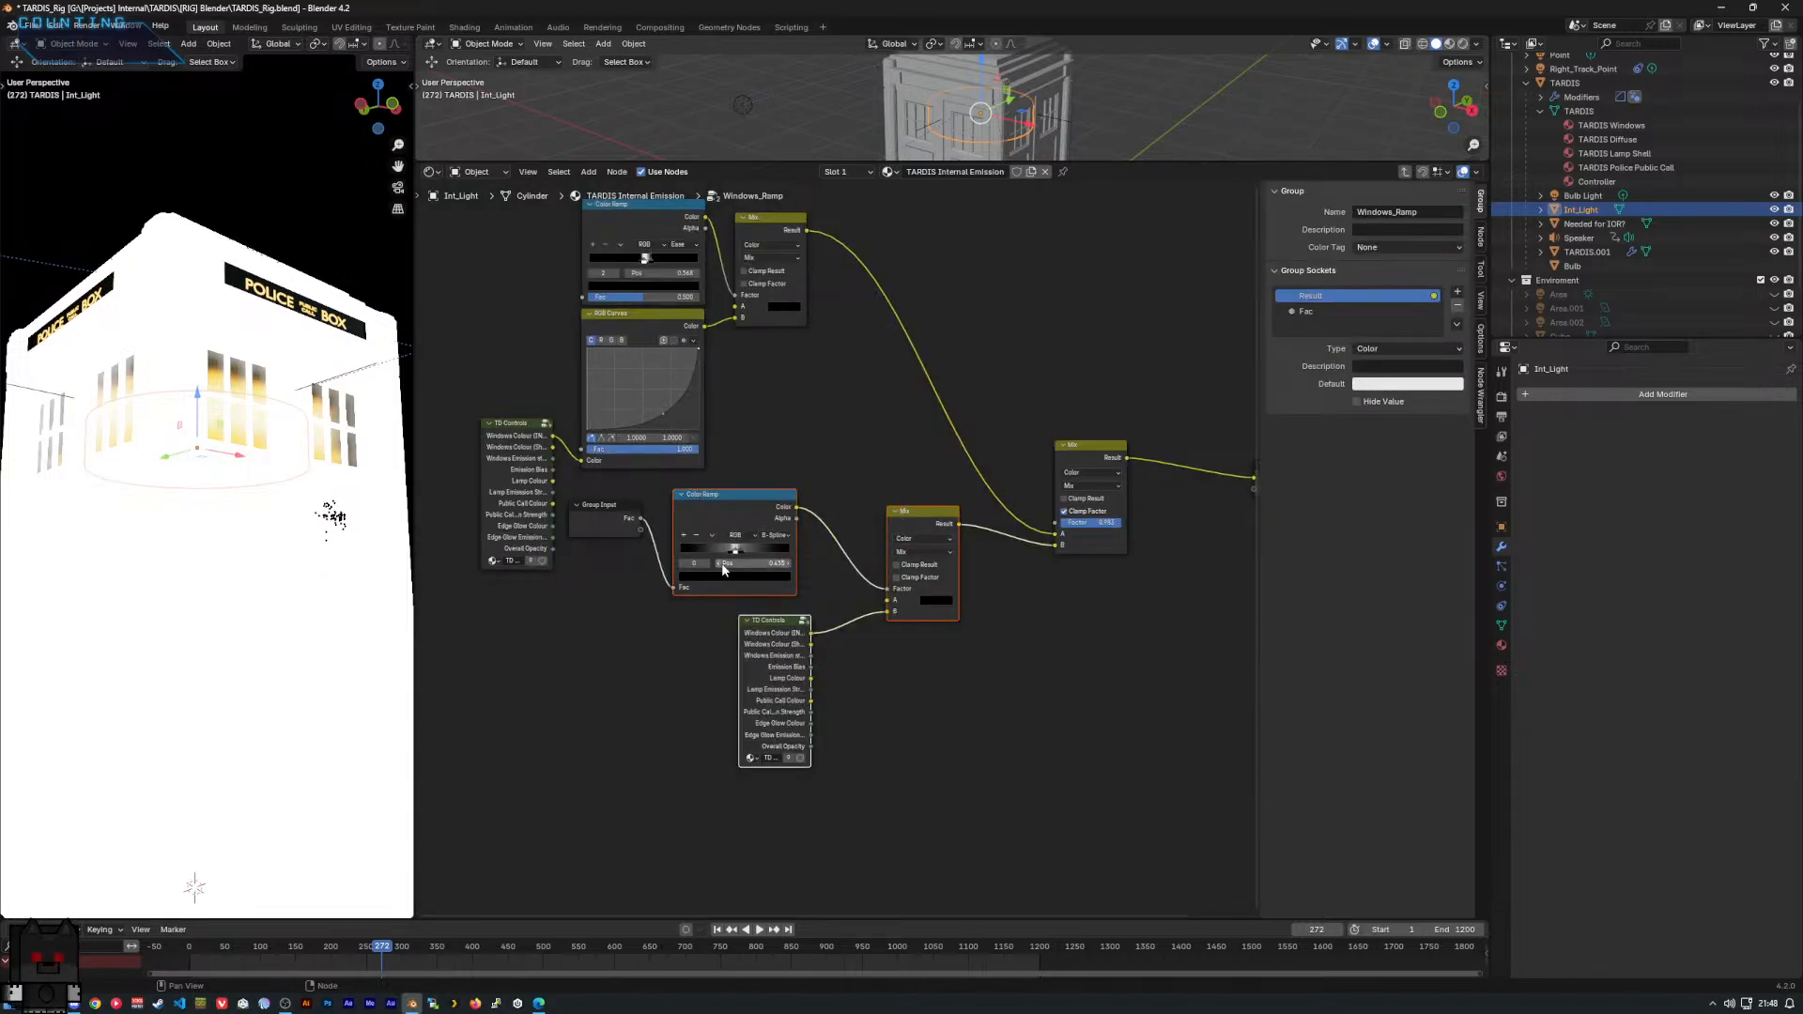
key(Tab)
scroll(883, 448, up, 2)
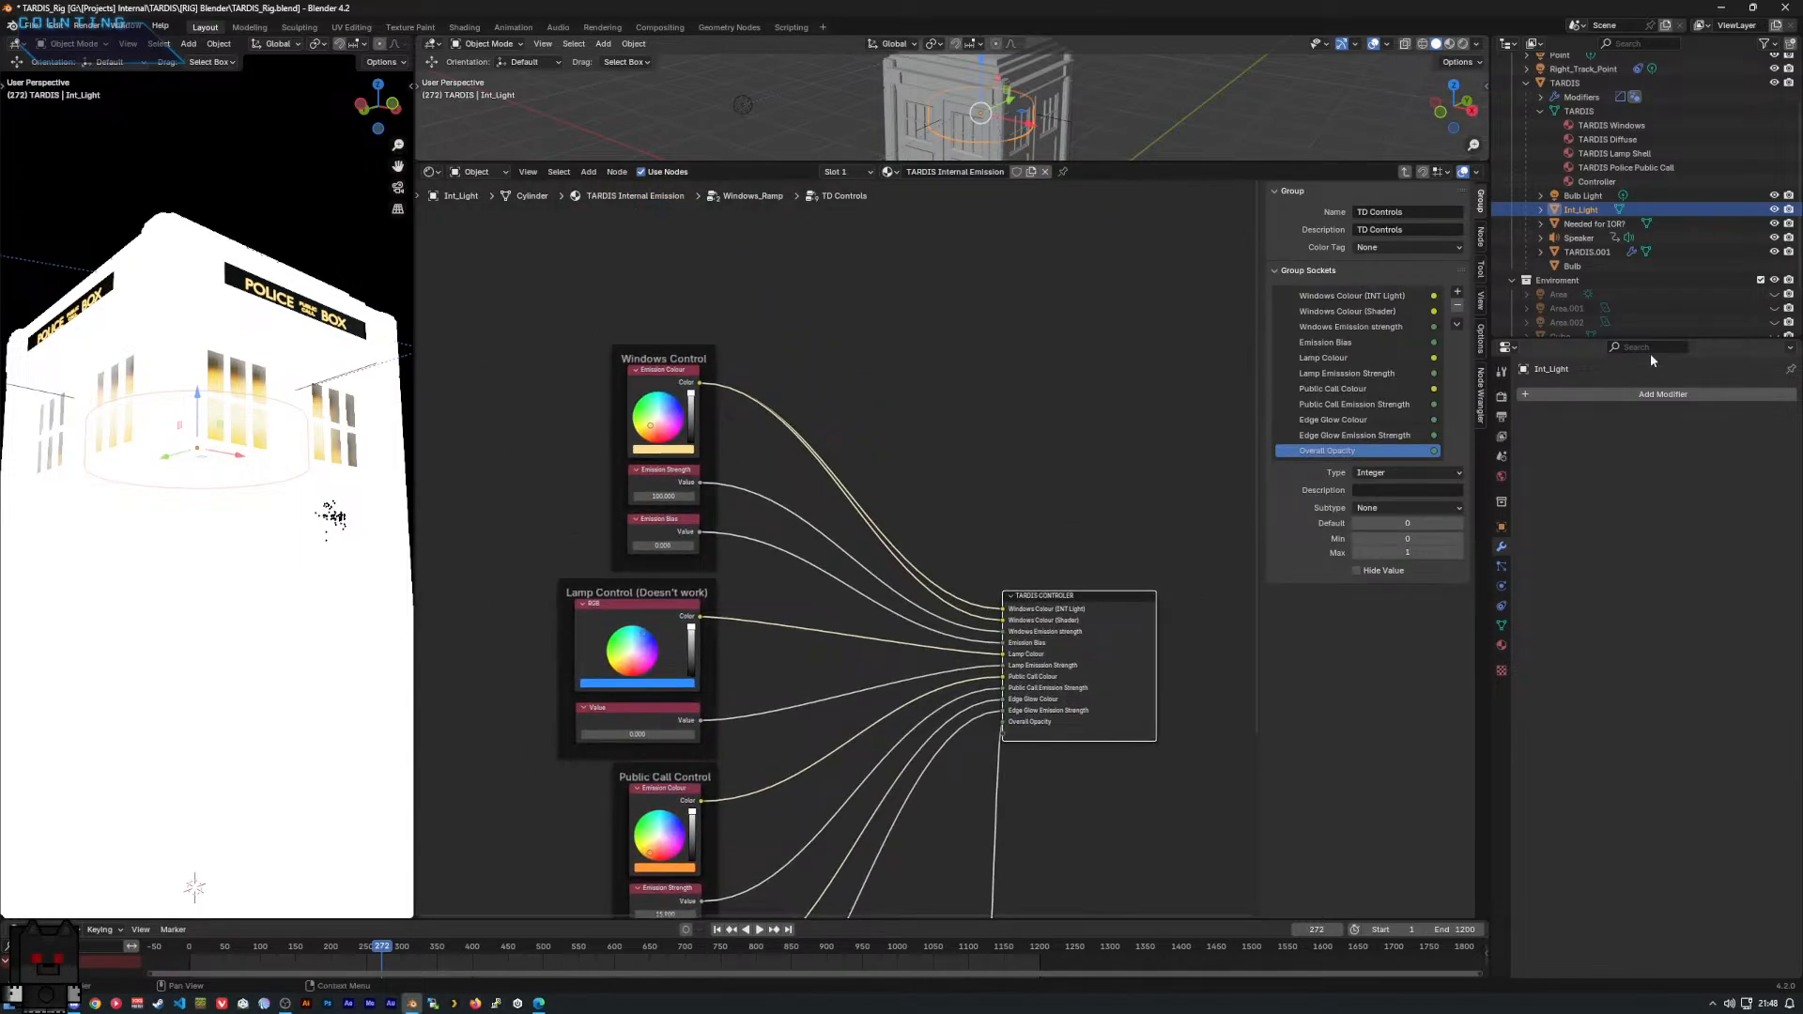
In TARDIS Diffuse, set the new Mix node's A colour to black and link the TD Controls Edge Glow Colour output to B.
click(1564, 82)
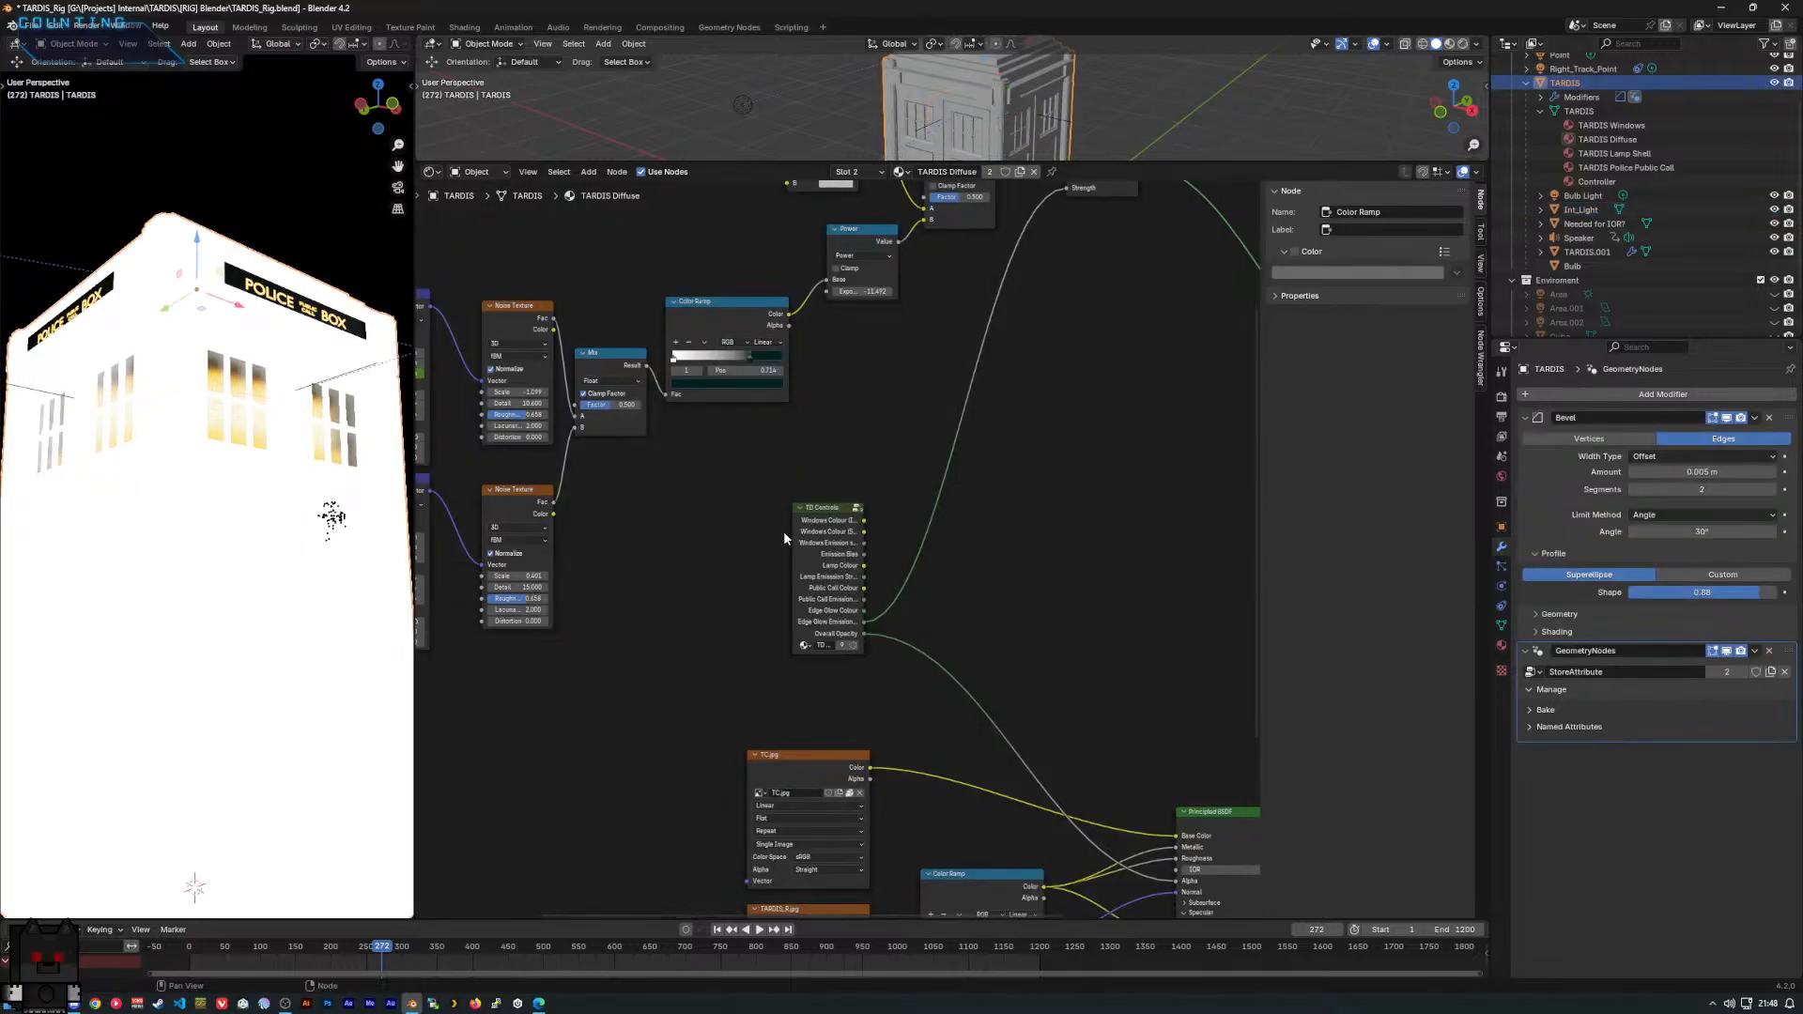
middle_drag(940, 752, 1076, 834)
middle_drag(986, 635, 926, 692)
scroll(846, 613, up, 2)
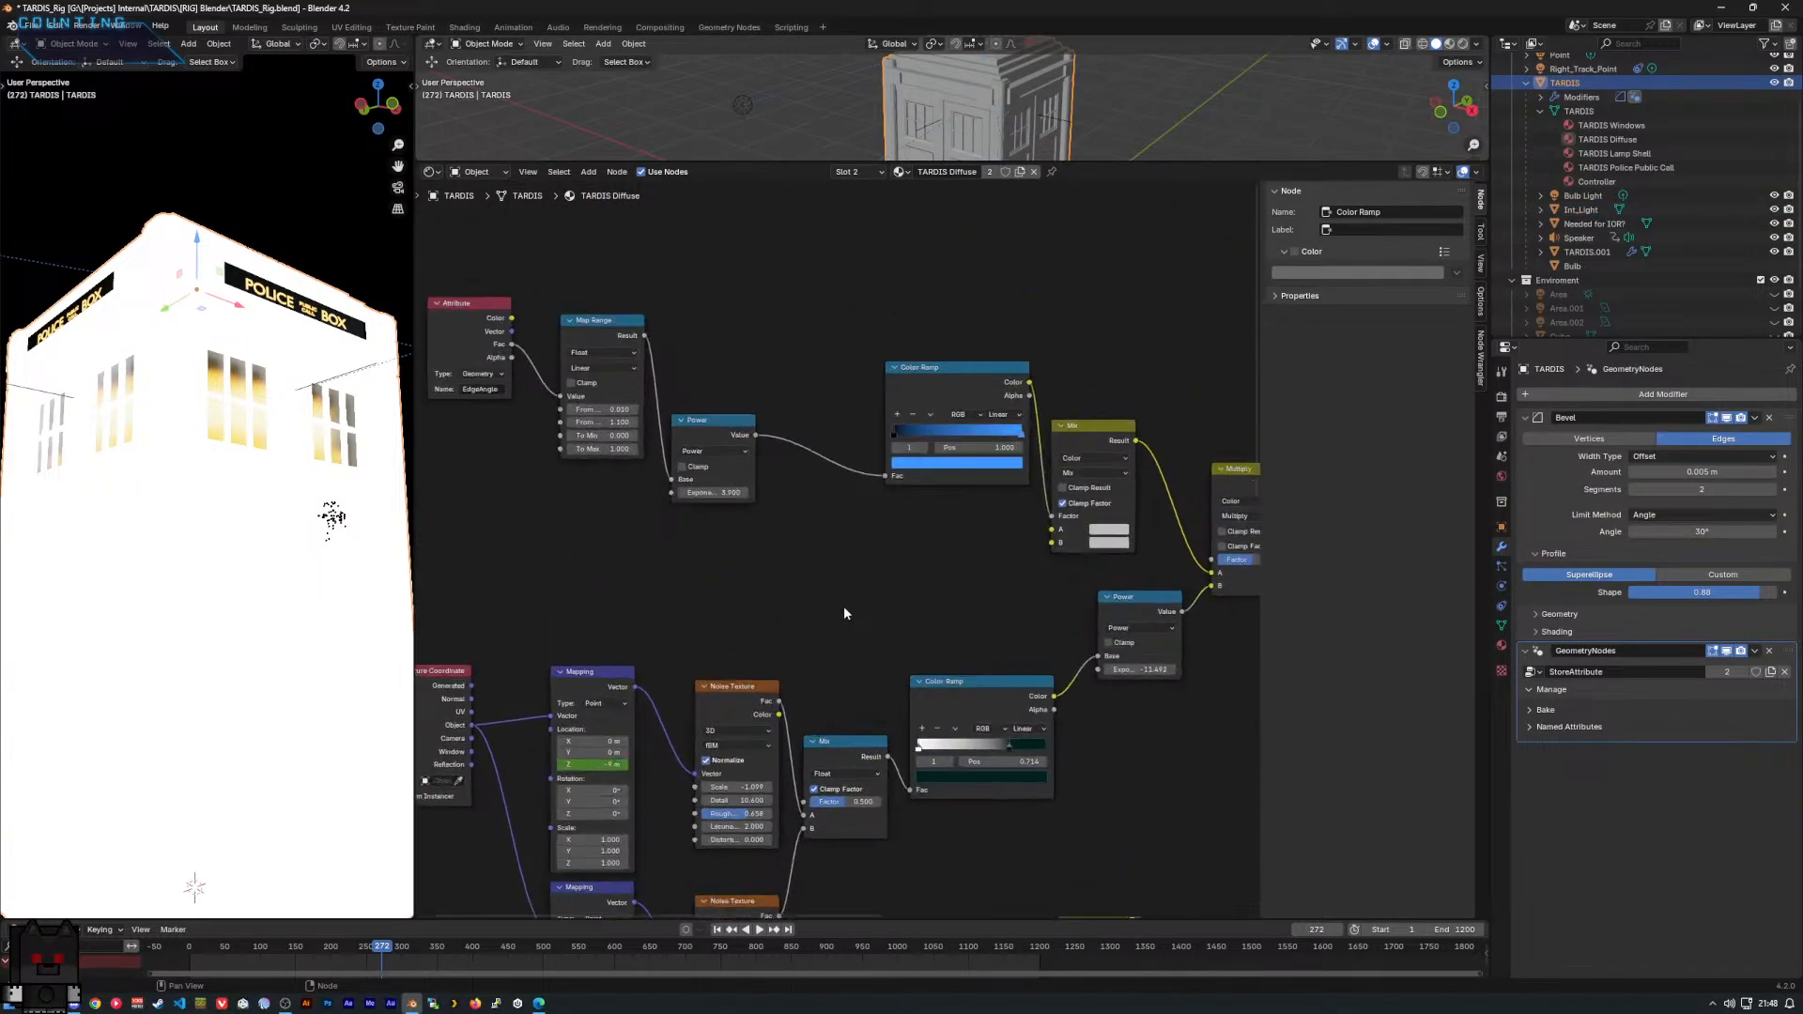
scroll(866, 584, up, 1)
scroll(873, 578, up, 1)
middle_drag(908, 565, 902, 491)
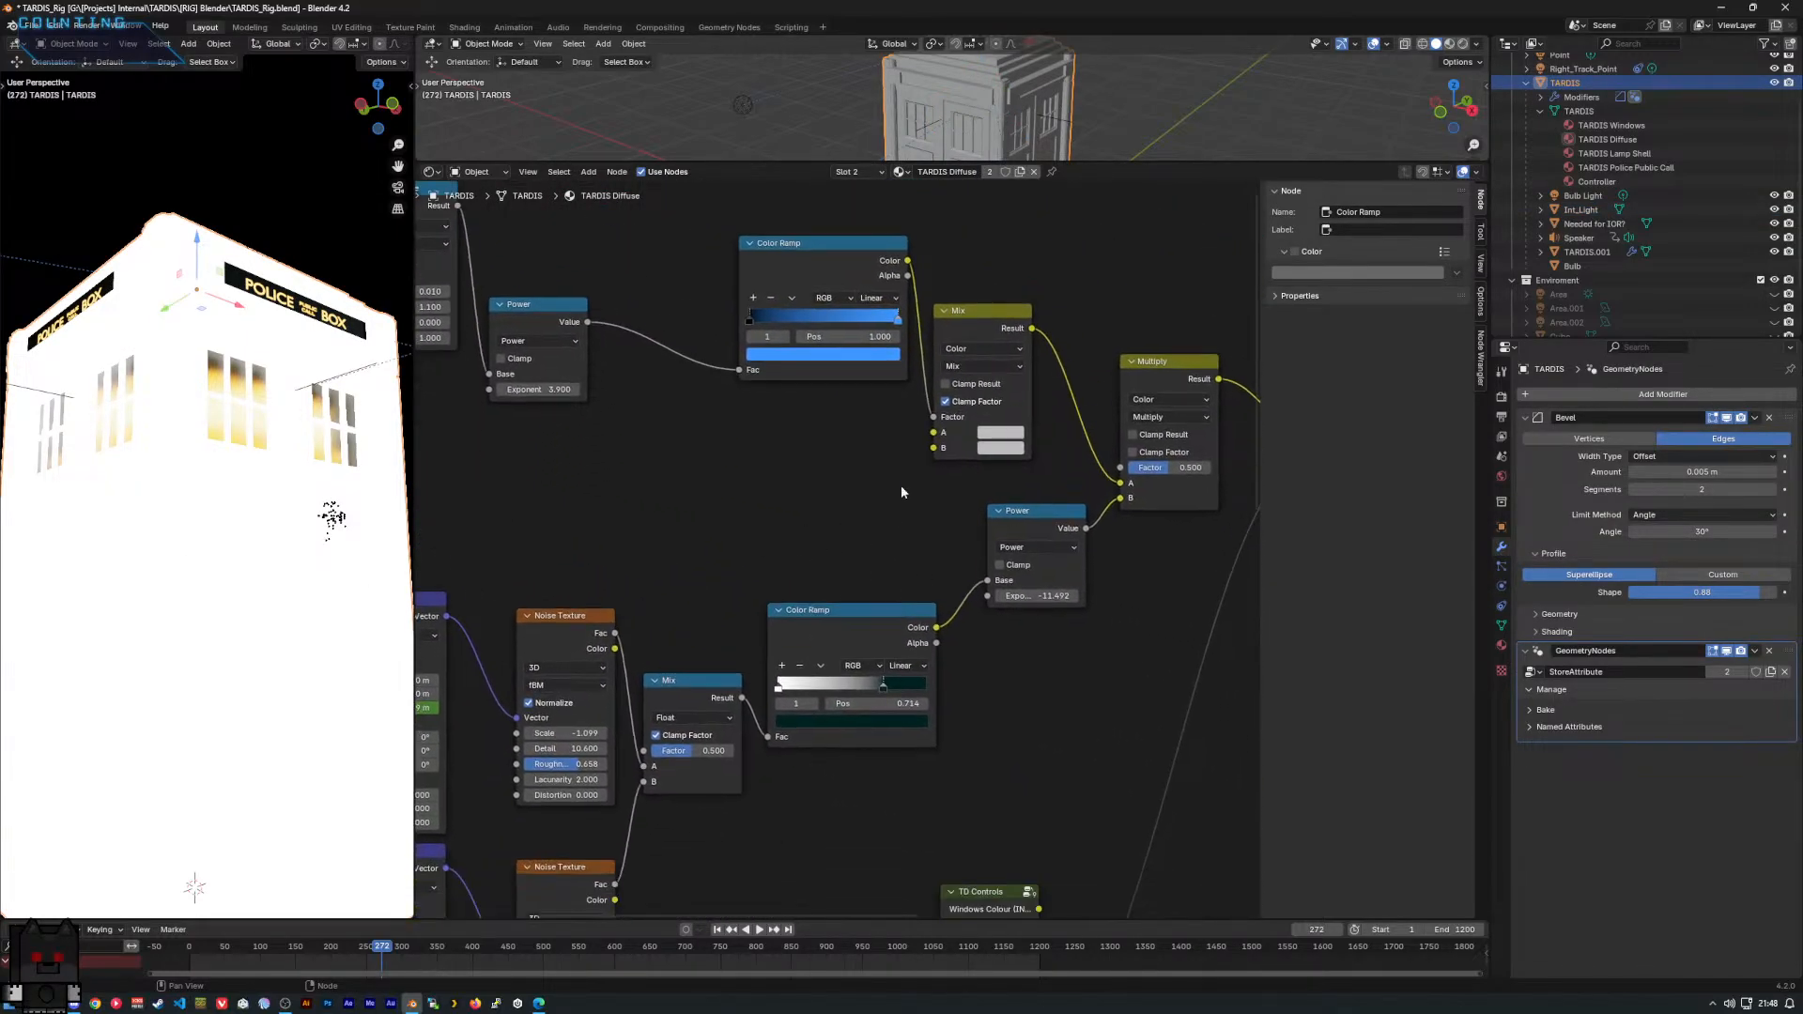
scroll(899, 545, down, 3)
click(968, 458)
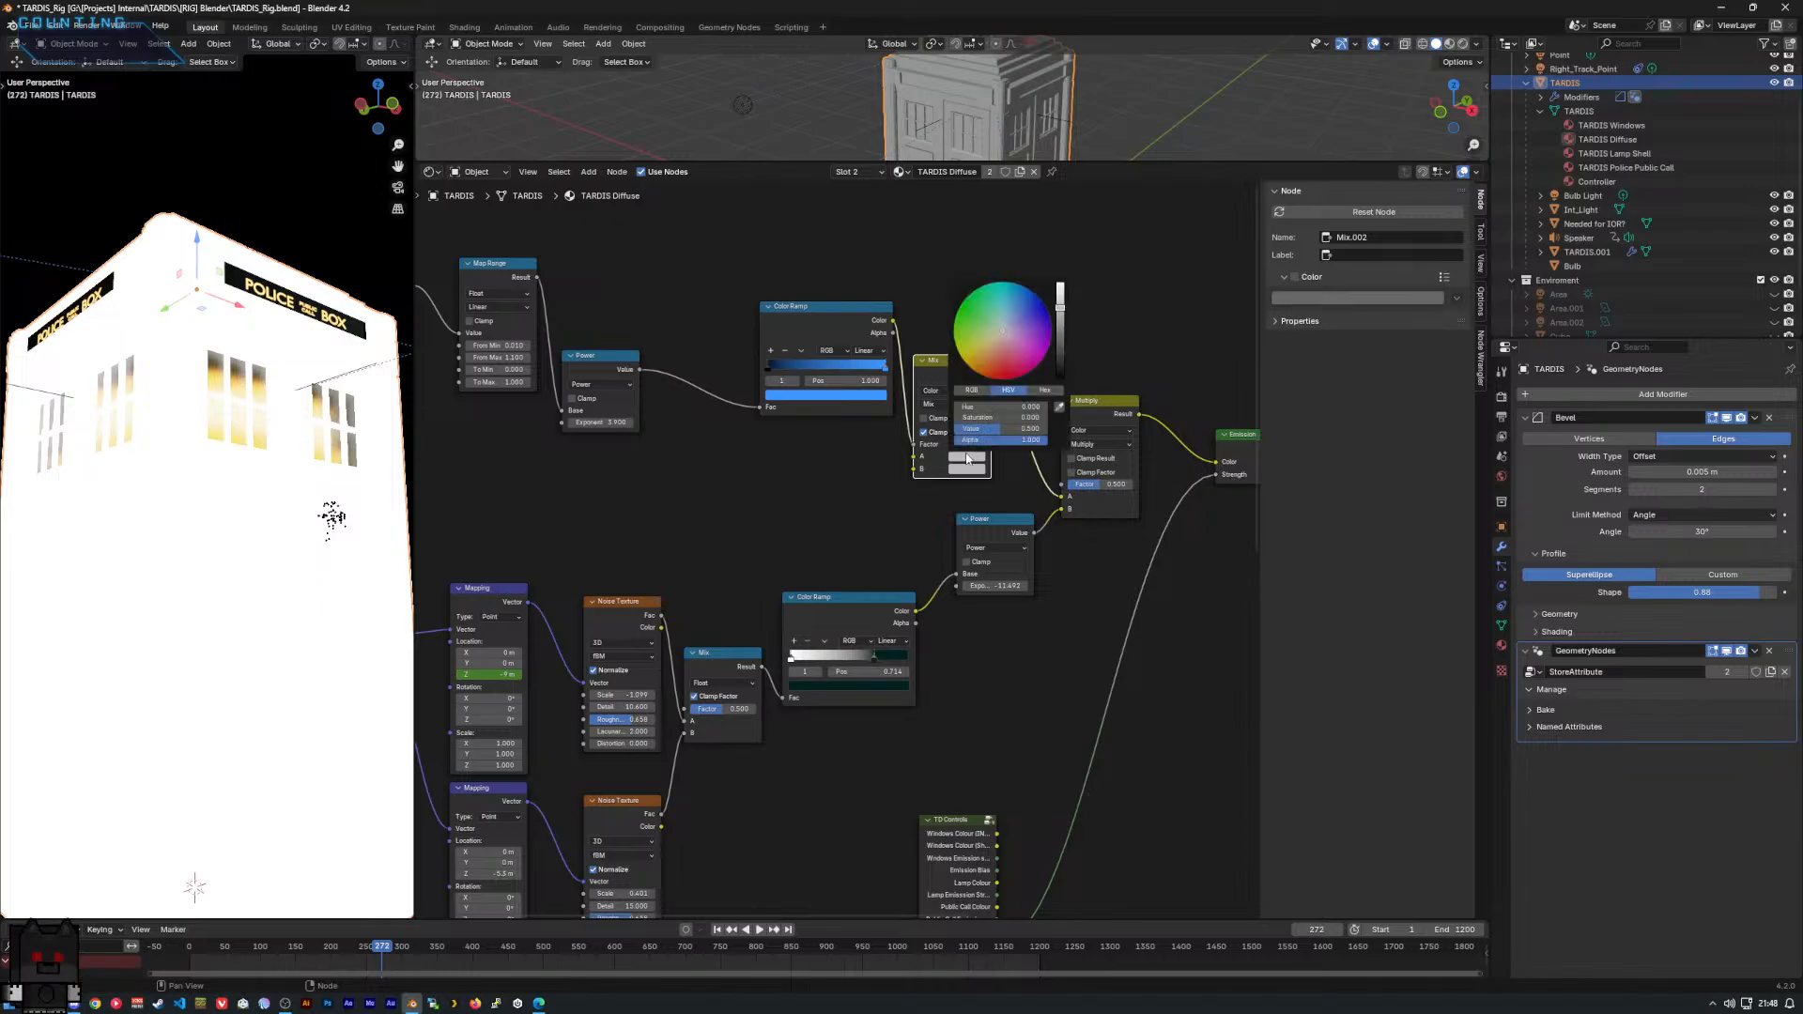
drag(1060, 344, 1061, 387)
drag(1257, 806, 1251, 805)
middle_drag(1102, 767, 1104, 676)
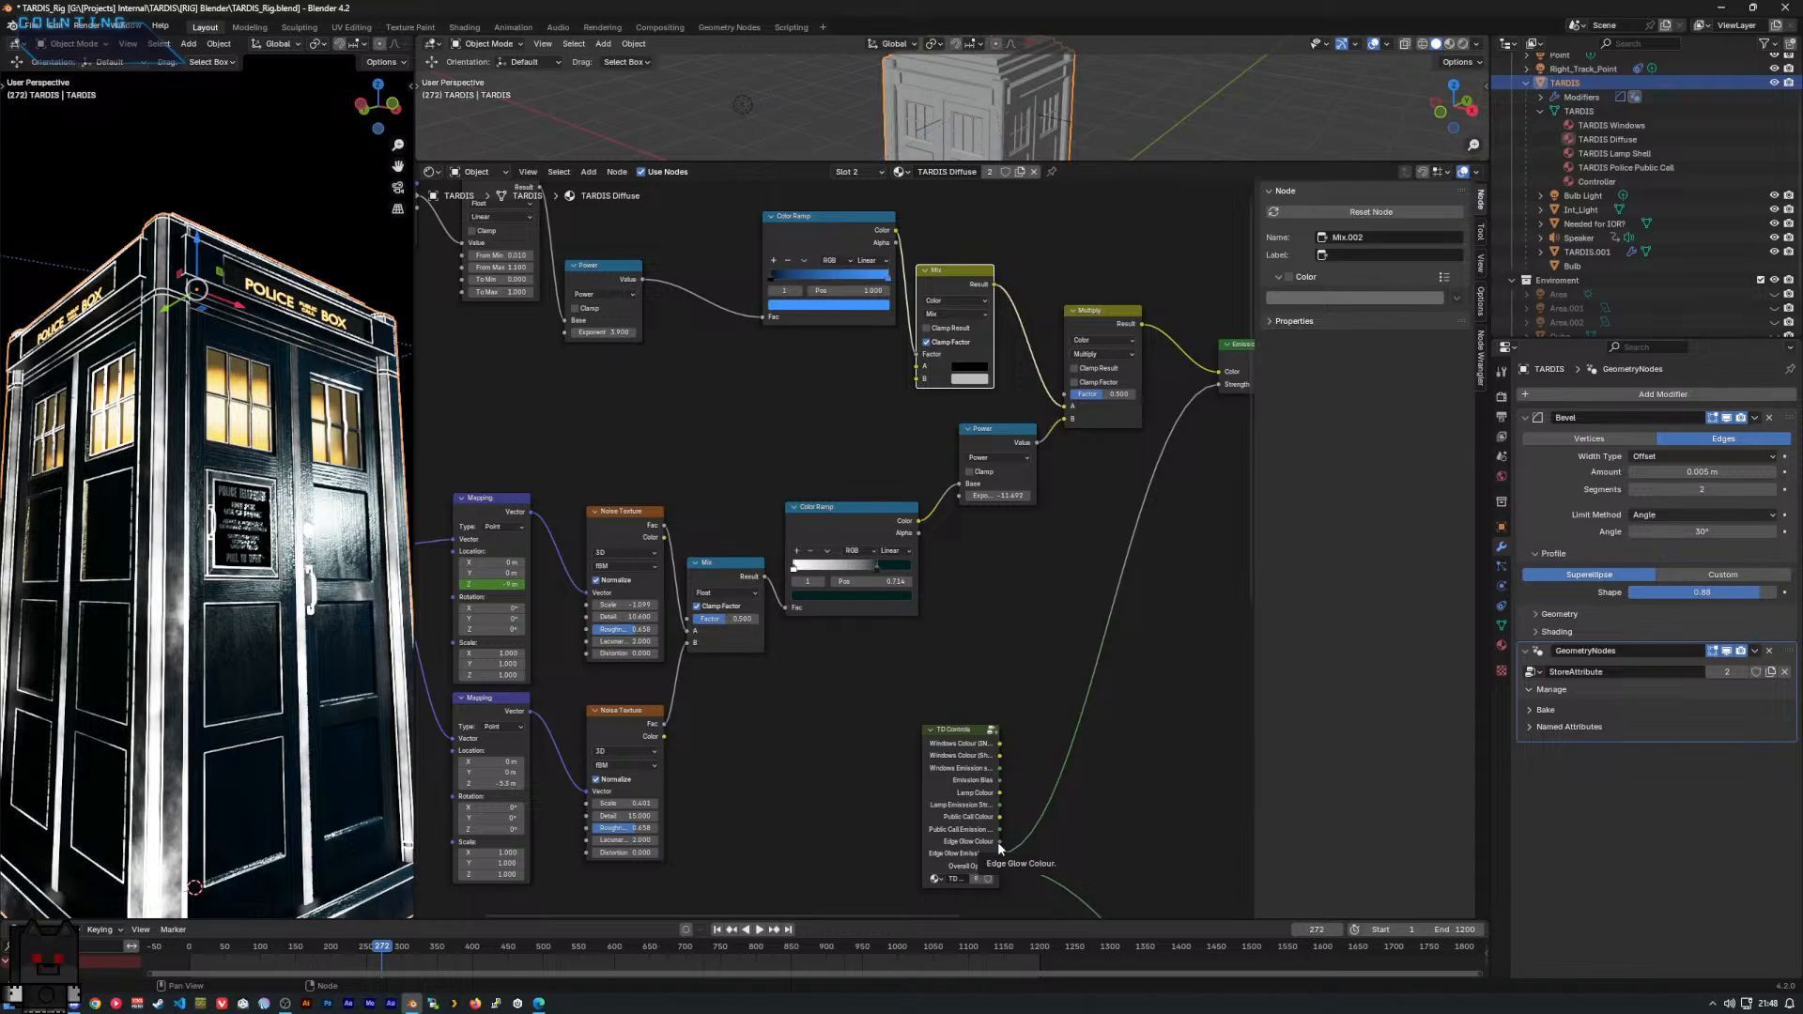
drag(1000, 843, 917, 385)
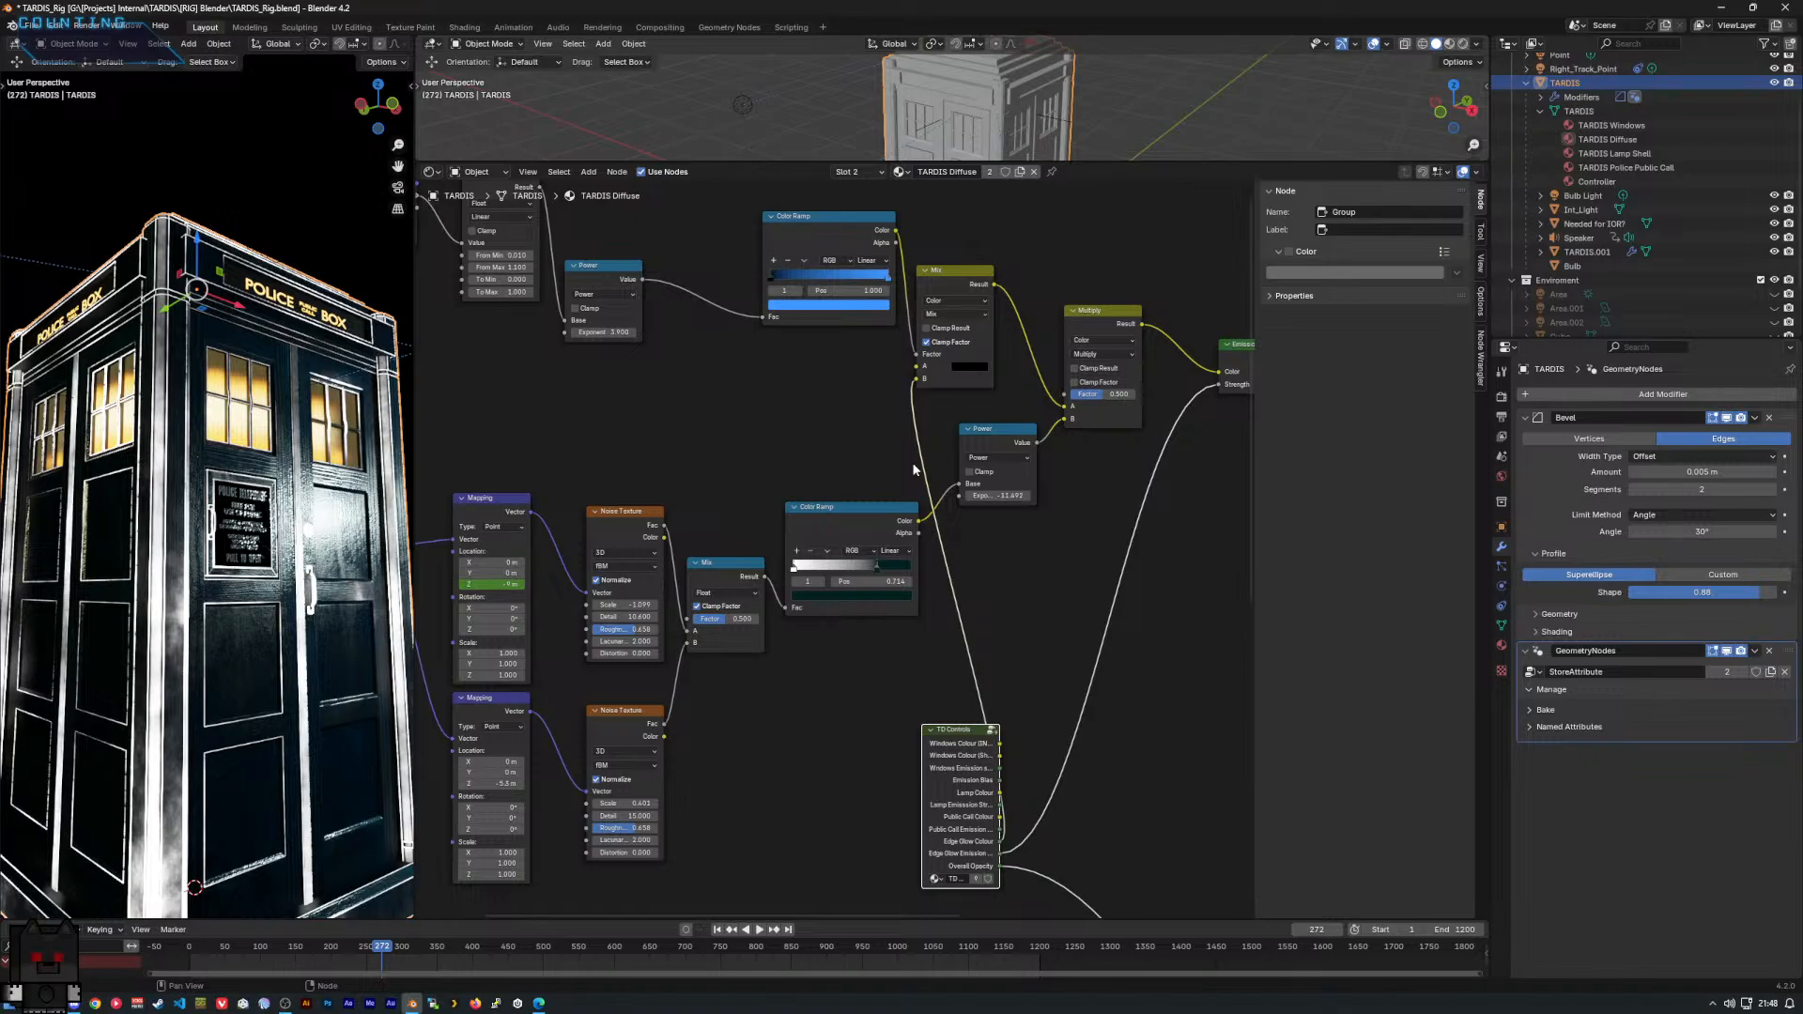
Change the blue stop of the Color Ramp feeding the Mix node's Factor to white.
click(883, 306)
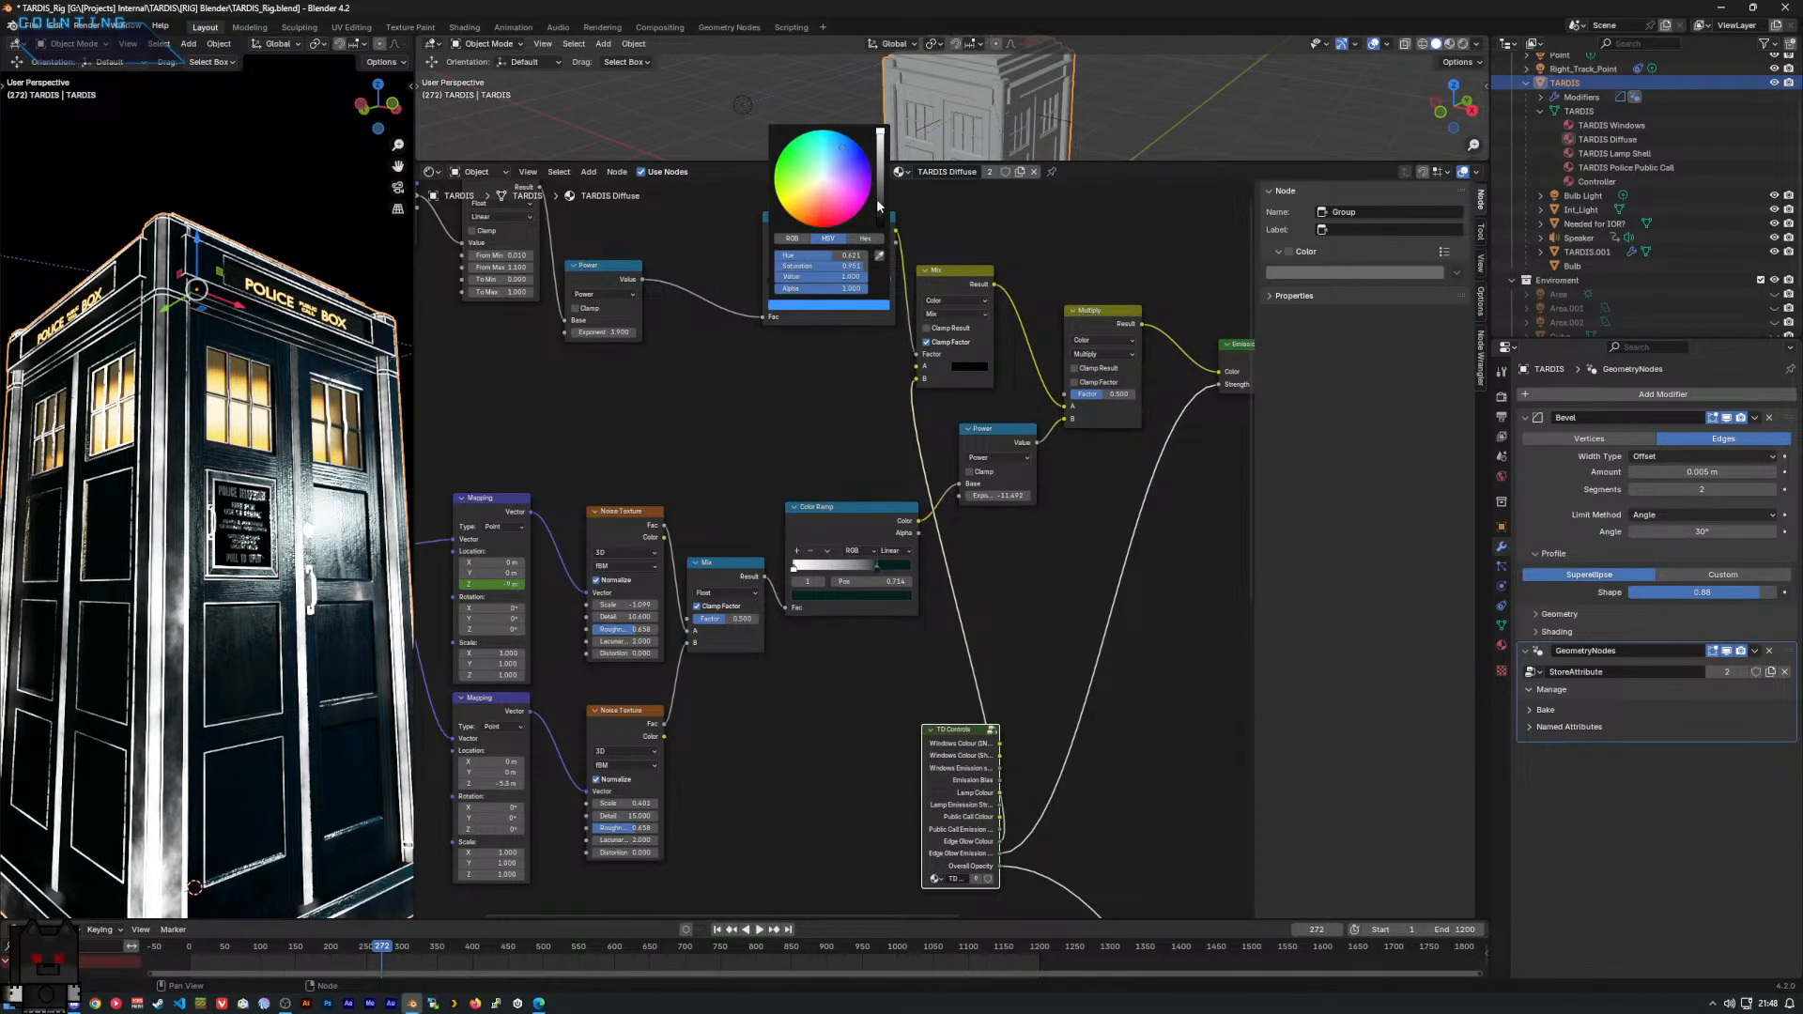
click(824, 180)
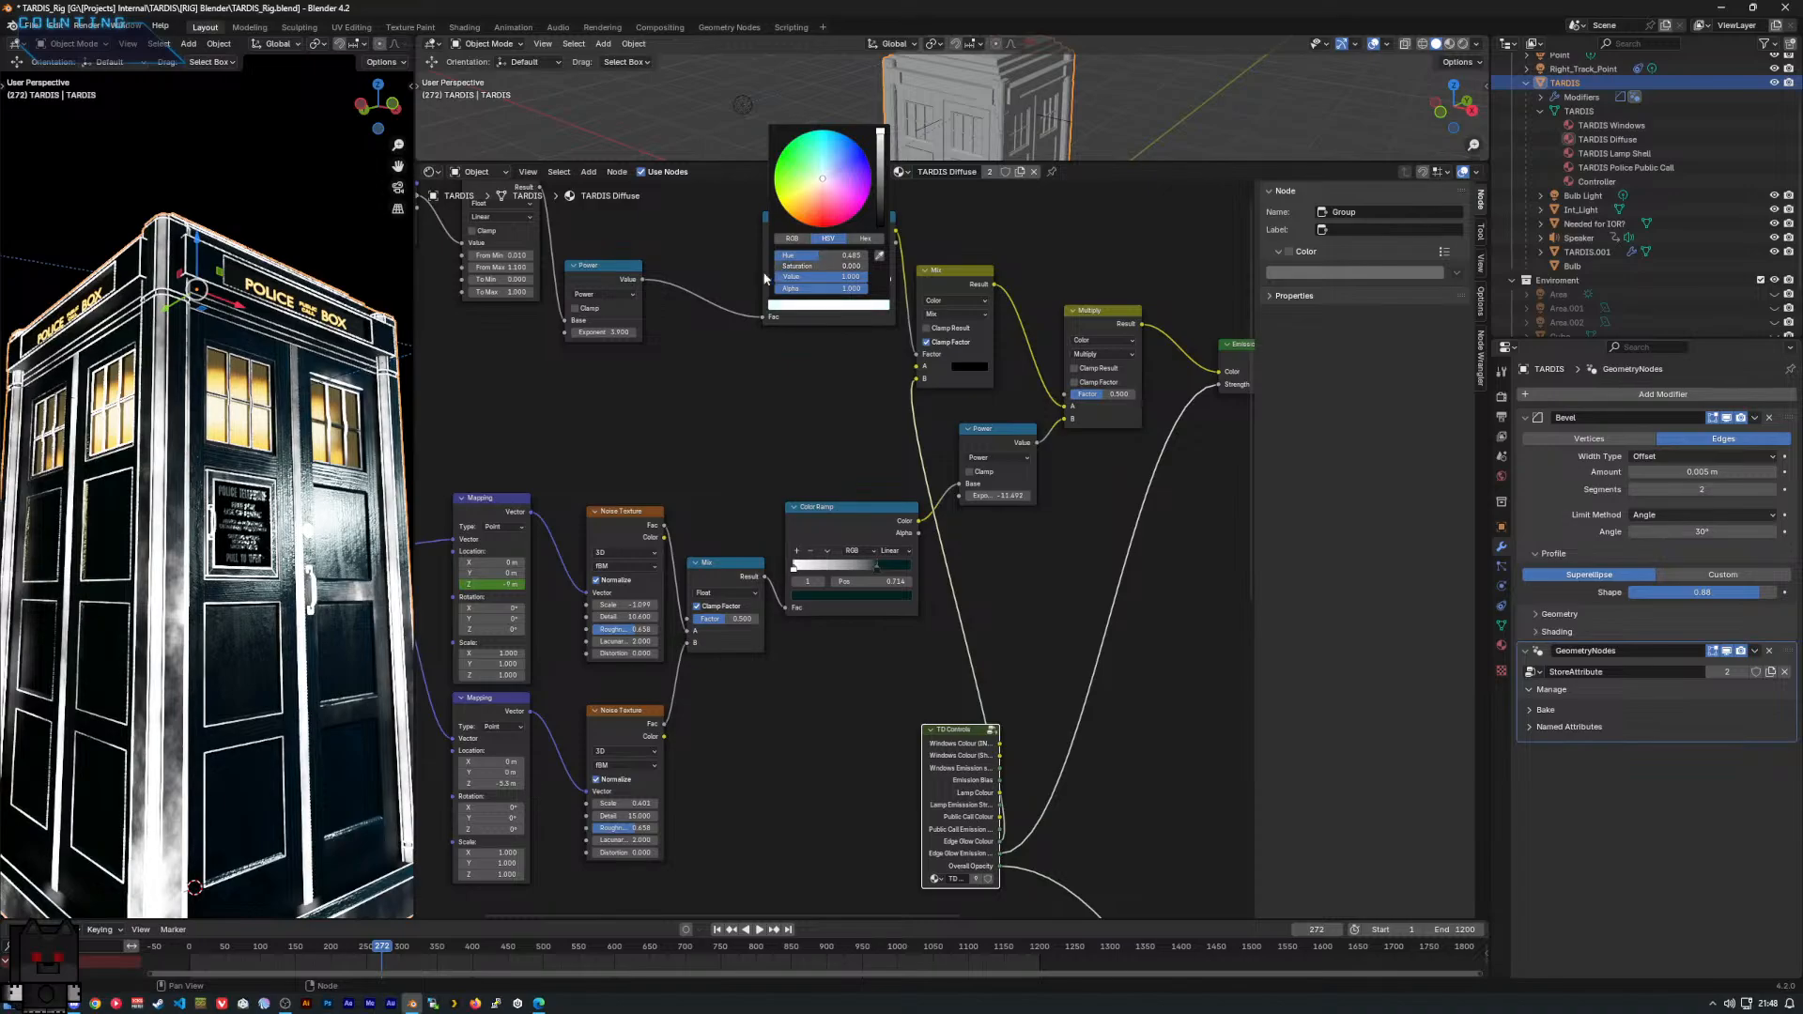
click(726, 435)
middle_drag(709, 543, 762, 533)
Inside the TD Controls group, set the Edge Glow Colour to light blue.
click(986, 764)
key(Tab)
scroll(714, 700, down, 3)
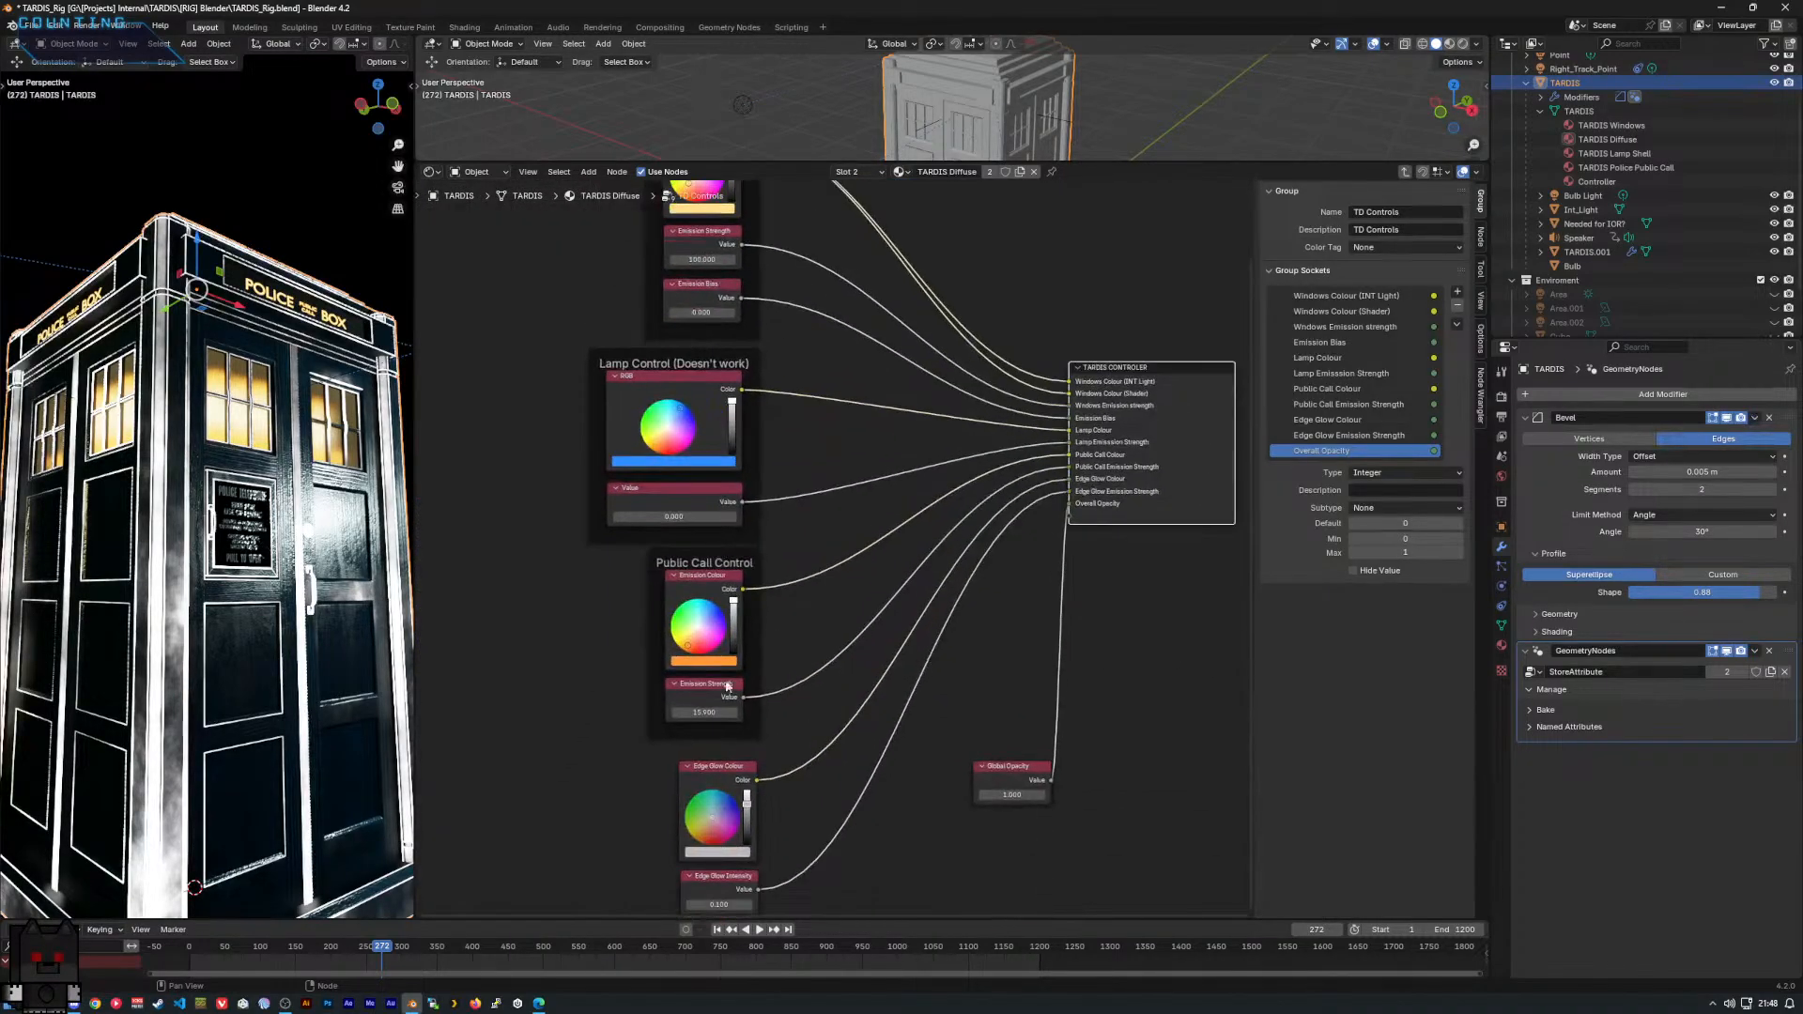
scroll(723, 695, up, 2)
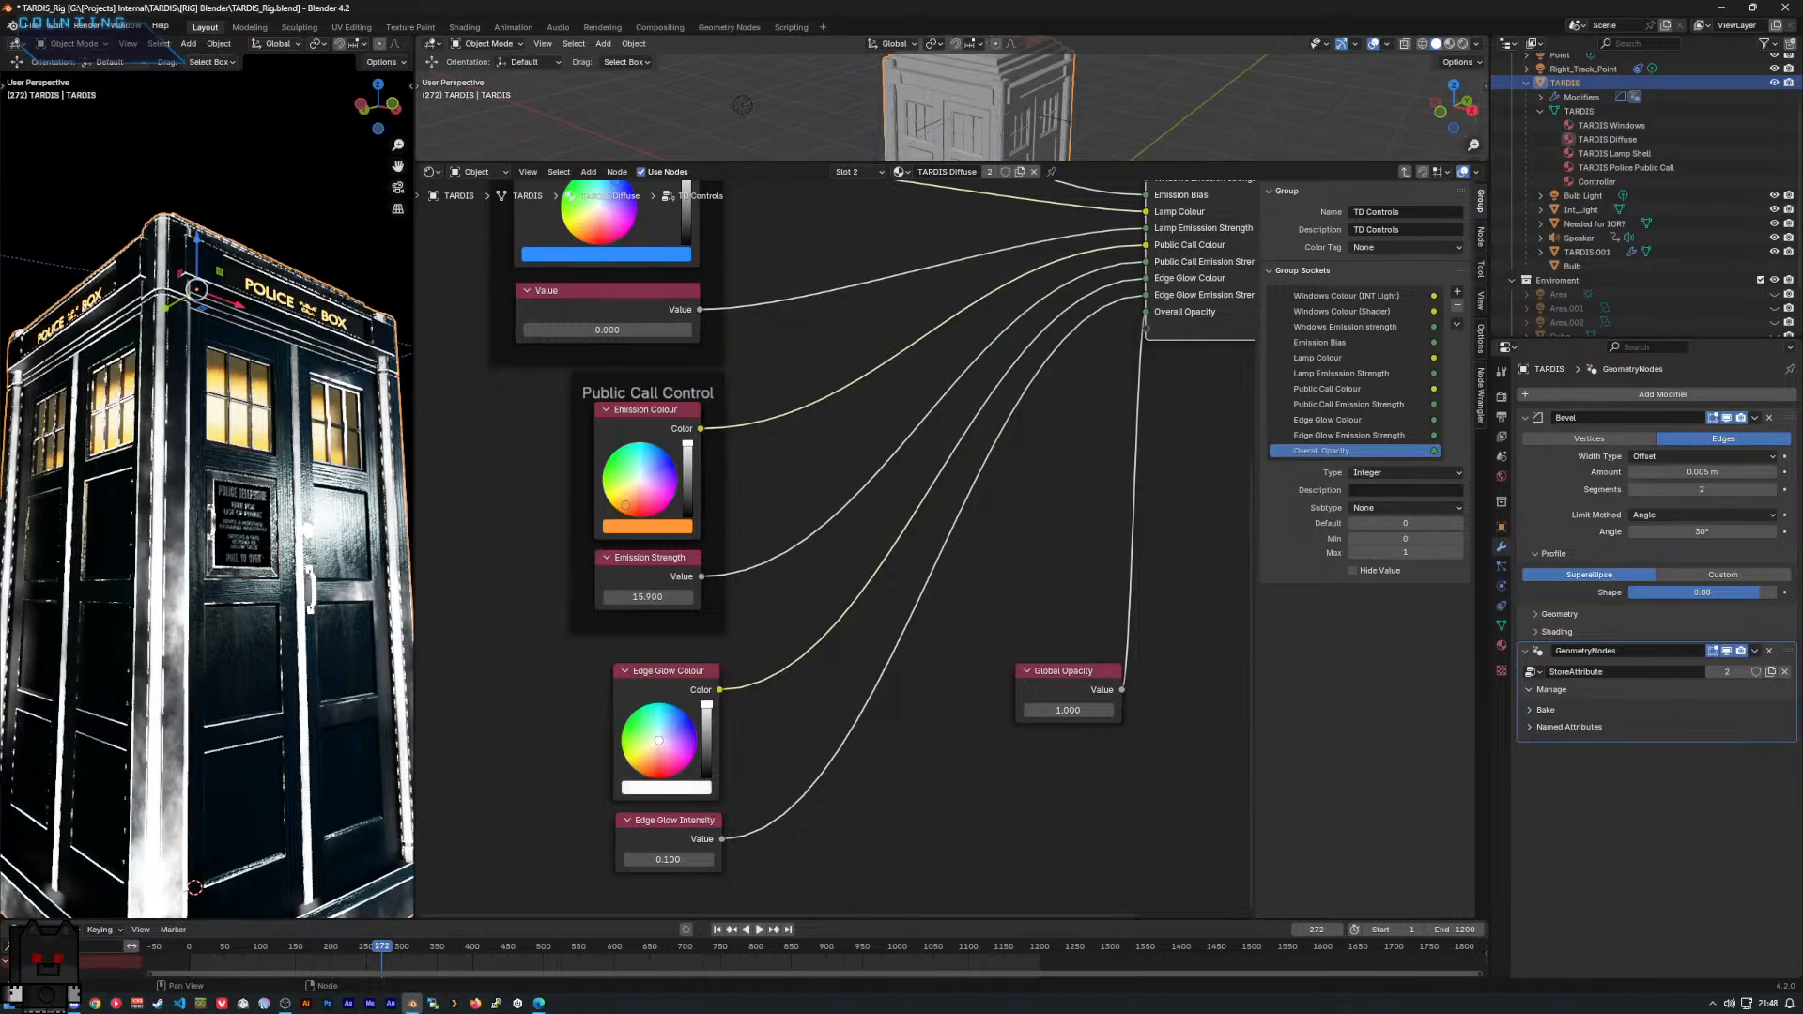
mouse_move(706, 719)
mouse_down()
mouse_move(706, 776)
mouse_move(706, 706)
mouse_move(668, 719)
mouse_up()
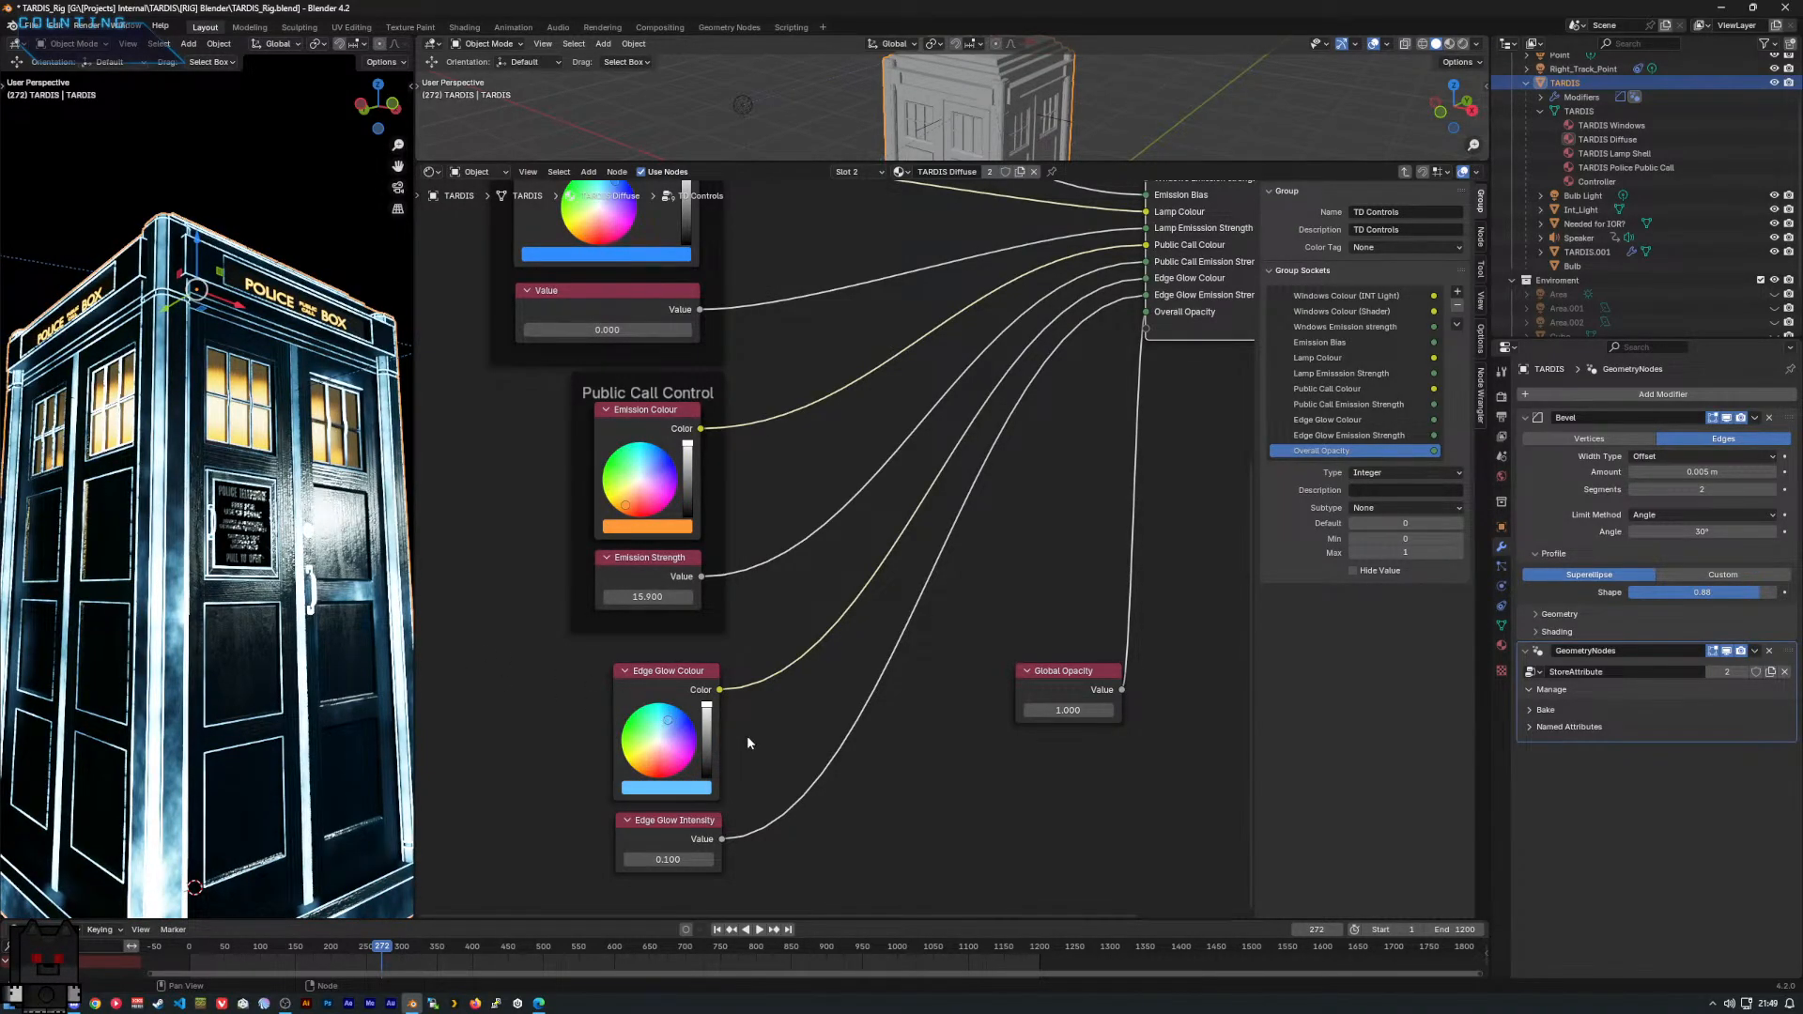
Lower the Edge Glow Intensity to 0.03 and check the glow on the whole TARDIS.
drag(667, 859, 680, 859)
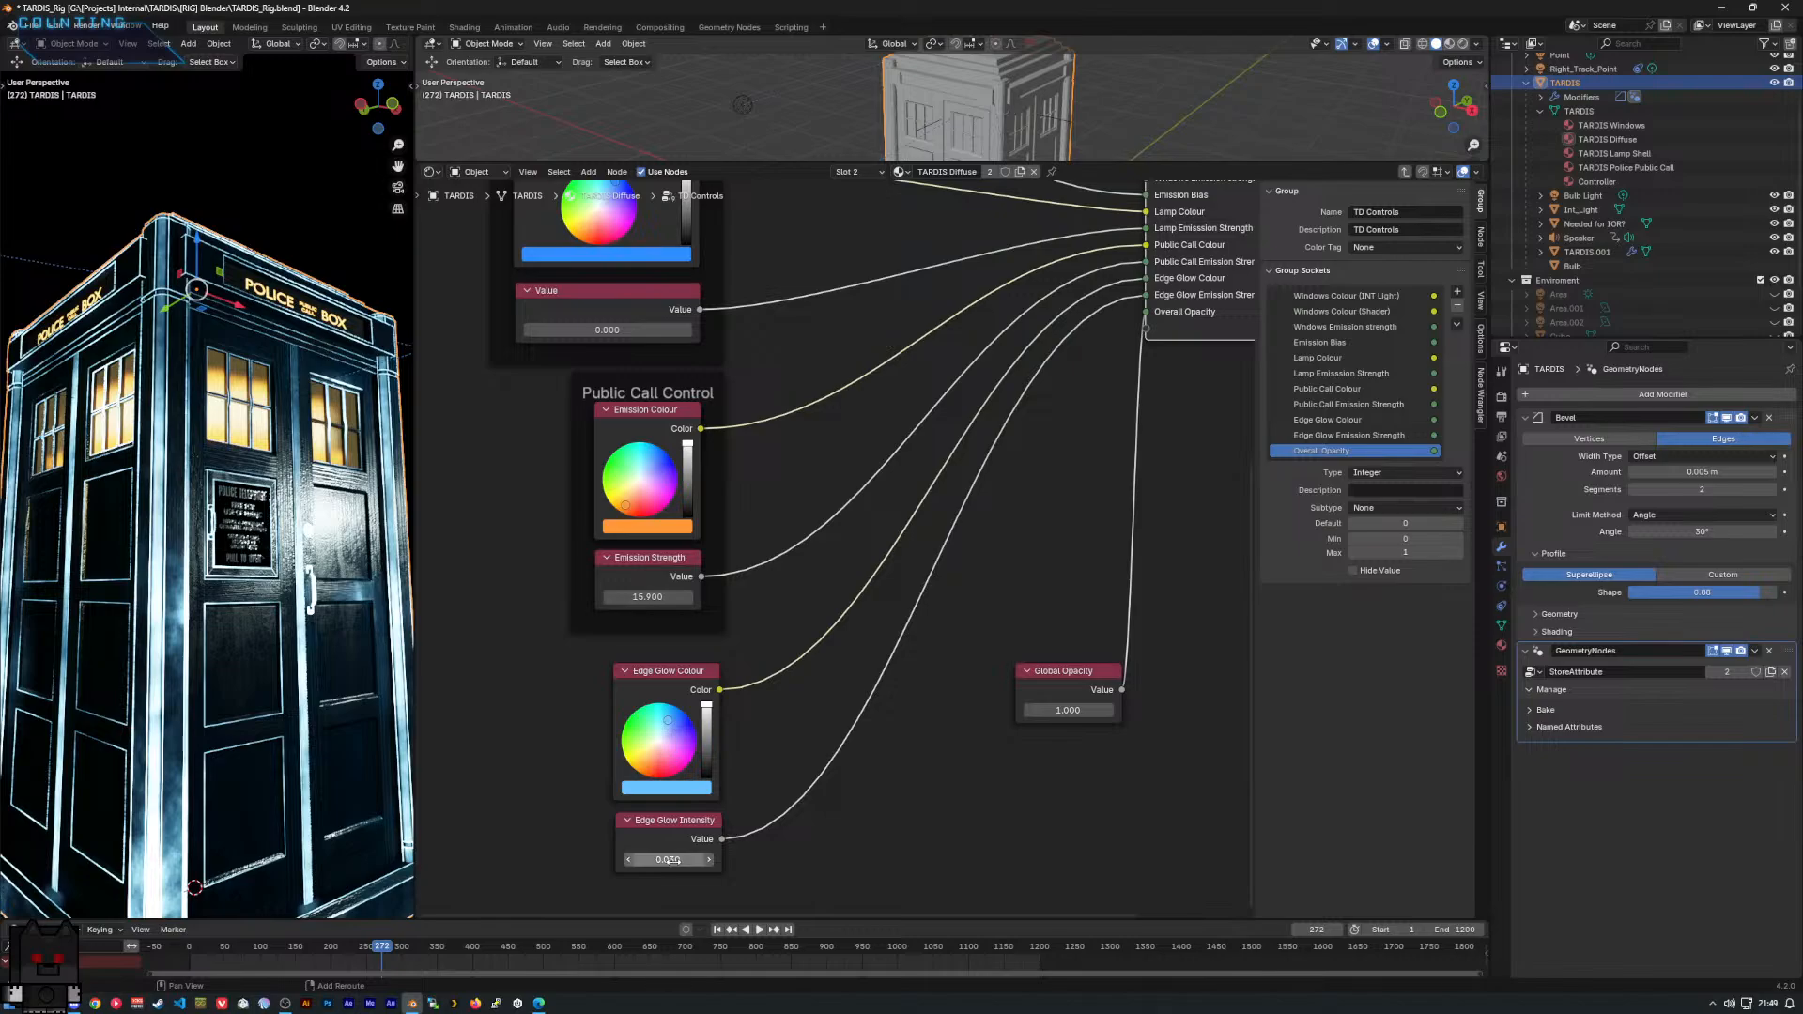
middle_drag(274, 648, 263, 690)
scroll(263, 649, up, 2)
scroll(254, 662, down, 3)
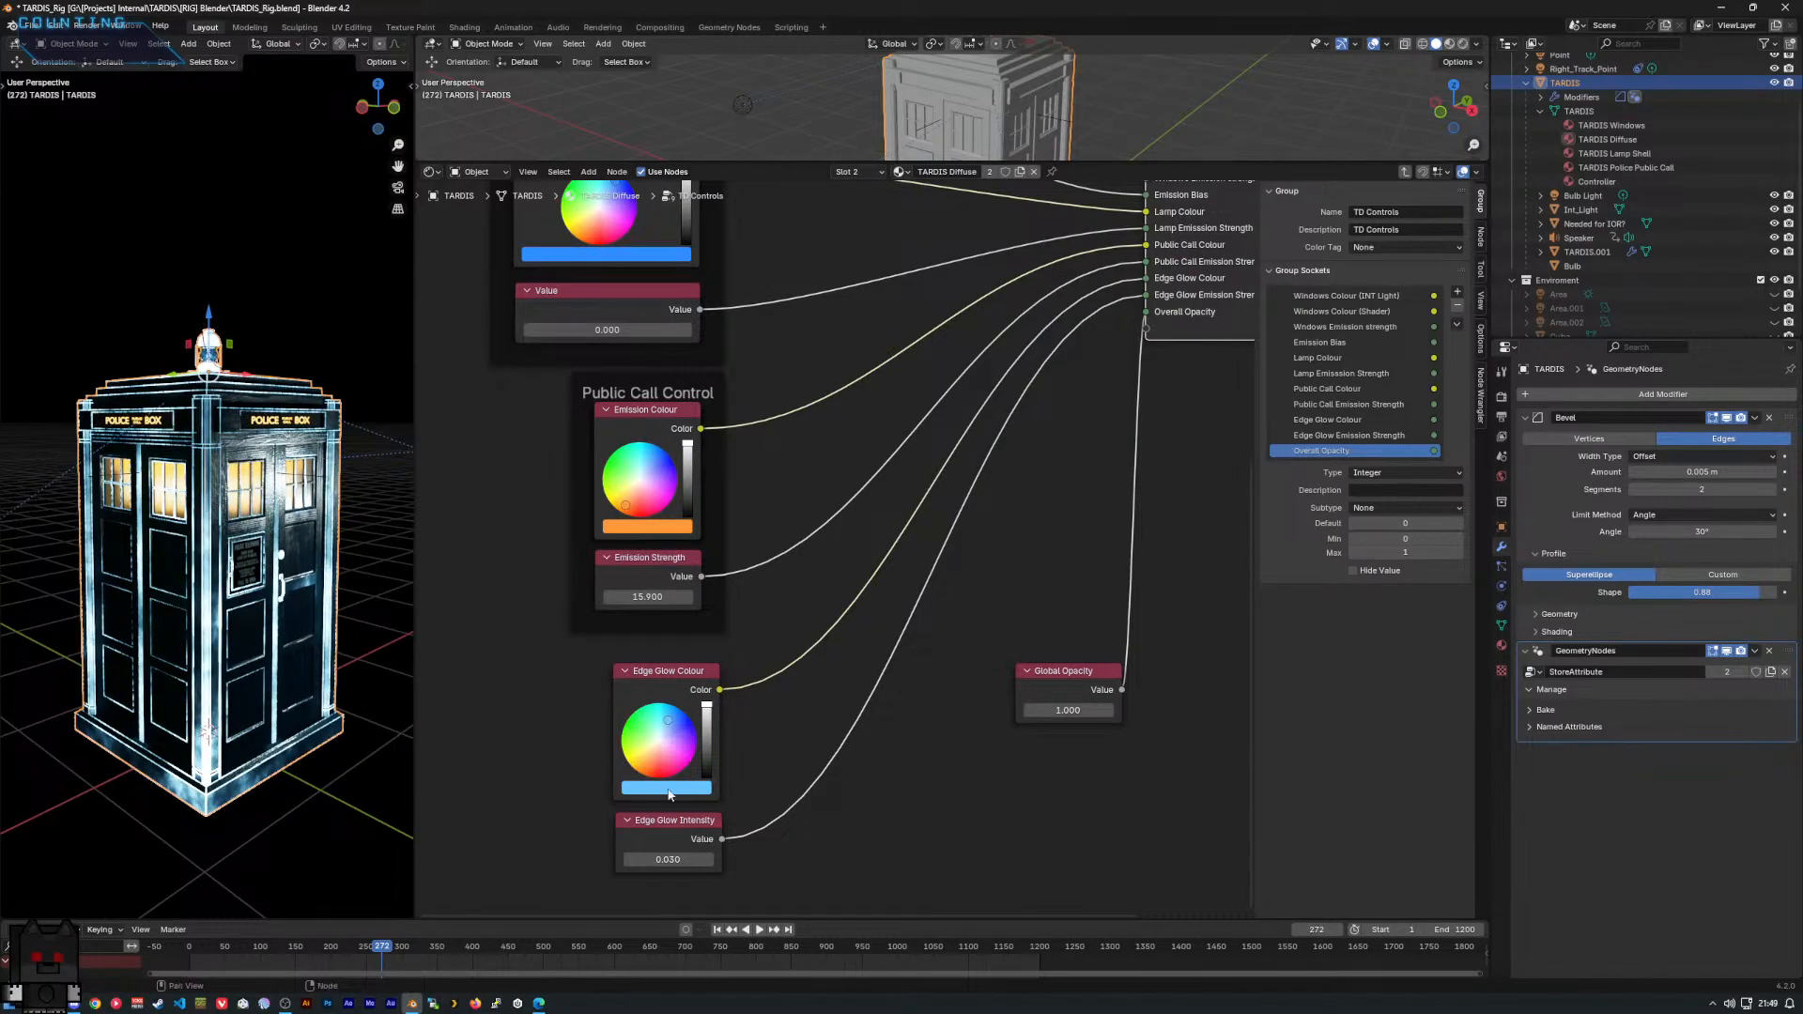
Set the Edge Glow Intensity to 0 and check the TARDIS without its edge glow.
drag(693, 858, 660, 857)
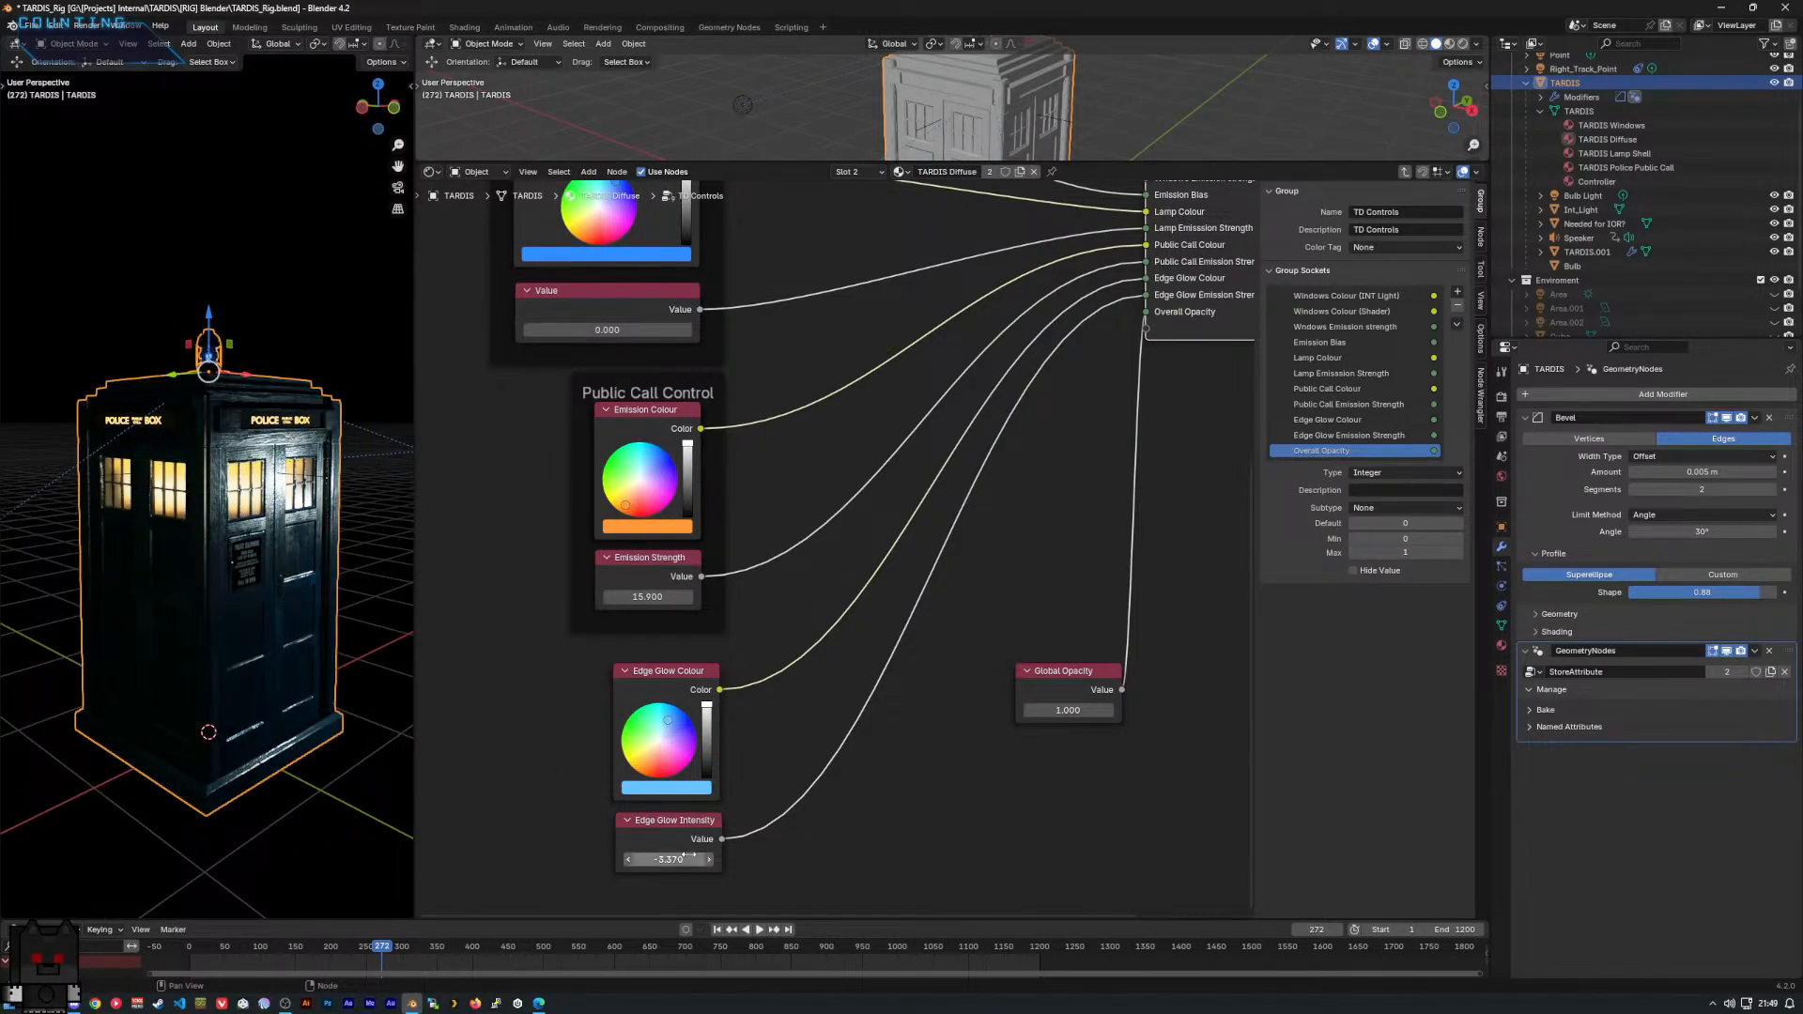
click(691, 856)
text(0)
key(Return)
mouse_move(306, 667)
middle_down()
mouse_move(186, 648)
mouse_move(284, 645)
middle_up()
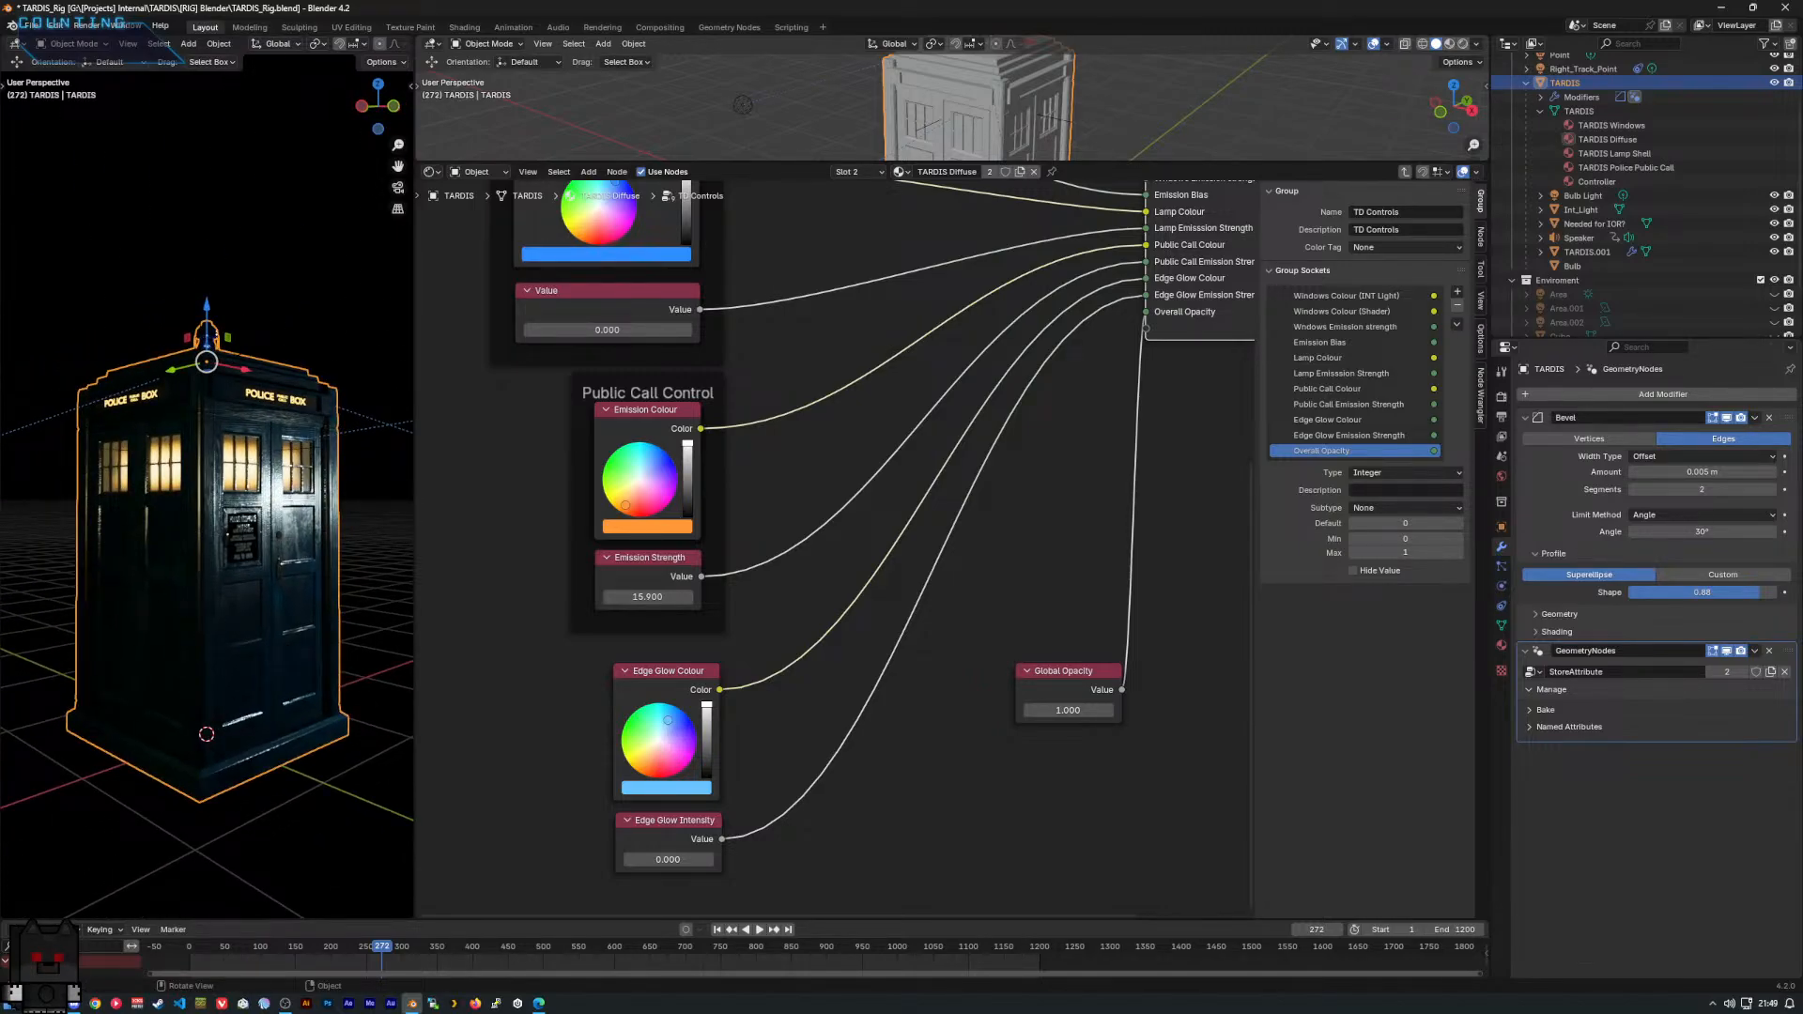
mouse_move(270, 712)
middle_down()
mouse_move(98, 742)
mouse_move(161, 702)
mouse_move(289, 706)
mouse_move(257, 721)
middle_up()
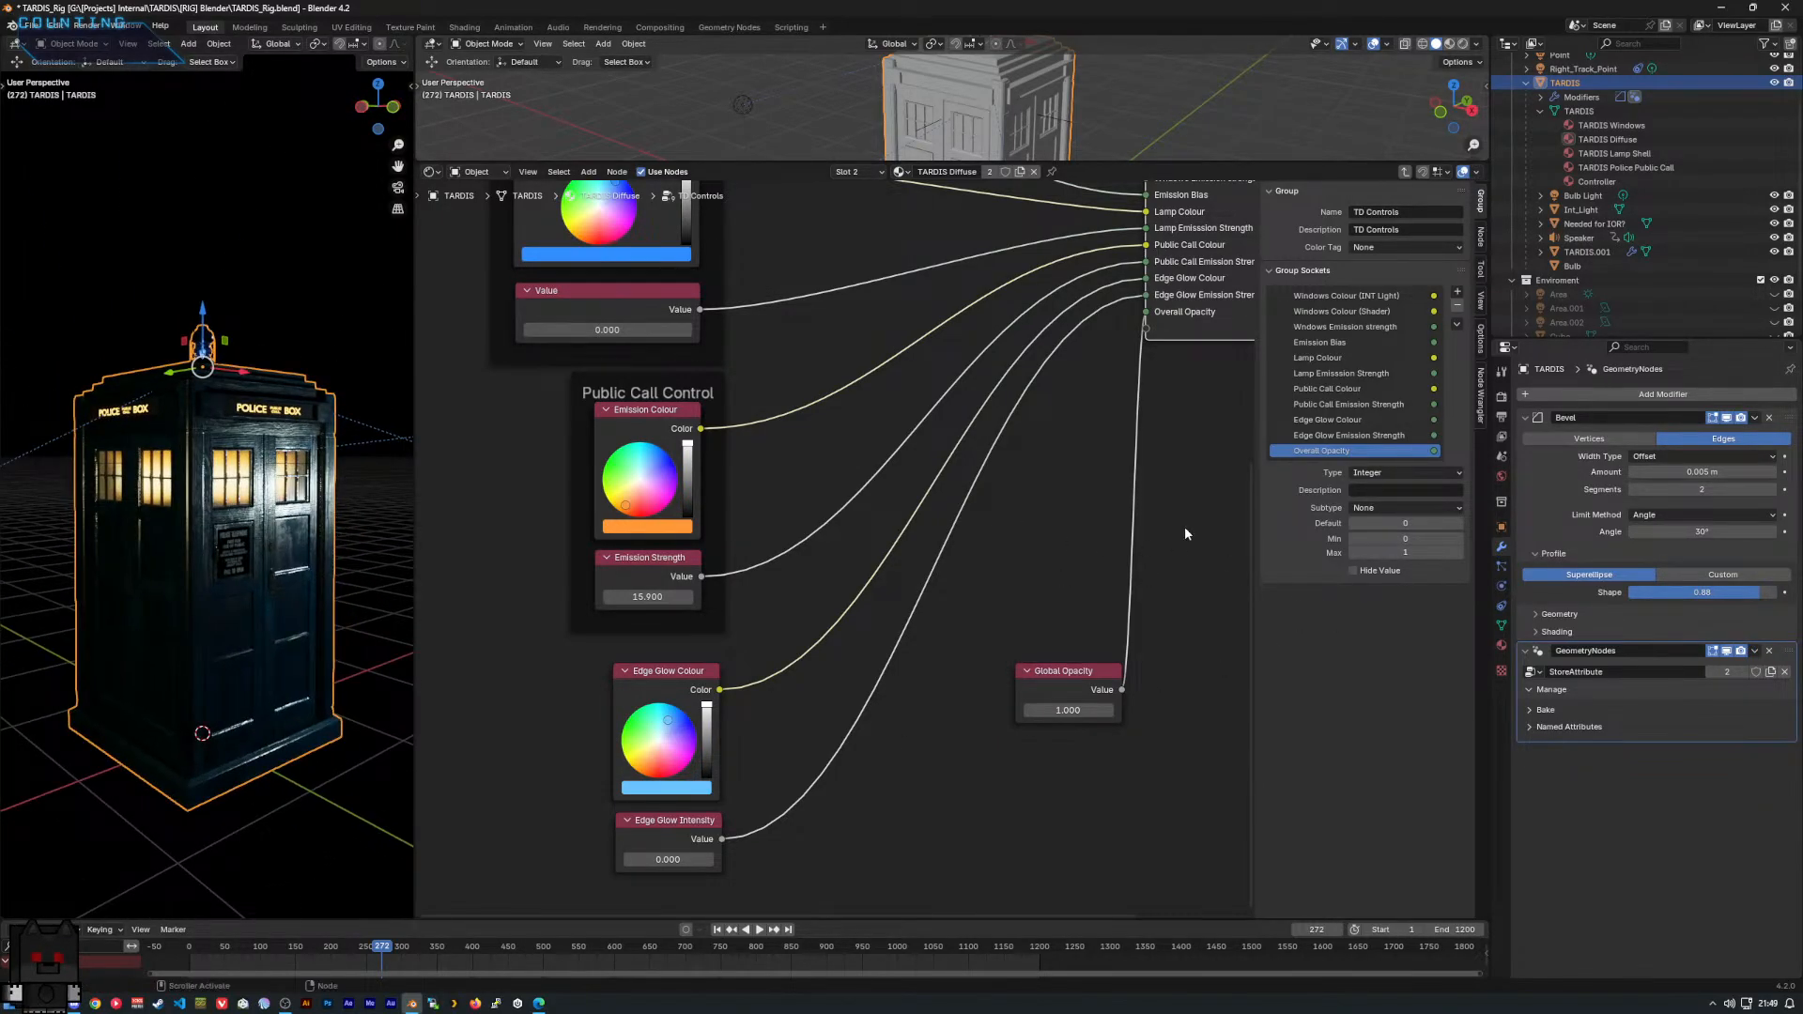
Leave the group, select the Needed for IOR? object, and inspect its Controller material and the TARDIS from several angles.
key(Tab)
middle_drag(1119, 637, 1042, 572)
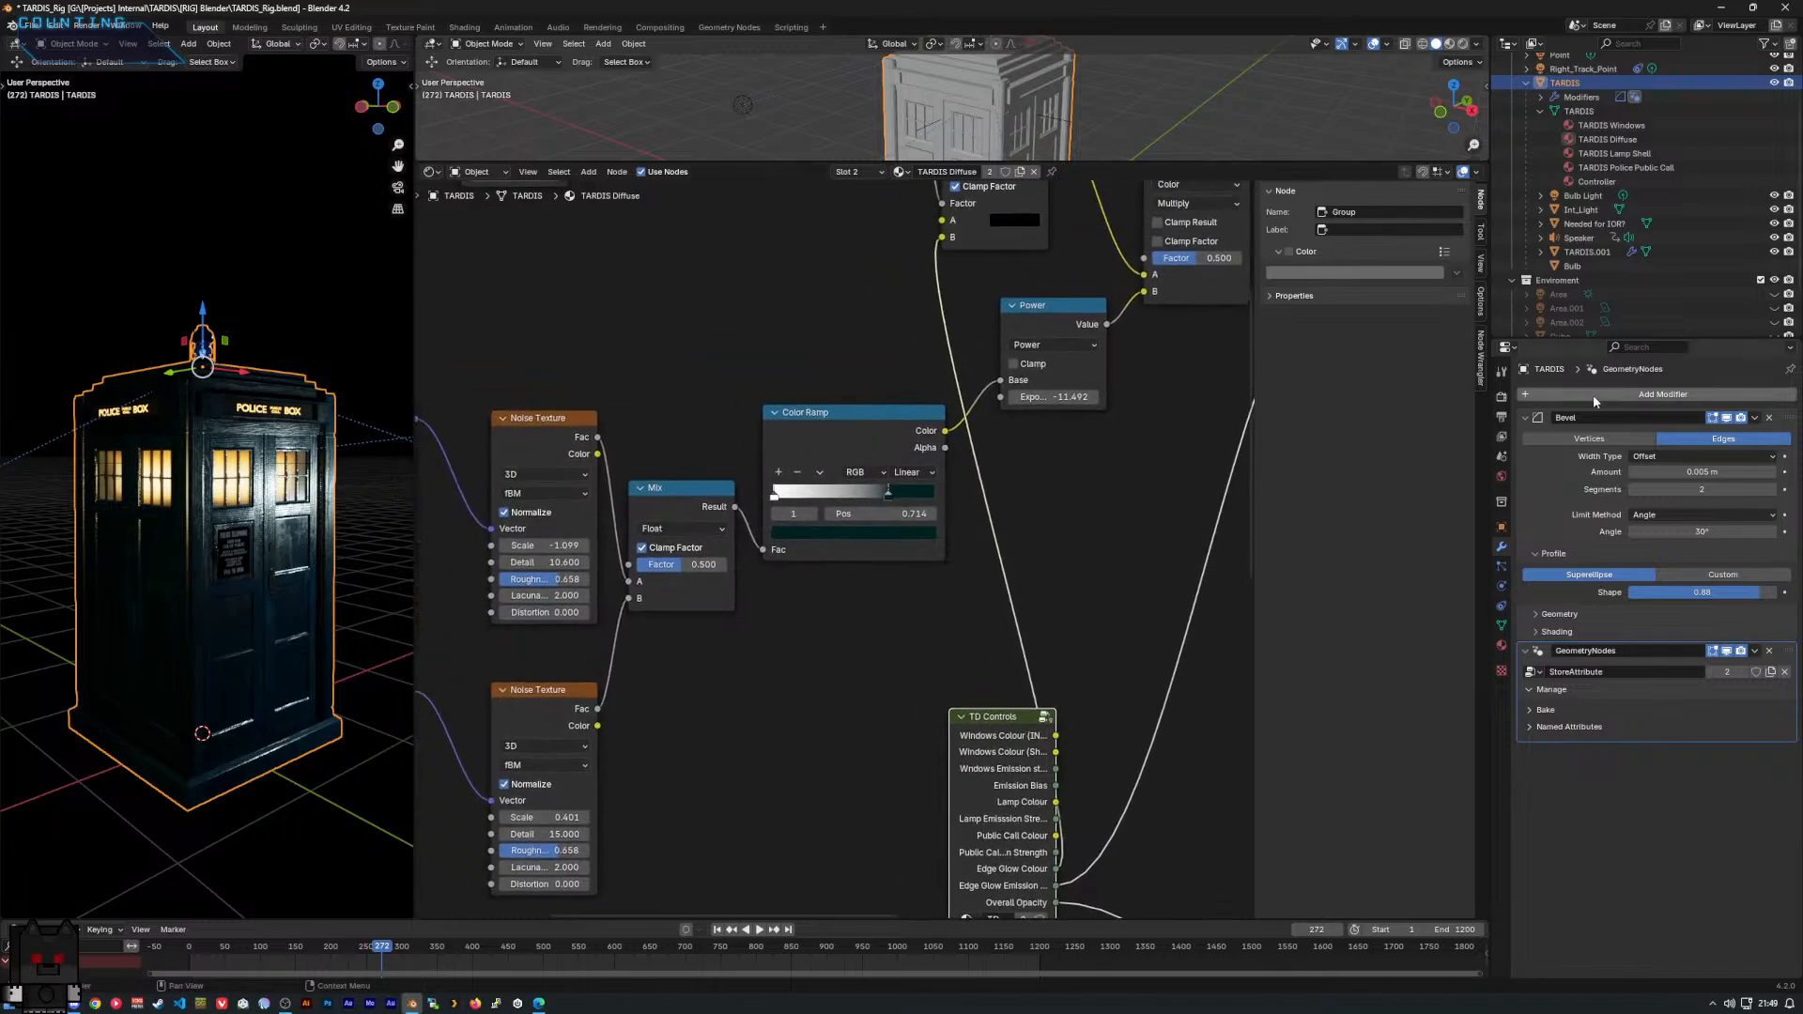
click(1589, 228)
middle_drag(972, 743, 310, 311)
drag(697, 652, 864, 654)
mouse_move(318, 712)
middle_down()
mouse_move(222, 686)
mouse_move(368, 675)
mouse_move(263, 684)
mouse_move(317, 695)
mouse_move(286, 620)
mouse_move(290, 713)
middle_up()
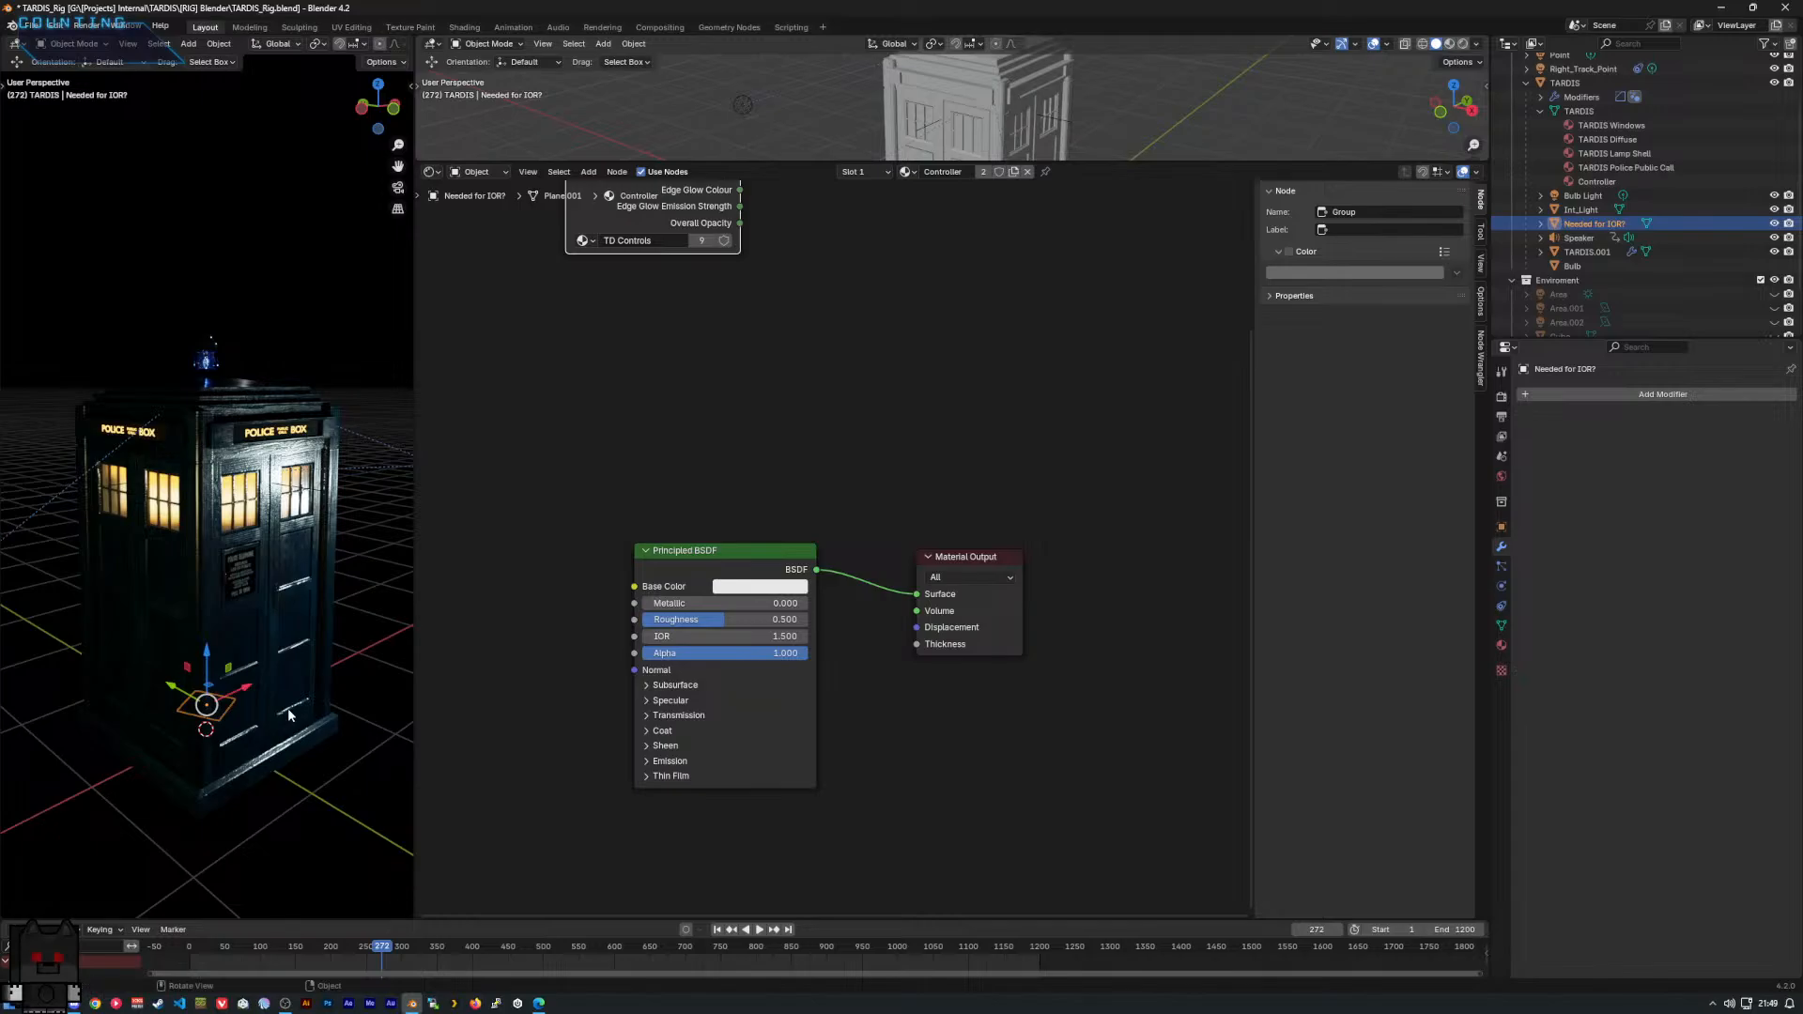
scroll(271, 686, up, 1)
scroll(269, 685, up, 1)
scroll(270, 685, down, 2)
scroll(269, 686, up, 2)
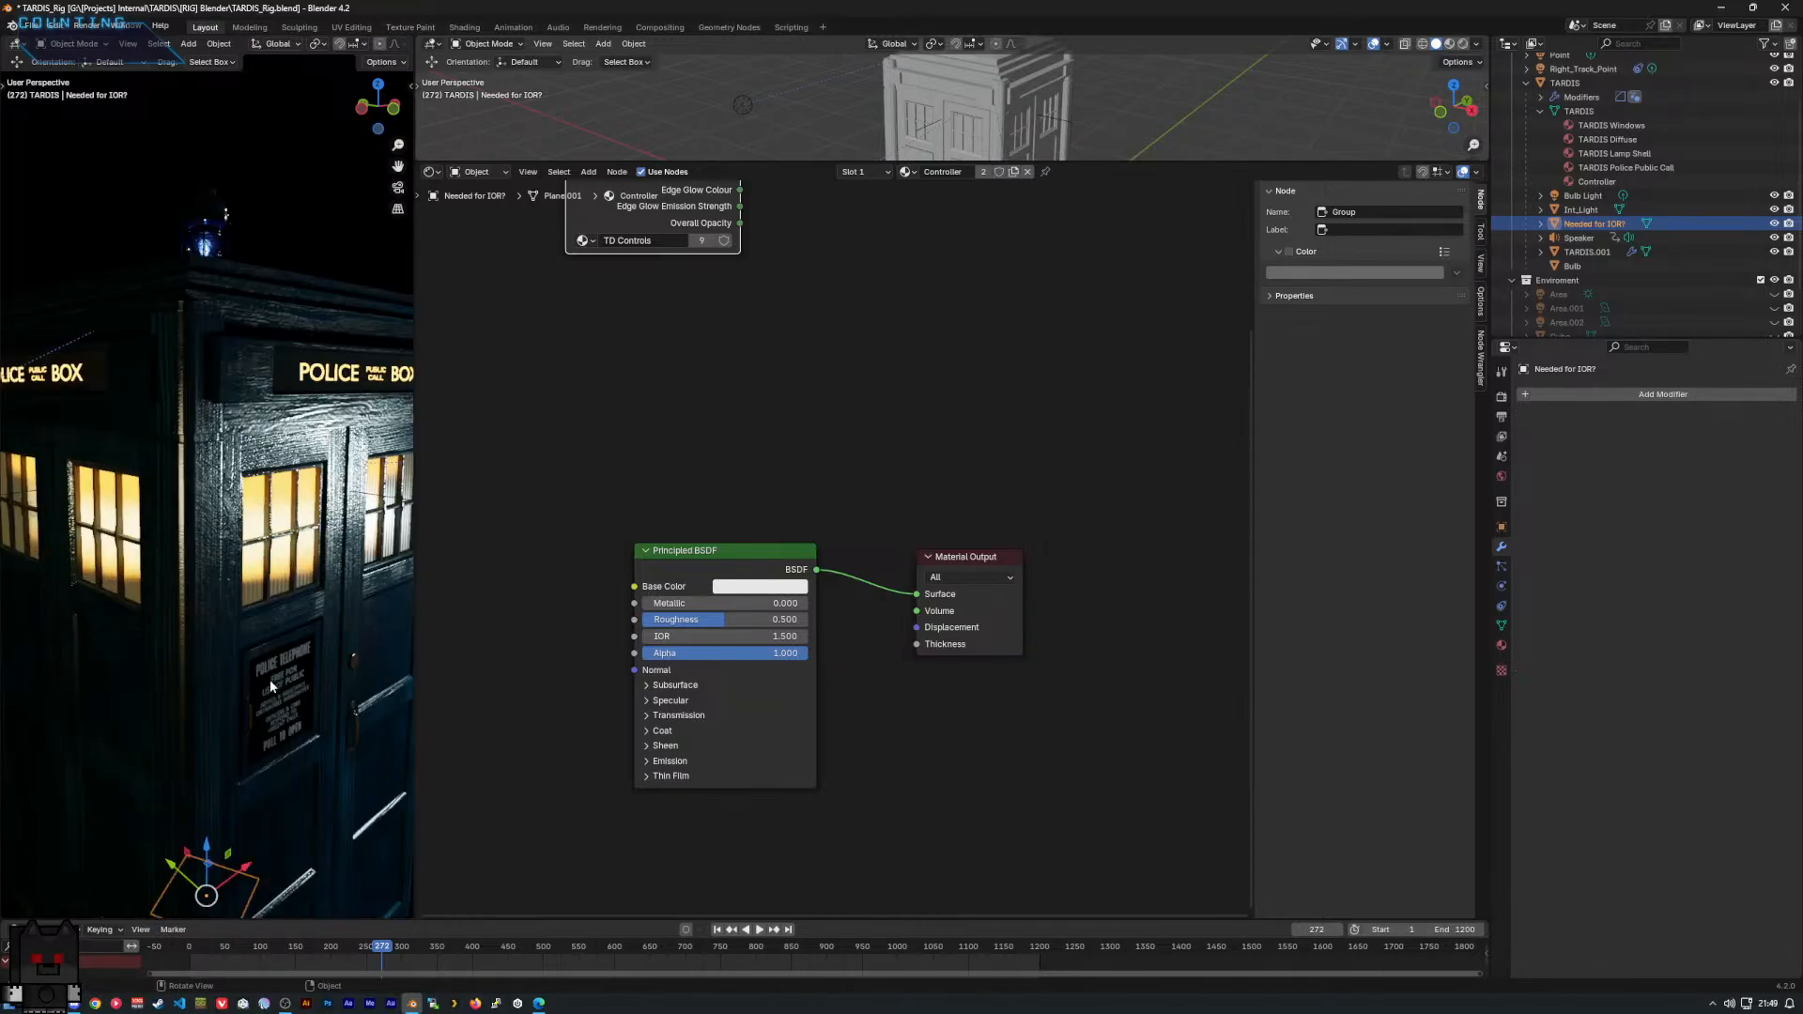
mouse_move(270, 686)
middle_down()
mouse_move(217, 688)
mouse_move(290, 693)
mouse_move(256, 676)
middle_up()
scroll(279, 703, down, 3)
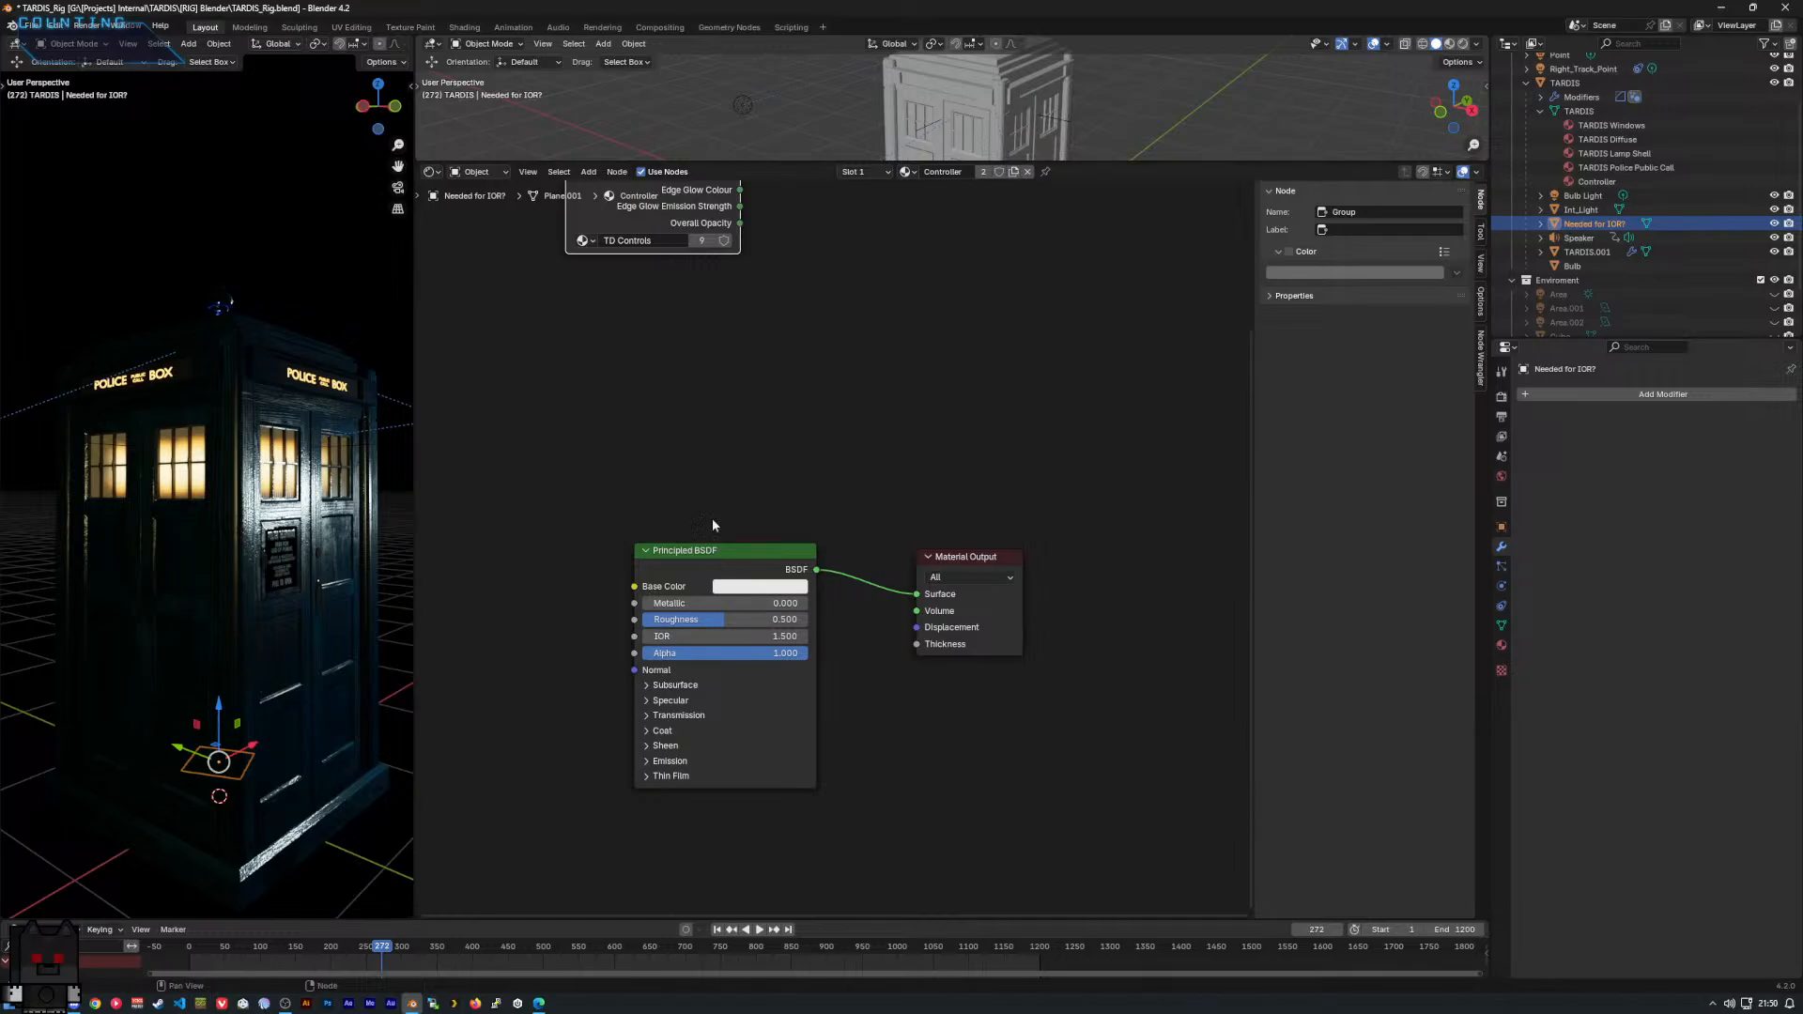
Open the TD Controls group from the Controller material and view the TARDIS doors from the front.
key(KP_Decimal)
key(Tab)
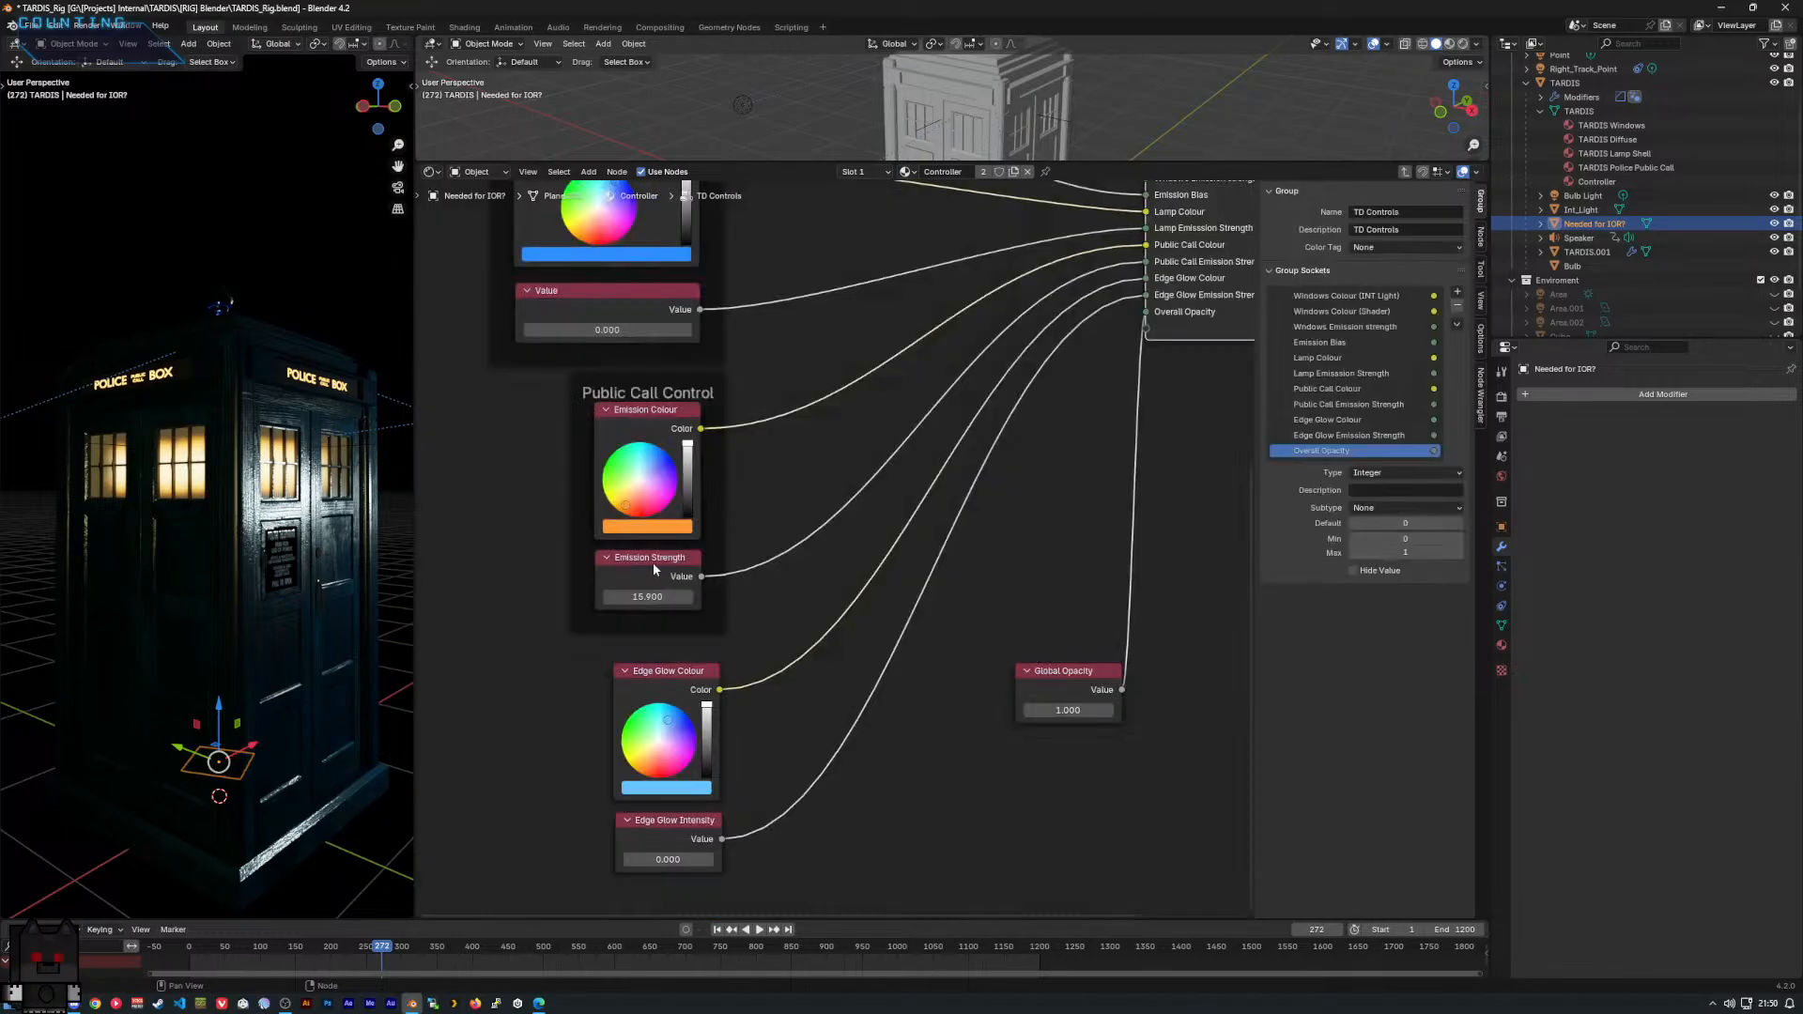
middle_drag(265, 514, 221, 523)
Select the TARDIS.001 door, try rotating it about its hinge, and undo the rotation.
click(228, 599)
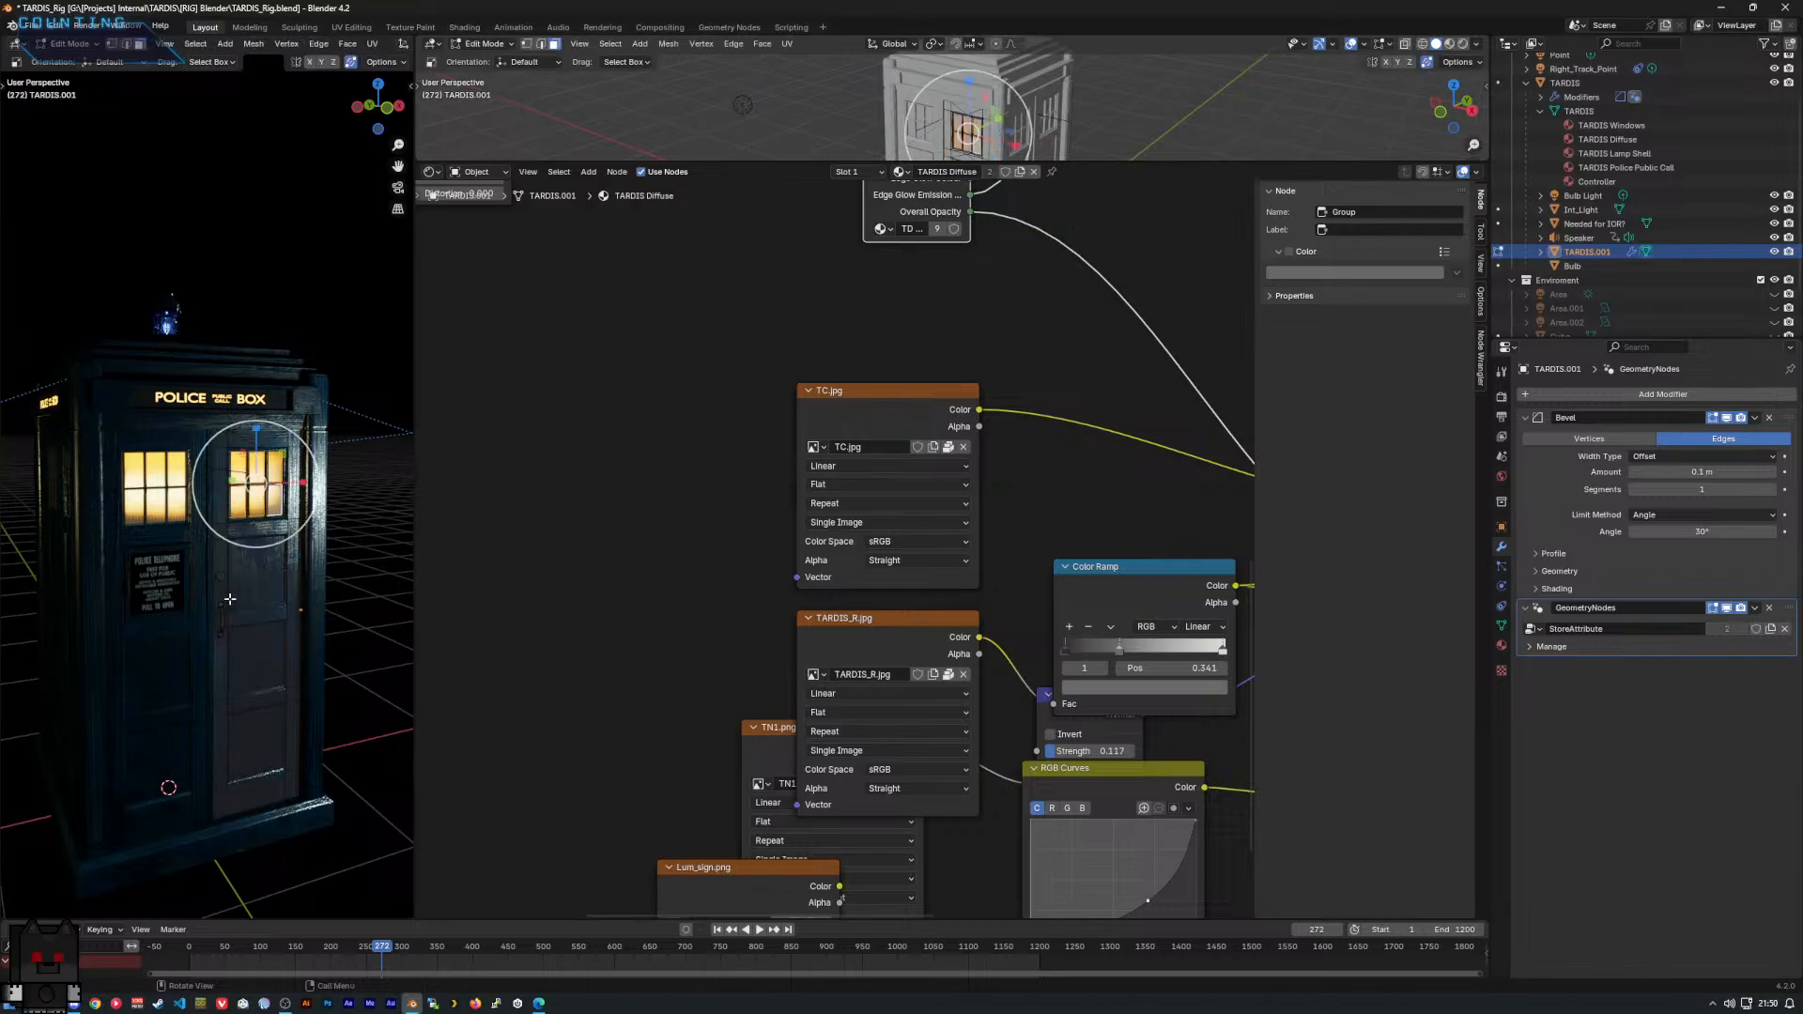
key(r)
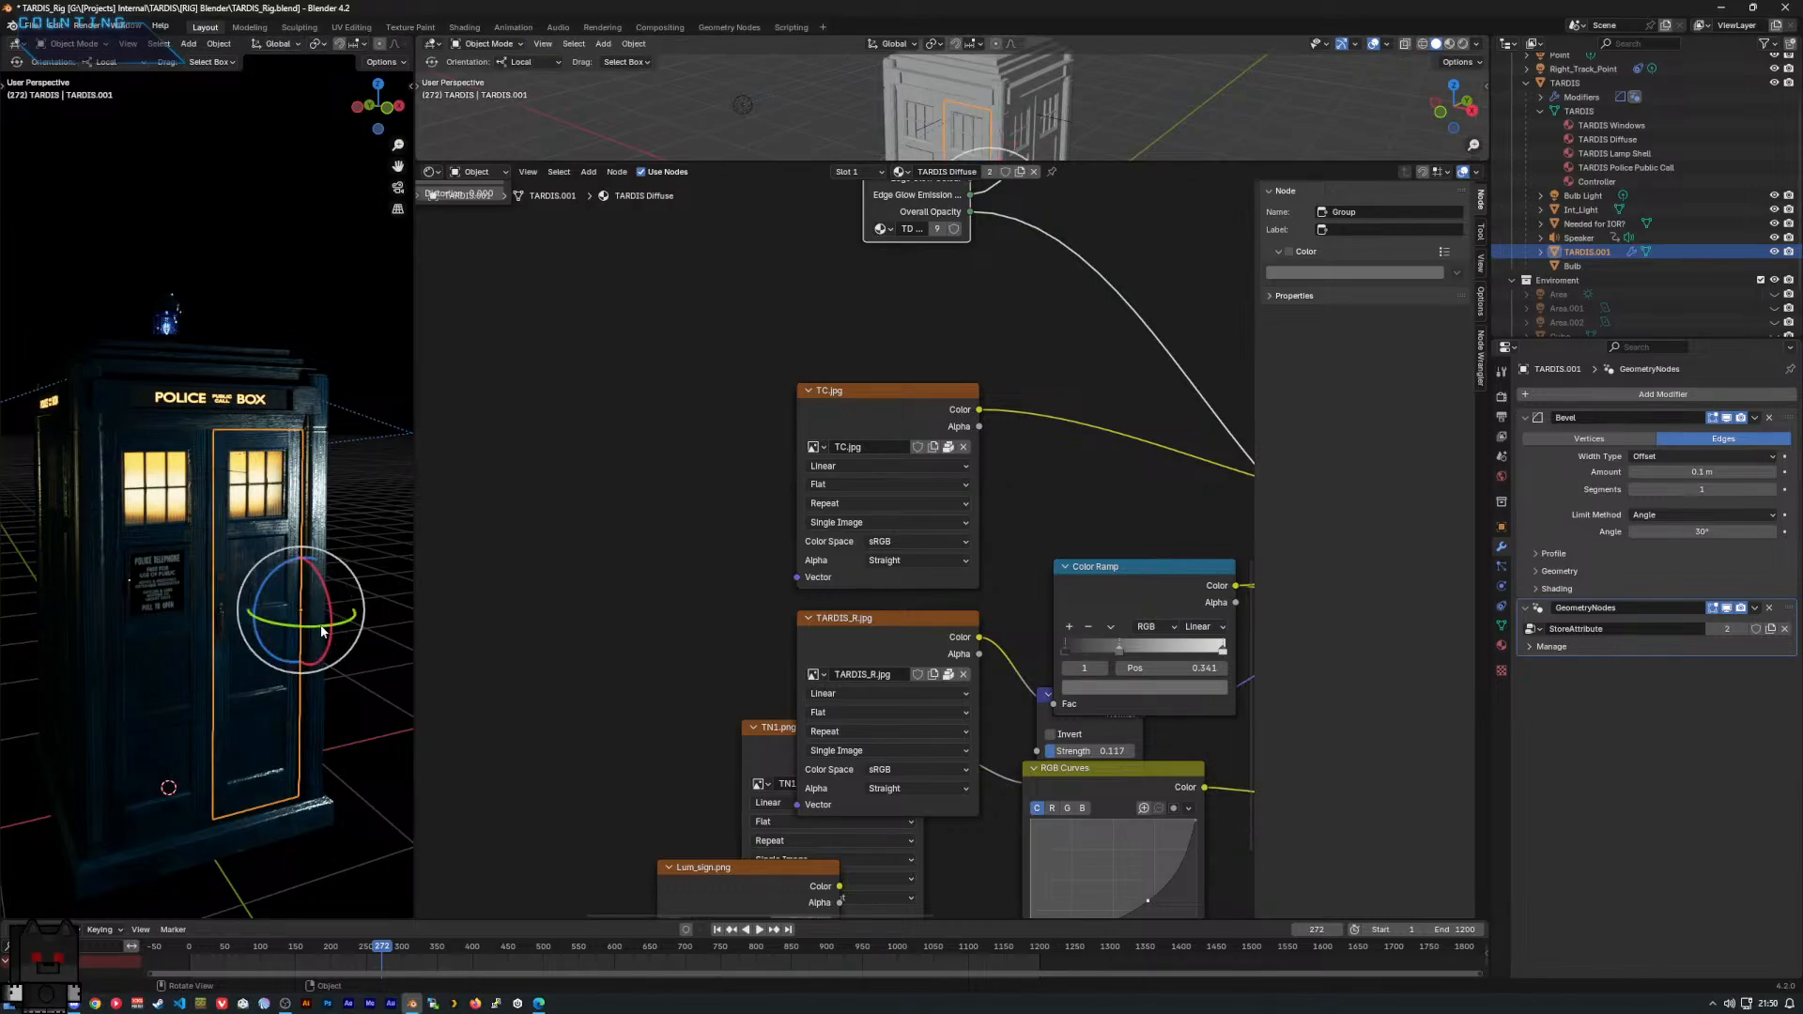
drag(320, 628, 281, 685)
key(ctrl+z)
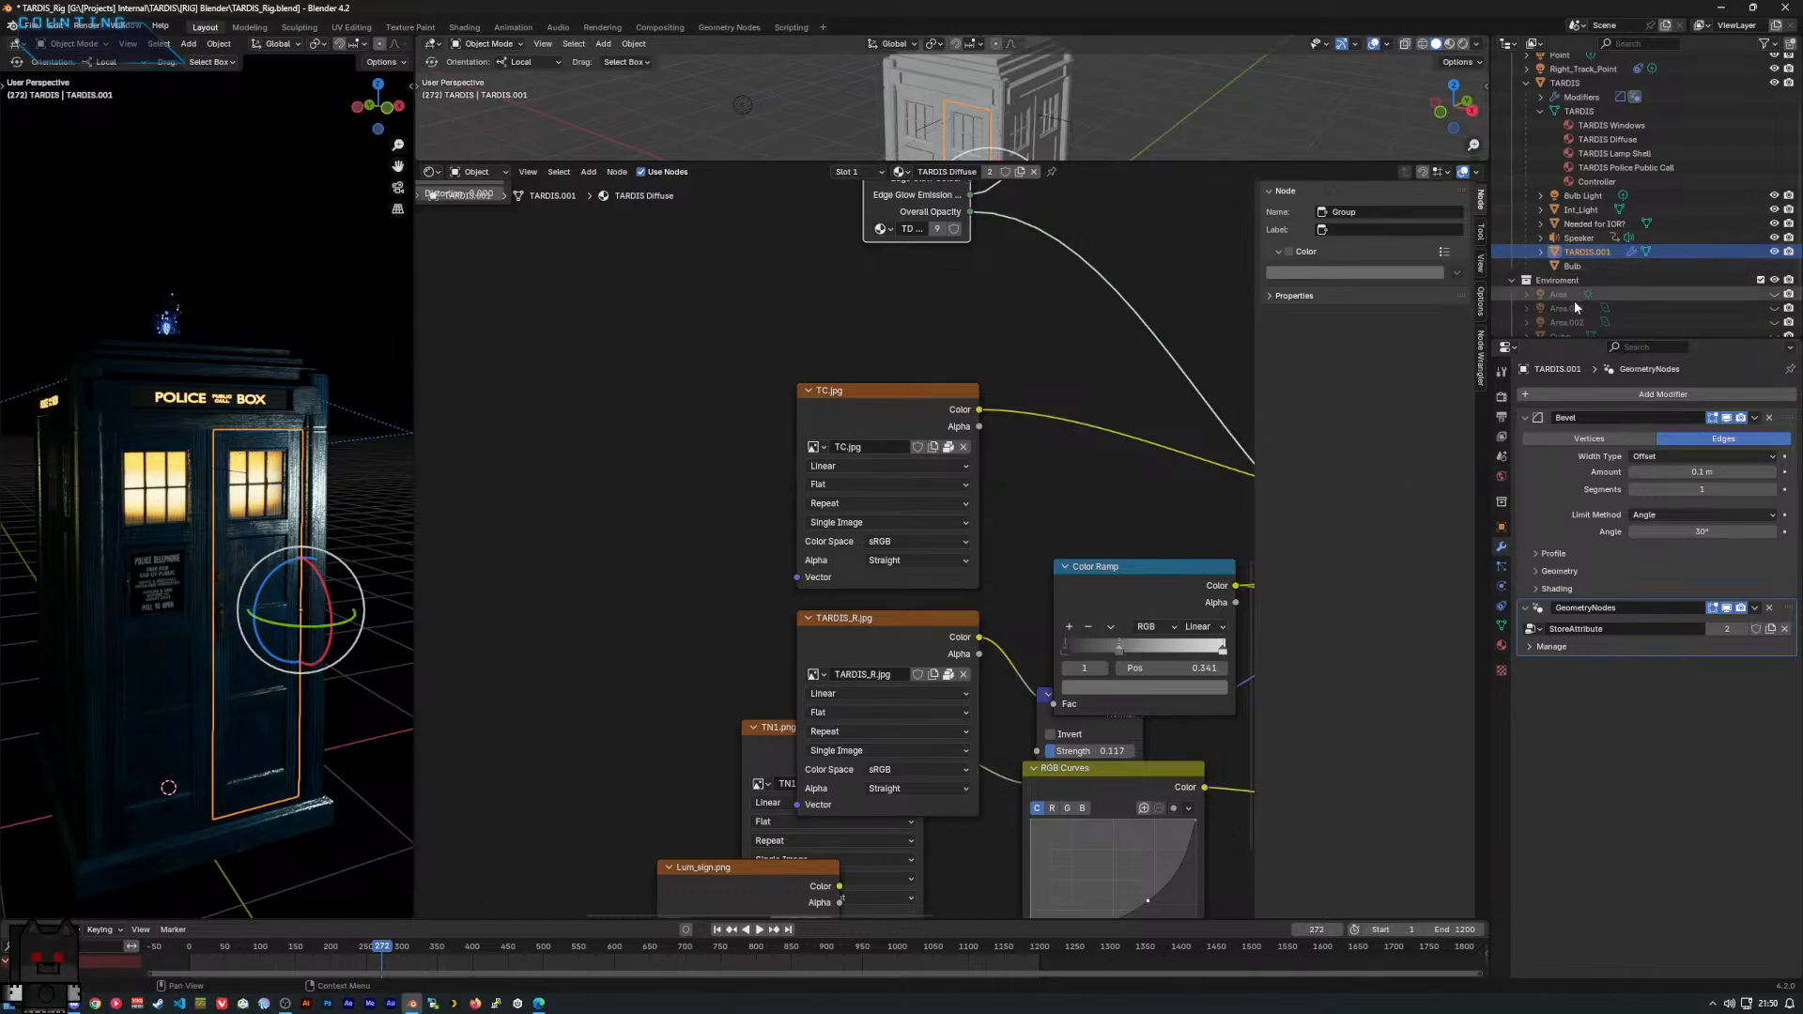
Try a Data Transfer modifier on the TARDIS.001 door, then remove it.
click(1639, 395)
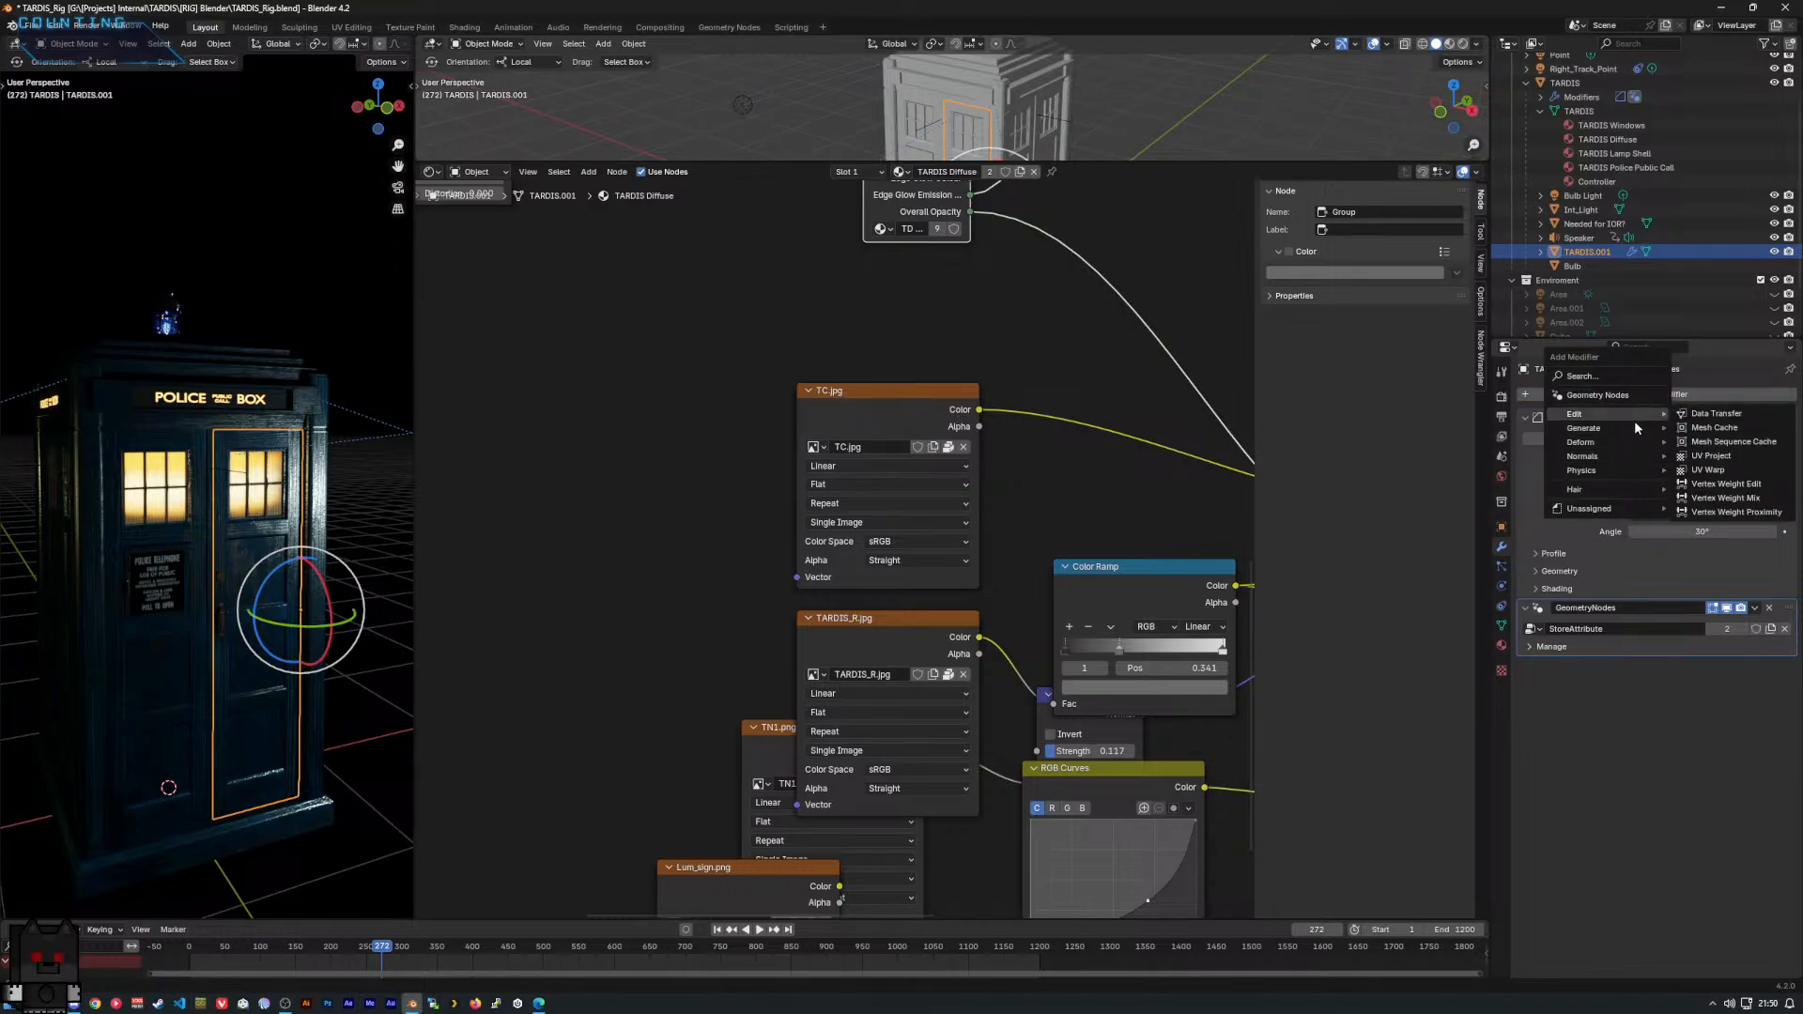
mouse_move(1632, 432)
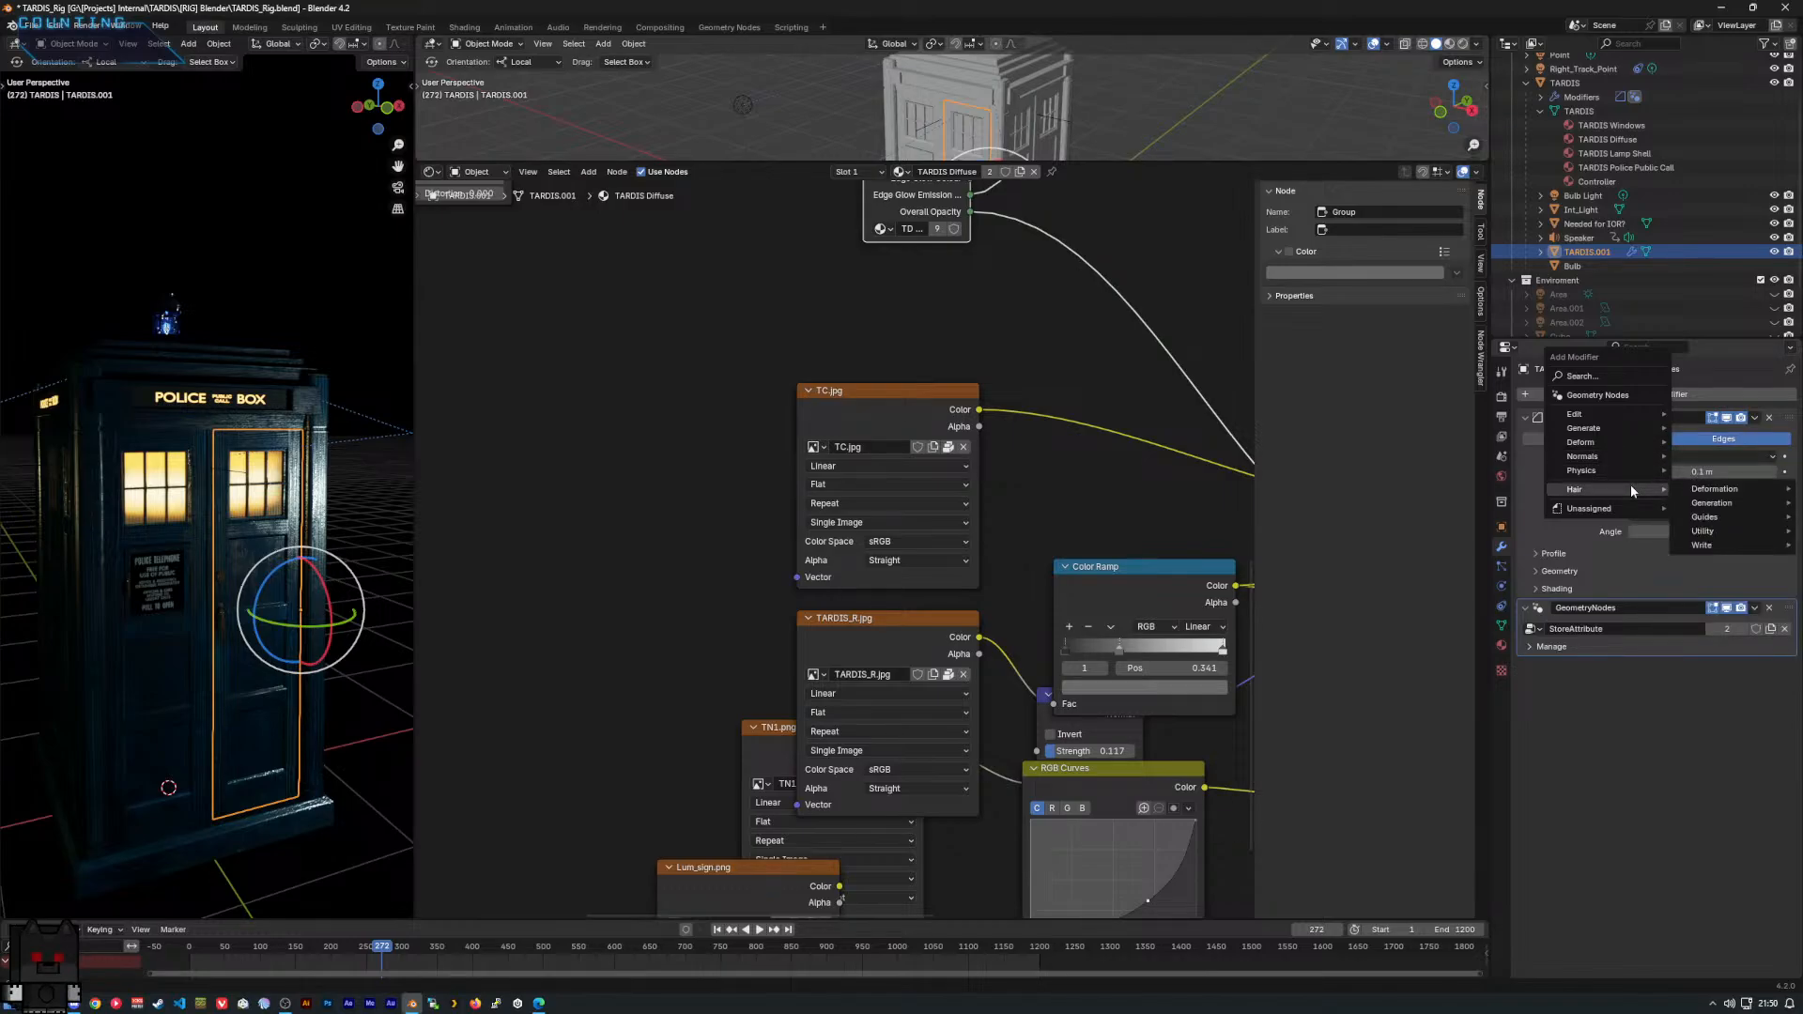
mouse_move(1627, 415)
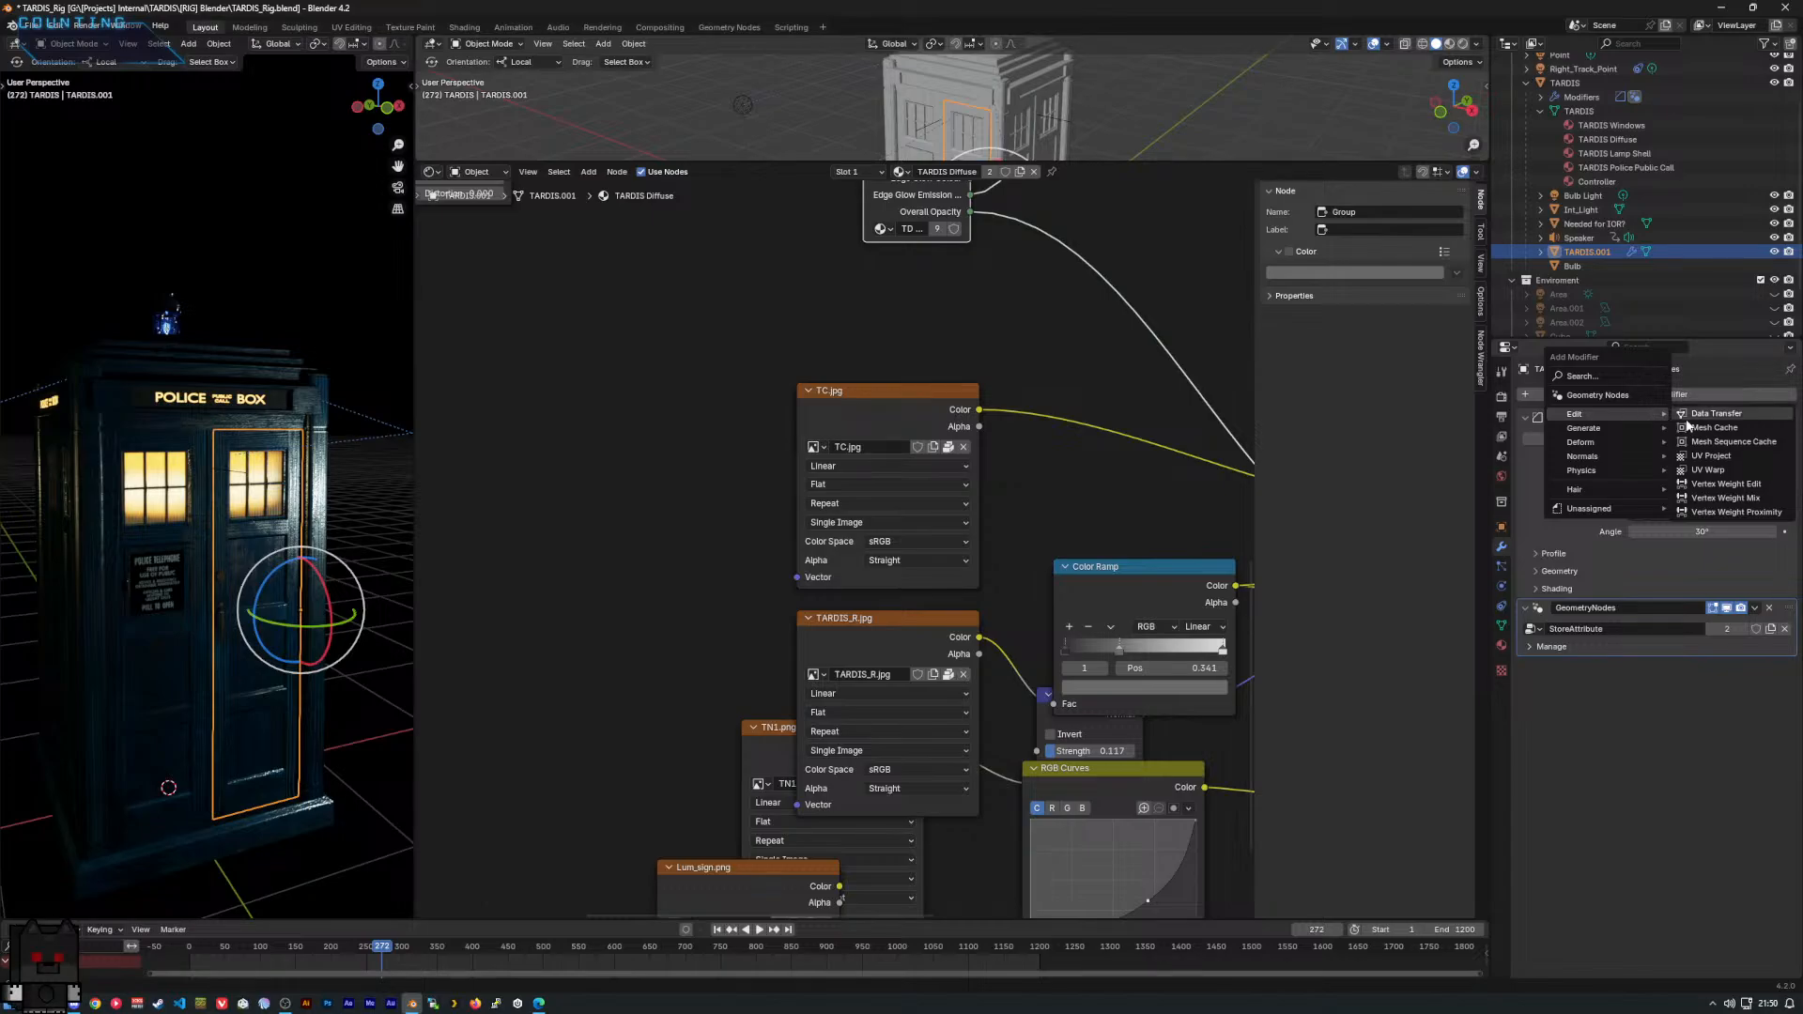
click(1686, 414)
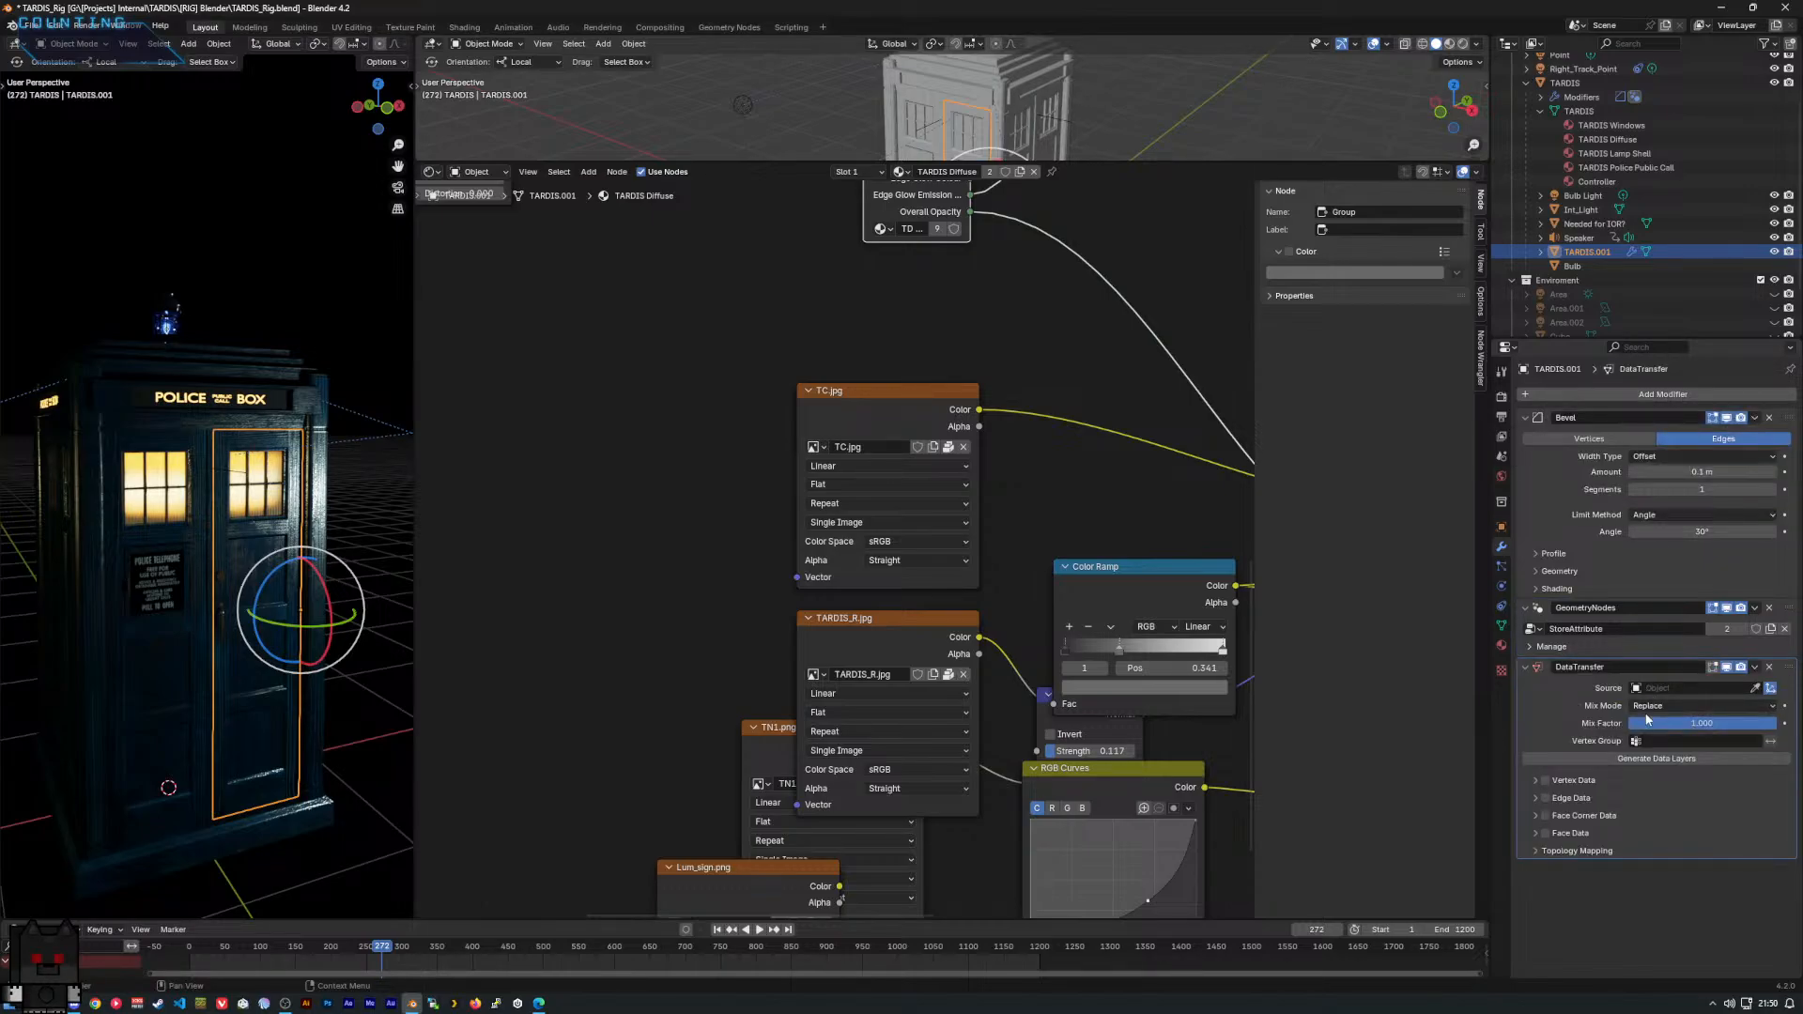
click(1769, 666)
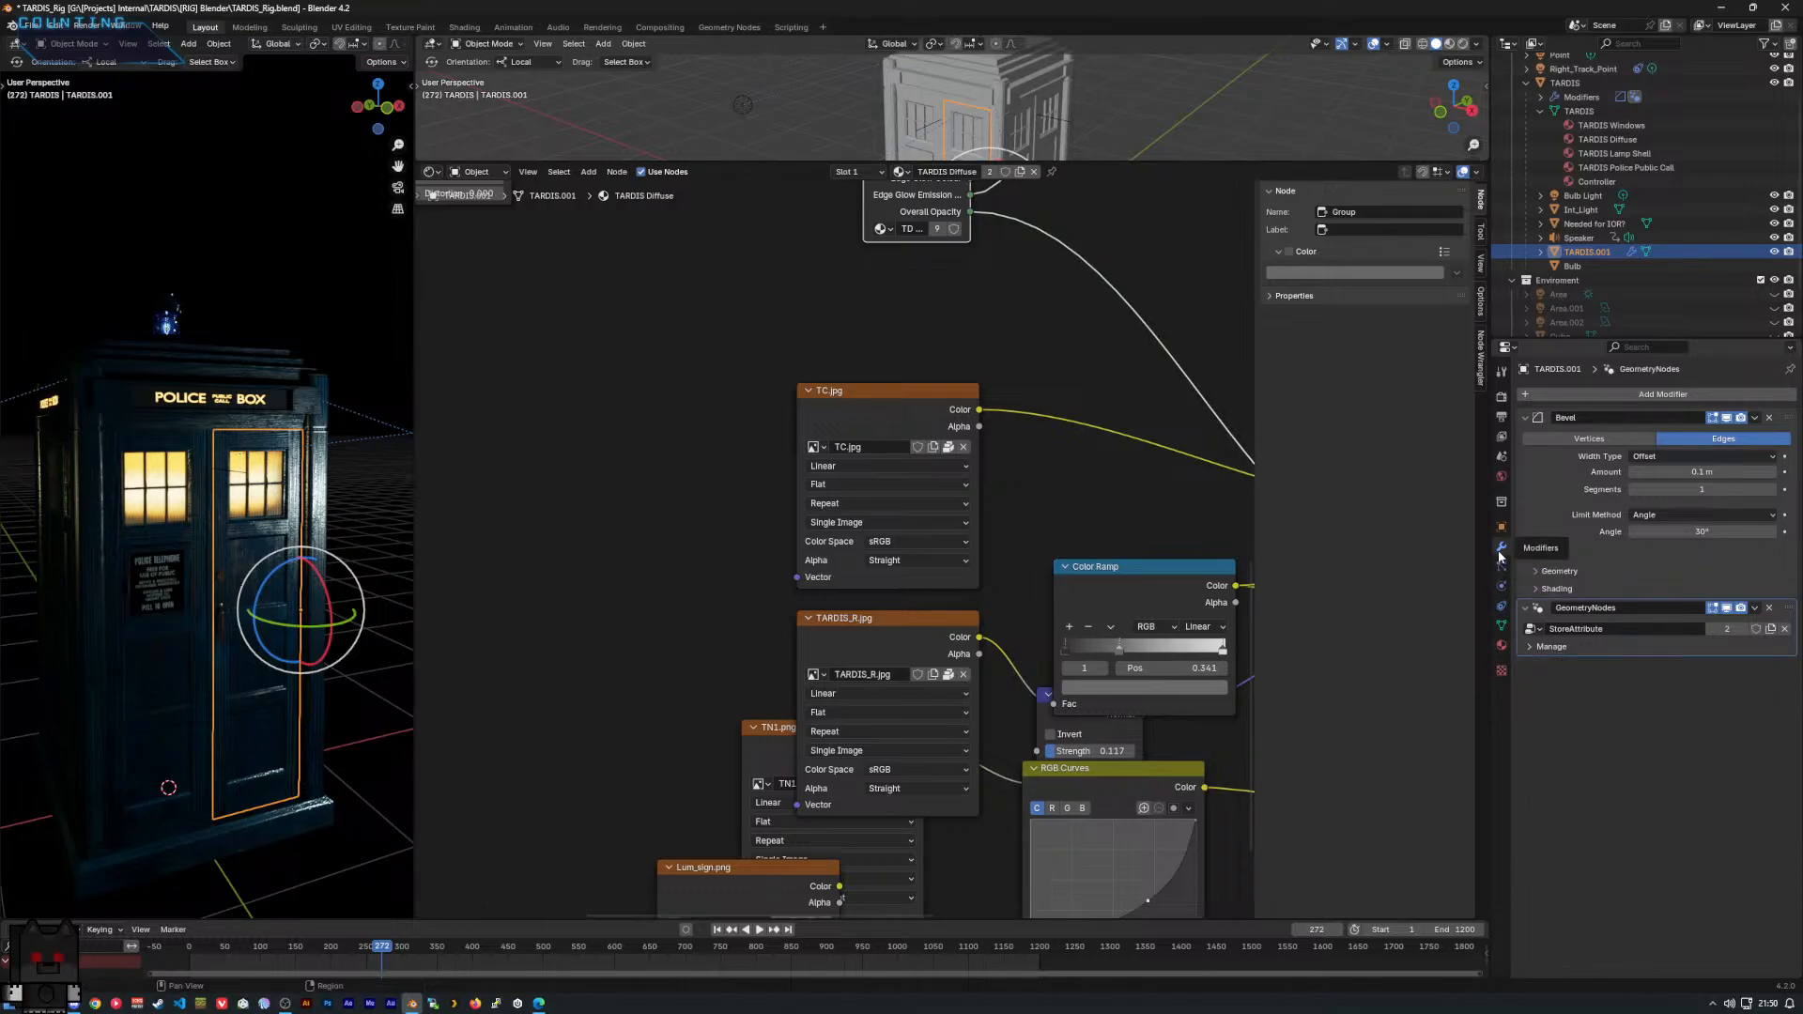
Try a Limit Rotation object constraint on the TARDIS.001 door, then remove it.
click(1502, 605)
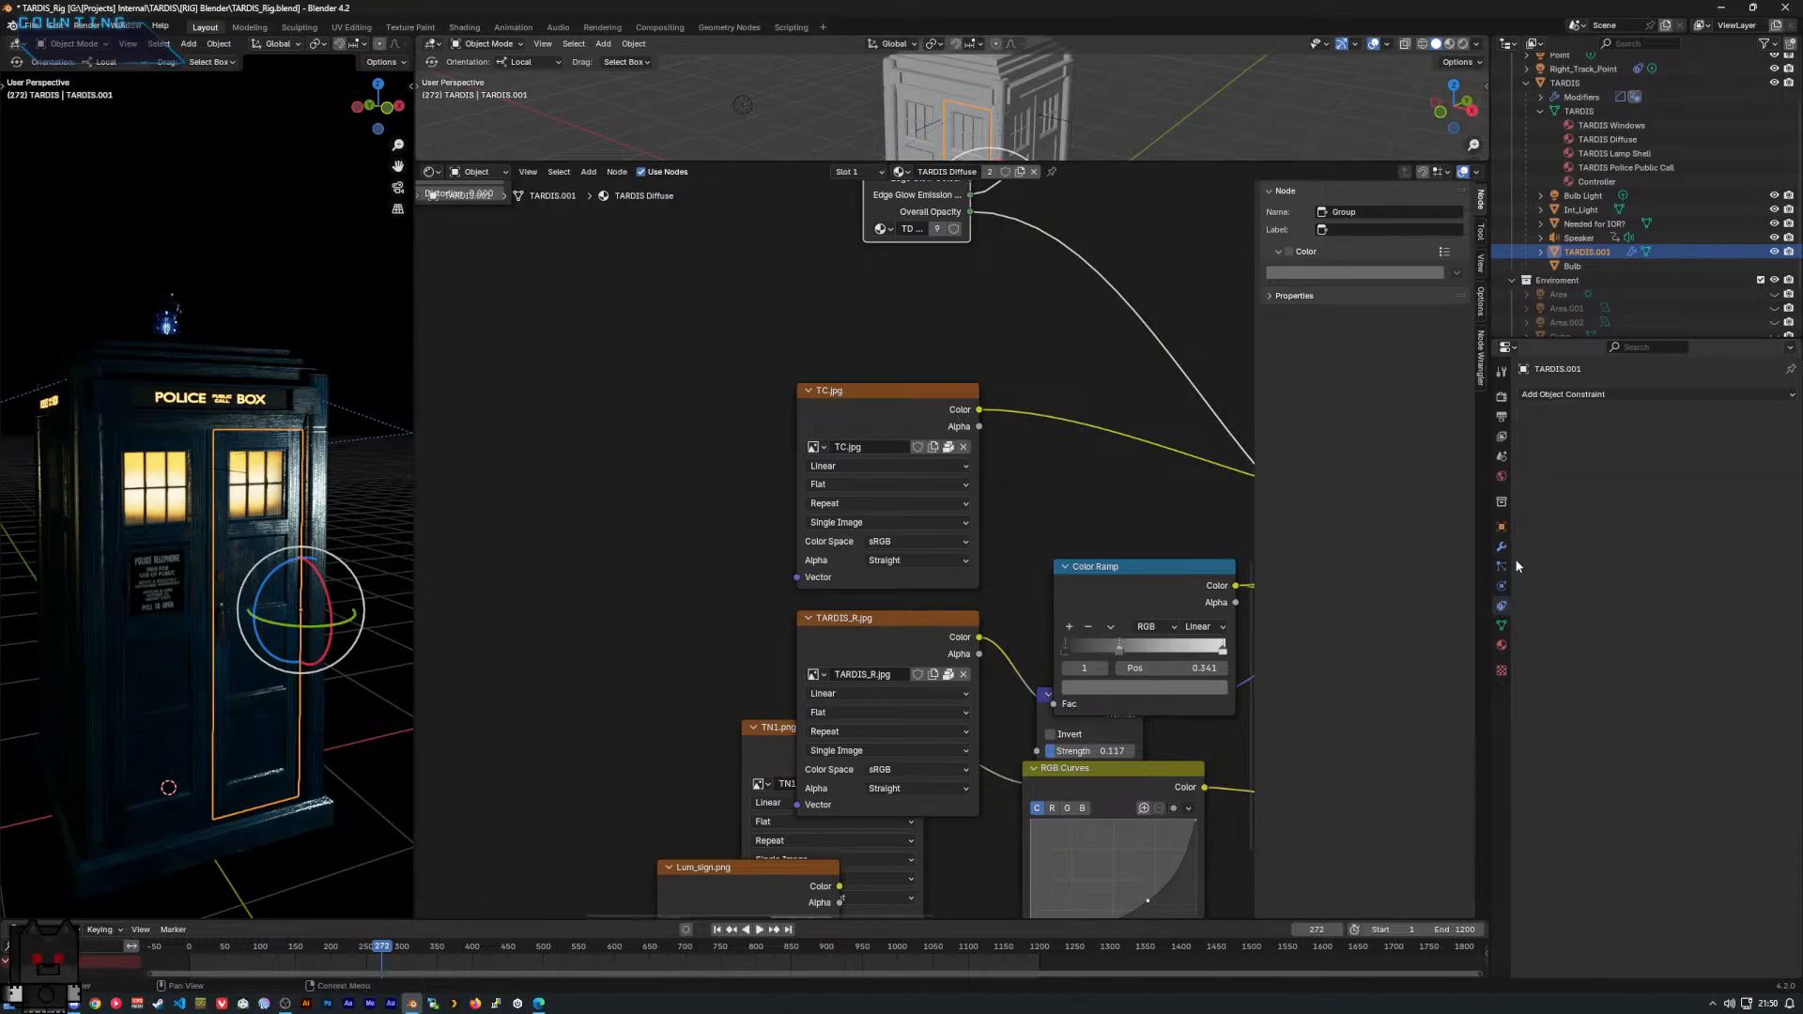
click(1568, 394)
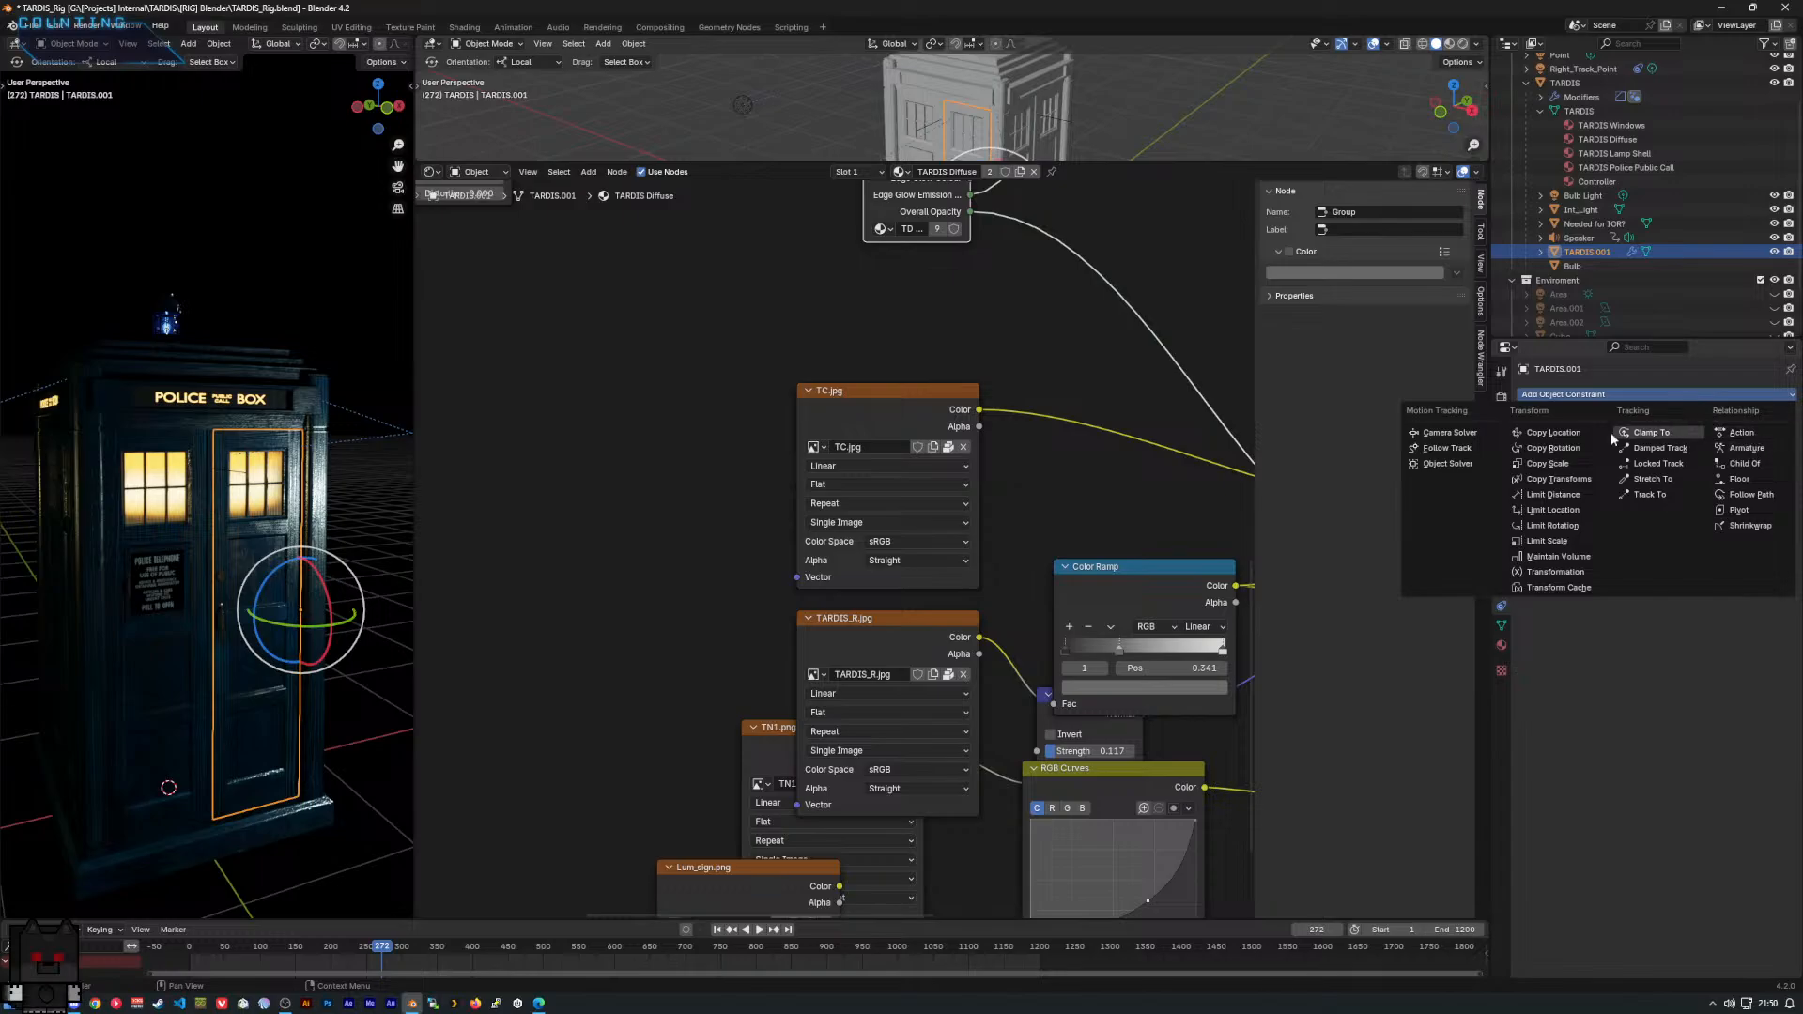
click(1591, 527)
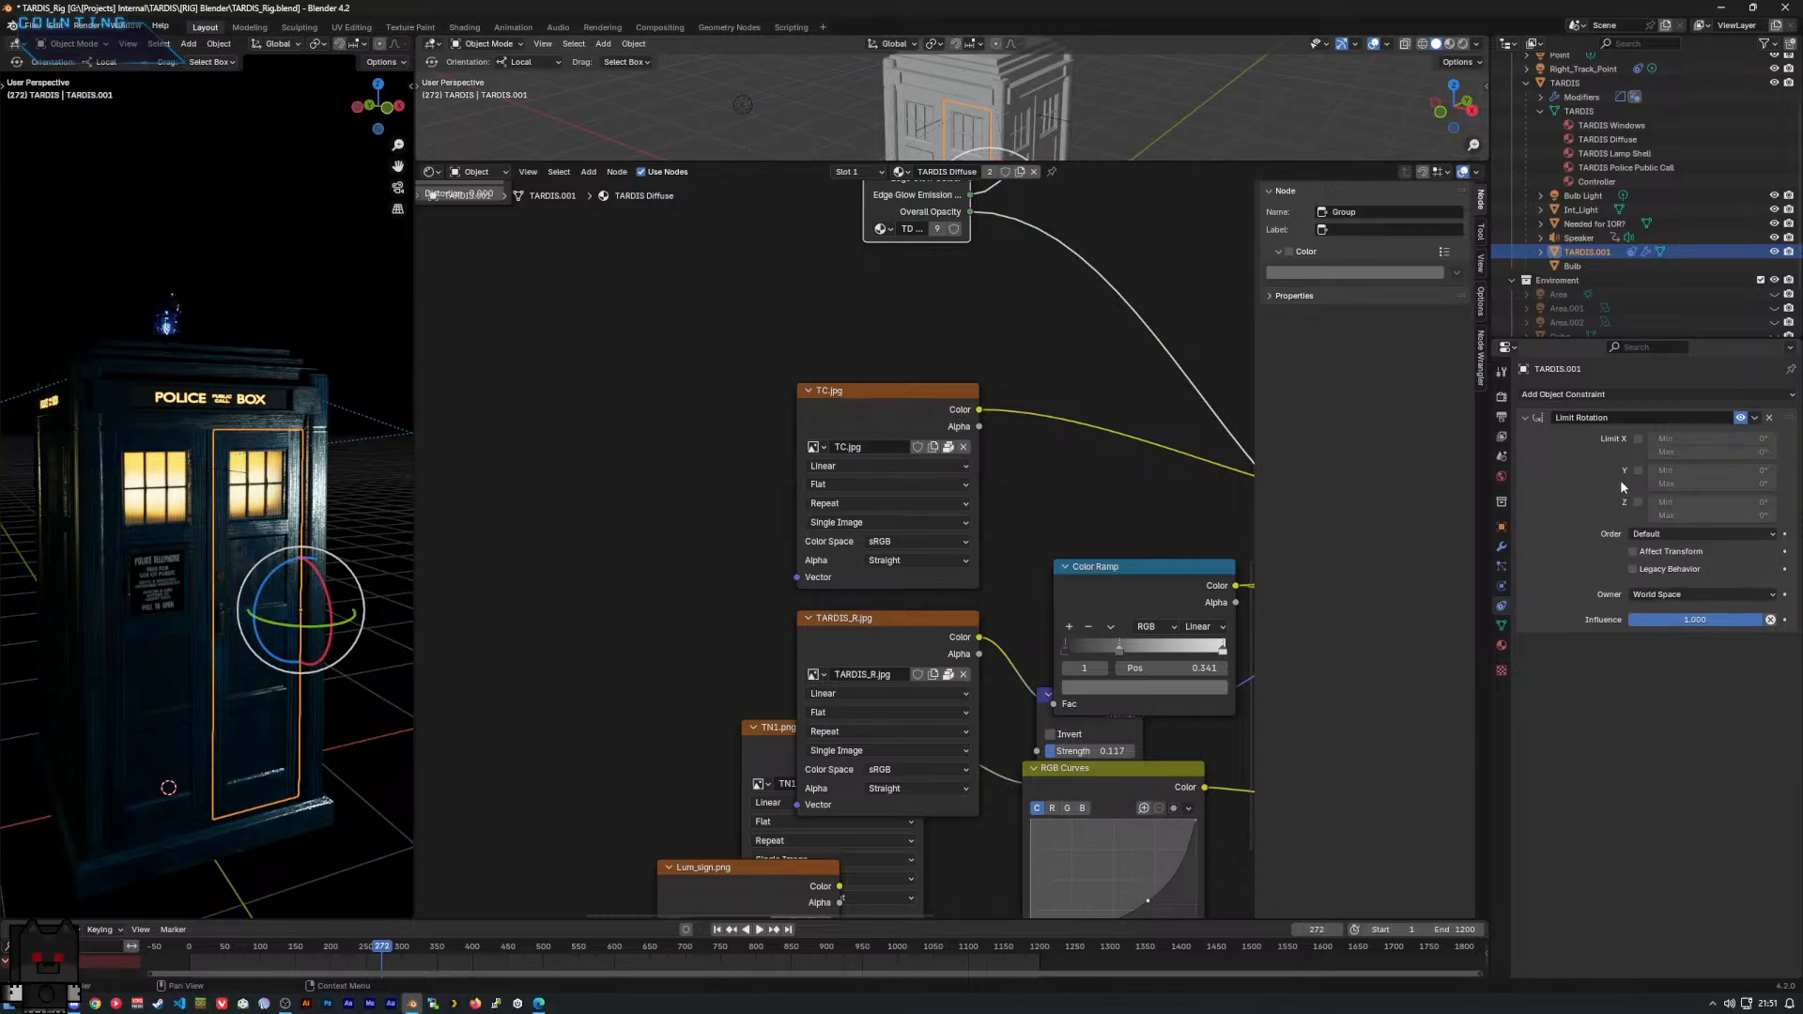
click(1769, 417)
Try a Transformation constraint on the door, mapping from rotation with Z Min at -15.2°, then remove the constraint.
click(1711, 395)
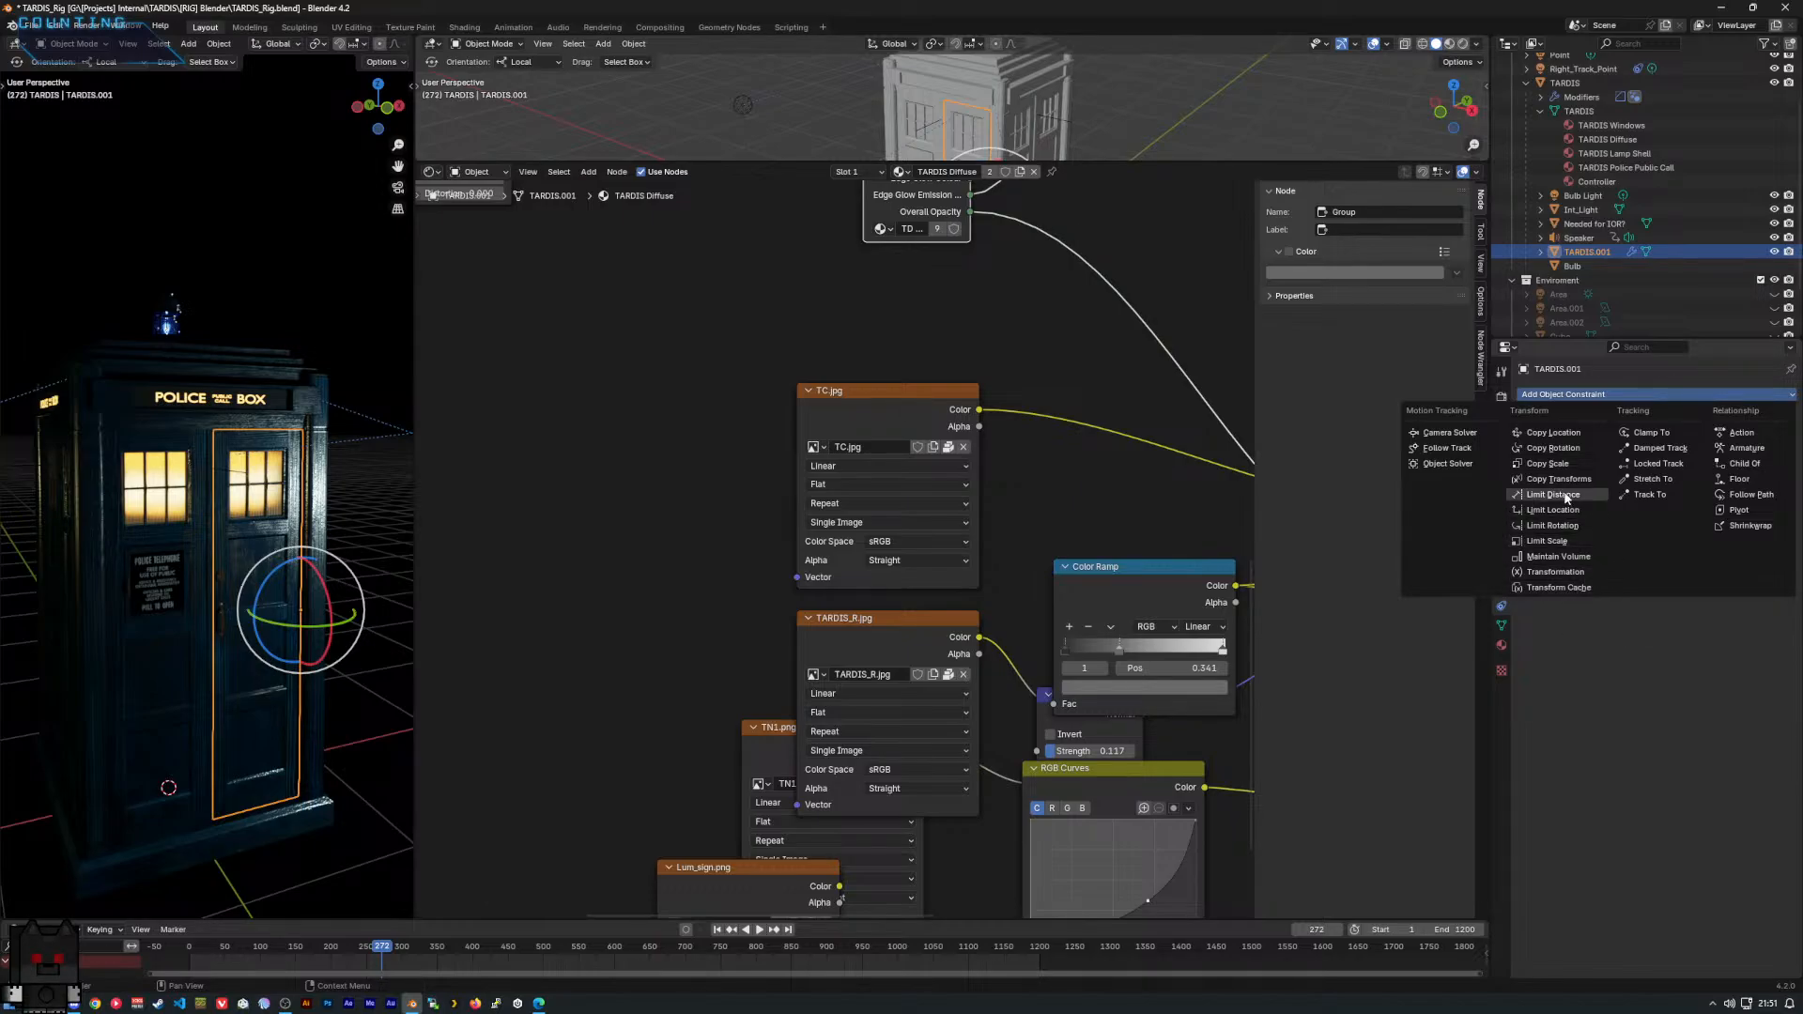
click(1587, 573)
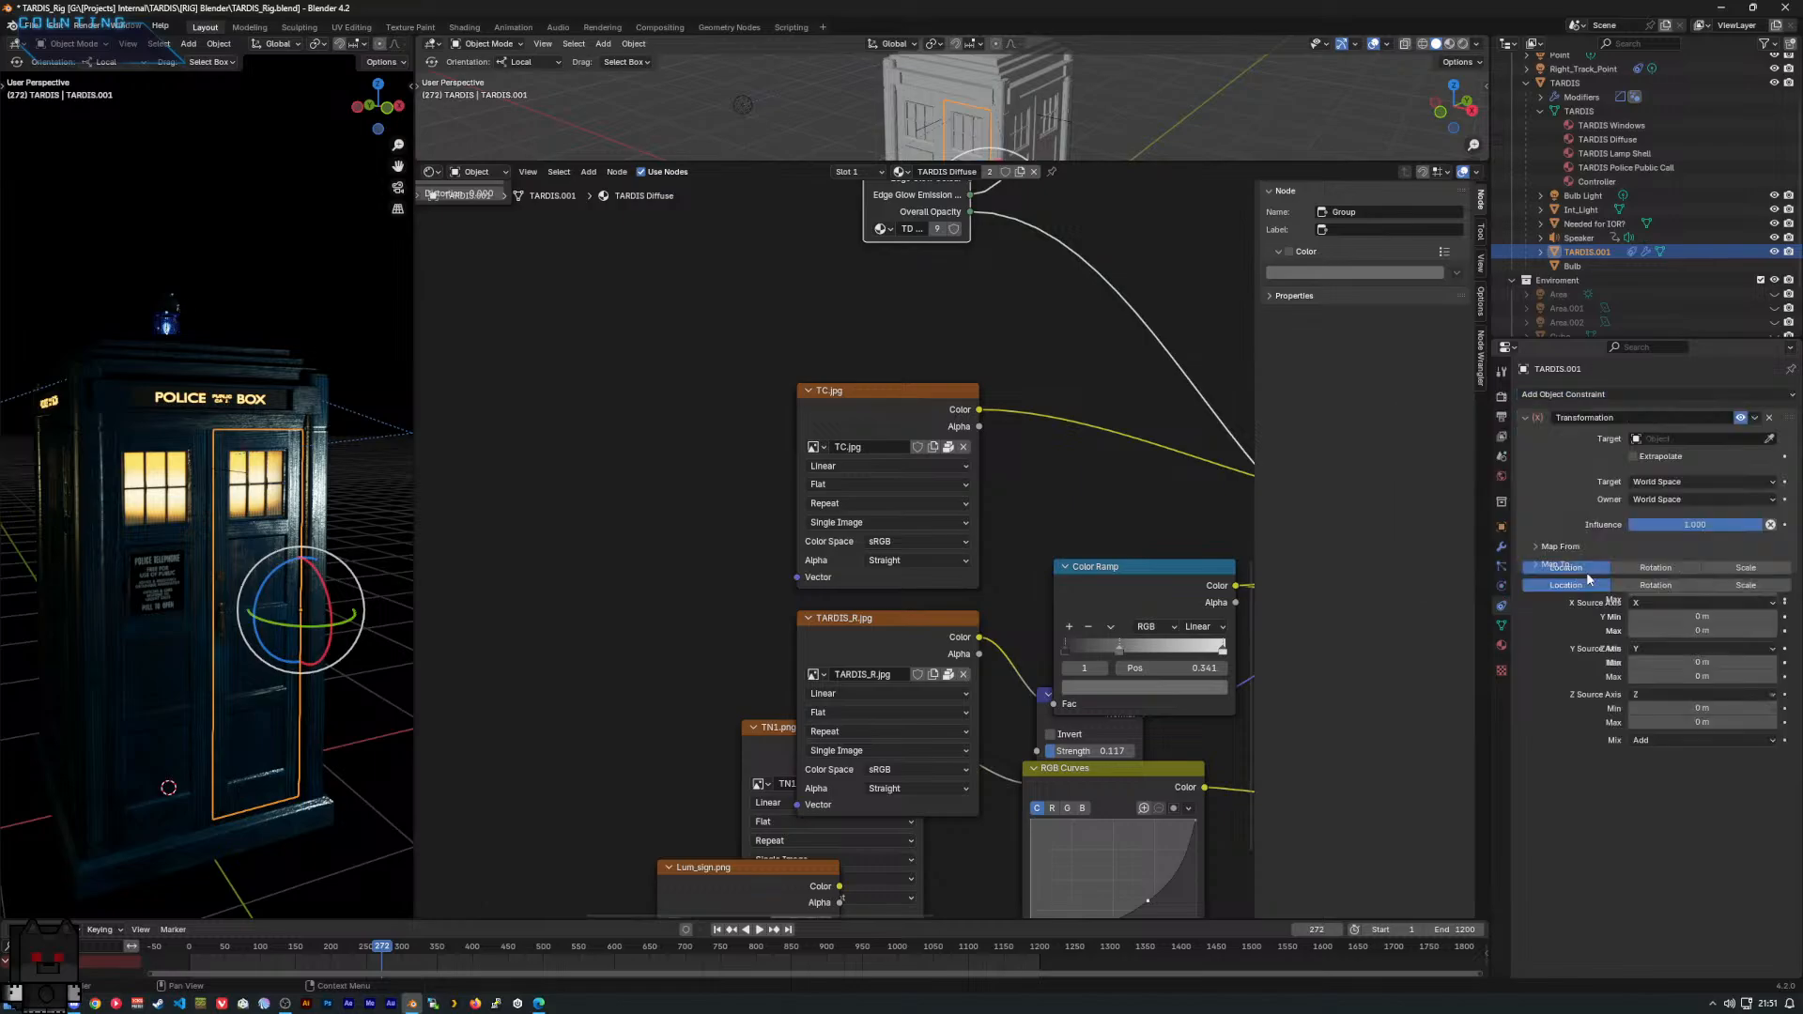
click(1533, 547)
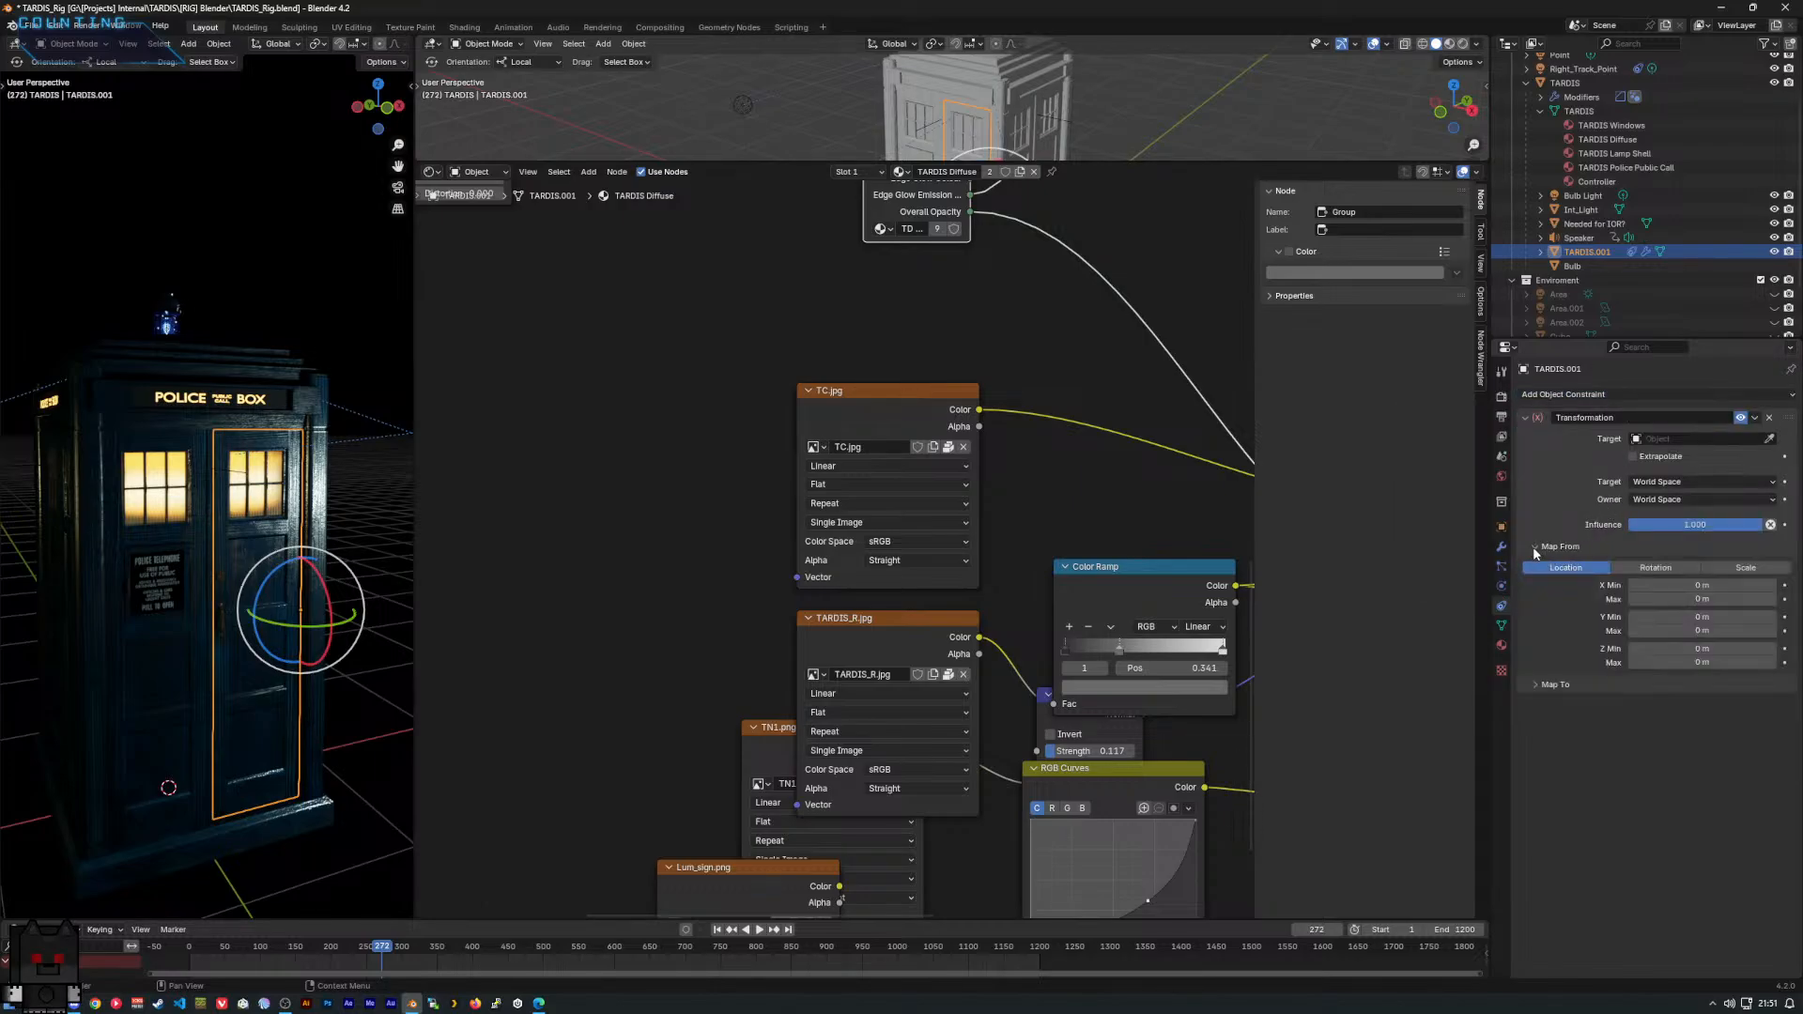
click(1686, 568)
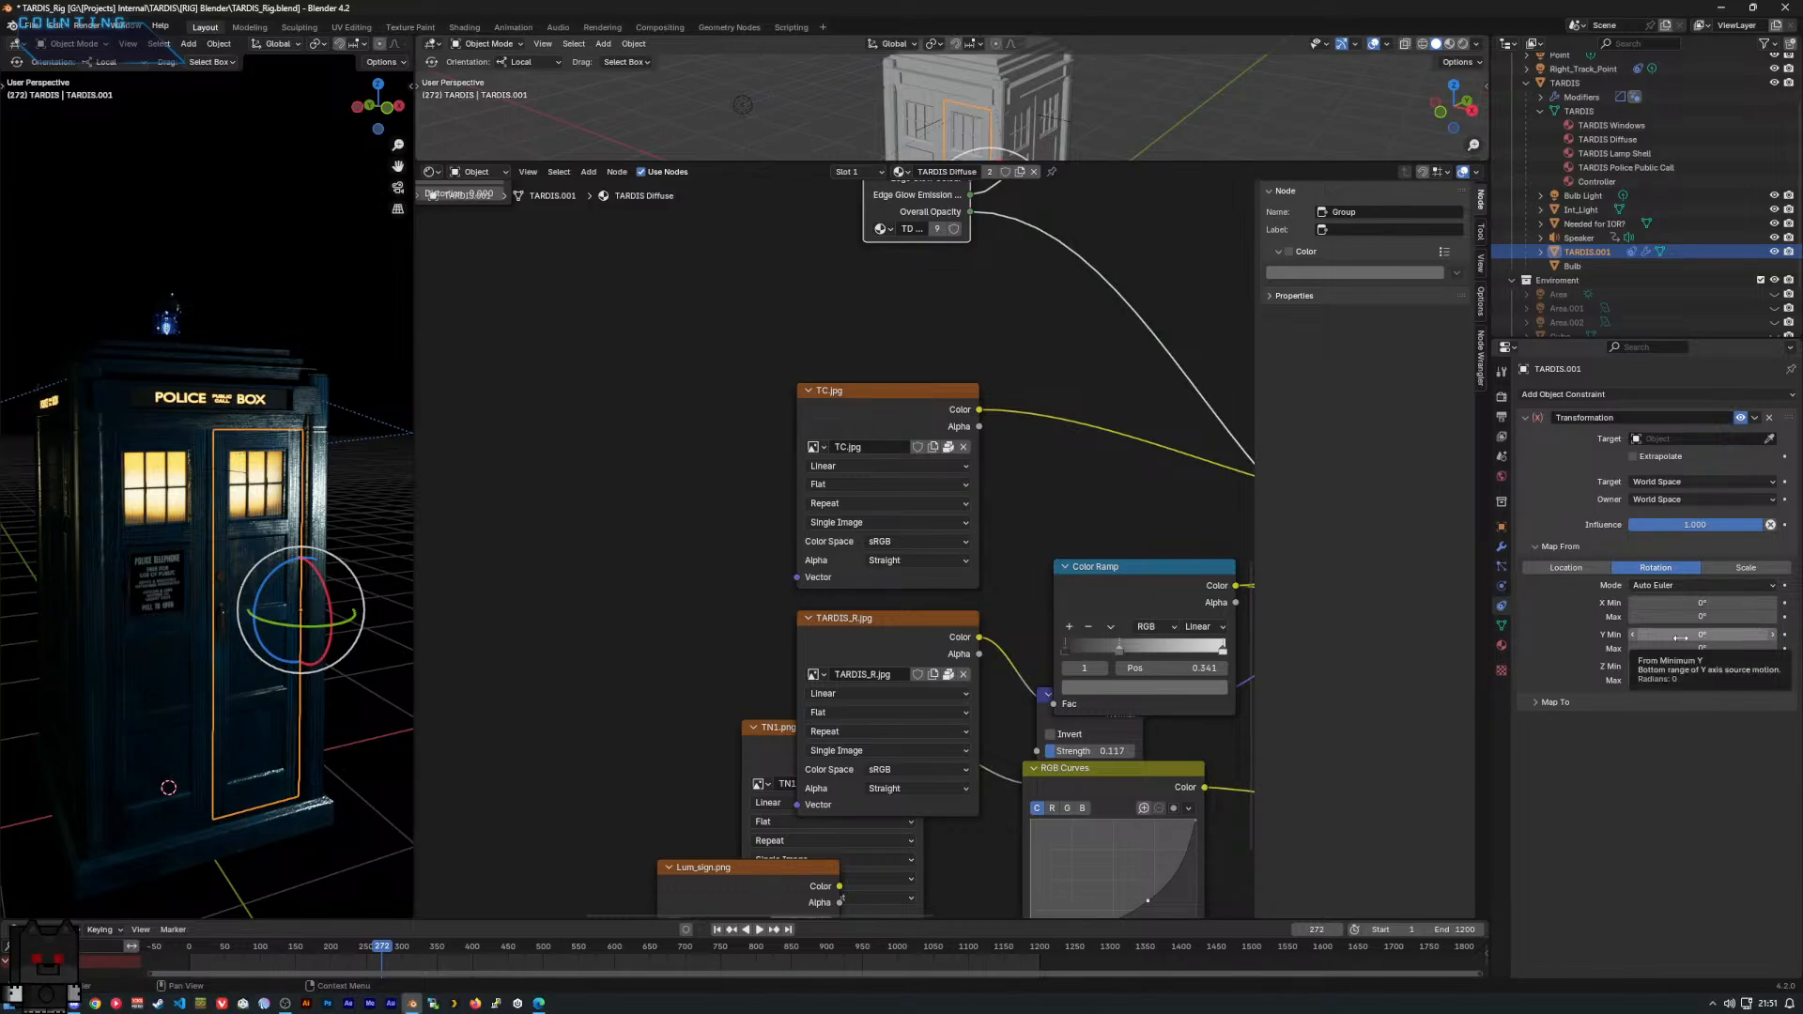
drag(1681, 666, 1749, 680)
right_click(1749, 680)
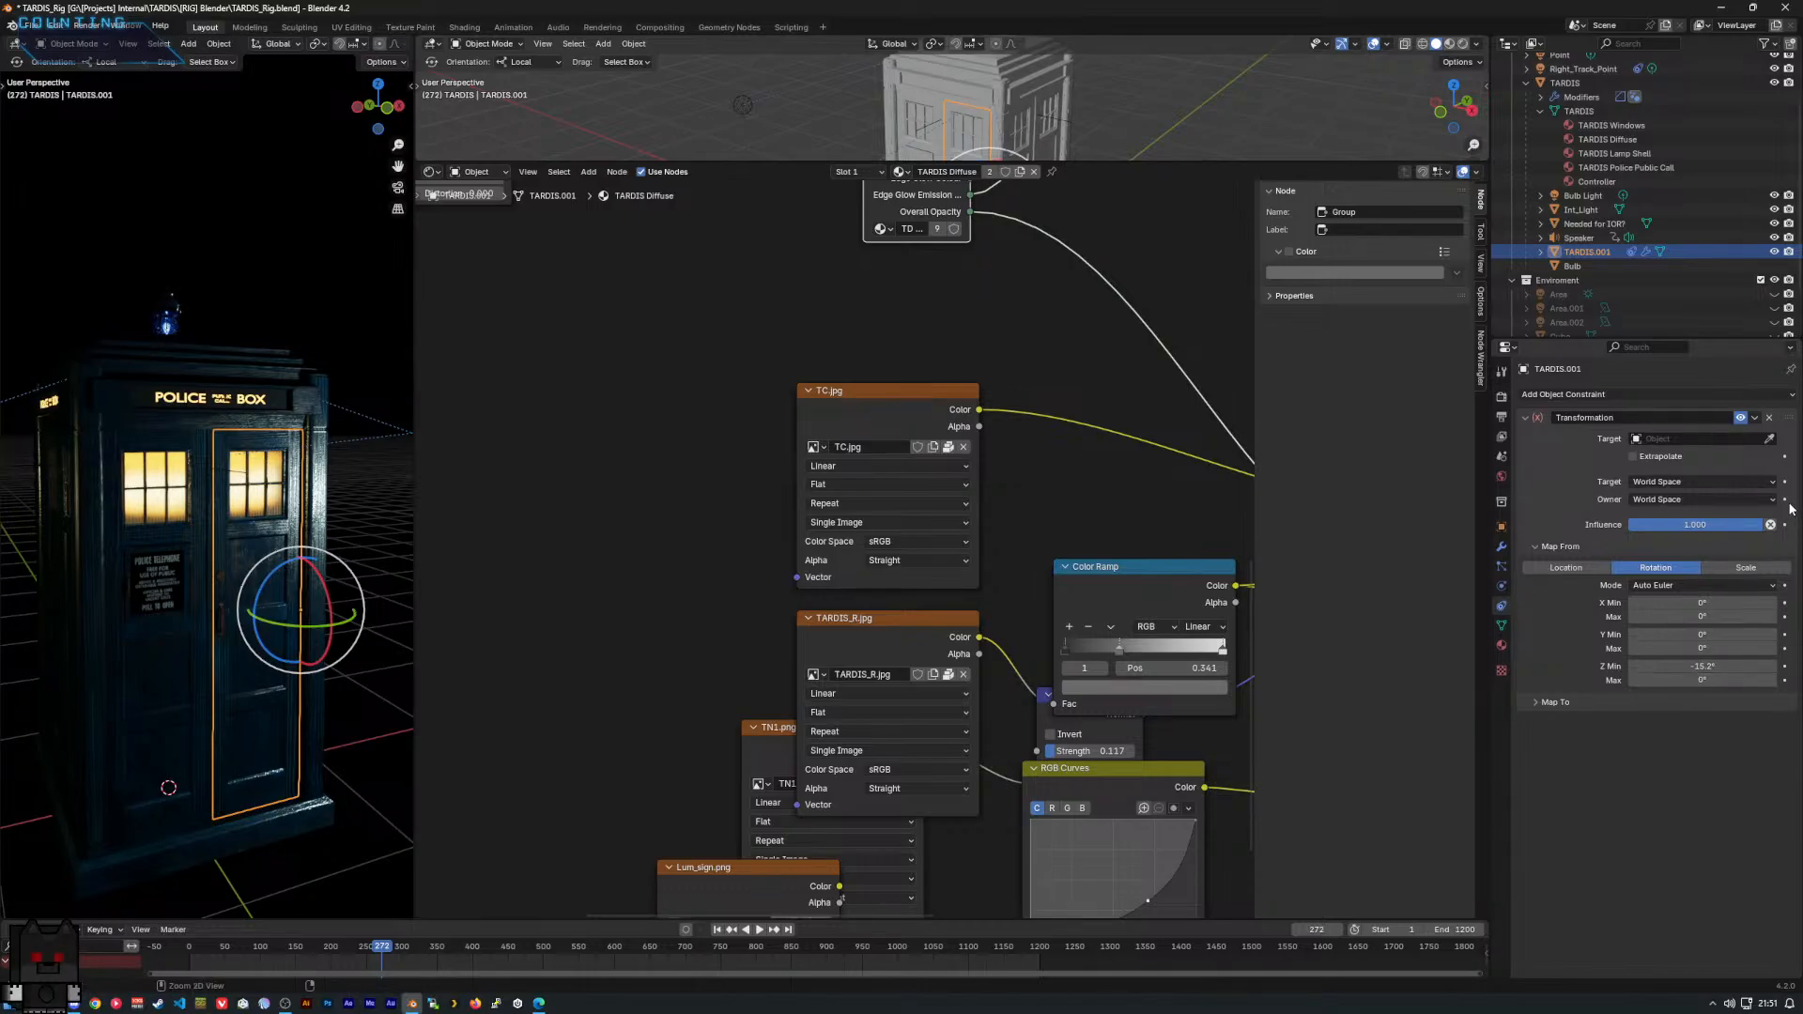
click(1769, 418)
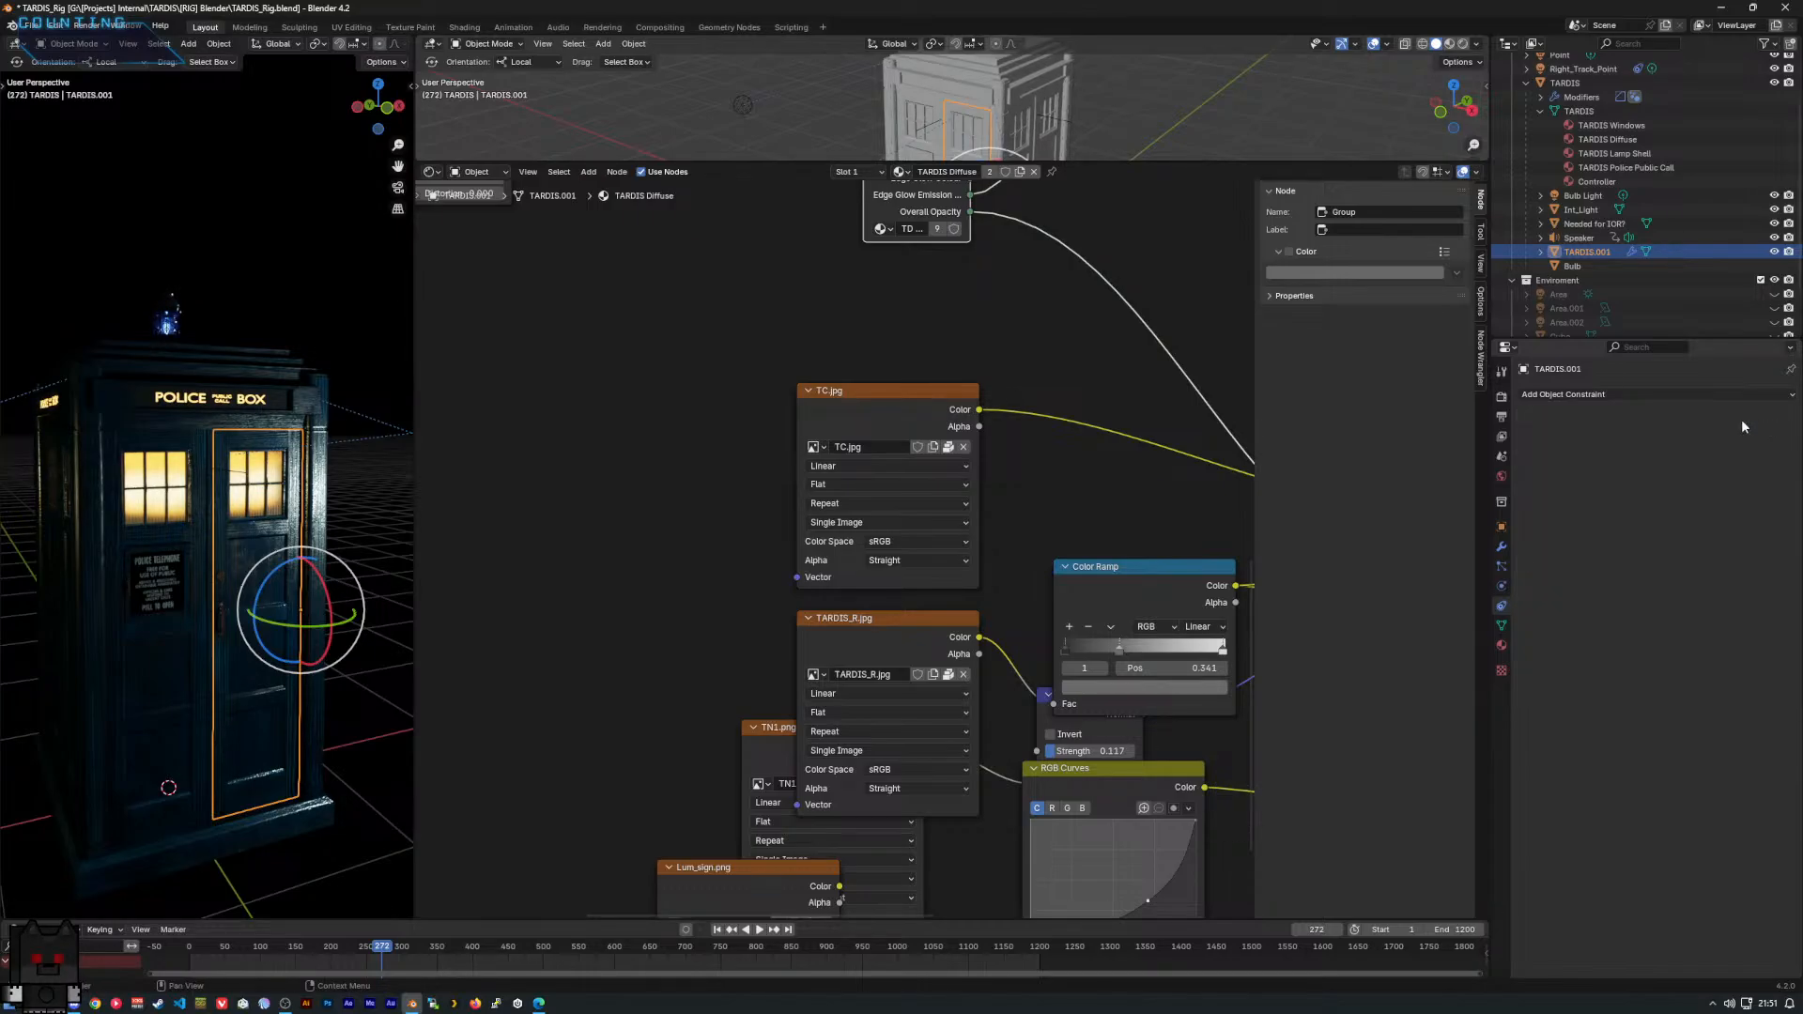
Add a new Geometry Nodes modifier to the TARDIS.001 door and open its node tree in the Geometry Nodes workspace.
click(1502, 547)
click(1574, 394)
mouse_move(1568, 397)
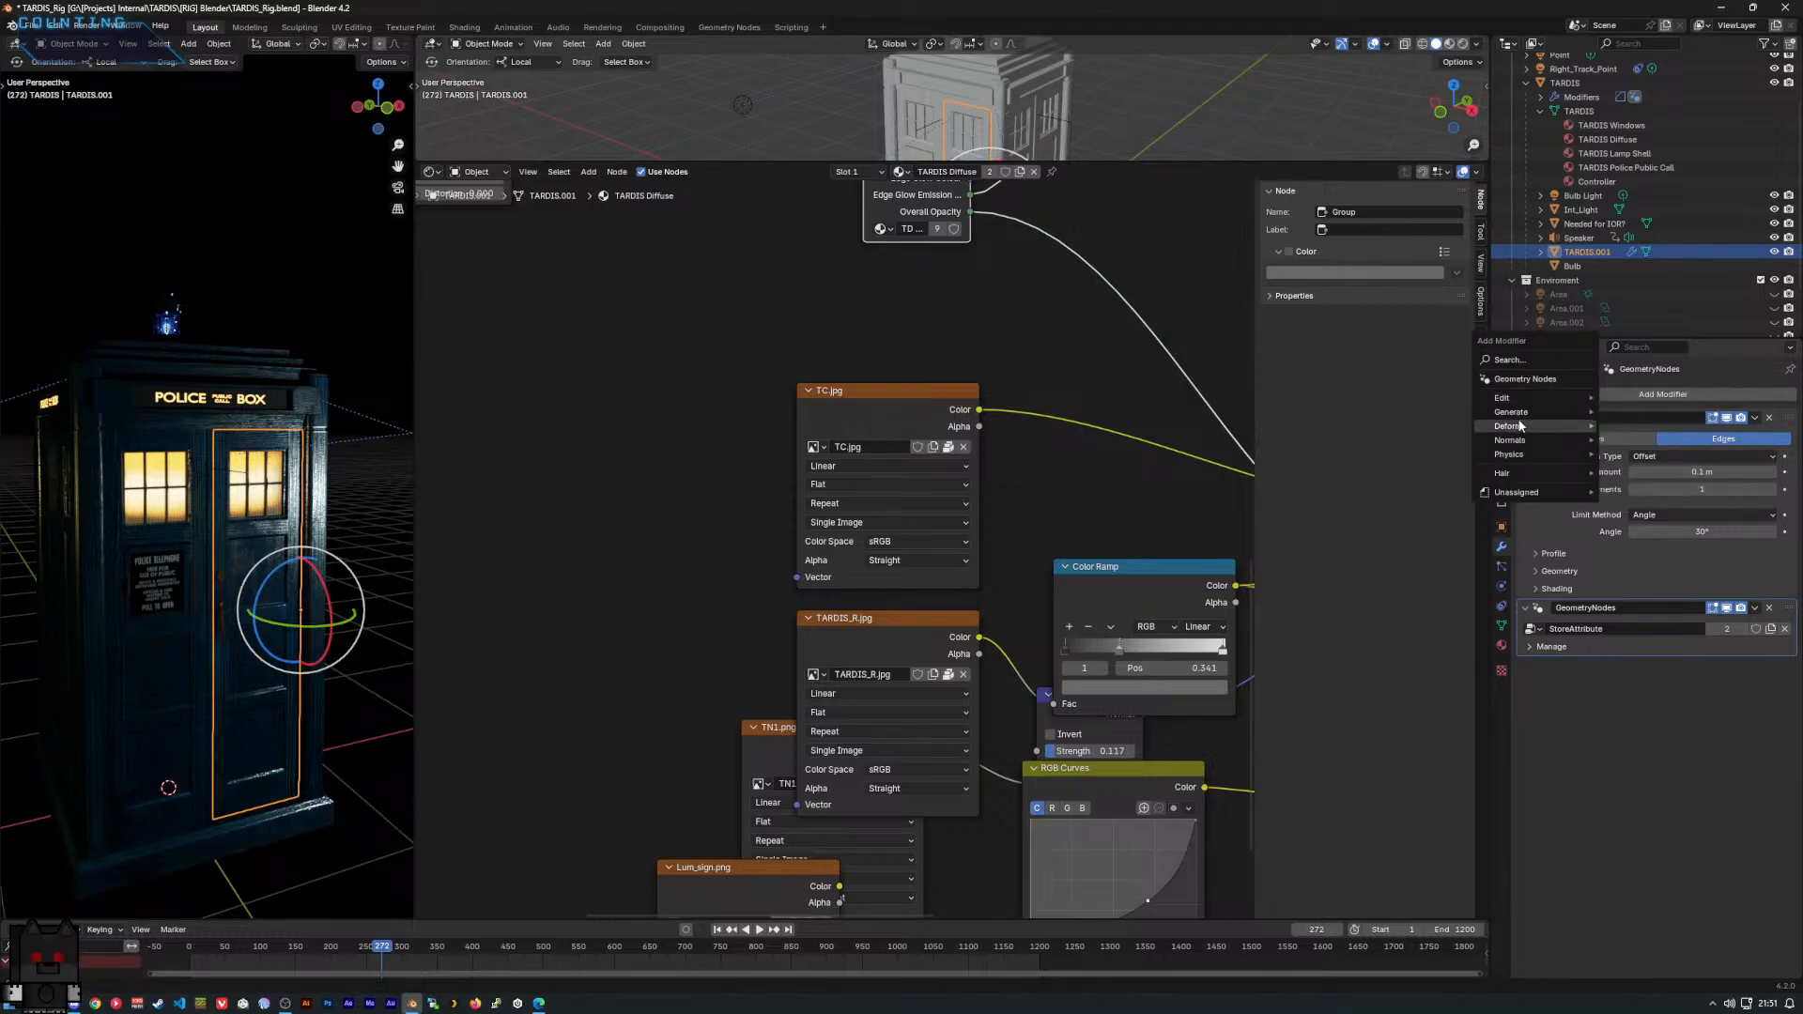
mouse_move(1520, 426)
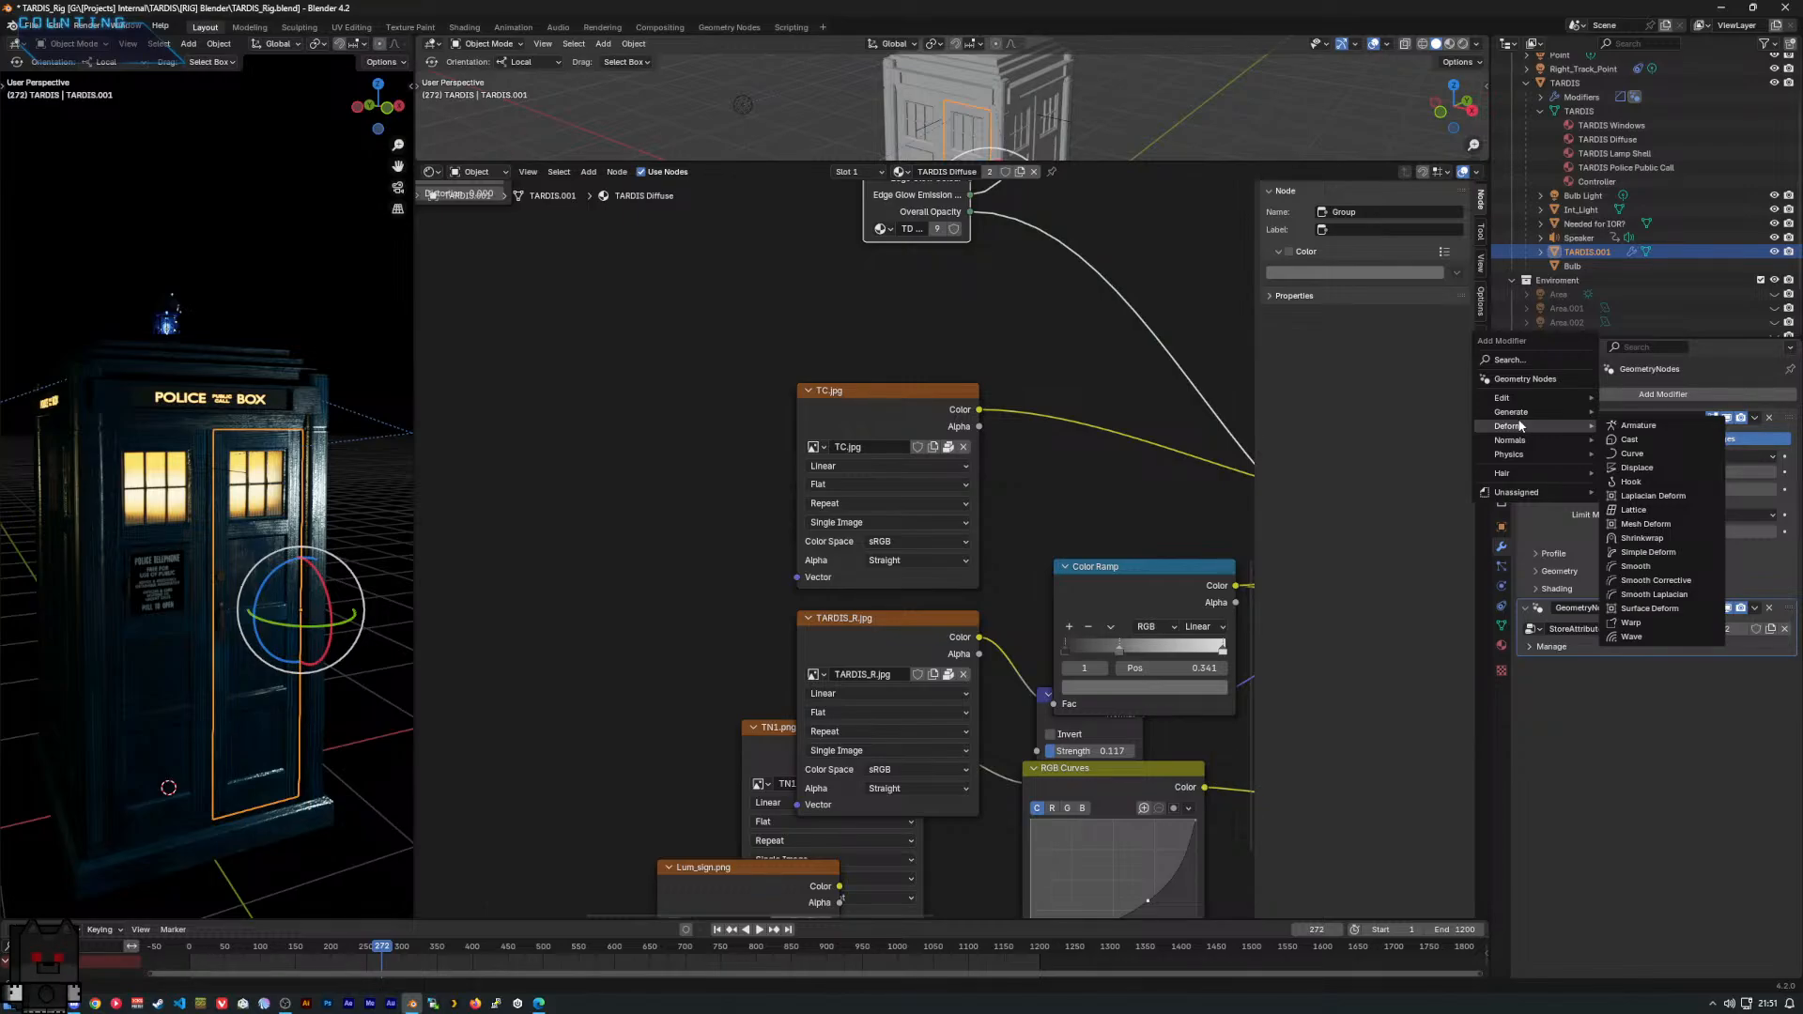
mouse_move(1523, 472)
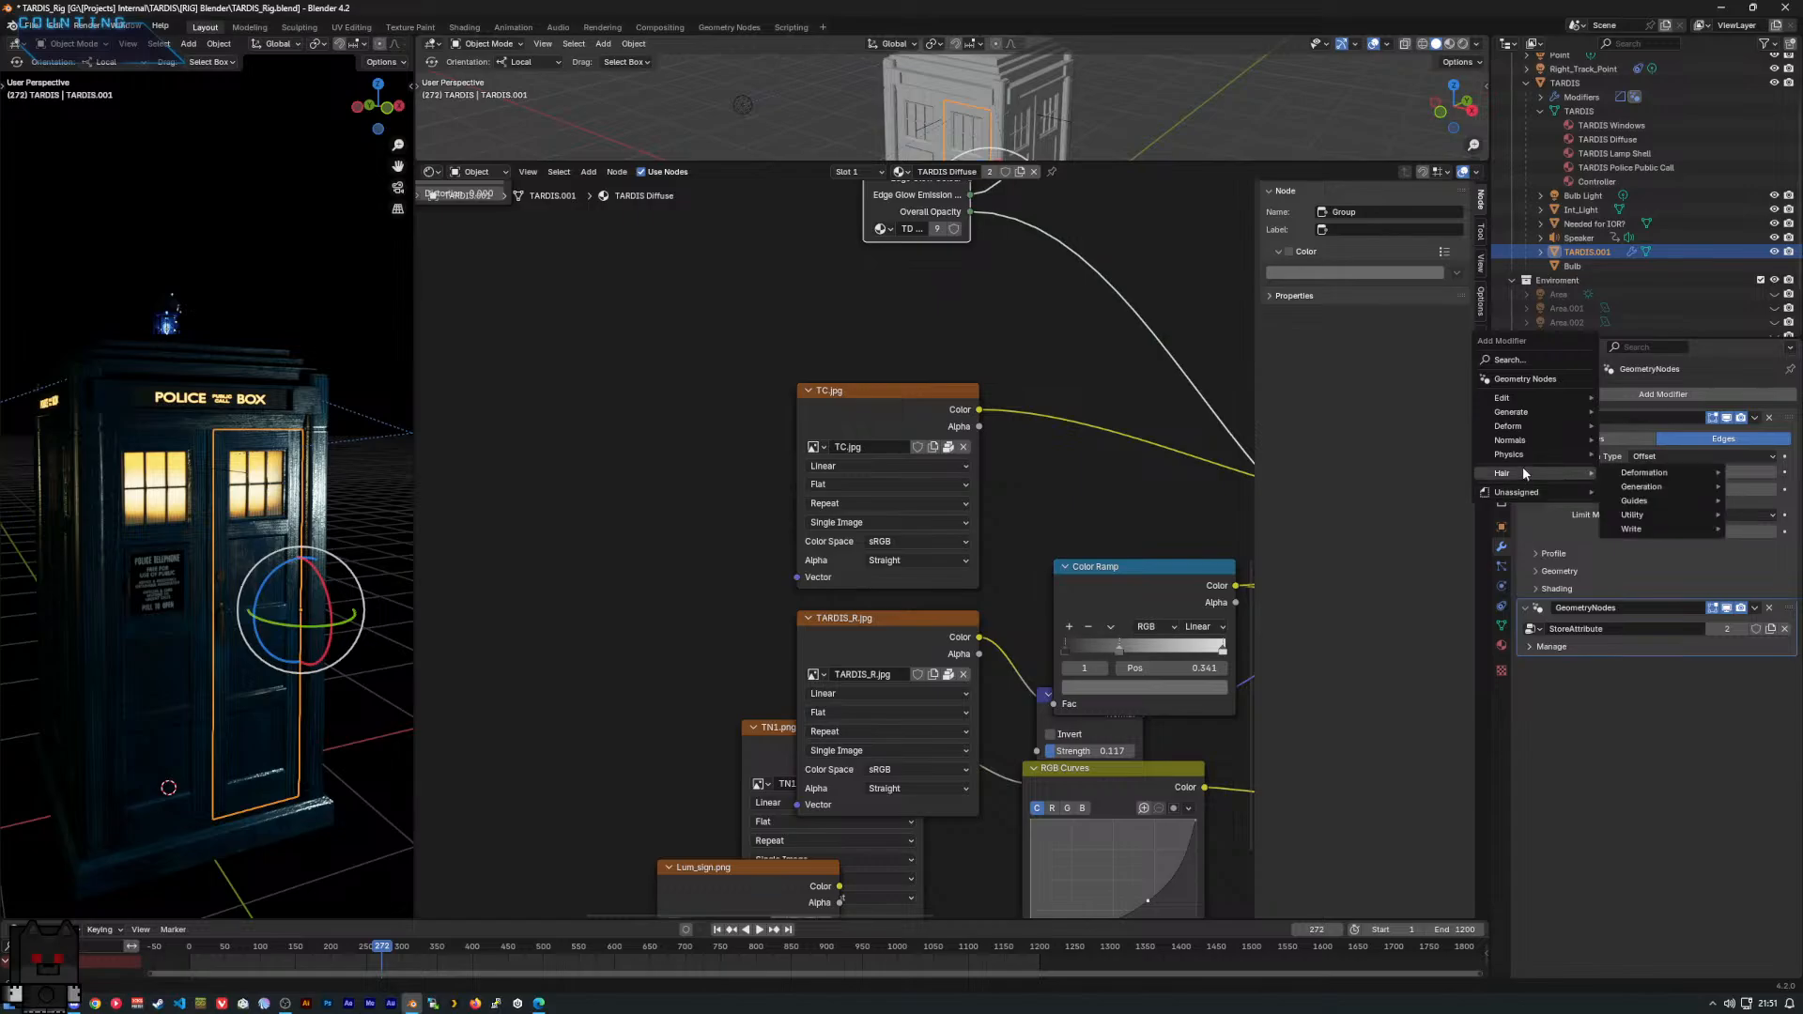
click(1526, 379)
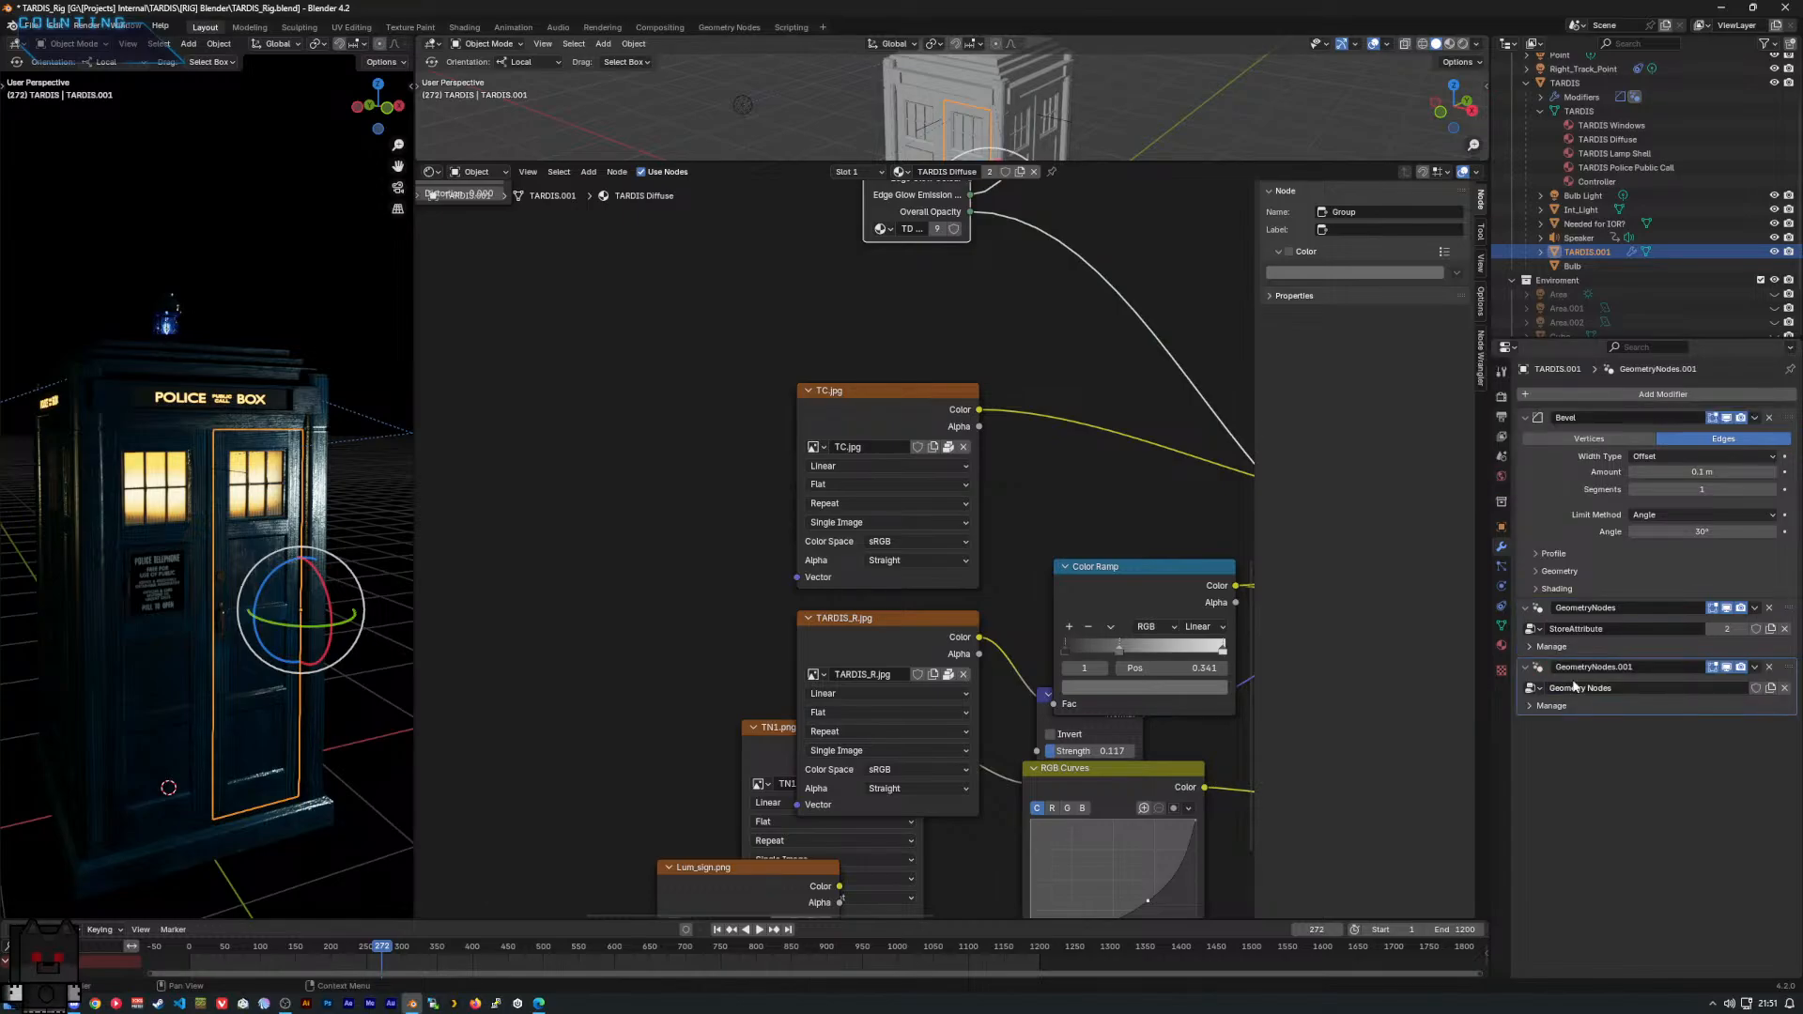
click(729, 28)
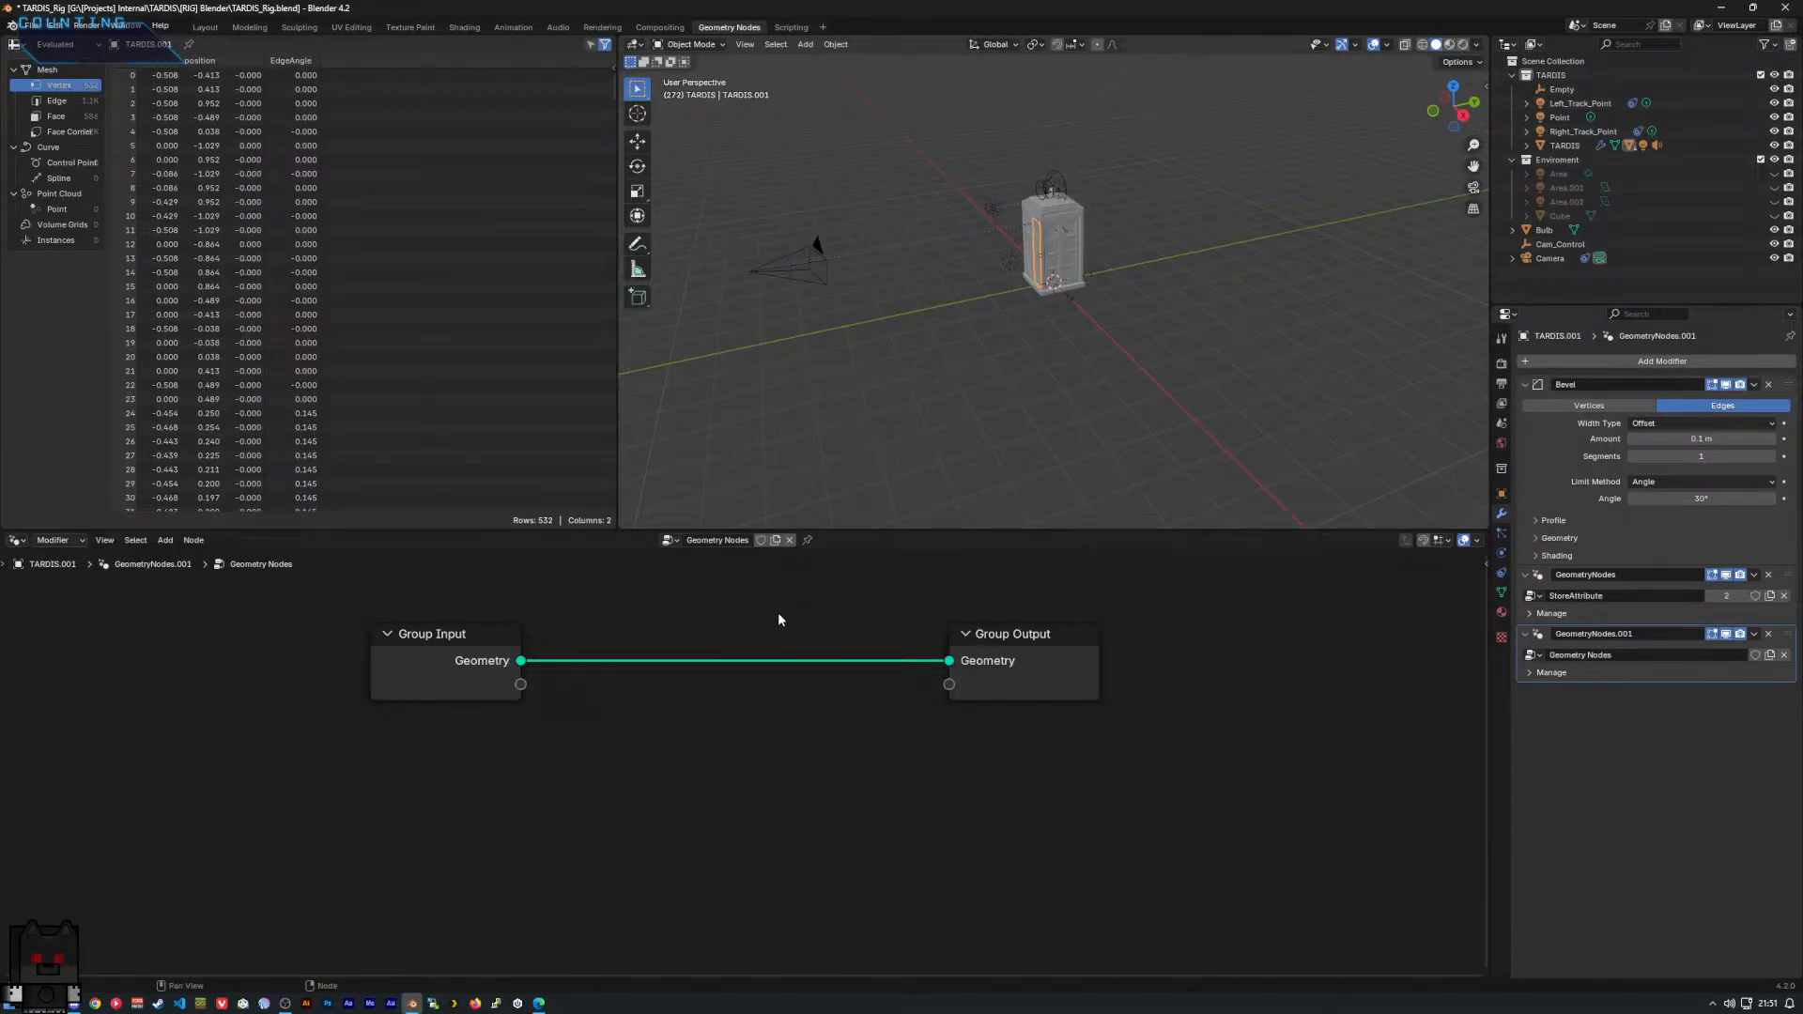
Add a Rotation node with Y at 1.8° below the Group Input node and shift Group Input aside.
scroll(745, 230, up, 6)
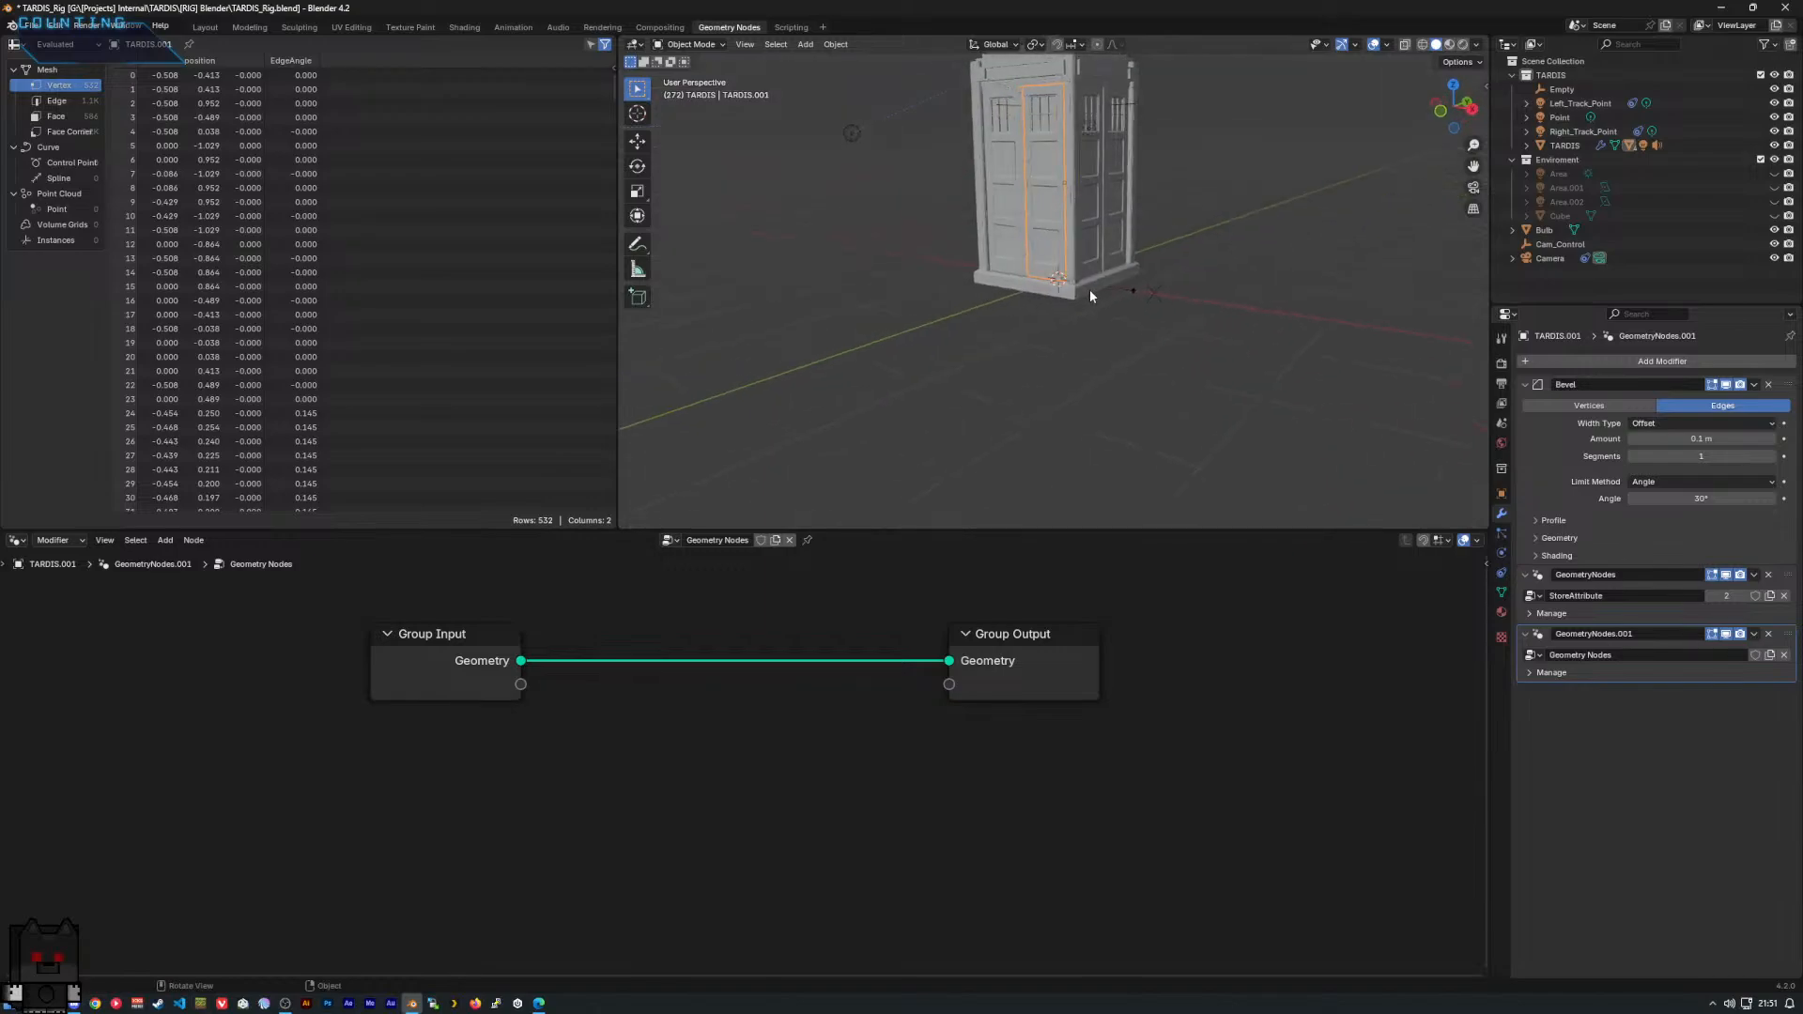
scroll(1099, 364, down, 2)
key(shift+a)
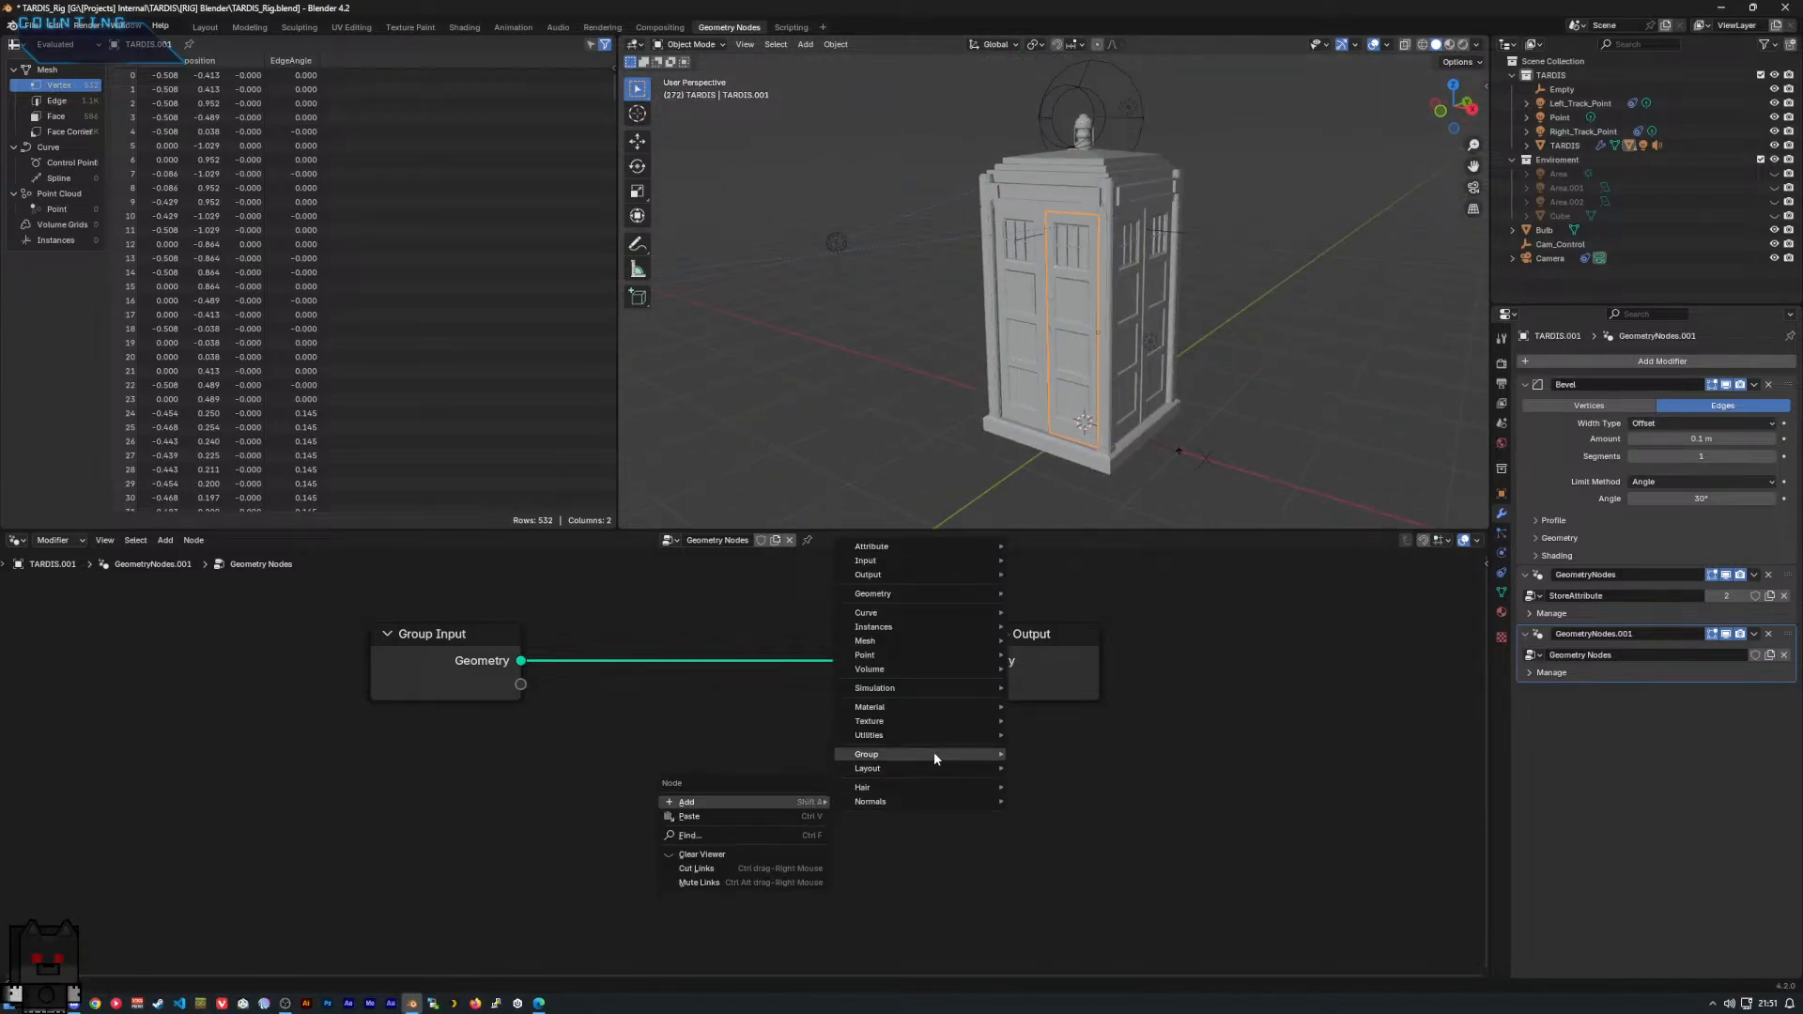
text(rot)
key(Return)
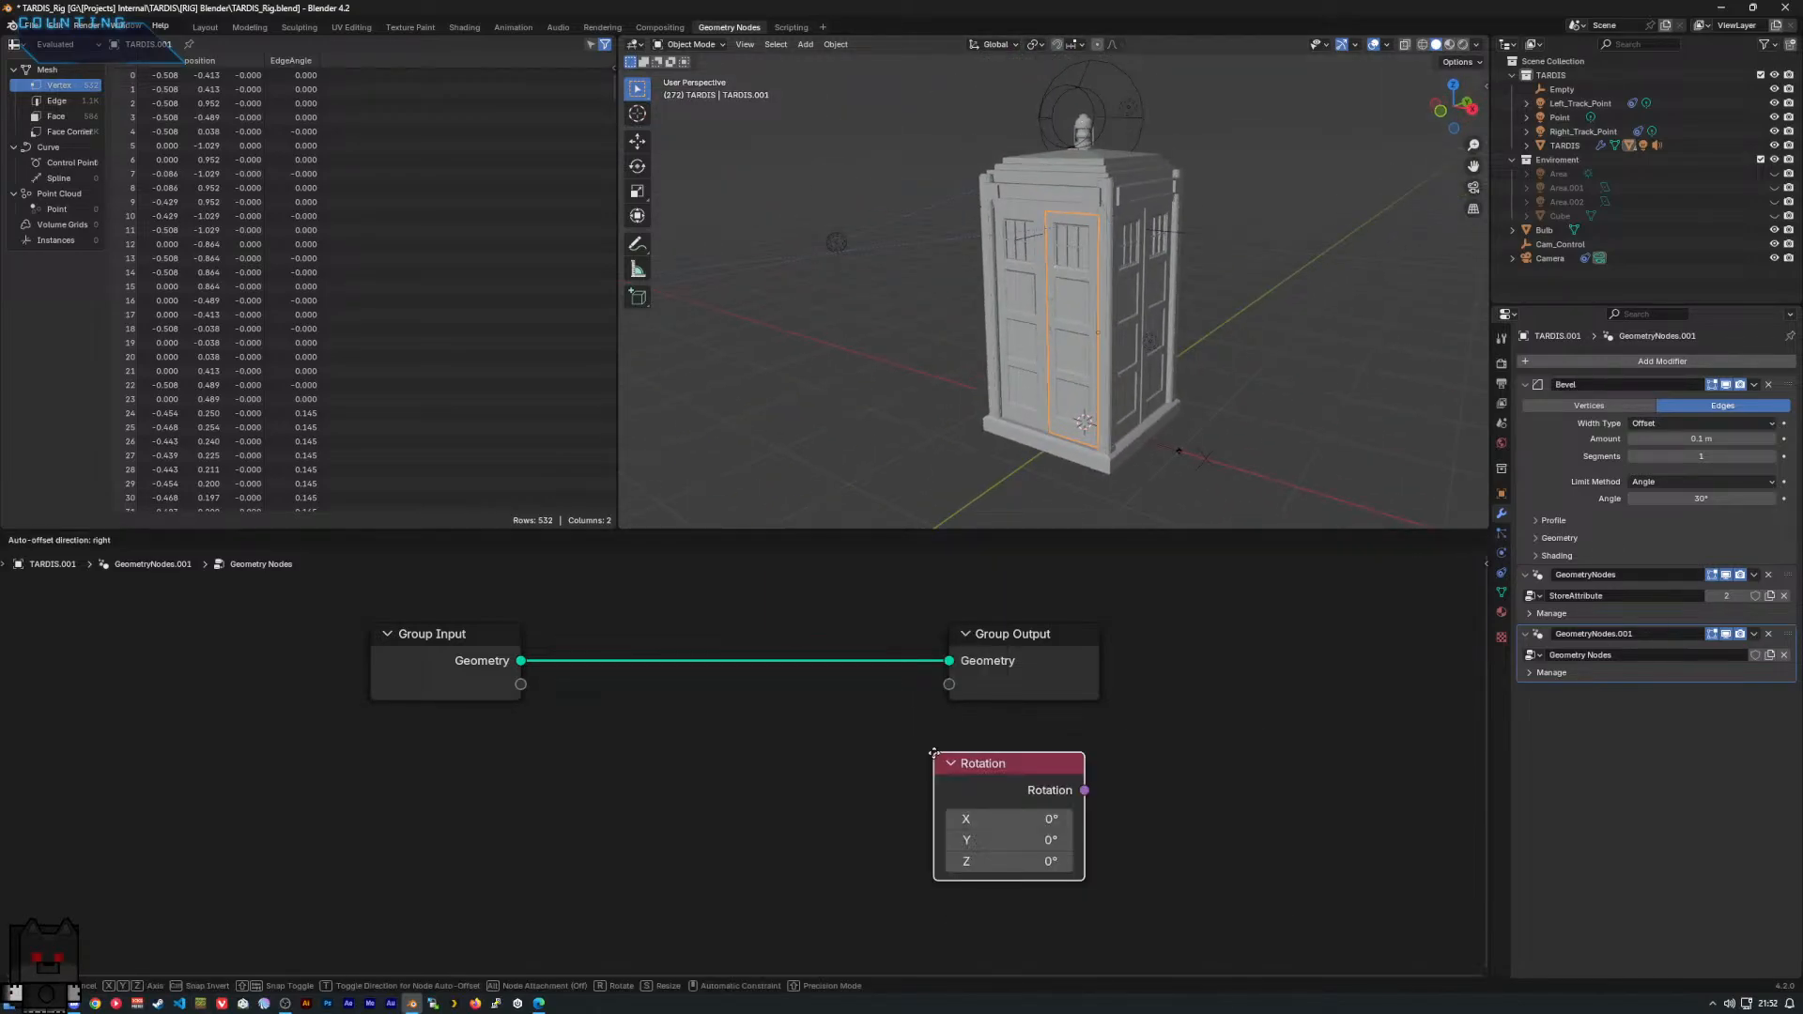
click(700, 646)
drag(771, 727, 426, 759)
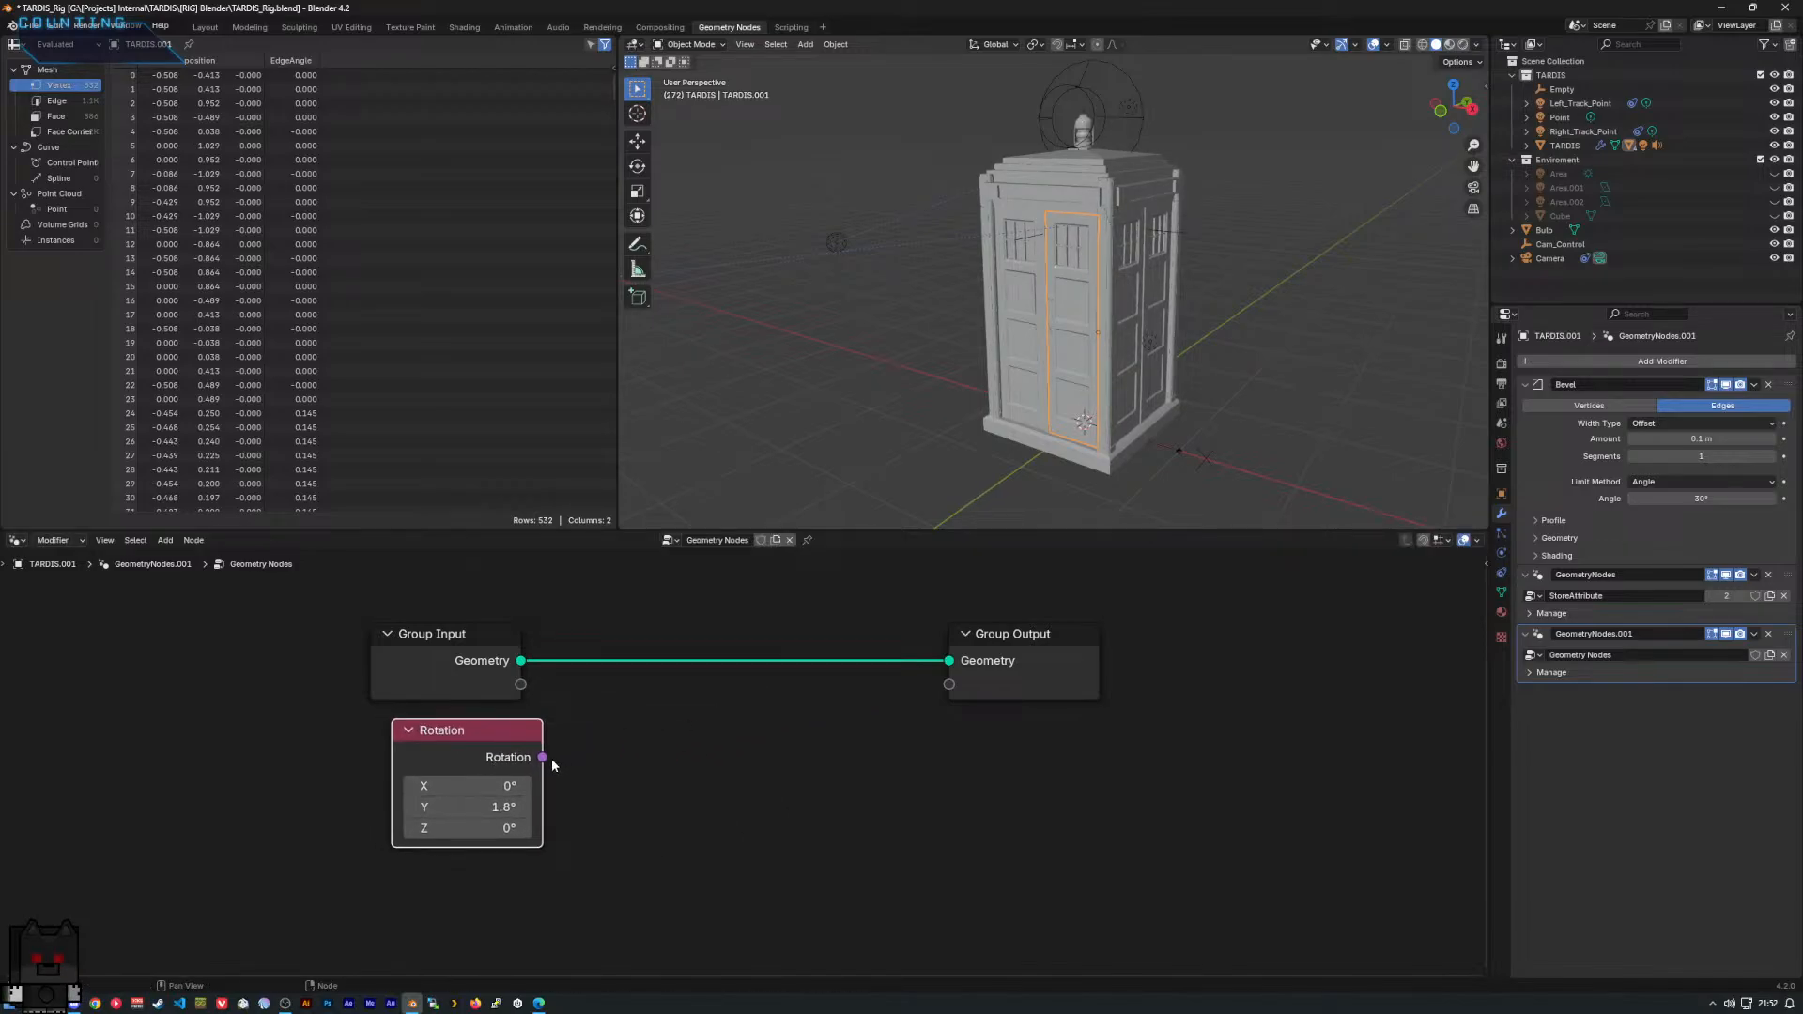
drag(447, 669, 404, 661)
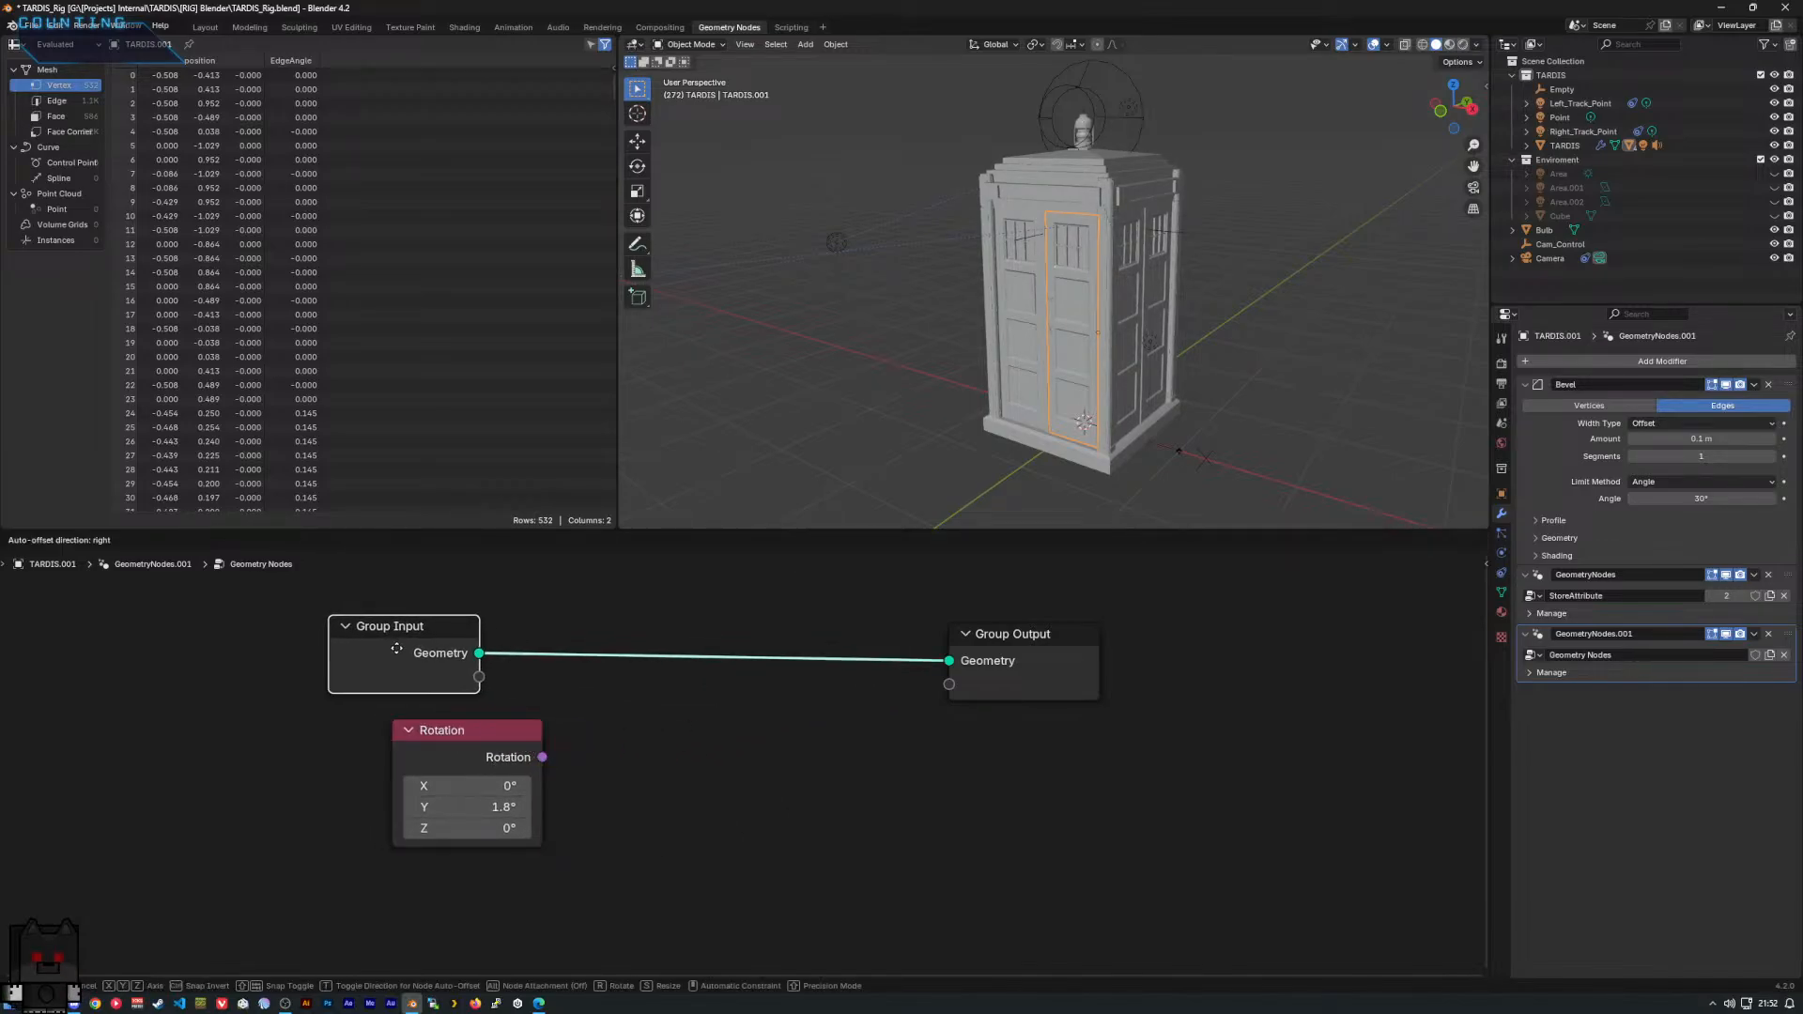
Add a Self Object node beside the Rotation node and move Group Output farther from Group Input.
right_click(650, 719)
mouse_move(734, 728)
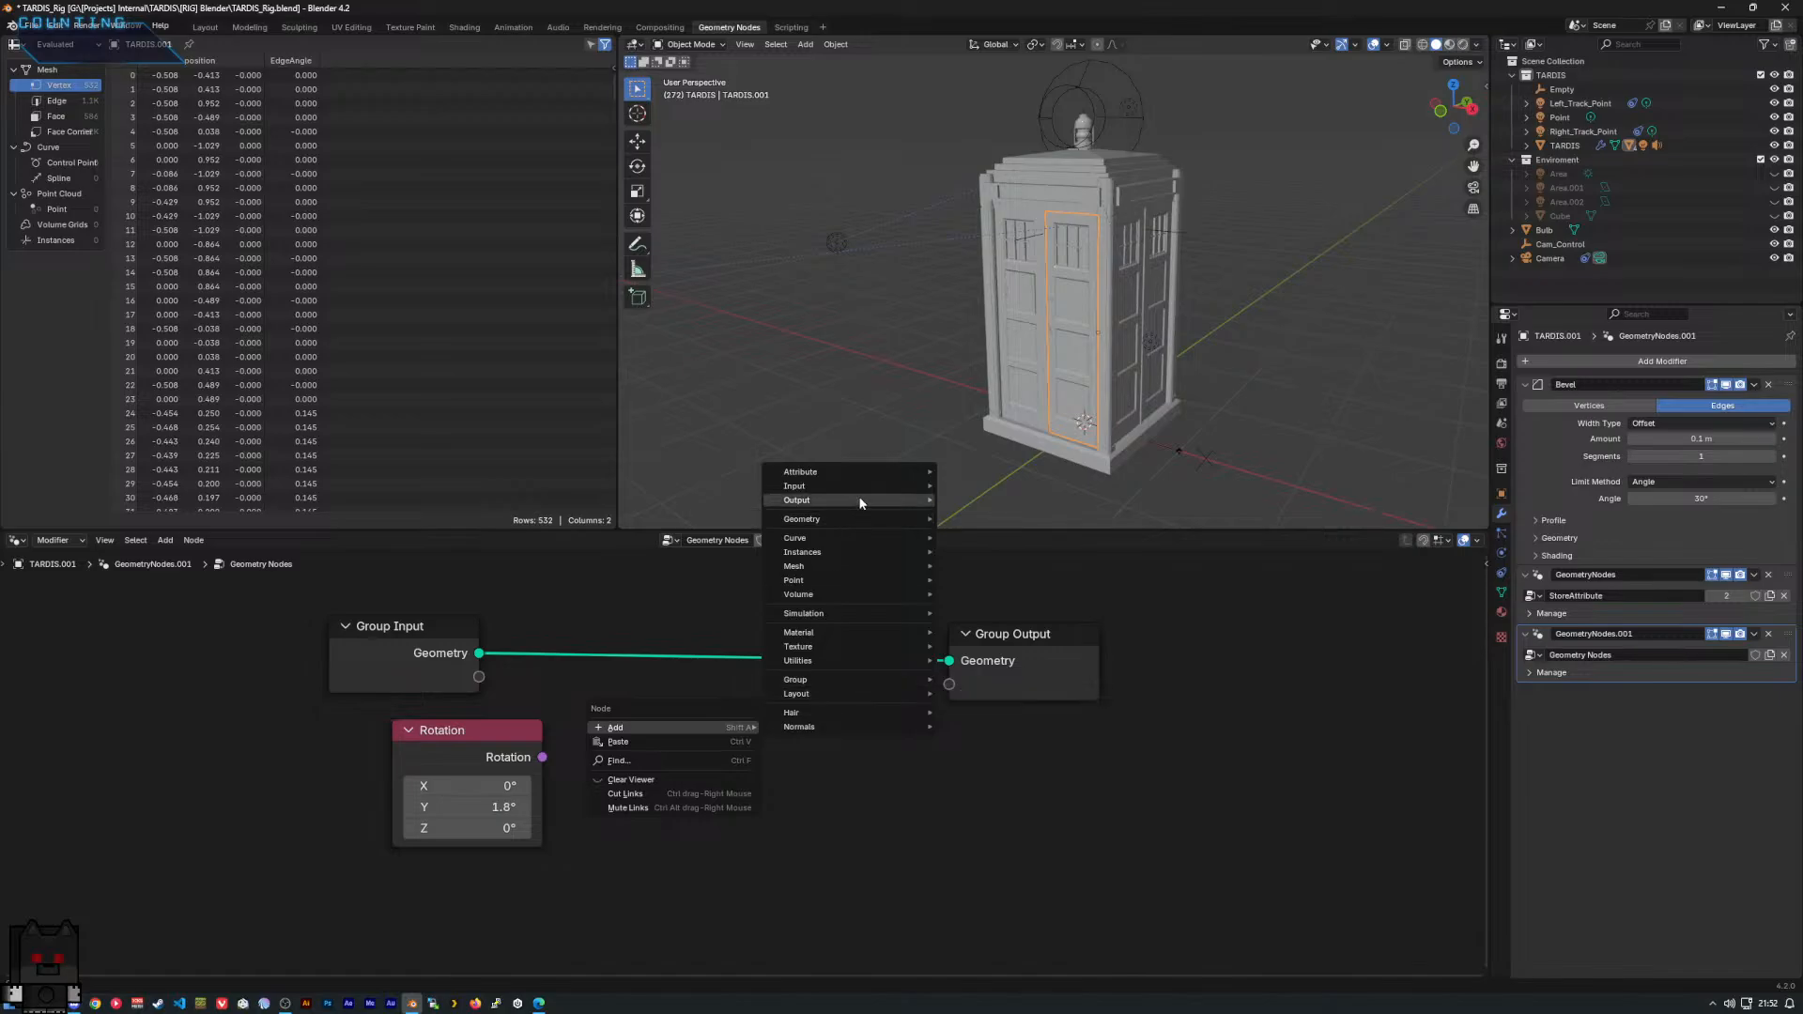
mouse_move(865, 488)
mouse_move(1000, 488)
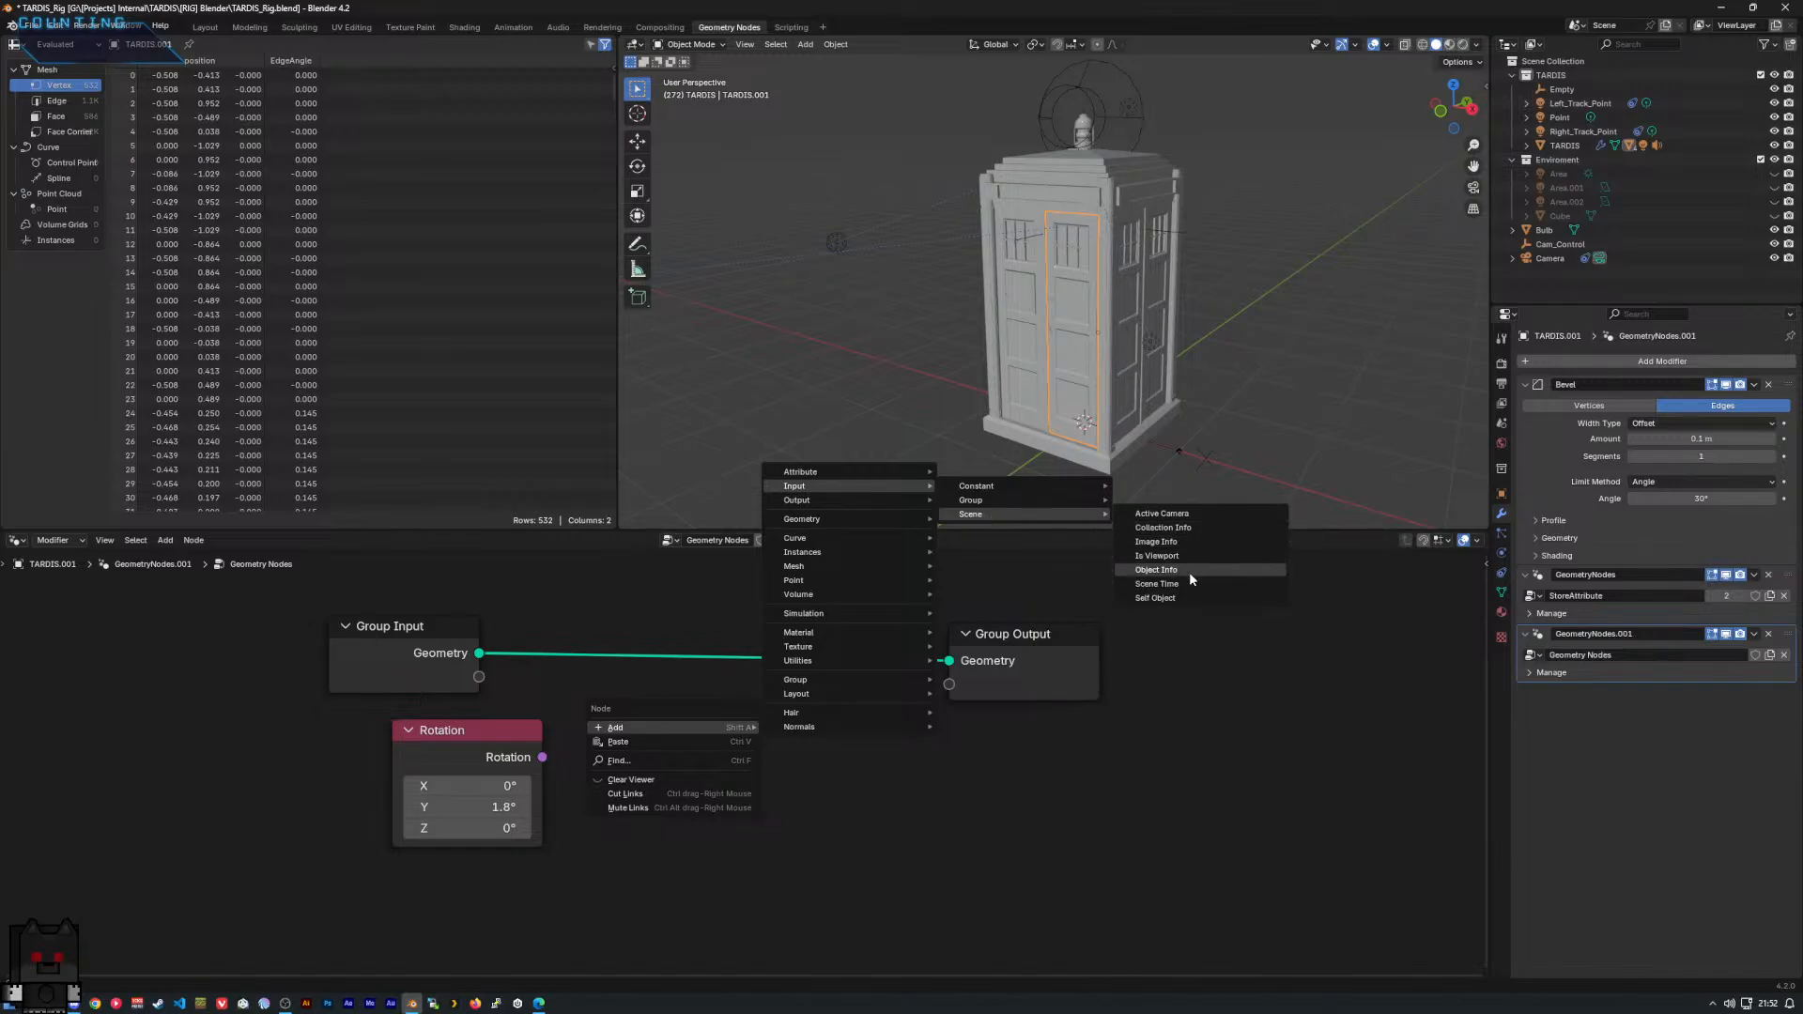
click(1175, 597)
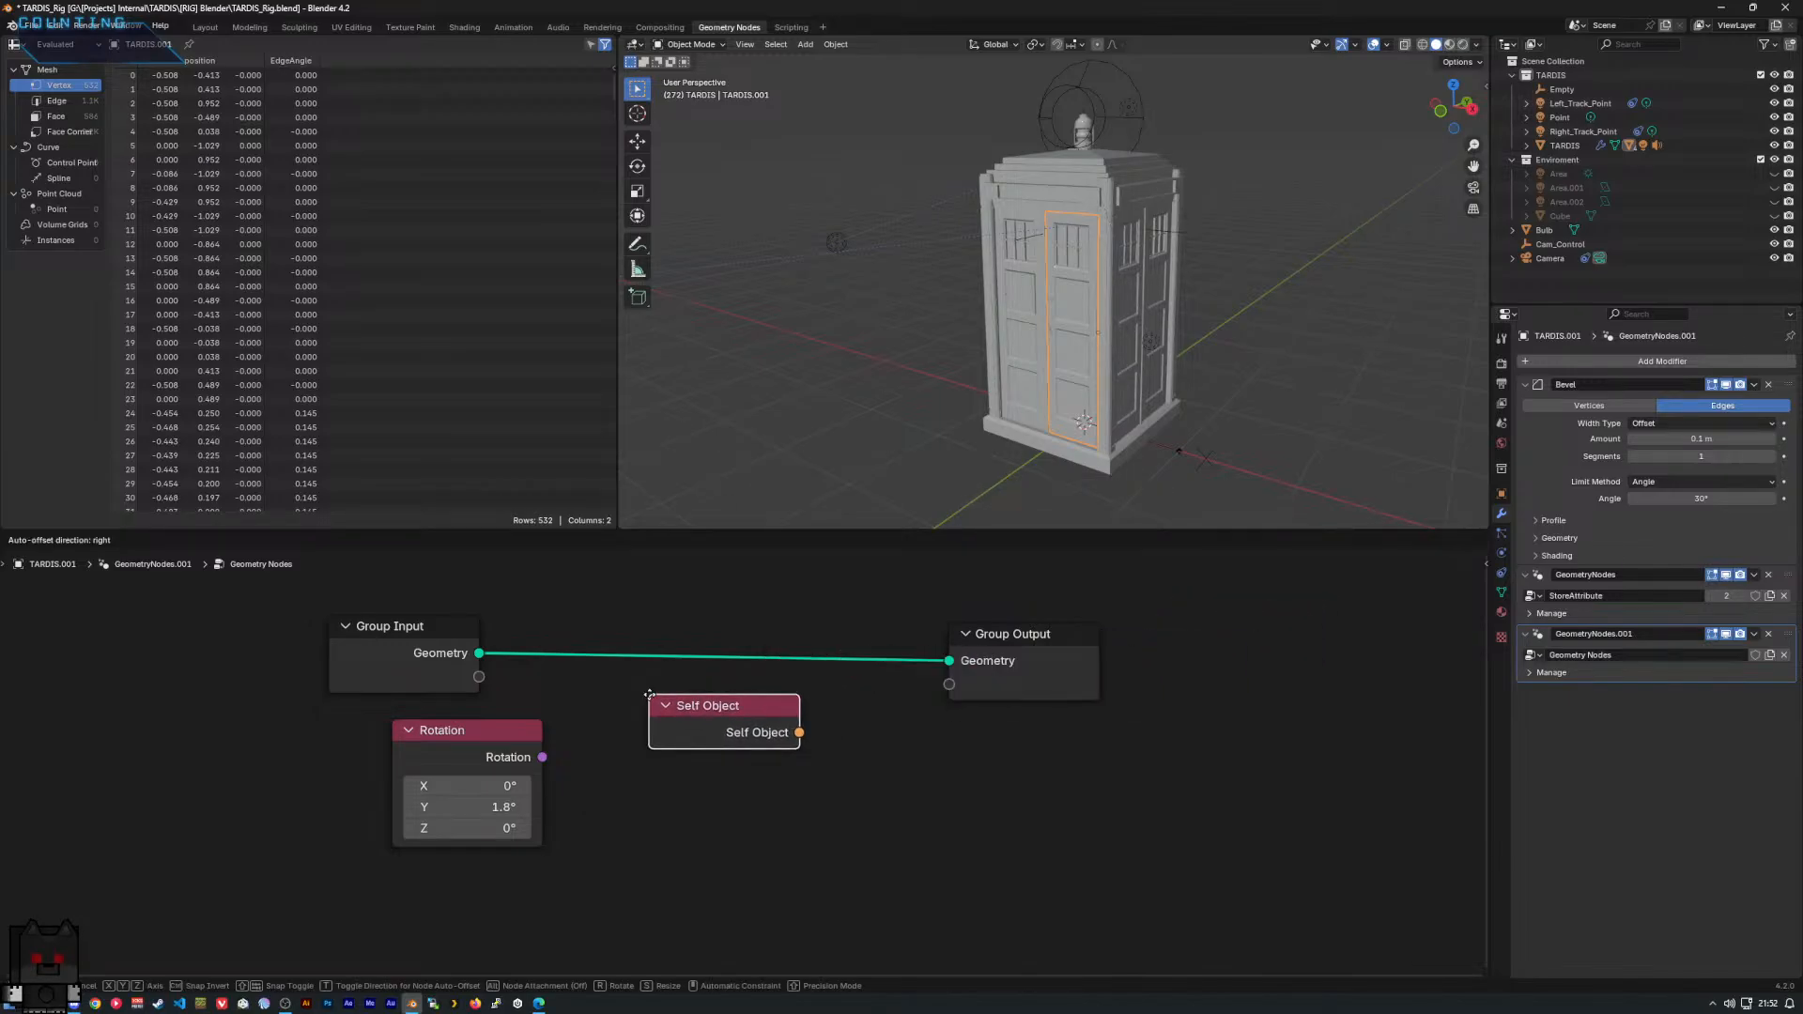
click(635, 736)
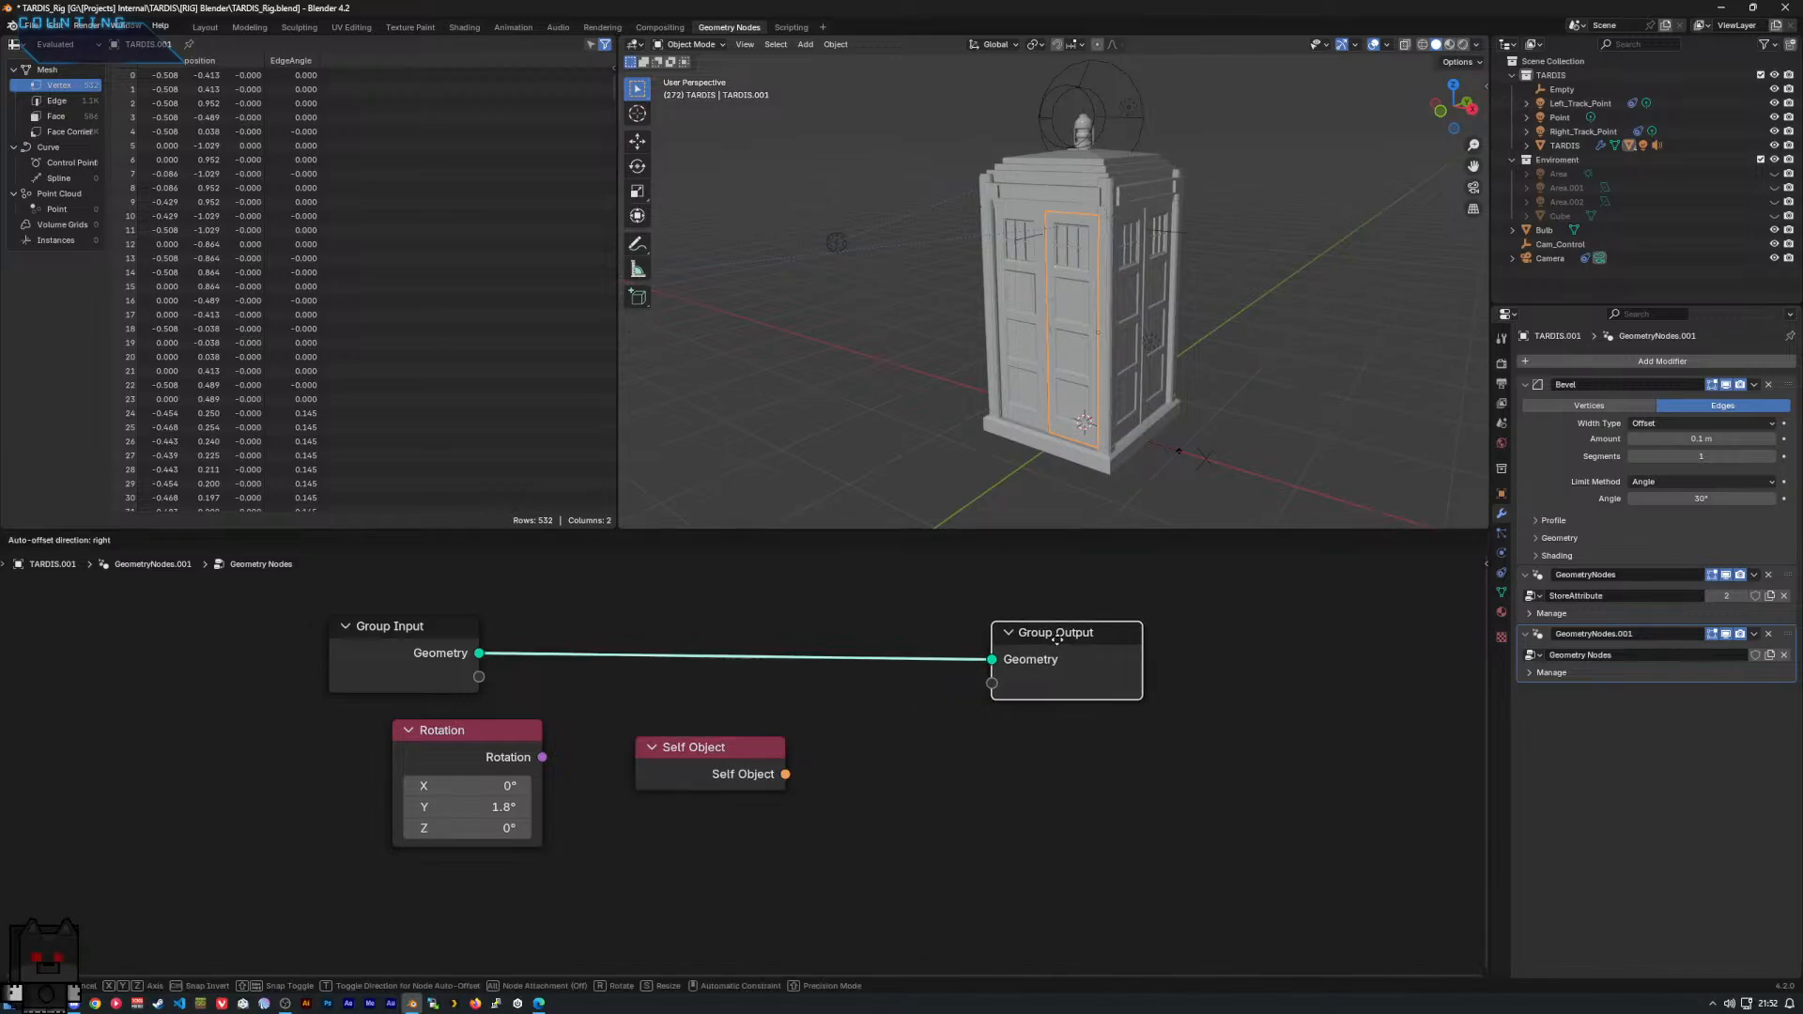
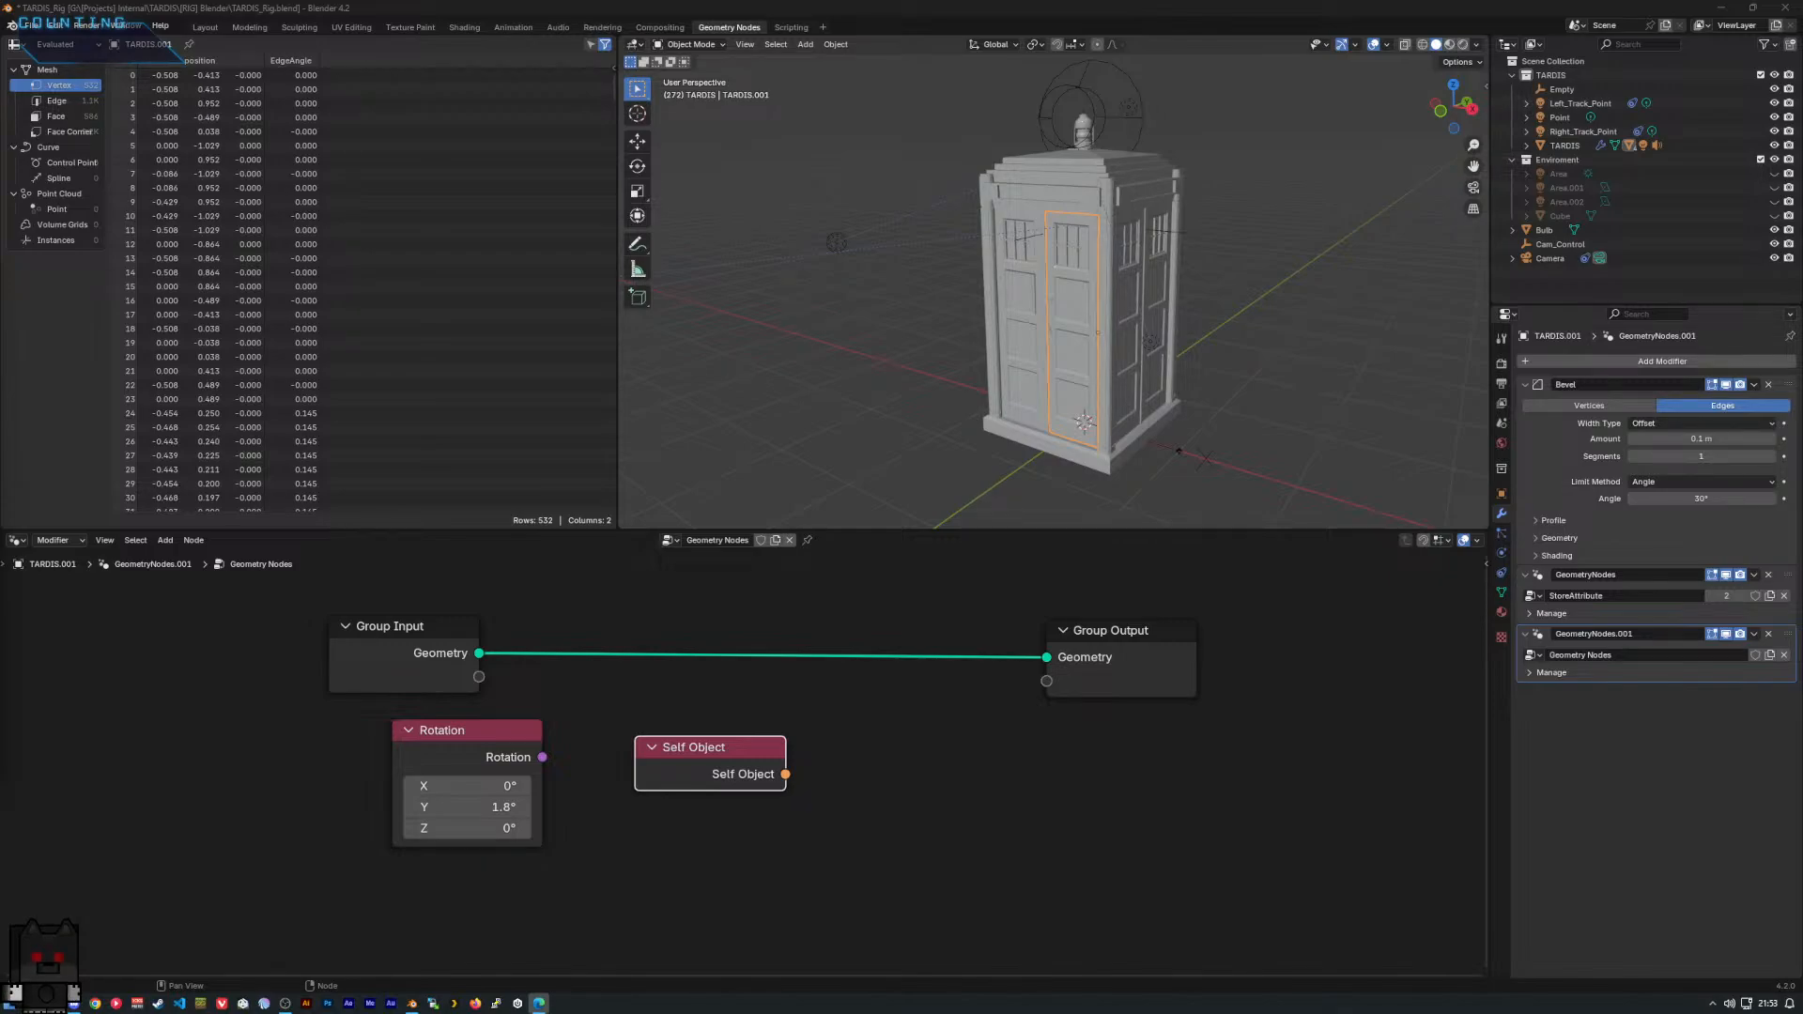
Try a Set Position node on the link between Group Input and Group Output, then delete it.
right_click(877, 590)
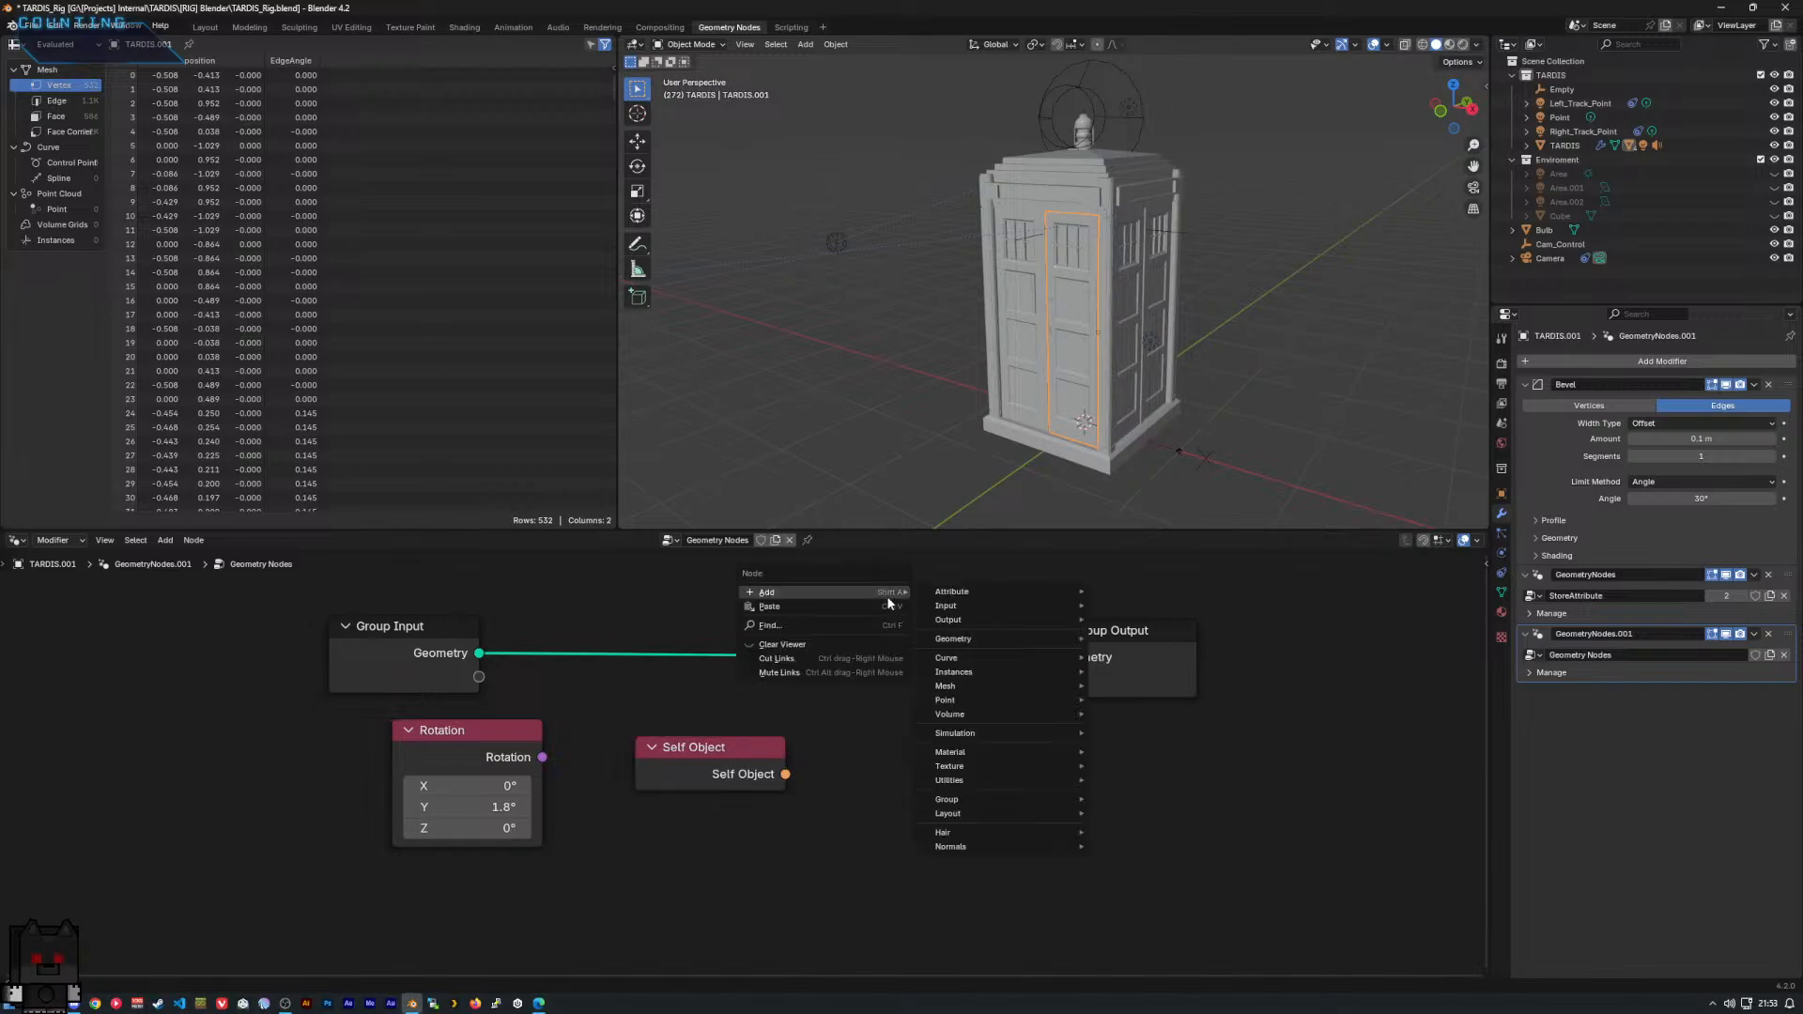
mouse_move(919, 605)
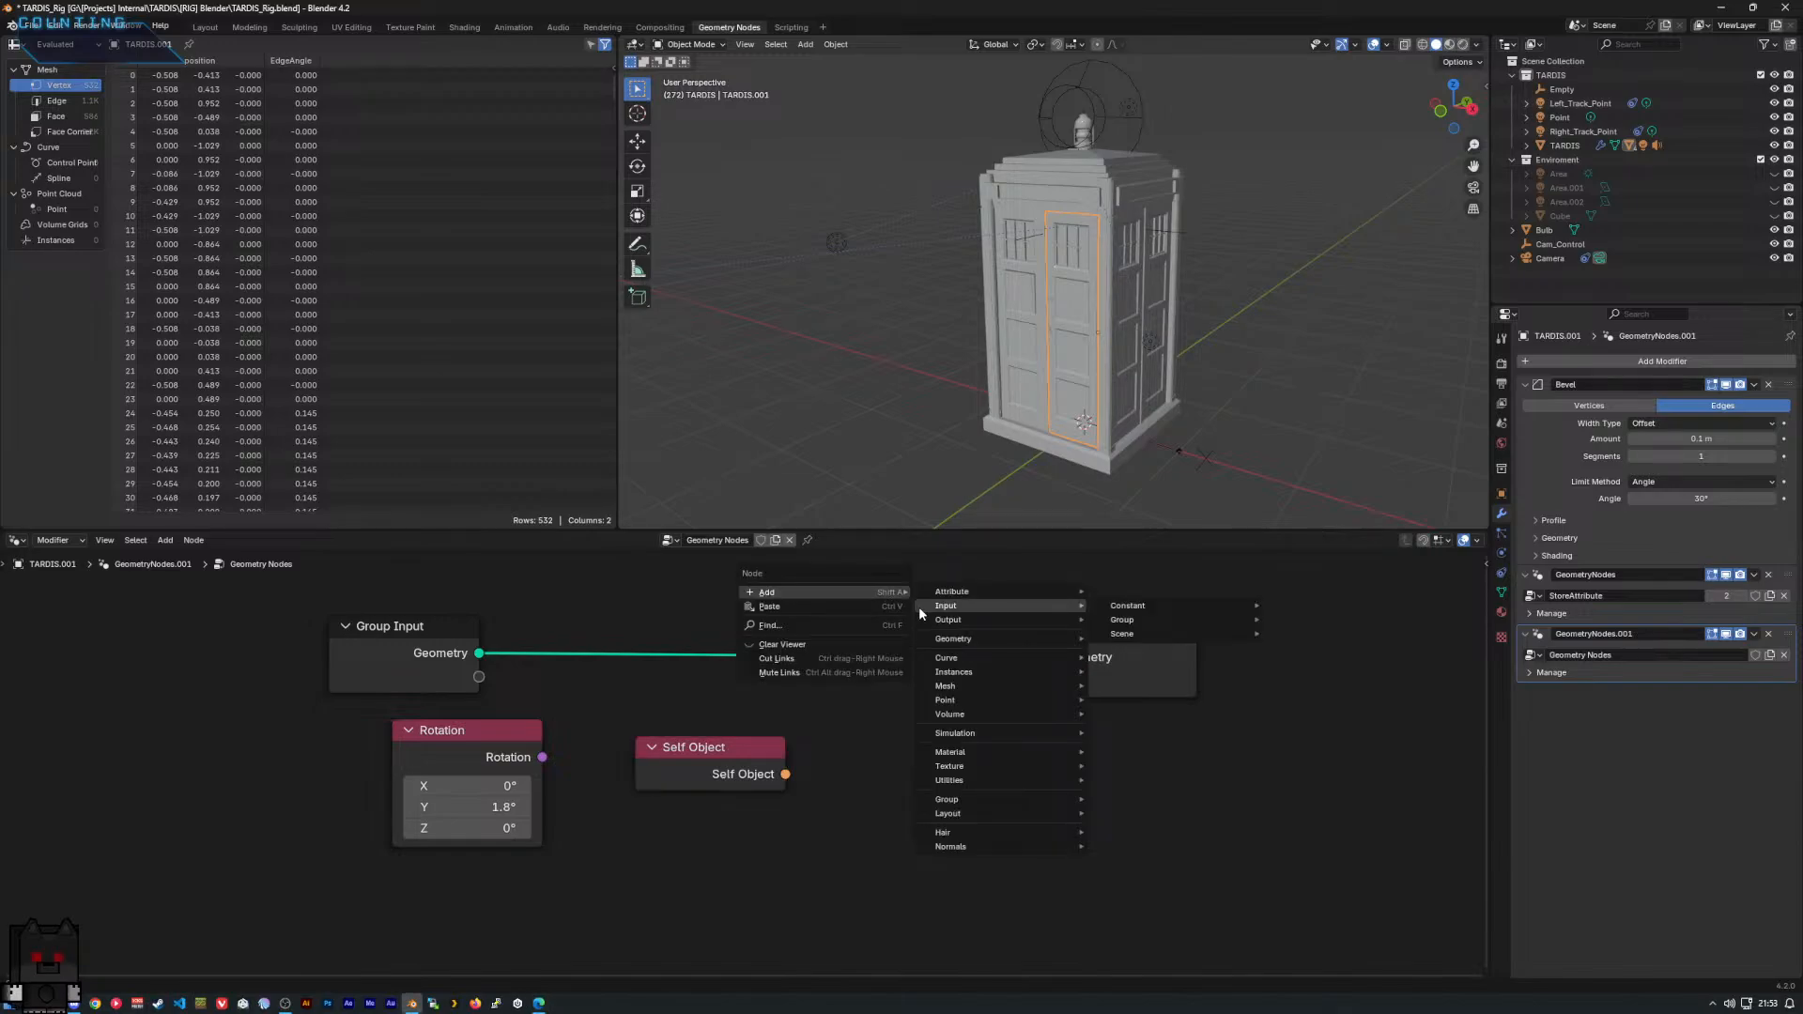
text(se)
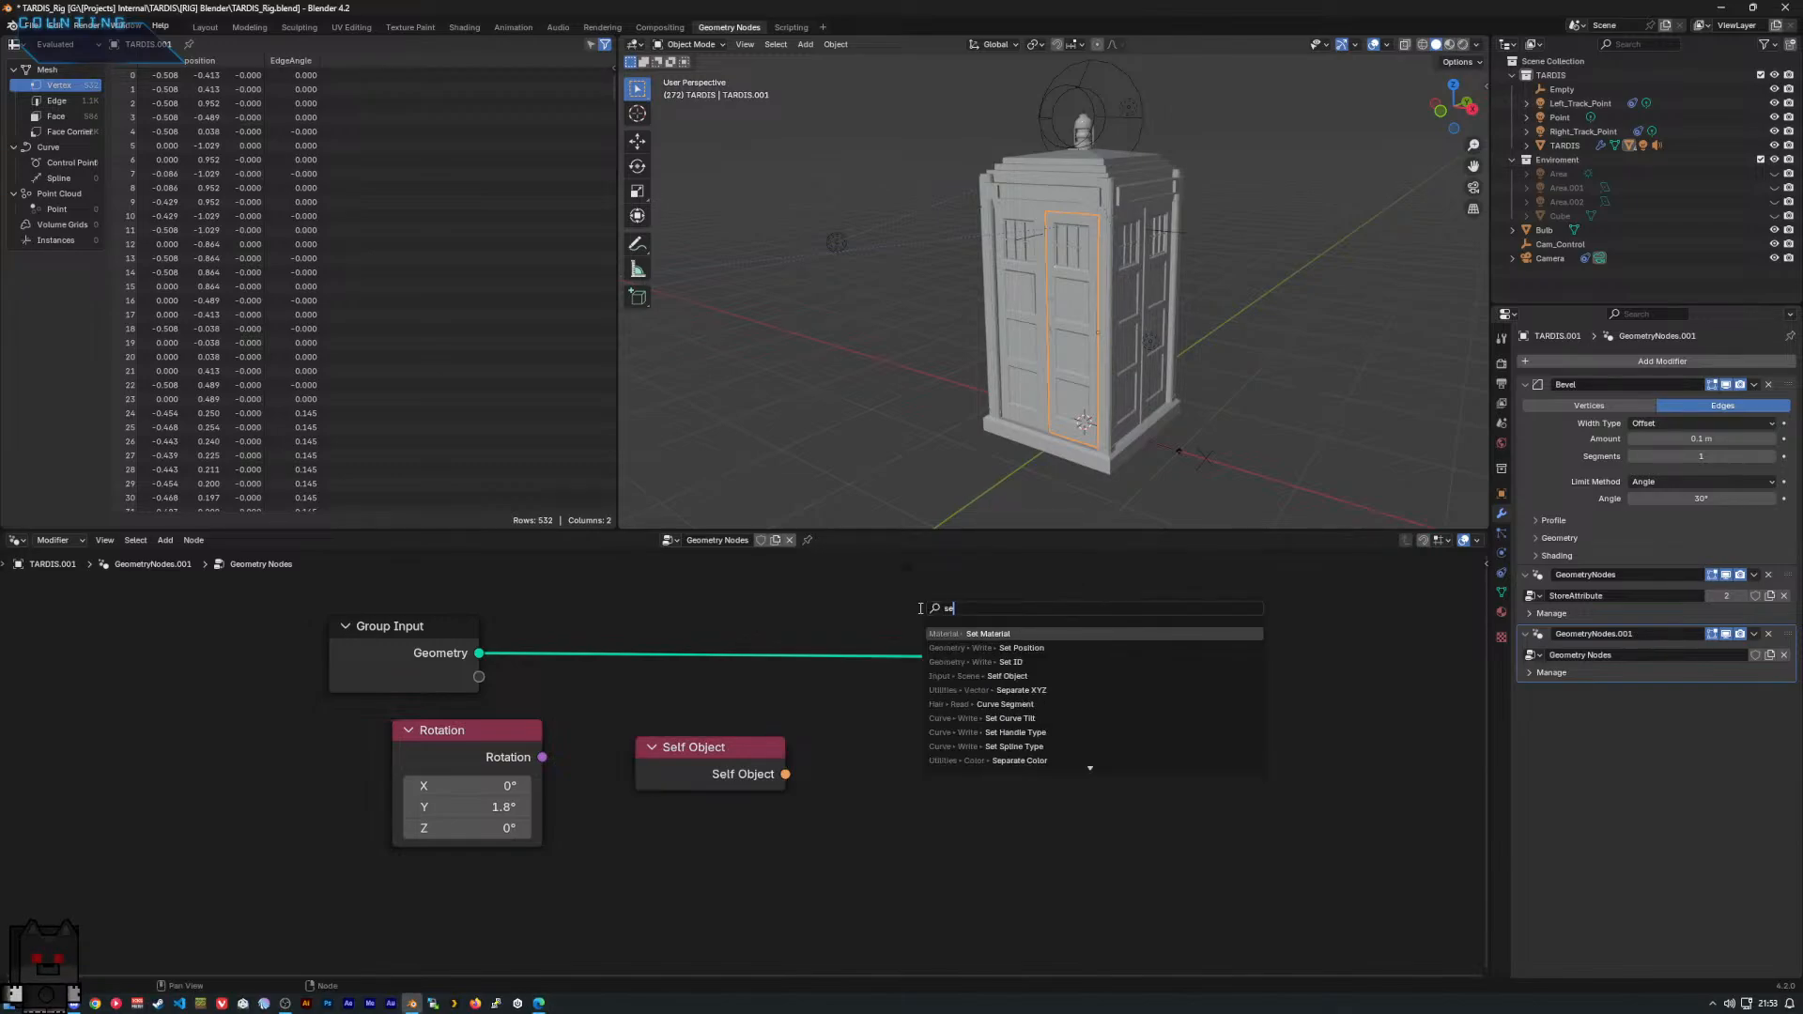
text(tp)
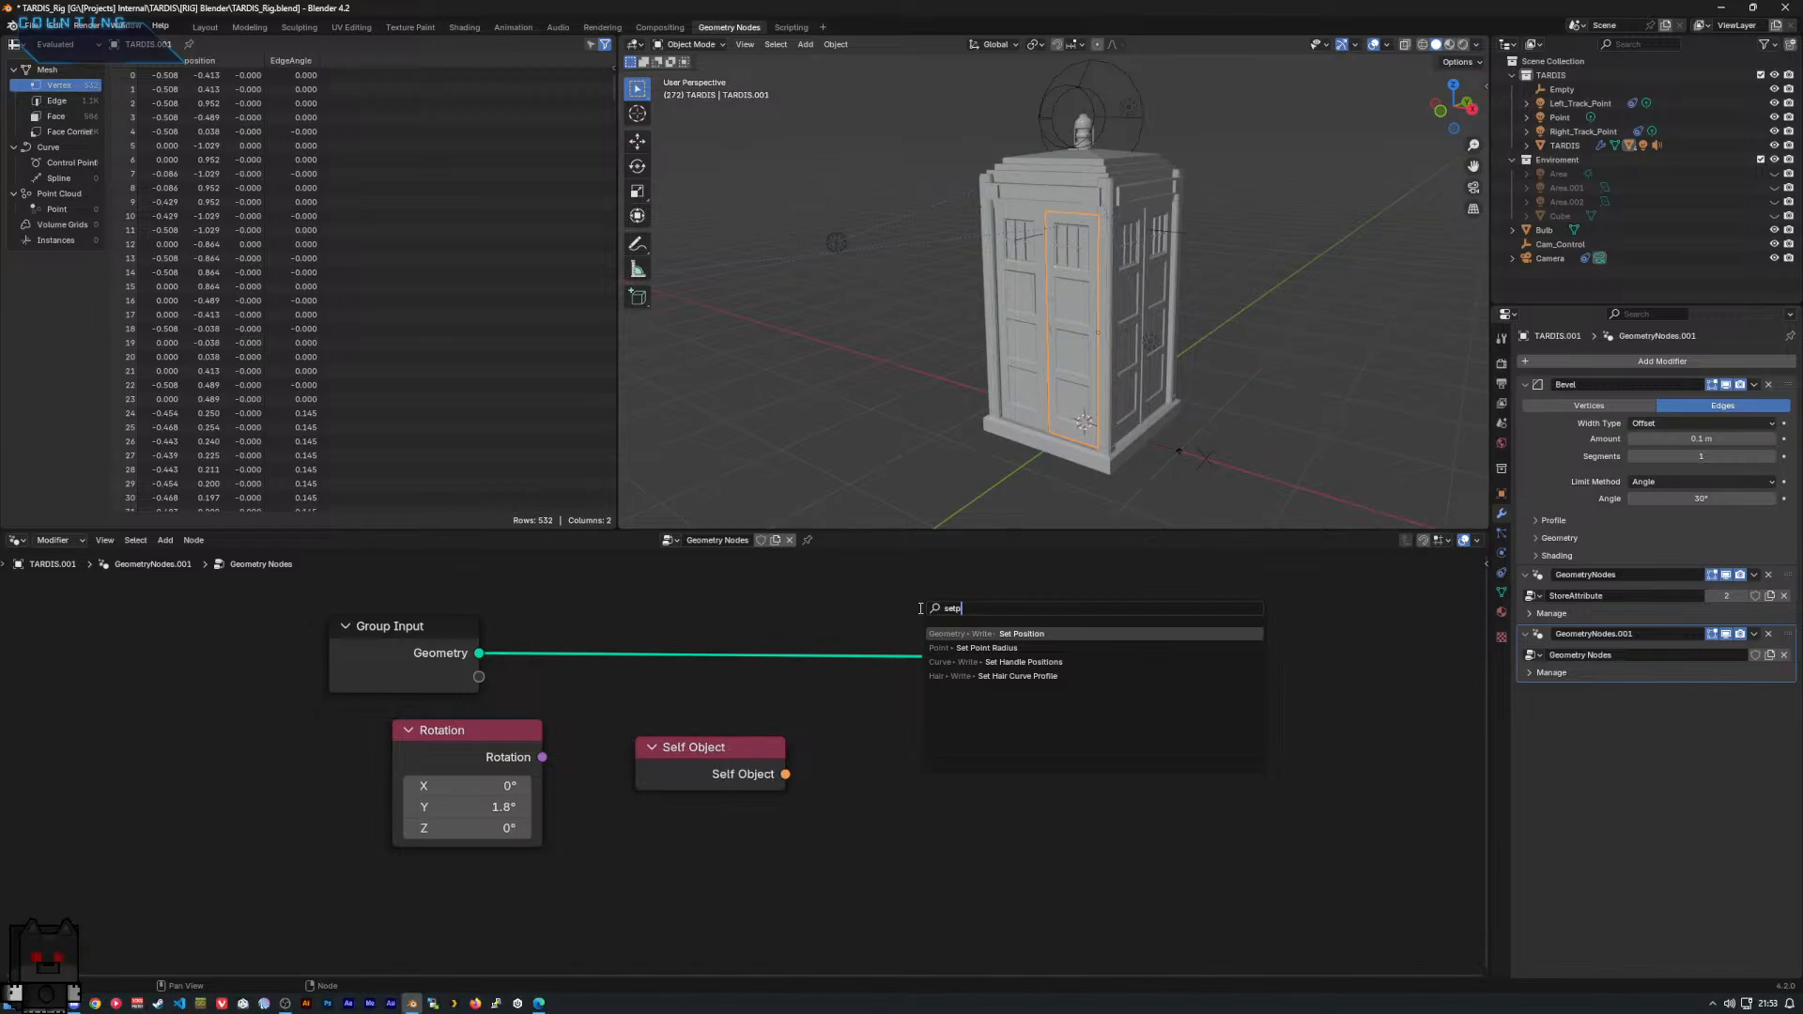
key(Return)
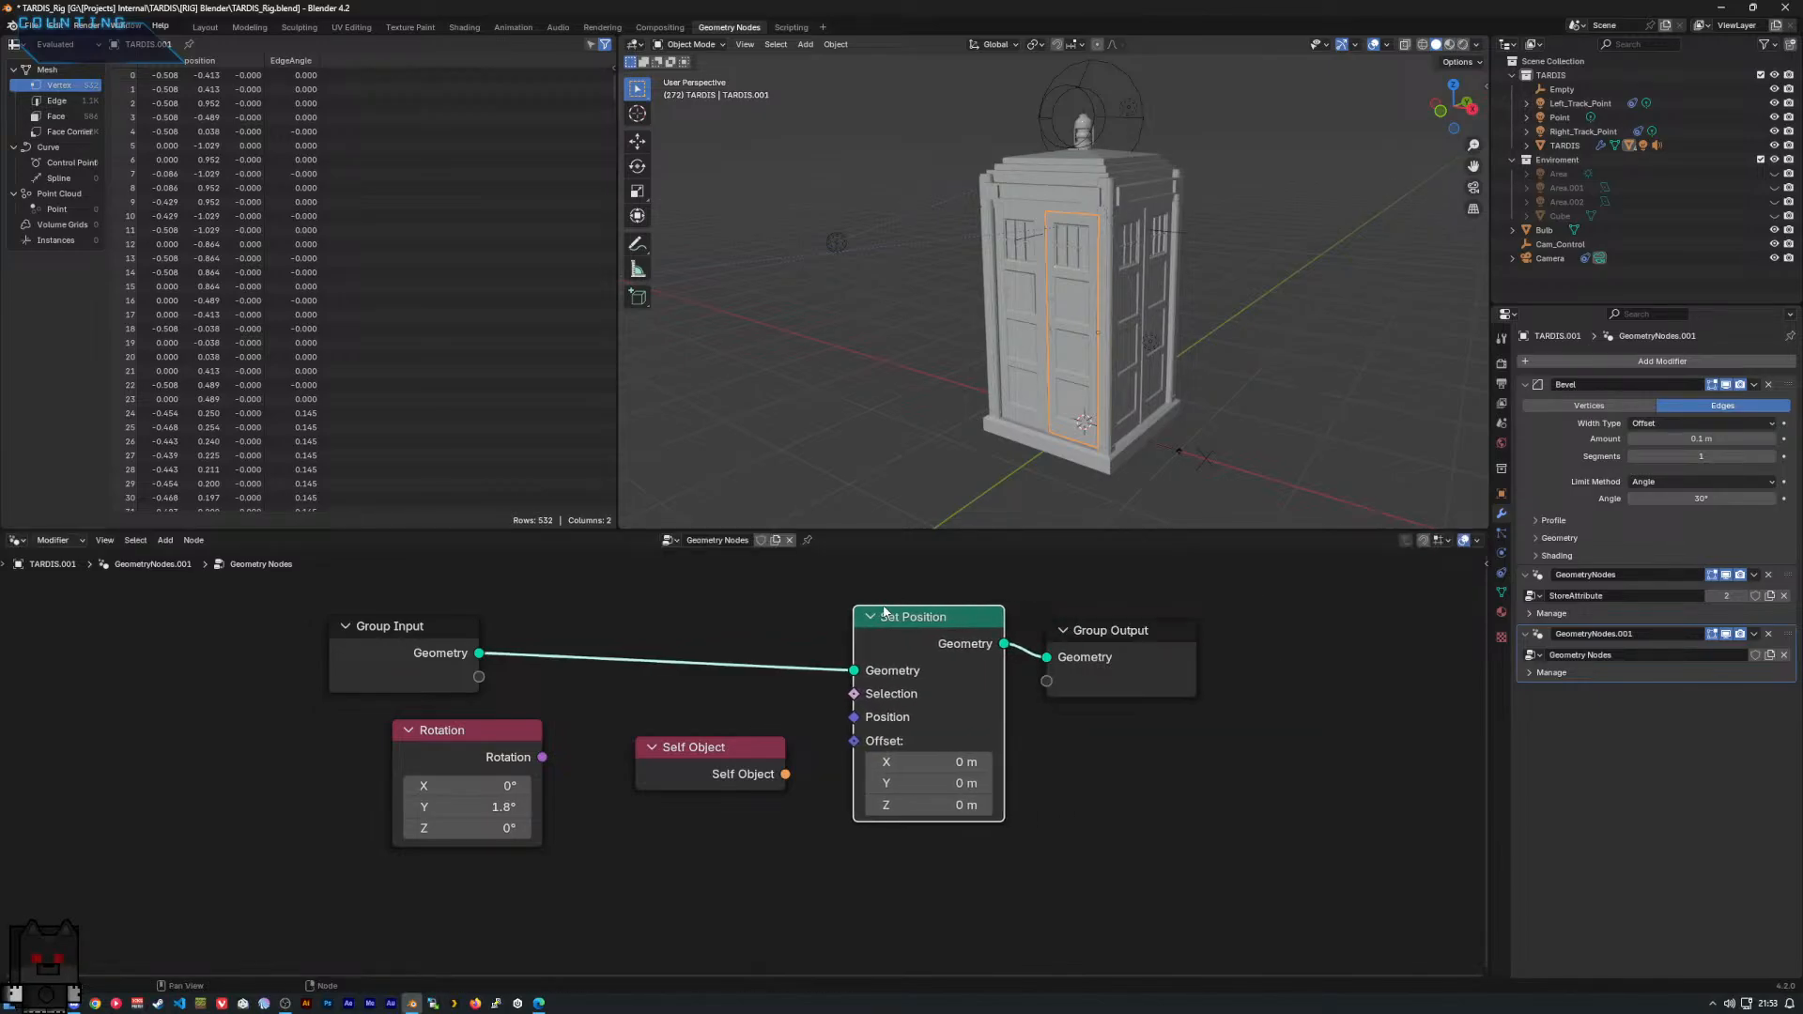
mouse_move(785, 776)
key(Delete)
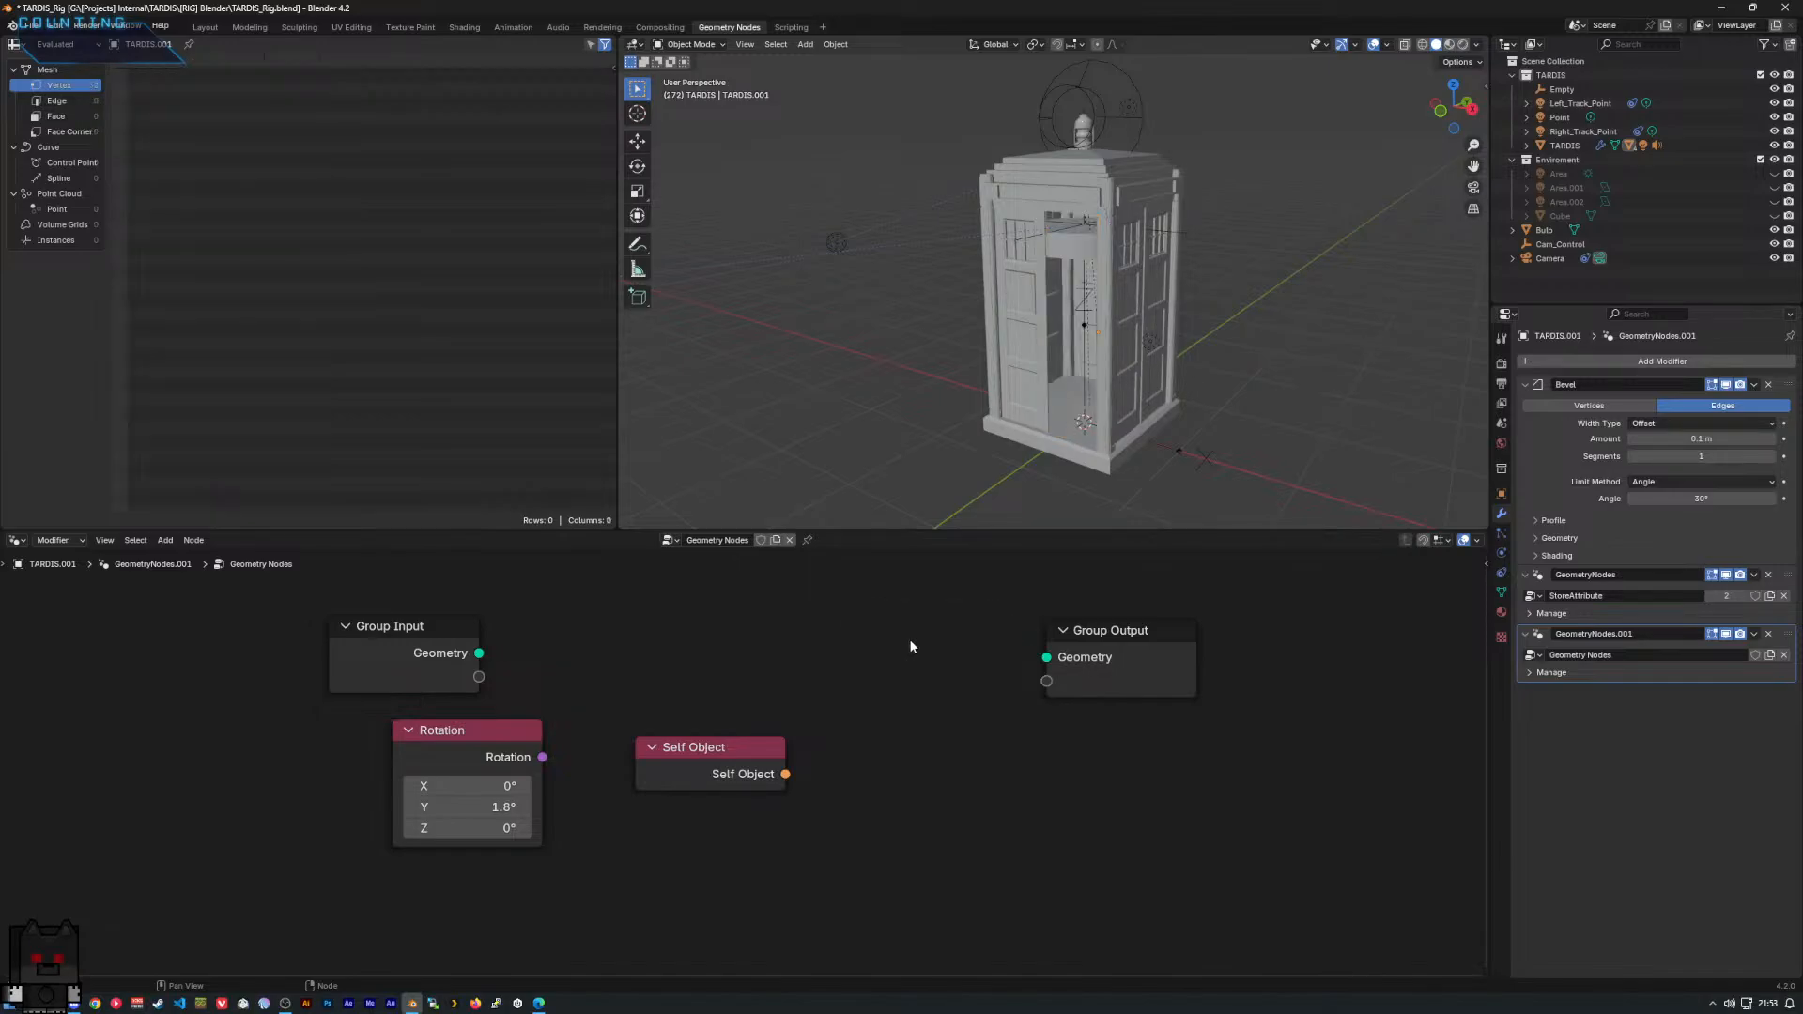
Add a Vector Rotate node and try wiring it between the Group Input and Group Output geometry sockets.
key(shift+a)
text(vect)
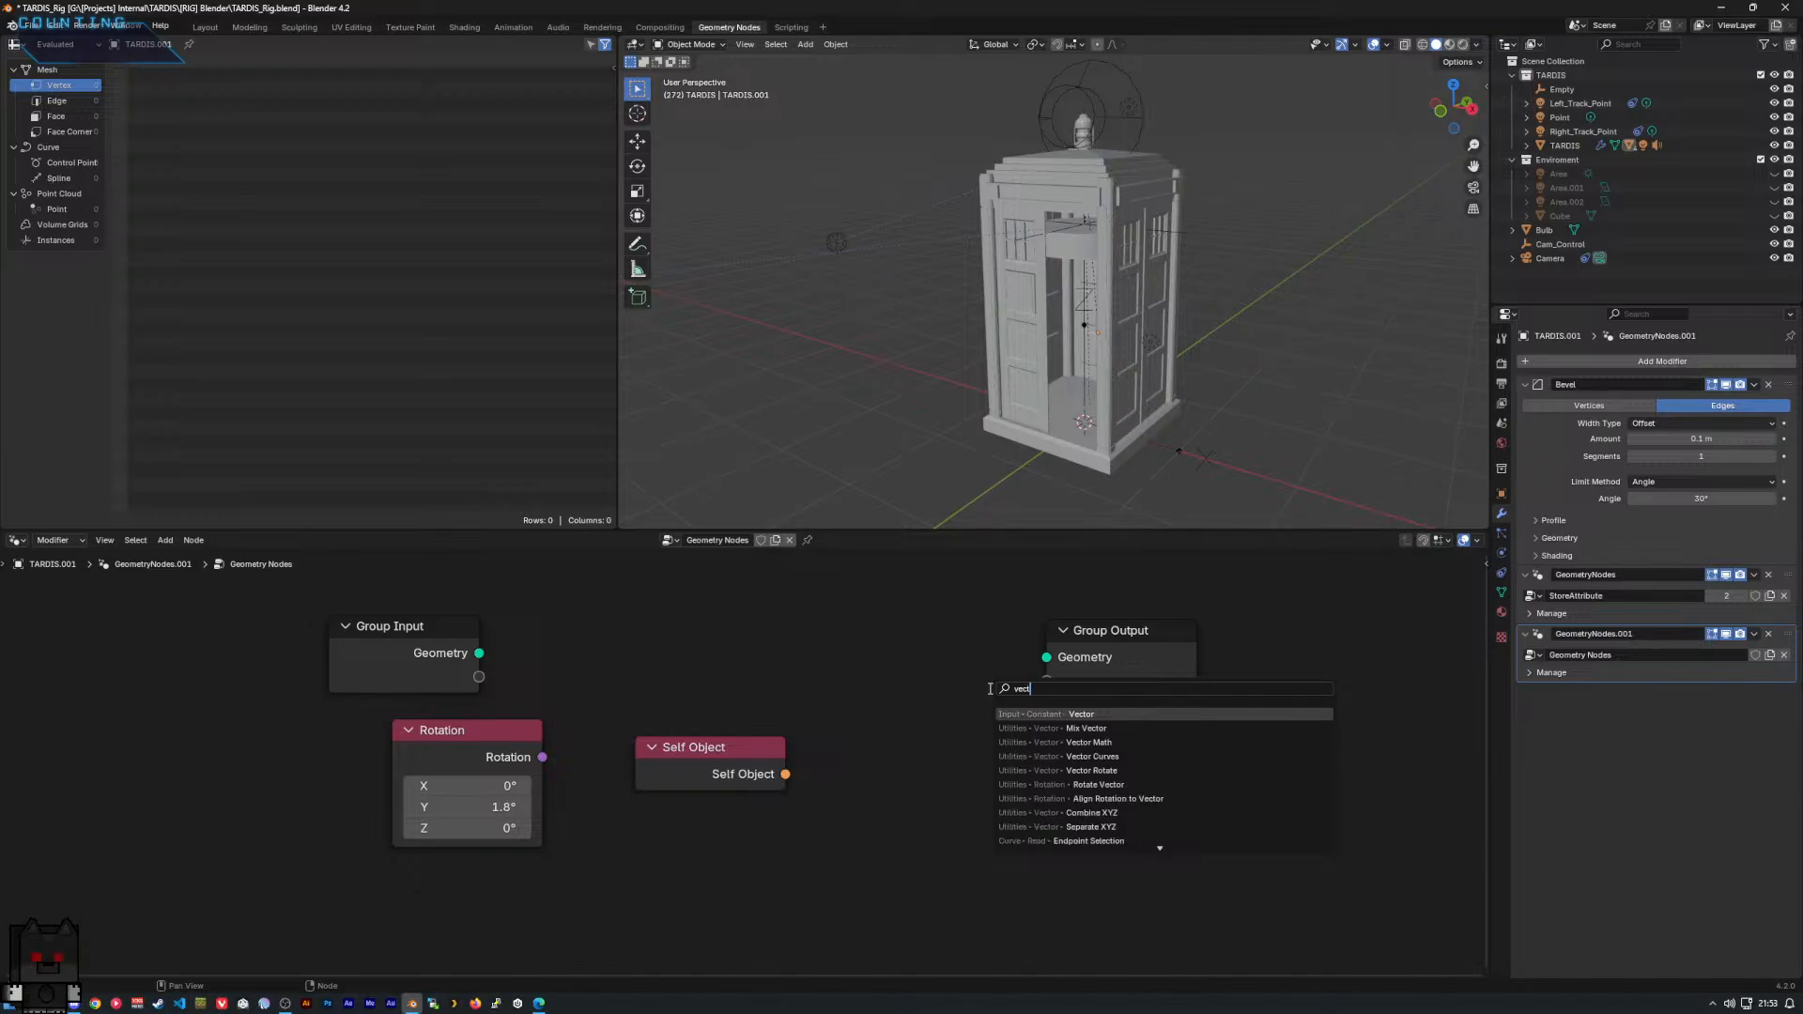
click(1052, 770)
click(852, 612)
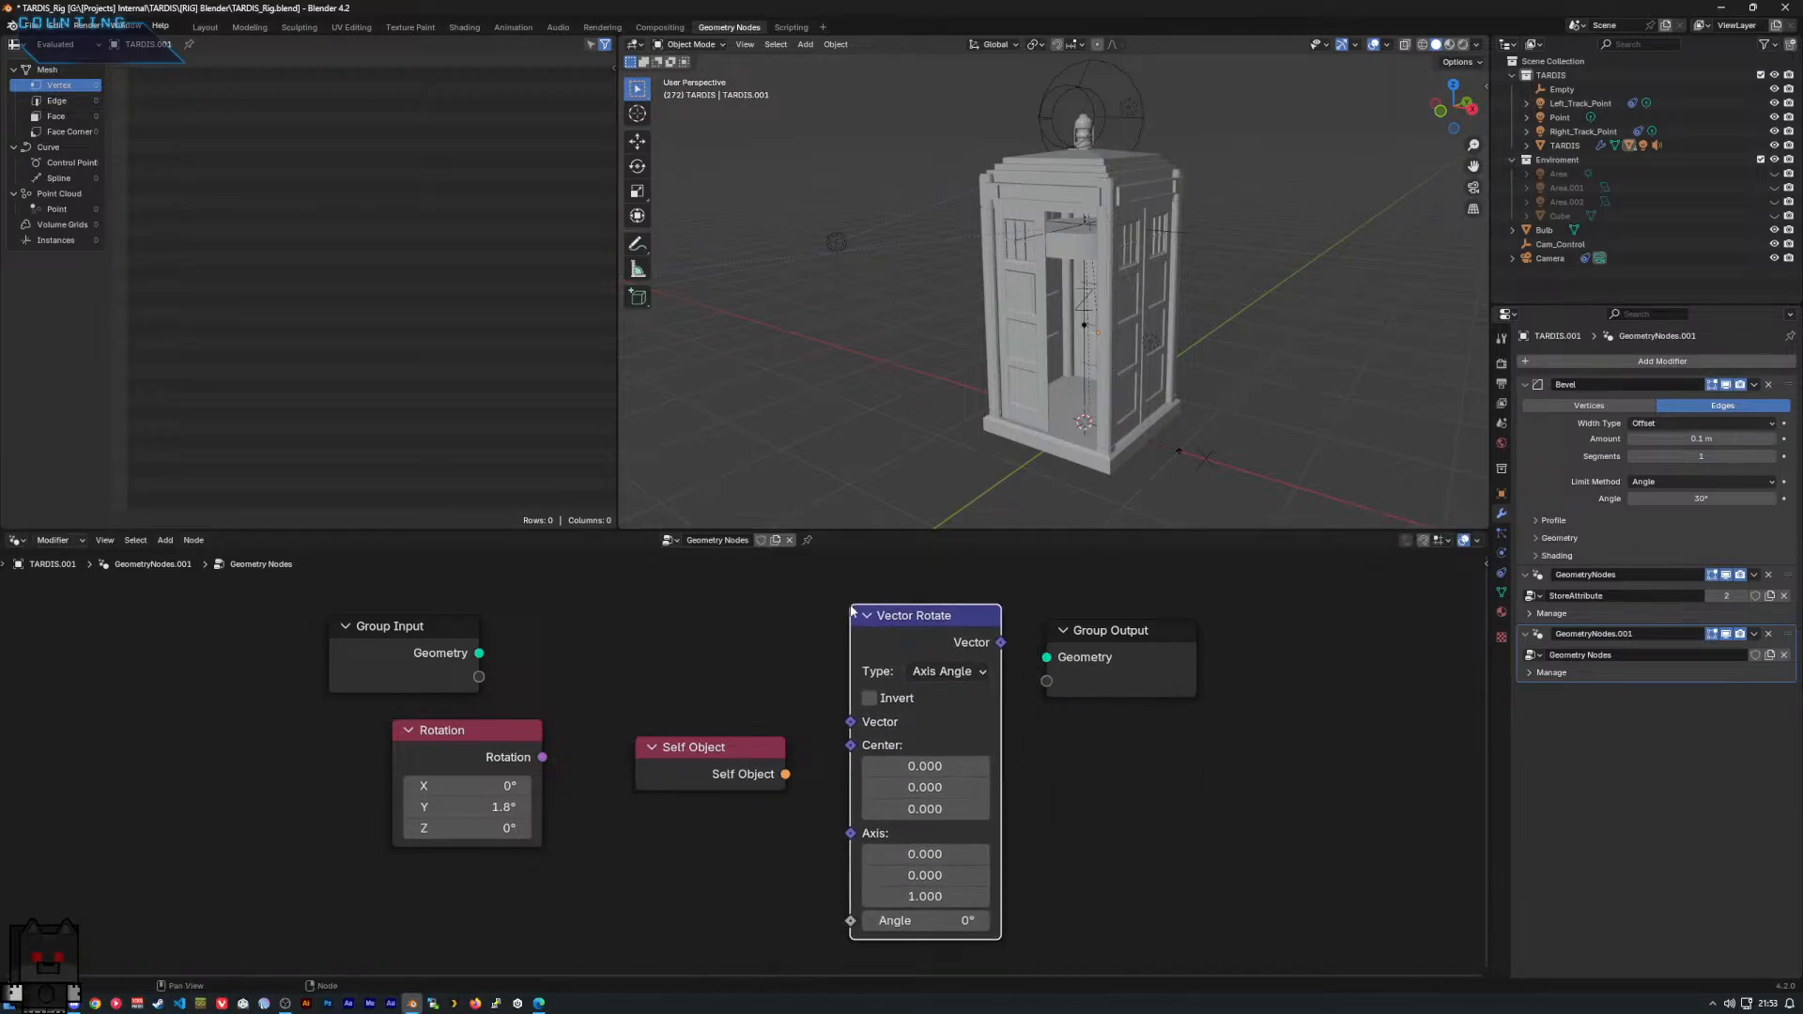
drag(479, 653, 851, 721)
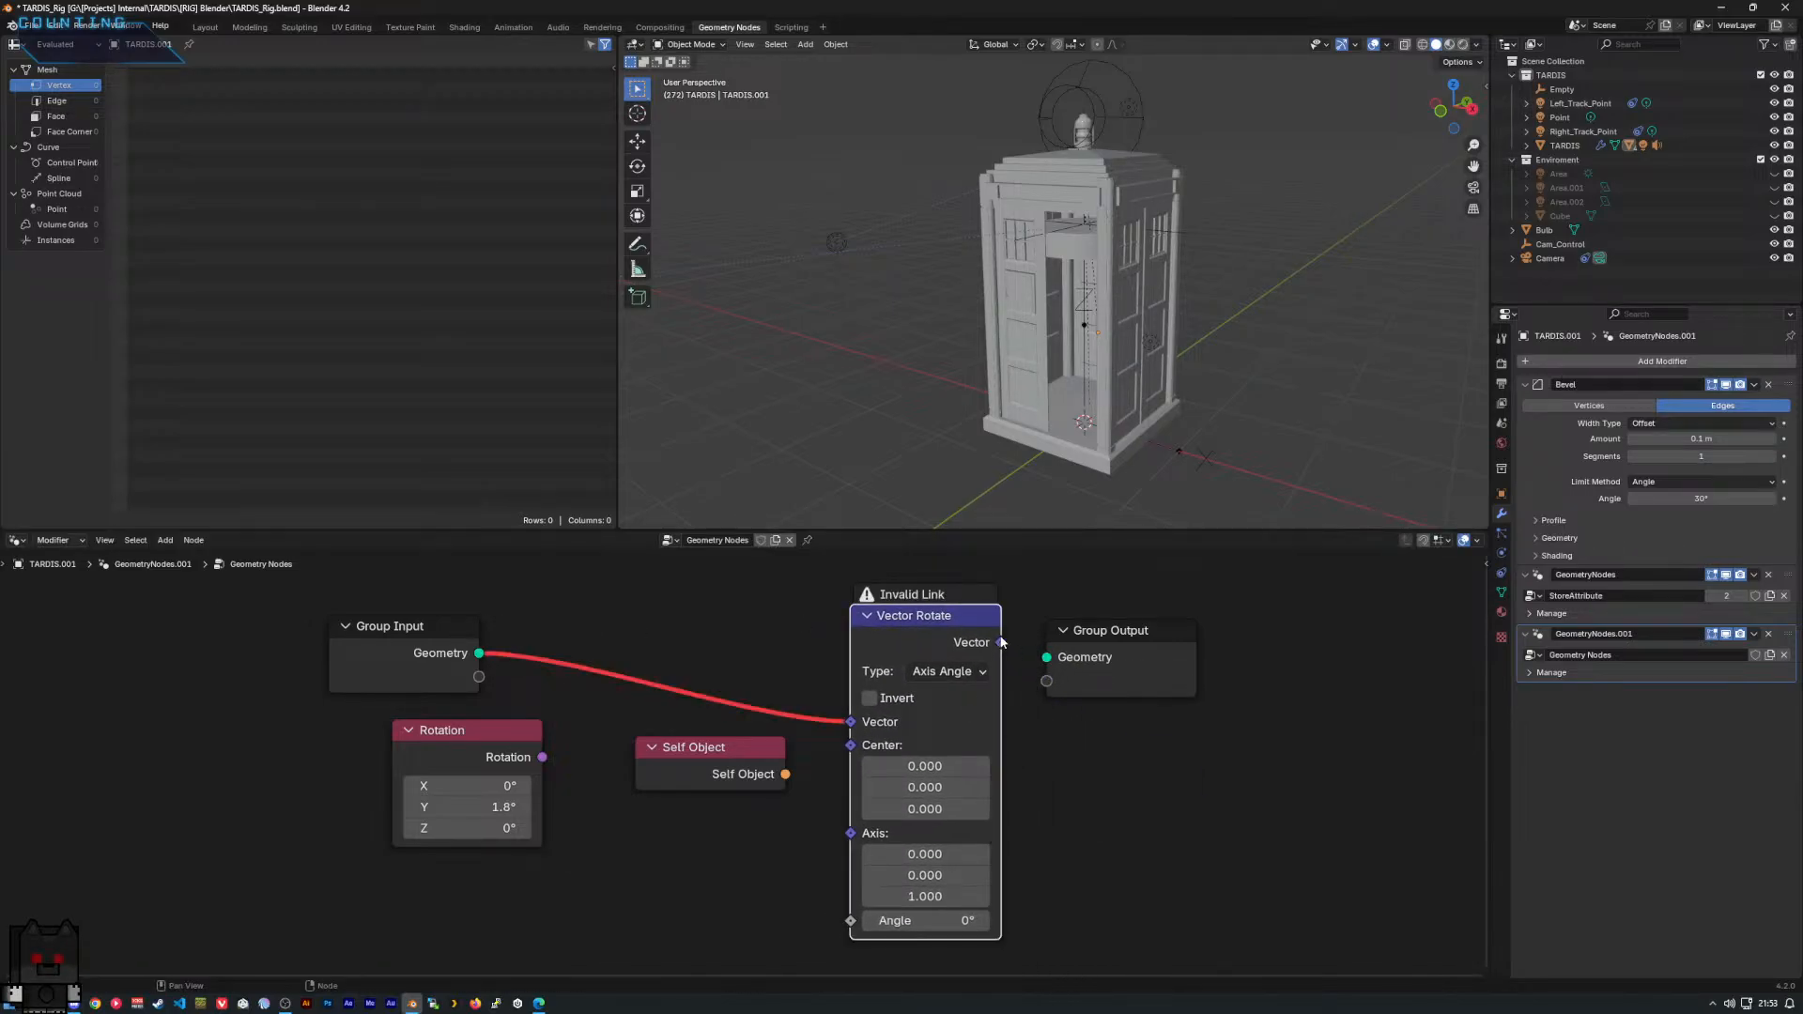
drag(1002, 643, 1060, 665)
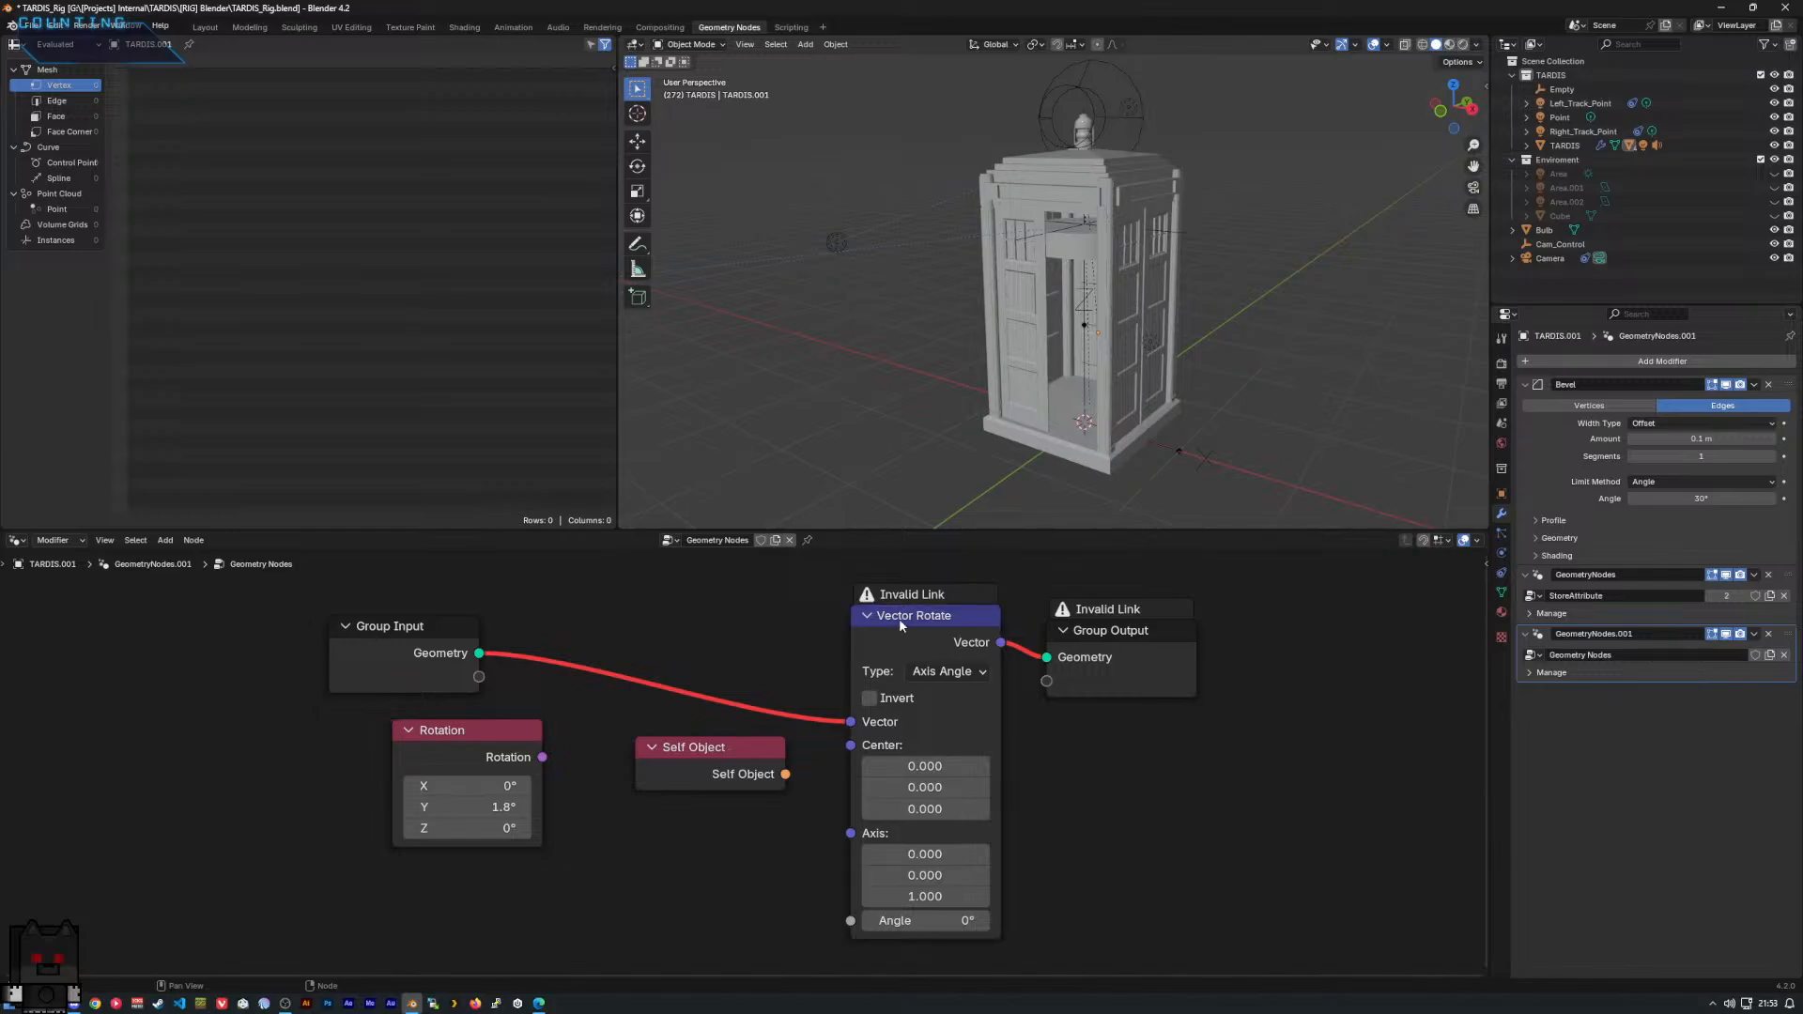
Insert a Set Position node before Group Output and connect the Group Input geometry to its Geometry input.
drag(899, 618, 797, 640)
click(1027, 693)
right_click(1027, 695)
mouse_move(1010, 706)
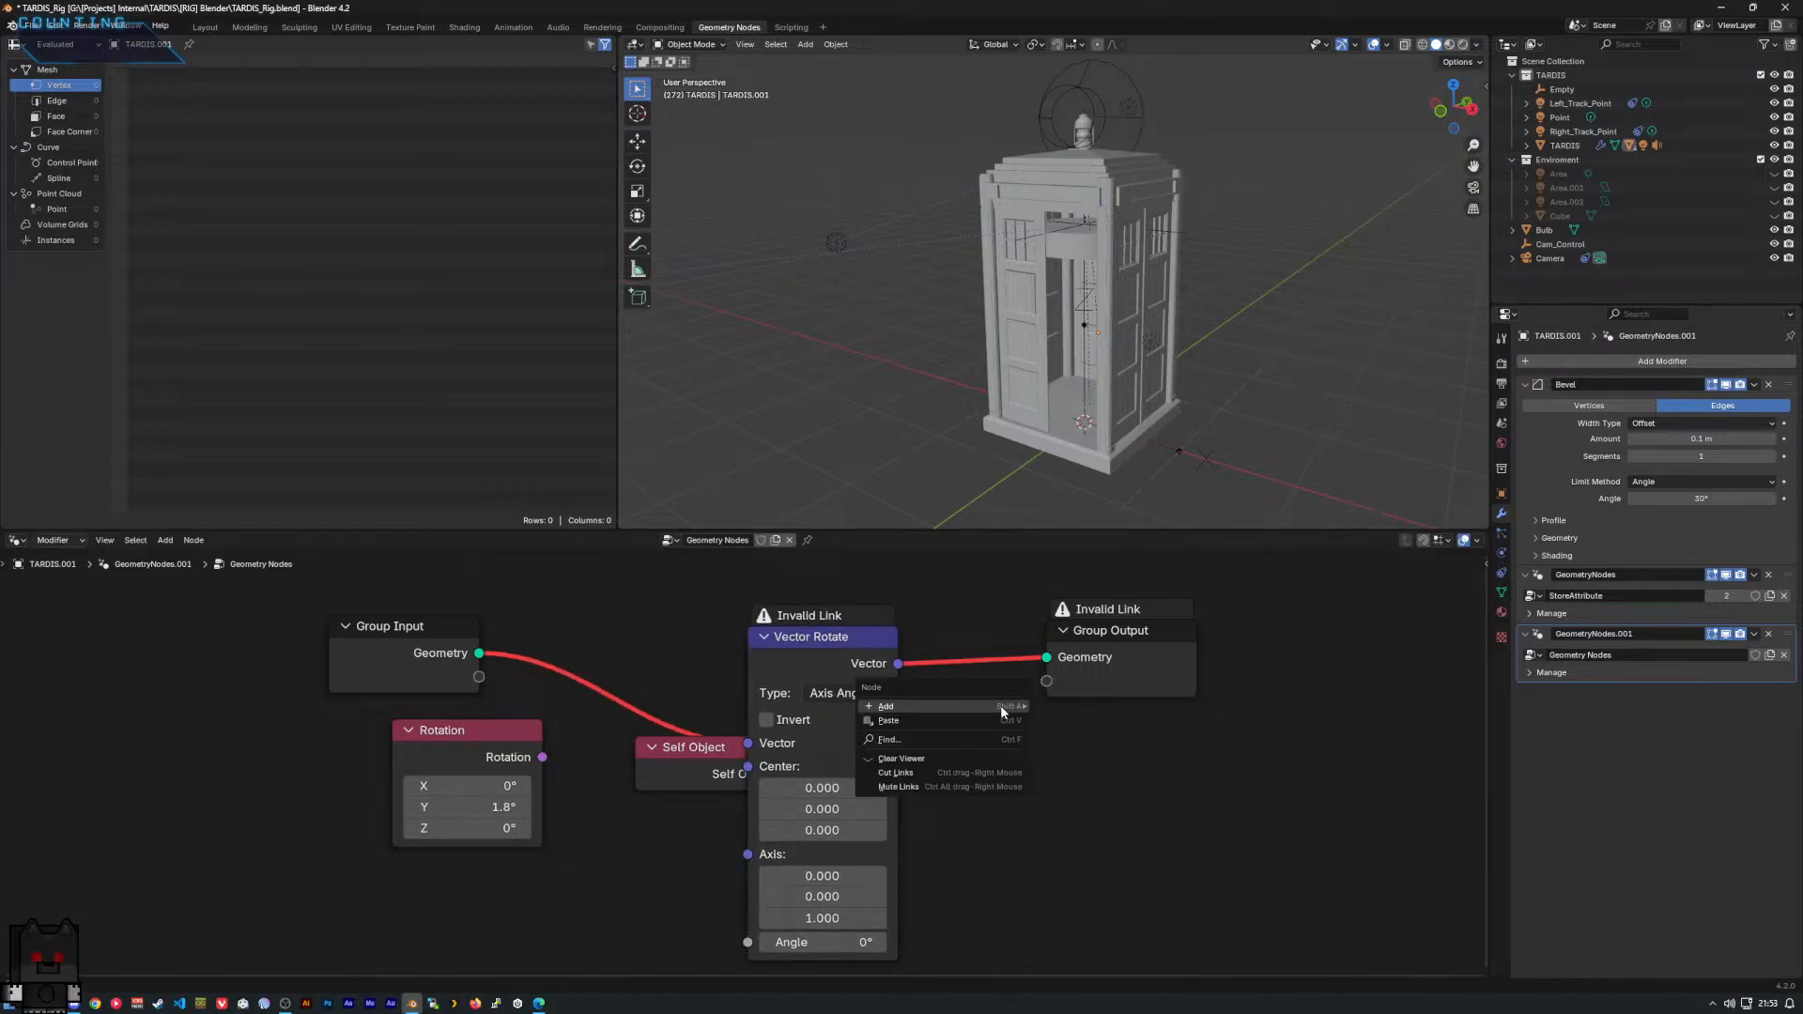
text(set)
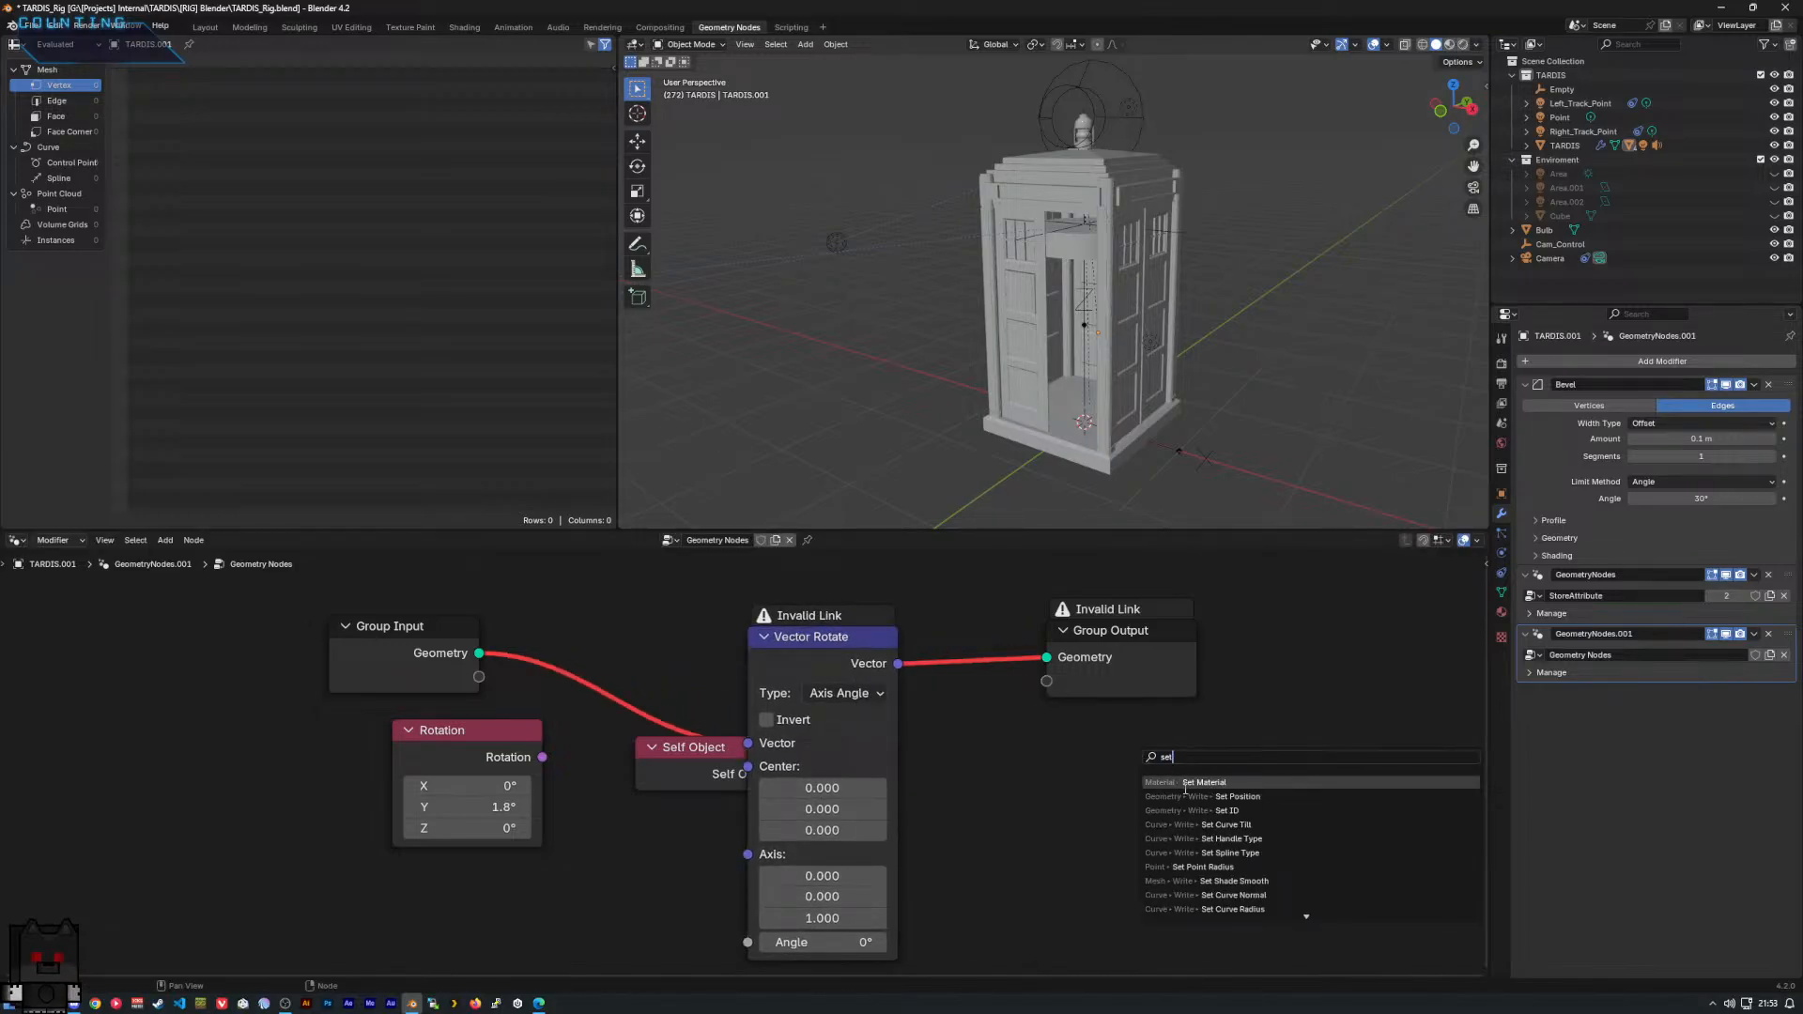
click(1191, 795)
click(1153, 654)
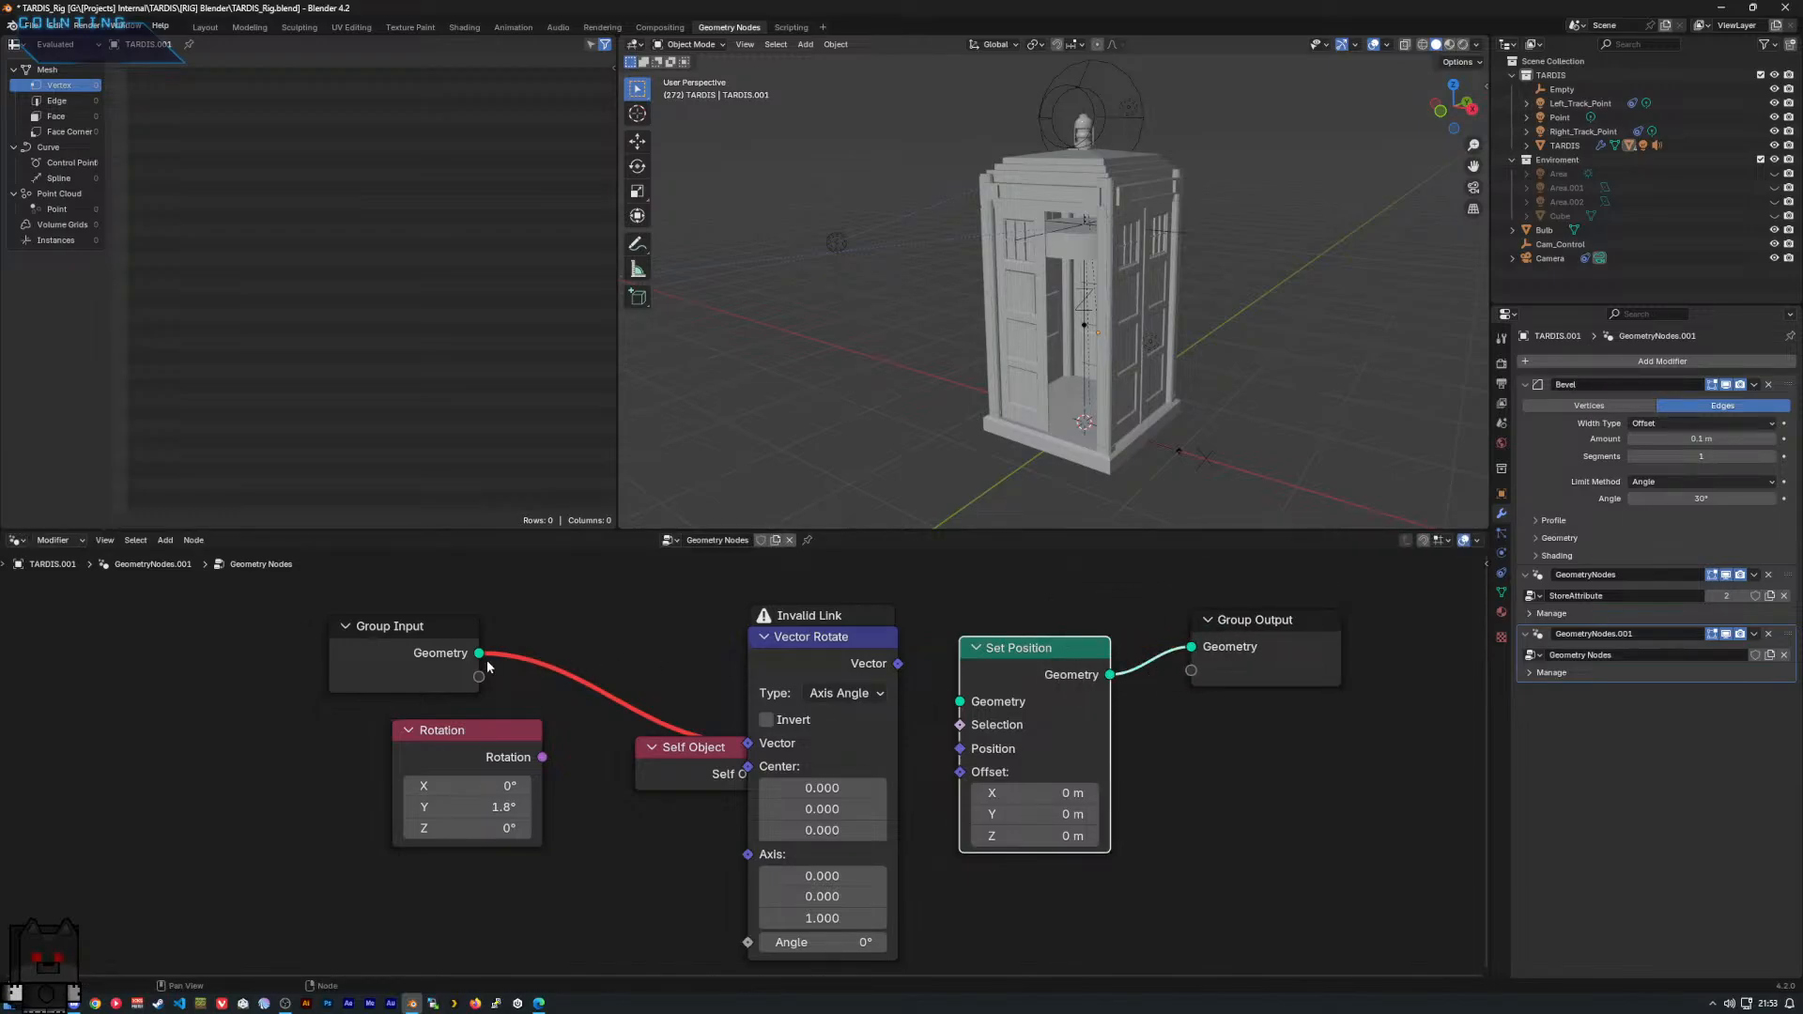
drag(481, 655, 959, 702)
Delete the Rotation and Self Object nodes from the node tree.
drag(697, 746, 616, 785)
drag(193, 765, 587, 828)
key(Delete)
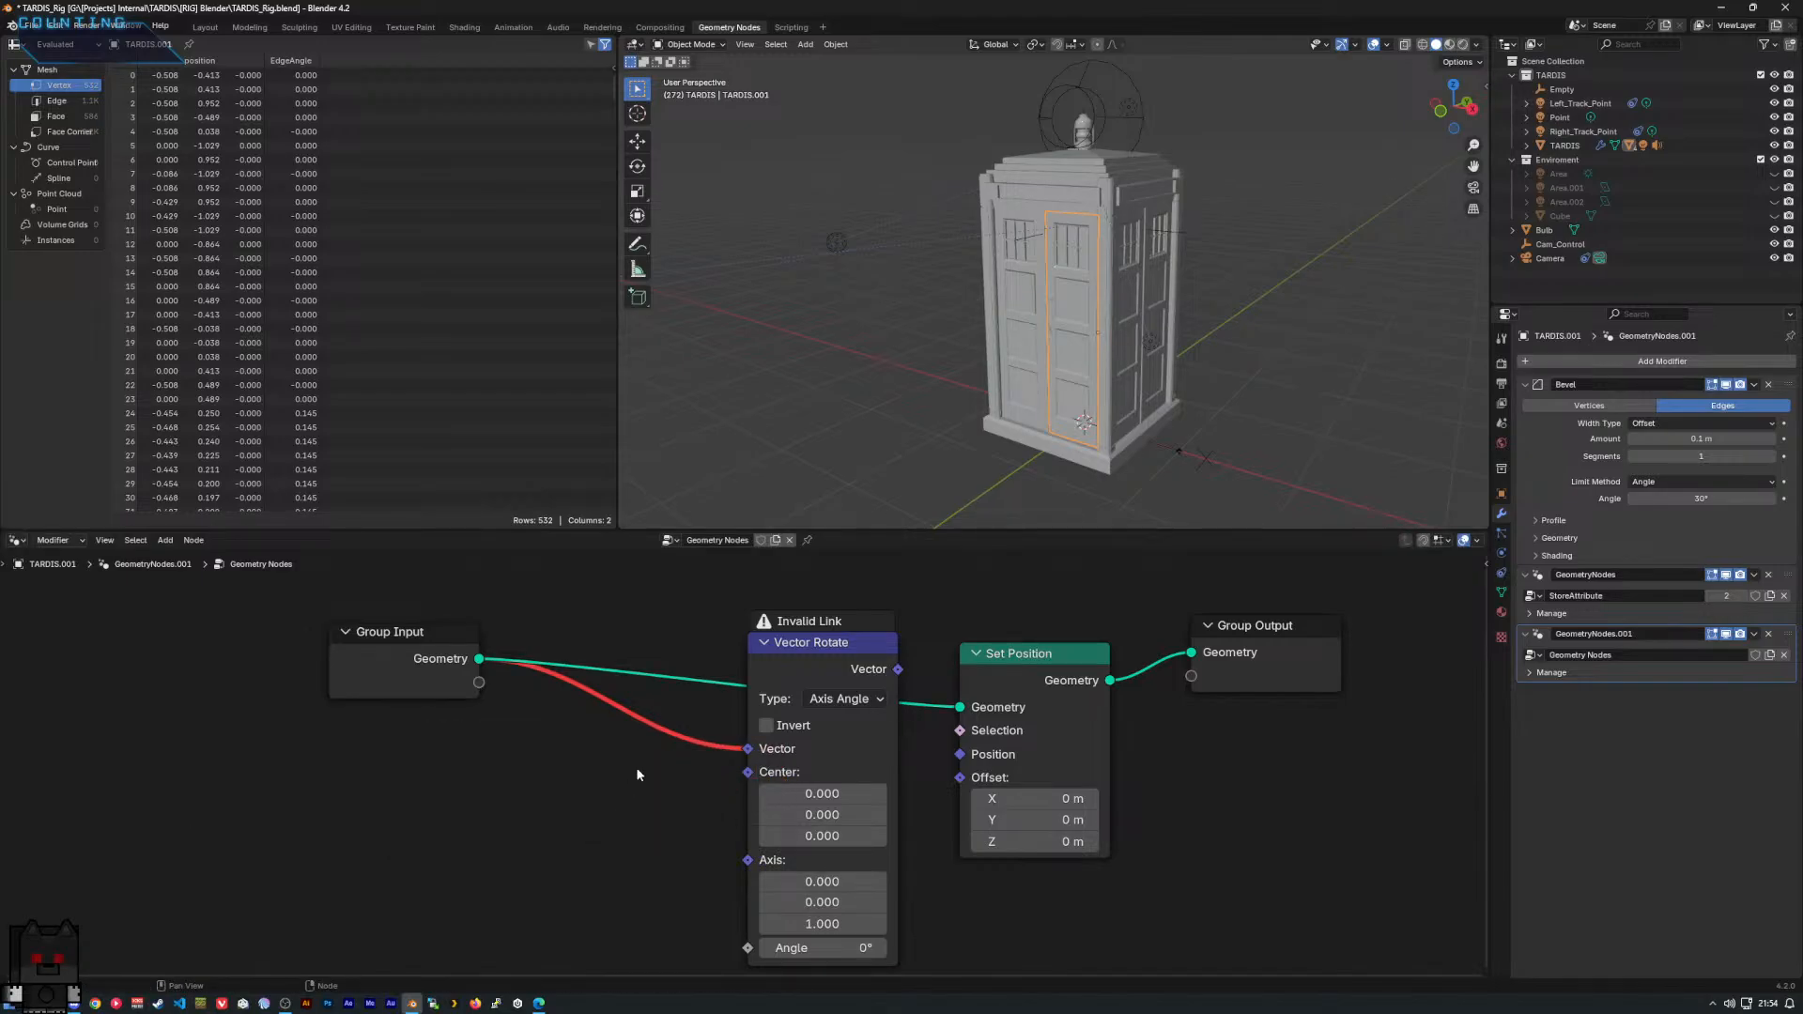
Move Vector Rotate below the geometry link, remove its invalid input link, and connect its Vector output to Set Position's Position.
drag(803, 661, 648, 757)
middle_drag(648, 753, 648, 683)
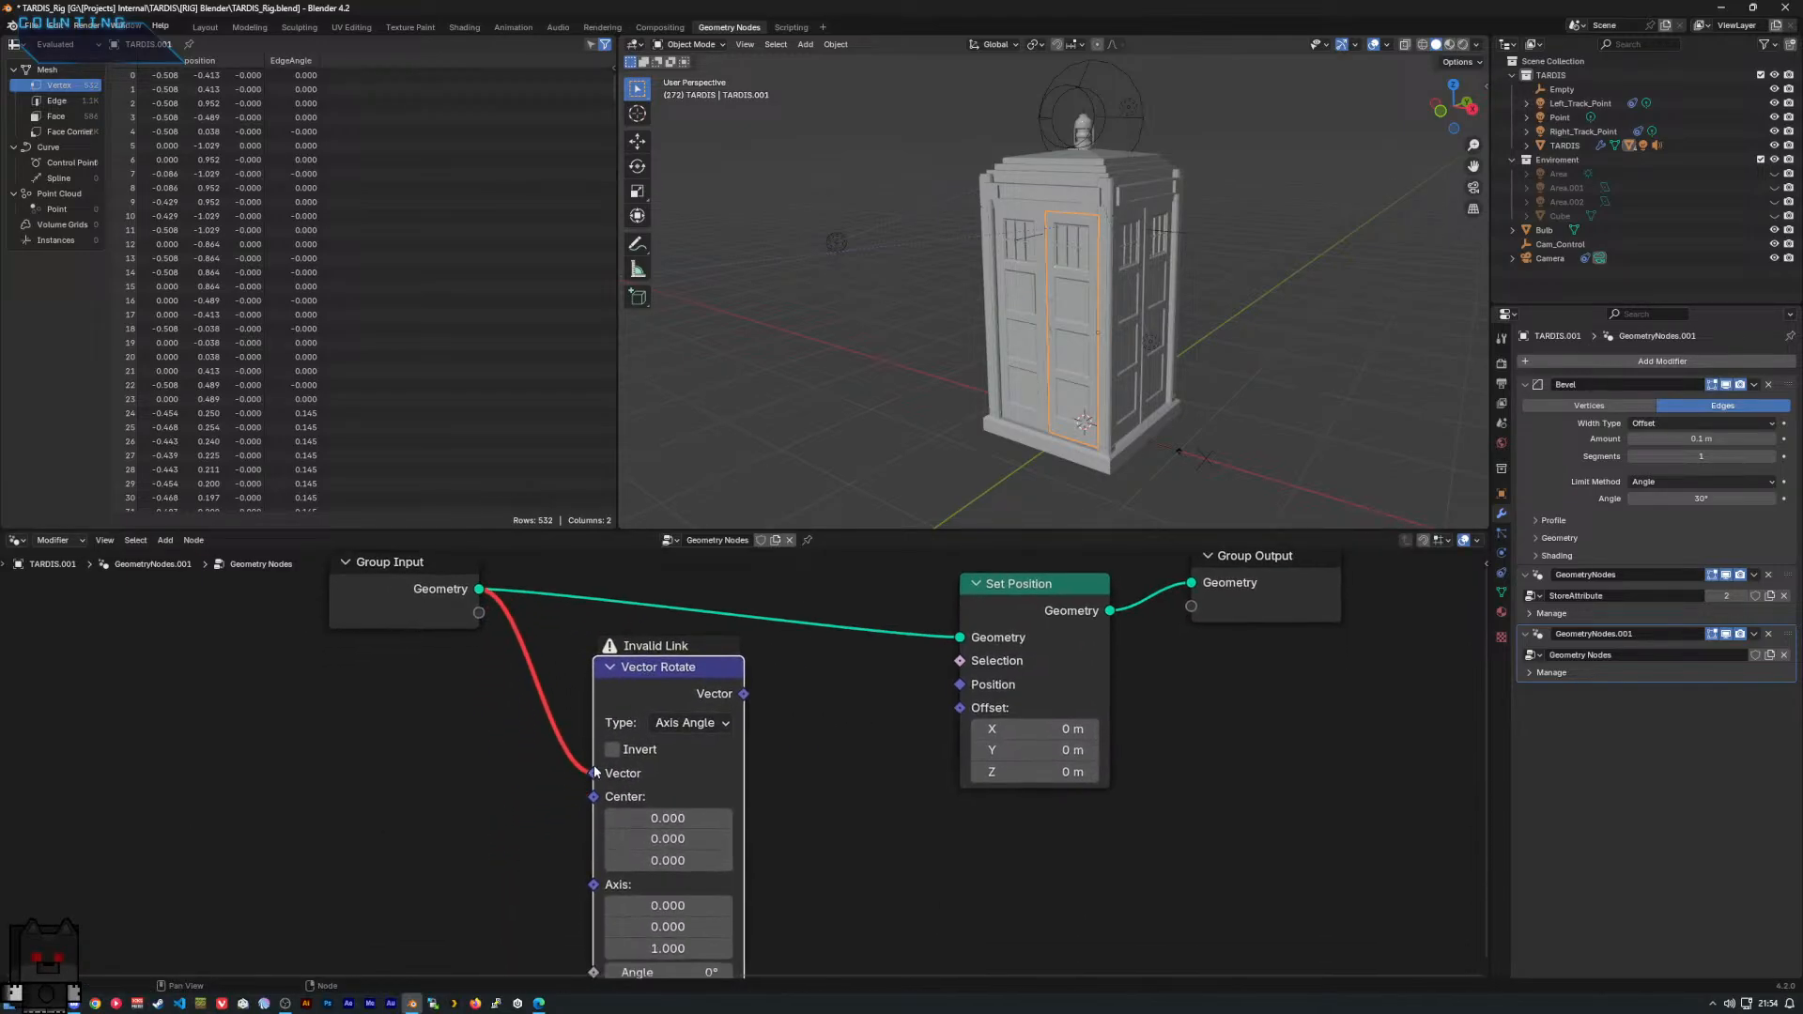
drag(593, 773, 520, 764)
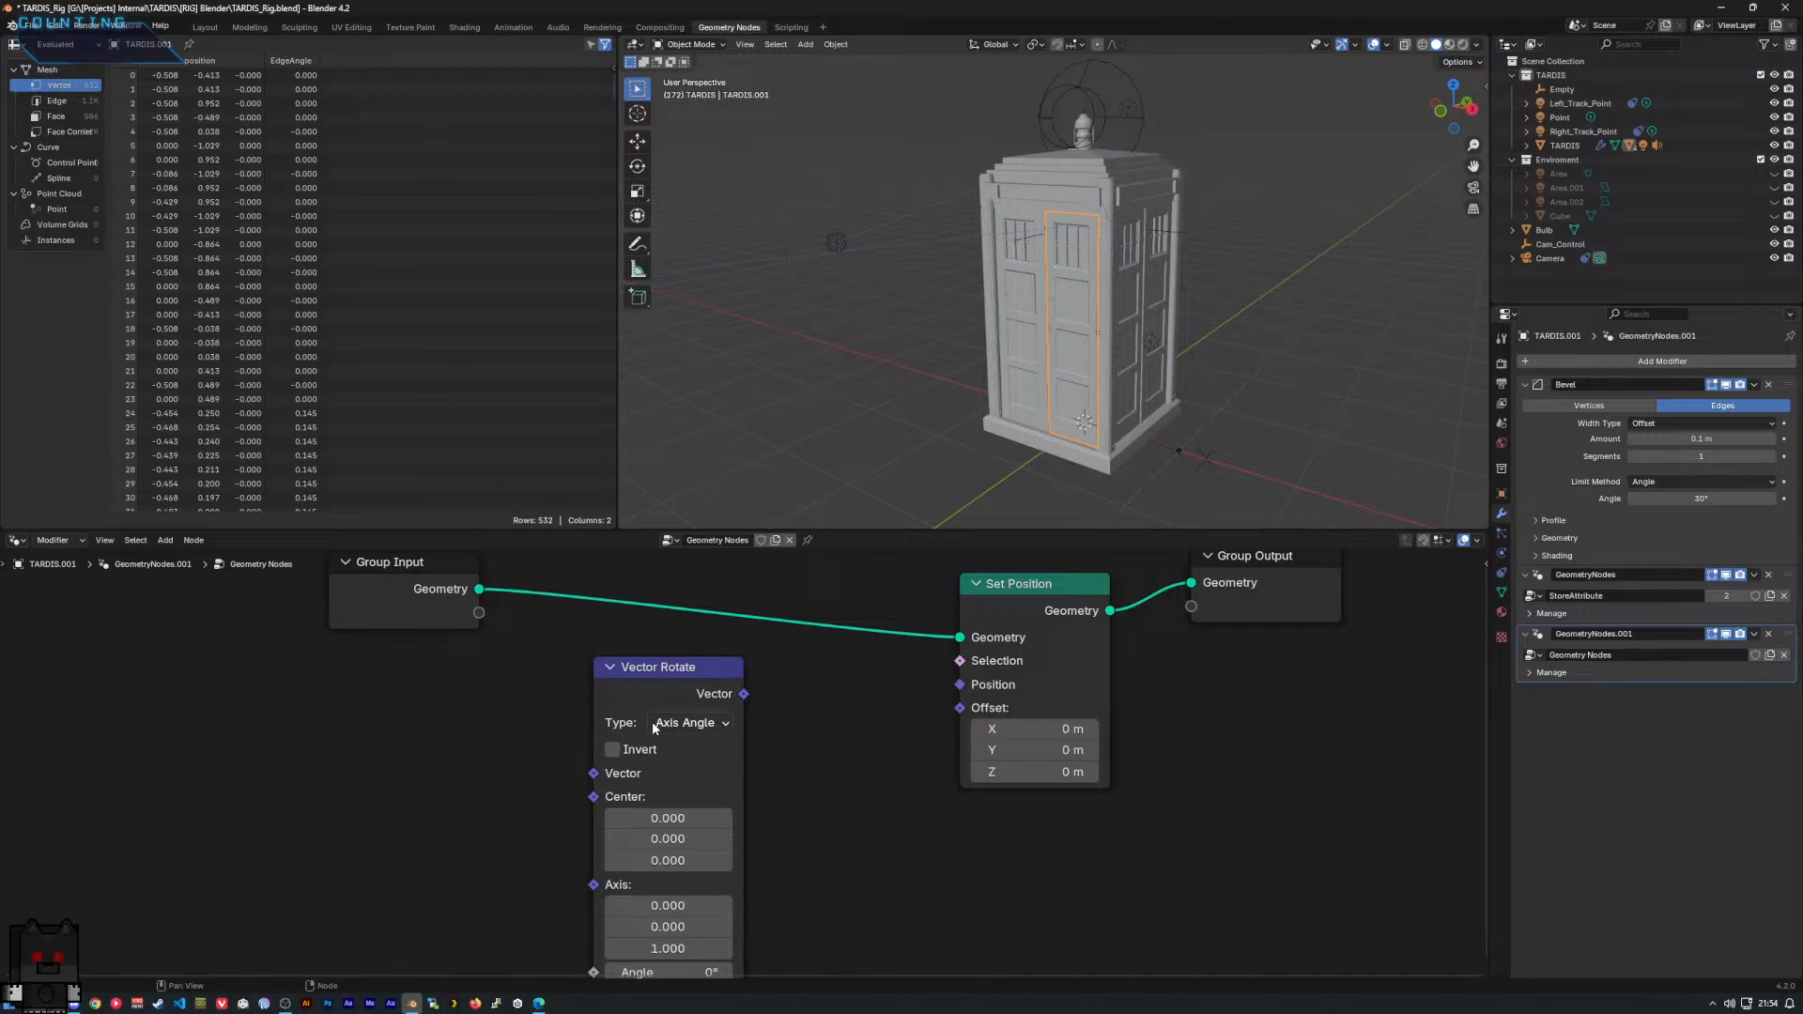
drag(741, 695, 882, 805)
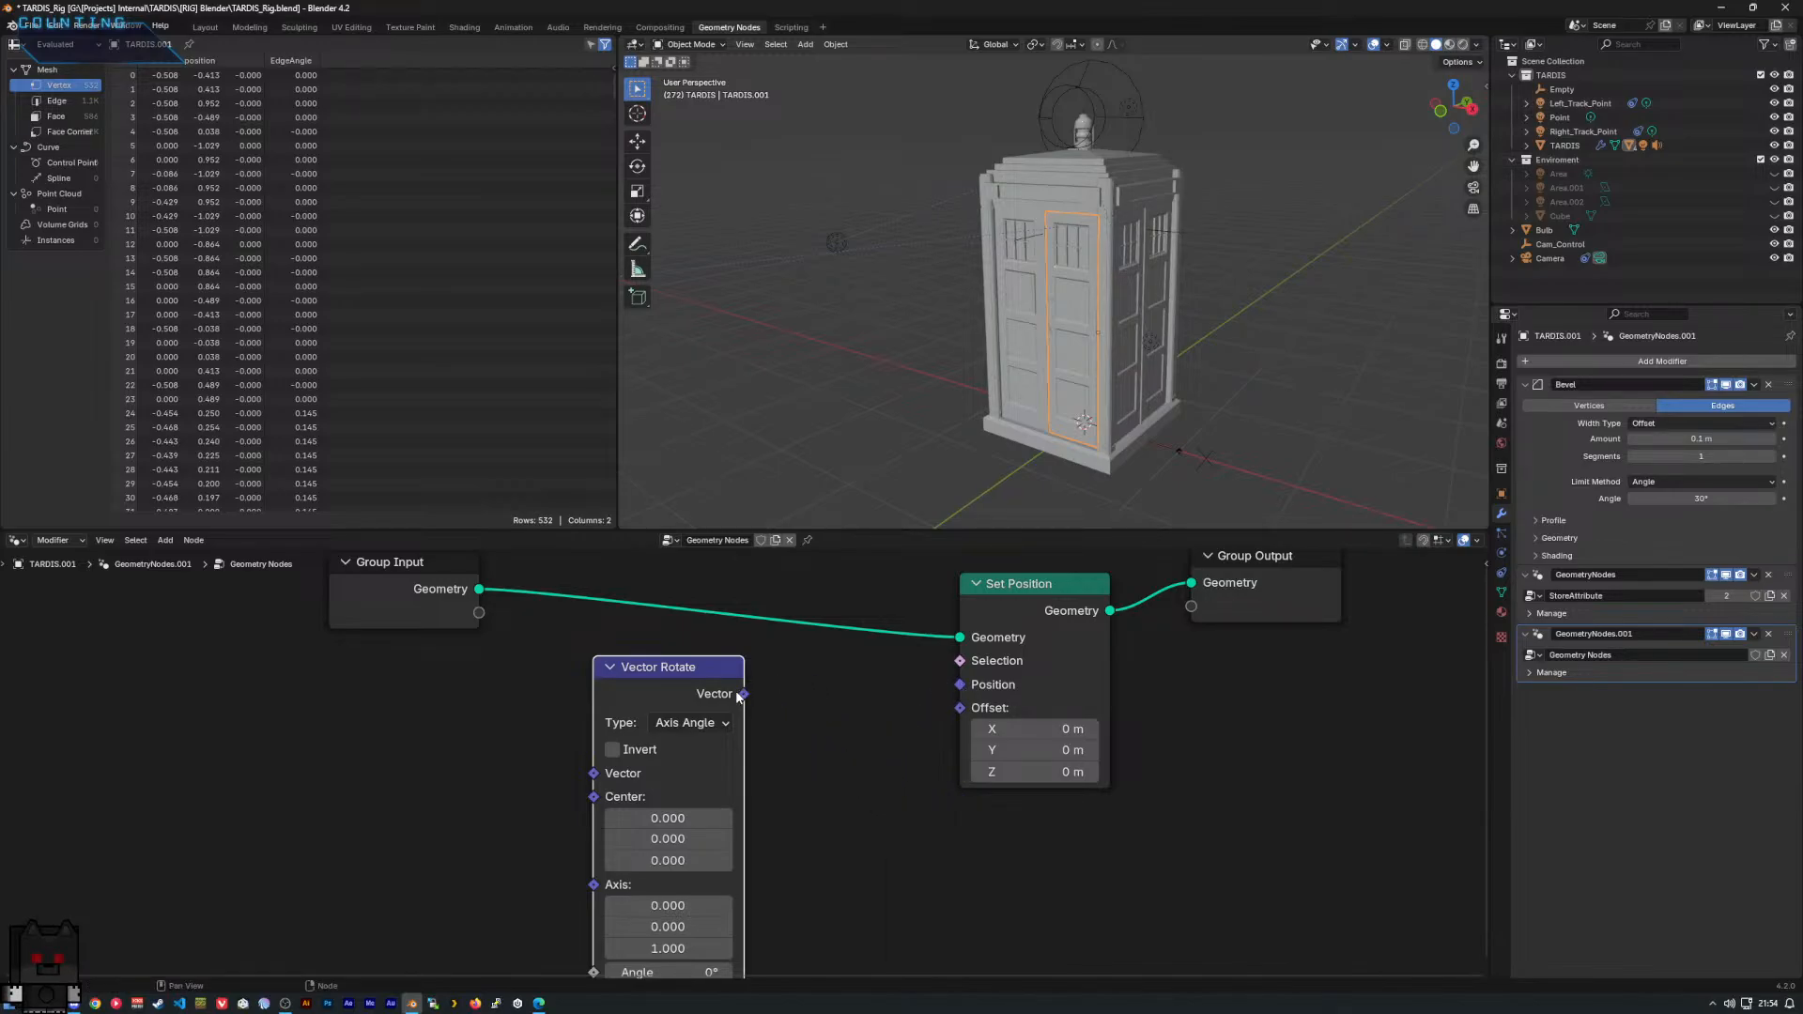
drag(740, 695, 962, 689)
middle_drag(830, 753, 843, 694)
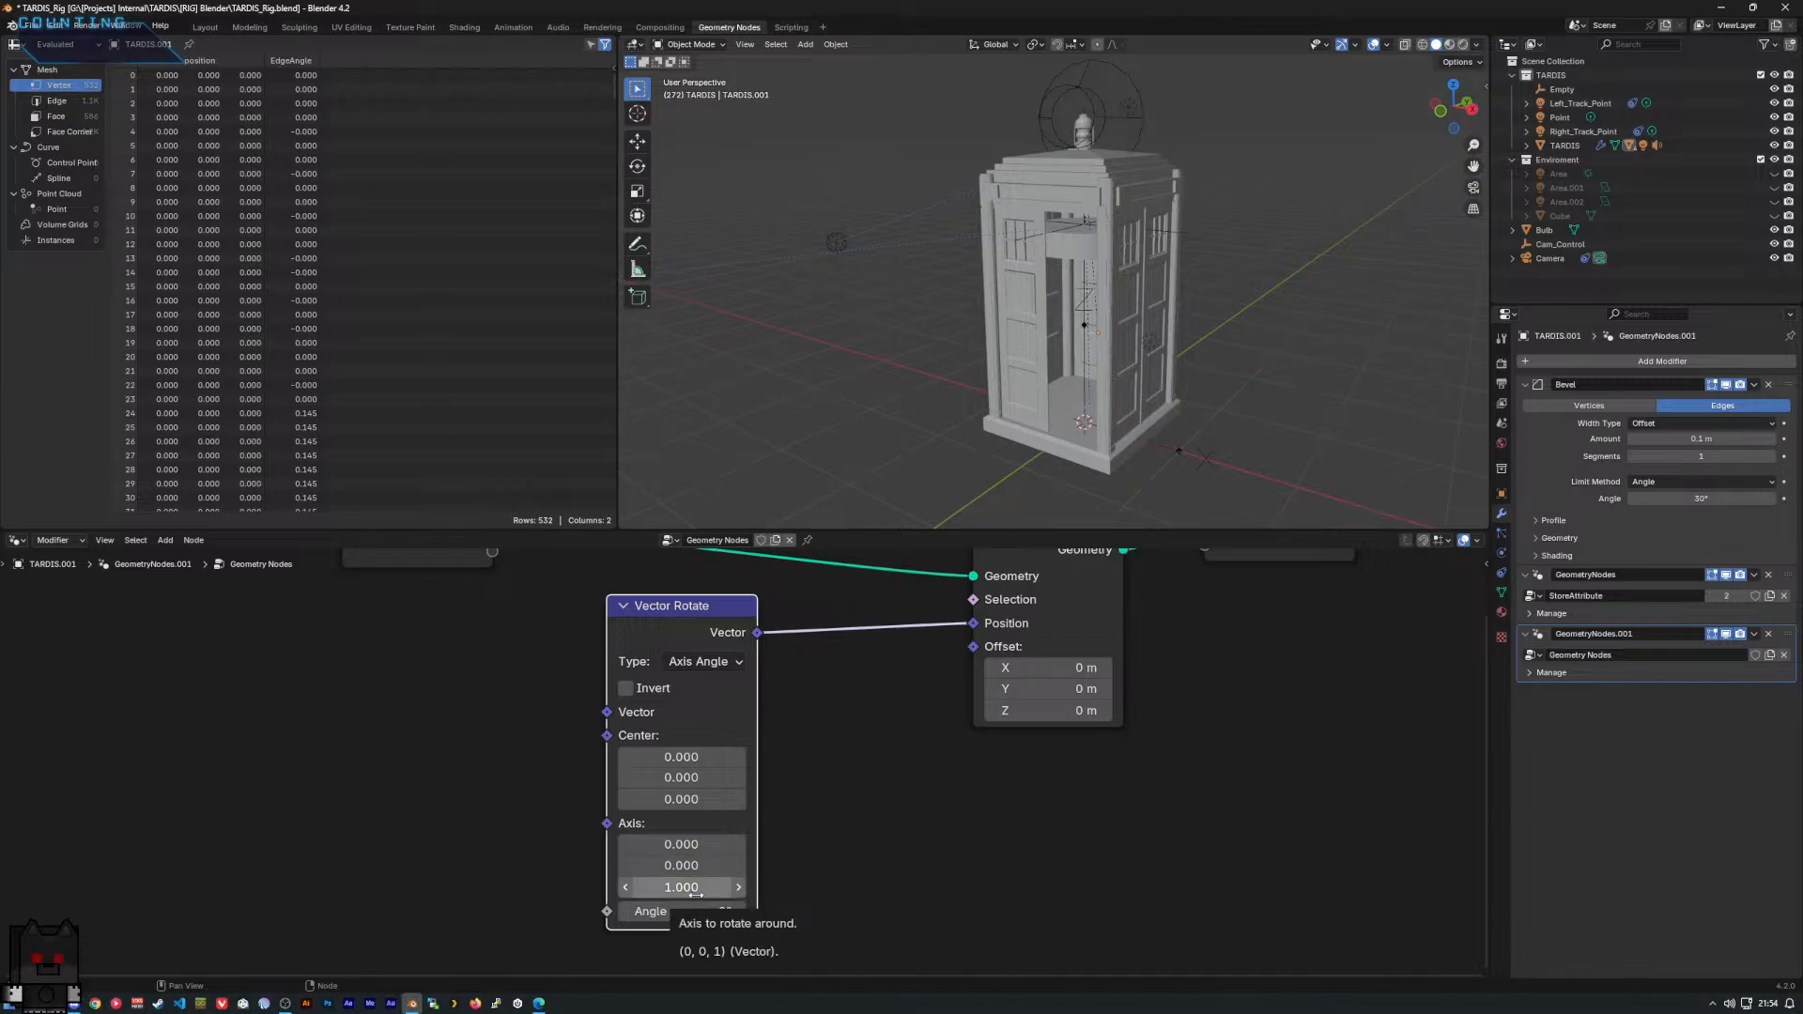
Try adjusting the Vector Rotate node's axis and center values, then undo the last change.
mouse_move(696, 895)
mouse_down()
mouse_move(601, 895)
mouse_move(705, 895)
mouse_up()
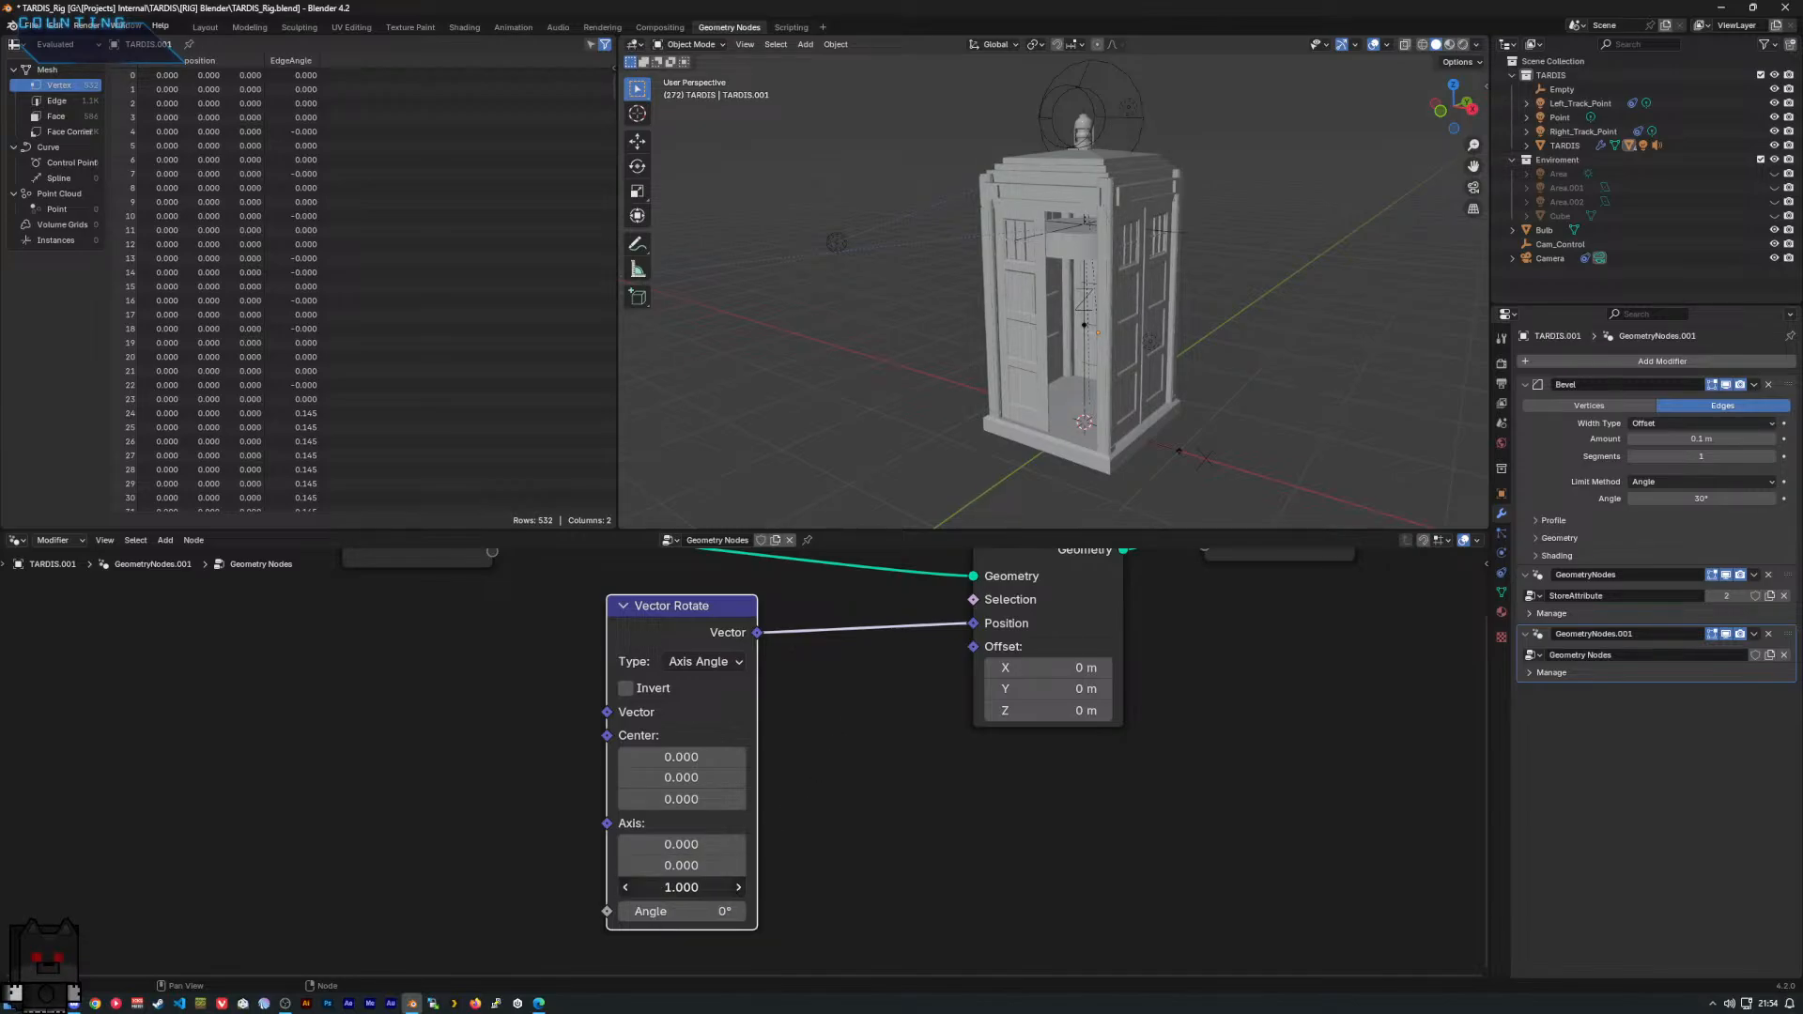
middle_drag(1009, 367, 1068, 354)
mouse_move(968, 625)
middle_down()
mouse_move(940, 742)
mouse_move(959, 648)
middle_up()
drag(729, 768, 1150, 768)
key(ctrl+z)
Disconnect the Vector Rotate output from Set Position's Position input and link it again.
middle_drag(1121, 627, 981, 719)
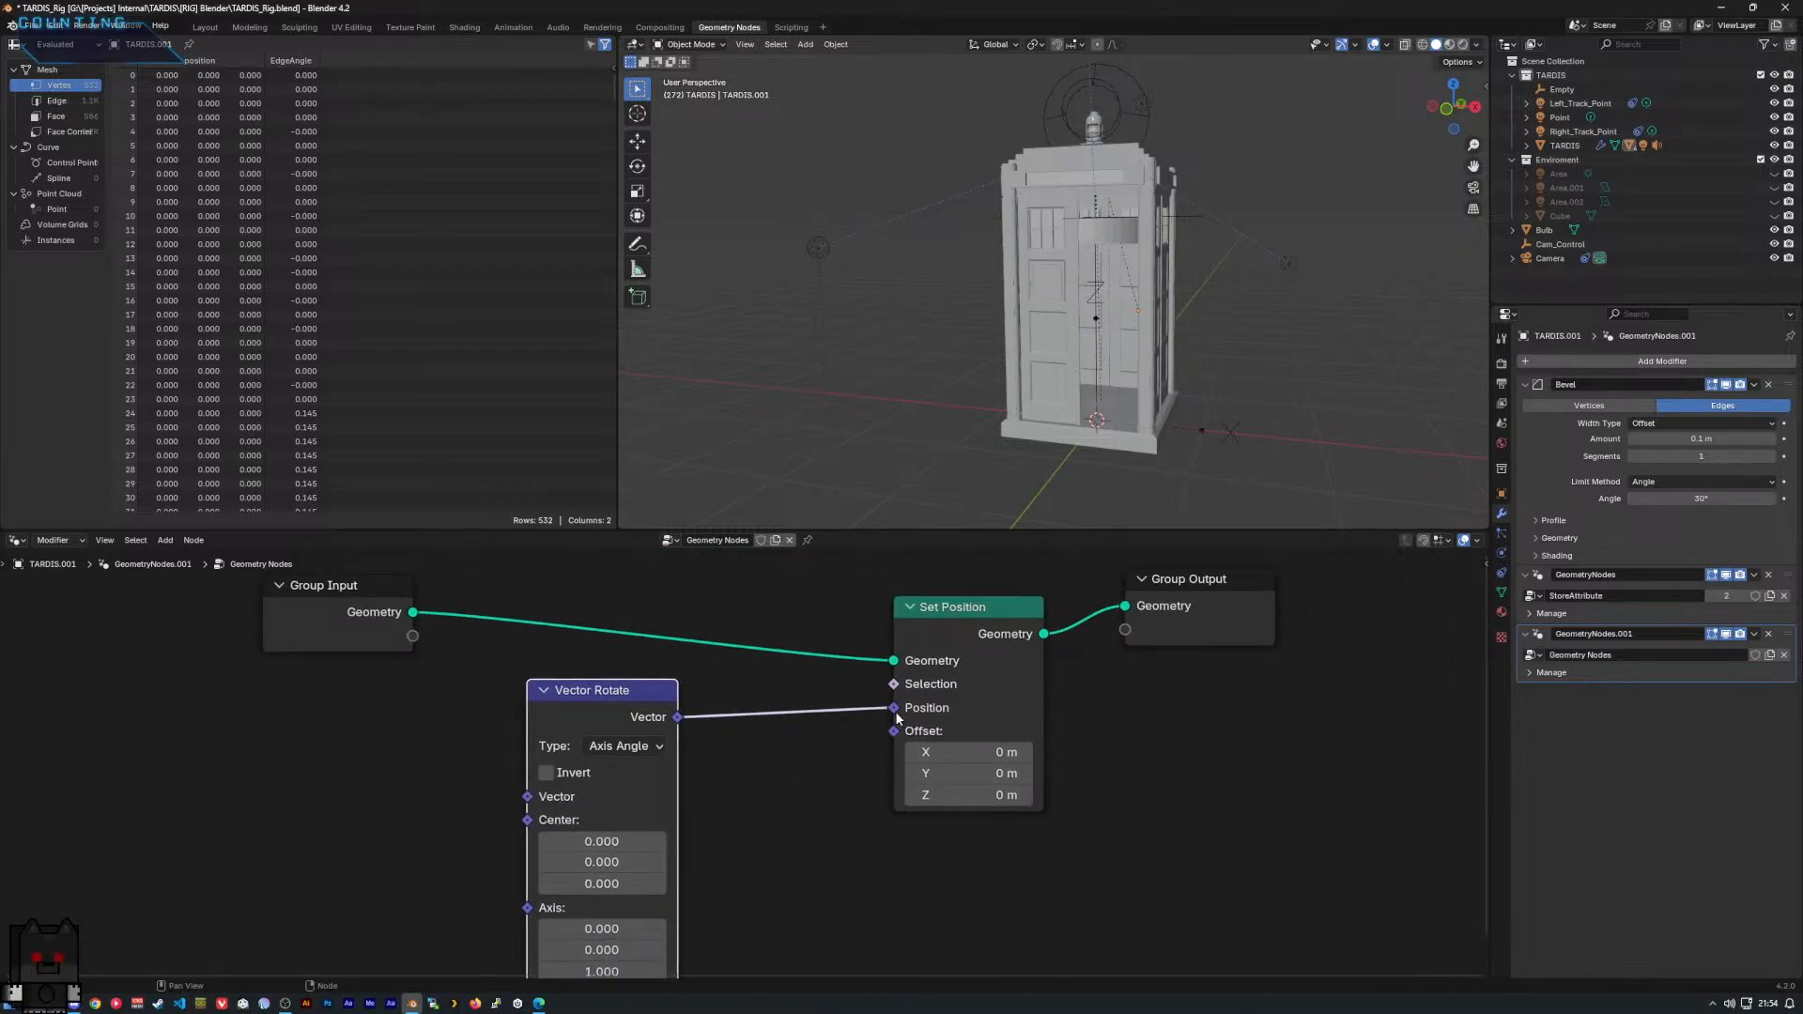
drag(895, 710, 836, 717)
drag(678, 717, 893, 723)
middle_drag(925, 422, 896, 400)
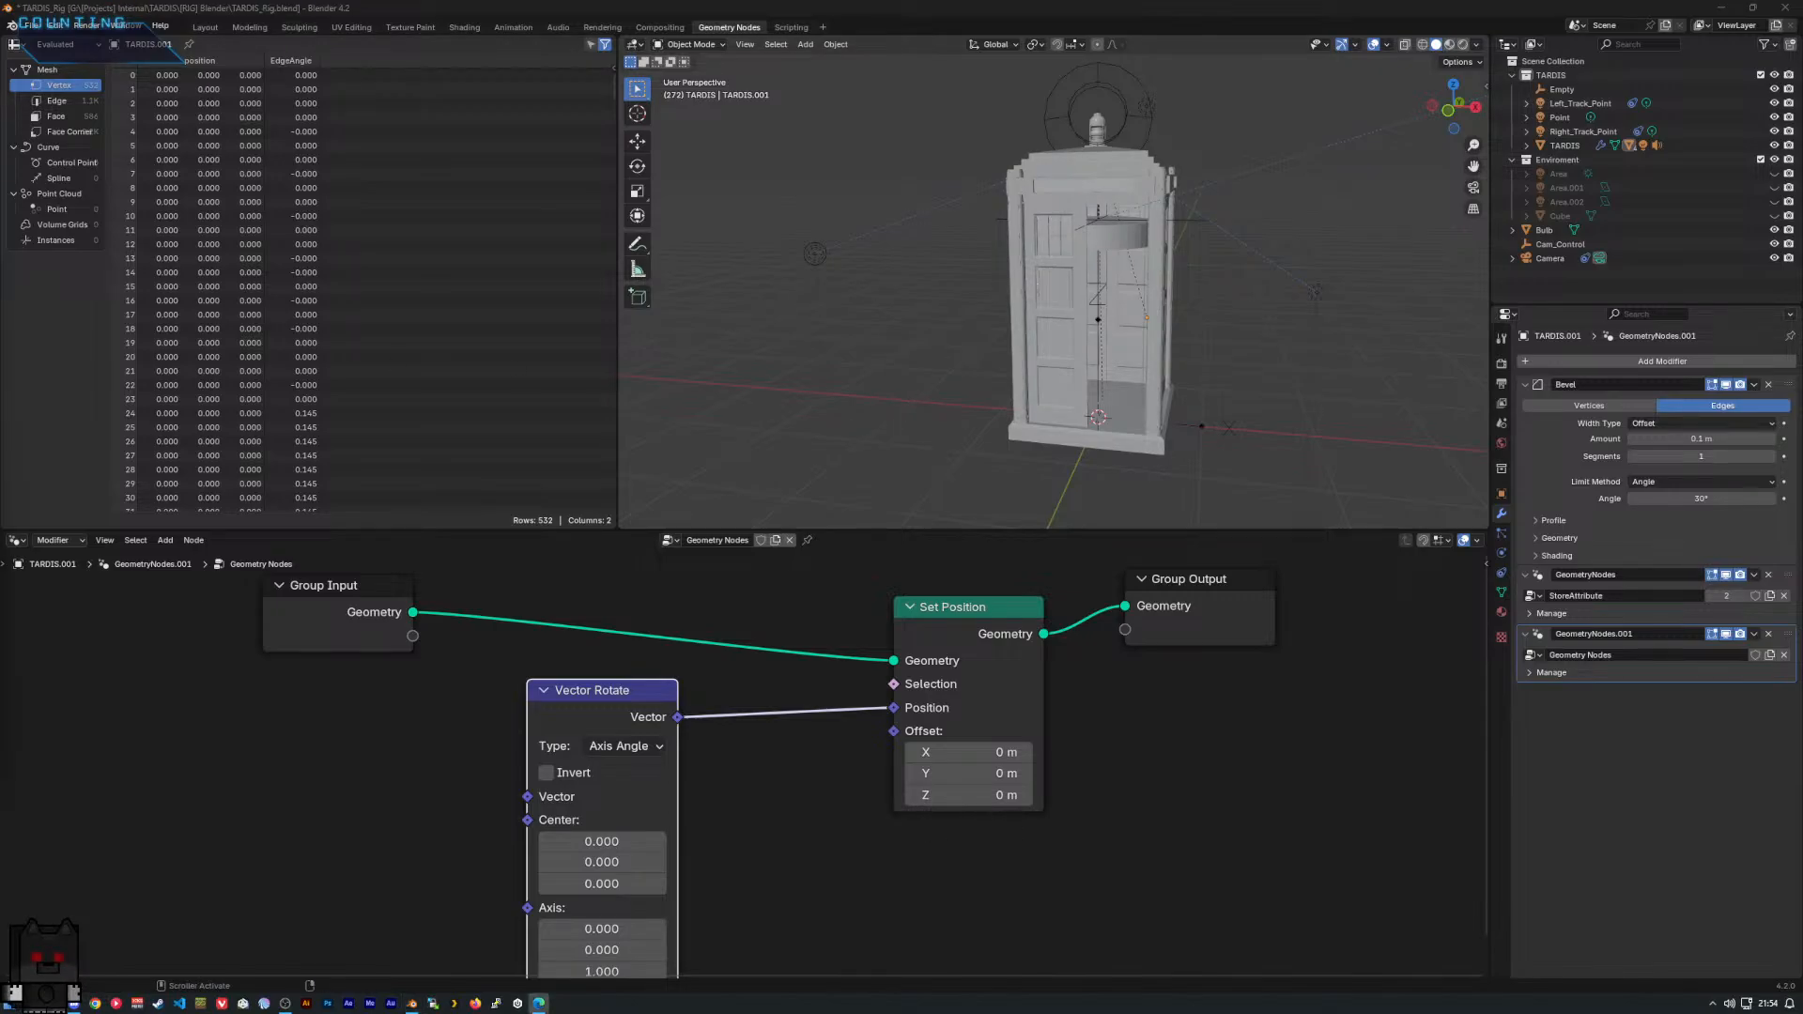
Set the Vector Rotate node's rotation type to Euler.
middle_drag(646, 755, 646, 719)
click(646, 715)
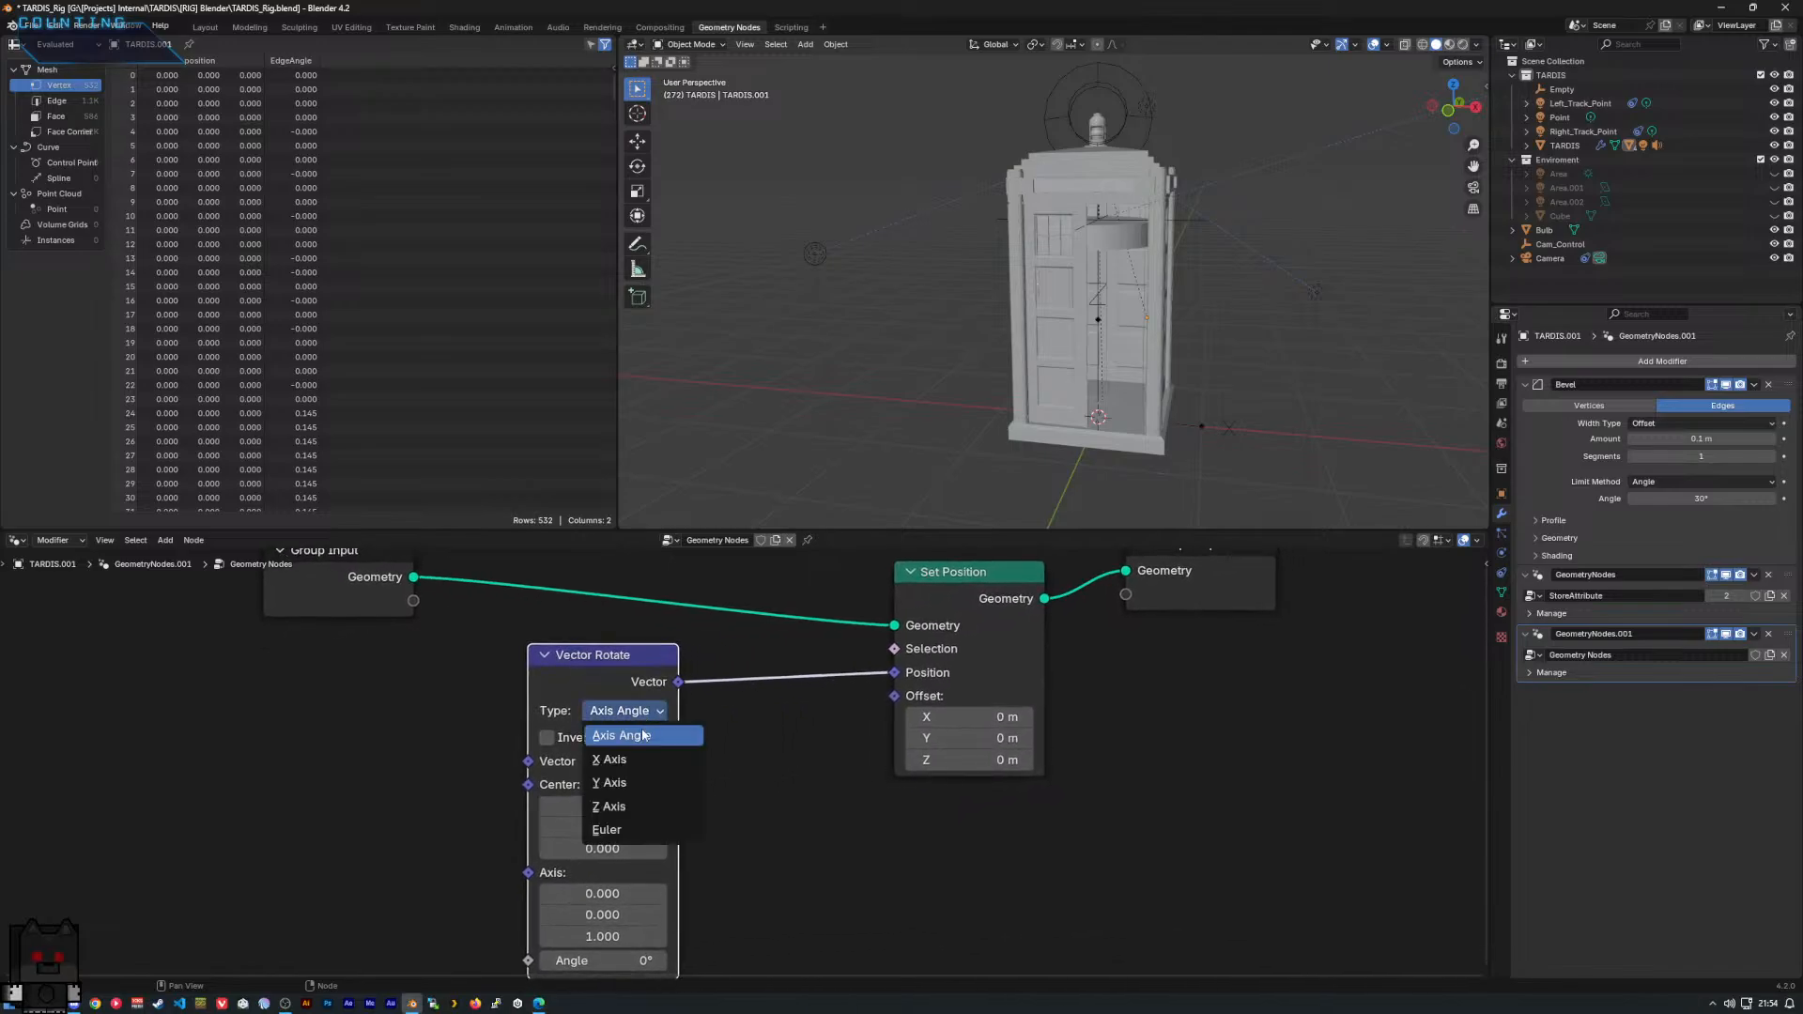
click(643, 830)
Expand the TARDIS object's hierarchy in the scene collection to show its child objects.
middle_drag(1042, 474, 1065, 436)
middle_drag(1180, 307, 1122, 268)
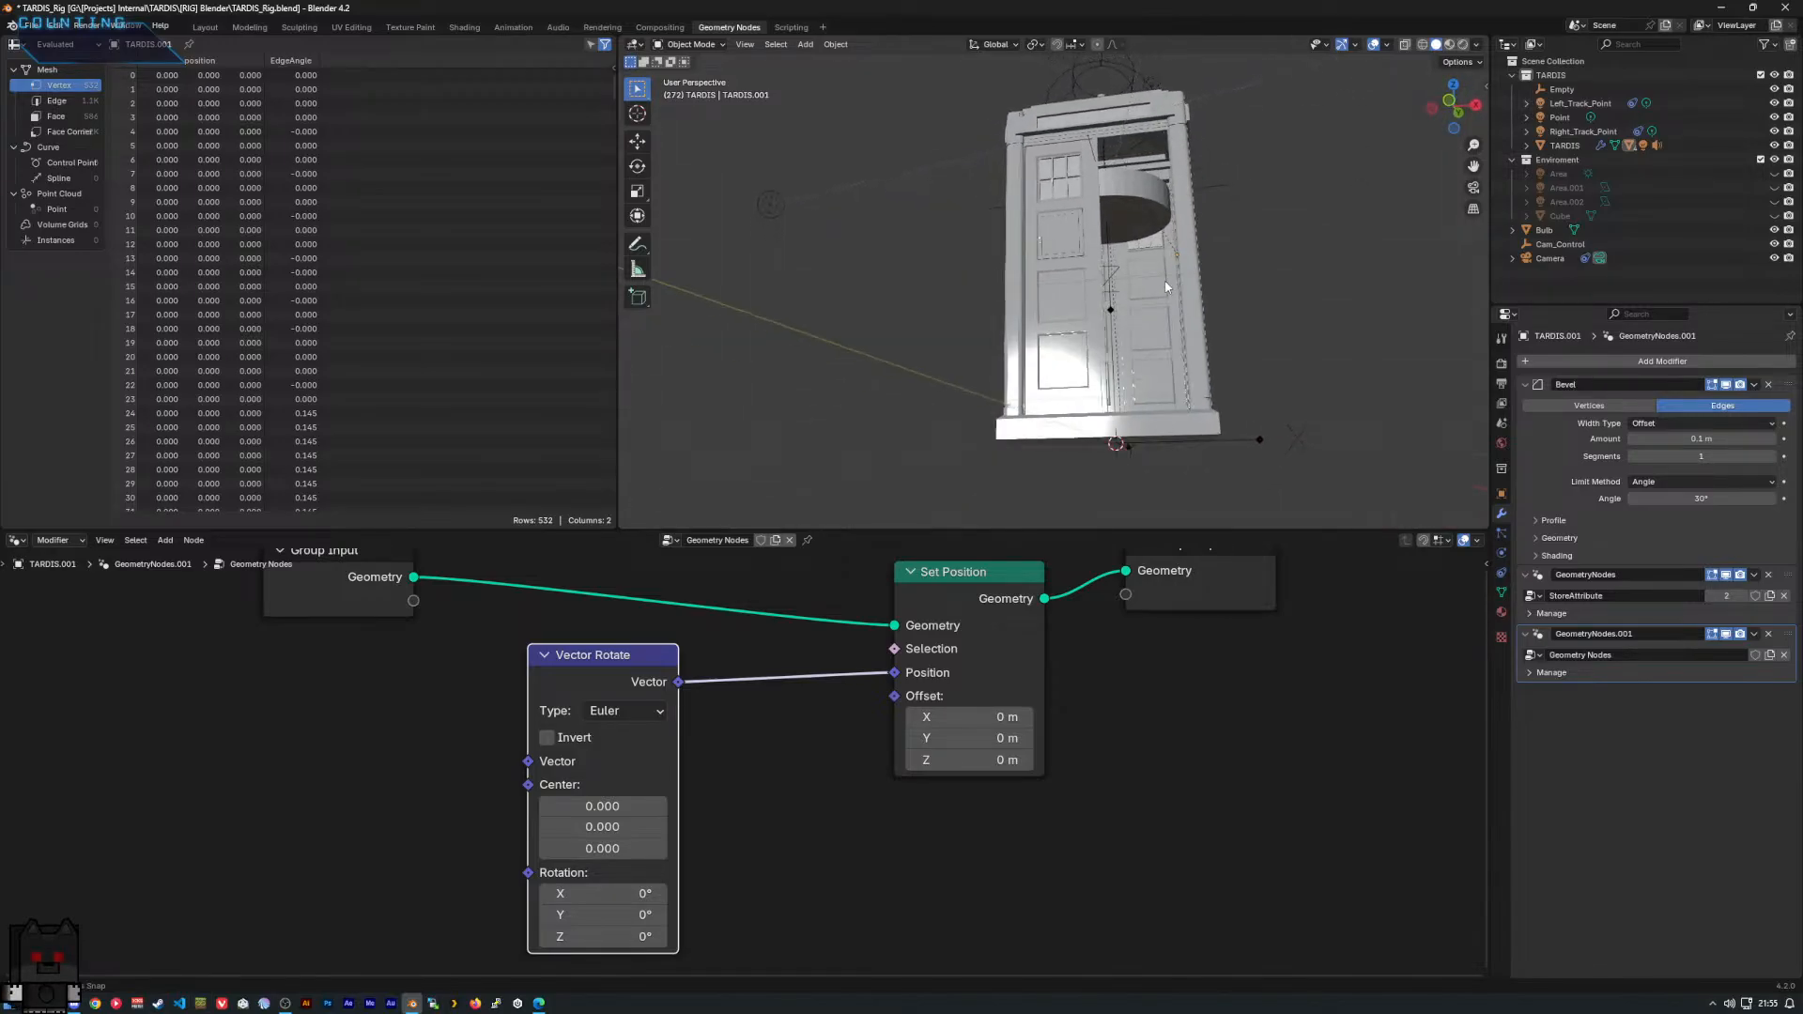
click(1527, 145)
middle_drag(1193, 291, 1104, 332)
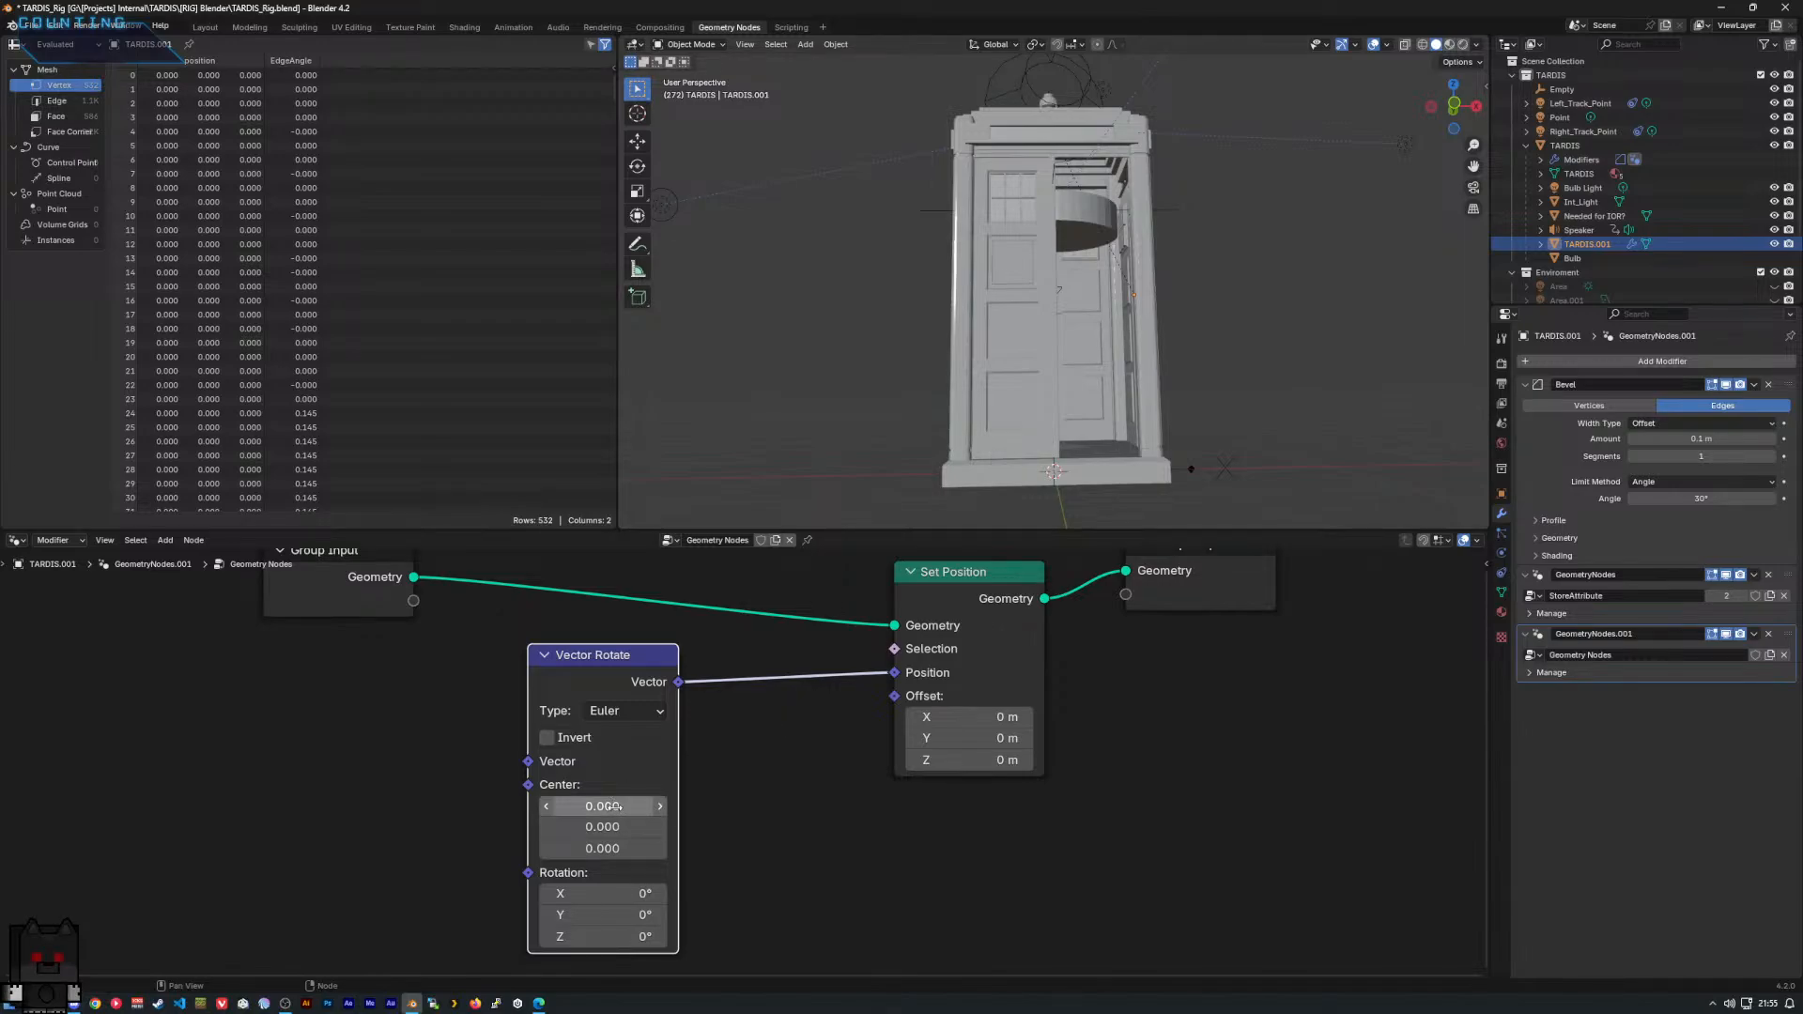
Try a Center X of about -50.3 on the Vector Rotate node, cancel it, and delete the node.
drag(618, 806, 520, 806)
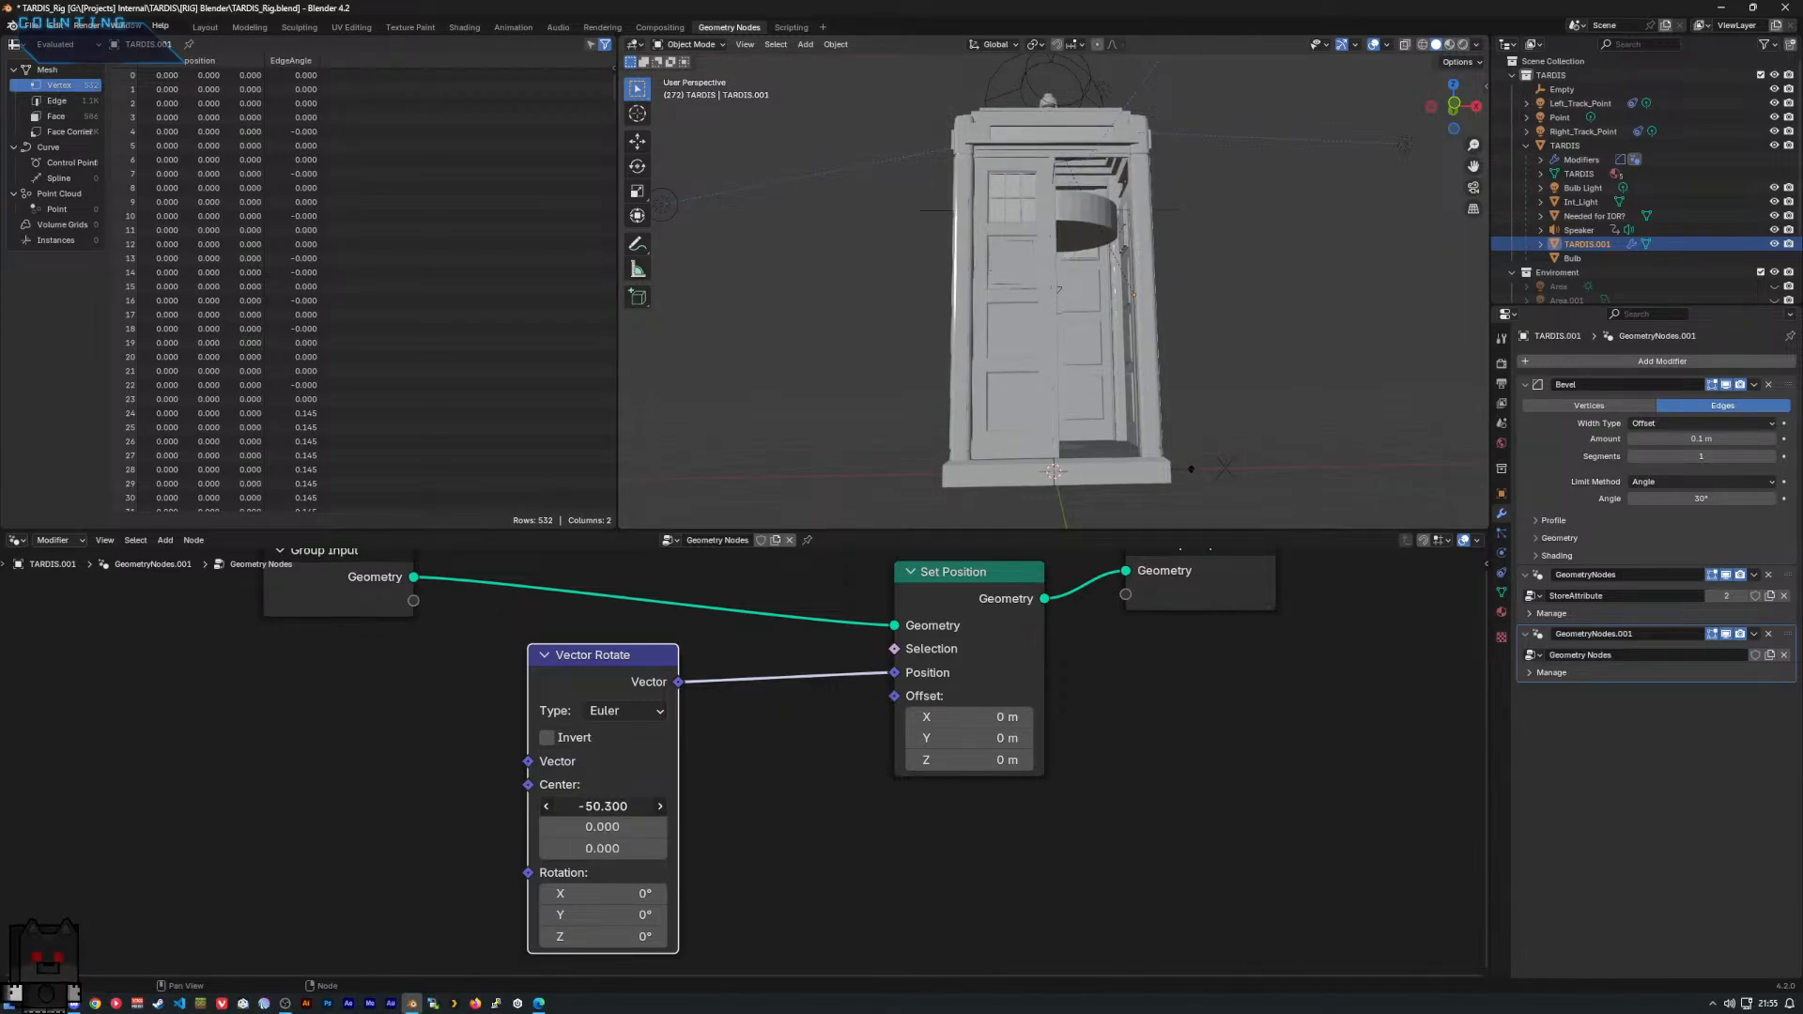
right_click(617, 806)
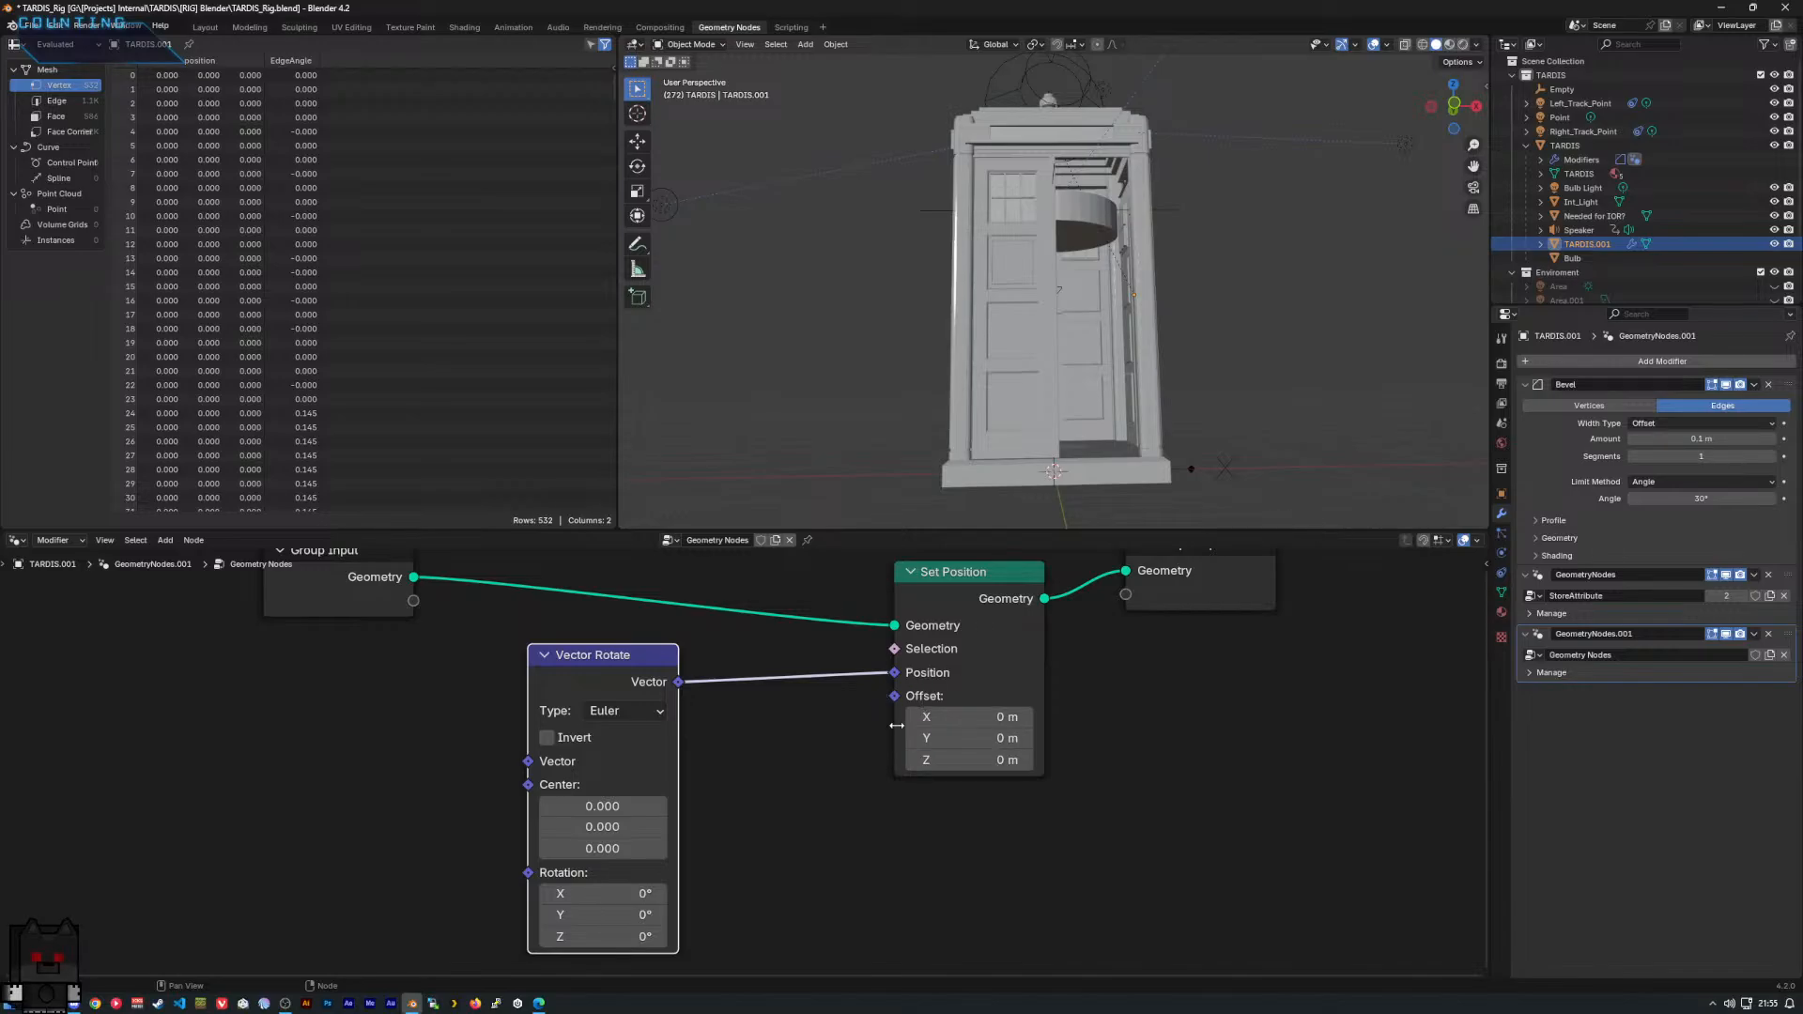
middle_drag(879, 736, 883, 737)
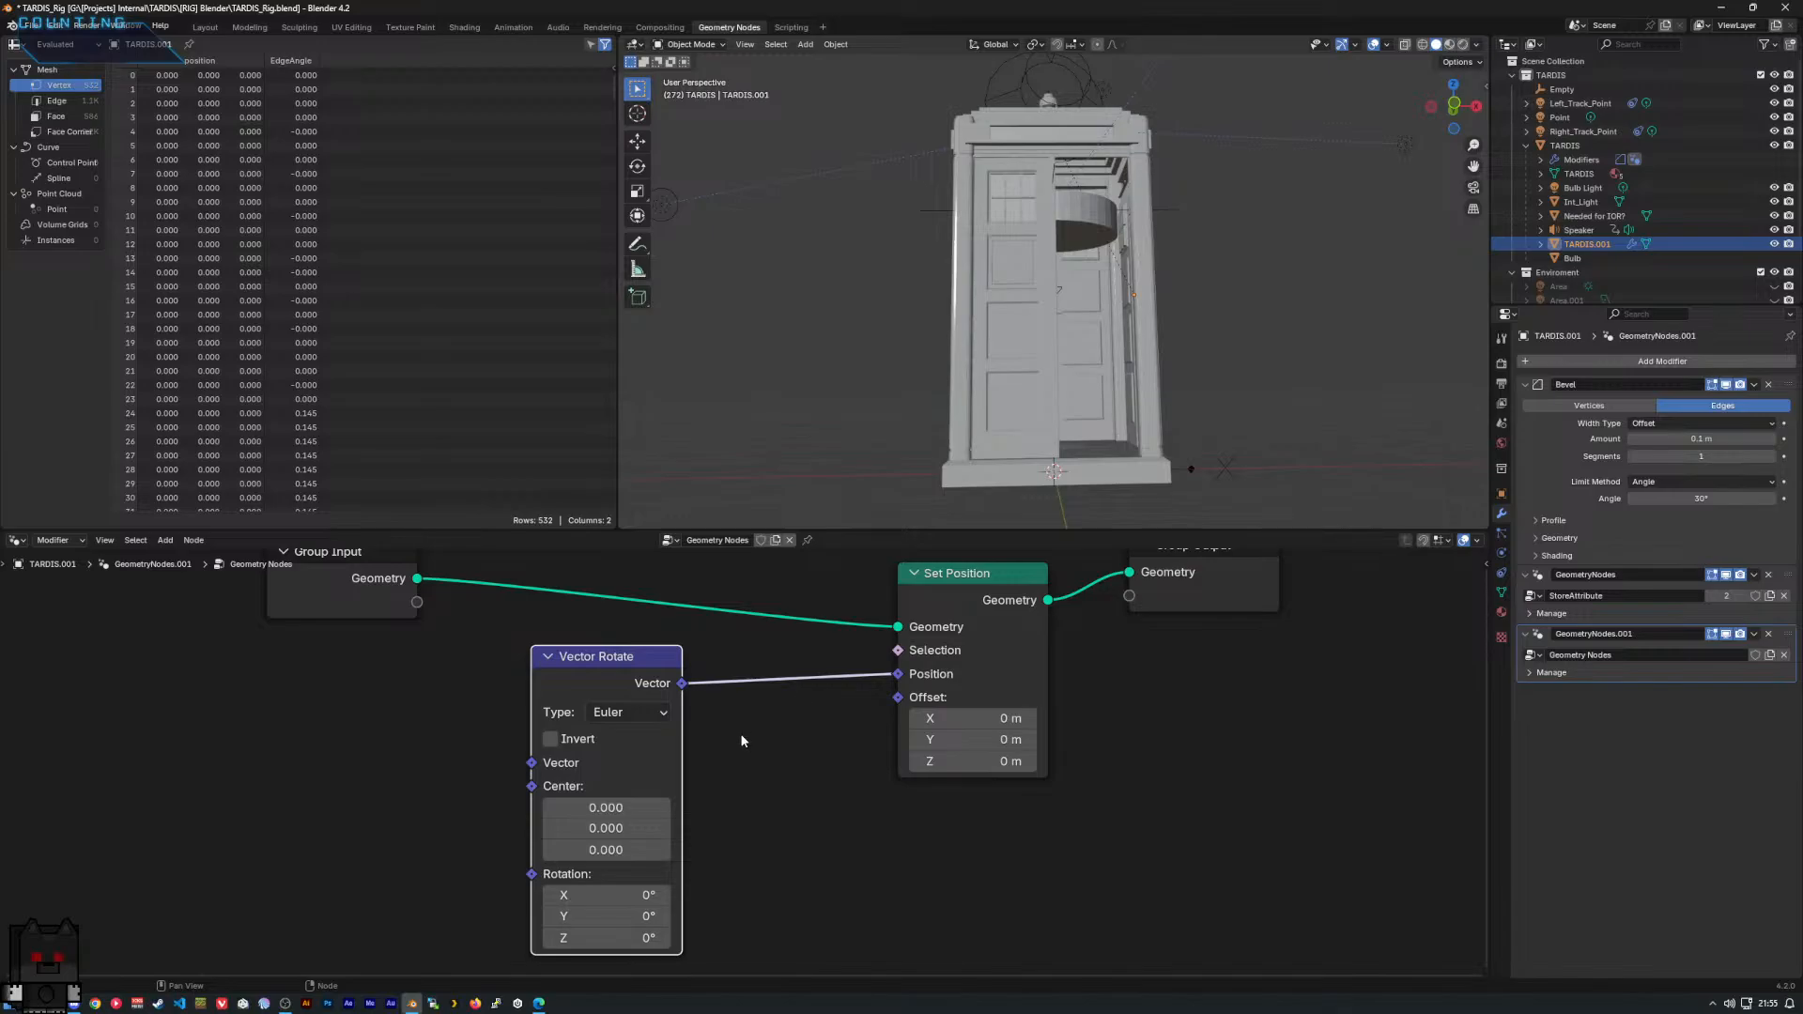
middle_drag(885, 719, 882, 721)
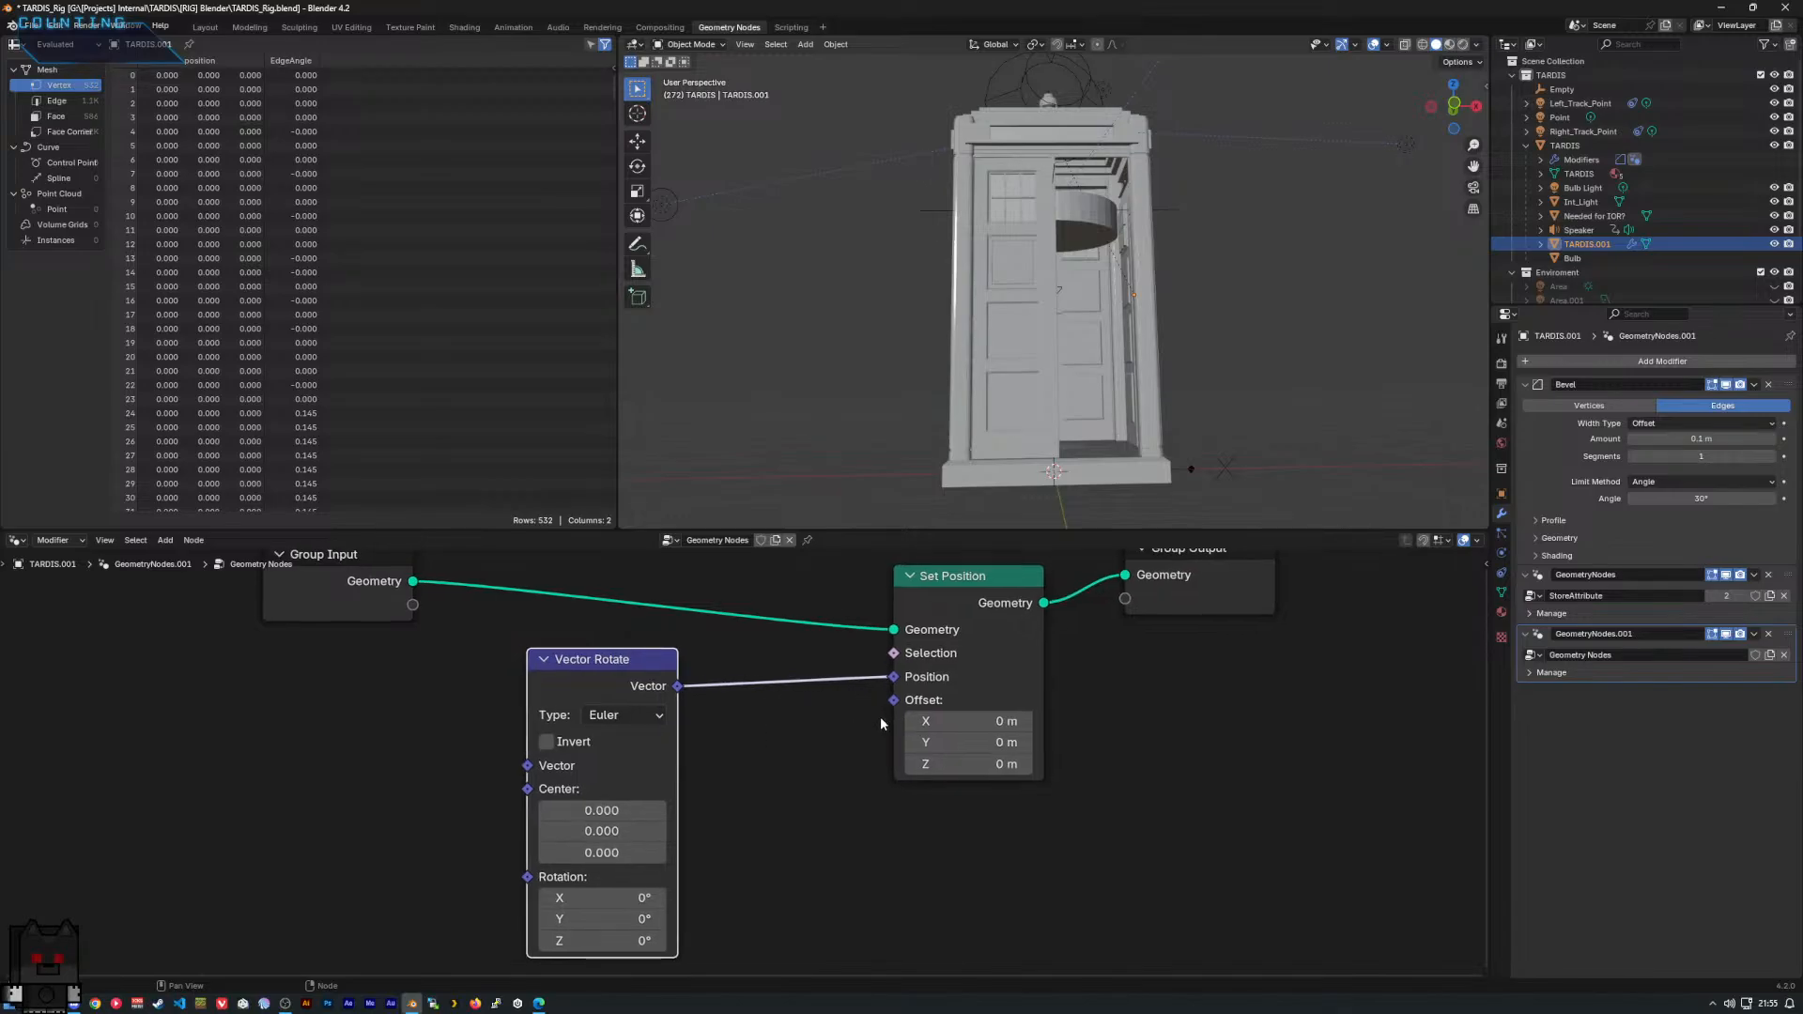
key(x)
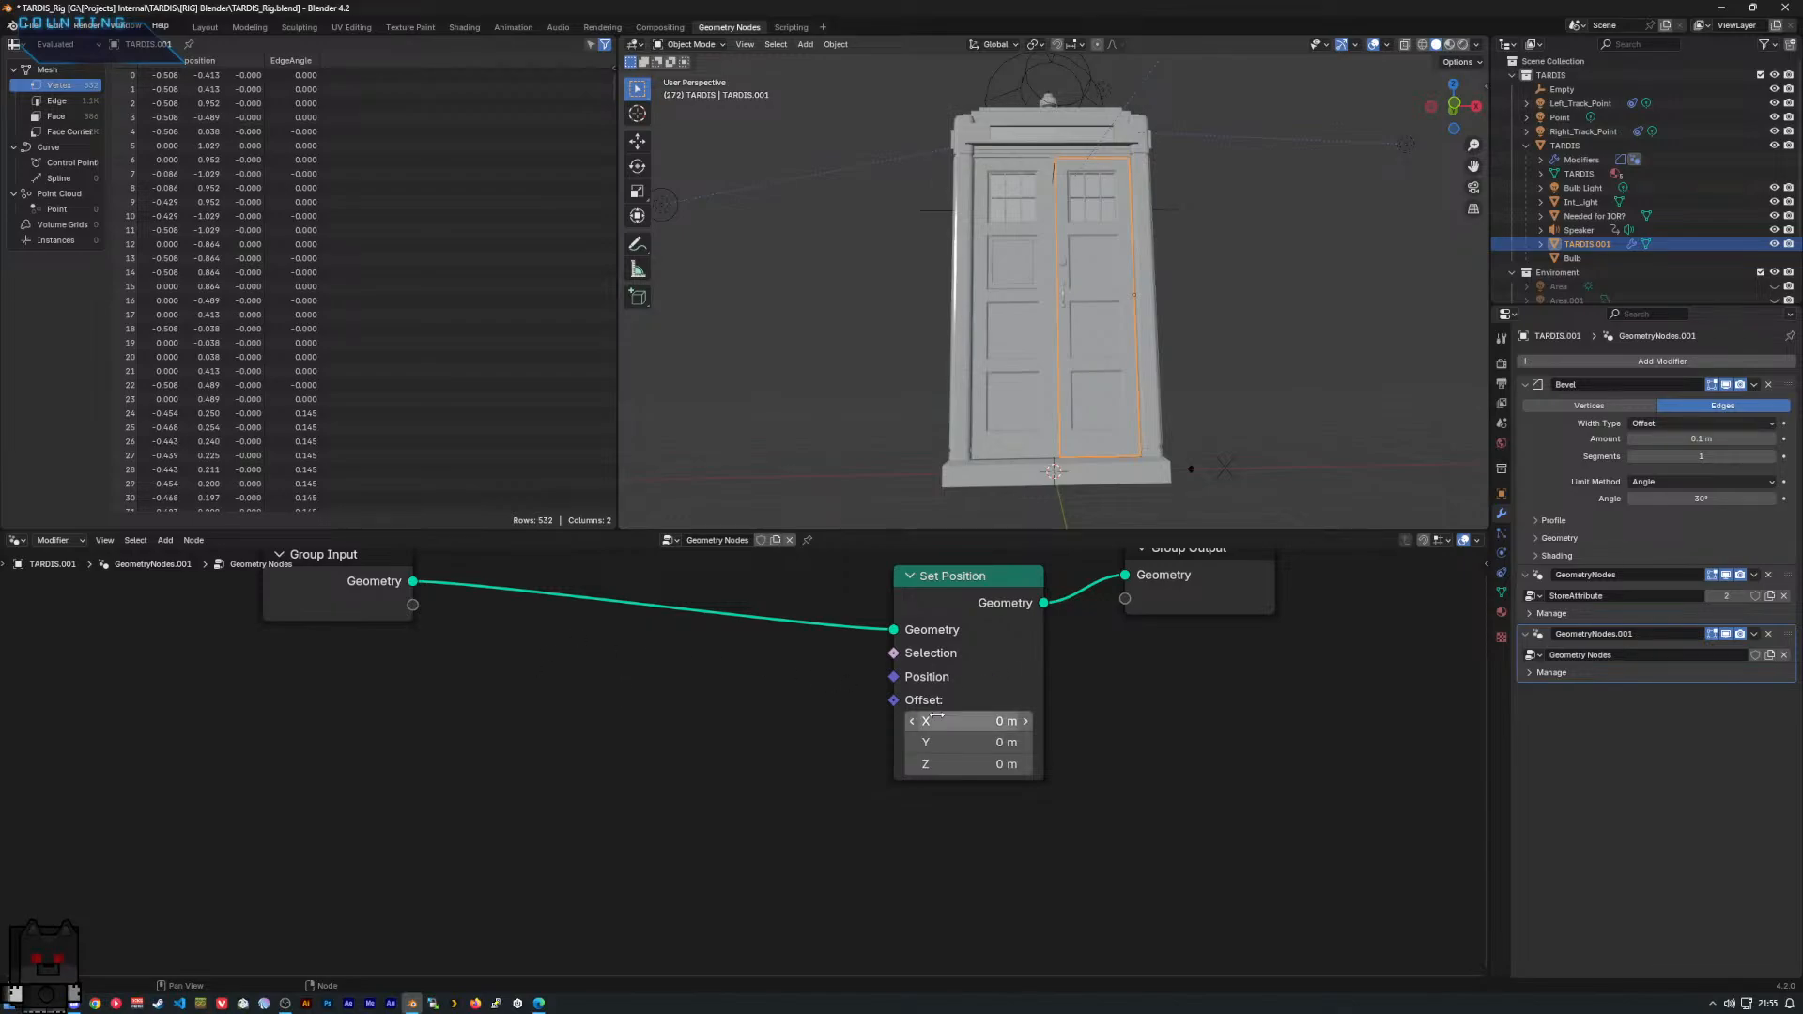
Try changing the Set Position node's X offset, then undo the change.
mouse_move(987, 721)
mouse_down()
mouse_move(1099, 720)
mouse_move(982, 721)
mouse_up()
key(ctrl+z)
right_click(749, 691)
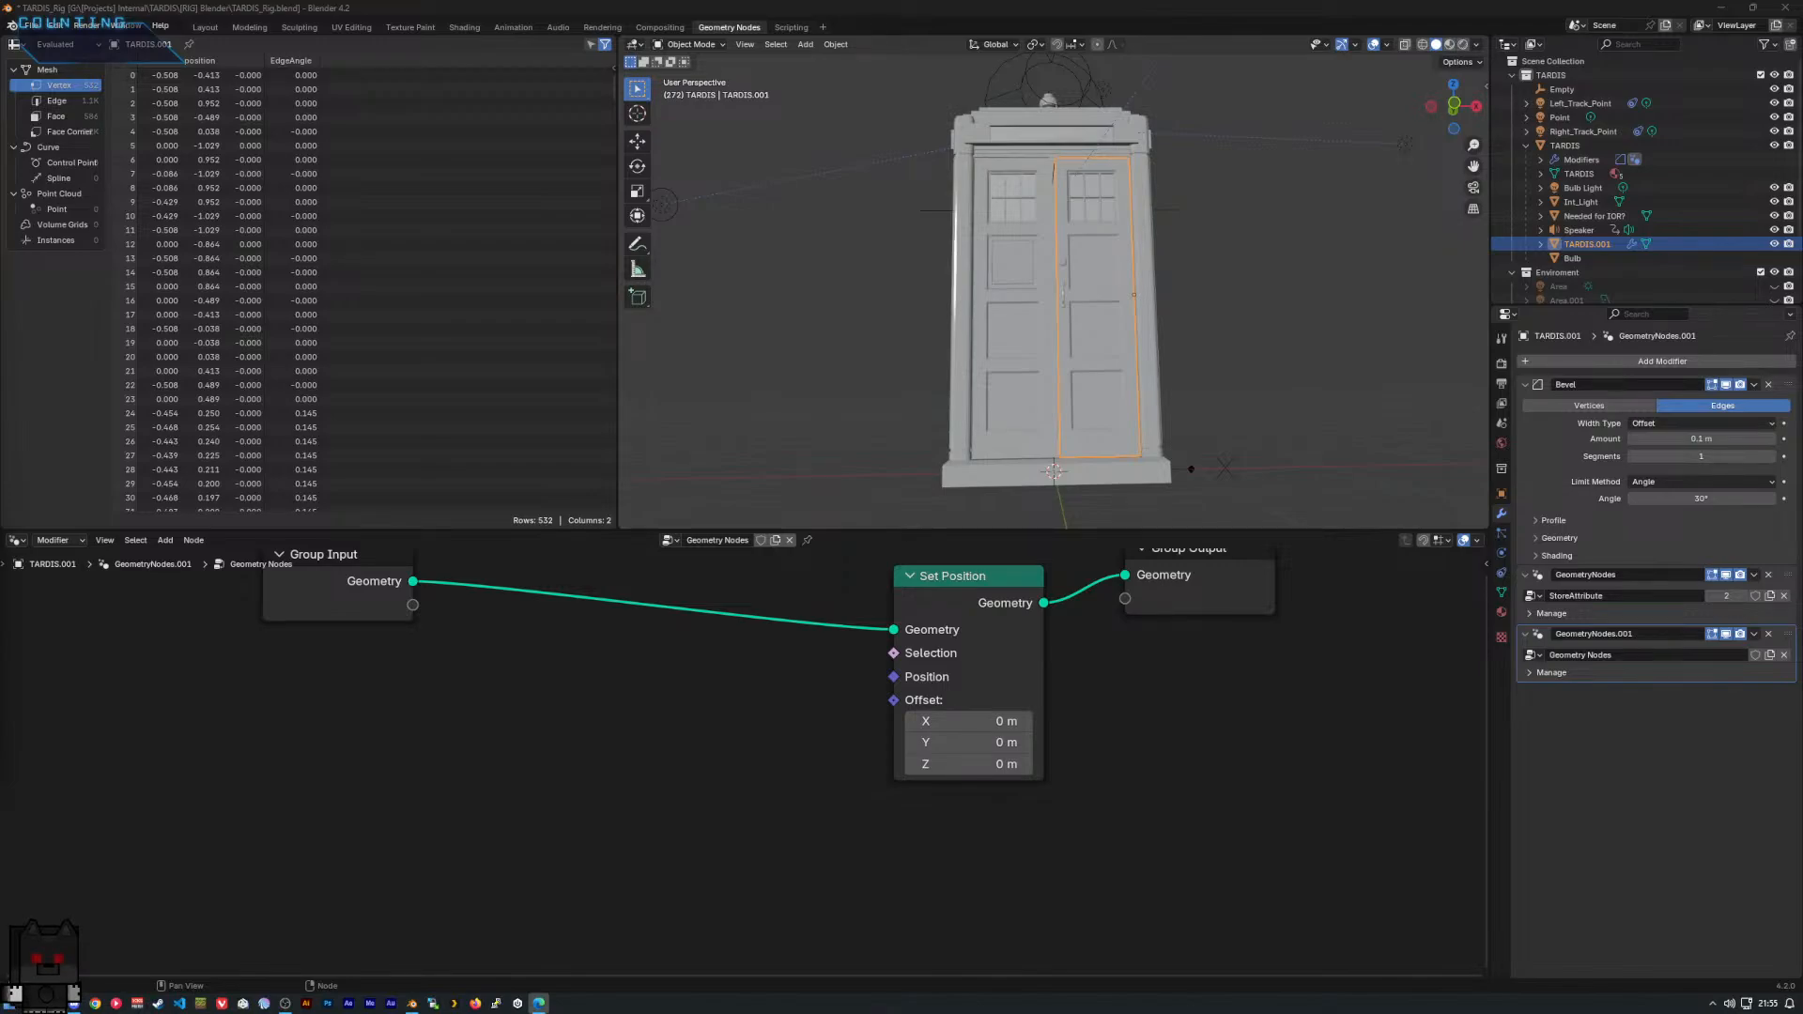
click(521, 705)
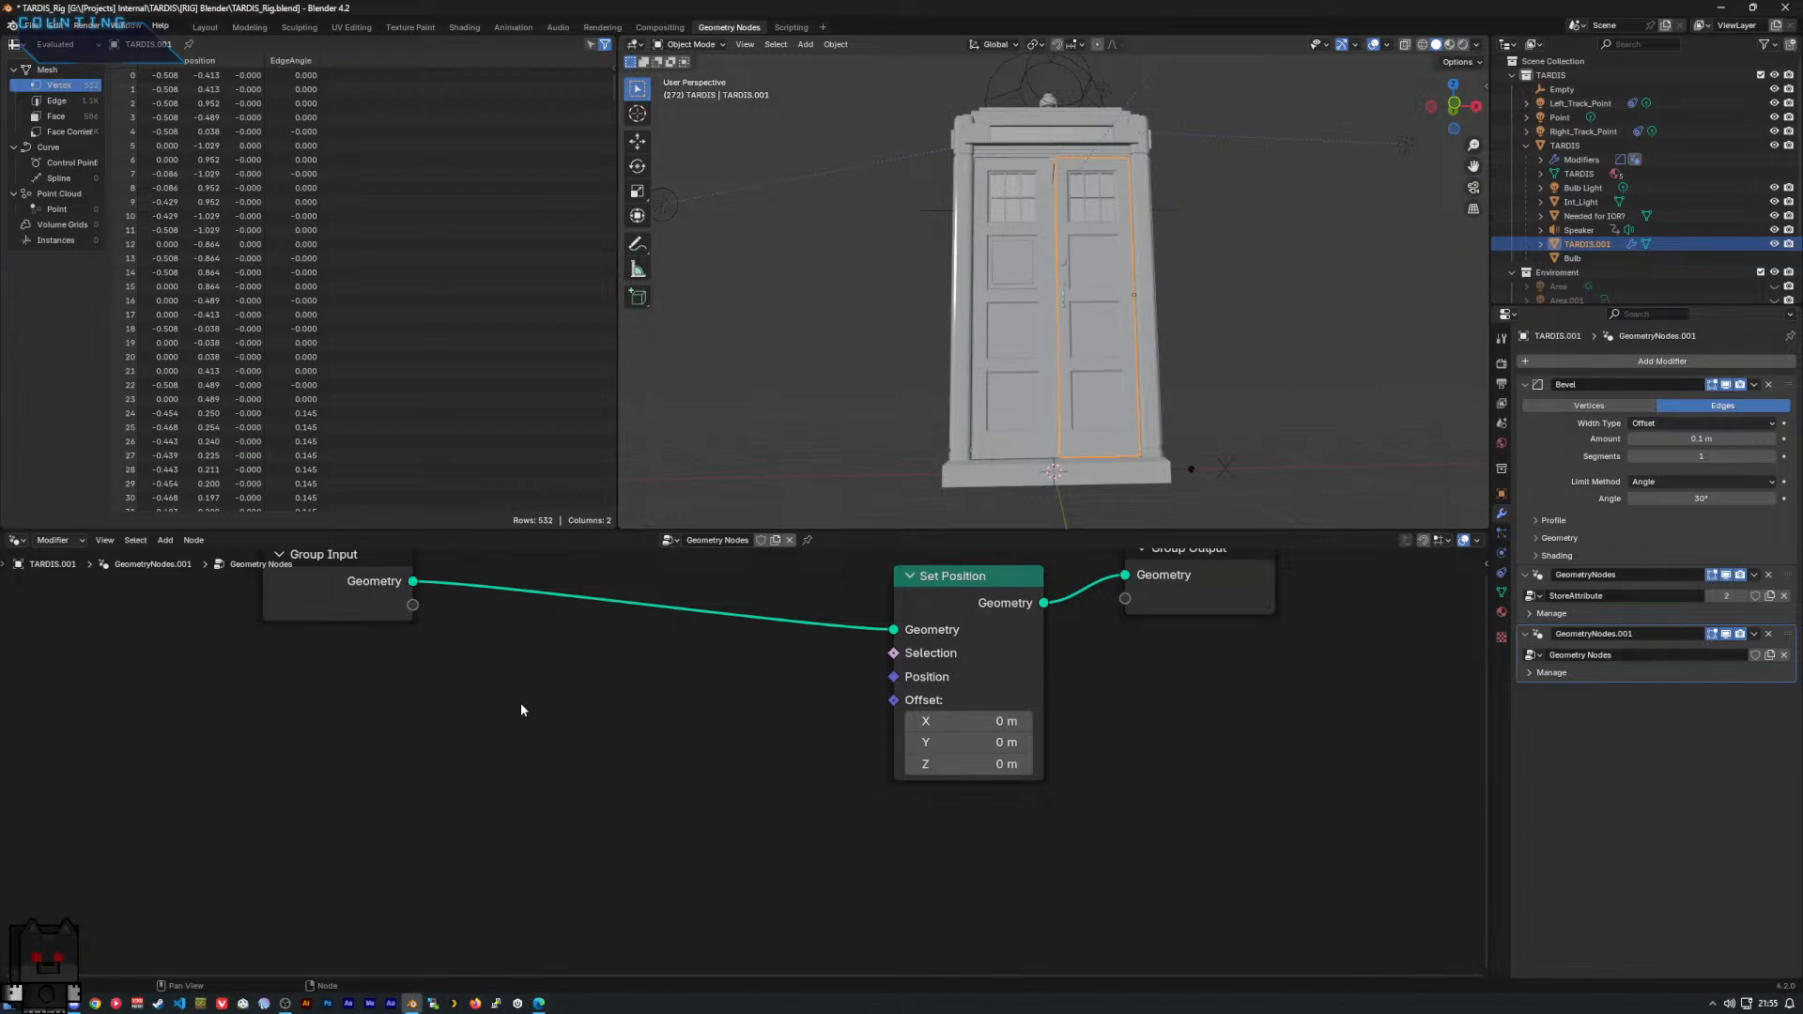
right_click(648, 716)
mouse_move(650, 716)
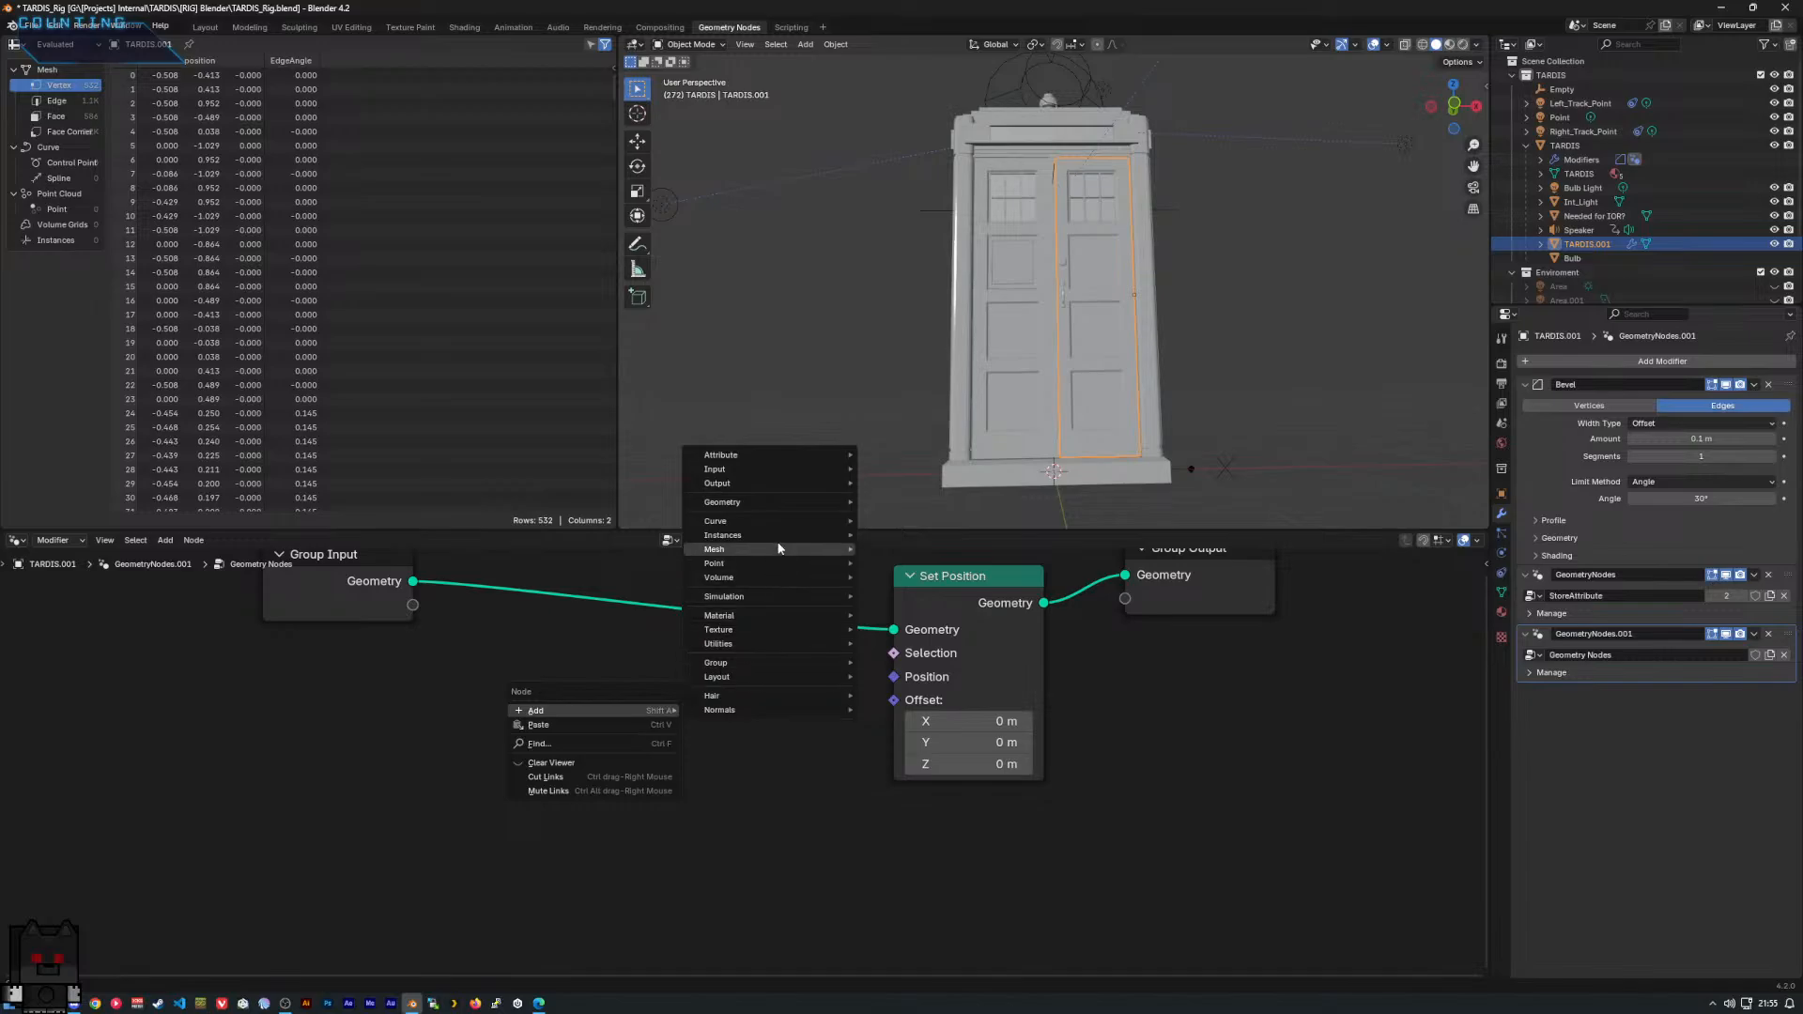
mouse_move(780, 509)
key(Escape)
Add a new Vector Rotate node below the geometry link and connect its Vector output to Set Position's Position.
right_click(700, 714)
mouse_move(711, 715)
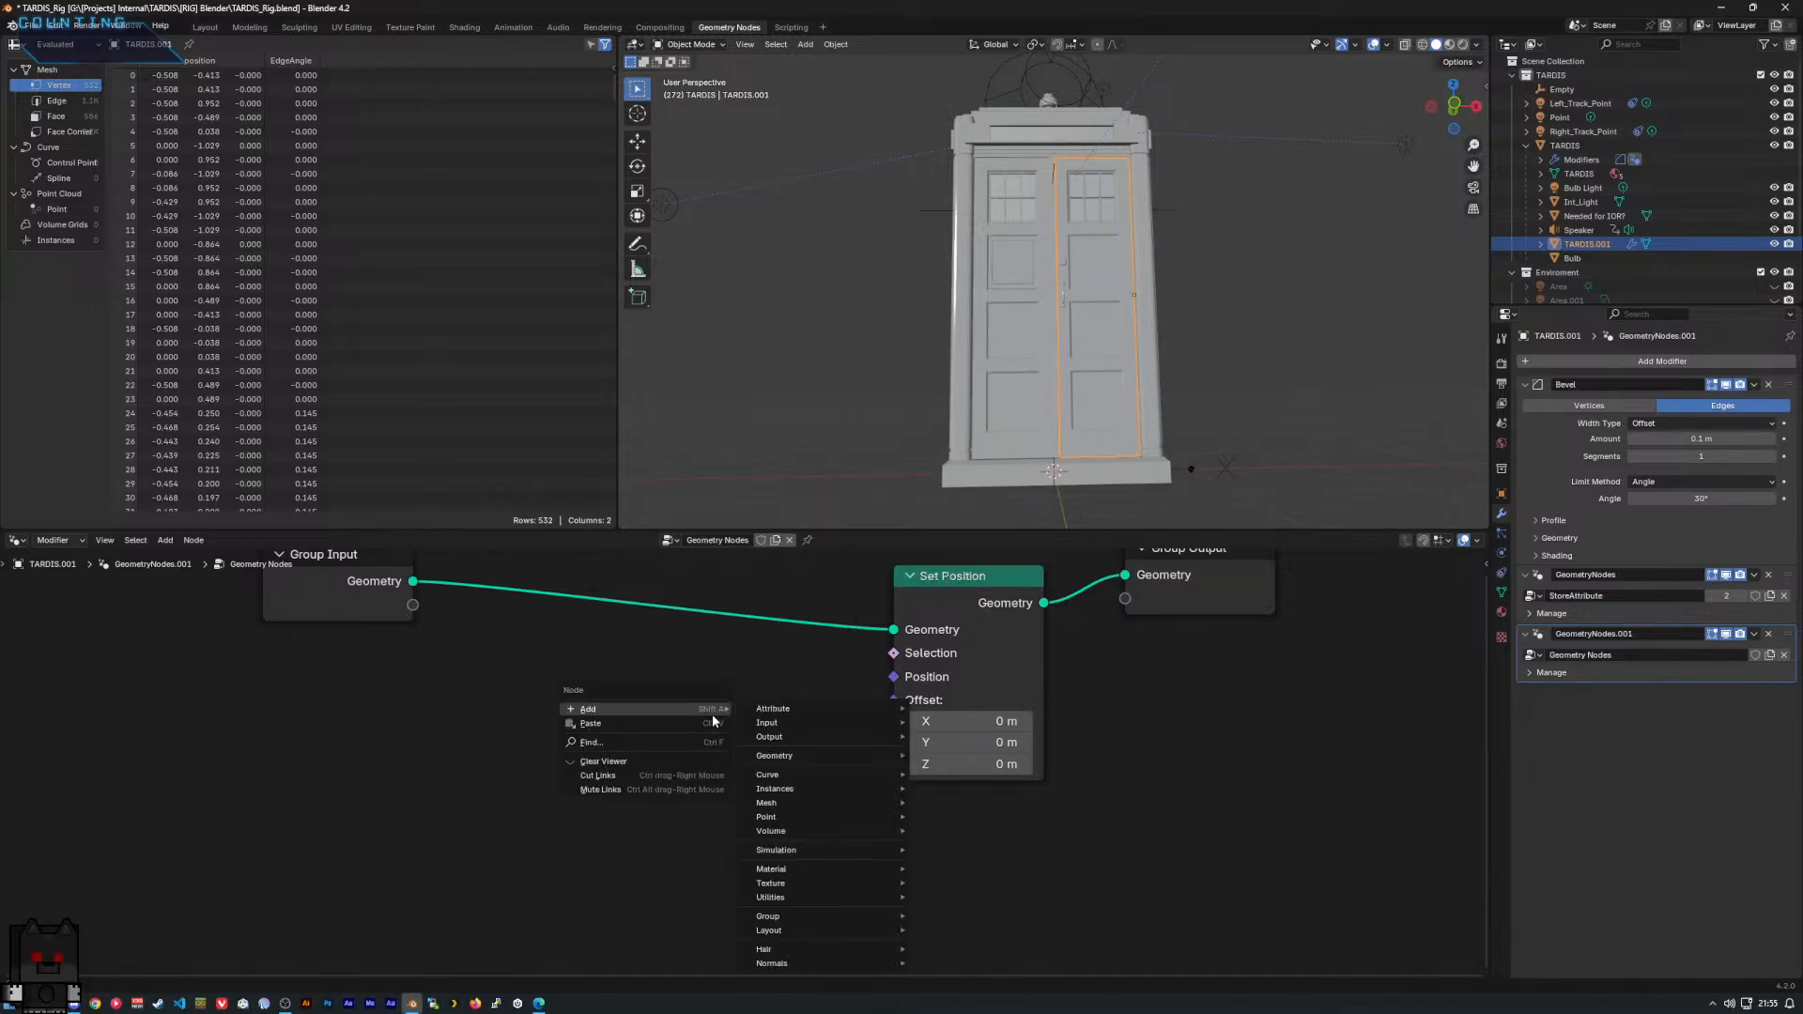
mouse_move(819, 738)
text(vec)
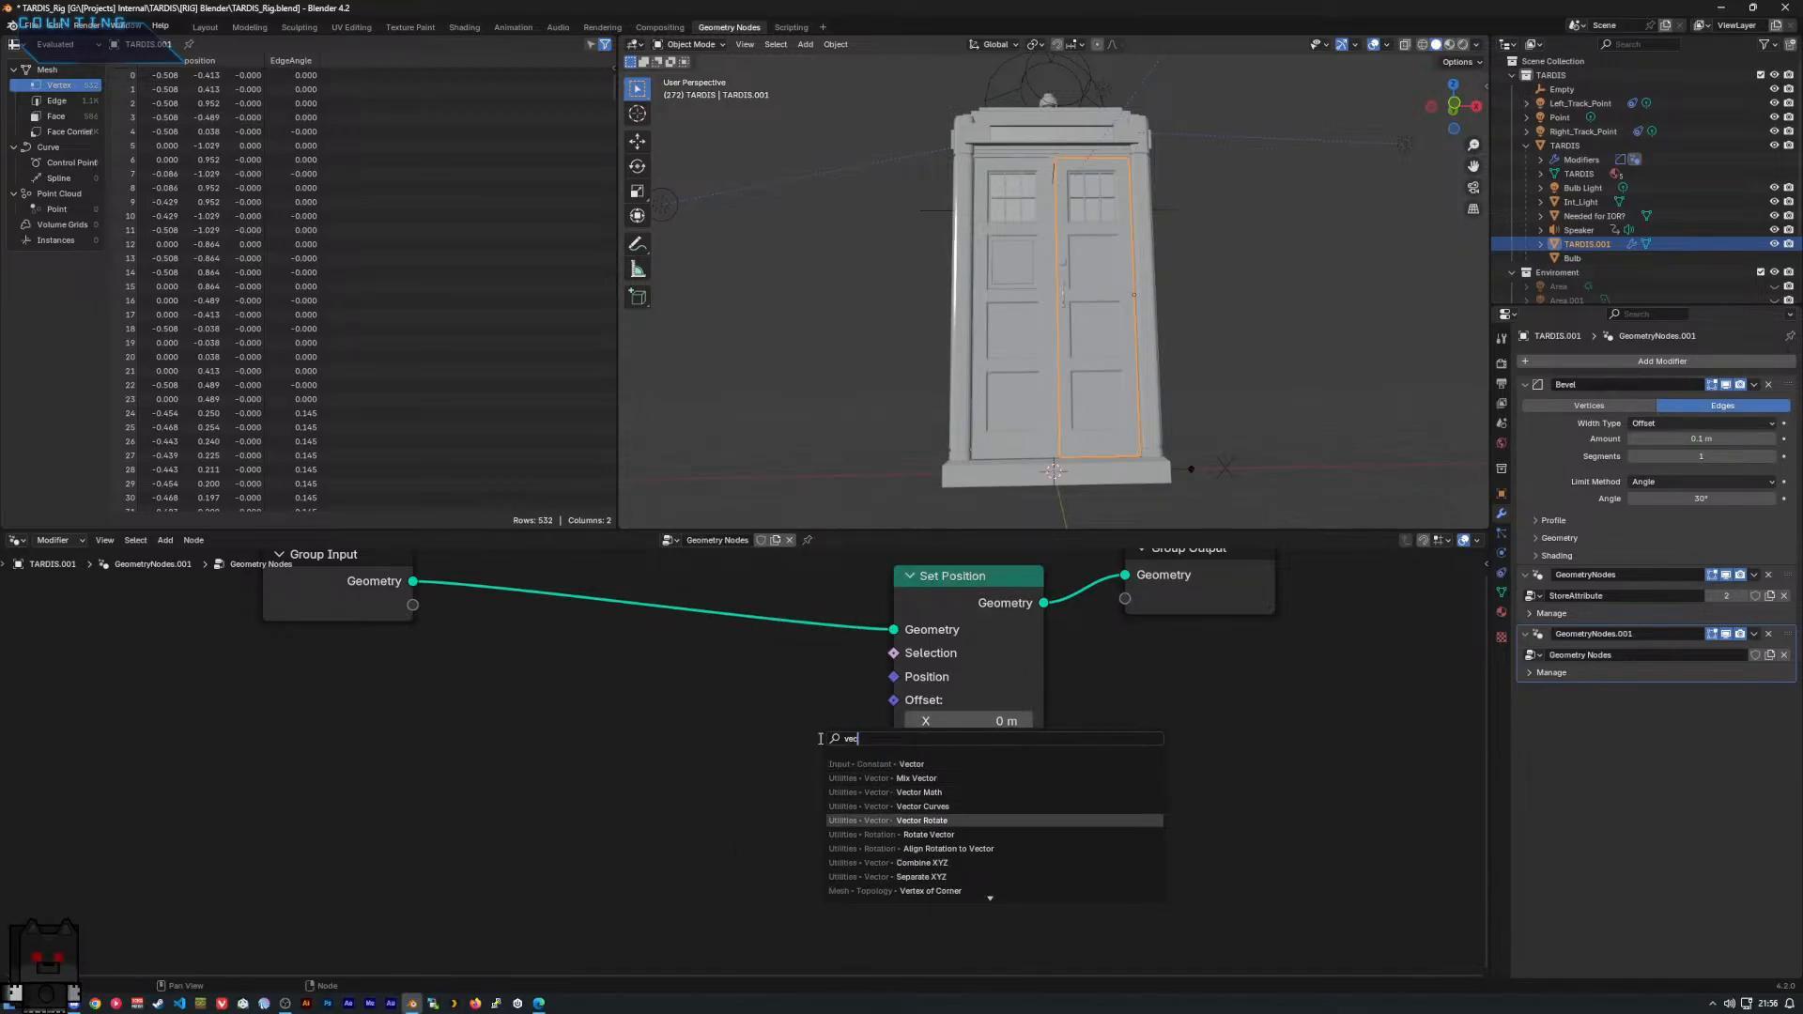
click(901, 820)
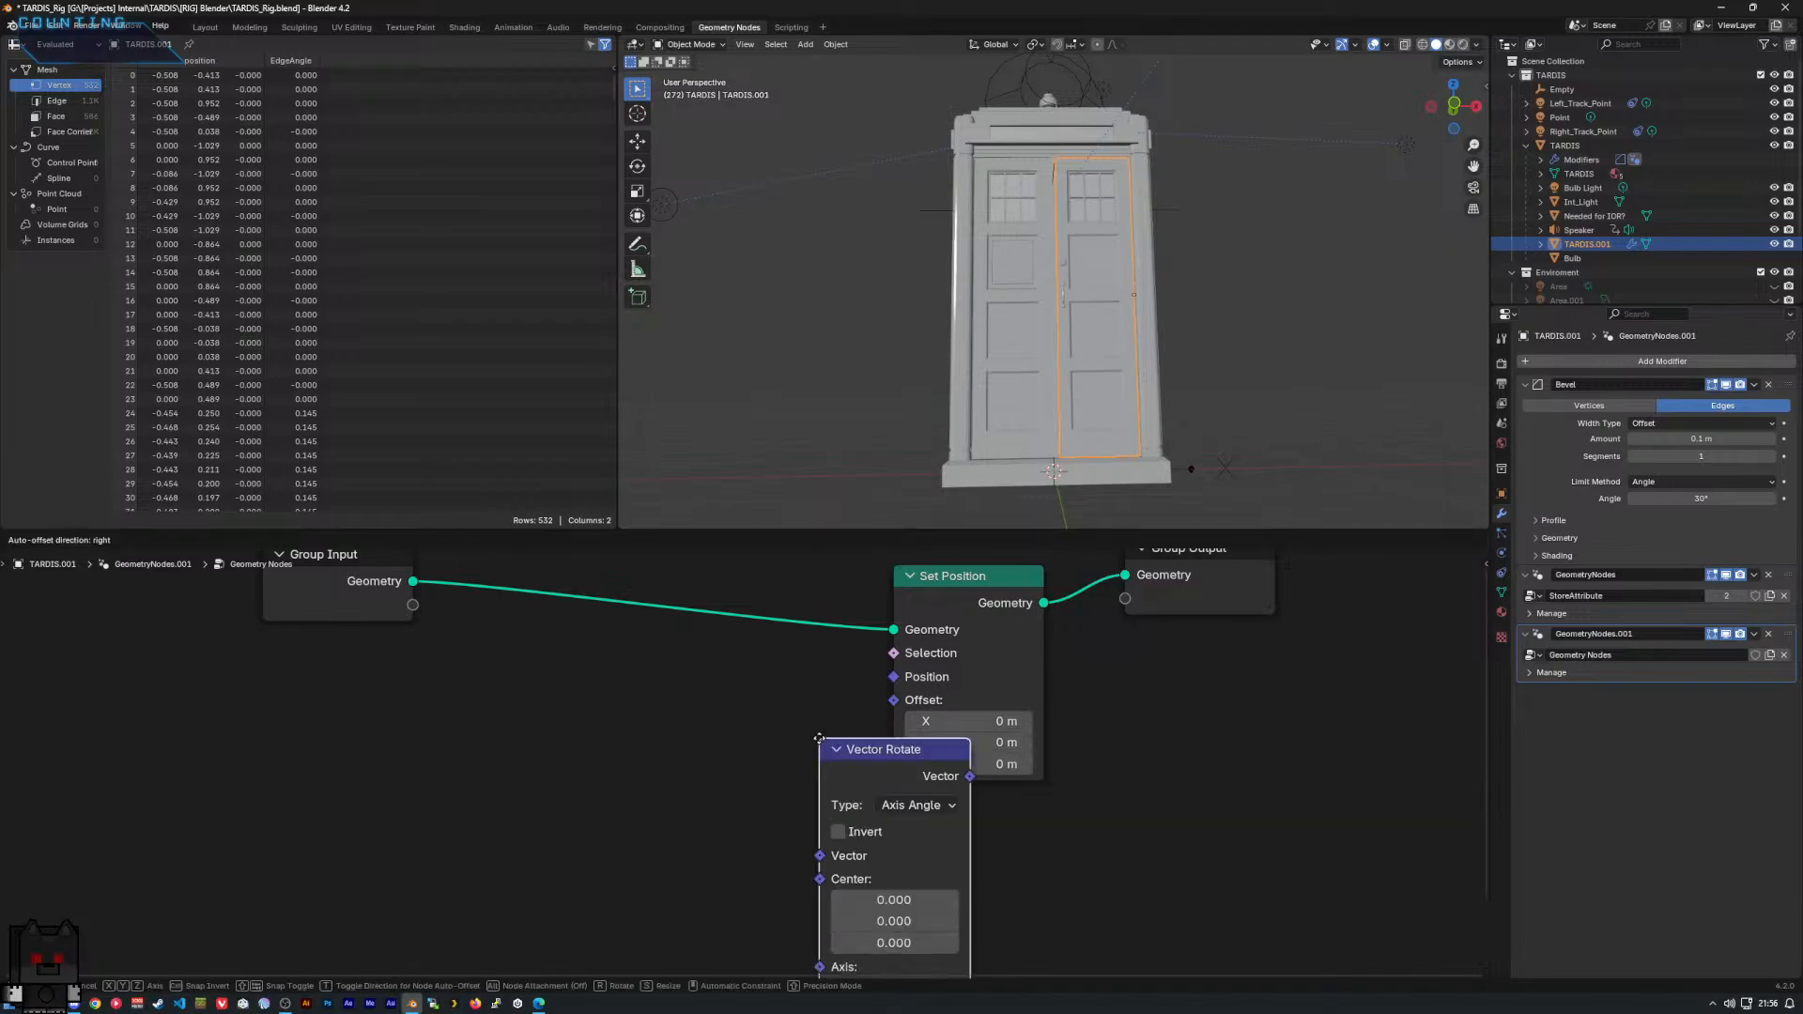
drag(784, 710, 893, 676)
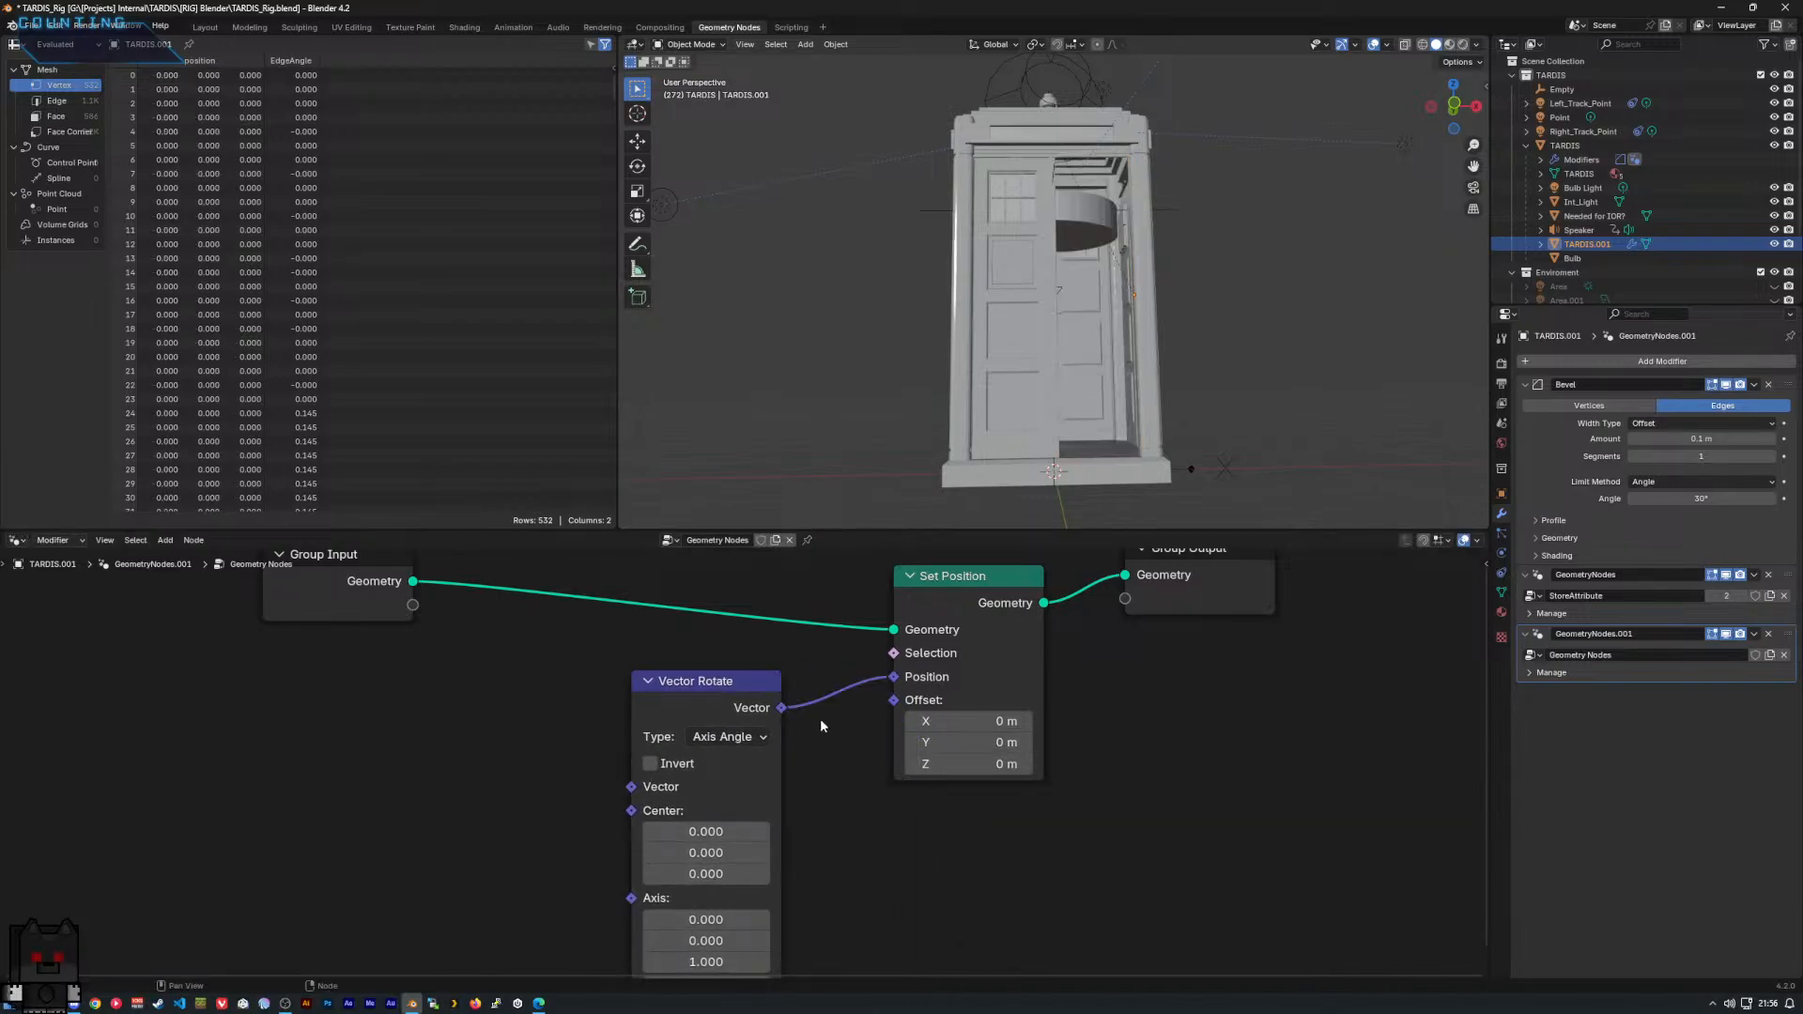
Add an Object Info node to the left of the Vector Rotate node.
middle_drag(779, 753, 995, 696)
scroll(988, 670, down, 3)
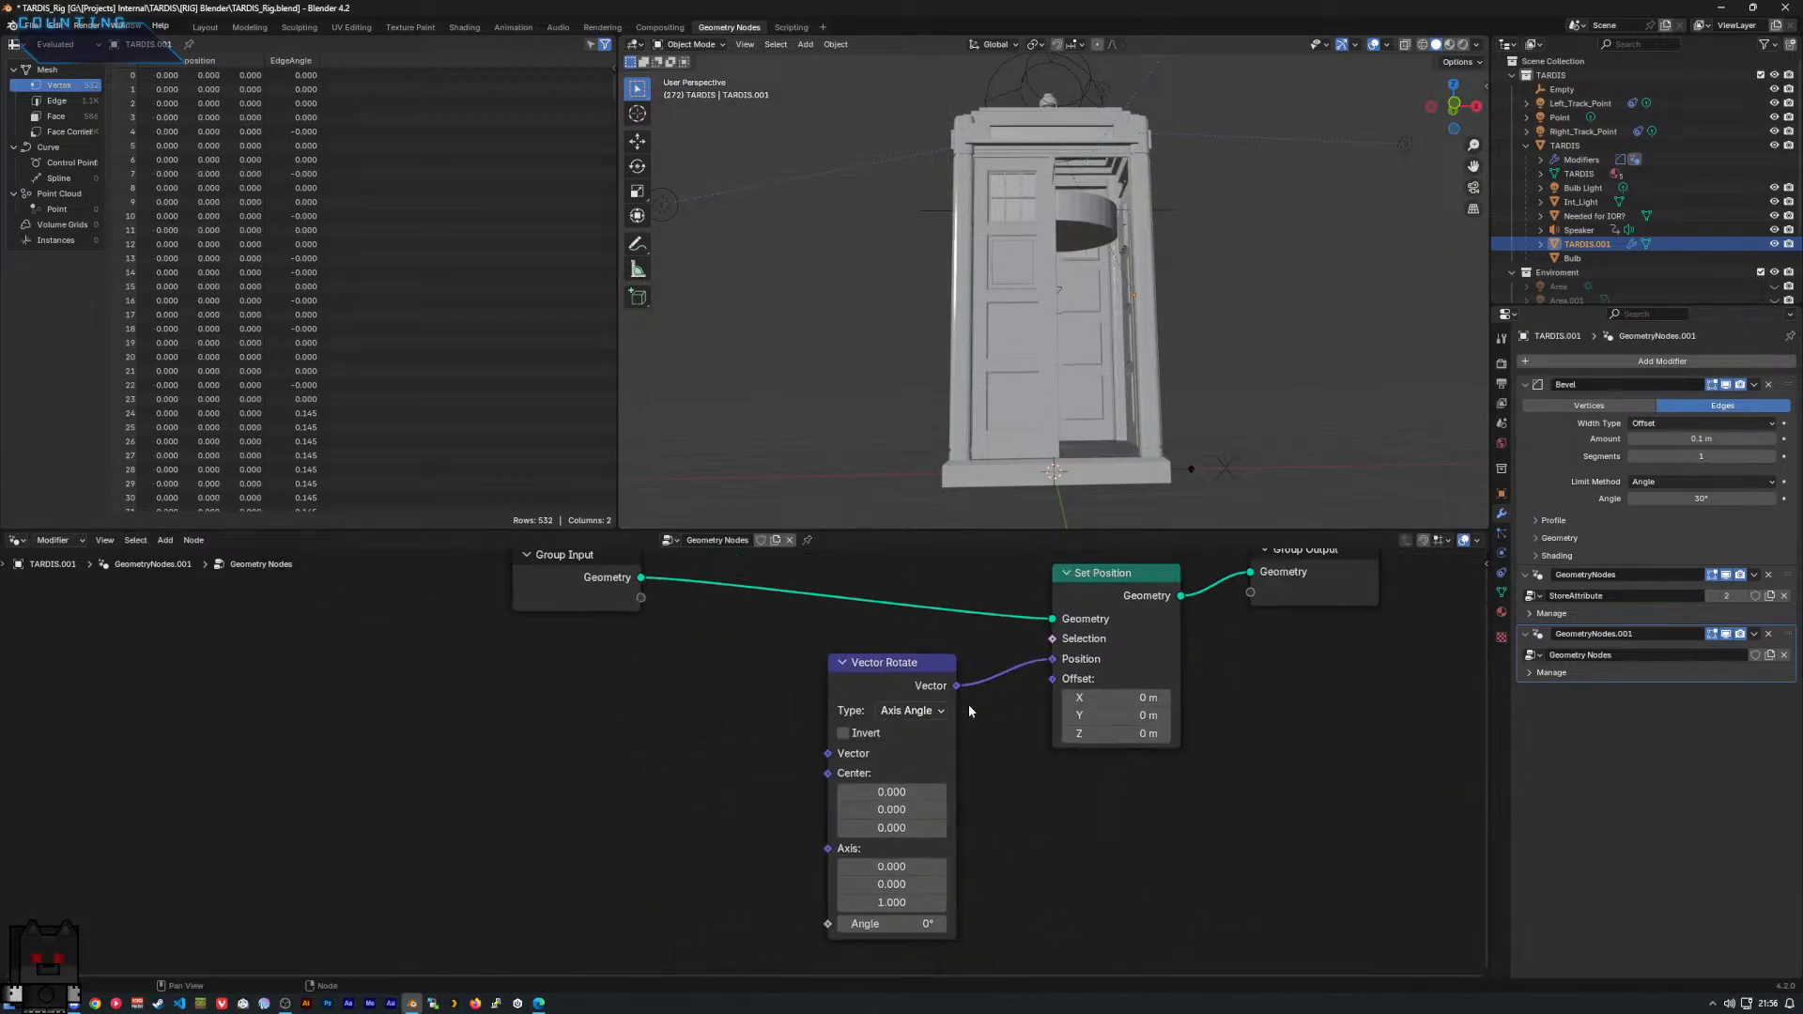
scroll(695, 721, up, 1)
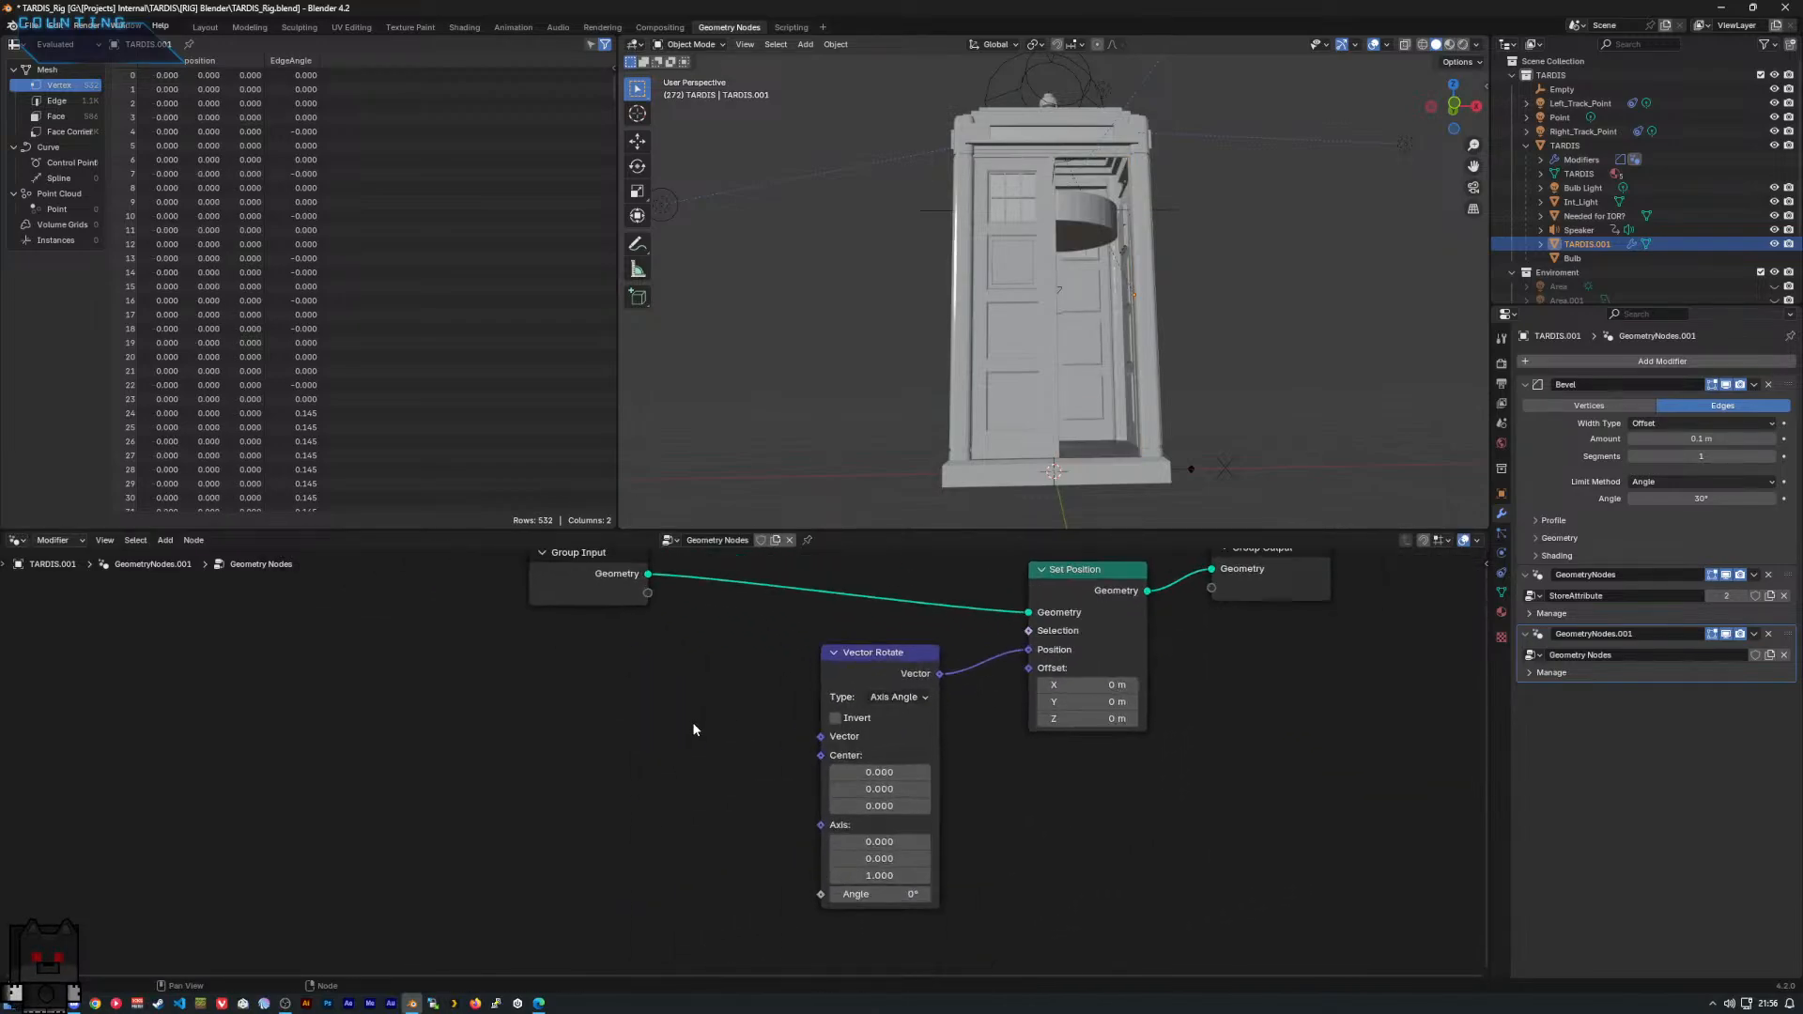
right_click(639, 704)
click(634, 701)
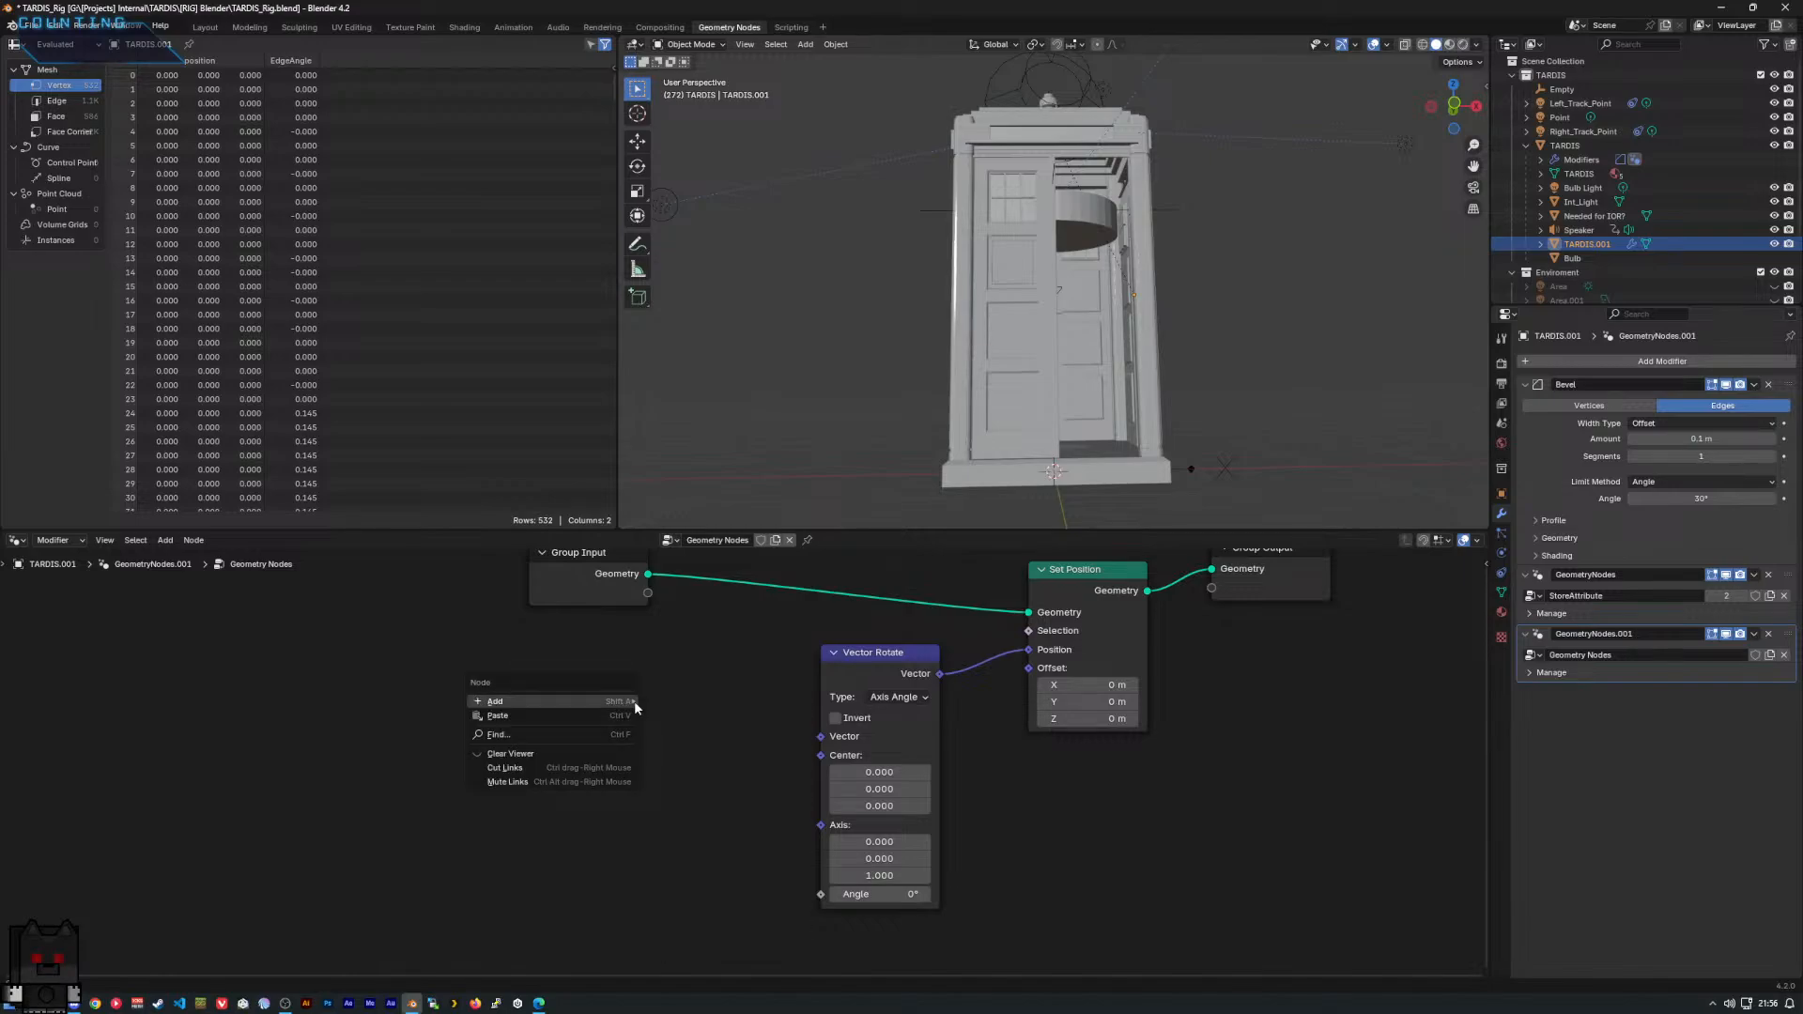
mouse_move(617, 701)
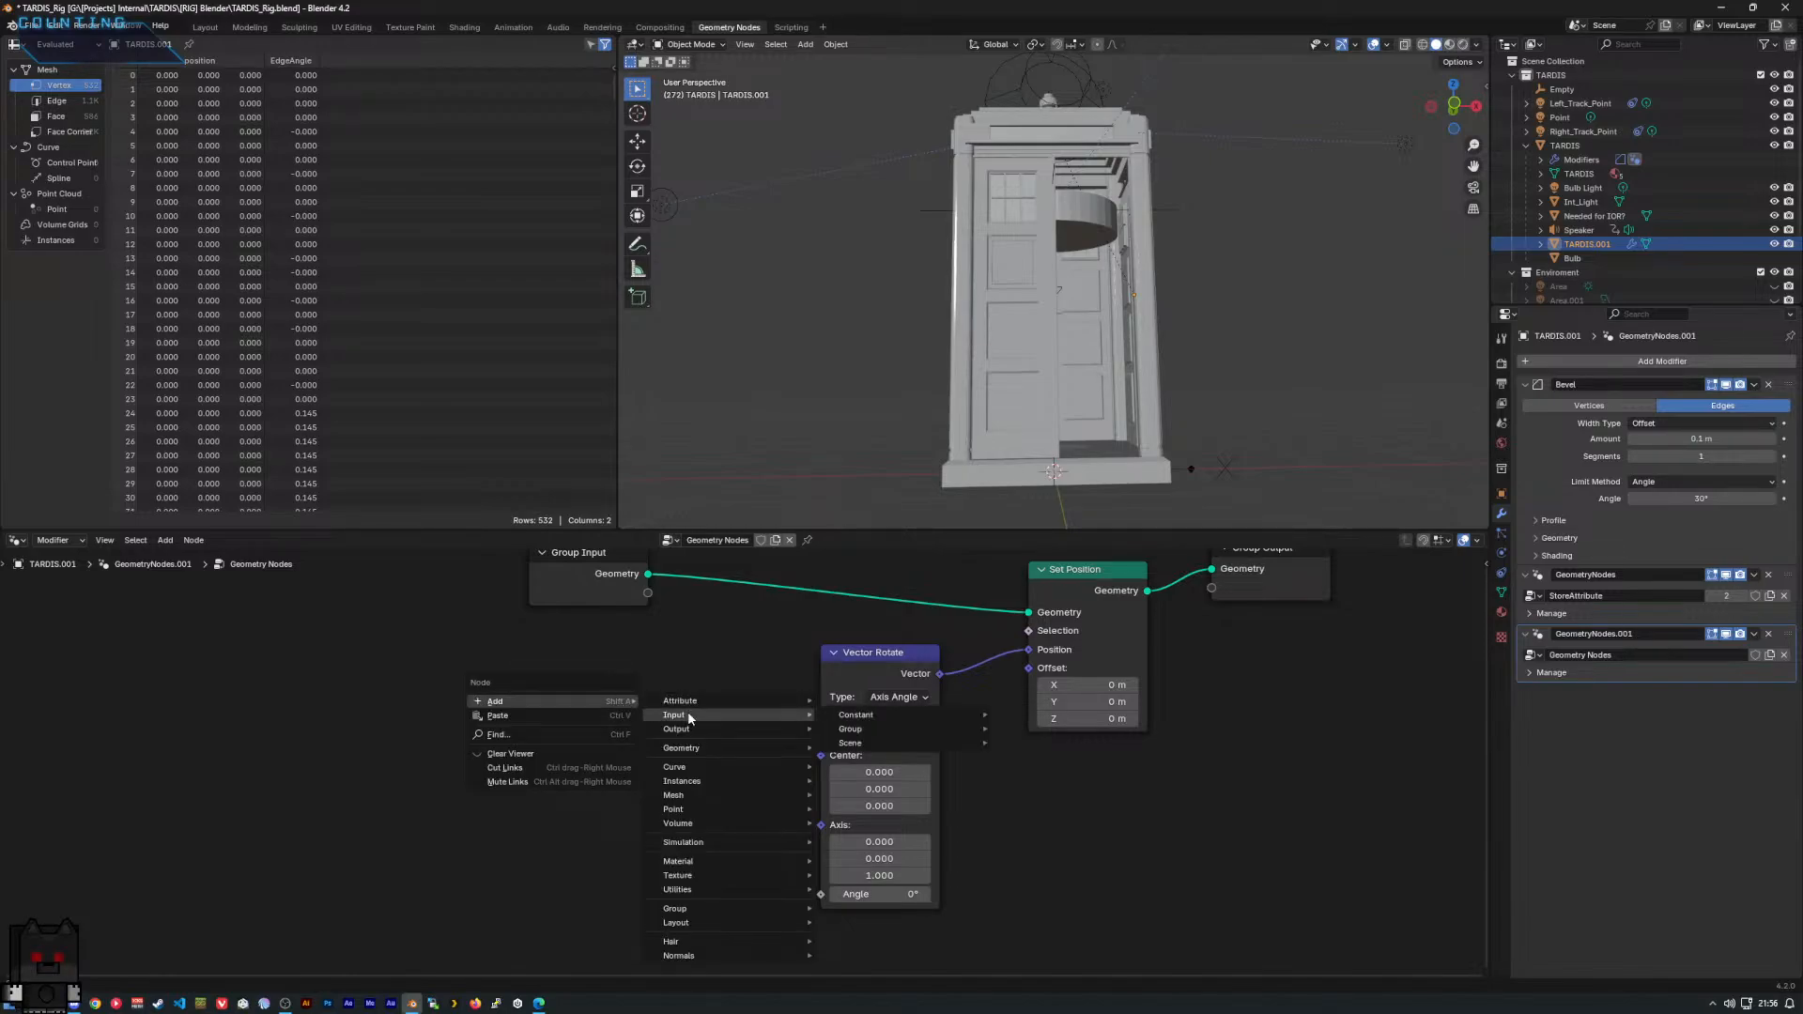
text(obj)
key(Return)
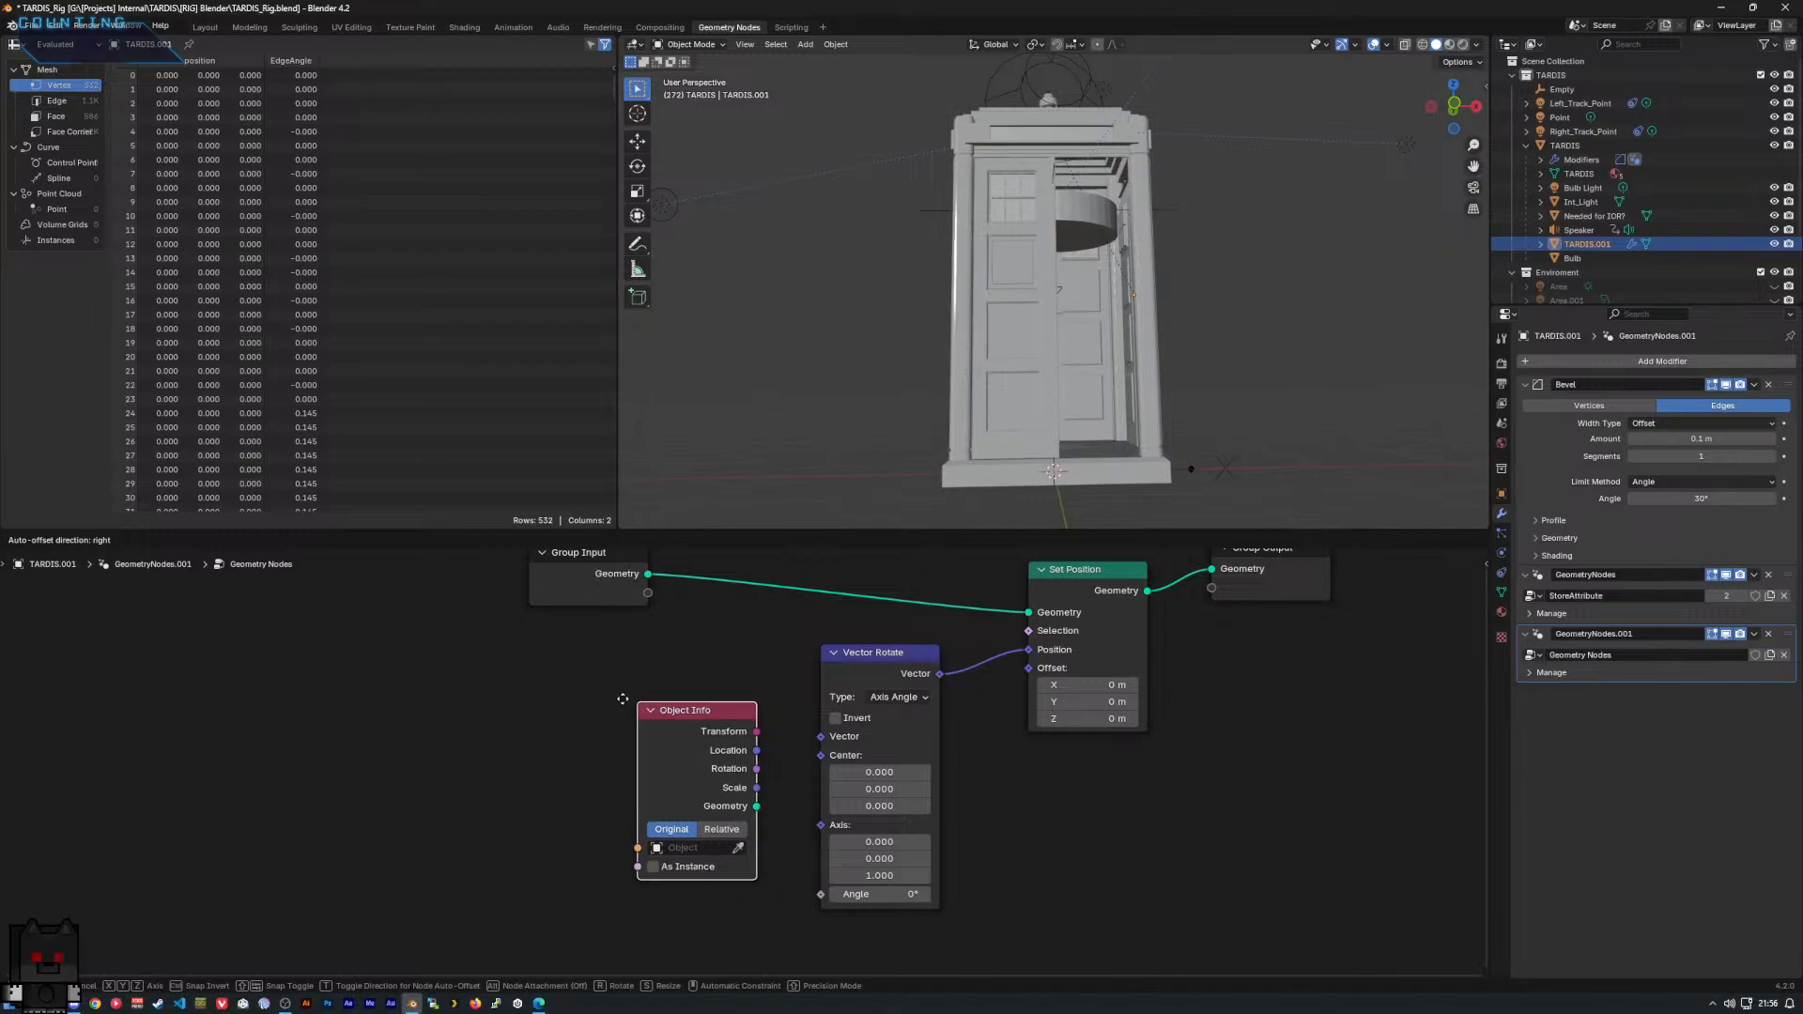
click(514, 661)
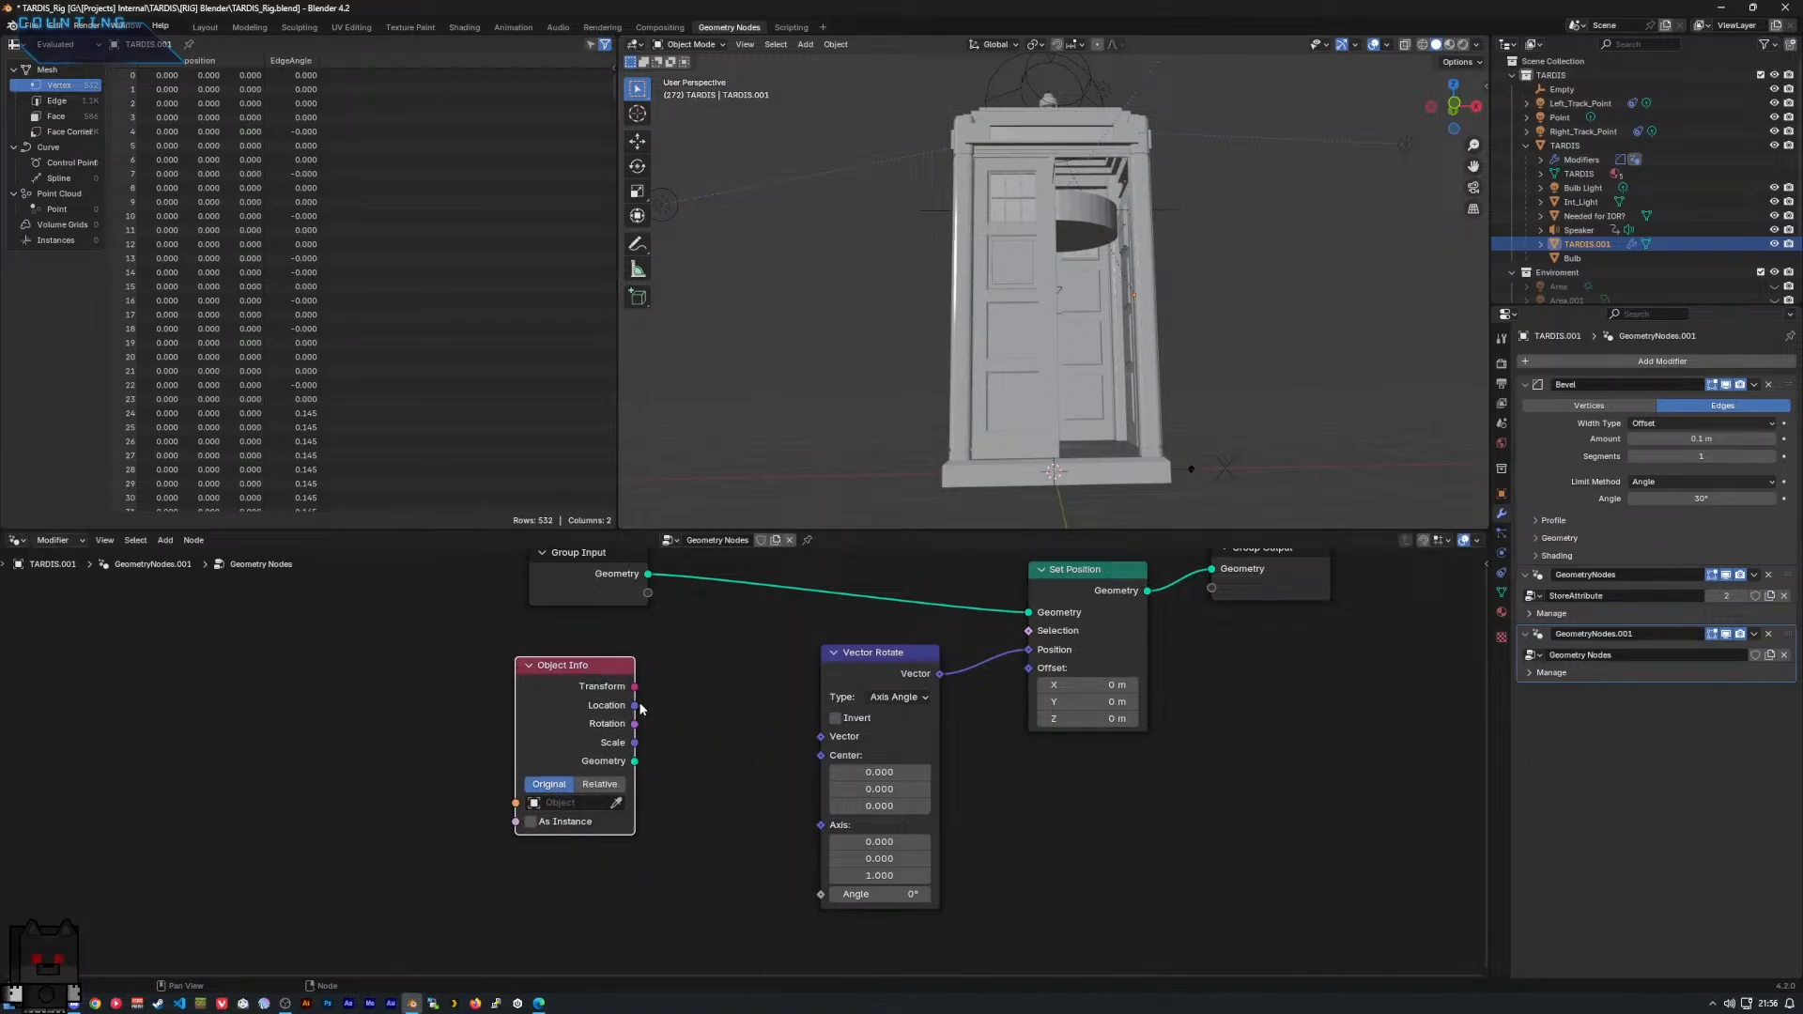
Connect Object Info's Location output to Vector Rotate's Center, replacing the Rotation link, and shift the Object Info node slightly down.
drag(636, 727, 822, 756)
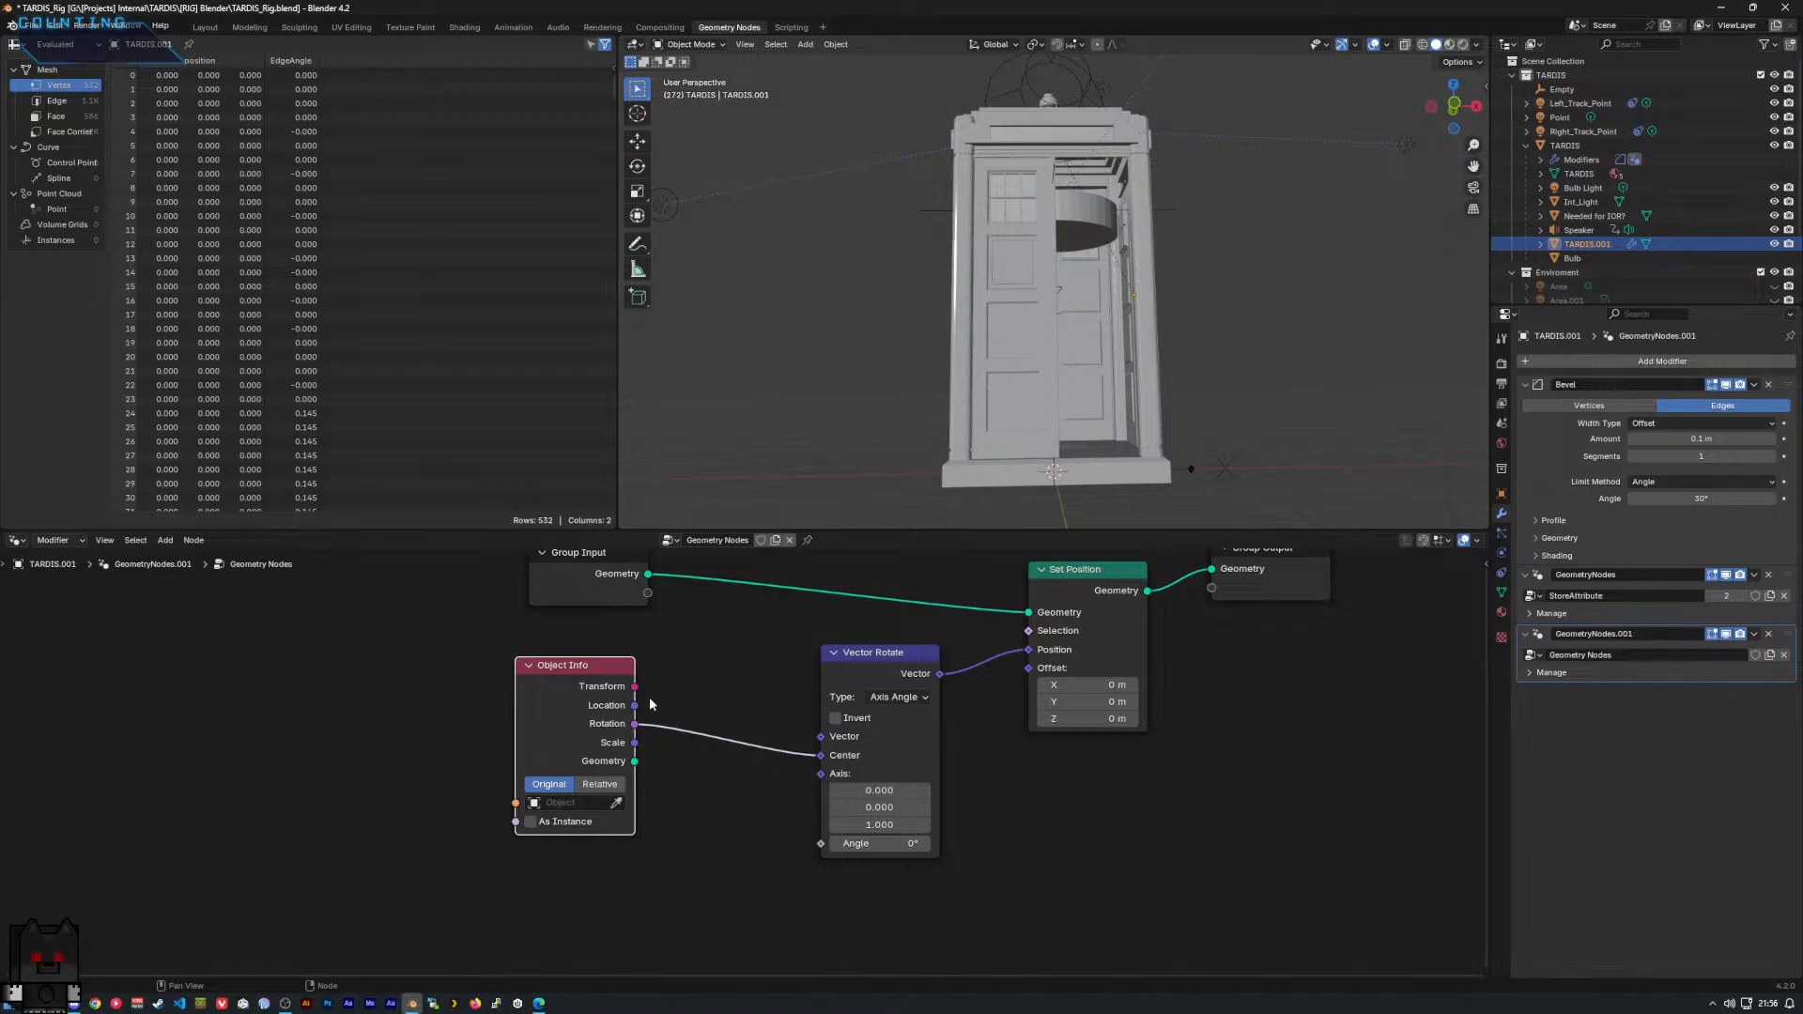
drag(635, 706, 821, 755)
mouse_move(636, 711)
drag(605, 678, 594, 700)
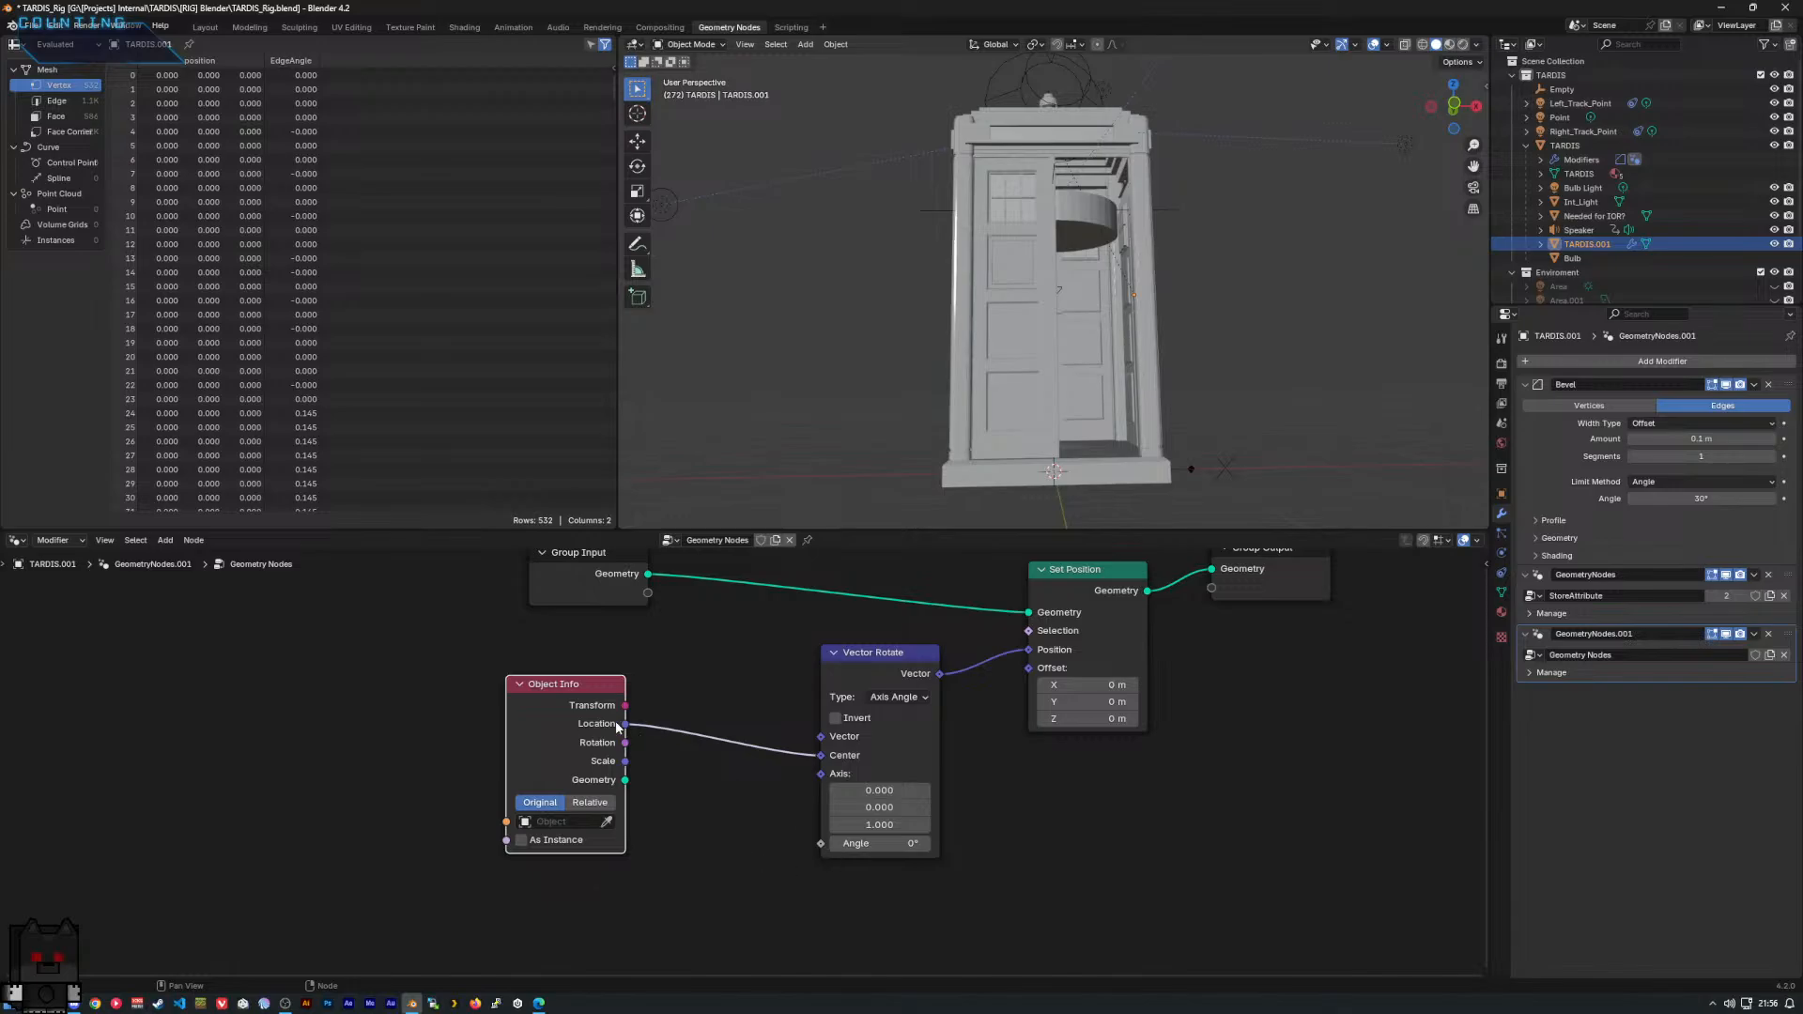
mouse_move(606, 718)
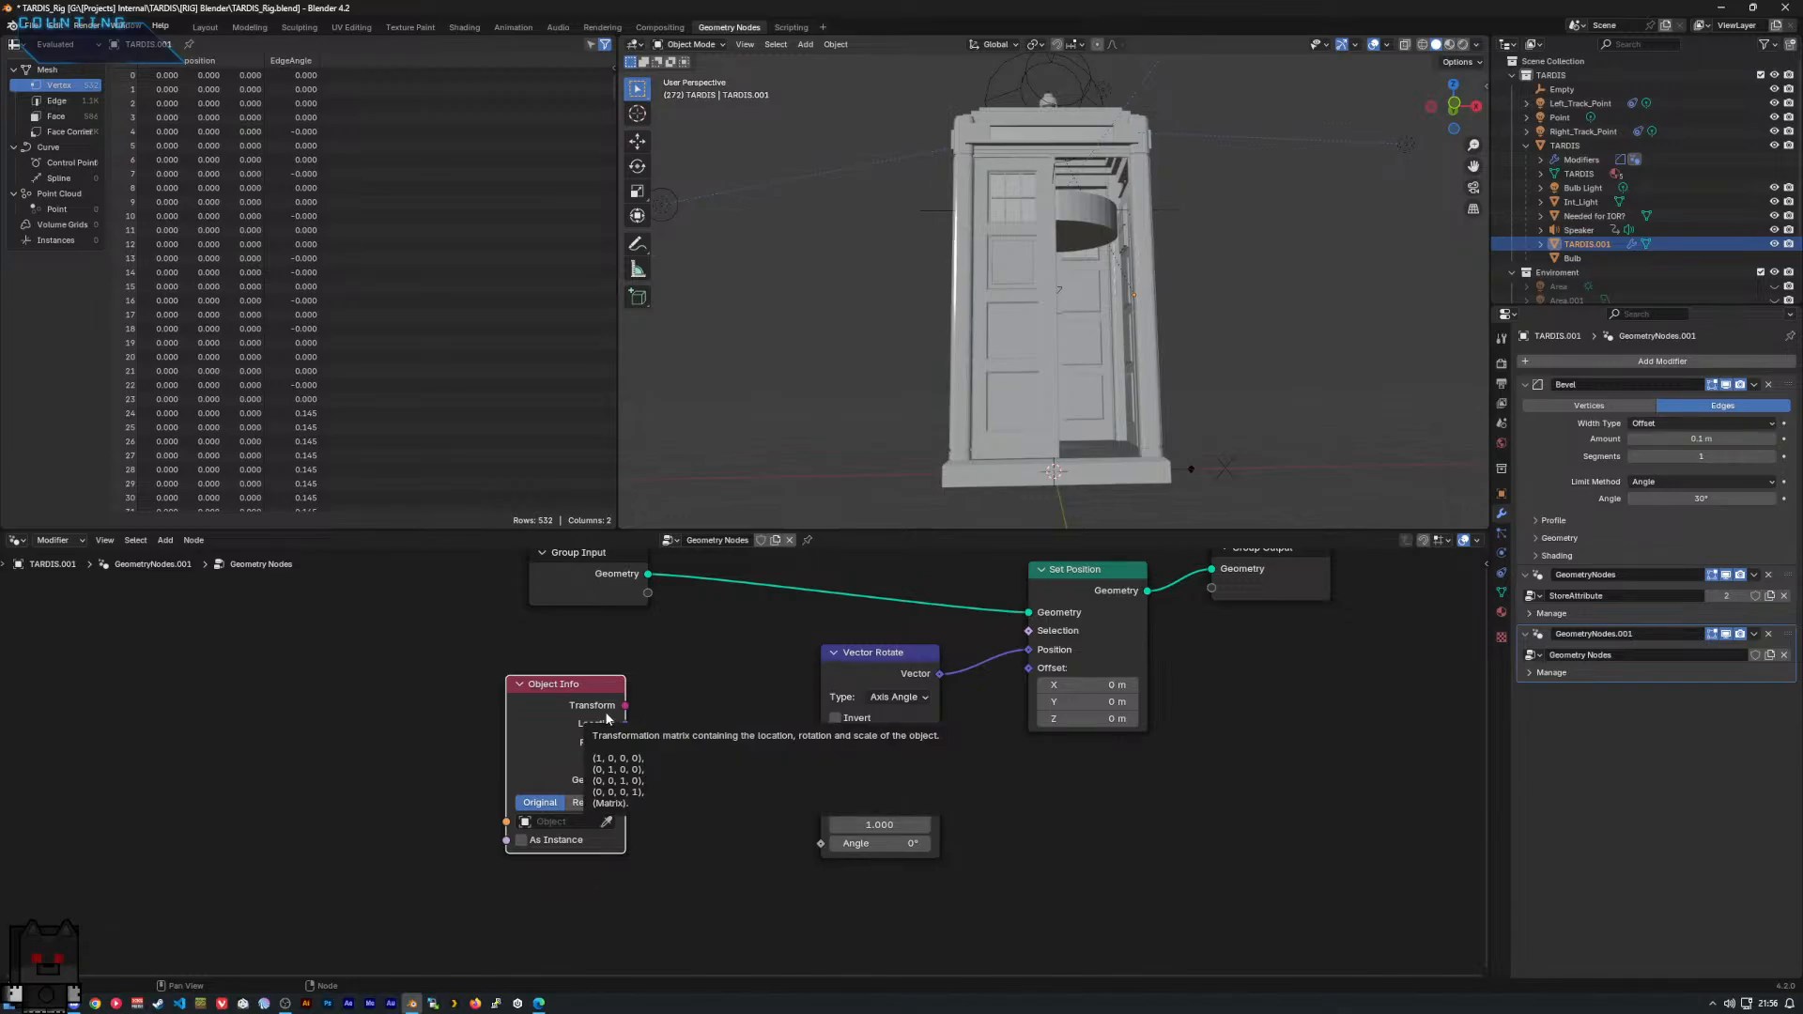
Add a Position node above the Object Info link and connect its output to Vector Rotate's Vector input.
right_click(679, 832)
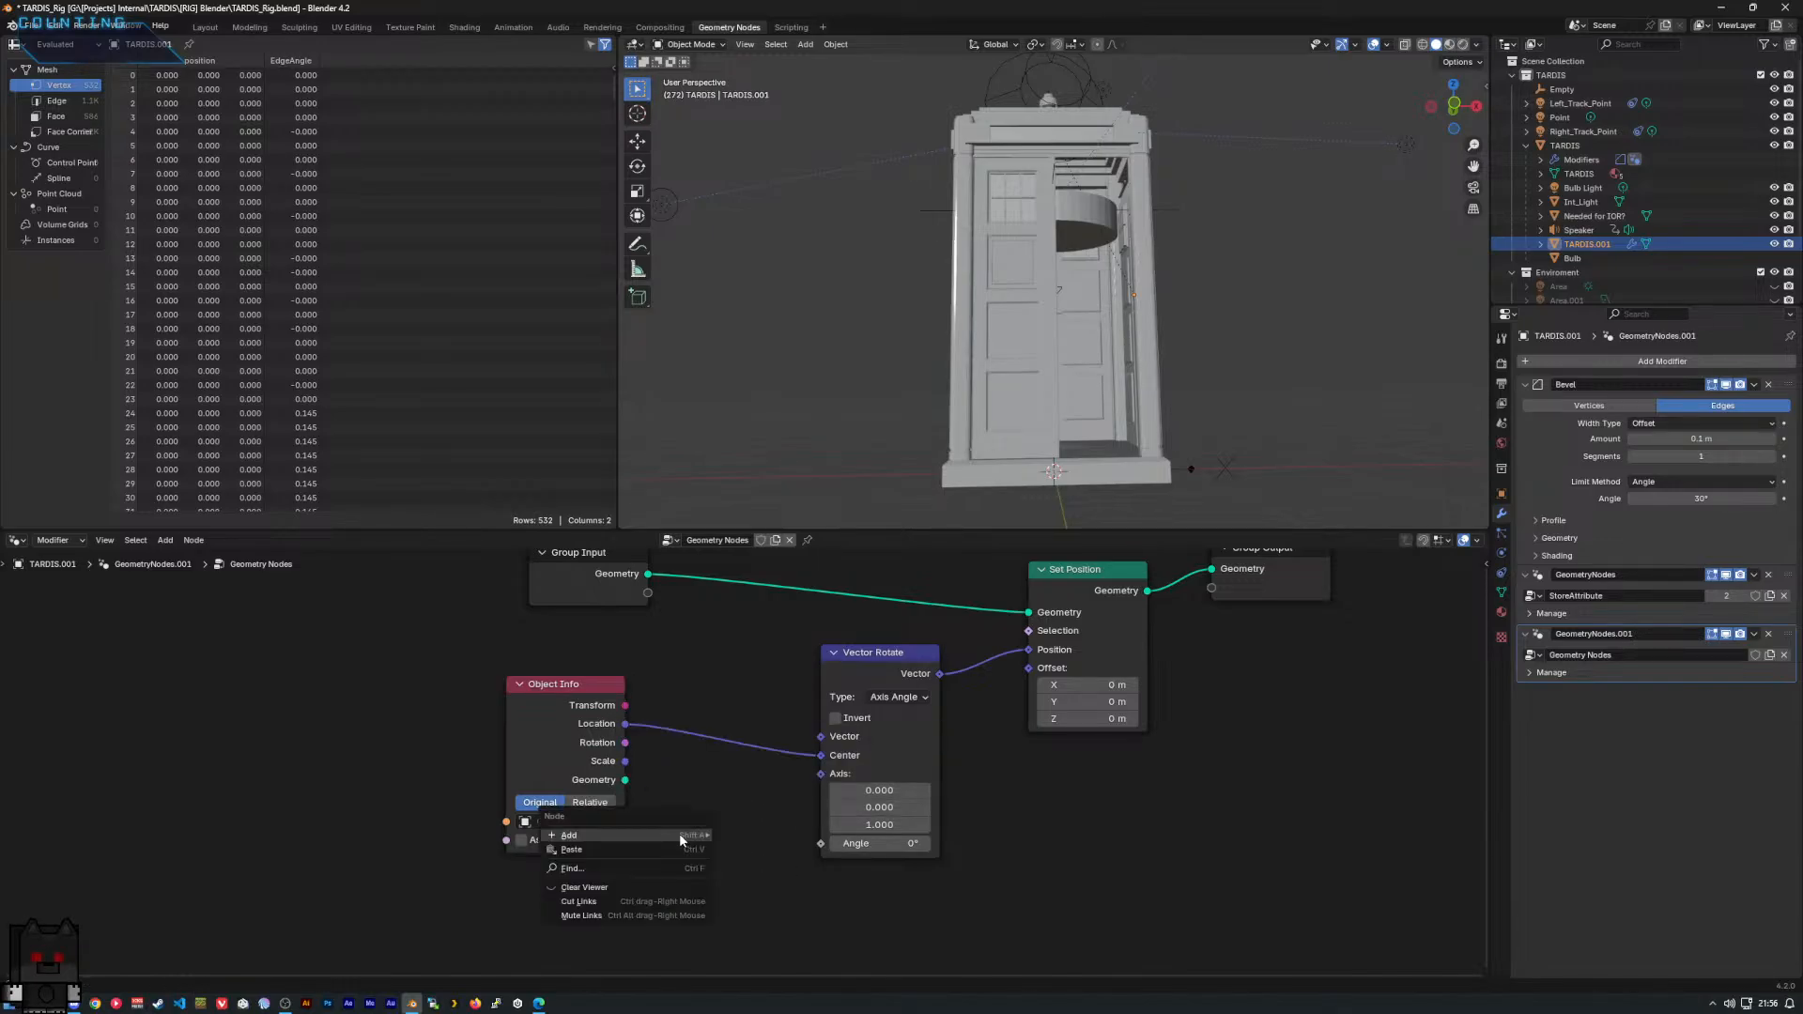
mouse_move(679, 835)
mouse_move(804, 791)
text(post)
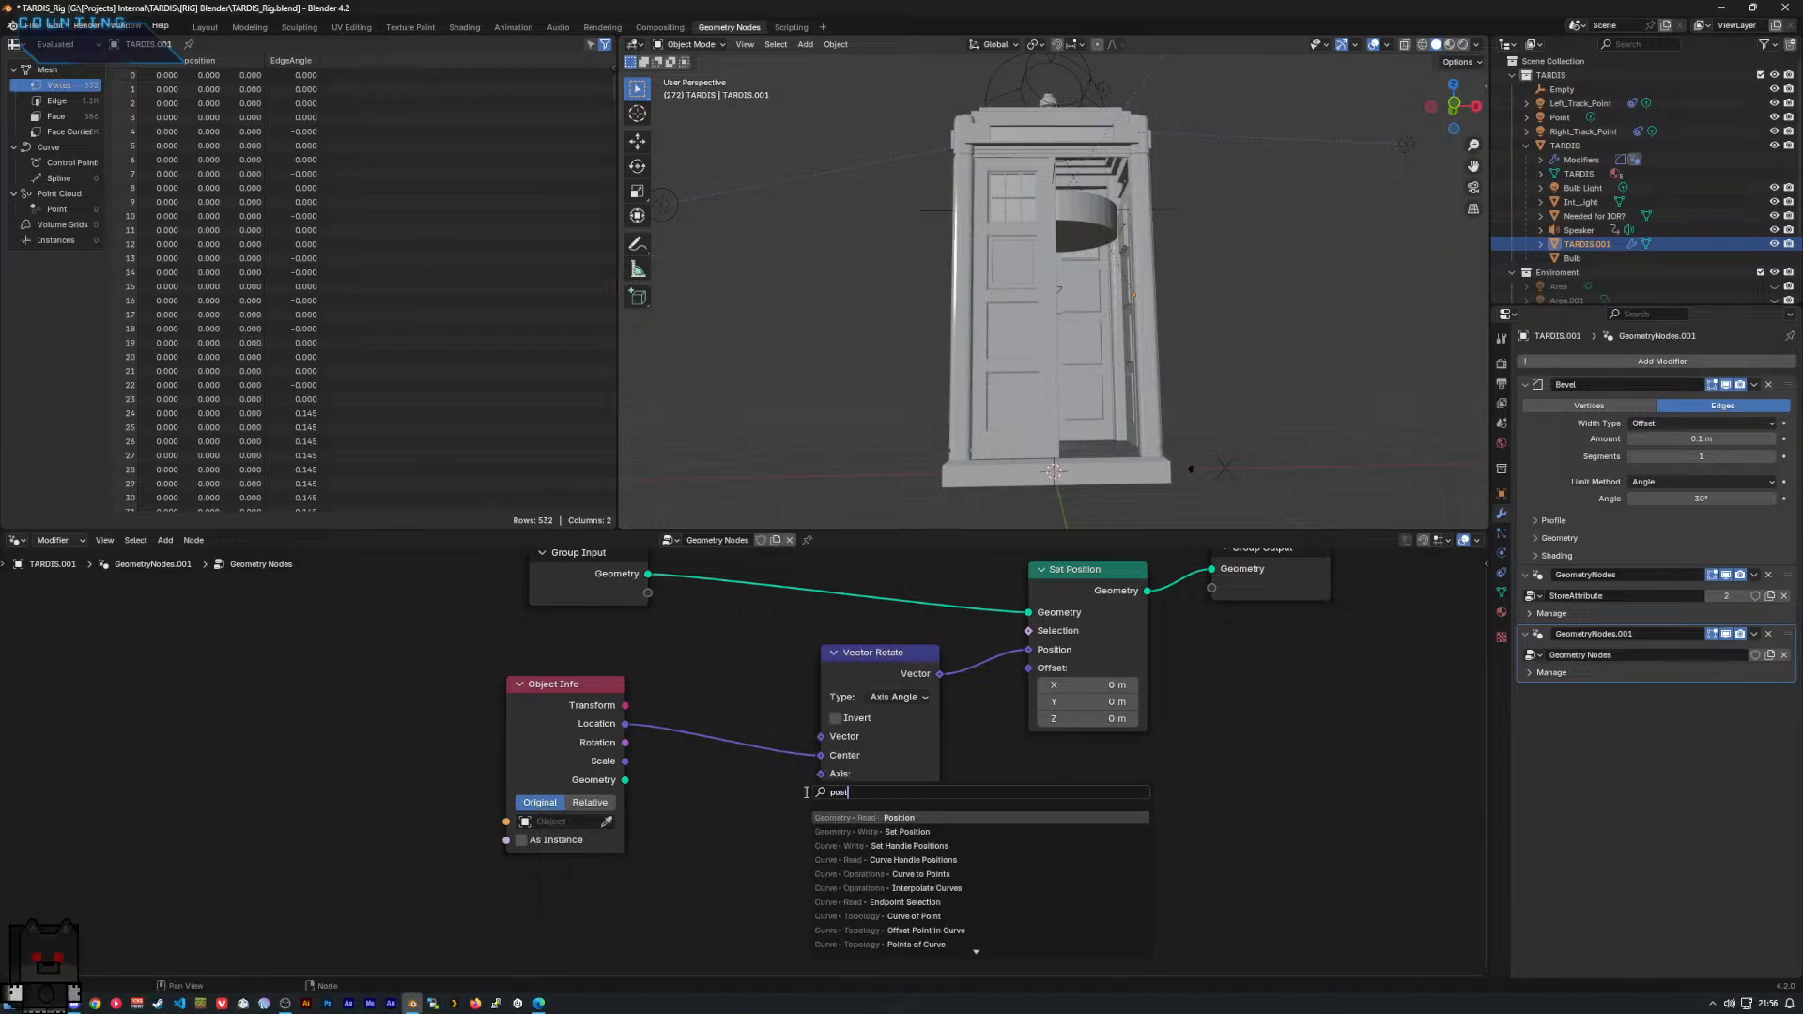
key(Return)
click(651, 638)
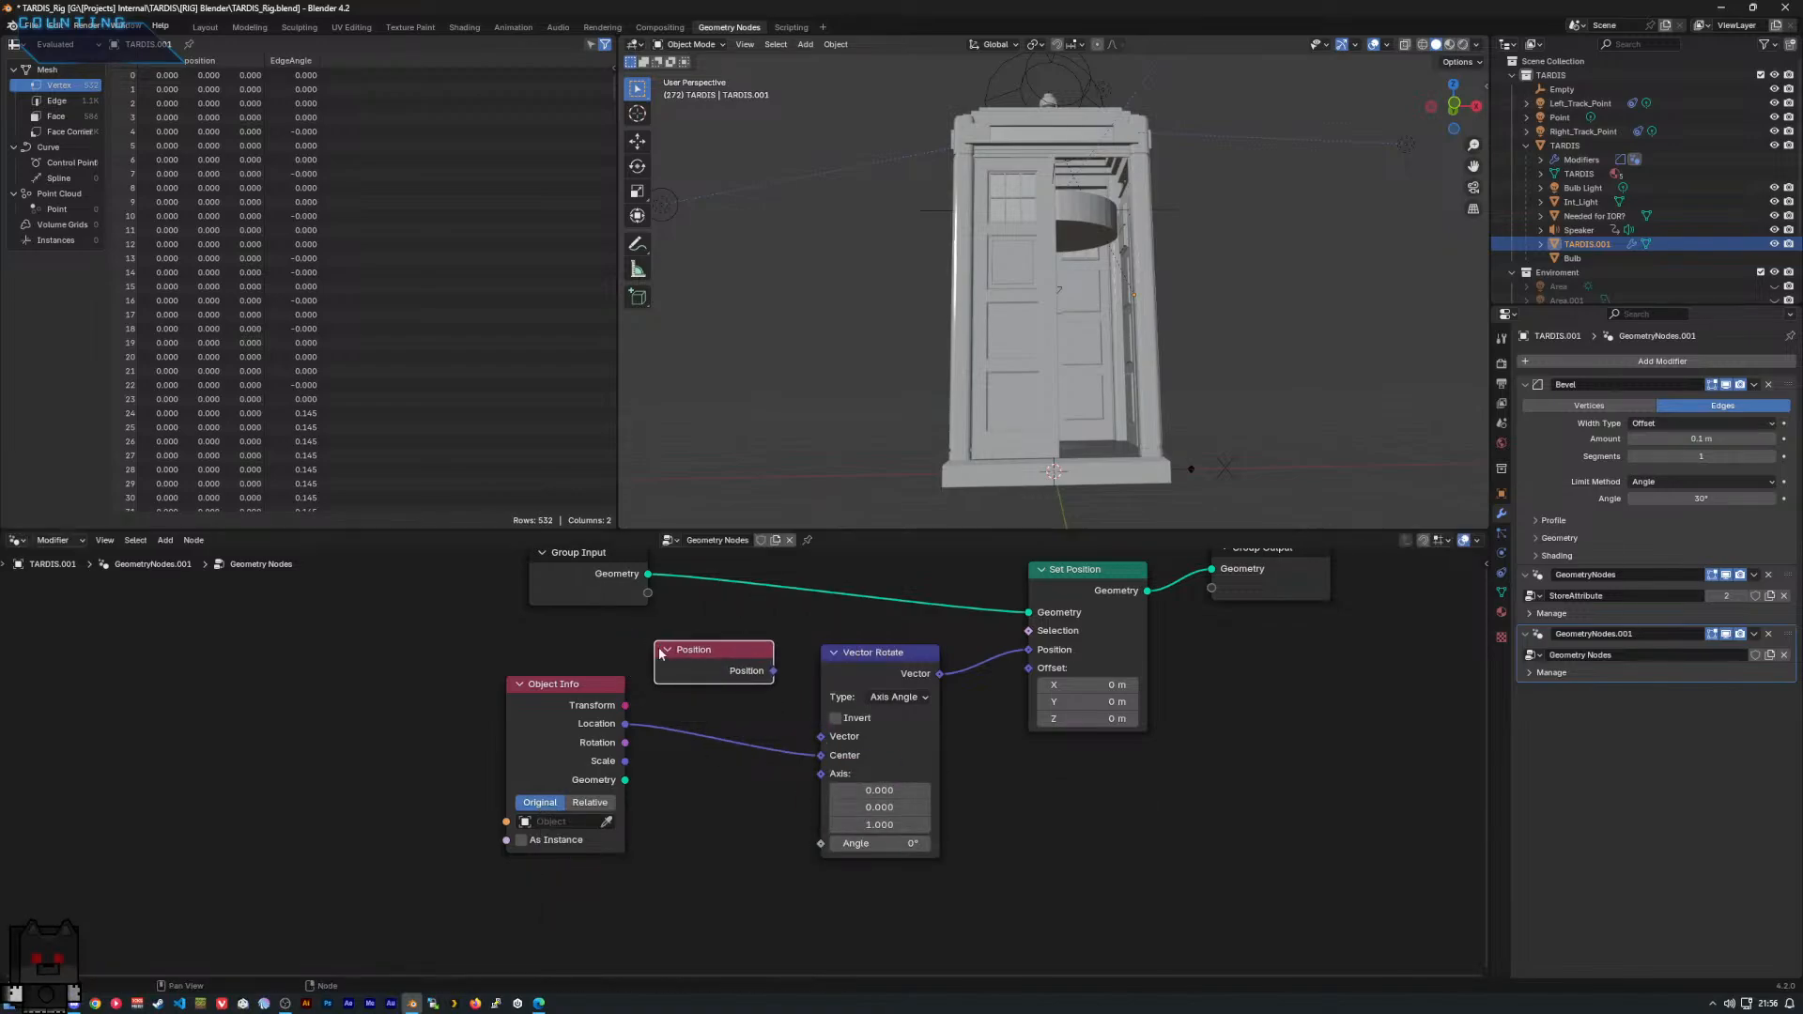
drag(773, 671, 820, 737)
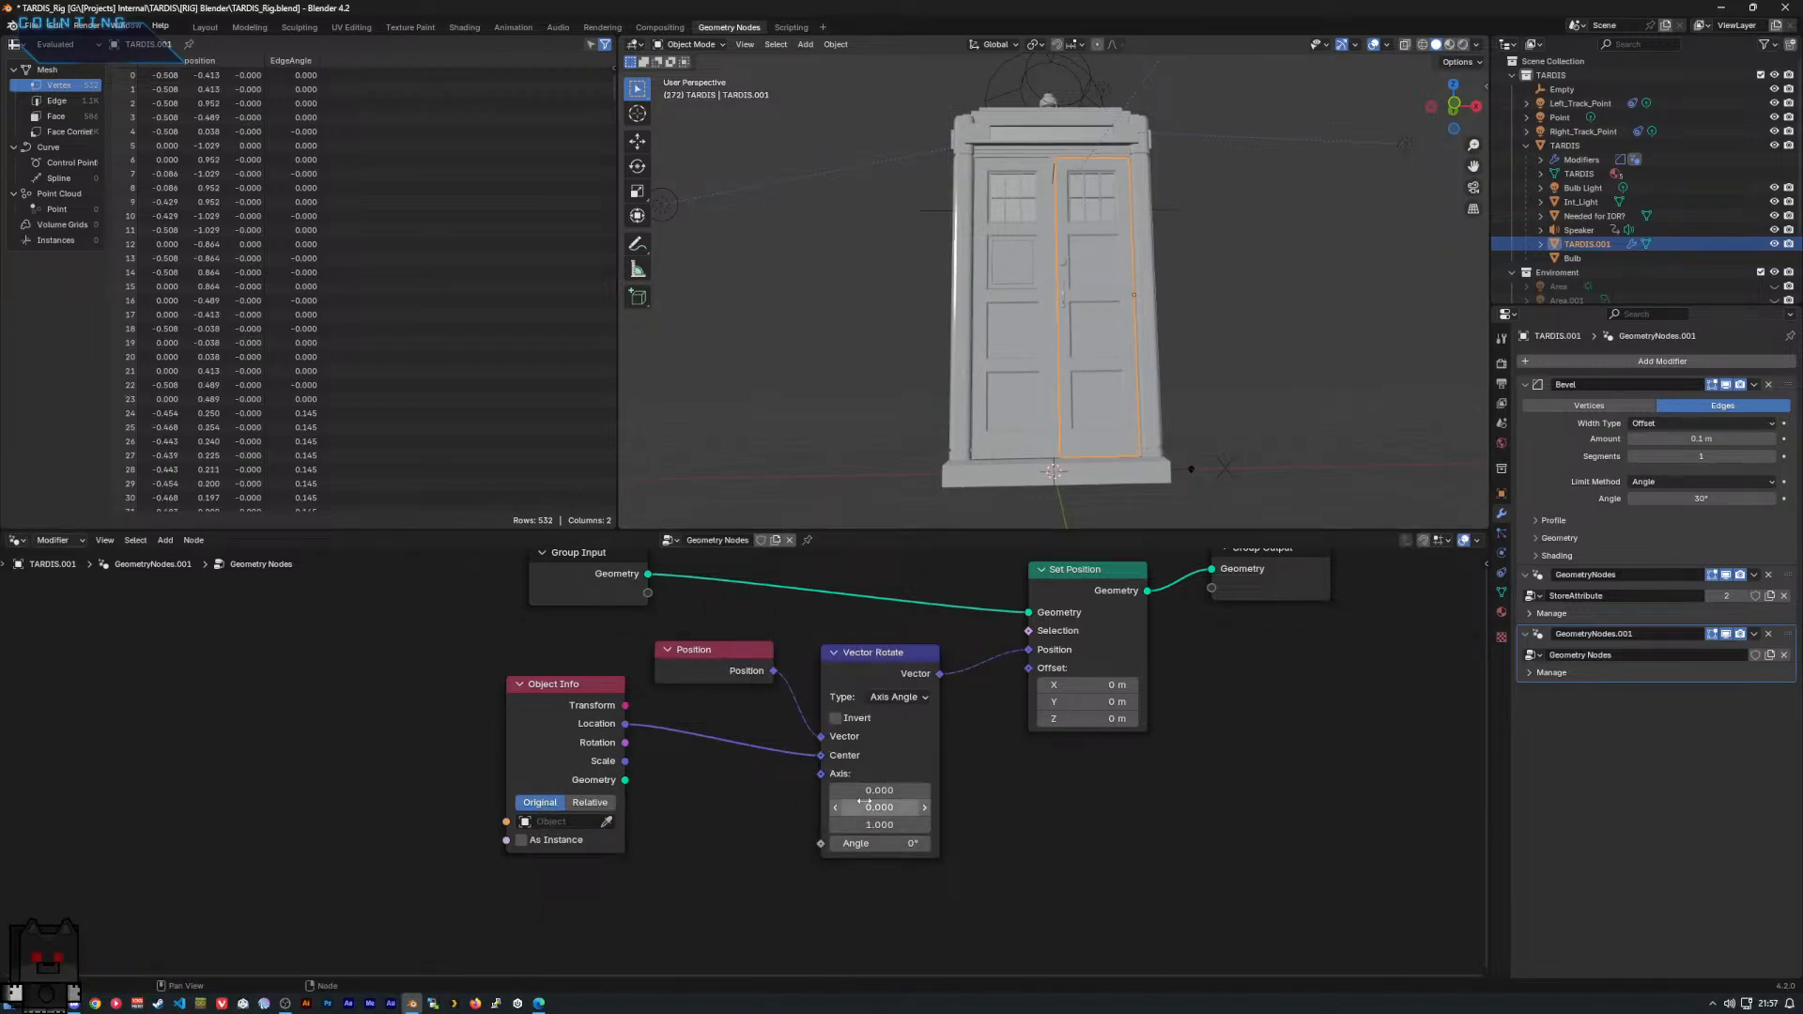
Set the Vector Rotate axis to 0, 1, 0 and try out its angle.
click(899, 820)
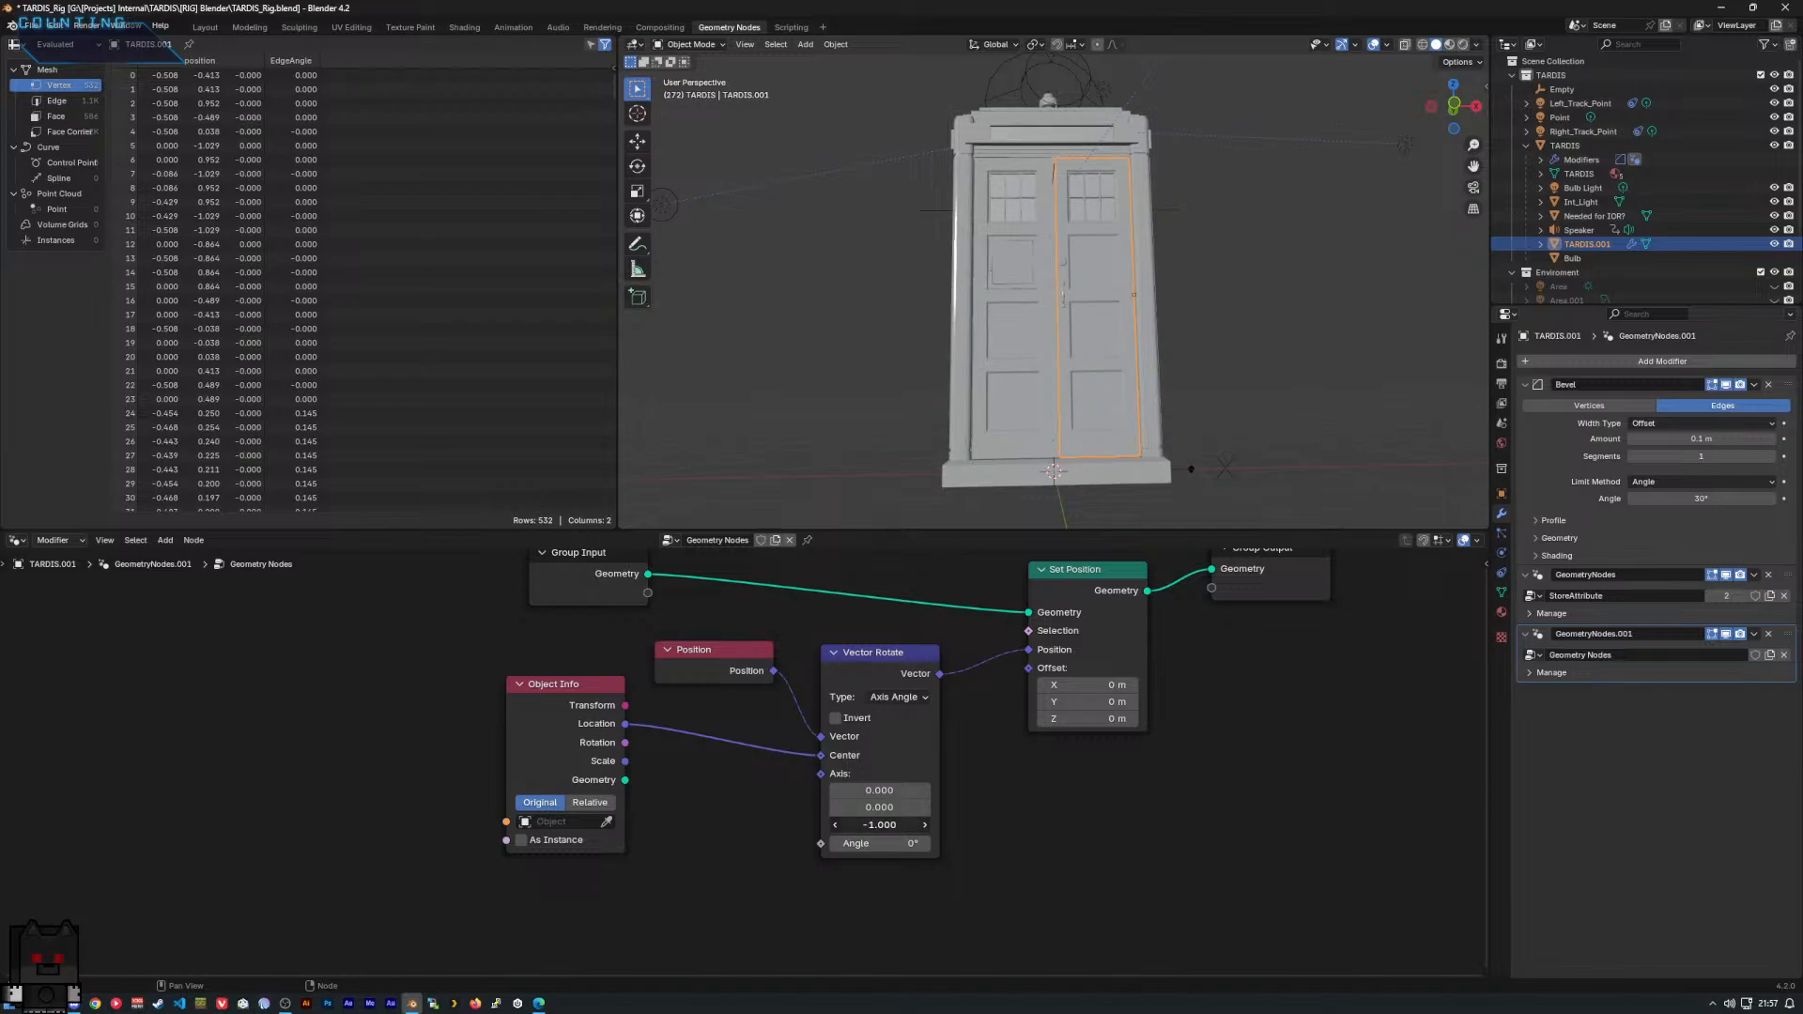
mouse_move(899, 822)
mouse_down()
mouse_move(939, 807)
mouse_move(876, 843)
mouse_move(977, 843)
mouse_move(875, 843)
mouse_move(895, 809)
mouse_up()
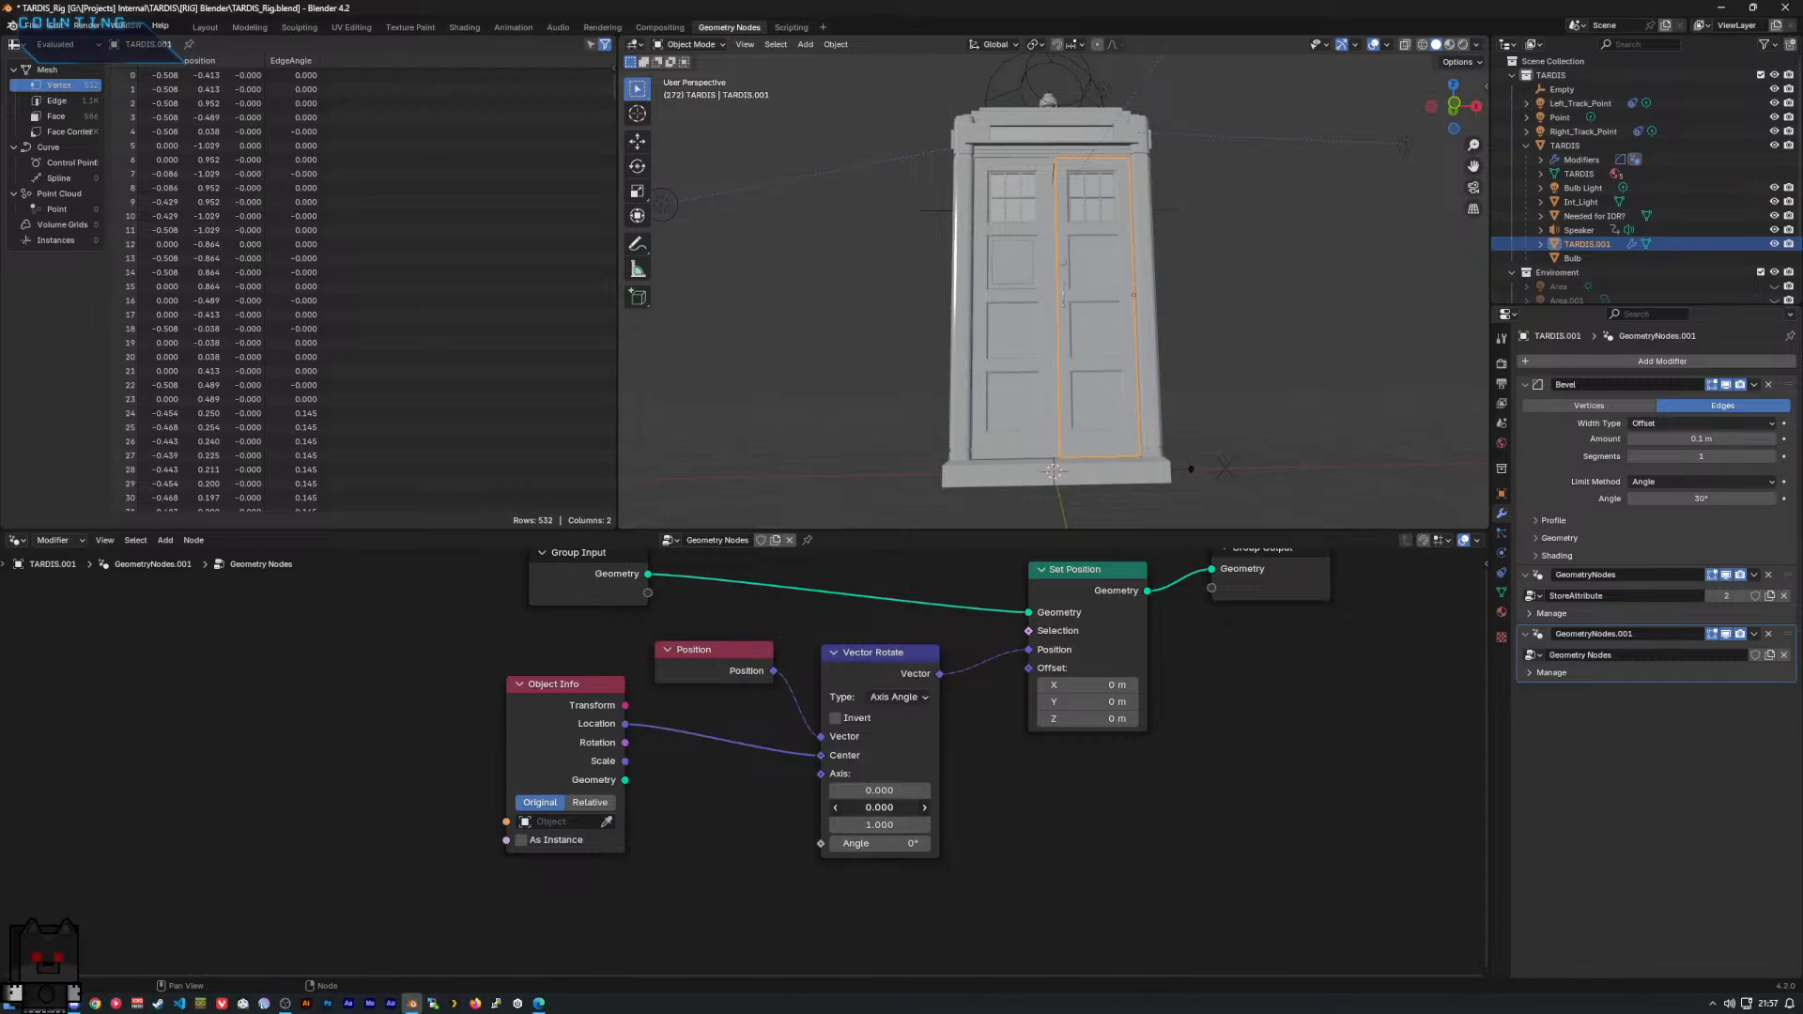
click(887, 808)
text(1)
key(Tab)
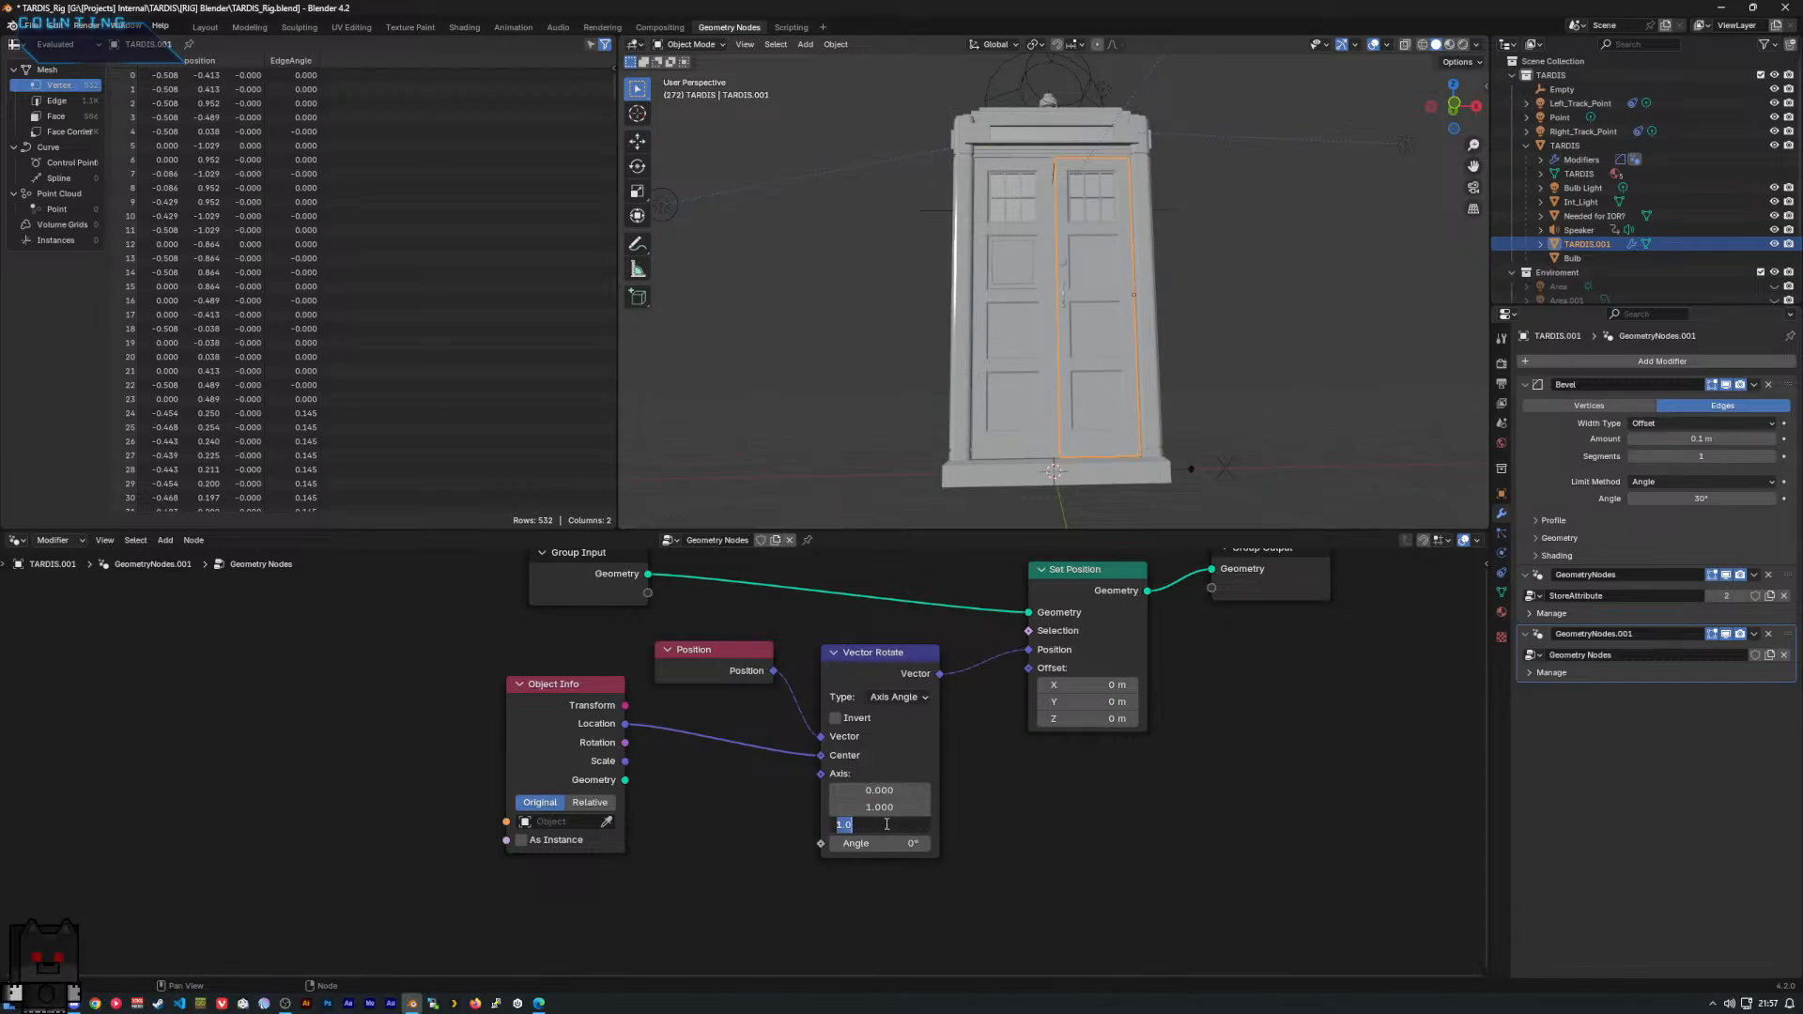
text(0)
key(Return)
mouse_move(907, 843)
mouse_down()
mouse_move(832, 844)
mouse_move(1104, 843)
mouse_move(907, 844)
mouse_up()
Add a second Group Input node, connect its Geometry output to Vector Rotate's Angle, and place it beside that input.
right_click(691, 841)
mouse_move(695, 842)
mouse_move(763, 795)
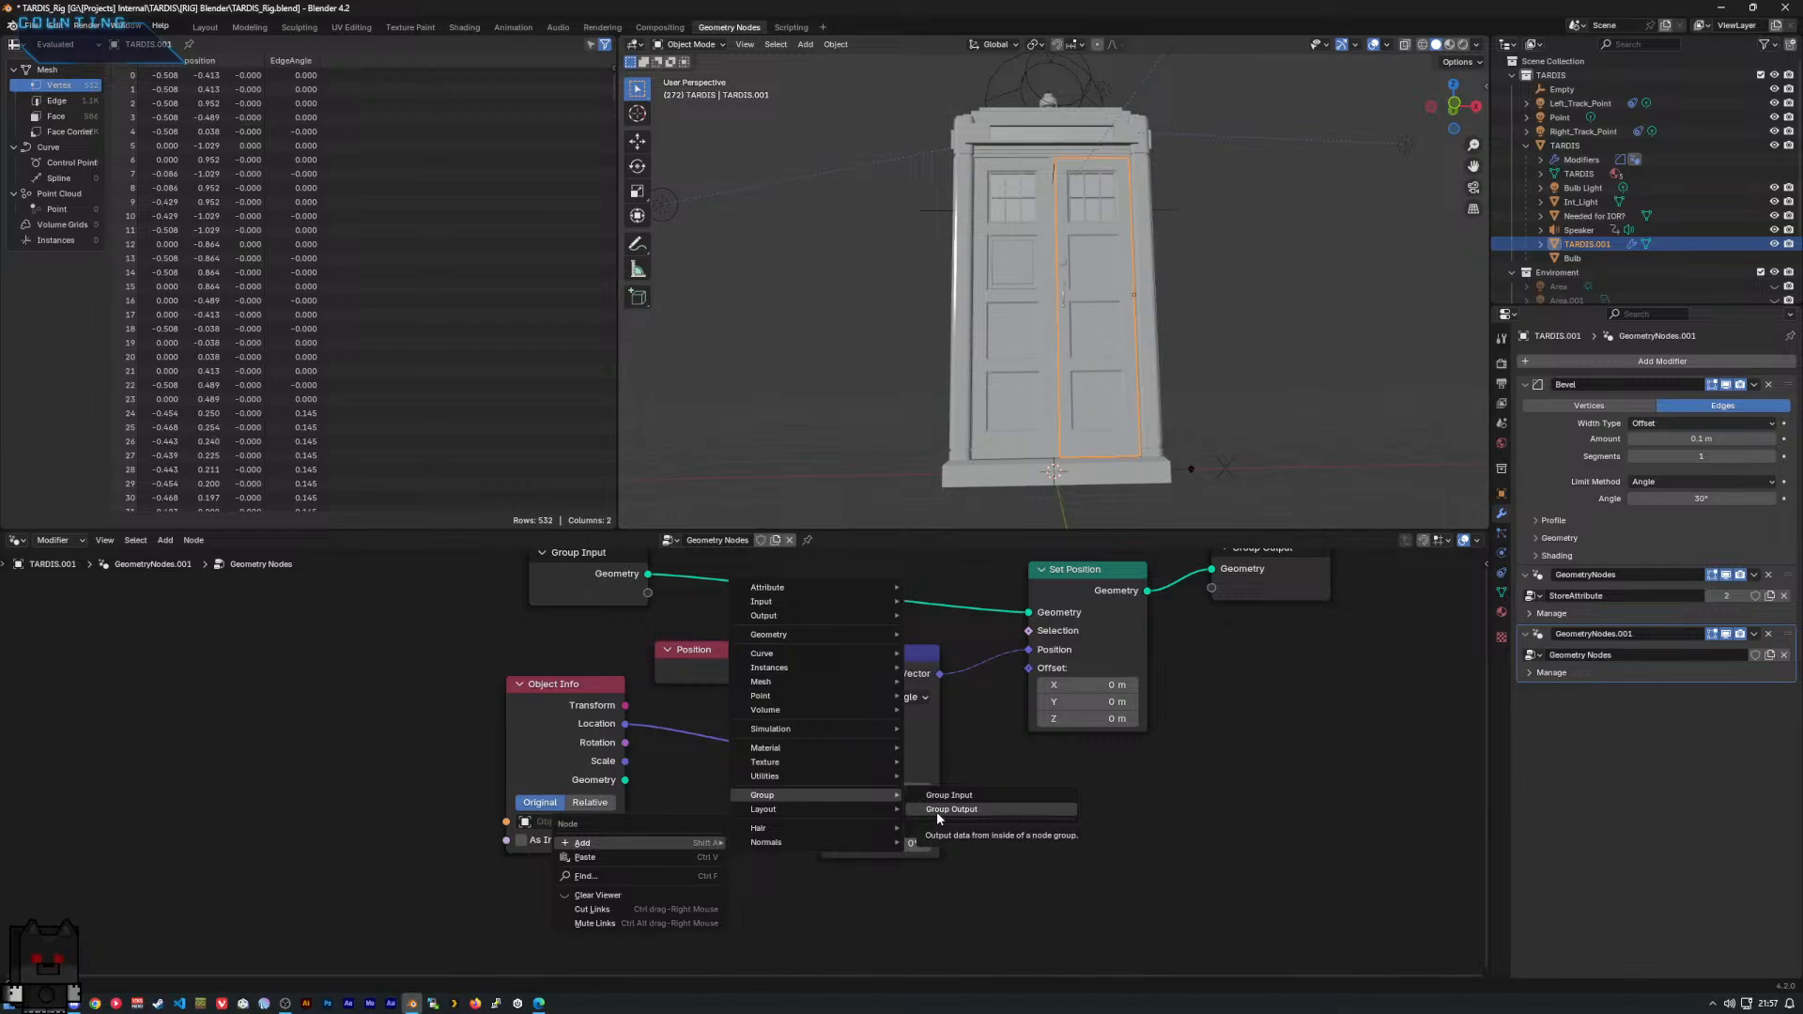
mouse_move(876, 804)
click(967, 797)
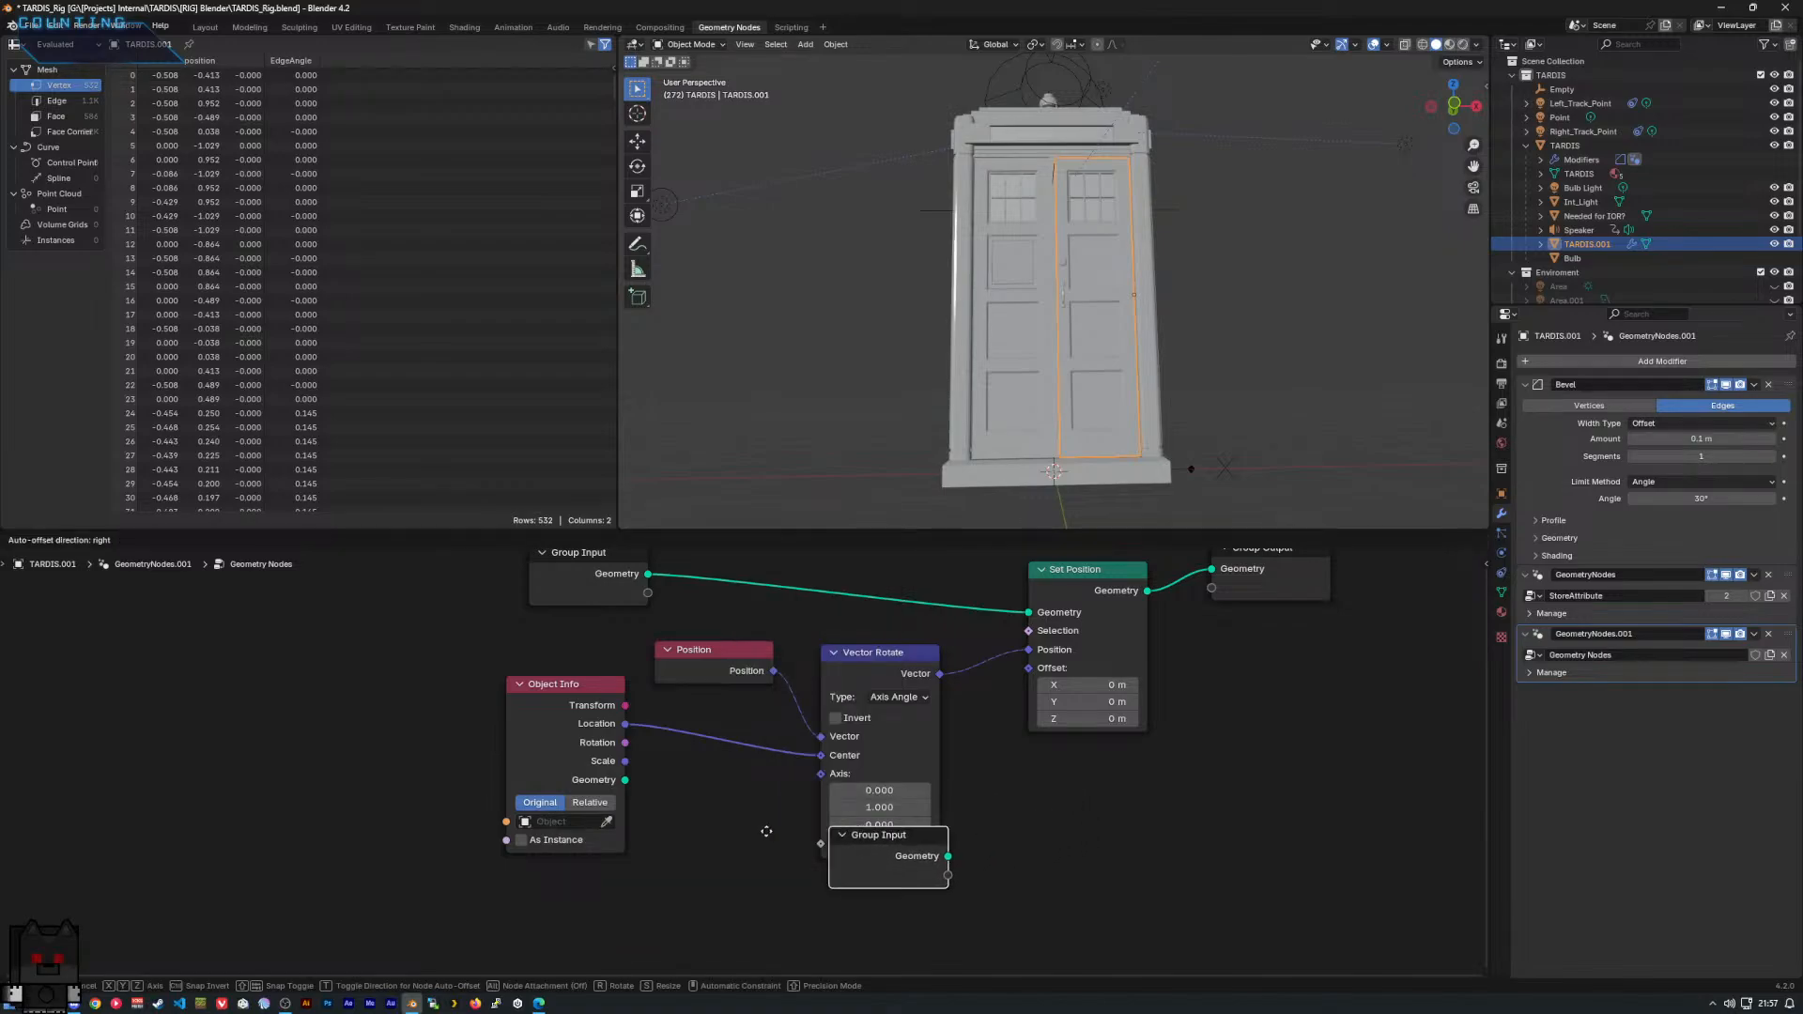
click(325, 830)
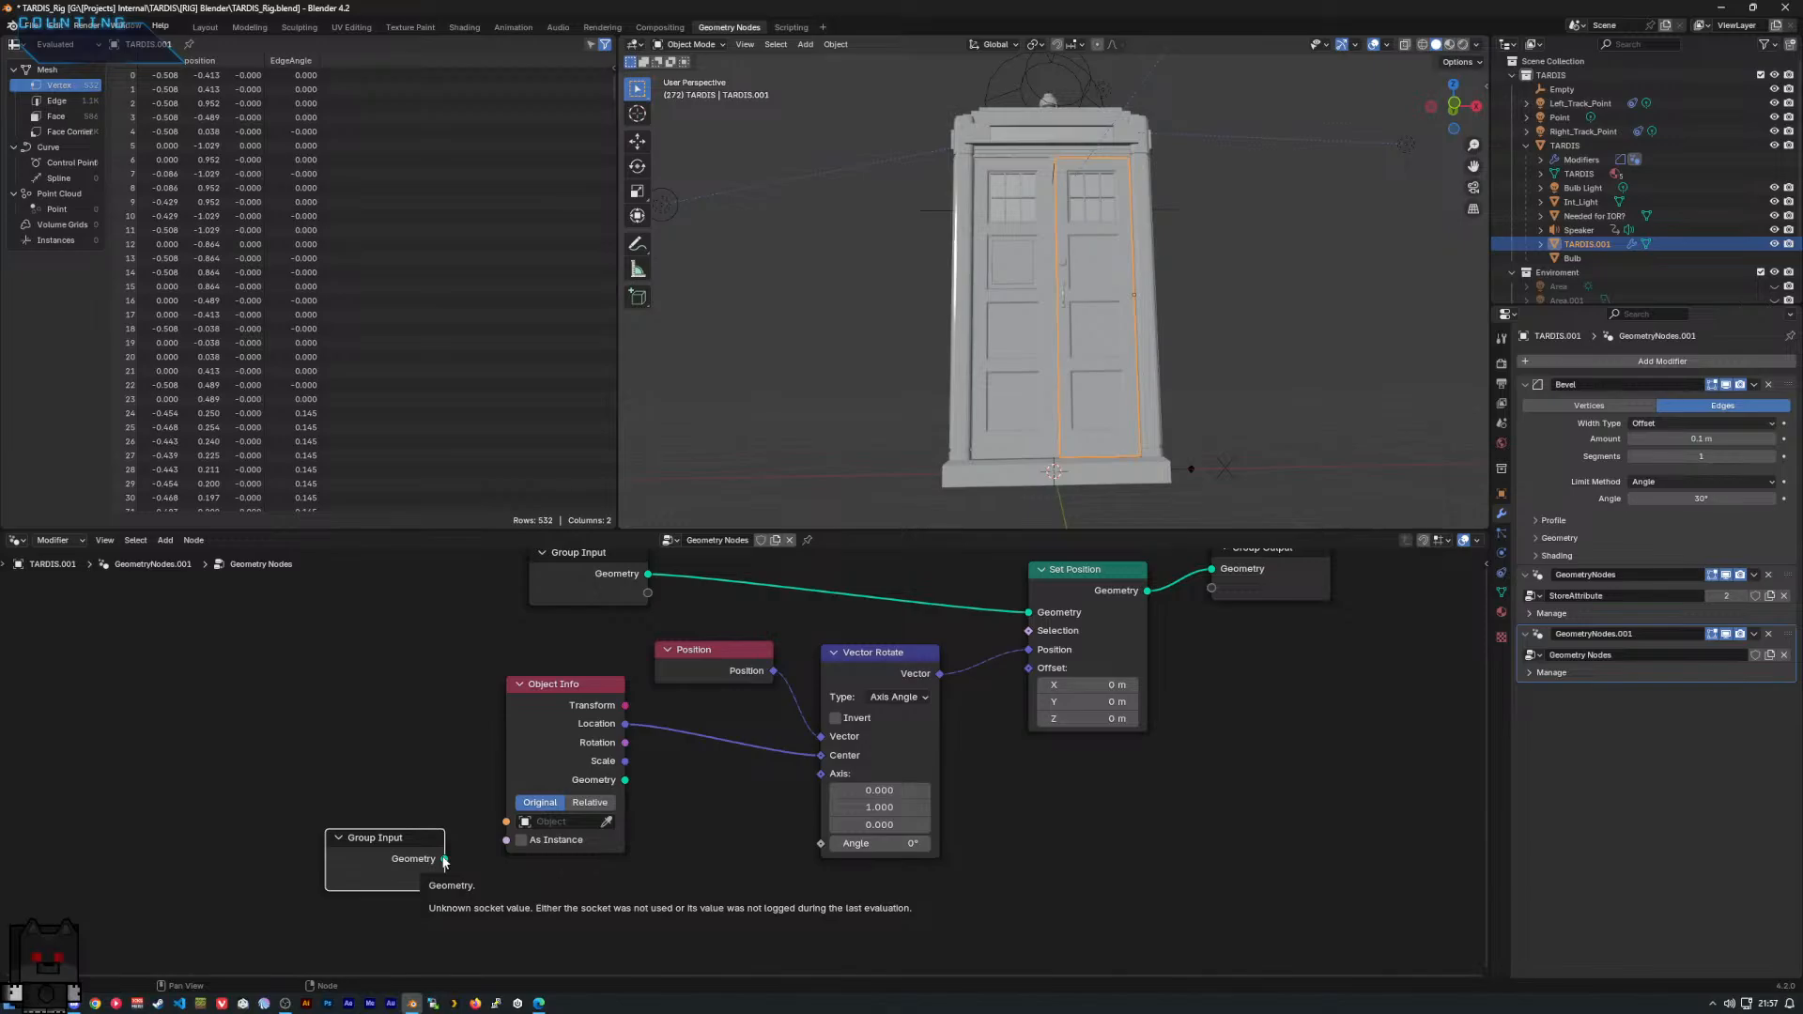
drag(446, 861, 820, 843)
drag(393, 837, 712, 837)
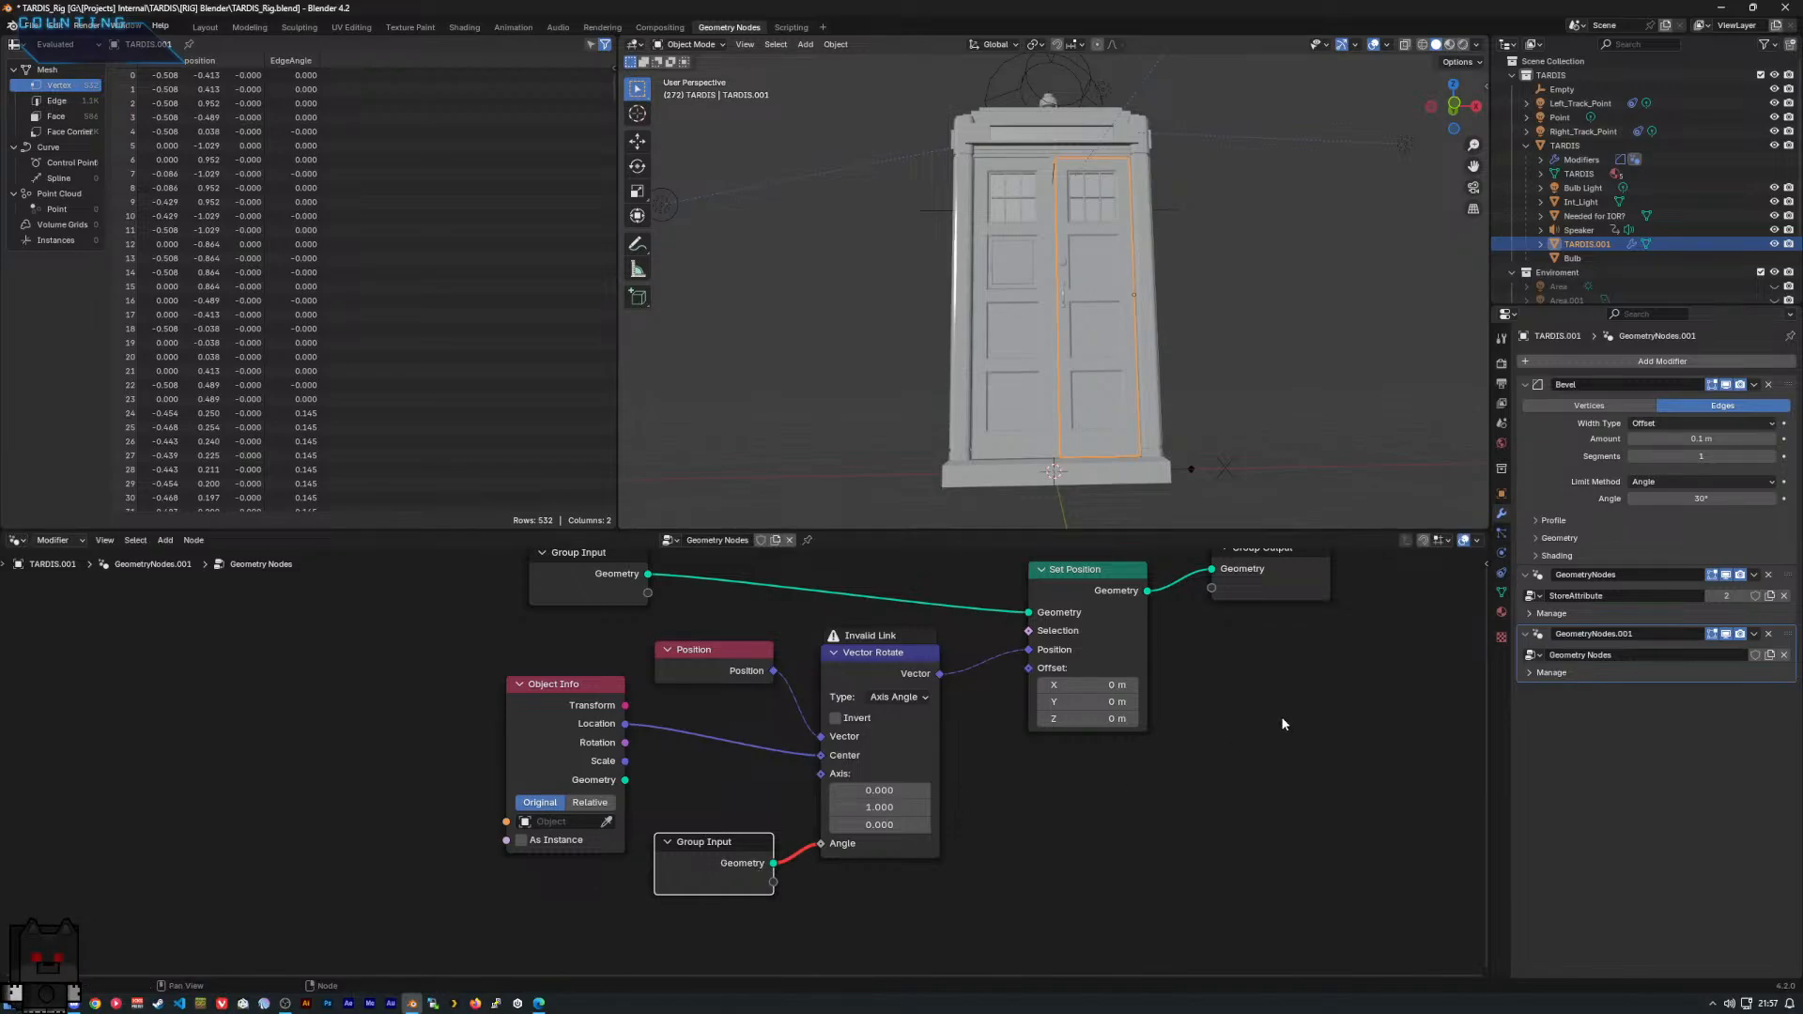
Display the node group's properties and select the Geometry output in its group sockets.
key(n)
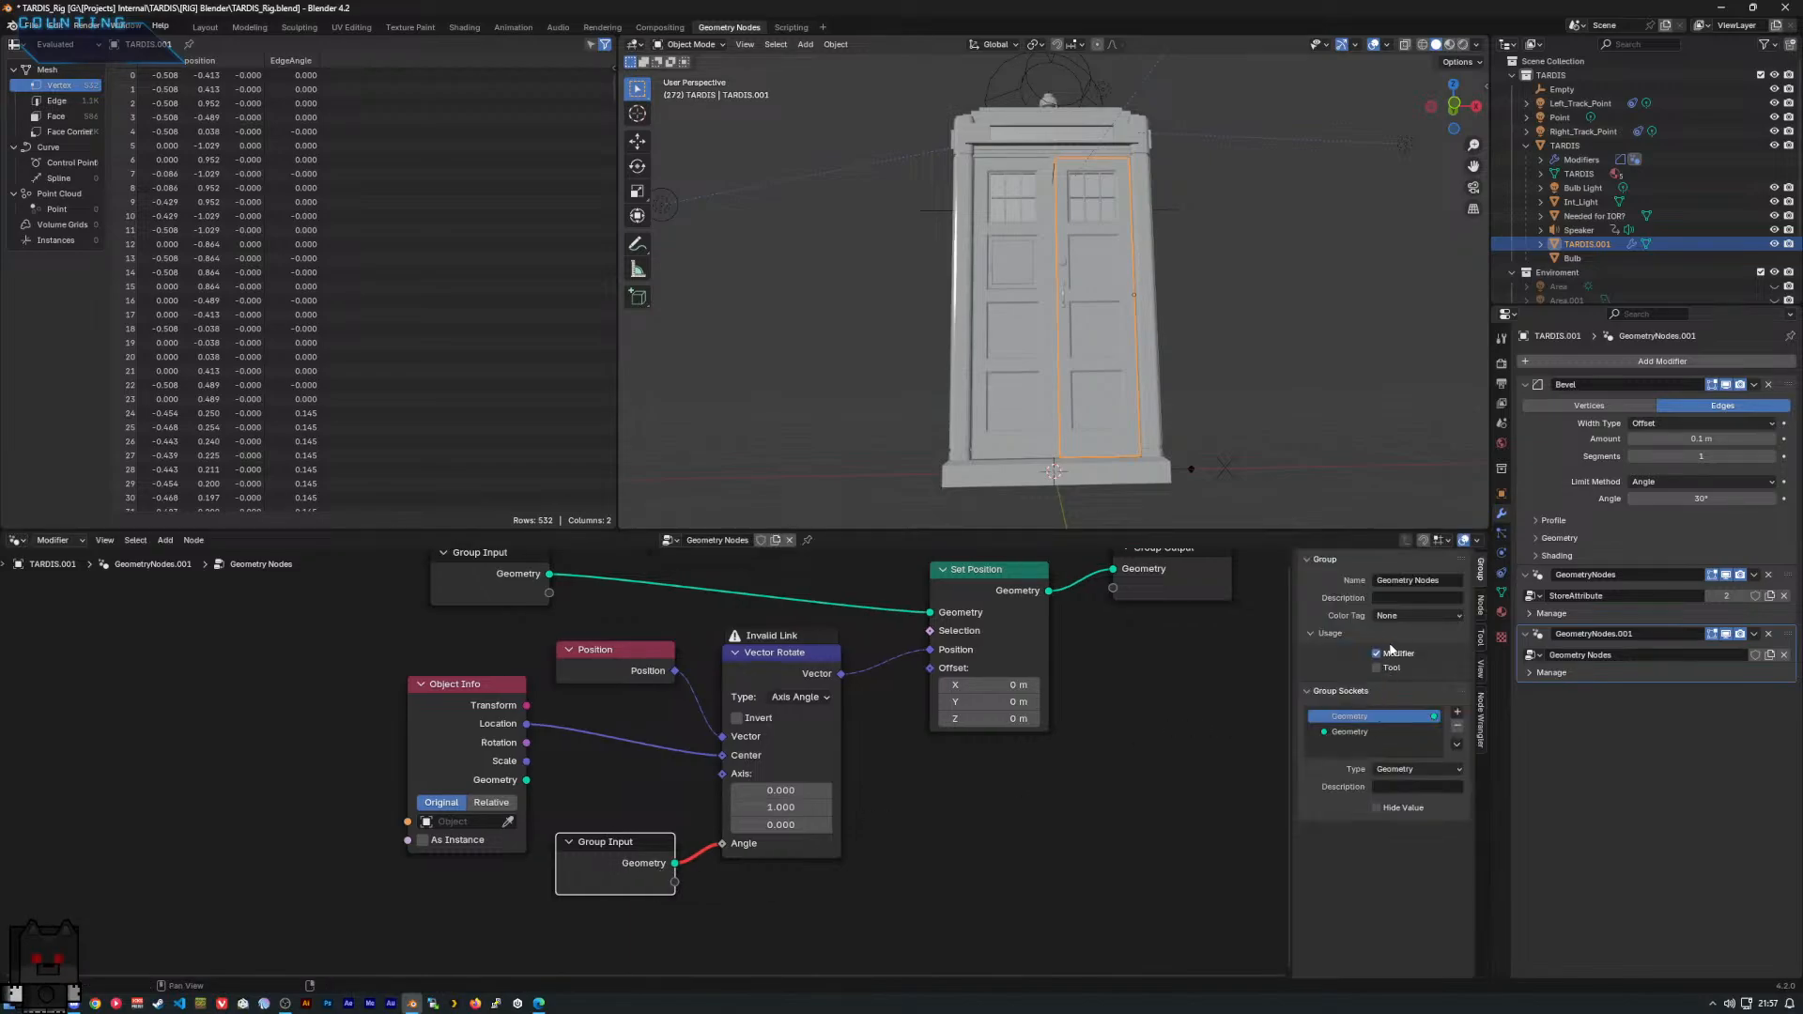
click(1357, 734)
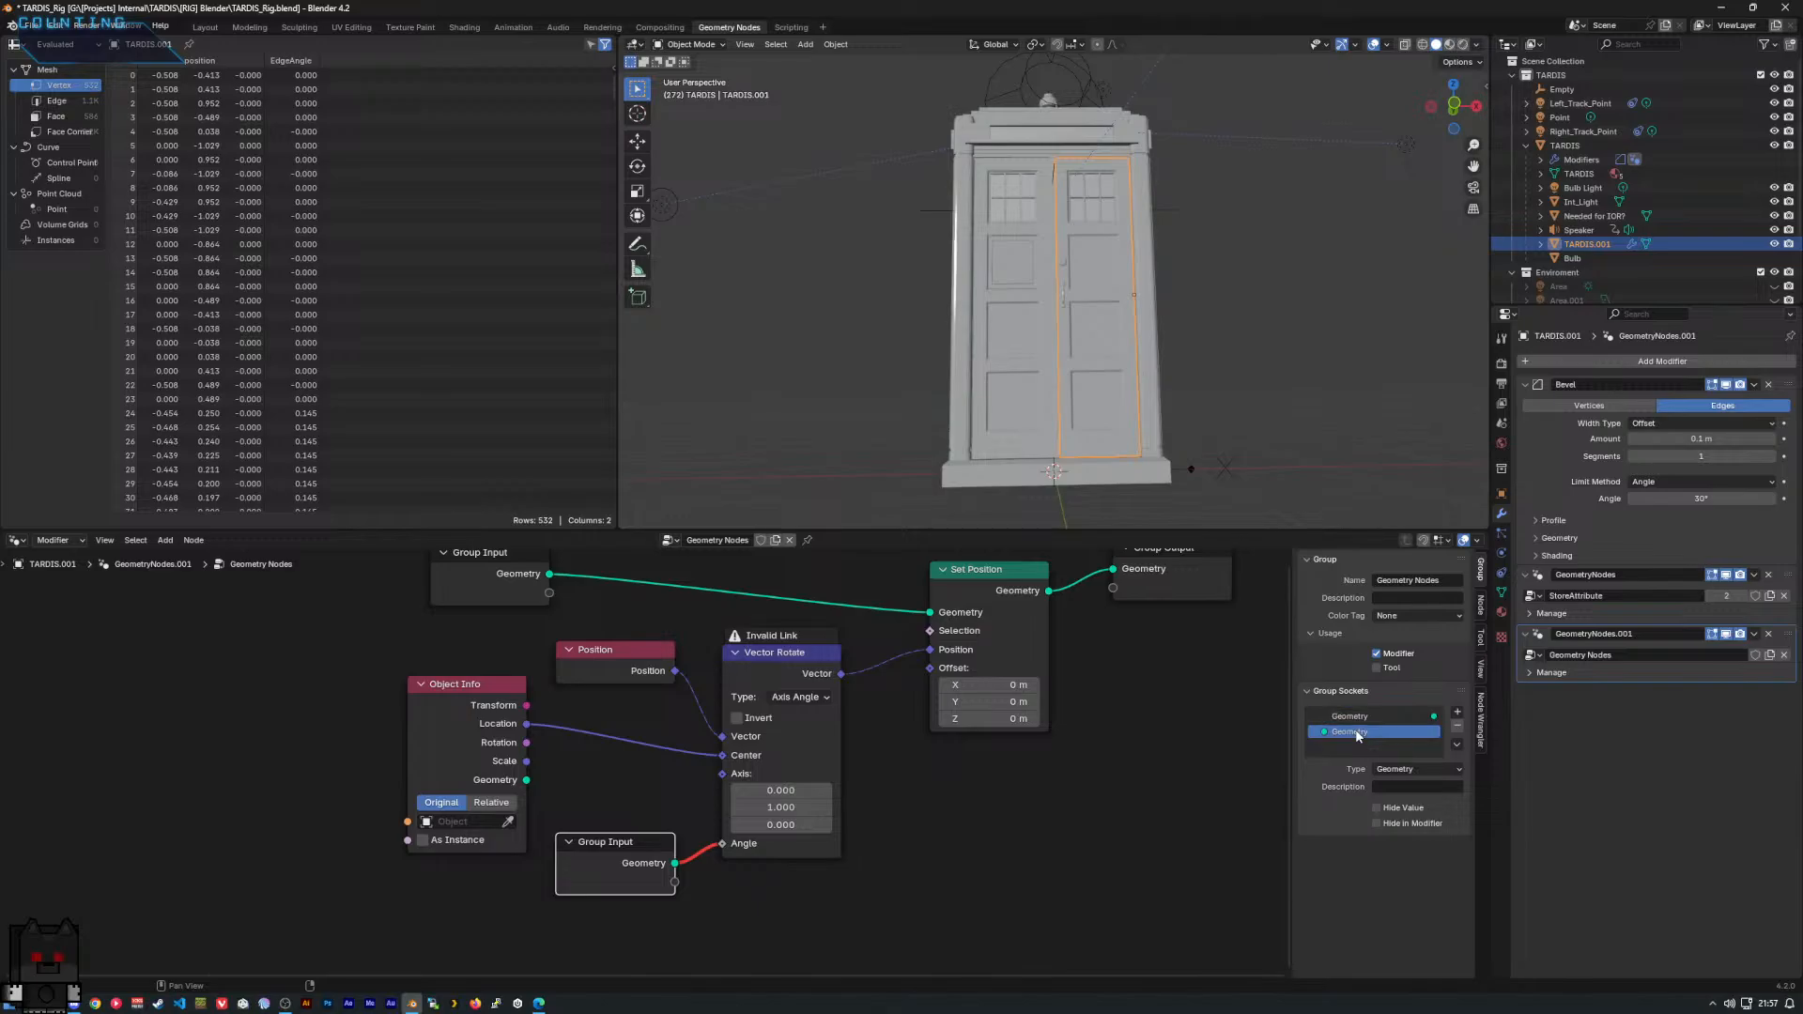
click(1367, 719)
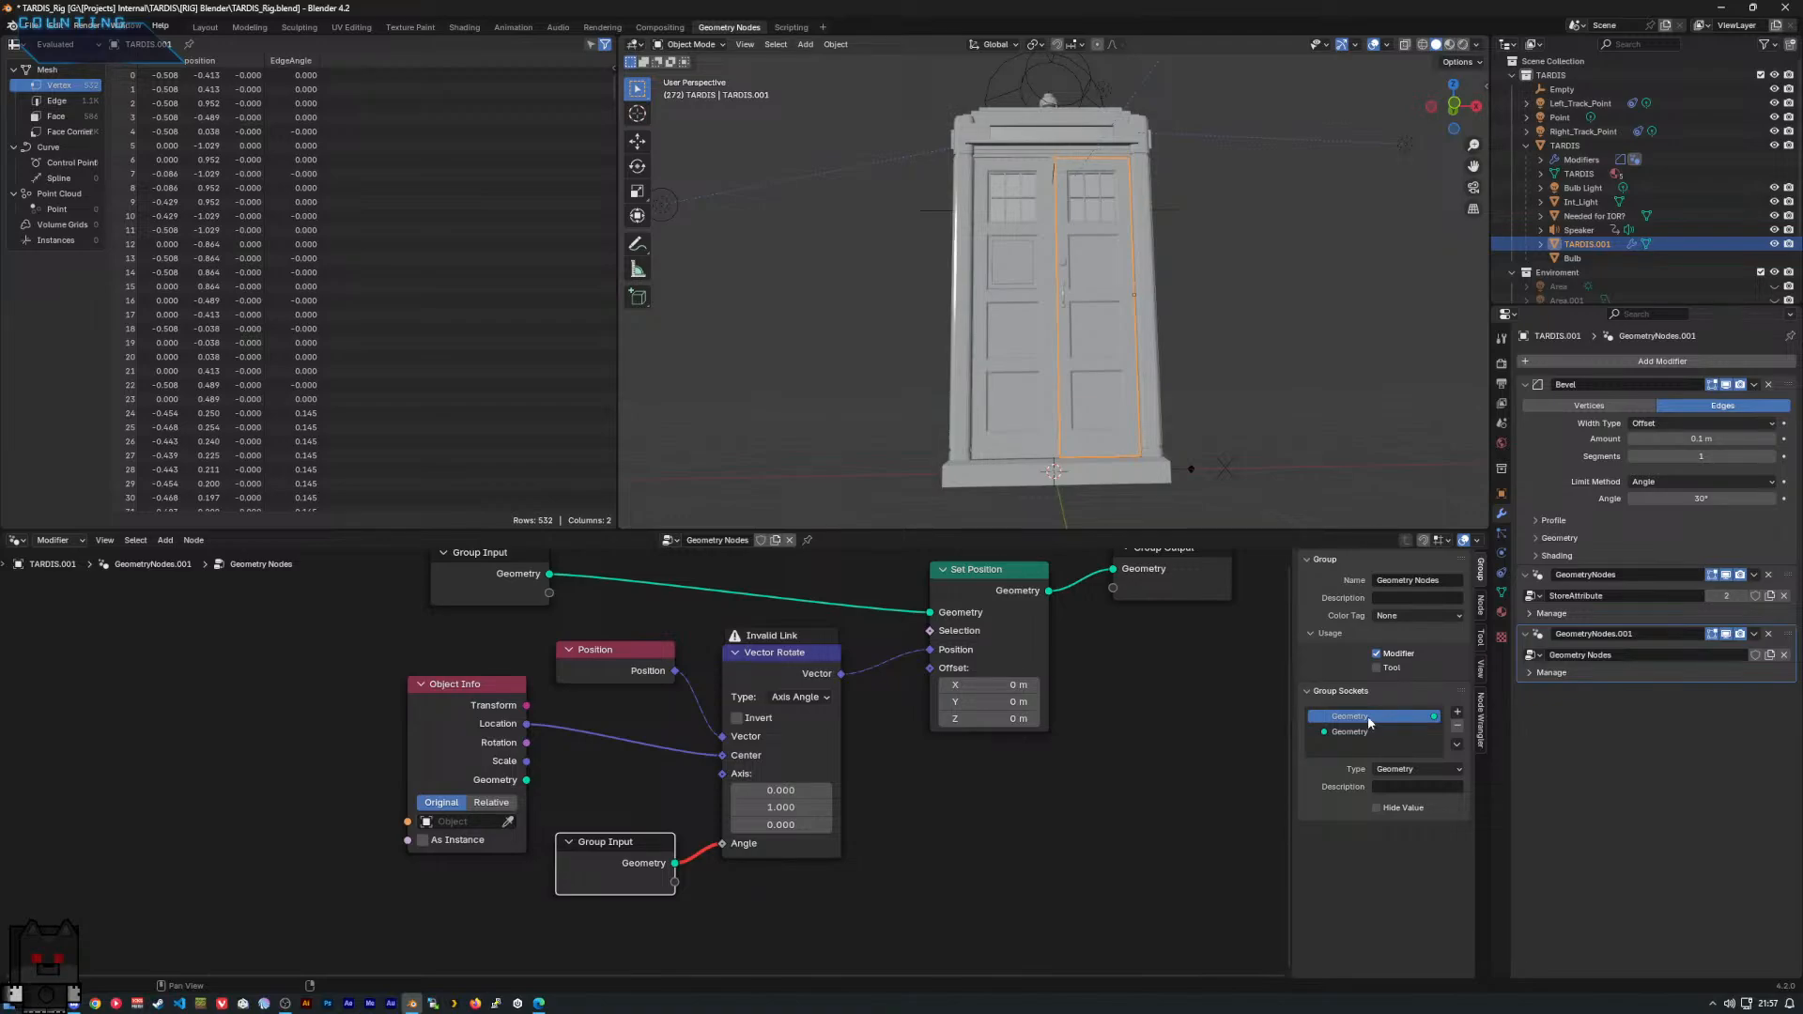
Select the main TARDIS object and try an X rotation of -46°.
middle_drag(1193, 355, 1123, 413)
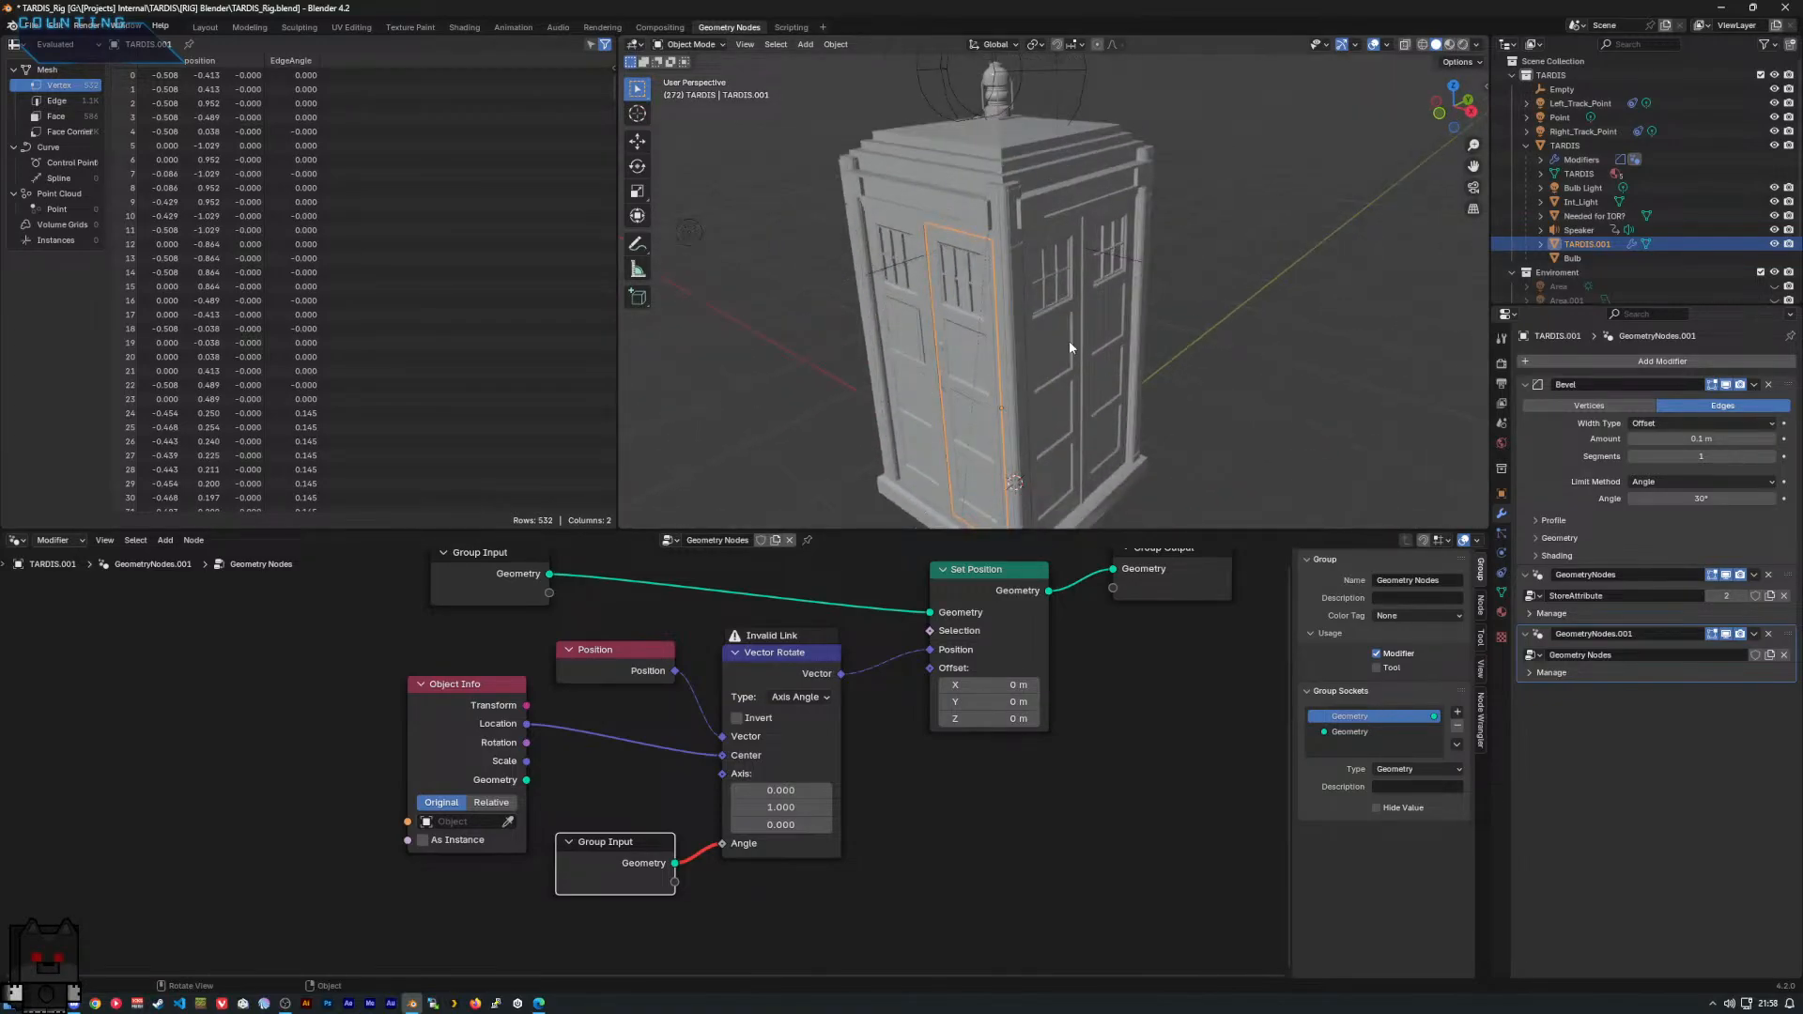
click(1069, 340)
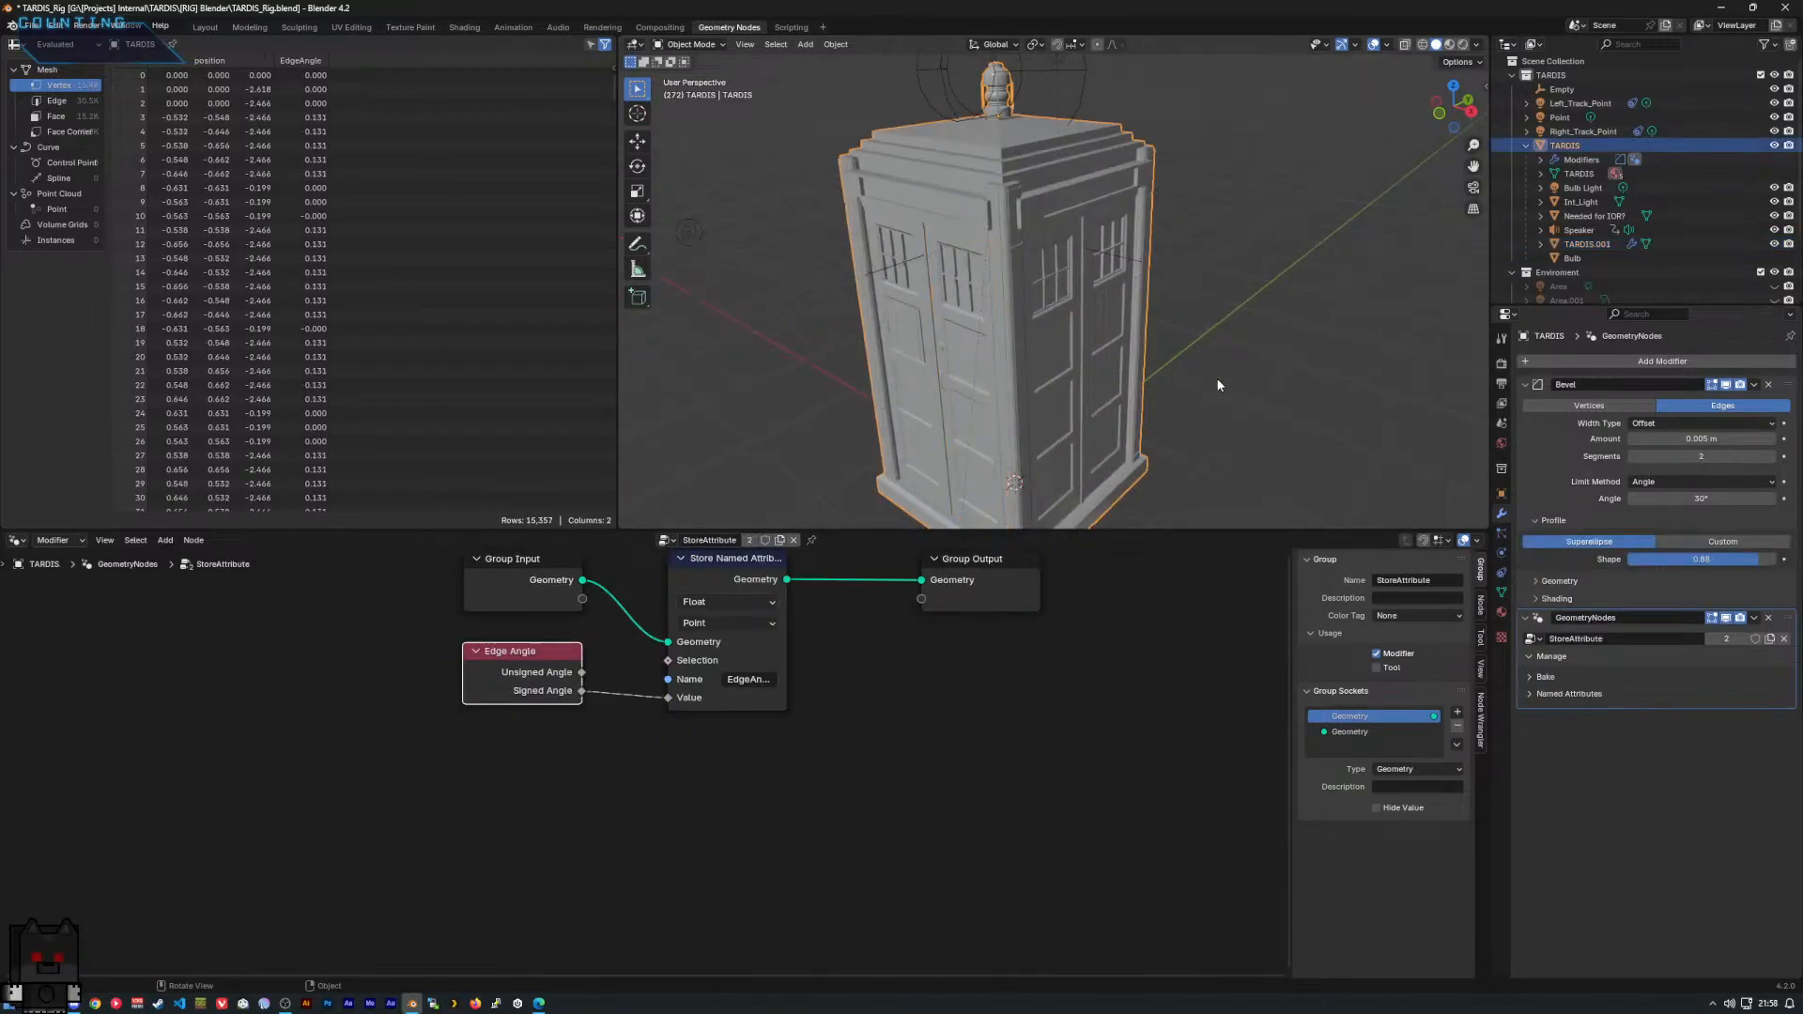
click(1502, 494)
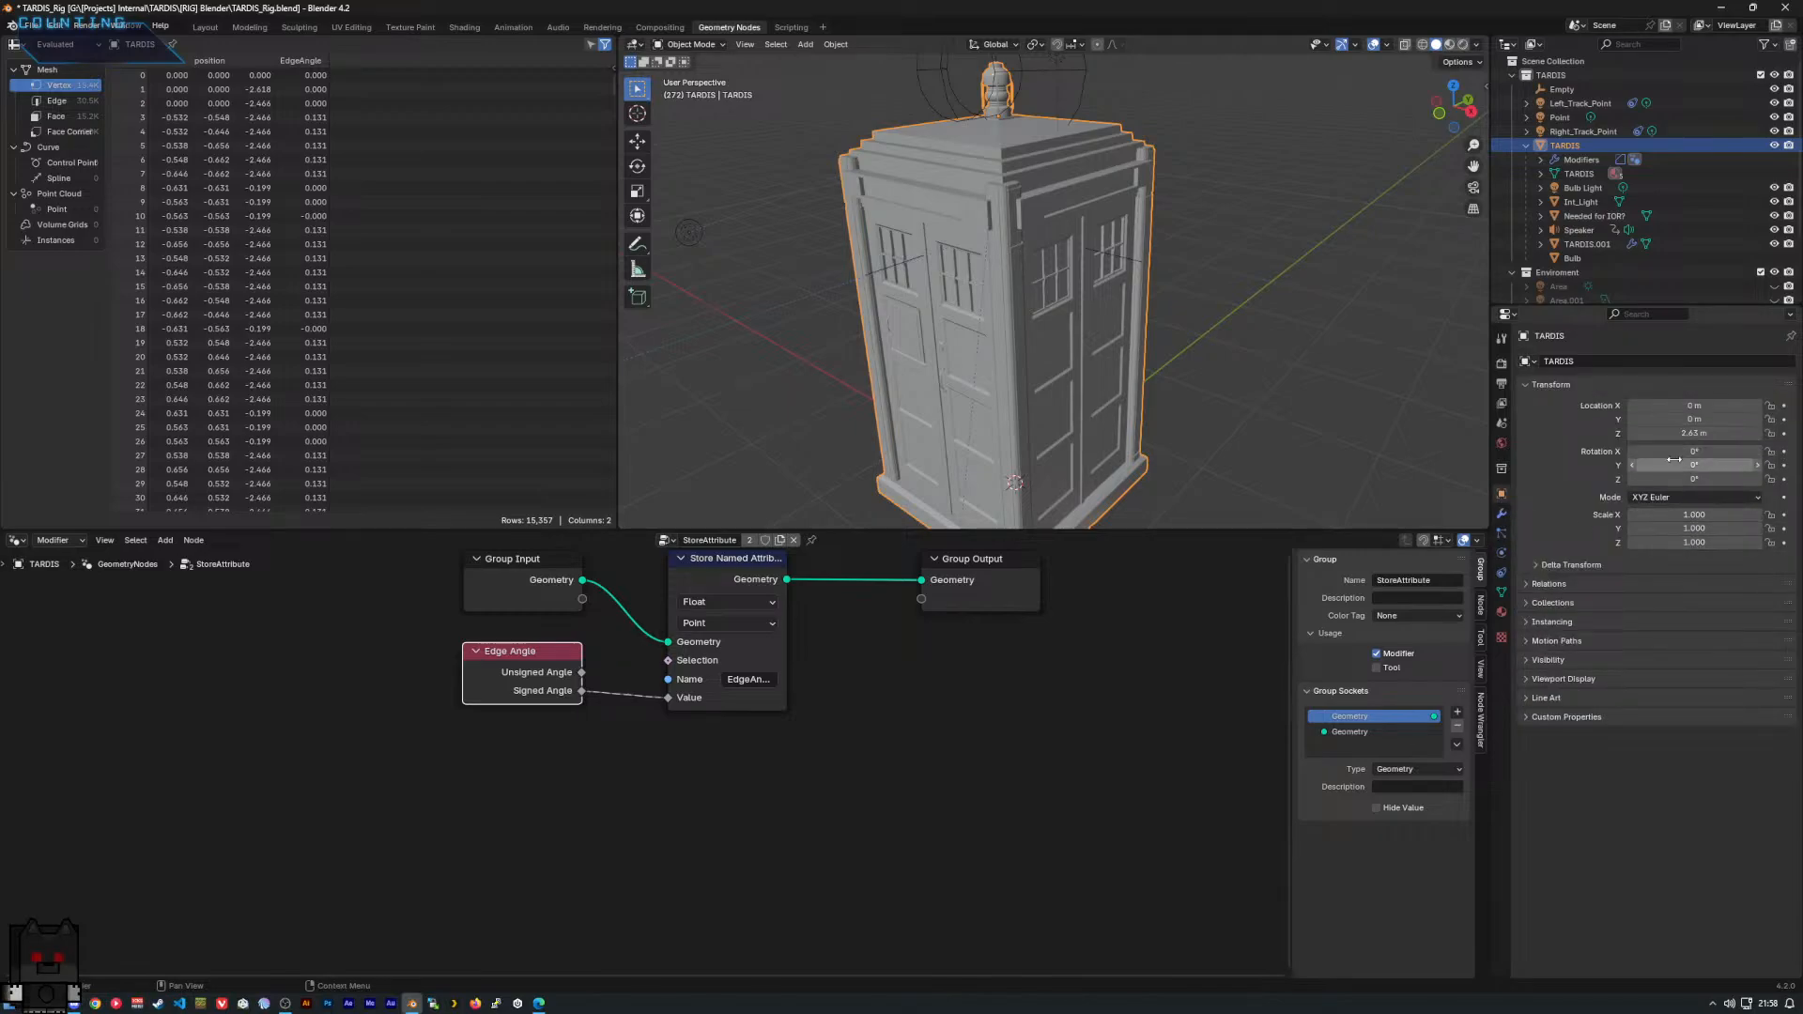
drag(1689, 465, 1693, 452)
middle_drag(862, 698, 879, 791)
scroll(994, 693, up, 1)
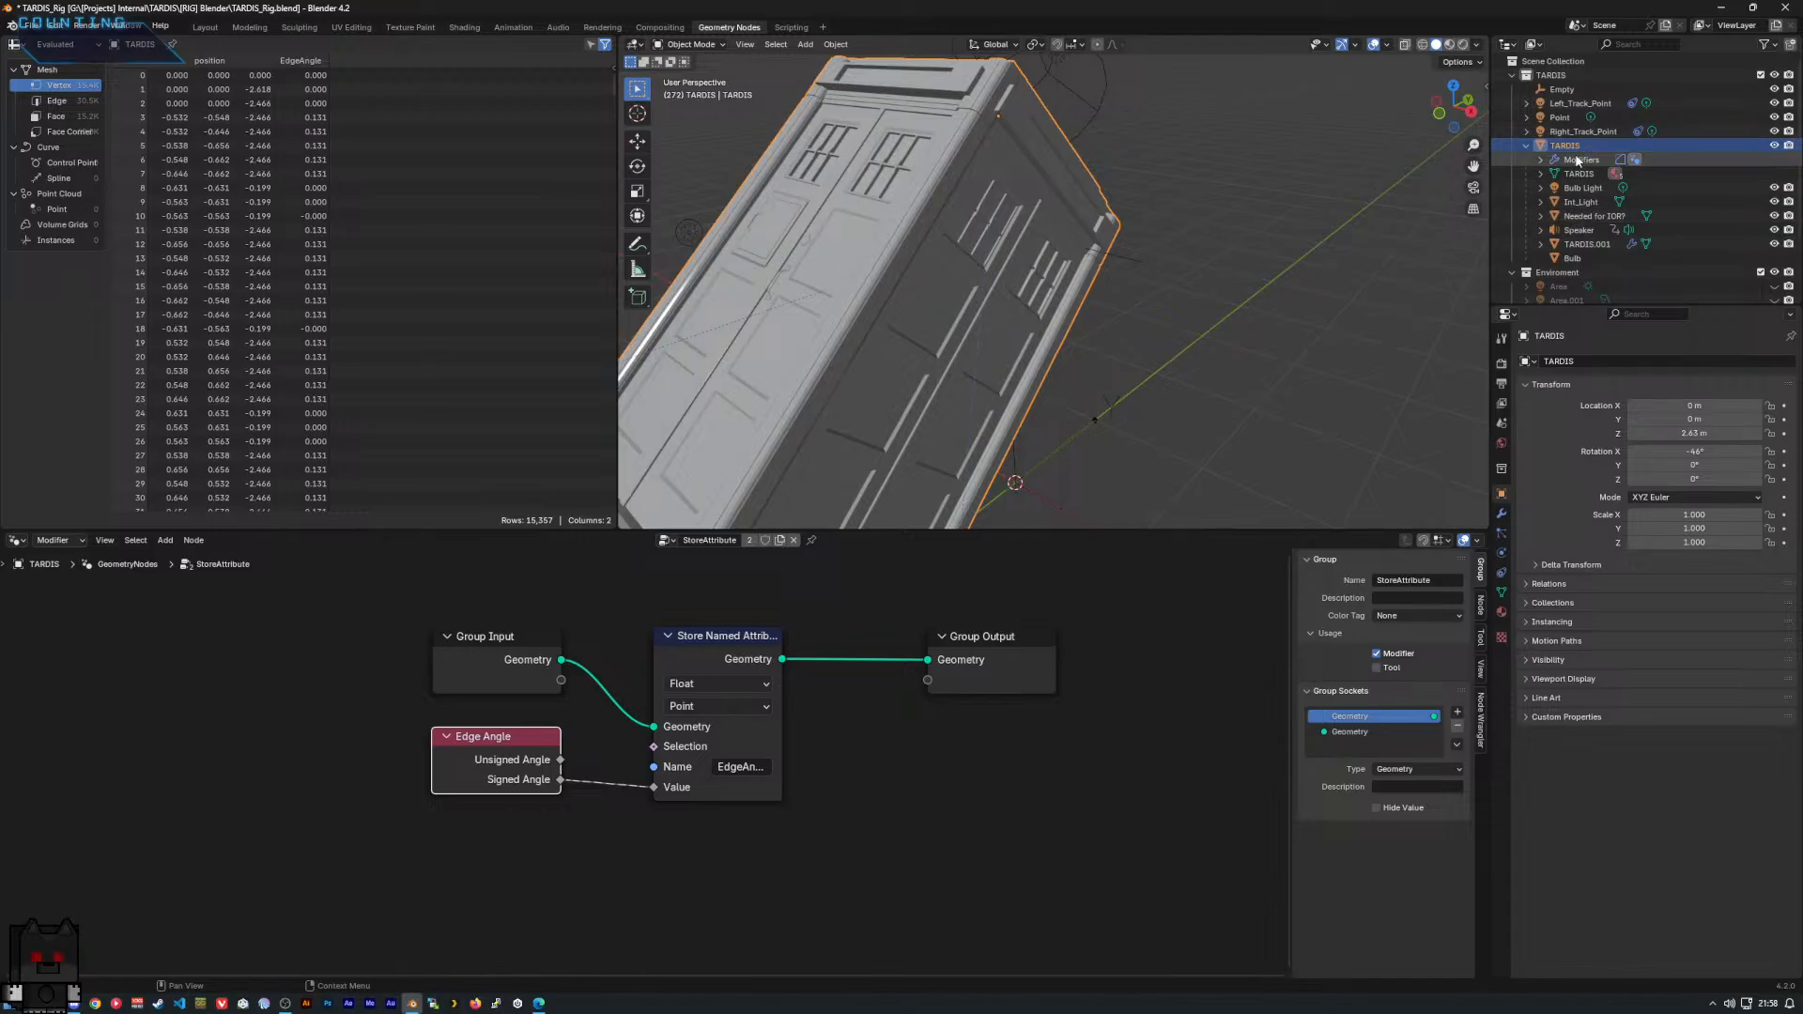
Unlink the TARDIS.001 door's Angle input, try an angle of about -15.1°, cancel it, and undo the test changes including the TARDIS tilt.
click(1566, 244)
middle_drag(750, 897, 670, 770)
mouse_move(634, 819)
mouse_down()
mouse_move(620, 834)
mouse_move(798, 817)
mouse_move(601, 817)
mouse_up()
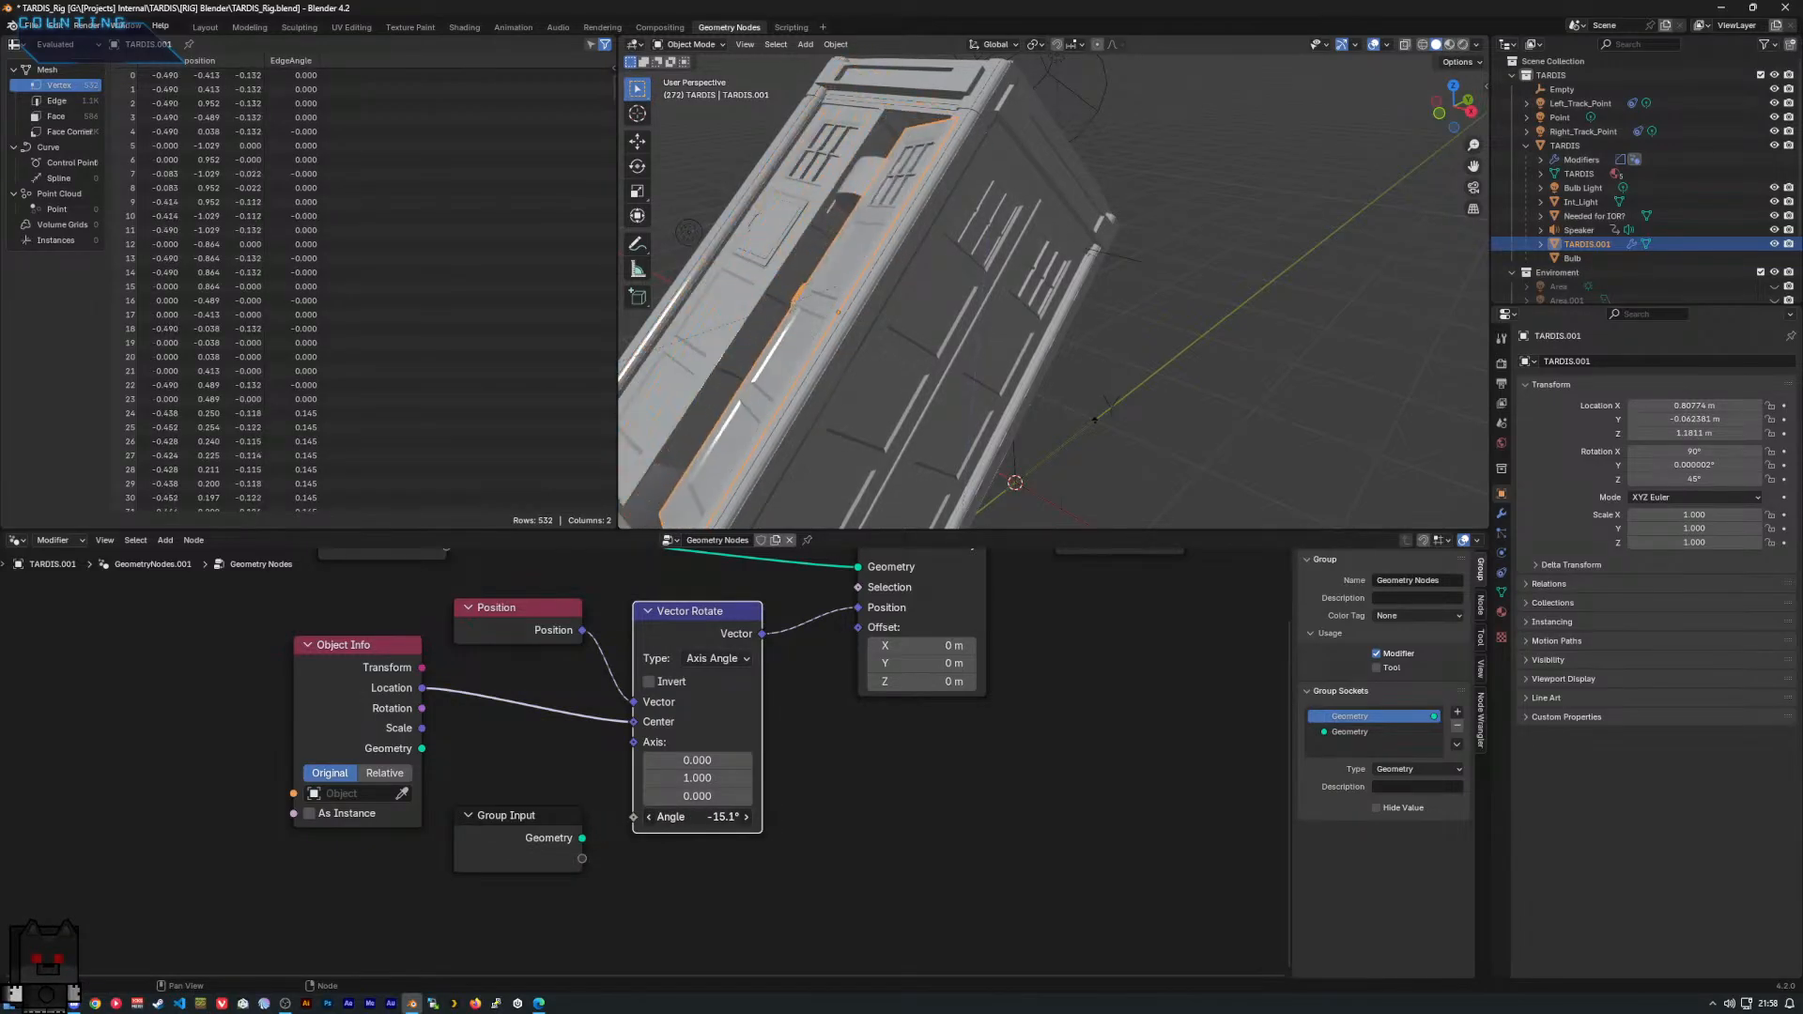
right_click(697, 817)
middle_drag(1152, 335, 1197, 358)
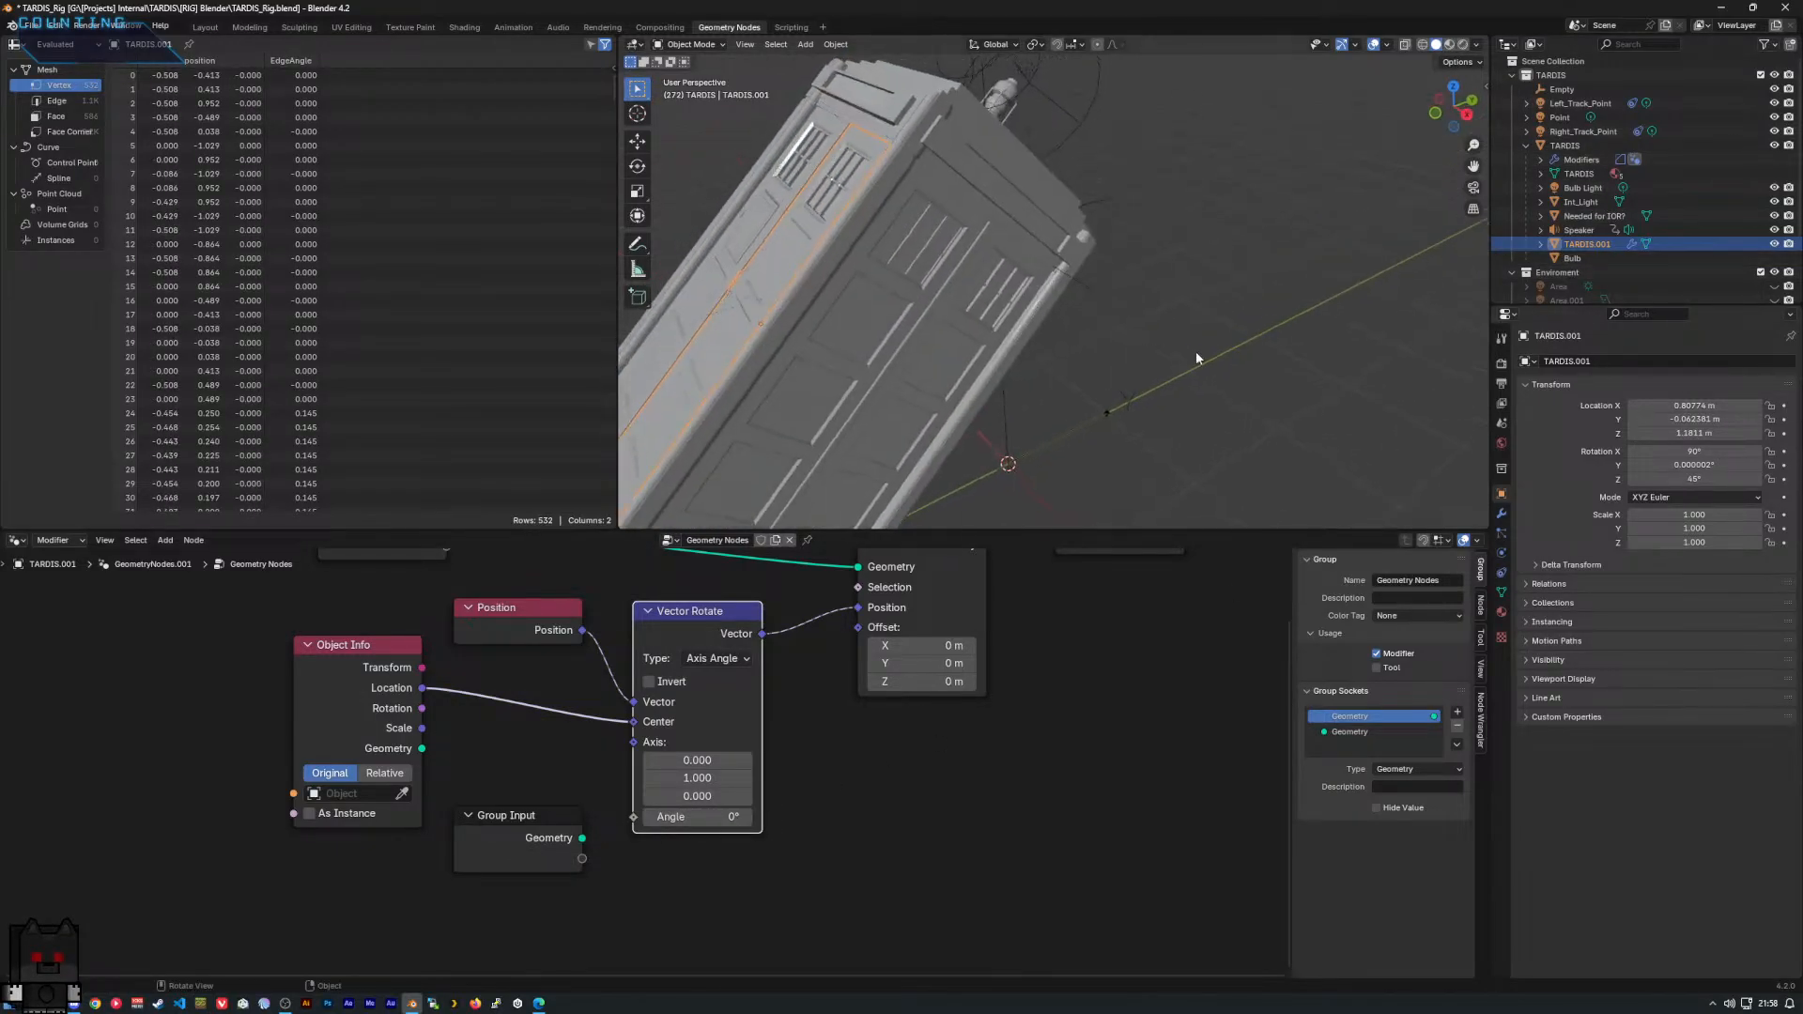
ctrl+click(1052, 375)
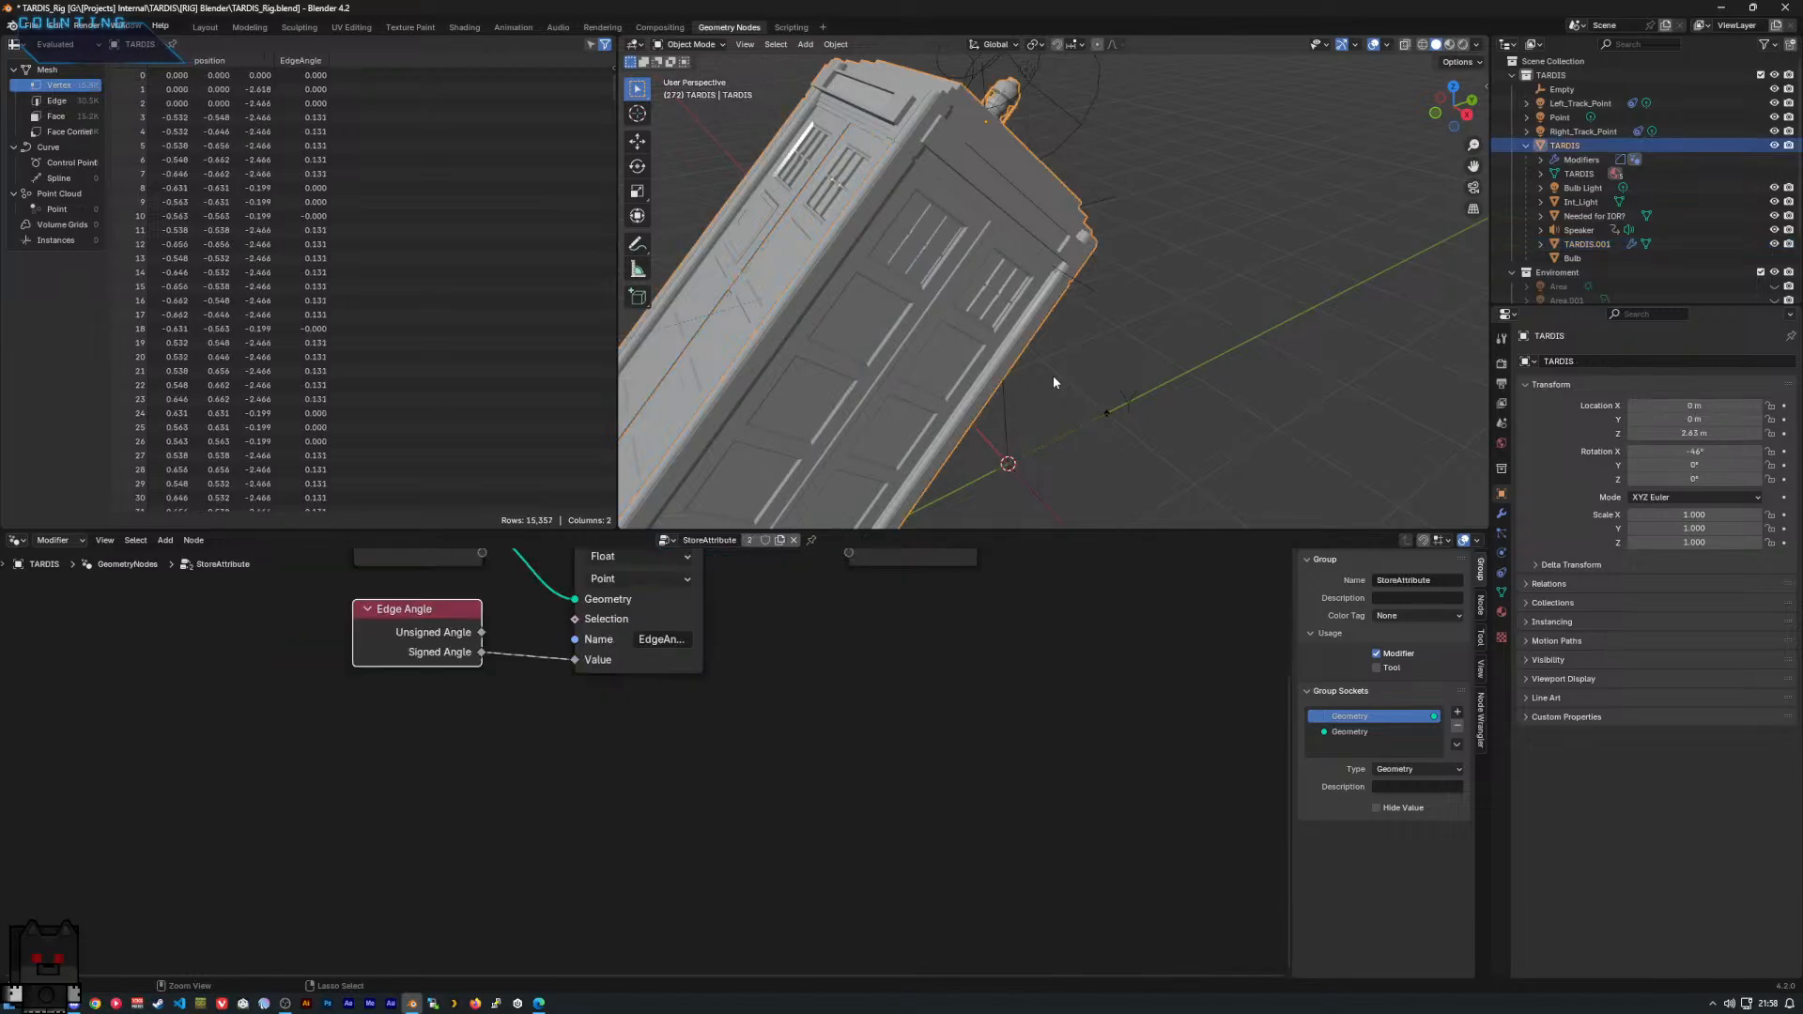
key(ctrl+z)
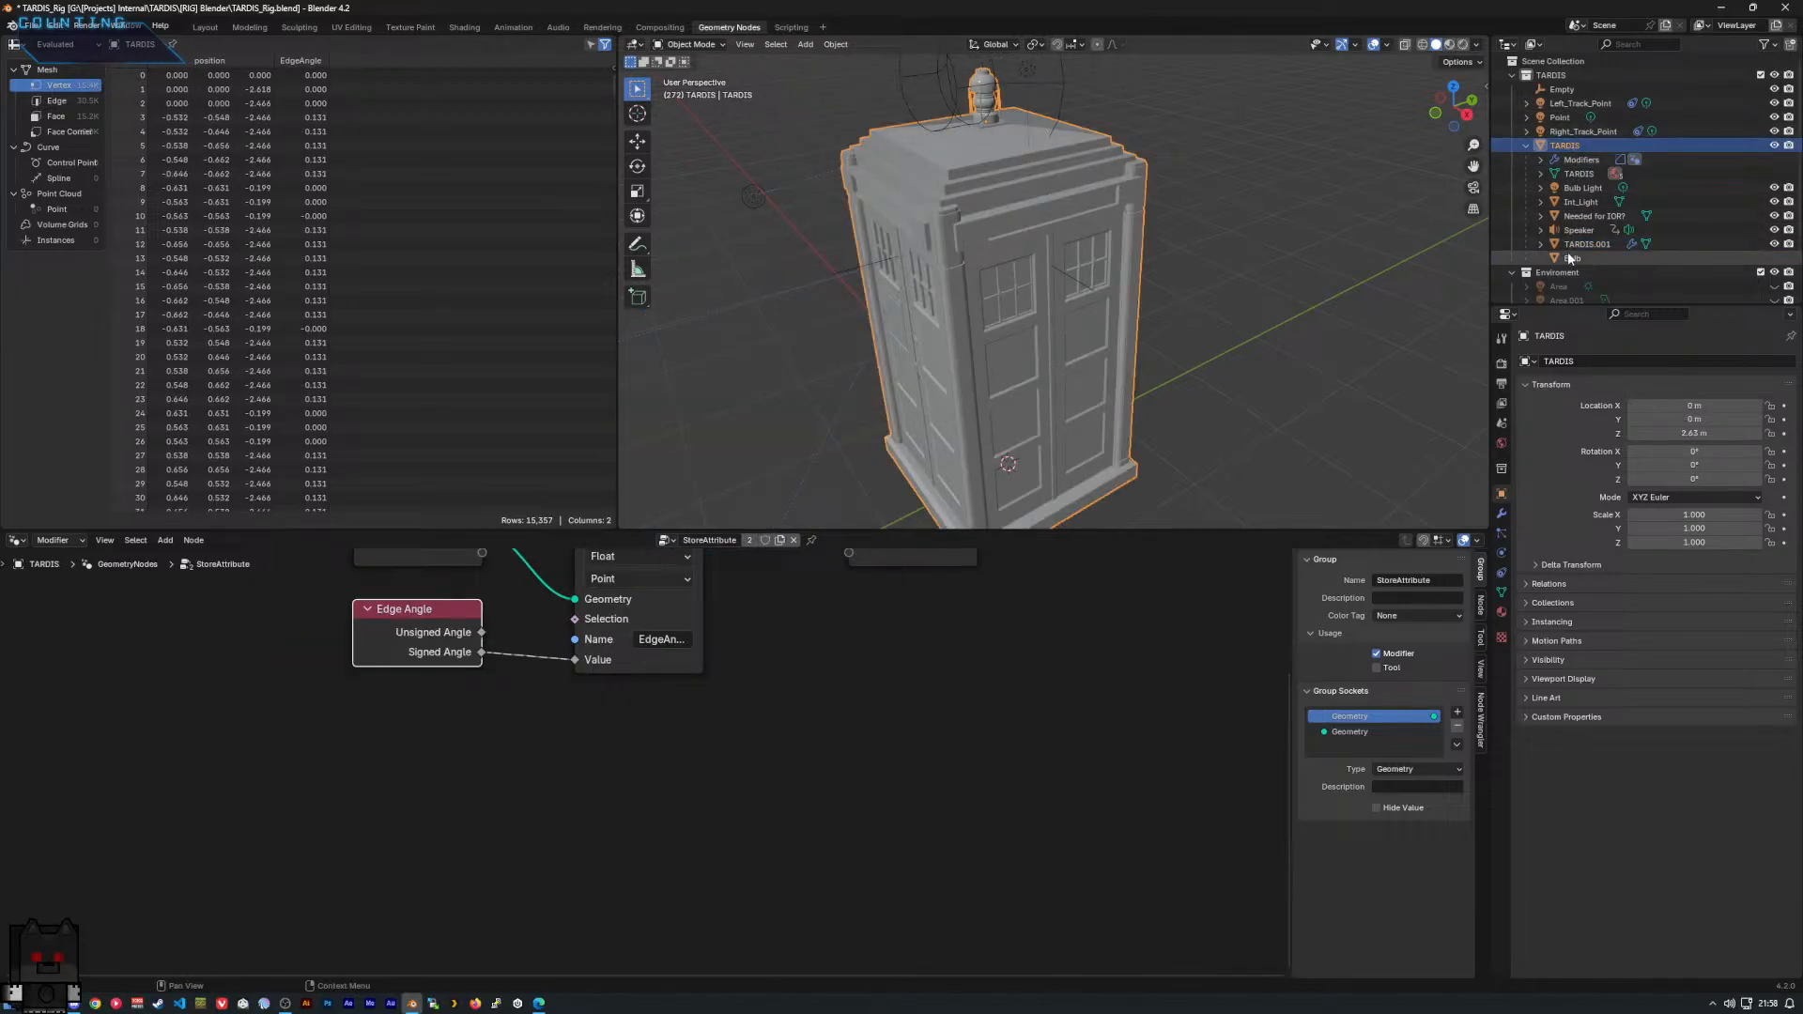
Select and frame the TARDIS.001 door, and move the second Group Input node directly below Object Info.
click(1587, 244)
key(KP_Decimal)
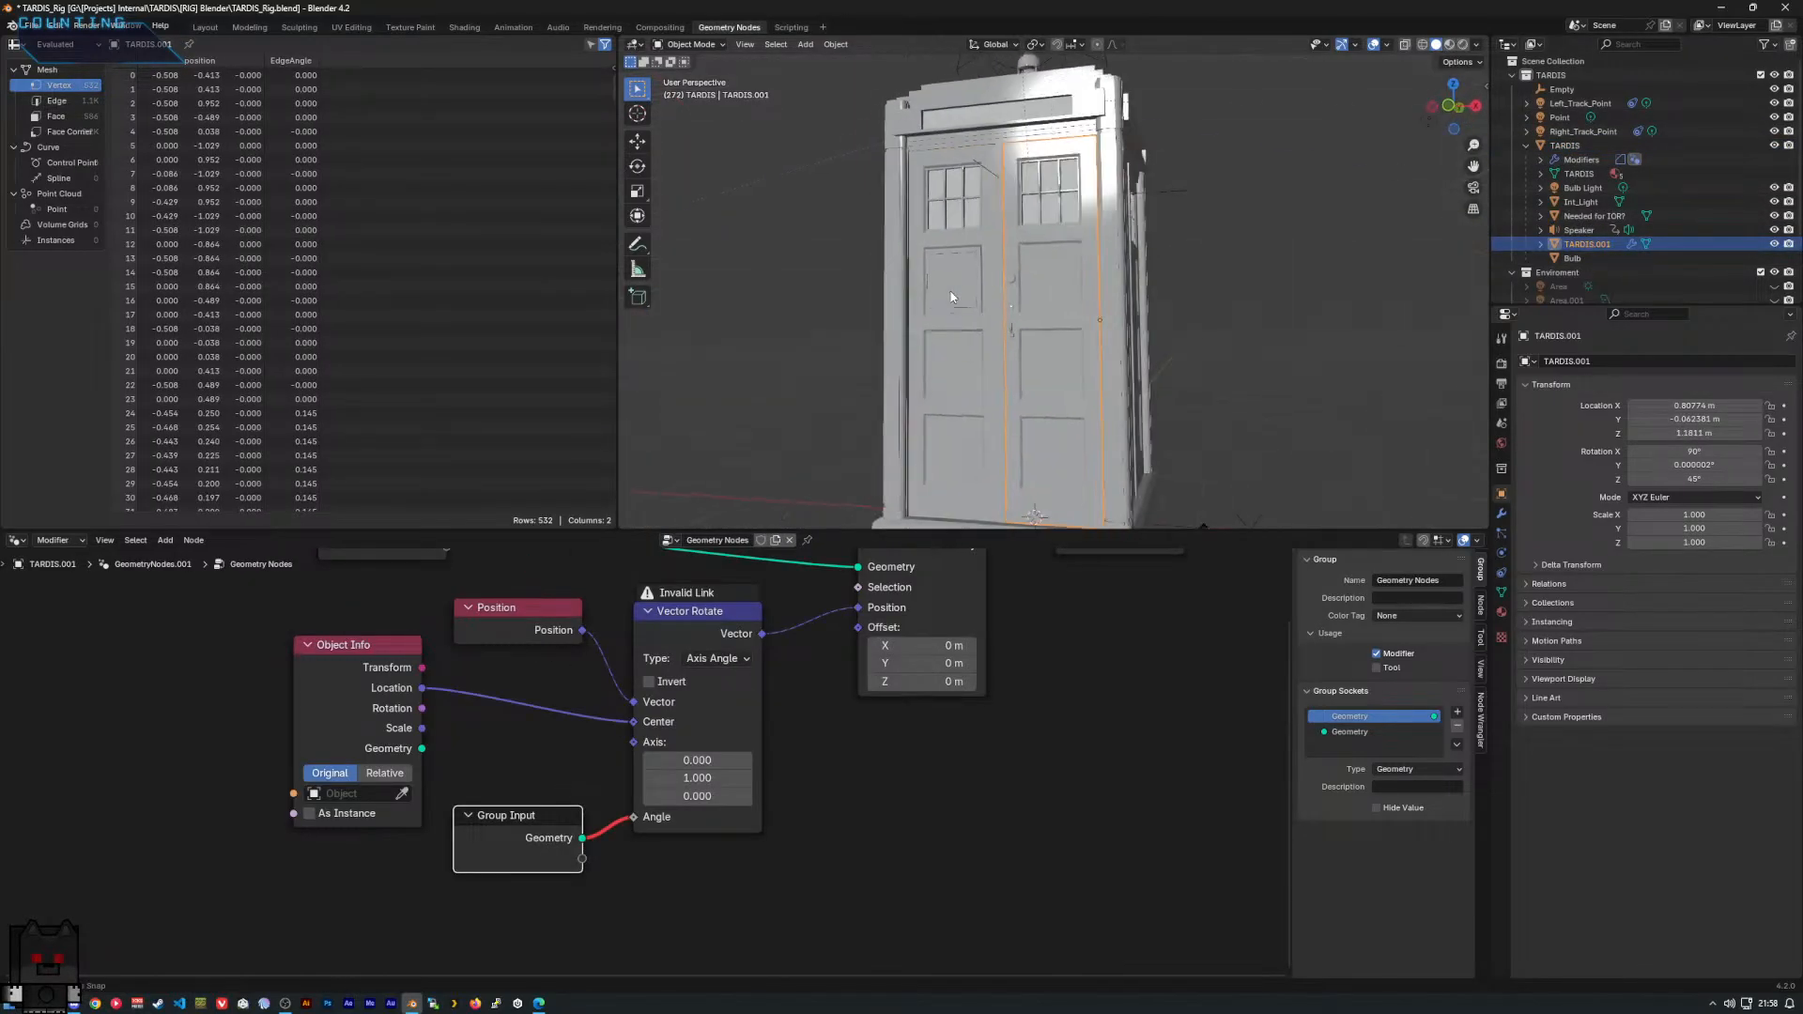
scroll(637, 829, up, 2)
middle_drag(613, 839, 749, 768)
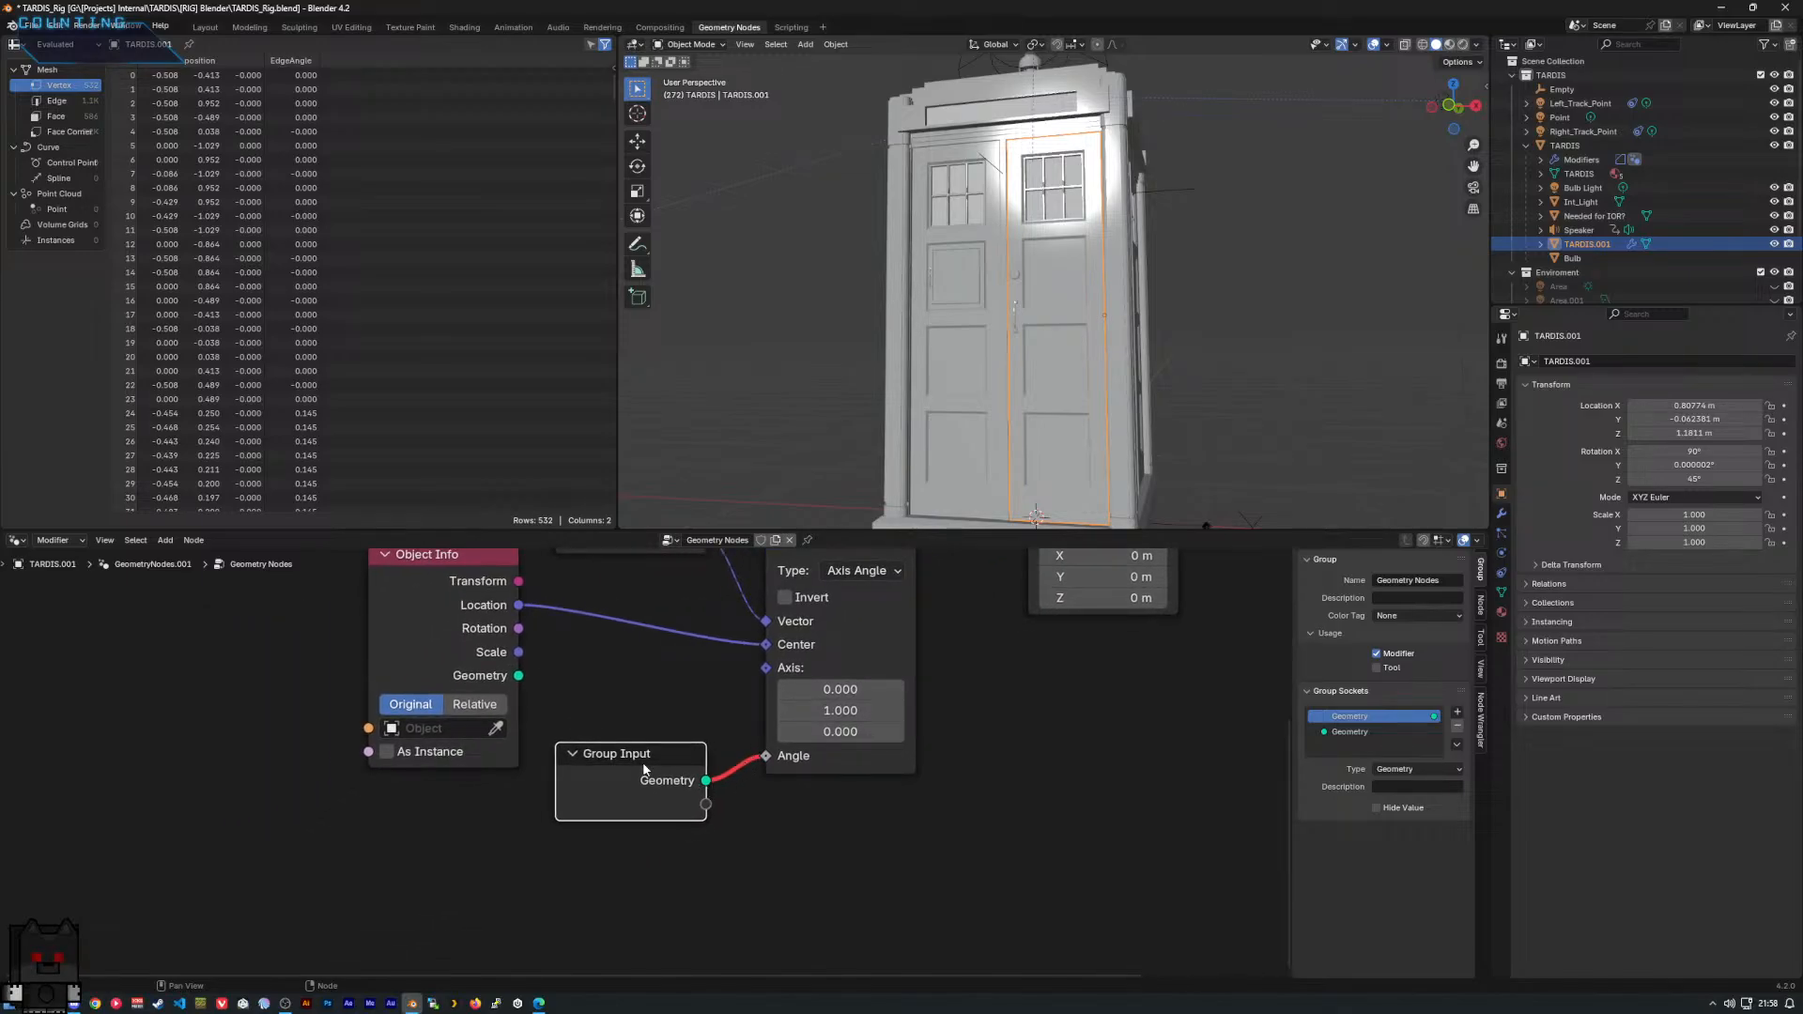
drag(644, 768, 458, 808)
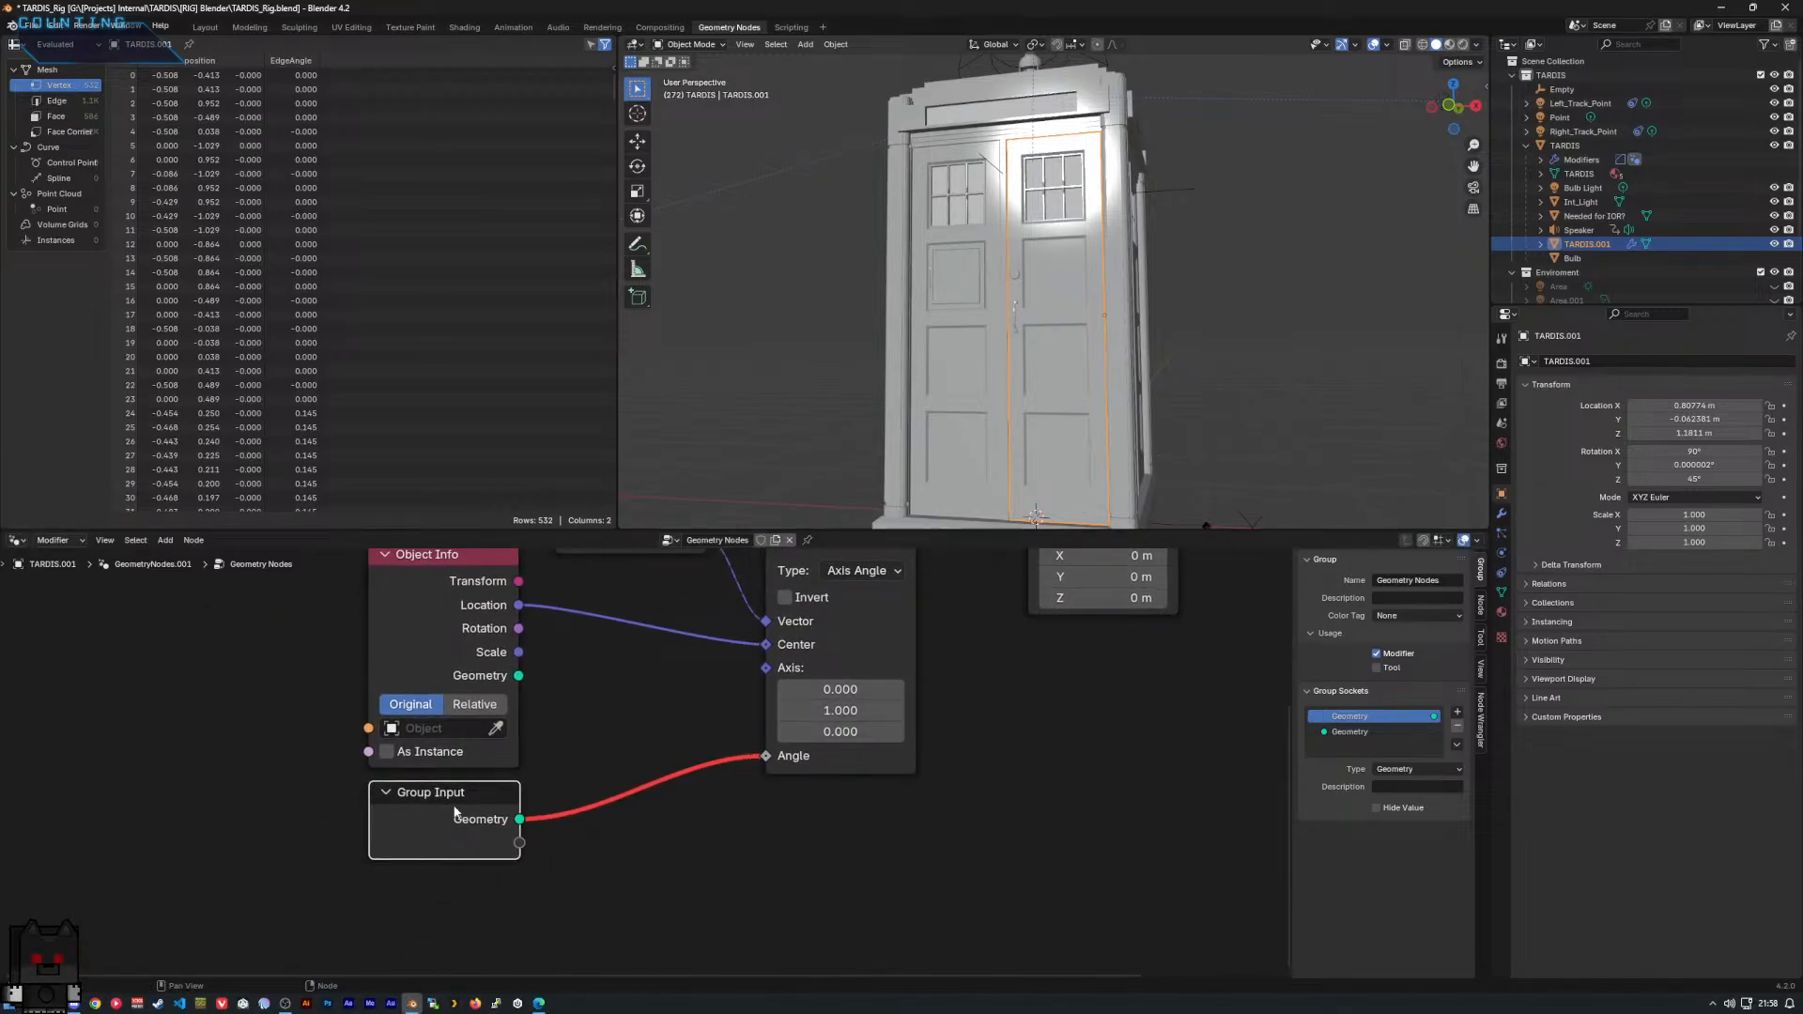
Rename the door's node group to Door_Rot.
click(1442, 582)
text(Door_Rot)
key(Return)
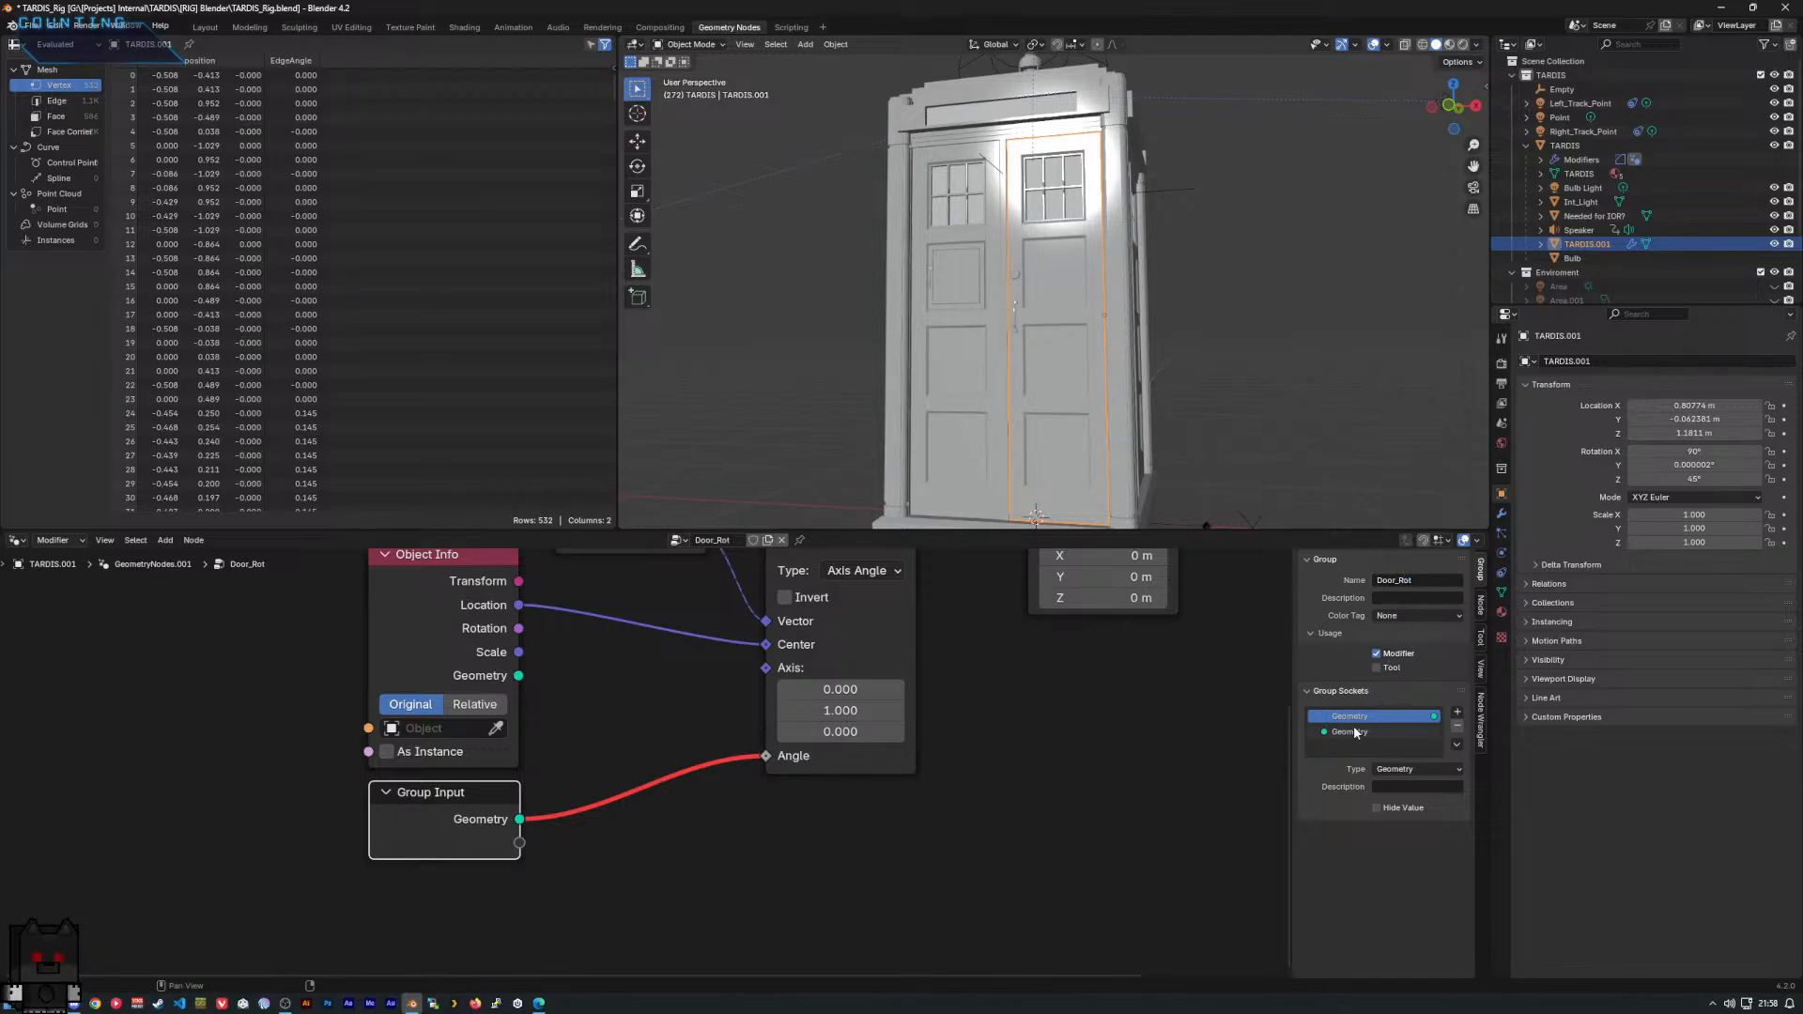
Change the Door_Rot group's output and input Geometry sockets to the Integer type, trying Rotation on the input first.
click(1408, 770)
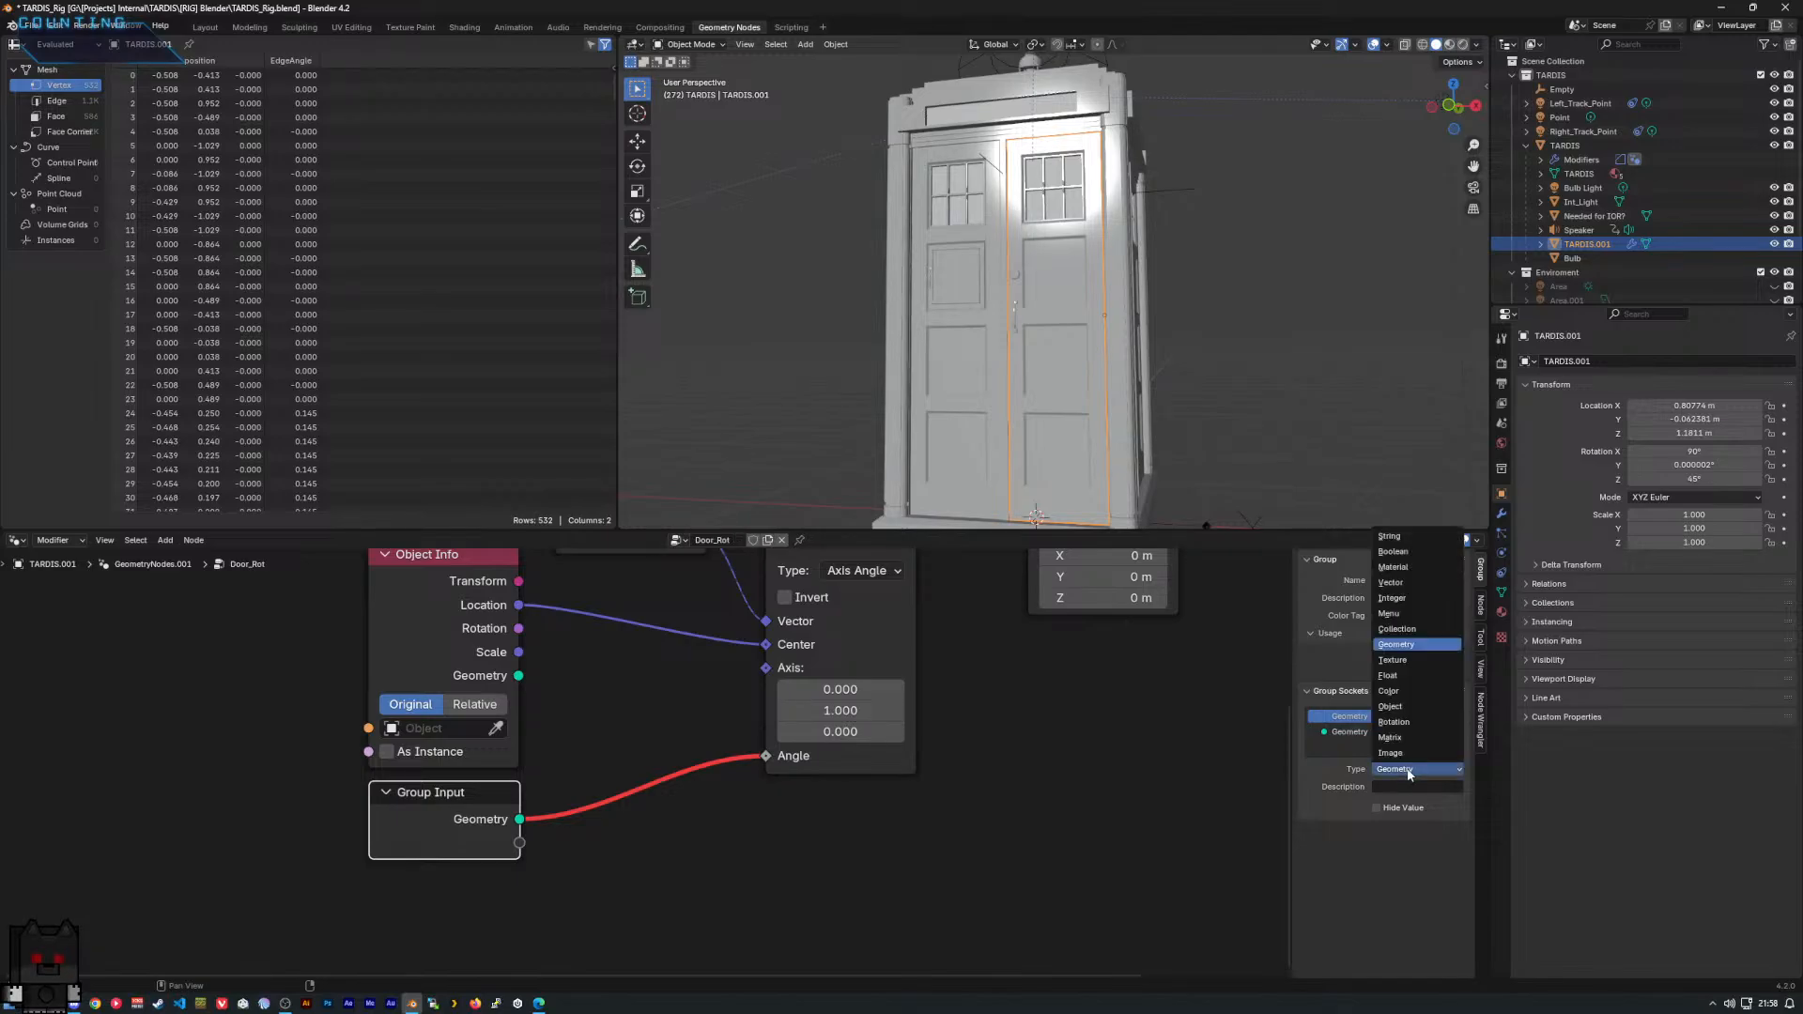
click(1394, 598)
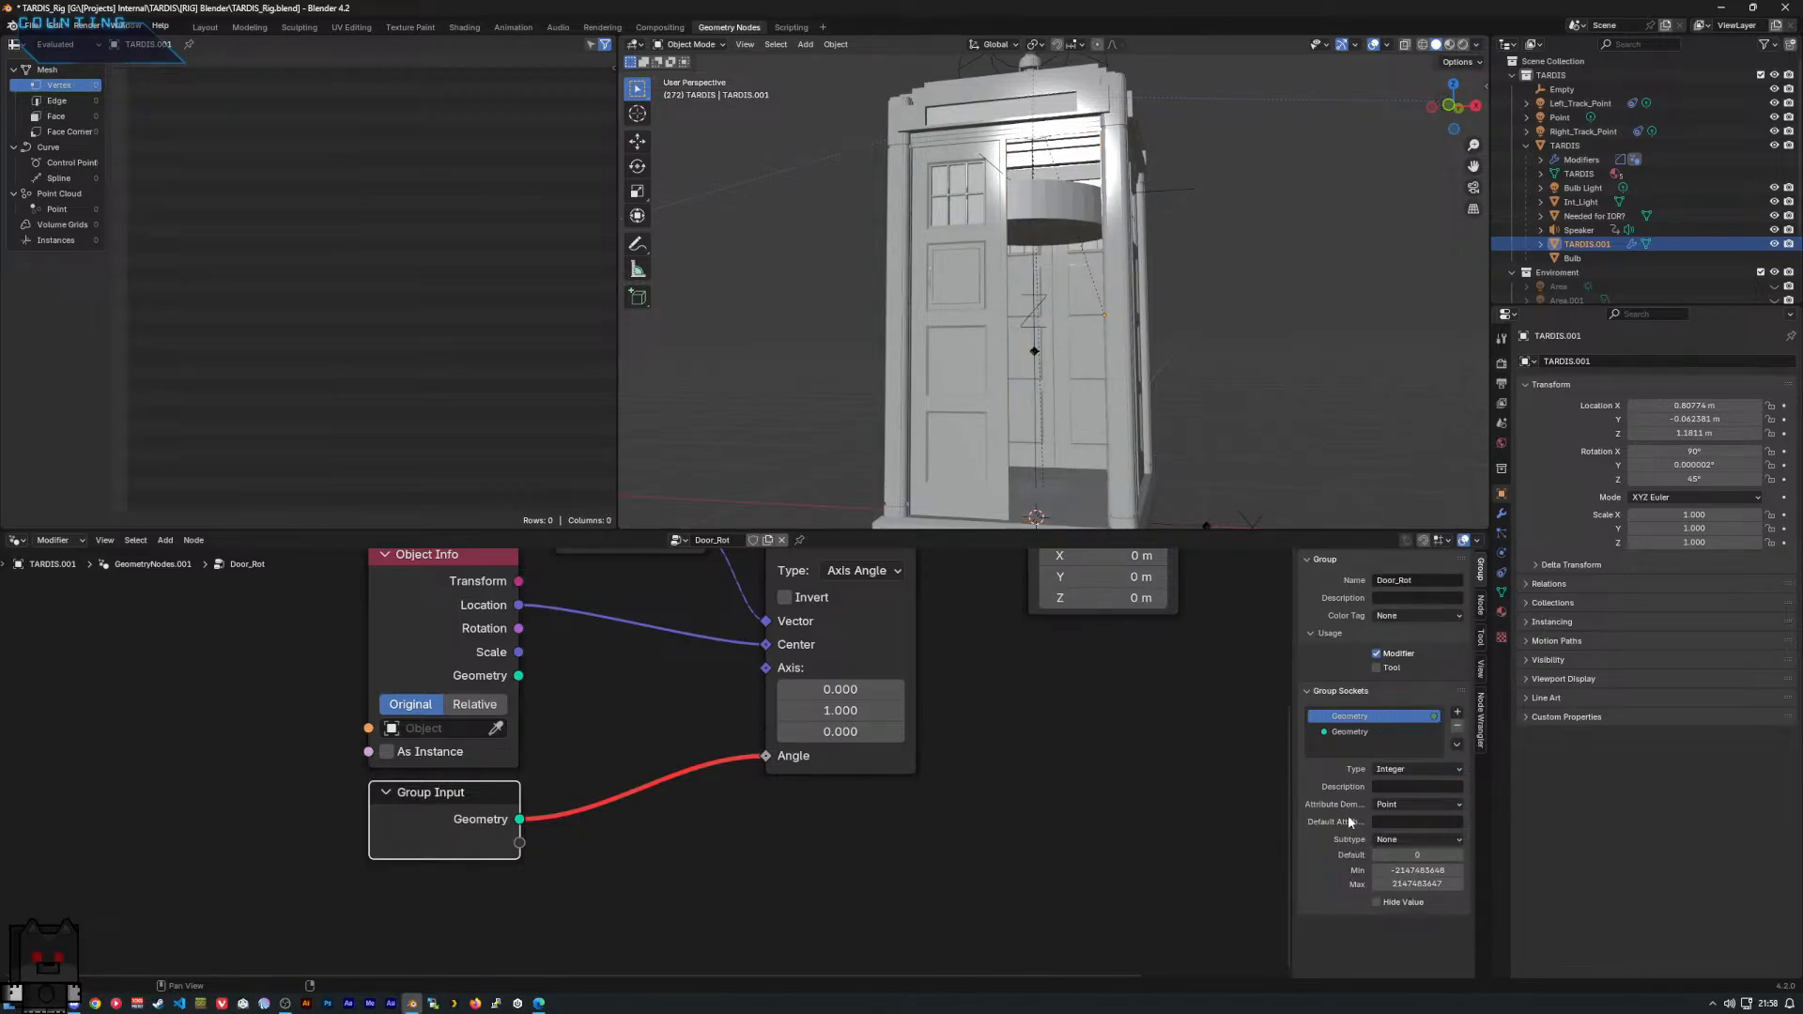
click(1372, 731)
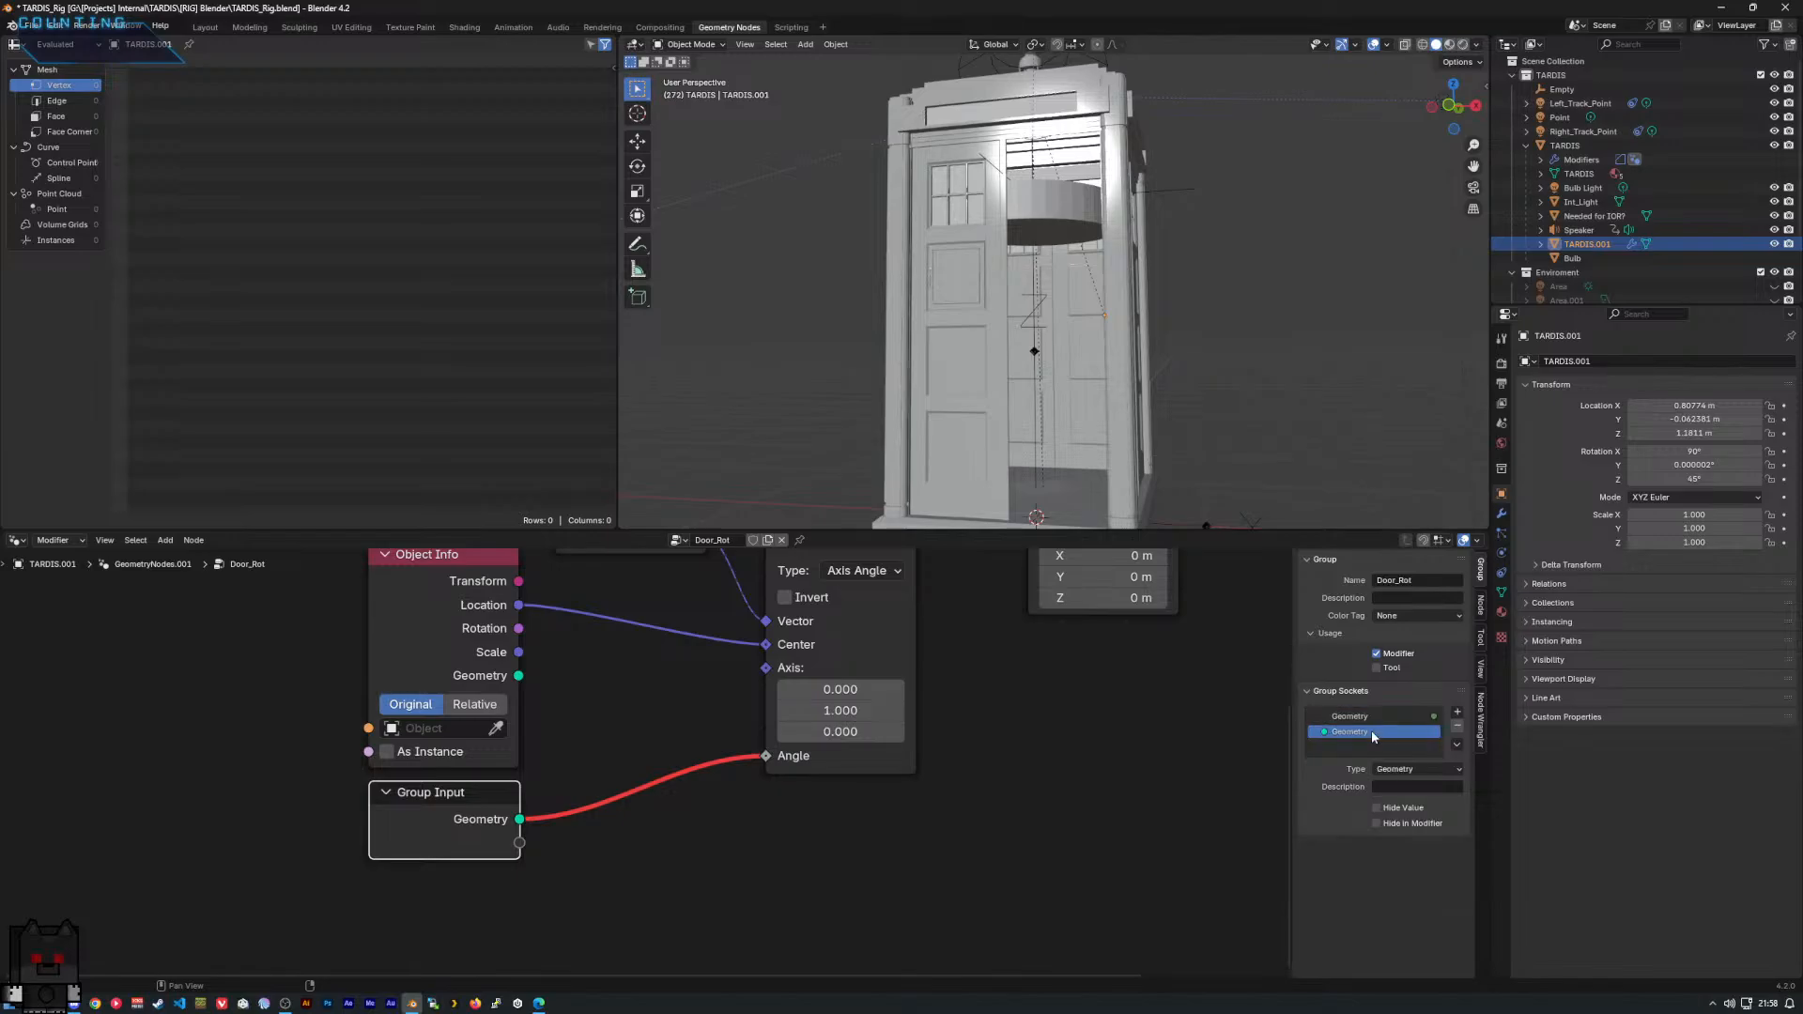
click(1414, 772)
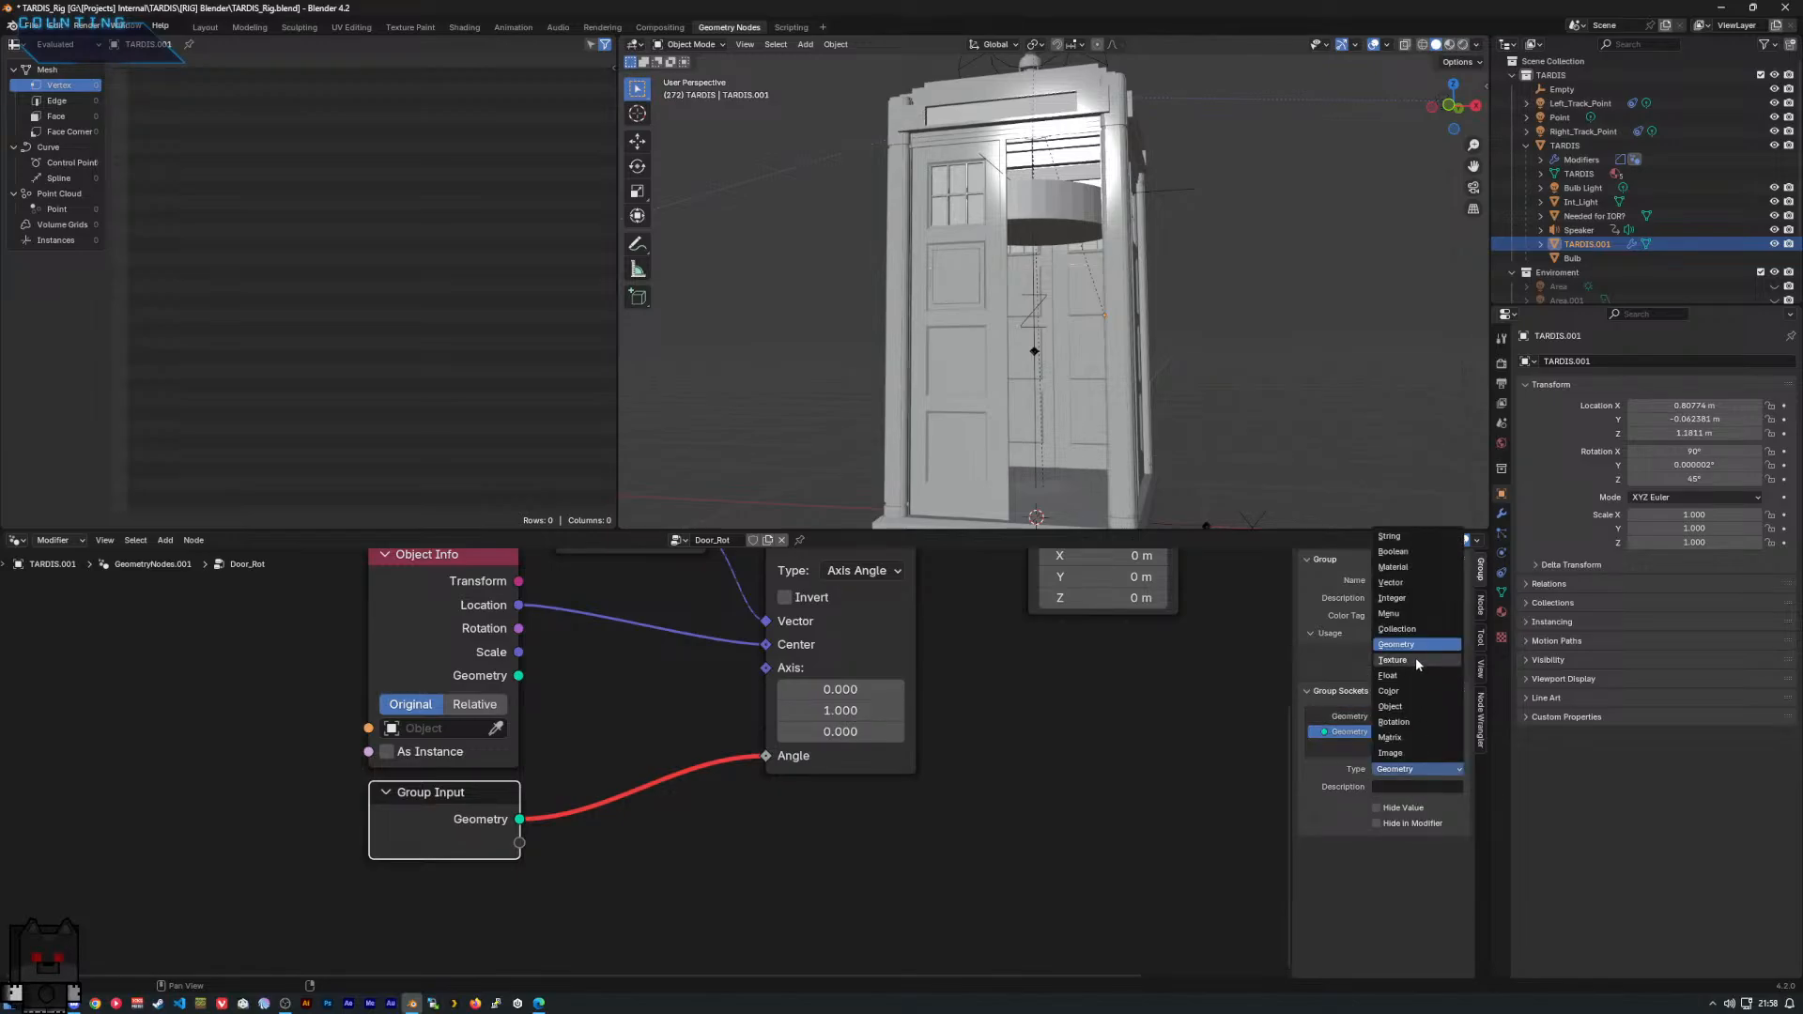
click(1430, 720)
click(1417, 769)
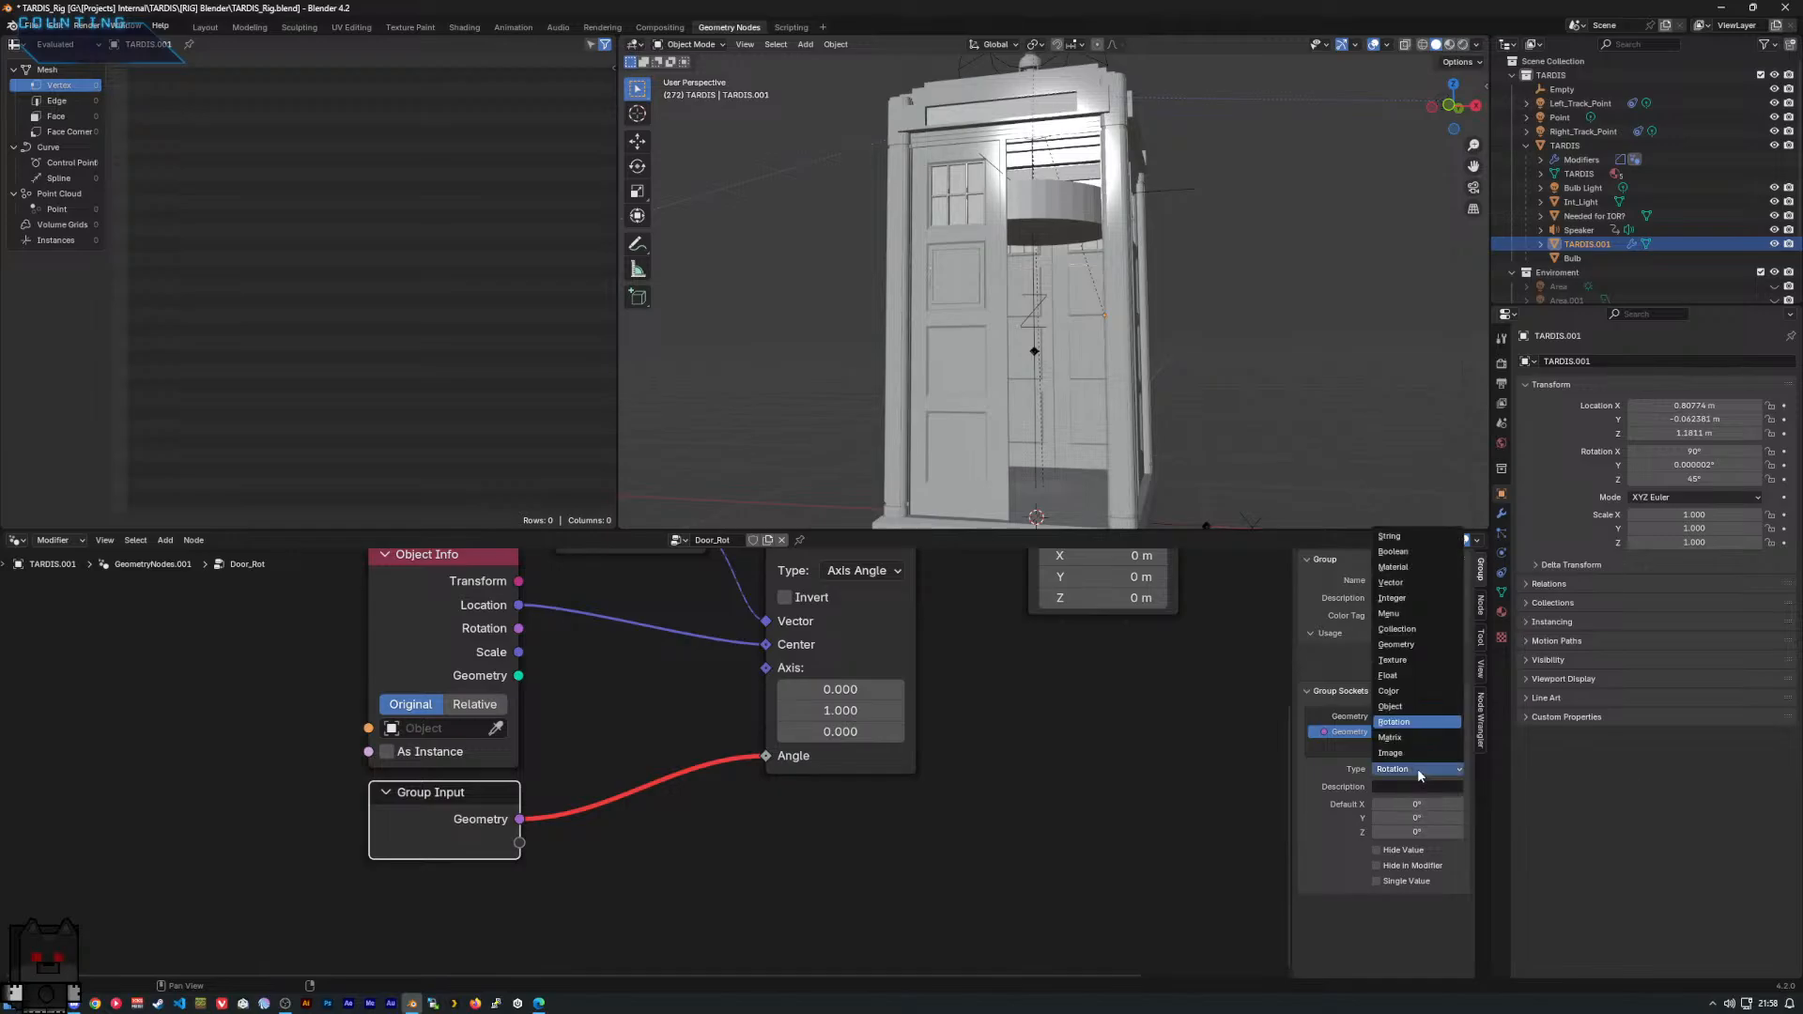
click(1409, 597)
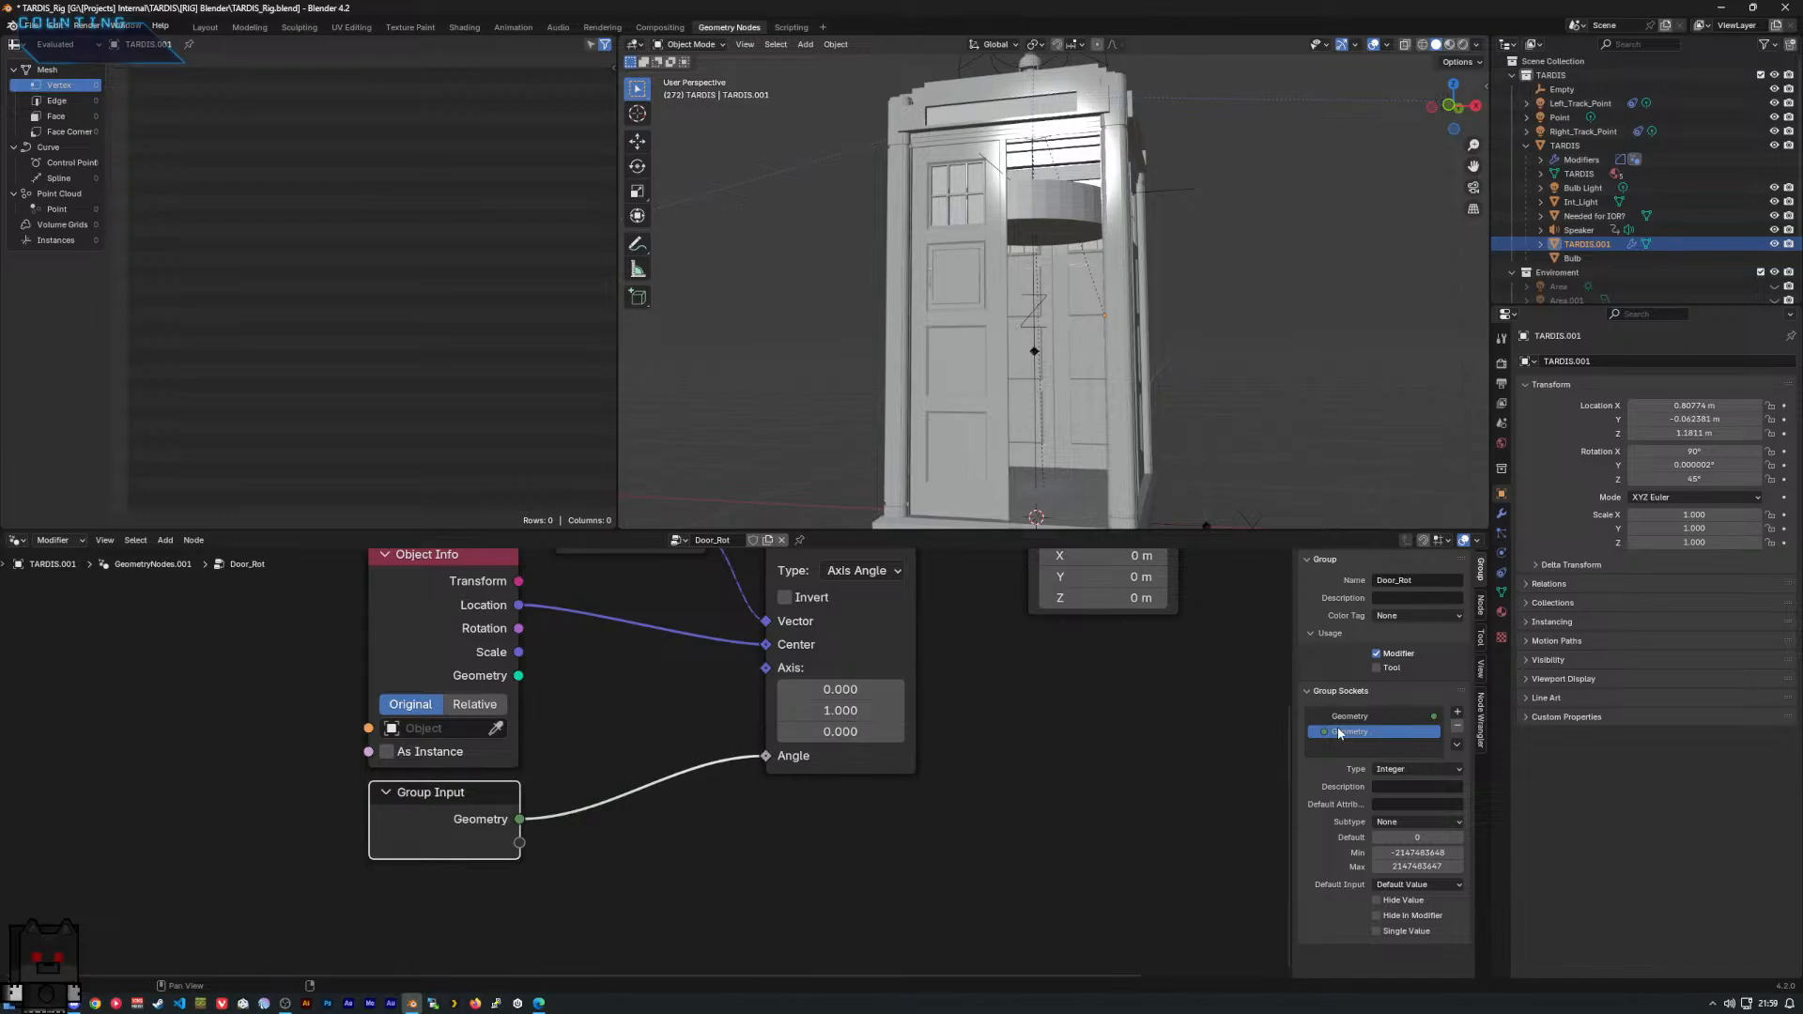
Set the maximum value of Door_Rot's integer input socket to -10000.
drag(1417, 868, 1422, 867)
click(1419, 869)
text(75)
key(Return)
key(ctrl+z)
click(1136, 780)
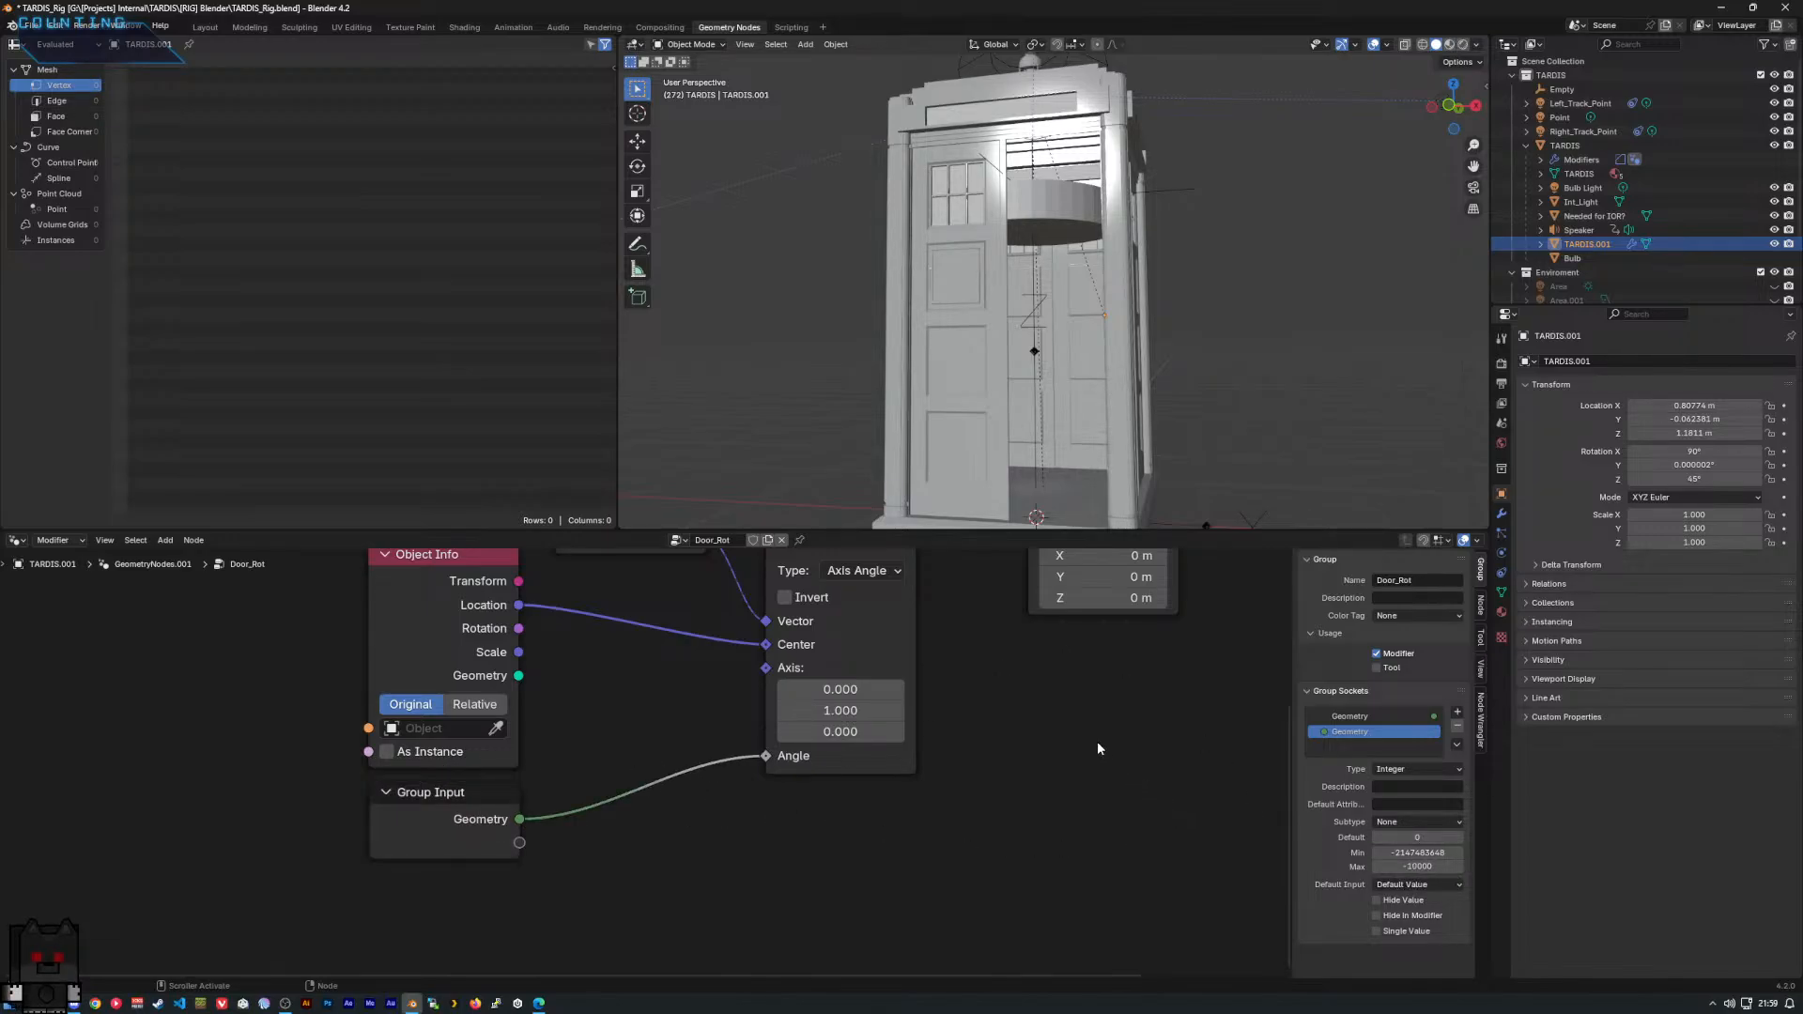
Select the main TARDIS object and switch to the Layout workspace showing its TARDIS Diffuse shader nodes.
click(1572, 148)
key(Home)
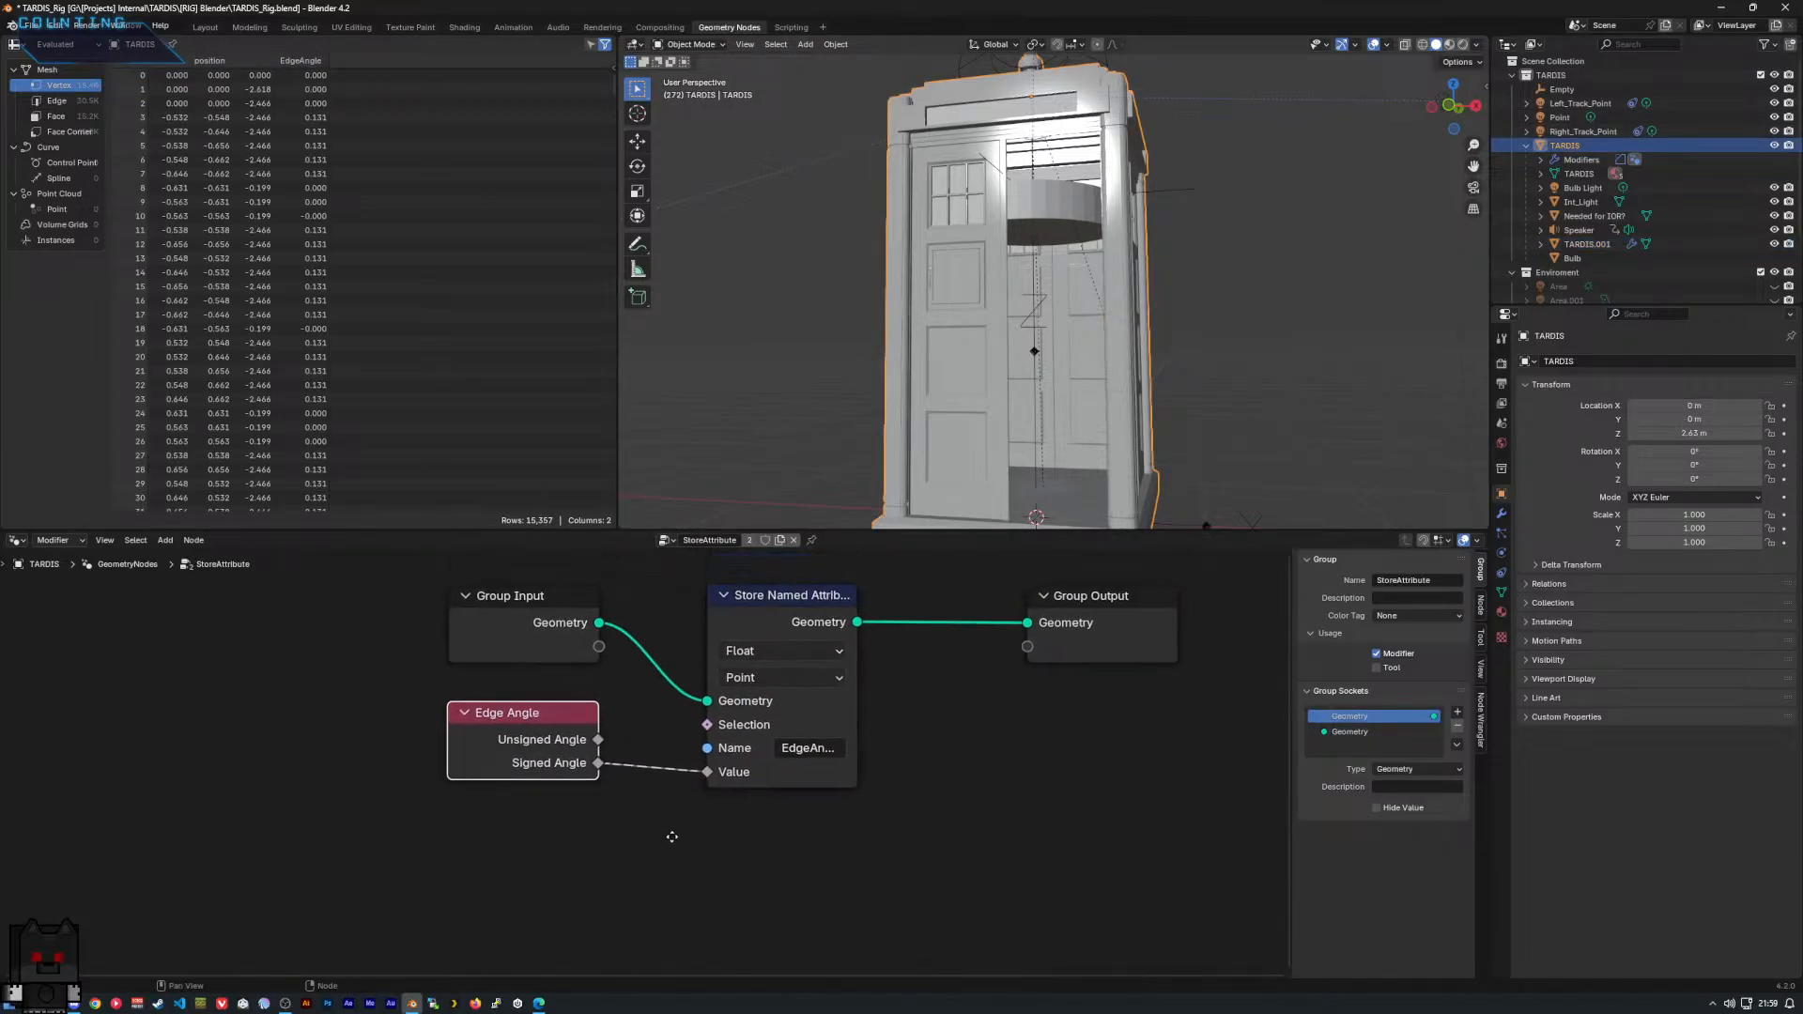
click(218, 26)
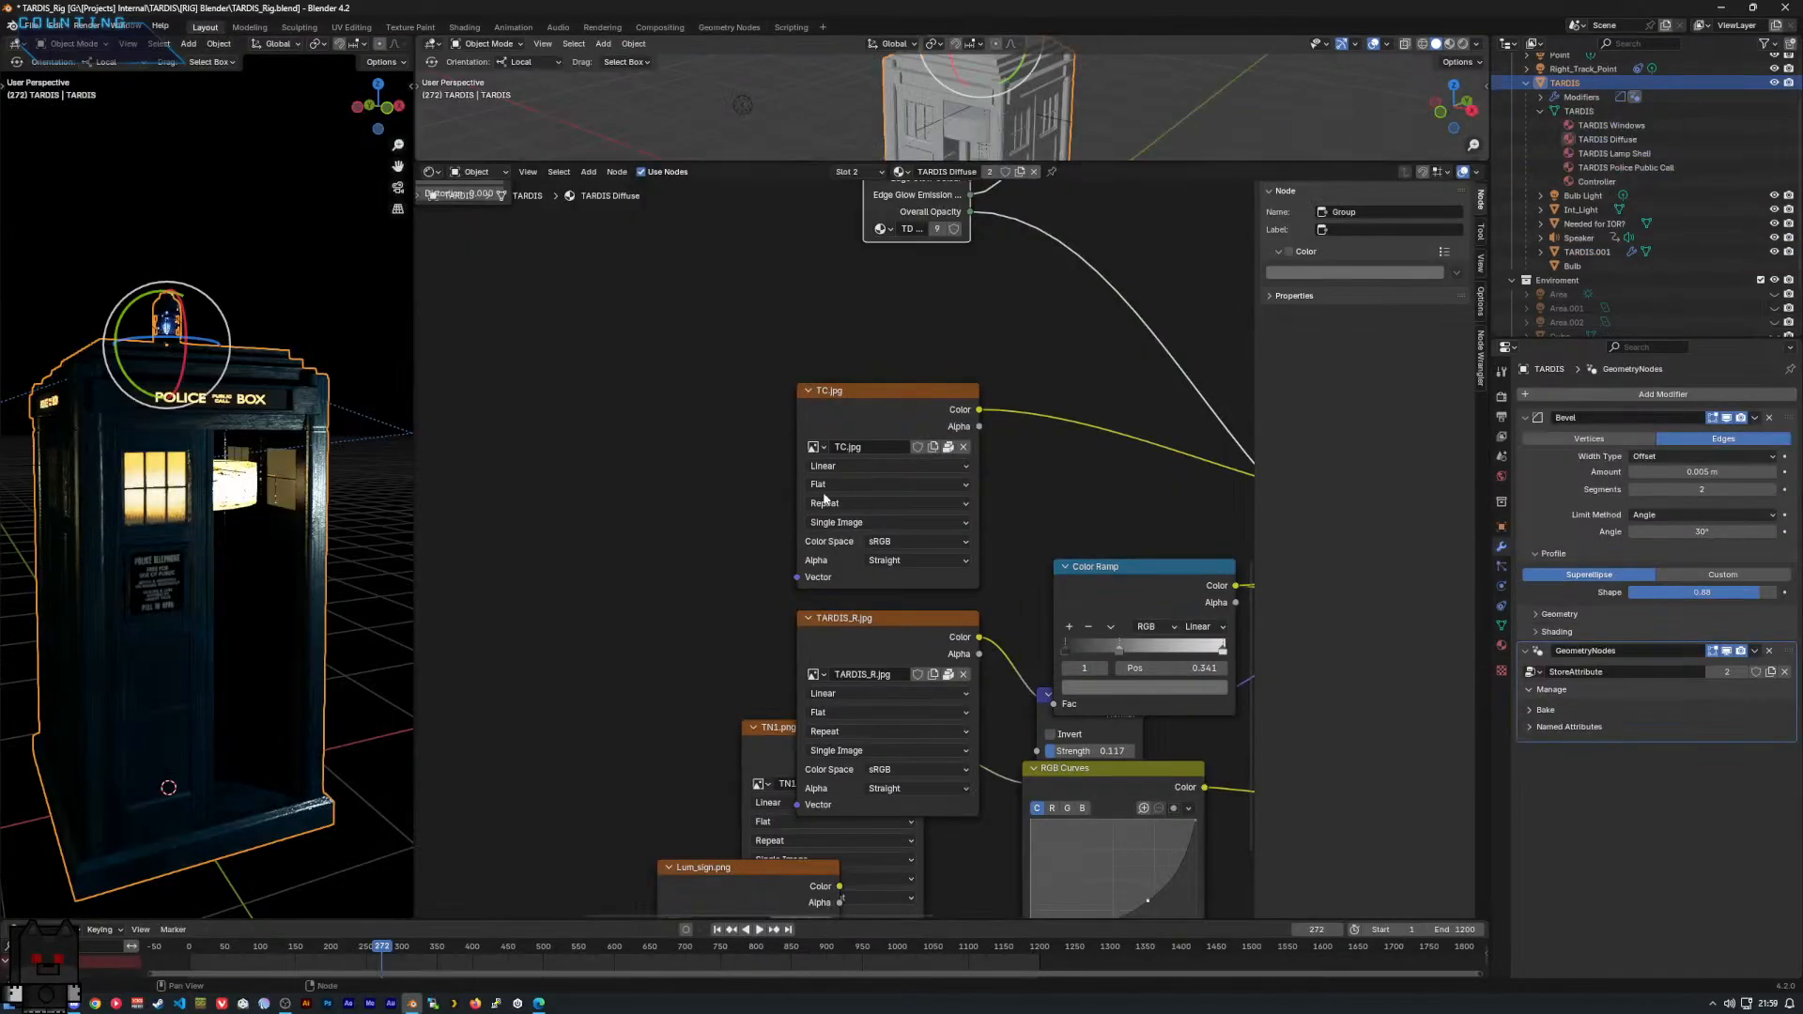
Move the RGB Curves node below Bump and pull the Lum_sign.png and TN1.png texture nodes clear of the overlap.
scroll(828, 545, down, 1)
drag(935, 575, 917, 520)
drag(907, 695, 907, 770)
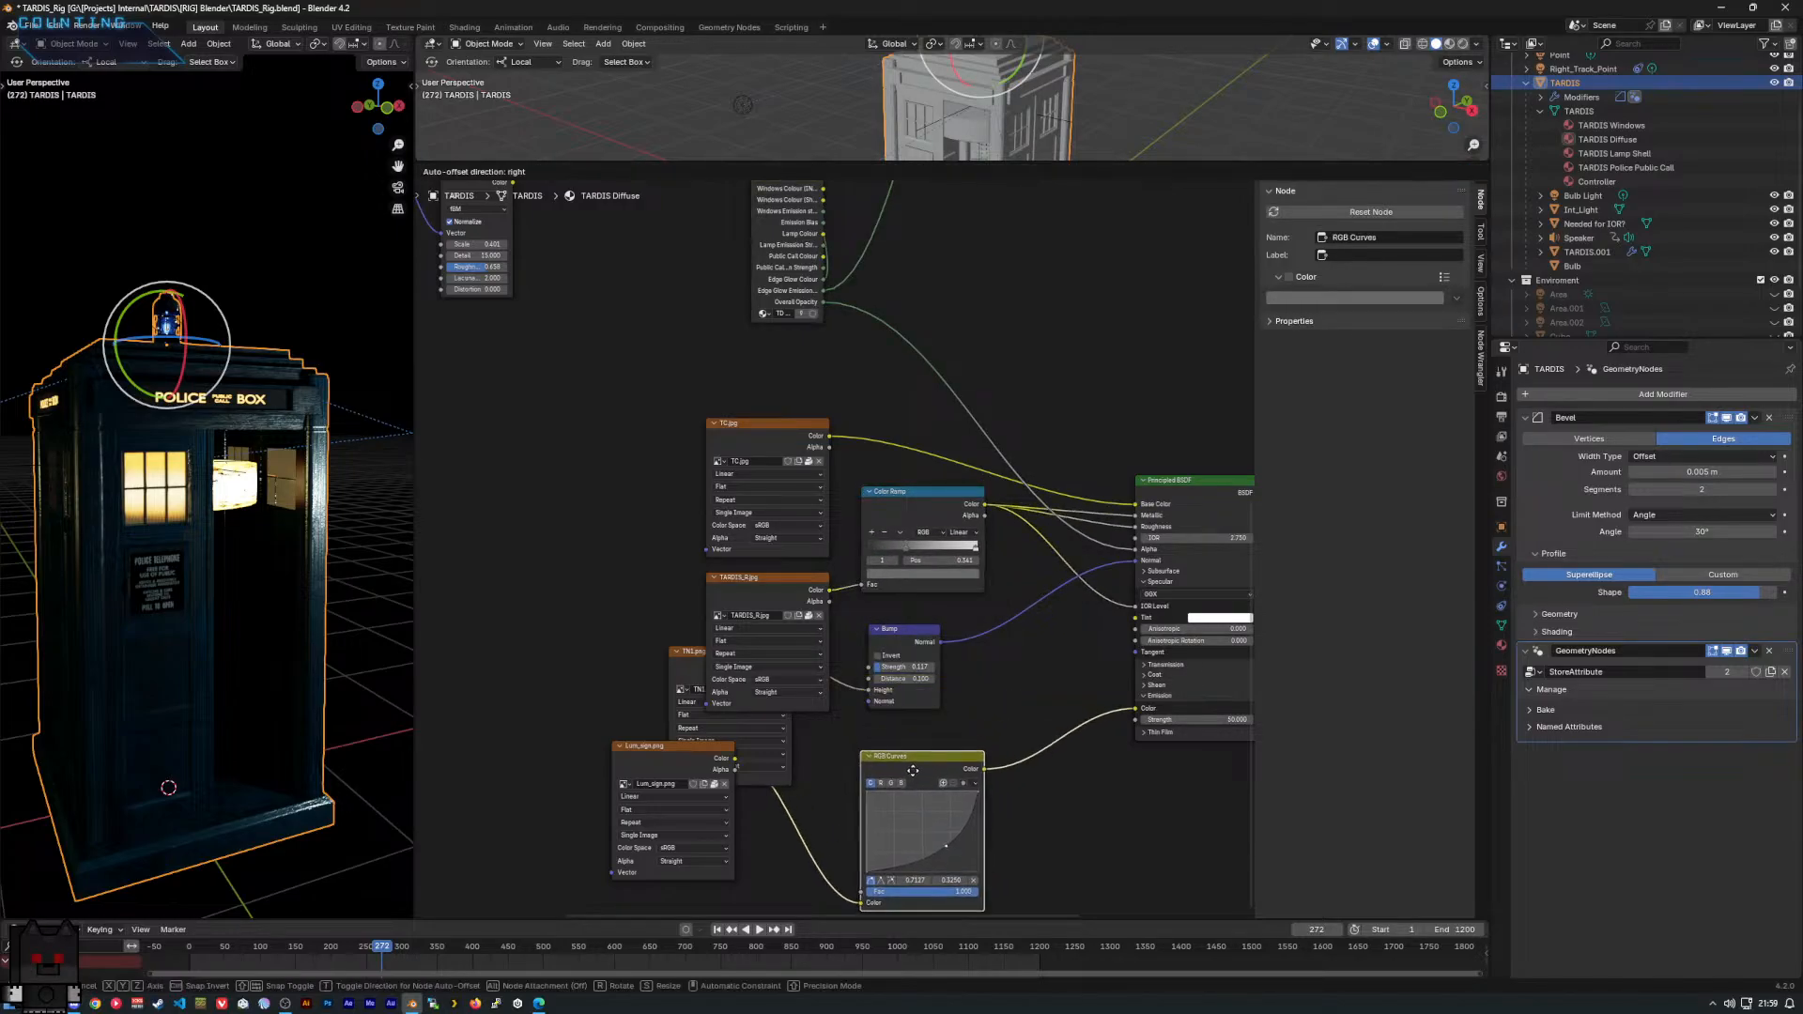
middle_drag(661, 796, 744, 705)
drag(744, 704, 716, 803)
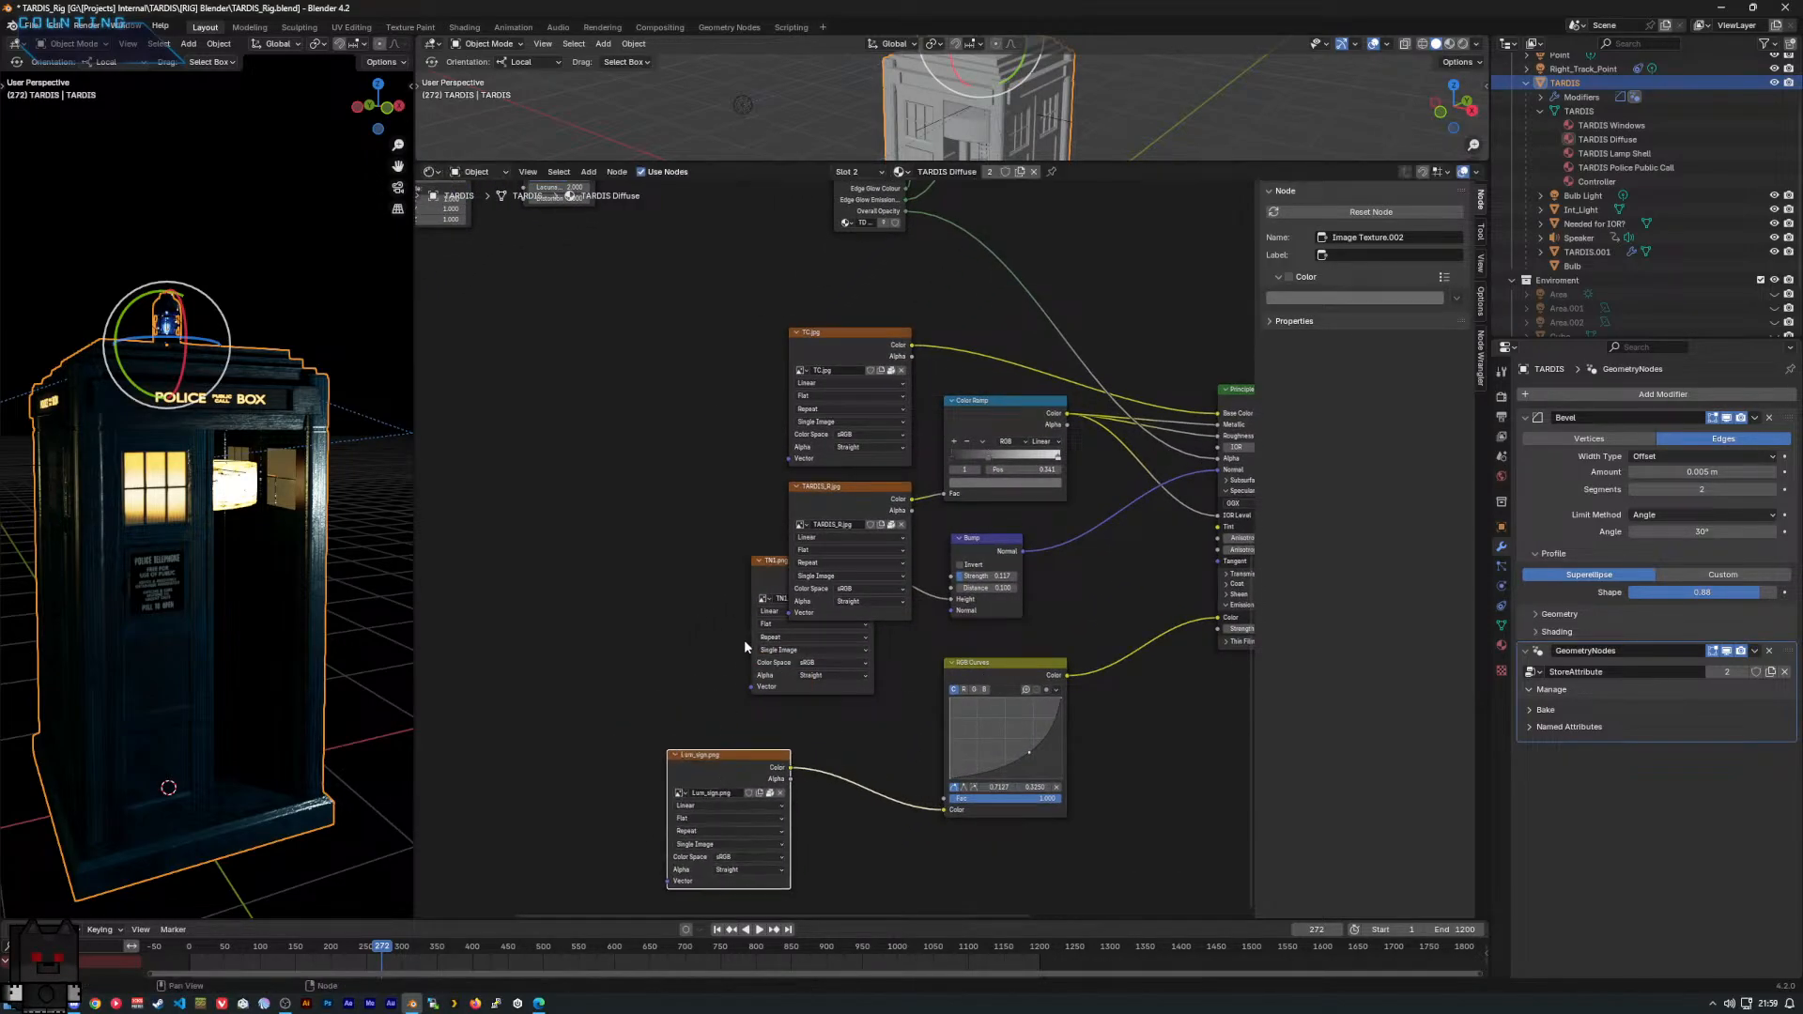
drag(782, 563, 669, 641)
scroll(724, 495, down, 2)
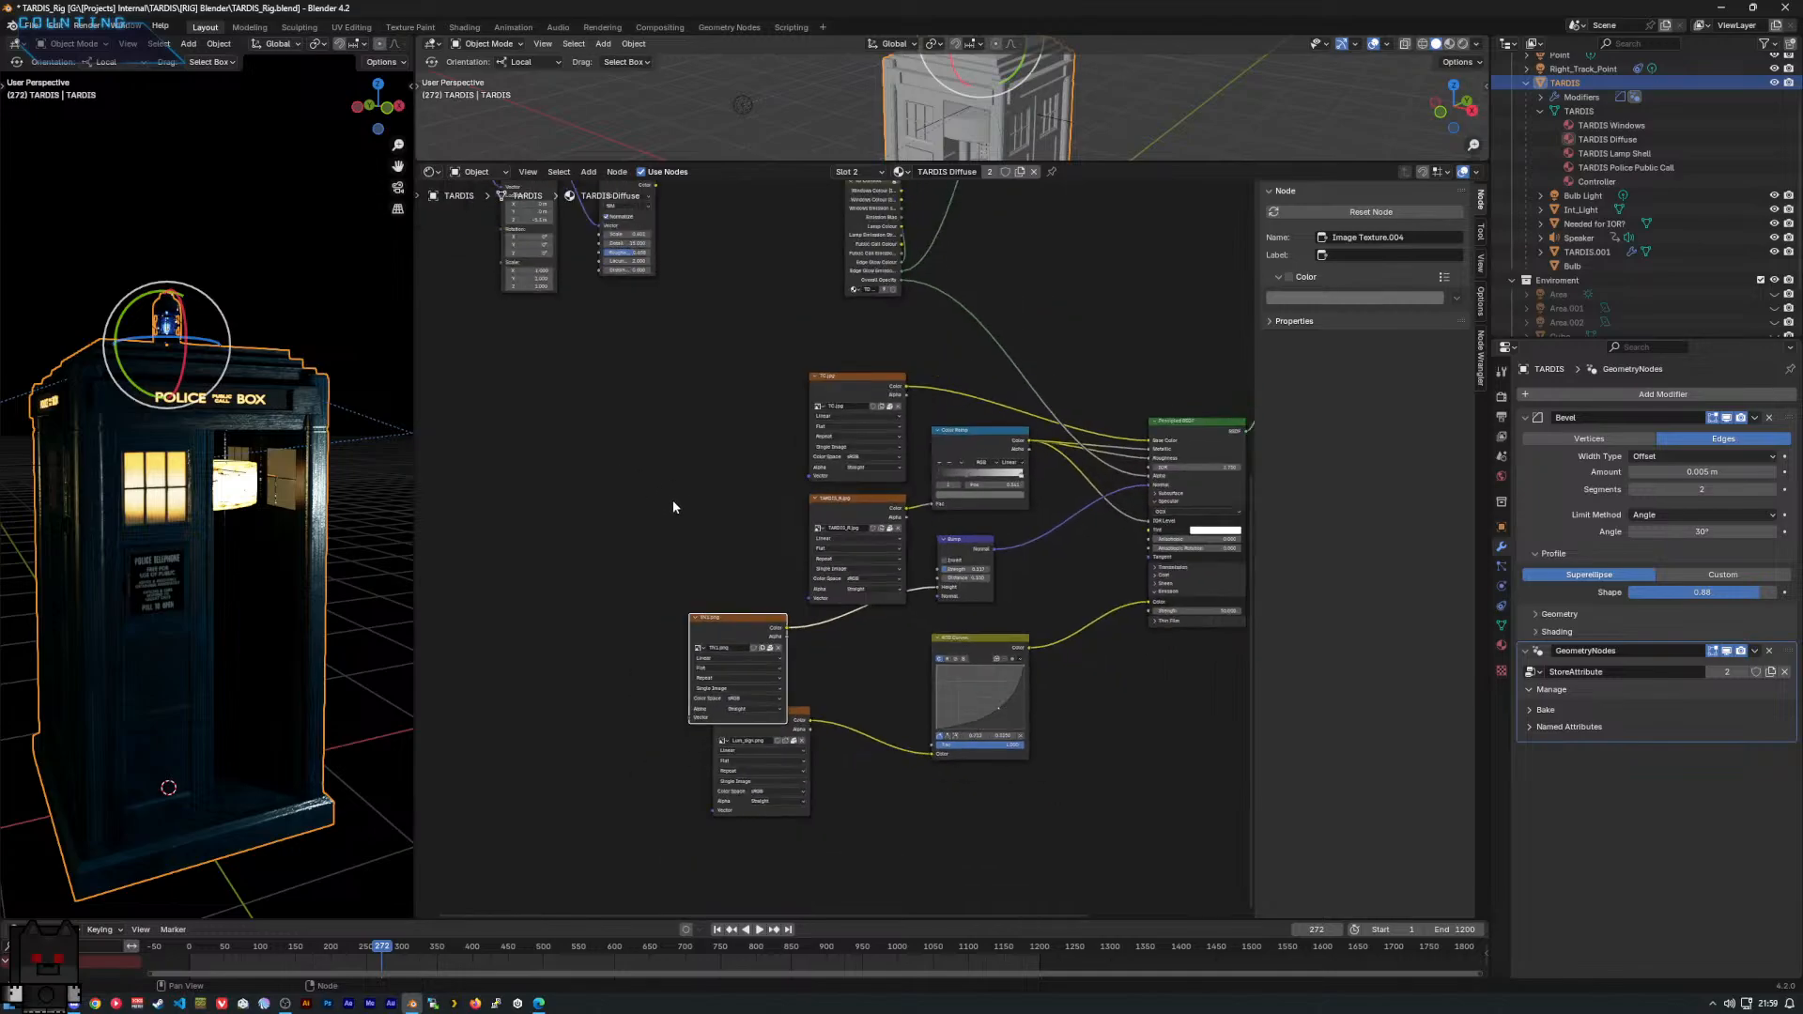
Arrange the TC.jpg, TARDIS_R.jpg, TN1.png and Lum_sign.png texture nodes in one vertical column.
drag(723, 362, 874, 532)
drag(859, 381, 745, 348)
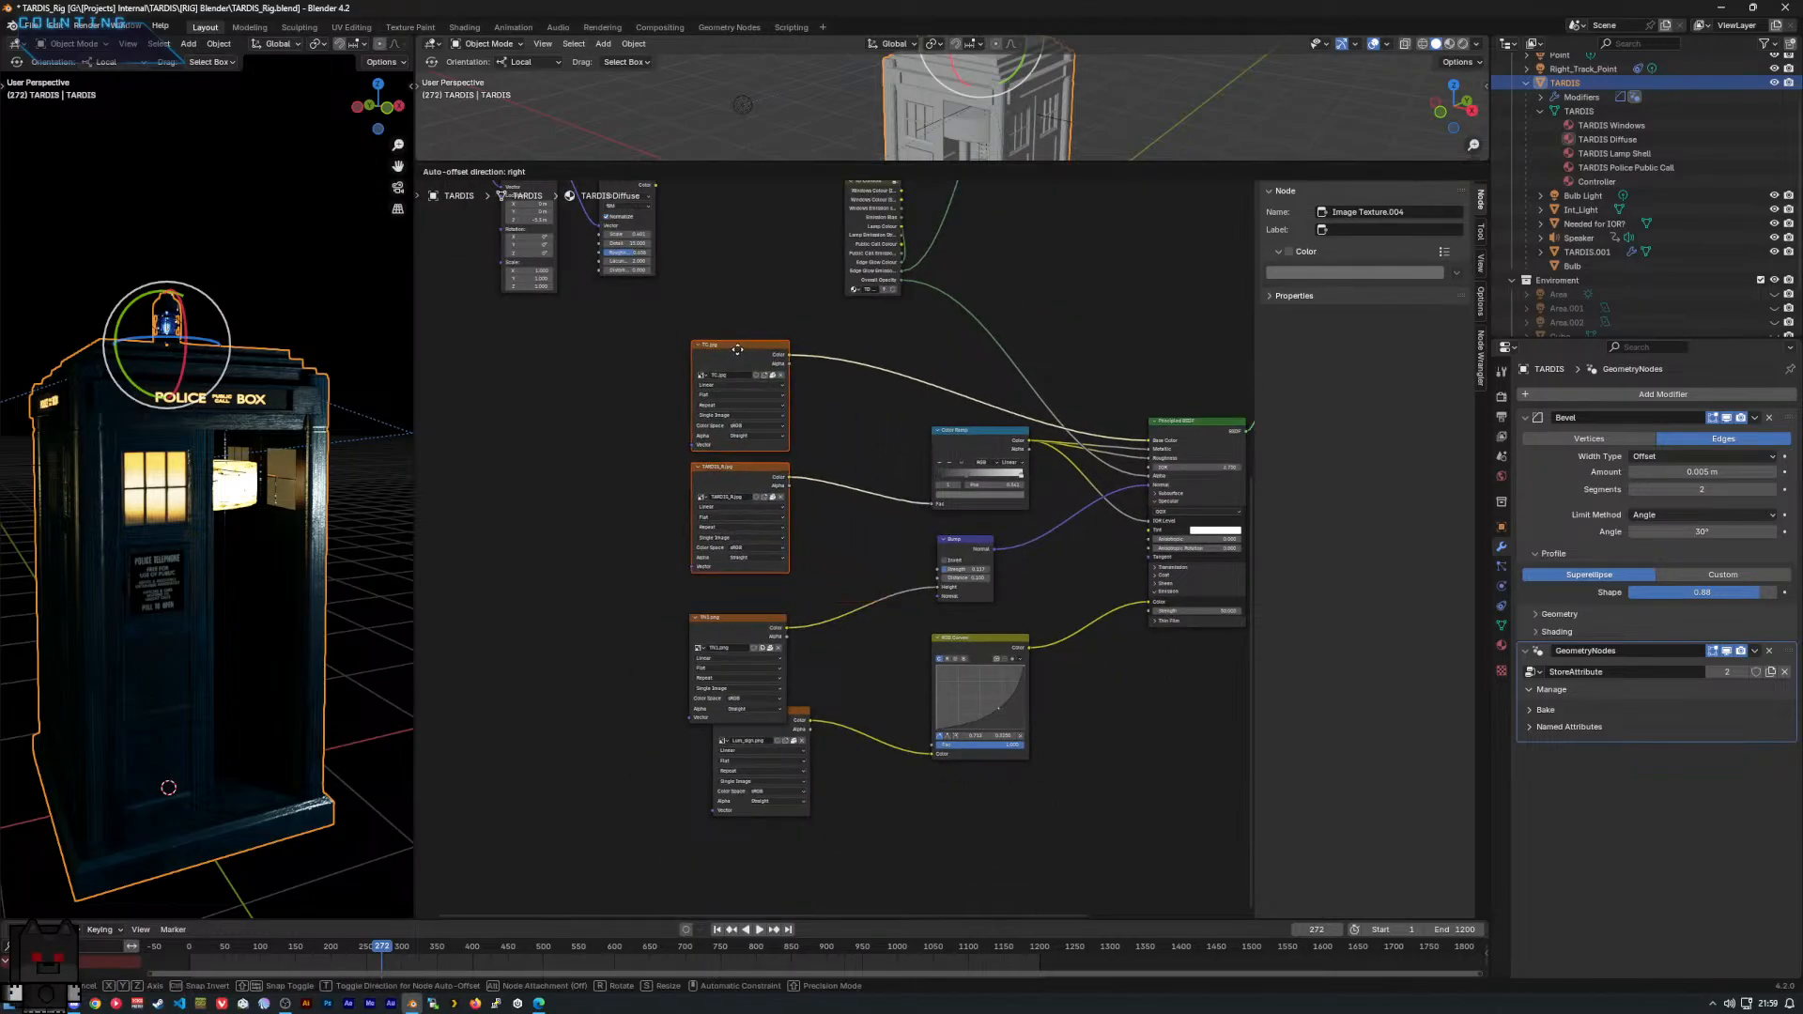
middle_drag(804, 486, 760, 722)
scroll(768, 540, up, 1)
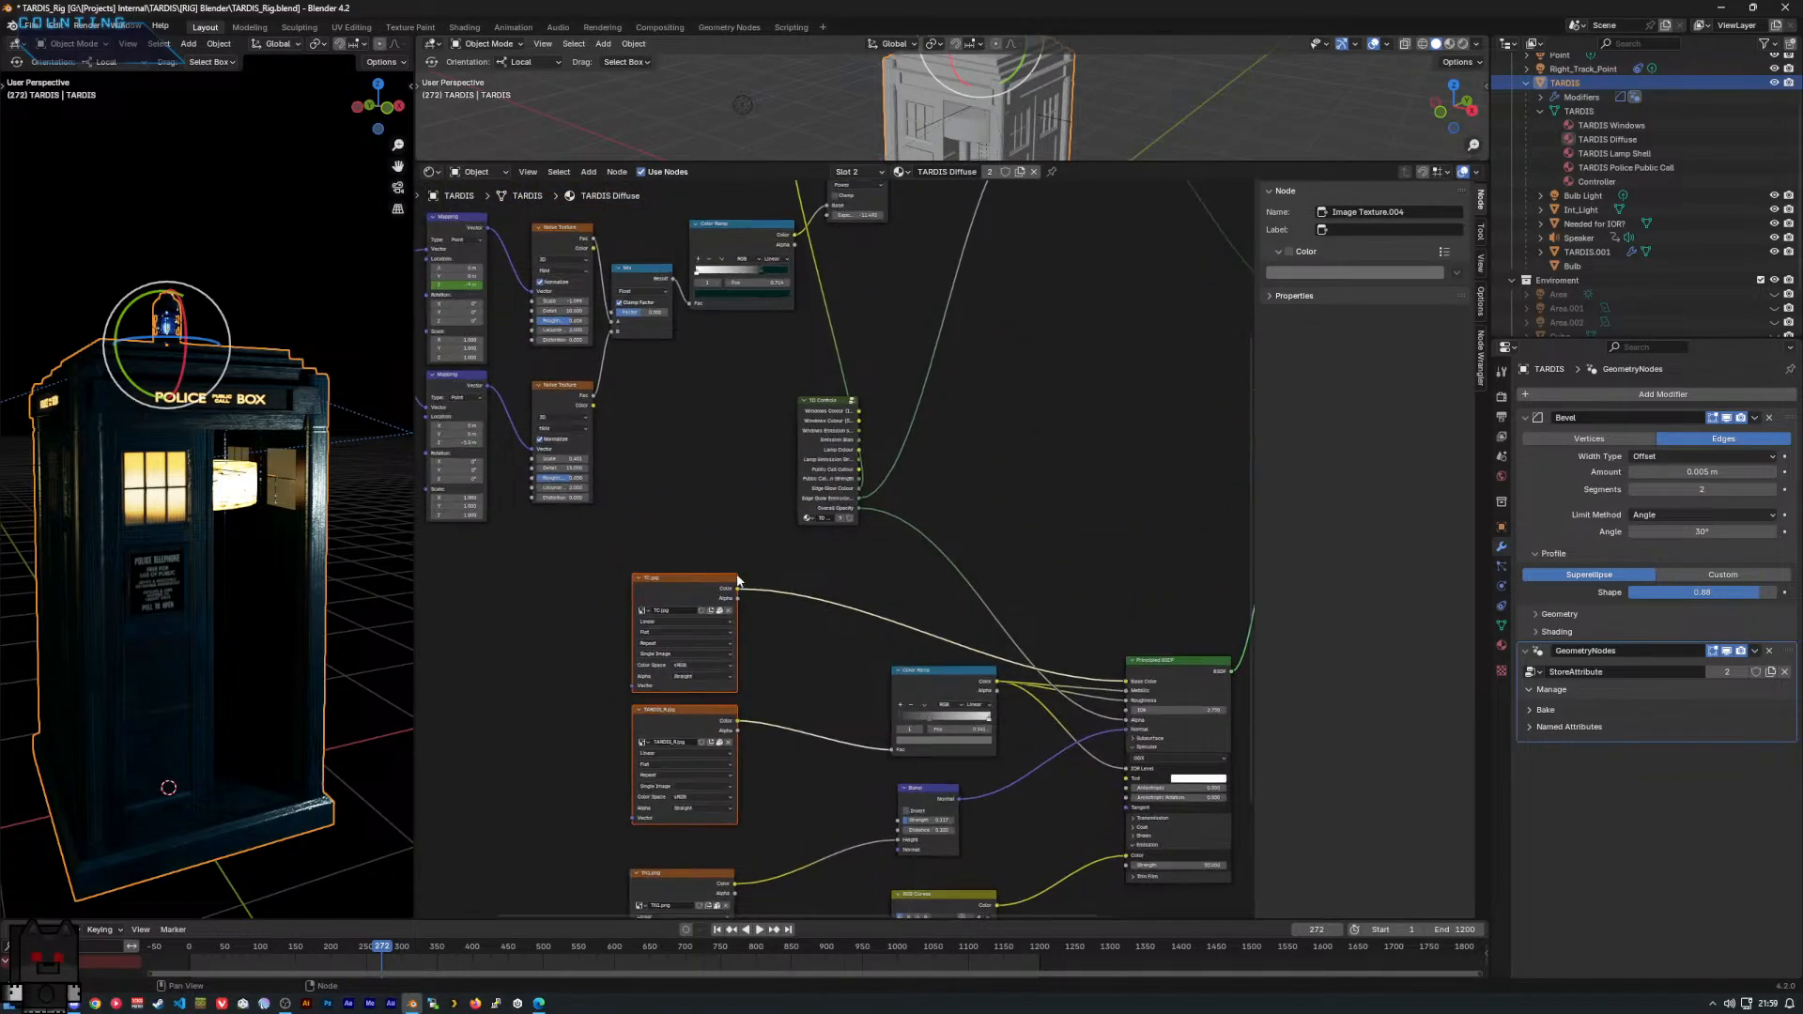
middle_drag(736, 579, 714, 345)
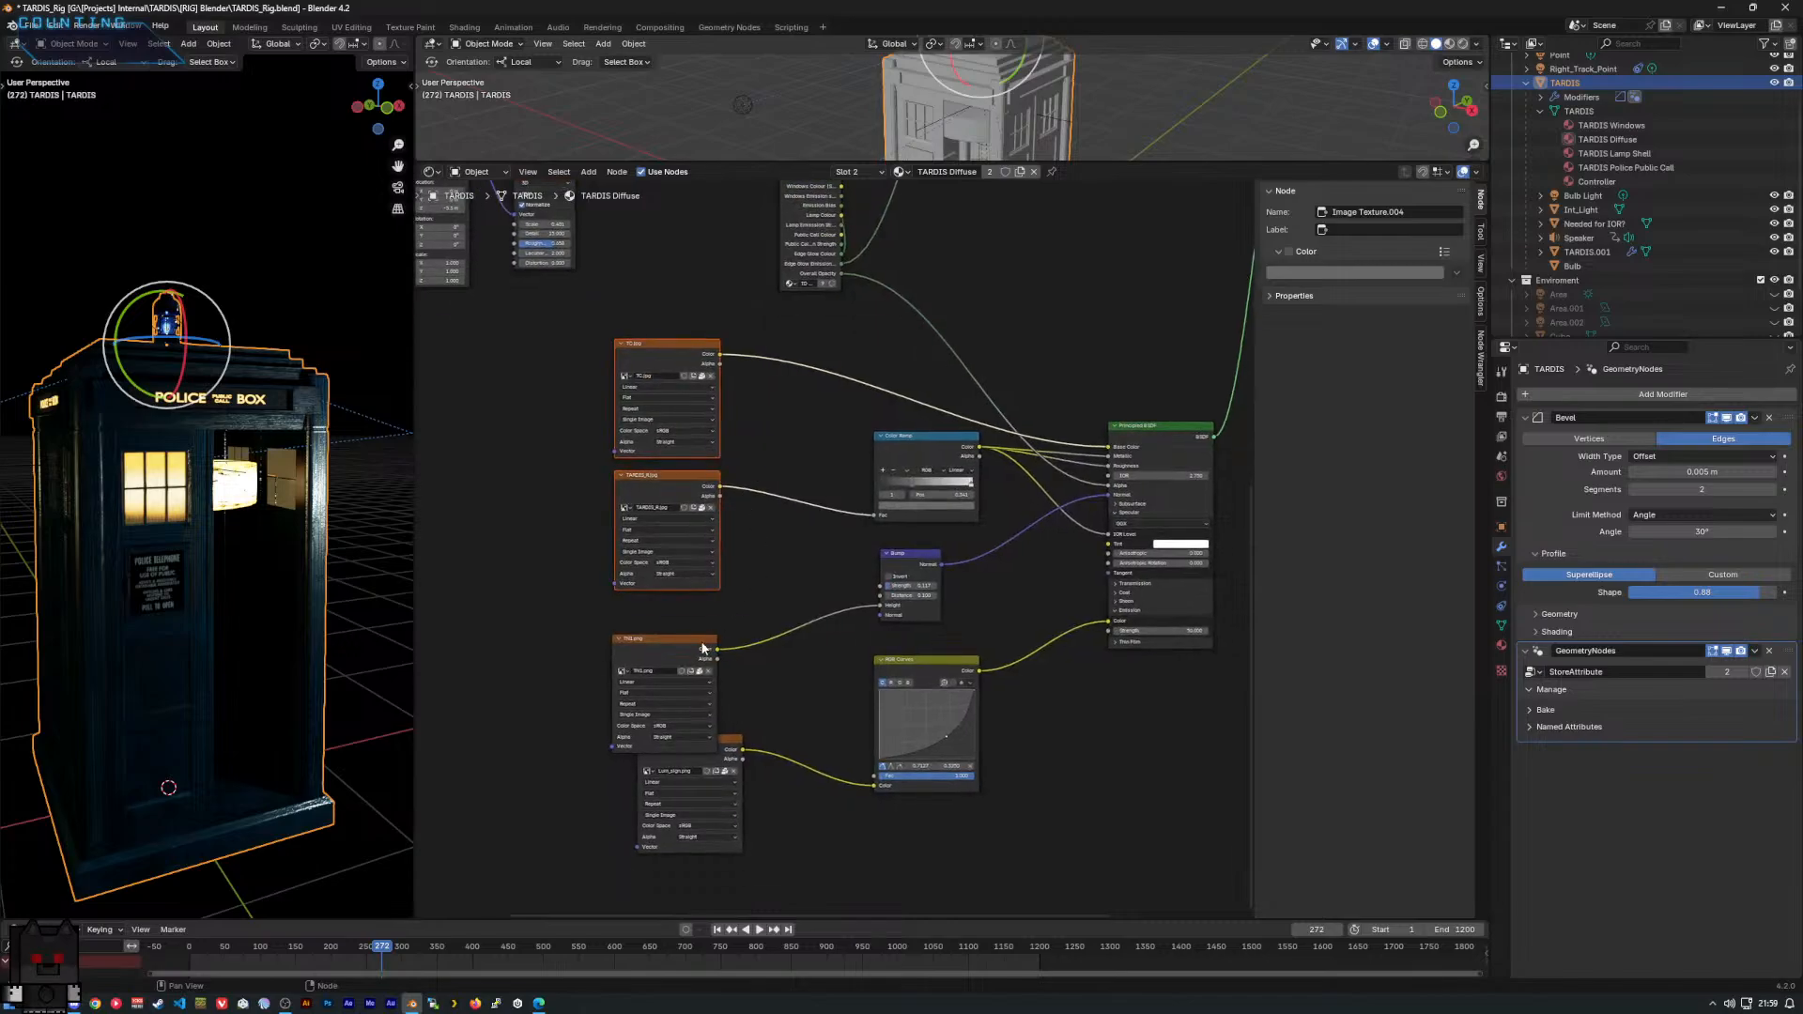
drag(698, 724, 706, 692)
drag(700, 755, 682, 753)
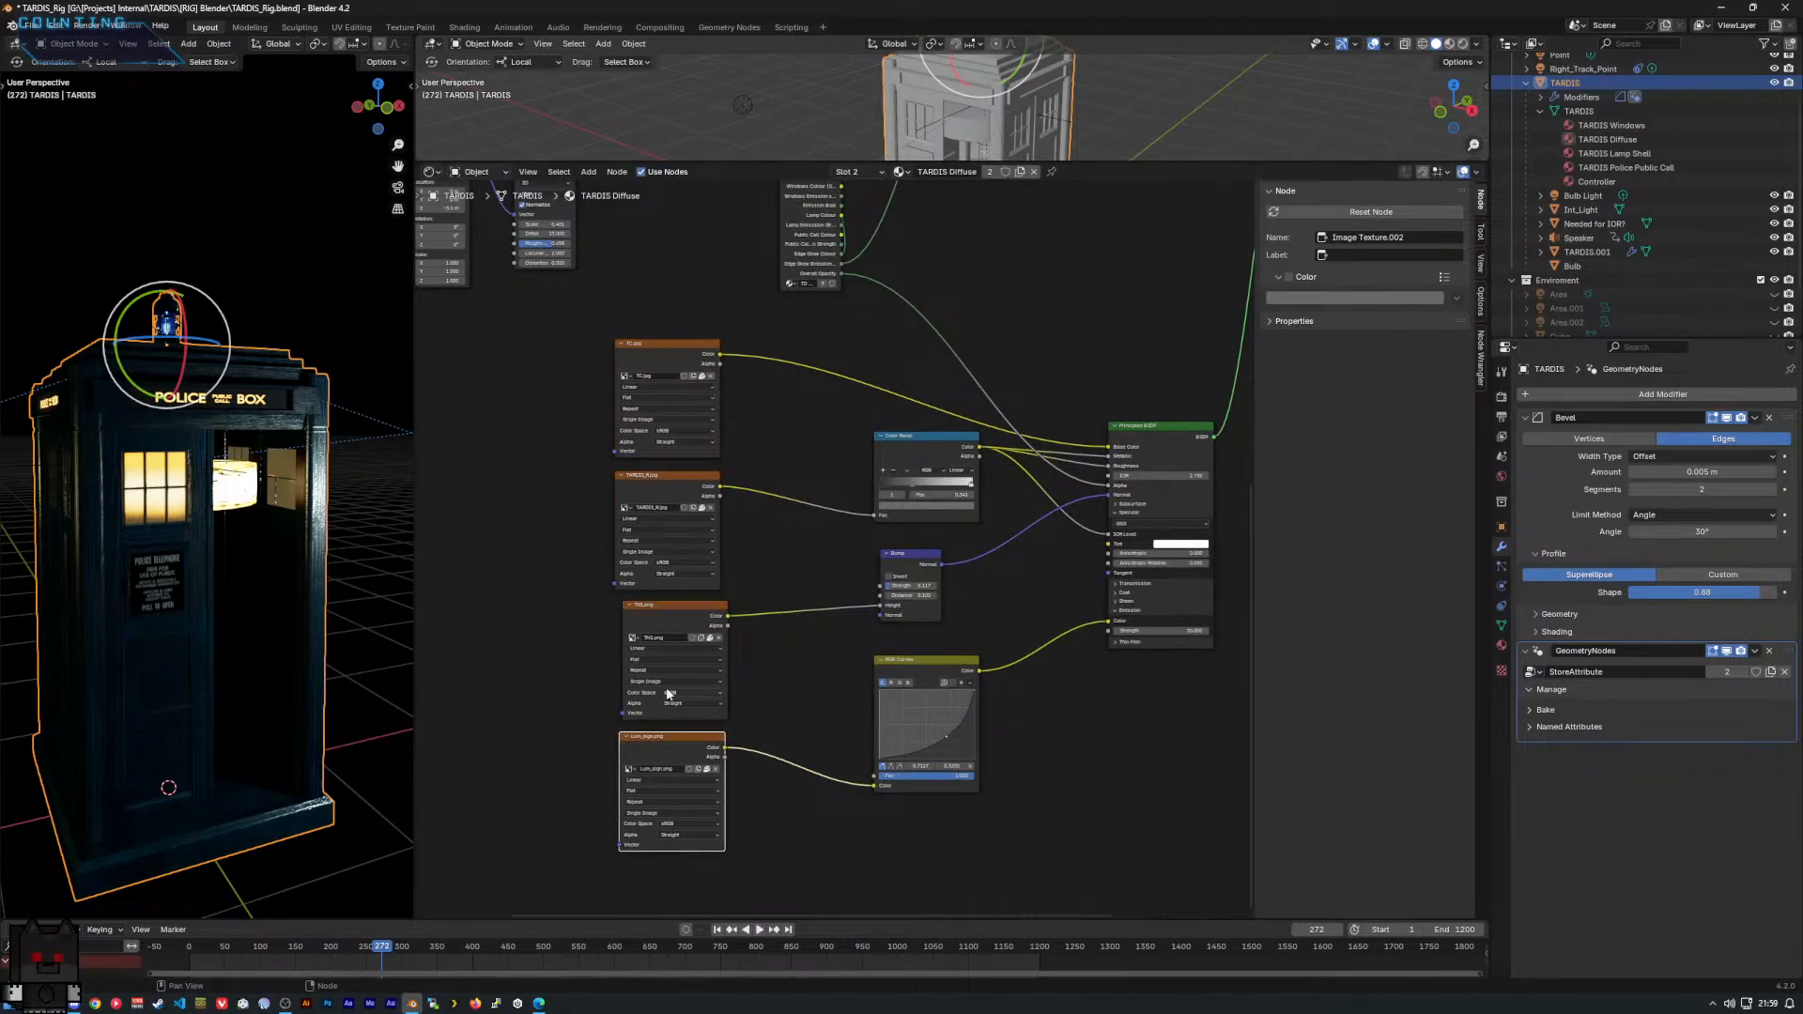
drag(672, 615, 667, 615)
Open the TD Controls node group in the TARDIS Diffuse material for editing.
middle_drag(770, 485, 909, 643)
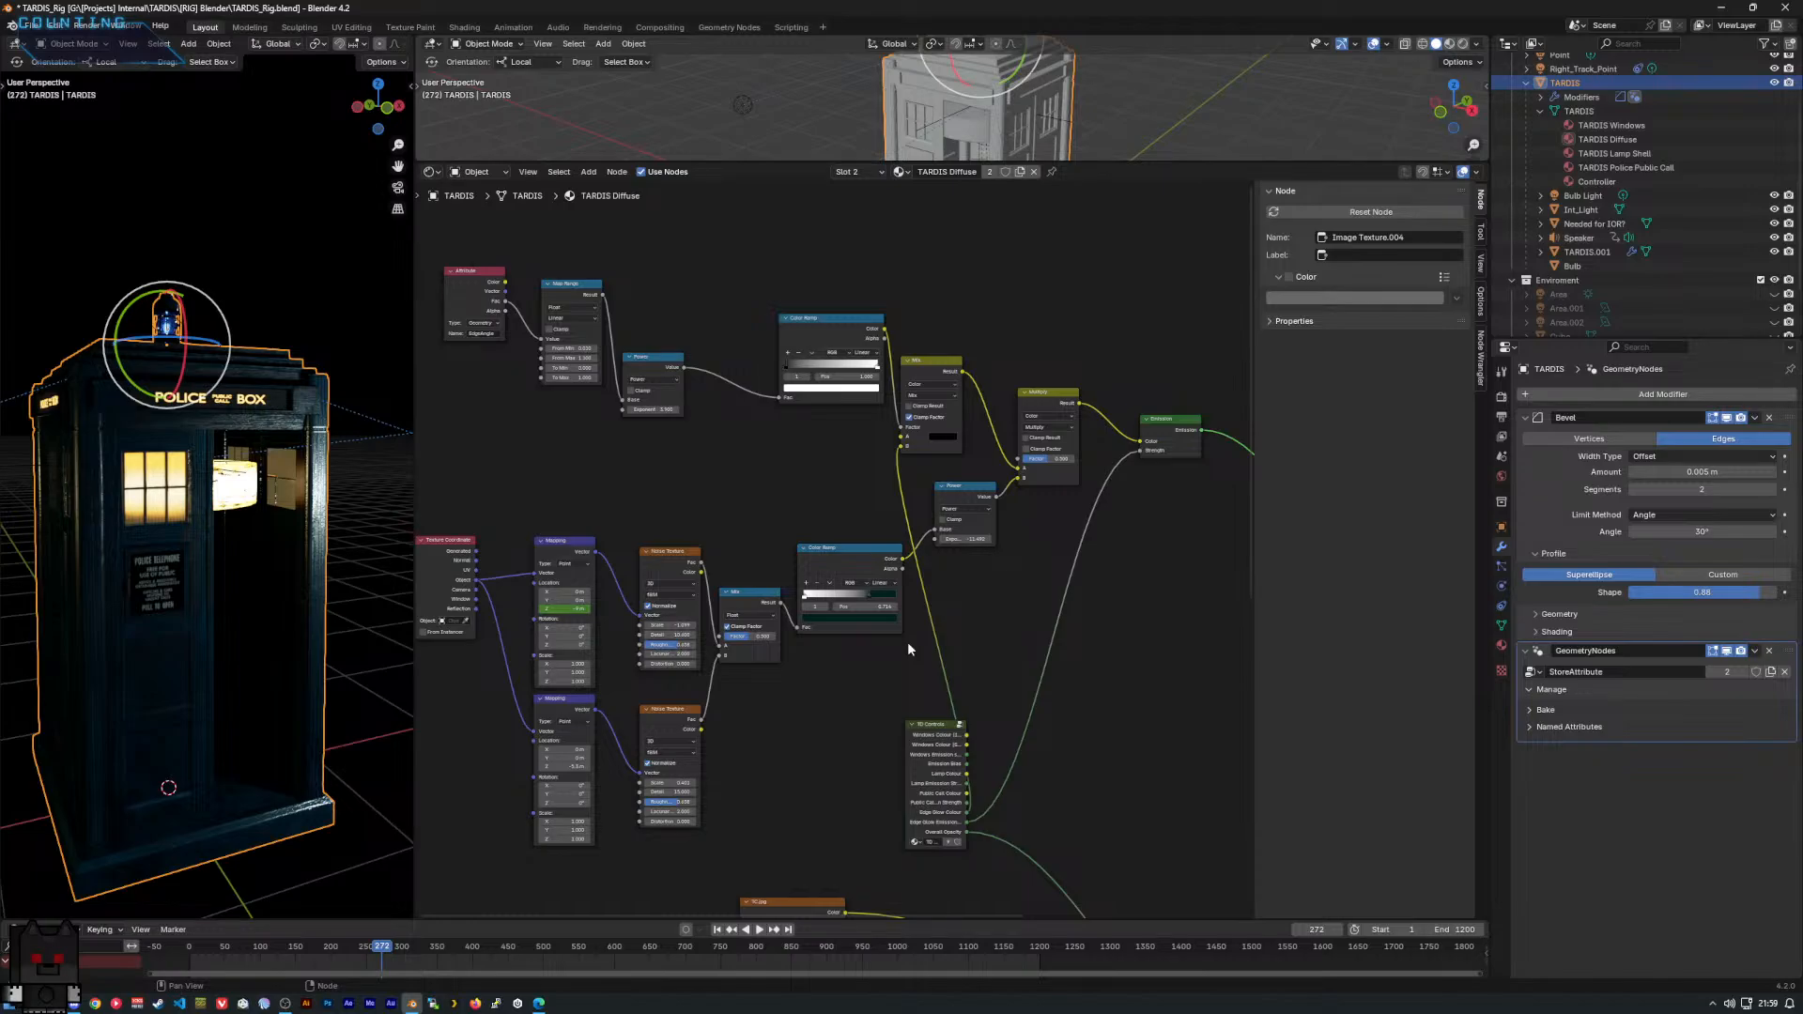
middle_drag(402, 612, 199, 599)
scroll(907, 584, down, 2)
middle_drag(917, 663, 928, 561)
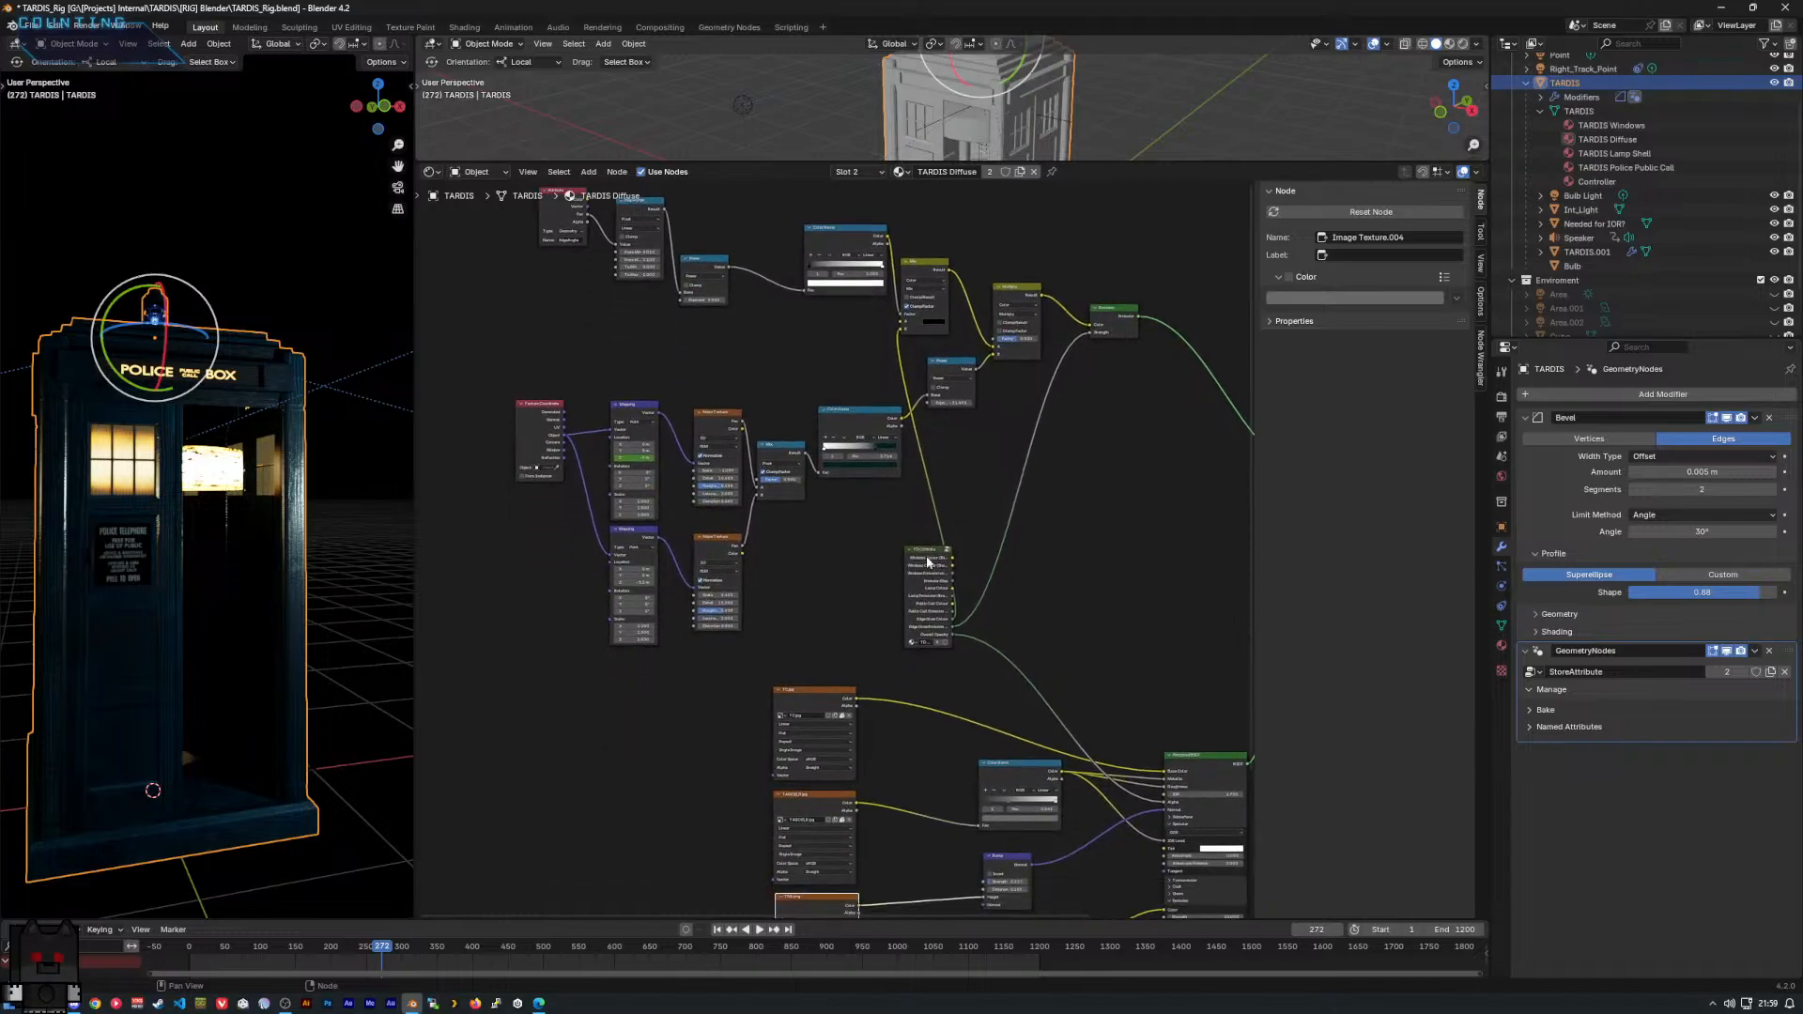
click(928, 561)
key(Tab)
scroll(909, 578, up, 1)
scroll(894, 725, up, 3)
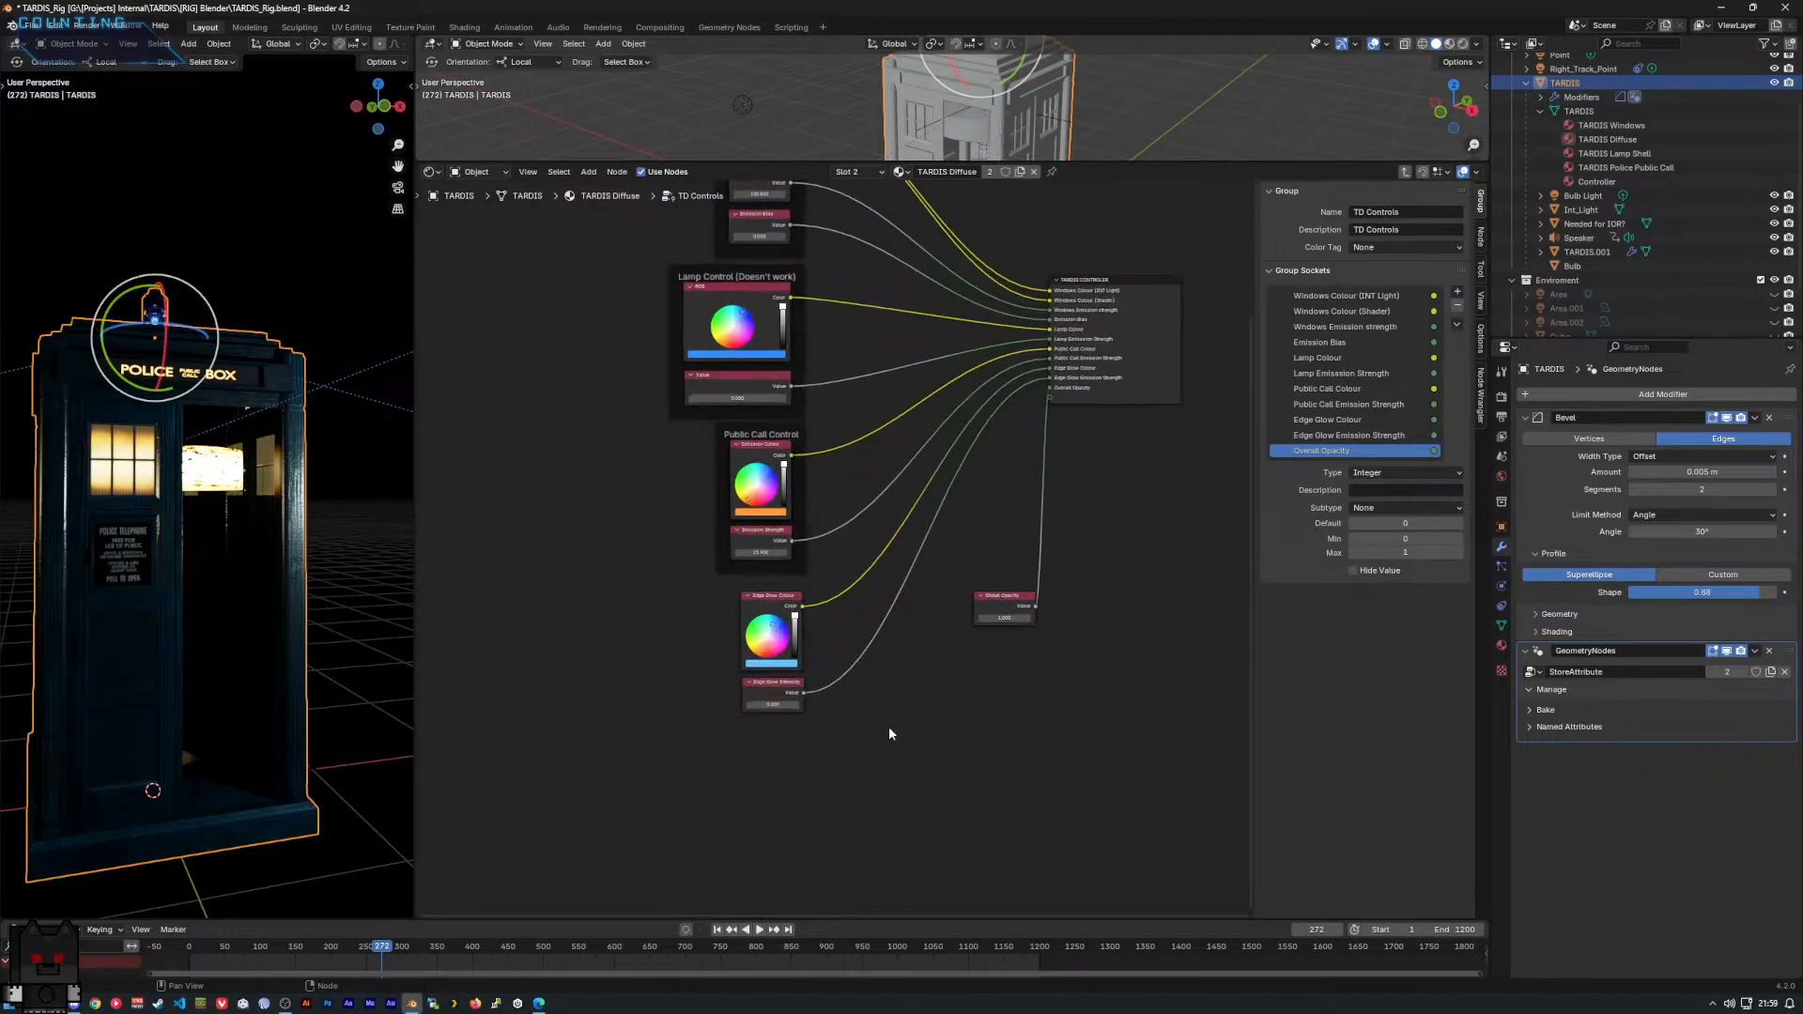
Add a Value node below the edge glow controls and link it to a new socket on the group output node.
right_click(890, 734)
mouse_move(889, 727)
mouse_move(1000, 752)
text(bool)
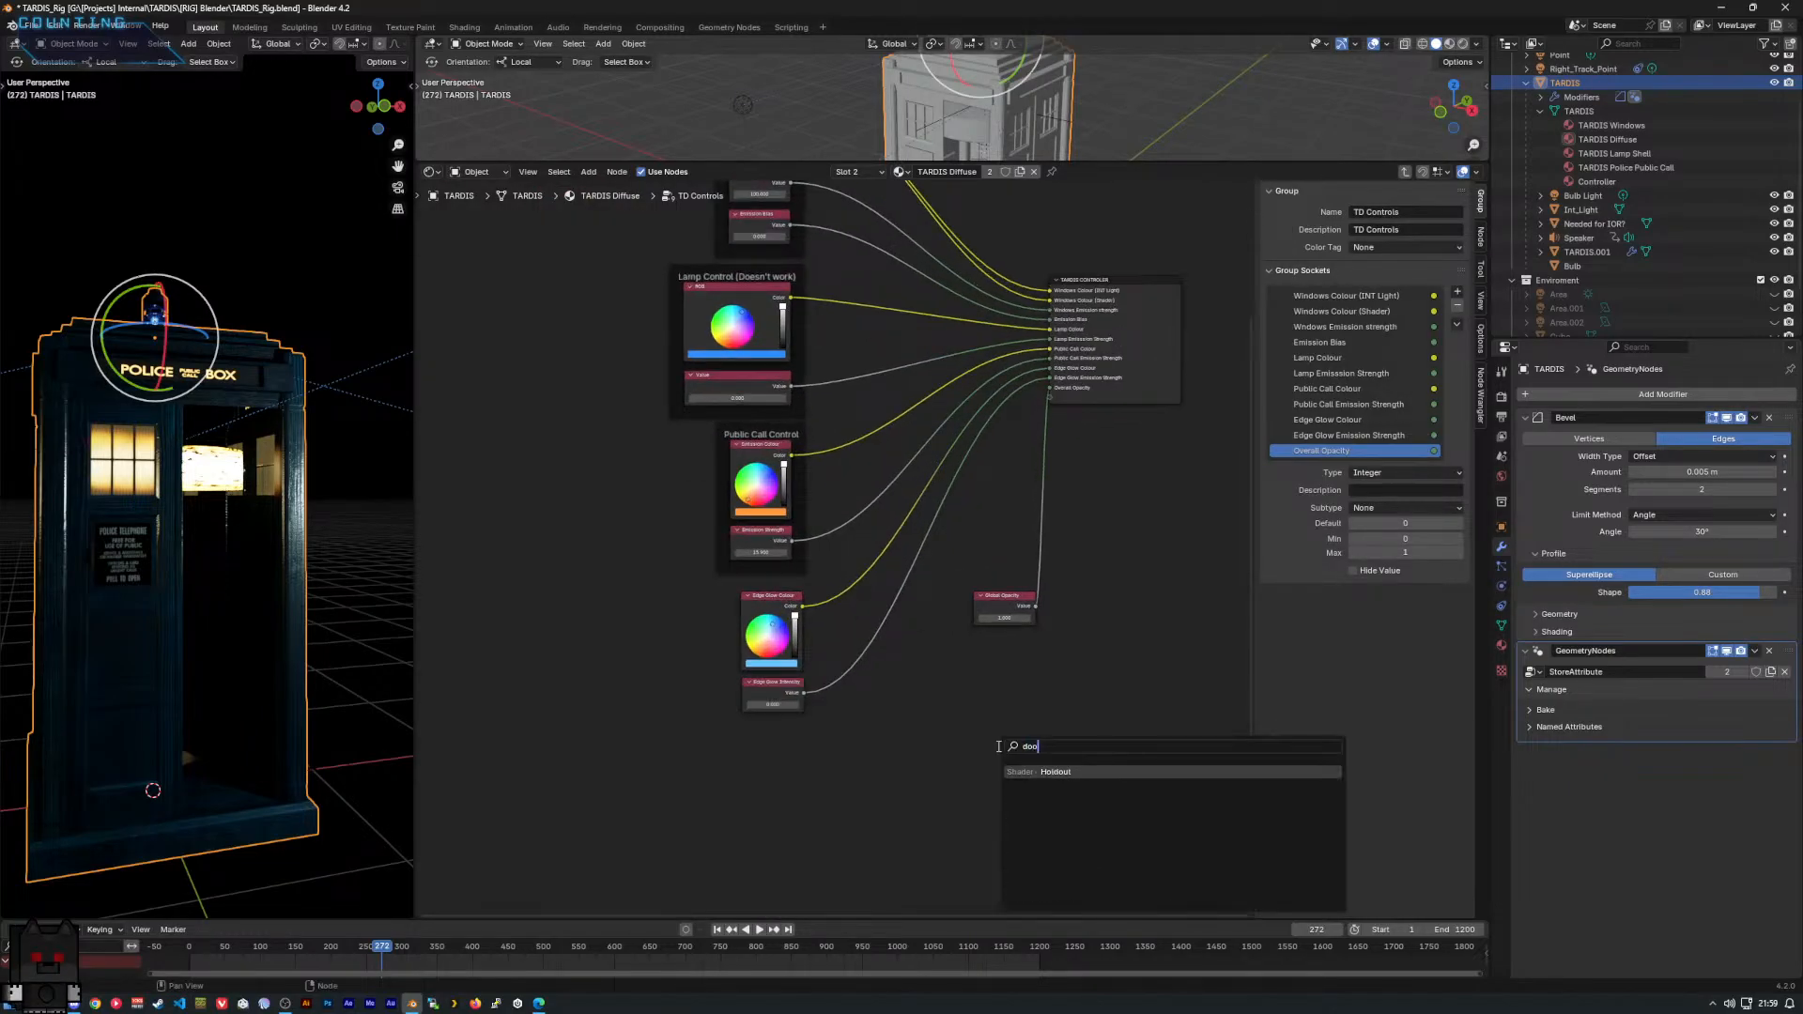
key(BackSpace)
key(BackSpace)
key(BackSpace)
key(BackSpace)
text(value)
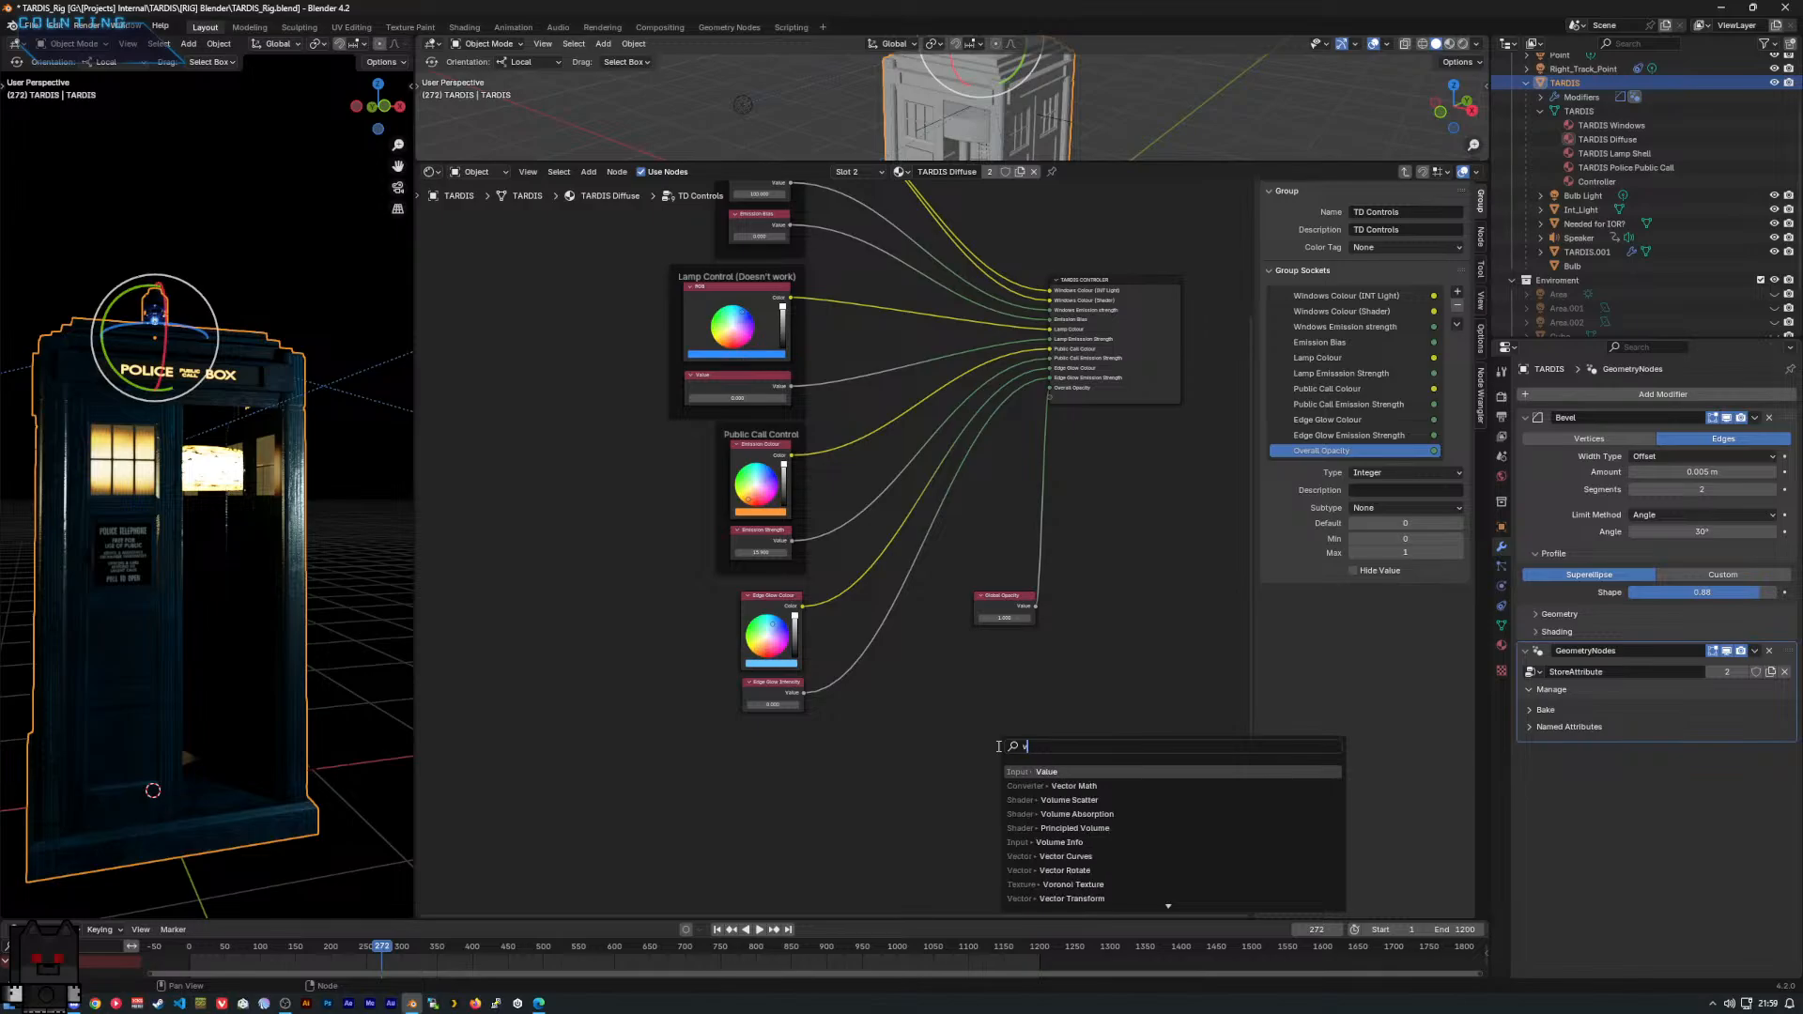
key(Return)
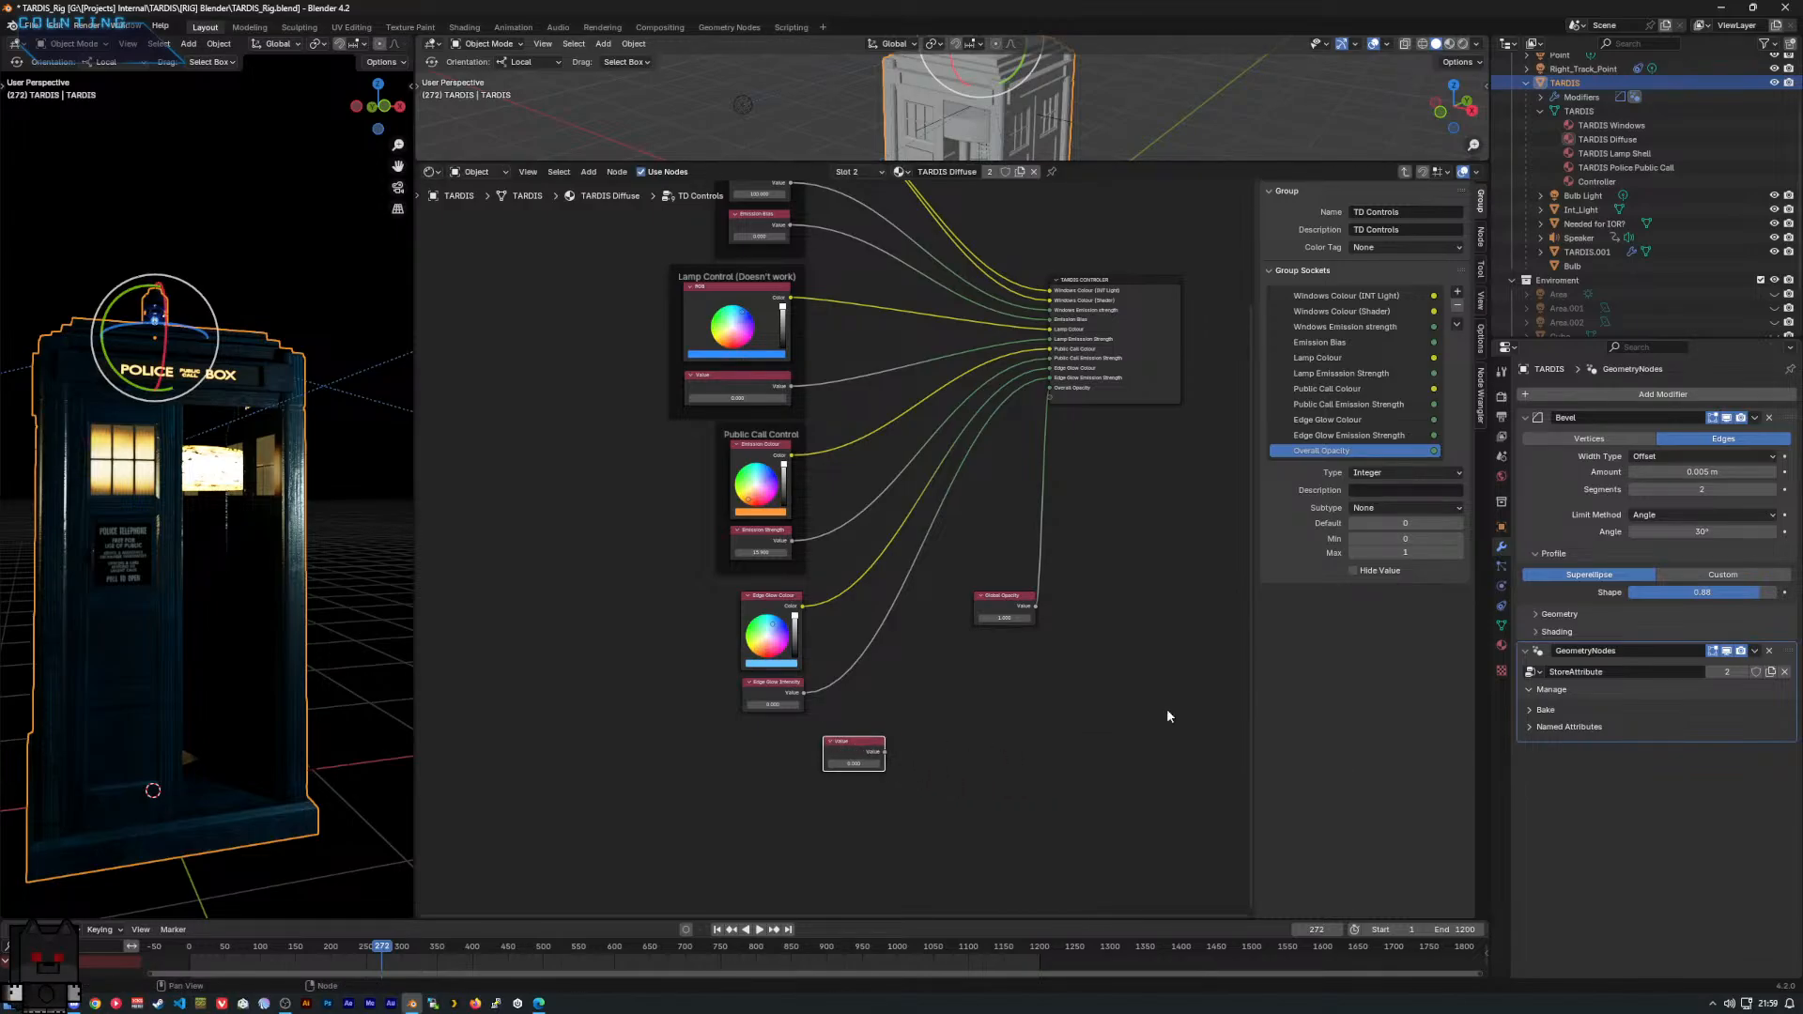
drag(883, 752, 1049, 398)
Move the new Value output socket above Overall Opacity and rename it Door Rotation.
drag(1323, 466, 1334, 448)
double_click(1307, 451)
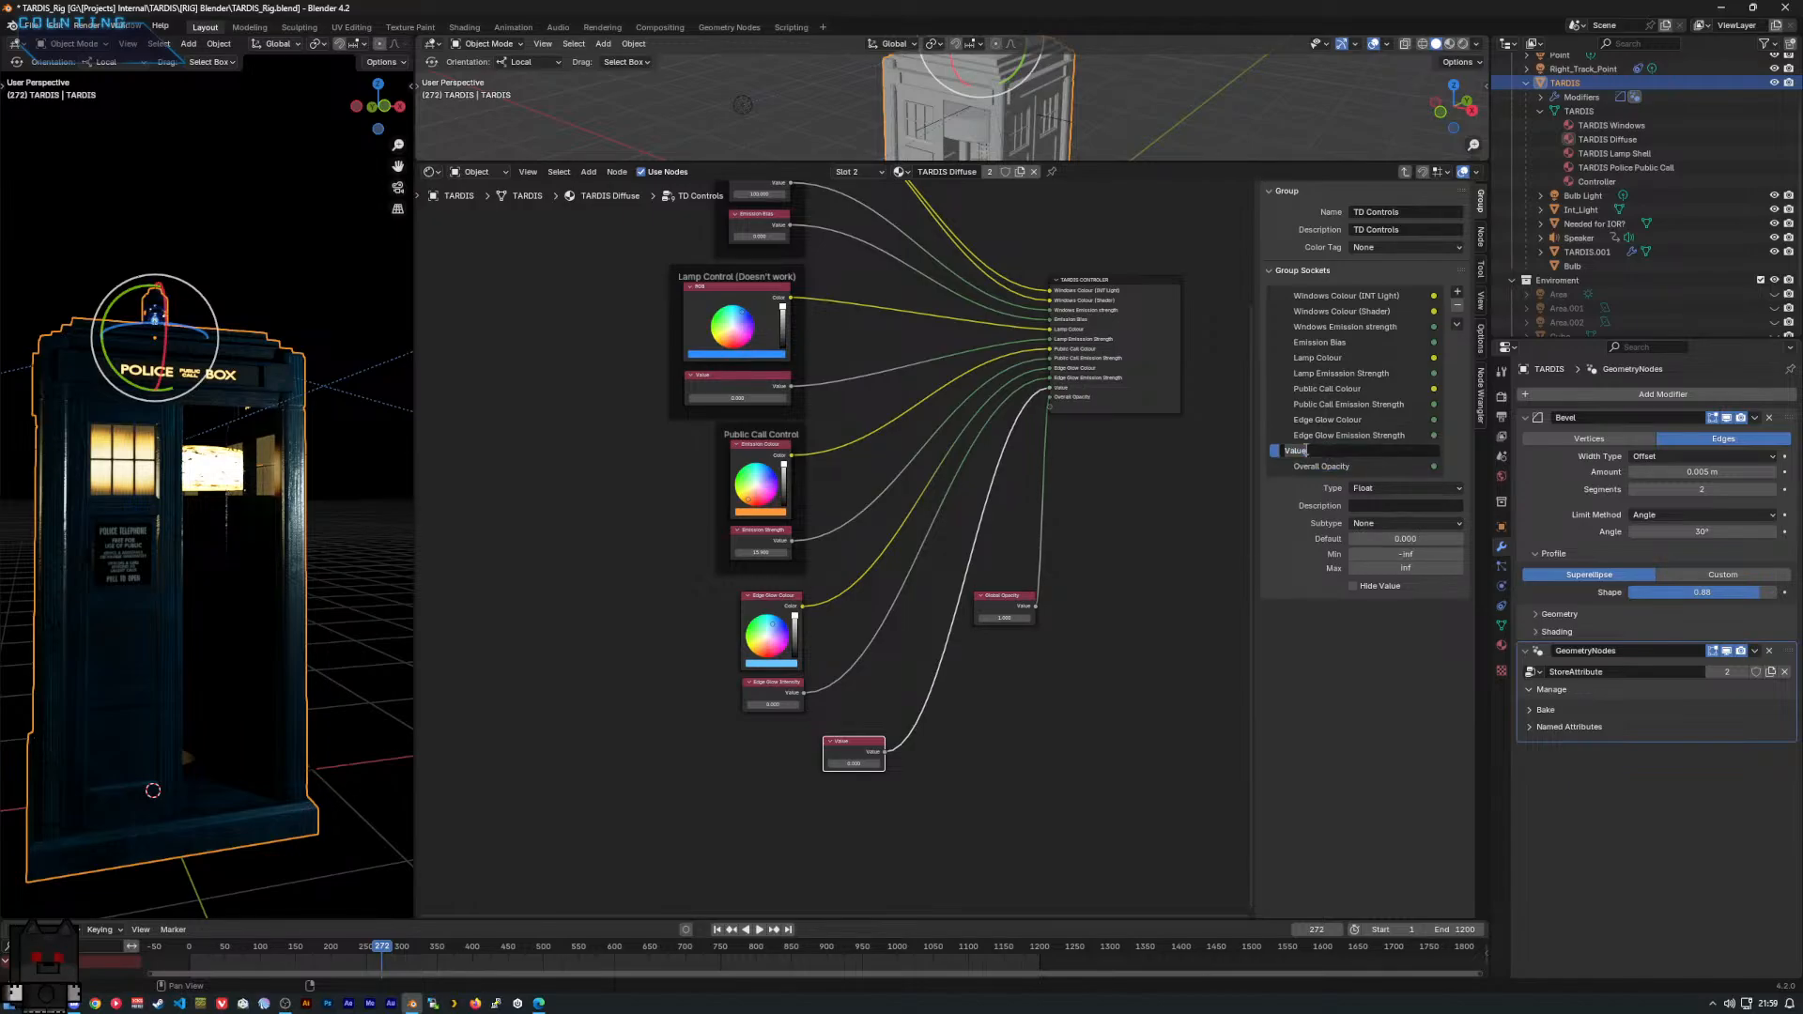
text(Door Rotation)
key(Return)
Reposition the Value node beside and slightly below Edge Glow Intensity, and move Global Opacity to its right.
scroll(1051, 437, up, 1)
scroll(1051, 441, up, 1)
middle_drag(1027, 640, 1005, 564)
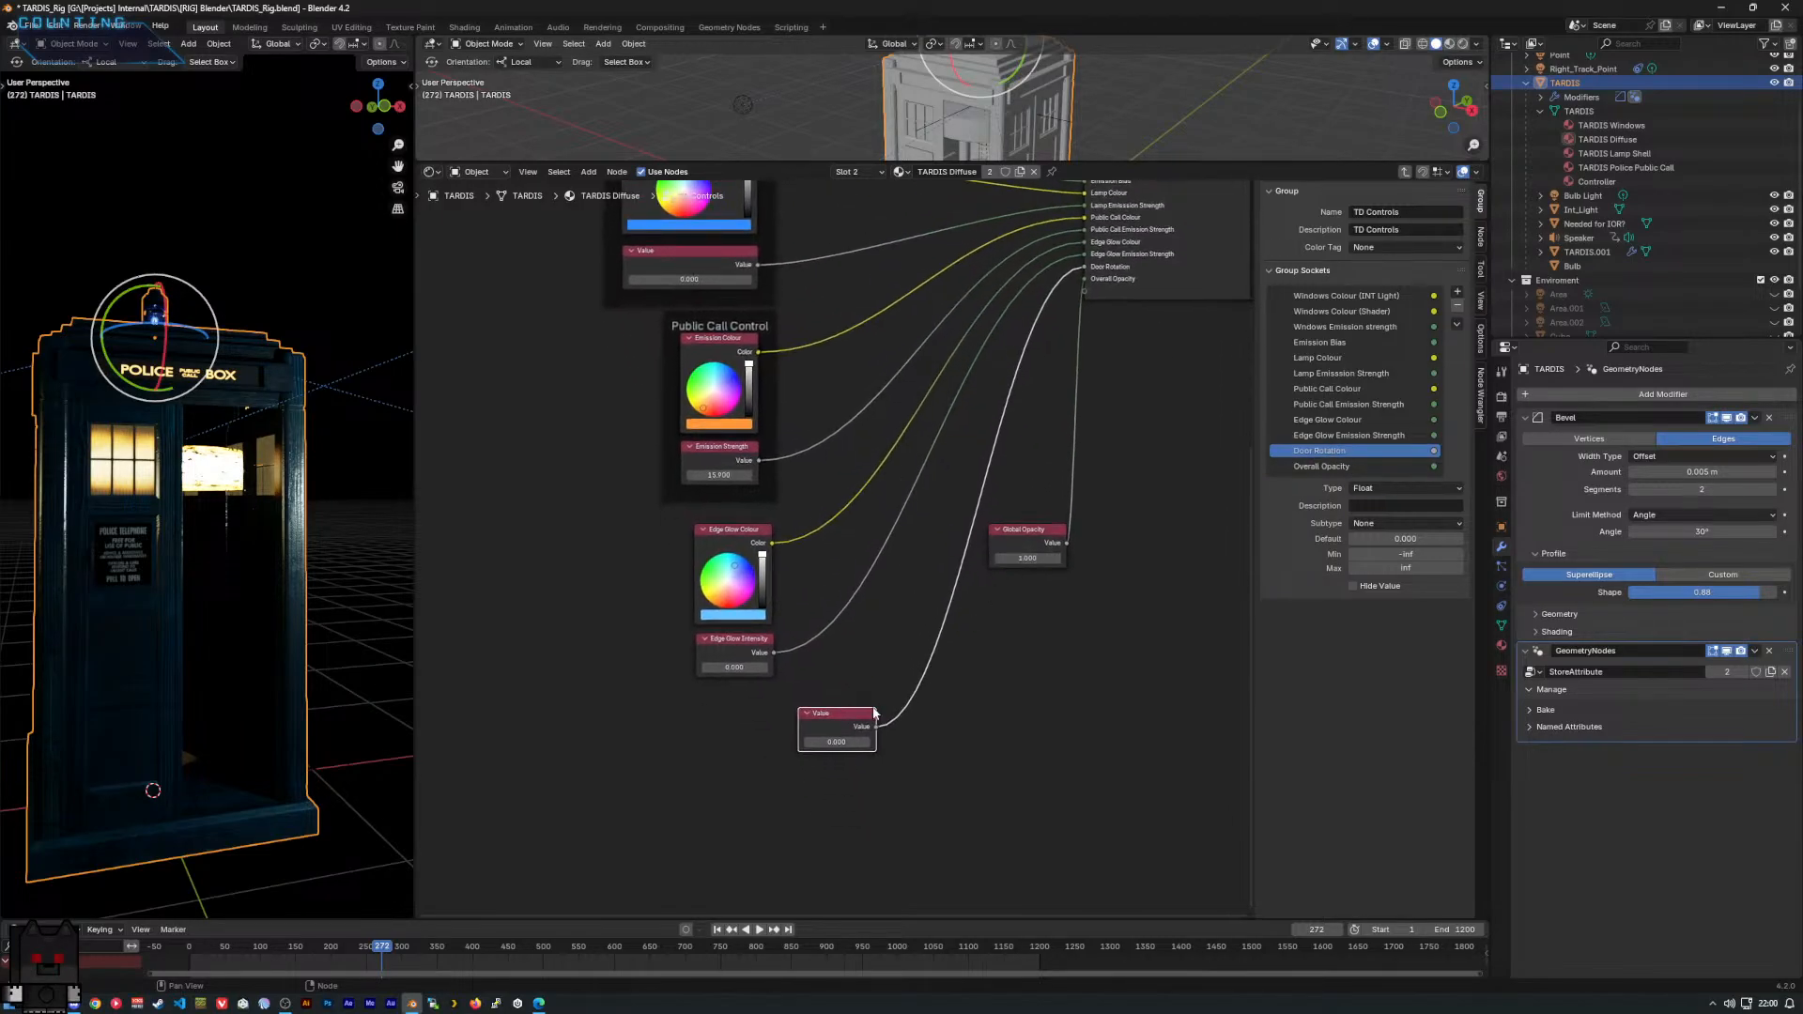
drag(814, 711, 706, 689)
drag(815, 717, 713, 700)
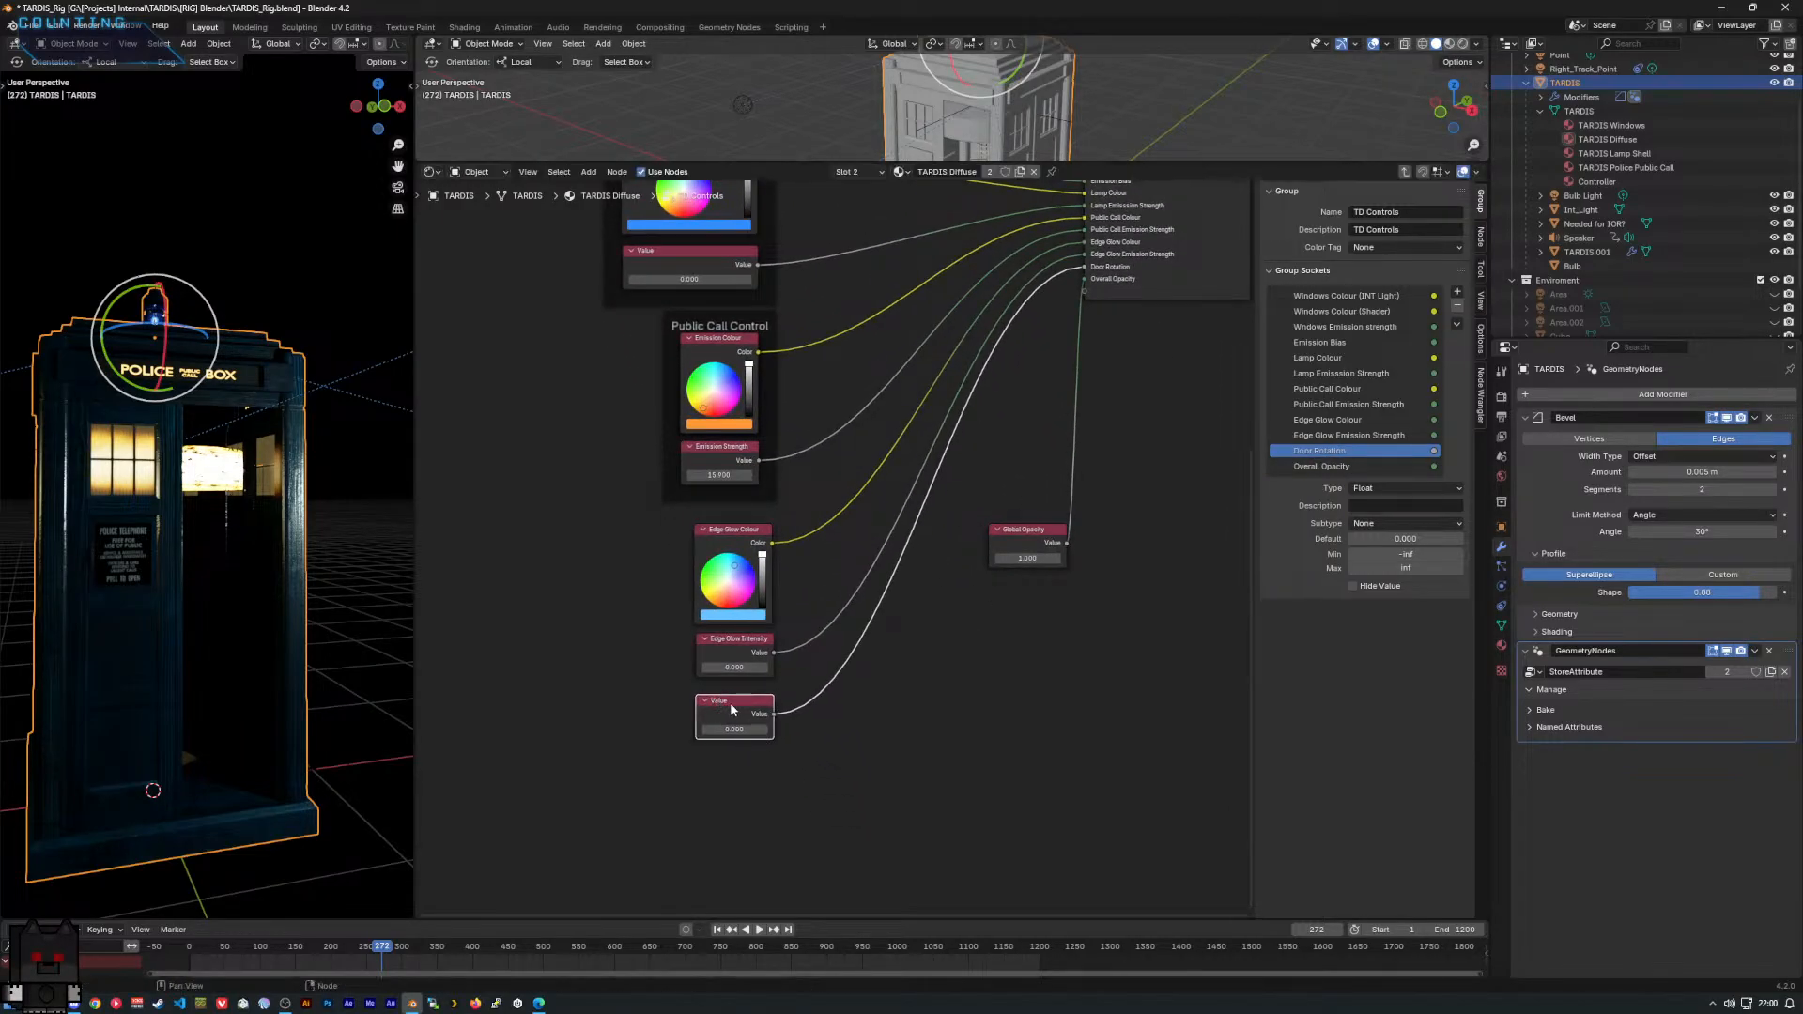
middle_drag(730, 704, 684, 657)
scroll(684, 664, up, 1)
drag(684, 662, 895, 660)
drag(985, 477, 1105, 620)
middle_drag(1106, 620, 1015, 603)
scroll(871, 633, up, 1)
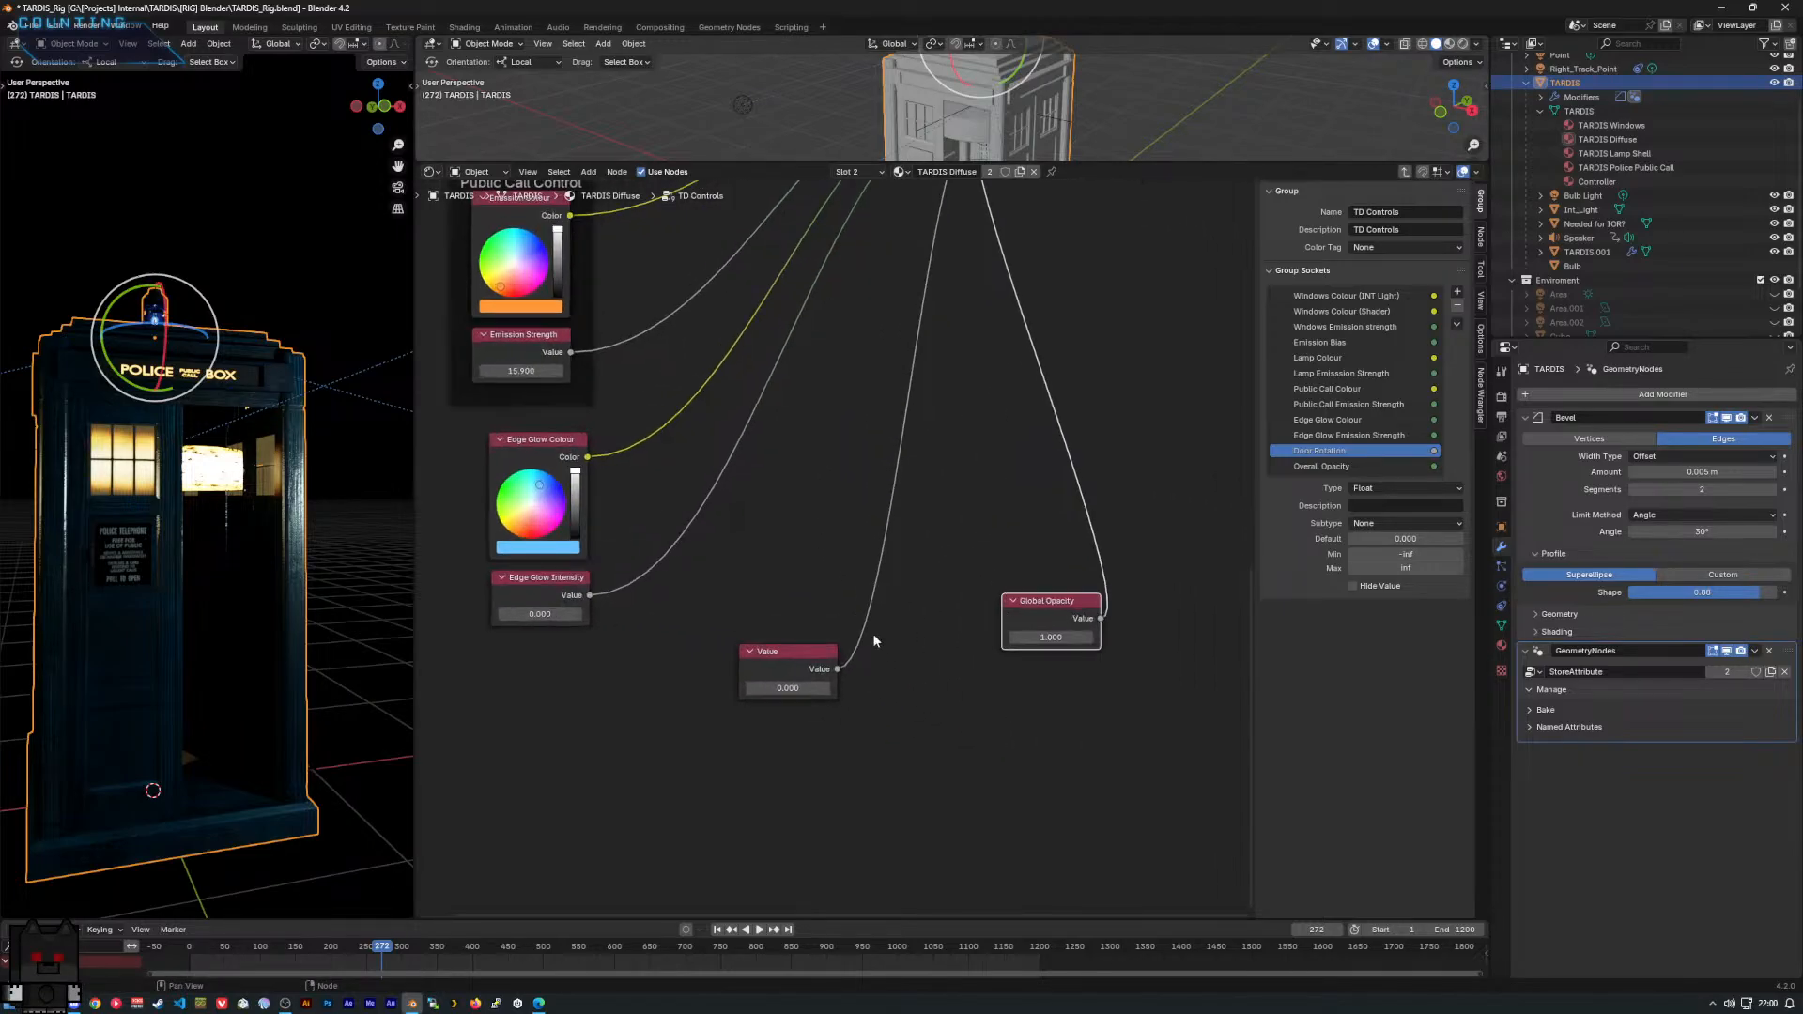
Label the Value node Door Rotation and set the Door Rotation output socket's type to Integer.
click(770, 658)
right_click(770, 658)
click(745, 820)
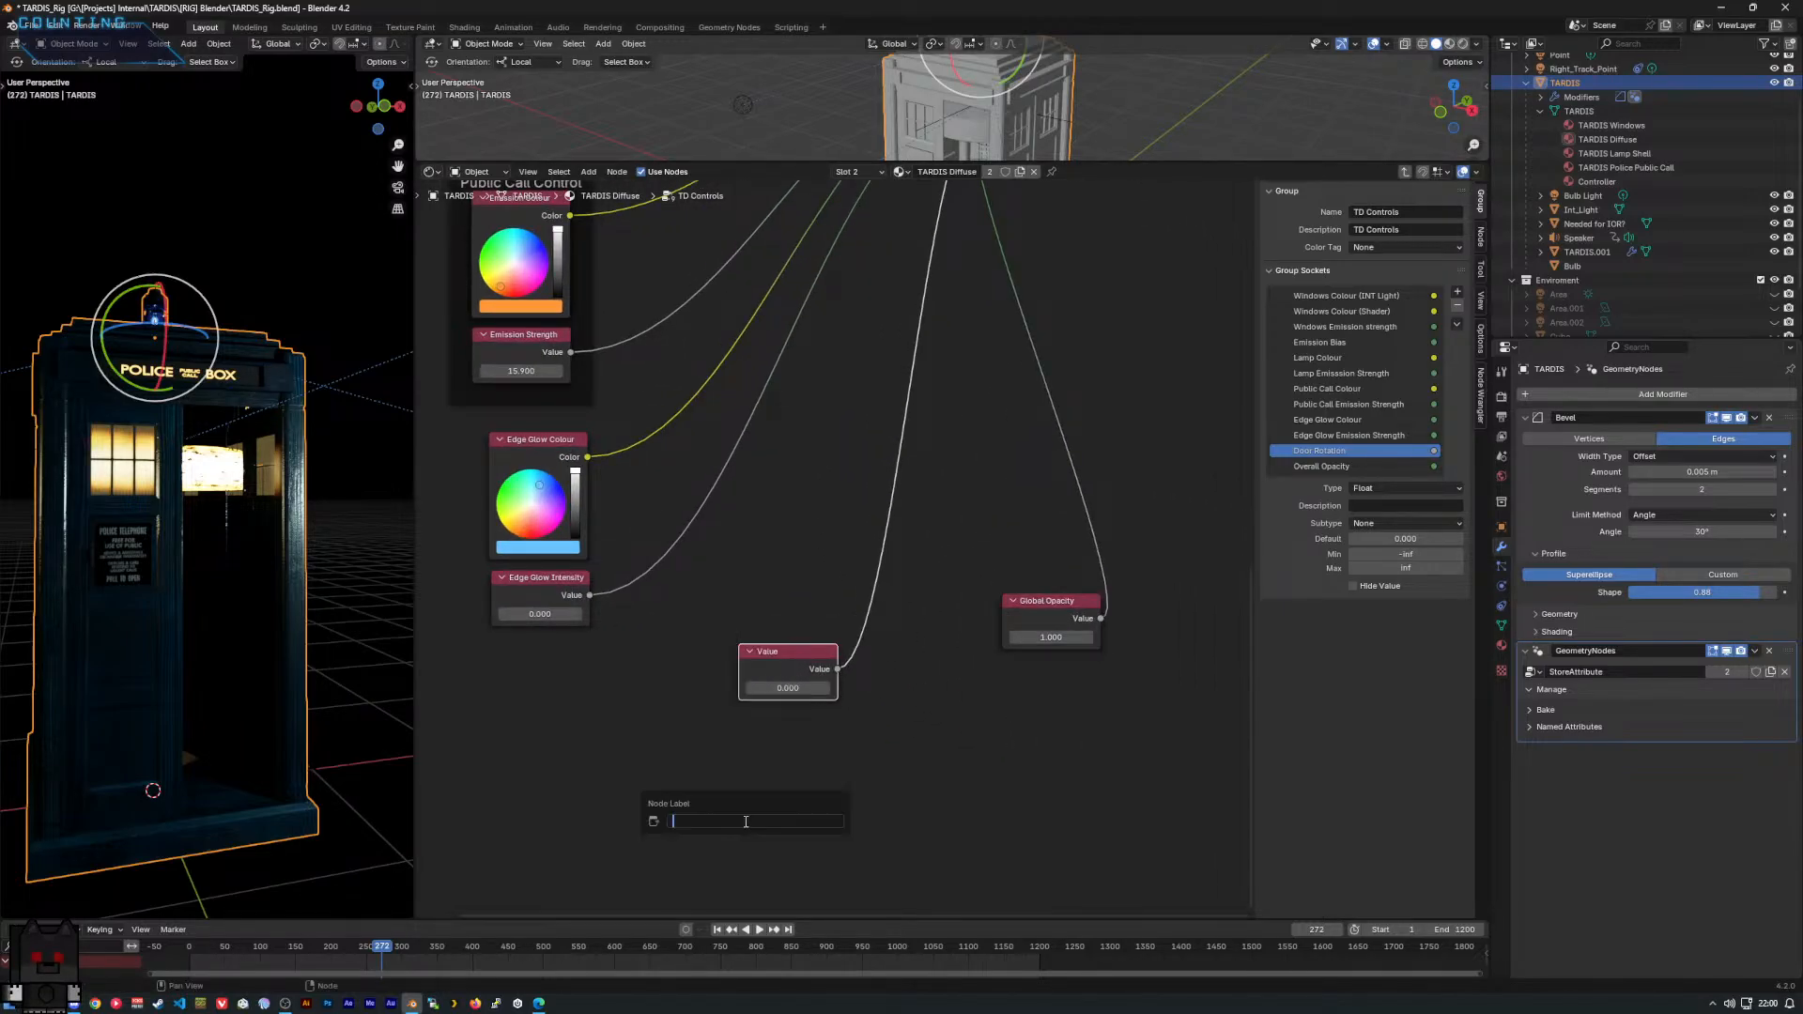
text(Door Rotation)
key(Return)
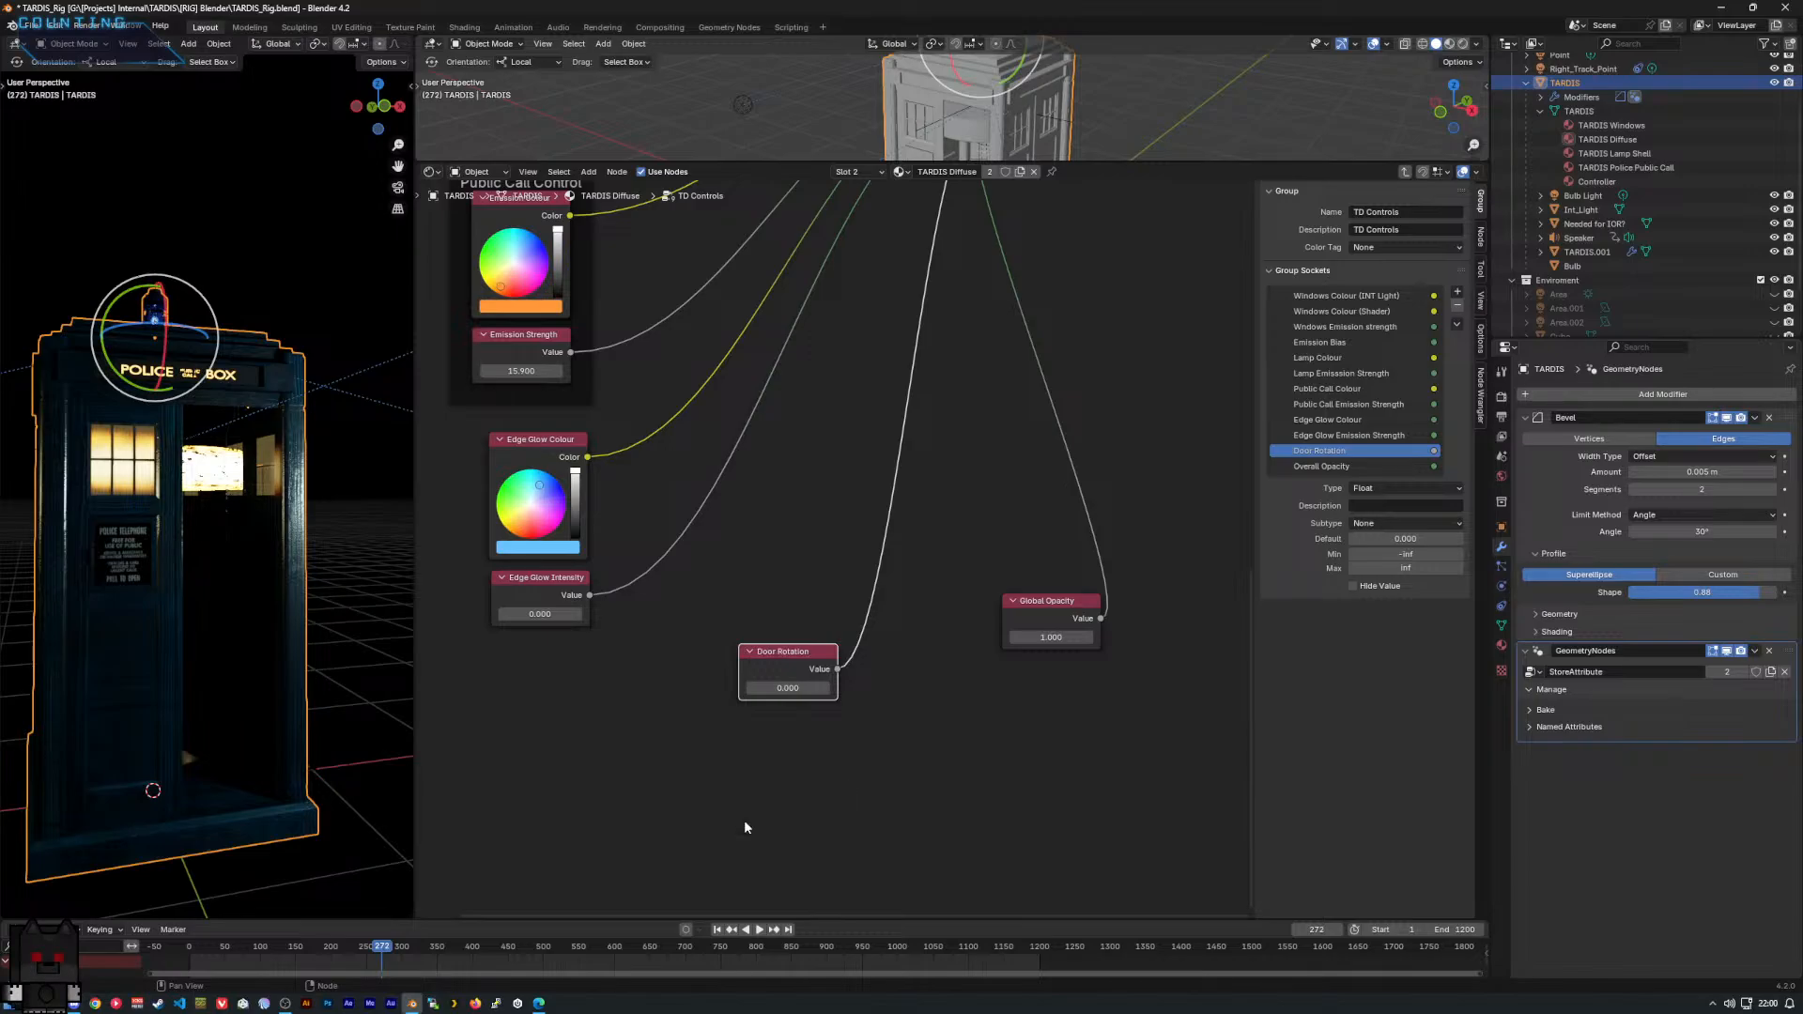
click(1388, 492)
click(1396, 537)
Remove the Door Rotation output socket from the TD Controls group.
middle_drag(837, 669, 854, 697)
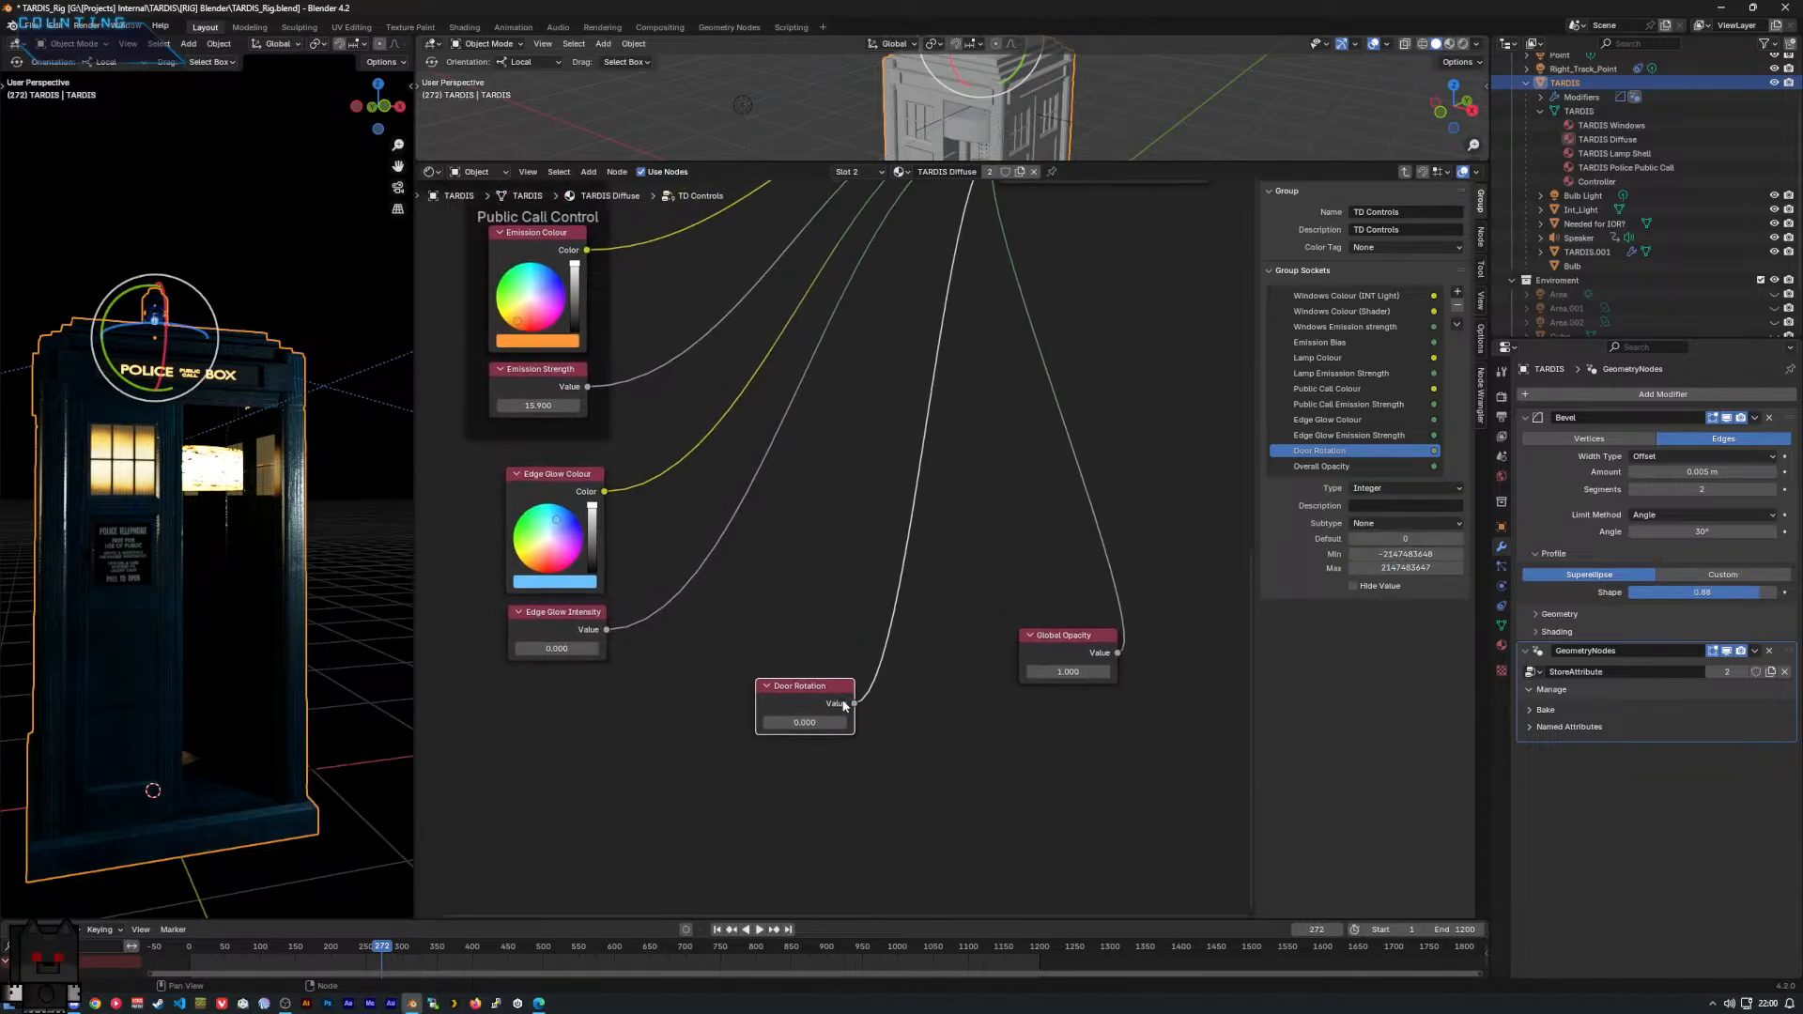
middle_drag(943, 522, 877, 687)
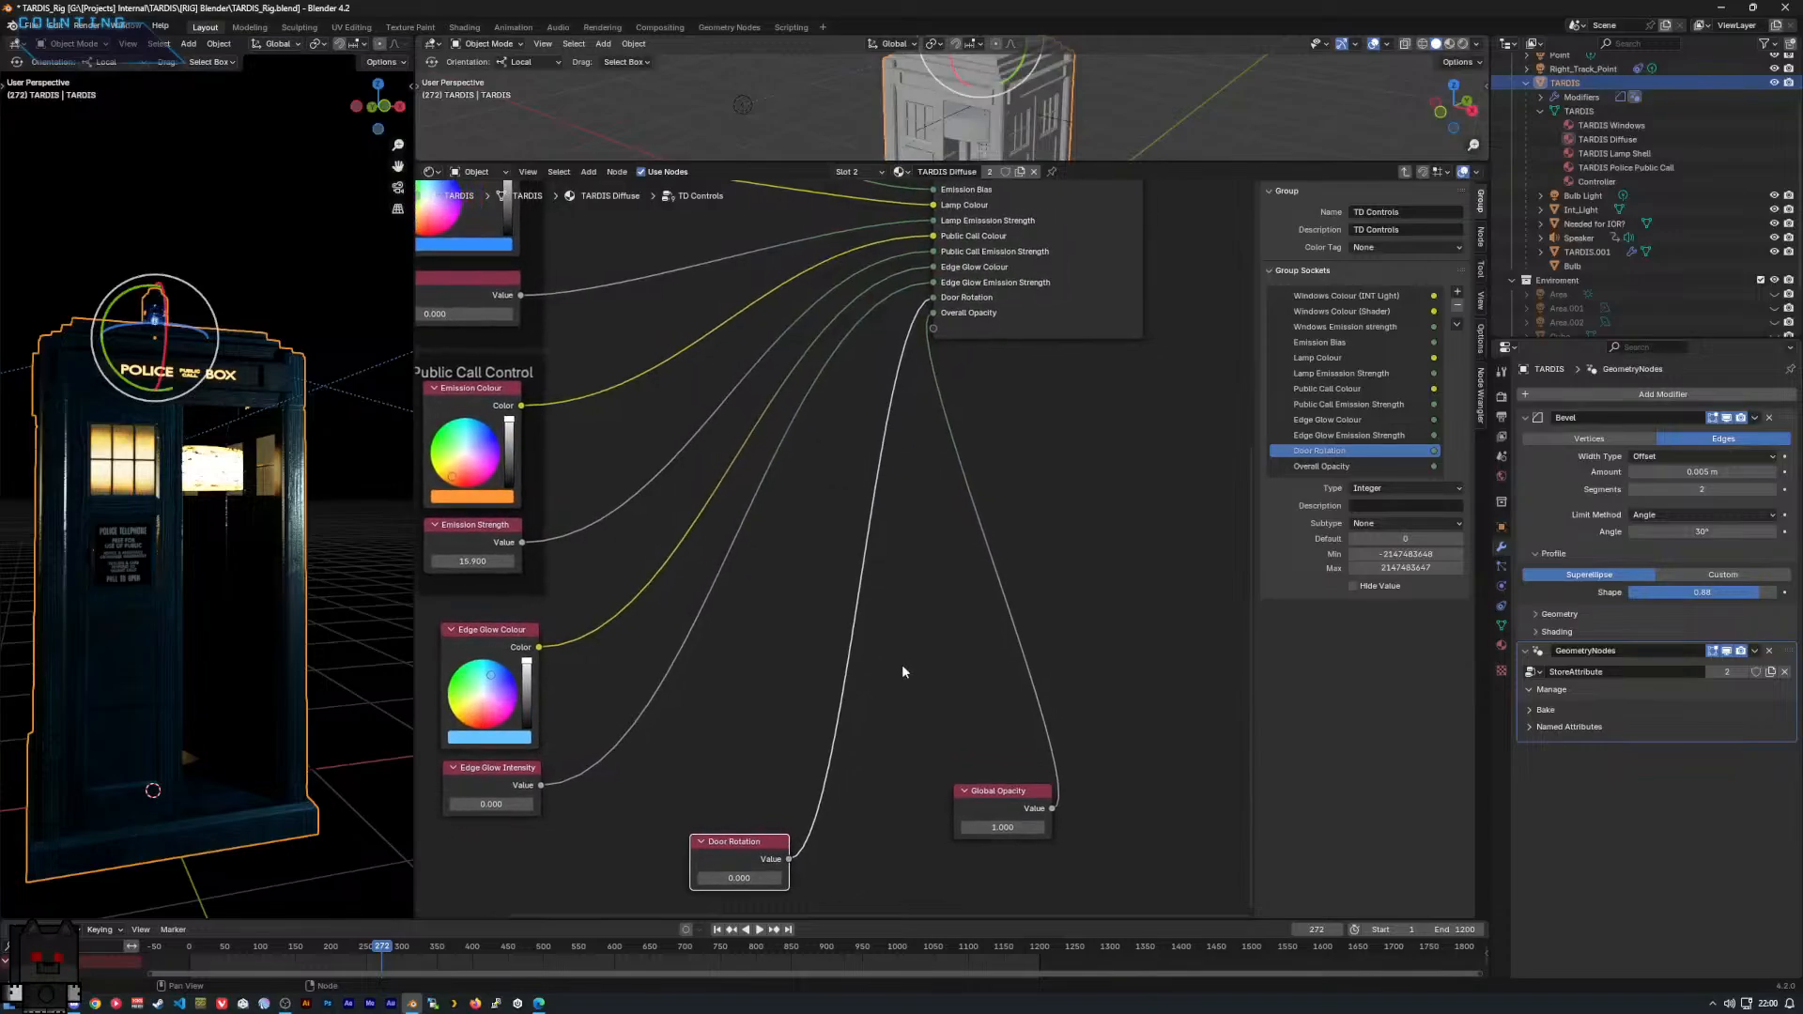
right_click(1089, 453)
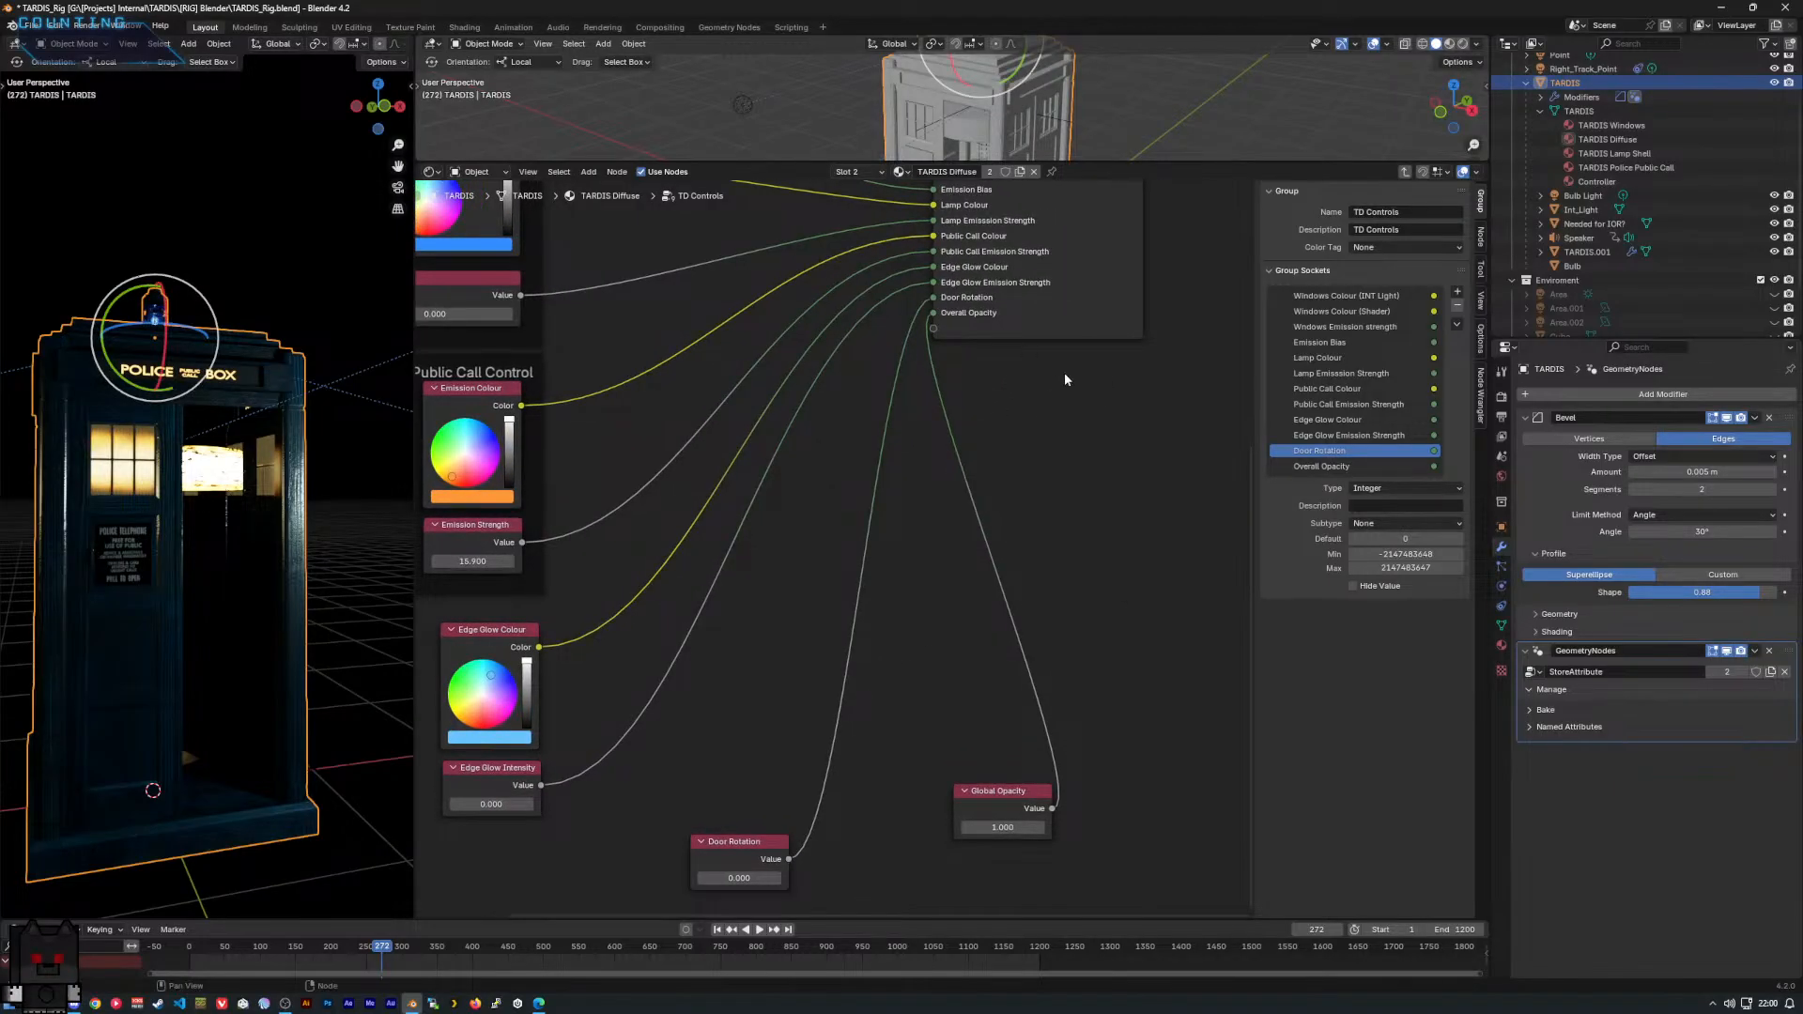
click(1458, 306)
right_click(1079, 465)
mouse_move(1079, 465)
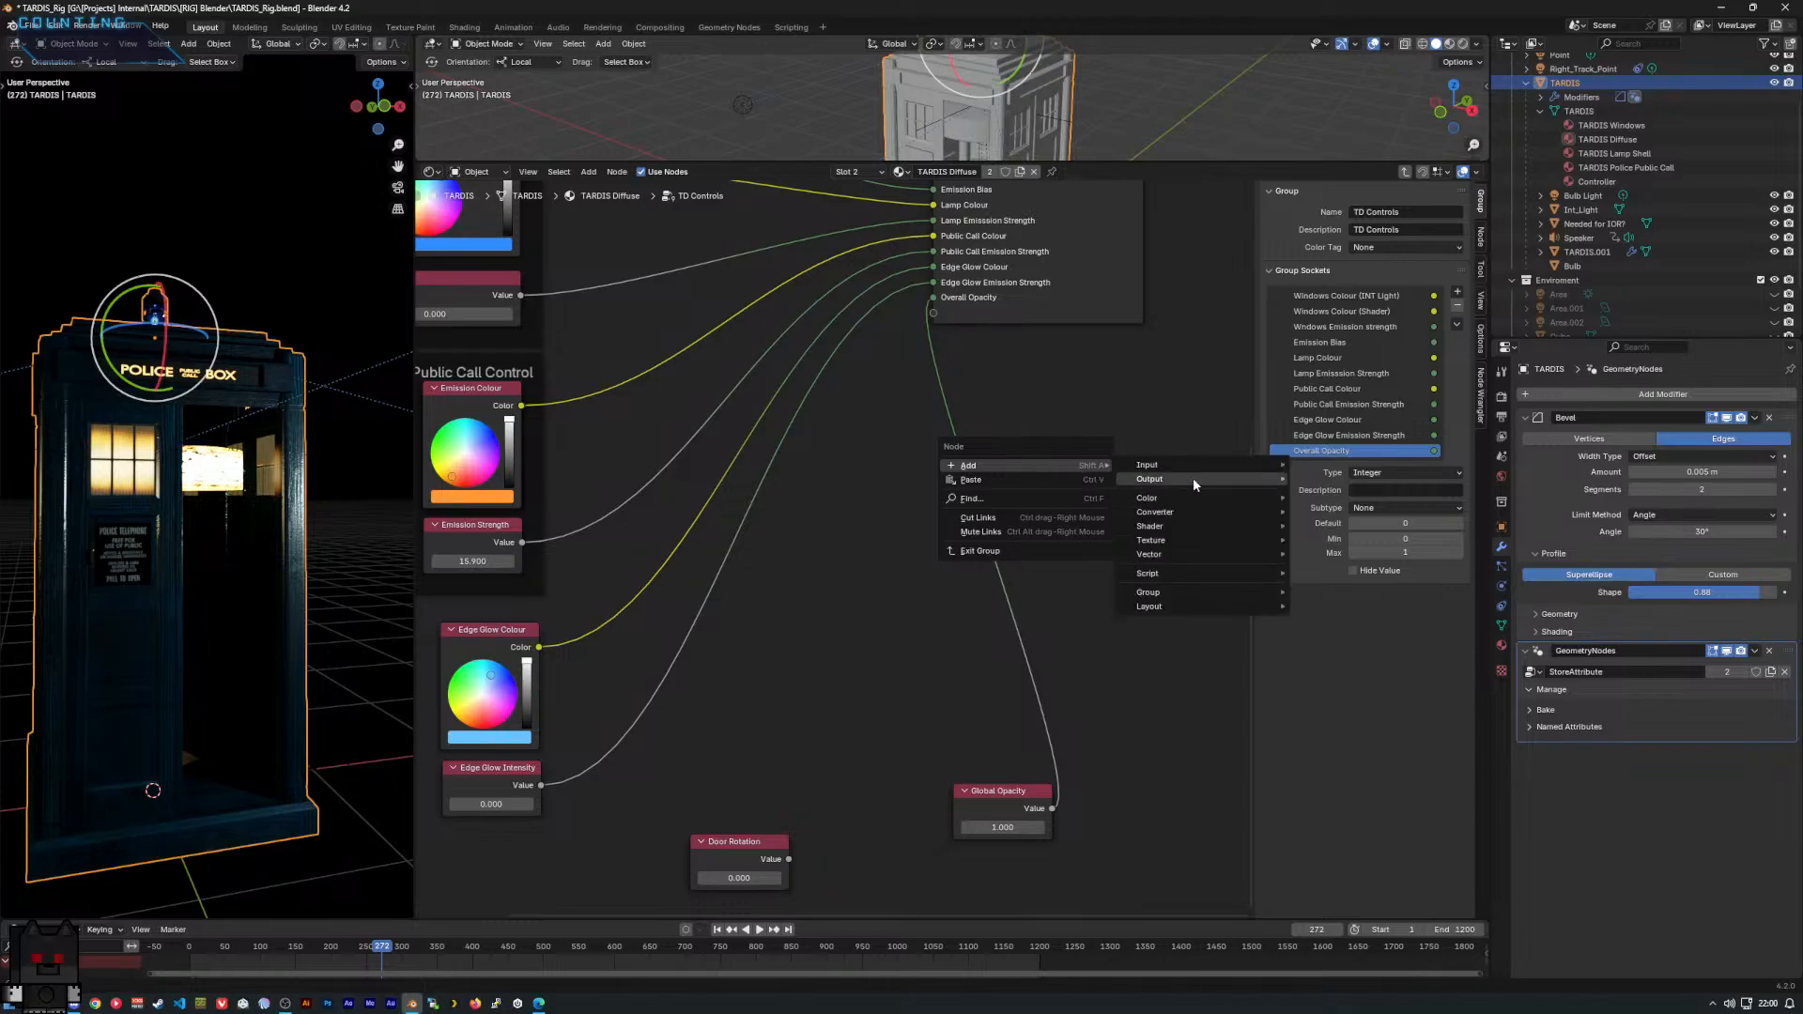
mouse_move(1249, 596)
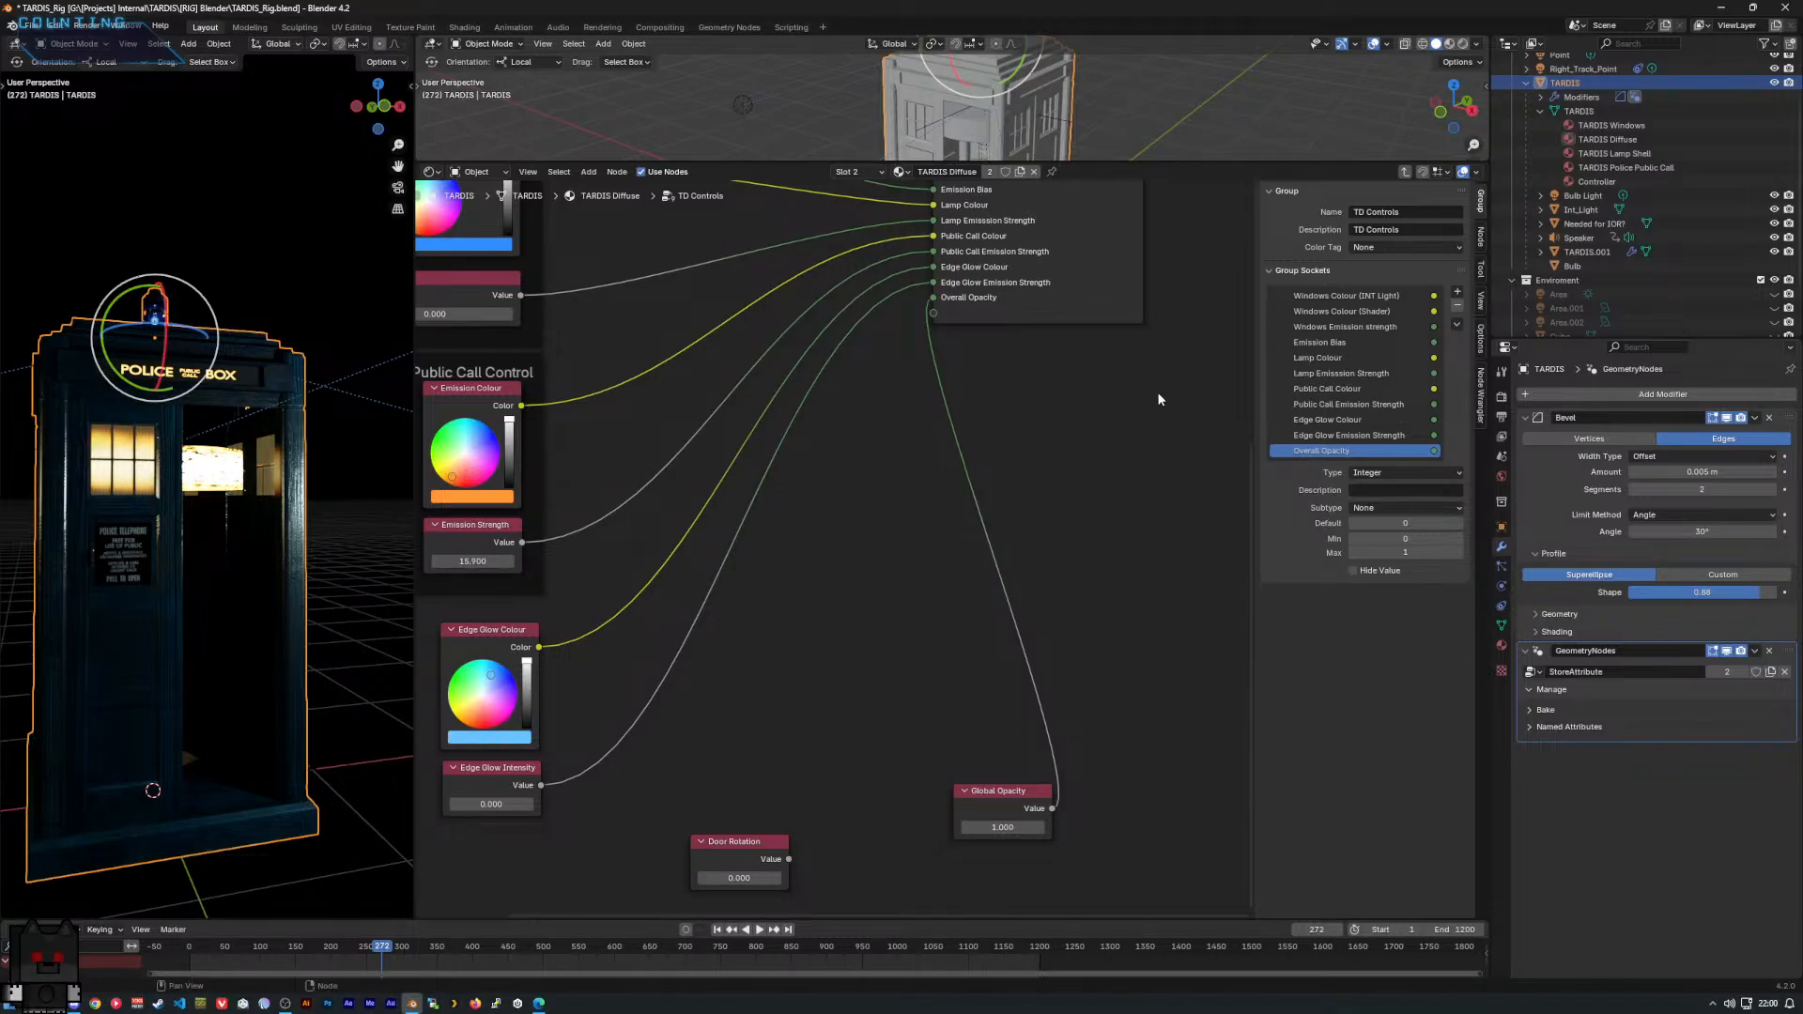
scroll(1157, 629, down, 3)
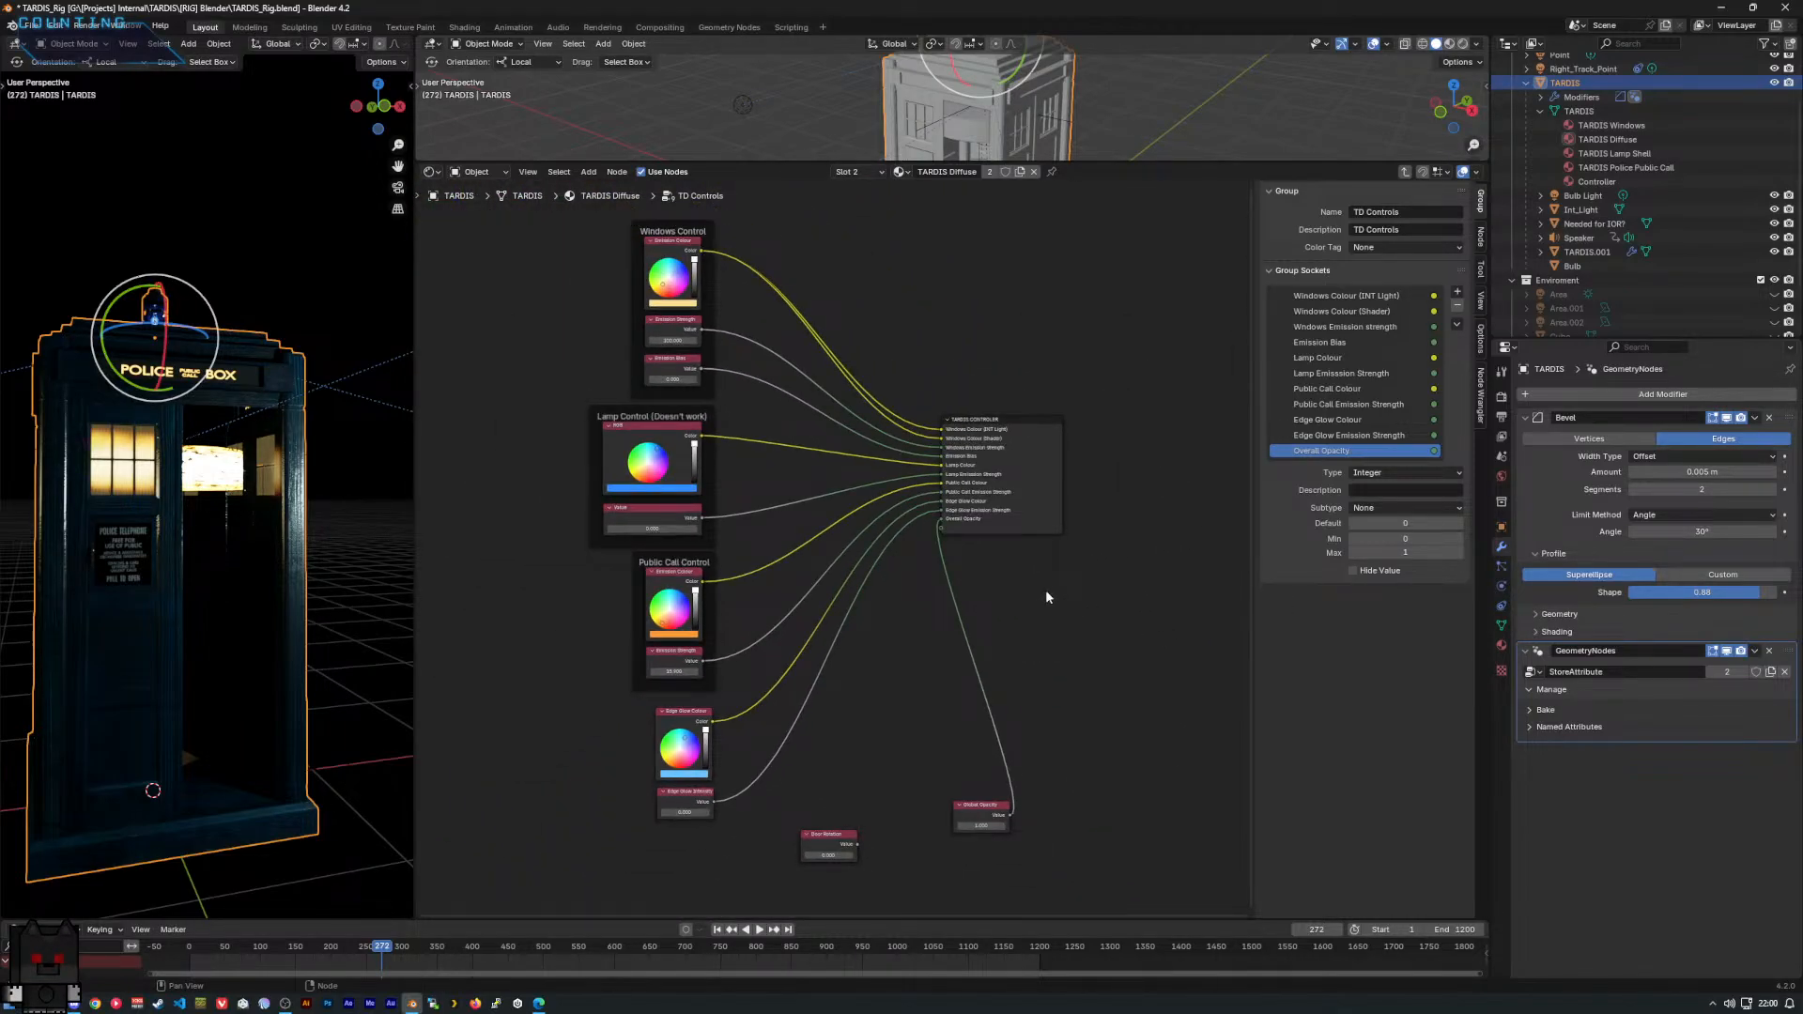
right_click(1084, 589)
mouse_move(1113, 587)
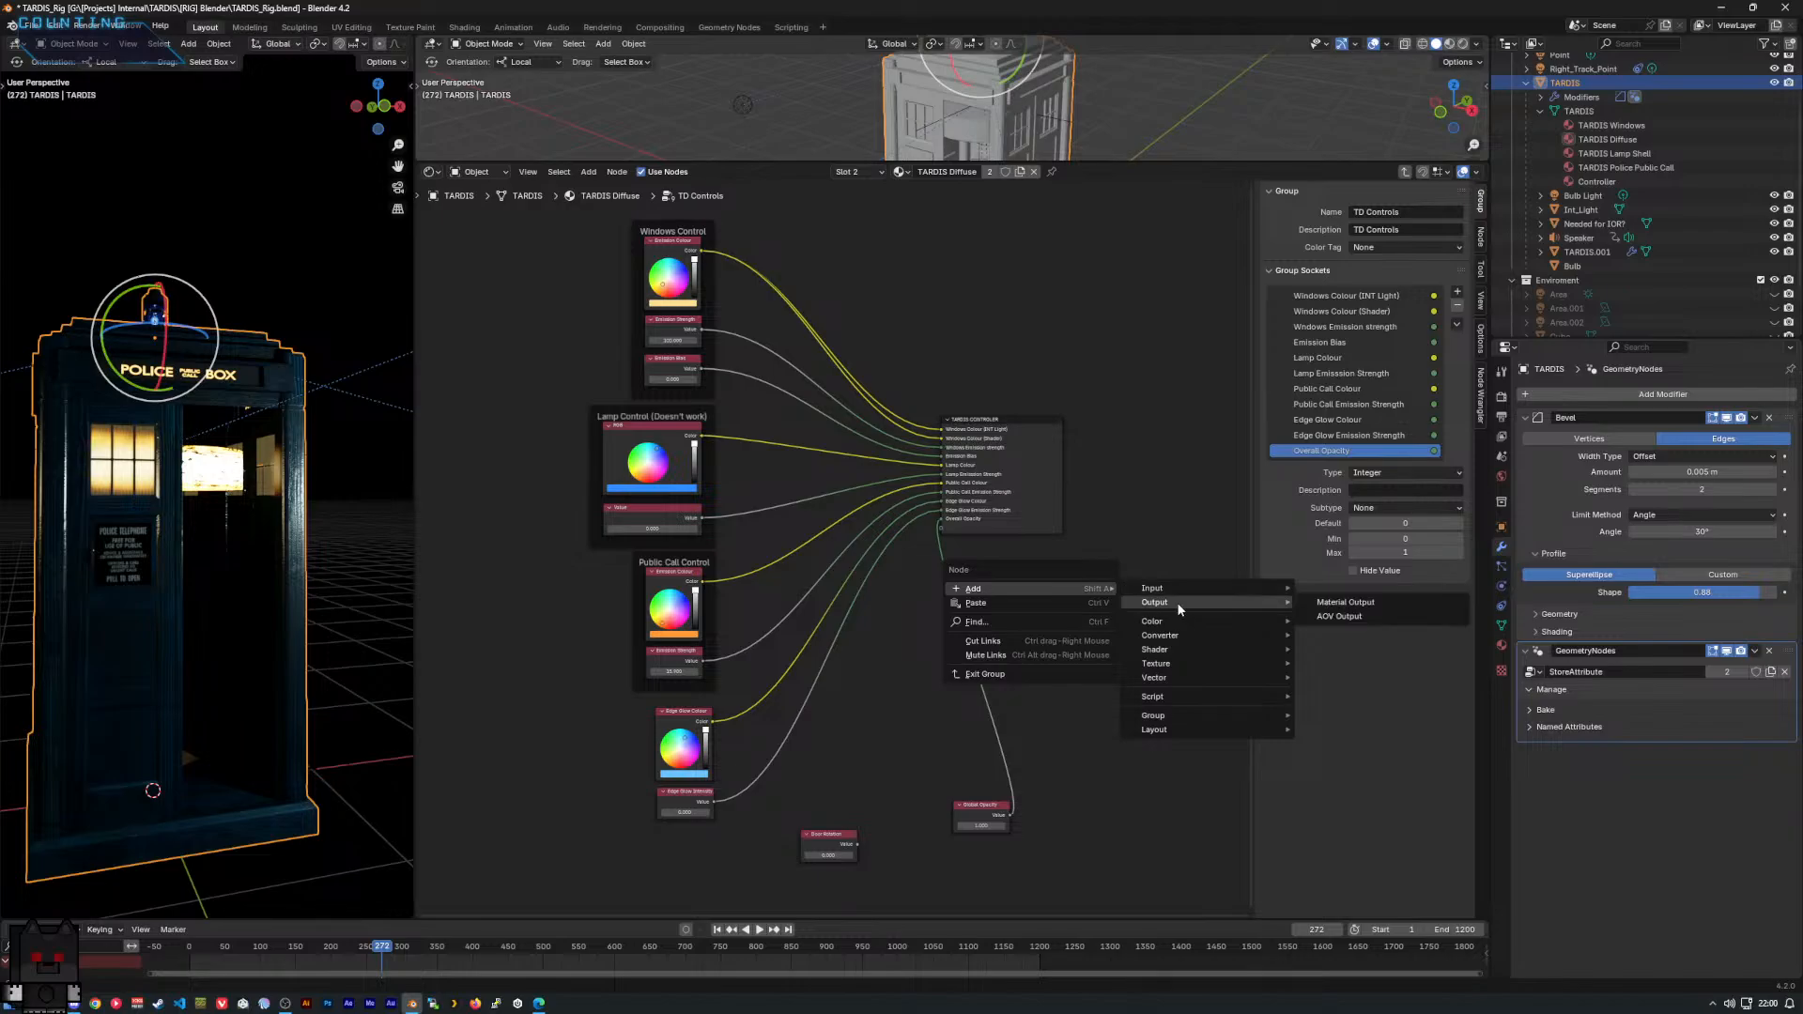
text(info)
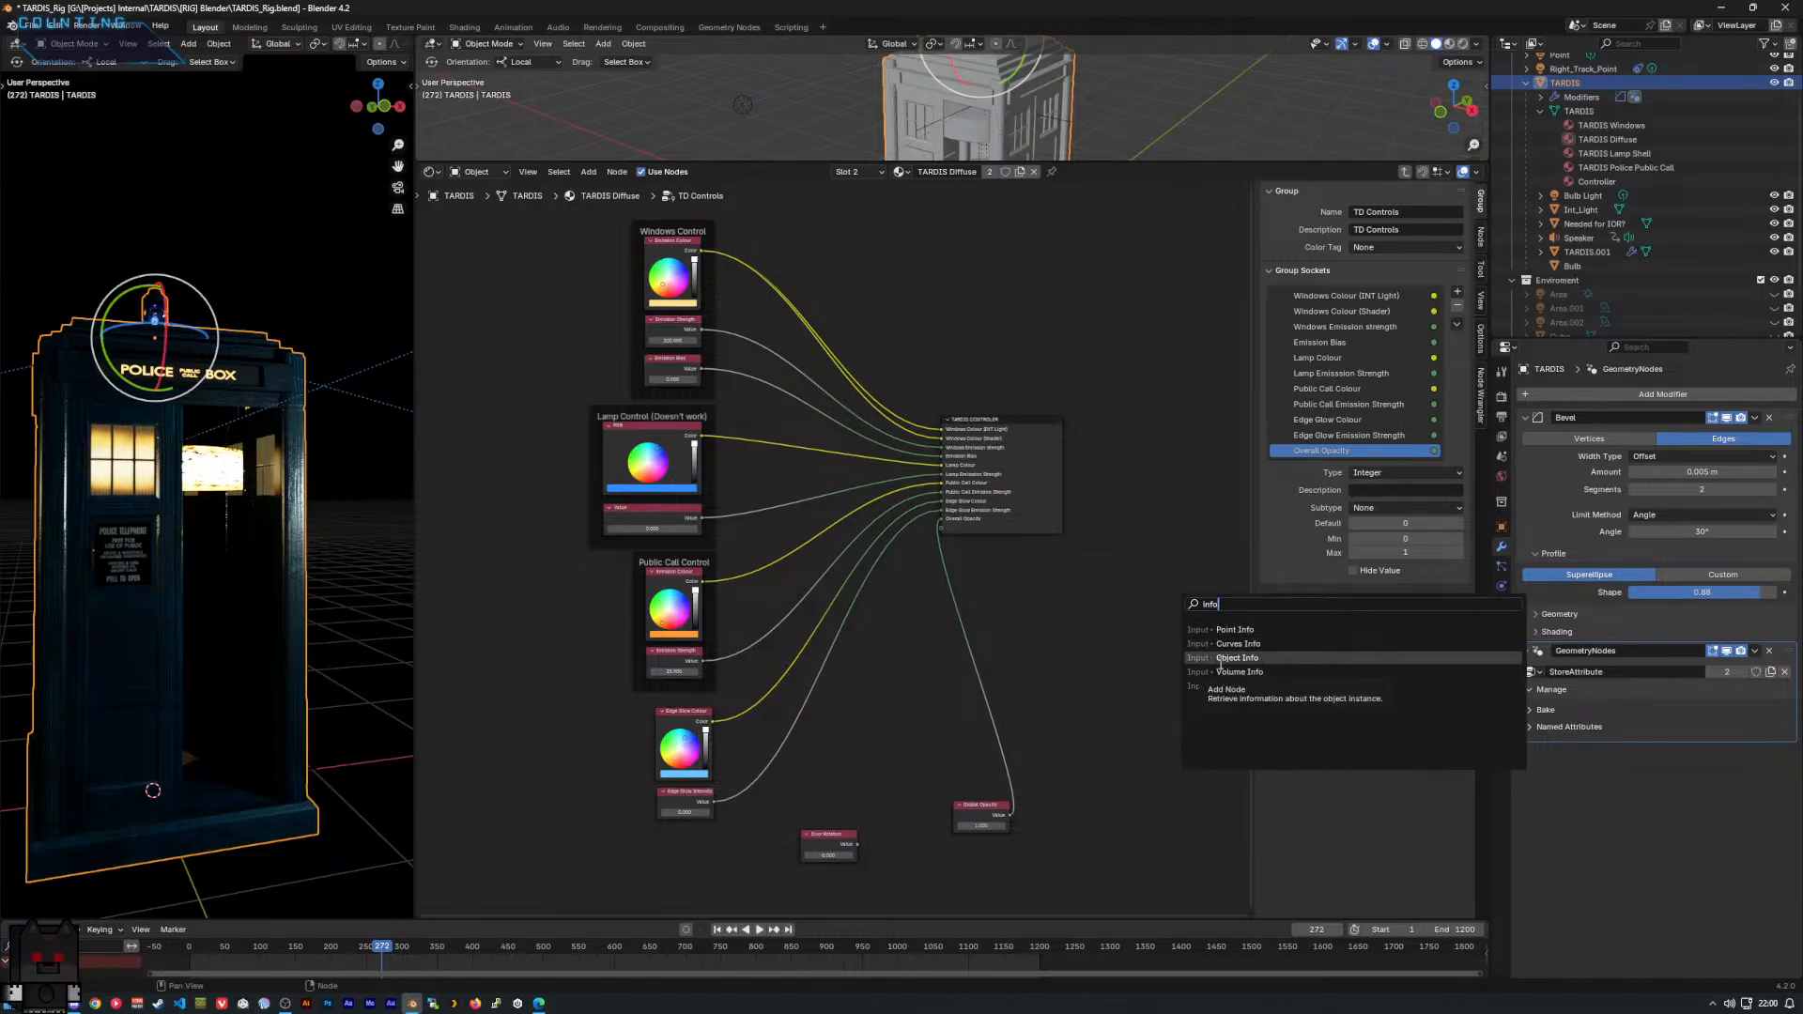
click(1143, 635)
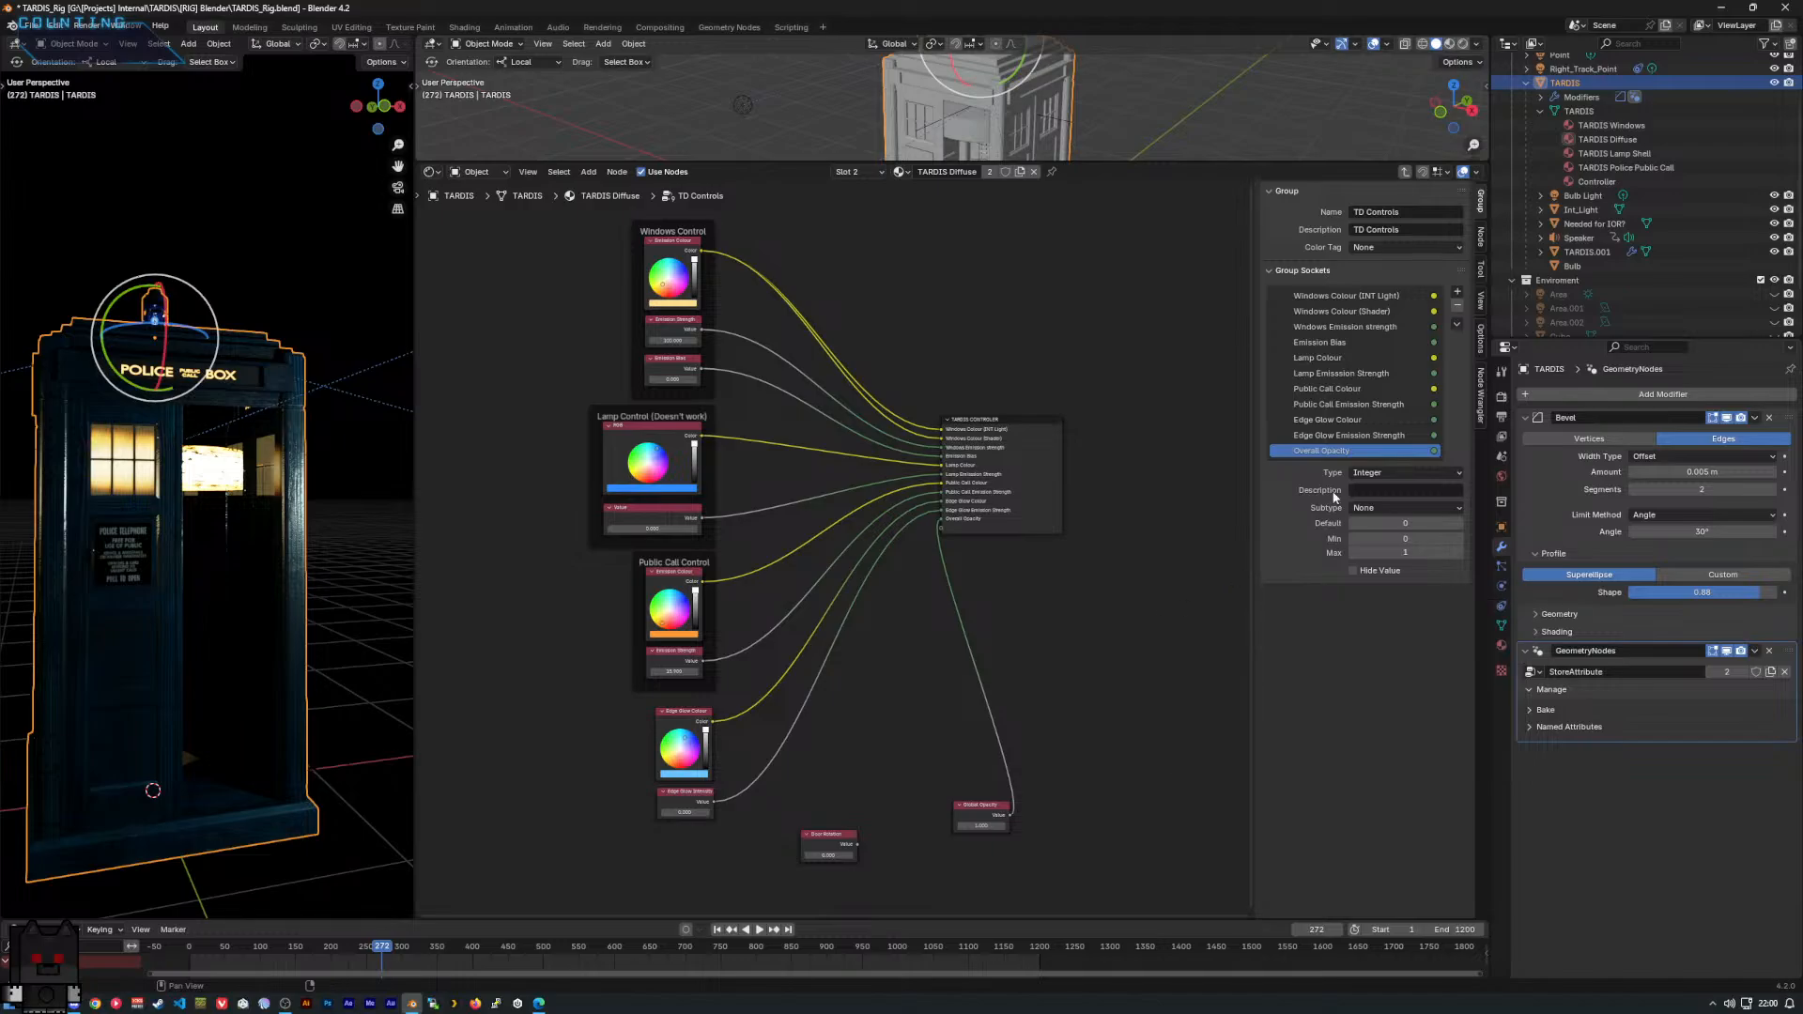
Select the TARDIS.001 door and show its Door_Rot node tree in the Geometry Nodes workspace.
click(1597, 251)
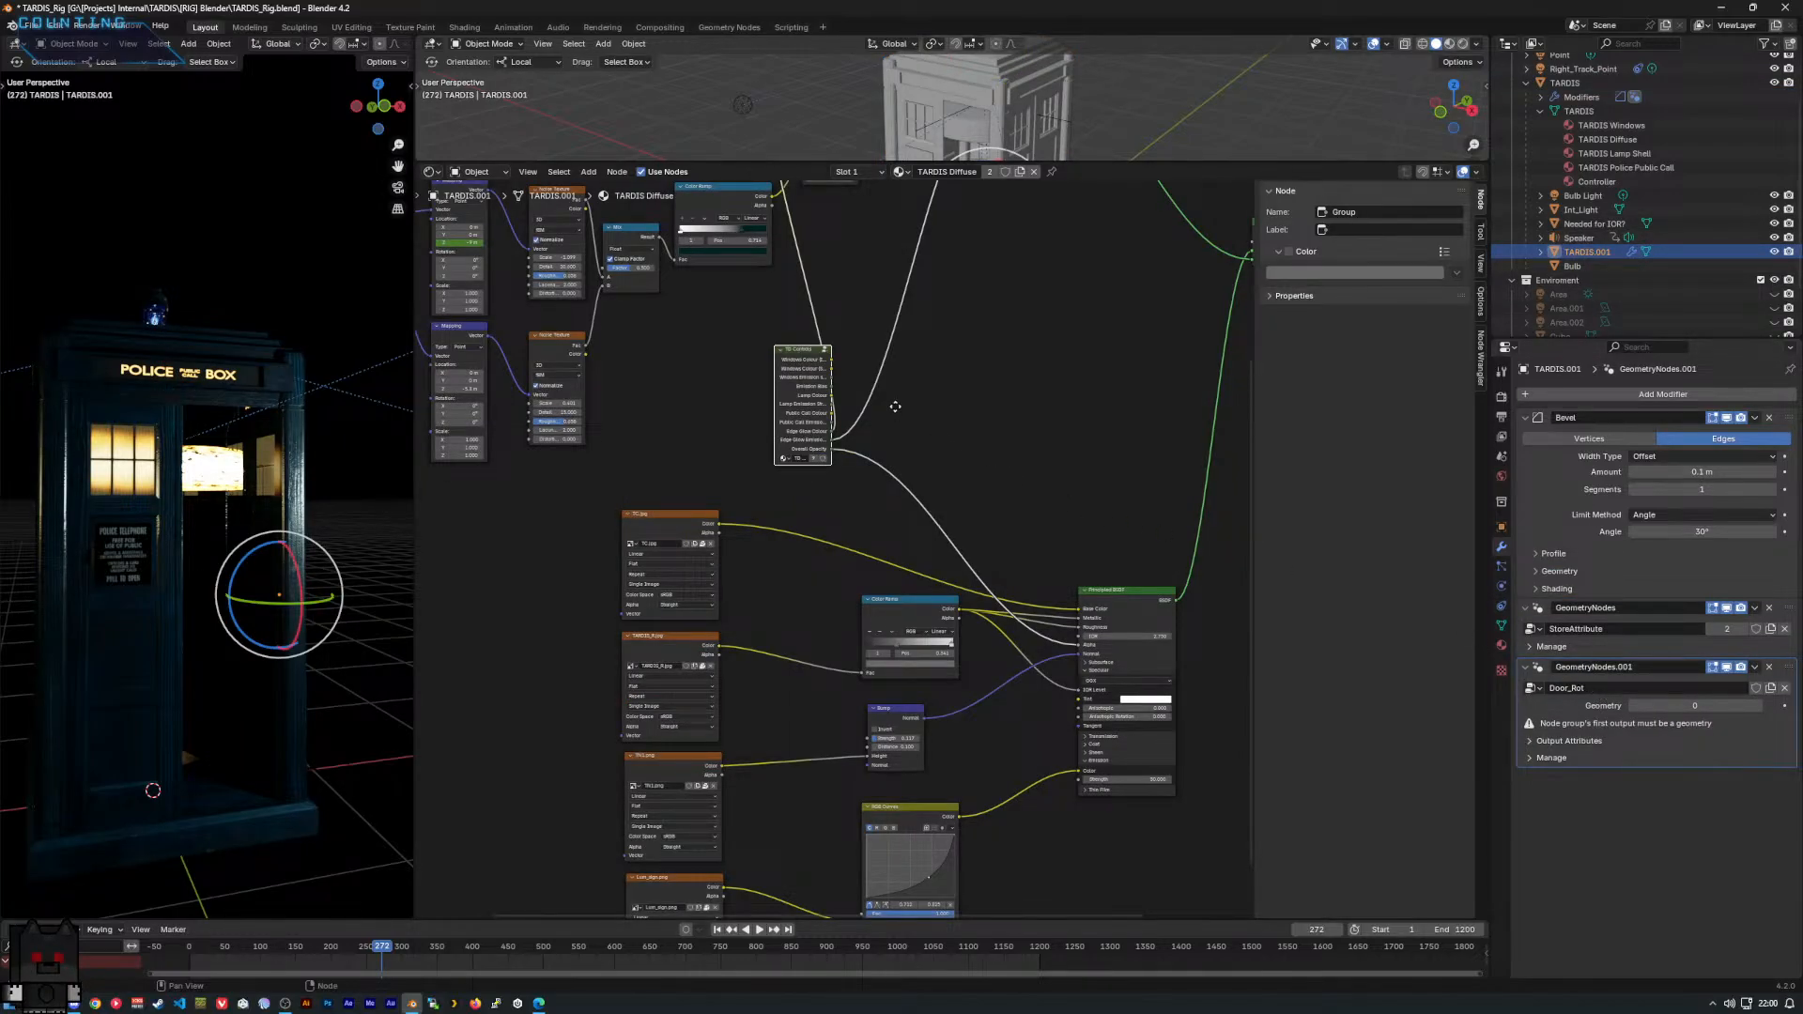
middle_drag(895, 406, 881, 519)
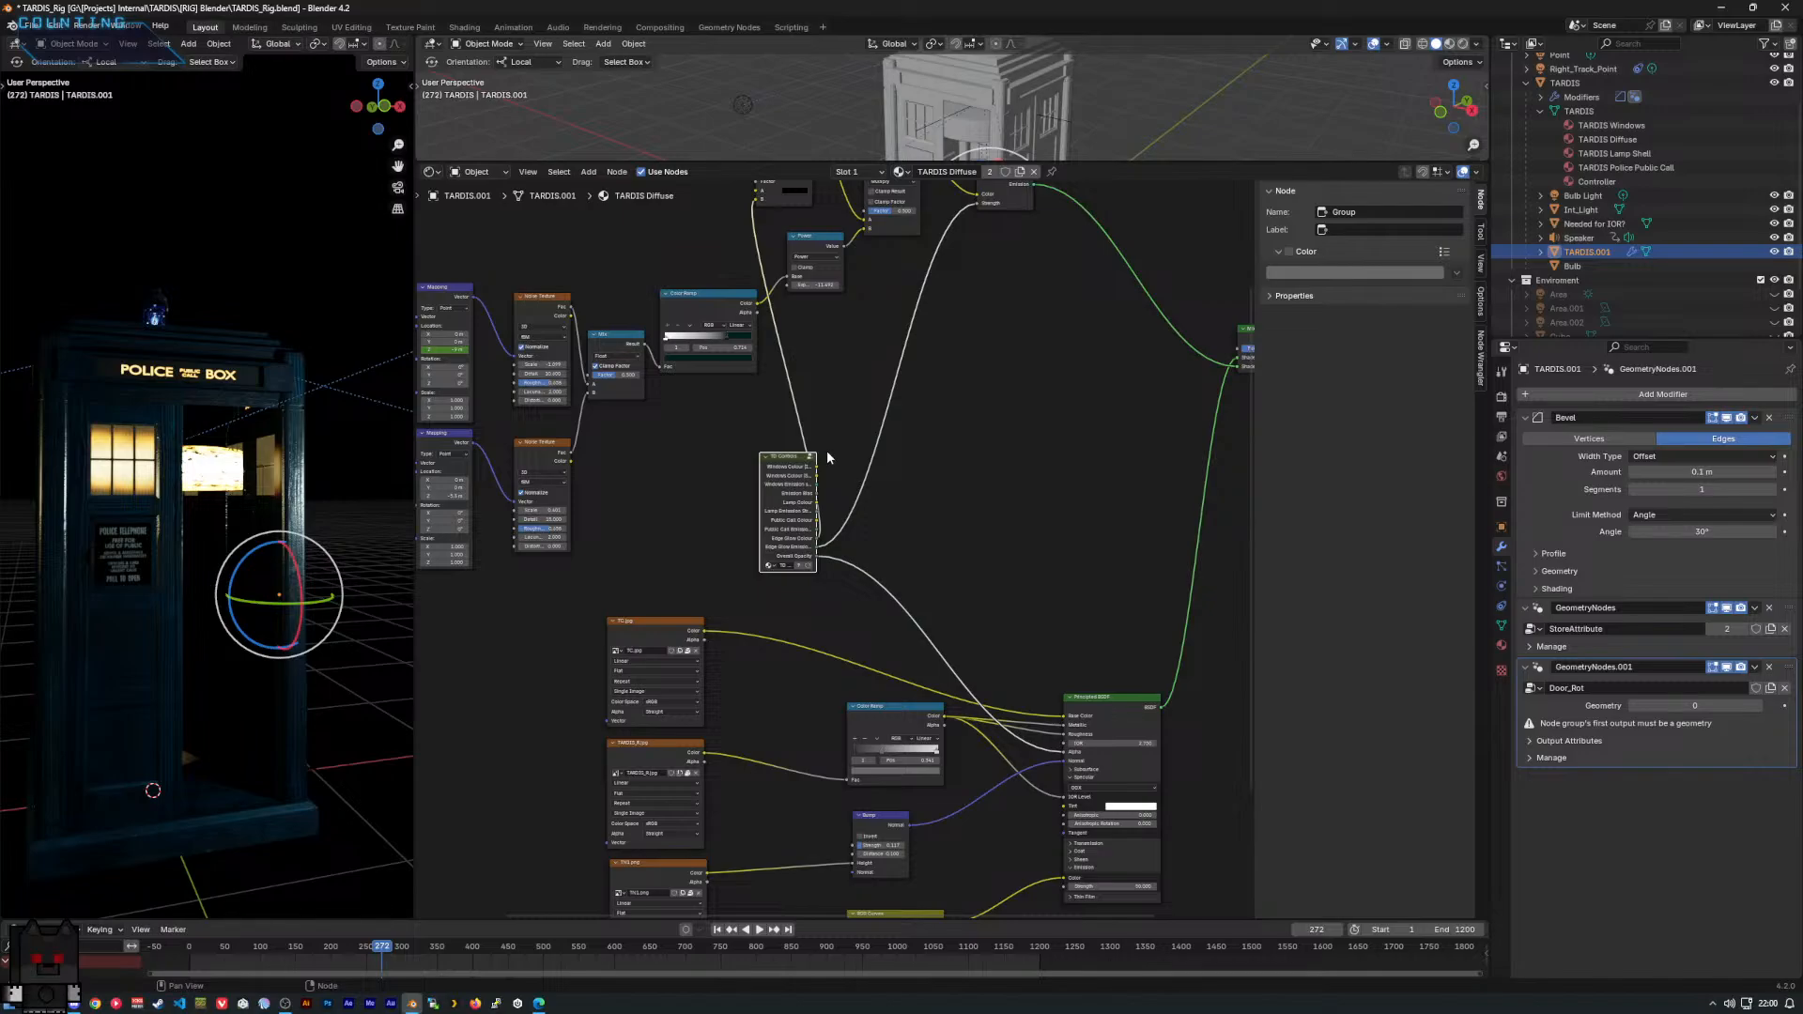
middle_drag(817, 407, 1148, 680)
scroll(736, 432, up, 1)
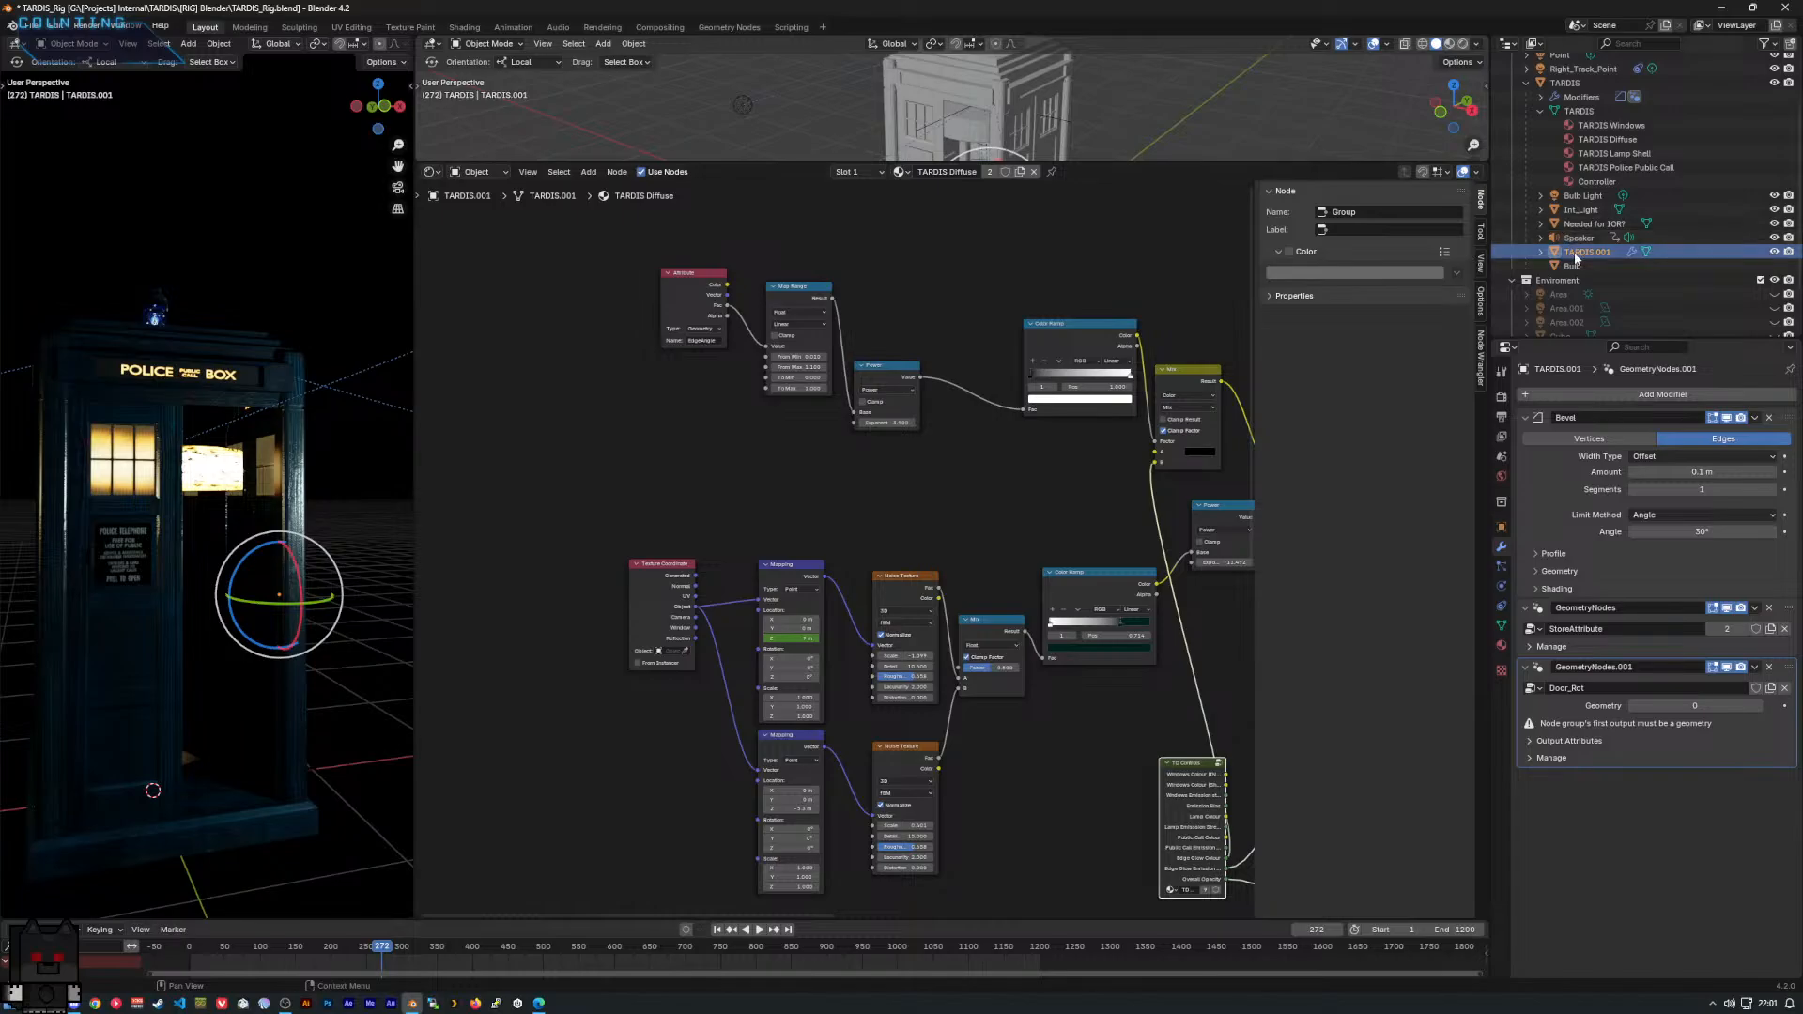
click(729, 26)
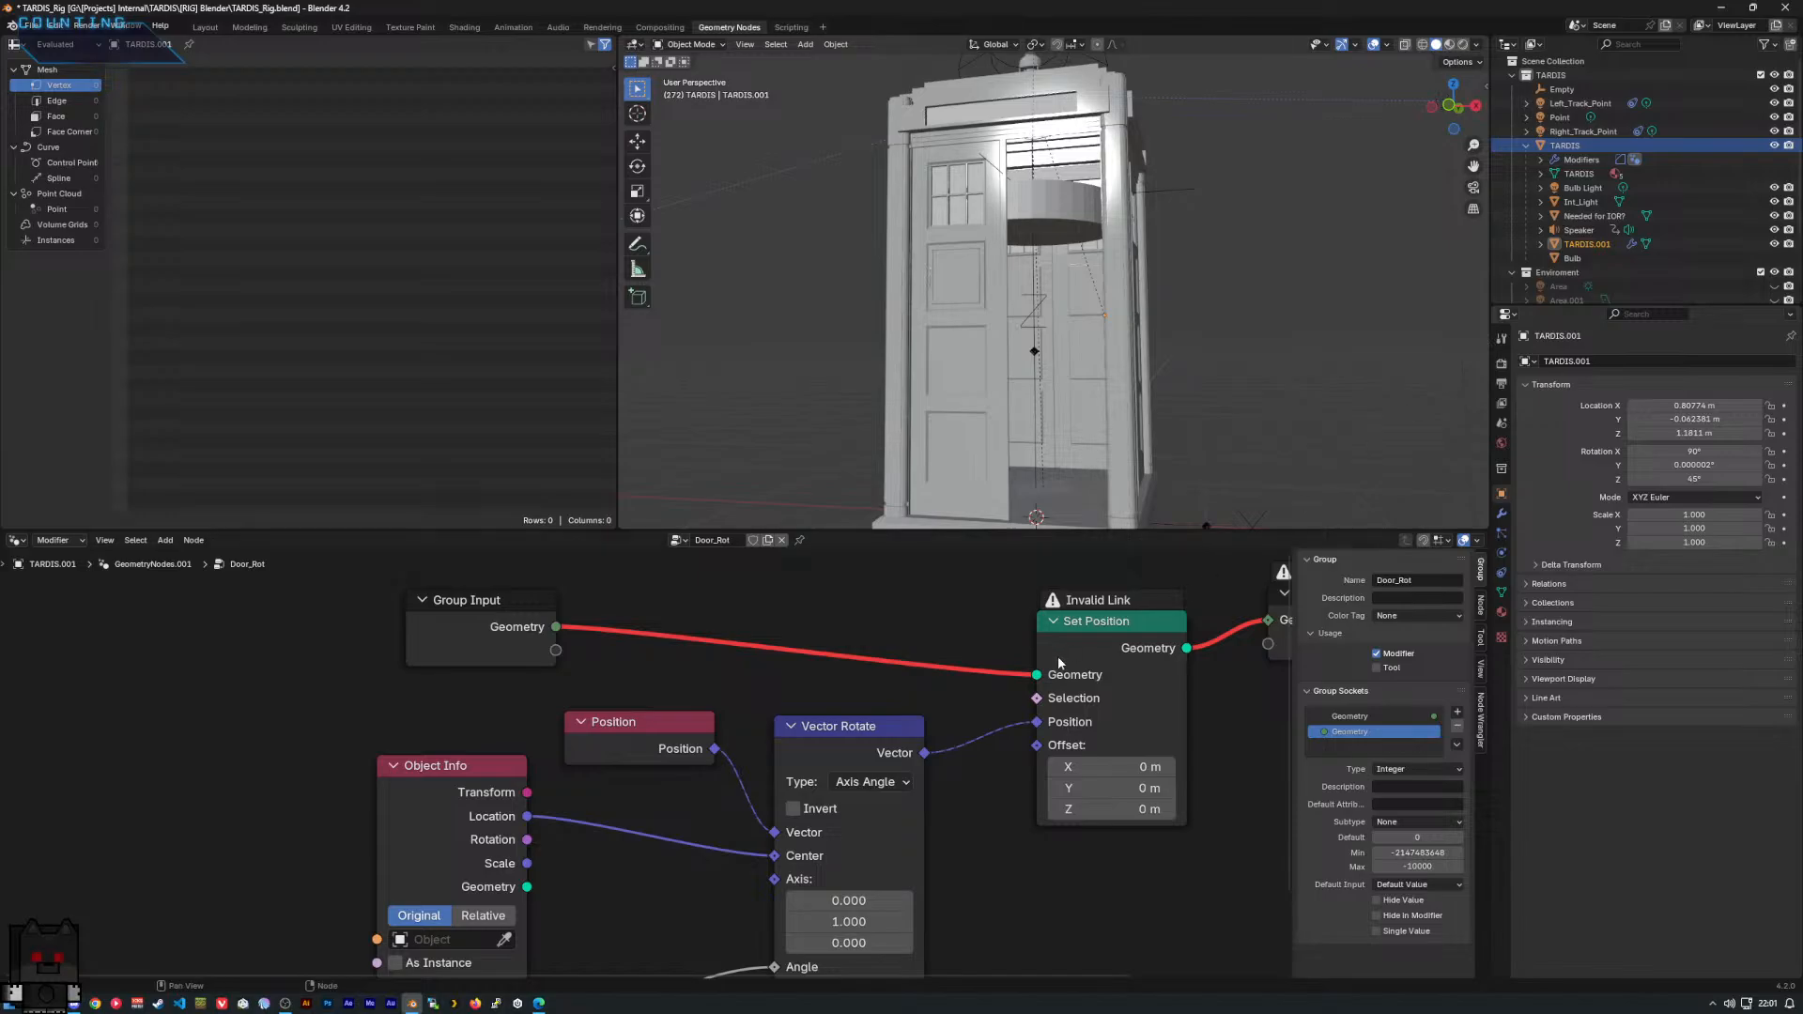
scroll(1029, 653, down, 1)
middle_drag(1029, 653, 935, 634)
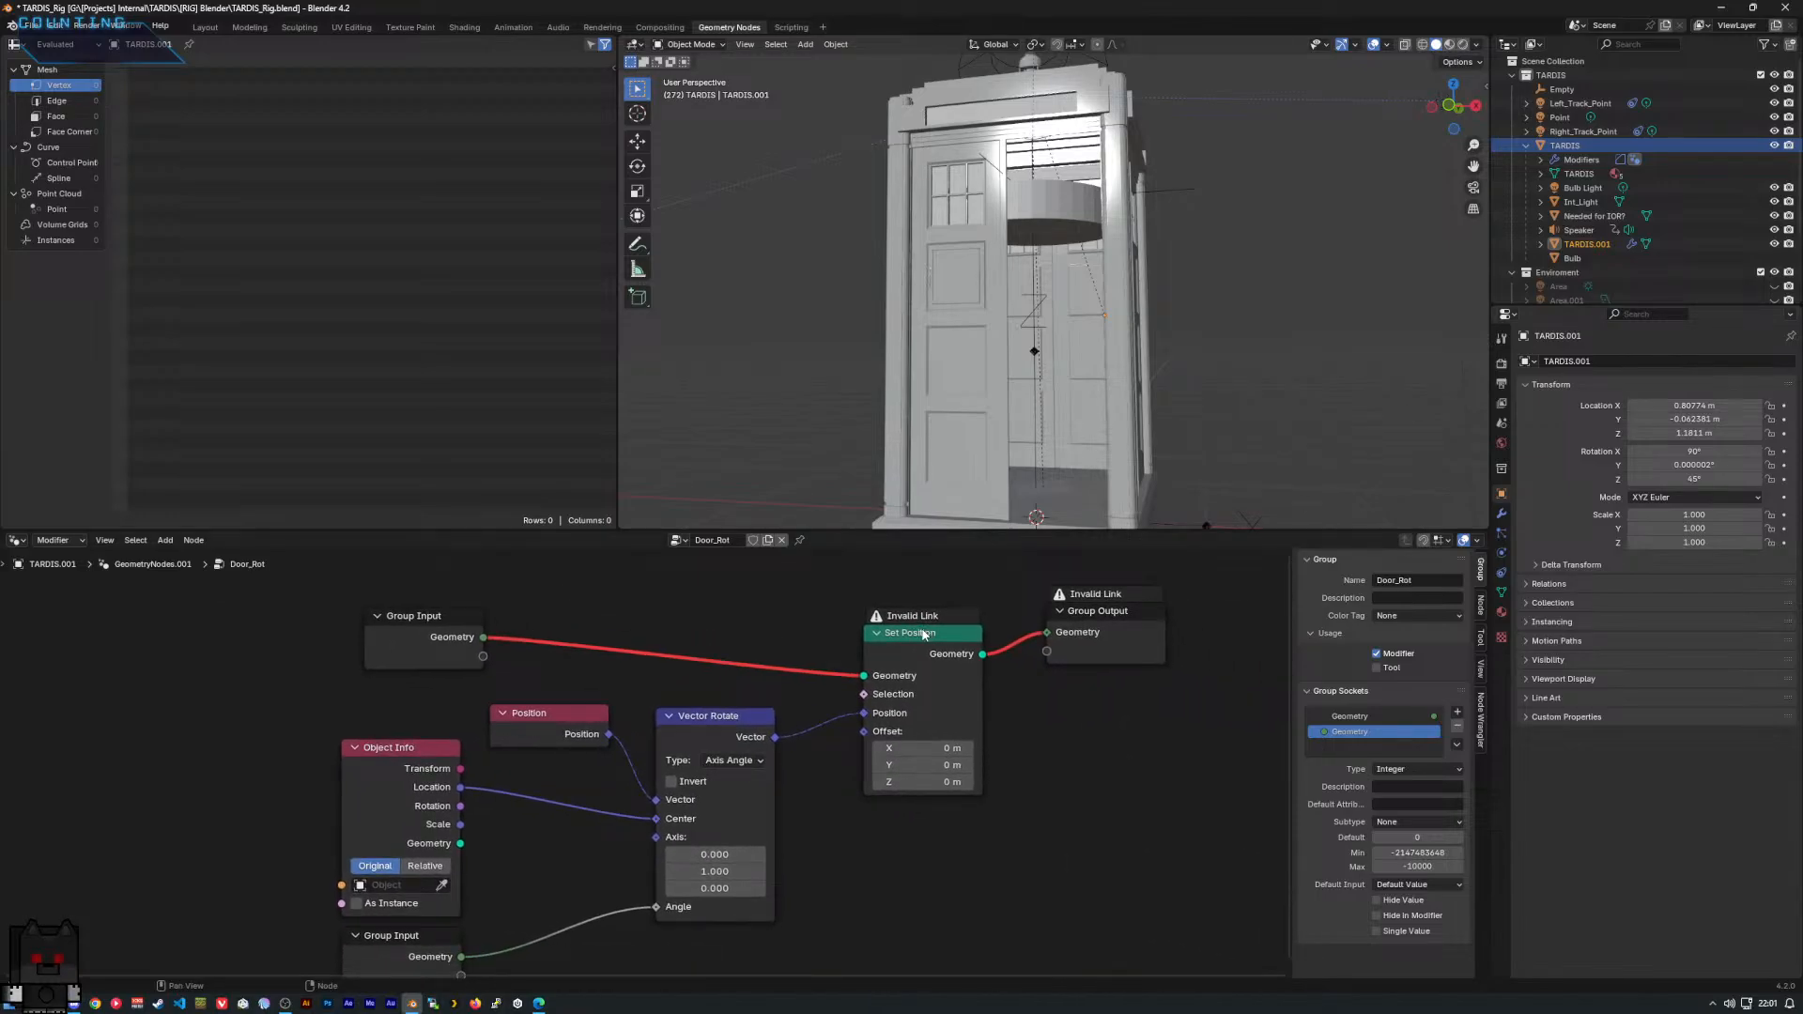
Disconnect Set Position's Geometry input and output, relink them to Group Input and Group Output, and shift Group Output slightly.
drag(864, 676, 763, 646)
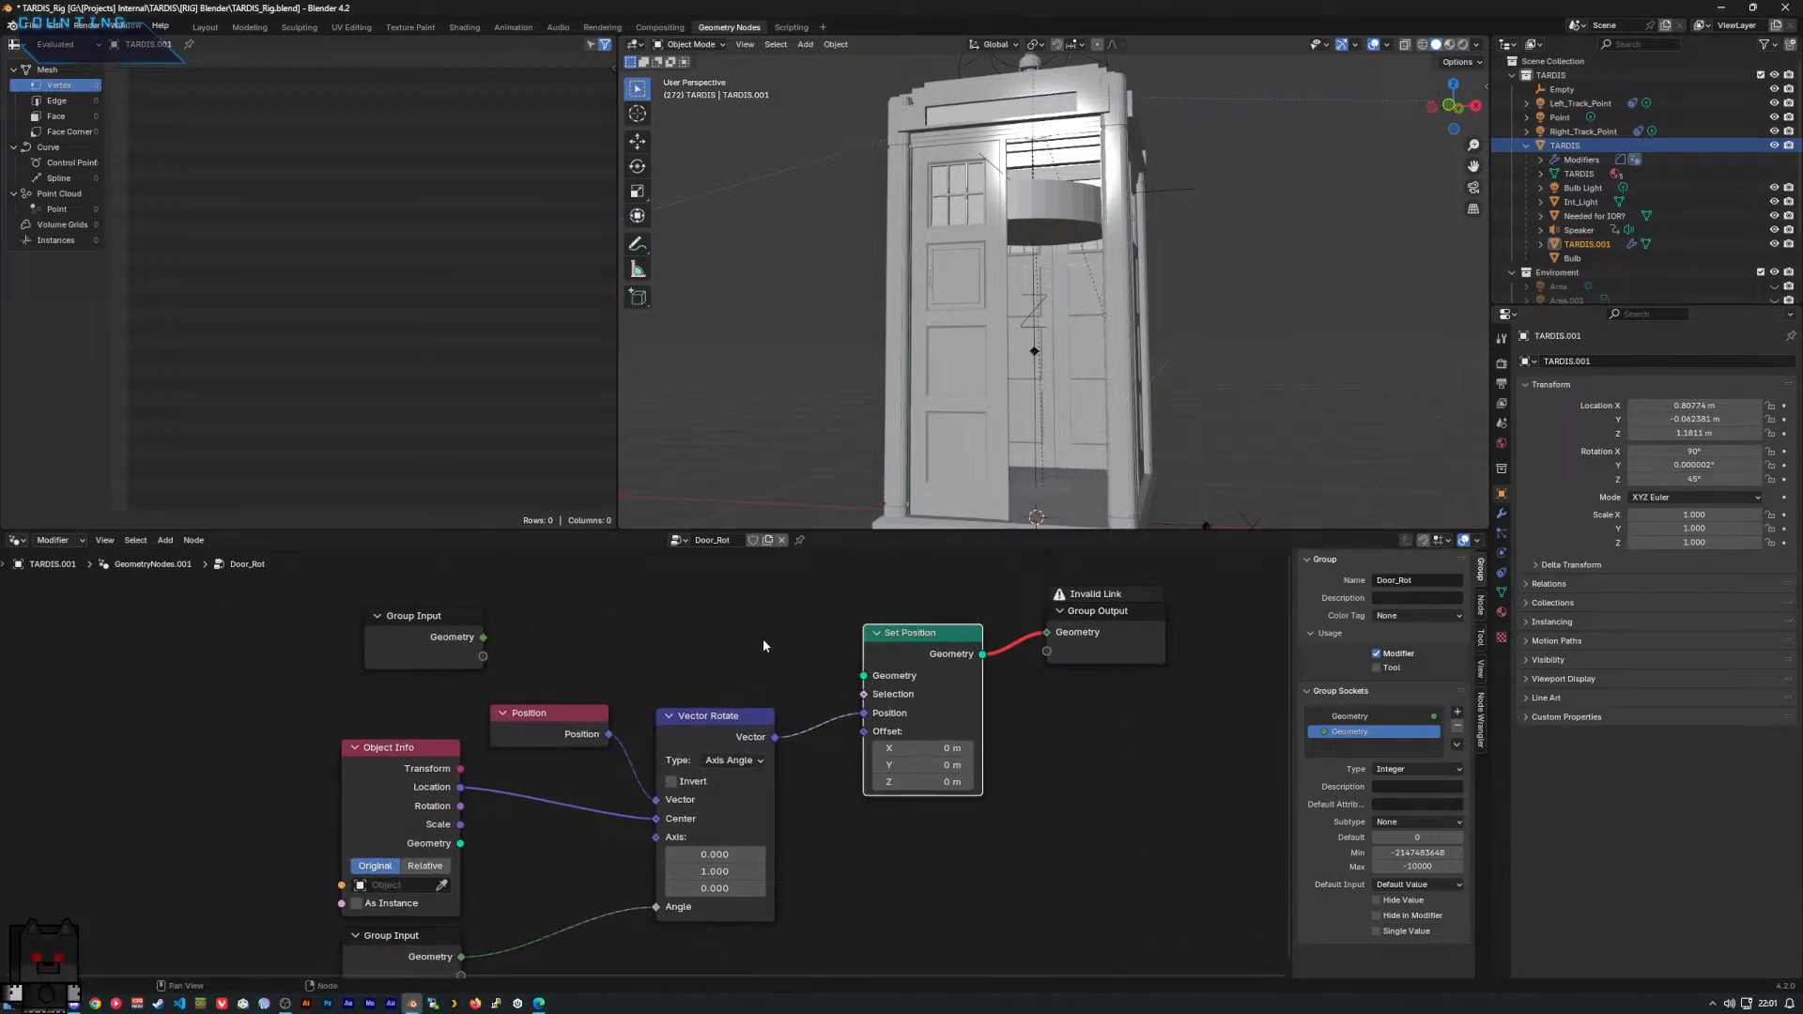
drag(1040, 633, 916, 657)
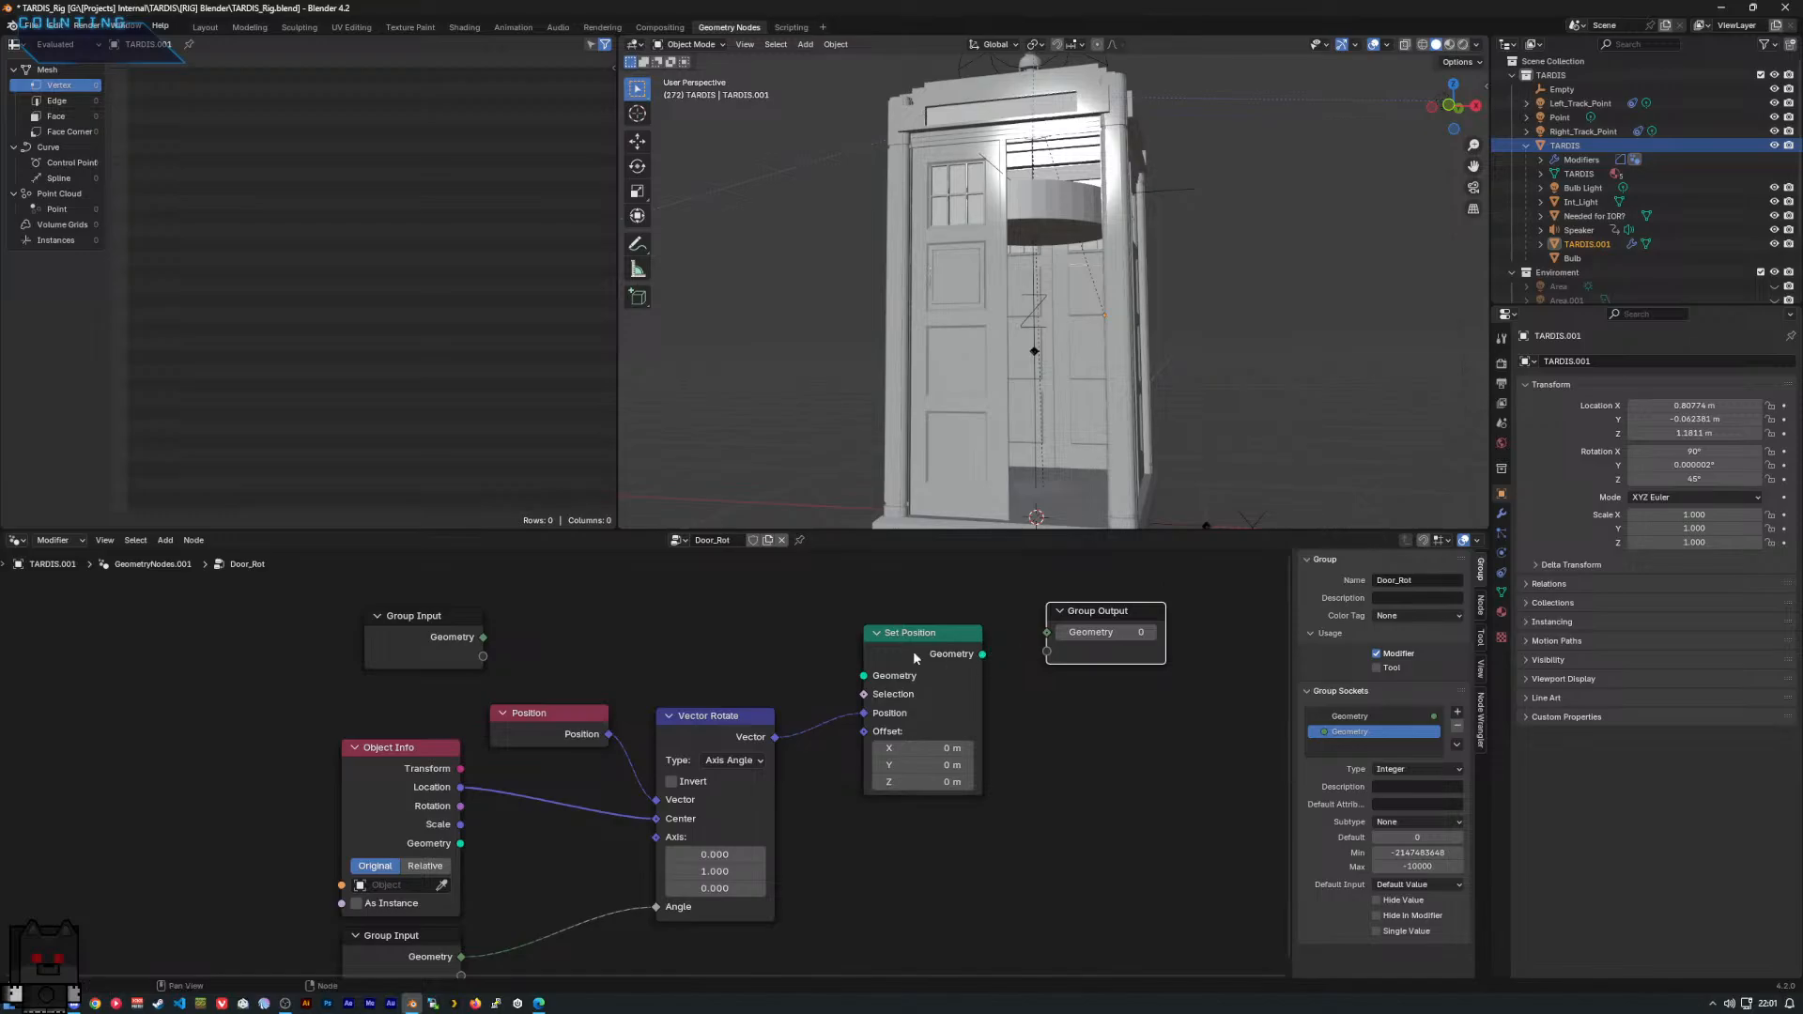
drag(483, 638, 866, 677)
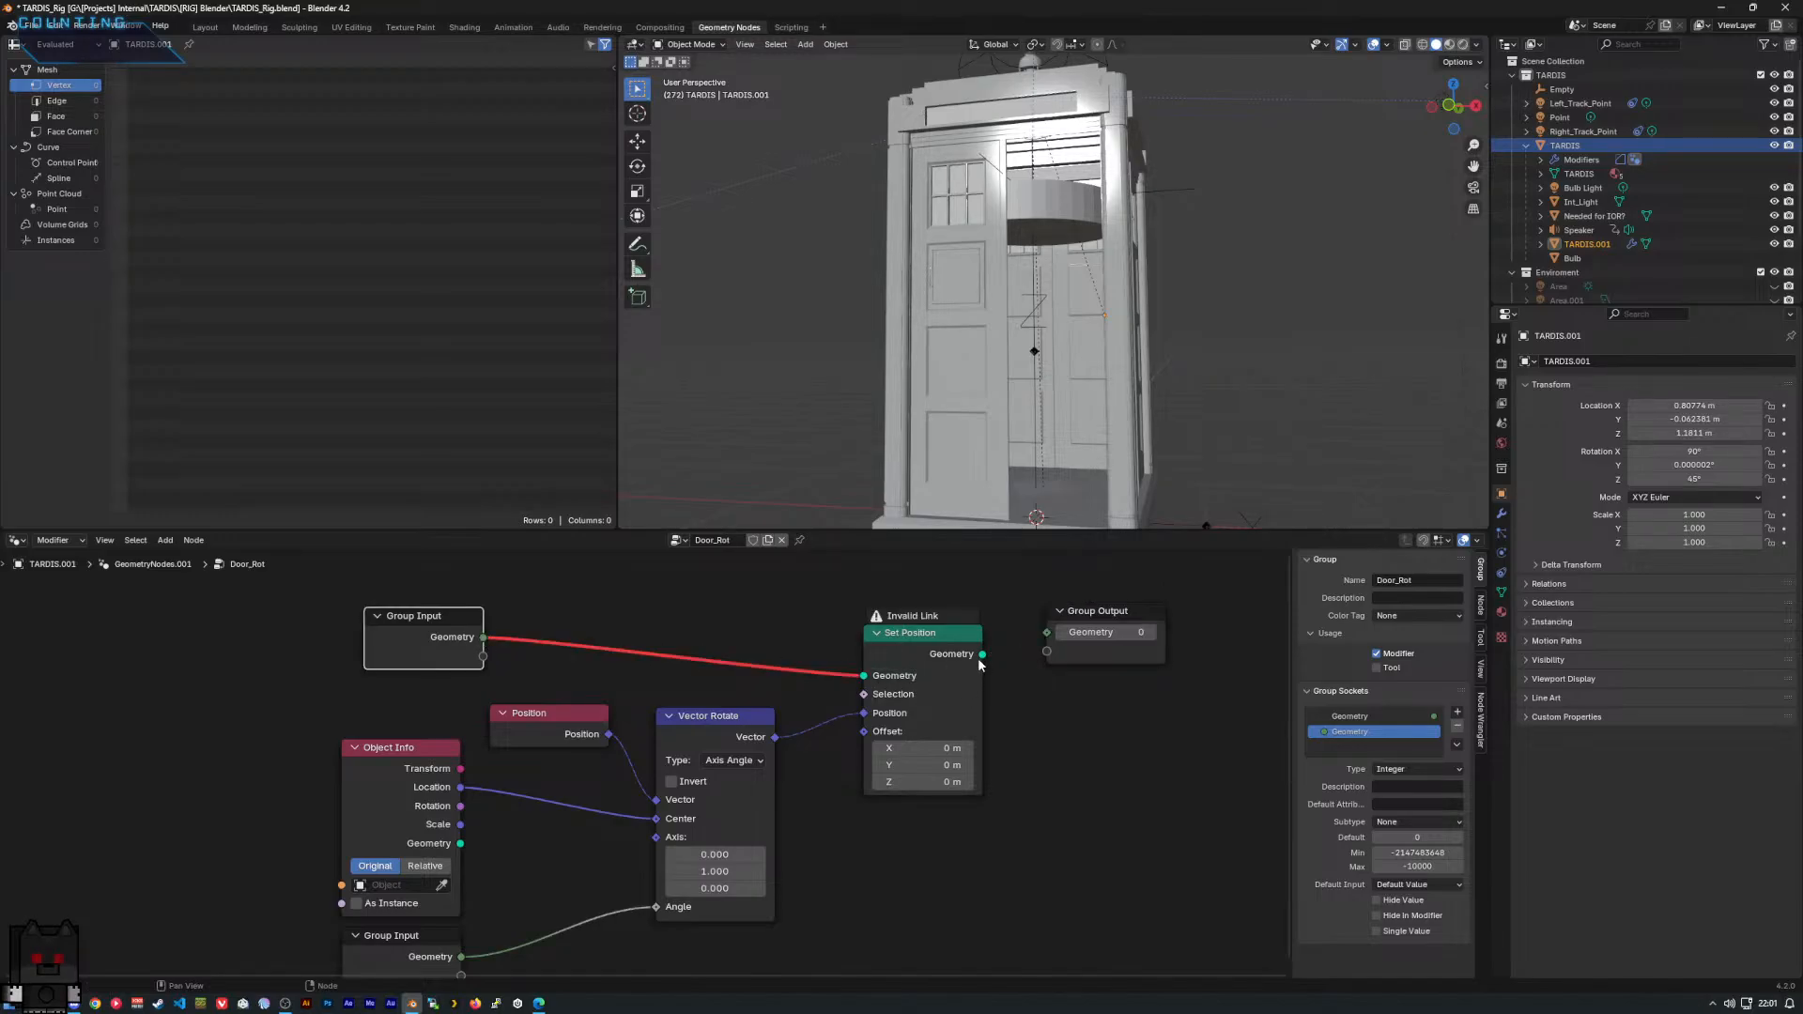
drag(983, 654, 1047, 632)
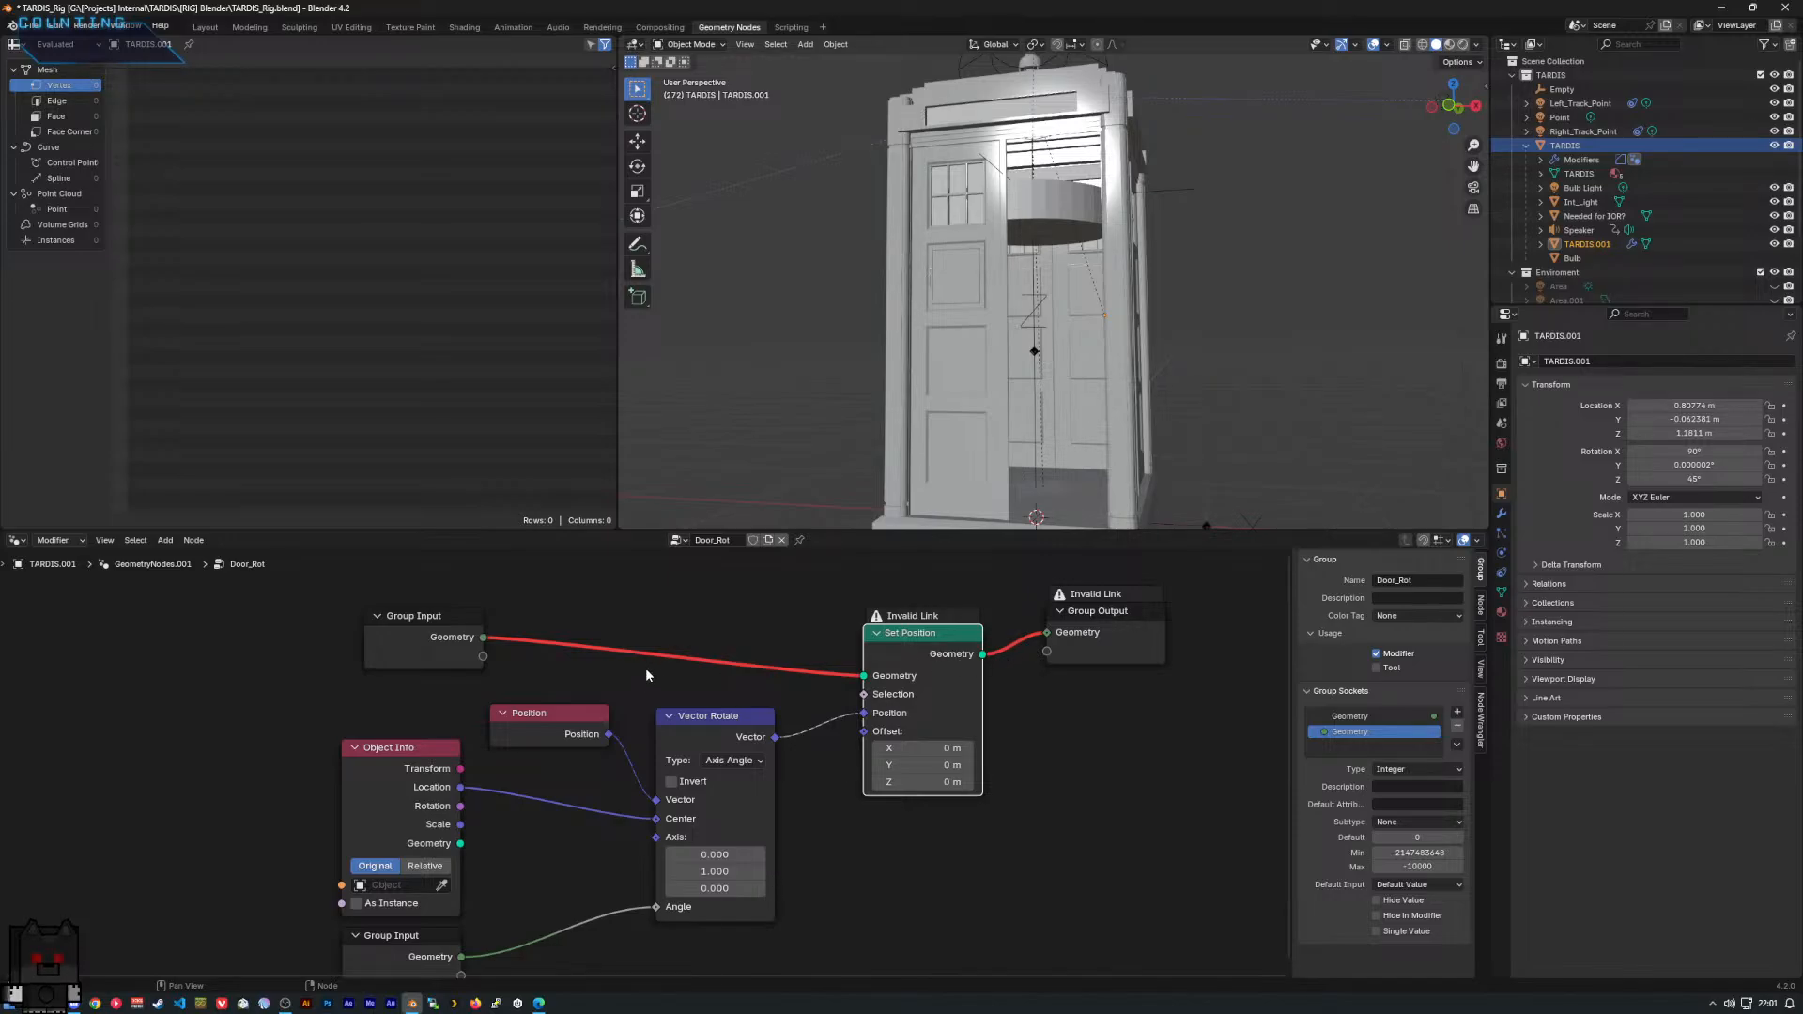
drag(1104, 623, 1116, 638)
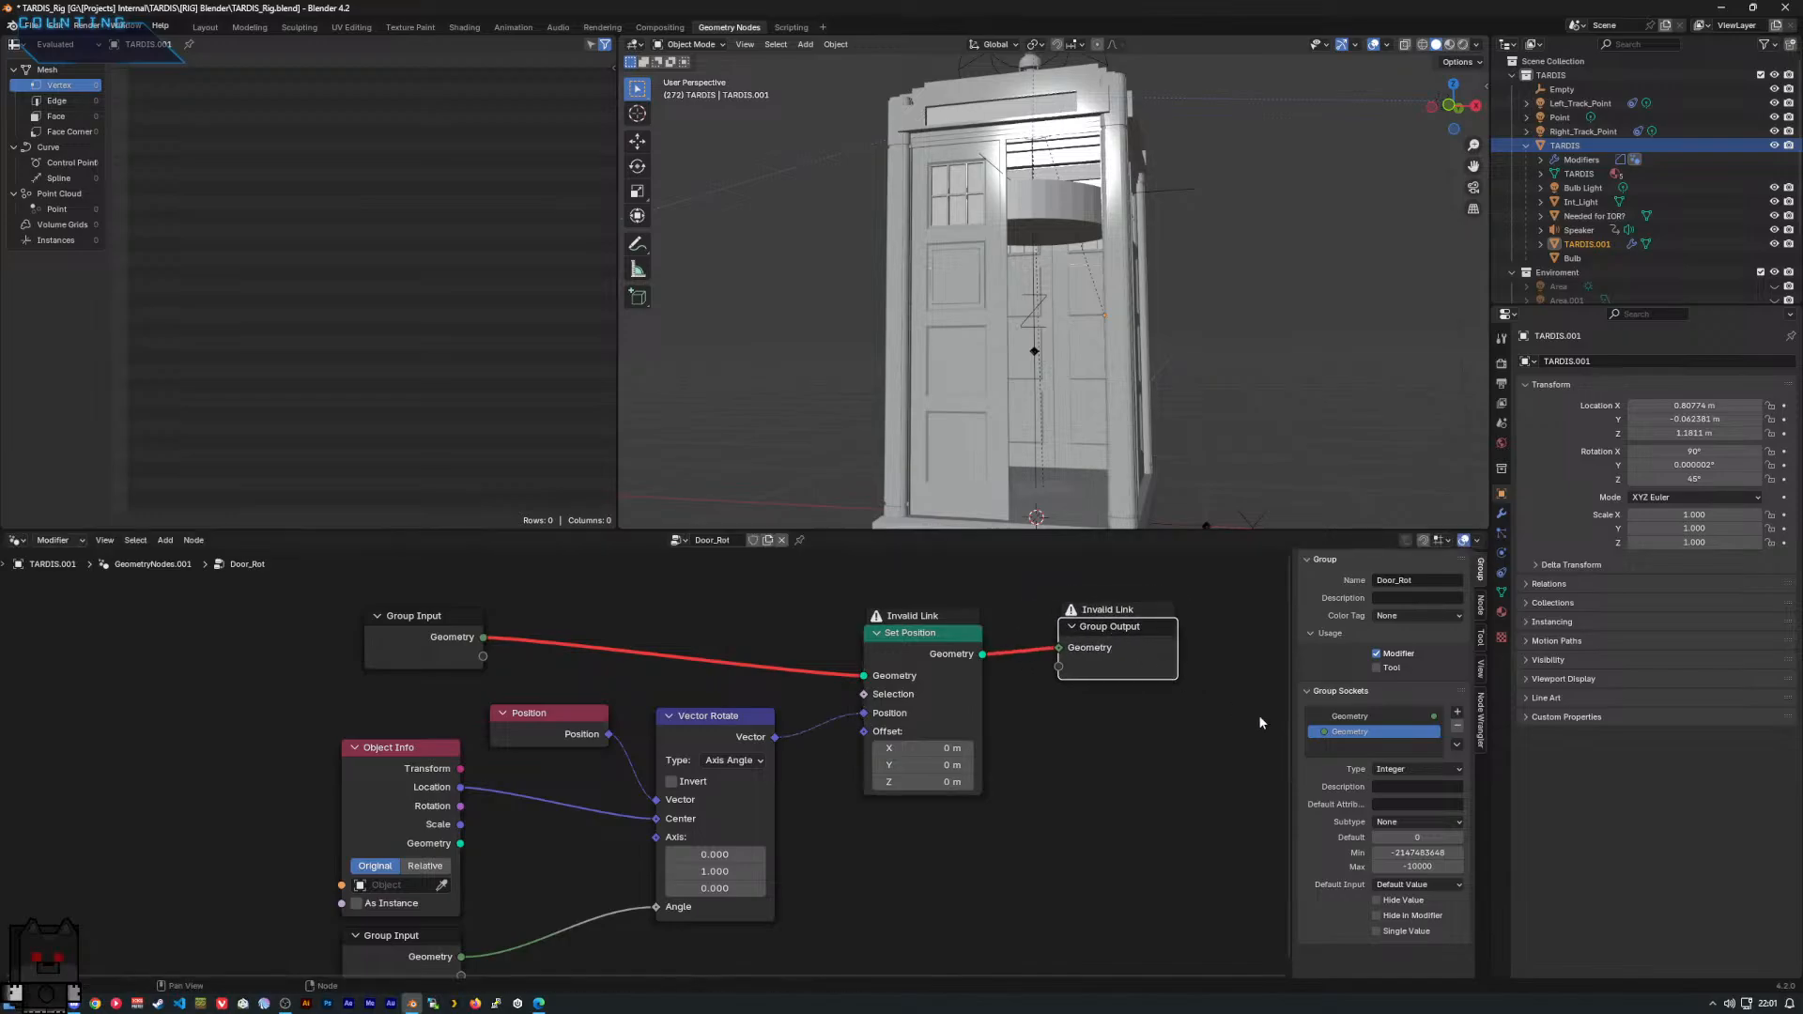
Try removing the Geometry input socket from the Door_Rot group, and undo the removal.
click(1359, 722)
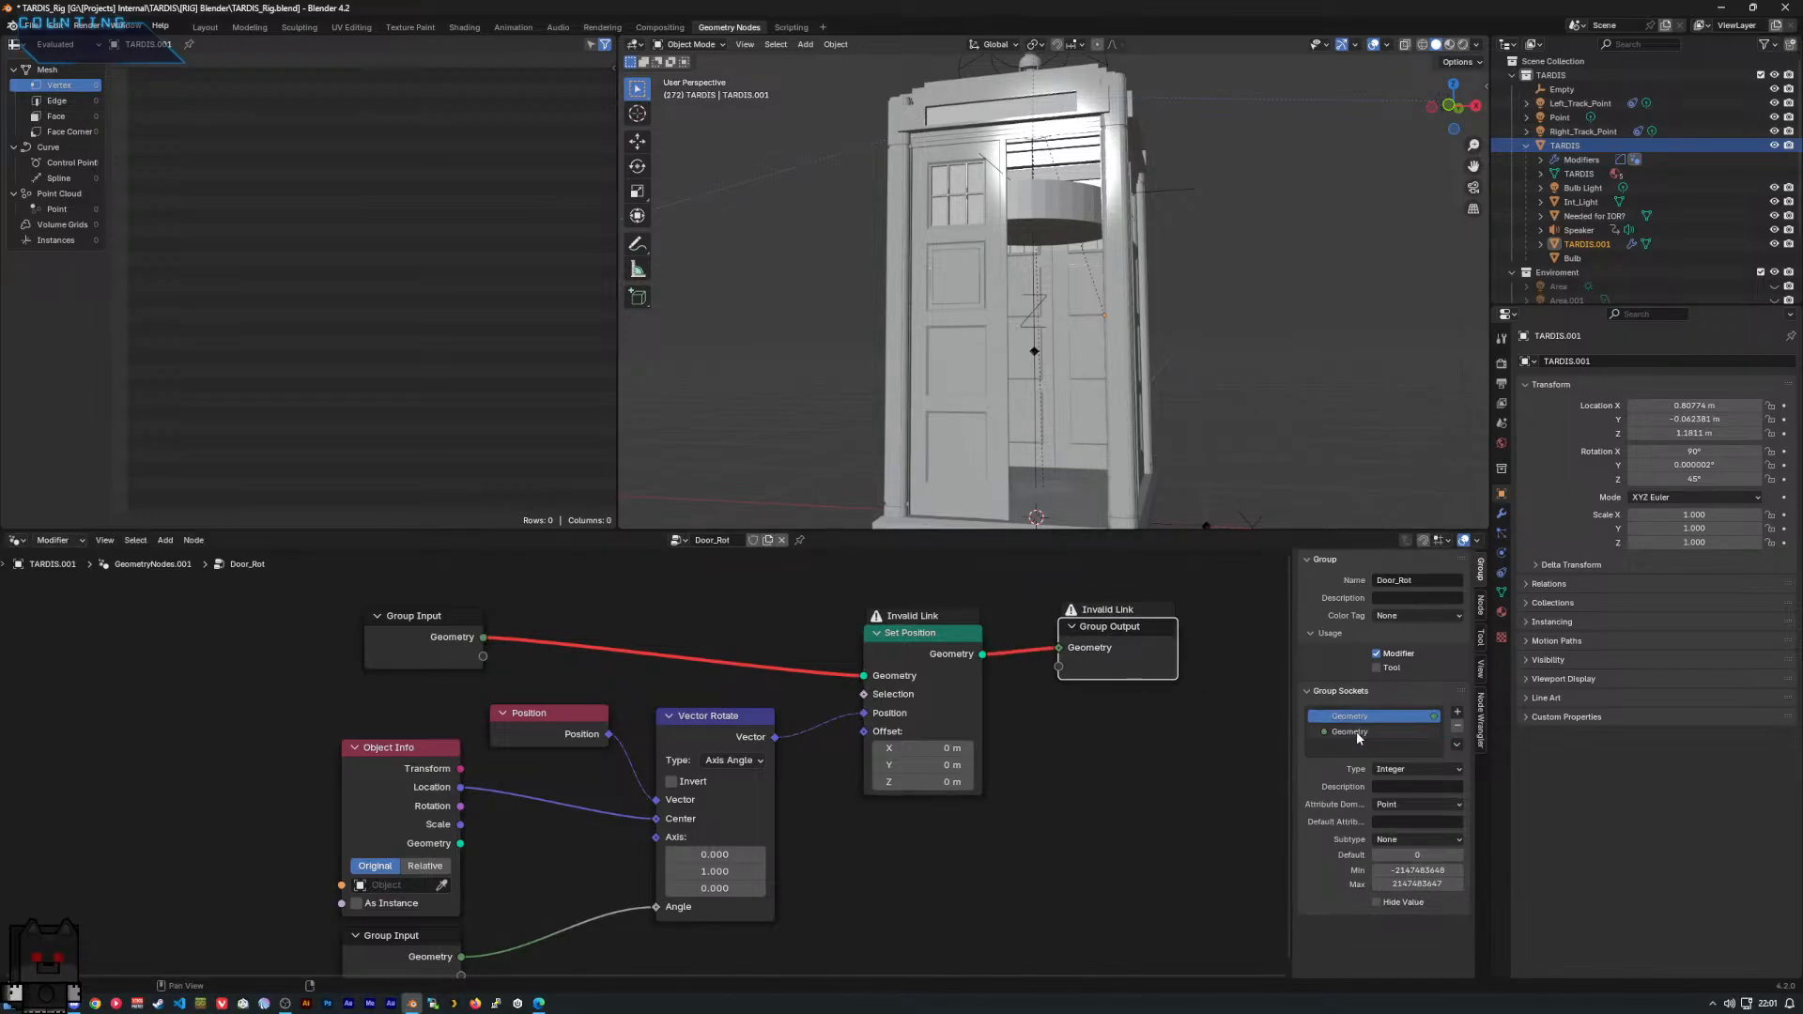
click(1357, 733)
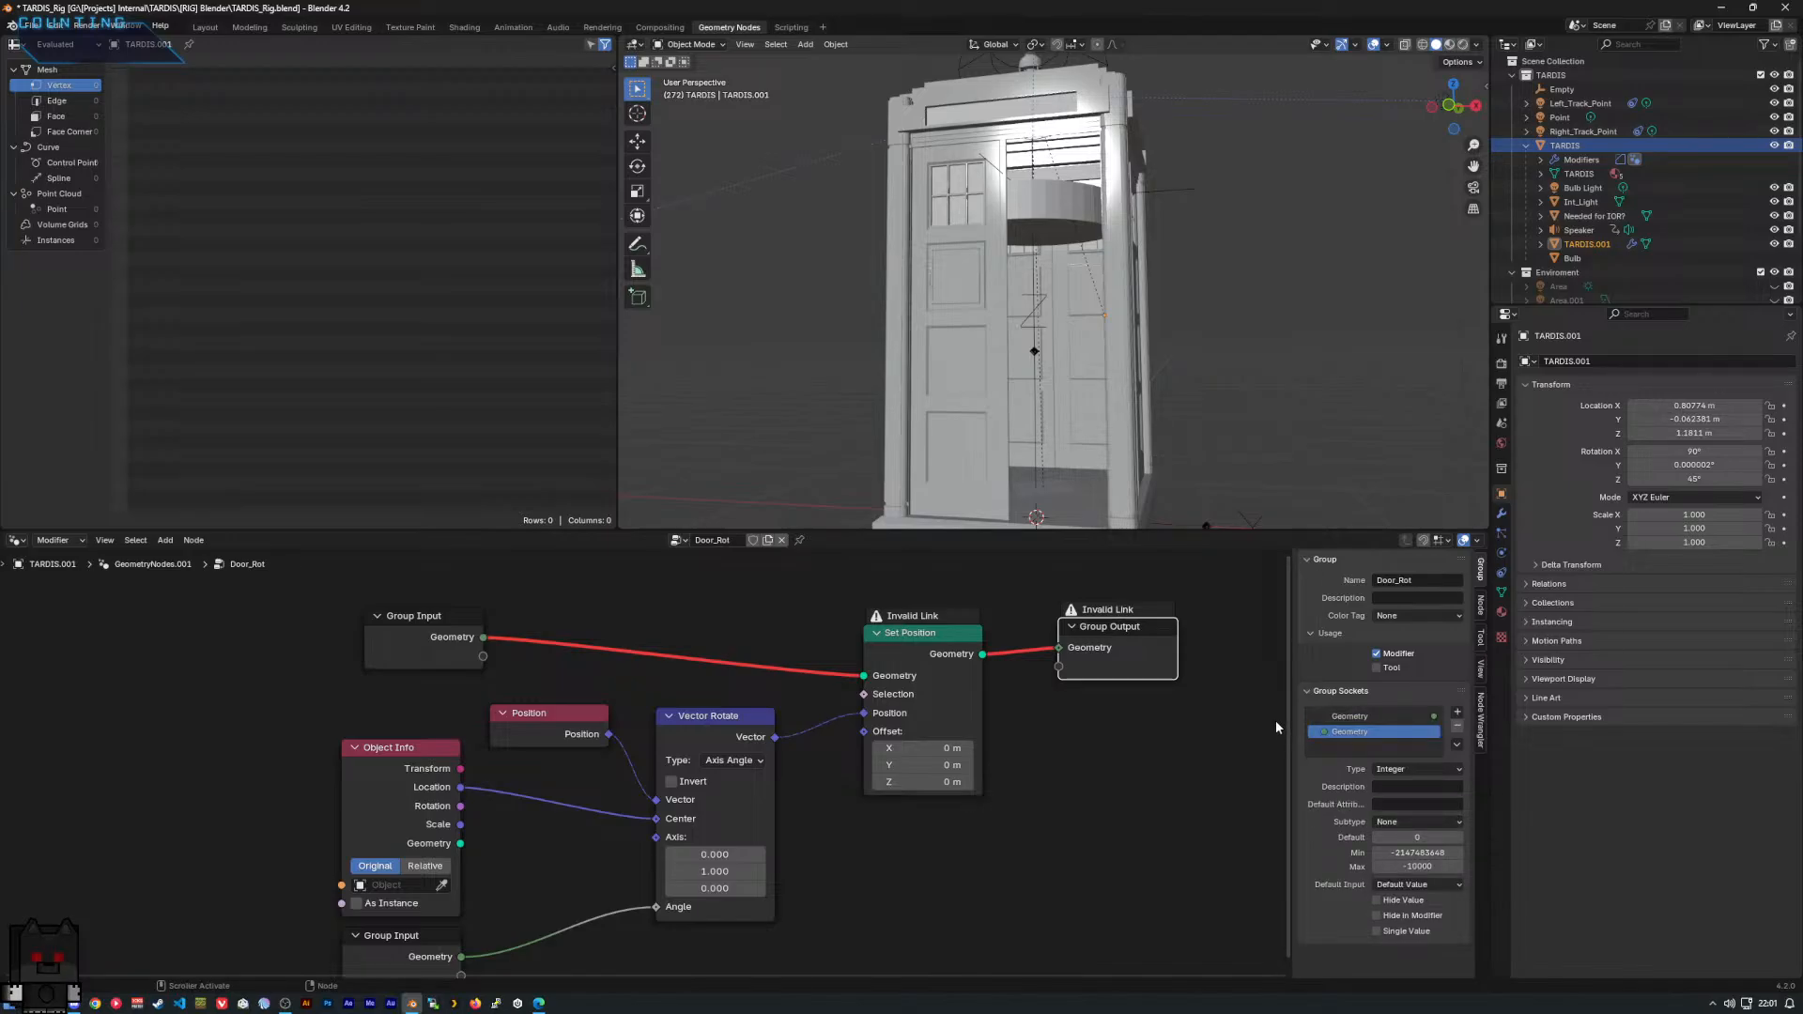
middle_drag(1250, 718, 1249, 683)
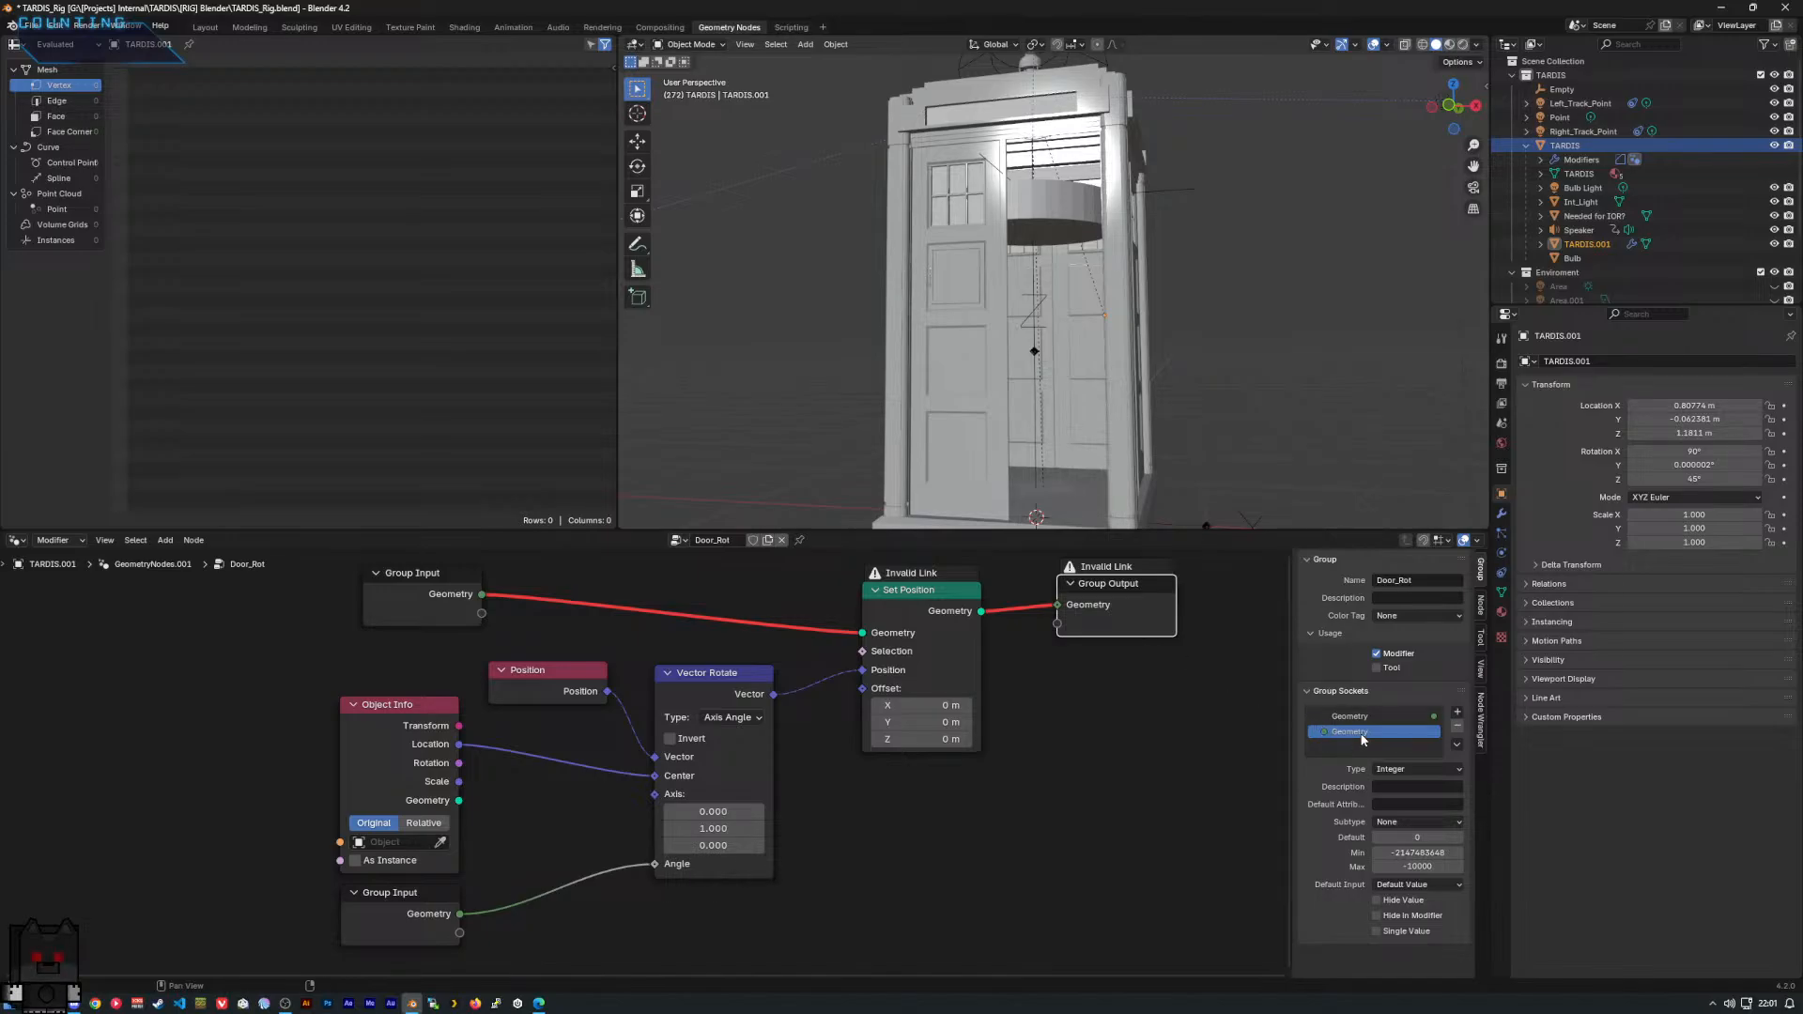
click(1457, 728)
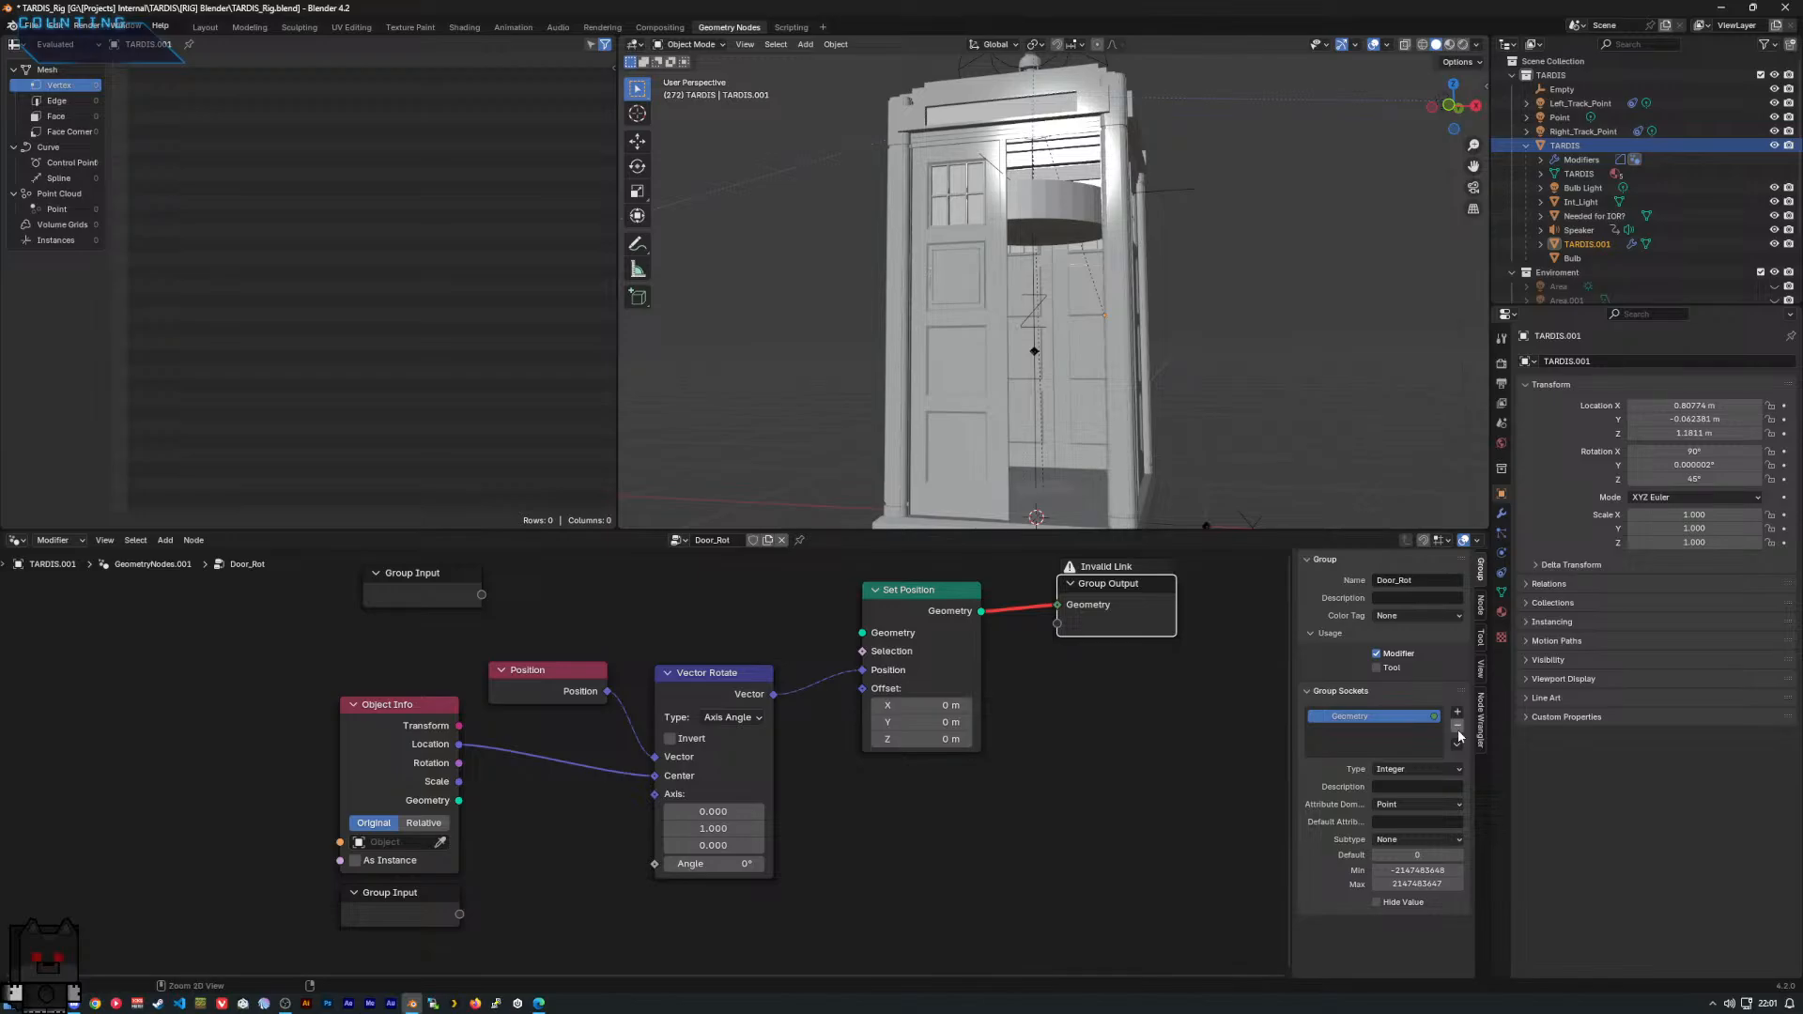
key(ctrl+z)
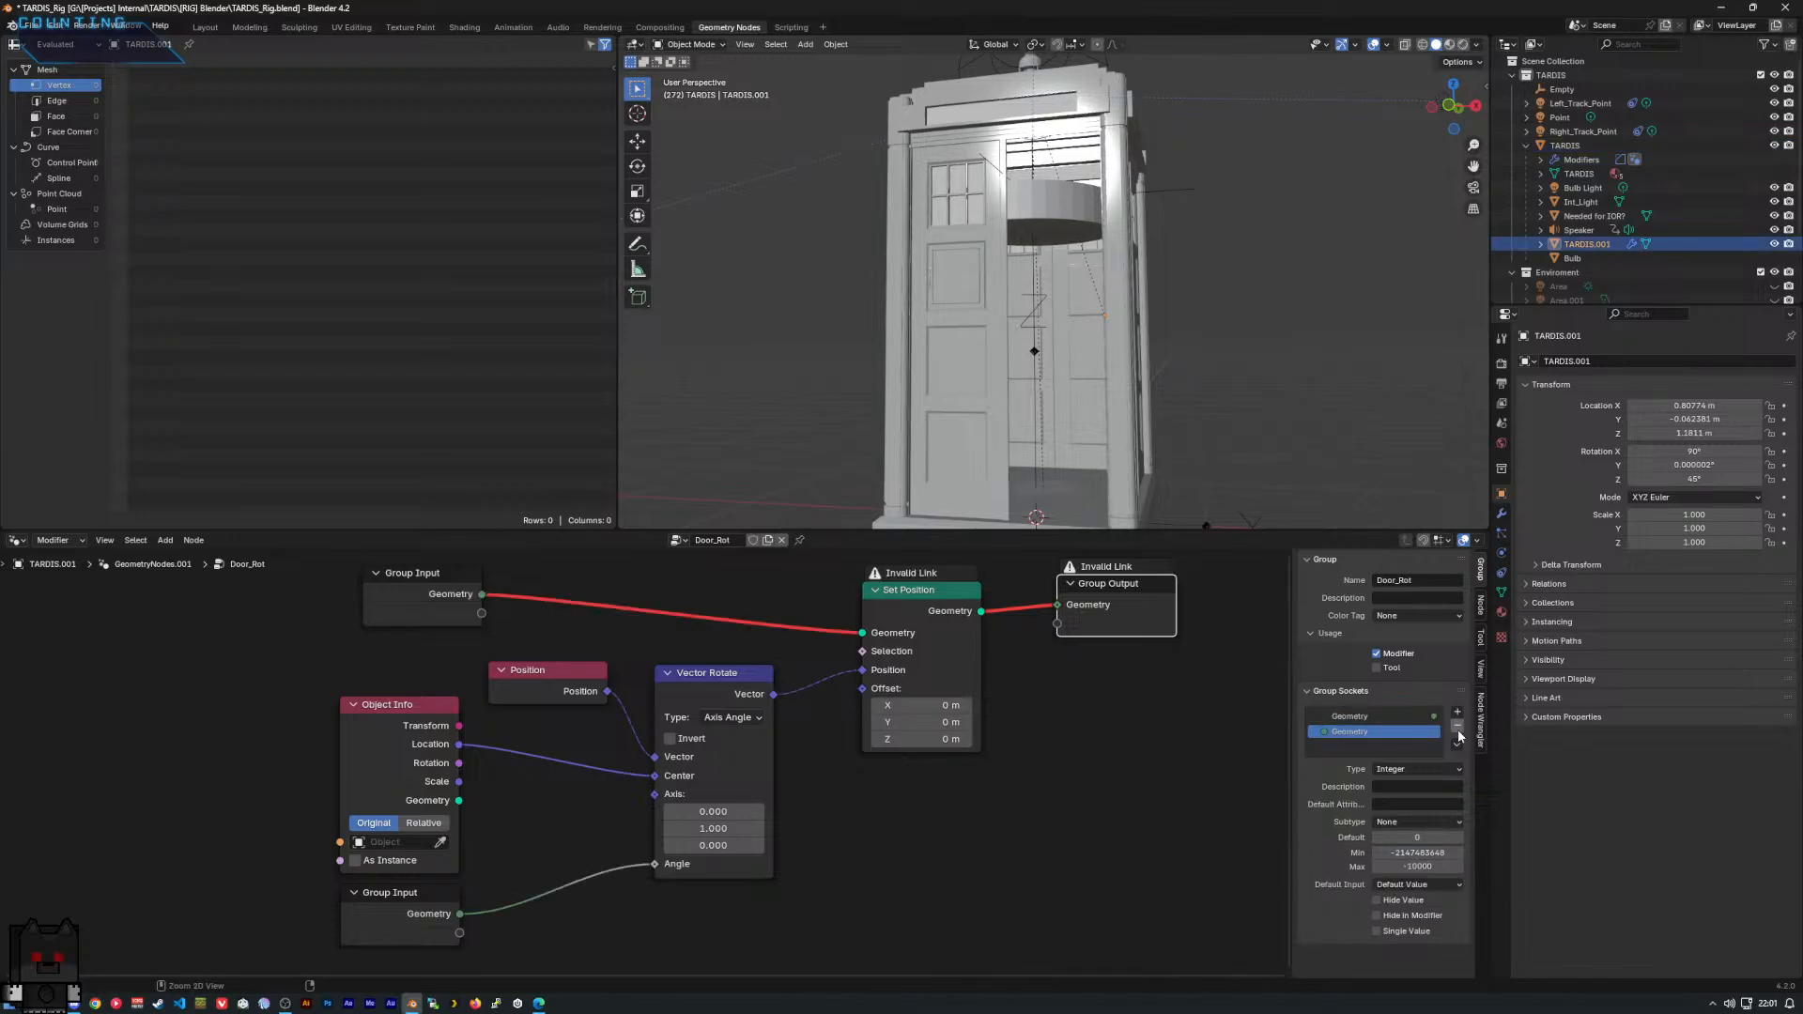
Change the type of both the output and input Geometry sockets of Door_Rot from Integer to Geometry.
click(1406, 719)
click(1403, 771)
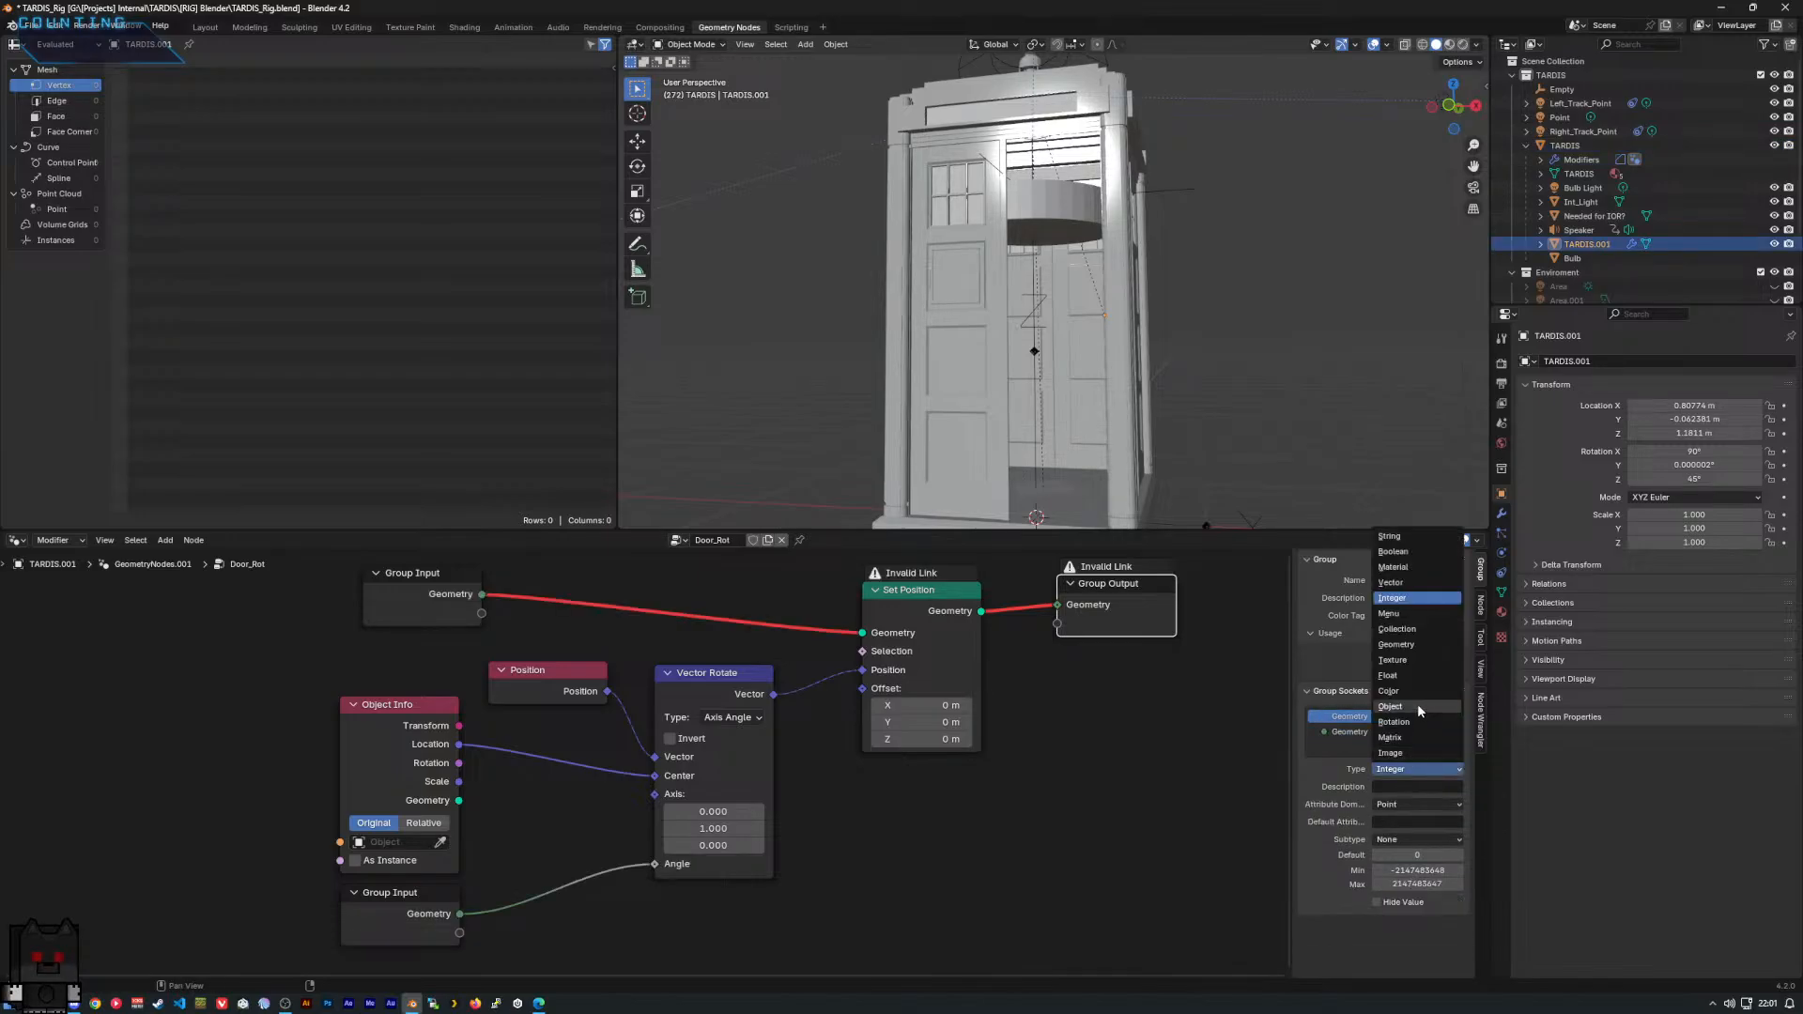
click(1418, 644)
click(1352, 732)
click(1409, 769)
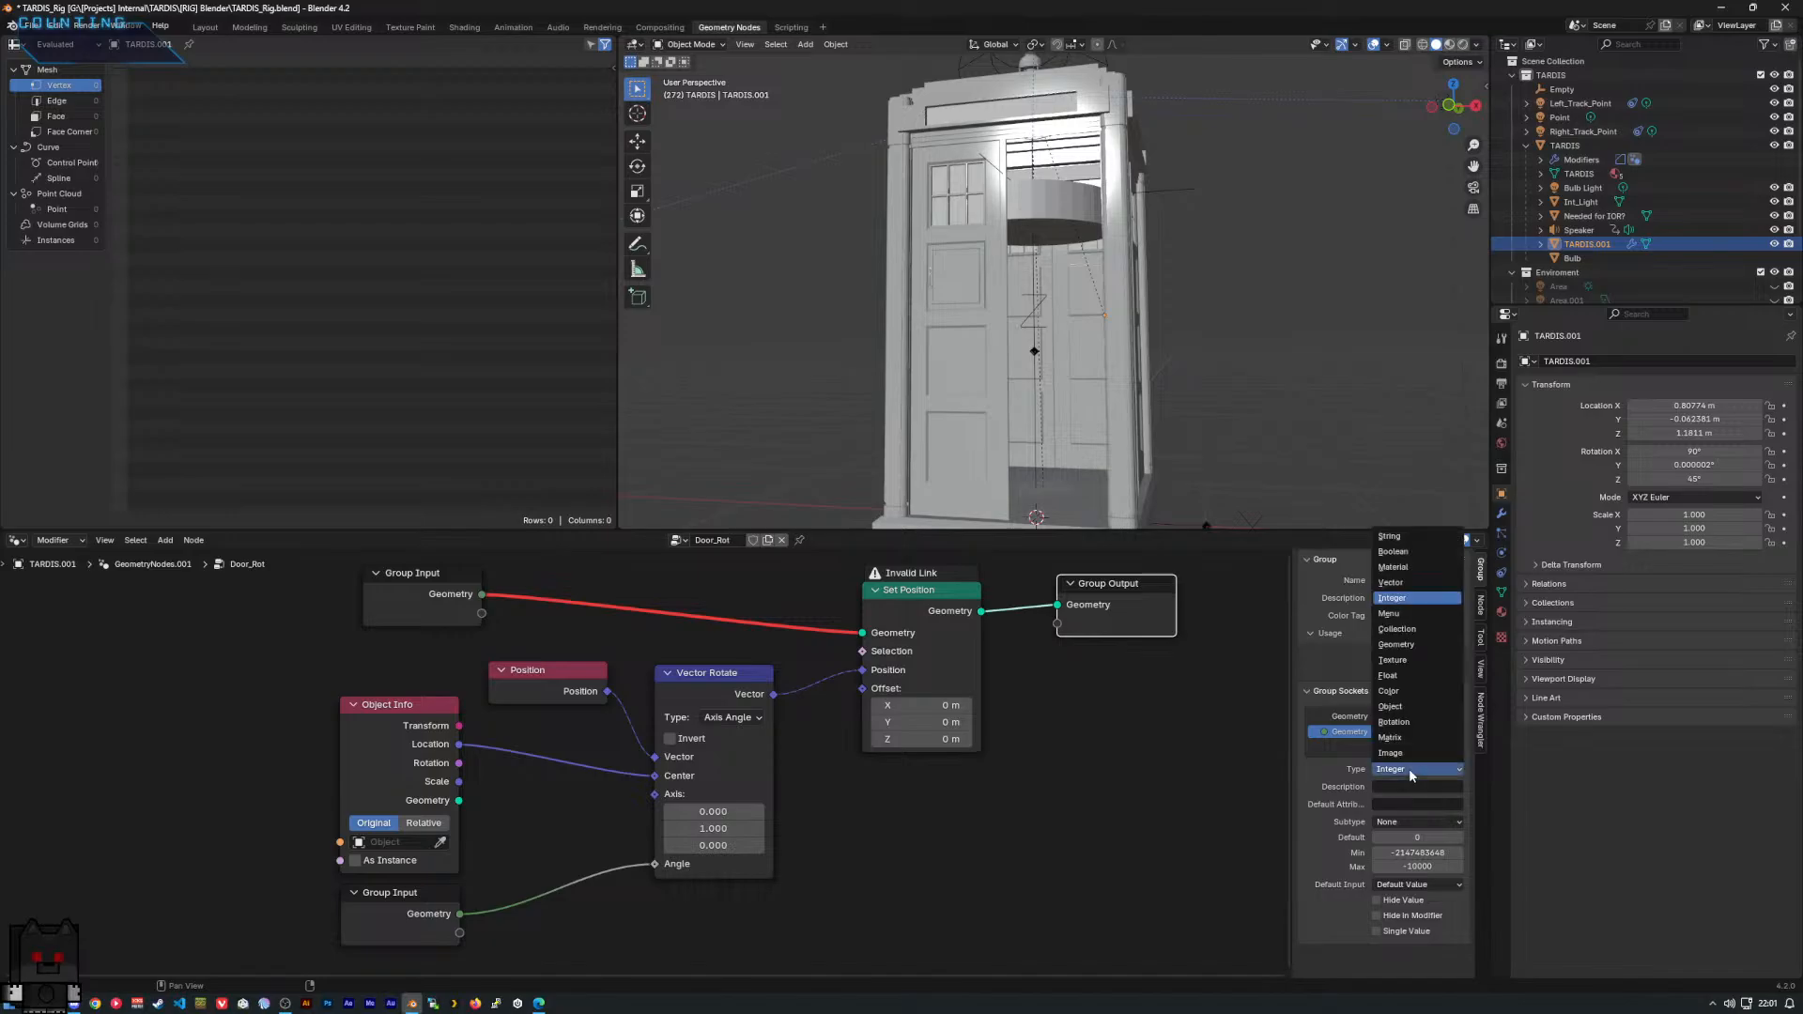
click(1417, 644)
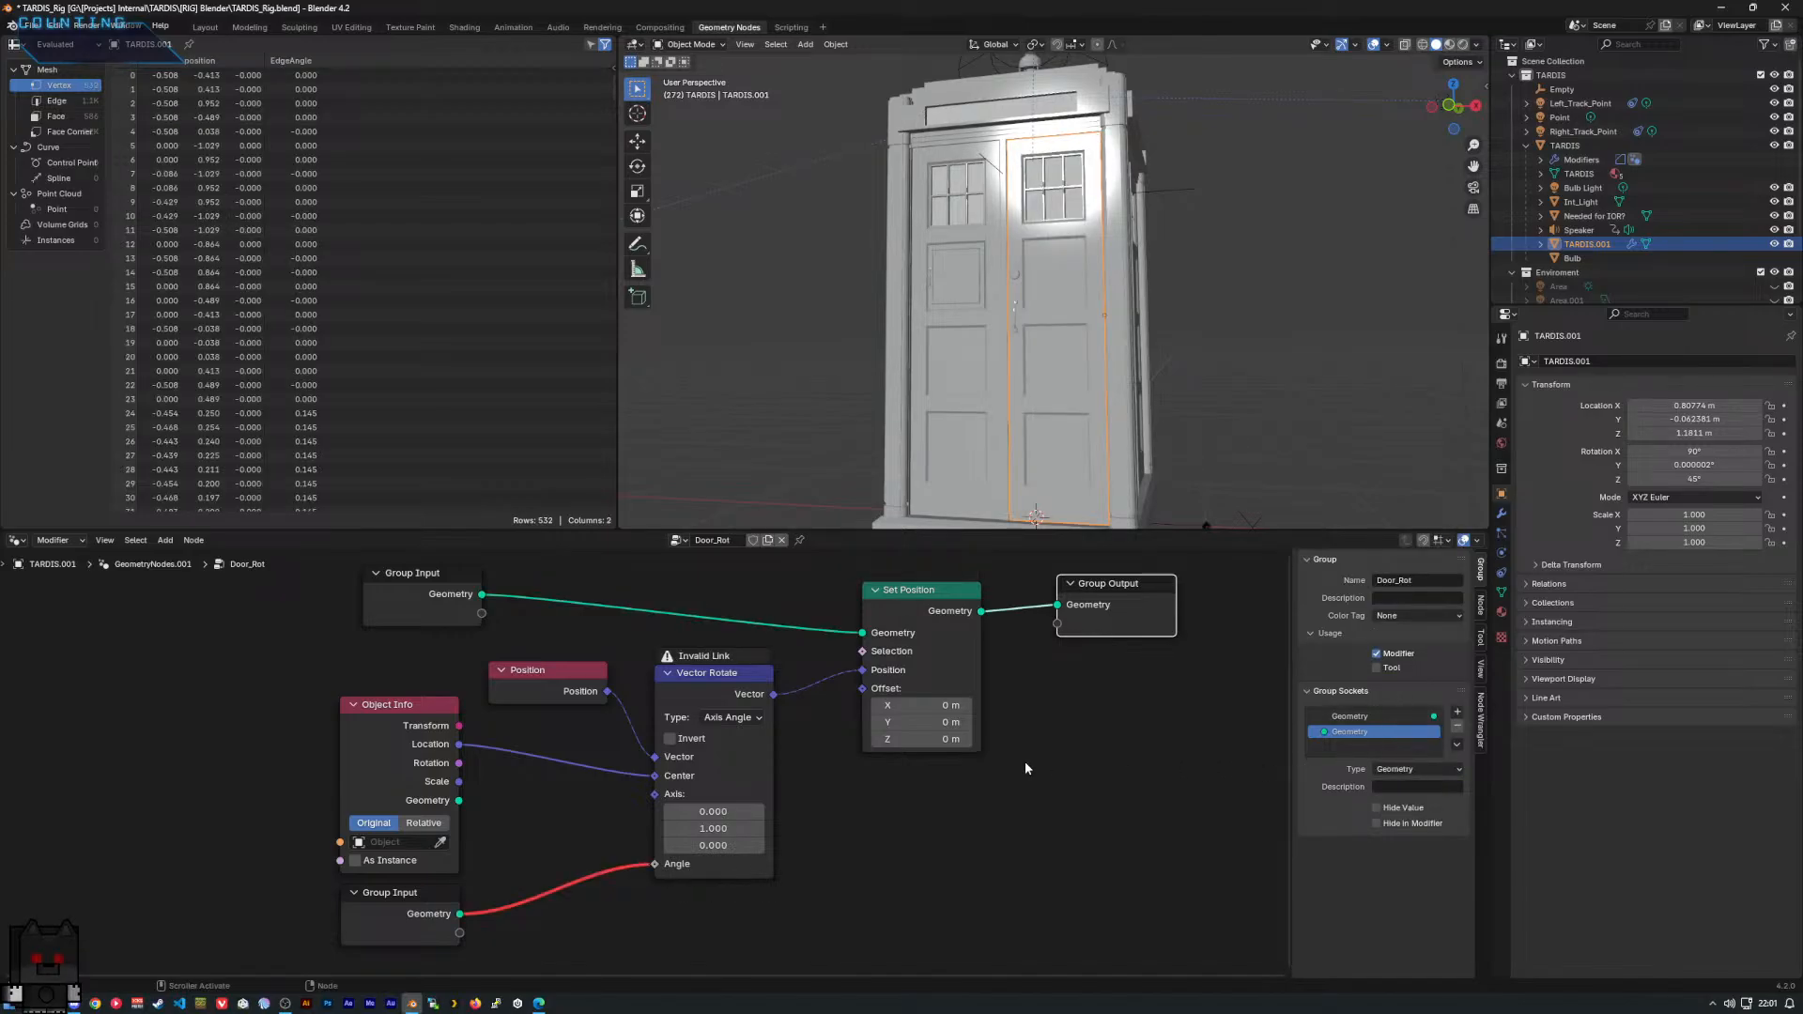
Delete the lower Group Input node and link a new socket from the remaining Group Input to Vector Rotate's Angle.
click(386, 907)
key(x)
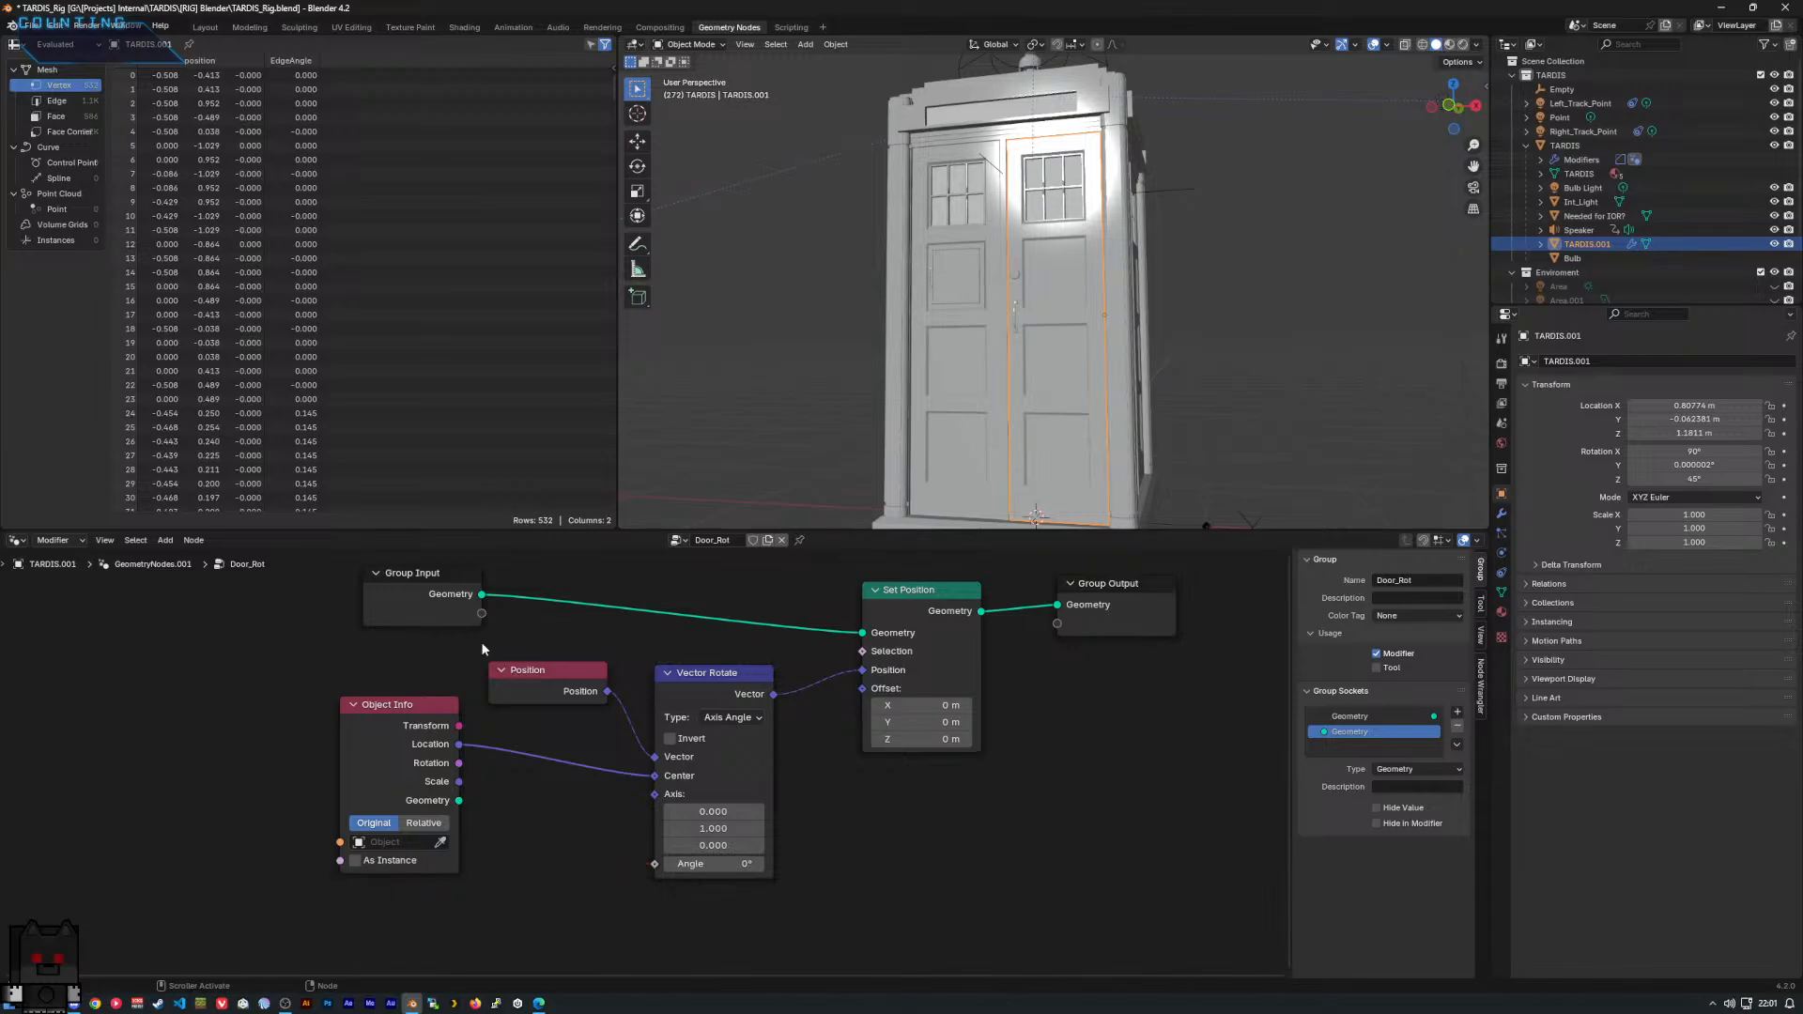
drag(480, 613, 655, 864)
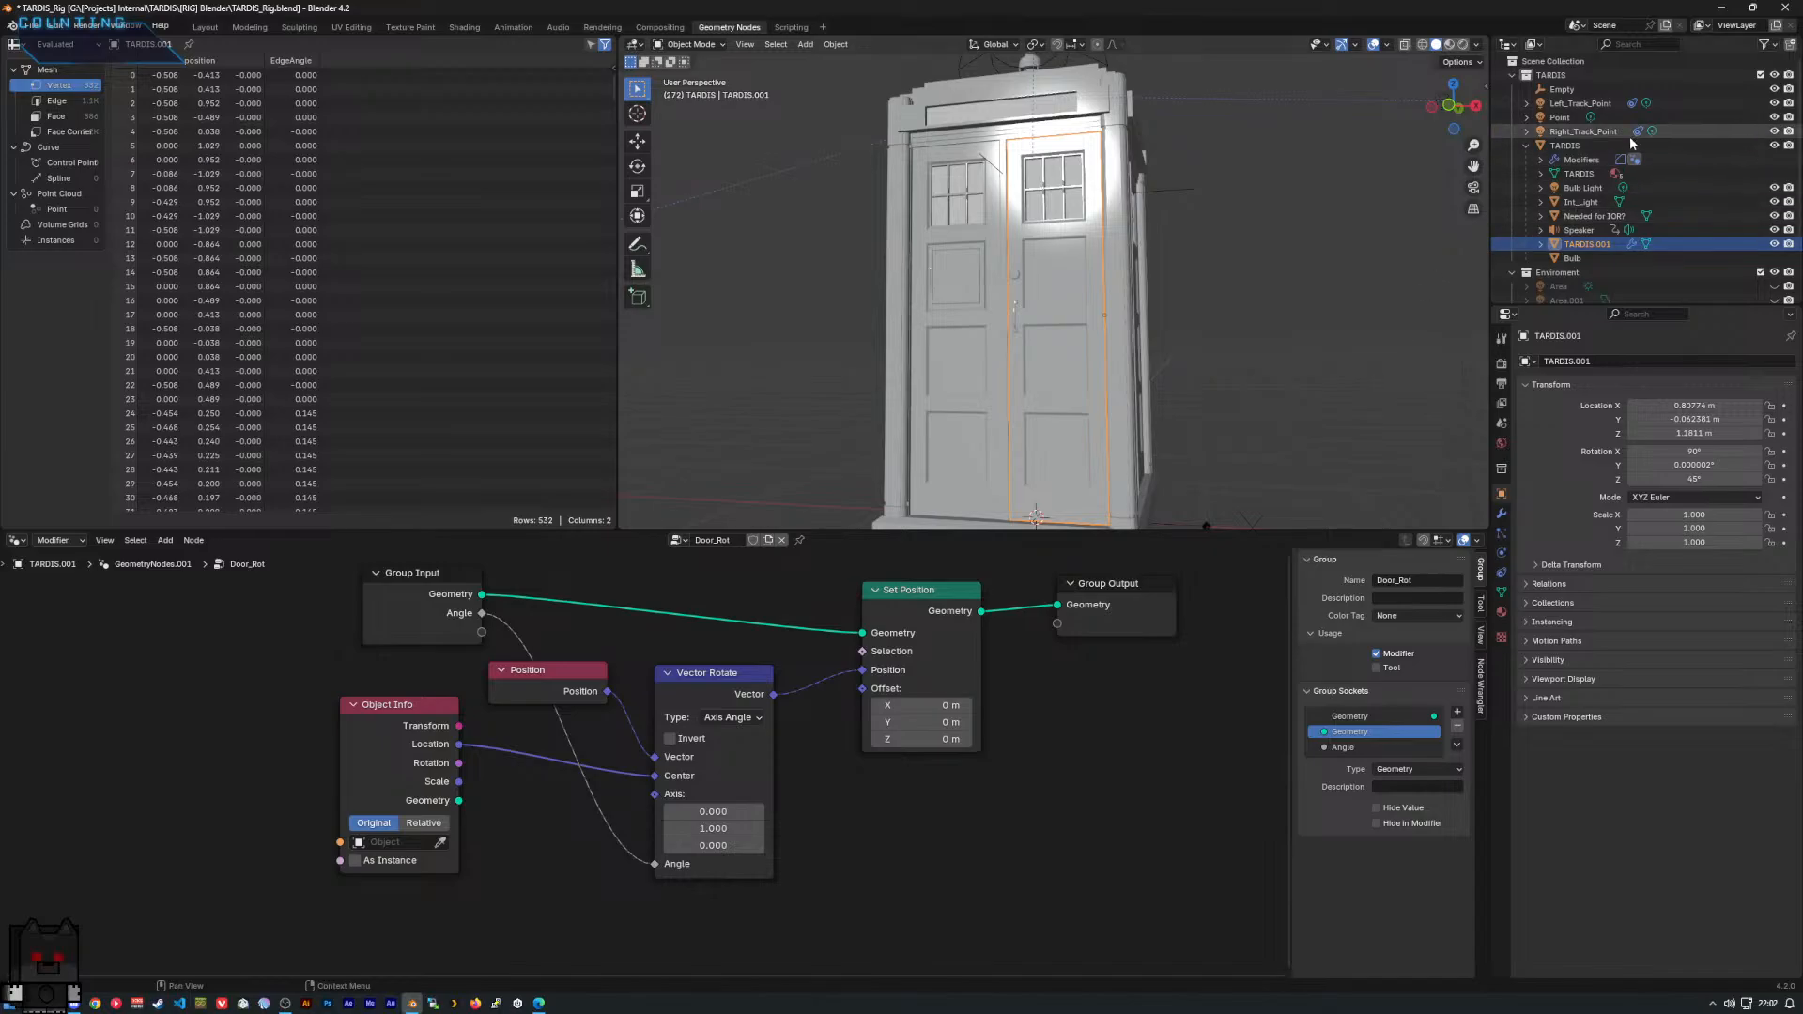
Return to the Layout workspace, select TARDIS.001 and open the TD Controls group in its TARDIS Diffuse material.
click(1566, 145)
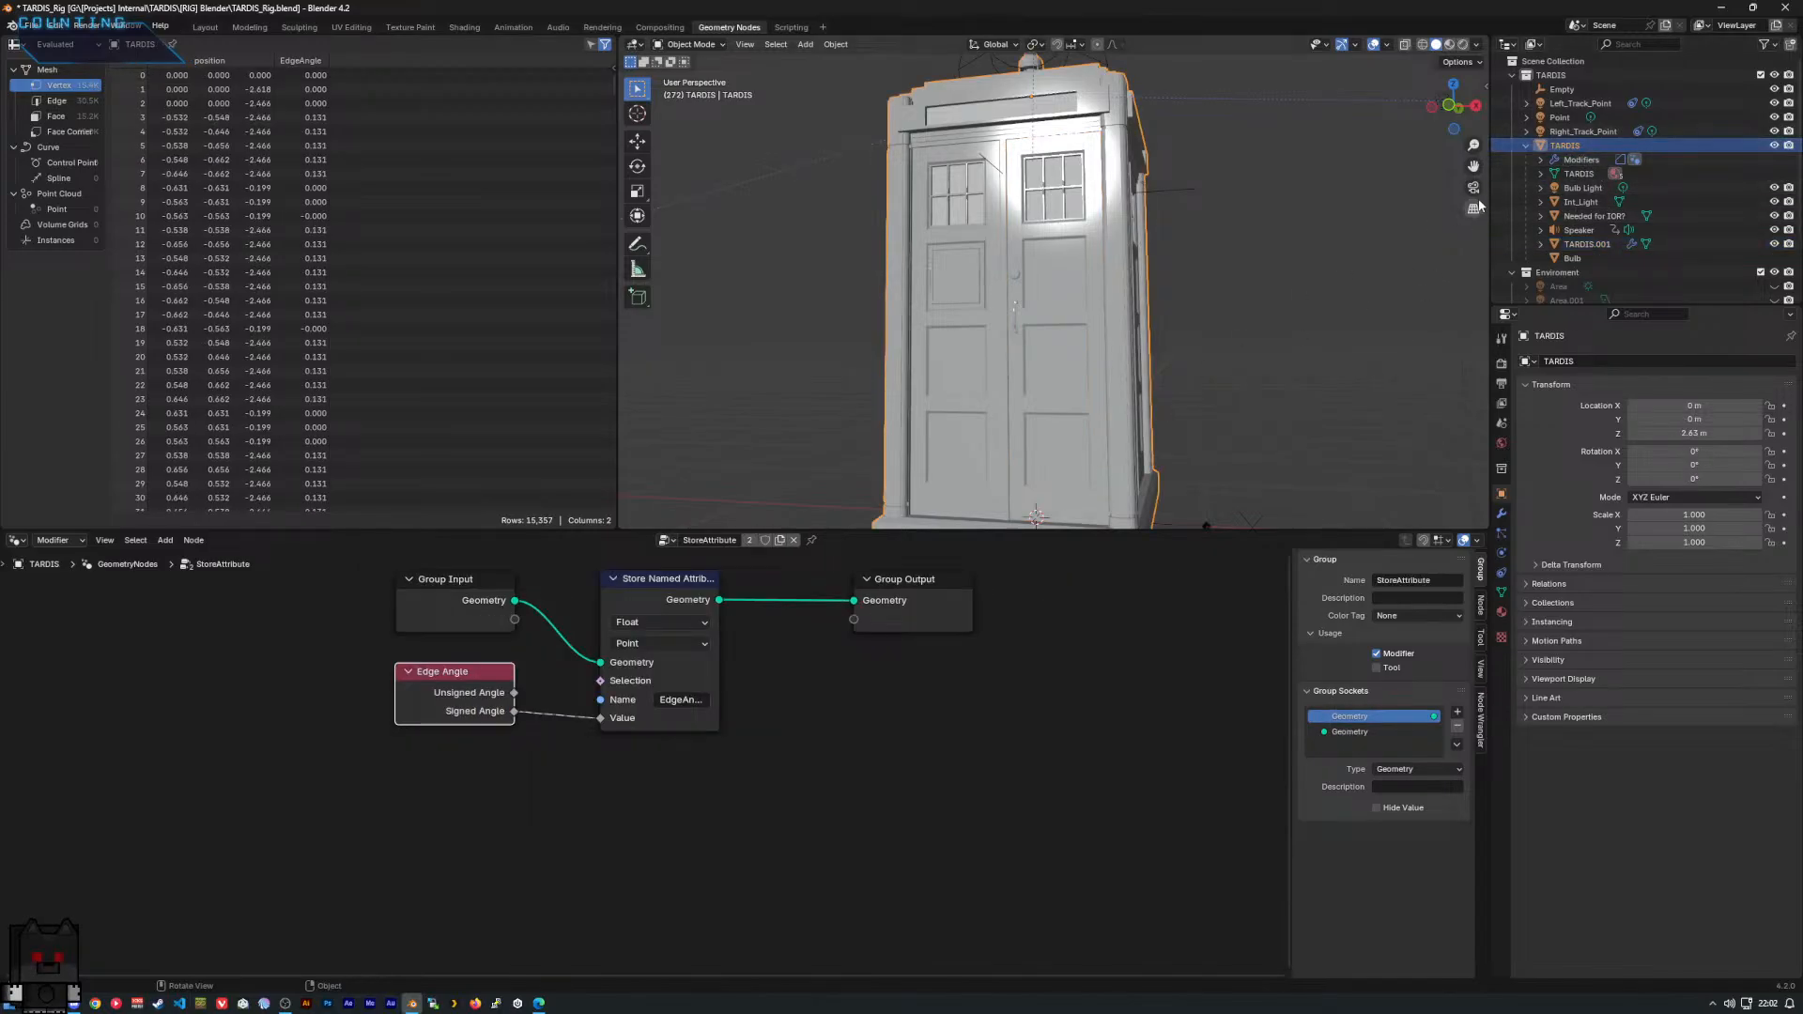
click(205, 26)
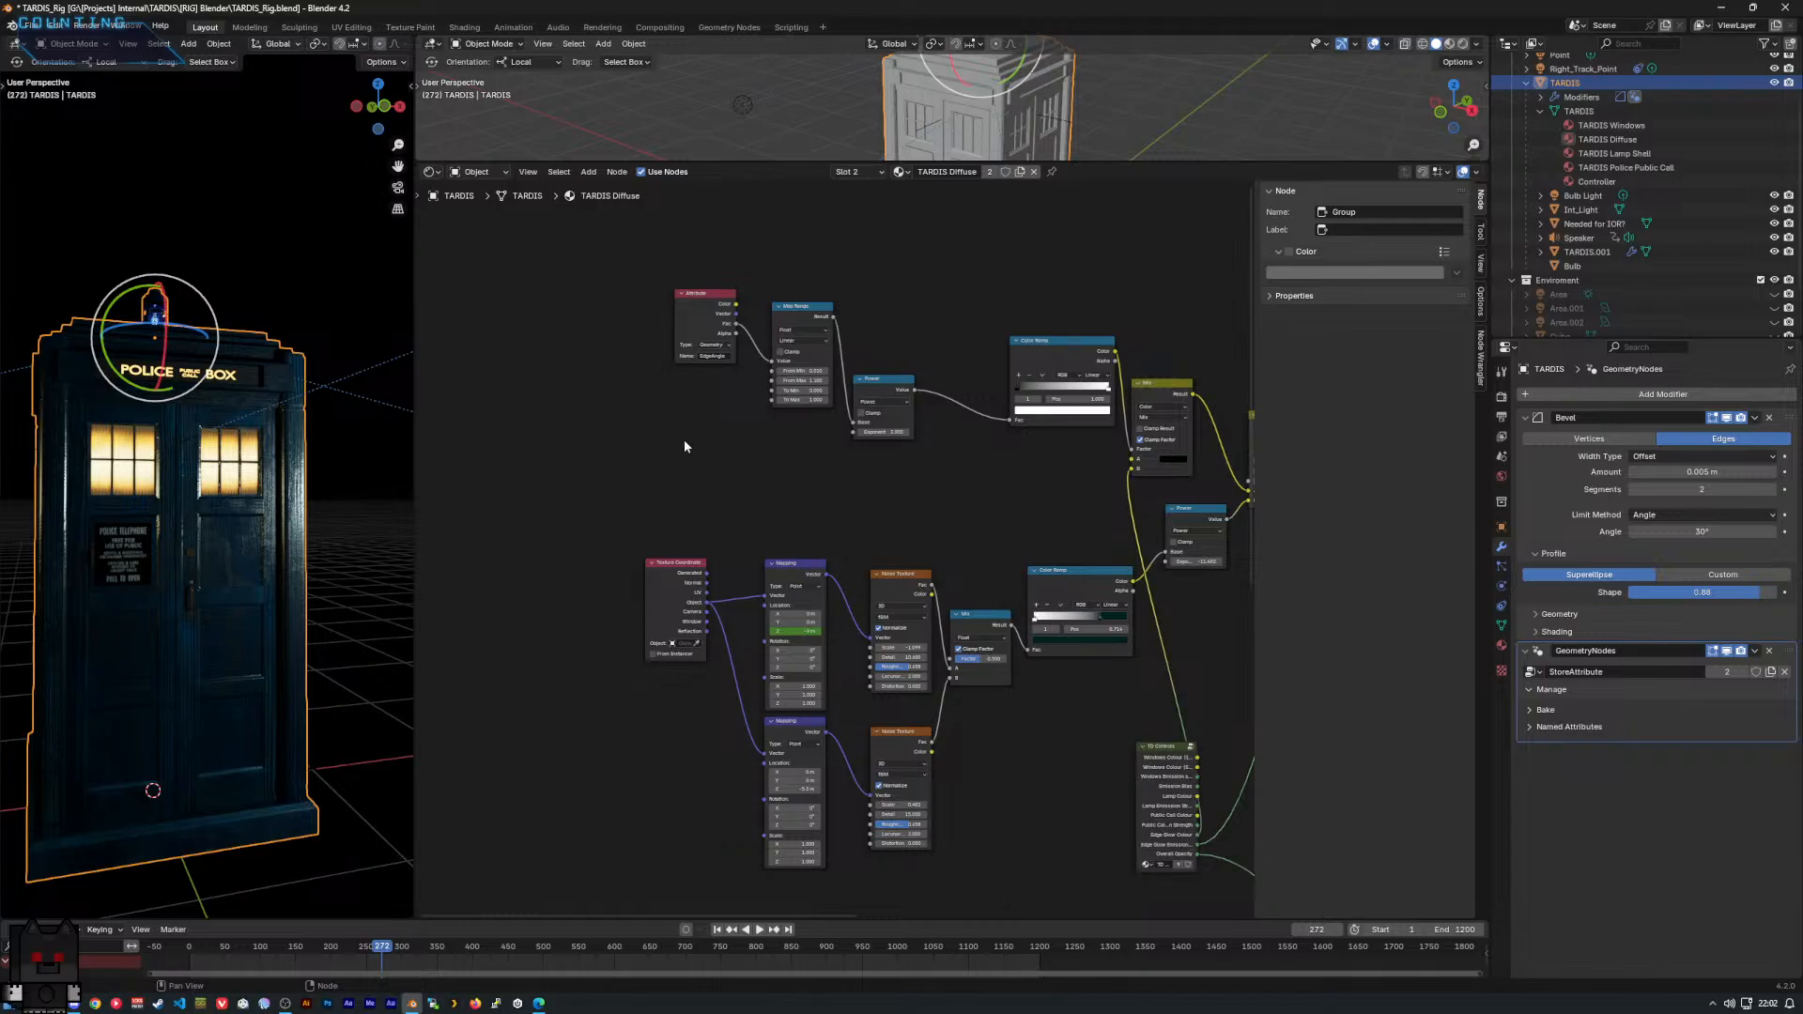
scroll(684, 442, up, 1)
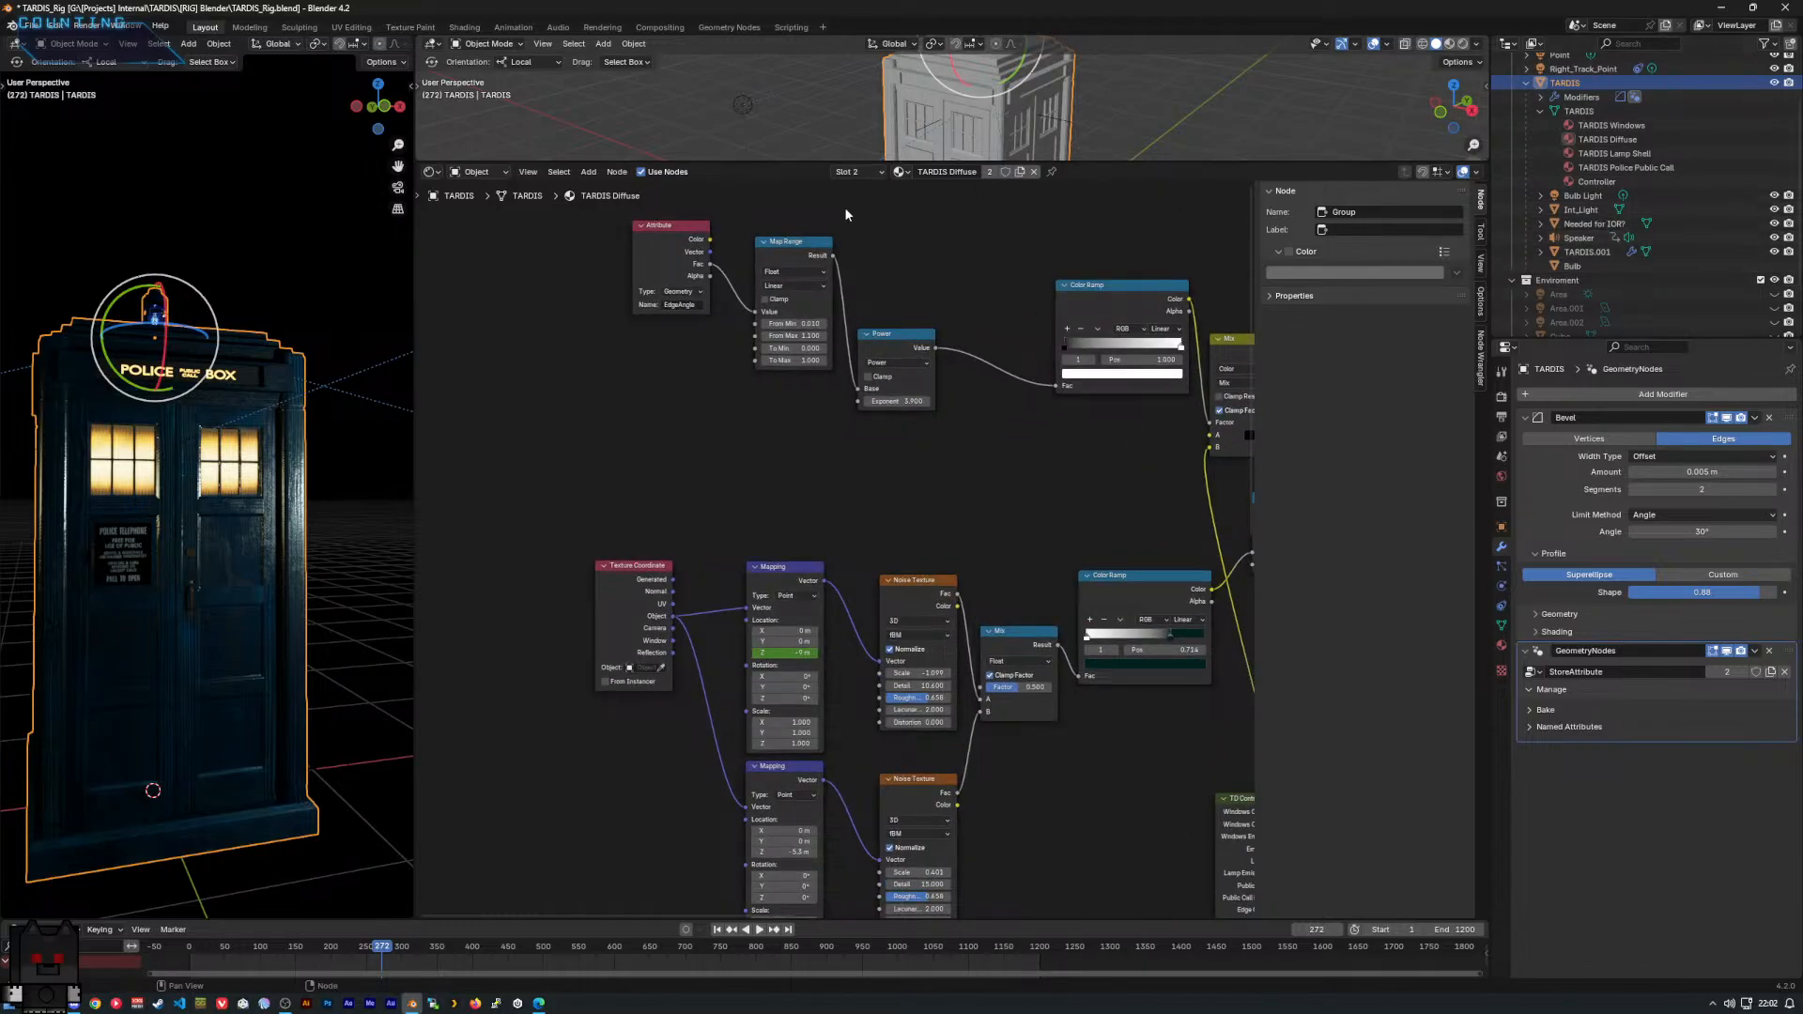
click(1588, 253)
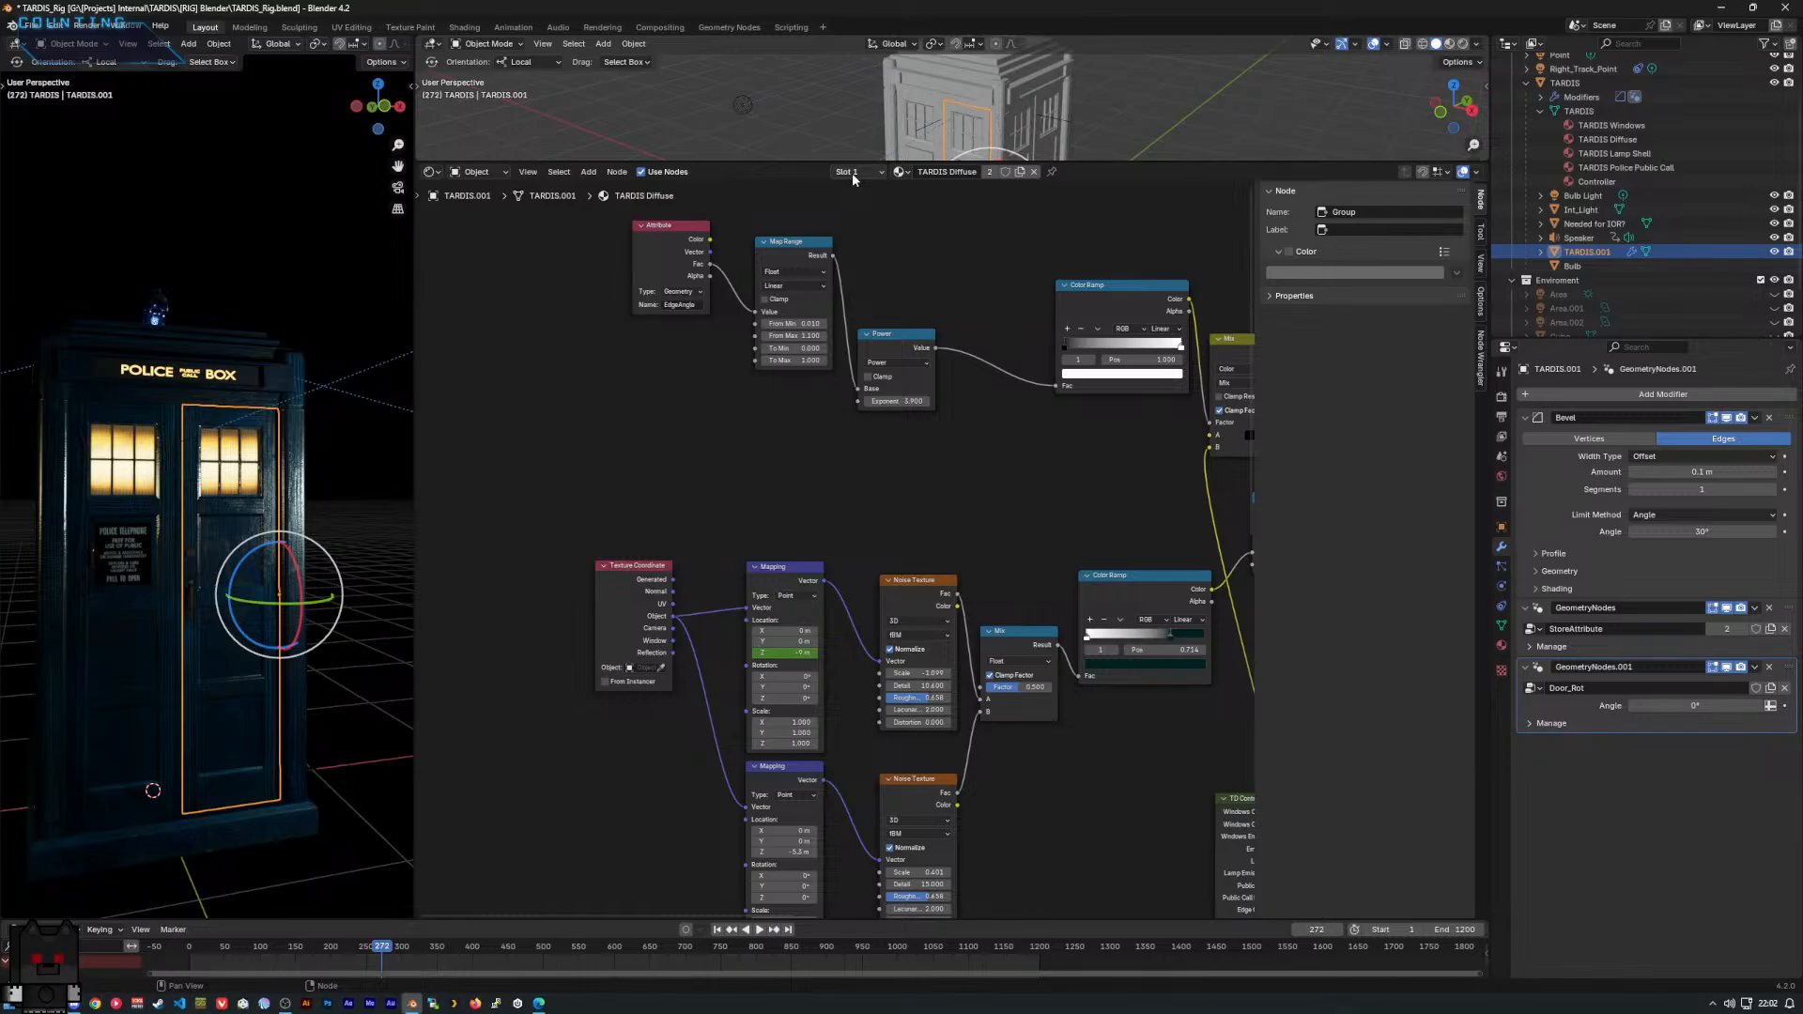
middle_drag(1005, 514, 721, 406)
click(967, 755)
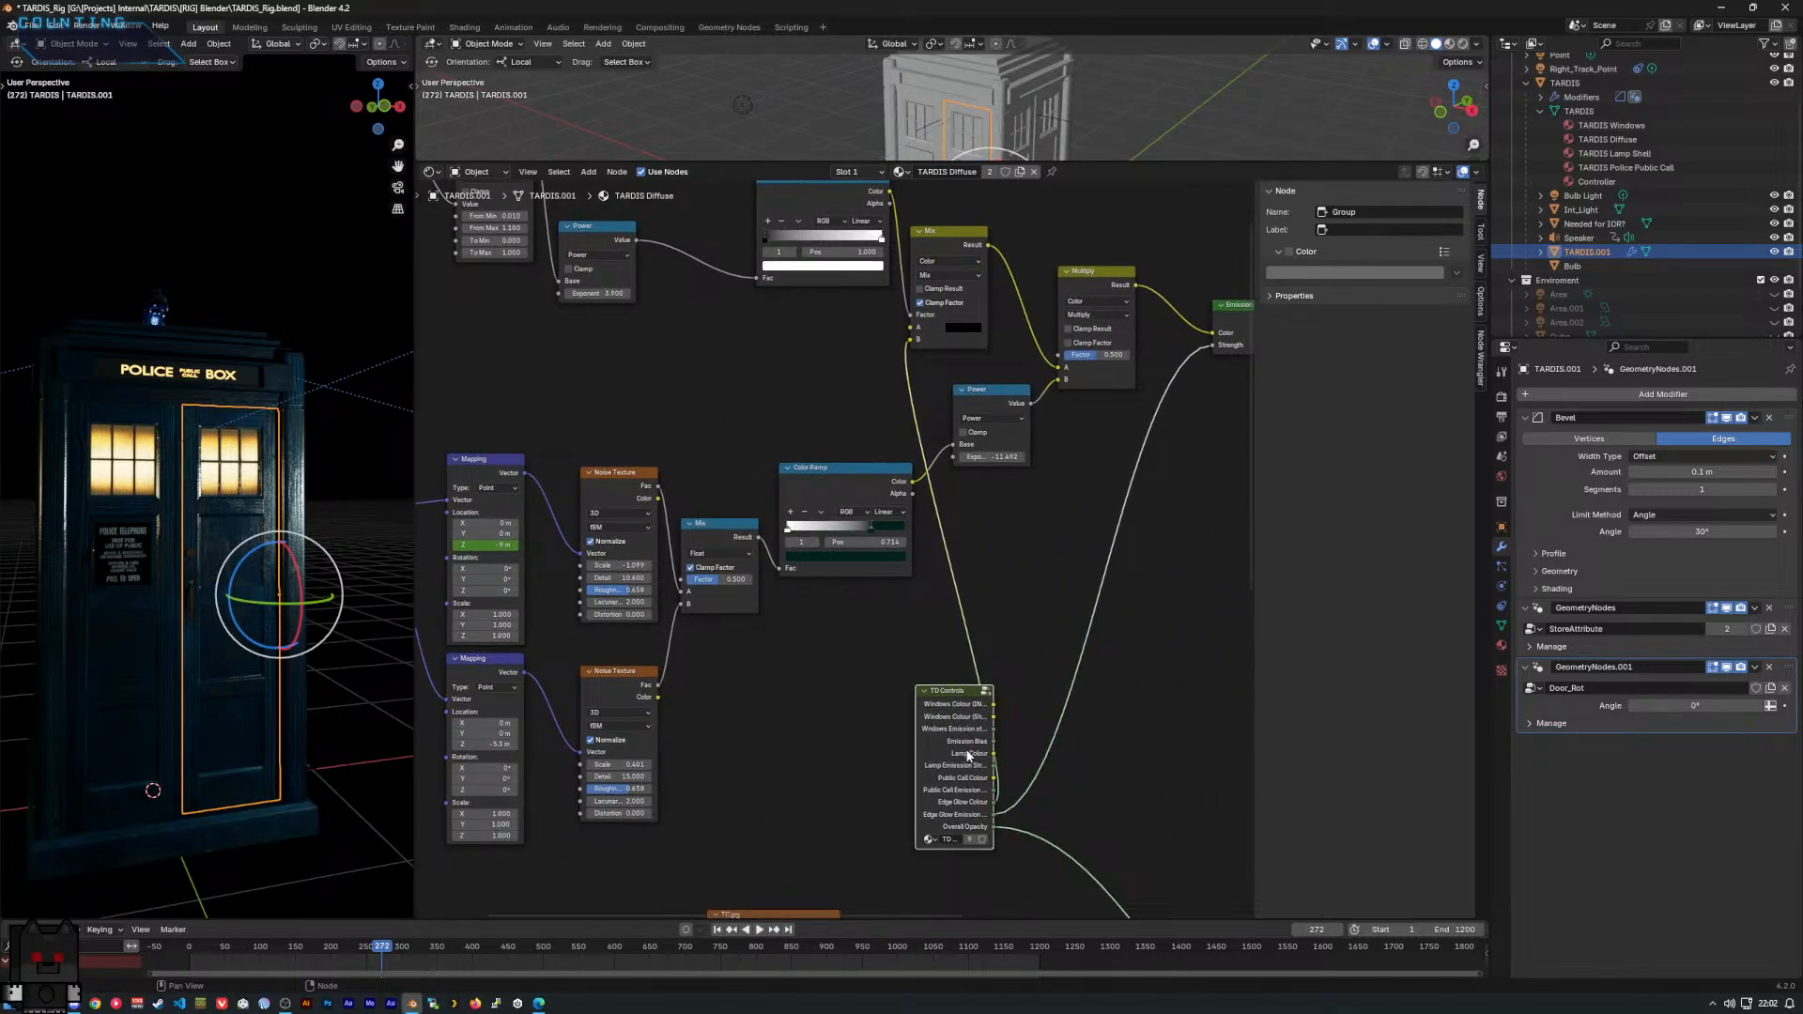
key(Tab)
middle_drag(916, 652, 824, 464)
Add an Attribute node to the TD Controls group between the Door Rotation and Global Opacity nodes.
right_click(892, 530)
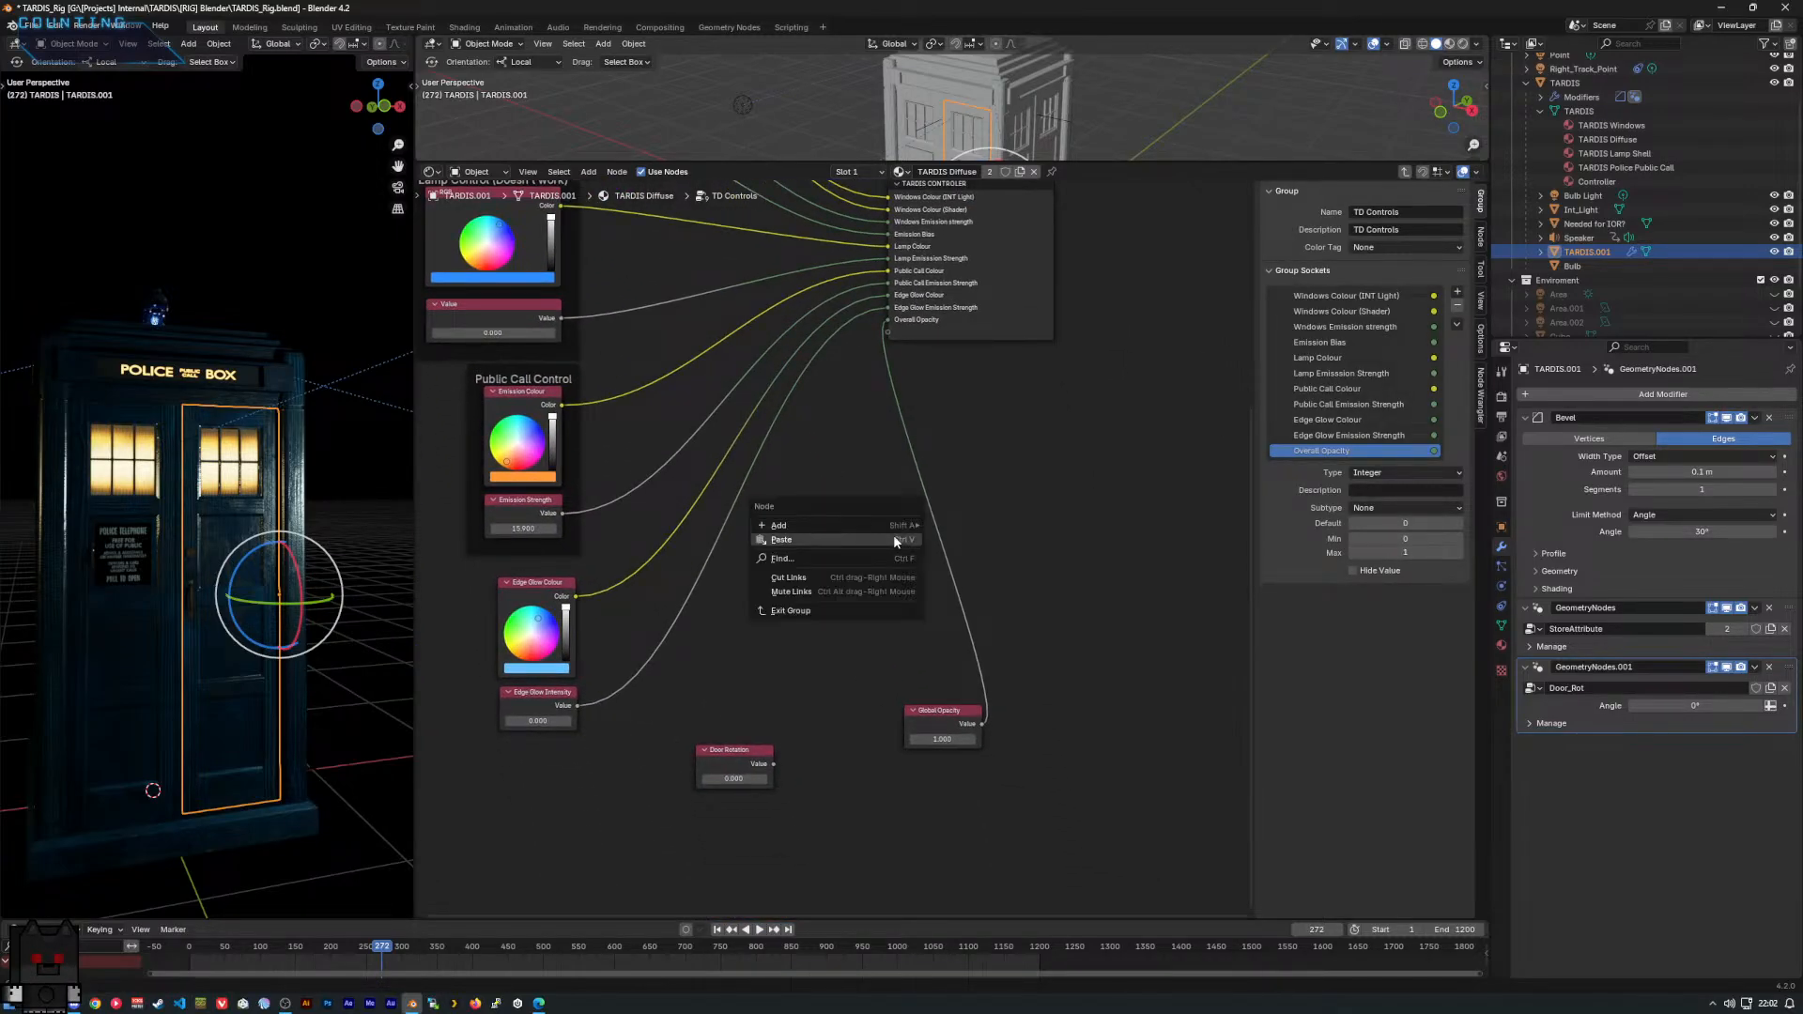
mouse_move(889, 526)
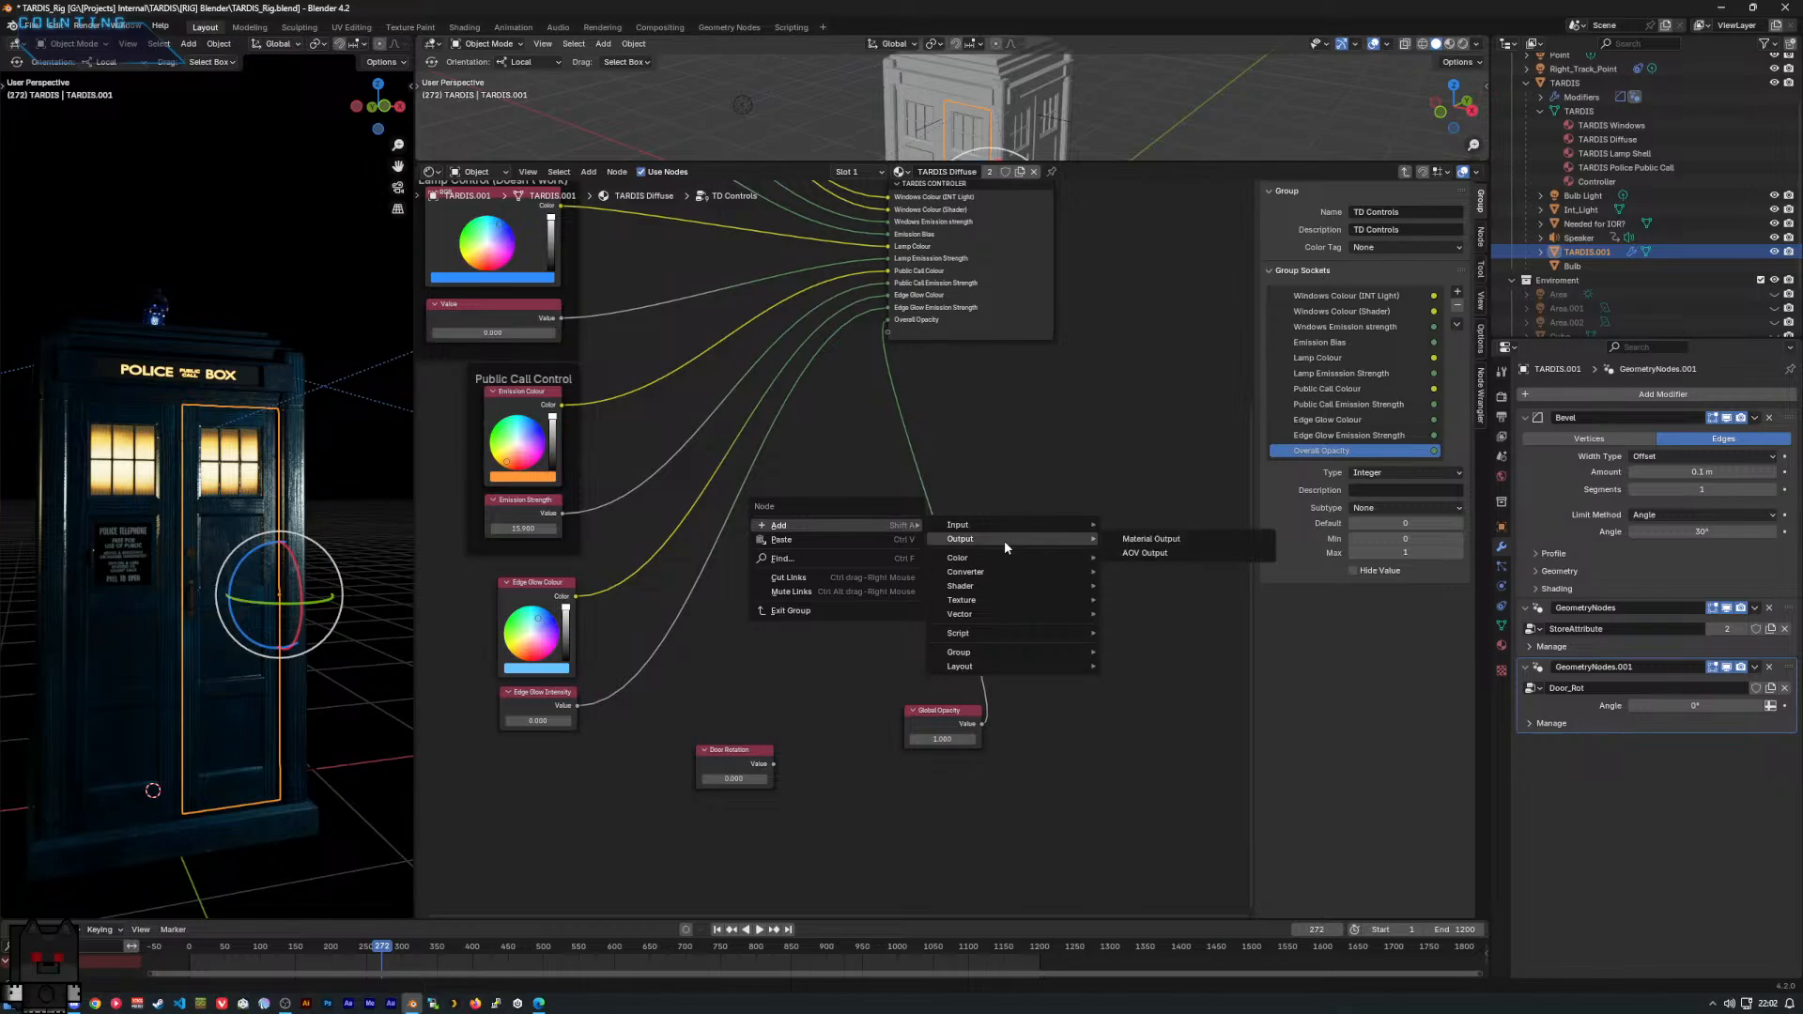
text(at)
key(Return)
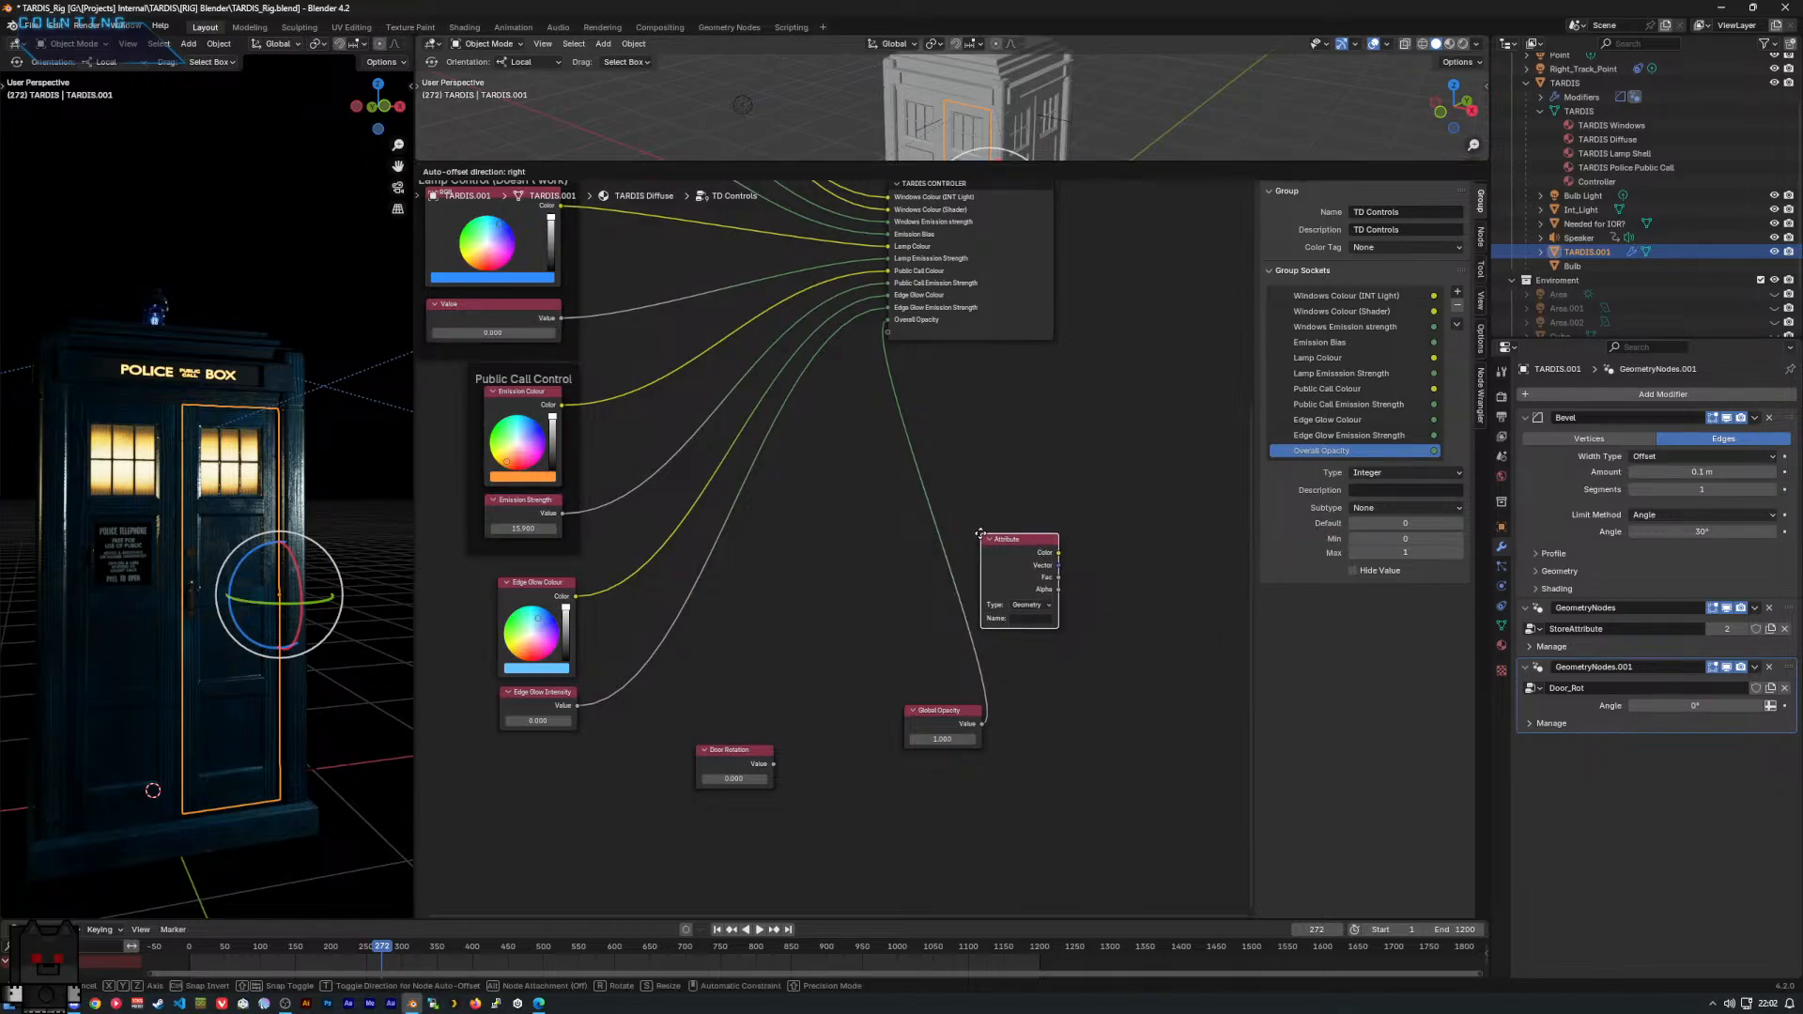
click(798, 781)
scroll(892, 793, up, 4)
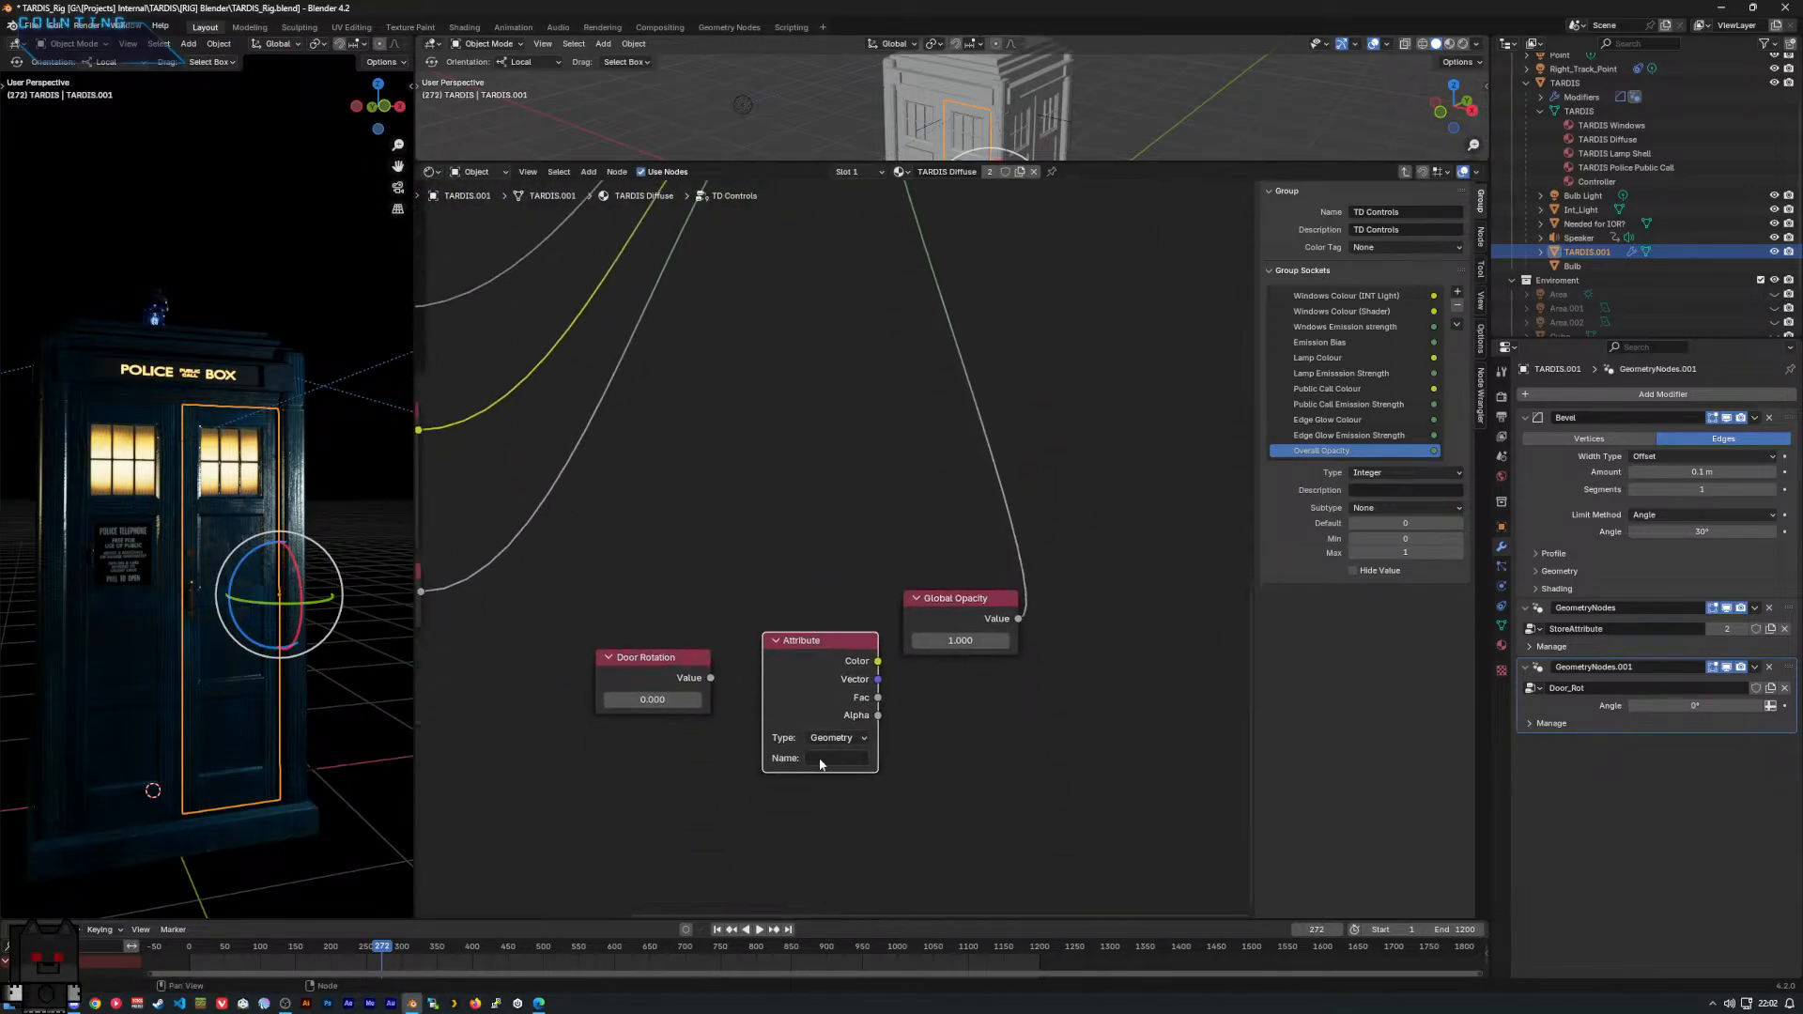
Set the Attribute node's name to Door_Rot and position the node between Door Rotation and Global Opacity.
click(831, 757)
text(Door_Rot)
key(Return)
drag(826, 669, 519, 770)
middle_drag(570, 788, 697, 747)
scroll(696, 755, up, 1)
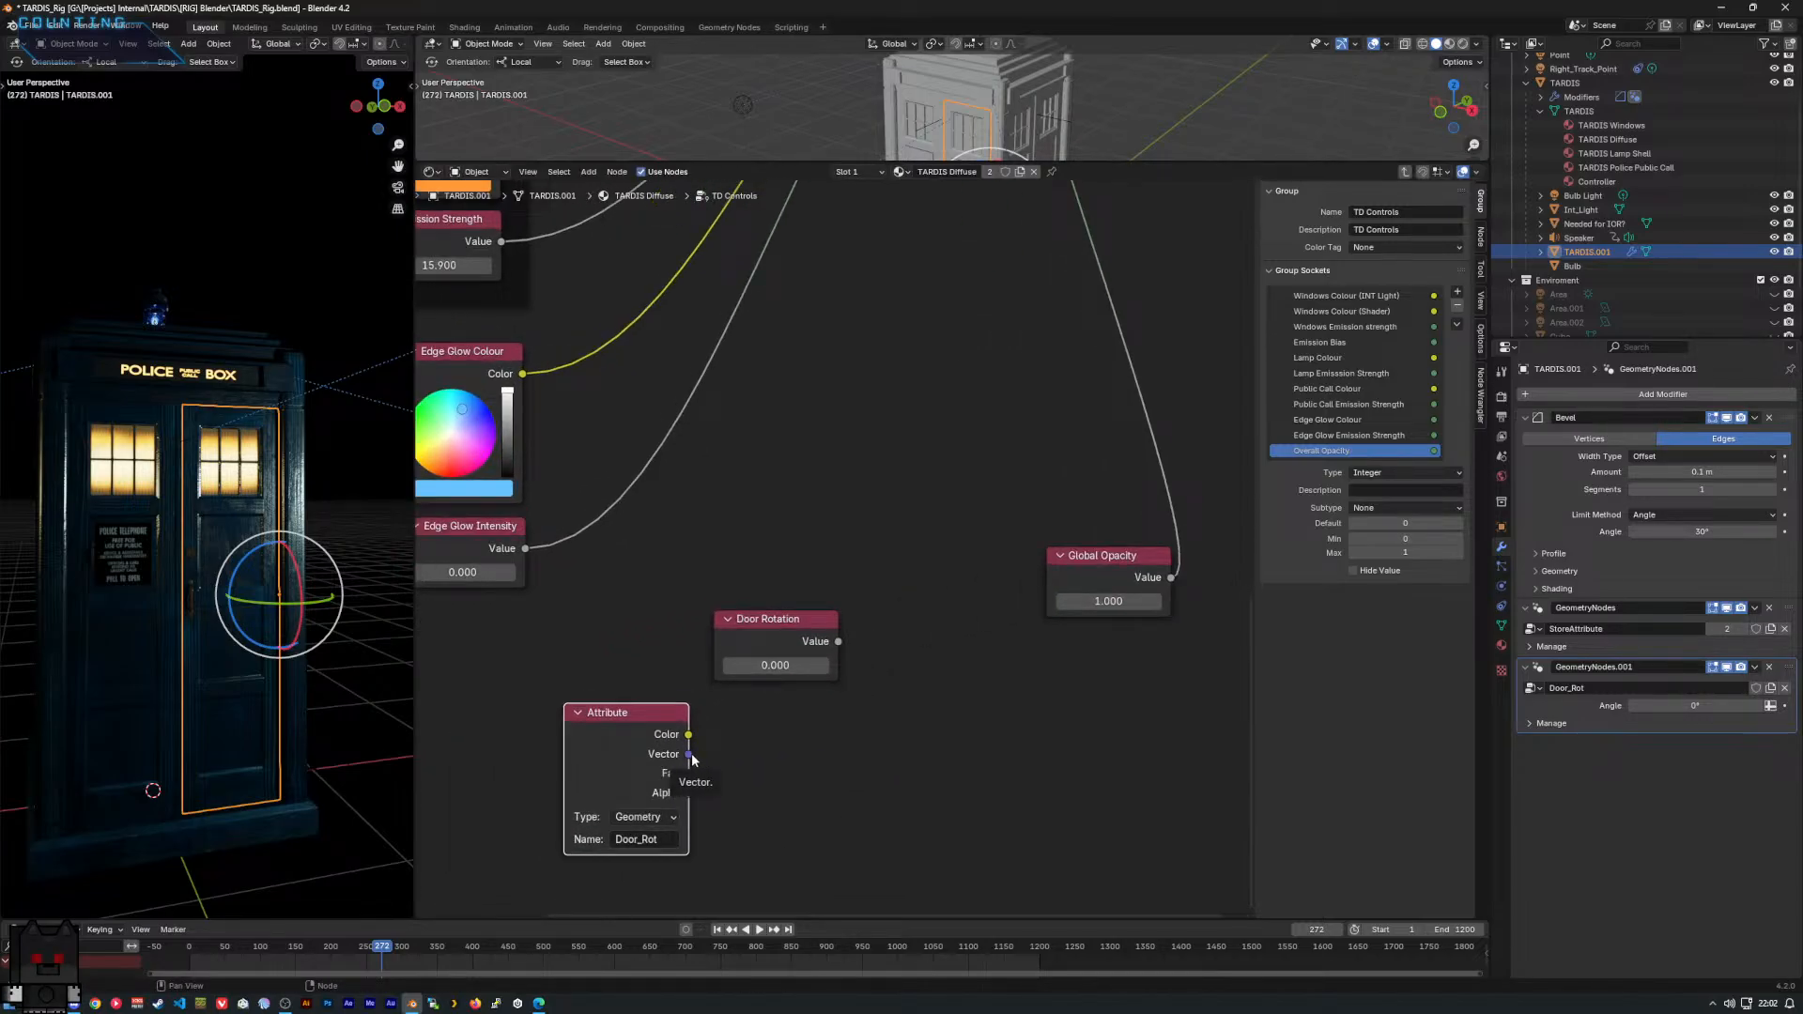
drag(629, 733, 936, 676)
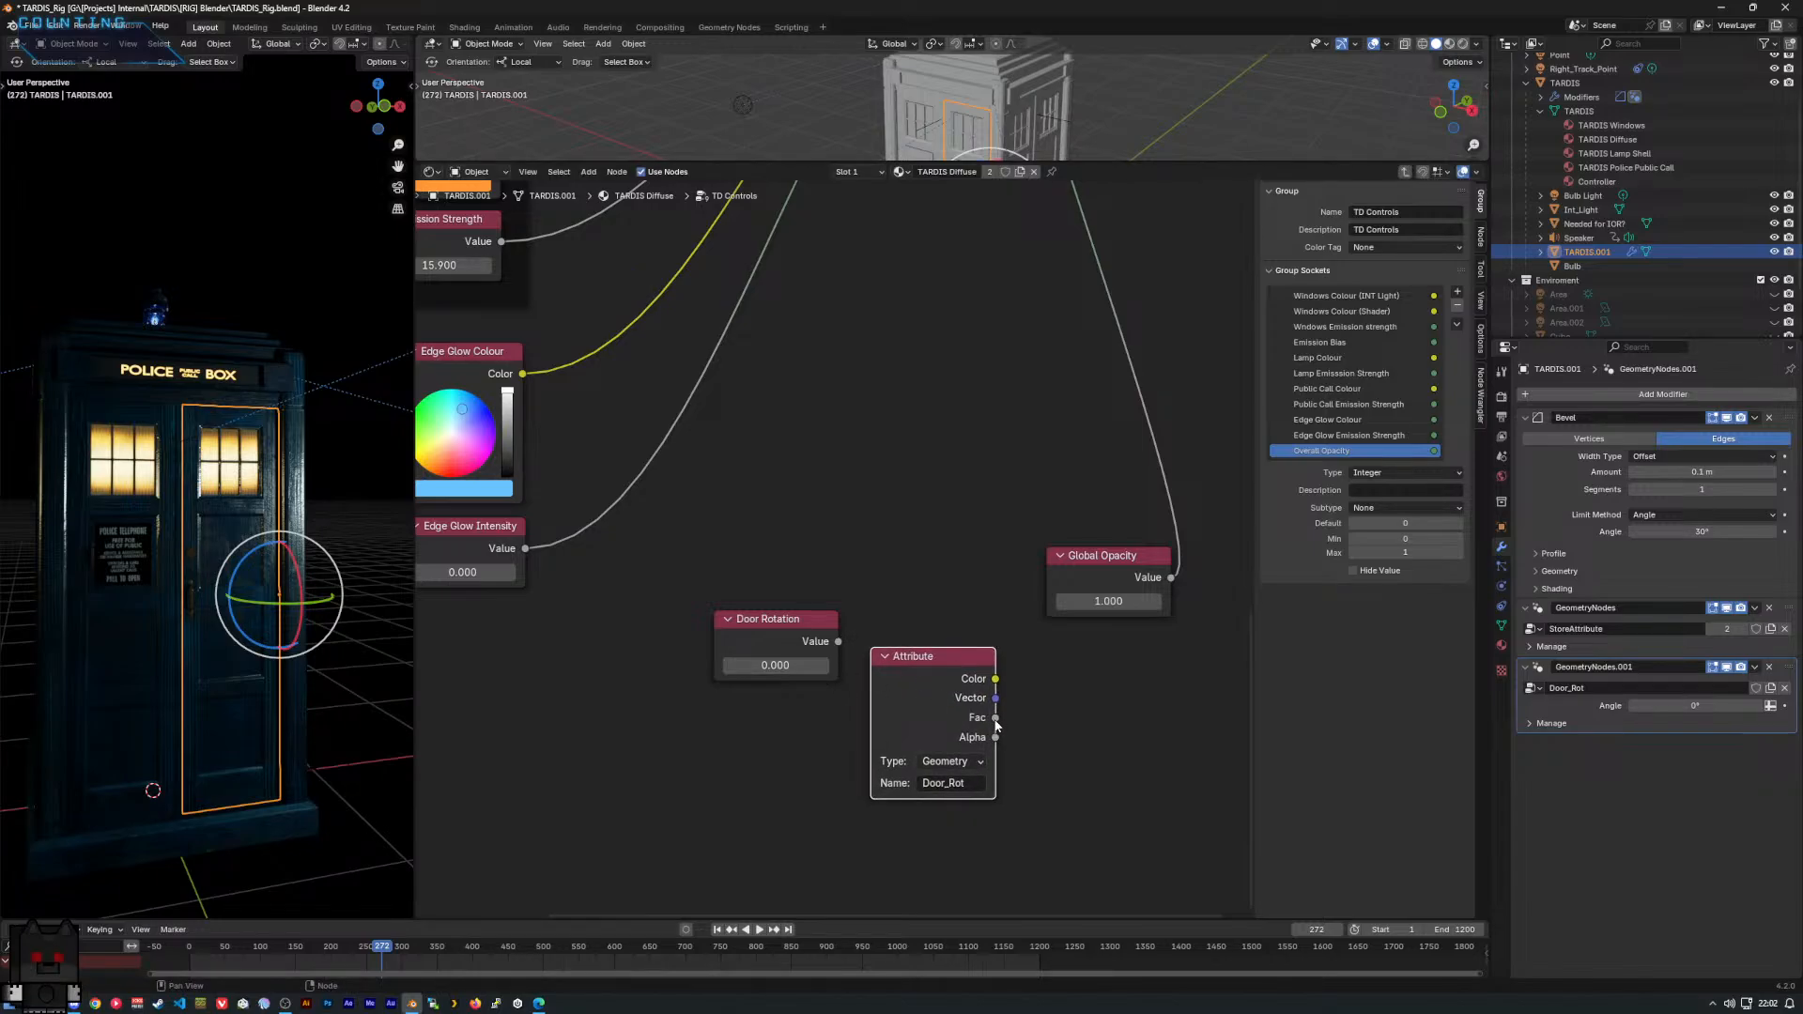
middle_drag(1001, 647, 991, 651)
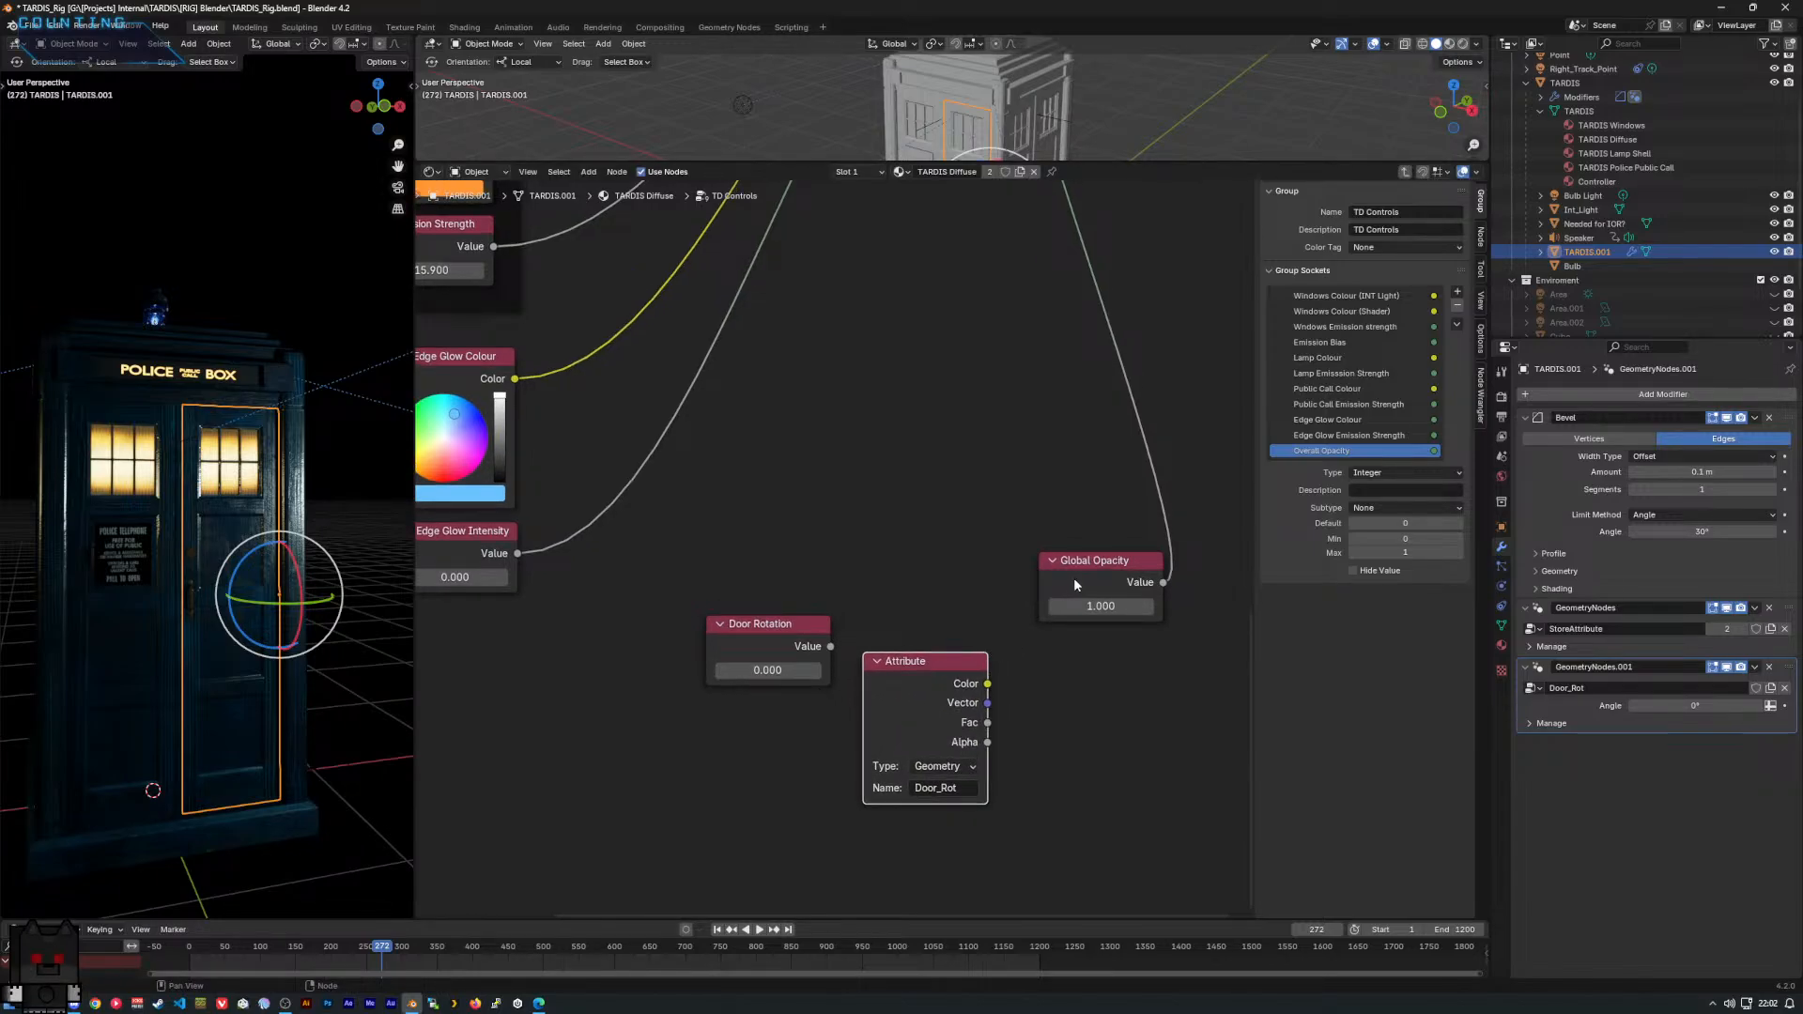
drag(958, 661, 995, 641)
Add a Group Input node to the TD Controls group beside the Attribute node.
scroll(915, 554, down, 3)
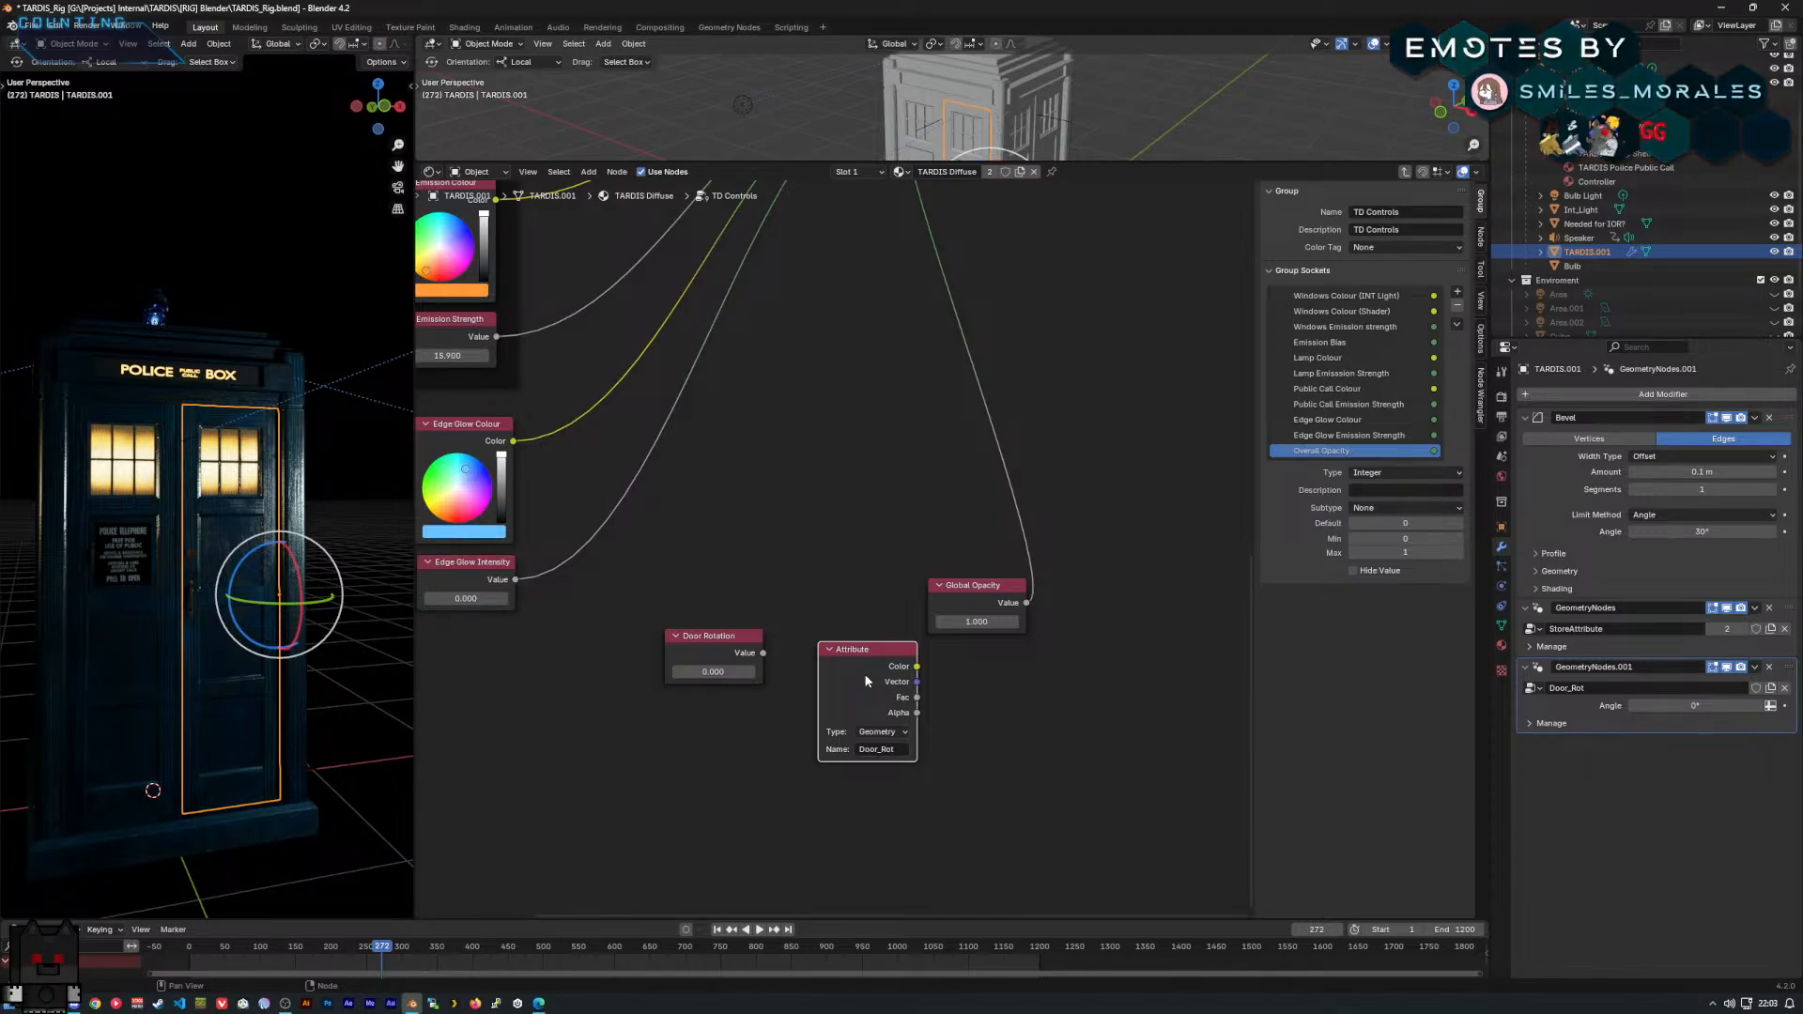
scroll(866, 681, down, 3)
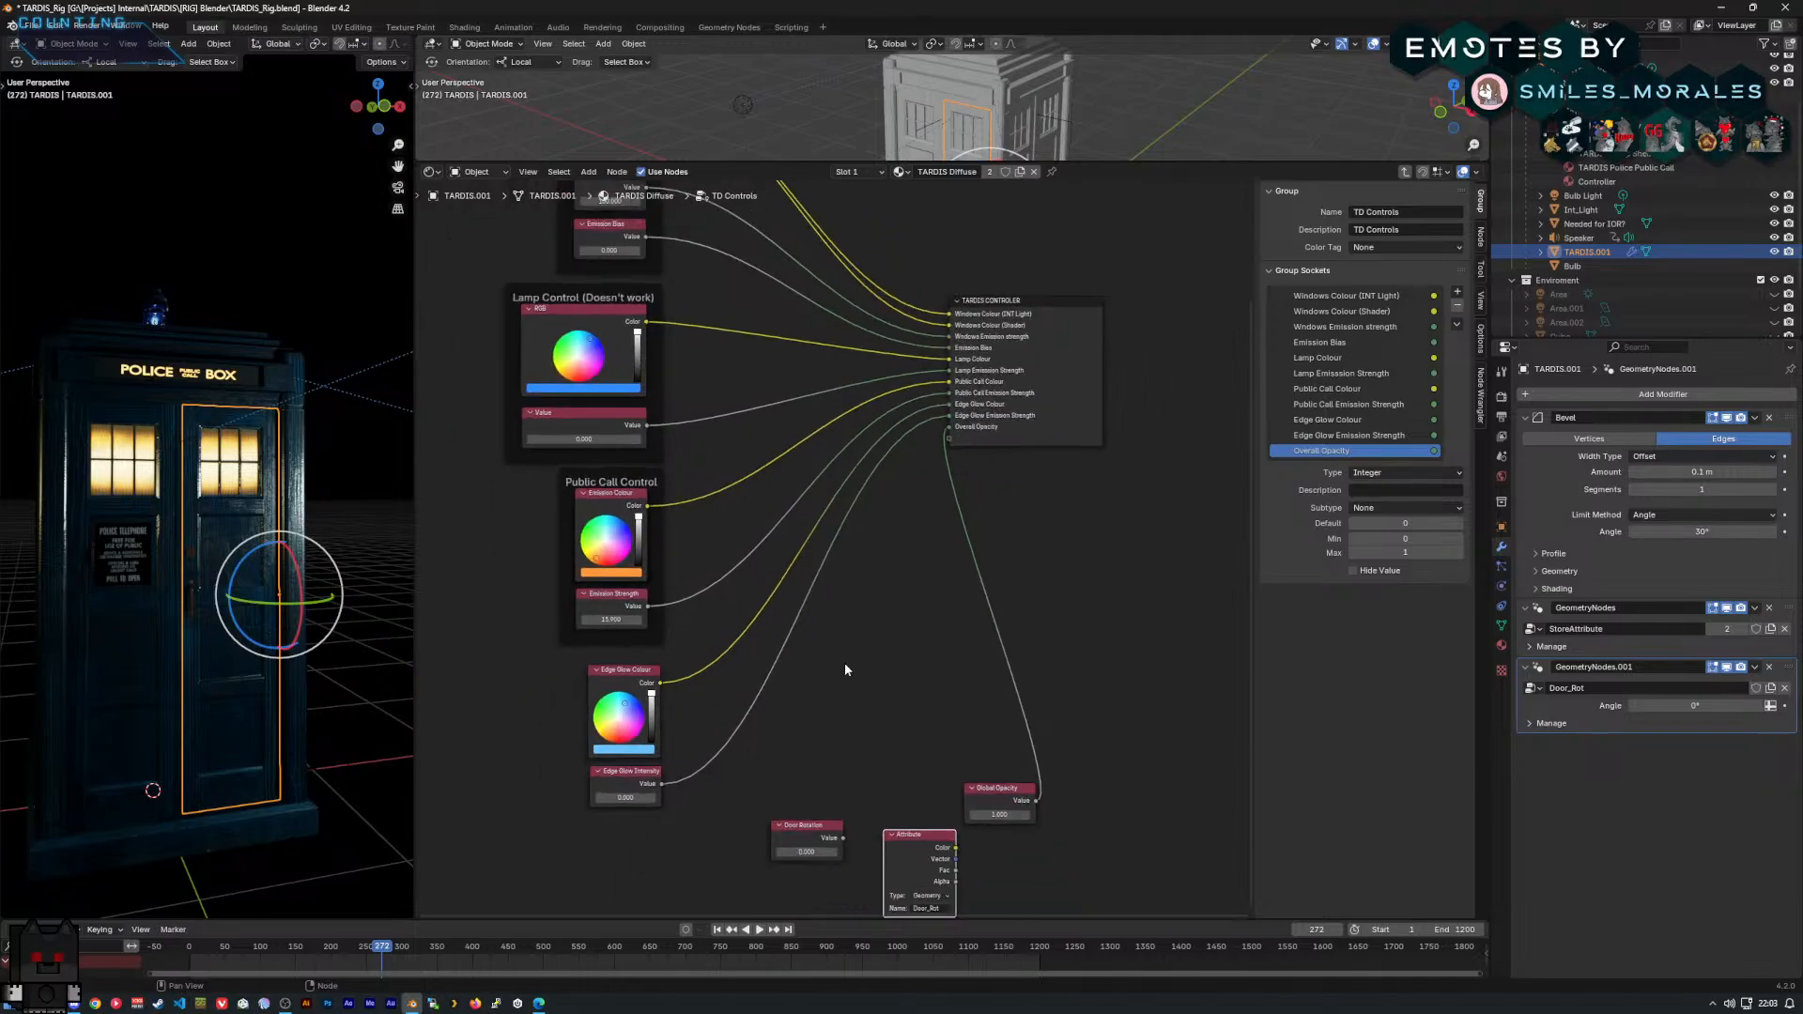
scroll(843, 662, down, 2)
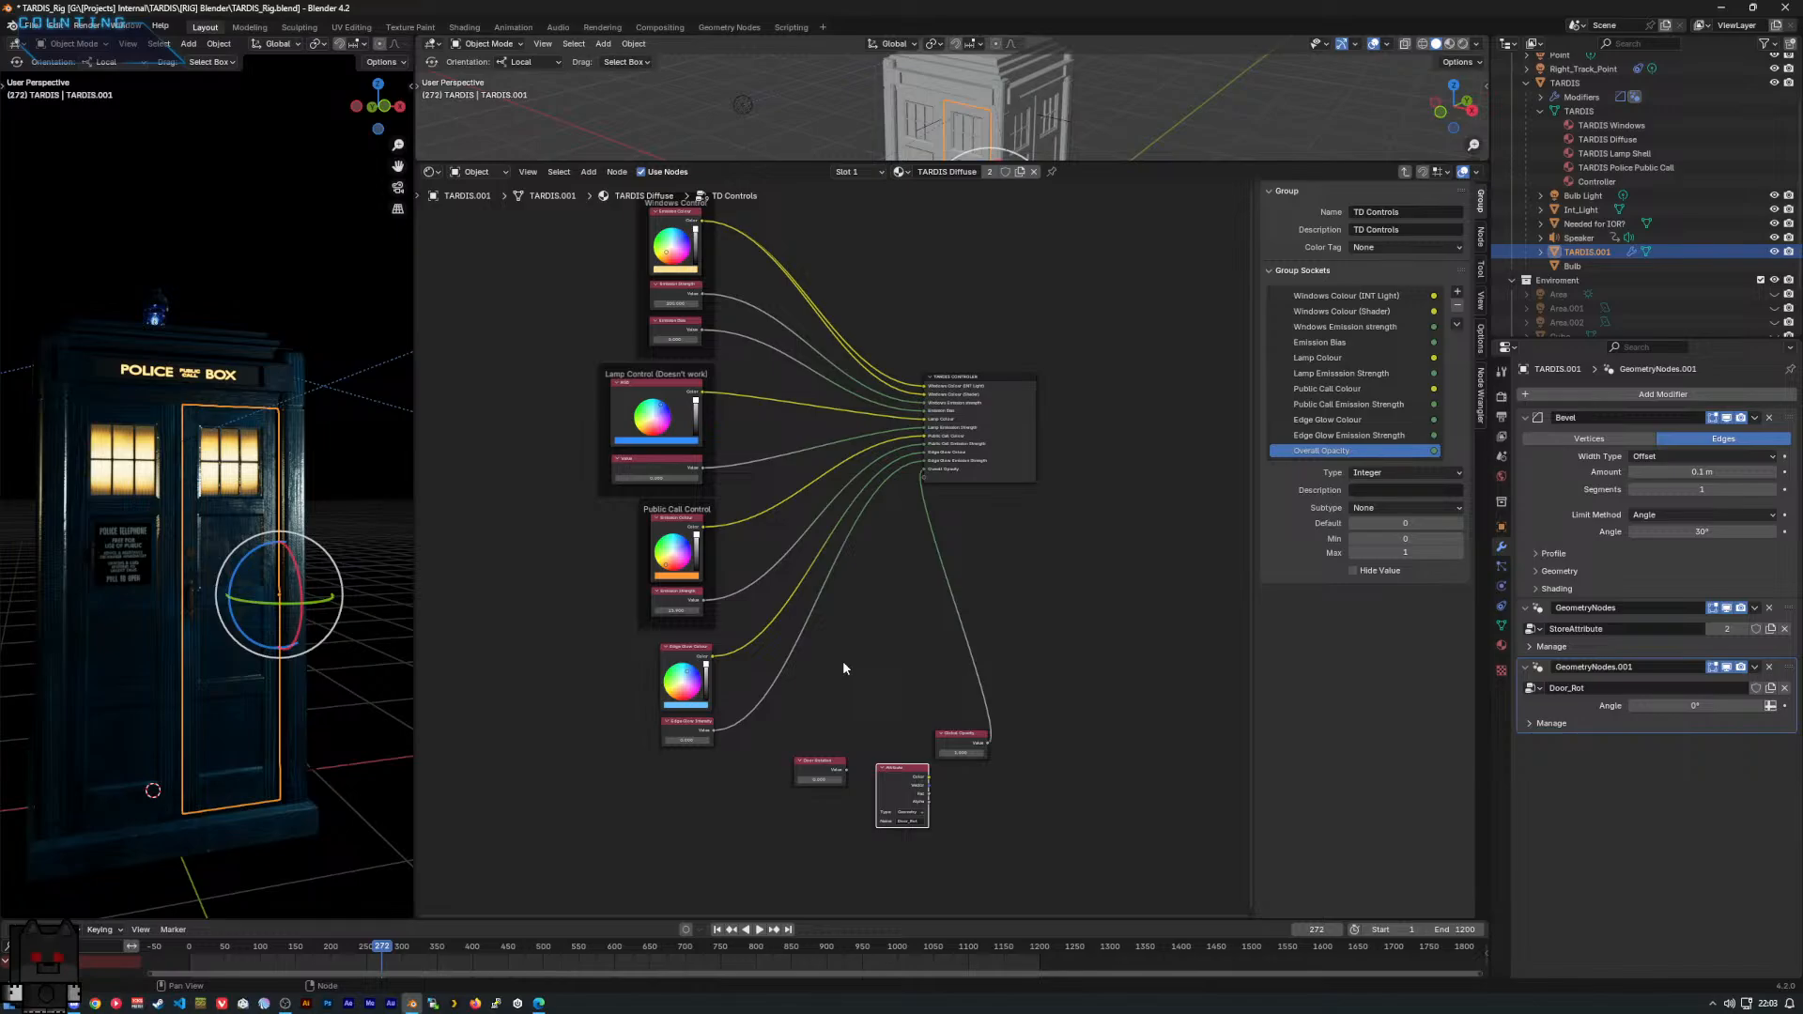
right_click(897, 679)
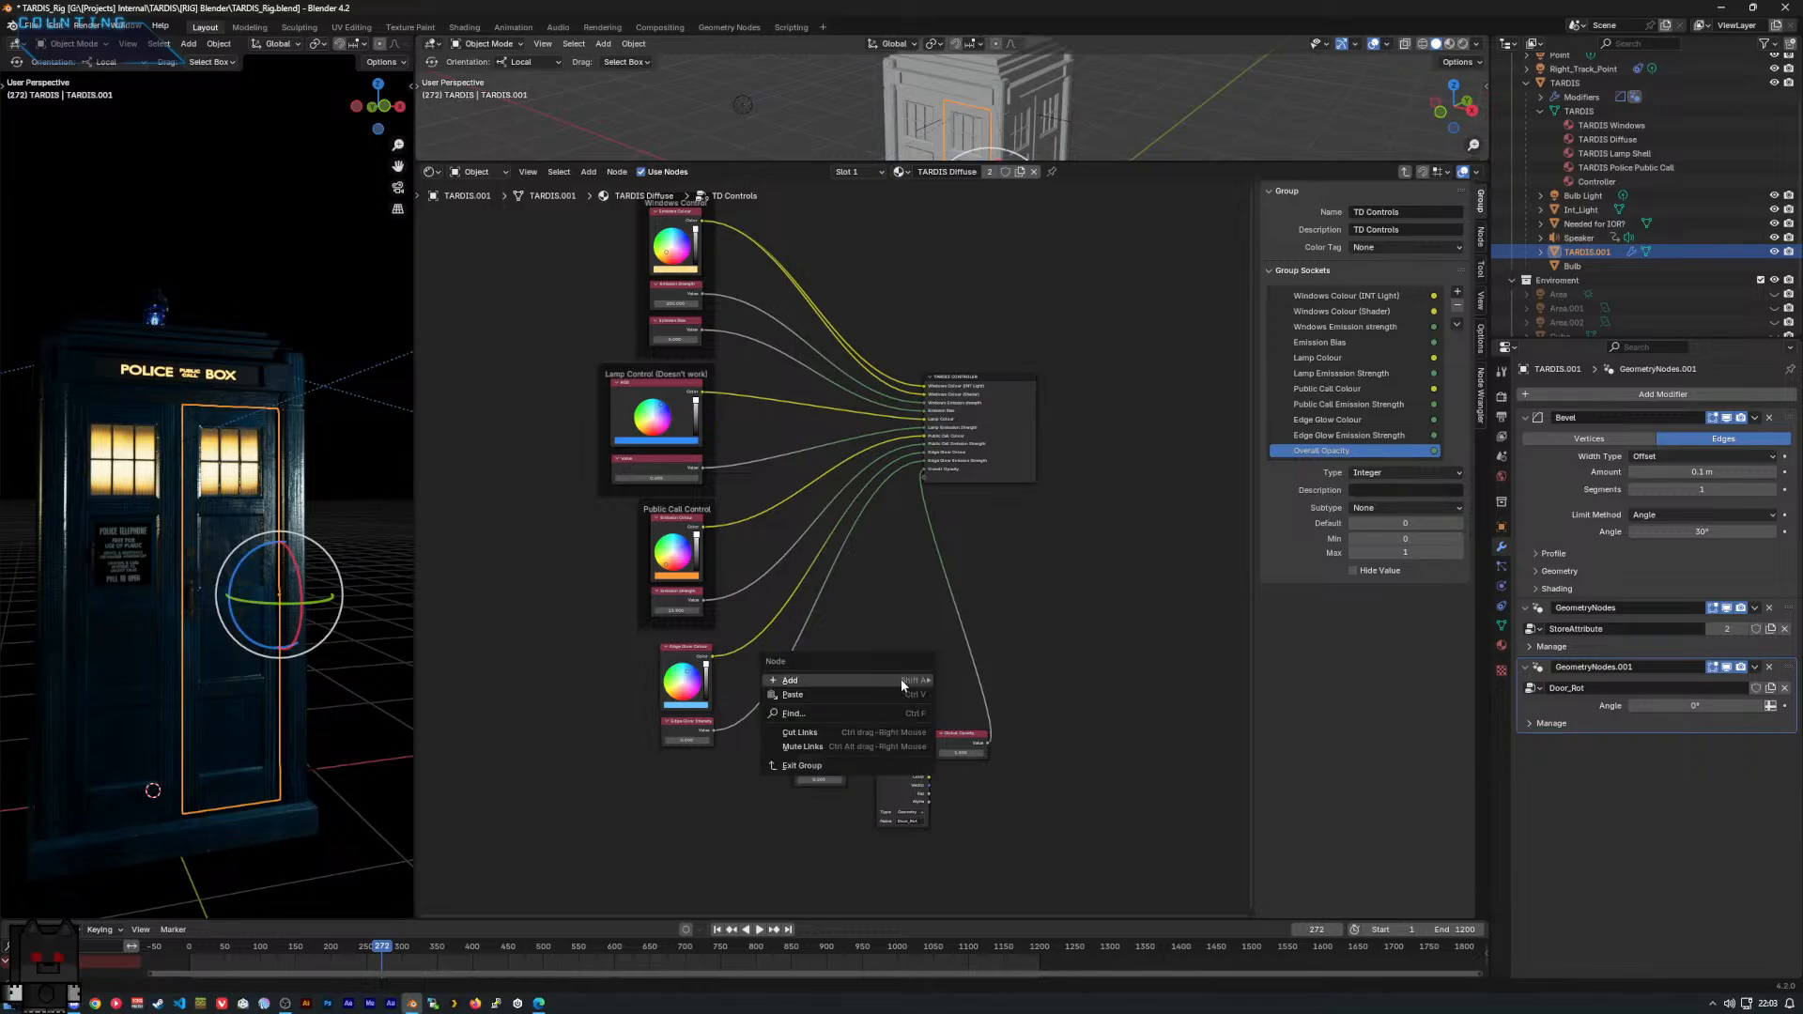
right_click(1027, 678)
mouse_move(1139, 808)
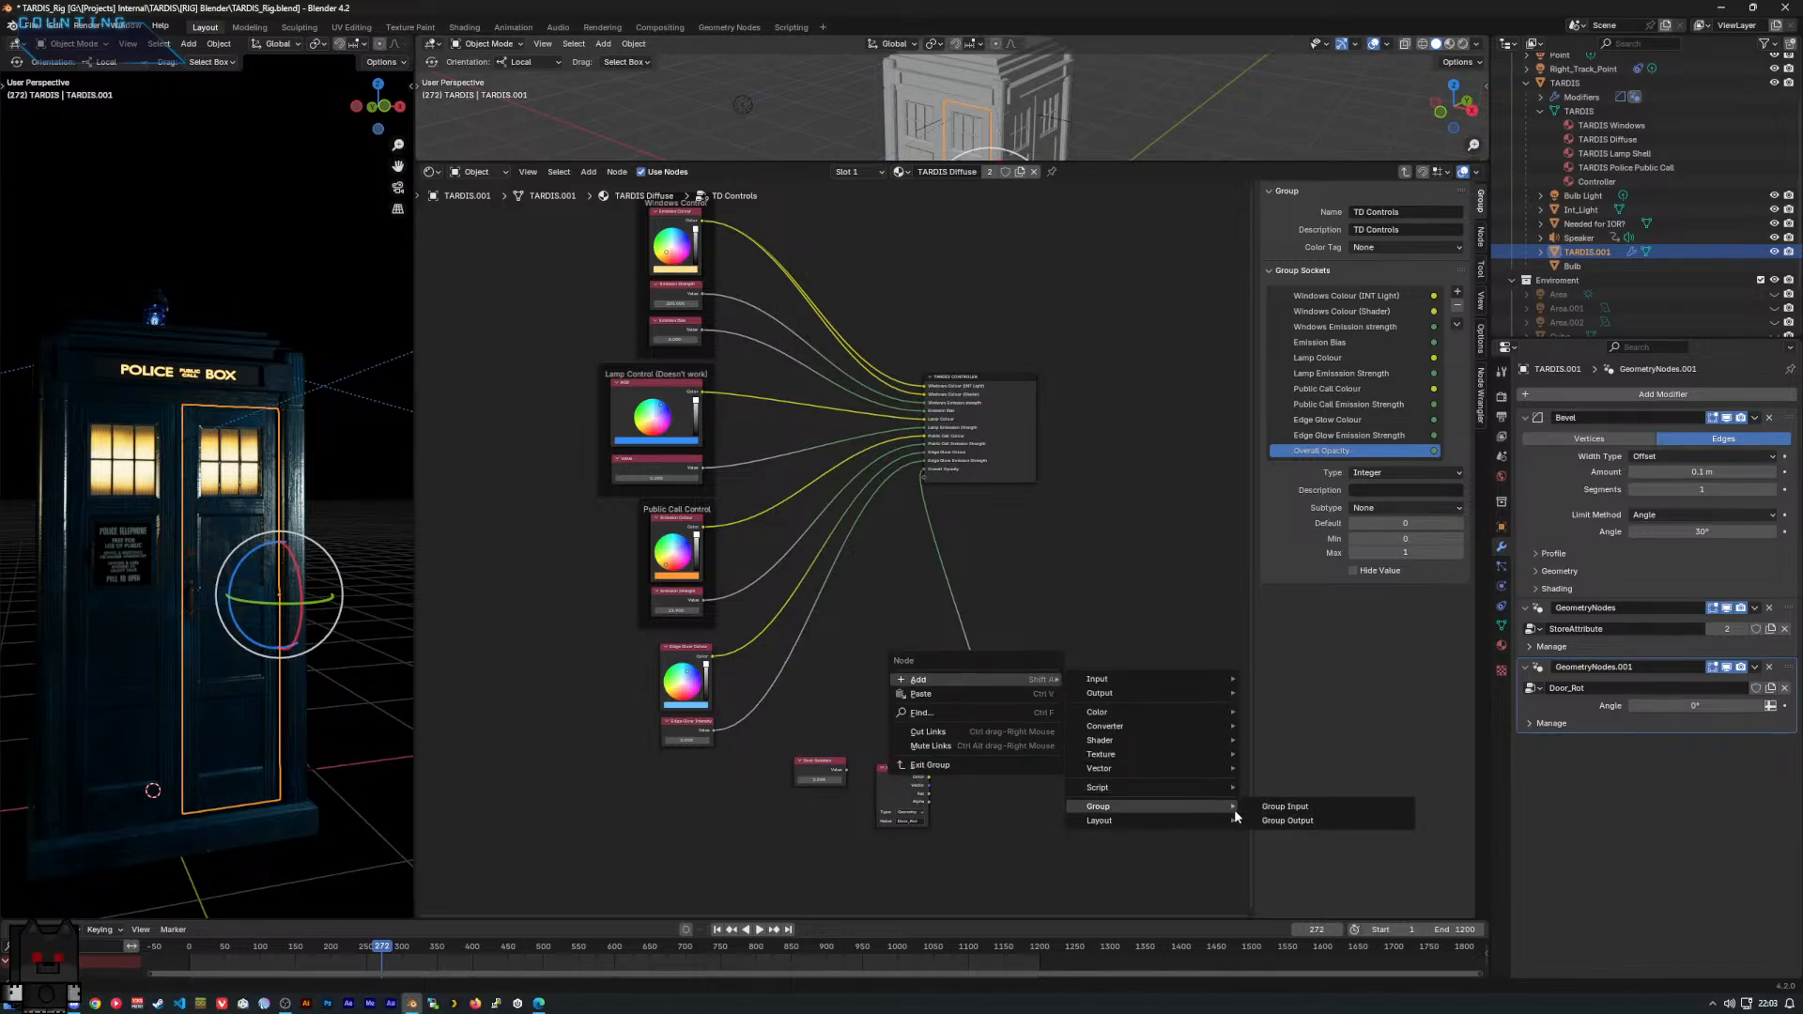
click(1279, 807)
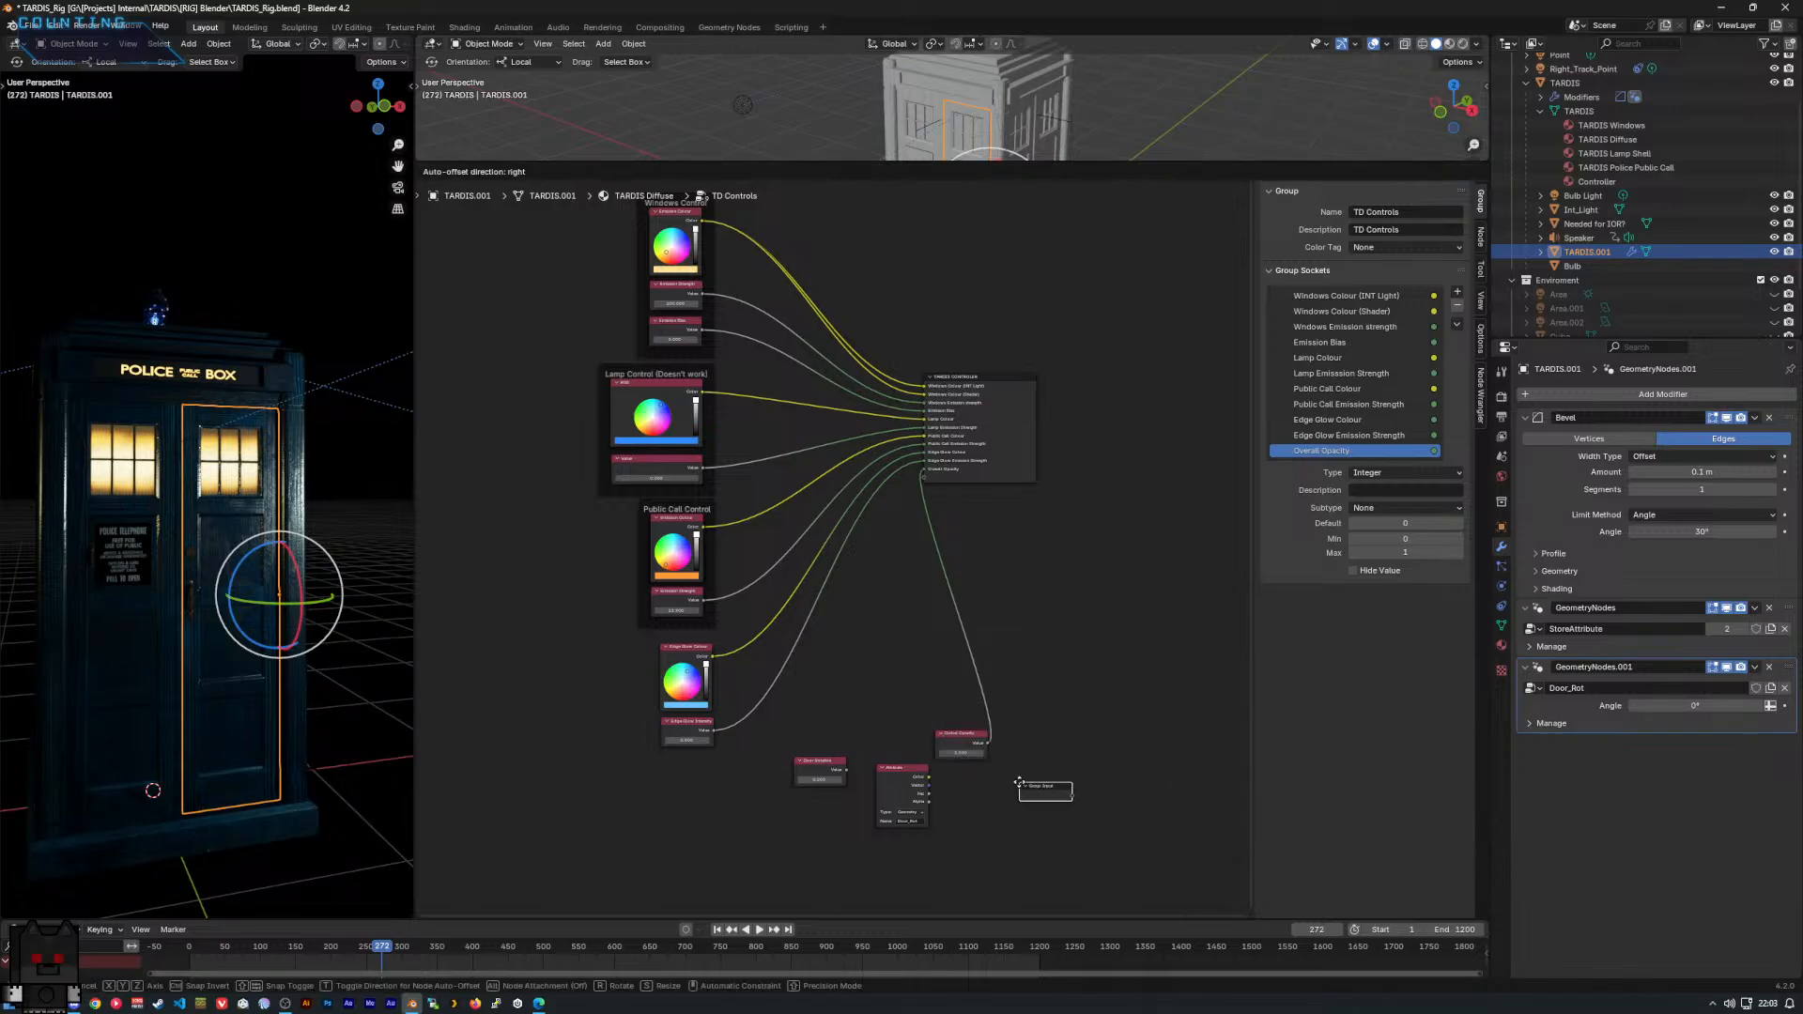
click(981, 787)
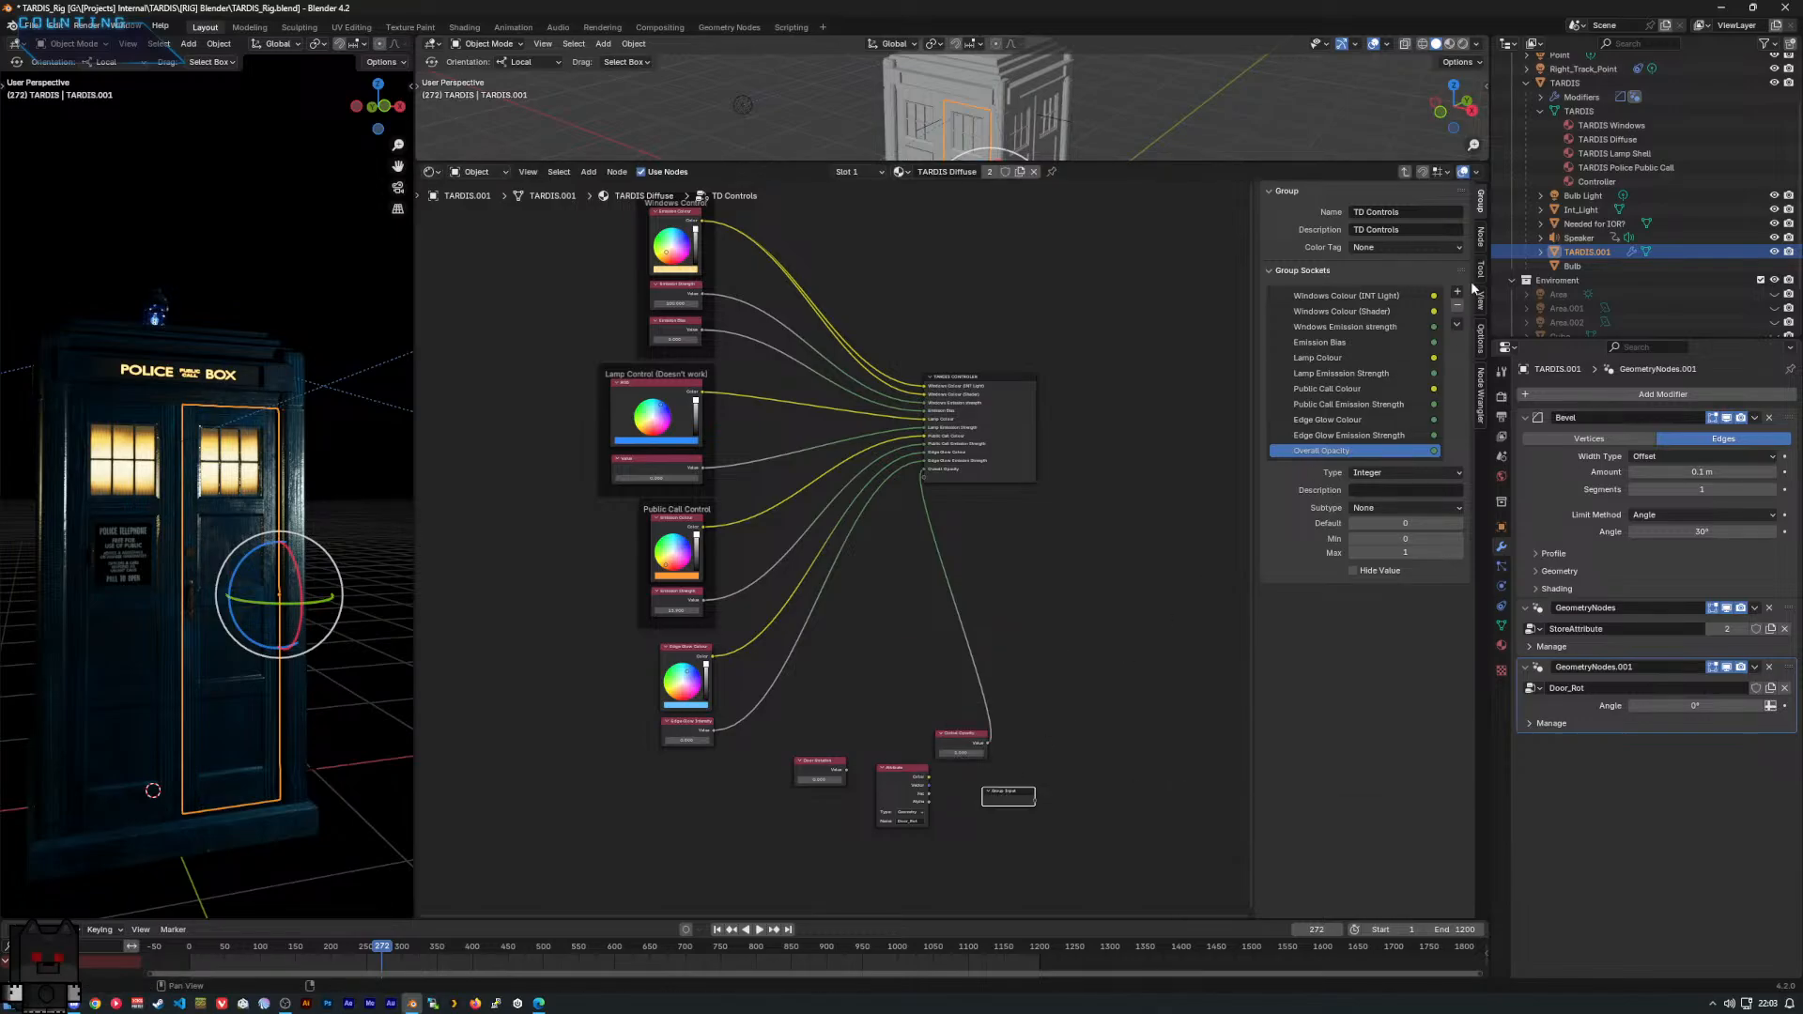
Set both the name and the label of the new Group Input node to Door_Rot.
click(1481, 238)
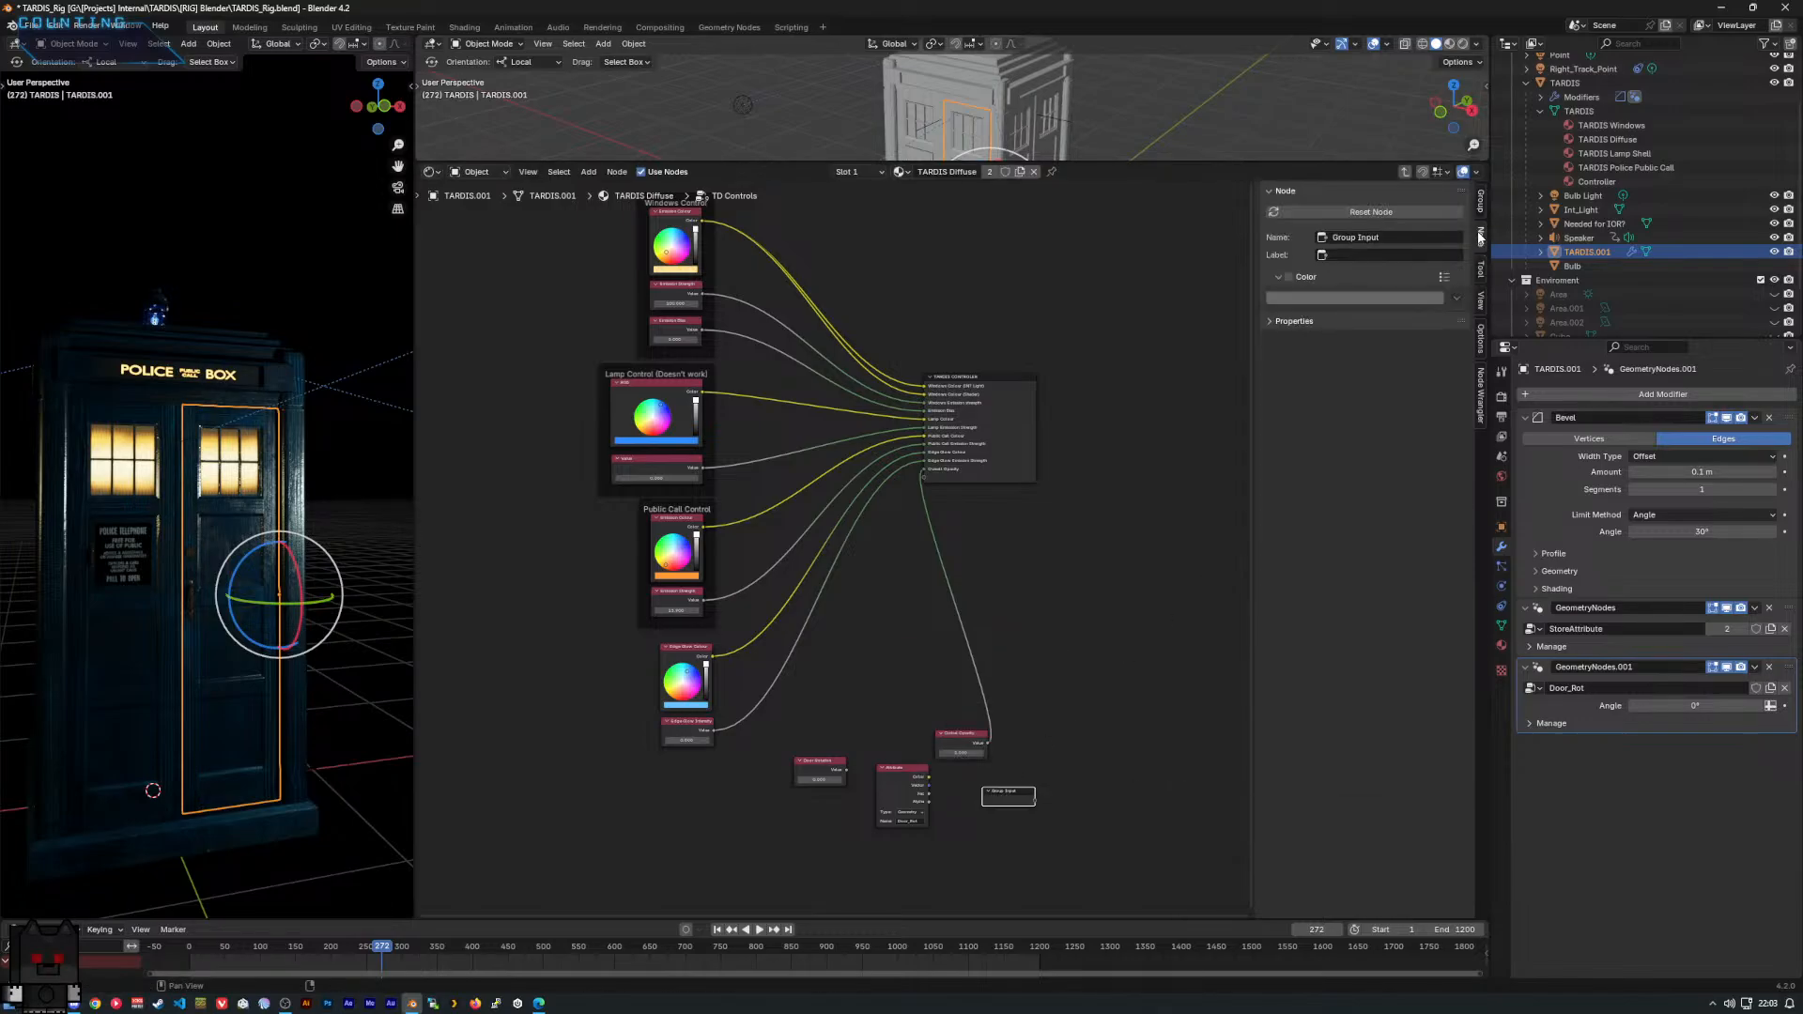
click(1384, 239)
key(ctrl+a)
key(BackSpace)
text(Door_Rot)
key(Return)
click(1345, 255)
text(Door_Rot)
key(Return)
scroll(1029, 813, up, 4)
scroll(996, 700, up, 1)
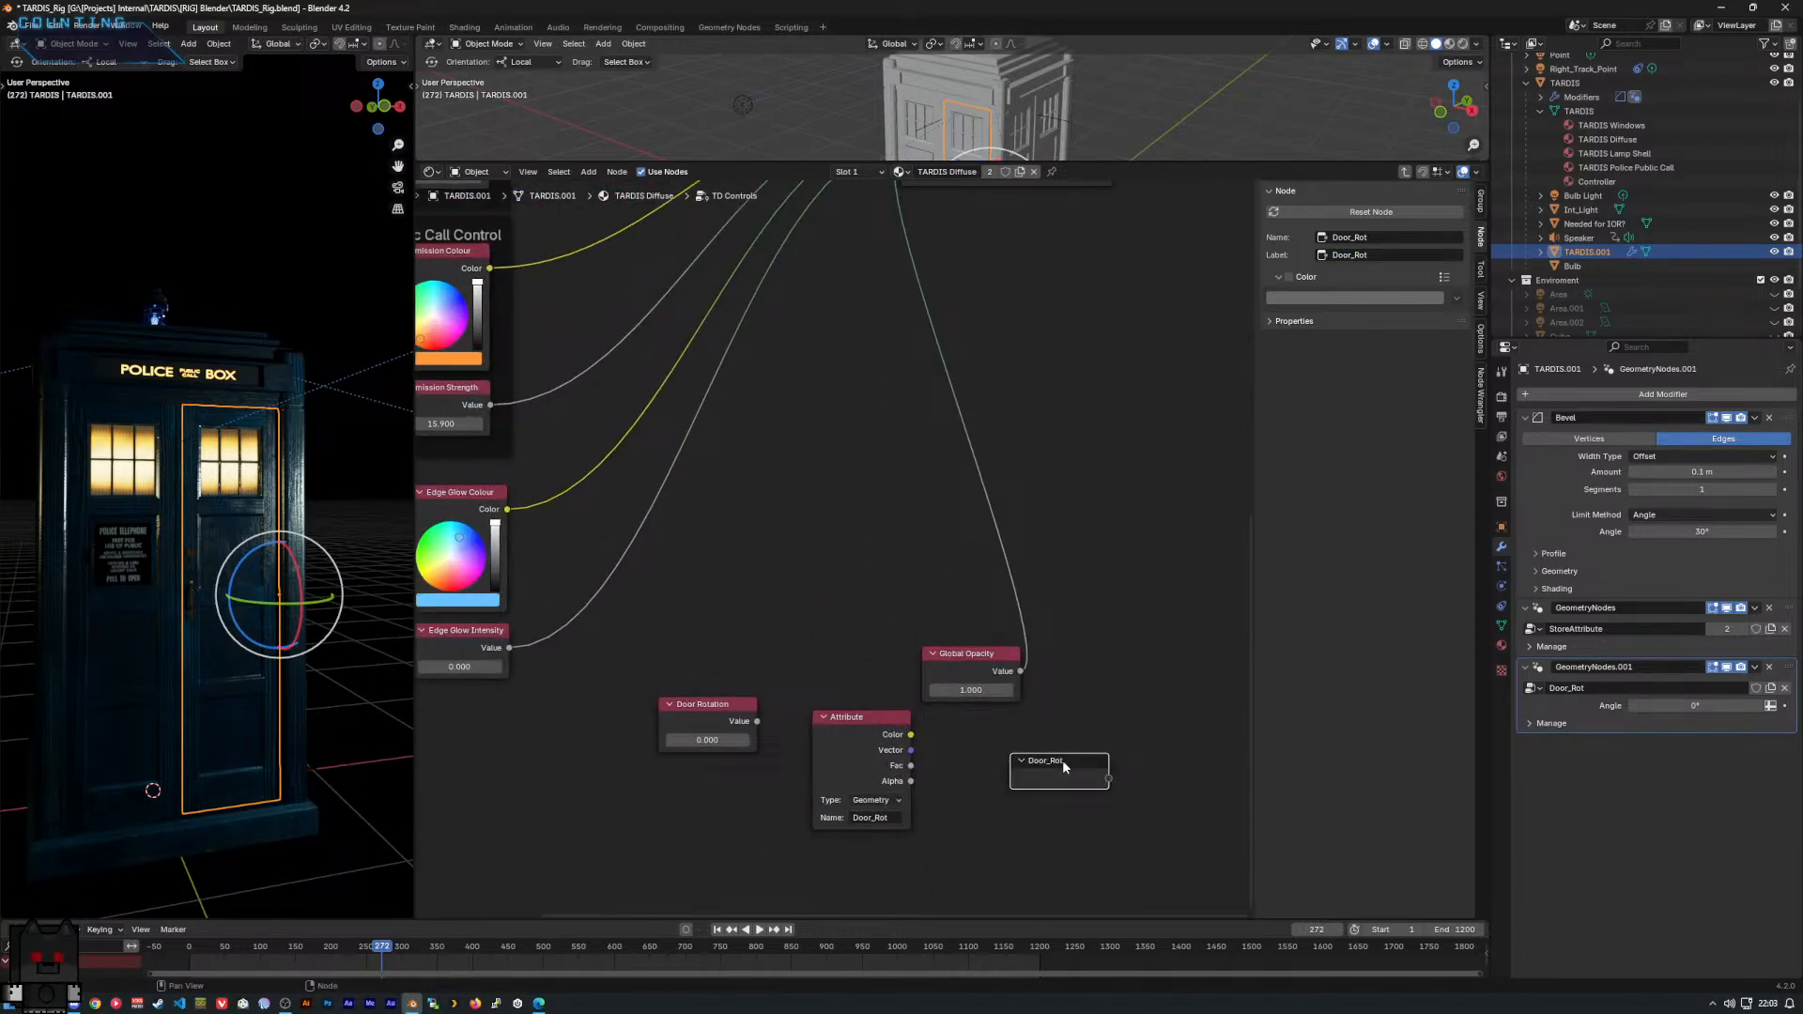
Delete the Door_Rot group input node and the Attribute node from the TD Controls group.
key(x)
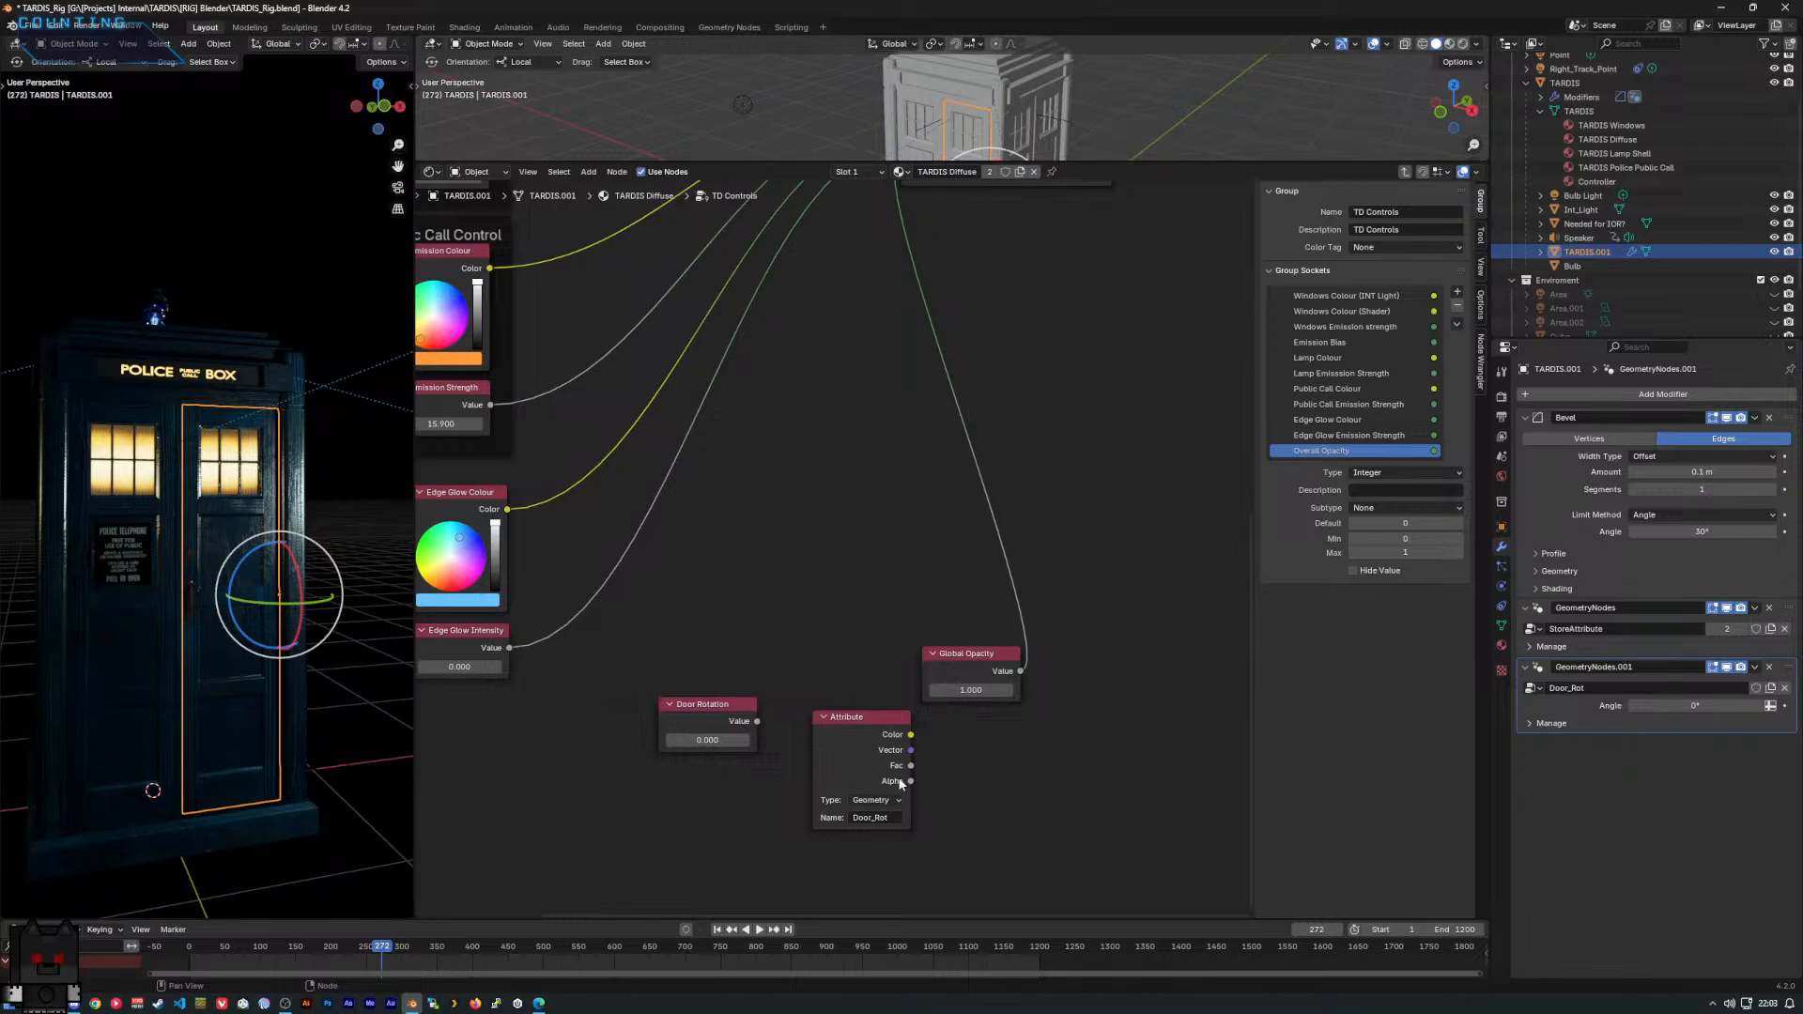
click(855, 736)
drag(851, 716, 827, 768)
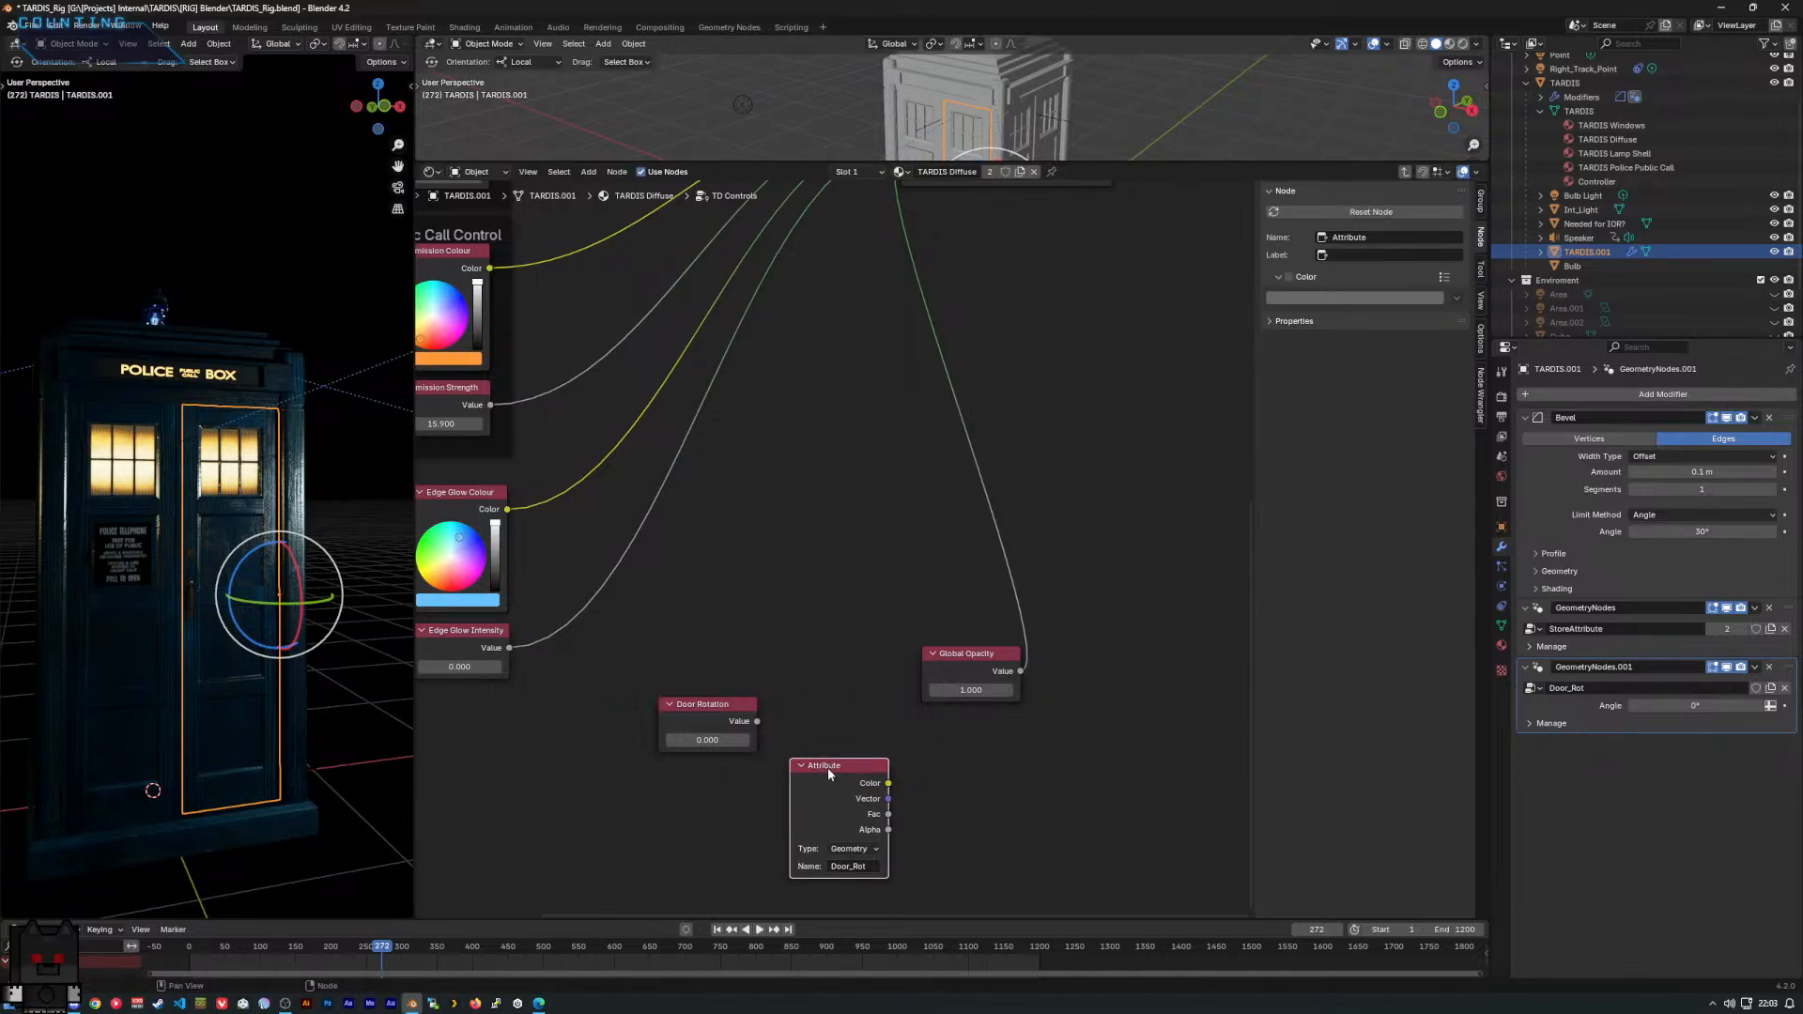
key(x)
Try a Geometry input node beside Door Rotation in the TD Controls group and delete it again.
key(shift+a)
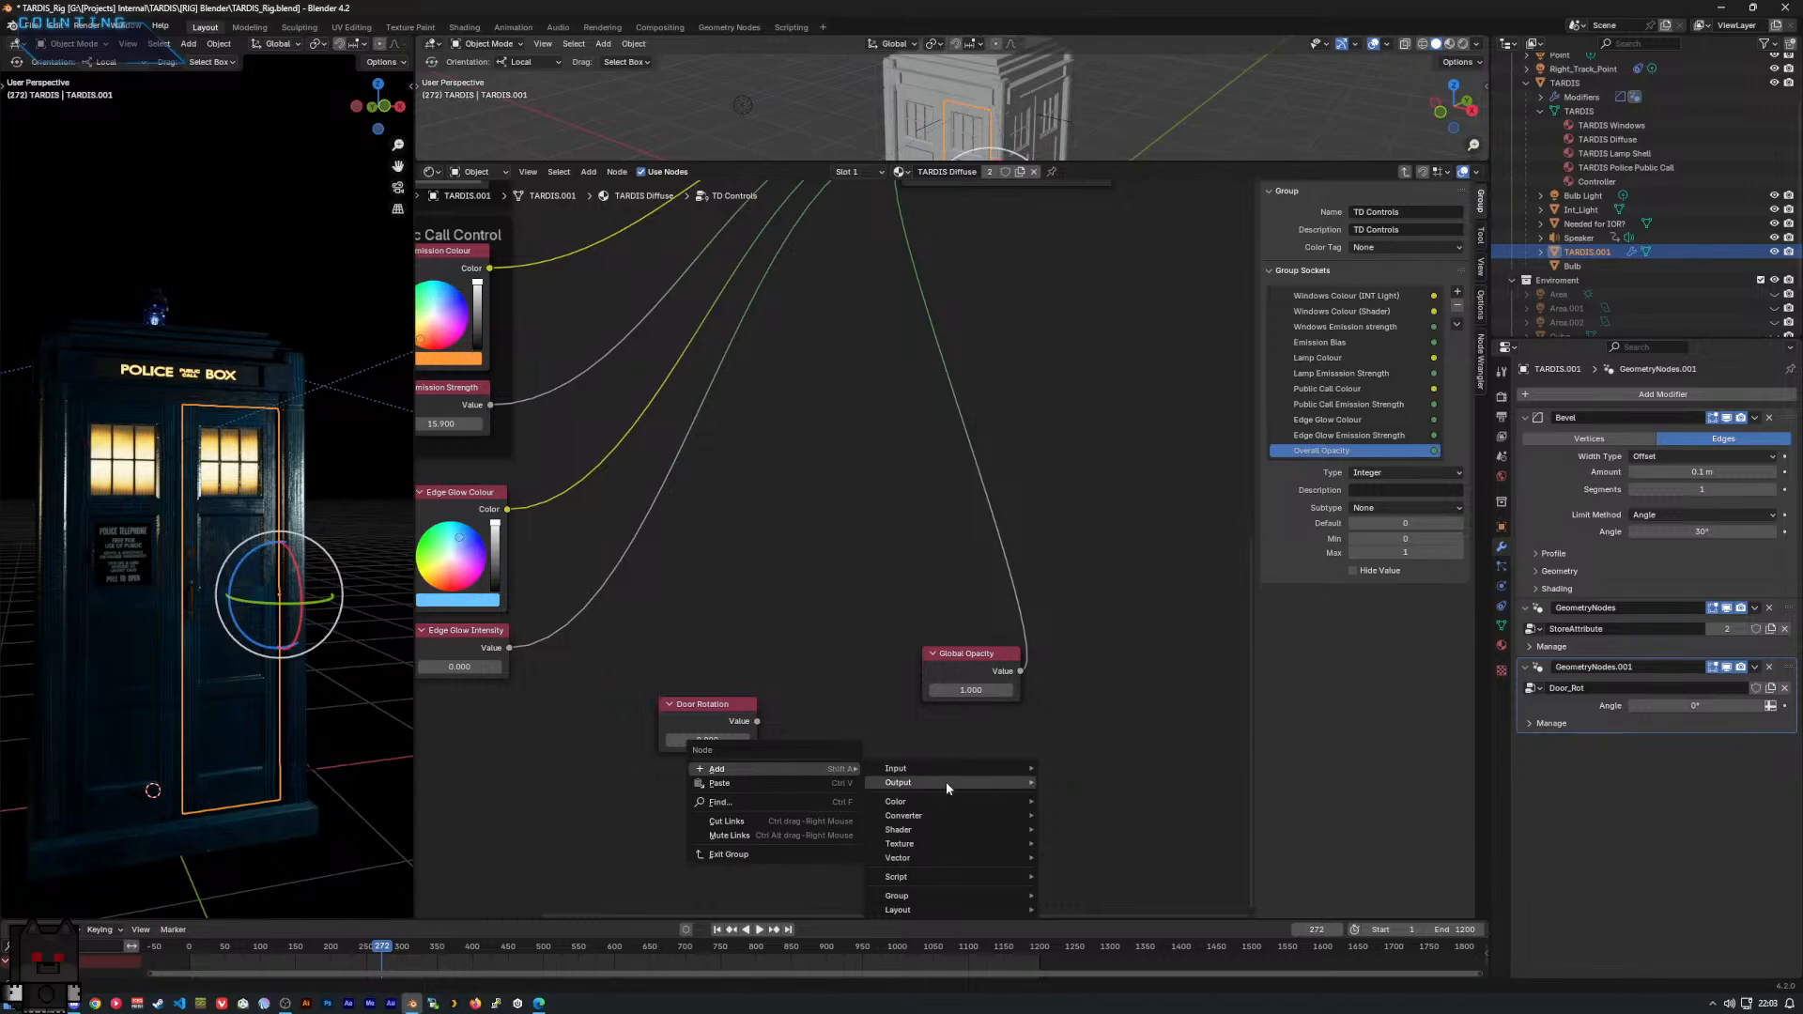
text(ge)
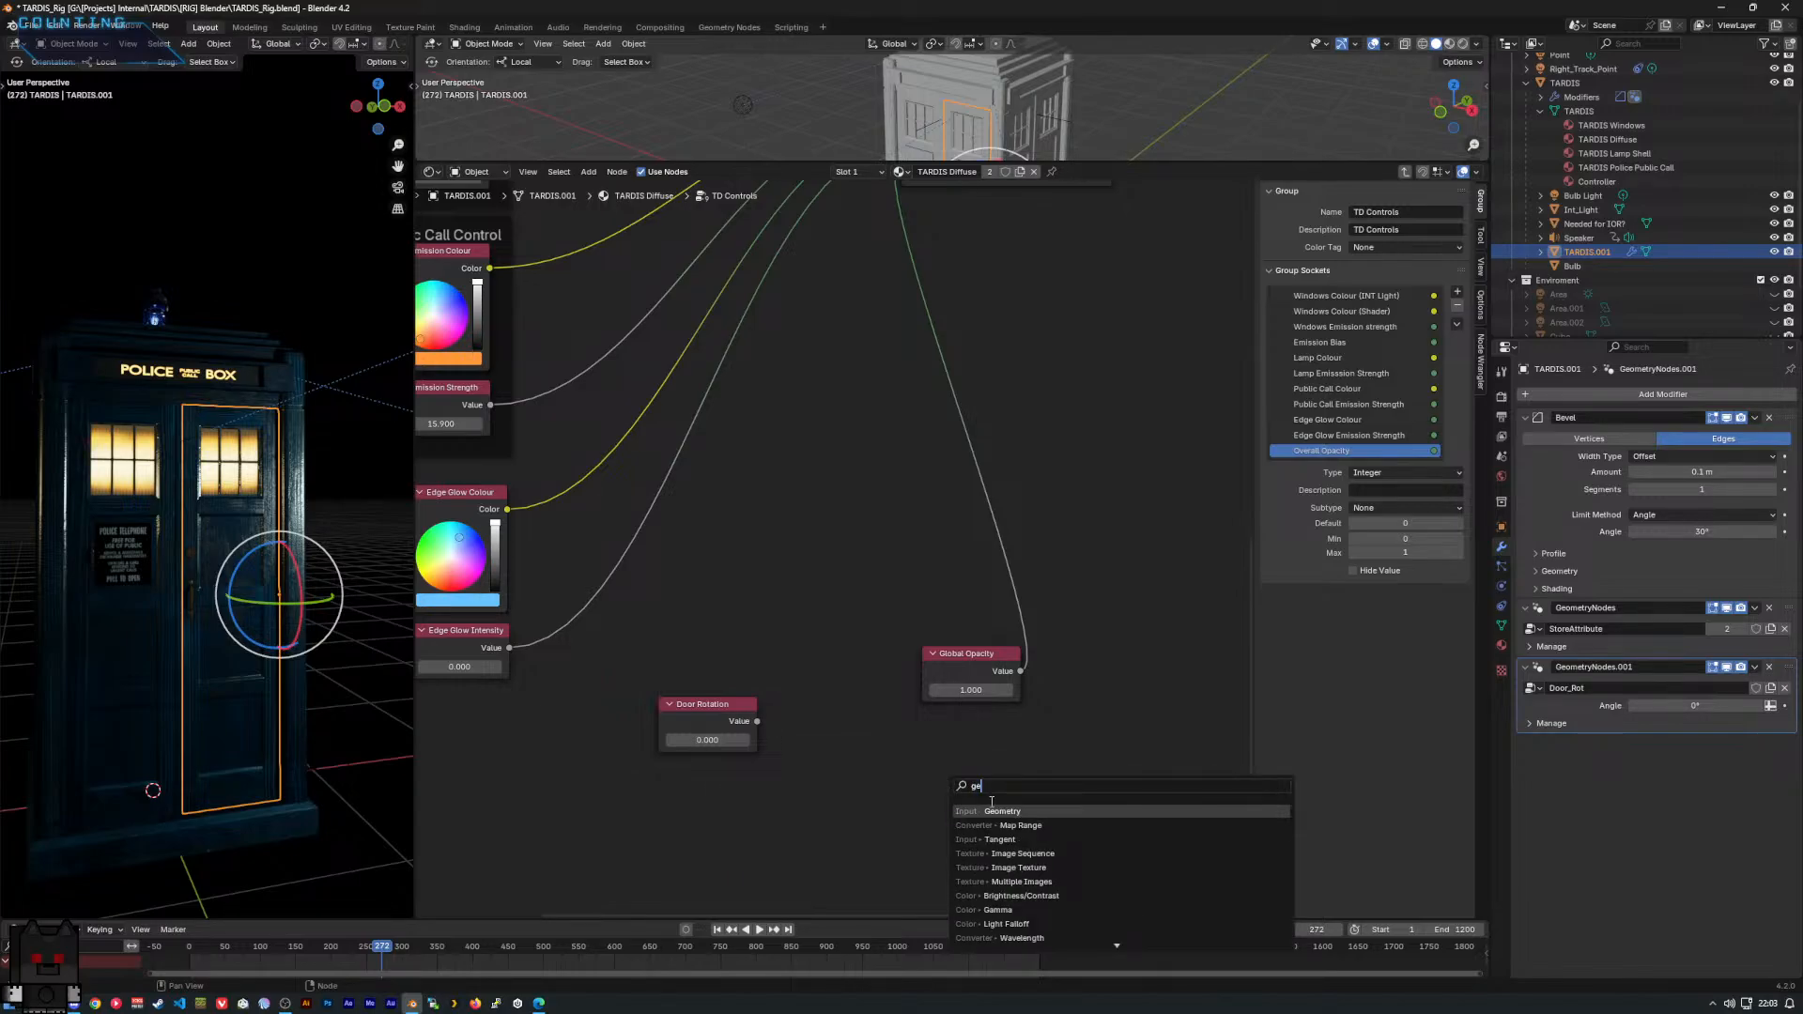
click(1003, 811)
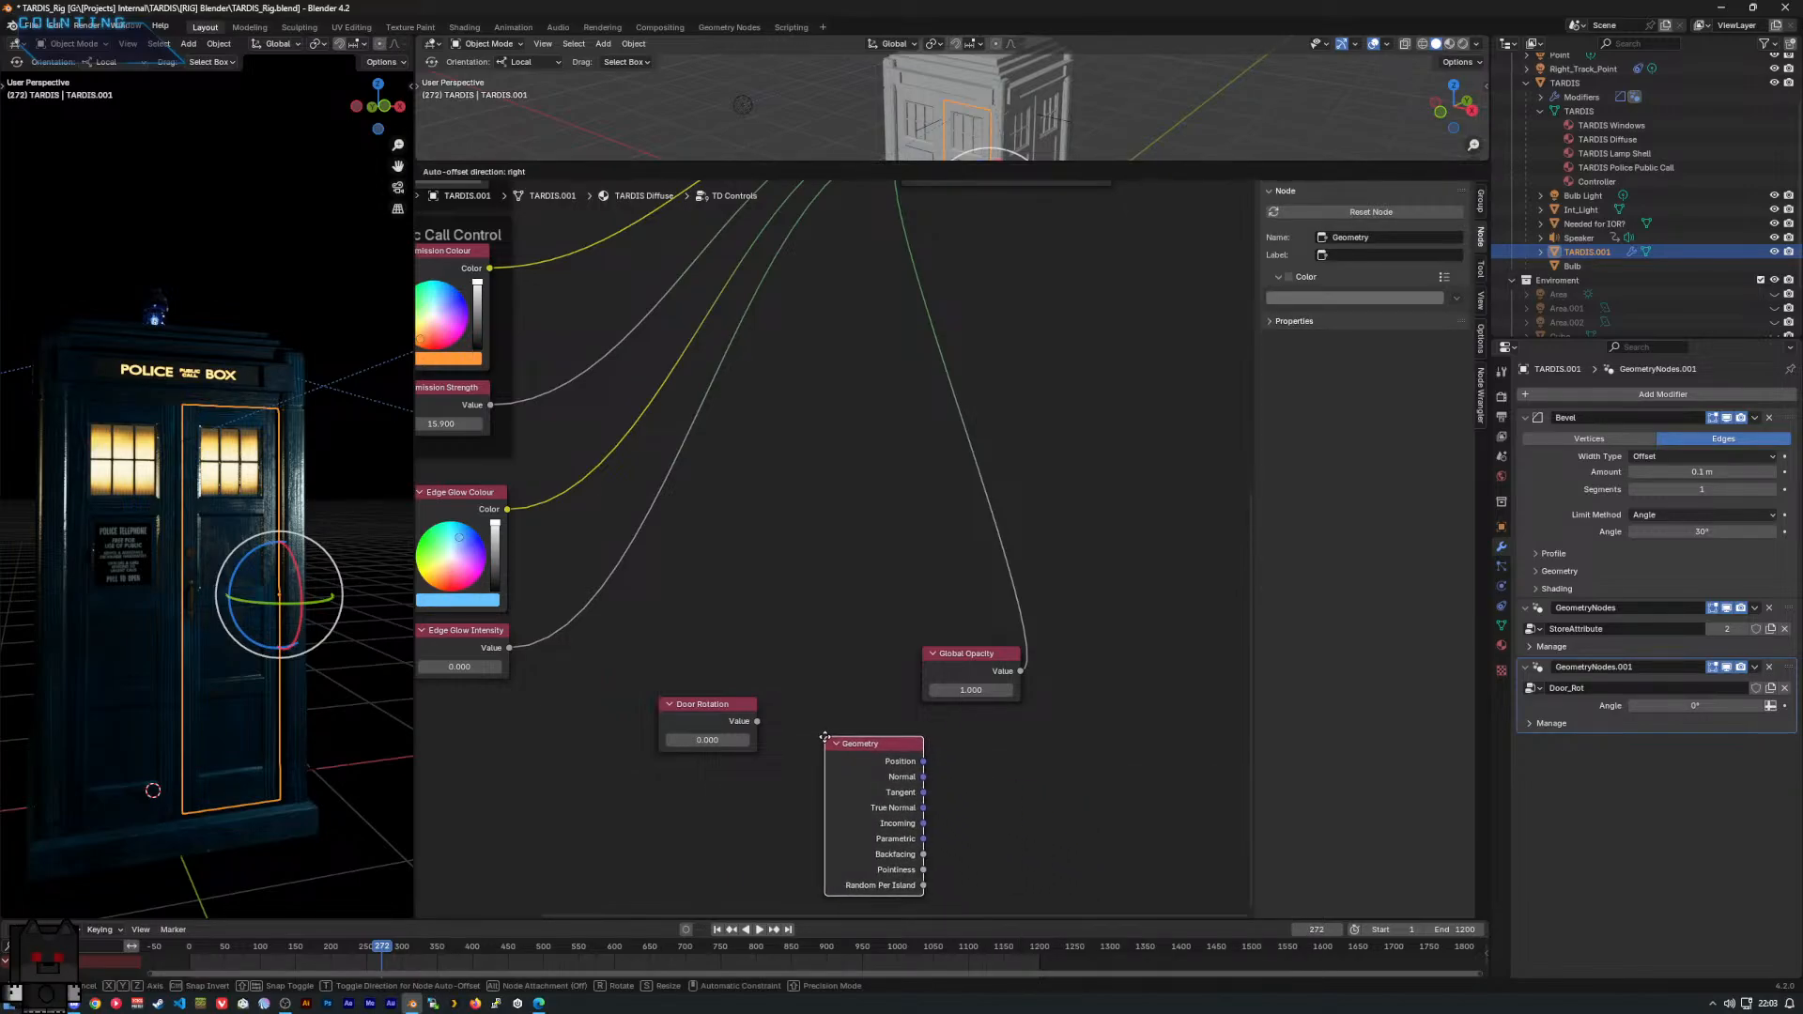
click(824, 737)
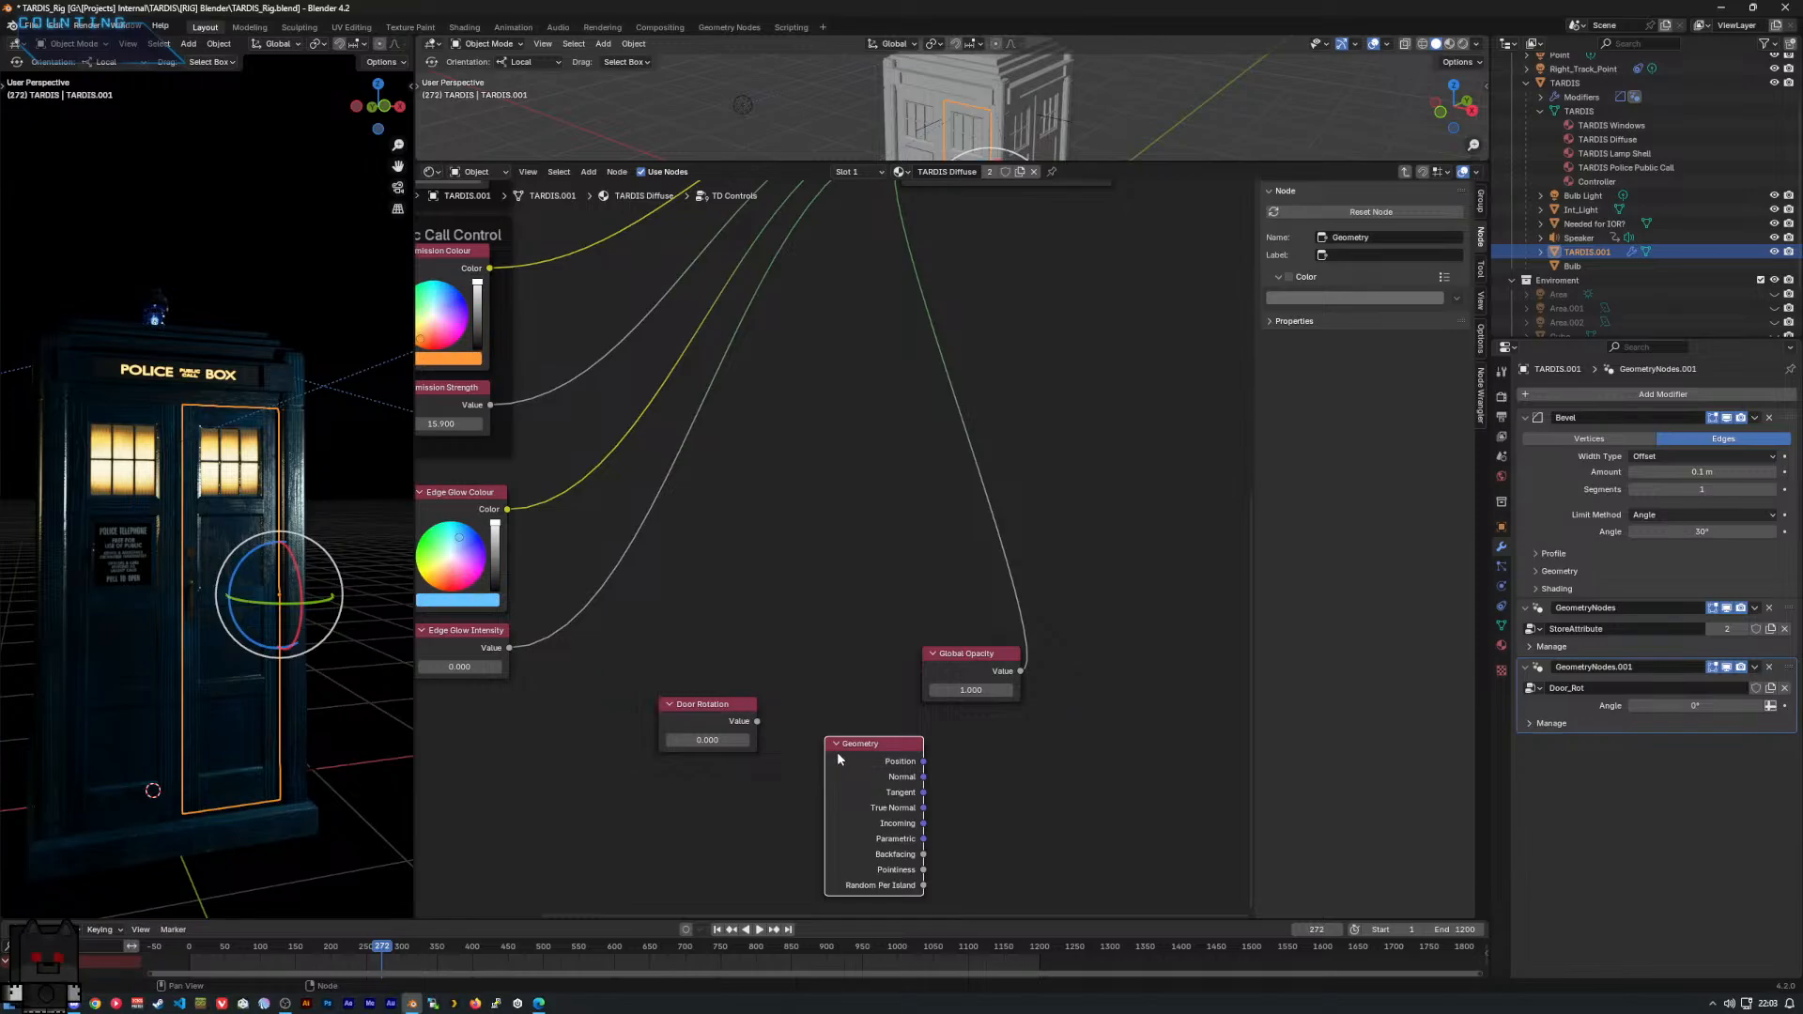
key(x)
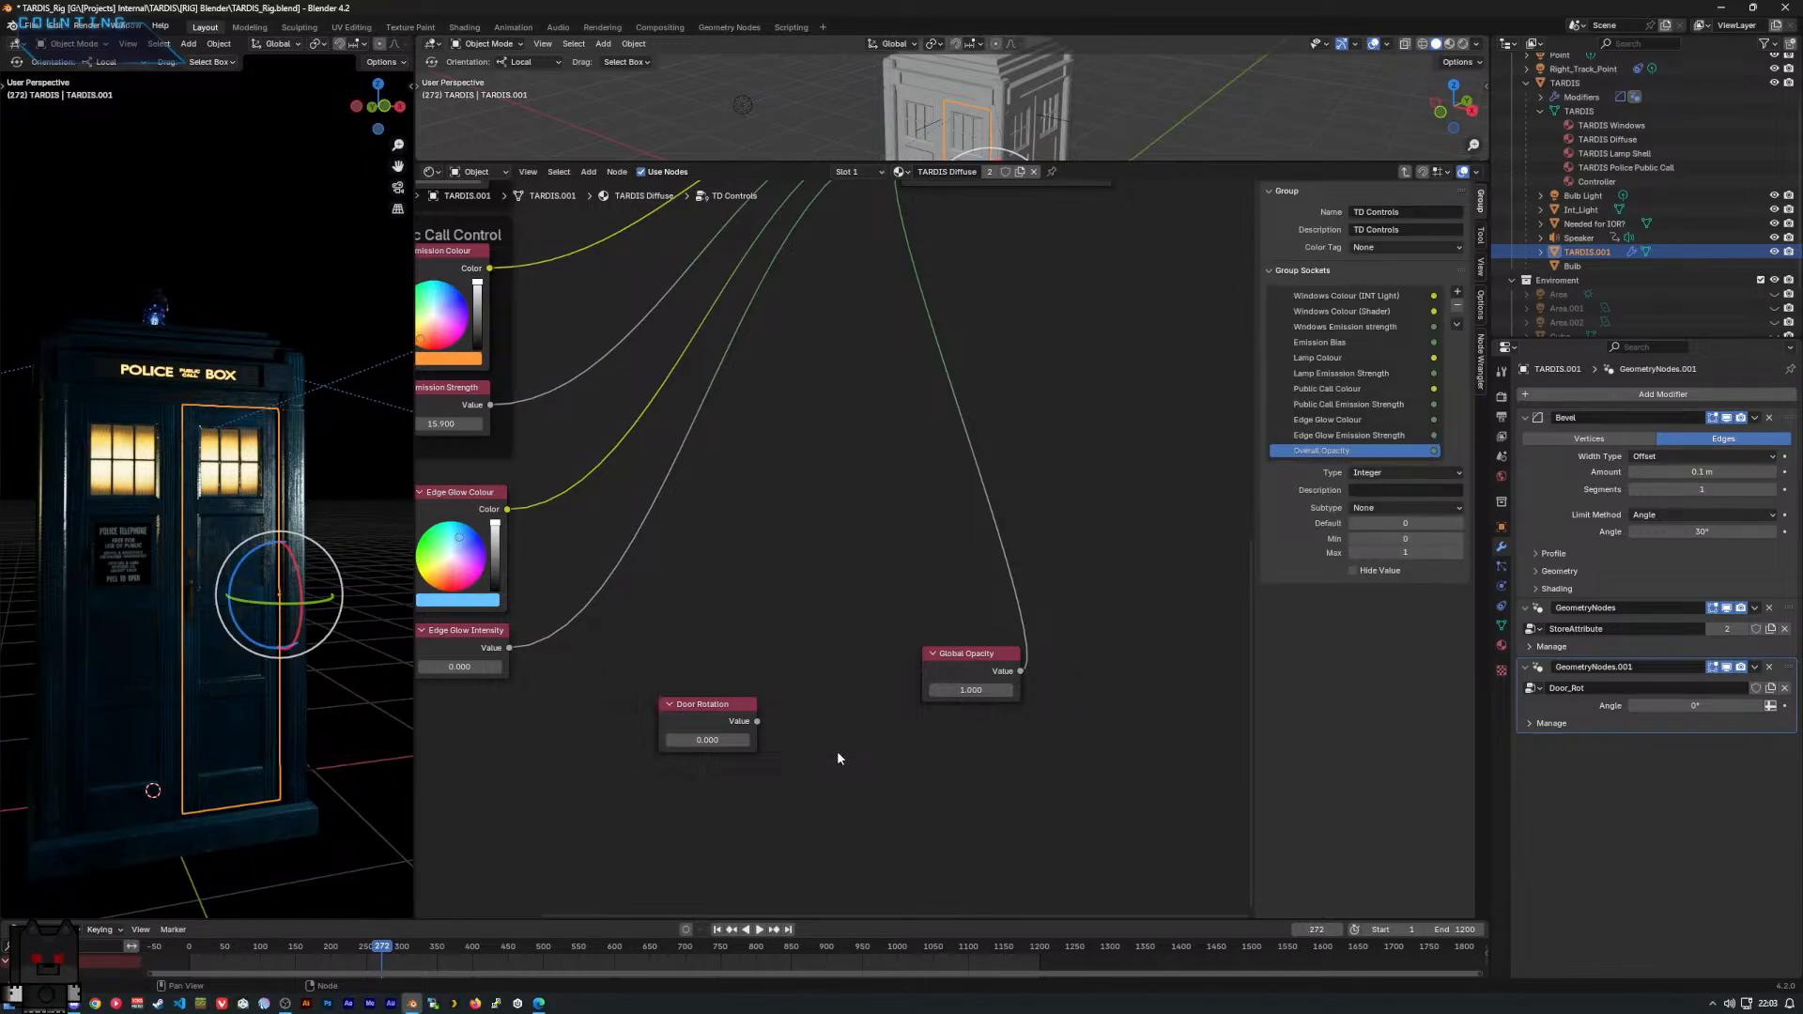
Move the Door Rotation node farther away from Global Opacity and switch to the Geometry Nodes workspace.
drag(685, 718, 603, 751)
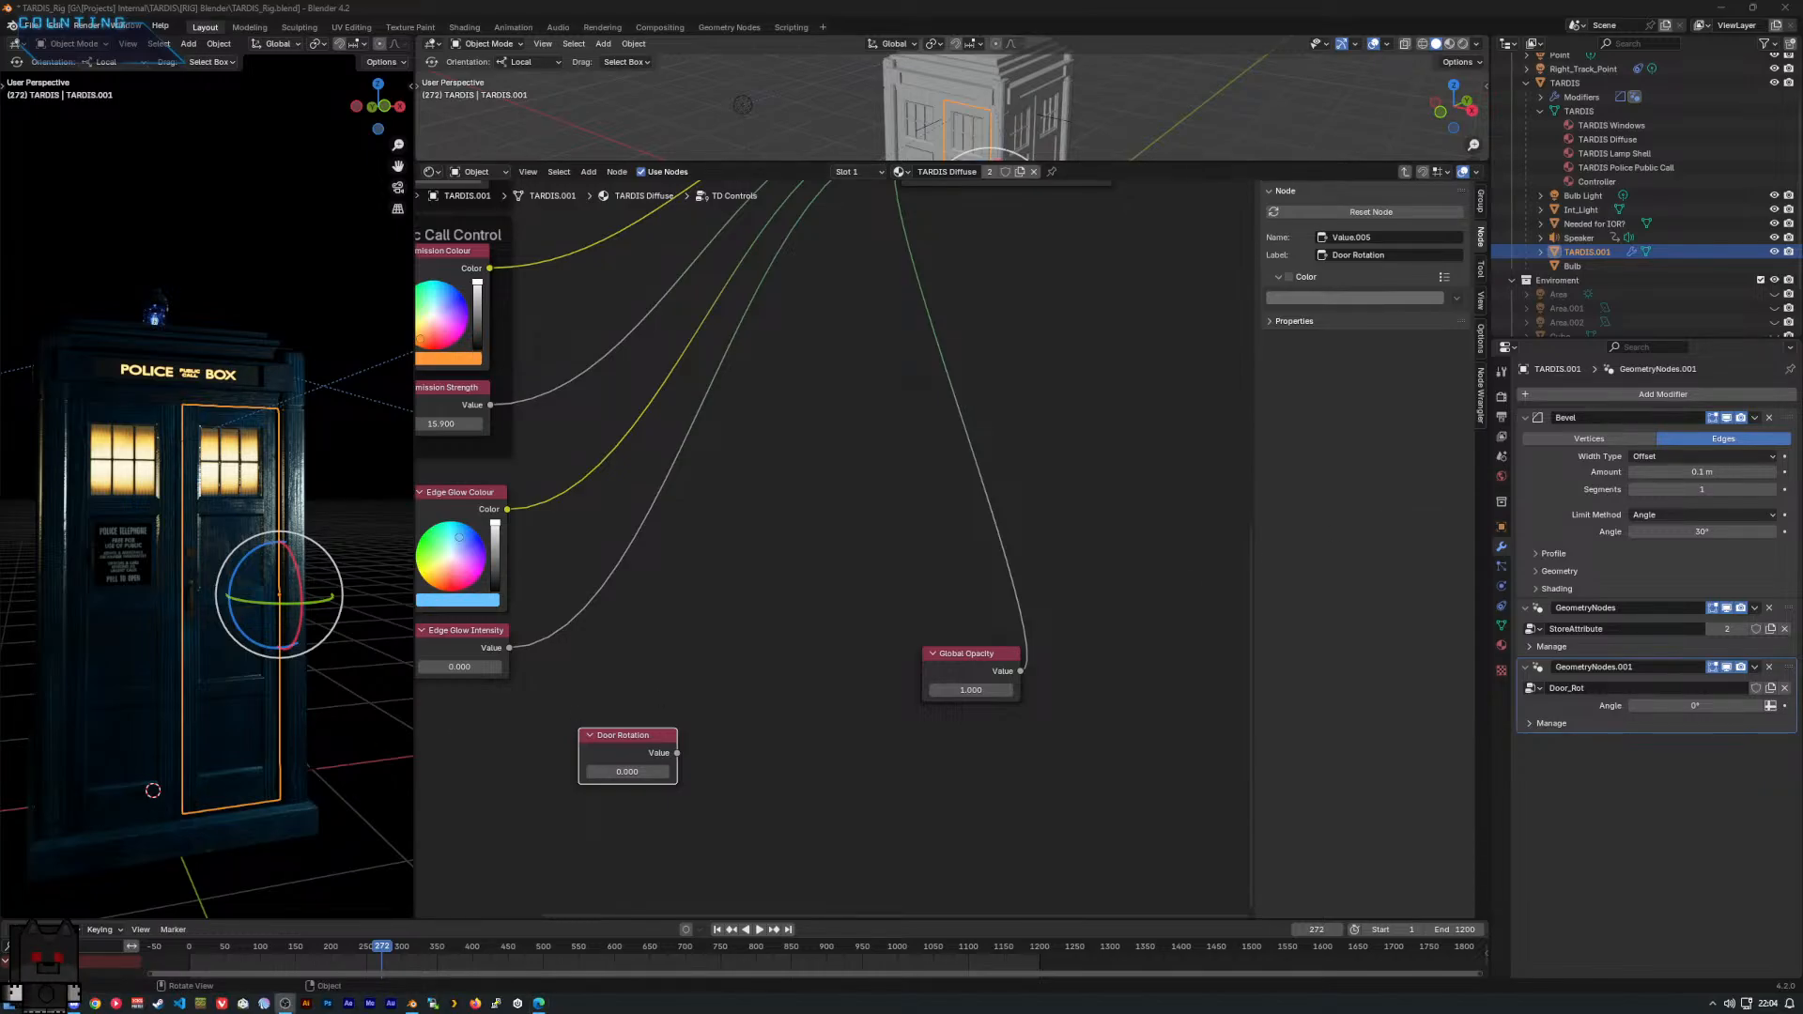
middle_drag(875, 637, 866, 647)
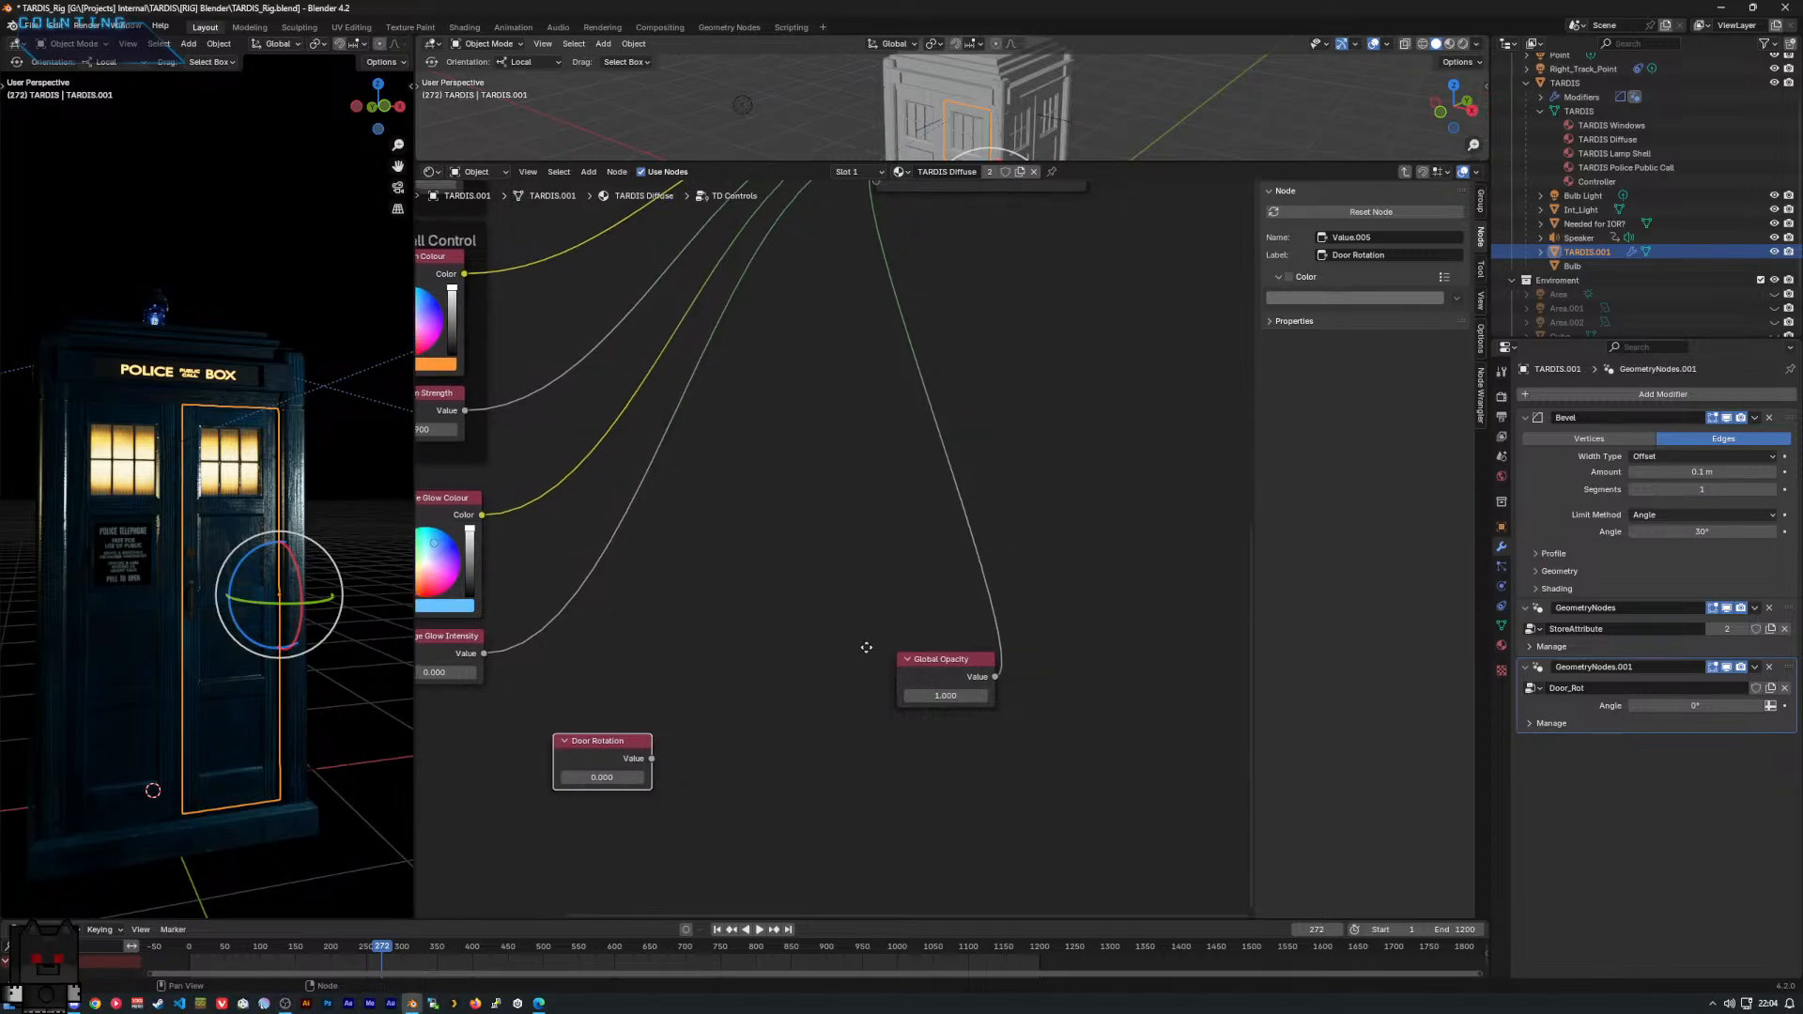
scroll(875, 656, up, 1)
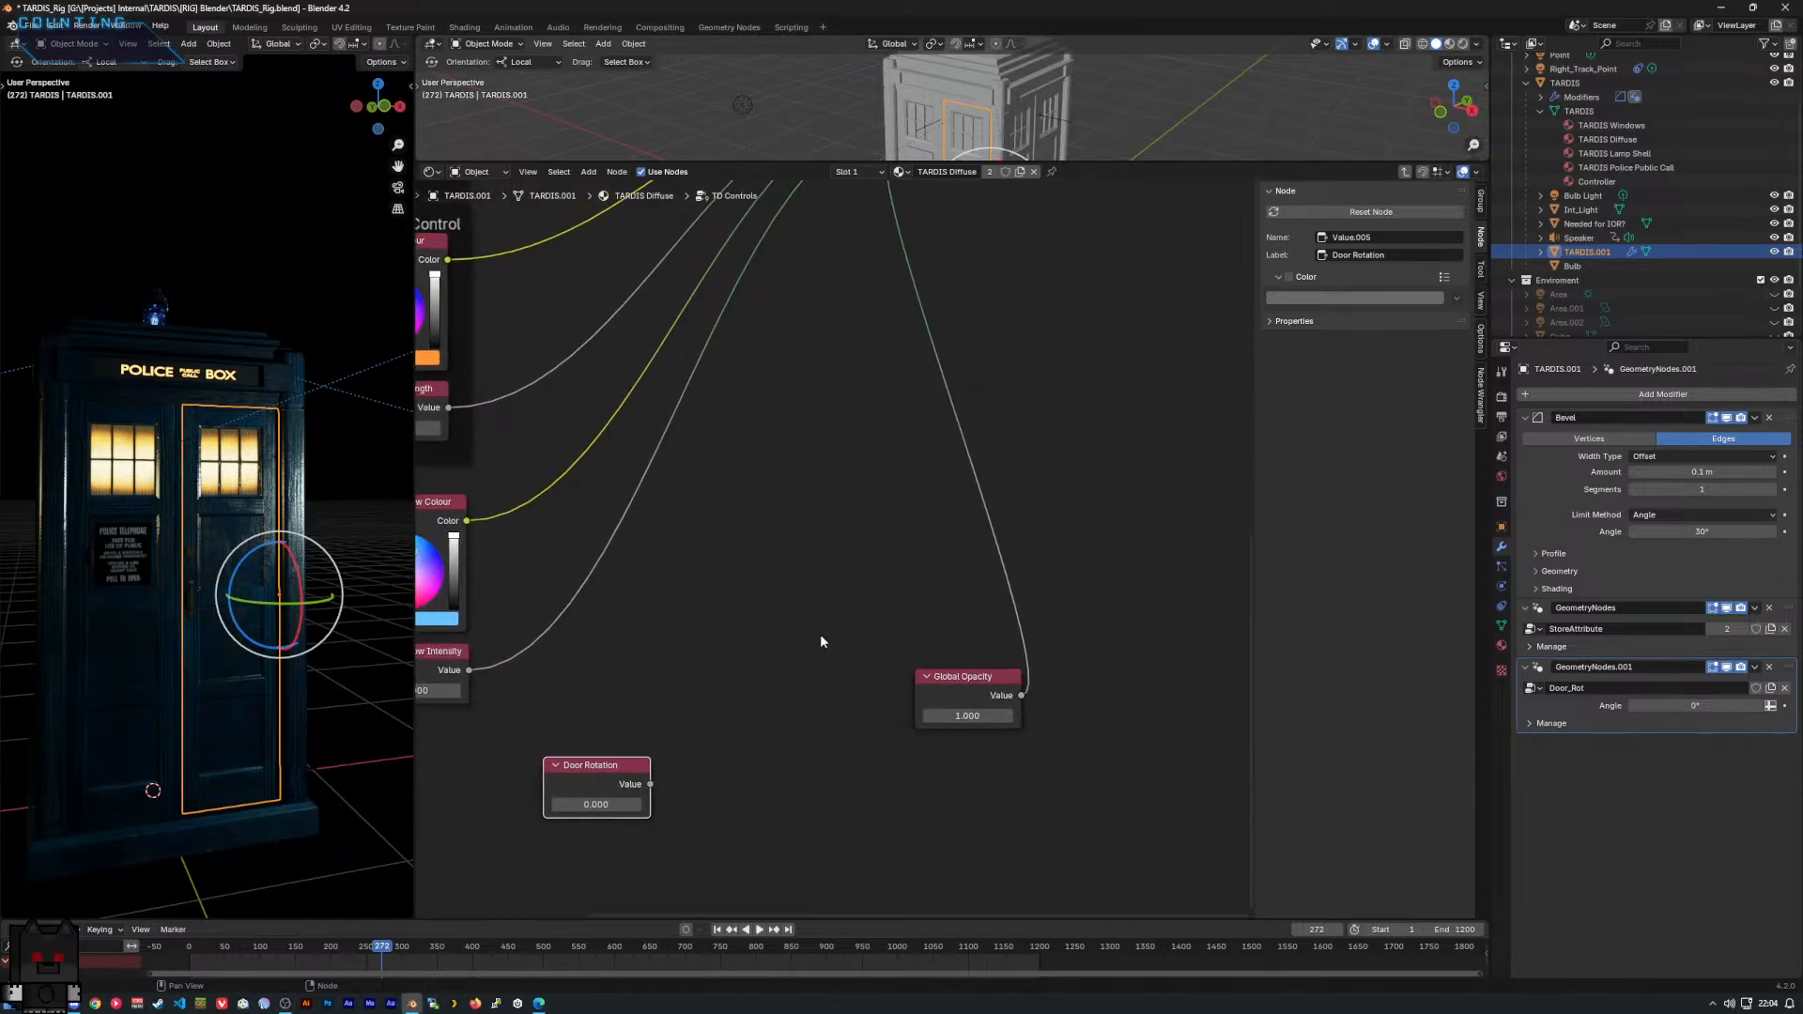
click(728, 27)
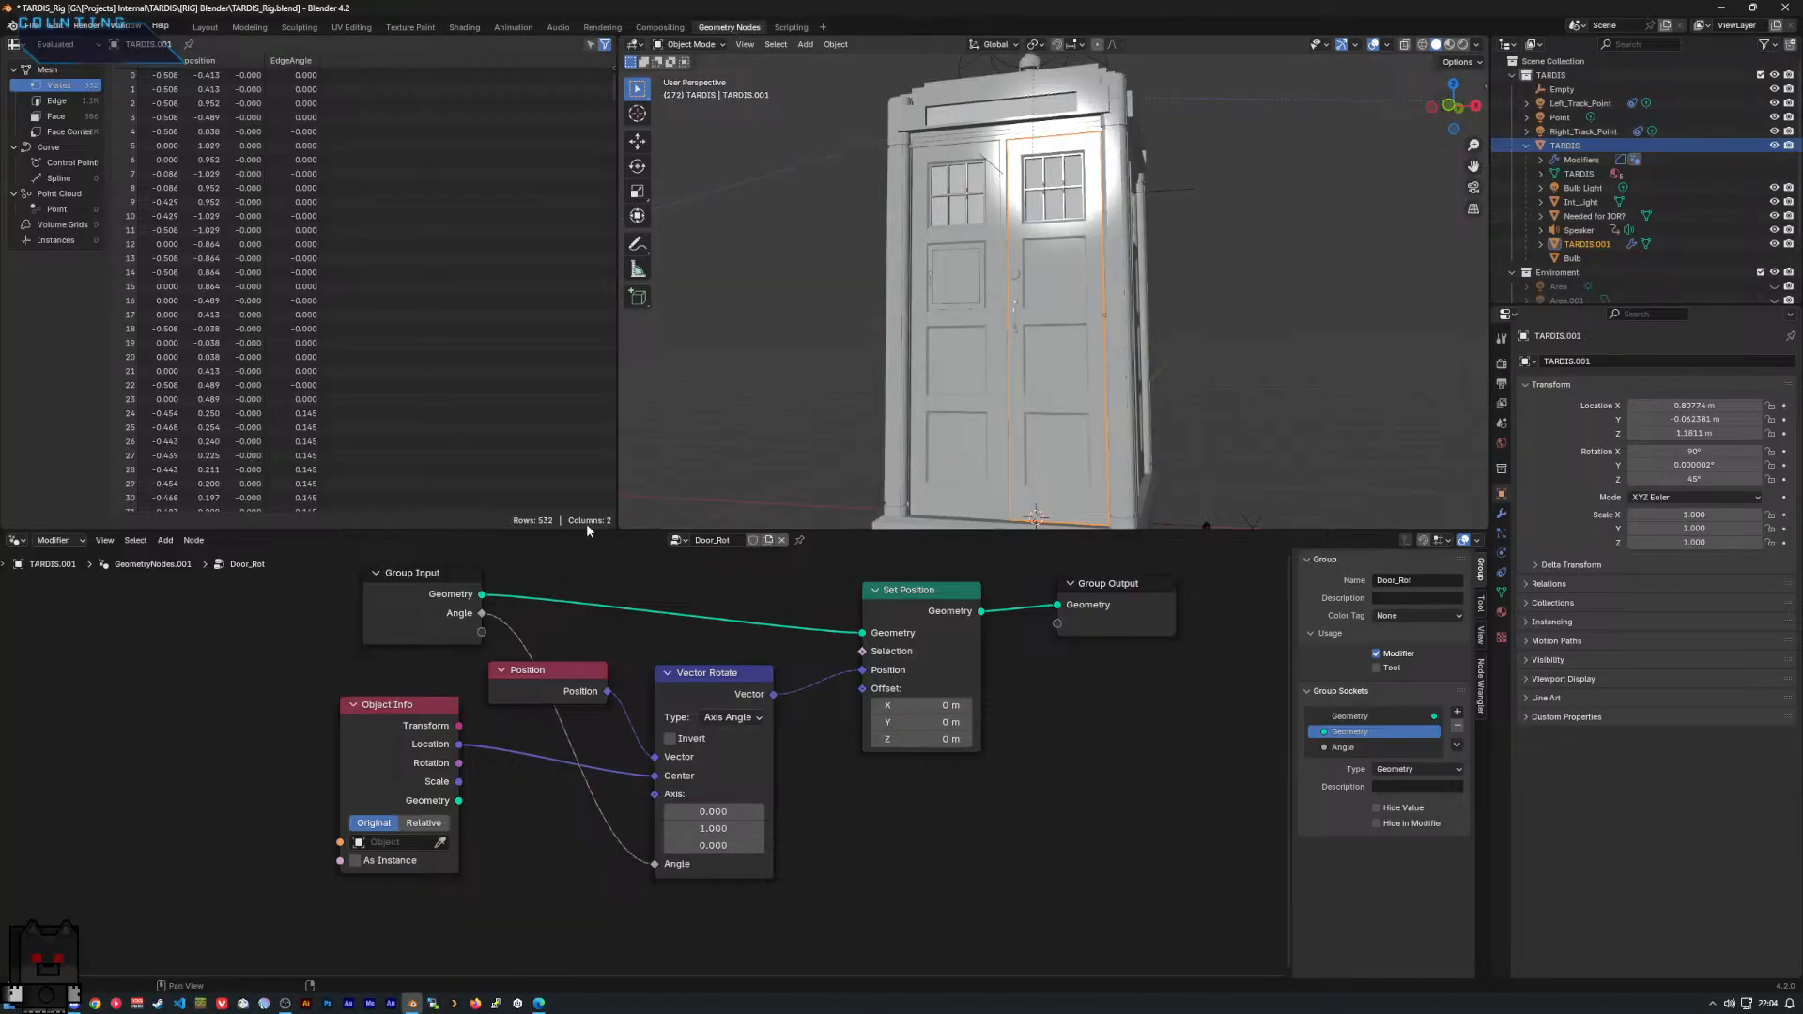
right_click(555, 893)
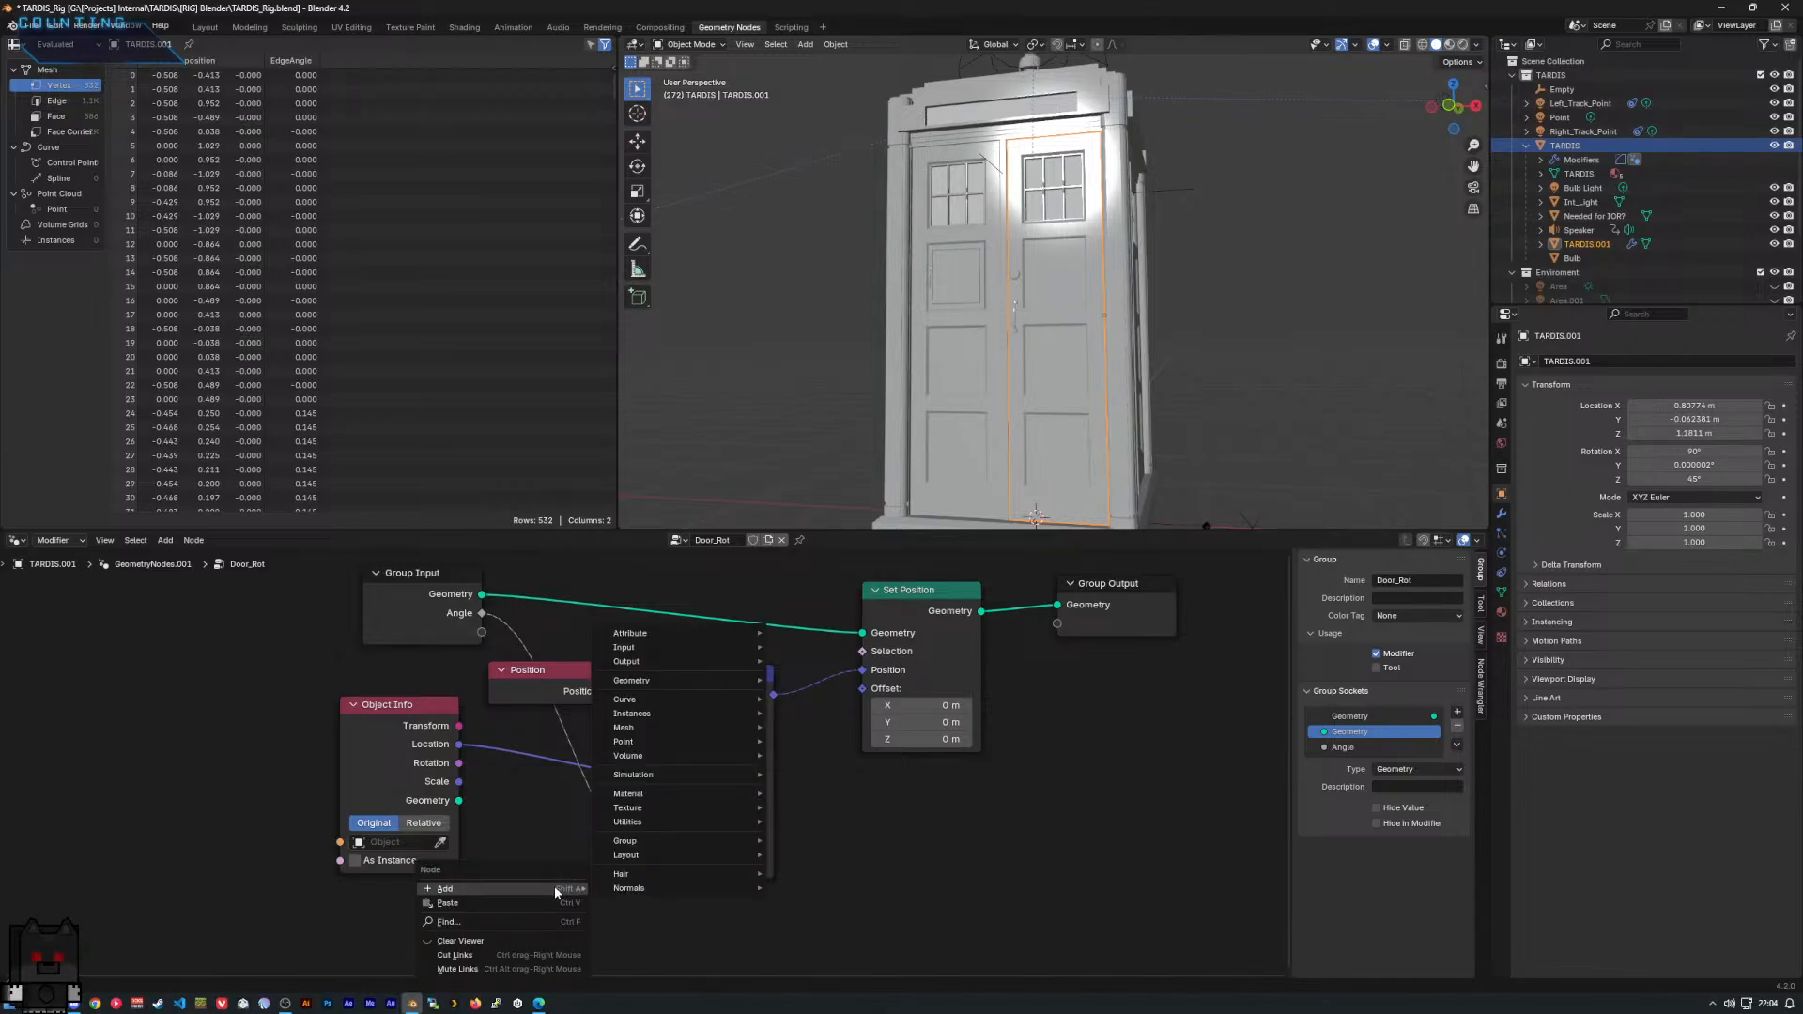
mouse_move(725, 744)
mouse_move(725, 640)
mouse_move(811, 659)
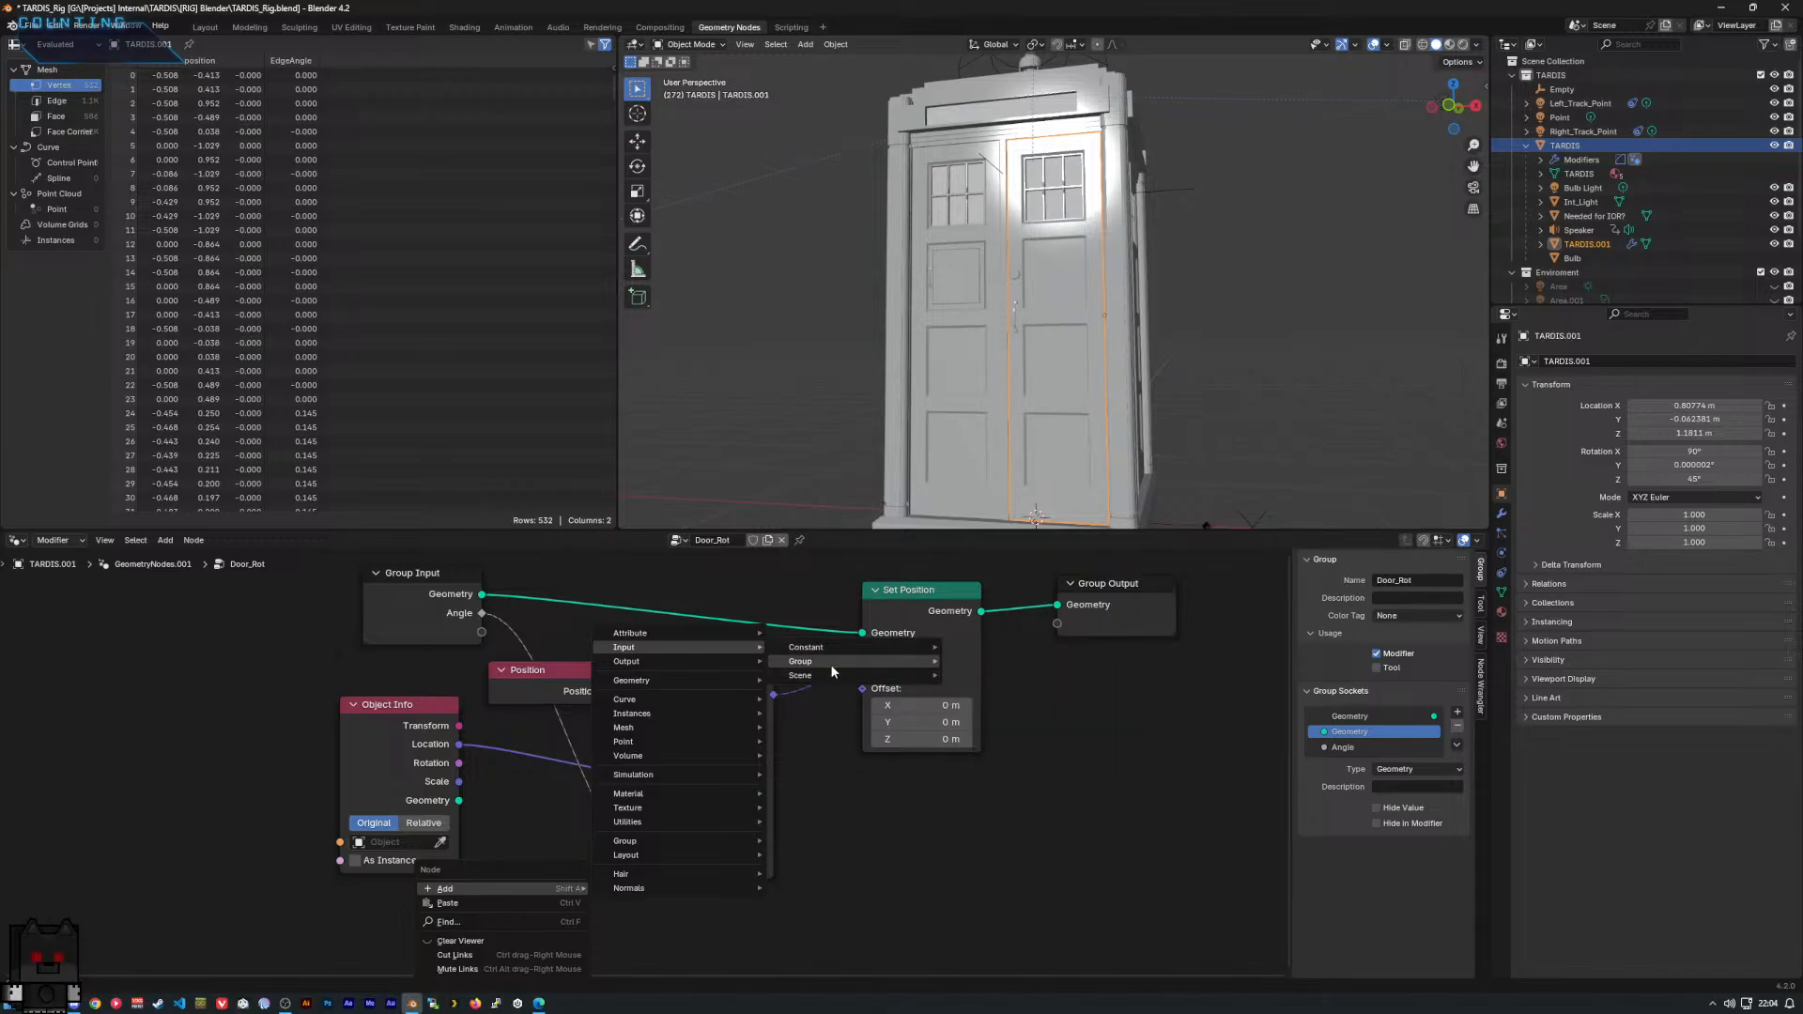
click(986, 662)
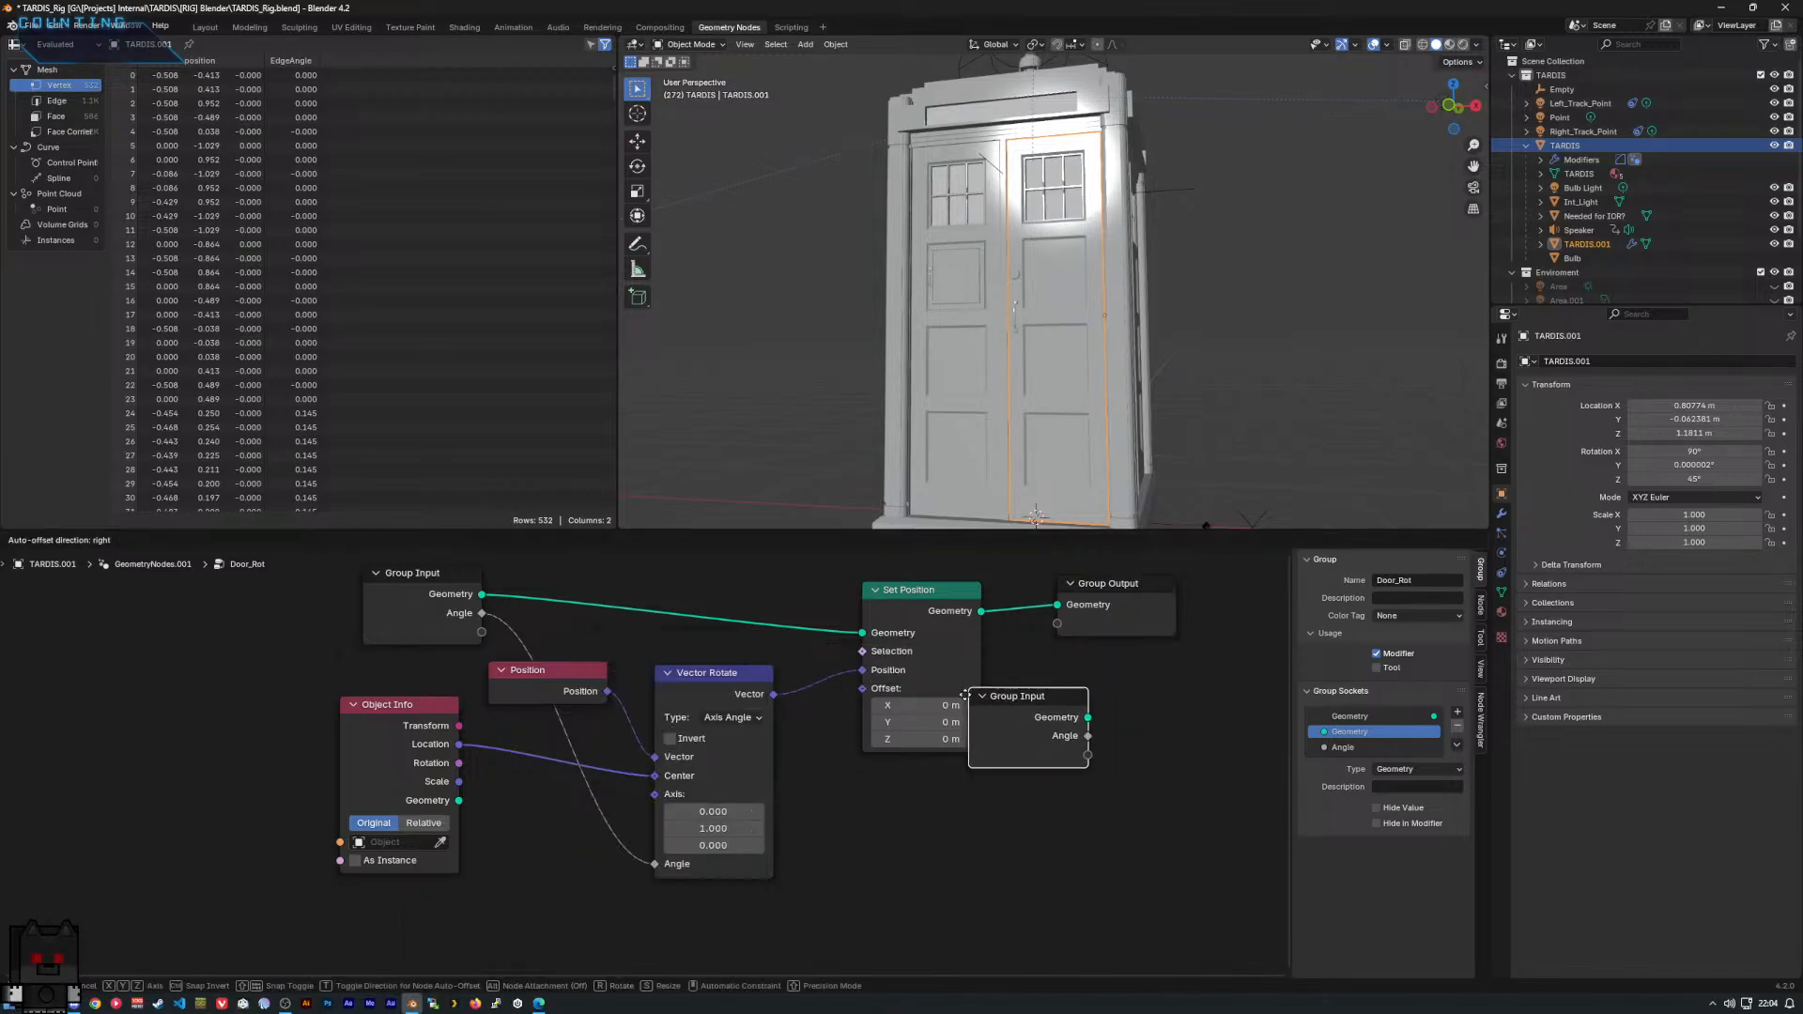
right_click(825, 759)
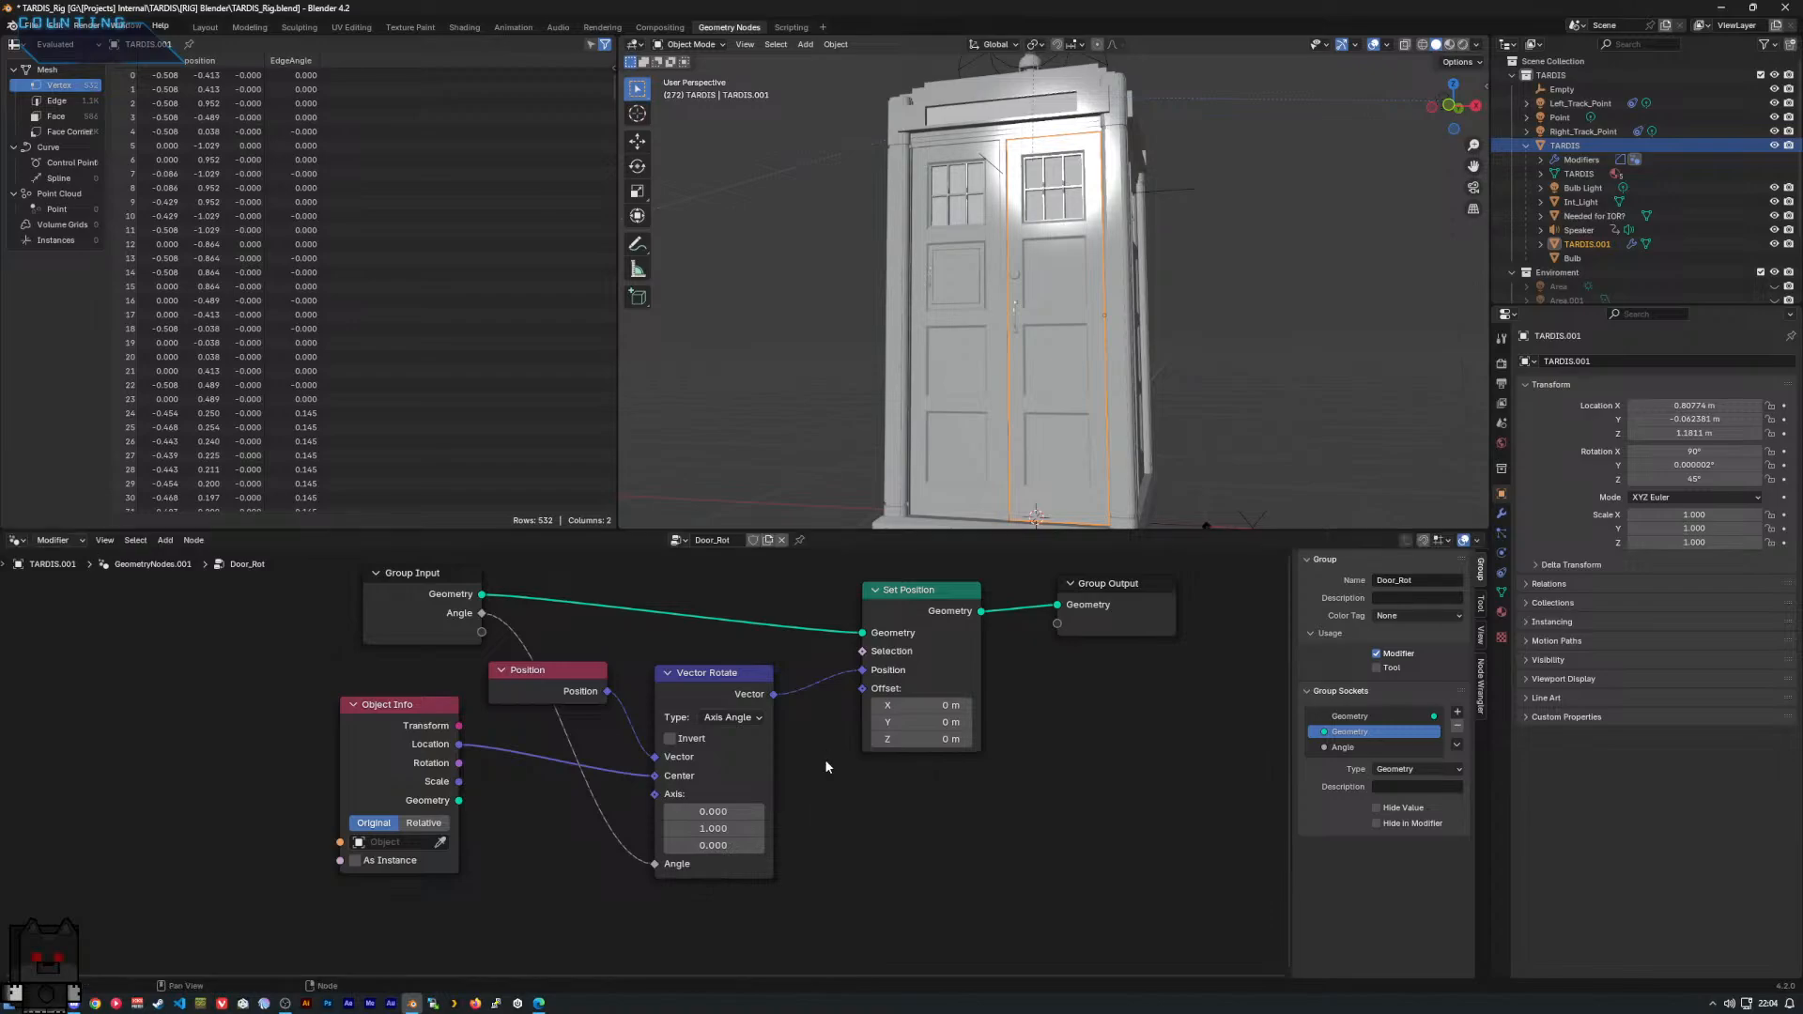
Rearrange the Door_Rot tree so the Position and Object Info nodes are stacked beneath Group Input.
click(466, 618)
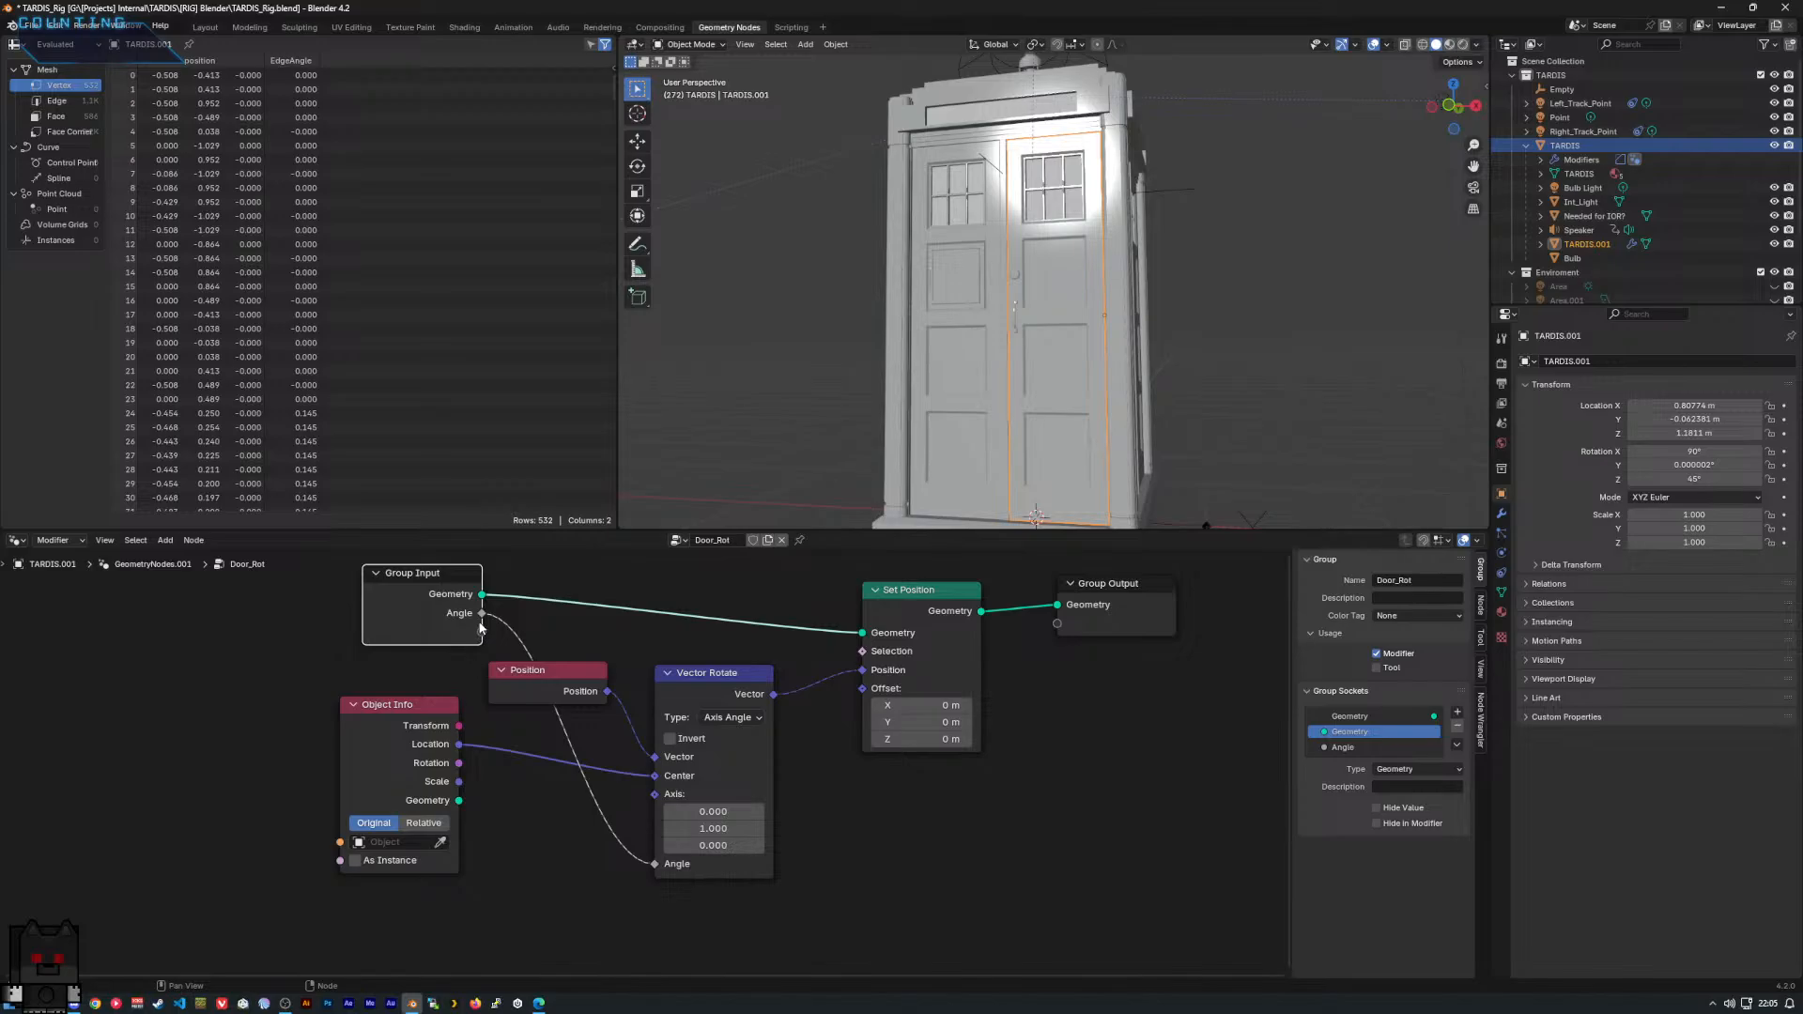
drag(411, 722, 443, 787)
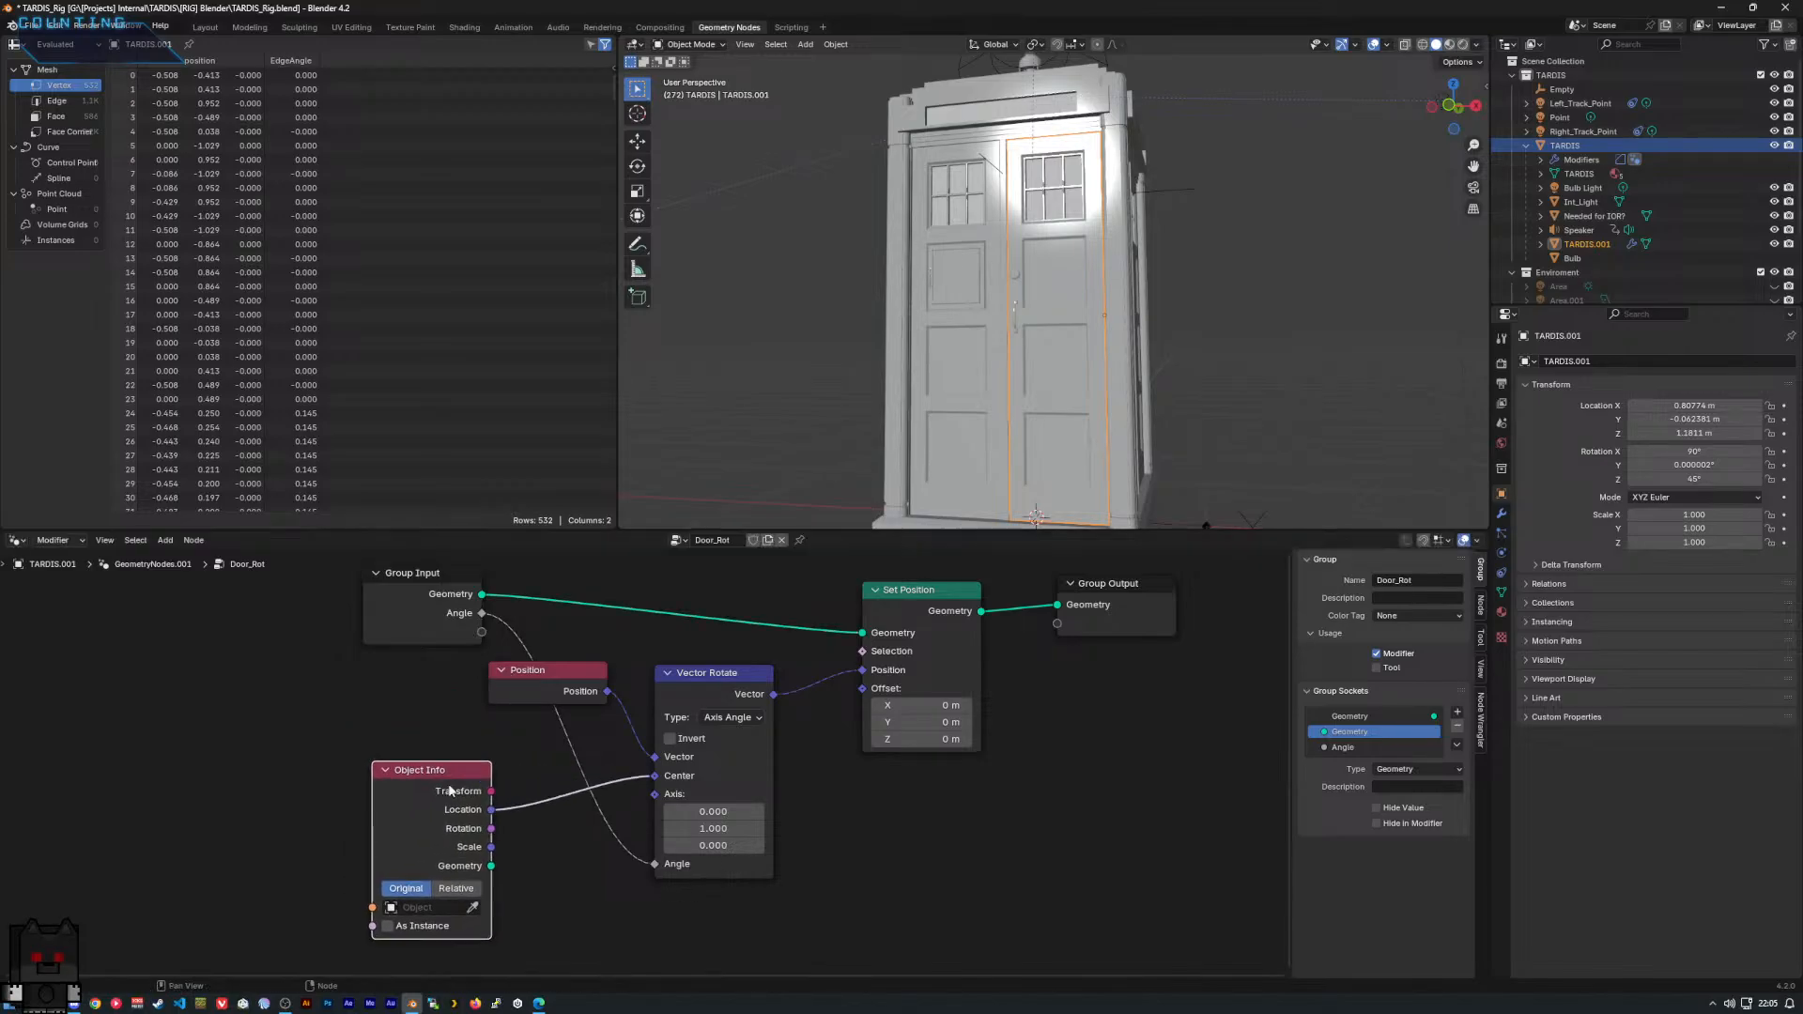
drag(526, 670, 402, 706)
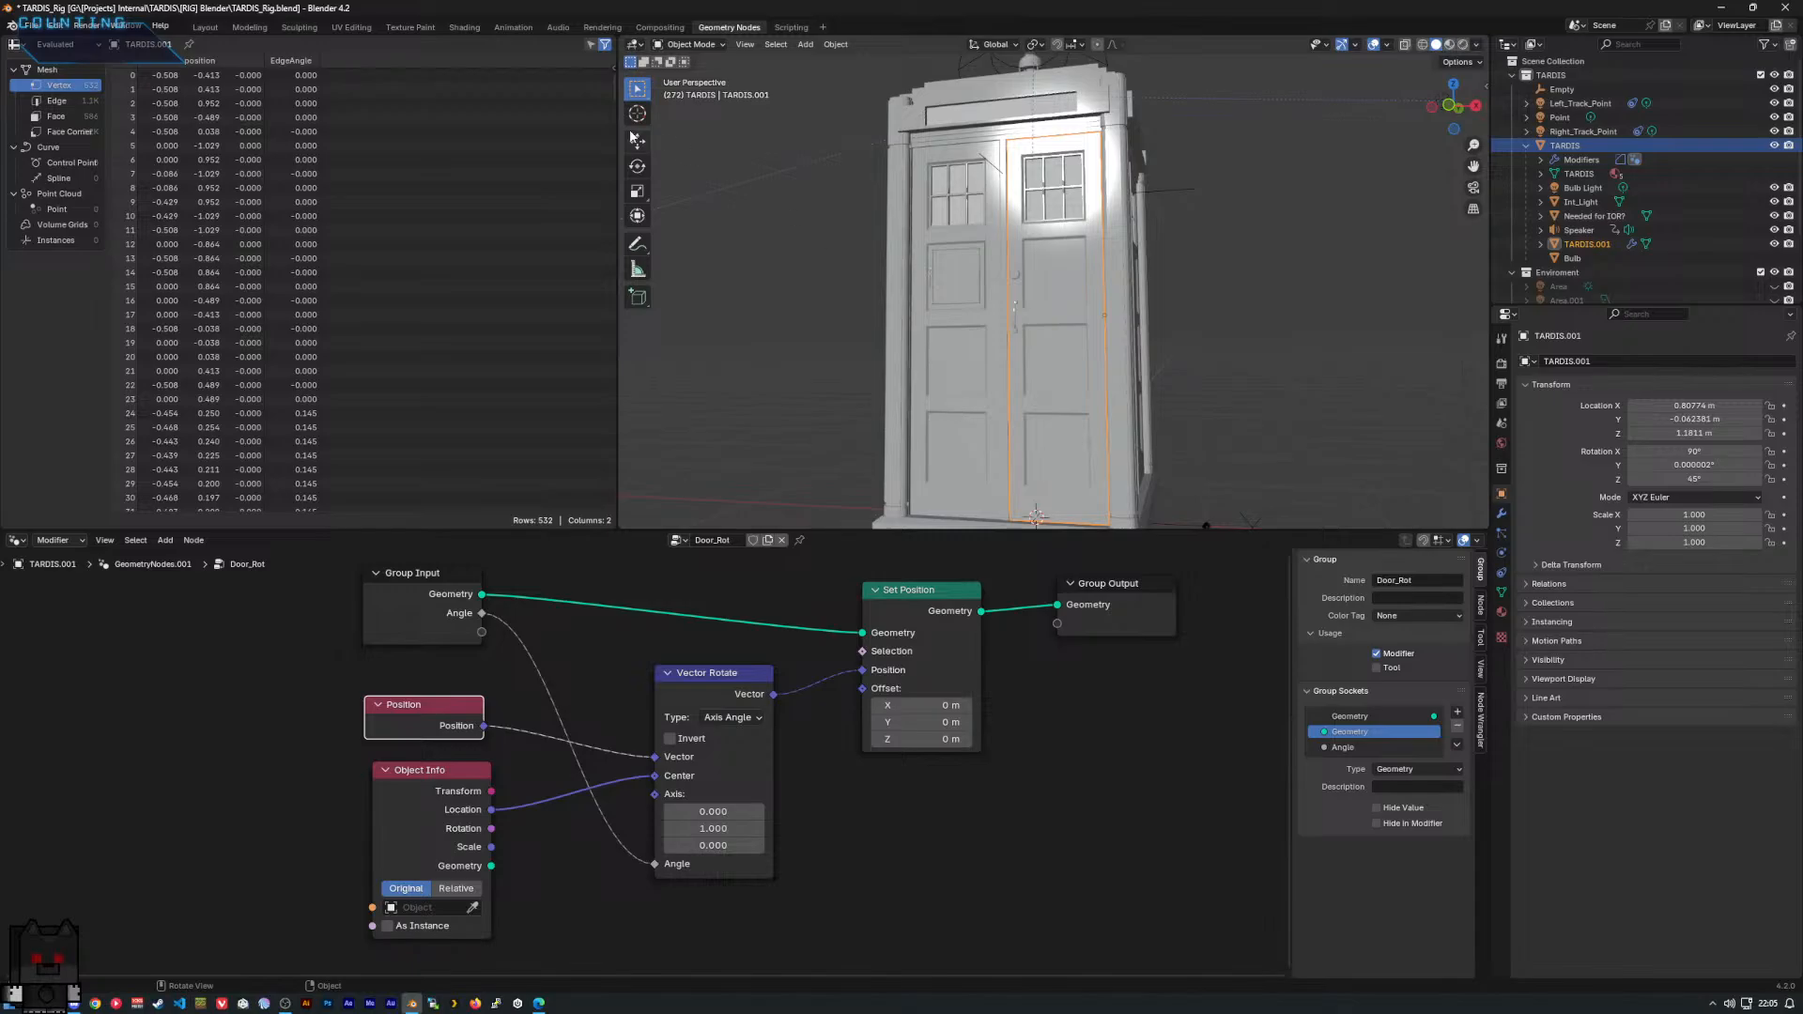
Return to the Layout workspace, select the TARDIS object and examine the EdgeAngle Attribute node setup in its TARDIS Diffuse material.
click(212, 29)
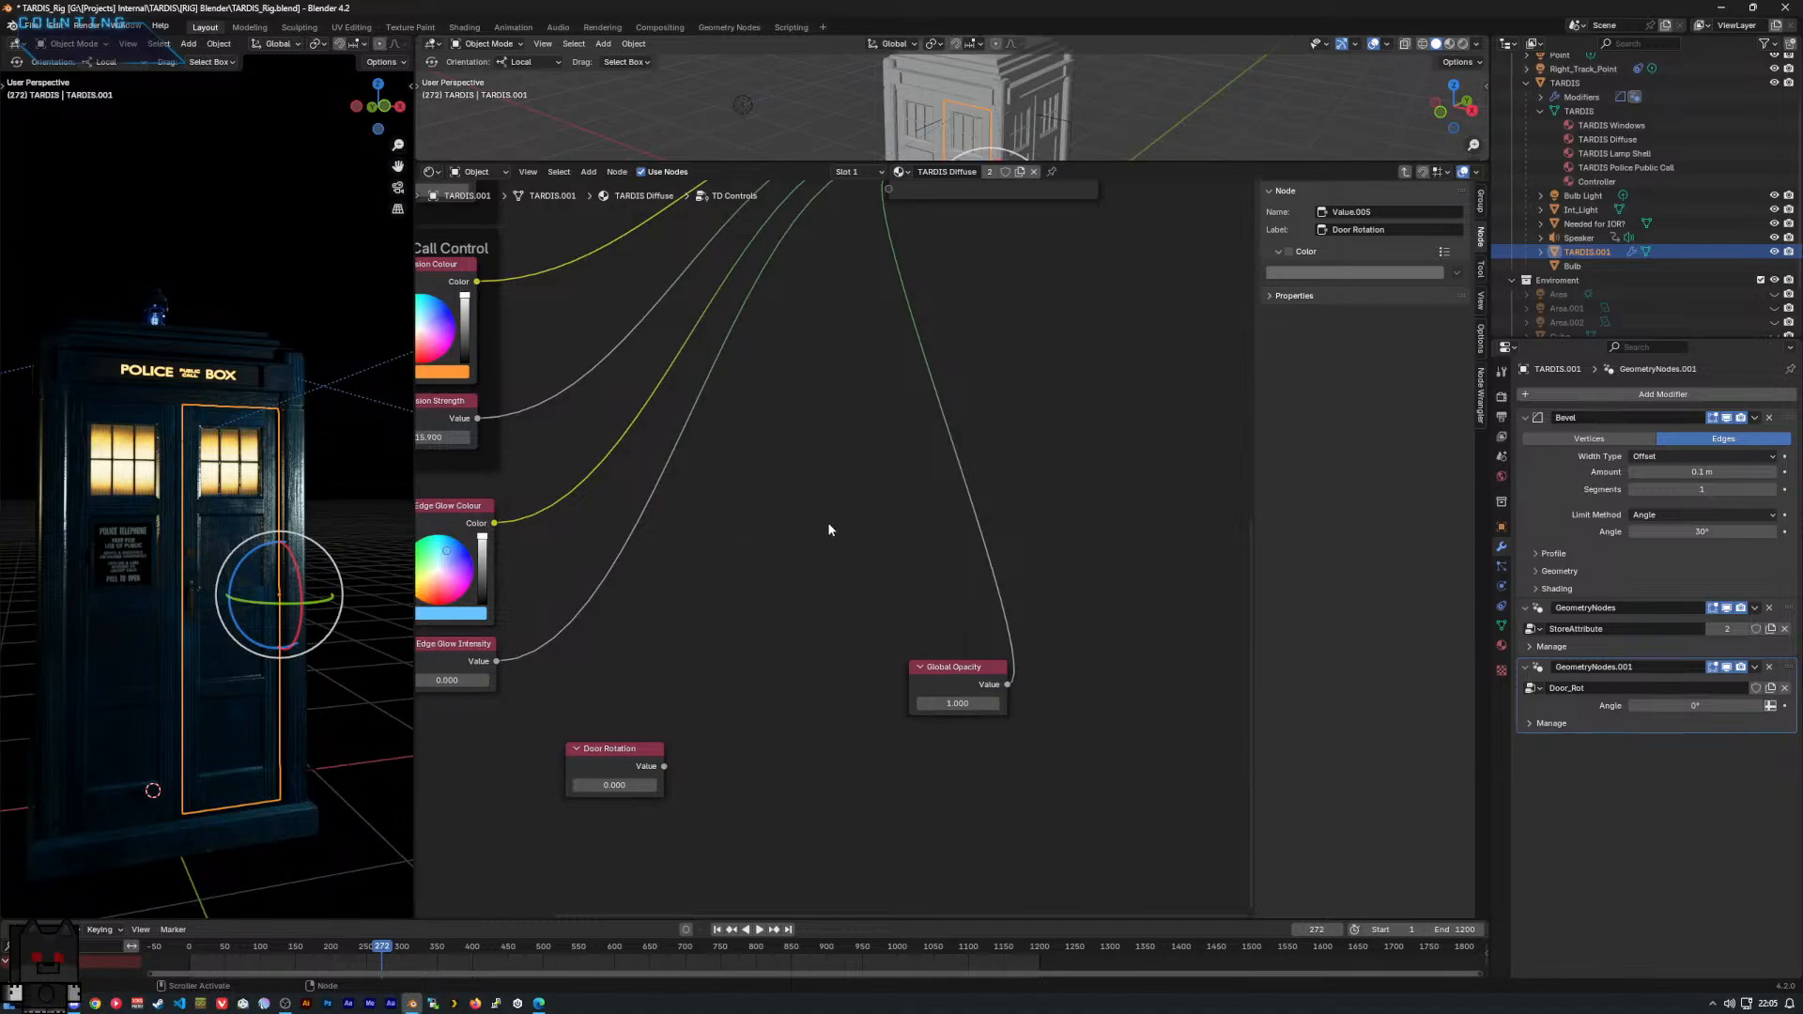
middle_drag(830, 527, 942, 215)
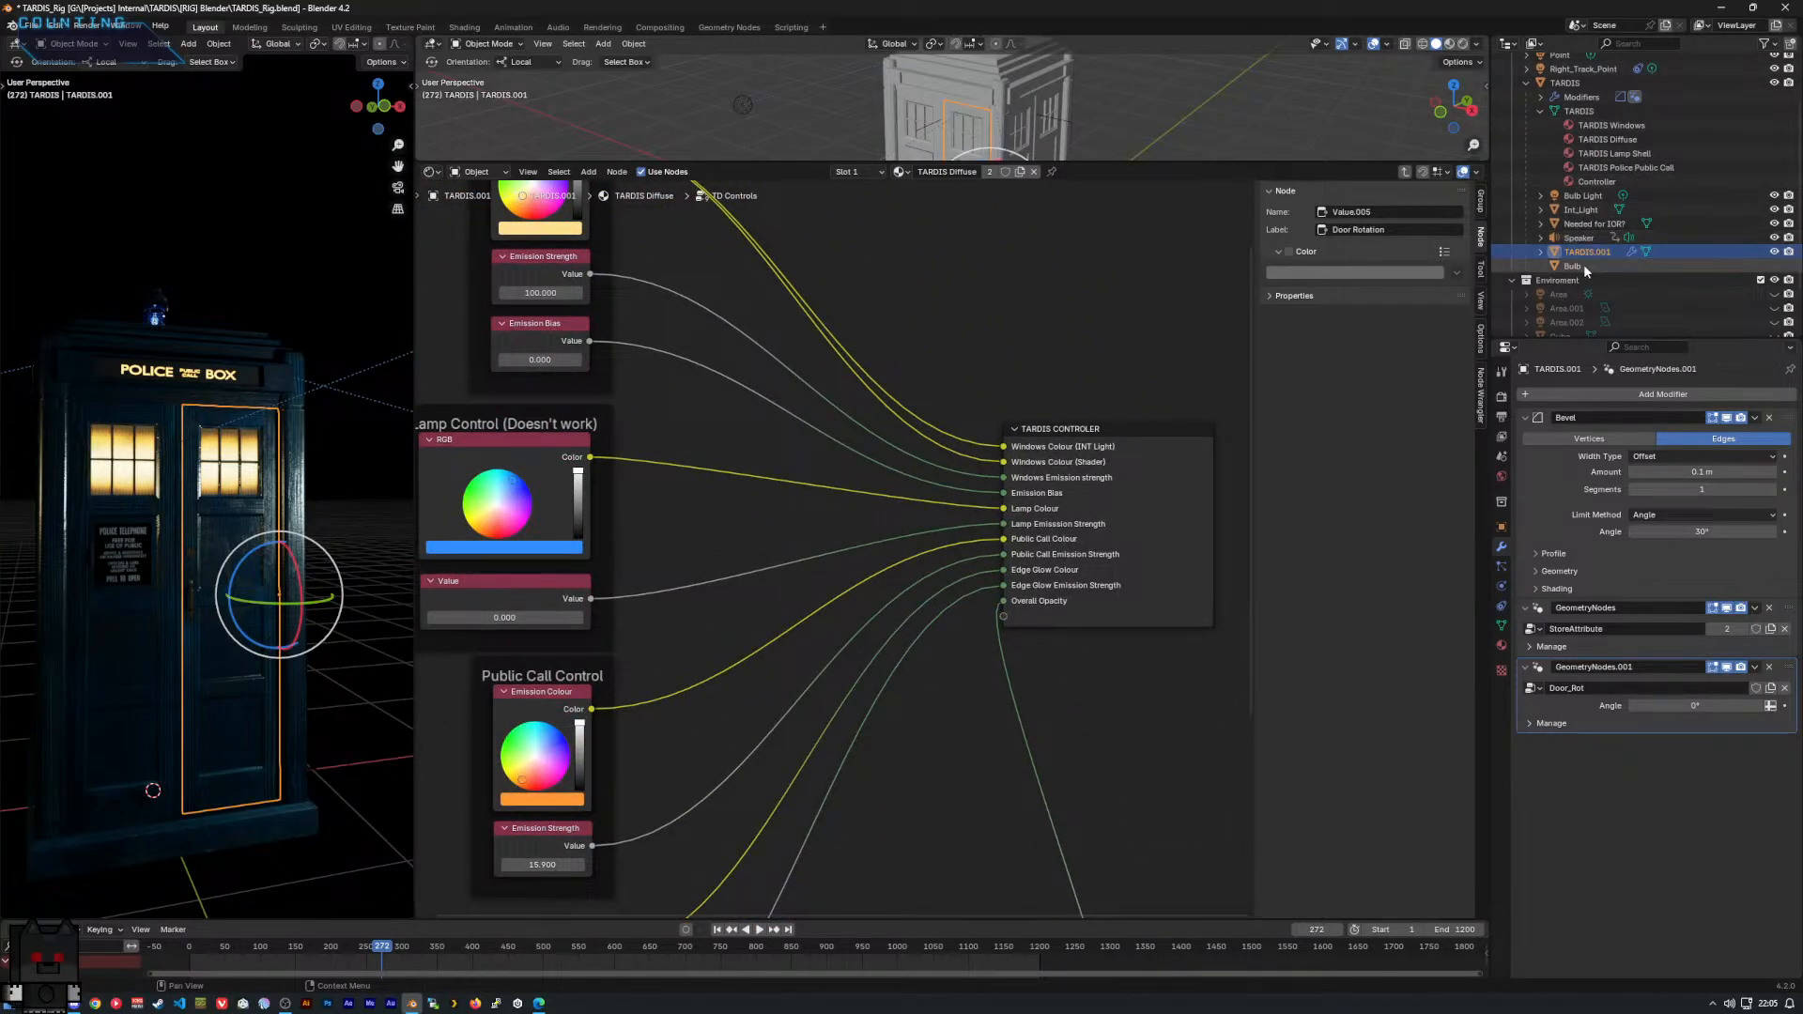
click(1587, 210)
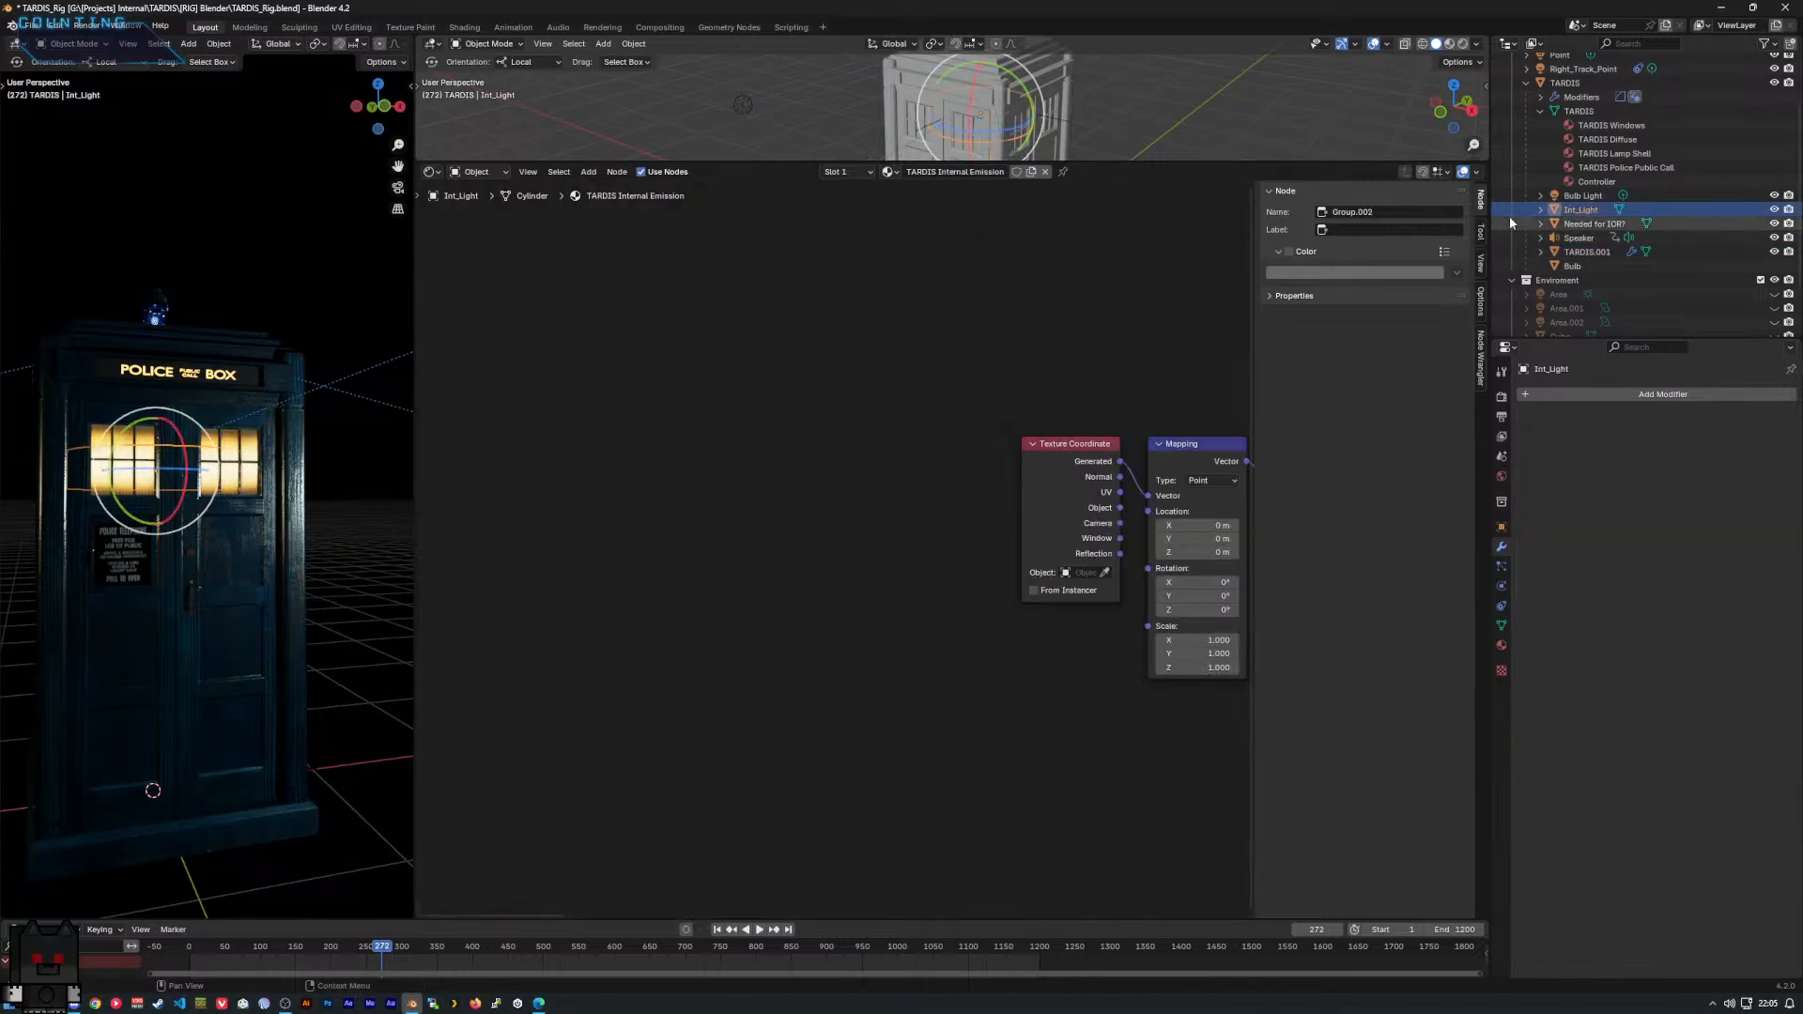
click(1586, 85)
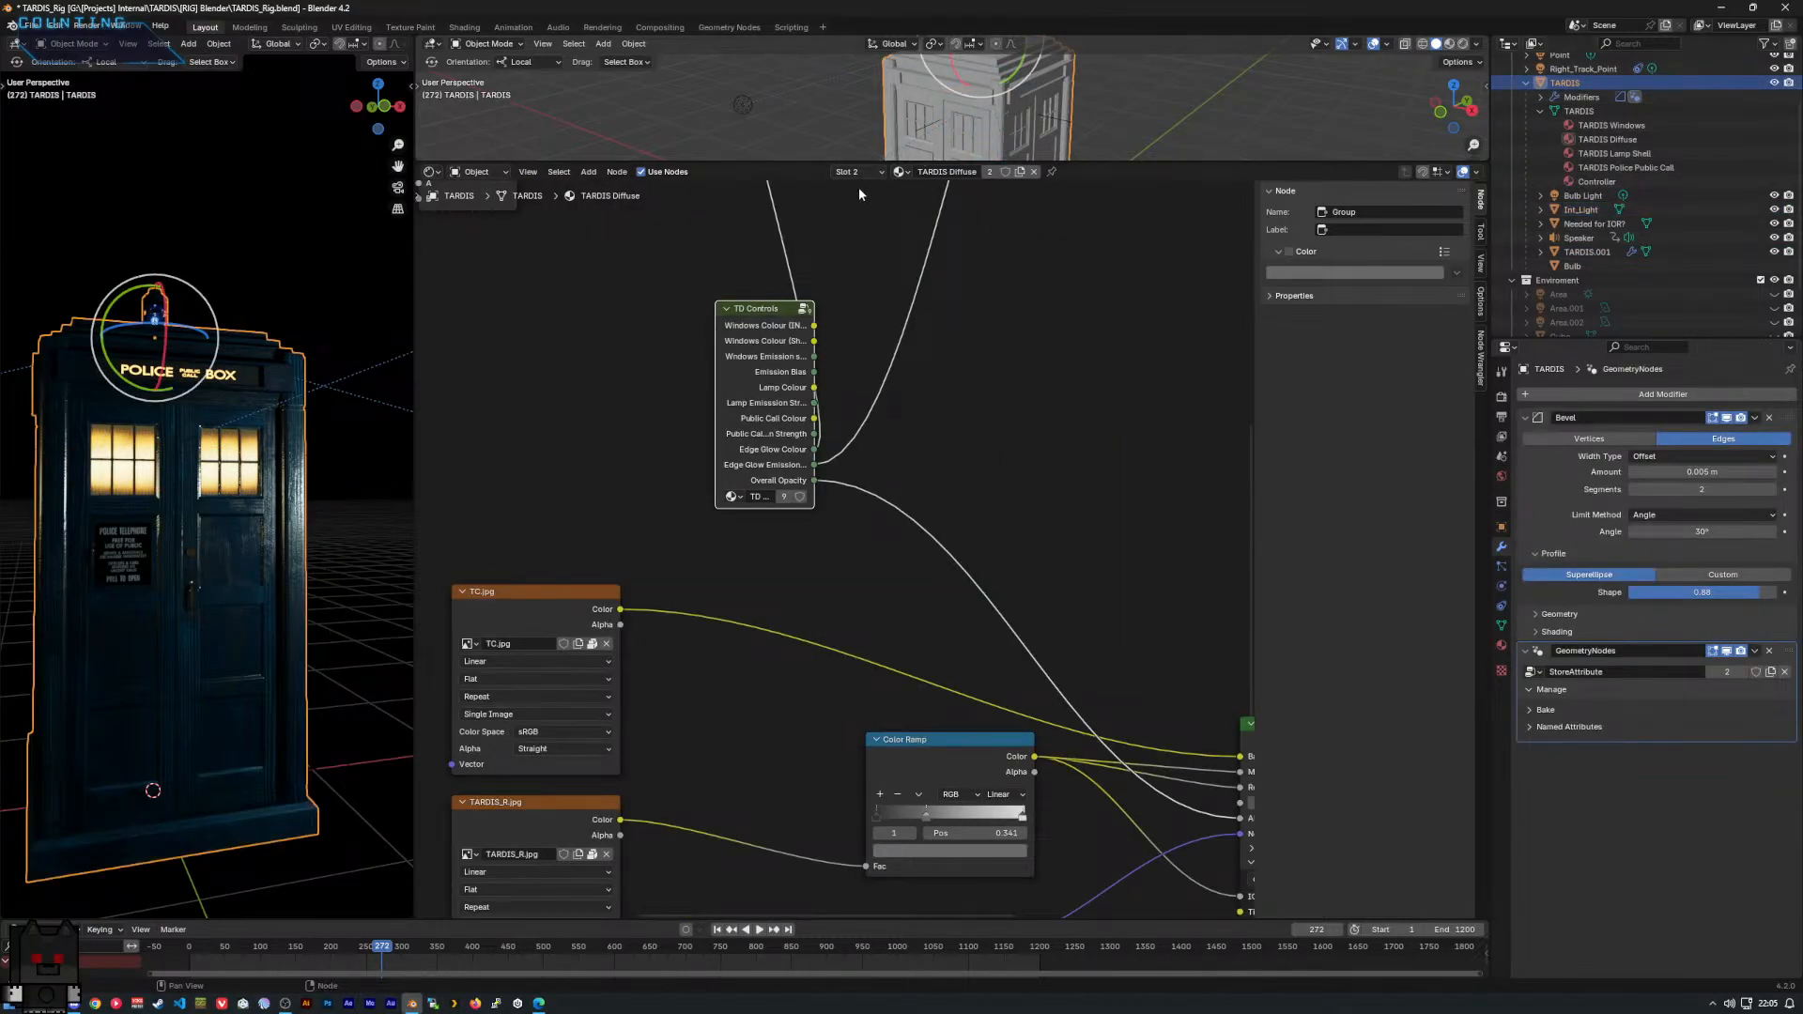
middle_drag(863, 265, 1085, 808)
middle_drag(601, 422, 1118, 617)
scroll(827, 525, up, 3)
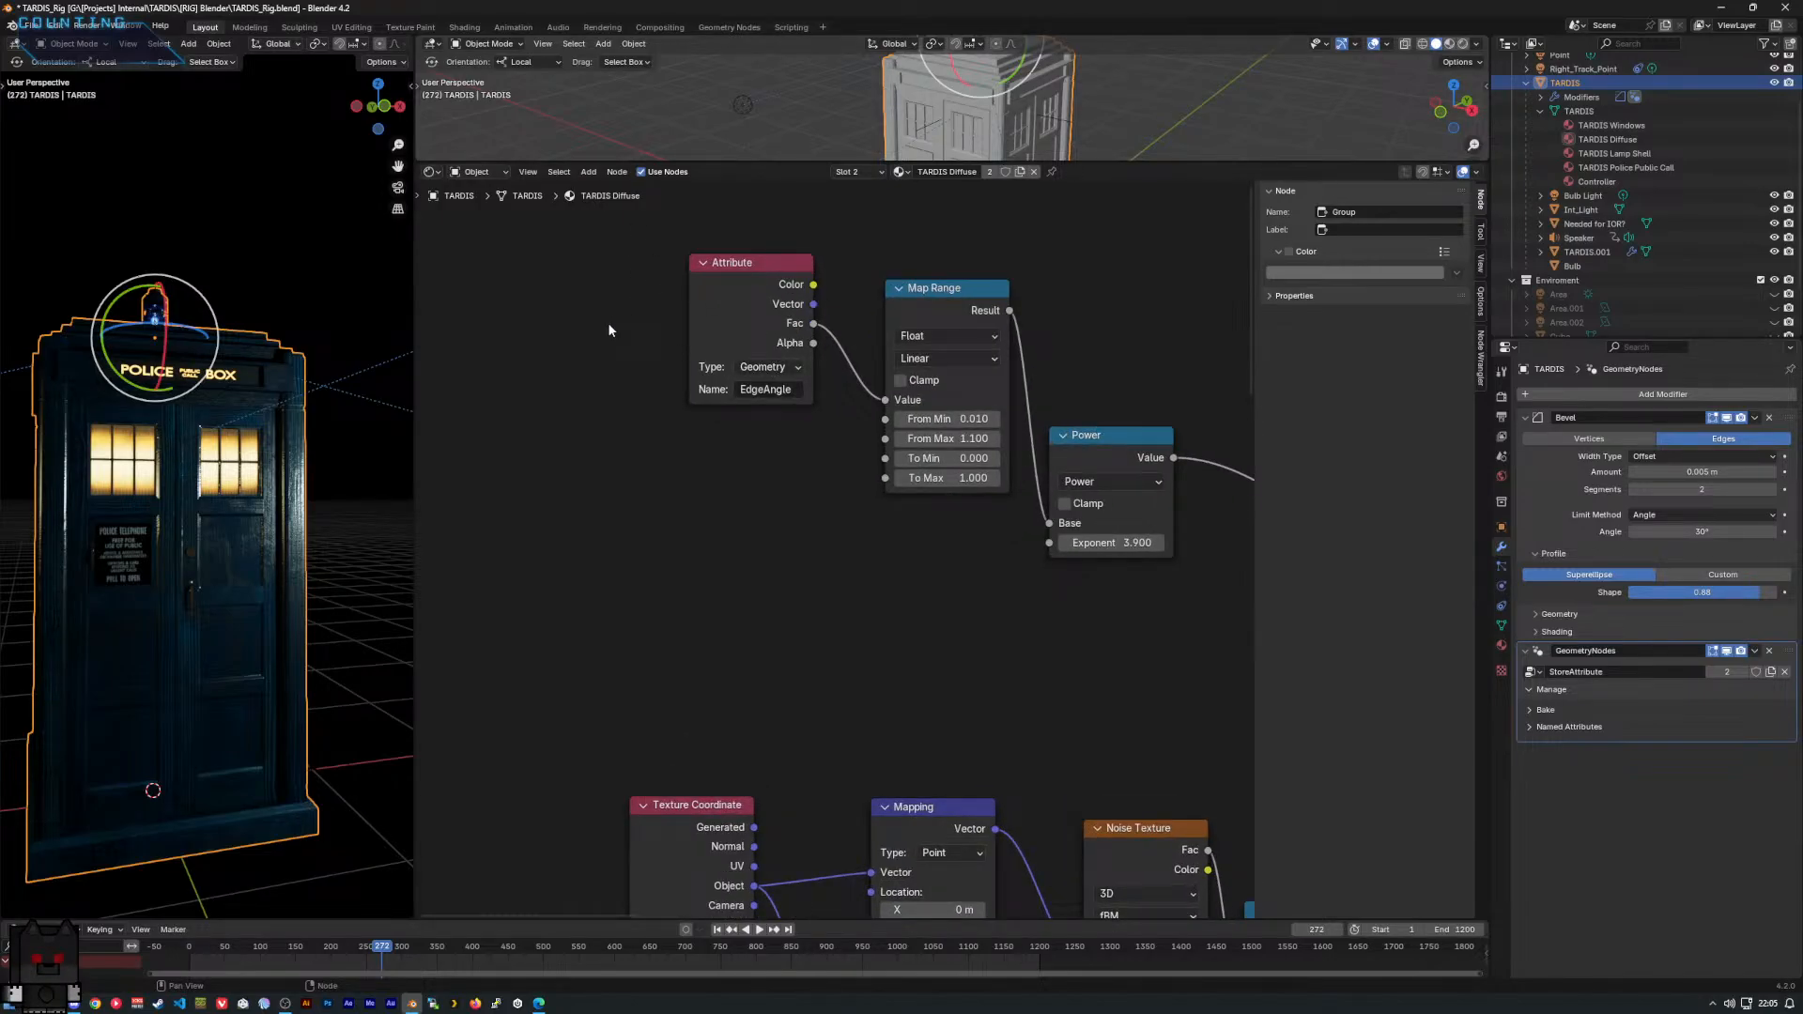
Examine the type options and node properties of the EdgeAngle Attribute node in the TARDIS Diffuse material.
click(751, 366)
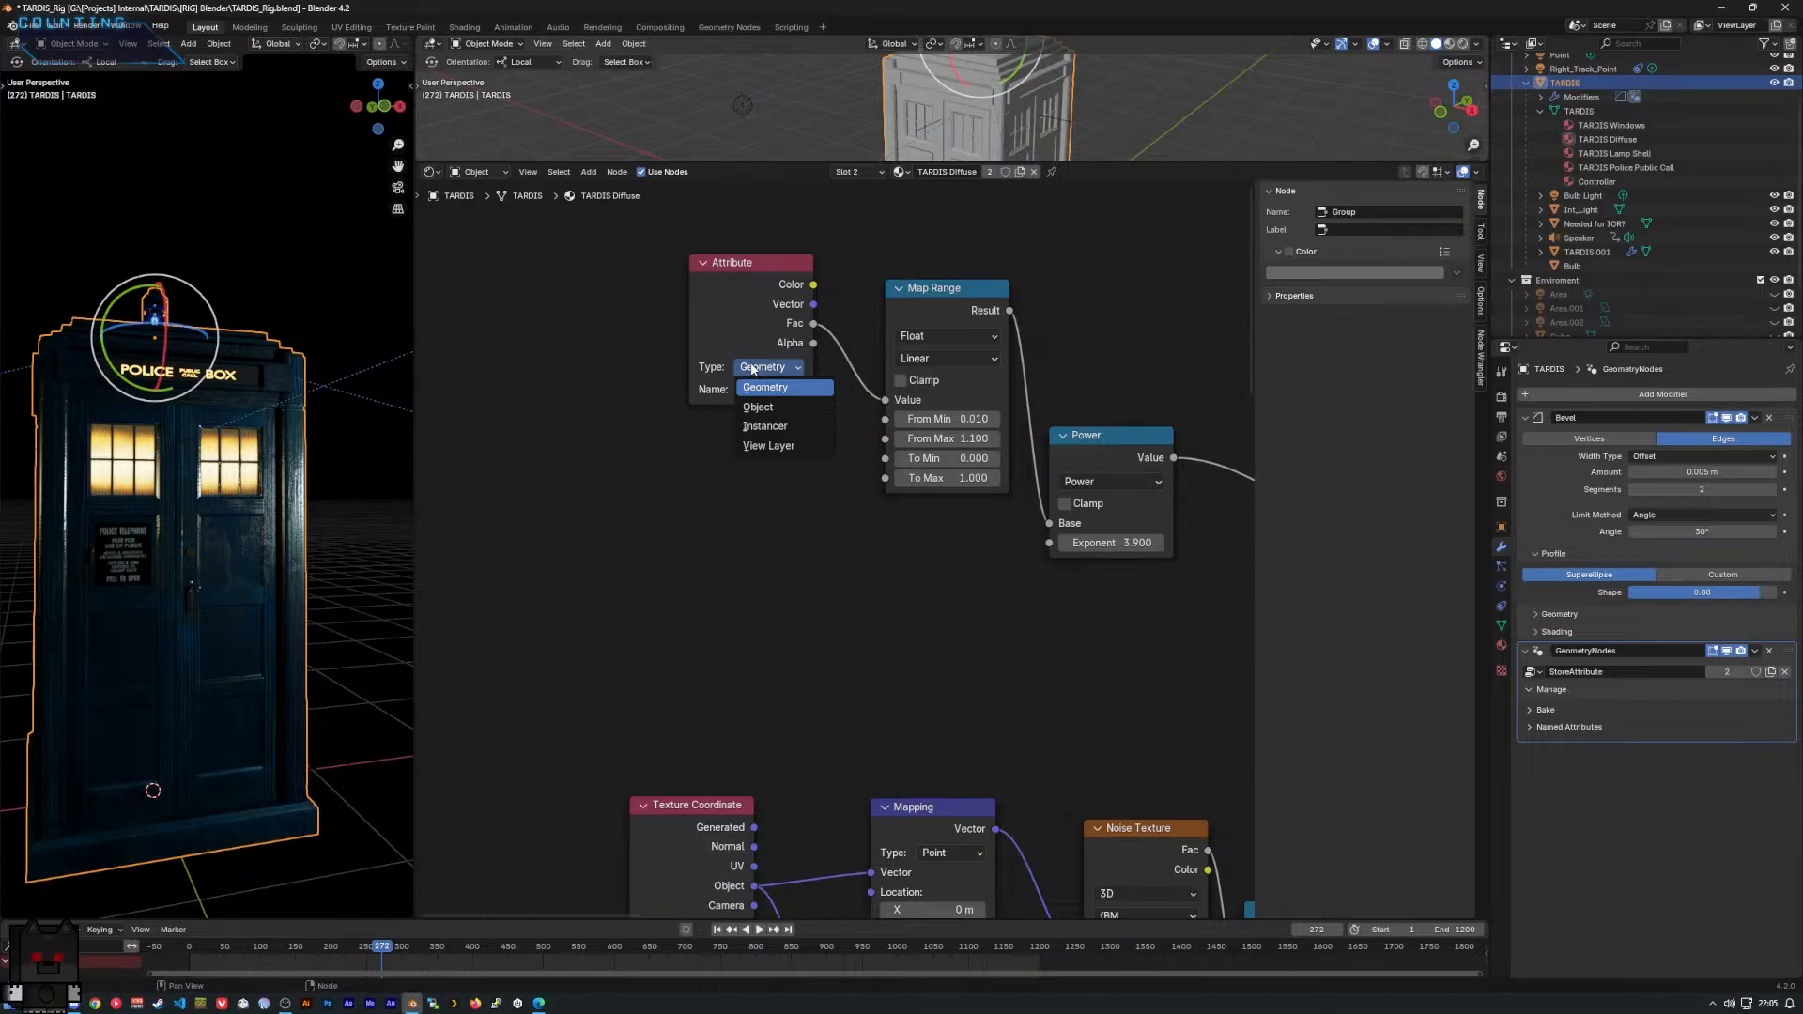
click(755, 359)
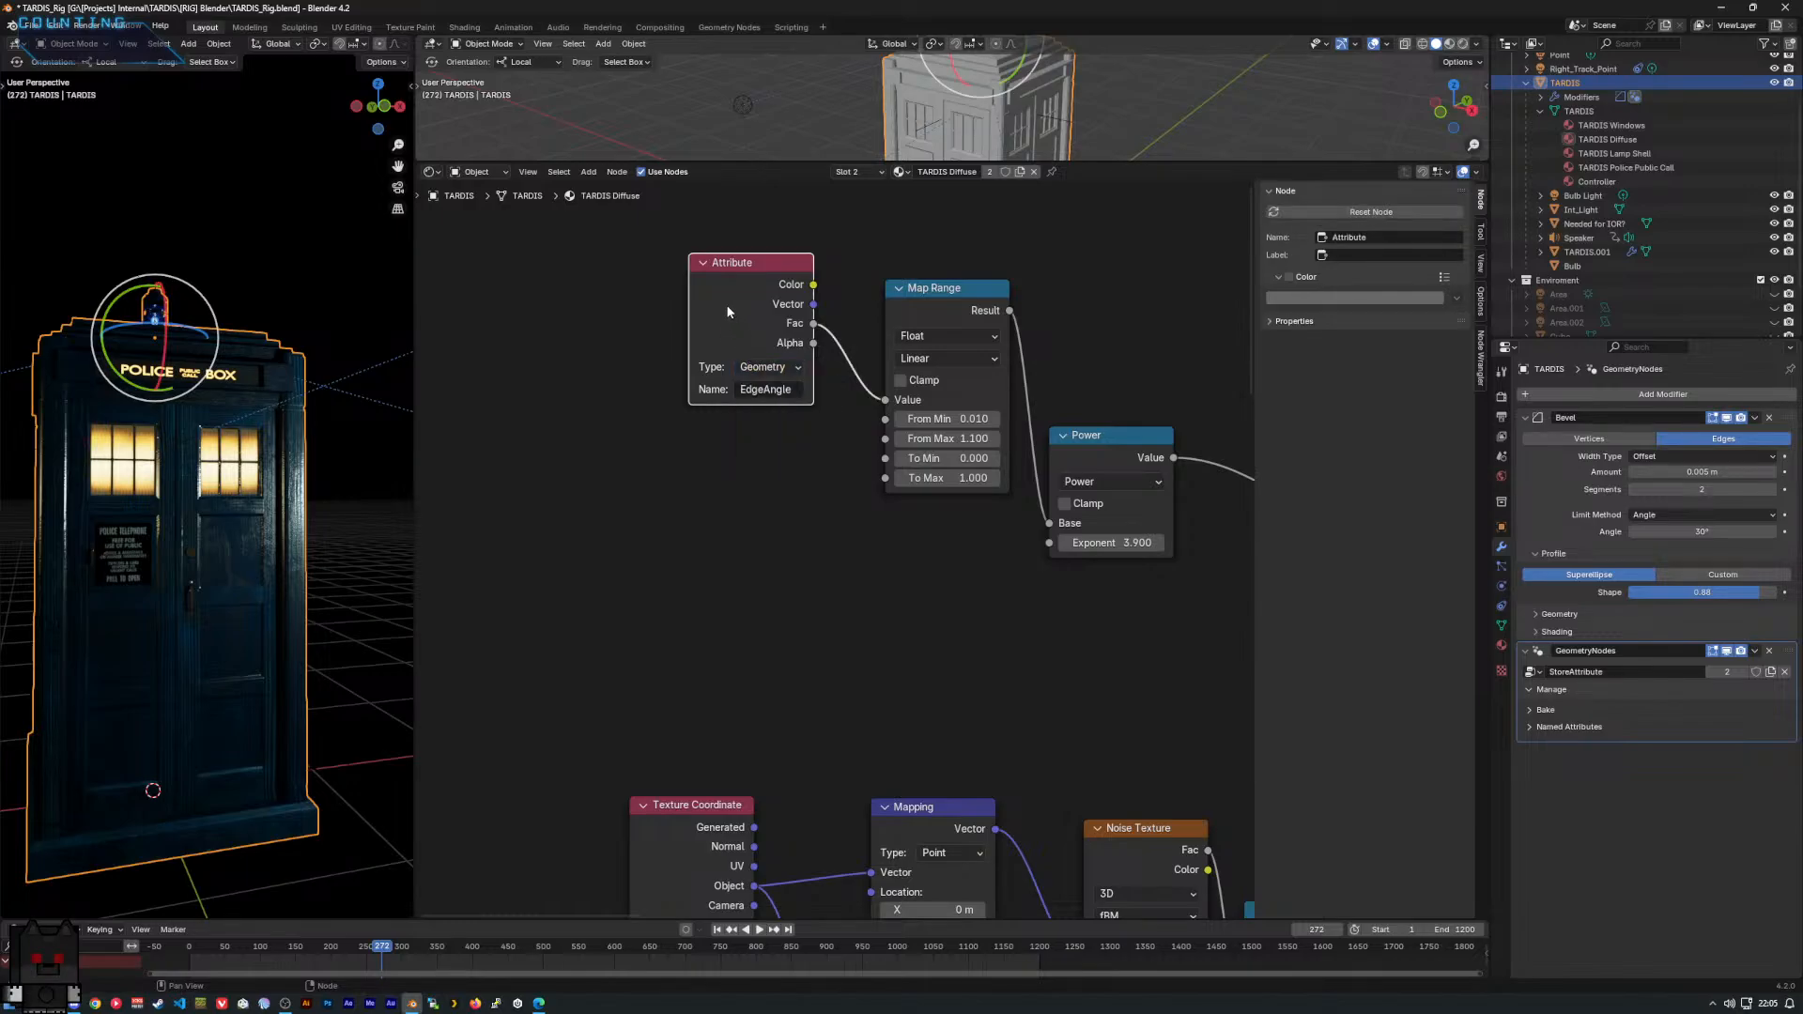
click(1483, 227)
click(1482, 261)
click(1481, 202)
scroll(1148, 363, down, 3)
middle_drag(1116, 379, 909, 346)
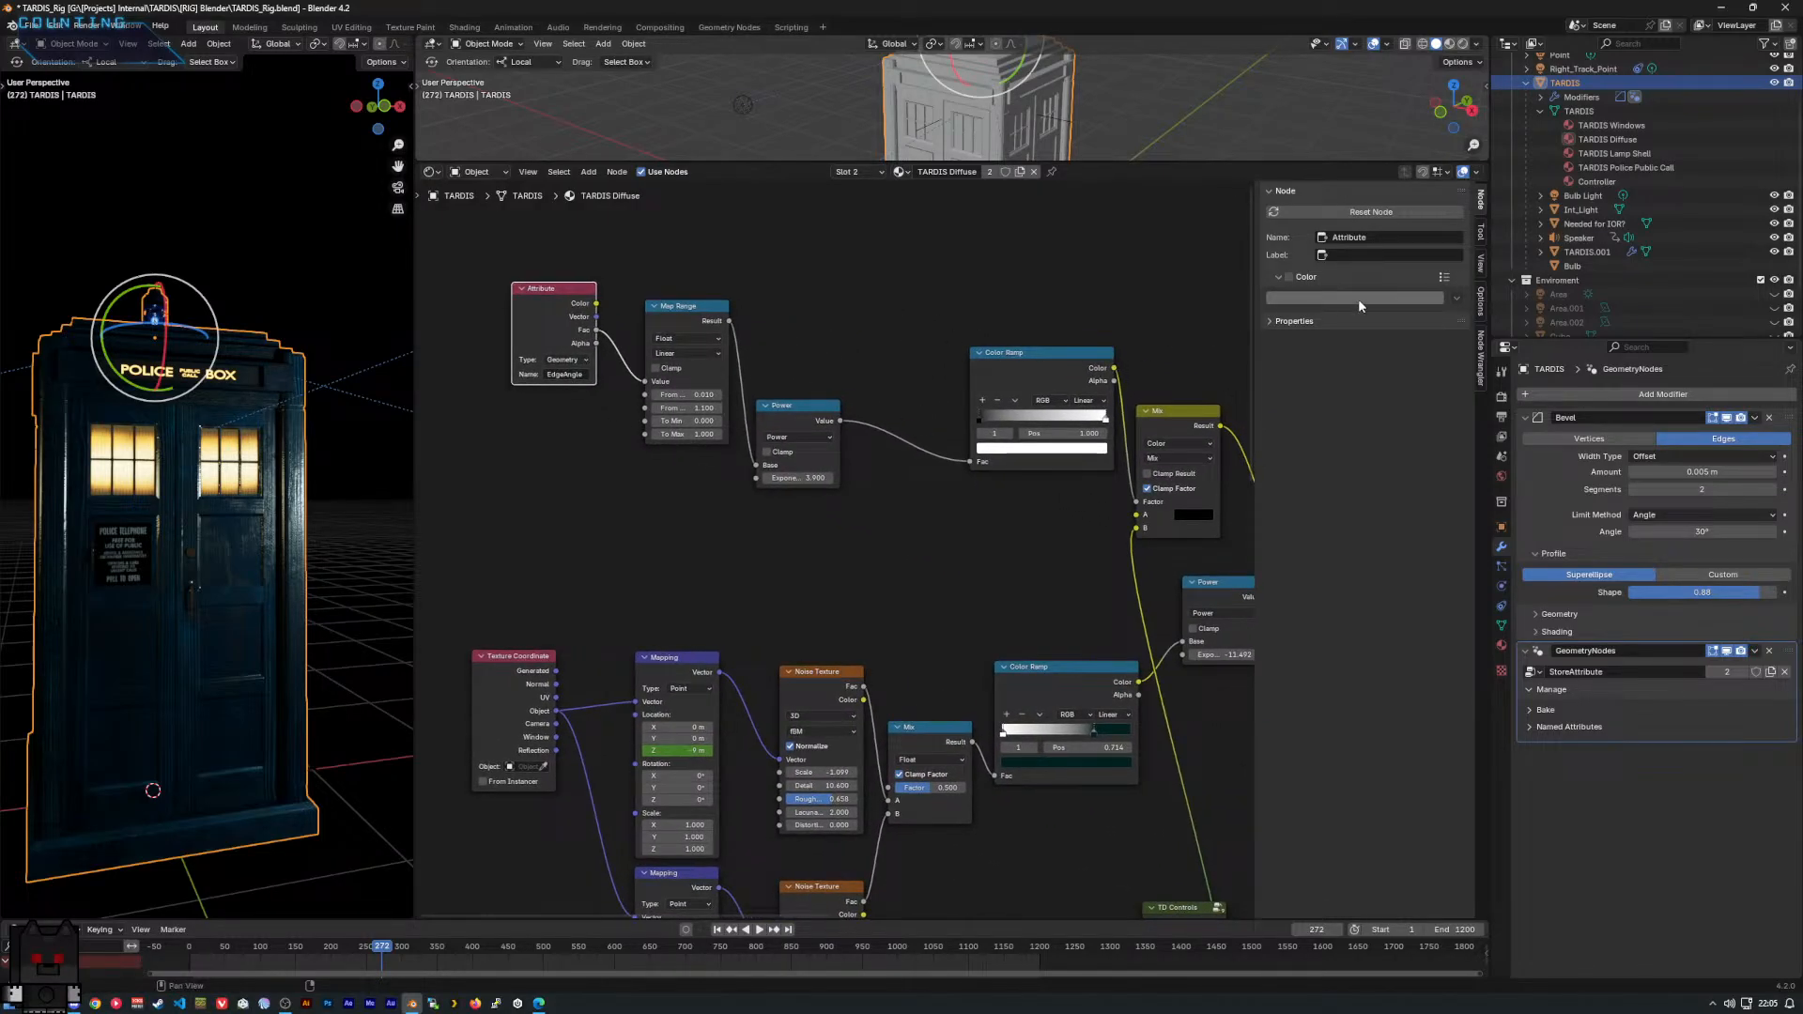
Review the StoreAttribute tree in the Geometry Nodes workspace, and inspect the Angle socket in the Door_Rot tree of TARDIS.001.
click(729, 27)
middle_drag(654, 695, 704, 724)
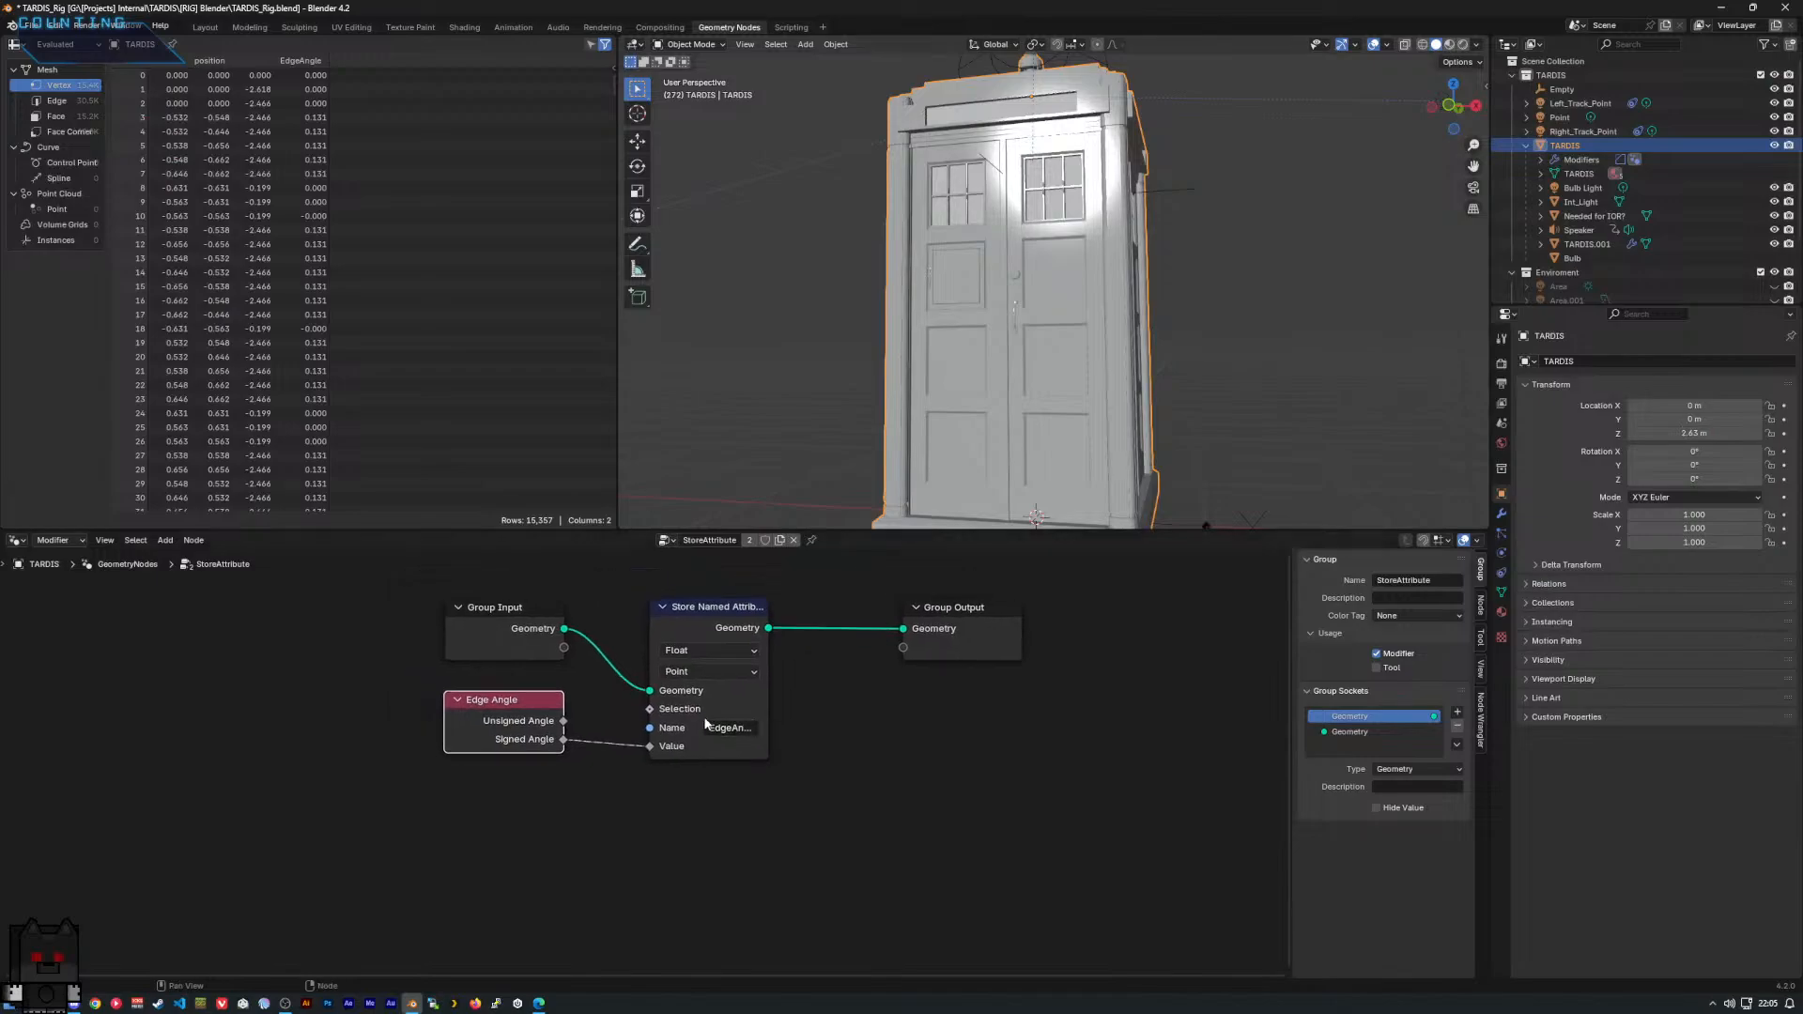
click(1585, 243)
middle_drag(572, 701, 489, 687)
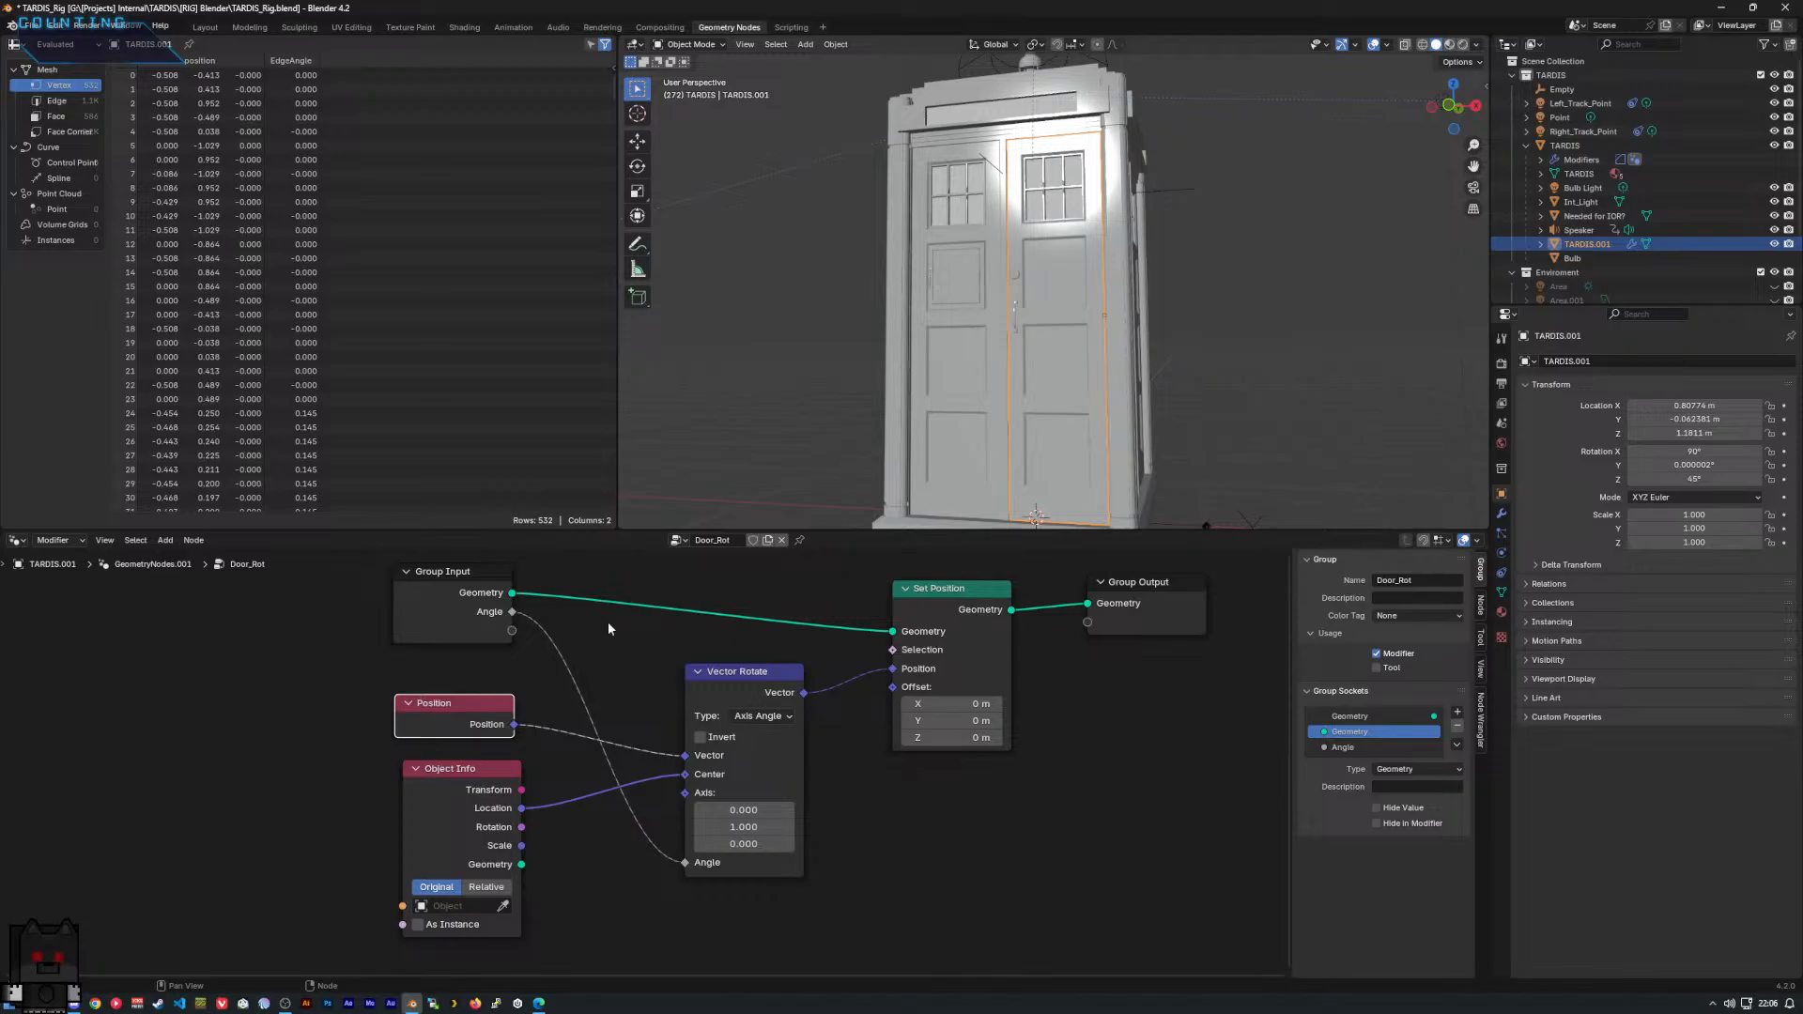
click(1369, 747)
click(1380, 770)
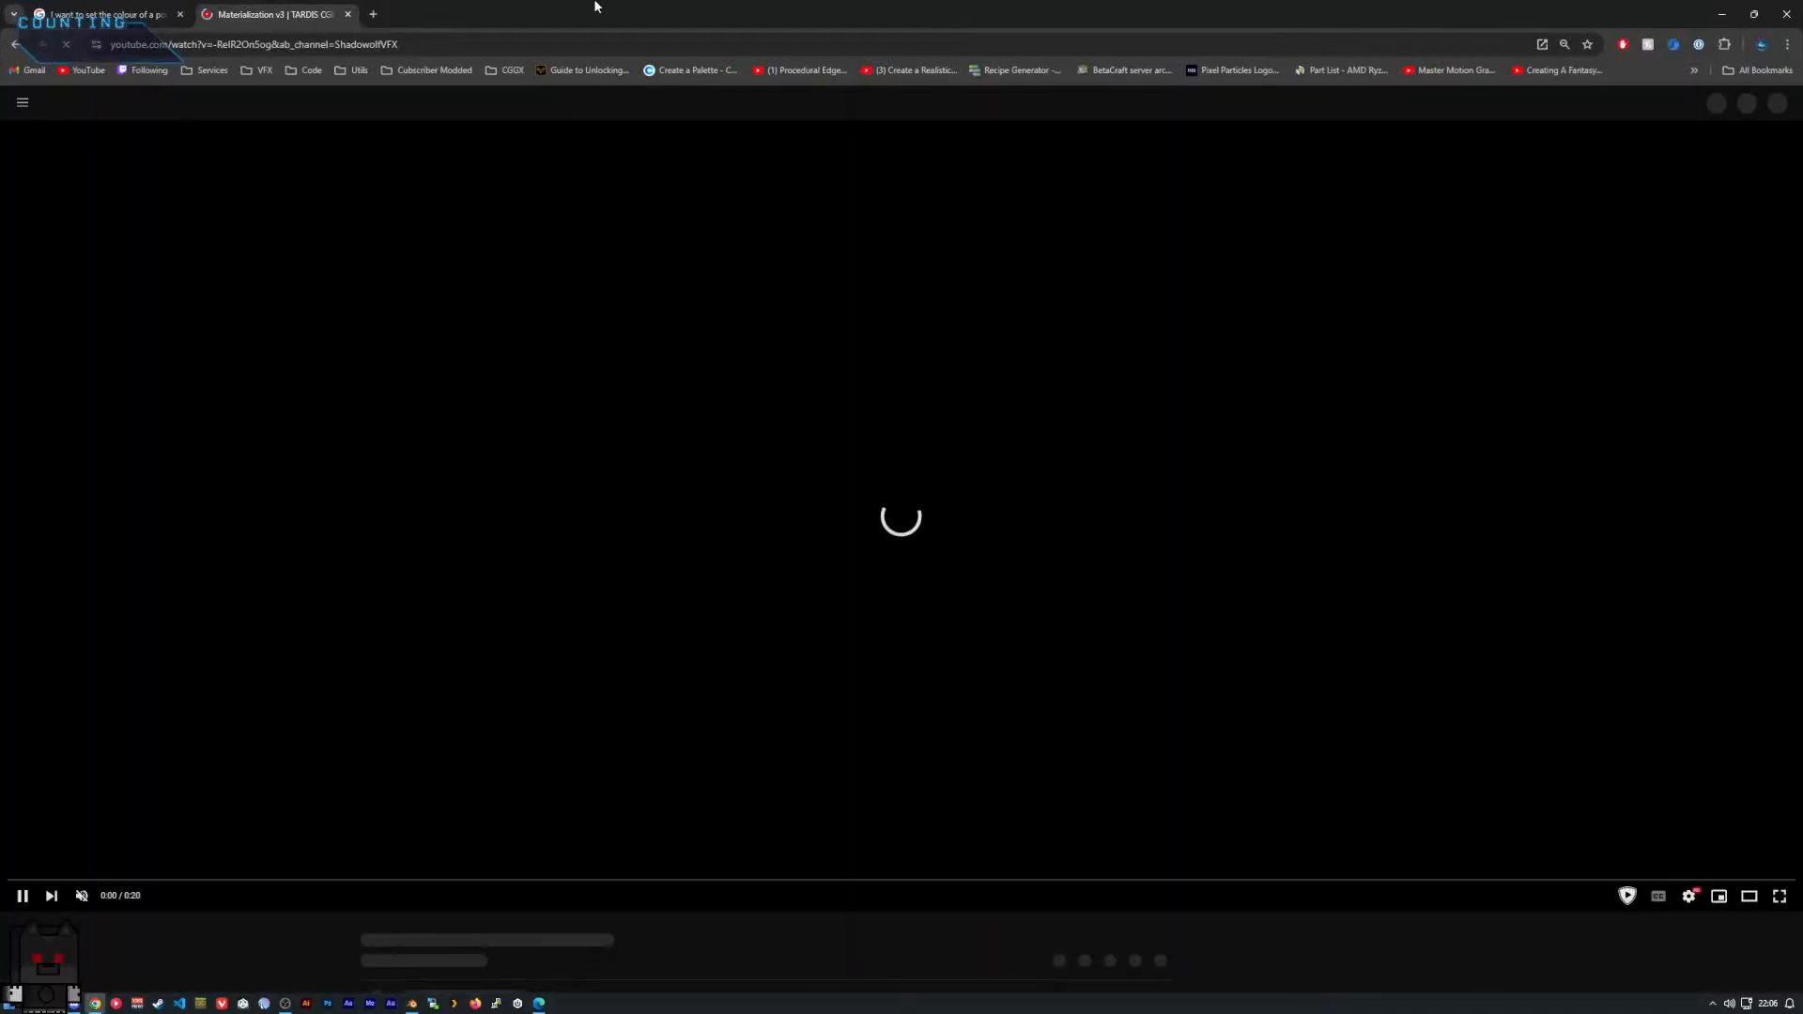
Move the browser window out of the way and open the TD Controls node group for editing in the Layout workspace.
drag(595, 7, 0, 319)
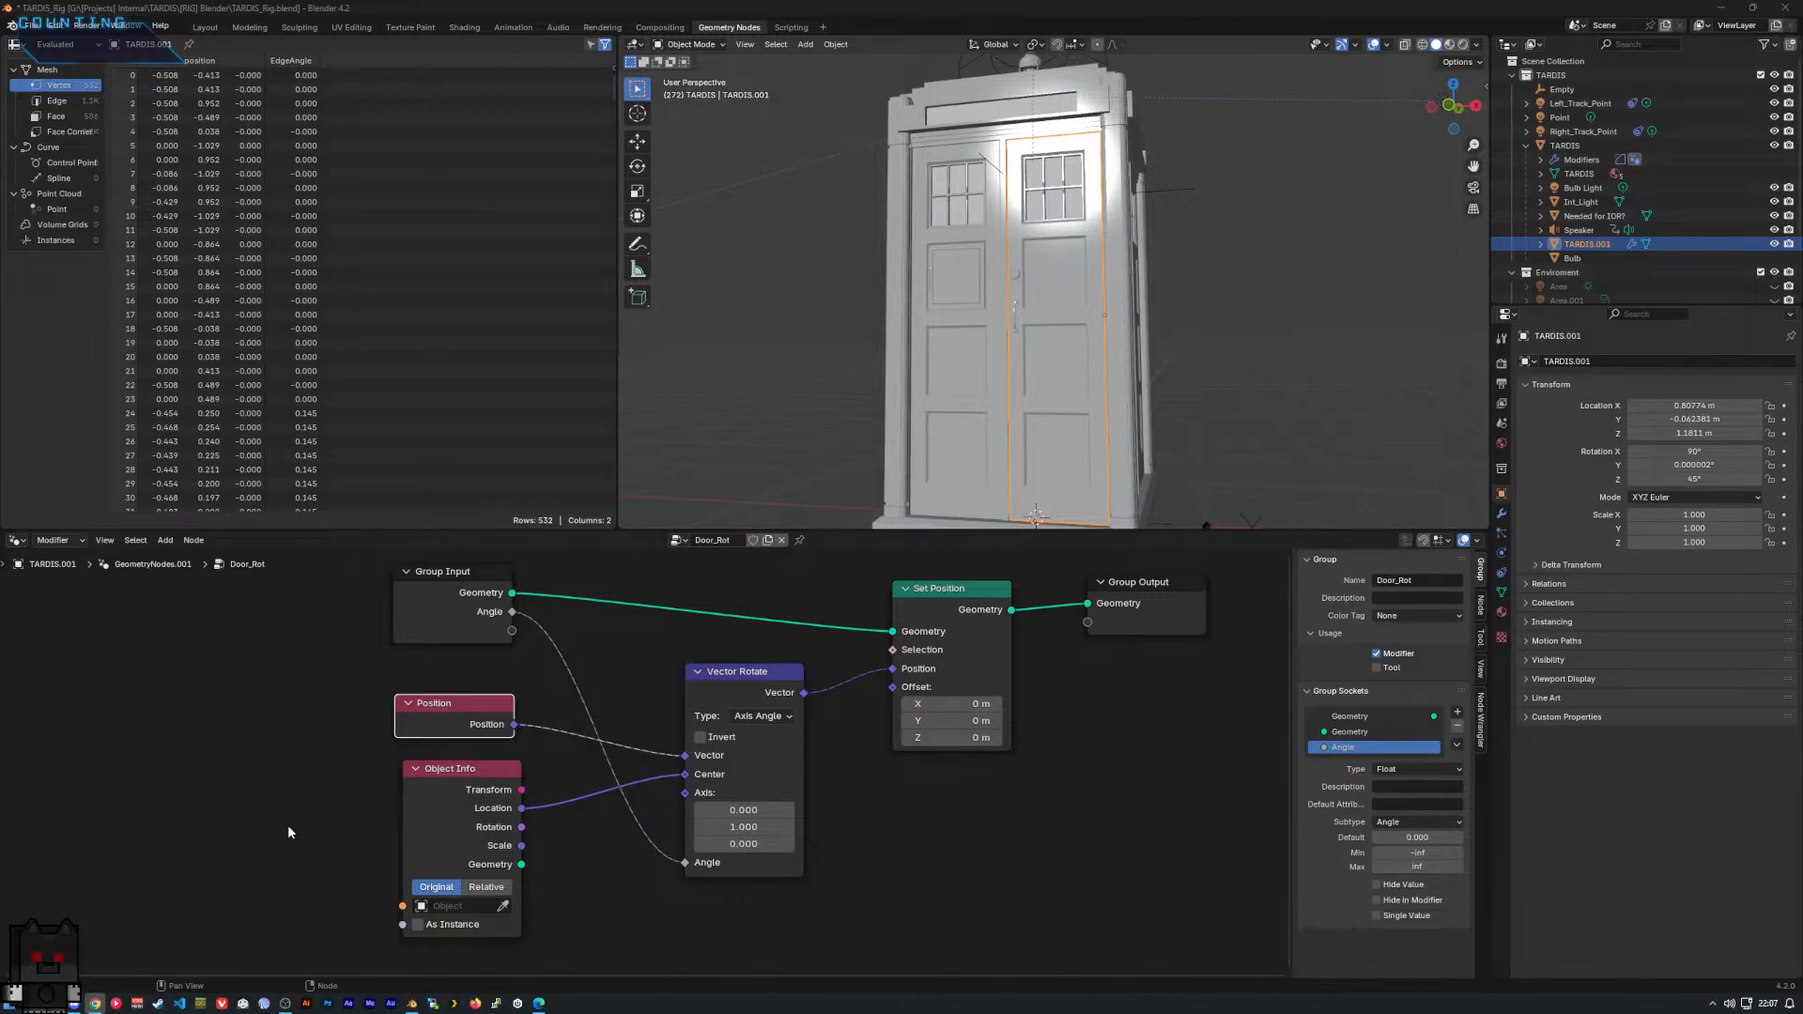
click(257, 716)
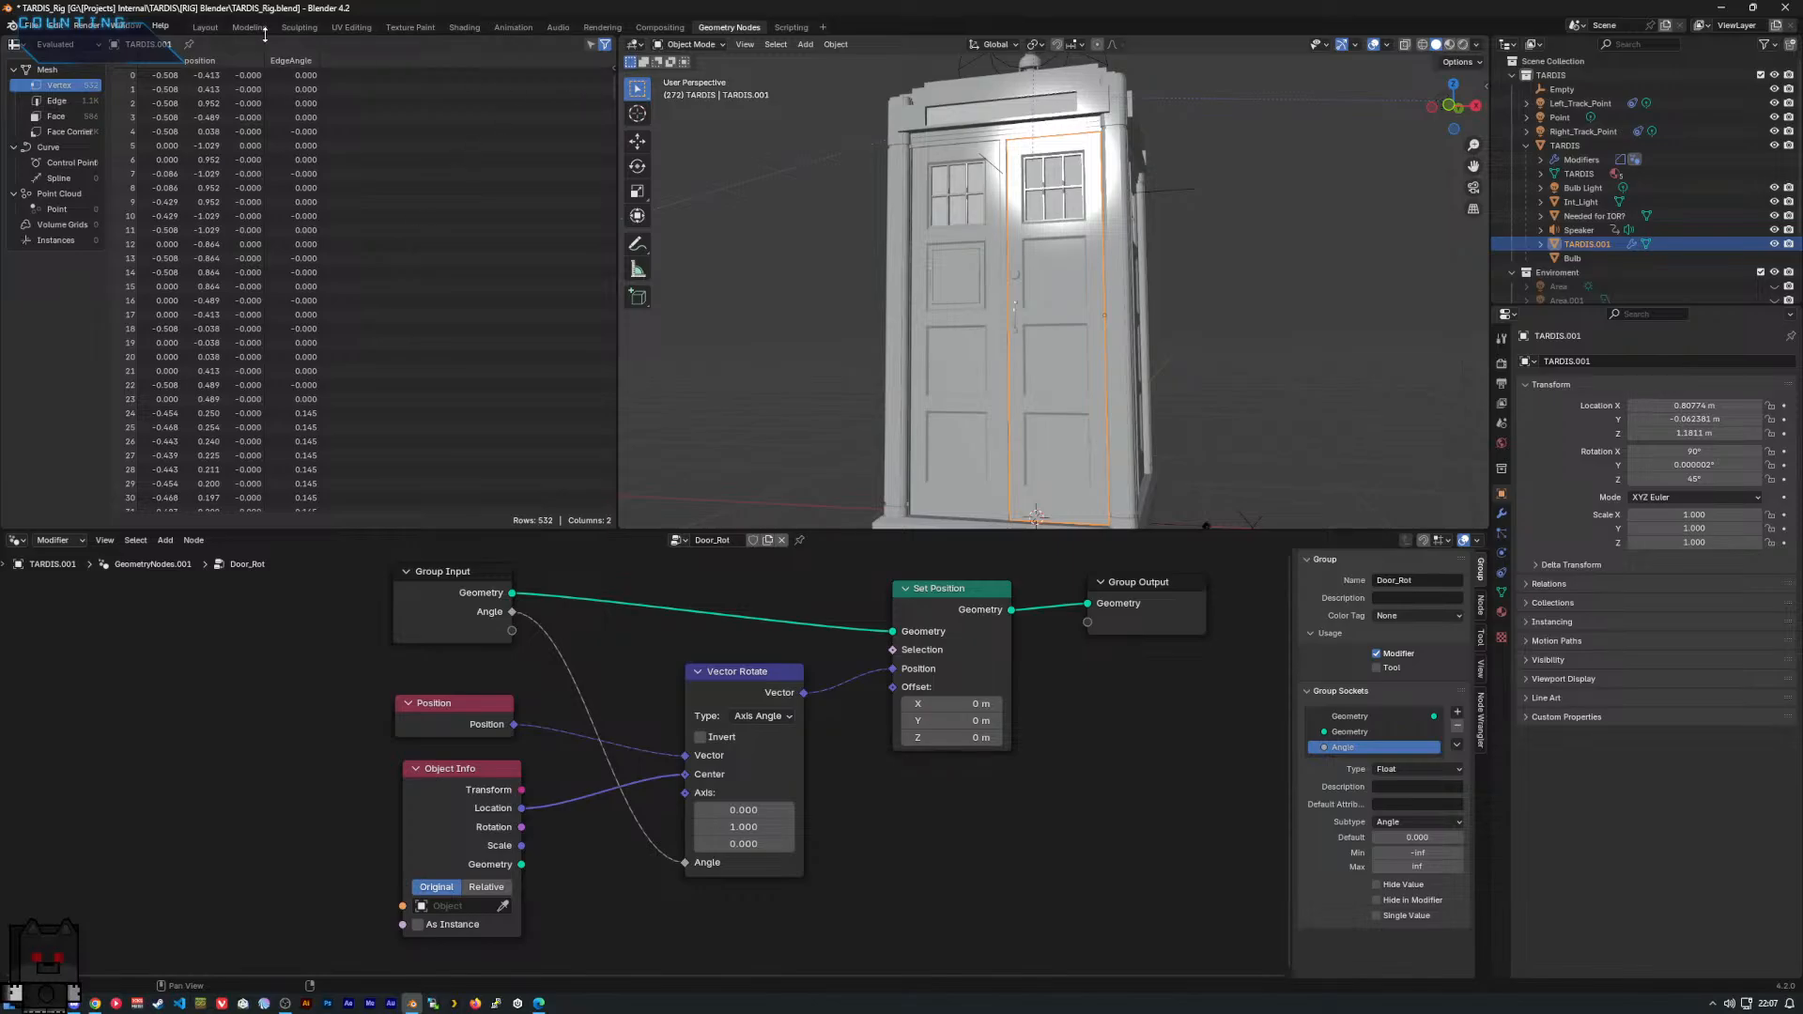
click(205, 27)
right_click(549, 535)
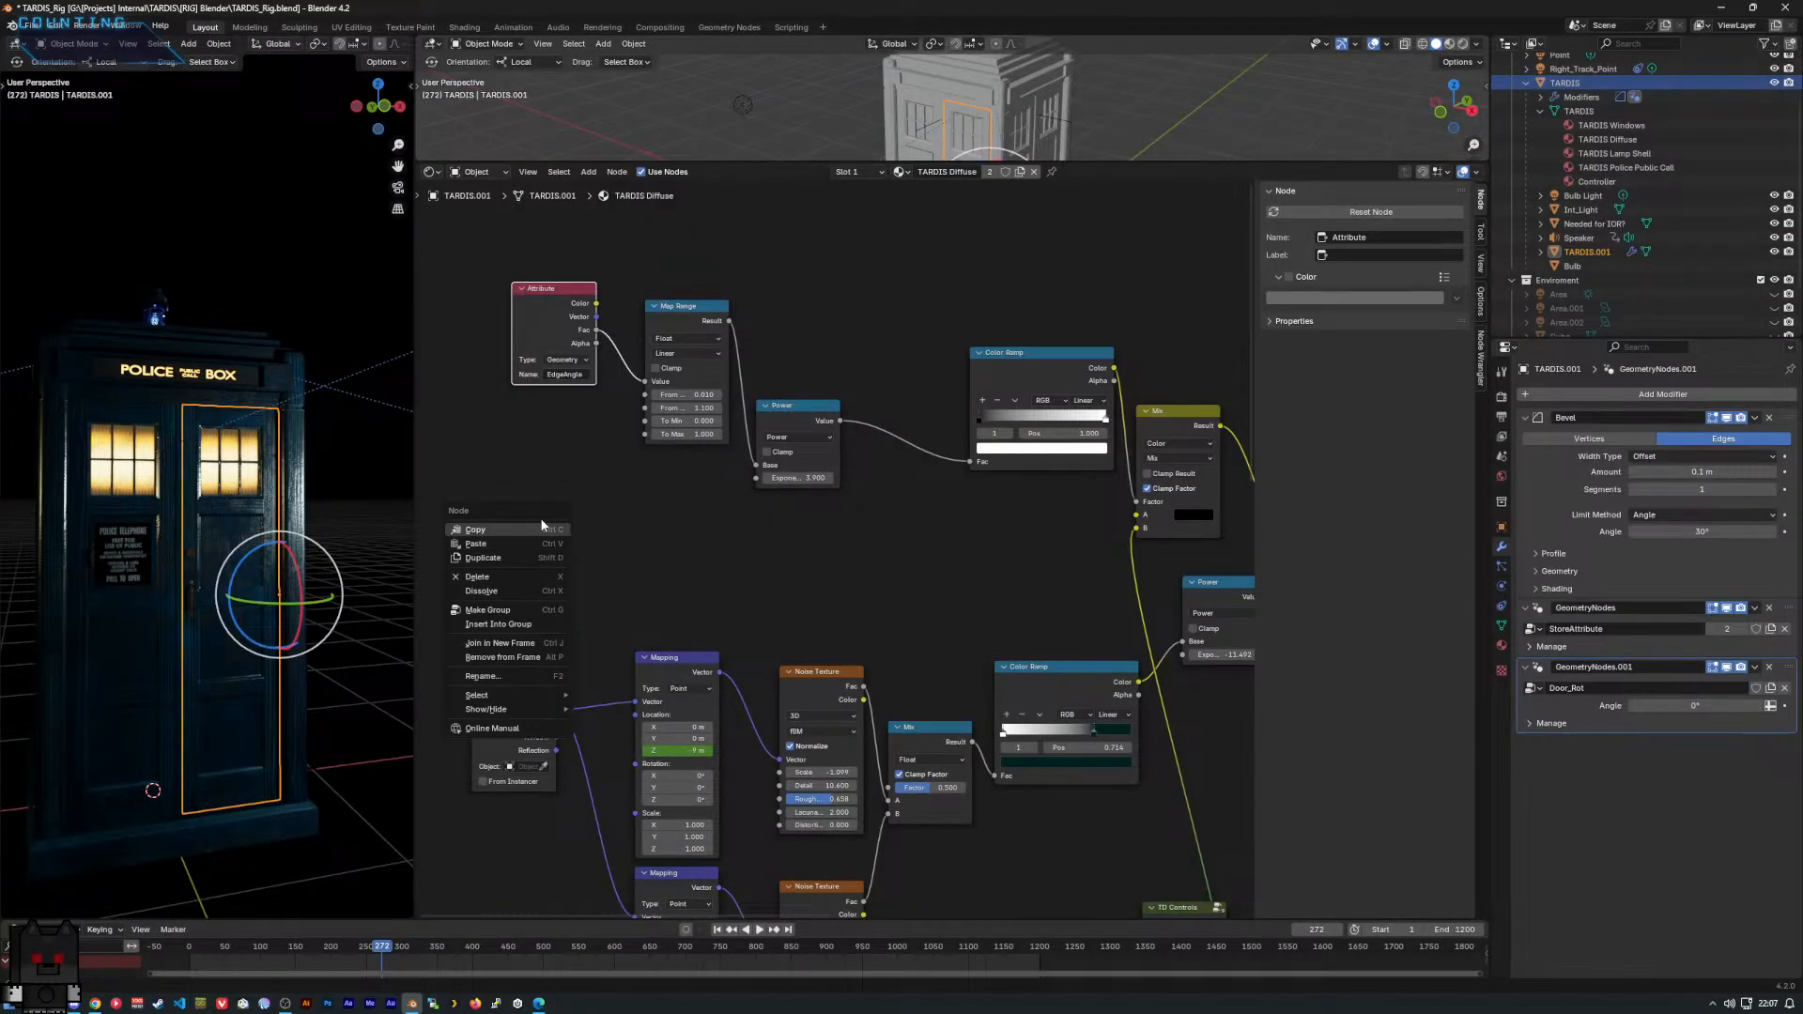
click(668, 543)
right_click(663, 537)
mouse_move(663, 537)
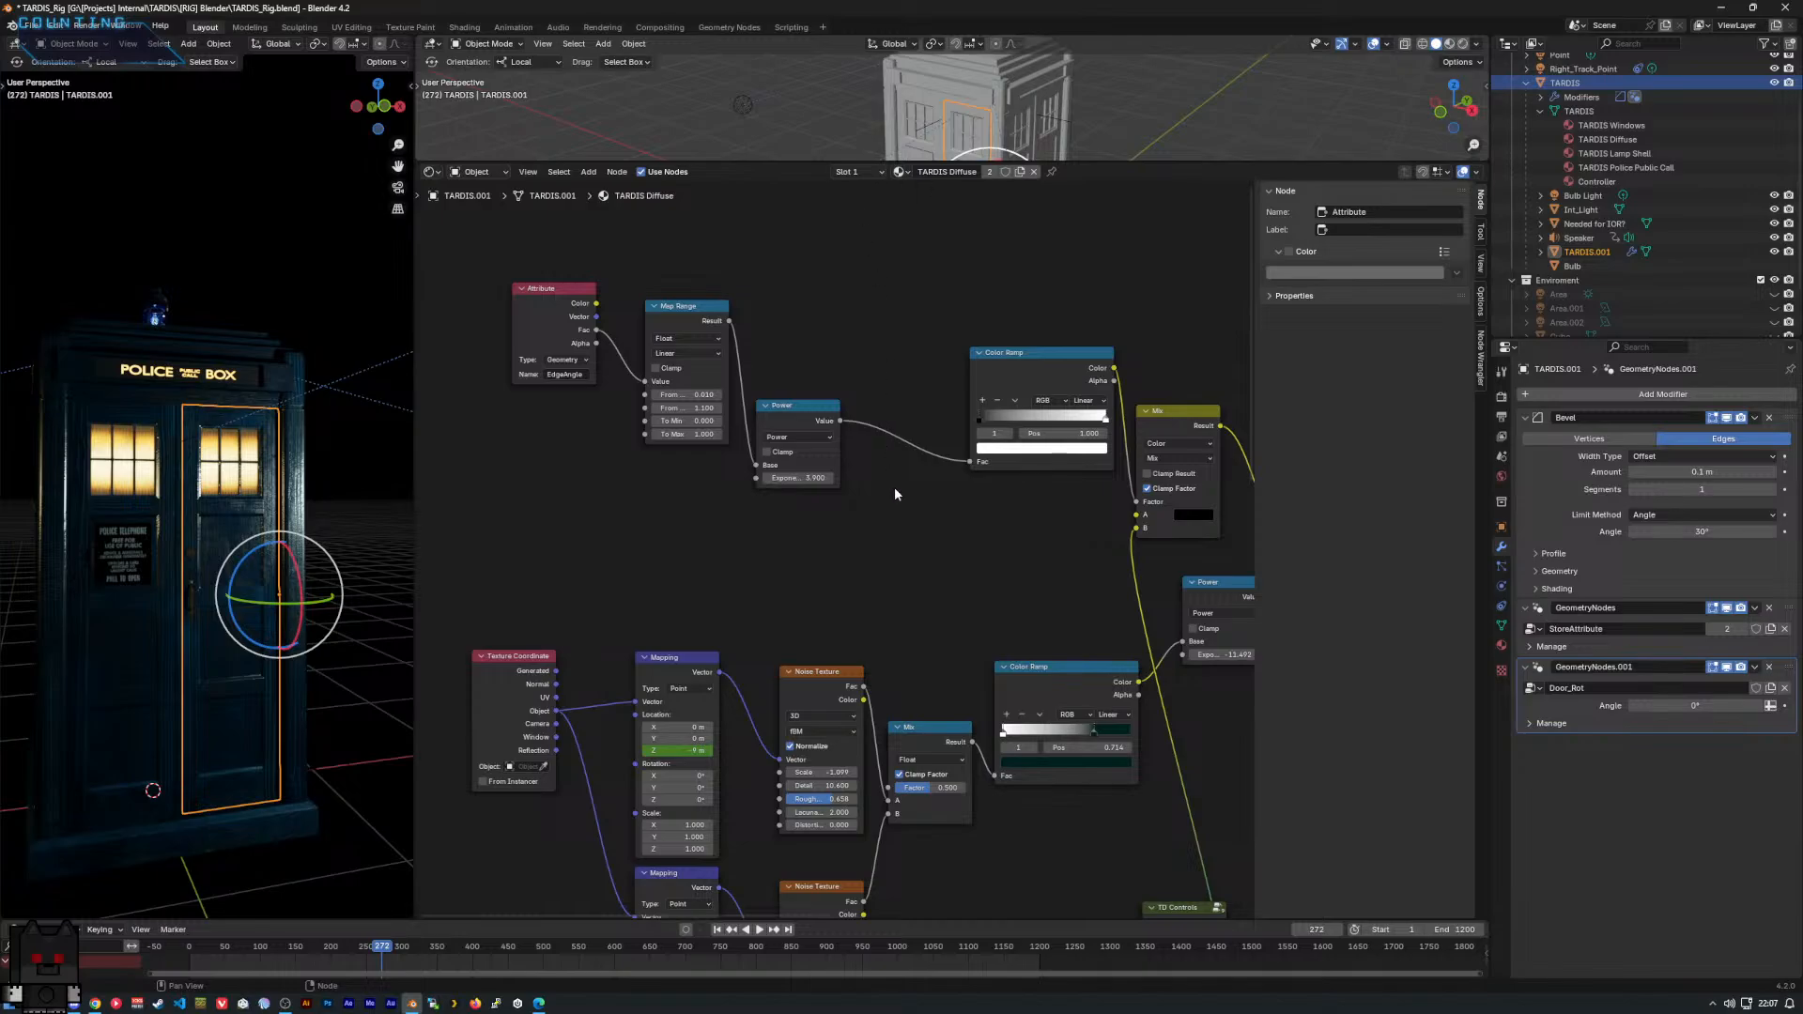
middle_drag(890, 634, 770, 489)
click(1060, 808)
key(Tab)
Try adding a Geometry input node beside the TARDIS CONTROLER output in the TD Controls group.
right_click(922, 700)
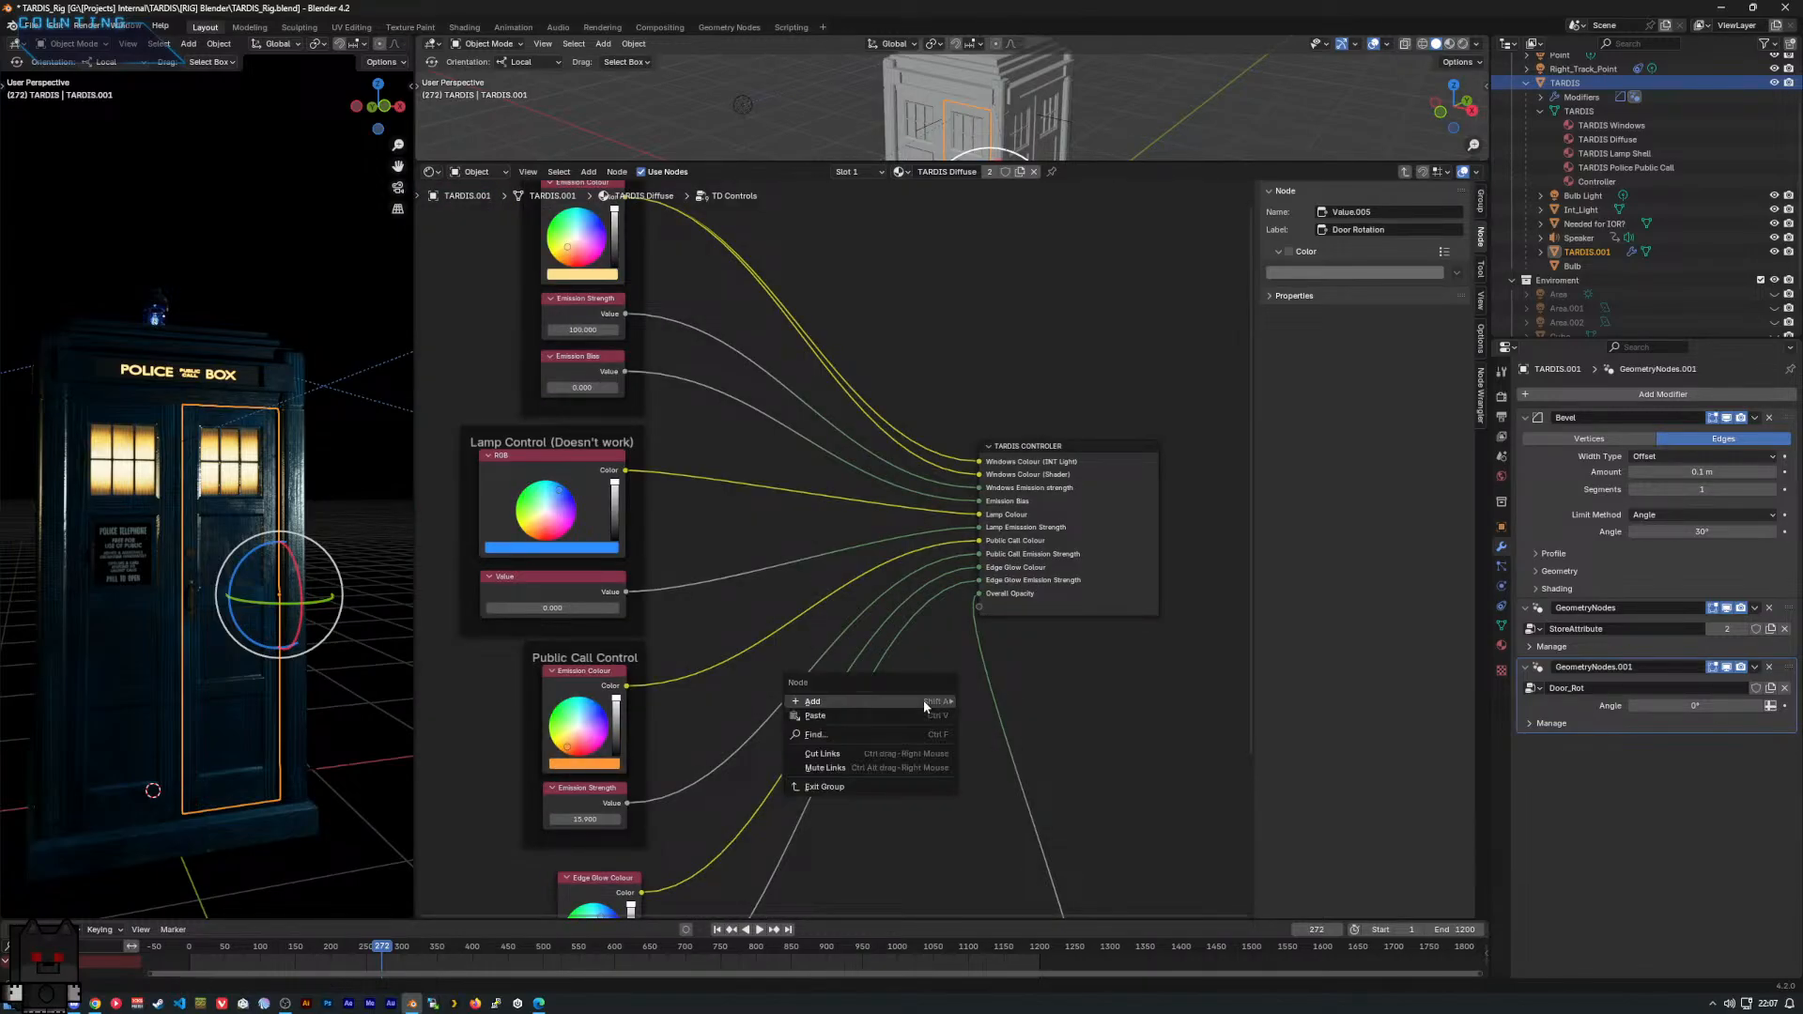
mouse_move(923, 700)
mouse_move(1084, 706)
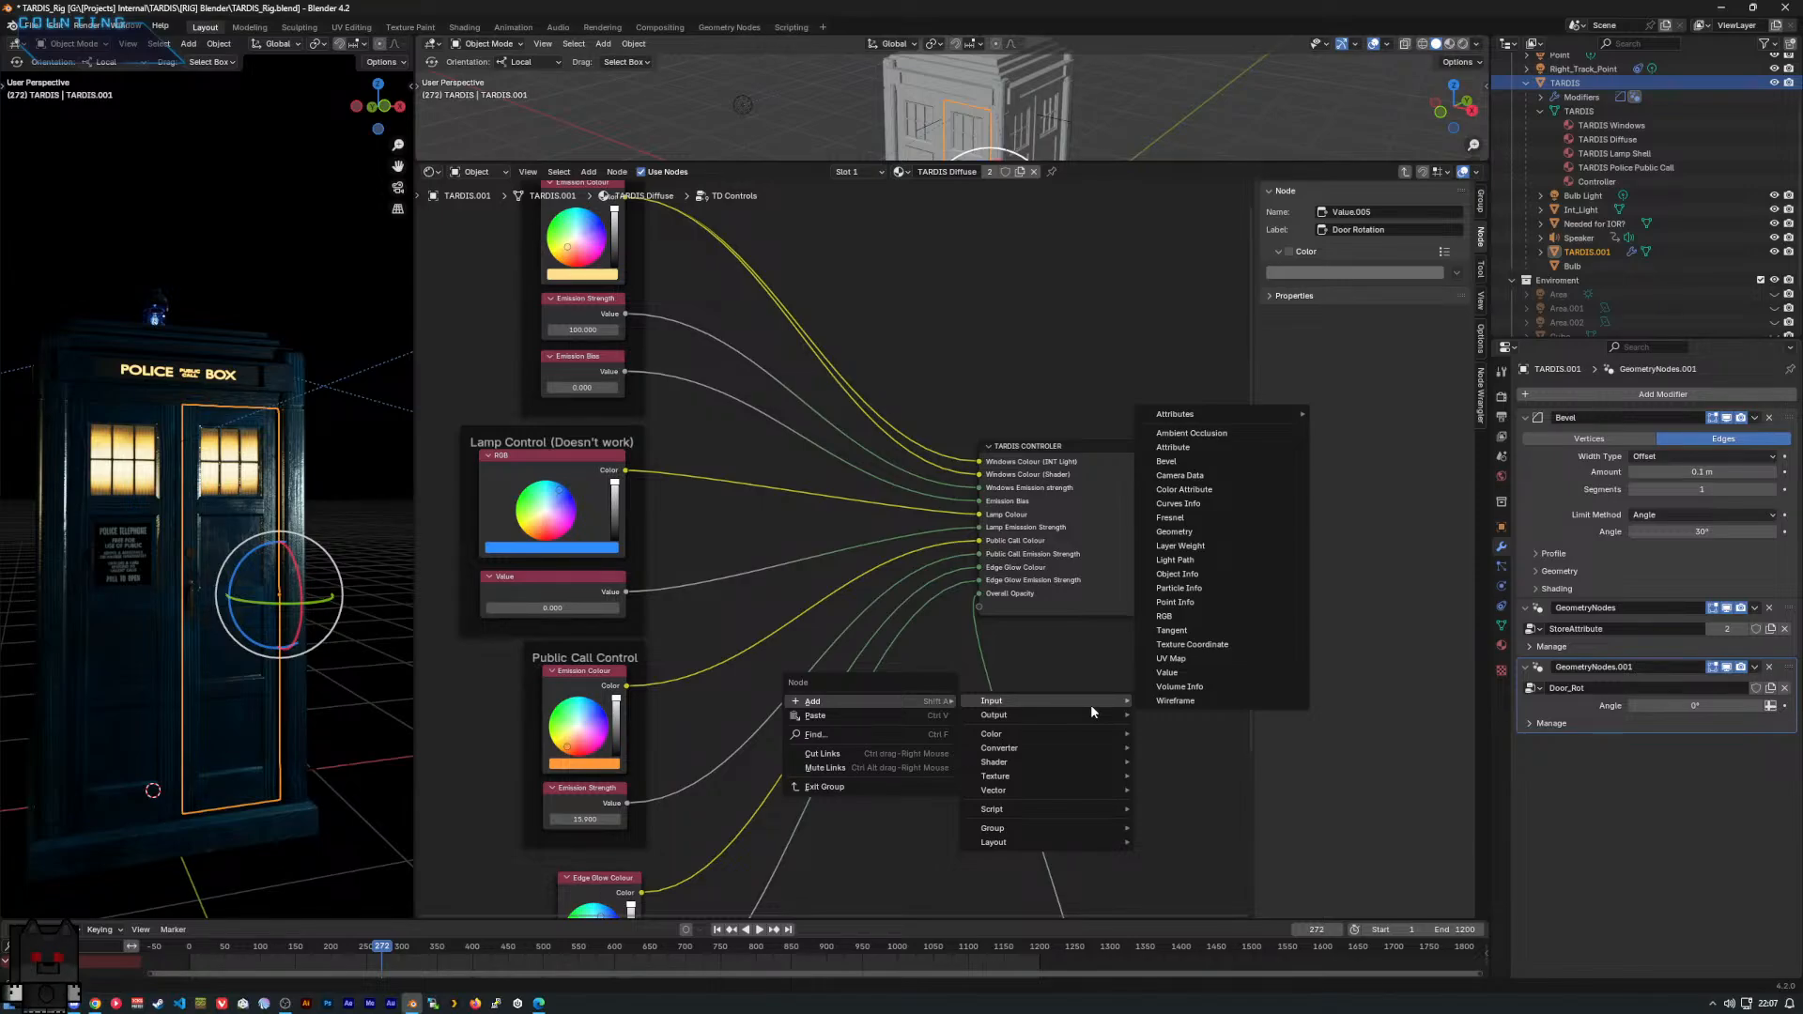
click(1158, 531)
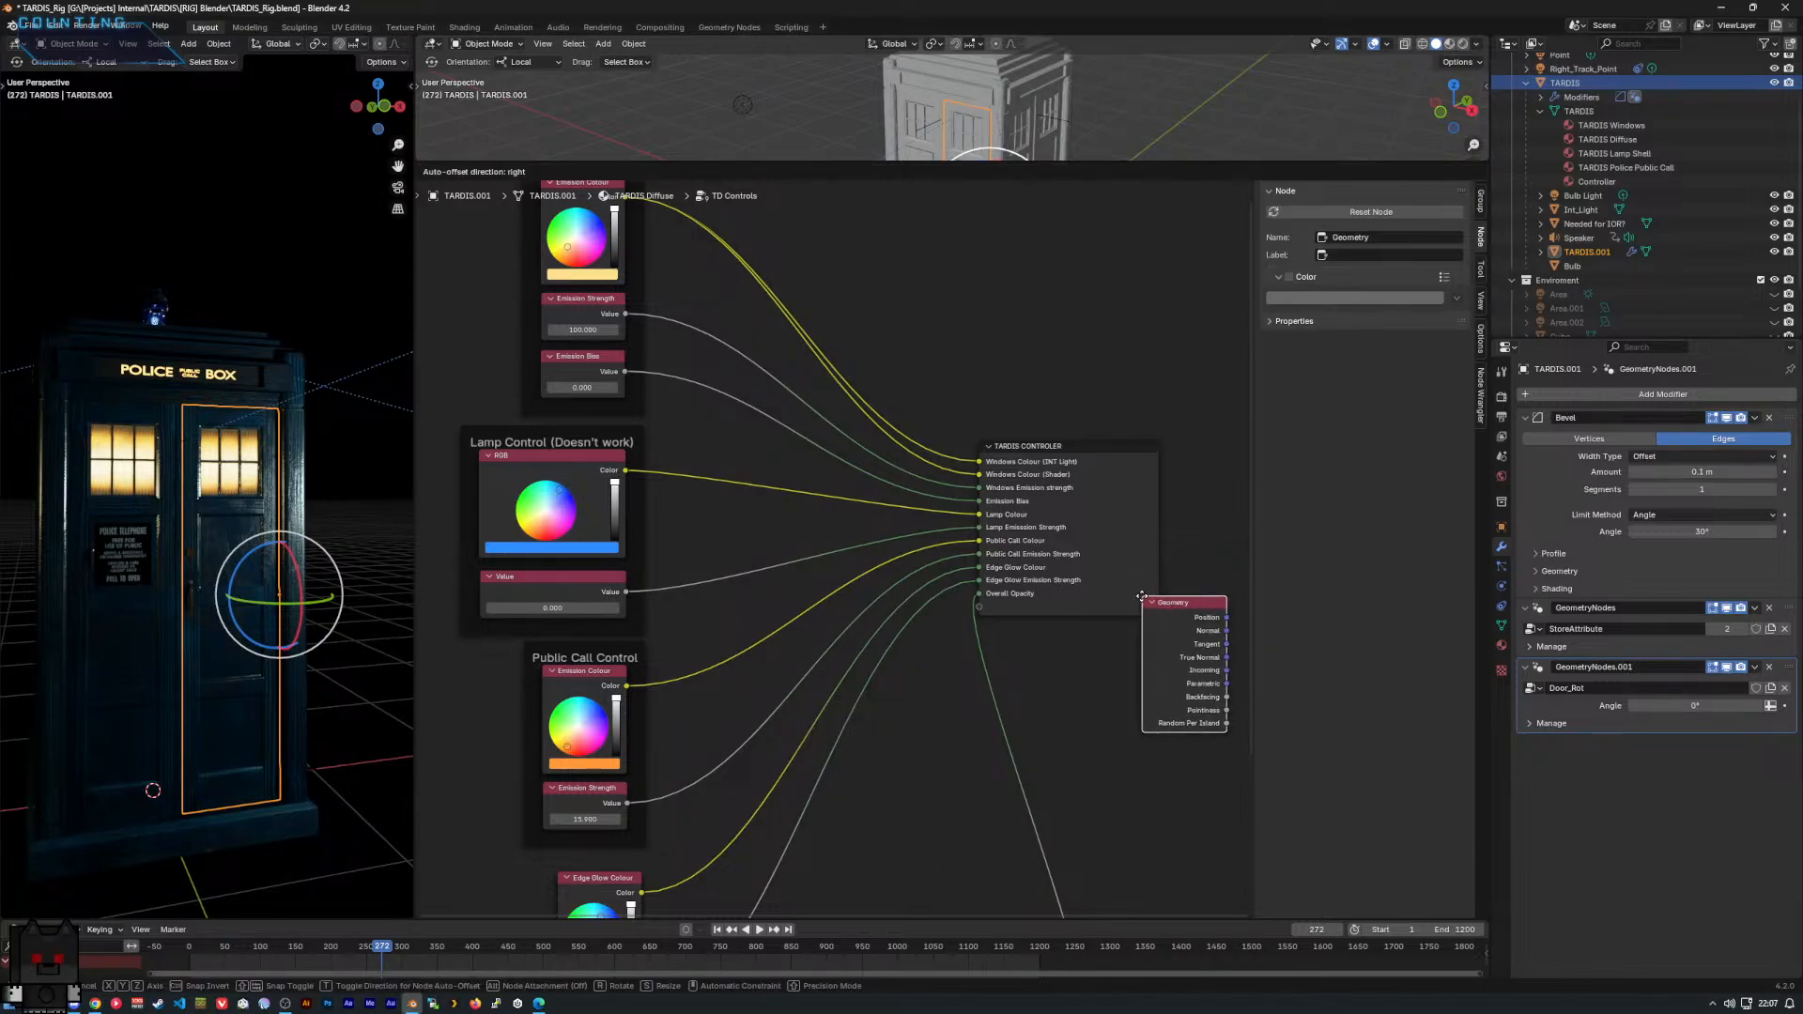
right_click(1141, 597)
Search the addable shader nodes for a suitable input node, and select the TARDIS CONTROLER output node.
right_click(1067, 685)
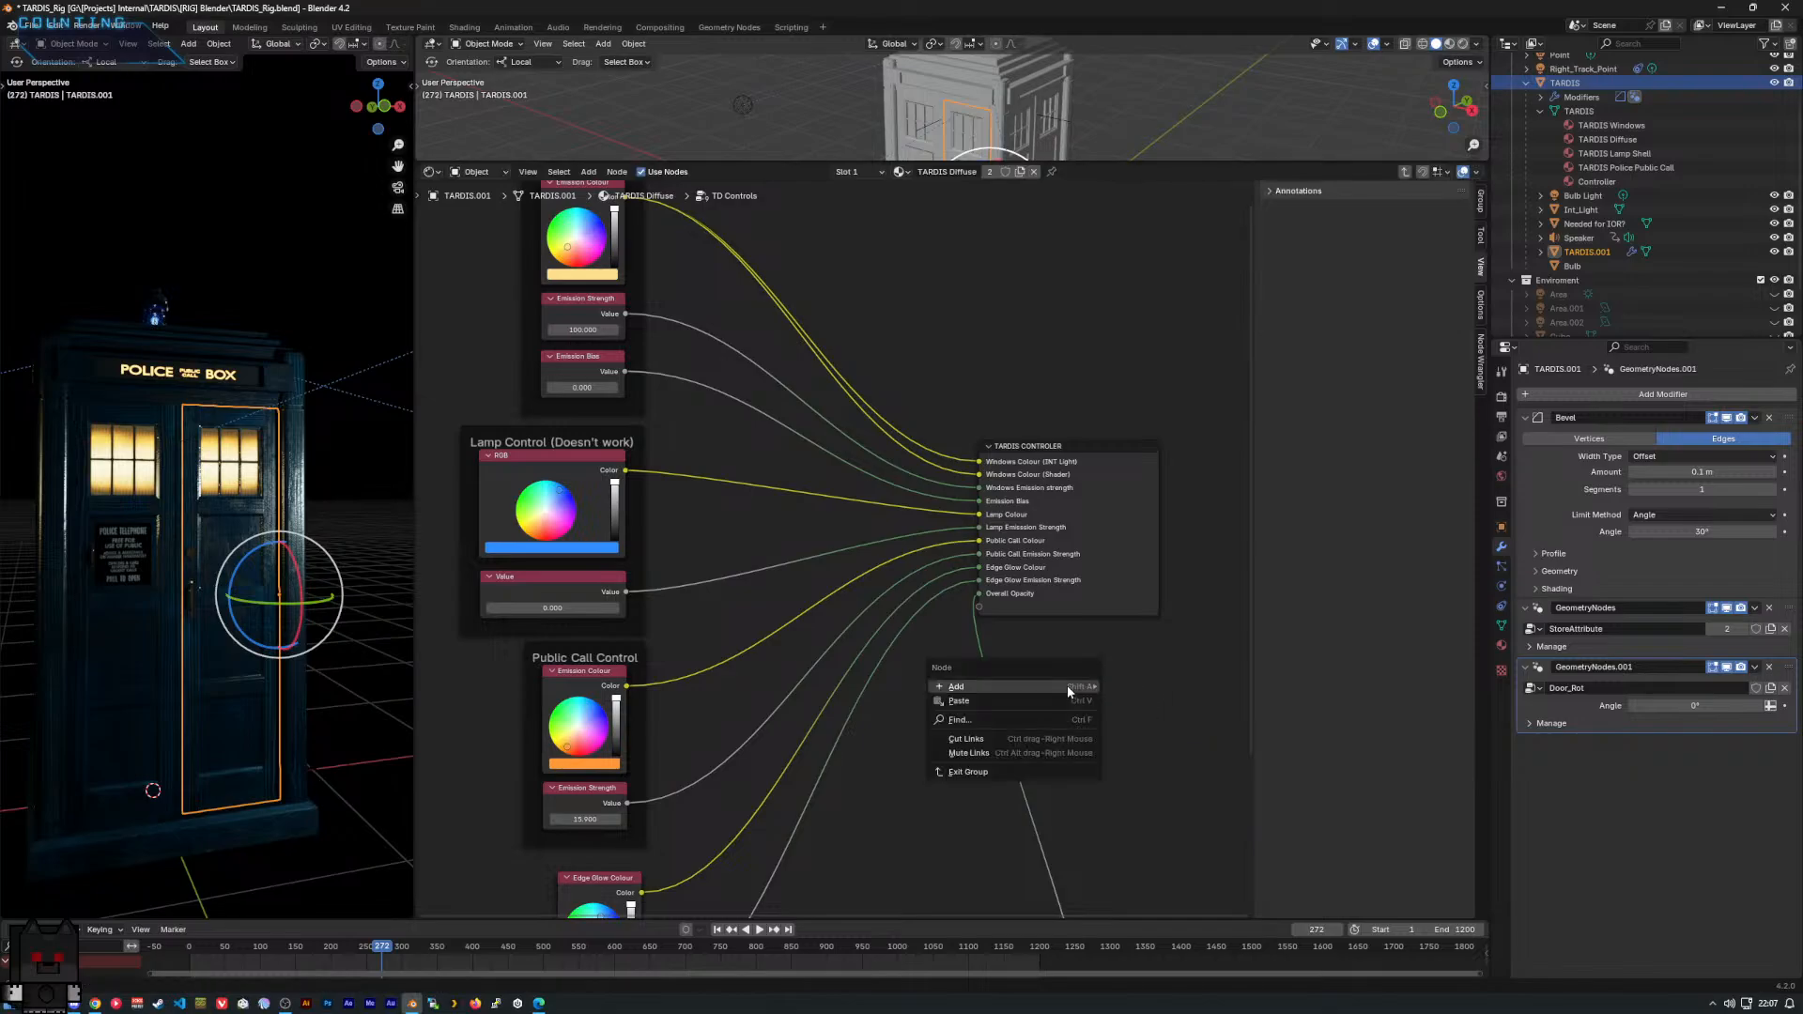
mouse_move(1067, 685)
mouse_move(1175, 684)
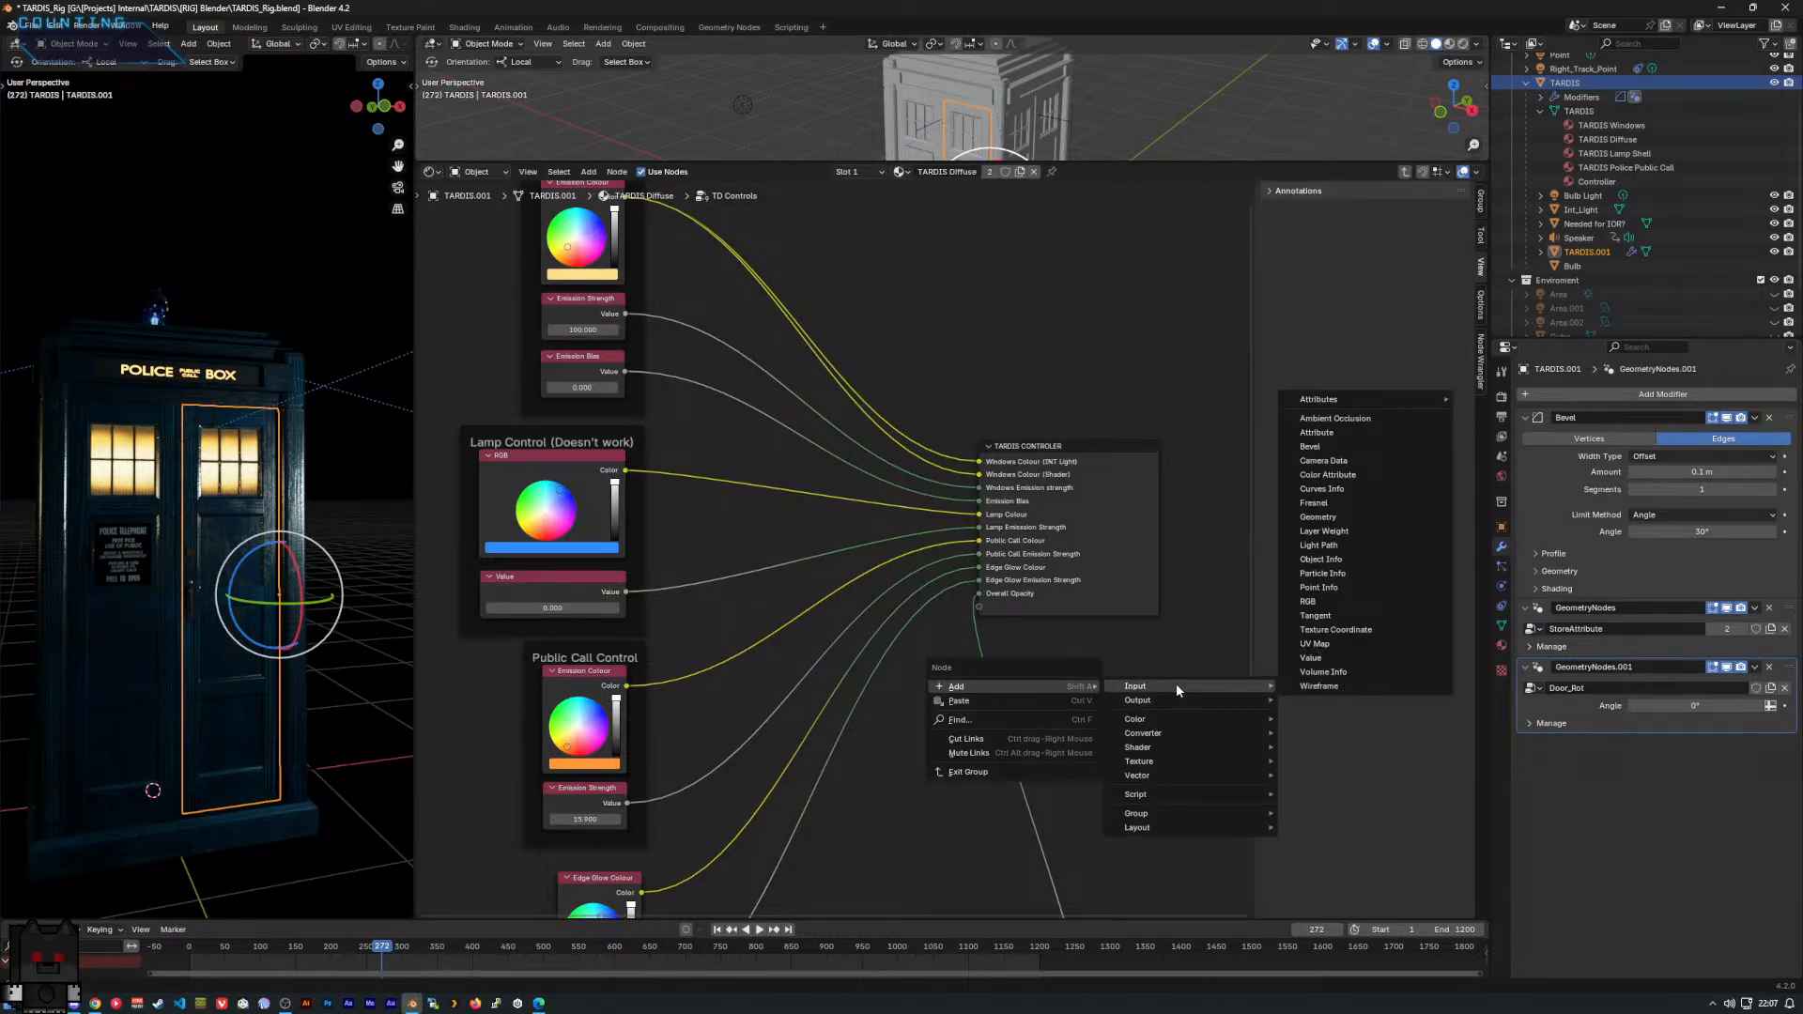
text(ins)
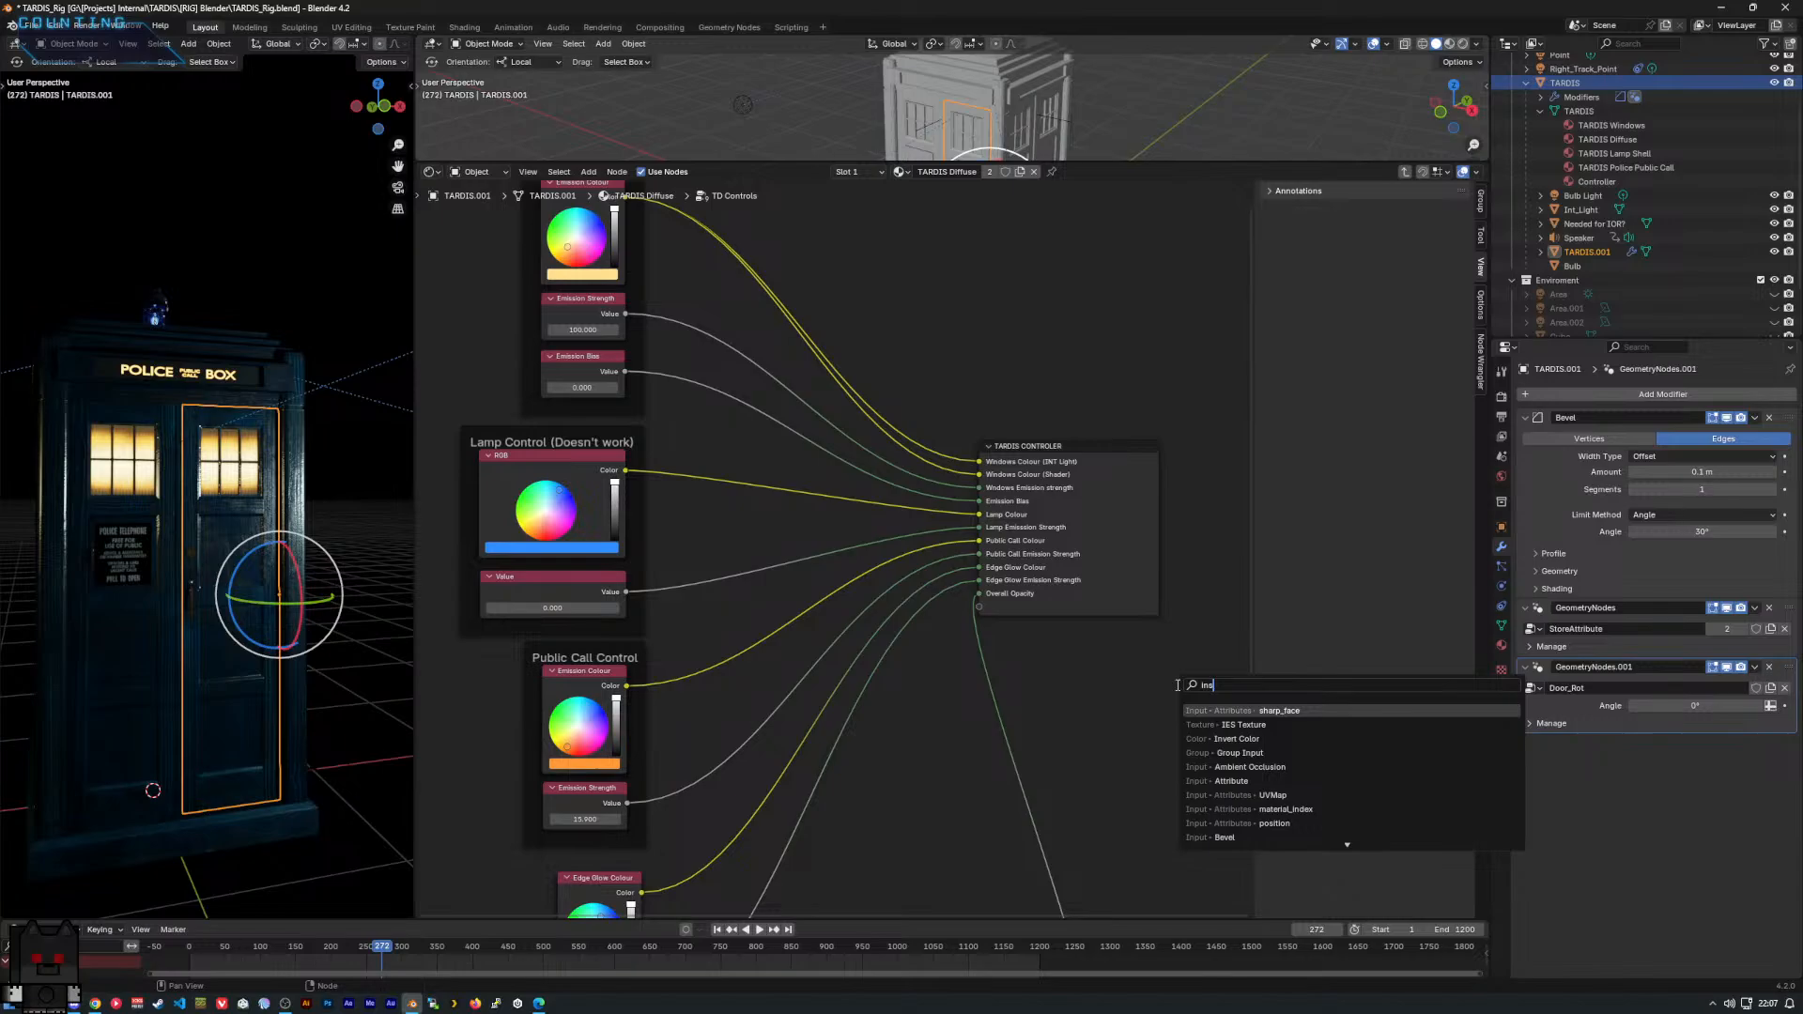
key(BackSpace)
key(BackSpace)
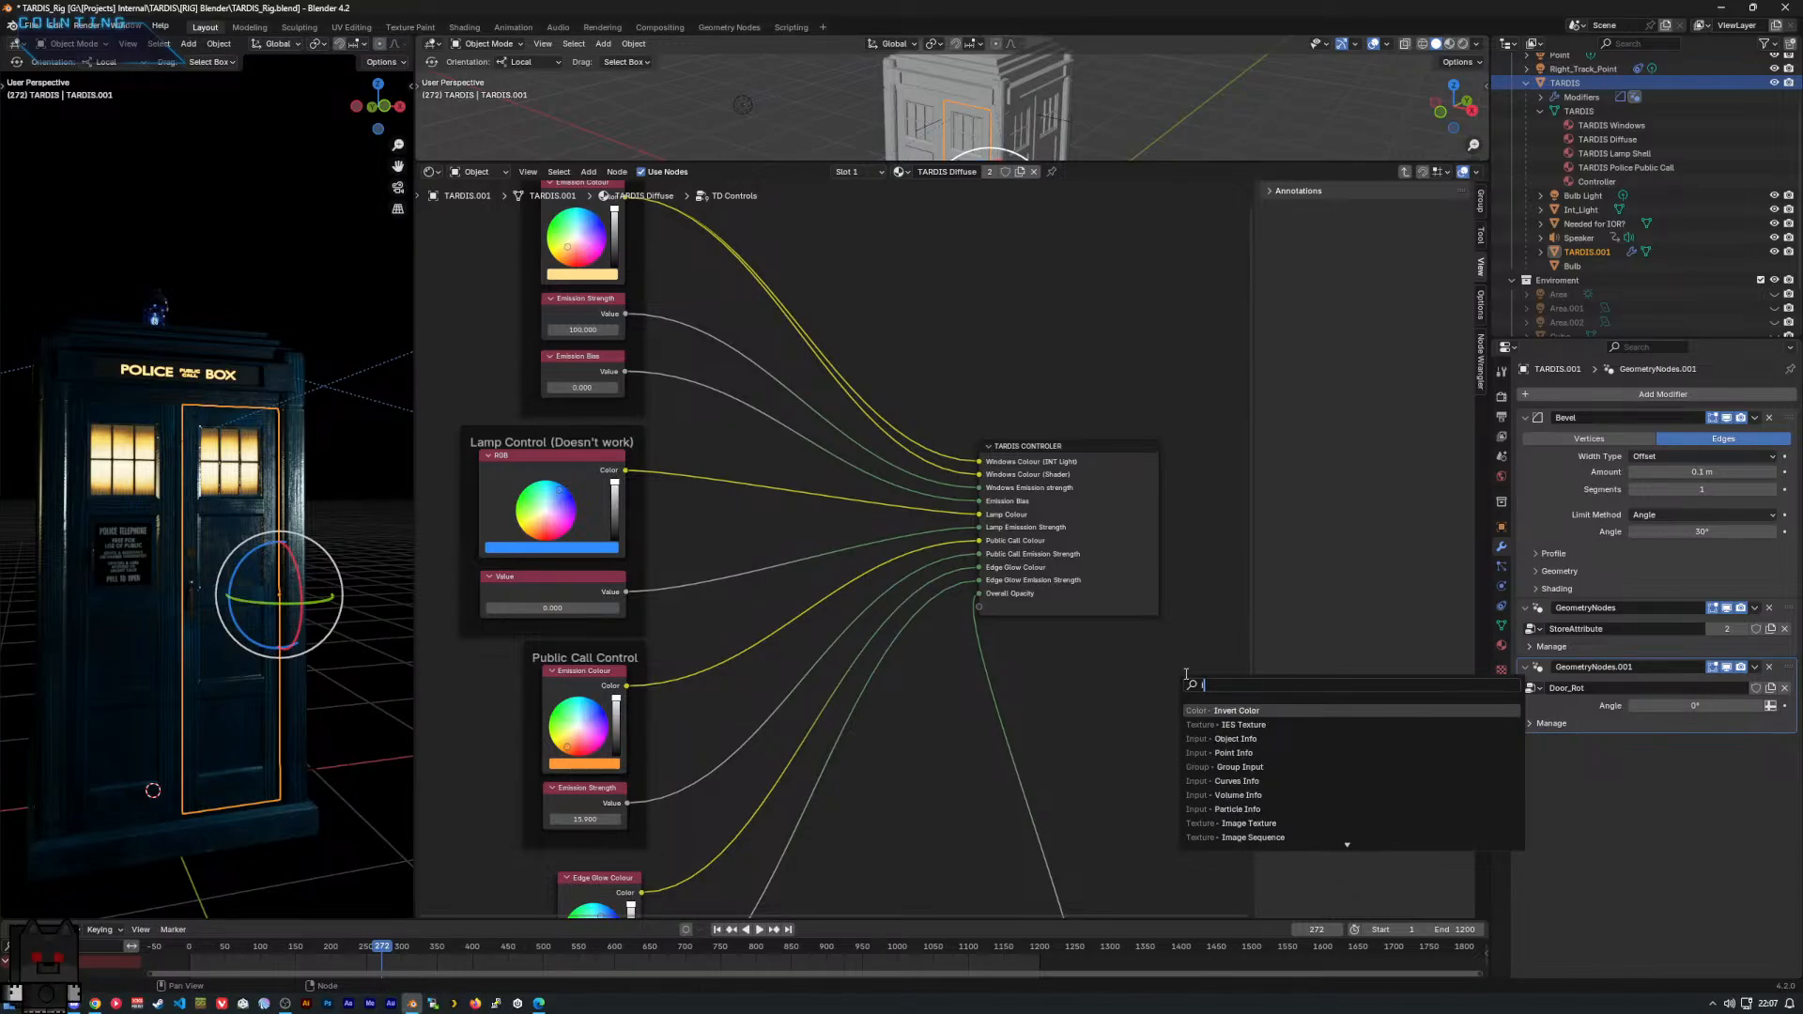
scroll(1294, 735, down, 6)
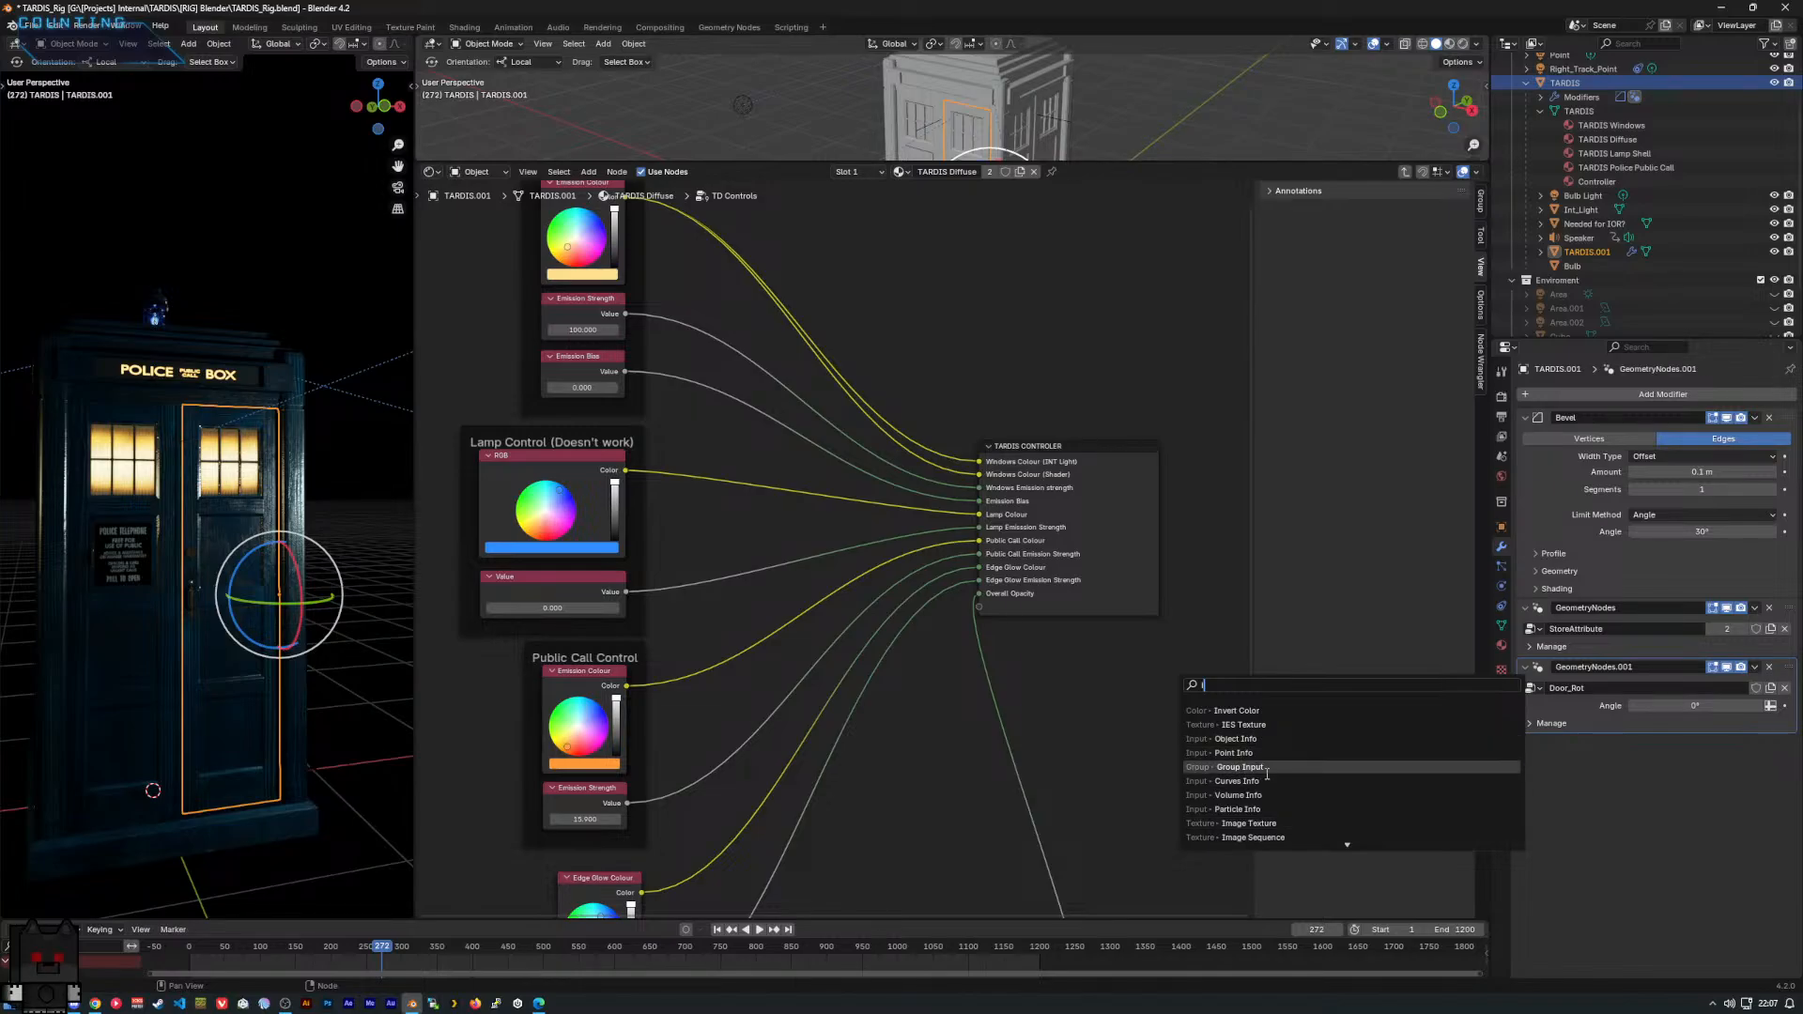
click(1083, 683)
click(1088, 508)
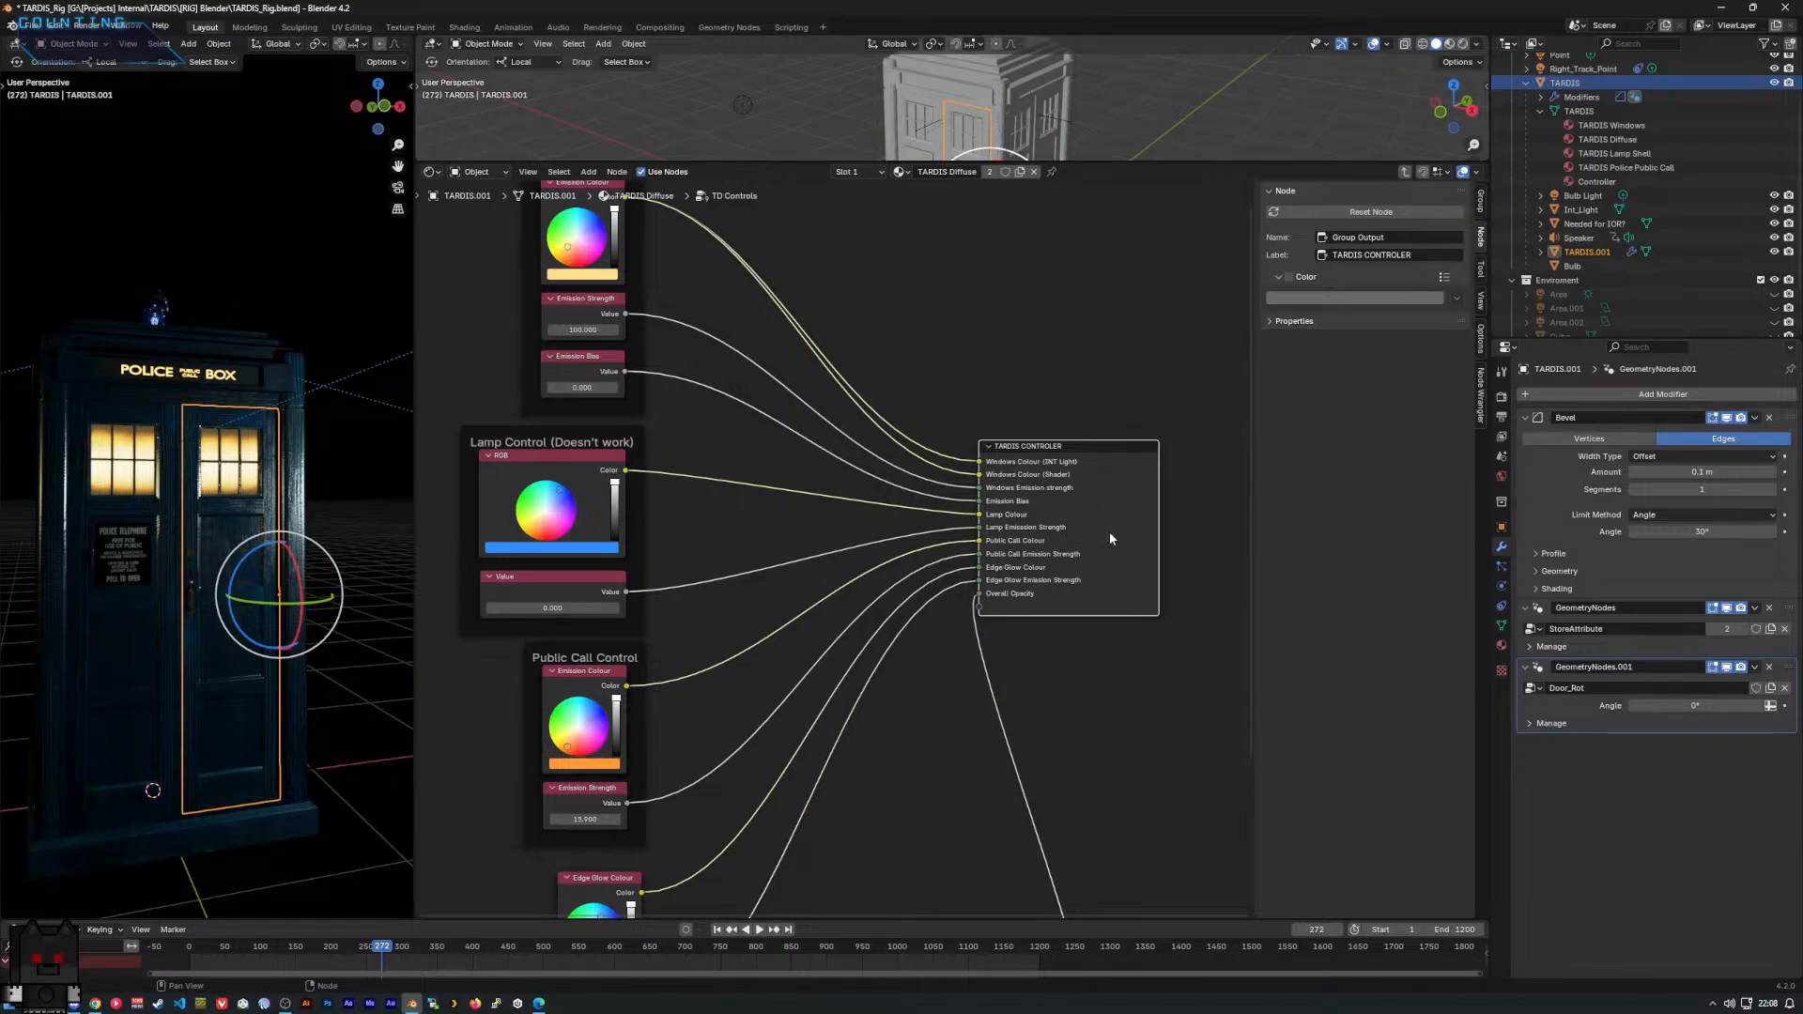
Try adding a Boolean constant node to the Door_Rot tree in the Geometry Nodes workspace.
click(752, 29)
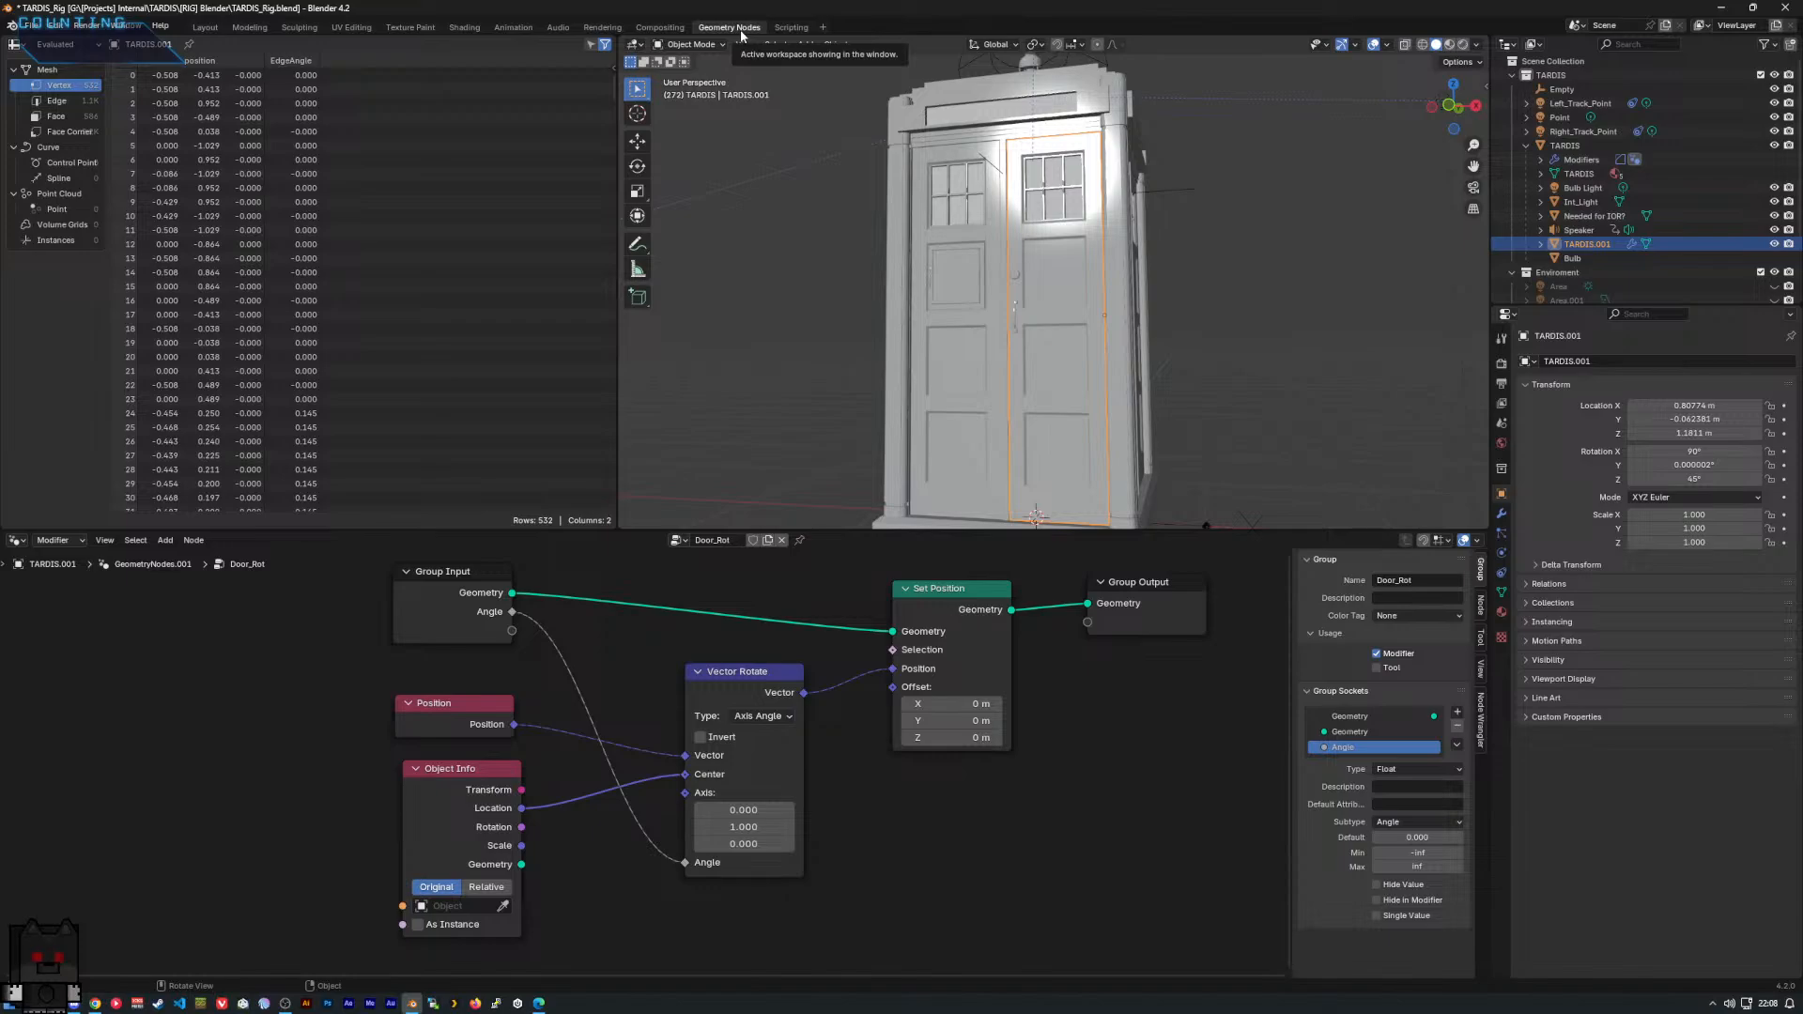
right_click(235, 710)
mouse_move(235, 710)
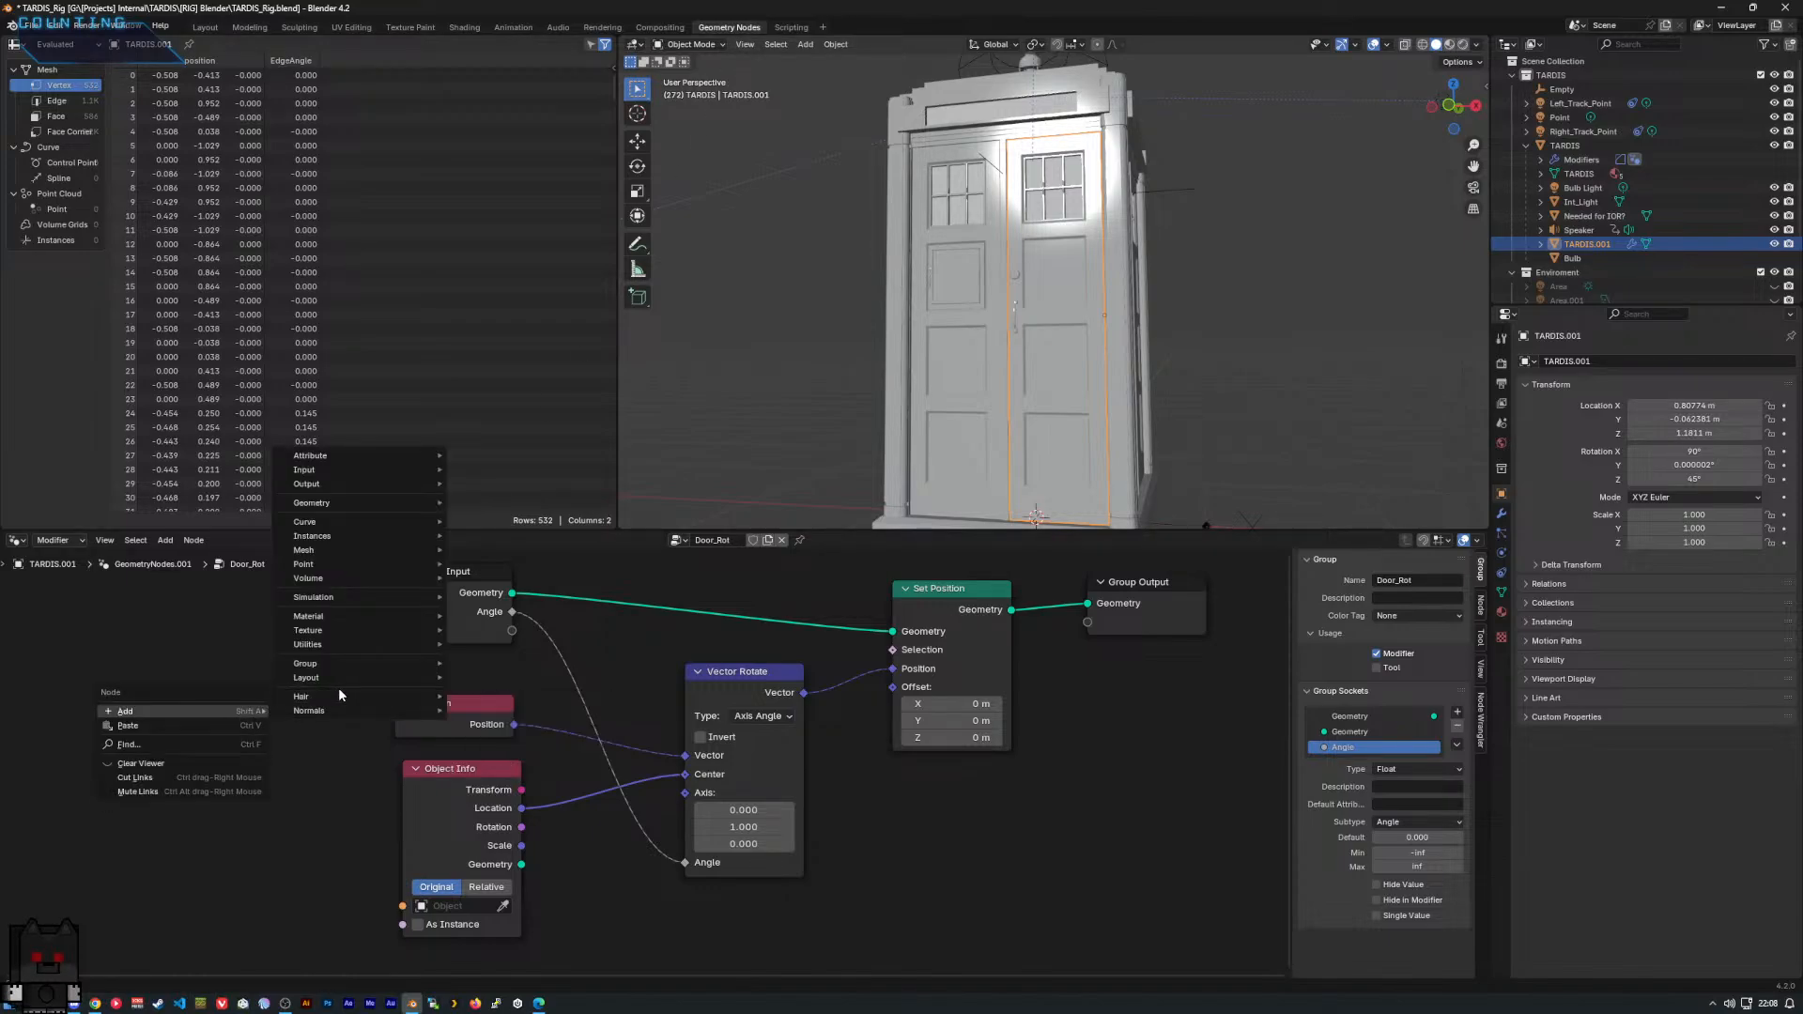
right_click(207, 718)
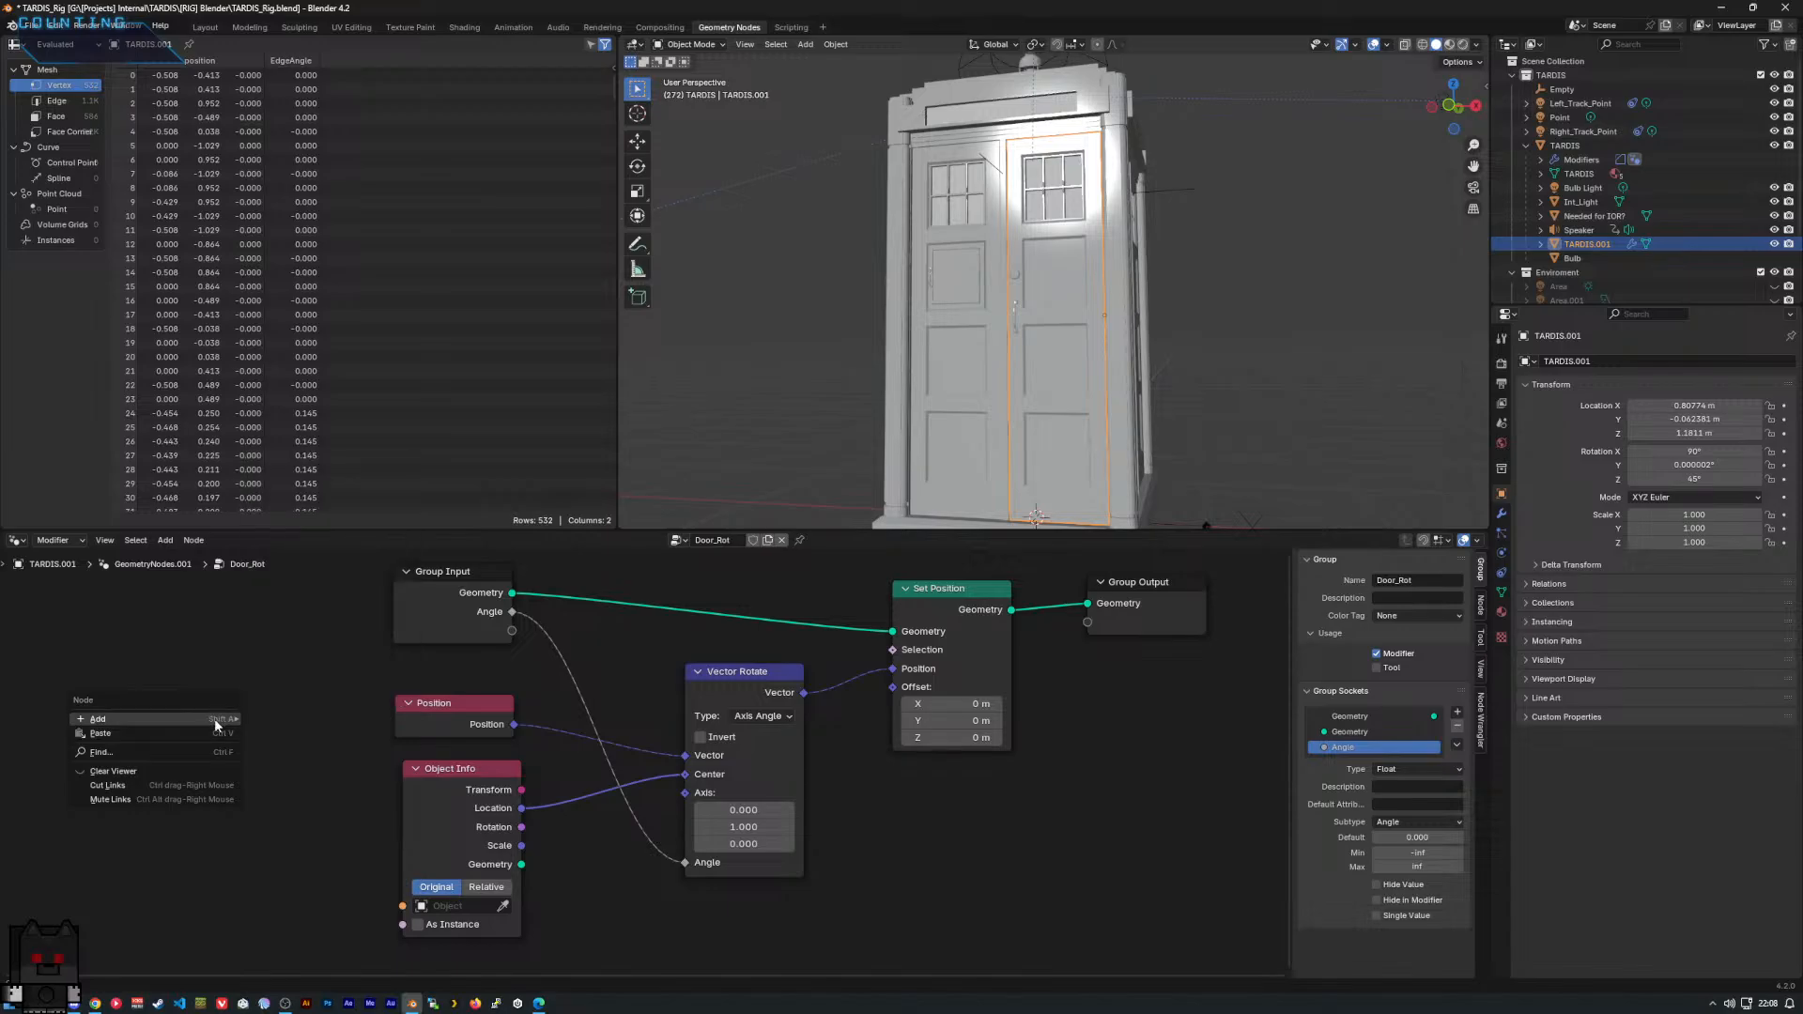
mouse_move(215, 718)
mouse_move(338, 605)
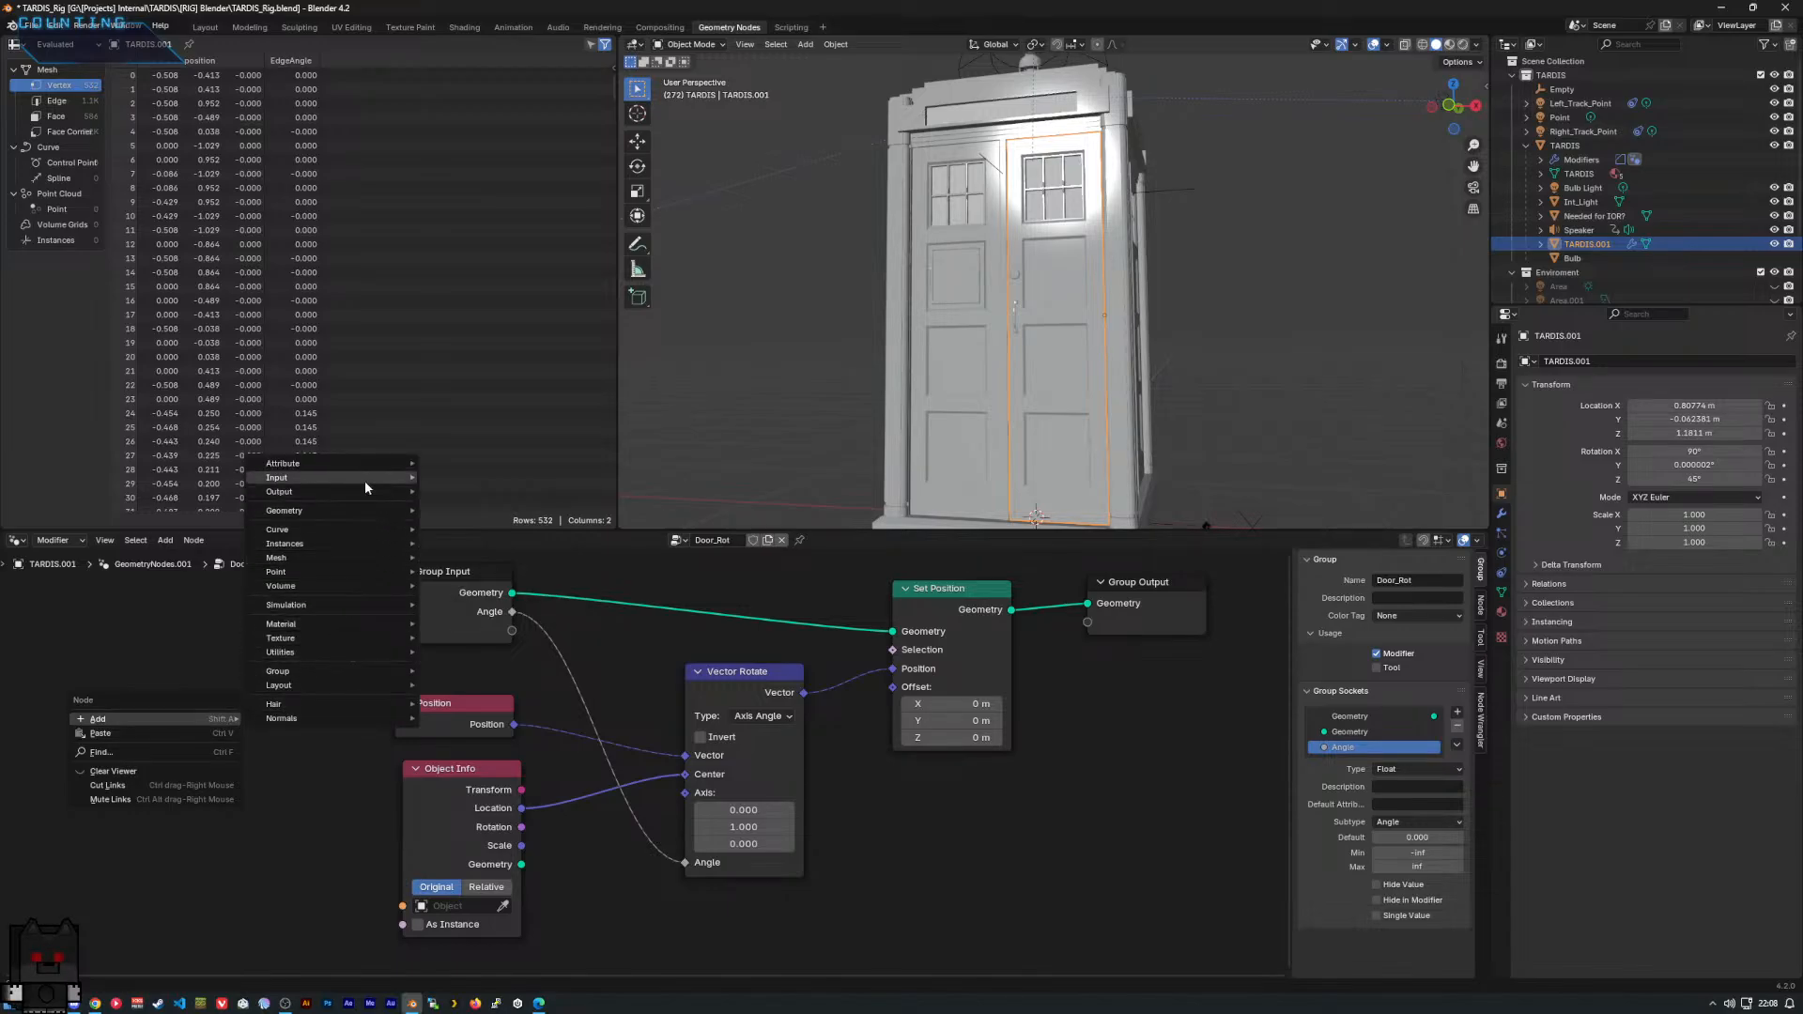
mouse_move(365, 488)
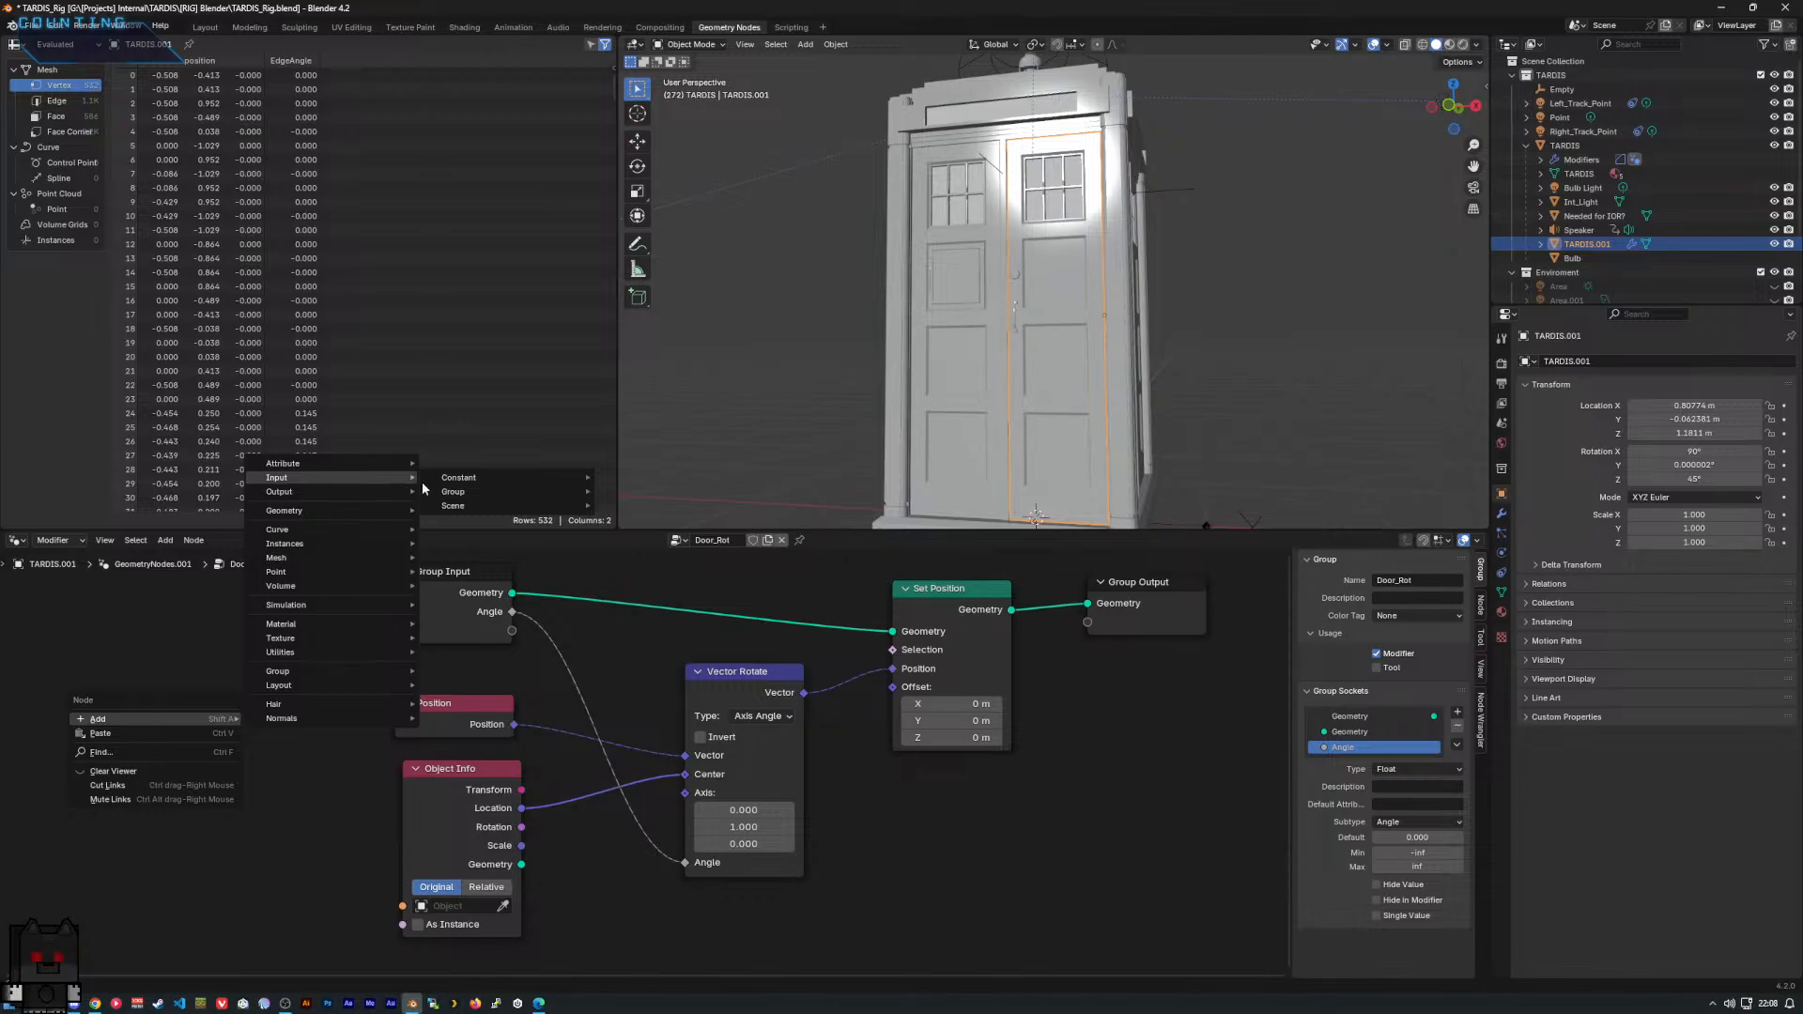
mouse_move(496, 479)
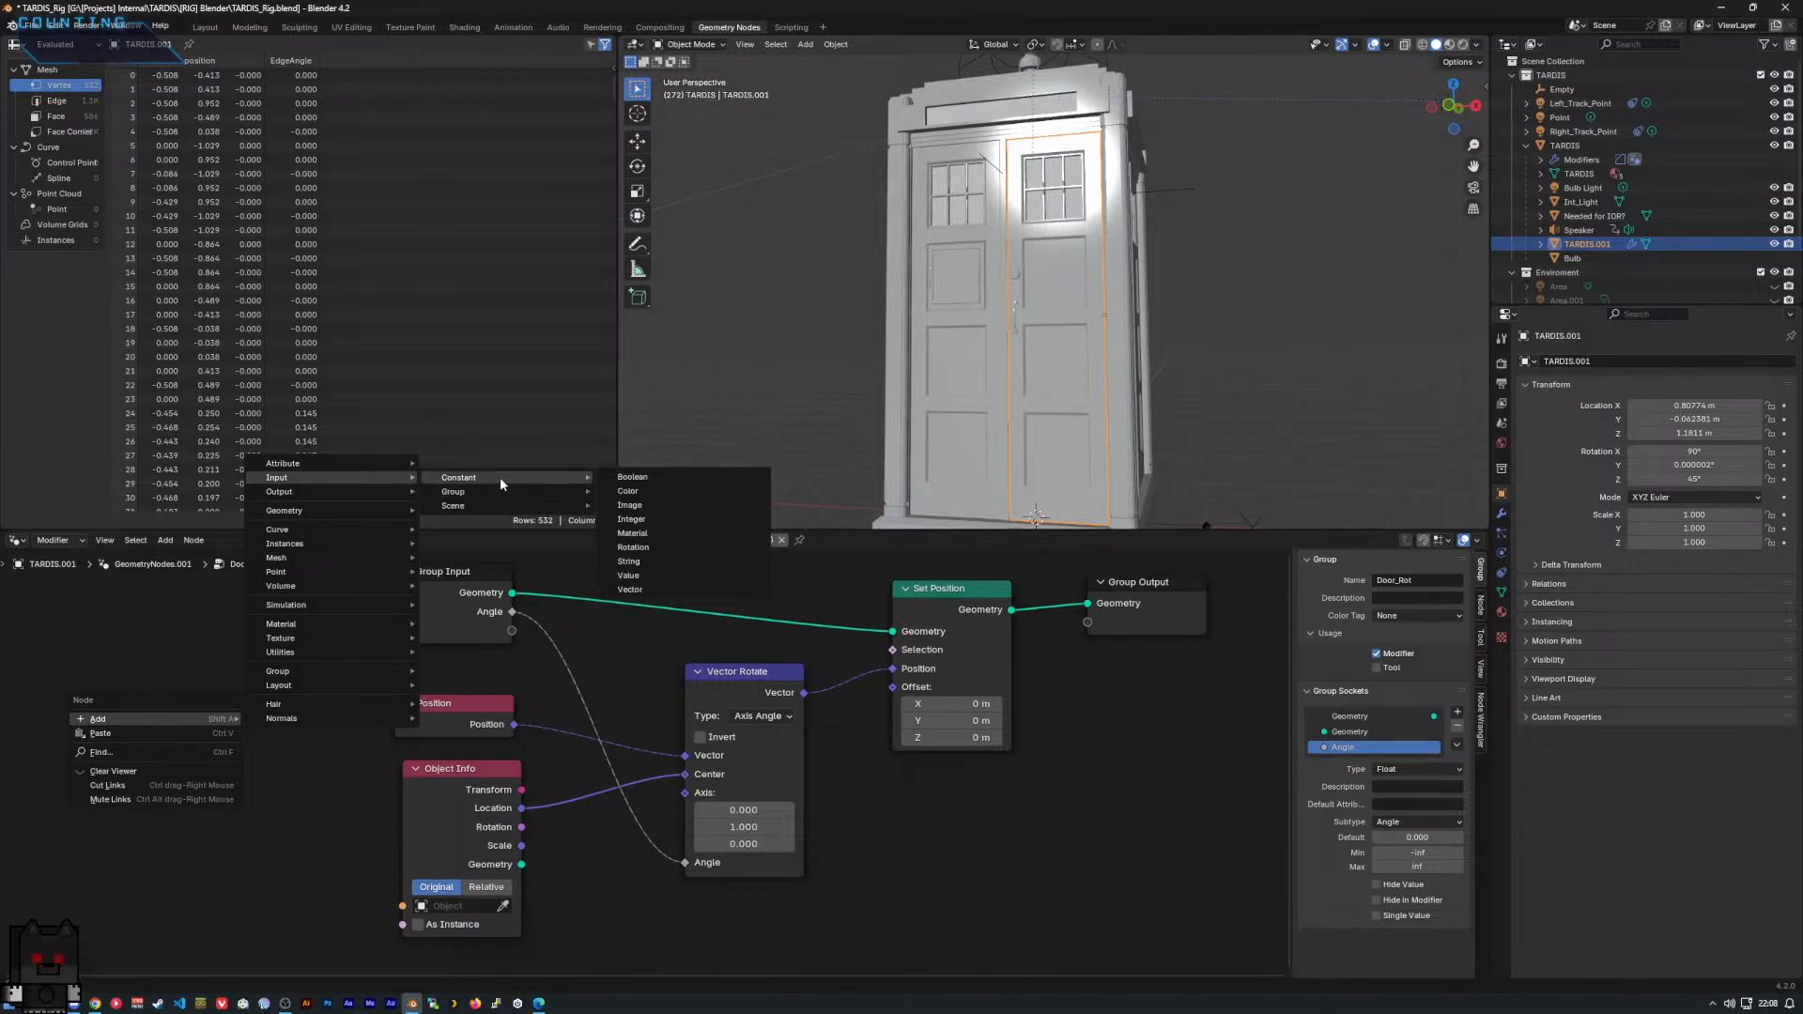
click(655, 476)
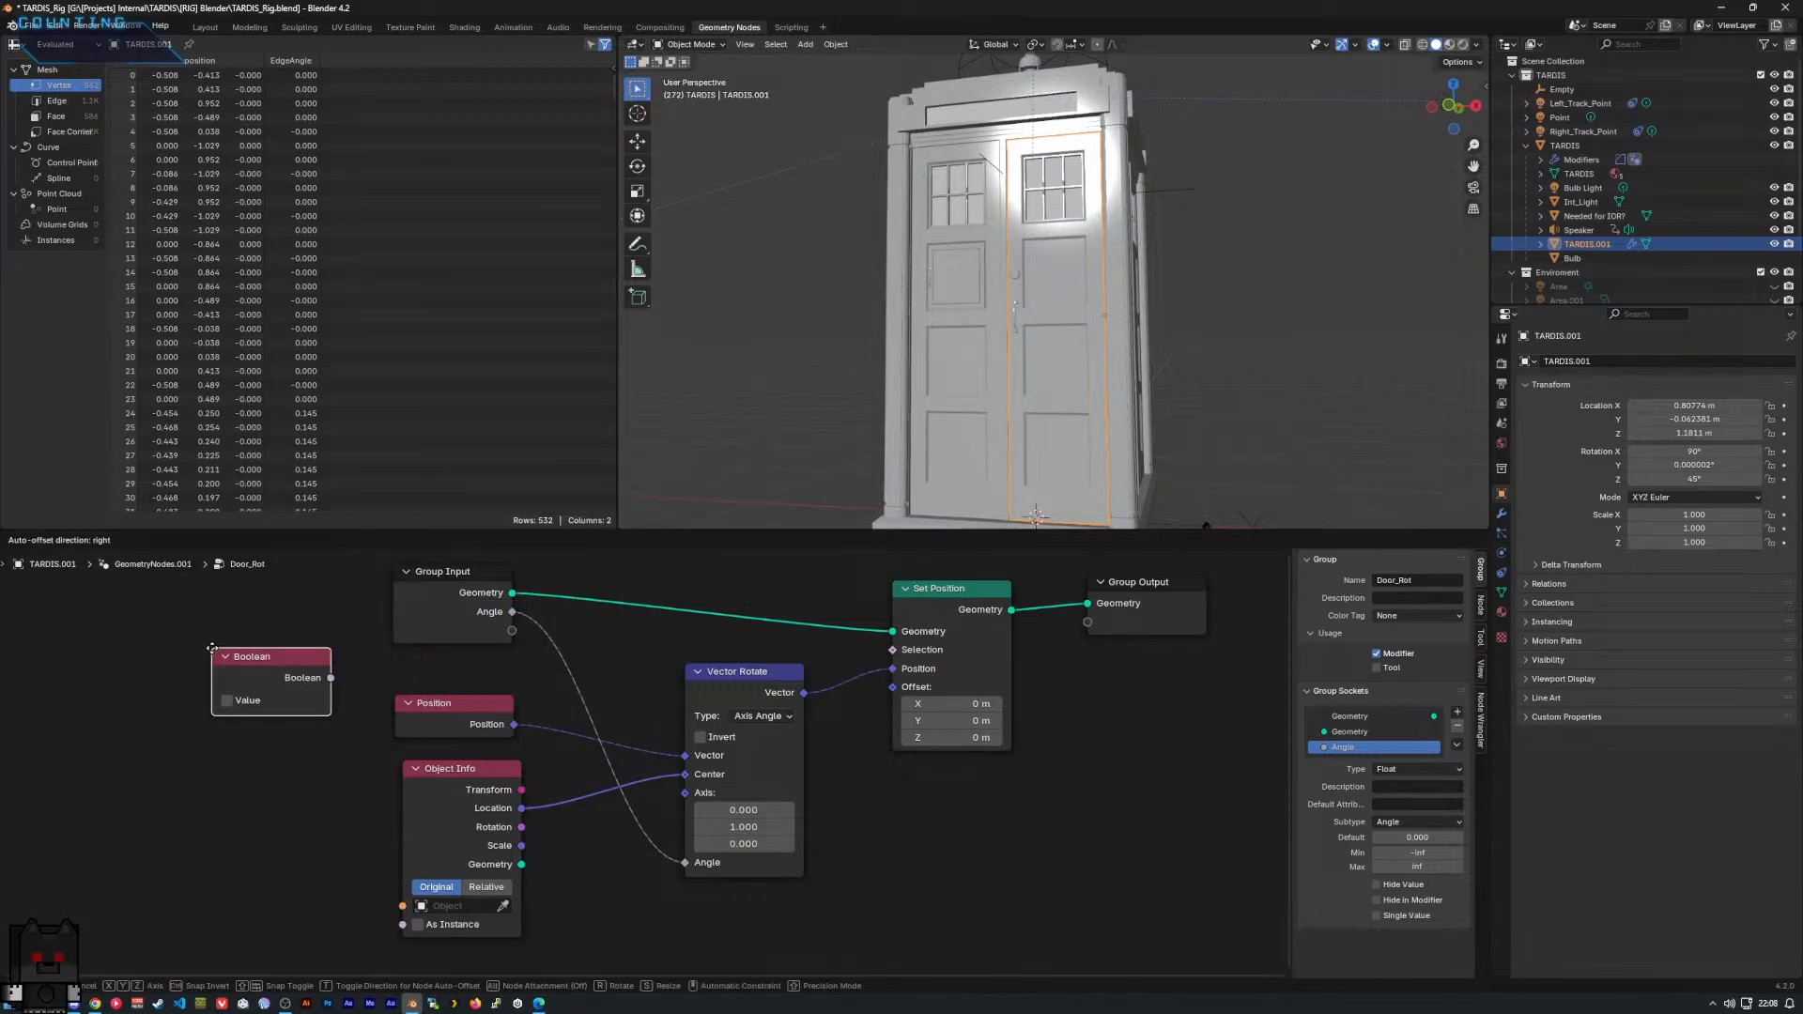
click(213, 646)
right_click(212, 646)
mouse_move(212, 648)
mouse_move(315, 648)
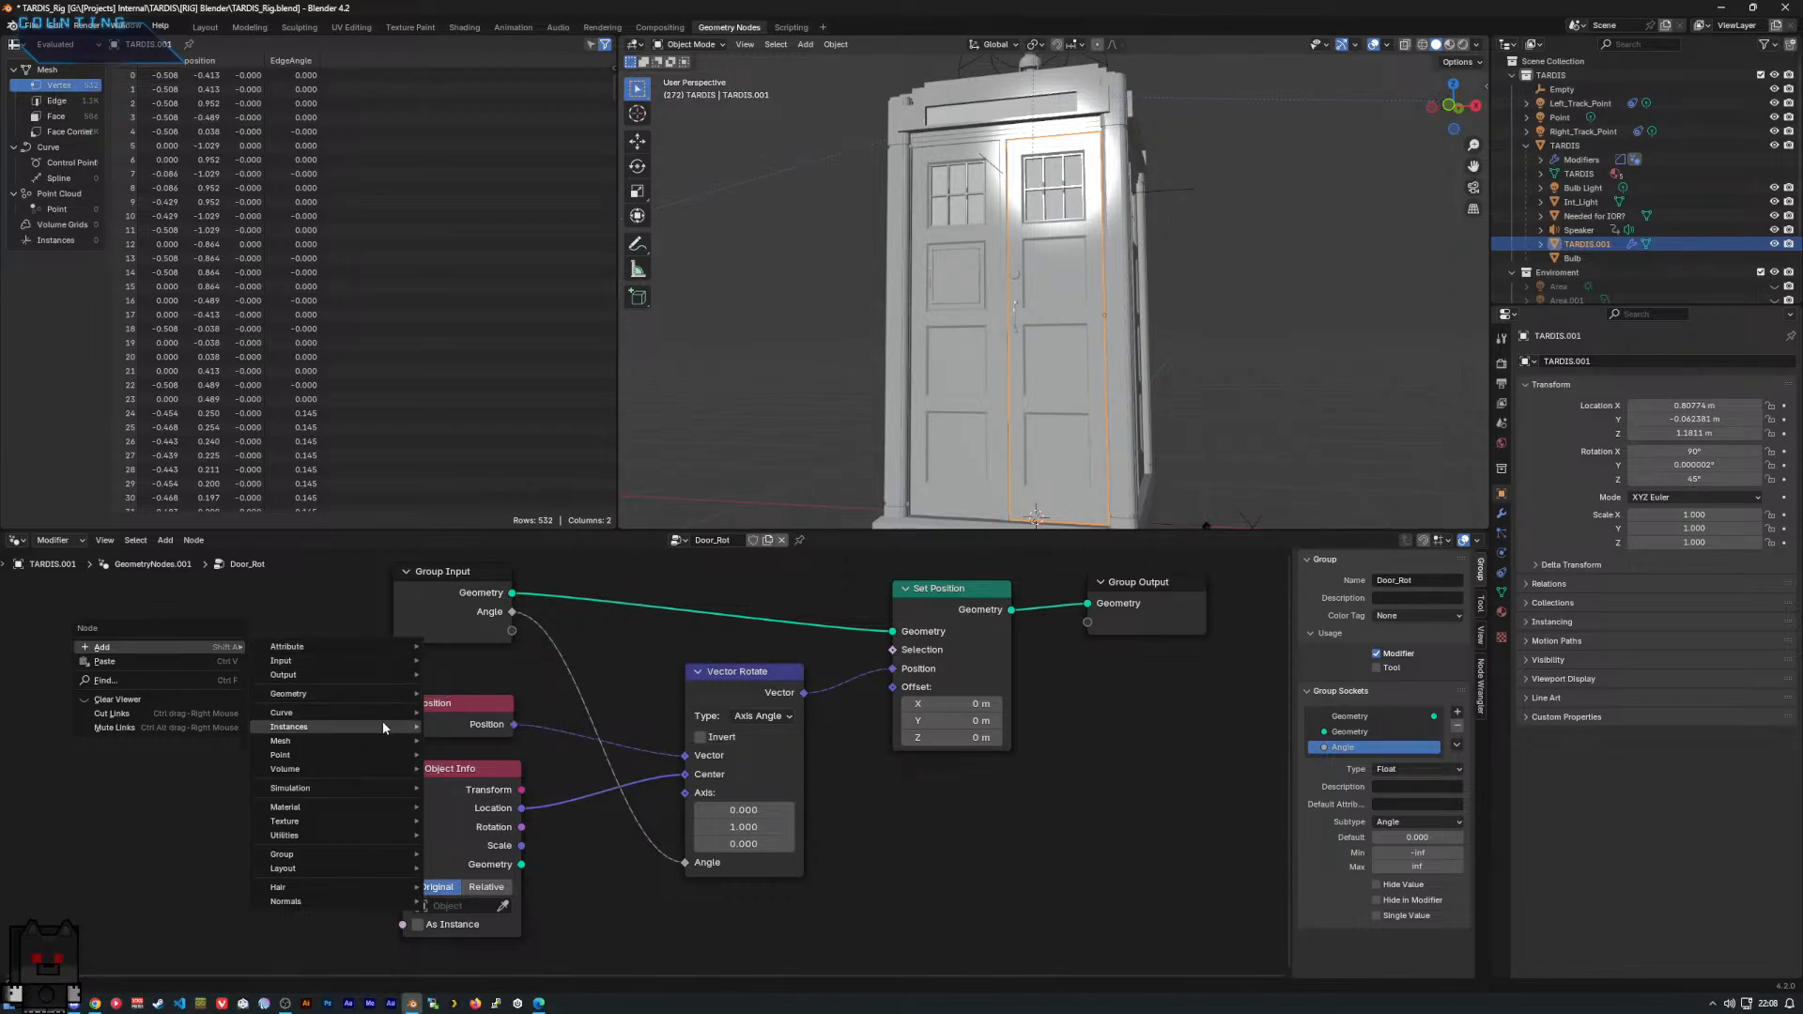
mouse_move(369, 870)
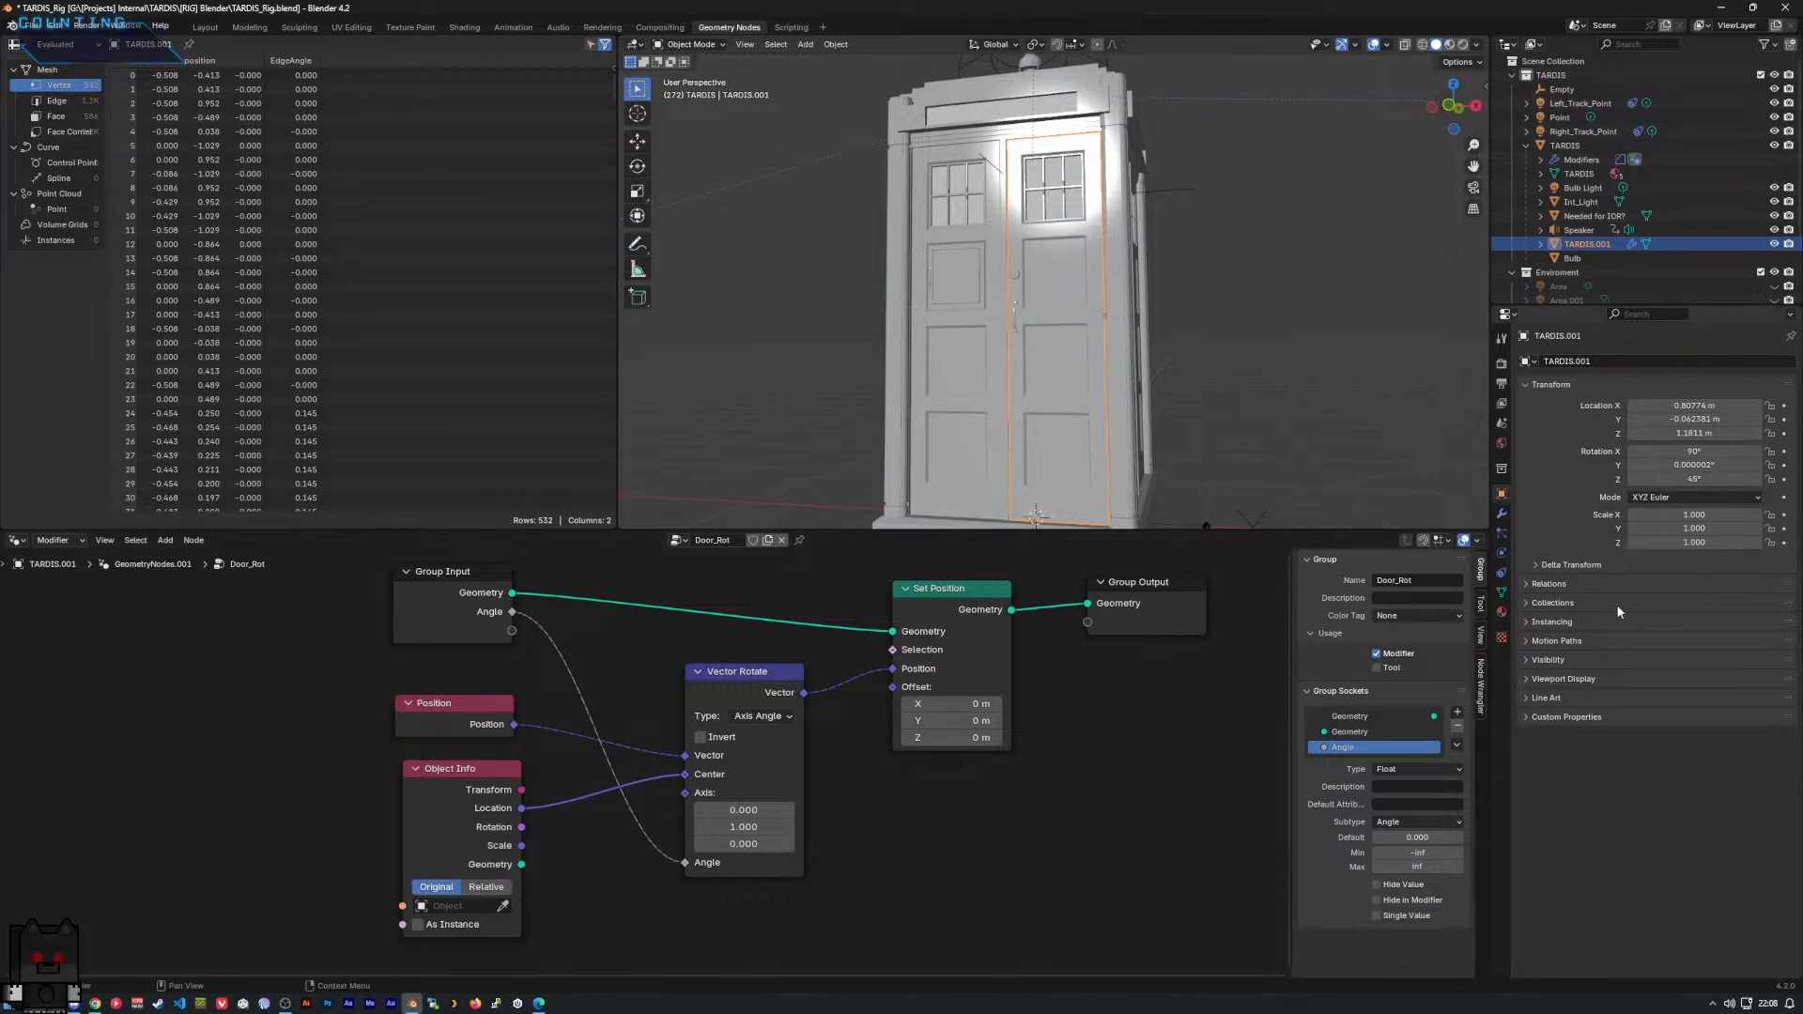
Try switching the Angle input of TARDIS.001's Door_Rot modifier to an attribute and back to a single value.
click(1501, 535)
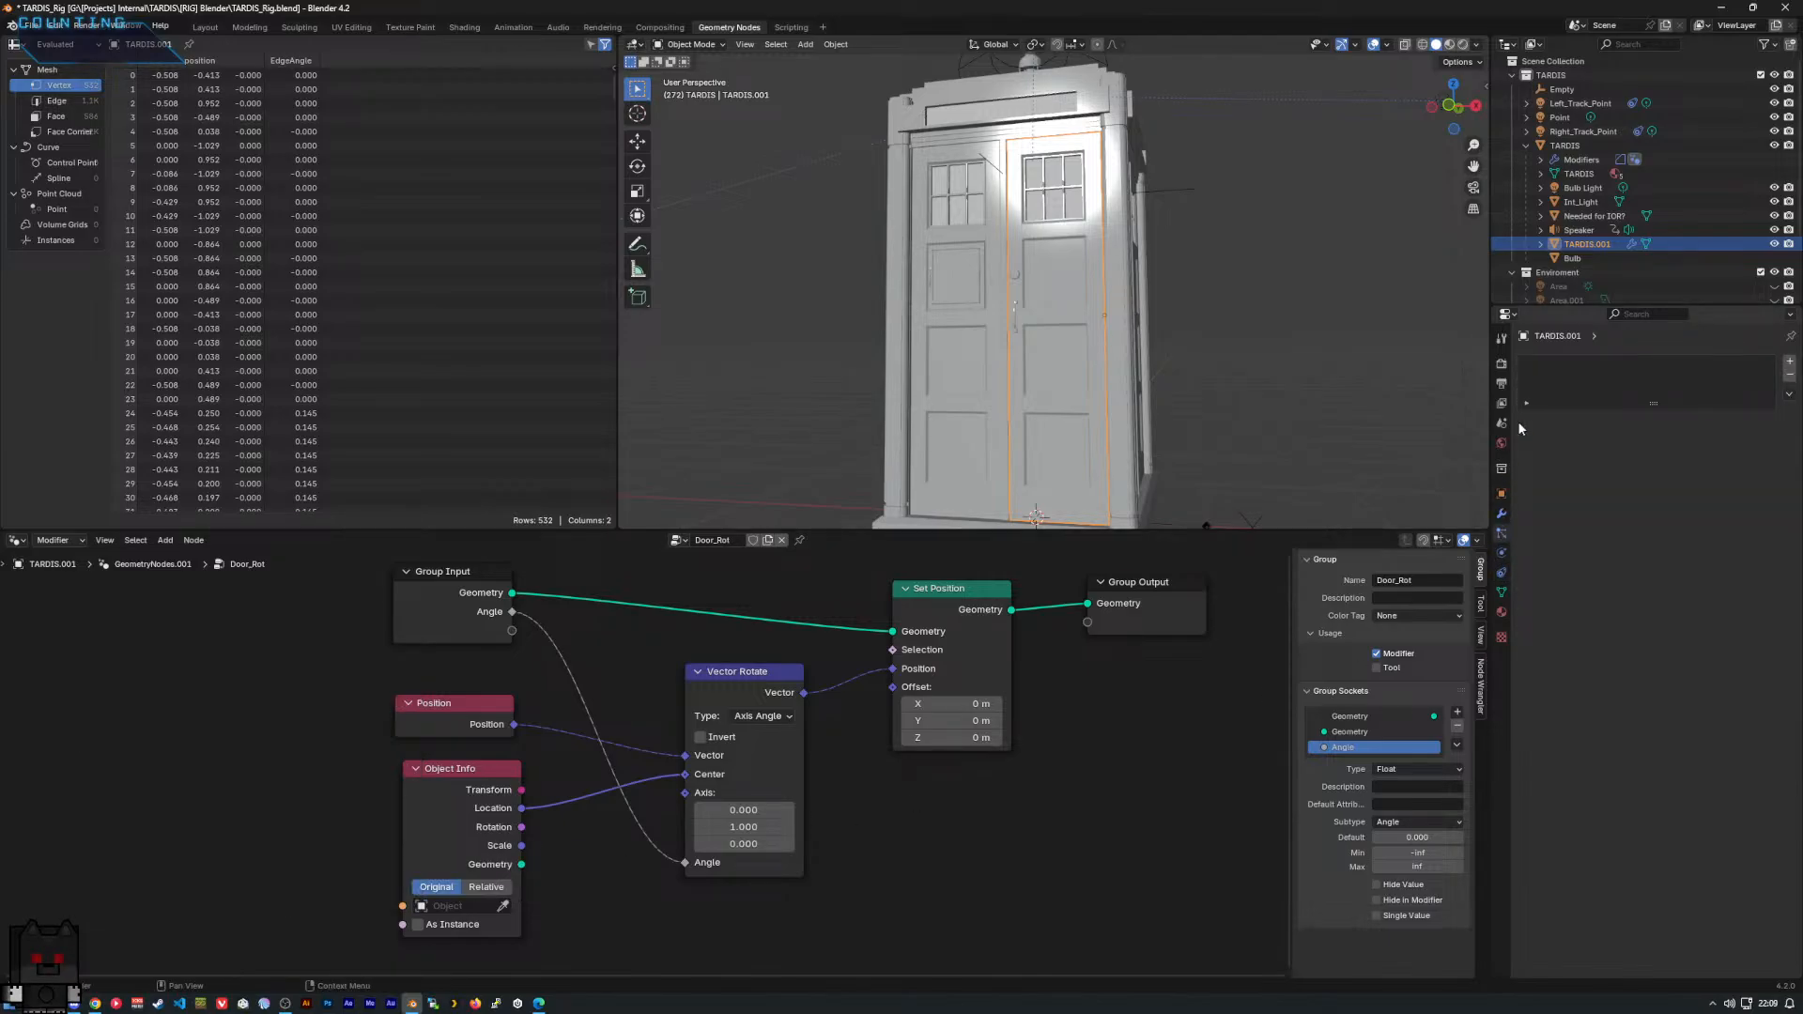
click(1501, 513)
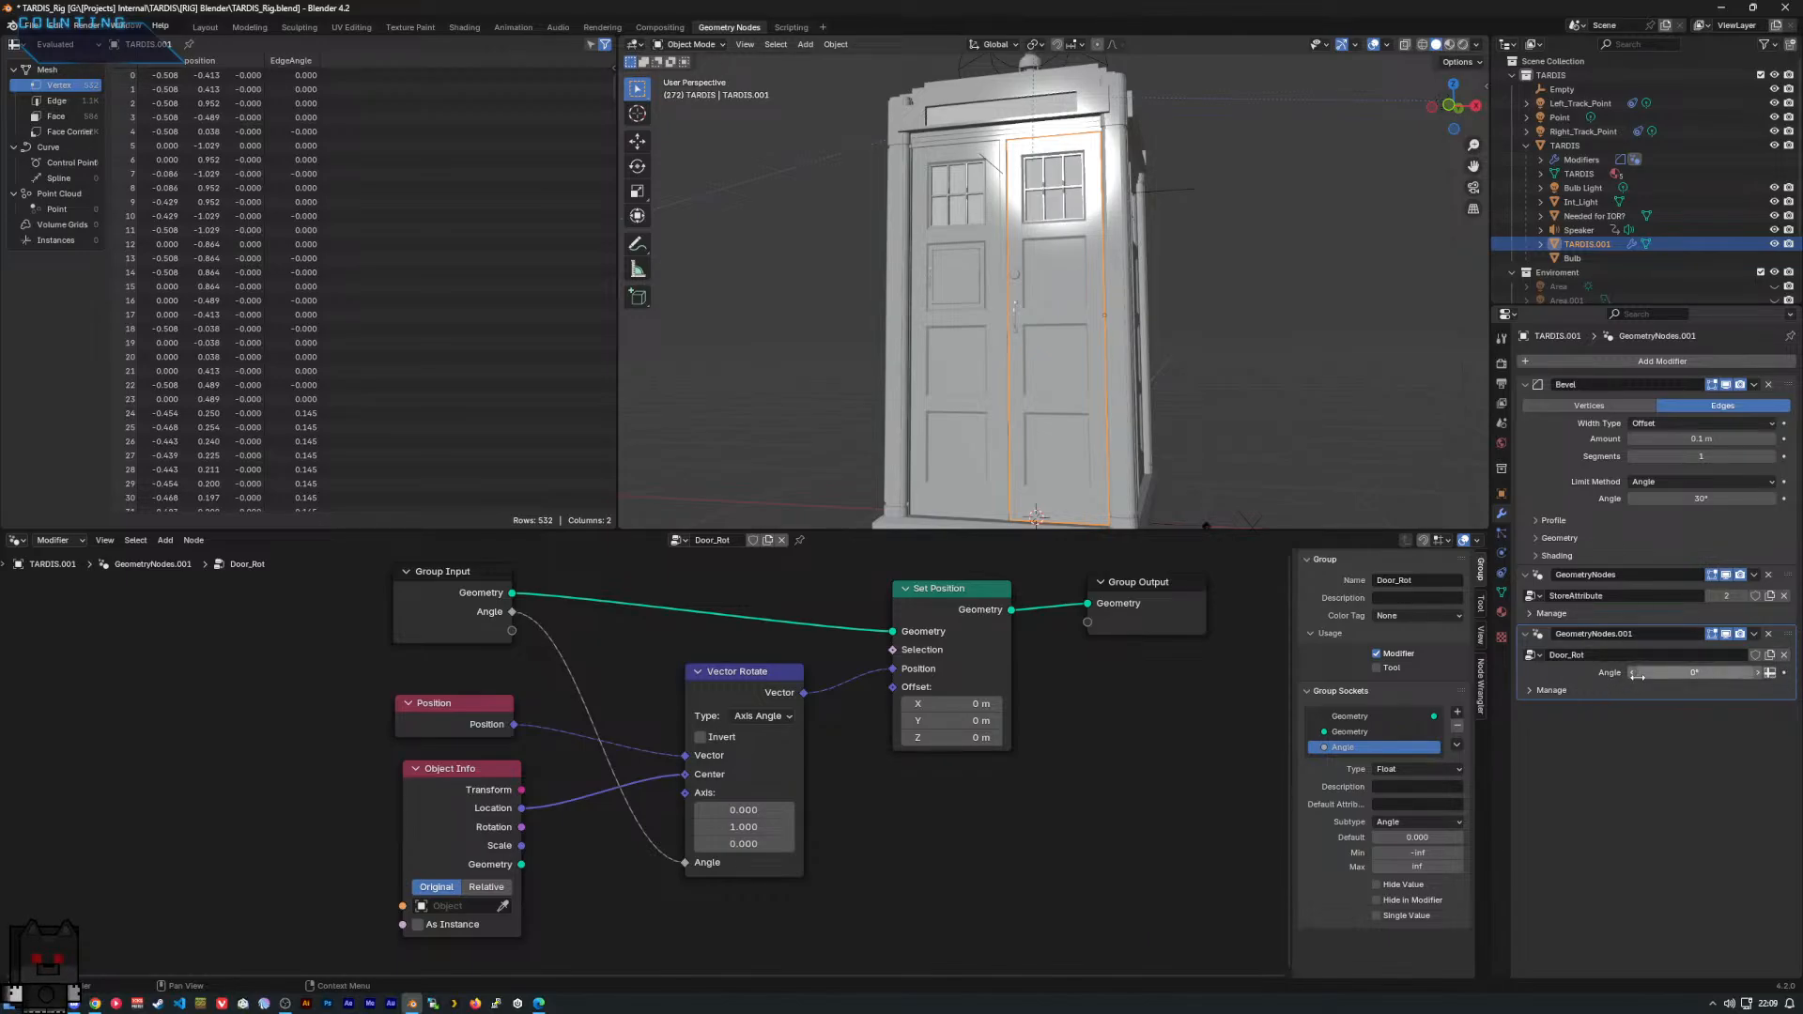
click(1770, 674)
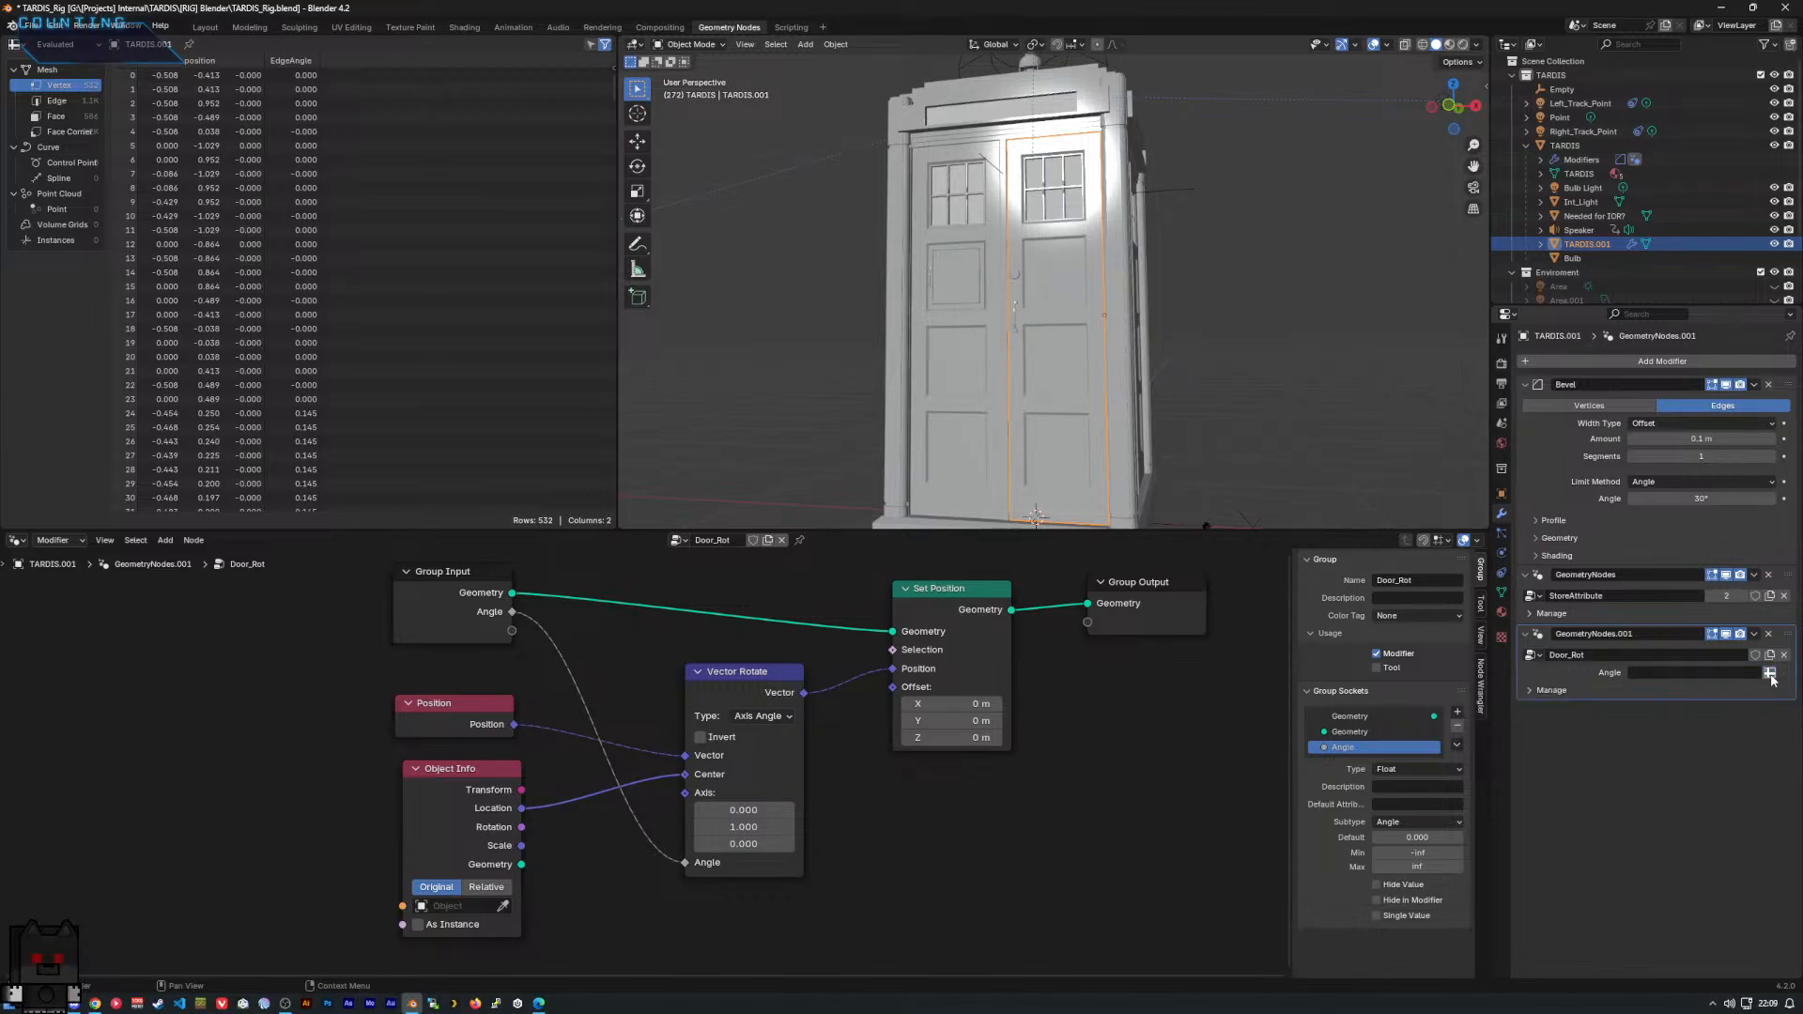
click(1771, 675)
mouse_move(1721, 675)
mouse_down()
mouse_move(1738, 675)
mouse_move(1674, 674)
mouse_move(1720, 675)
mouse_up()
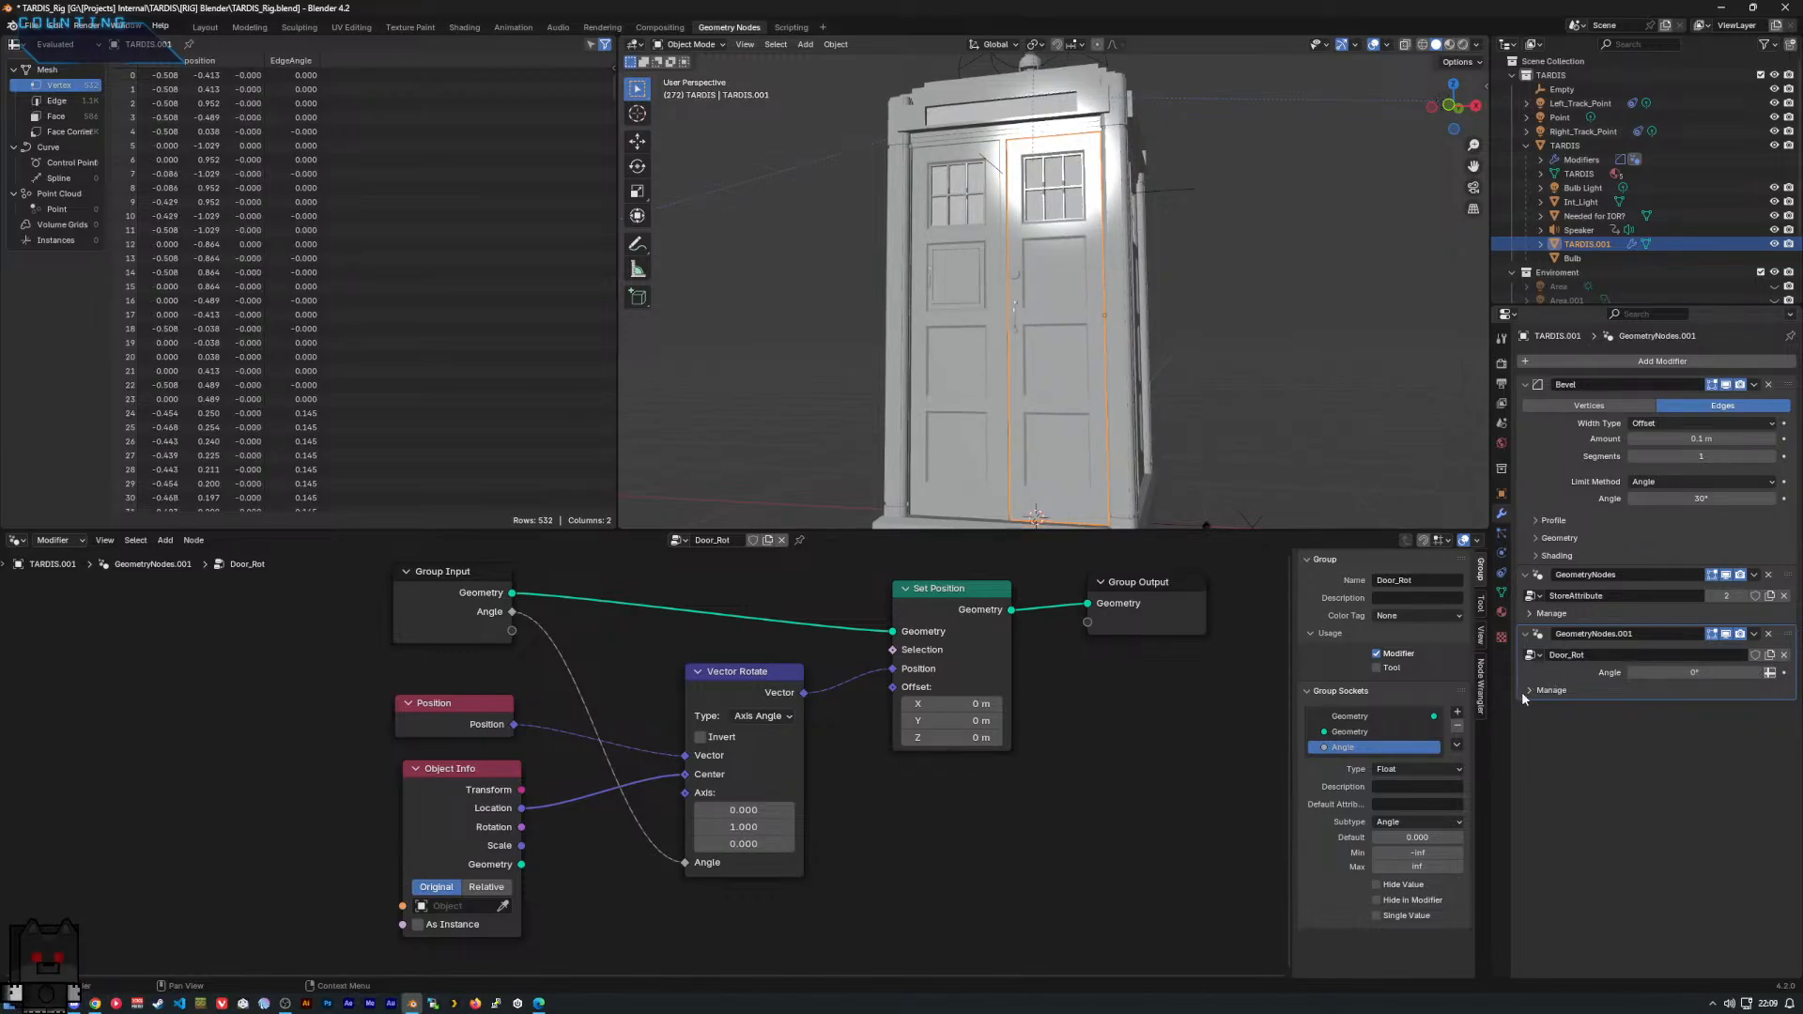
Return to the Layout workspace and add an Attribute input node below the TARDIS CONTROLER output in the TD Controls group.
click(206, 28)
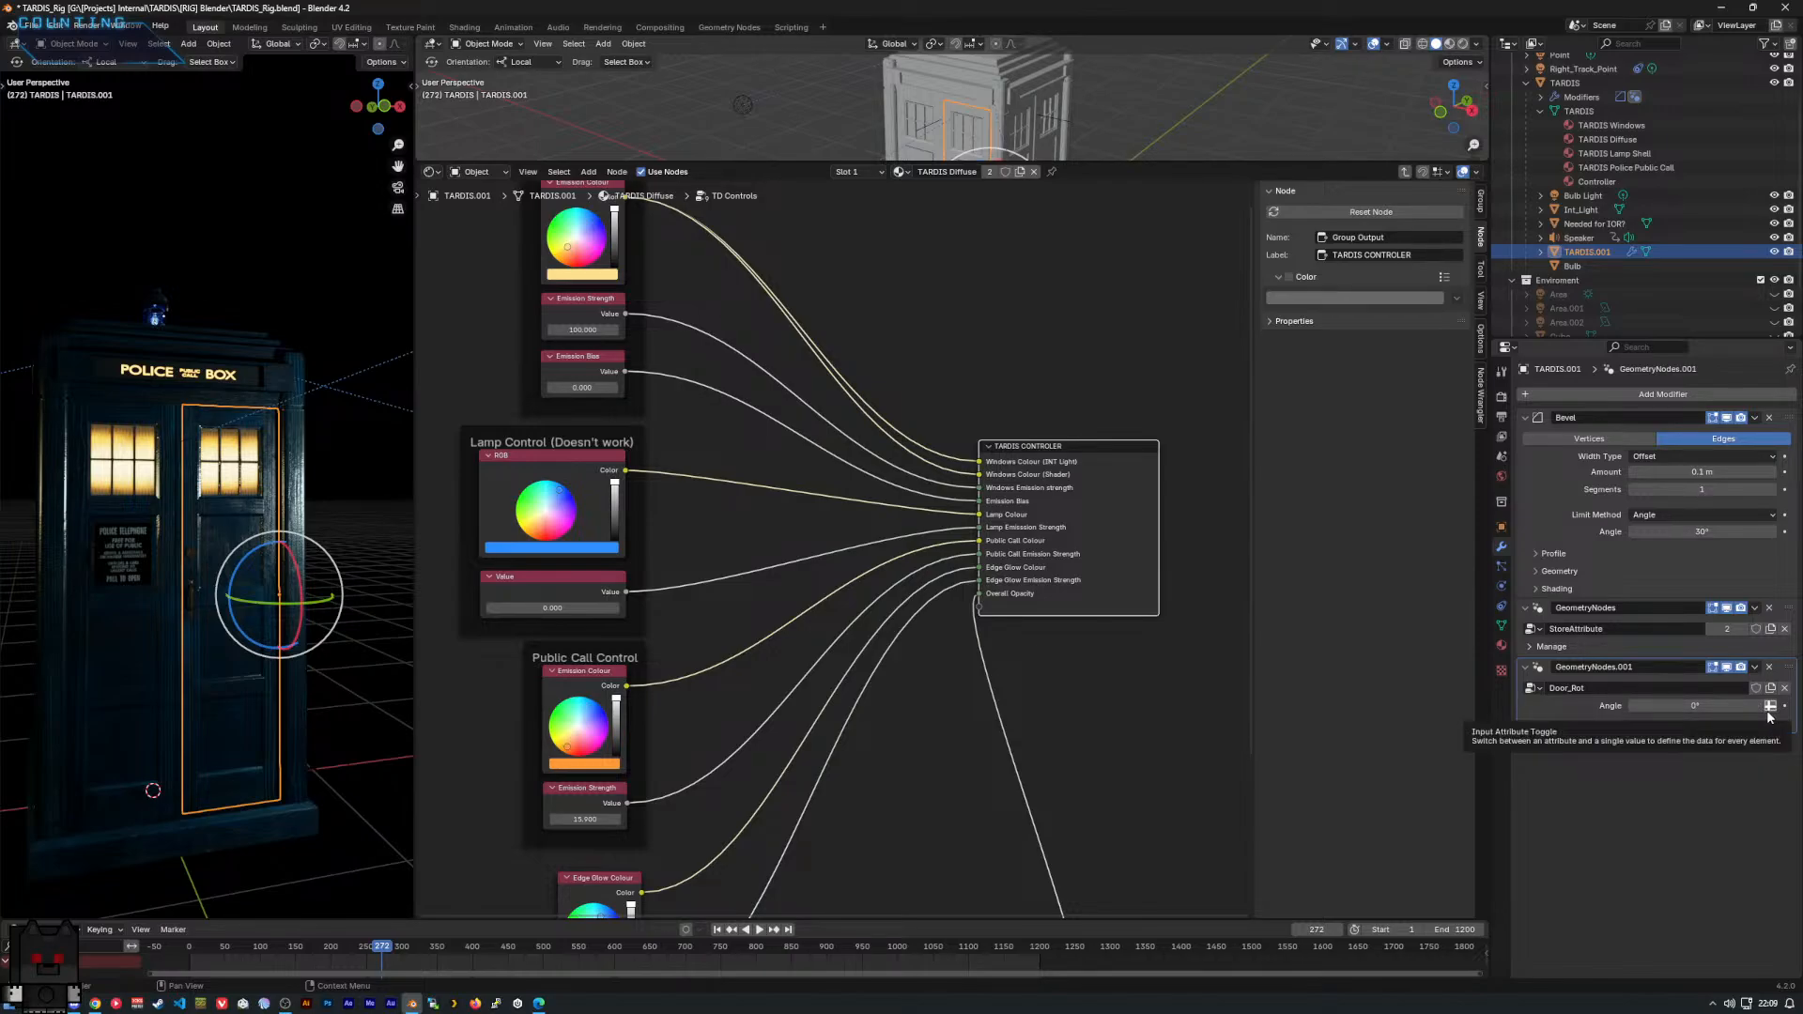
right_click(1073, 685)
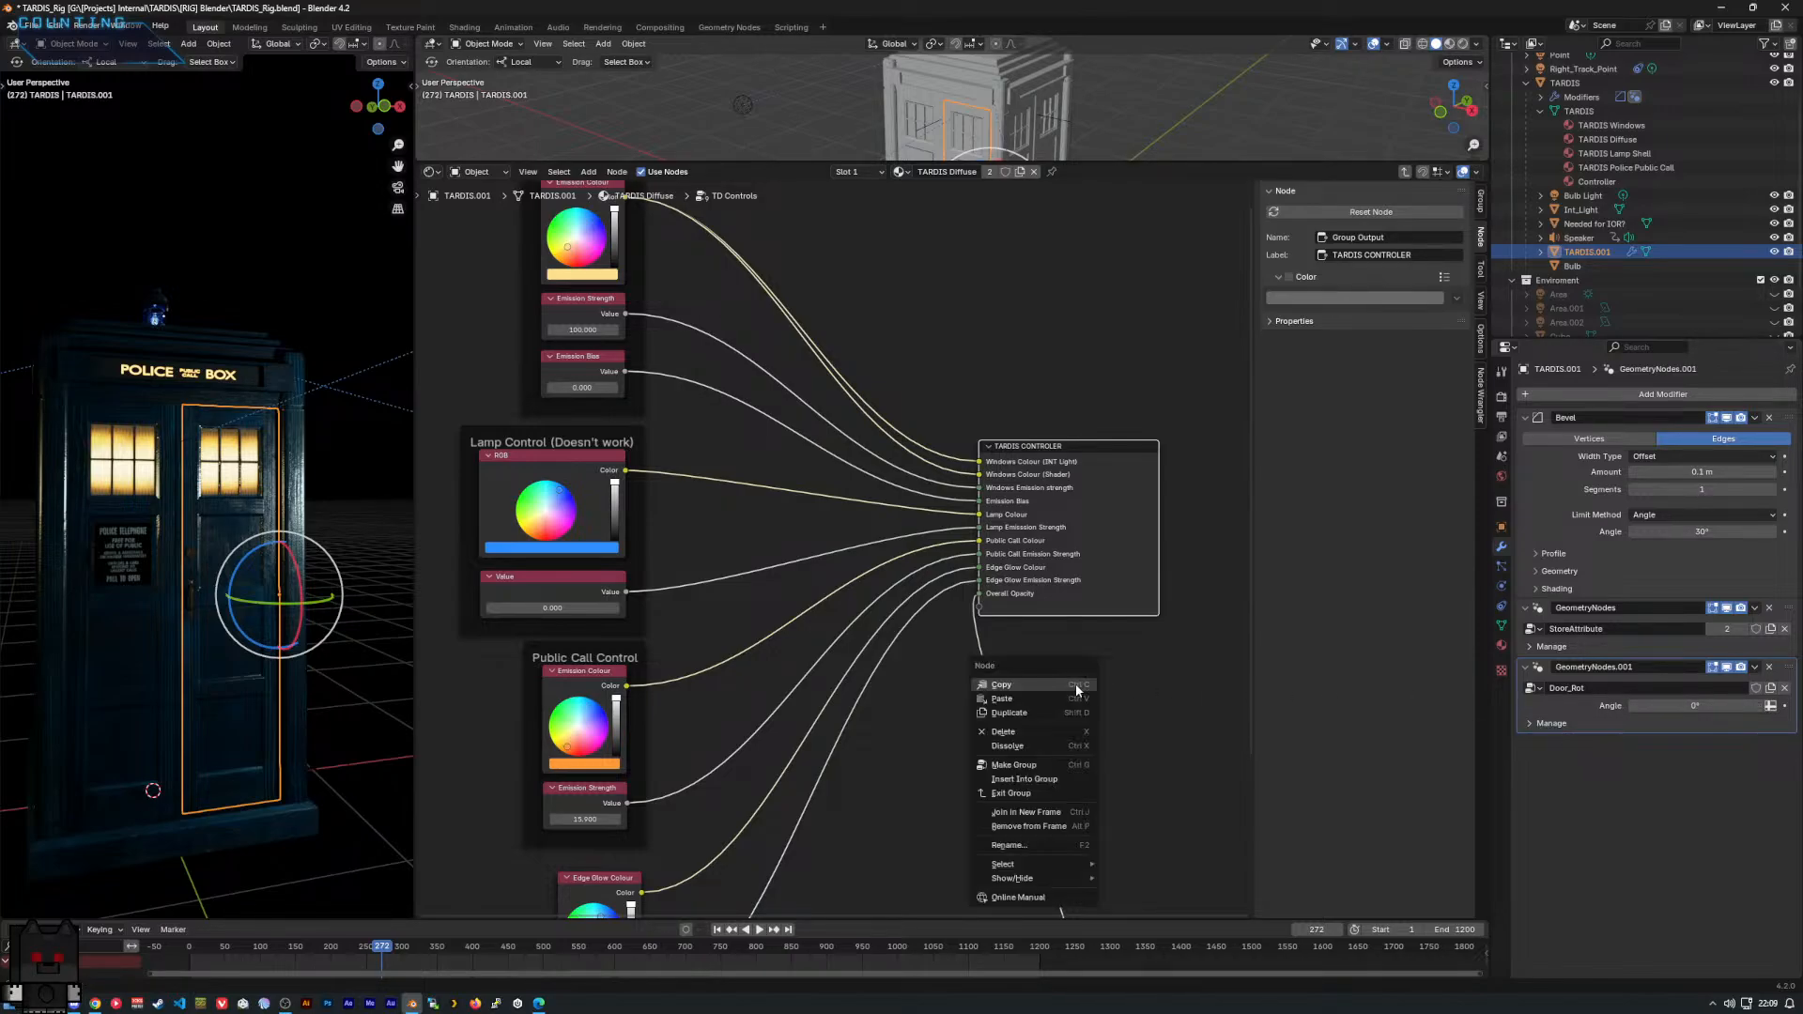
click(1129, 674)
right_click(1067, 674)
mouse_move(1067, 674)
text(a)
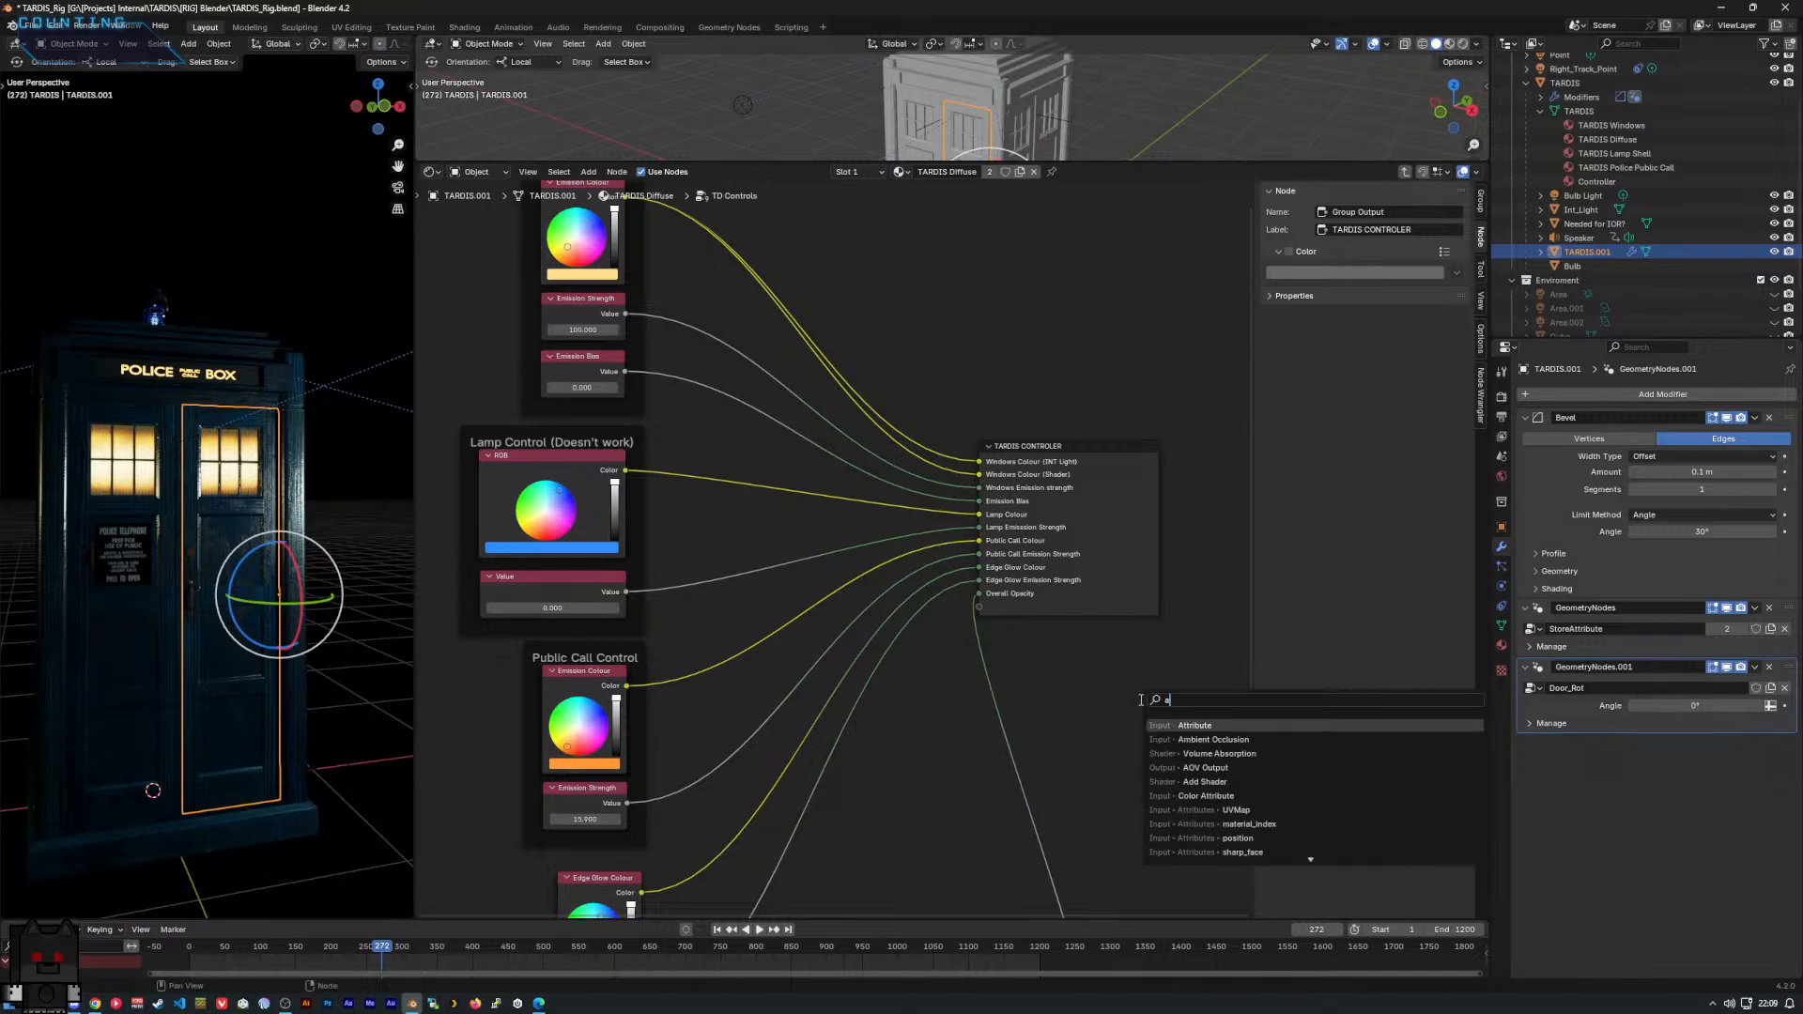
text(tt)
click(1181, 726)
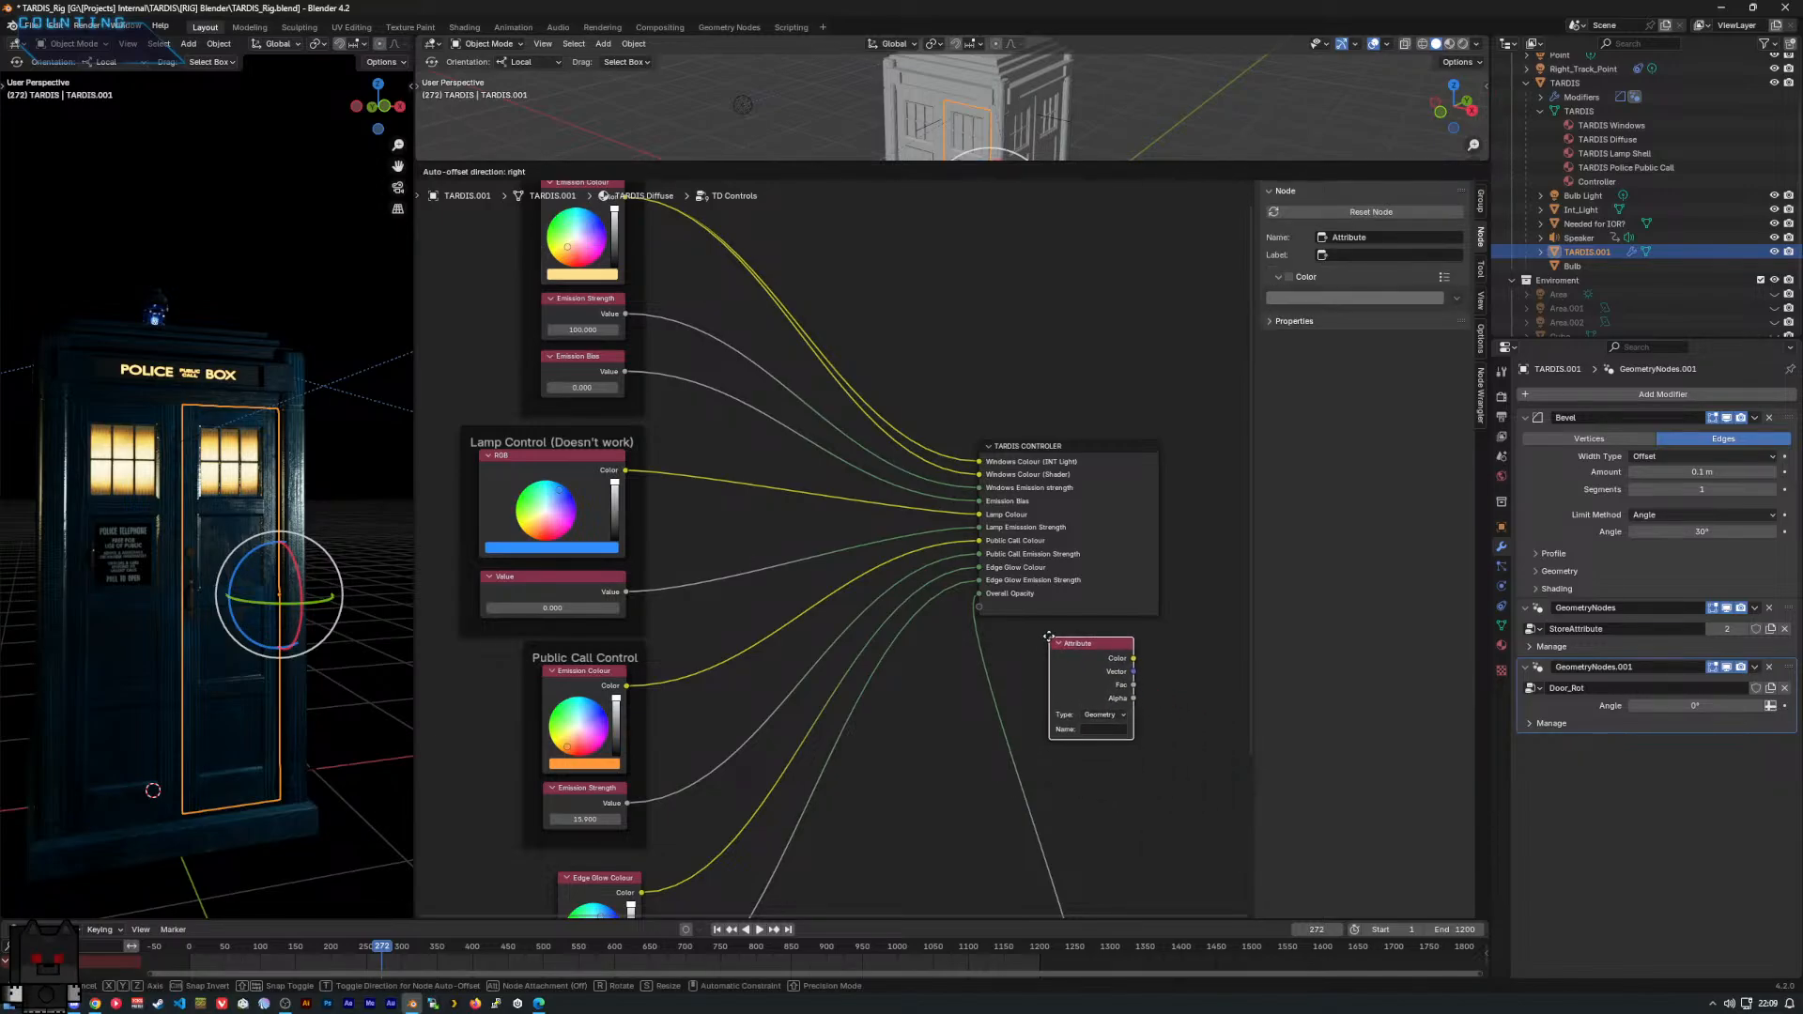
click(1090, 710)
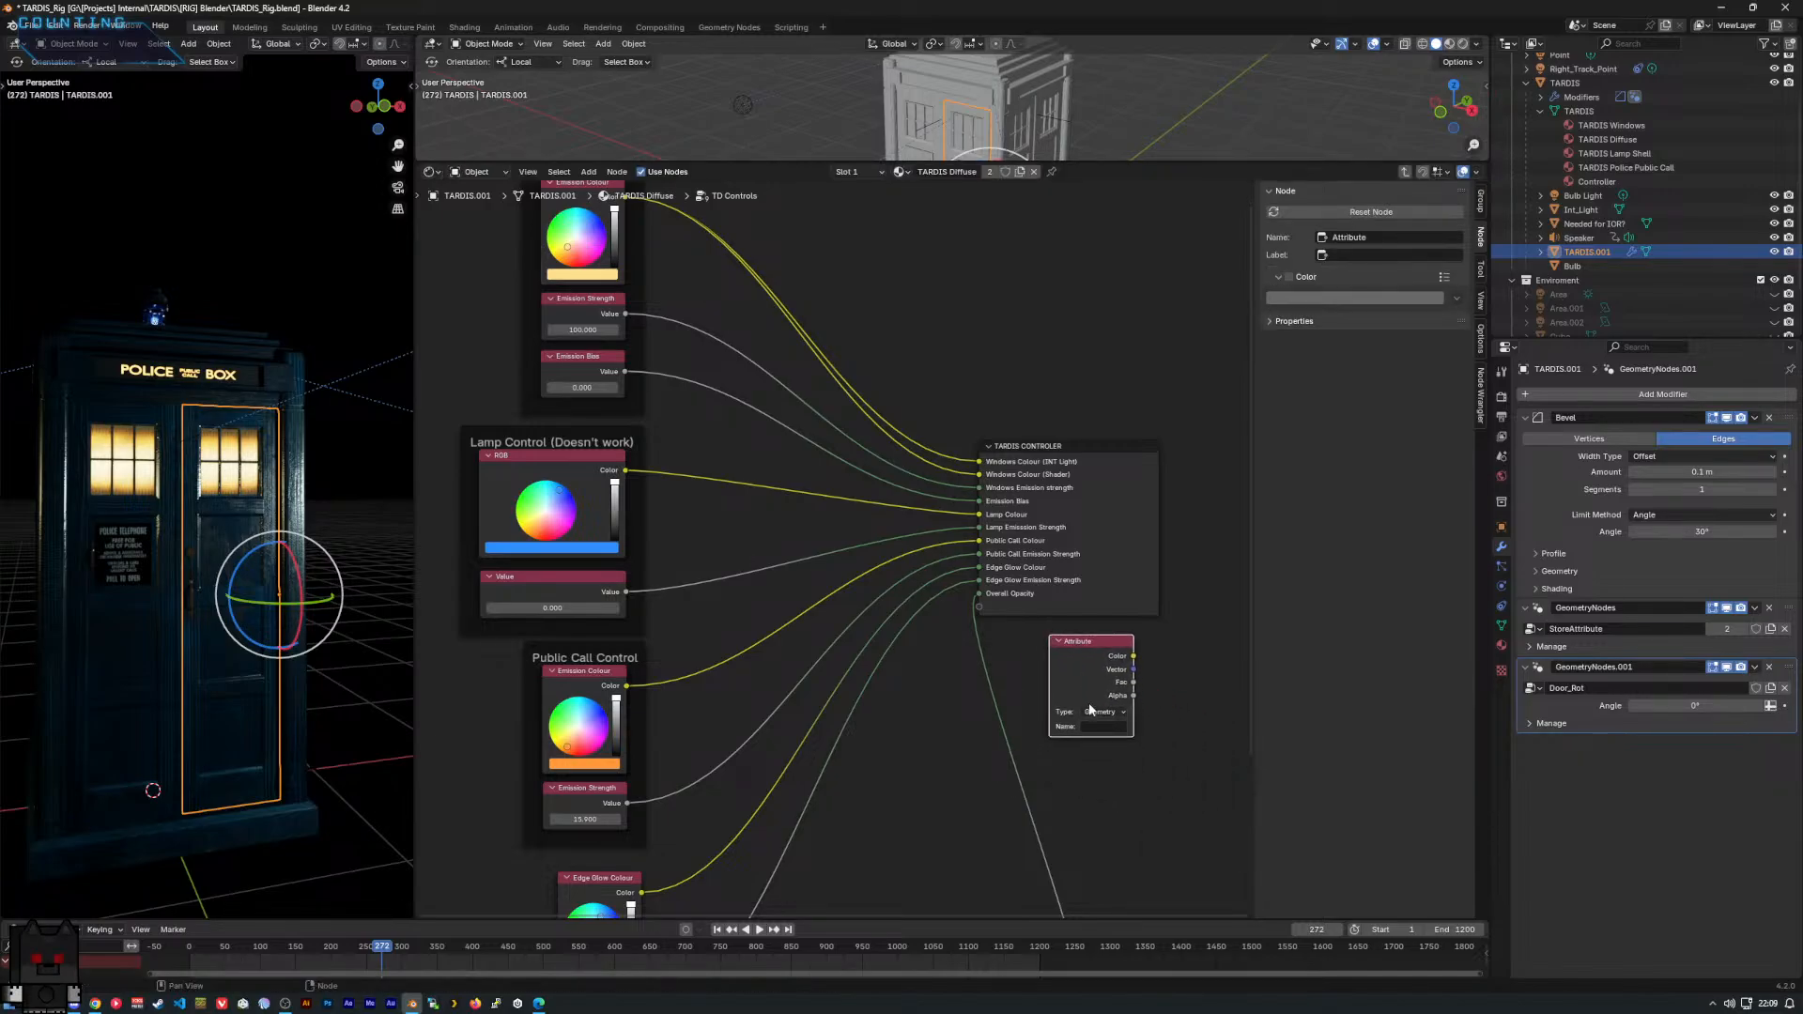
Name the Attribute node's attribute Door_Rot, keep its type as Geometry, and move the node lower in the group.
click(1602, 694)
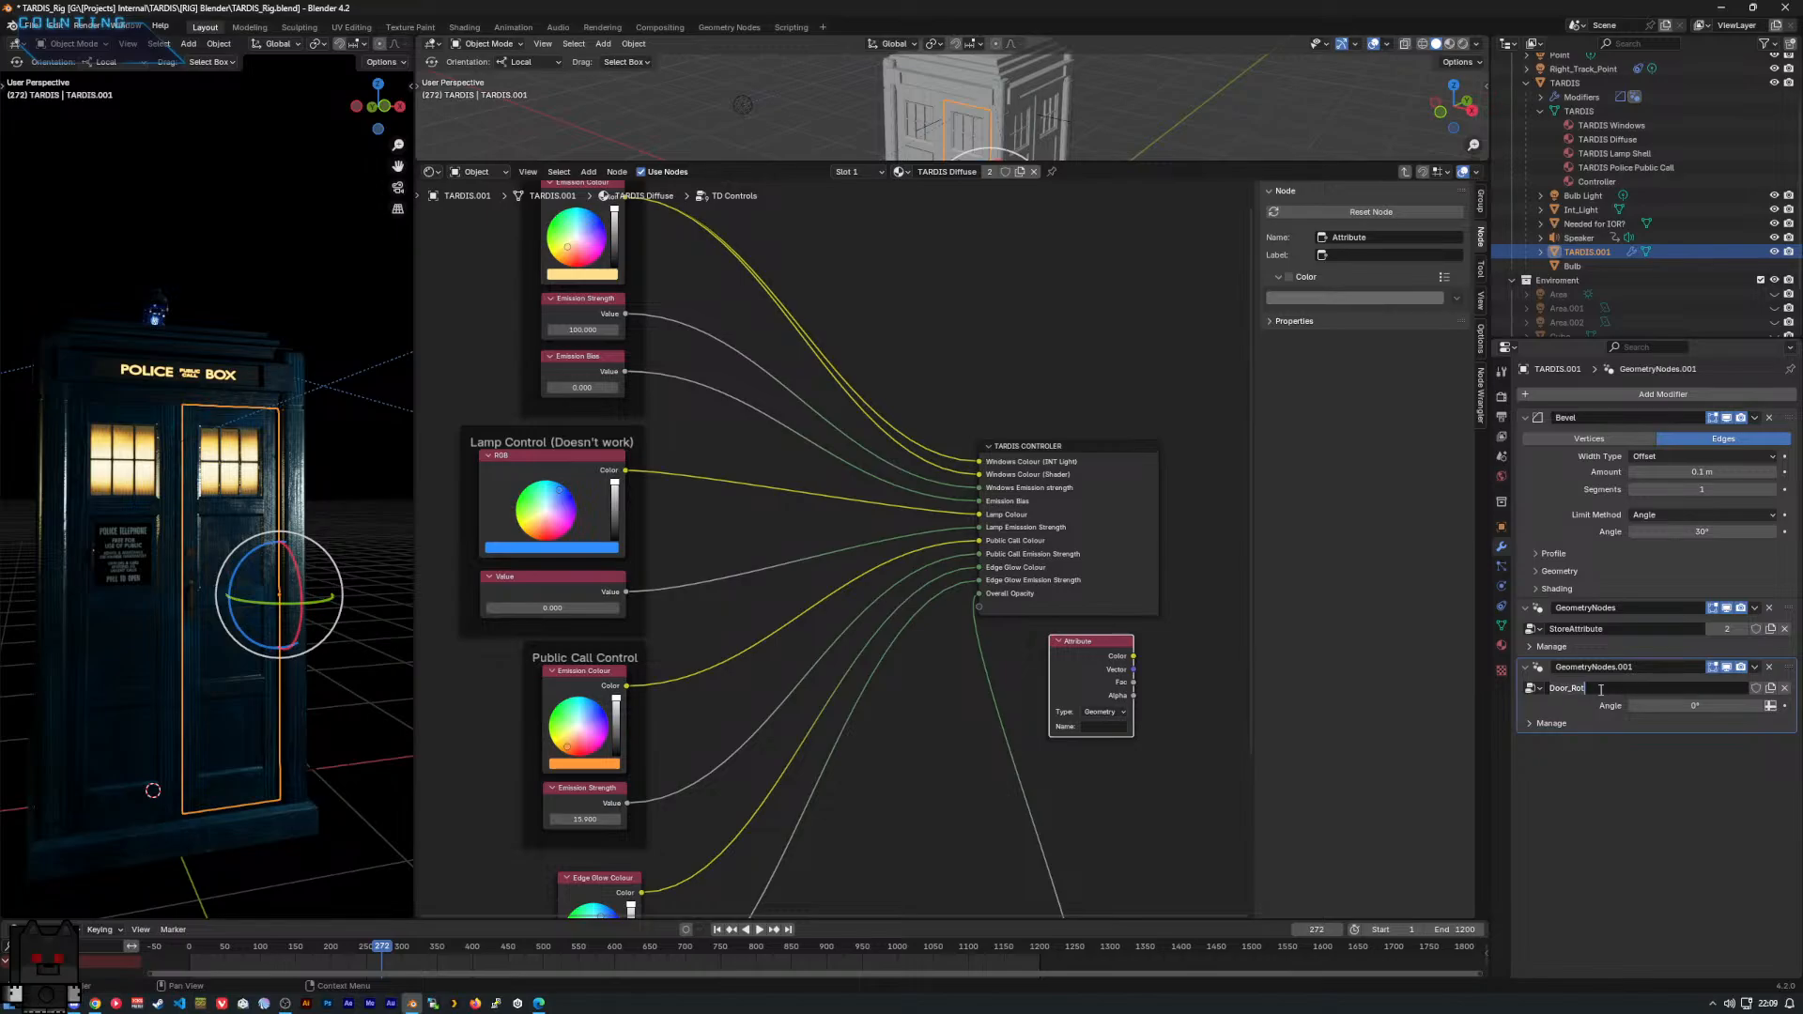
click(1104, 712)
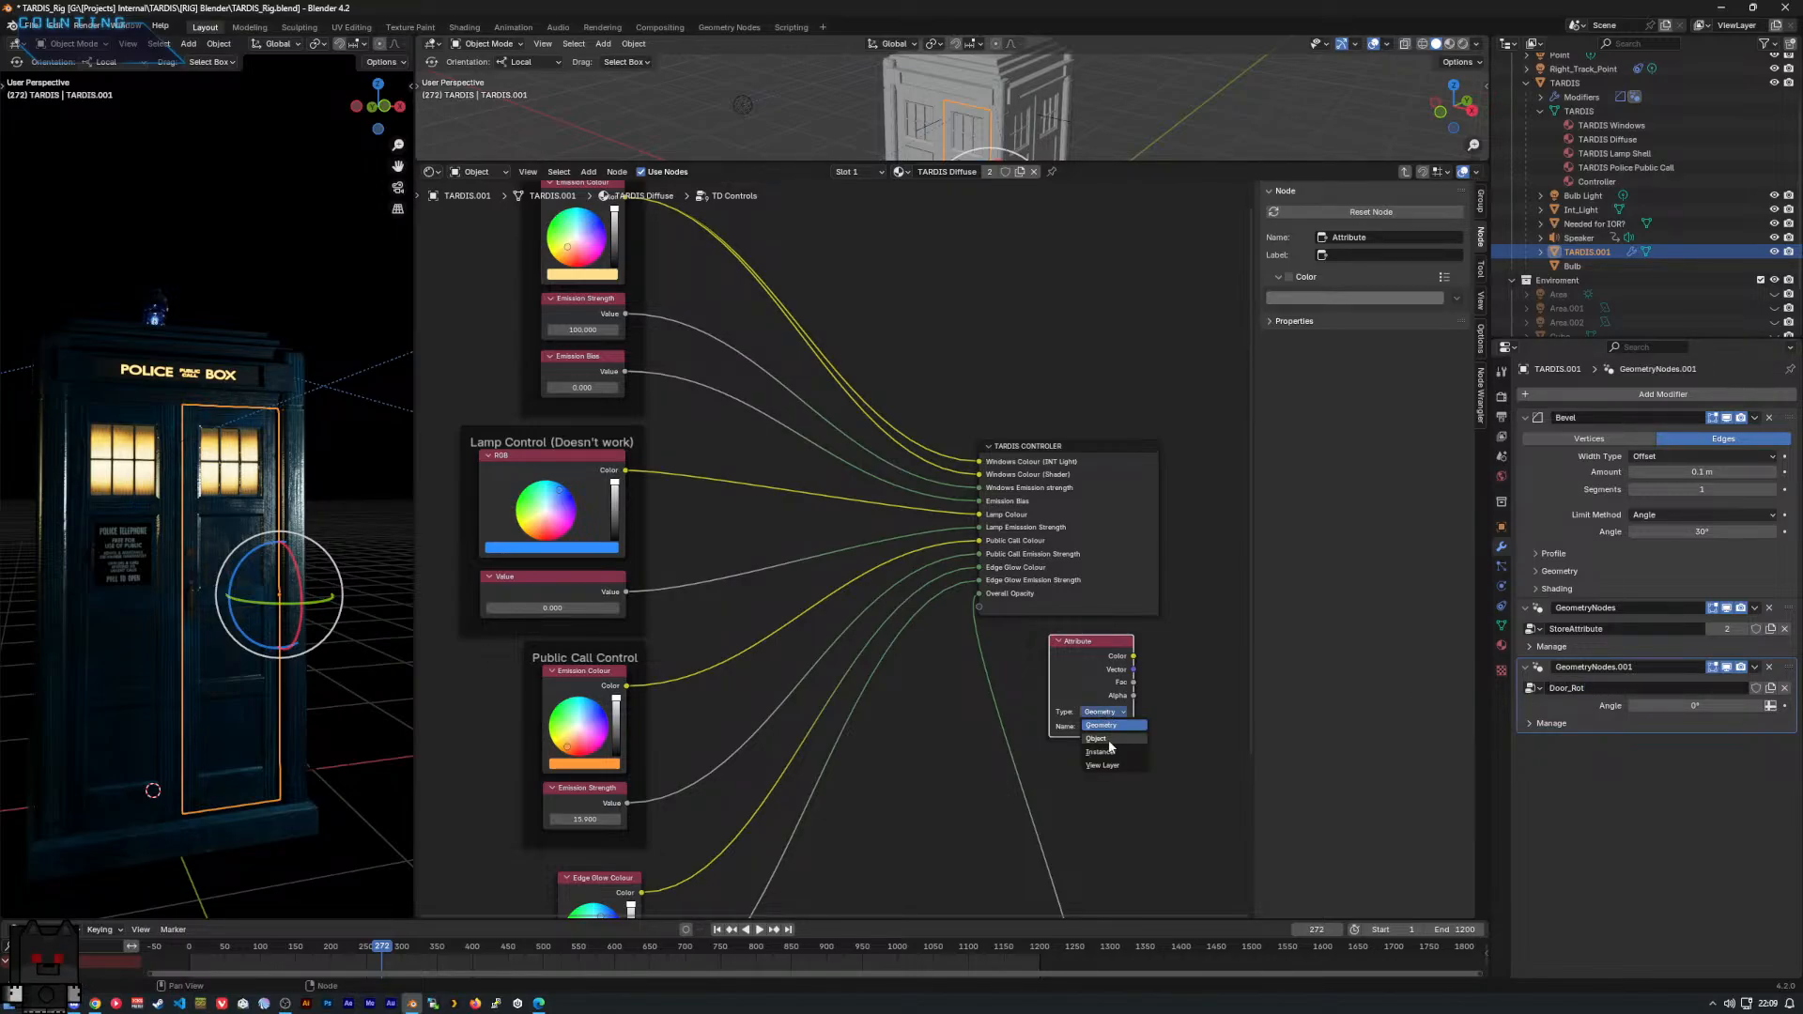
click(1109, 742)
click(1109, 715)
click(1106, 727)
drag(1086, 646, 898, 796)
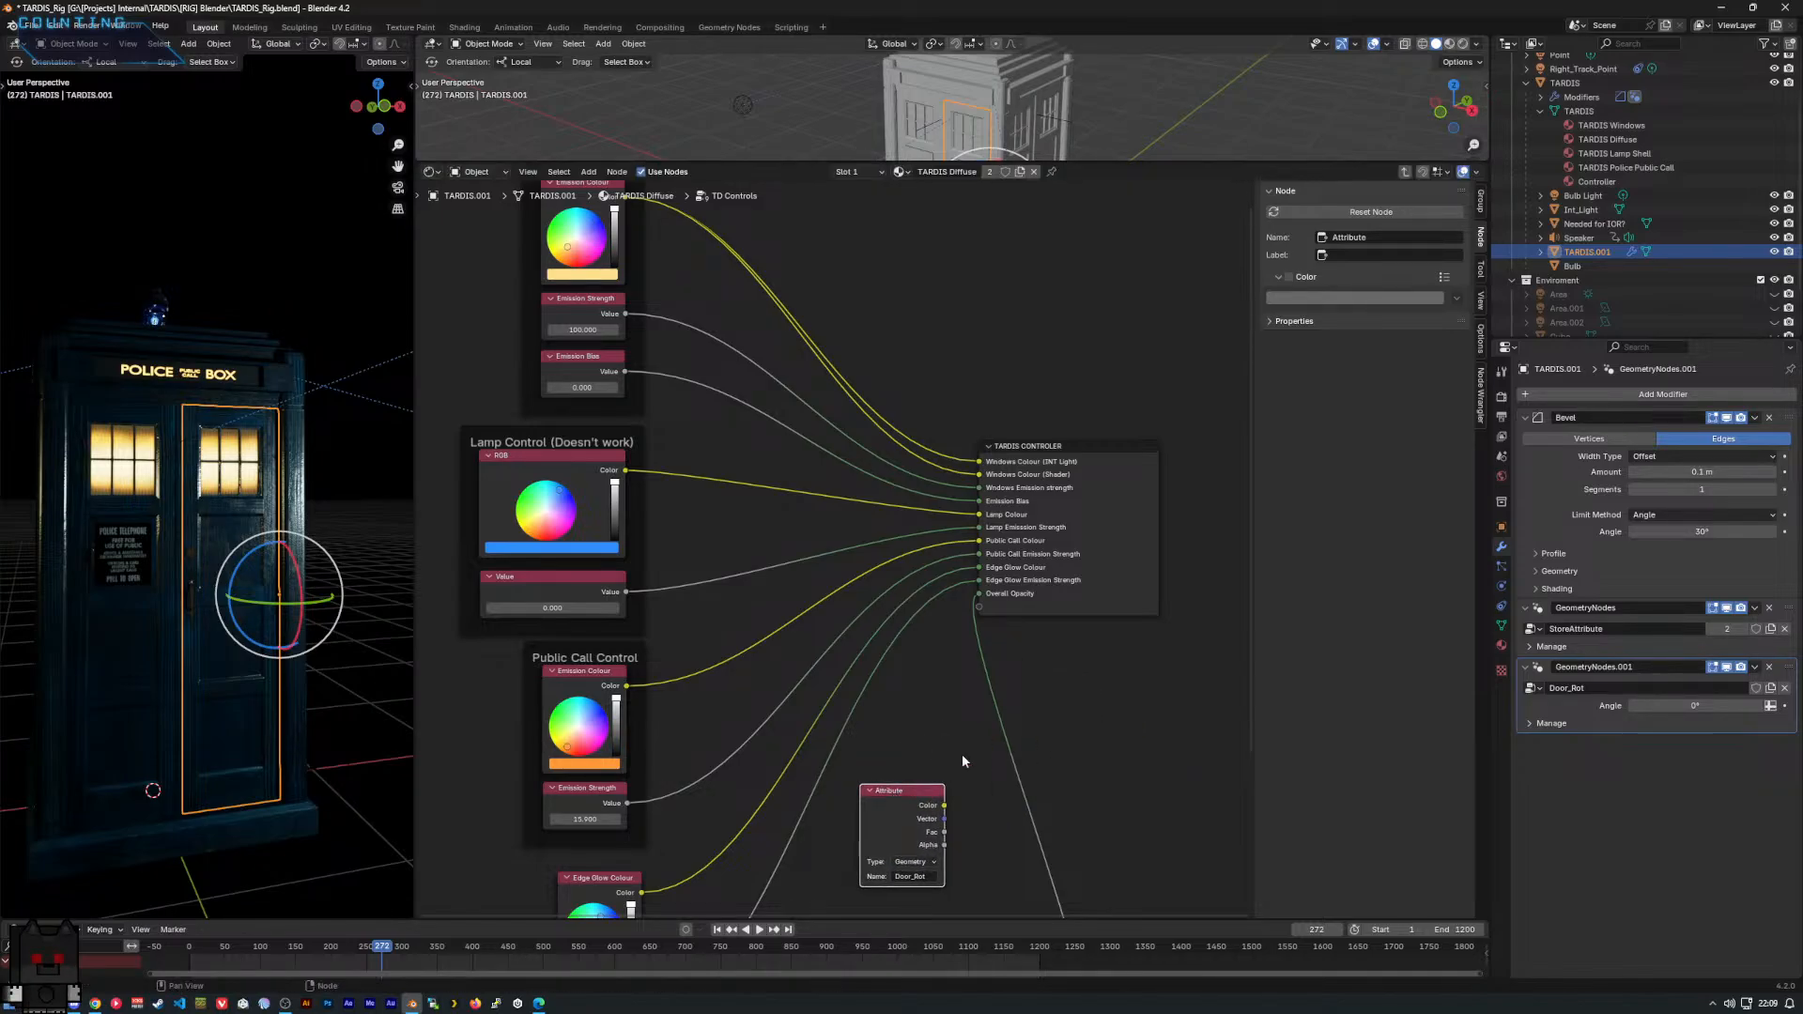
Search the addable shader nodes for attribute and geometry nodes, and try adding a Geometry input node.
key(shift+a)
text(att)
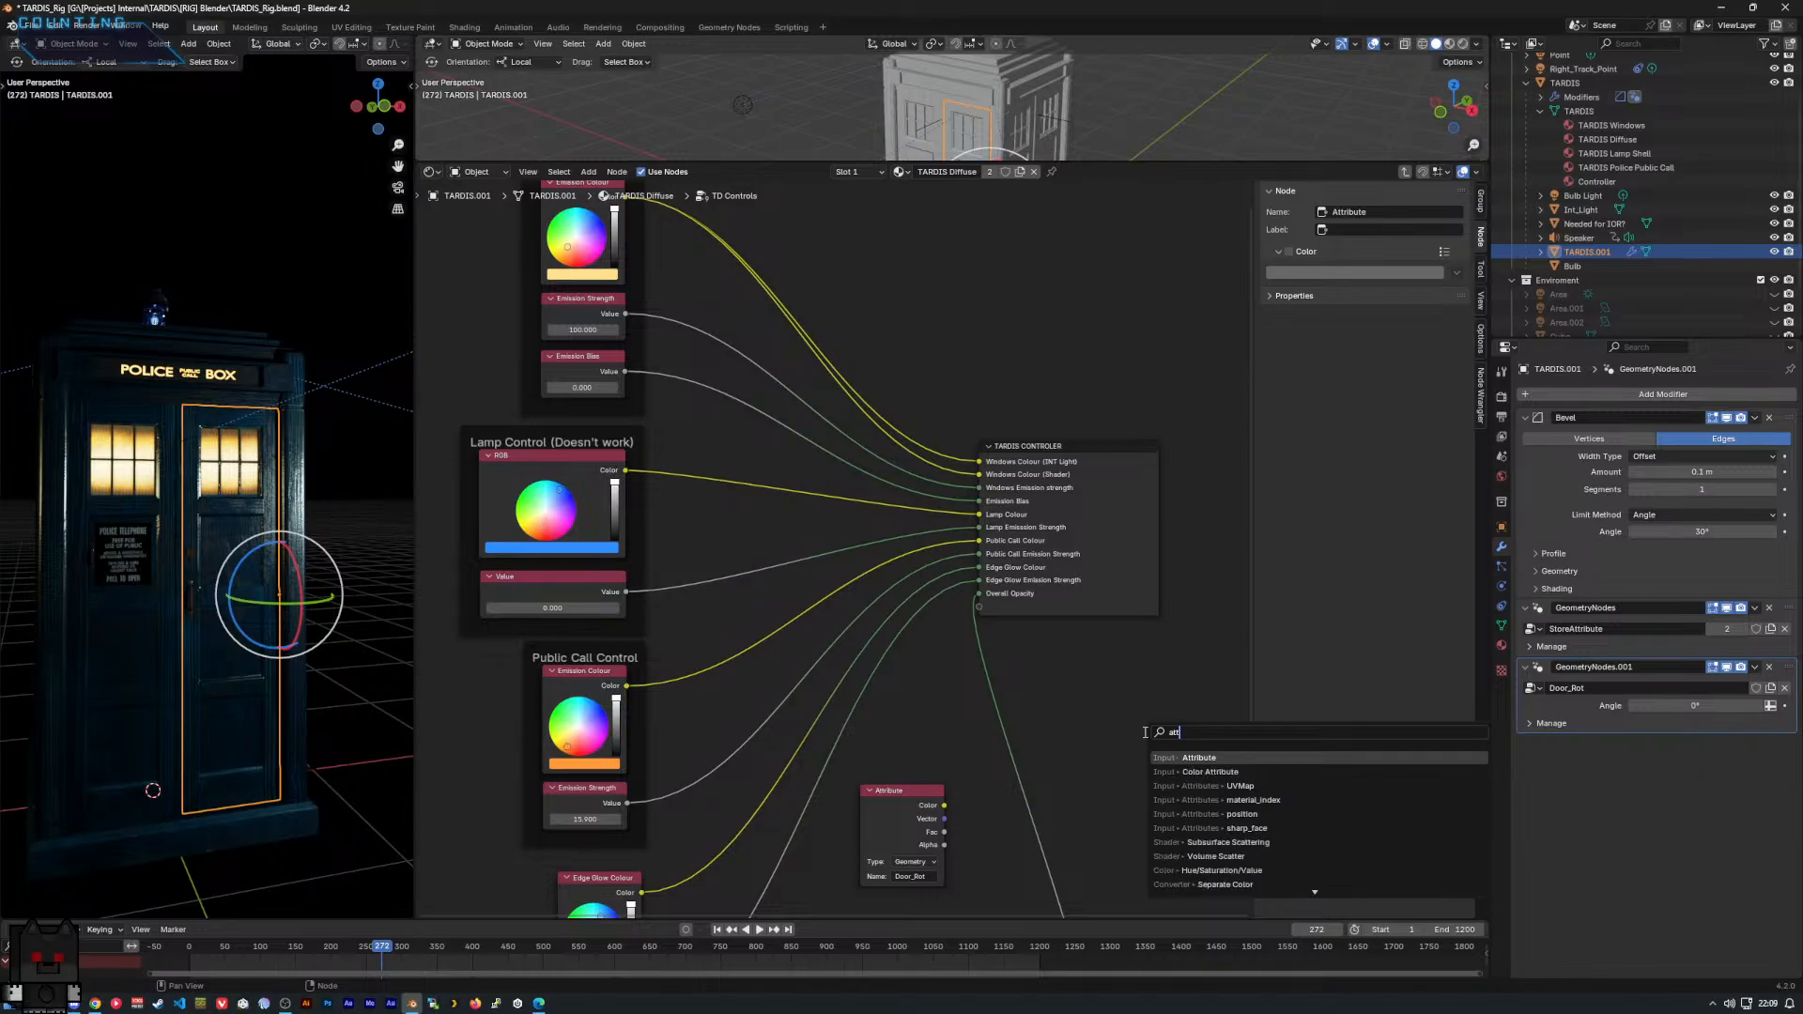
text(ri)
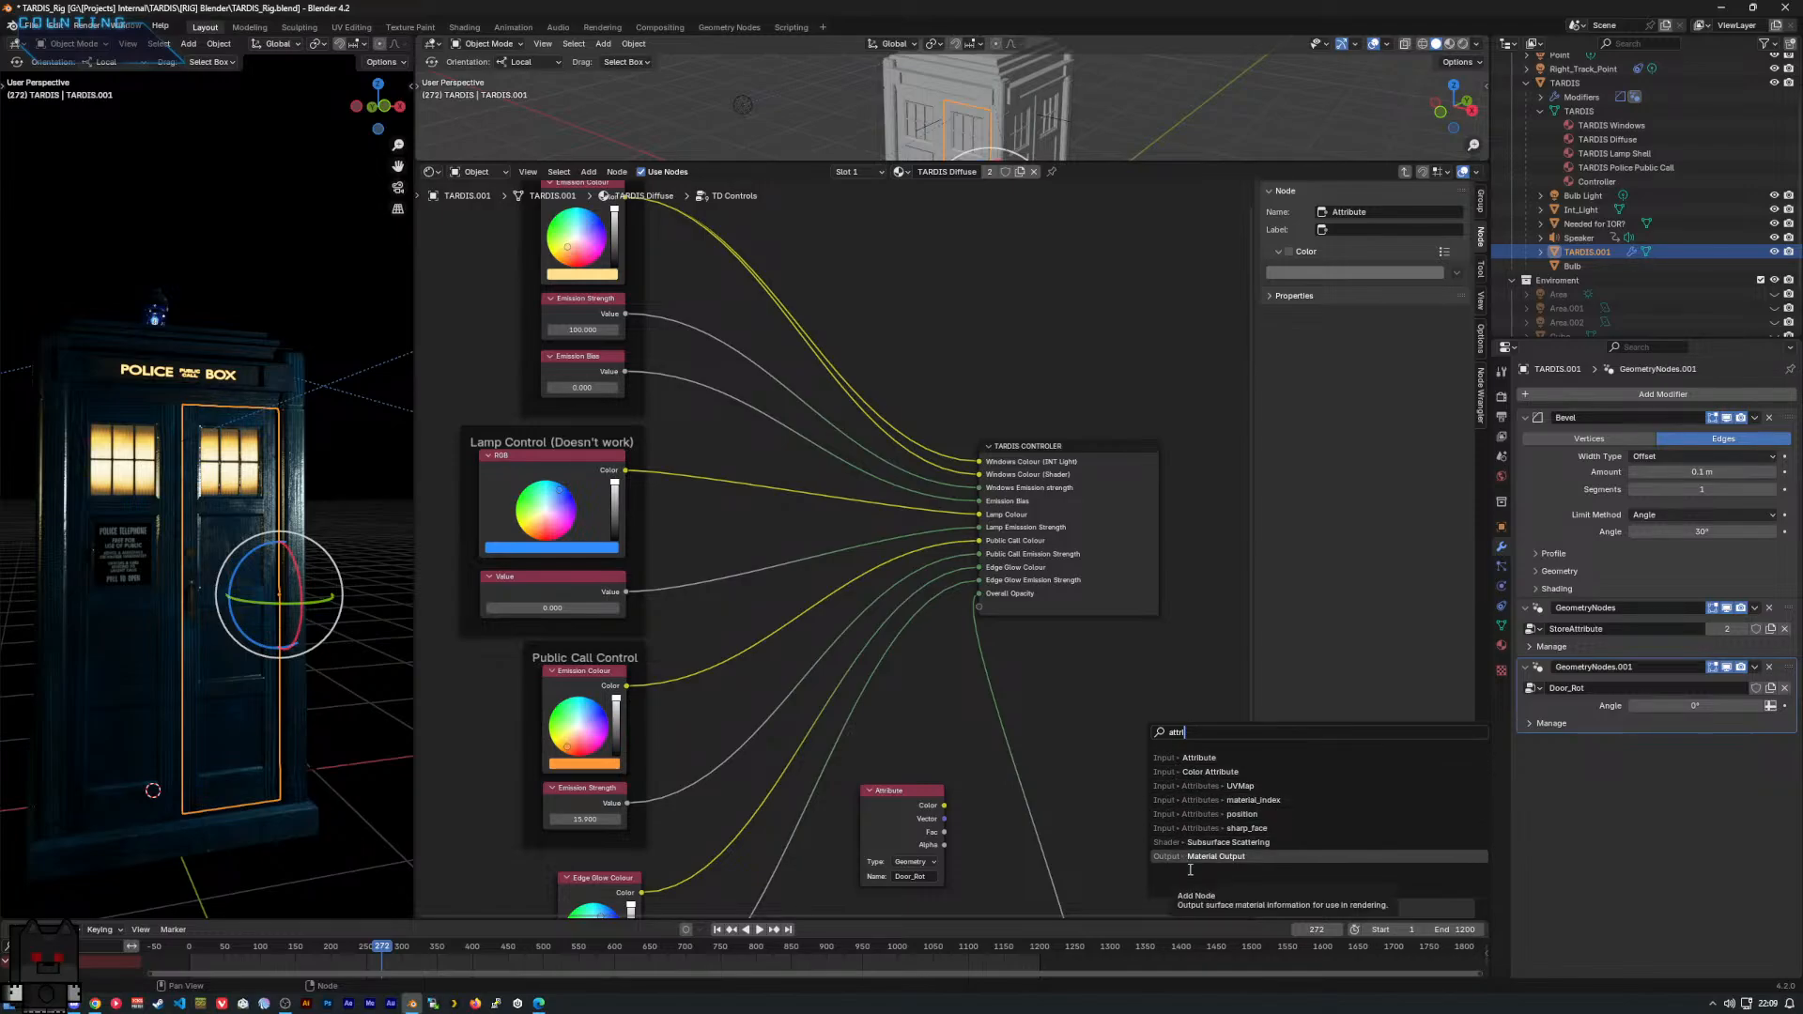
key(BackSpace)
key(BackSpace)
key(BackSpace)
key(BackSpace)
key(BackSpace)
text(ge)
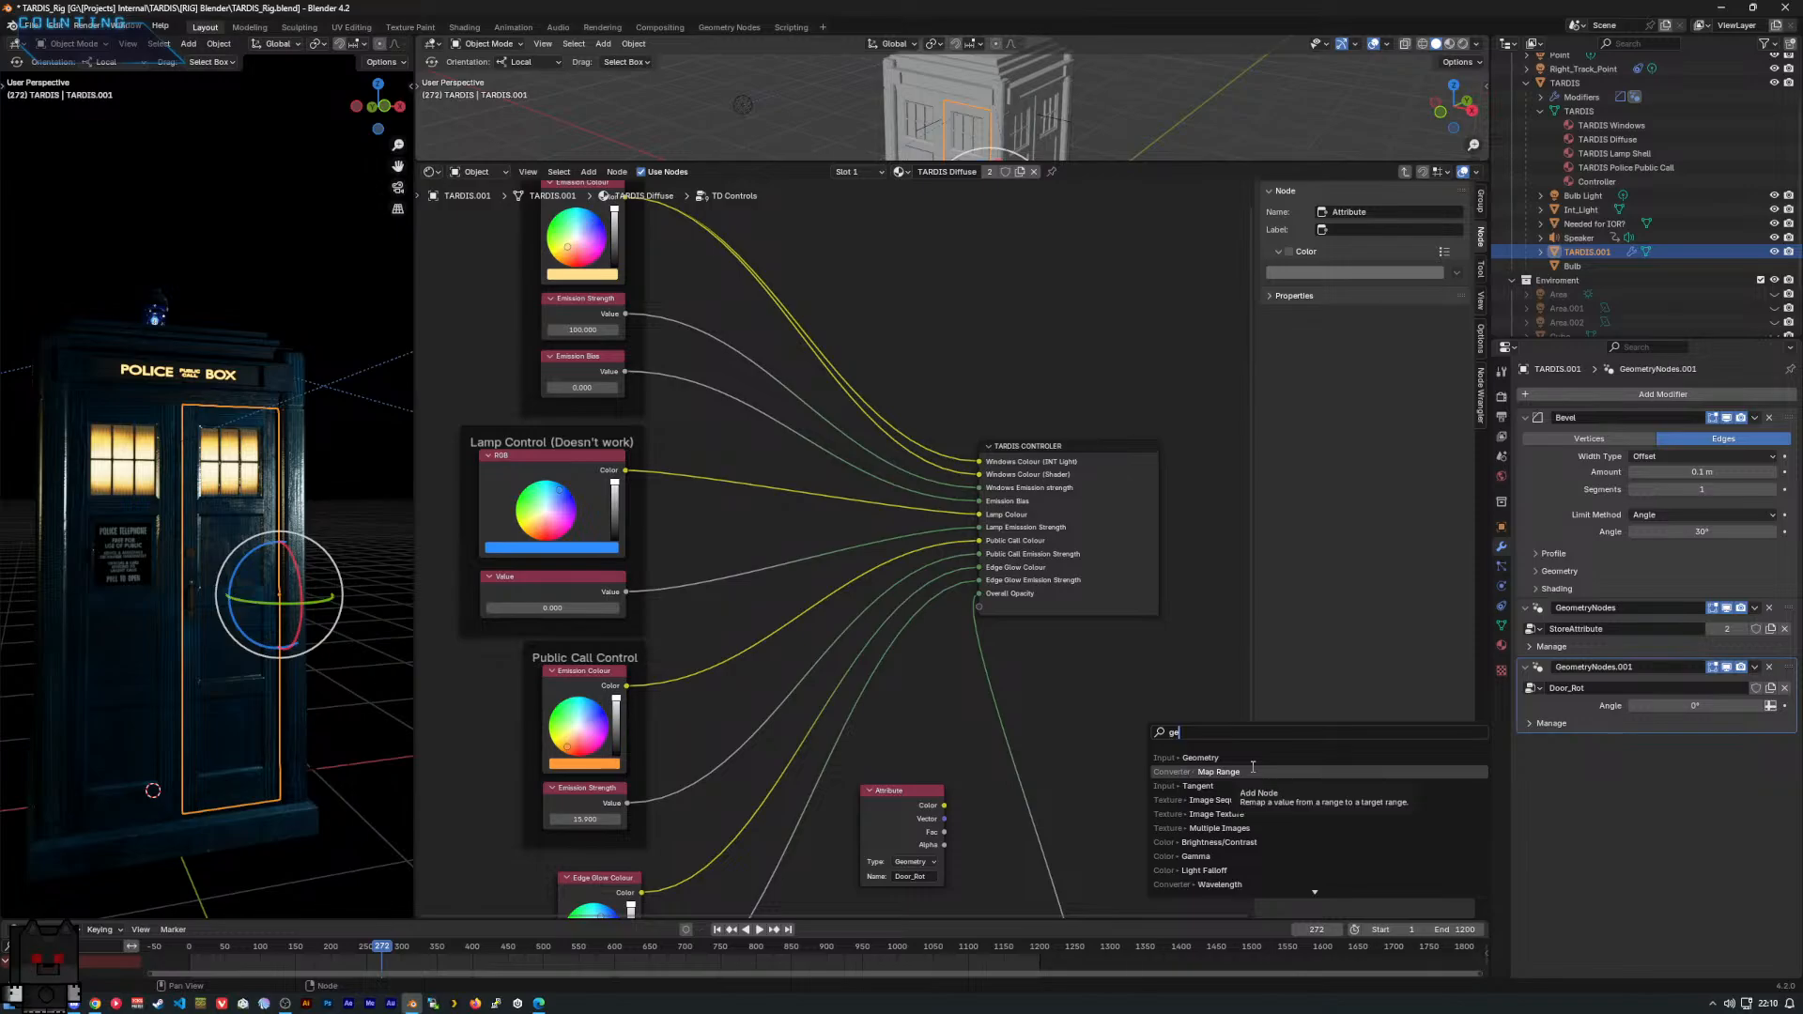
text(om)
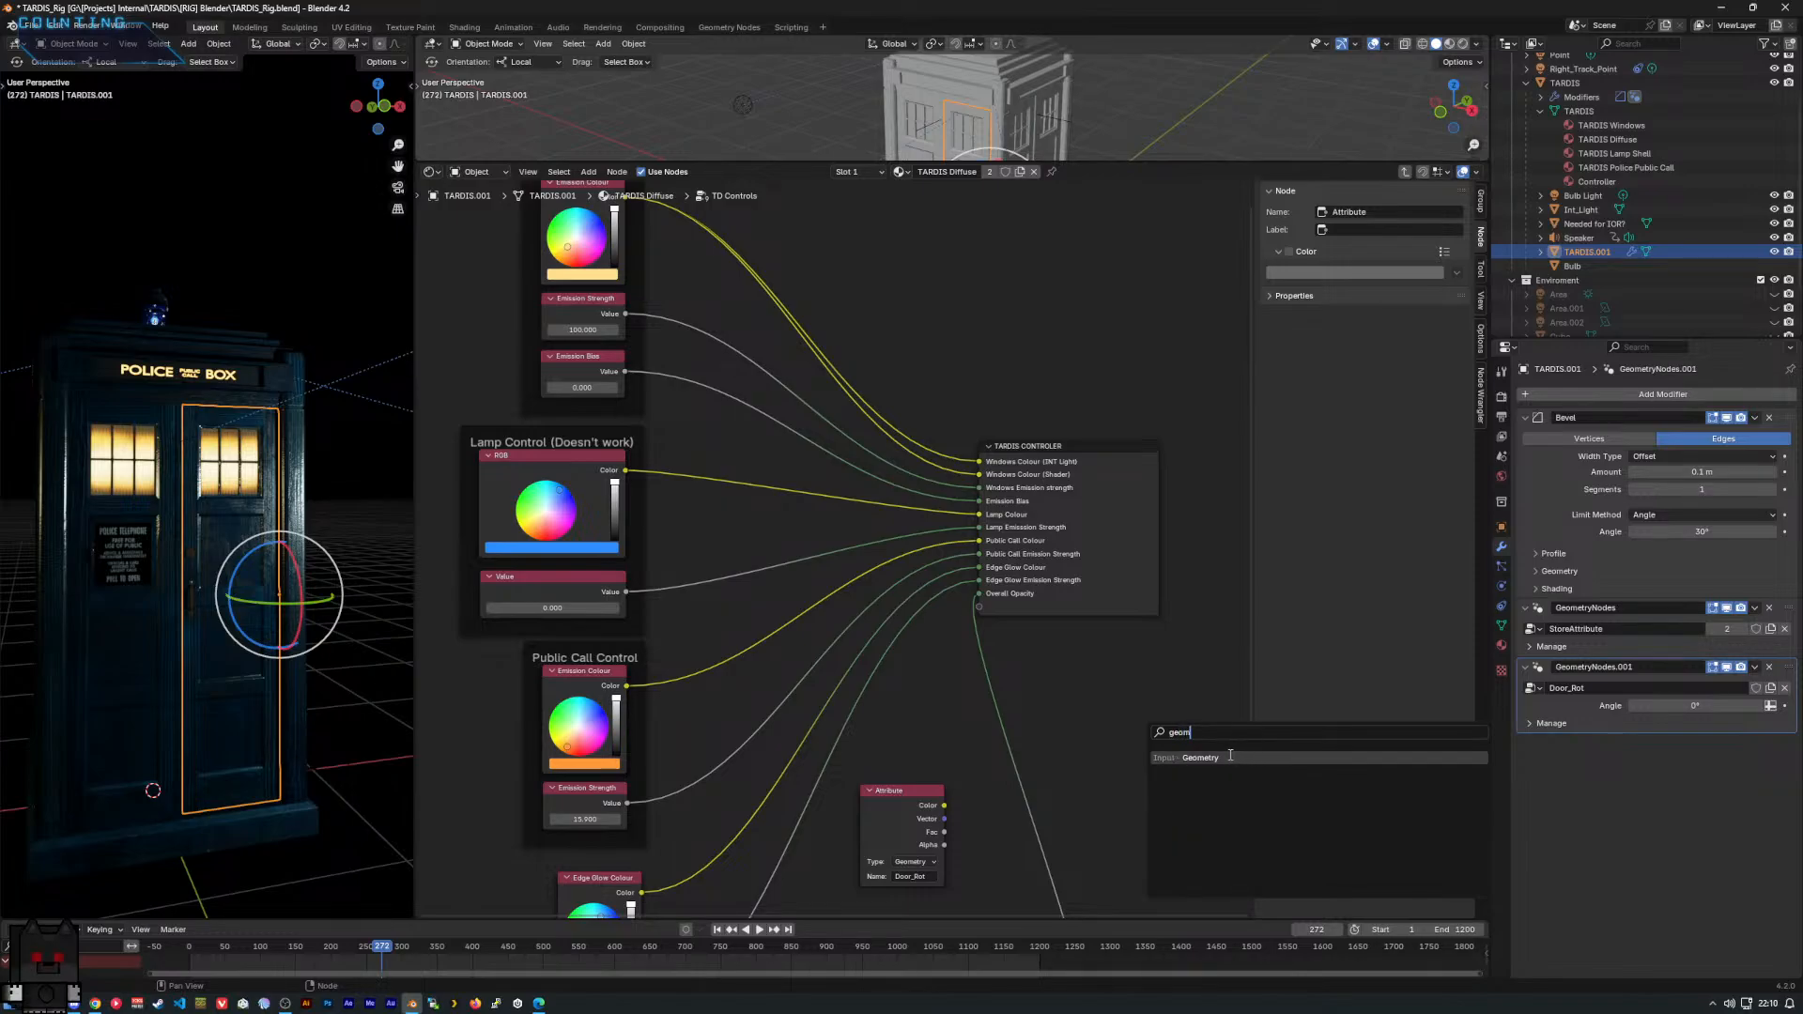
click(1223, 757)
right_click(1054, 687)
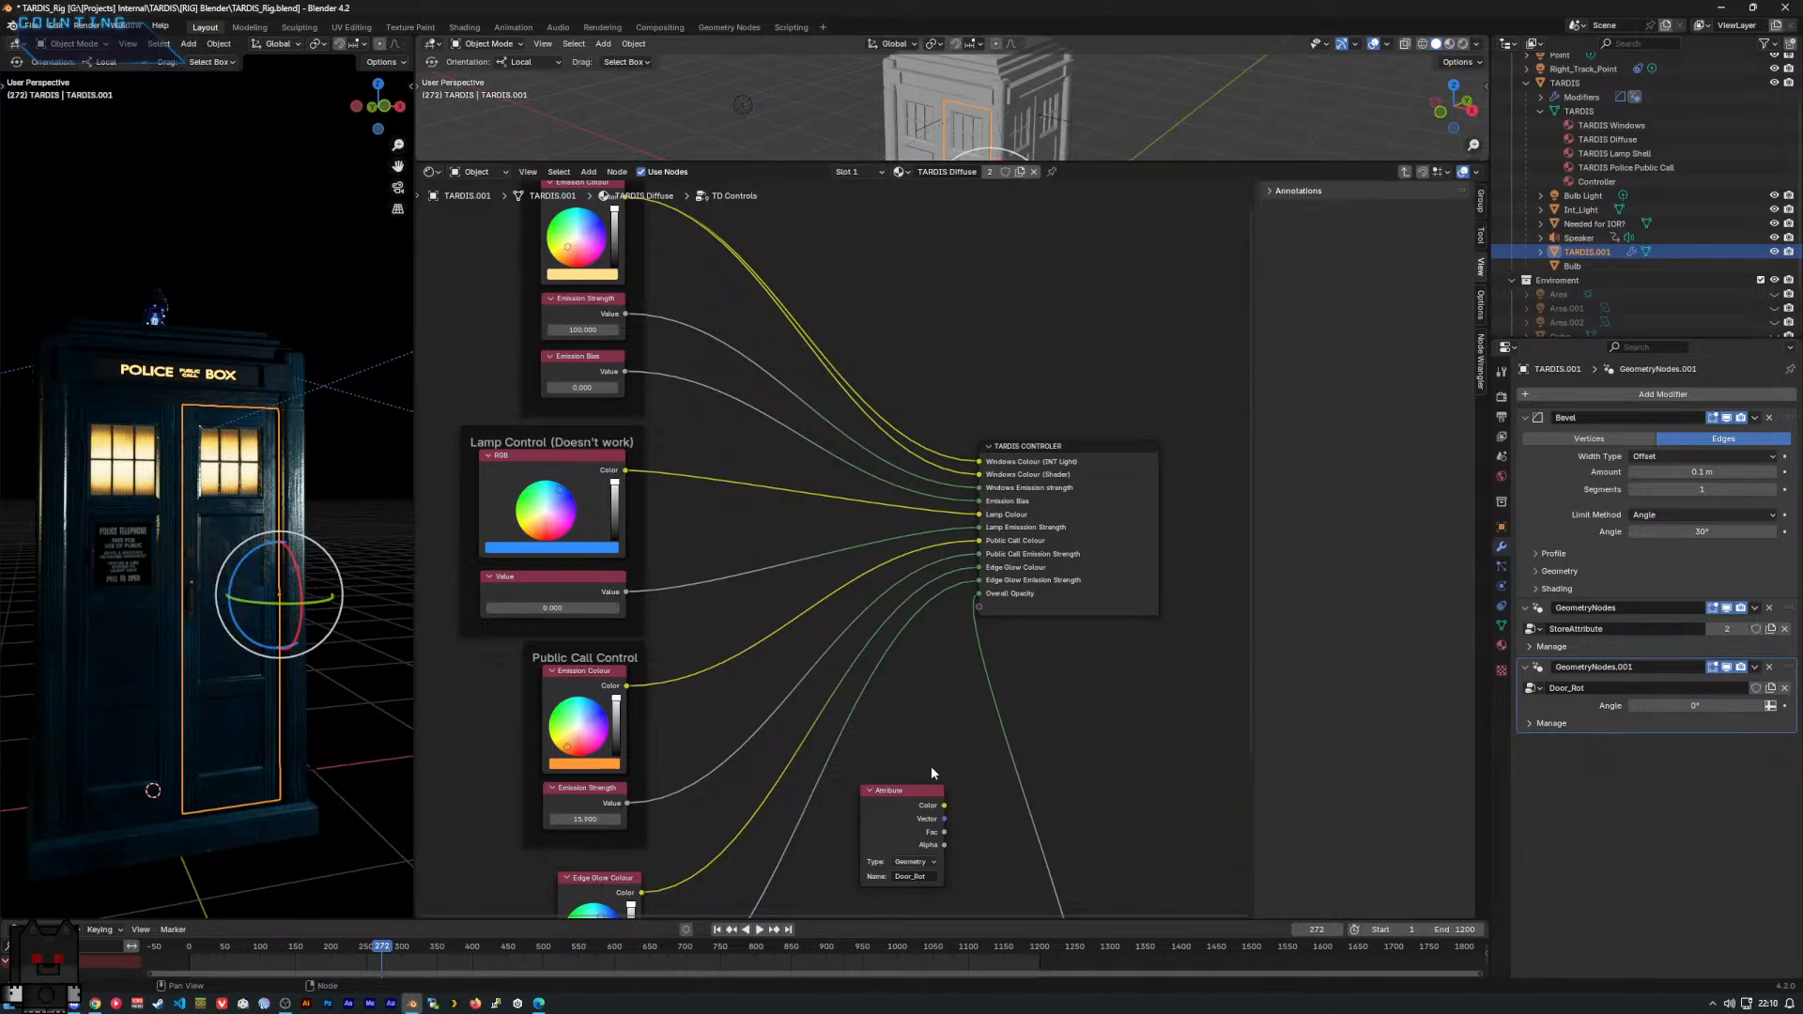
Move the Attribute node beneath Edge Glow Intensity, next to the Door Rotation value node.
middle_drag(932, 767, 958, 573)
drag(1059, 819, 1080, 766)
drag(917, 595, 690, 739)
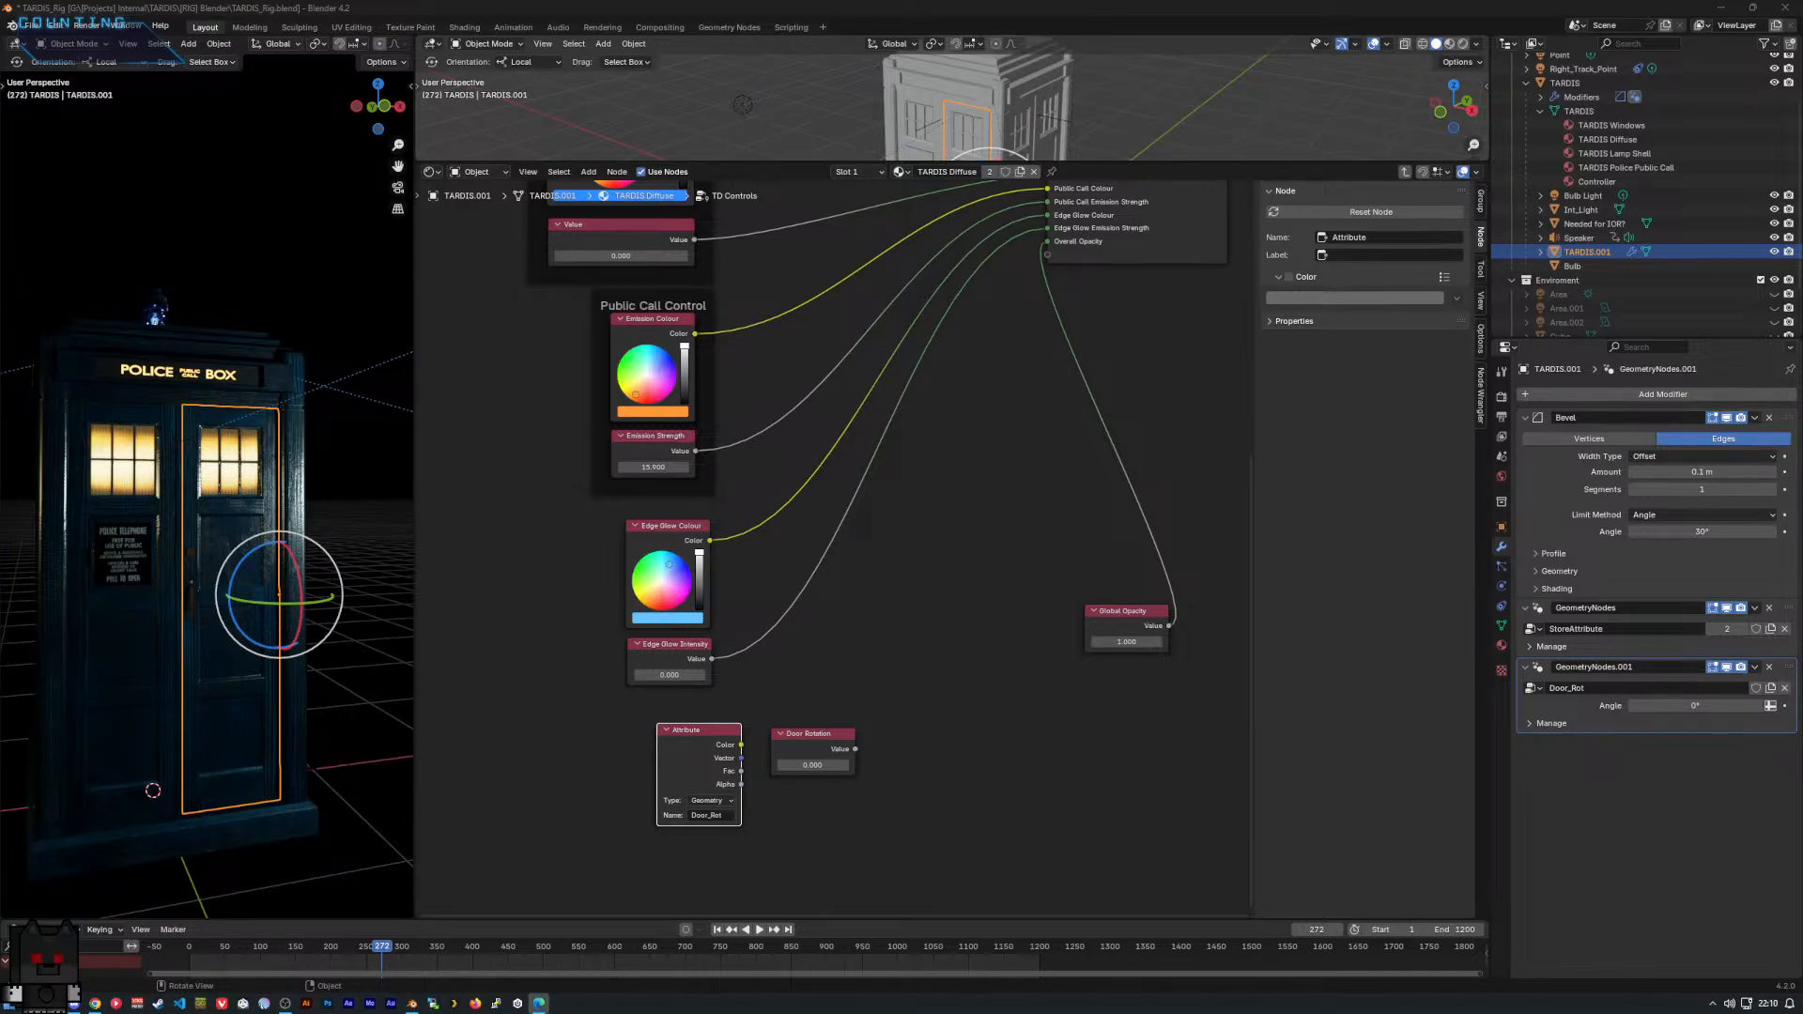
middle_drag(206, 618, 259, 633)
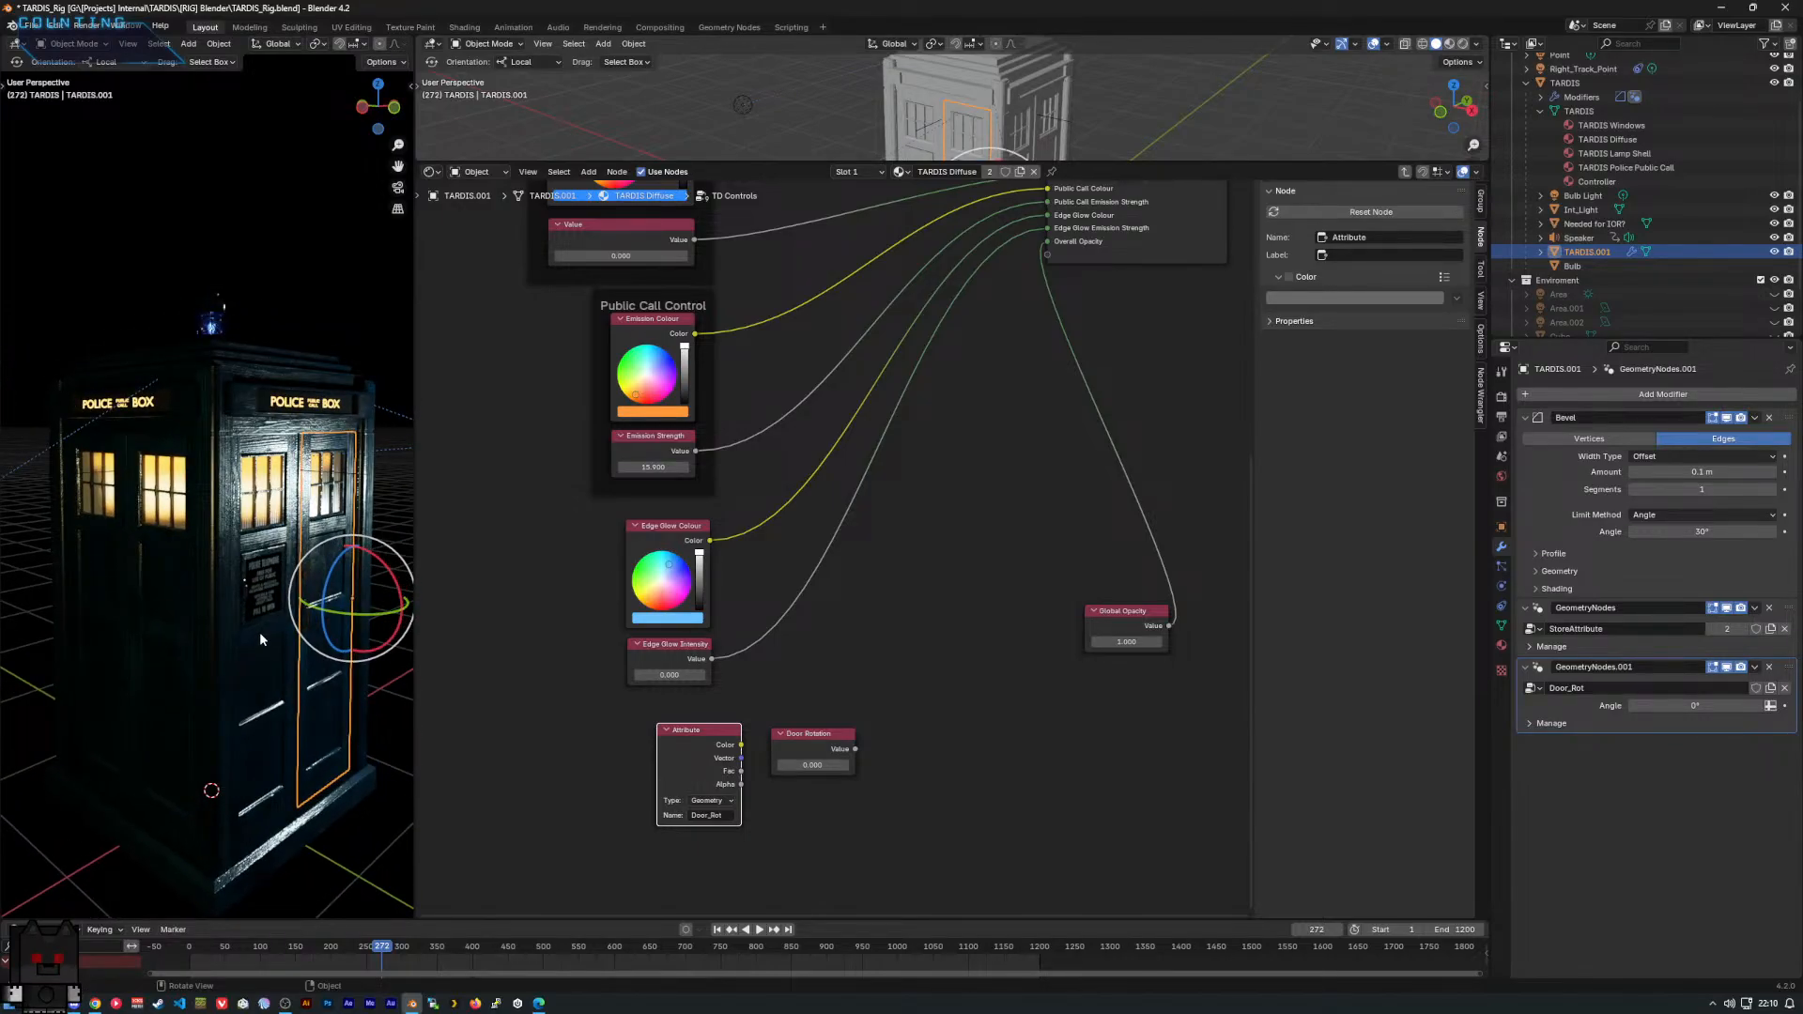
middle_drag(260, 635, 275, 471)
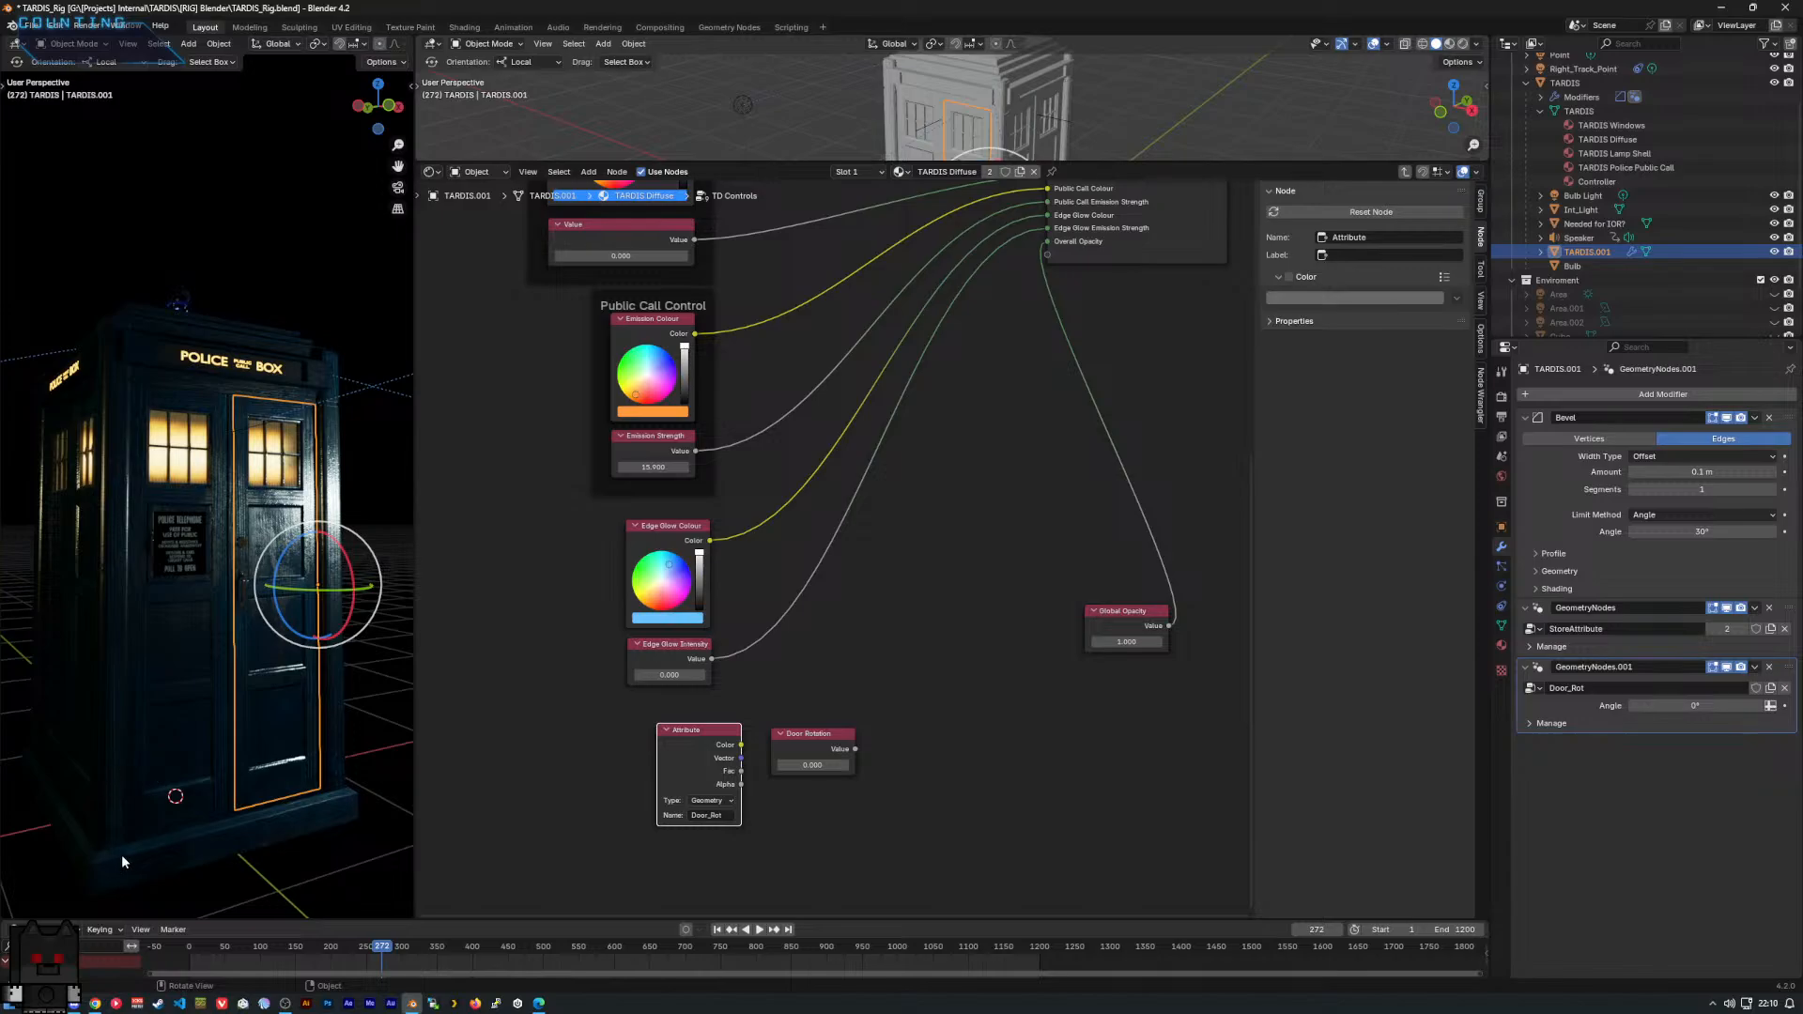
scroll(255, 785, down, 1)
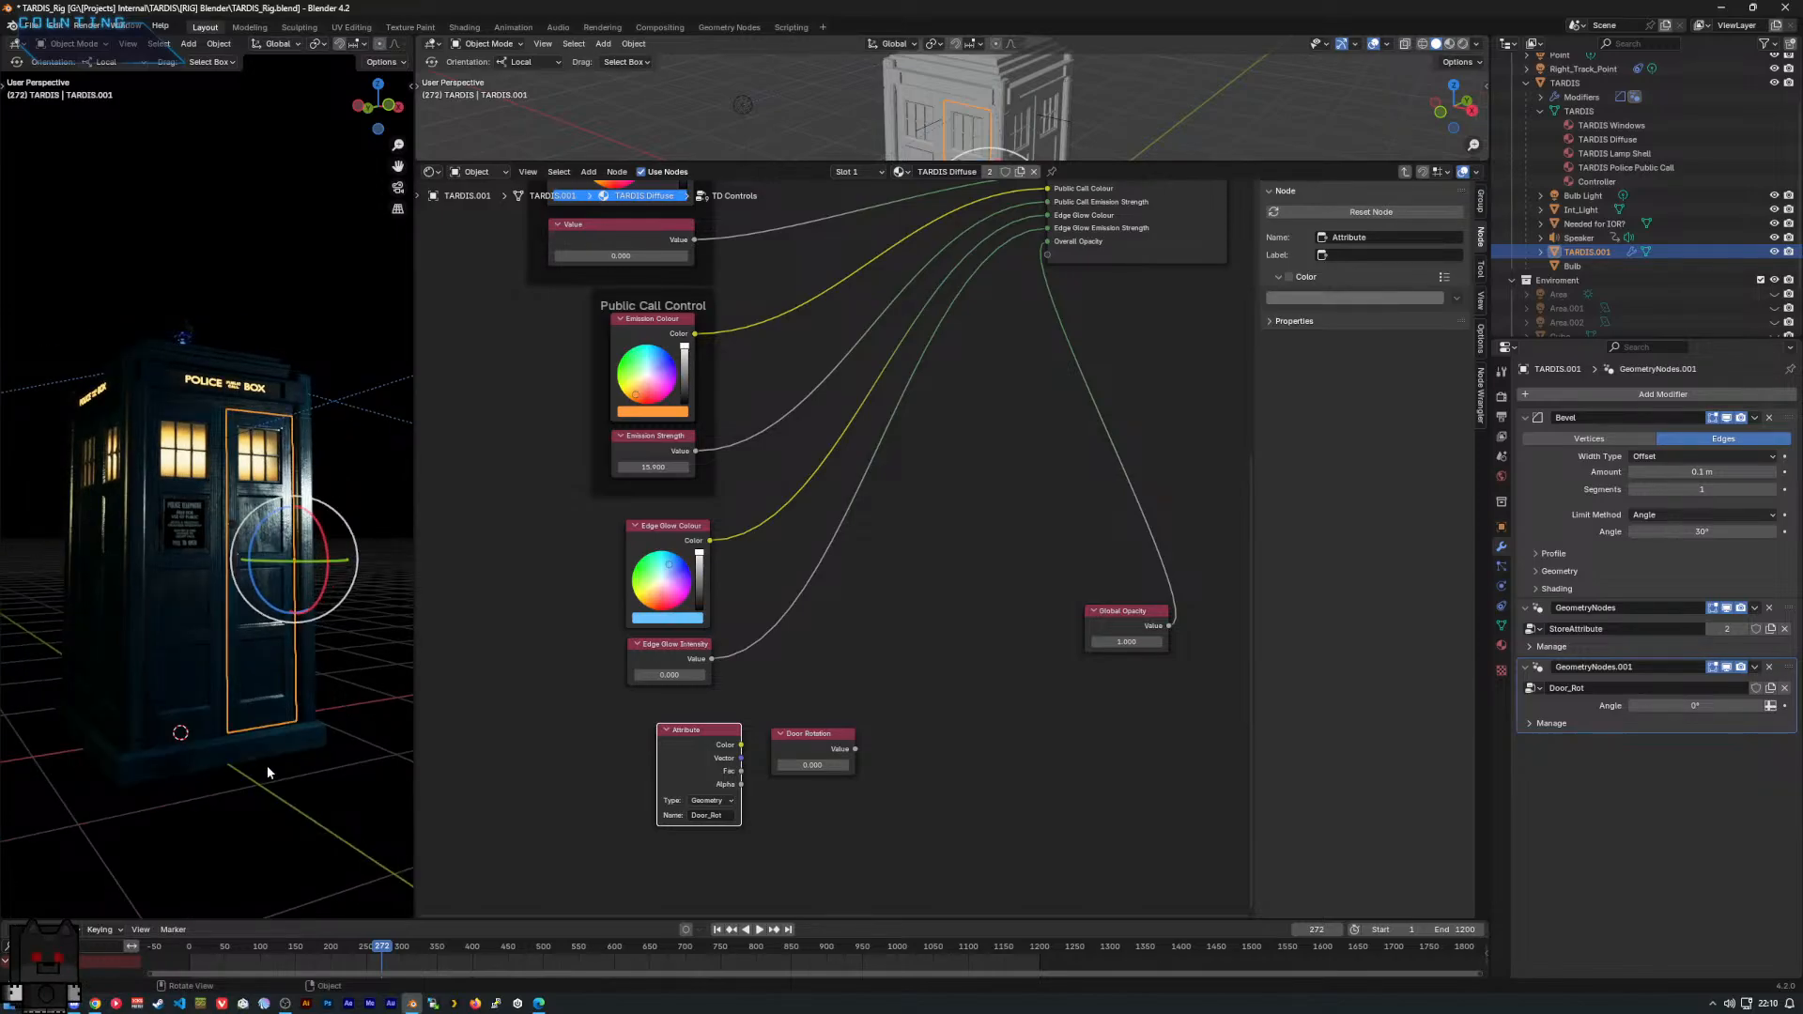
middle_drag(267, 765, 170, 645)
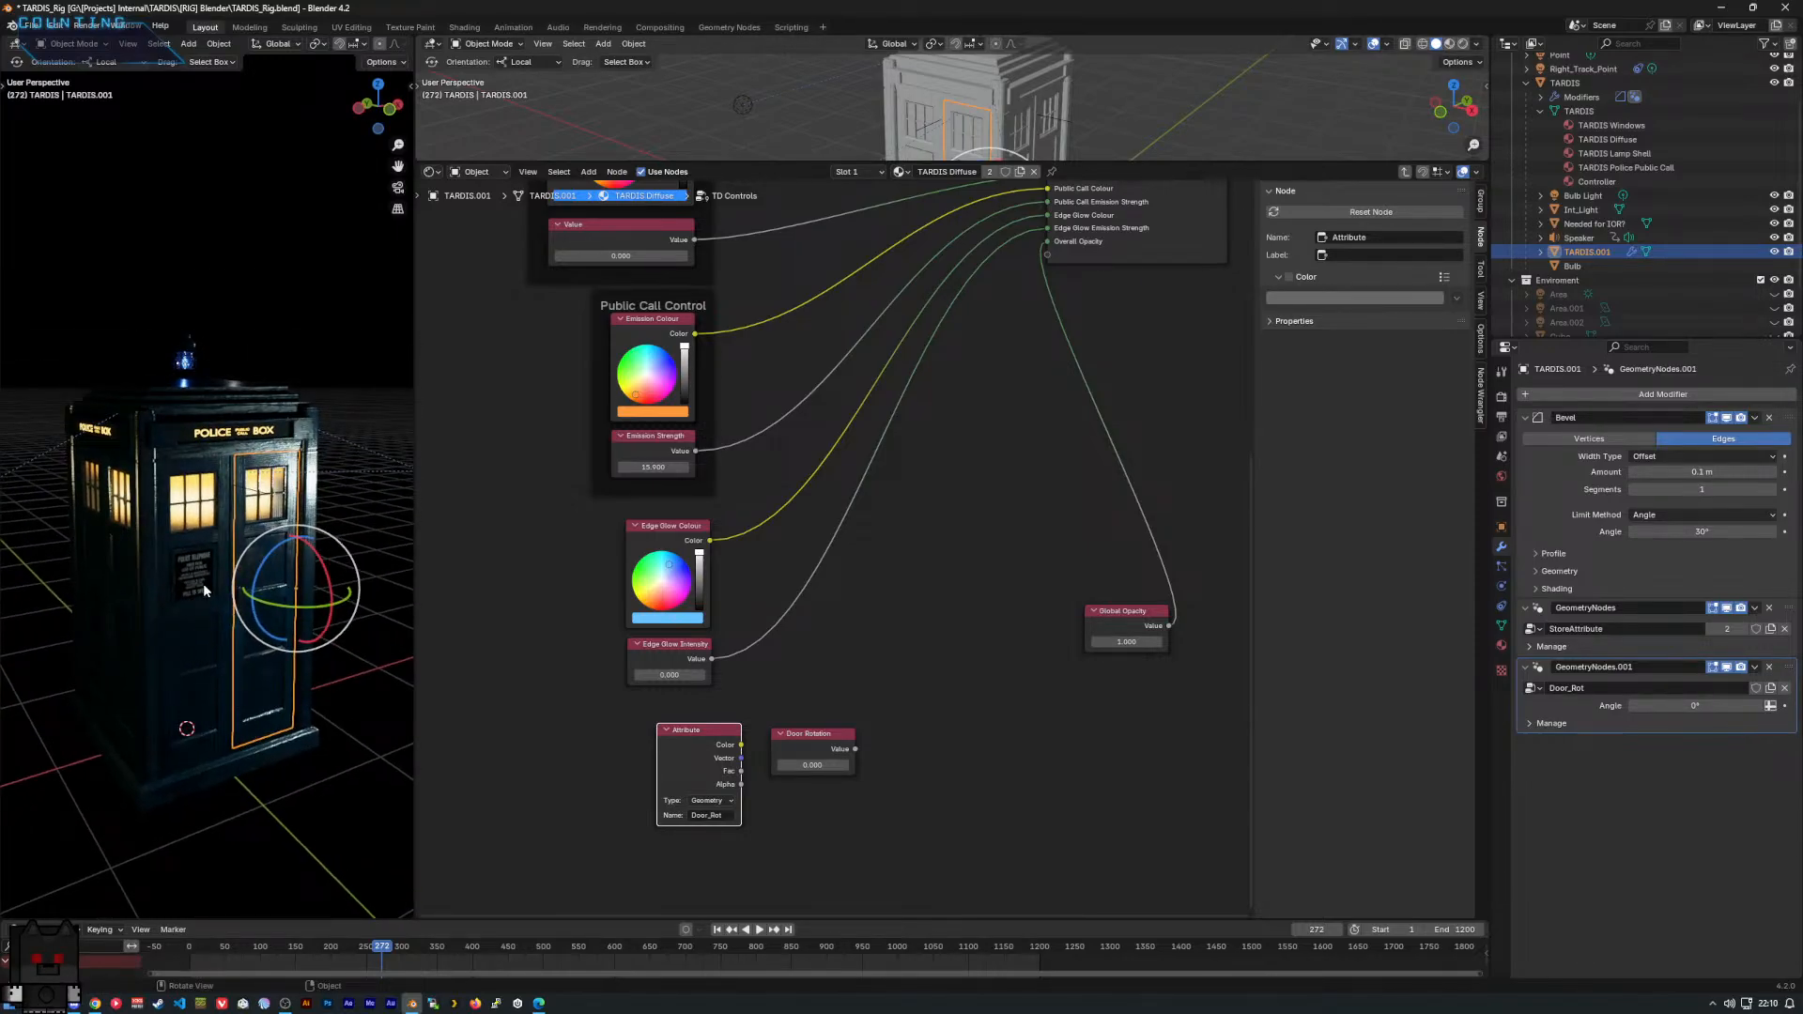
middle_drag(203, 584, 200, 732)
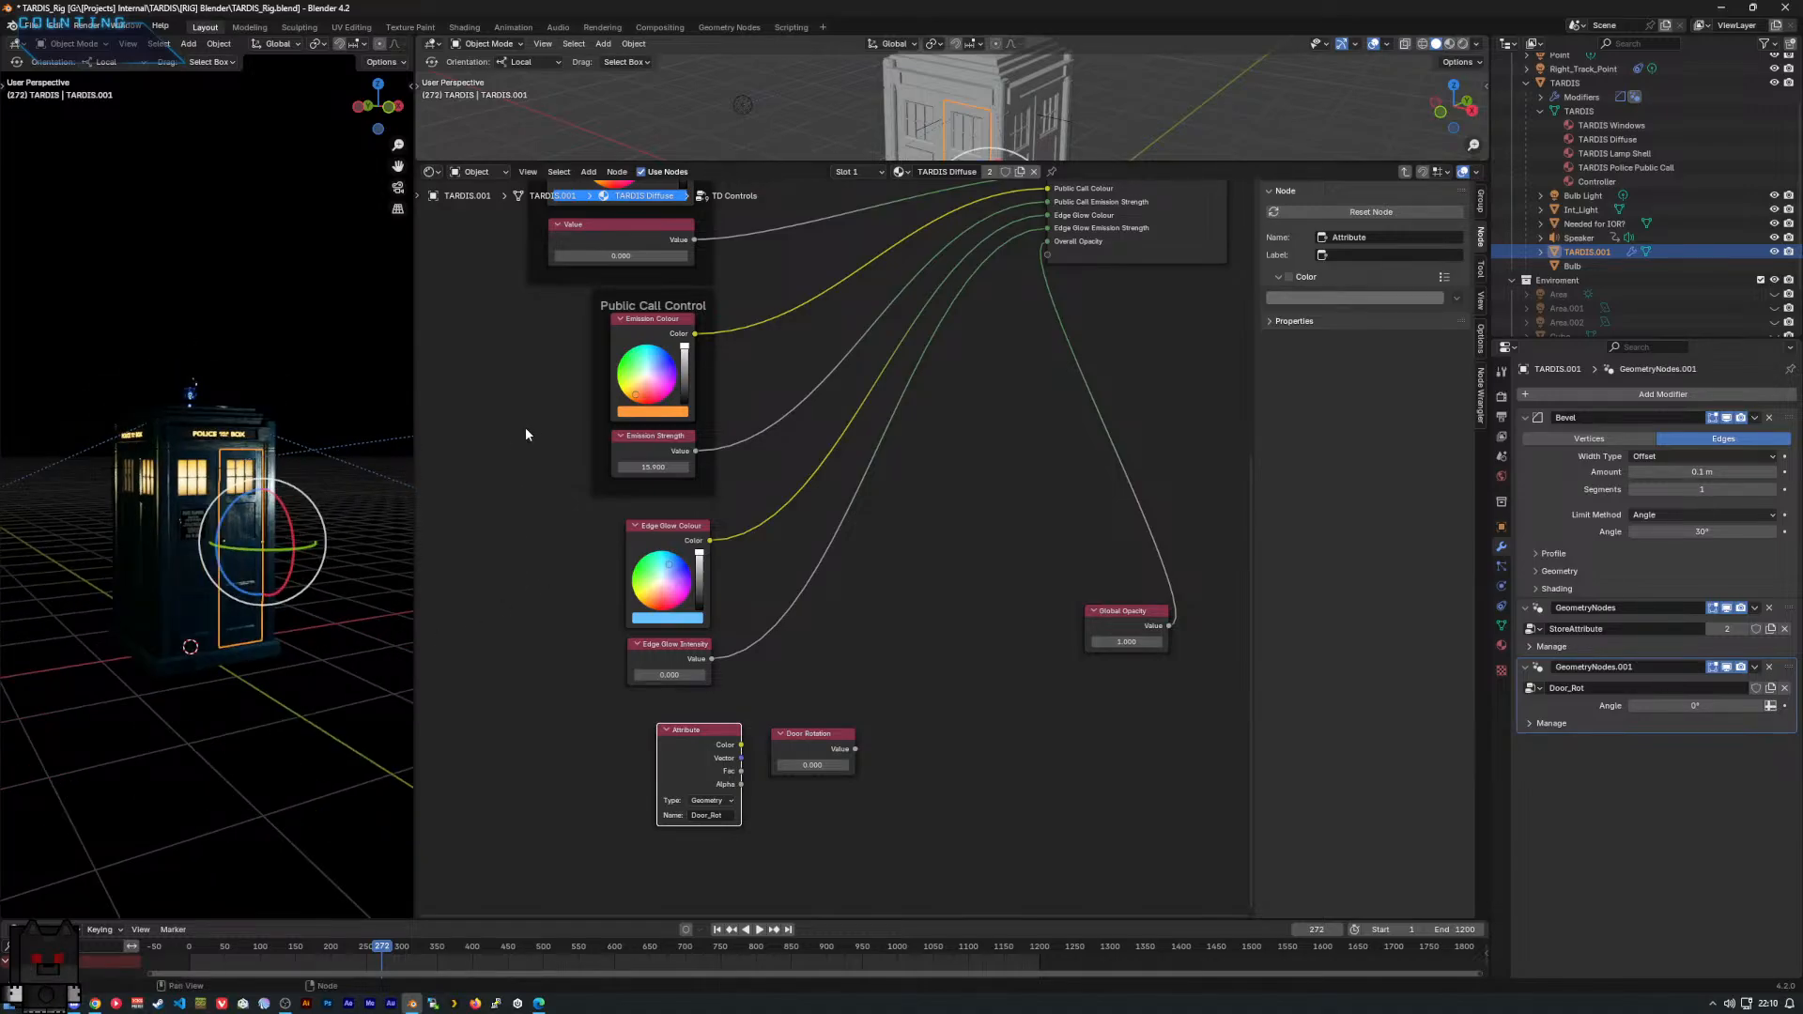
scroll(583, 564, down, 3)
middle_drag(674, 654, 616, 659)
middle_drag(813, 497, 817, 747)
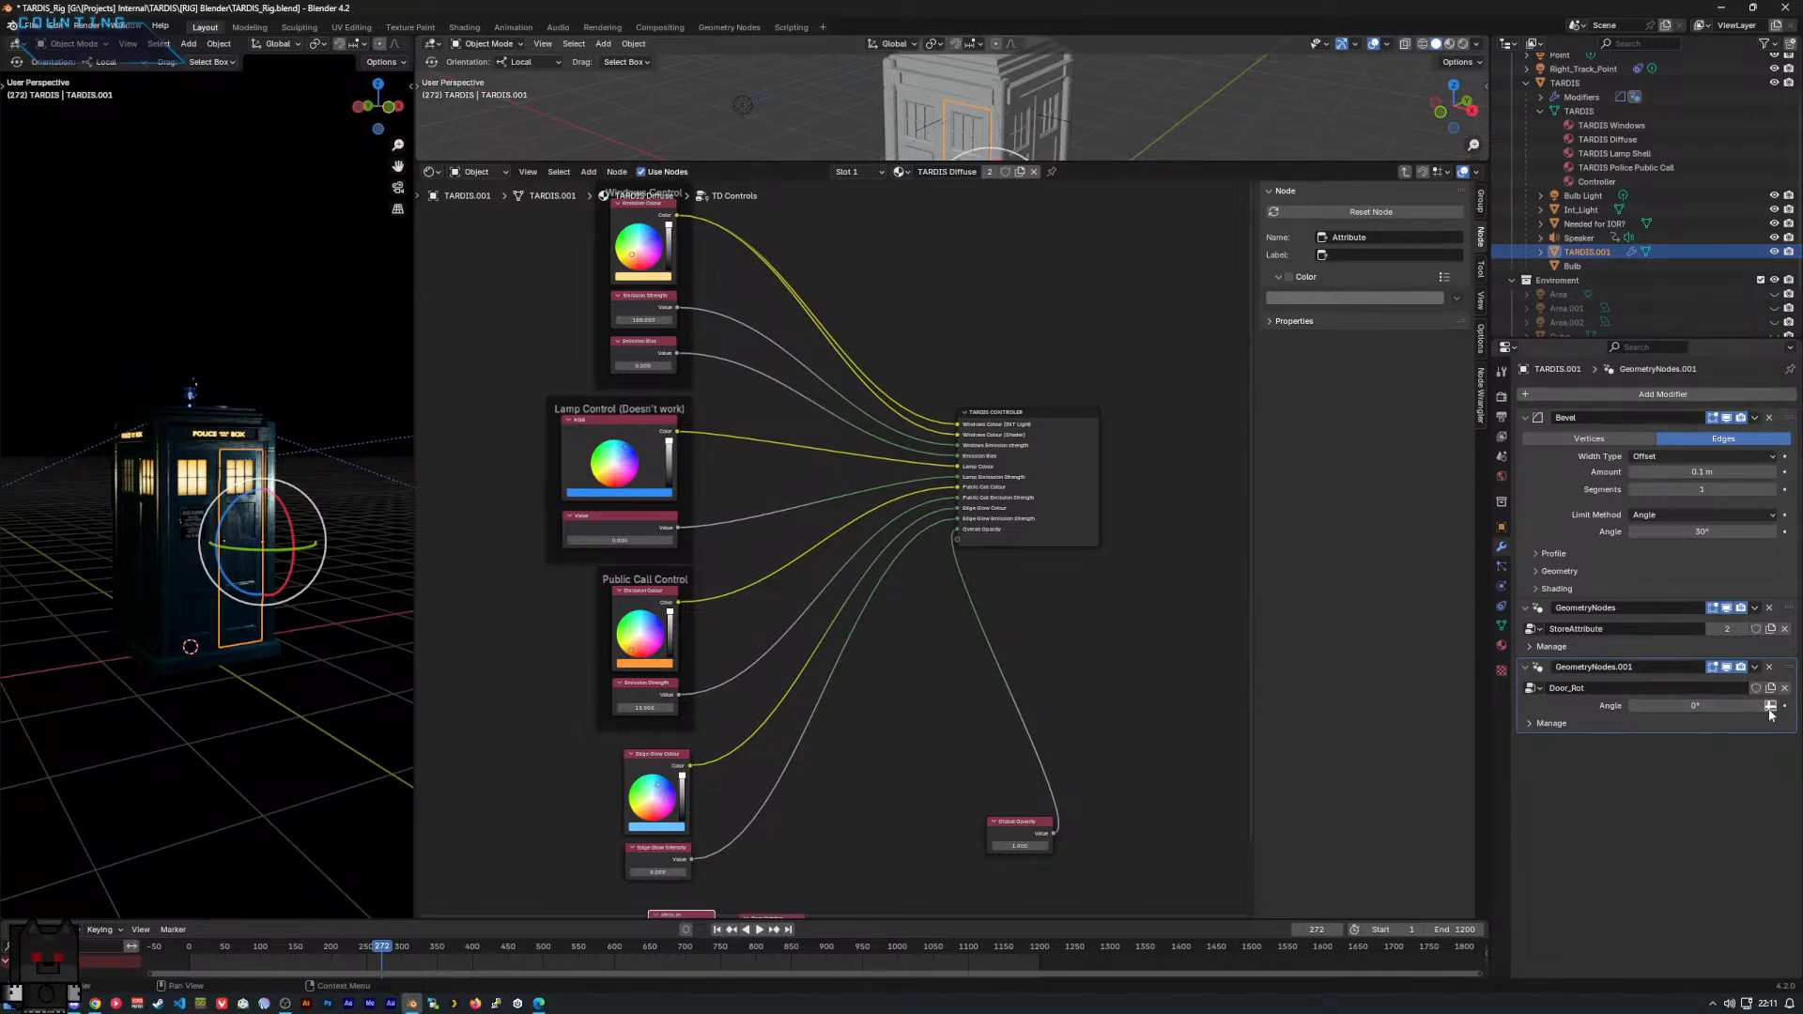
Expand the Door_Rot modifier's management options and examine which named attributes it uses.
click(1528, 724)
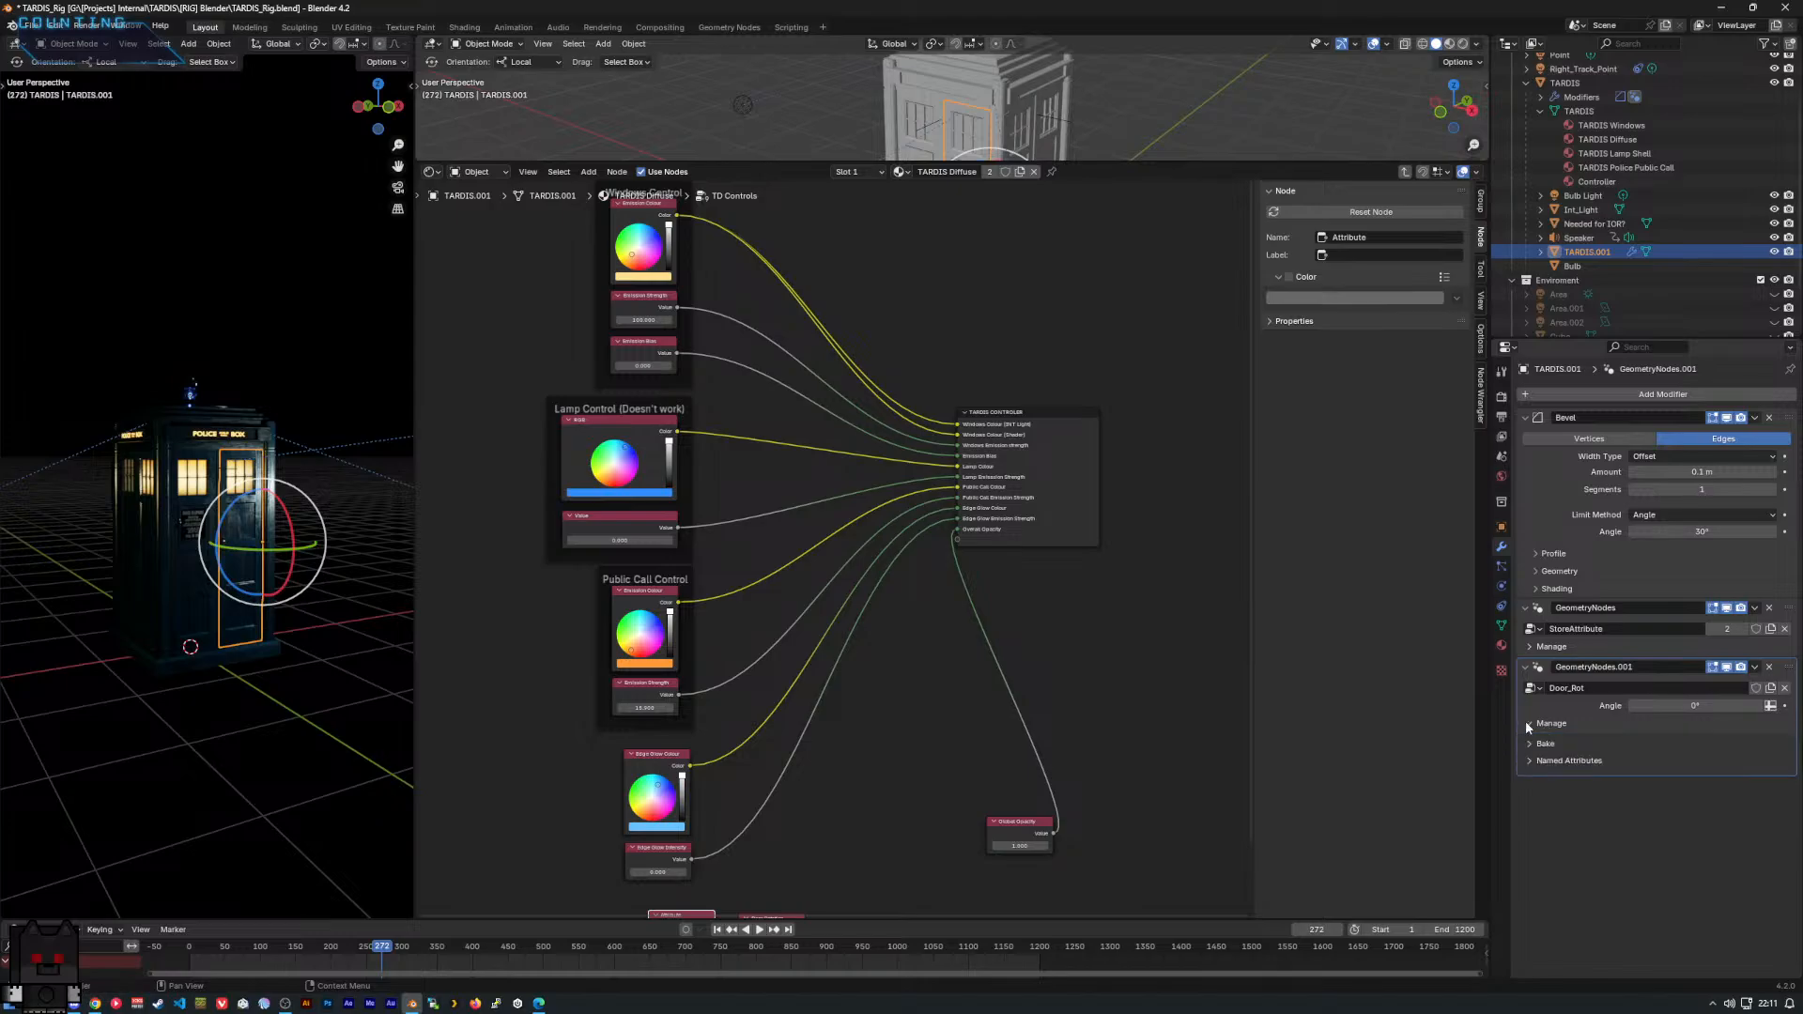
click(1530, 760)
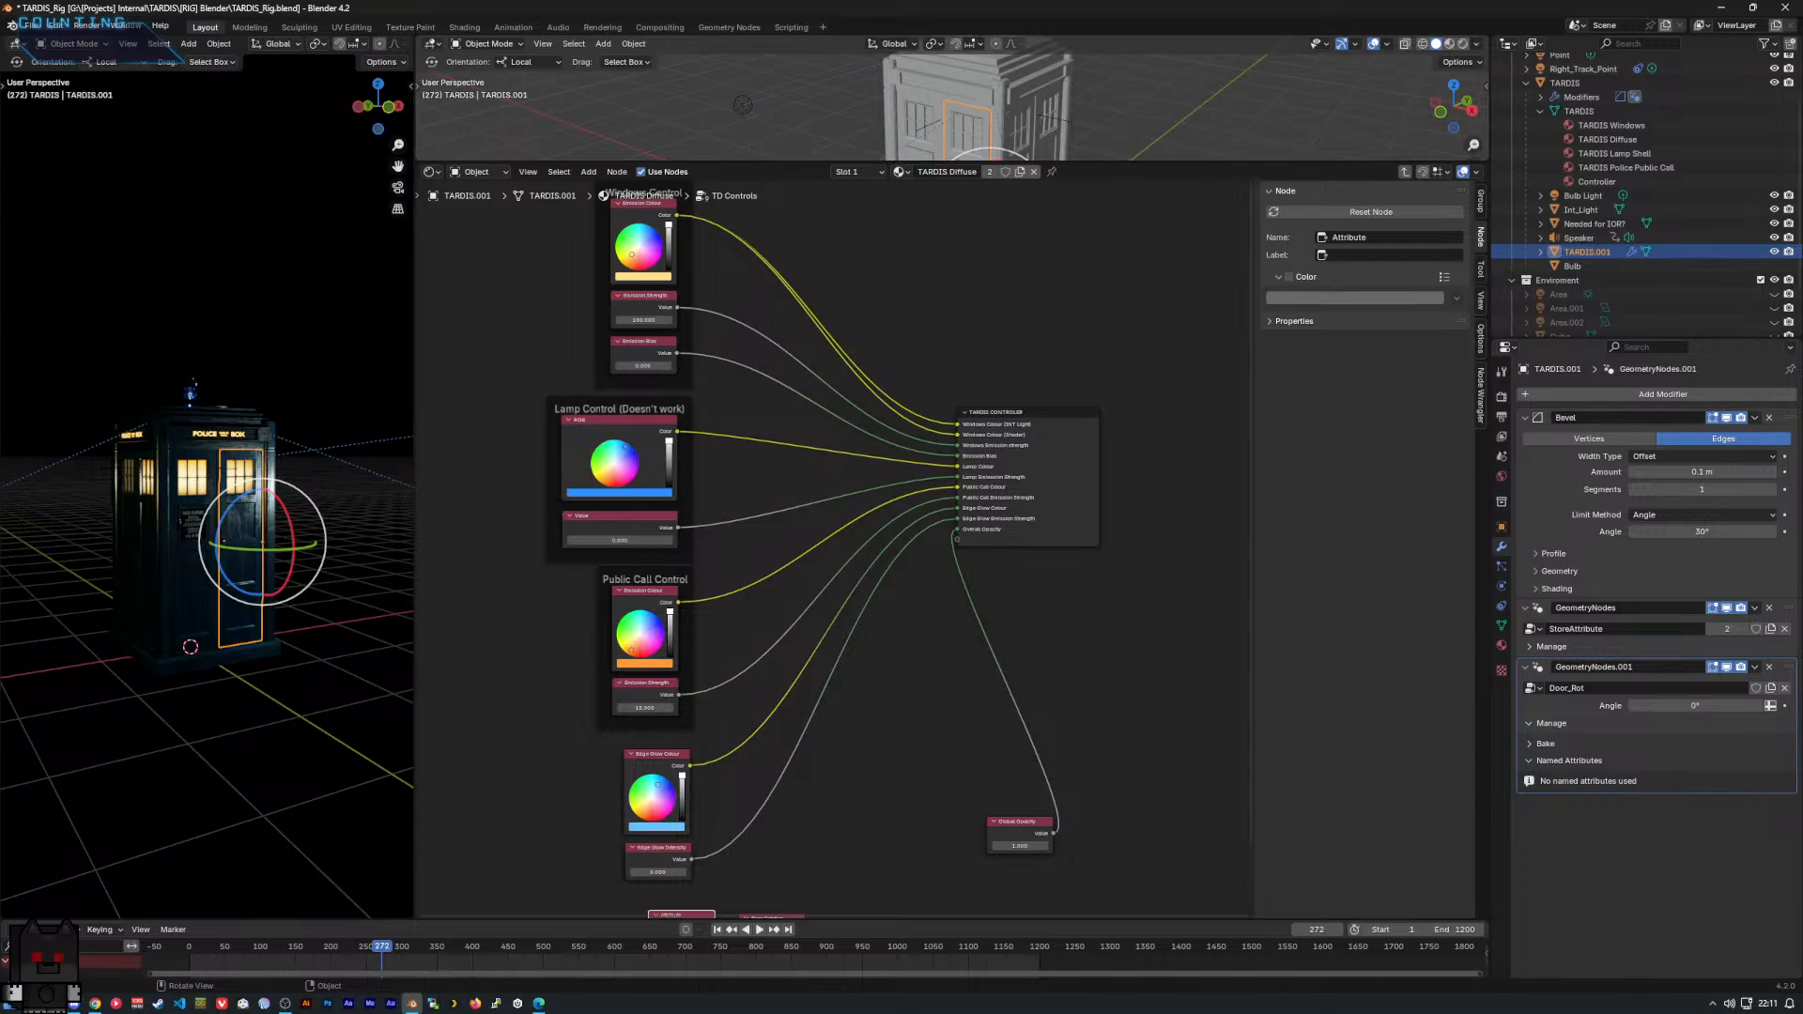
key(alt+Tab)
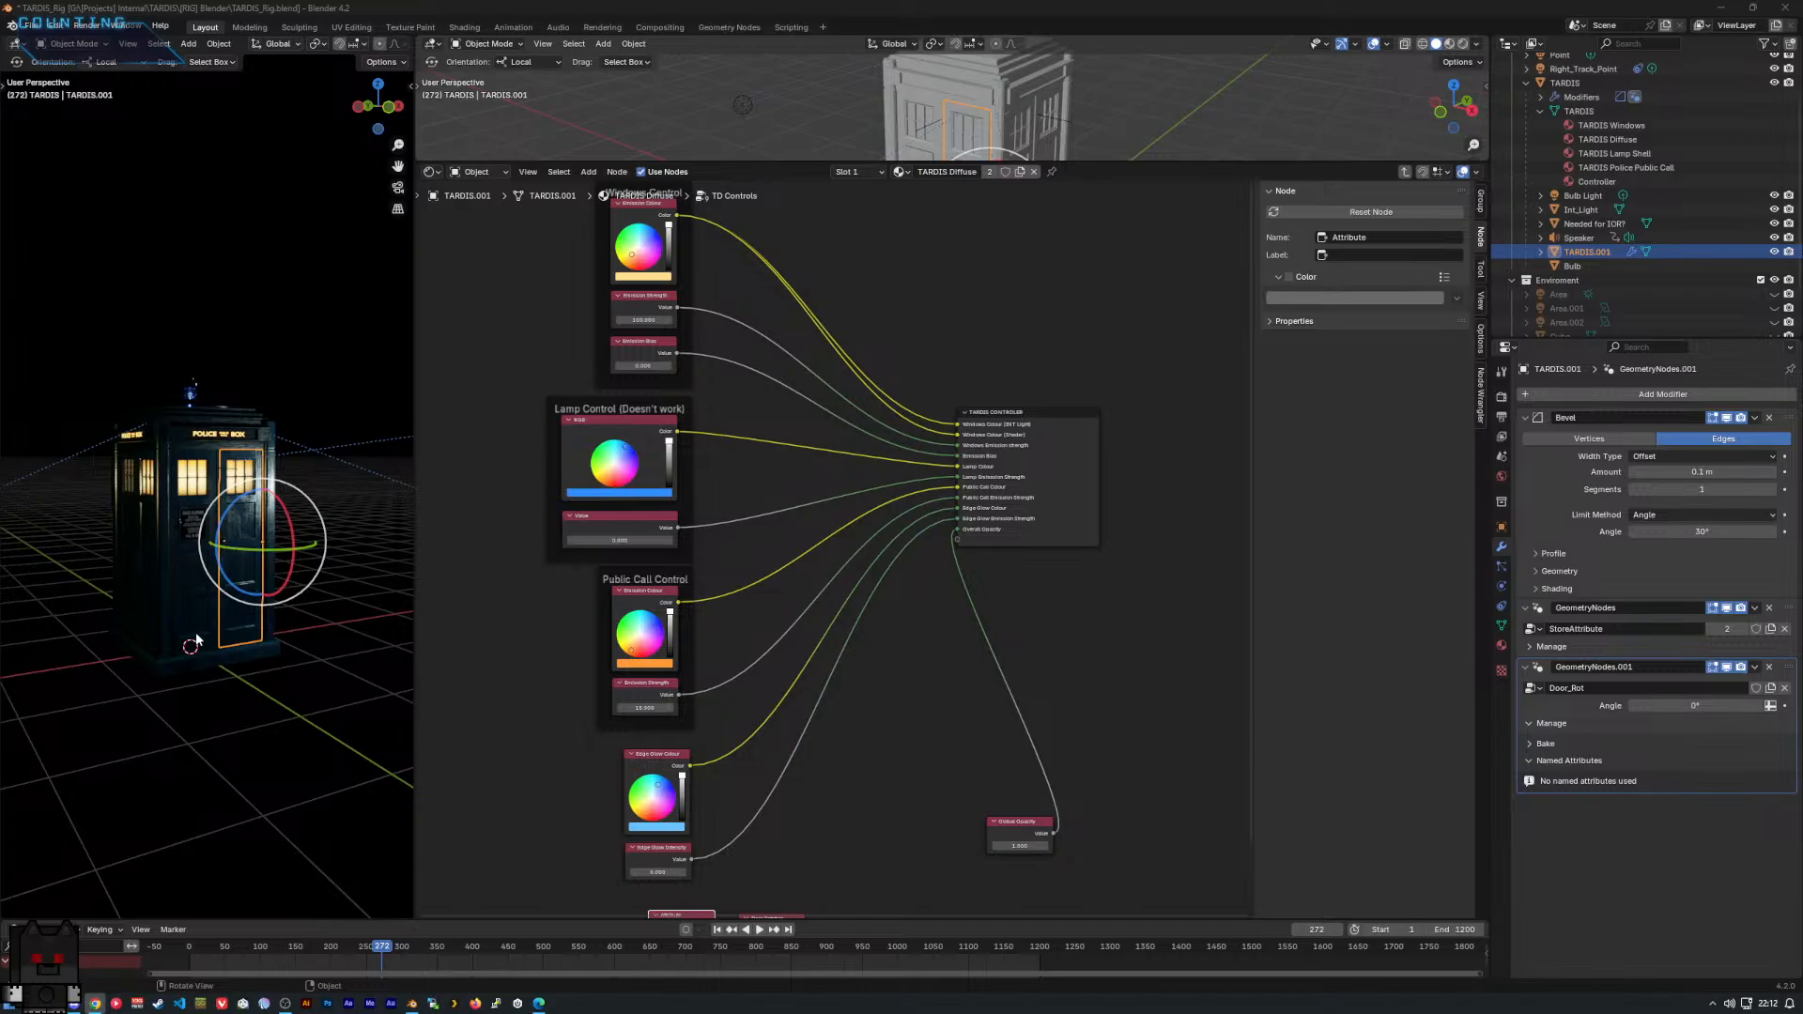
Widen the rendered 3D viewport at the expense of the node editor and view the TARDIS from several angles.
scroll(184, 622, up, 4)
scroll(186, 621, down, 3)
scroll(190, 619, up, 2)
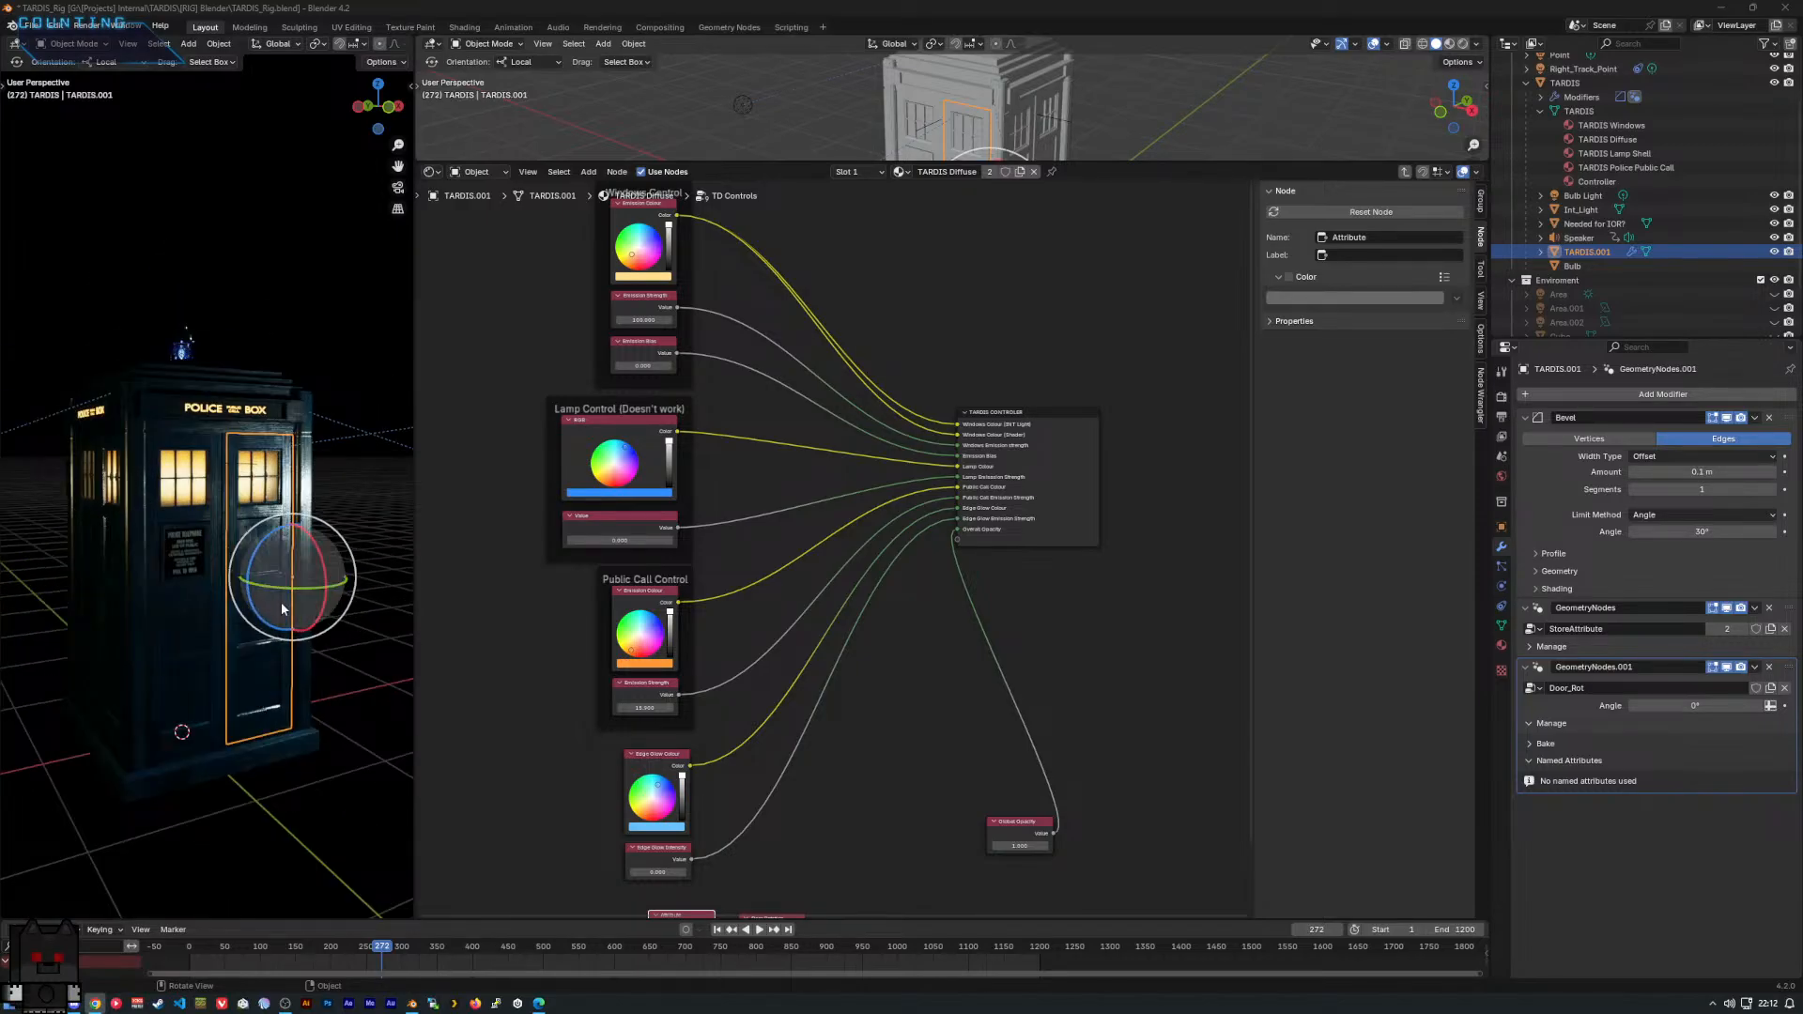
drag(413, 569, 524, 570)
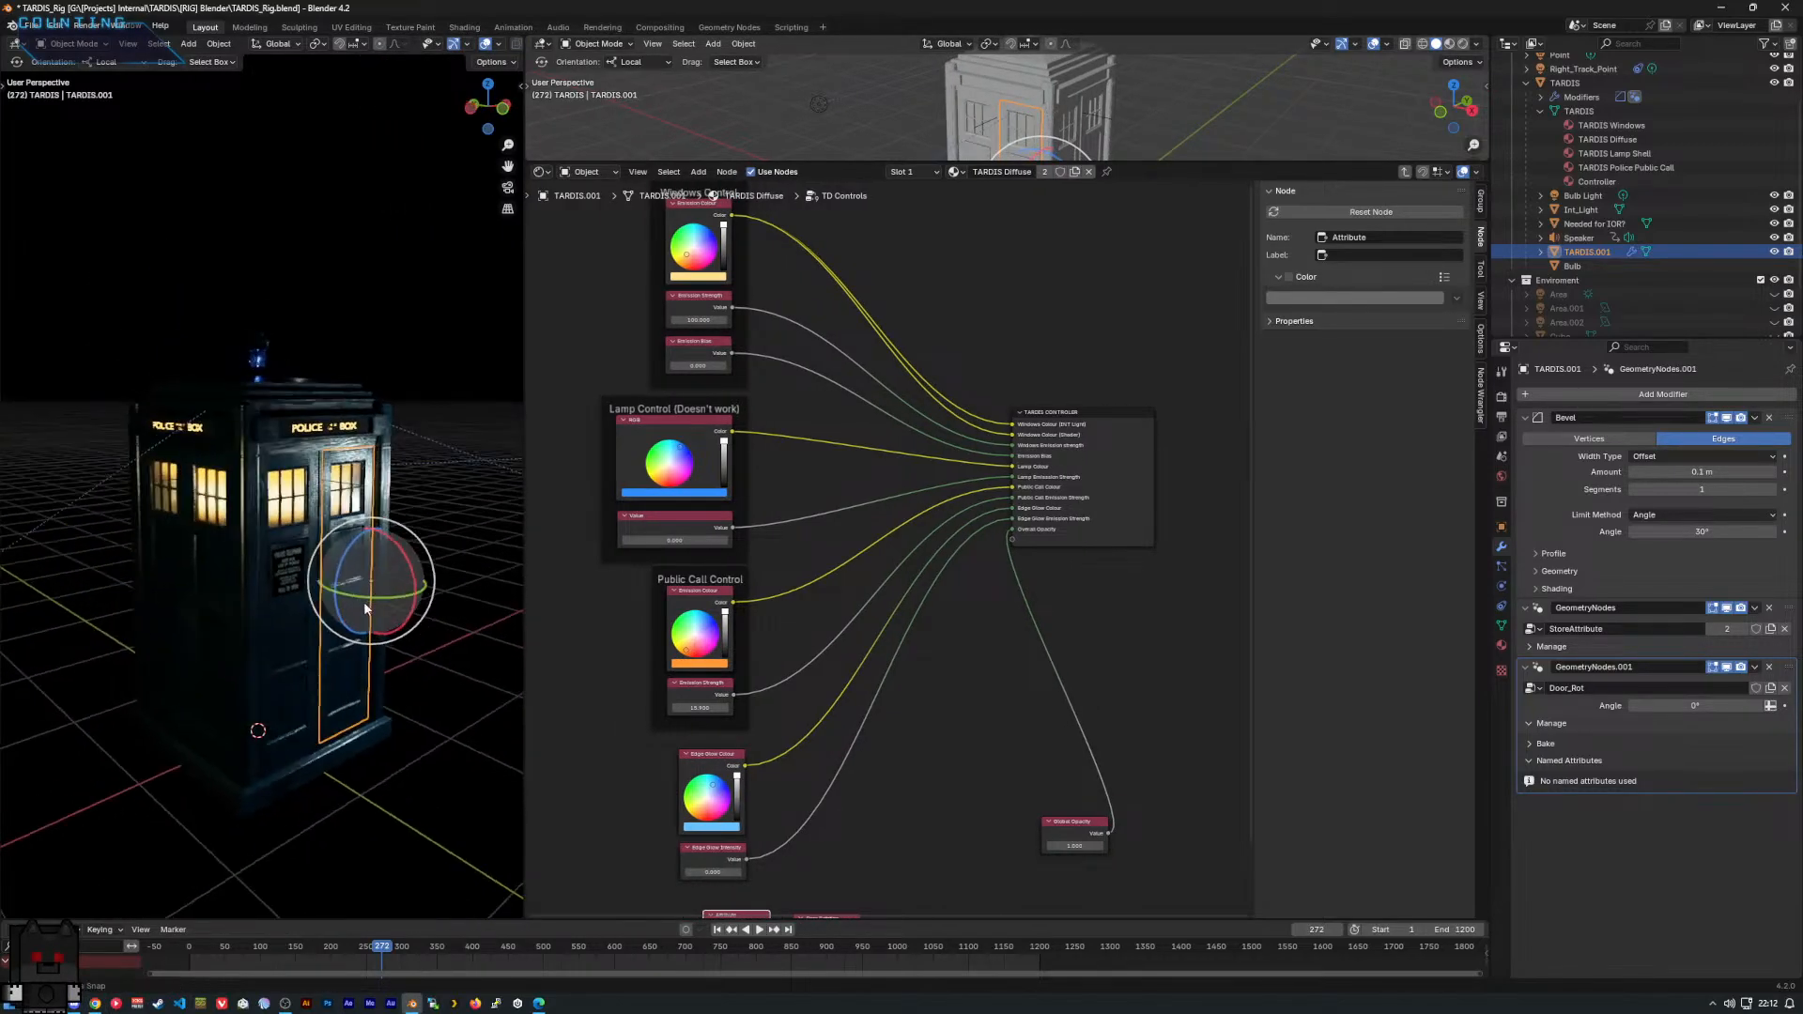
mouse_move(319, 601)
middle_down()
mouse_move(376, 554)
mouse_move(298, 587)
middle_up()
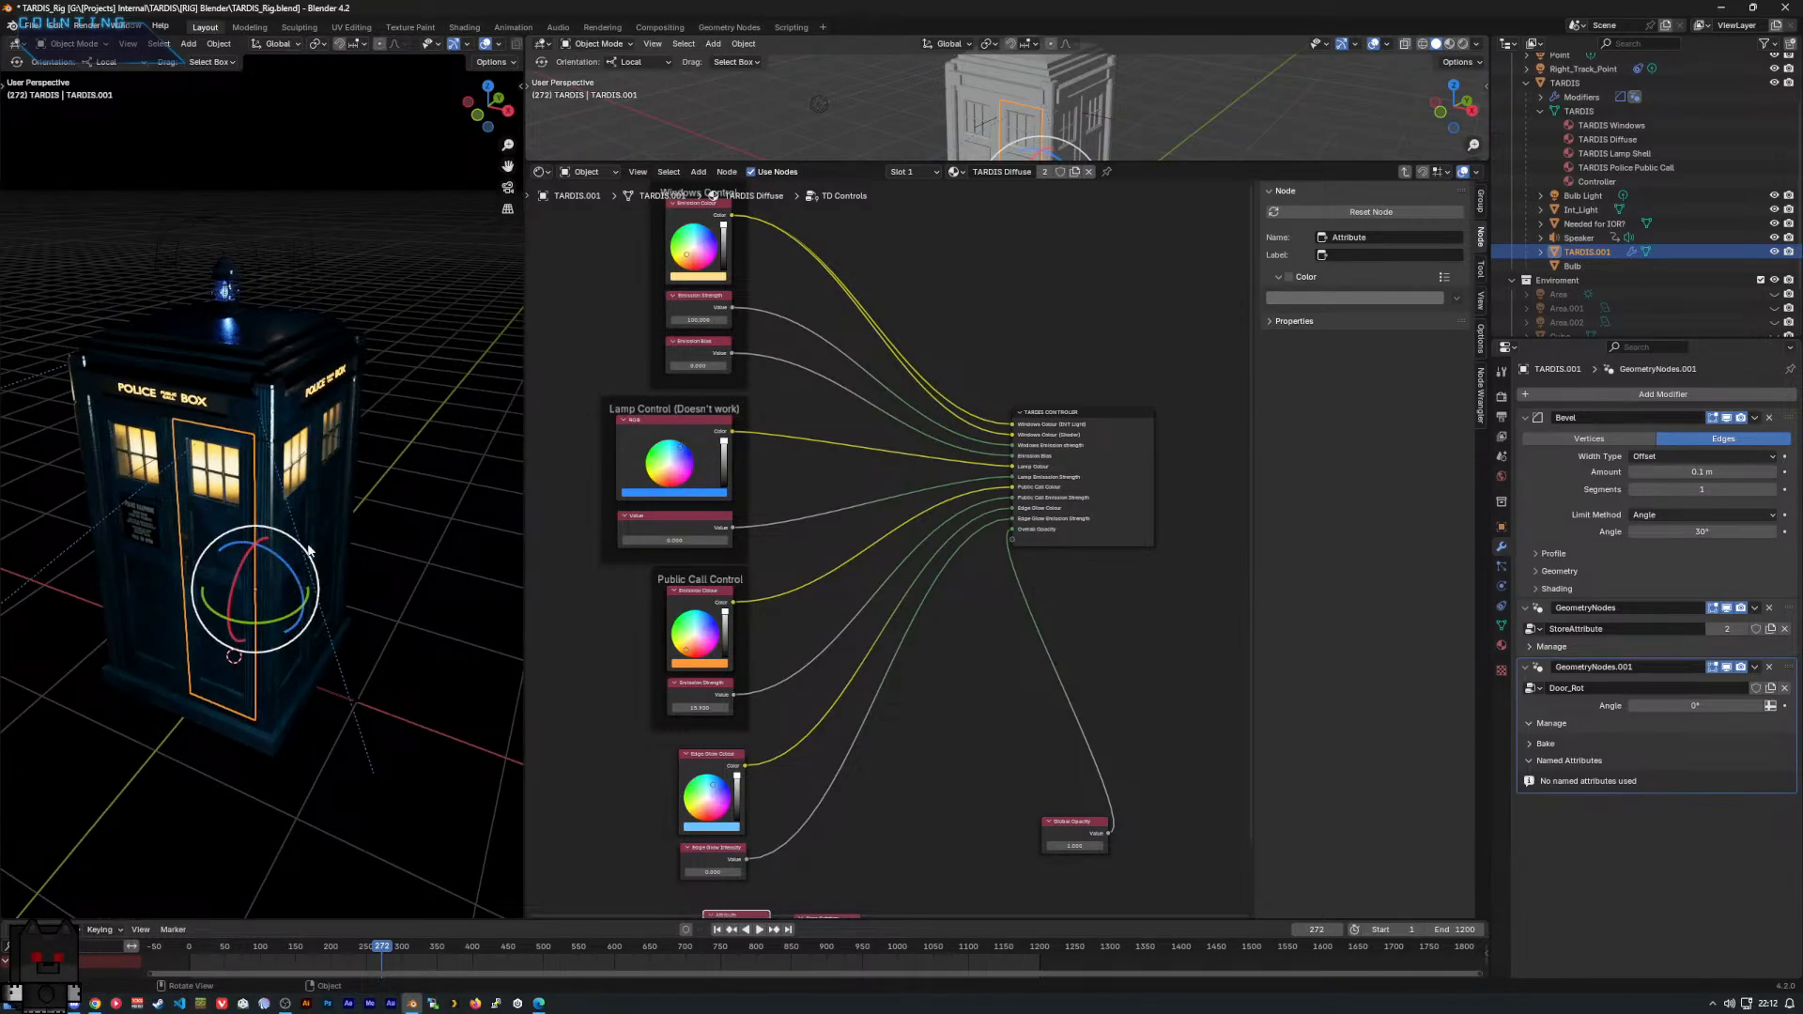
middle_drag(253, 386, 202, 499)
scroll(226, 439, up, 3)
scroll(295, 451, down, 4)
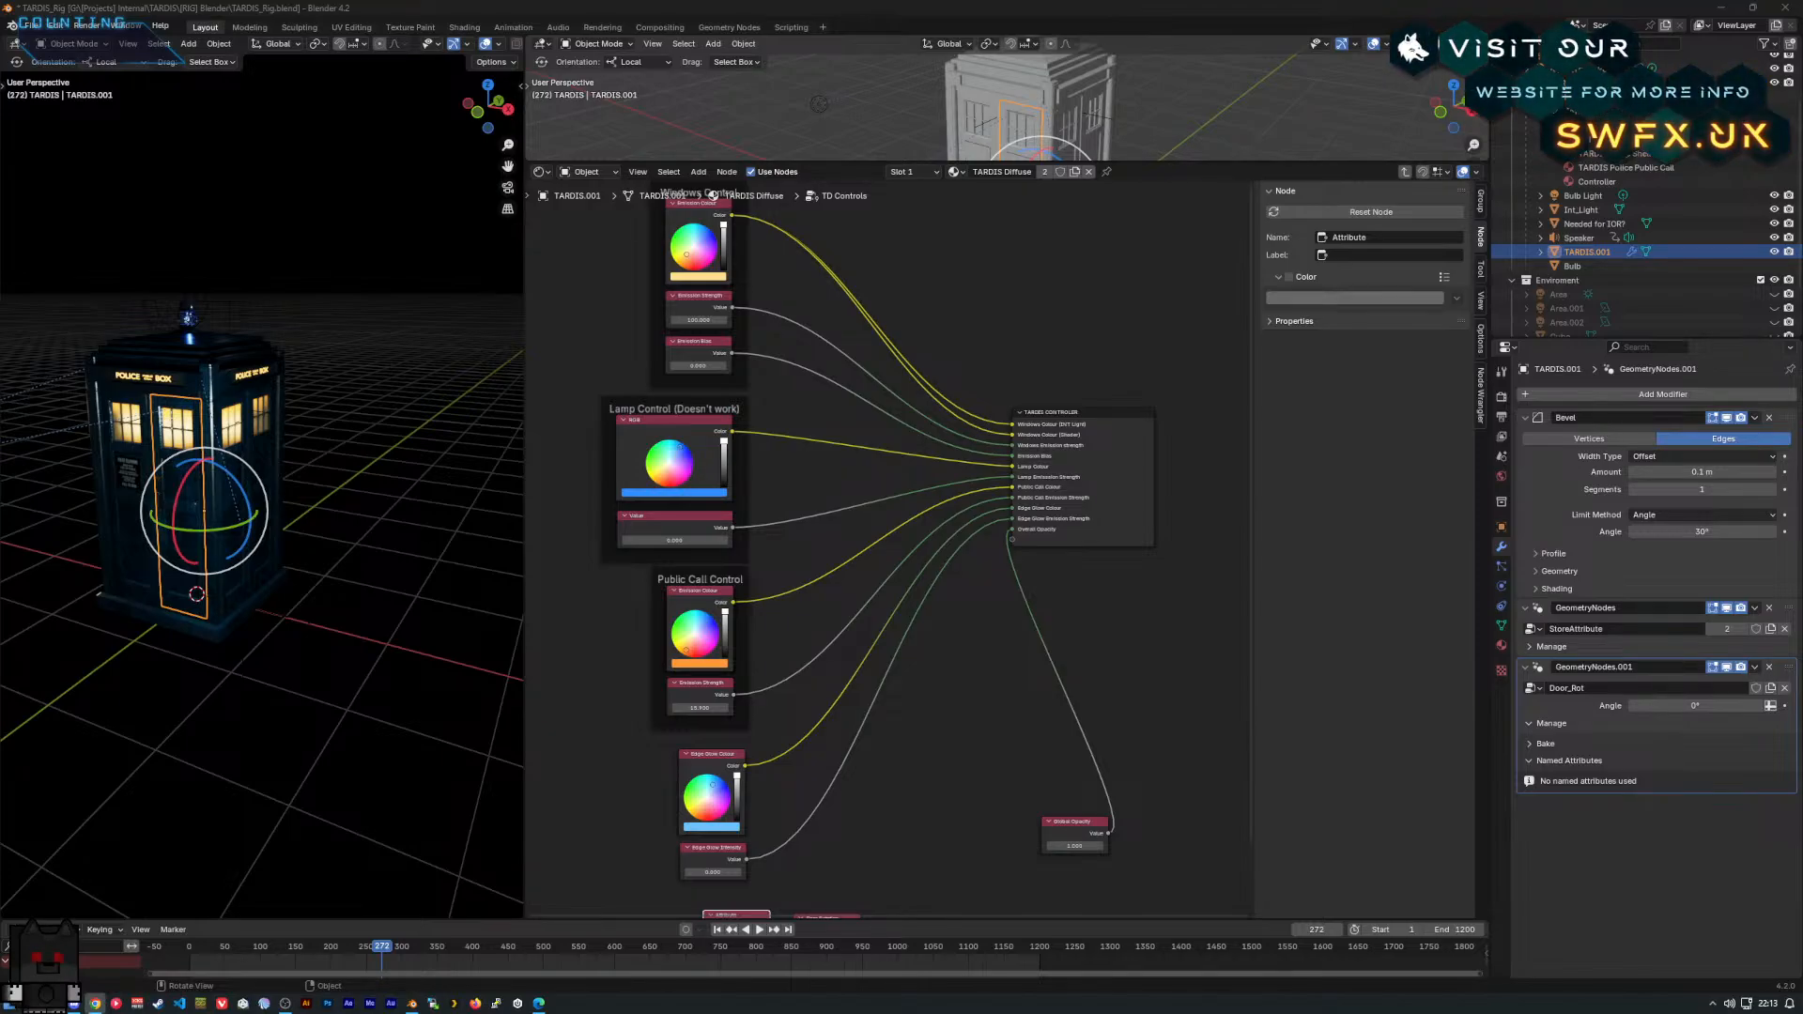
click(354, 471)
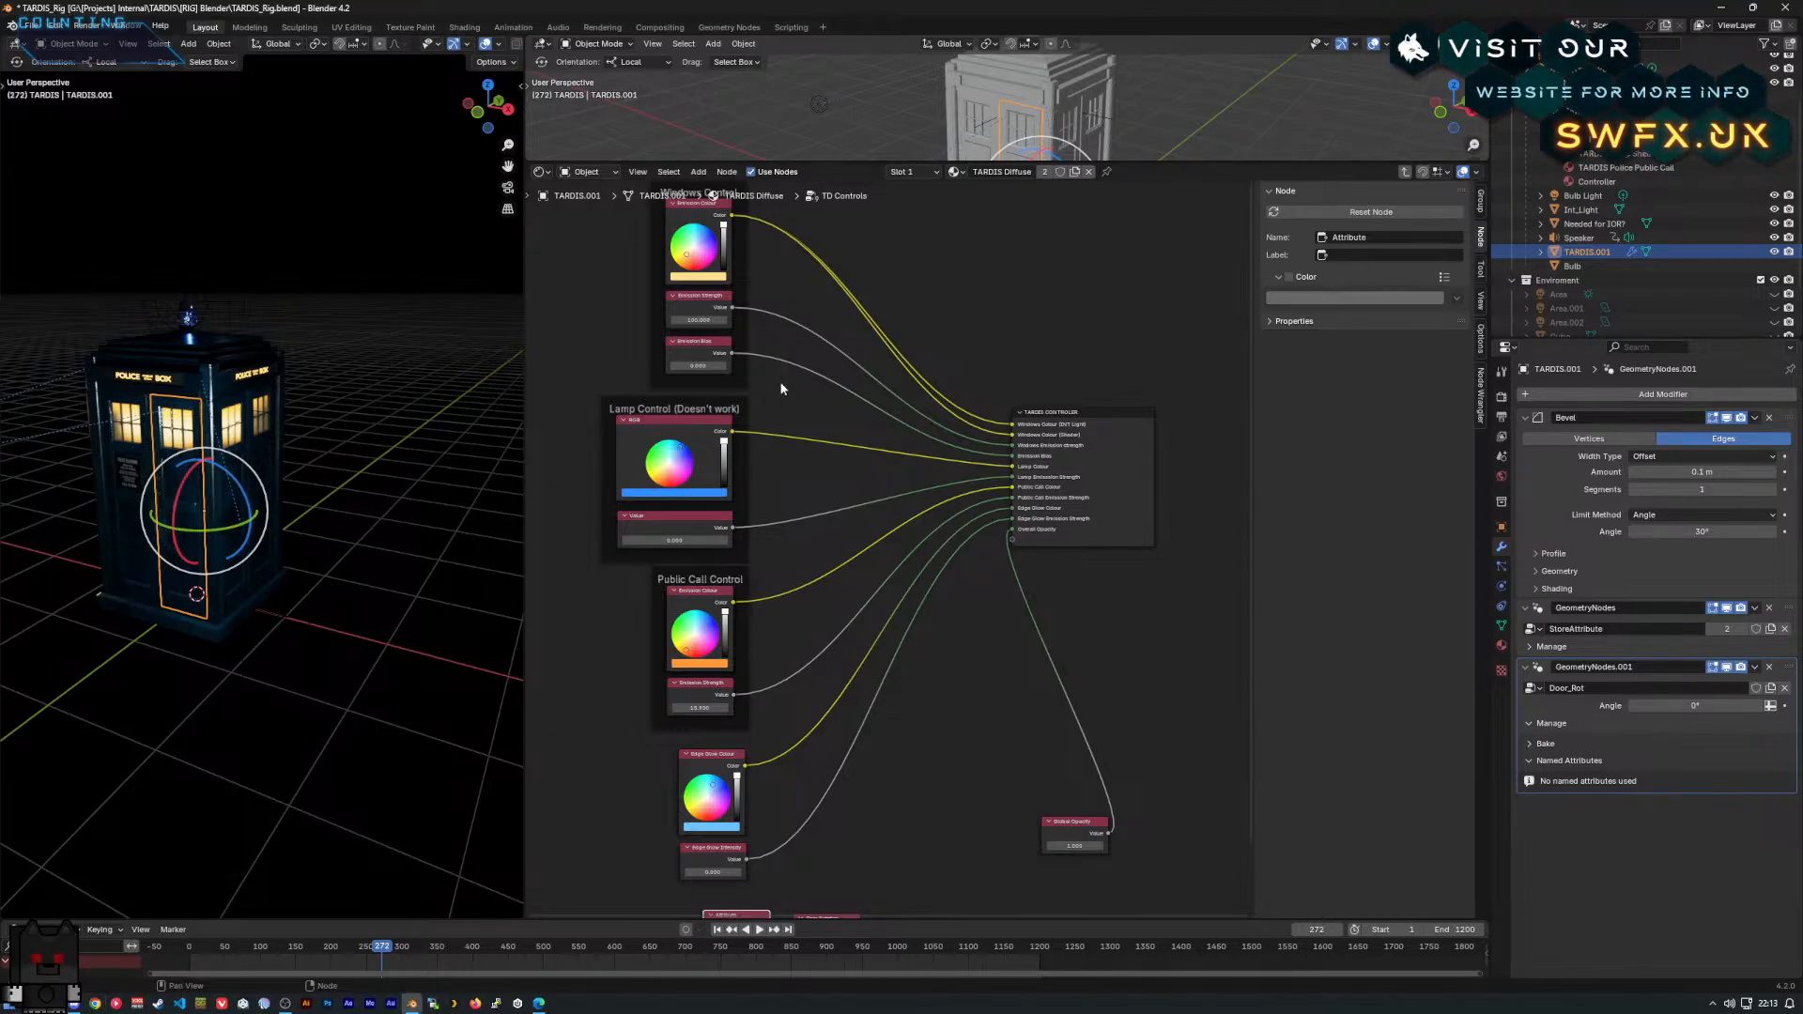
Line up the Attribute and Door Rotation nodes side by side below Edge Glow Intensity.
middle_drag(1046, 511, 954, 403)
middle_drag(784, 845, 929, 620)
scroll(761, 670, up, 4)
scroll(929, 621, down, 1)
mouse_move(797, 582)
mouse_down()
mouse_move(752, 585)
mouse_move(775, 584)
mouse_up()
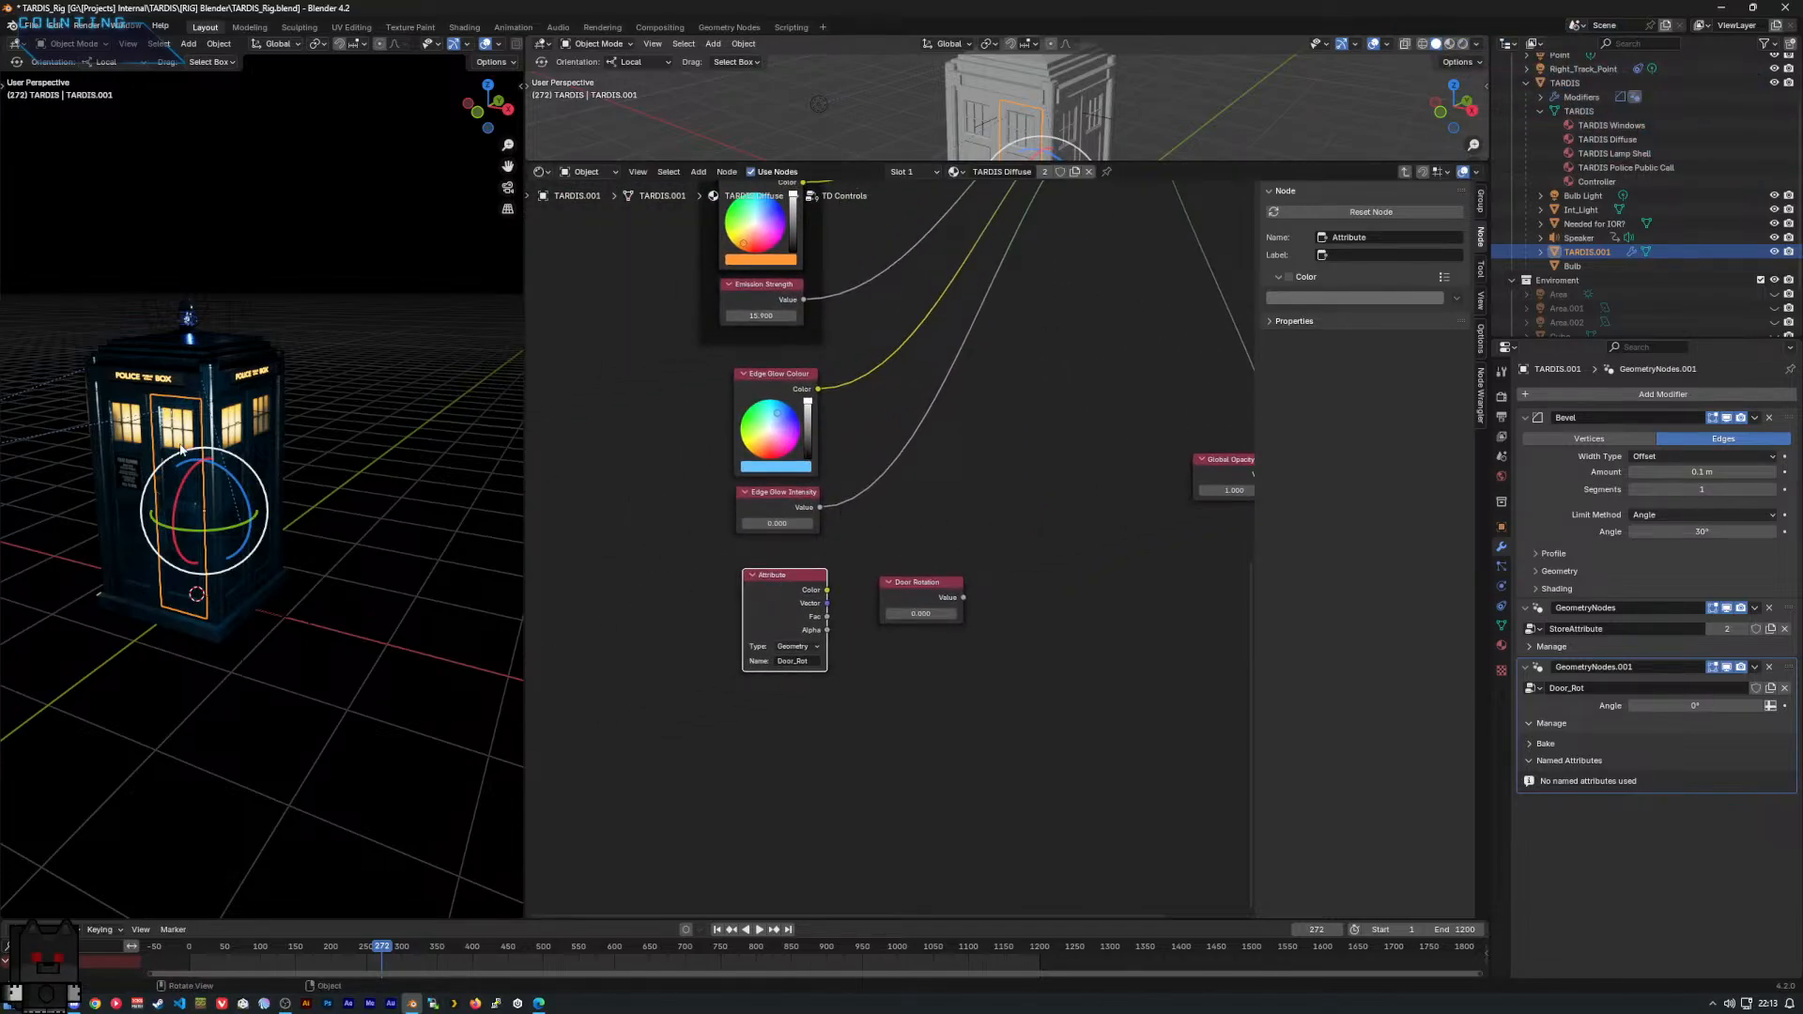
scroll(826, 658, up, 1)
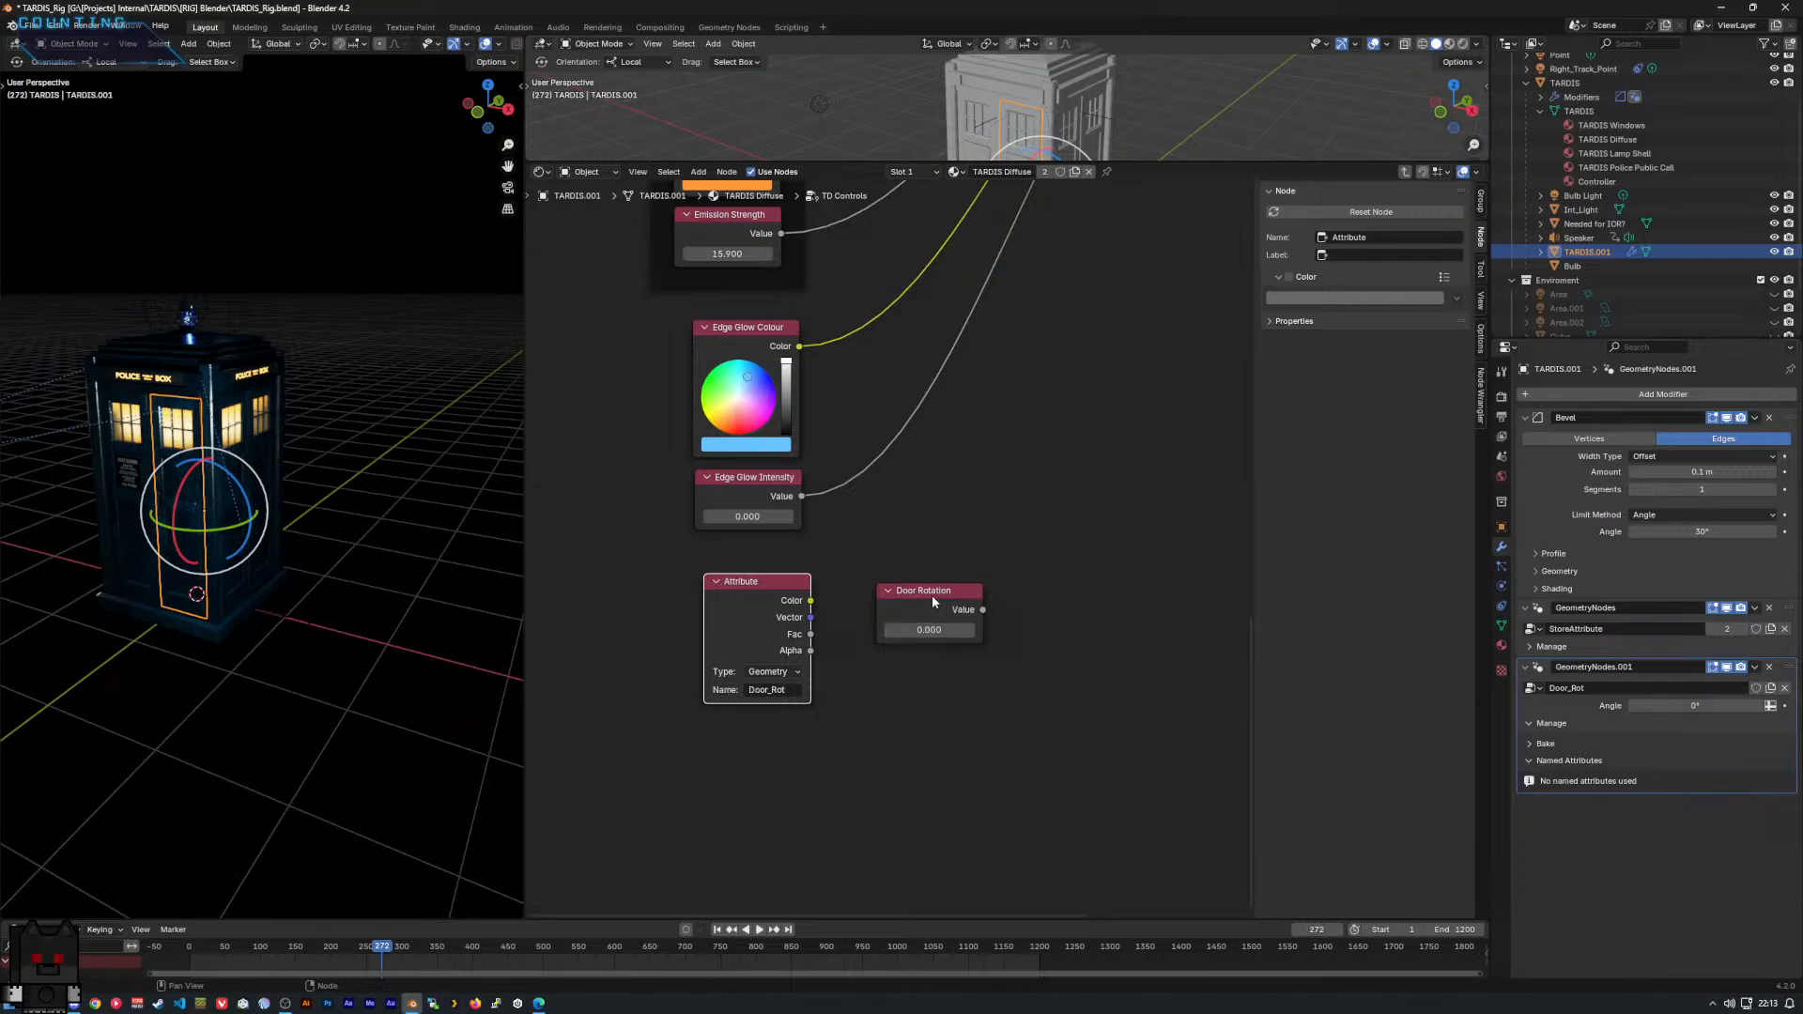
drag(932, 594, 925, 585)
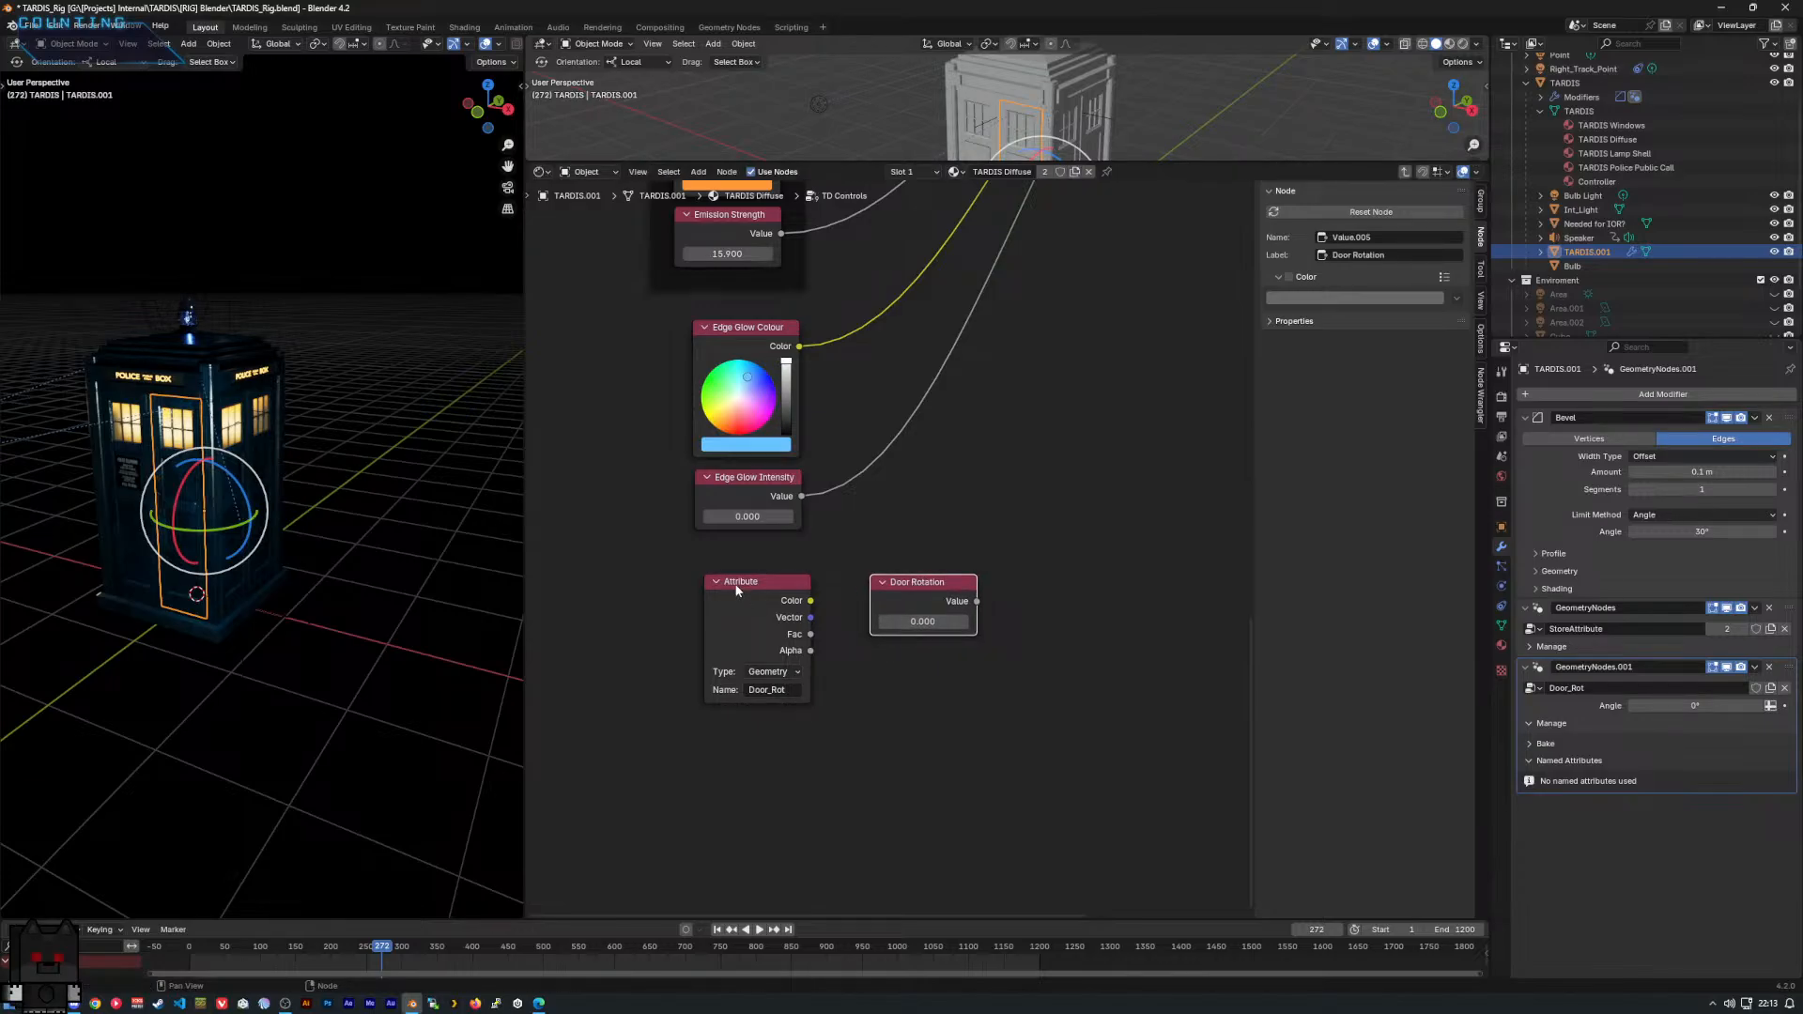
key(KP_Decimal)
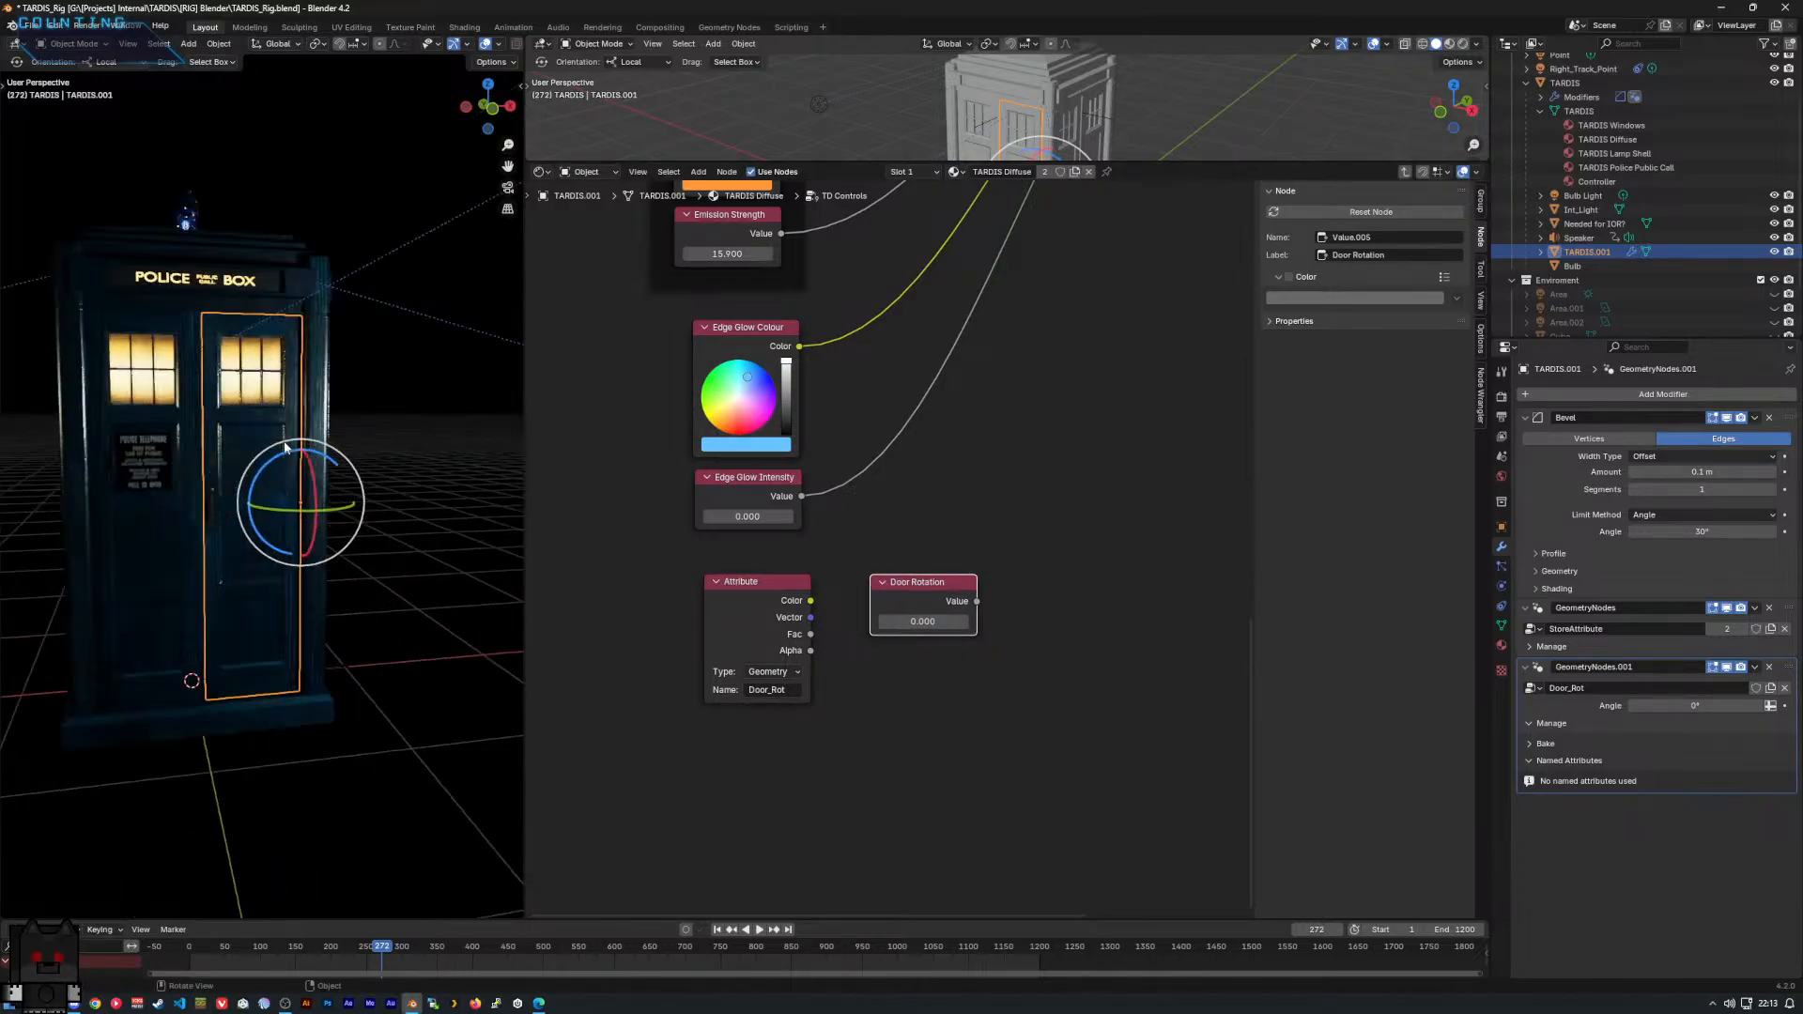
Examine the TARDIS control nodes in the material and the Door_Rot setup in the Geometry Nodes workspace.
middle_drag(285, 448, 387, 425)
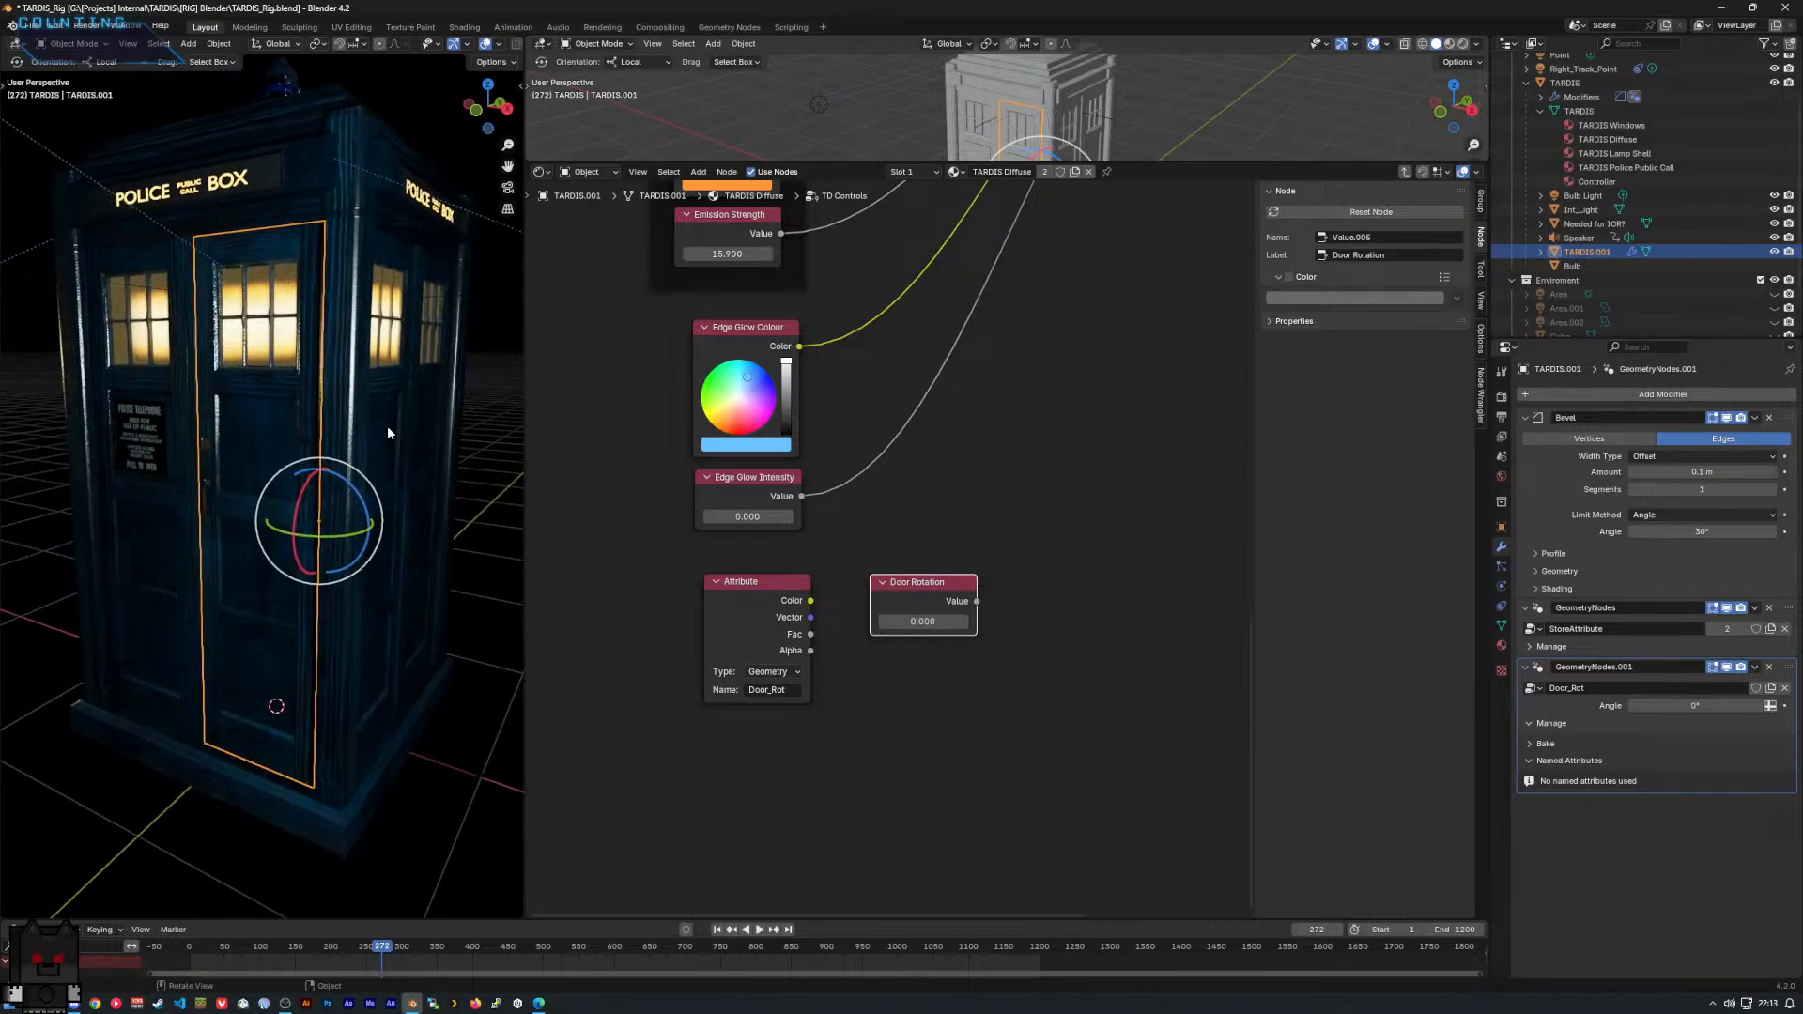
scroll(387, 425, down, 2)
middle_drag(1005, 543, 880, 658)
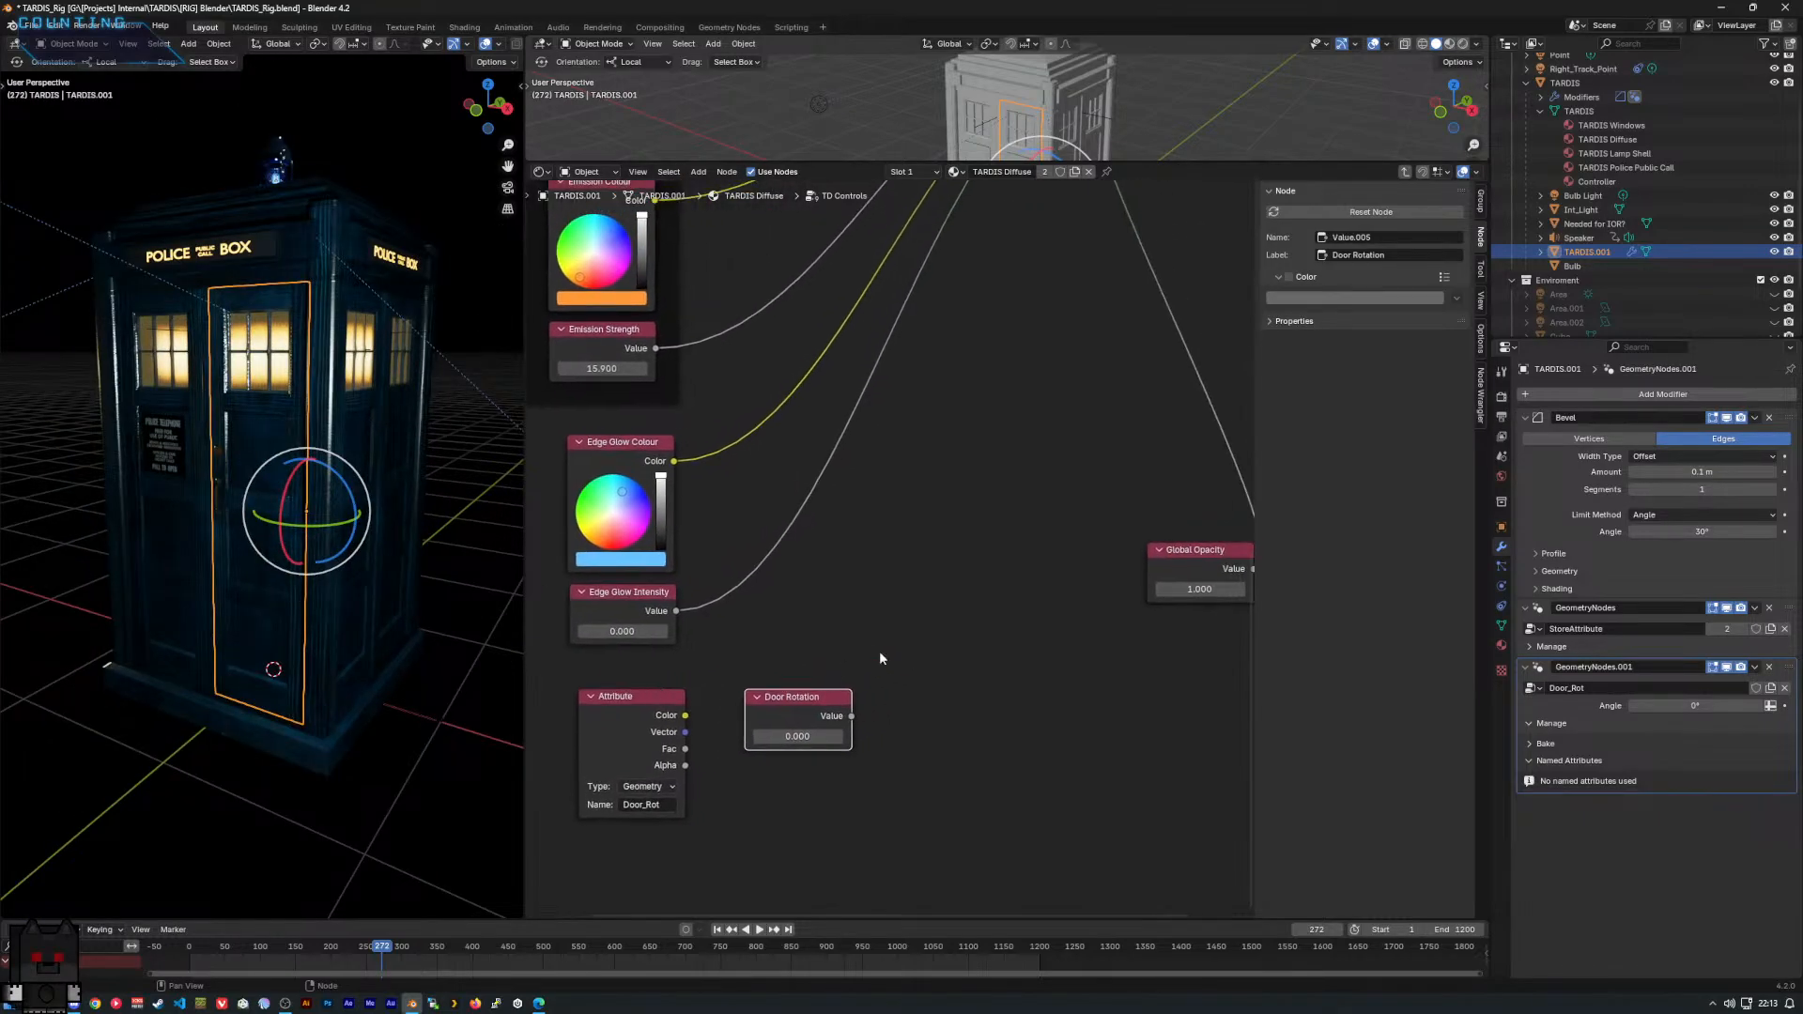
scroll(879, 651, down, 4)
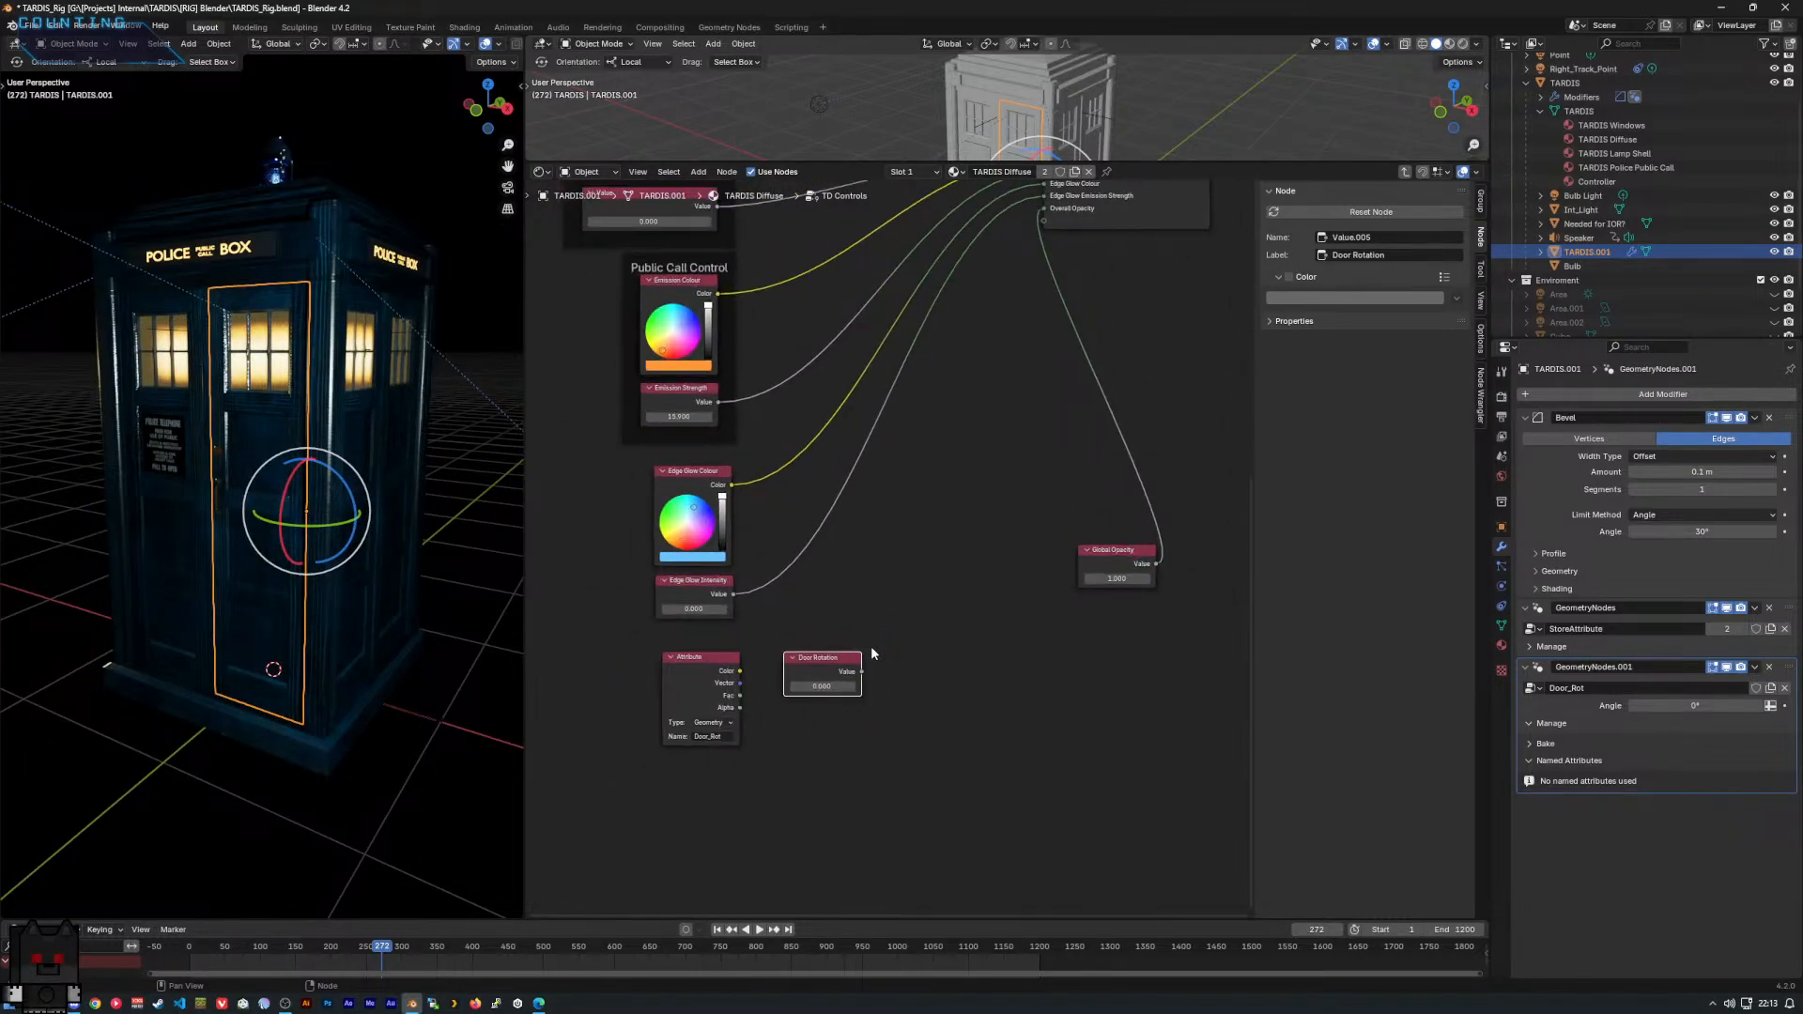
scroll(872, 646, up, 1)
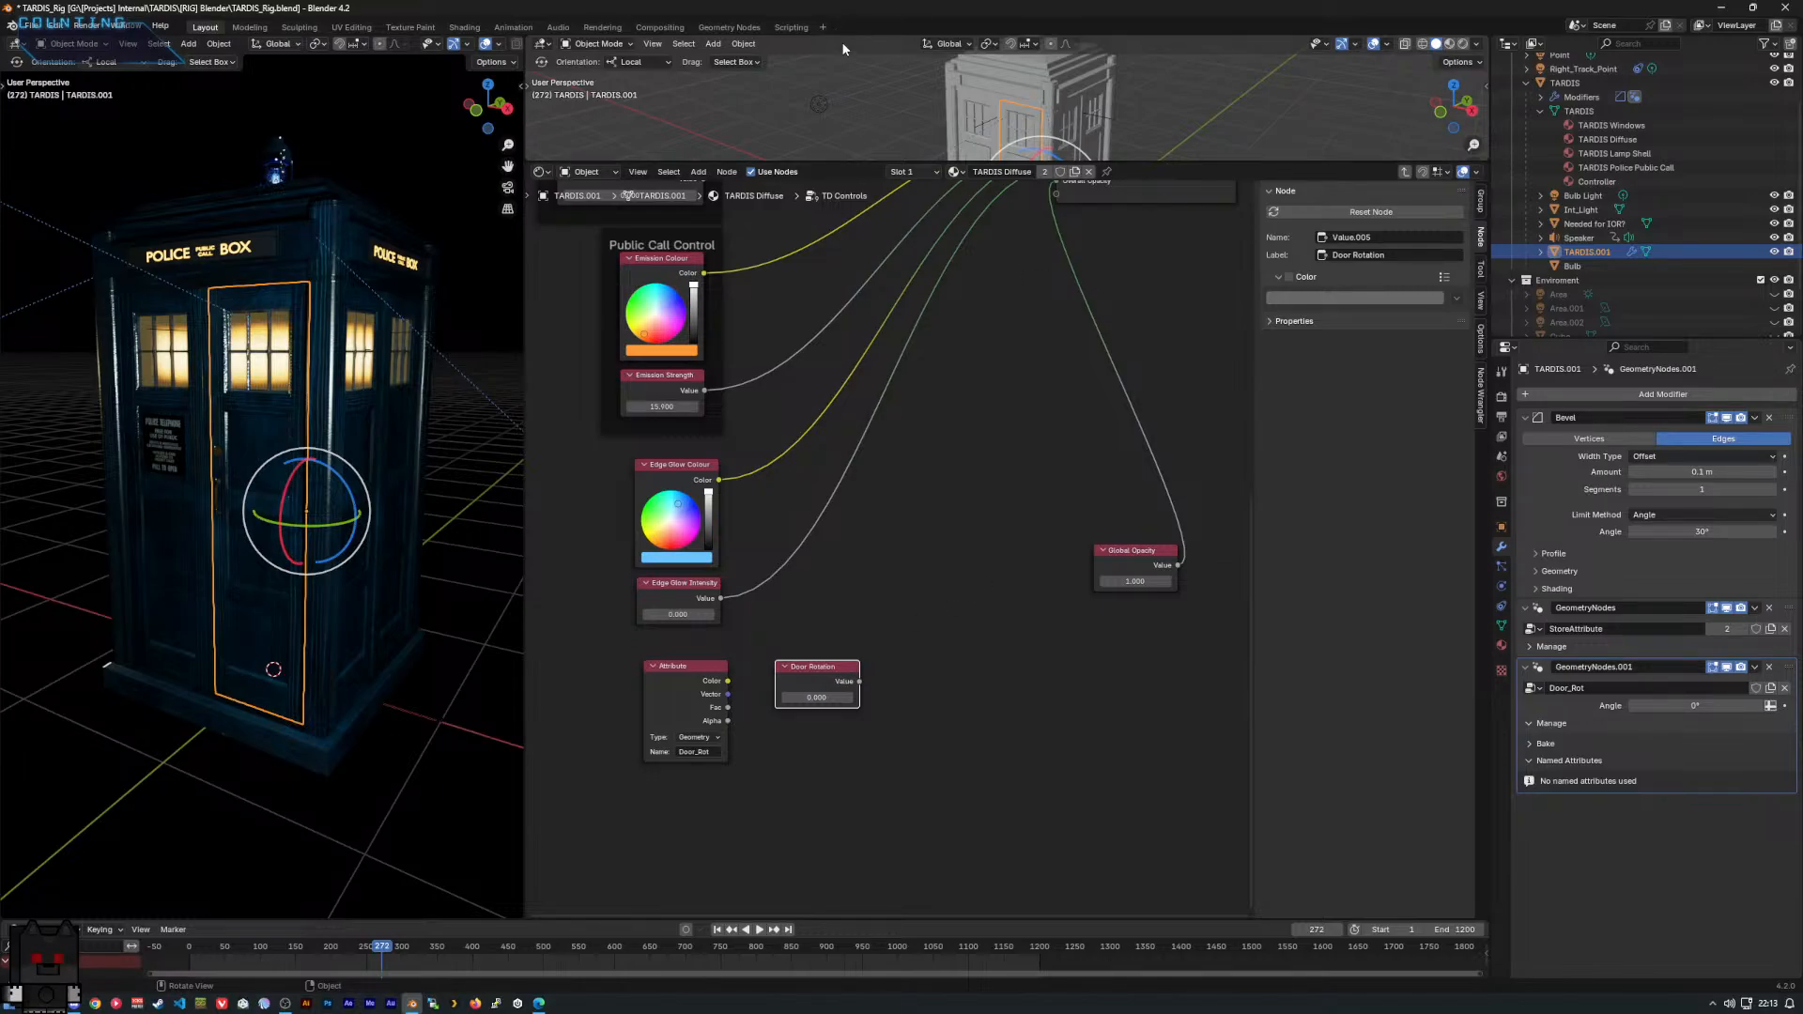
click(715, 27)
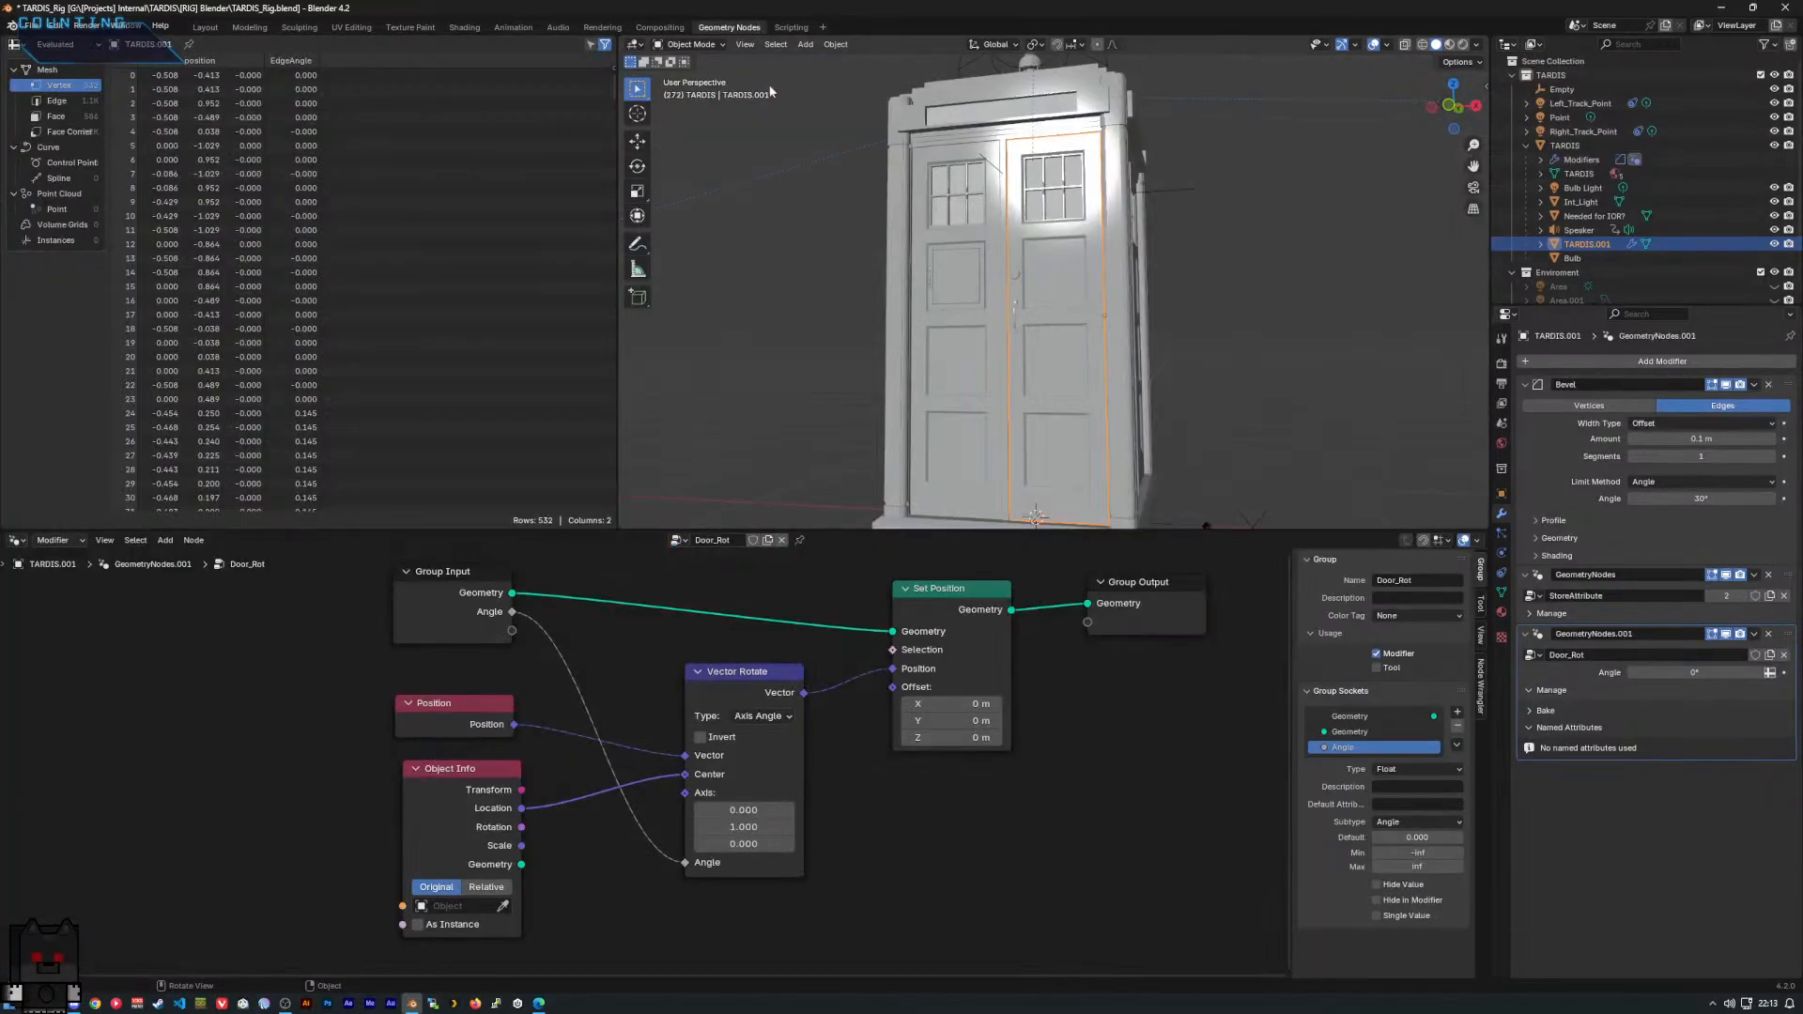
scroll(791, 695, up, 1)
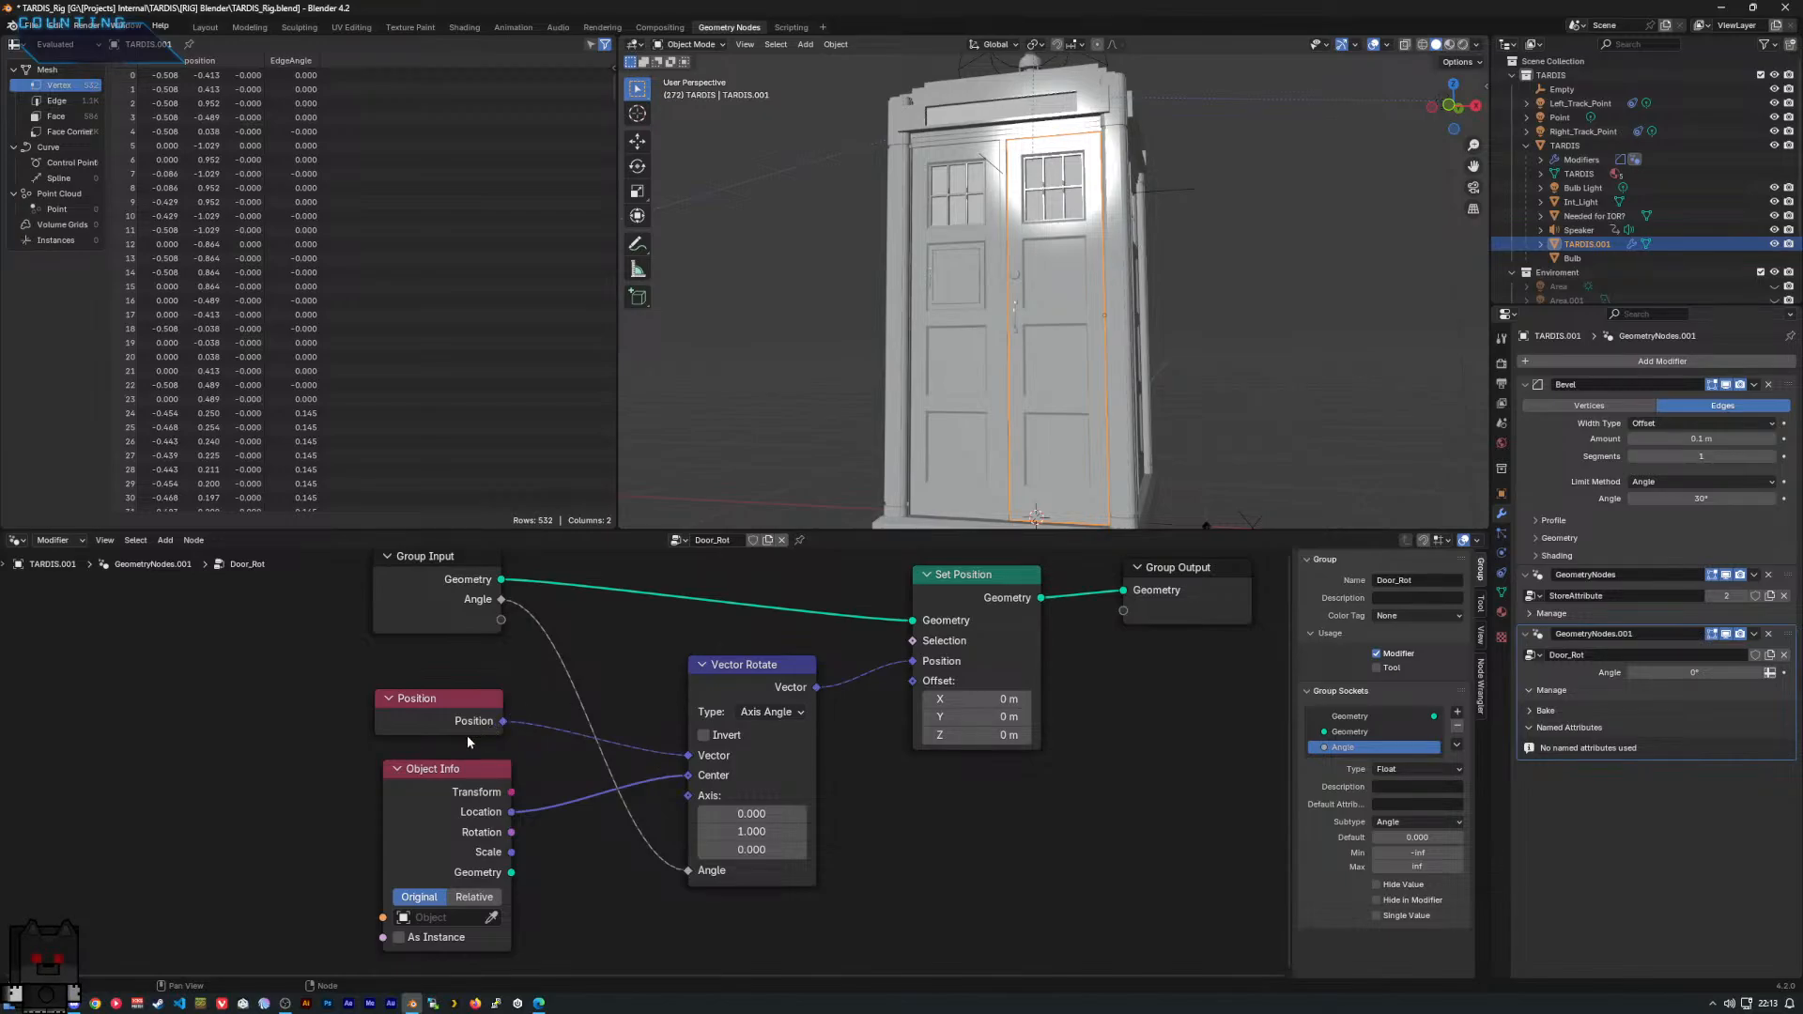
mouse_move(854, 813)
middle_down()
mouse_move(835, 815)
mouse_move(856, 828)
middle_up()
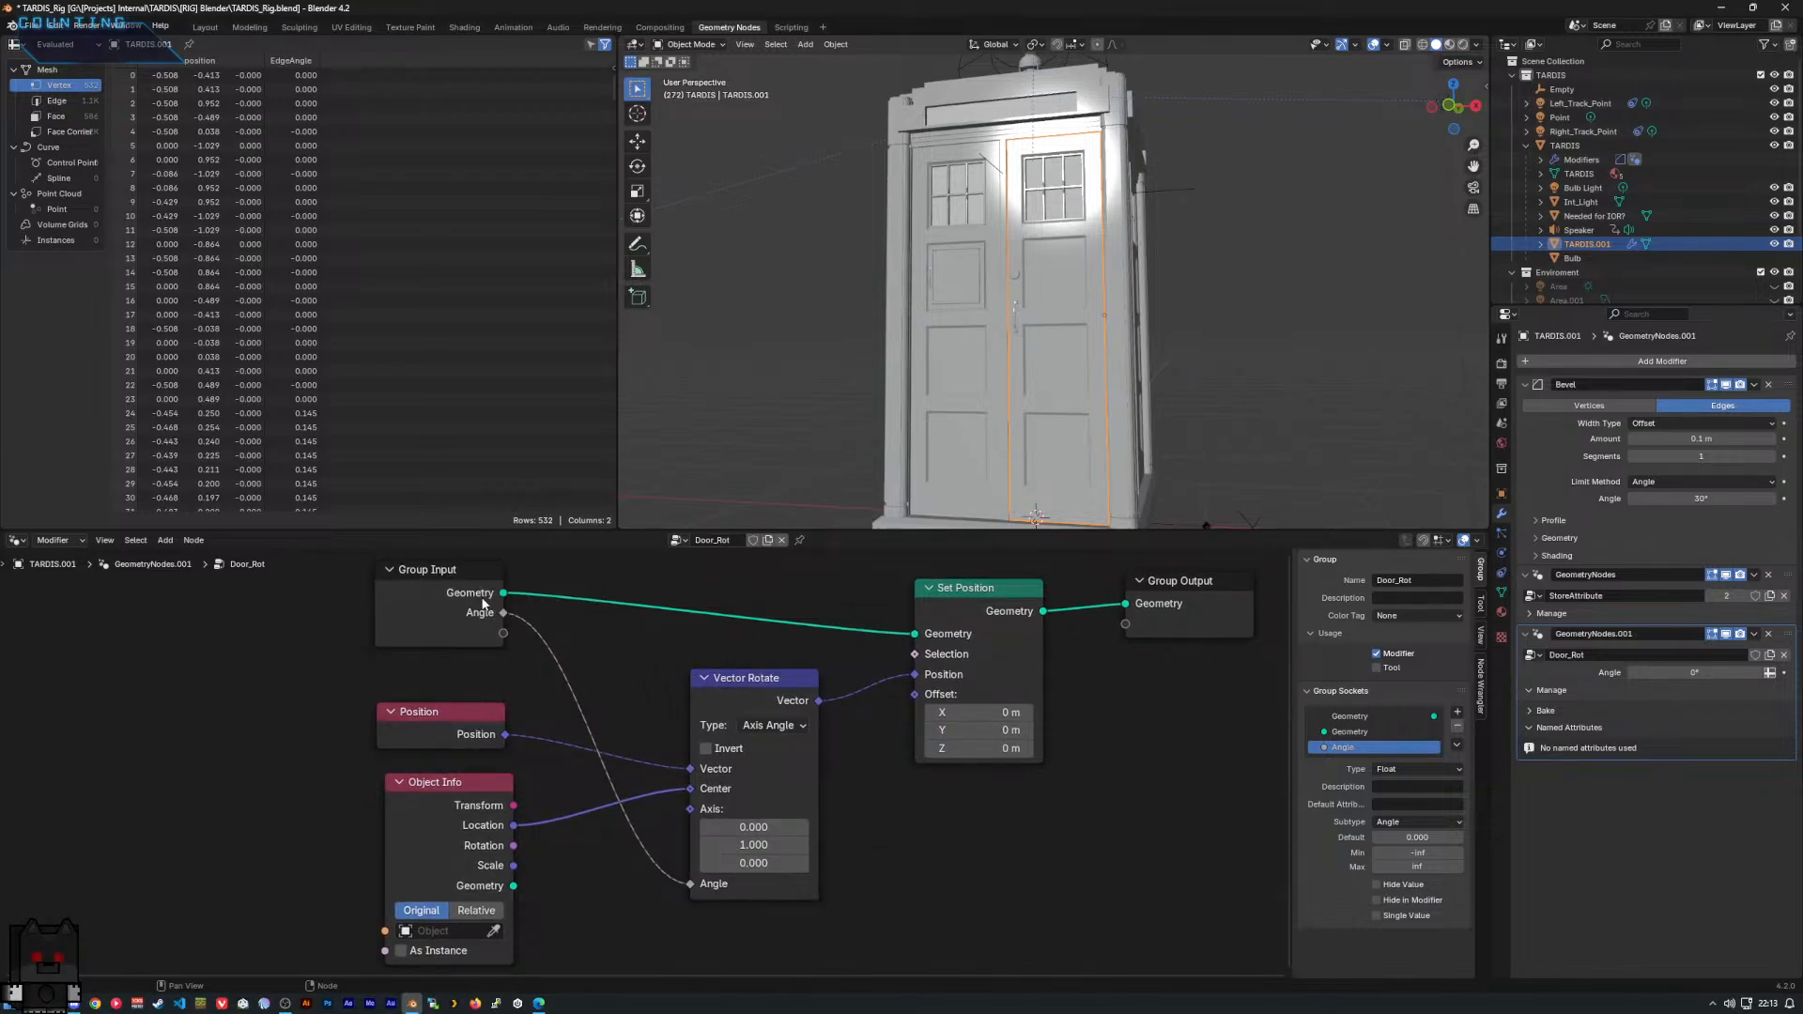
mouse_move(482, 601)
Return to the Layout workspace and delete the Door_Rot Attribute node from the TD Controls group.
click(204, 28)
scroll(954, 434, down, 3)
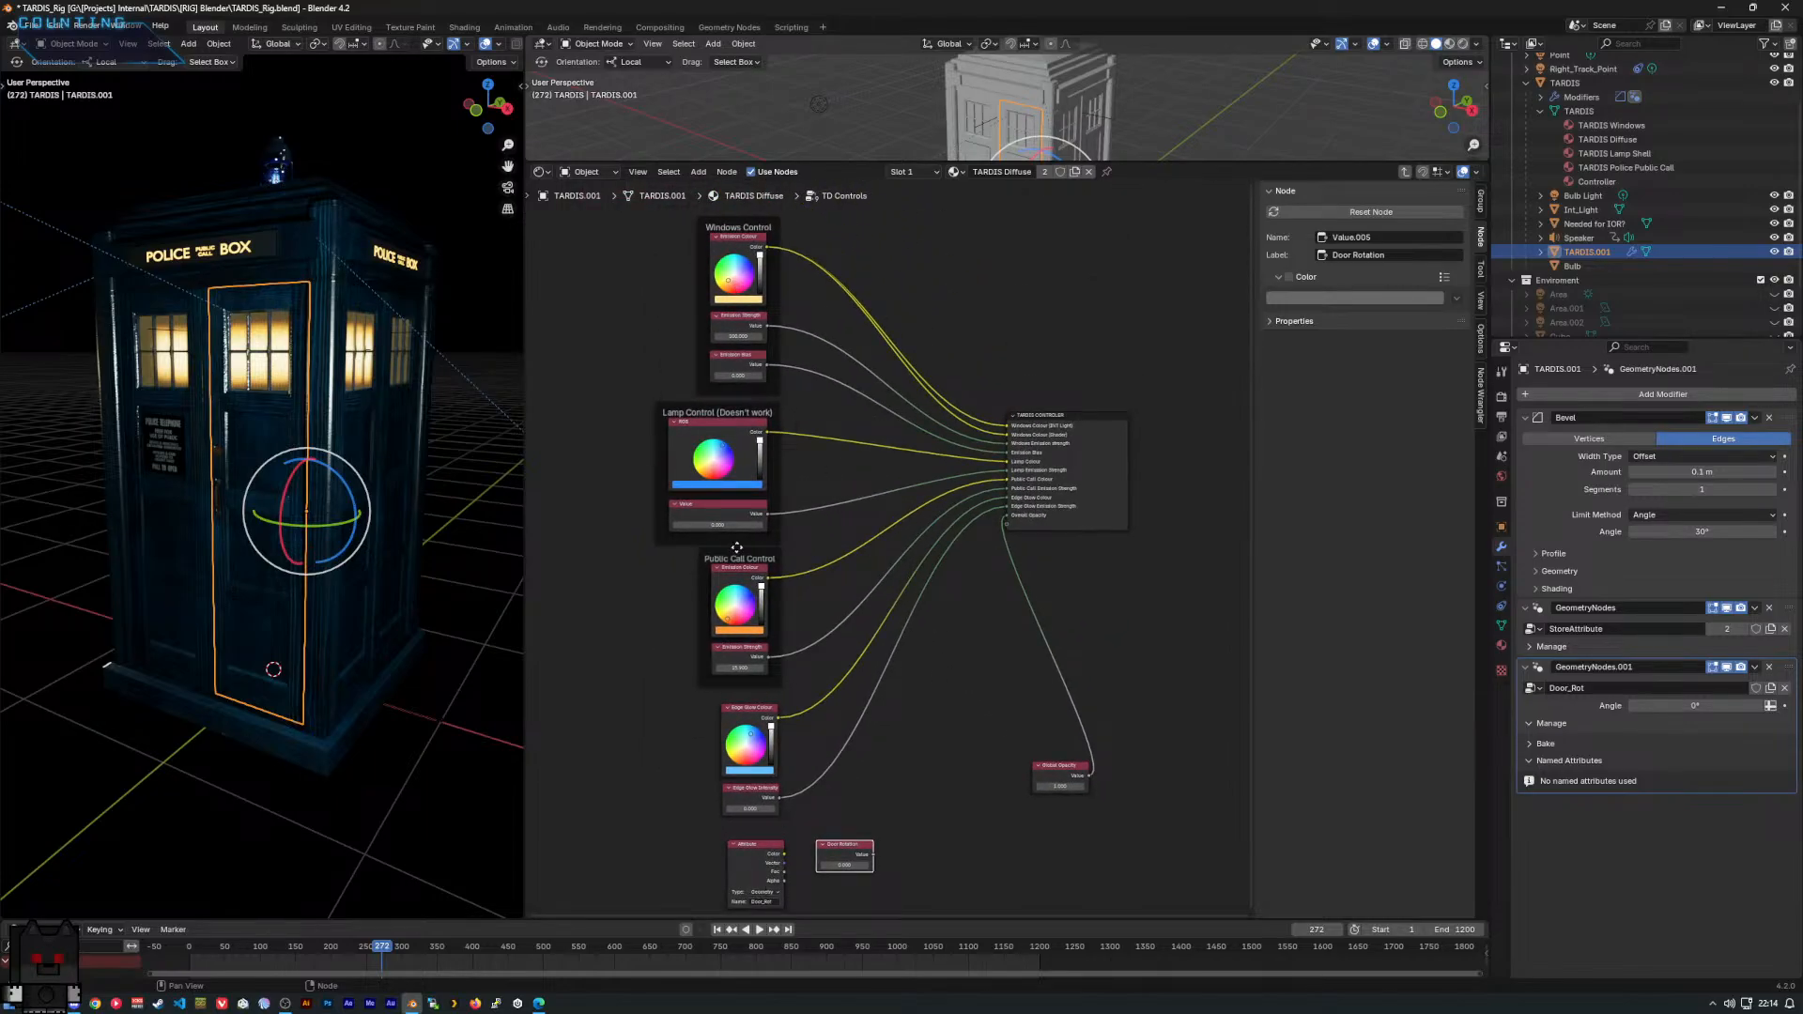
scroll(866, 437, up, 2)
scroll(883, 515, up, 1)
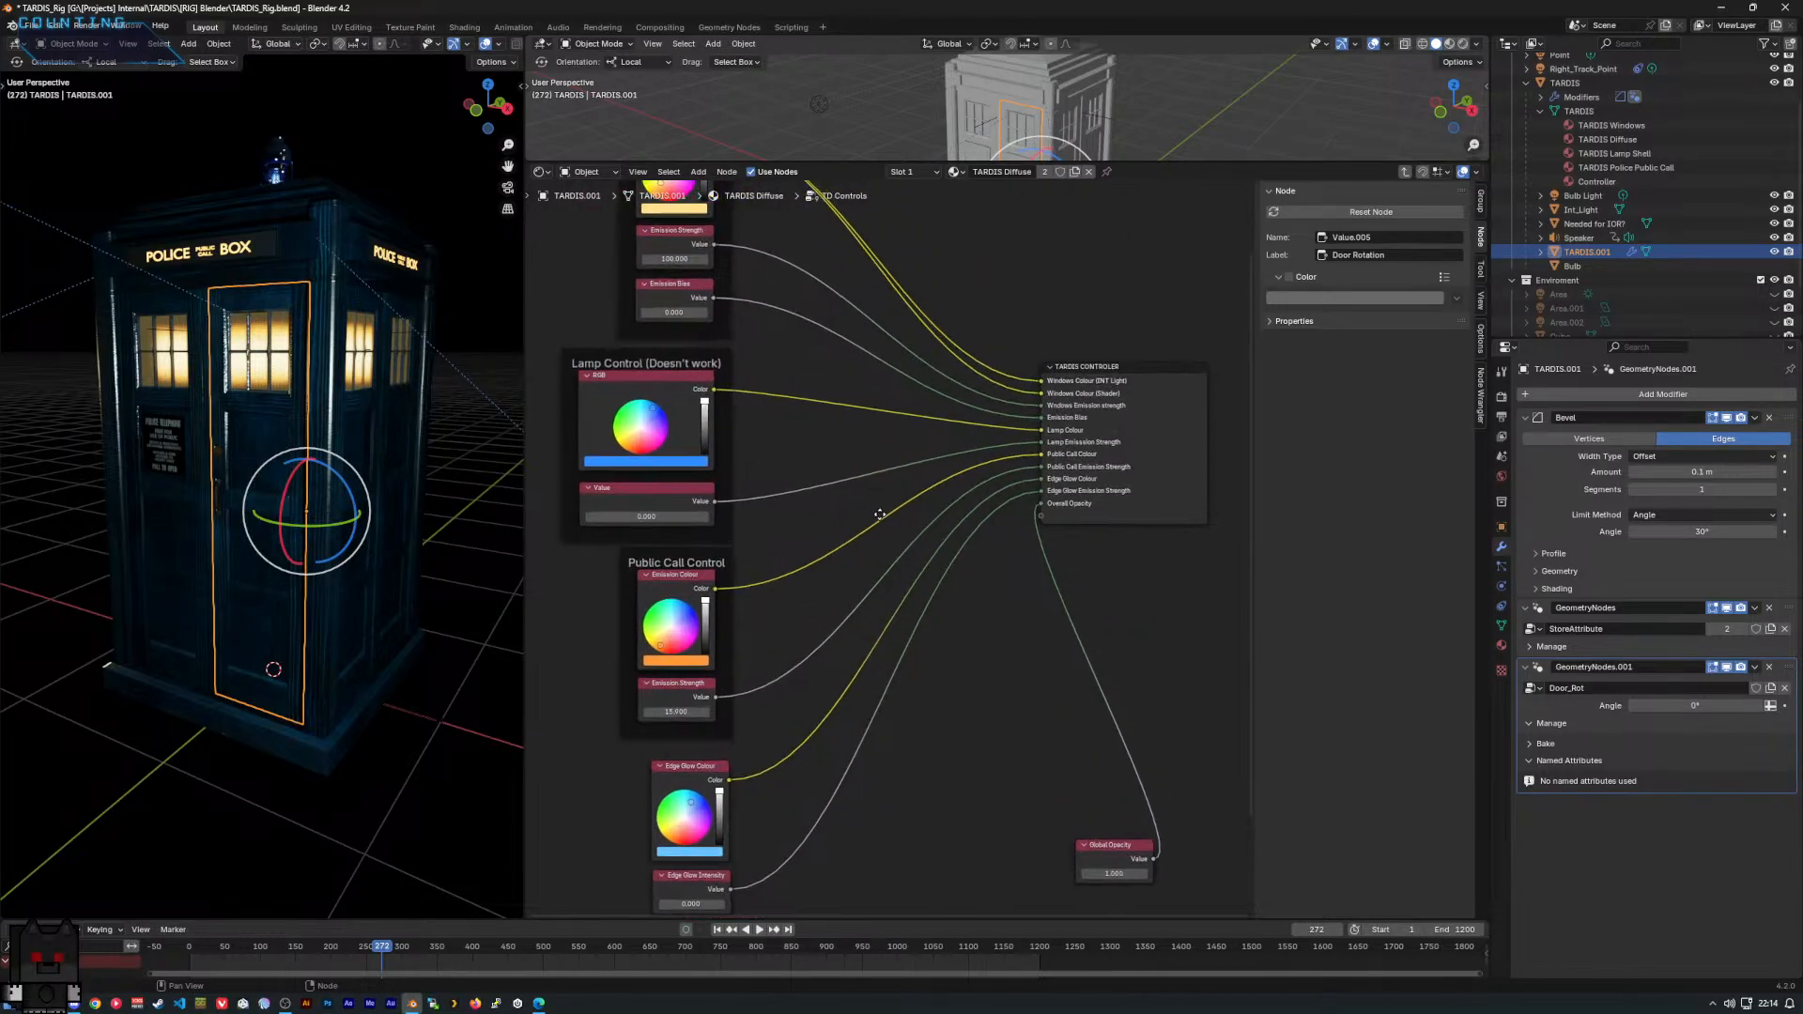
middle_drag(883, 515, 831, 360)
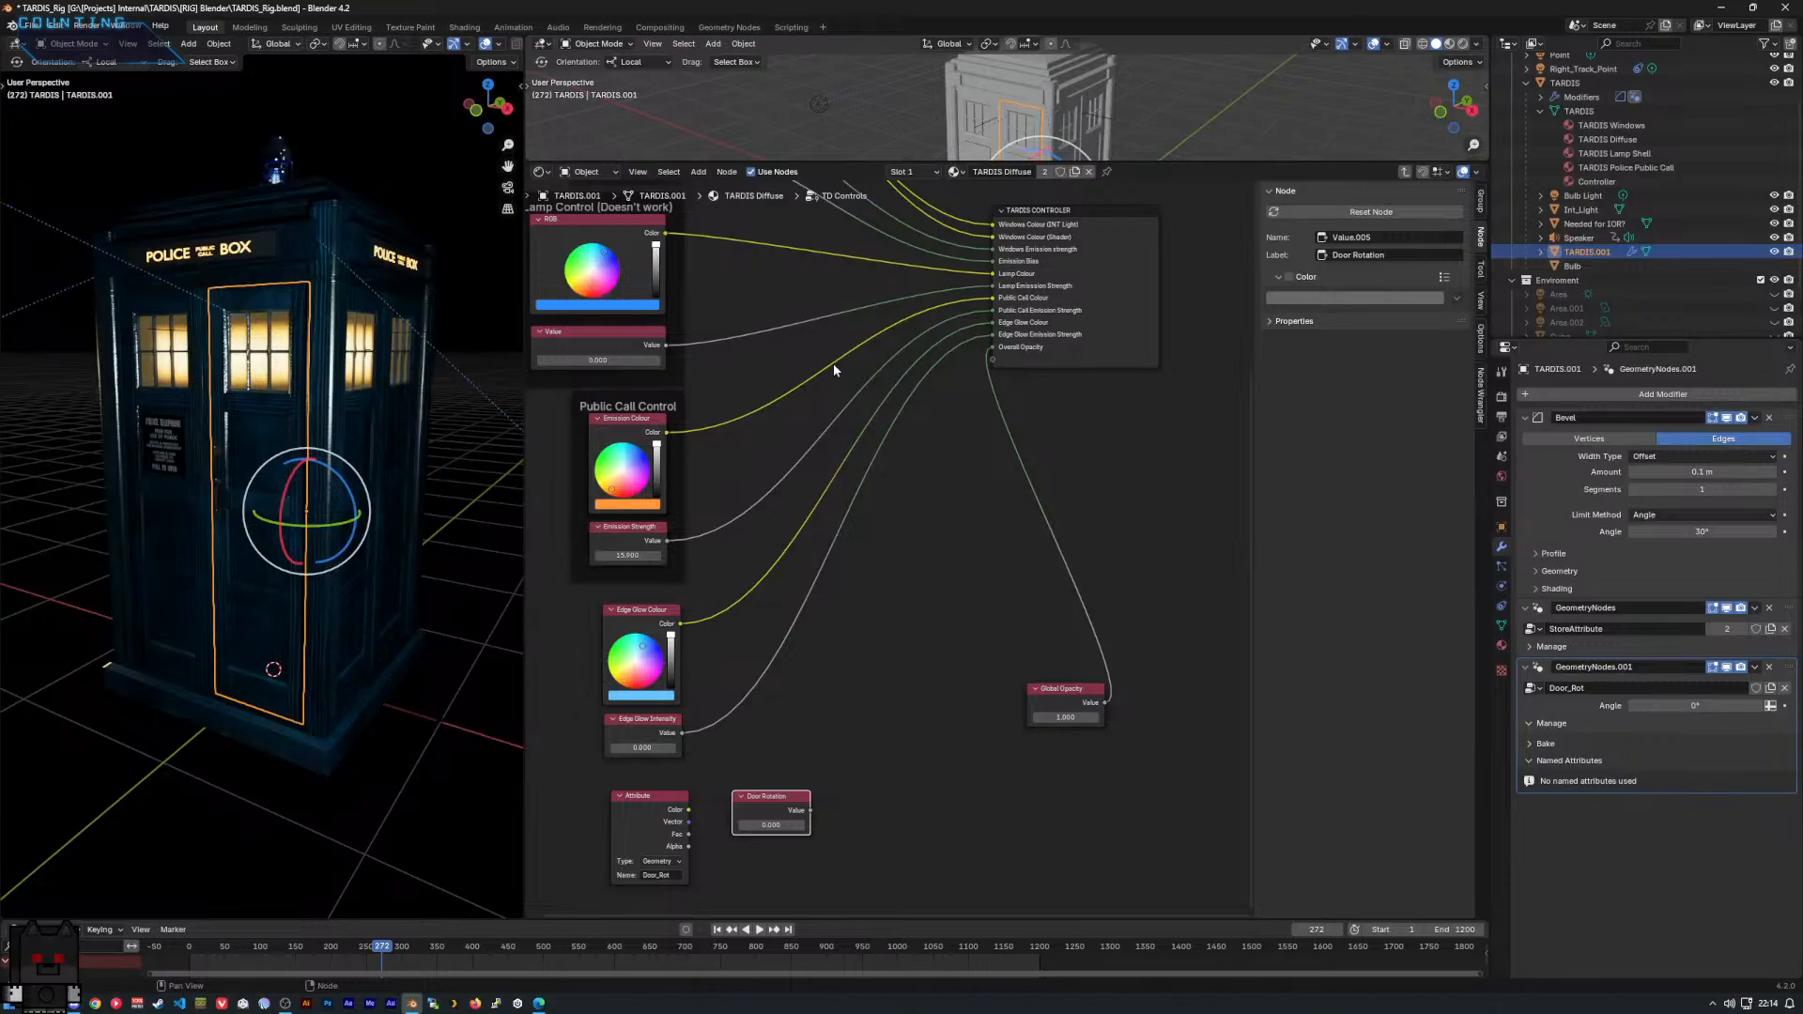
scroll(851, 563, up, 1)
middle_drag(853, 574, 848, 458)
scroll(845, 512, down, 1)
click(619, 706)
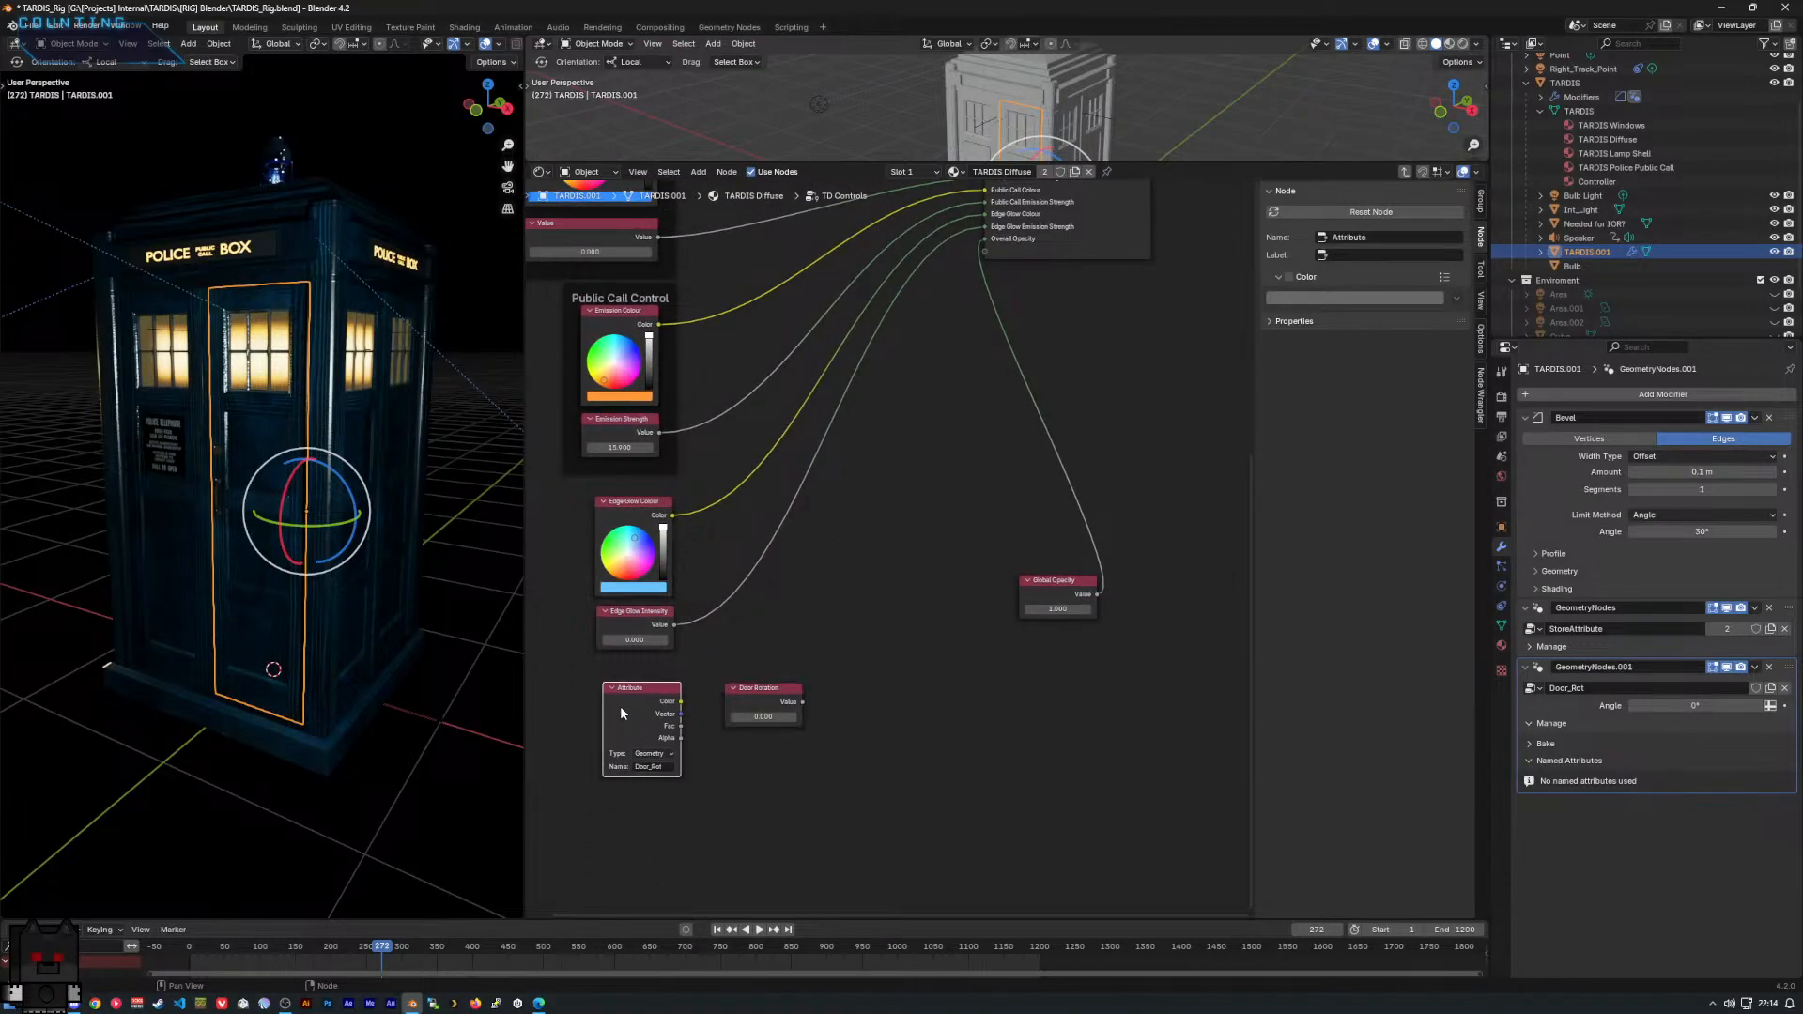
key(x)
Move the Door Rotation value node into the control column, directly below the Edge Glow Intensity node.
scroll(620, 705, up, 1)
drag(761, 701, 657, 740)
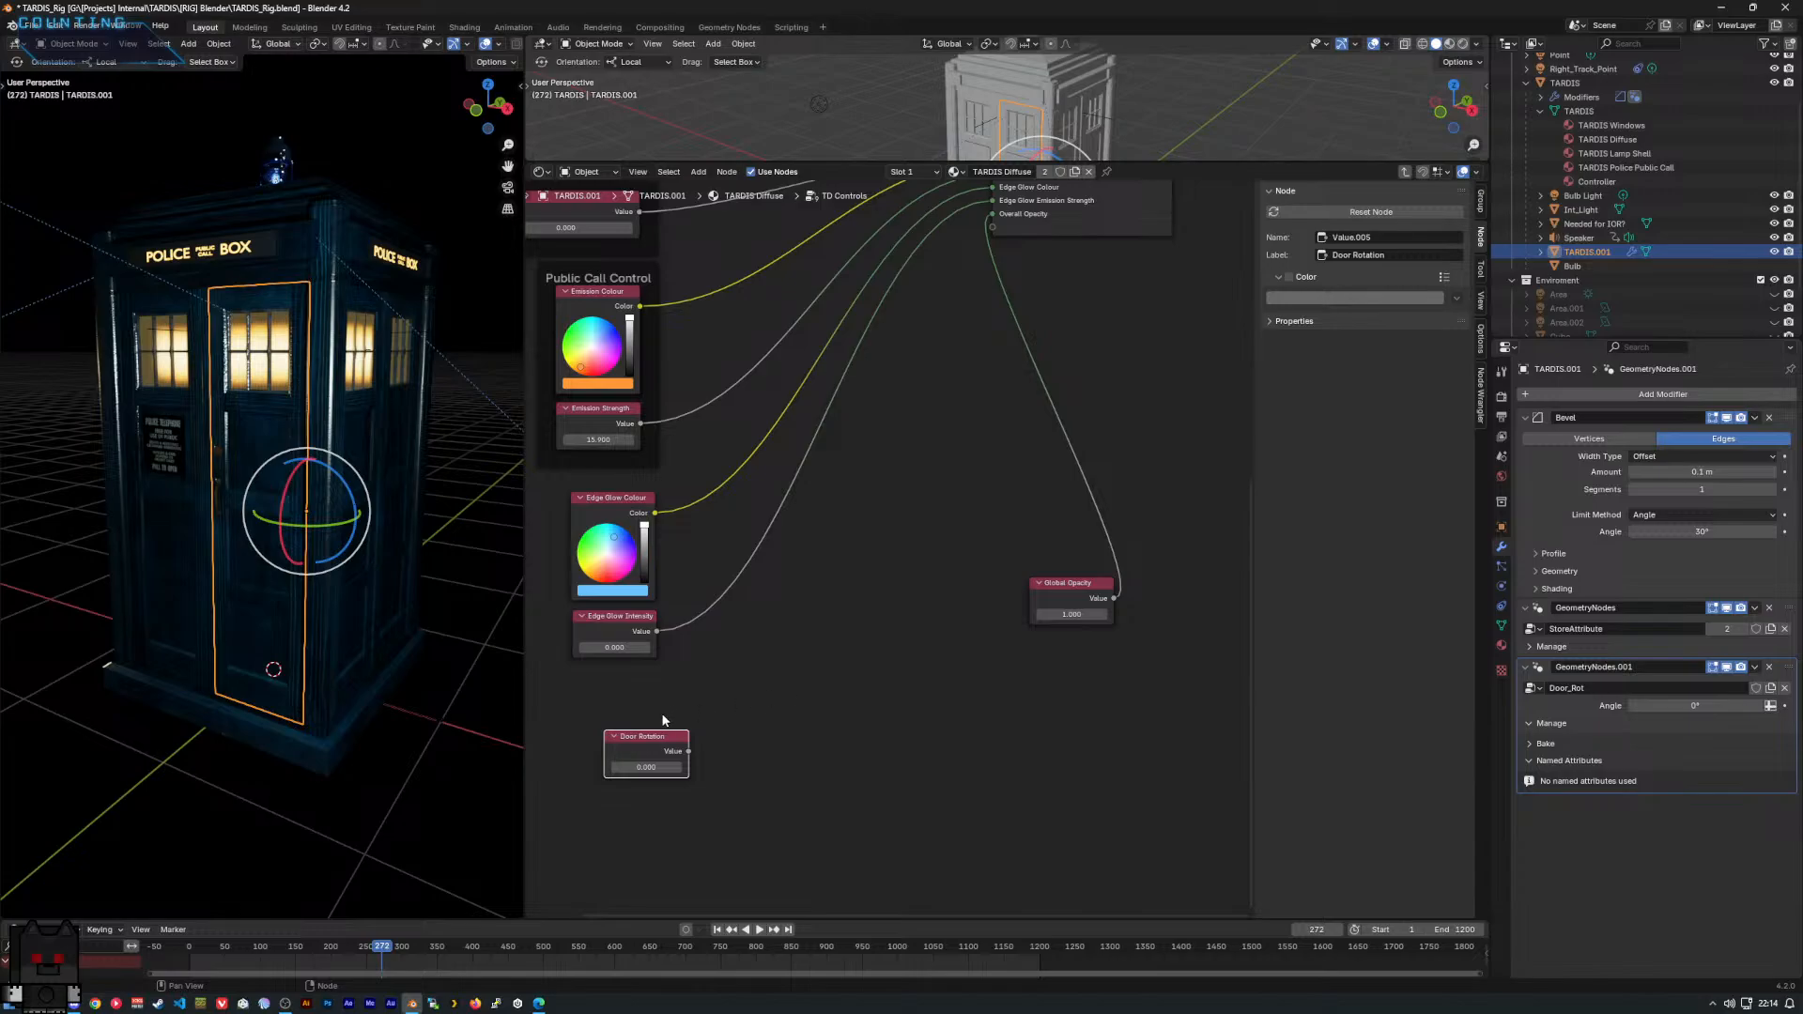
drag(663, 737, 630, 709)
middle_drag(737, 767, 851, 817)
scroll(831, 639, down, 1)
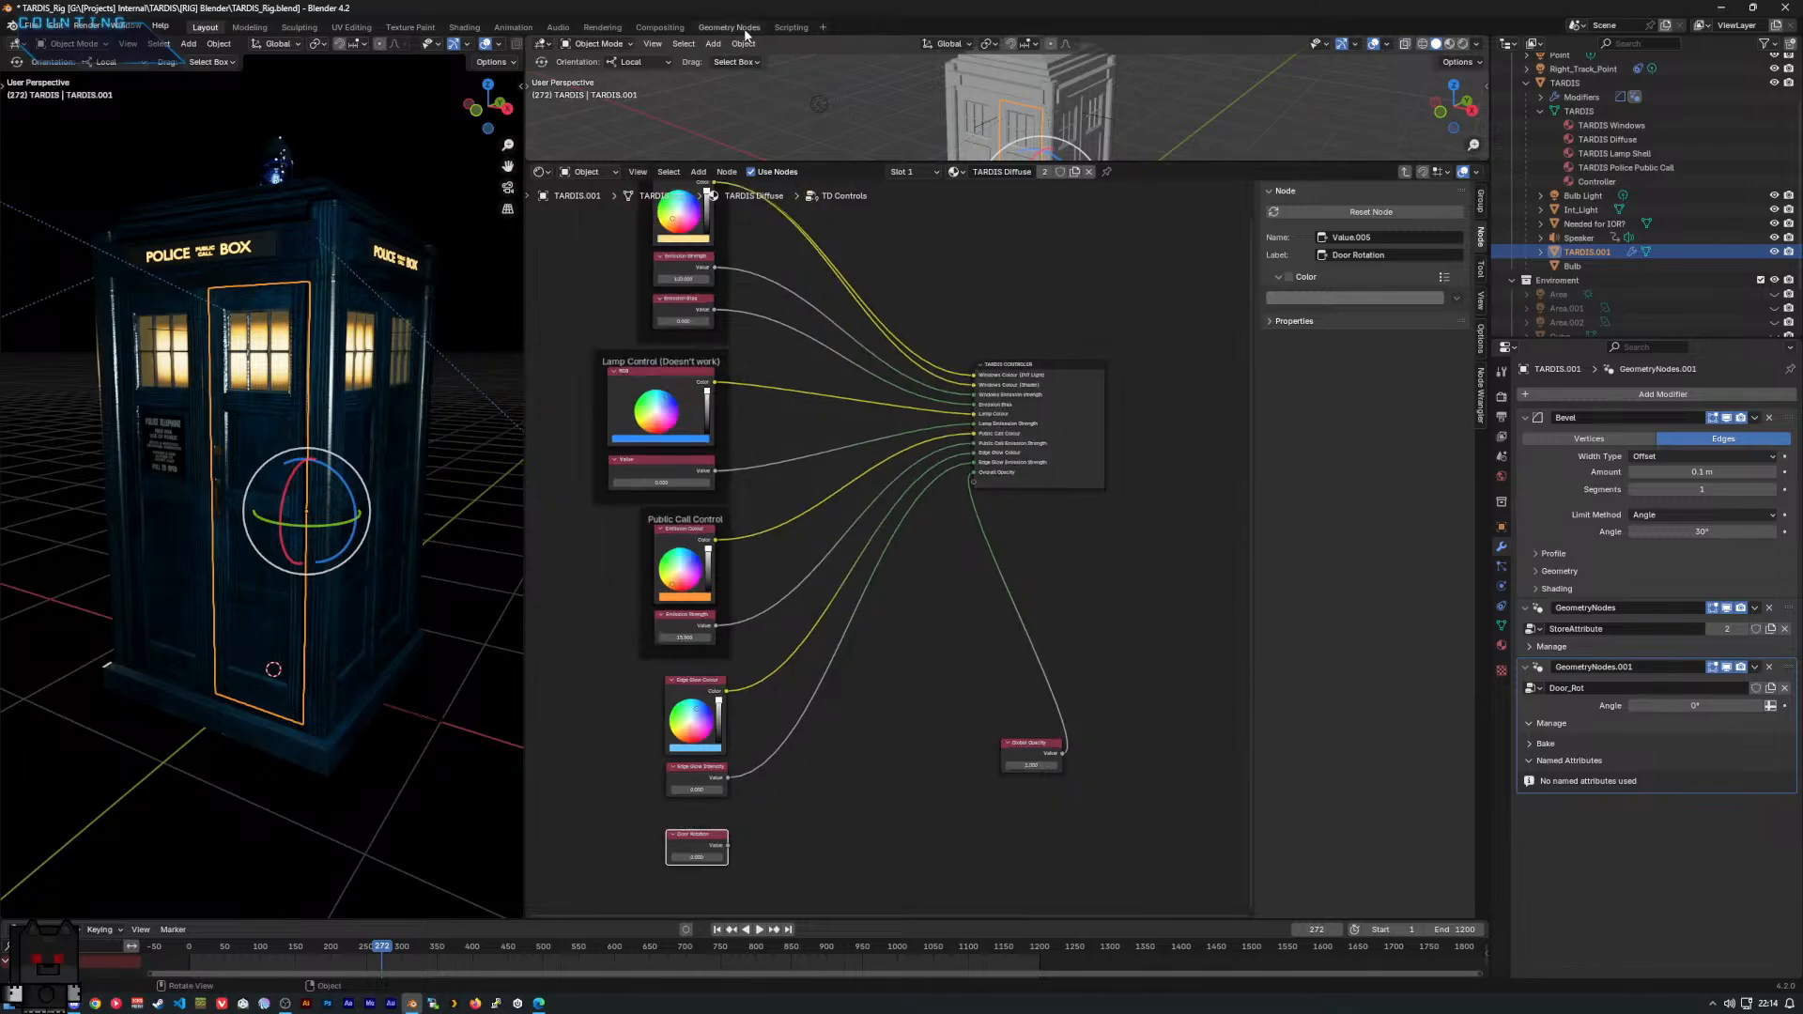
Inspect the Door_Rot node setup in the Geometry Nodes workspace.
click(730, 27)
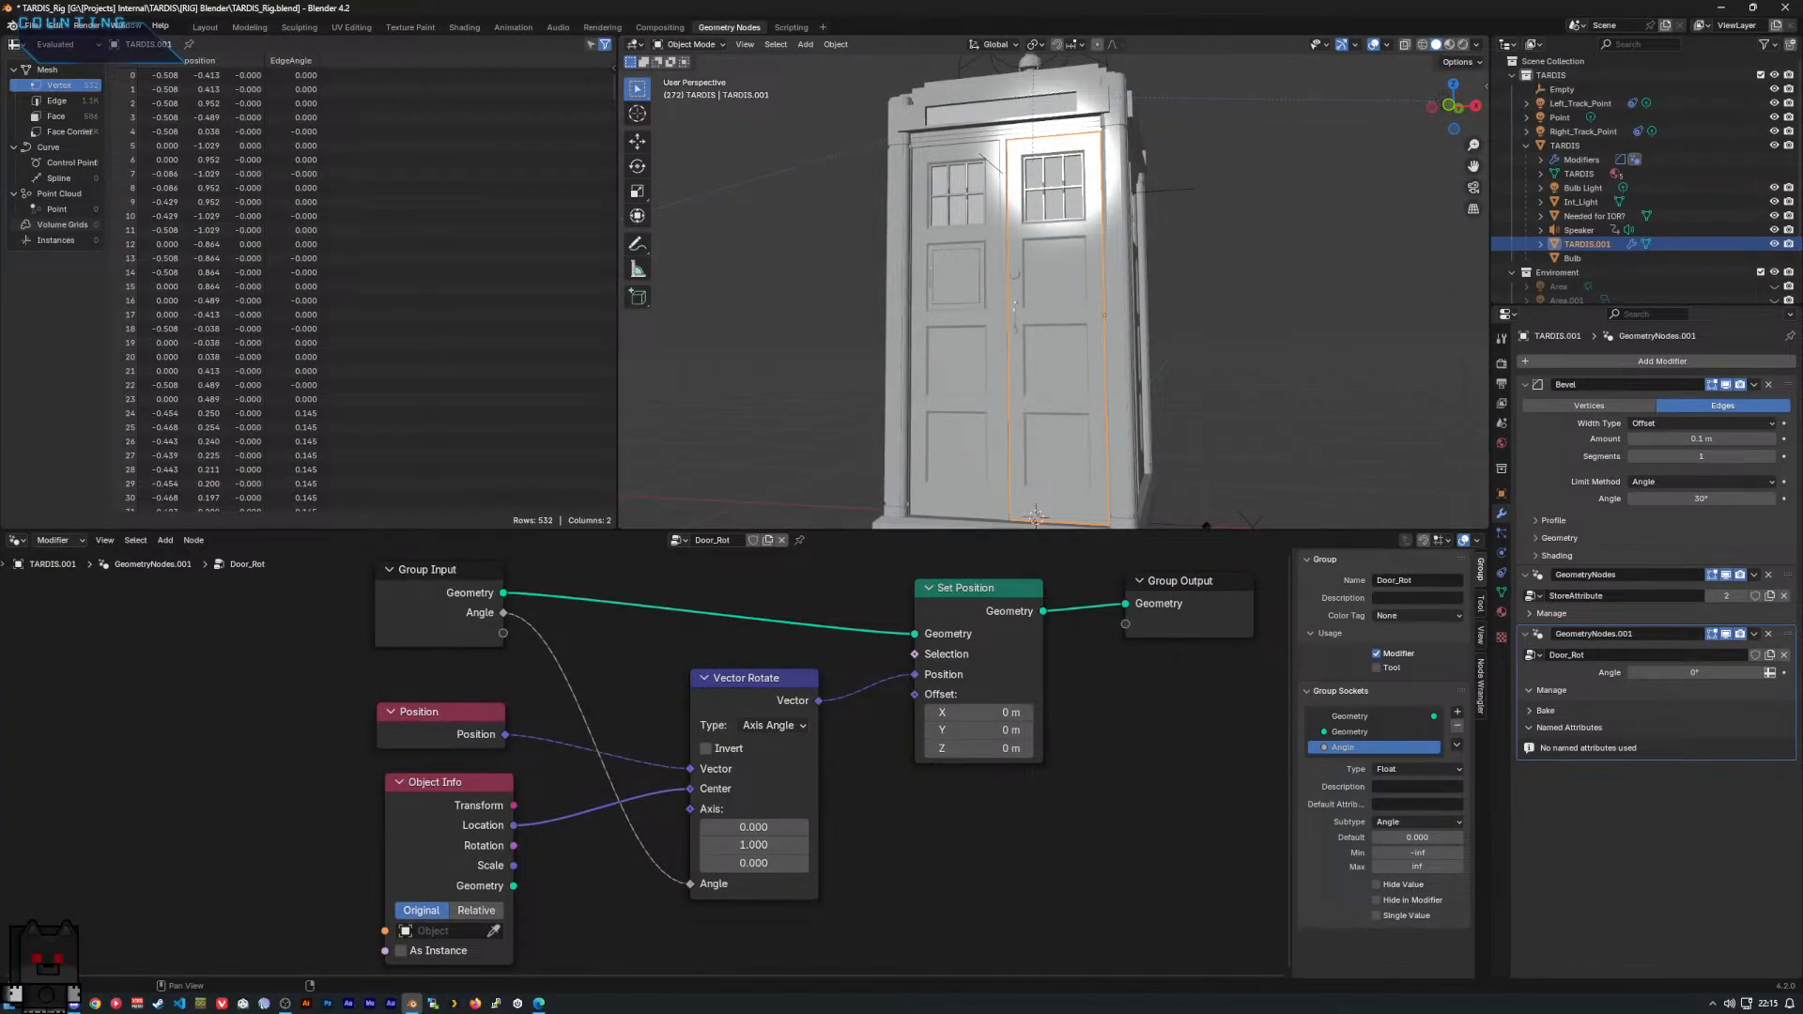
key(alt+Tab)
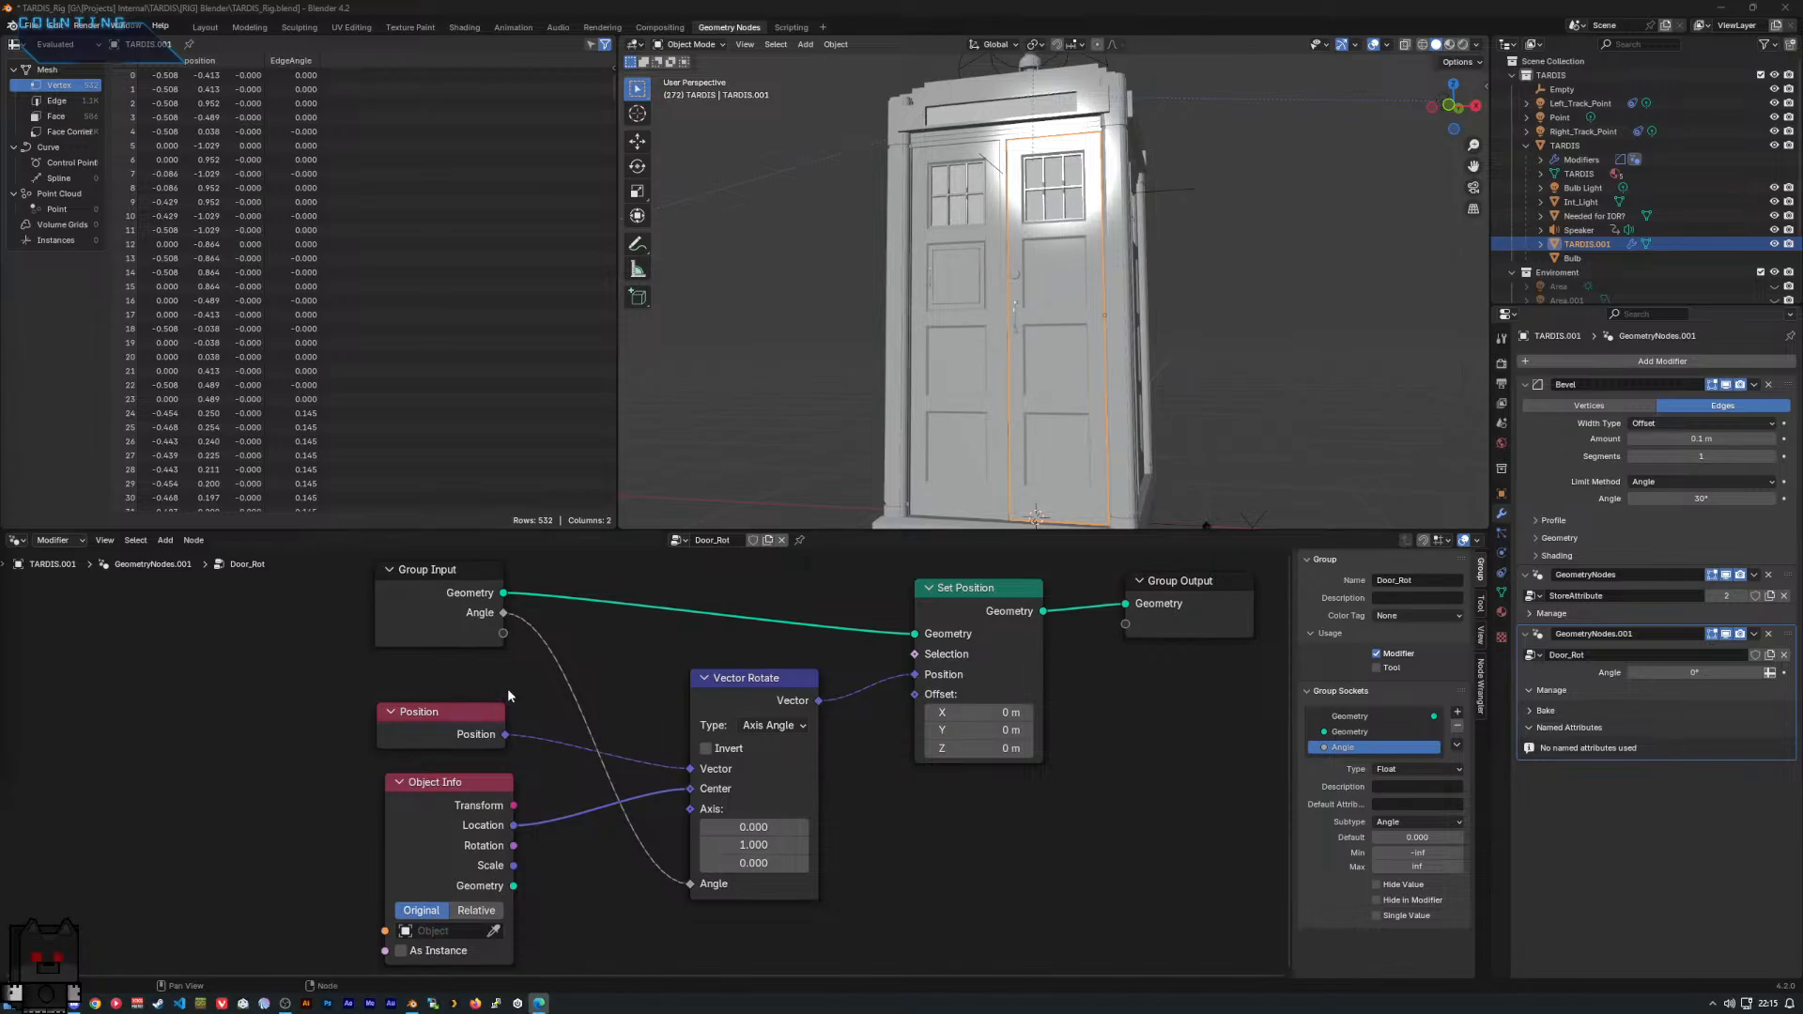
scroll(1066, 729, down, 3)
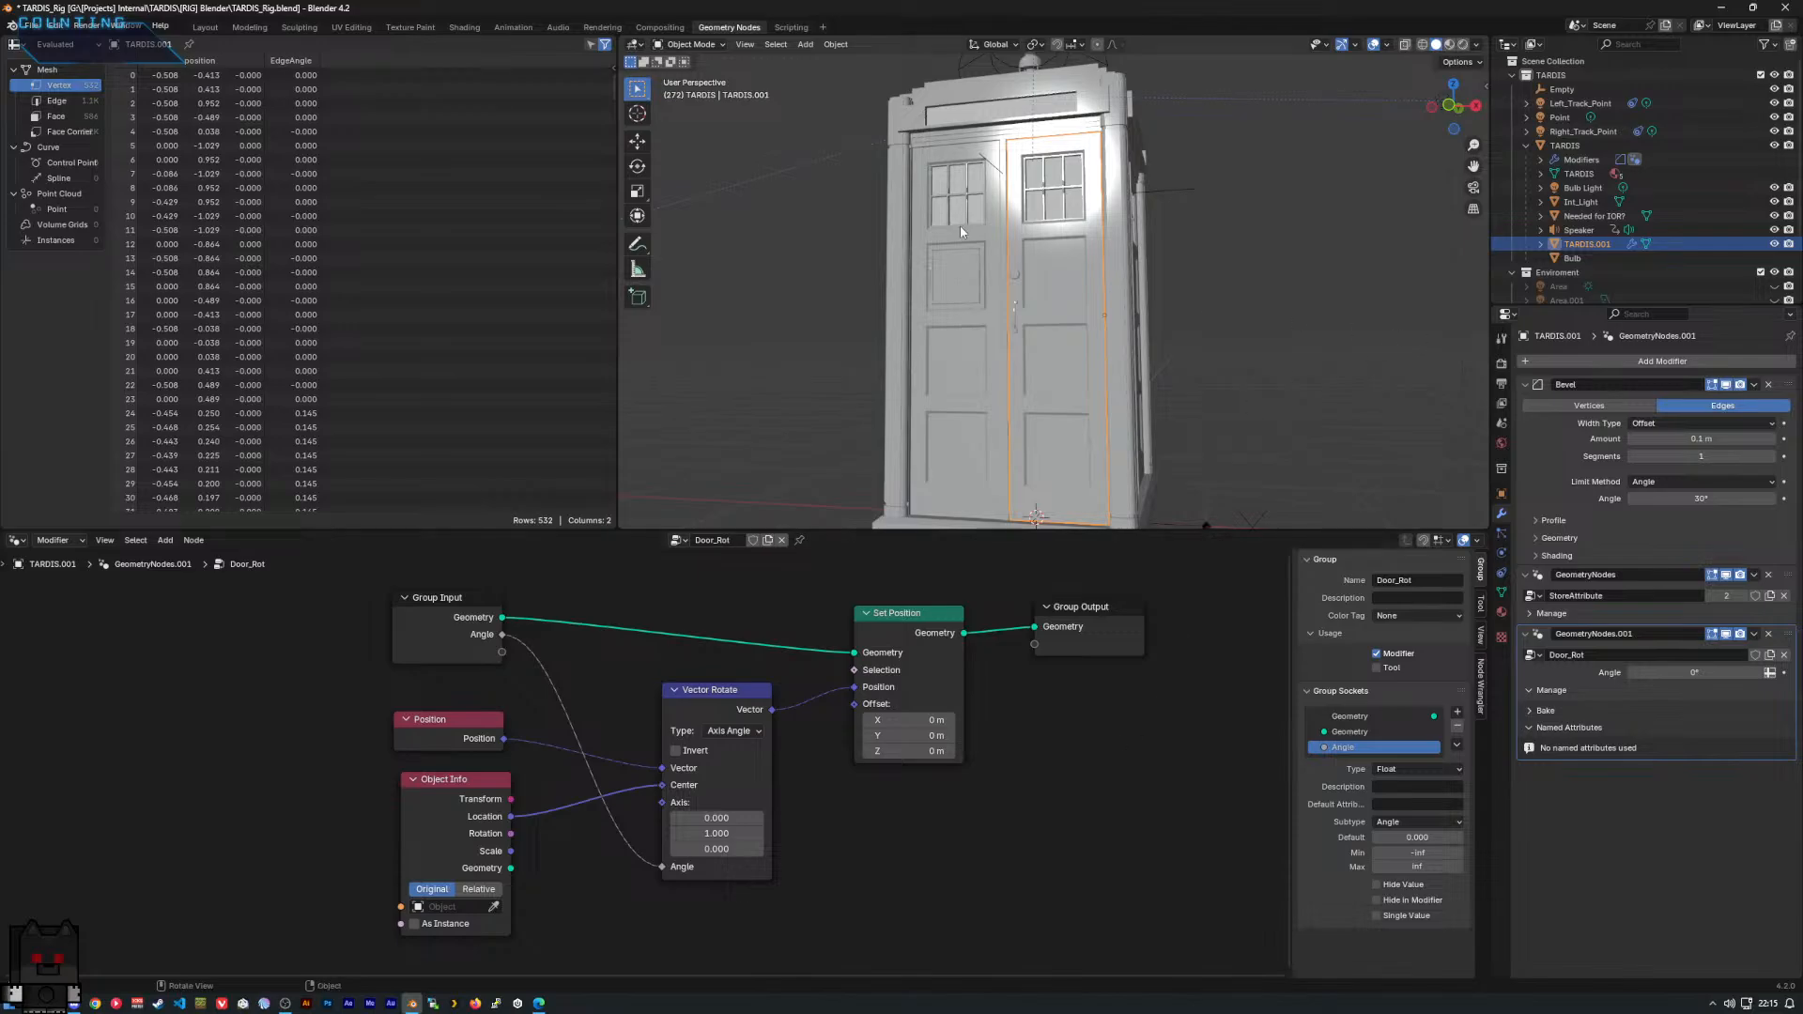
scroll(1028, 768, up, 1)
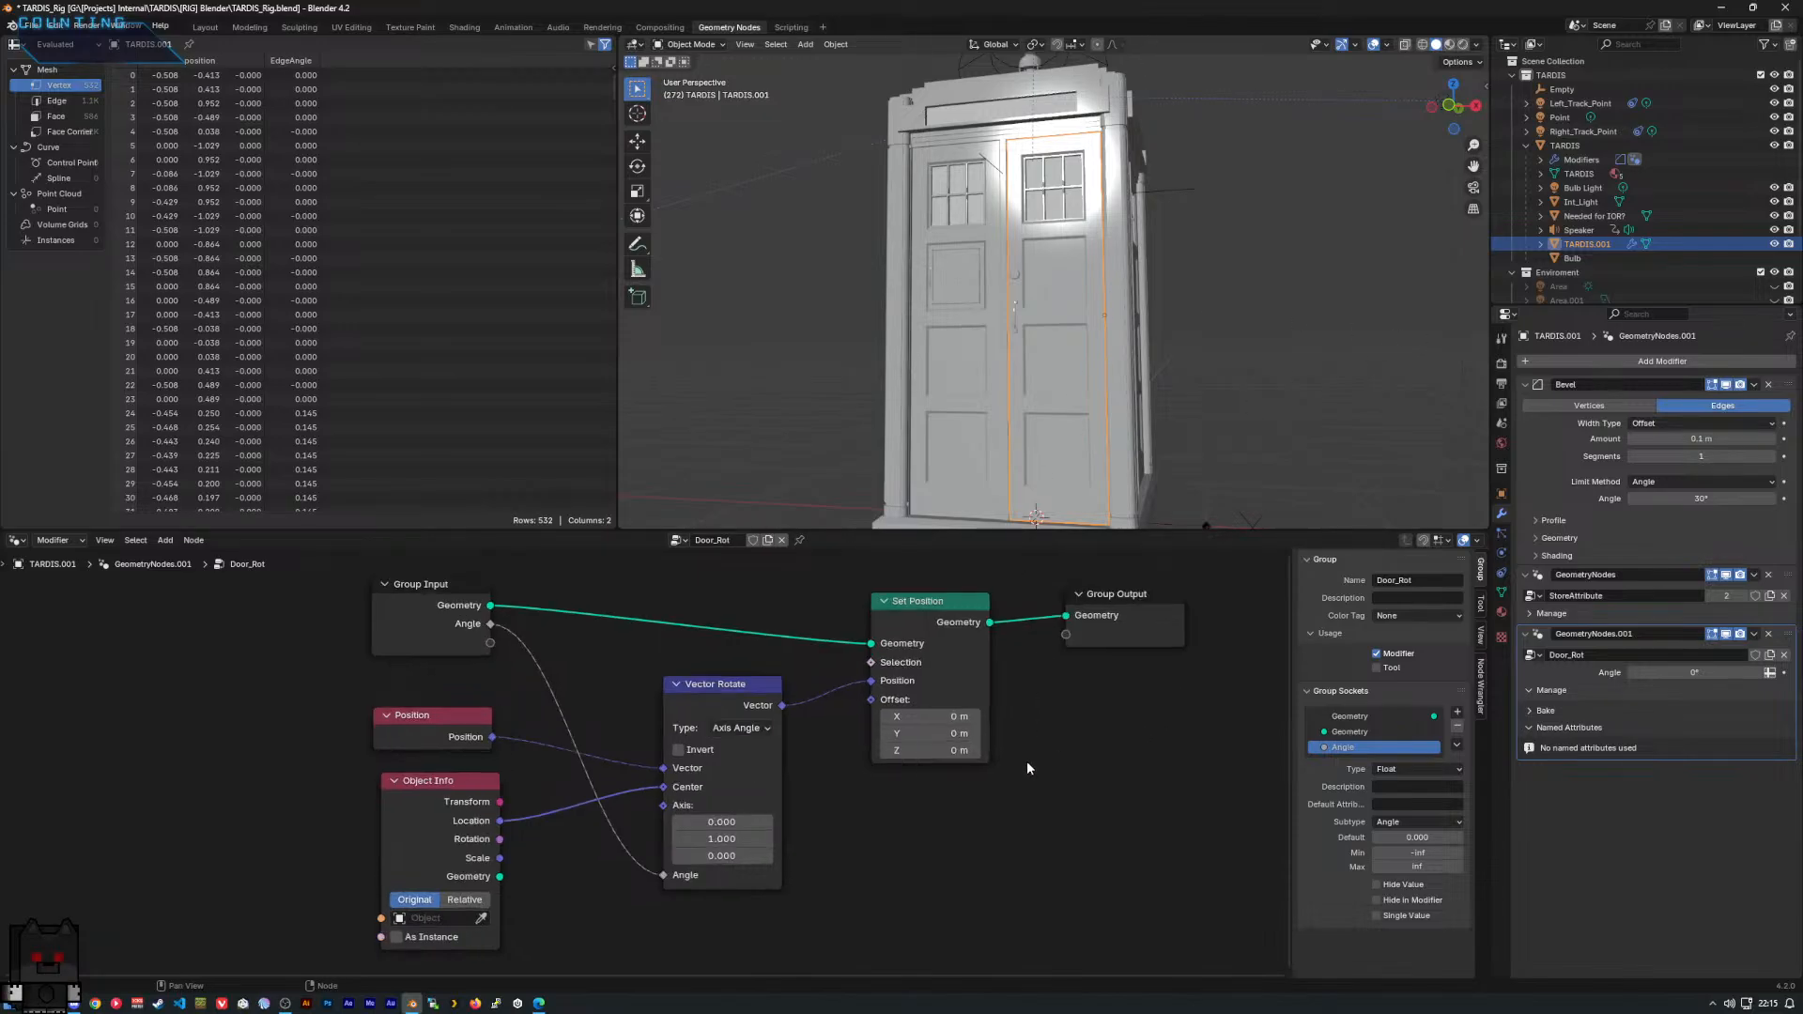
middle_drag(1041, 783, 1047, 788)
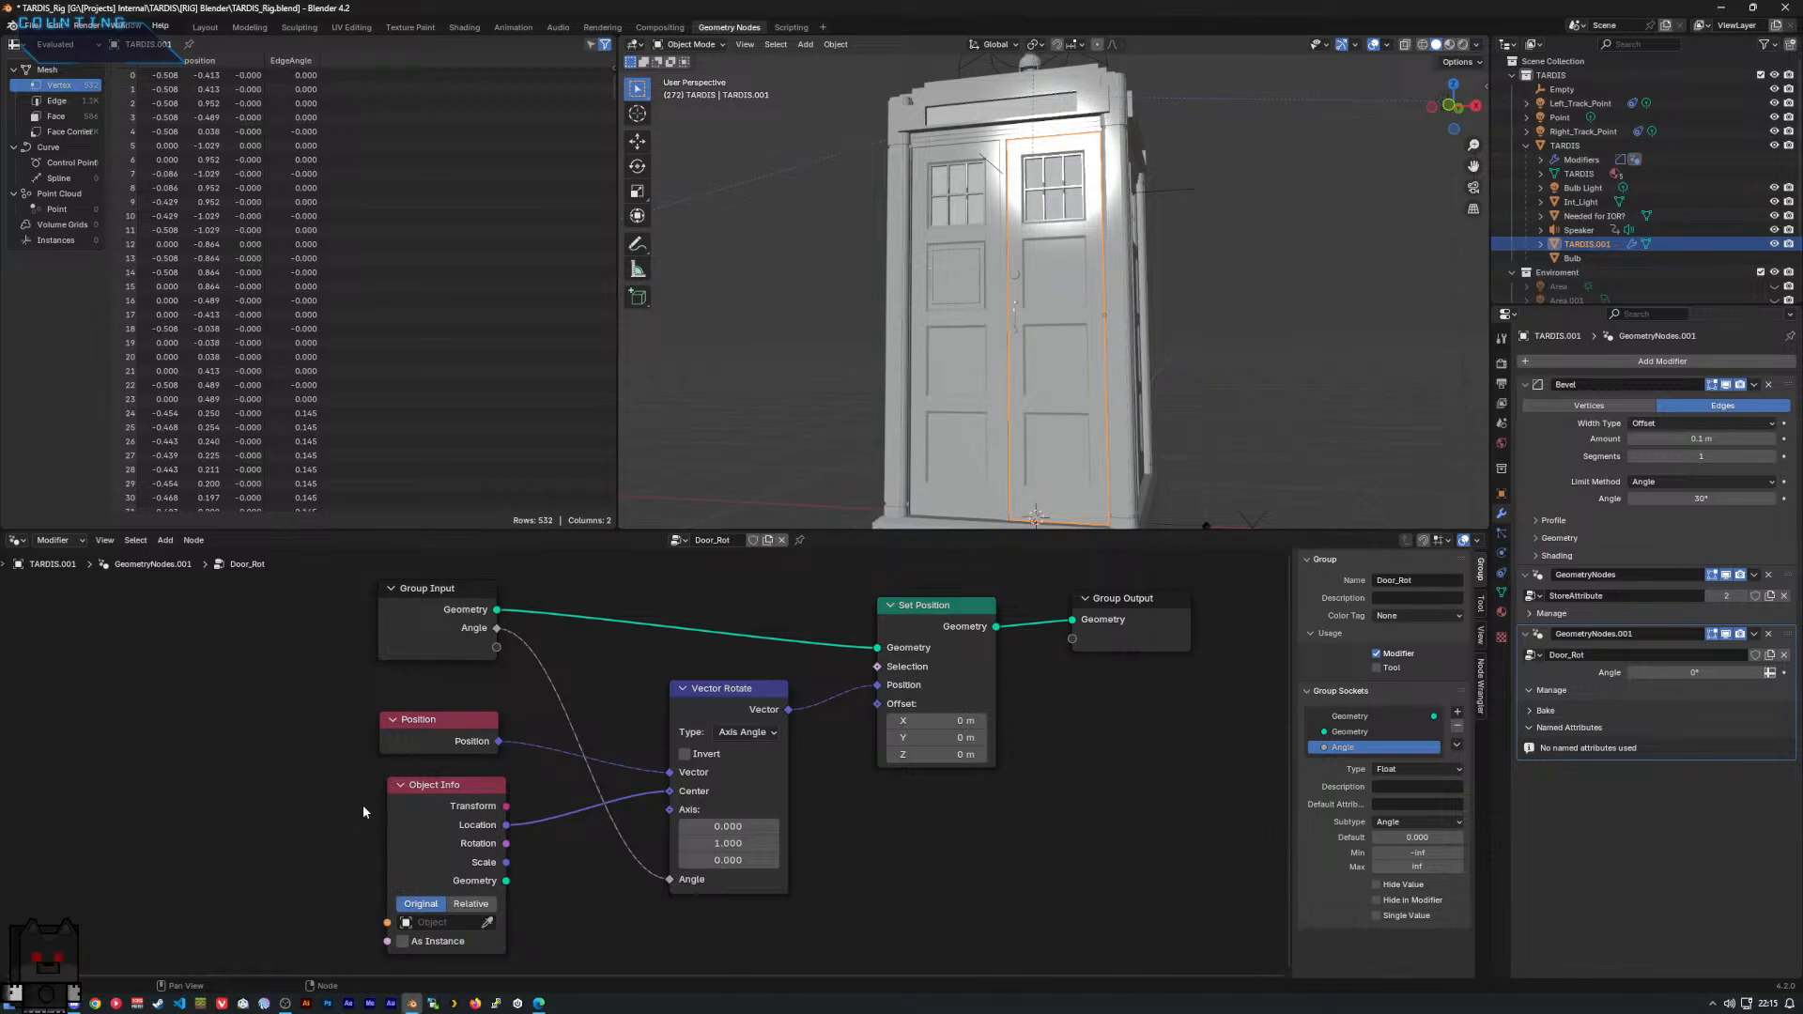
click(413, 923)
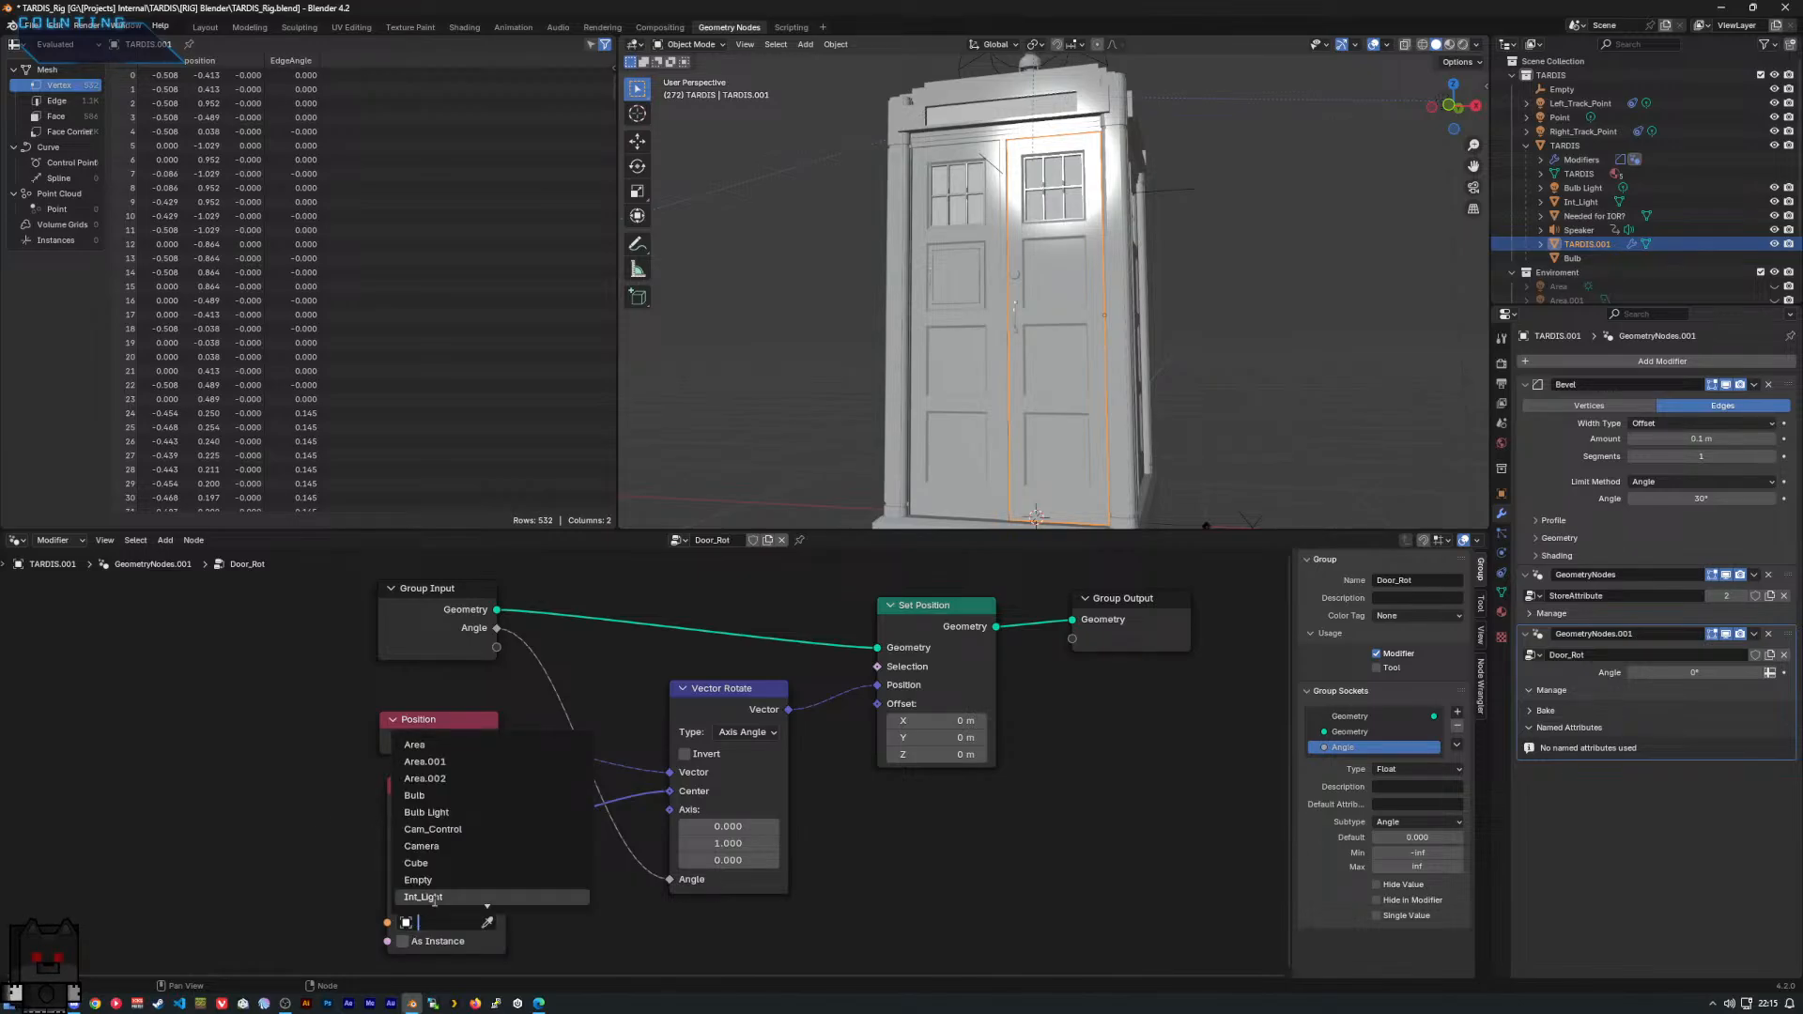
scroll(434, 900, down, 9)
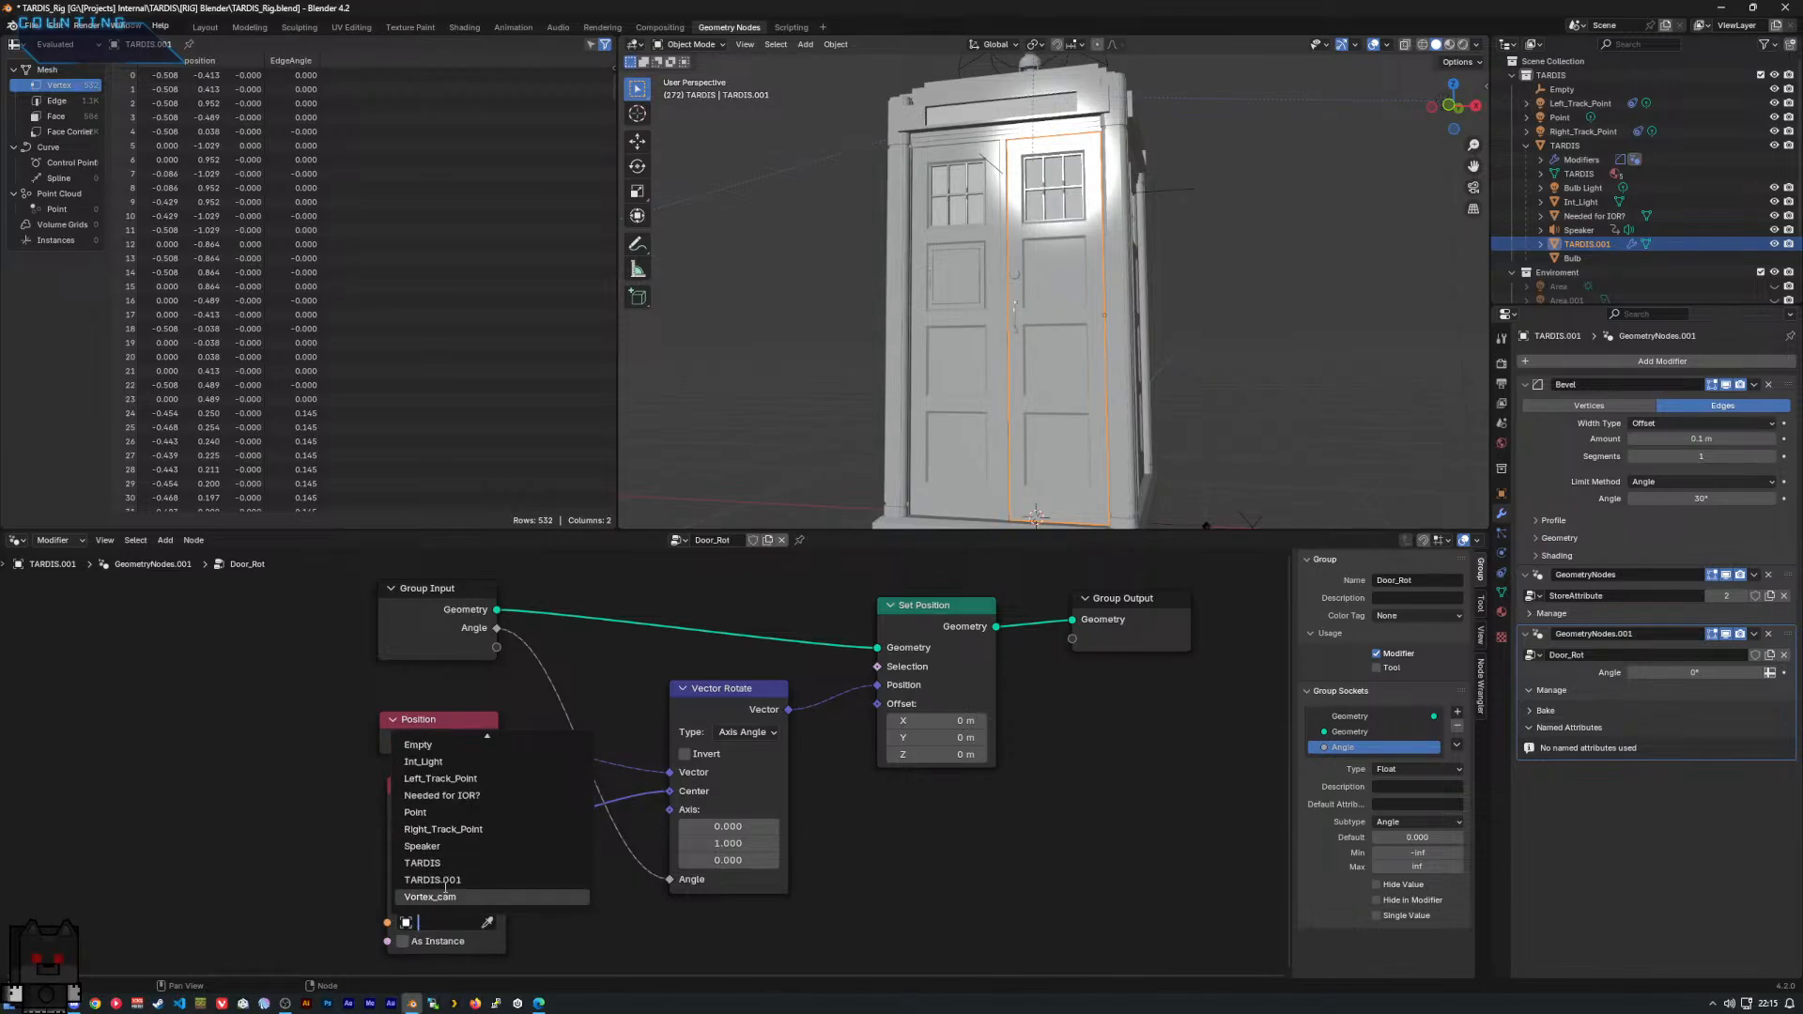
click(351, 883)
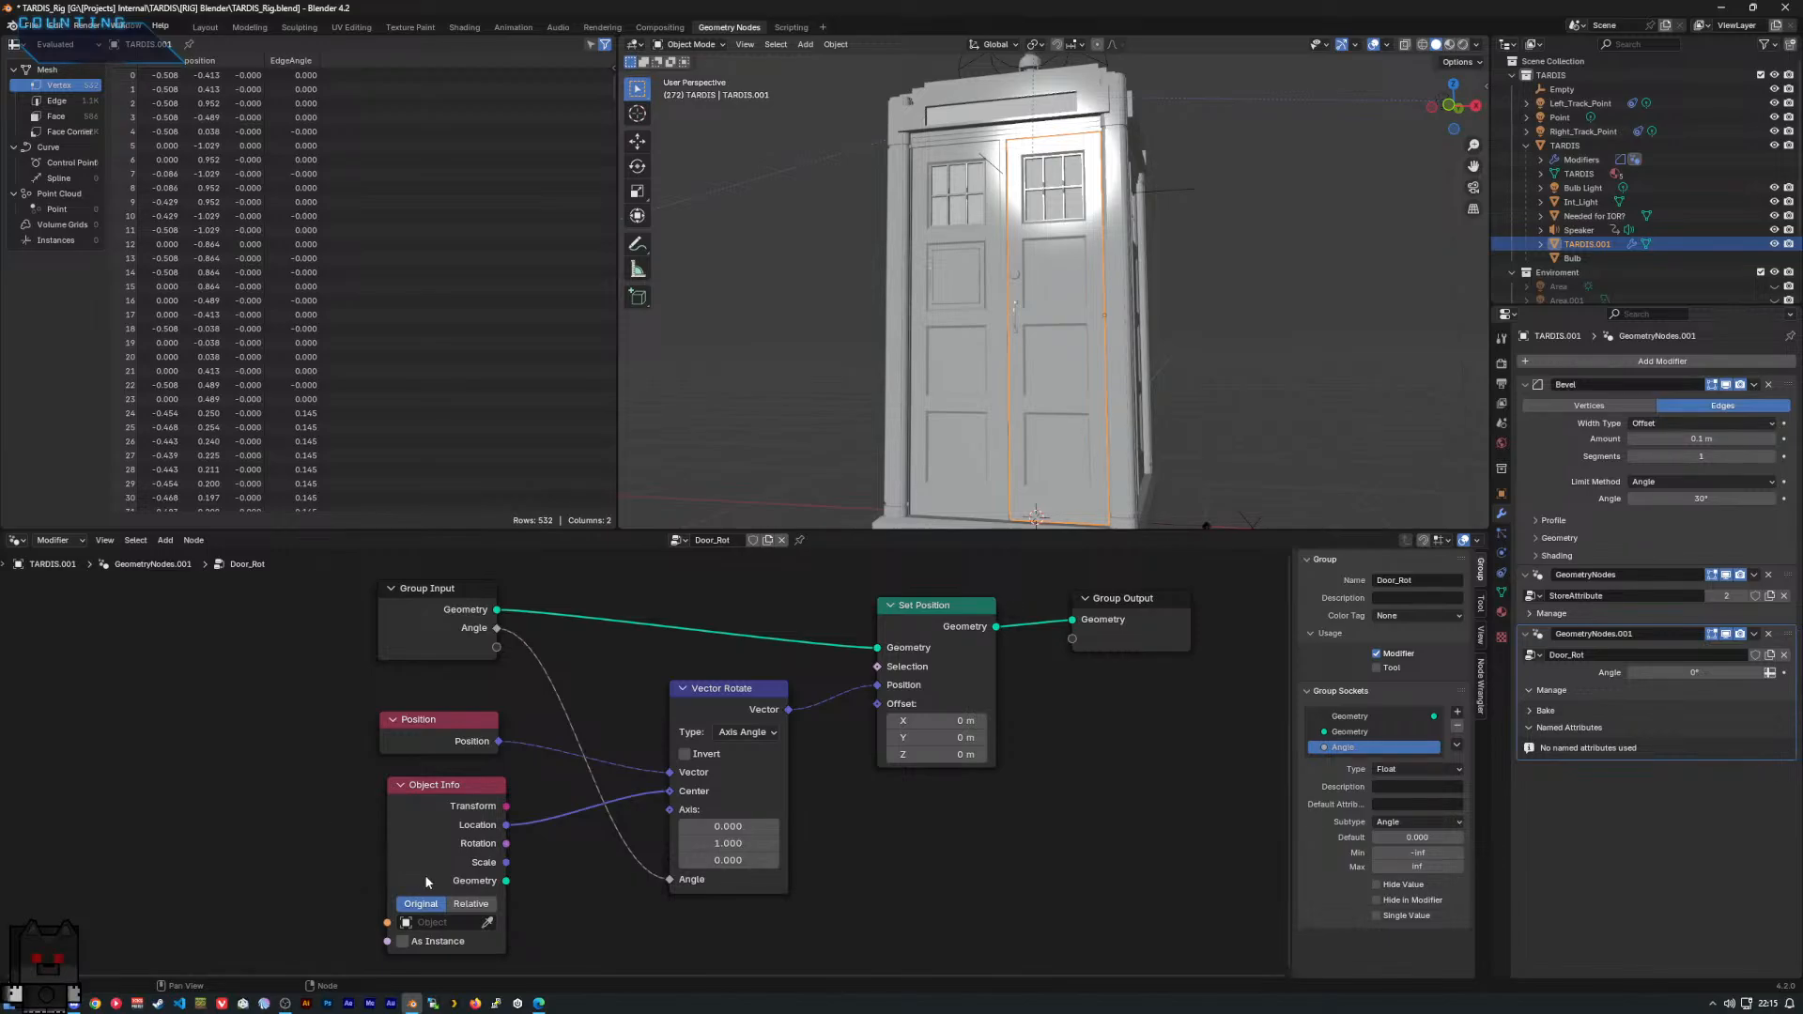
right_click(281, 765)
mouse_move(278, 763)
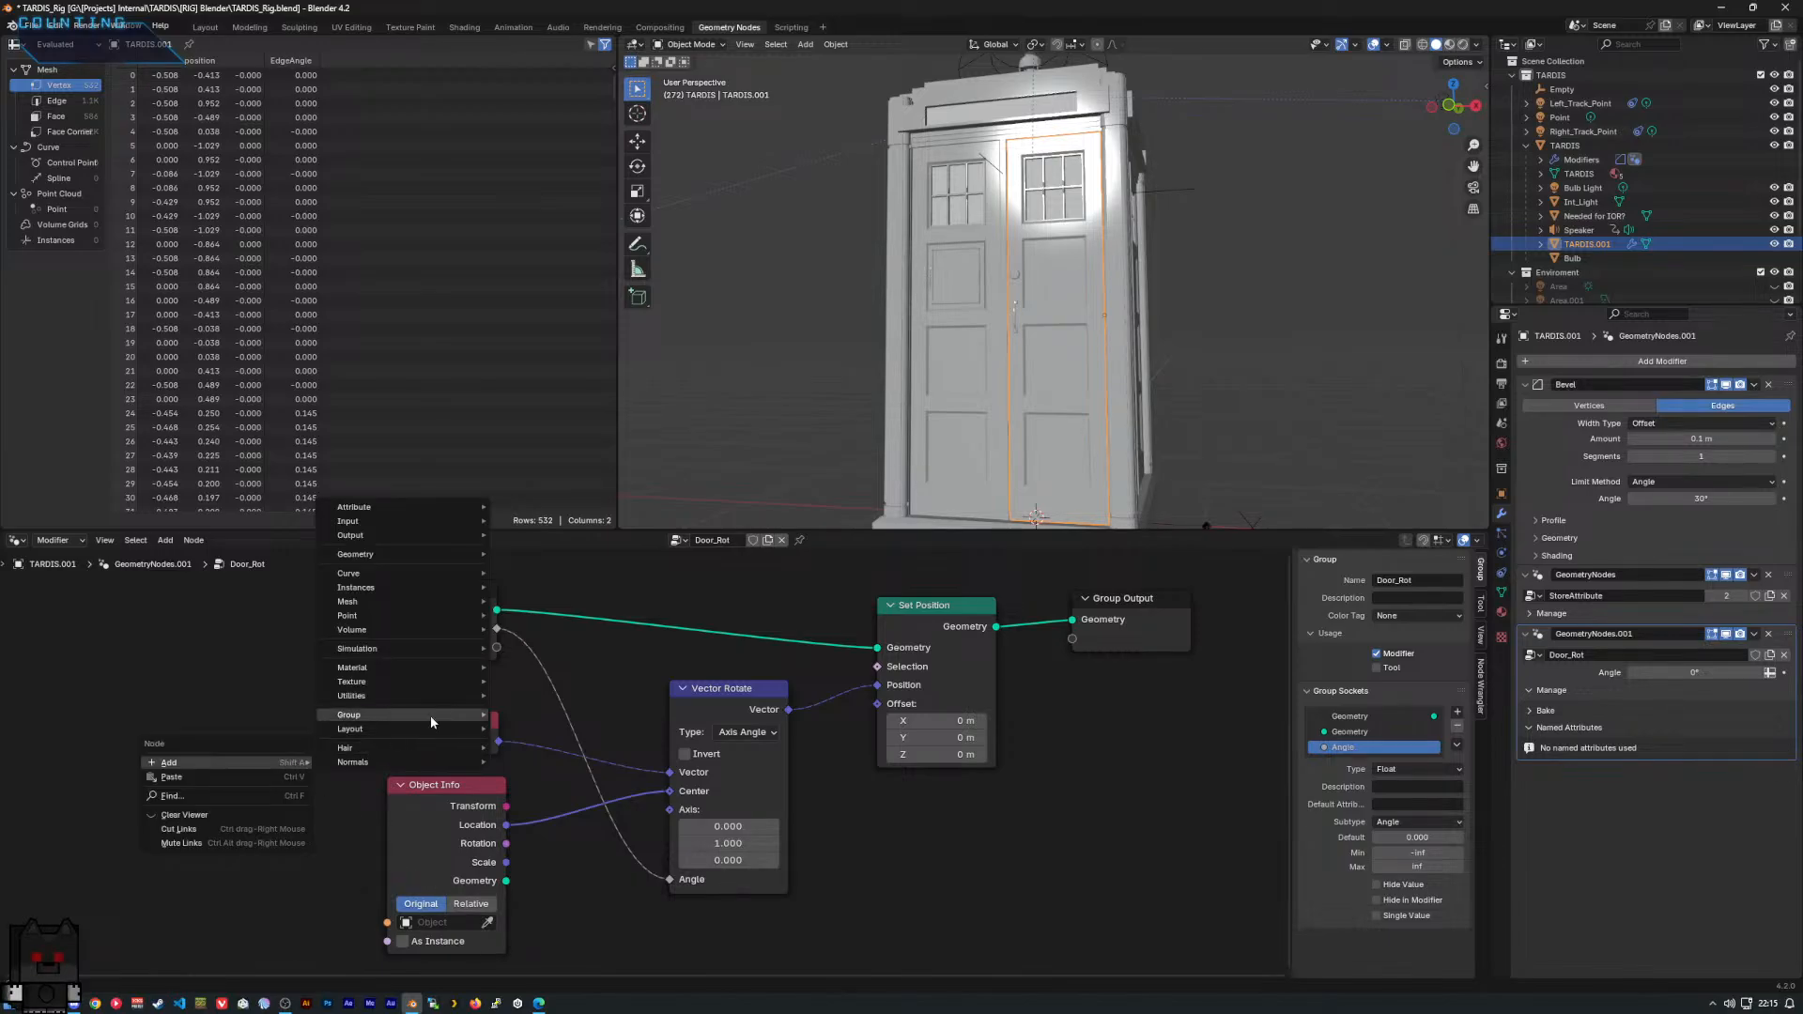
mouse_move(485, 623)
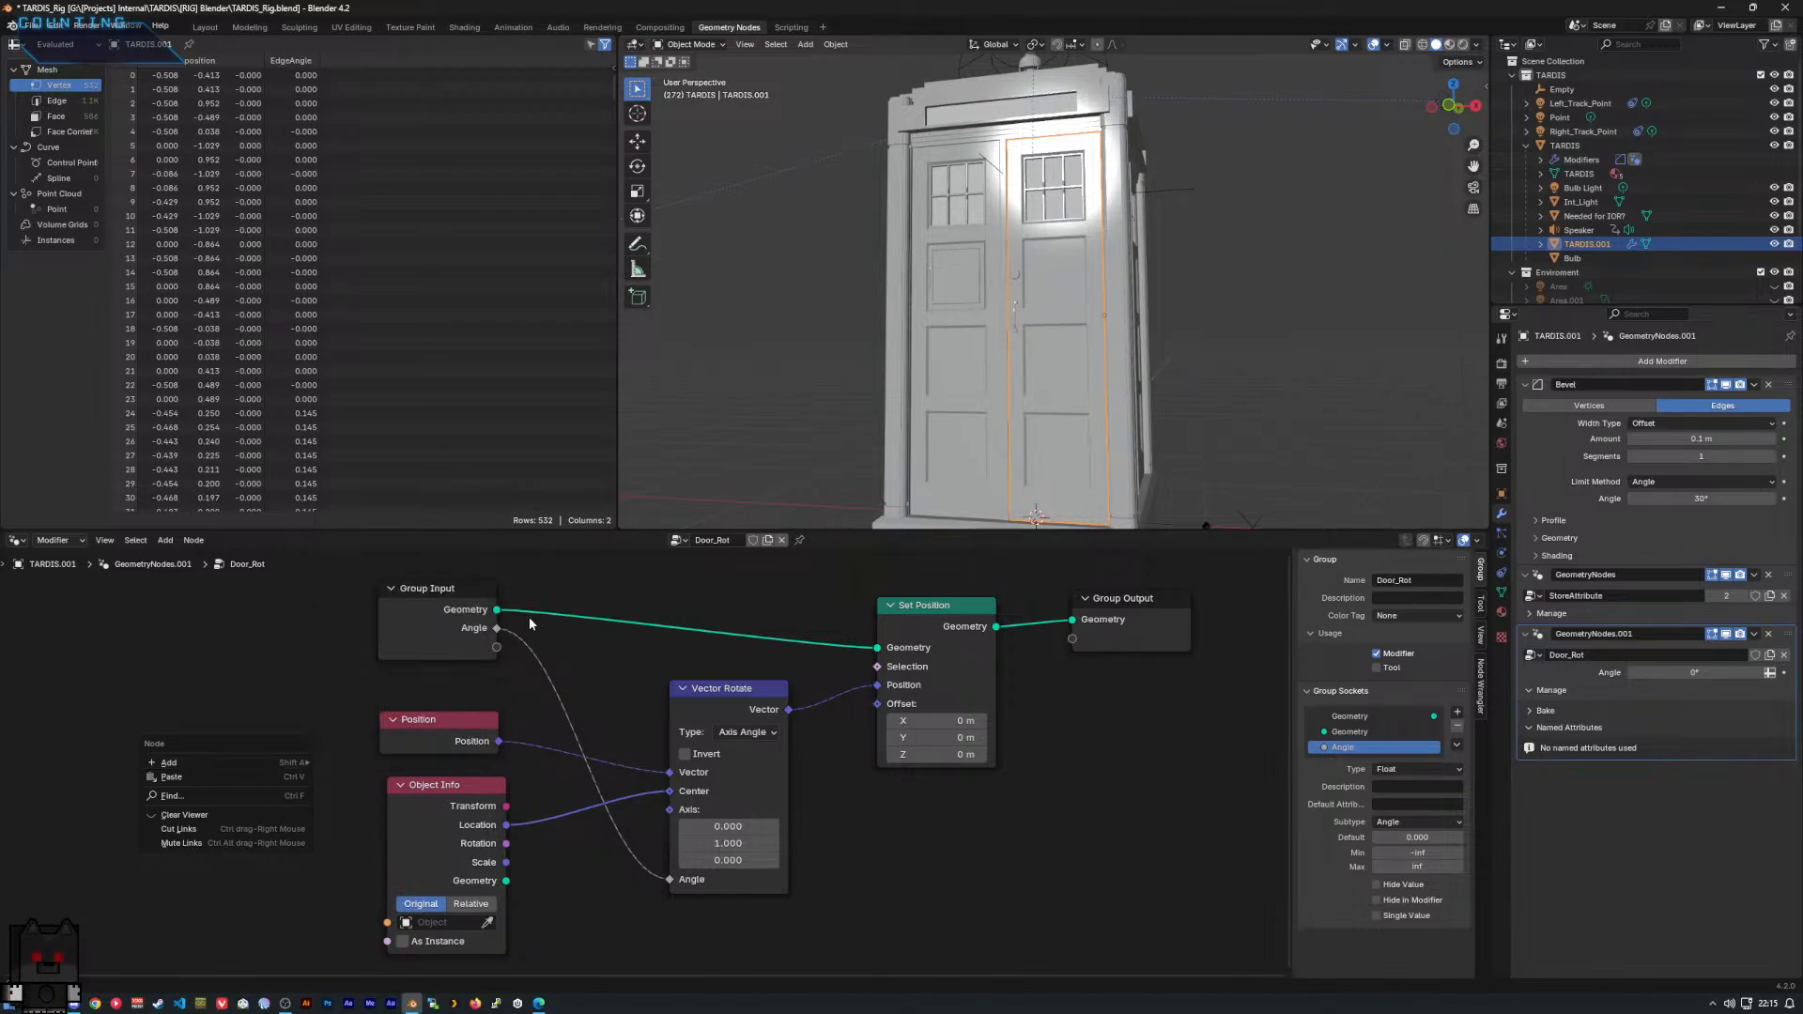
click(479, 633)
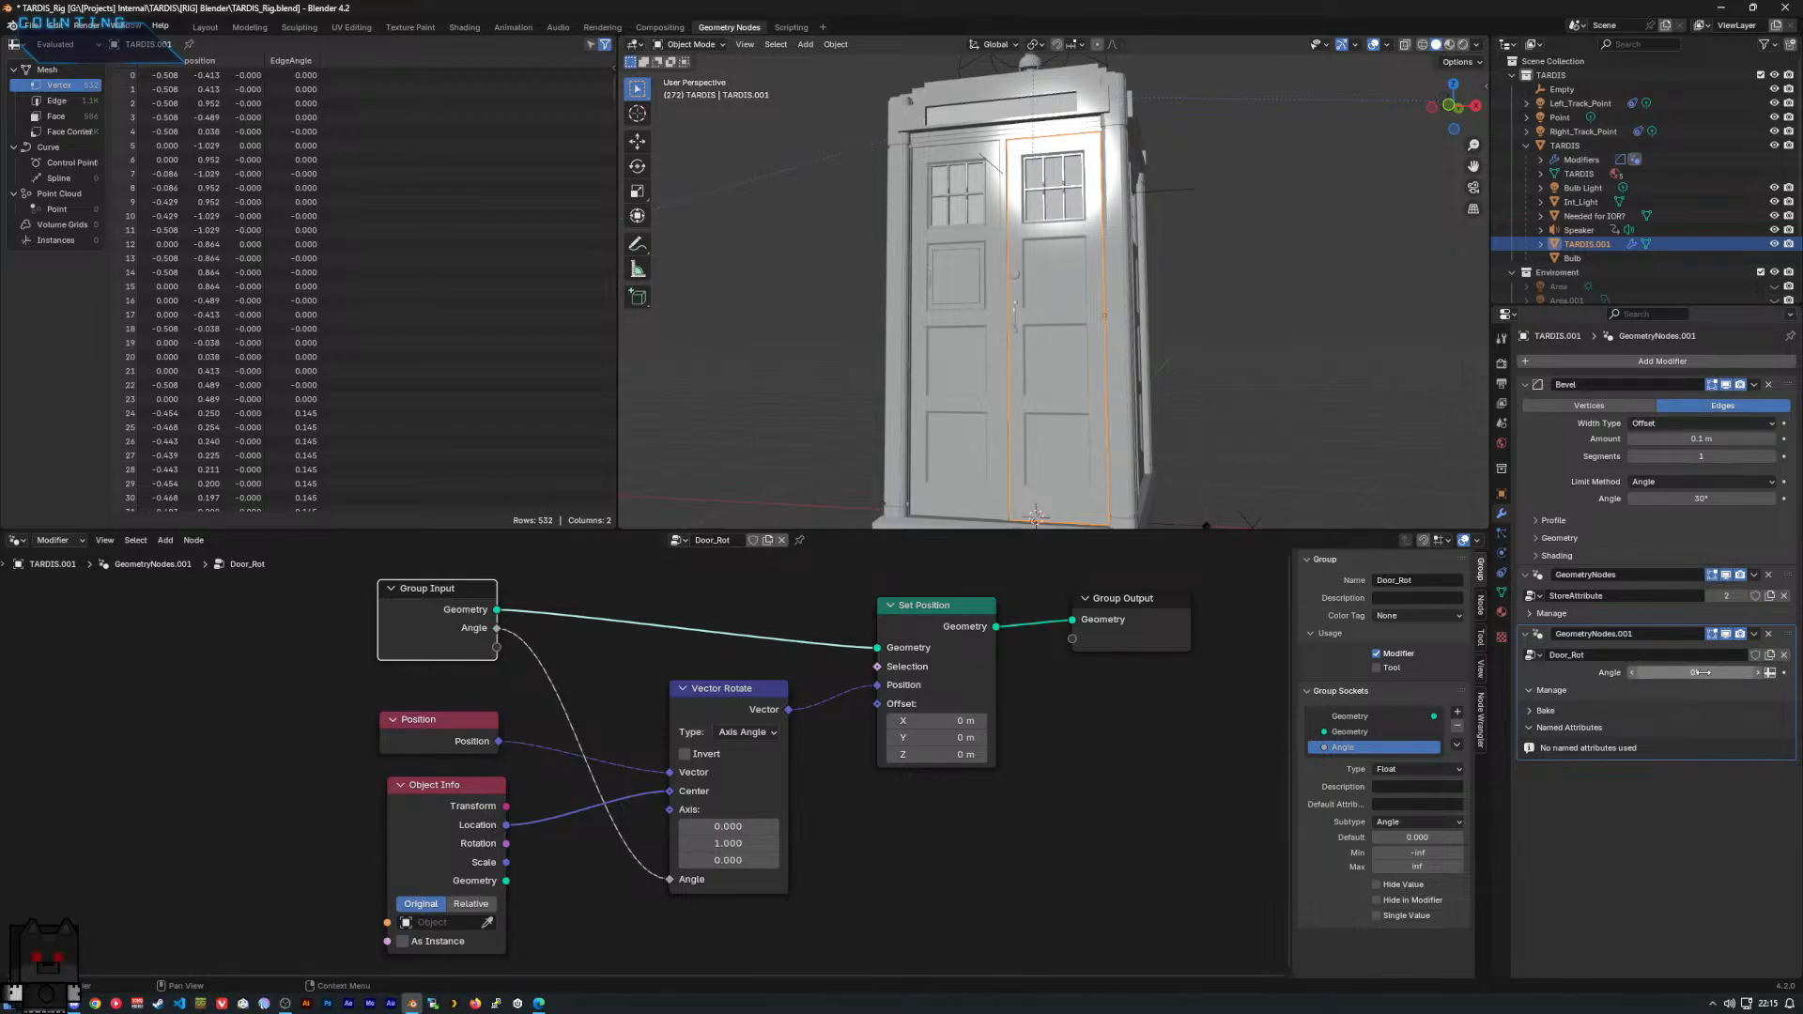
Test the door's rotation by varying the Door_Rot modifier's Angle, and reset the value to its default.
drag(1702, 672, 1602, 673)
key(BackSpace)
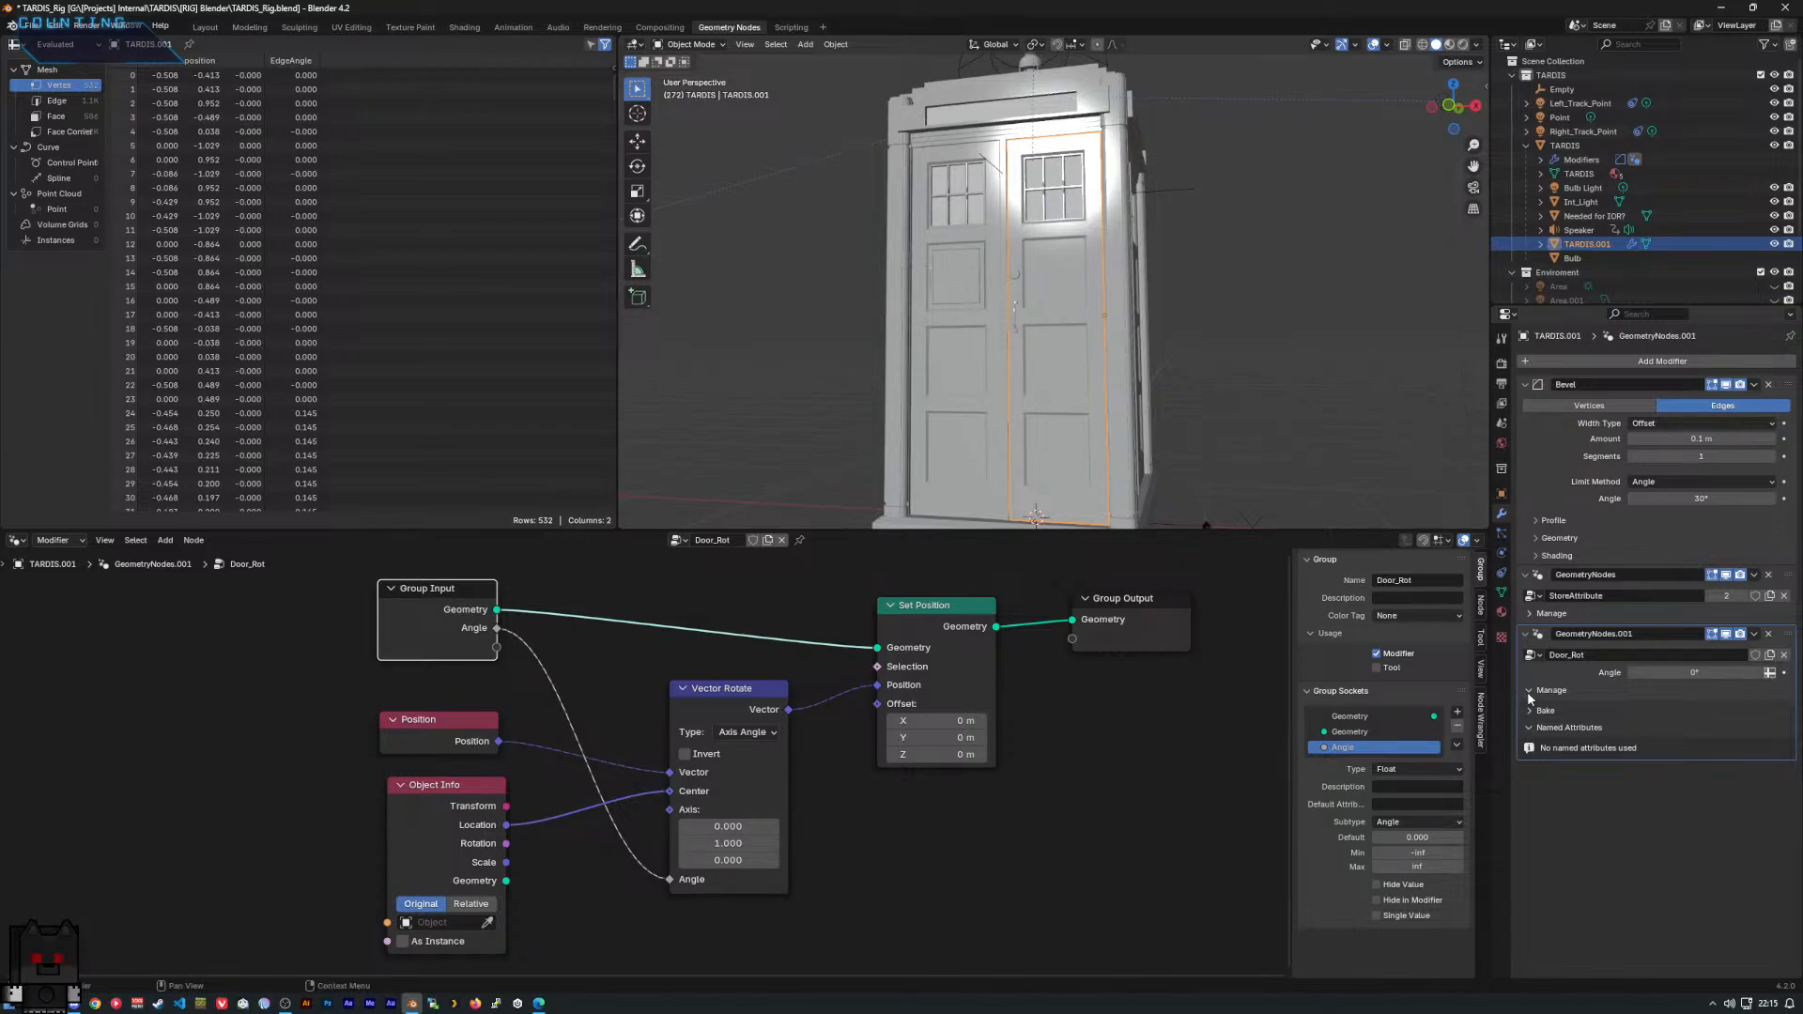
drag(1690, 672, 1700, 673)
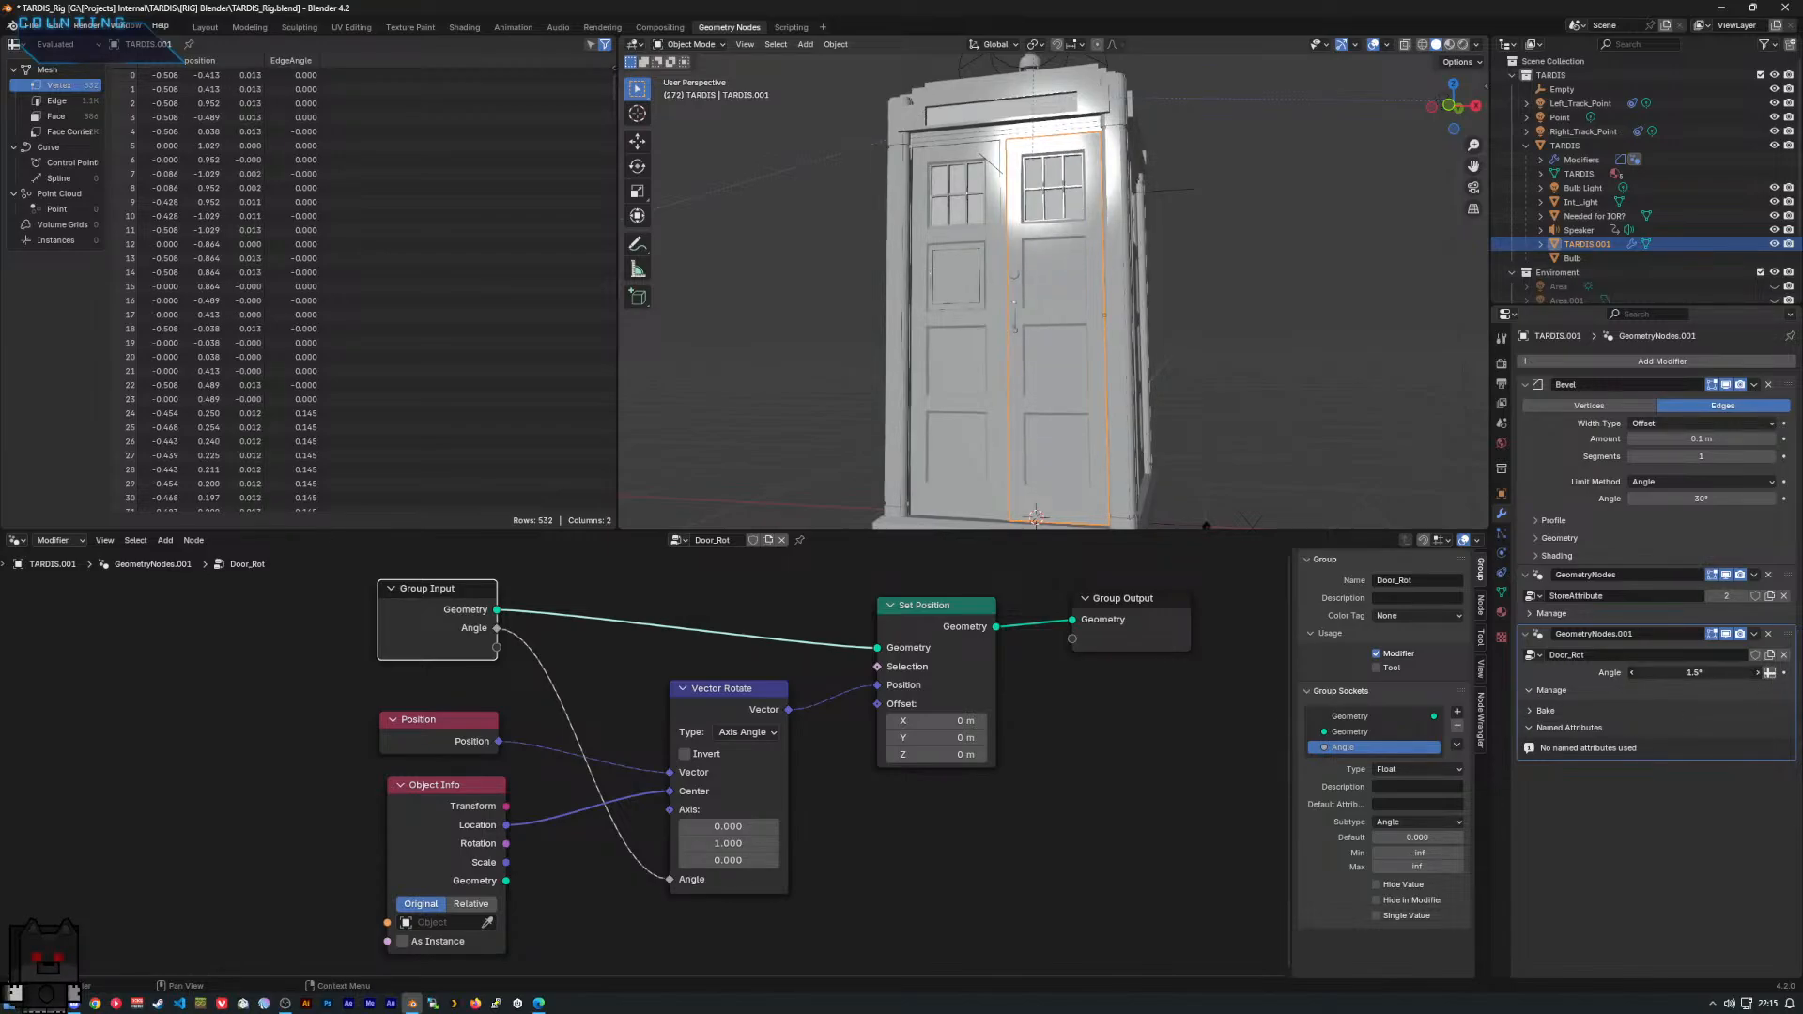
key(BackSpace)
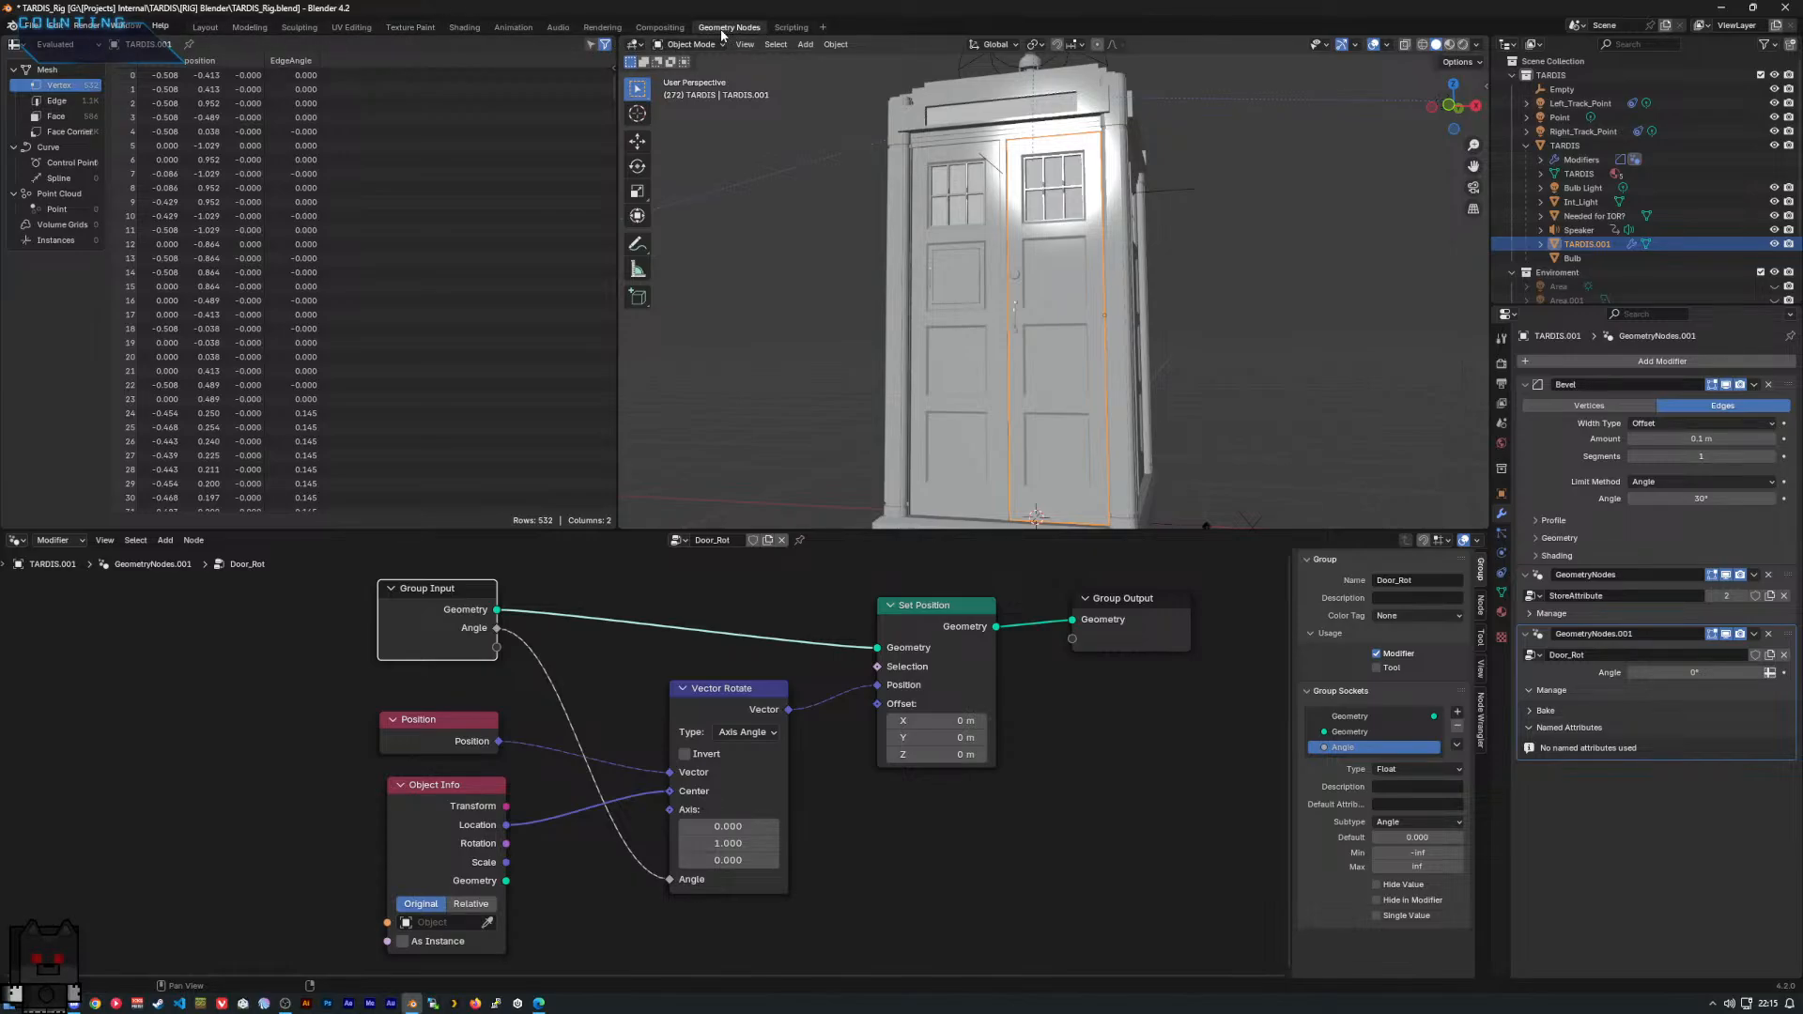
click(624, 614)
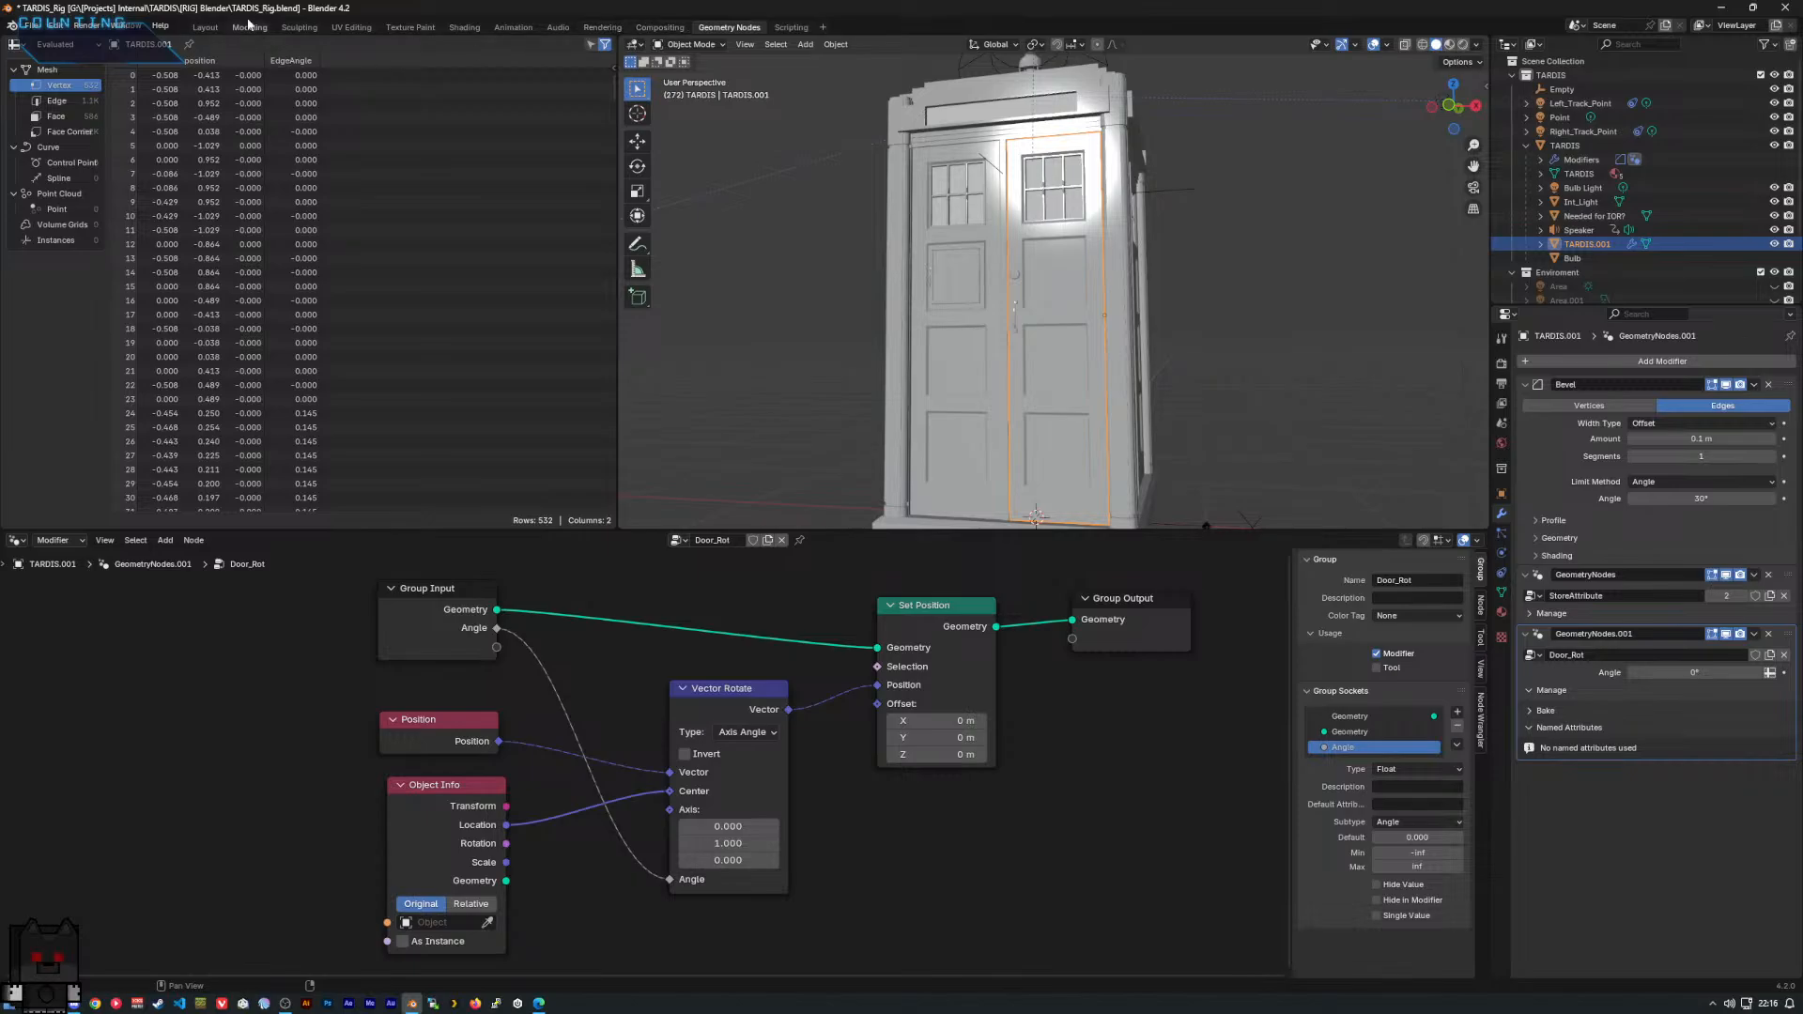
Return to the Layout workspace and review the TARDIS model alongside its shader control nodes.
click(205, 27)
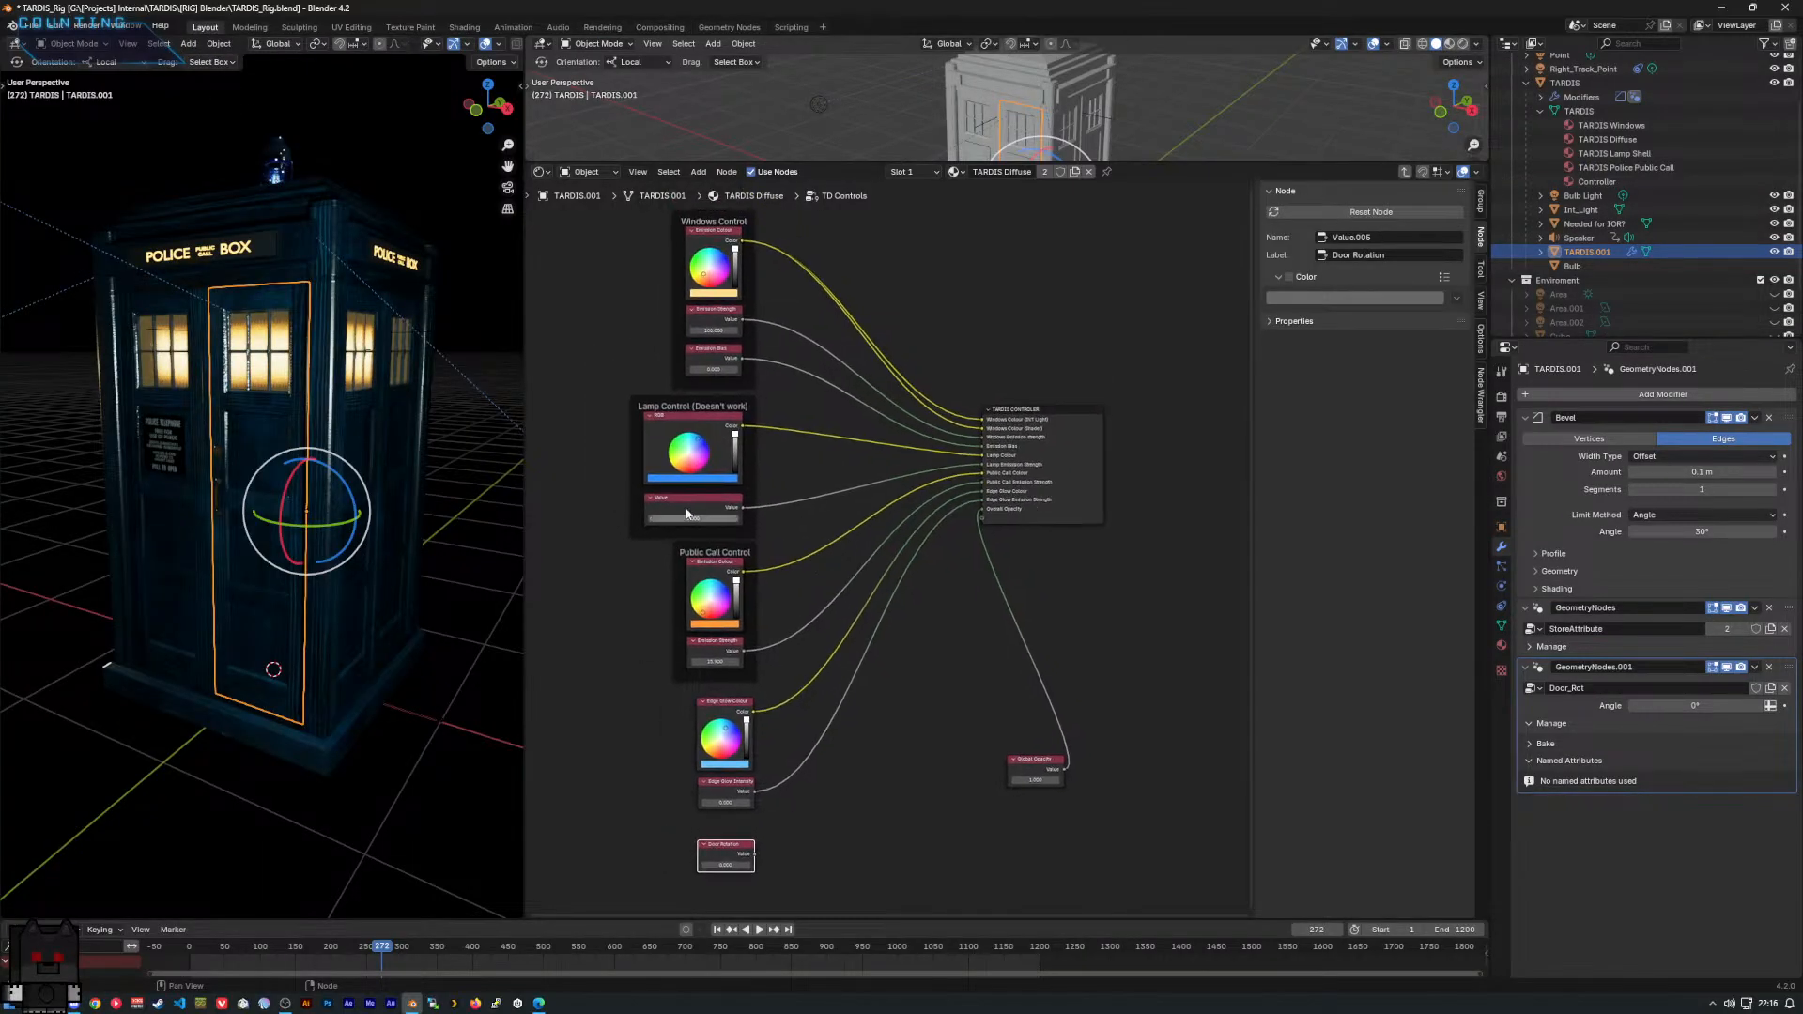
scroll(235, 537, down, 3)
middle_drag(235, 540, 240, 466)
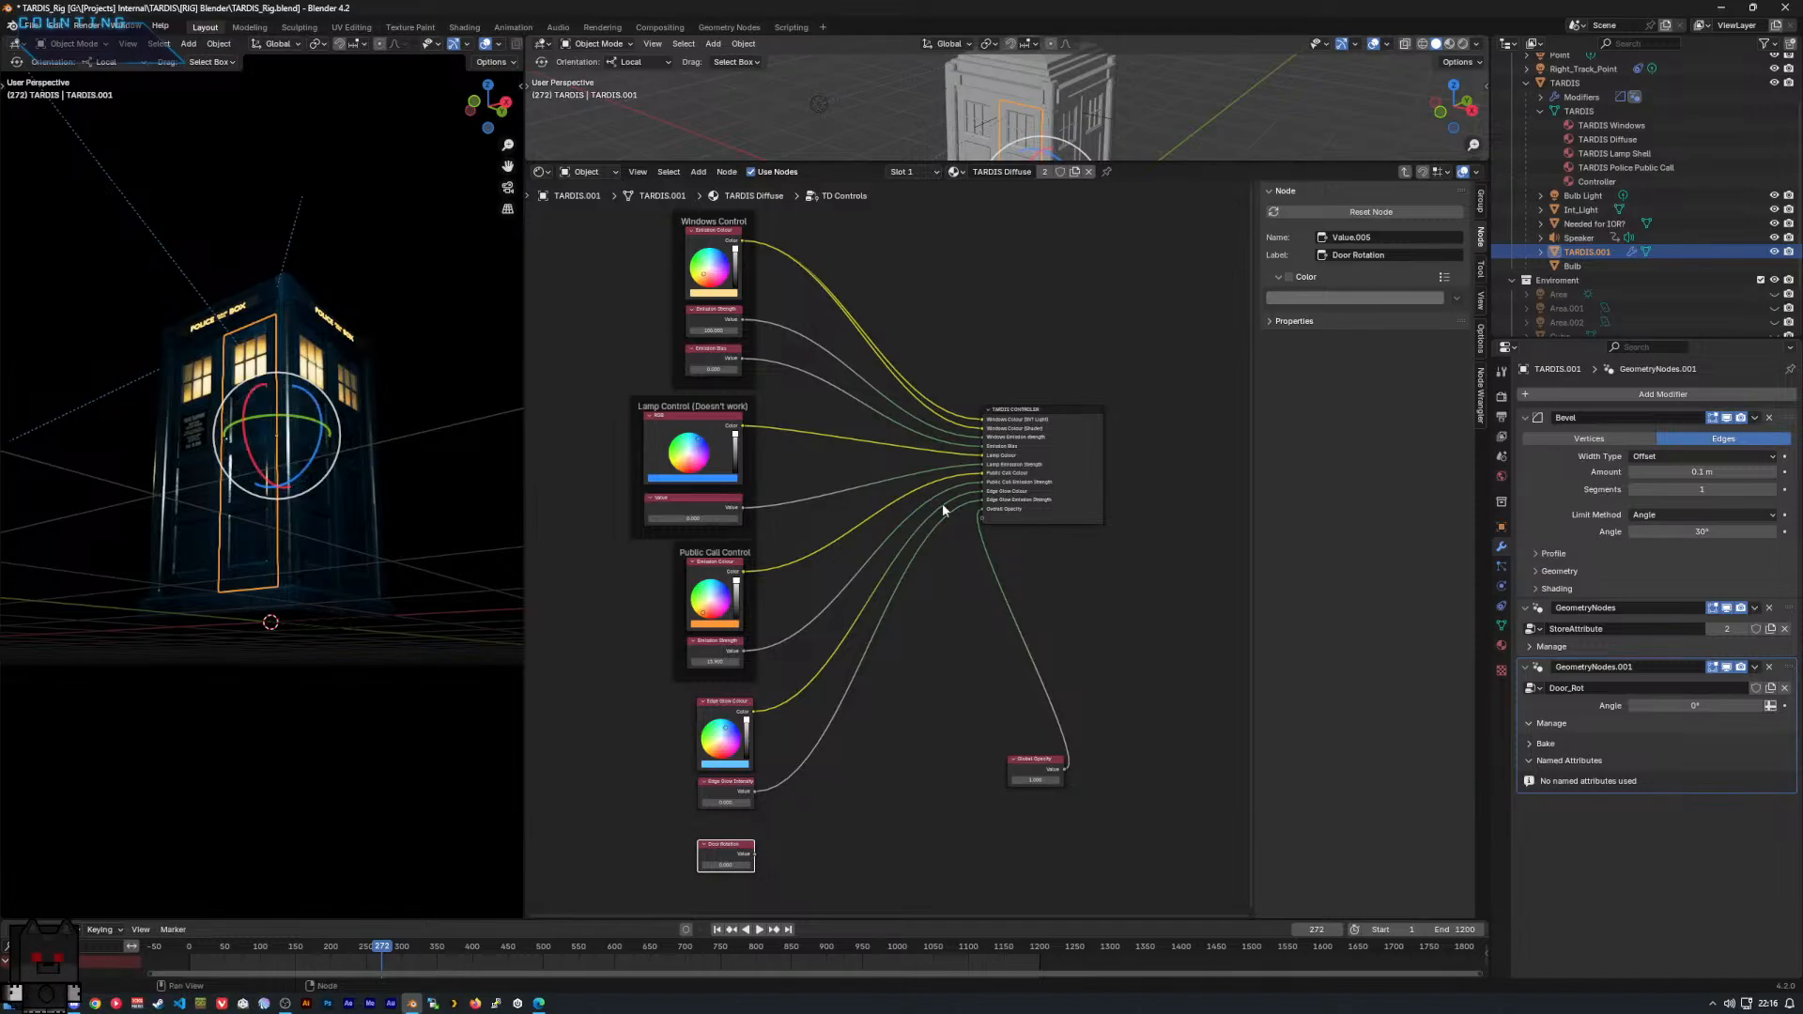
scroll(943, 504, down, 2)
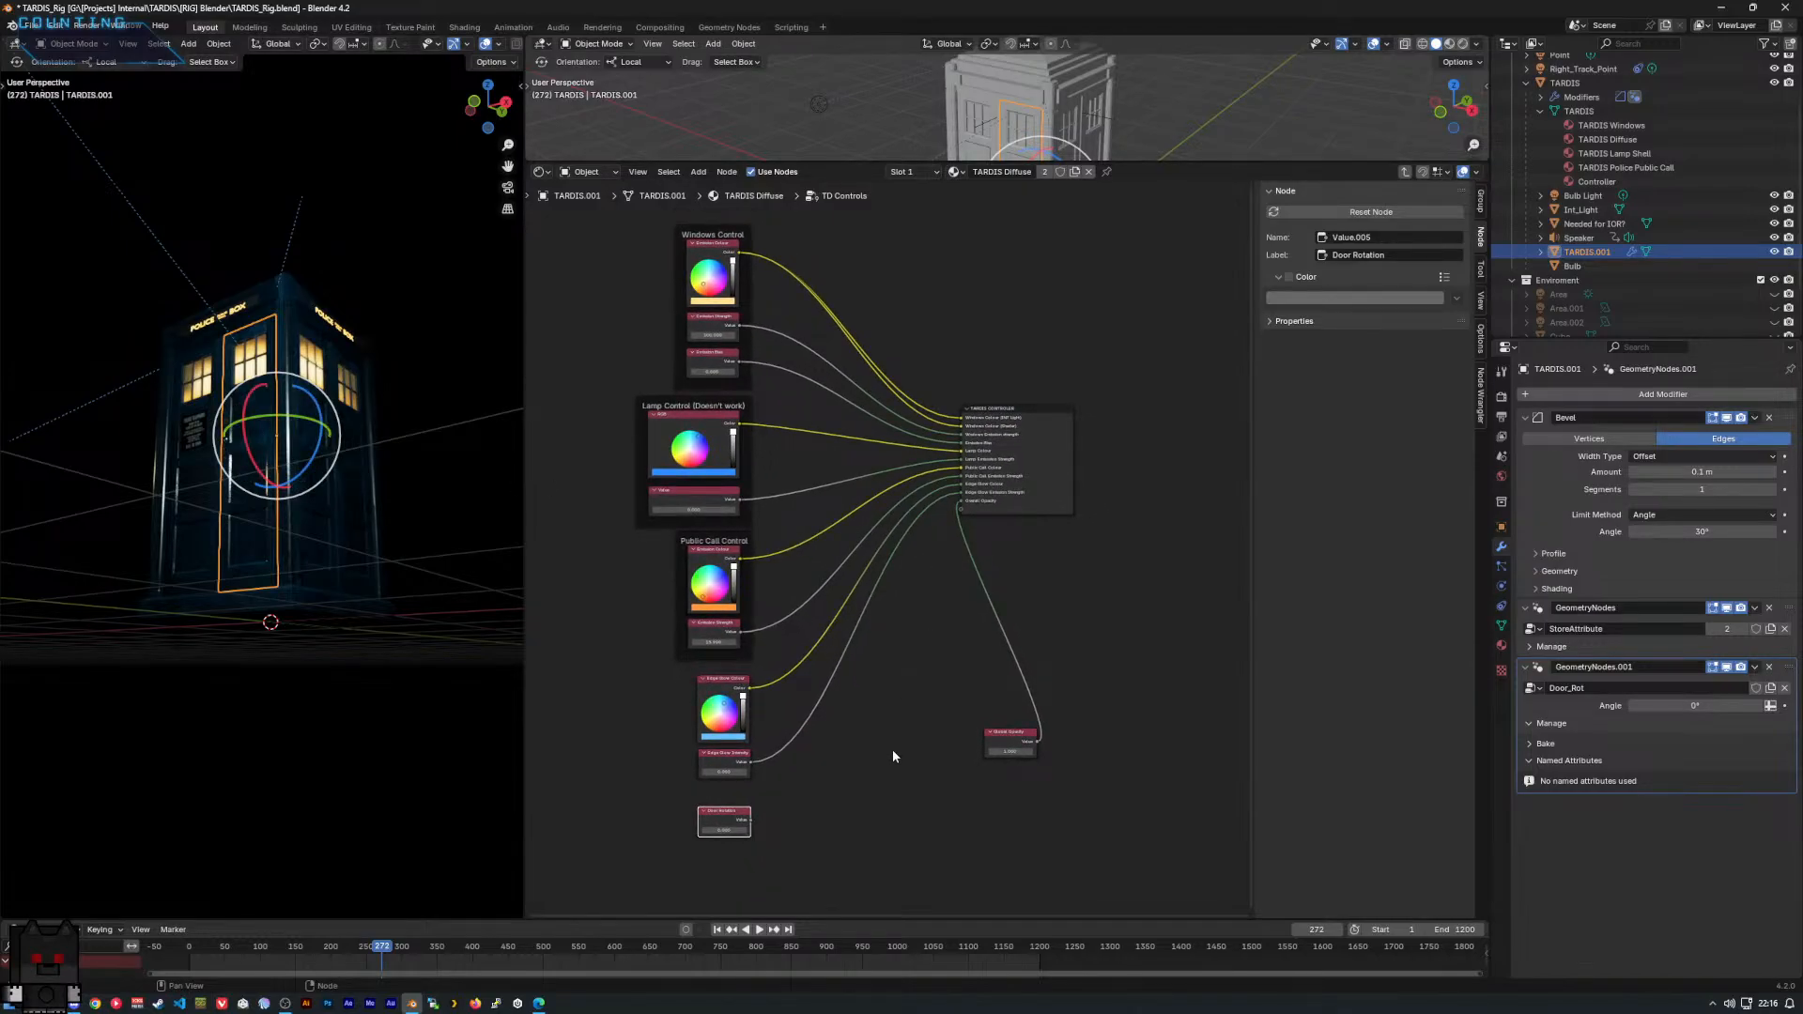
scroll(892, 749, up, 1)
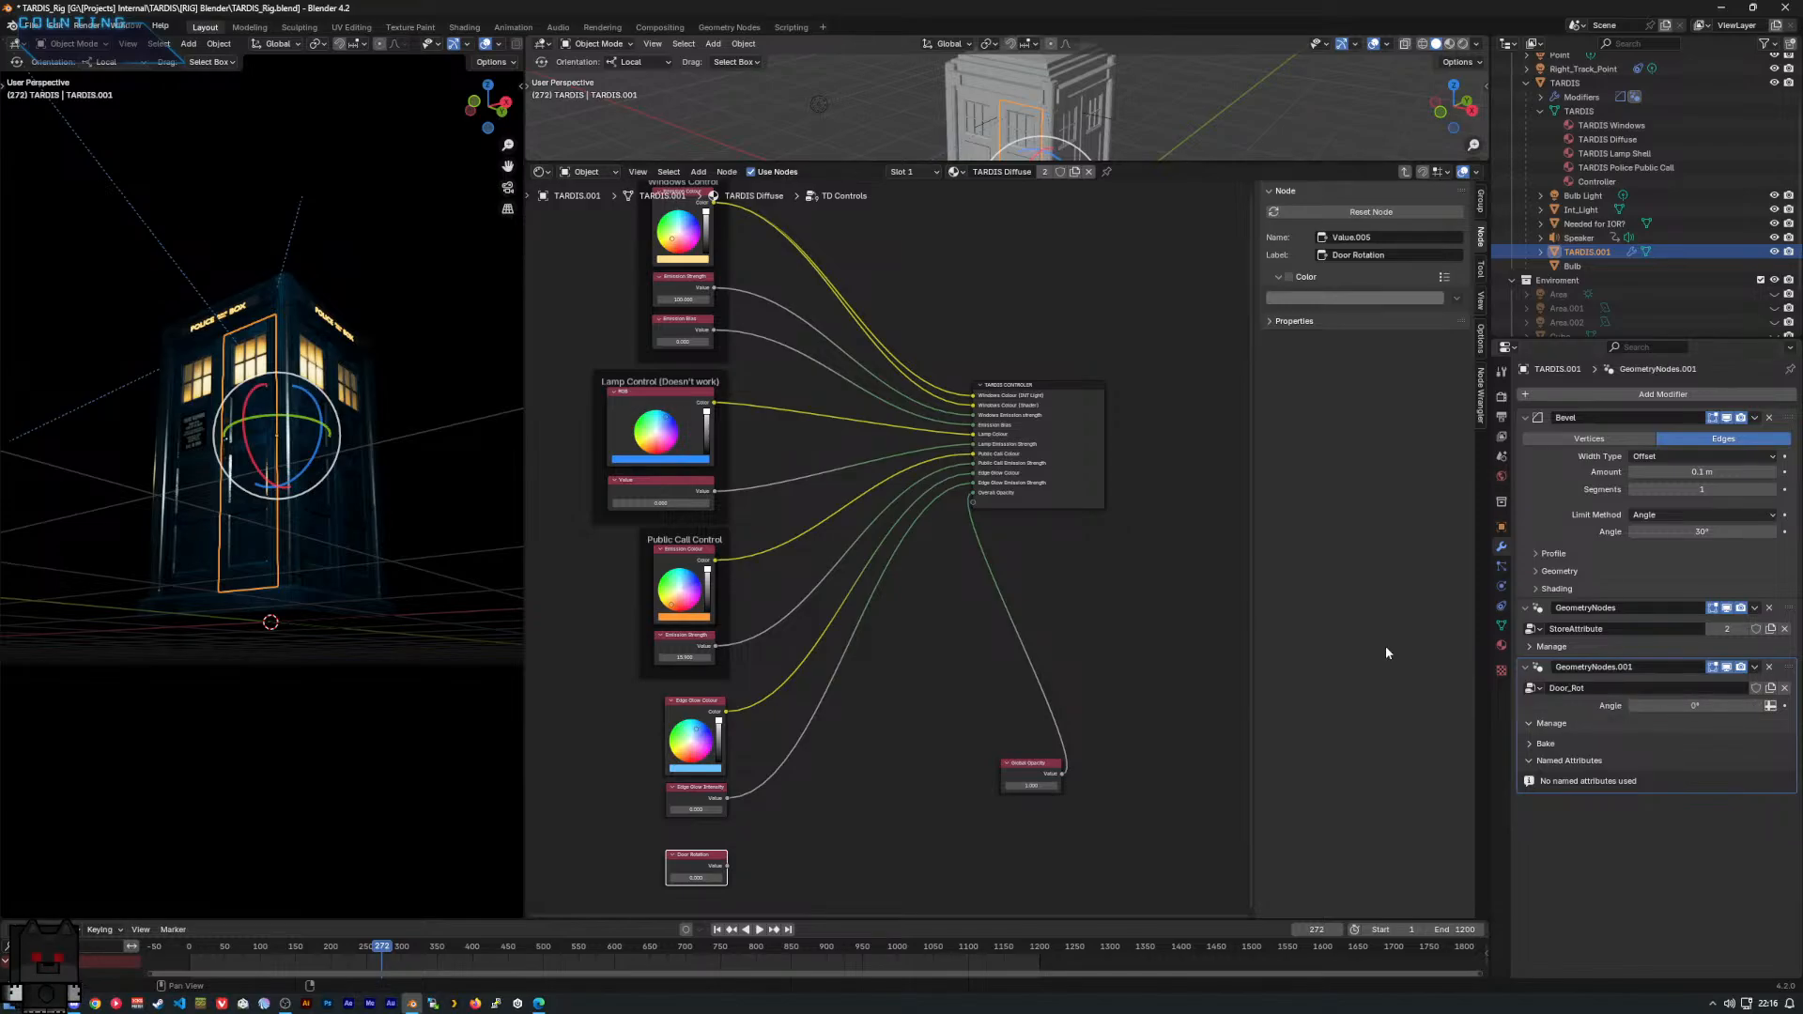
click(1086, 664)
right_click(1086, 658)
mouse_move(1128, 655)
mouse_move(1228, 664)
text(mi)
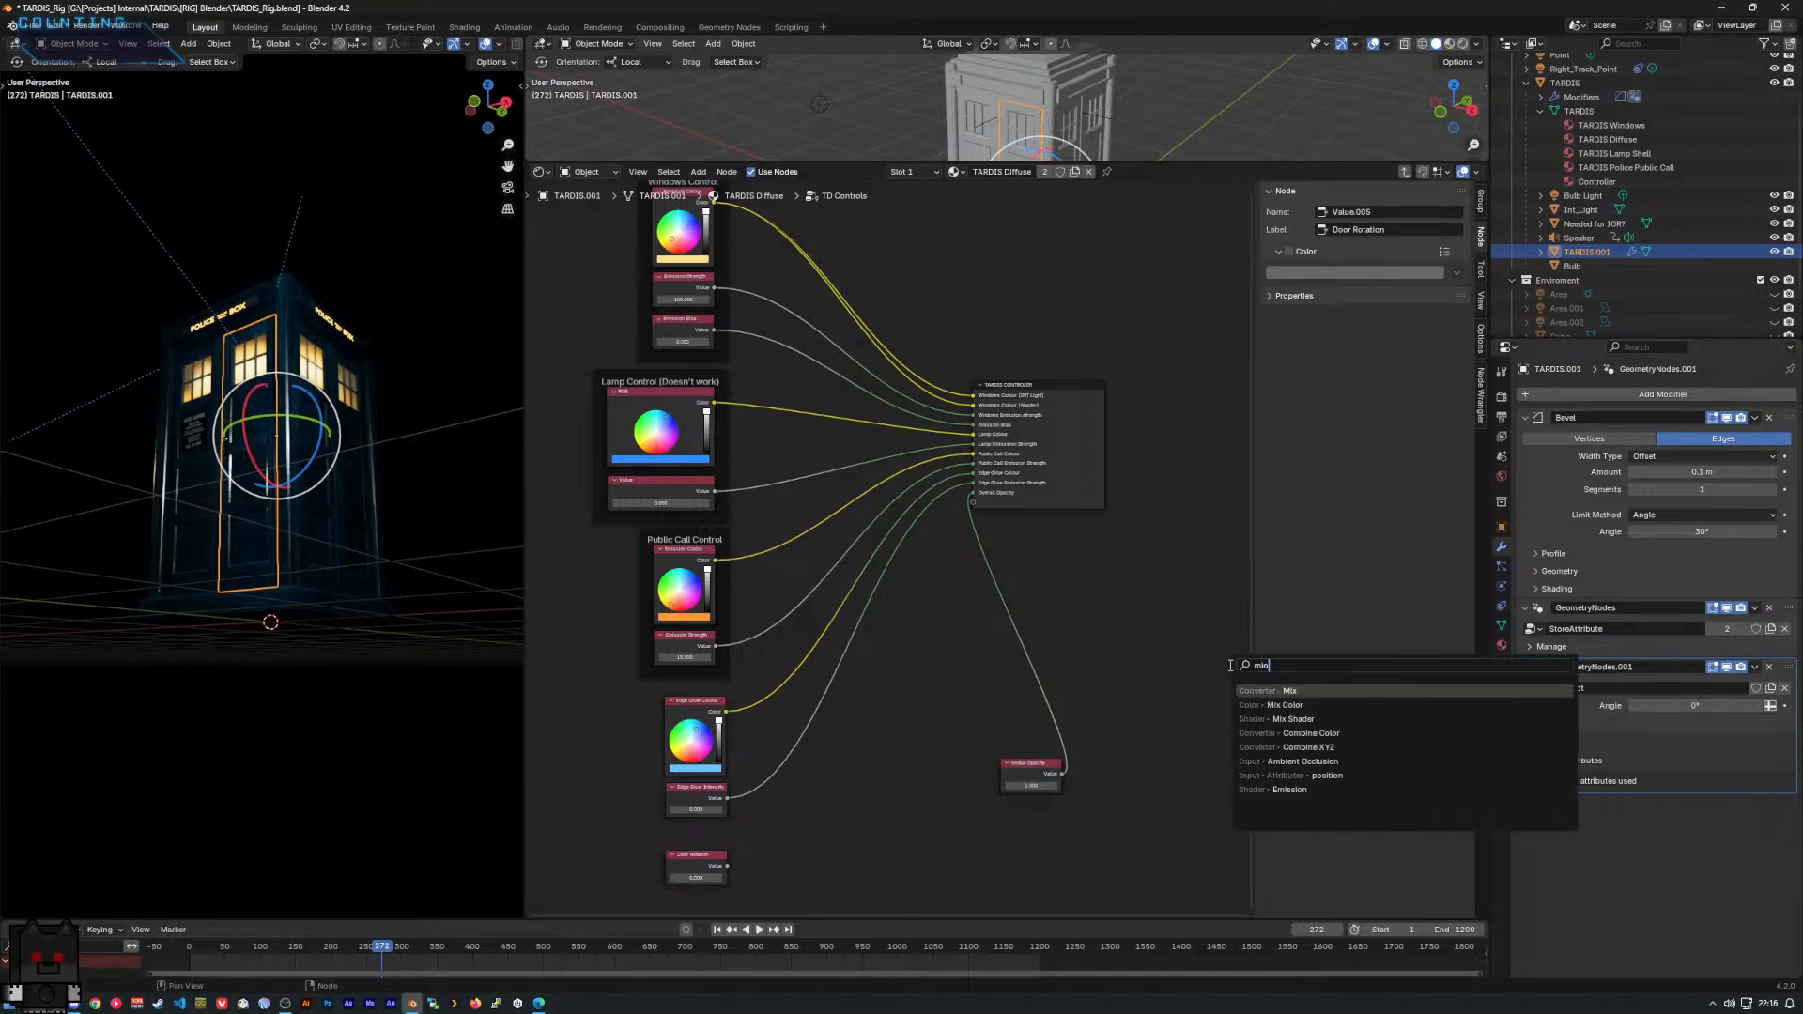
key(BackSpace)
text(od)
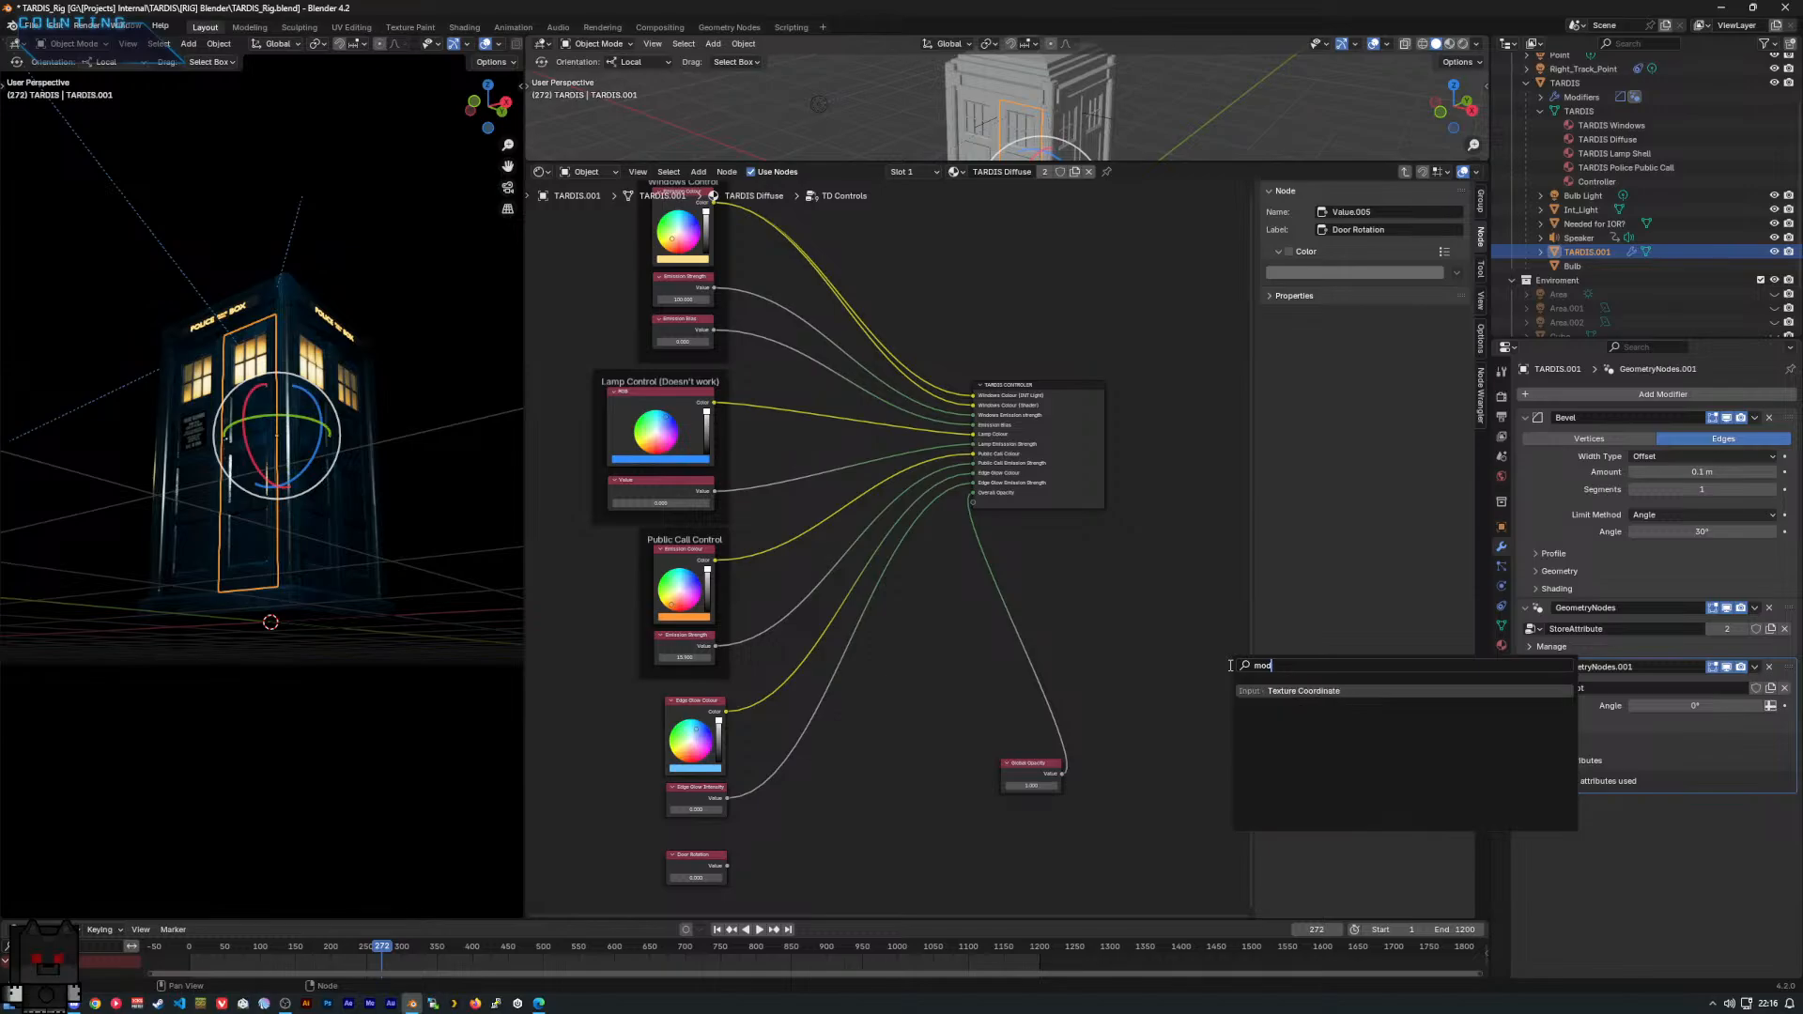
key(BackSpace)
key(BackSpace)
key(BackSpace)
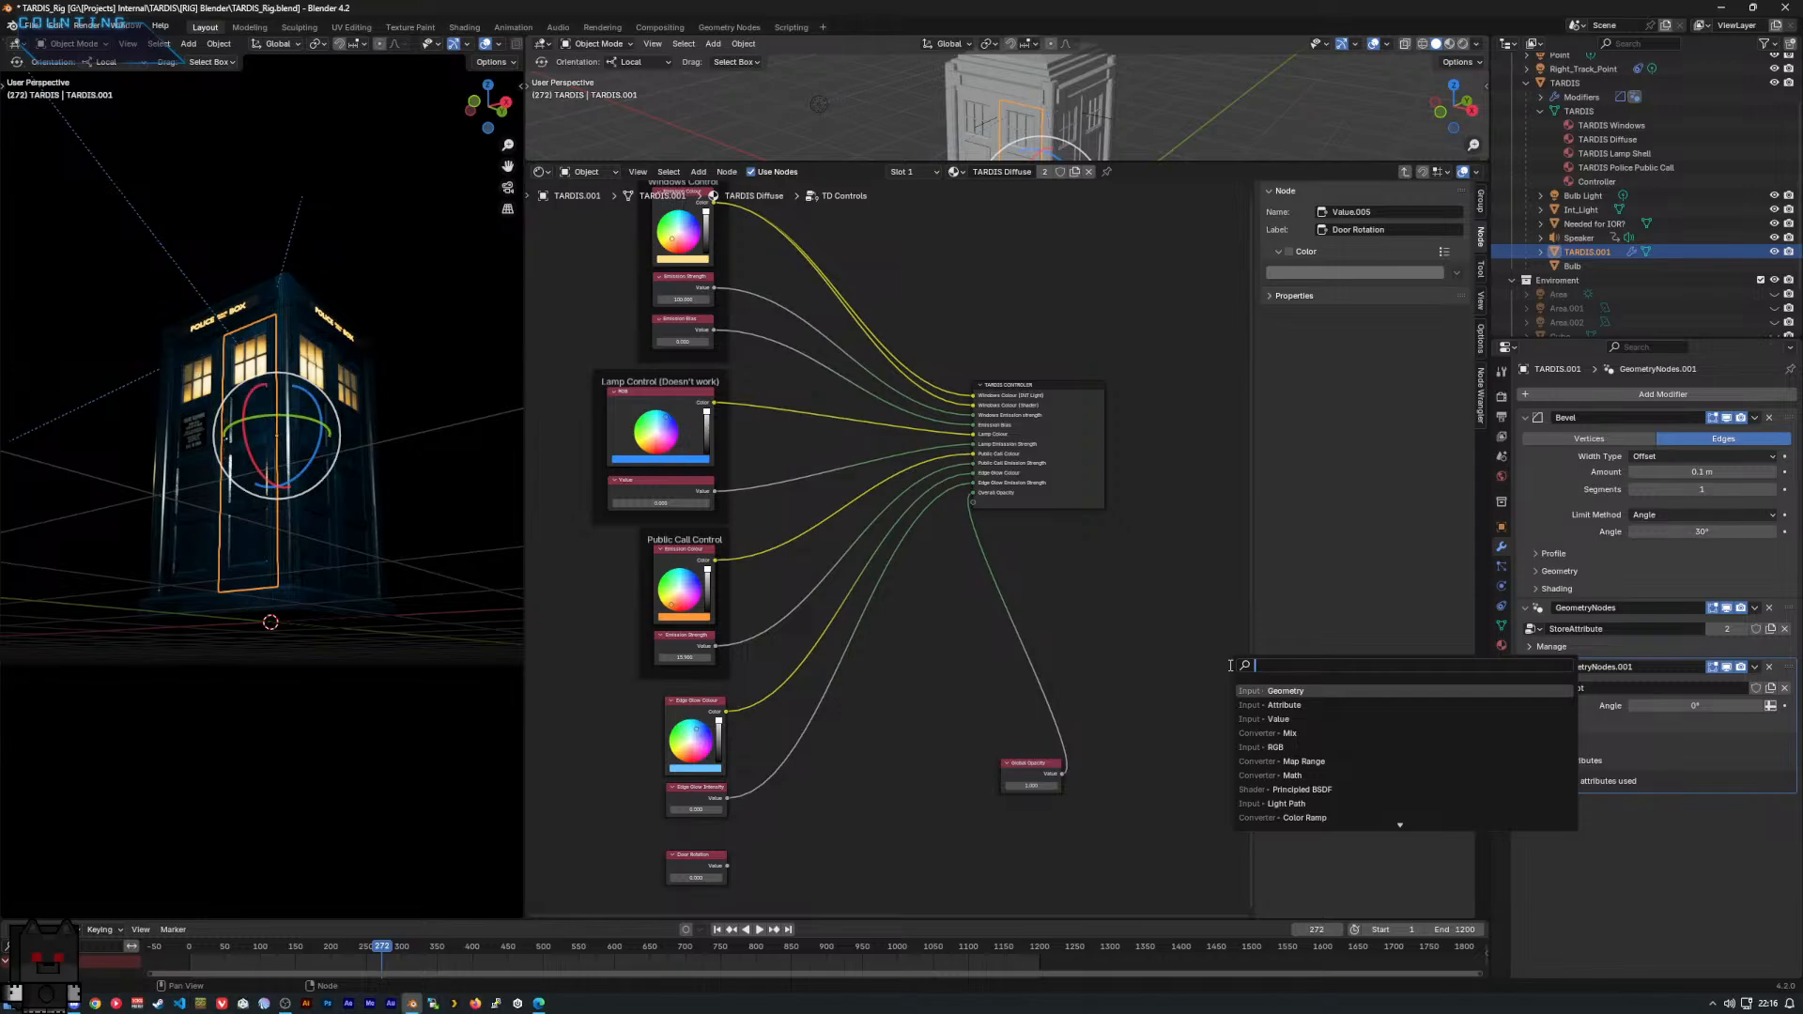
key(Down)
key(Down)
key(Down)
key(Up)
key(Return)
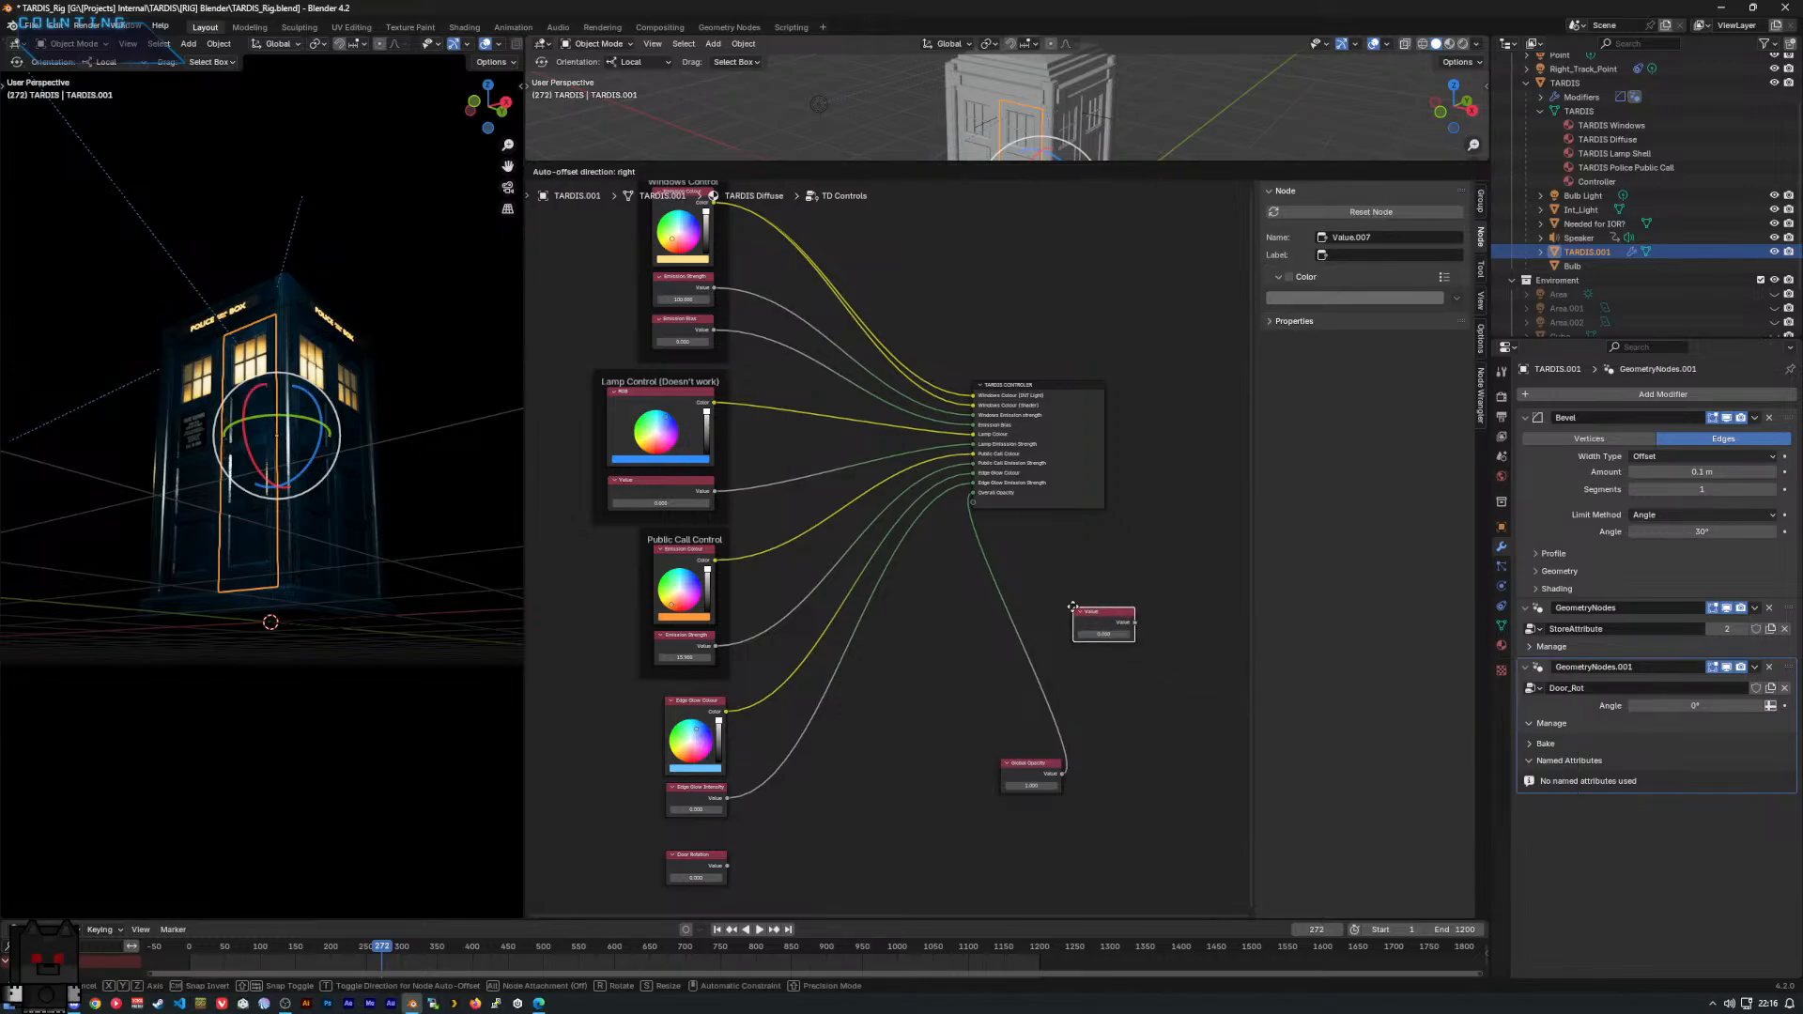
right_click(1058, 593)
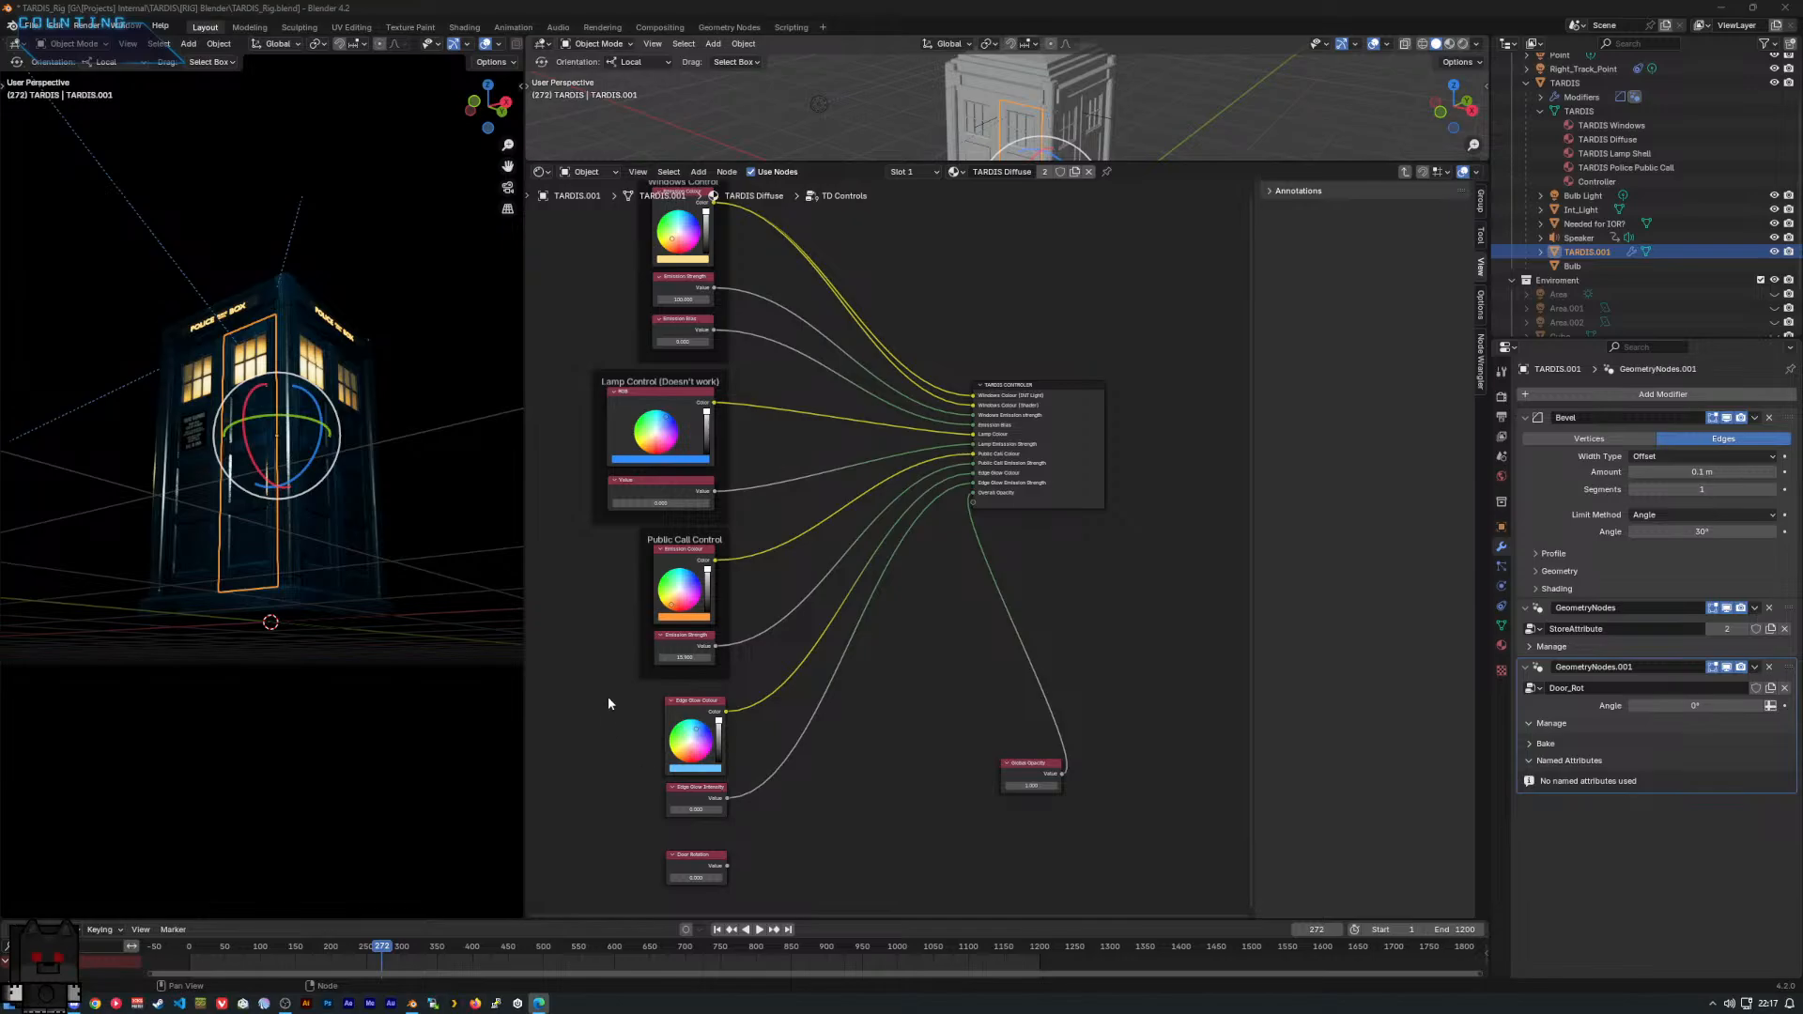
Examine the TARDIS exterior and its selected door from several angles and distances in the viewport.
middle_drag(340, 498, 366, 512)
scroll(364, 500, up, 5)
mouse_move(372, 500)
middle_down()
mouse_move(430, 488)
mouse_move(357, 475)
mouse_move(382, 504)
mouse_move(370, 515)
mouse_move(361, 492)
mouse_move(375, 502)
middle_up()
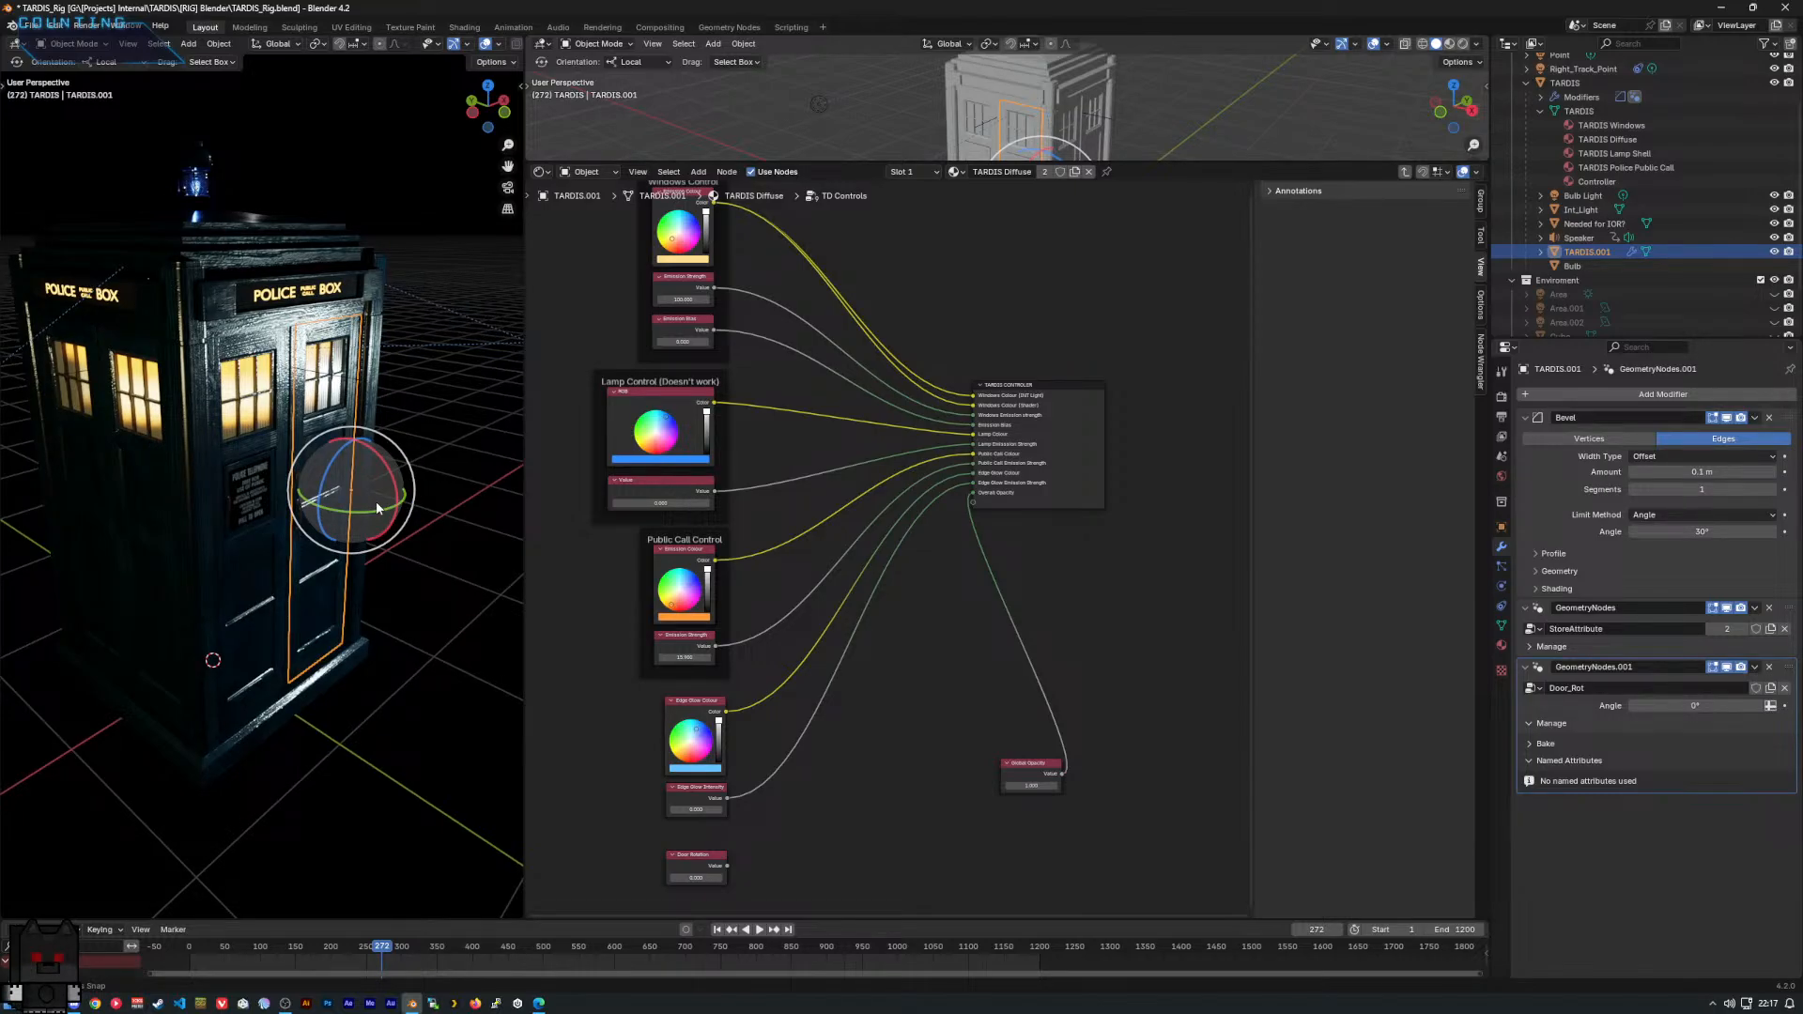
mouse_move(374, 500)
middle_down()
mouse_move(312, 502)
mouse_move(391, 494)
mouse_move(362, 498)
mouse_move(380, 510)
mouse_move(372, 491)
middle_up()
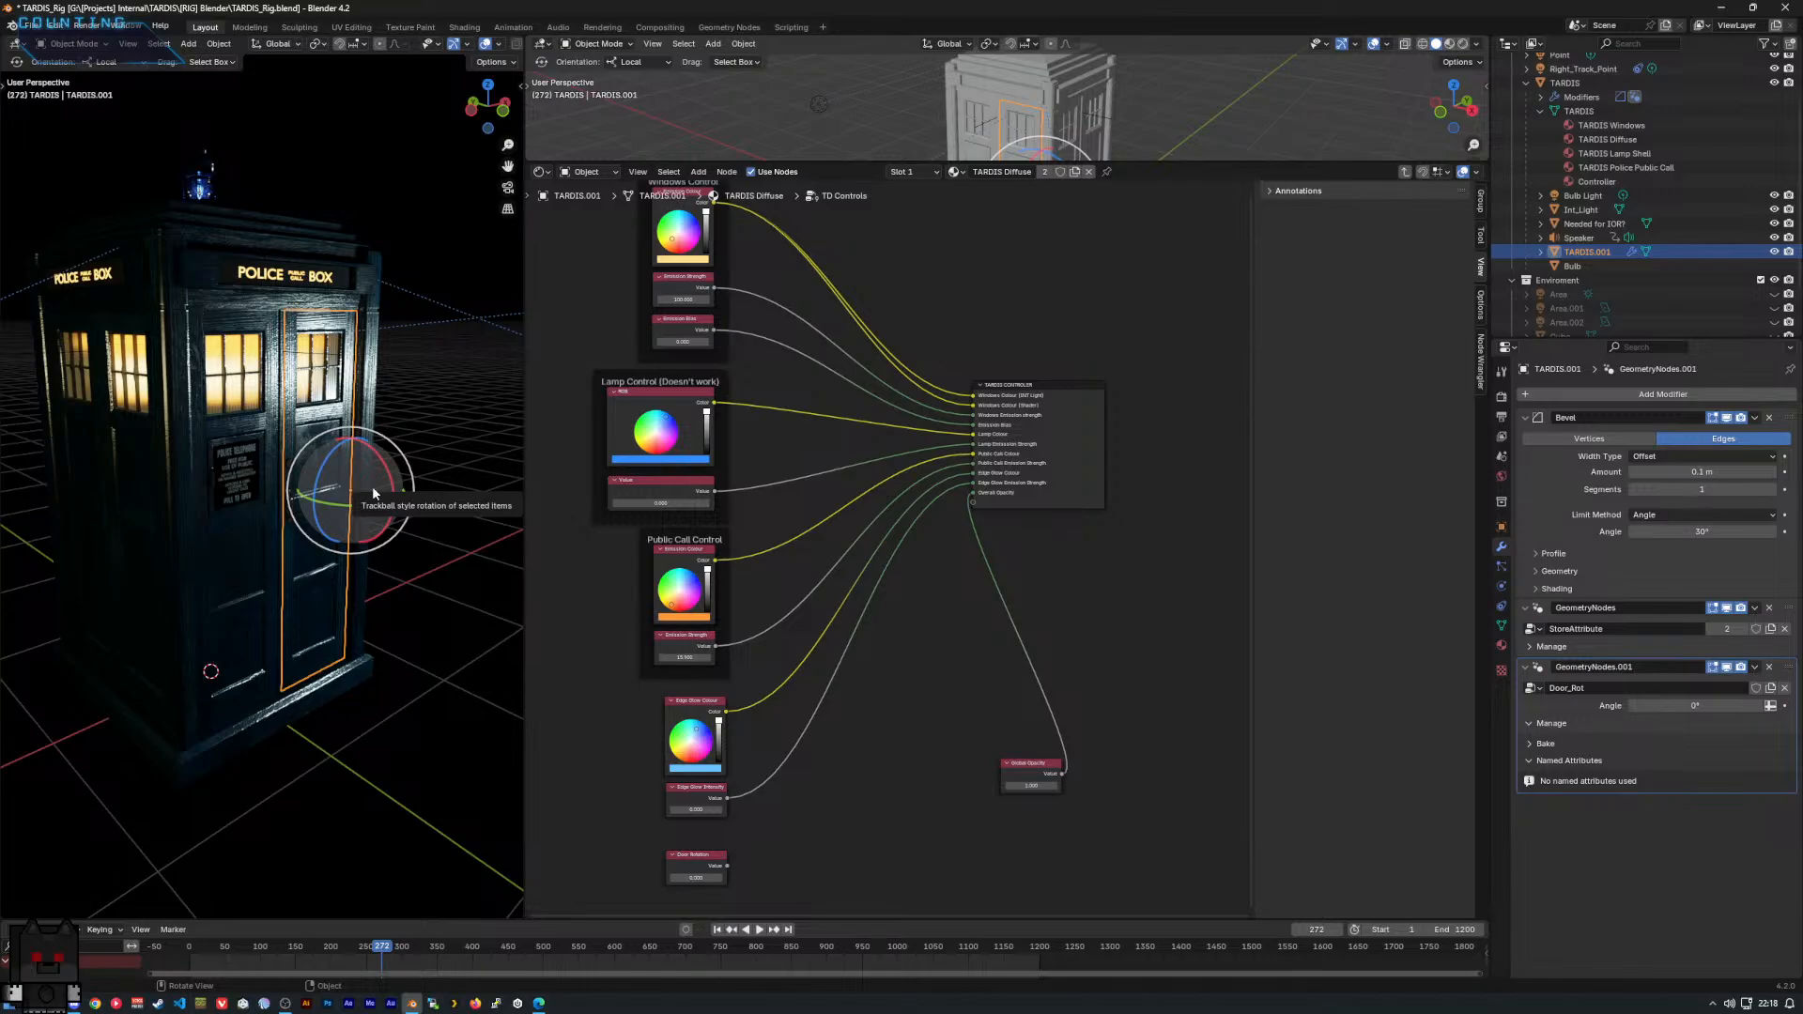
scroll(889, 672, up, 2)
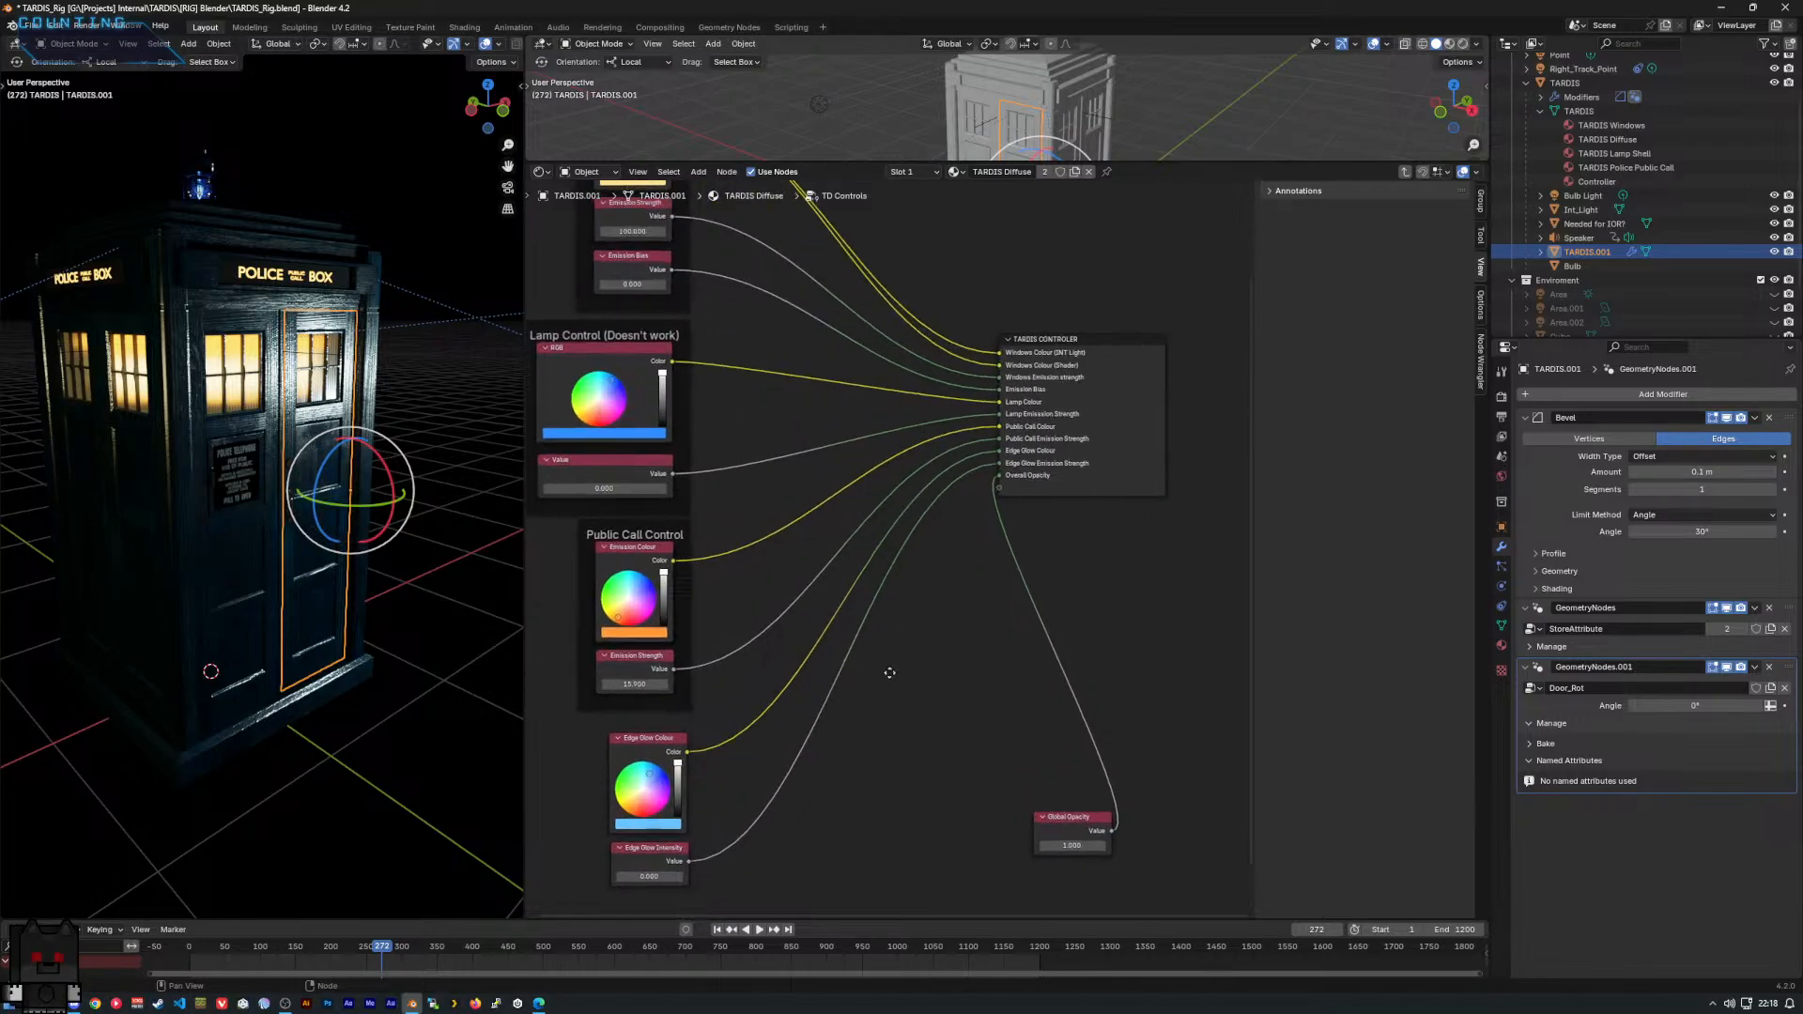
middle_drag(890, 672, 1046, 351)
right_click(930, 616)
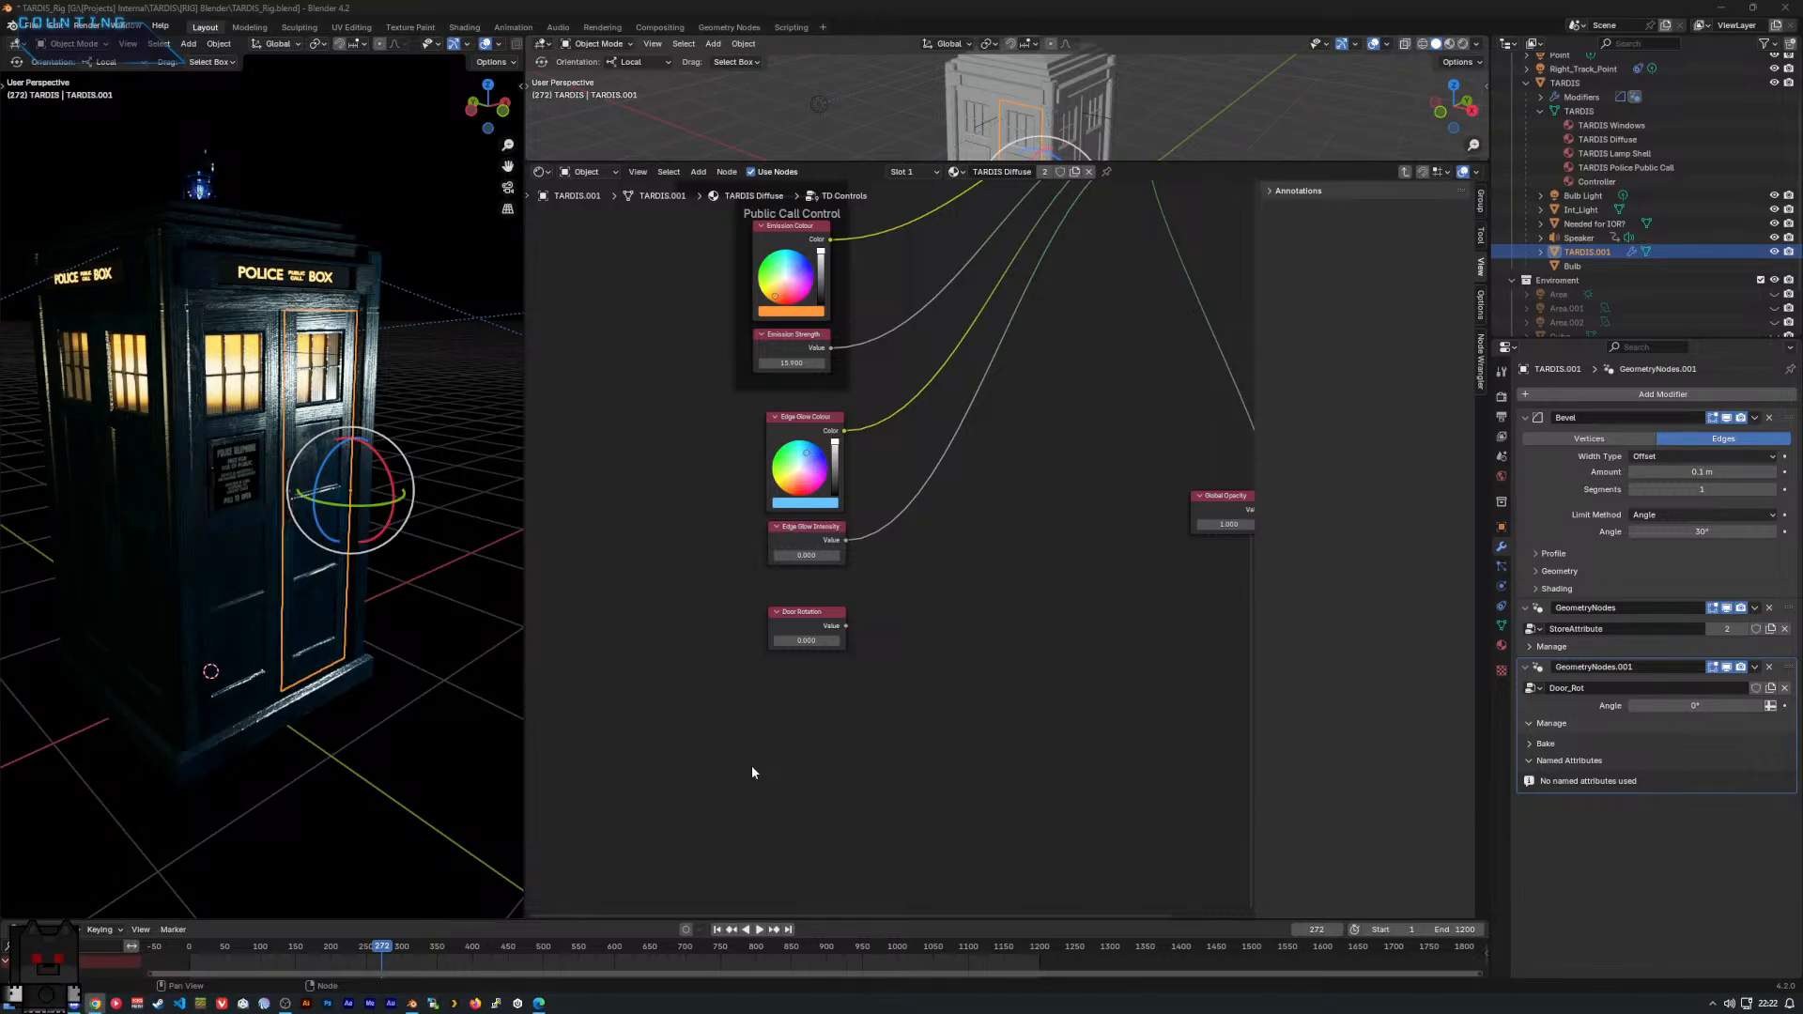
middle_drag(426, 540, 293, 456)
scroll(310, 461, up, 4)
scroll(308, 454, down, 2)
scroll(301, 455, down, 5)
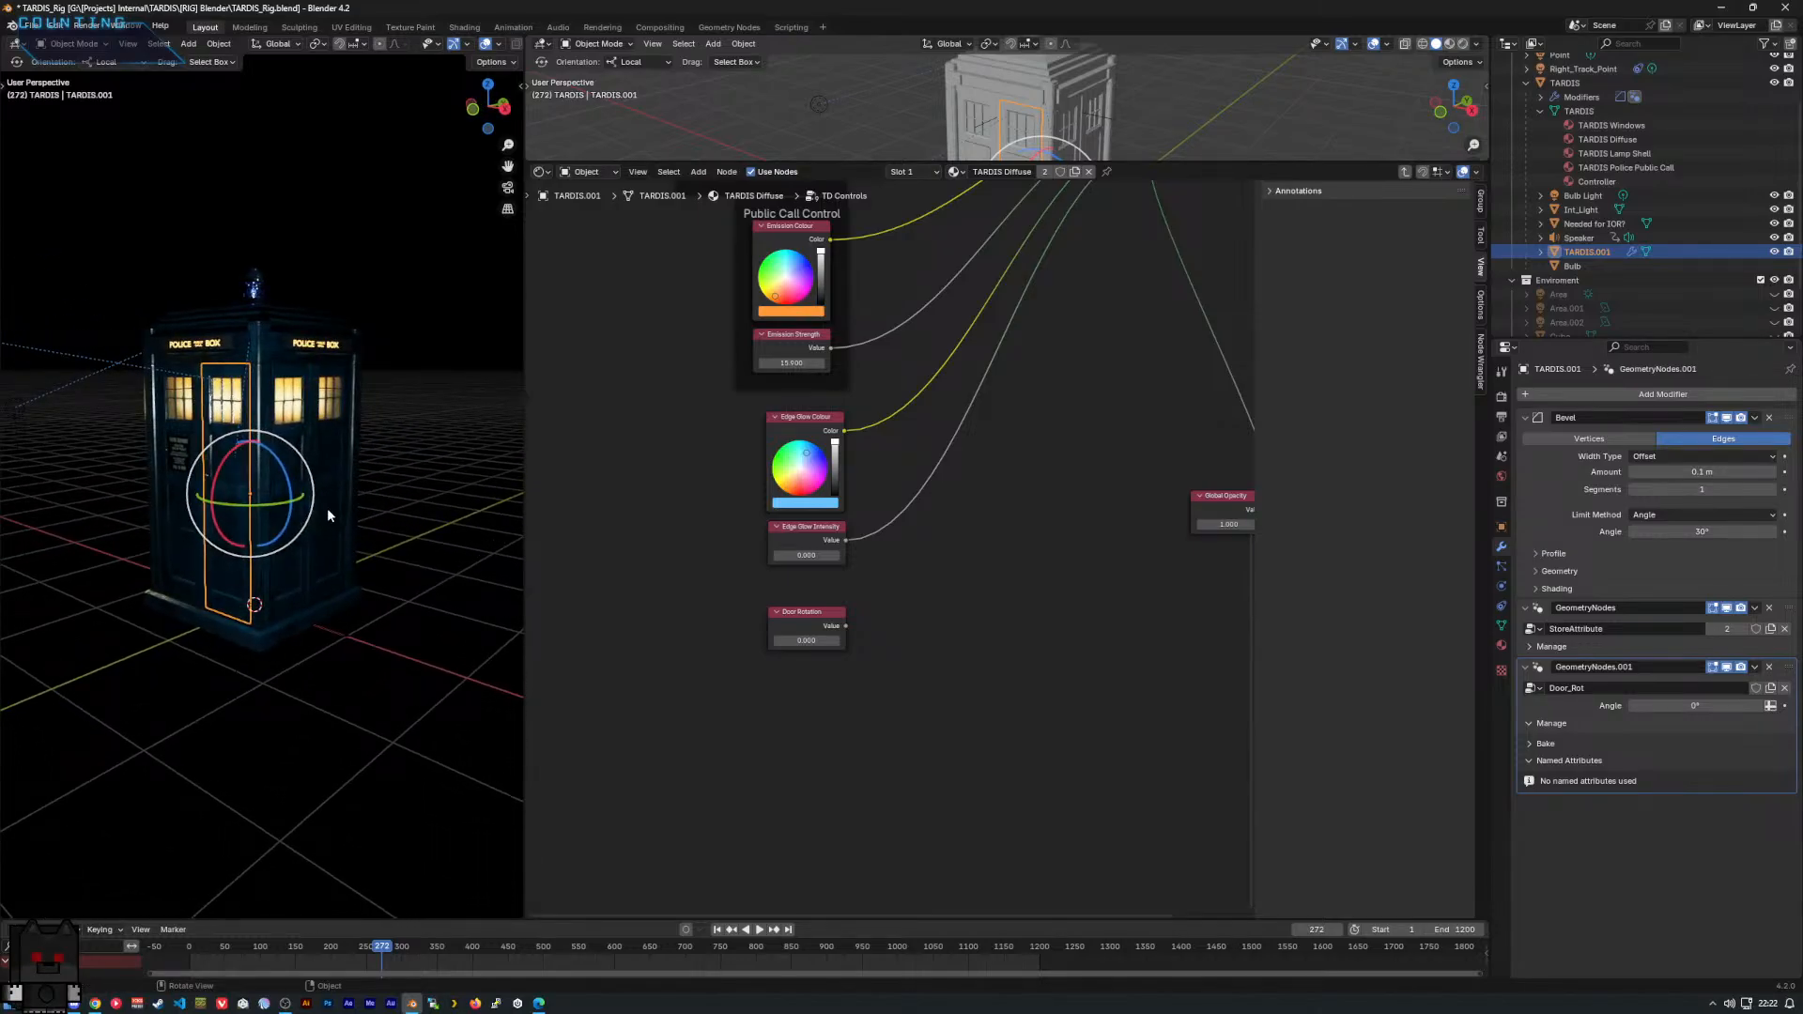
Review the controller nodes from the Windows, Lamp and Public Call frames through Edge Glow to Door Rotation and Global Opacity.
middle_drag(852, 544, 850, 823)
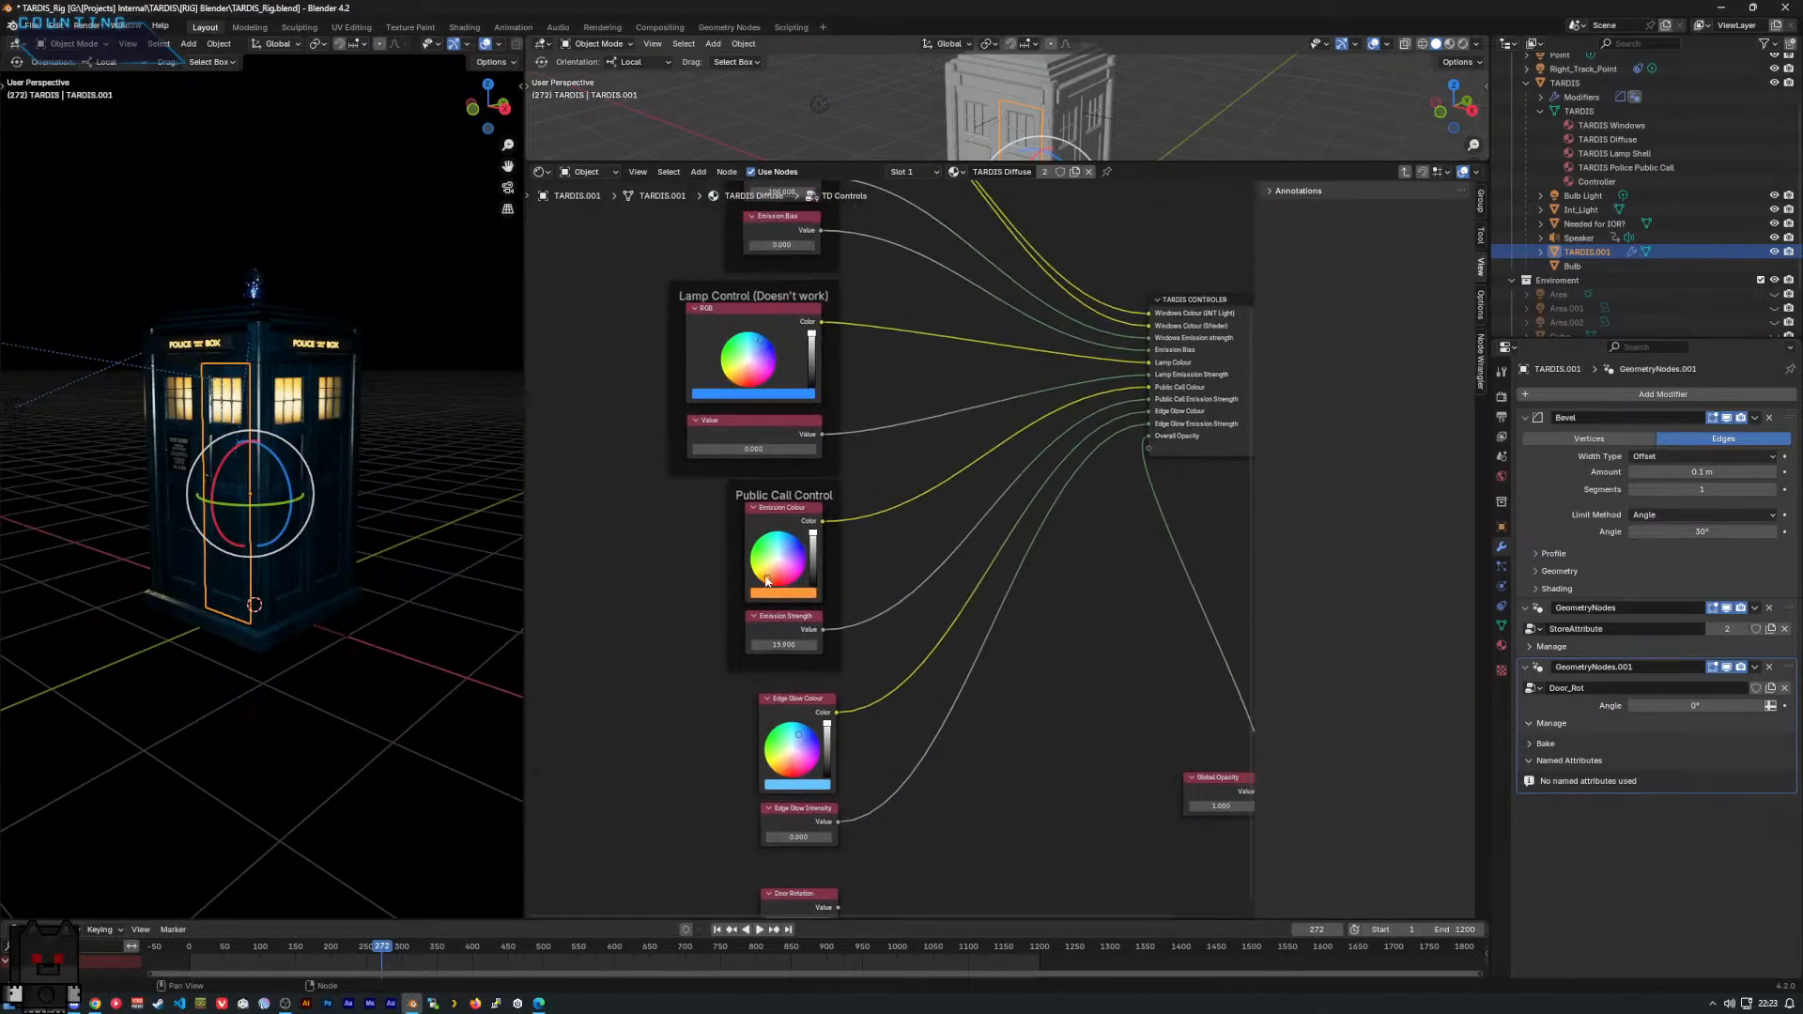
scroll(849, 554, down, 1)
middle_drag(842, 365, 854, 510)
scroll(854, 510, up, 3)
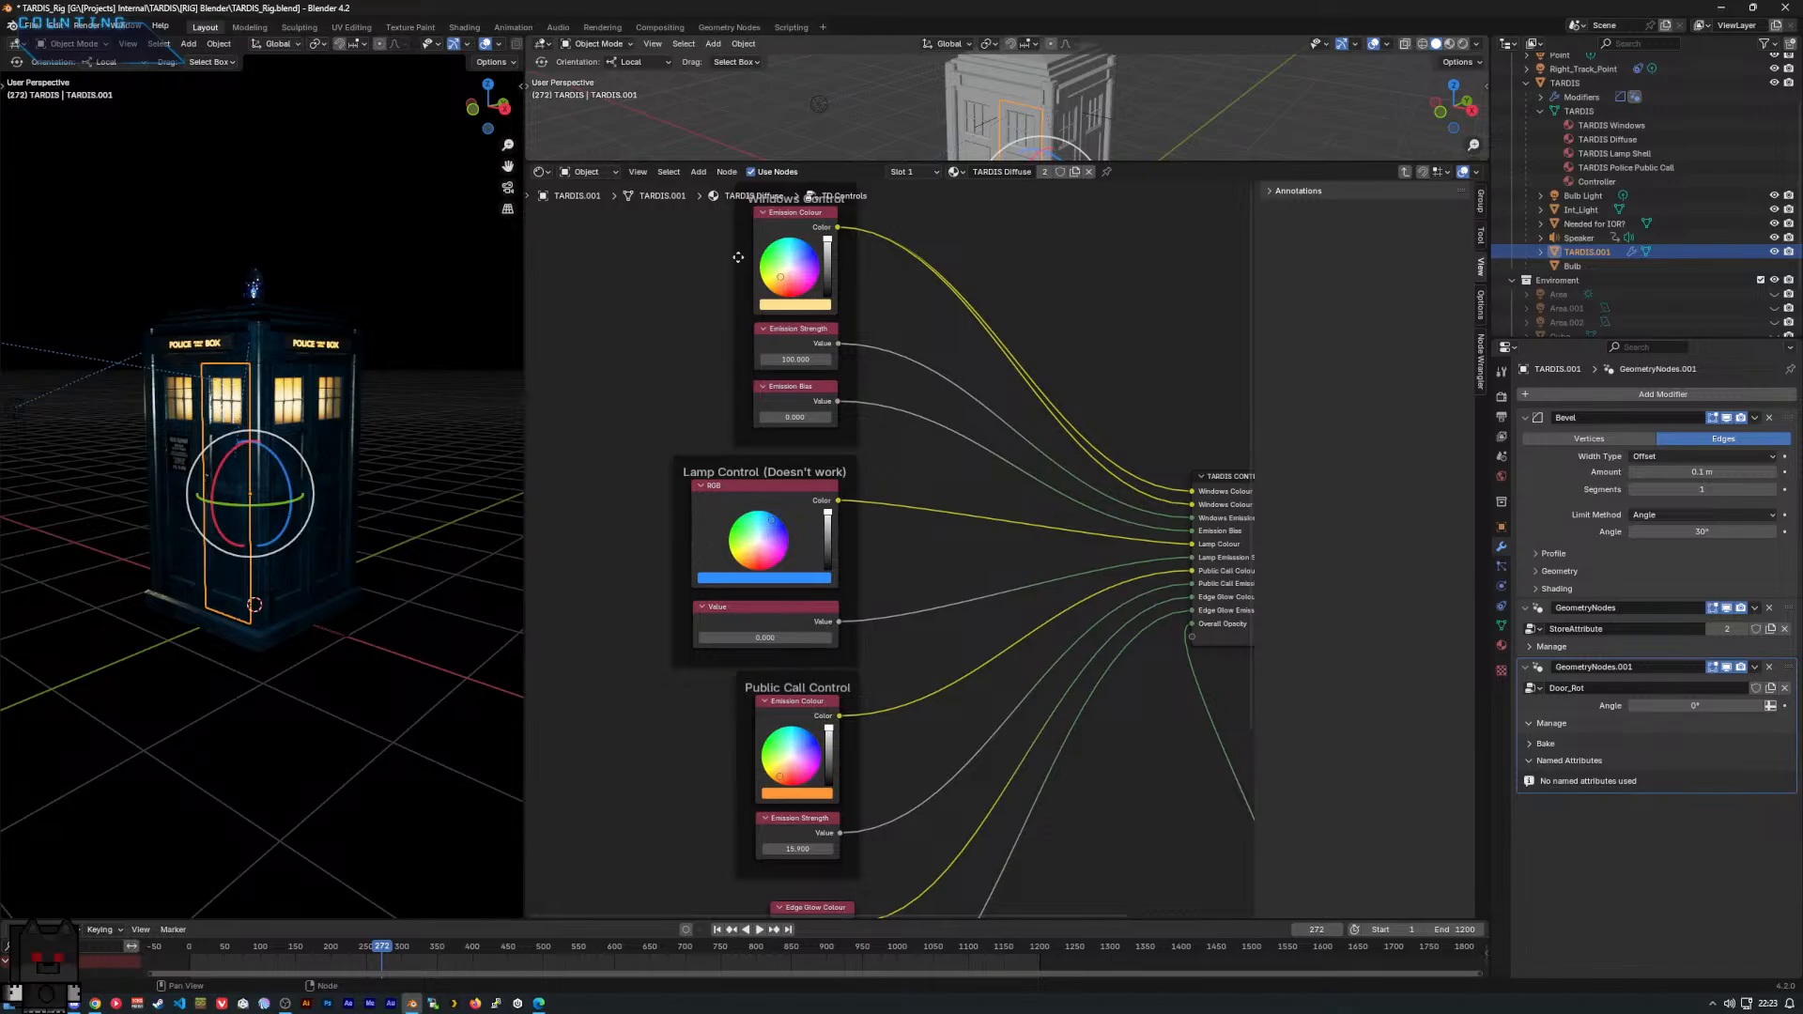
drag(780, 278, 781, 277)
scroll(890, 498, down, 1)
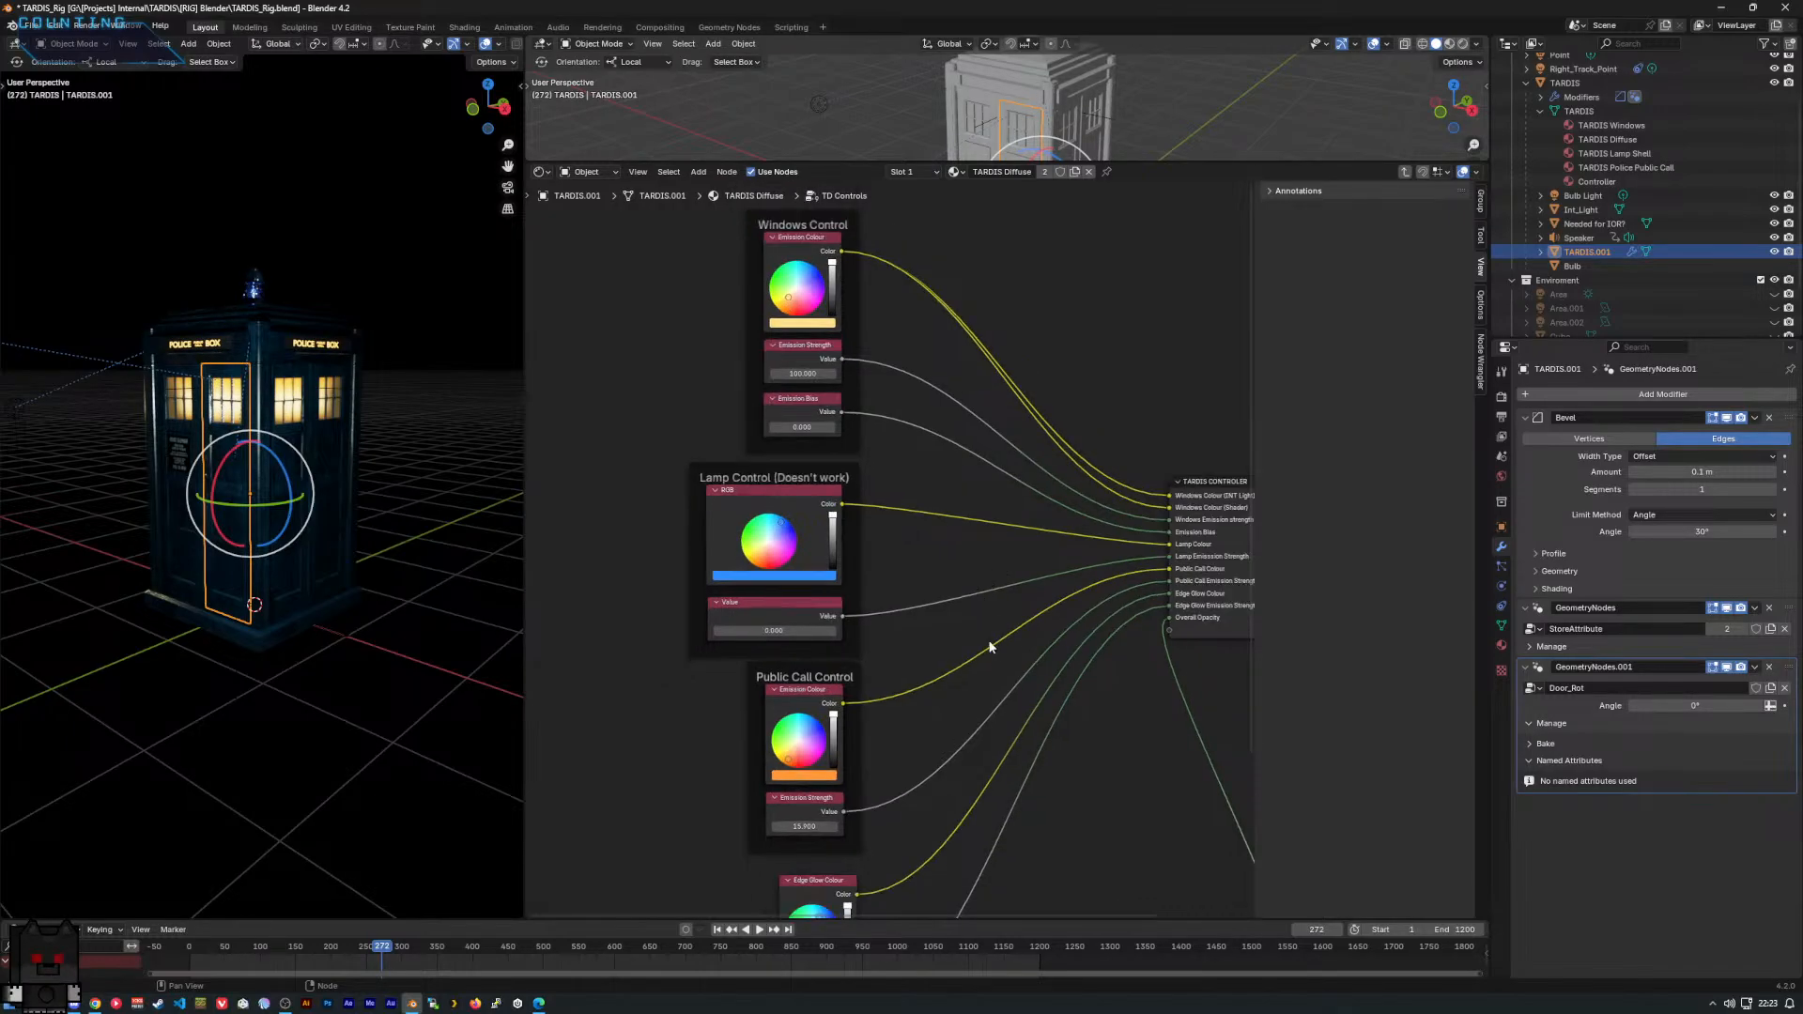
middle_drag(990, 644, 925, 477)
middle_drag(885, 611, 796, 440)
middle_drag(796, 625, 886, 715)
scroll(780, 616, up, 1)
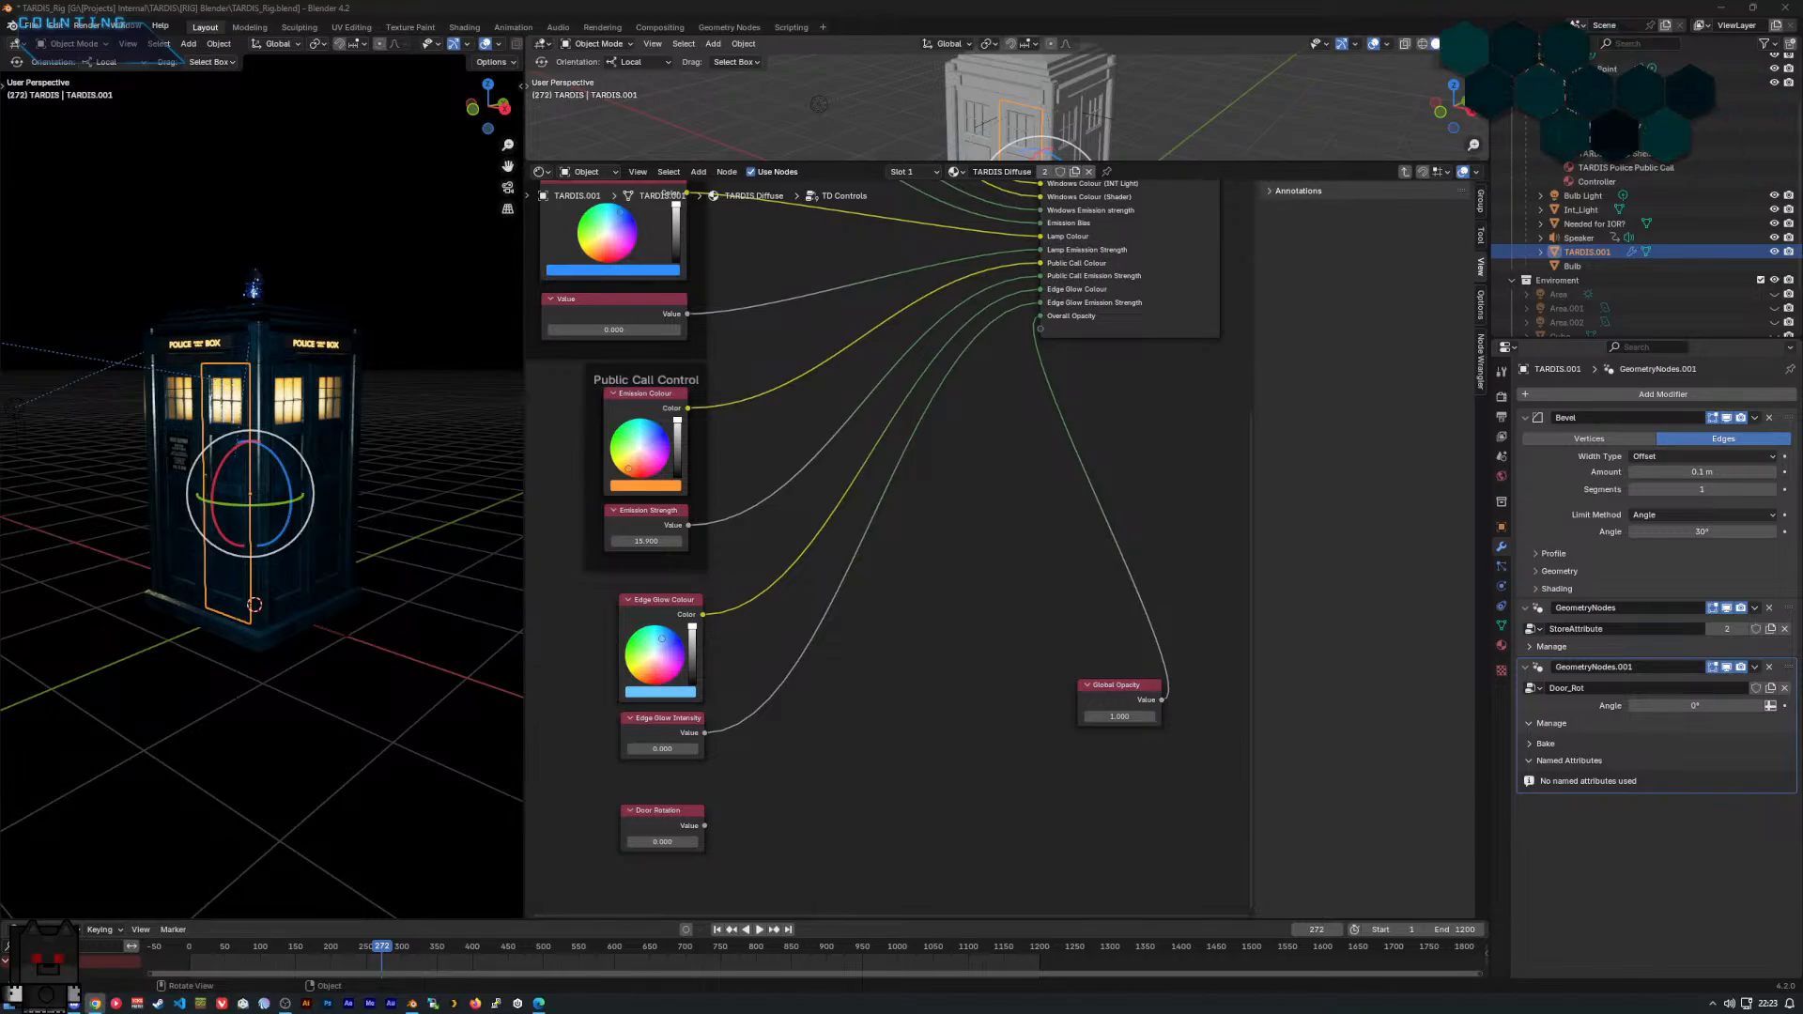
middle_drag(857, 489, 954, 490)
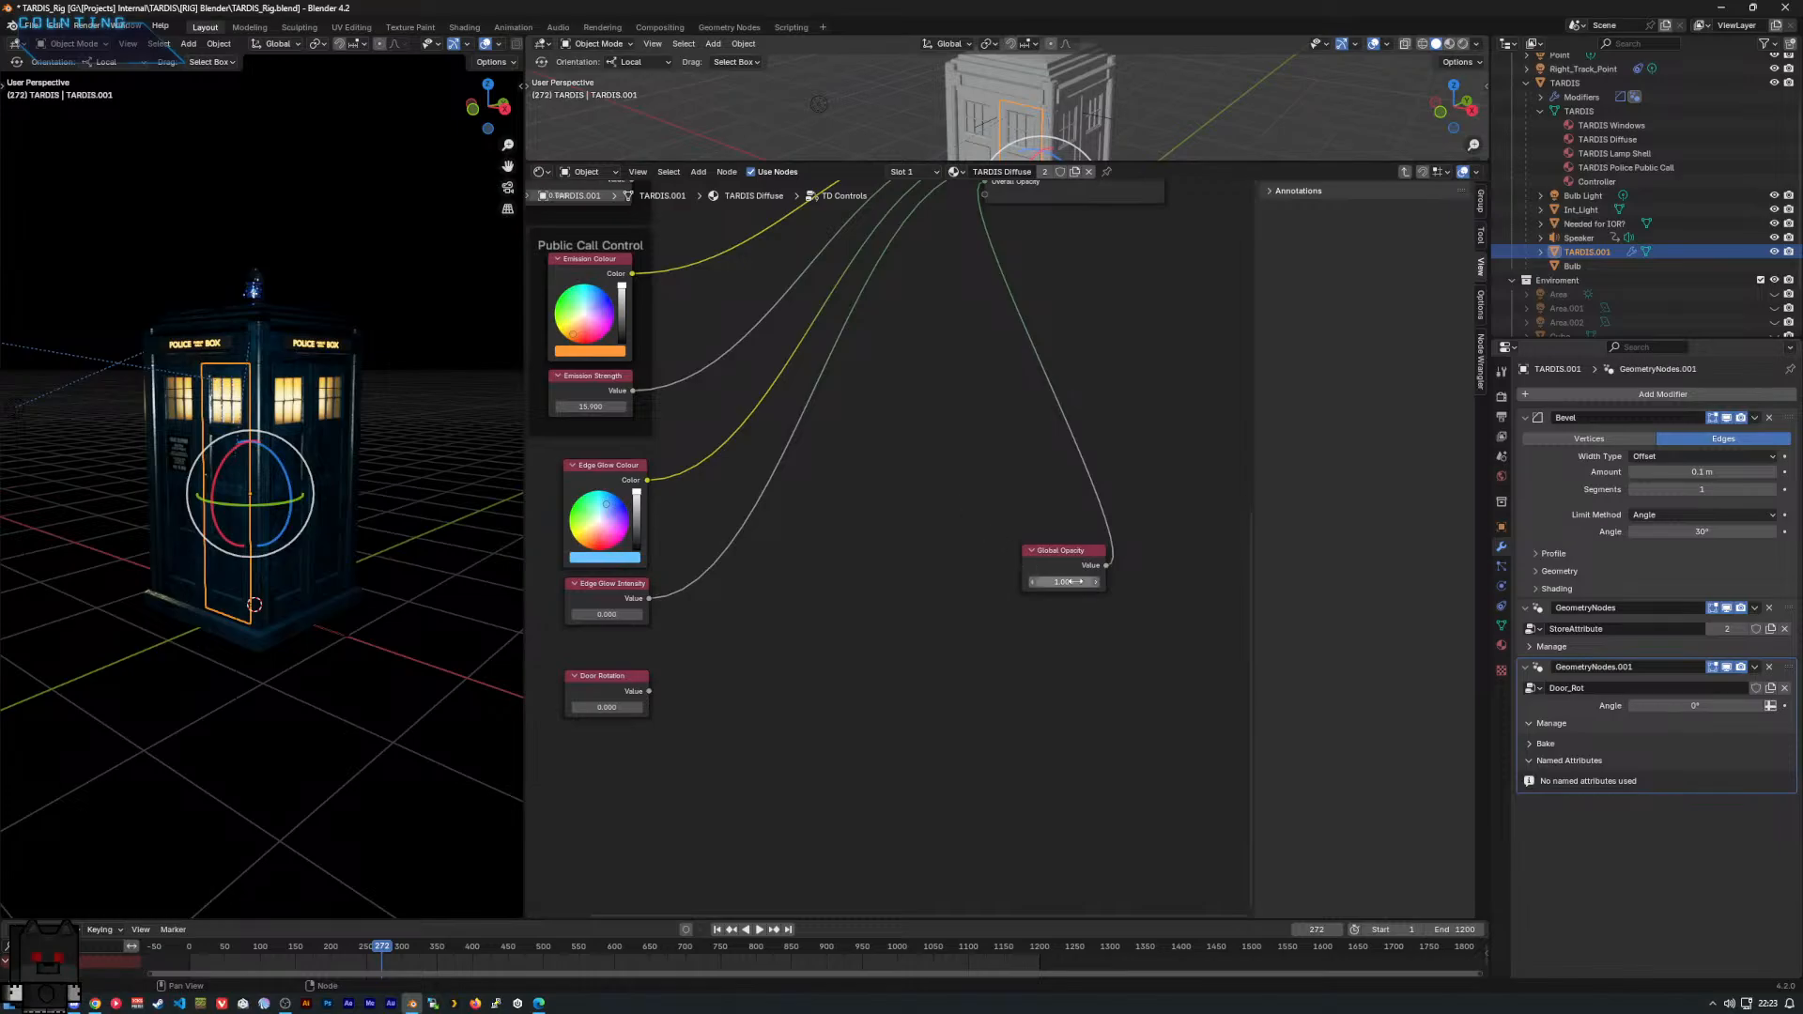
Hide the node options of the Door Rotation value node.
click(629, 672)
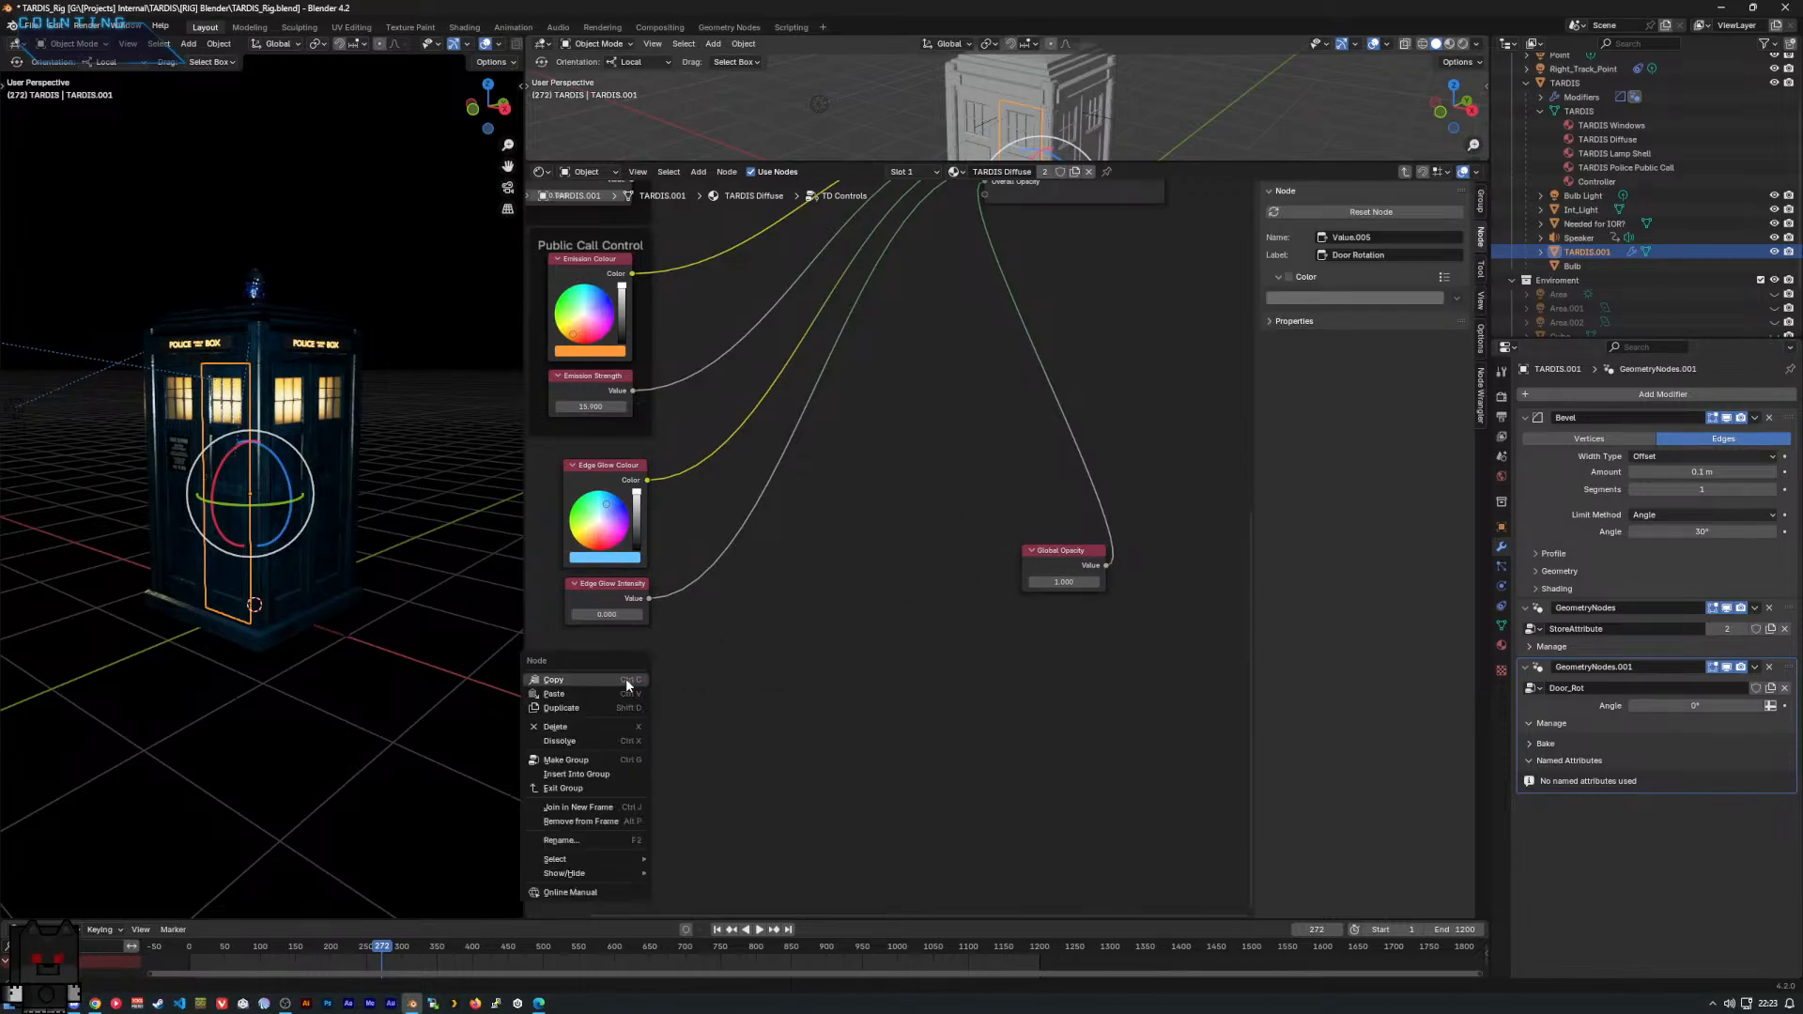
right_click(628, 679)
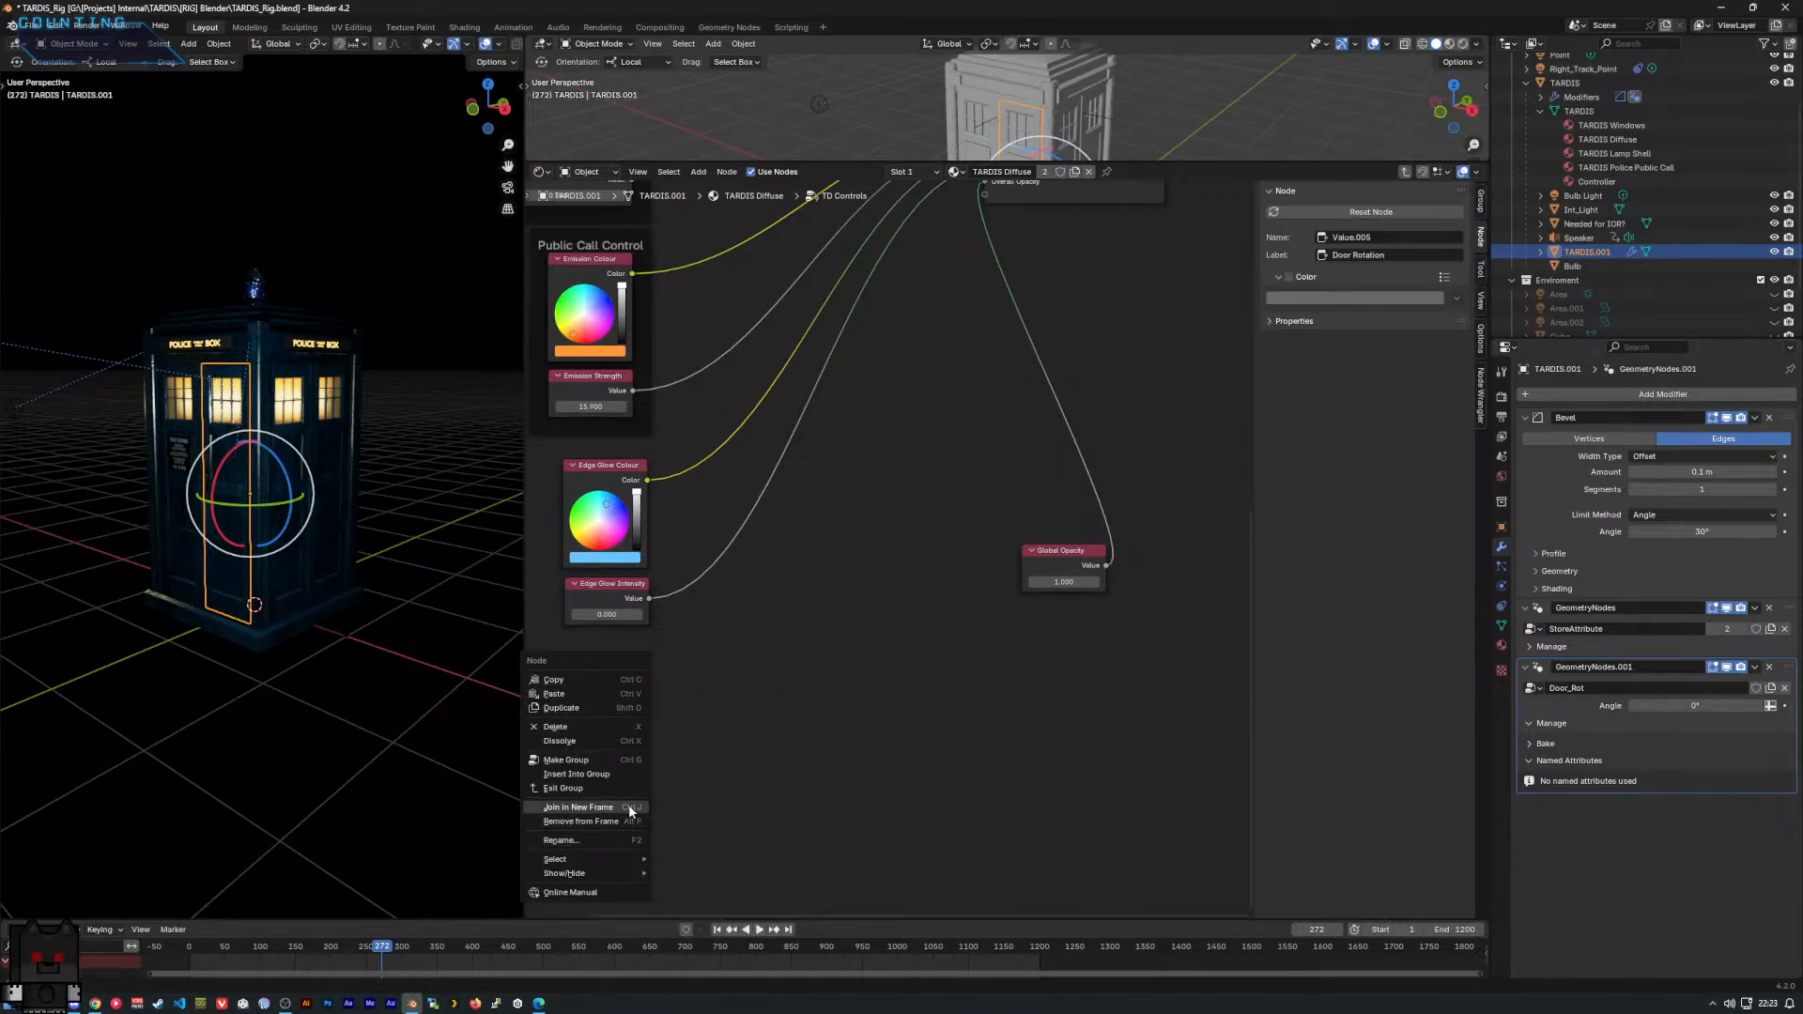
click(629, 680)
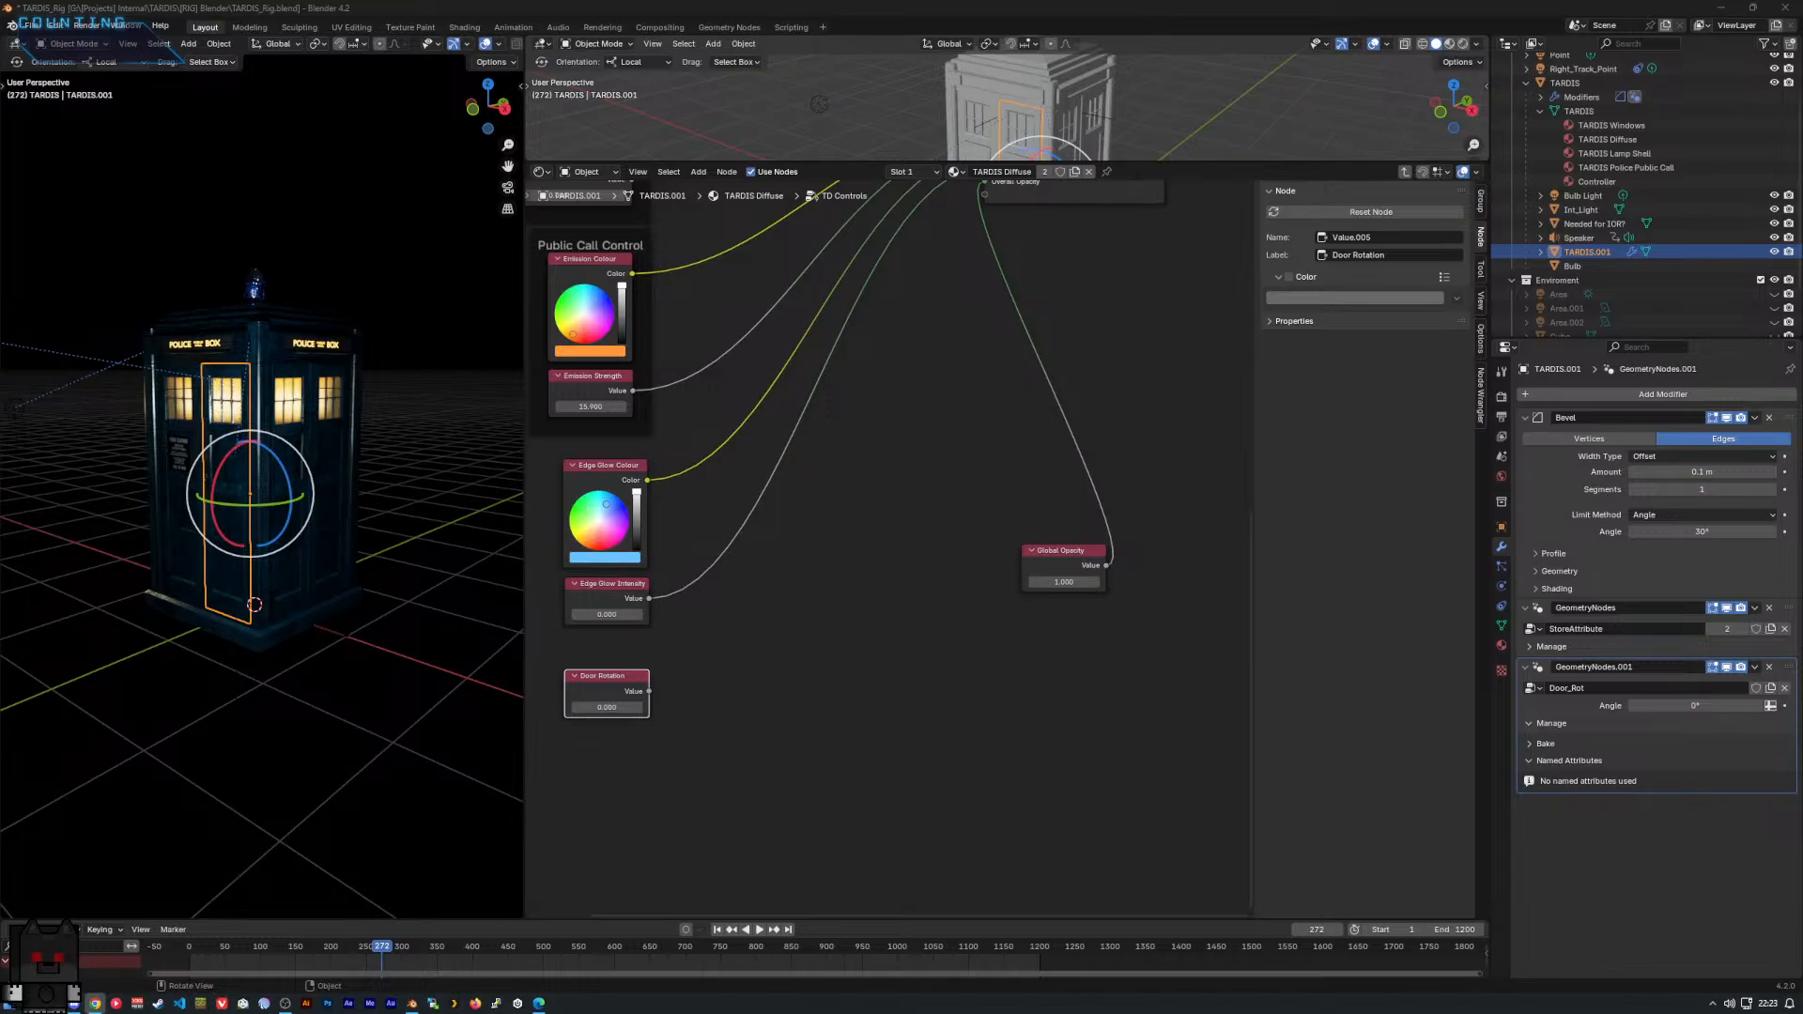
right_click(616, 680)
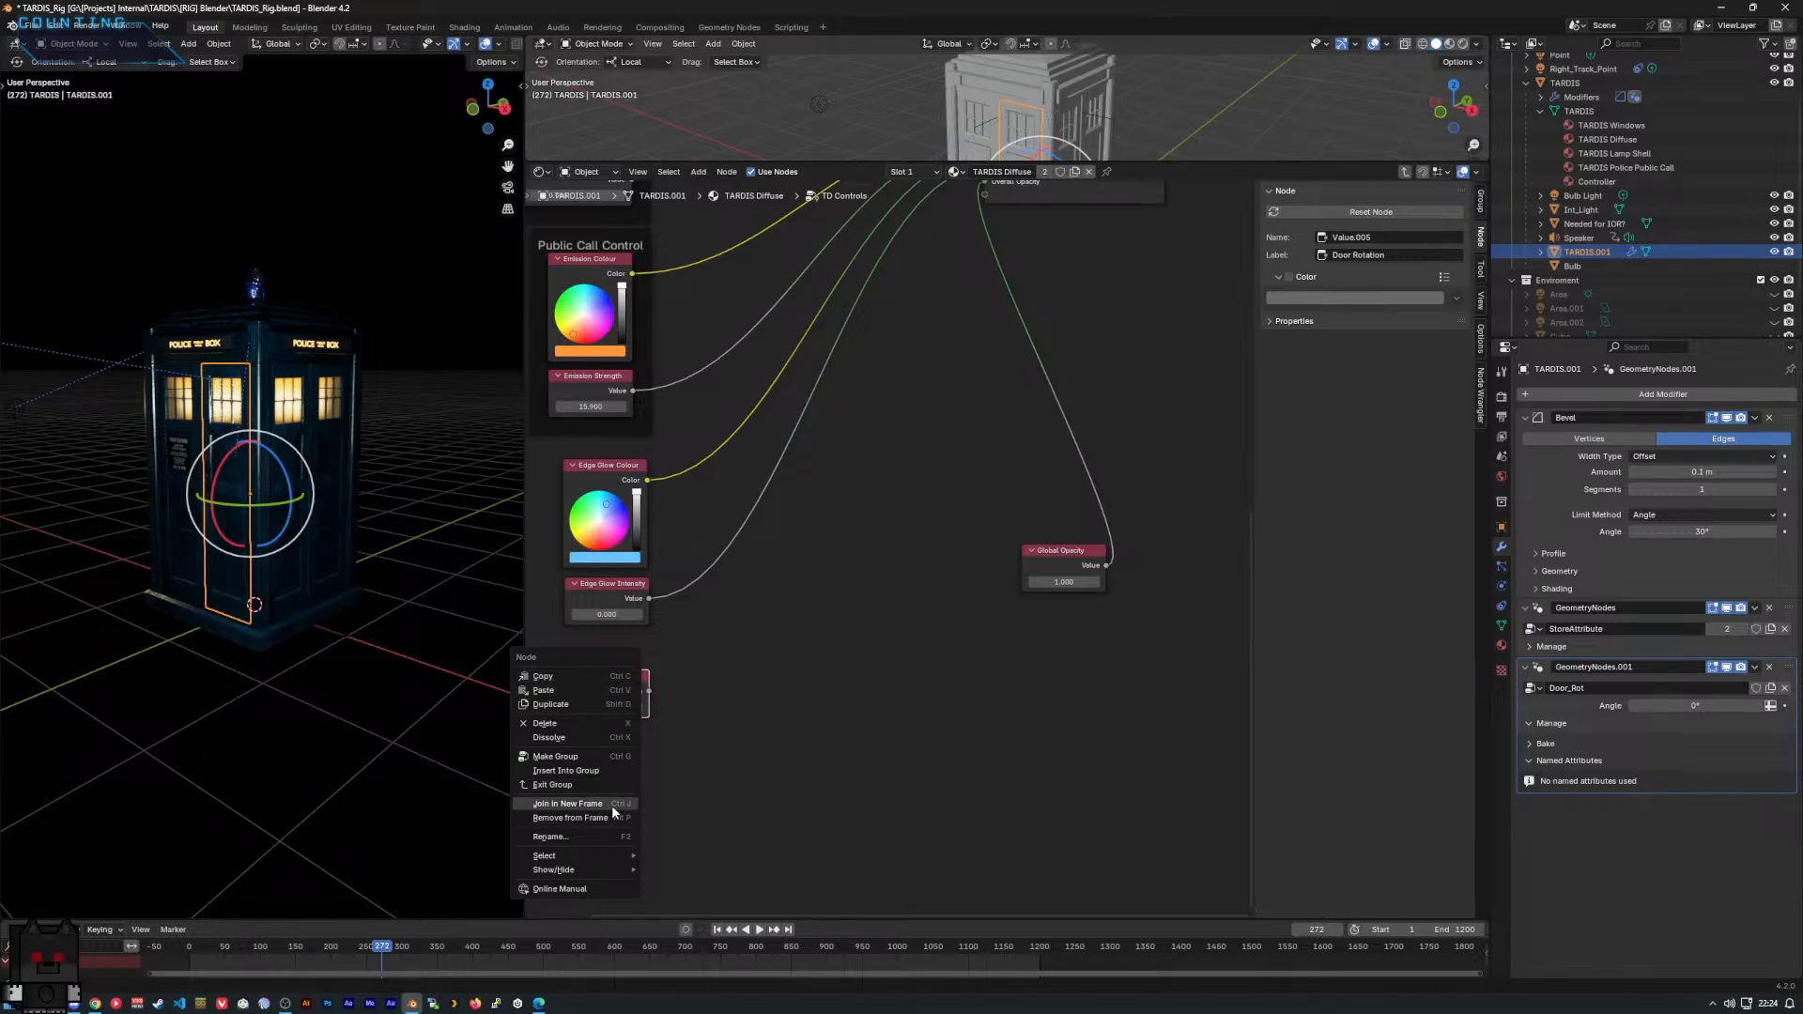
mouse_move(629, 859)
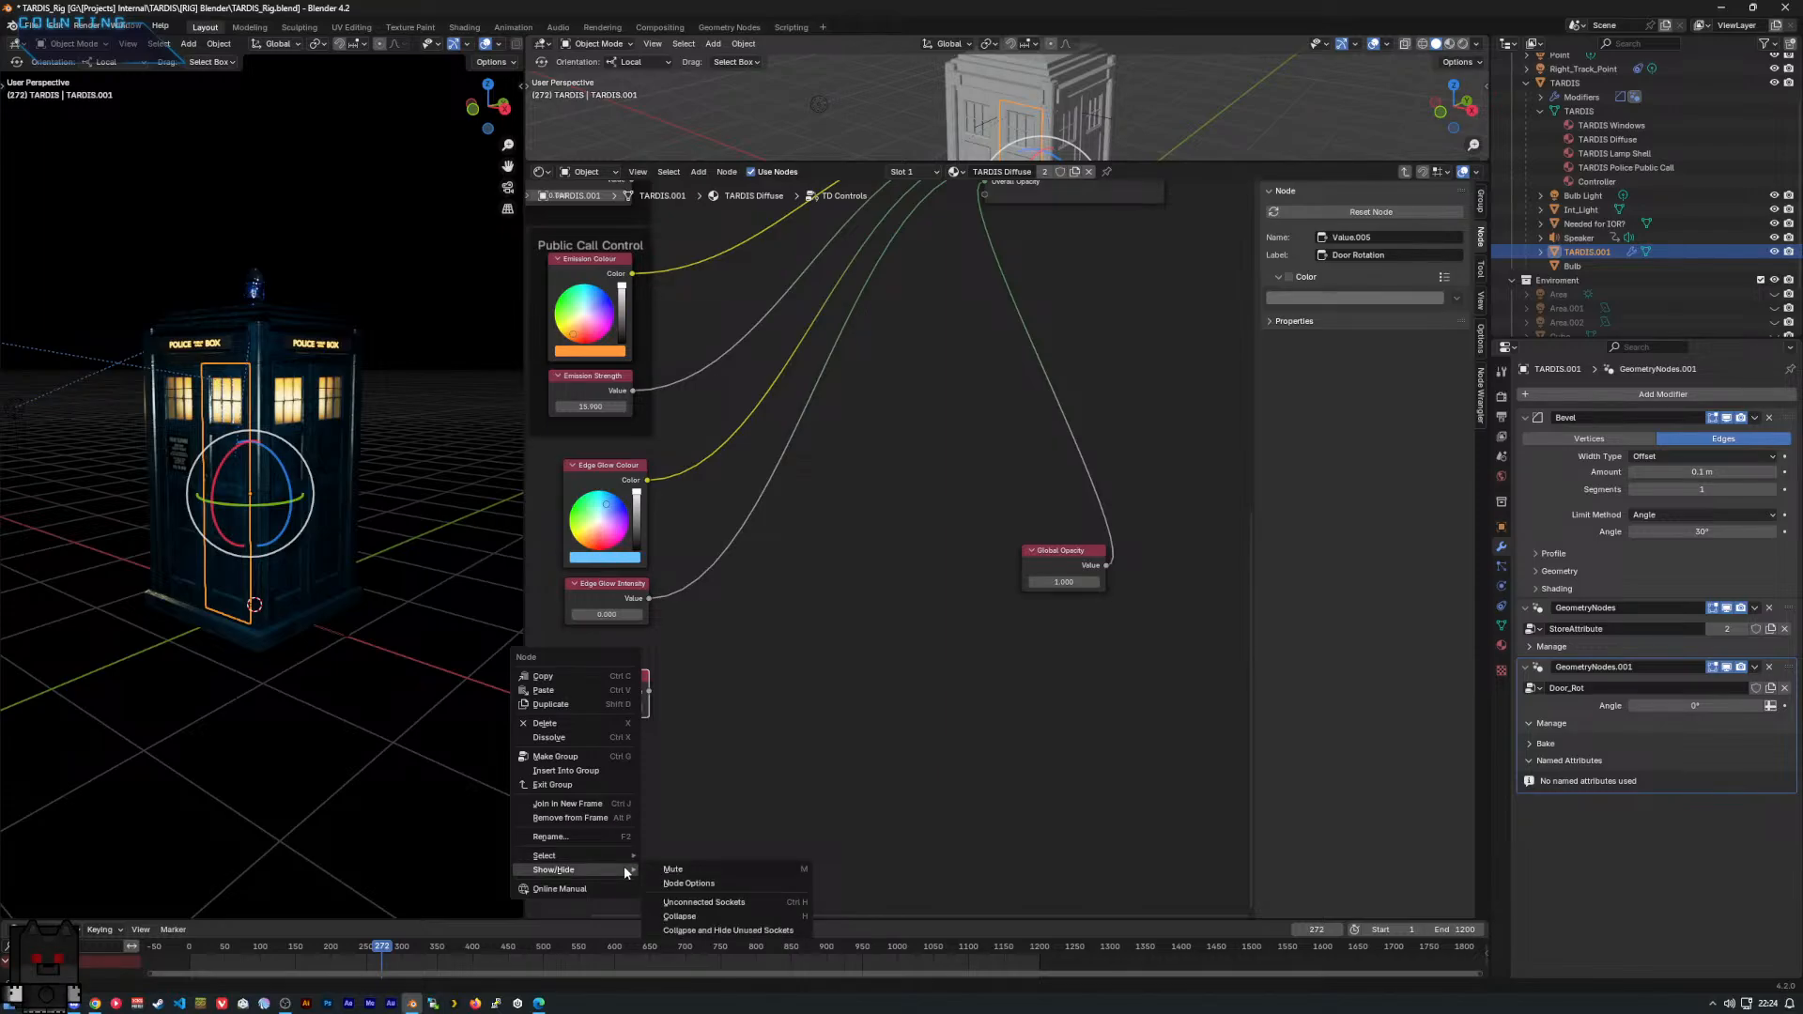
click(675, 884)
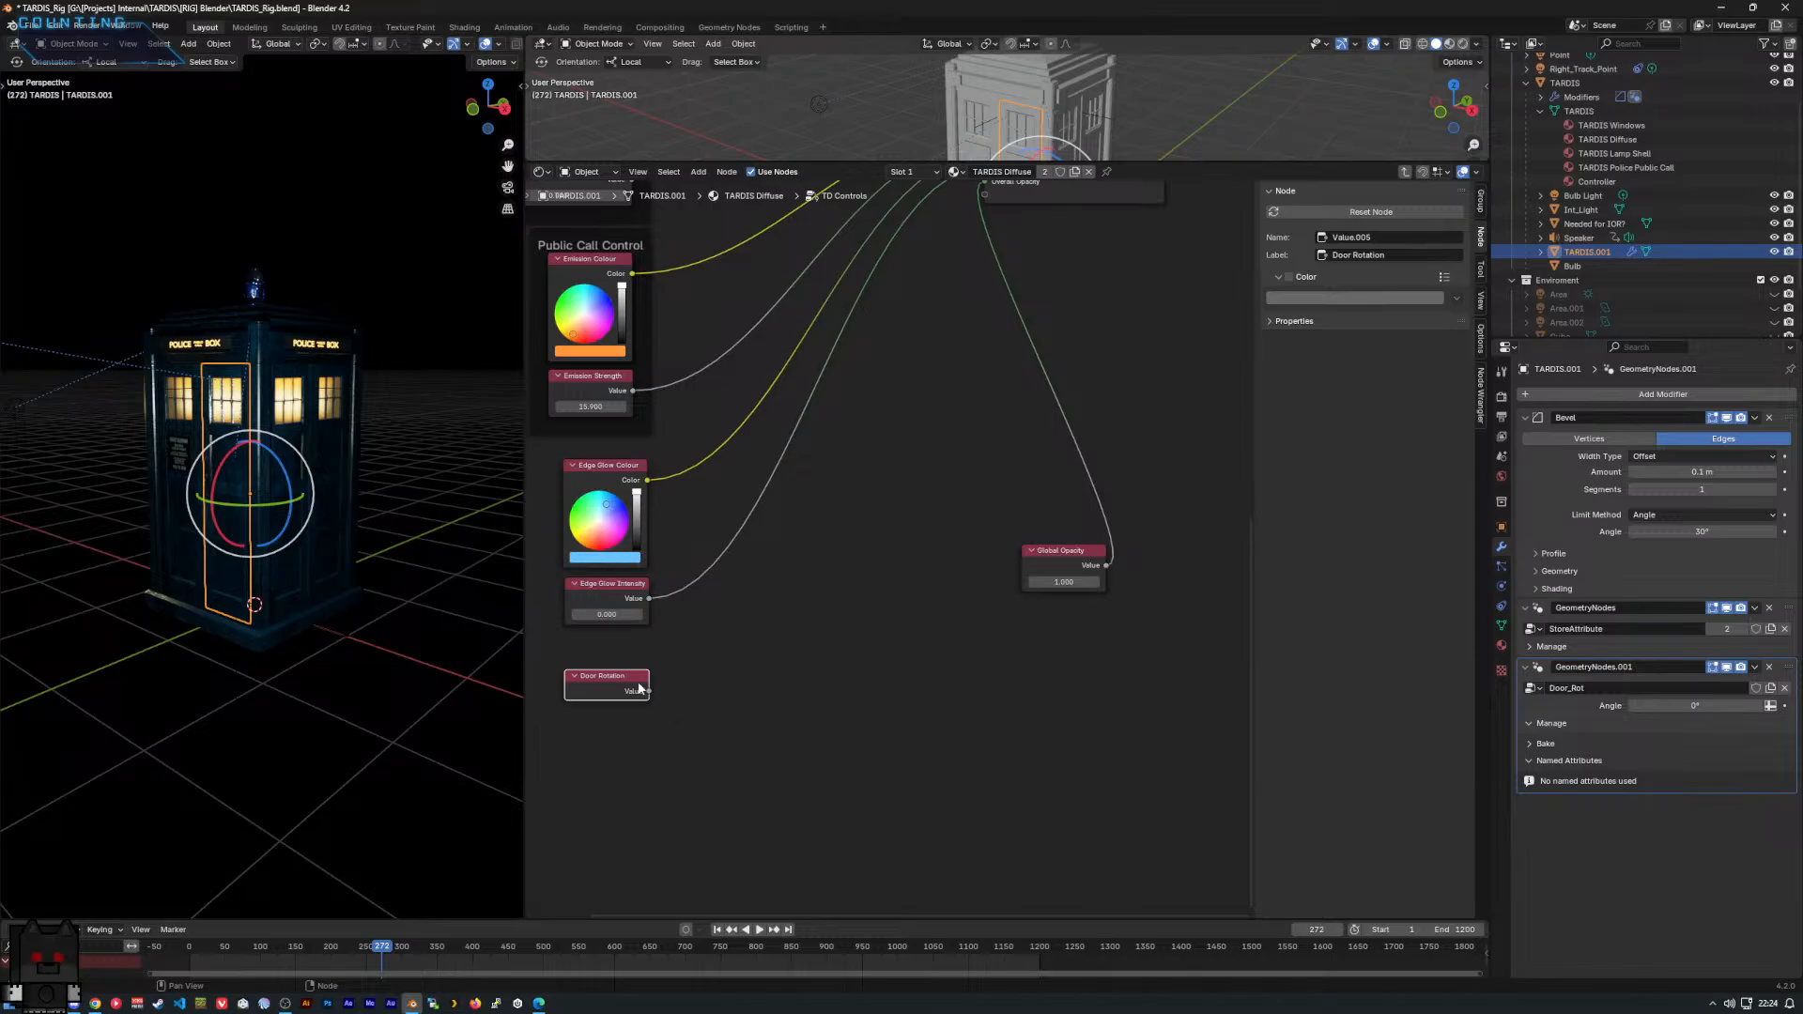
Link the Door Rotation value output to the empty socket below Overall Opacity on the TARDIS CONTROLLER node.
middle_drag(658, 676, 811, 720)
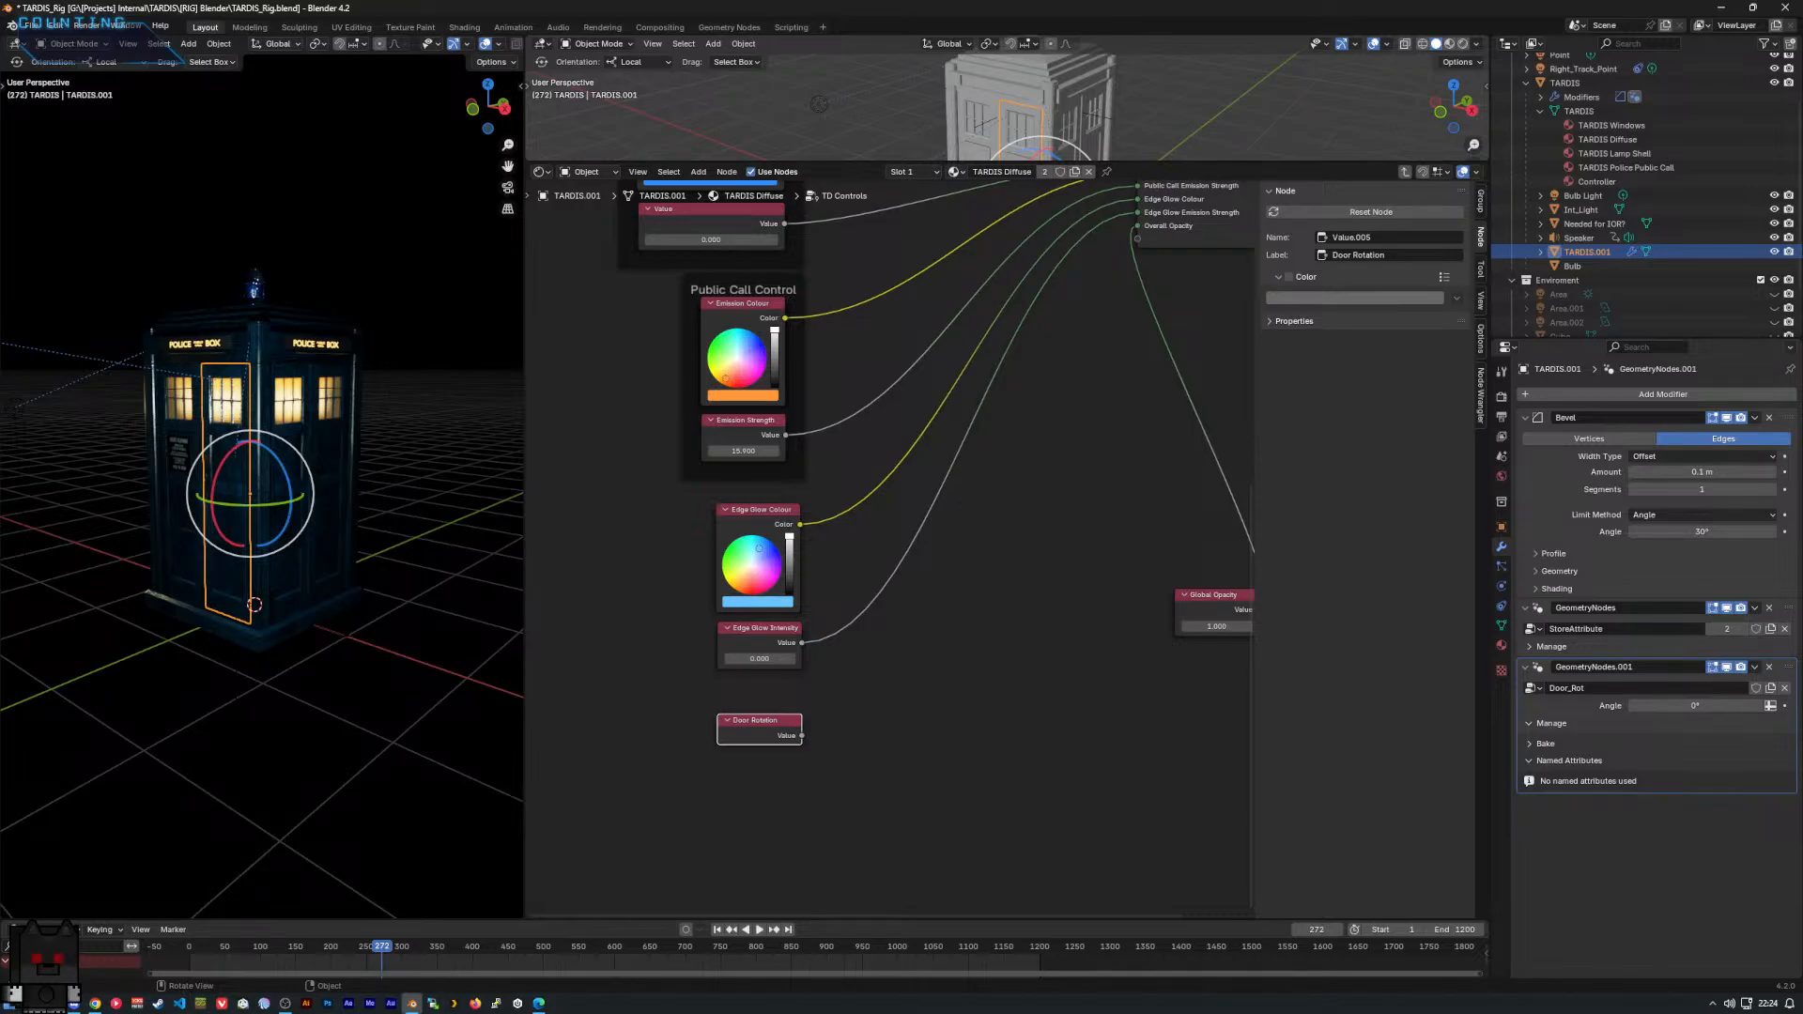
right_click(735, 723)
mouse_move(734, 723)
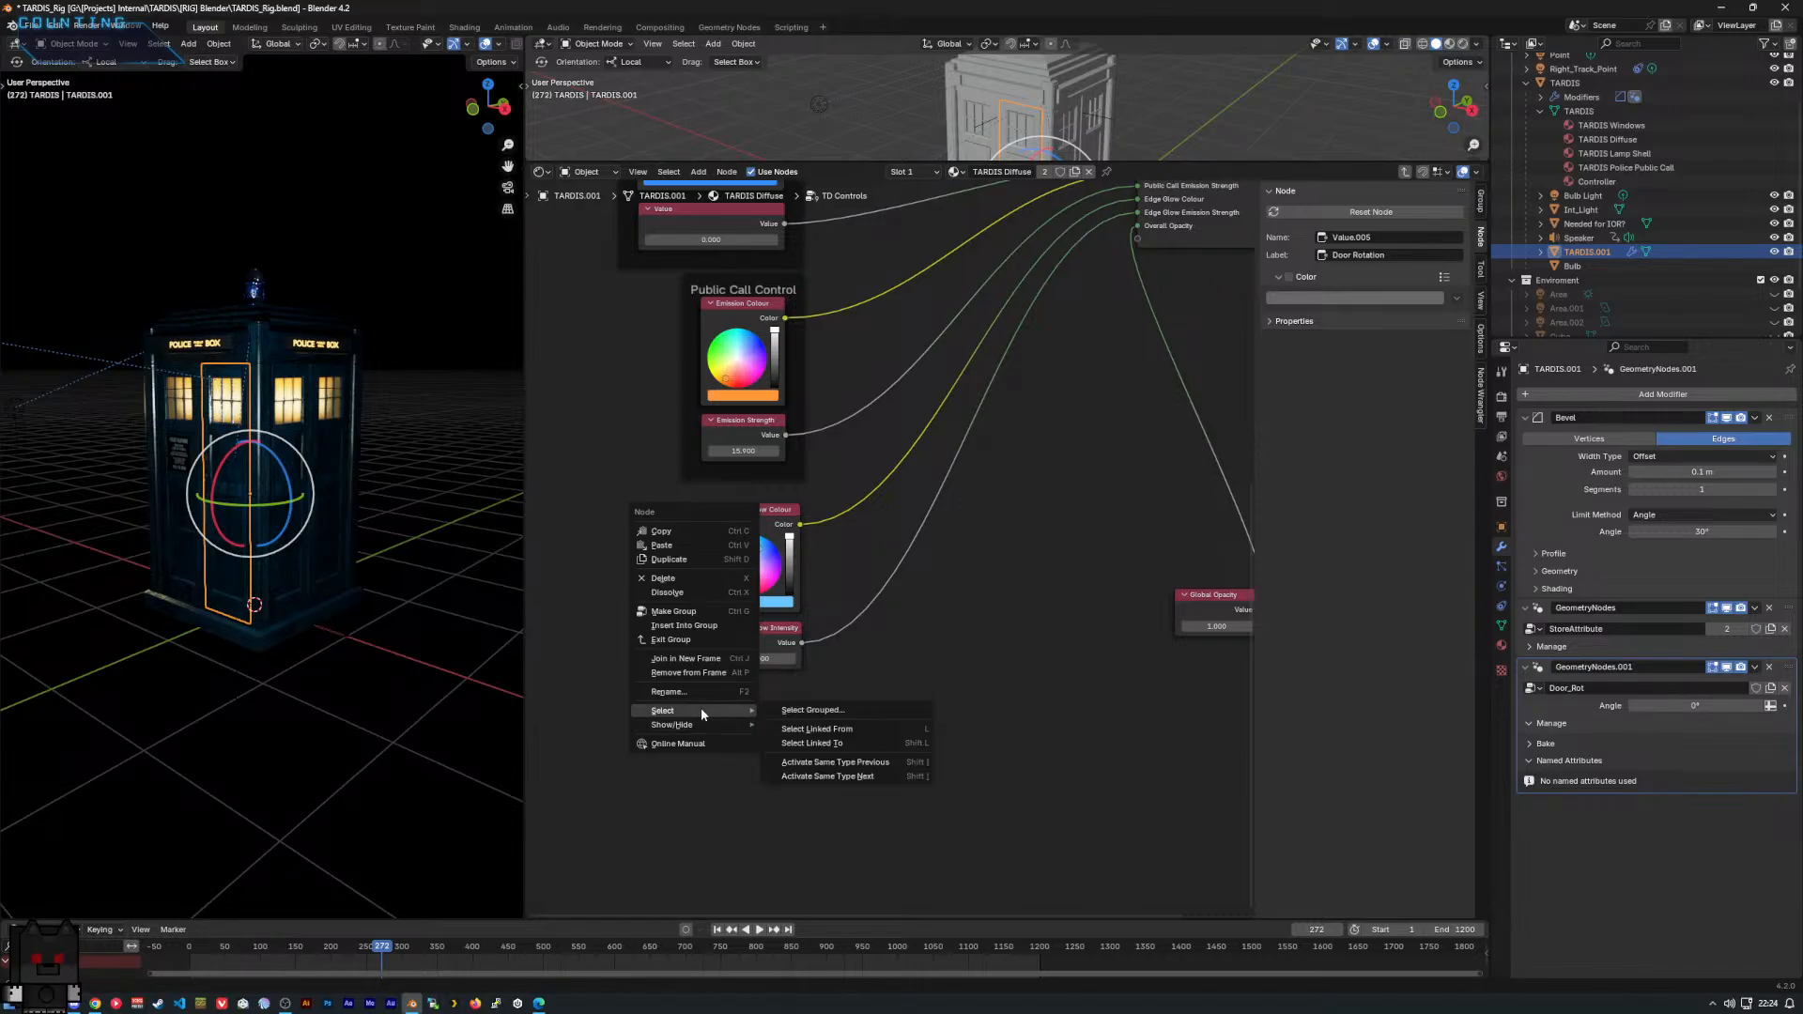
key(Escape)
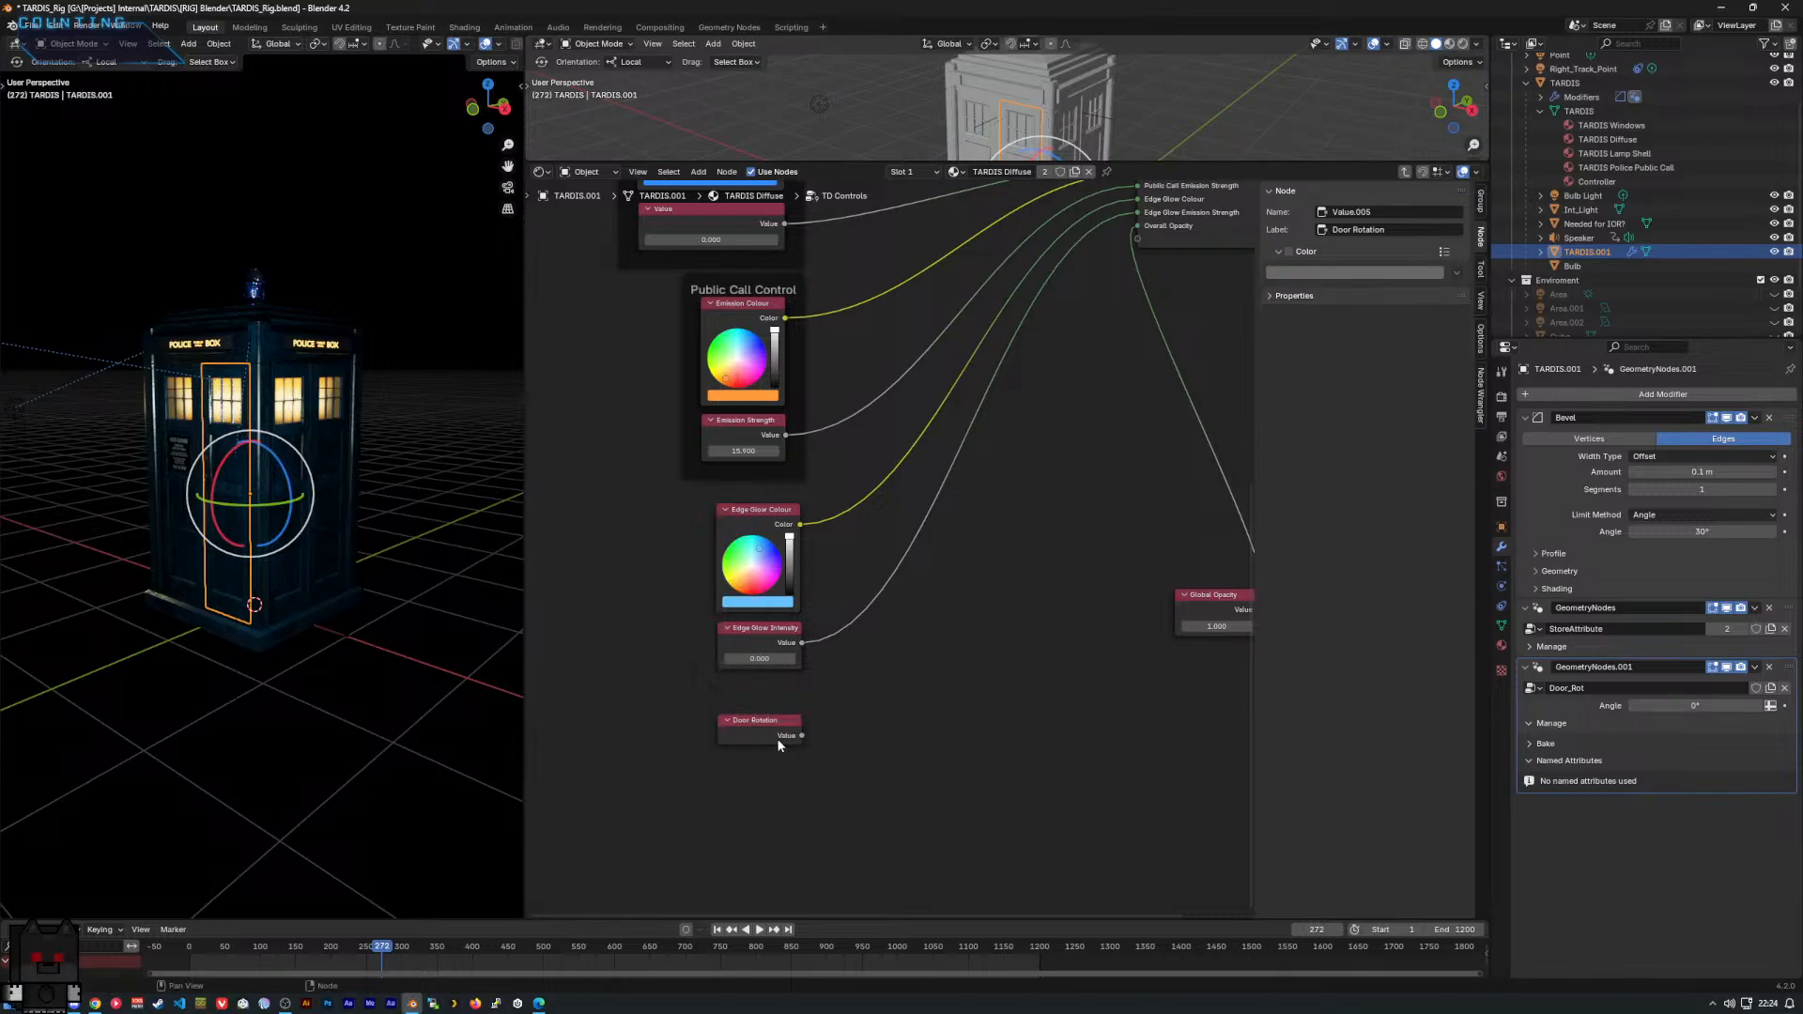
drag(801, 735, 1137, 238)
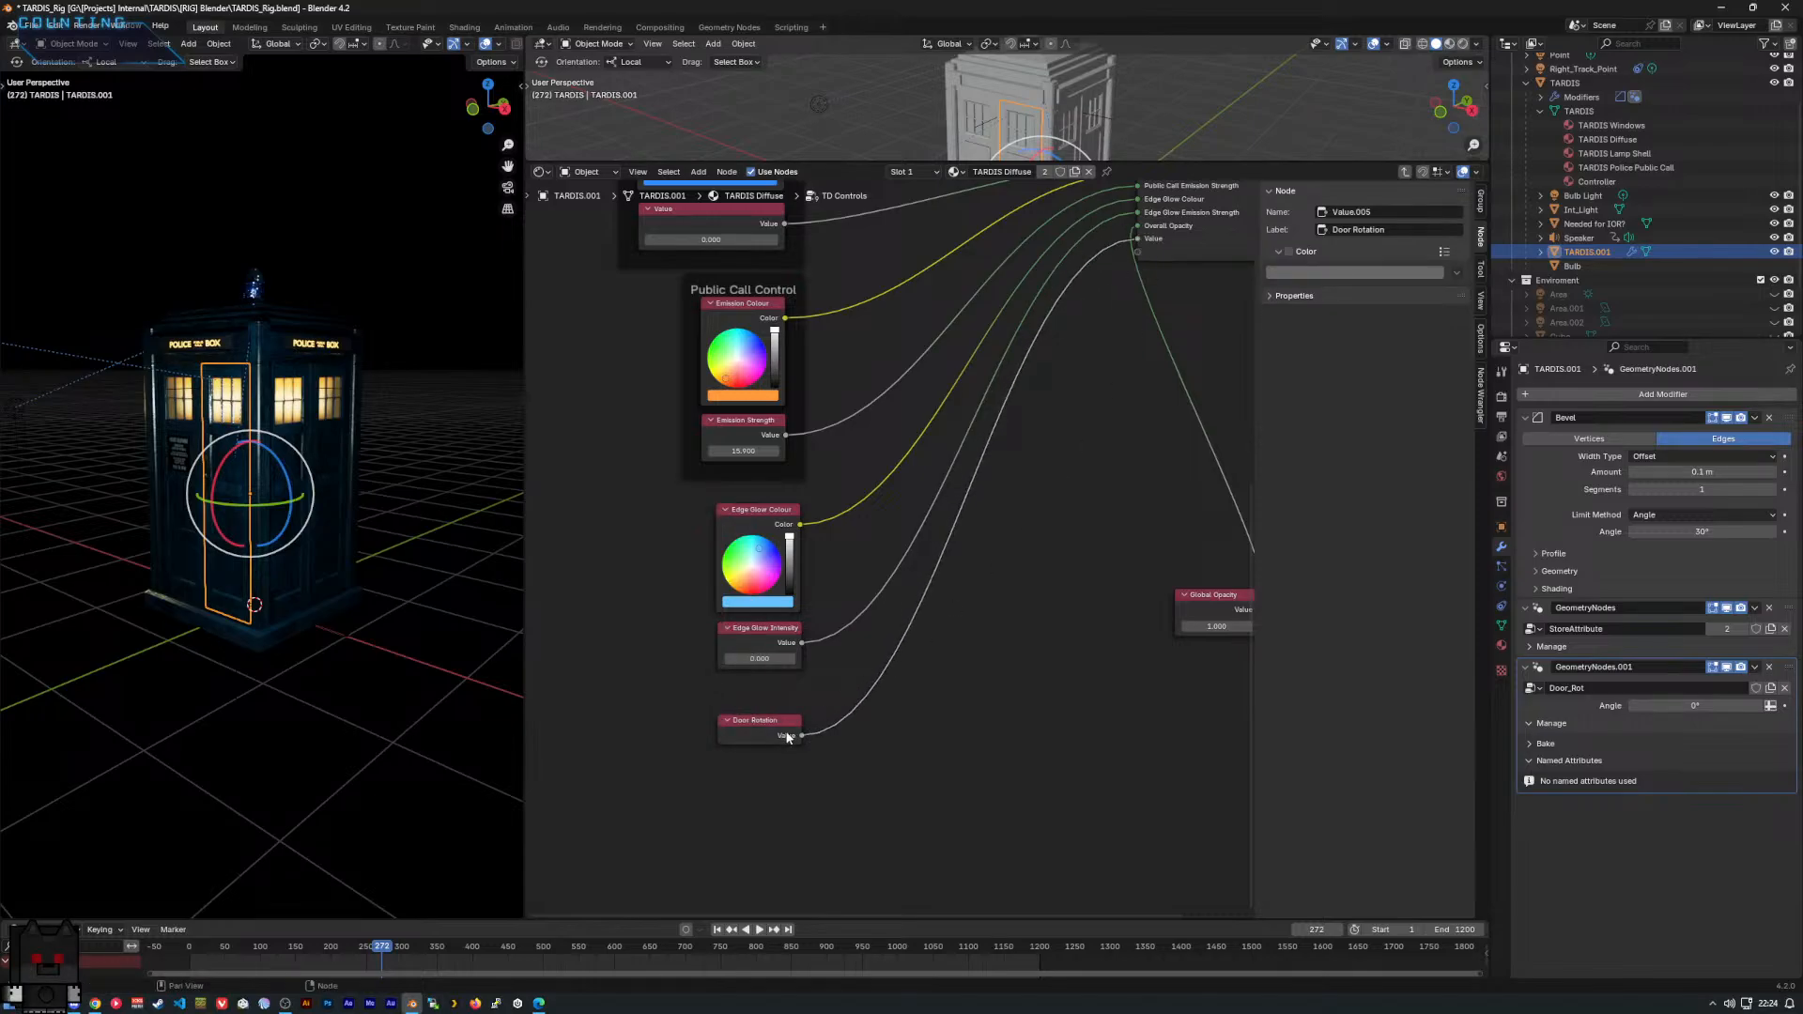
Show the Door Rotation node's options again.
right_click(763, 714)
mouse_move(763, 714)
key(Escape)
right_click(774, 729)
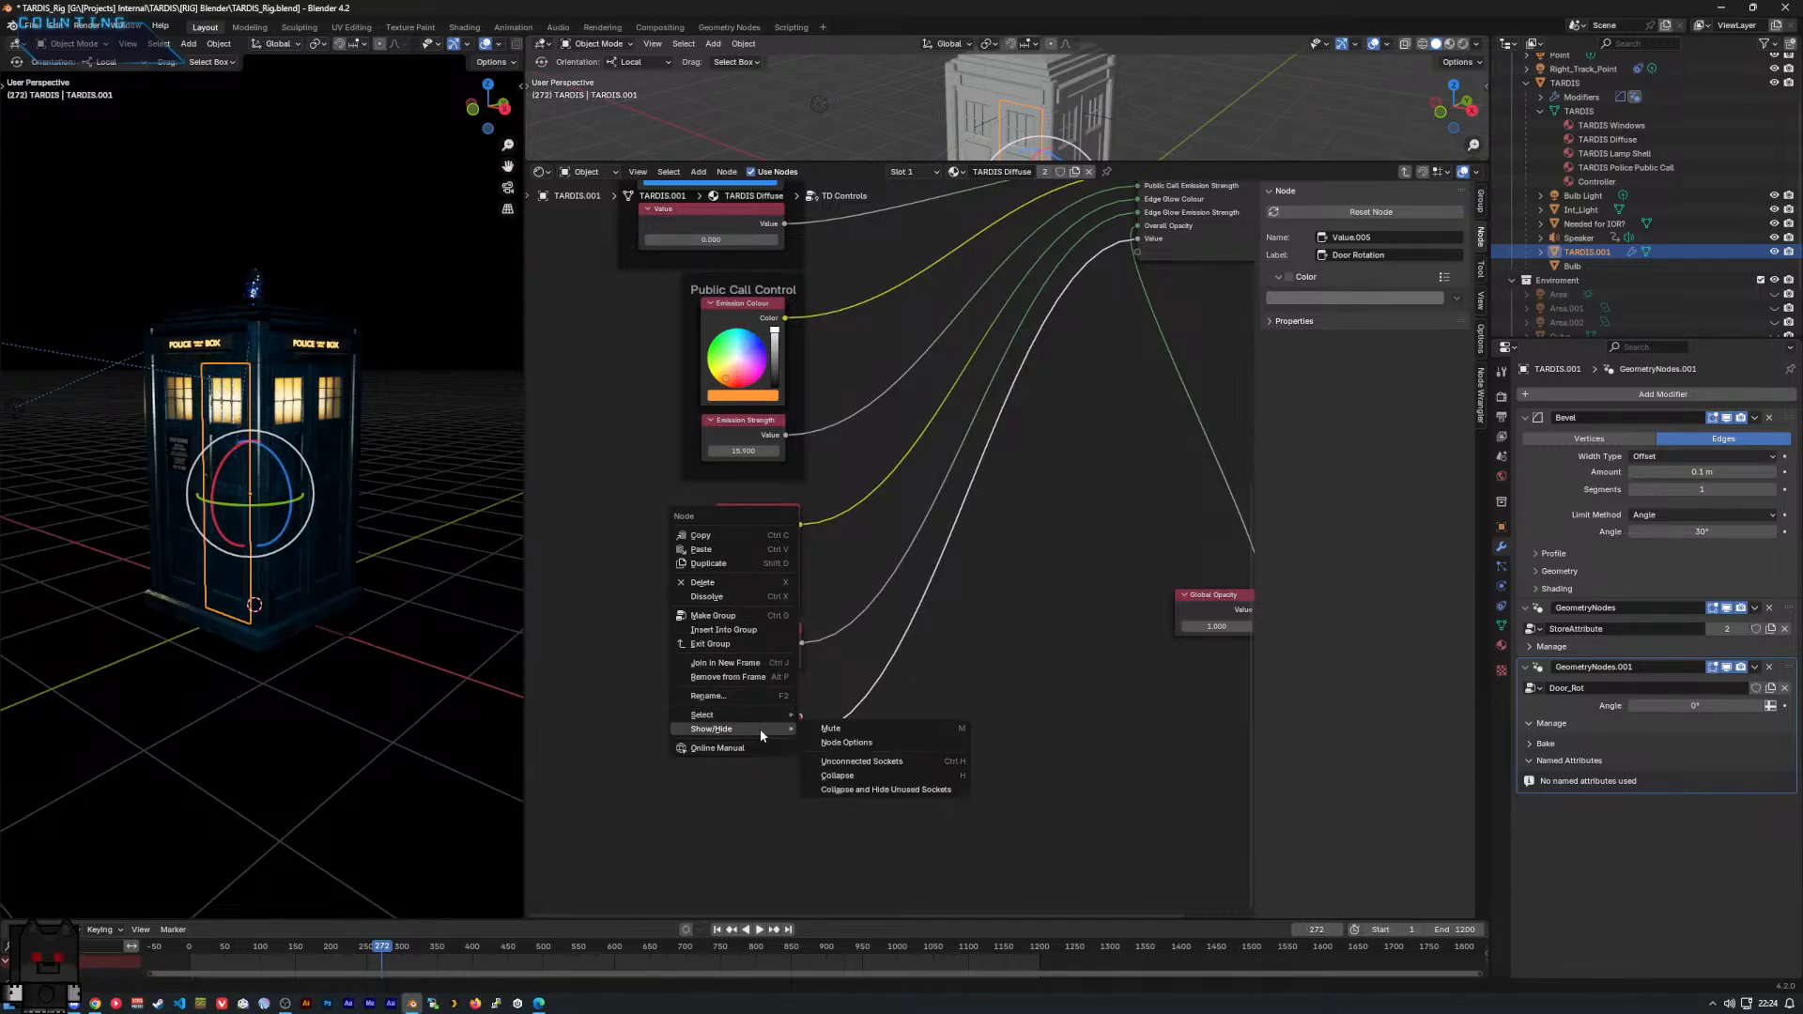
click(824, 743)
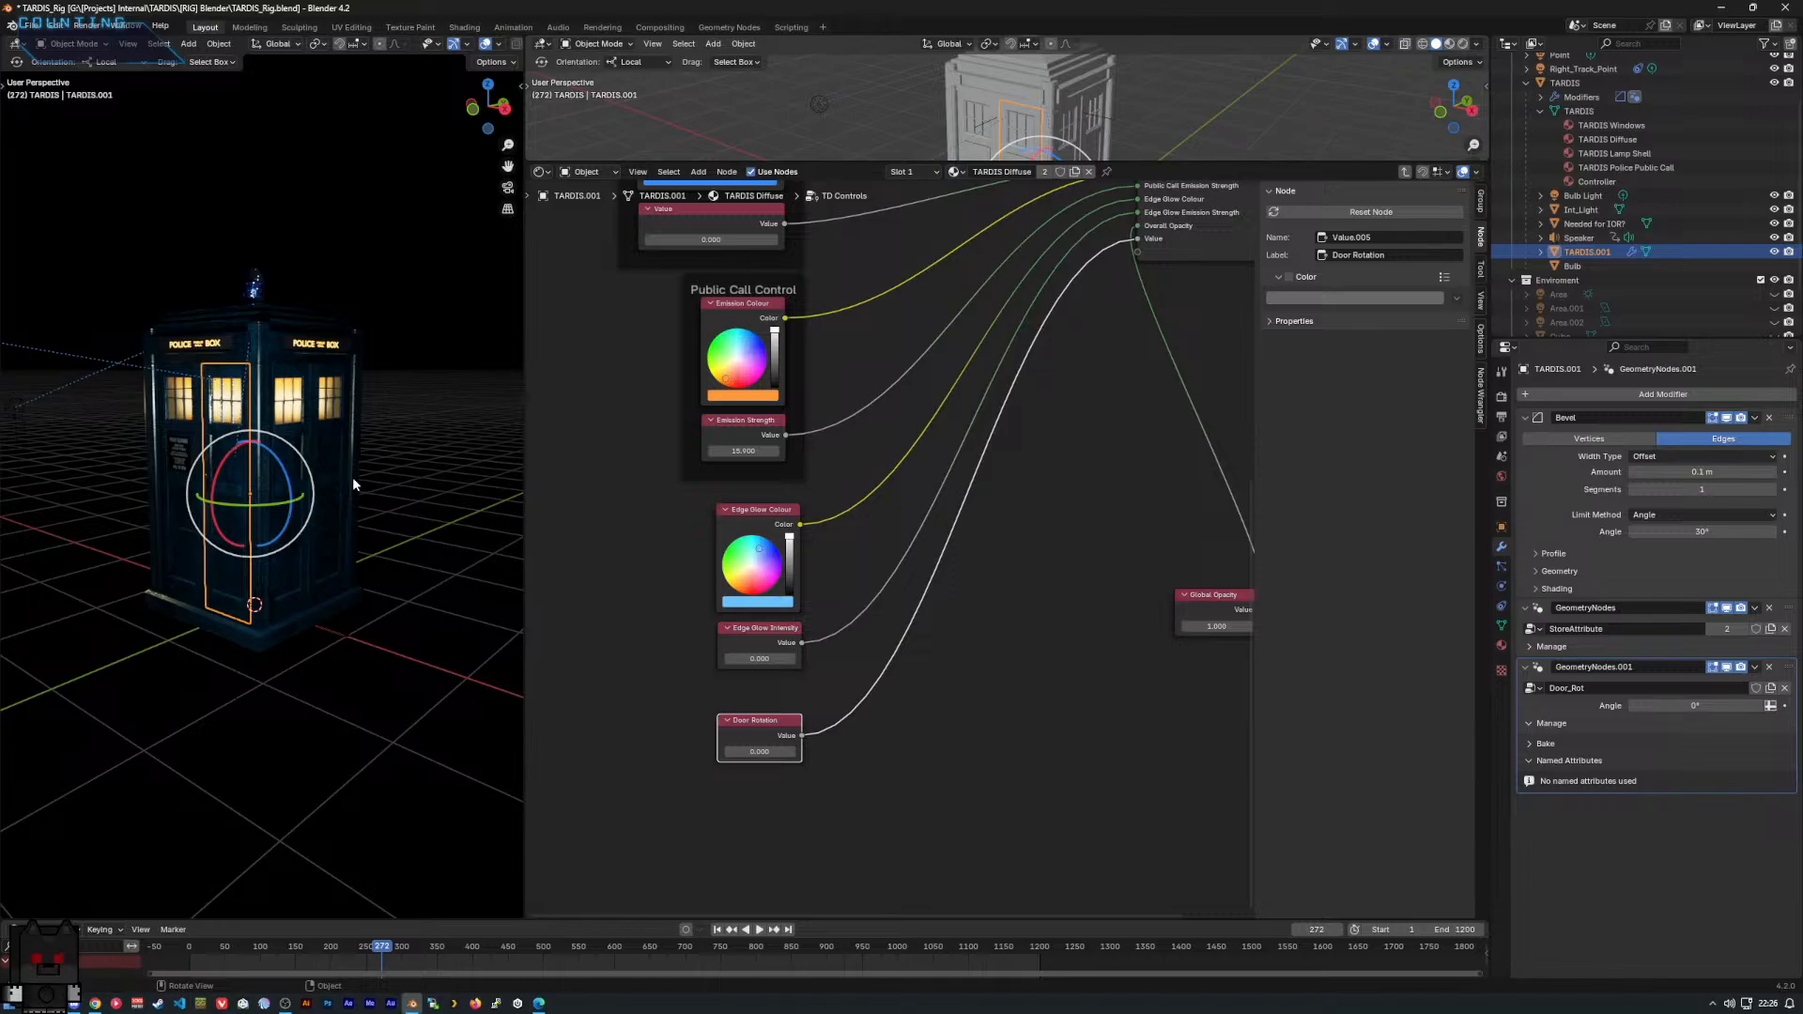
Move the Door Rotation node up so it sits closer beneath the Edge Glow Intensity node.
scroll(1068, 411, down, 1)
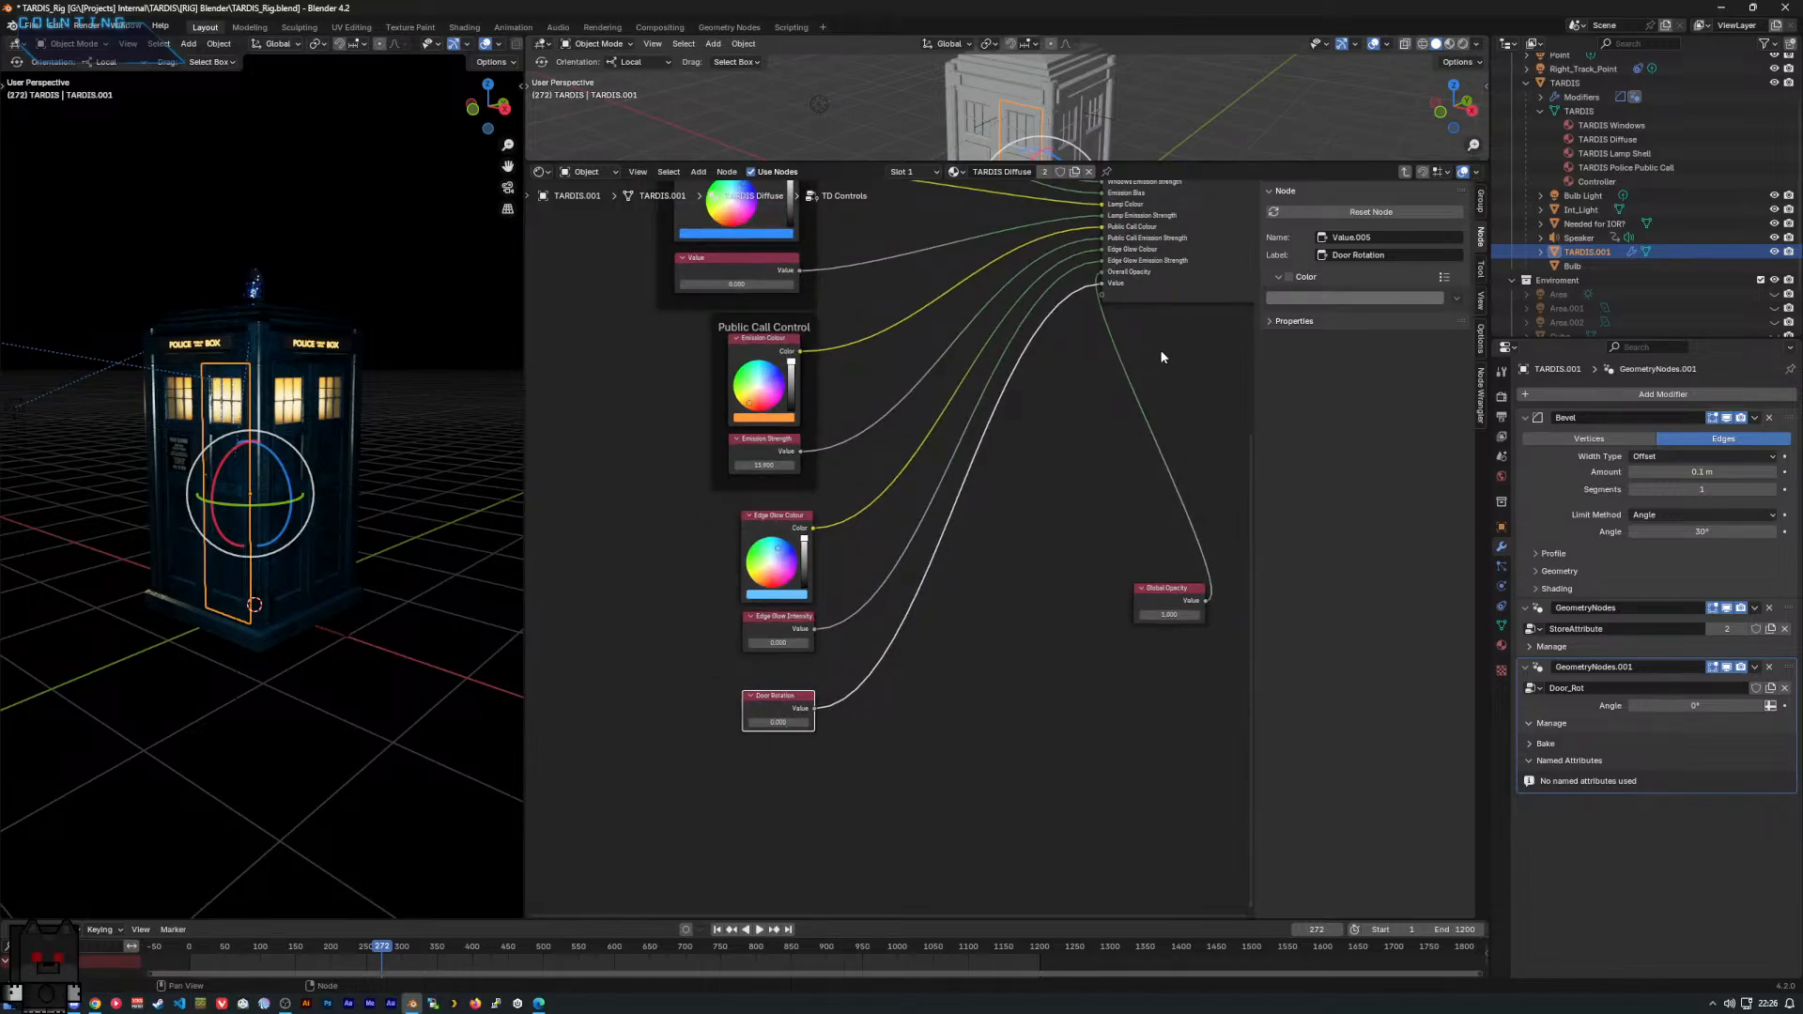
scroll(1159, 357, down, 1)
middle_drag(1092, 532, 1002, 555)
scroll(995, 572, up, 2)
middle_drag(906, 620, 978, 525)
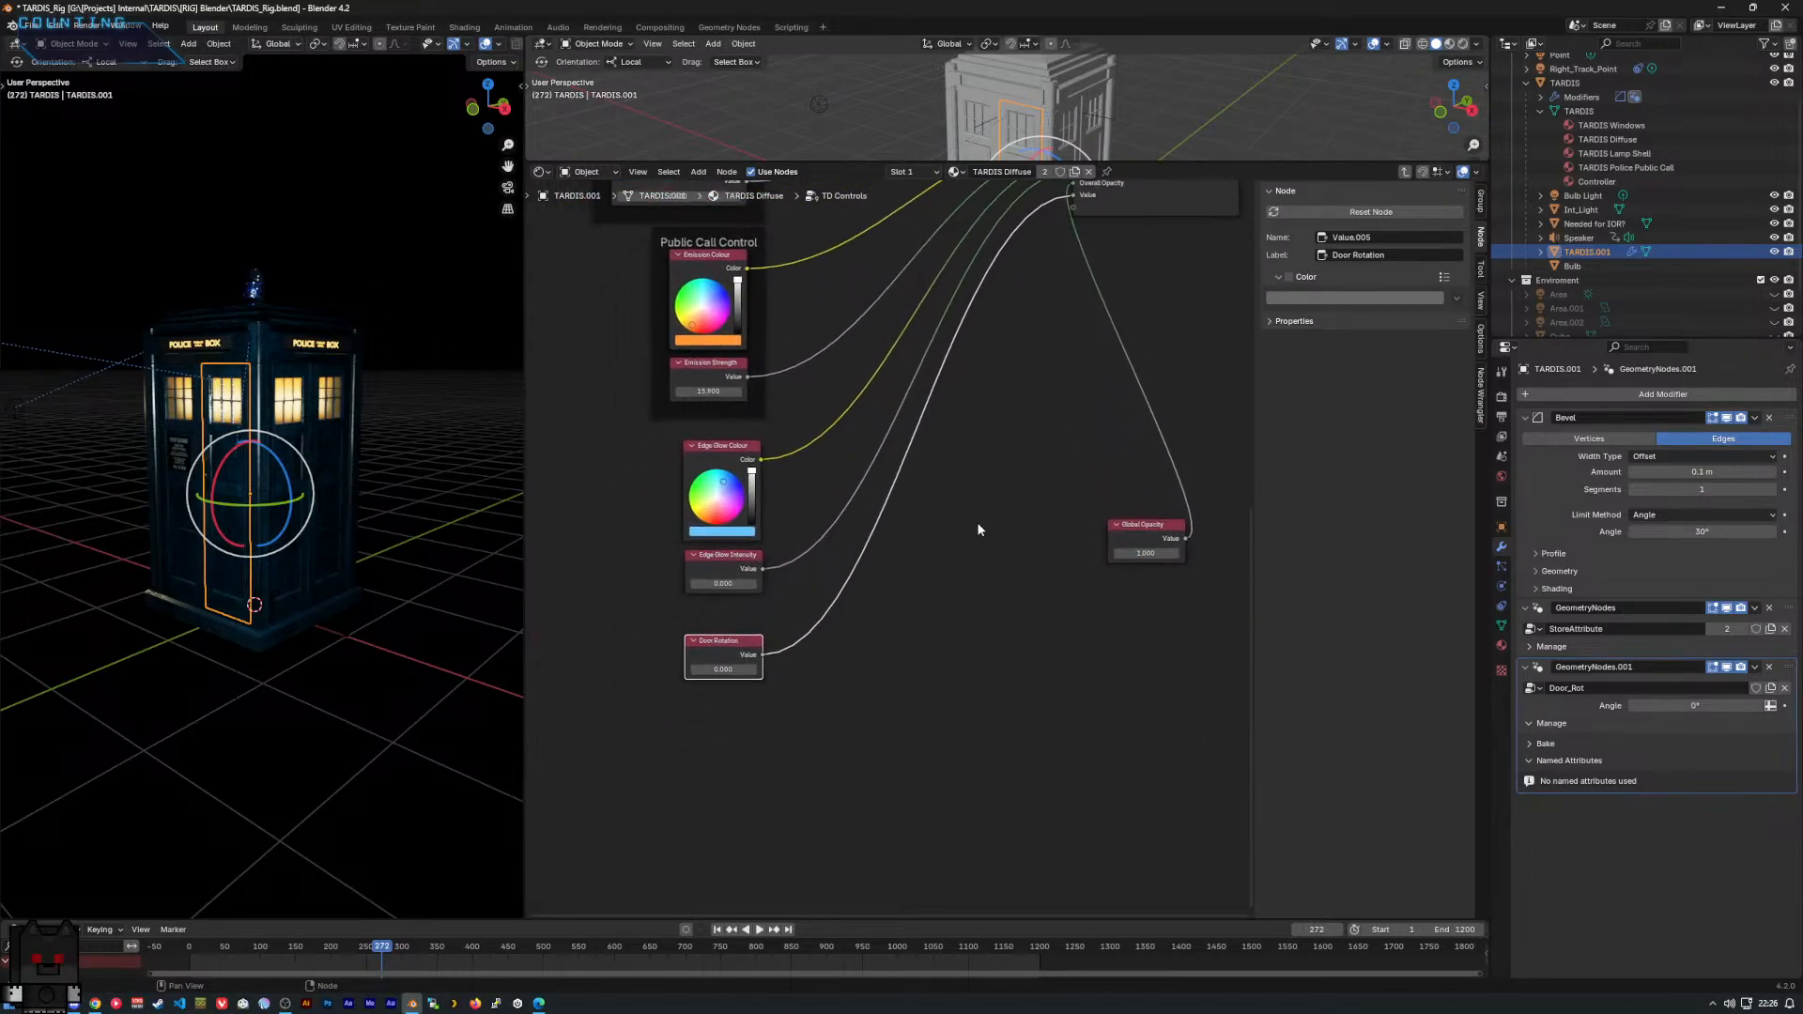
scroll(976, 526, up, 2)
click(708, 606)
drag(711, 655, 711, 624)
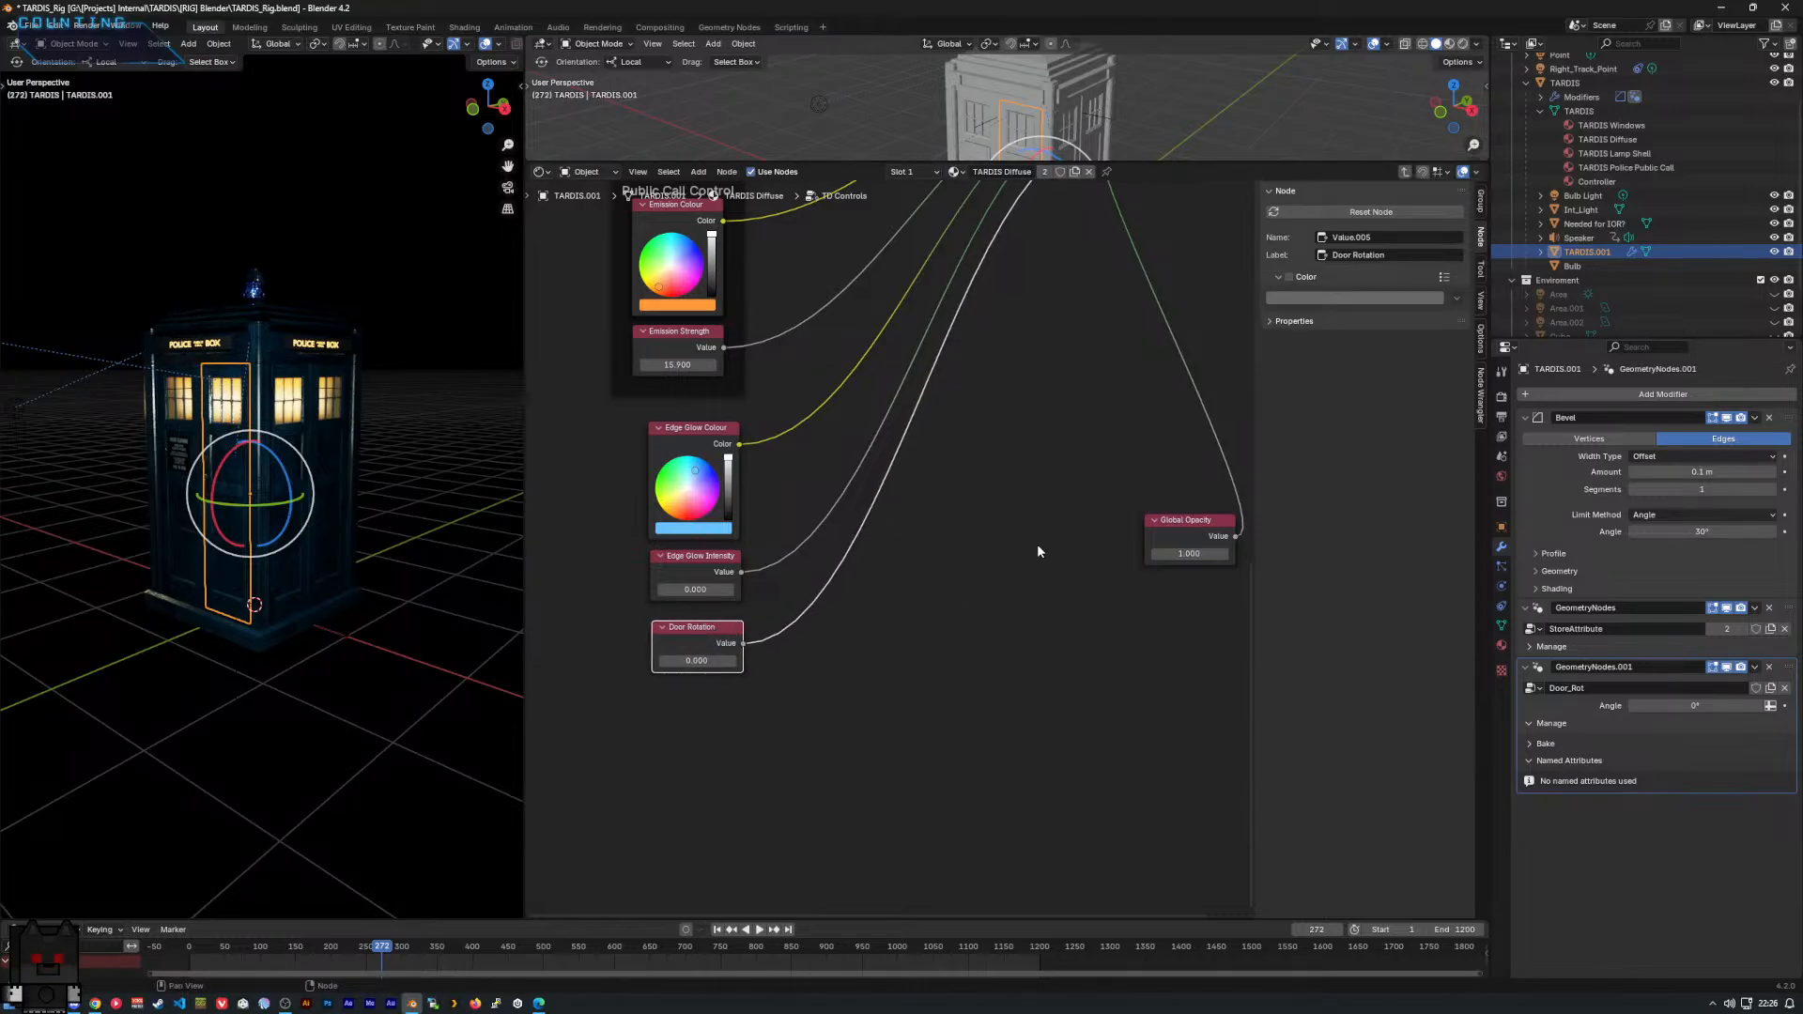
Save the TARDIS rig file with the updated controller nodes.
middle_drag(1037, 545, 1012, 607)
scroll(1012, 606, down, 2)
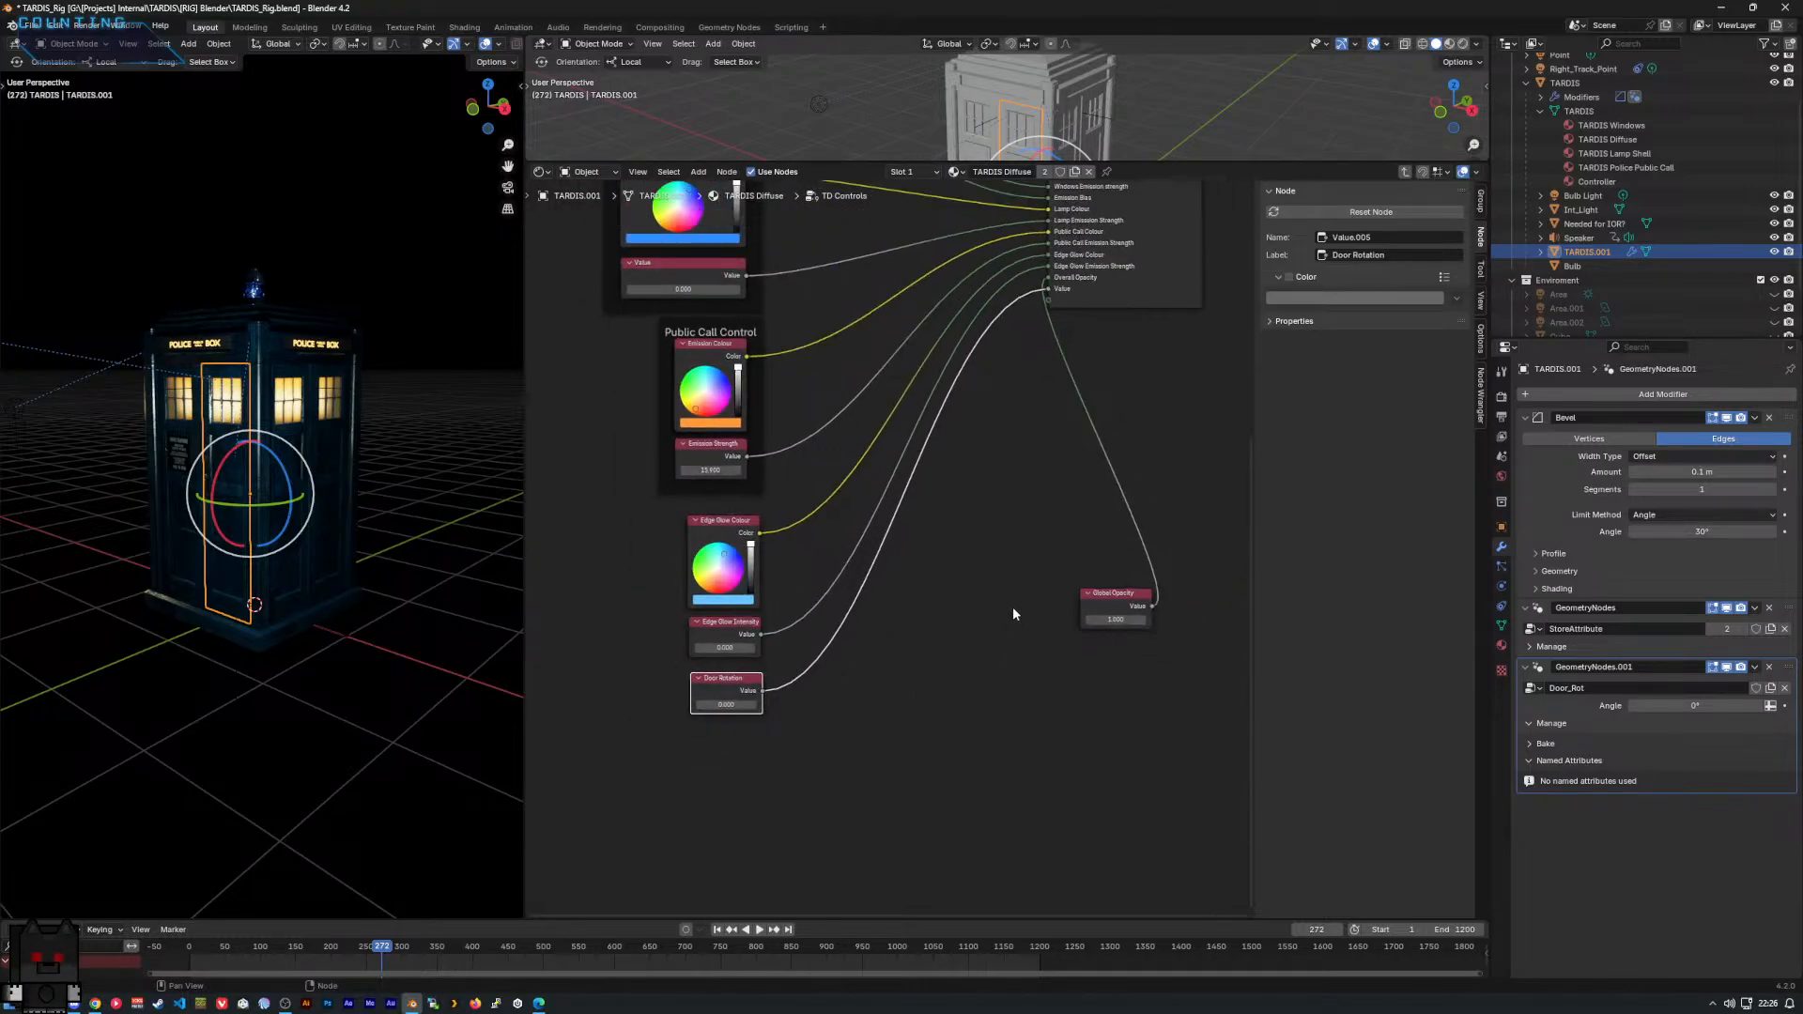
scroll(1012, 606, down, 1)
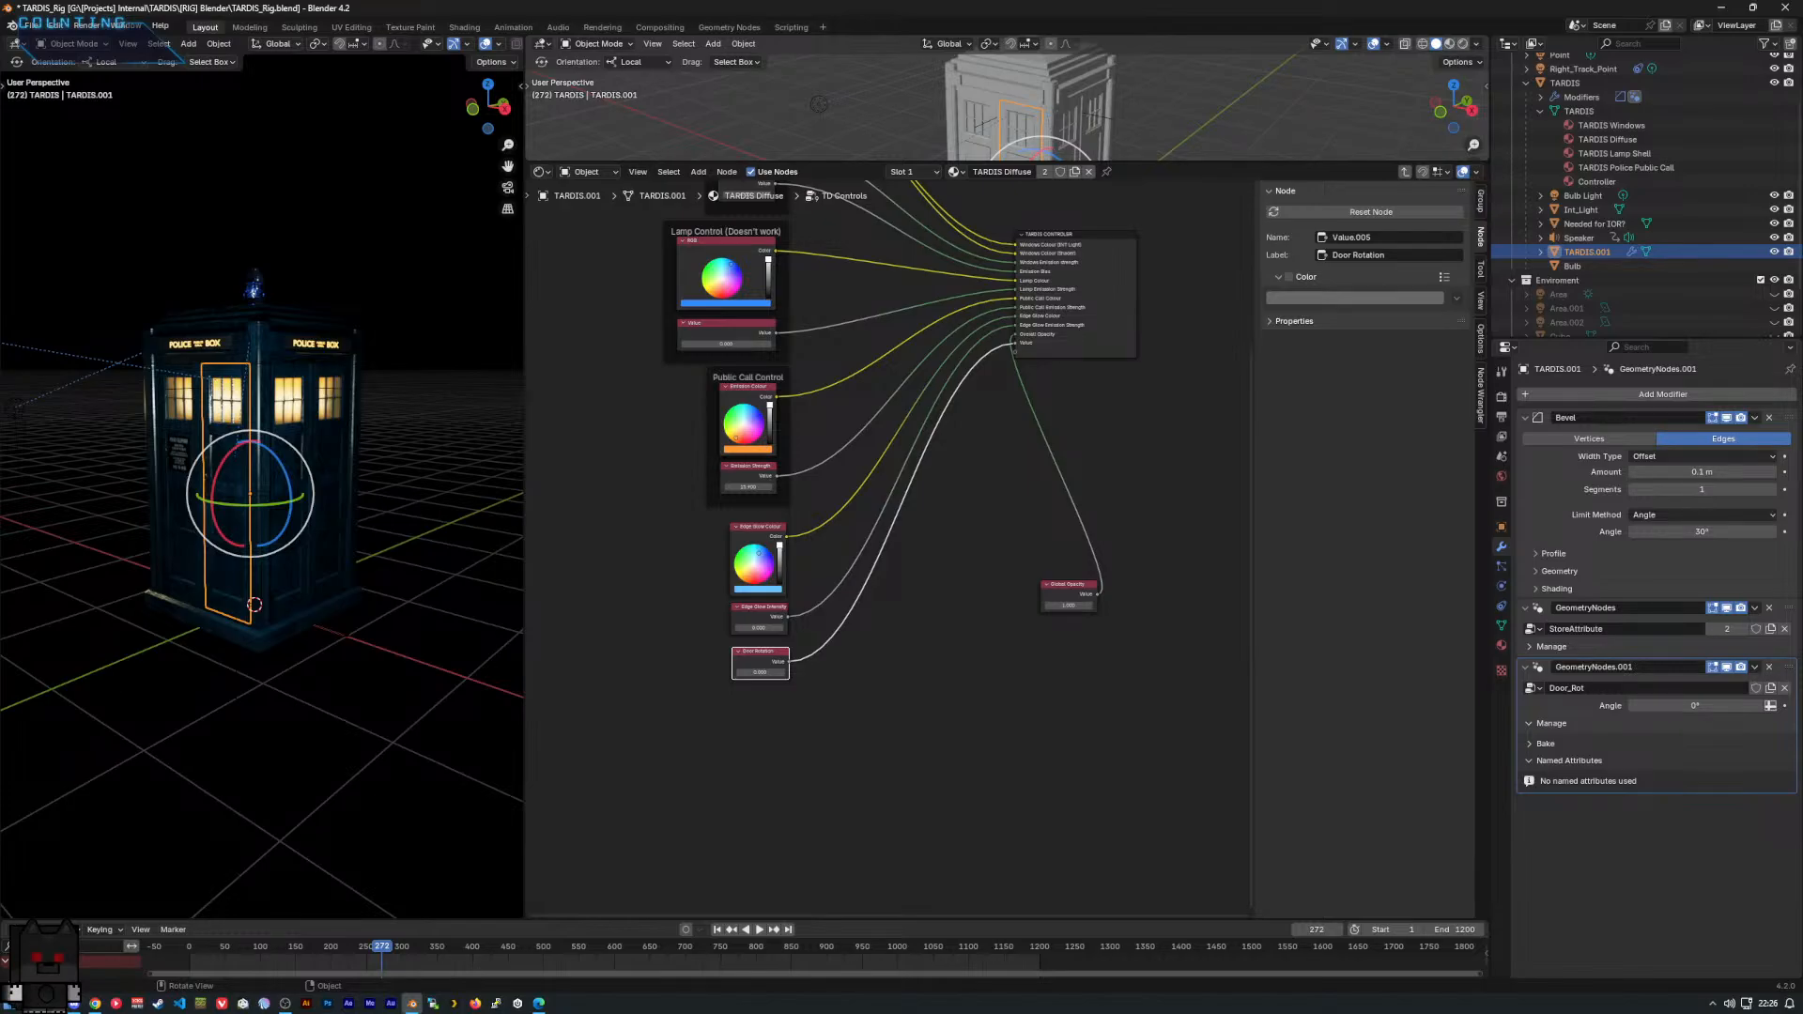
key(ctrl+s)
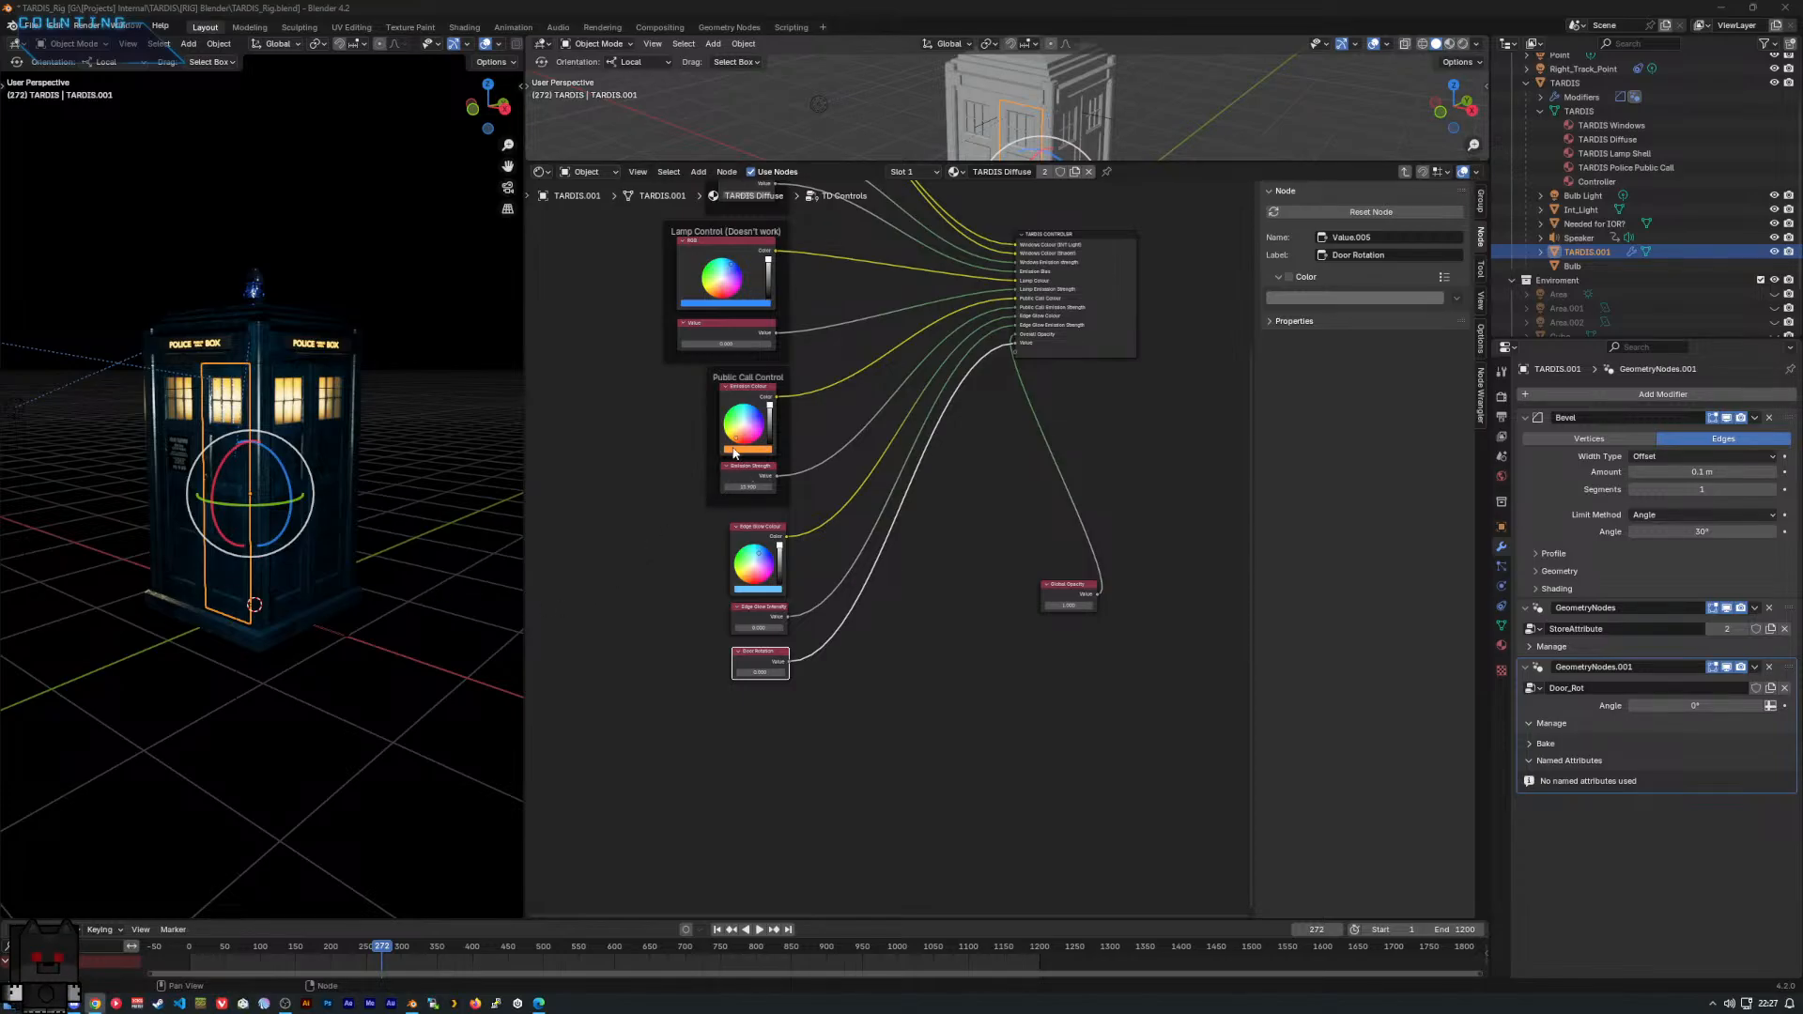
click(672, 172)
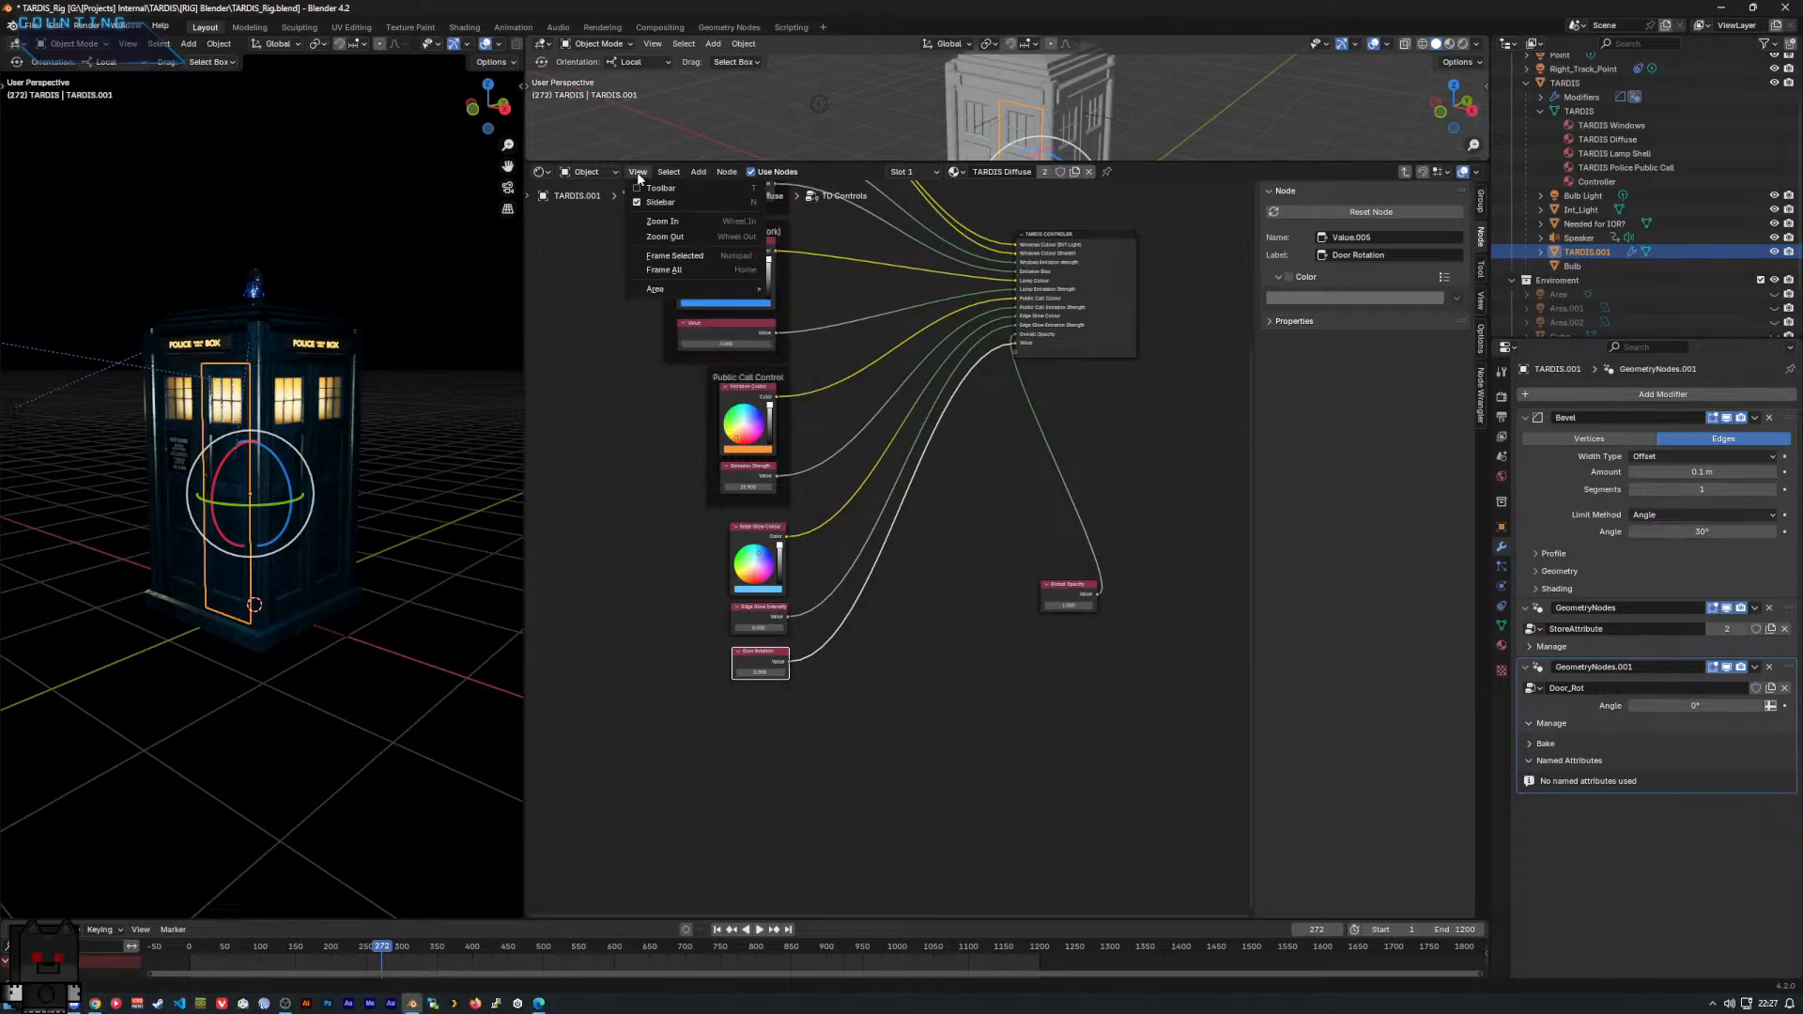
mouse_move(725, 179)
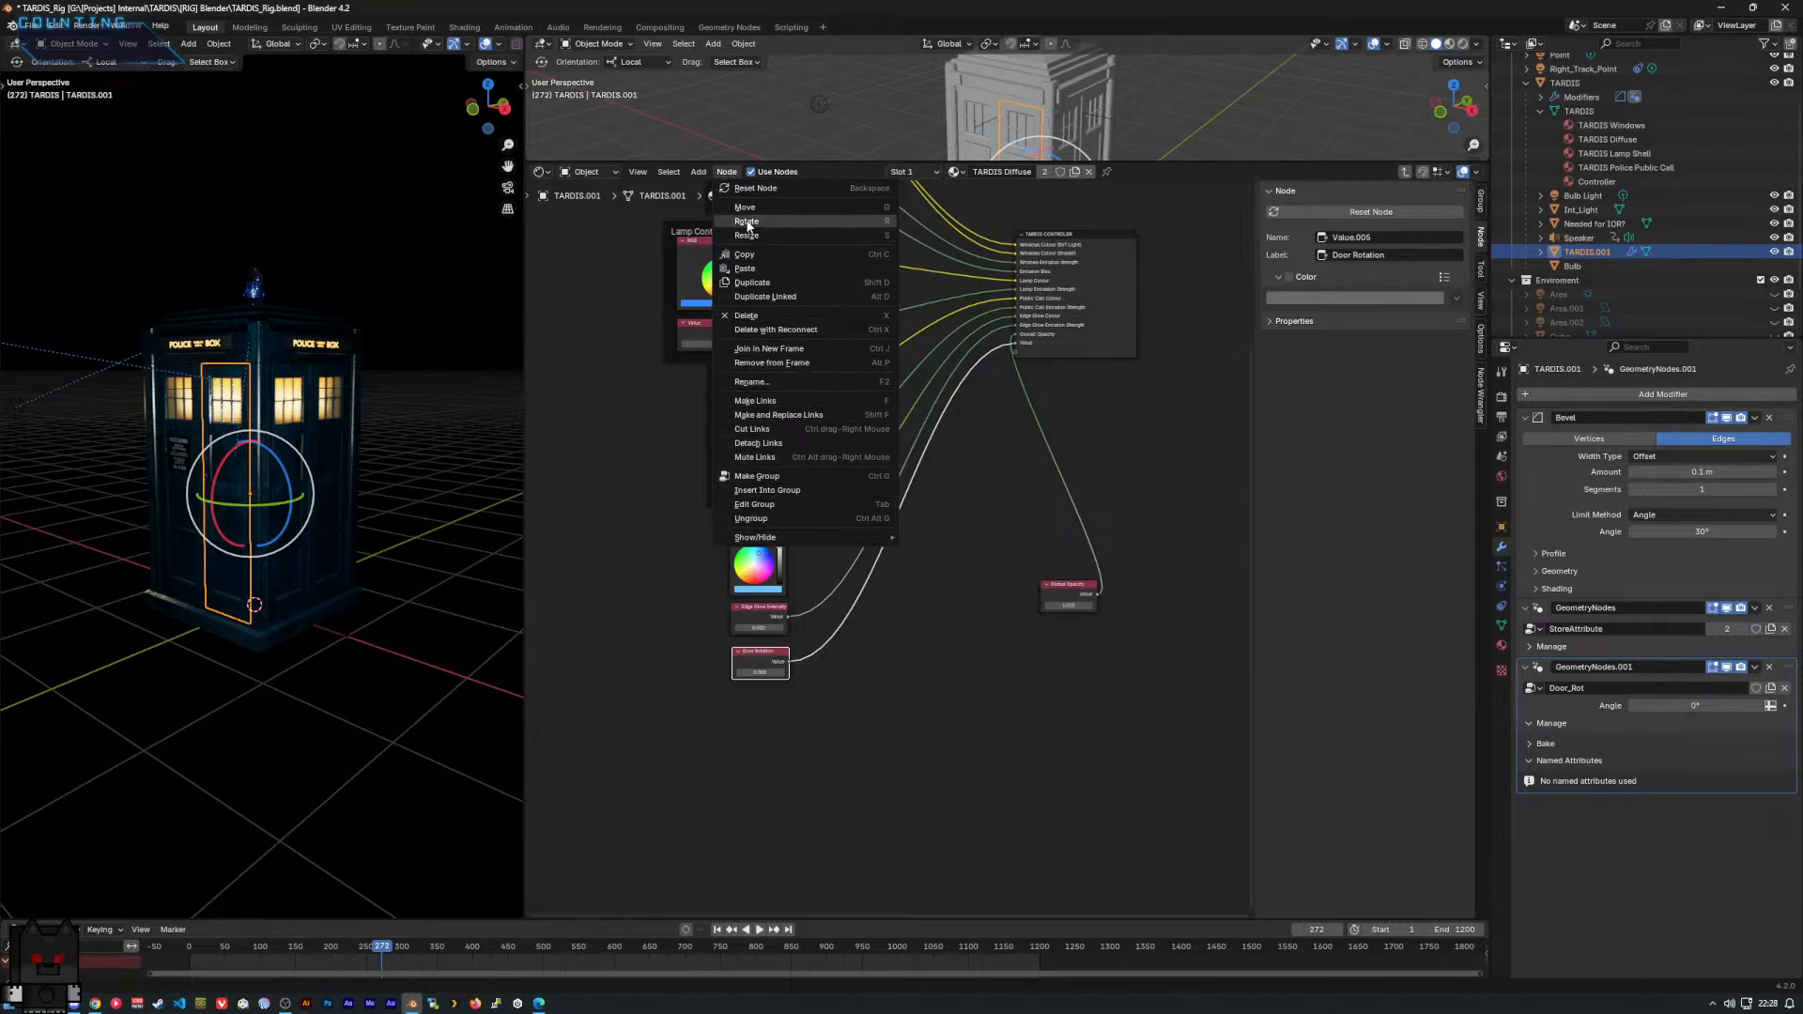
Examine the node commands and the Node Wrangler linking options available for the Door Rotation node.
click(698, 170)
click(725, 172)
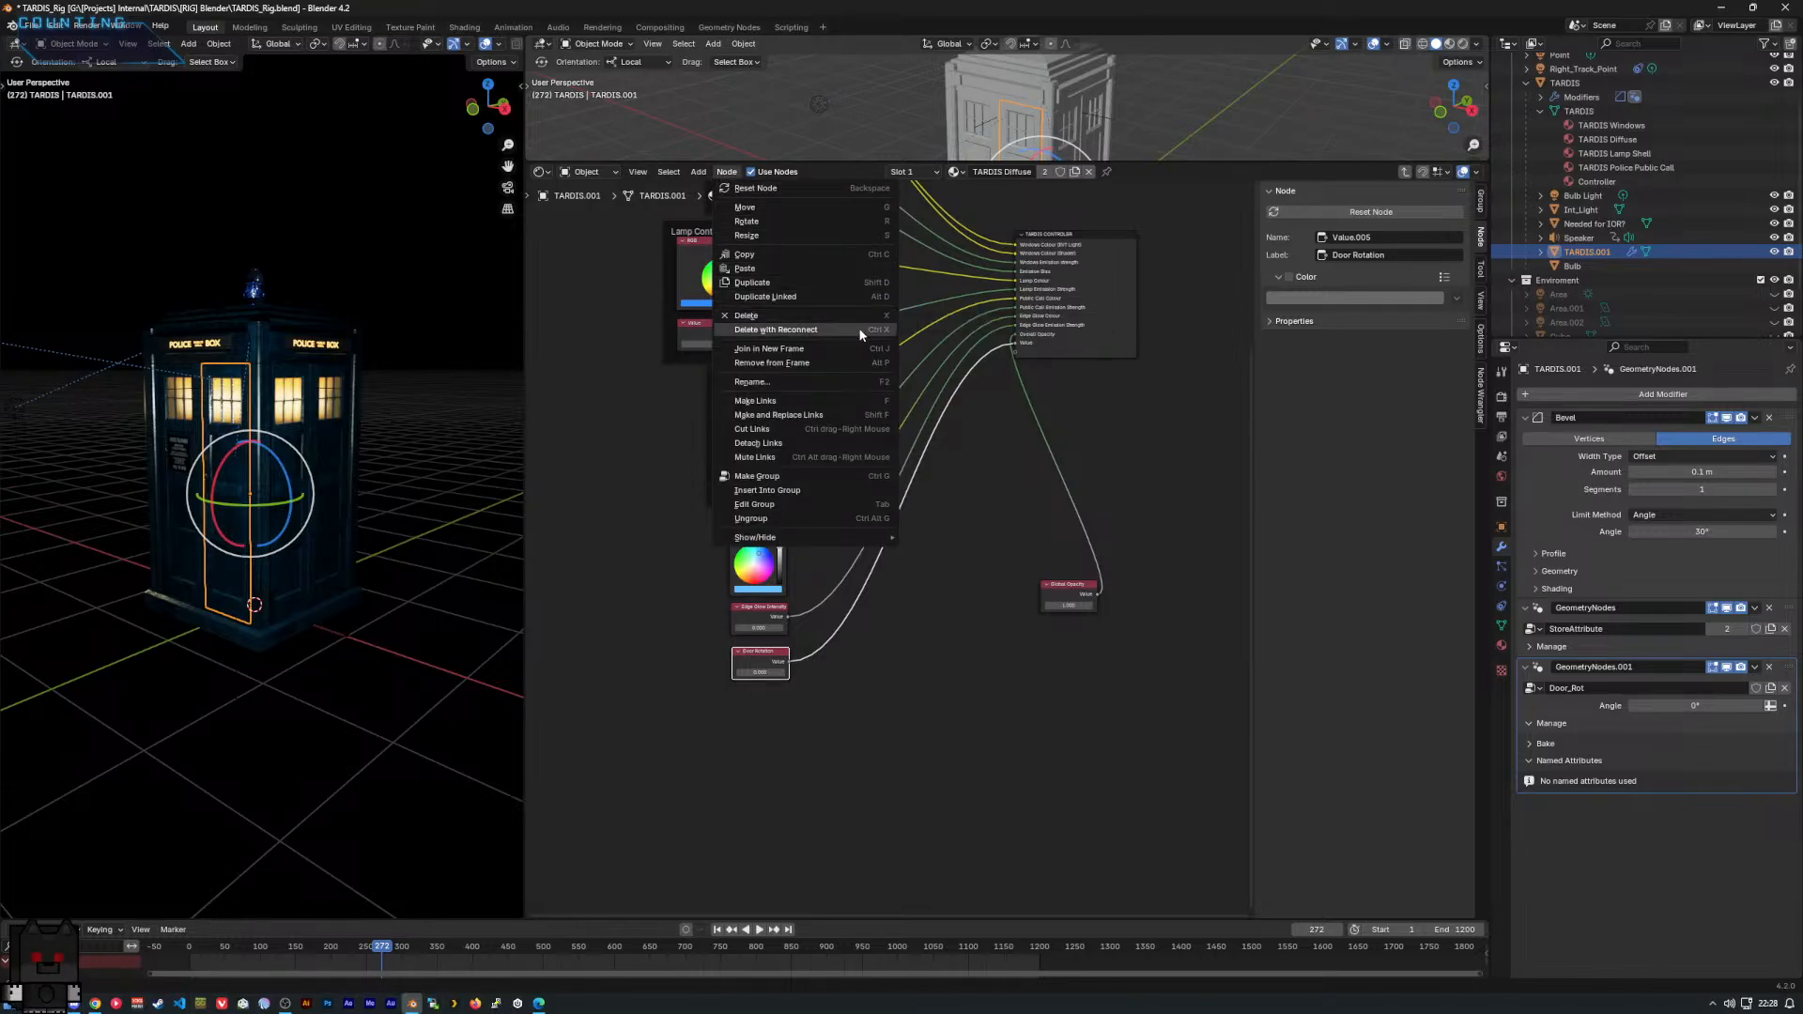
click(871, 402)
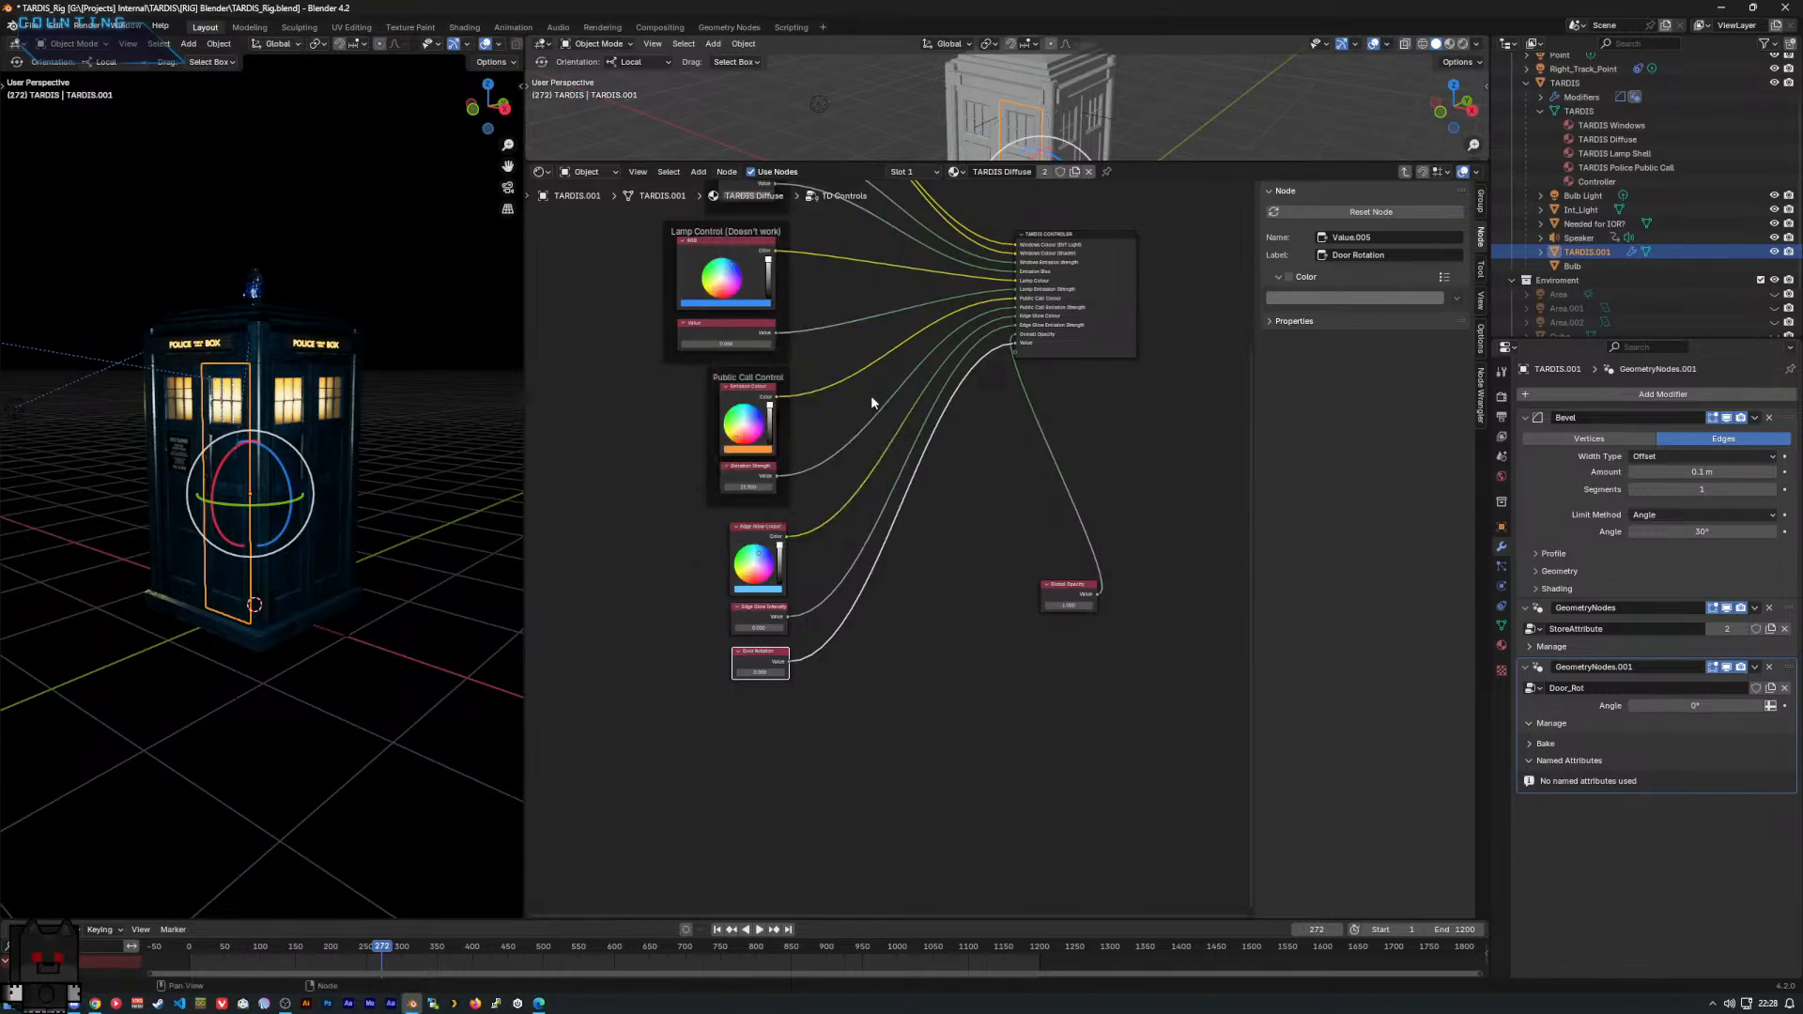
click(1478, 393)
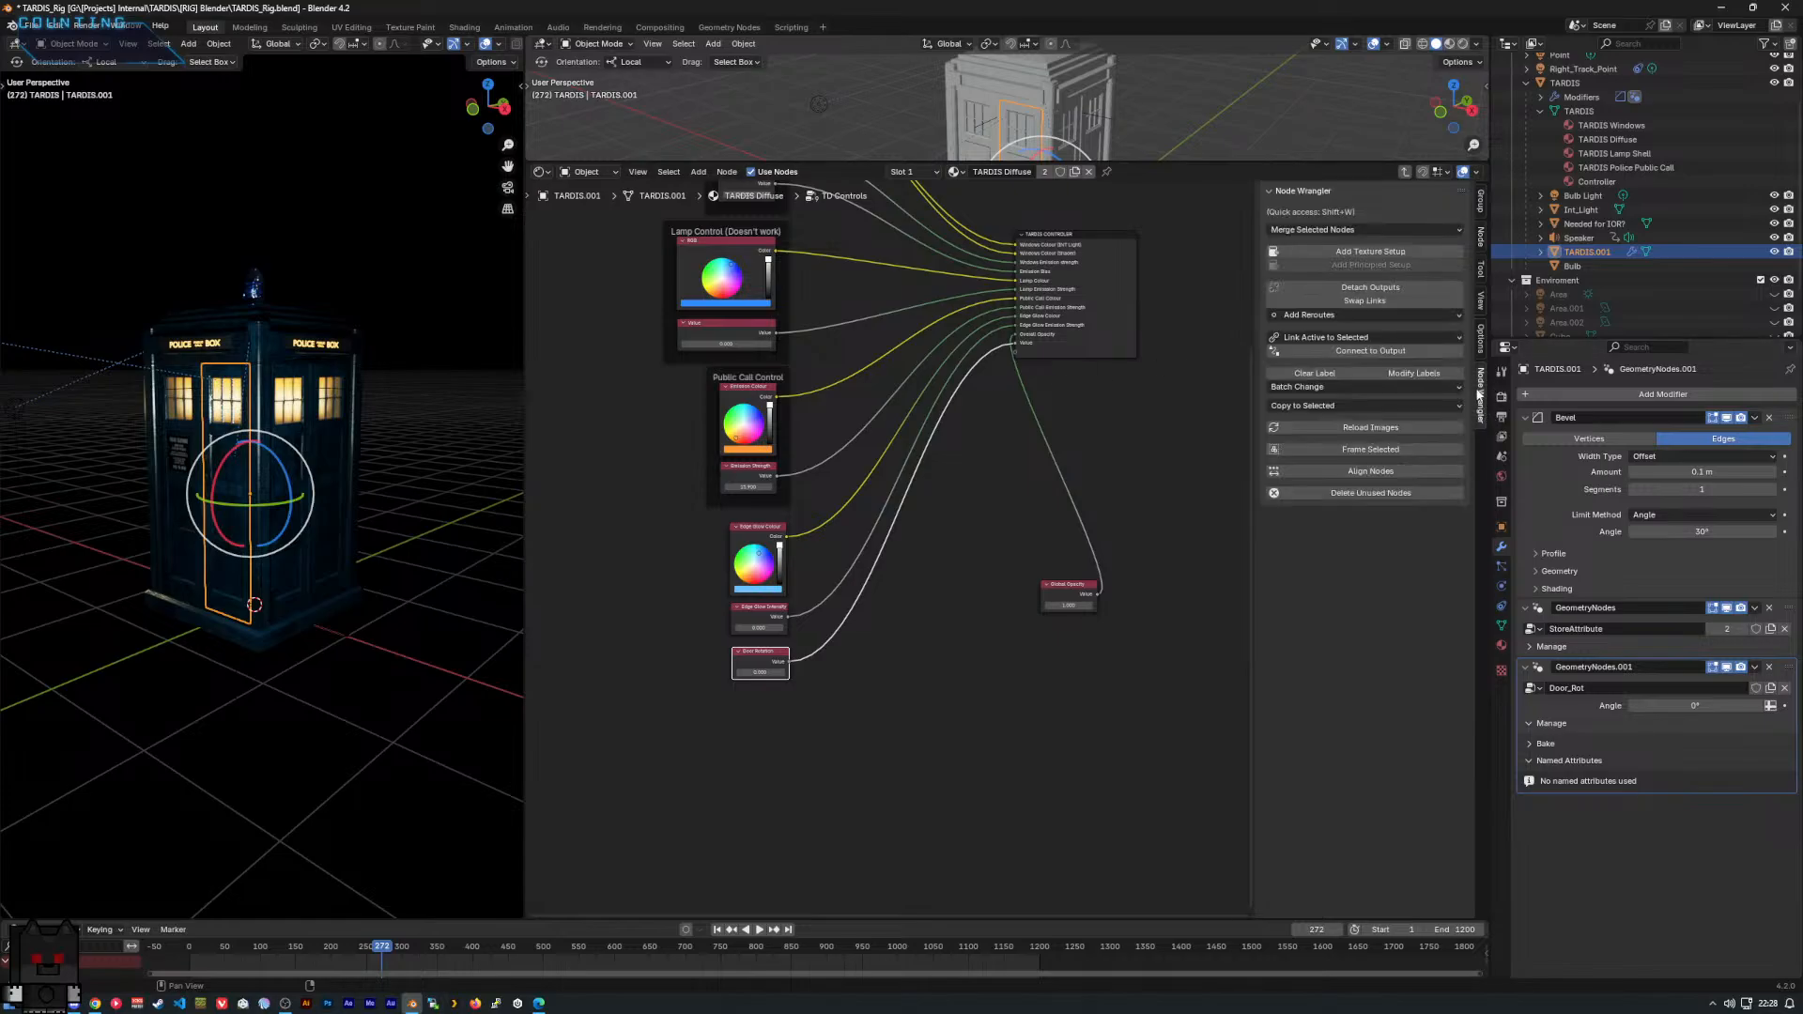
click(1290, 340)
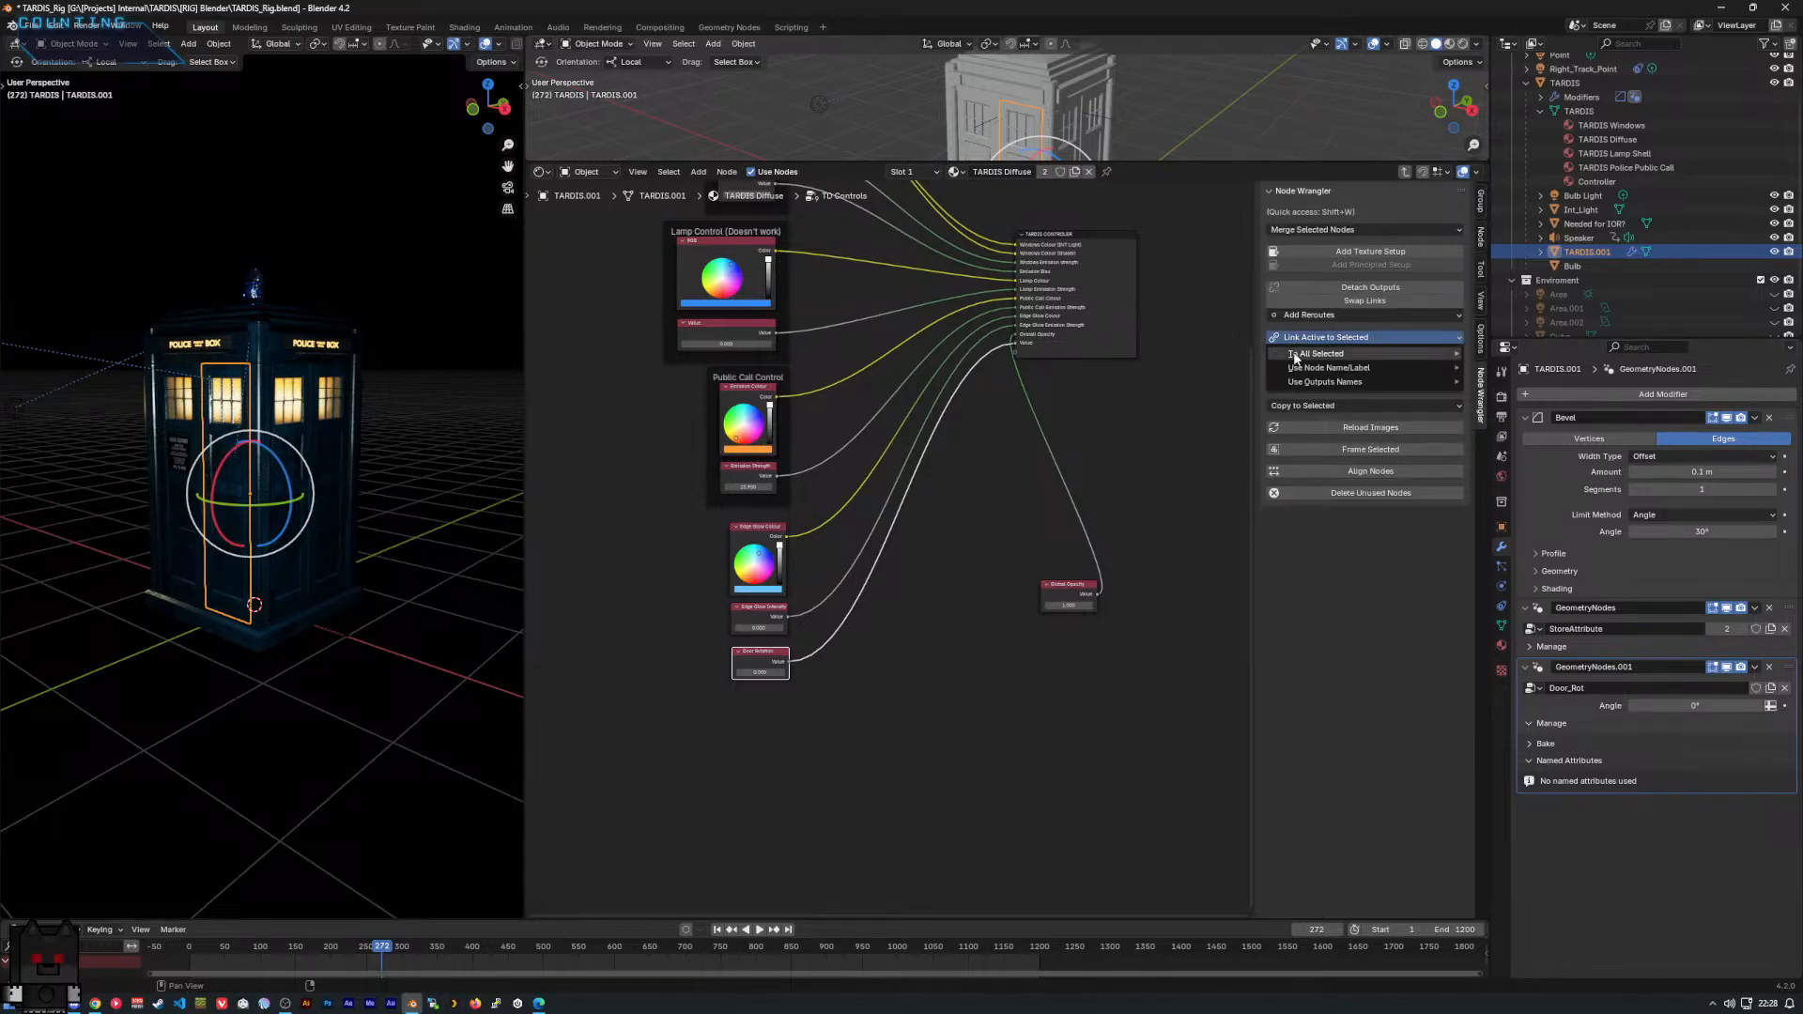
mouse_move(1293, 375)
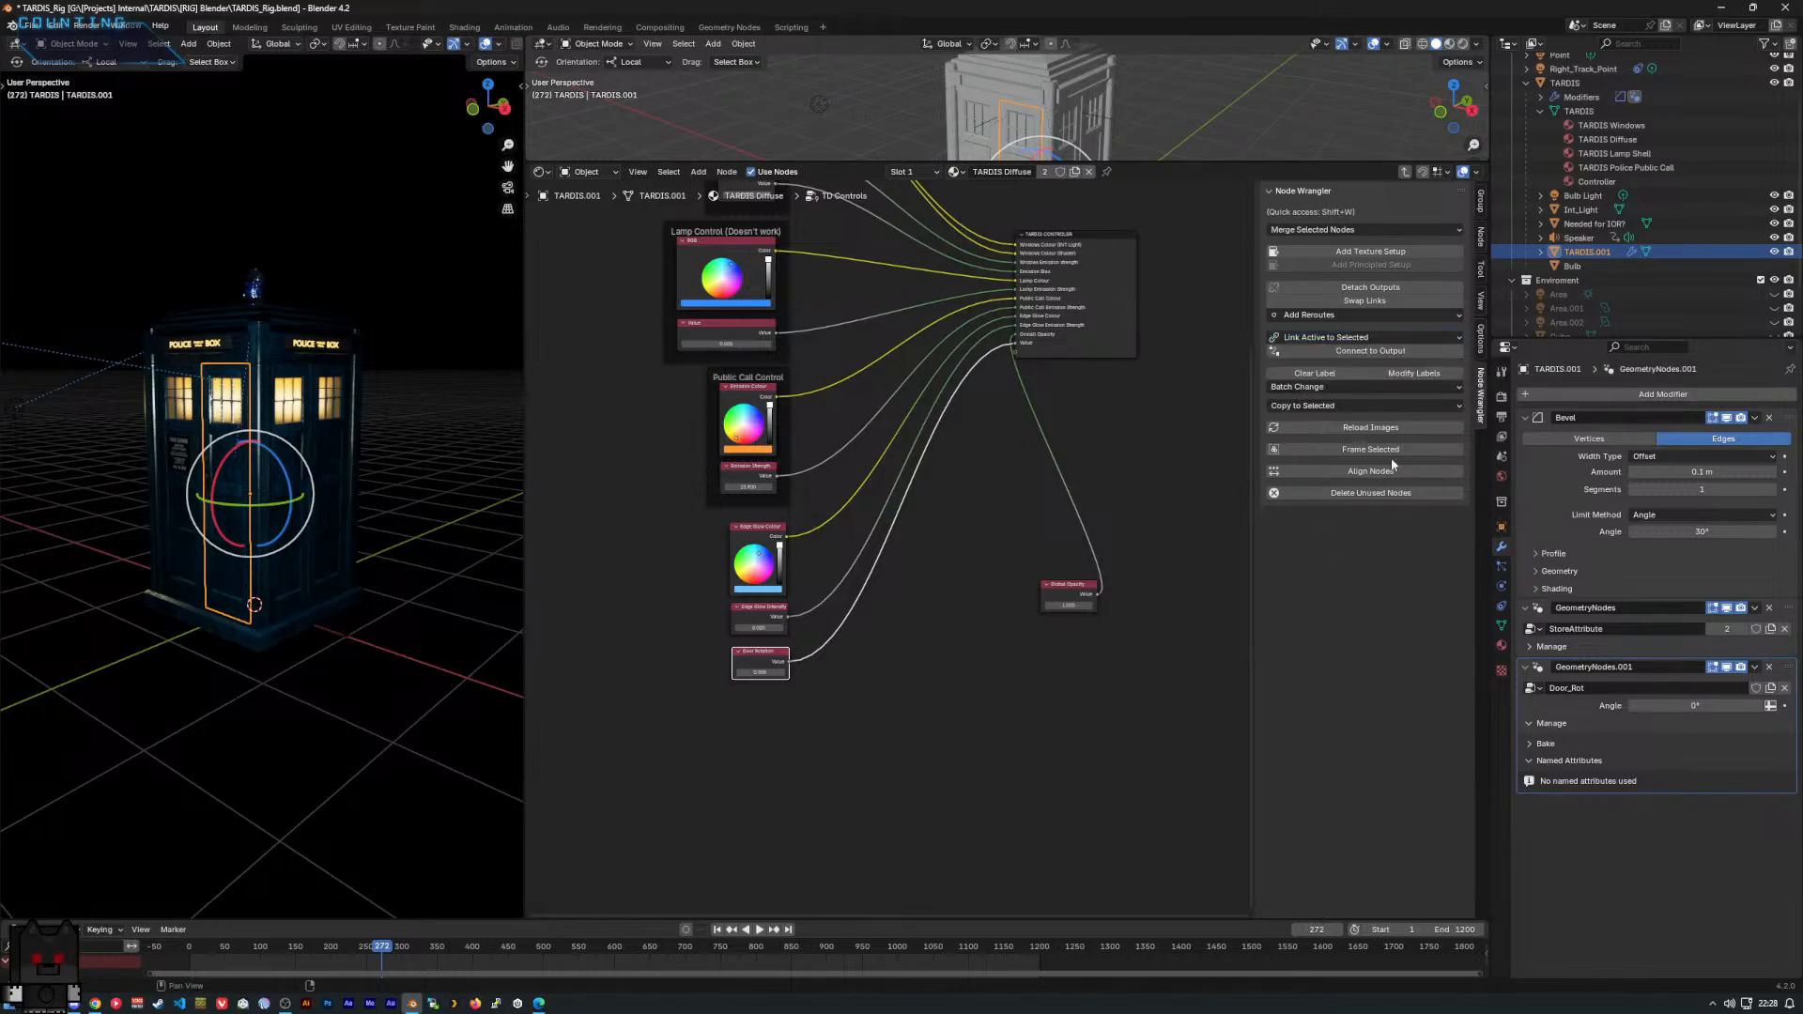
Examine the TARDIS Diffuse material settings and the Door Rotation node's own properties.
click(1482, 338)
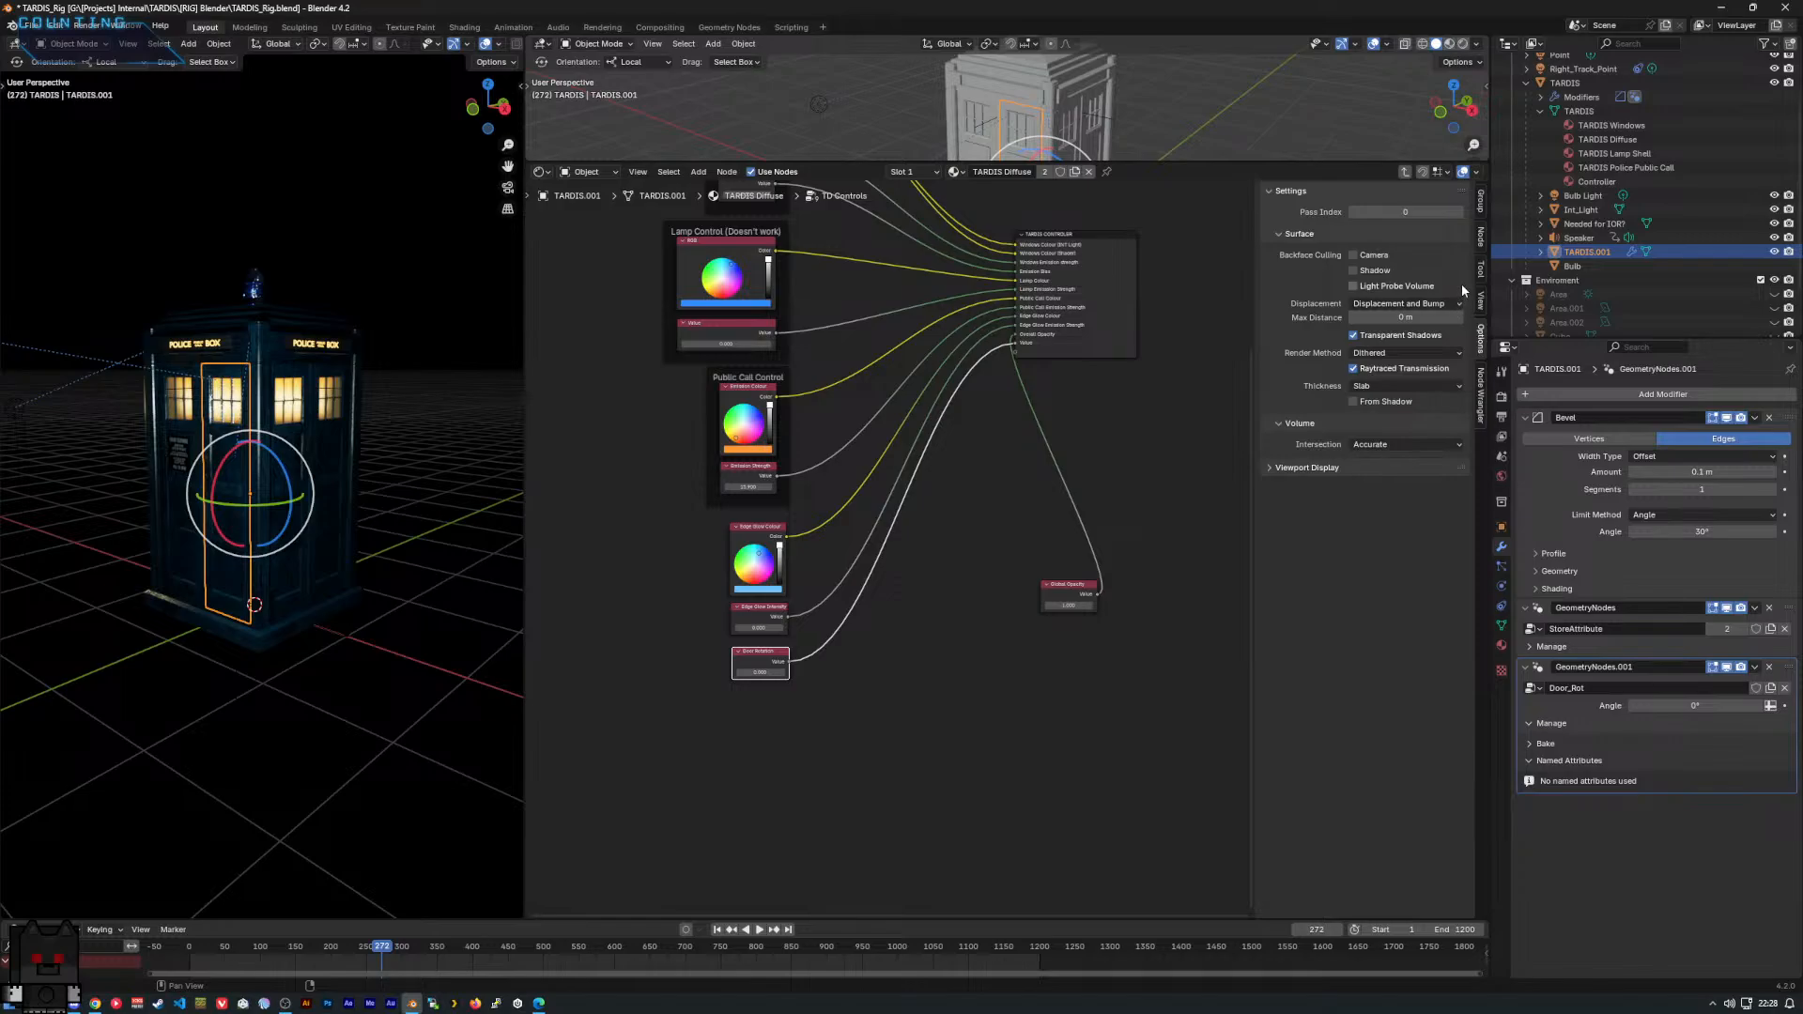
click(1482, 297)
click(1482, 247)
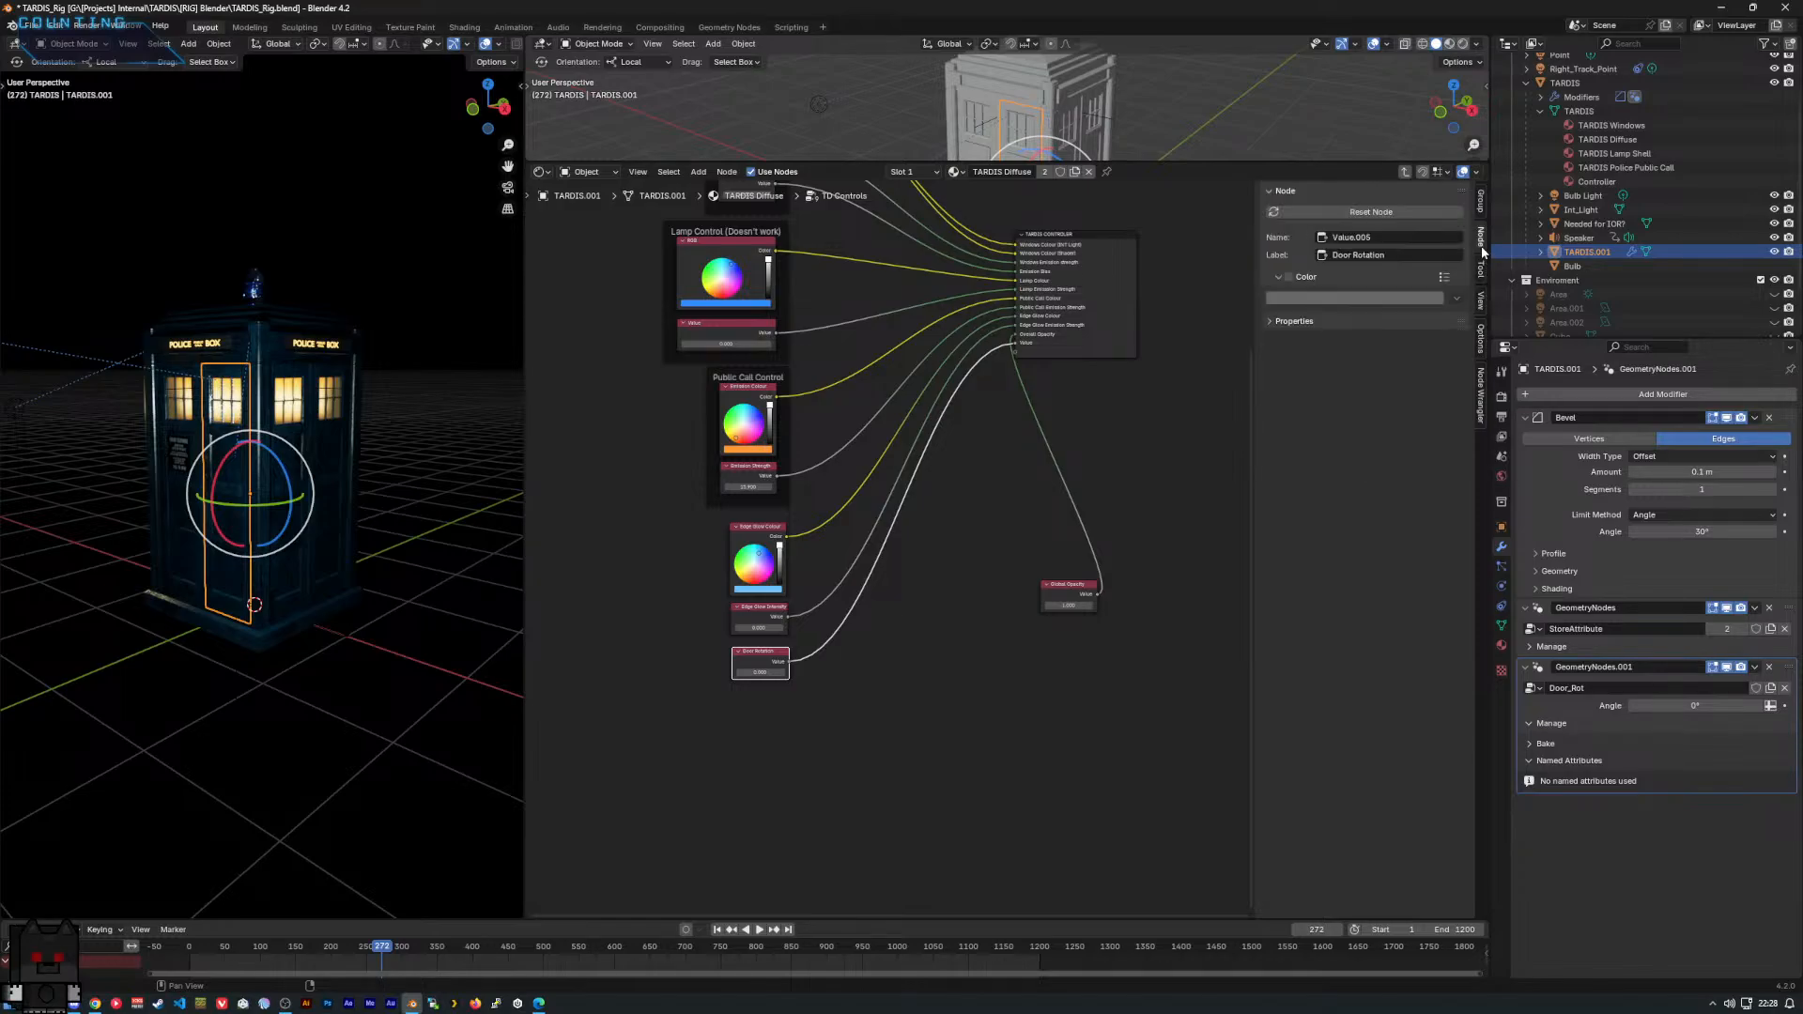
click(1249, 325)
click(1282, 323)
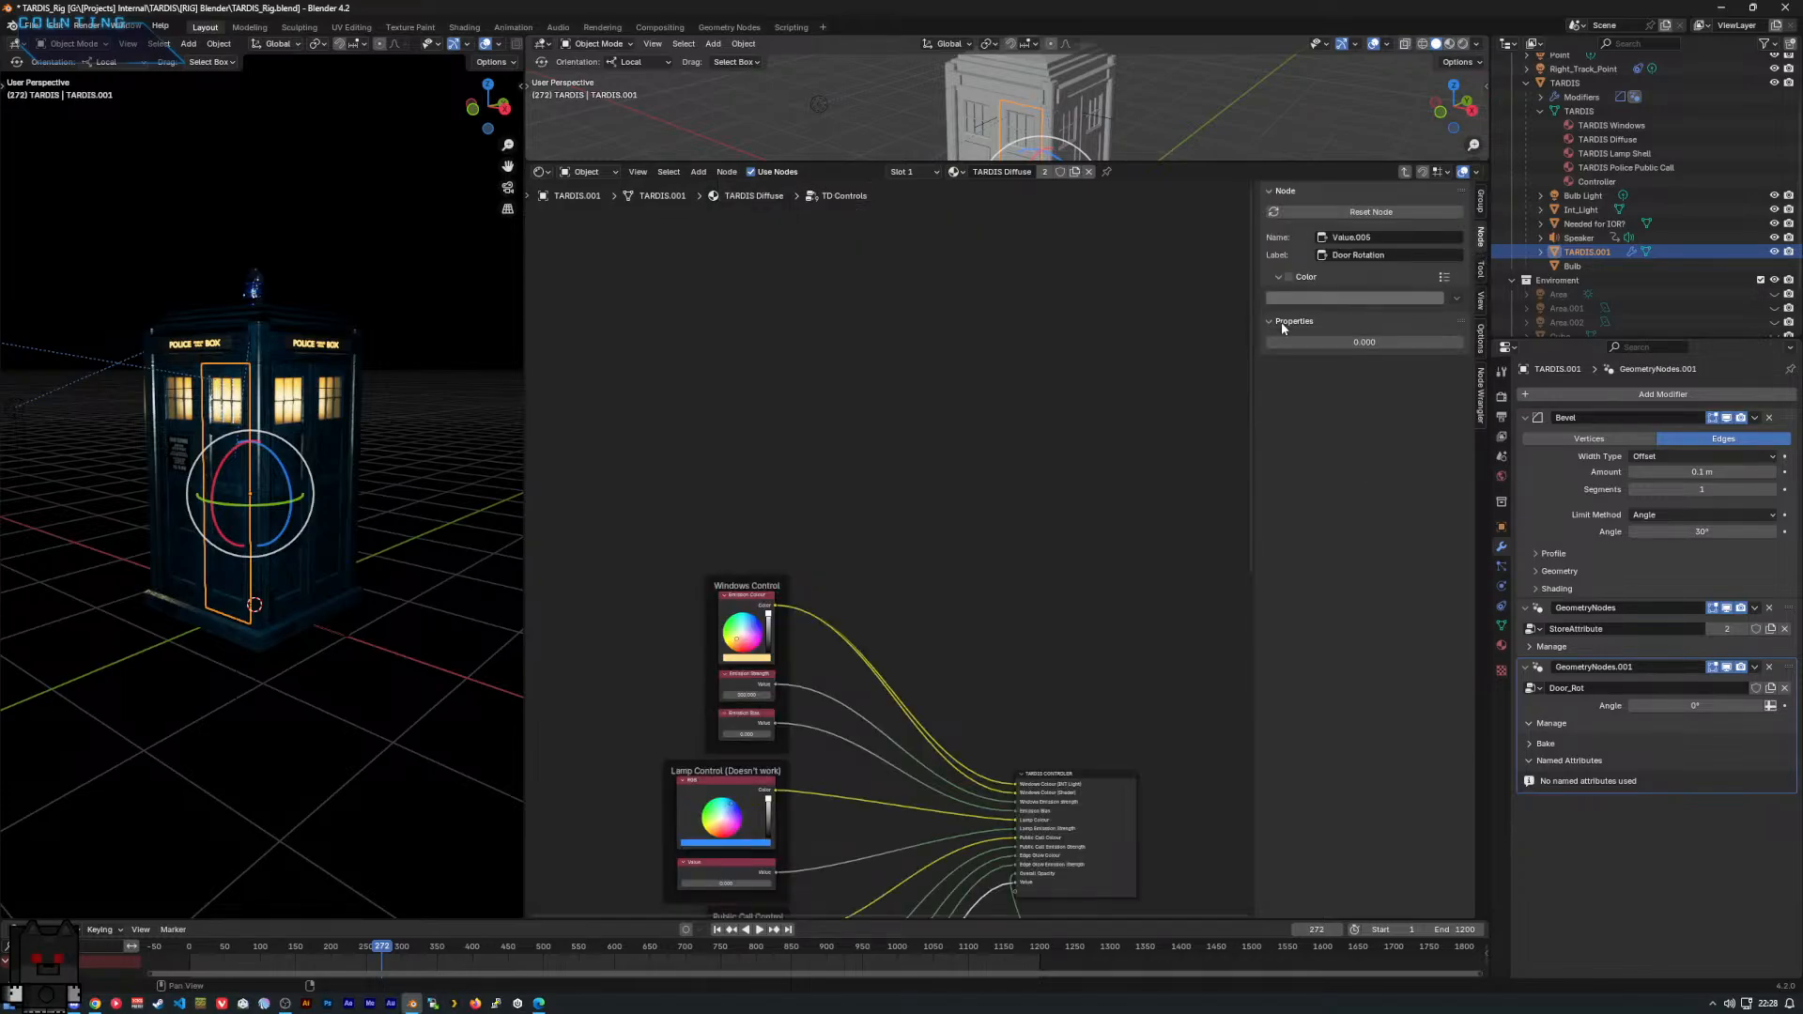
drag(1129, 428, 1068, 350)
click(1271, 297)
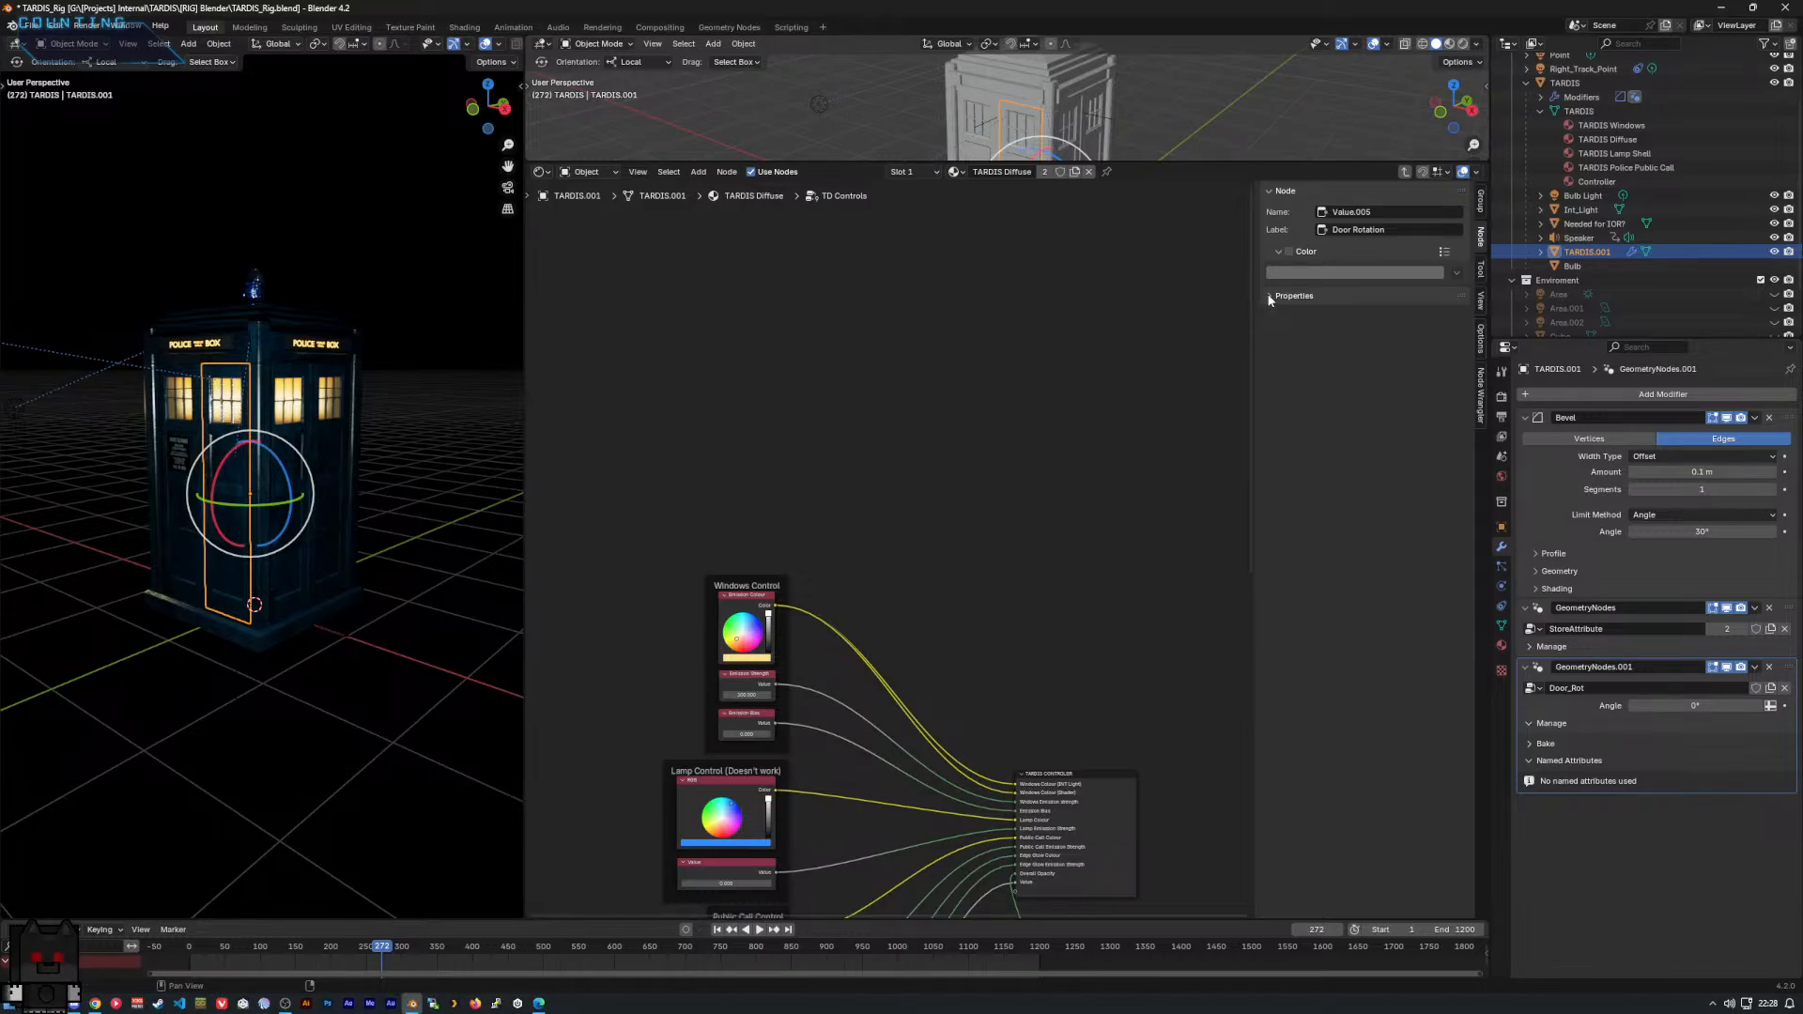
Reselect the Door Rotation node and review its Node Wrangler tools, the TD Controls group sockets and the node's show/hide options.
key(Home)
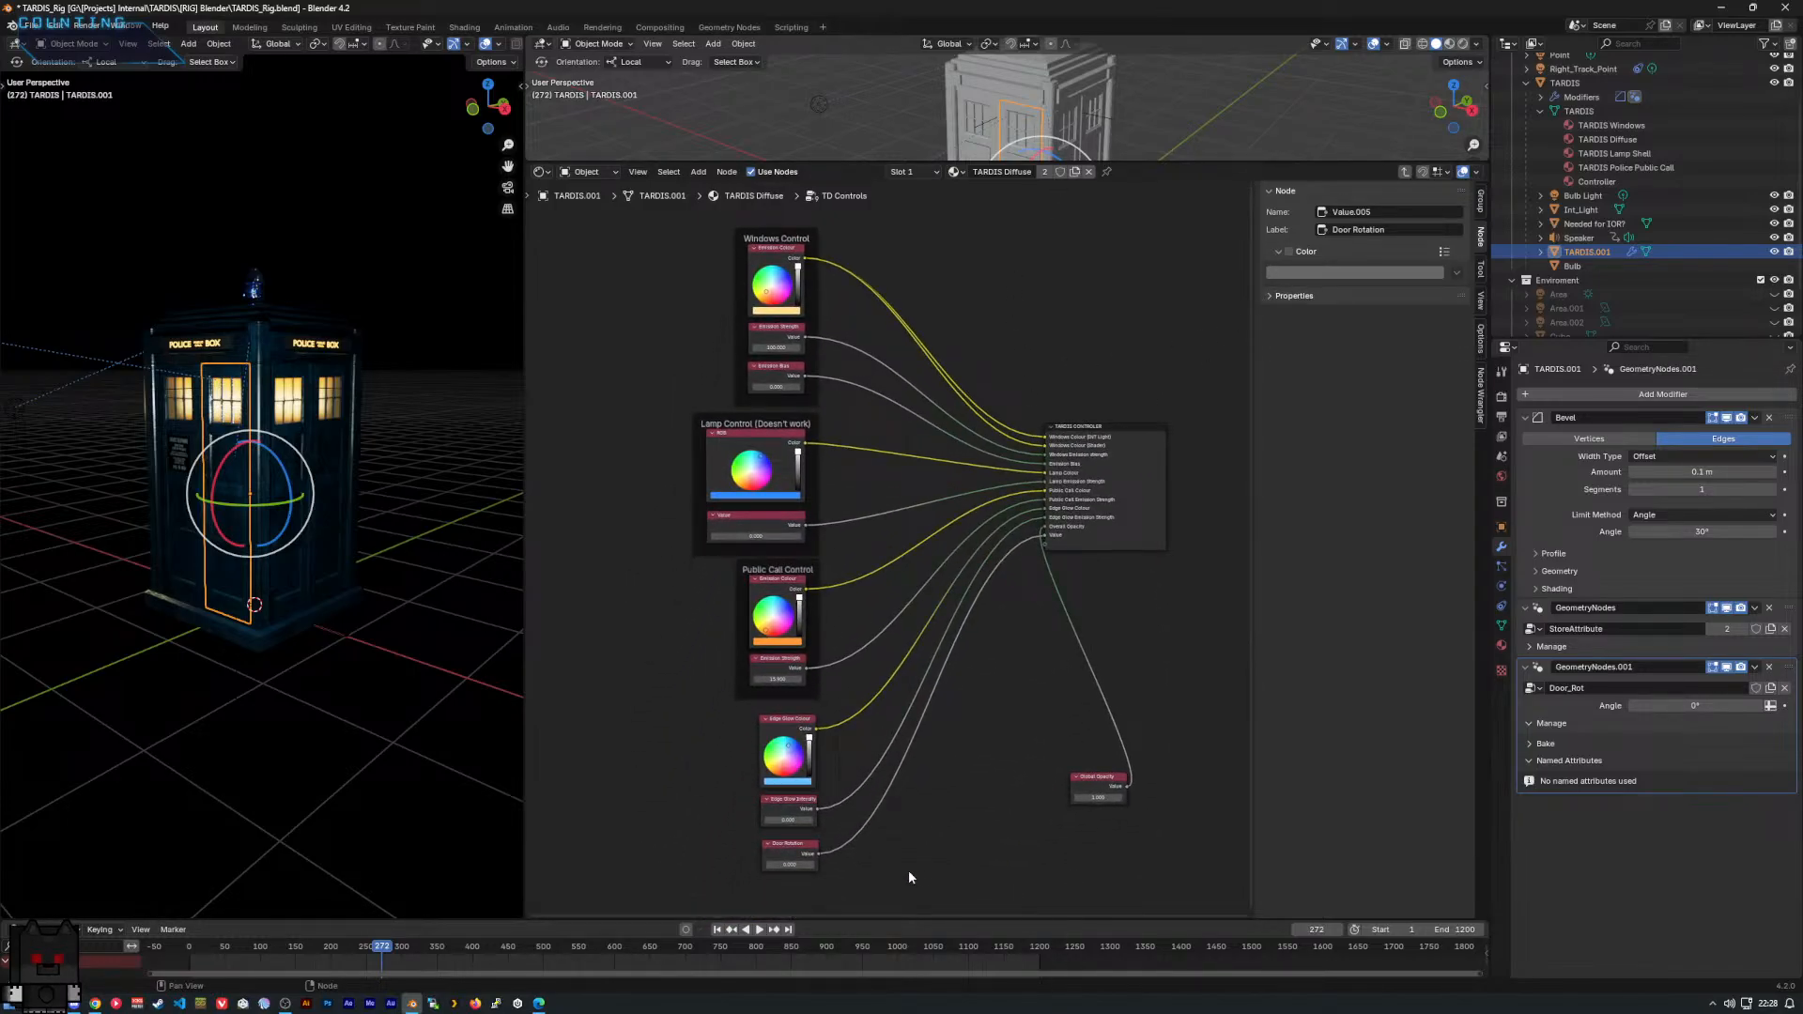
scroll(909, 870, up, 1)
click(779, 902)
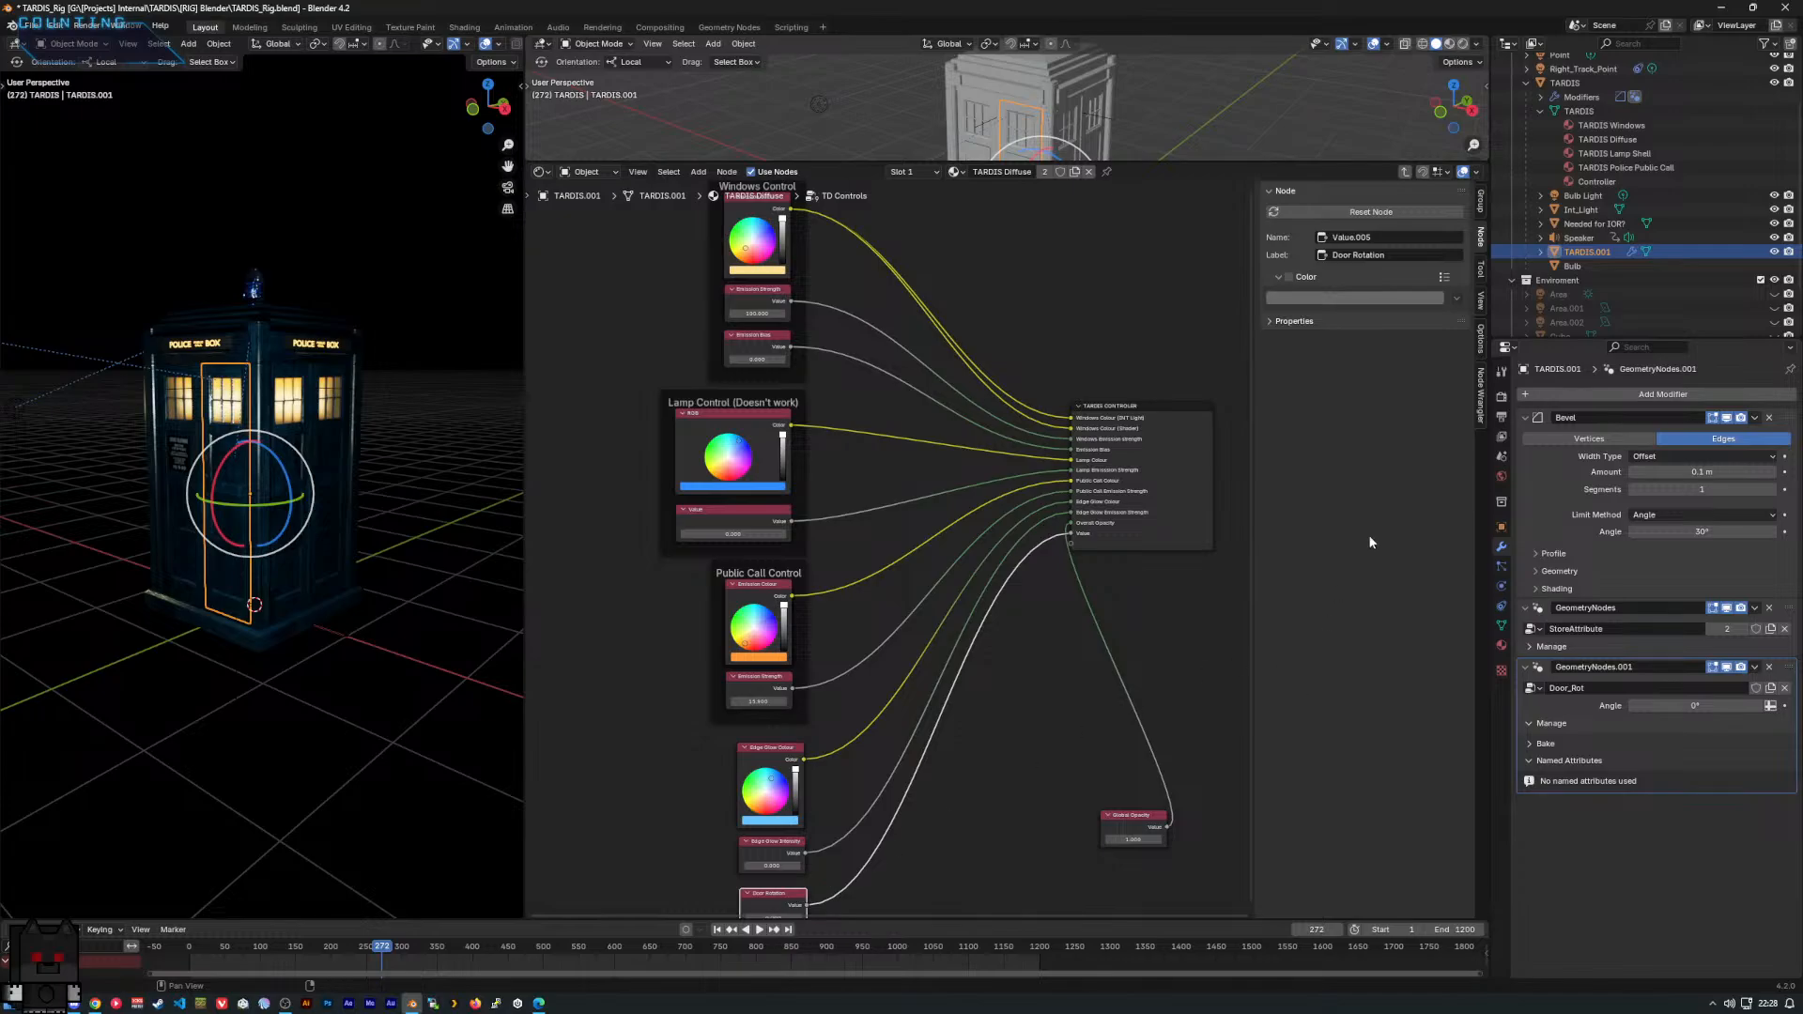
click(1482, 398)
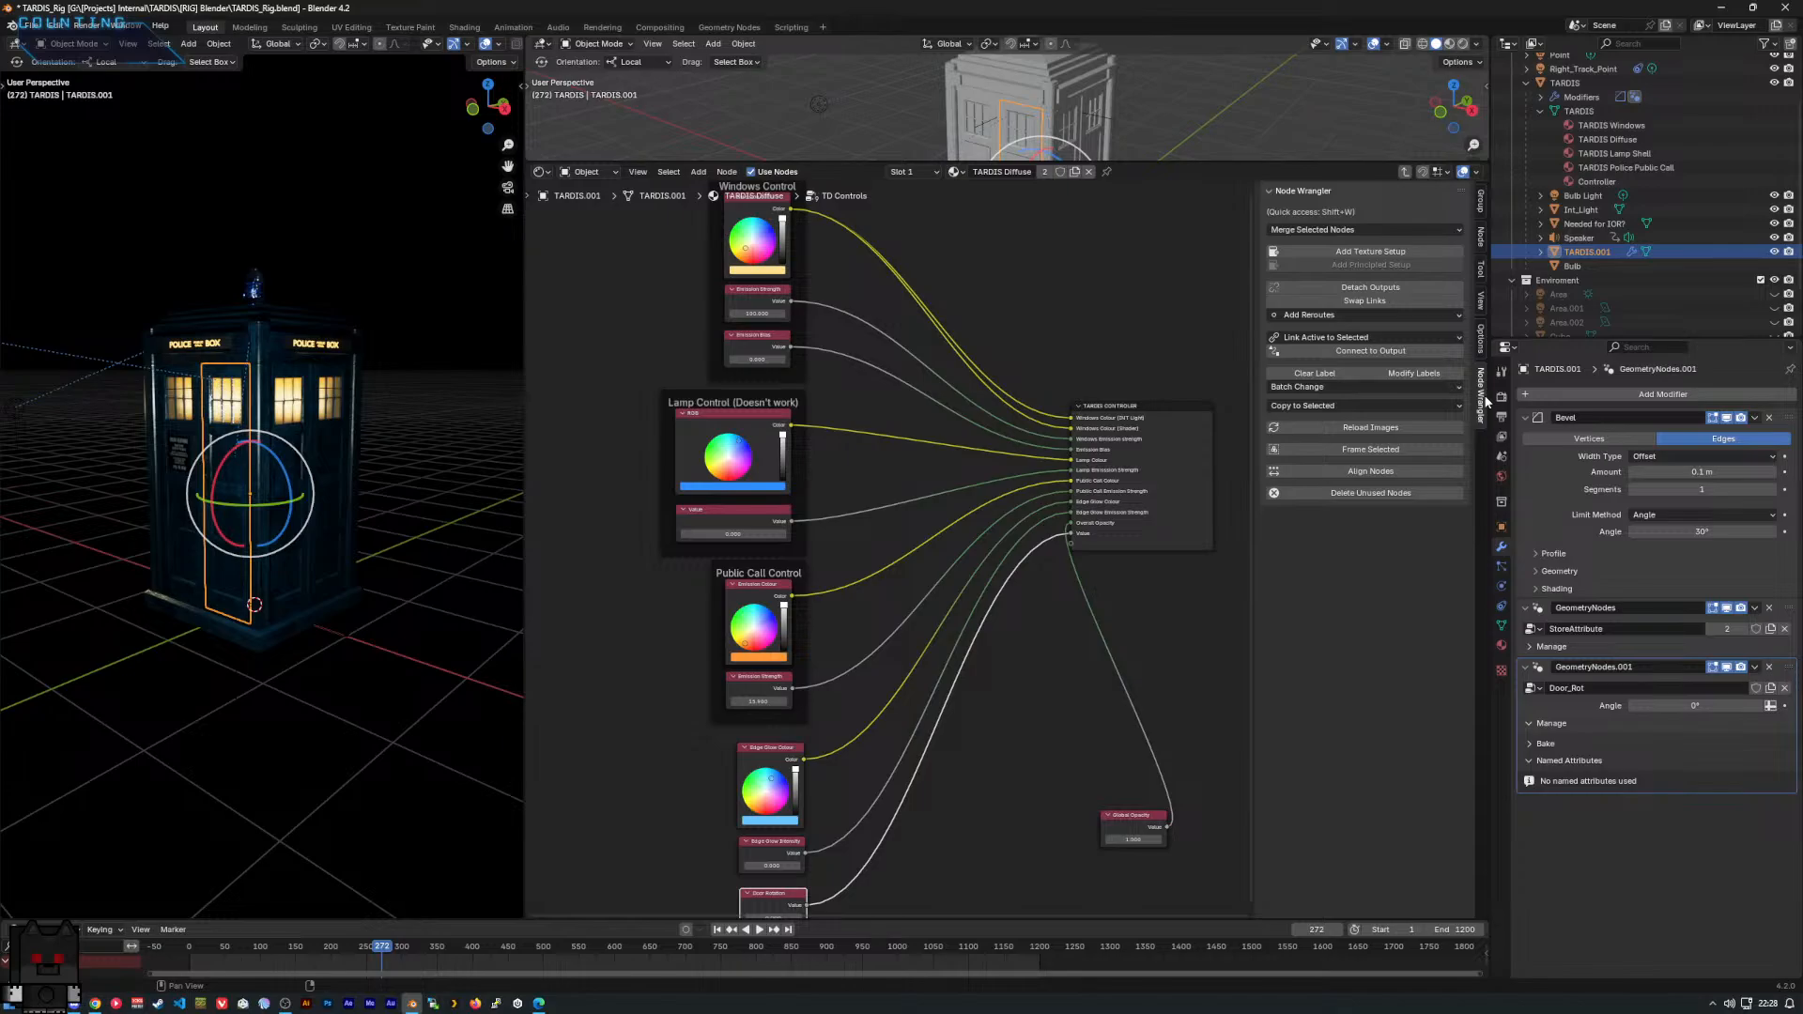
click(1482, 202)
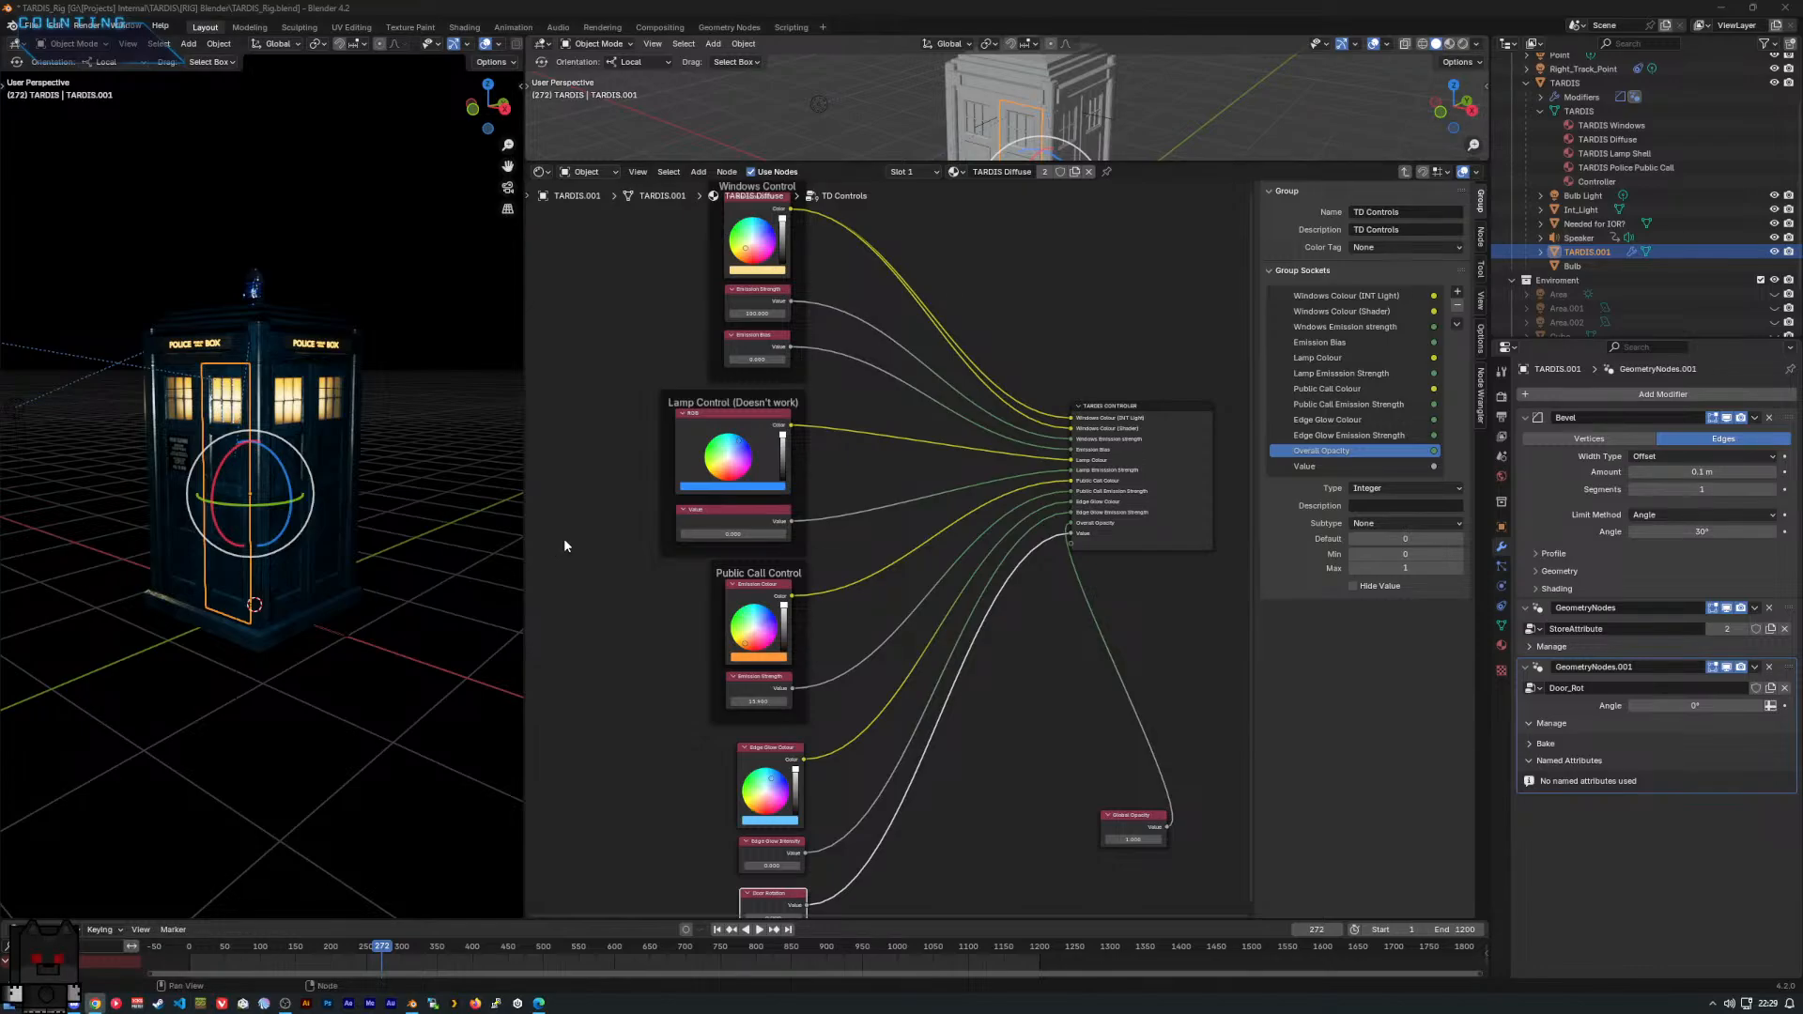
middle_drag(666, 745, 813, 490)
right_click(909, 641)
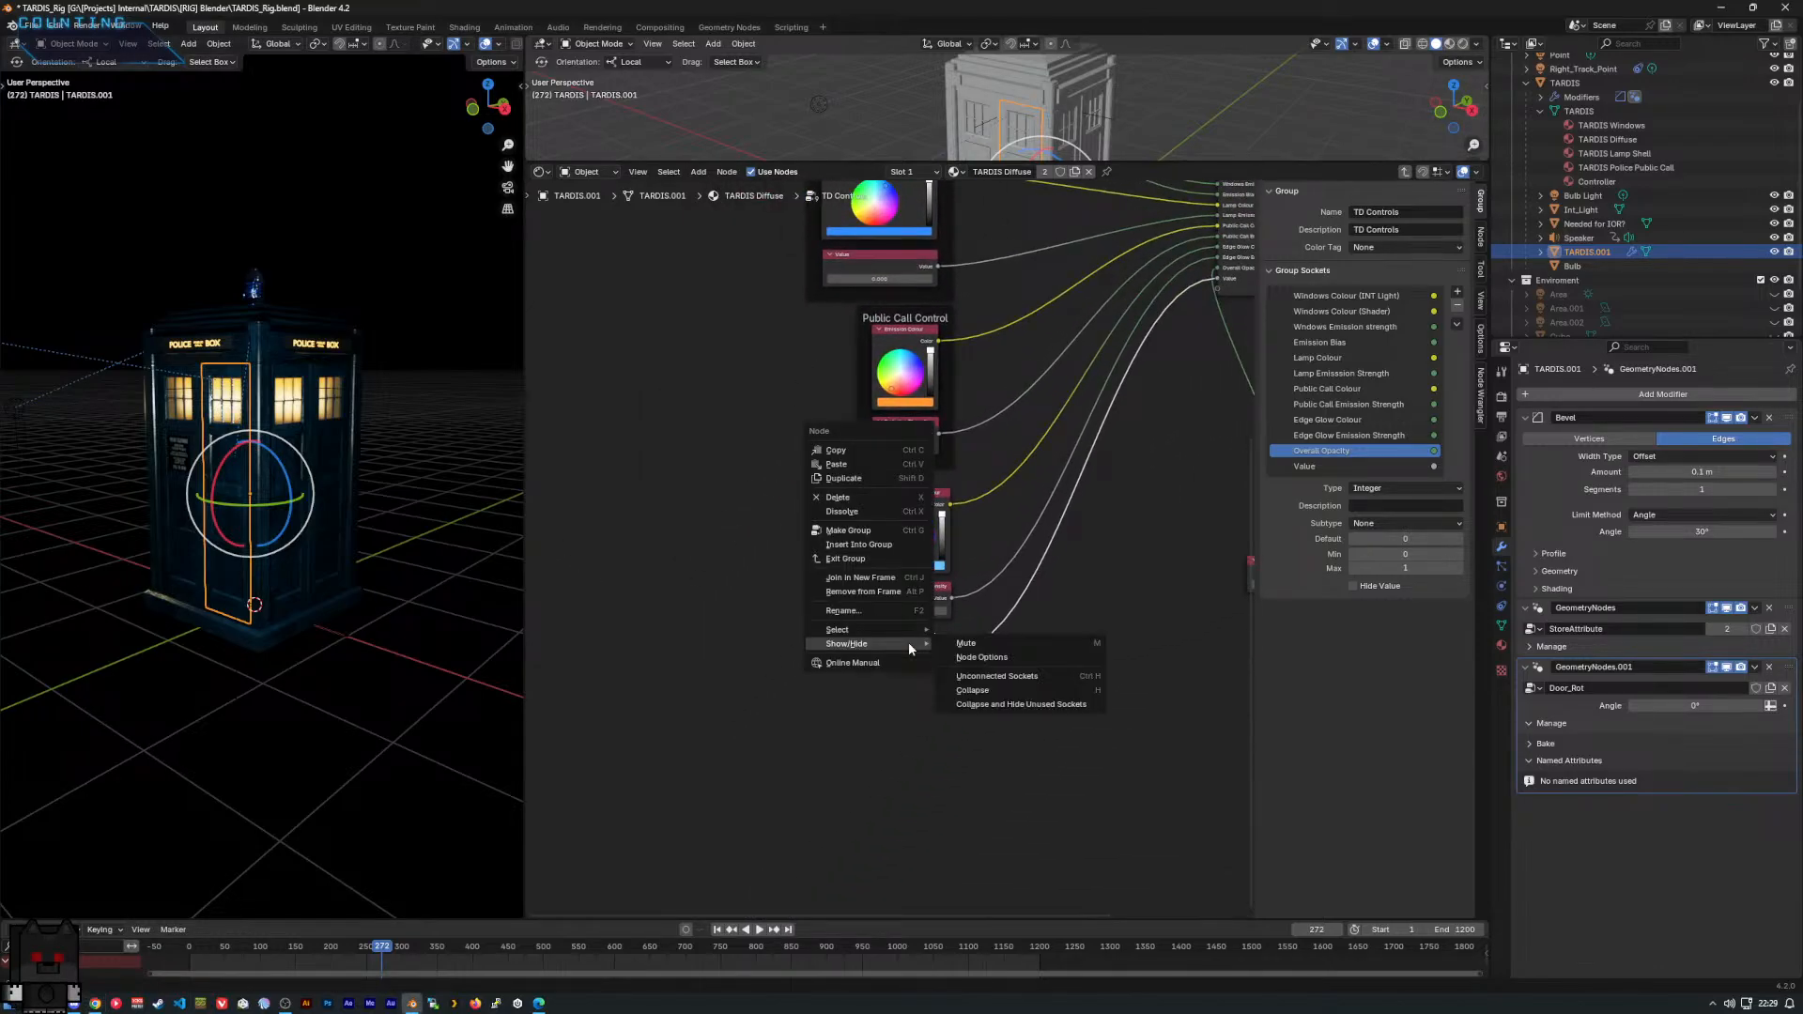
click(912, 448)
Search the add-ons in the preferences for "driver", clear the search and close the preferences.
click(31, 25)
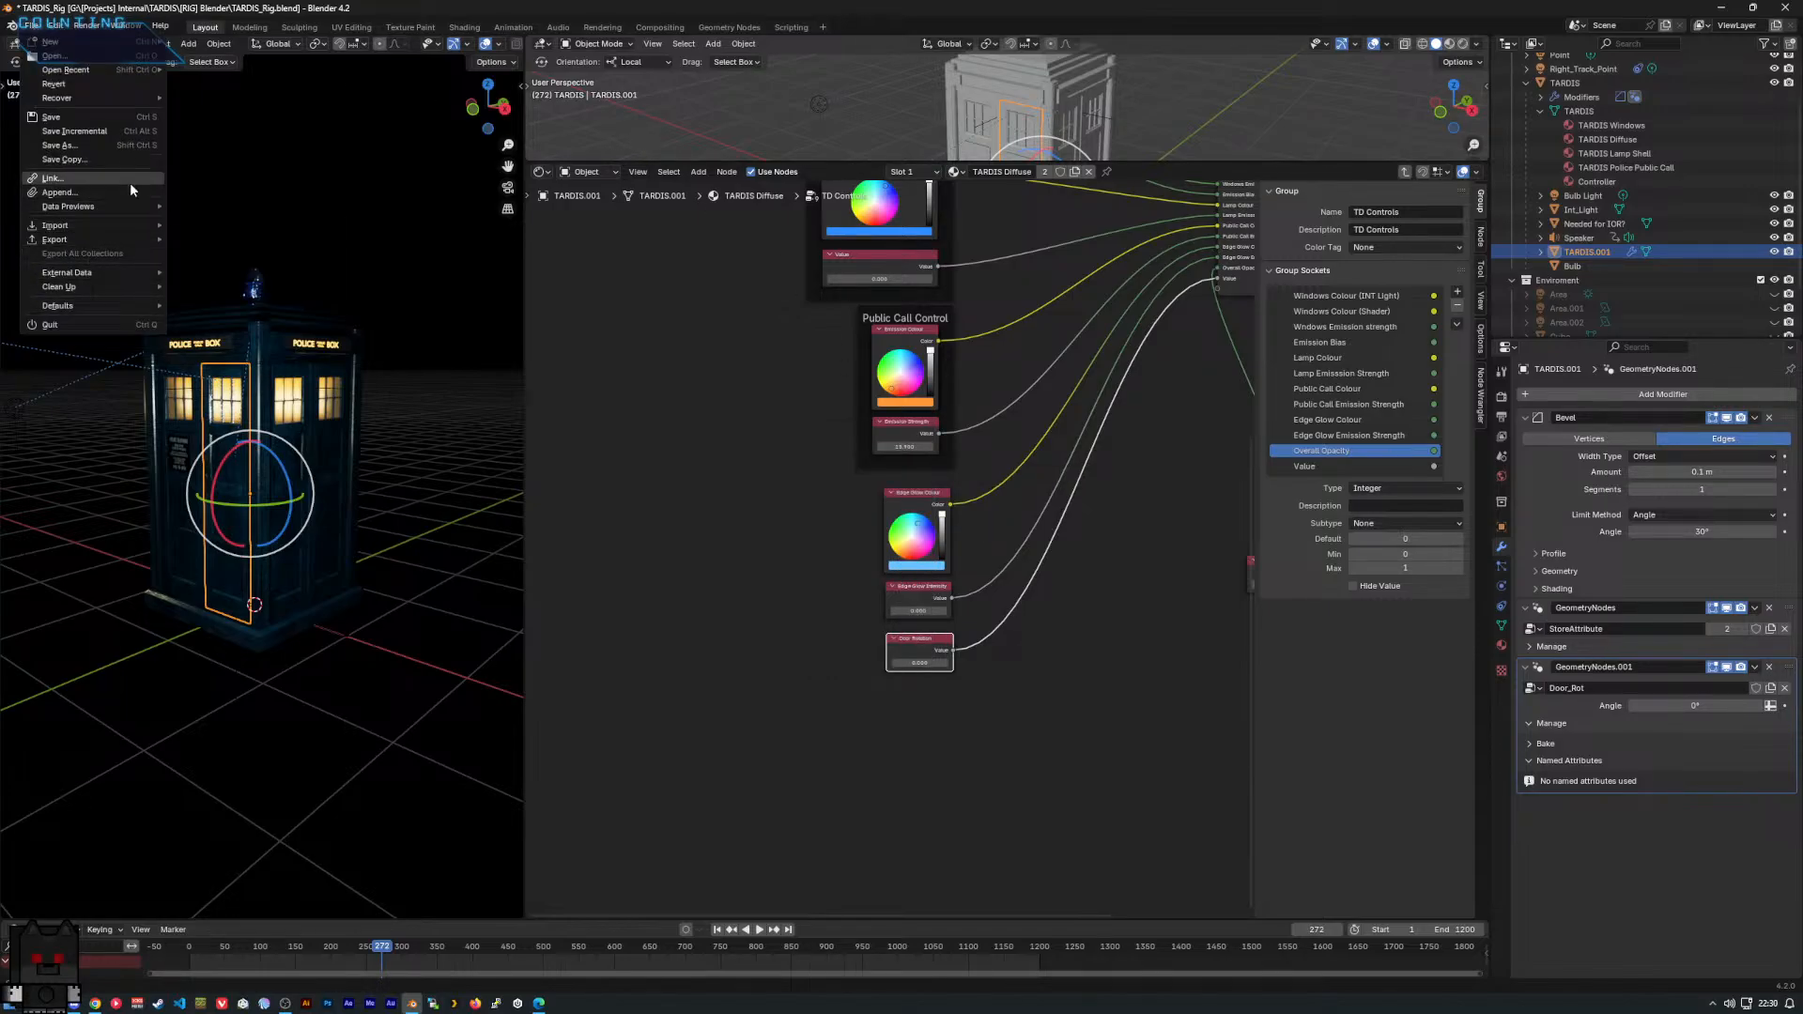
mouse_move(59, 28)
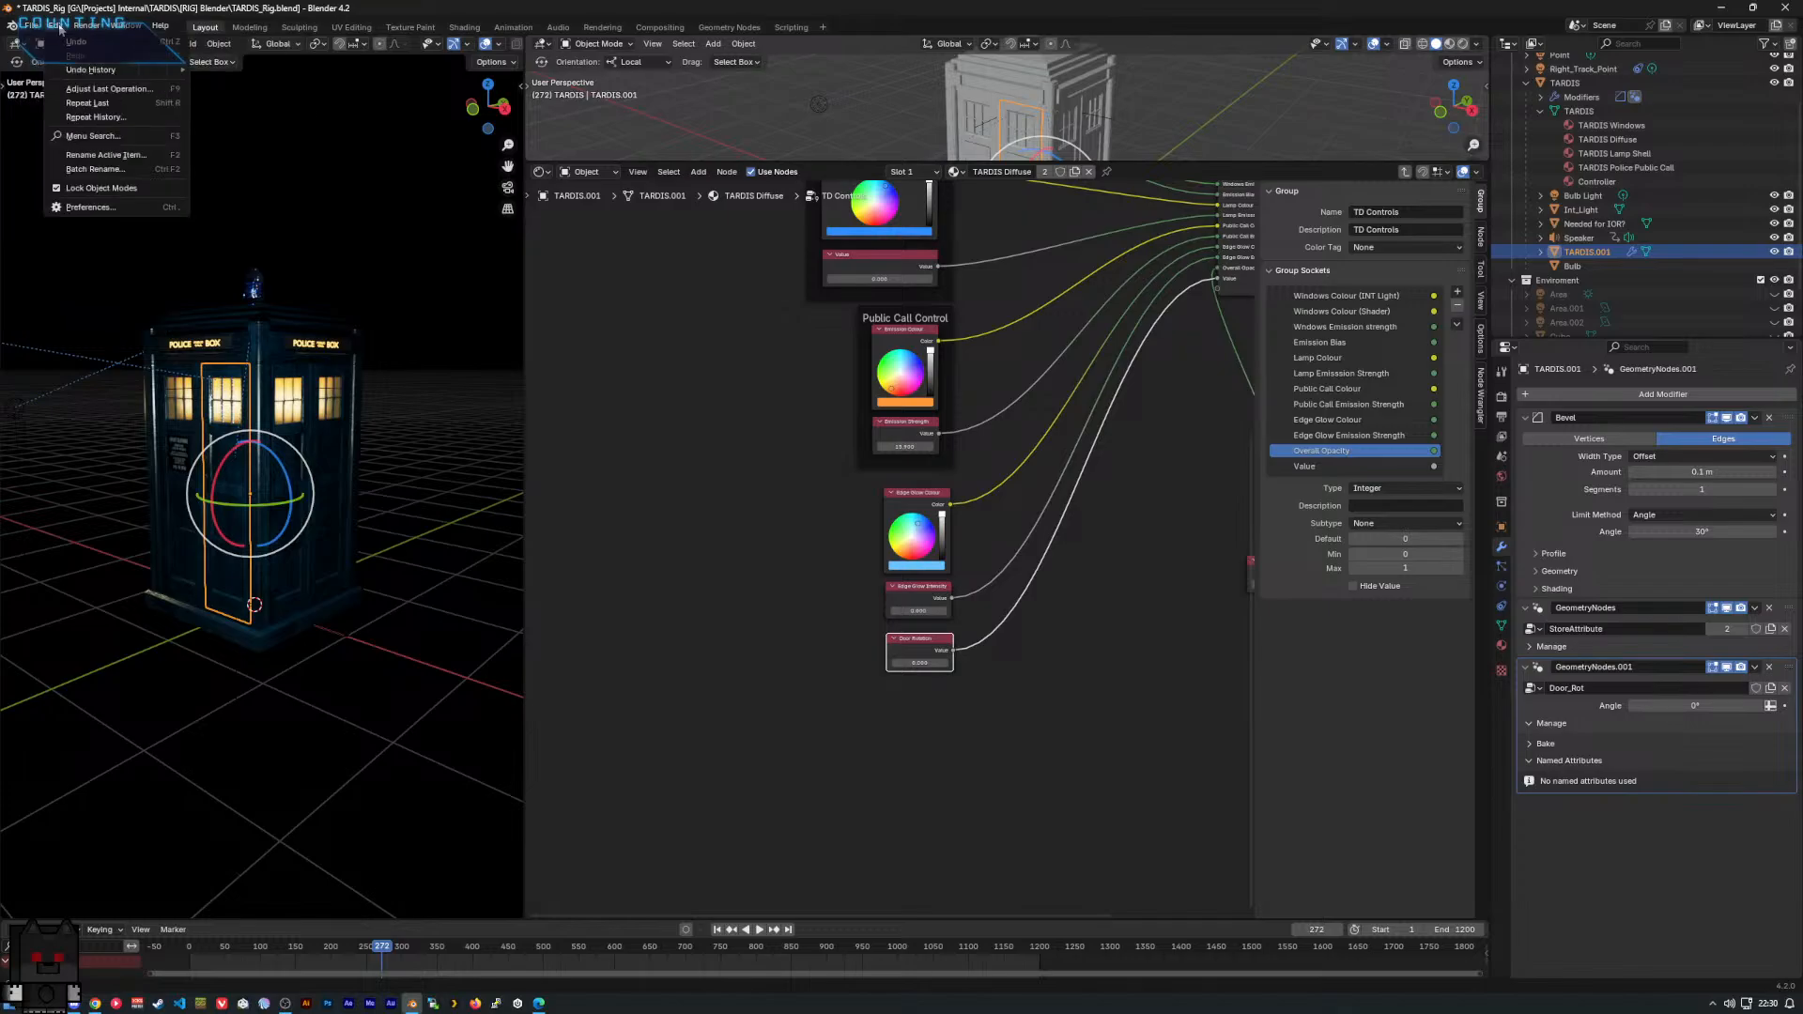
click(132, 207)
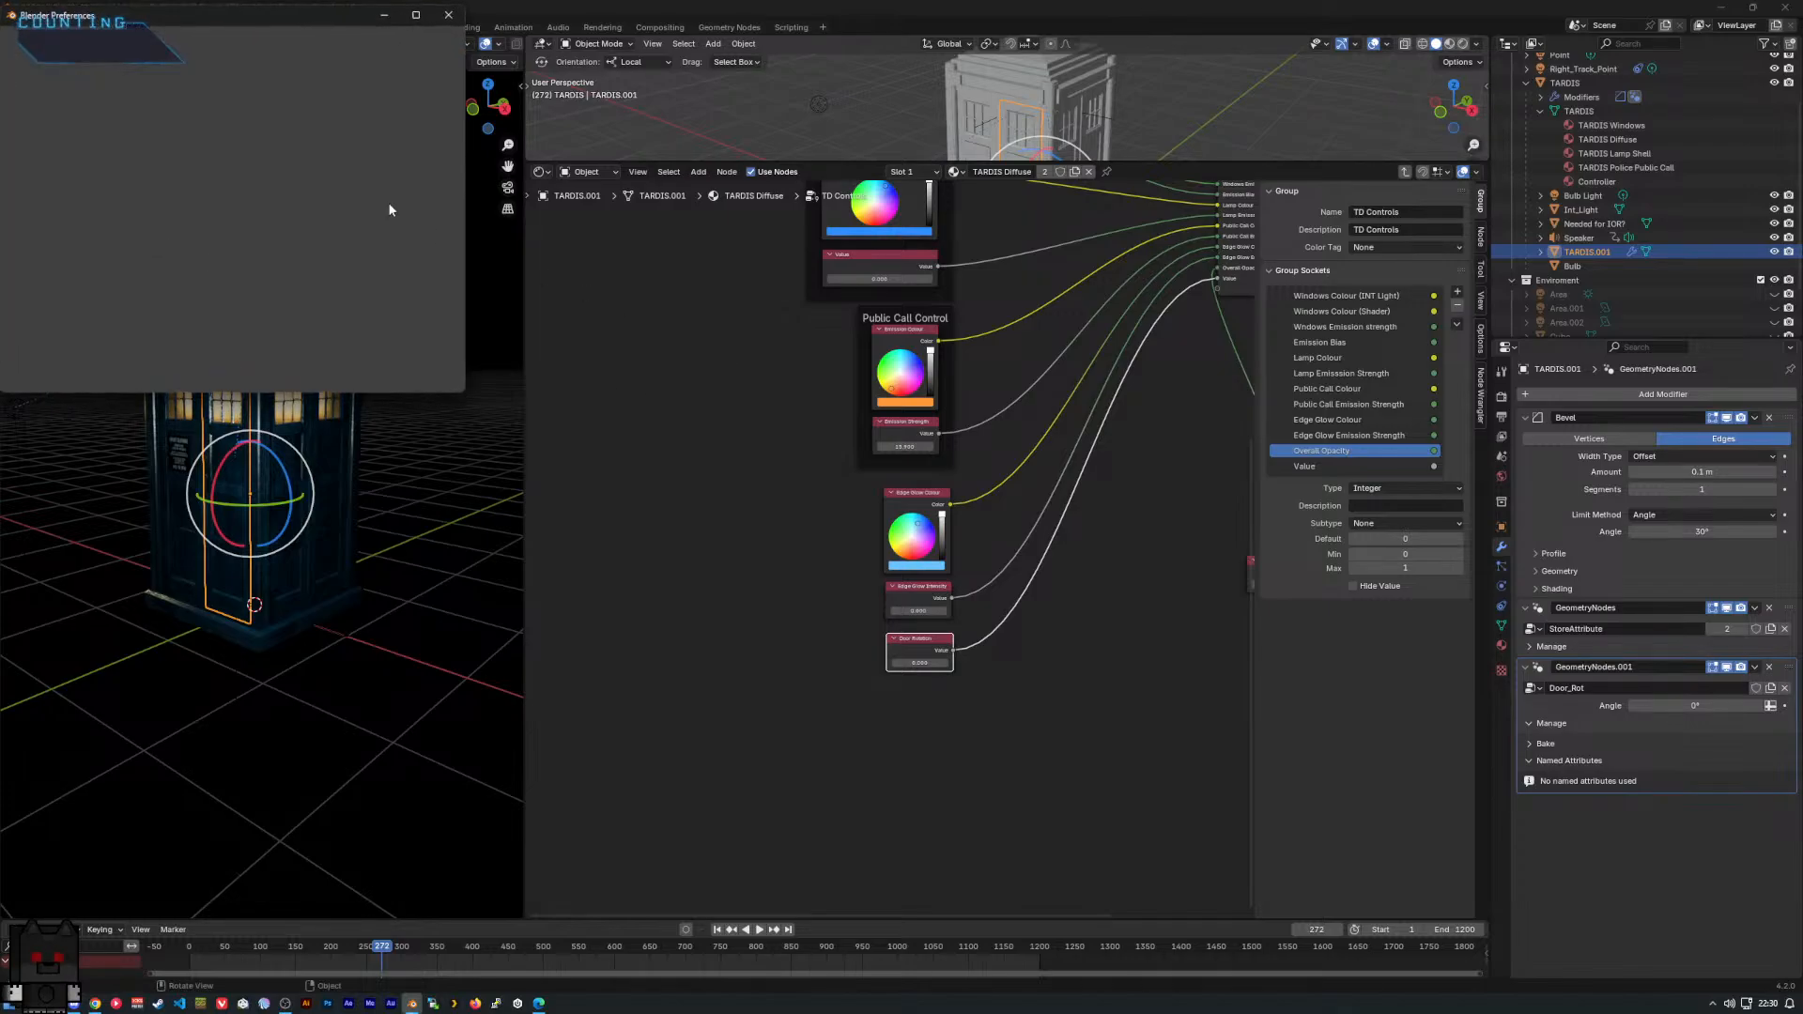
drag(205, 17, 363, 153)
click(406, 178)
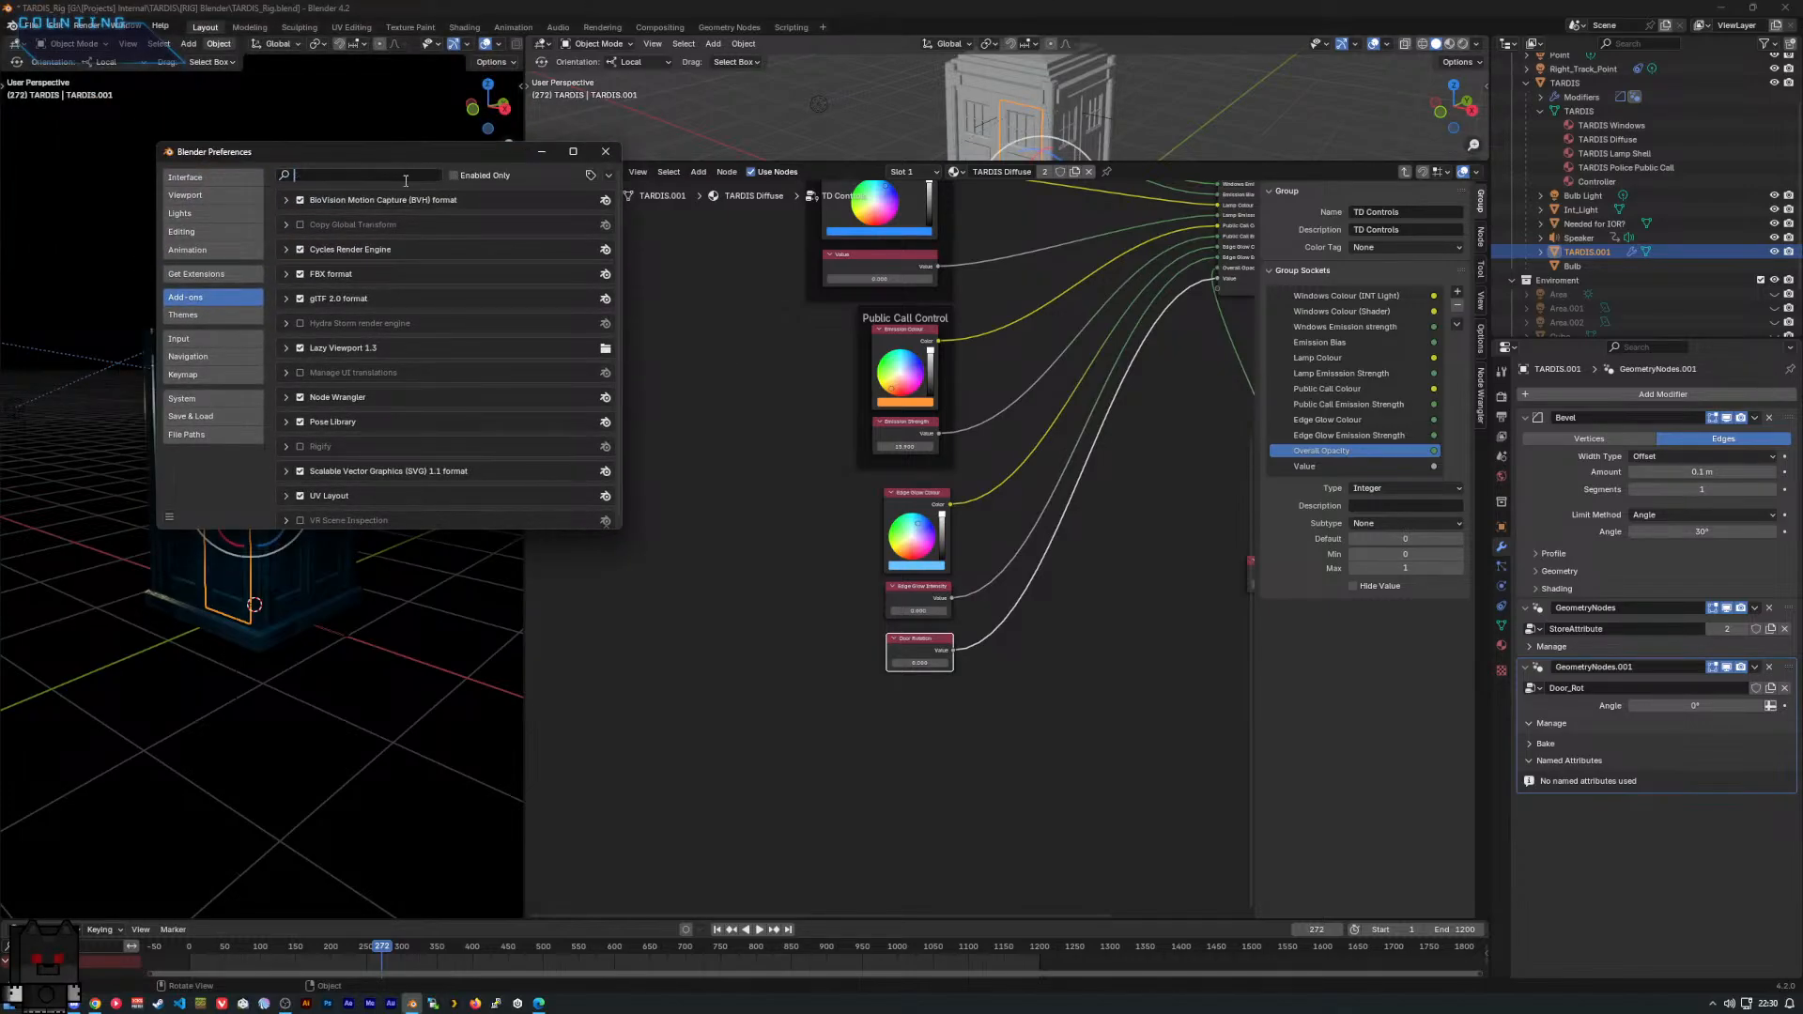
text(driver)
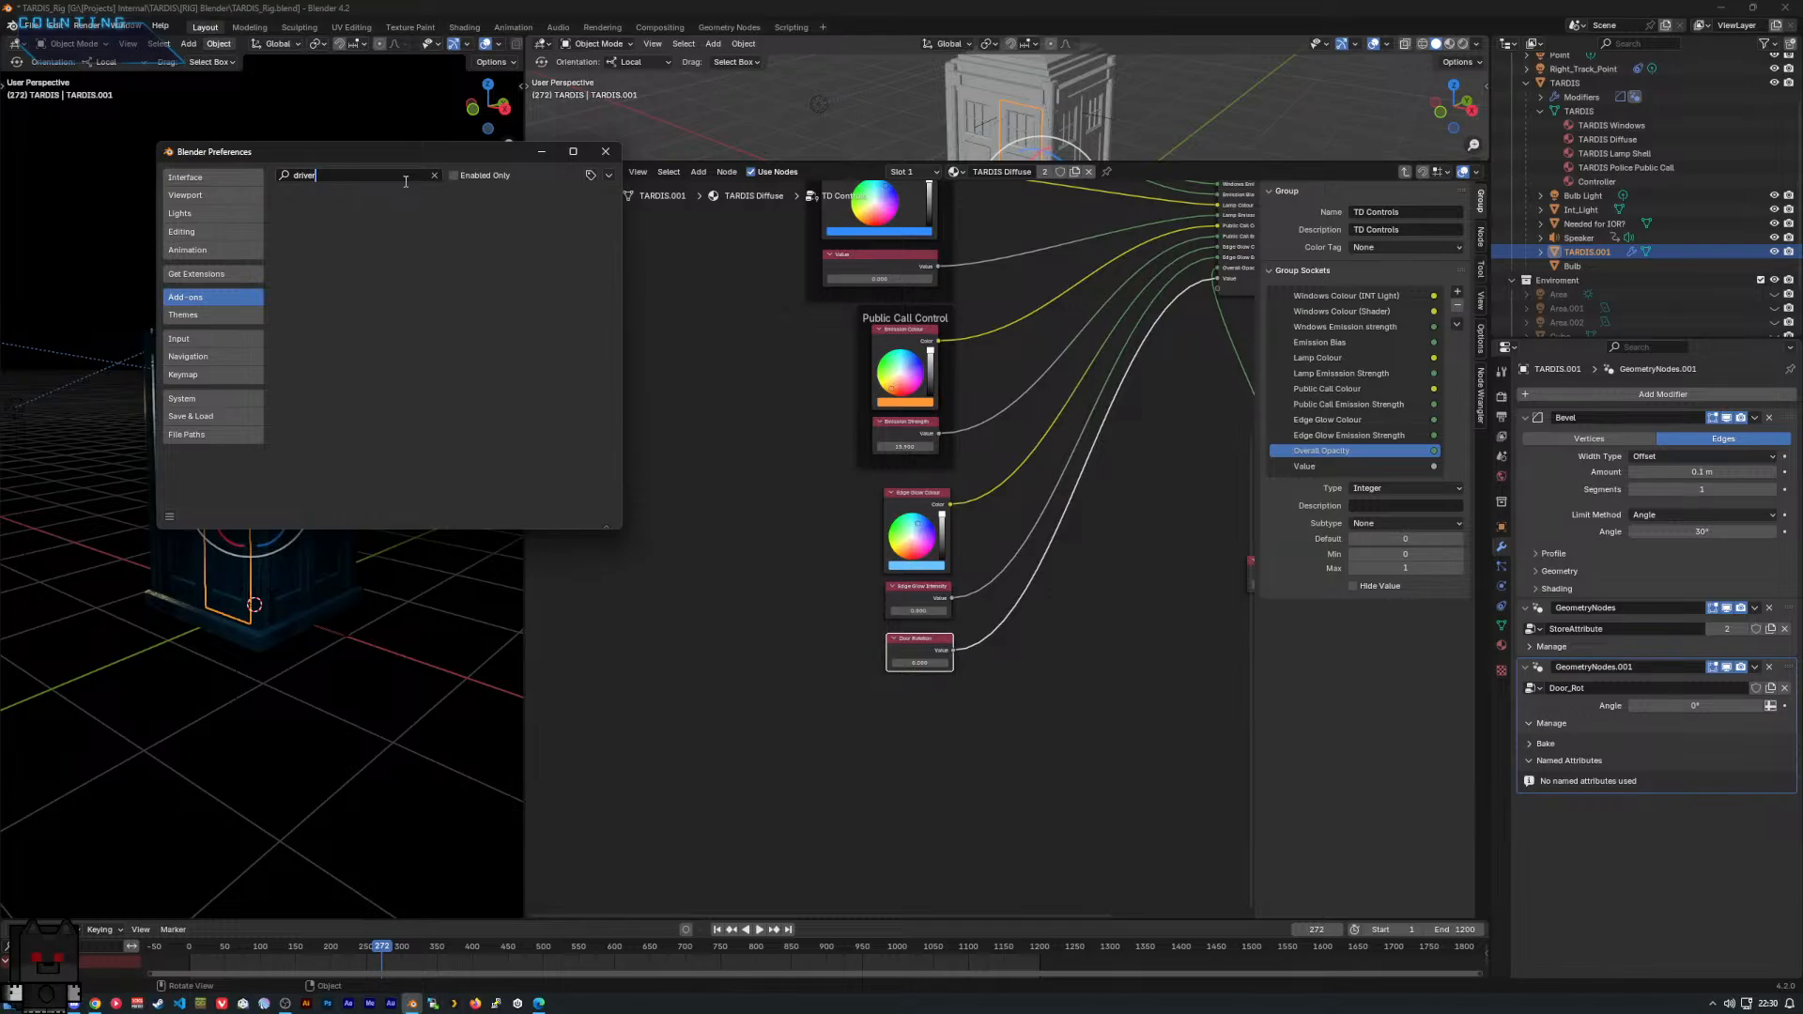
key(ctrl+BackSpace)
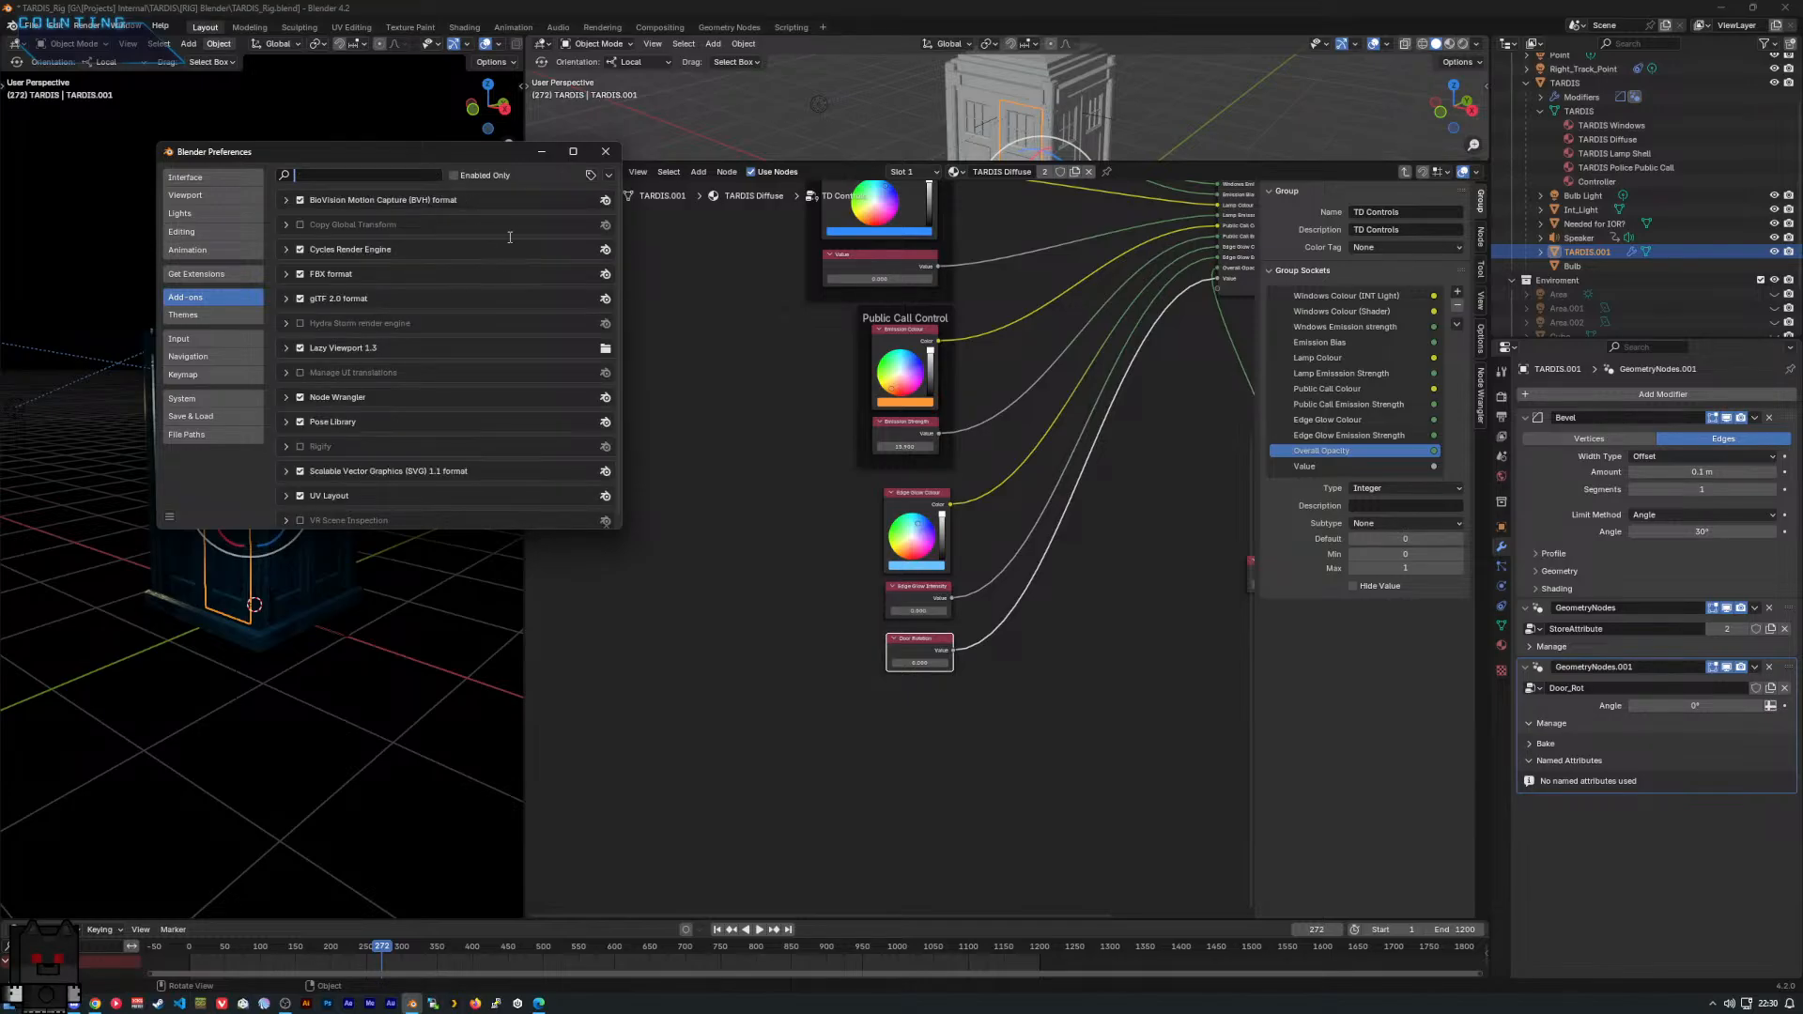
click(605, 152)
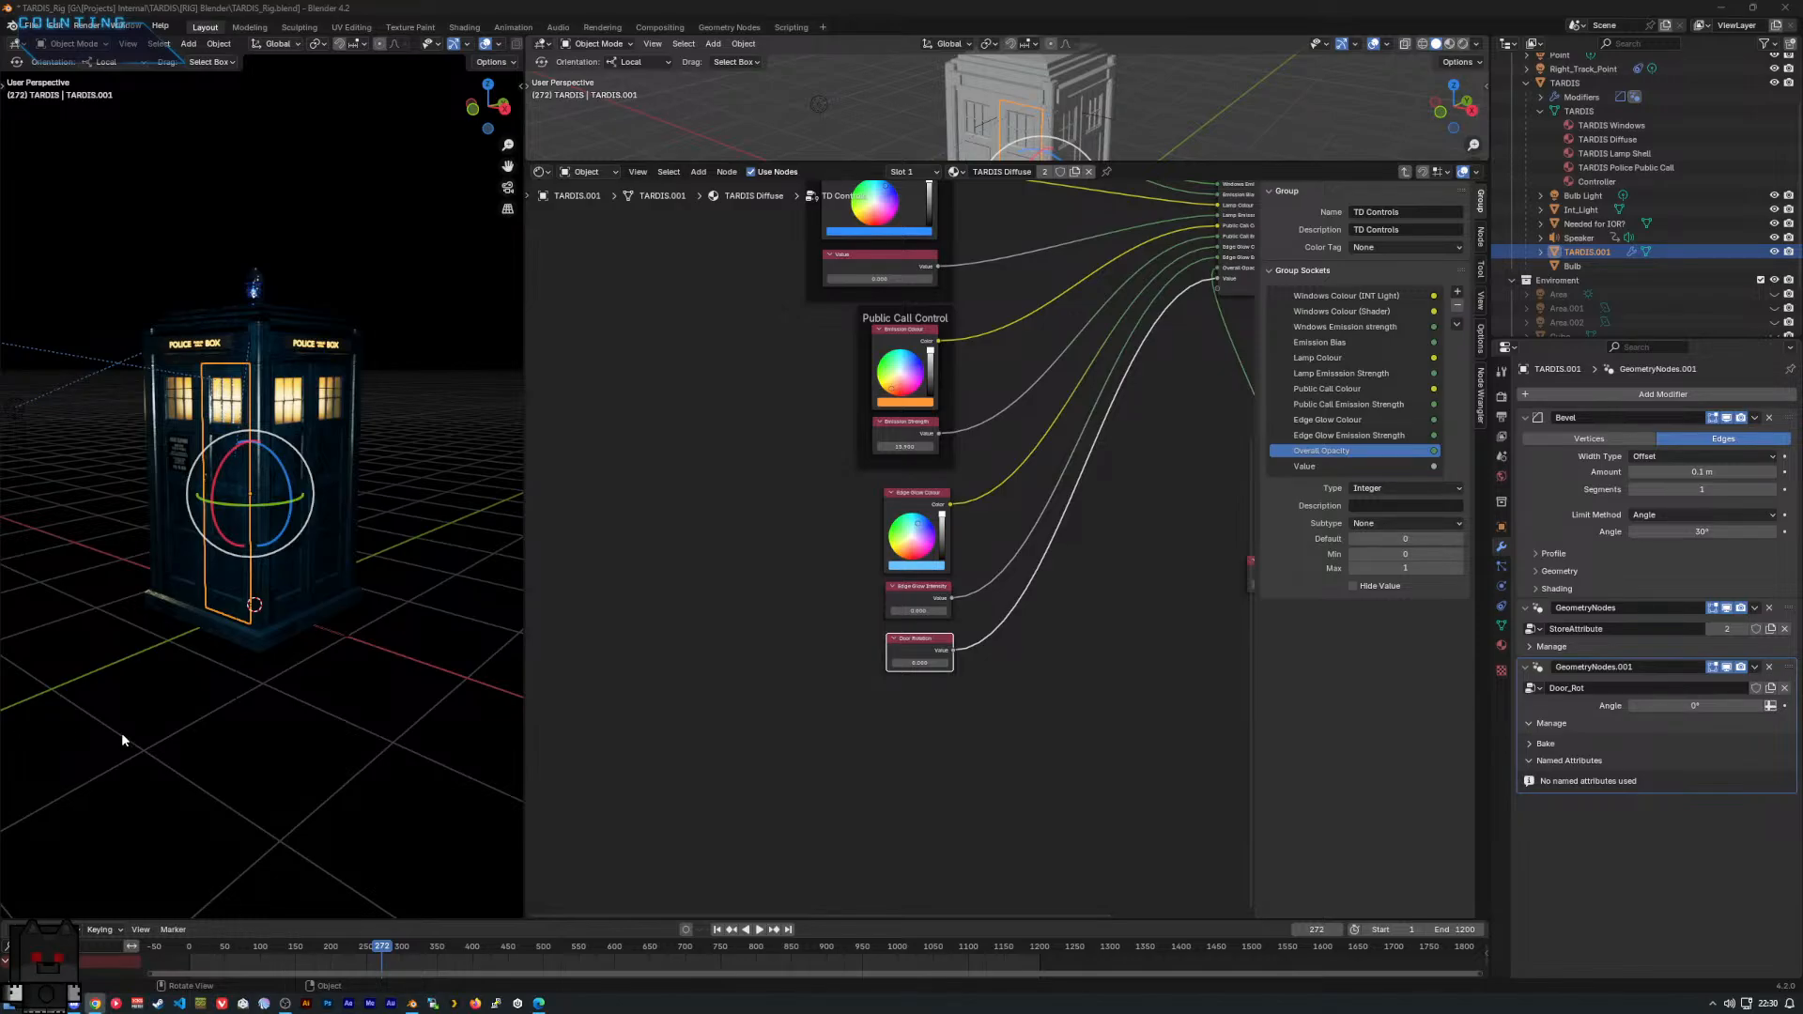
Look through the commands available for the Door Rotation node inside the TD Controls group.
right_click(923, 655)
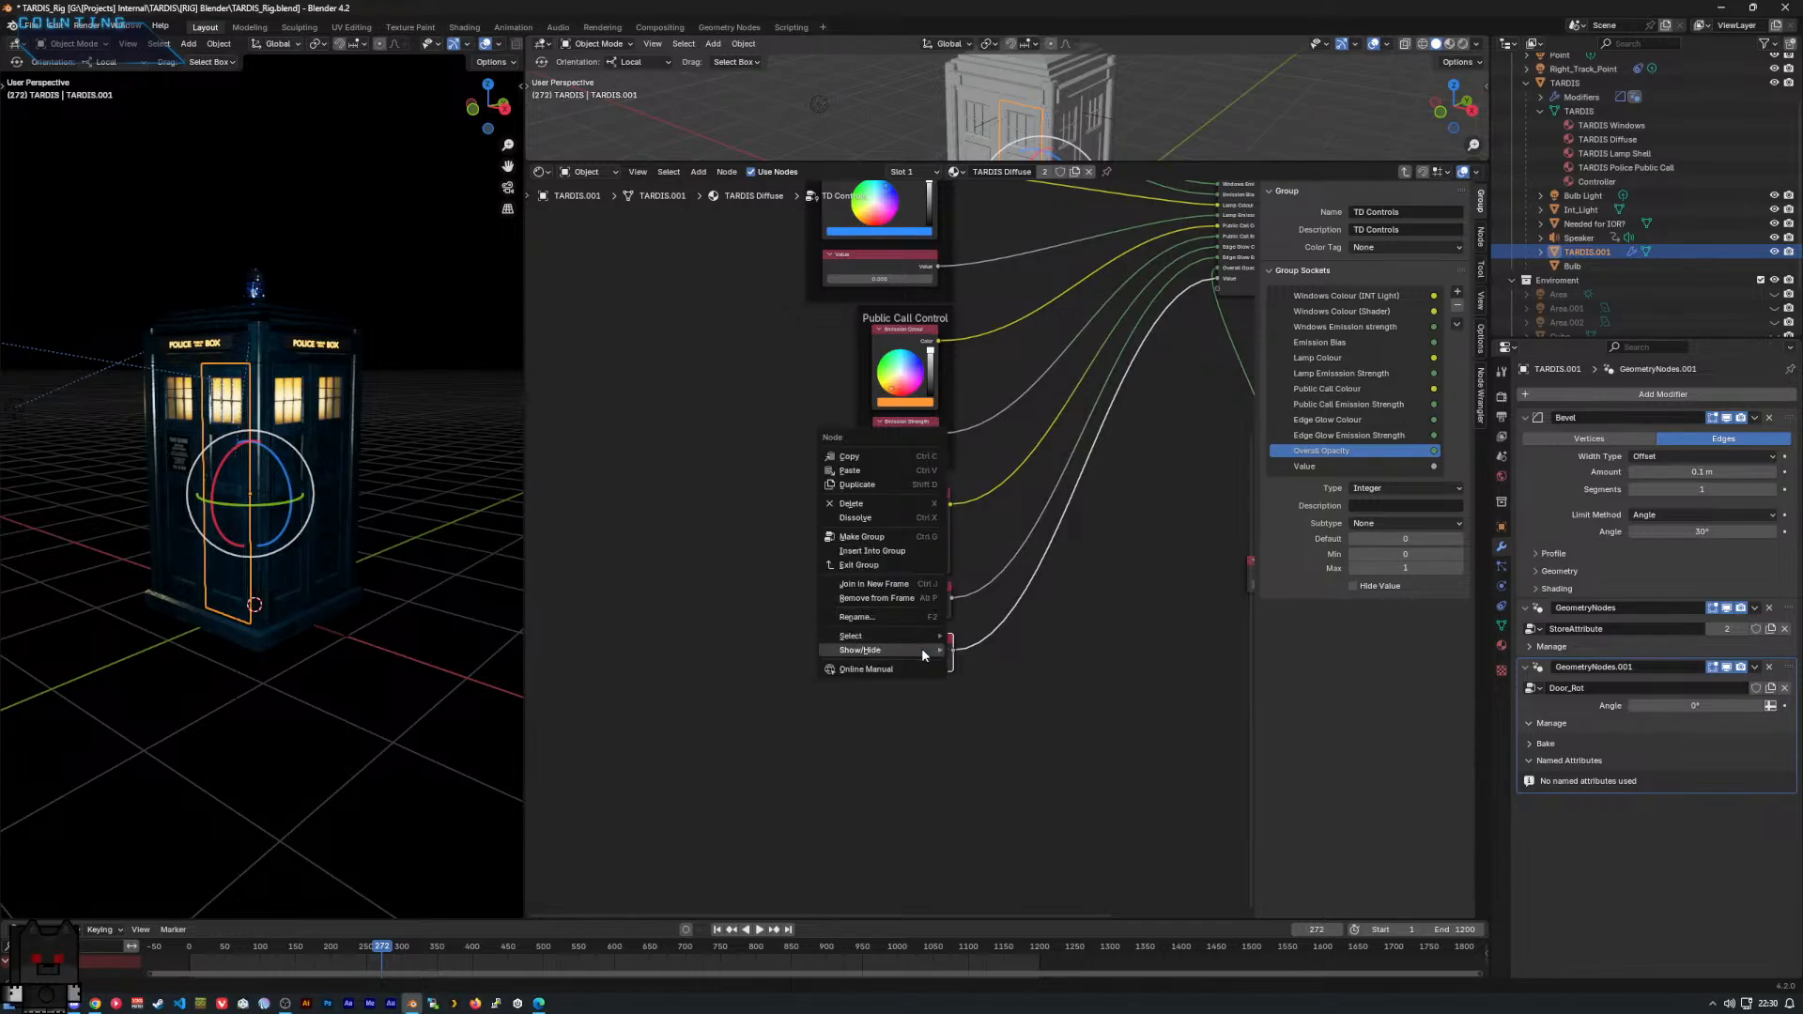
mouse_move(923, 655)
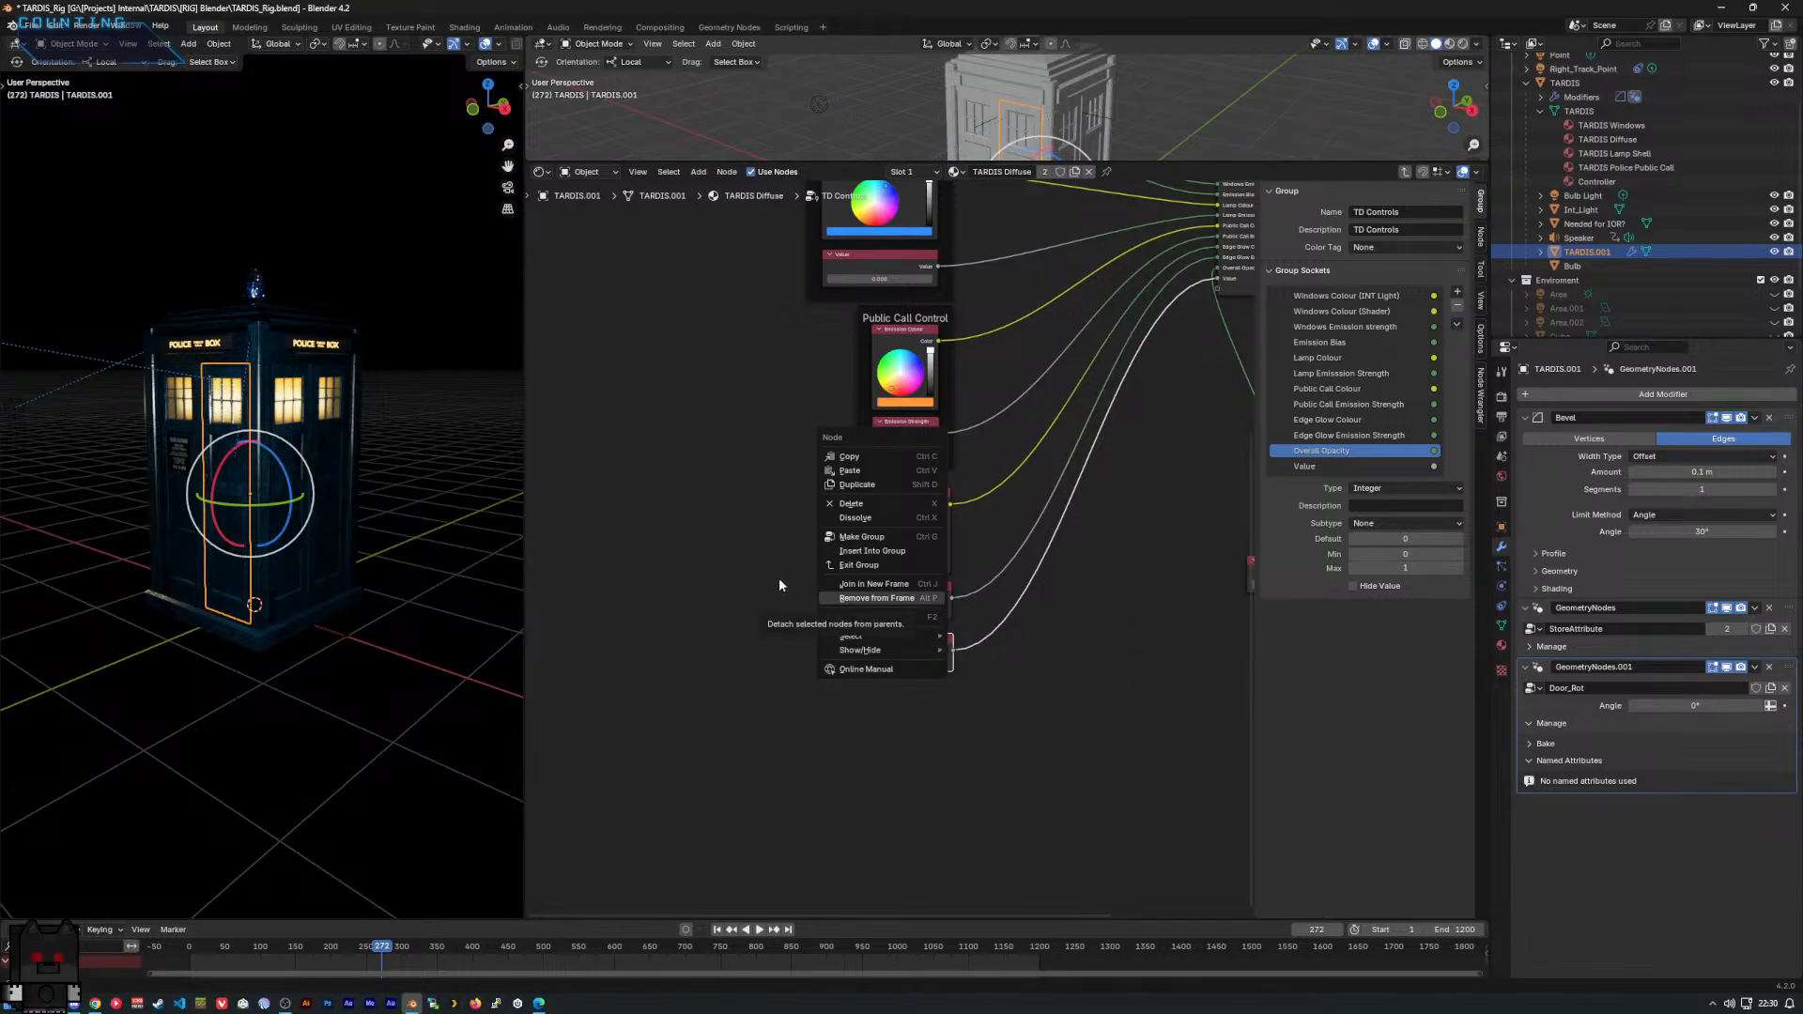
click(877, 598)
middle_drag(960, 651, 881, 647)
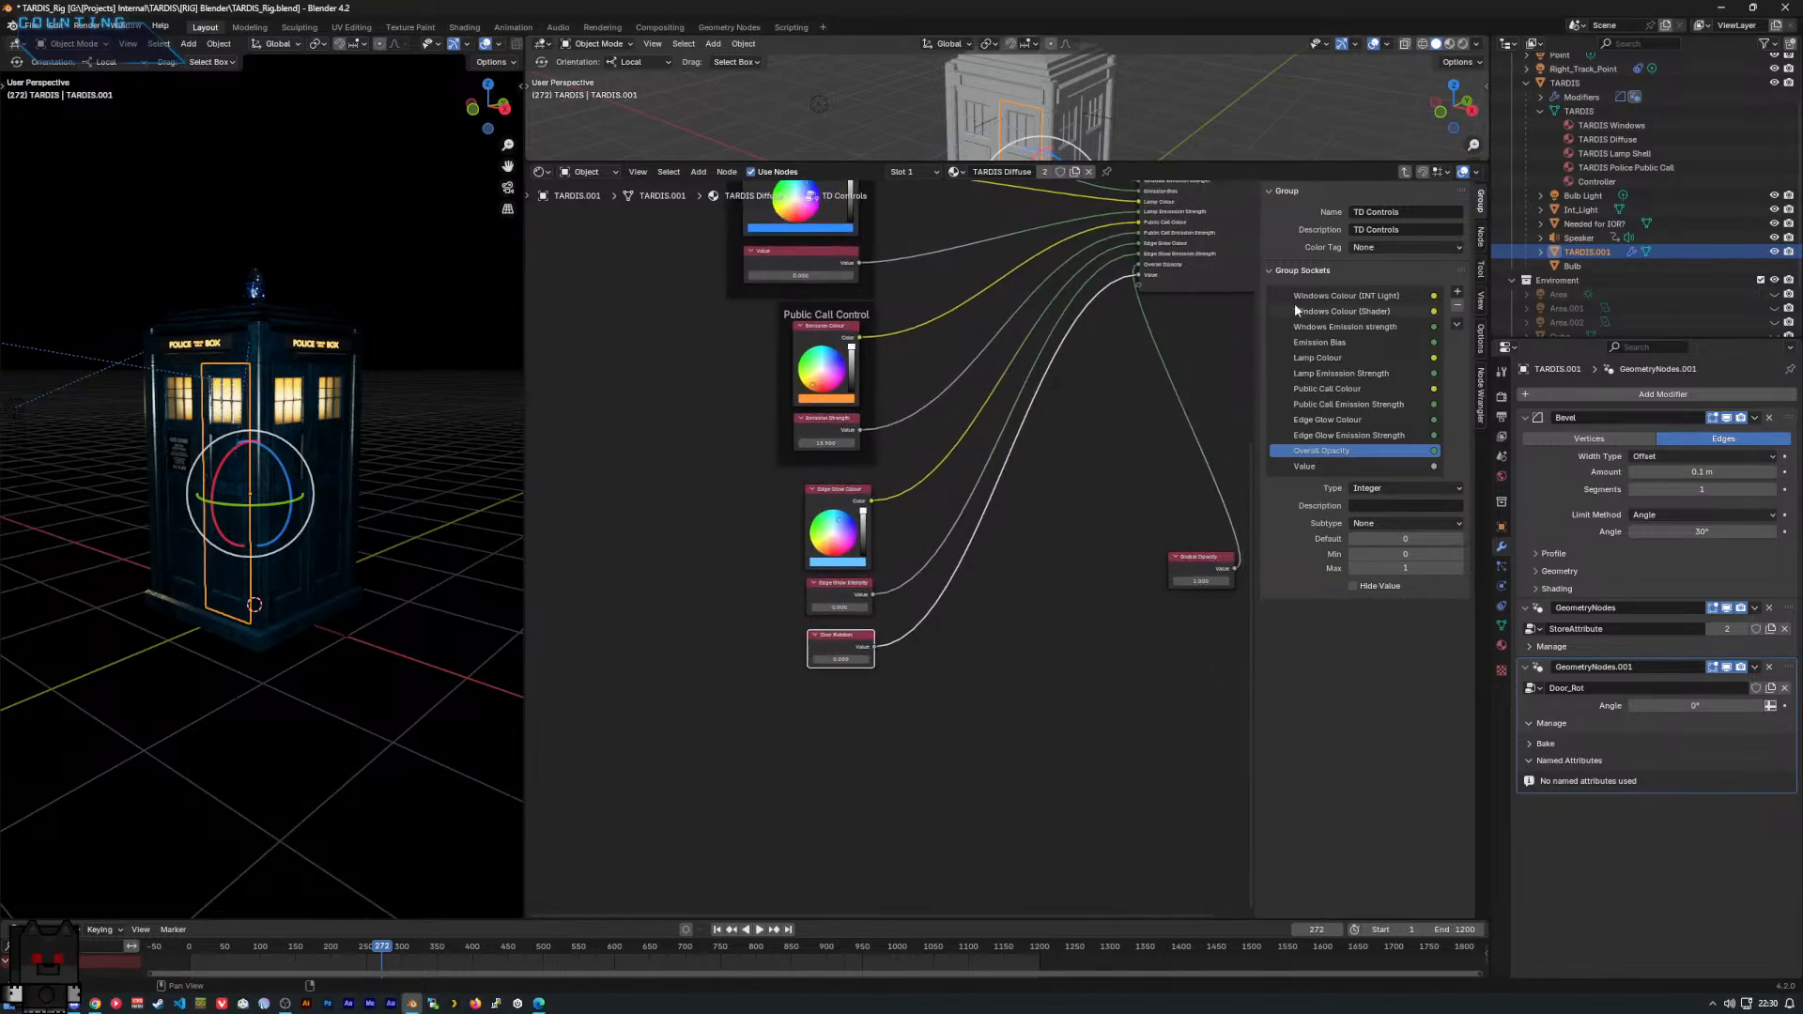
Disconnect the Door Rotation node from the Value input of the TARDIS CONTROLLER node.
key(x)
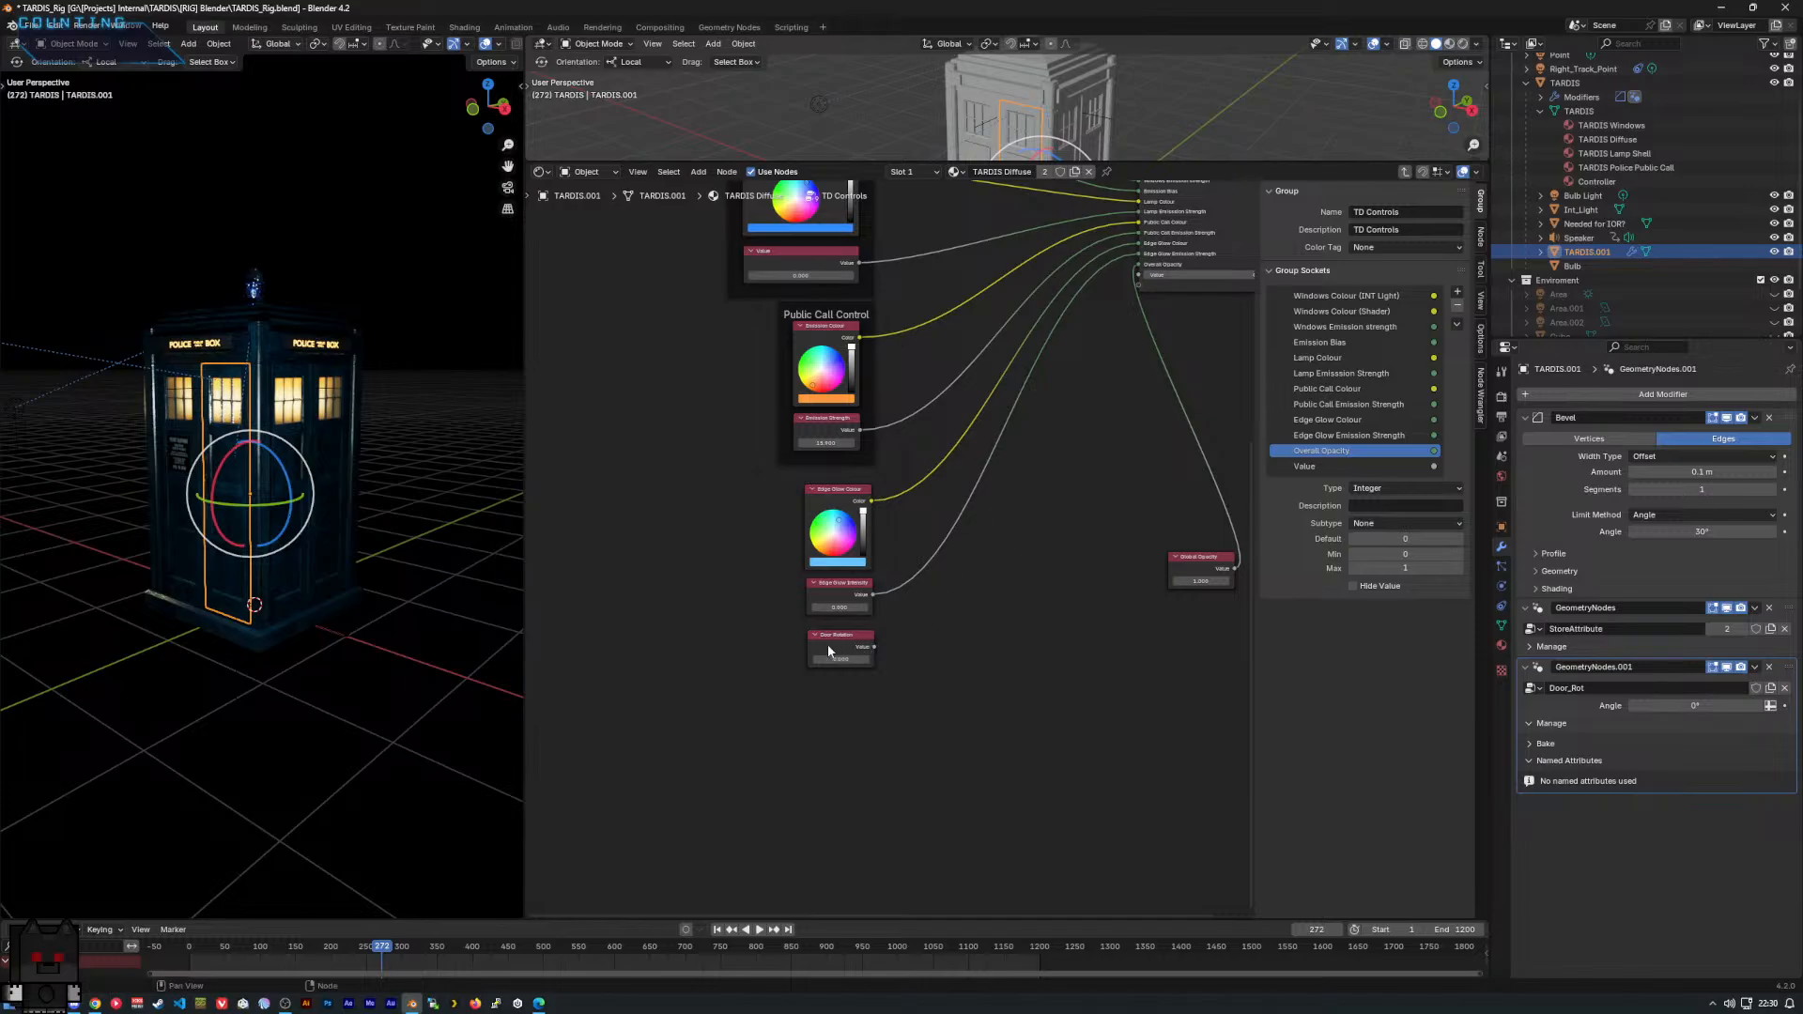
right_click(827, 644)
mouse_move(826, 644)
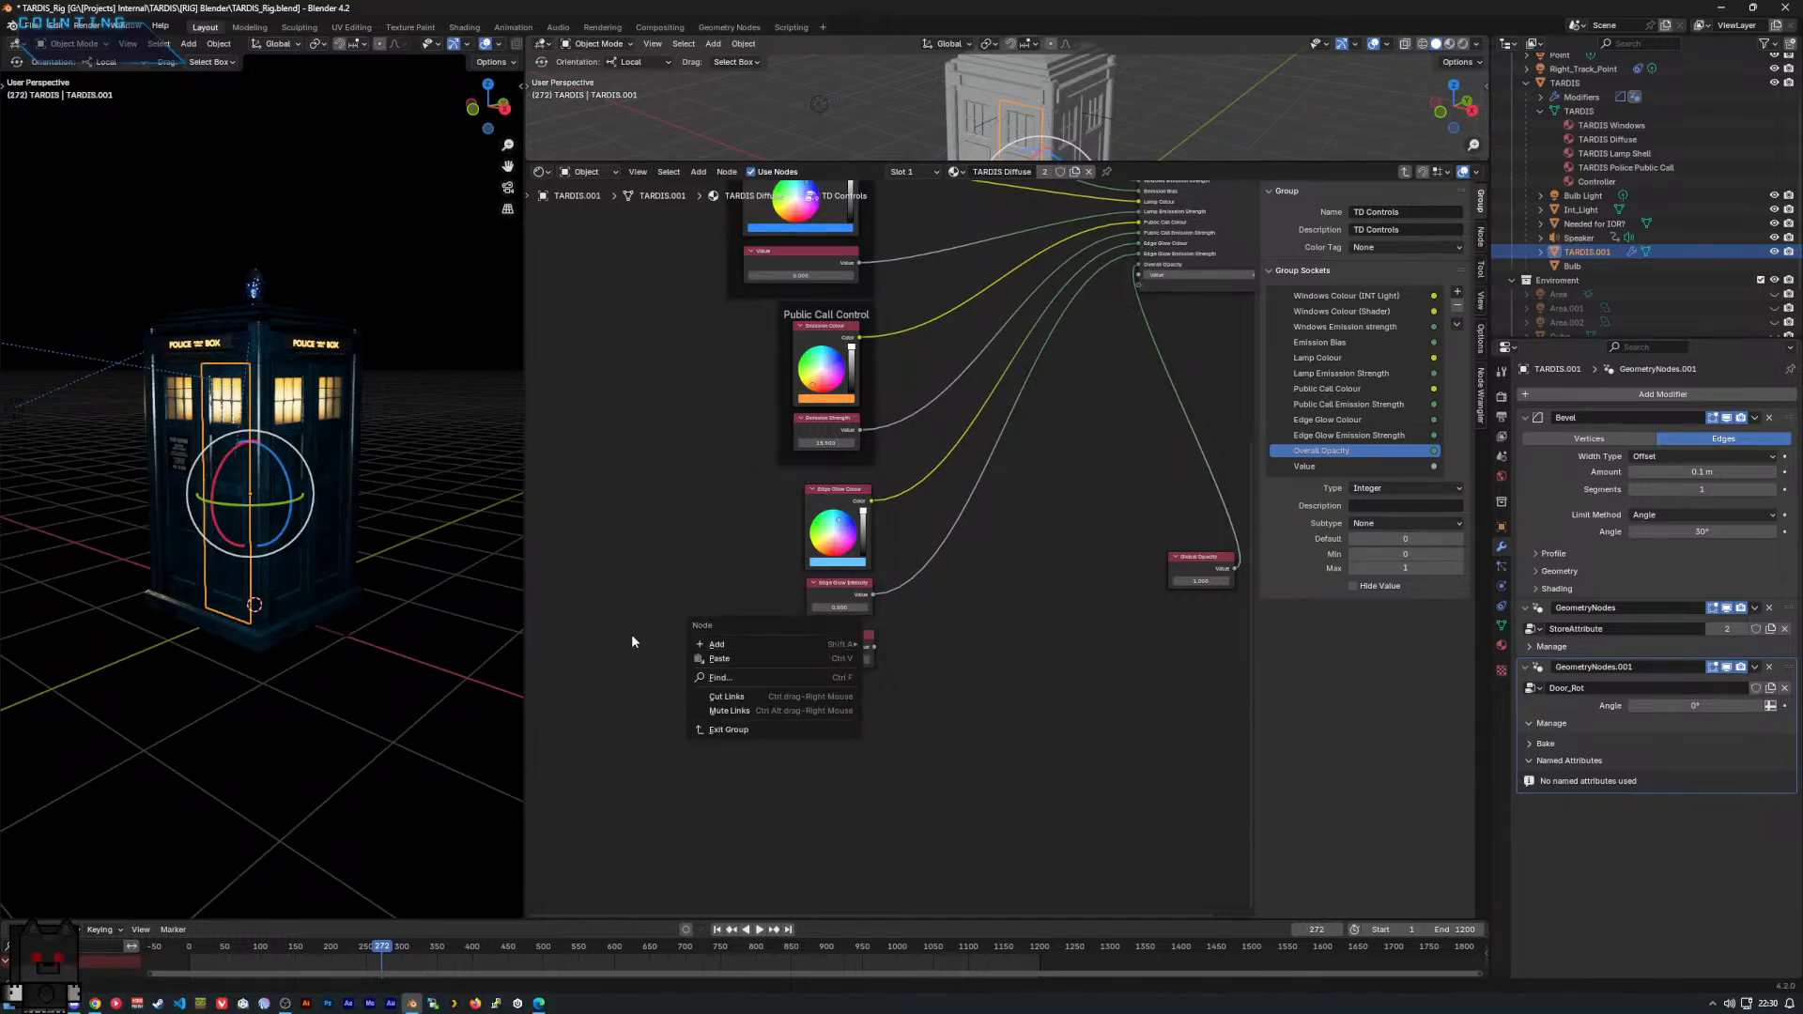
key(Escape)
key(ctrl+z)
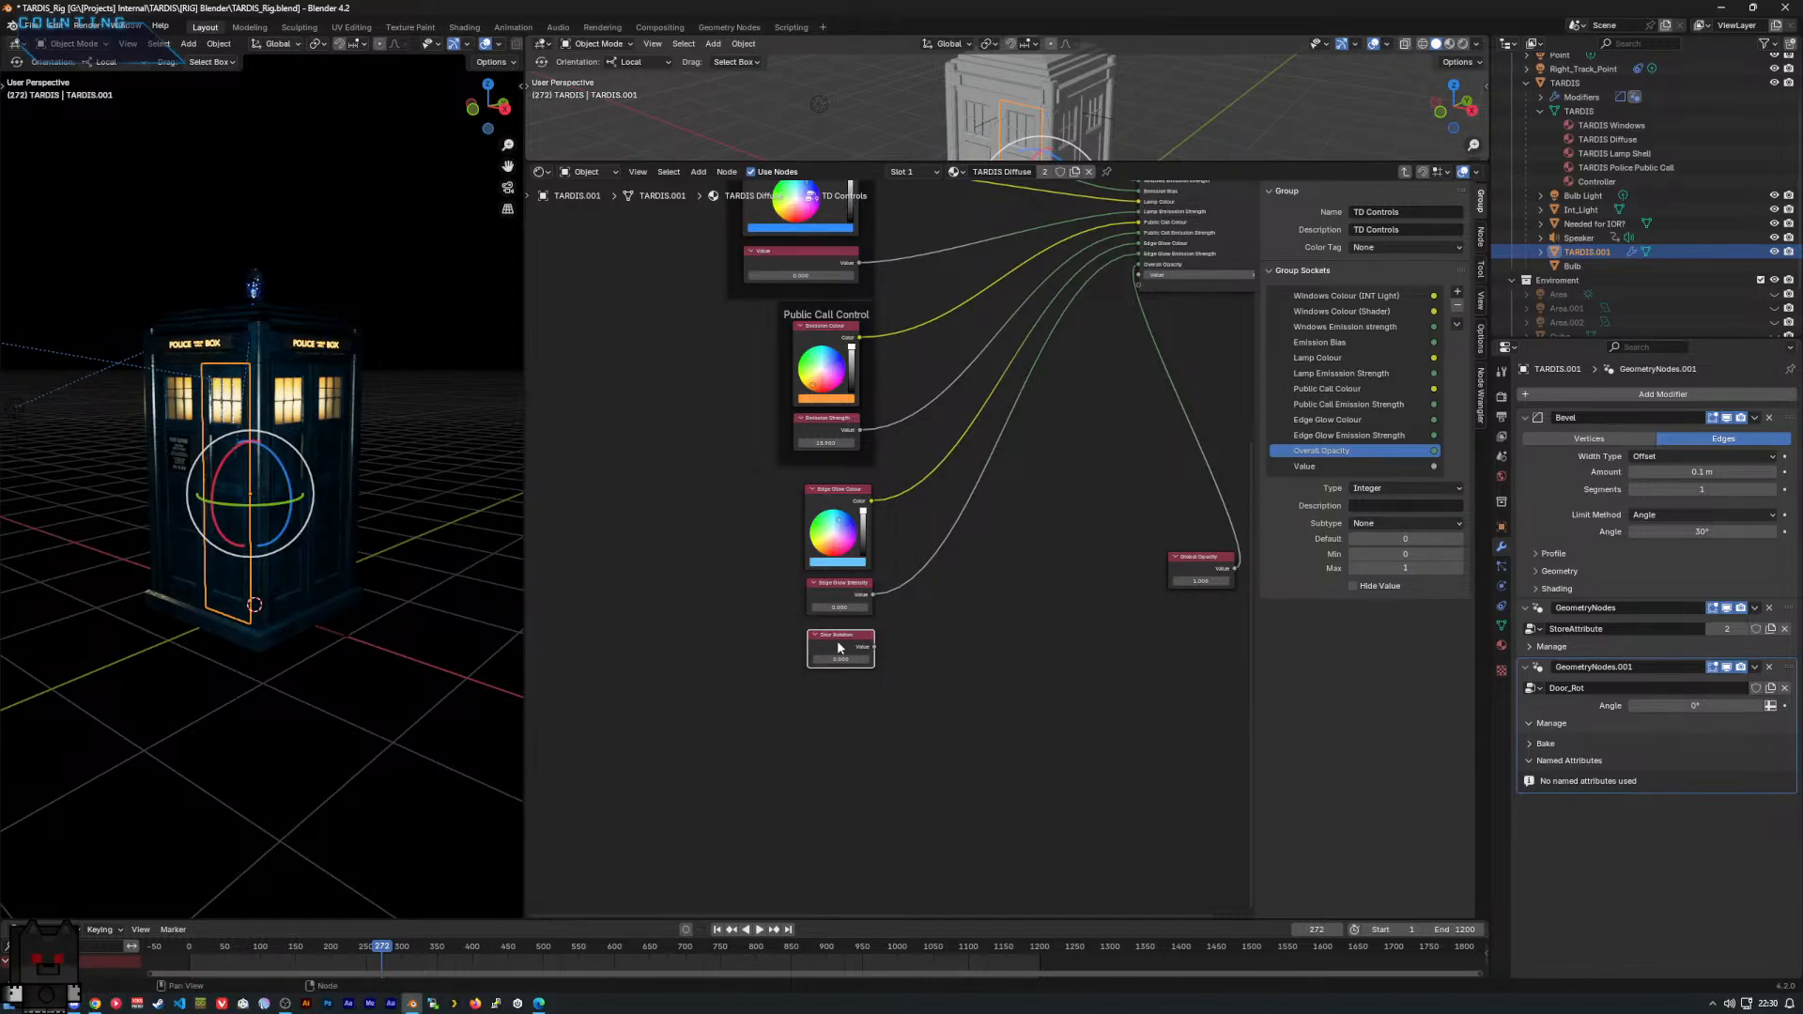
Leave the TD Controls group, add a test Value node to the TARDIS Diffuse material and check its available commands.
key(Tab)
right_click(820, 449)
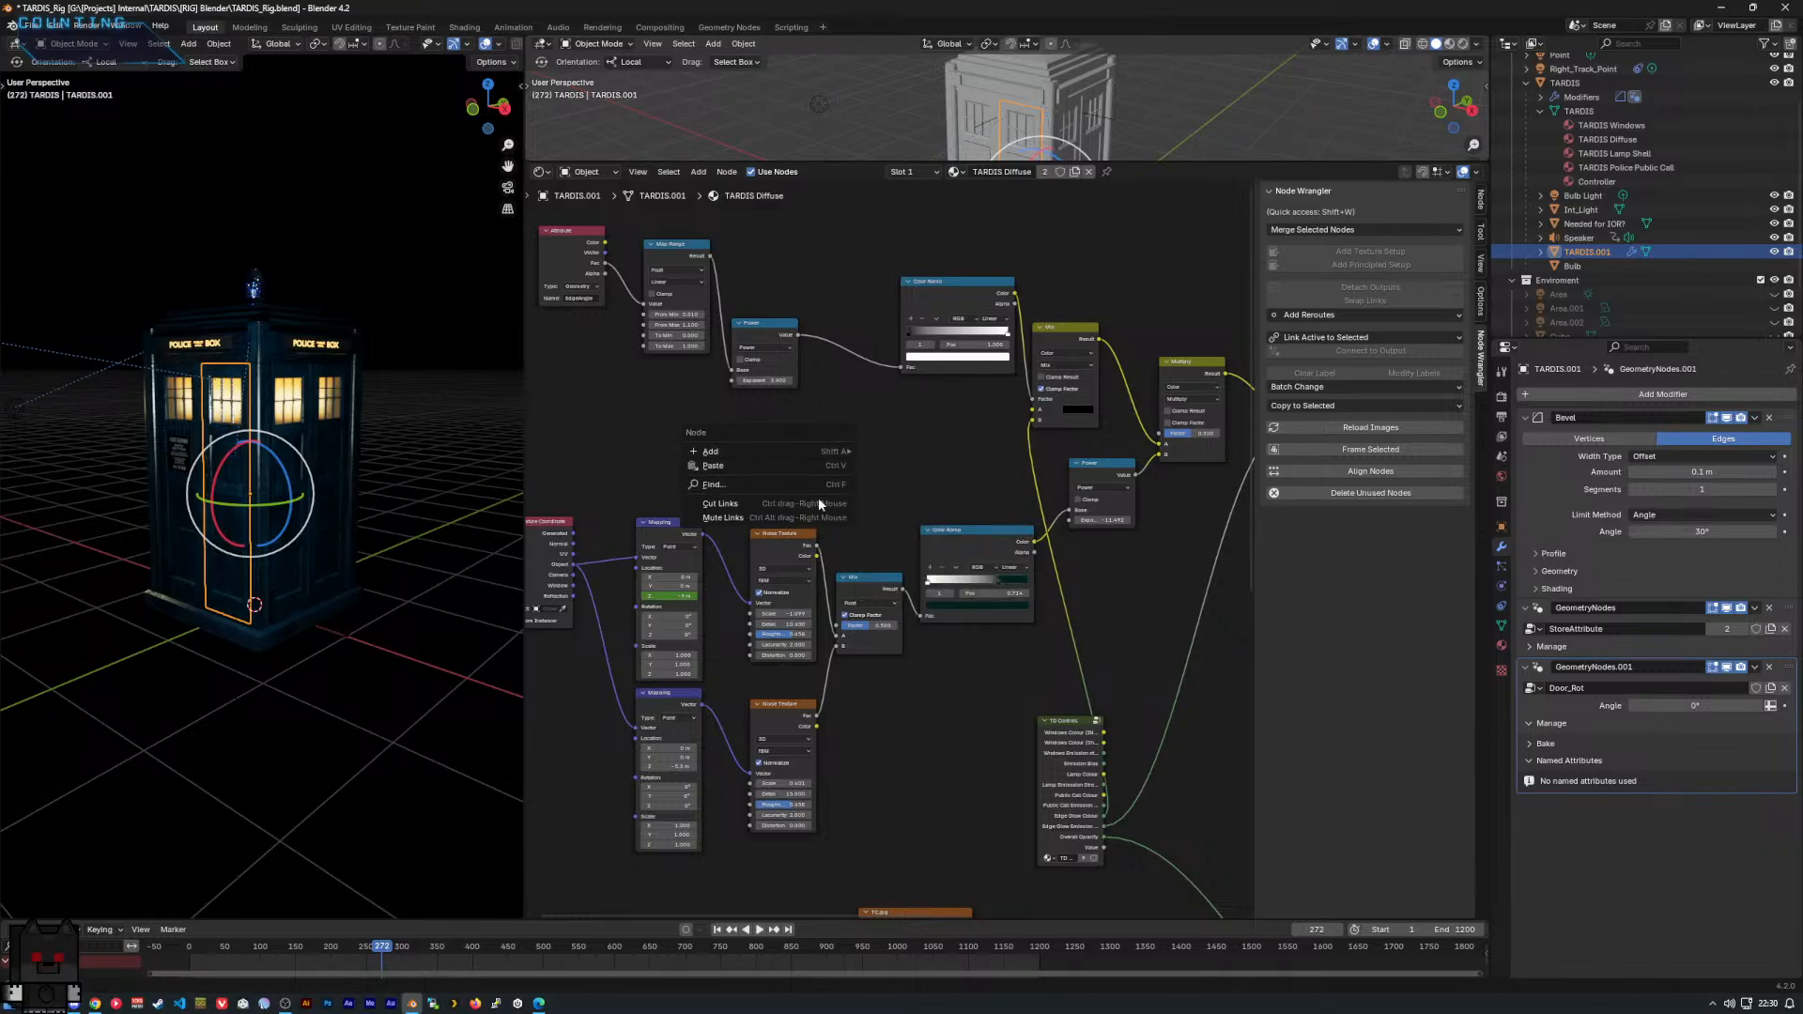
middle_drag(650, 383, 822, 410)
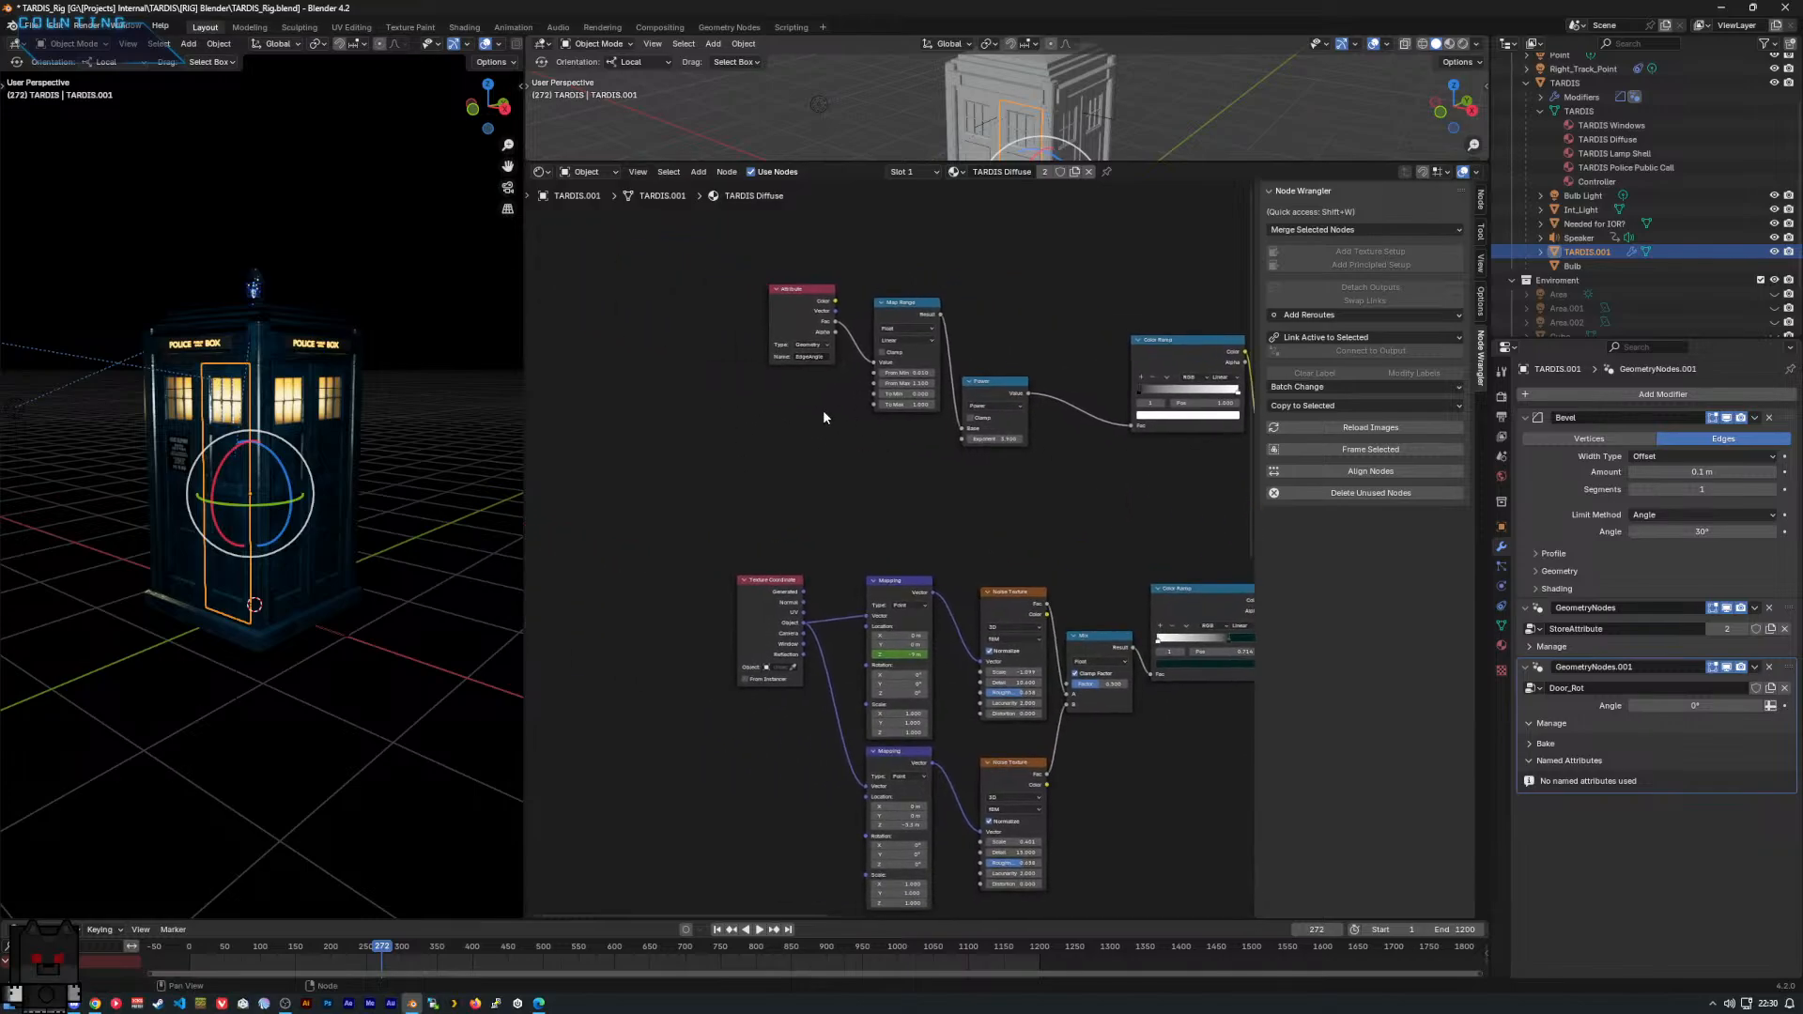
right_click(616, 468)
mouse_move(695, 453)
mouse_move(826, 526)
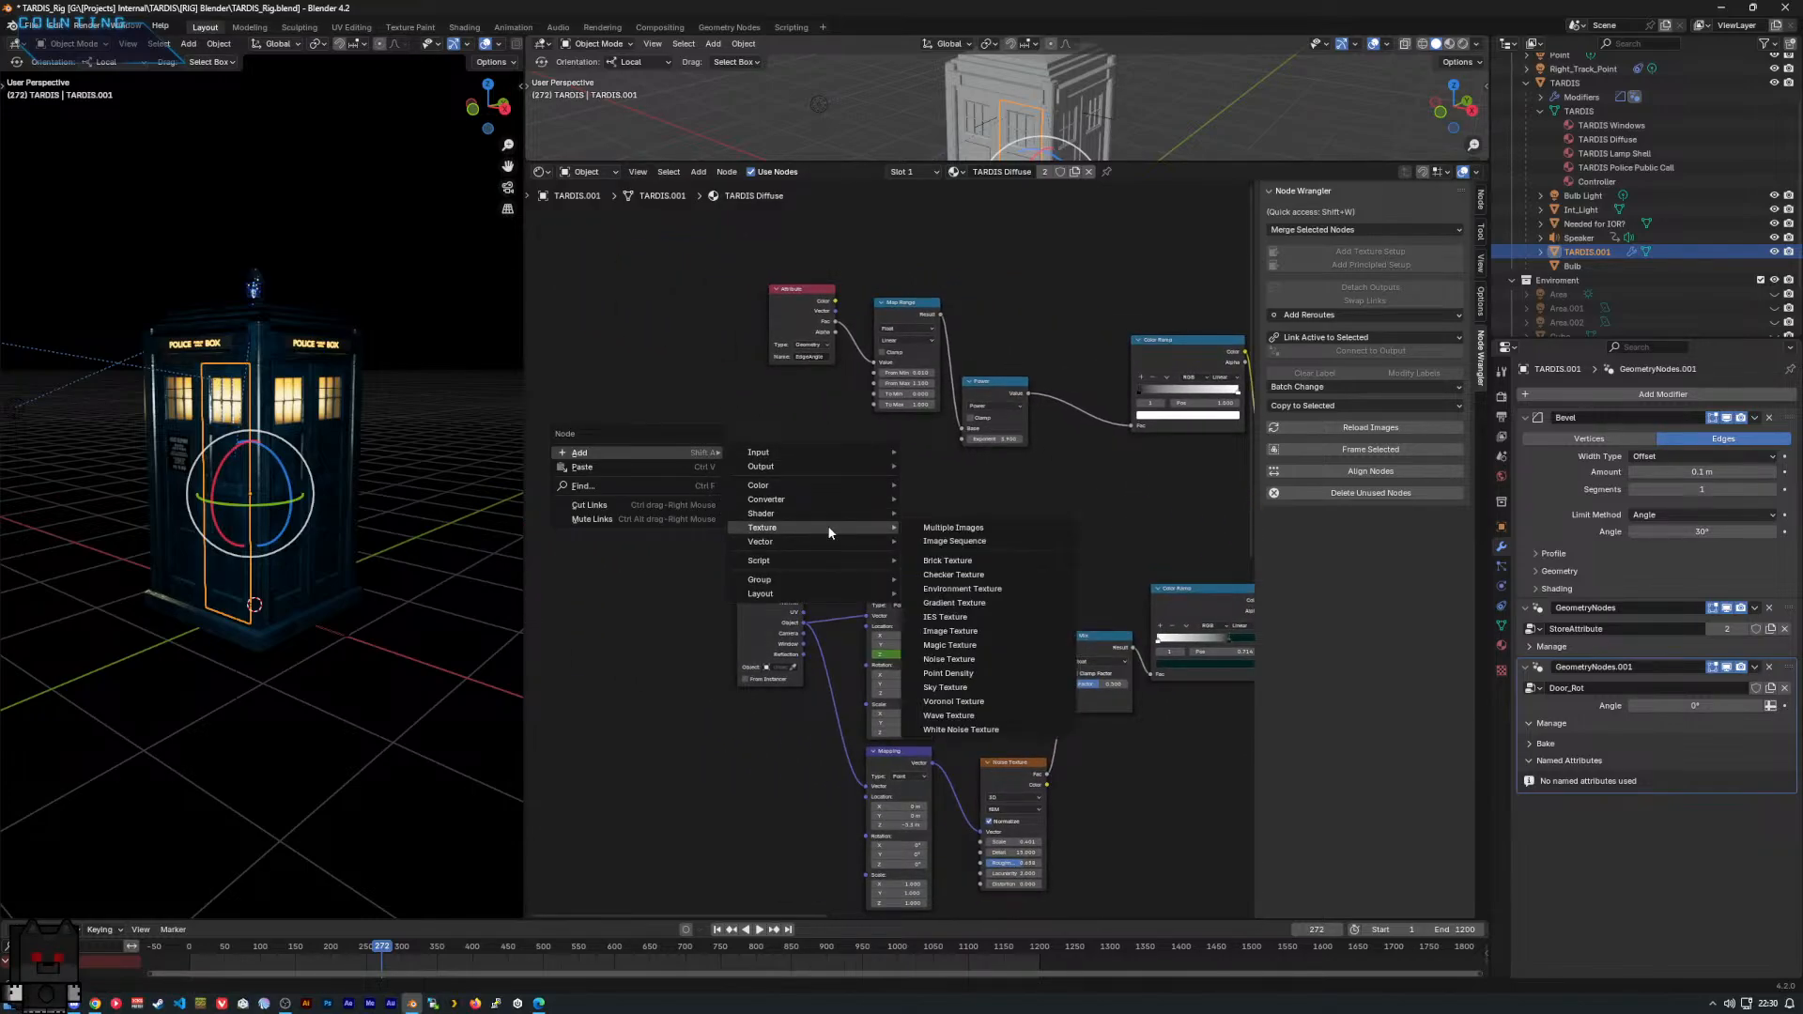
text(va)
key(Return)
click(763, 483)
right_click(782, 497)
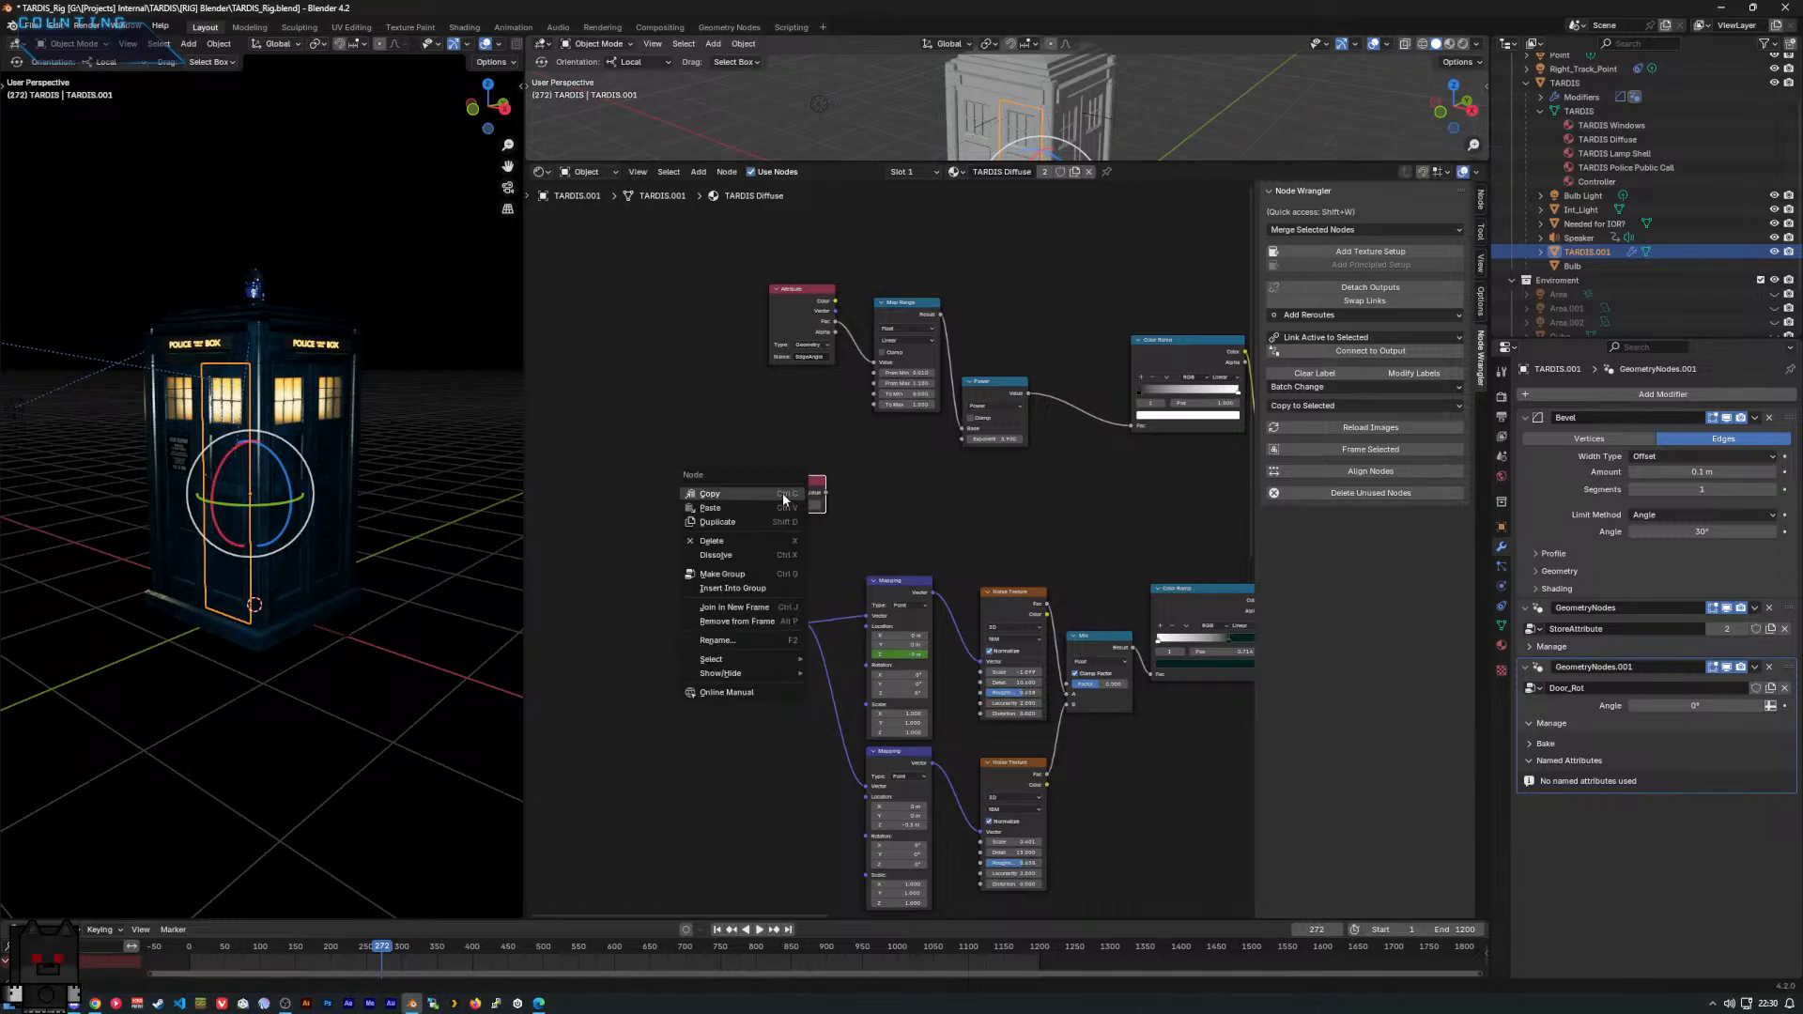
Delete the test Value node from the TARDIS Diffuse material.
drag(712, 402, 826, 527)
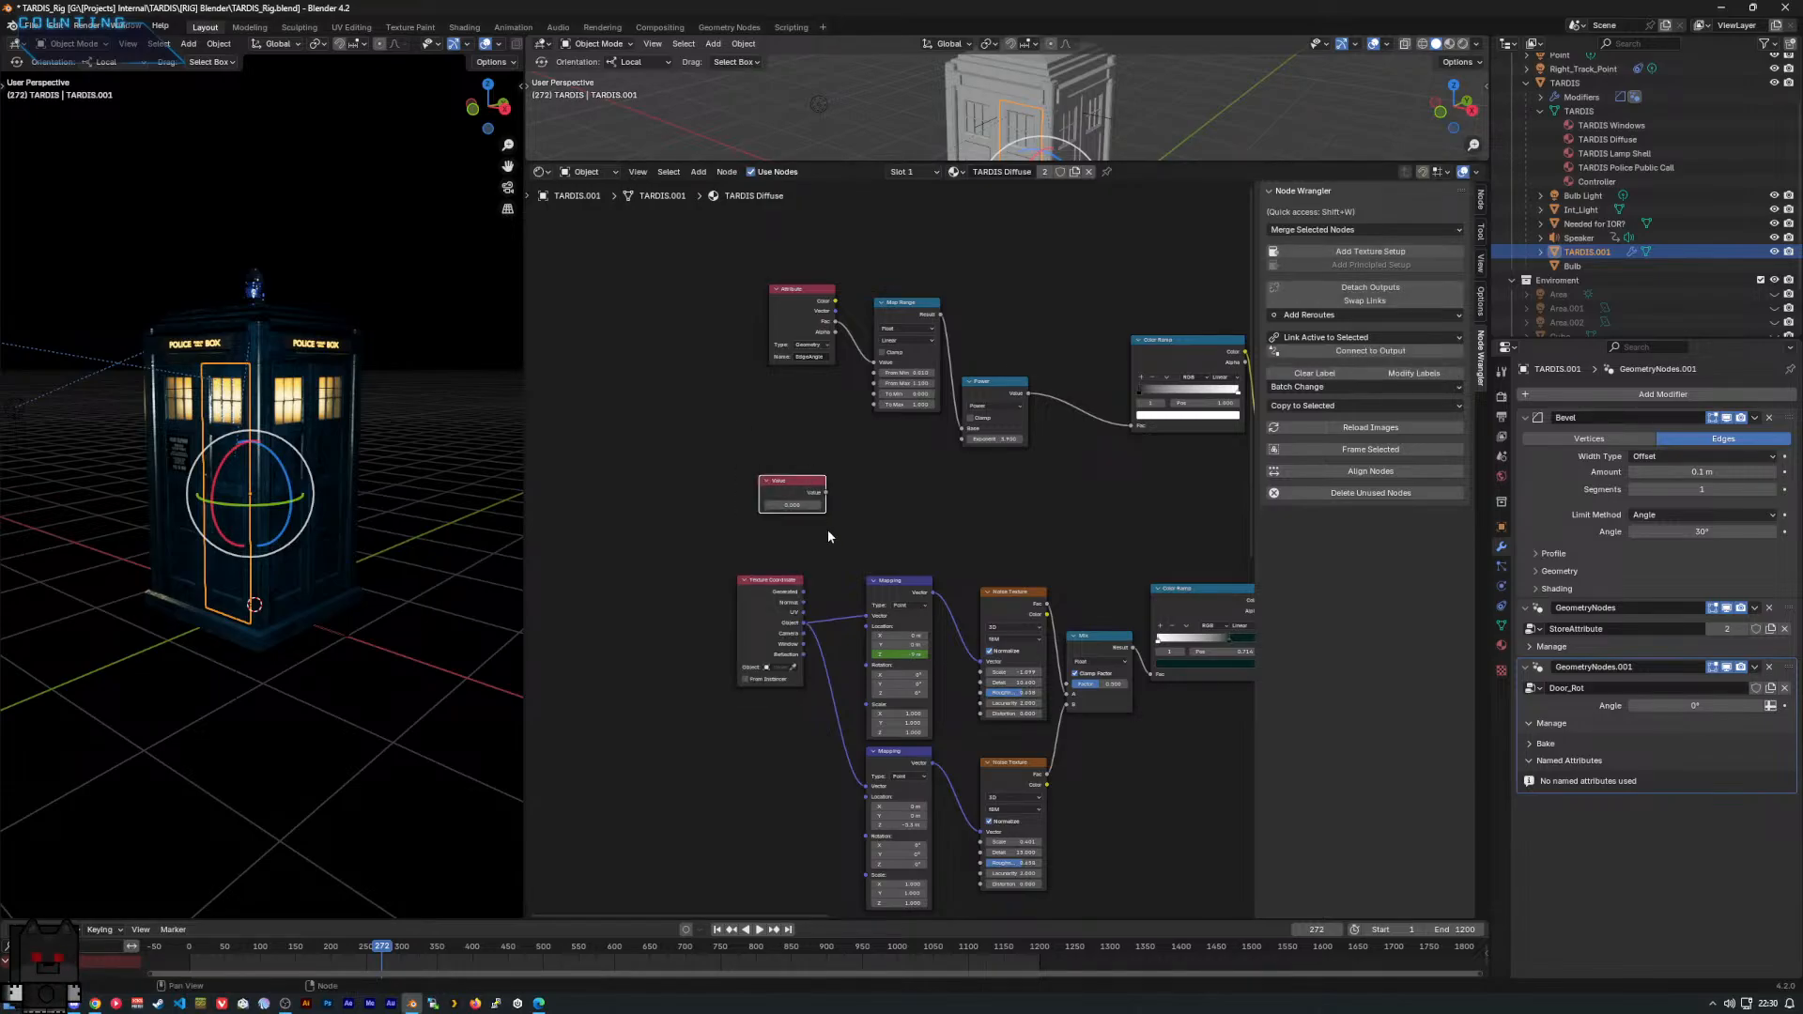
key(x)
middle_drag(1044, 506, 802, 491)
scroll(802, 491, down, 1)
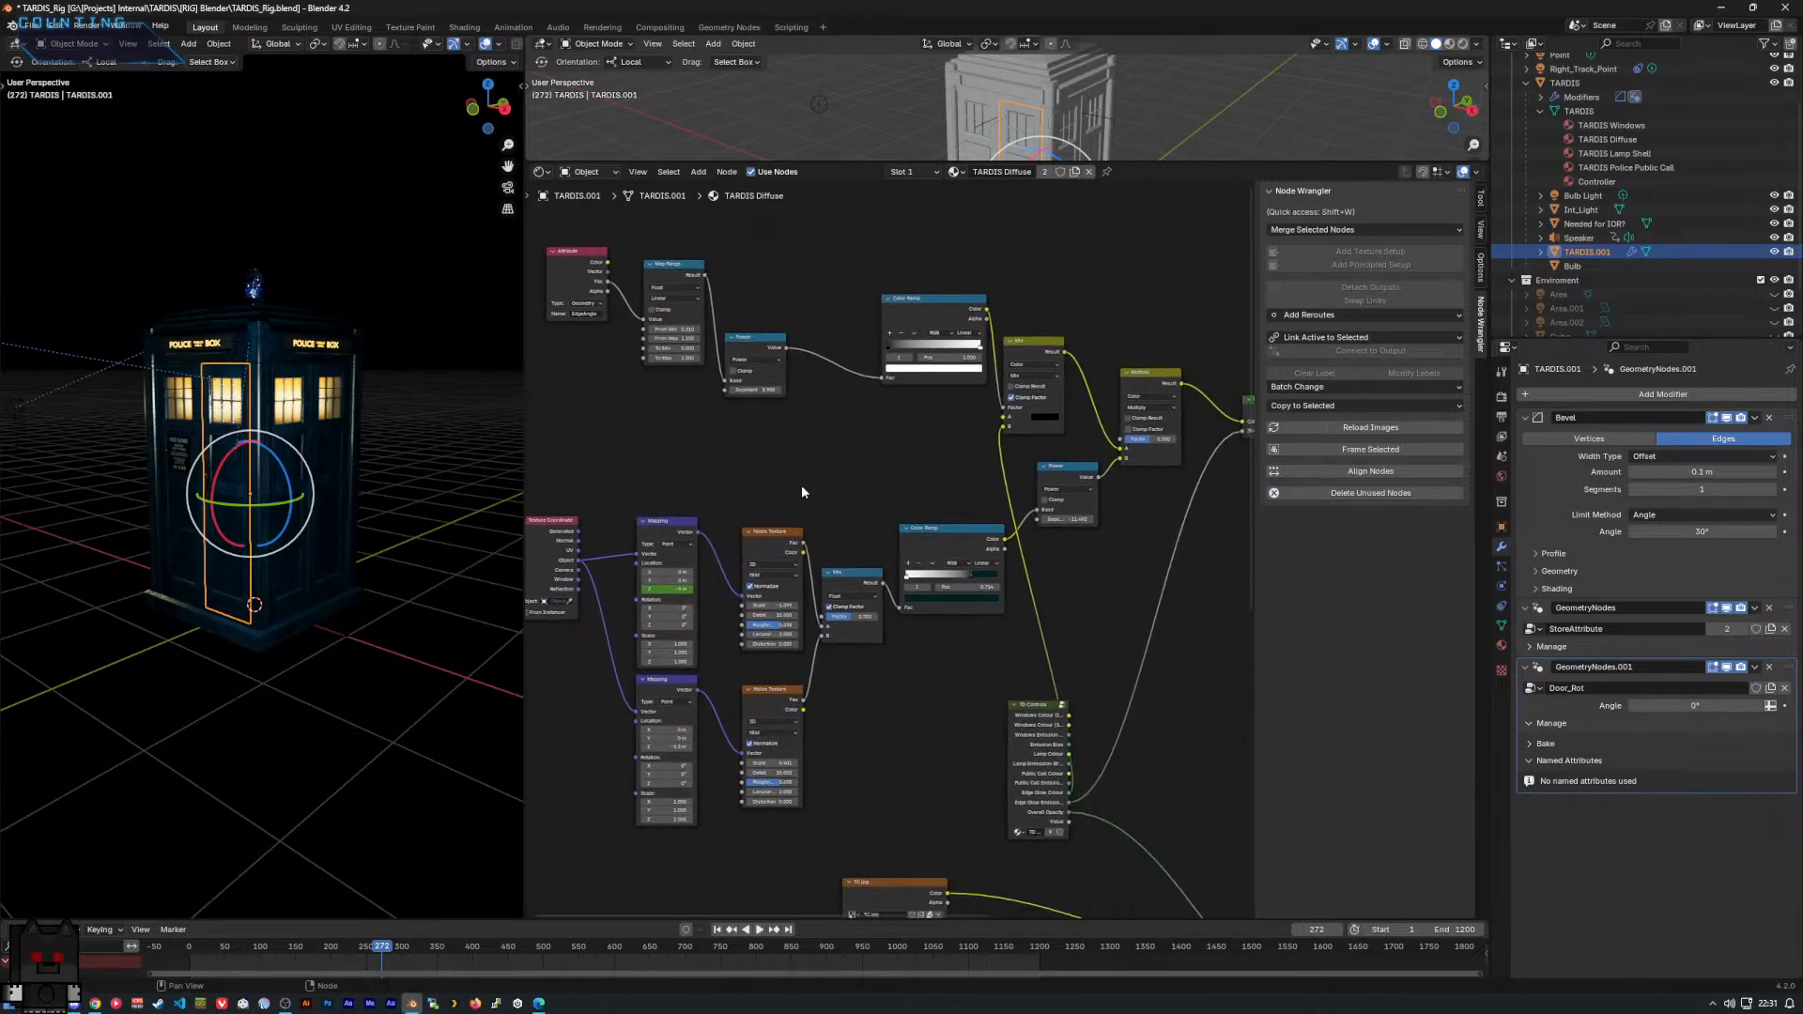
Enter the TD Controls group and look through the commands available for the Door Rotation node.
key(Tab)
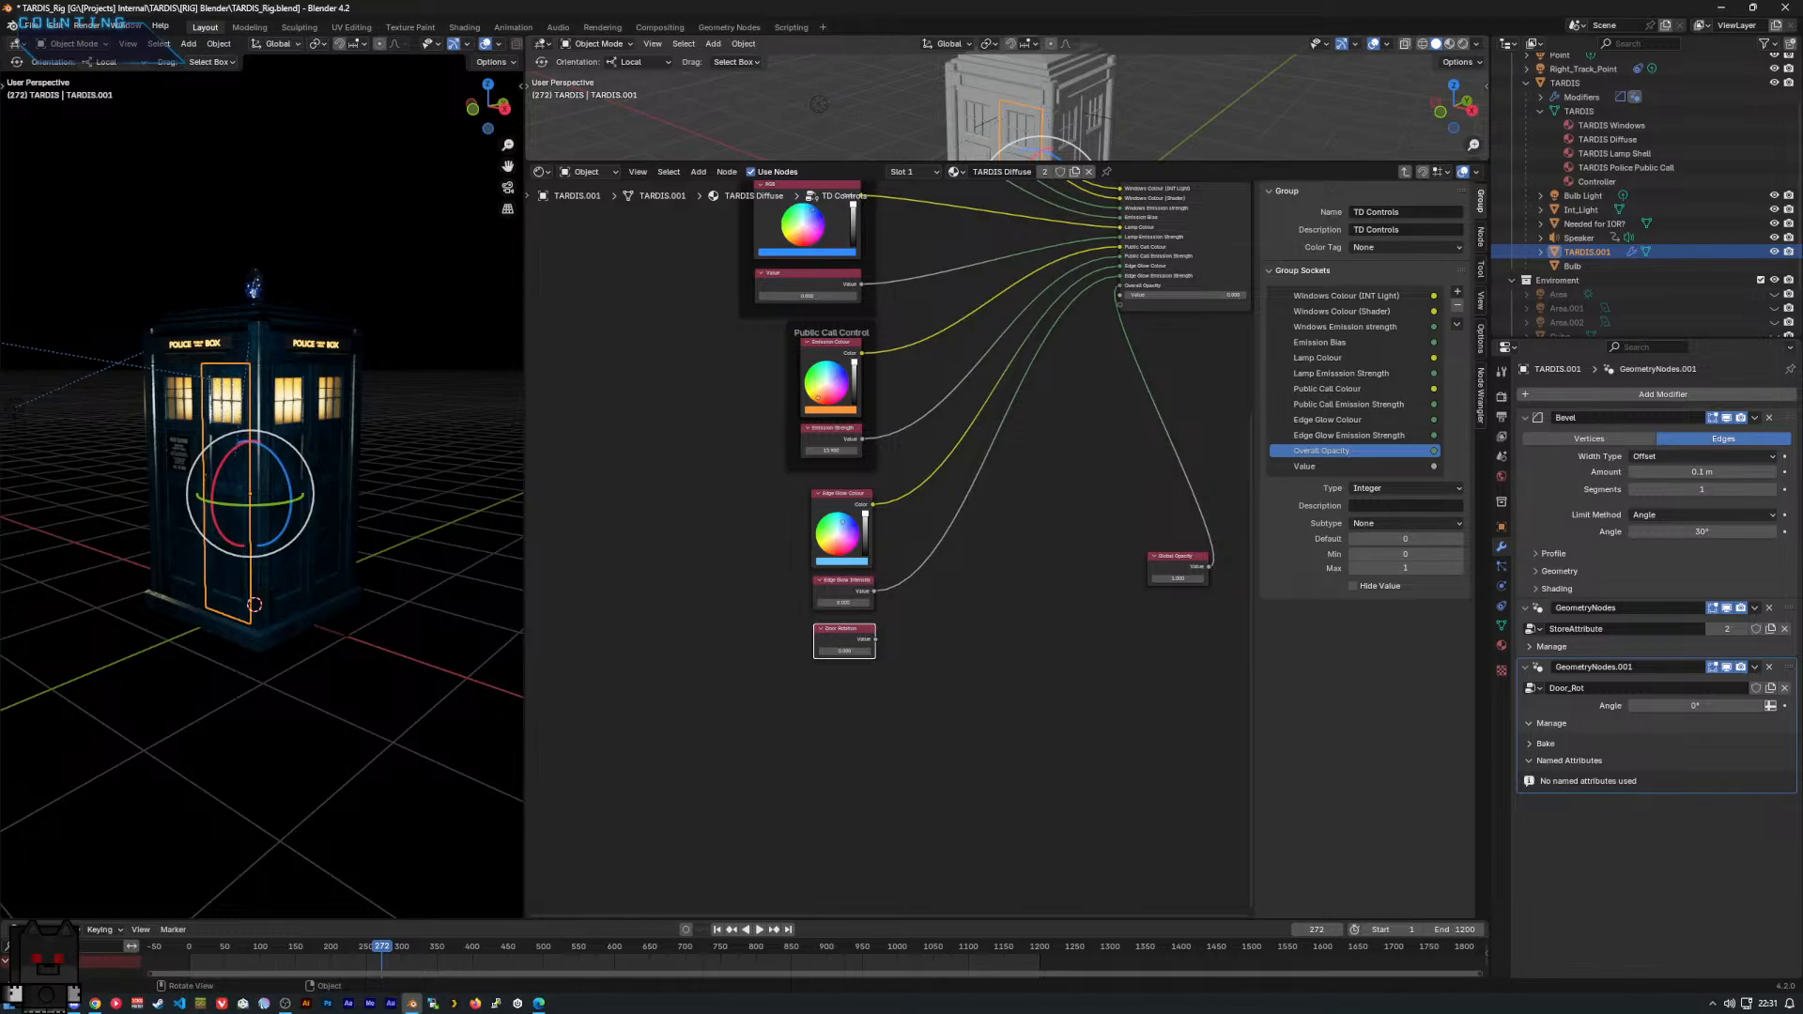
right_click(837, 643)
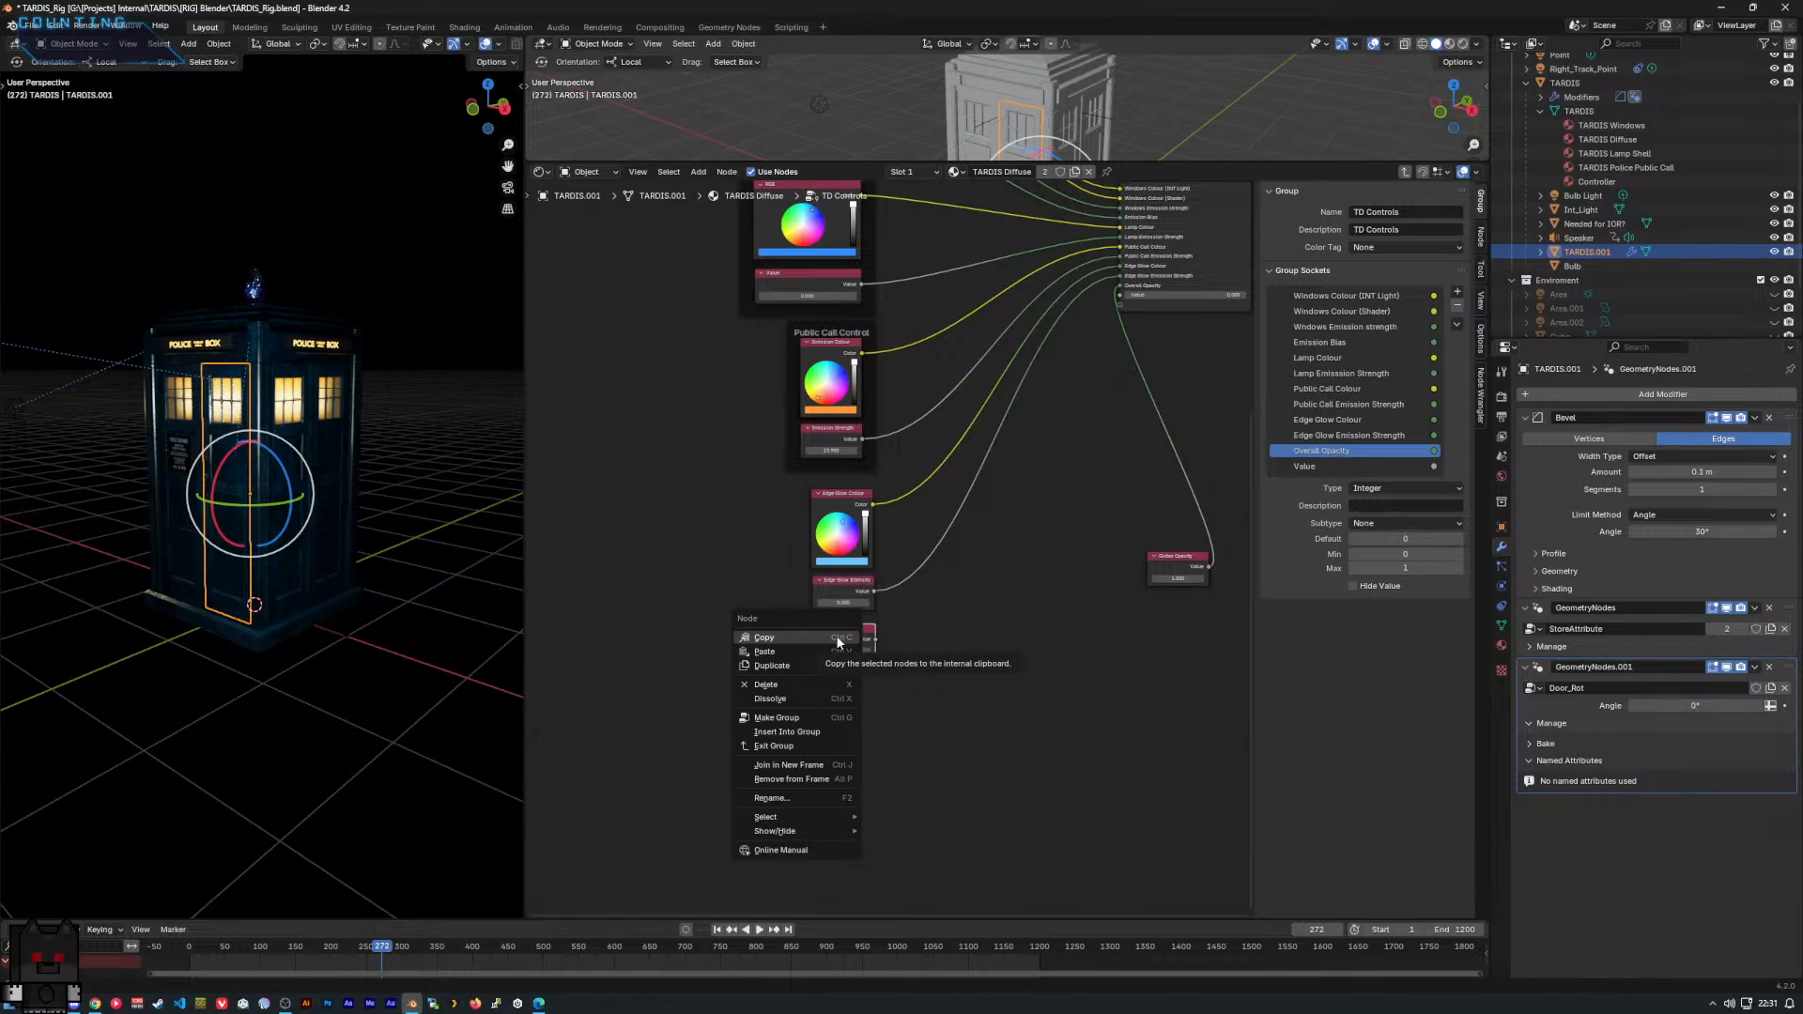
mouse_move(833, 815)
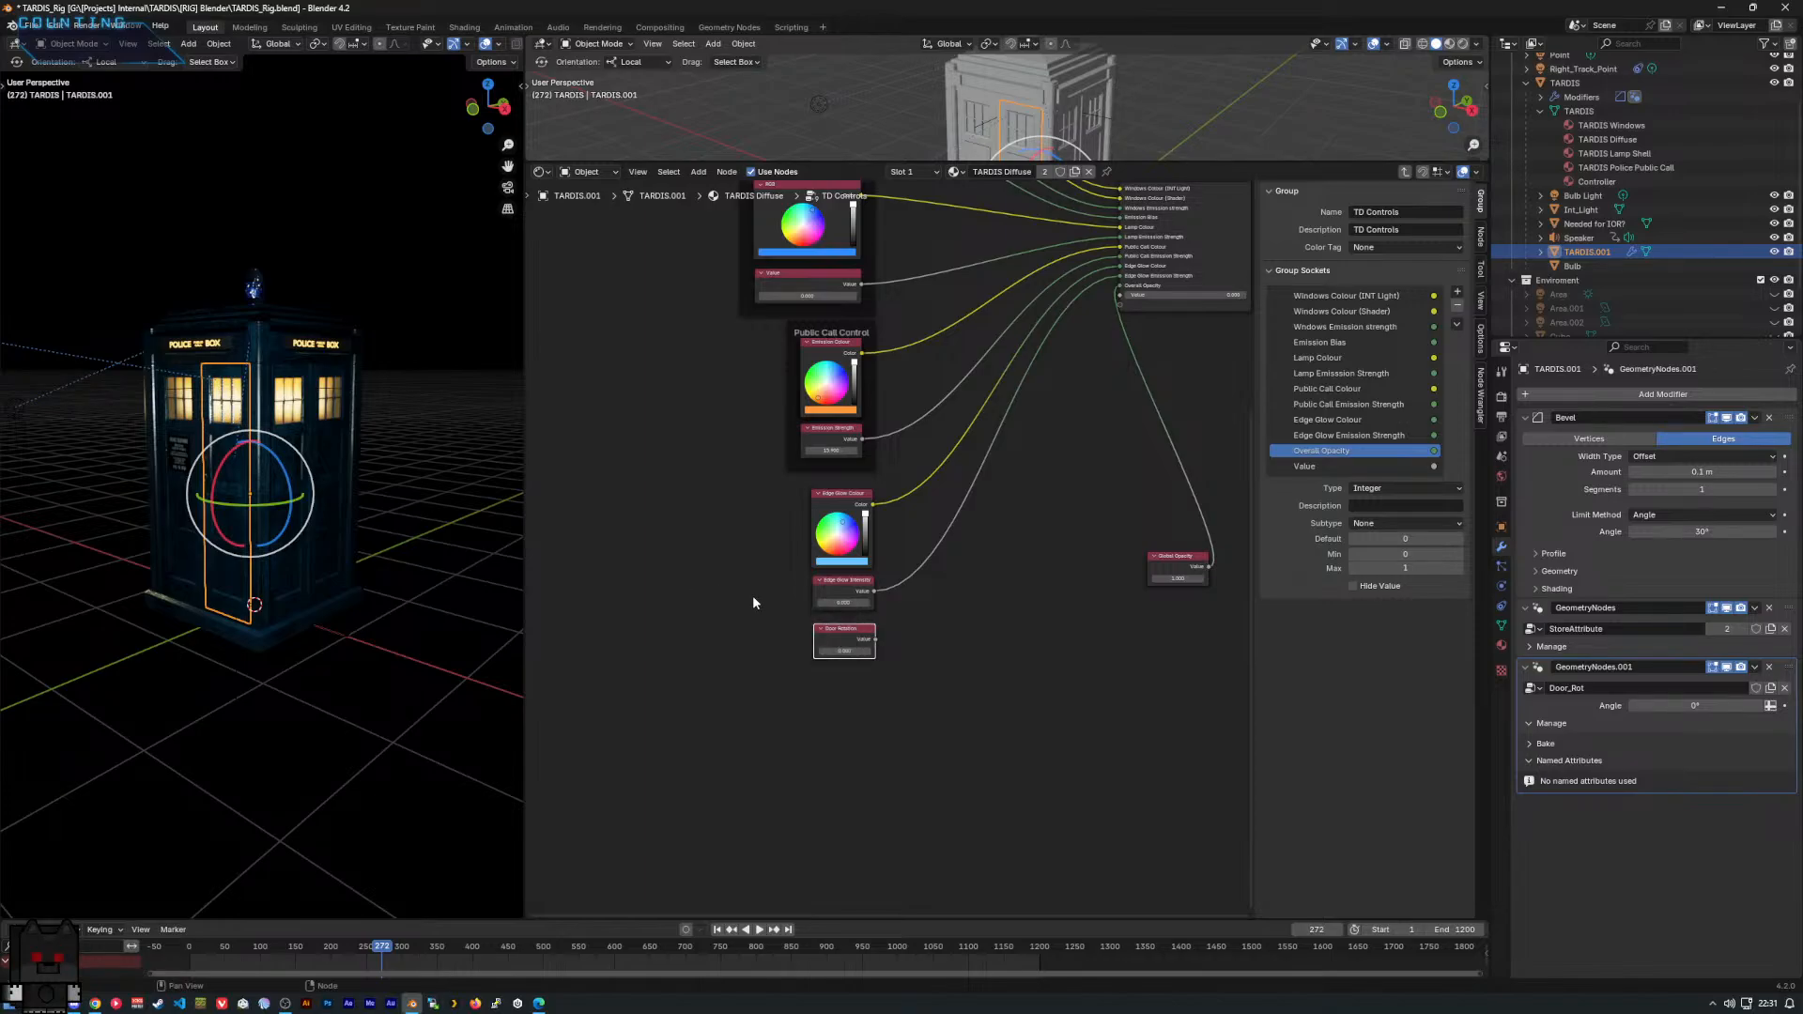
click(723, 592)
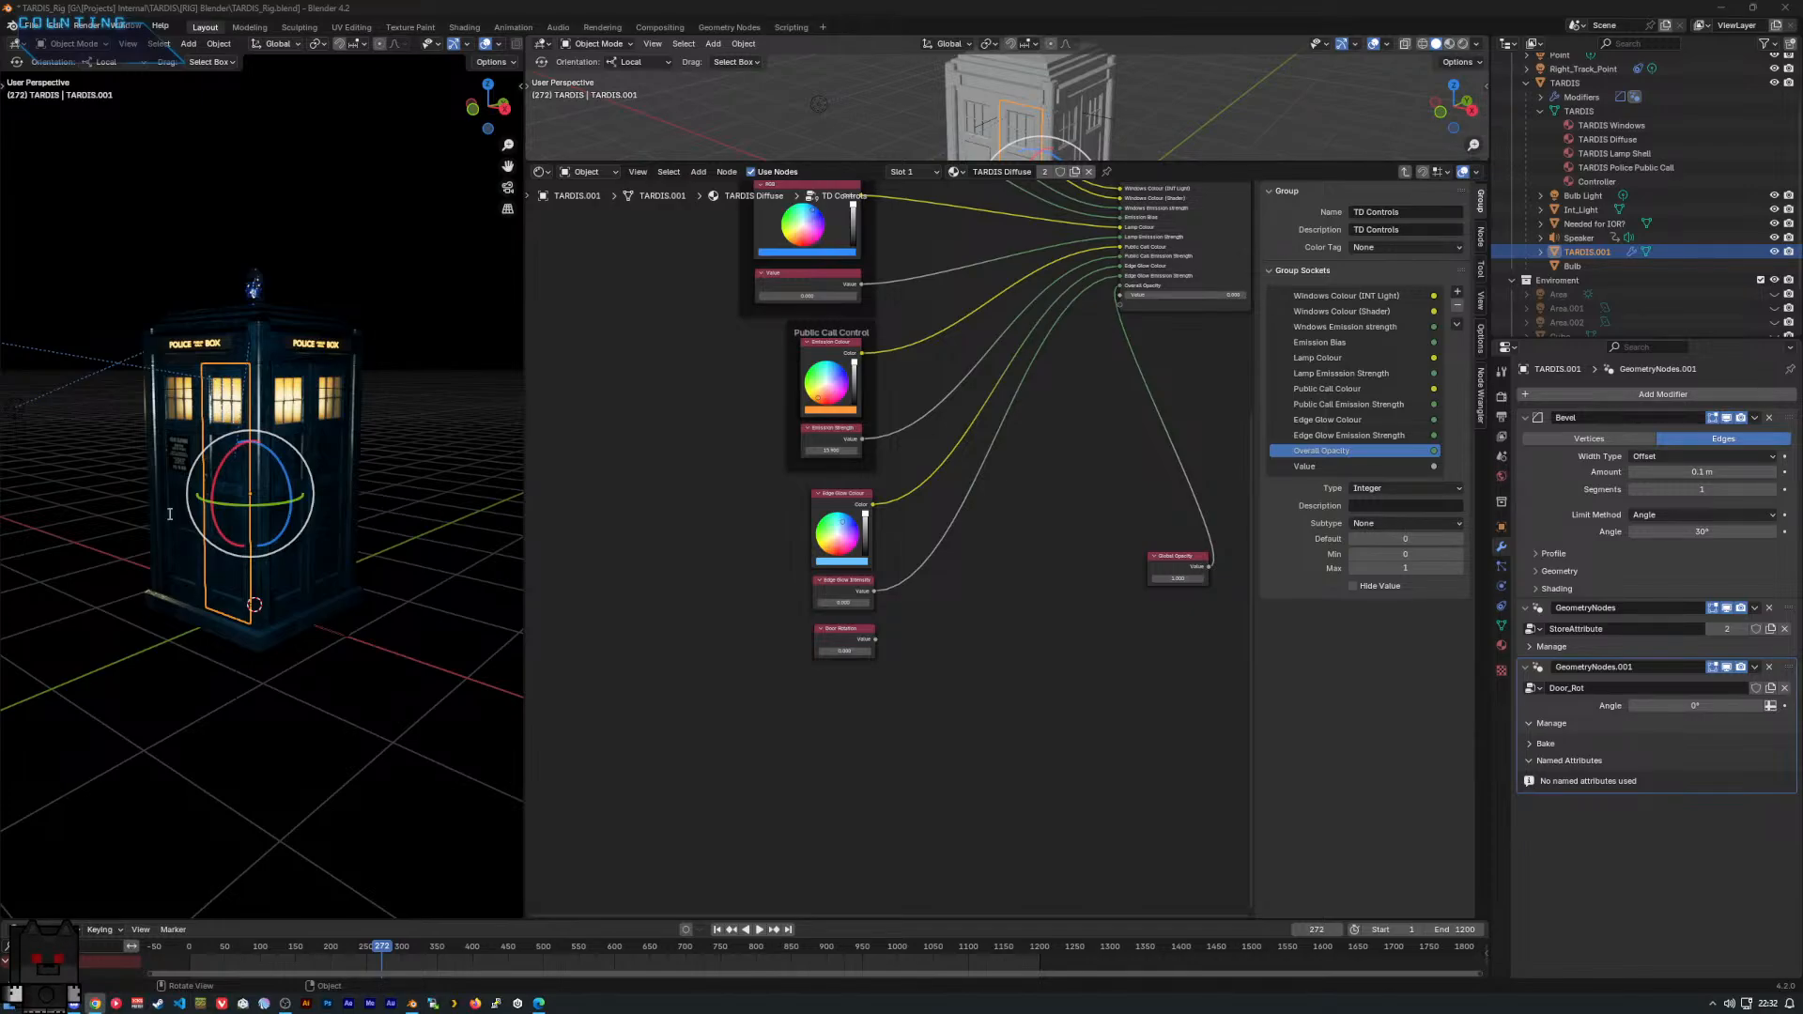
Switch to Chrome and read the Add Driver section on the Blender 4.2 Manual's drivers Usage page.
key(alt+Tab)
drag(692, 199, 810, 267)
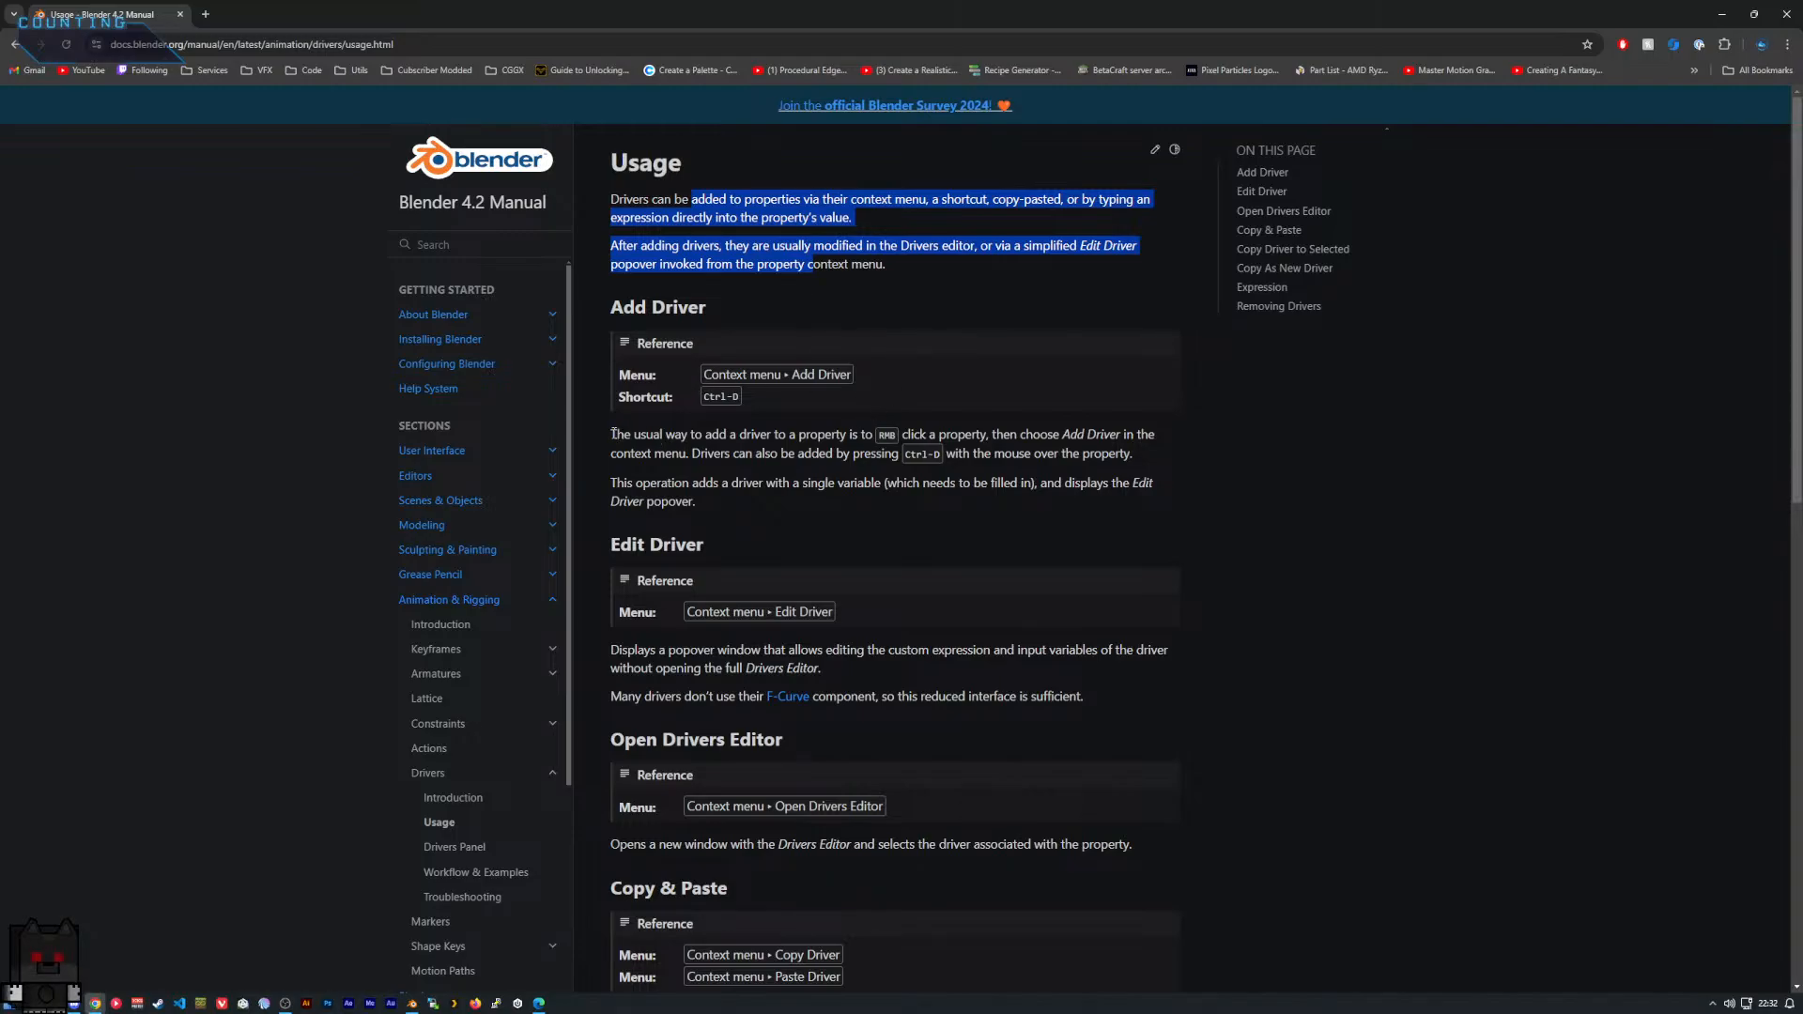
drag(614, 434, 991, 432)
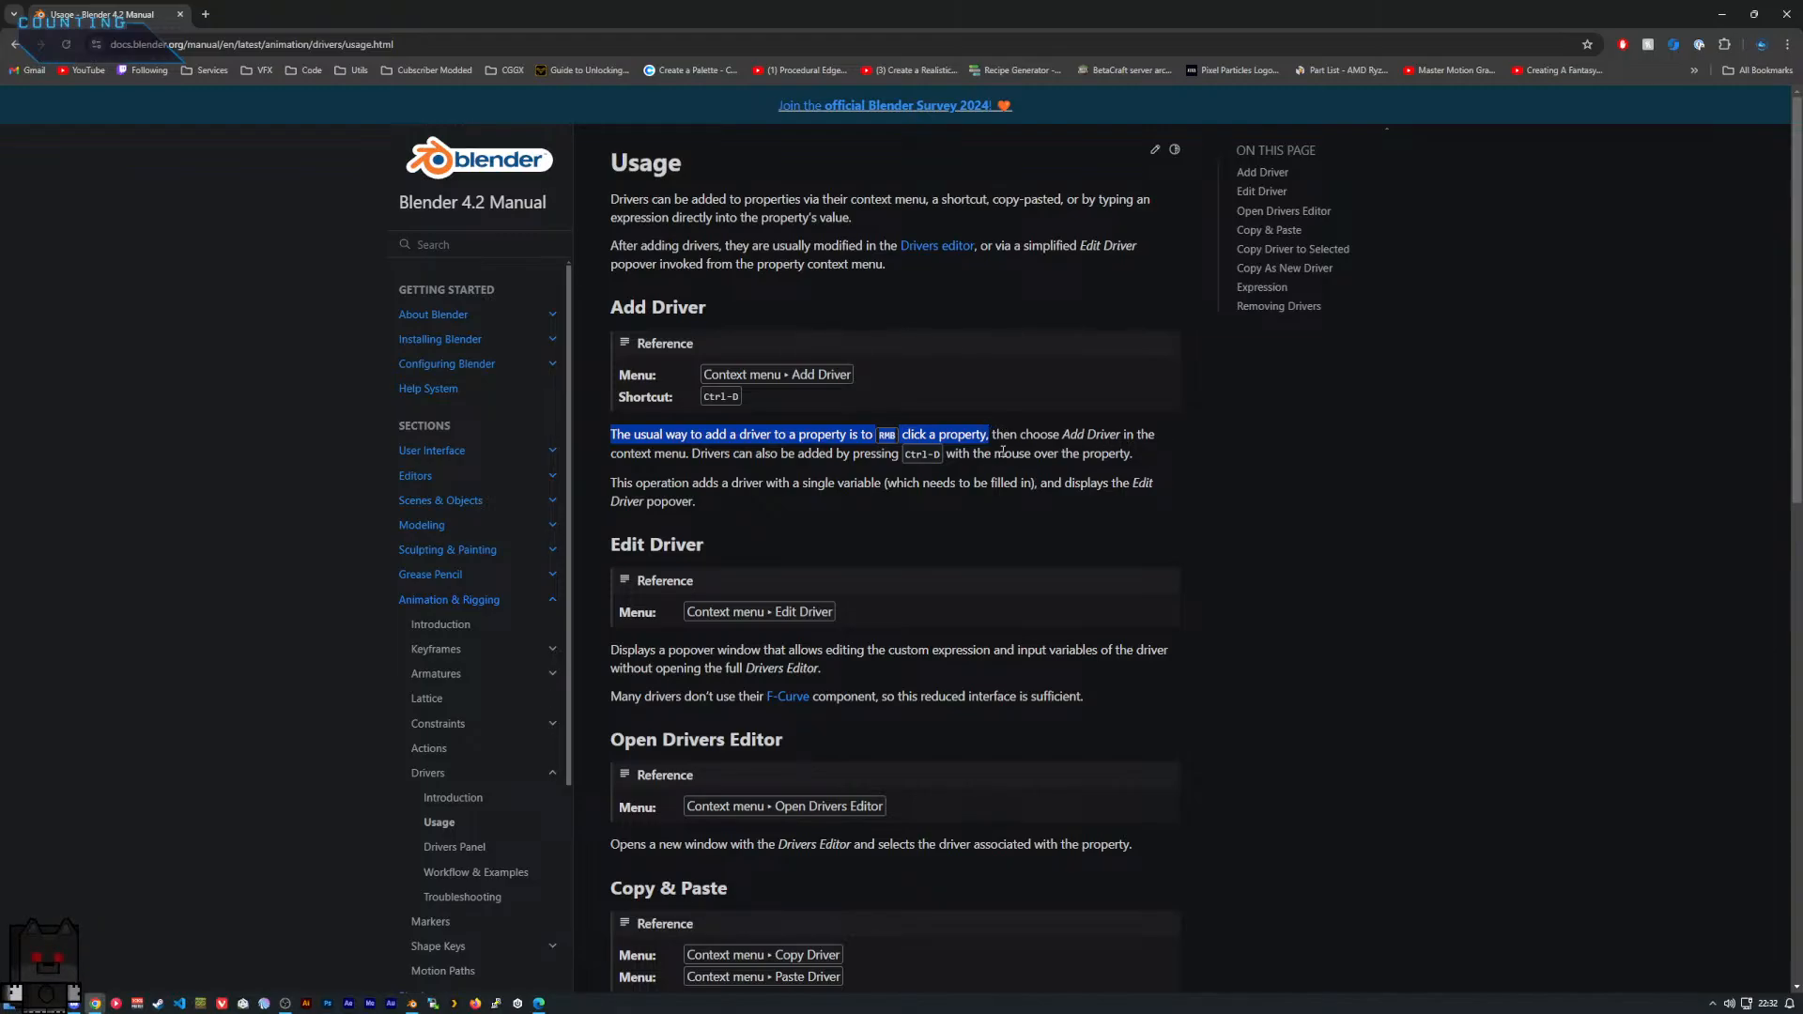
drag(693, 456, 884, 456)
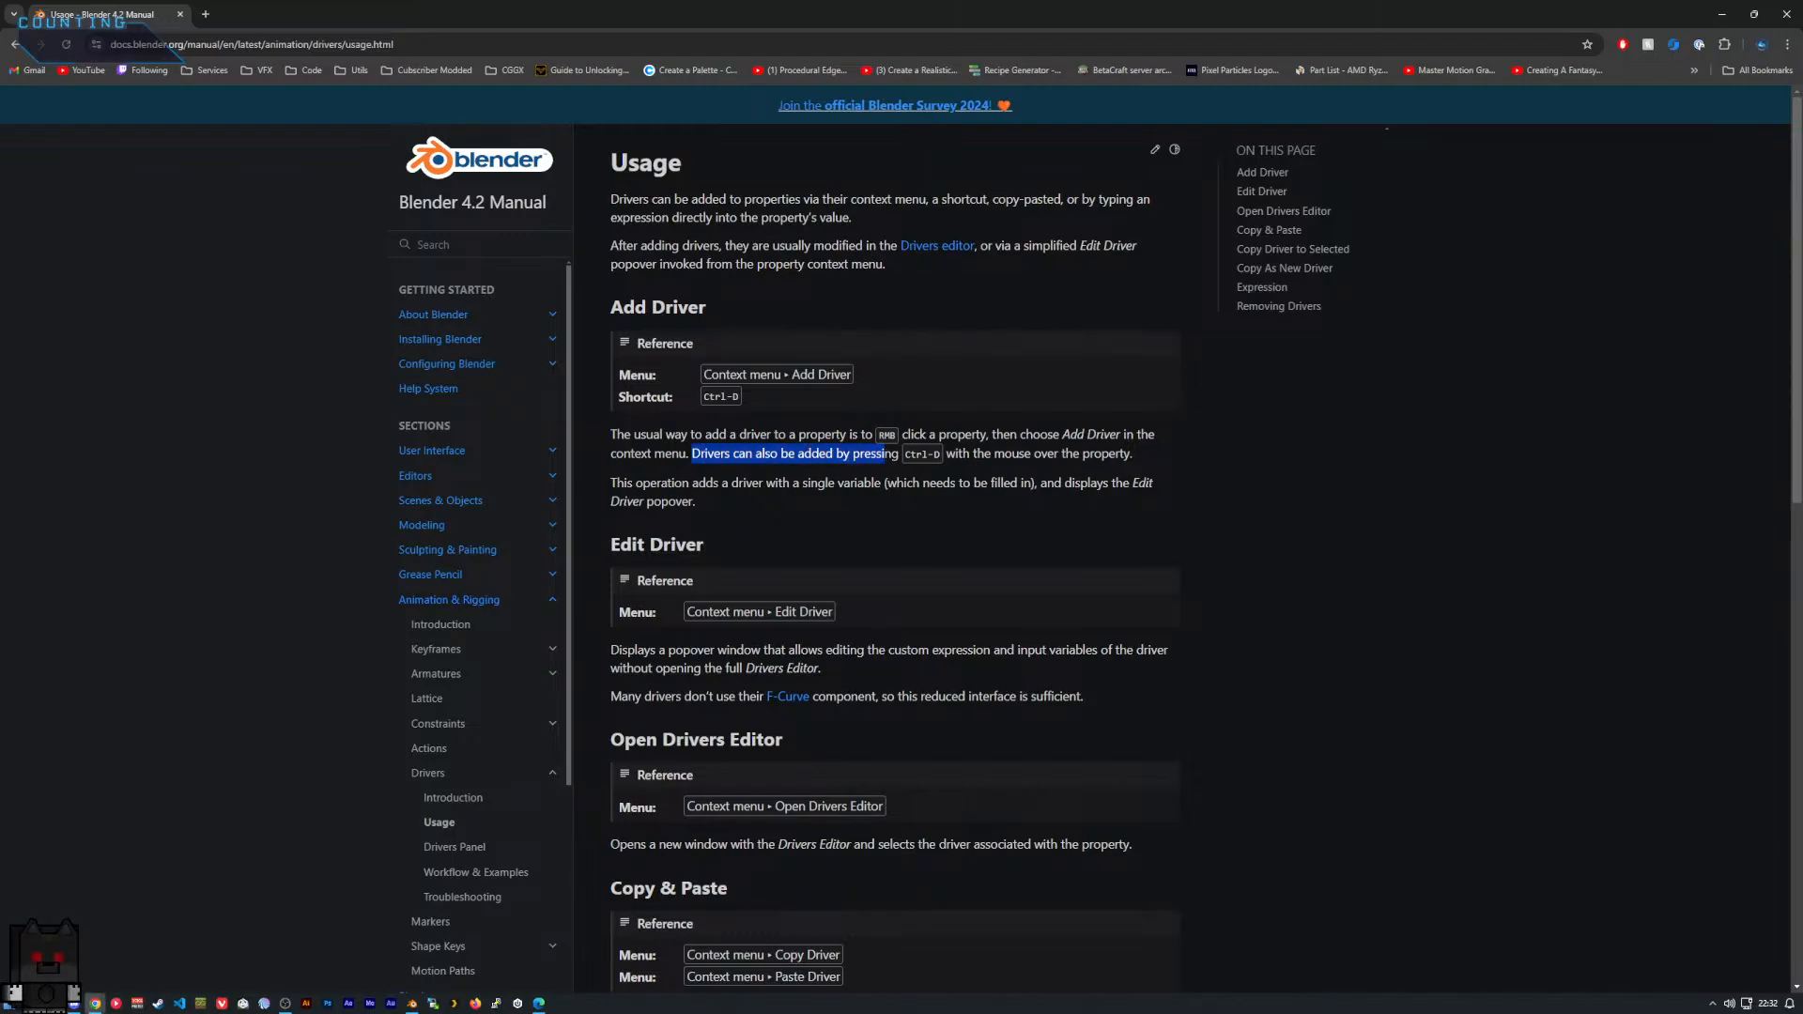
click(539, 1004)
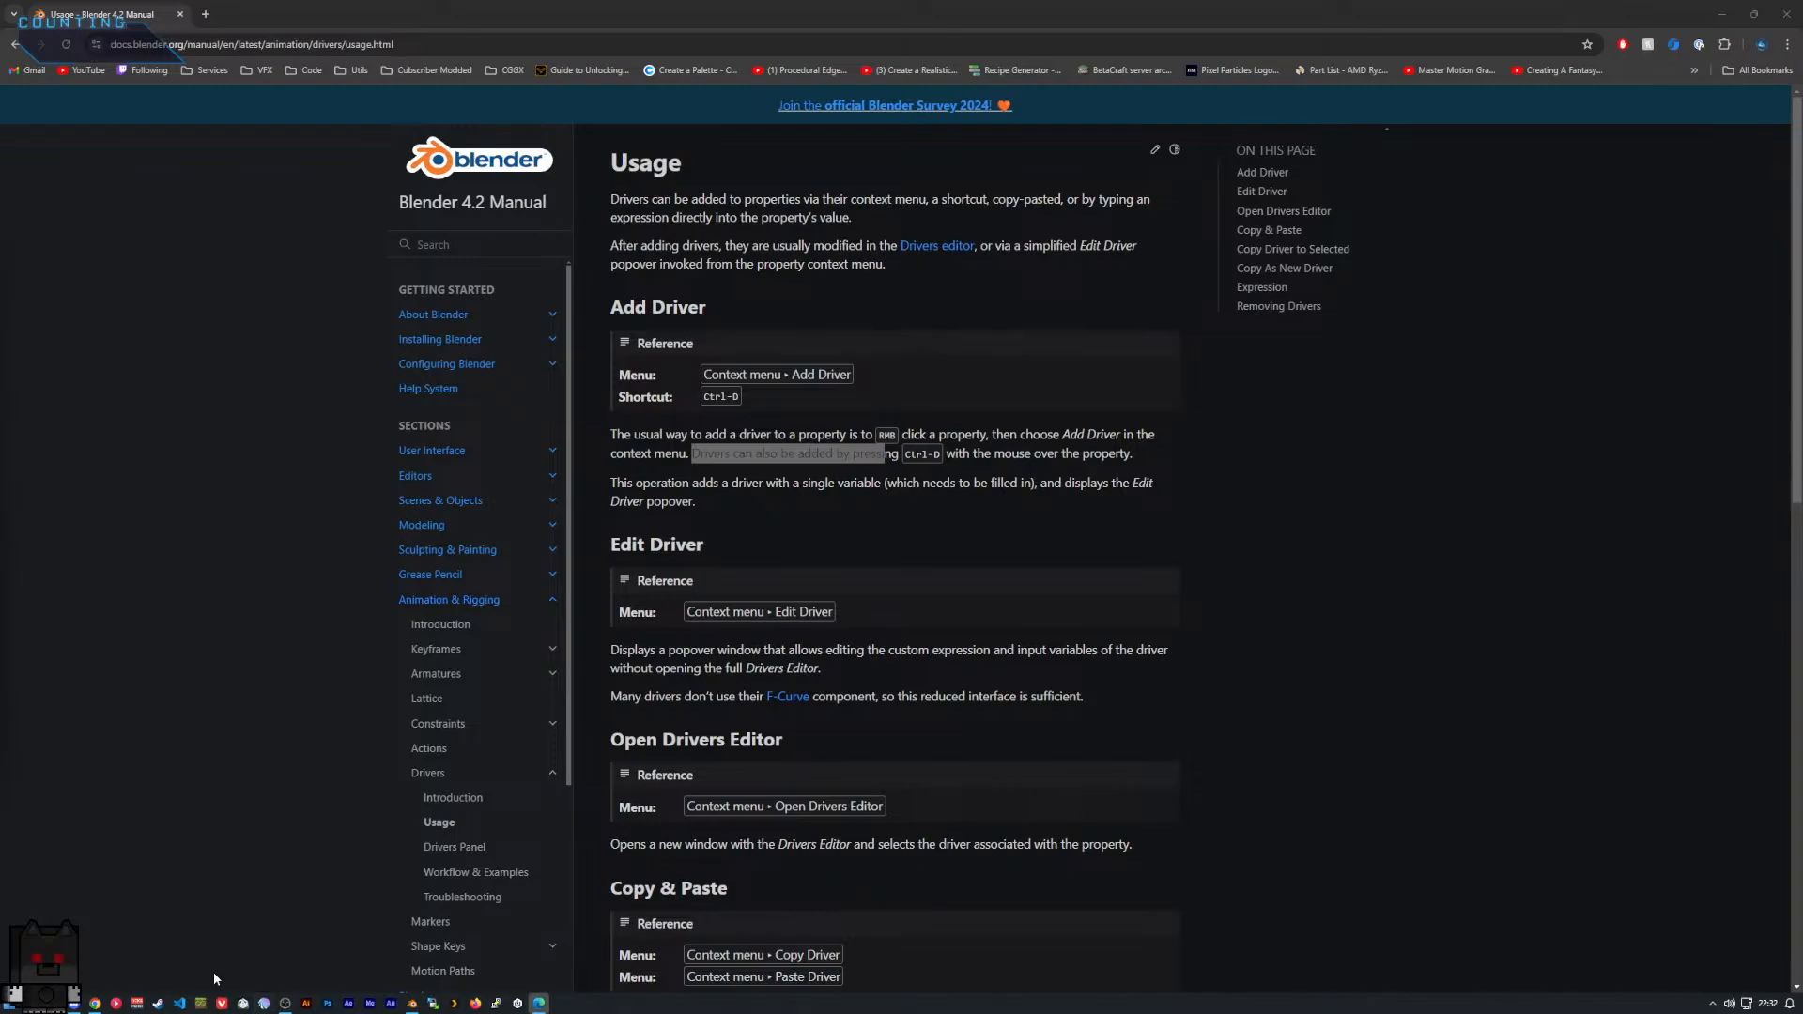
Glance back at the Door Rotation node in Blender, then read the manual's Usage page from Edit Driver through Copy As New Driver in Chrome.
click(411, 1003)
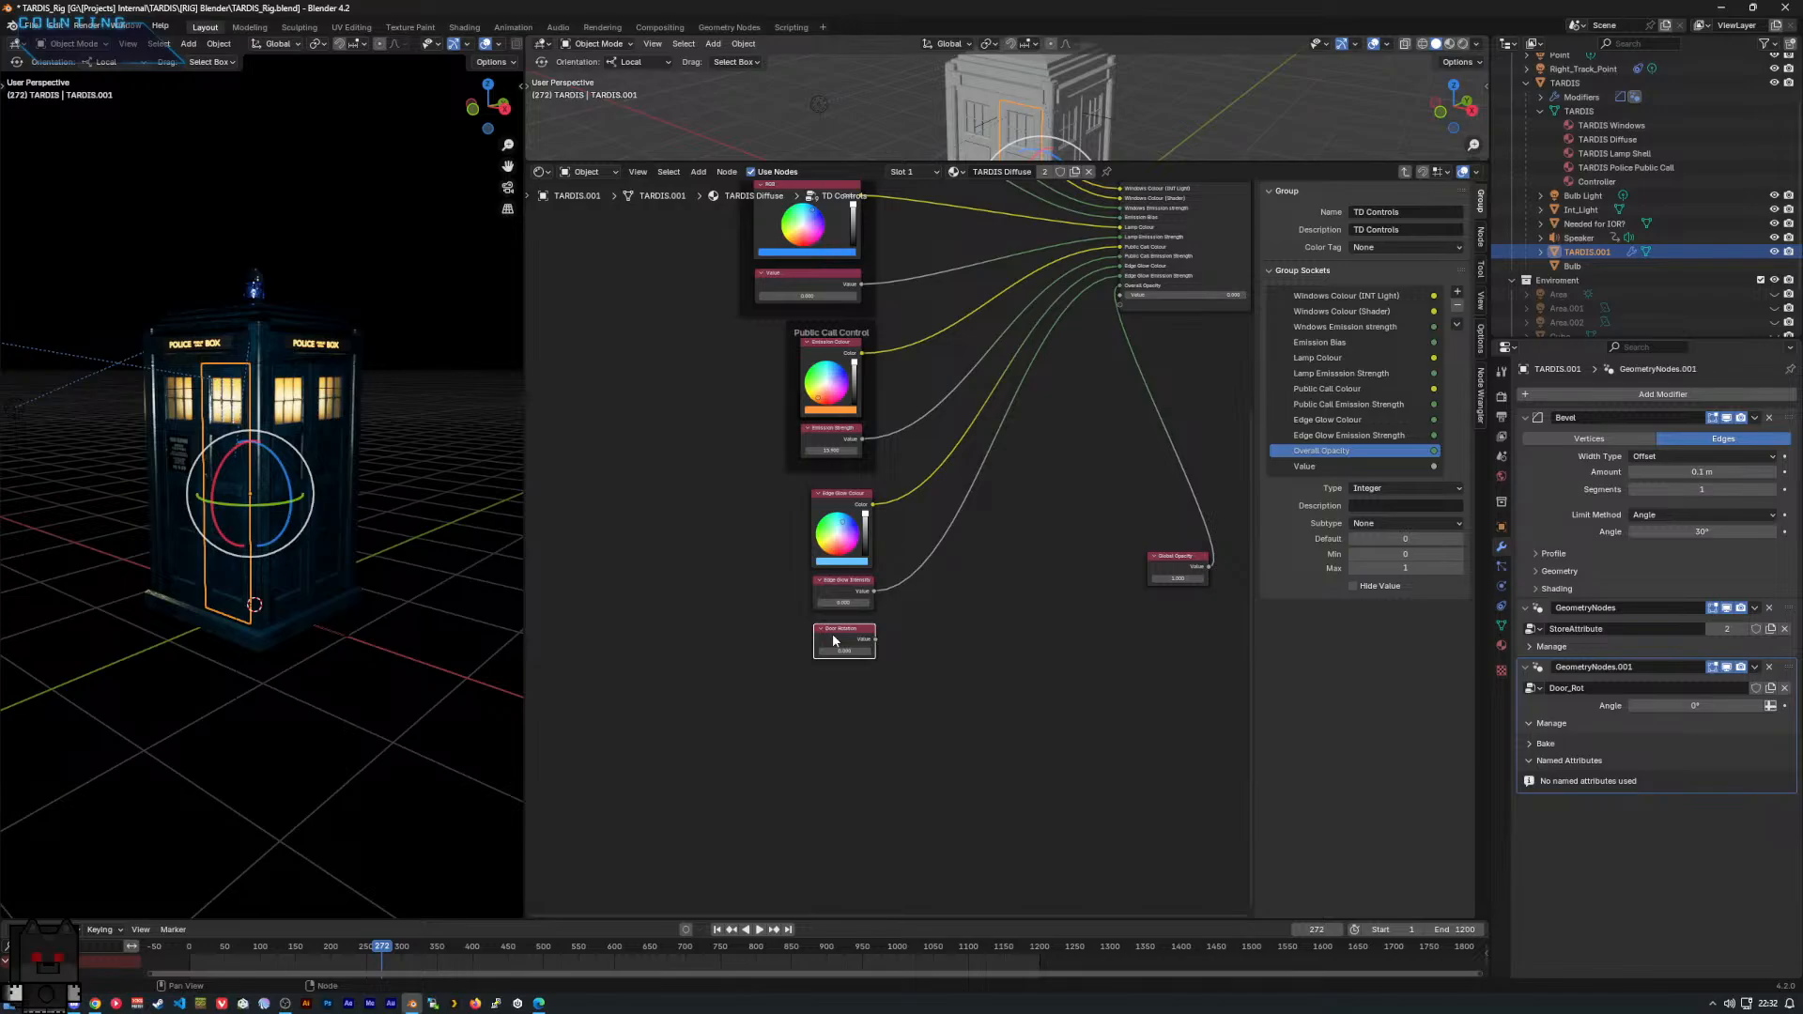
key(alt+Tab)
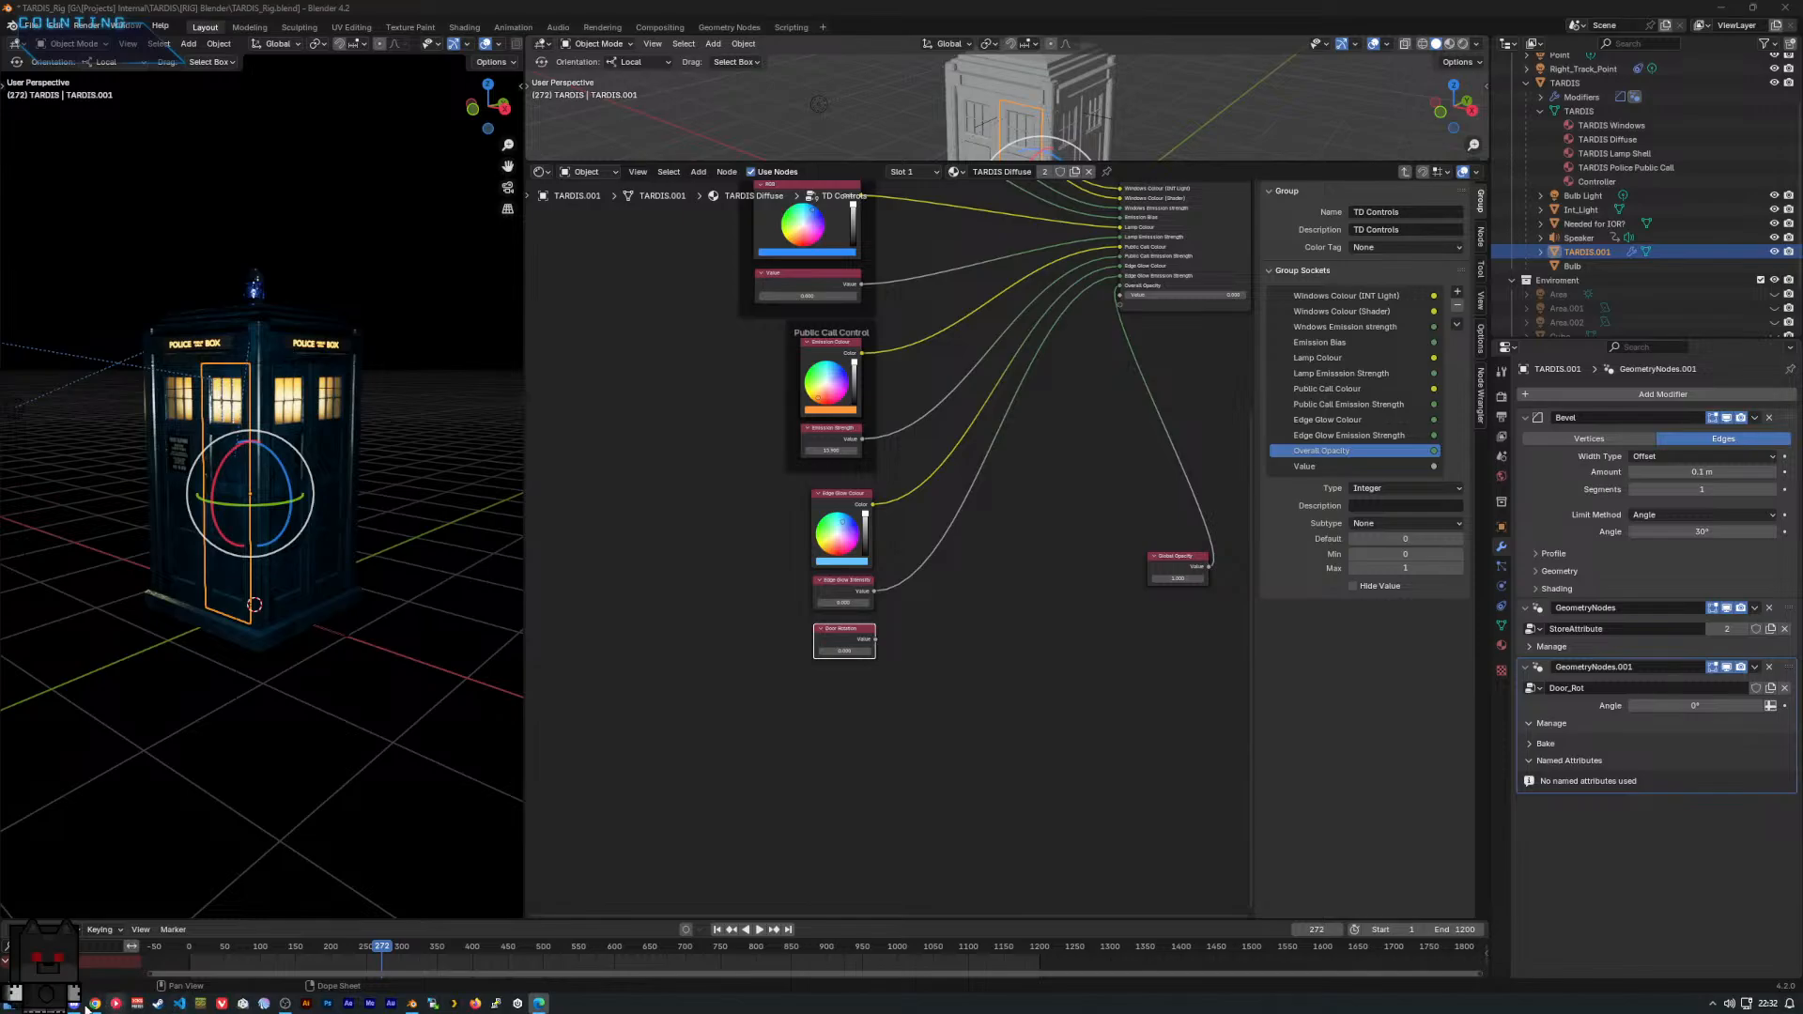
mouse_move(95, 1003)
click(210, 928)
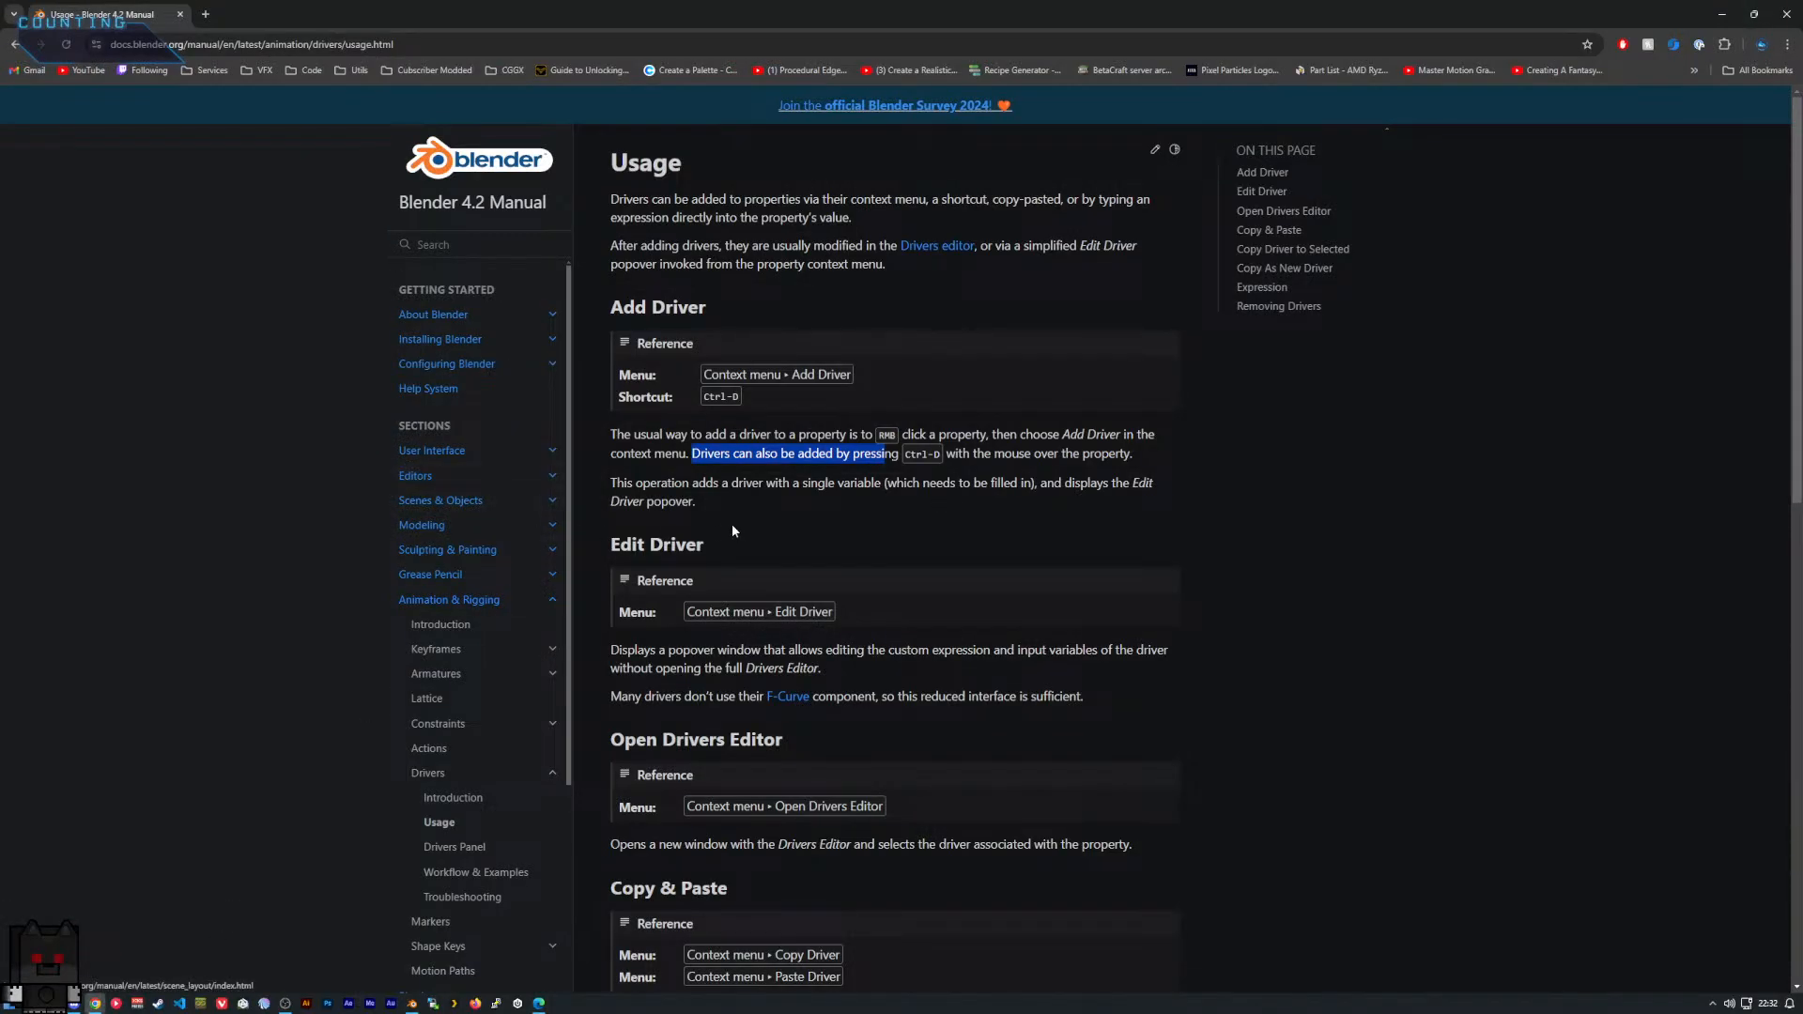
scroll(748, 554, down, 2)
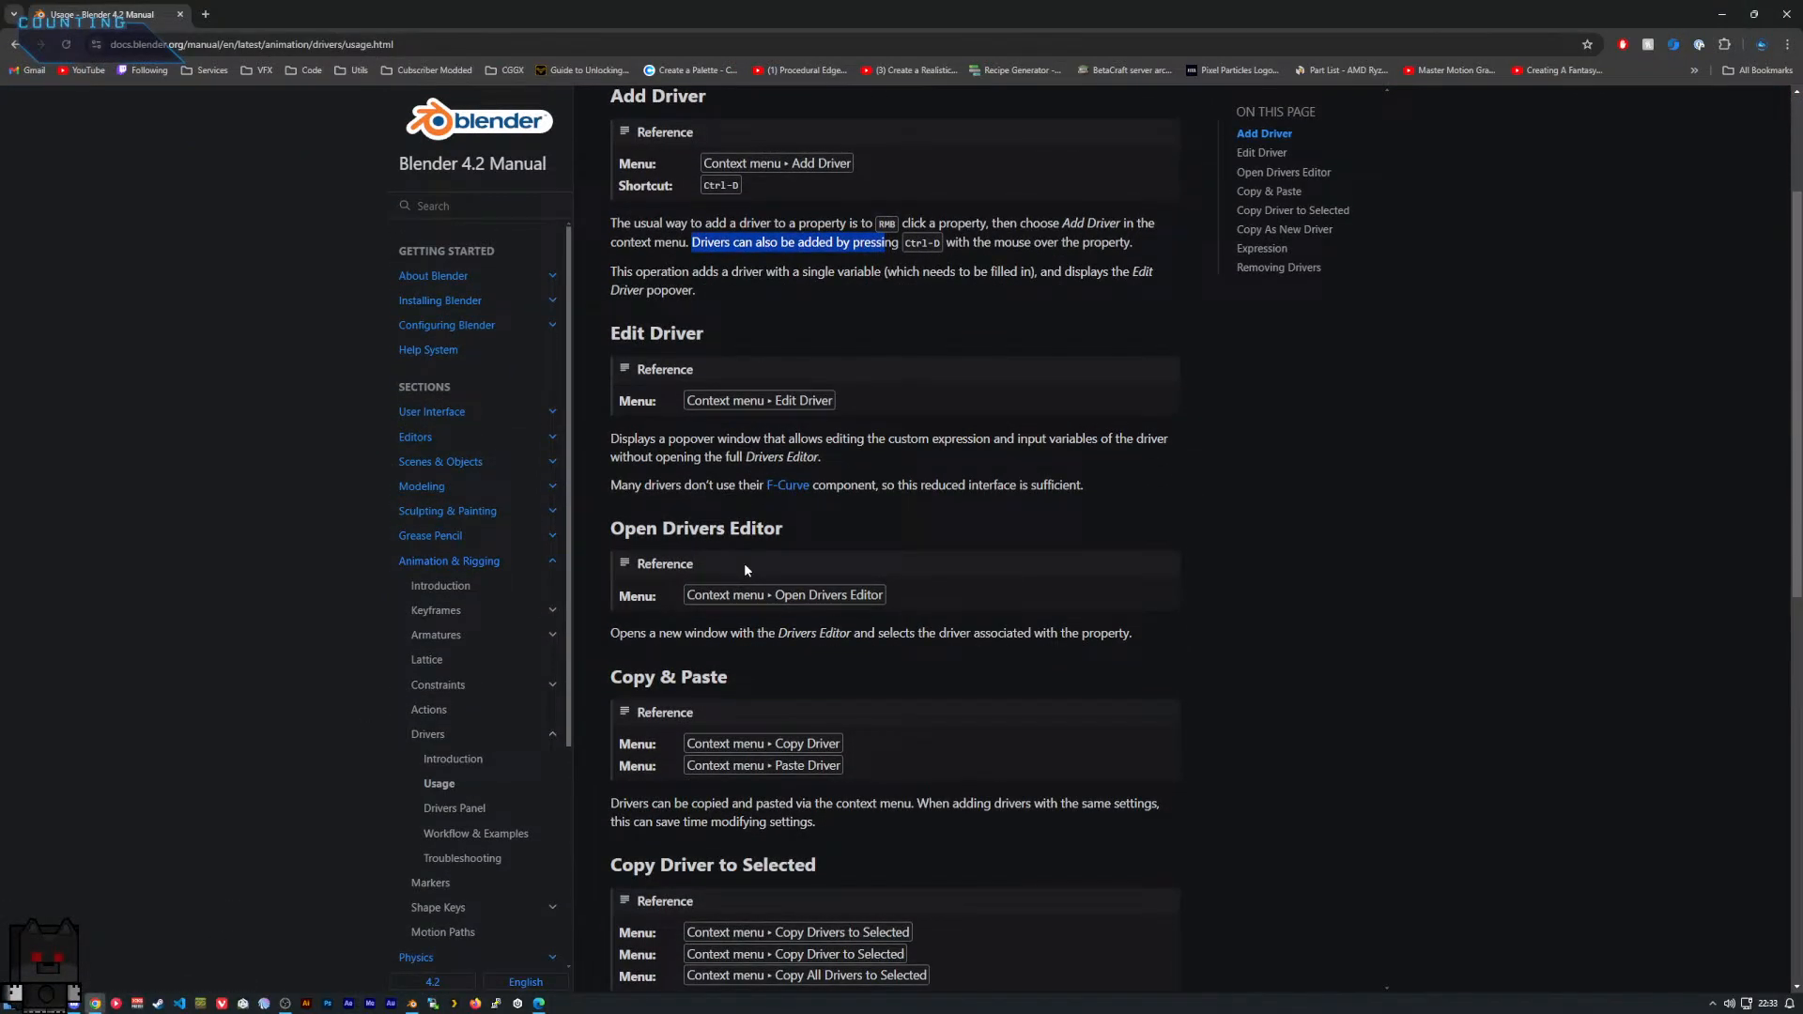
scroll(744, 562, down, 2)
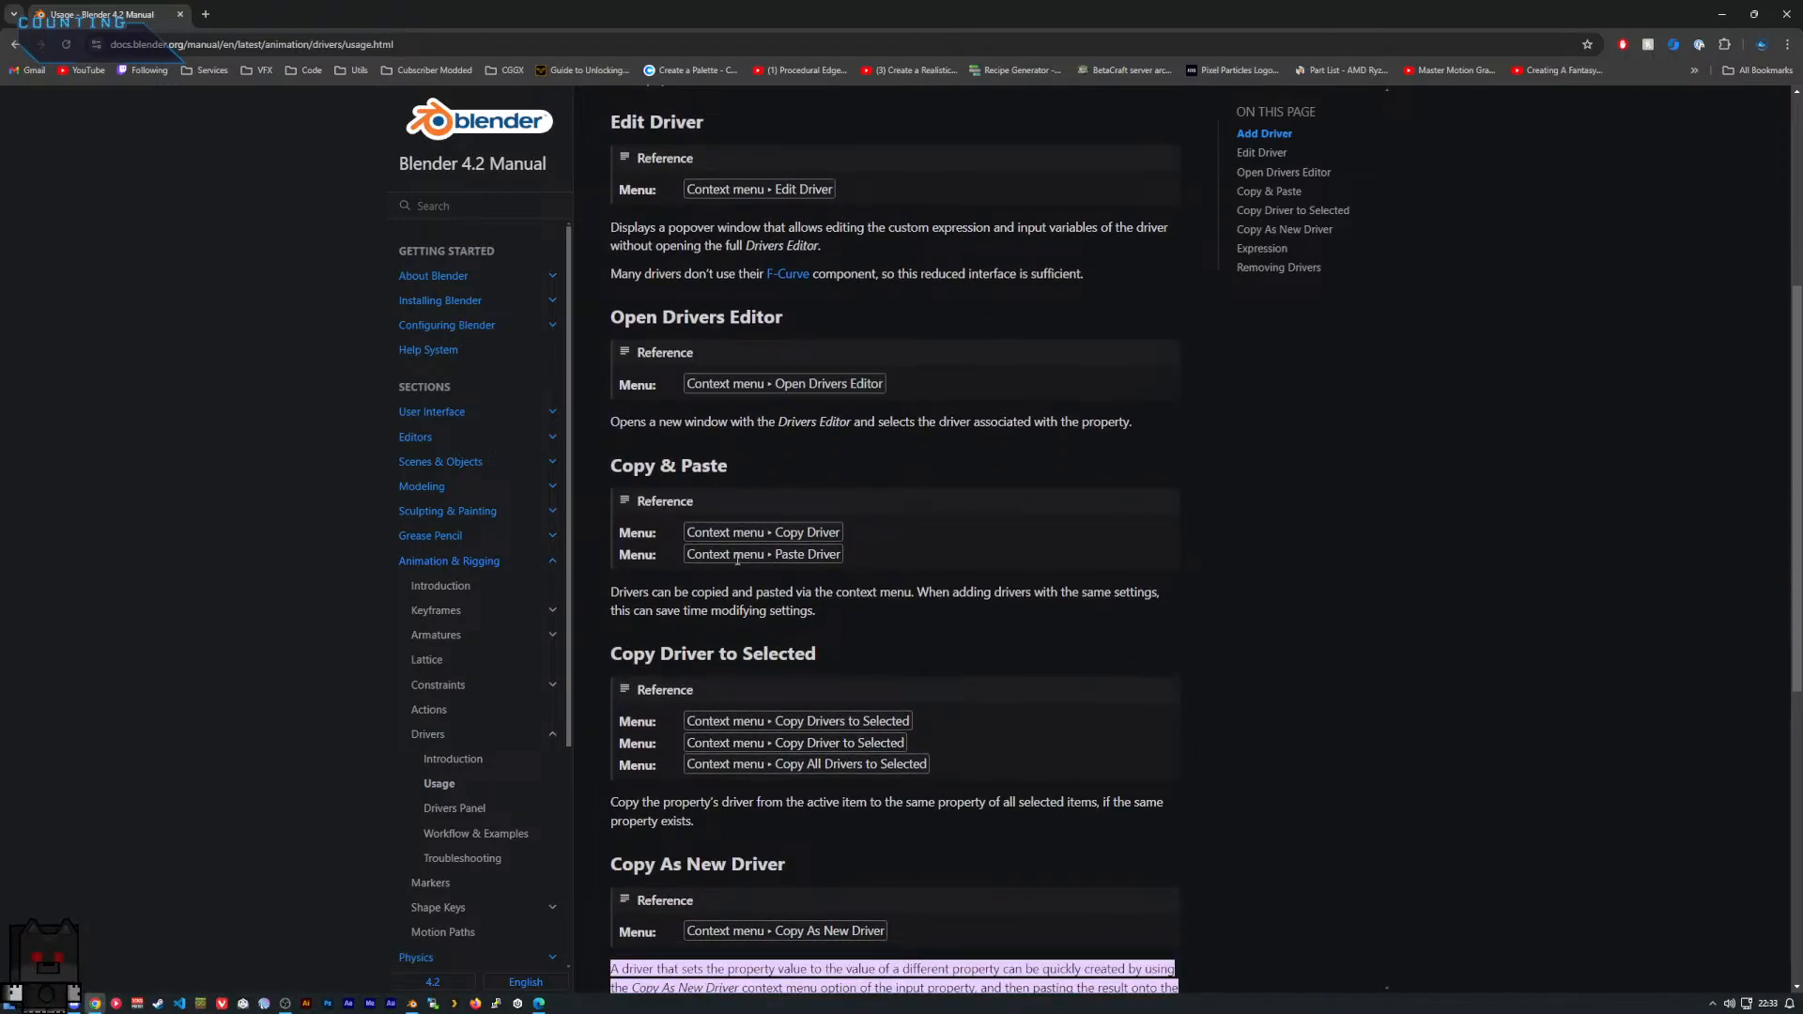
scroll(753, 504, down, 3)
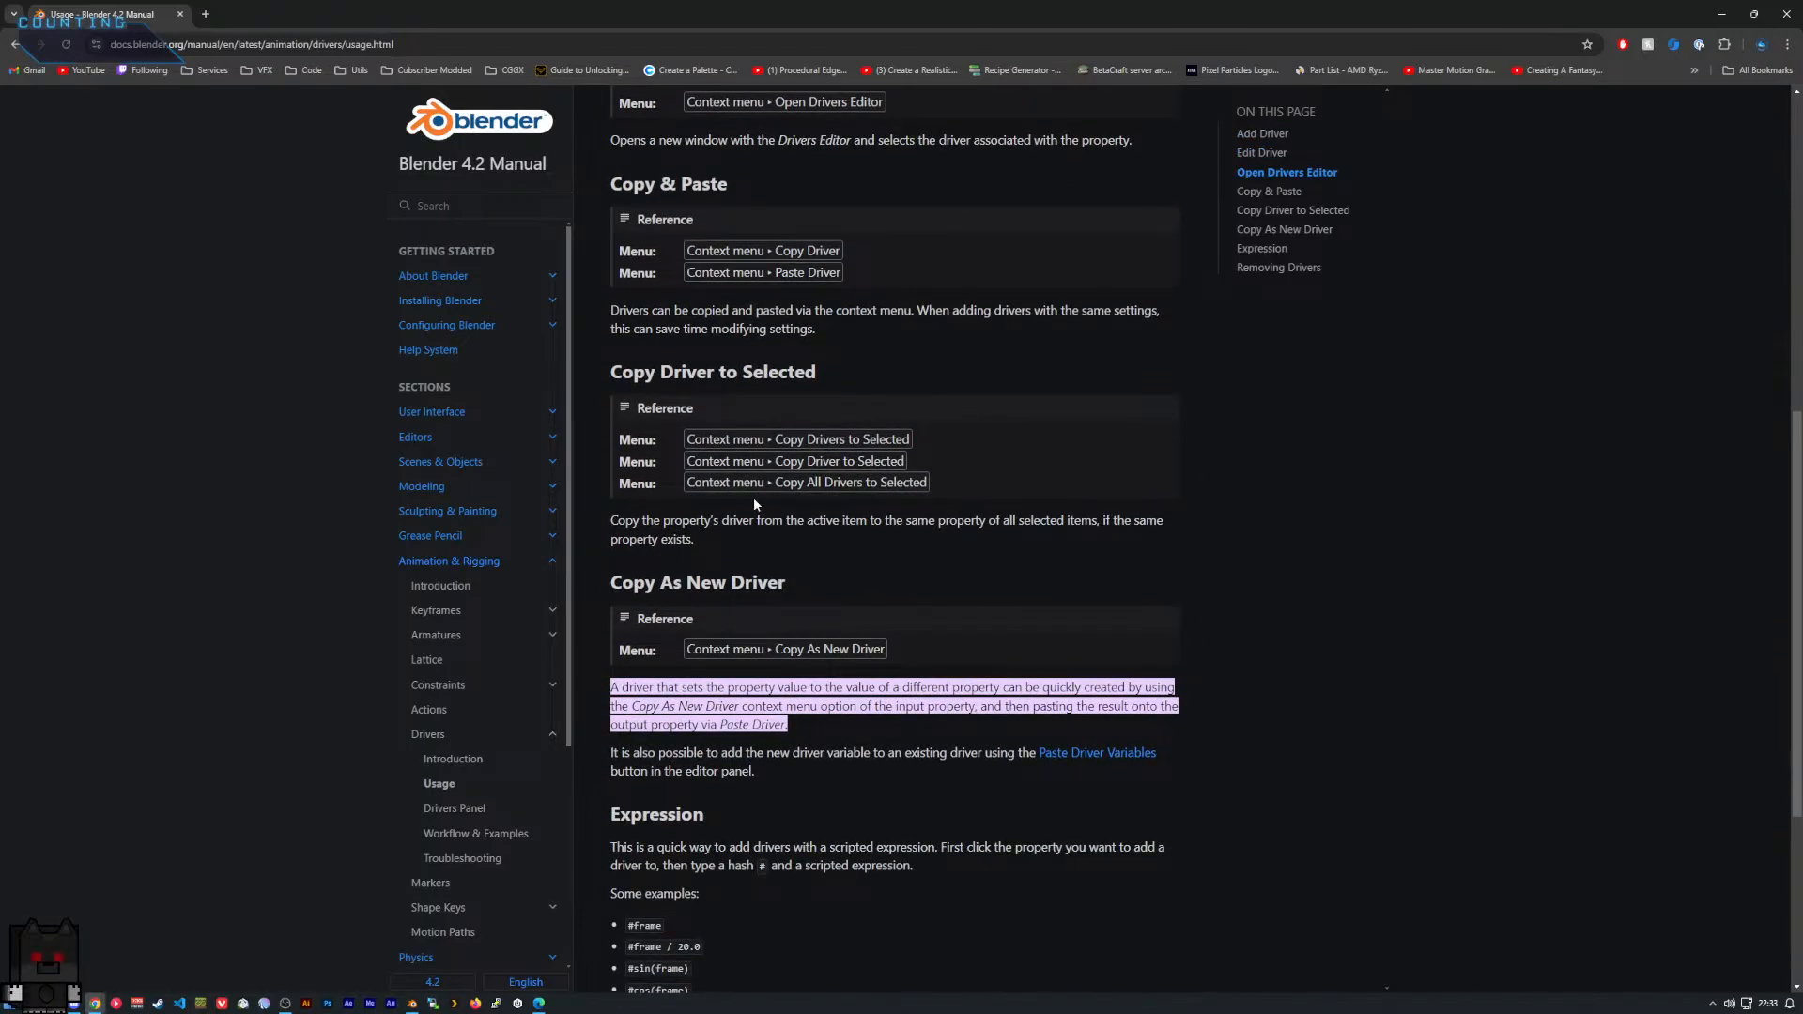
scroll(769, 623, up, 1)
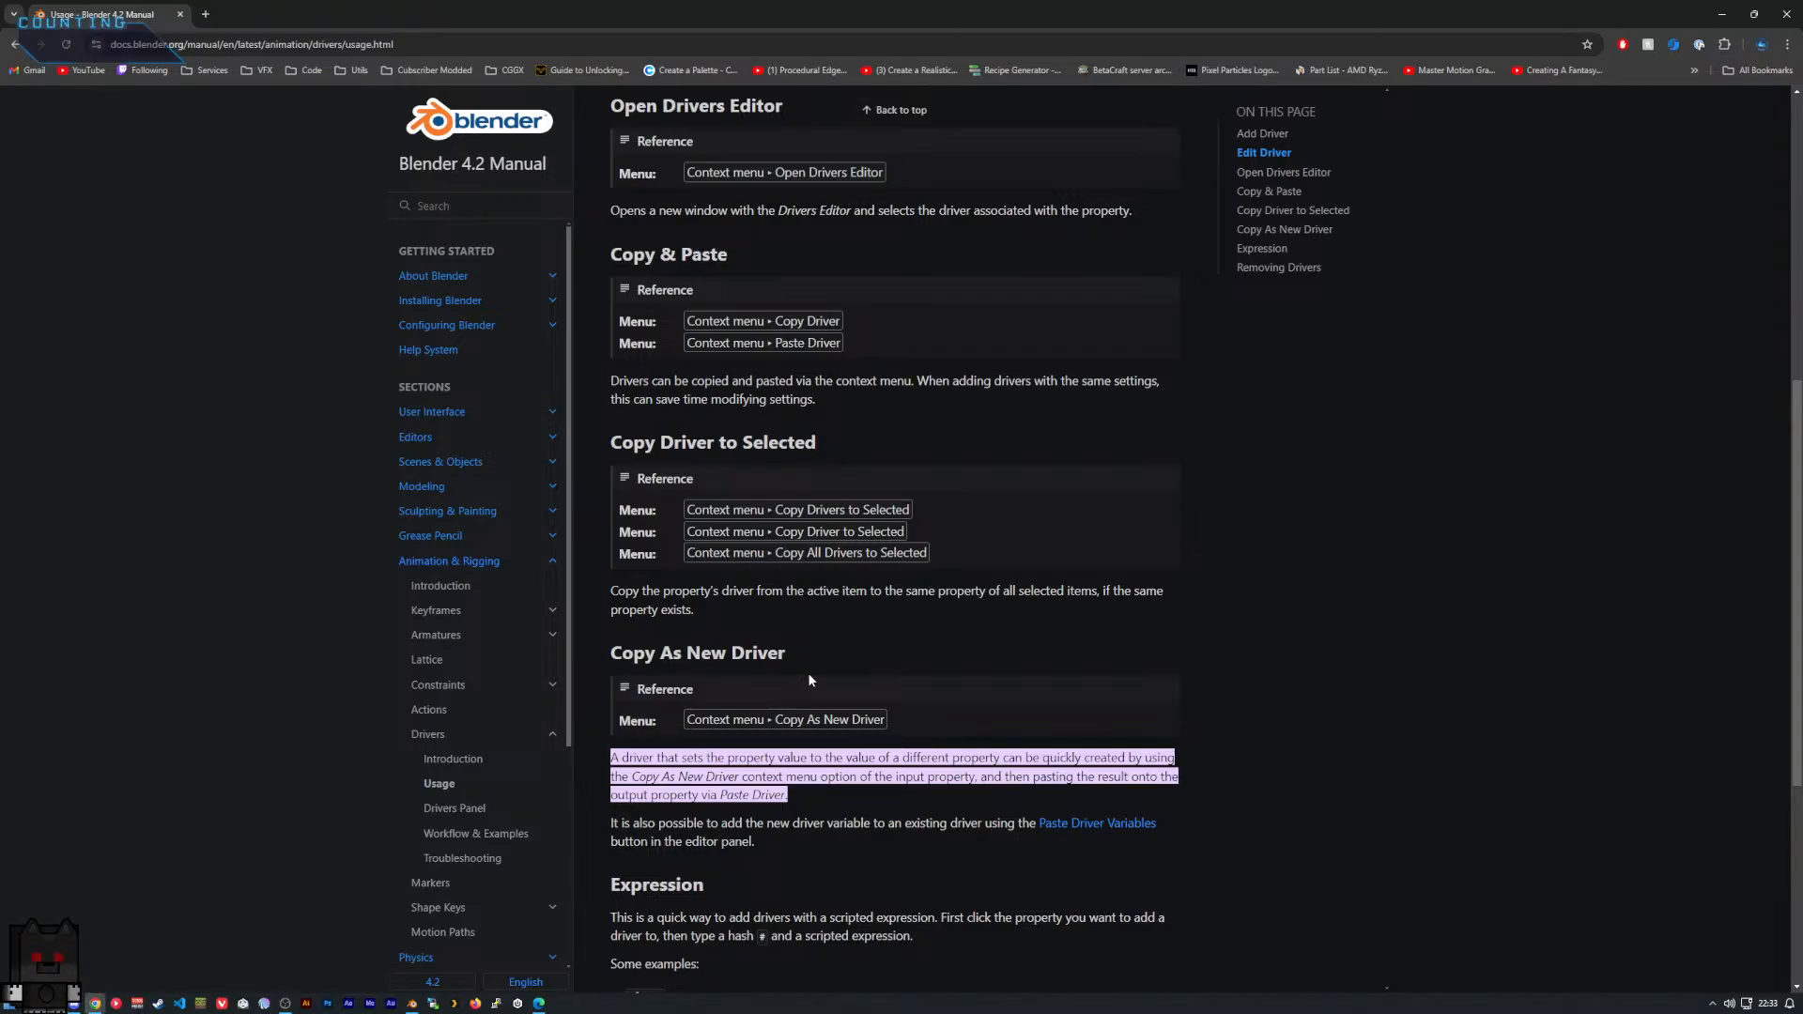
Switch back to Blender, recheck the Door Rotation node's commands and view the material's surface and volume options.
key(alt+Tab)
key(alt+Tab)
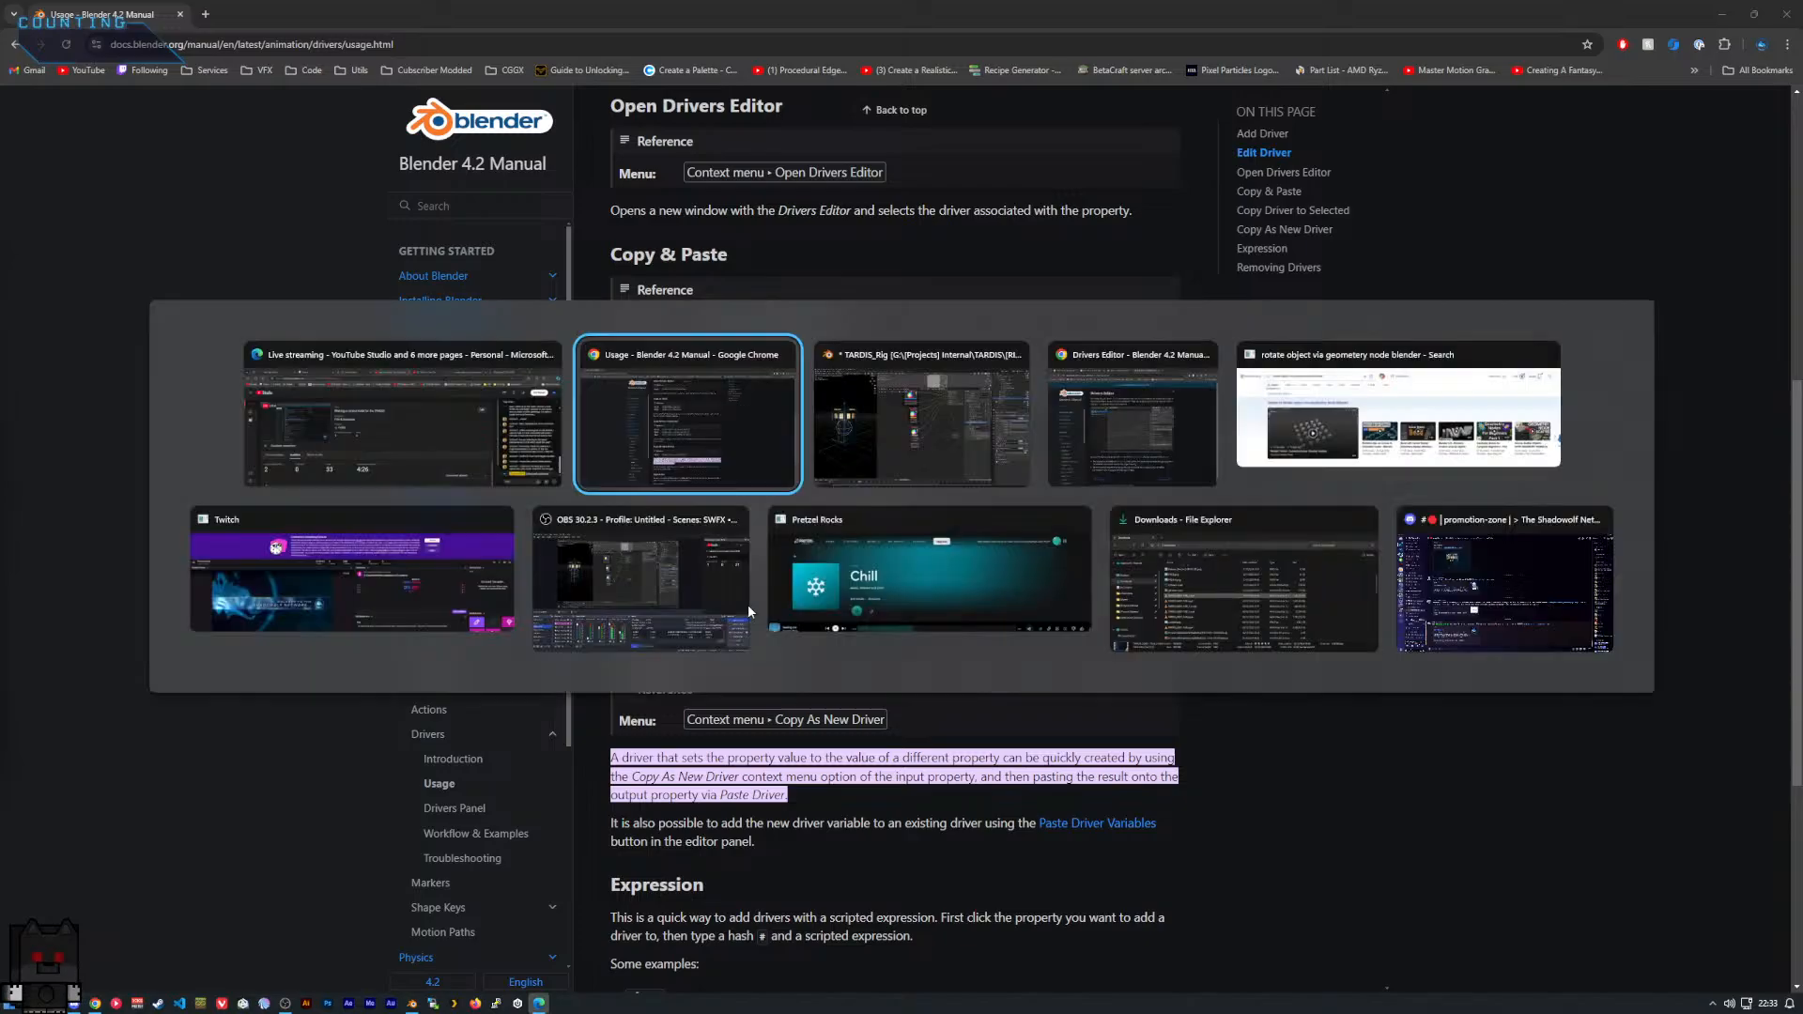
key(alt+Tab)
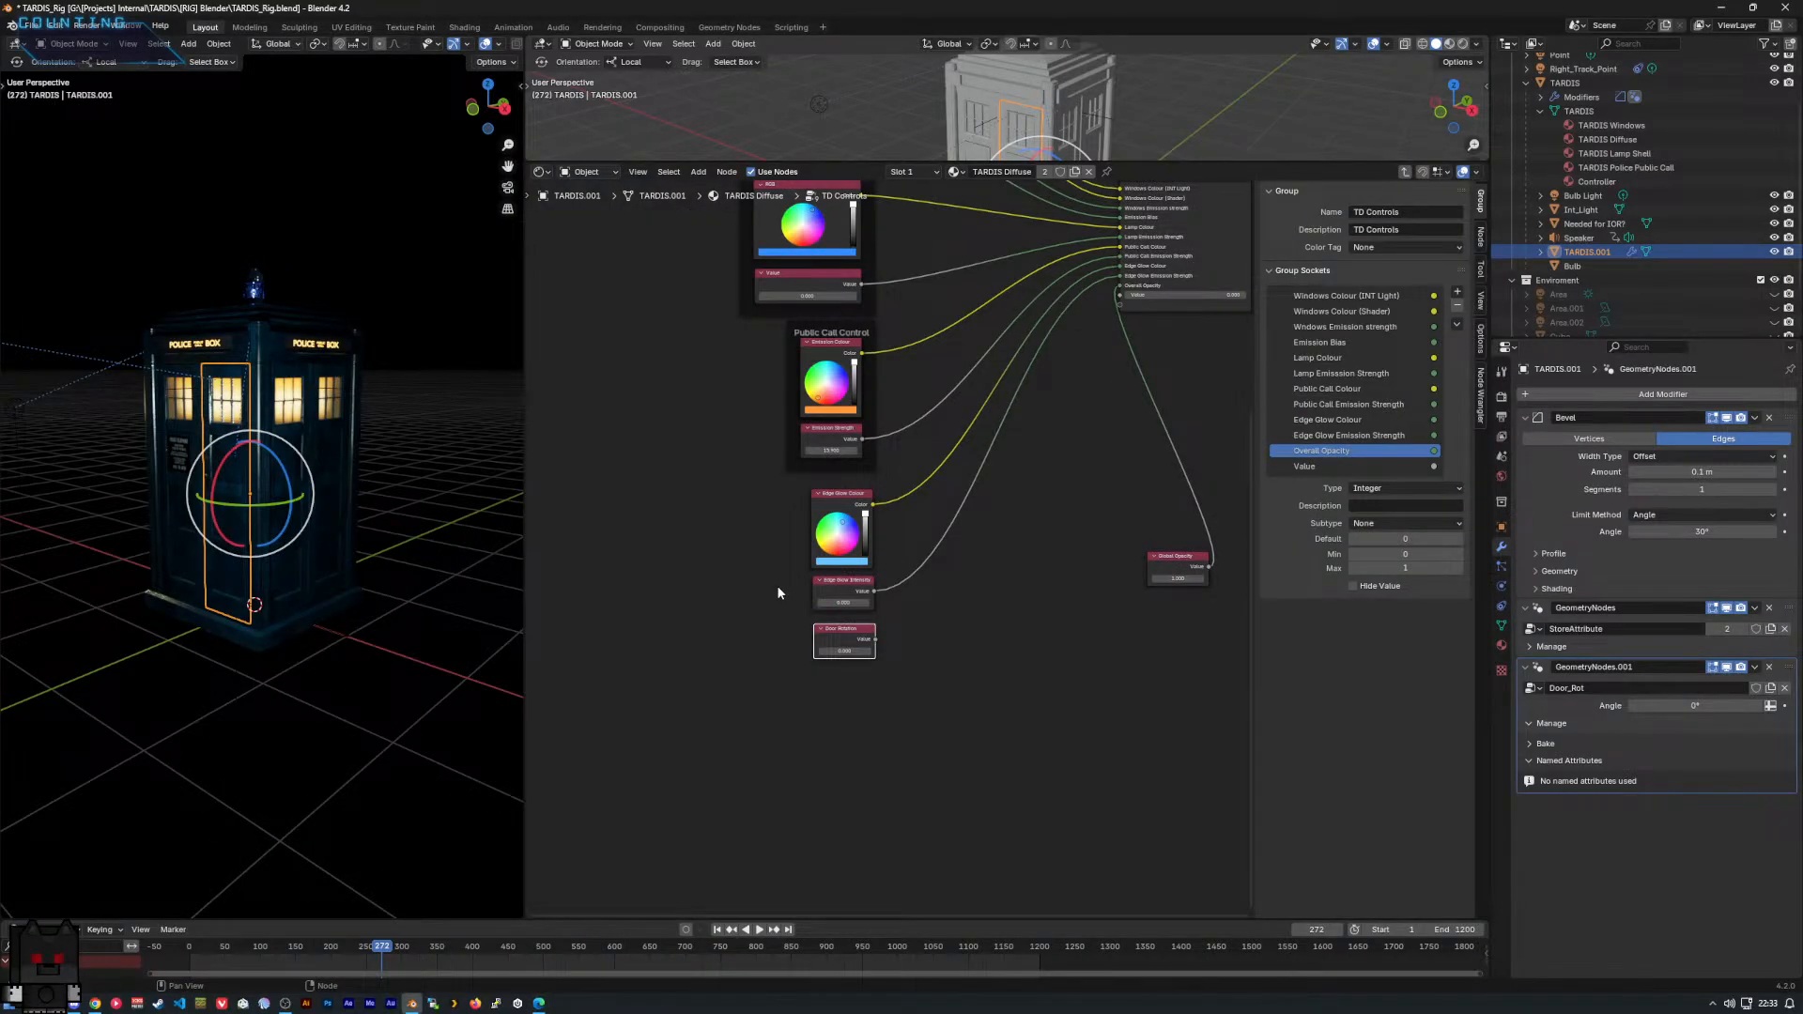
key(b)
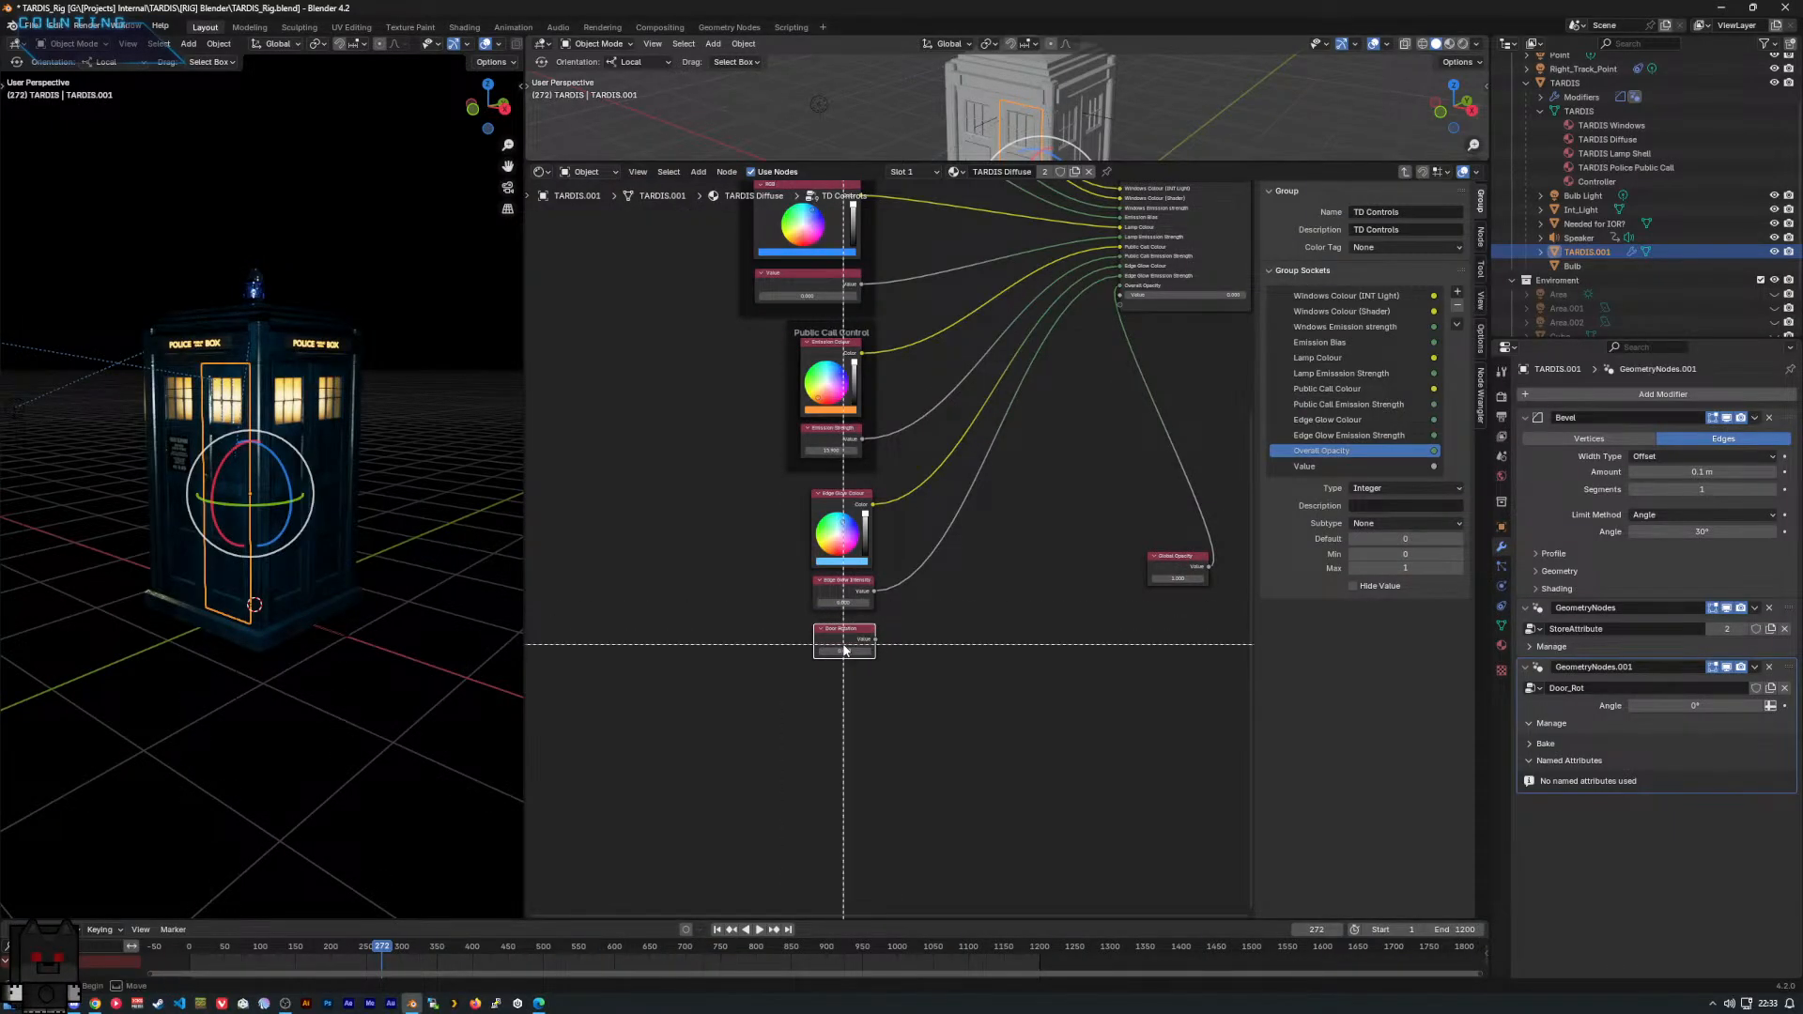
key(Escape)
key(c)
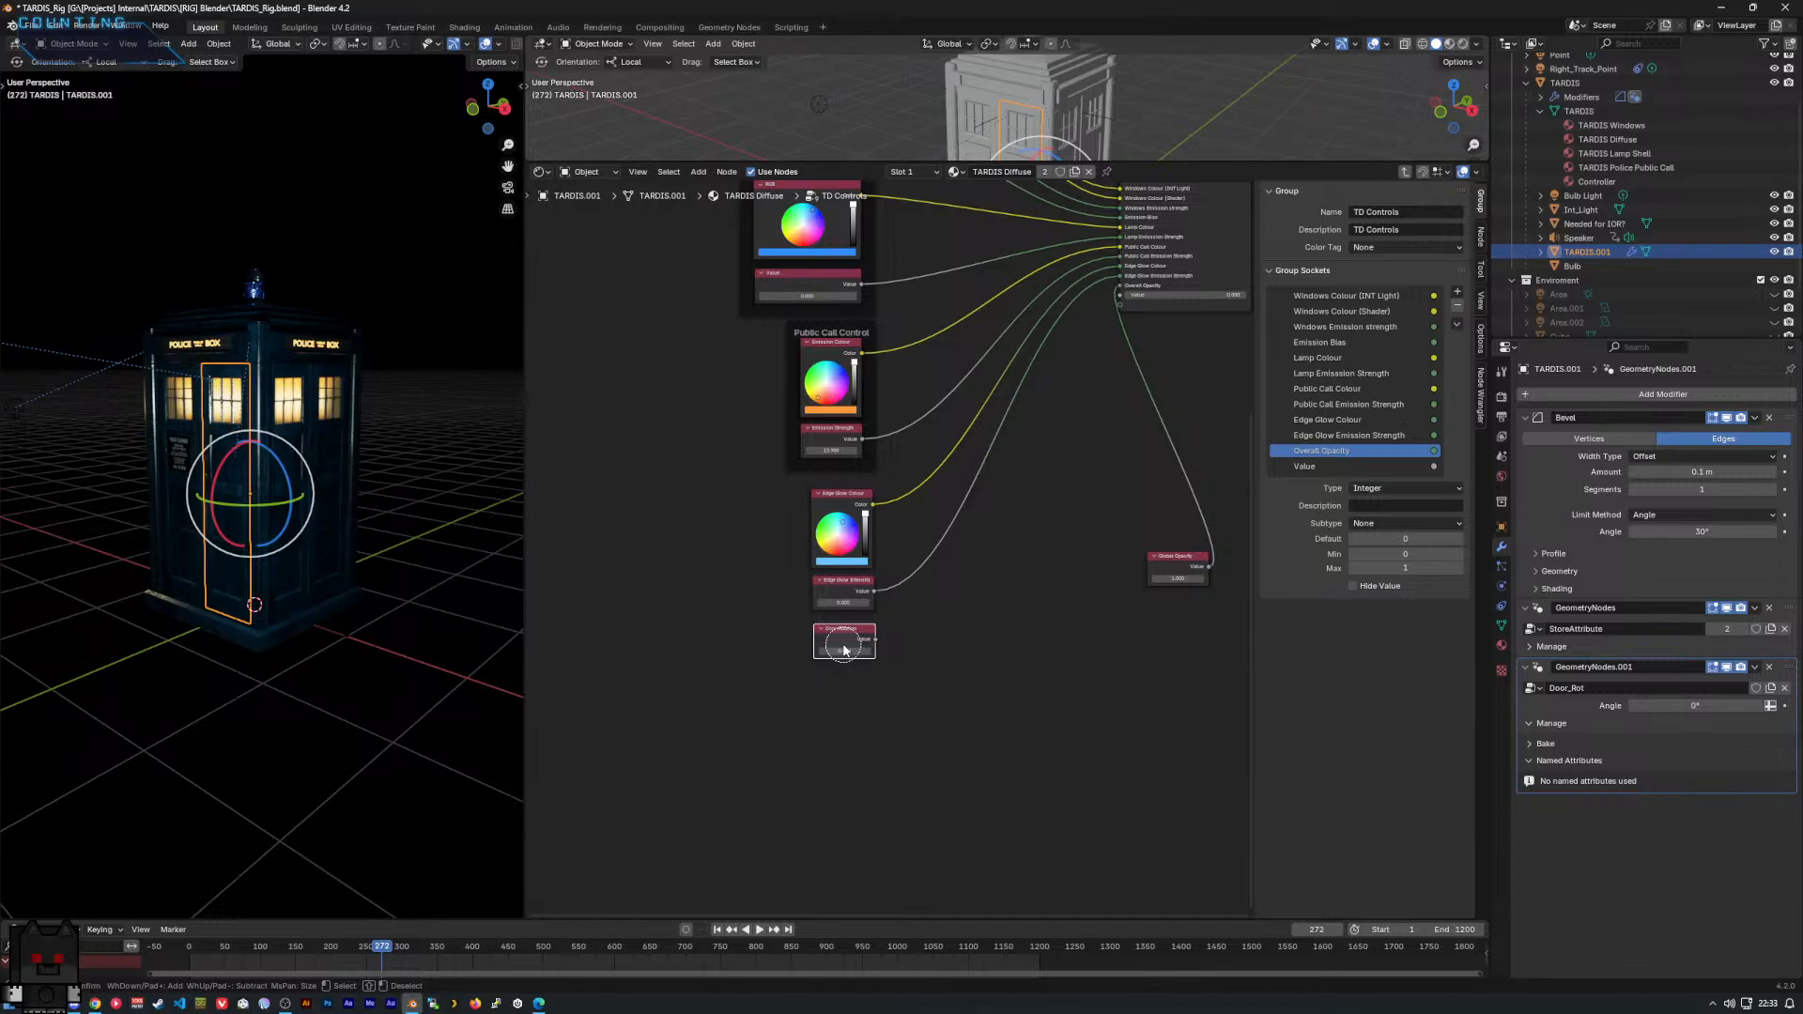
key(Escape)
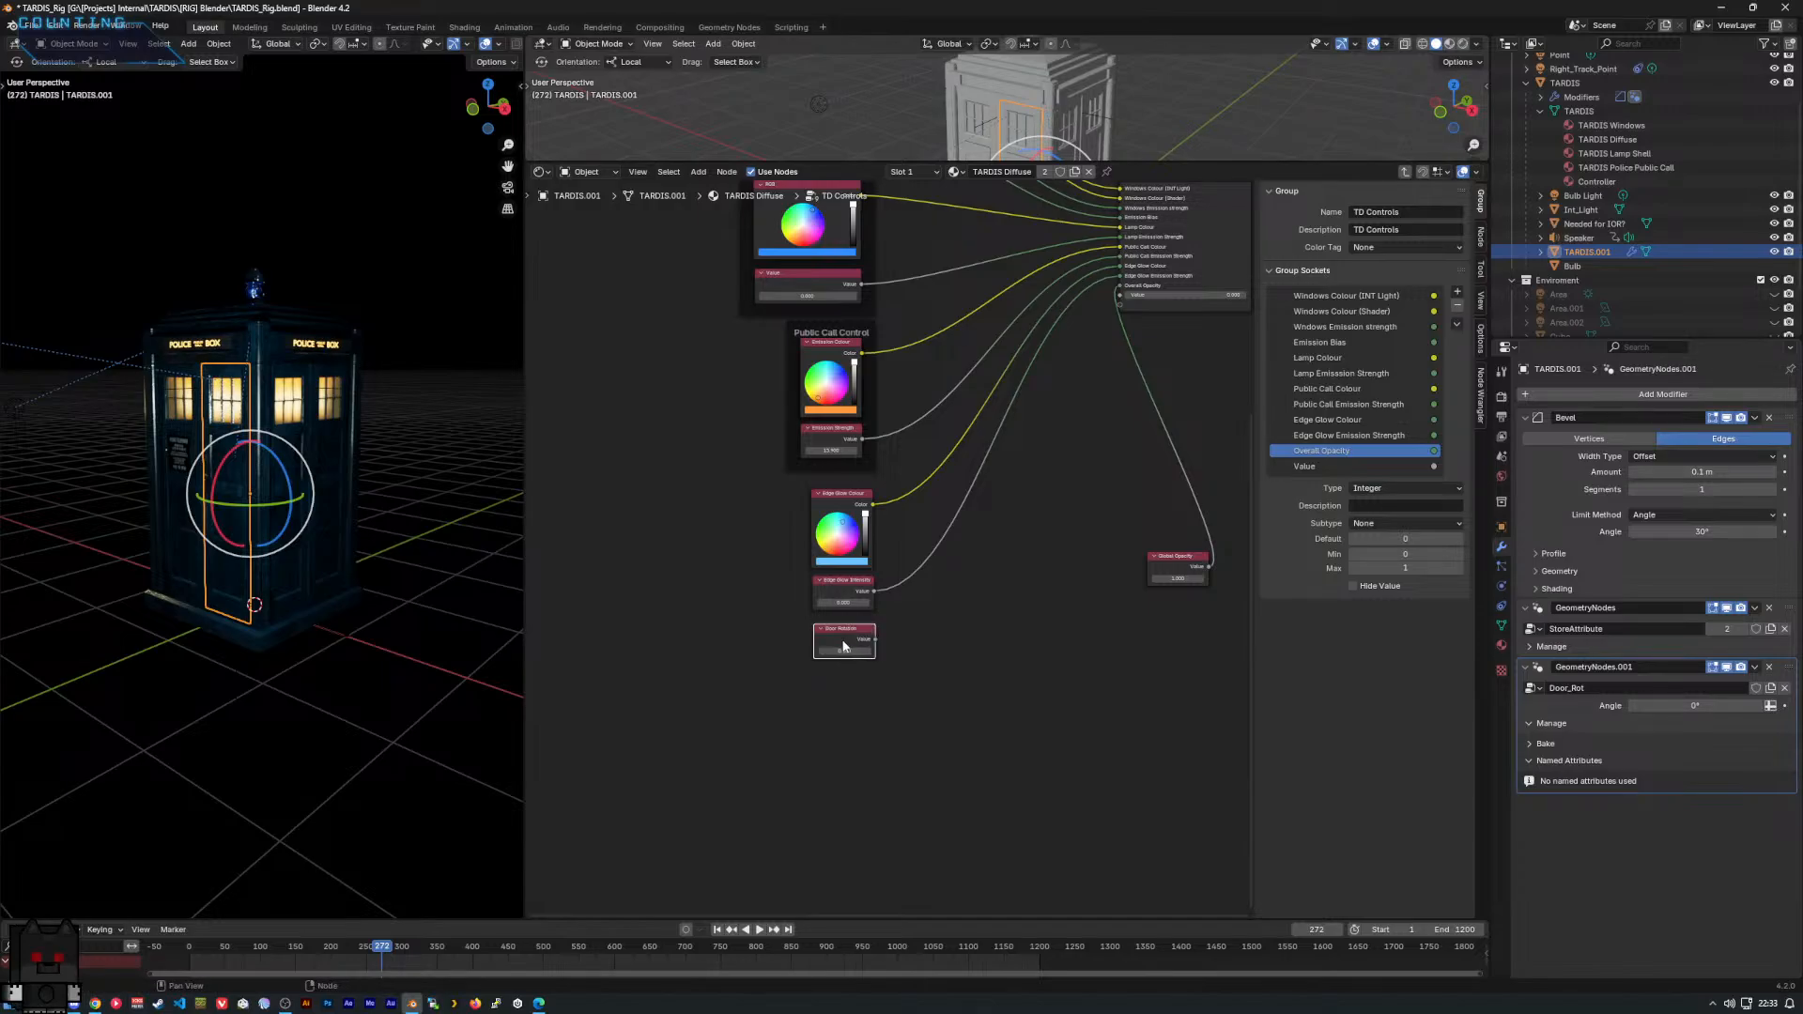
right_click(842, 642)
click(945, 633)
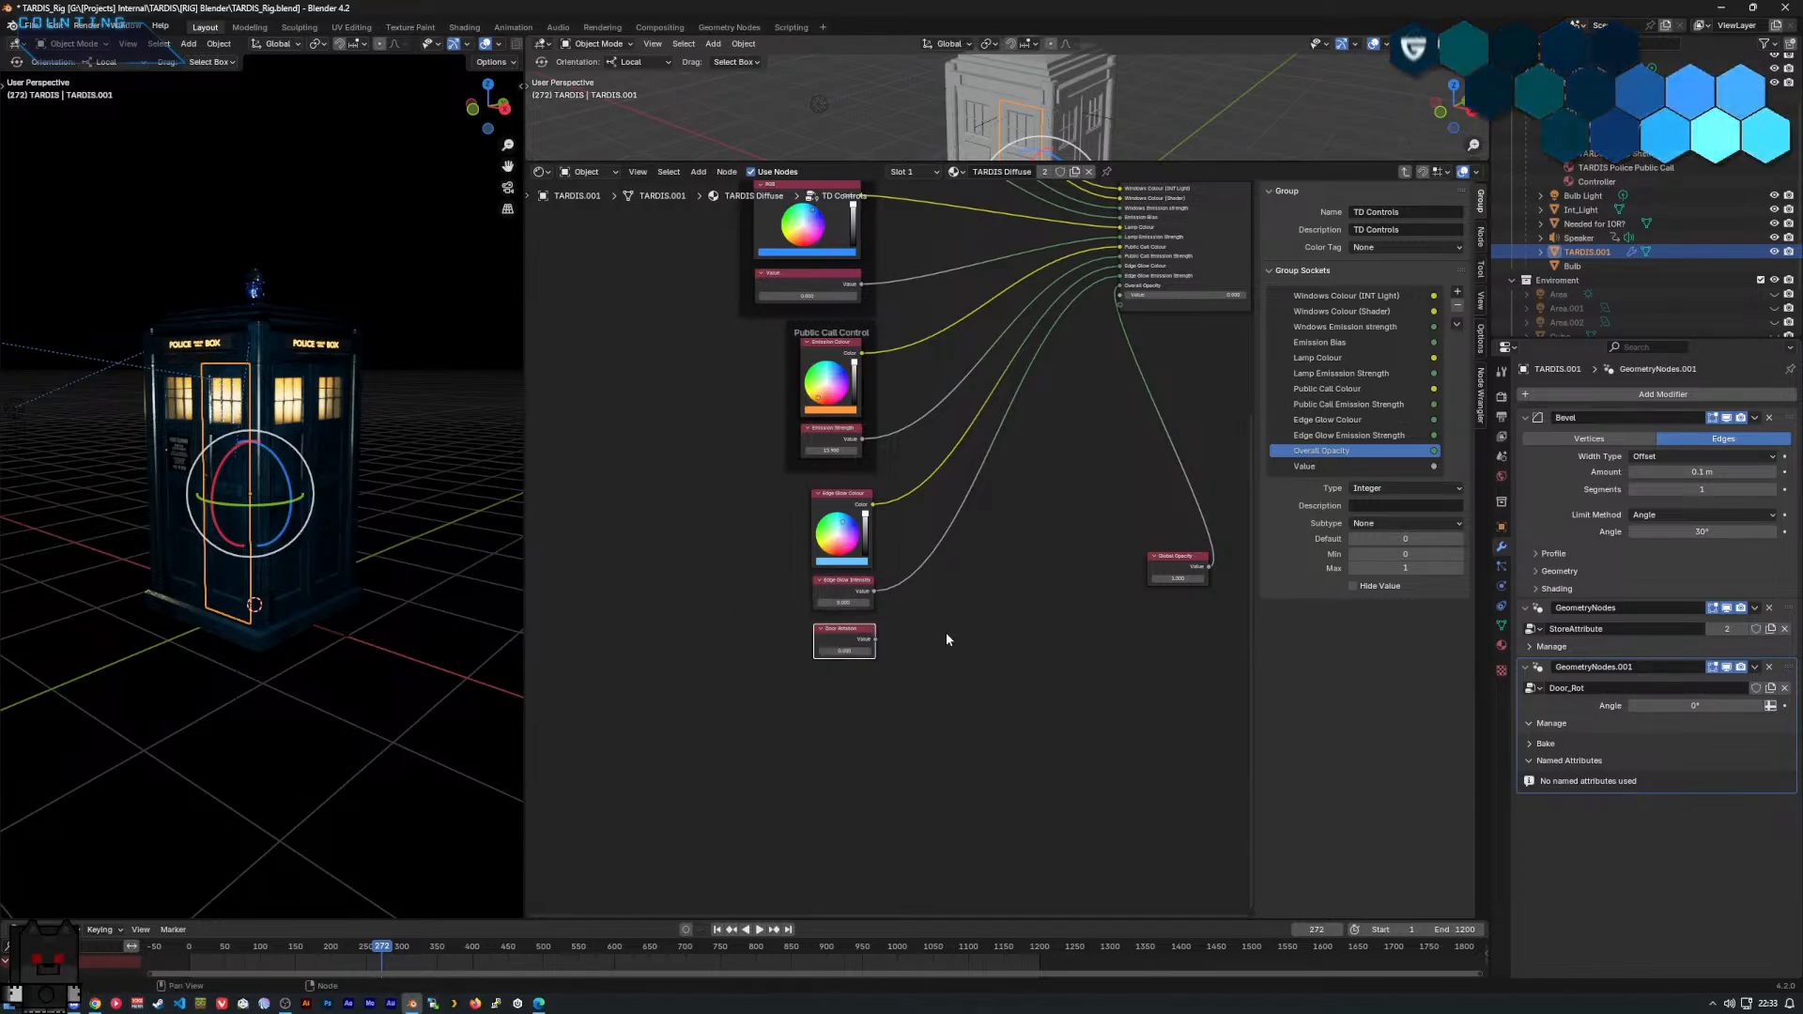
click(830, 638)
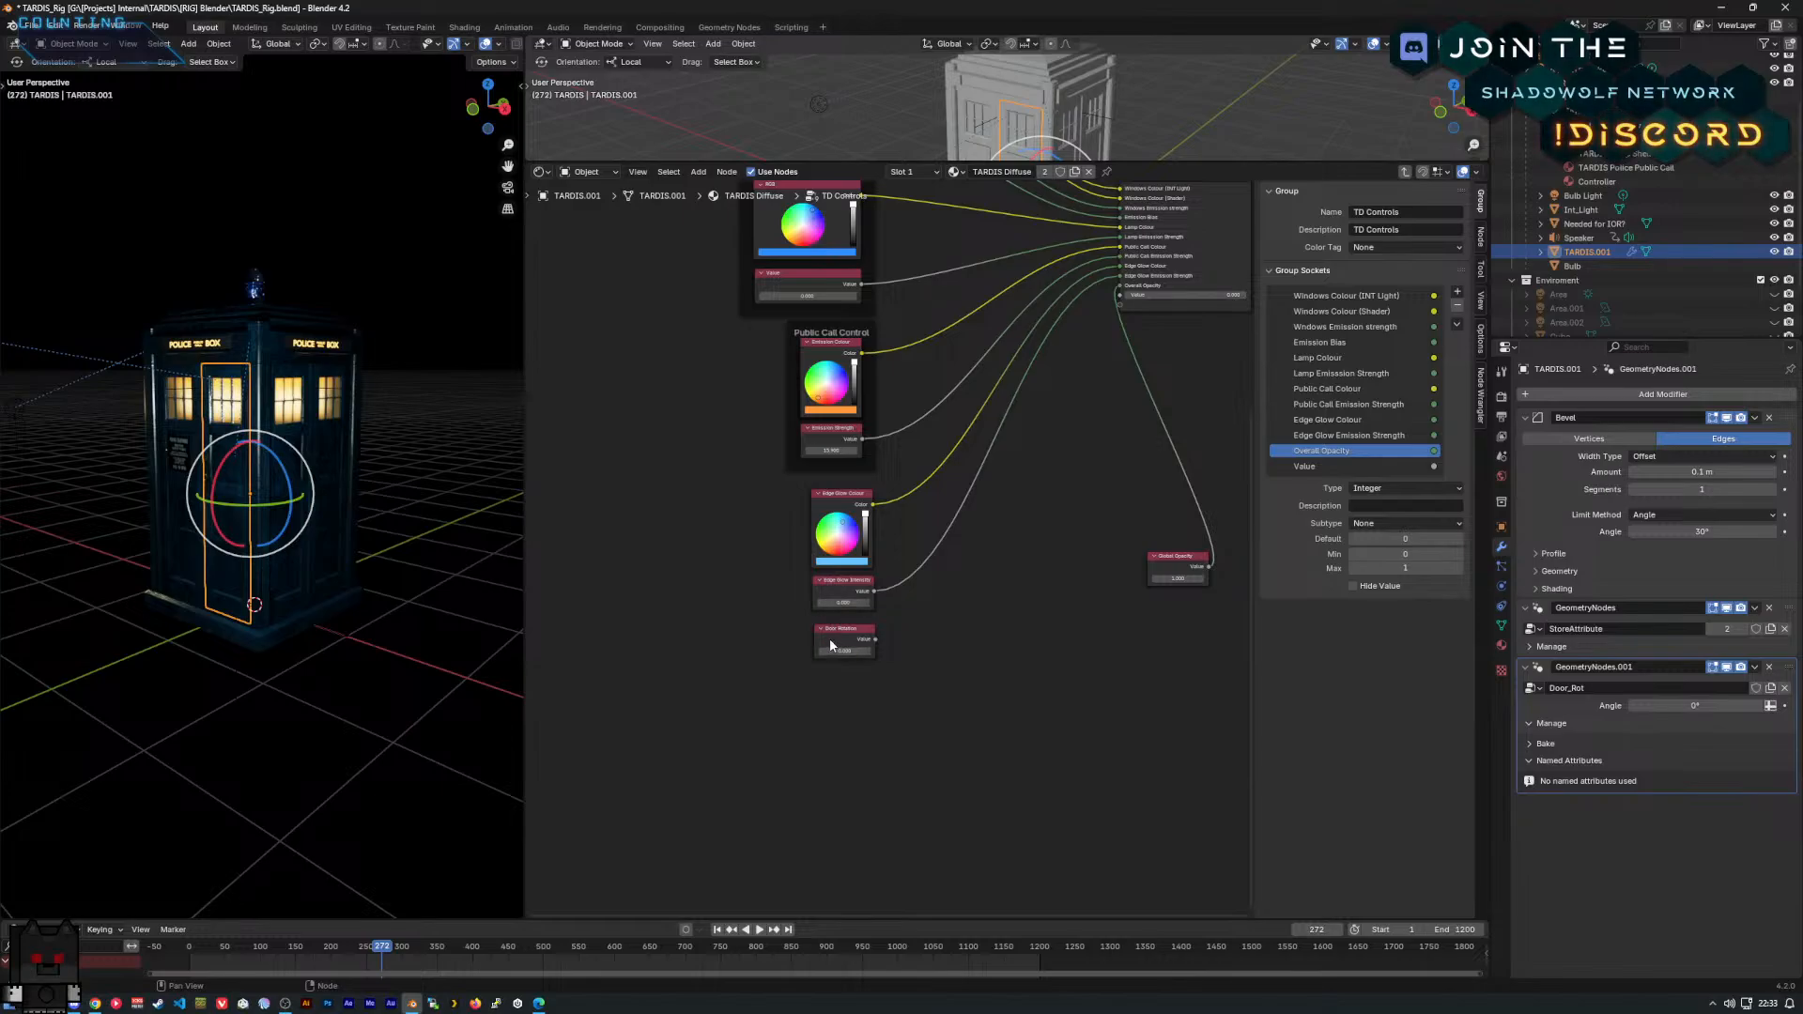
click(1482, 338)
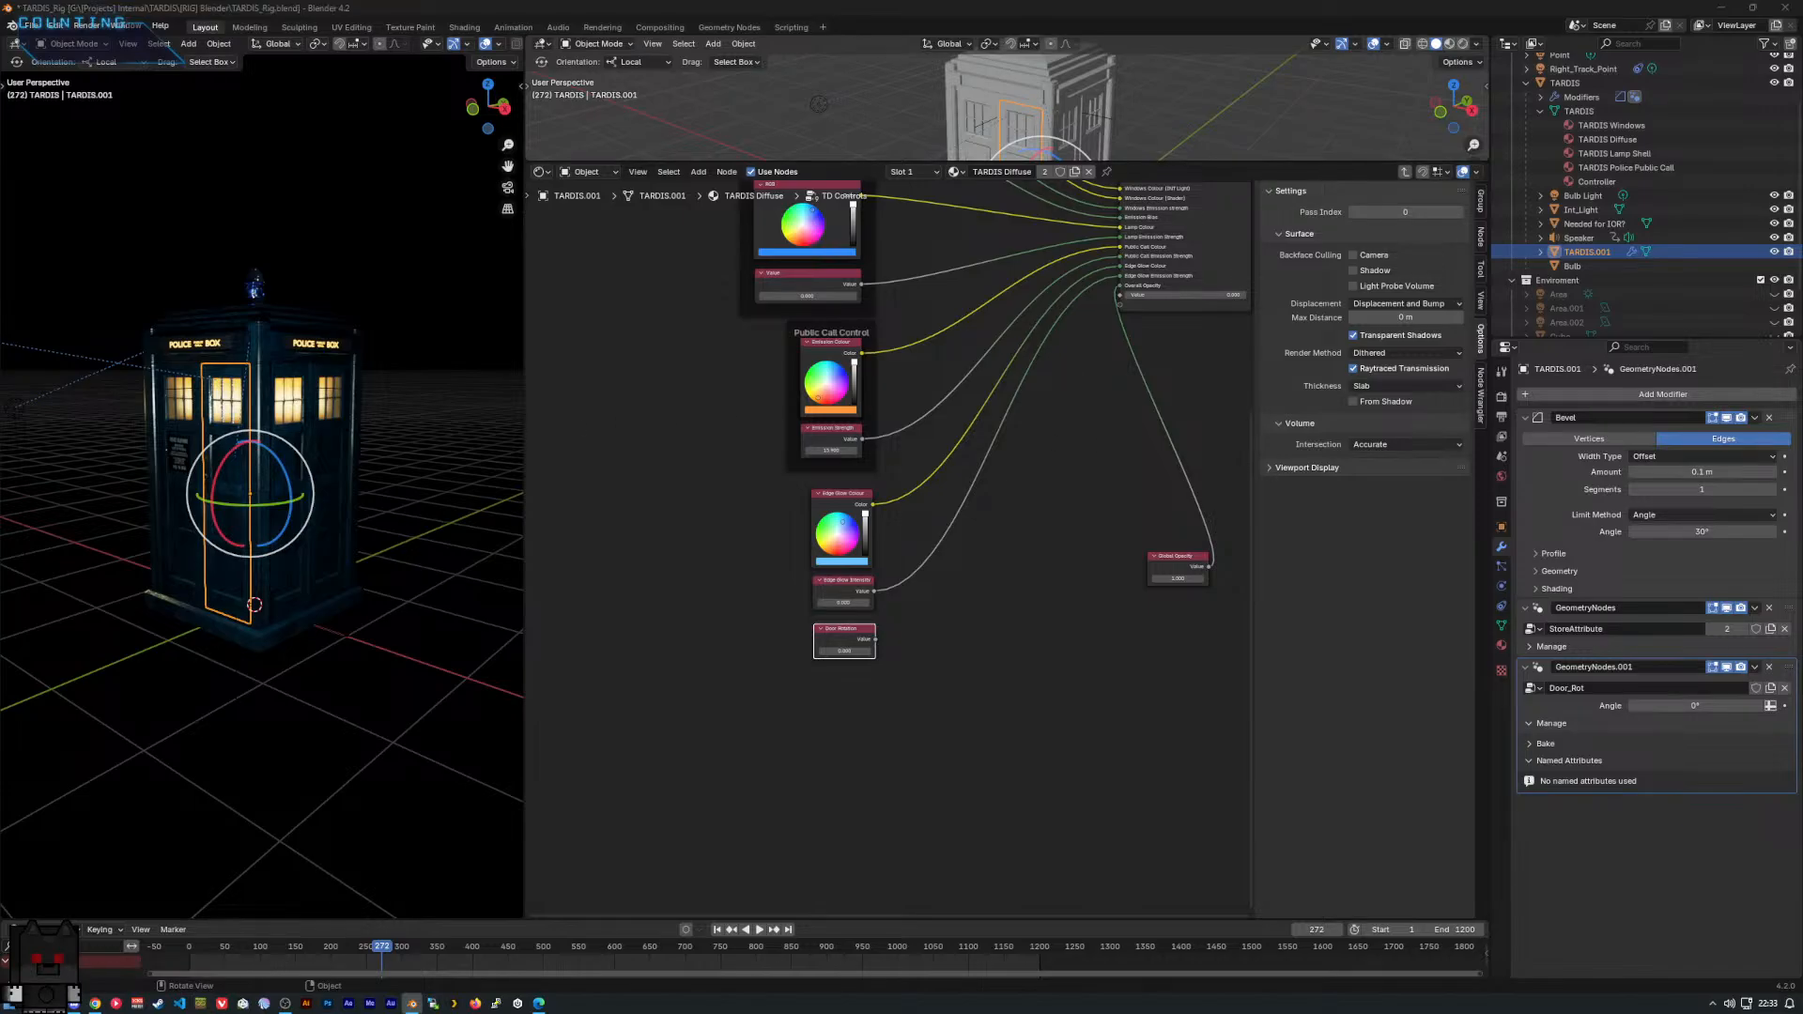
Return to the manual in Chrome, read the rest of the Usage page and open the drivers Introduction page.
mouse_move(94, 1003)
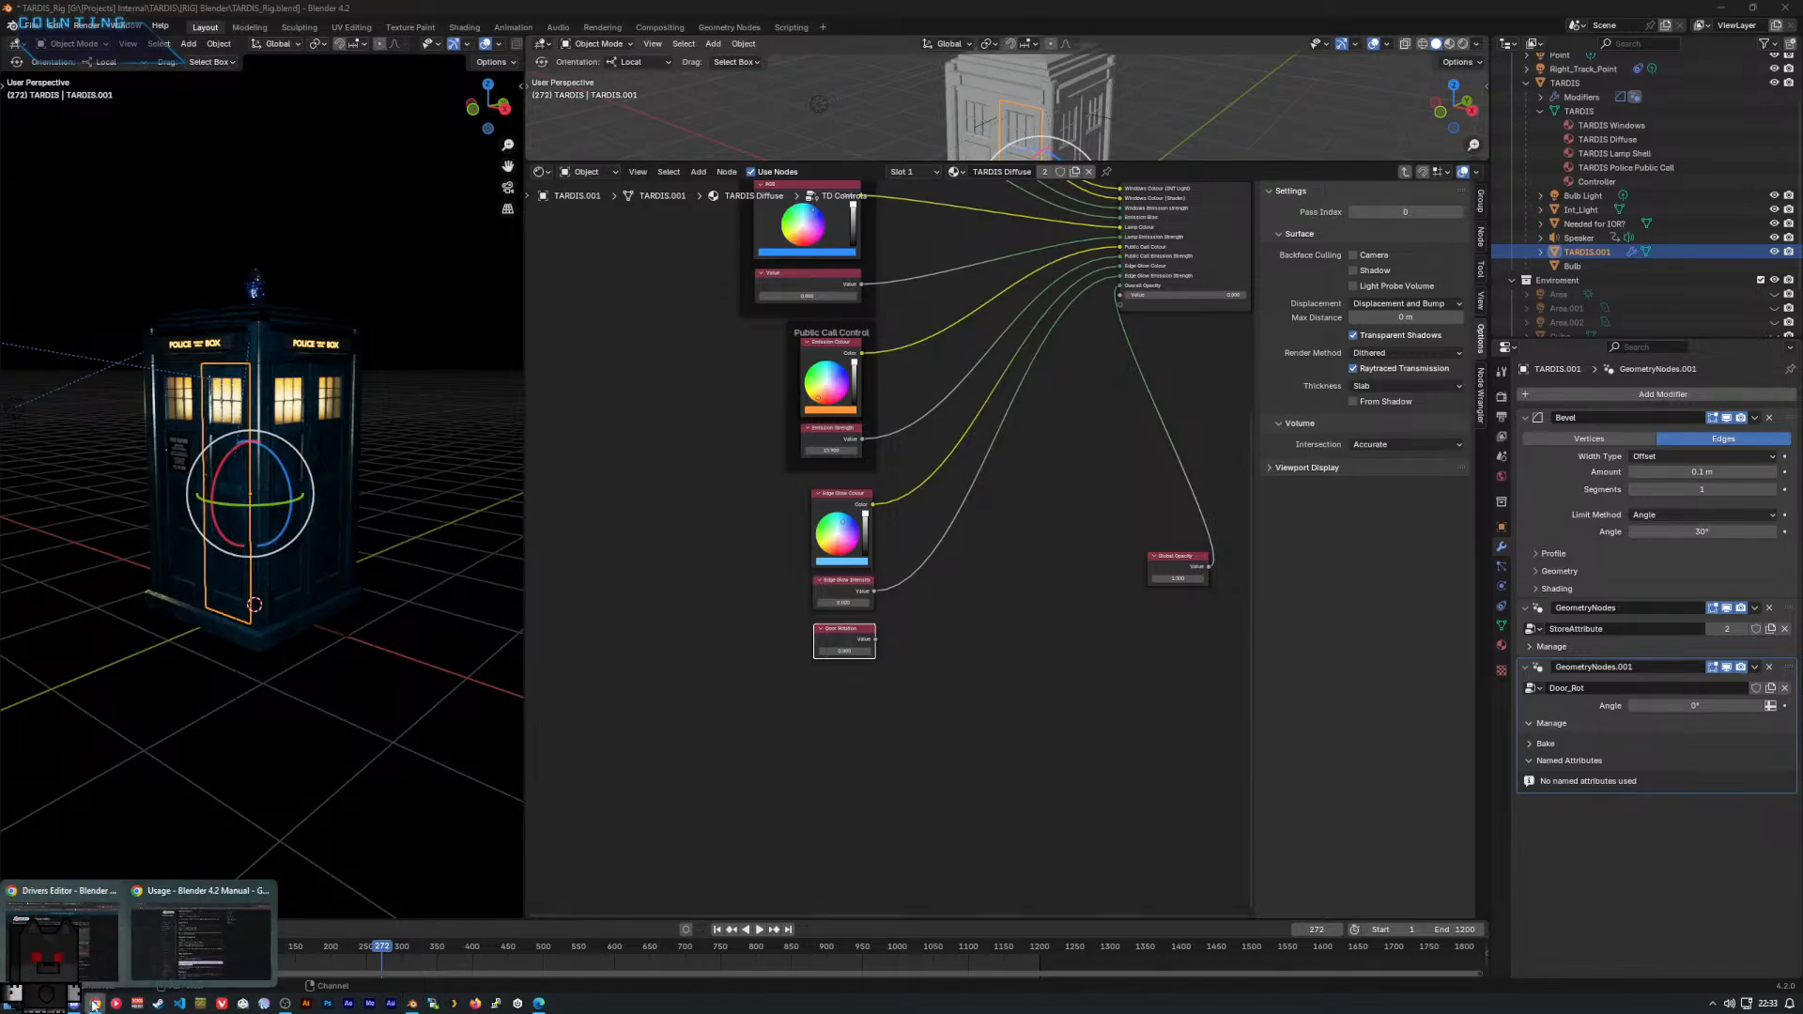
click(195, 909)
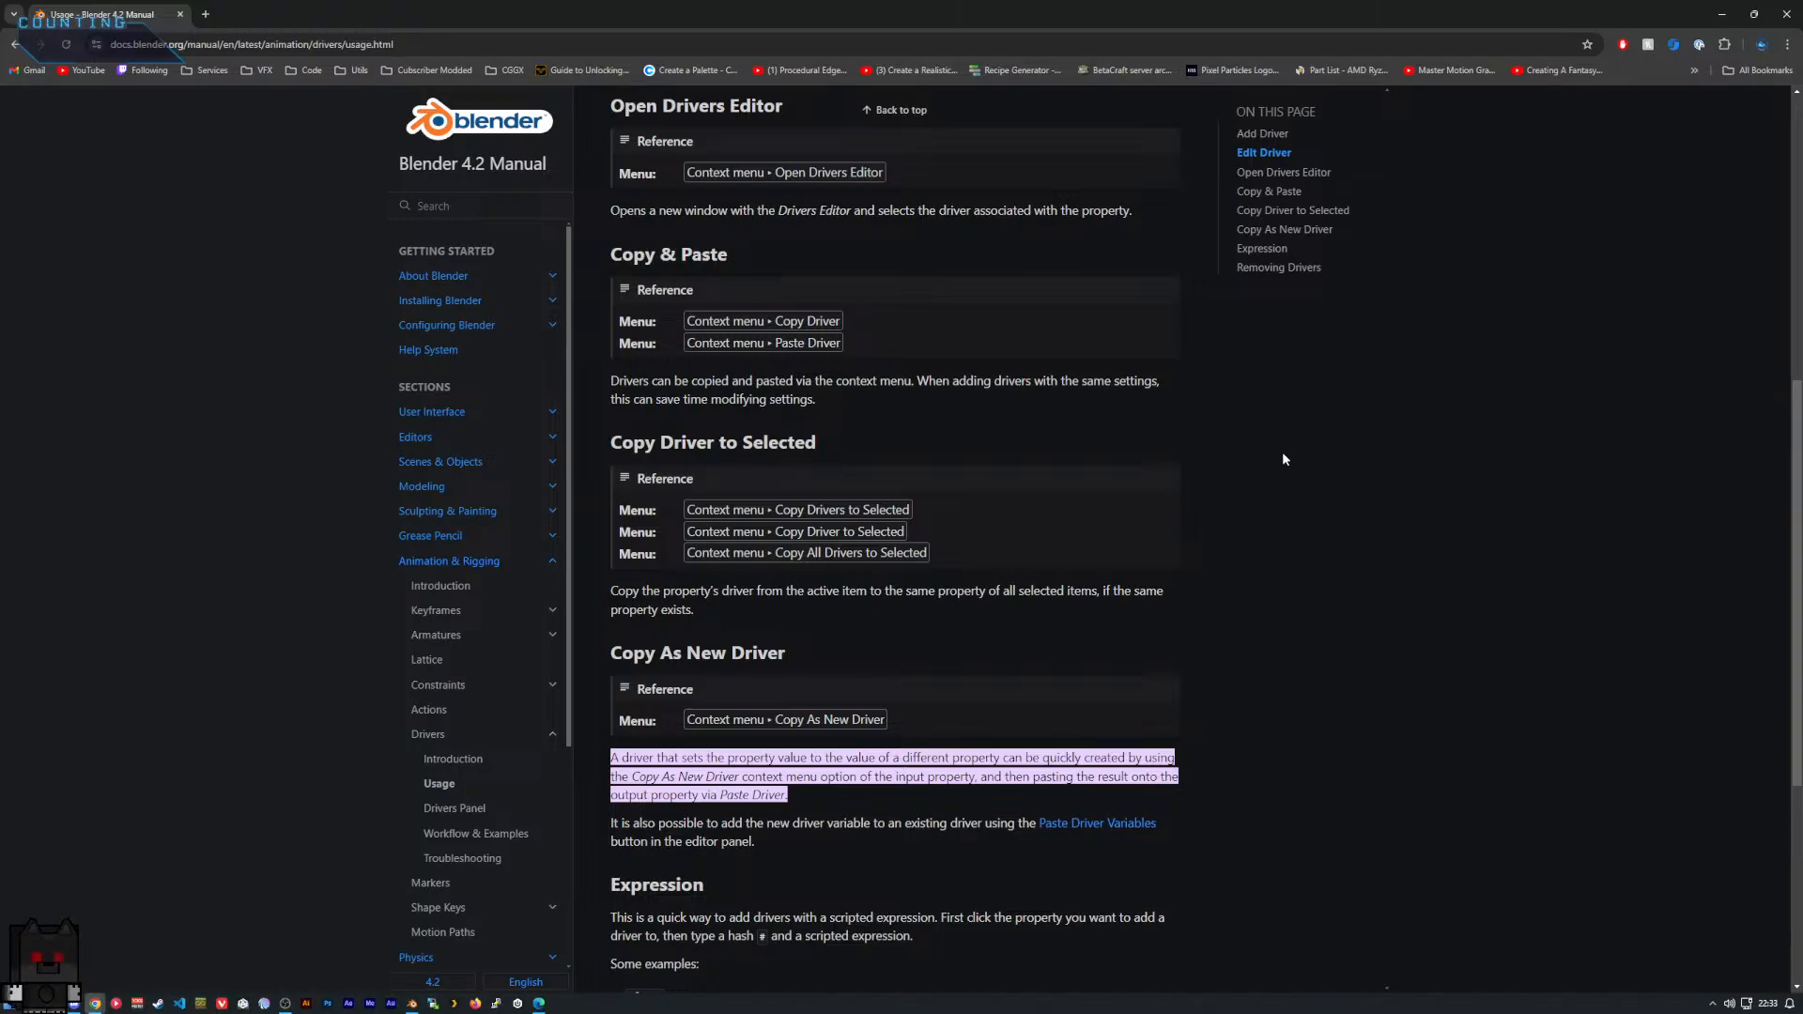
scroll(1277, 460, down, 2)
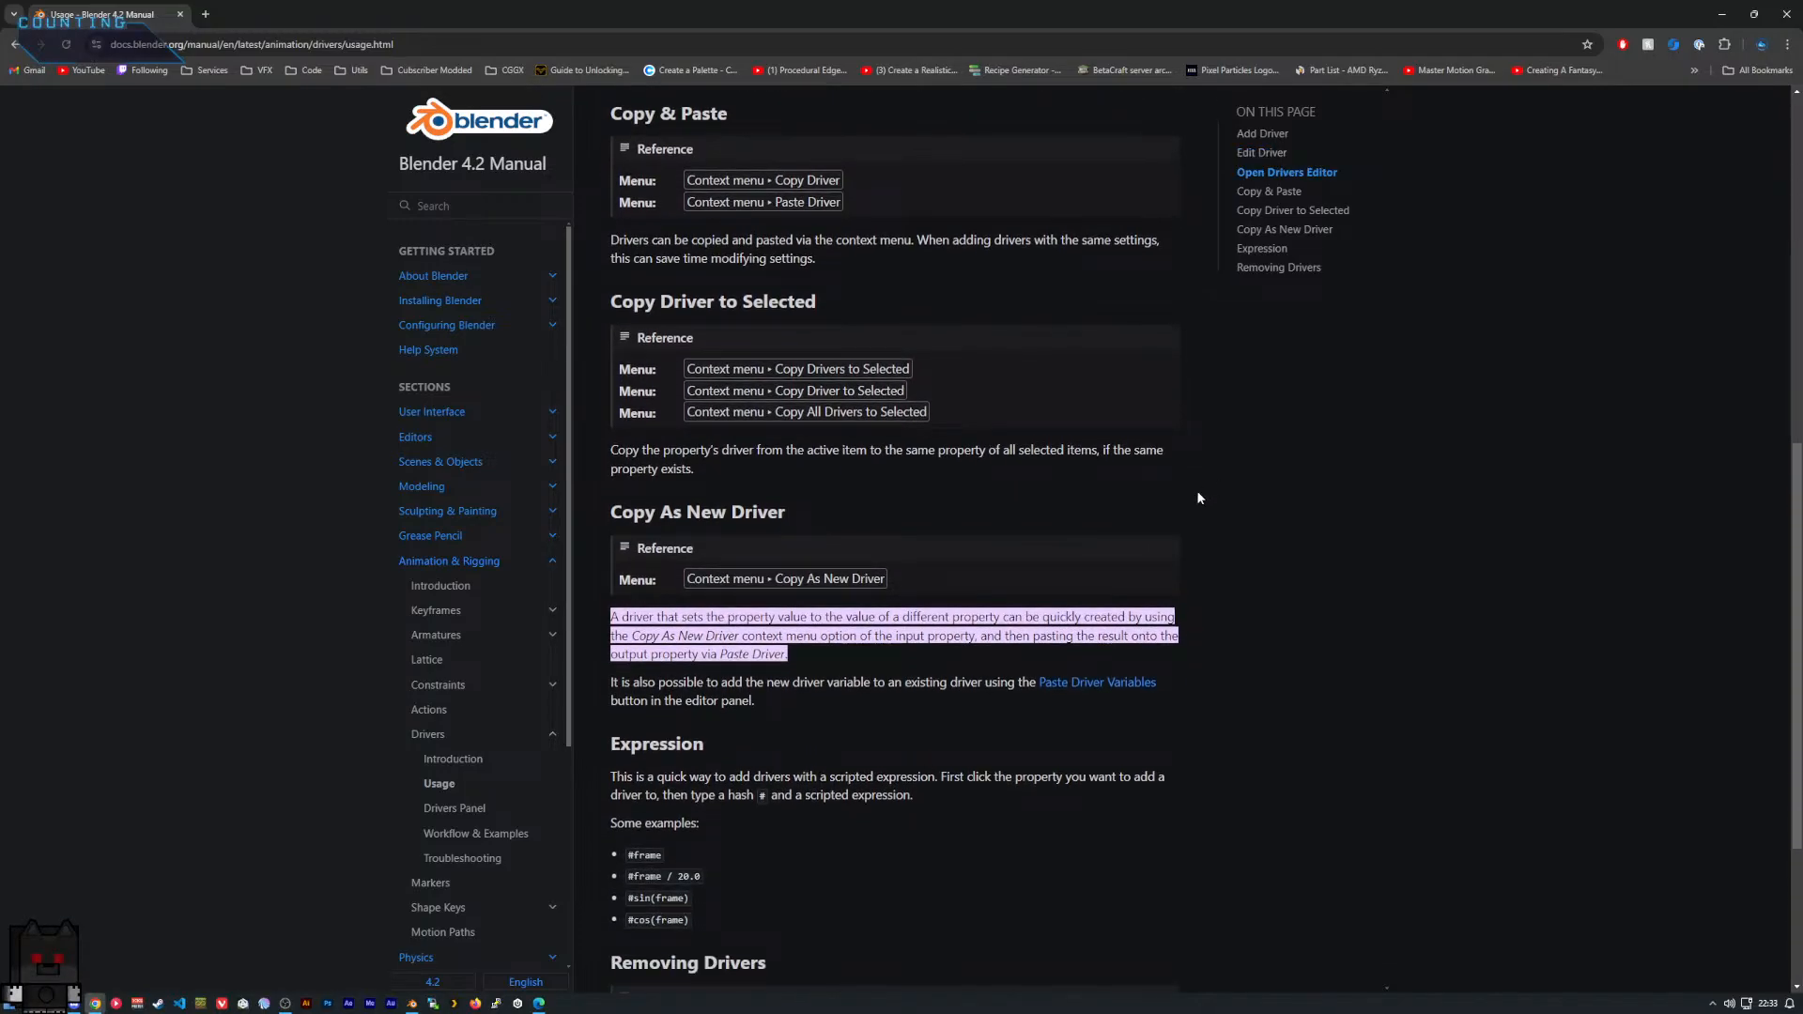
scroll(1181, 507, down, 3)
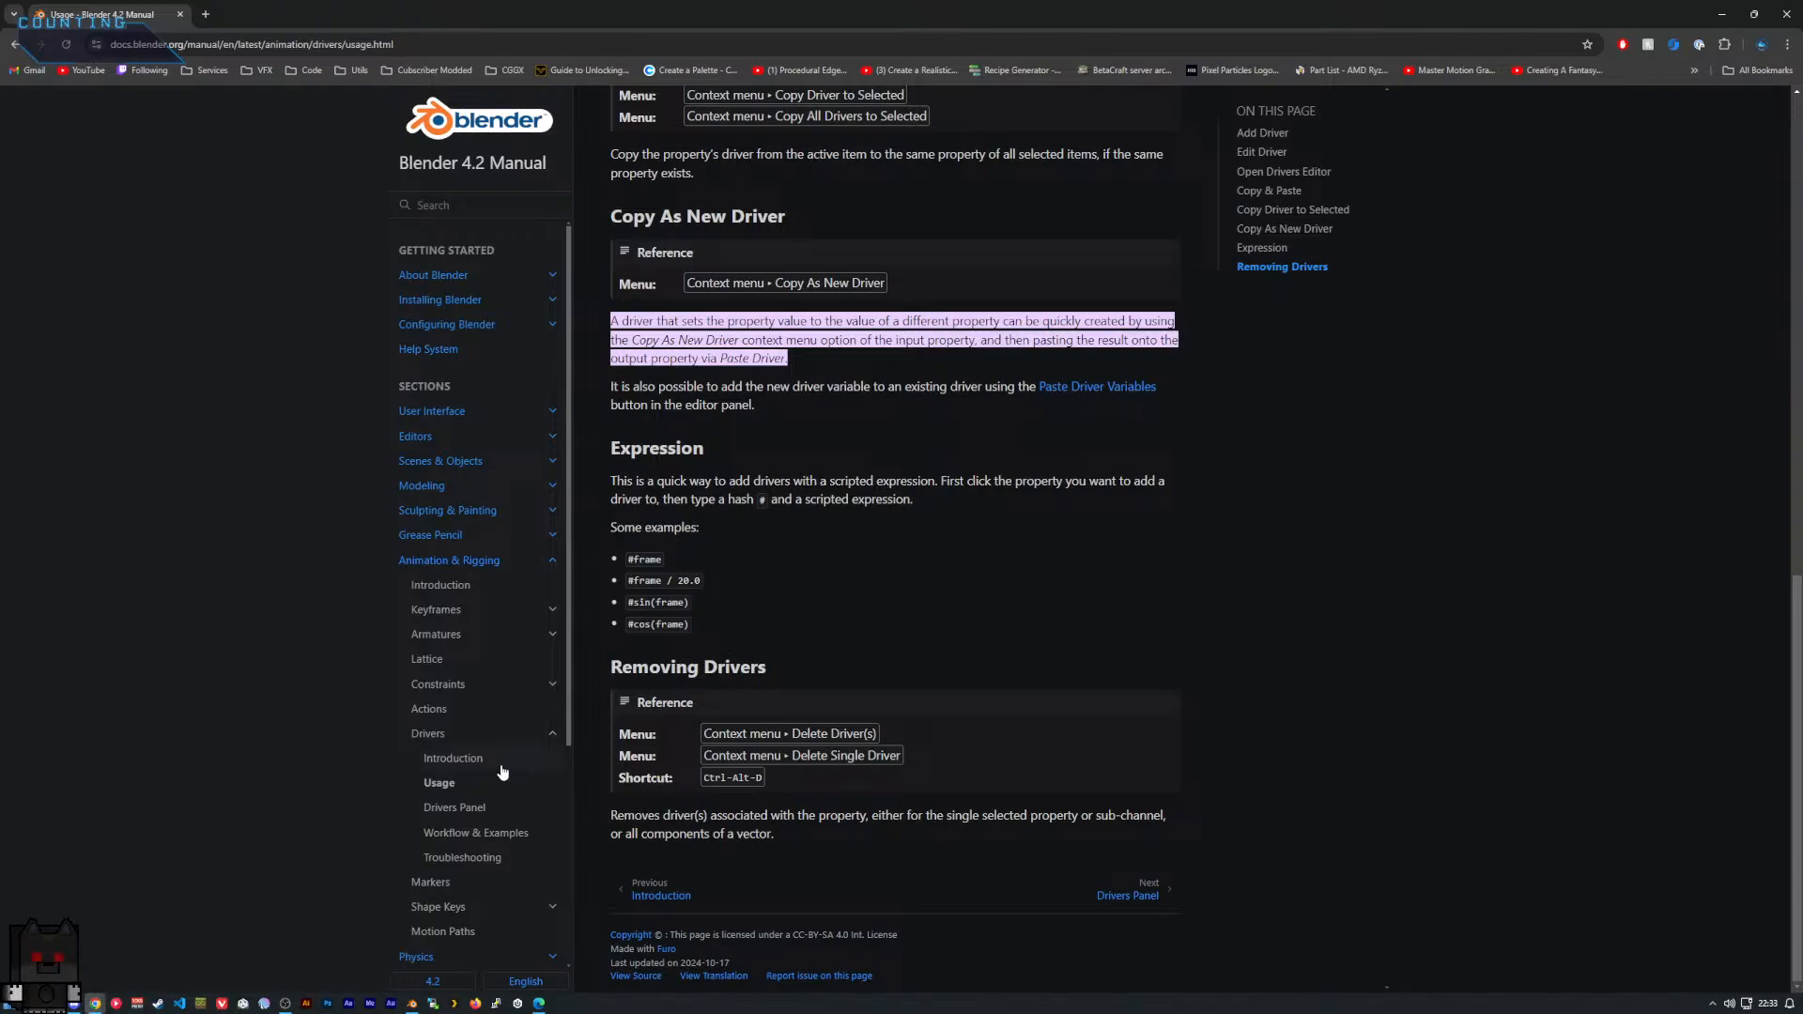
click(500, 763)
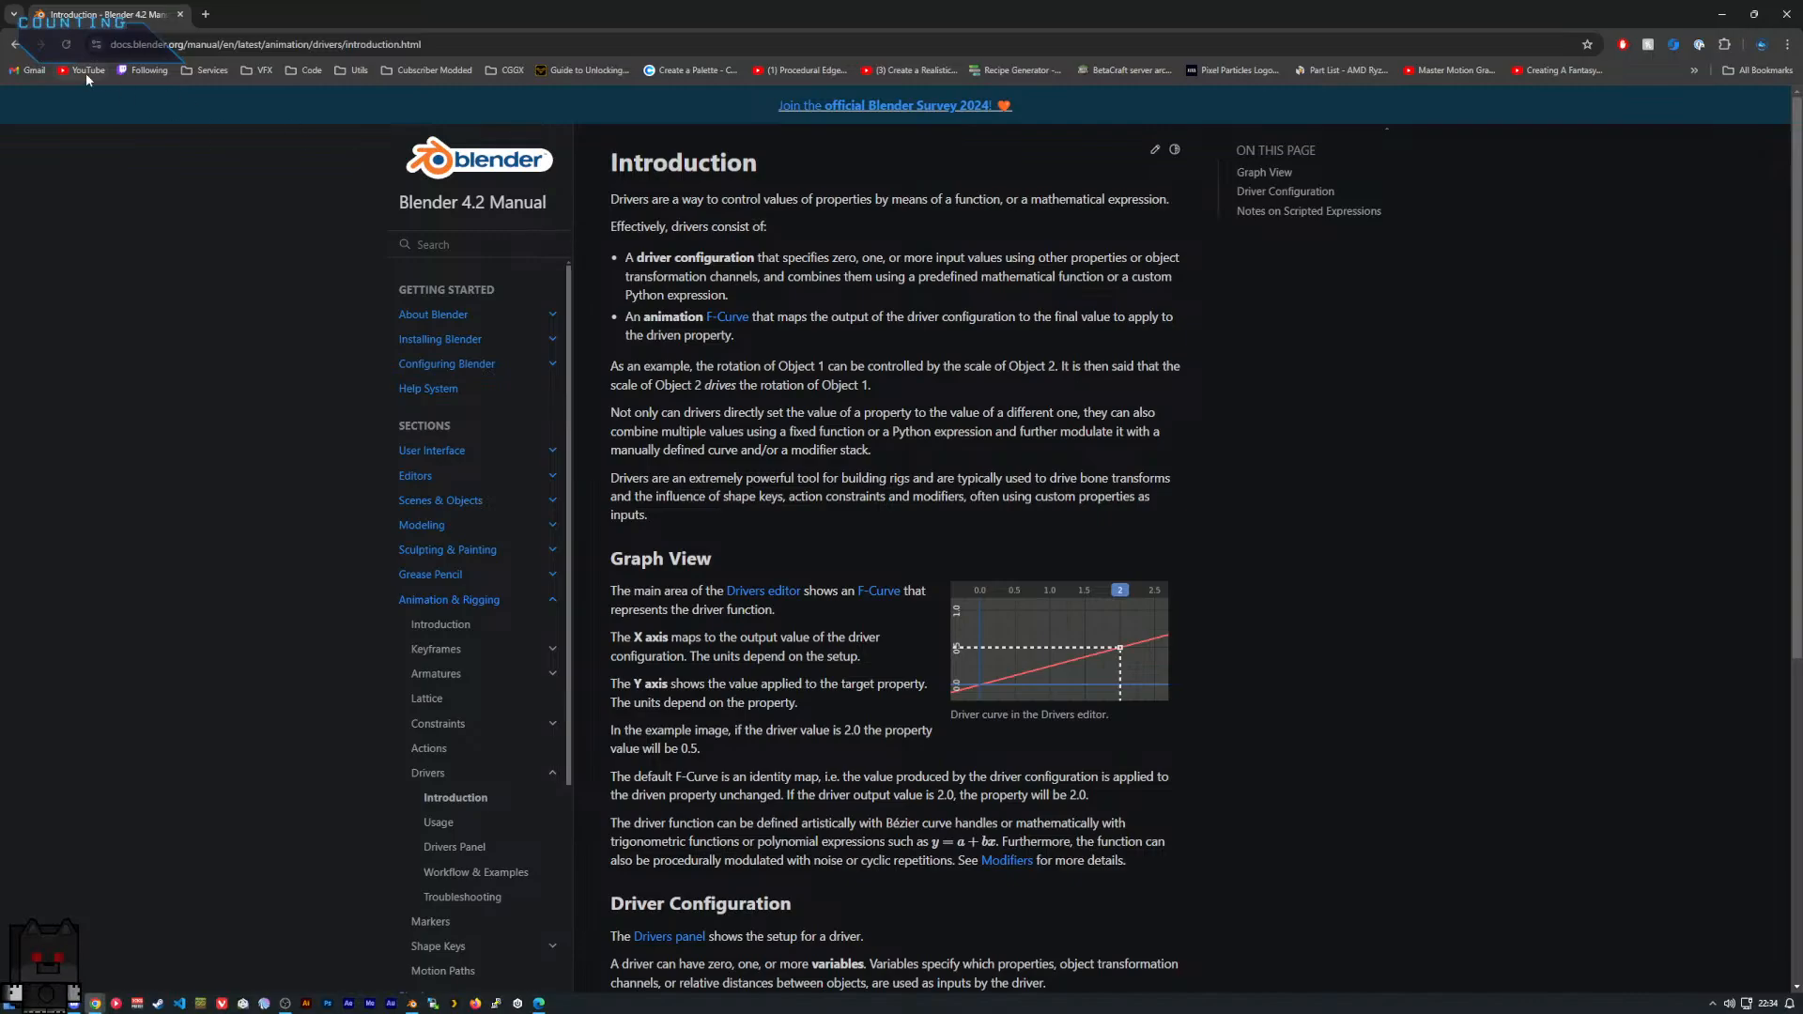
Go back to the Google results for "copy as new driver blender 4.2" and open the video "Copy As New Driver Feature | Blender Drivers Master Class".
click(14, 44)
click(14, 44)
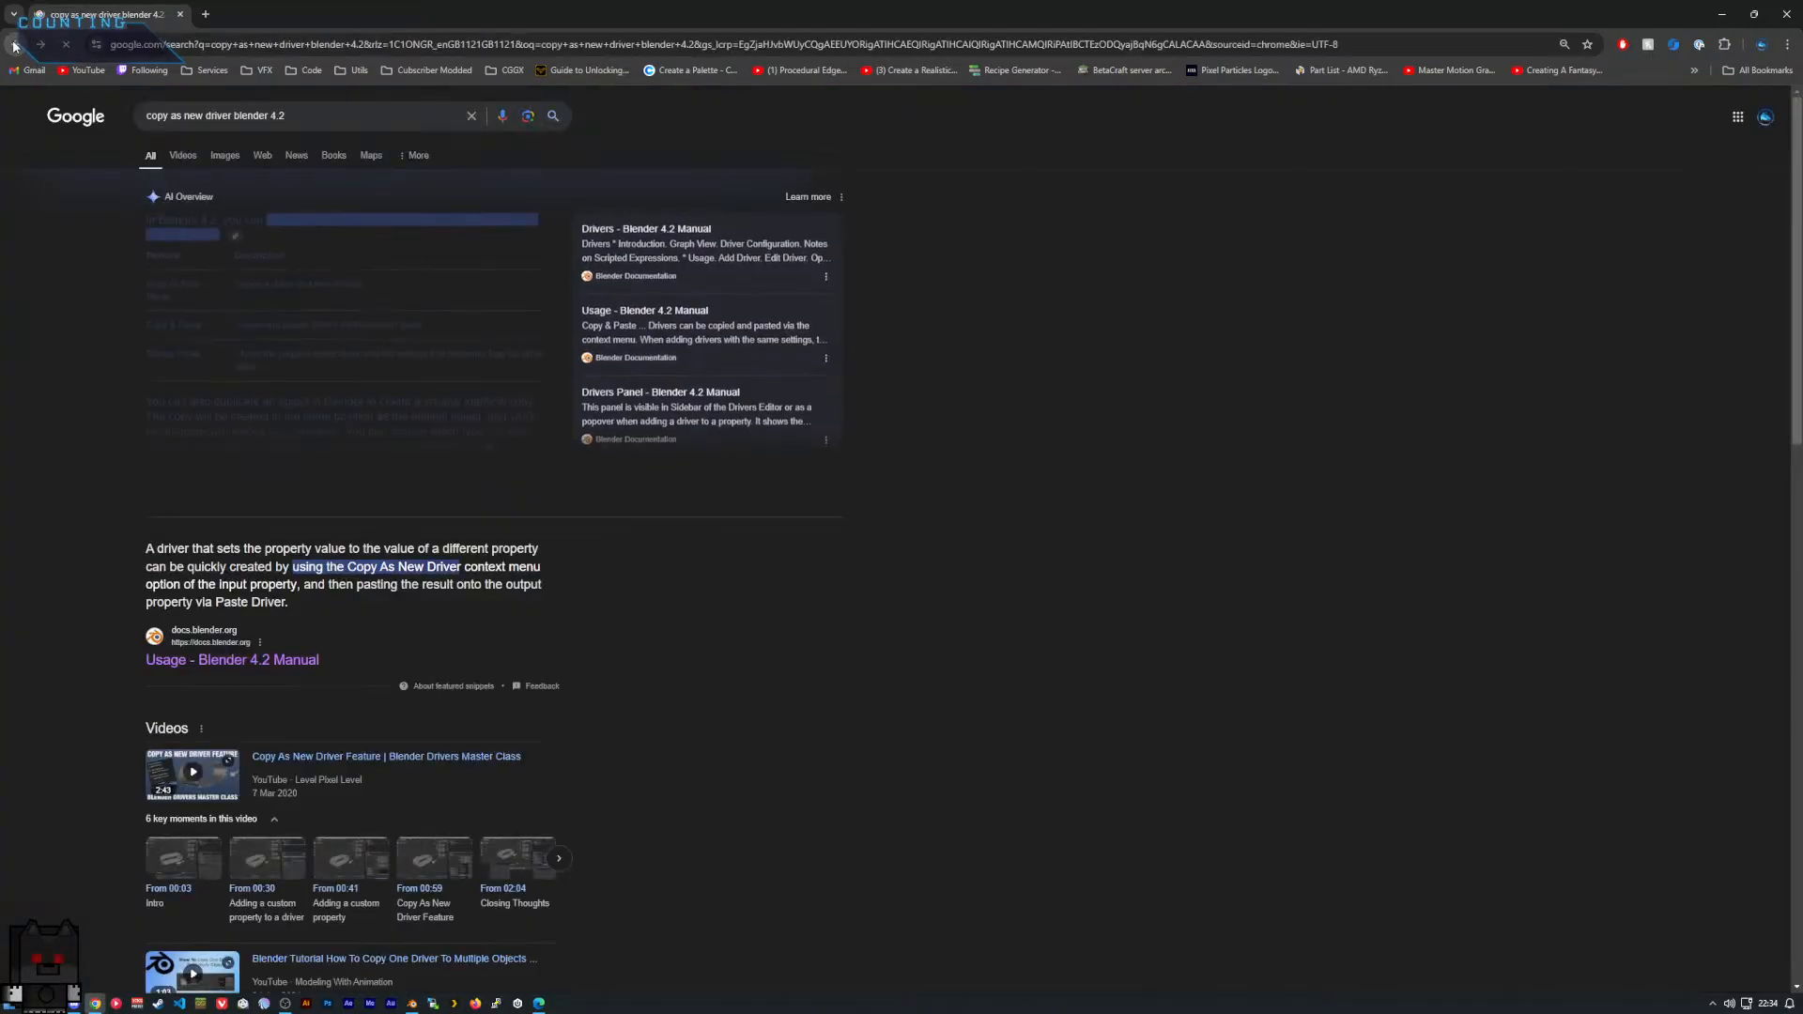
scroll(409, 424, down, 3)
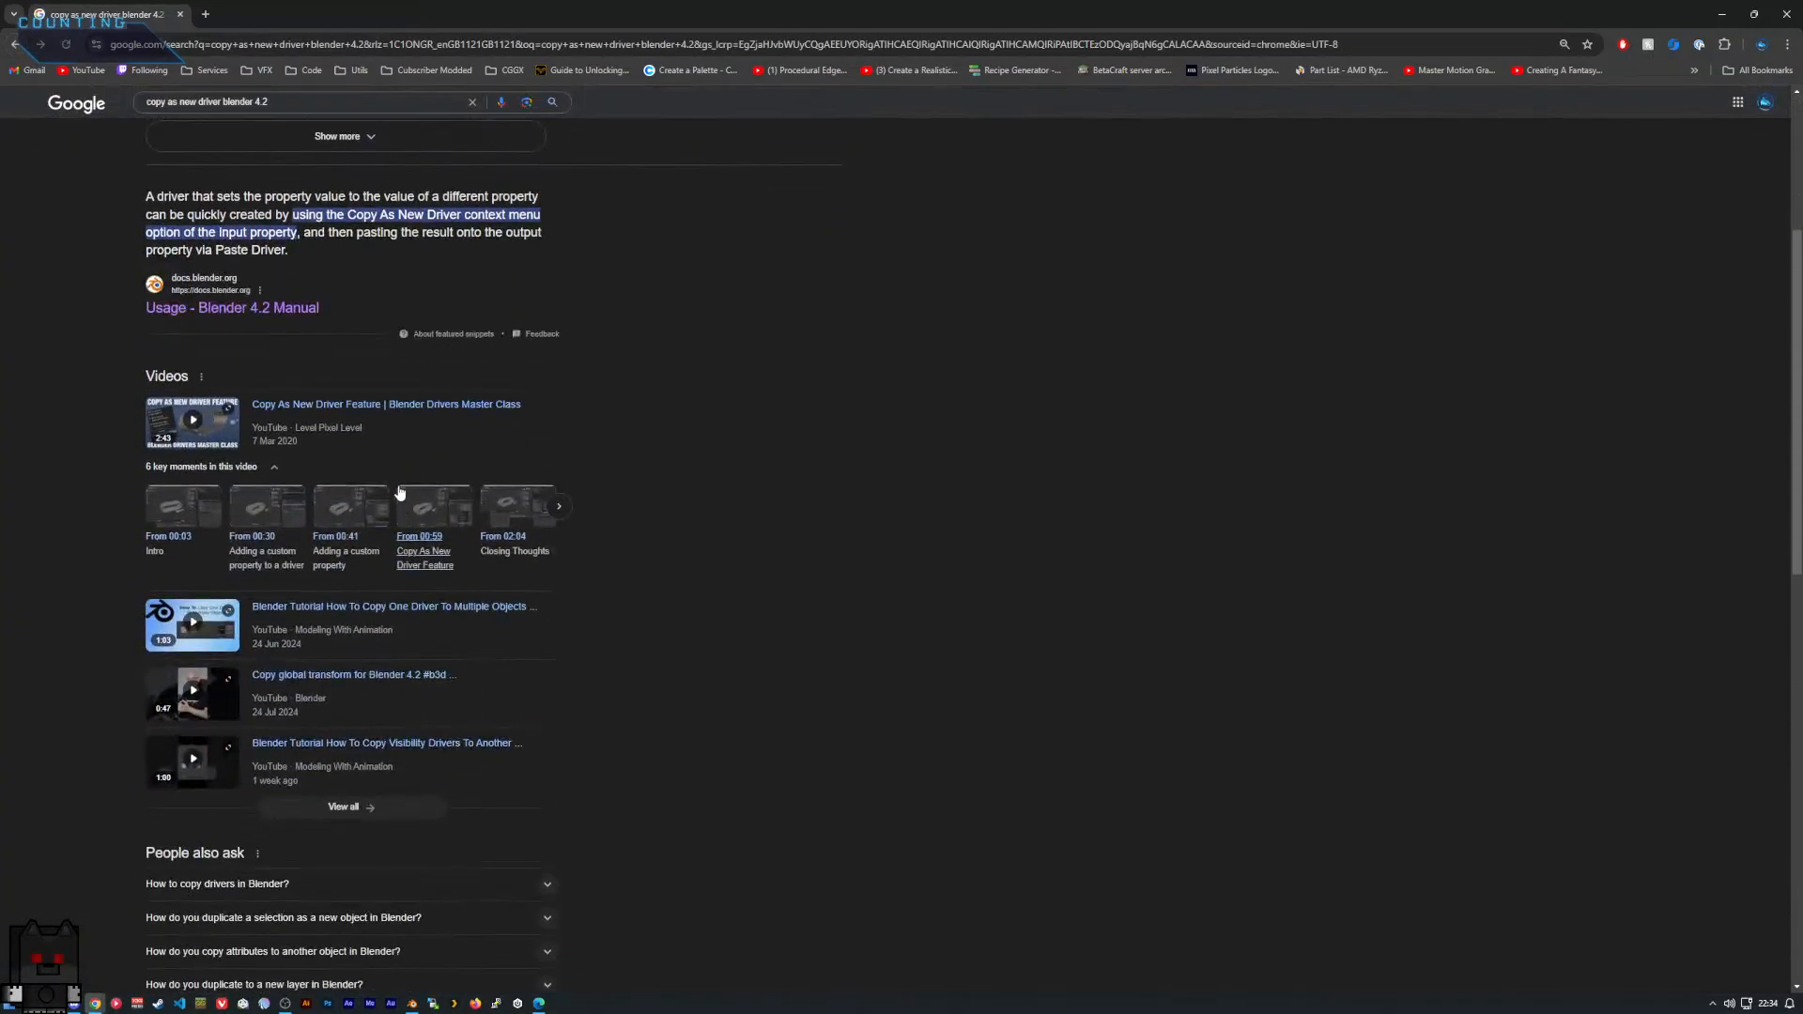
click(411, 410)
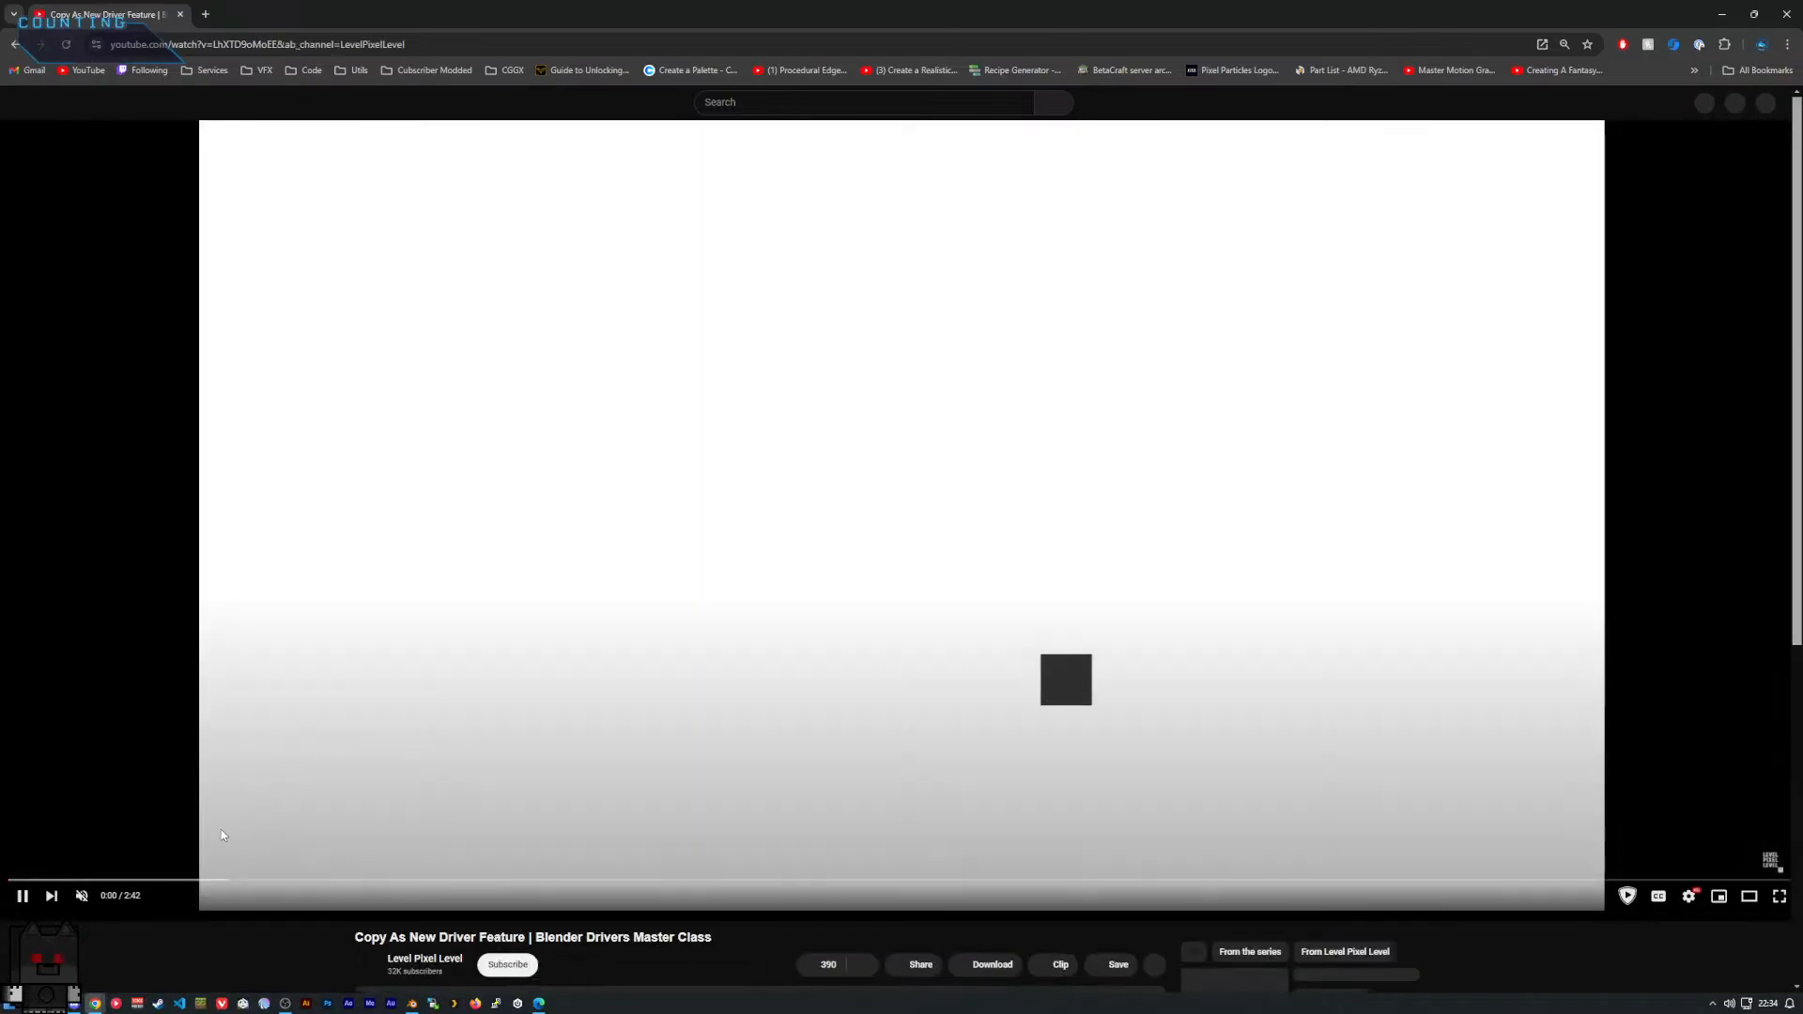
Skip through the video to the Copy as New Driver demonstration and pause it at about 1:03.
click(180, 893)
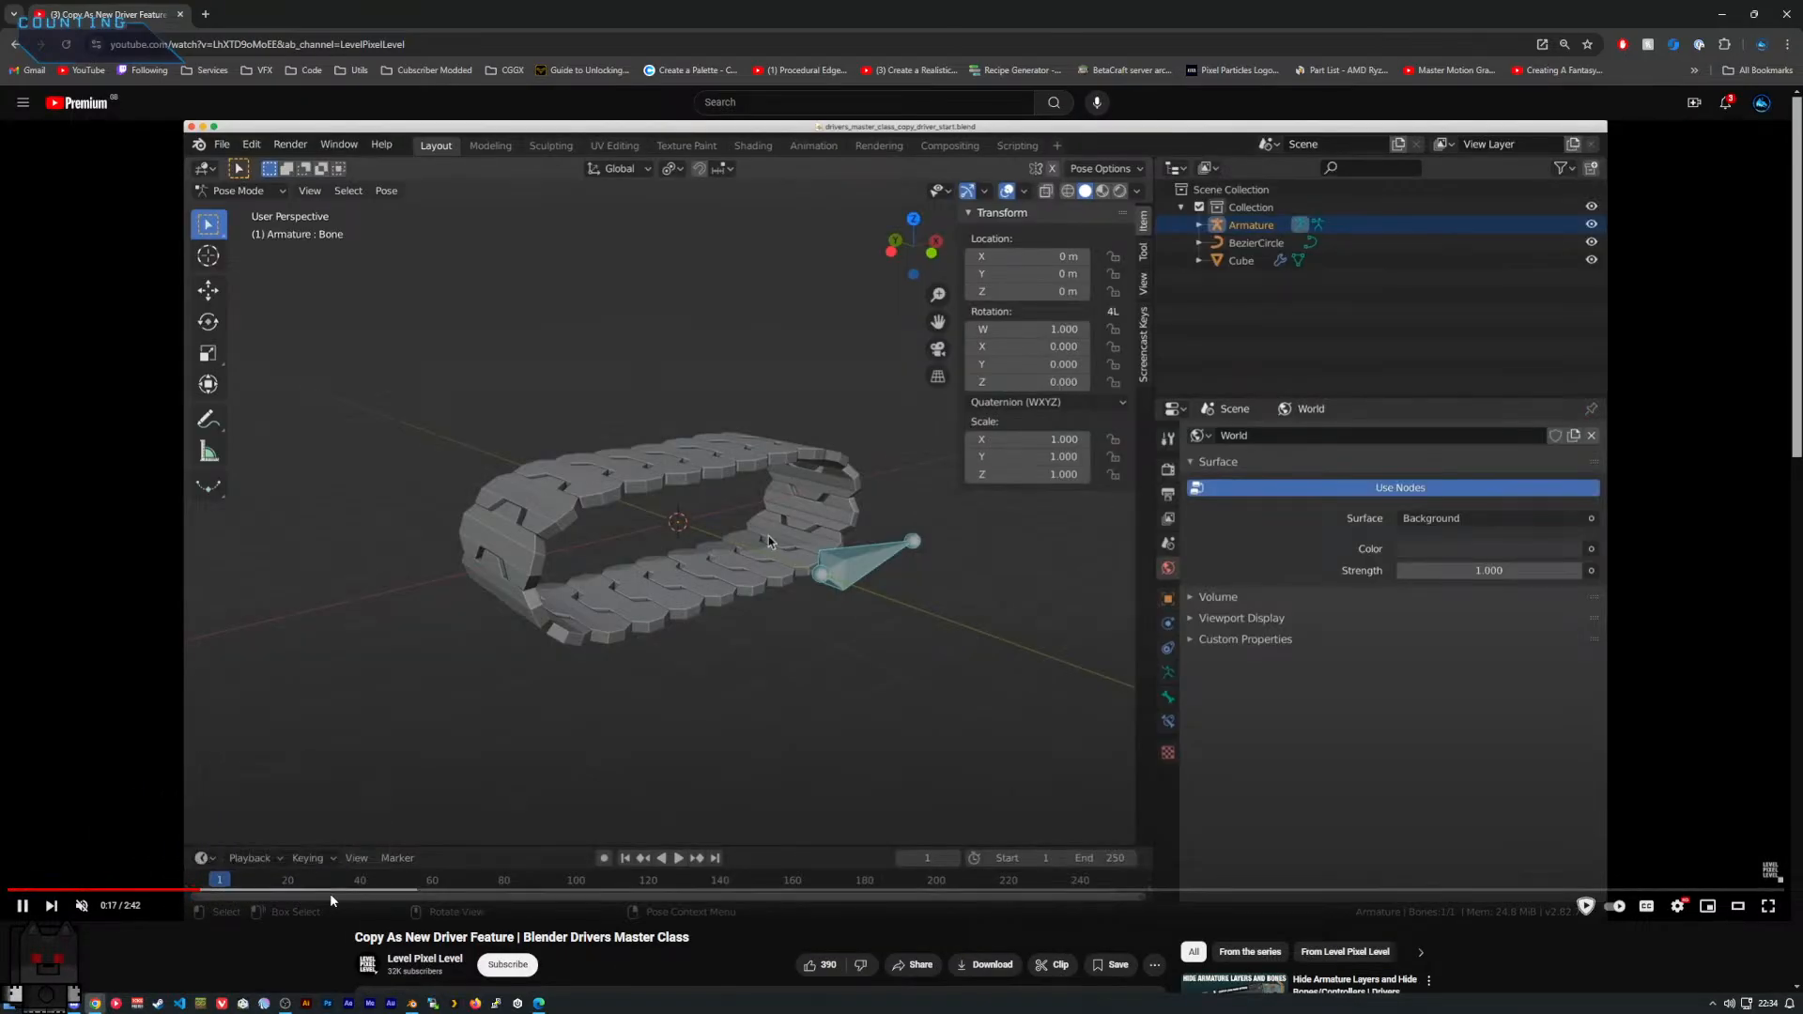
click(348, 893)
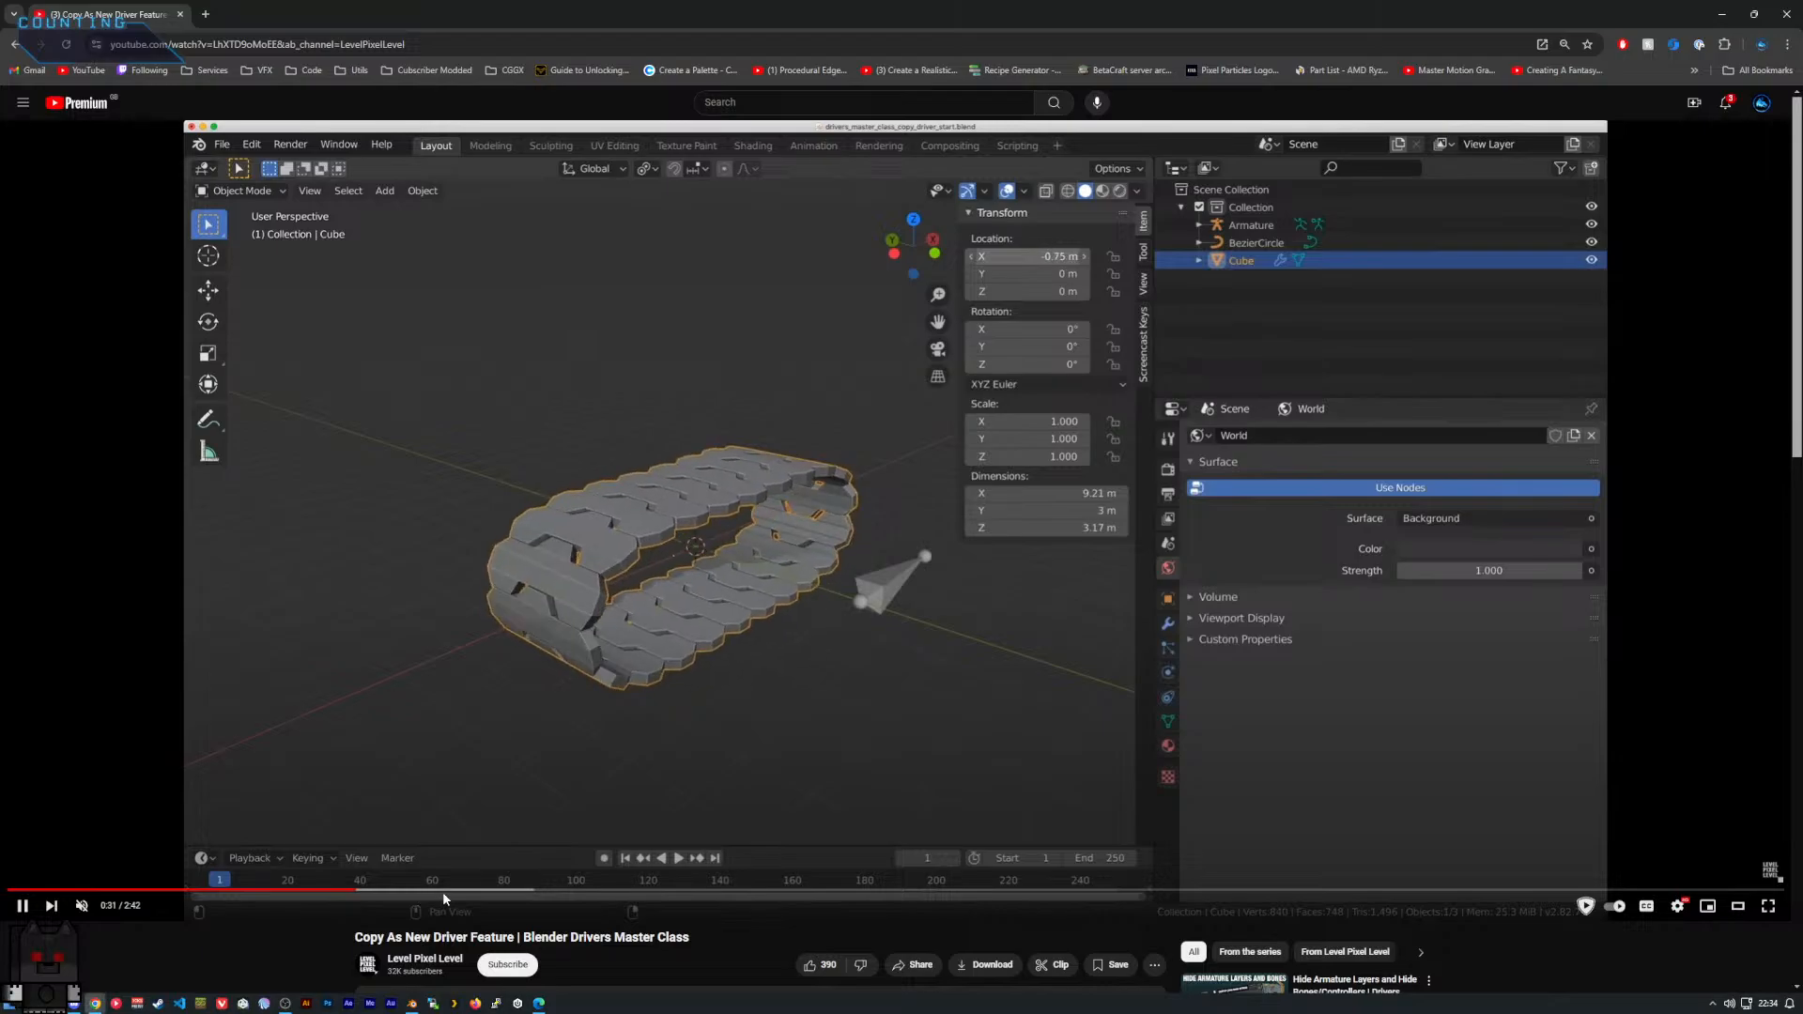
click(543, 892)
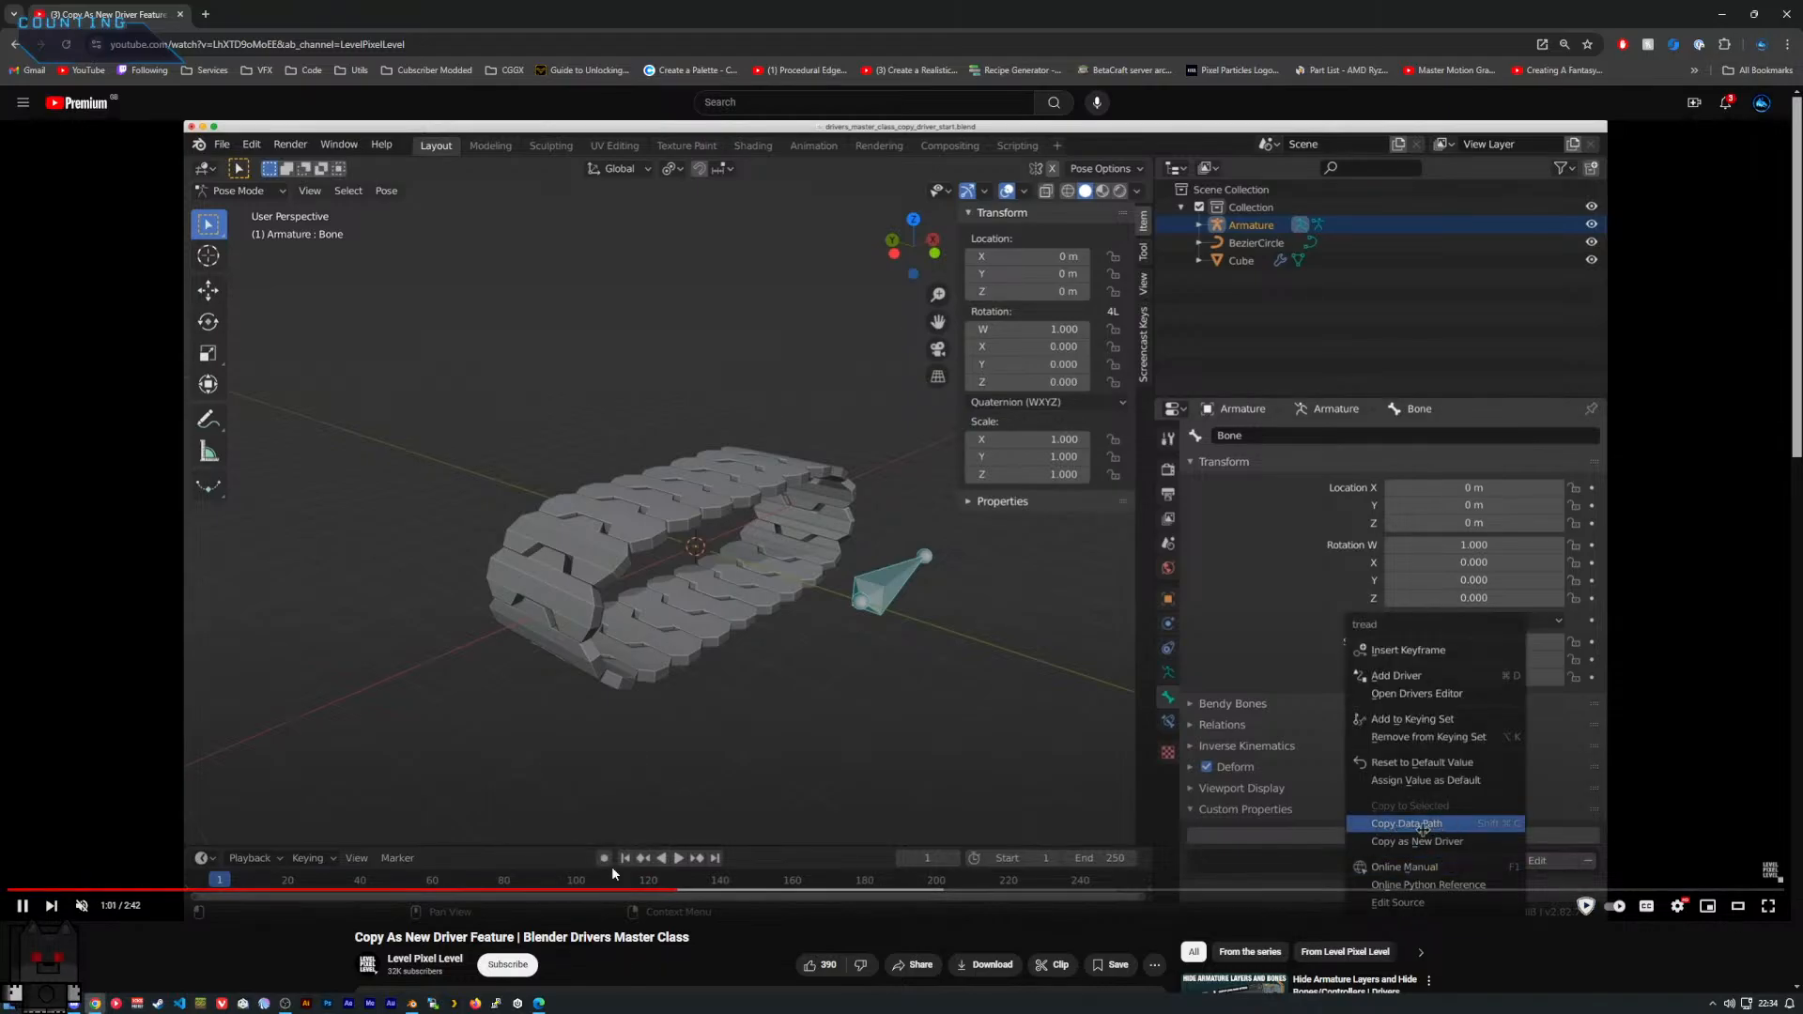
click(701, 784)
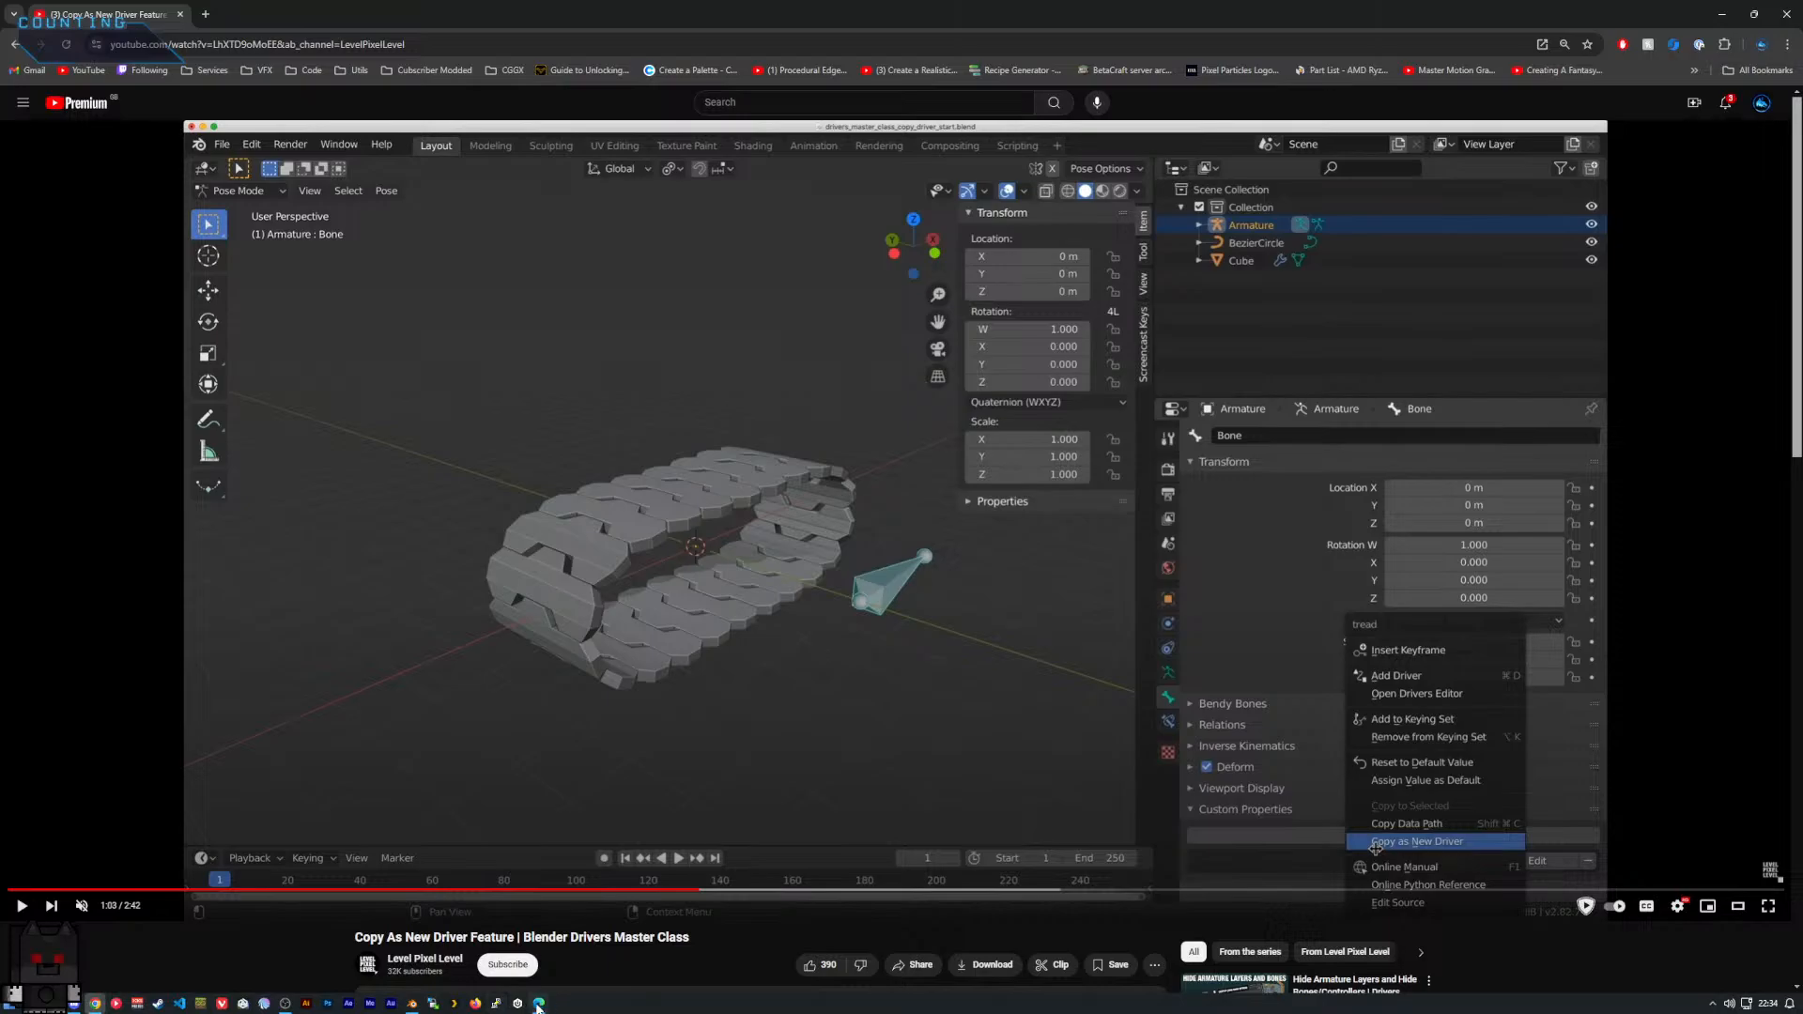
Switch back to Blender and add a new custom property to the TARDIS.001 object.
mouse_move(531, 1010)
click(412, 1003)
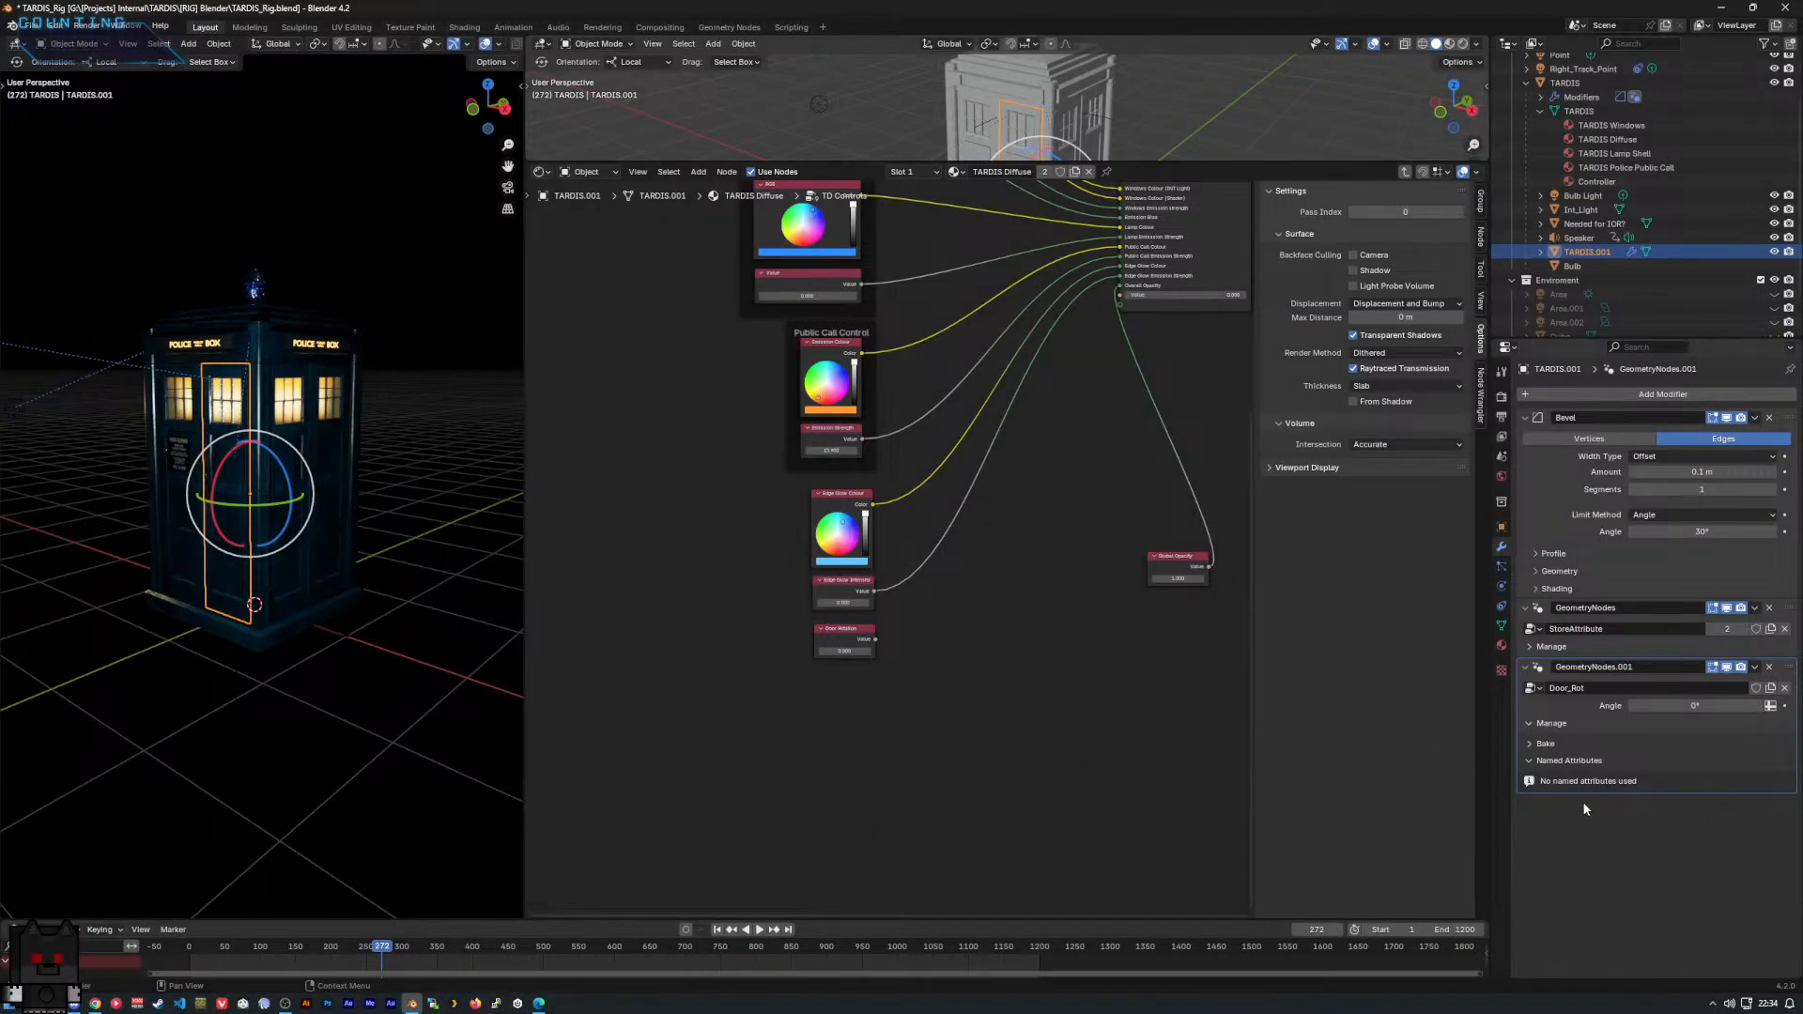
click(1505, 605)
click(1502, 586)
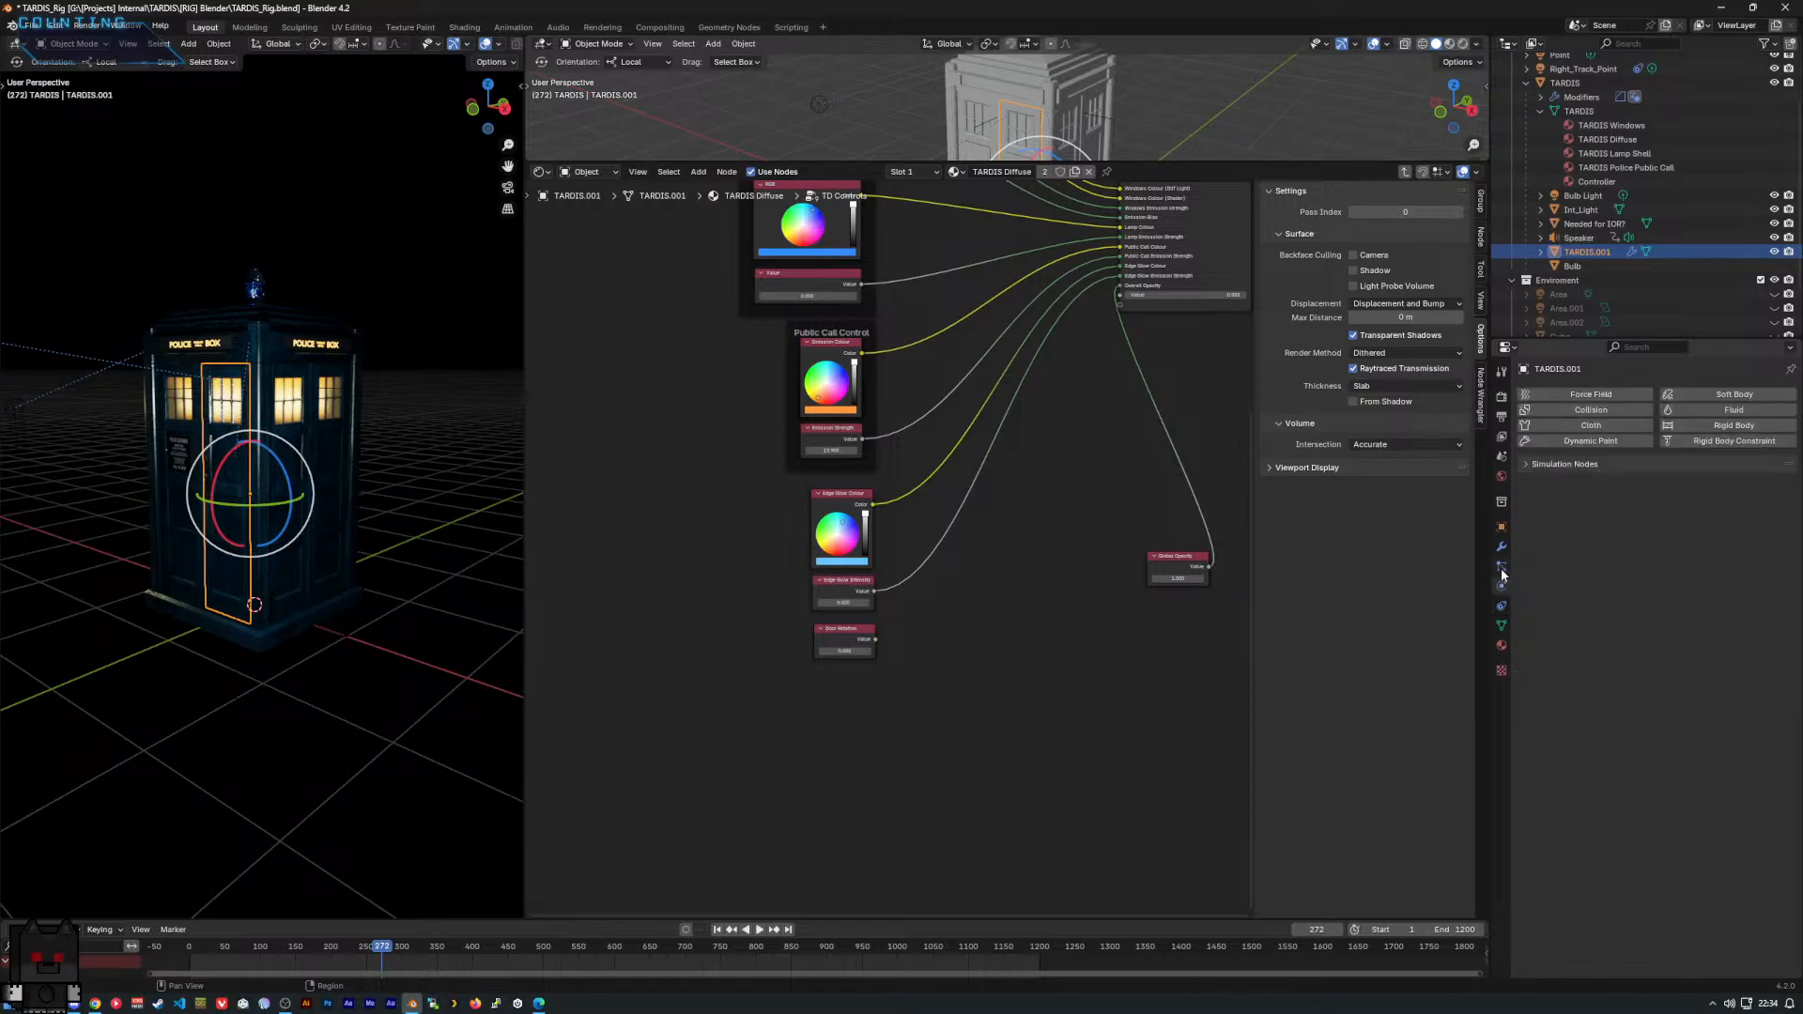
click(1502, 568)
click(1501, 547)
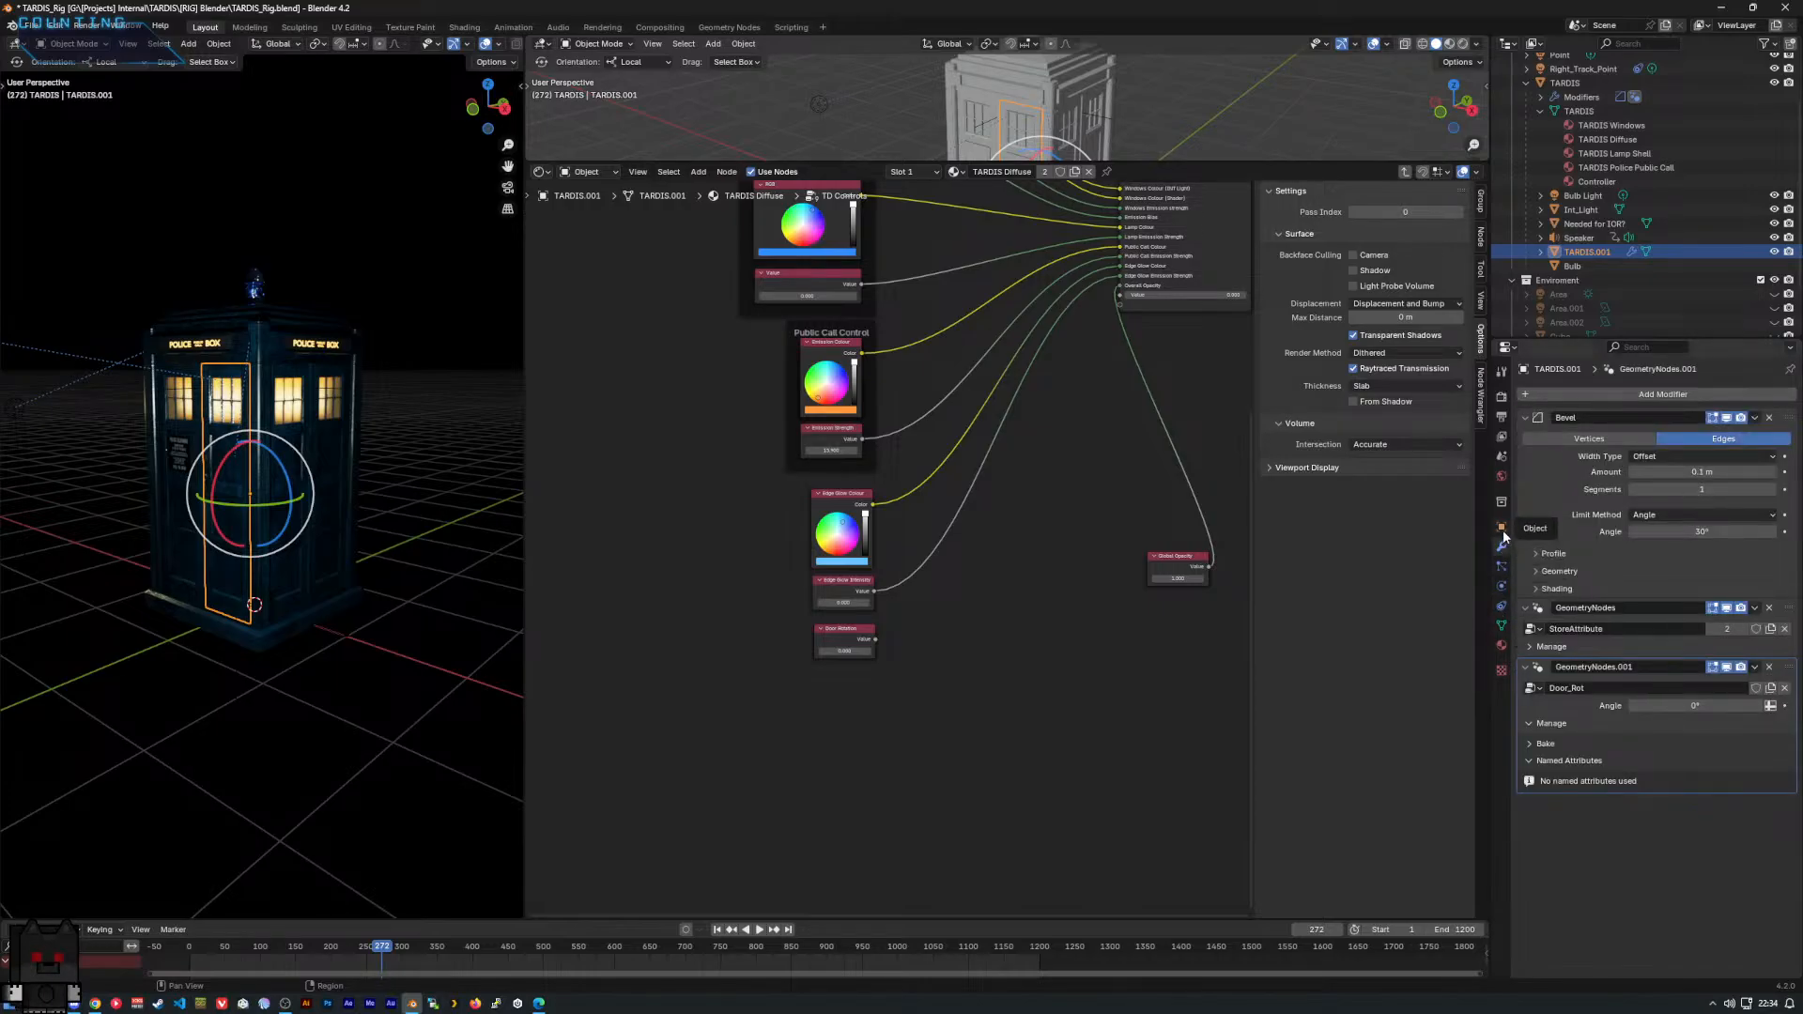
click(1502, 528)
scroll(1554, 713, down, 4)
scroll(1529, 819, down, 10)
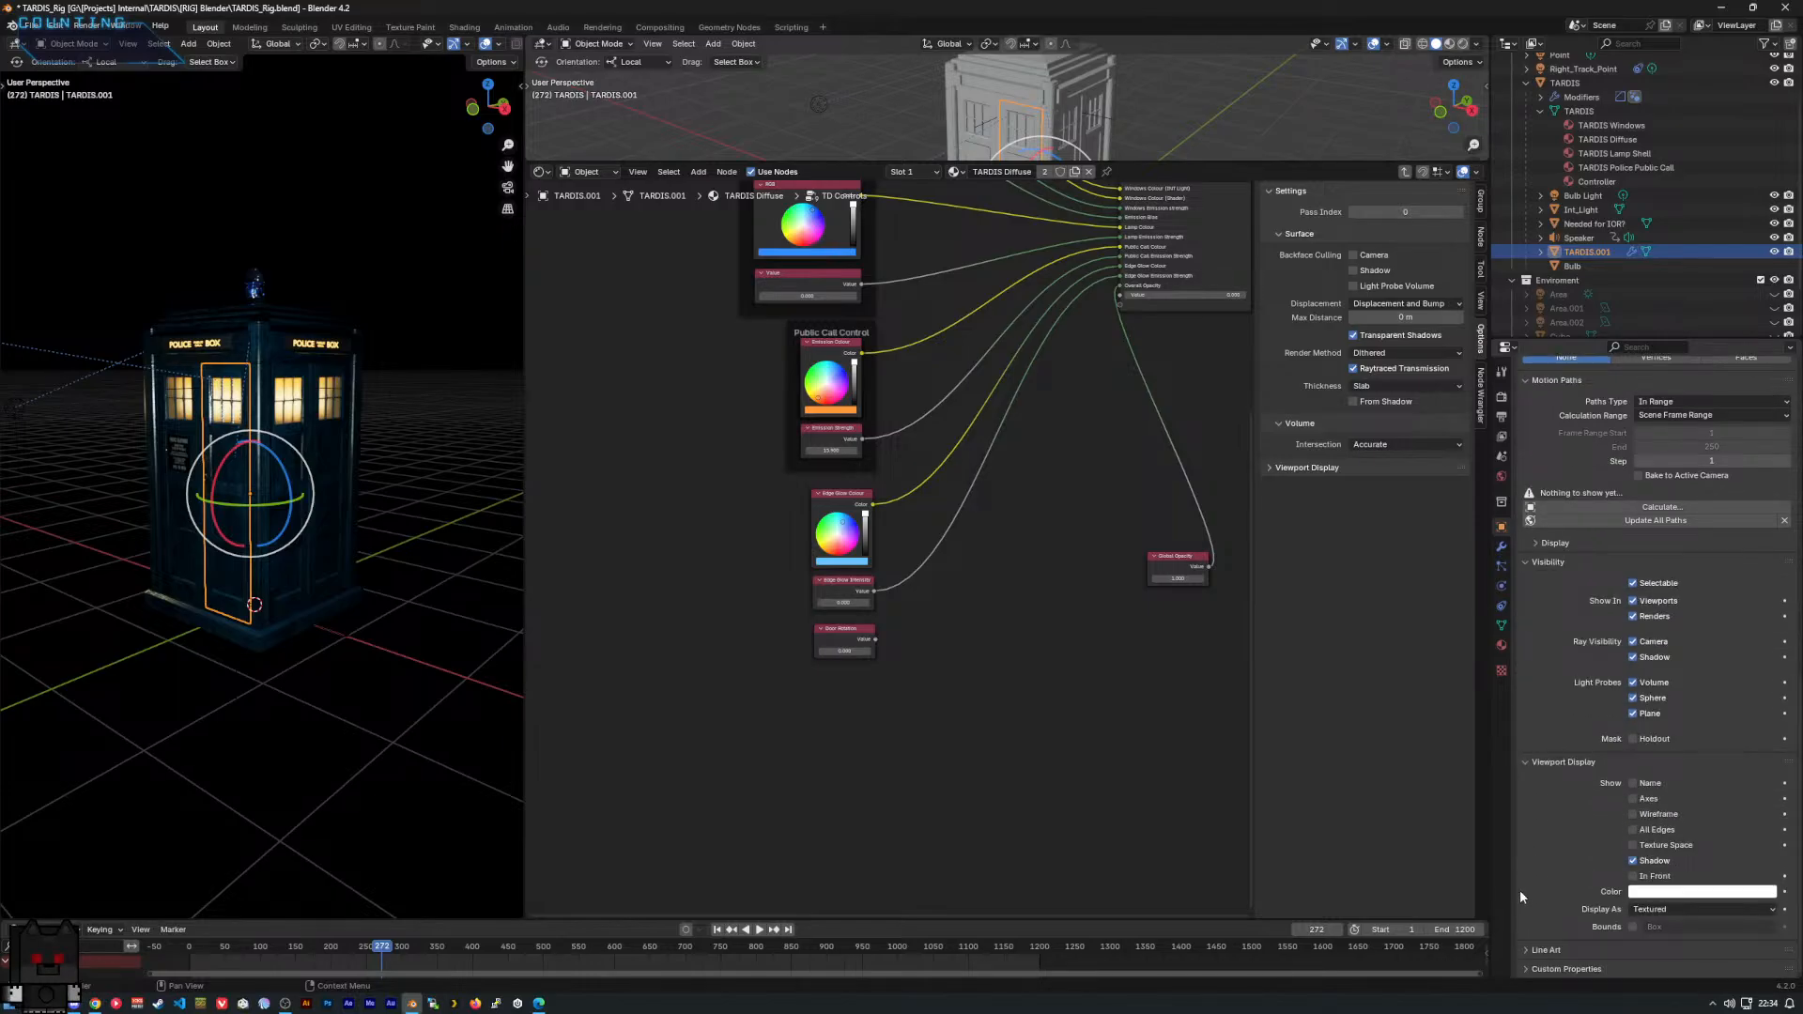
scroll(1591, 960, down, 1)
click(1591, 960)
scroll(1591, 960, down, 1)
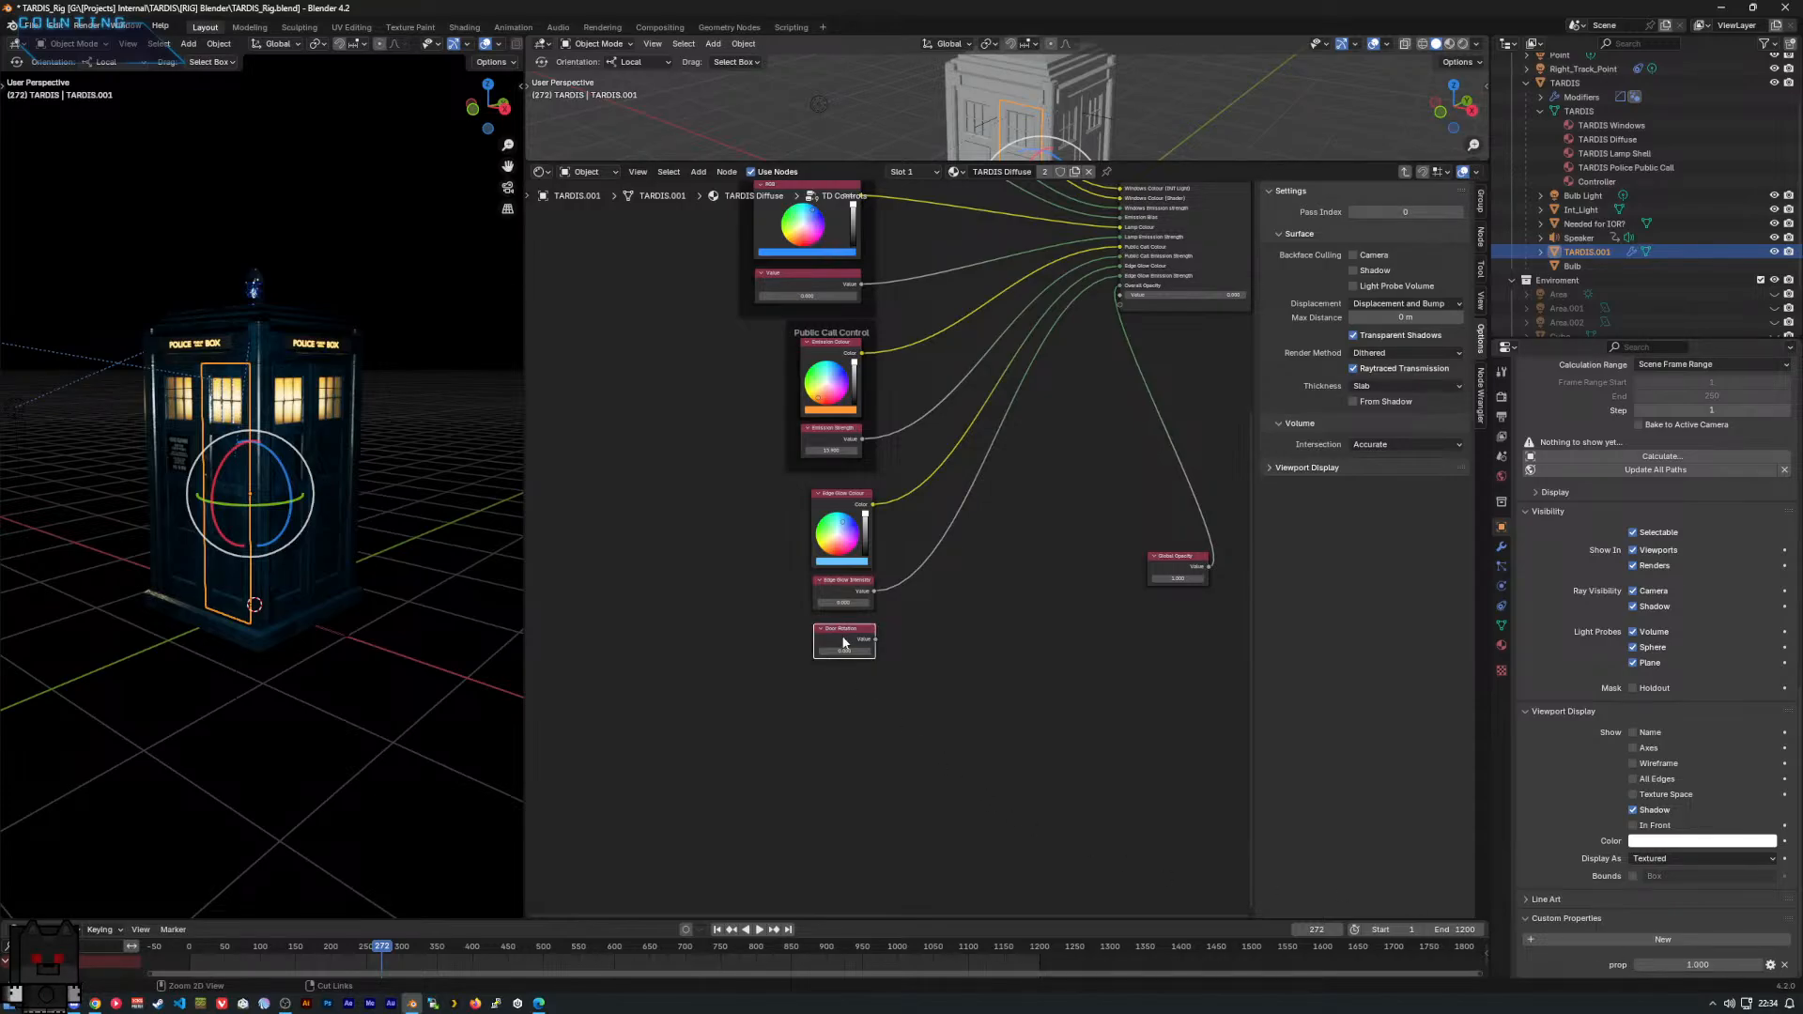
Try to change the new custom property's type to Integer.
click(1770, 964)
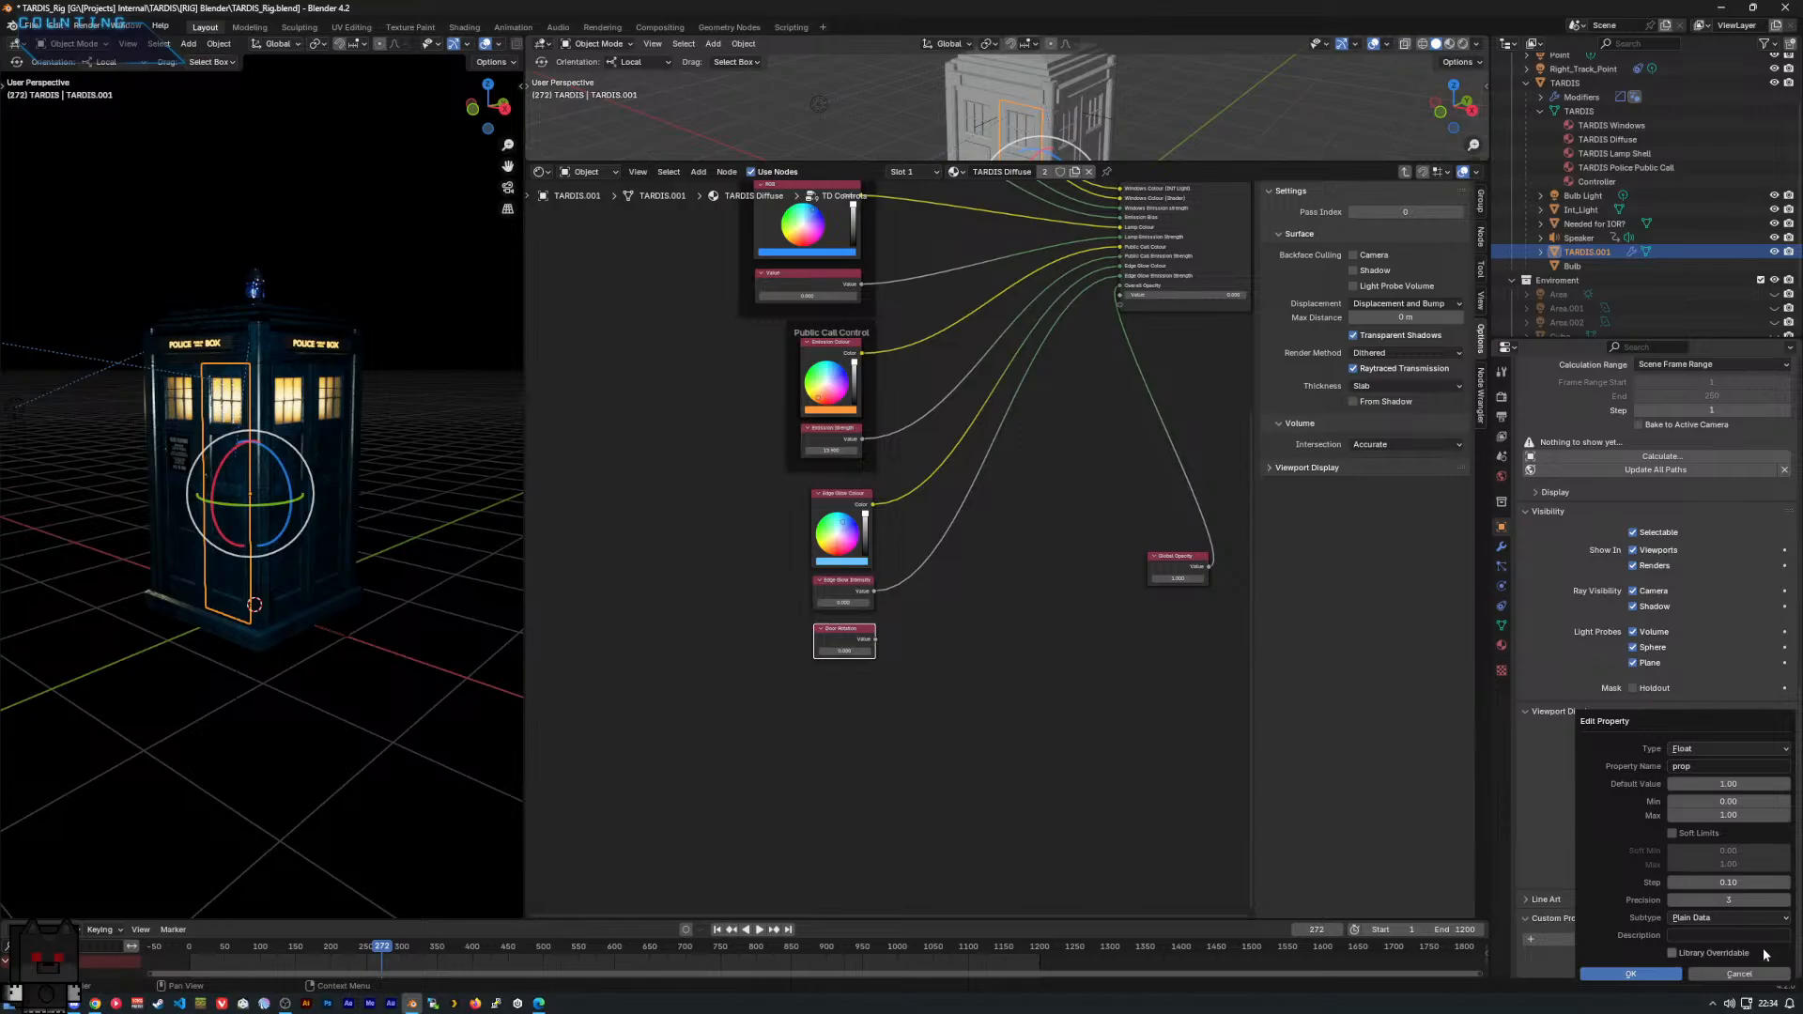
click(1704, 749)
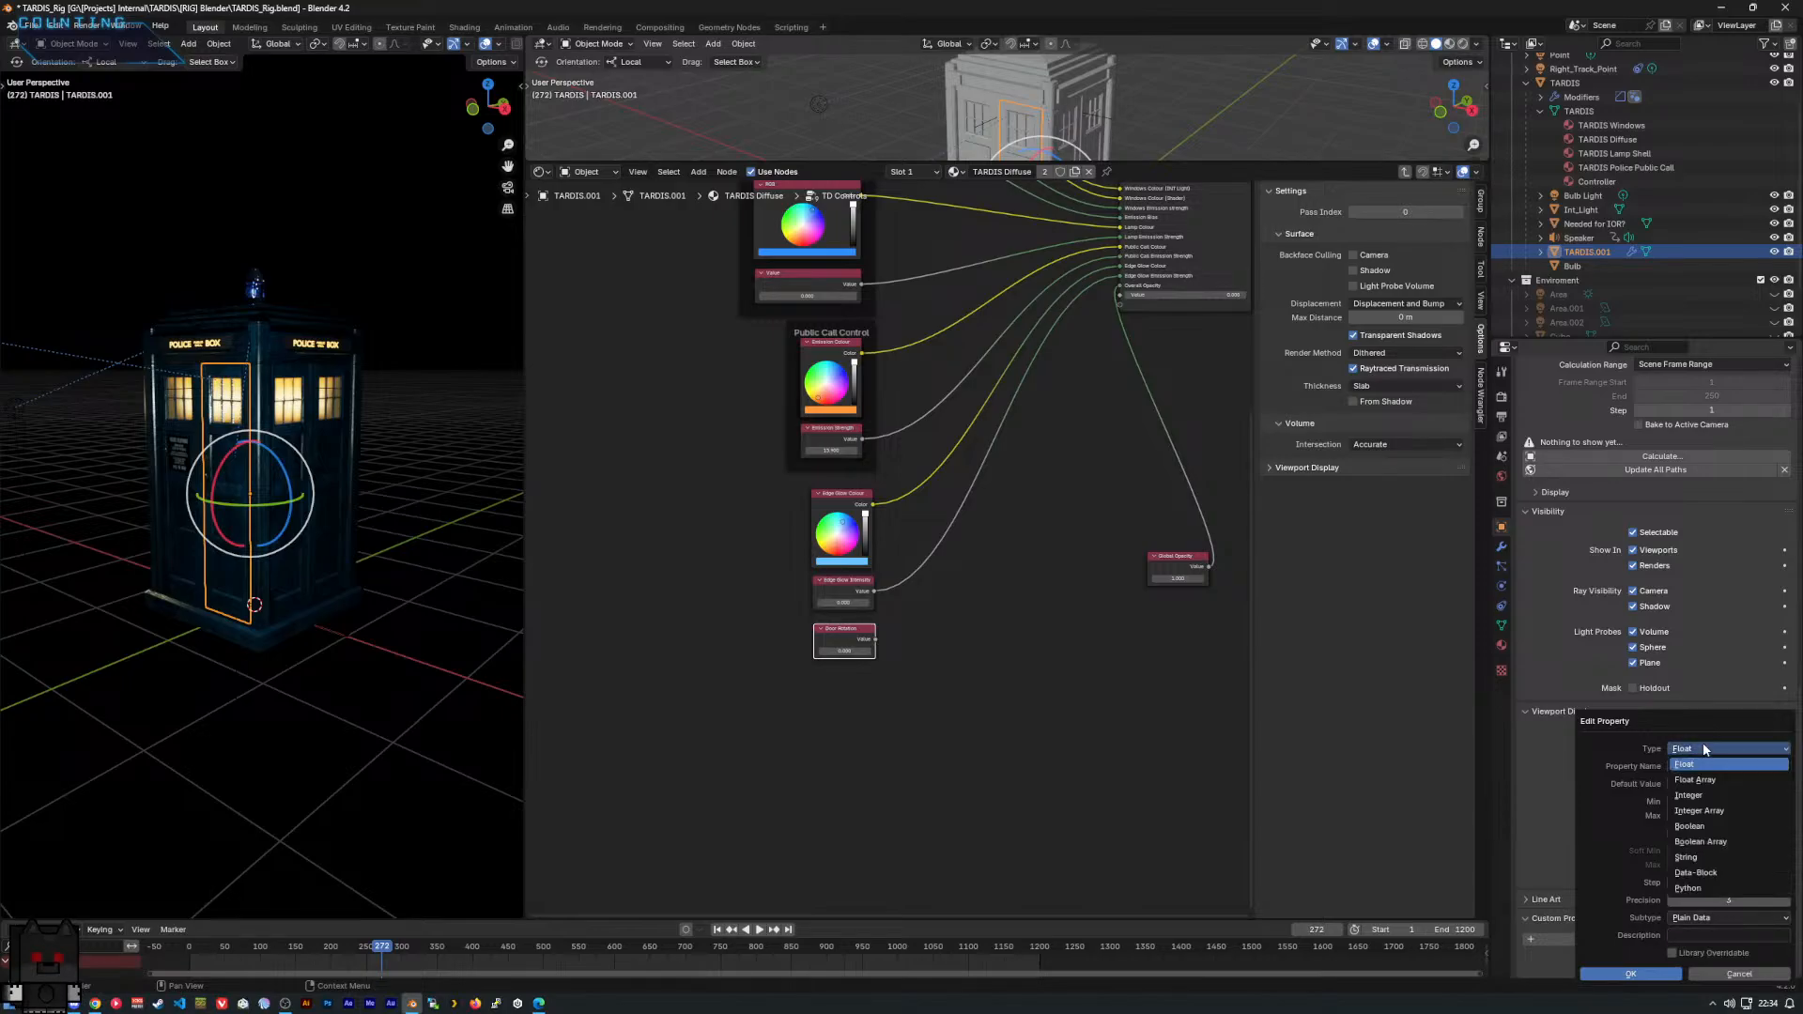
click(1691, 795)
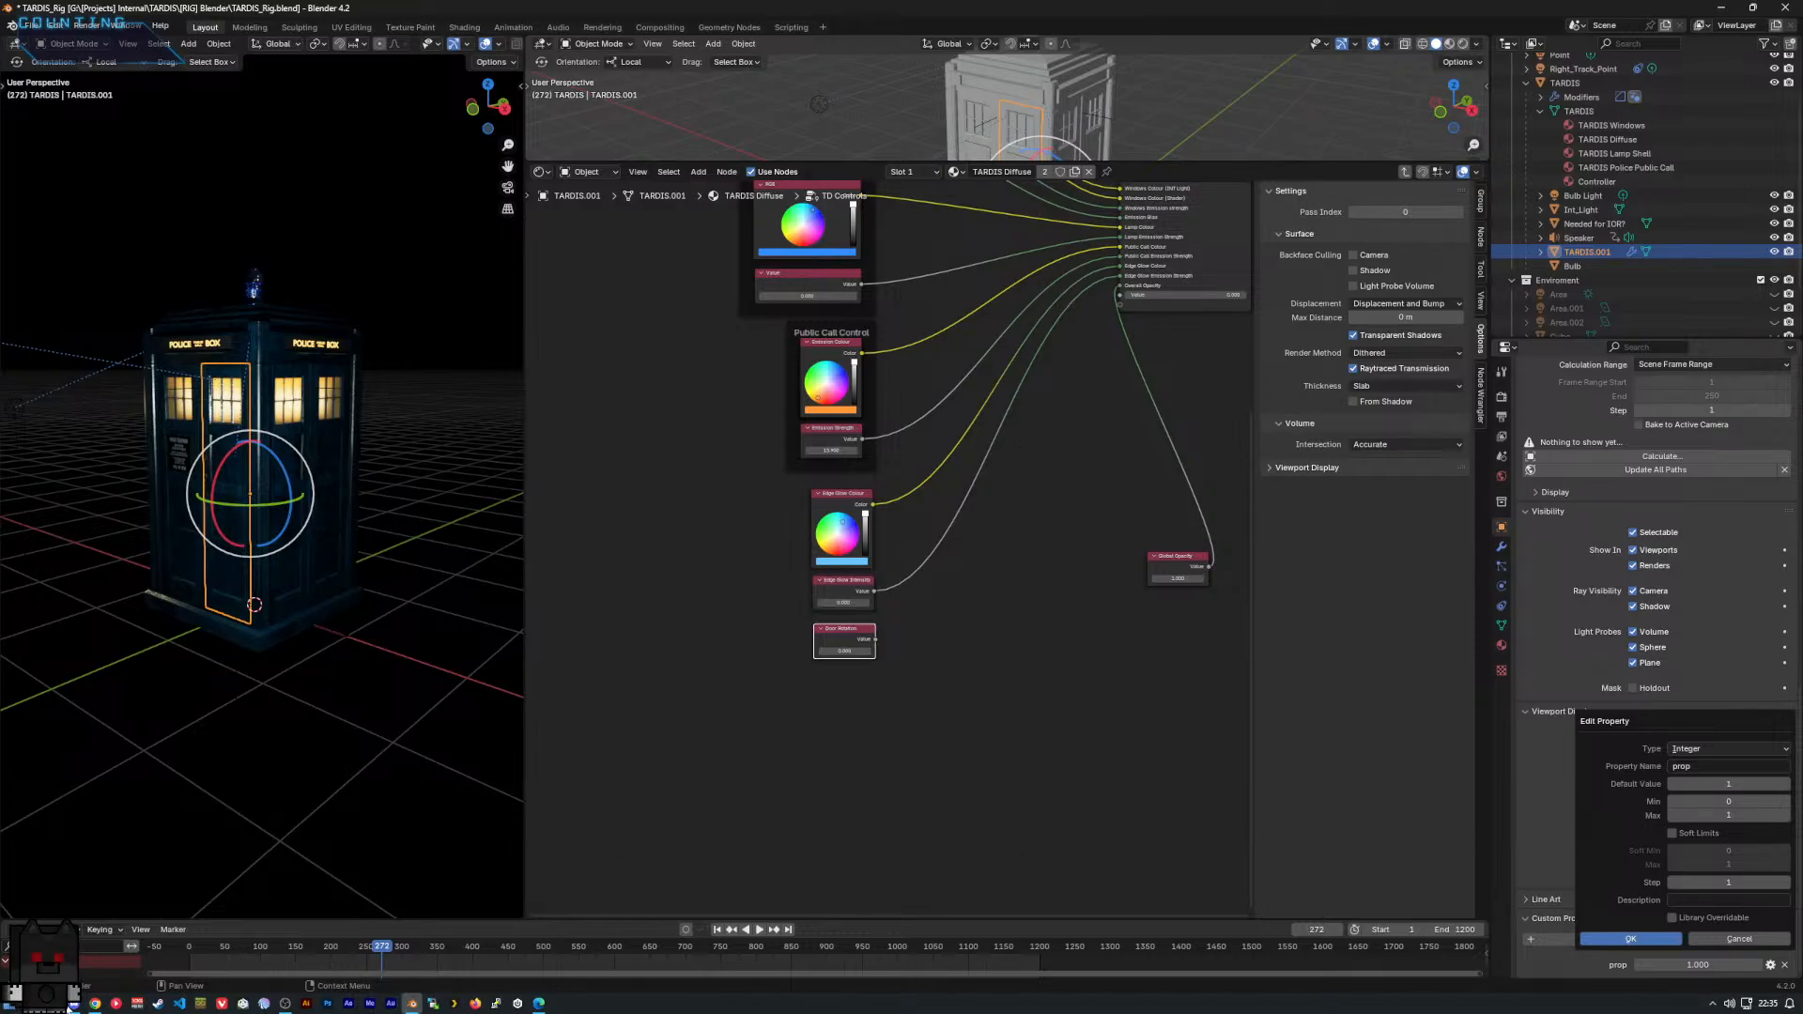
mouse_move(94, 1004)
click(178, 942)
drag(371, 11, 0, 197)
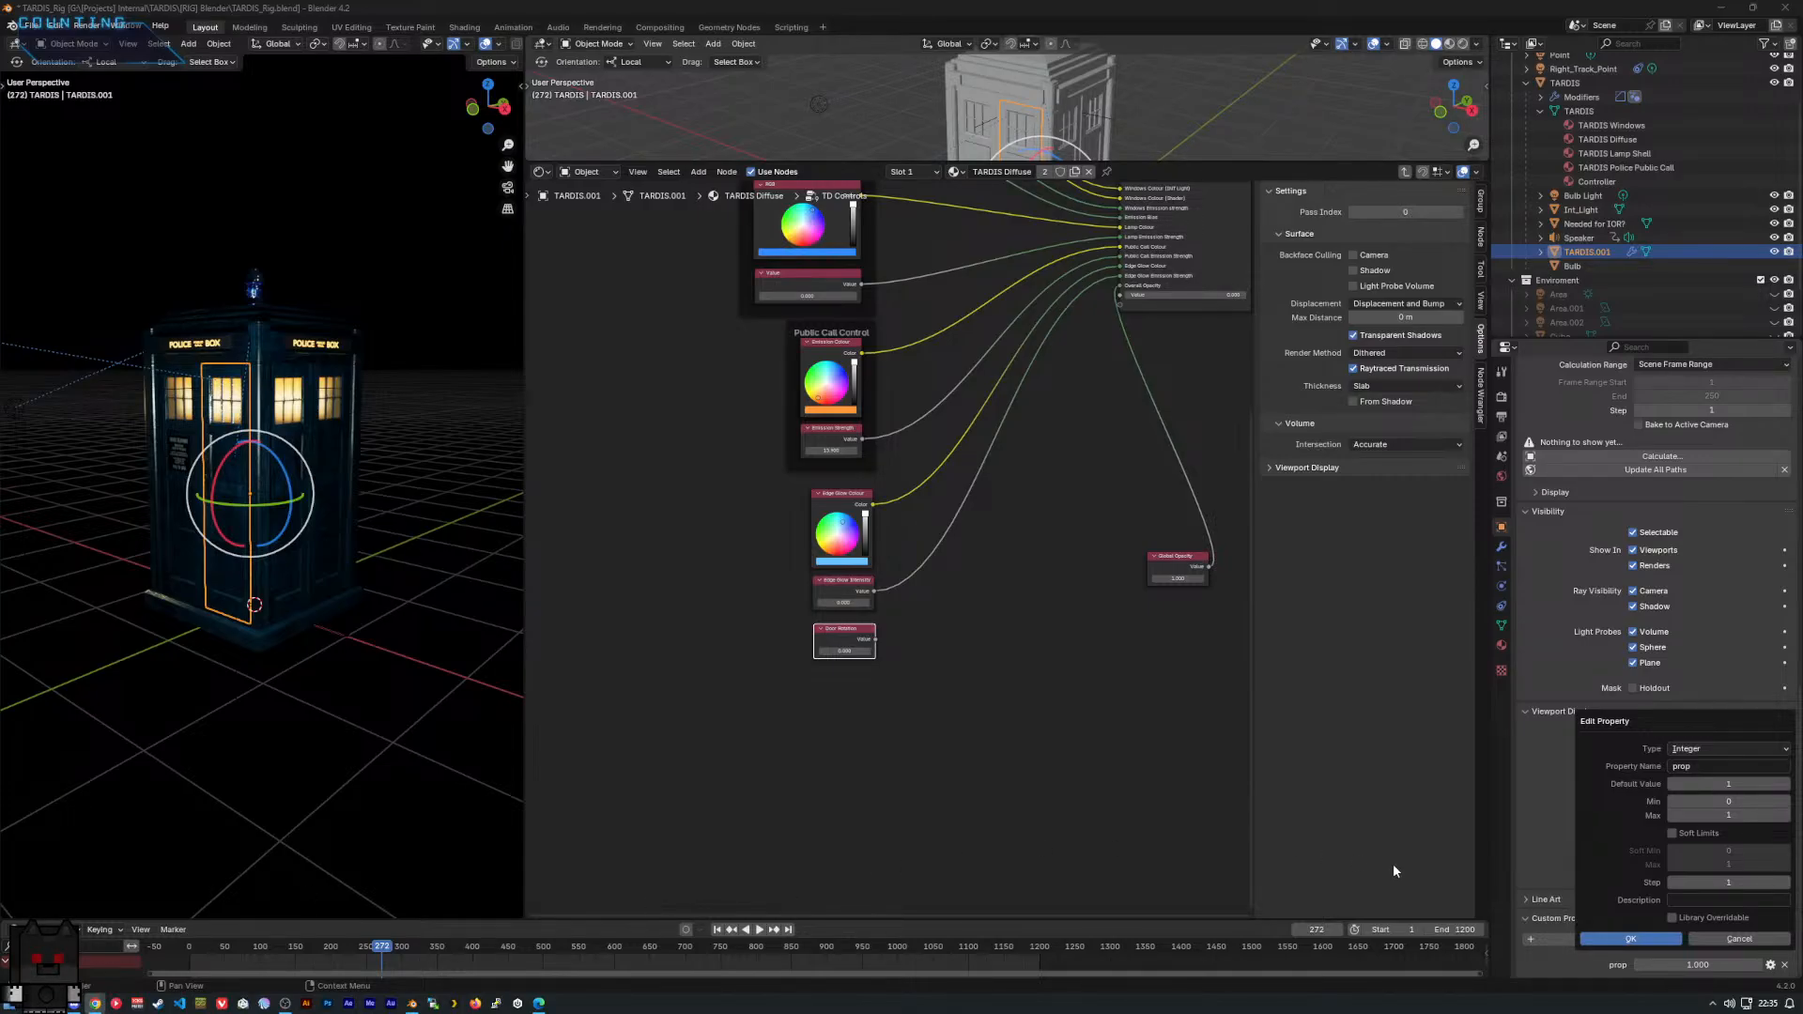
click(1667, 941)
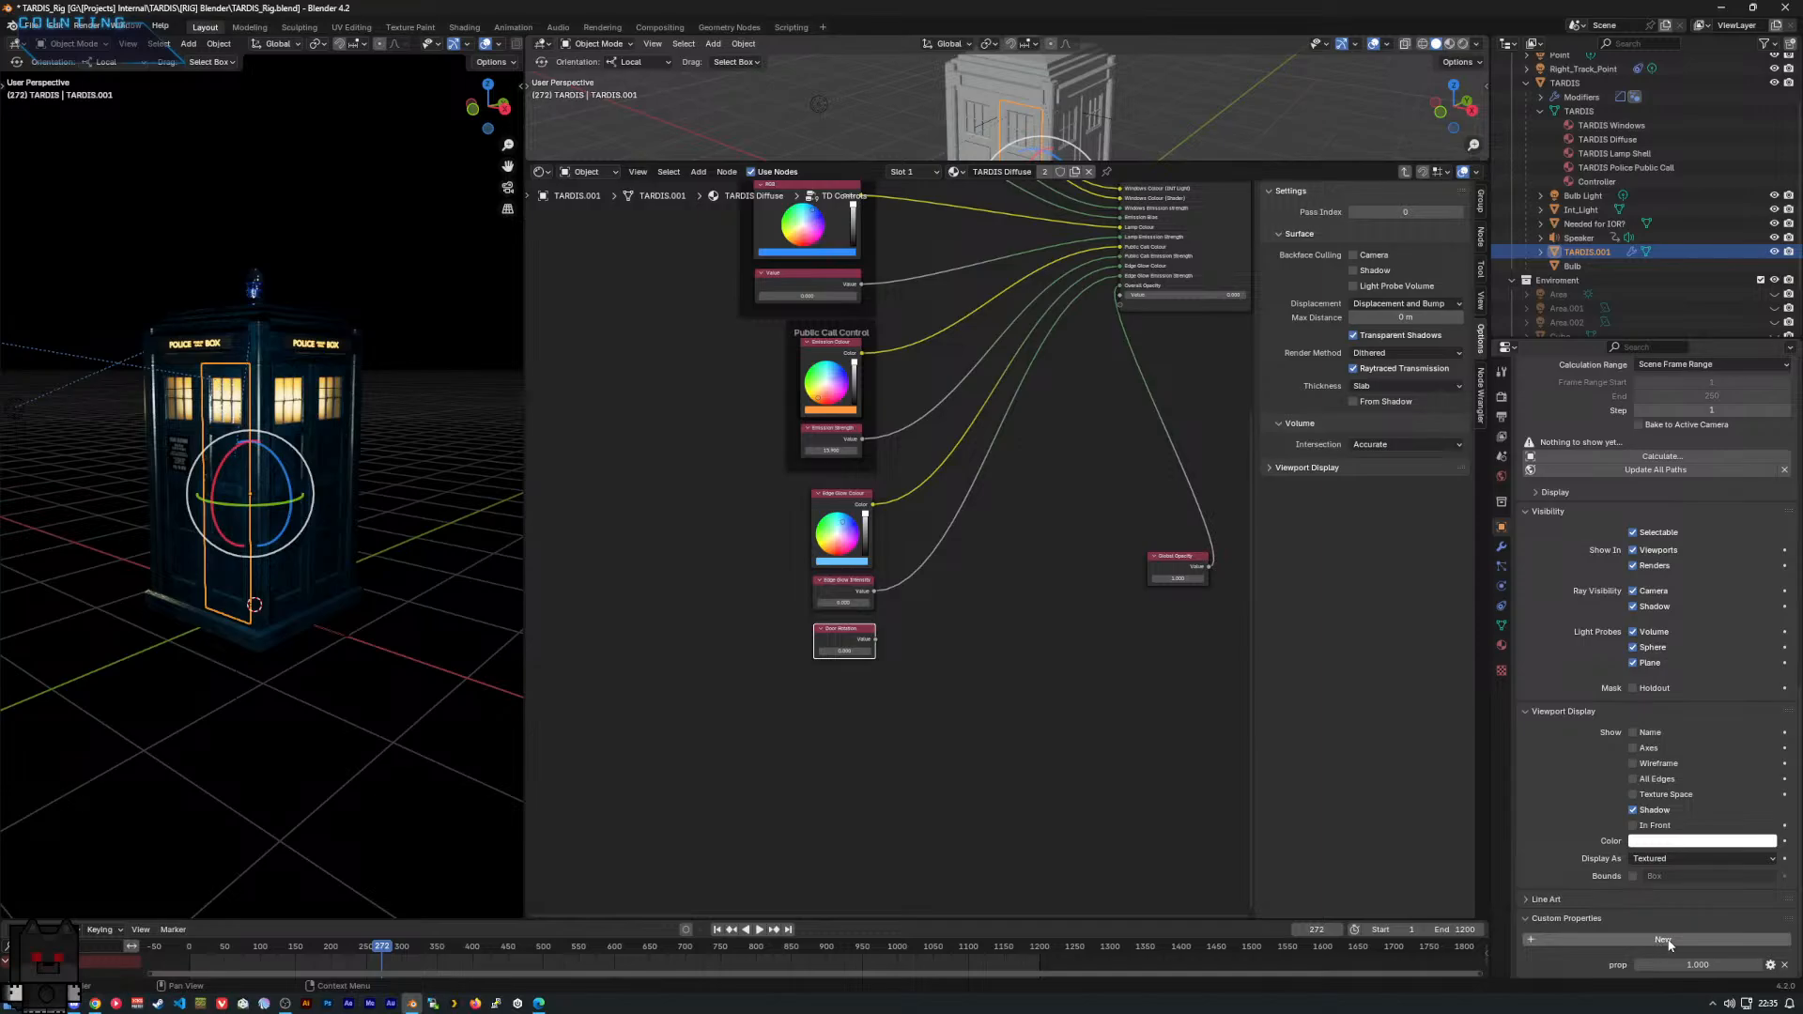
Add a driver to the custom property and check the commands available for the Door Rotation node.
right_click(1672, 964)
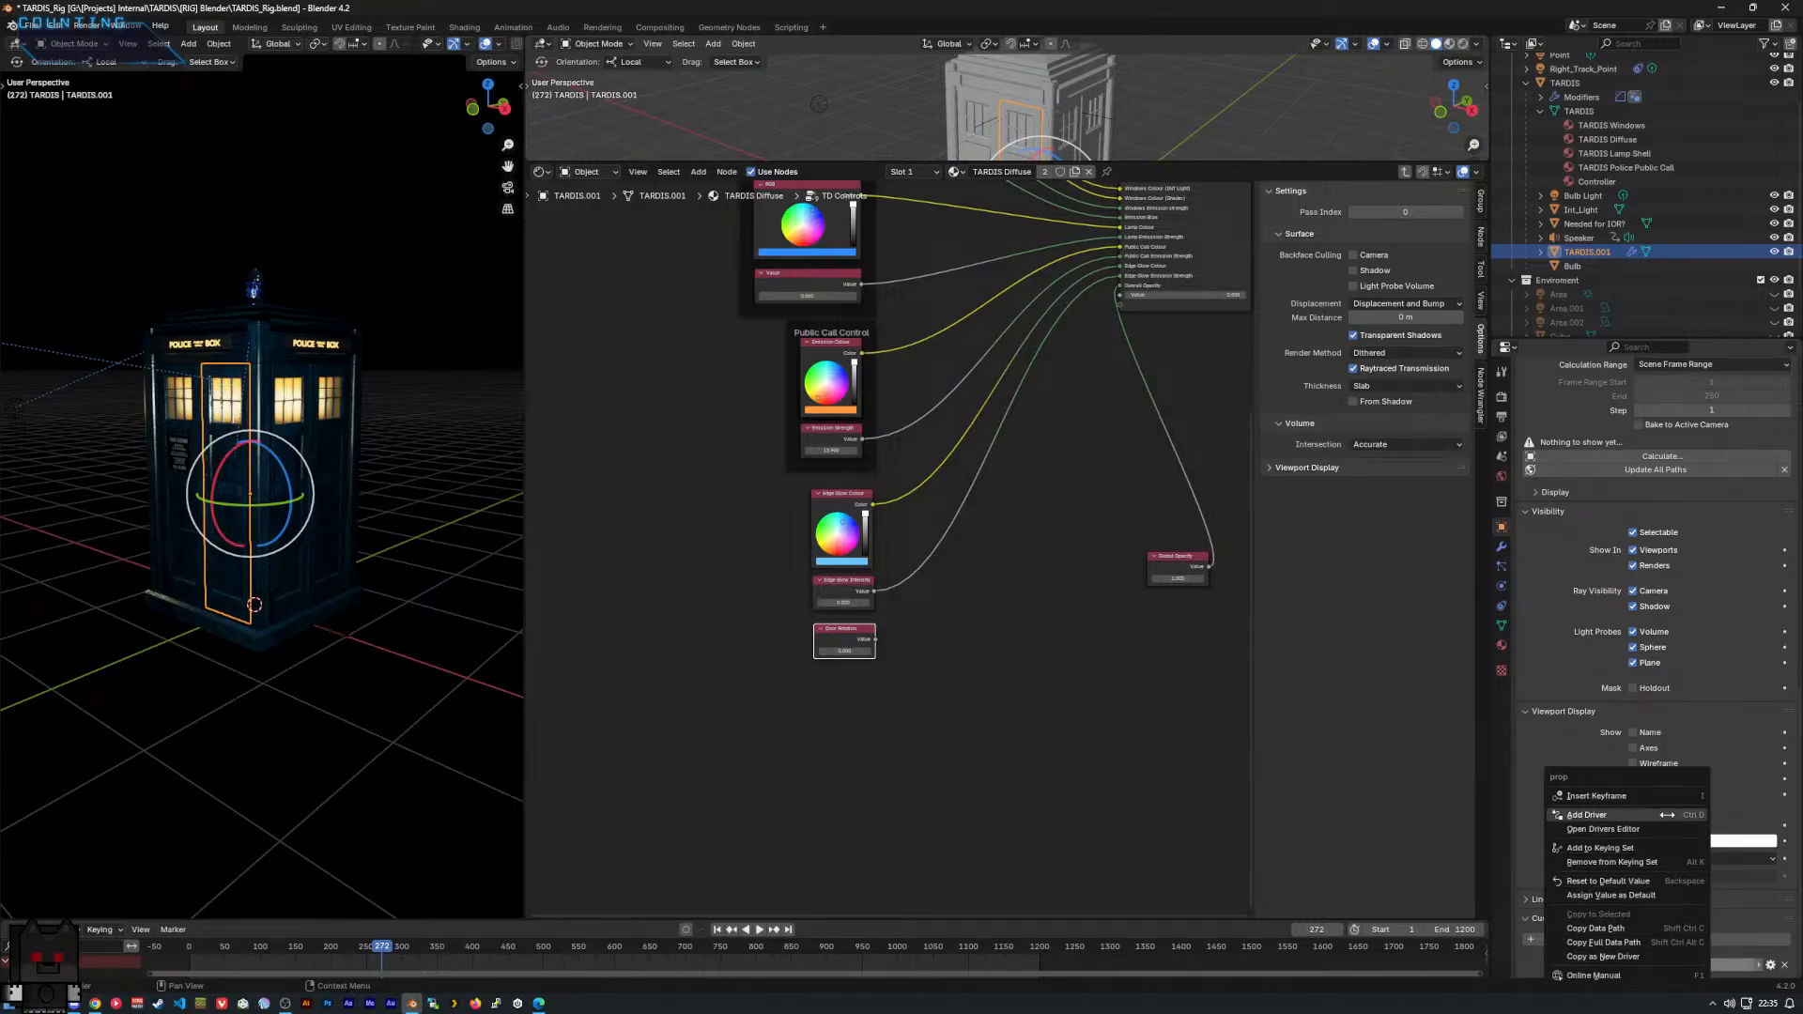
click(1615, 815)
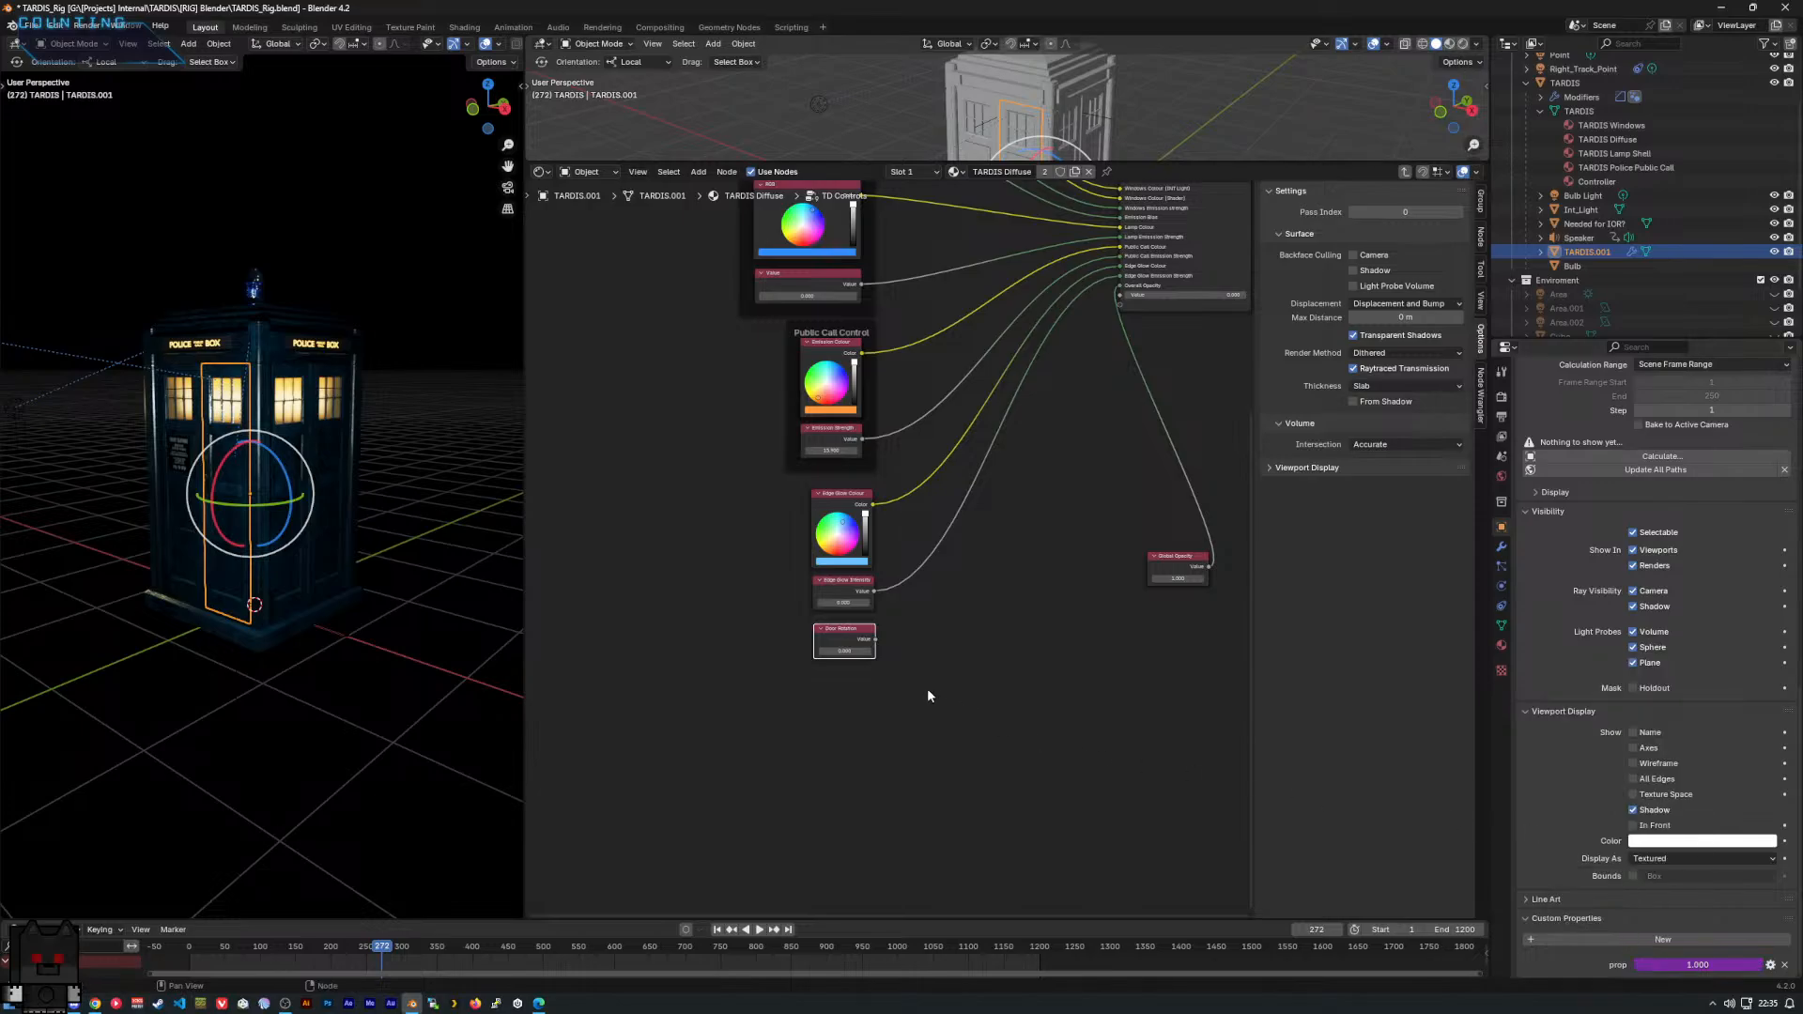
right_click(848, 649)
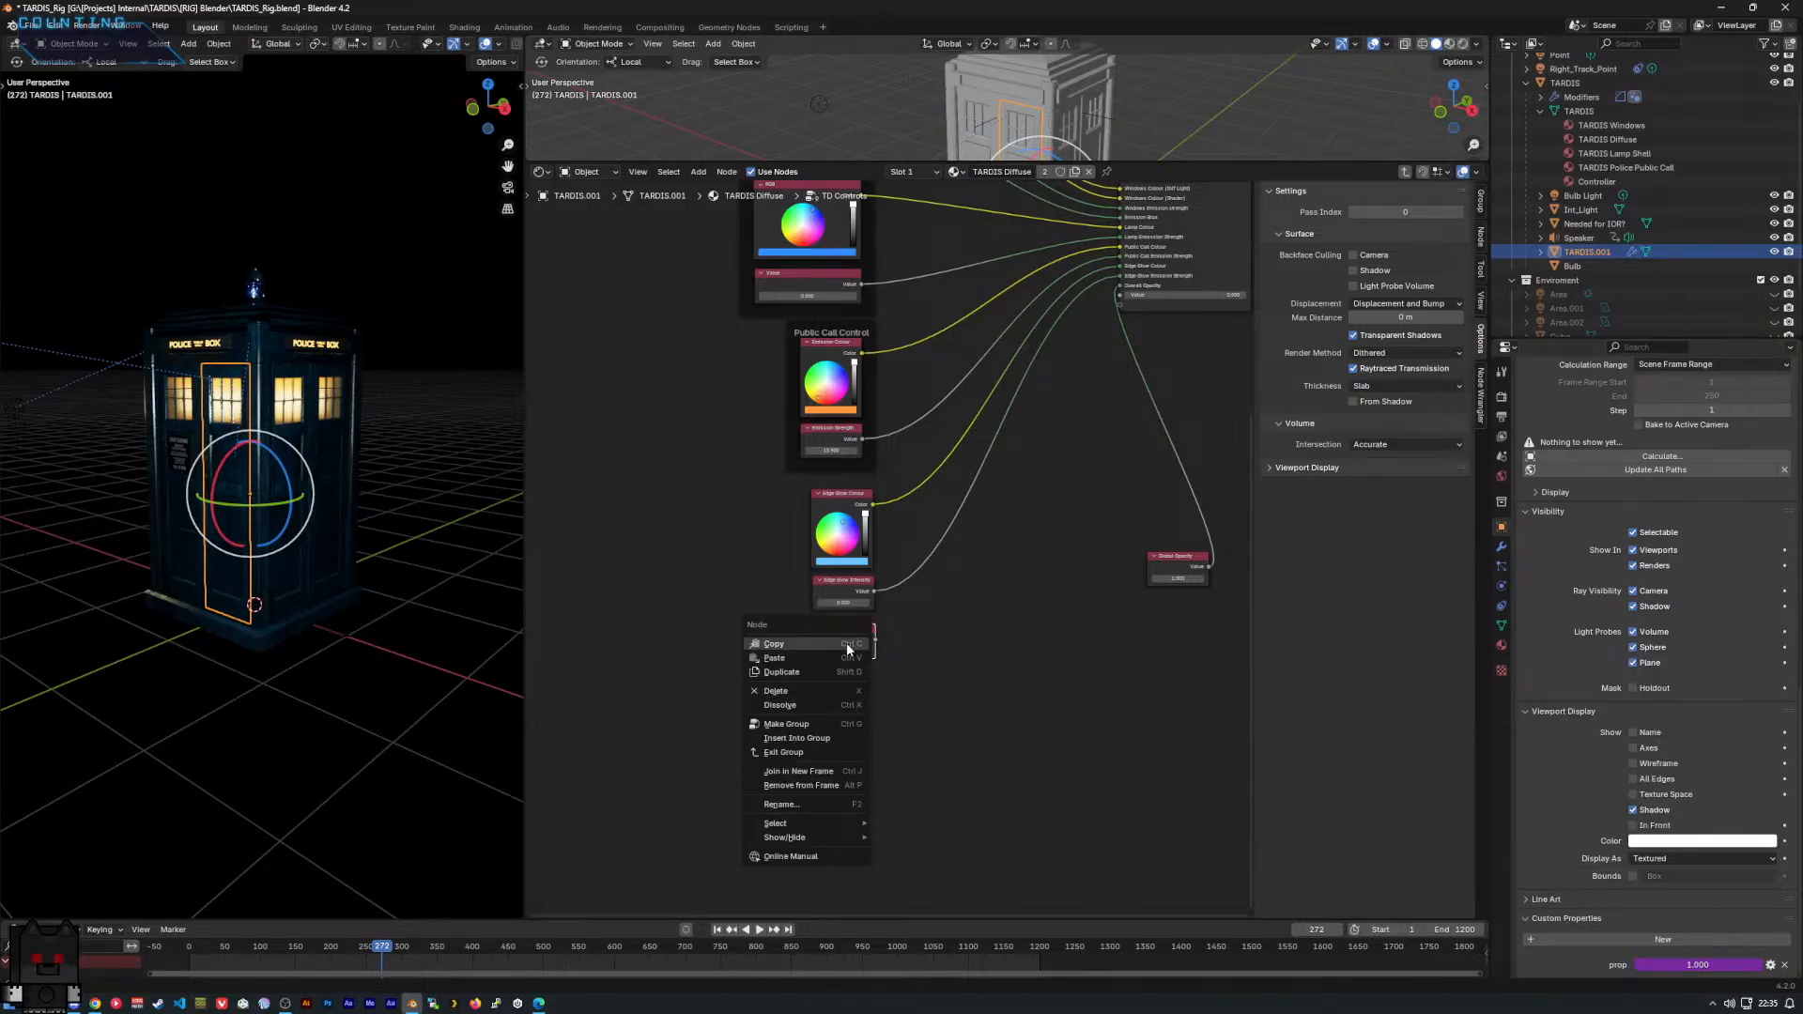
click(773, 644)
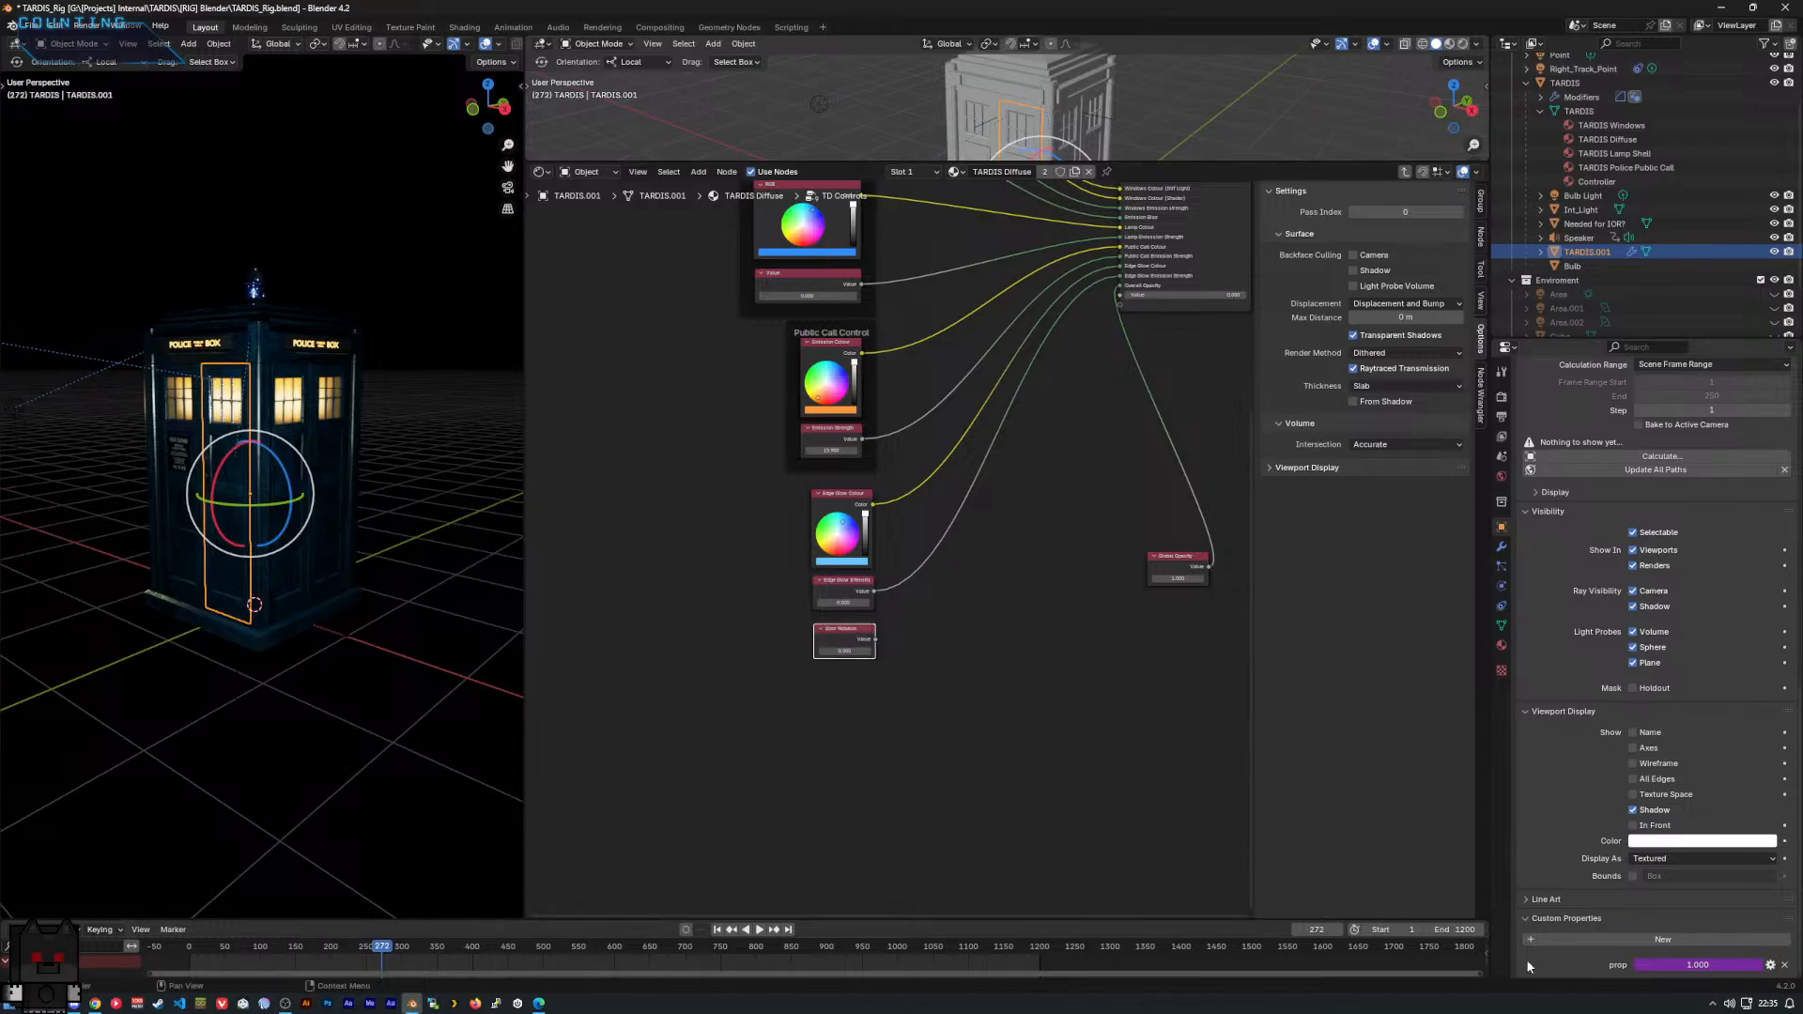
Try to rename the custom property as Door Rotation.
click(1771, 965)
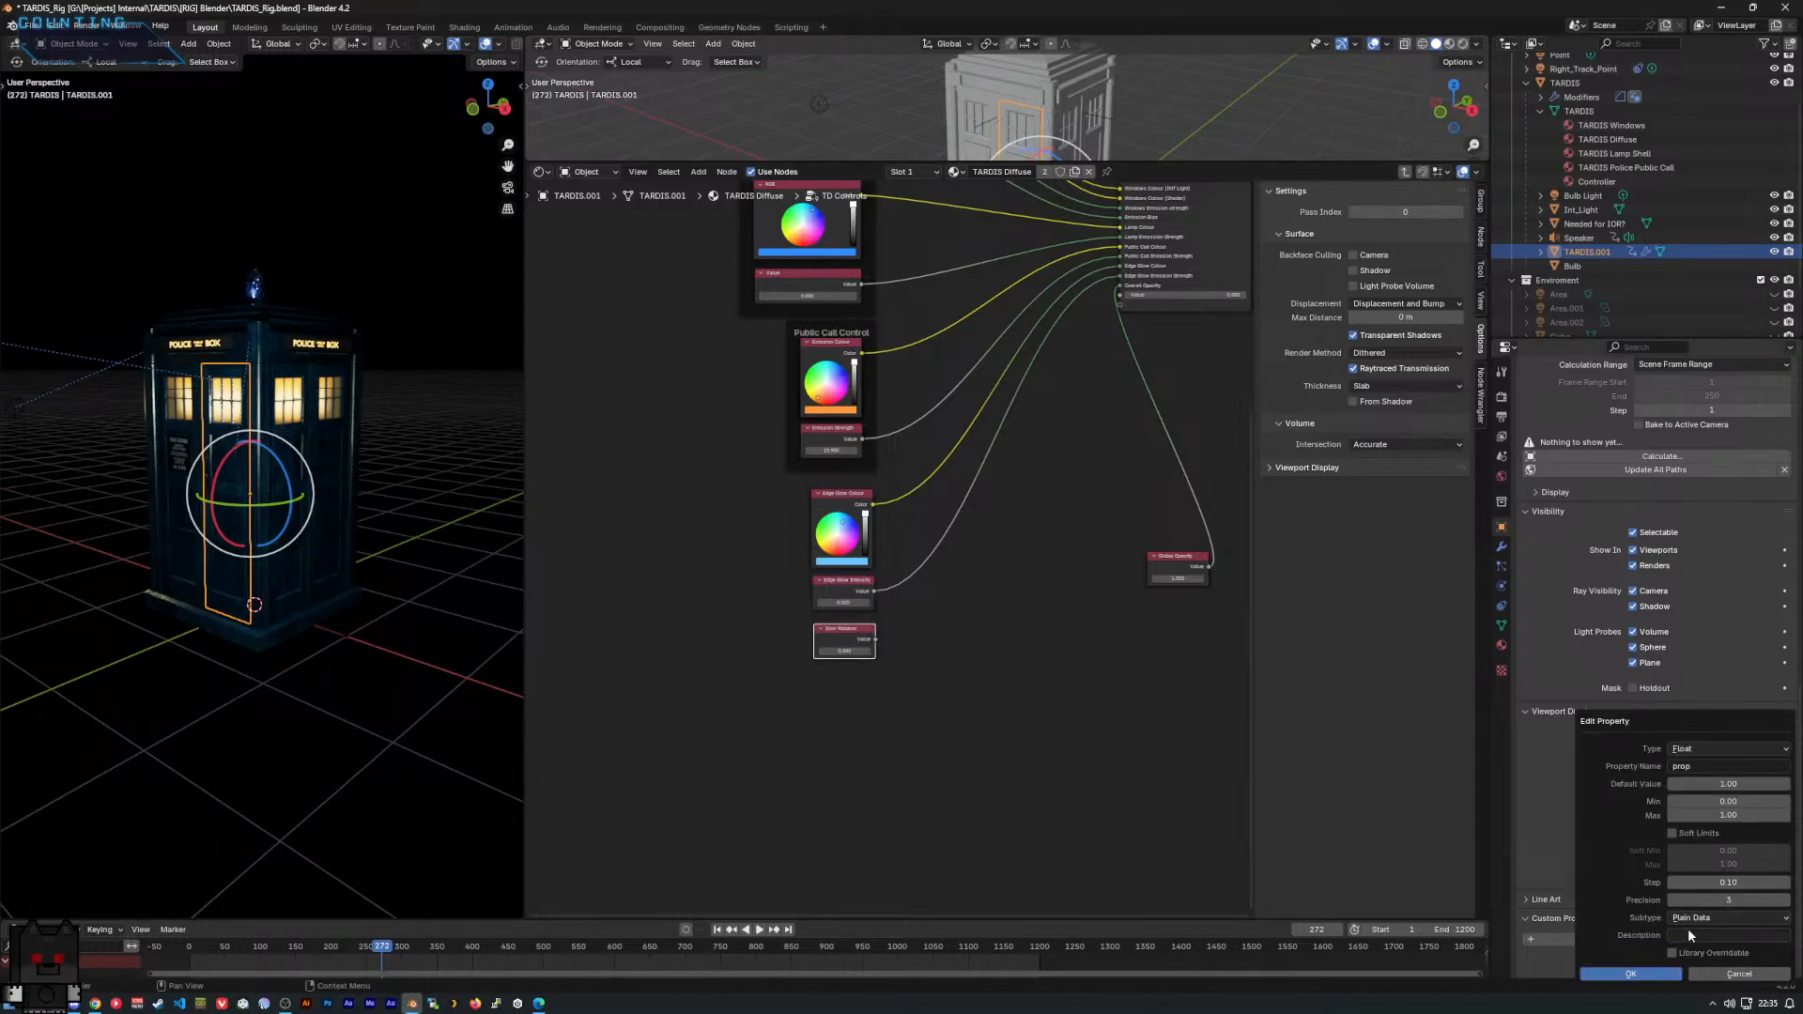
click(1694, 764)
text(Door Rota)
key(BackSpace)
text(ation)
key(Return)
Set the Door Rotation node's value to about -3.8 and search the addable shader nodes for "custo".
drag(856, 652, 815, 652)
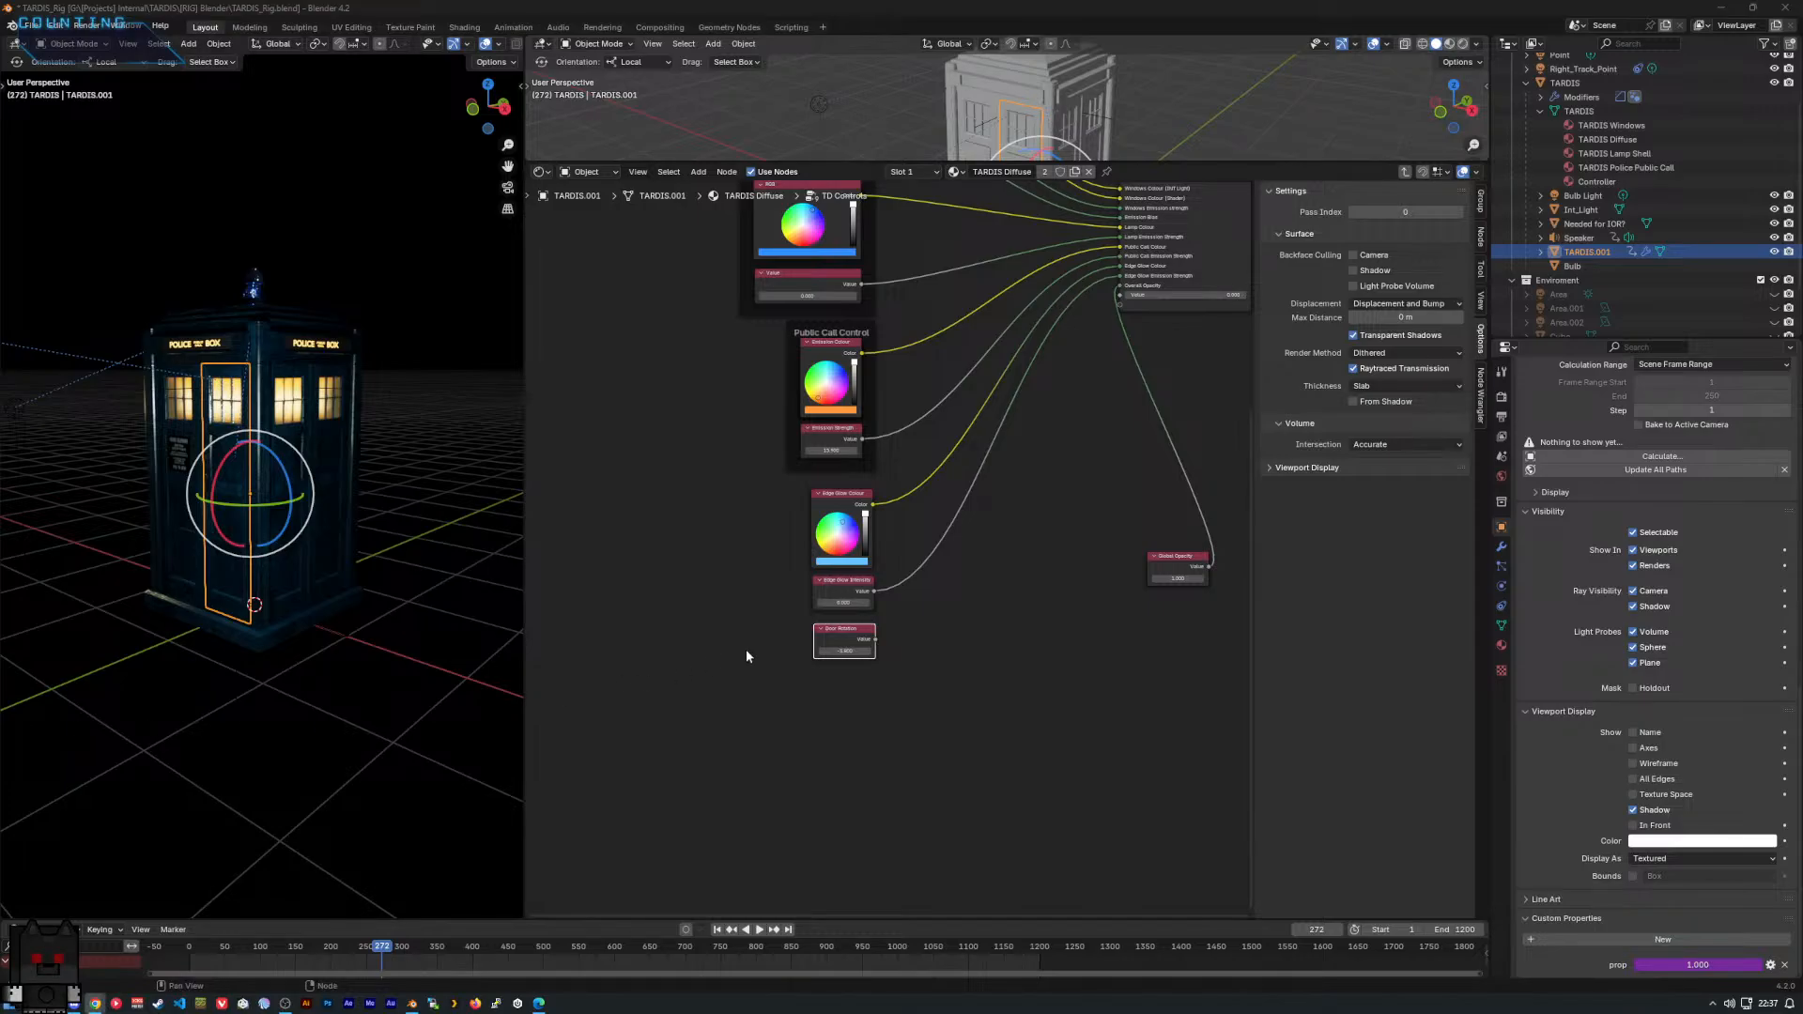
scroll(1022, 627, up, 2)
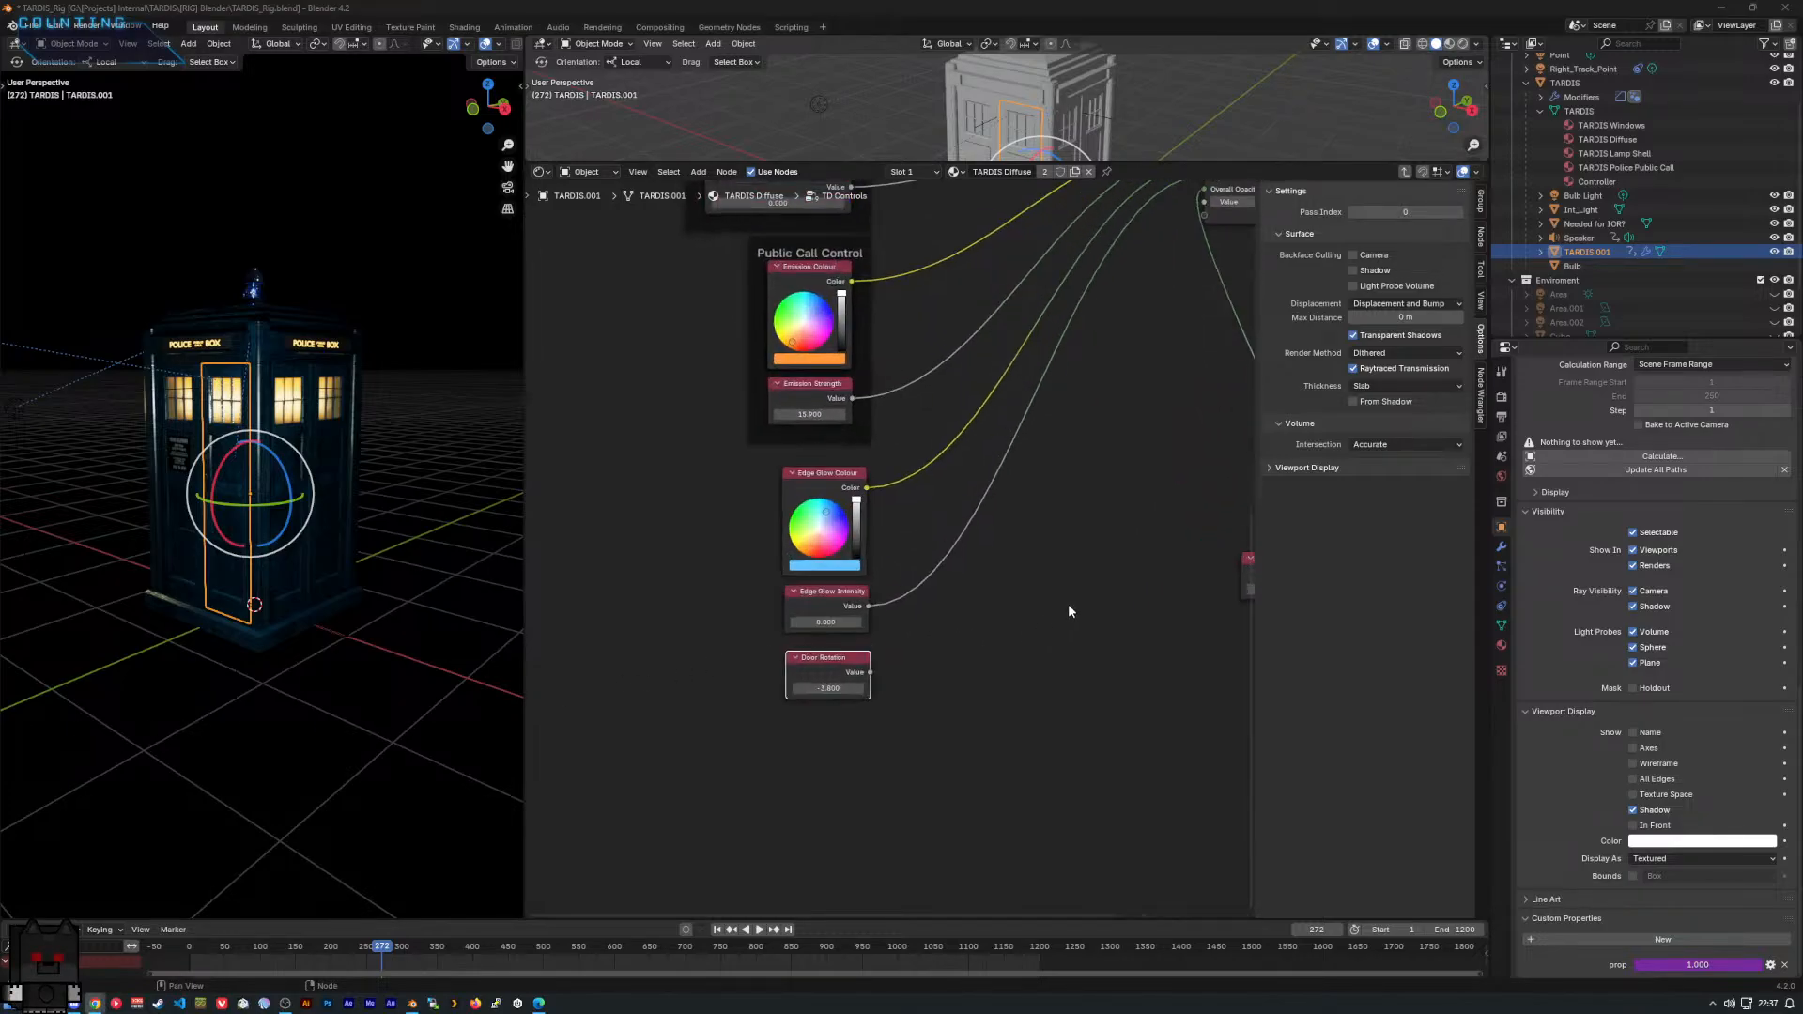
right_click(1034, 787)
mouse_move(1034, 787)
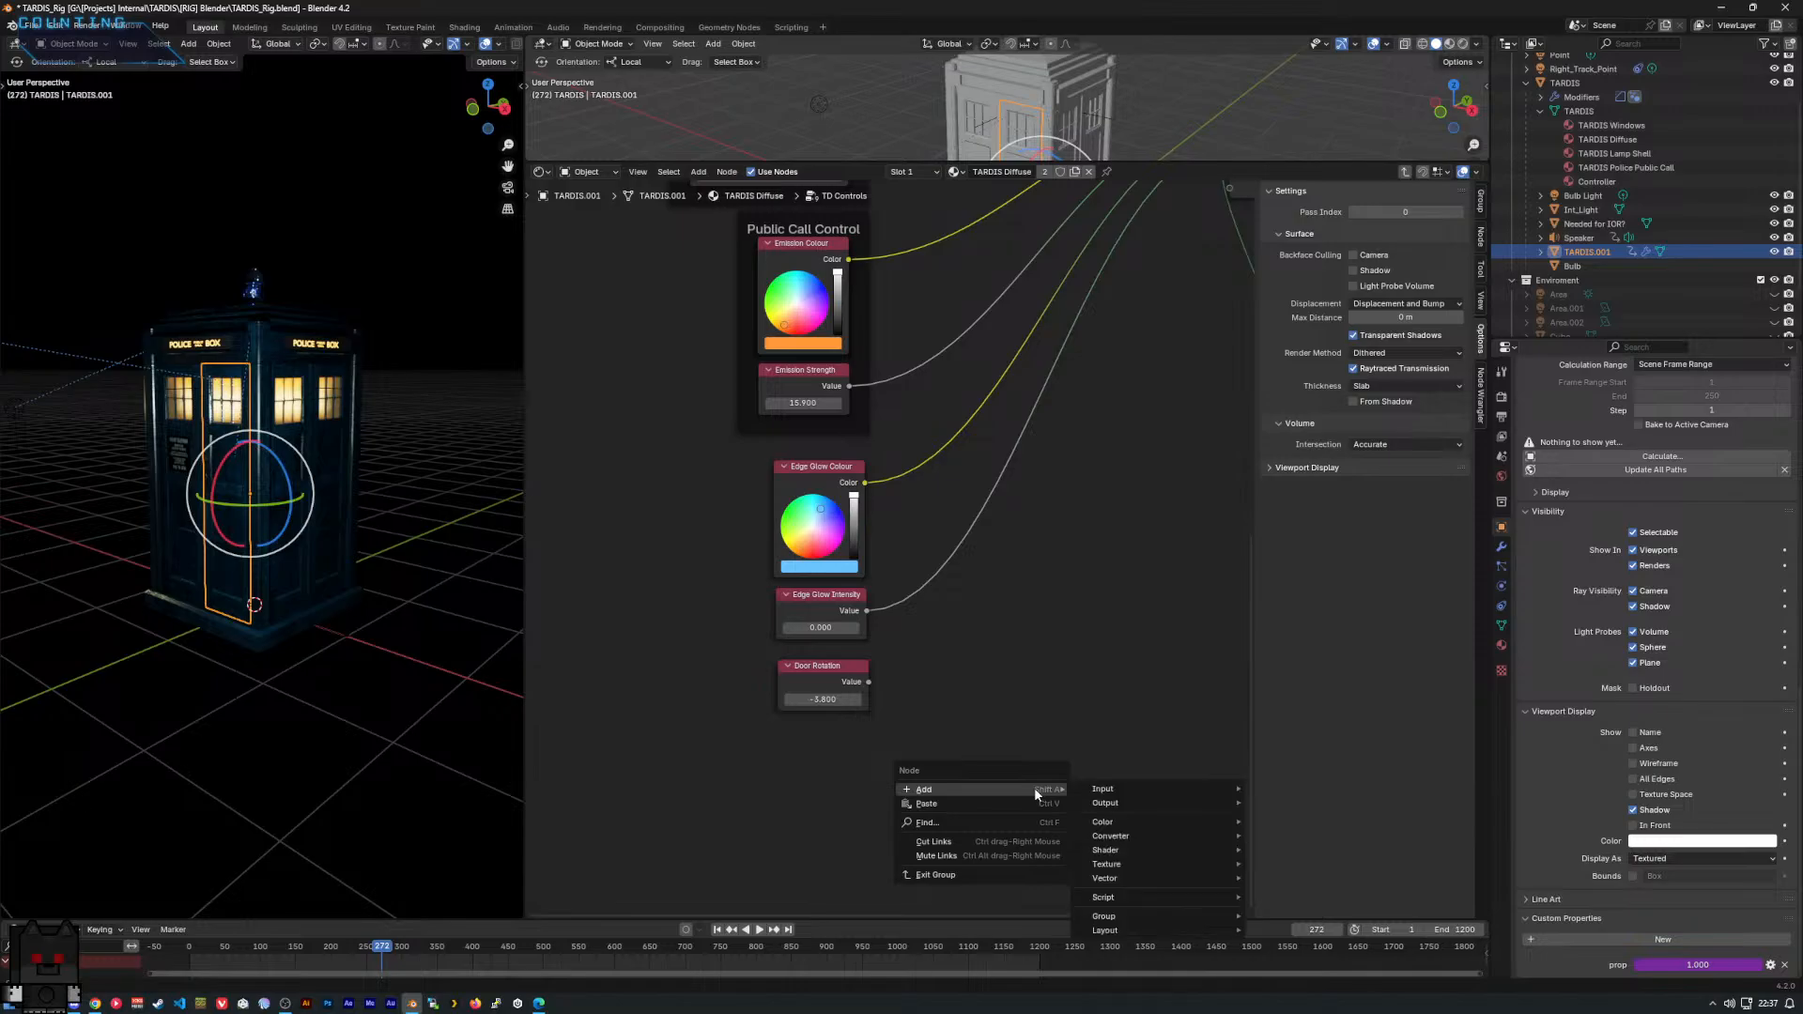
text(cus)
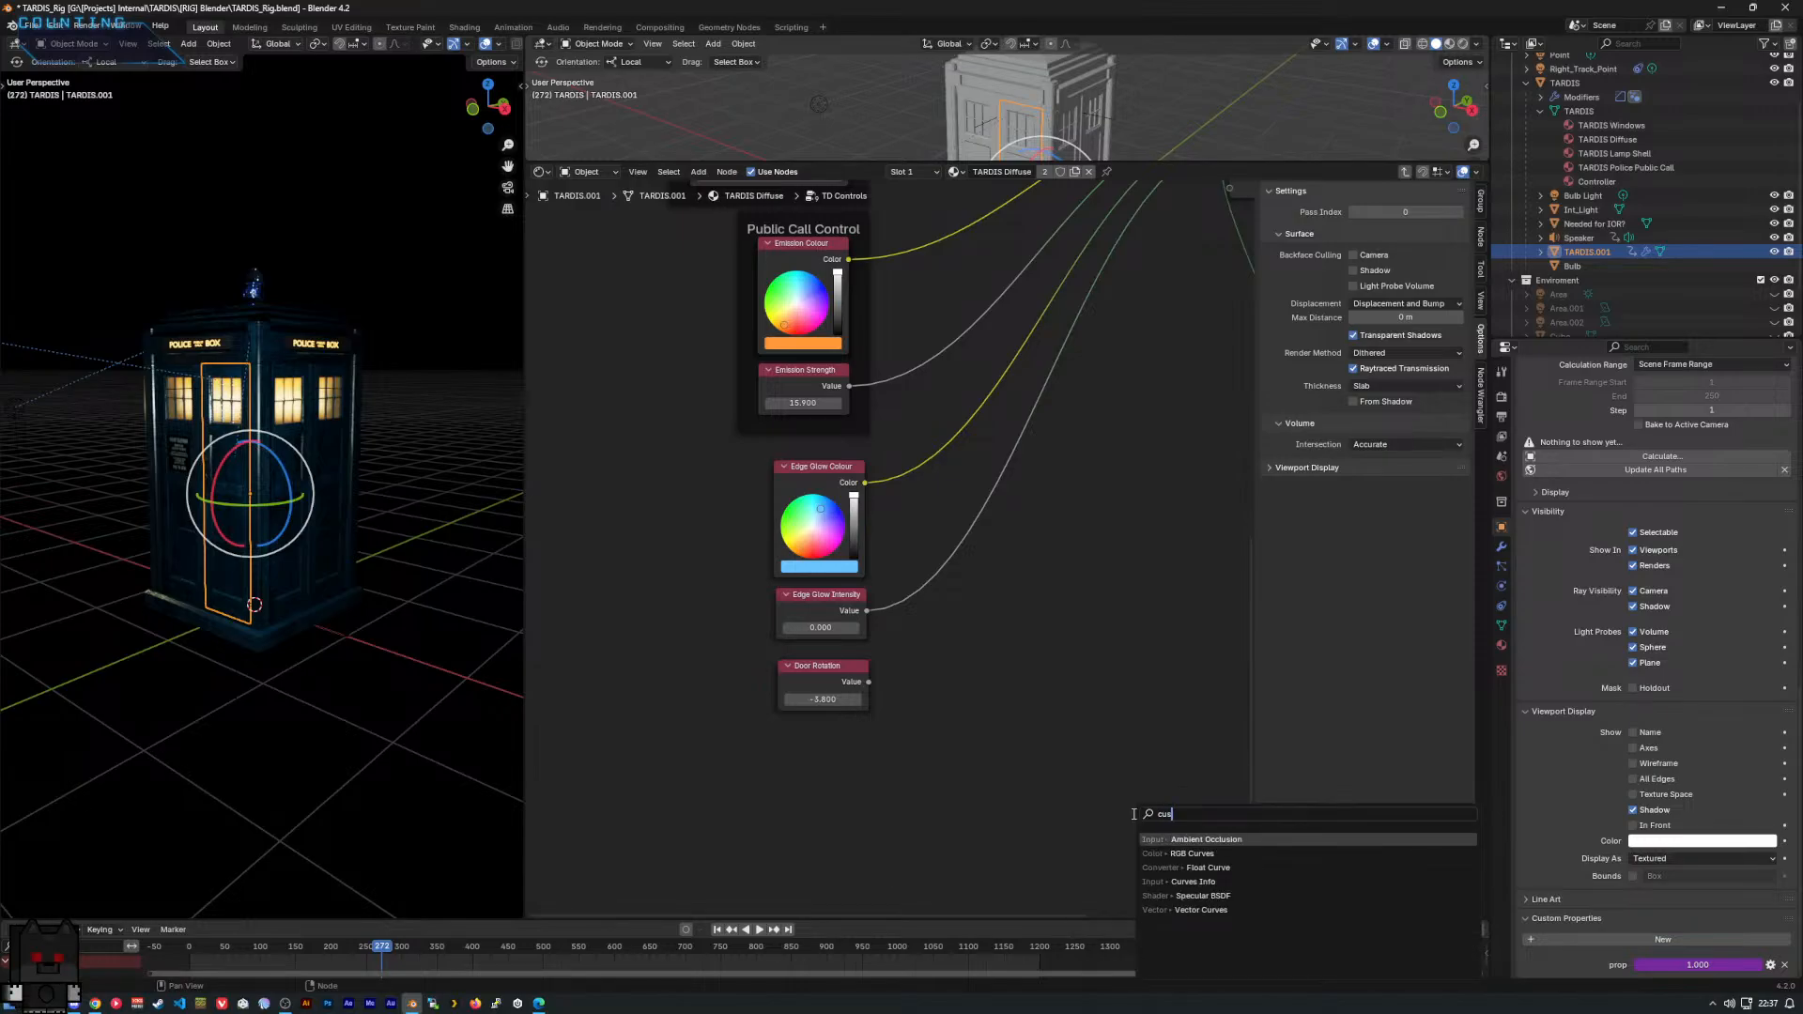
key(BackSpace)
key(BackSpace)
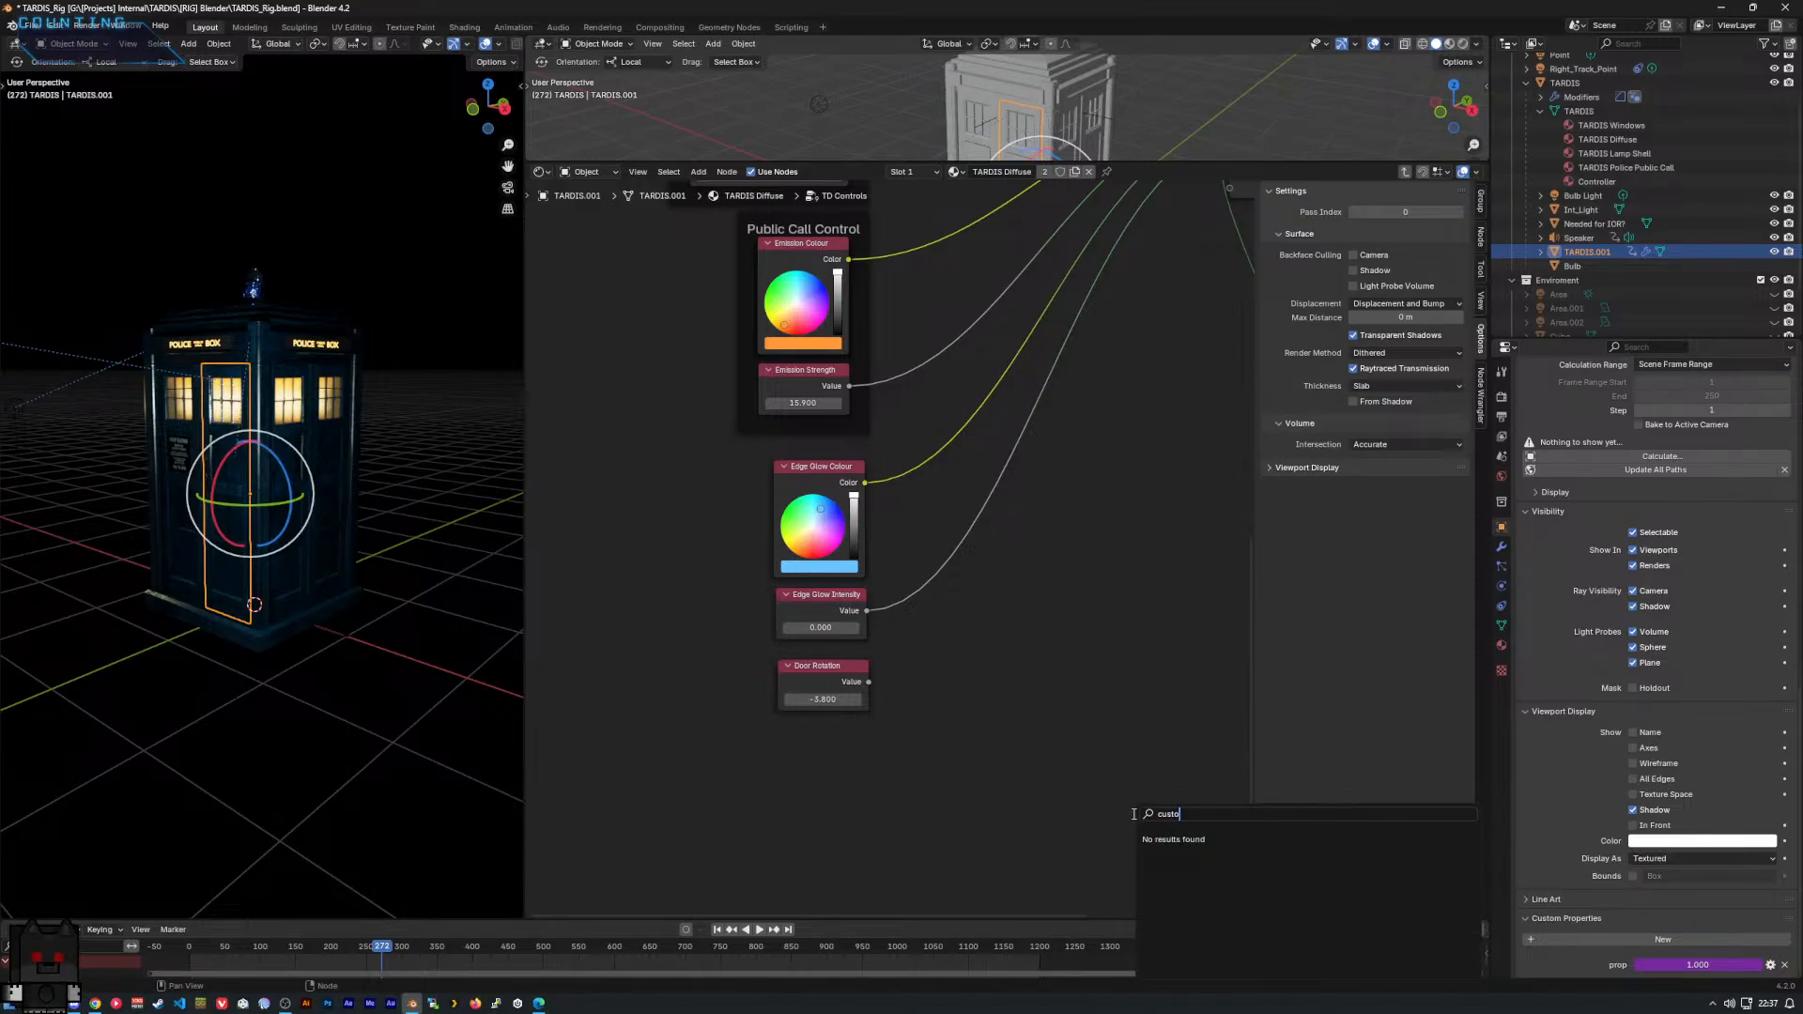
key(BackSpace)
key(Escape)
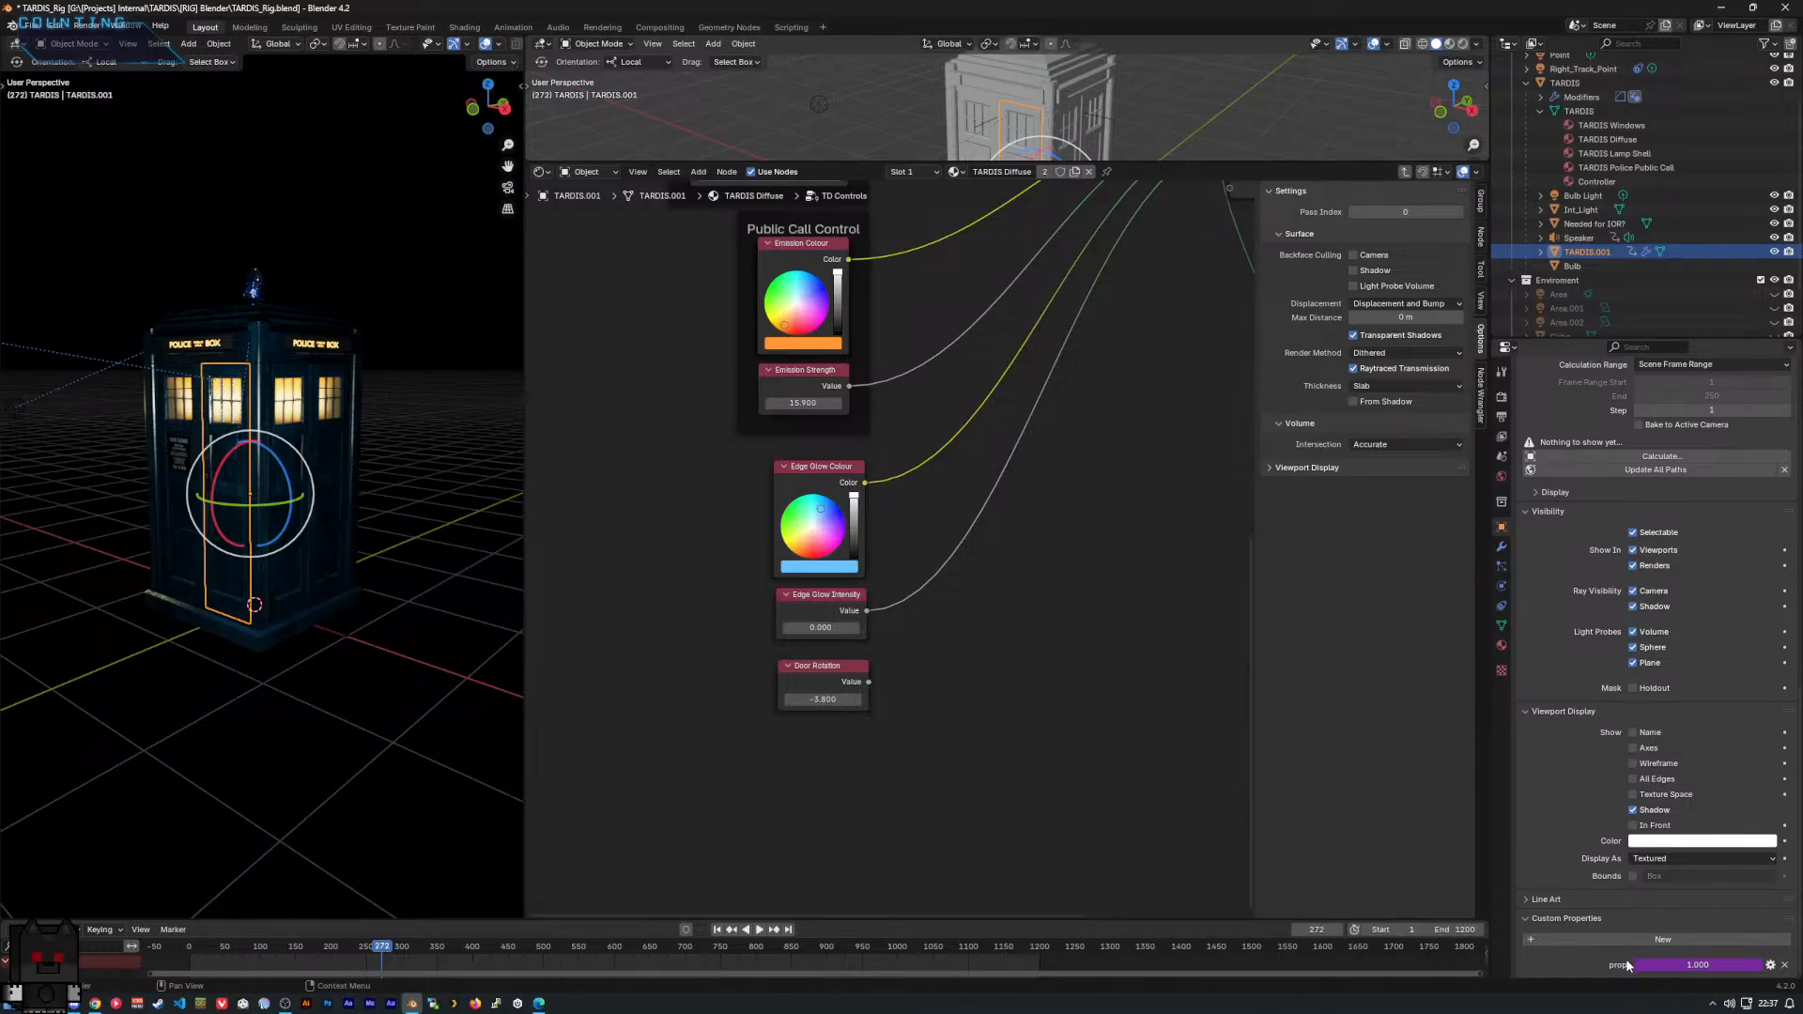
Rename the object's custom property as Door Rotation and set its type to Integer.
click(1771, 965)
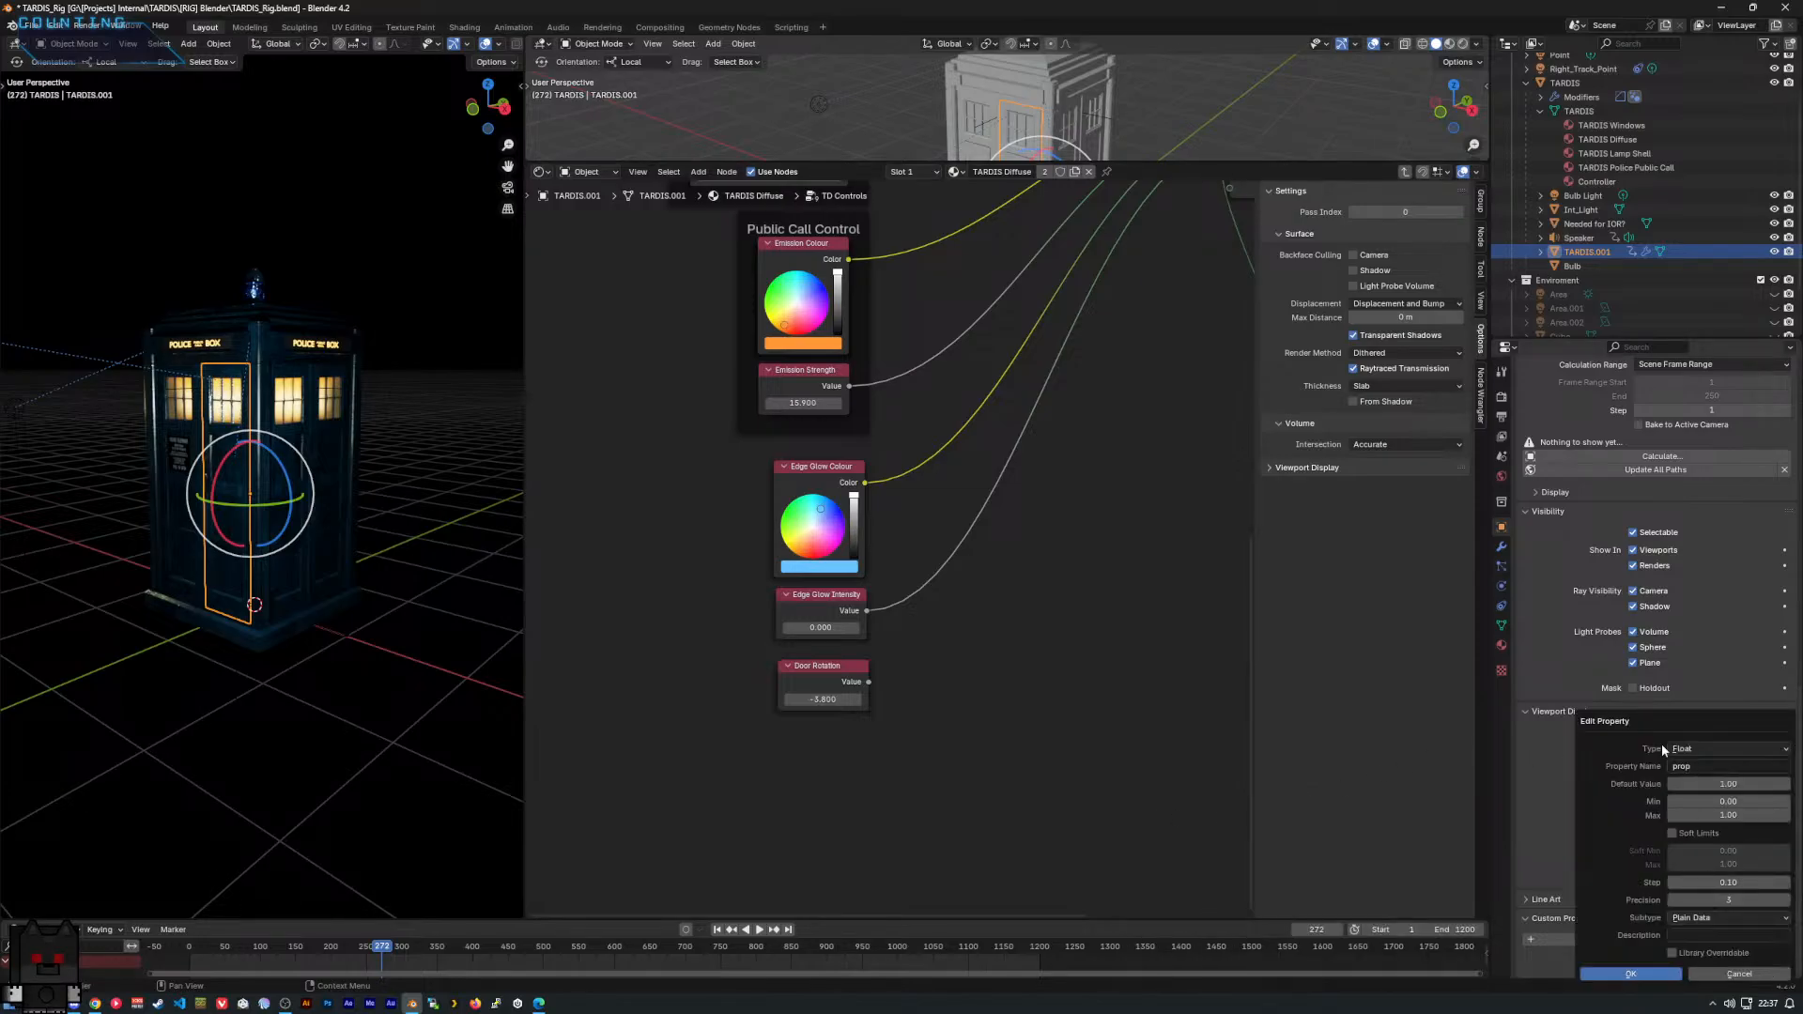
click(1702, 766)
text(Door Rotation)
key(Return)
click(1719, 749)
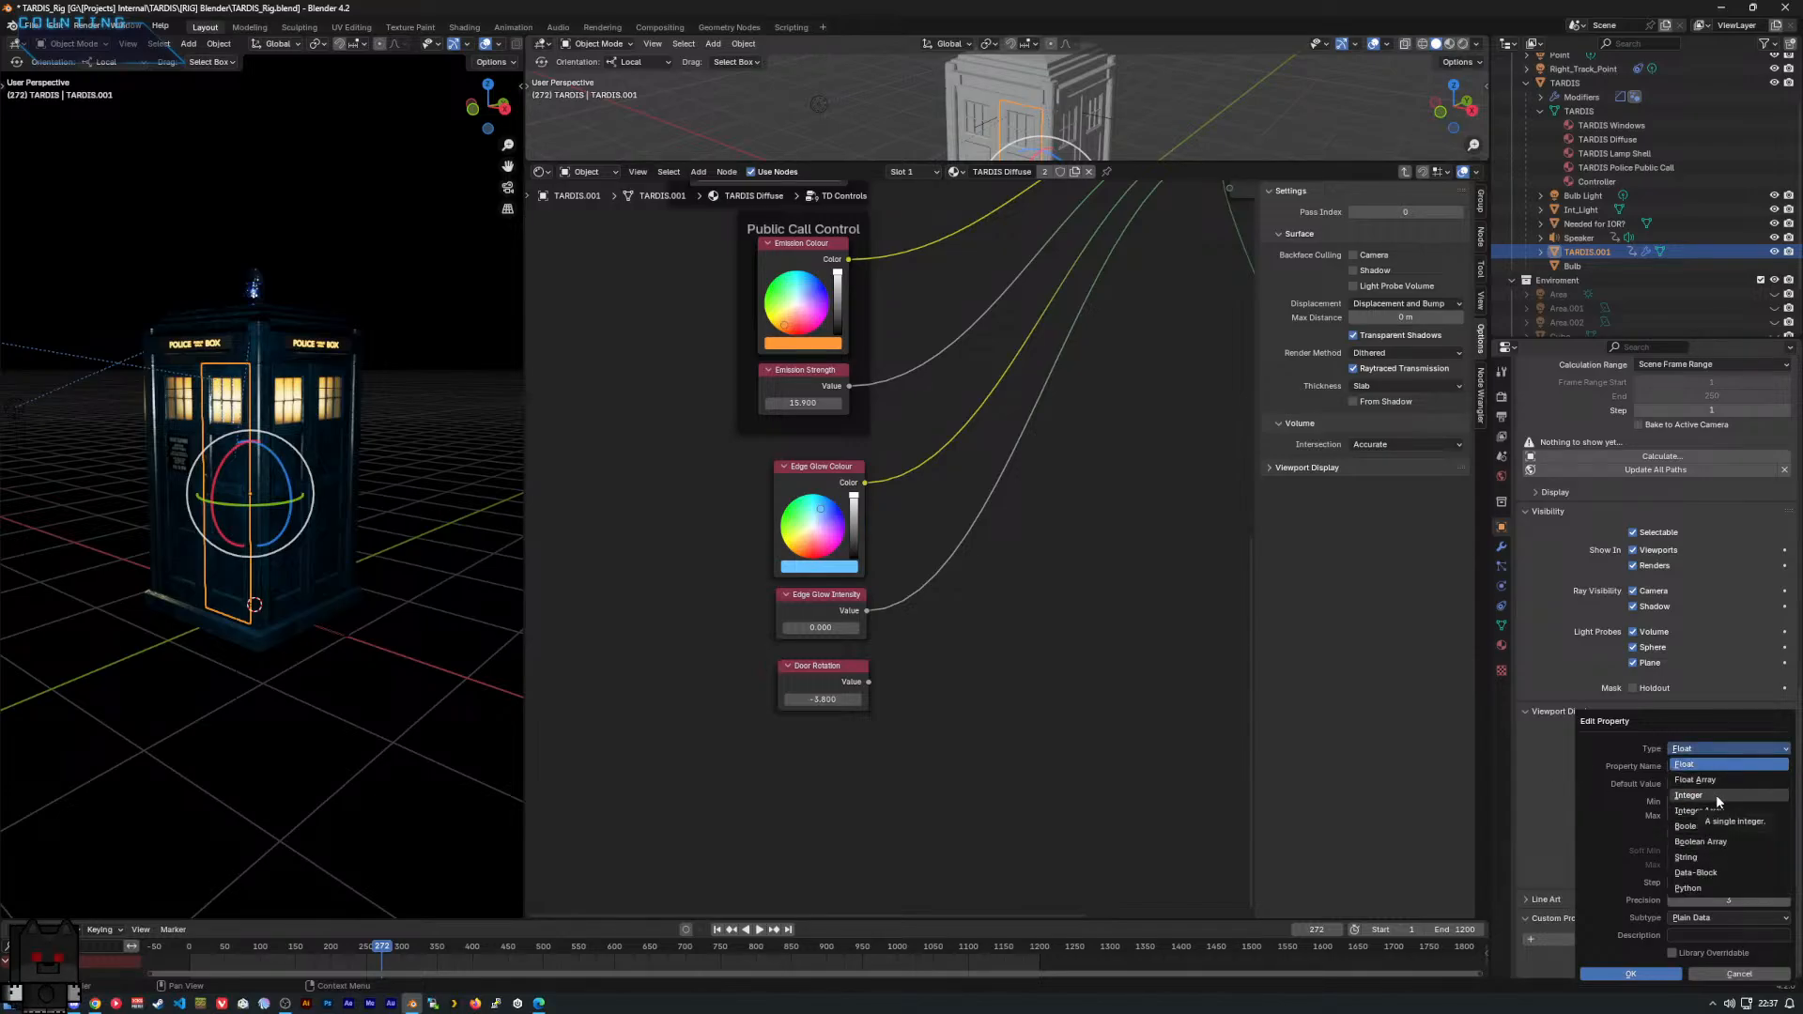
click(1716, 795)
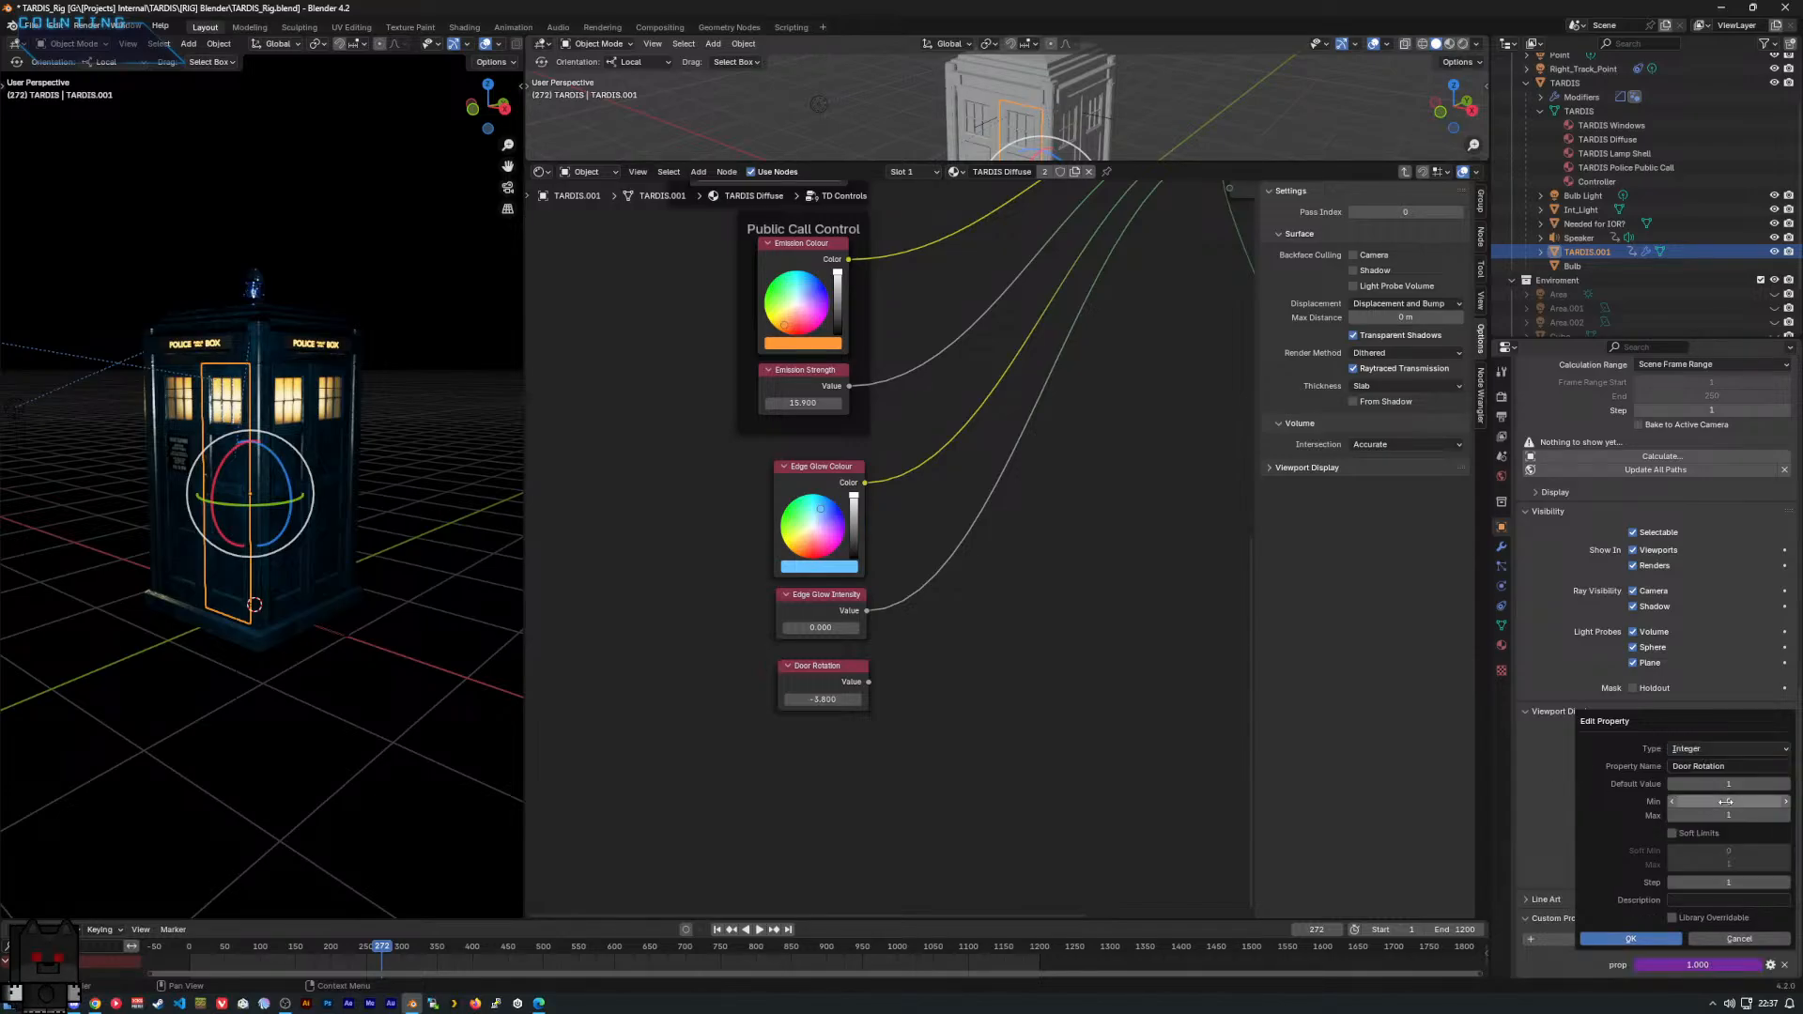
click(1667, 946)
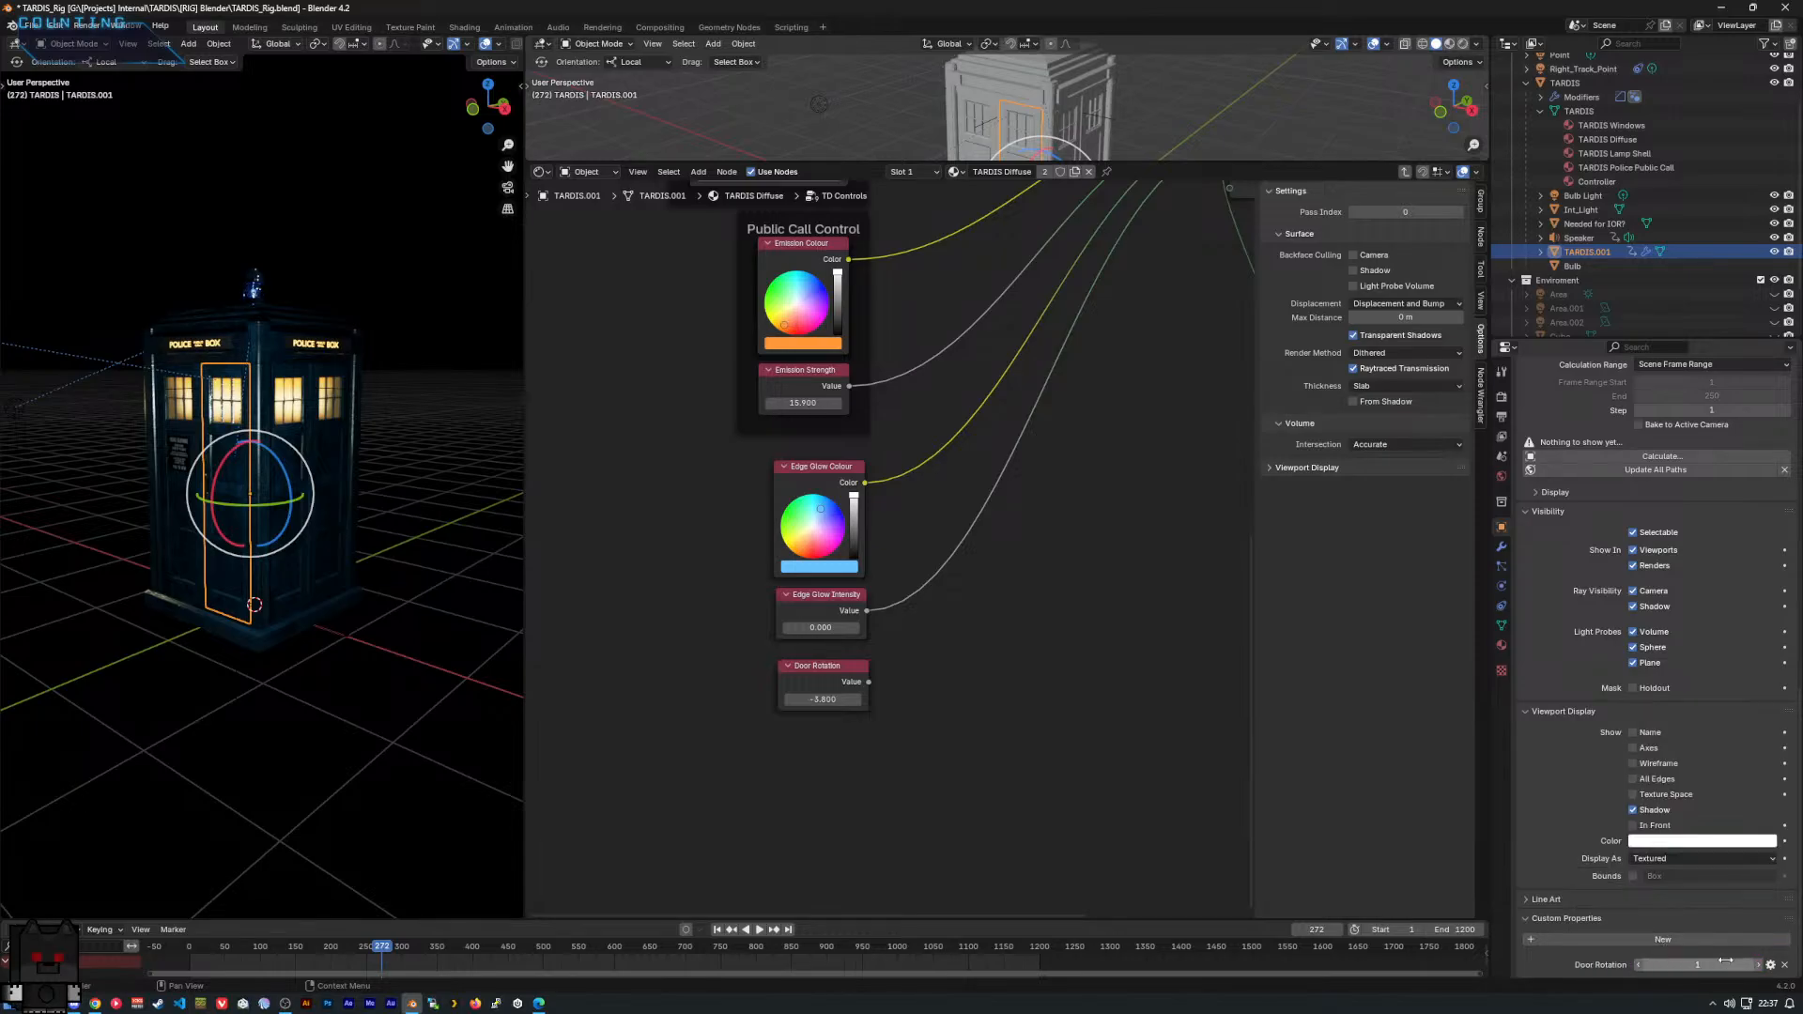
Copy the Door Rotation custom property as a new driver and switch to the Geometry Nodes workspace.
right_click(1651, 964)
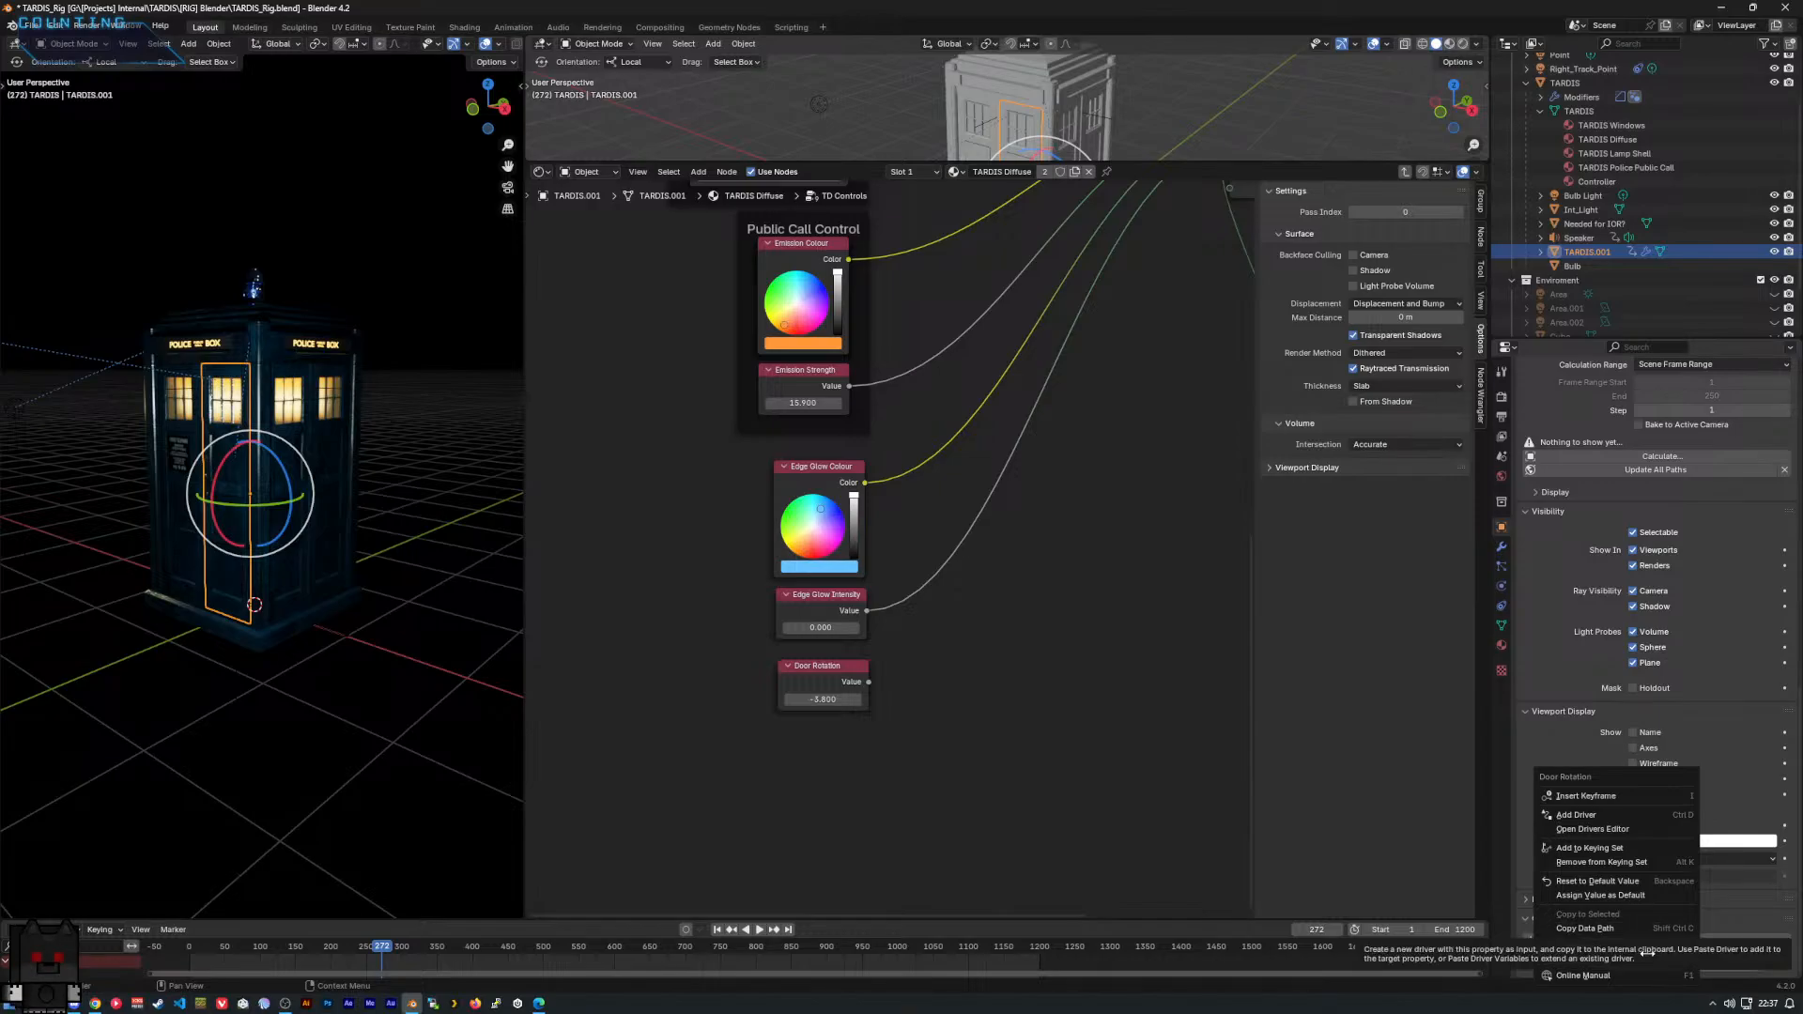
click(1648, 954)
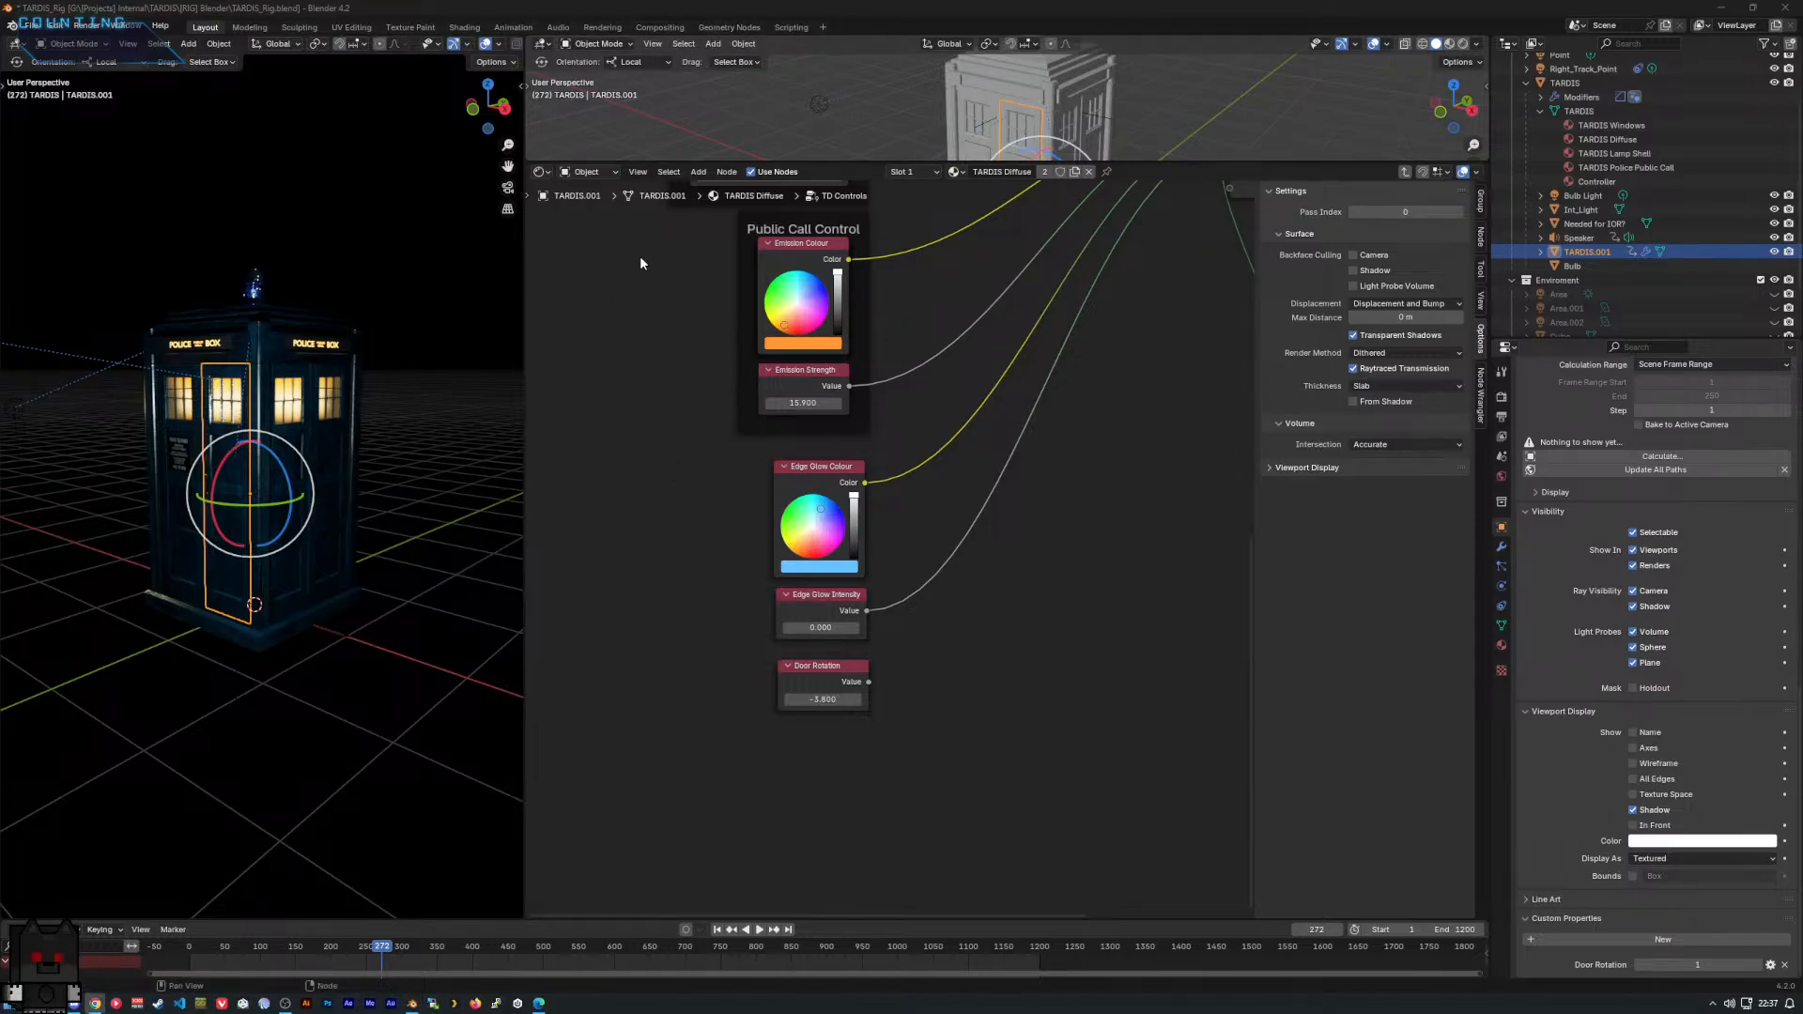
middle_drag(682, 378, 595, 668)
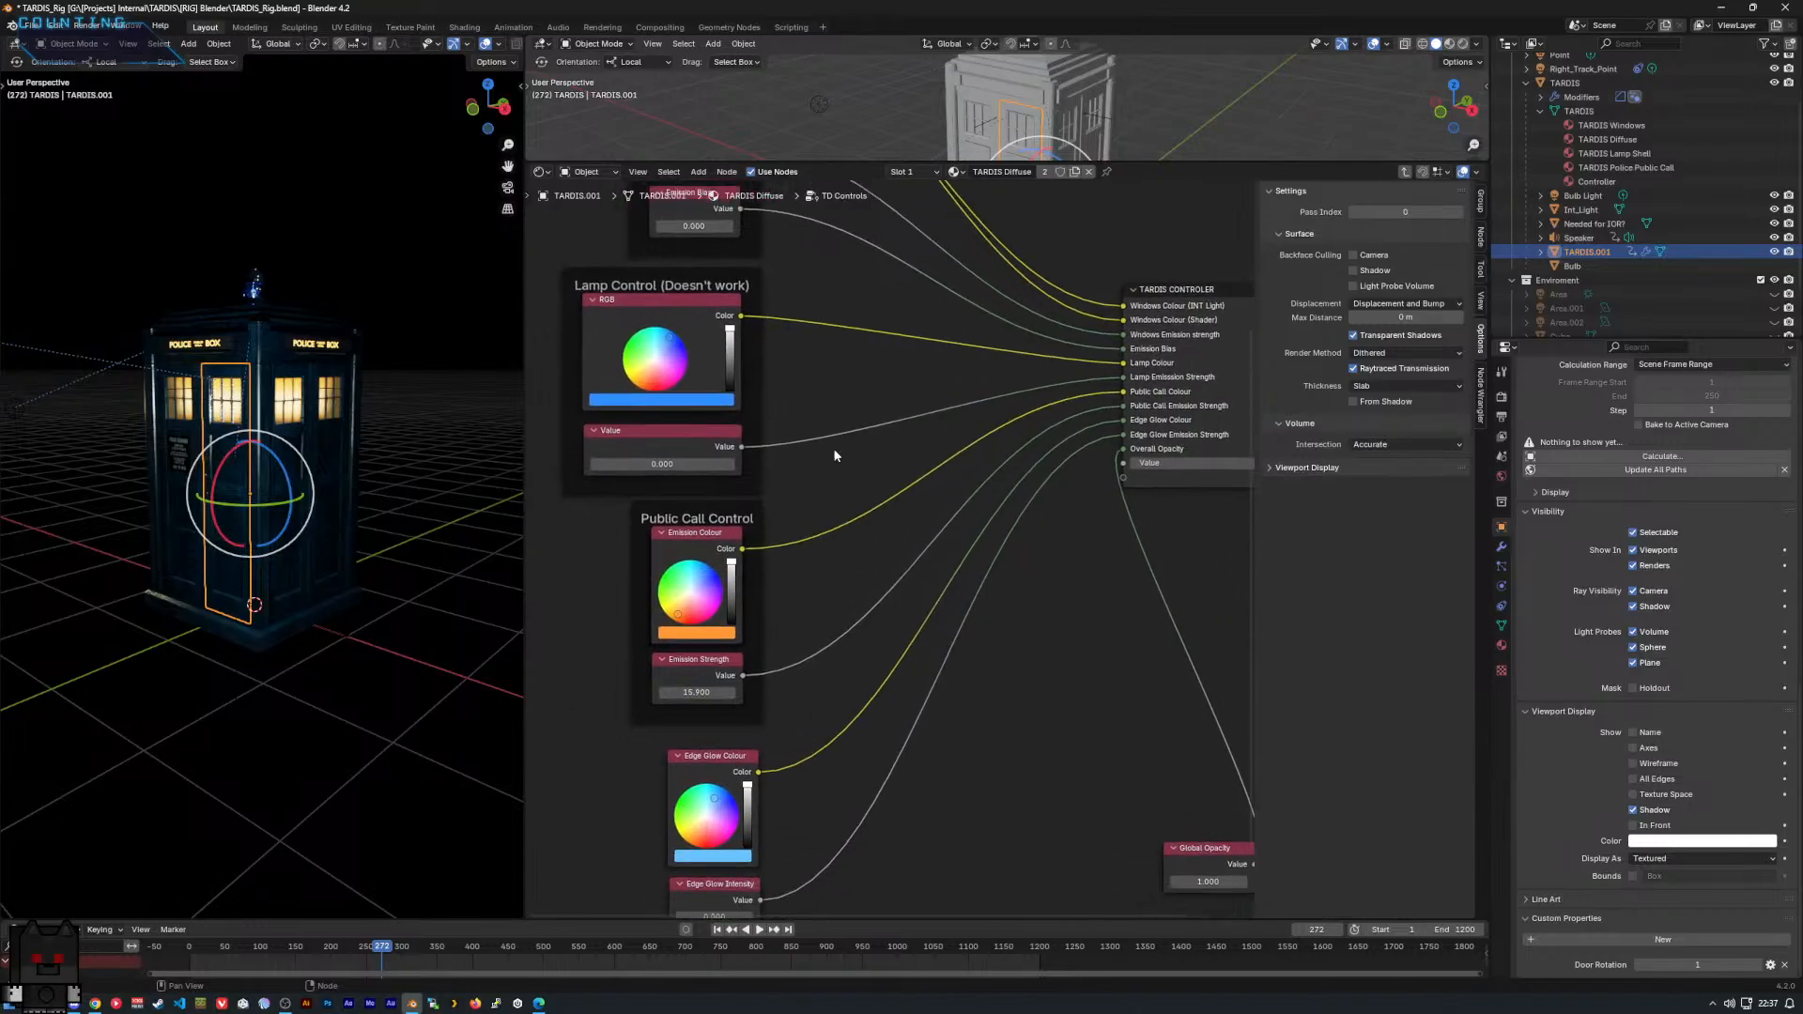
click(731, 30)
middle_drag(252, 799, 319, 744)
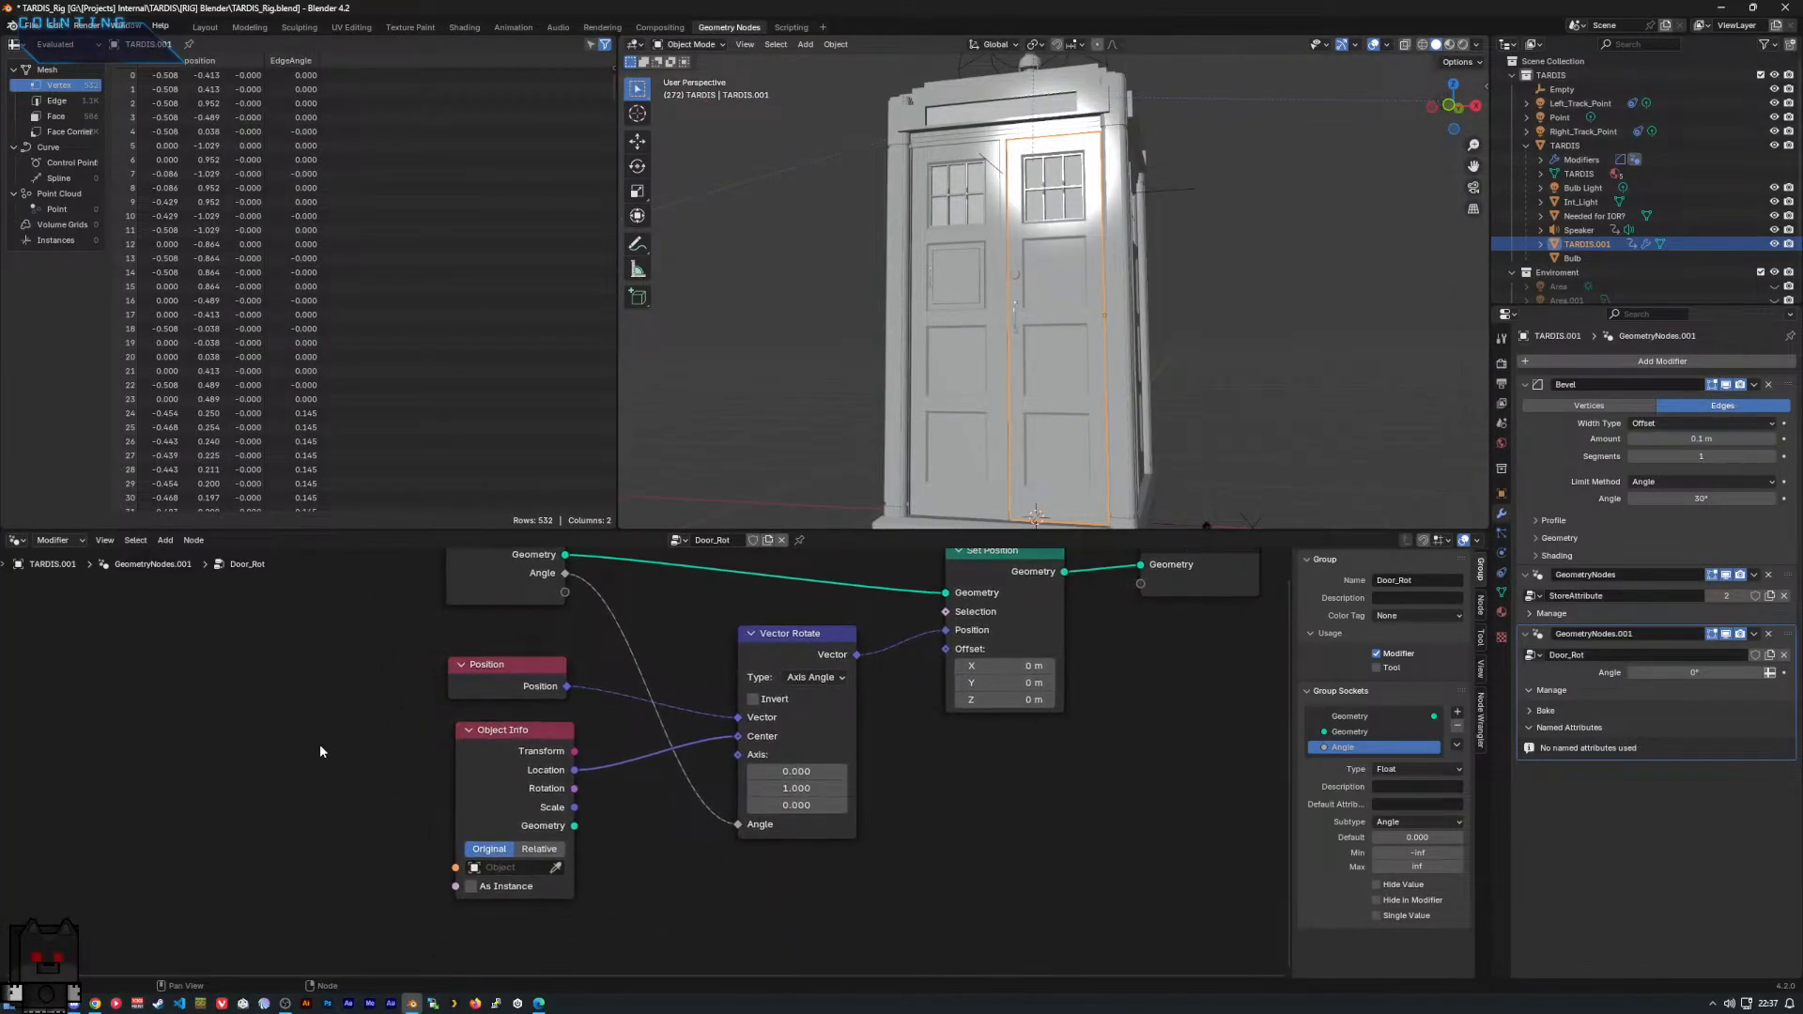
Try to paste the clipboard into the Door_Rot node tree and delete the pasted Color Ramp and Mix nodes.
right_click(239, 737)
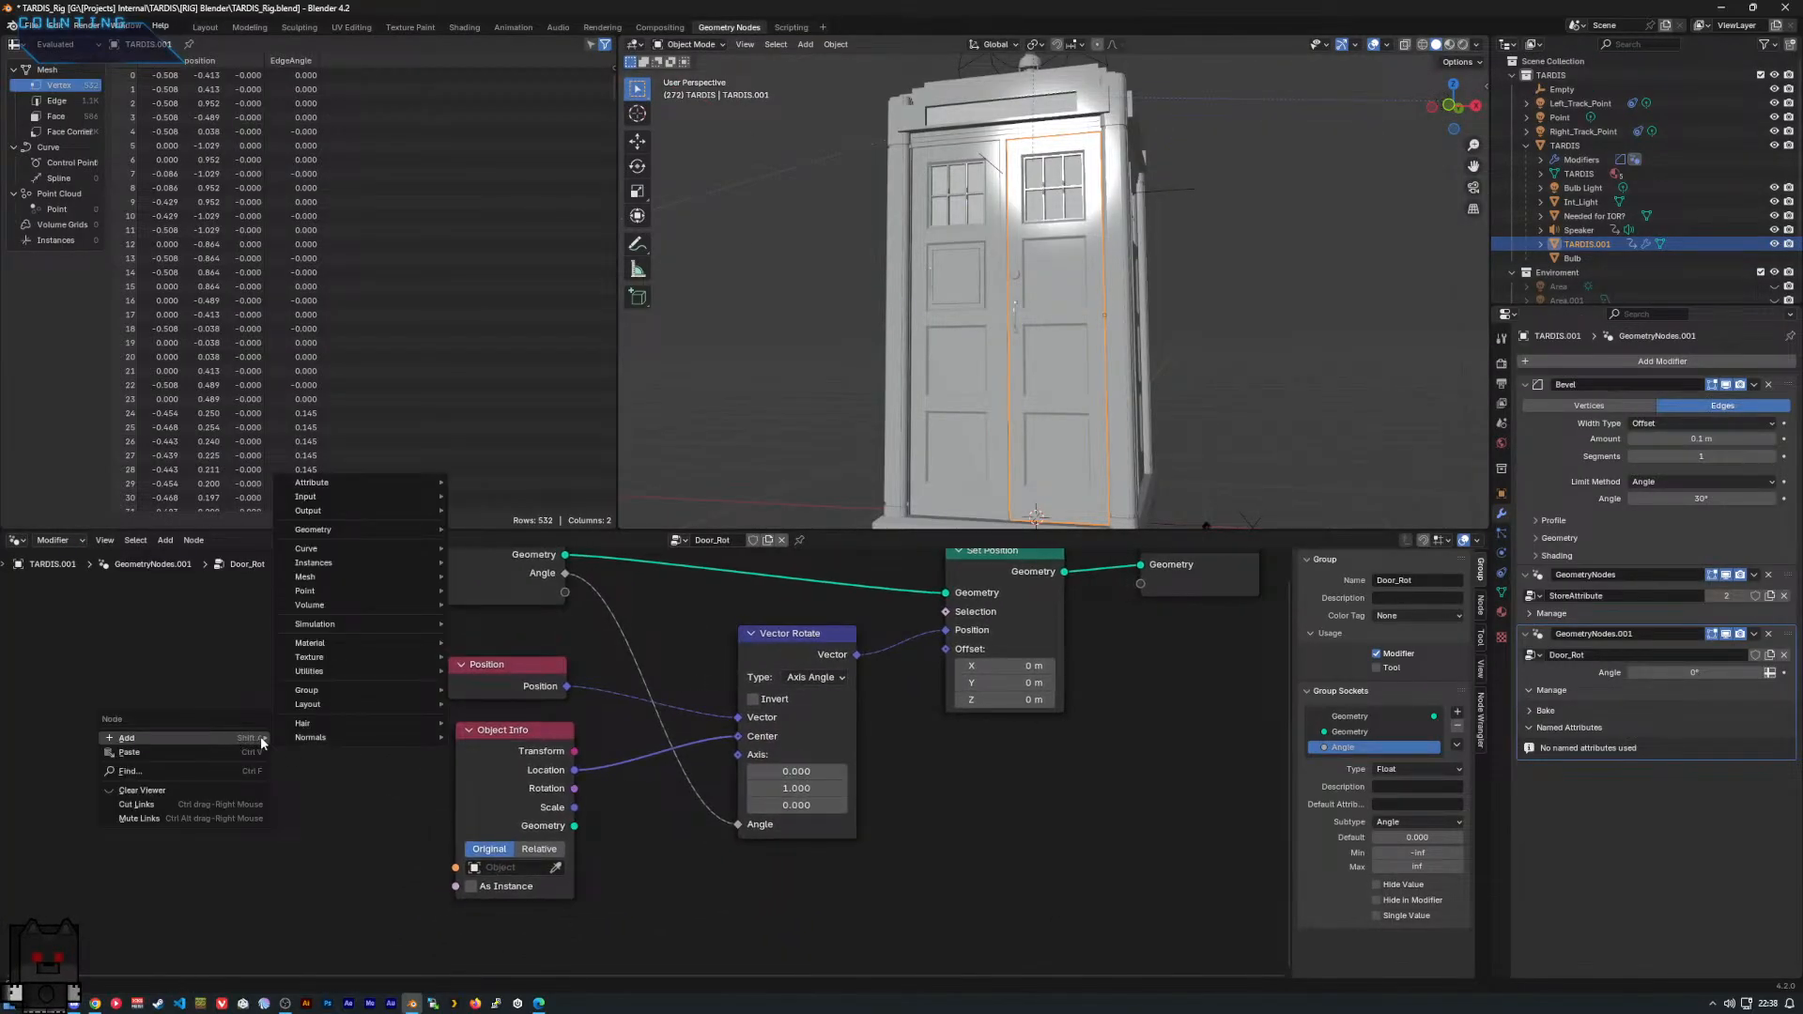
click(223, 749)
middle_drag(259, 691, 418, 762)
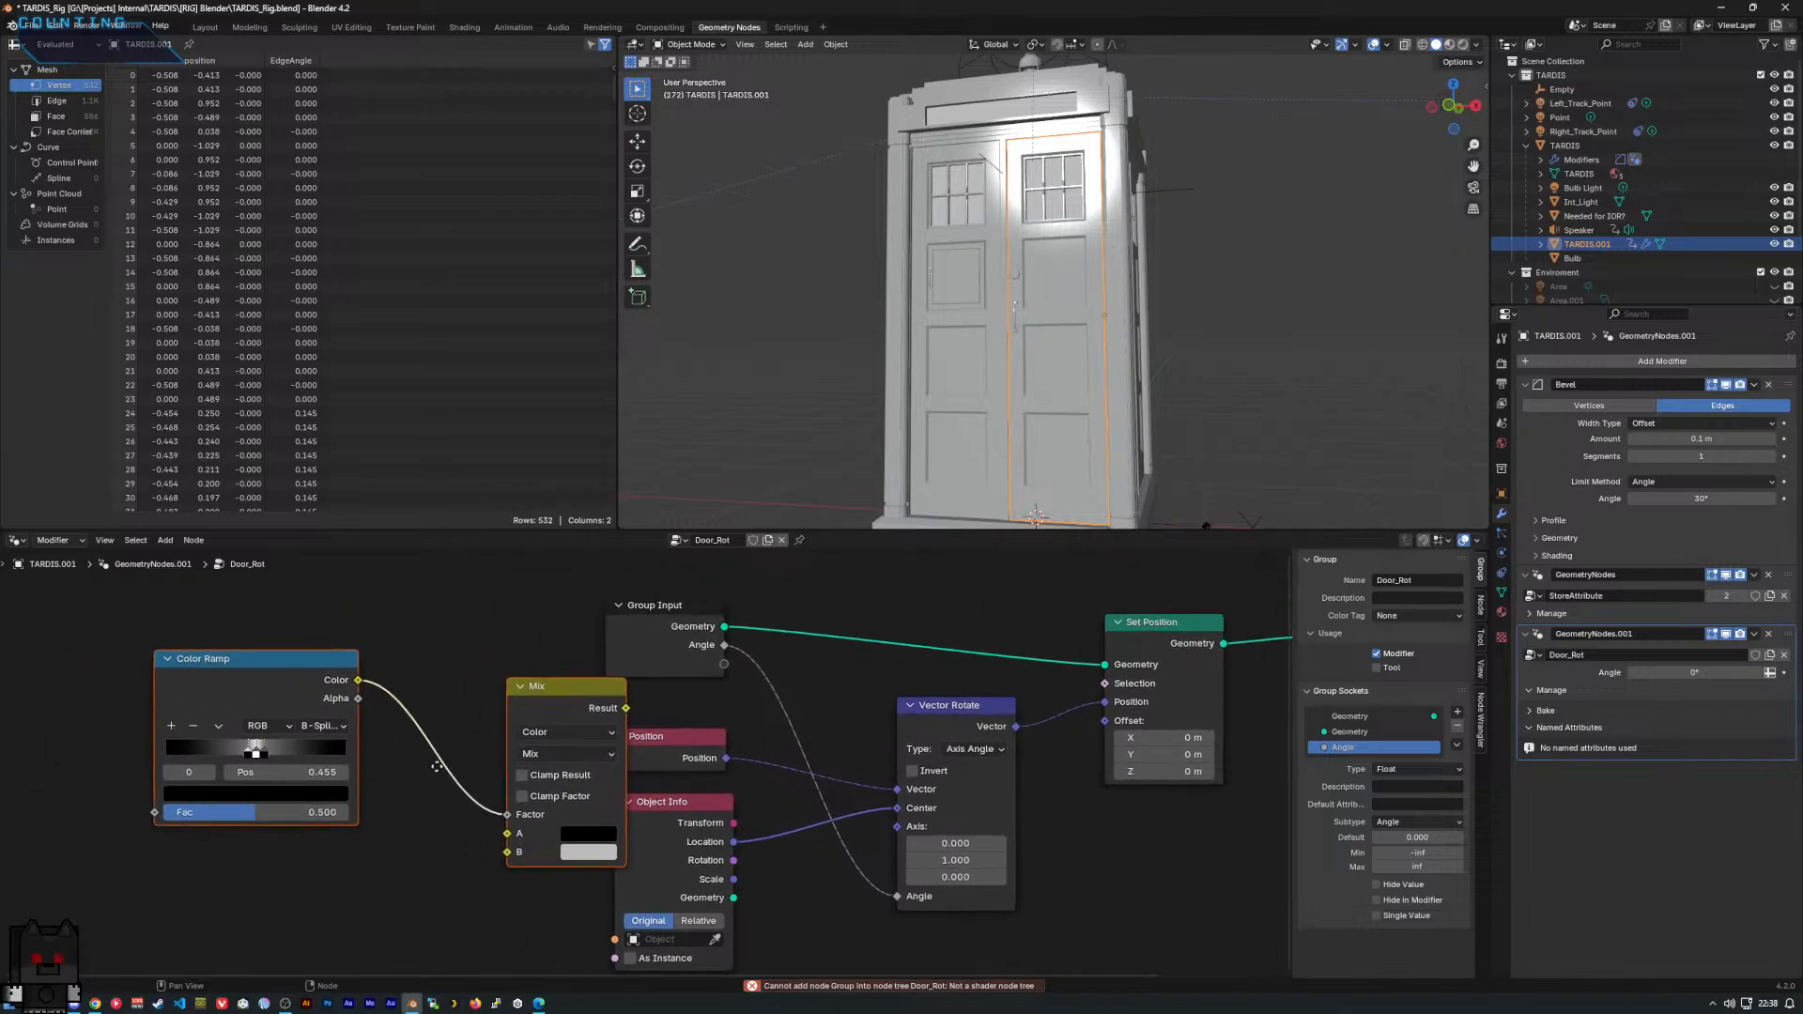
scroll(418, 763, down, 1)
key(x)
right_click(362, 724)
mouse_move(376, 712)
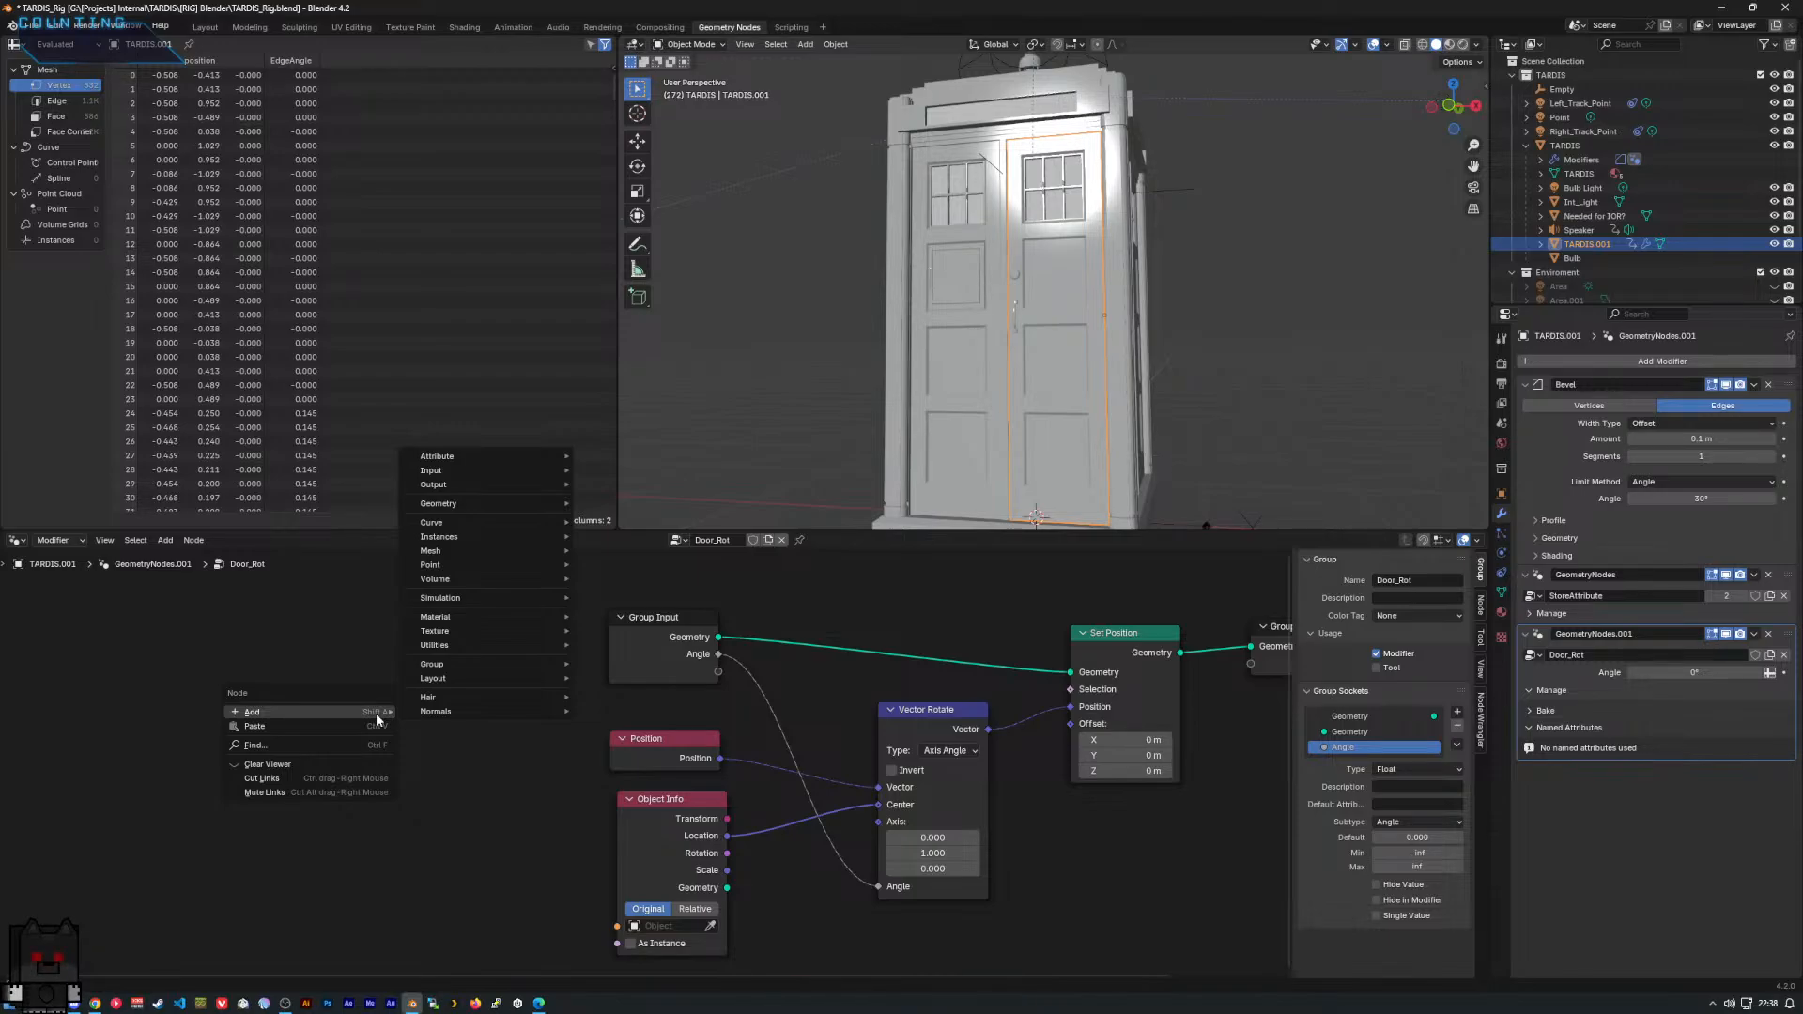
mouse_move(482, 697)
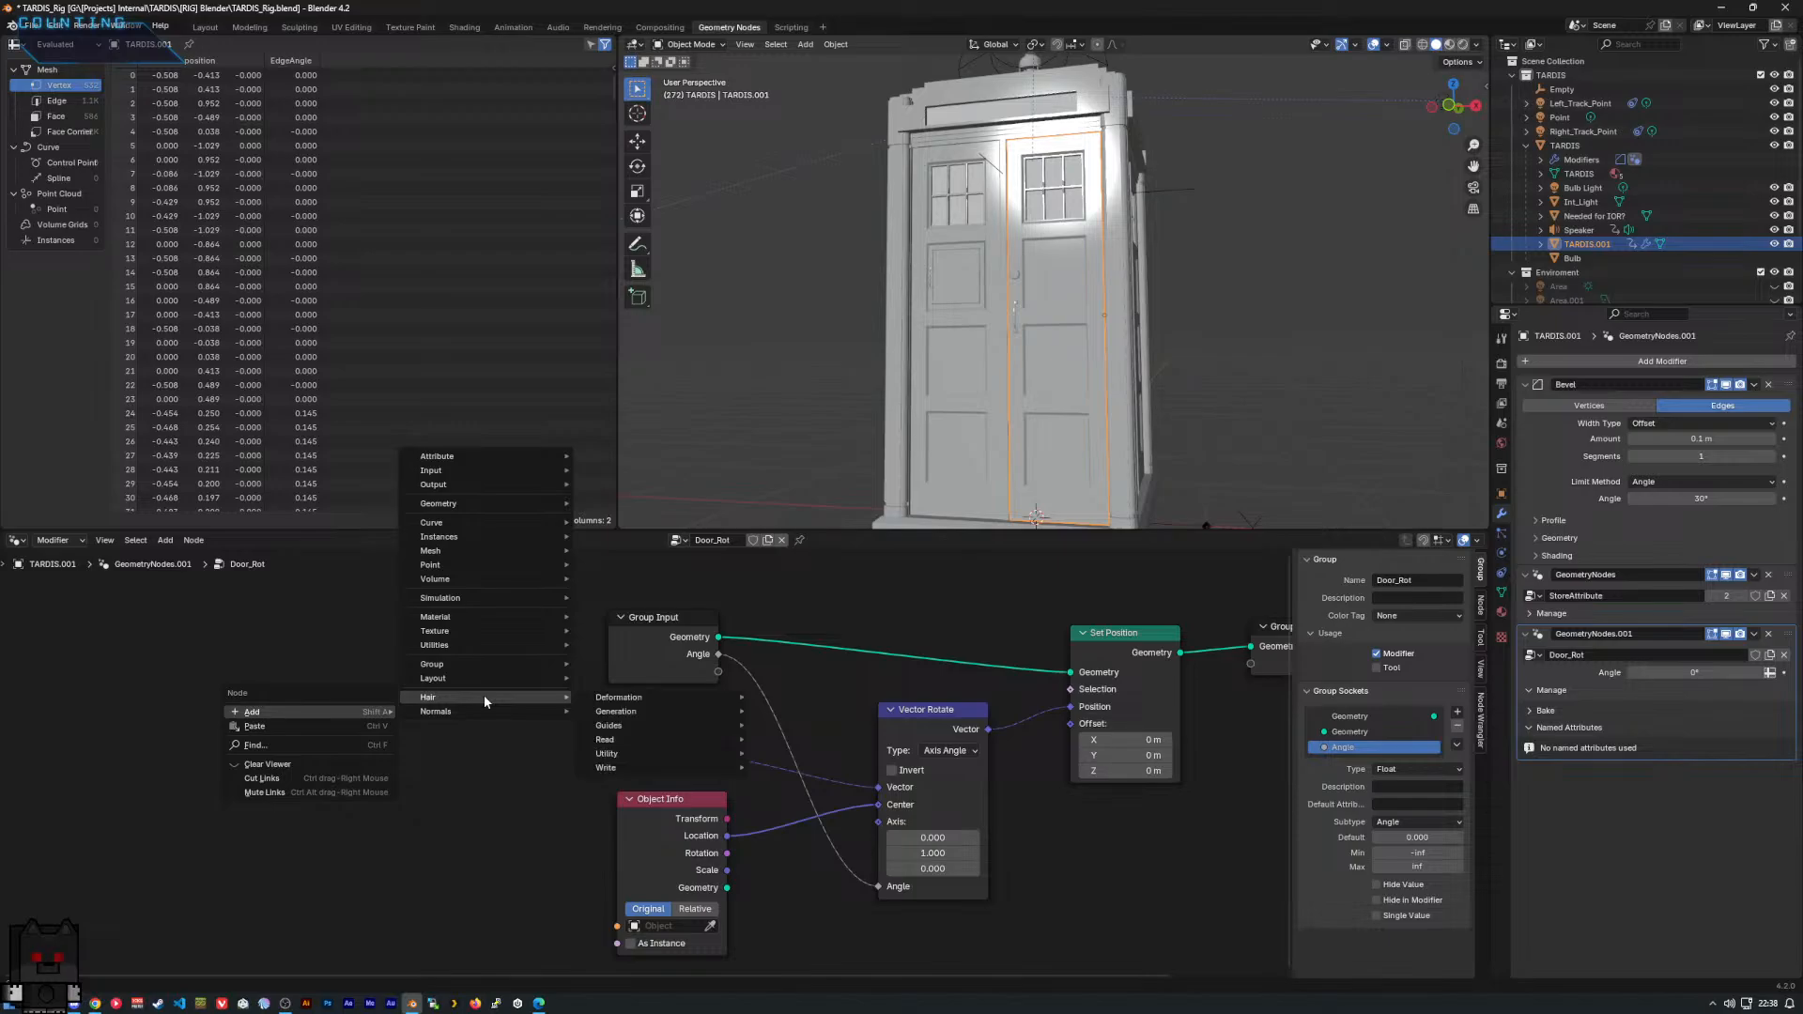
mouse_move(667, 709)
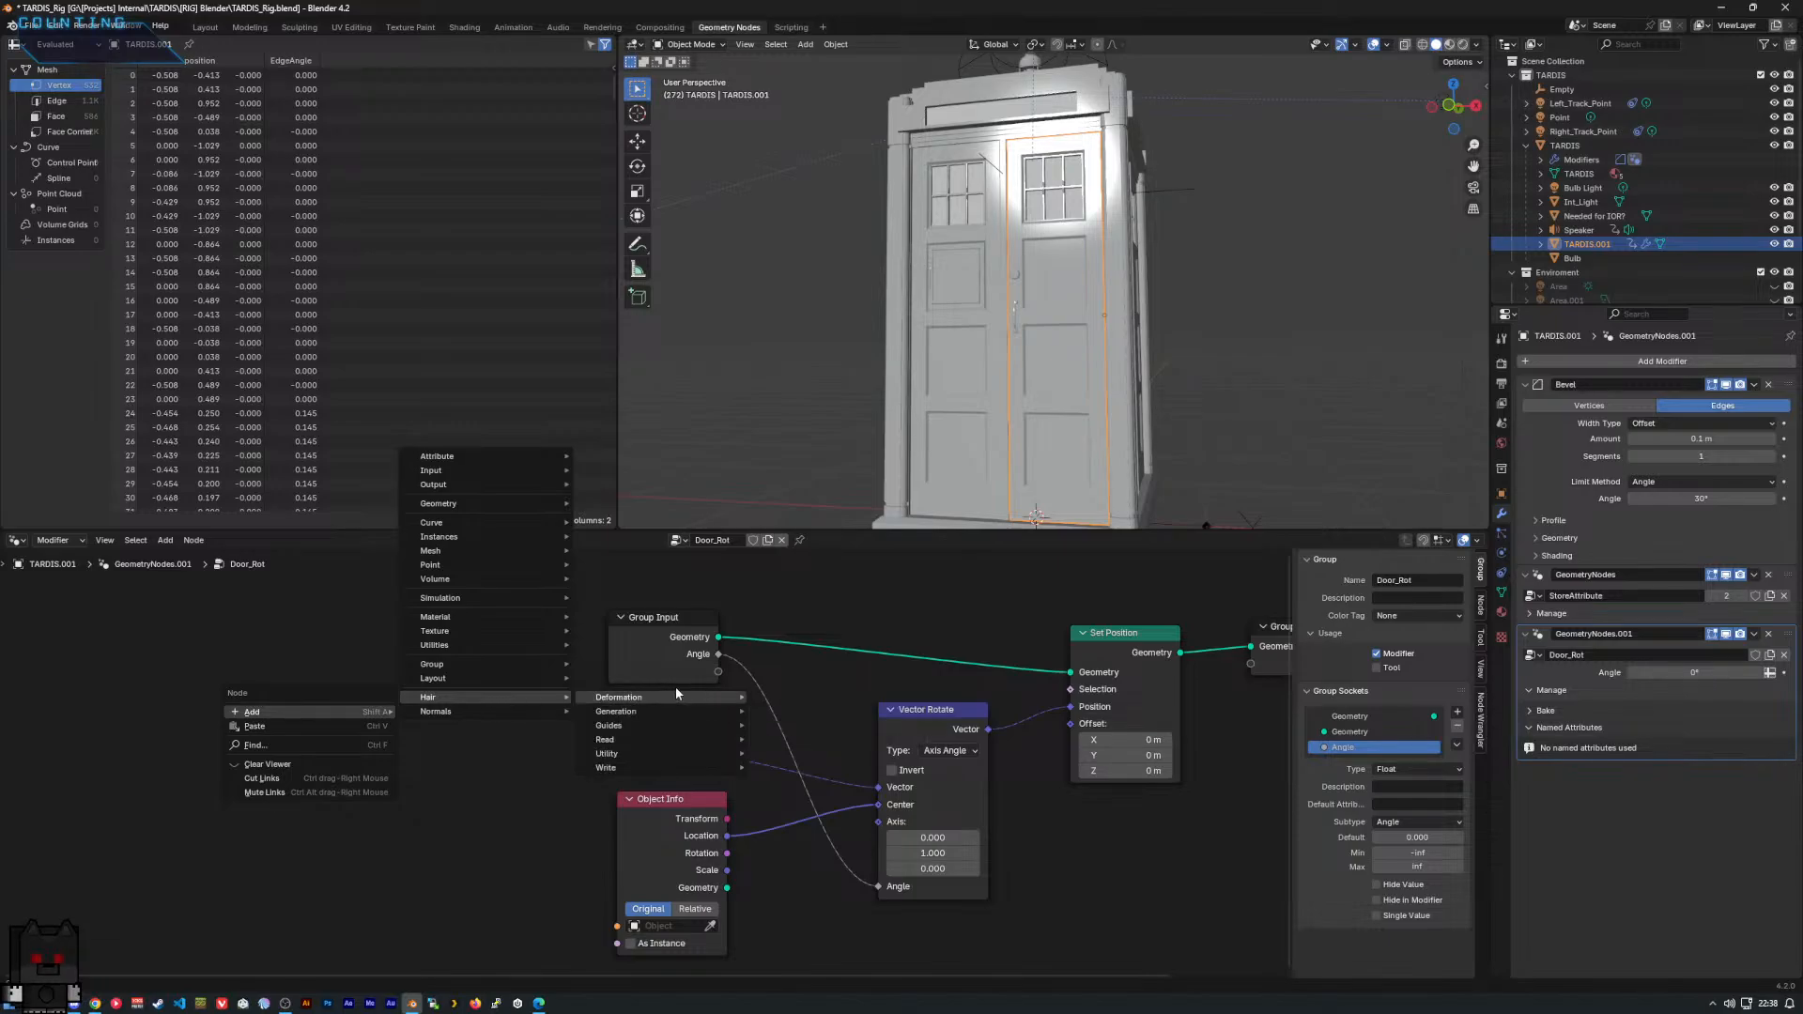
mouse_move(499, 666)
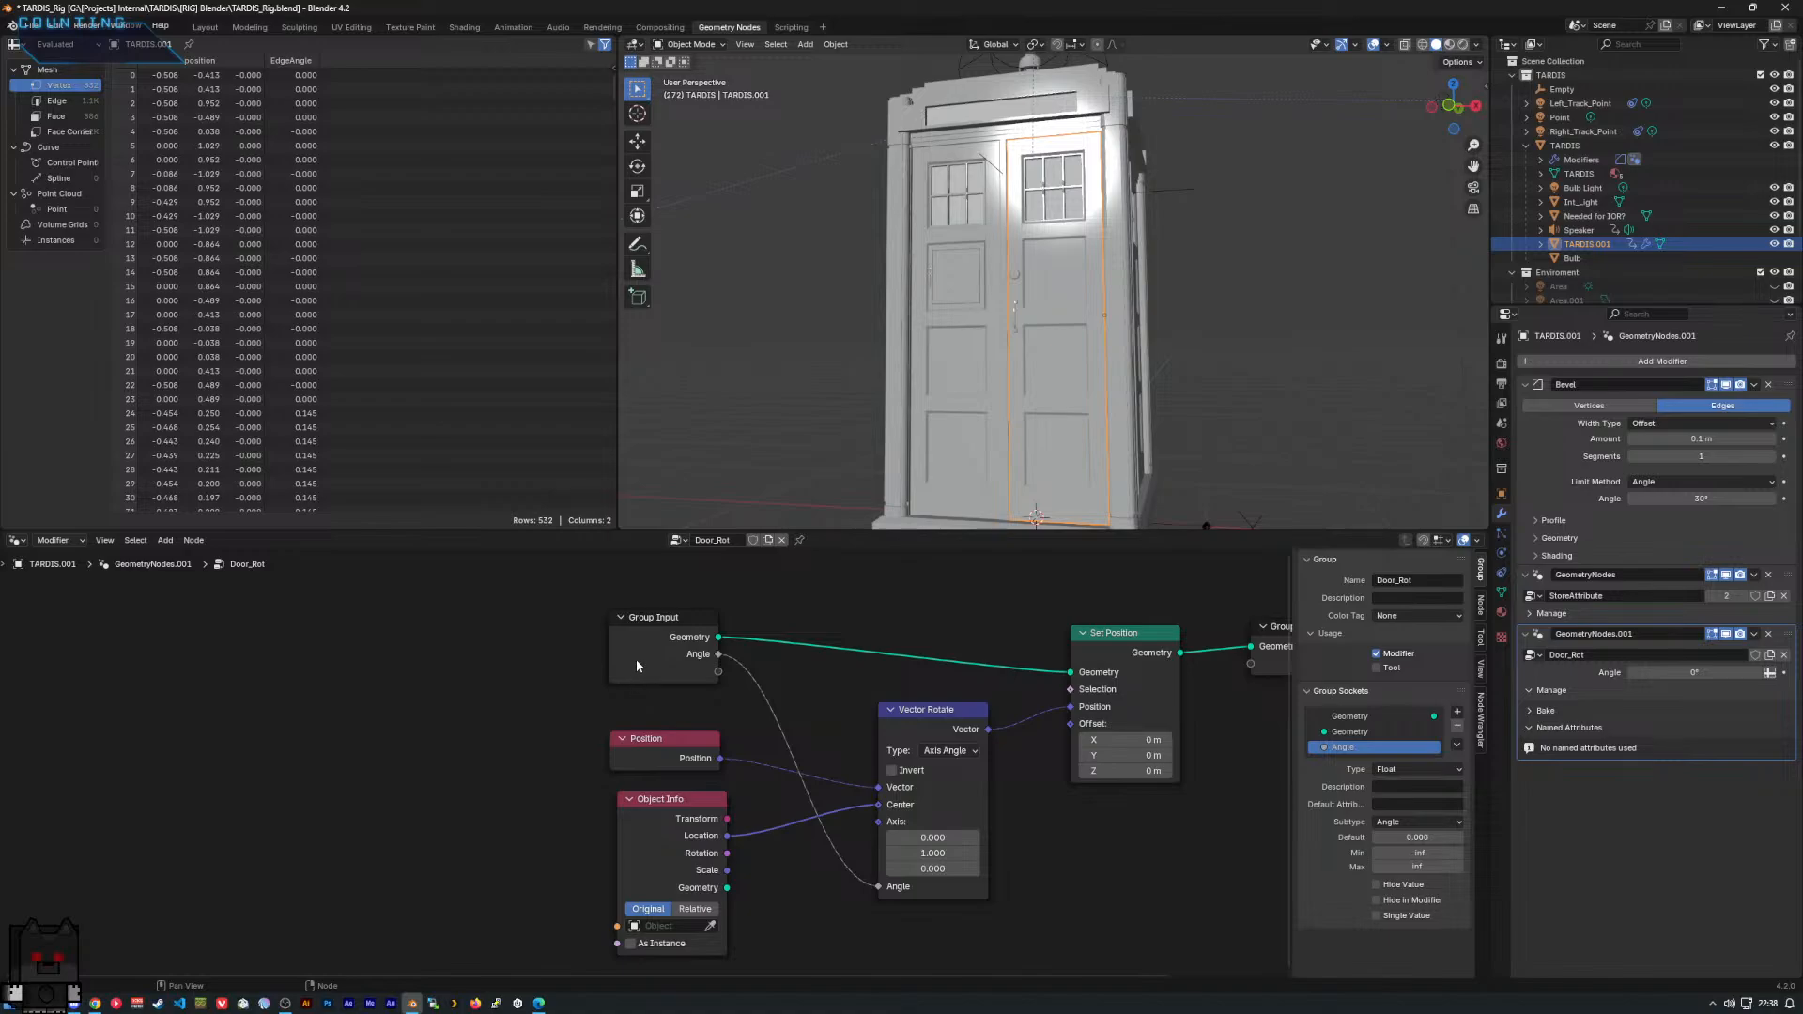
click(635, 659)
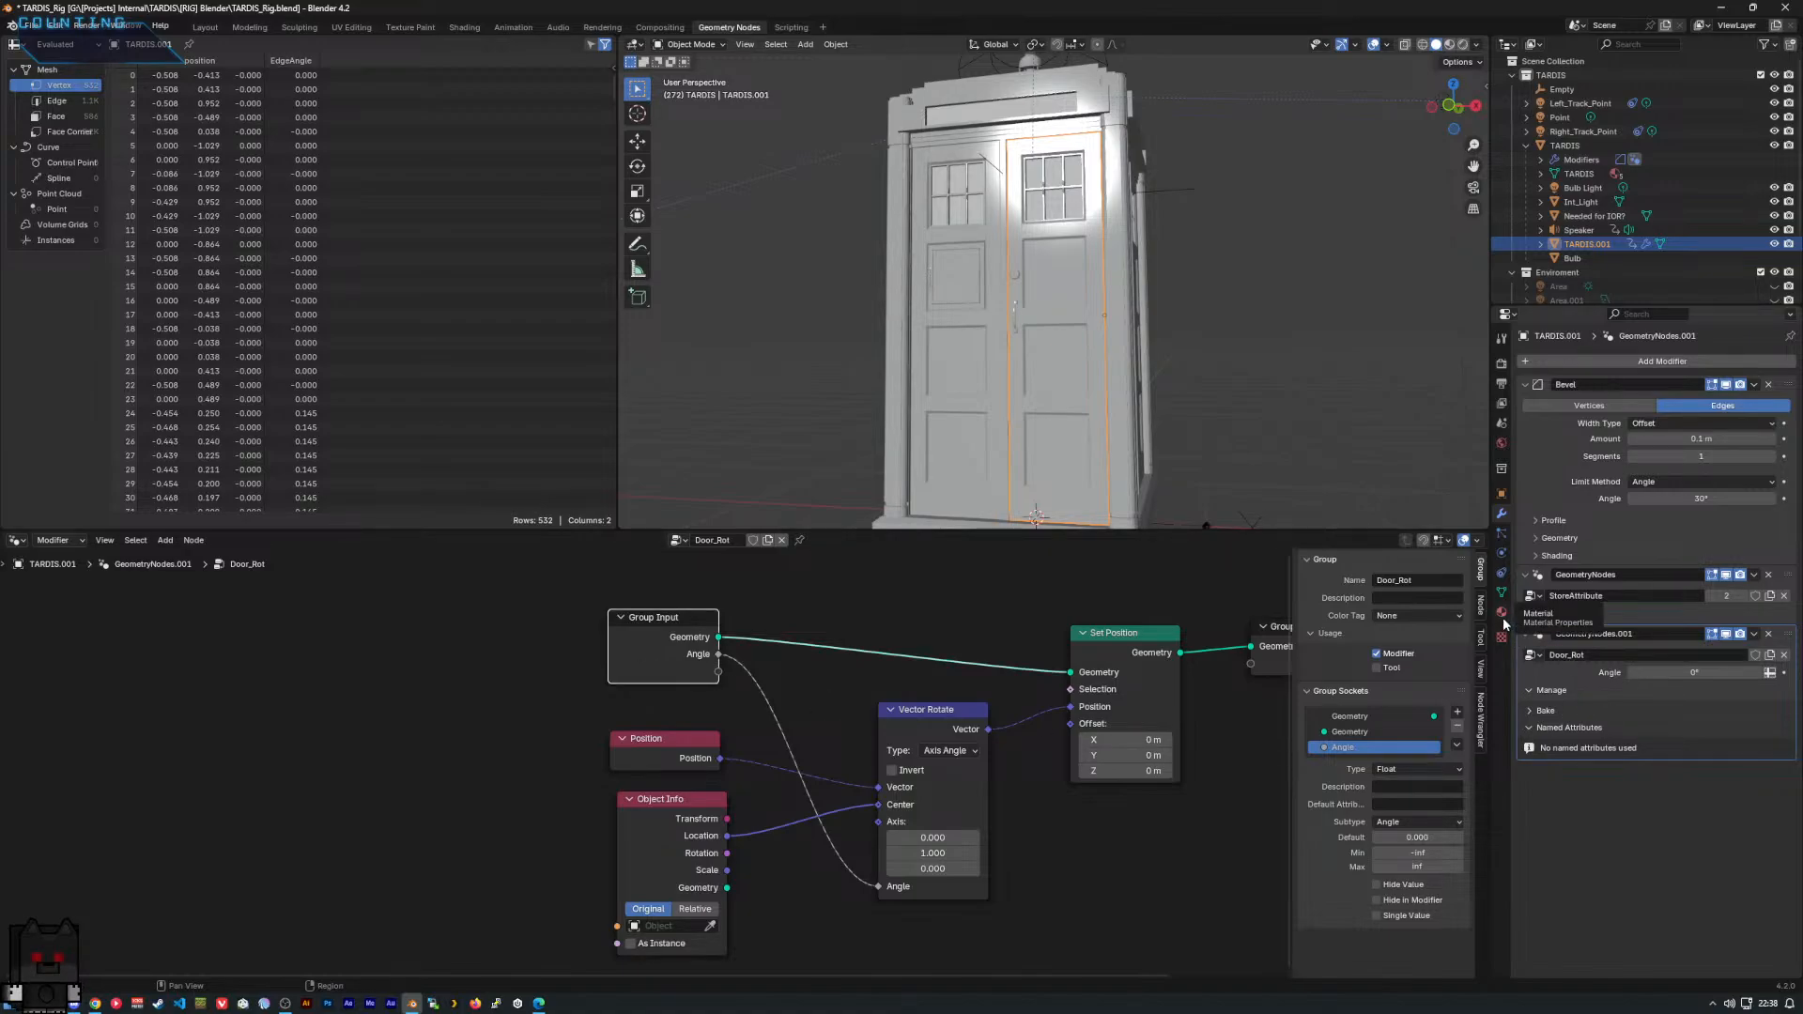
click(1534, 538)
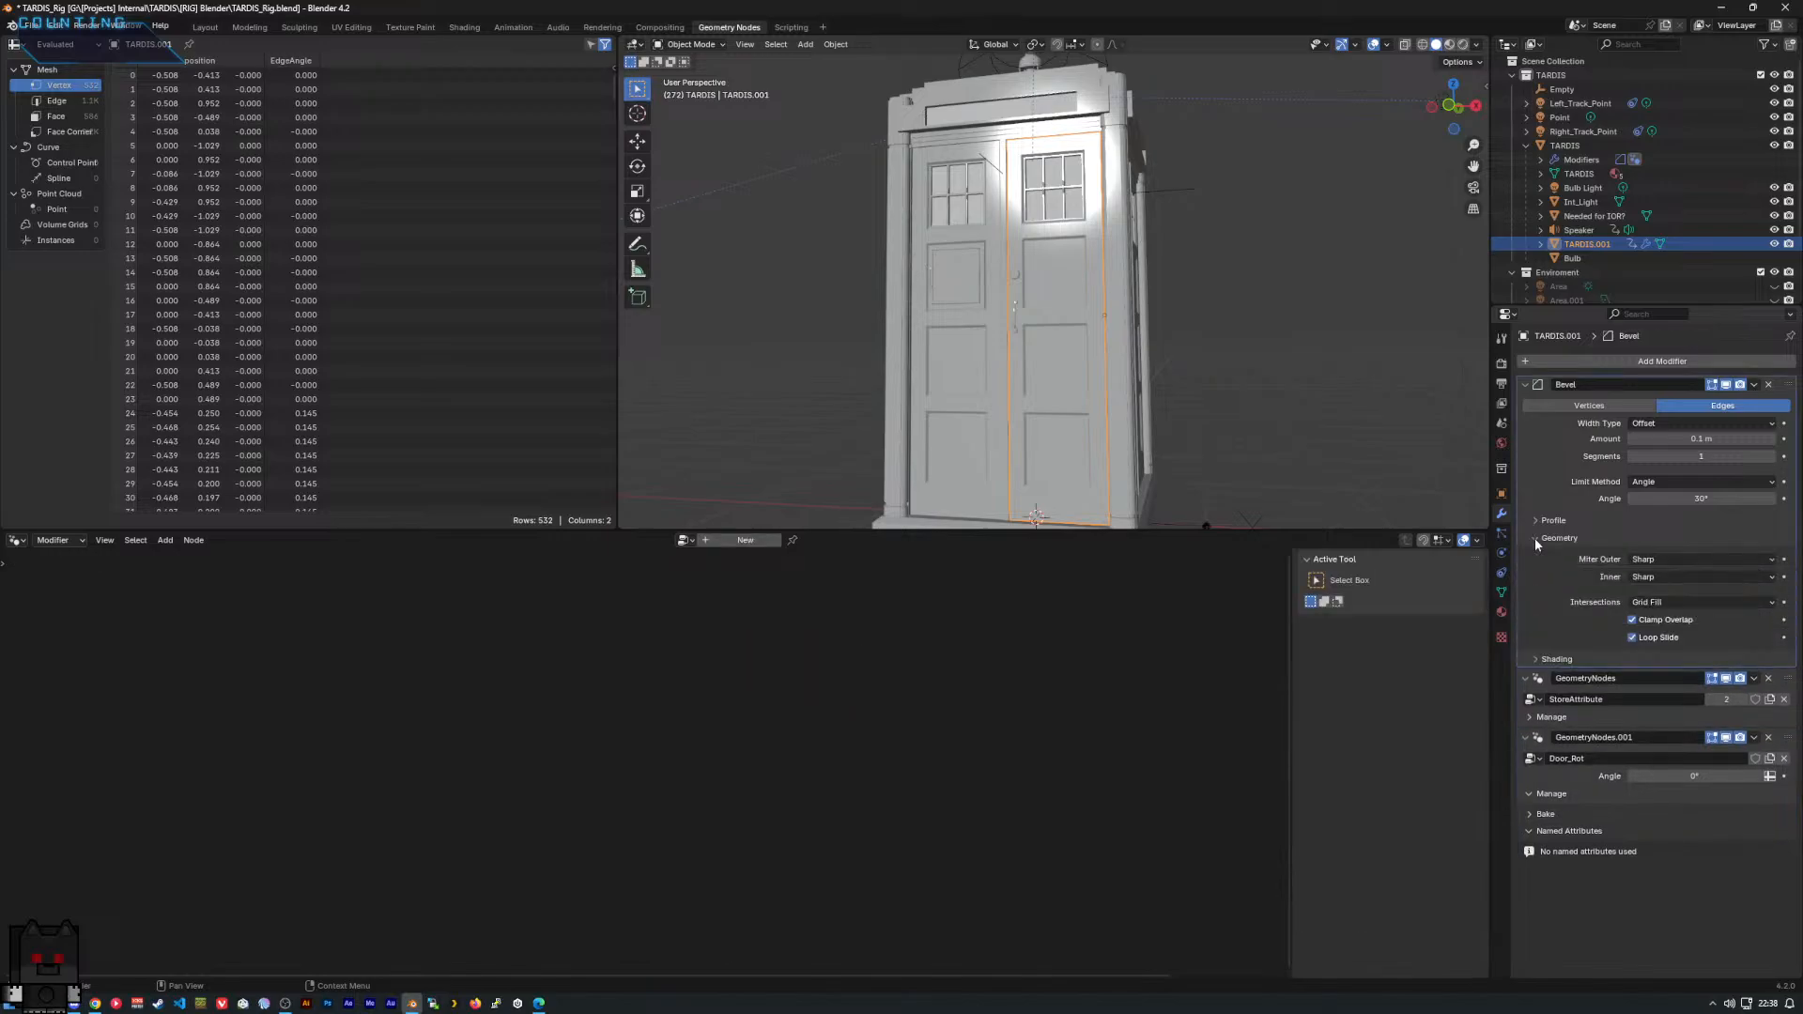
click(1535, 538)
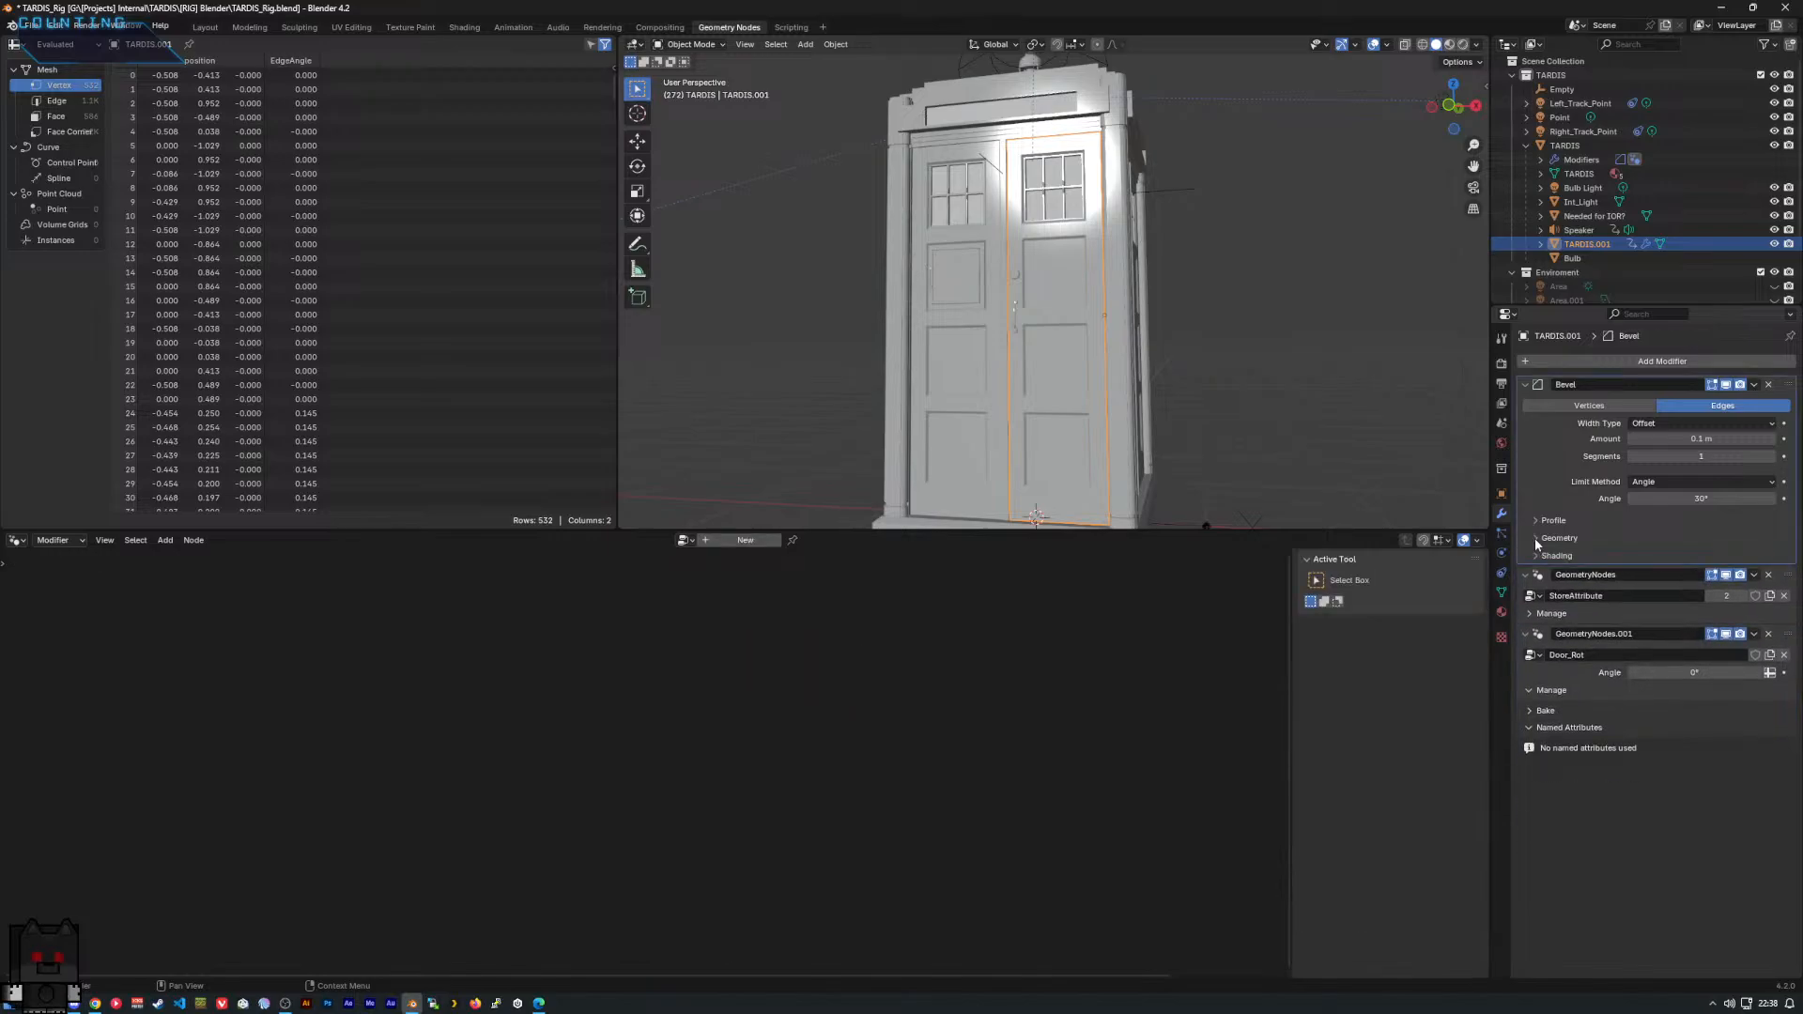
click(1544, 687)
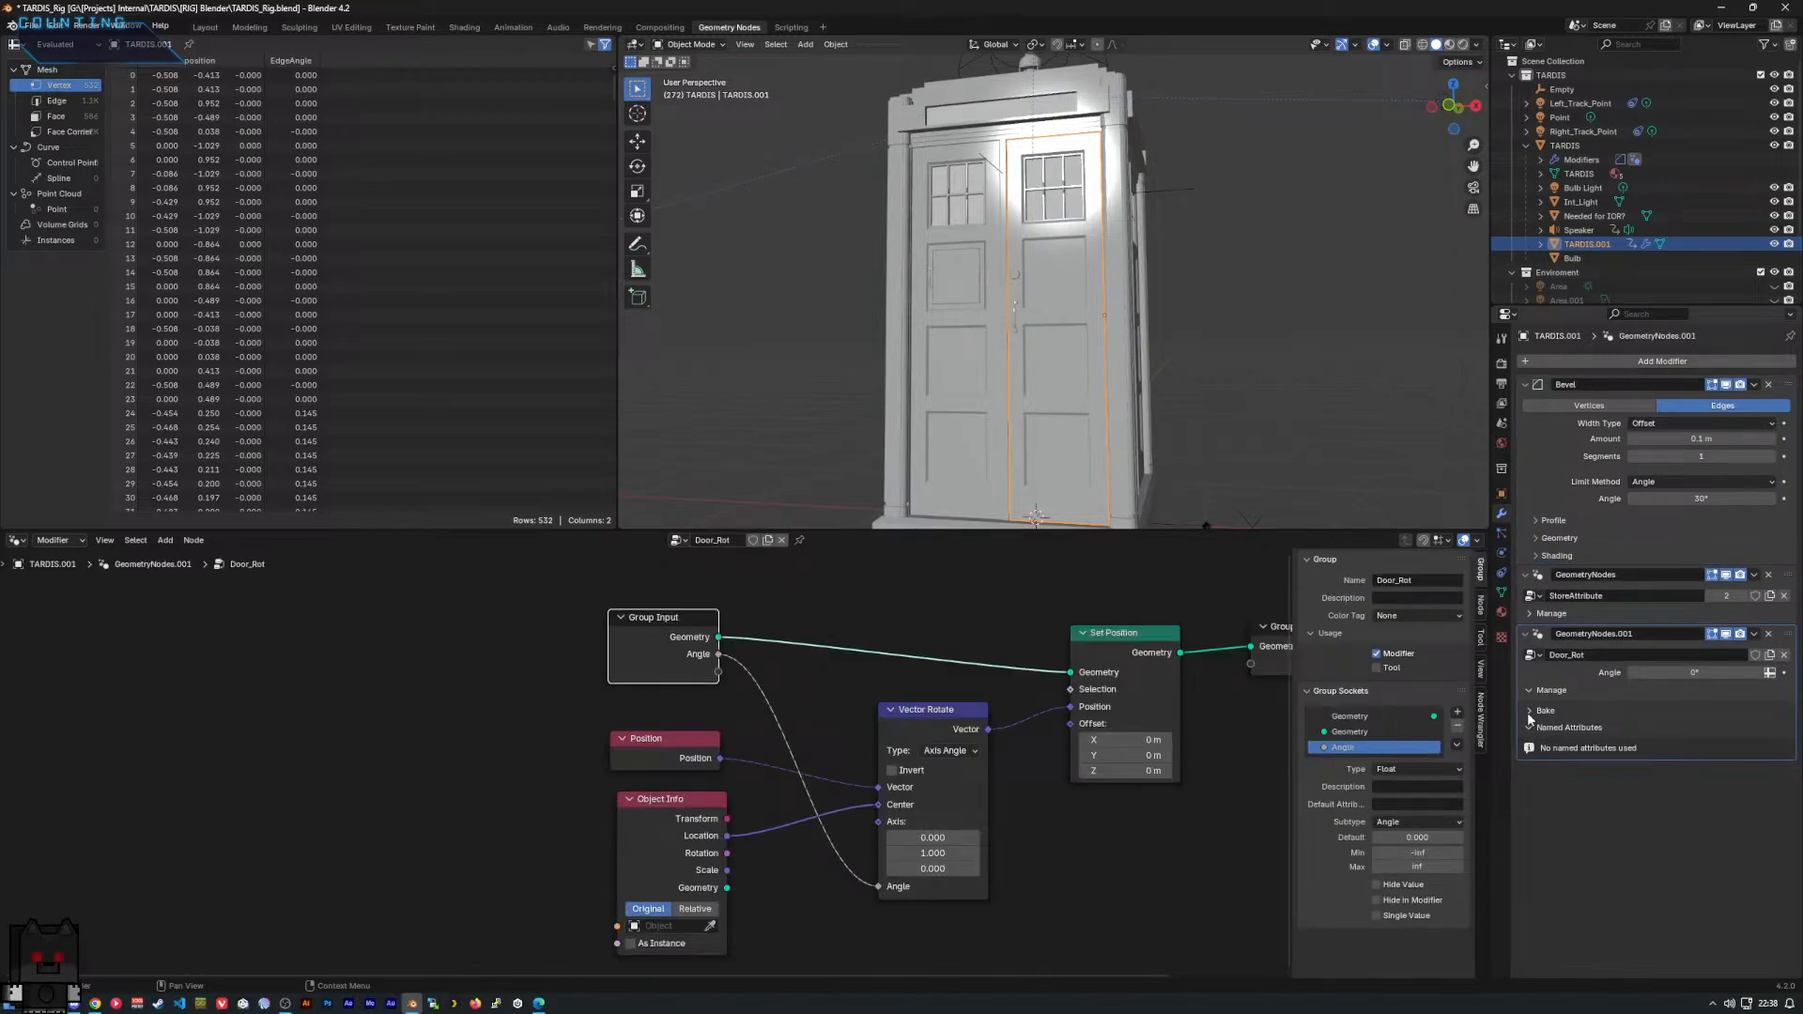
click(1530, 712)
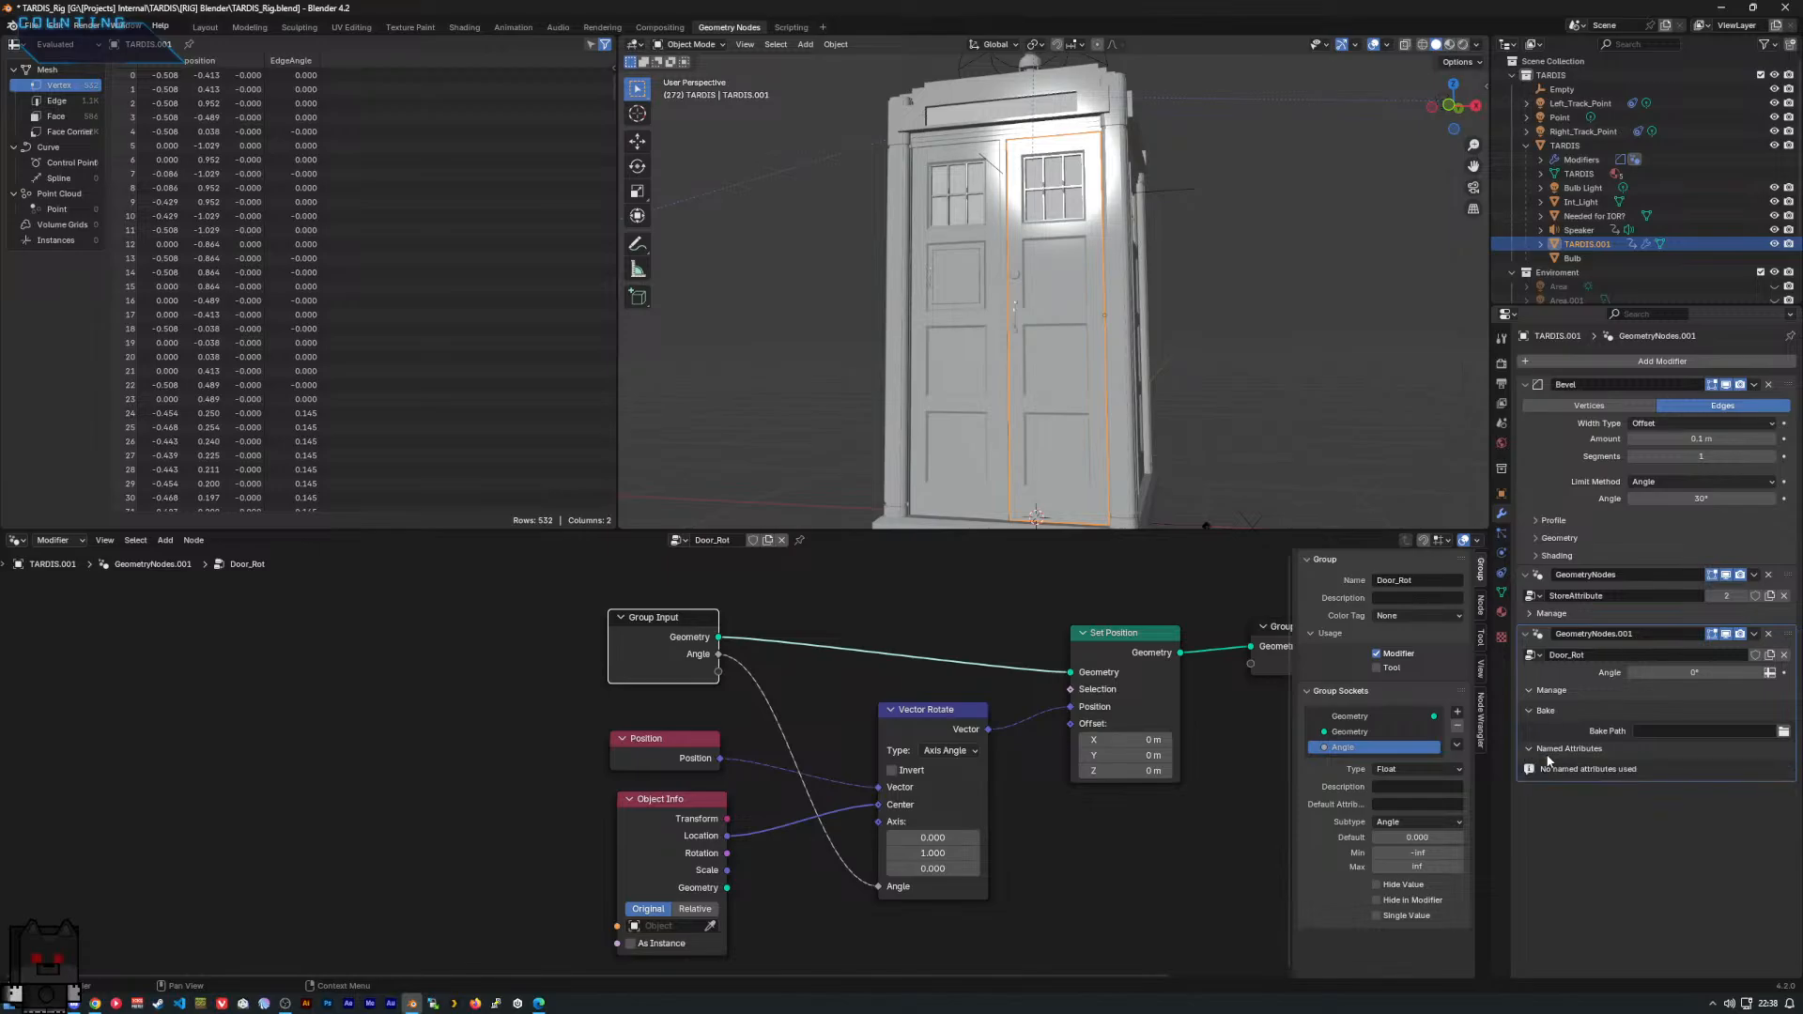
Add a Named Attribute node to the Door_Rot tree, placed beside the Position node.
right_click(539, 786)
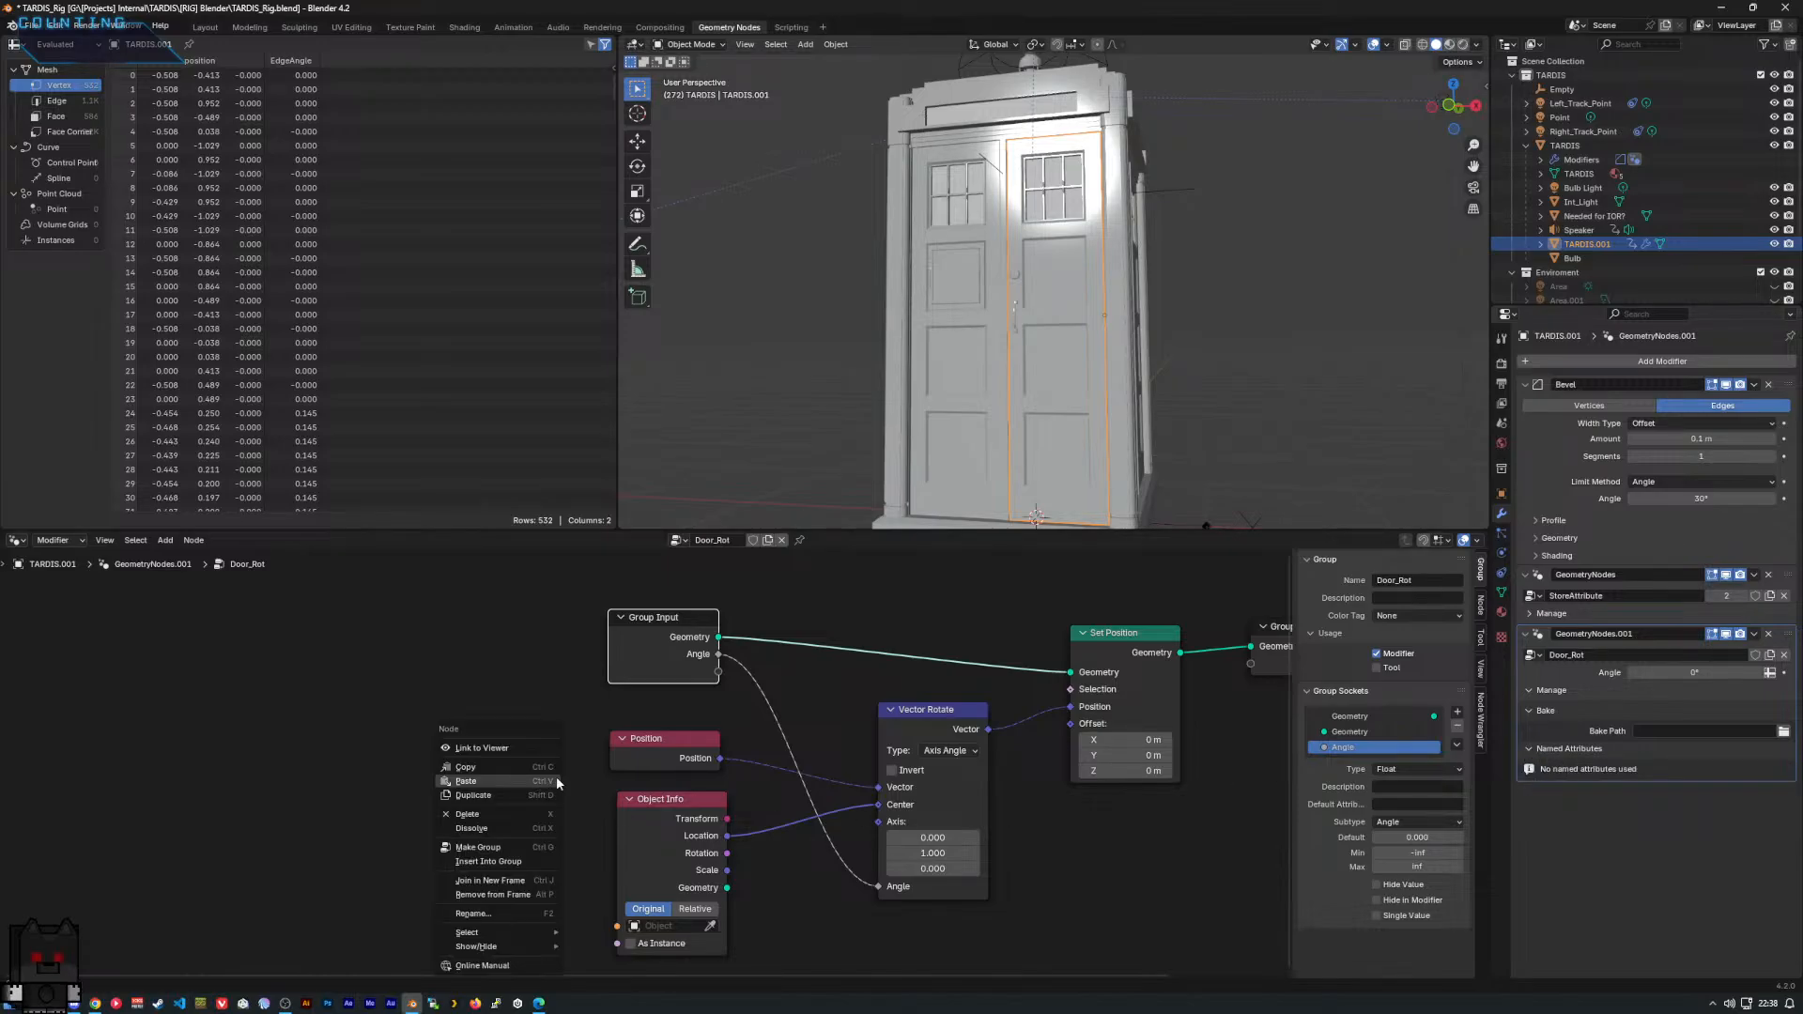
right_click(330, 748)
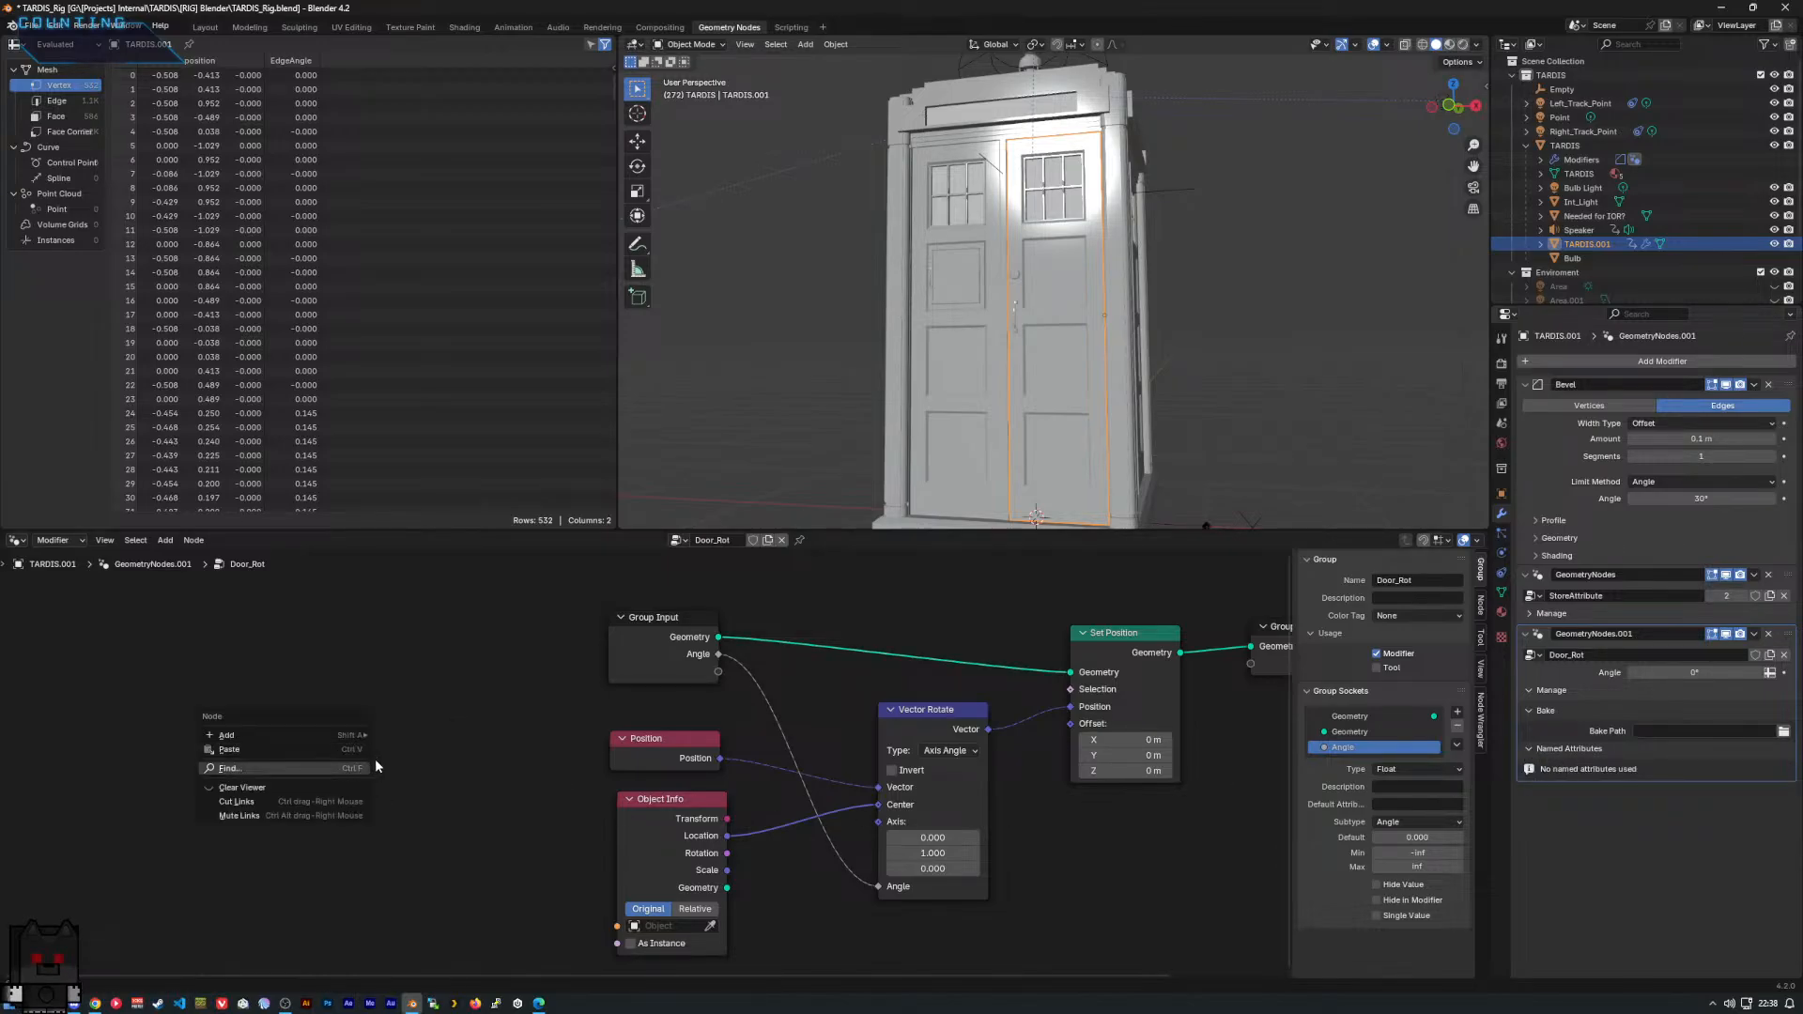
text(attr)
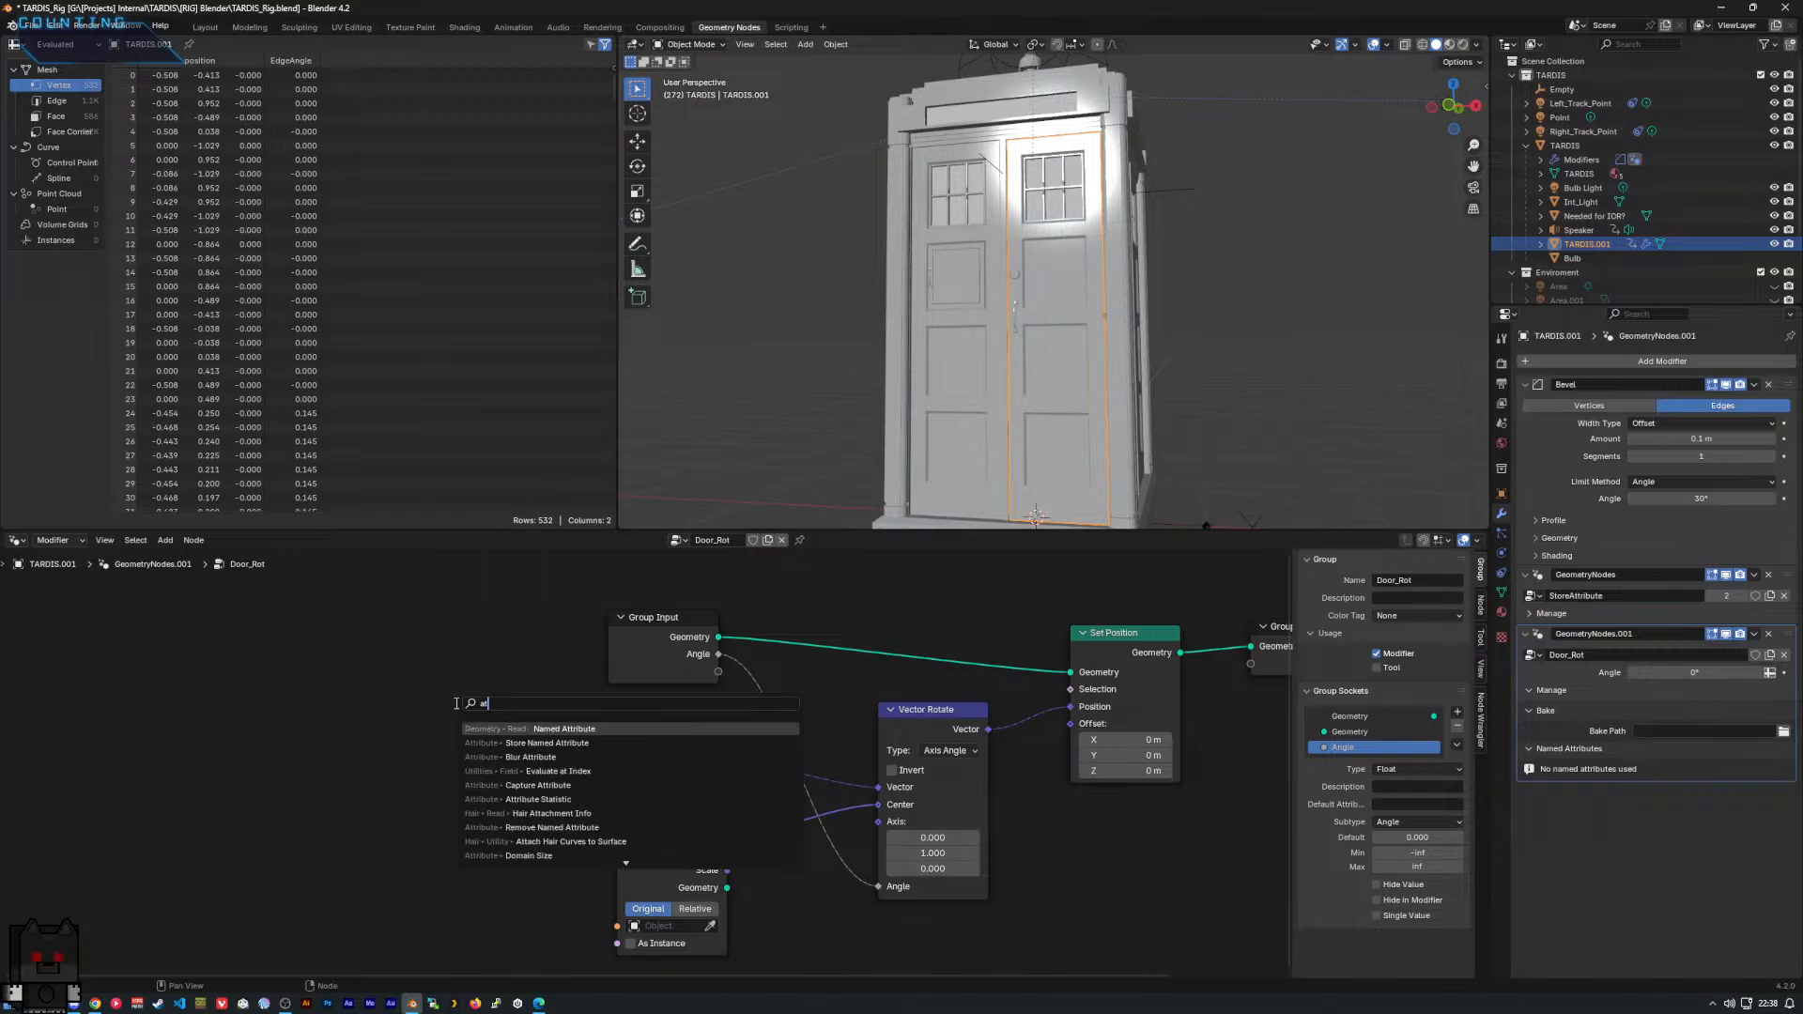
click(527, 728)
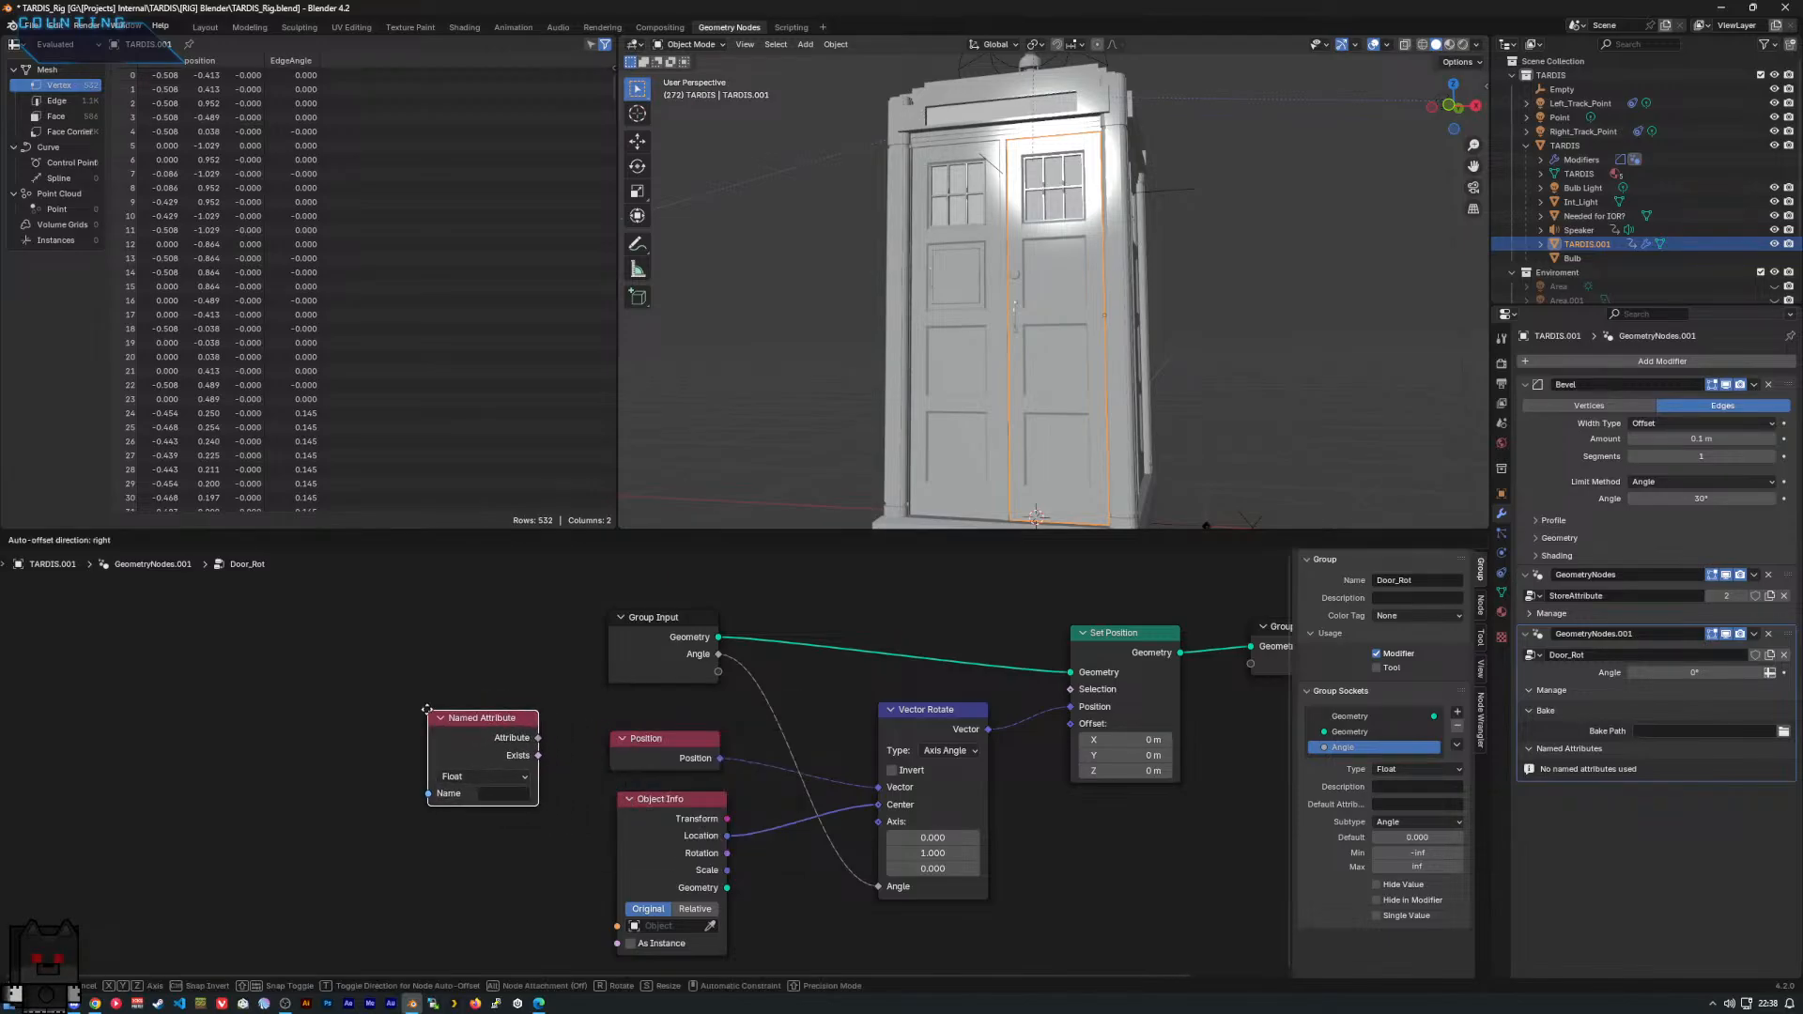
click(401, 695)
Set the Named Attribute node's data type to Integer, browse its attribute names, and delete the node.
click(469, 753)
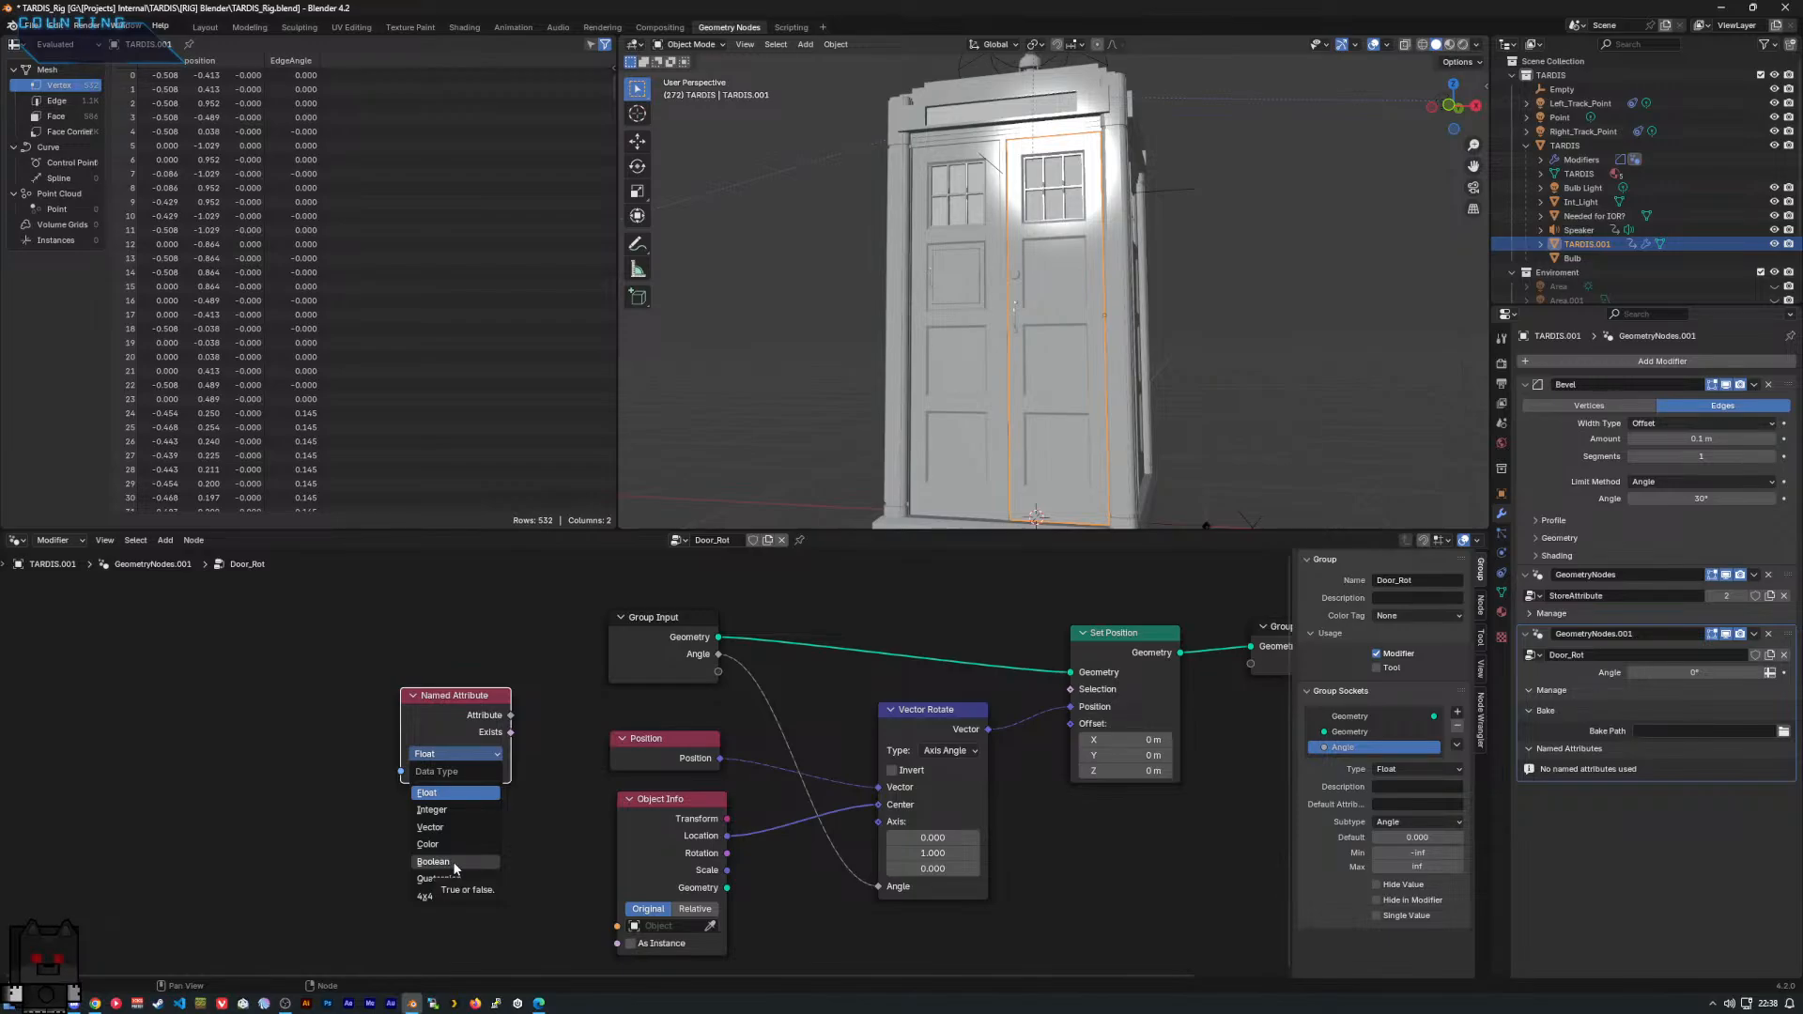
click(464, 809)
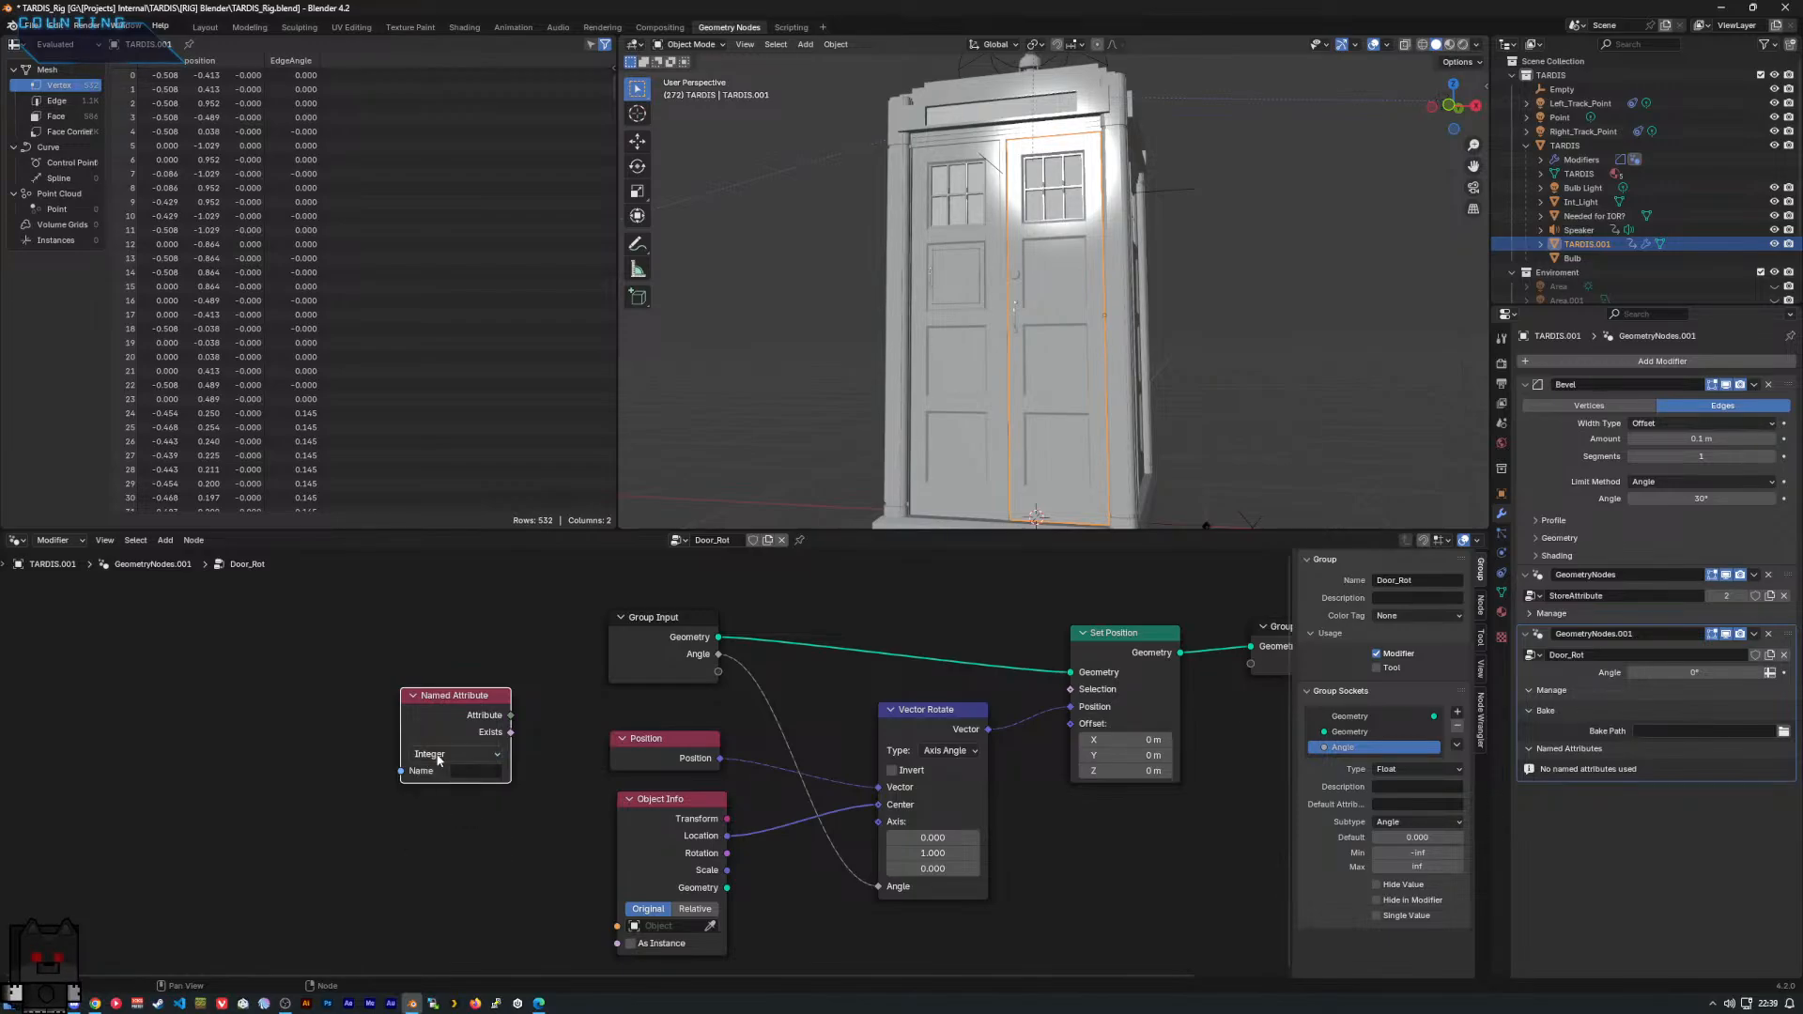
click(477, 771)
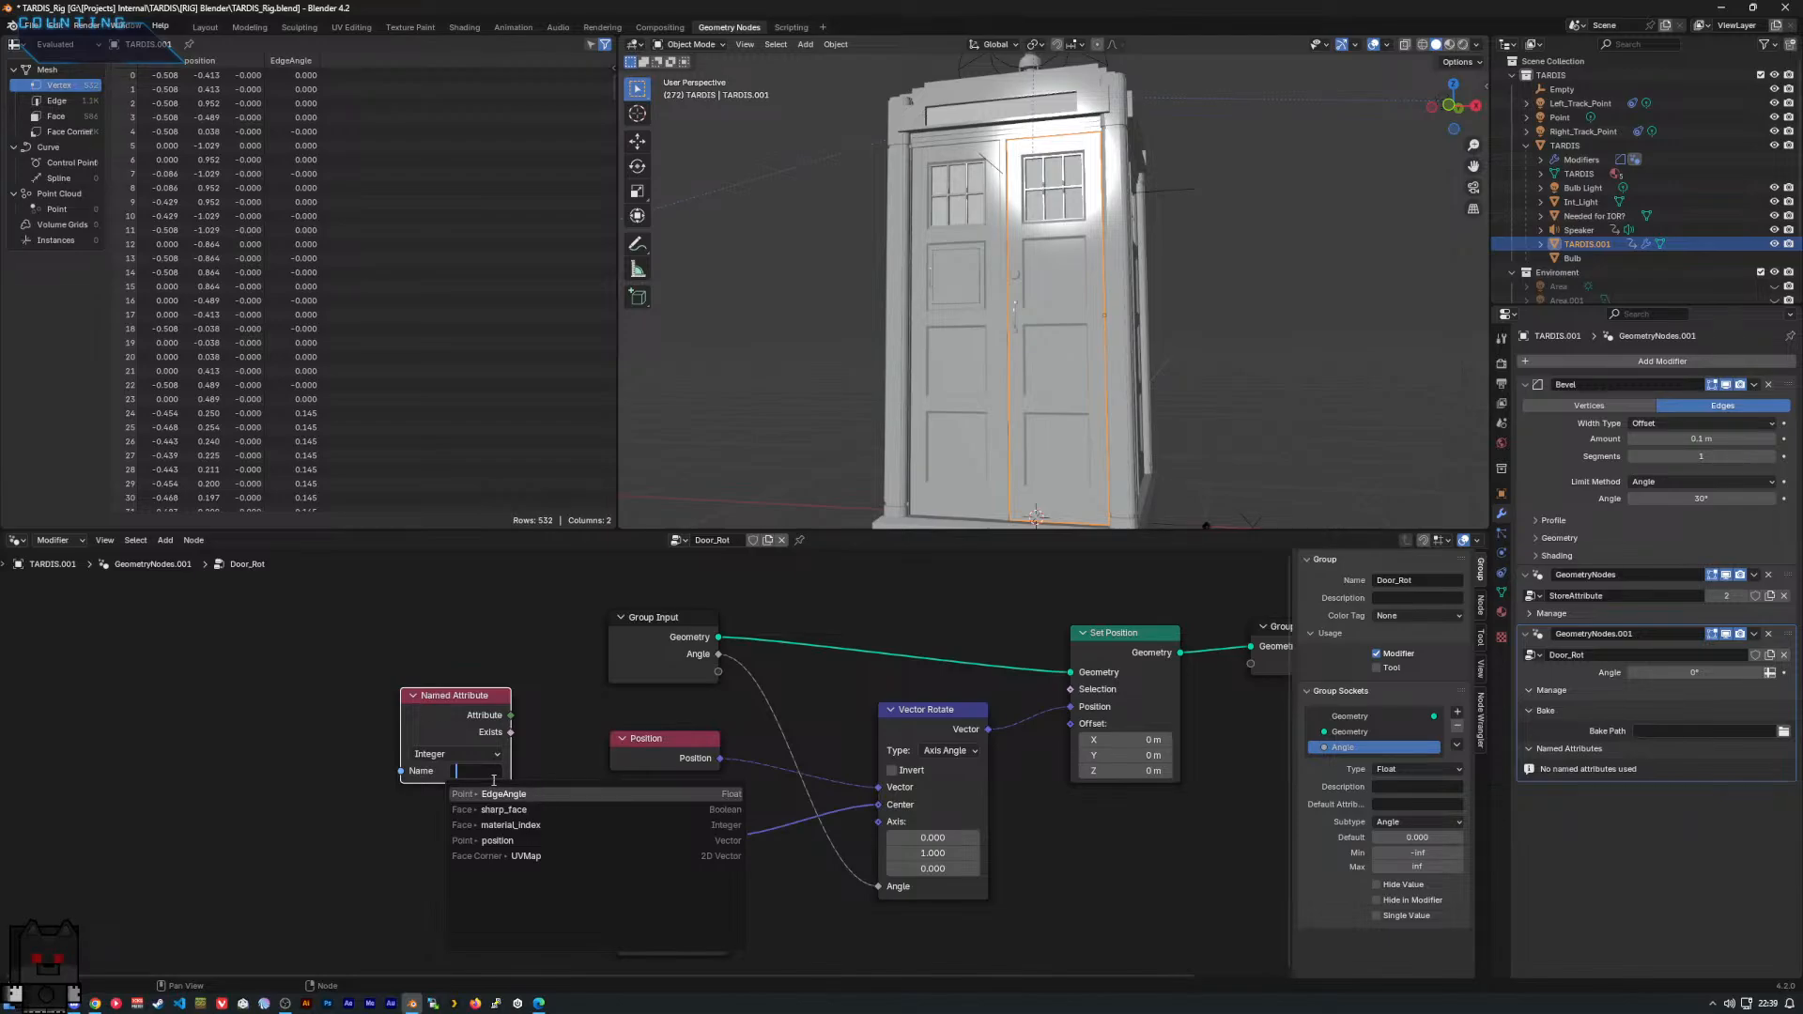
click(424, 848)
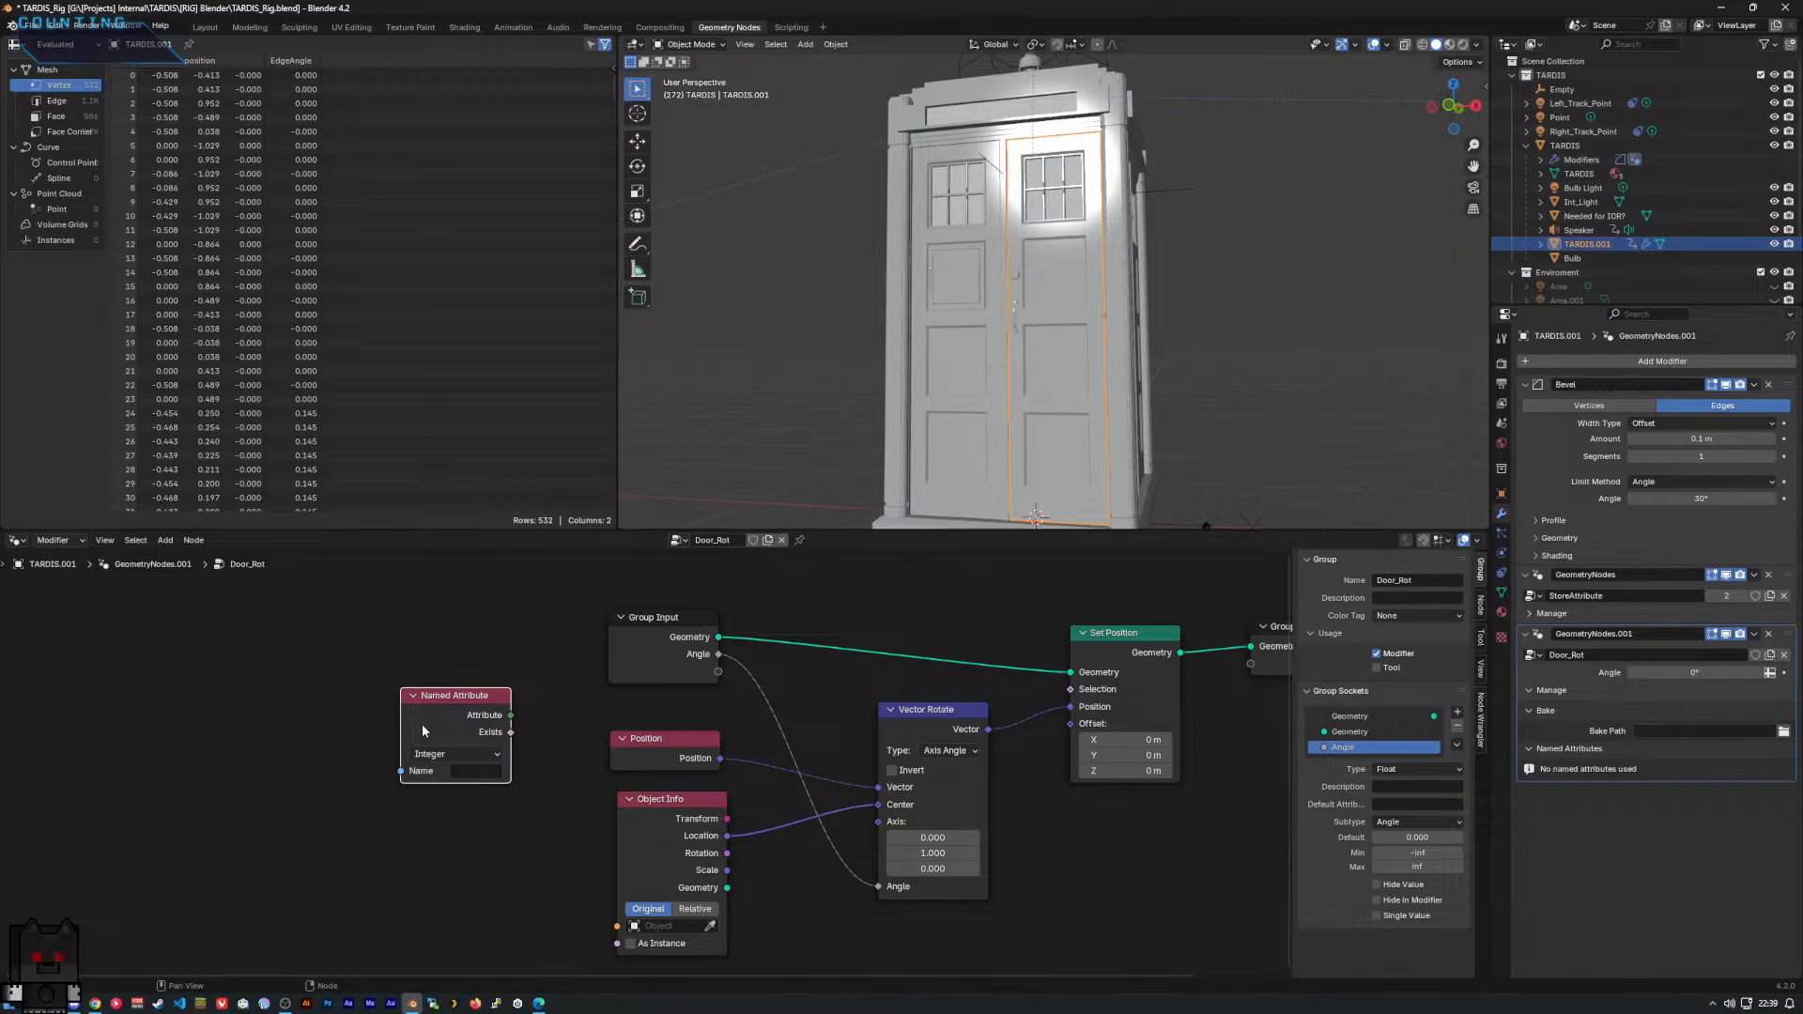
key(x)
Add a Value node to the Door_Rot tree and place it directly below the Object Info node.
right_click(432, 778)
mouse_move(460, 779)
text(va)
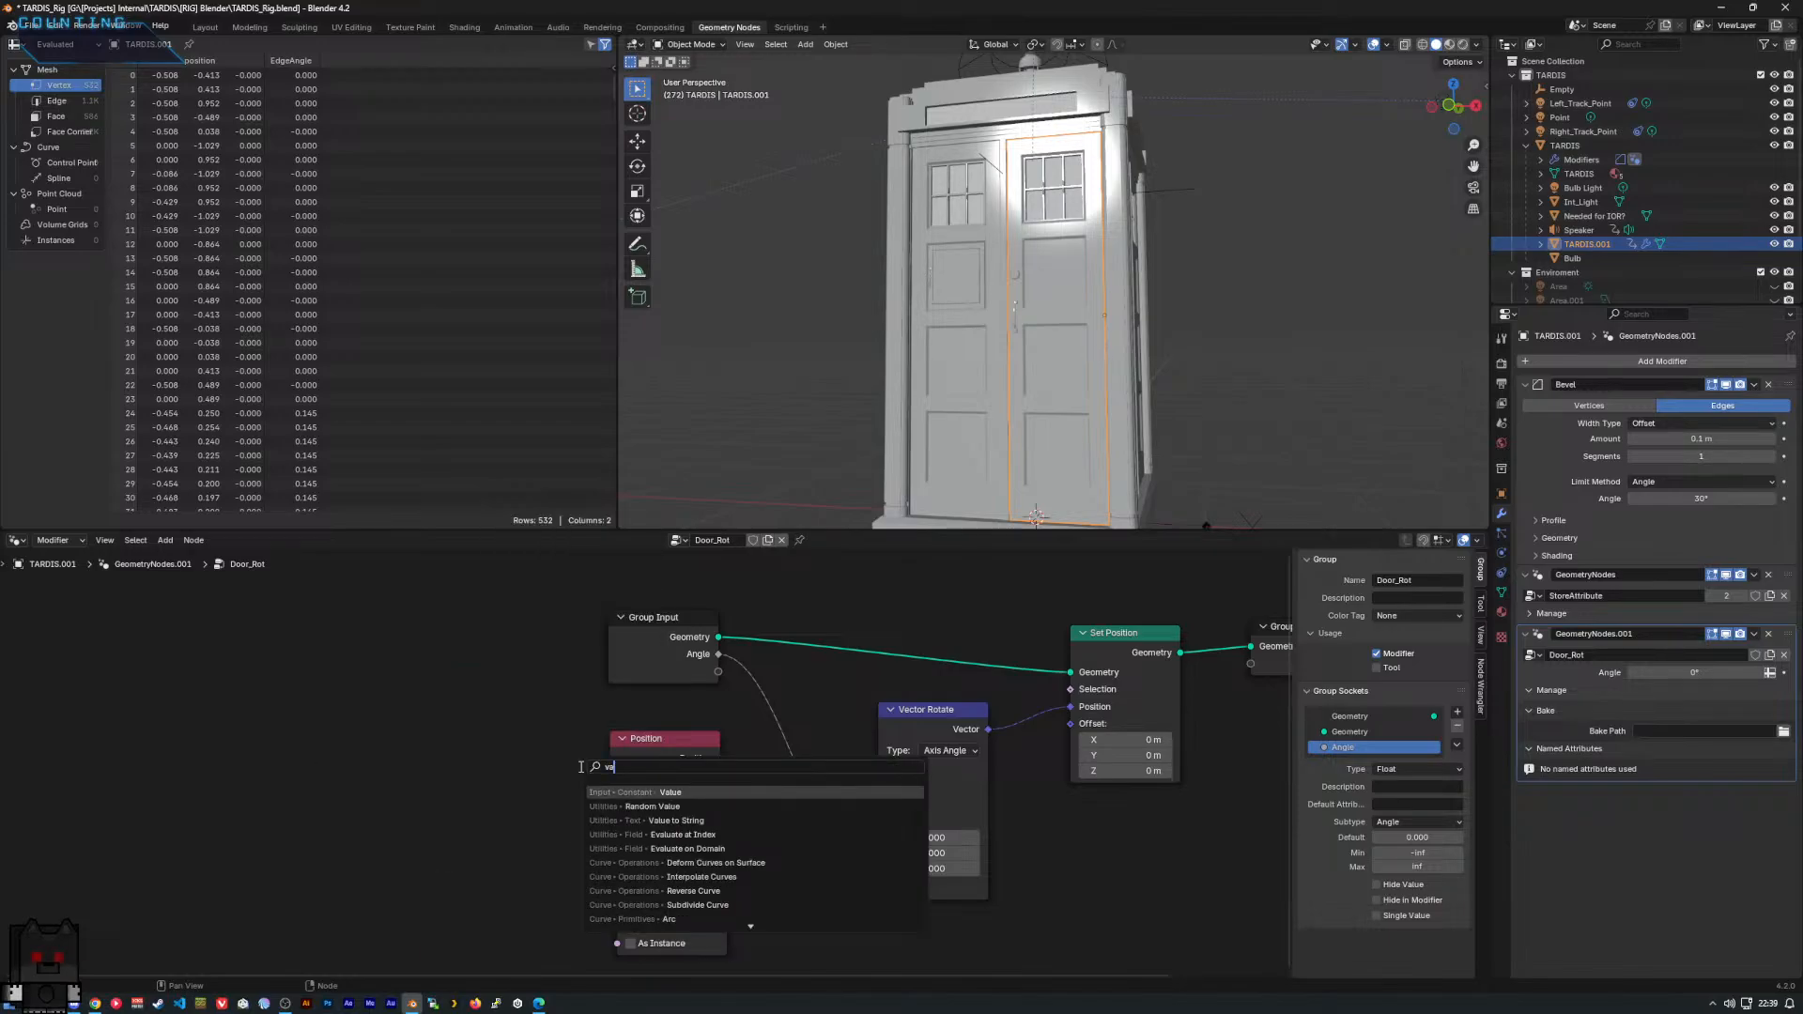
key(Return)
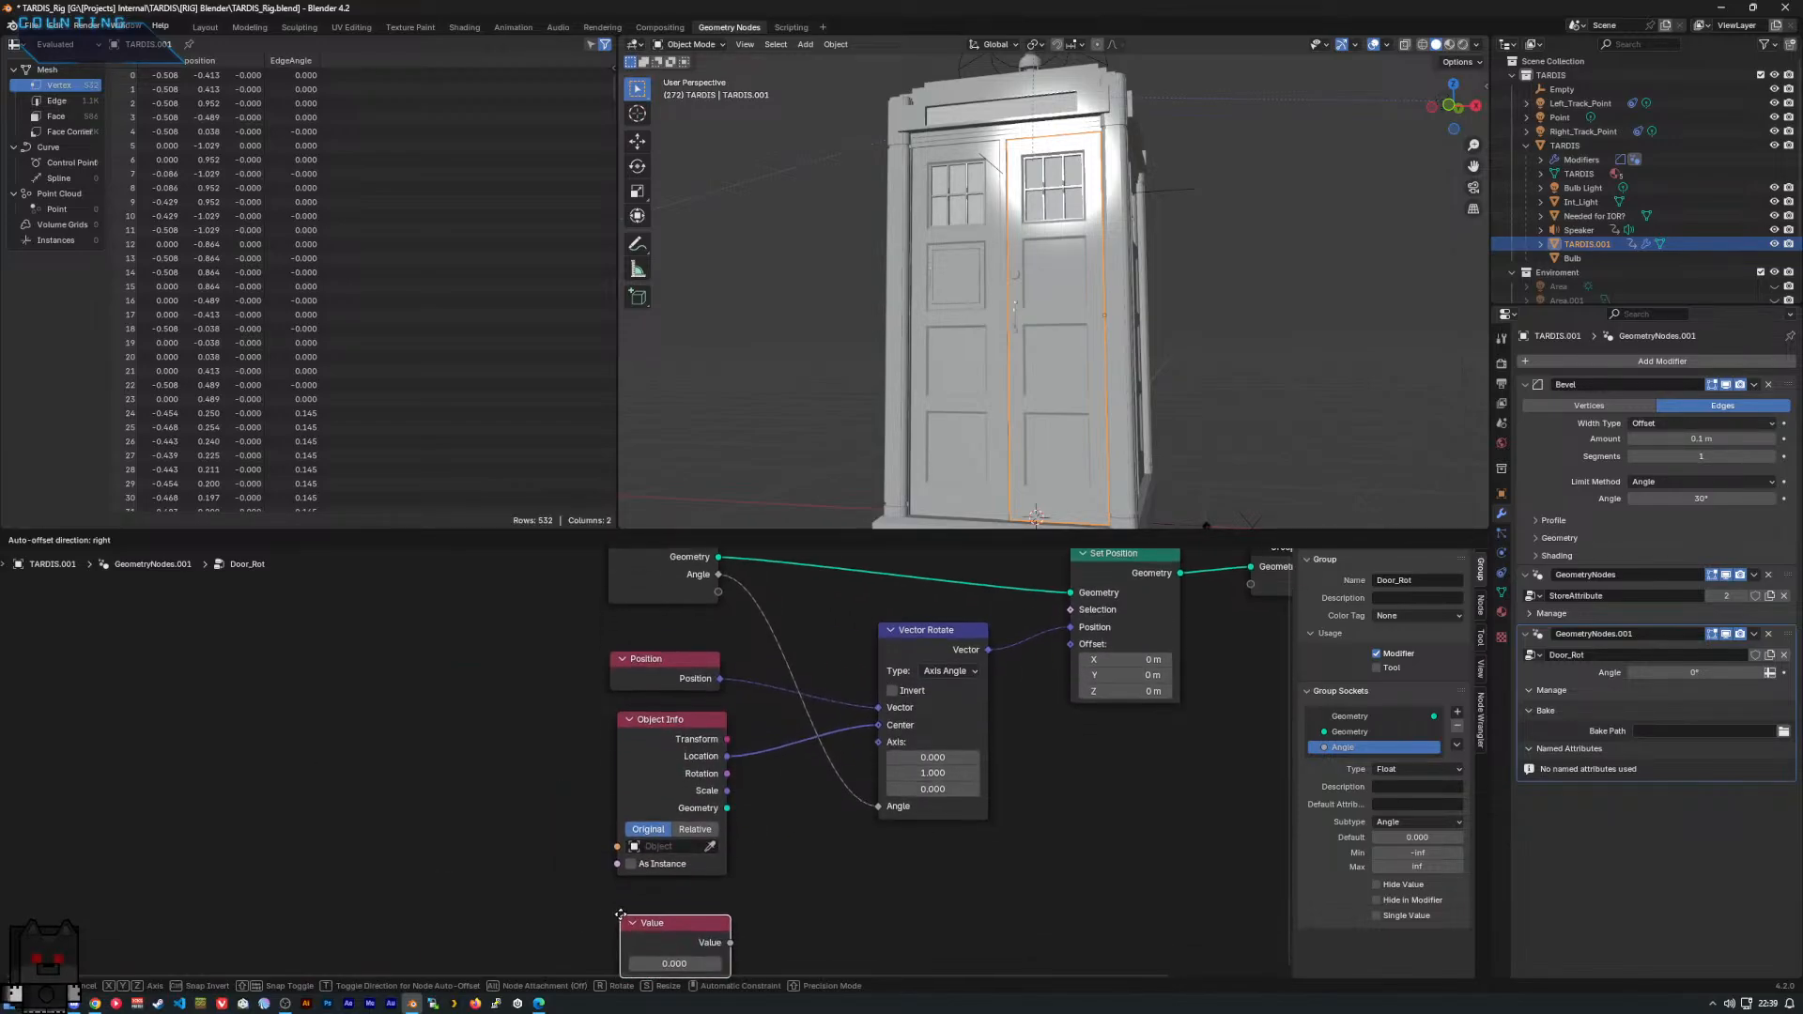
click(622, 897)
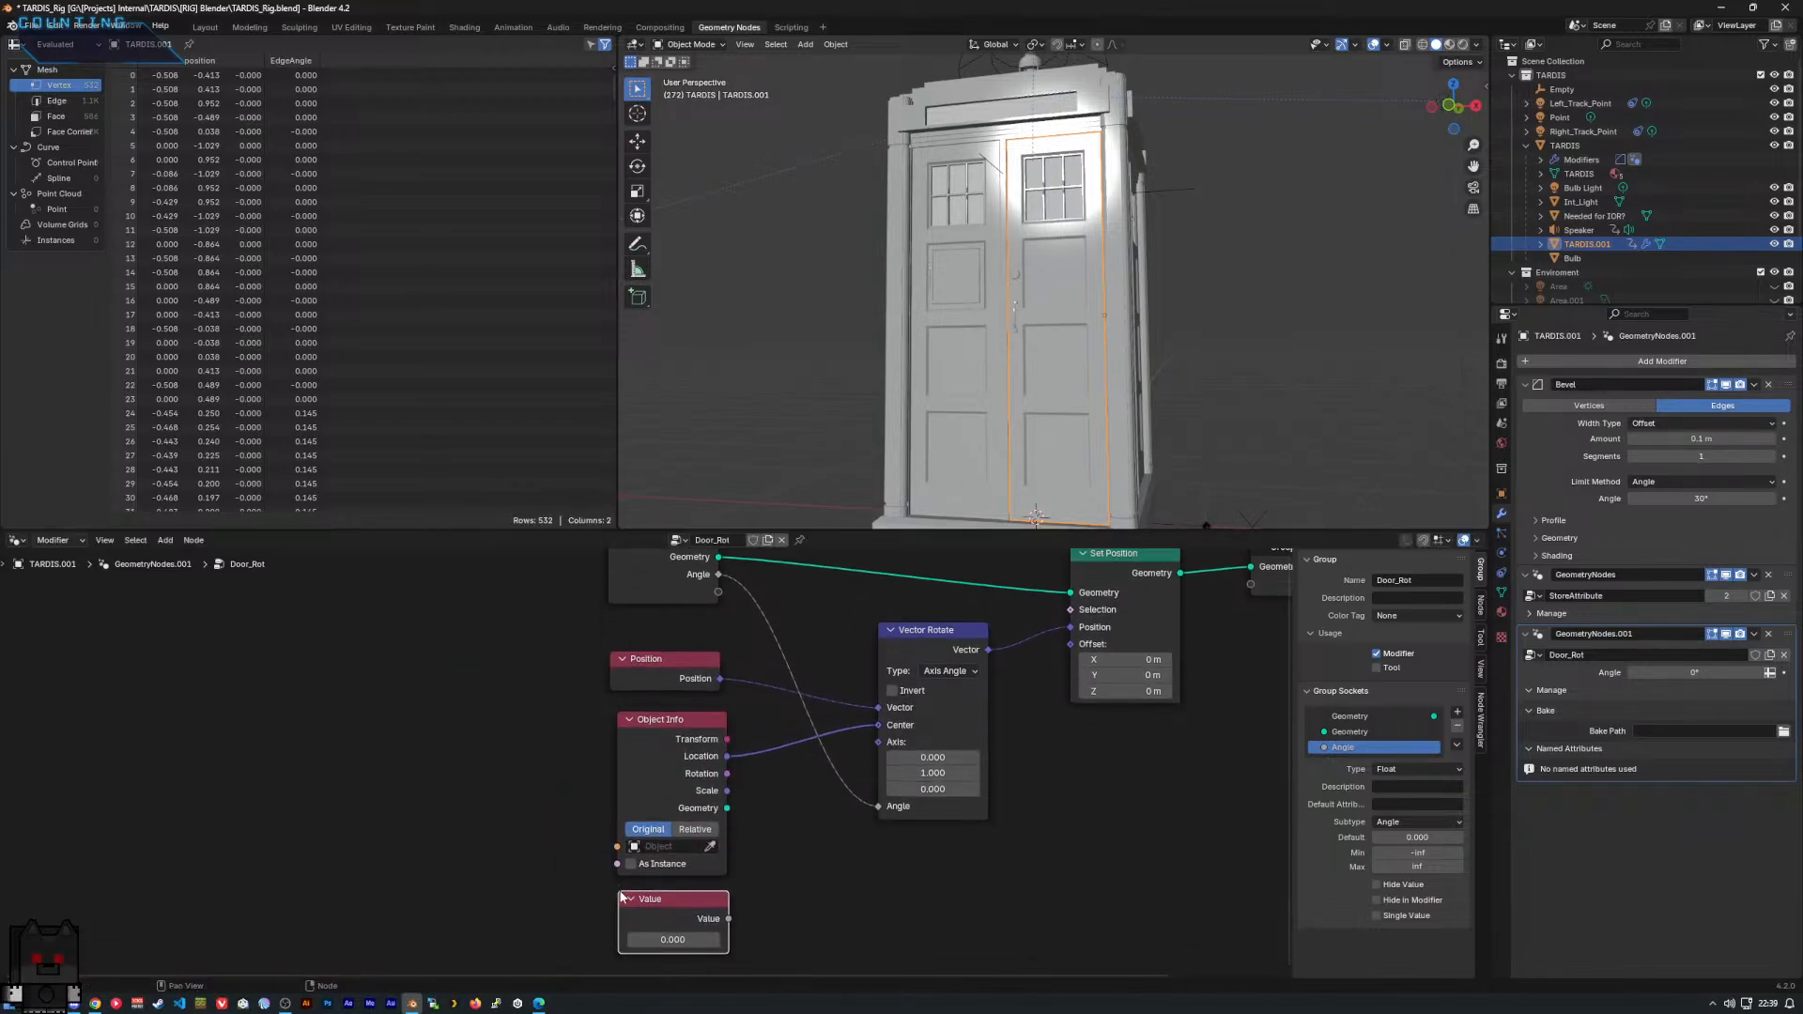
Try to paste the clipboard onto the Value node and undo the paste.
right_click(696, 914)
key(ctrl+v)
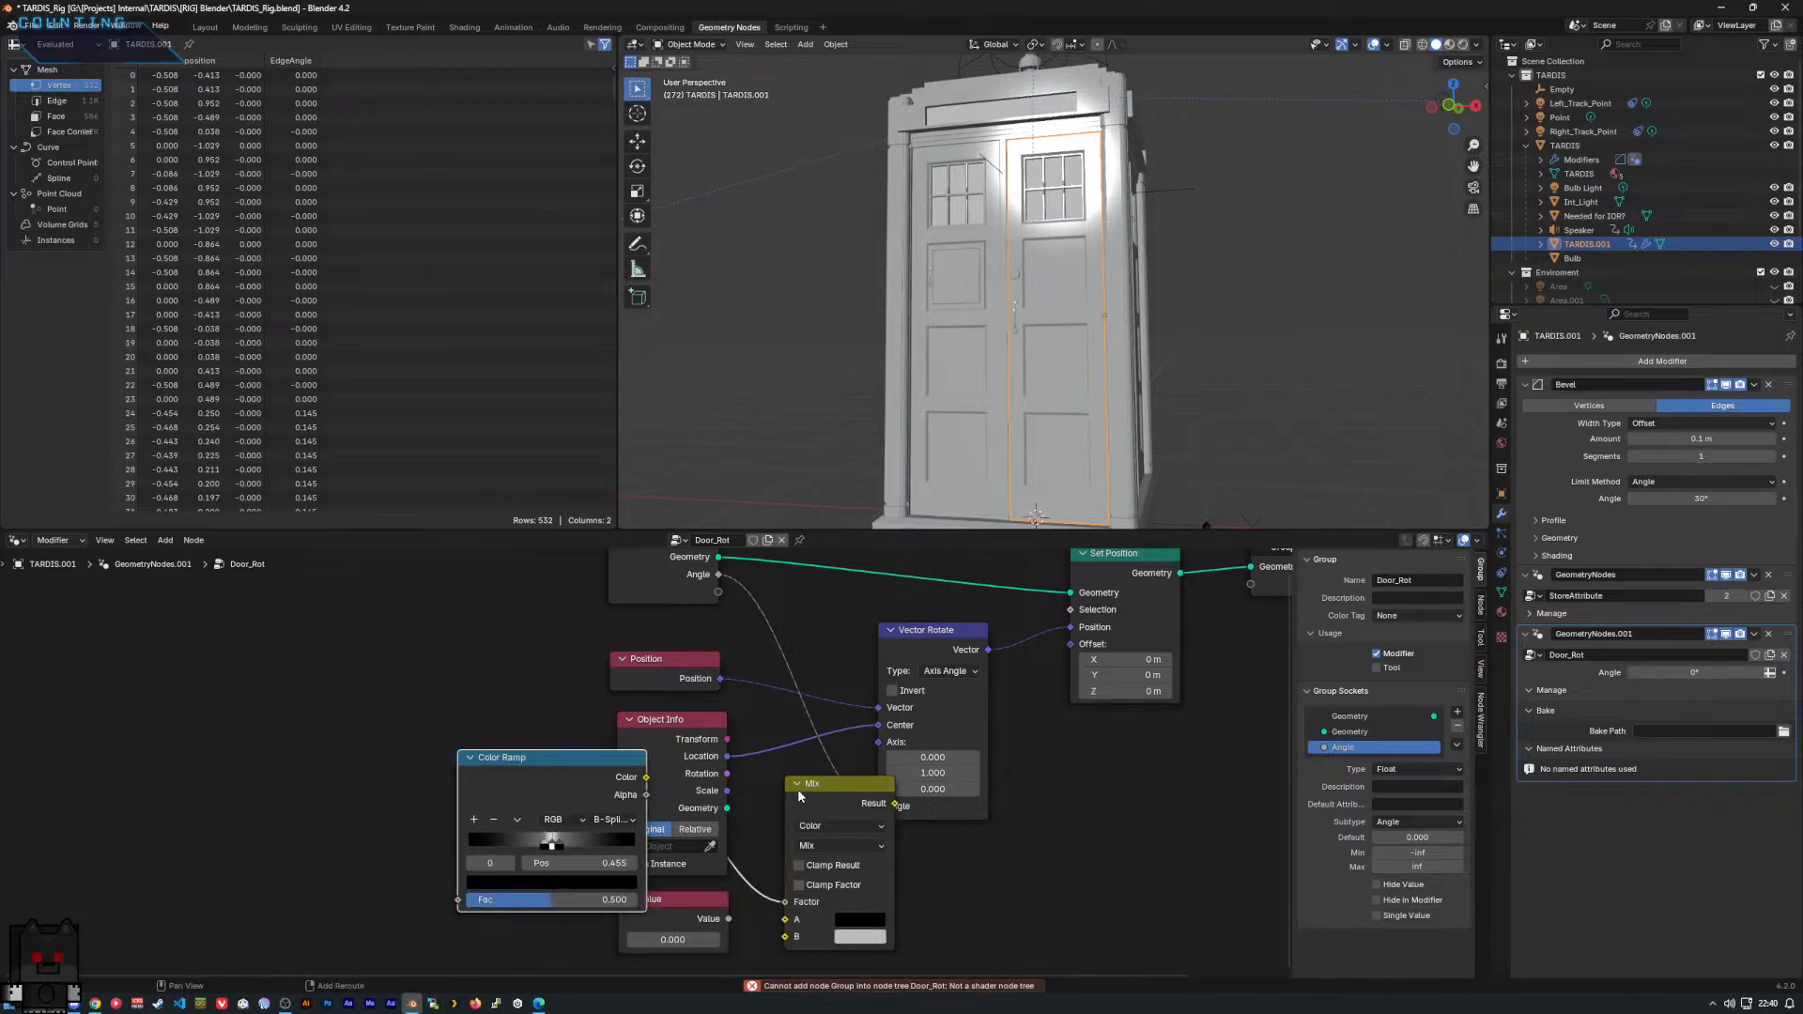
key(ctrl+z)
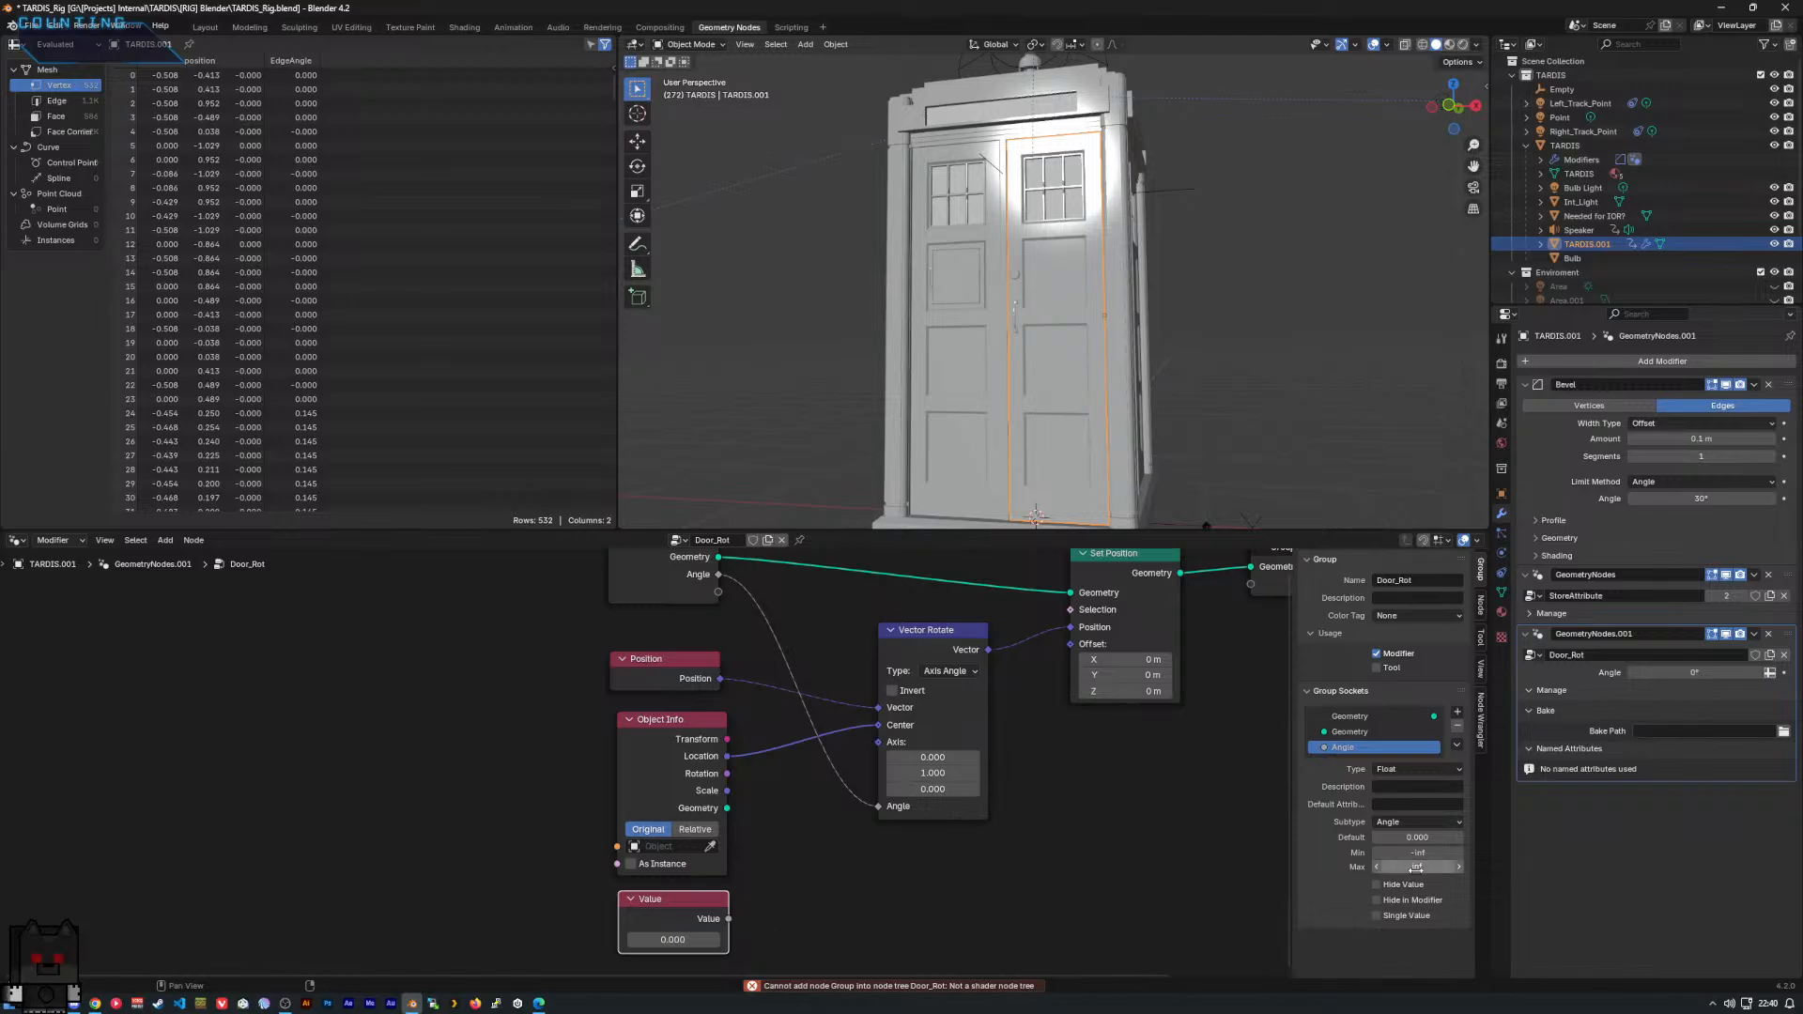
Paste the copied driver onto the Value node's number and connect its output to the Vector Rotate node's Angle.
click(1502, 613)
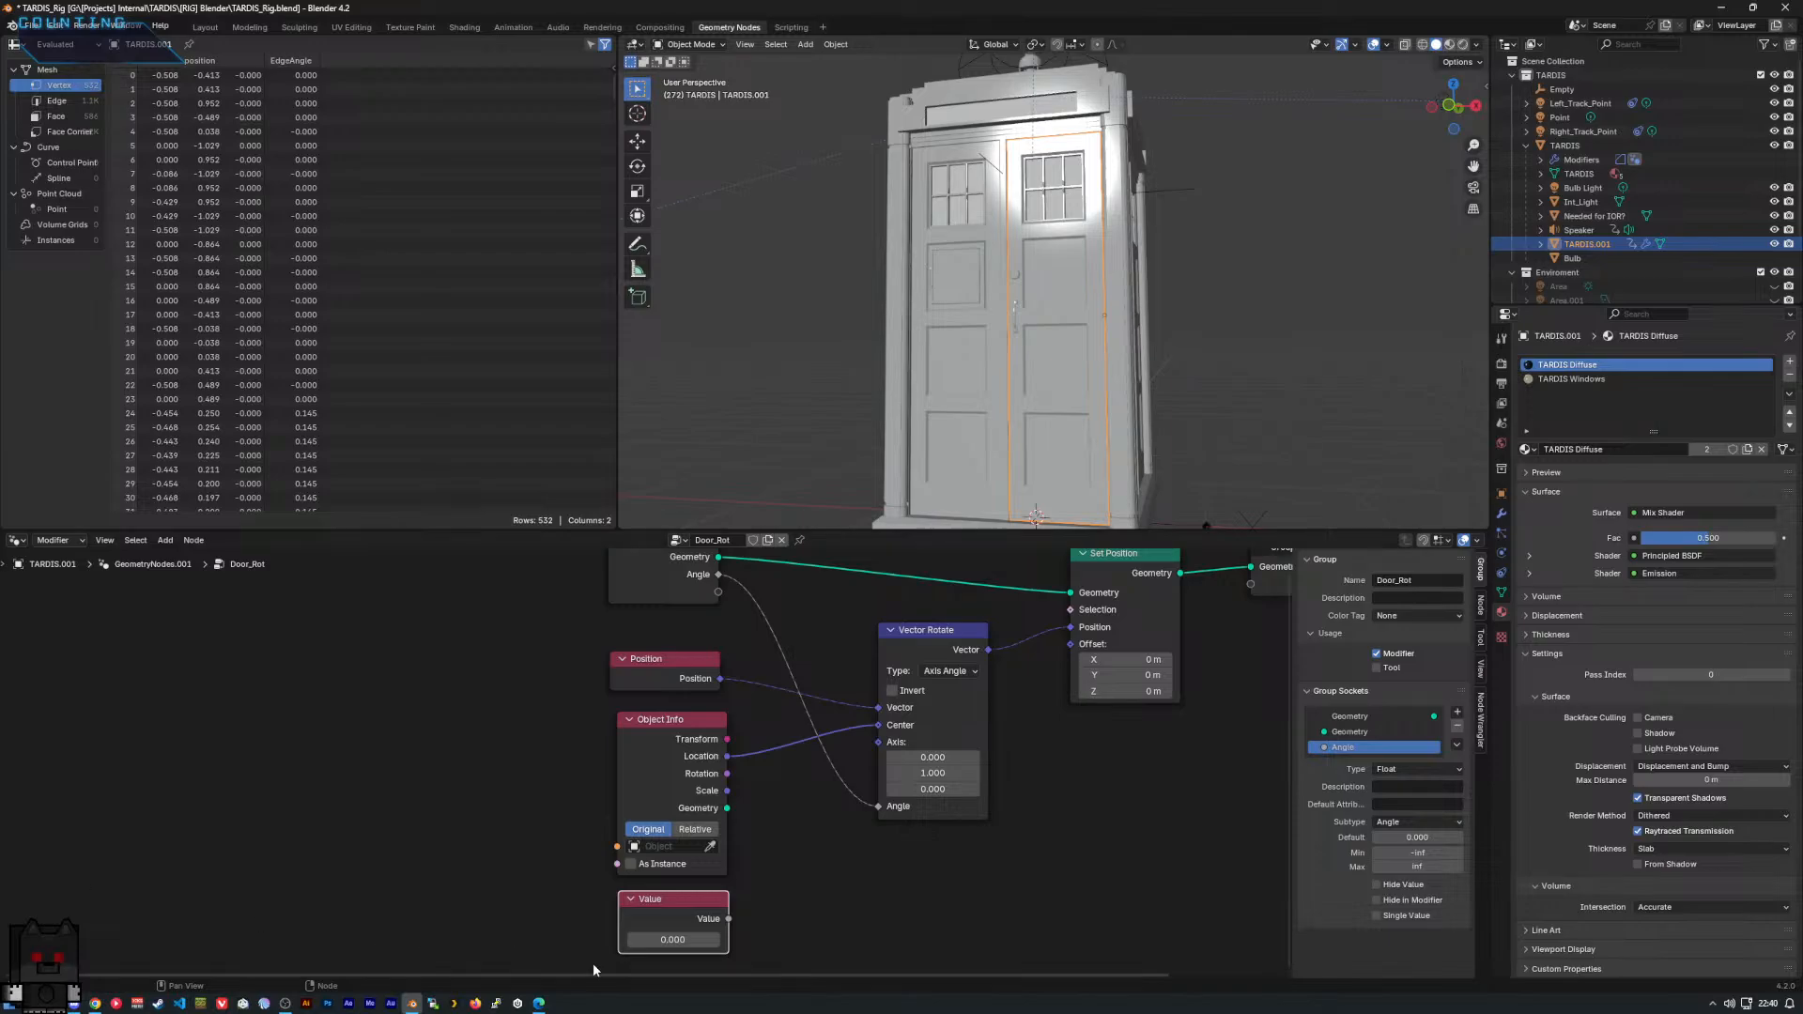
right_click(670, 939)
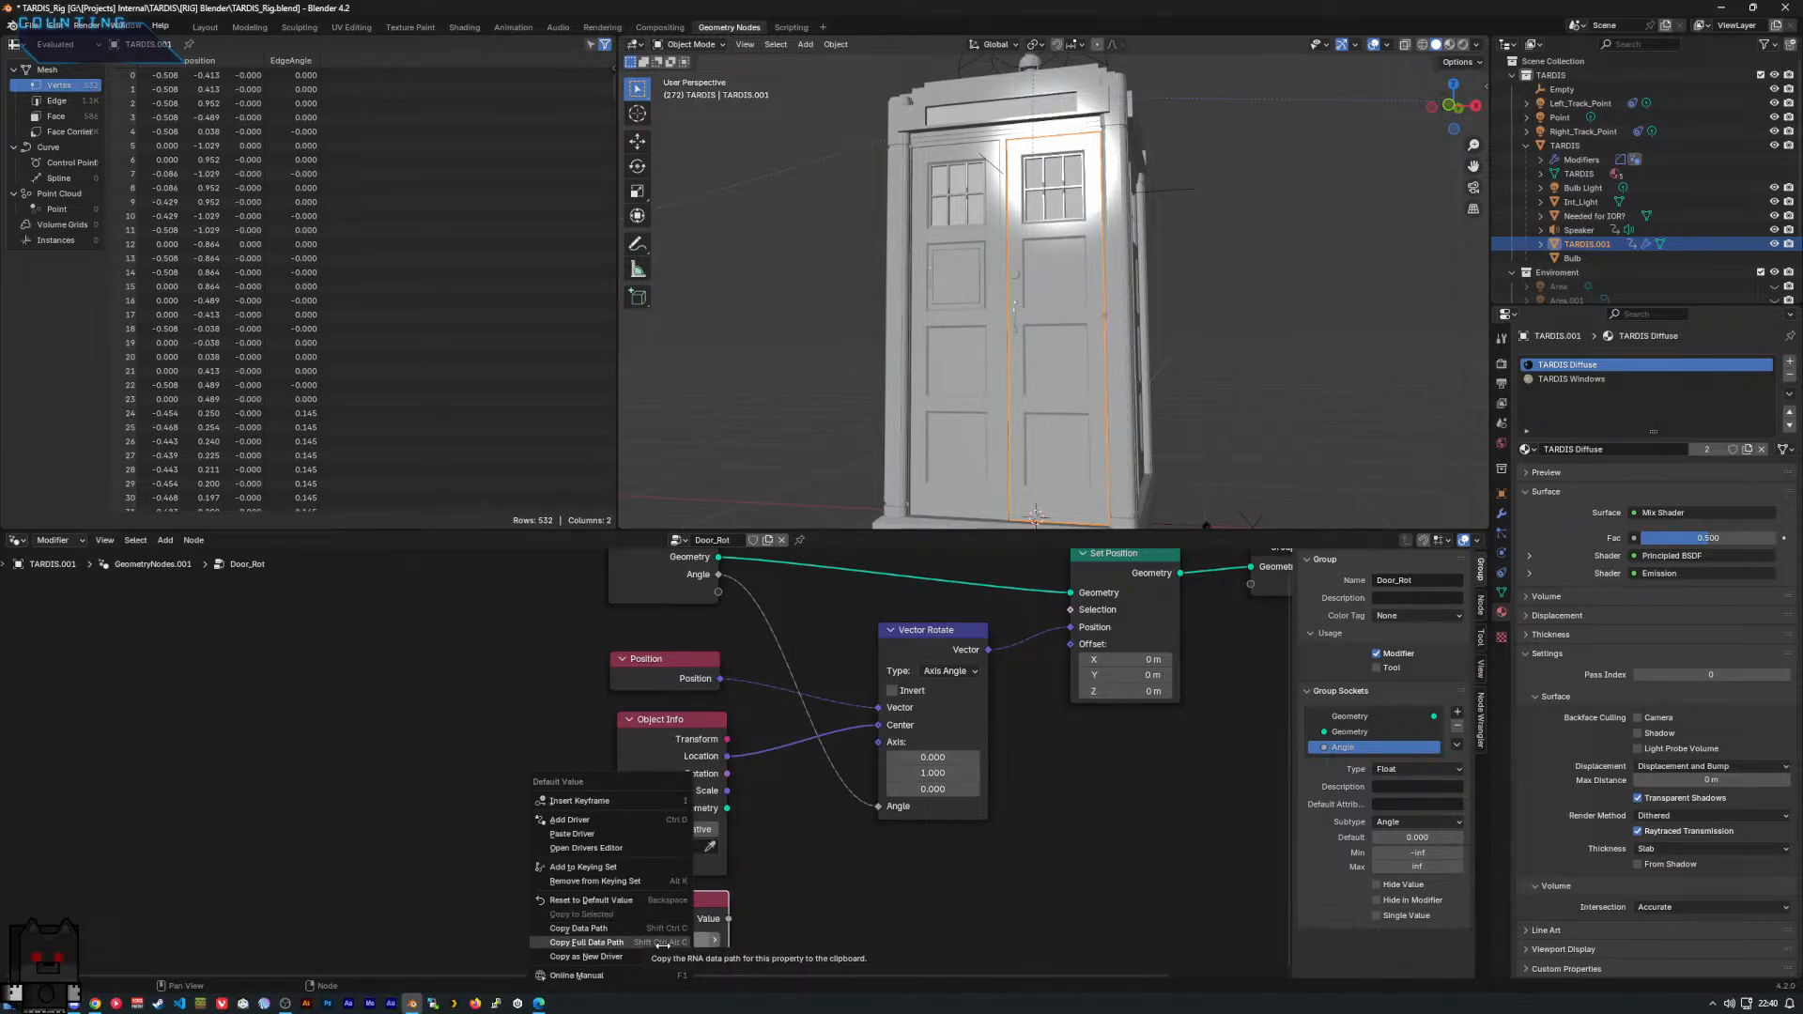
click(650, 833)
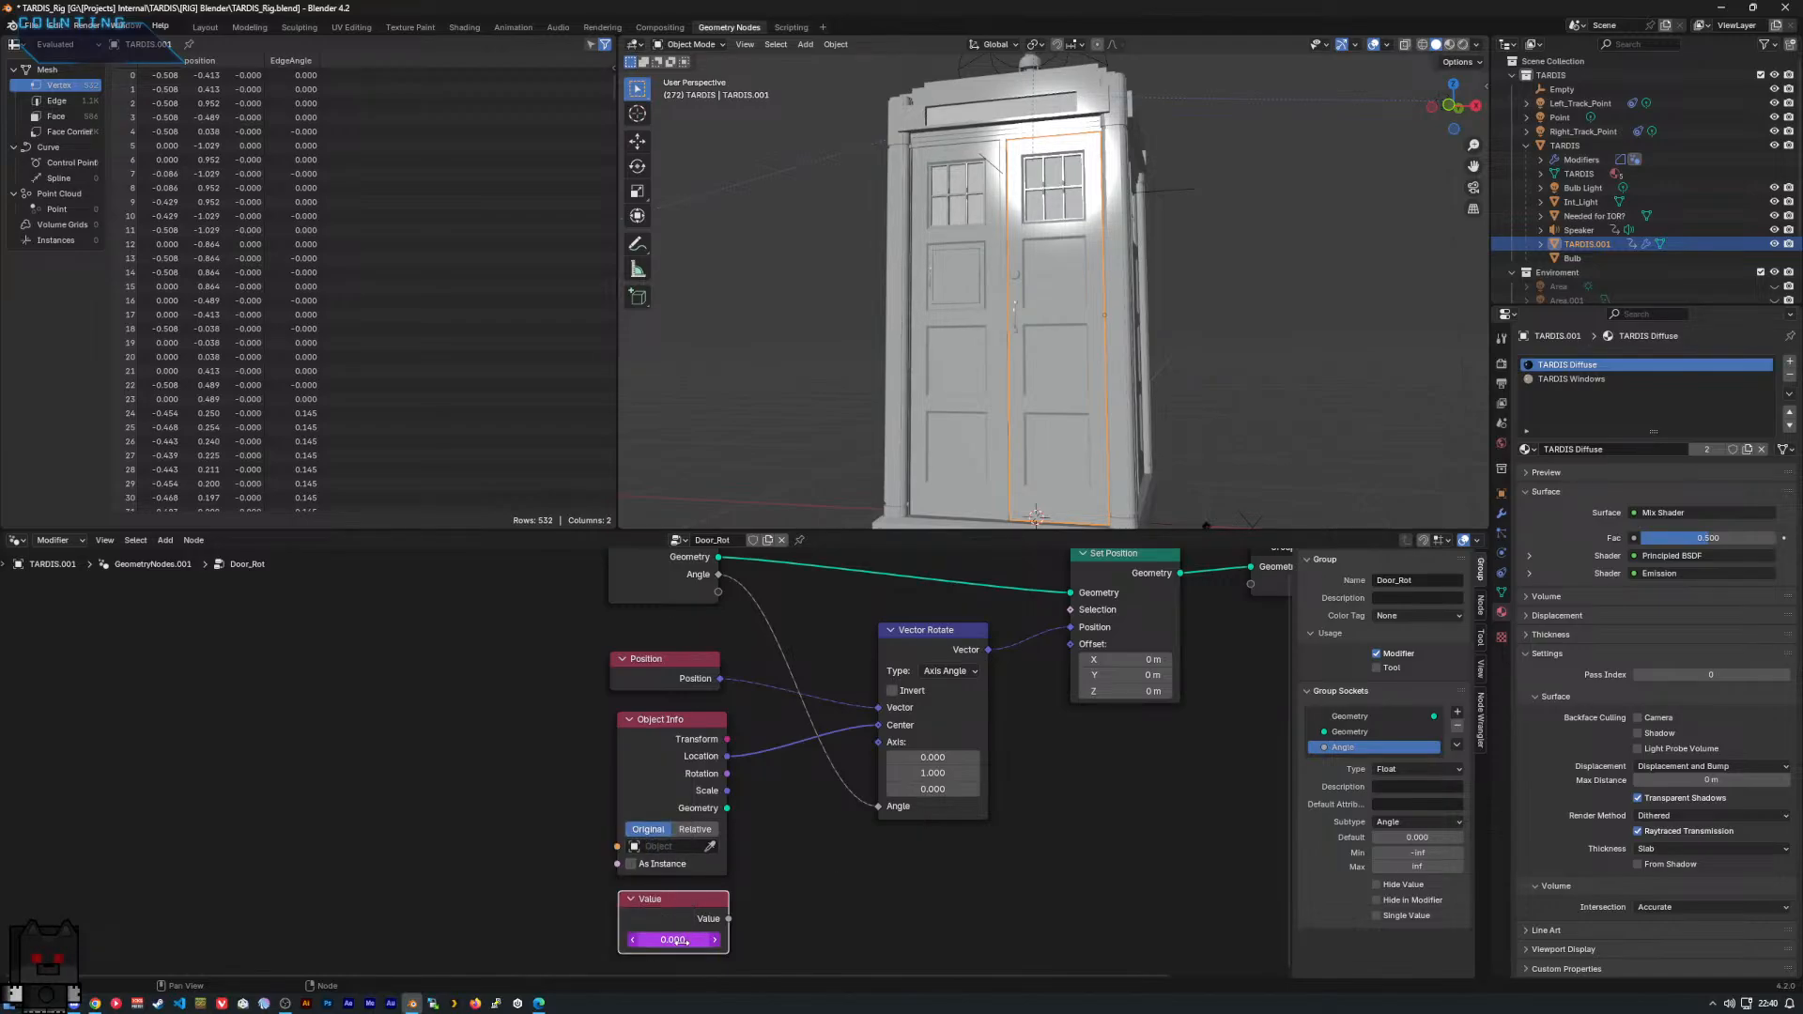
drag(729, 918, 875, 833)
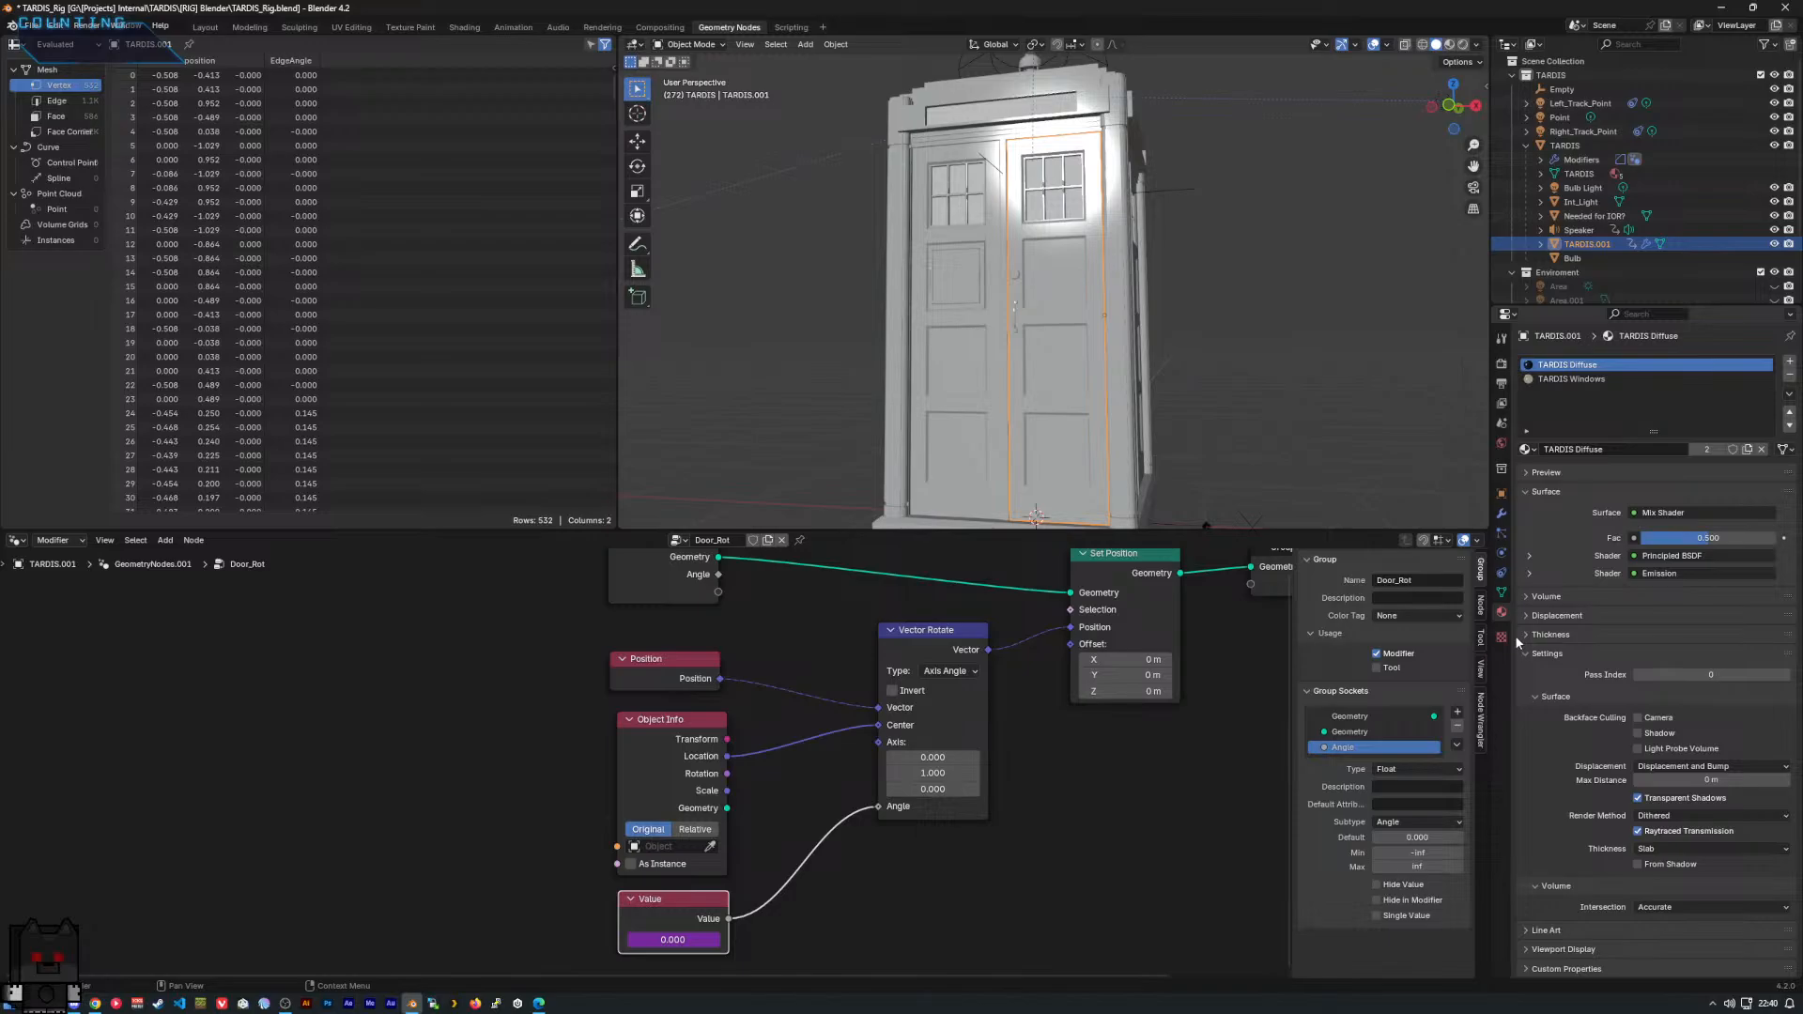
Add a new custom property to the TARDIS.001 object.
click(1502, 494)
click(1556, 716)
click(1662, 738)
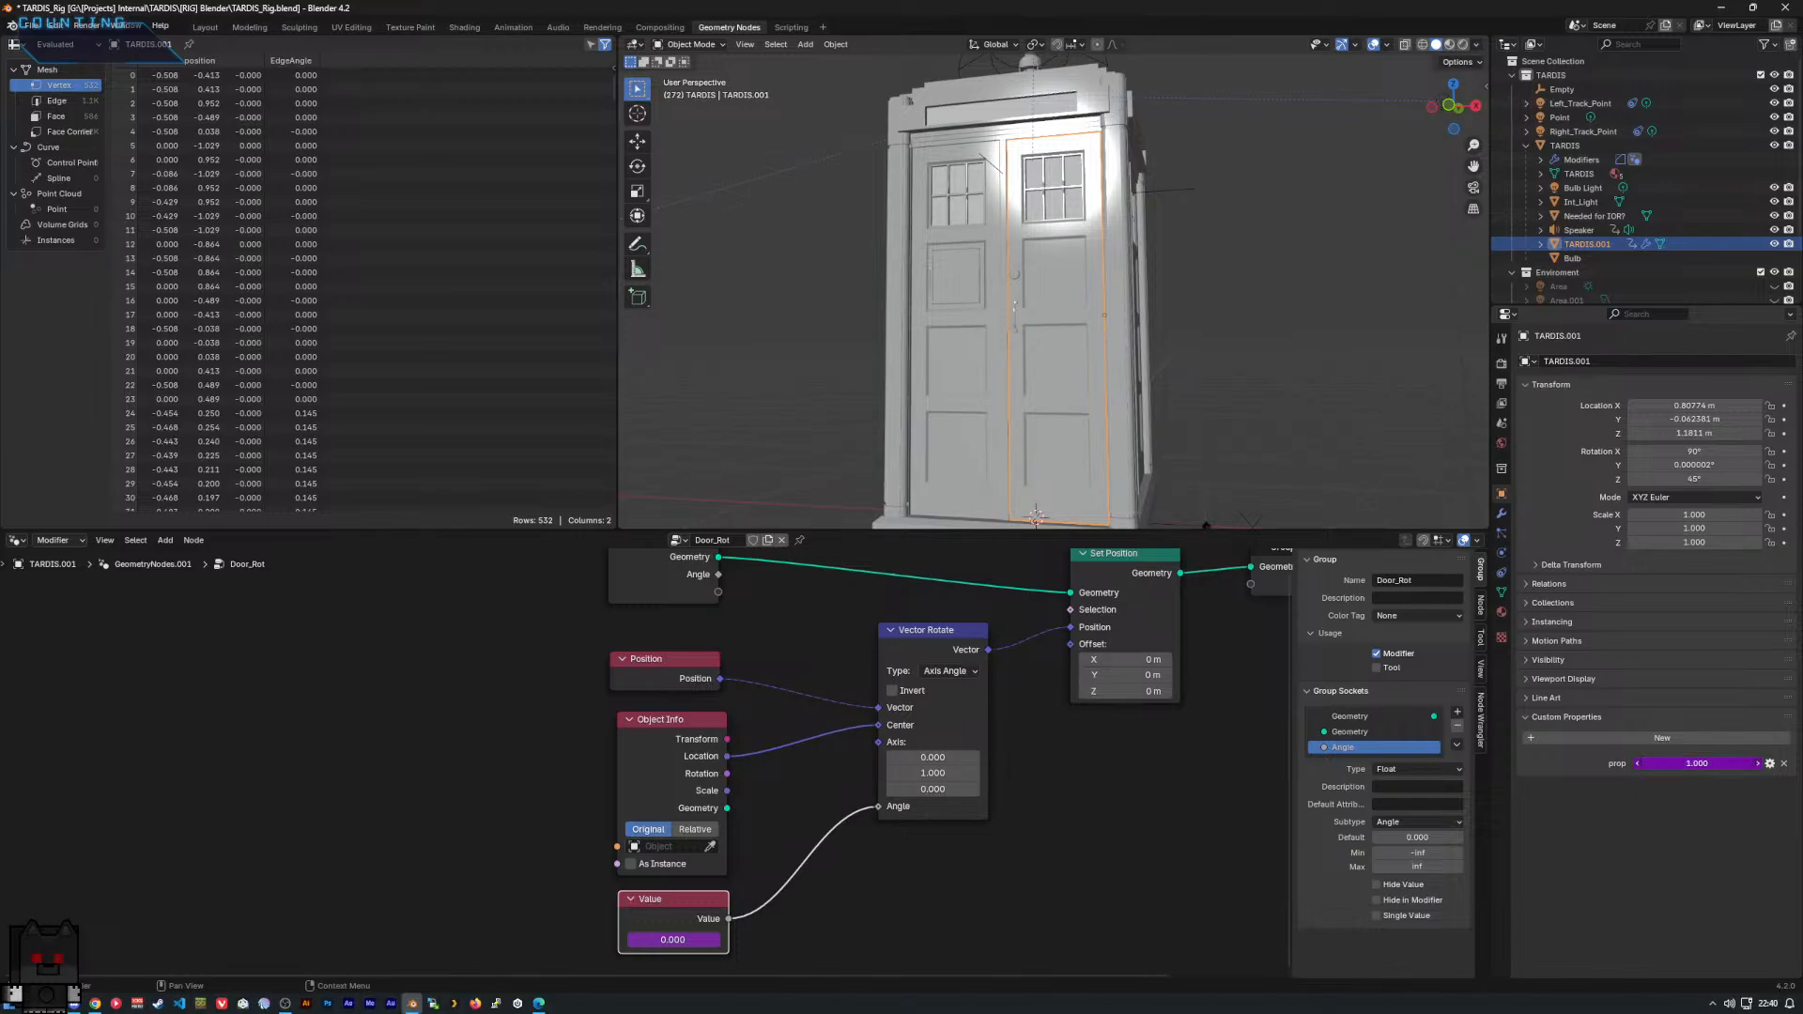
Try to change the driven prop property and the Value node's number, and undo the last change.
click(1642, 764)
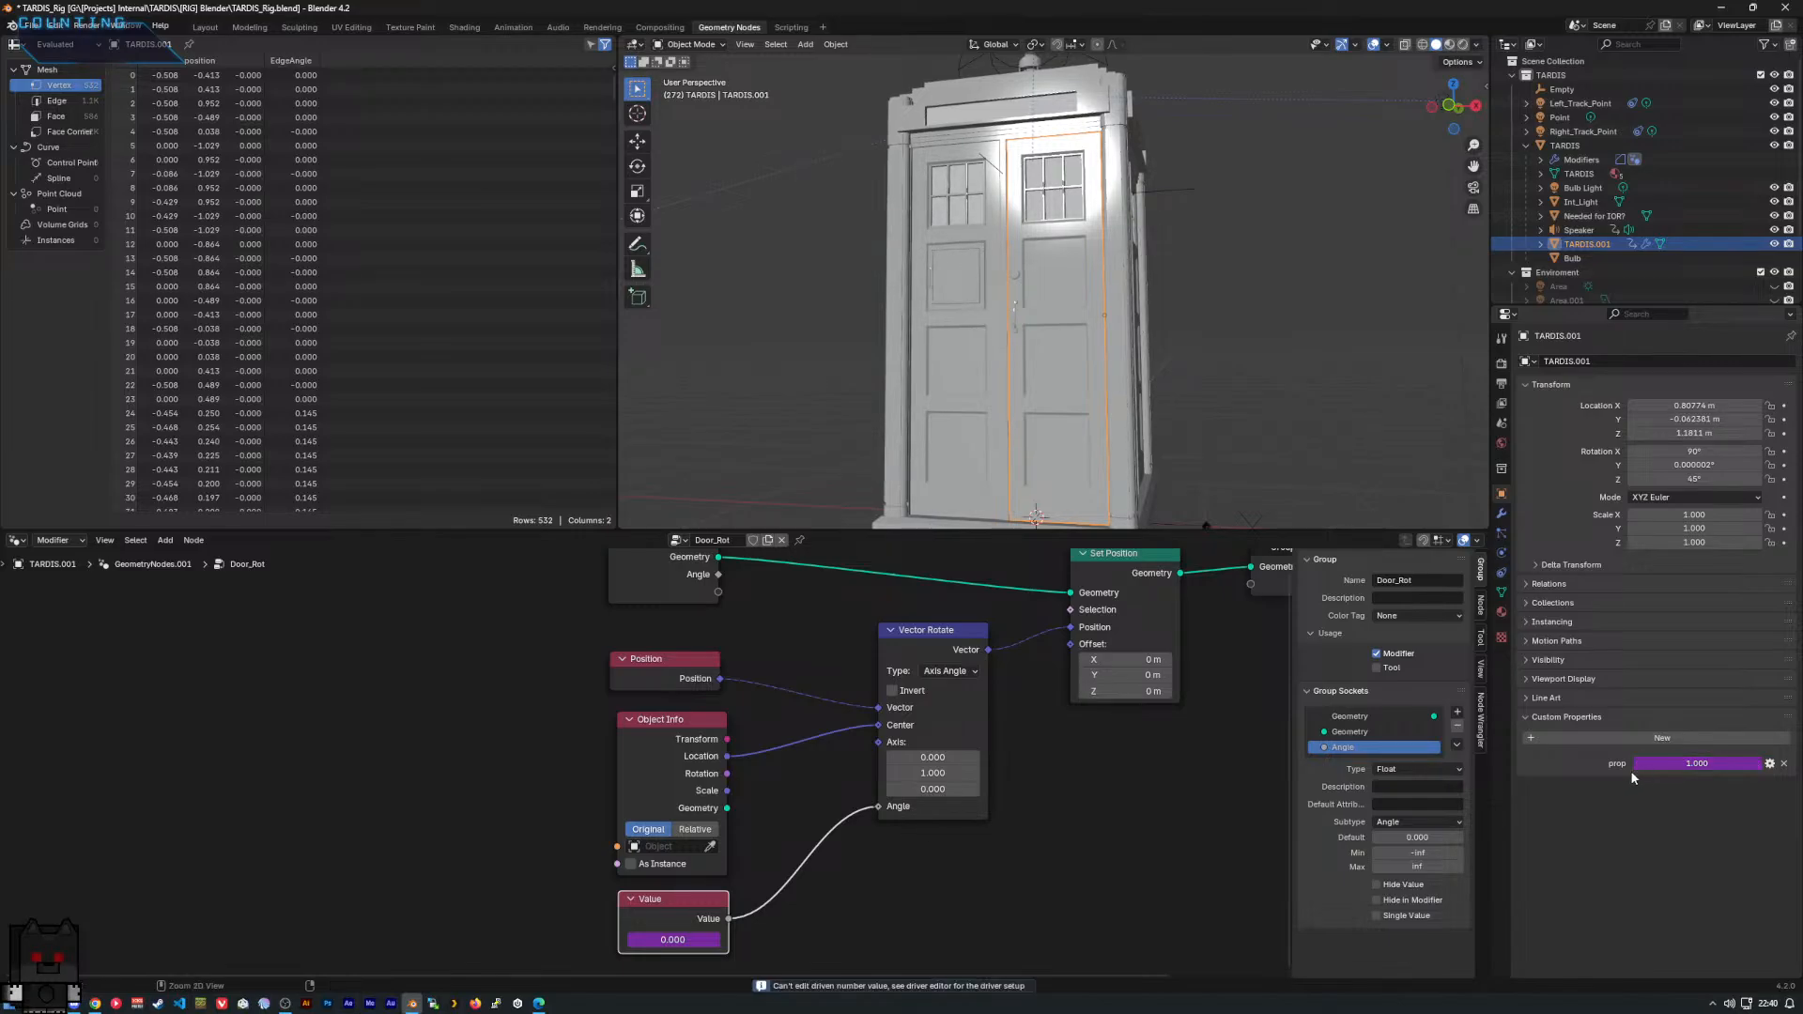
drag(1669, 764, 1313, 764)
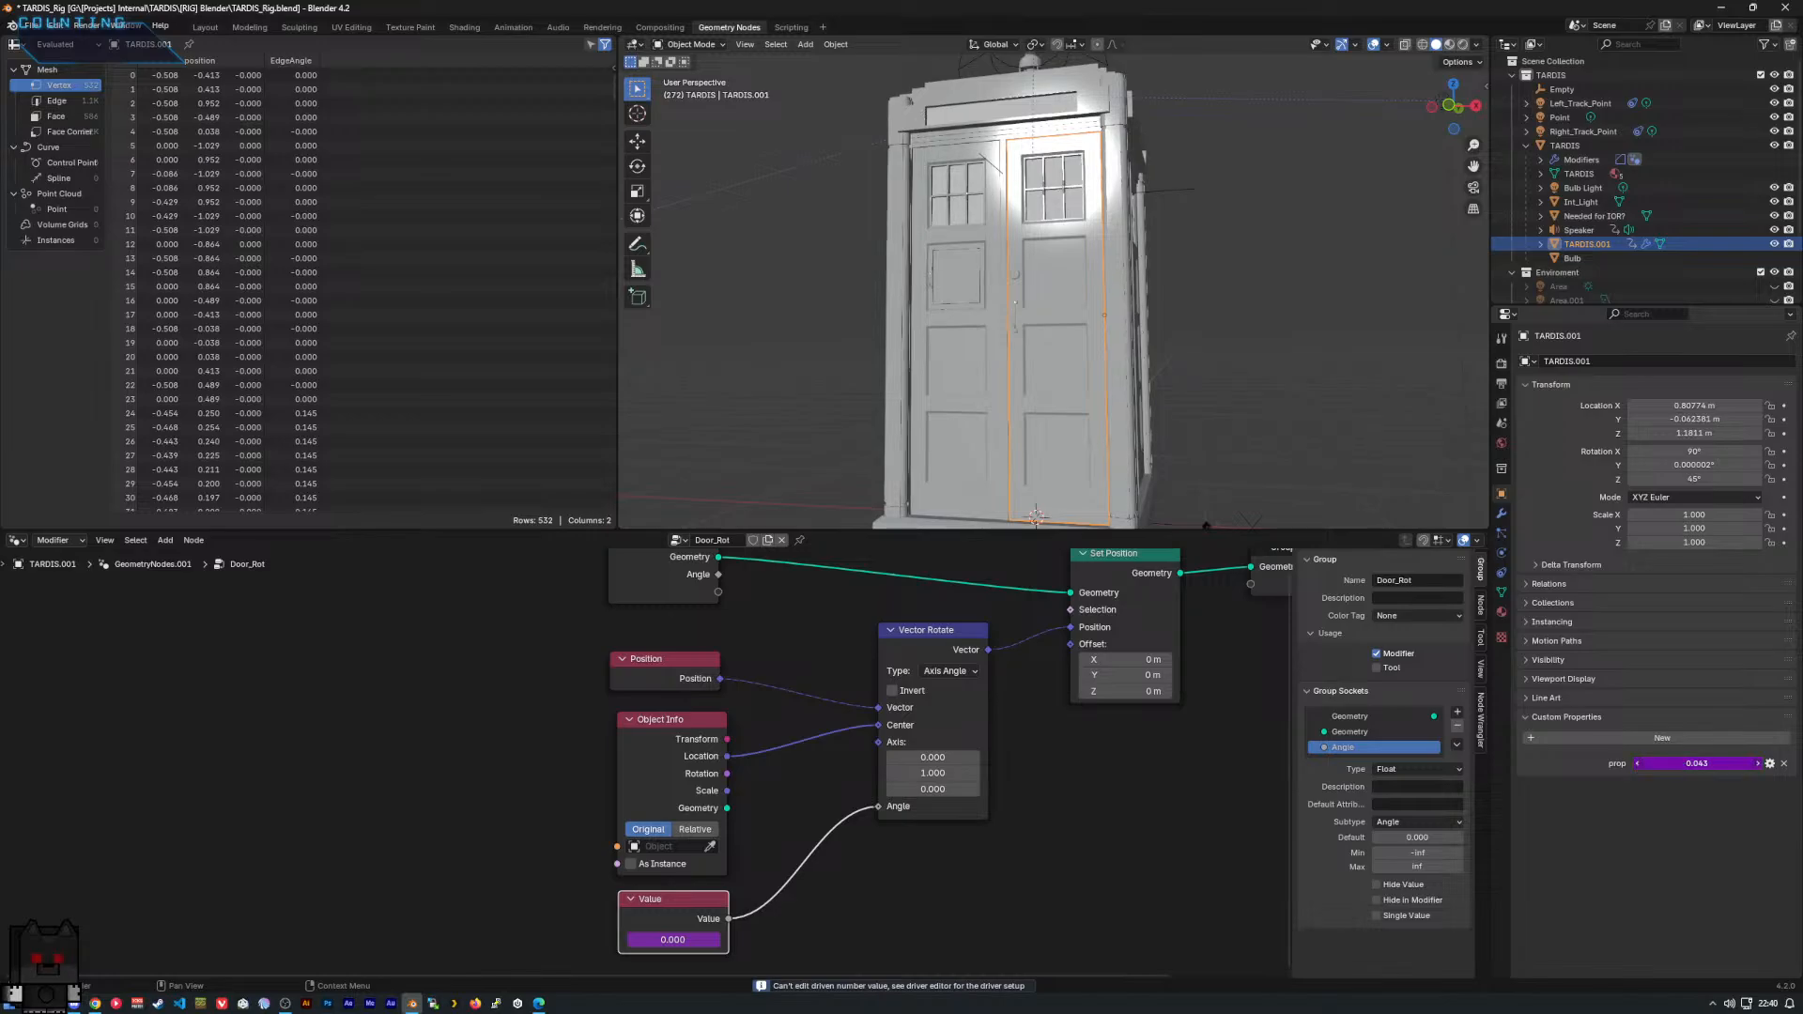
drag(1180, 856, 1191, 857)
mouse_move(690, 941)
mouse_down()
mouse_move(621, 942)
mouse_move(698, 953)
mouse_up()
key(ctrl+z)
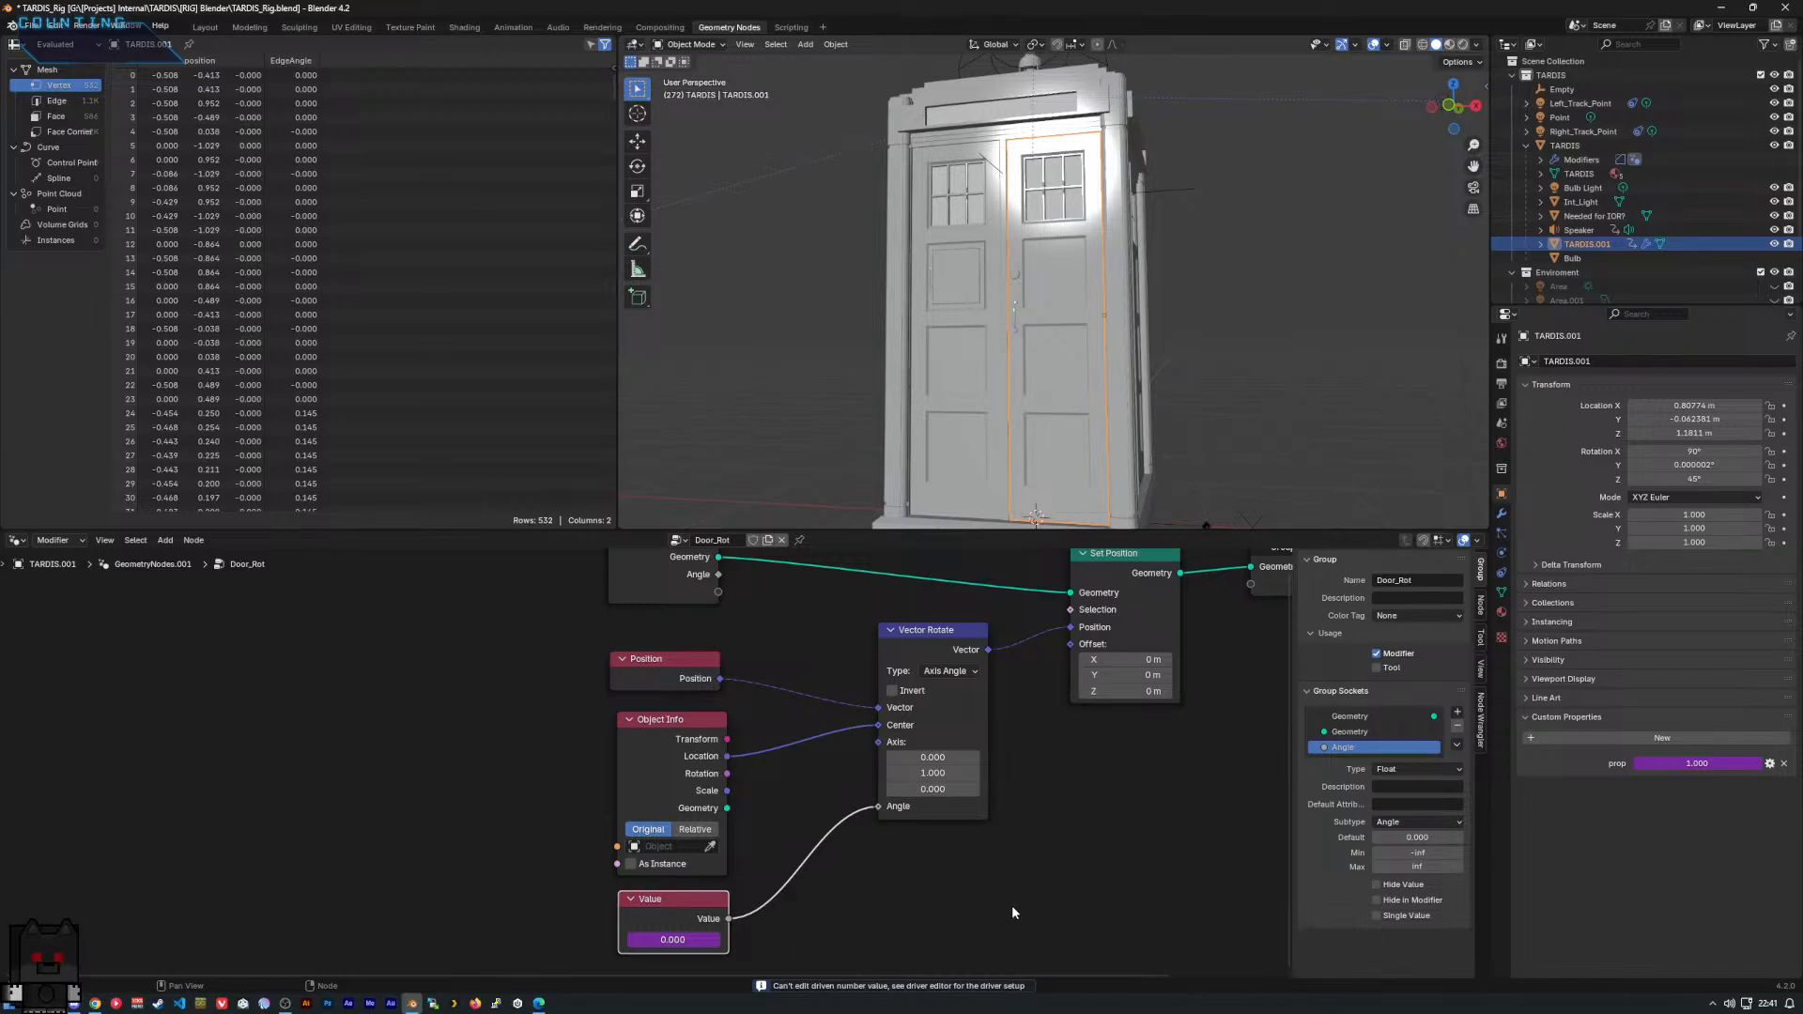
Inspect the prop property's edit settings and try adjusting its driven value and the Value node's number again.
click(1769, 764)
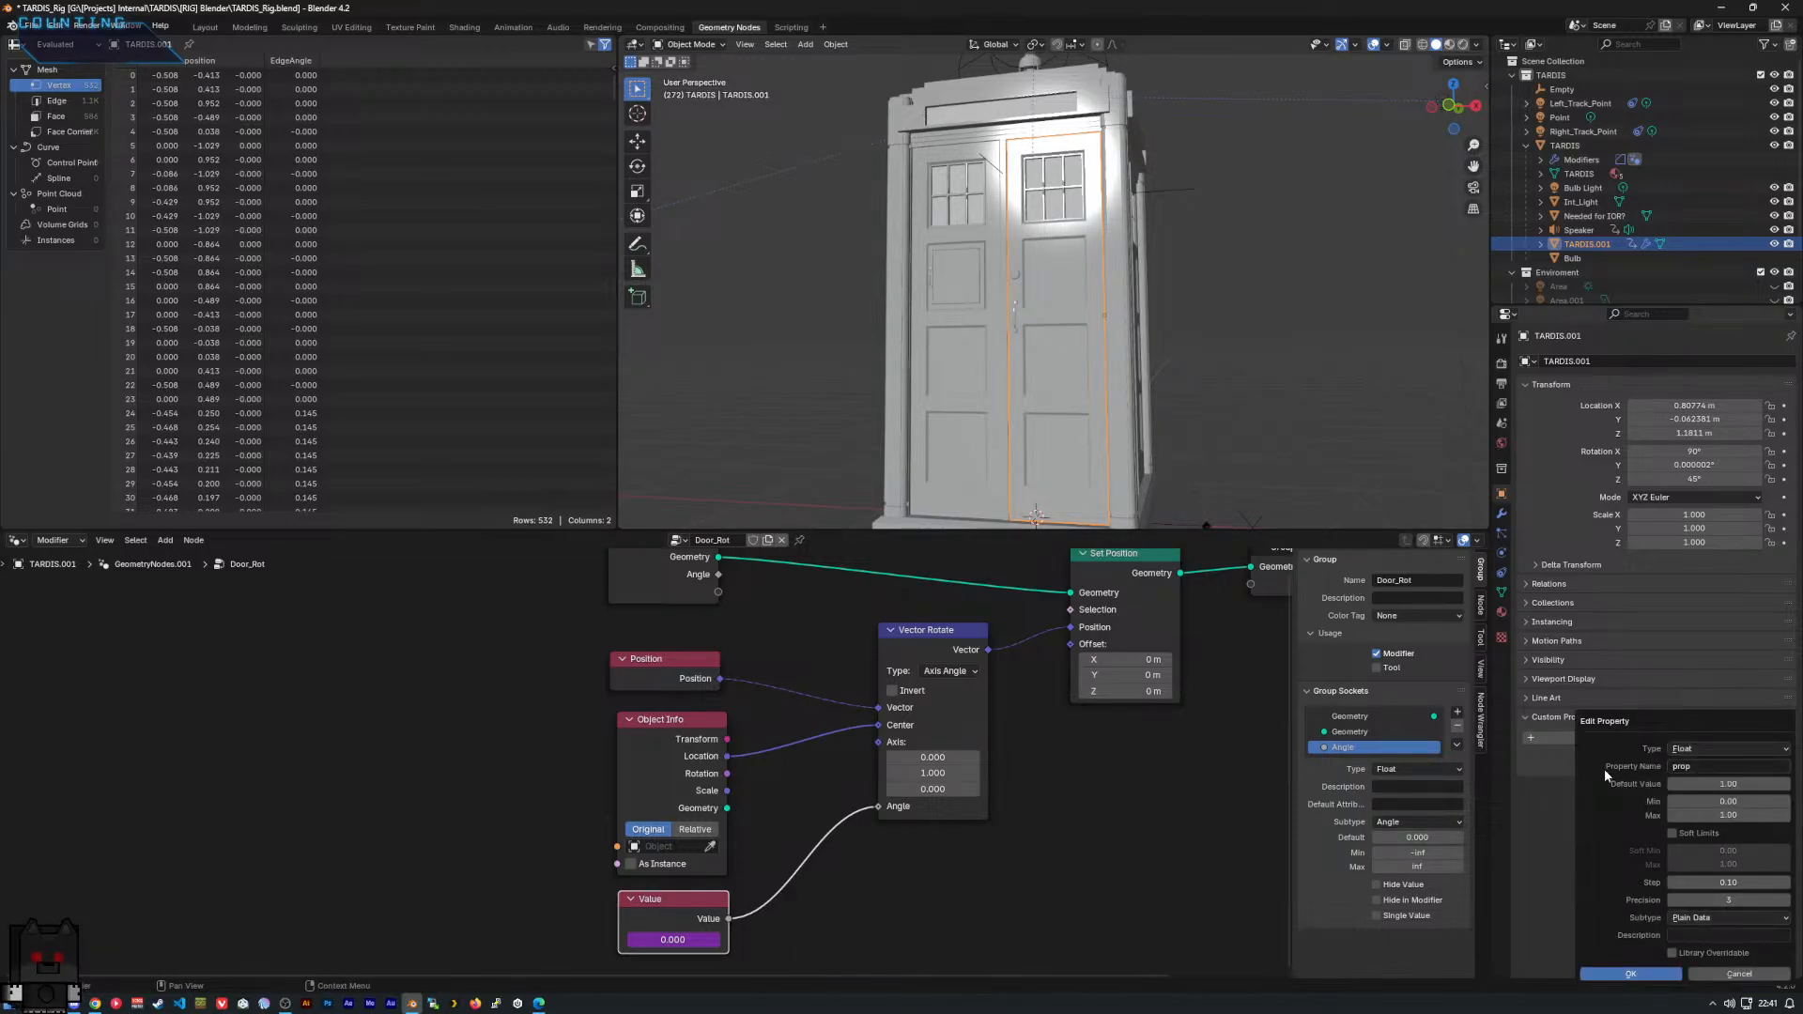
click(1537, 763)
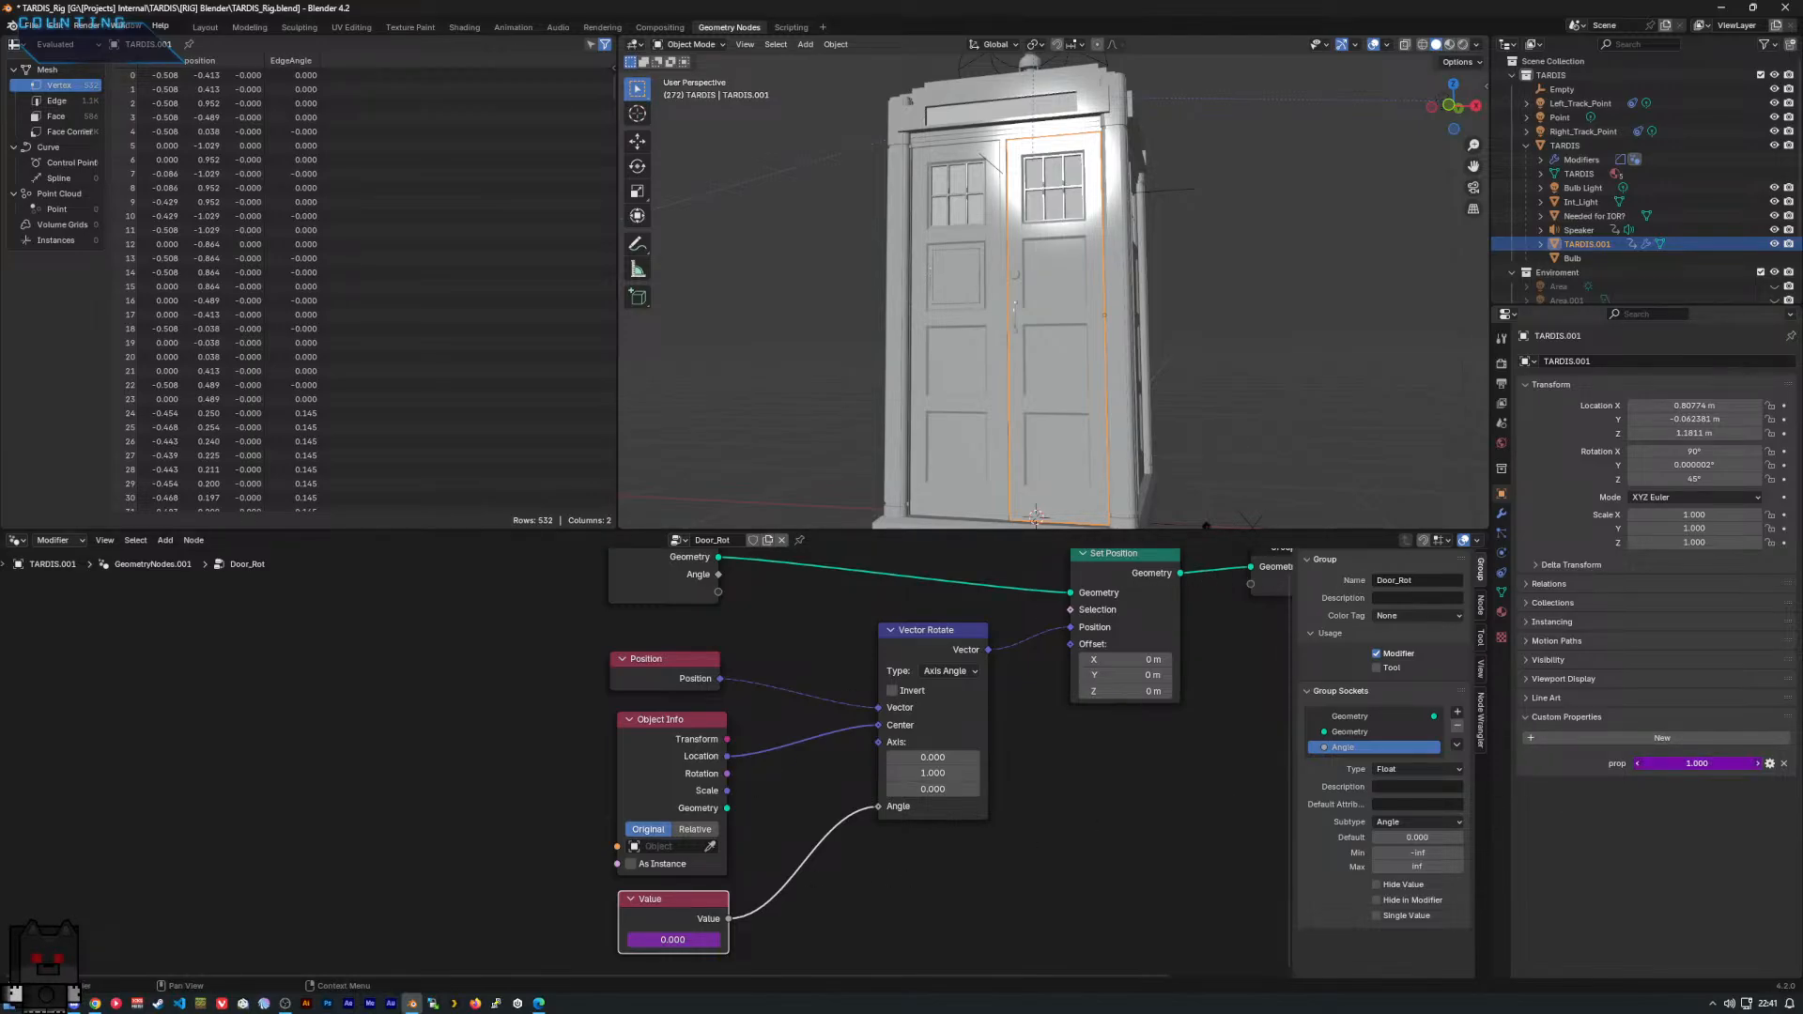
drag(1679, 769, 1702, 769)
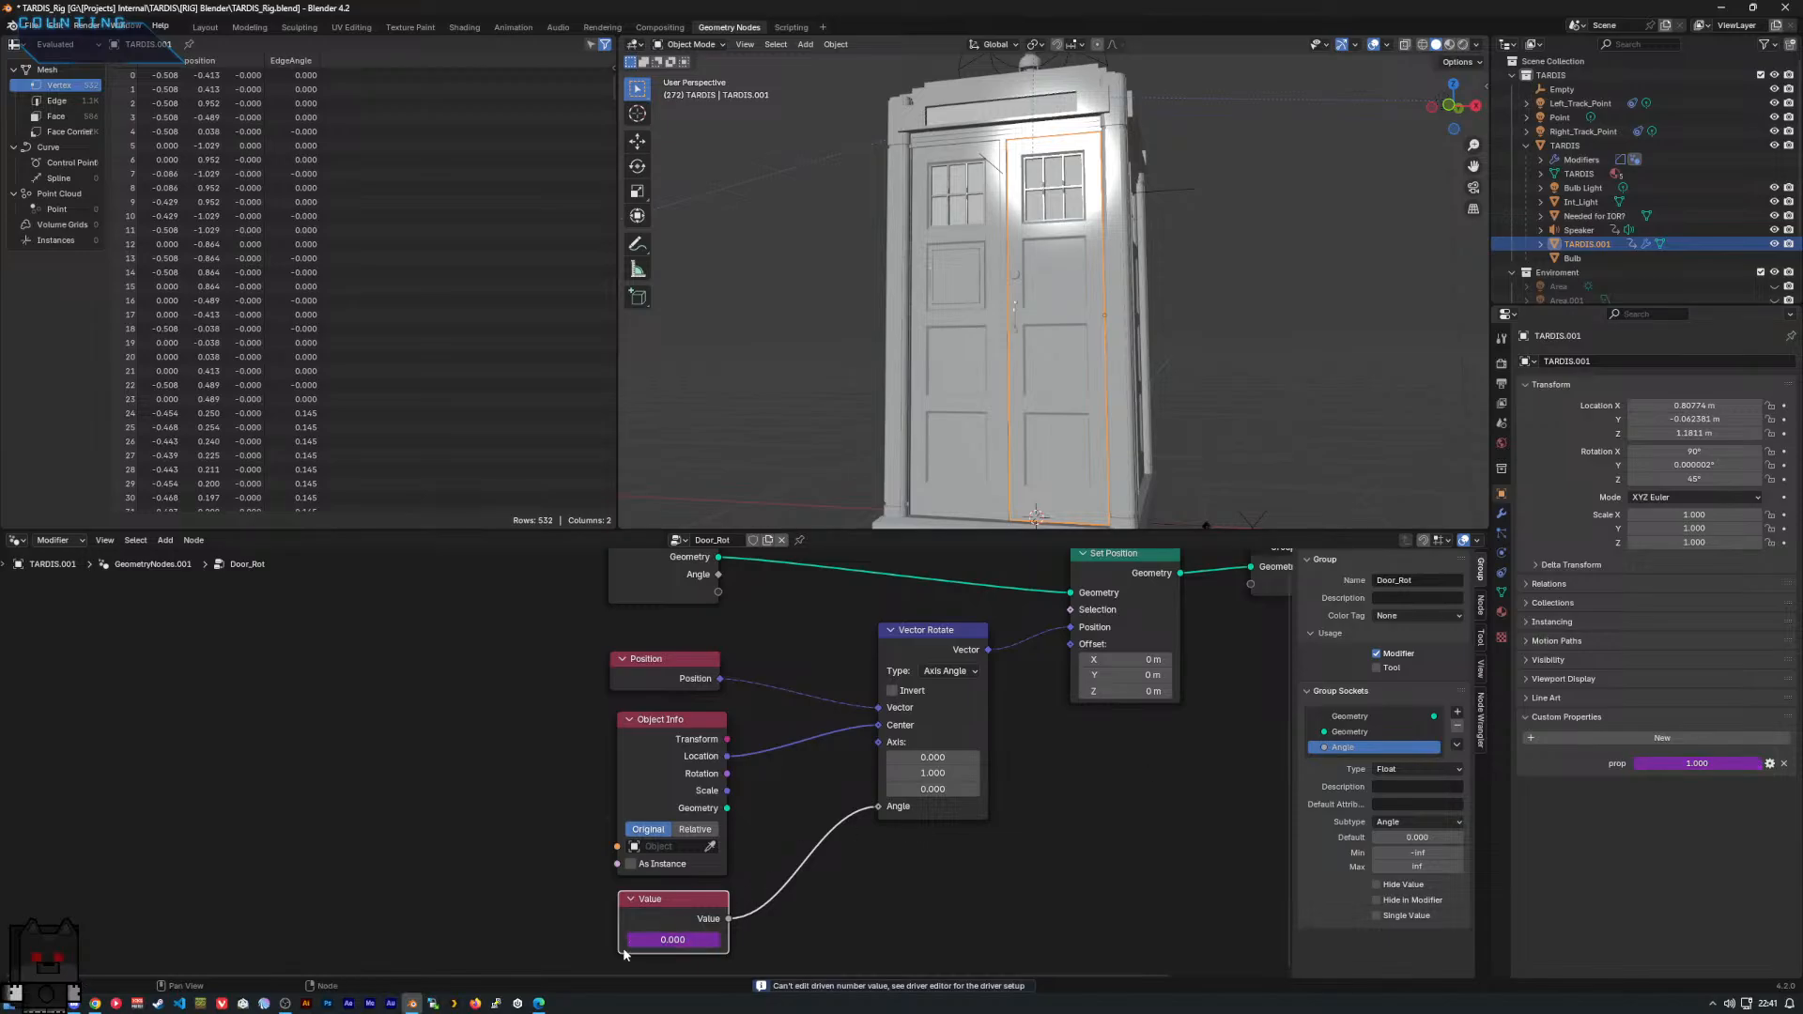
mouse_move(665, 941)
mouse_down()
mouse_move(700, 941)
mouse_move(648, 941)
mouse_up()
Switch to the Layout workspace, locate the Door Rotation node, and copy the driver from TARDIS.001's prop custom property.
click(204, 27)
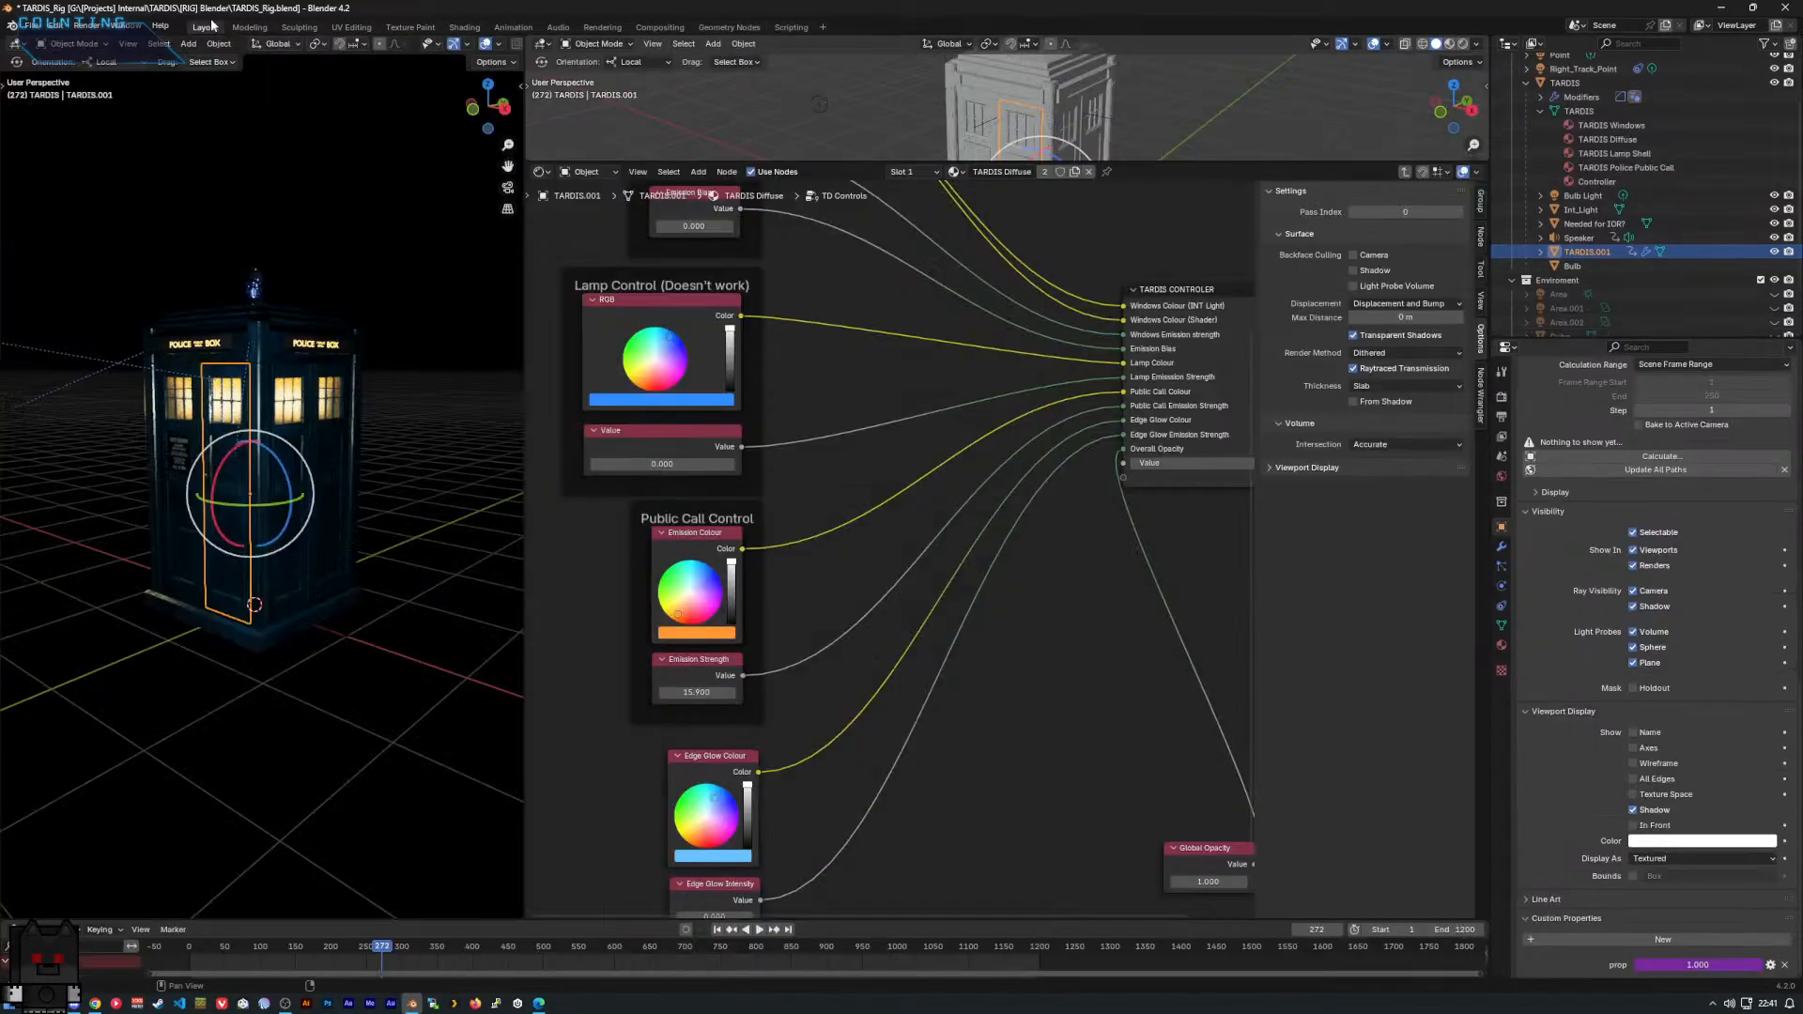
scroll(894, 614, down, 4)
middle_drag(944, 680, 913, 502)
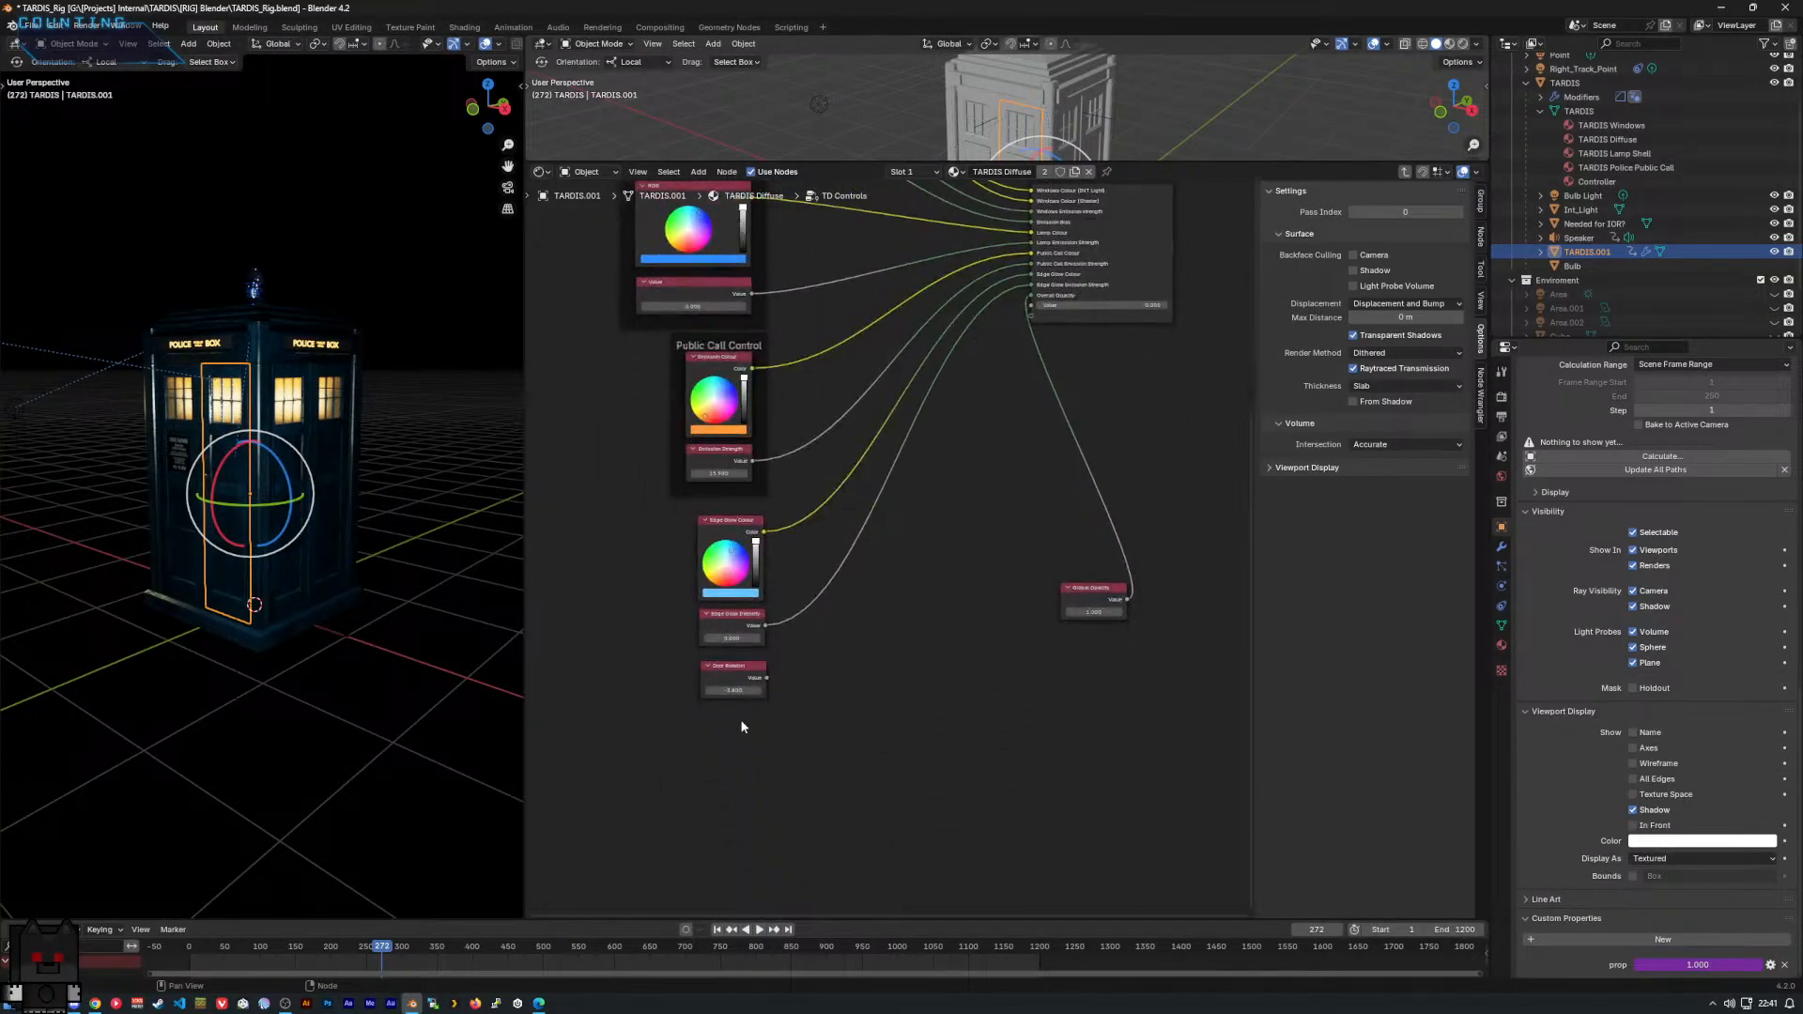
right_click(725, 679)
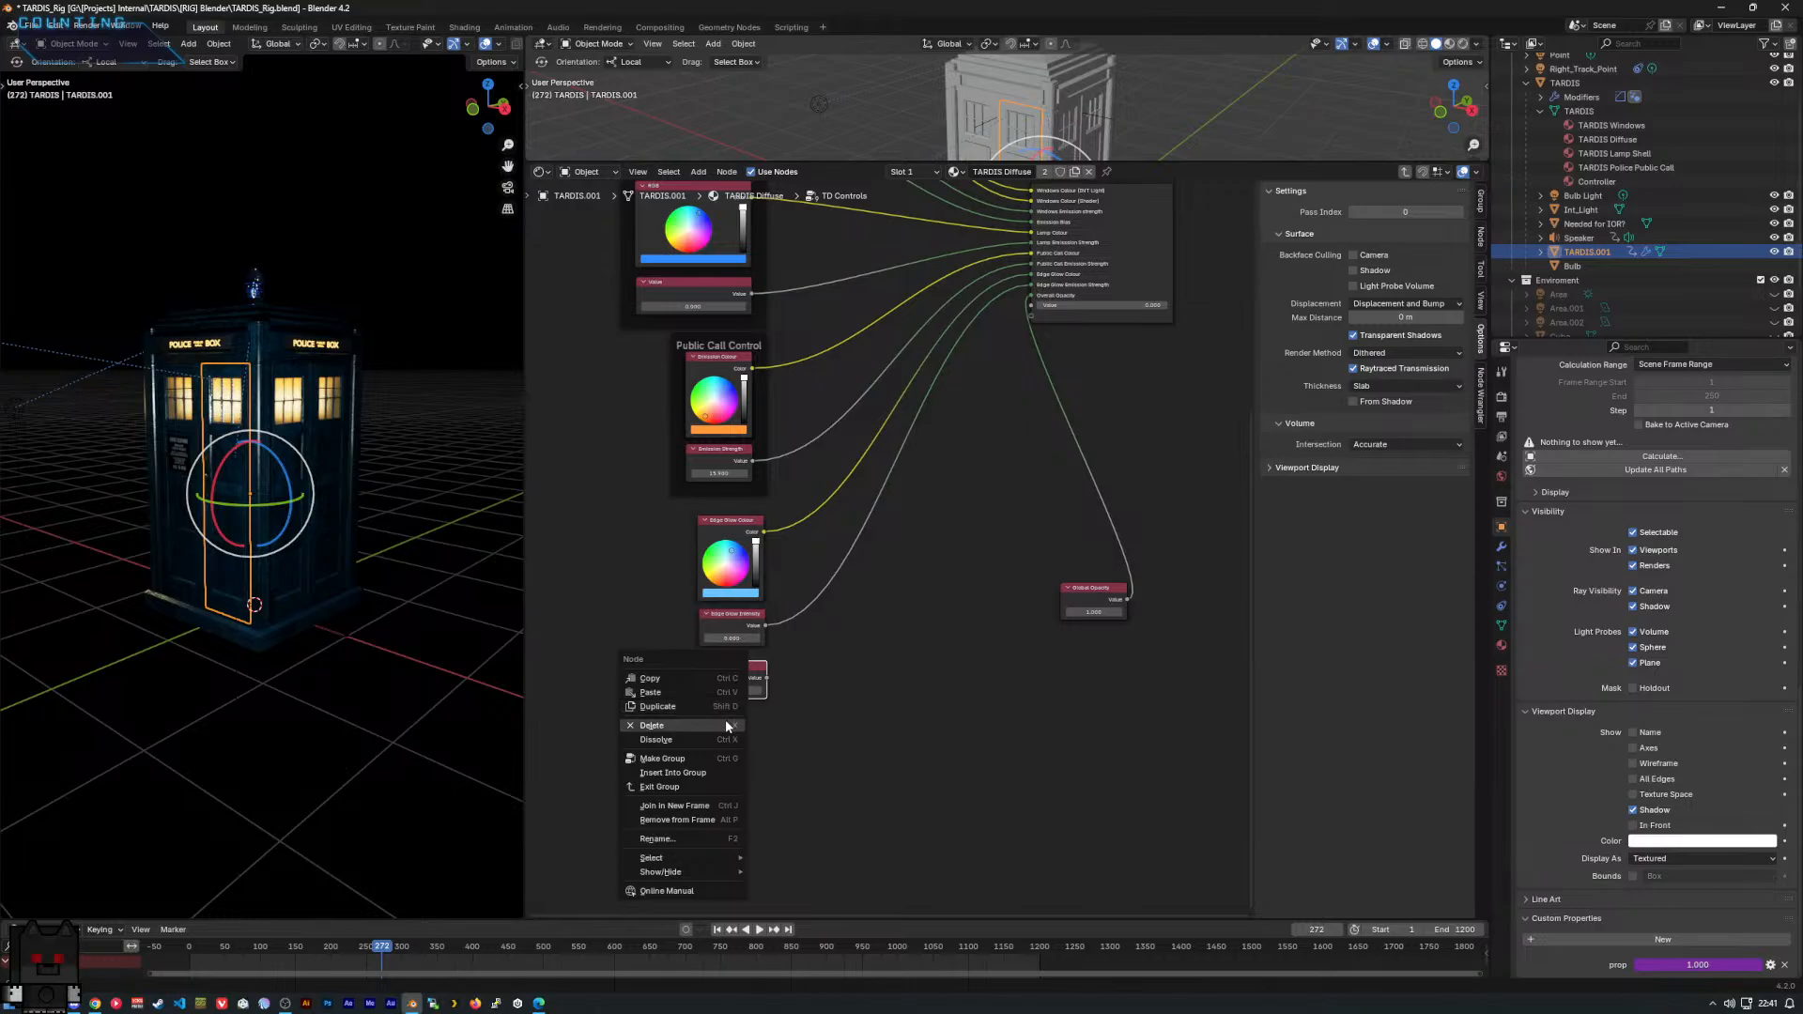
right_click(1683, 964)
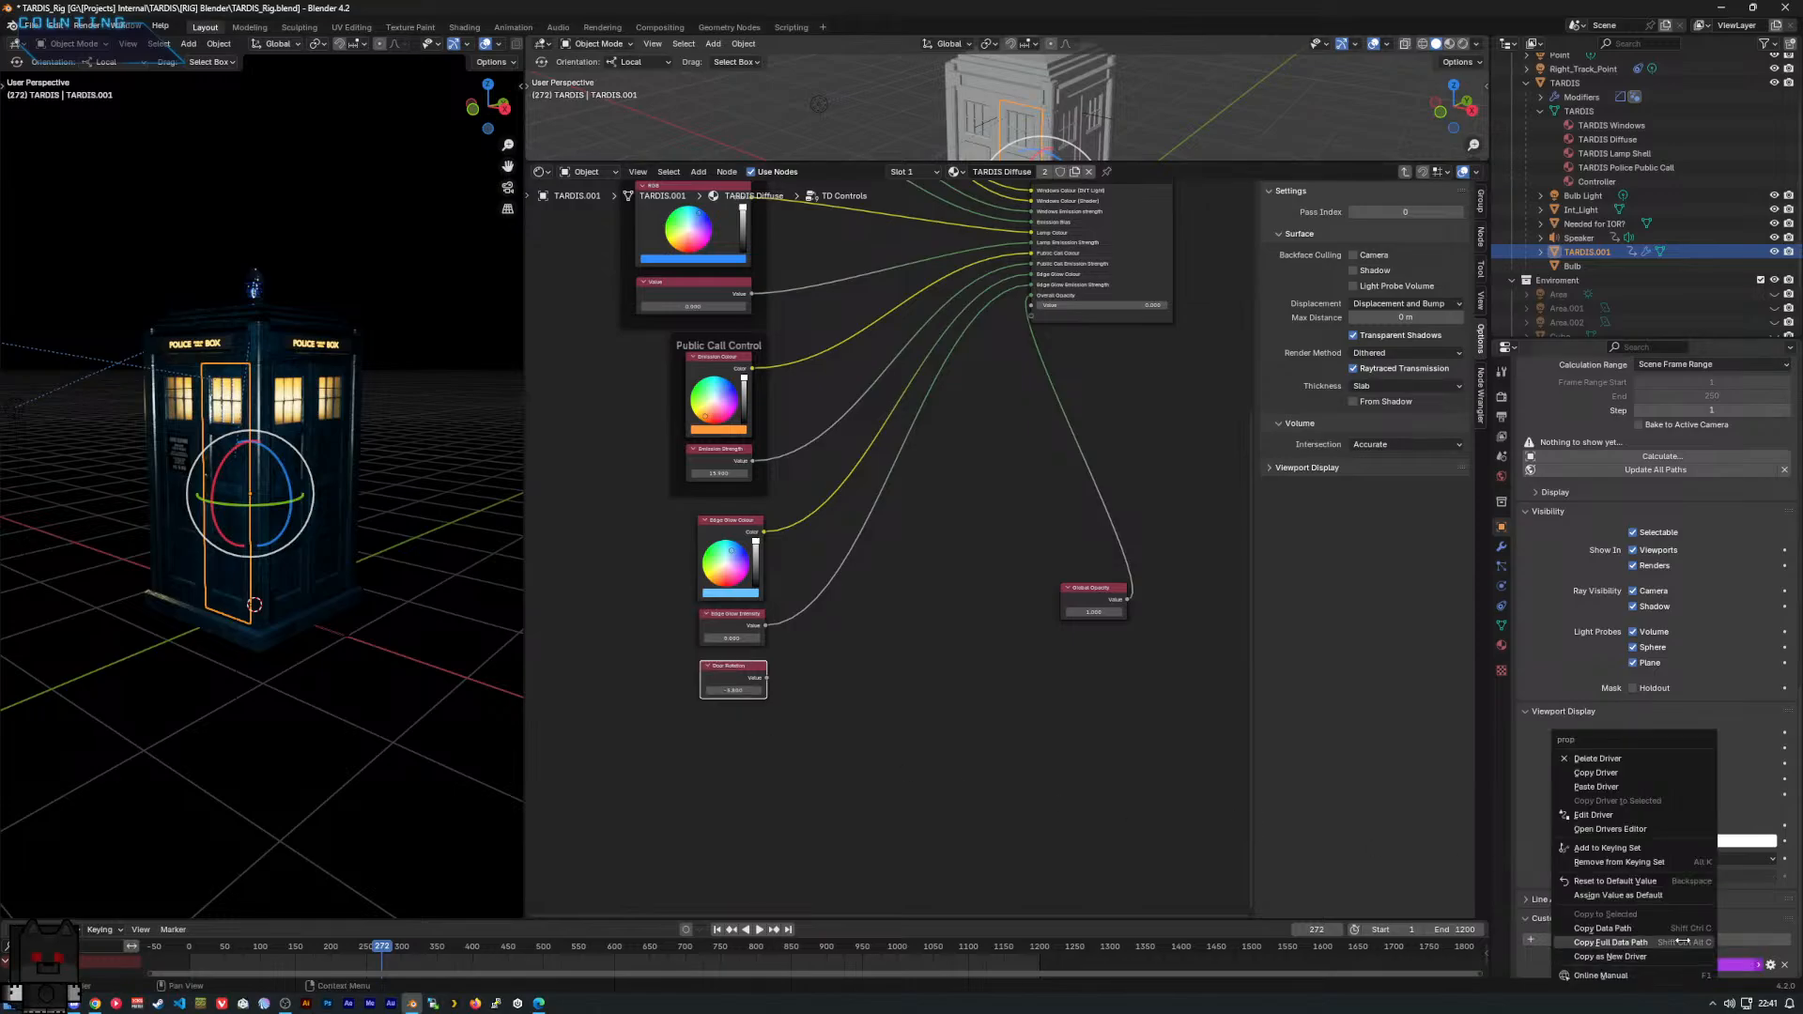
click(1665, 776)
right_click(733, 691)
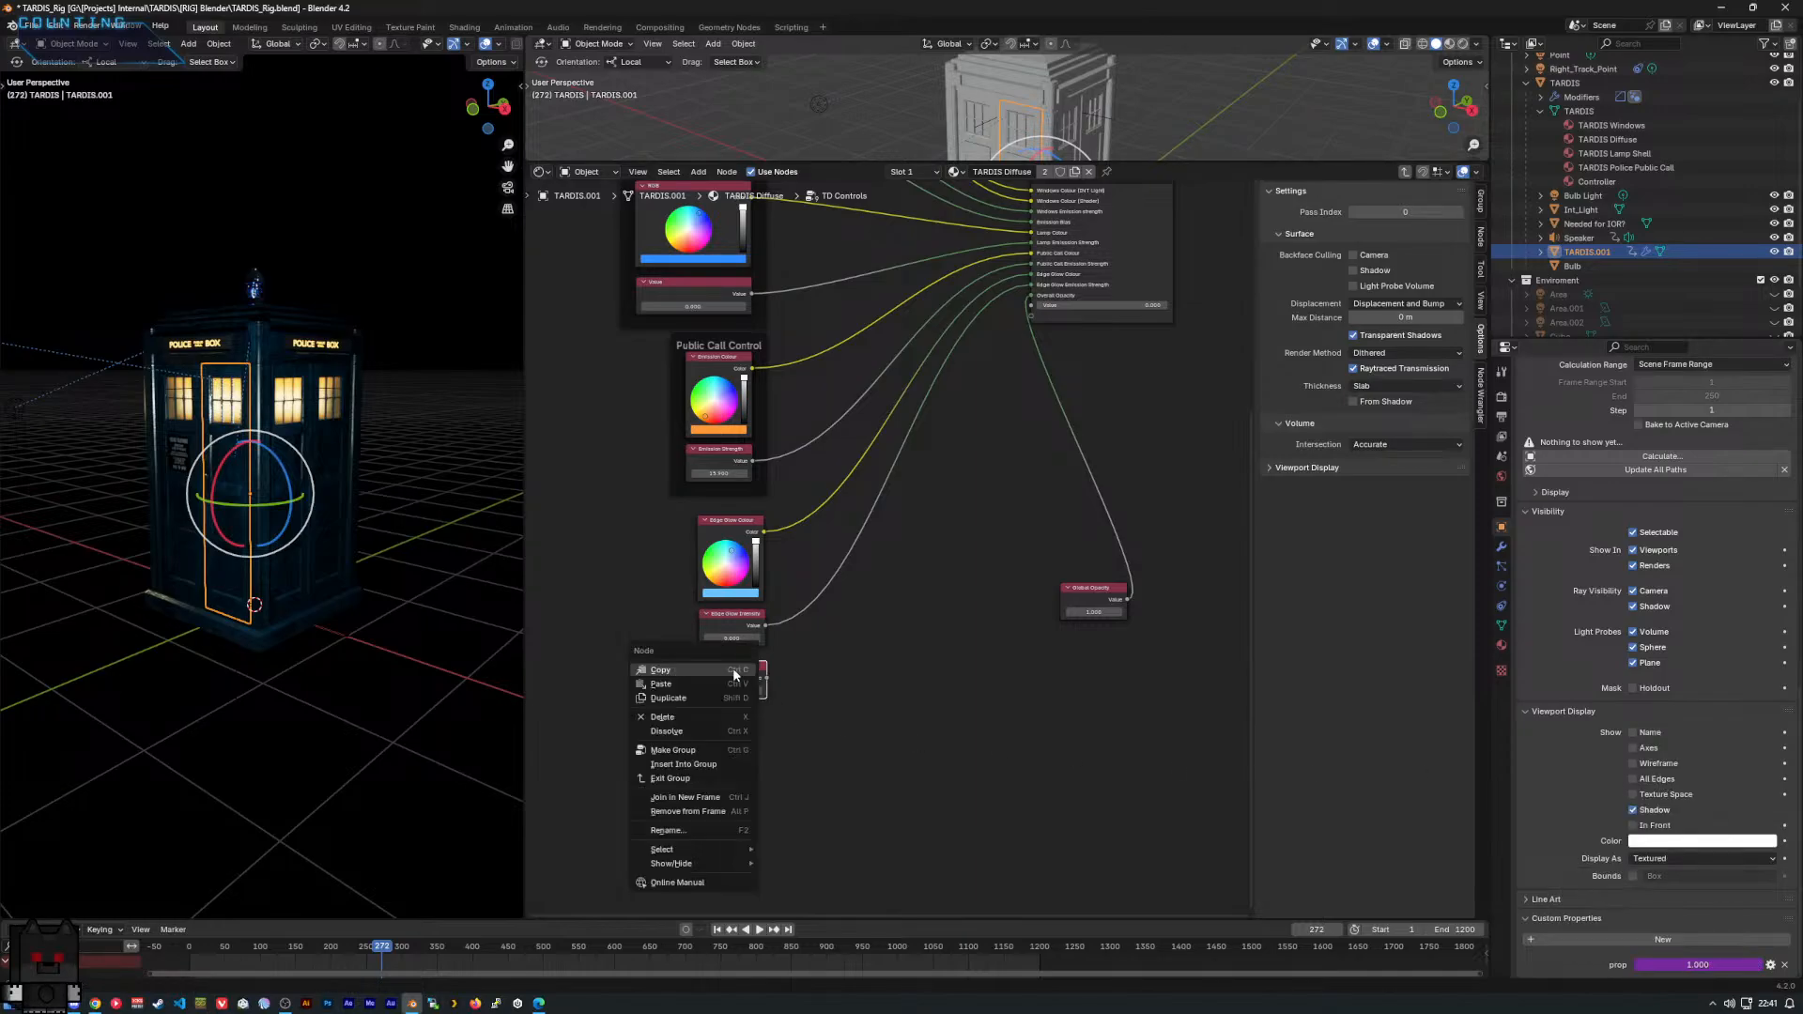
key(Escape)
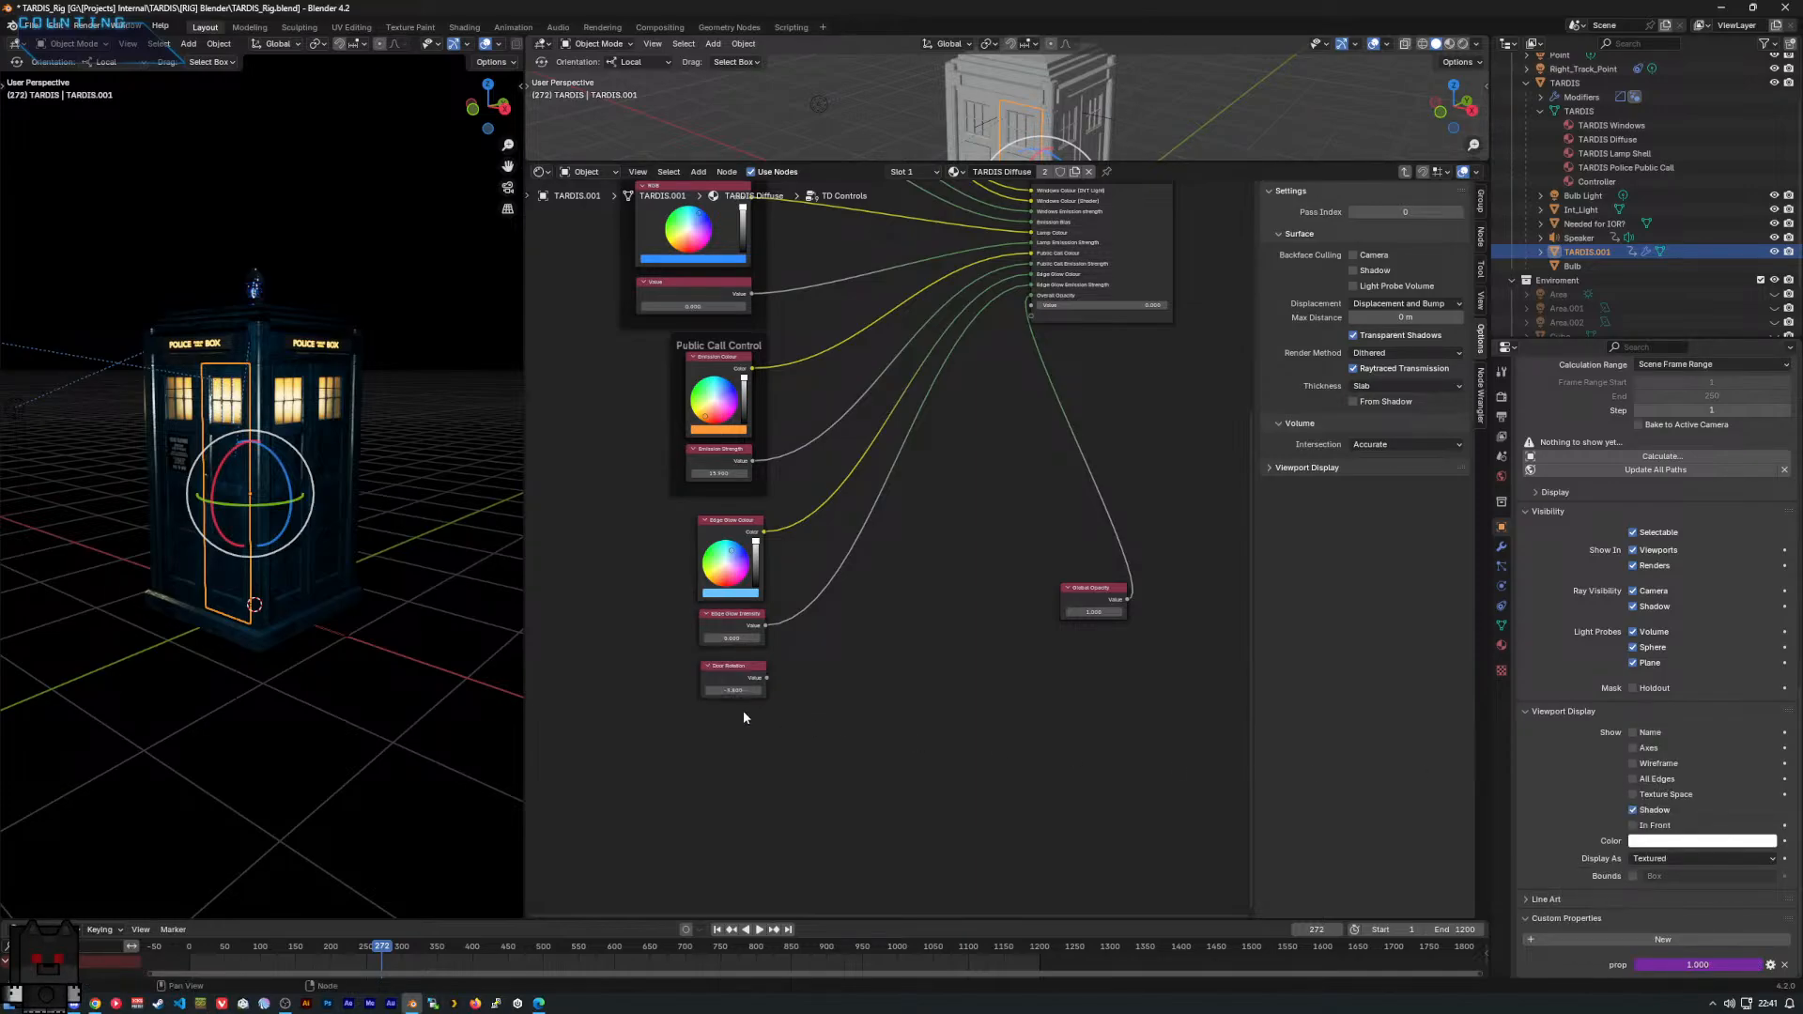
Paste the copied driver onto the Door Rotation node's value and try to change the driven number.
right_click(734, 692)
click(732, 694)
right_click(742, 696)
mouse_move(741, 672)
click(836, 688)
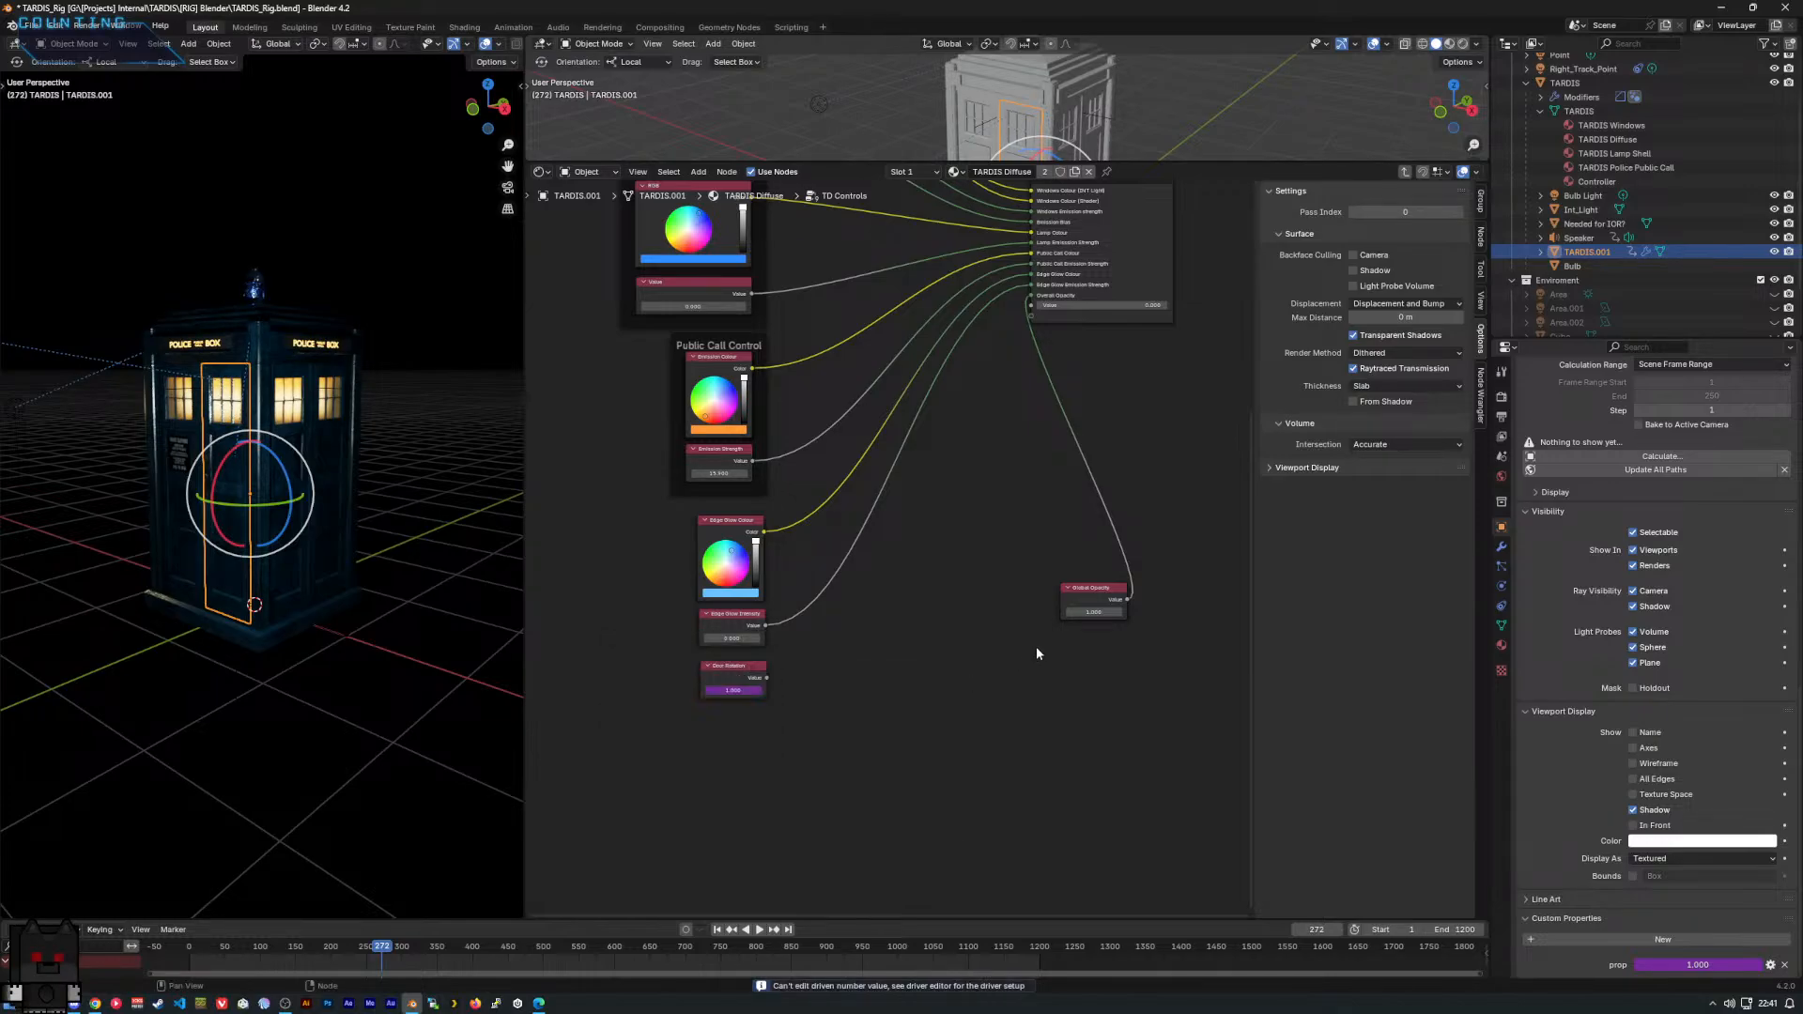
Delete the driver from the Door Rotation value and remove the prop custom property from TARDIS.001.
right_click(732, 691)
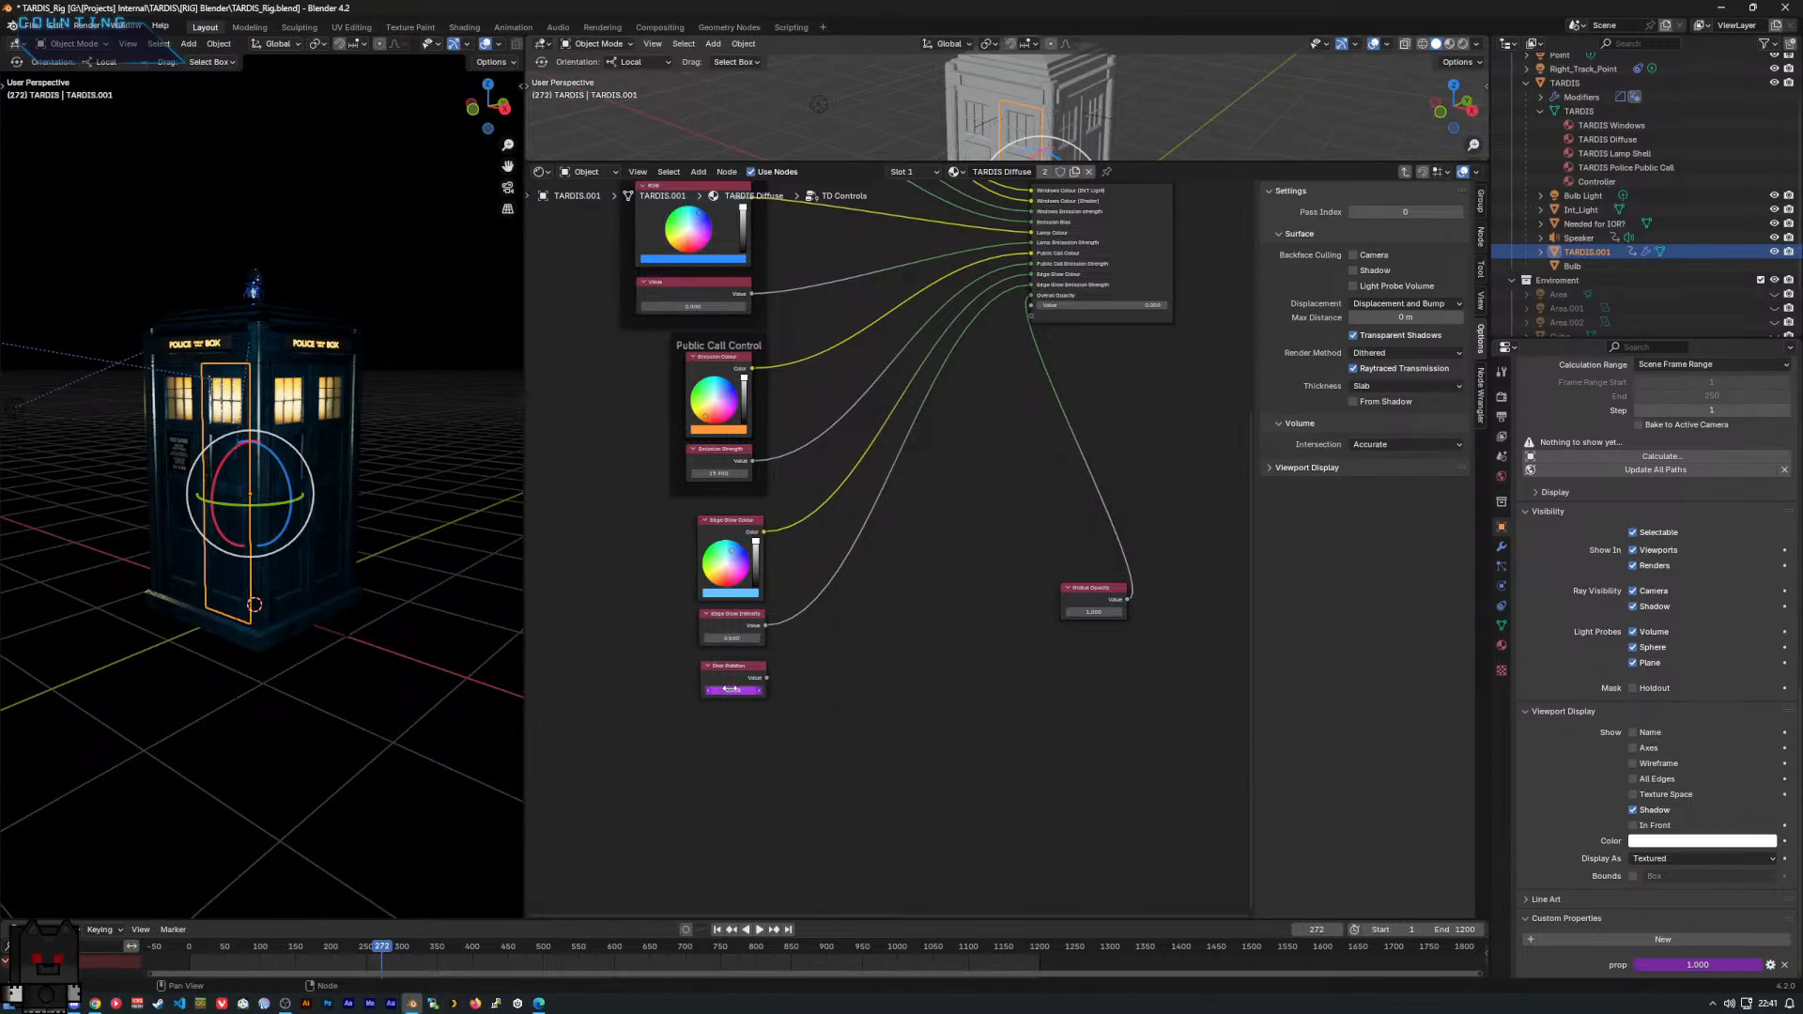
right_click(735, 691)
click(1784, 965)
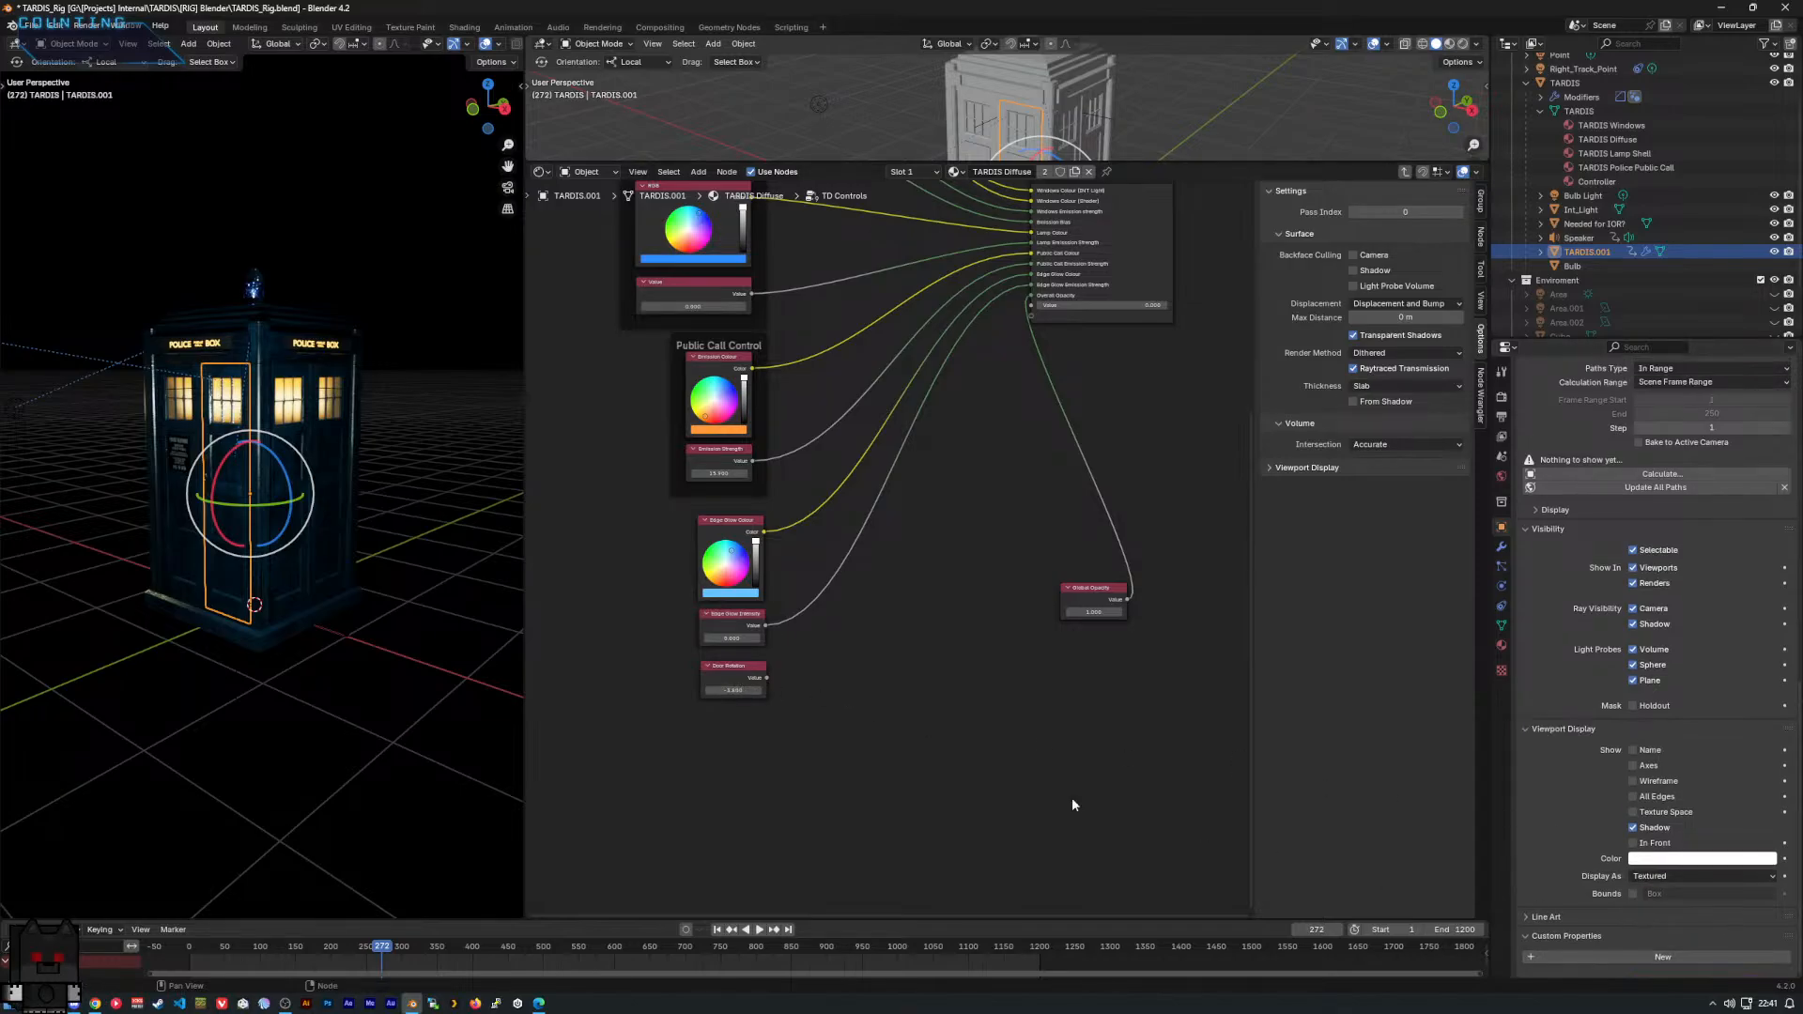
Add a scripted-expression driver to the Door Rotation value and copy that driver.
right_click(734, 691)
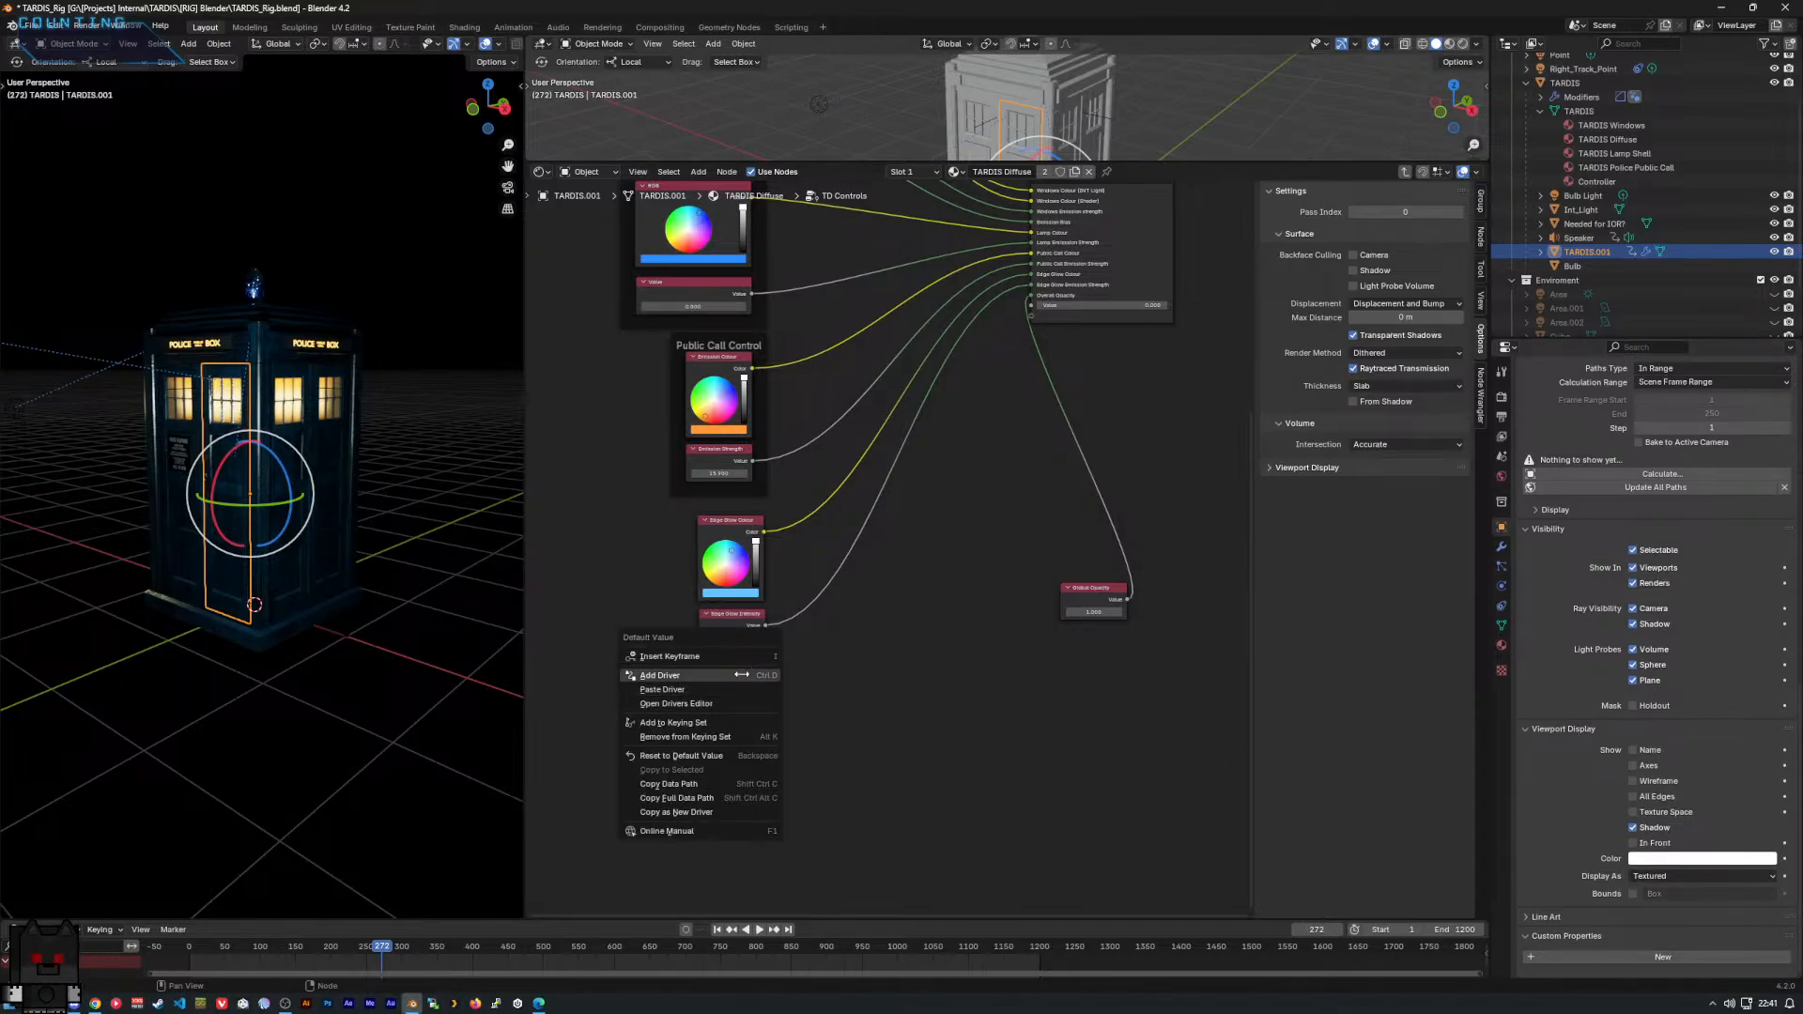
click(742, 672)
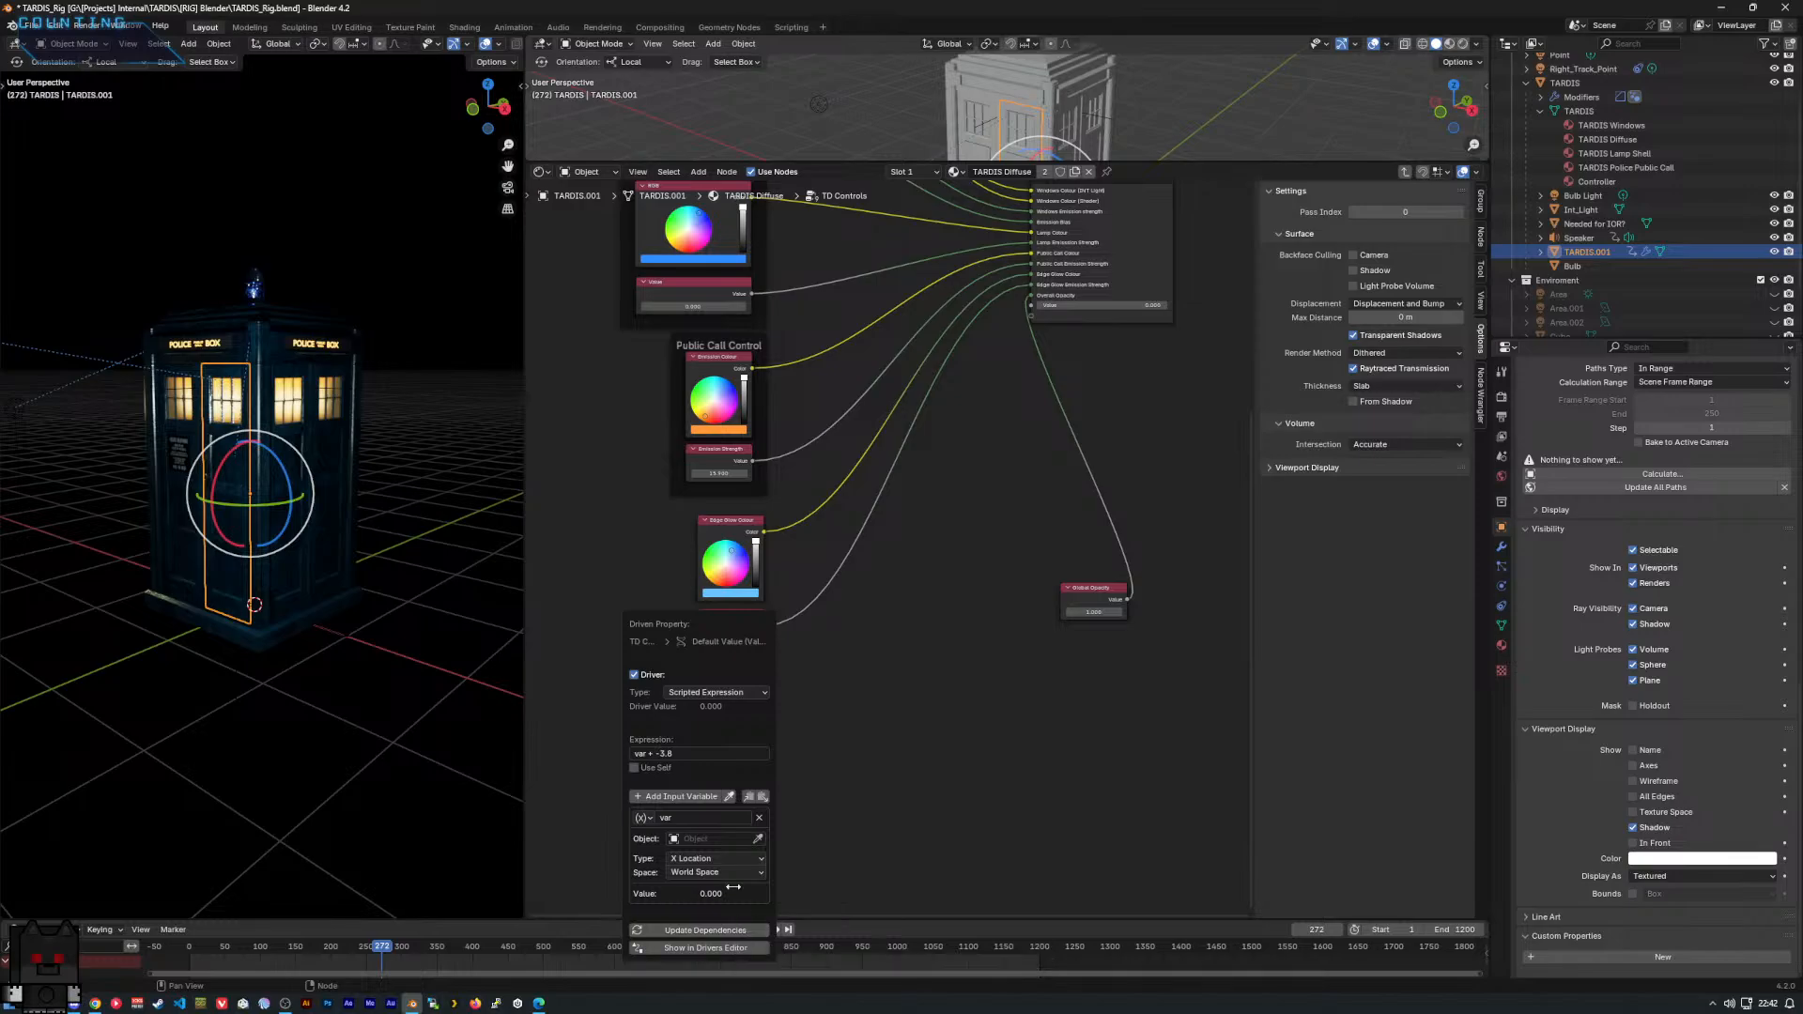
click(742, 693)
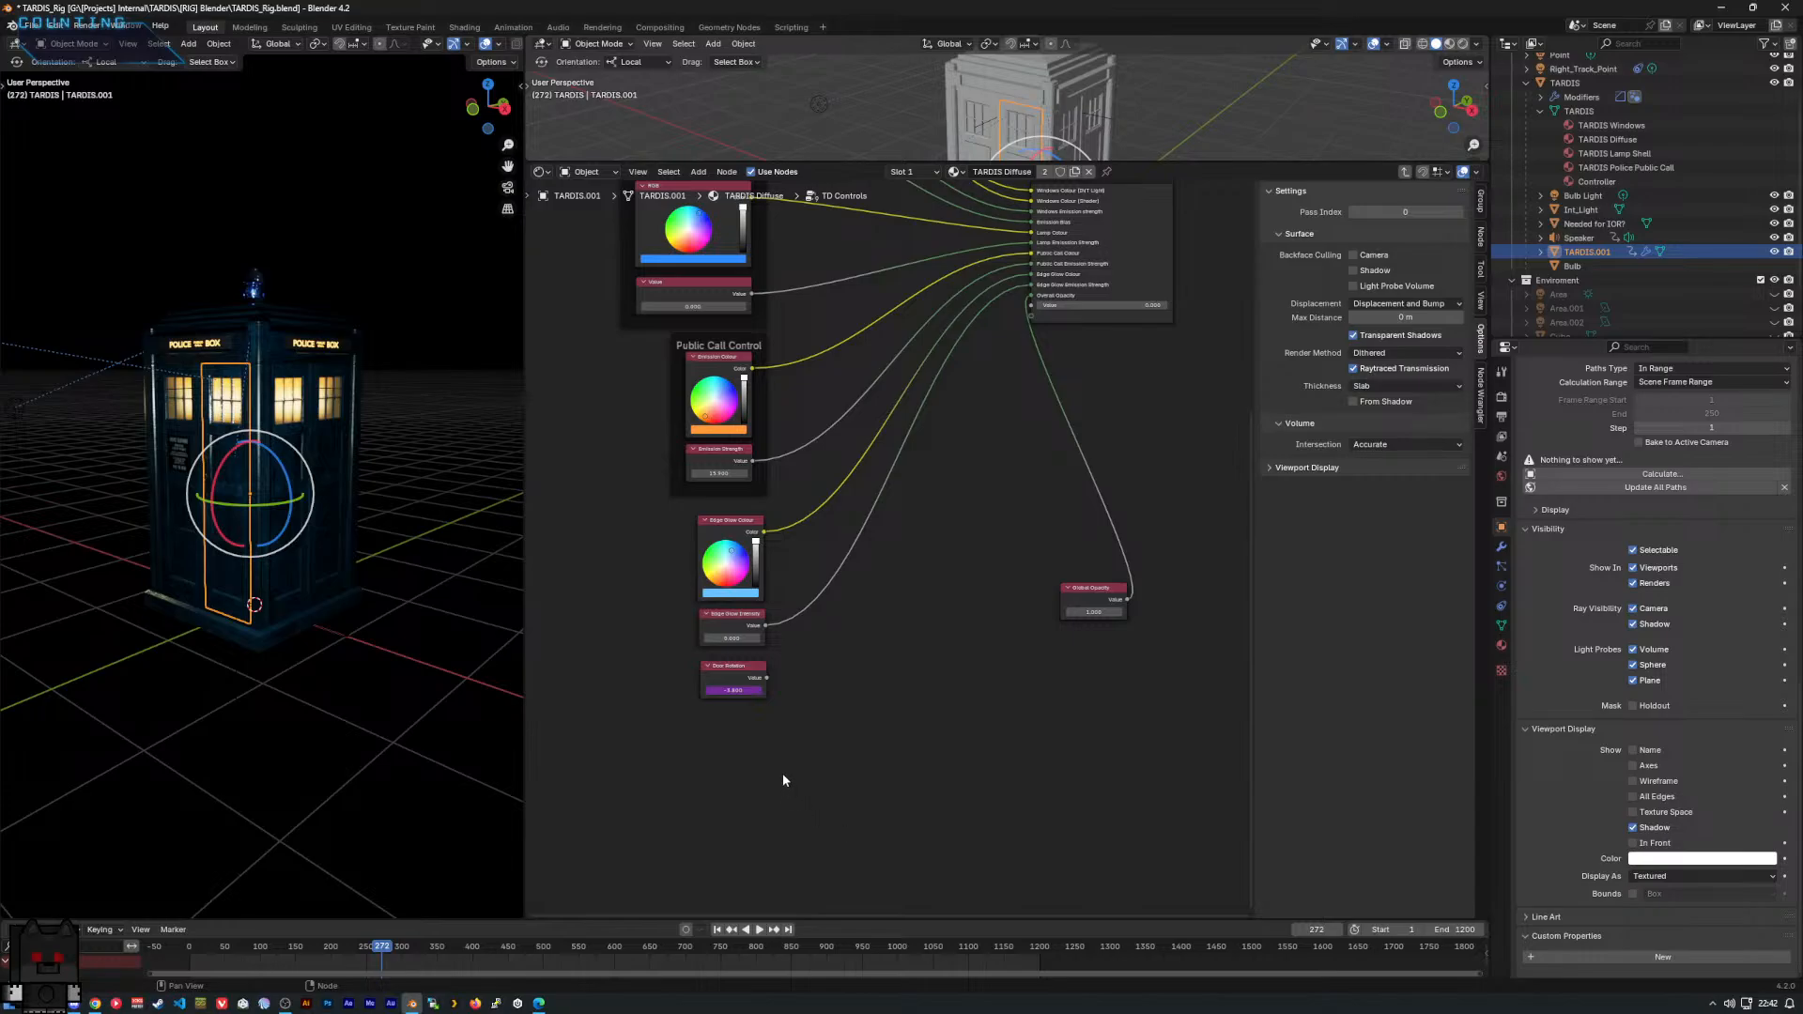
right_click(725, 690)
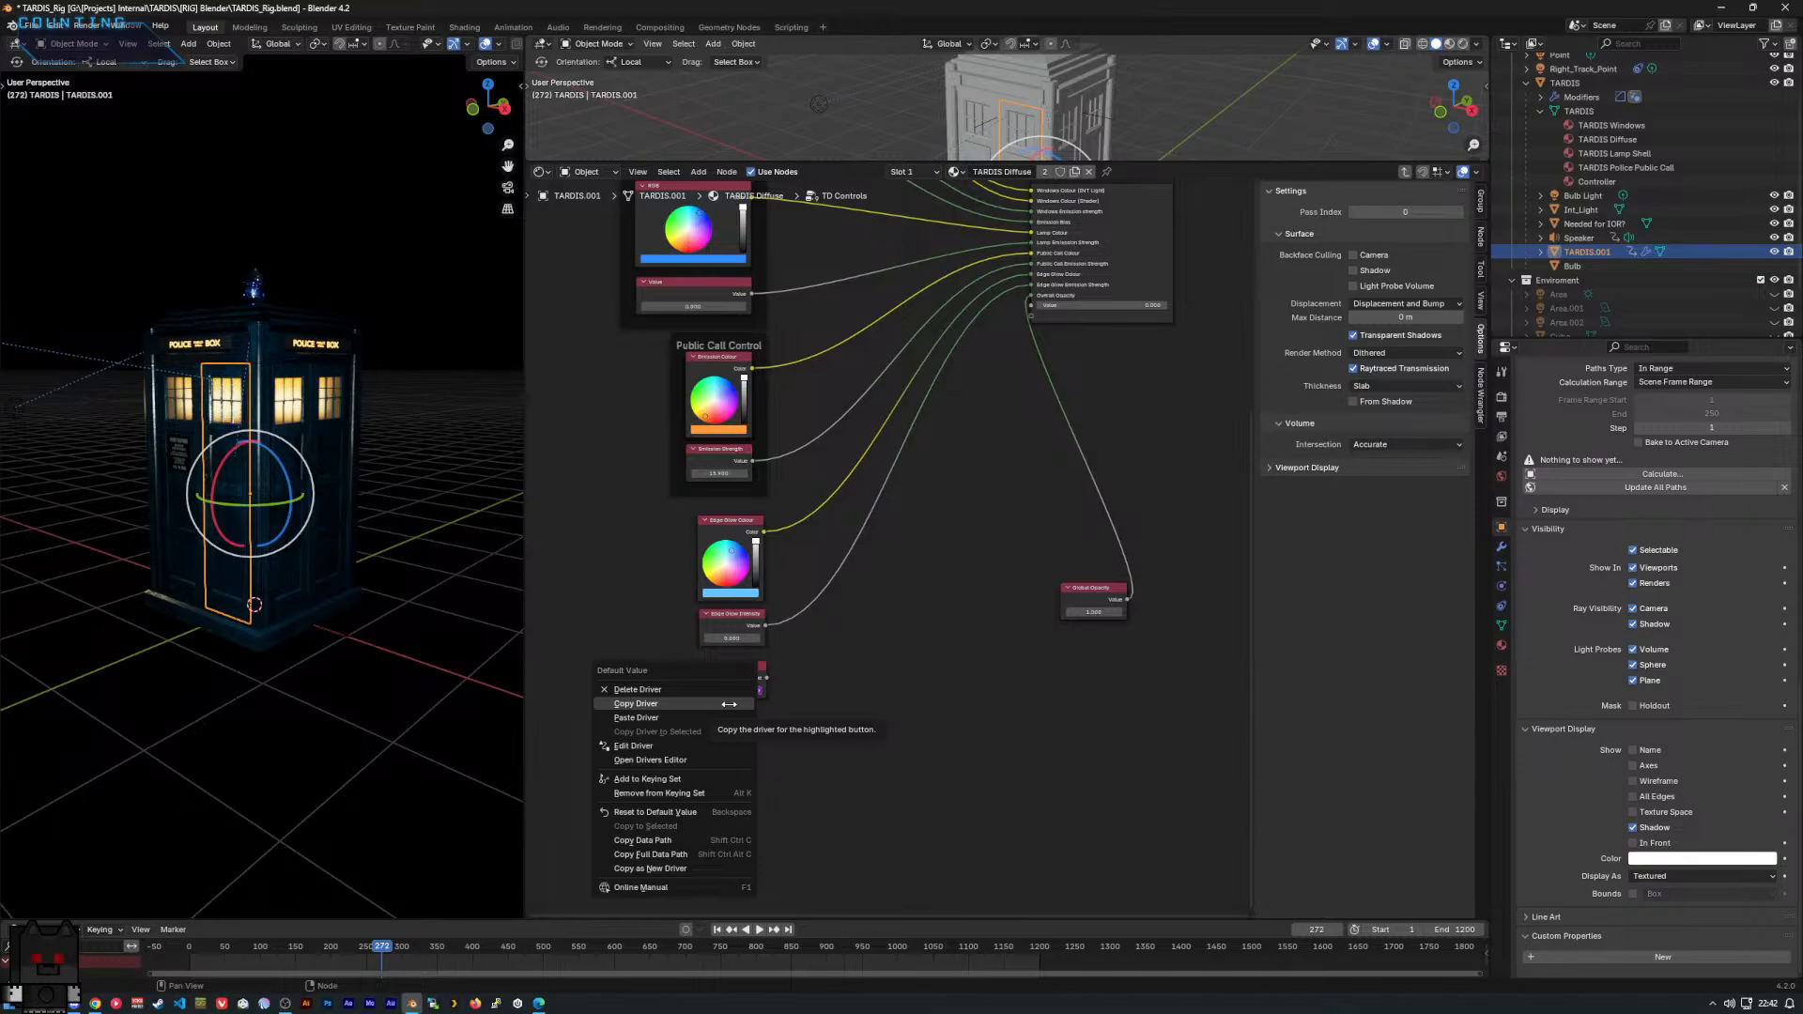
click(729, 703)
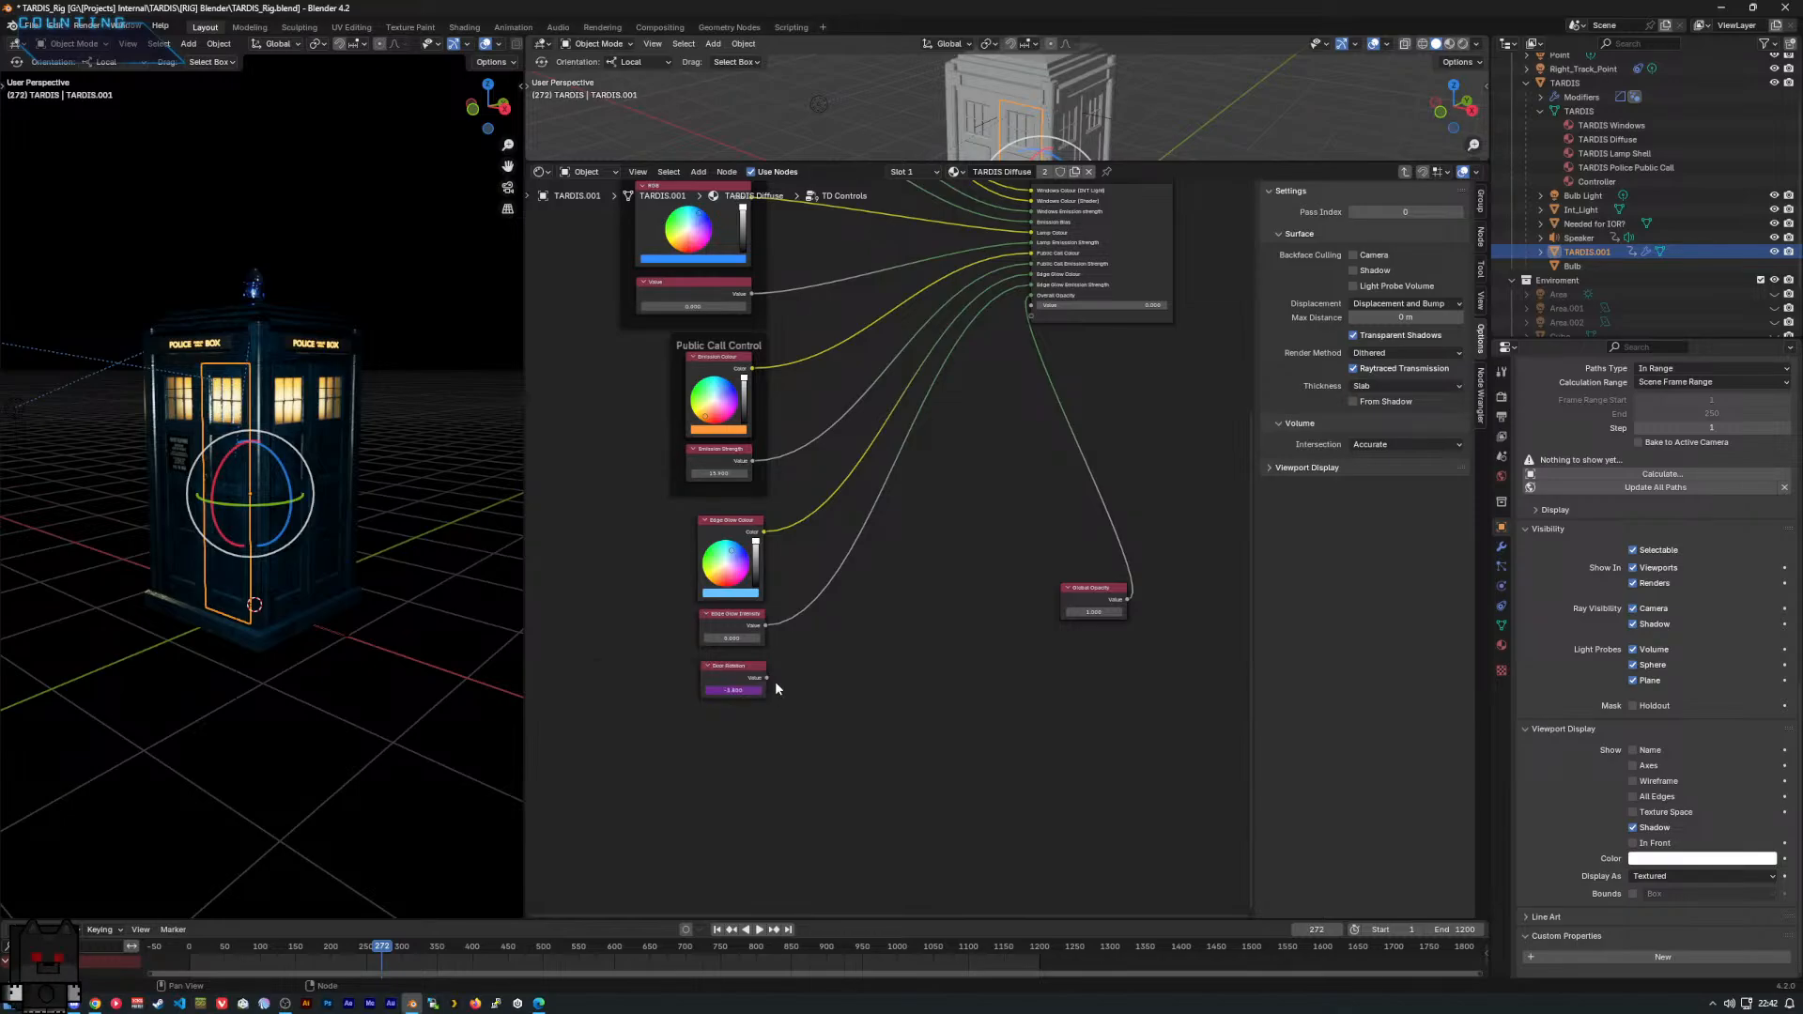
In the Geometry Nodes workspace, replace the driver on Door_Rot's Value node with the copied Door Rotation driver.
click(729, 27)
right_click(689, 941)
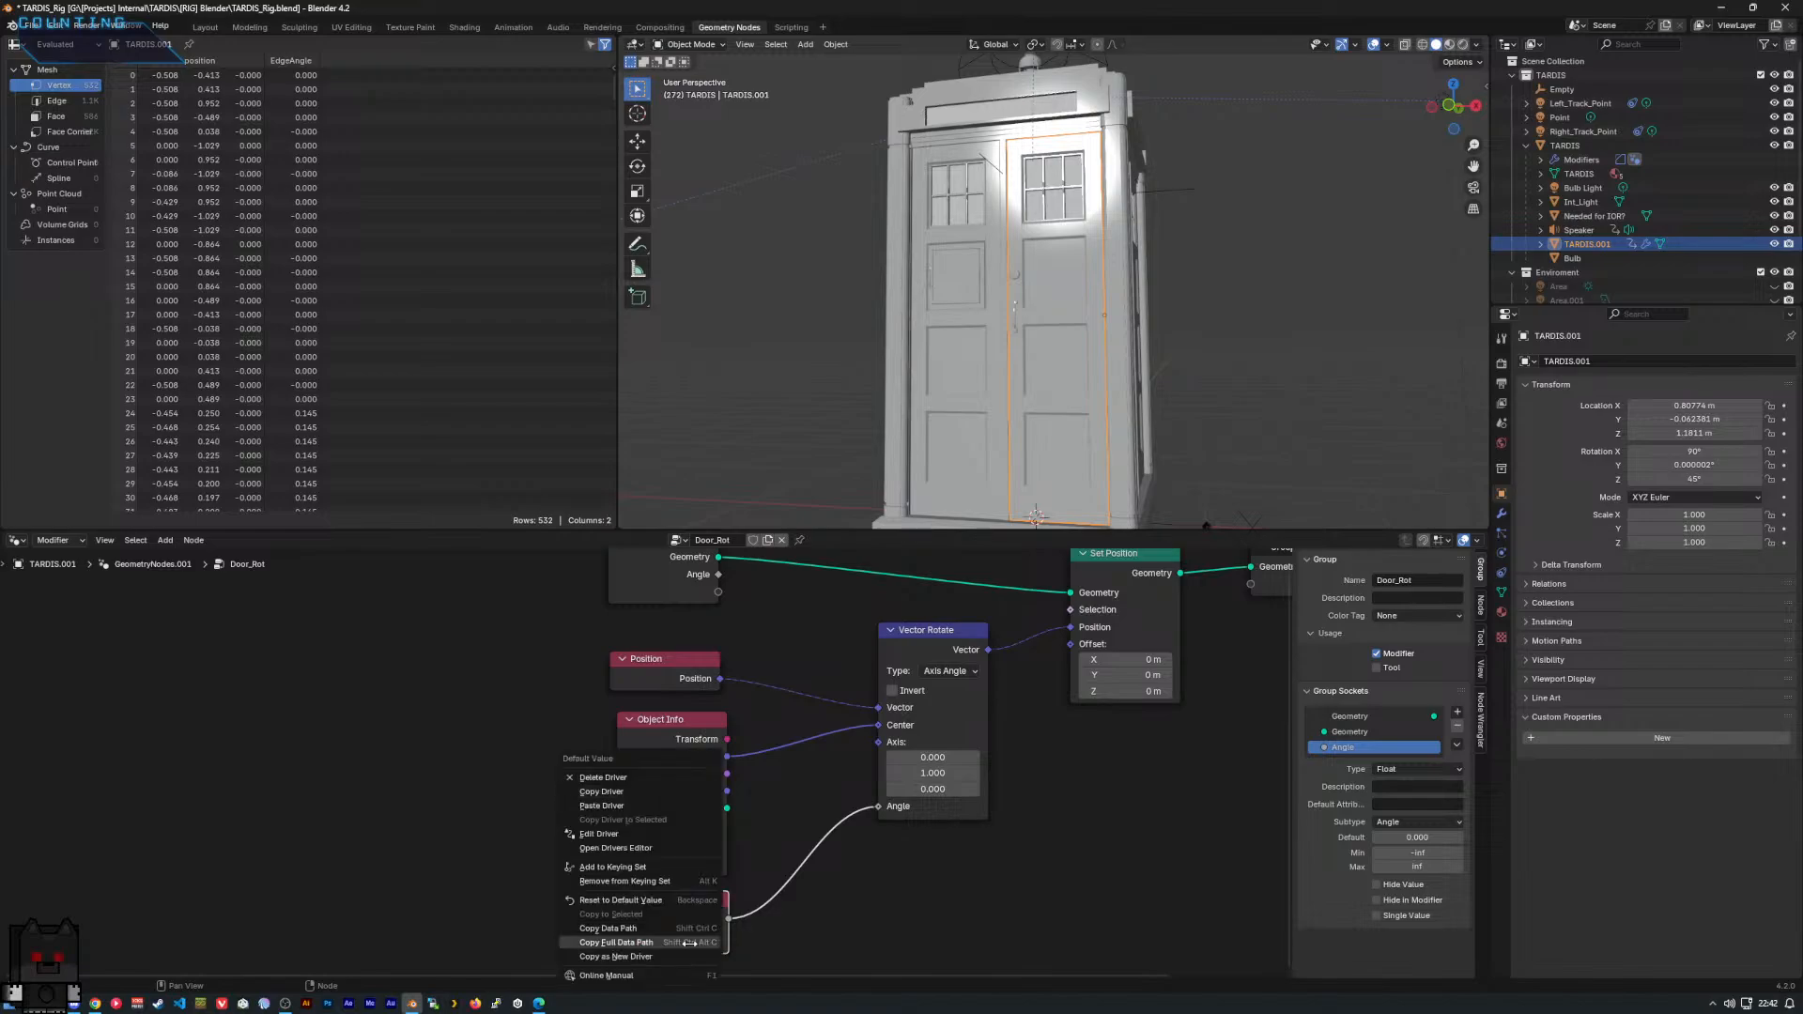
click(665, 777)
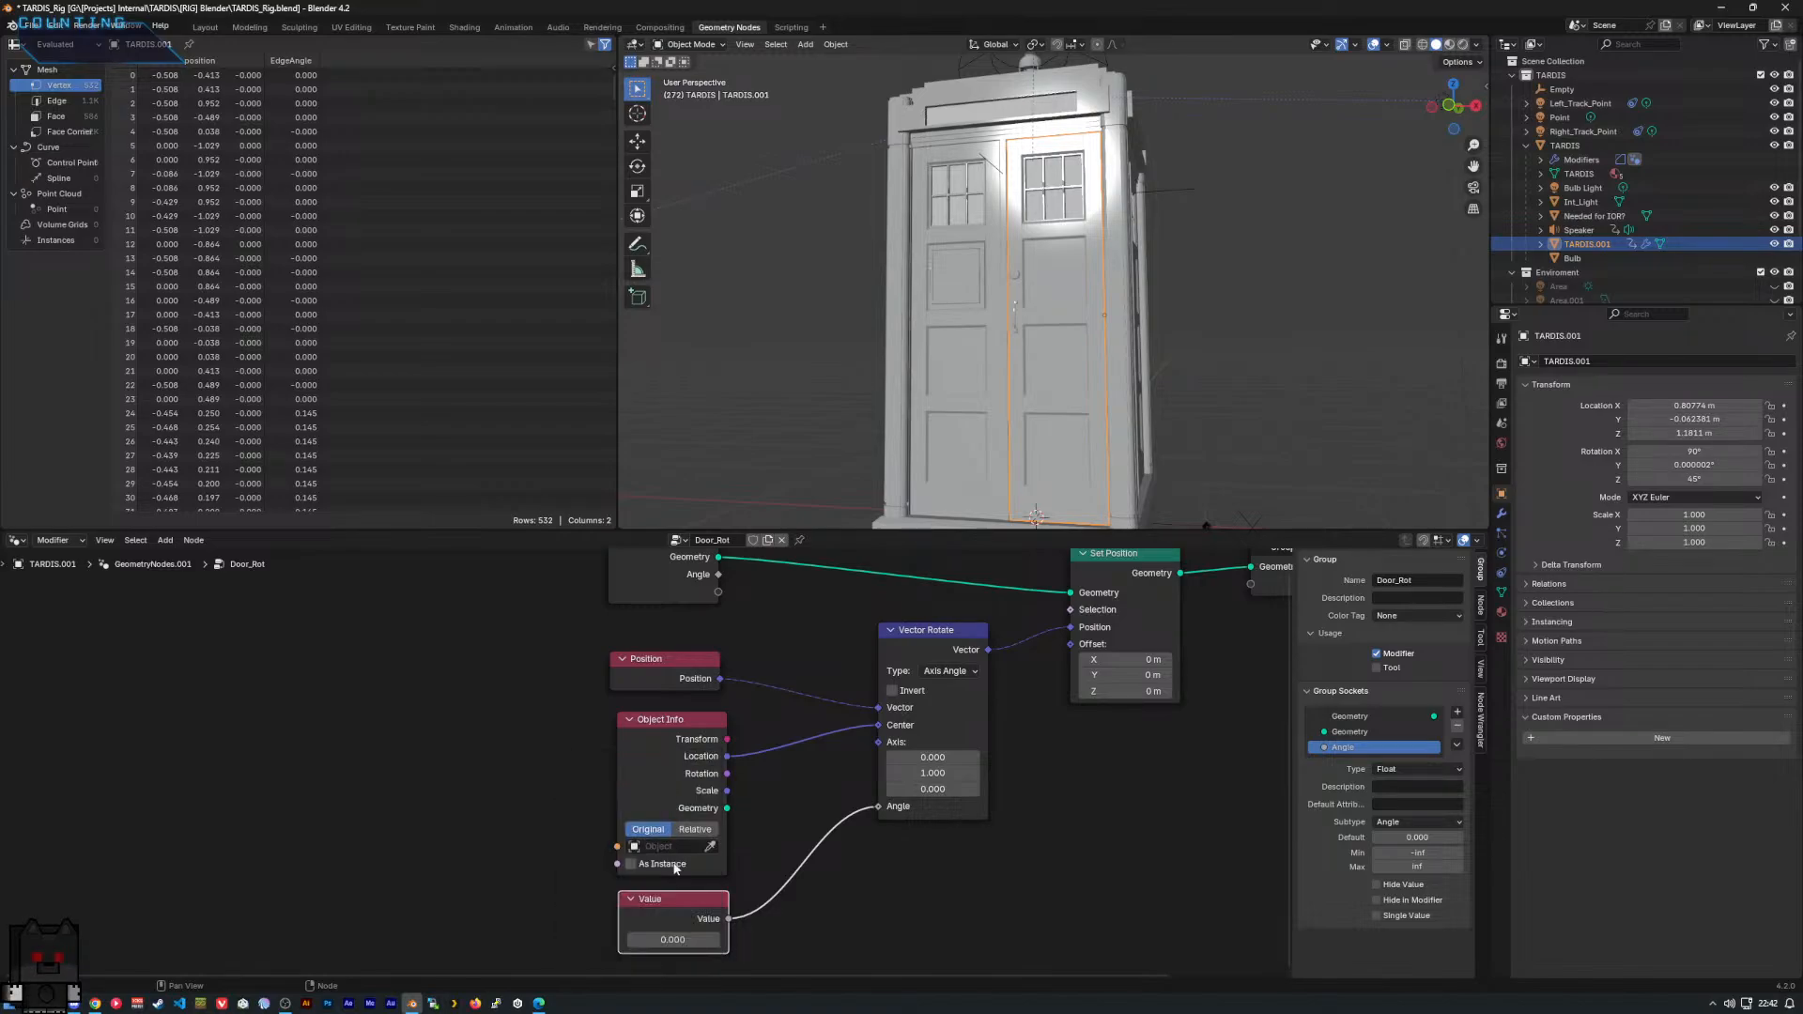
right_click(694, 935)
click(665, 834)
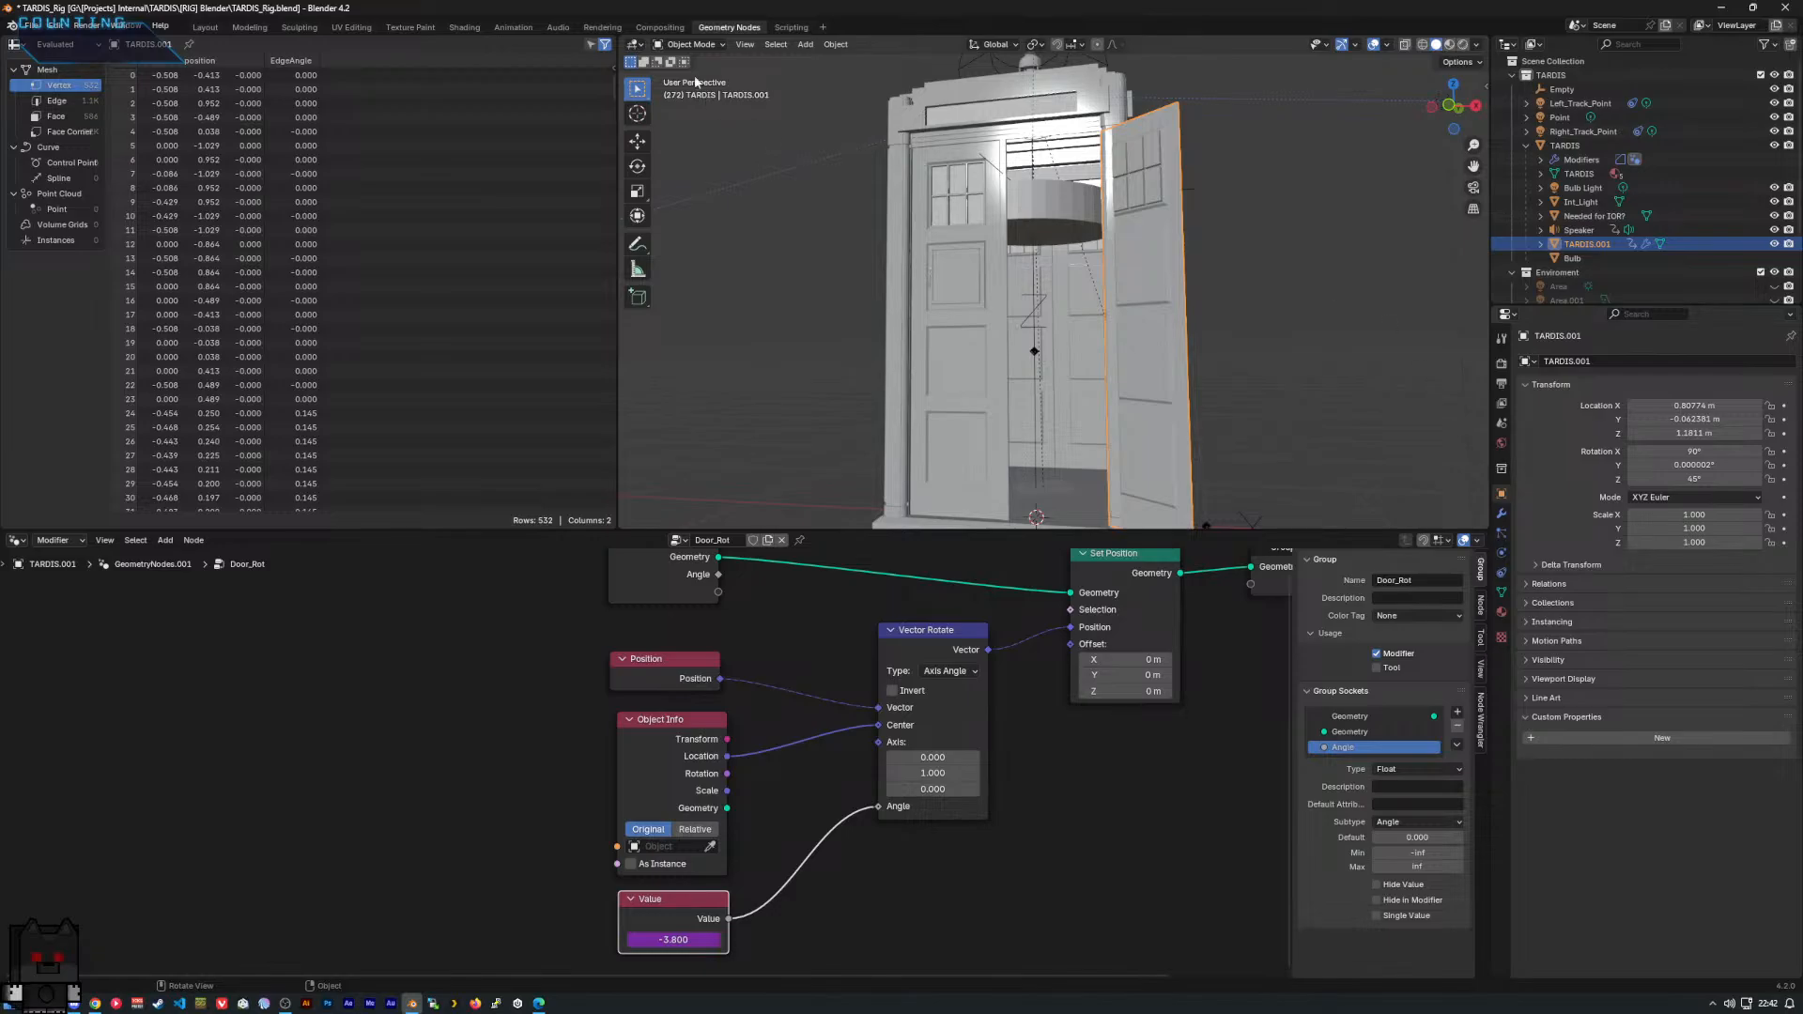
Back in the Layout workspace, try to change the driven Door Rotation value, and delete its driver.
click(204, 28)
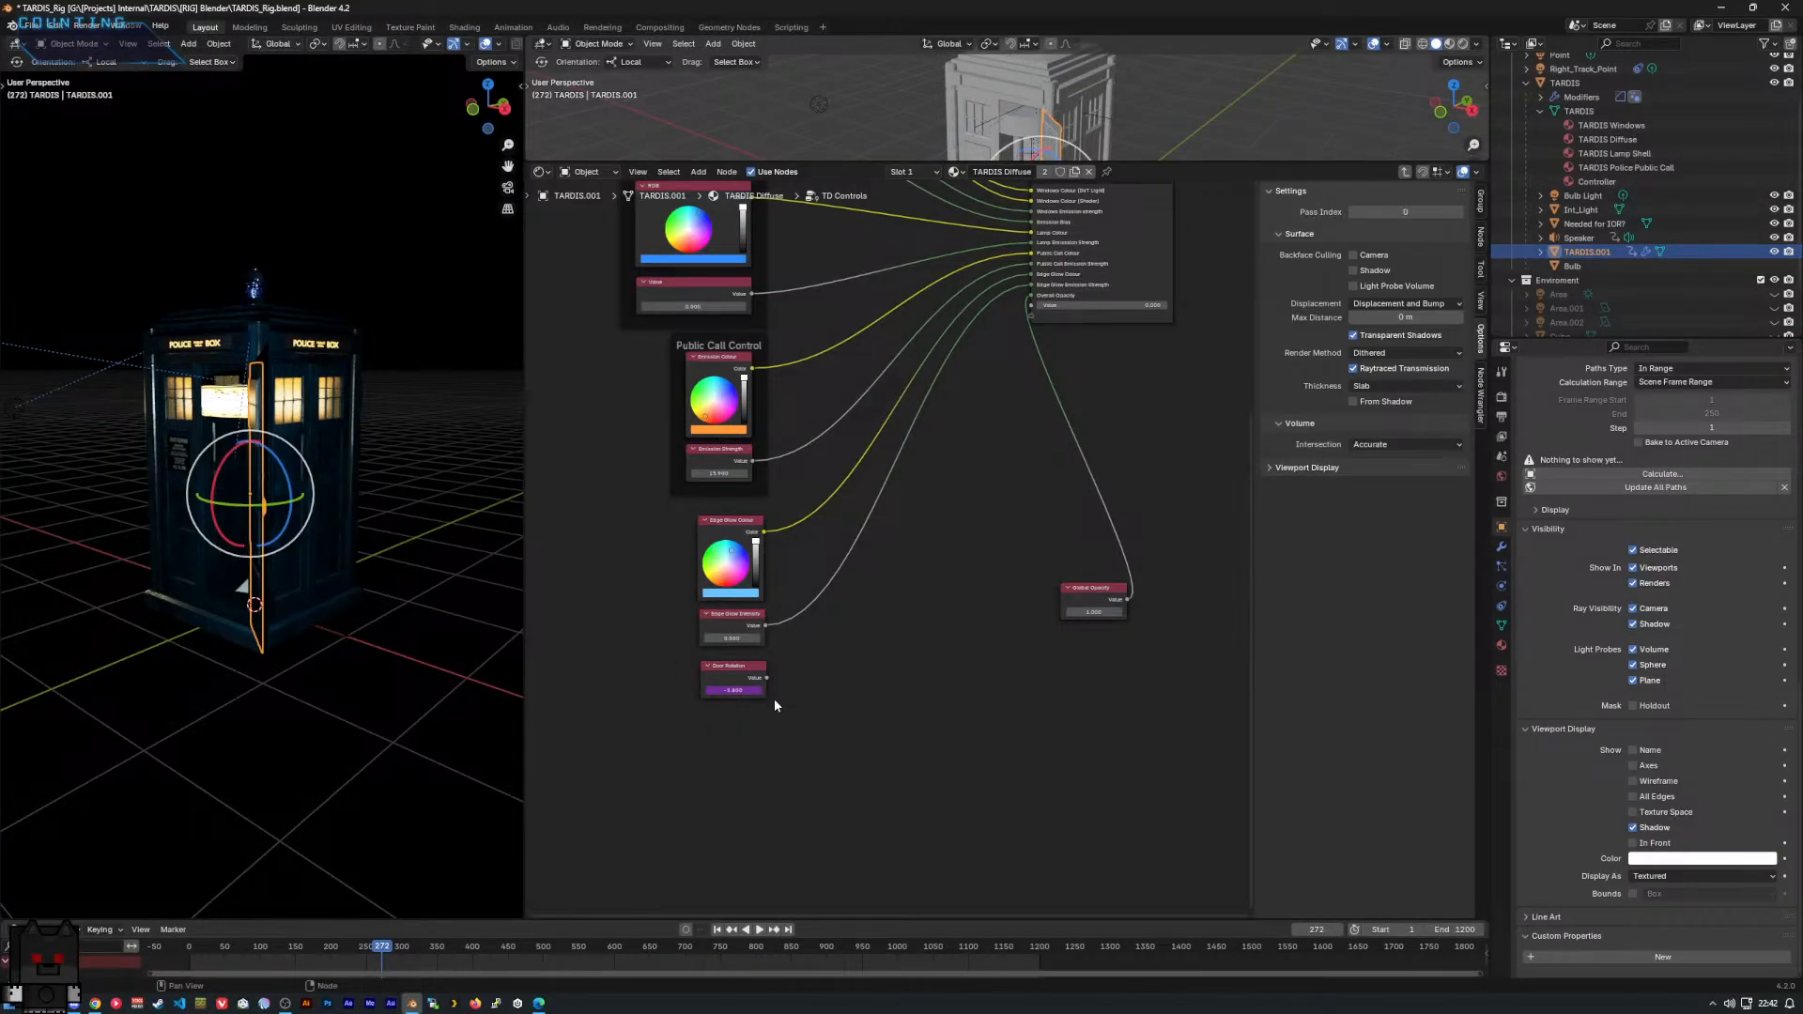
mouse_move(740, 690)
mouse_down()
mouse_move(648, 691)
mouse_move(772, 694)
mouse_up()
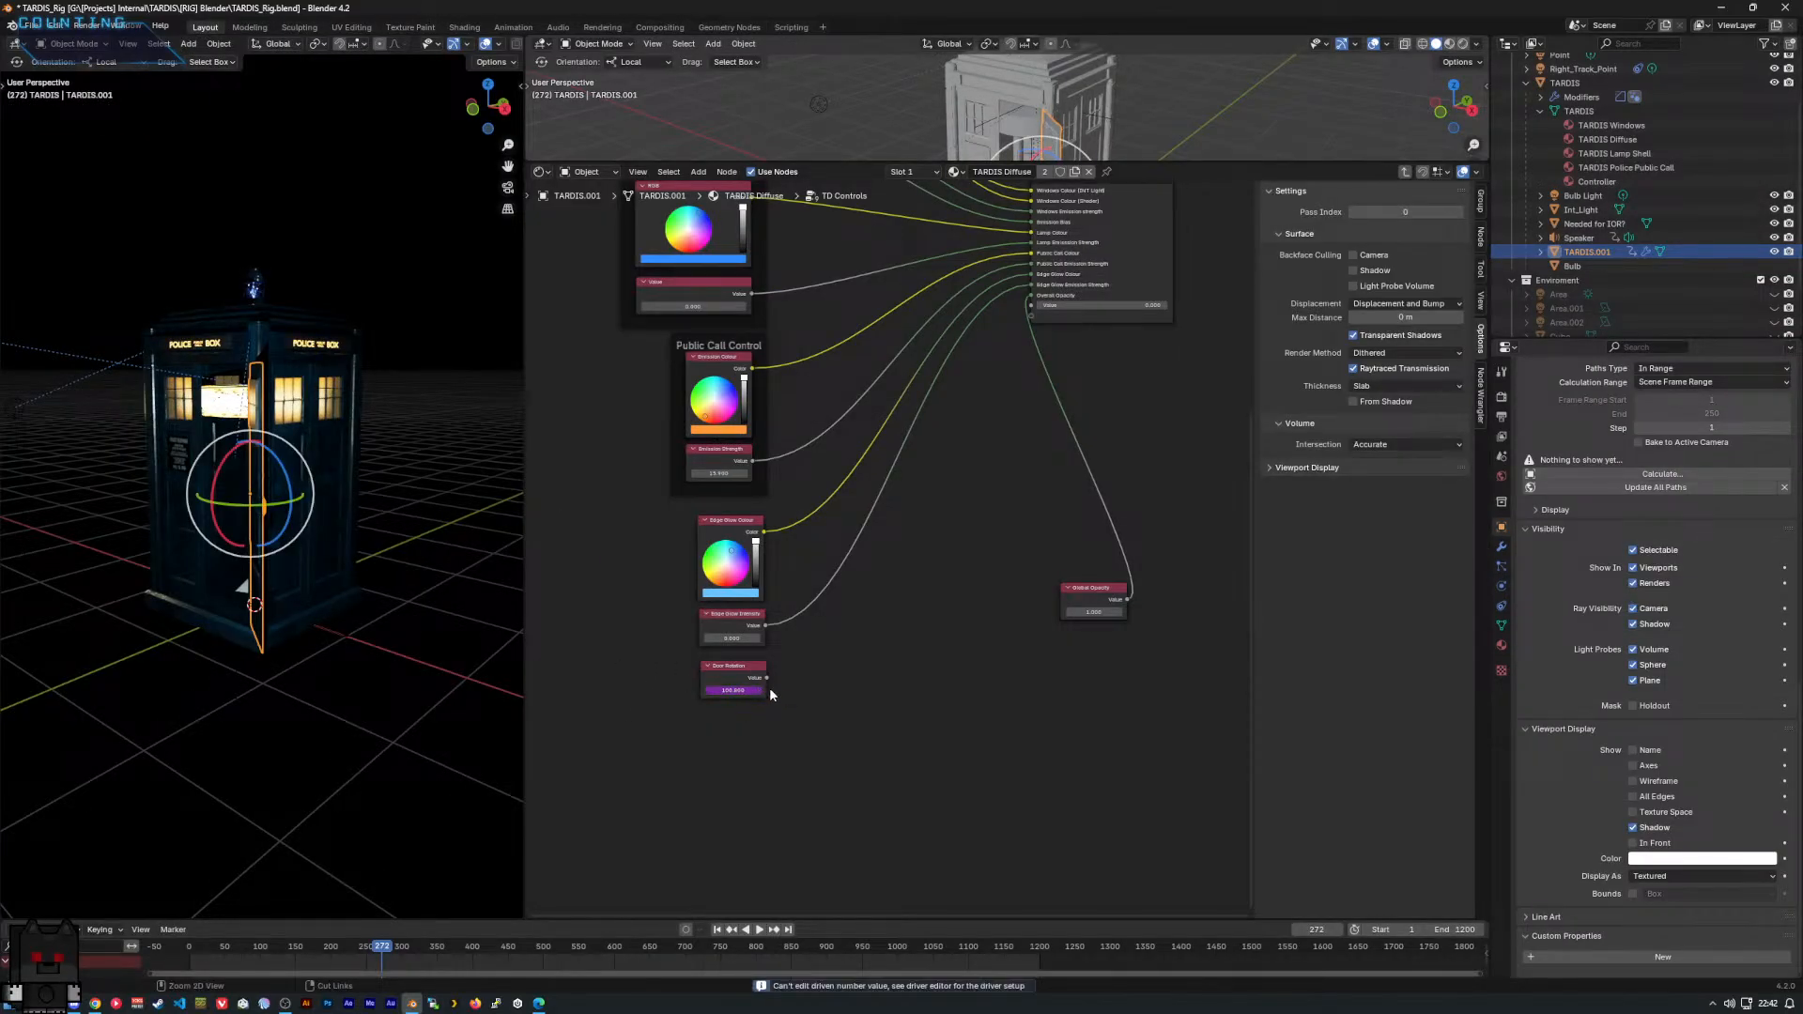
scroll(714, 705, up, 3)
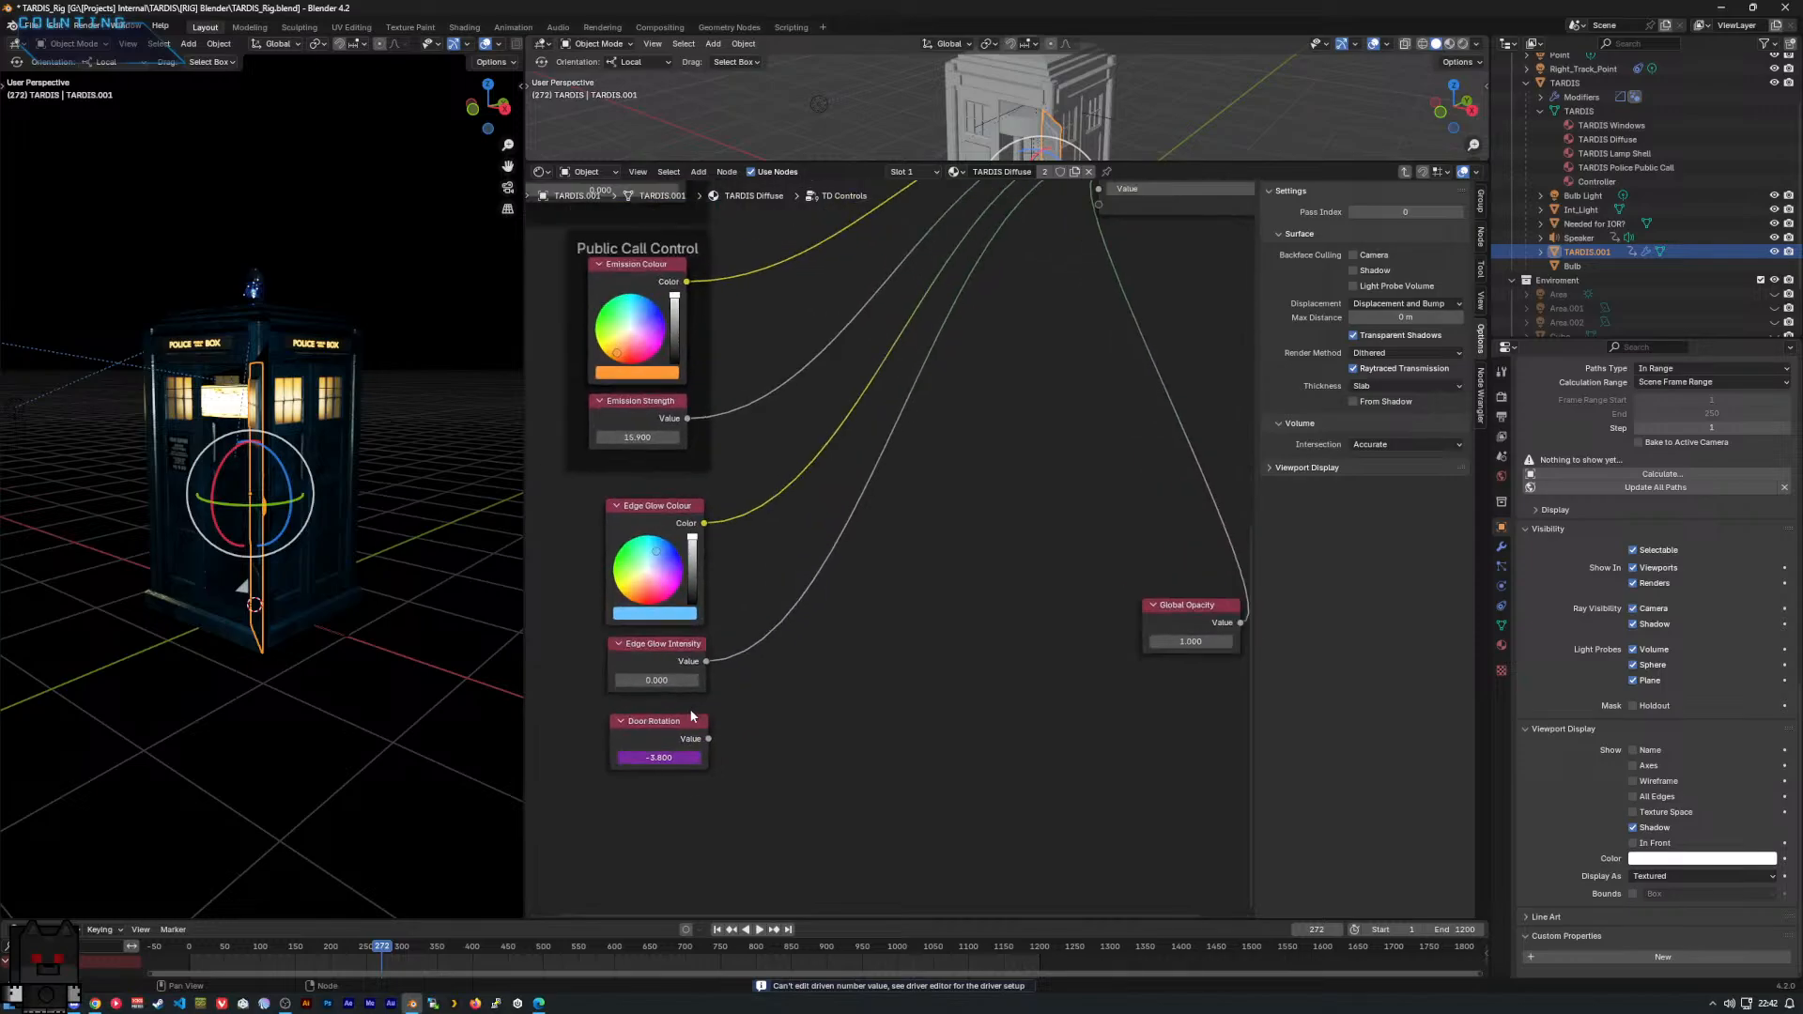
right_click(696, 712)
middle_drag(837, 734, 905, 697)
right_click(709, 688)
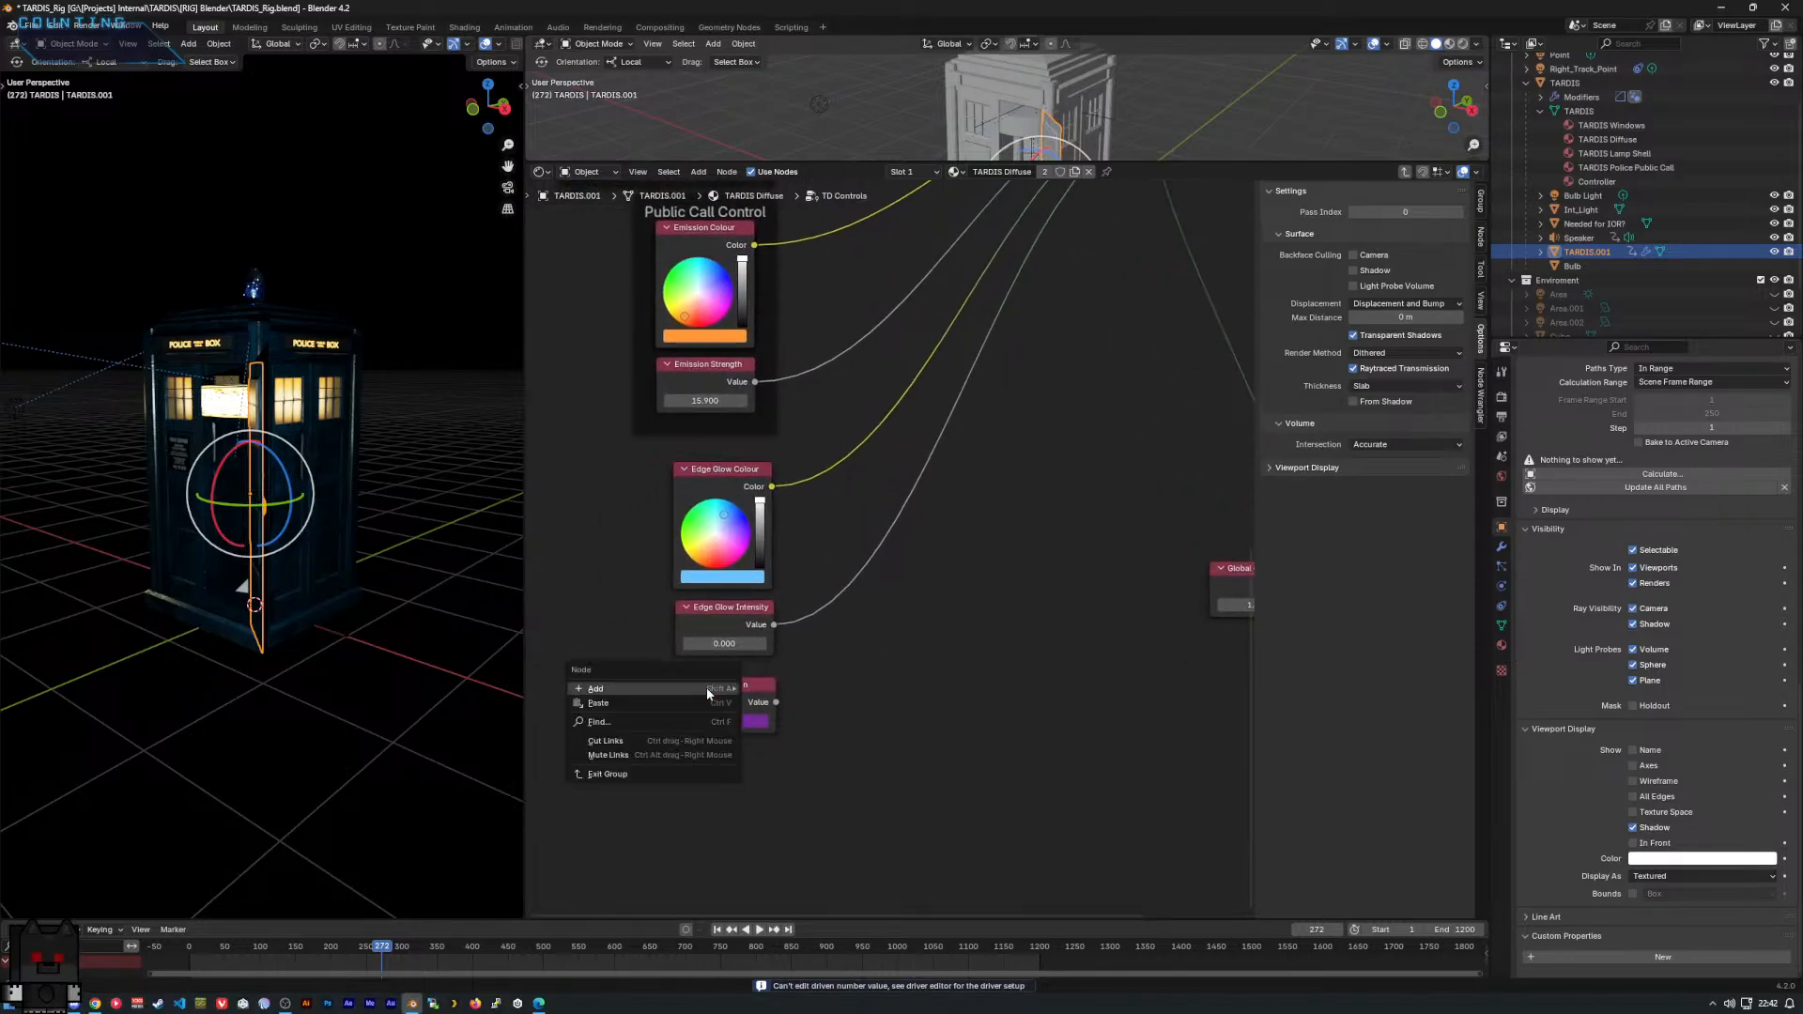
mouse_move(709, 689)
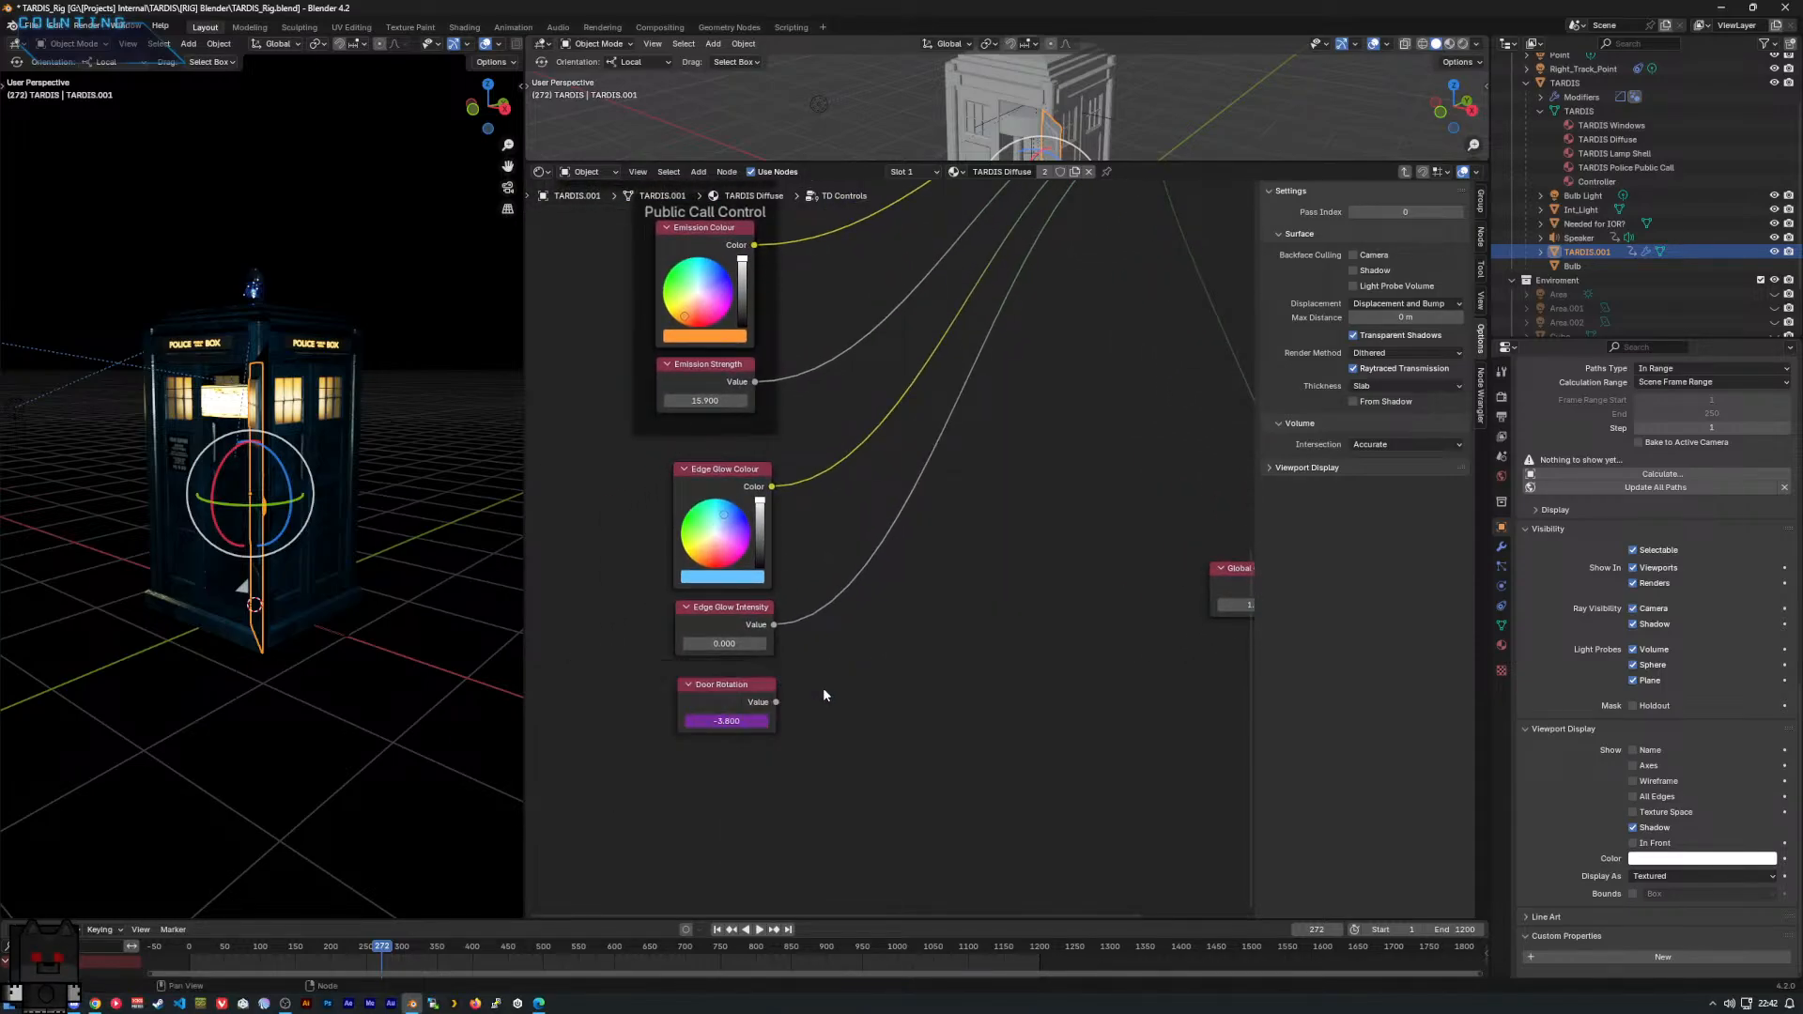
right_click(703, 721)
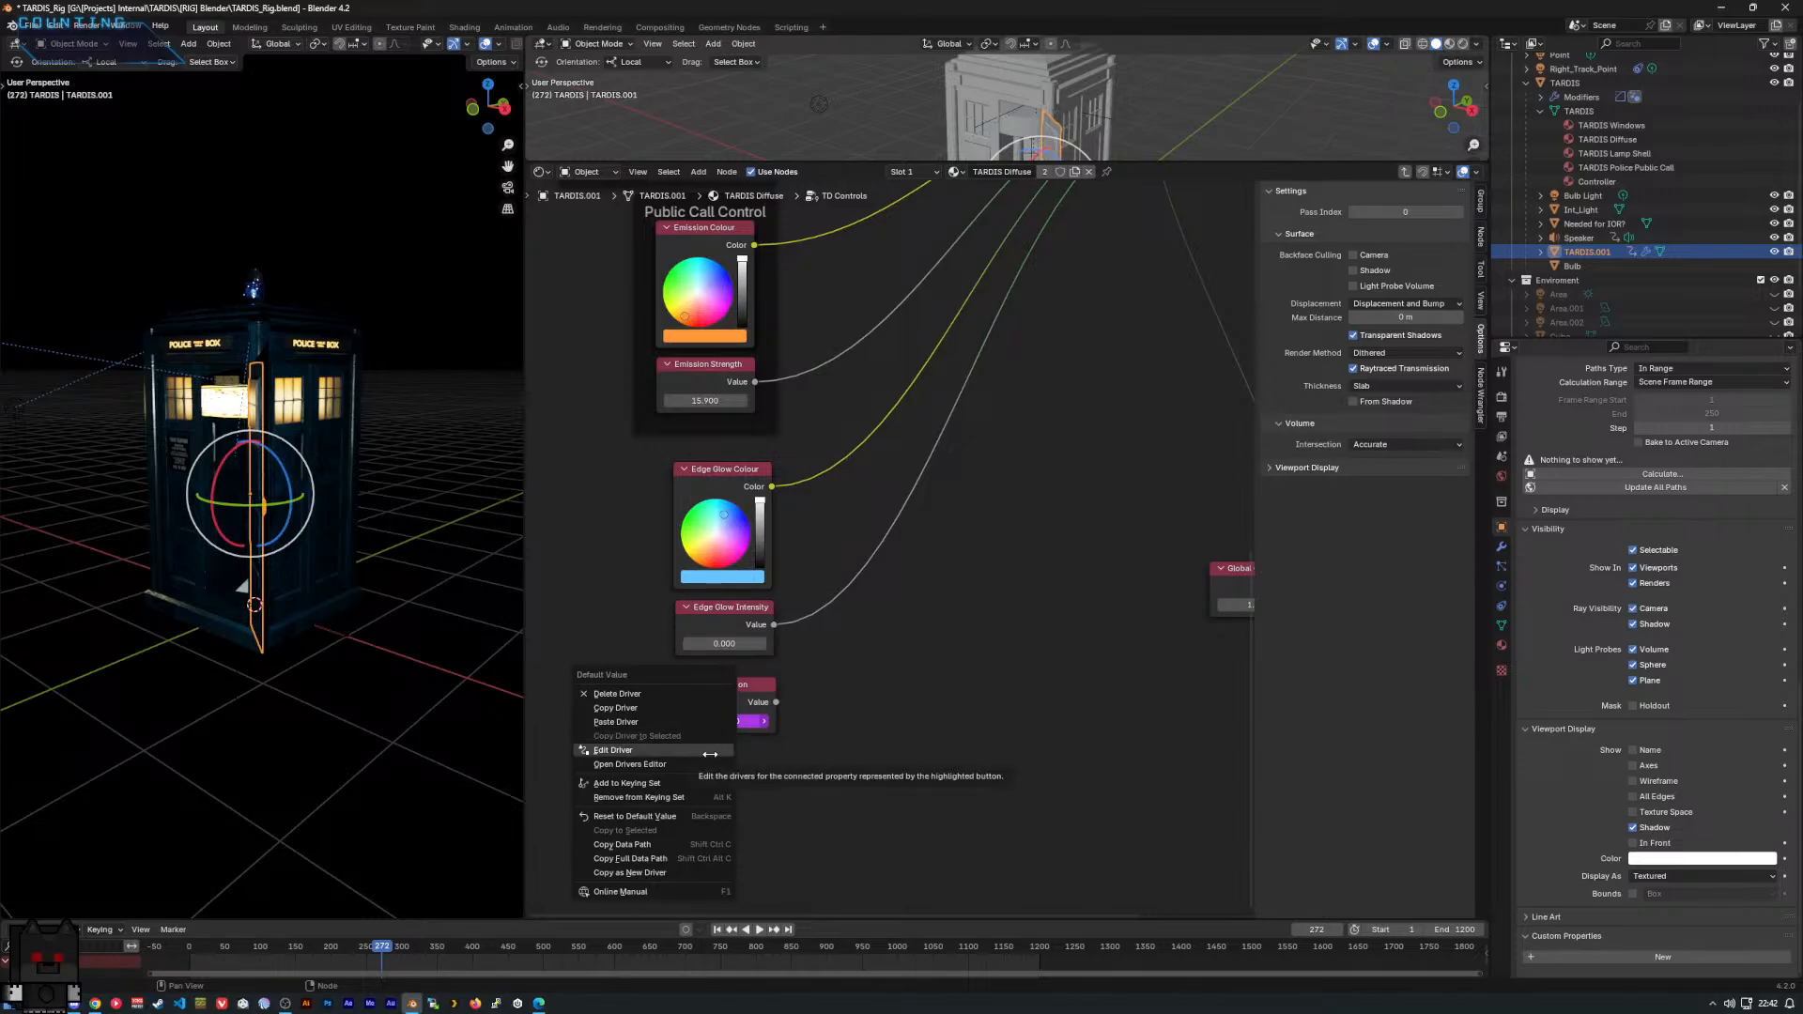
click(617, 694)
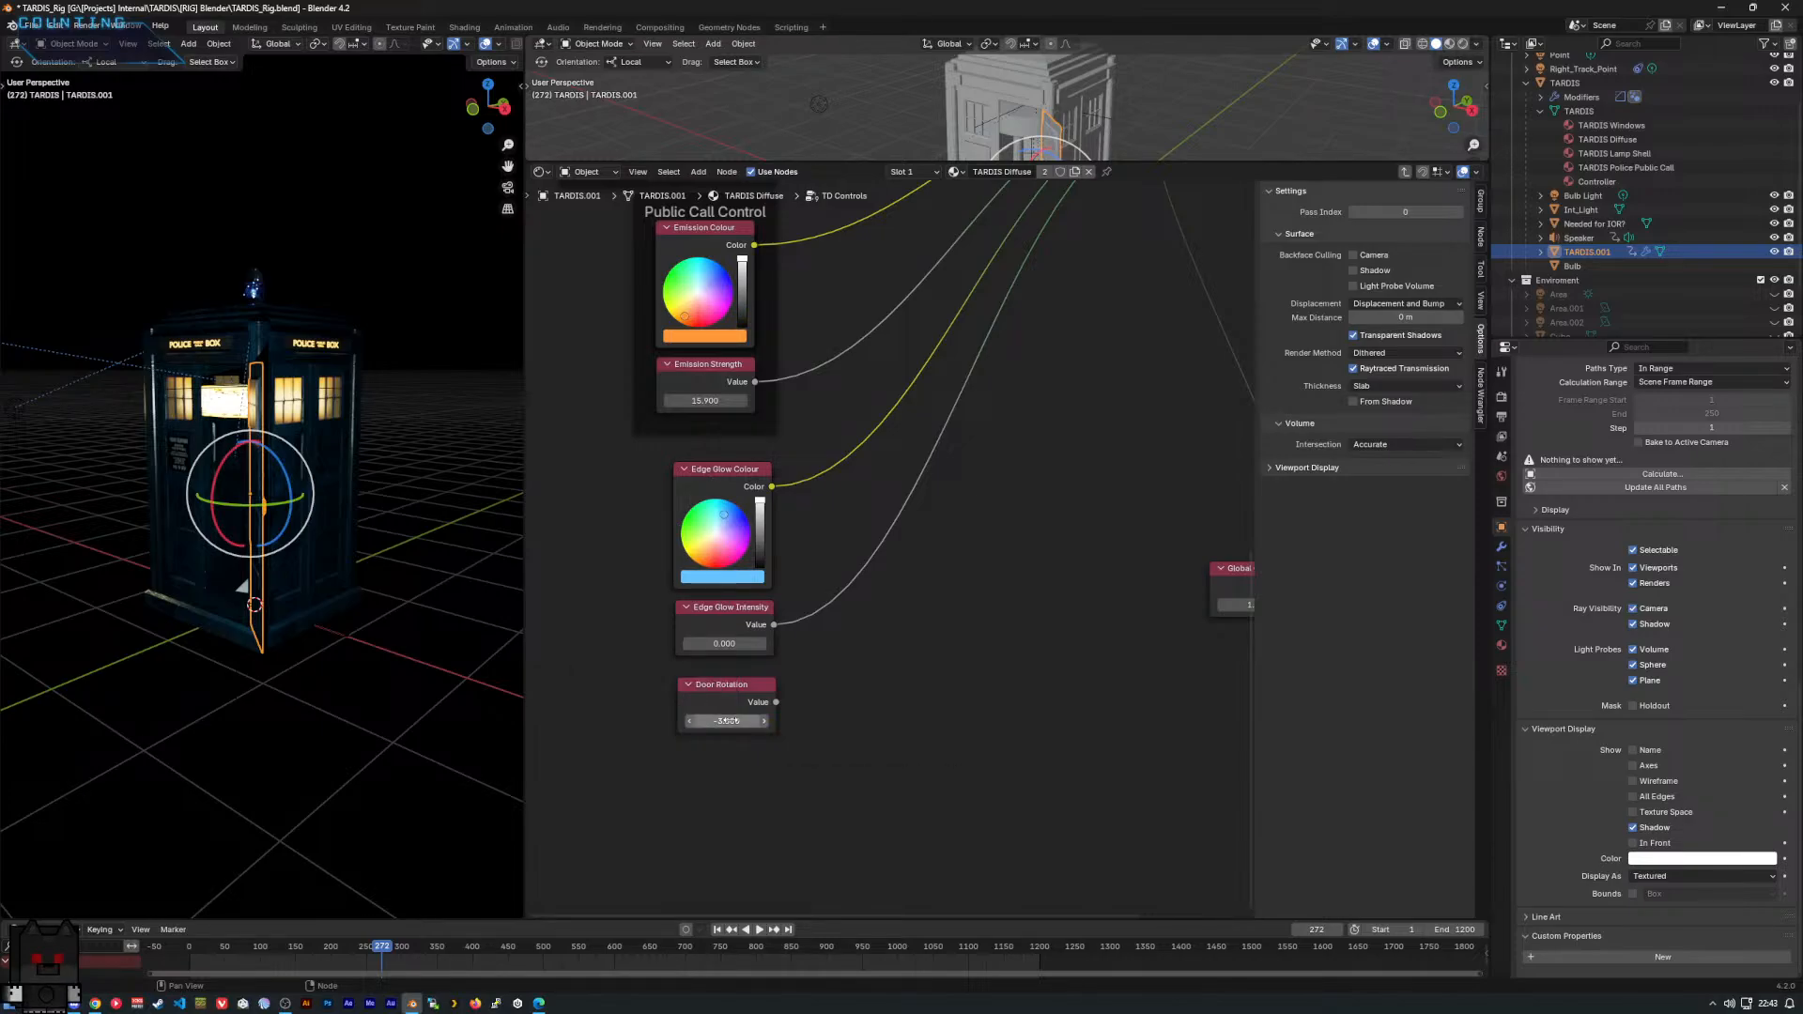
In the Geometry Nodes workspace, delete the driver from Door_Rot's Value node and copy that value's data path.
click(723, 27)
right_click(673, 940)
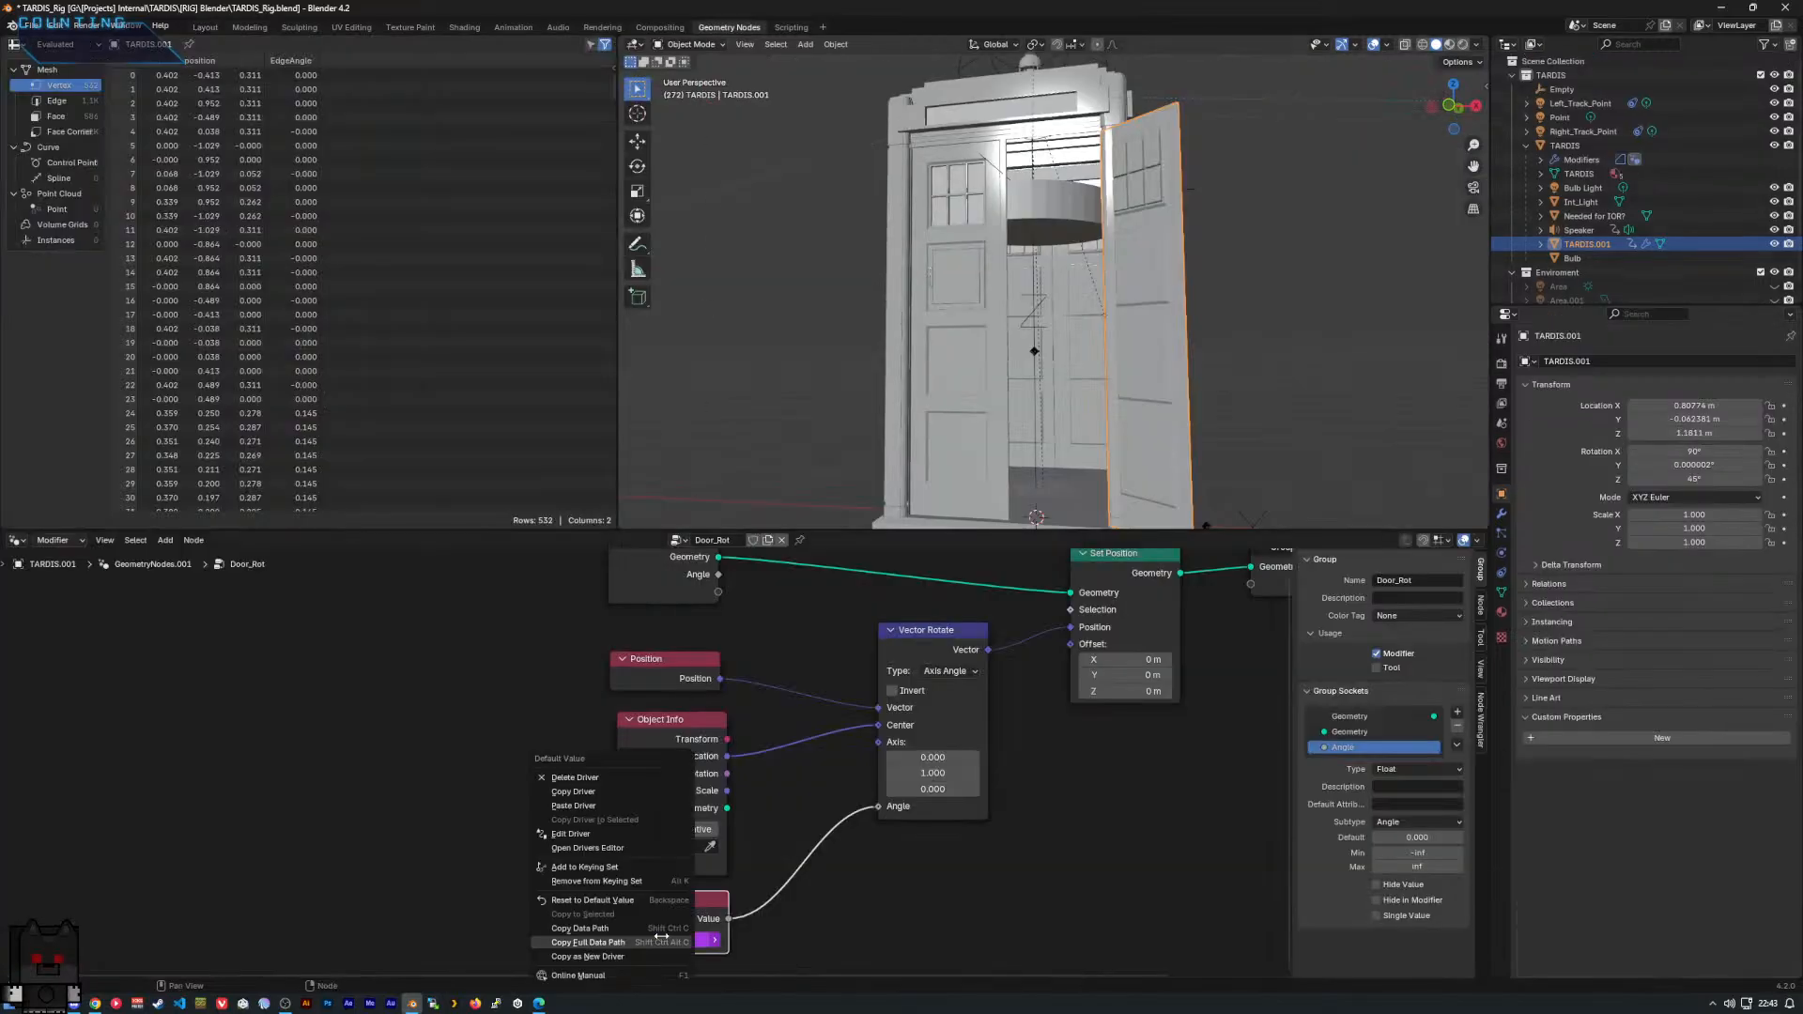
click(672, 779)
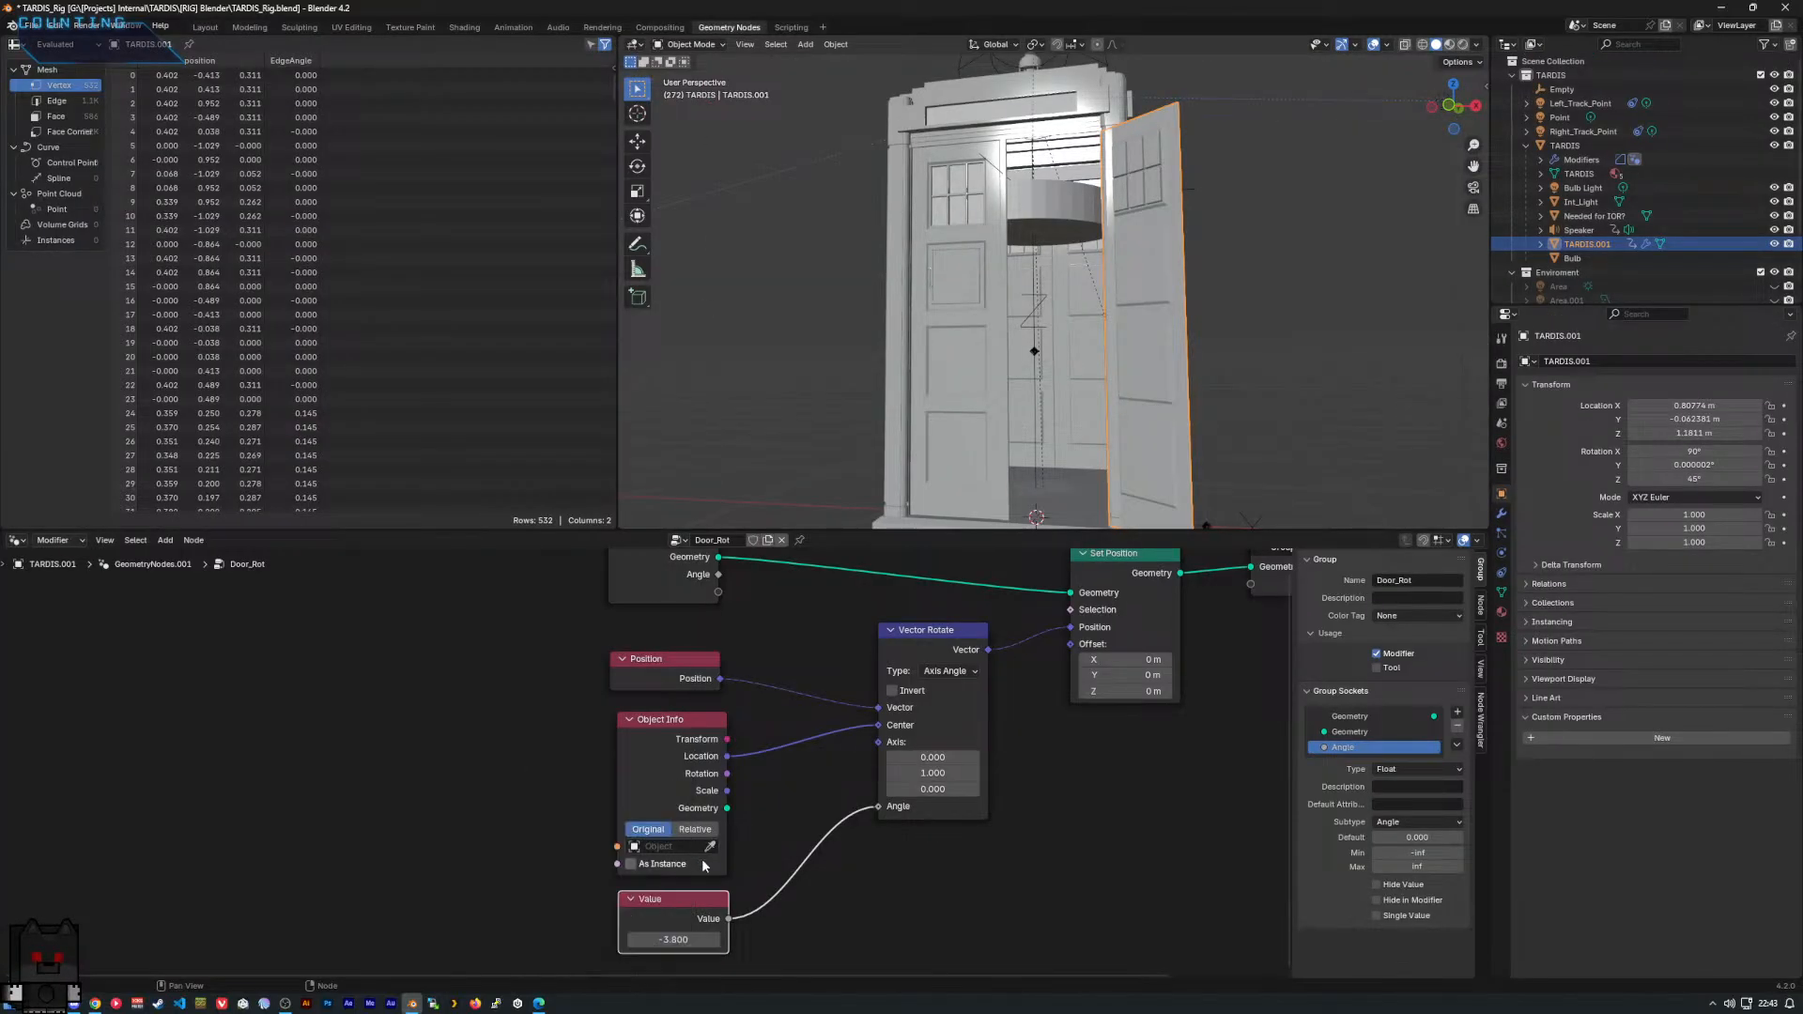
right_click(680, 941)
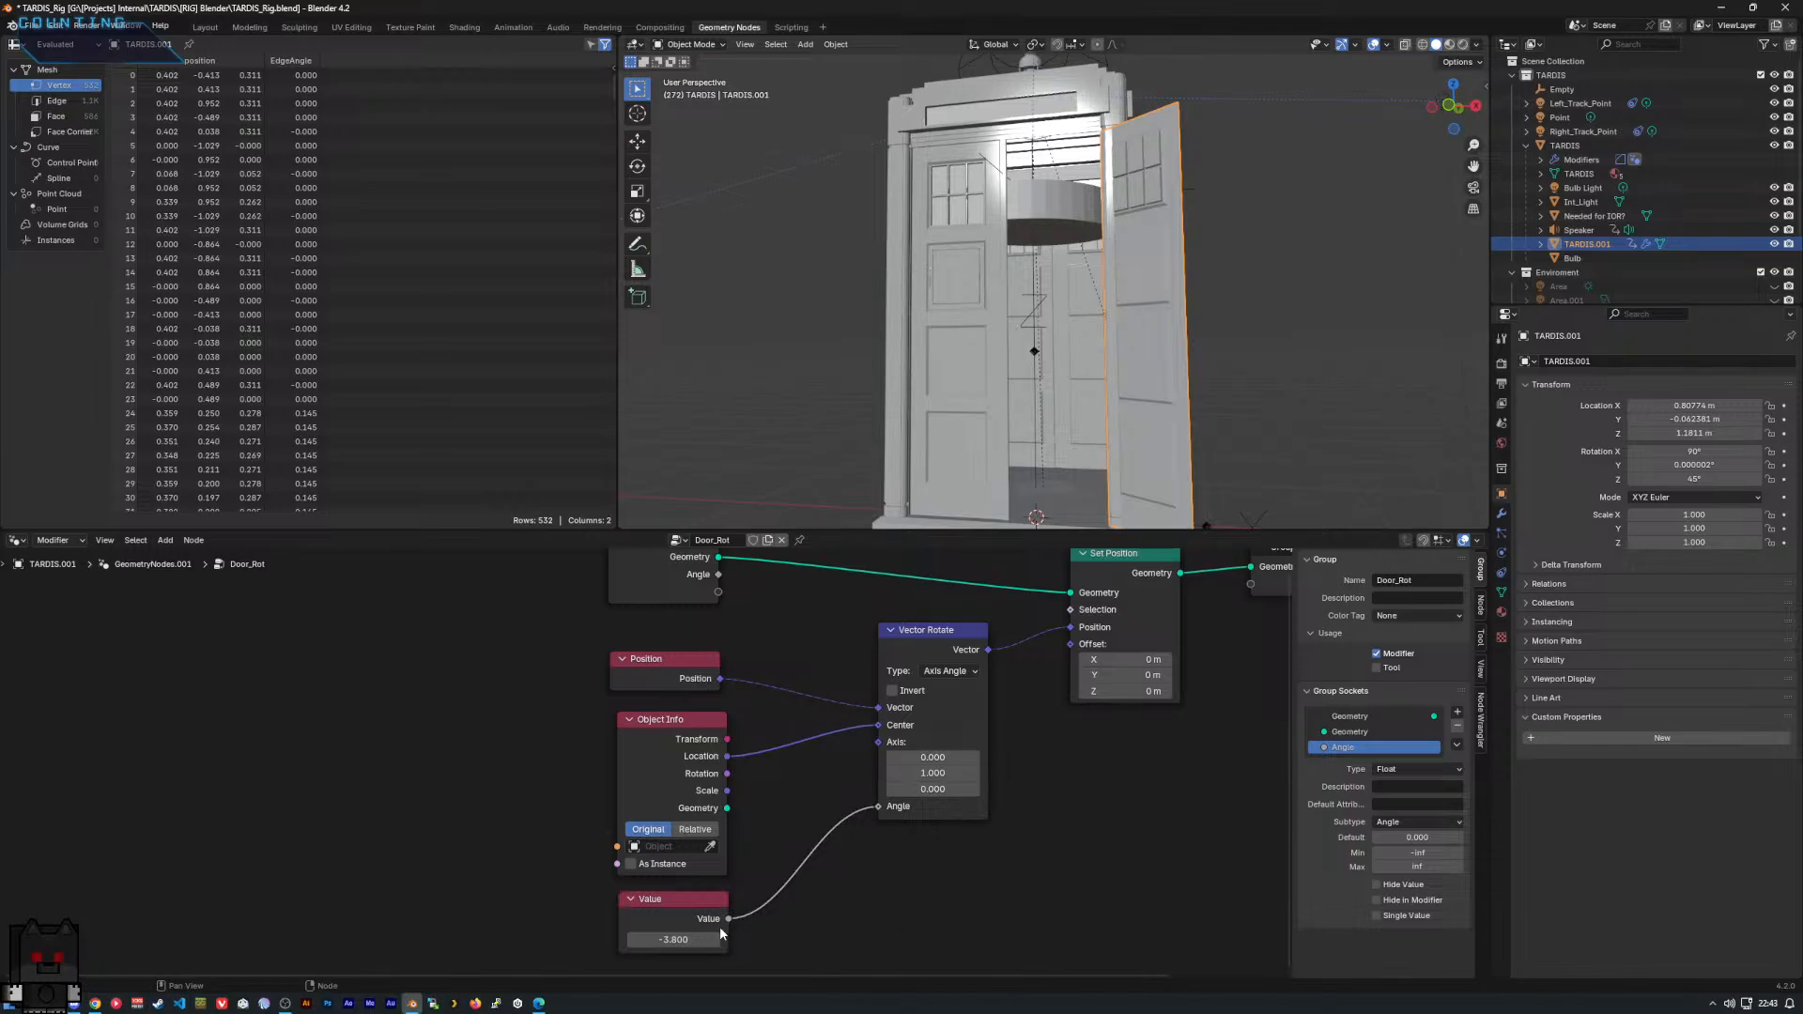
right_click(721, 934)
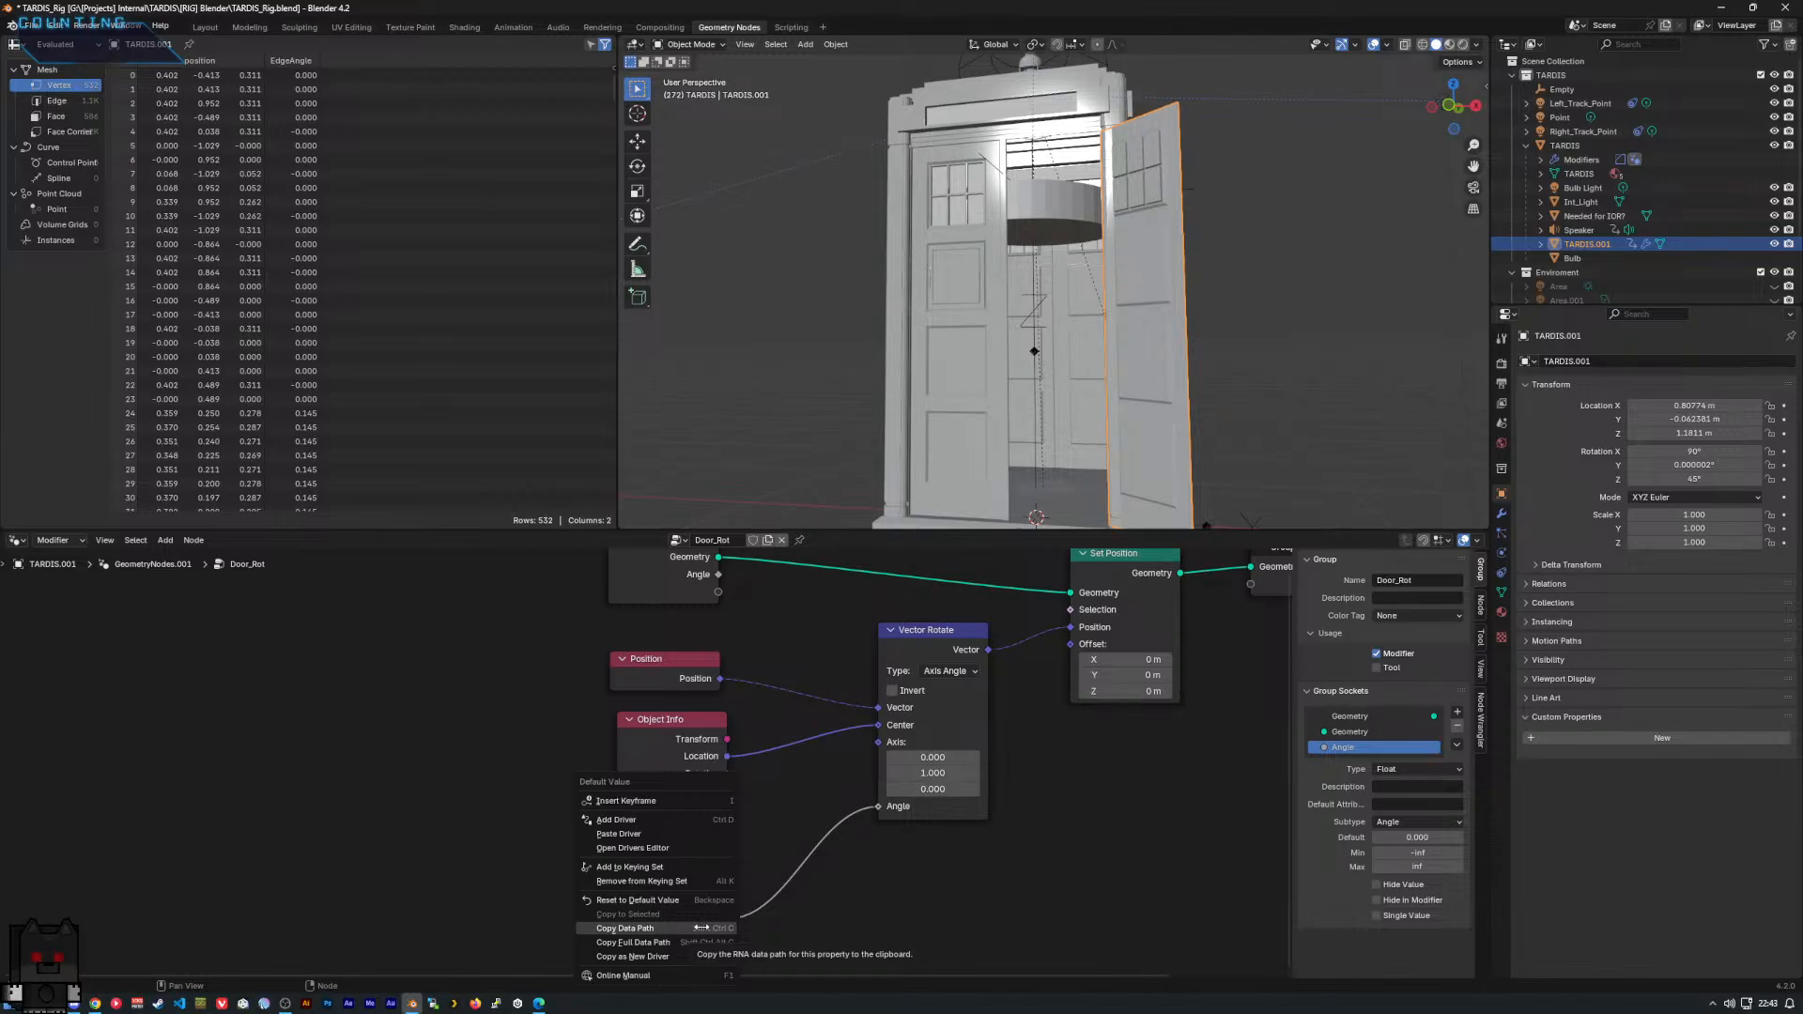
click(697, 928)
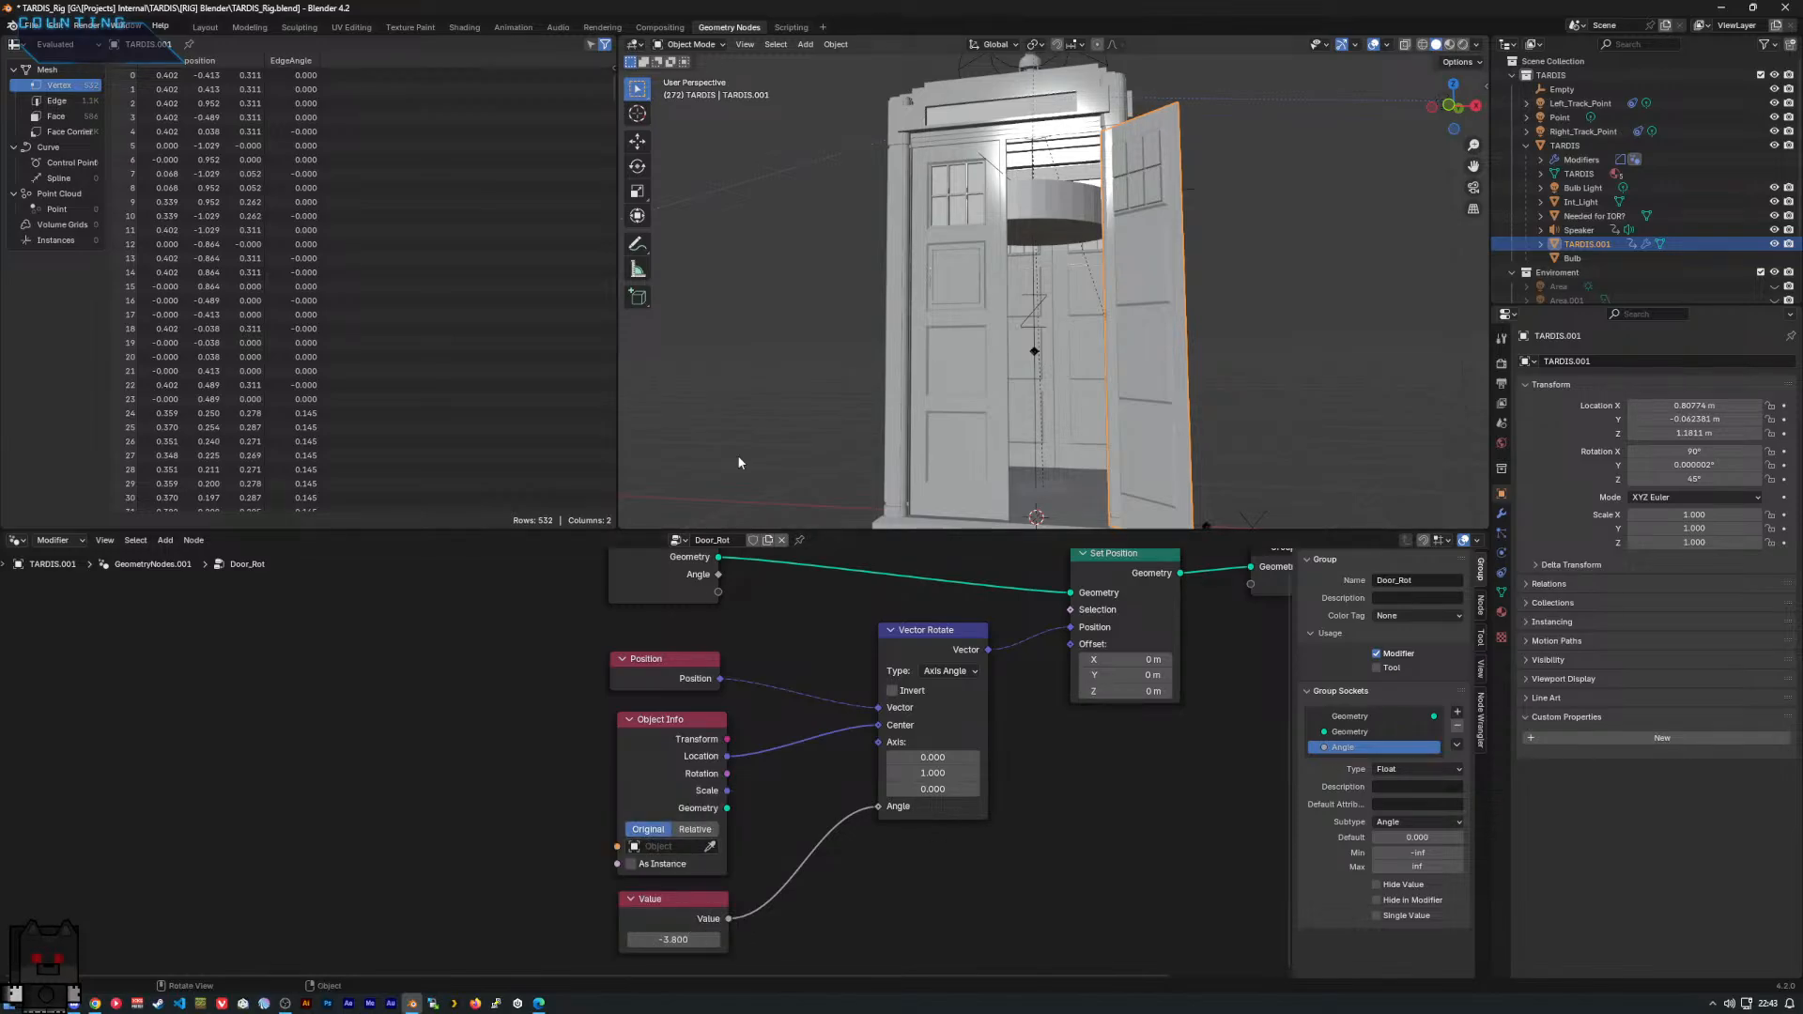
In the Layout workspace, copy the Door Rotation value's data path and copy the value as a new driver.
click(205, 27)
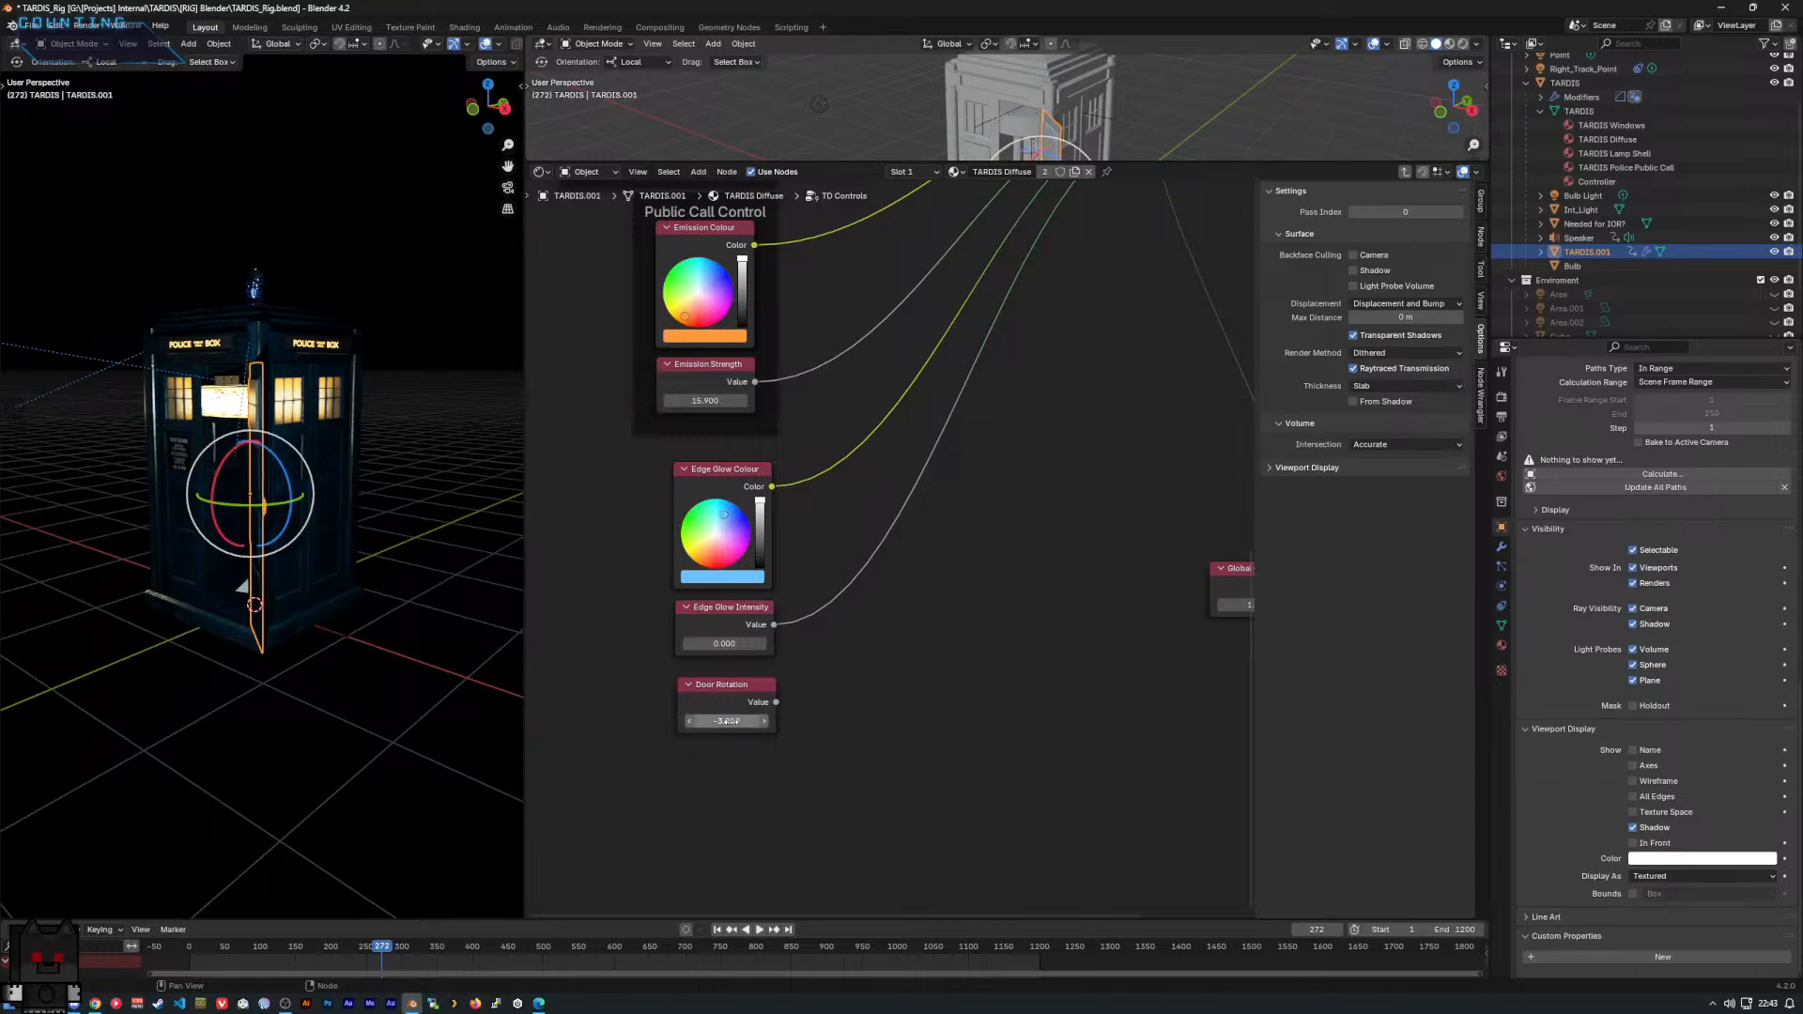
right_click(727, 720)
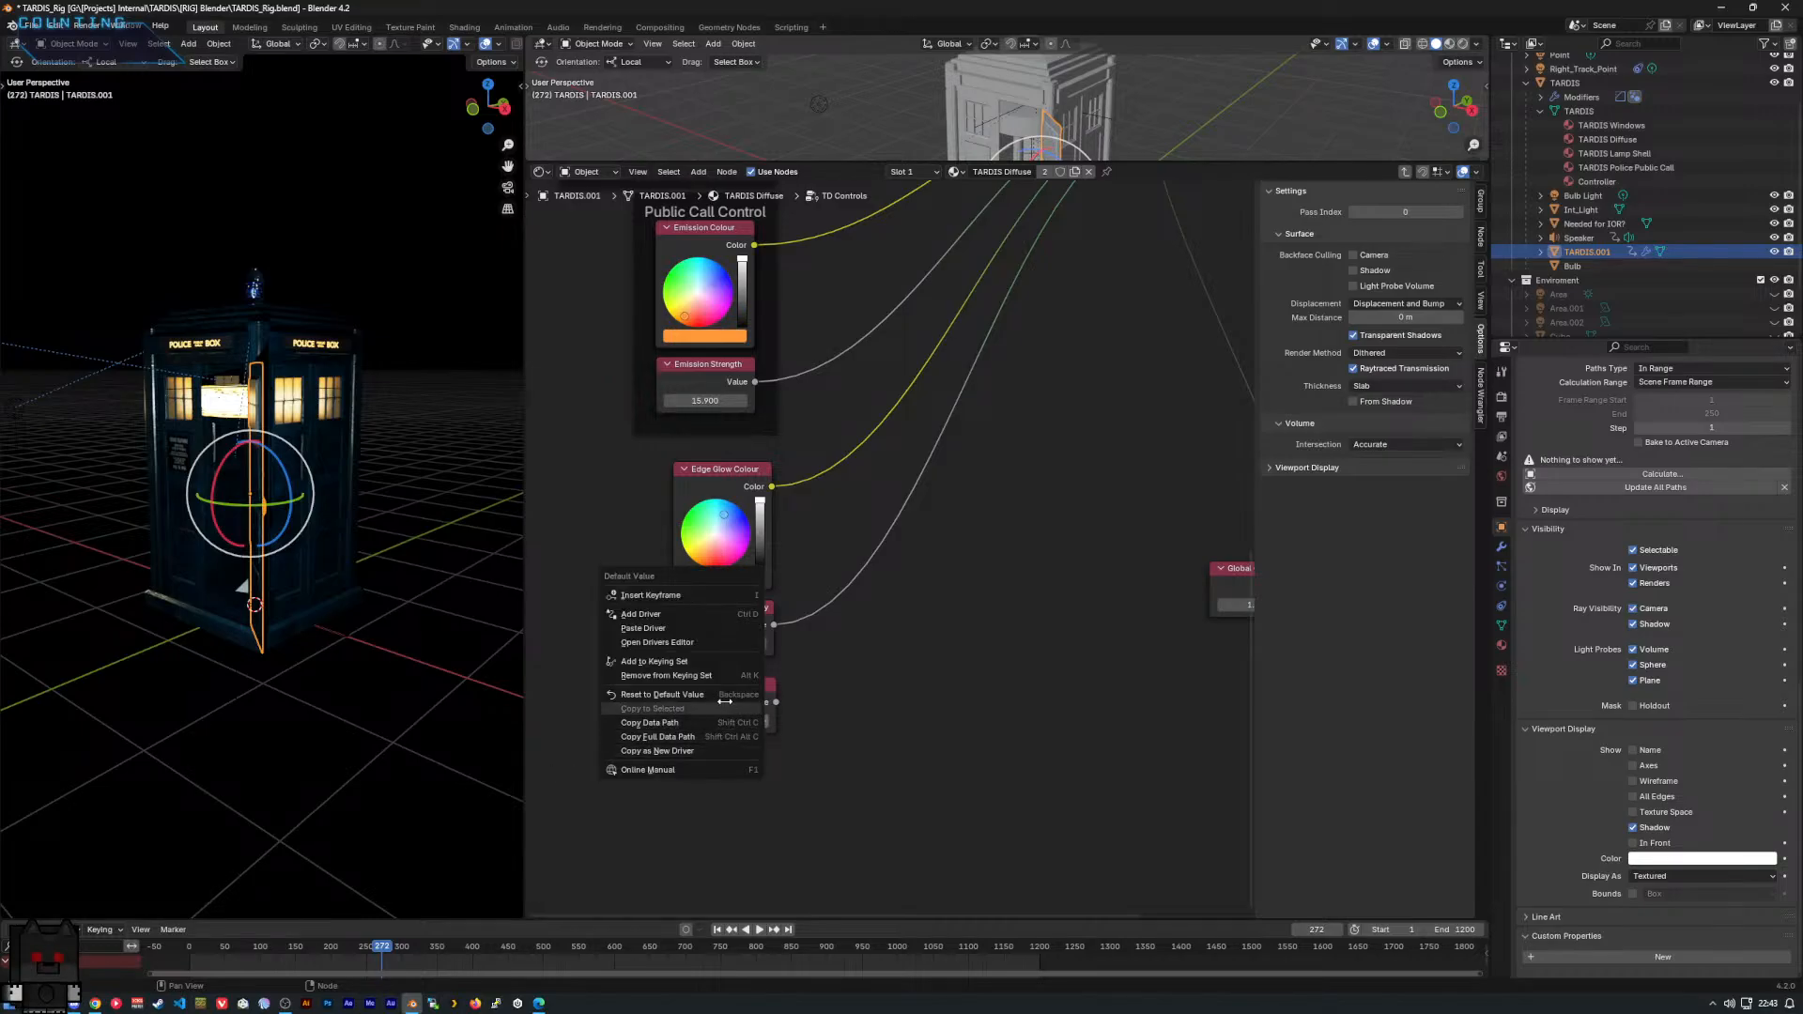
click(733, 723)
right_click(714, 733)
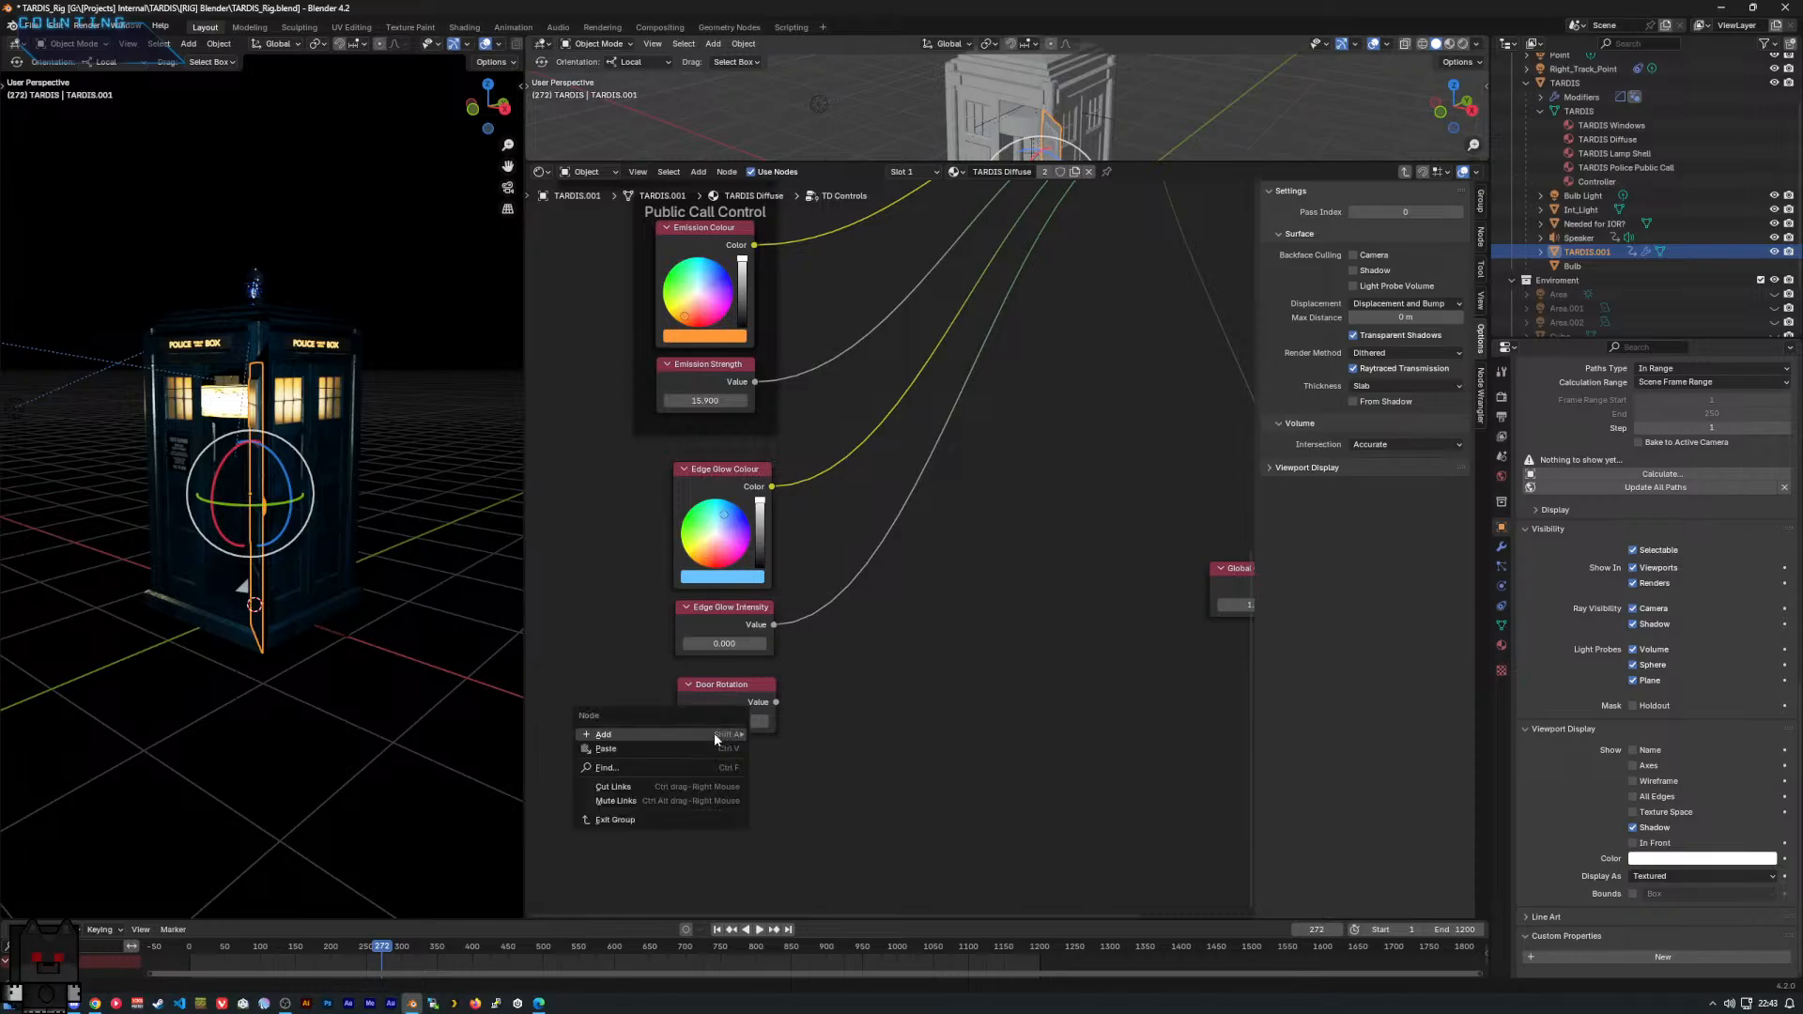
mouse_move(713, 734)
key(Escape)
right_click(751, 720)
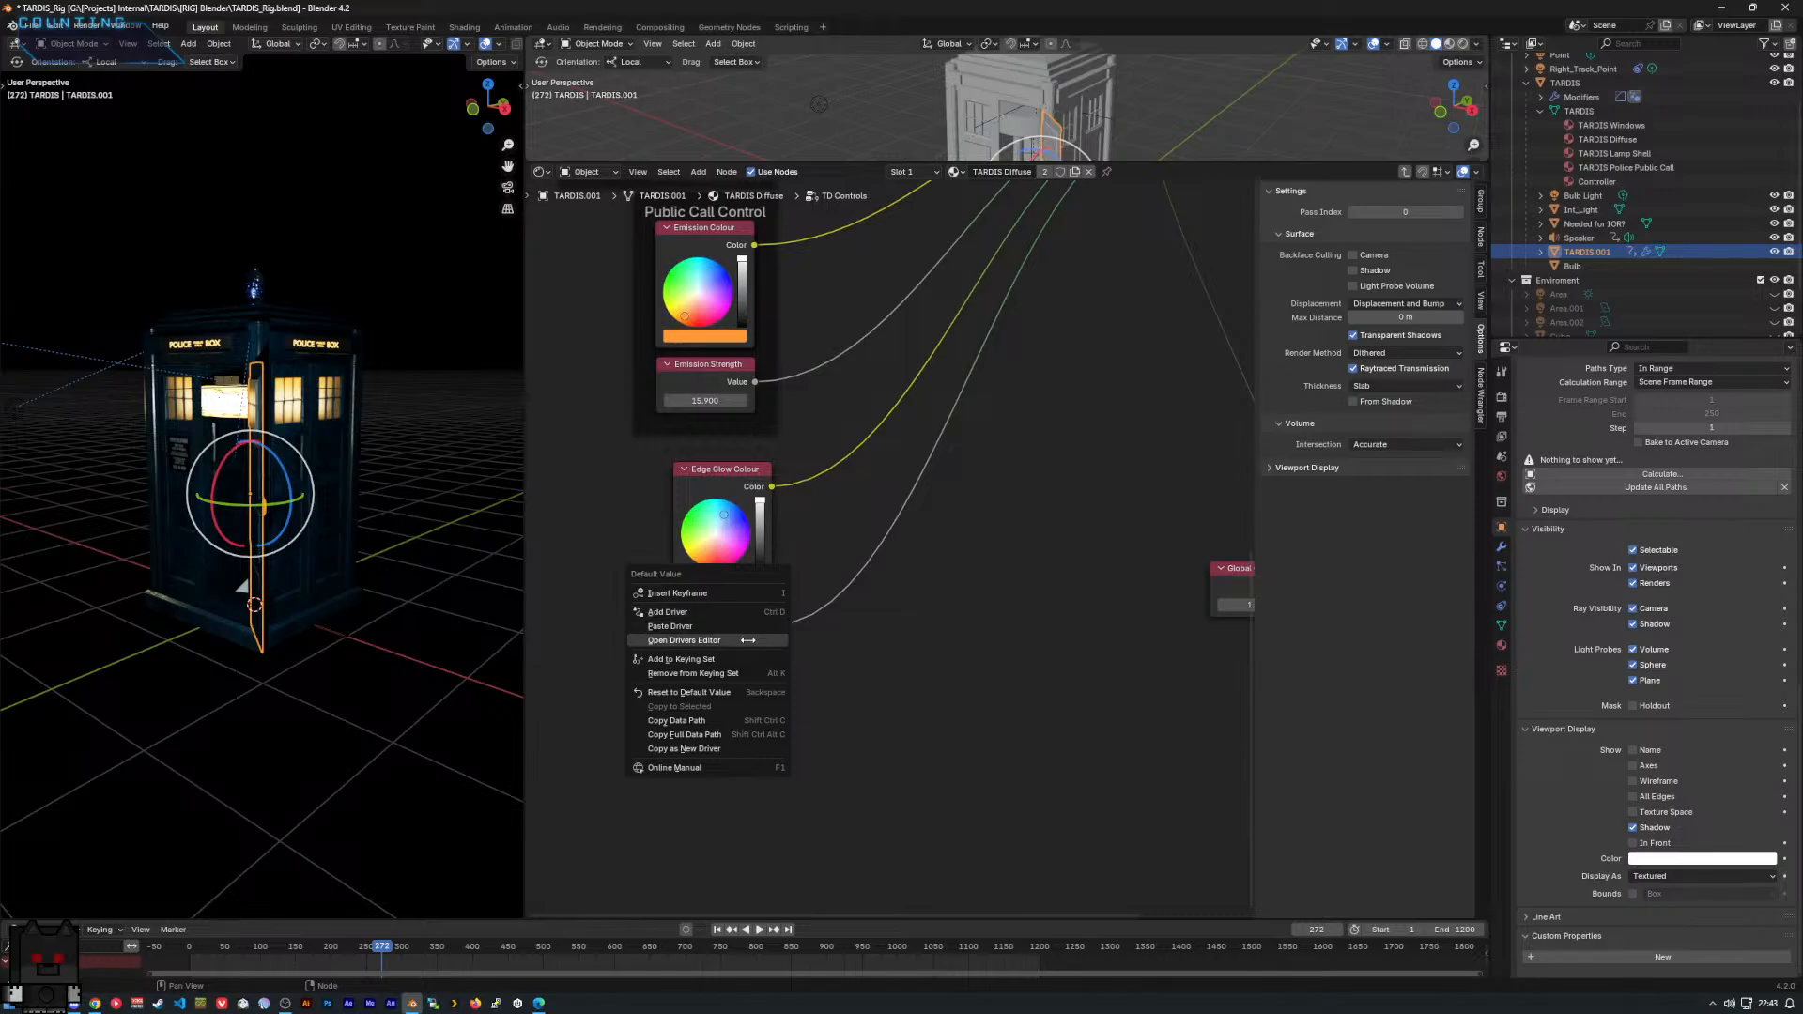
click(736, 748)
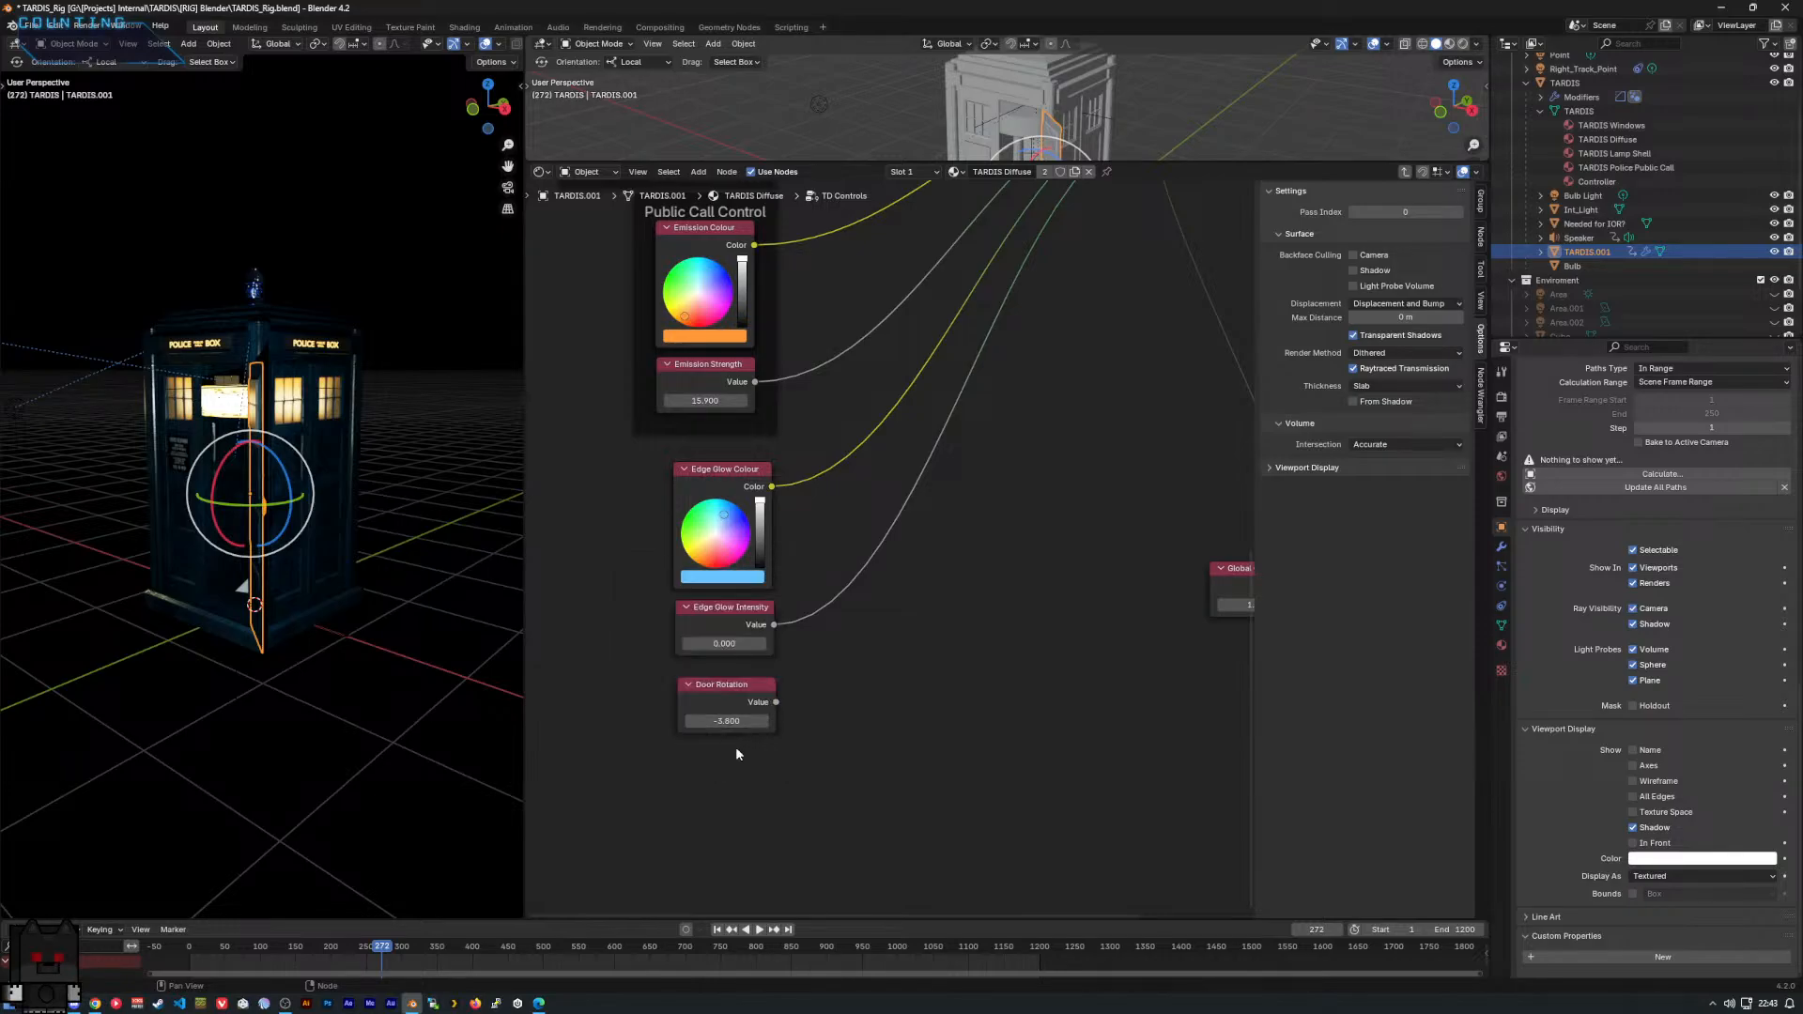
Add a driver to the Door Rotation value, and try adding and removing a second input variable.
right_click(738, 721)
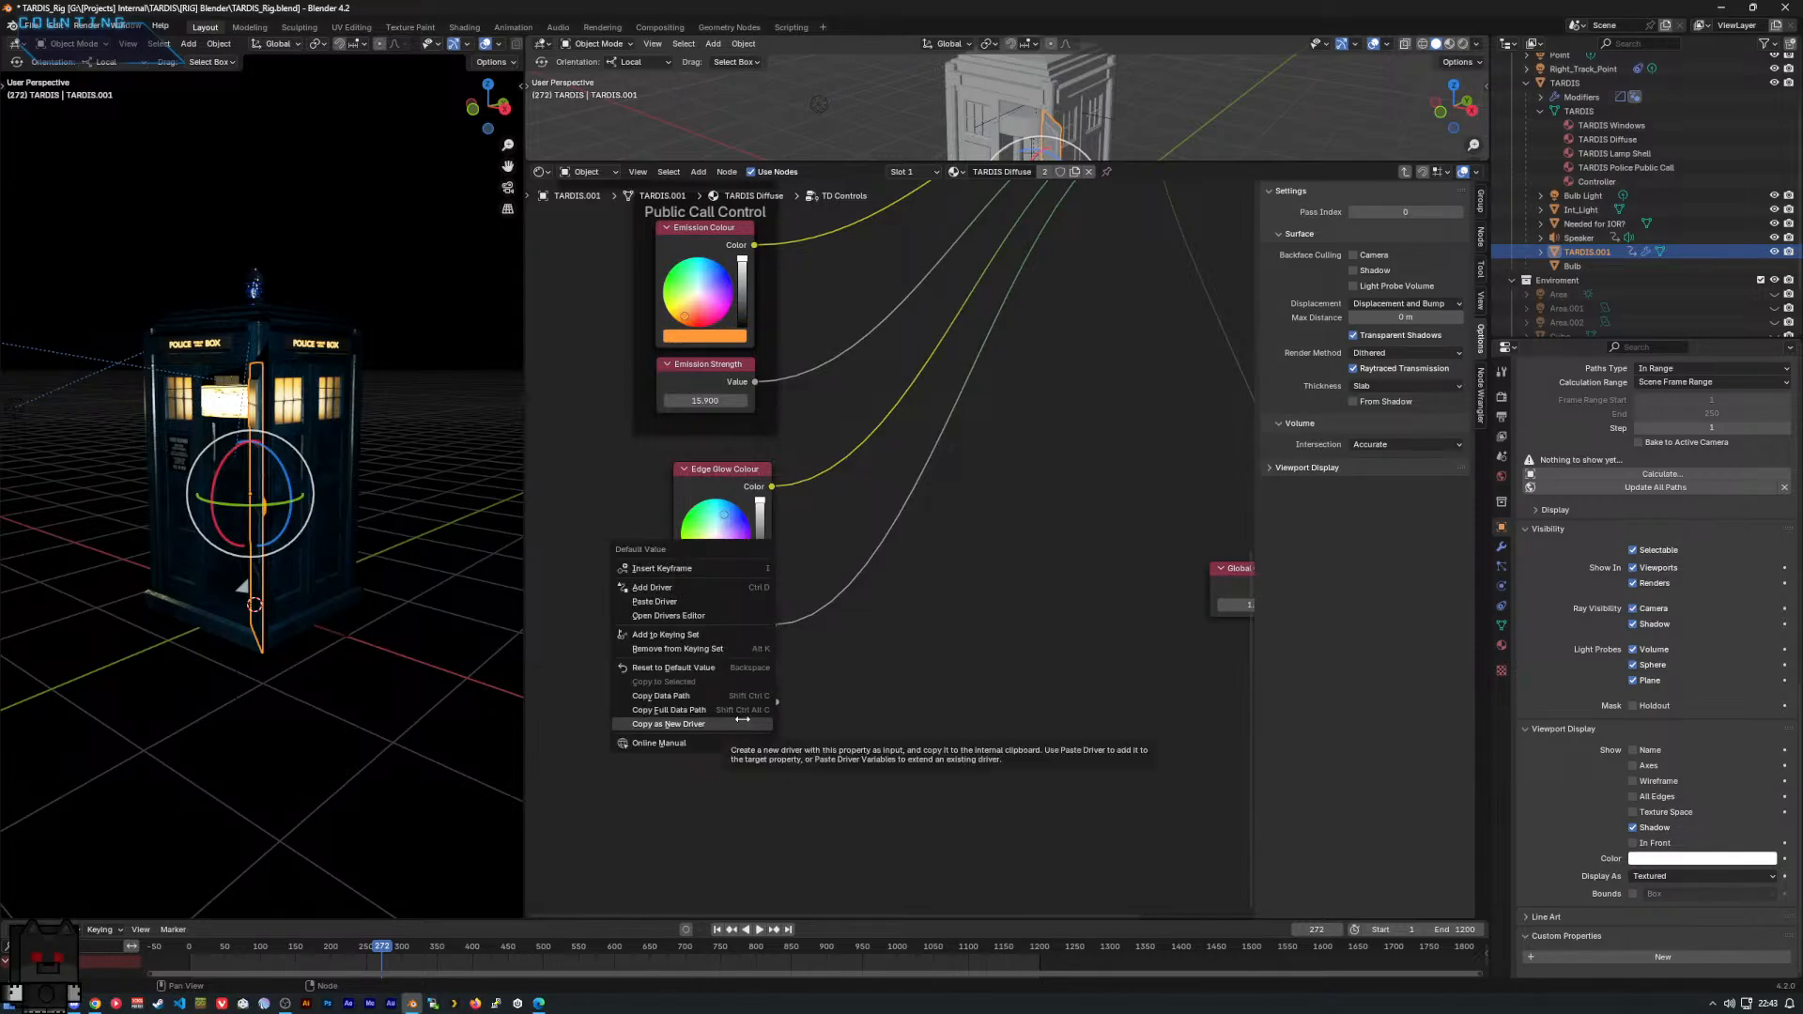
click(729, 588)
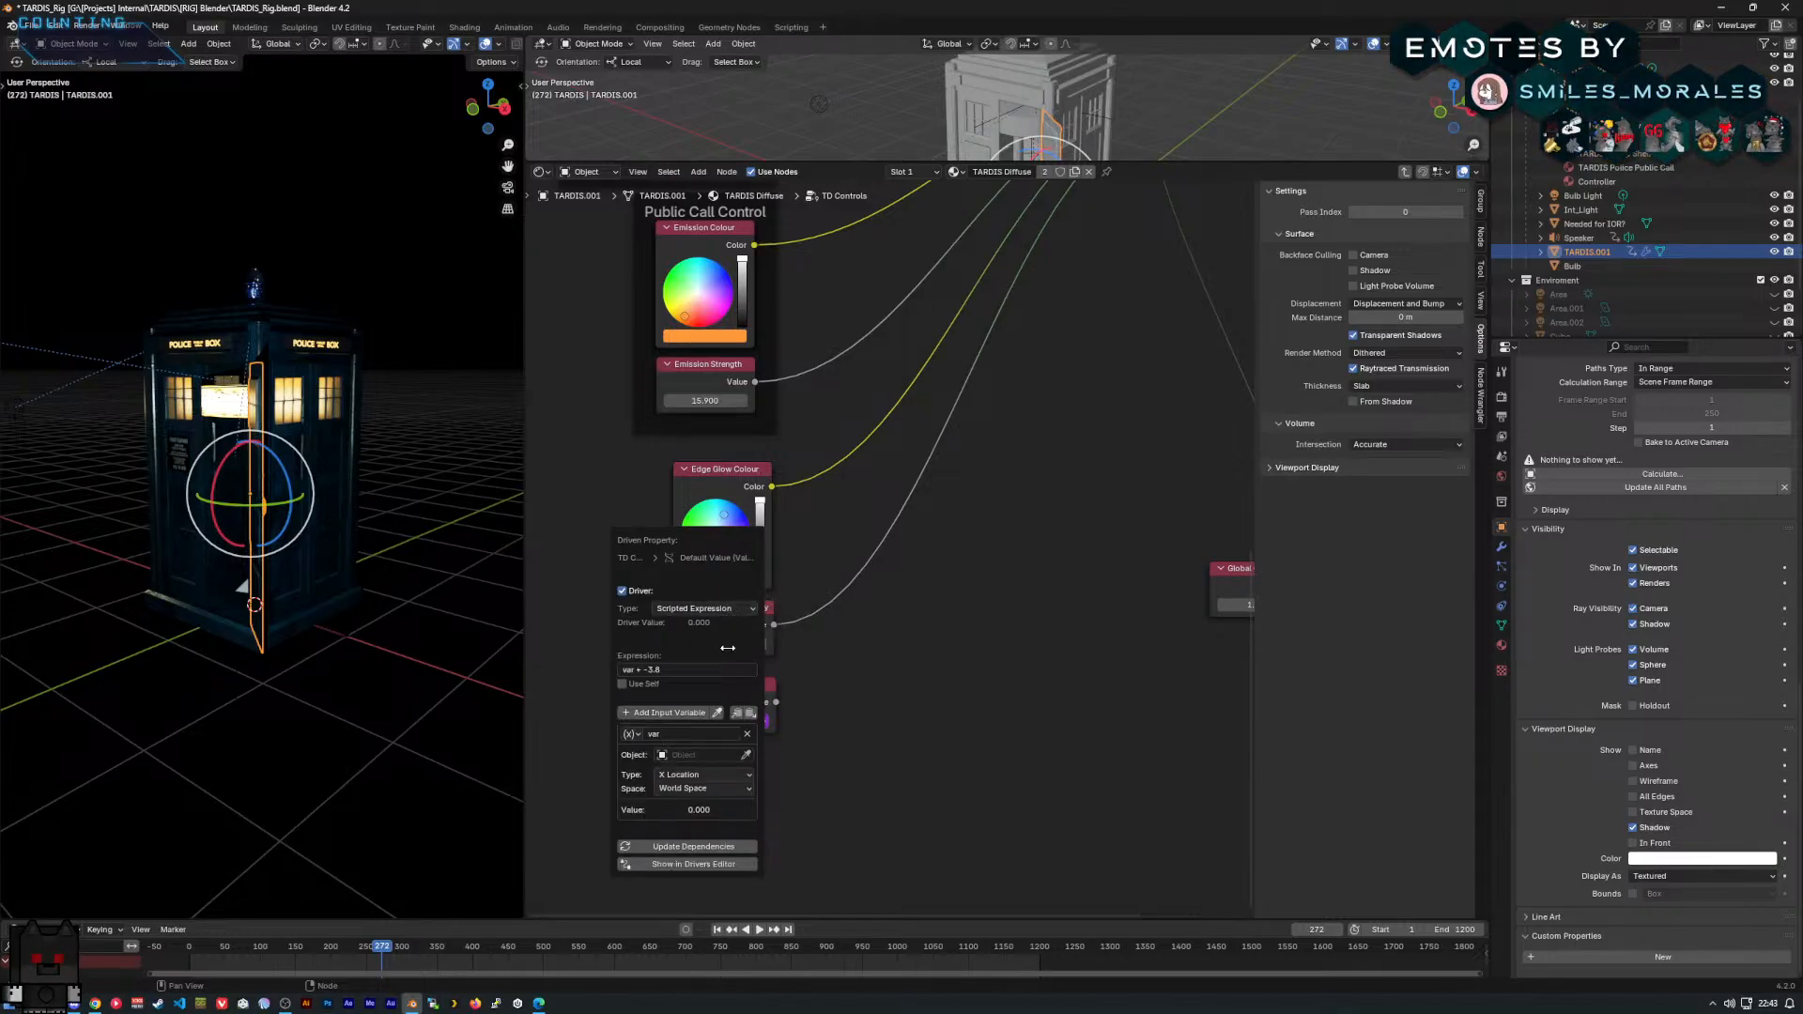
click(697, 716)
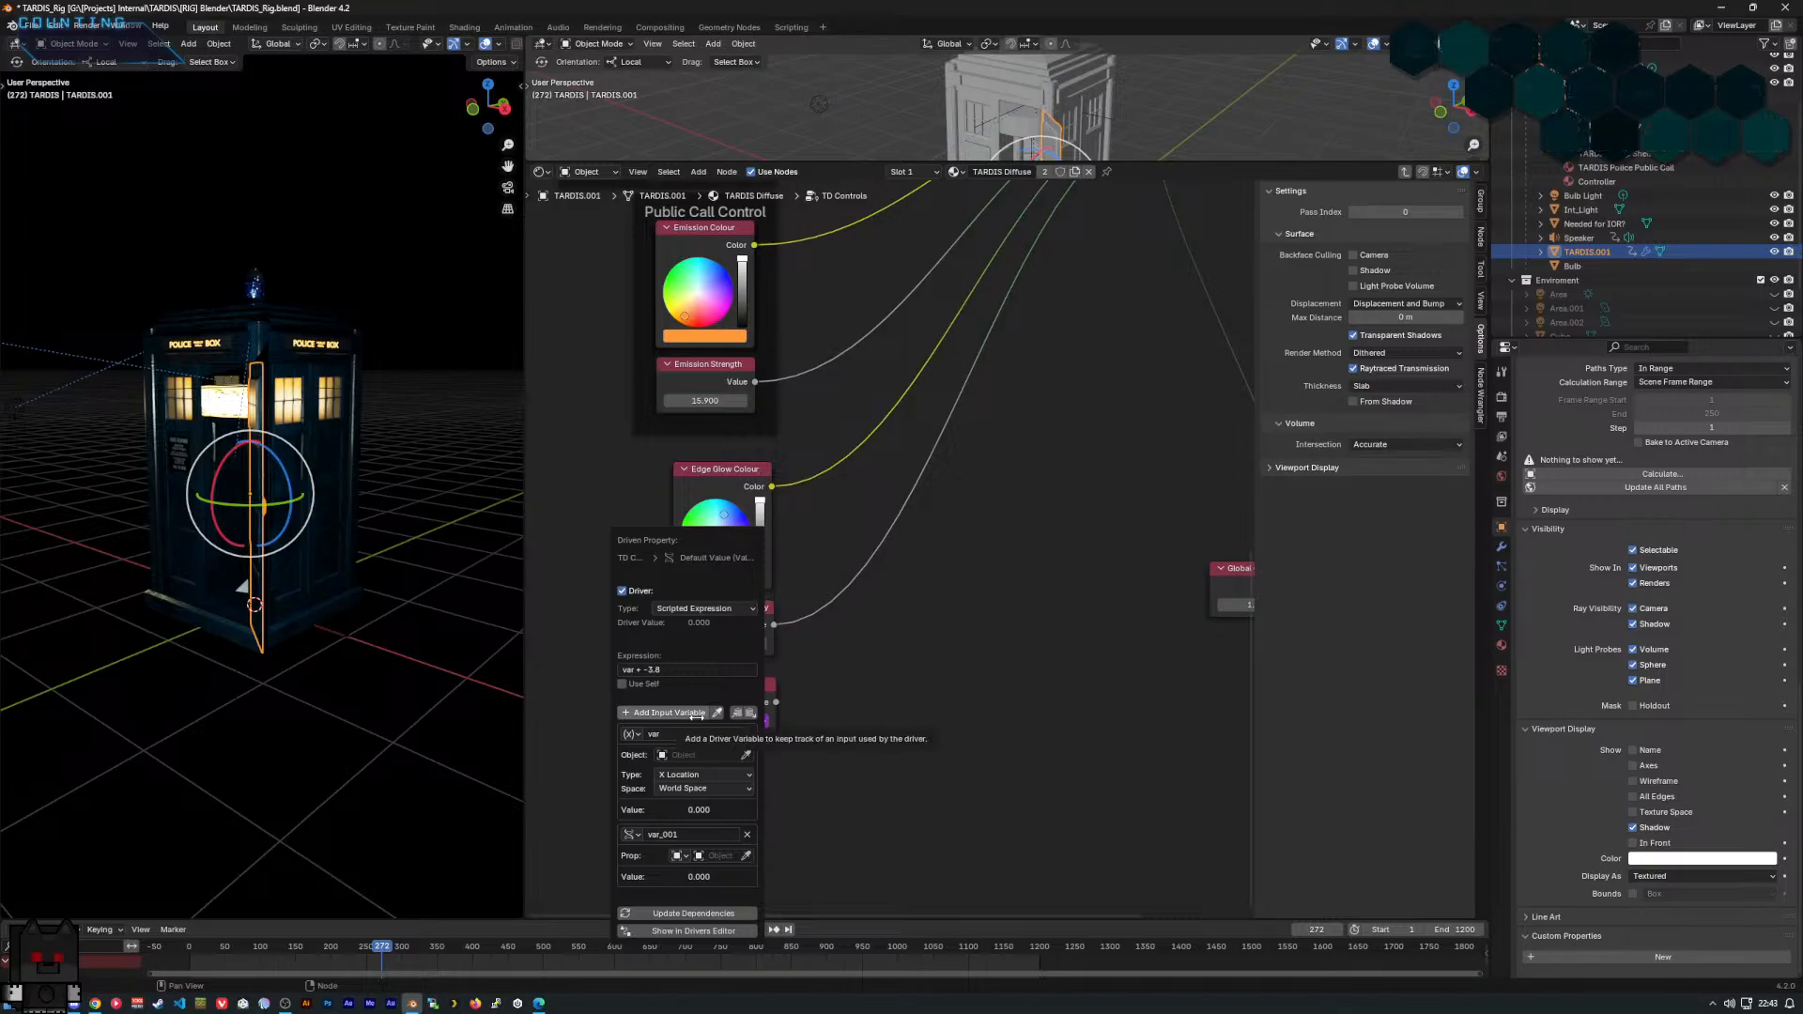
click(747, 834)
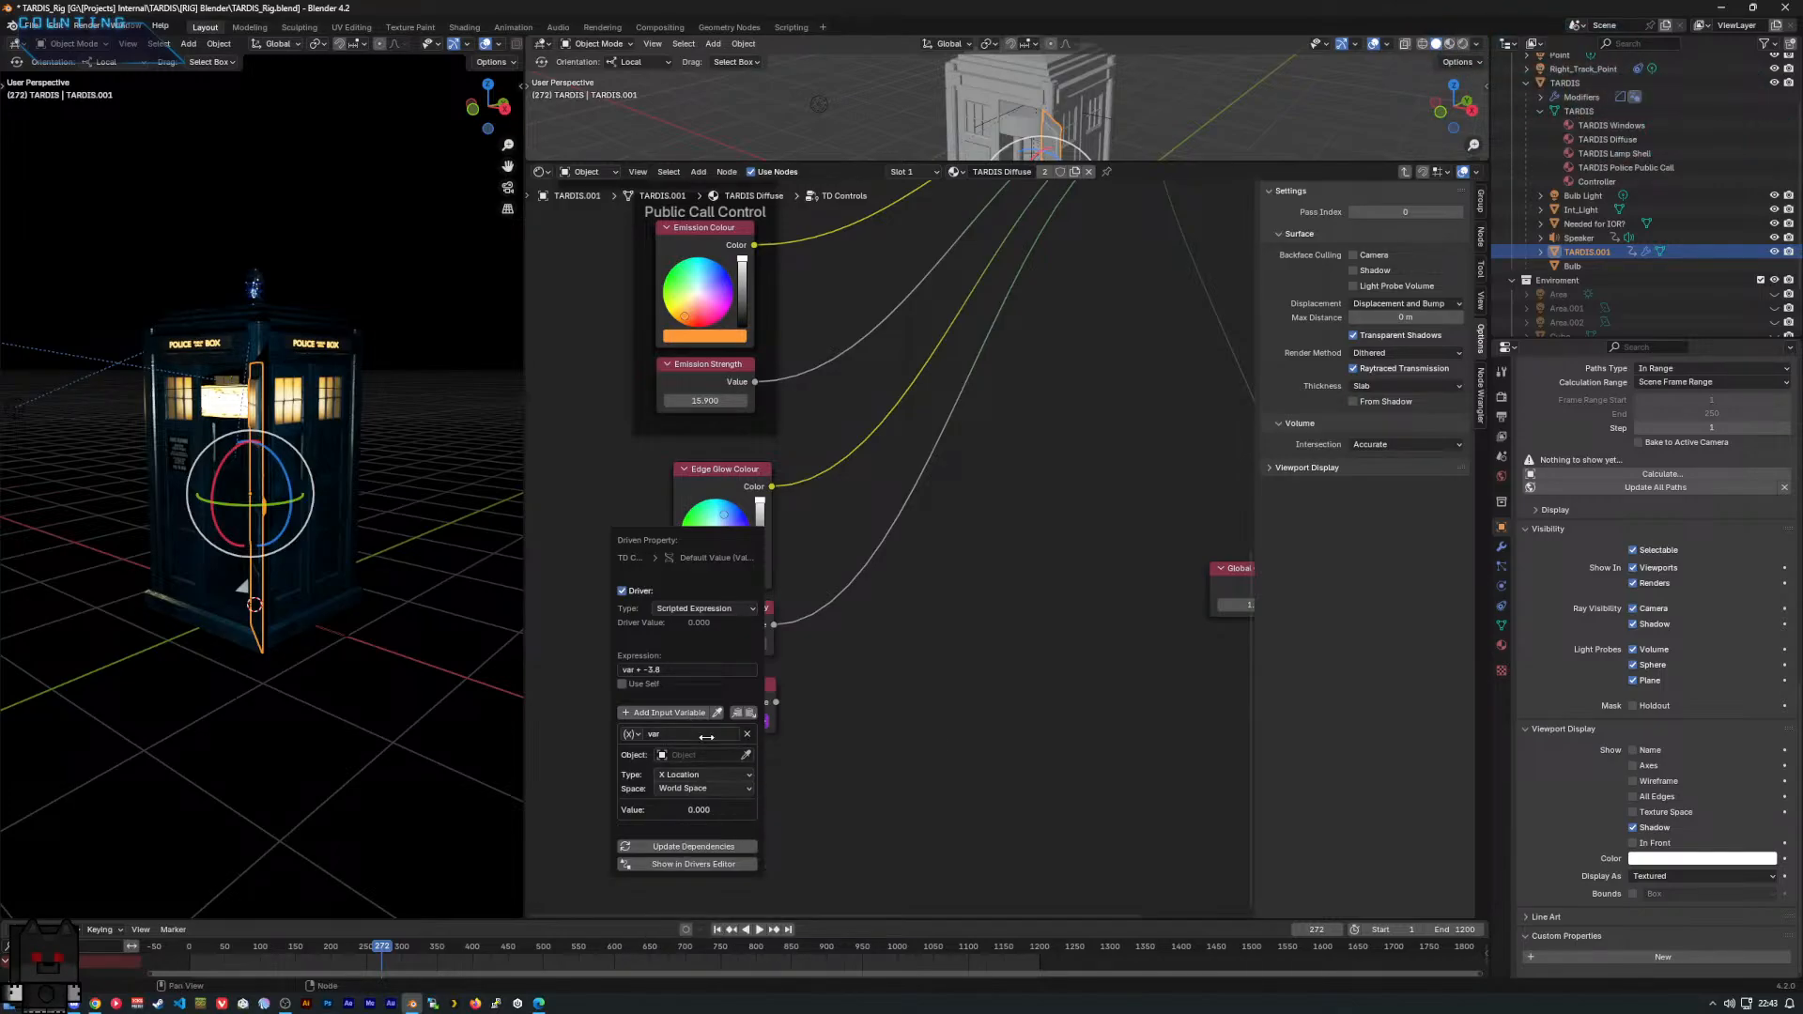
click(633, 748)
click(634, 751)
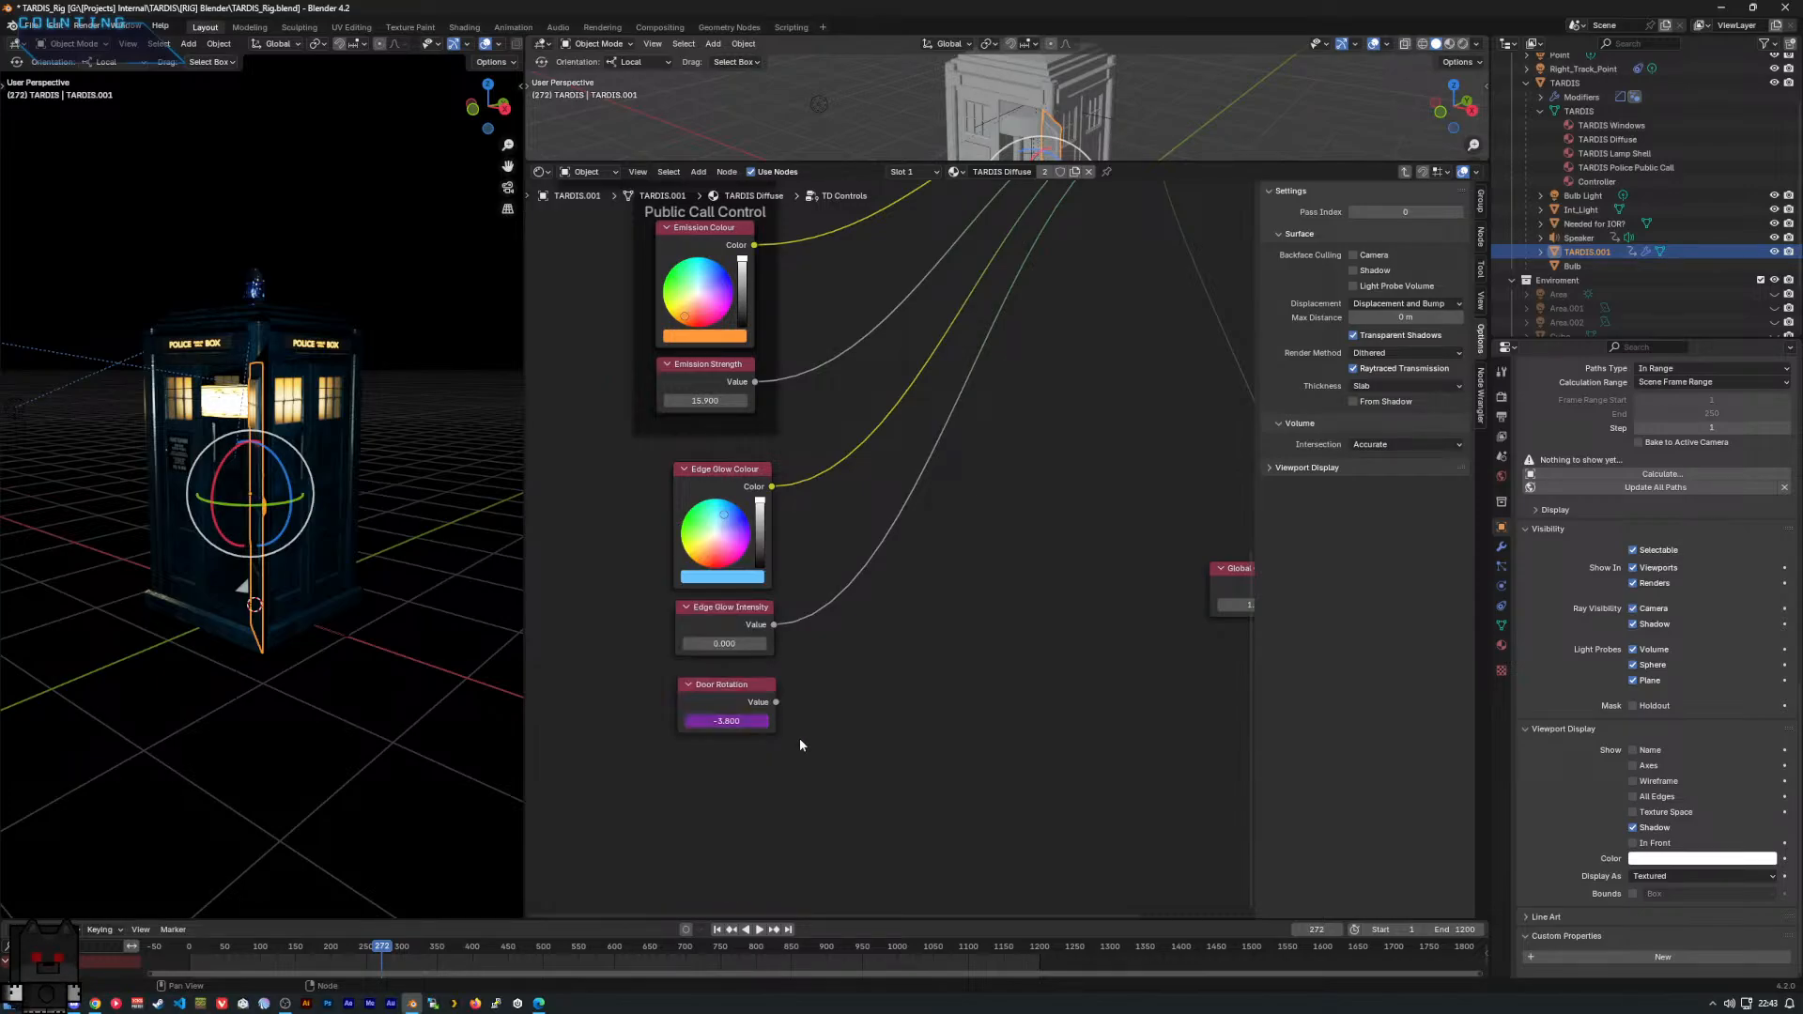
Copy the full data path of the driven Door Rotation value.
right_click(739, 720)
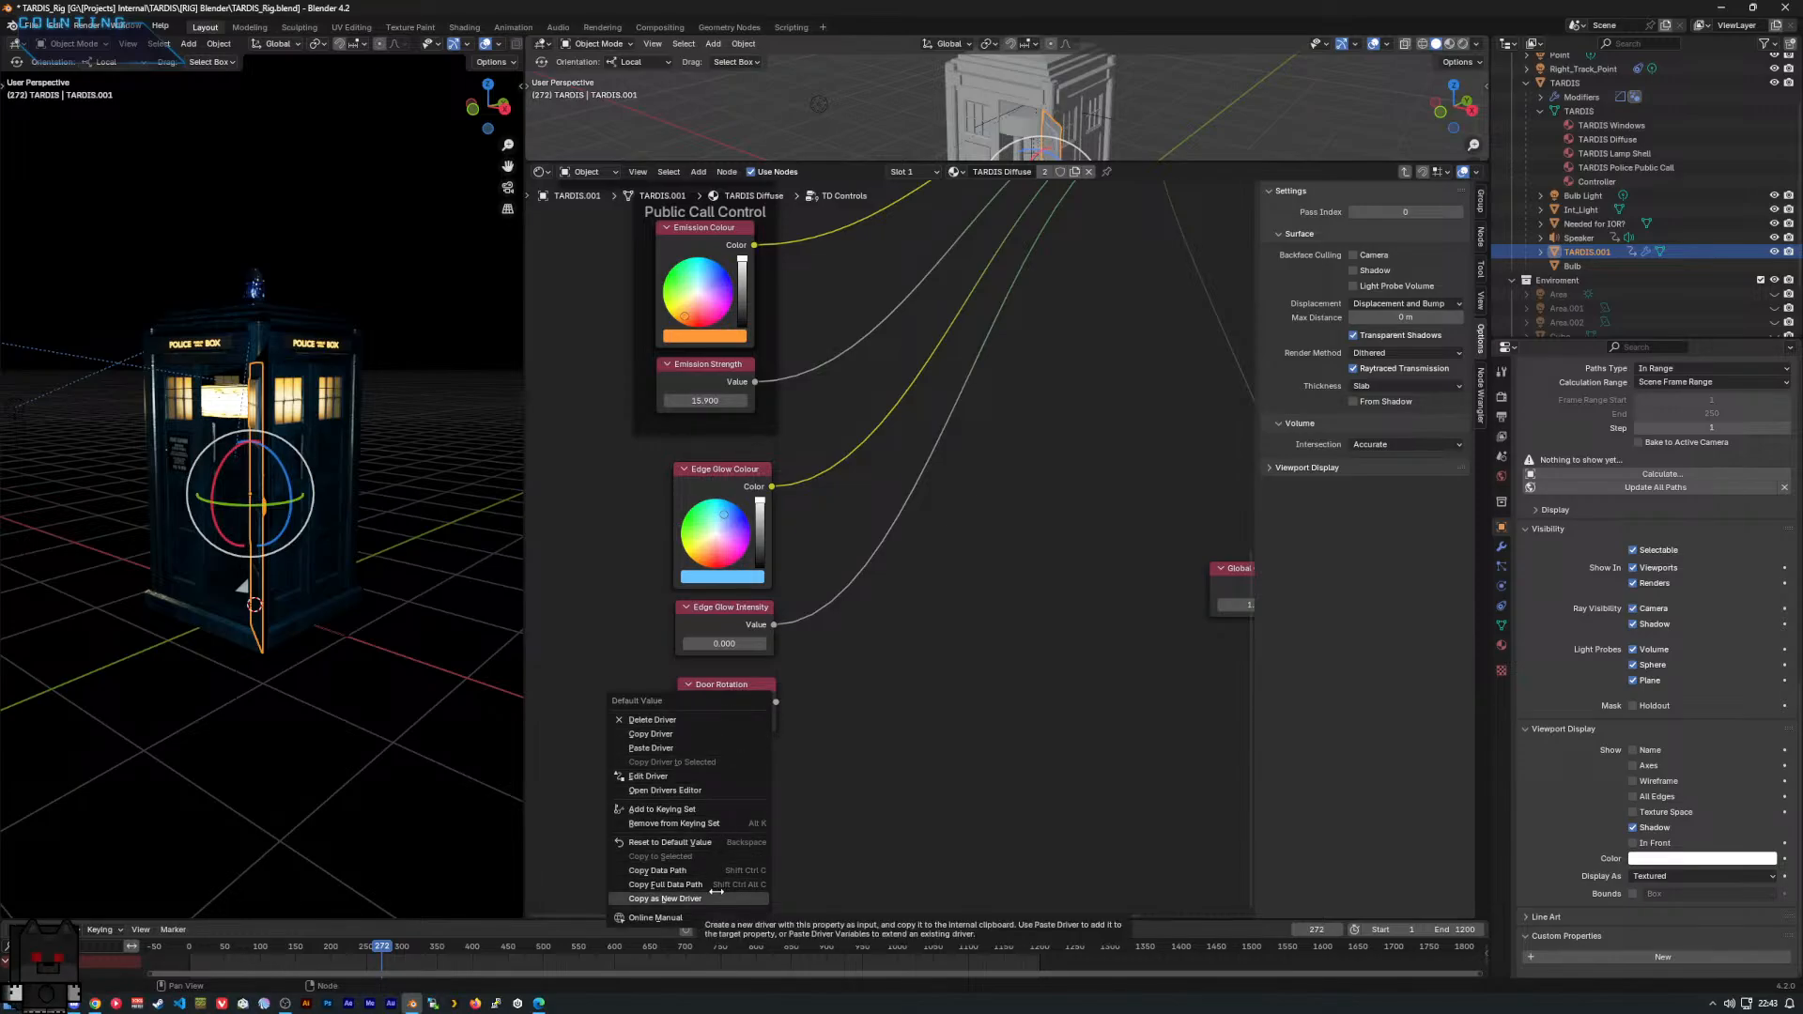
click(717, 884)
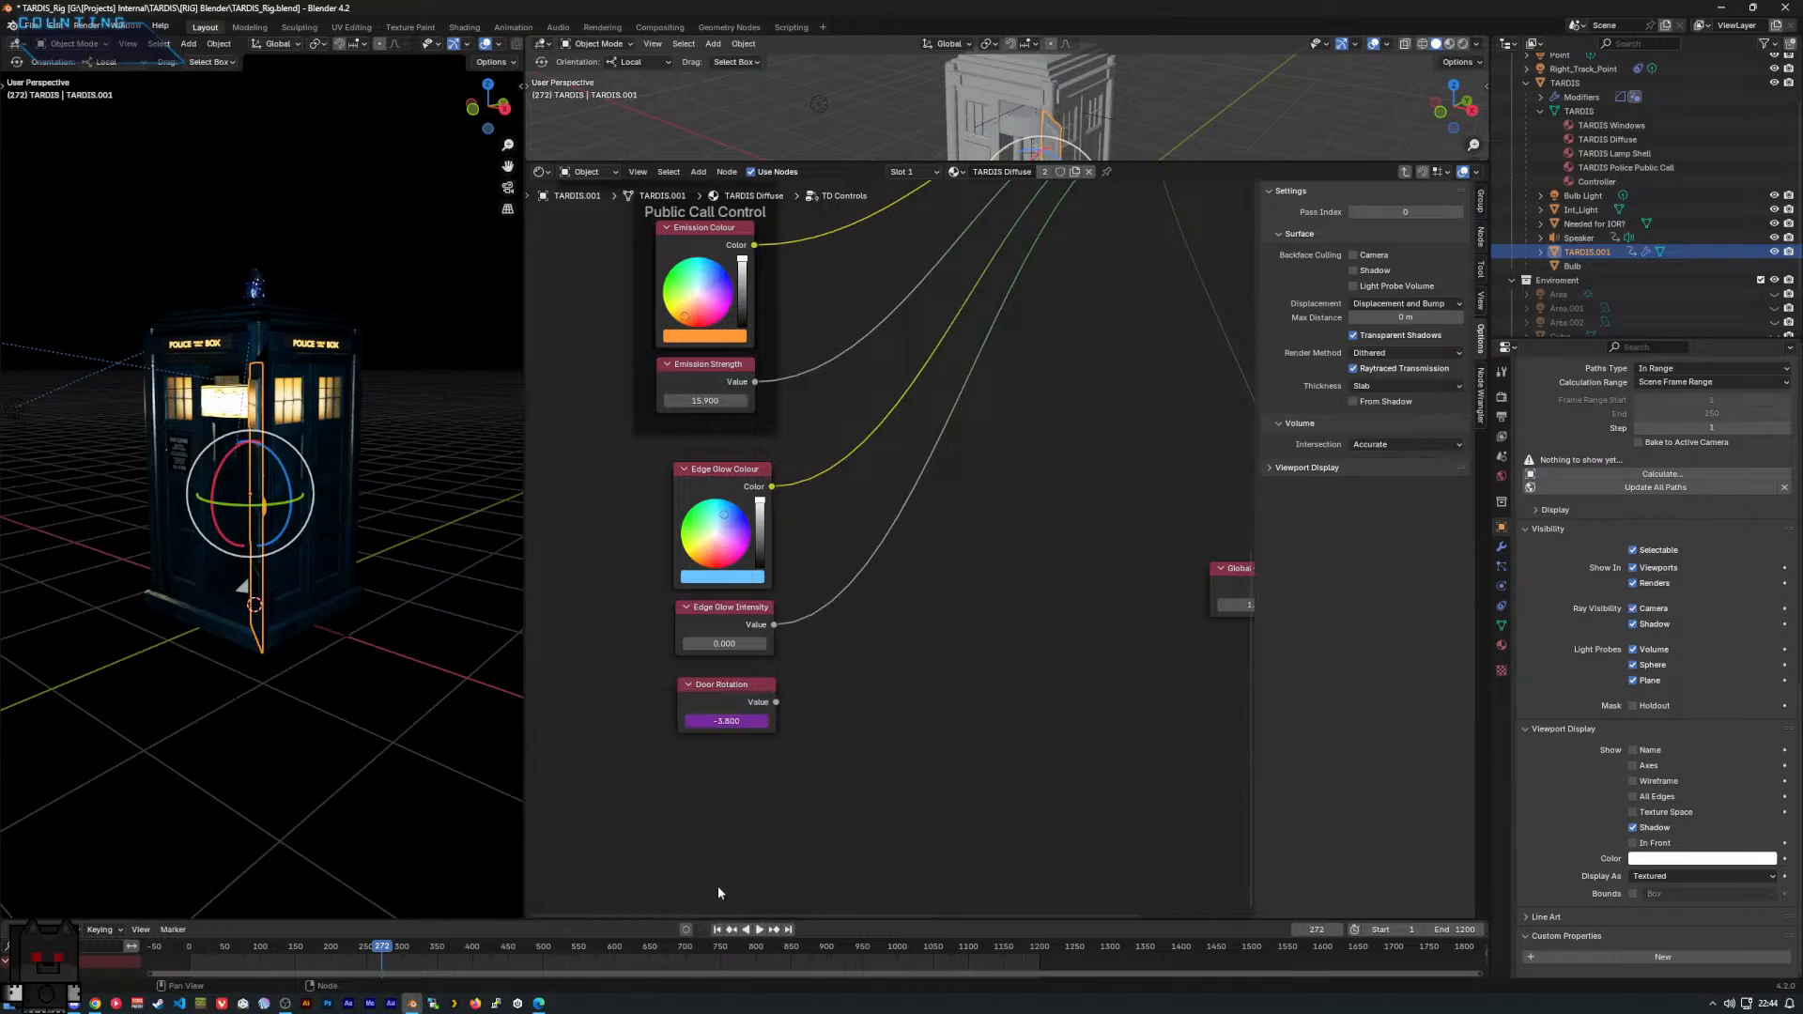
Delete the driver from the Door Rotation value and copy the value's full data path.
right_click(713, 724)
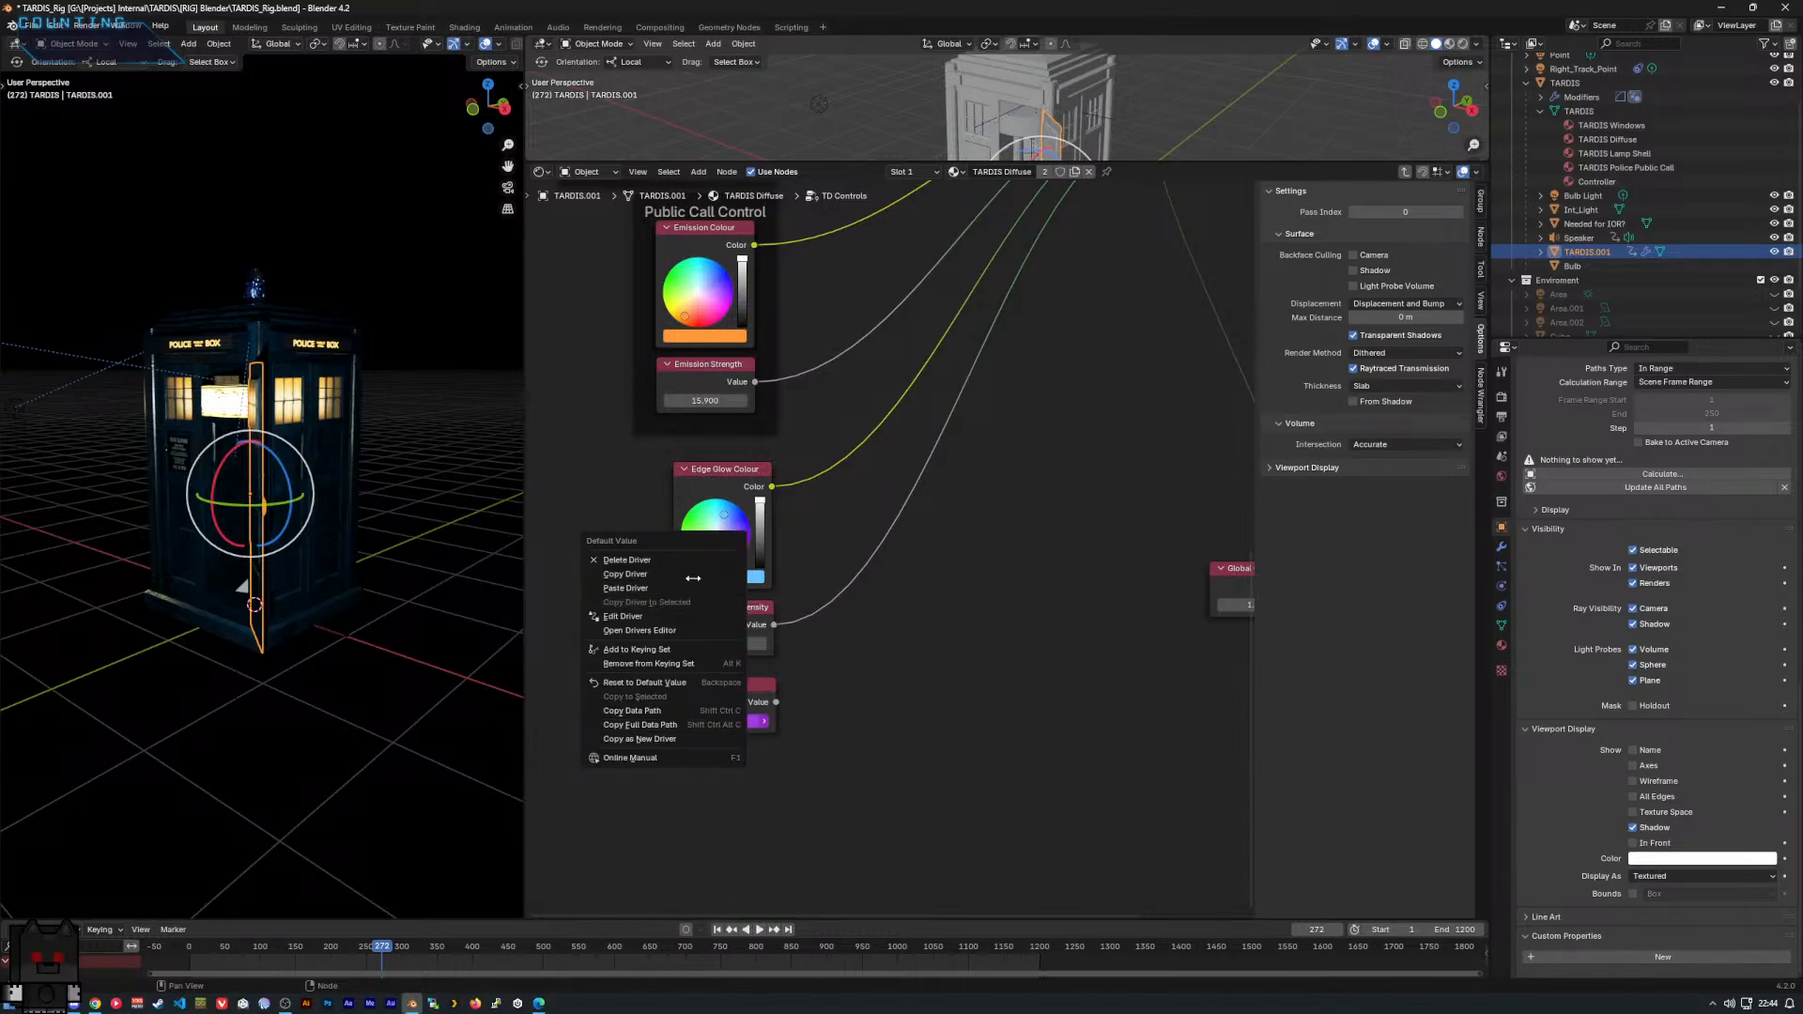
click(638, 560)
right_click(736, 723)
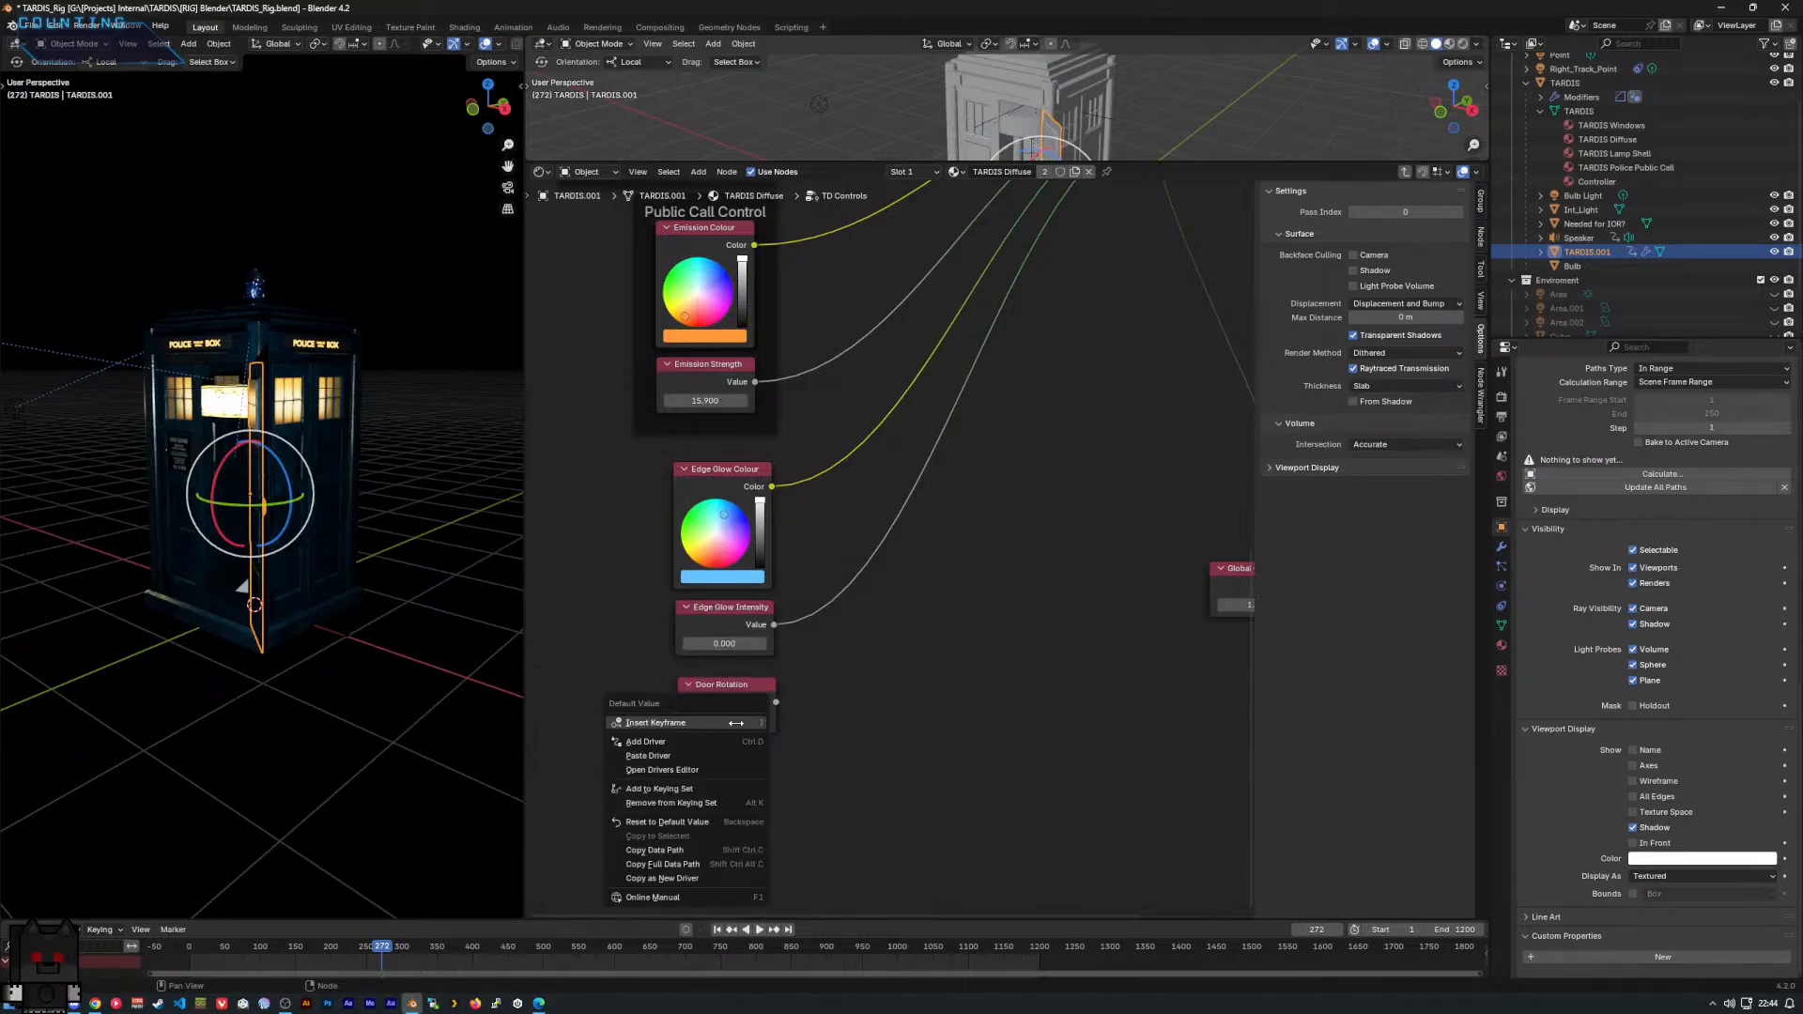
click(737, 864)
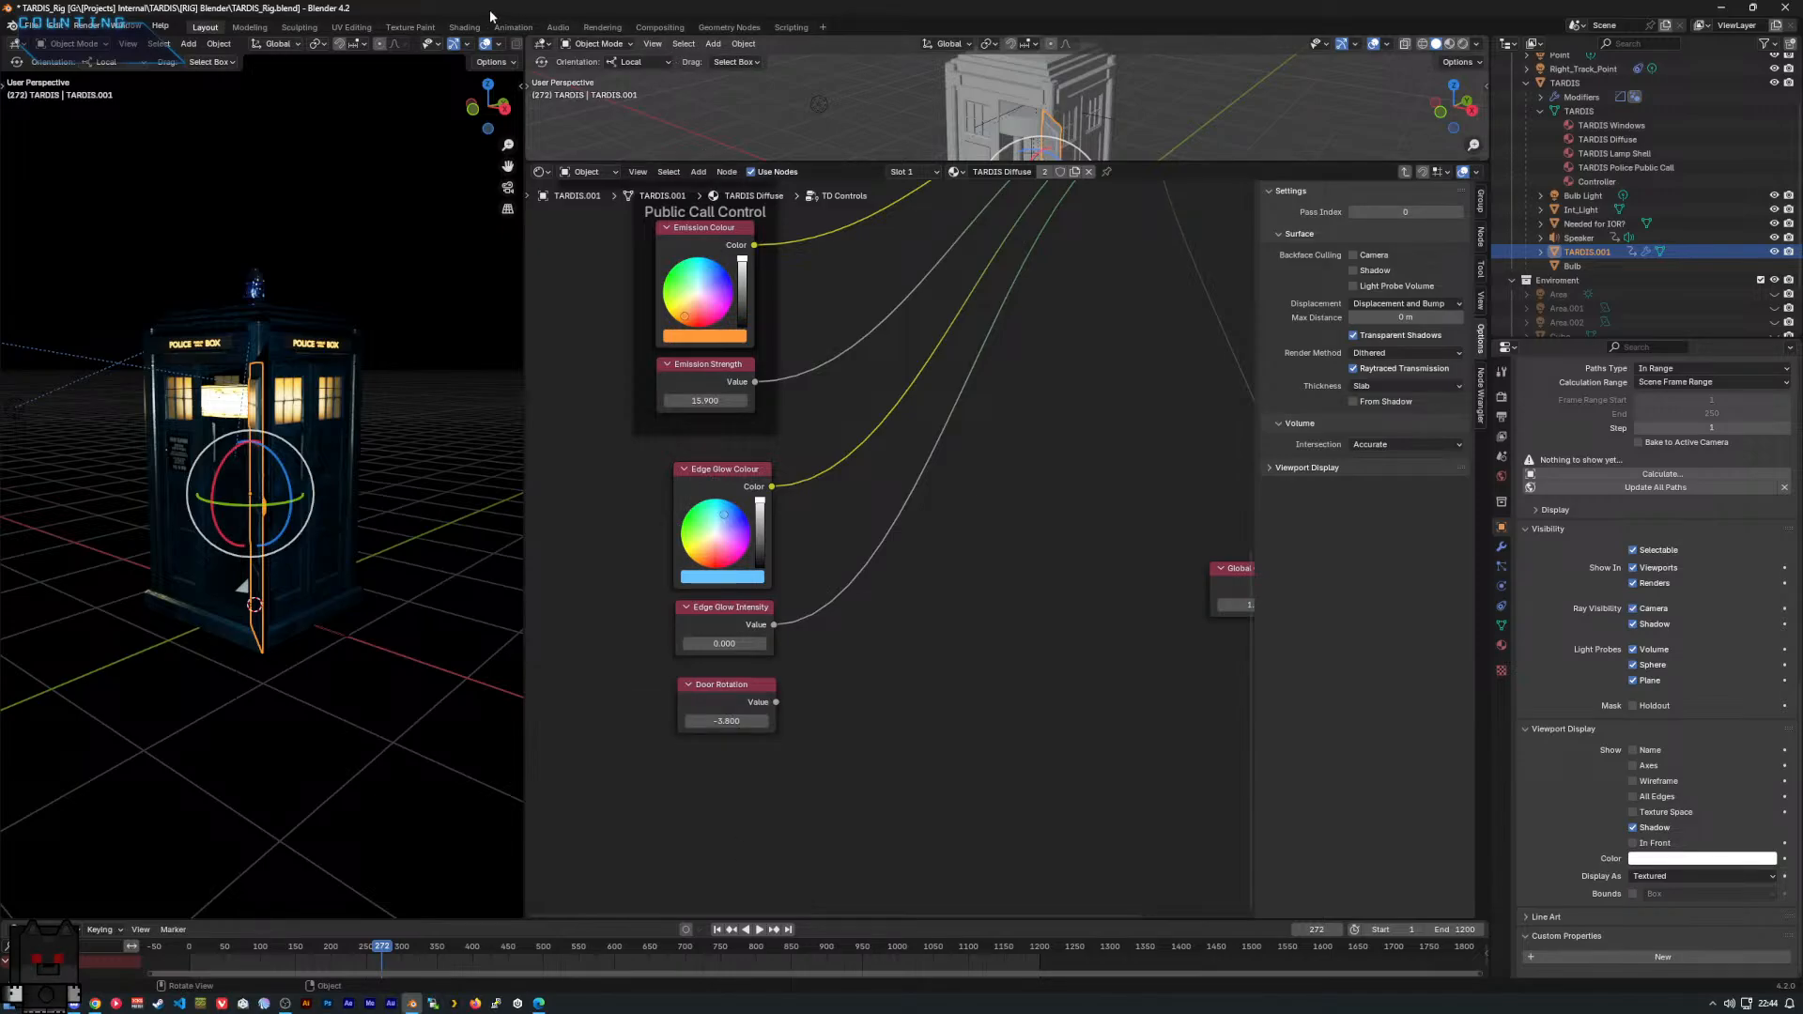
In the Geometry Nodes workspace, add a driver to Door_Rot's Value node and copy that driver.
click(714, 26)
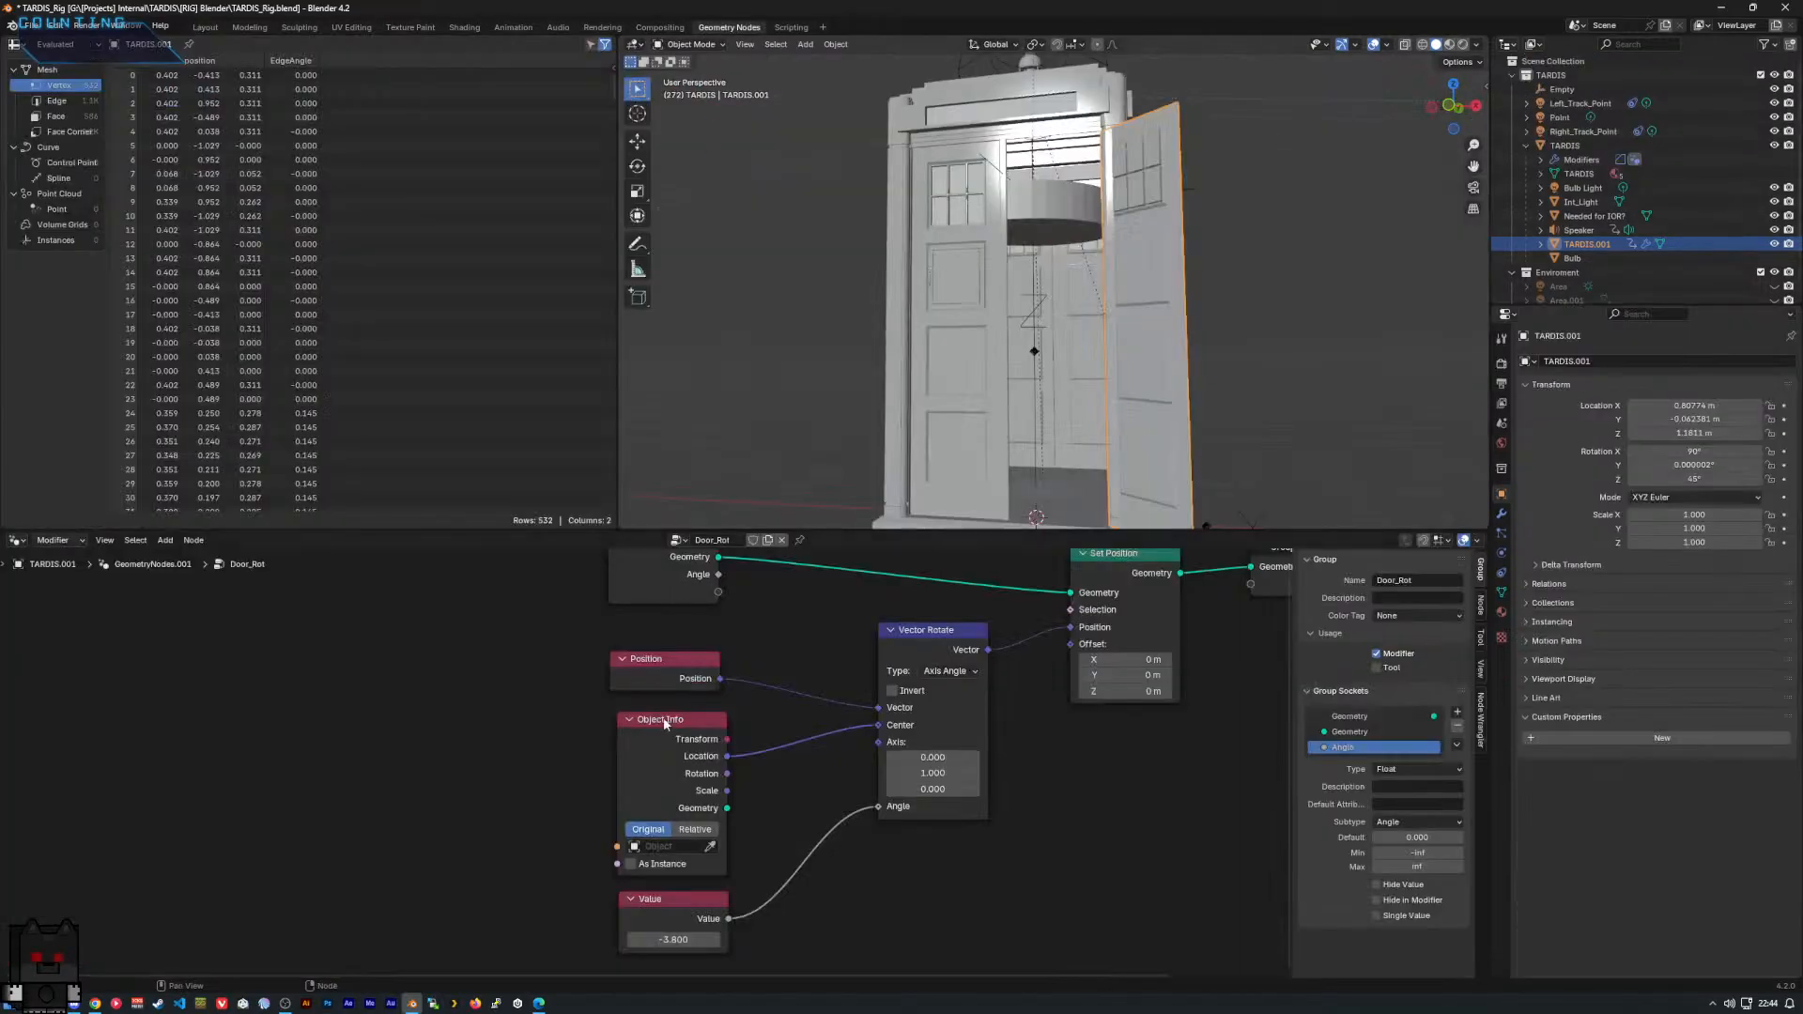
right_click(678, 939)
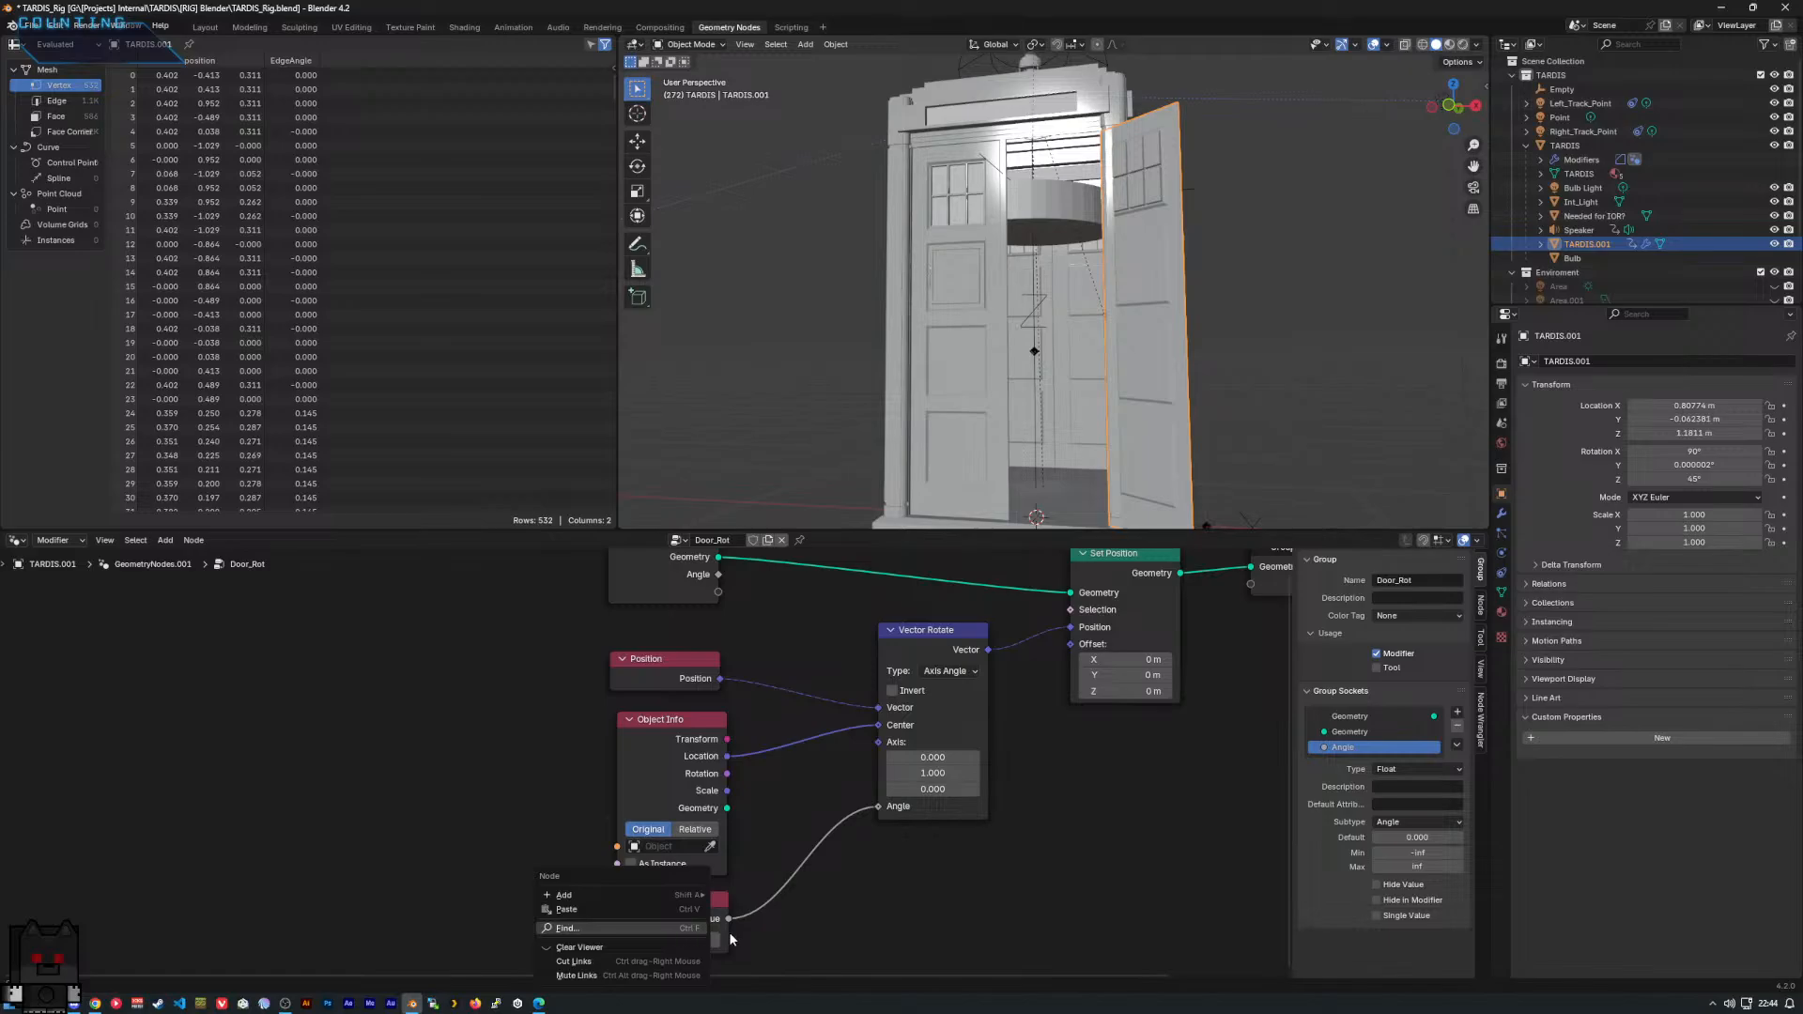
right_click(702, 934)
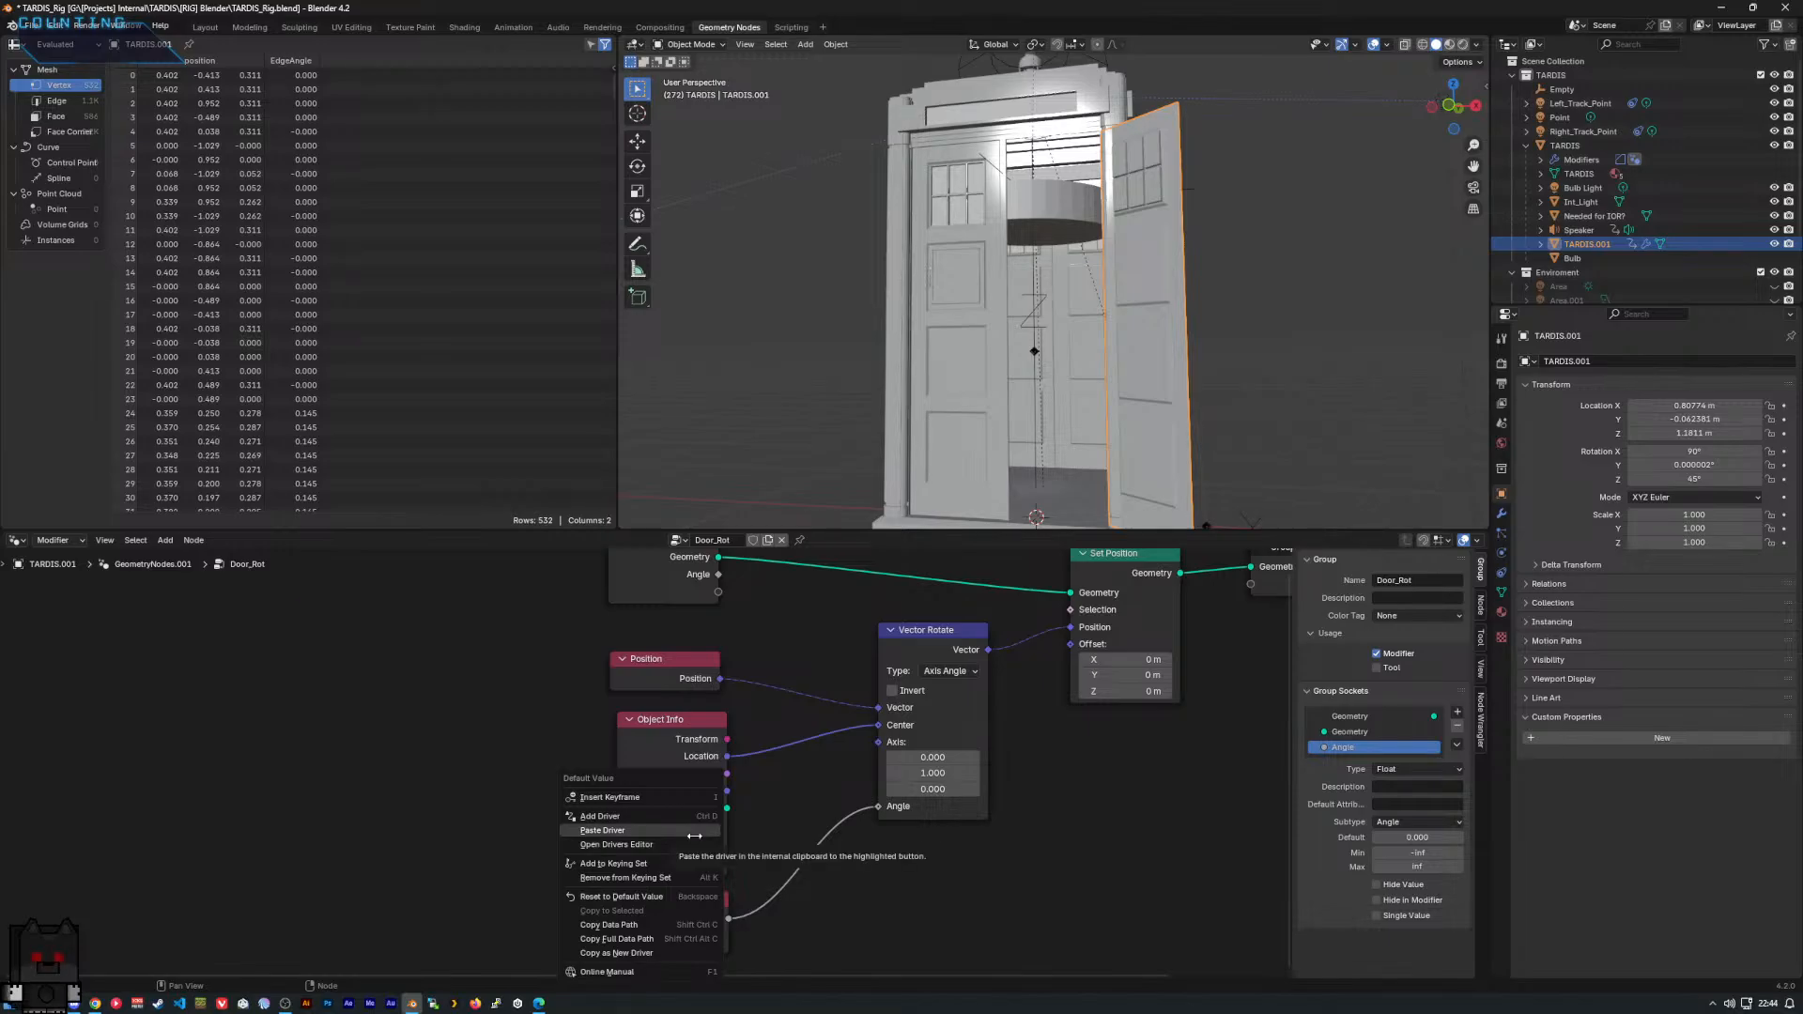
right_click(673, 942)
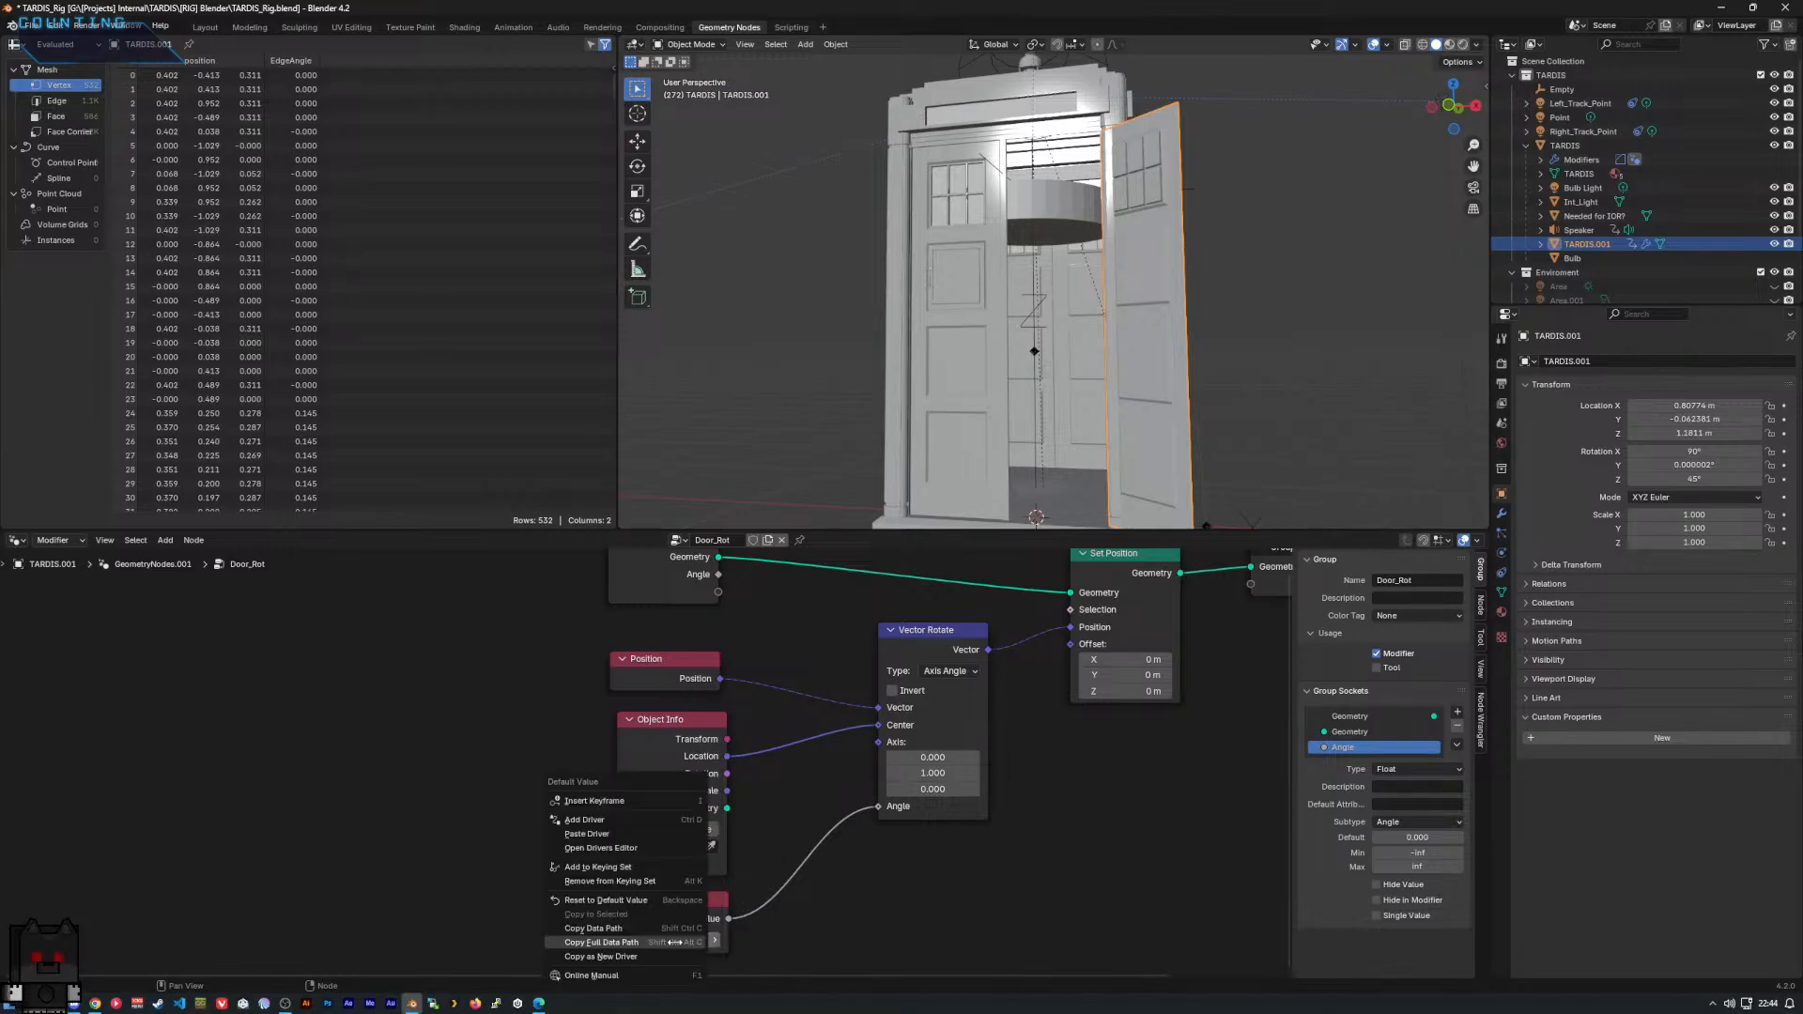
click(693, 820)
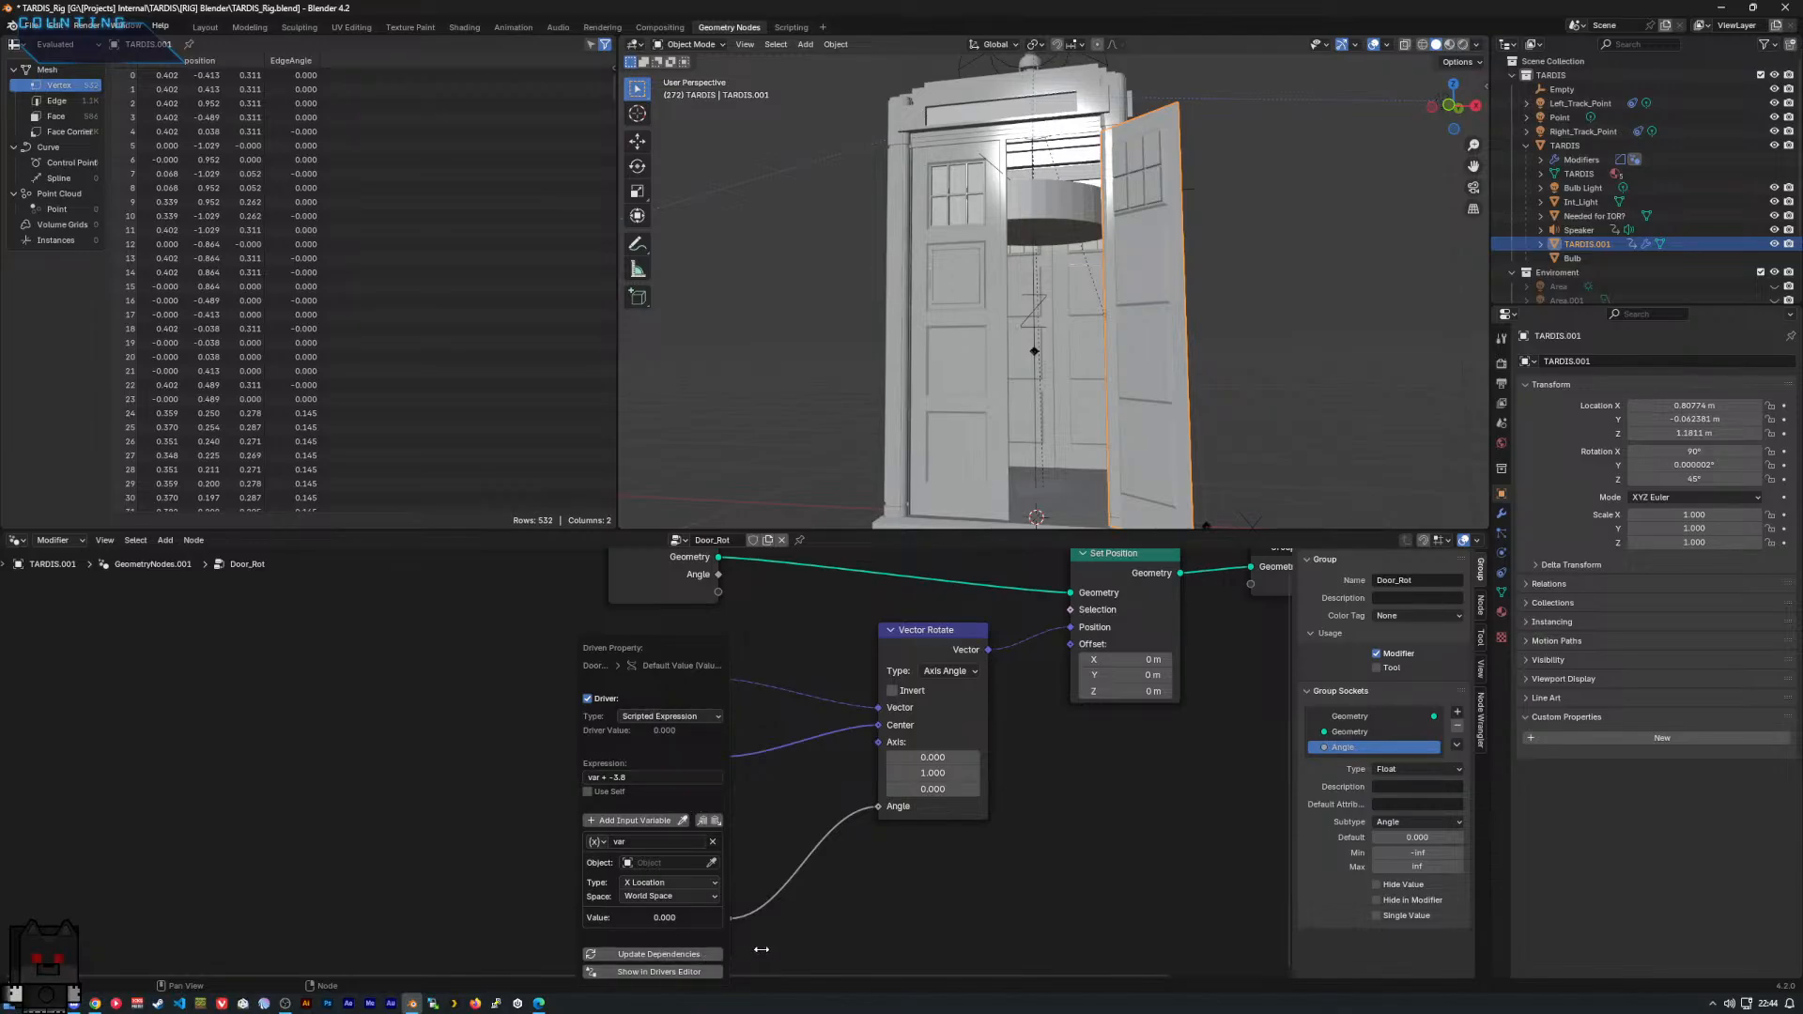
right_click(674, 939)
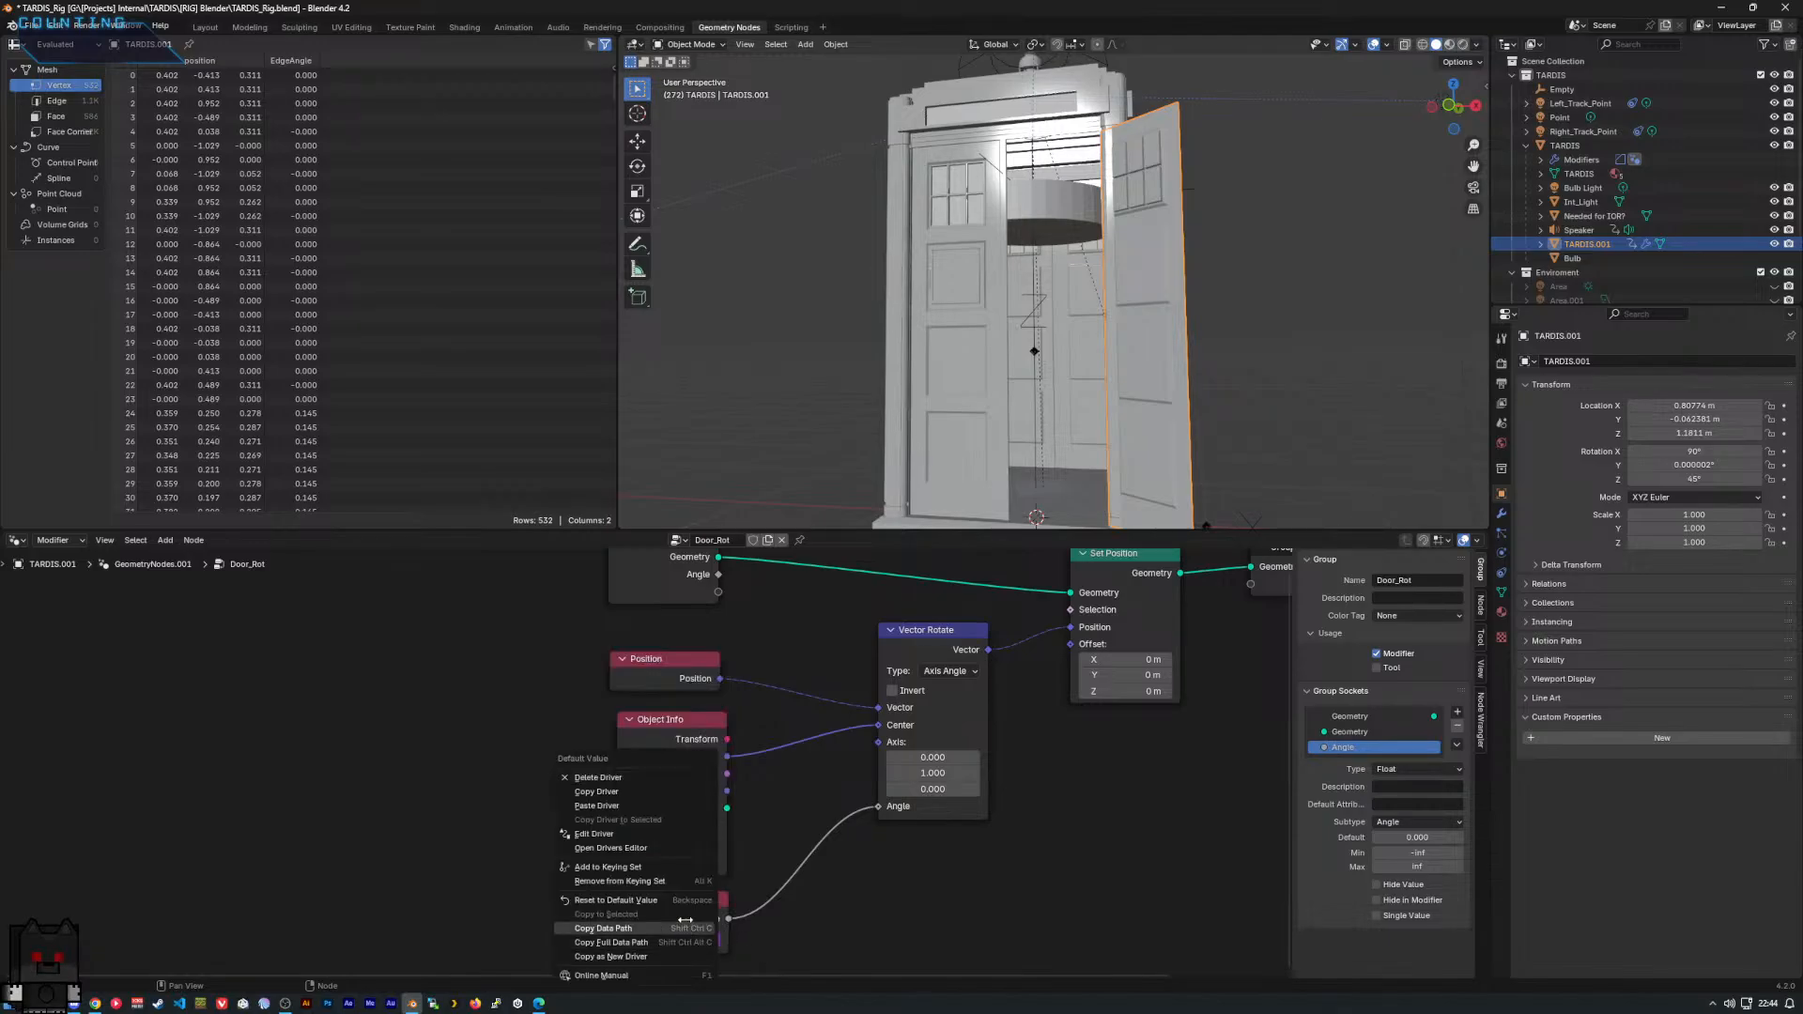
click(680, 792)
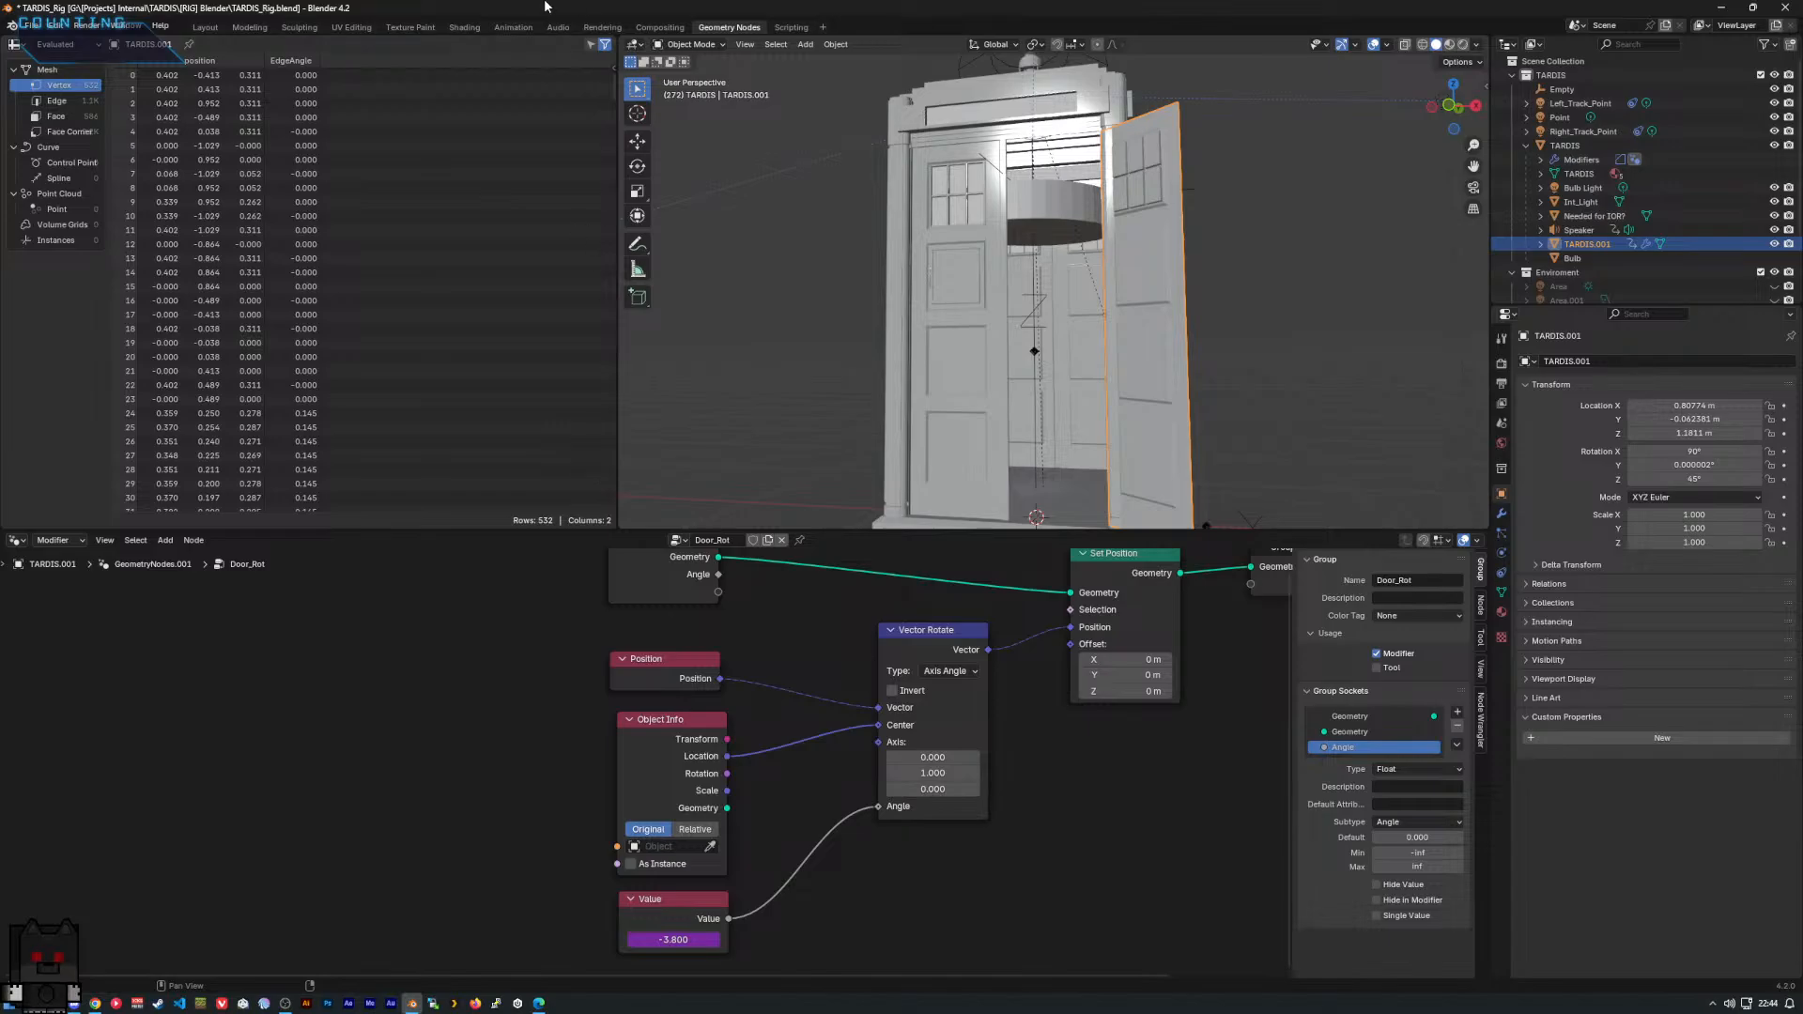
In the Layout workspace, paste the copied driver onto the Door Rotation value and try changing the value.
click(206, 28)
right_click(710, 723)
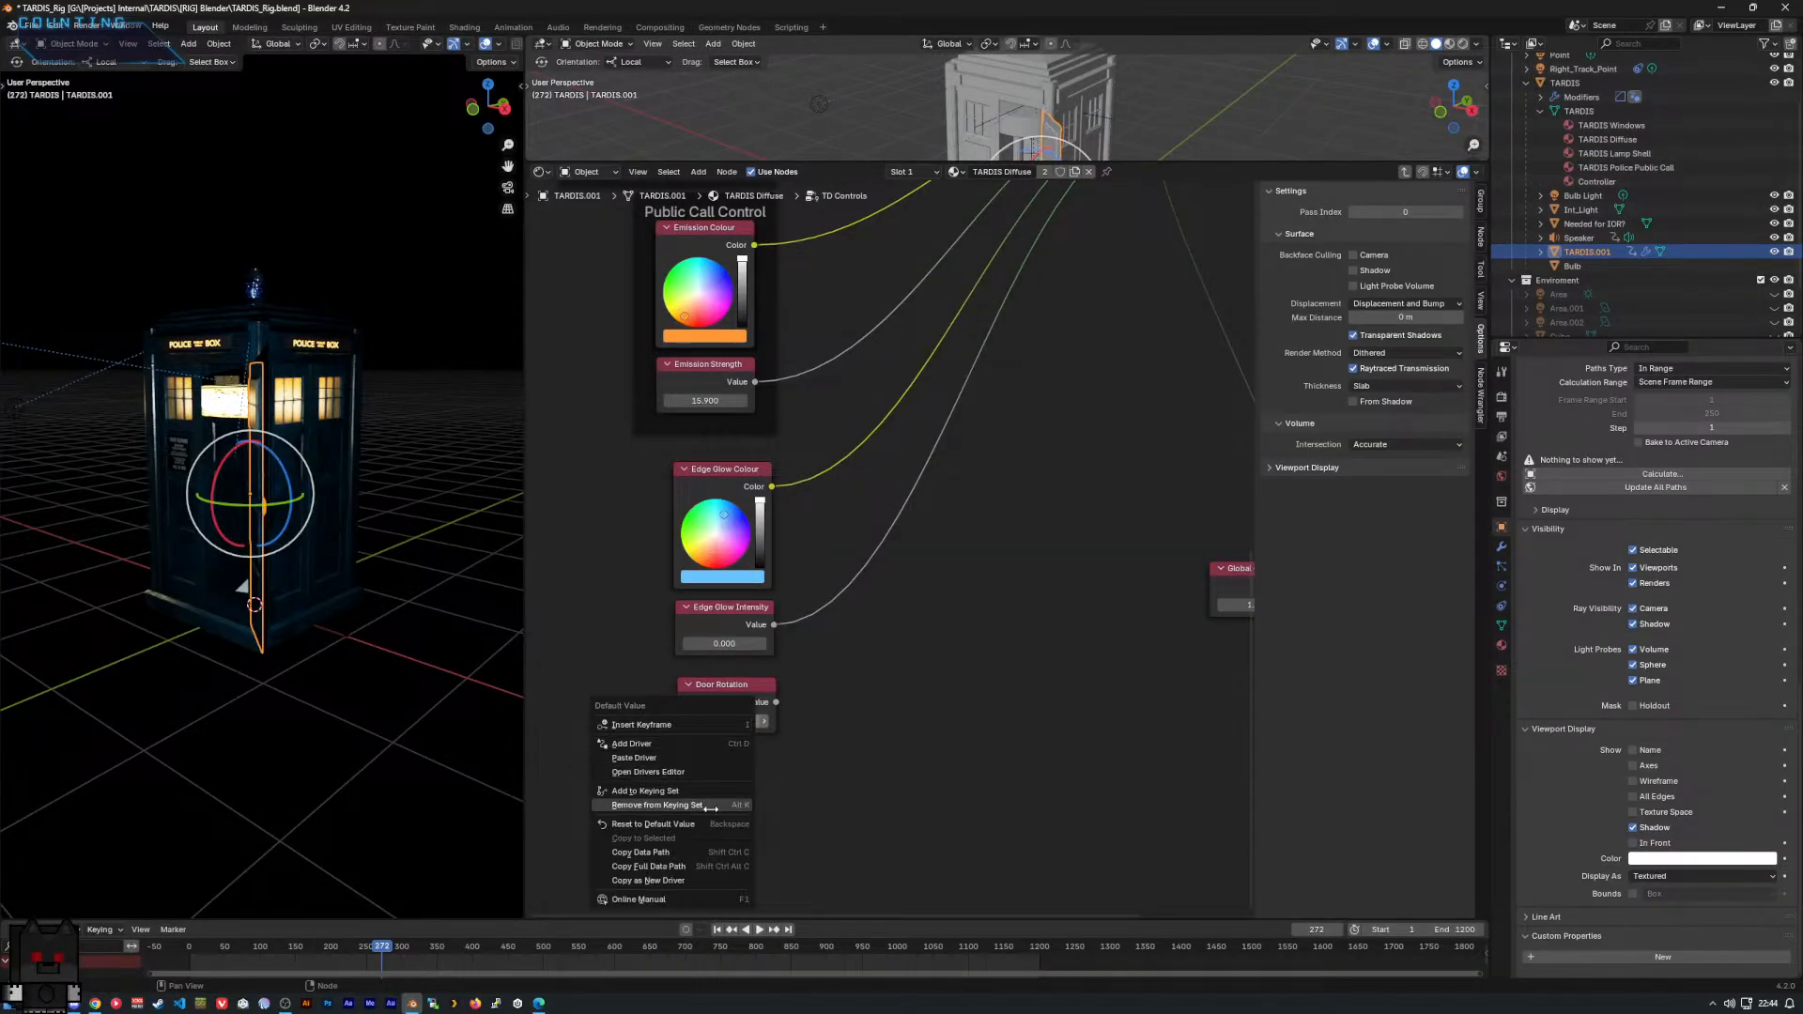
click(718, 754)
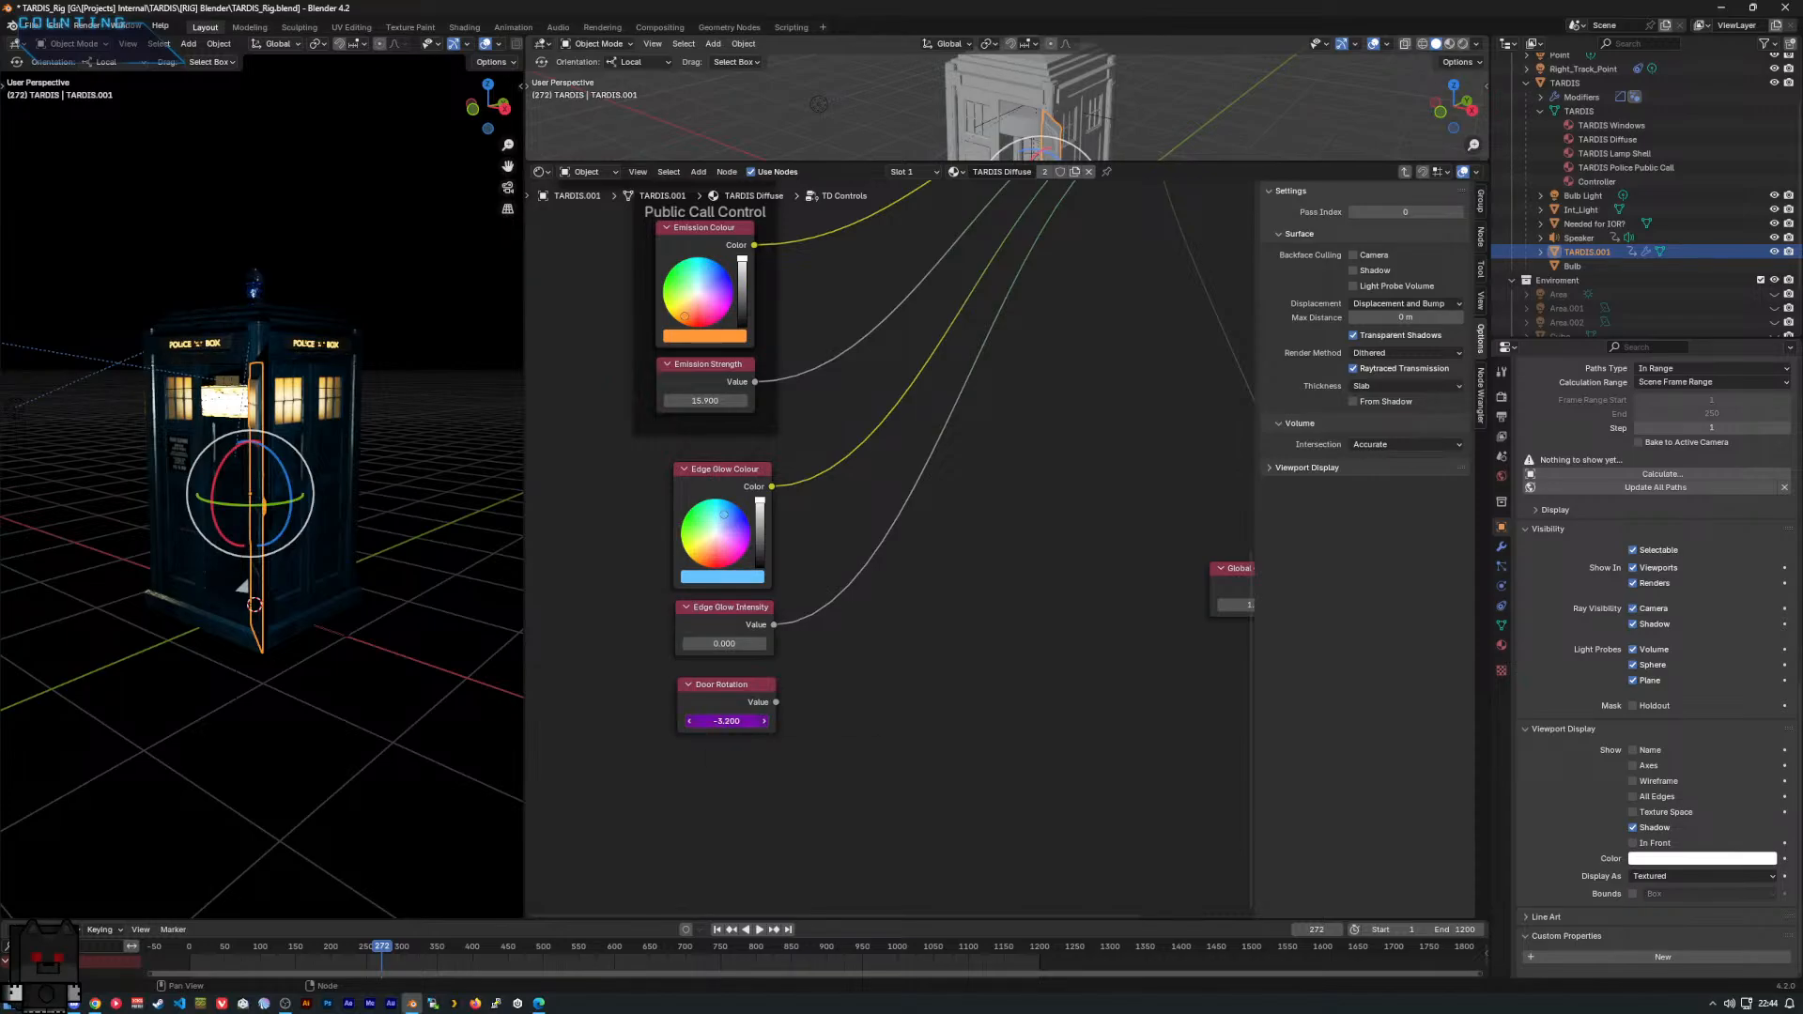
click(727, 720)
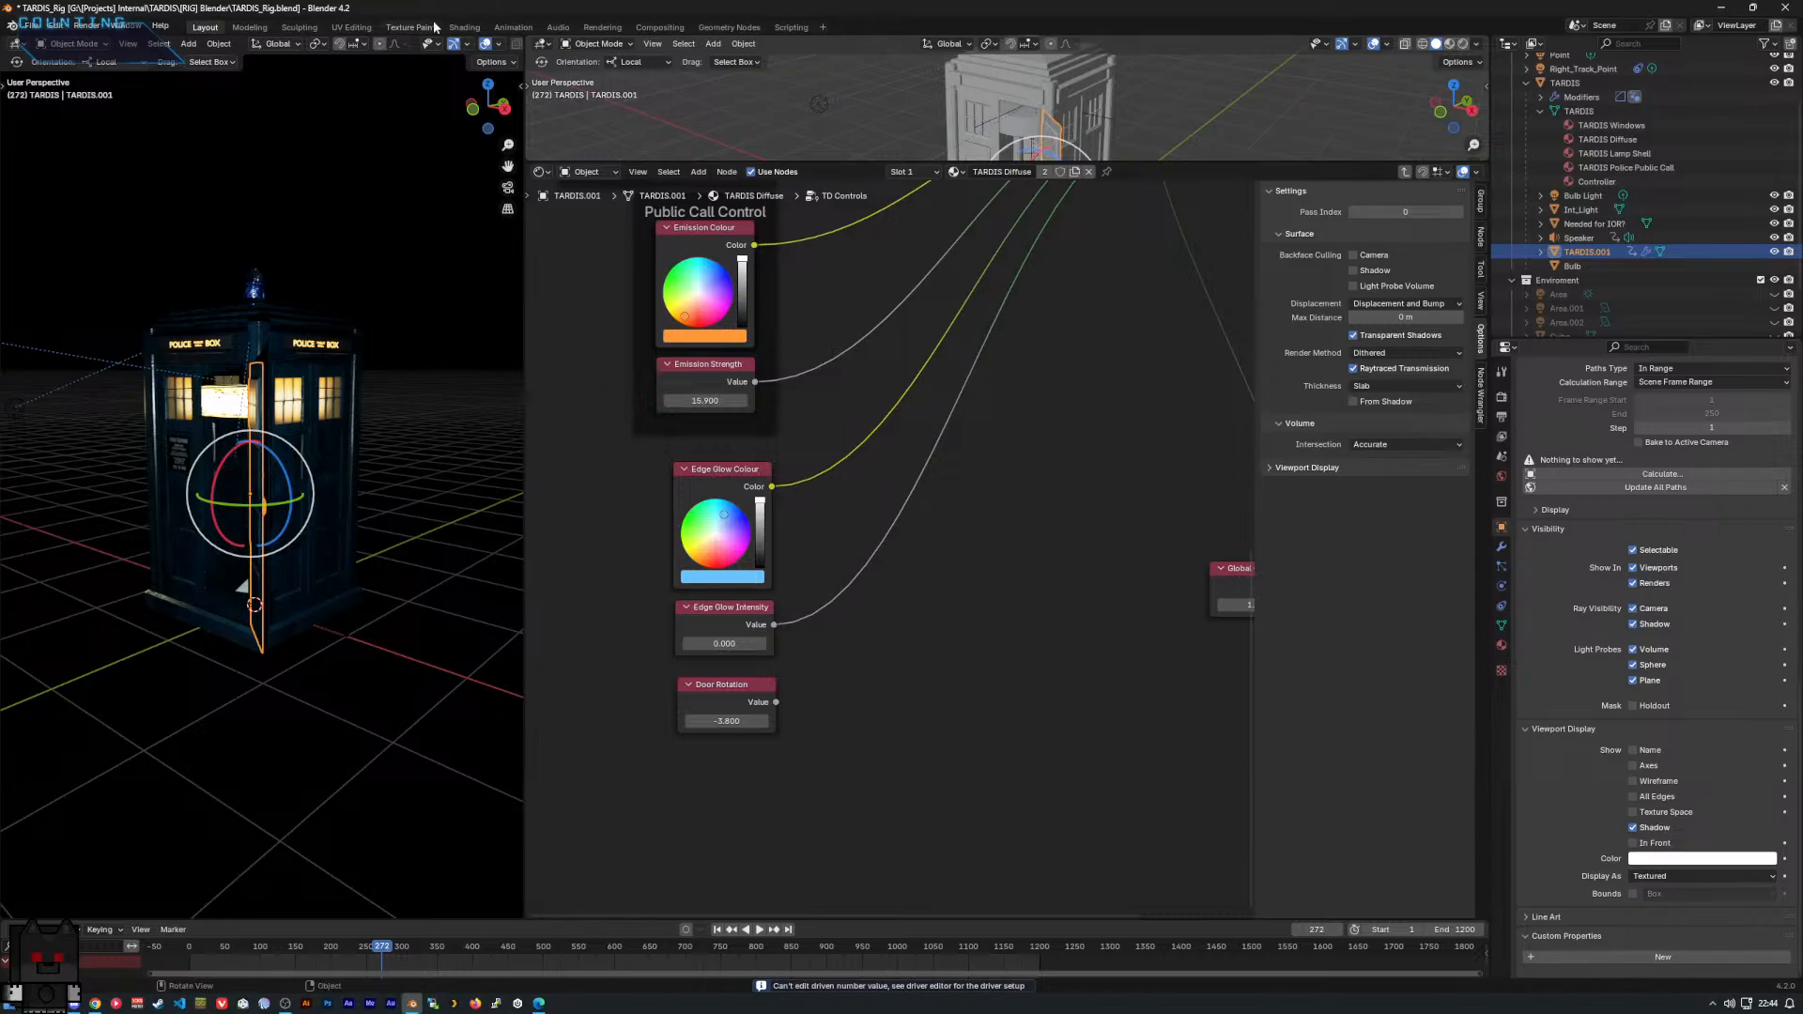
In the Geometry Nodes workspace, delete the driver from Door_Rot's Value node and set its value to 0.
click(742, 28)
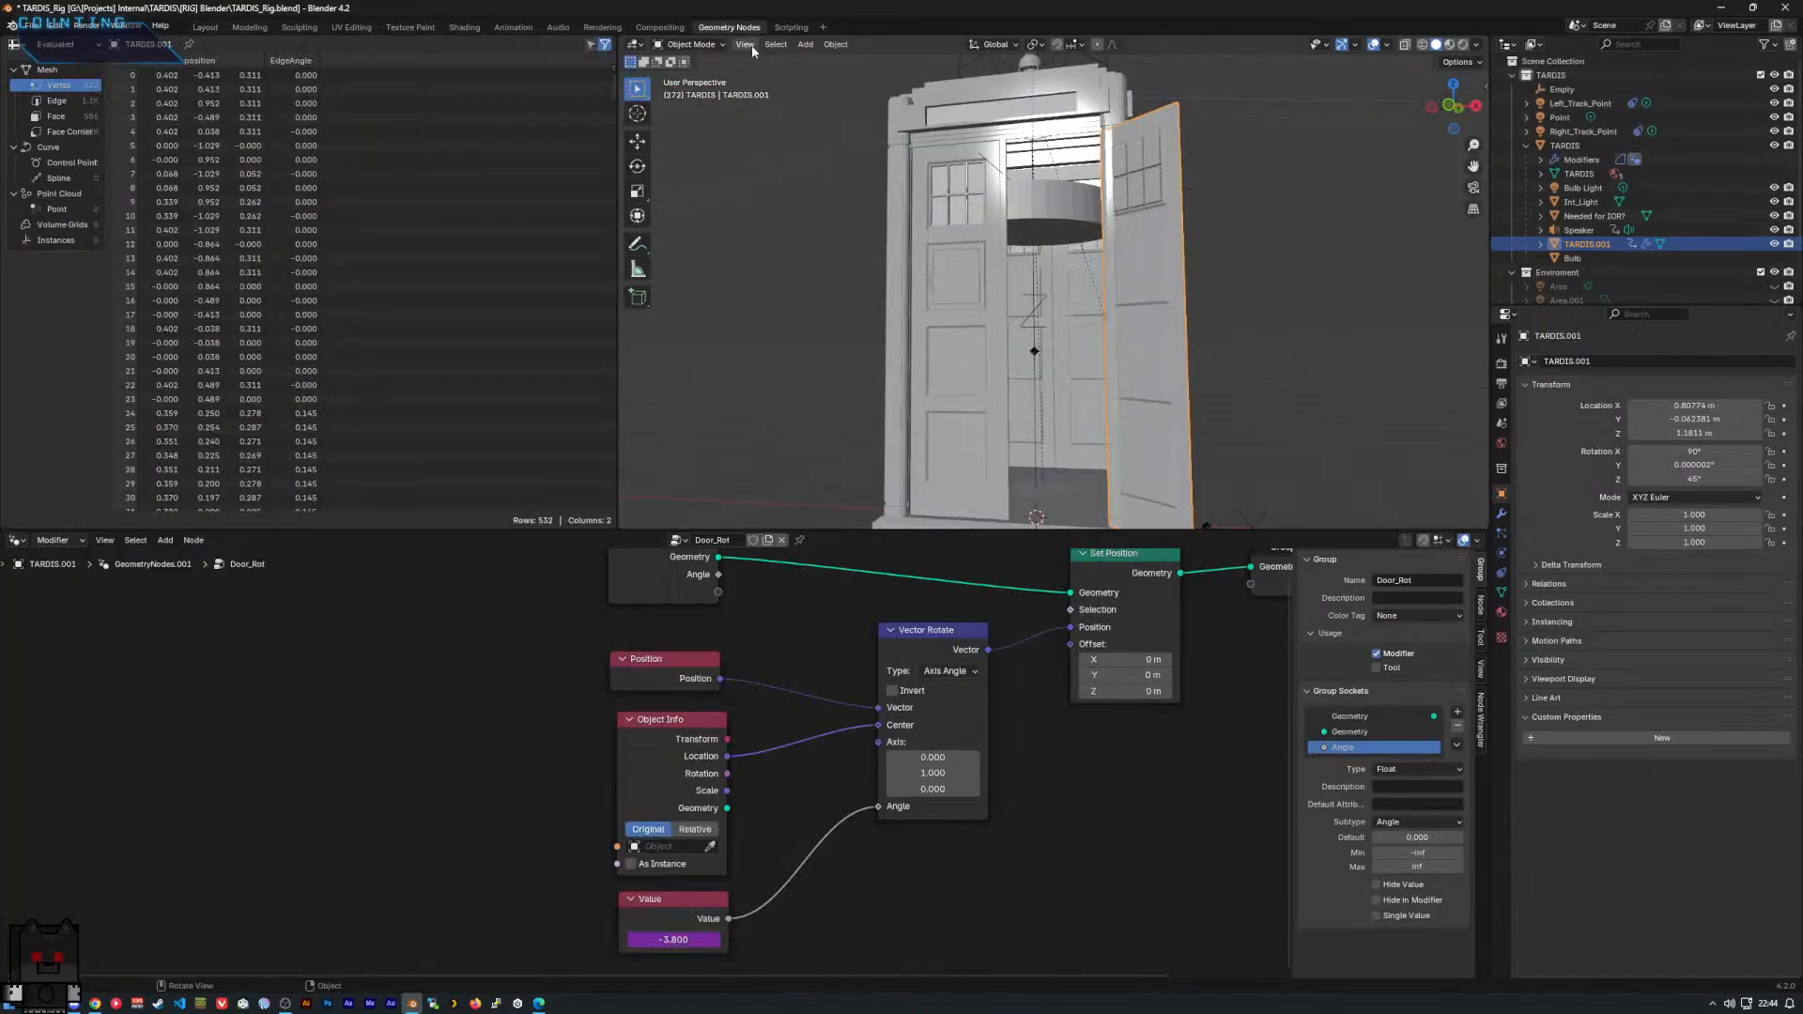
right_click(675, 939)
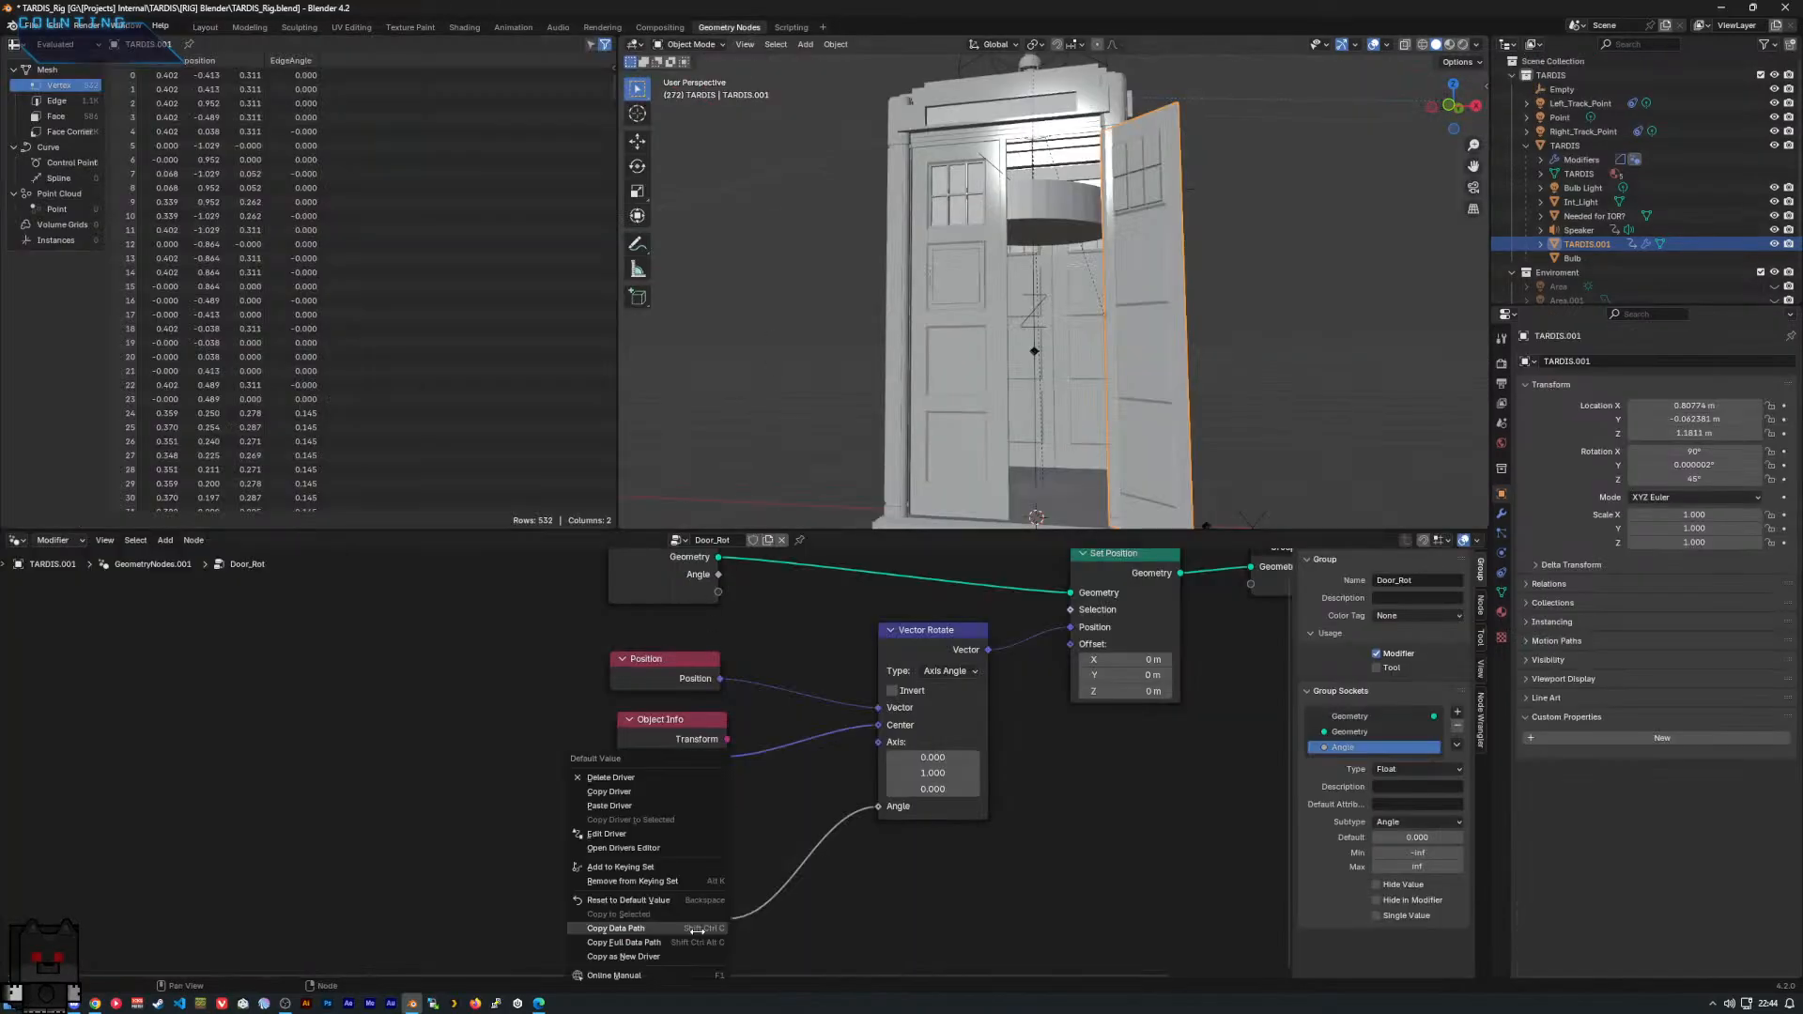
click(676, 778)
right_click(681, 937)
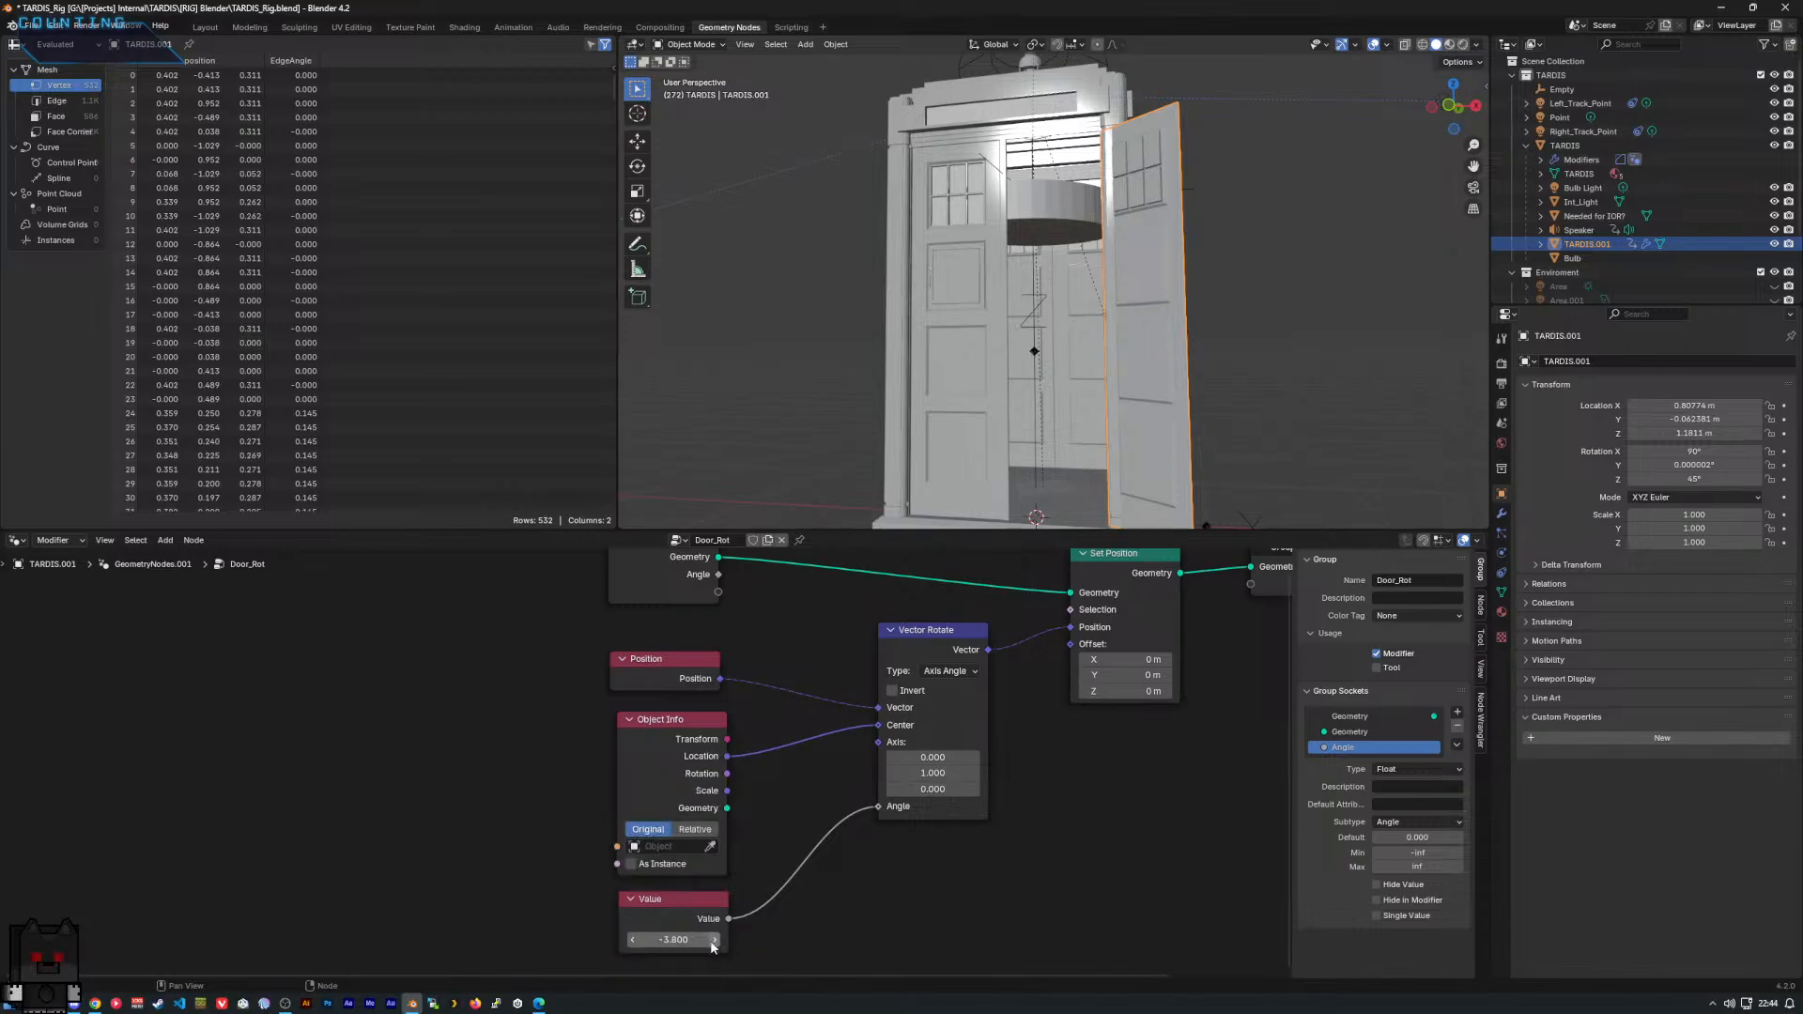
click(697, 943)
text(0)
key(Return)
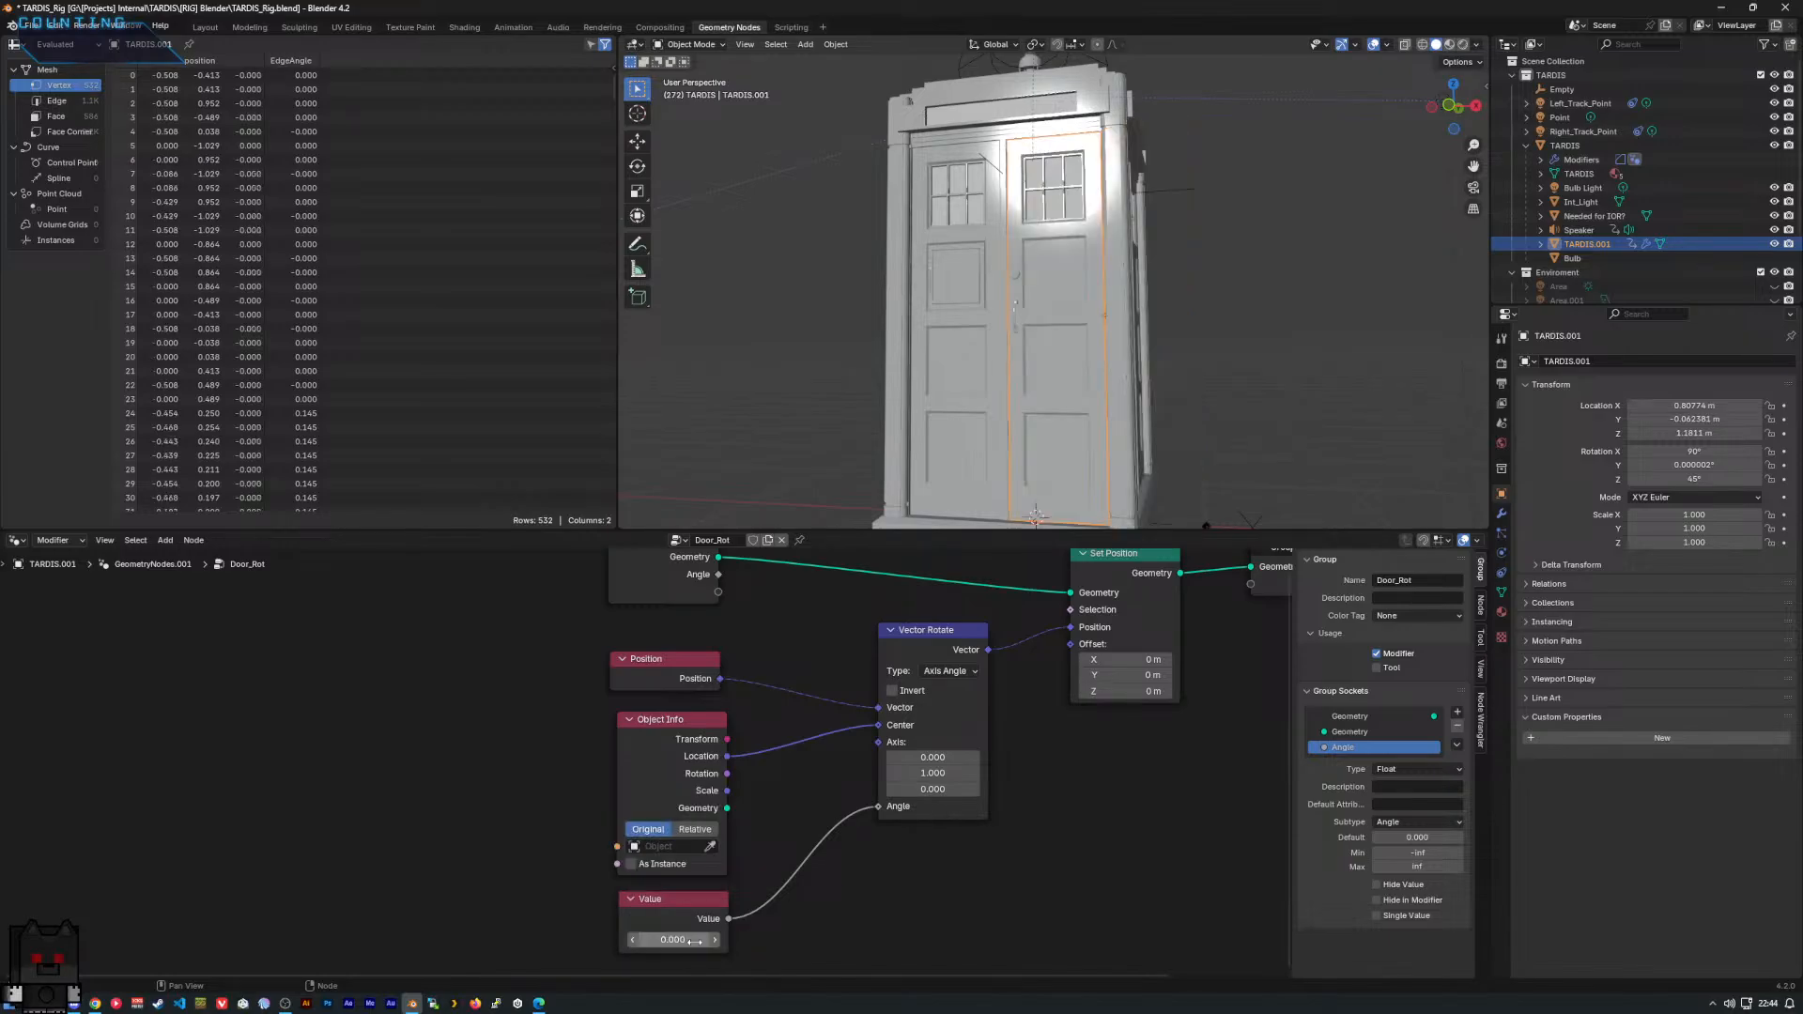
Copy the Value node's value as a new driver.
right_click(663, 937)
right_click(706, 942)
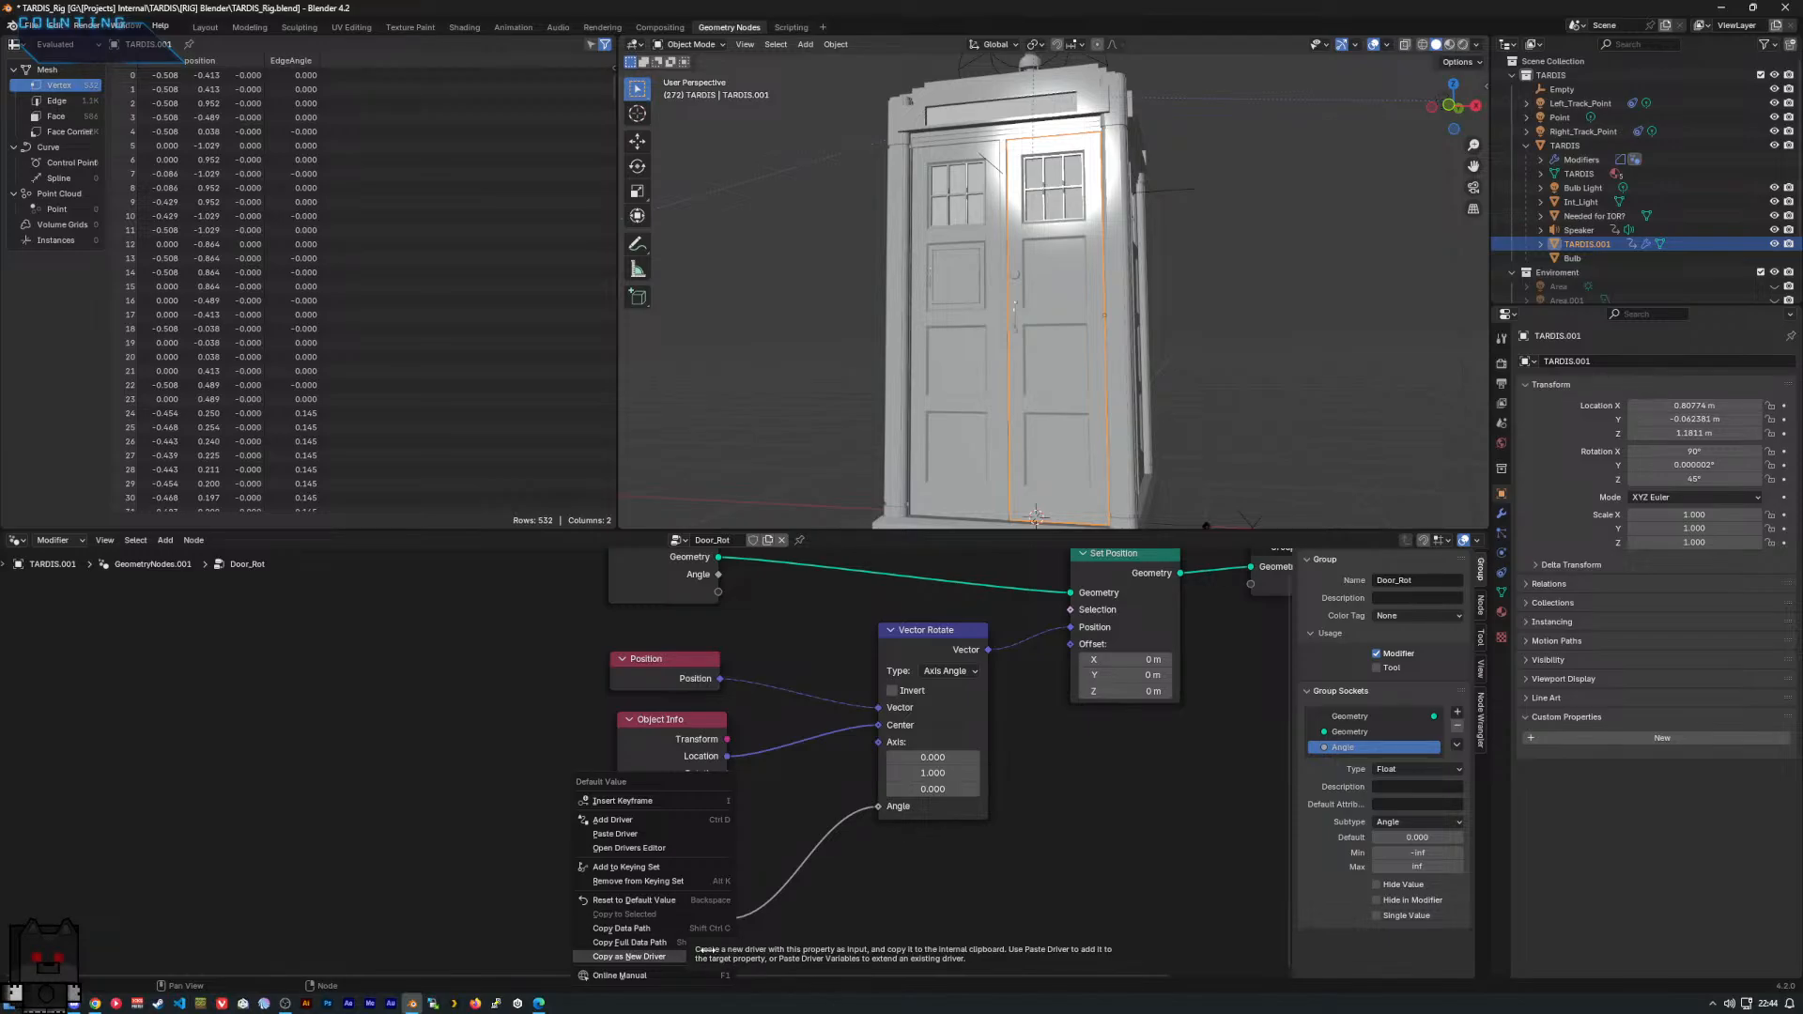
click(706, 949)
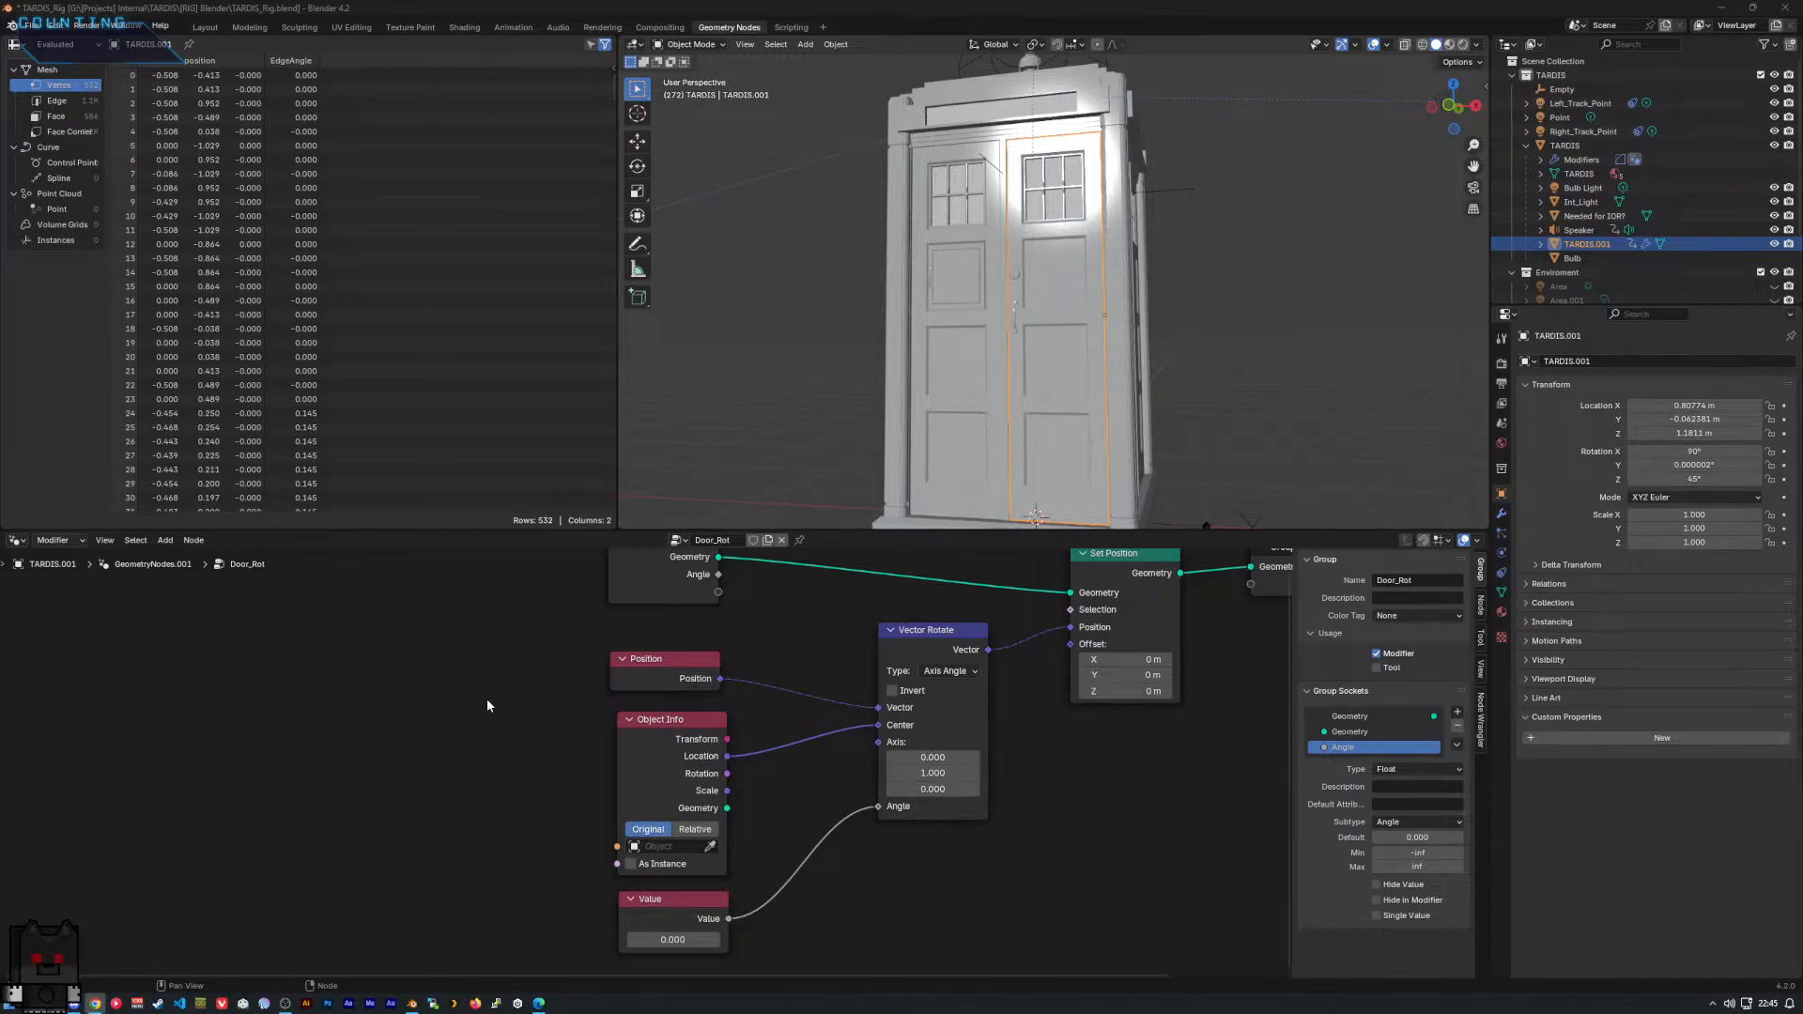
Reposition the Value node slightly and disconnect it from the Vector Rotate node's Angle input.
scroll(494, 682, up, 1)
middle_drag(507, 691, 463, 630)
scroll(538, 787, up, 1)
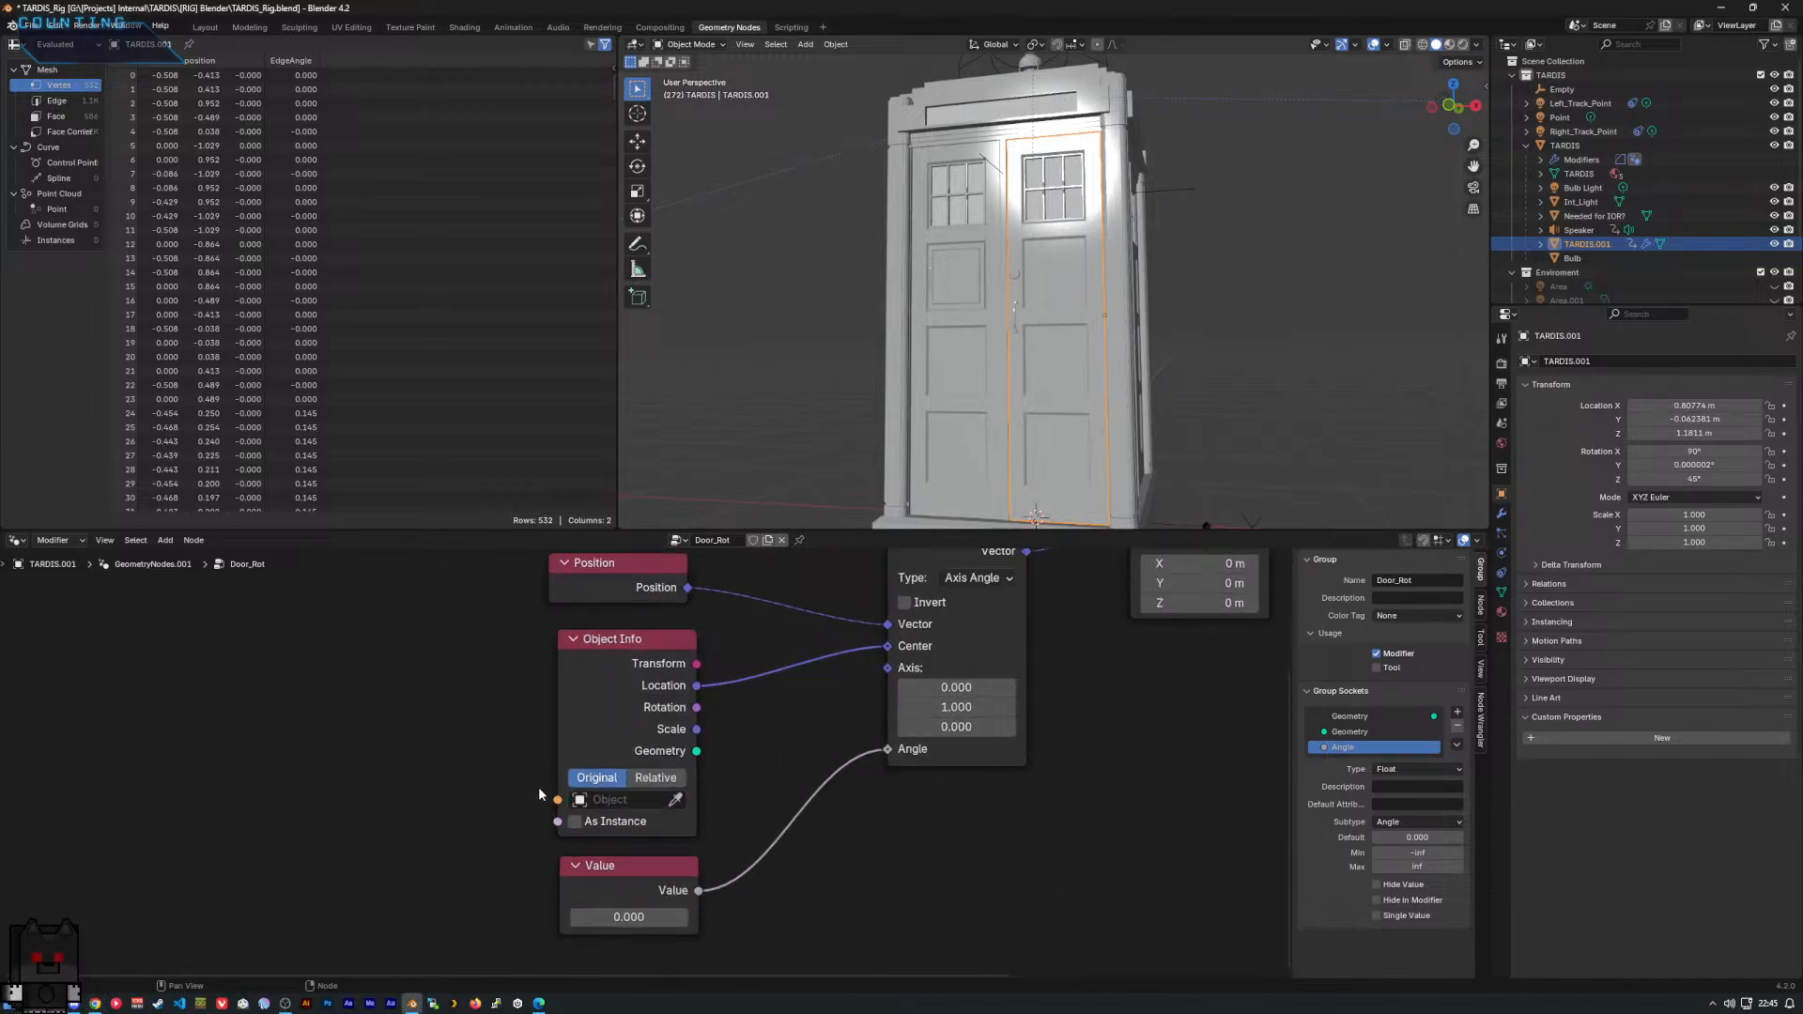
drag(635, 866, 623, 858)
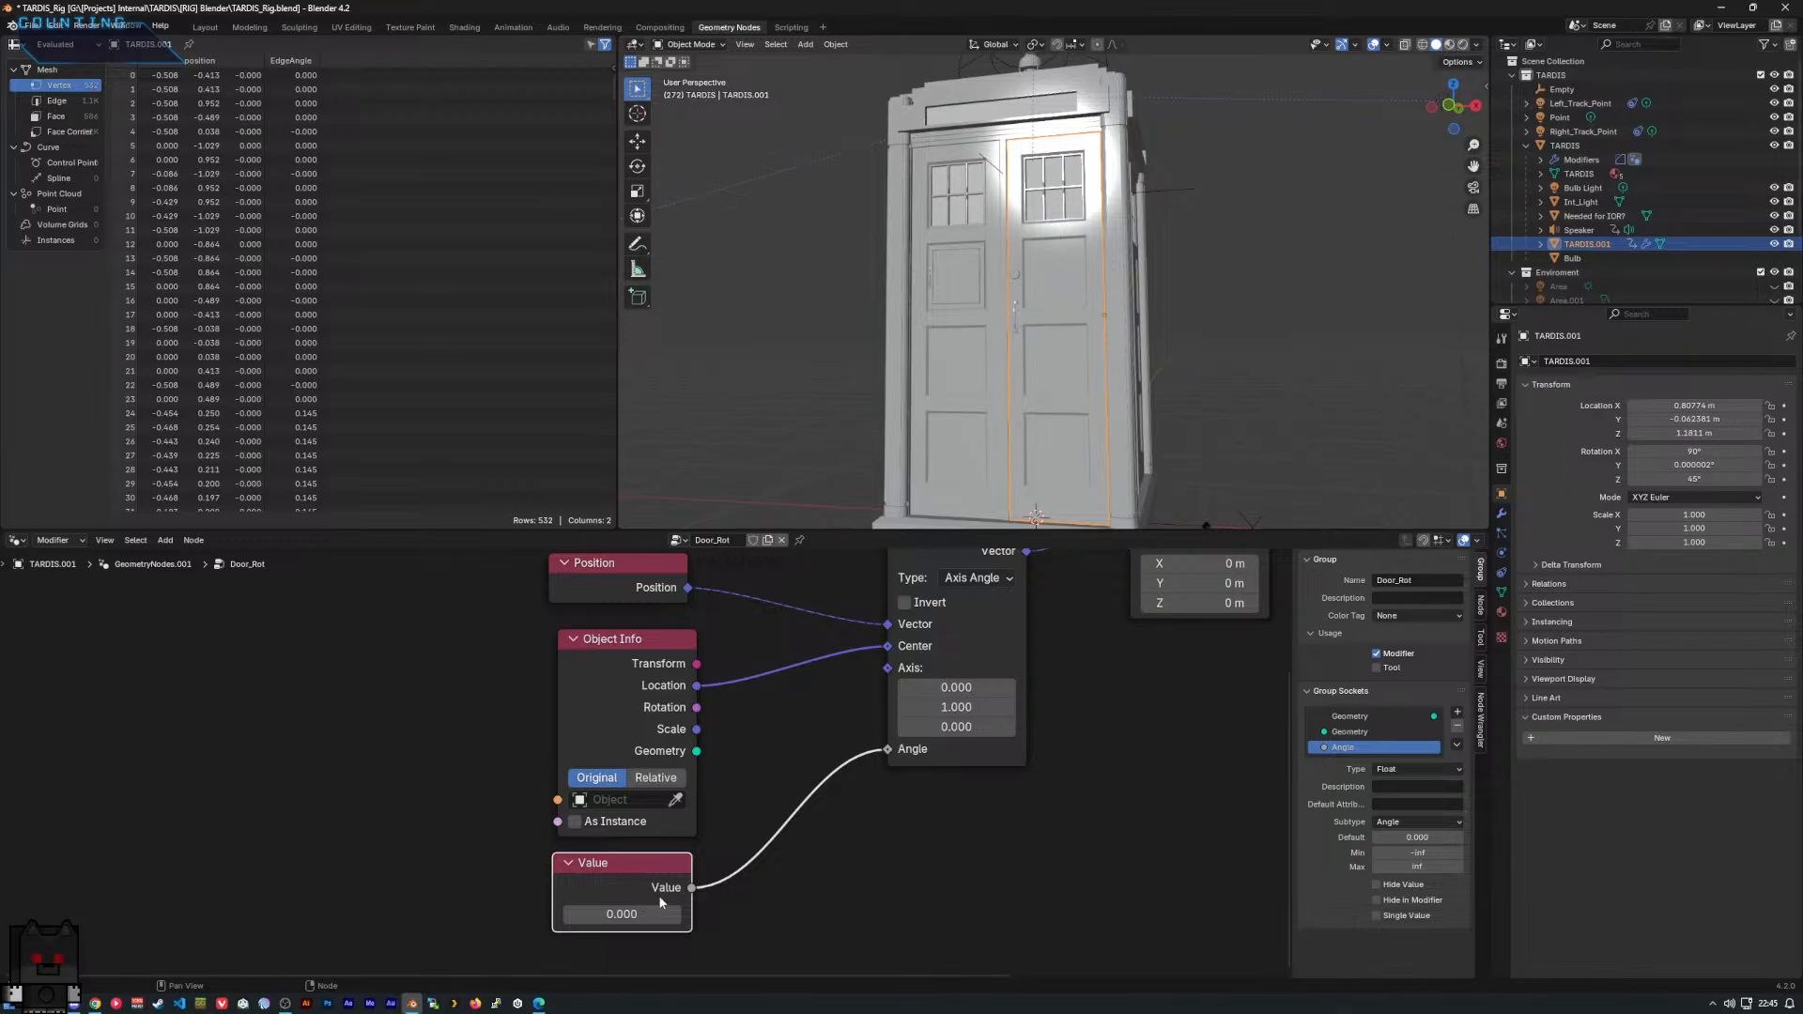
drag(894, 767, 850, 785)
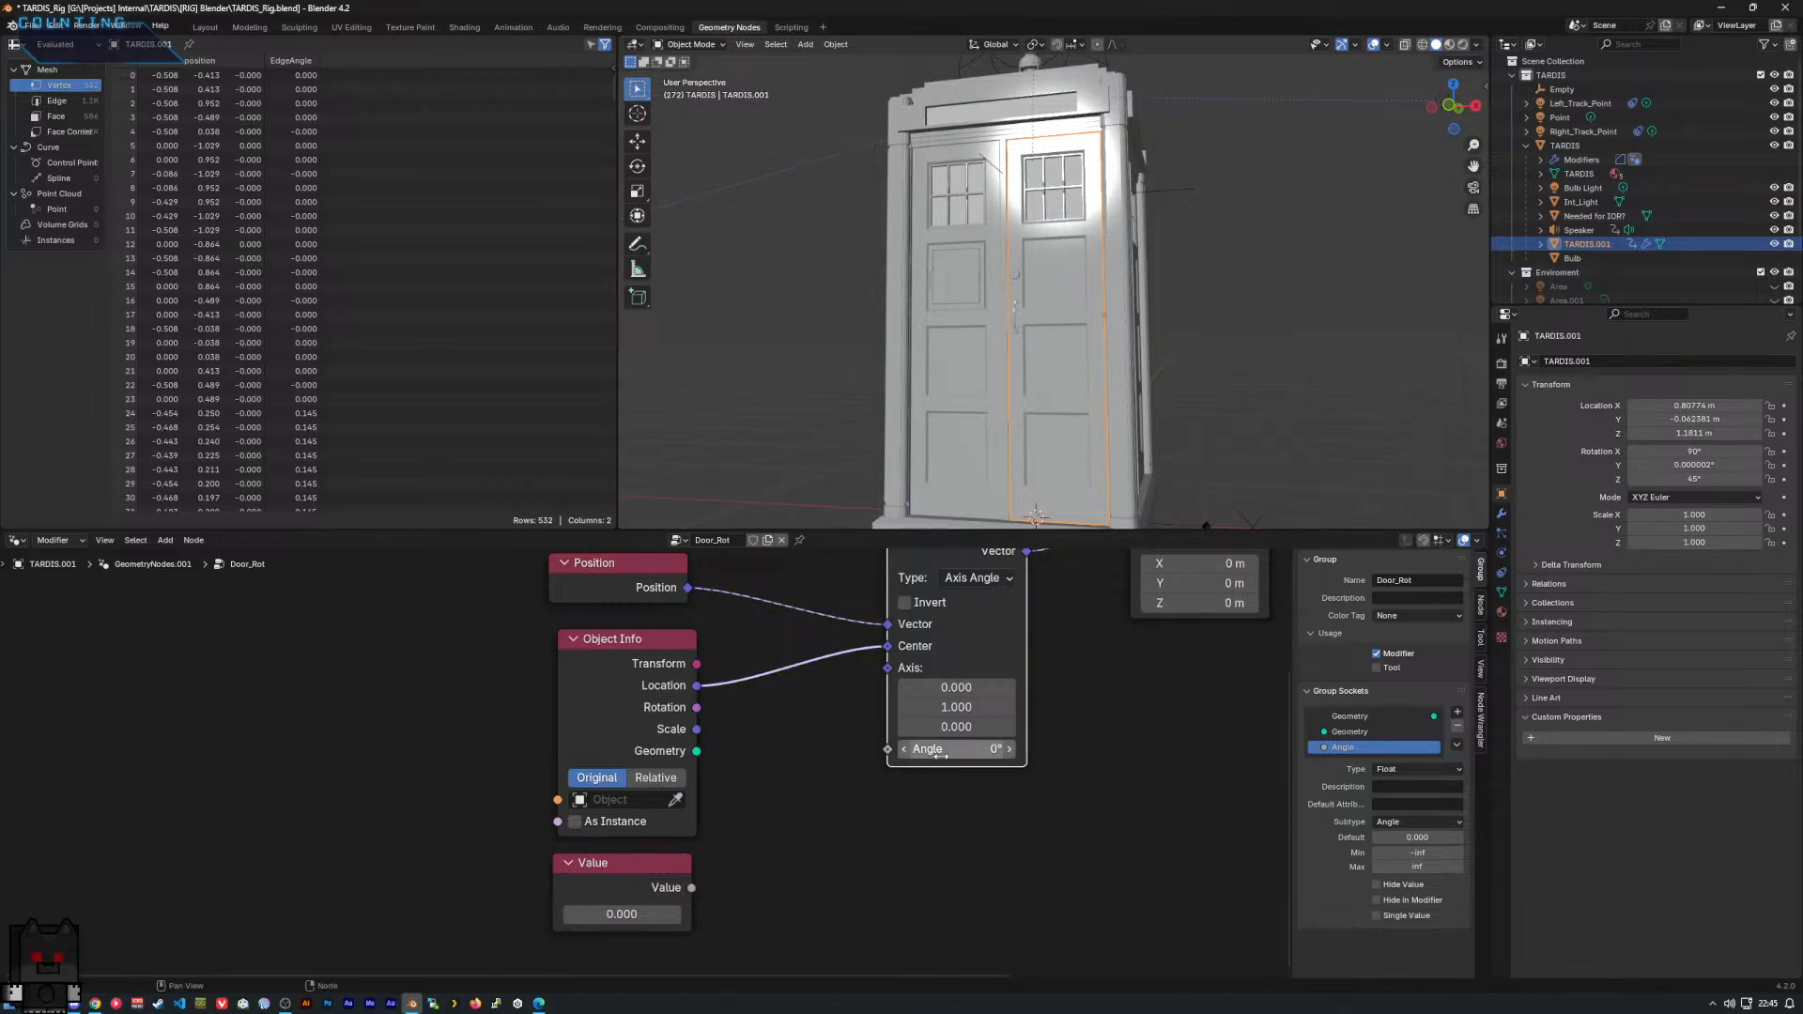
Add a driver to the Vector Rotate node's Angle and set the driver type to Minimum Value.
right_click(941, 755)
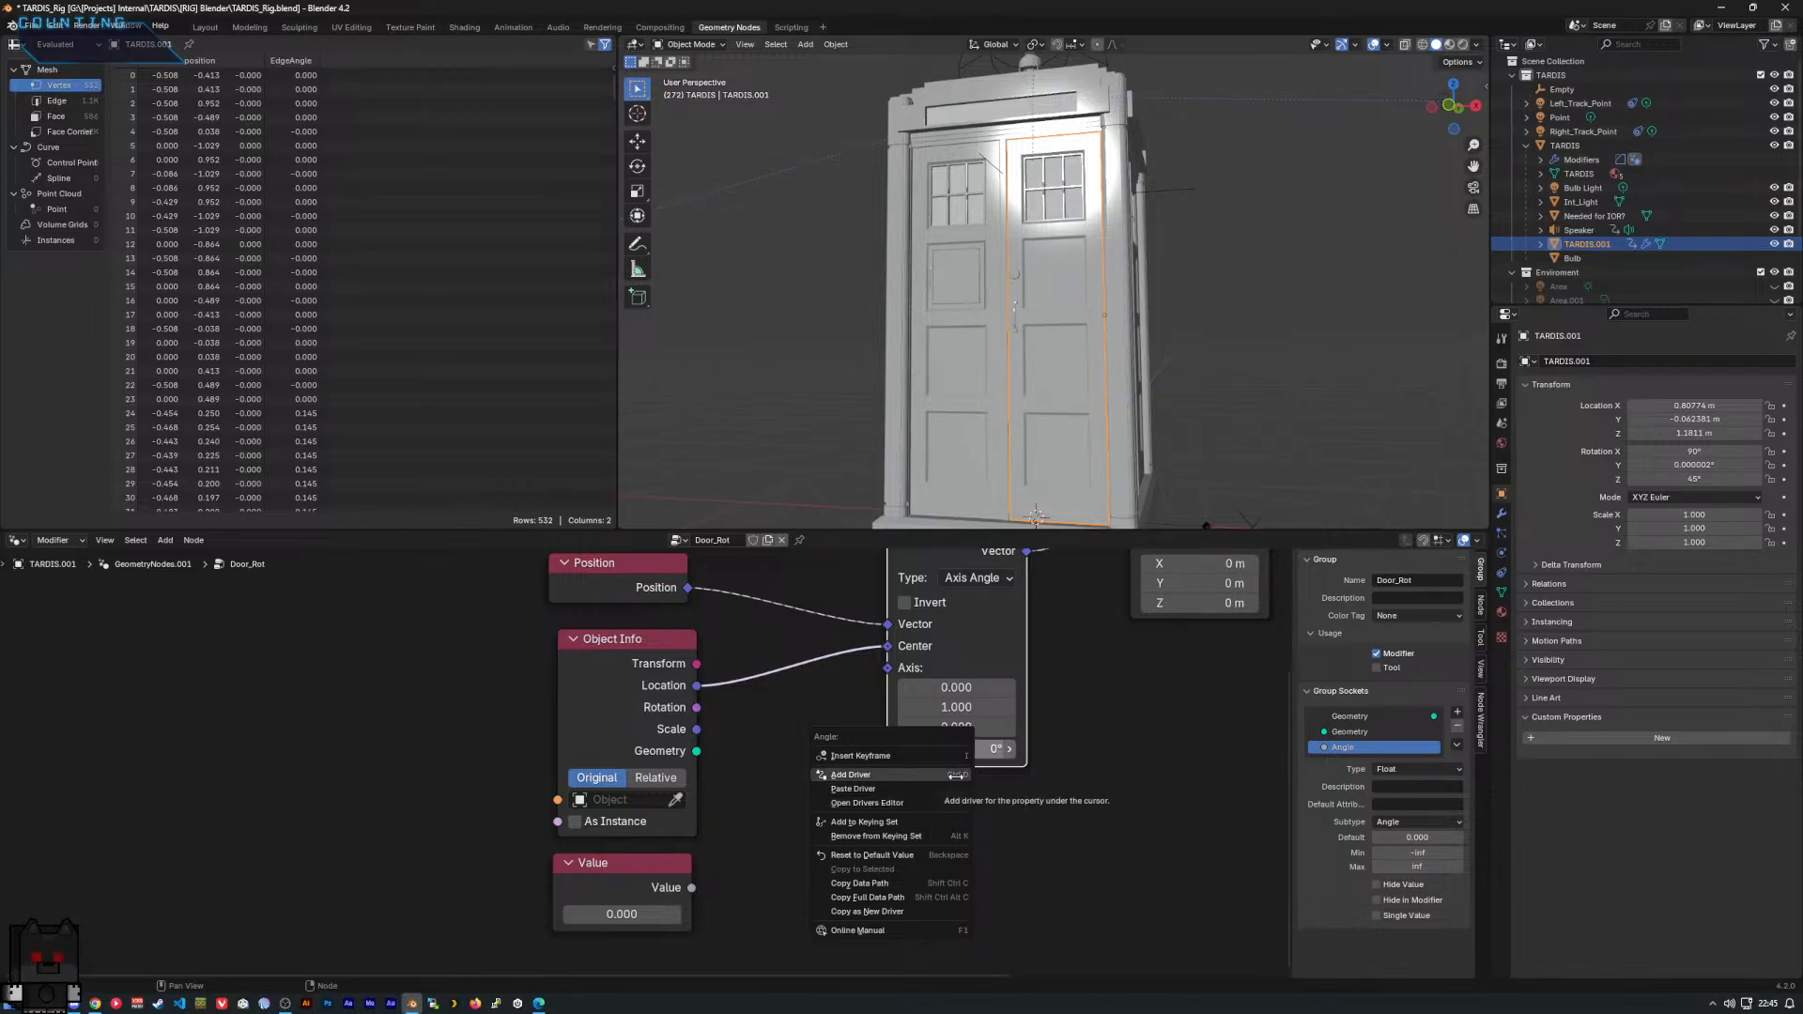
click(956, 776)
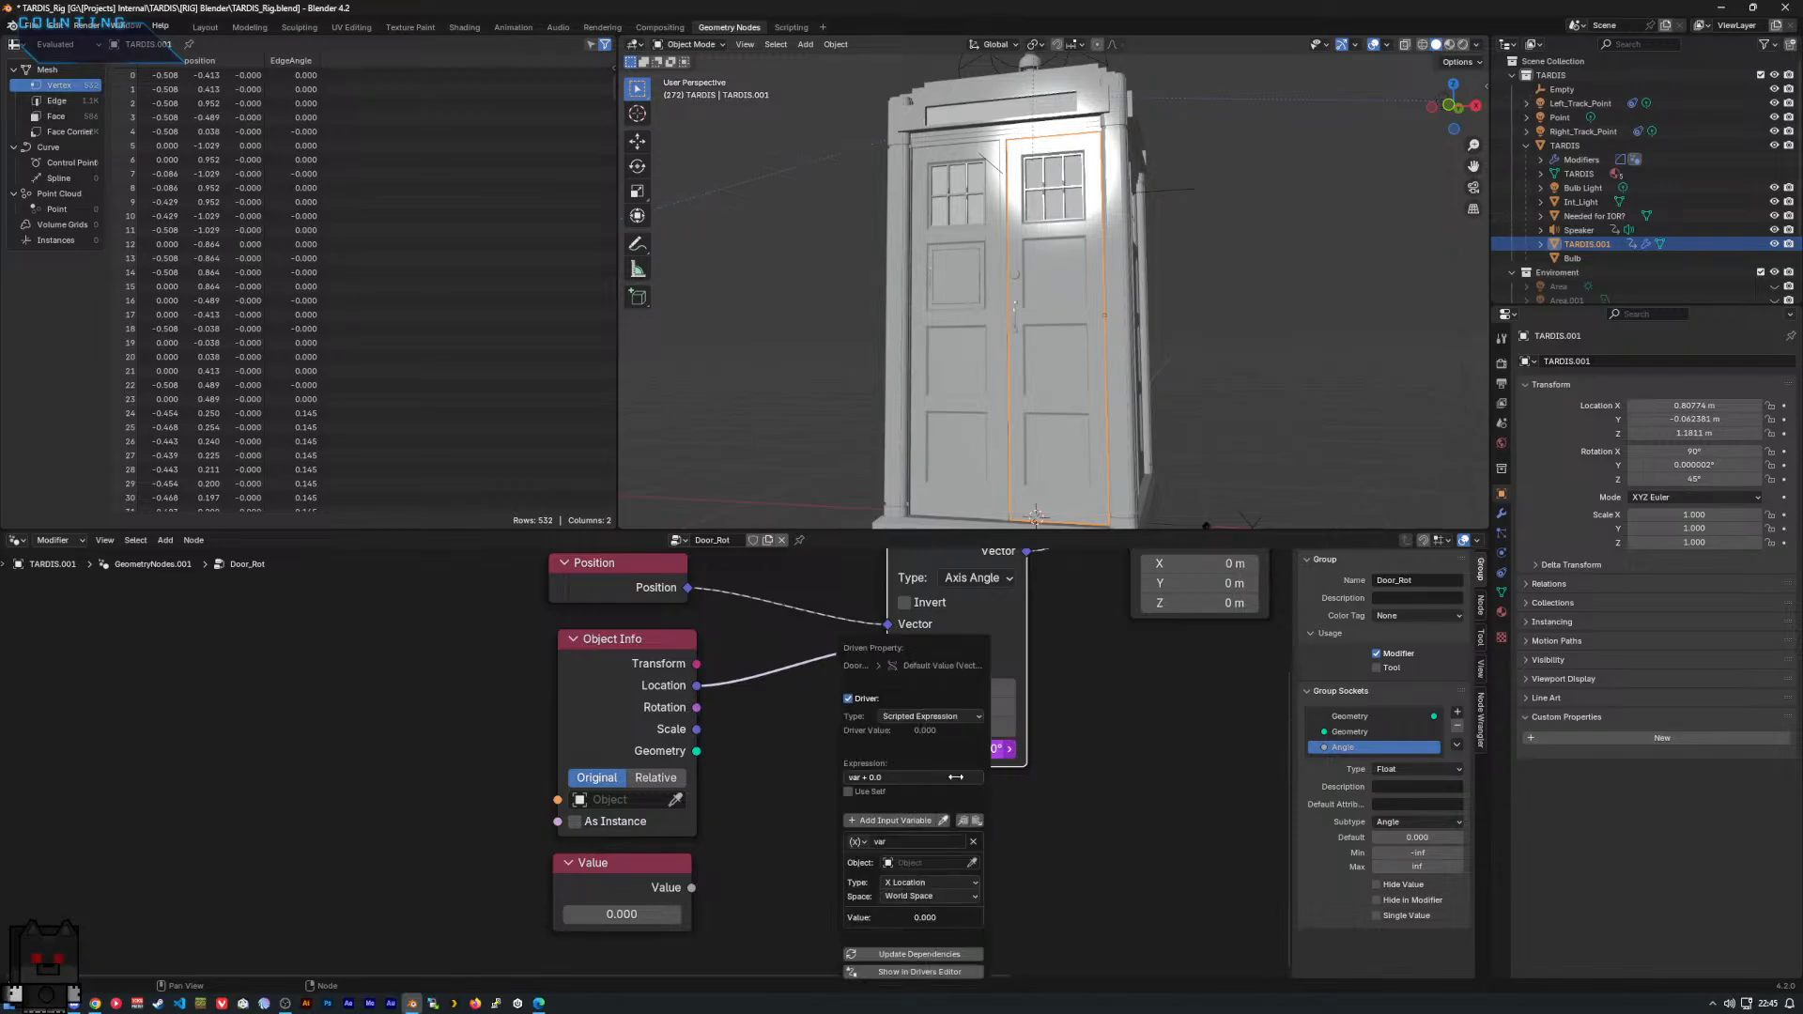
click(960, 717)
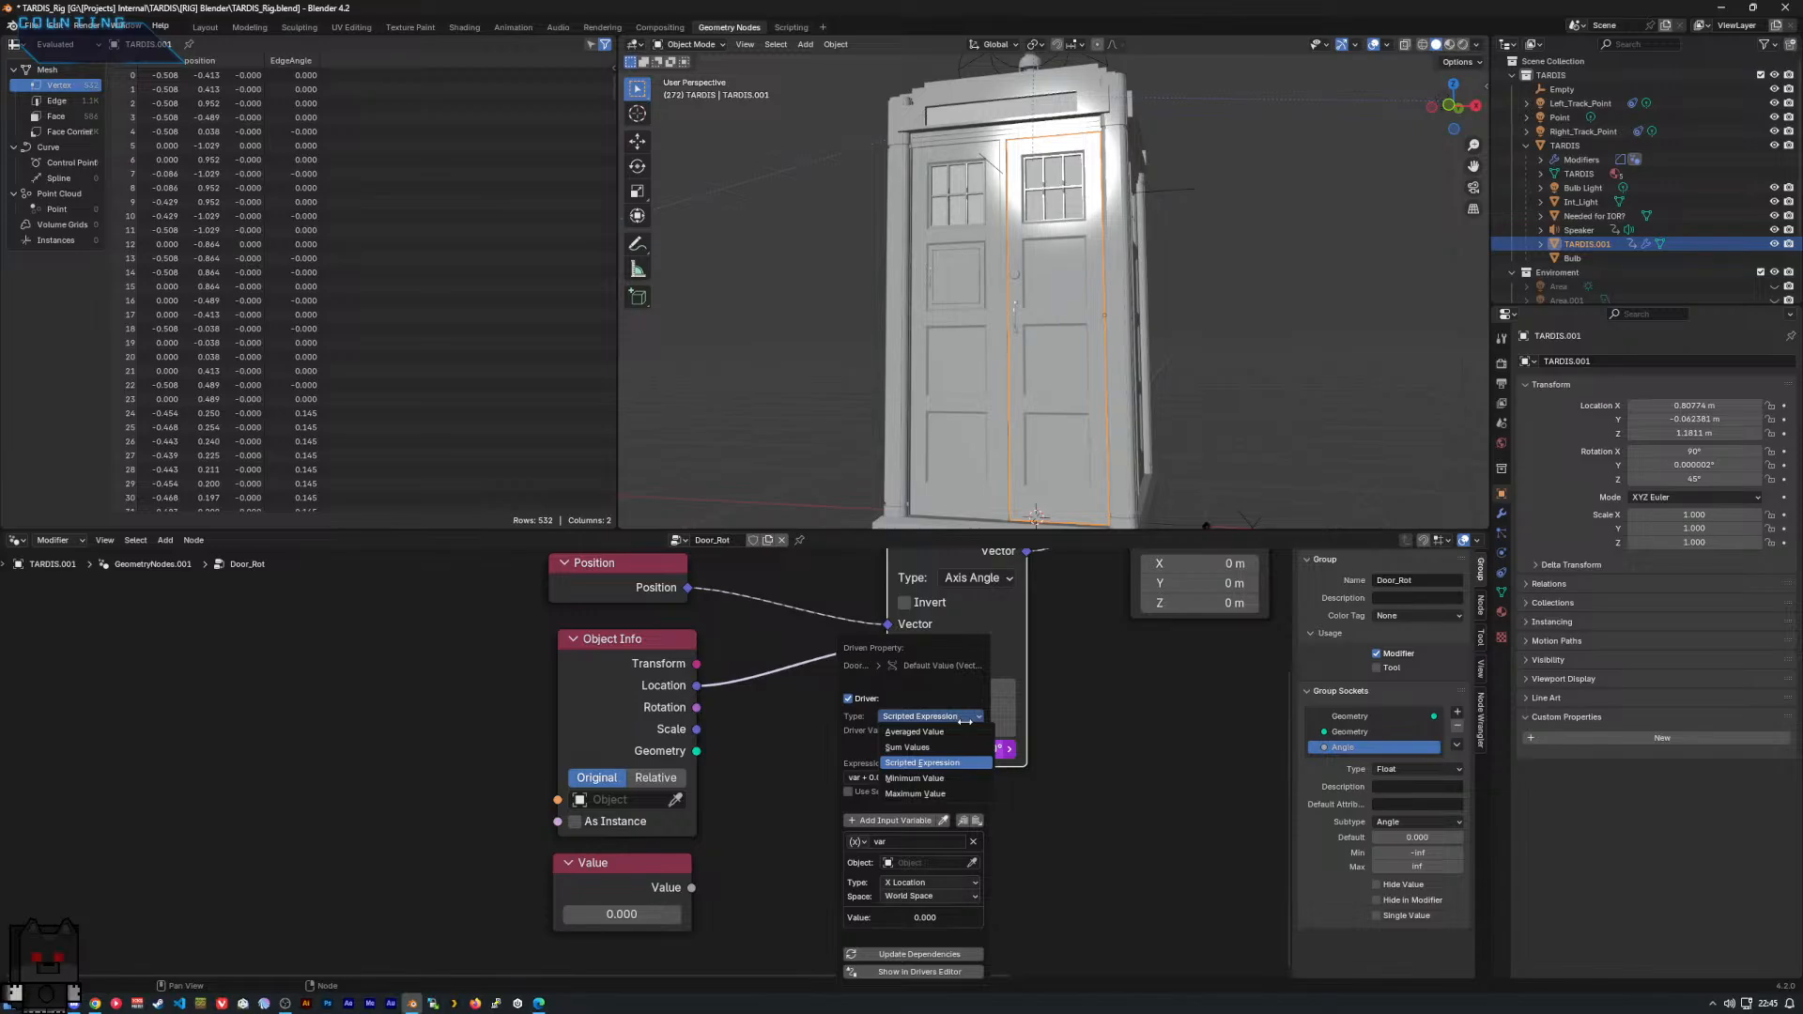
click(973, 779)
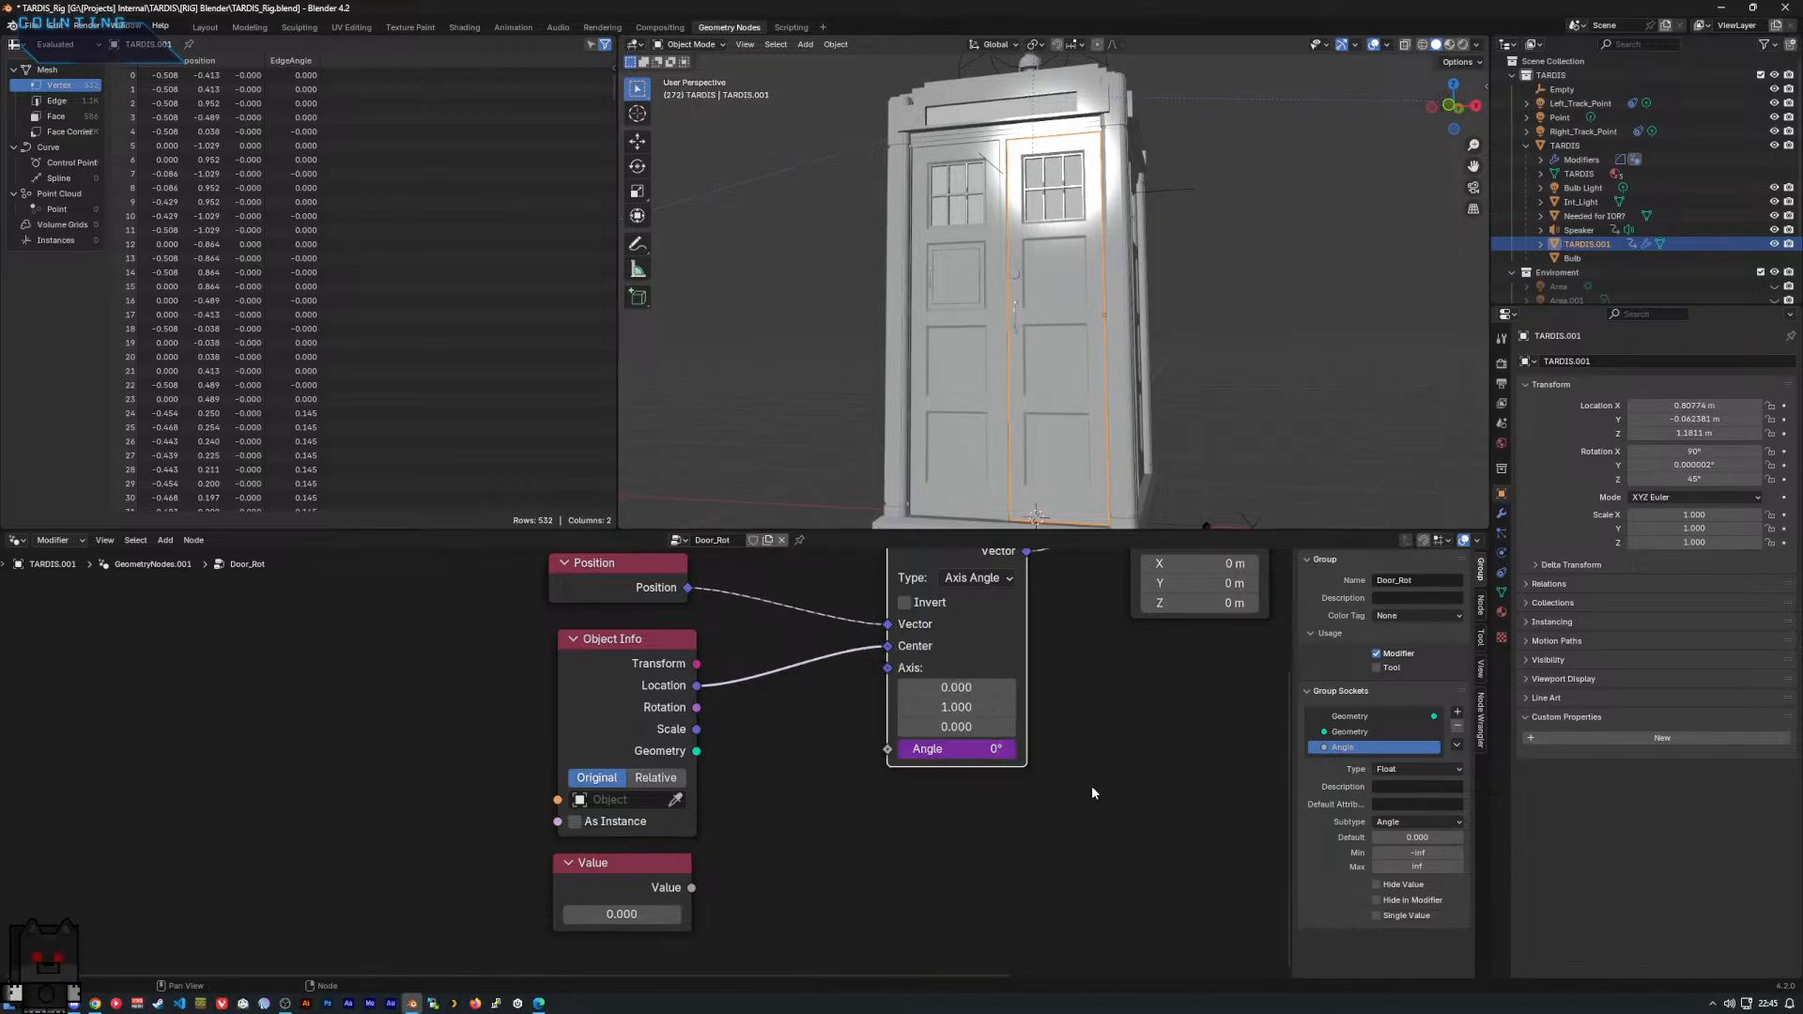
Add a driver to the Value node's value and set the driver type to Minimum Value.
right_click(621, 914)
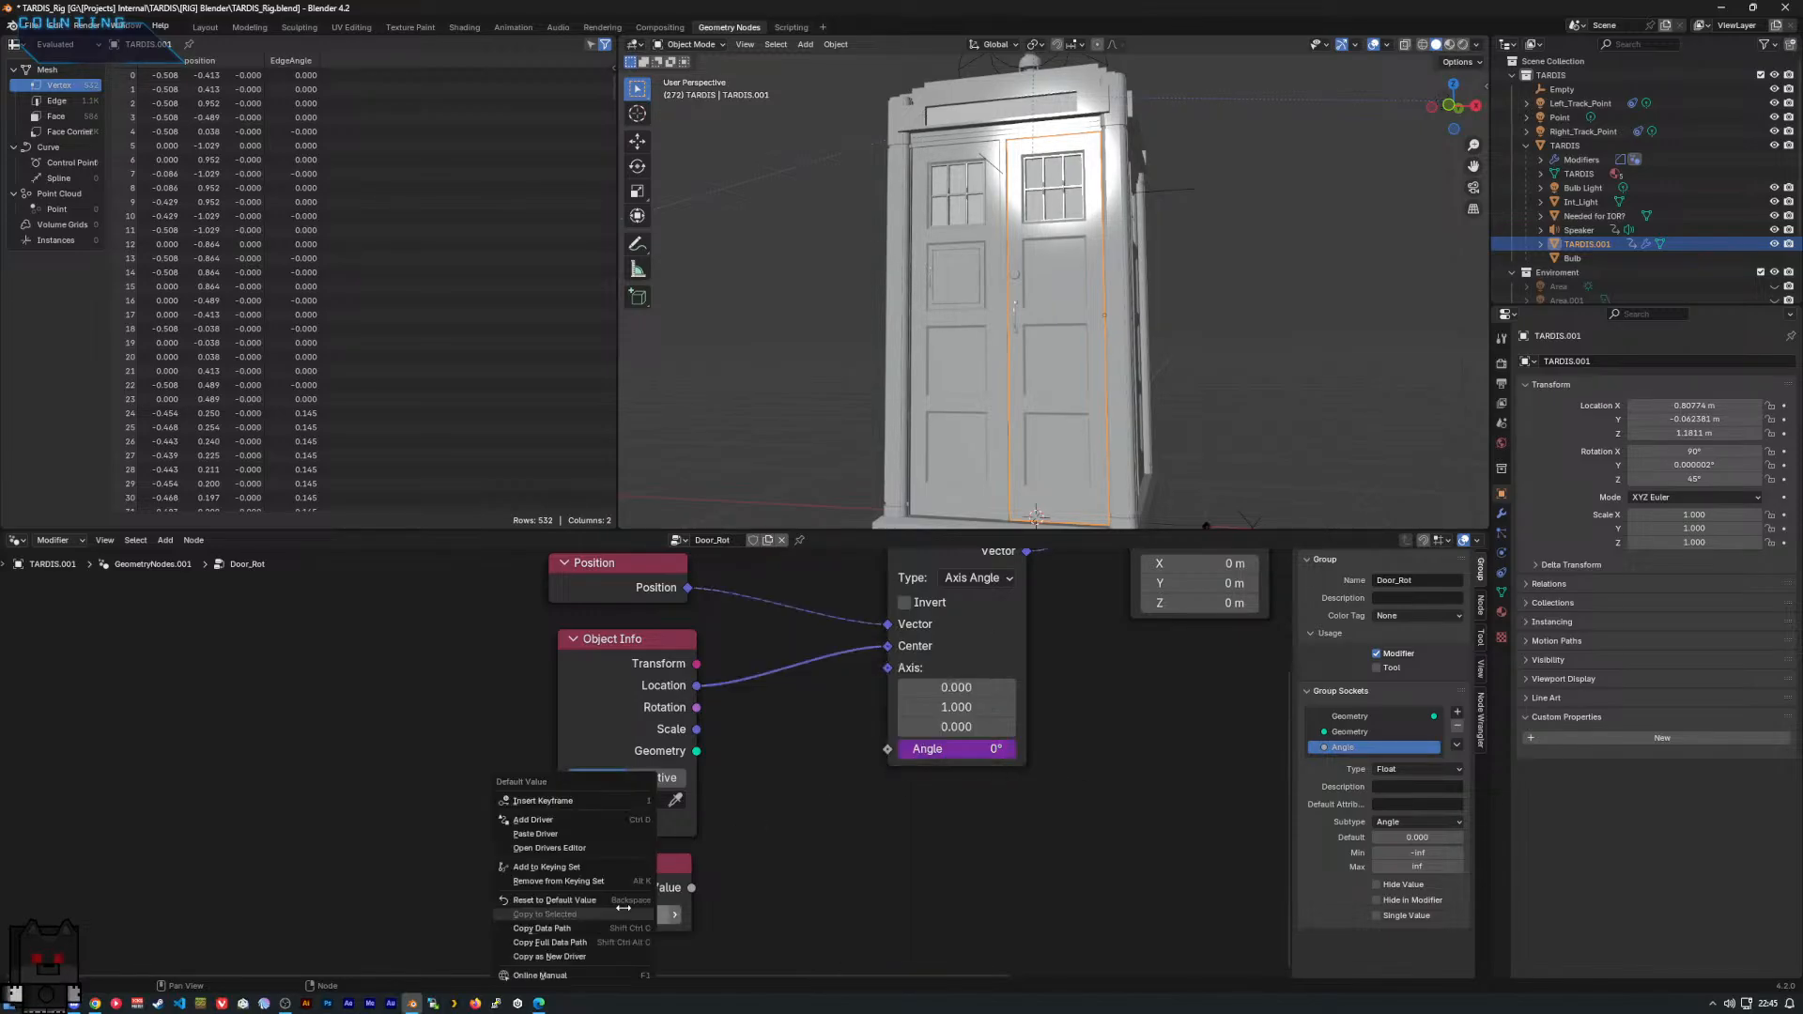
click(631, 820)
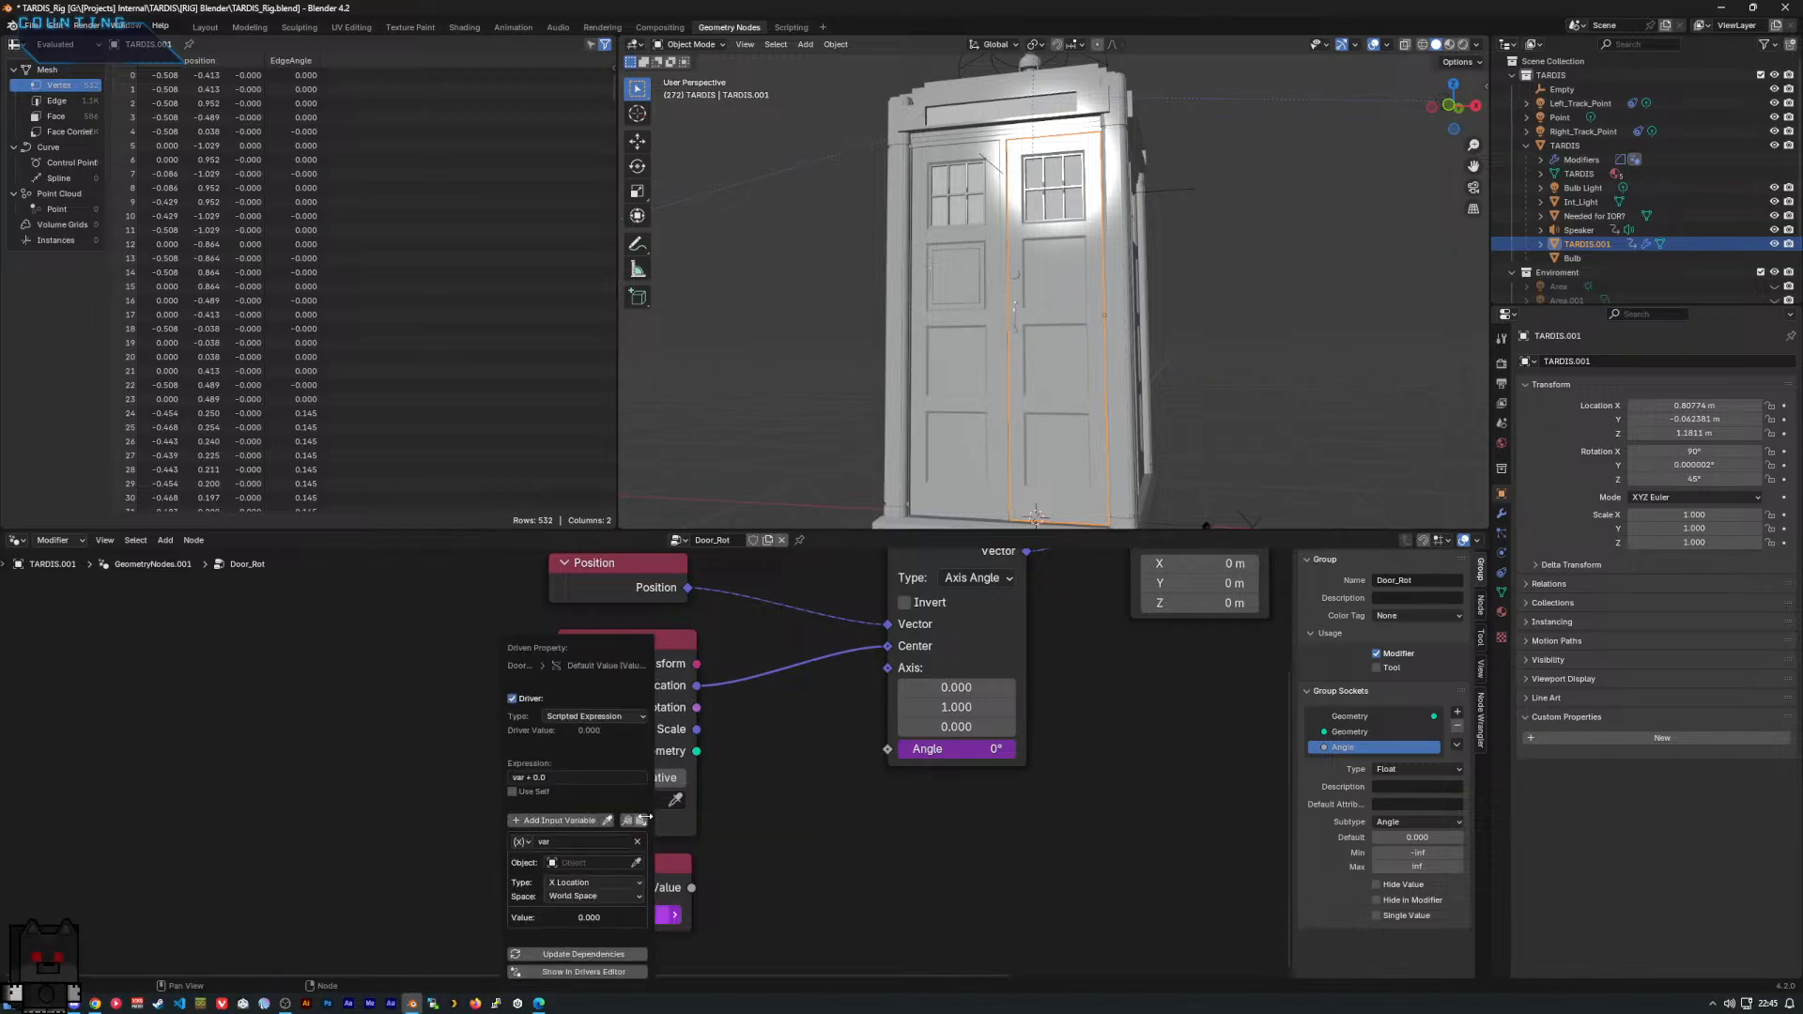
click(588, 777)
key(Return)
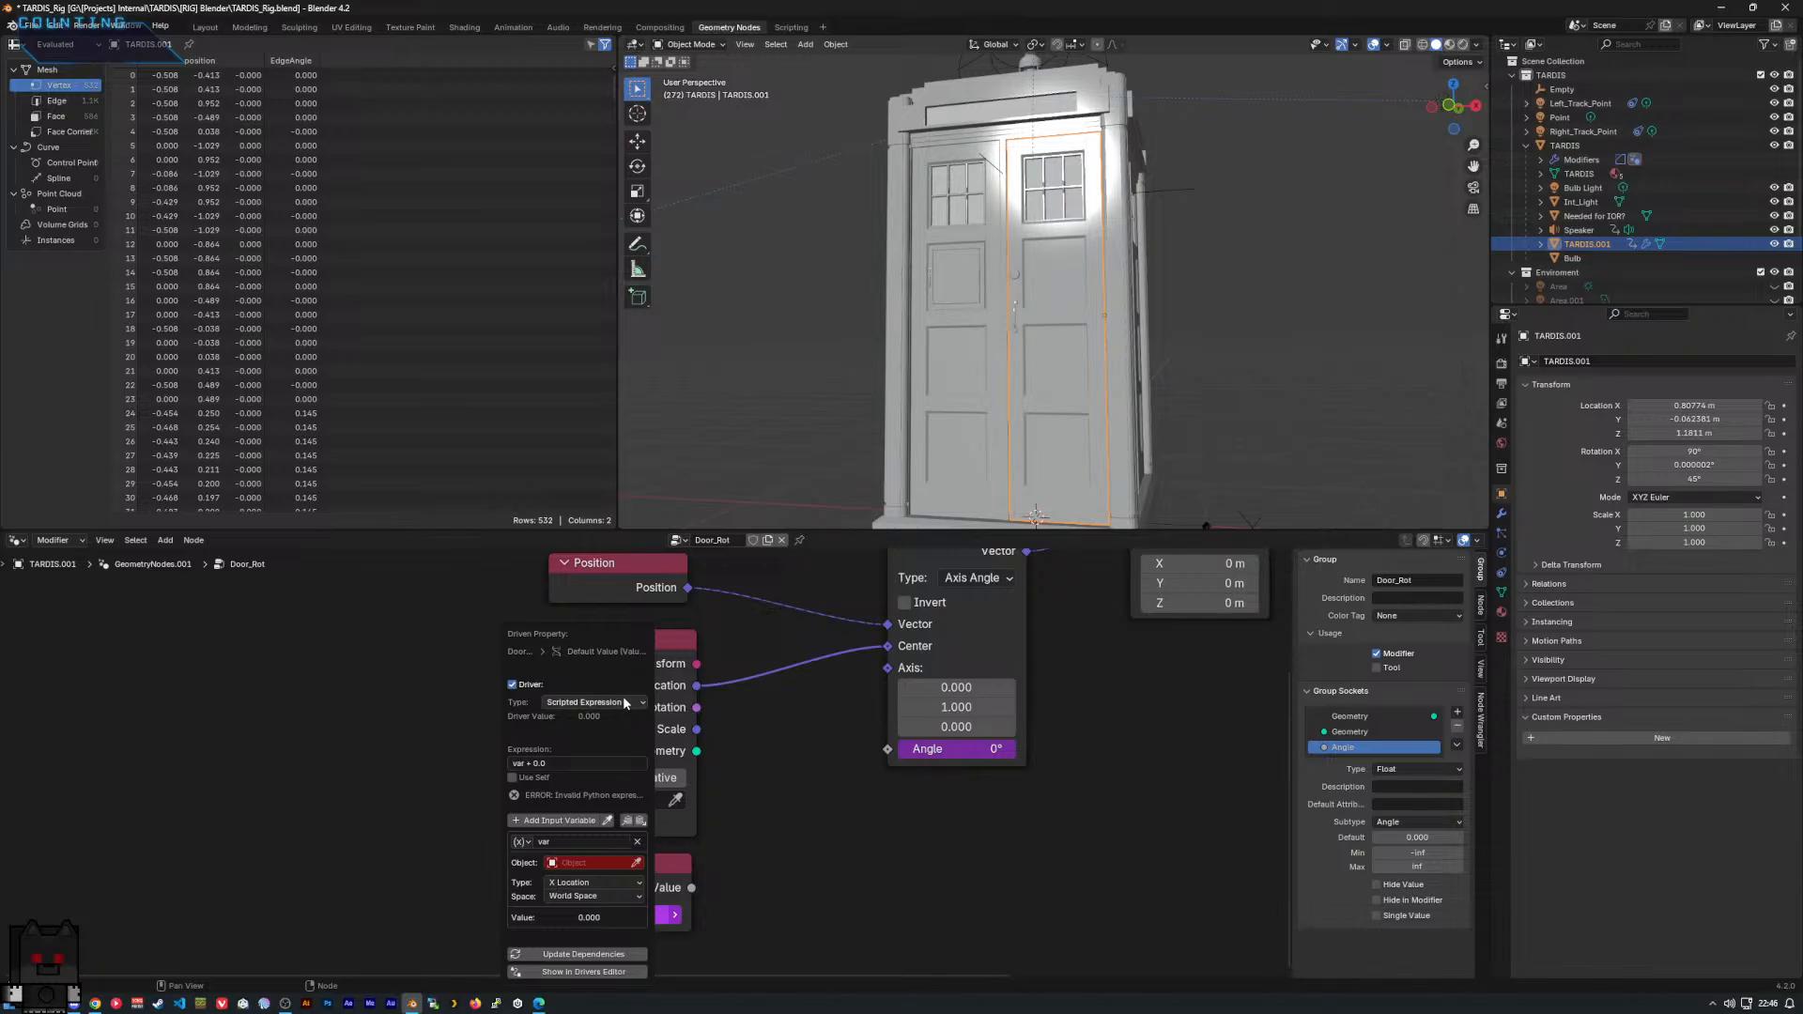
click(627, 704)
click(618, 764)
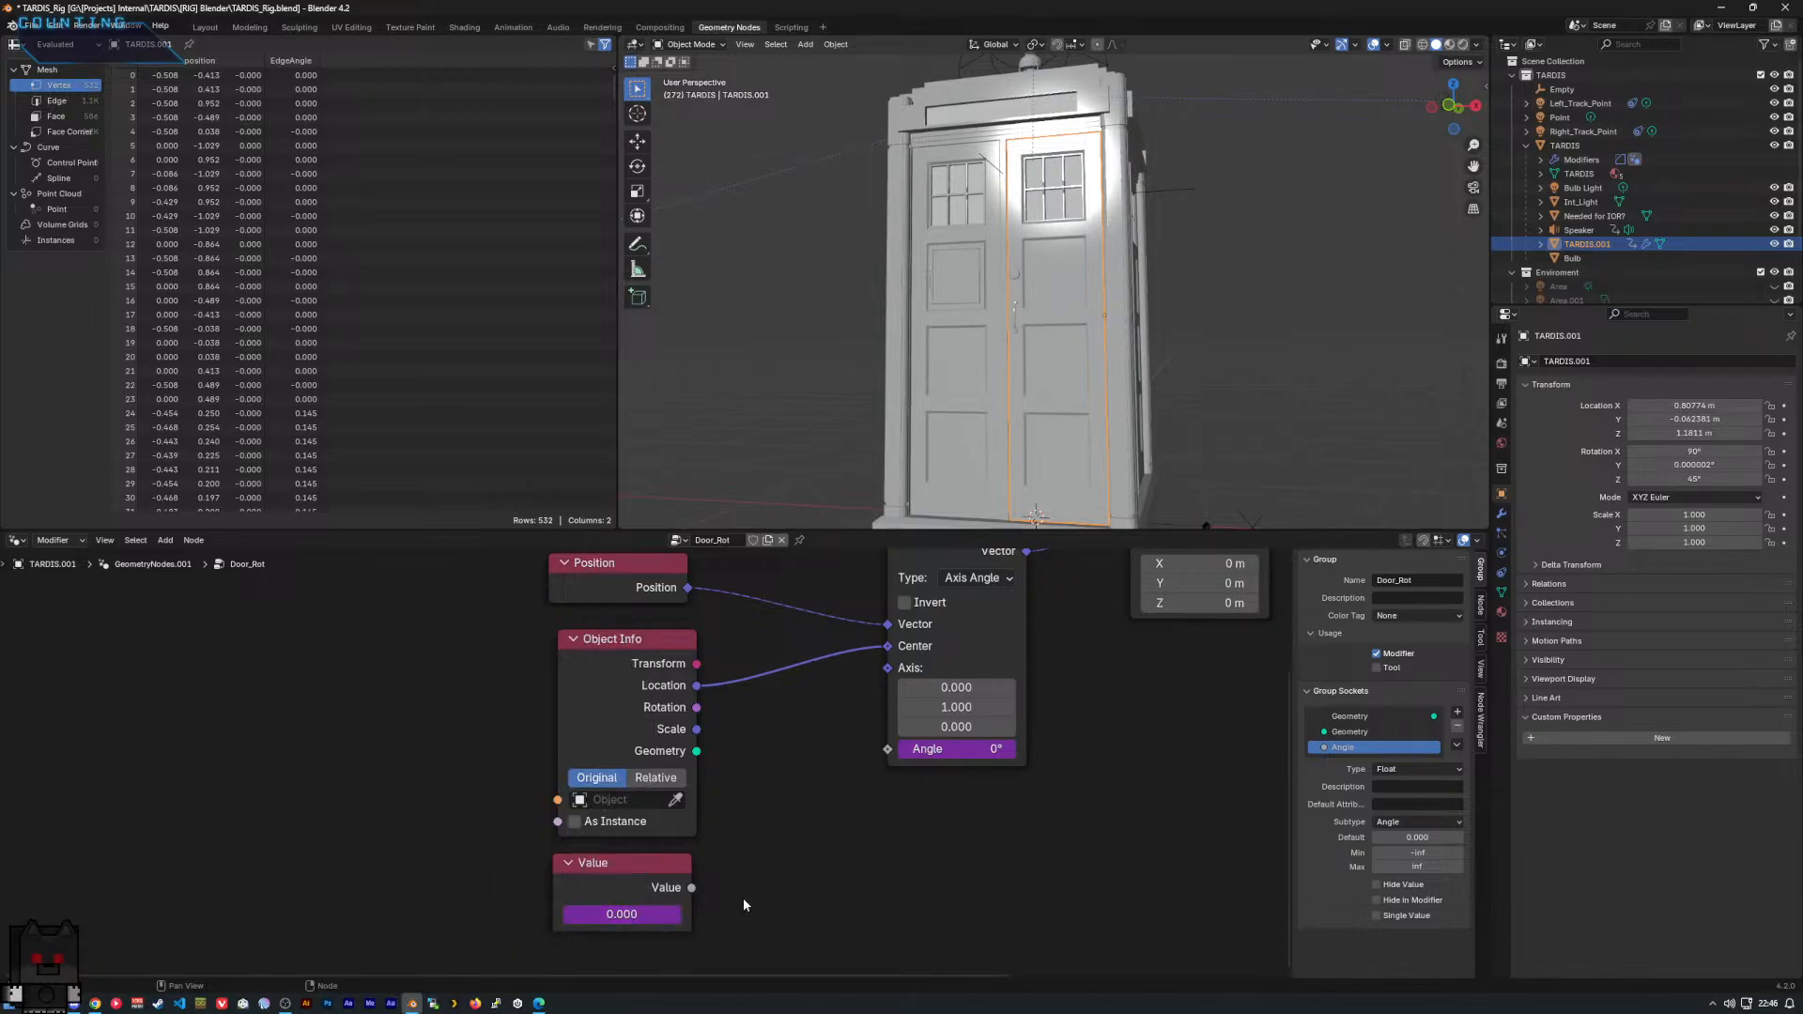
Reconnect the Value node to the Vector Rotate node's Angle input, and open the value's driver in the Drivers Editor.
click(650, 911)
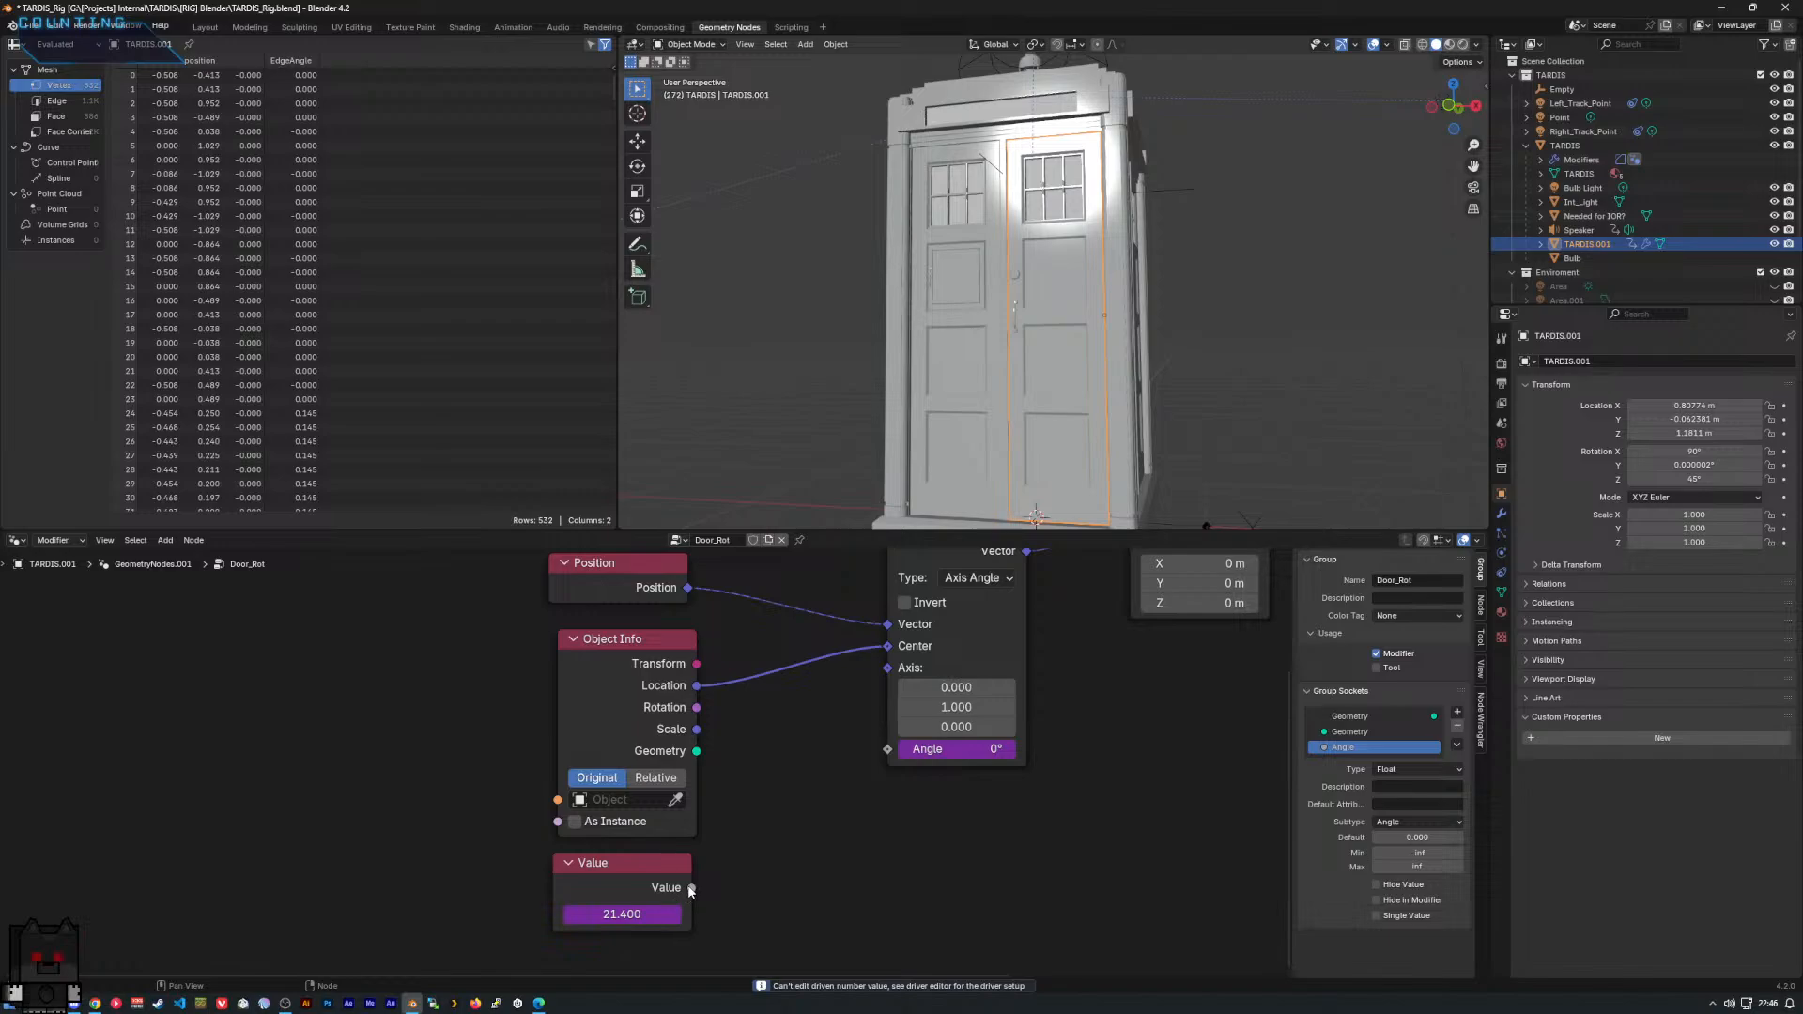
drag(691, 887, 887, 748)
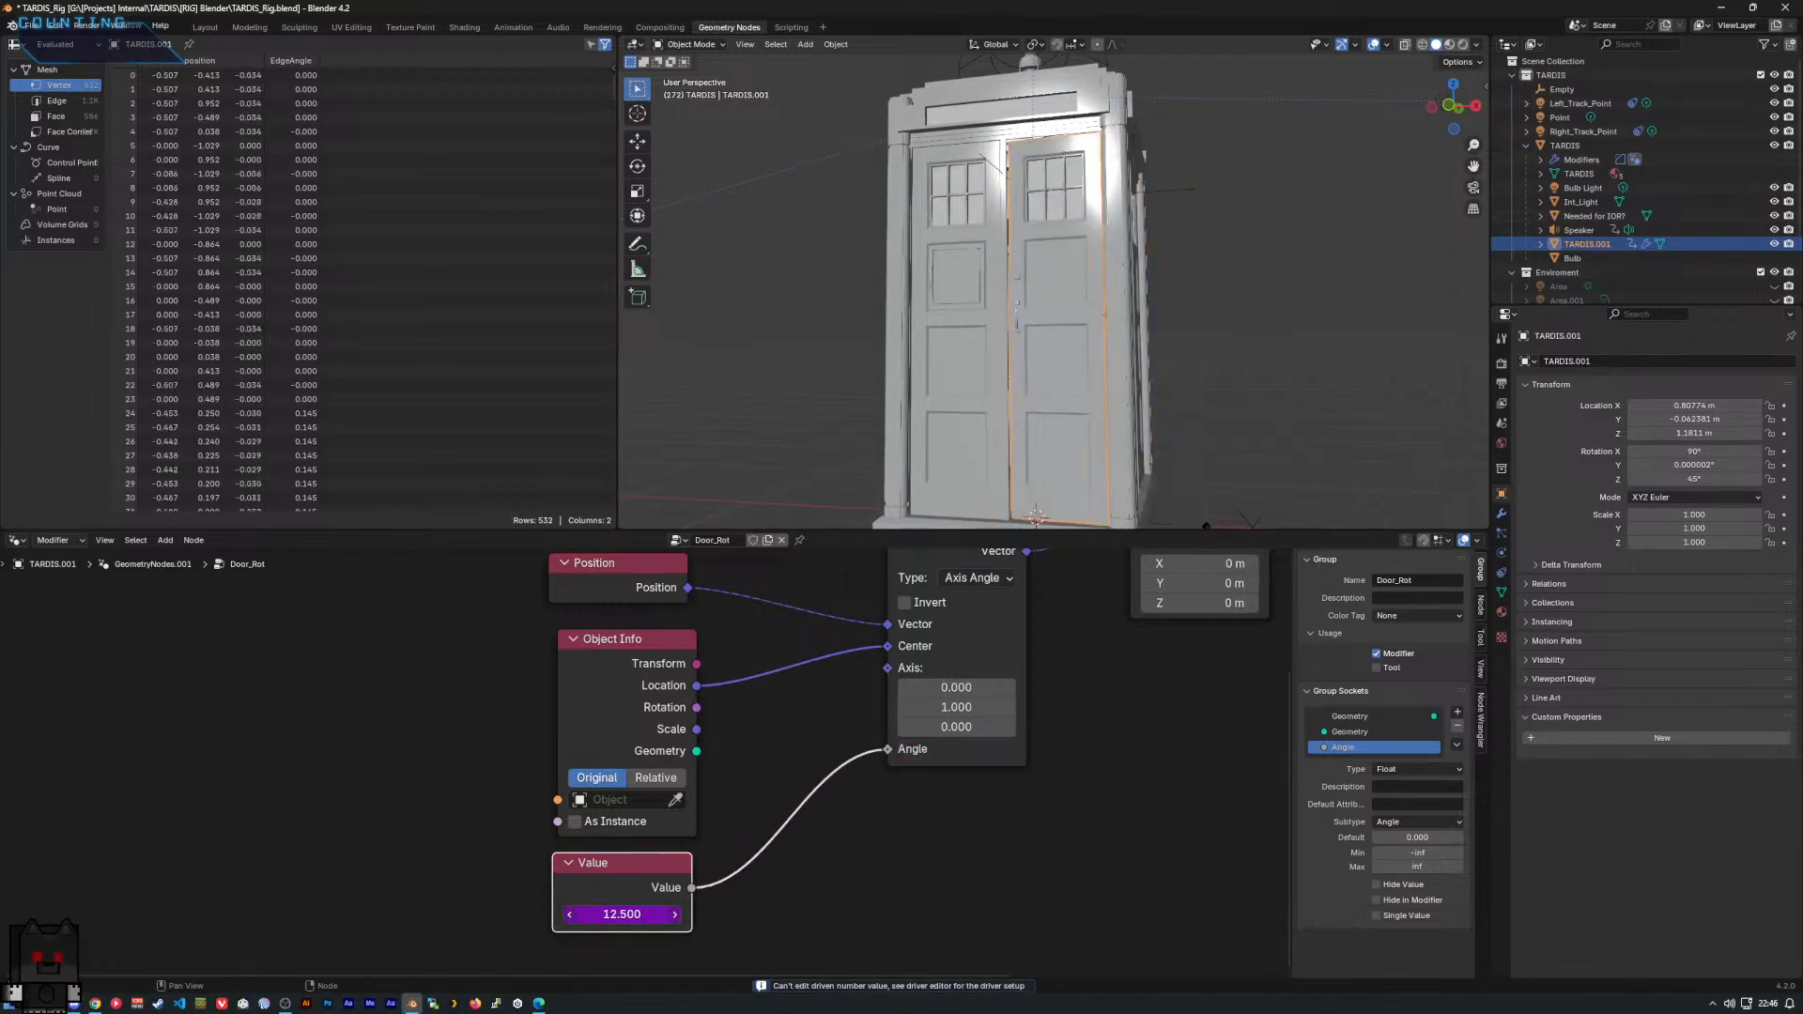
right_click(650, 907)
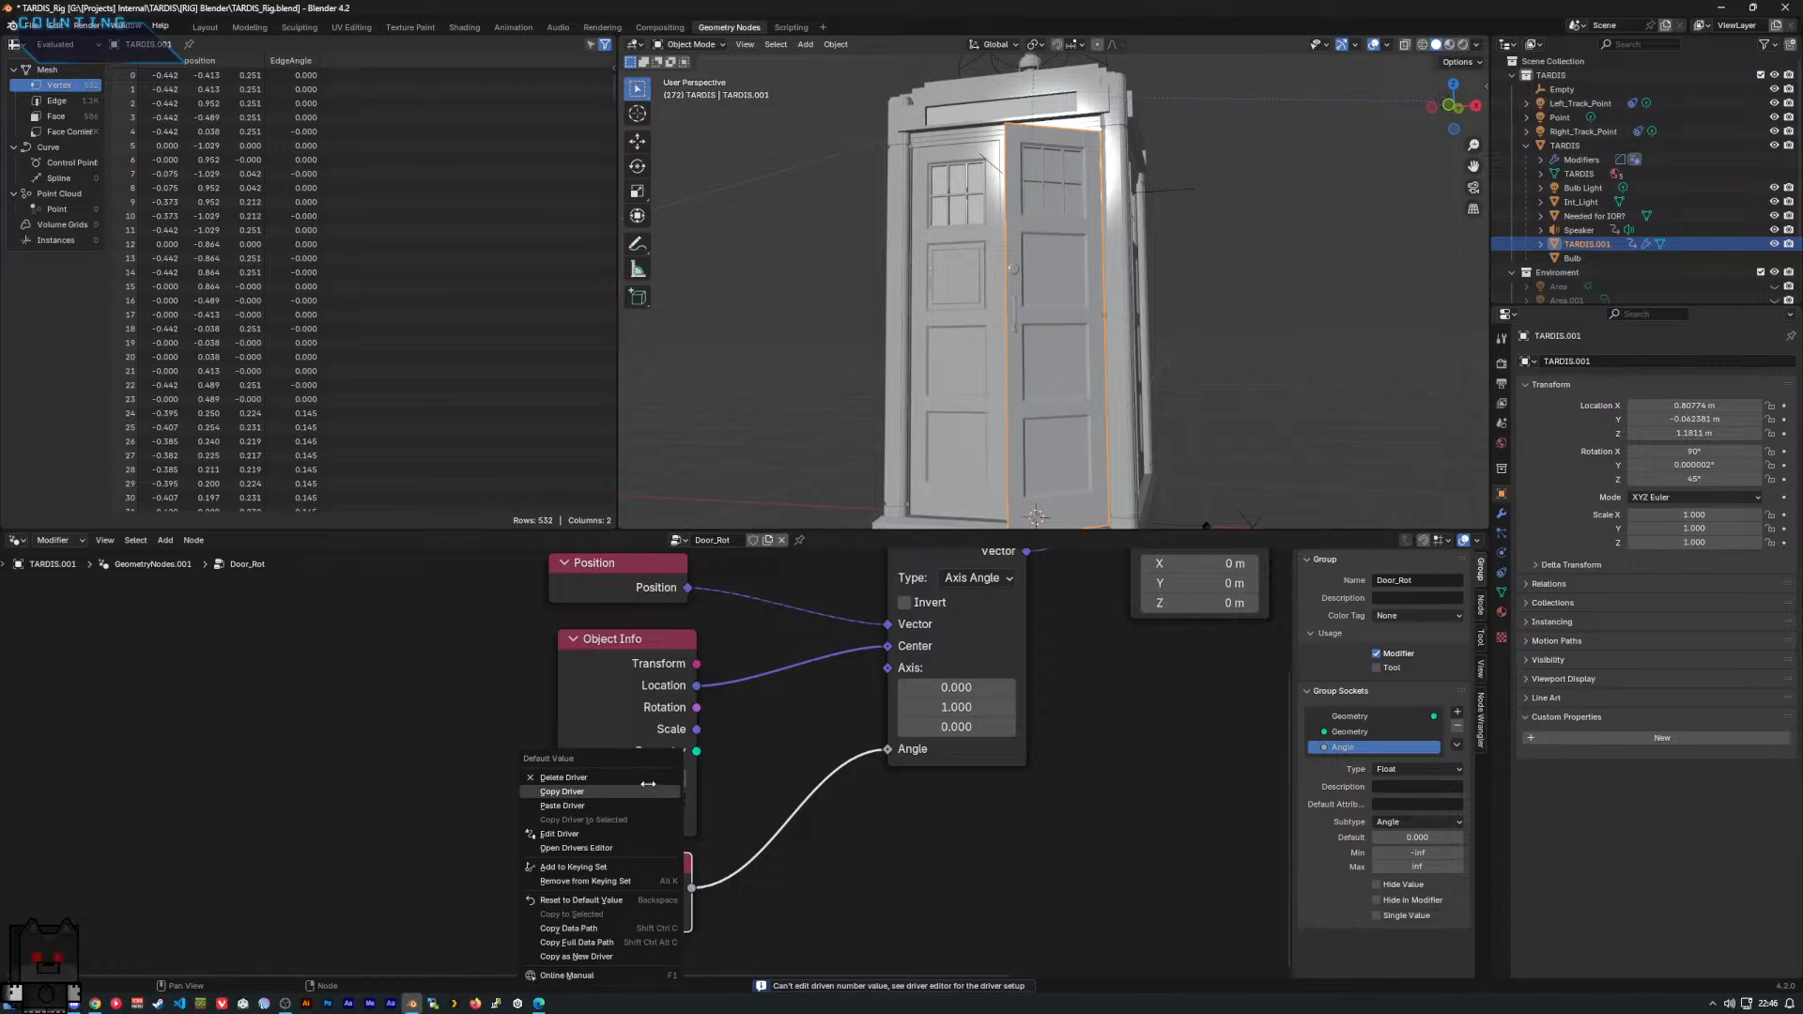
click(648, 838)
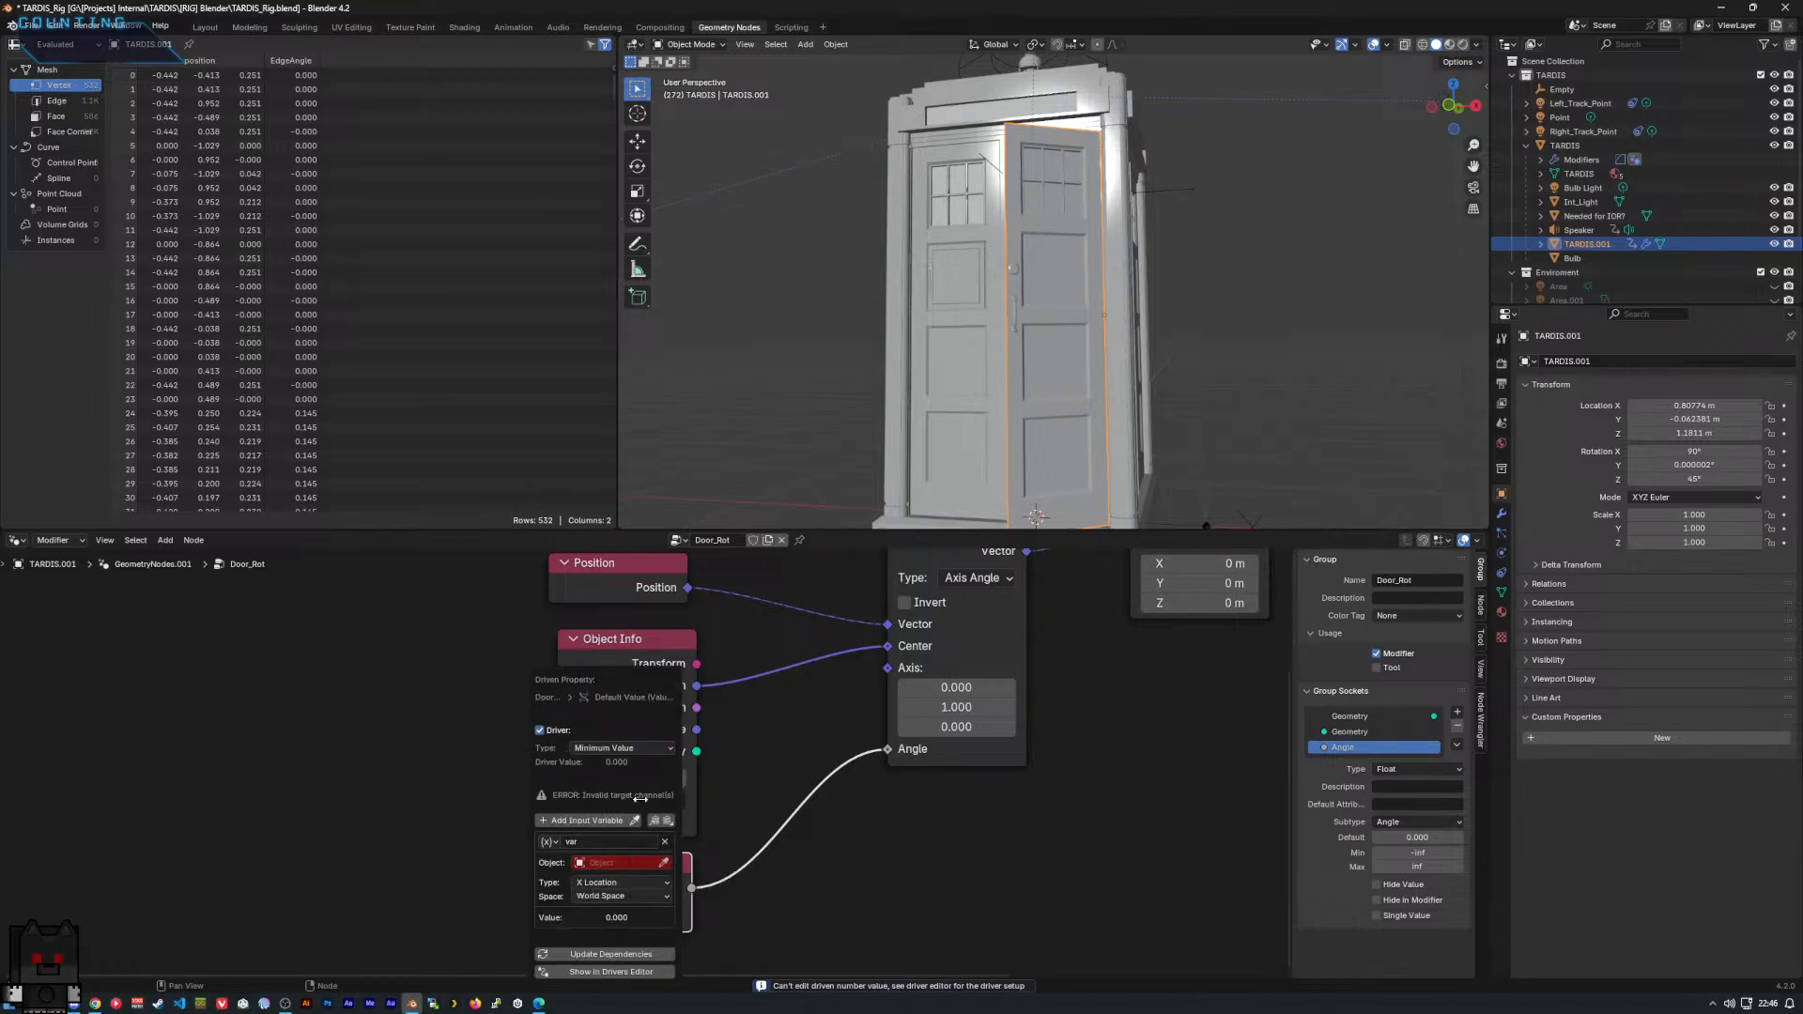
click(628, 972)
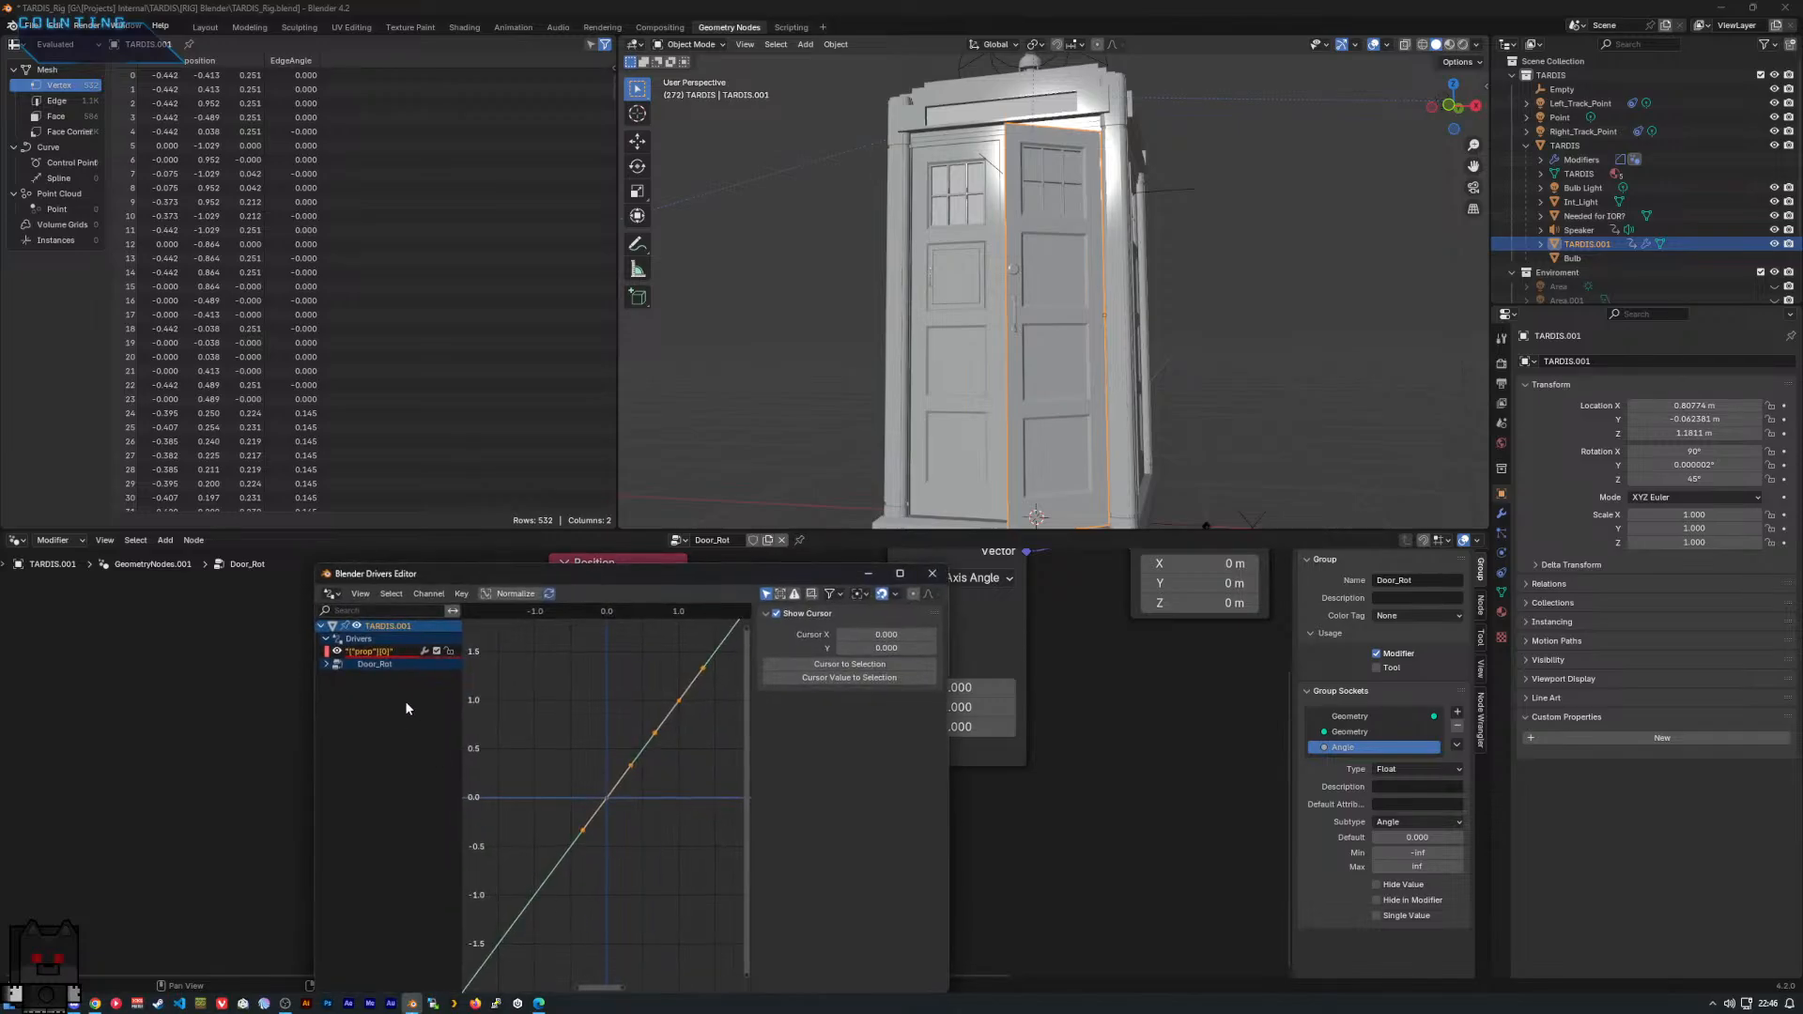
Expand the Door_Rot drivers and select the Value node's Default Value driver.
click(397, 665)
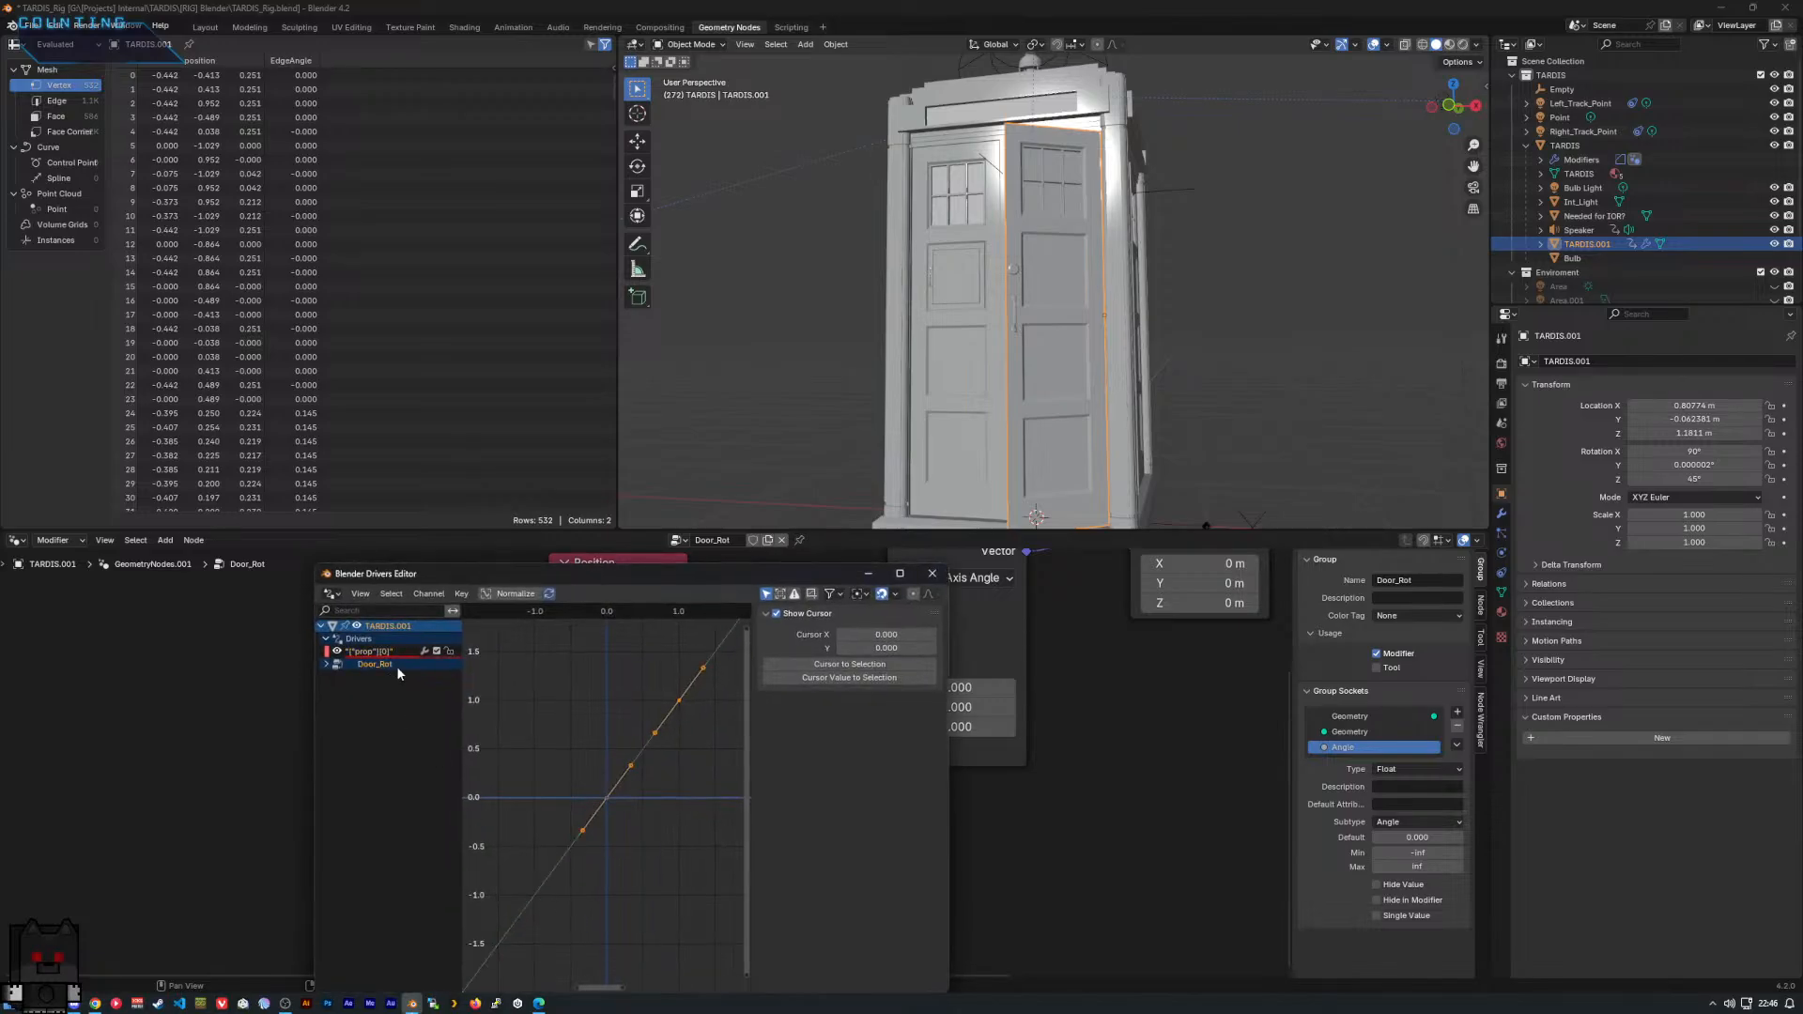
click(326, 665)
click(326, 666)
click(326, 665)
click(383, 678)
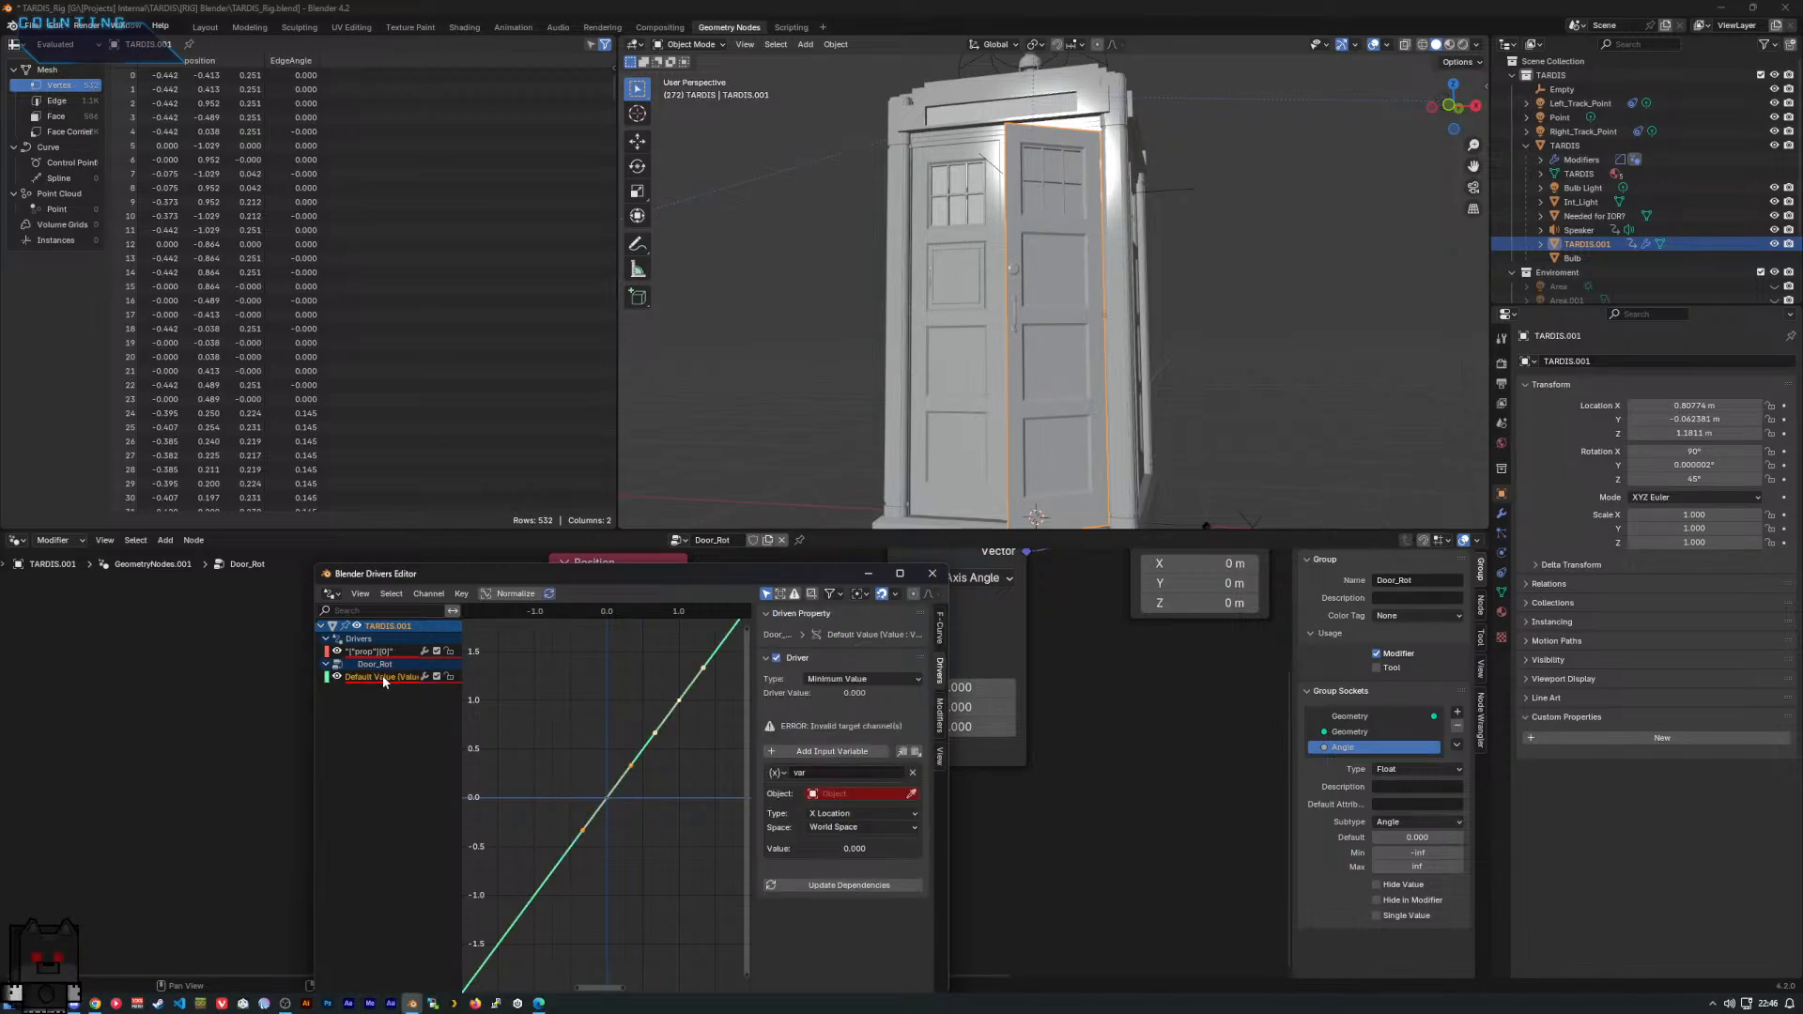
Set TARDIS.001 as the object of the driver's input variable, close the Drivers Editor, and try adjusting the driven value.
click(859, 793)
scroll(851, 859, down, 9)
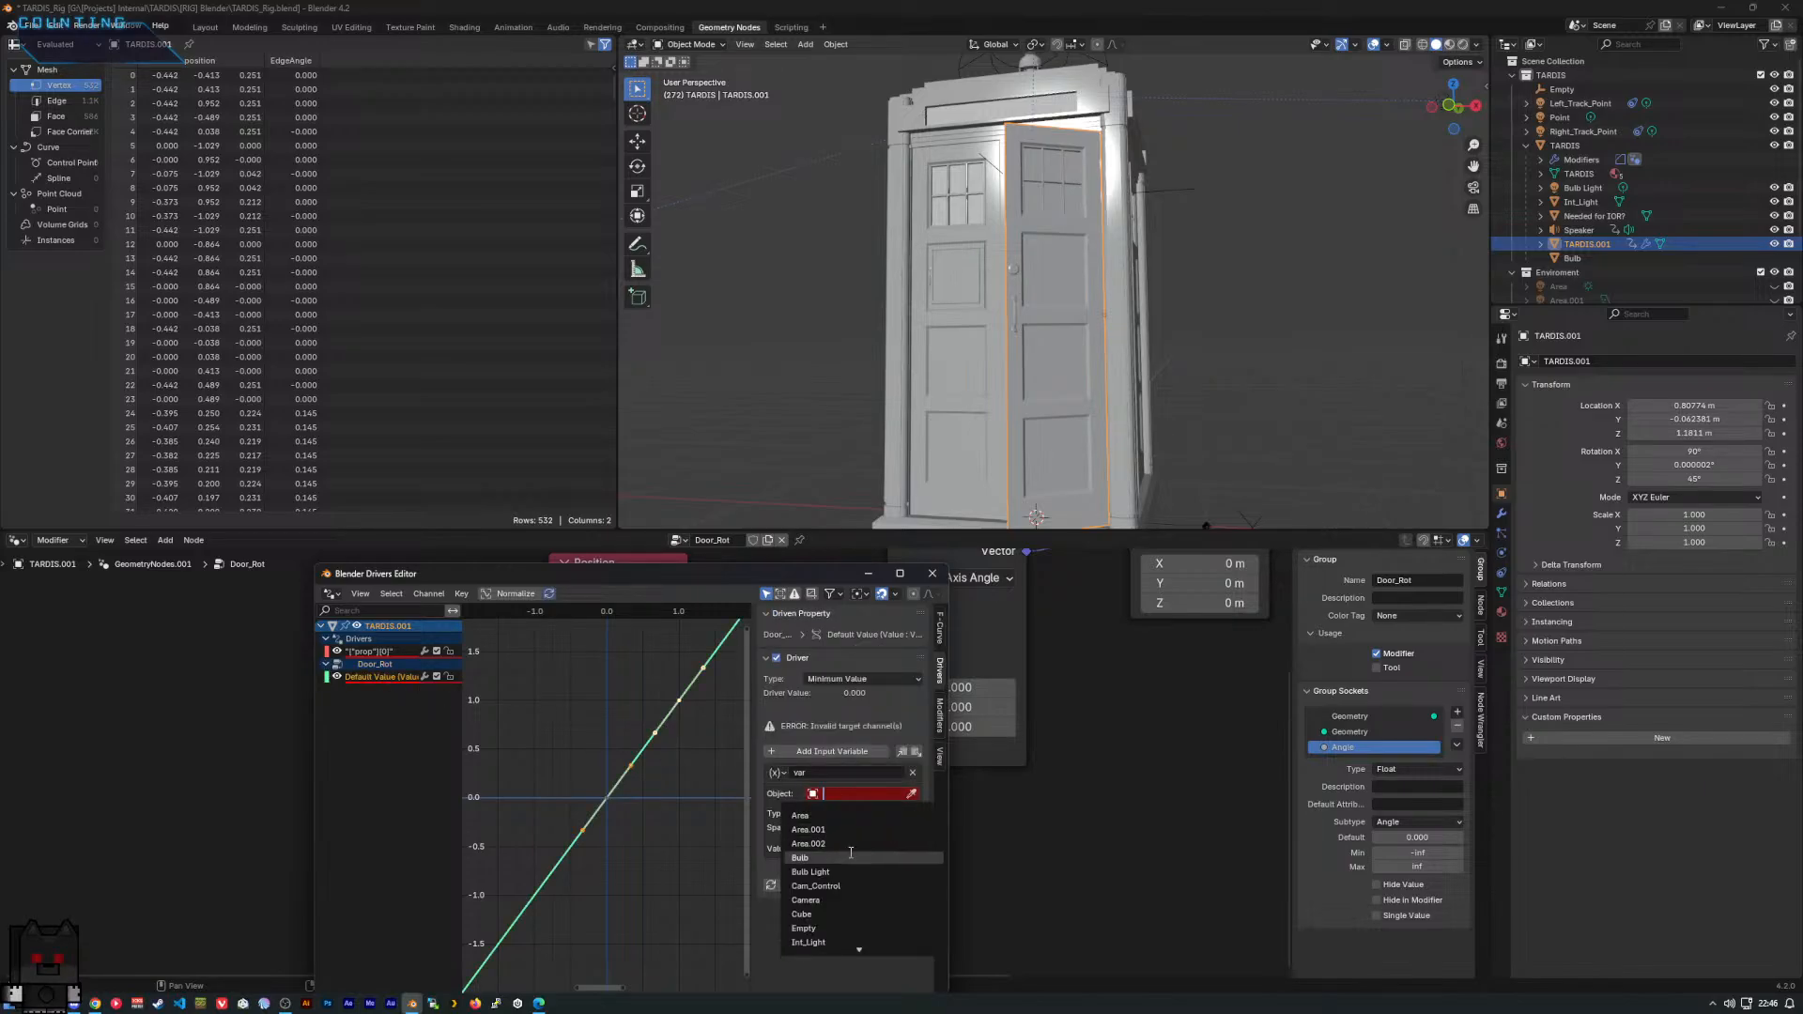
scroll(851, 860, down, 7)
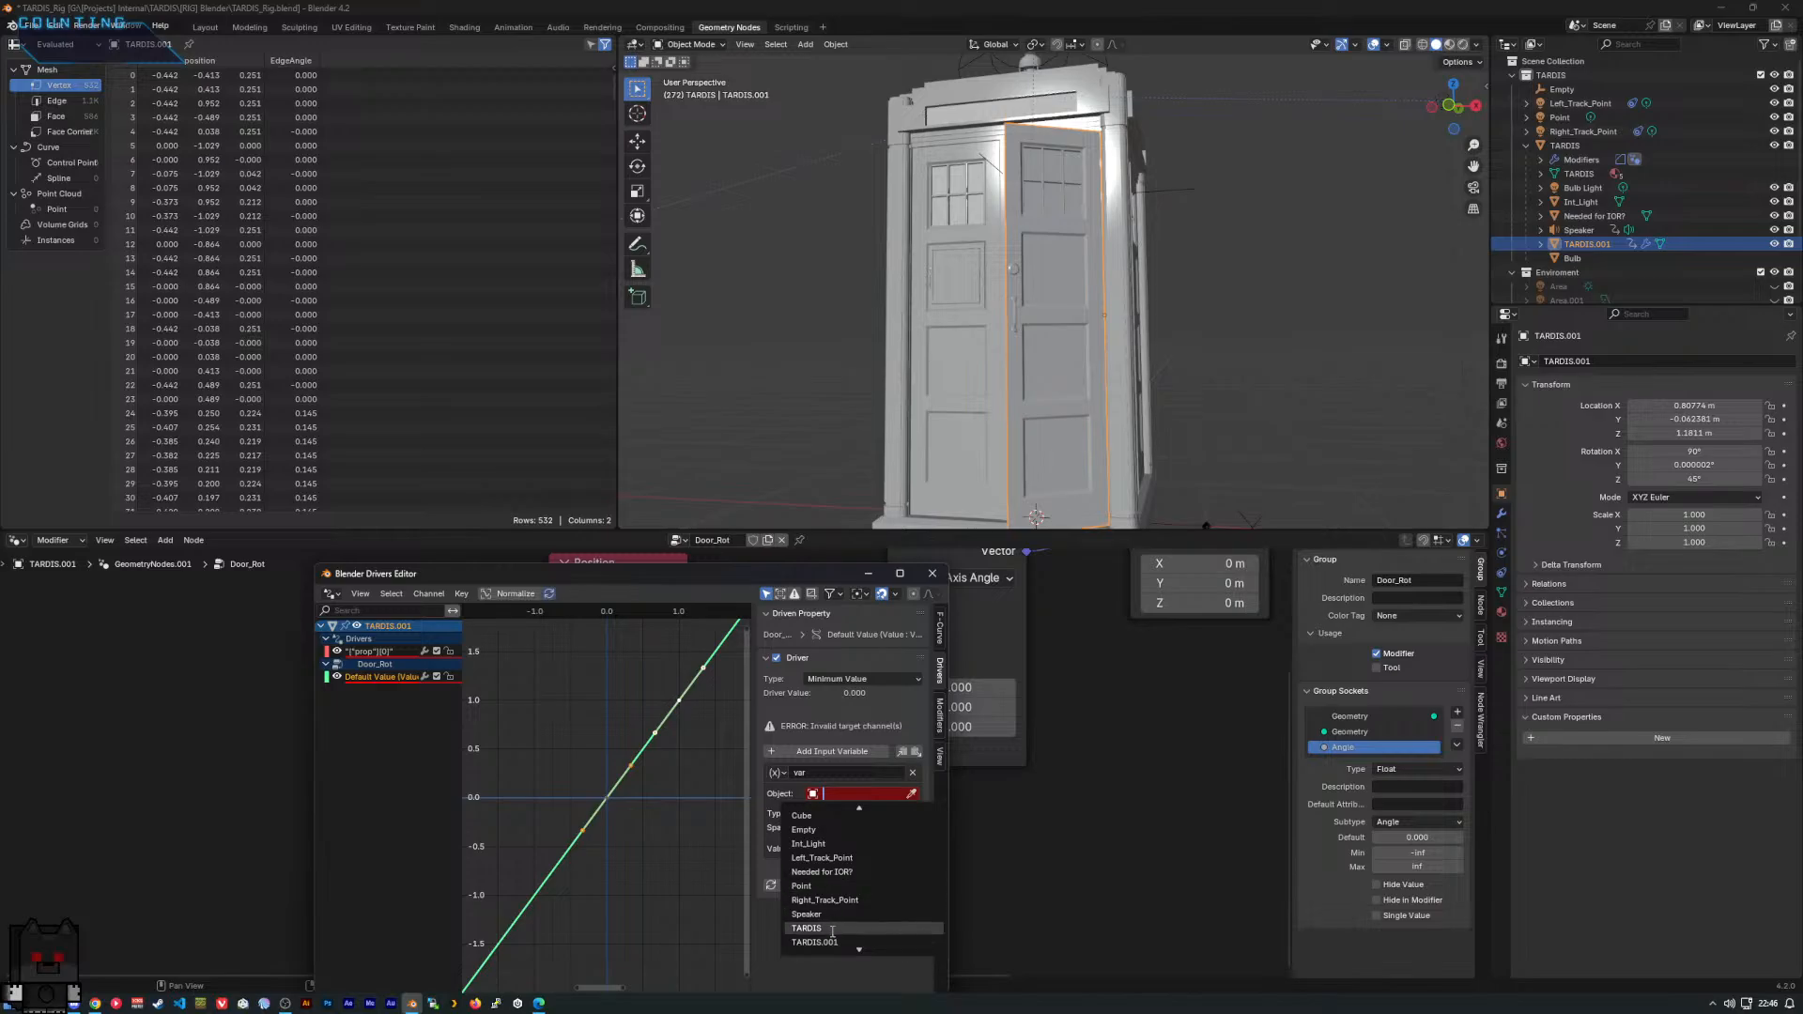
click(831, 942)
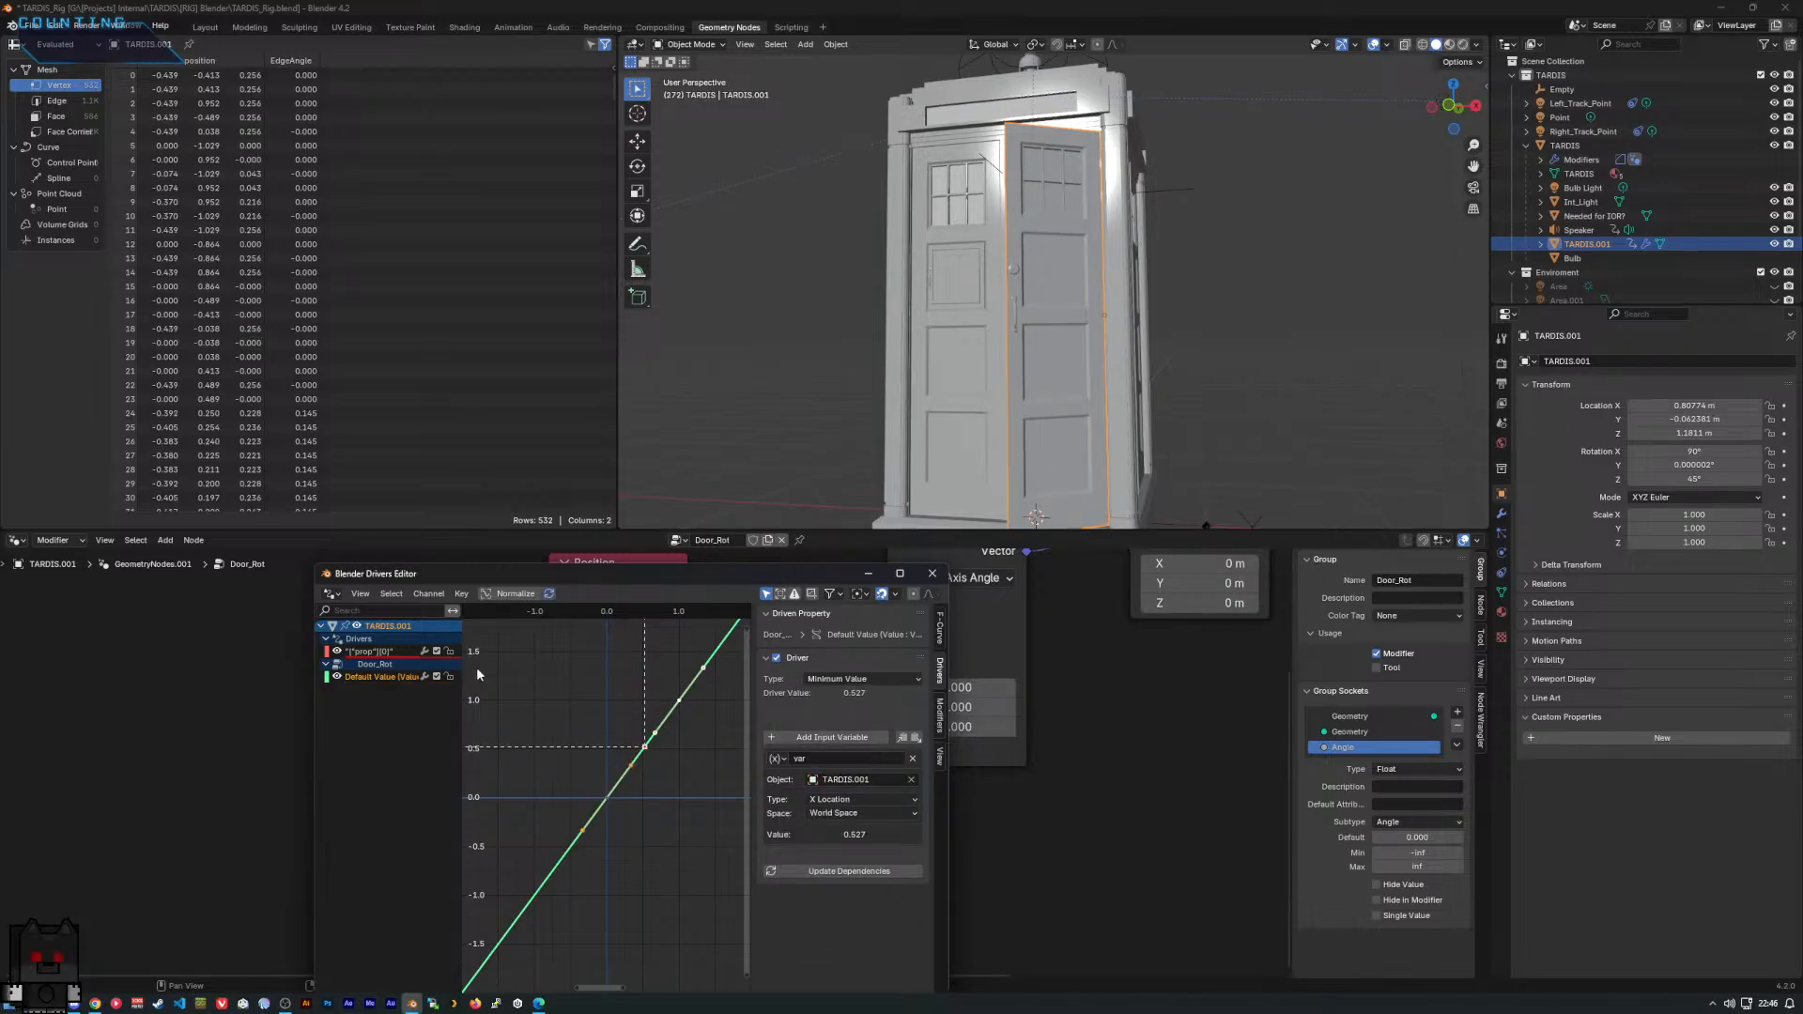
click(932, 573)
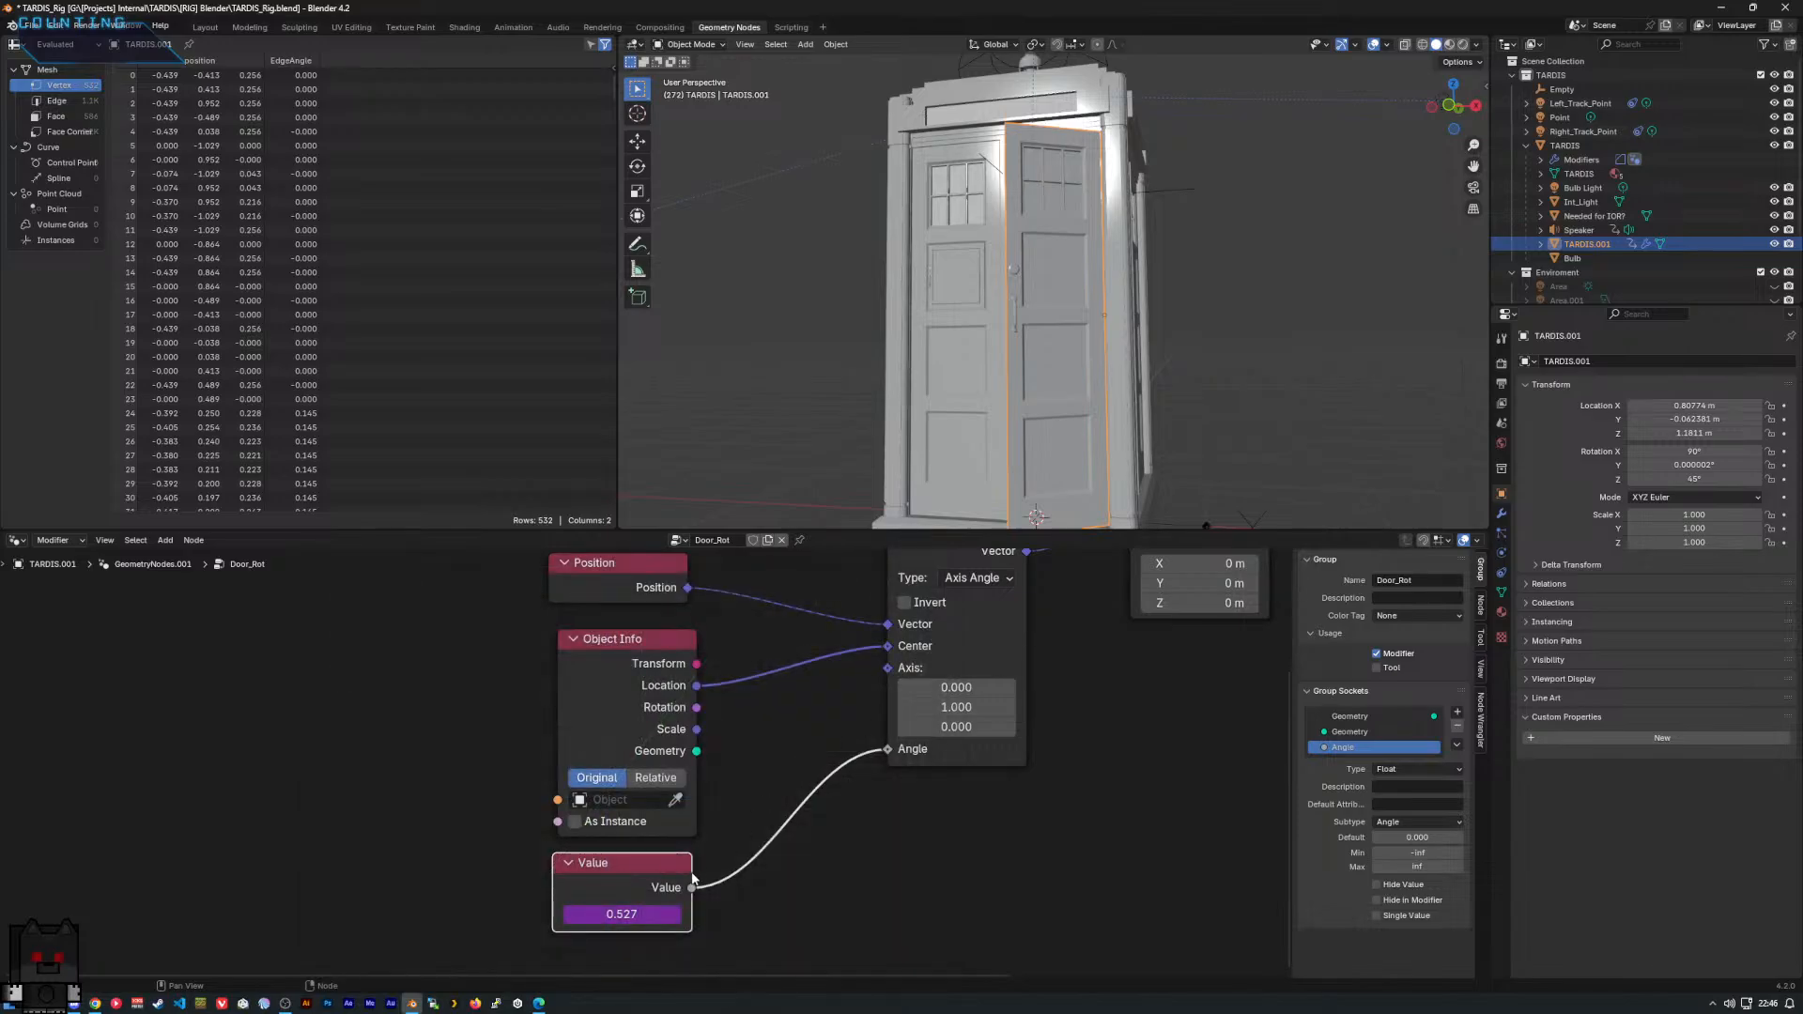
mouse_move(644, 915)
mouse_down()
mouse_move(529, 915)
mouse_move(621, 915)
mouse_up()
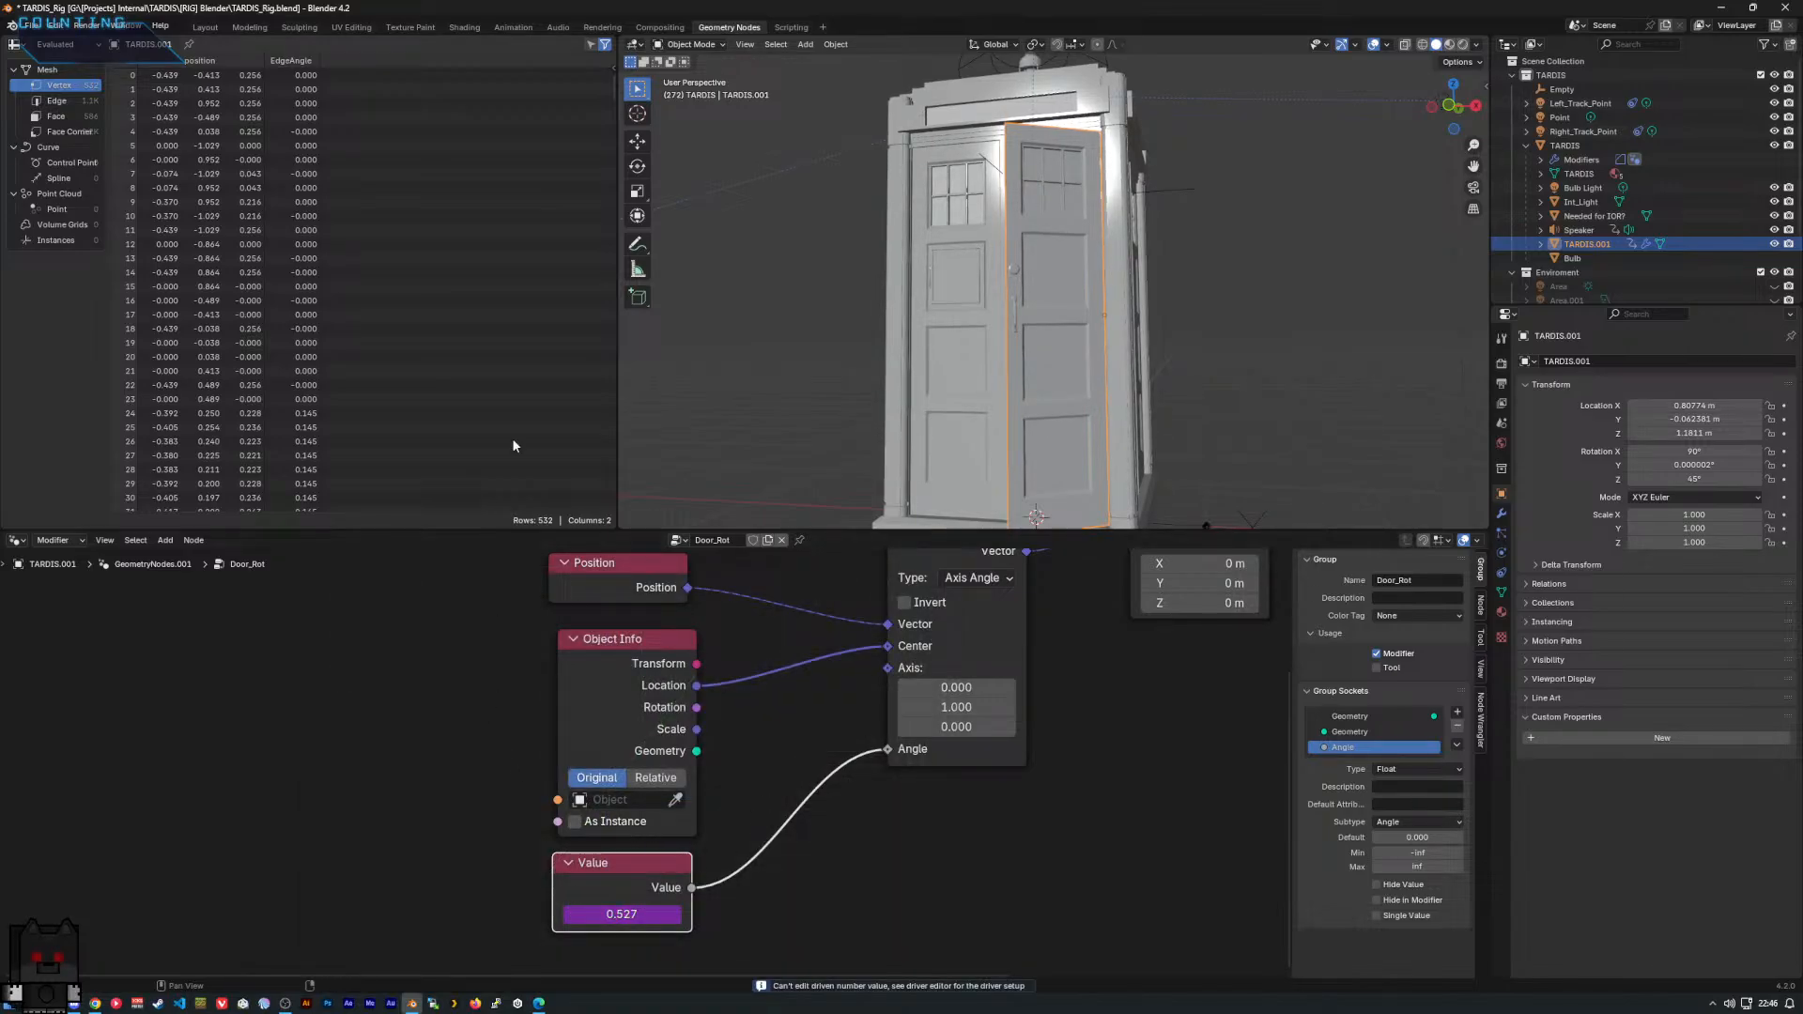
In the TD Controls material group in the Layout workspace, set the Door Rotation value to 0.
click(204, 28)
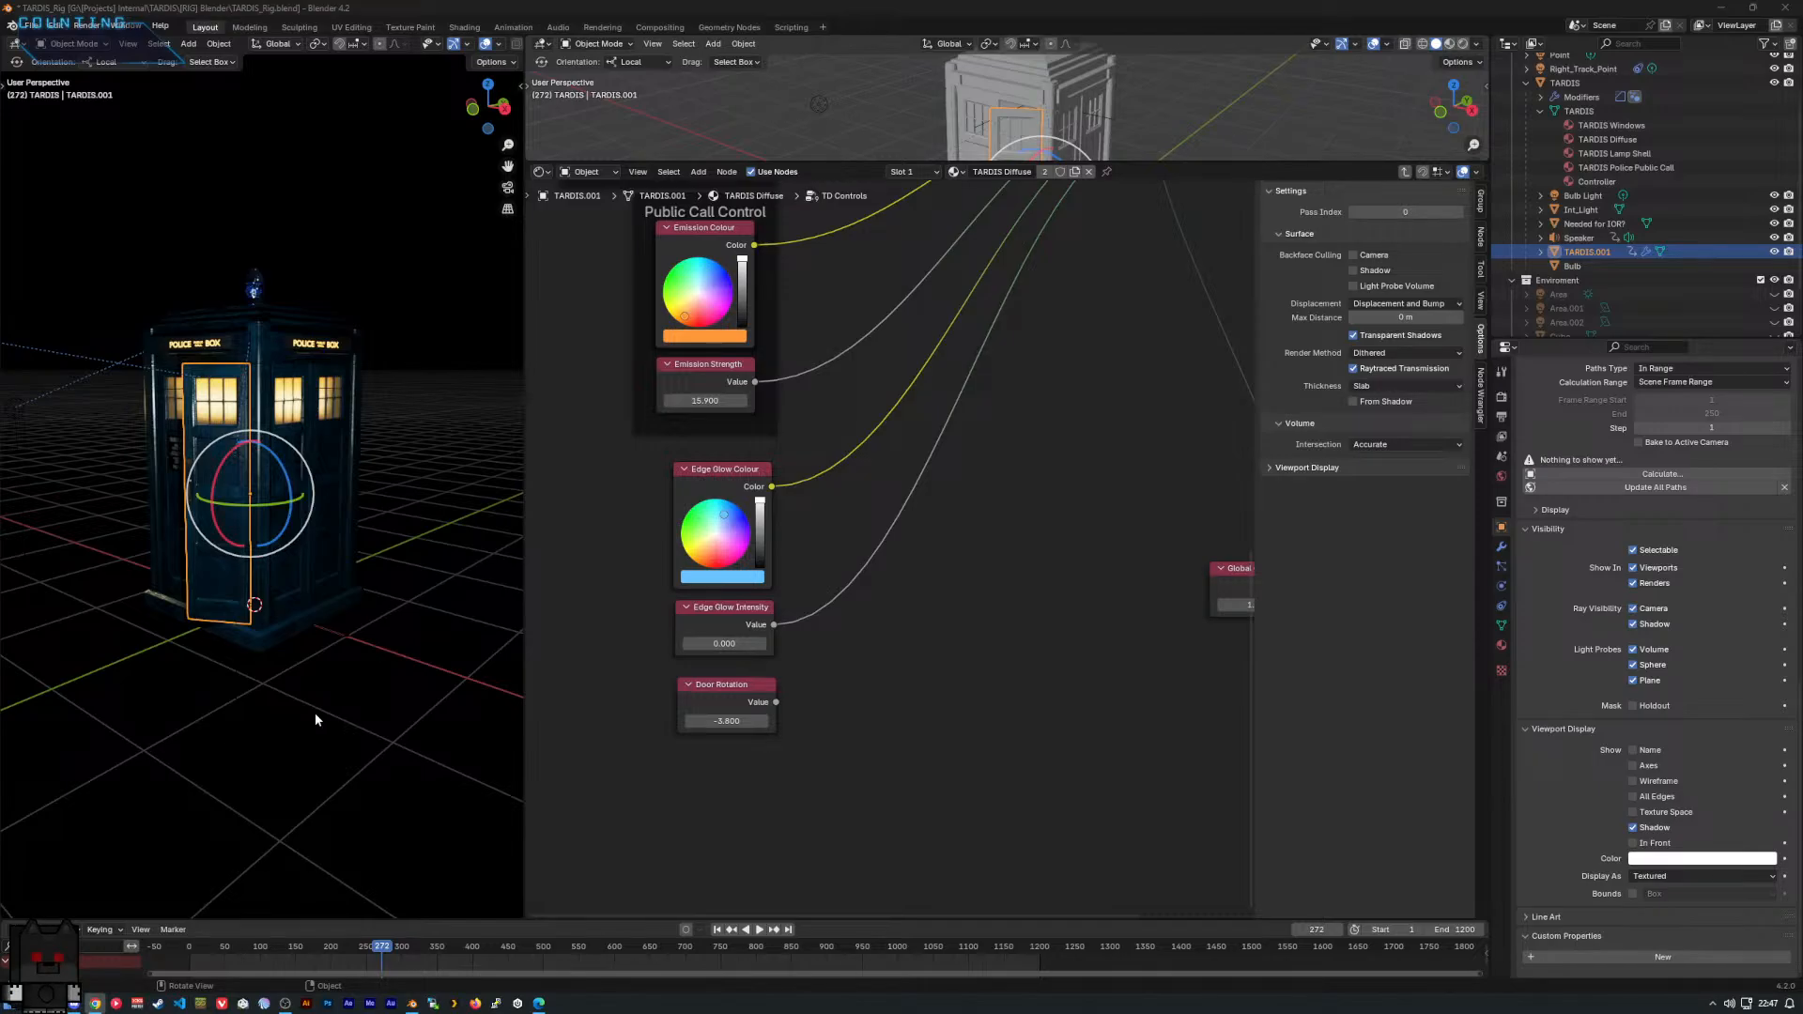
click(744, 698)
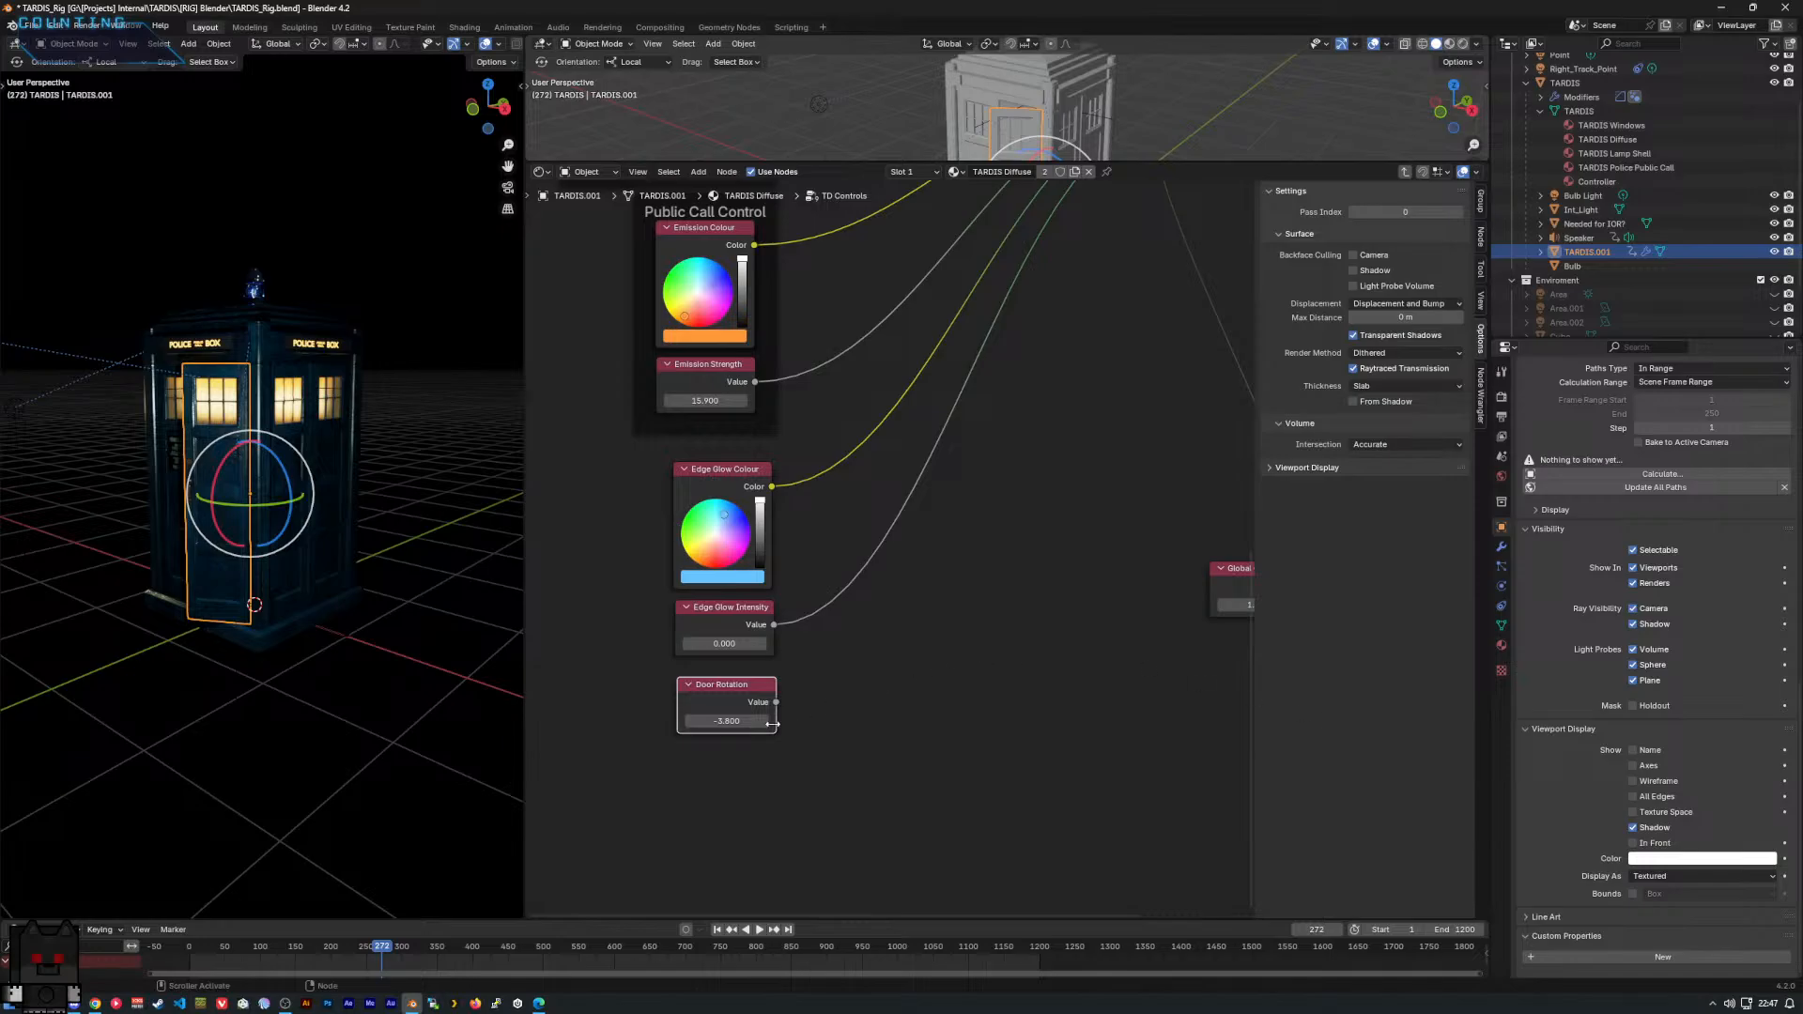
click(738, 722)
text(0)
key(Return)
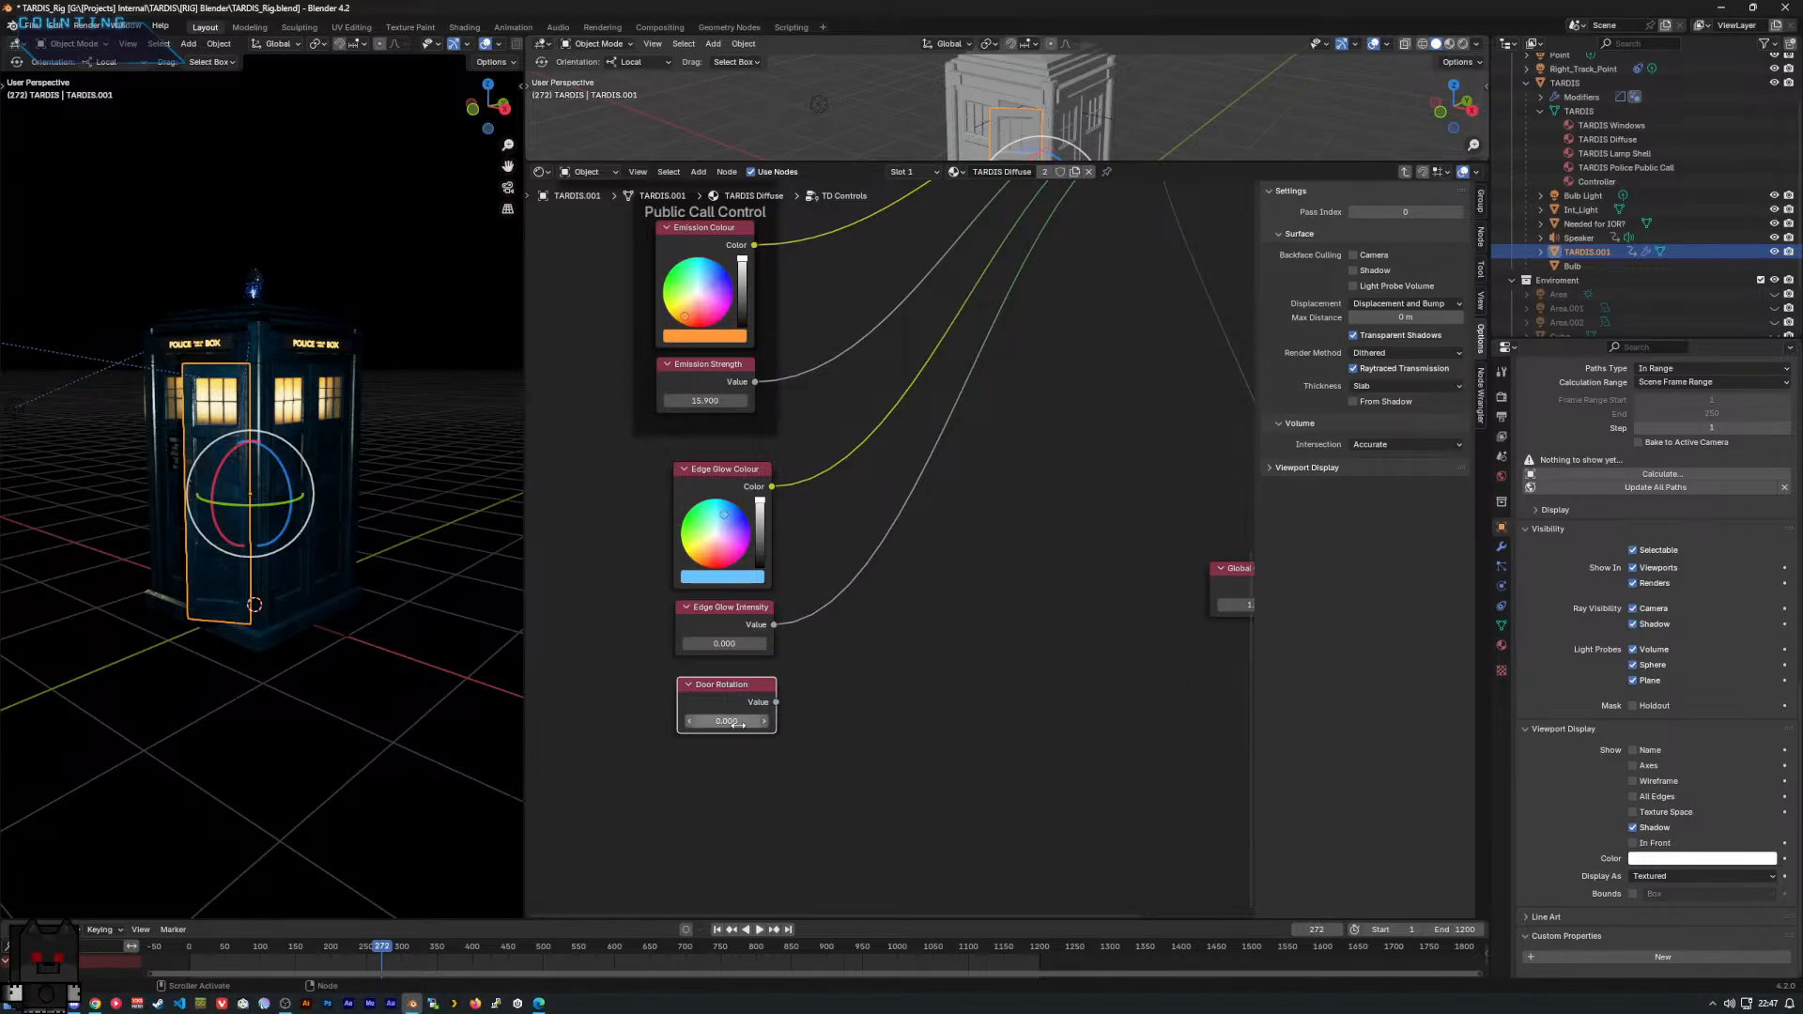
Copy the Door Rotation value as a new driver and paste it onto the Angle input of the Door_Rot modifier.
right_click(738, 722)
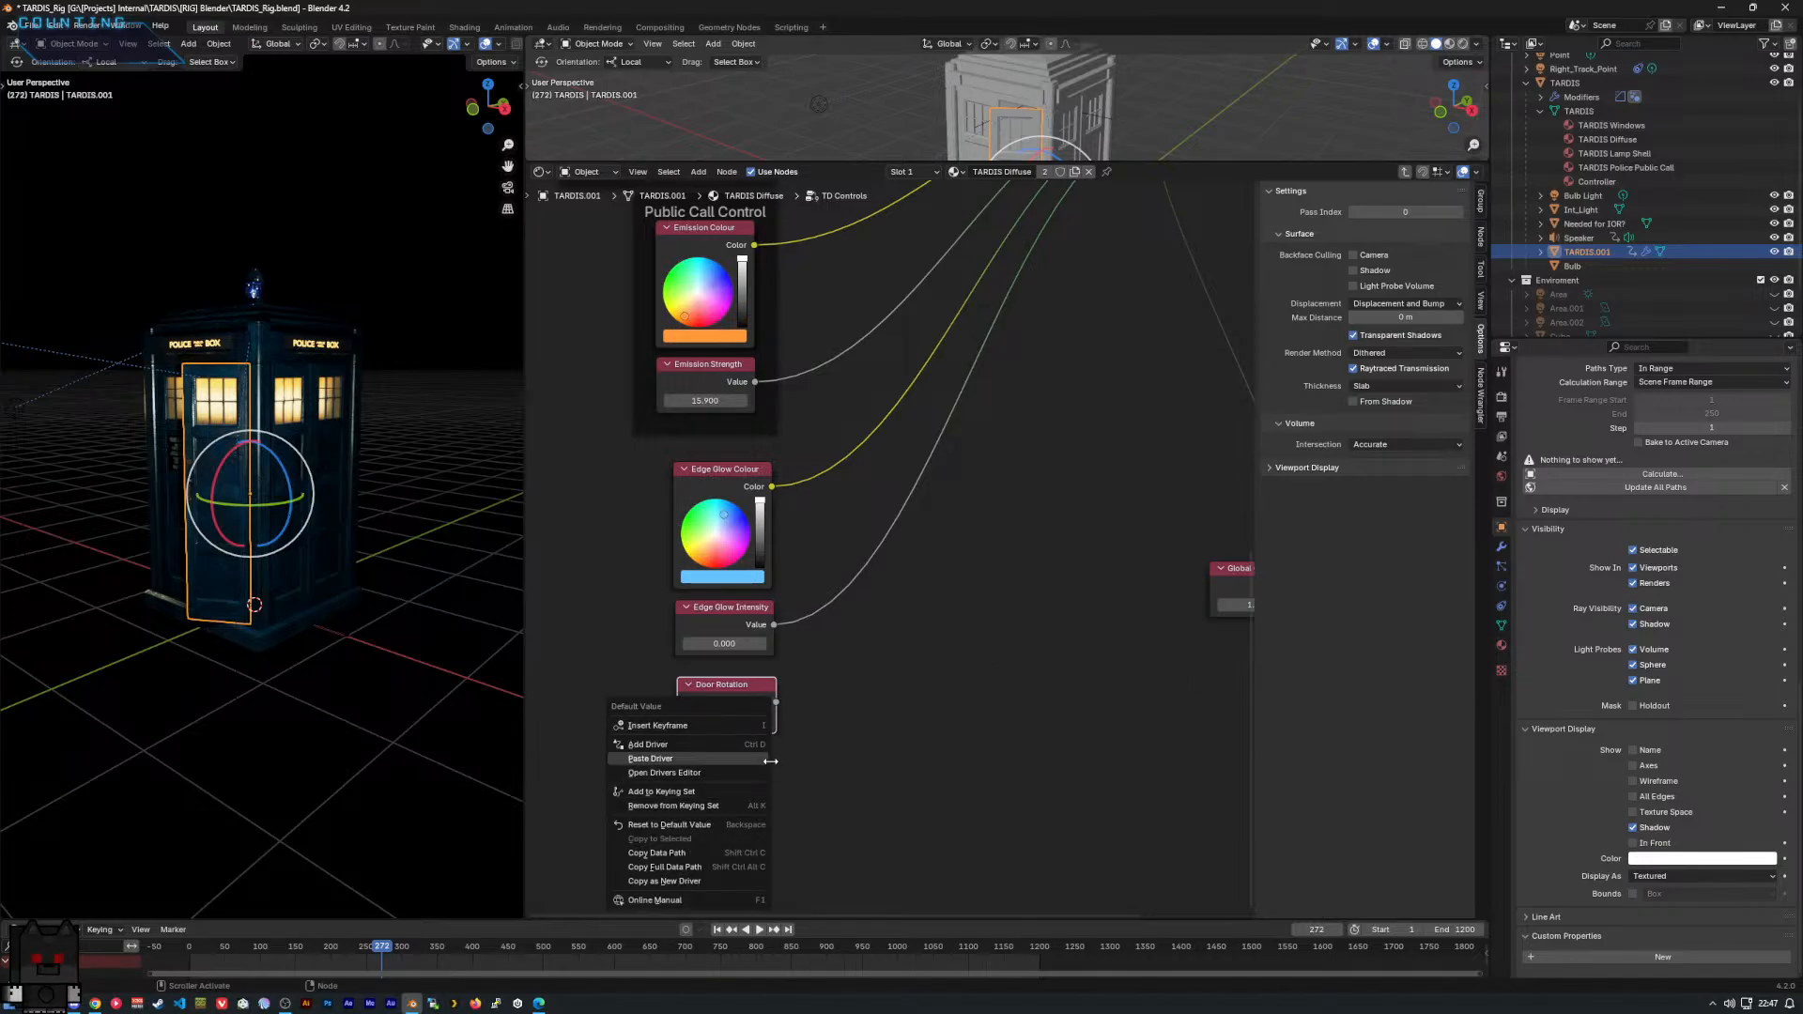
click(731, 881)
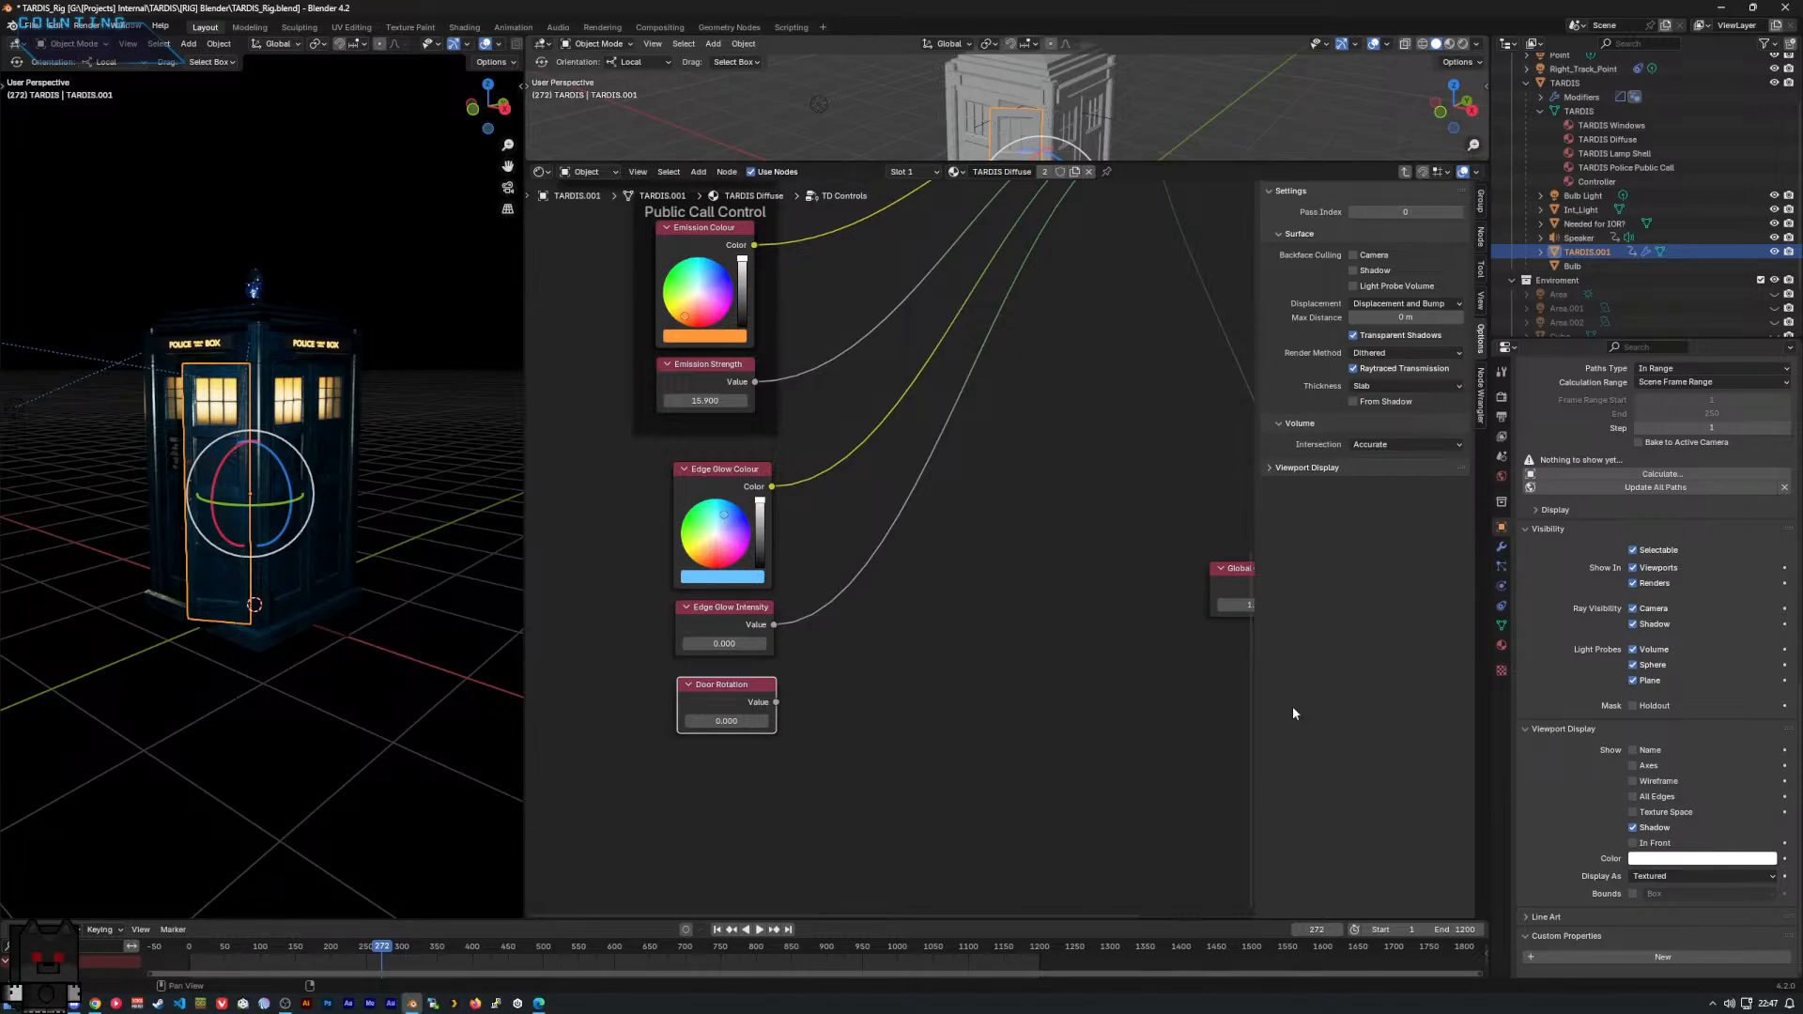
click(1501, 628)
click(1501, 607)
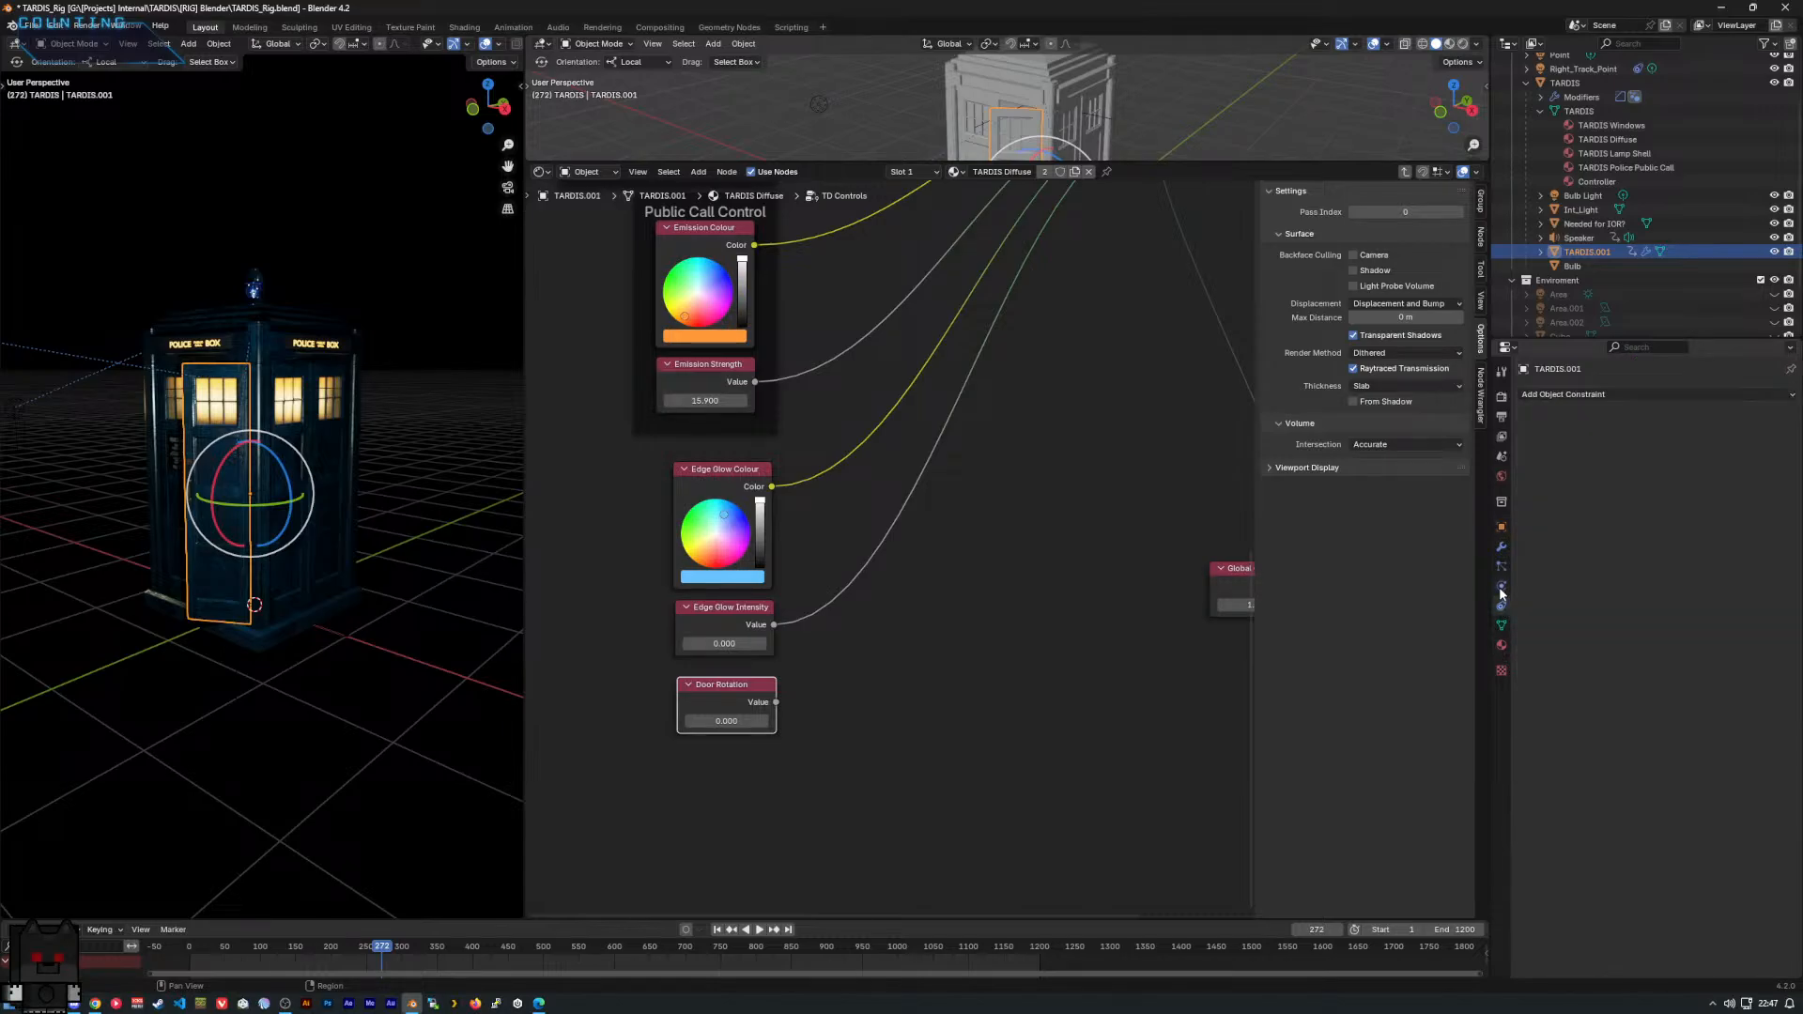
click(1501, 547)
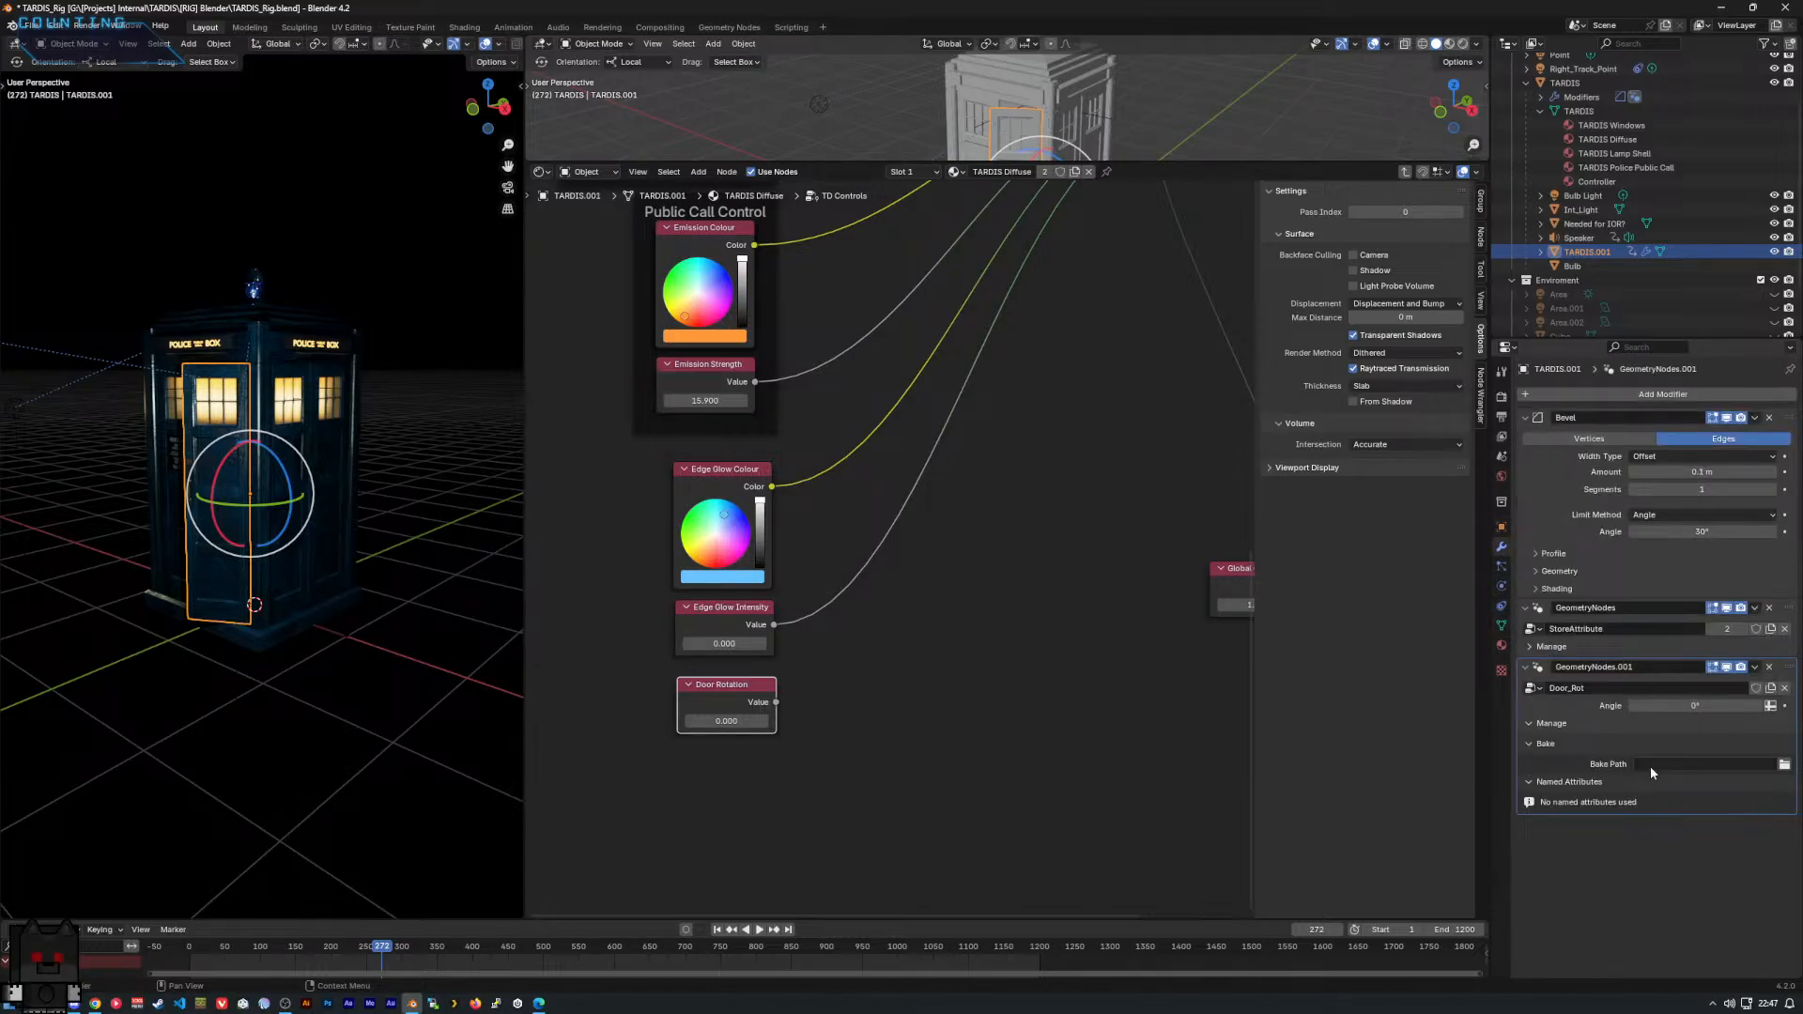
right_click(1661, 706)
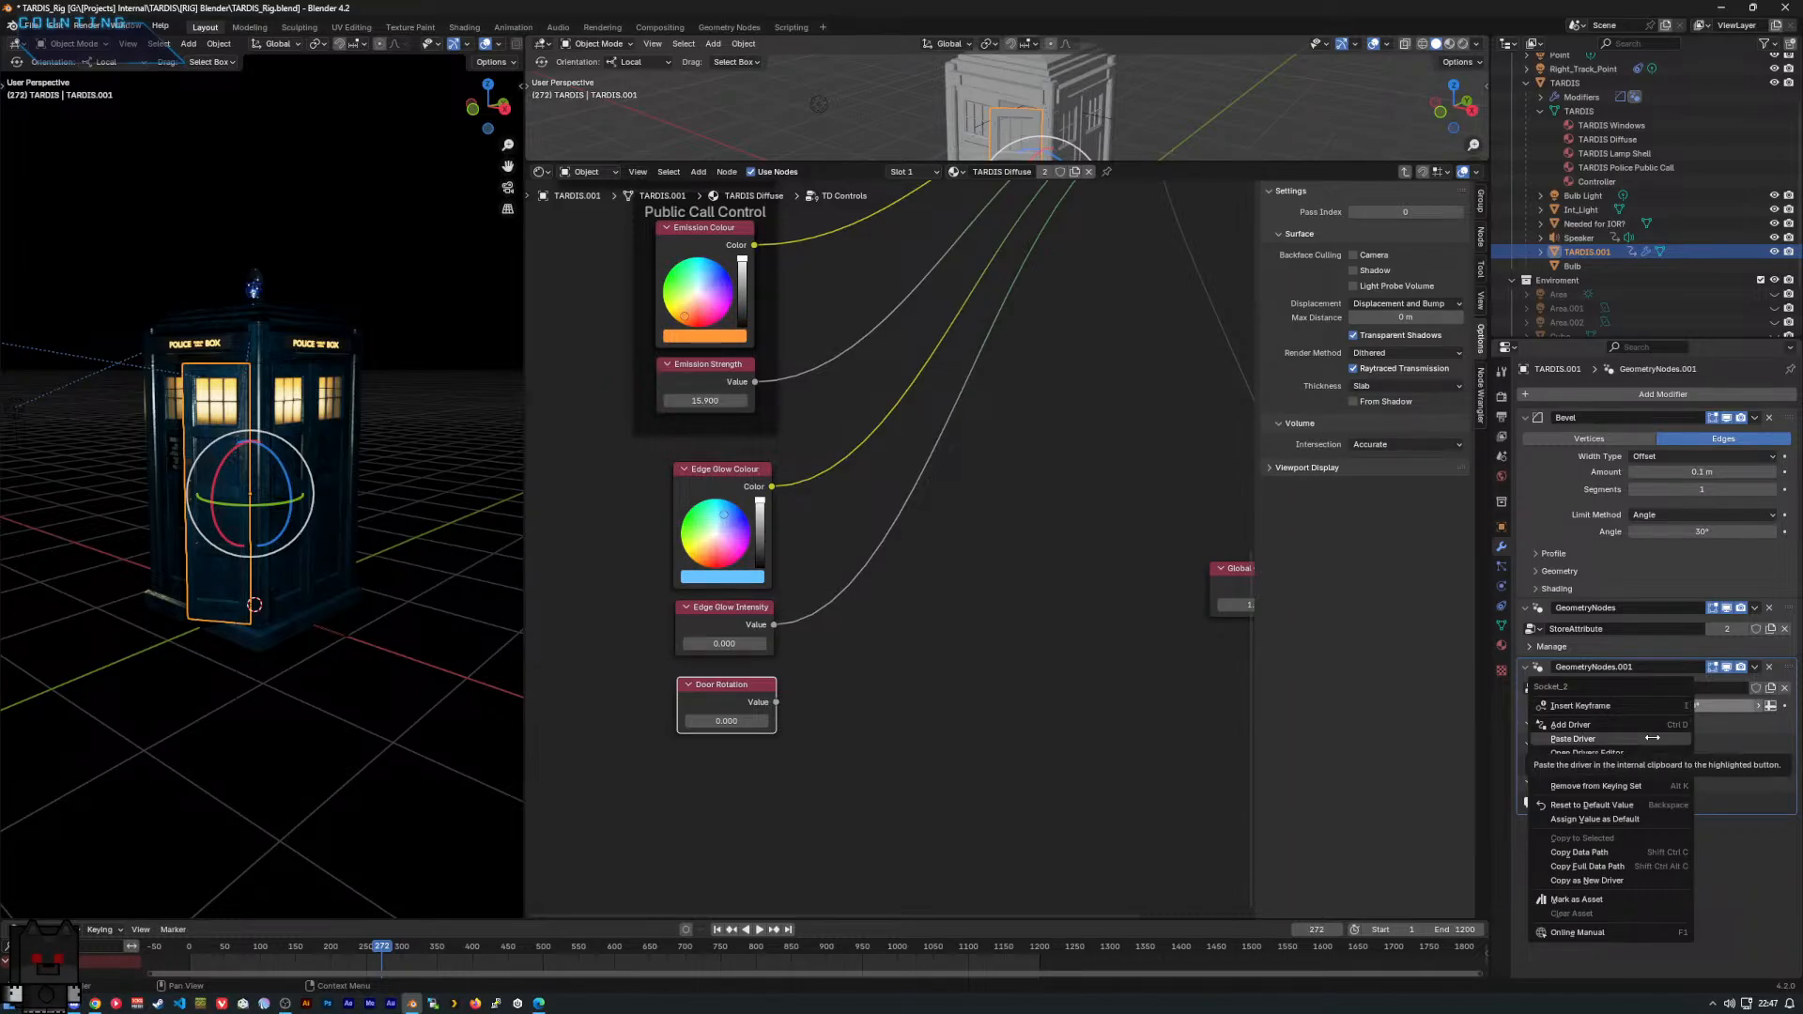
click(1652, 738)
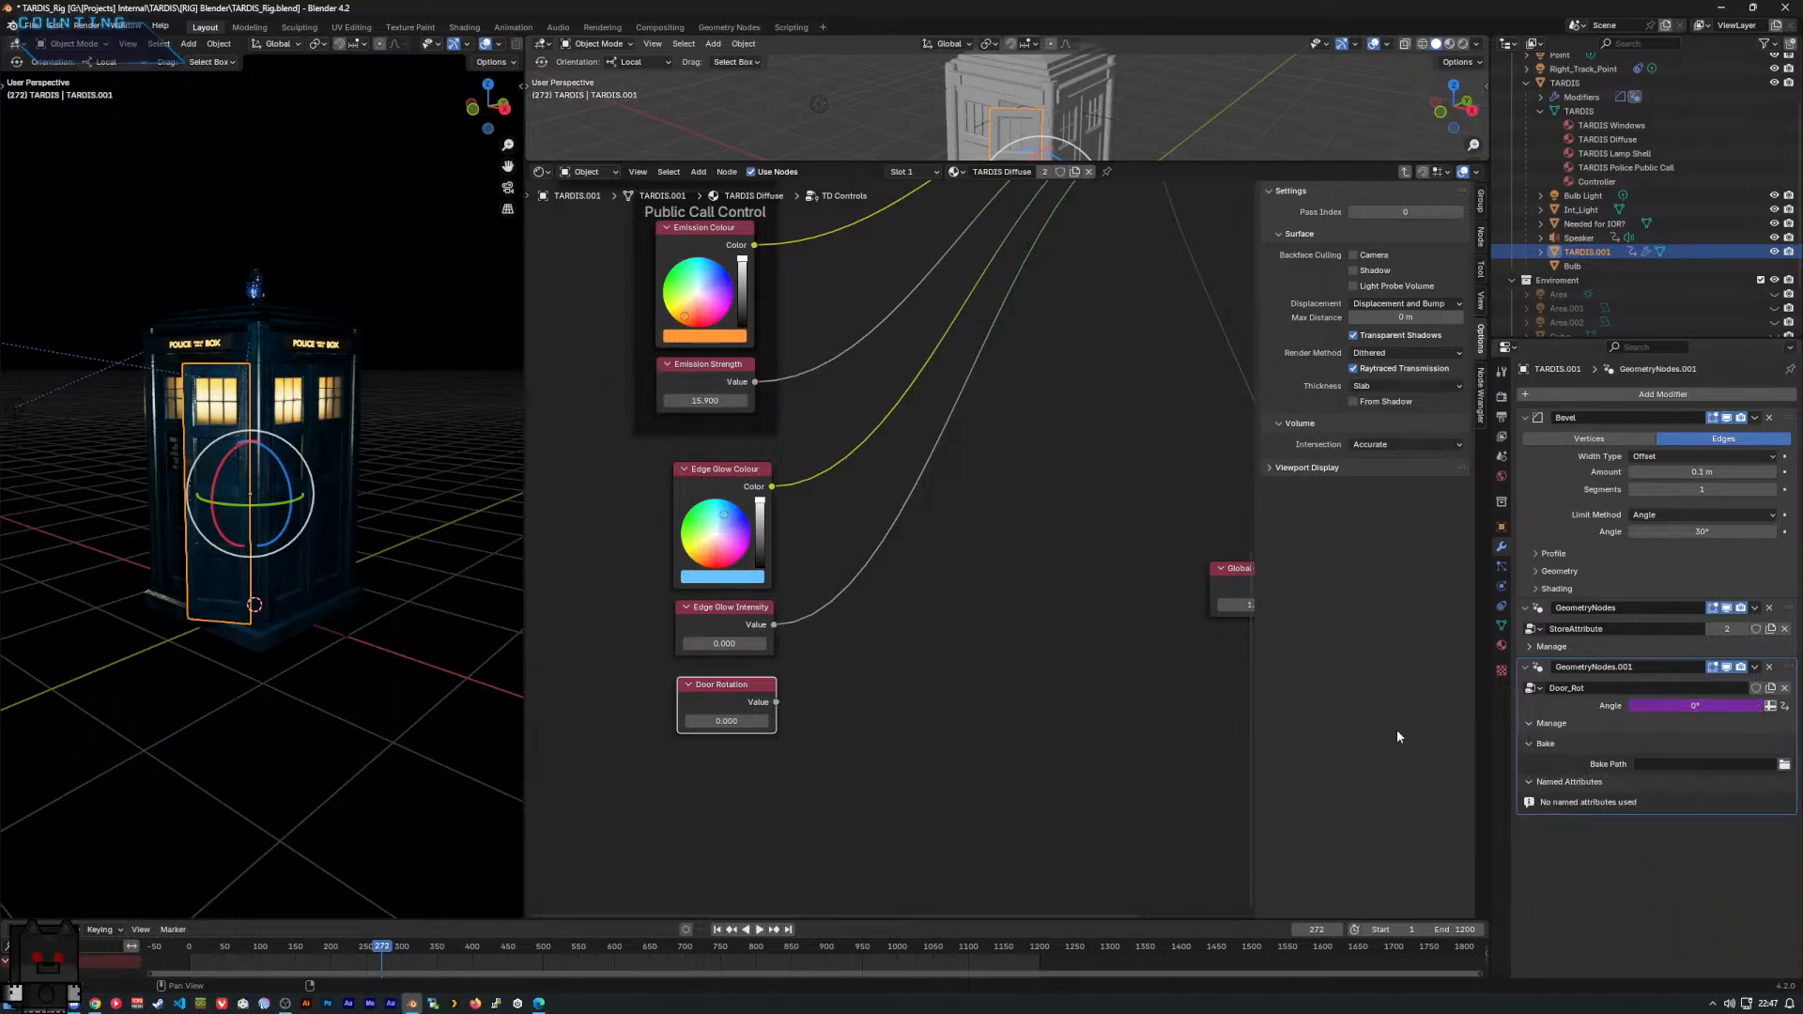
Test the driver by temporarily varying the Door Rotation value and trying to adjust the modifier's Angle directly.
drag(726, 721, 766, 722)
right_click(726, 722)
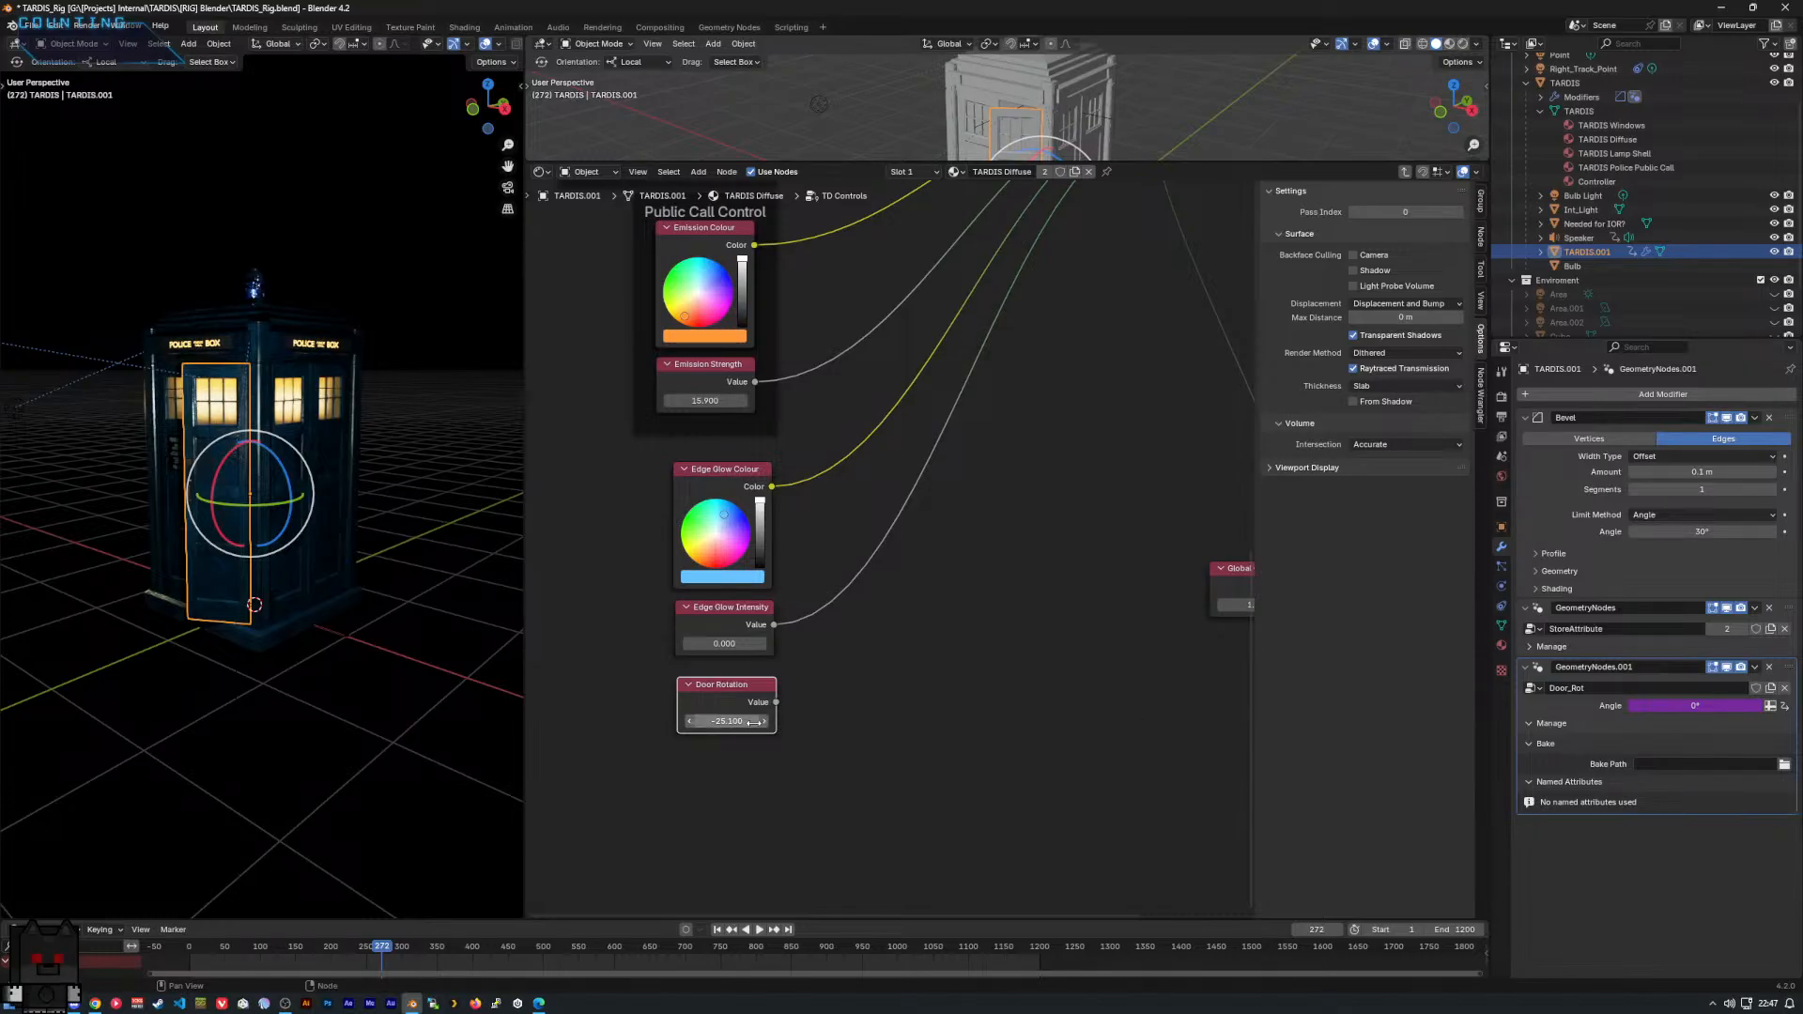
drag(1694, 706, 1726, 707)
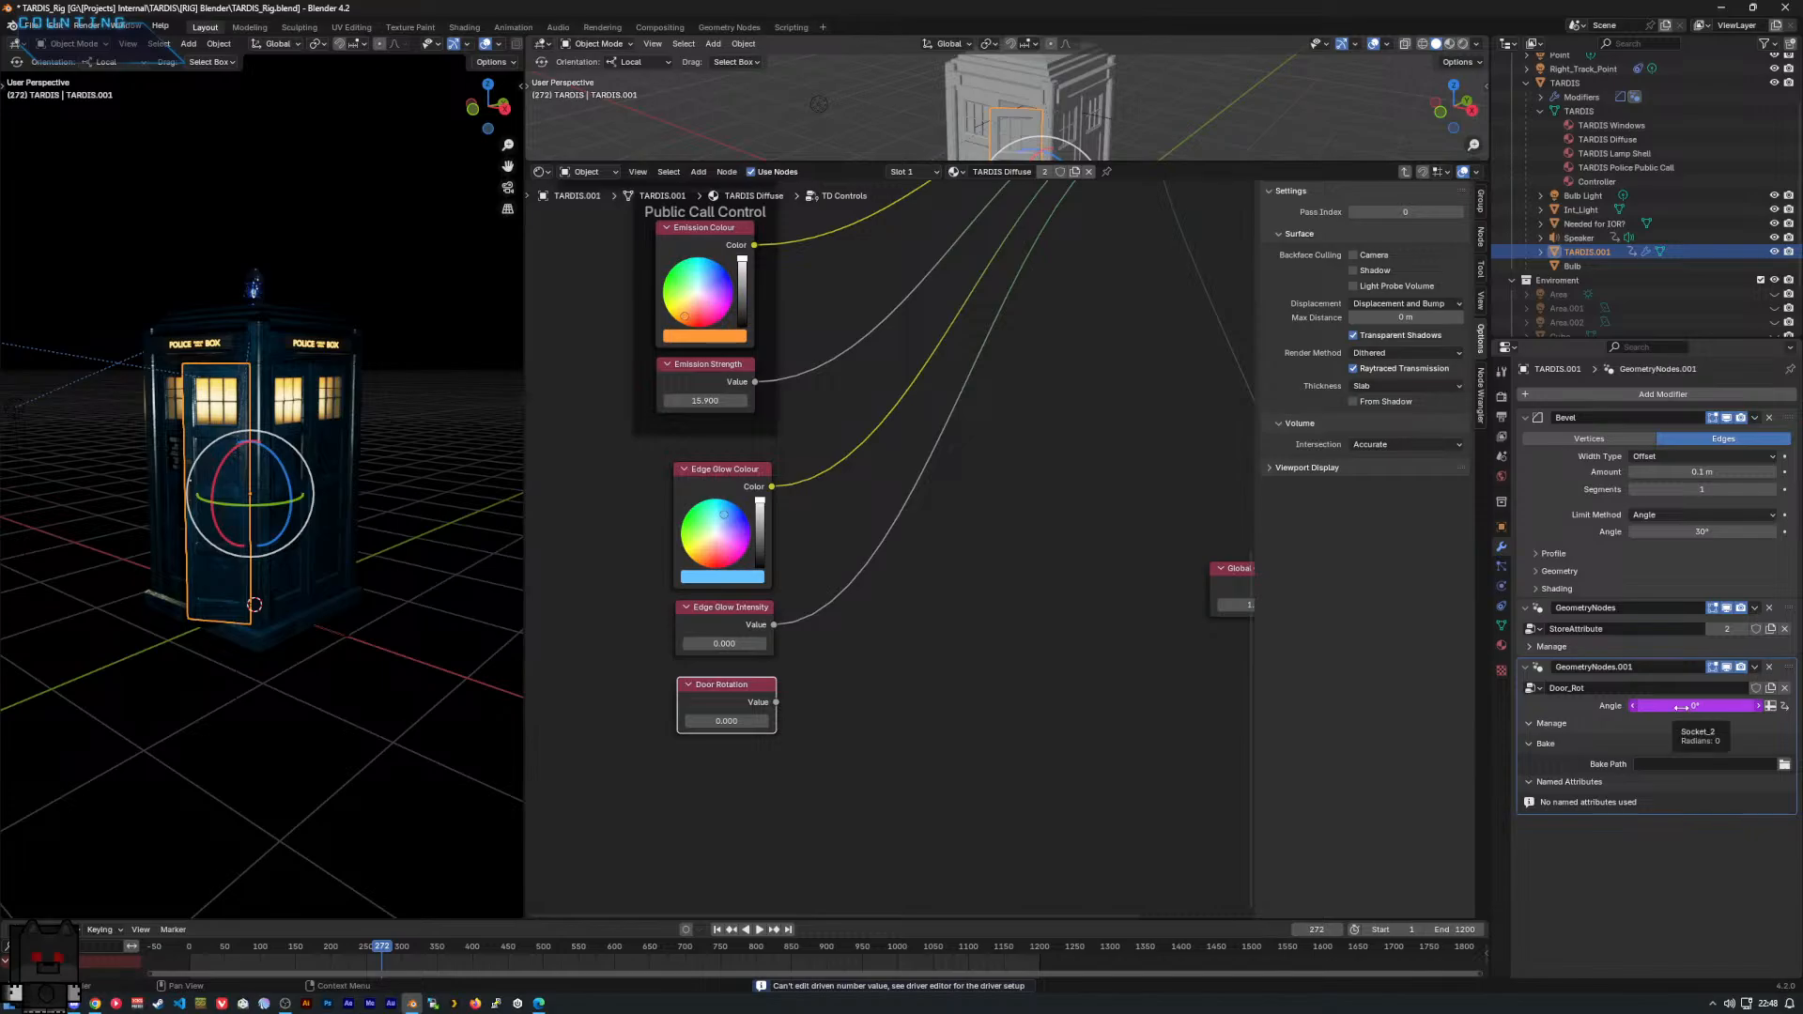
scroll(1042, 653, down, 2)
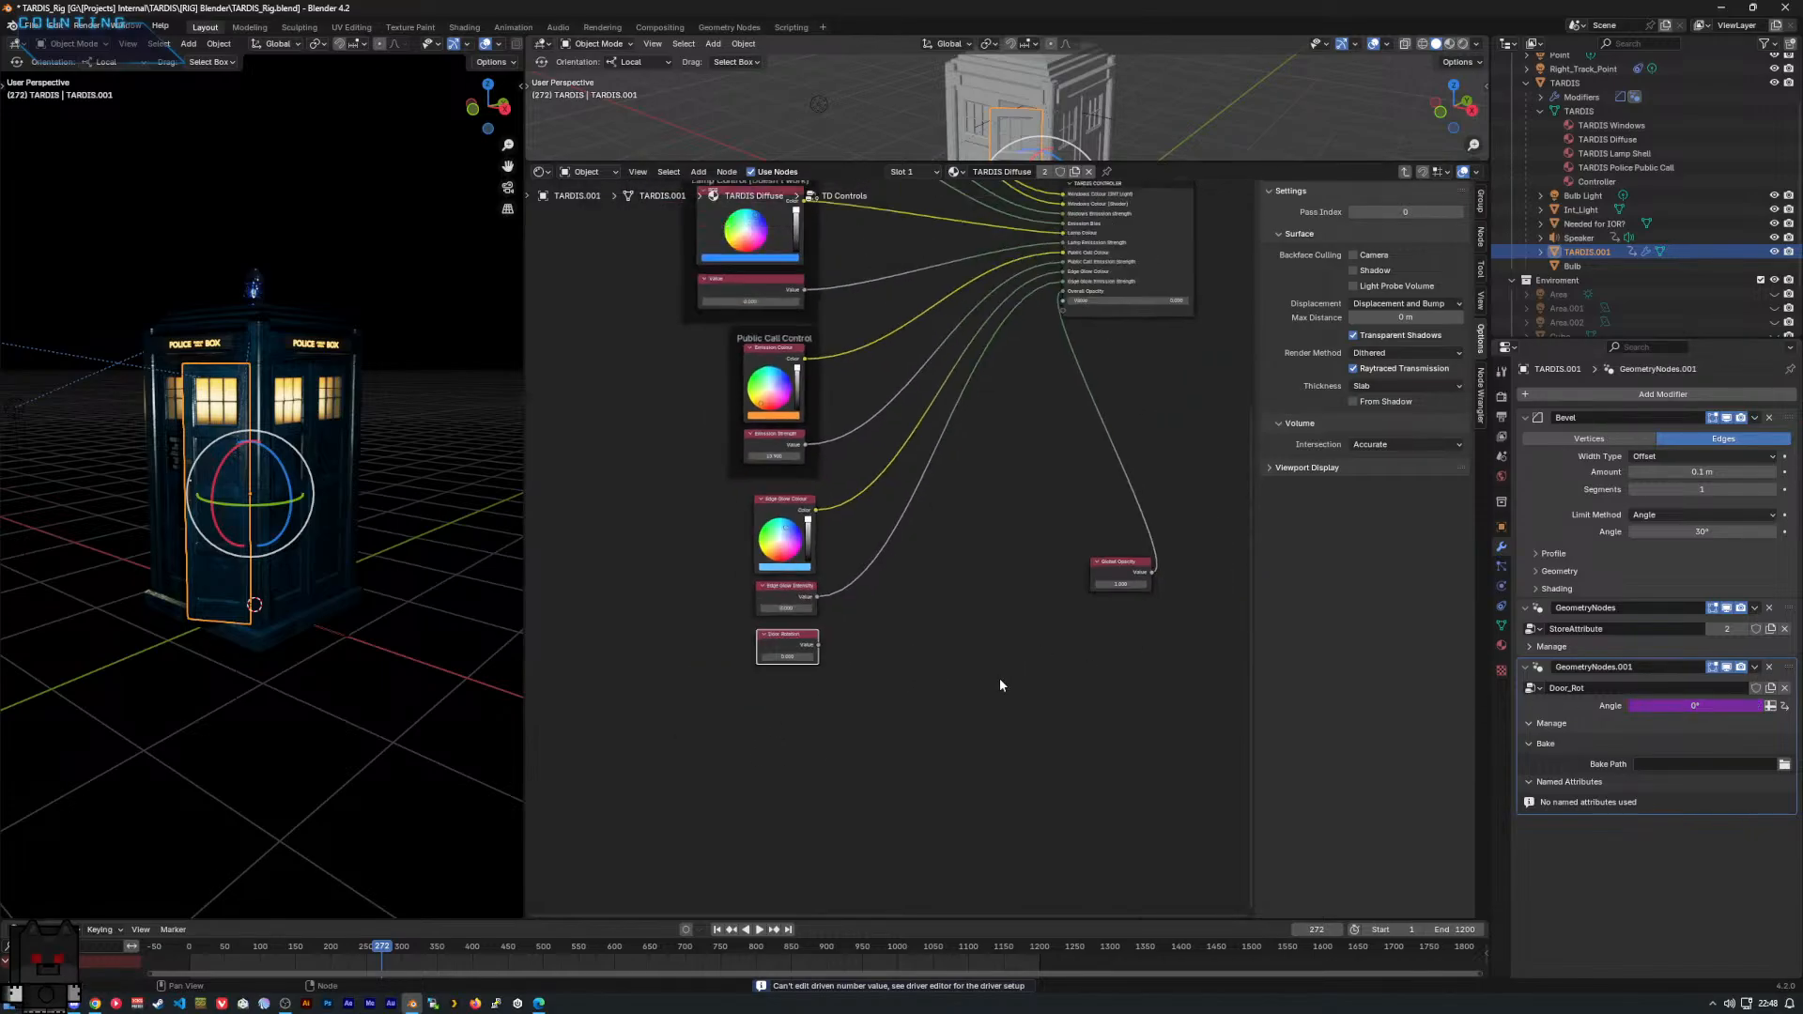
In the Door_Rot node tree, delete the Value node and connect the Group Input's Angle to the Vector Rotate node's Angle.
click(719, 25)
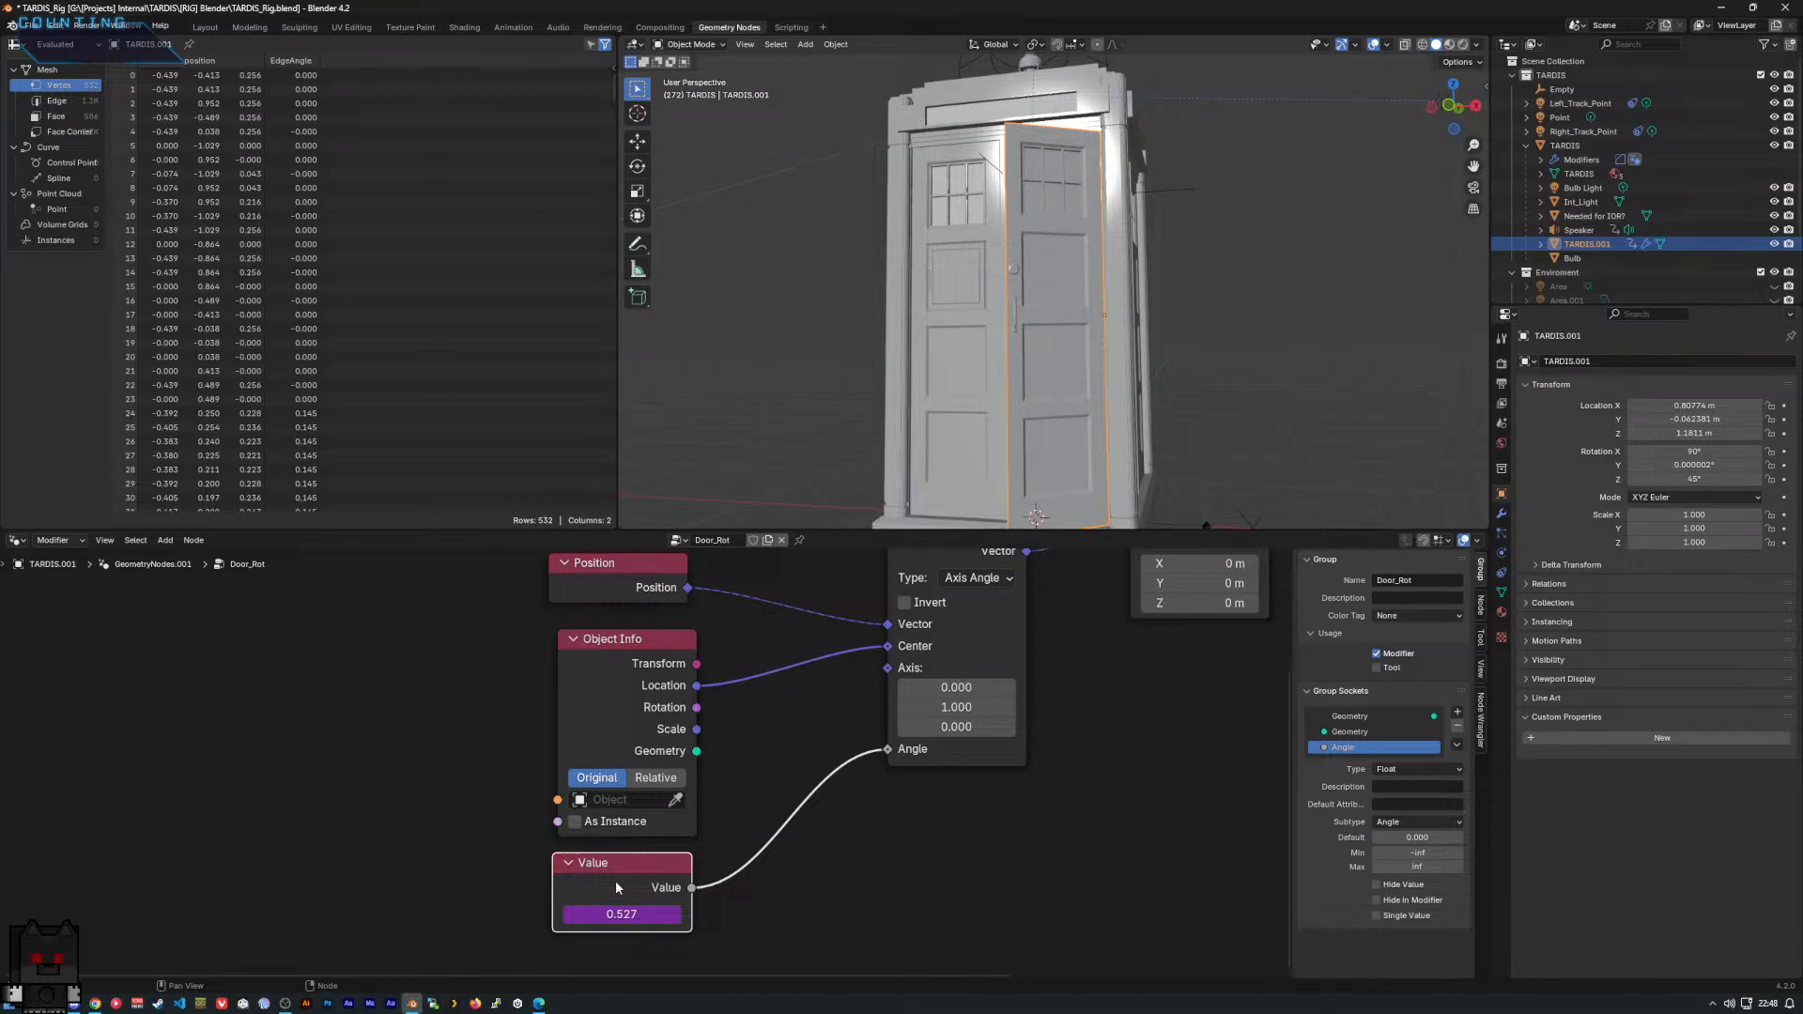
key(x)
middle_drag(843, 817, 855, 965)
drag(899, 901, 697, 605)
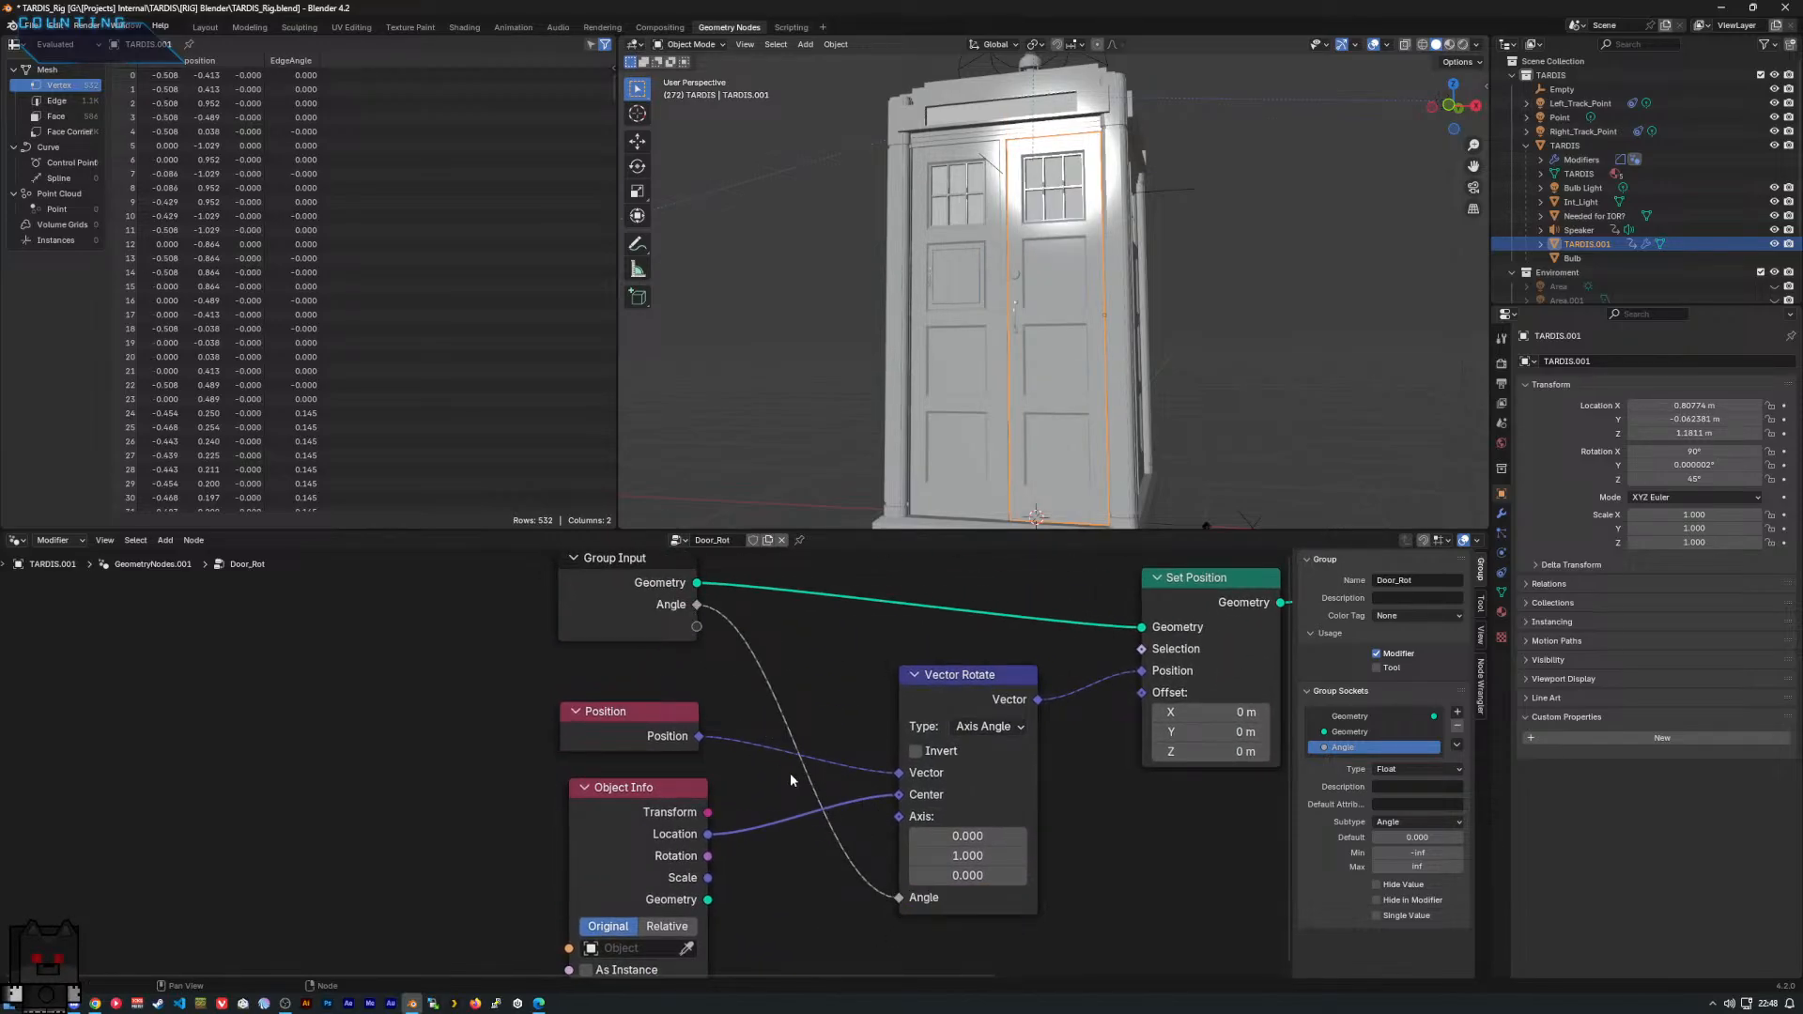
Return to the TD Controls group and temporarily vary the Door Rotation value to check the door's response.
click(206, 26)
scroll(954, 636, up, 1)
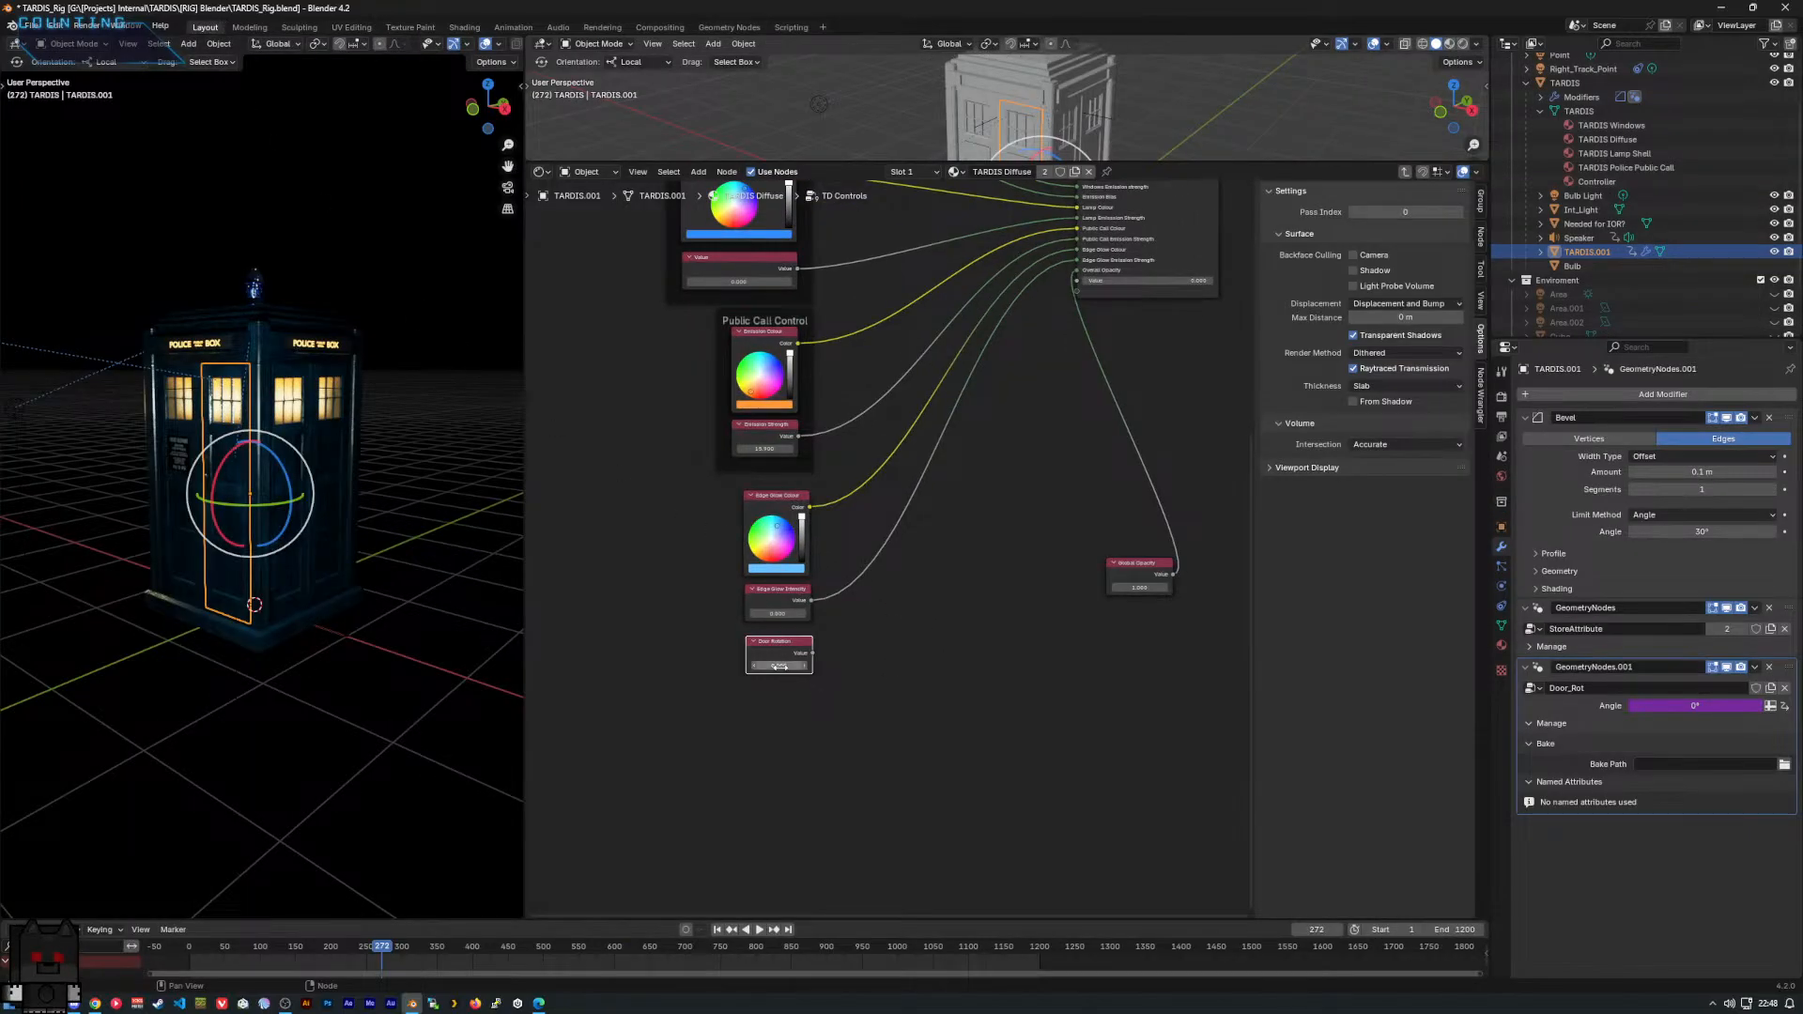
drag(779, 666, 826, 666)
right_click(779, 666)
scroll(921, 663, up, 4)
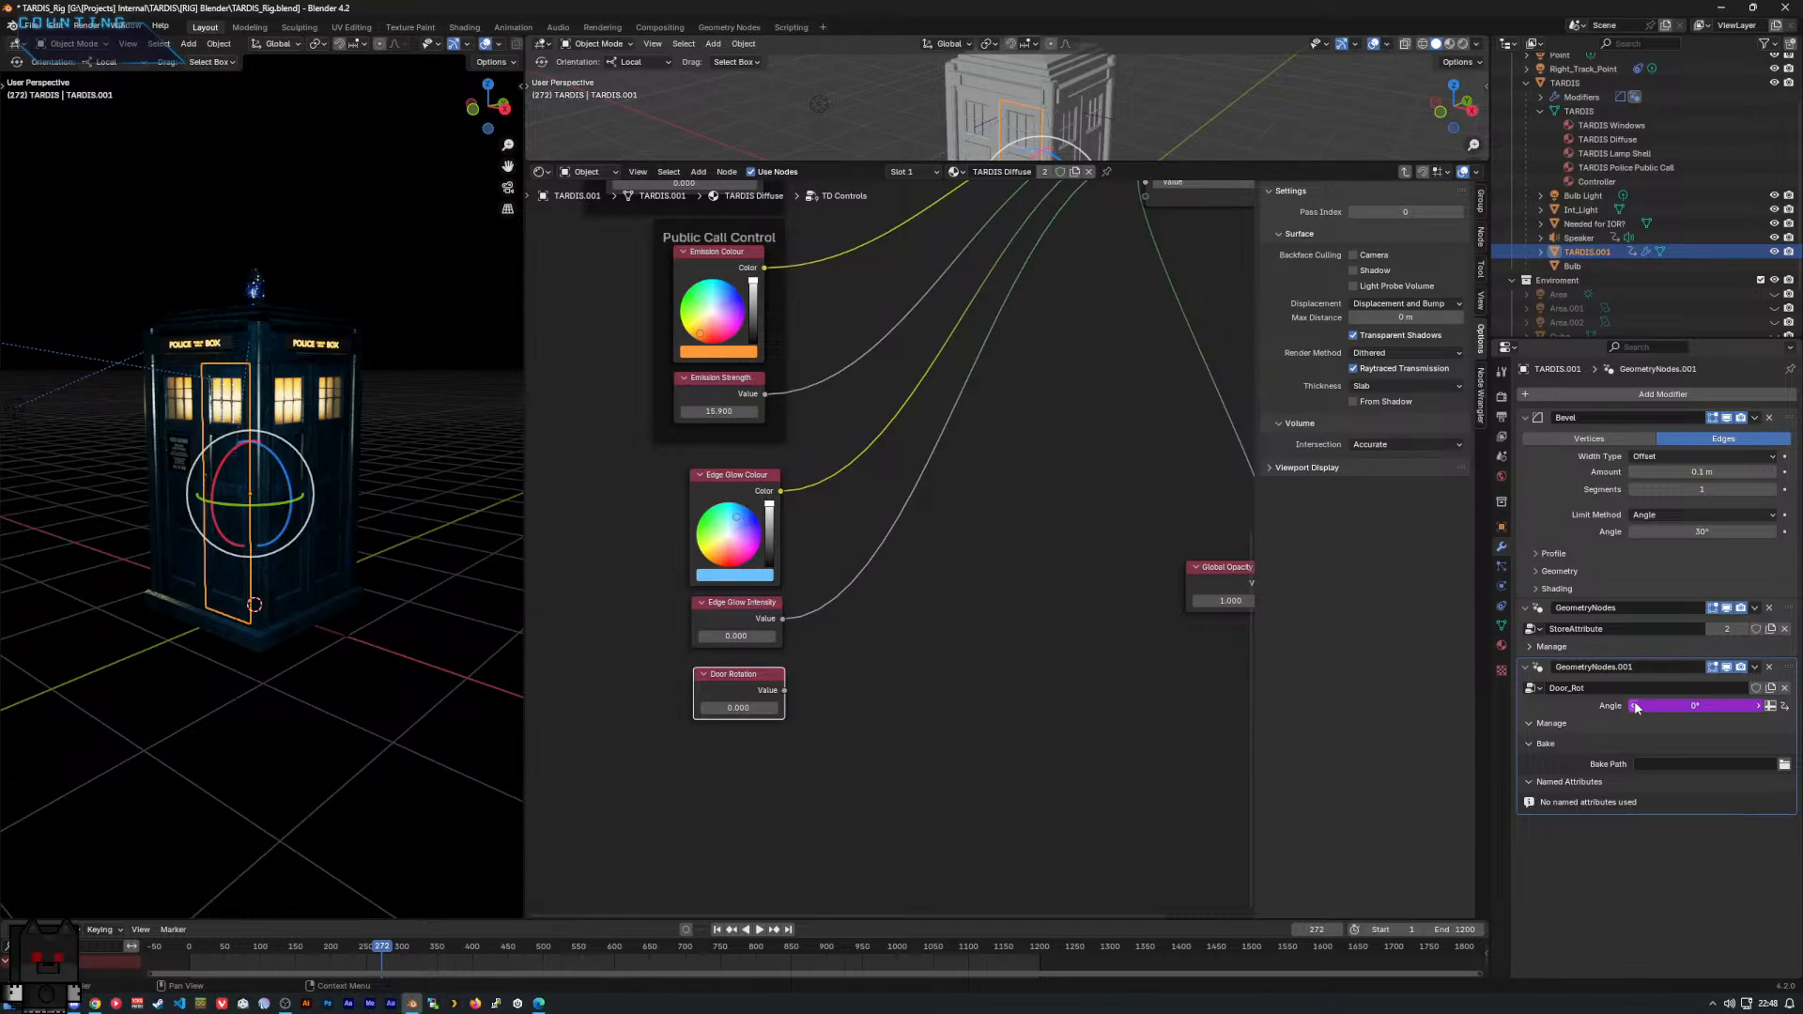
Try adding a driver to the Door Rotation value itself.
right_click(757, 710)
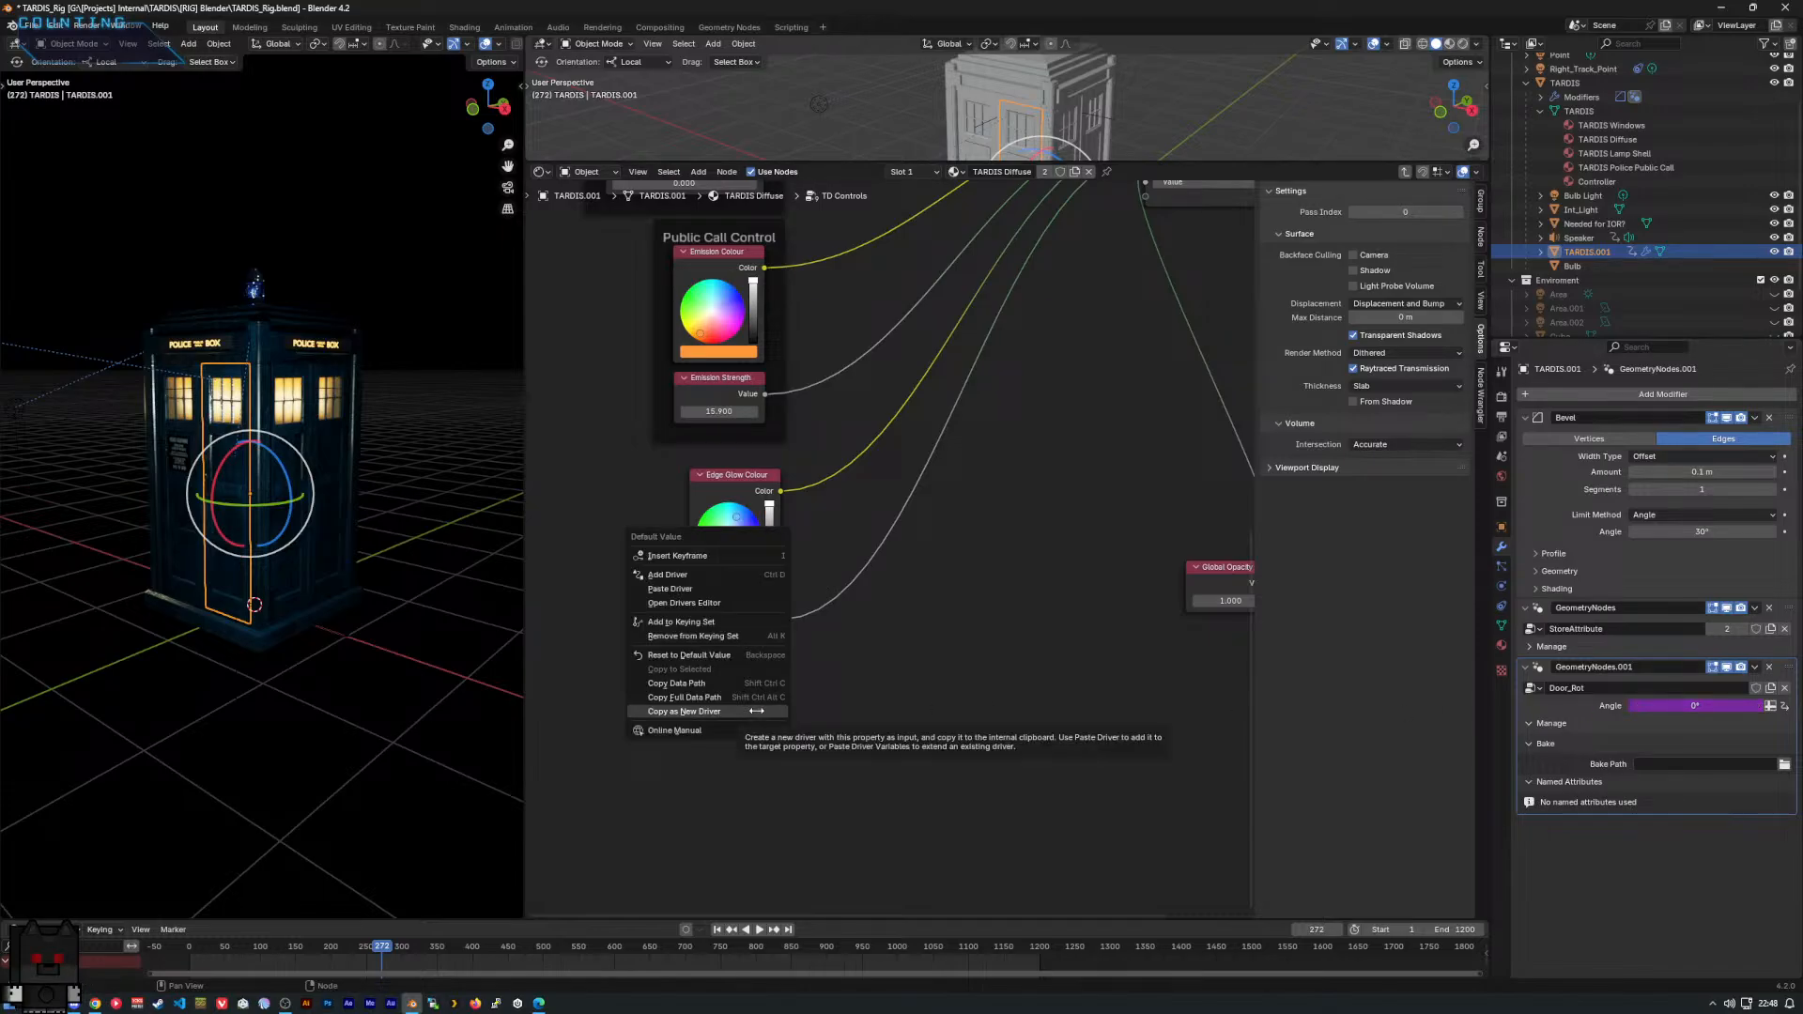
right_click(738, 704)
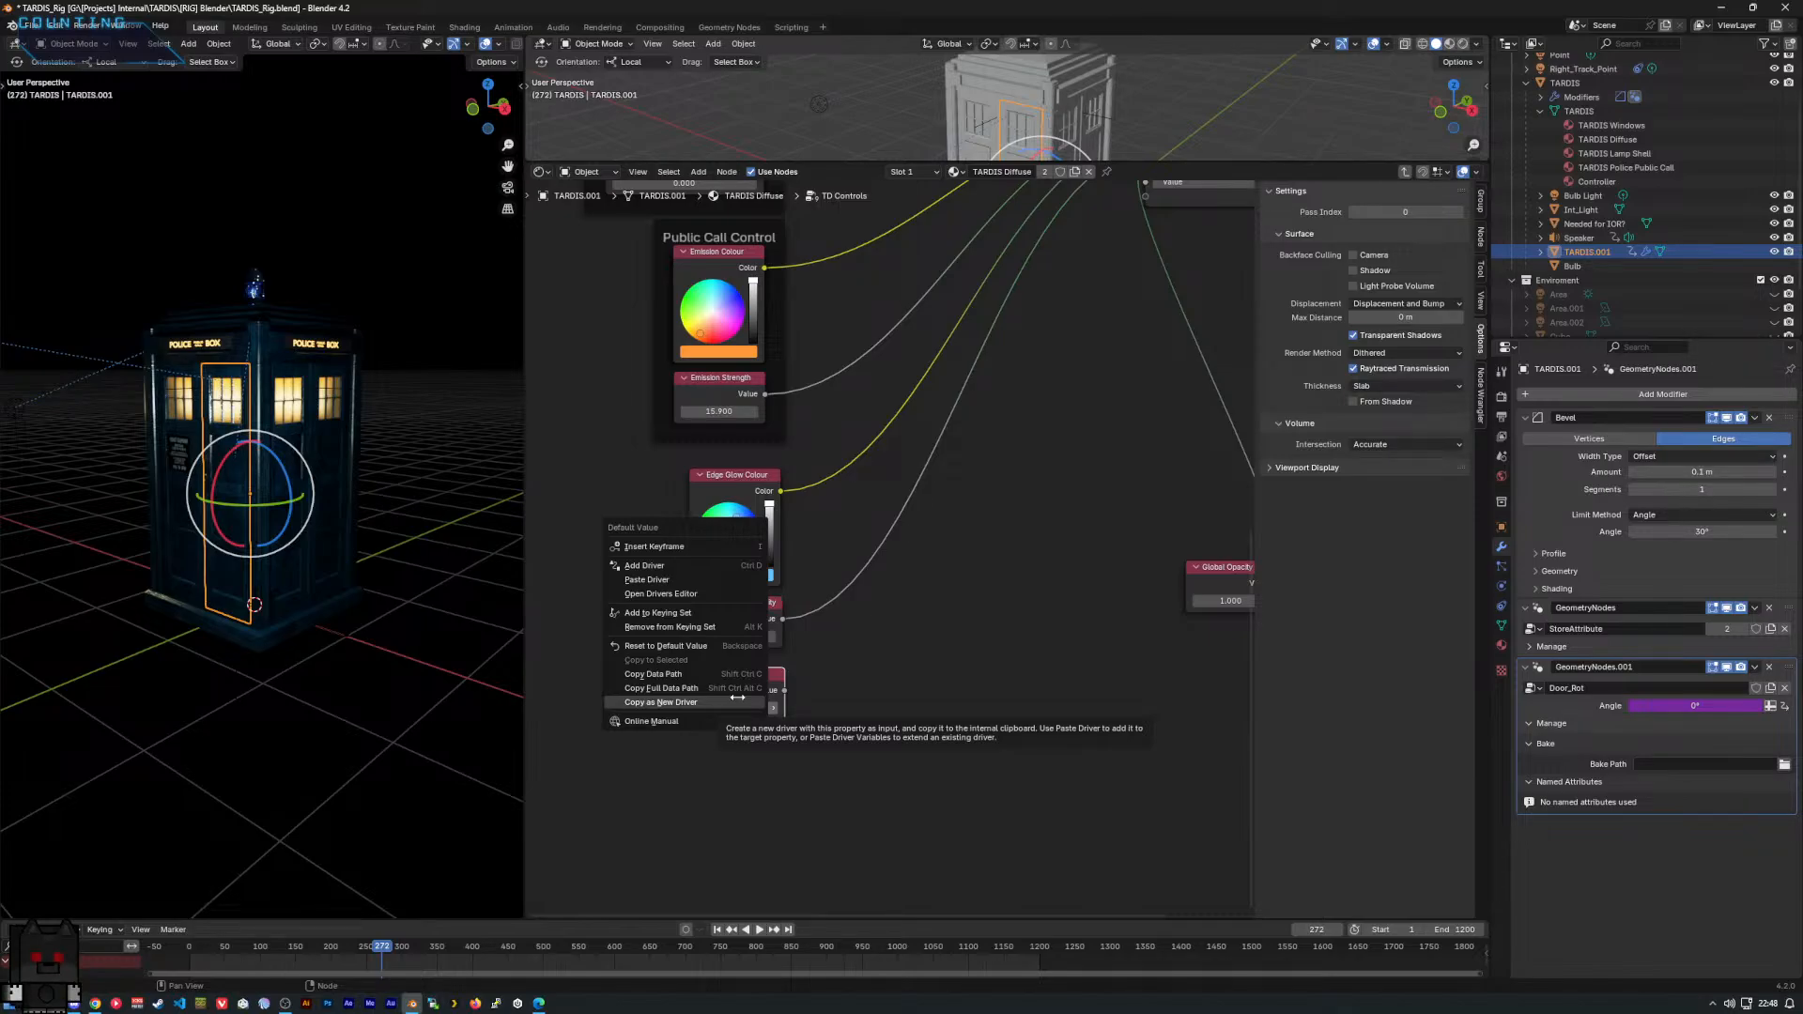
click(715, 564)
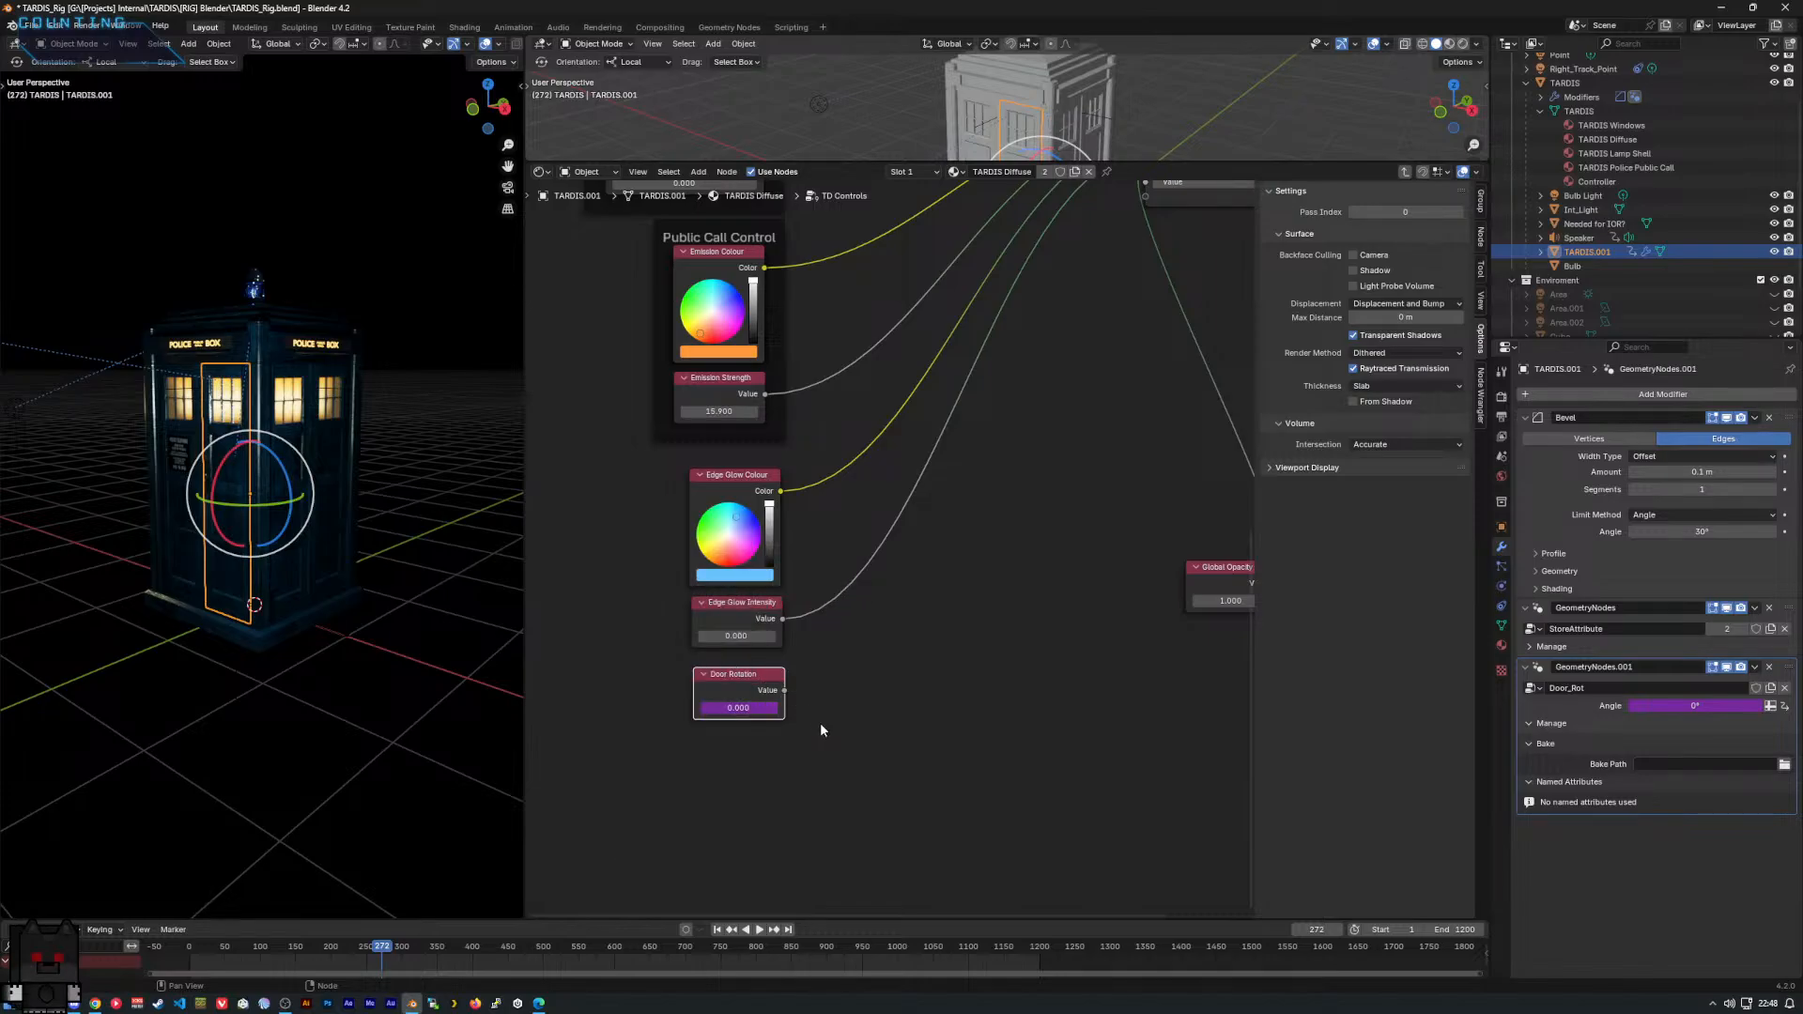
Paste the Door Rotation value as a new driver over the Door_Rot modifier's Angle driver, and raise Door Rotation to about 40.3.
right_click(759, 710)
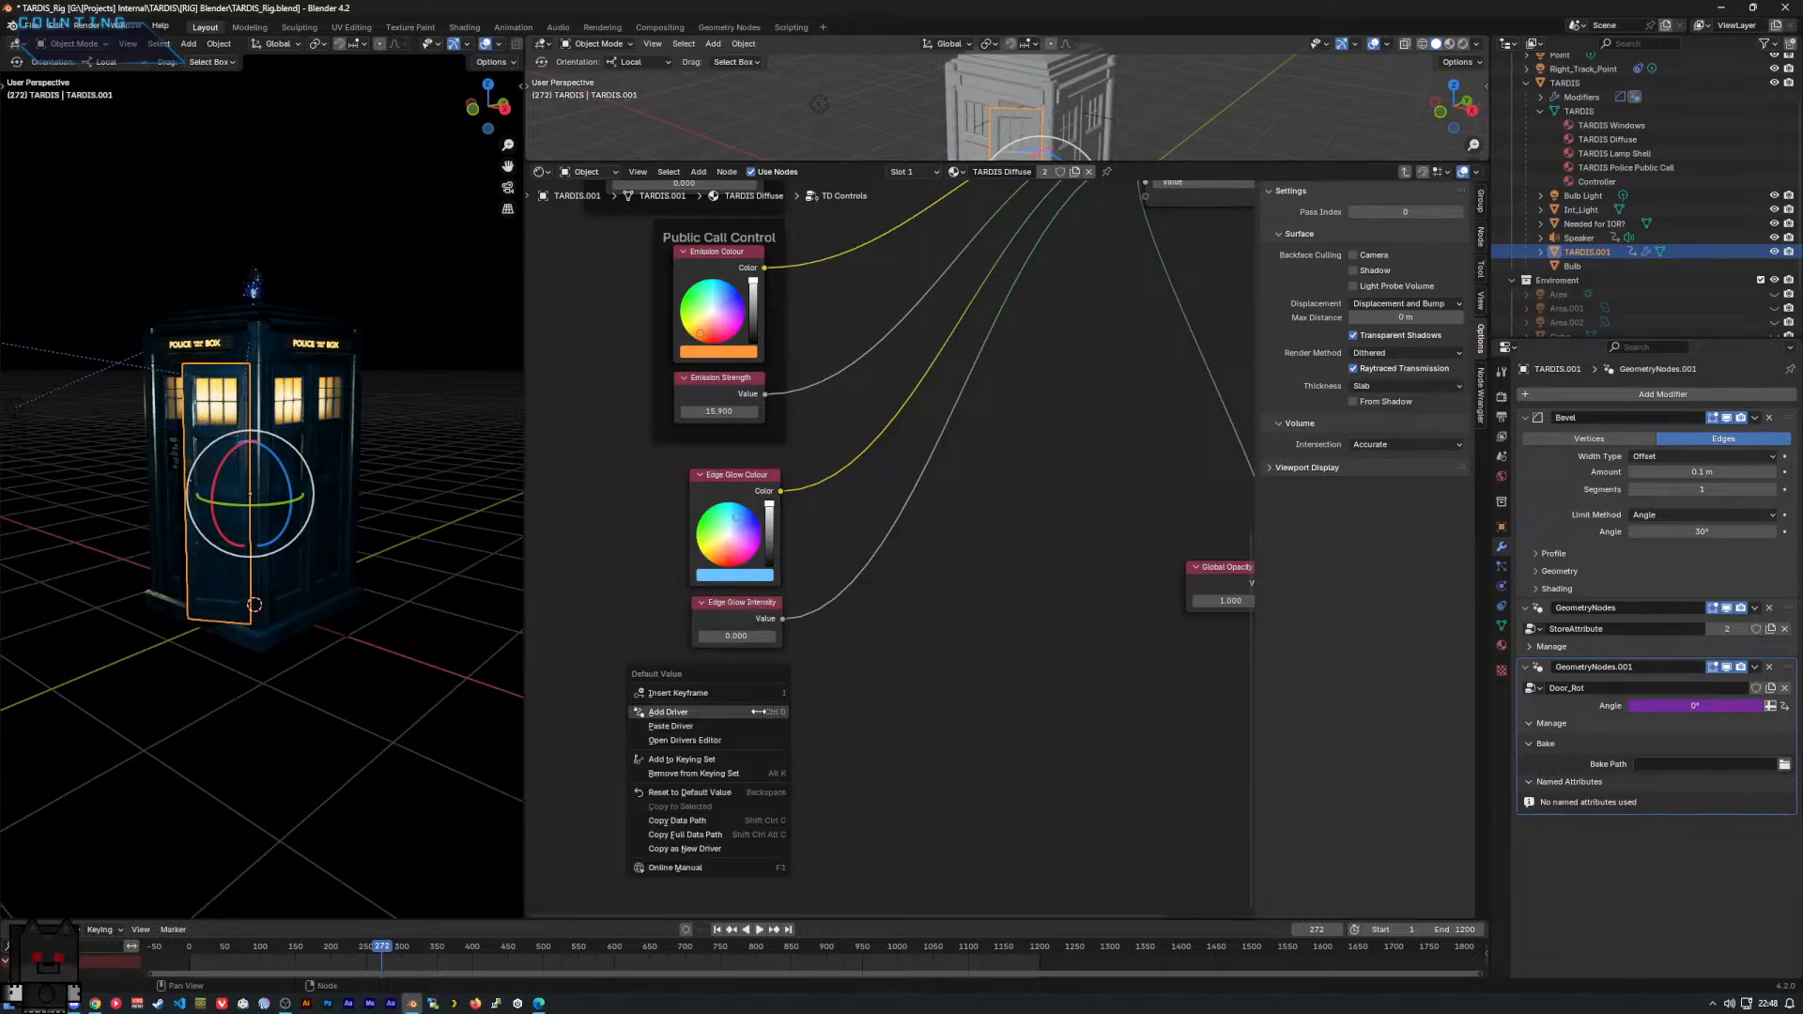
click(766, 851)
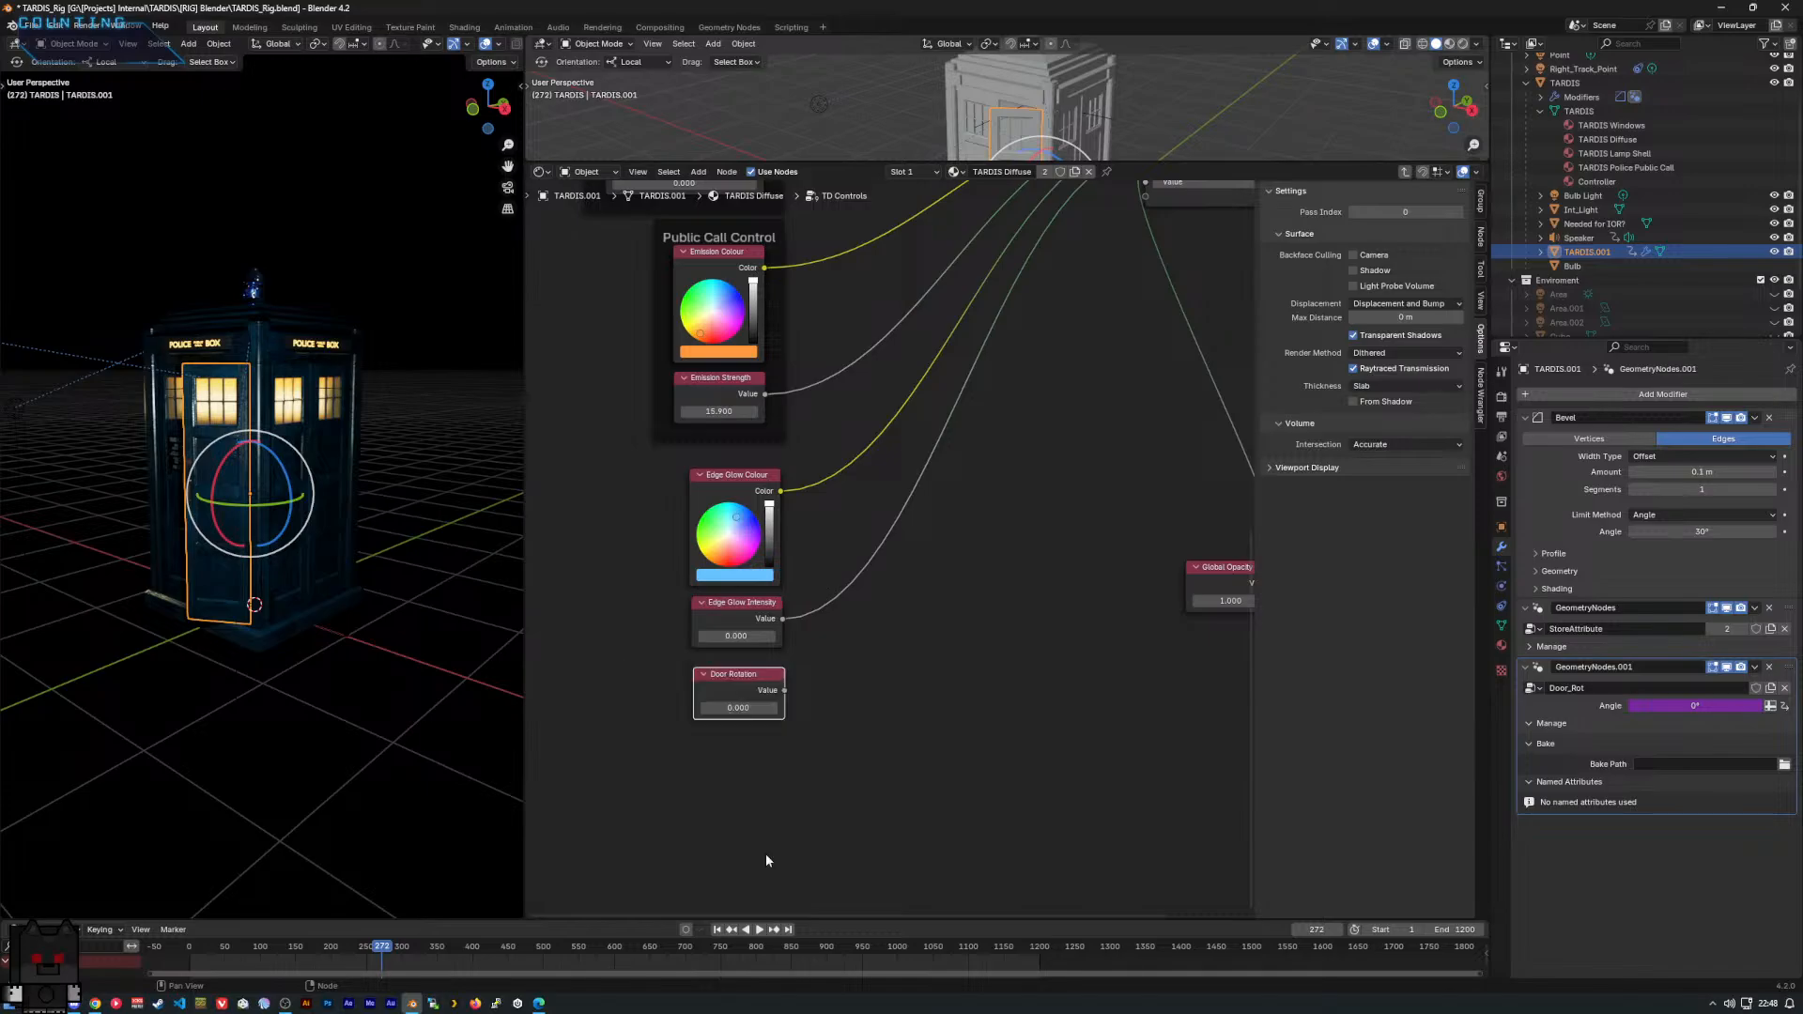
right_click(1684, 706)
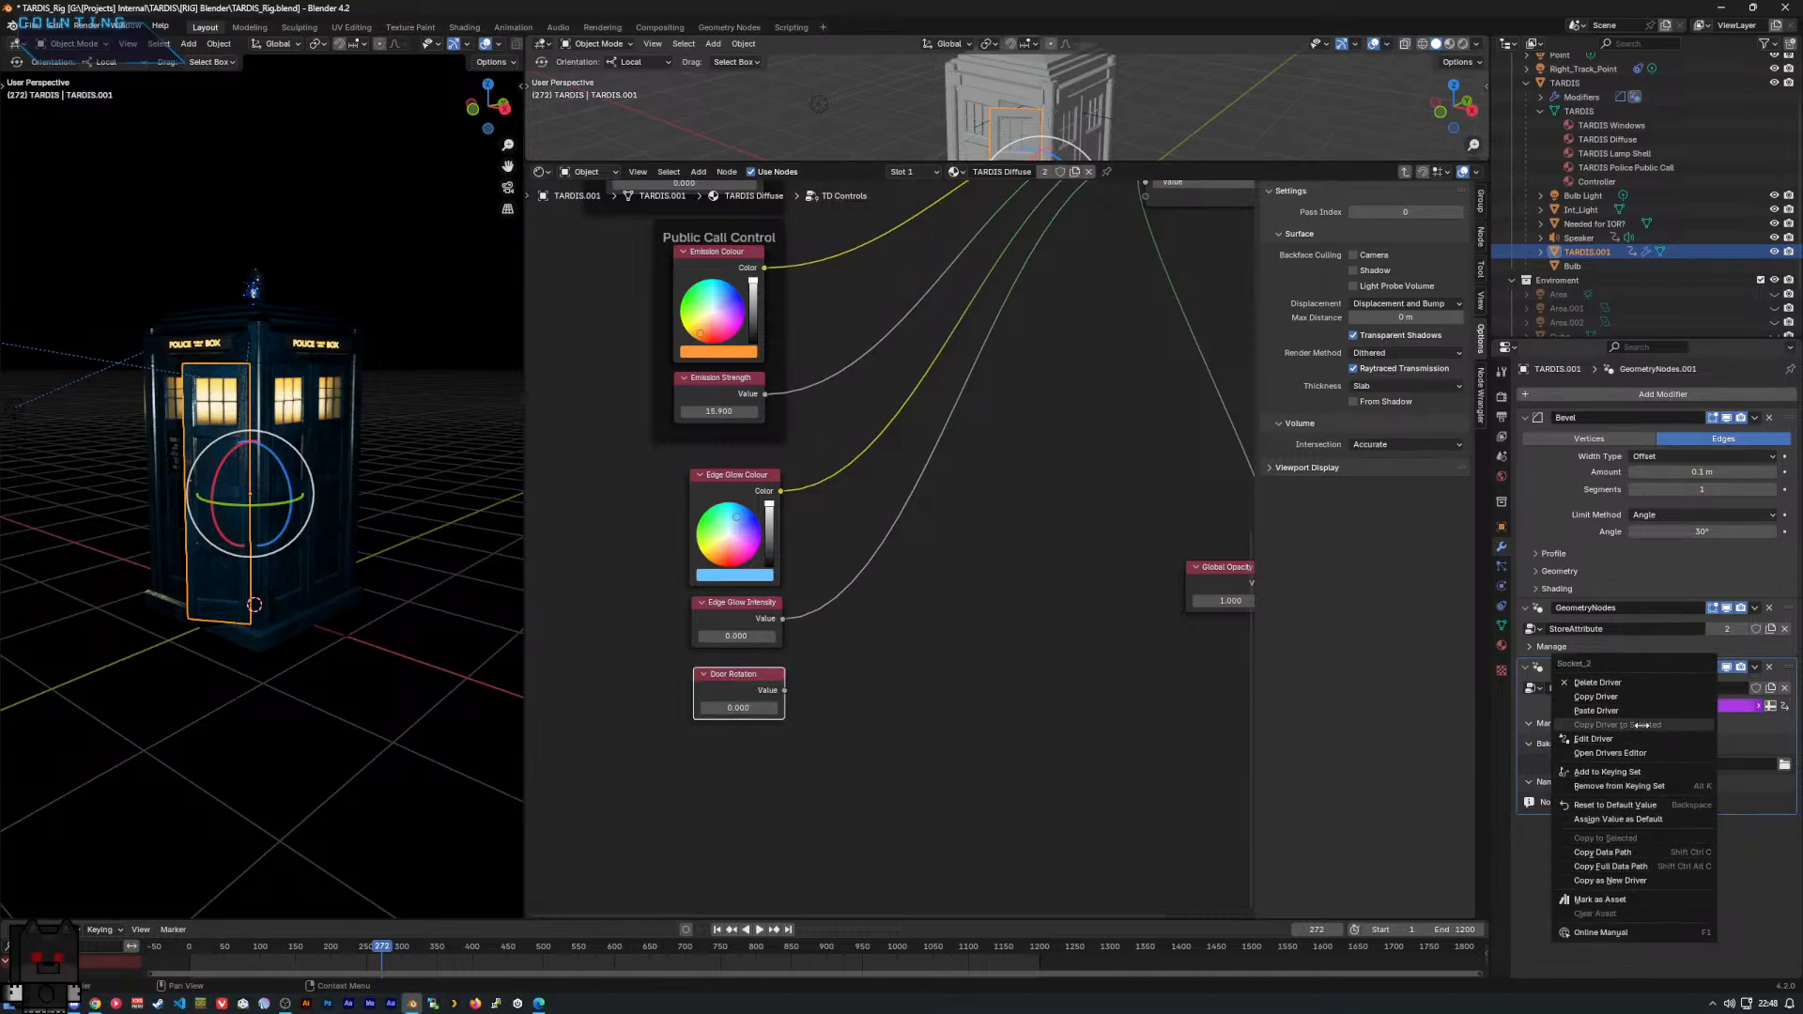
click(1640, 710)
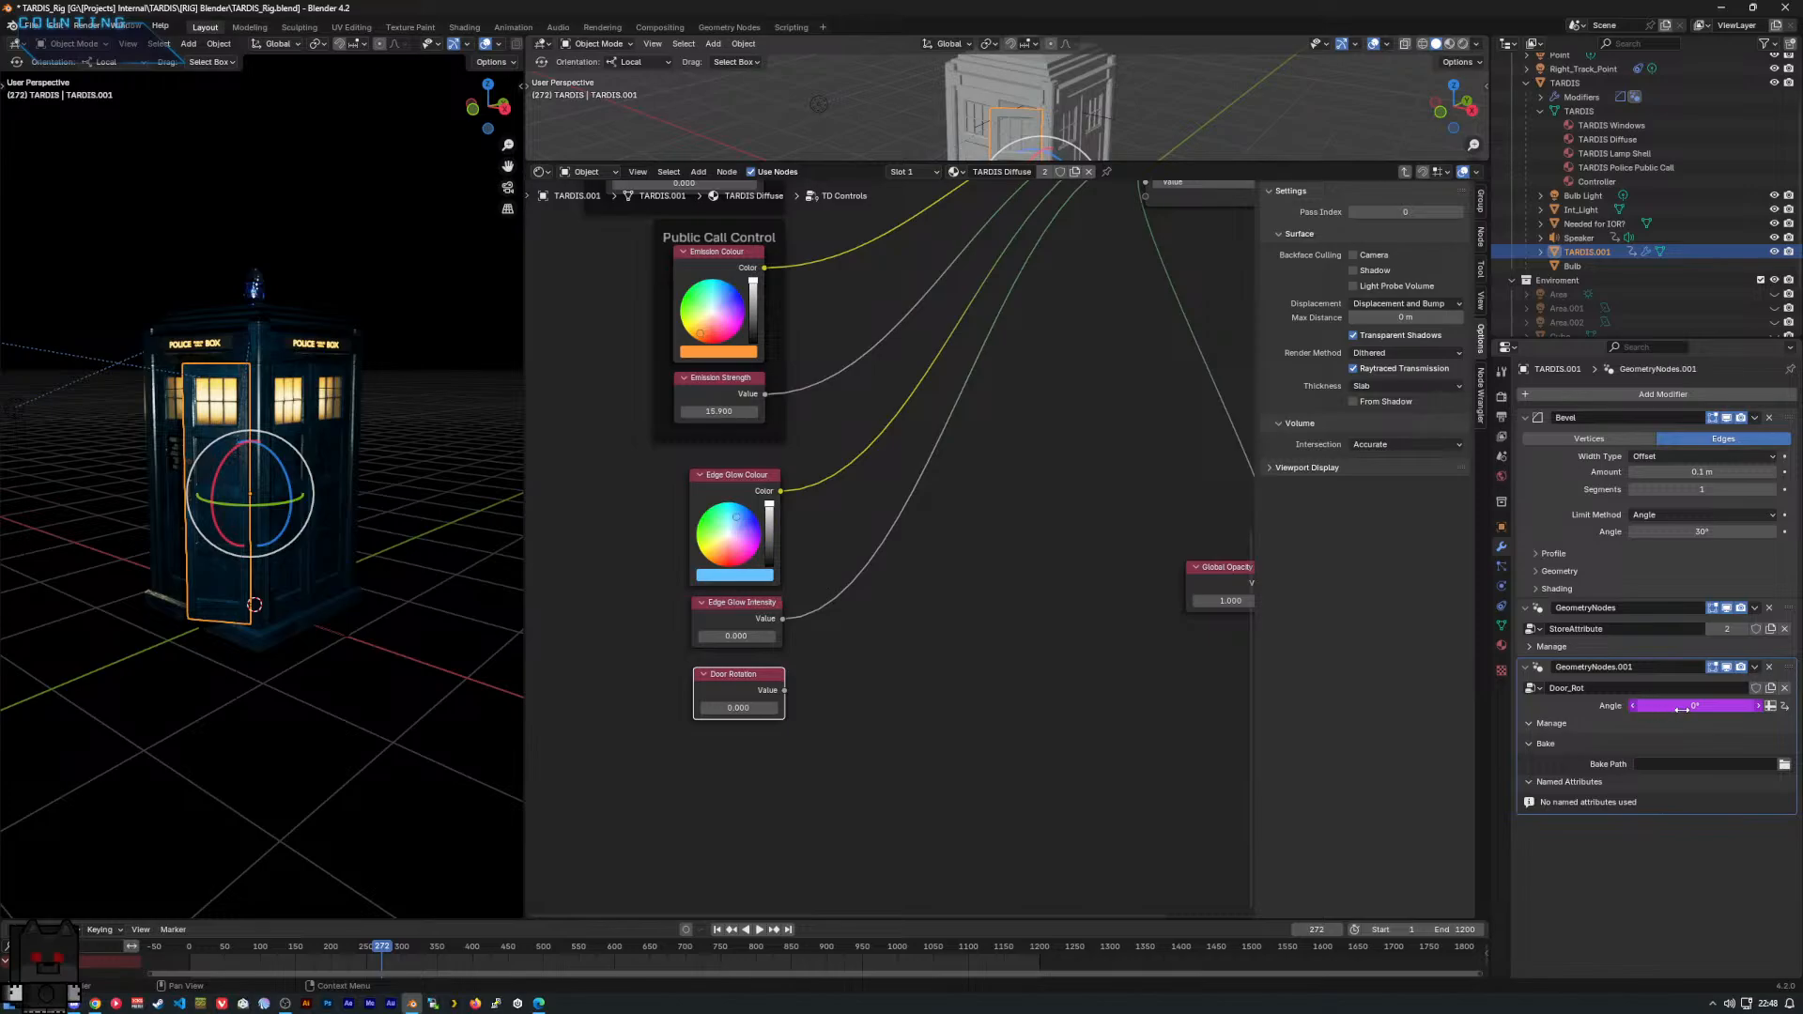
drag(738, 708, 1116, 708)
drag(1690, 706, 1726, 711)
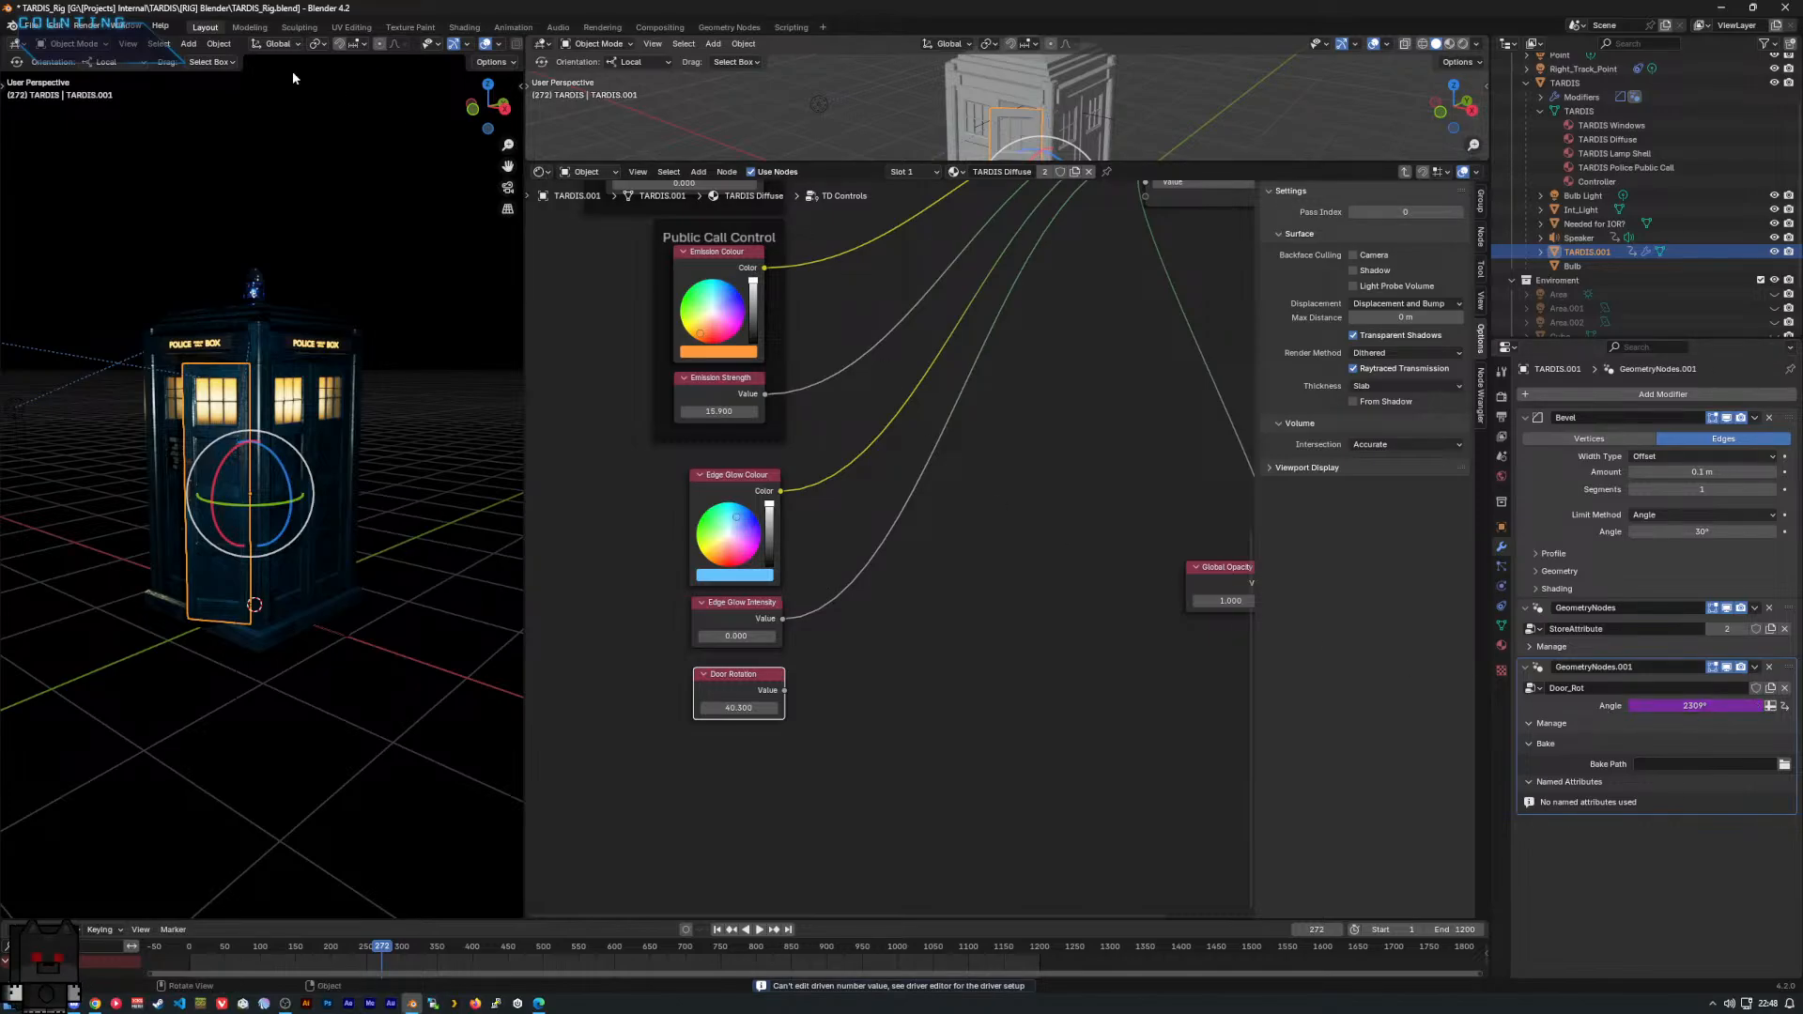
Inspect the Door_Rot geometry node tree and try to edit the driven value of its Value node.
click(729, 26)
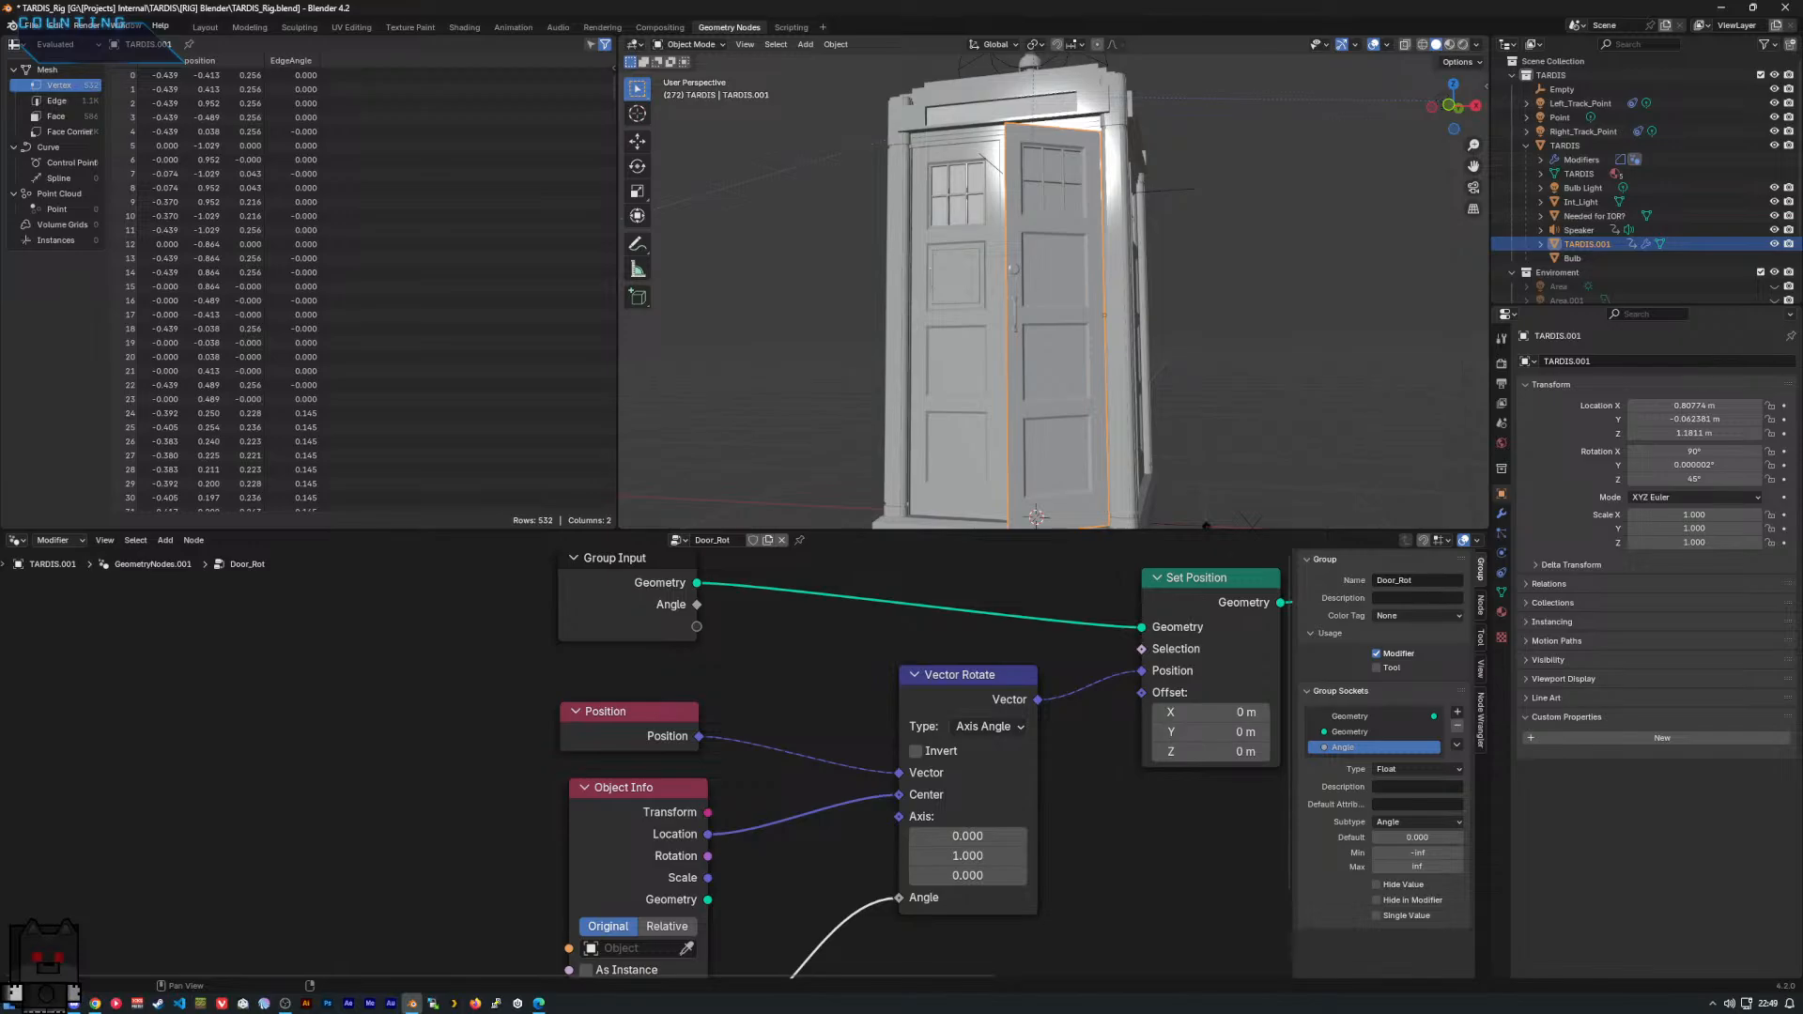
scroll(901, 817, down, 1)
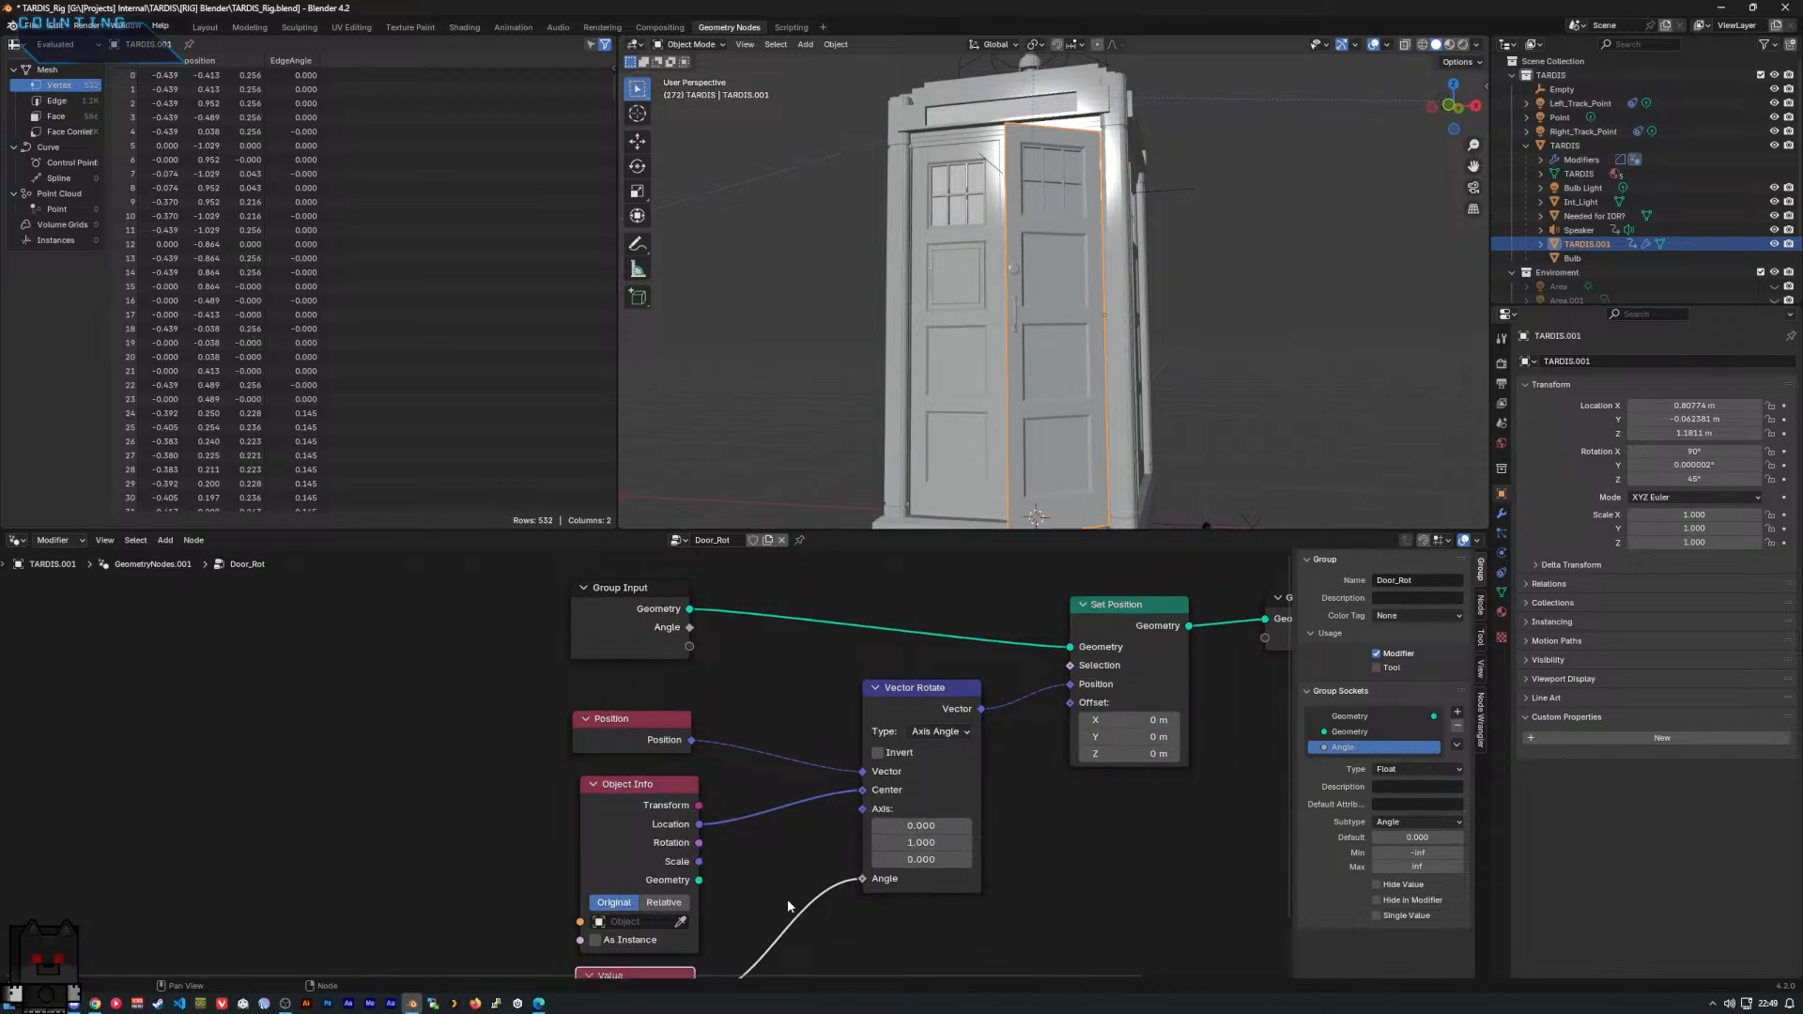
middle_drag(792, 907, 684, 837)
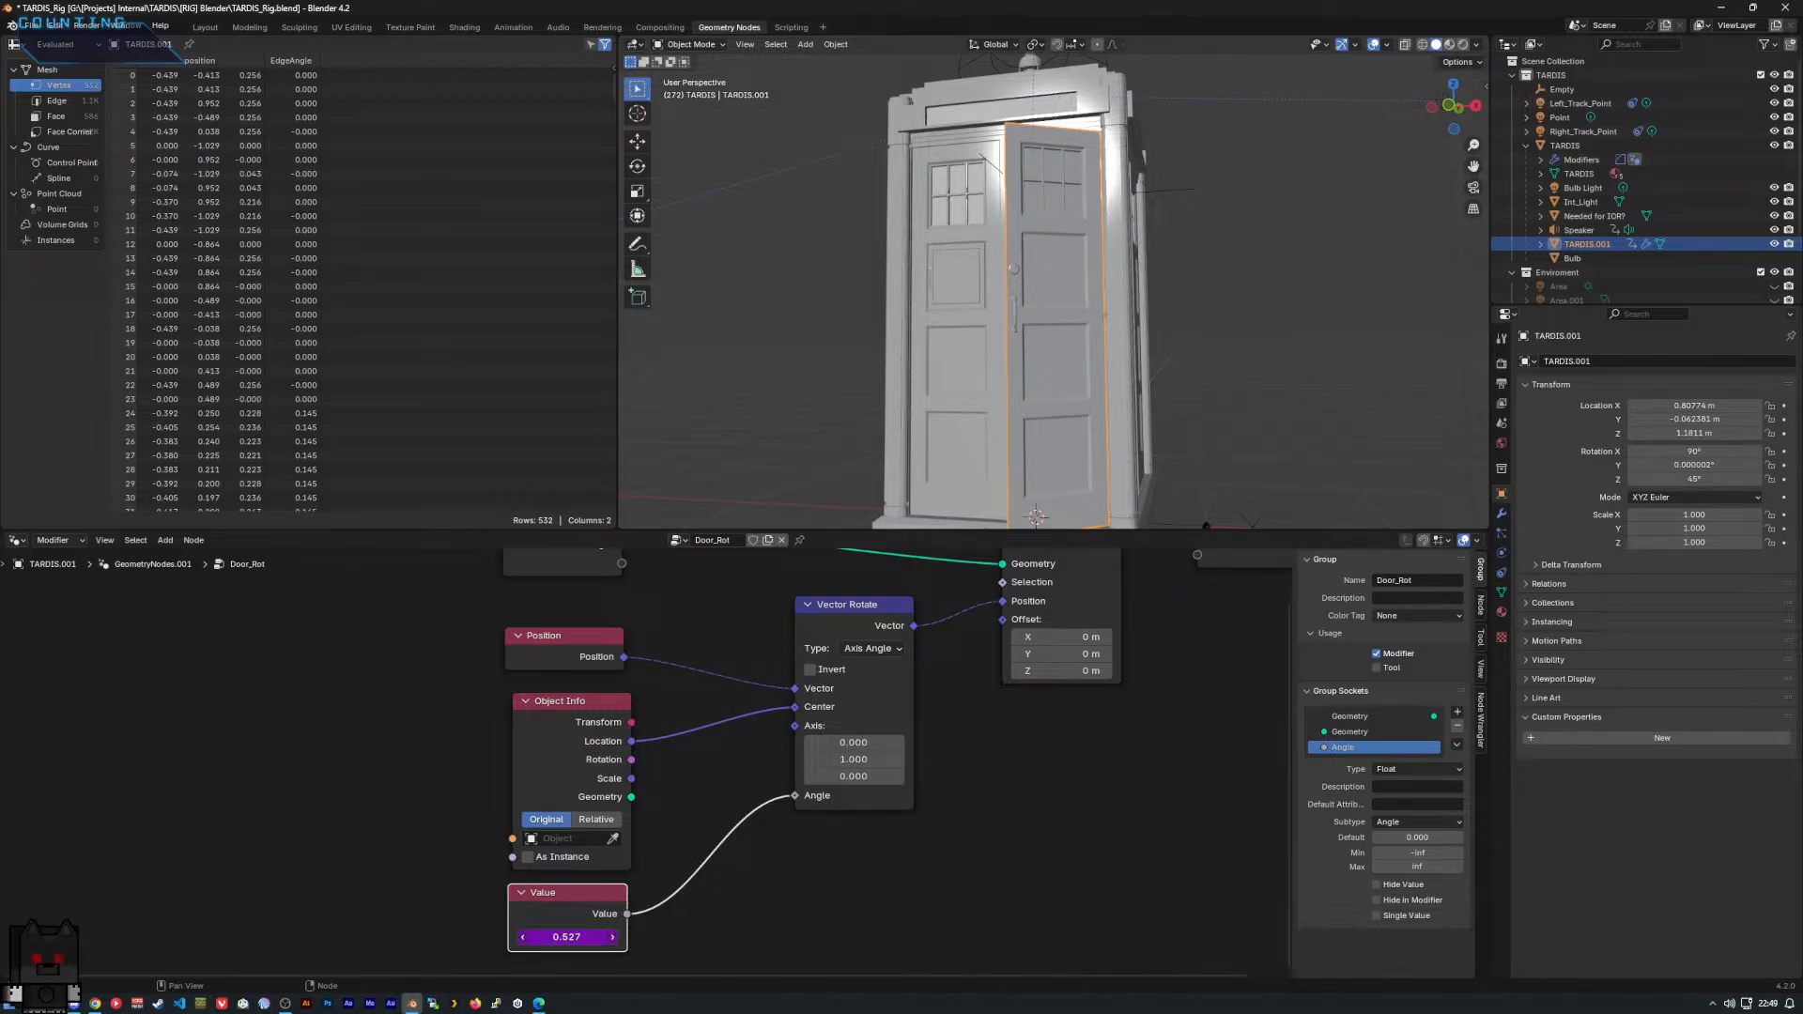
click(573, 937)
key(Return)
middle_drag(729, 722, 717, 805)
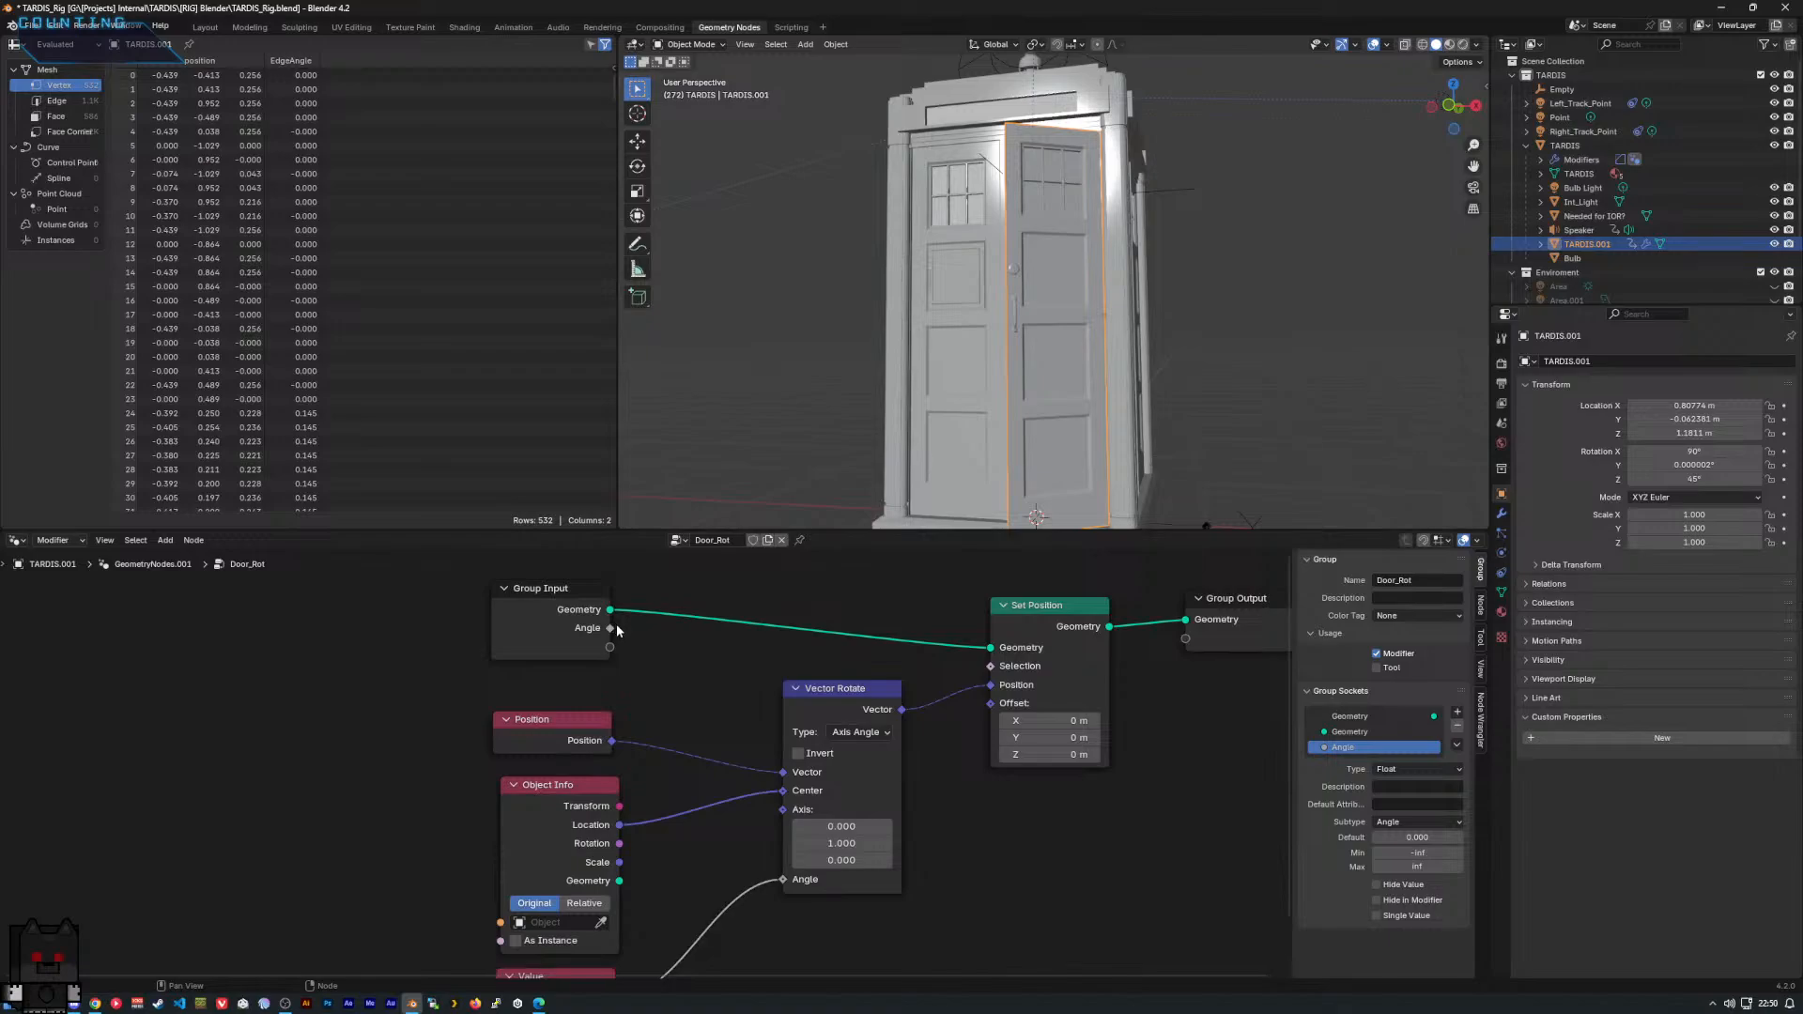
Link the Group Input's Angle to the Vector Rotate's Angle in Door_Rot, and test the door control by lowering Door Rotation to 19.6.
drag(613, 627, 783, 880)
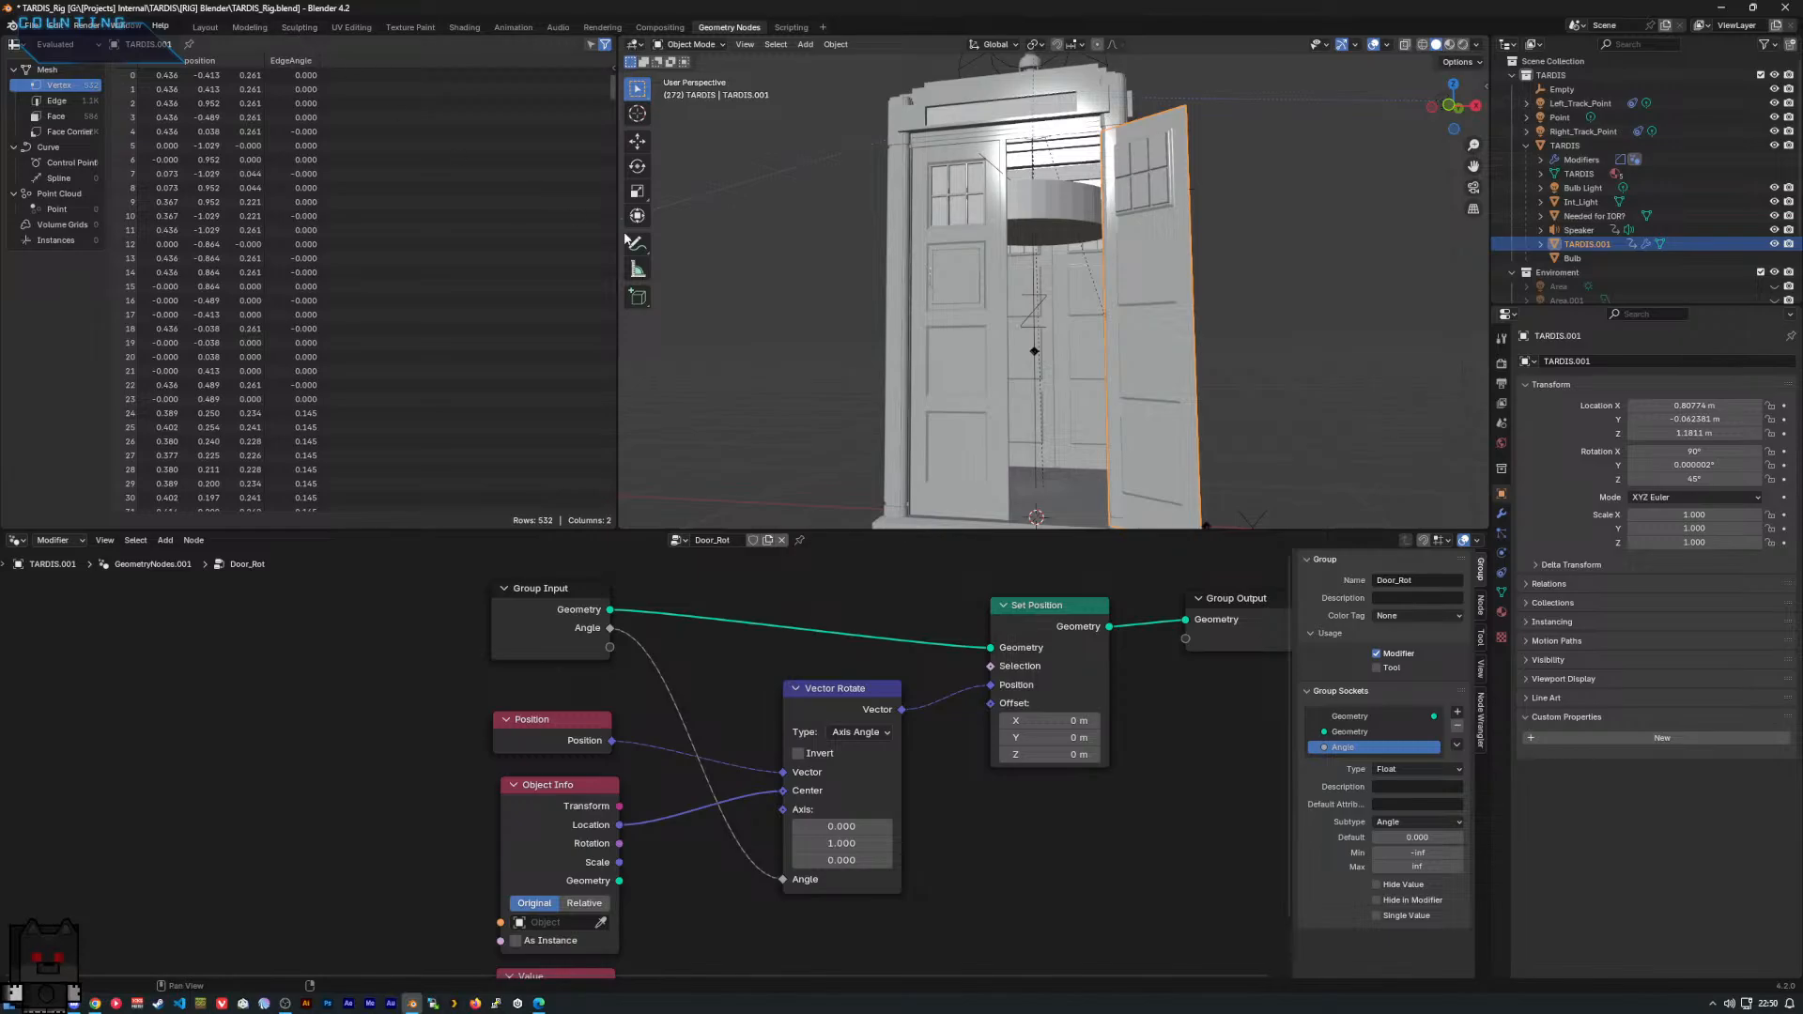
click(205, 27)
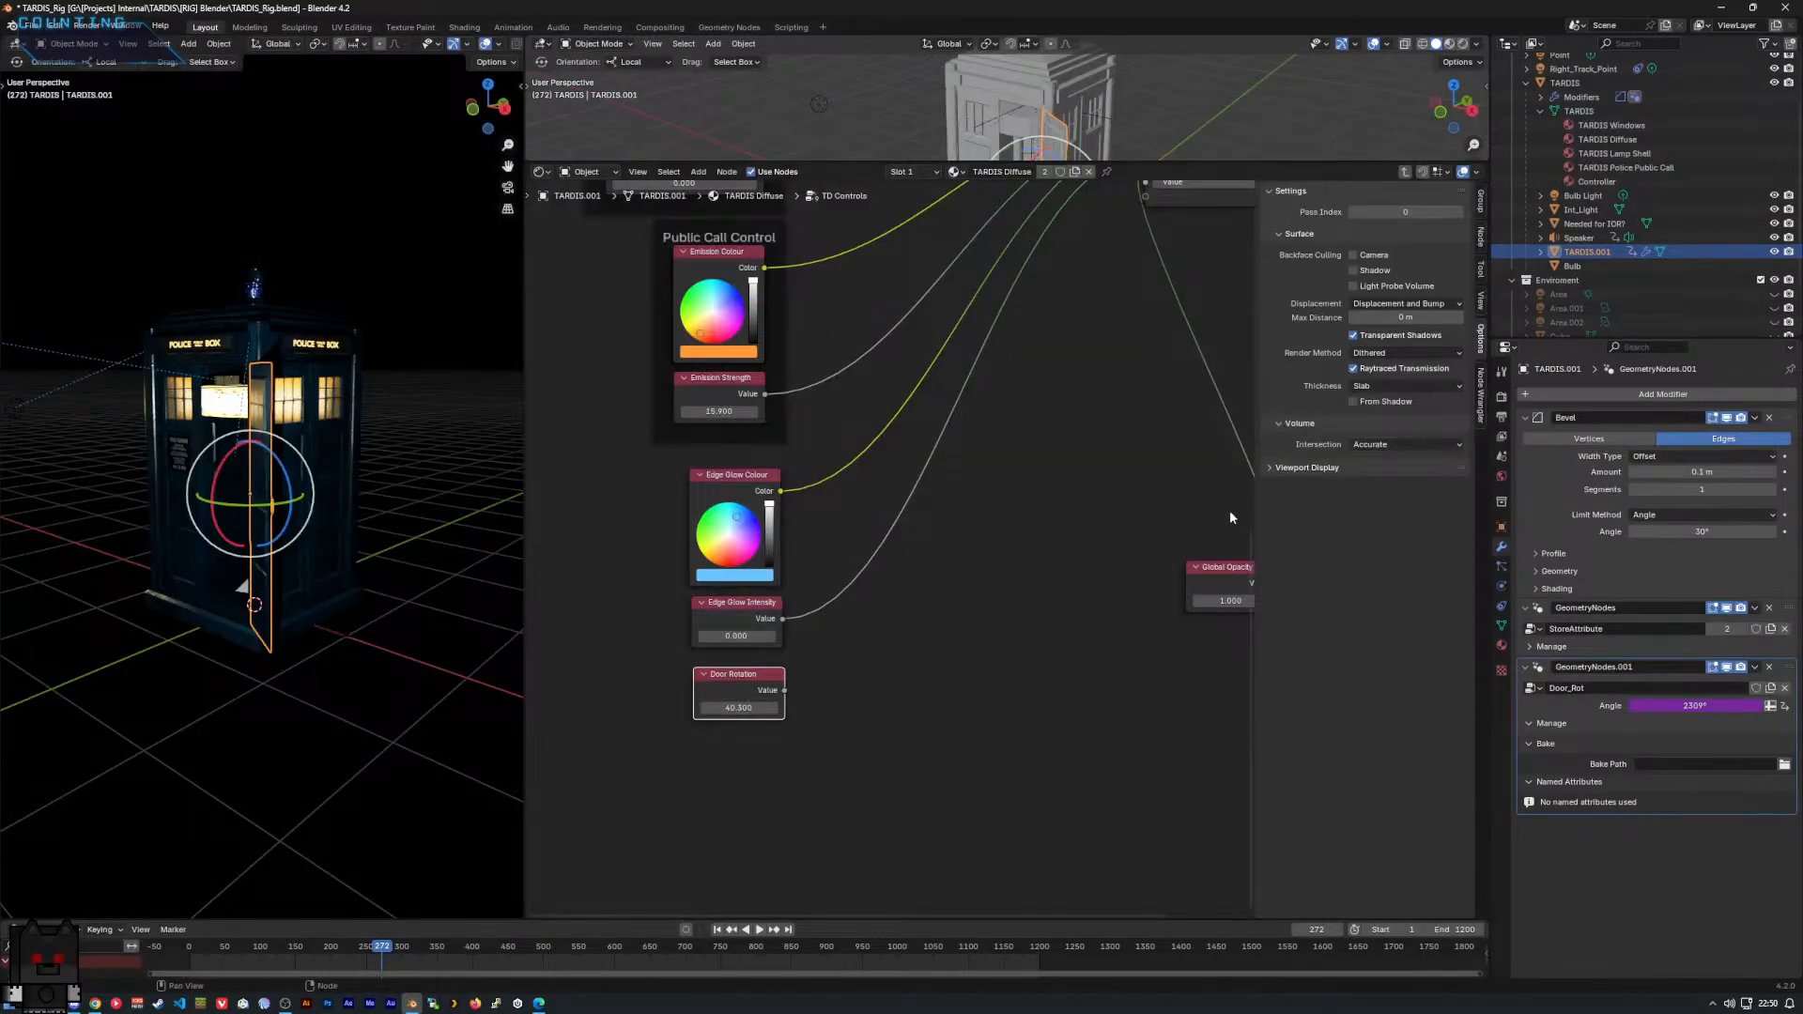
middle_drag(1123, 503, 1046, 510)
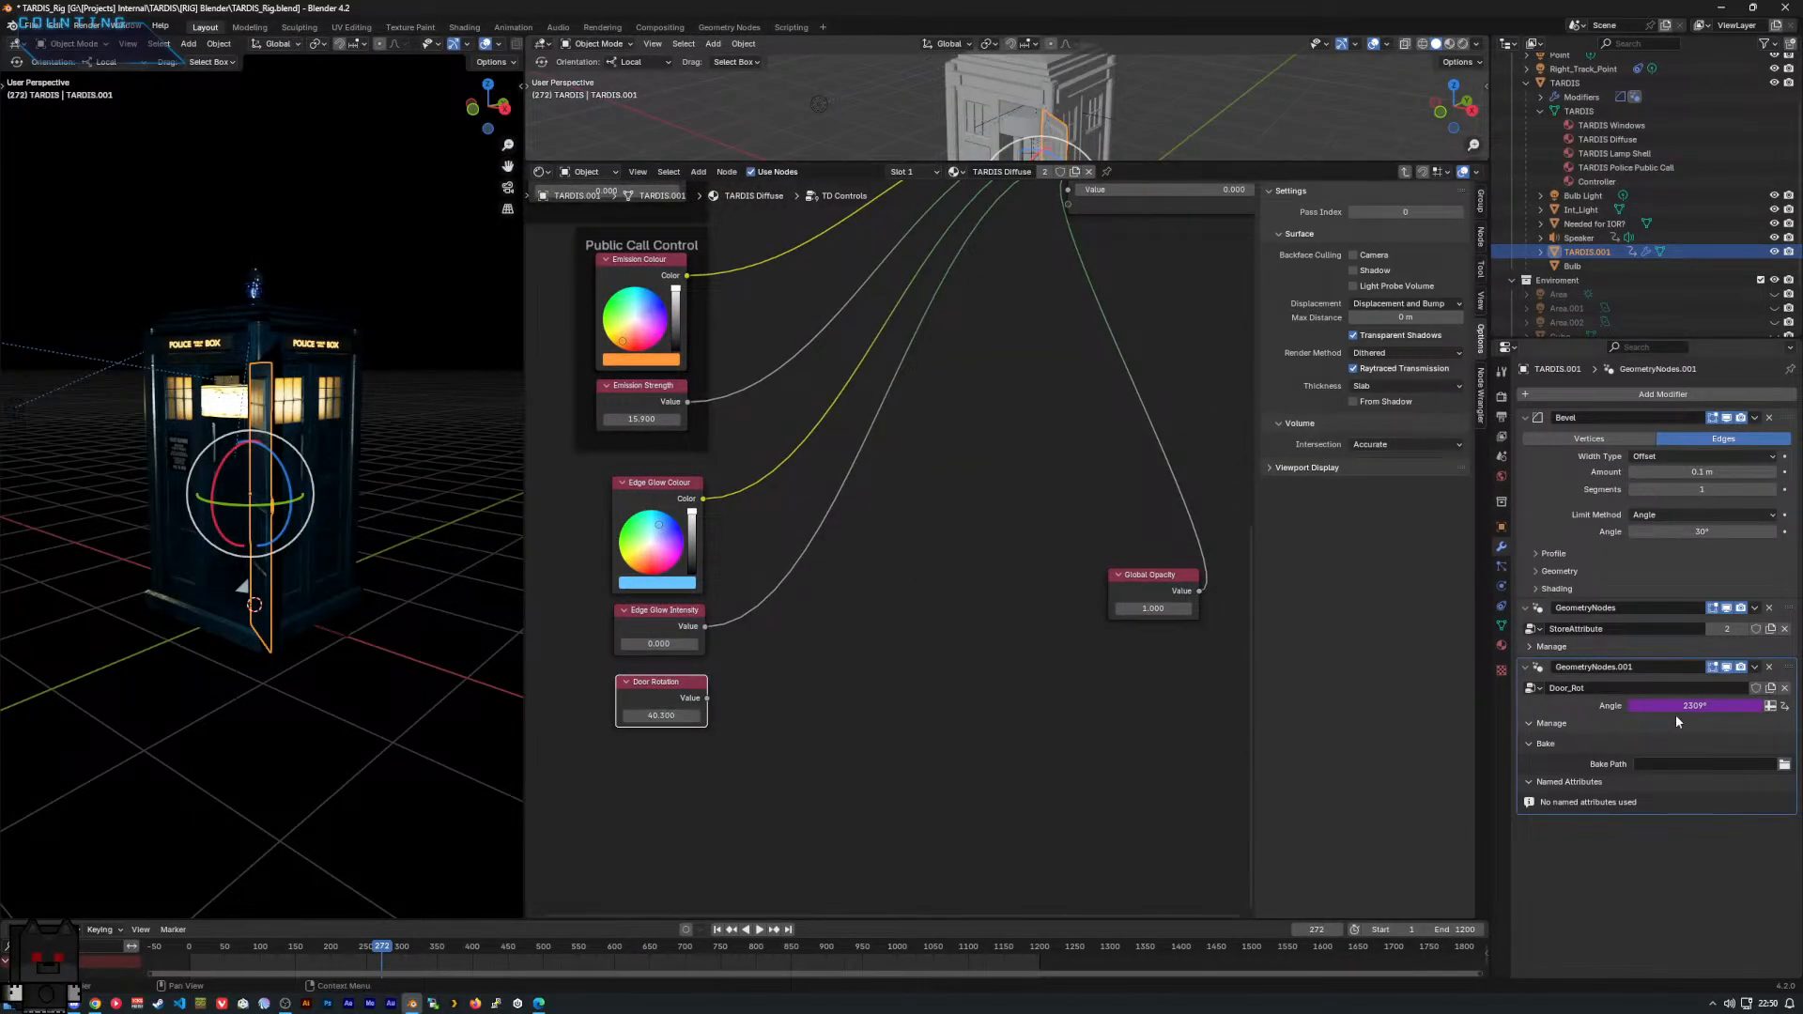
mouse_move(1680, 707)
mouse_down()
mouse_move(1633, 706)
mouse_move(1658, 706)
mouse_up()
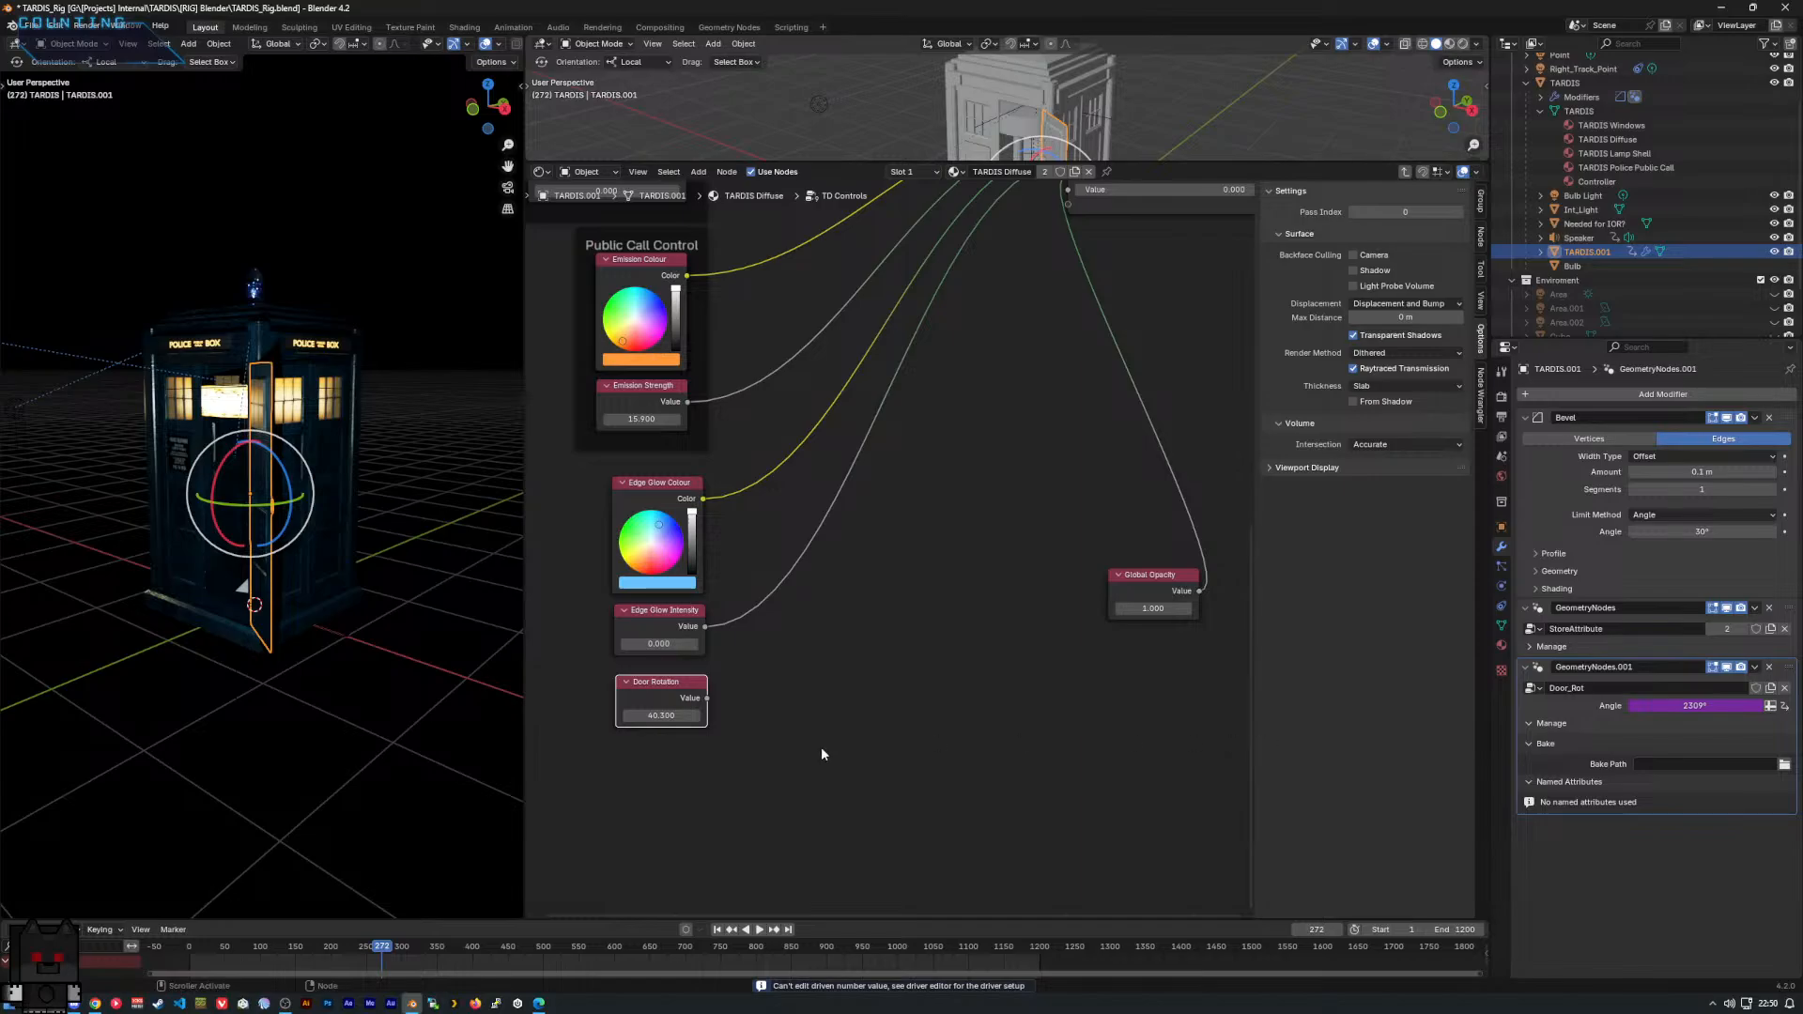
drag(661, 715, 652, 716)
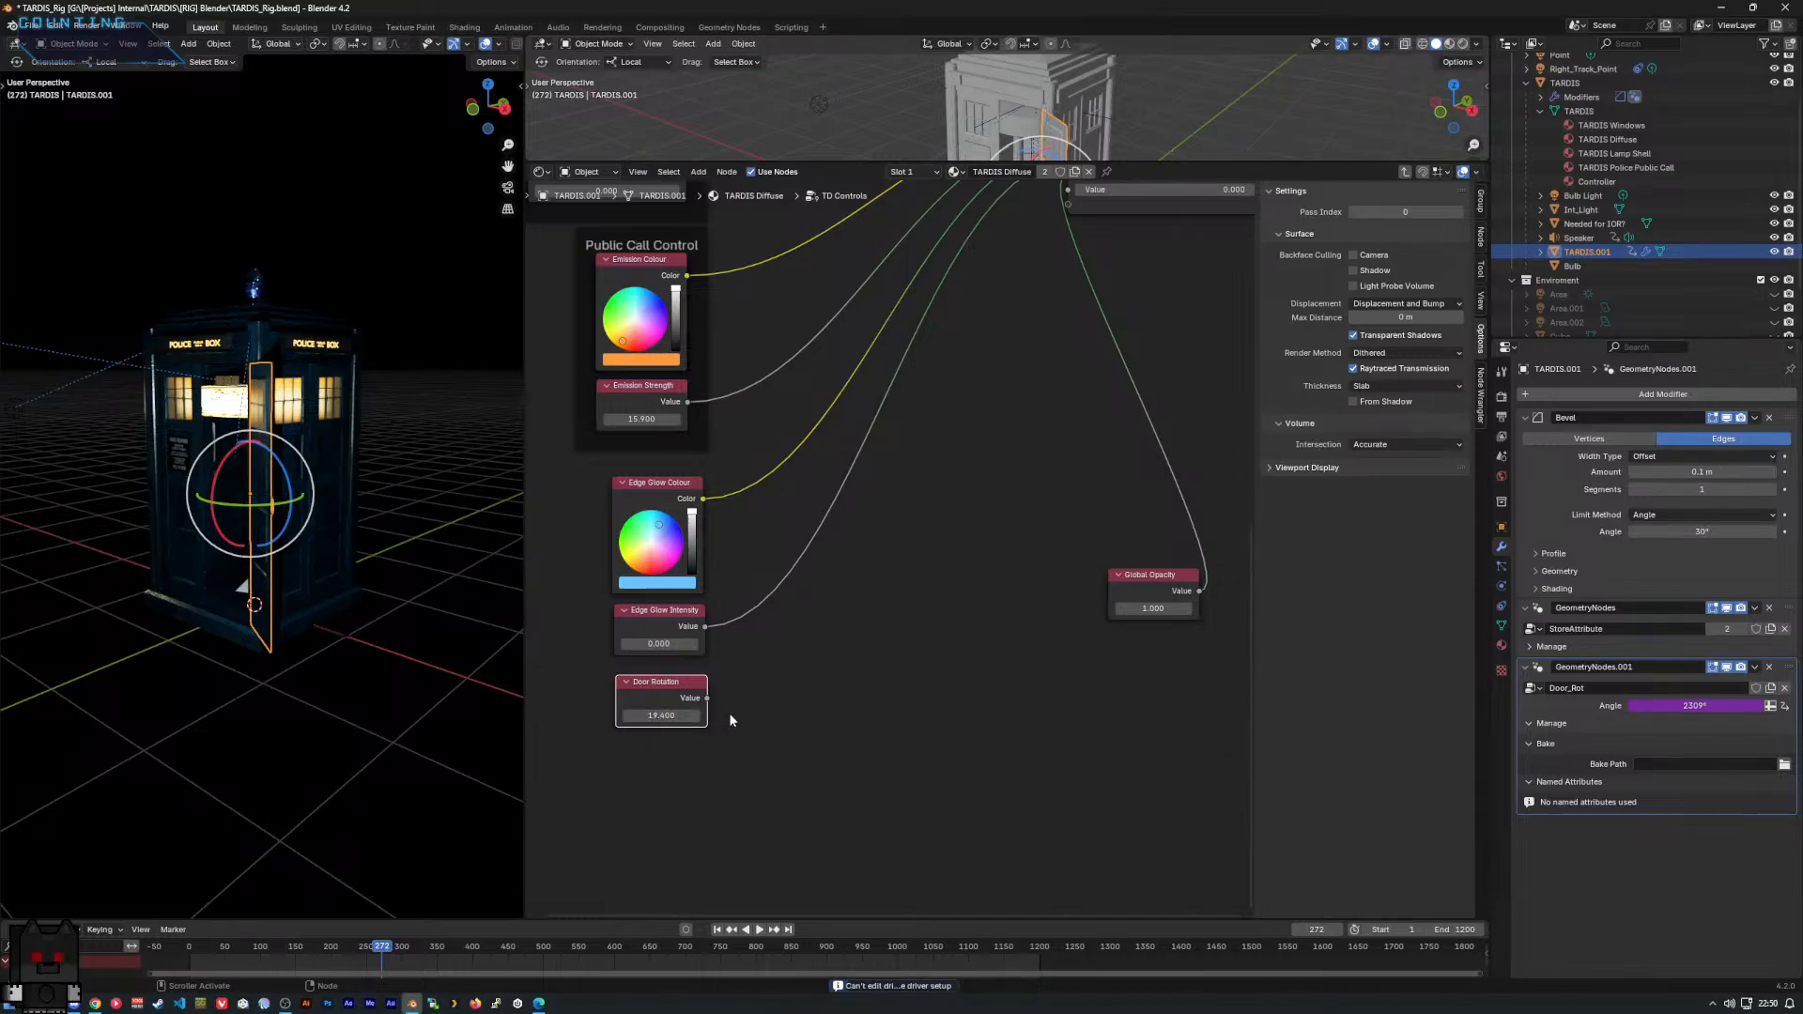
Delete the driver from the Door_Rot modifier's Angle and reset both the Angle and the Door Rotation value to 0.
right_click(1679, 705)
click(1678, 684)
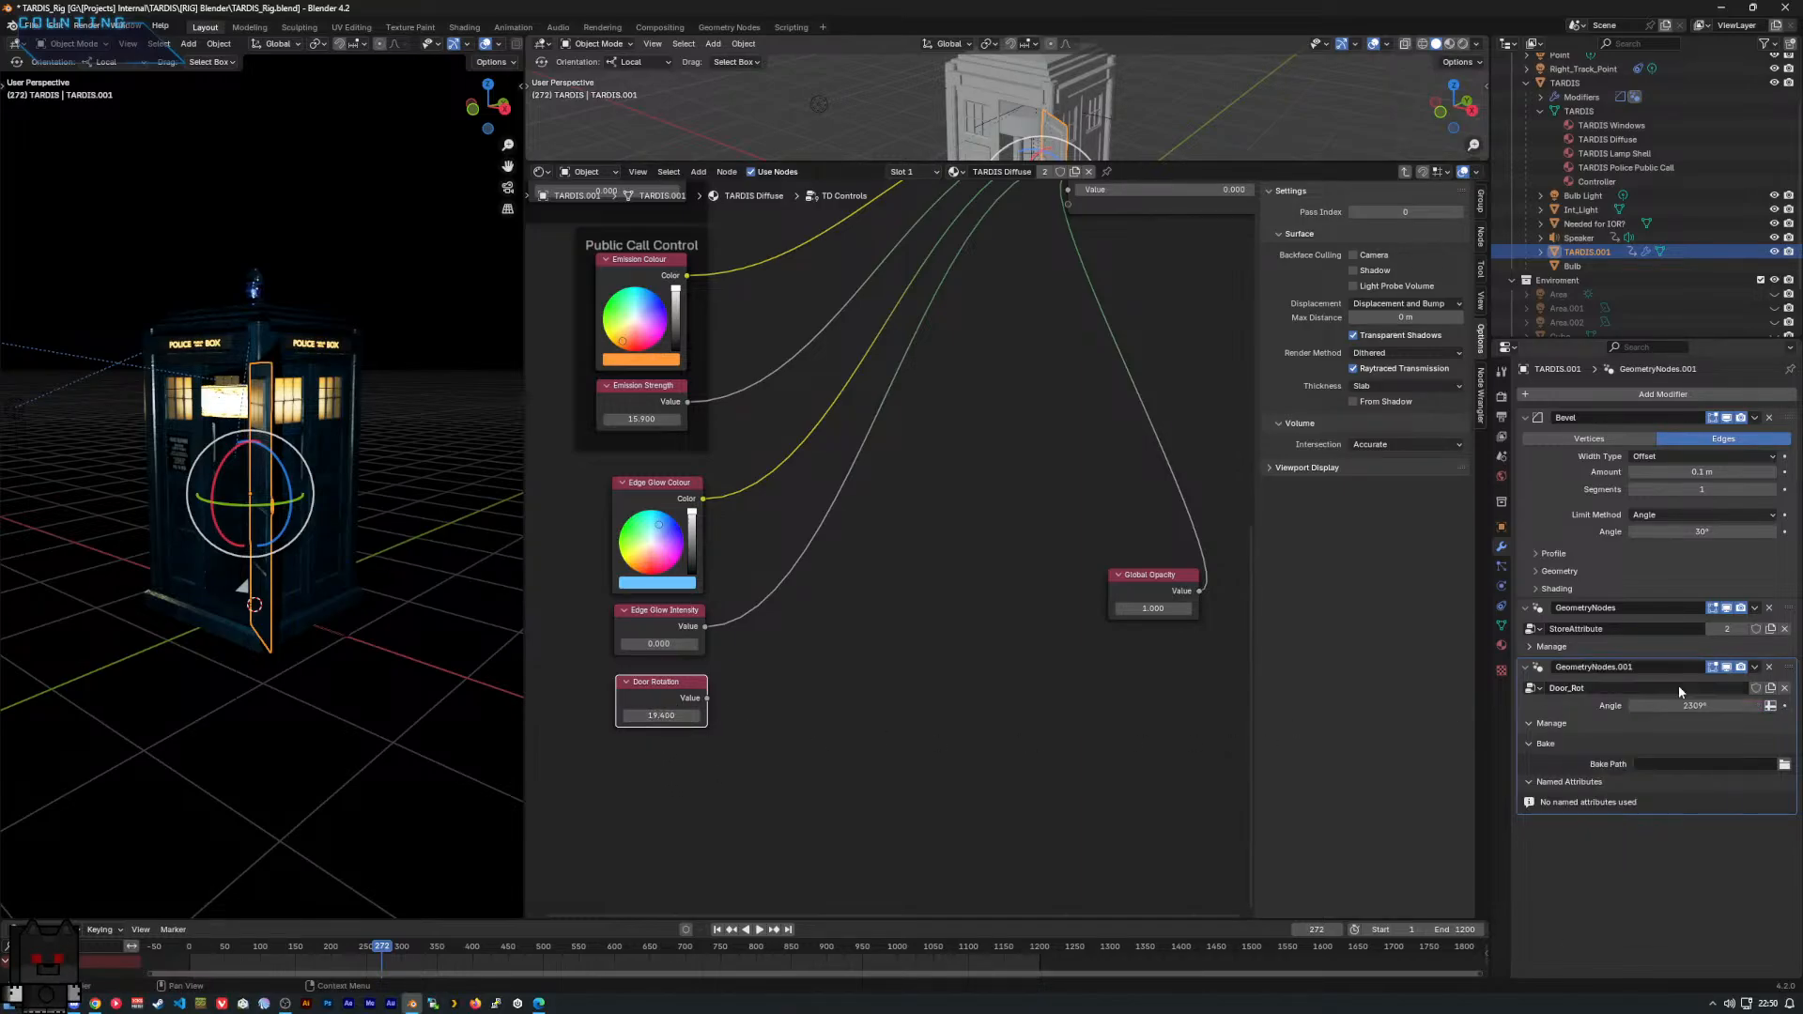
mouse_move(1686, 710)
mouse_down()
mouse_move(1701, 710)
mouse_move(1653, 718)
mouse_up()
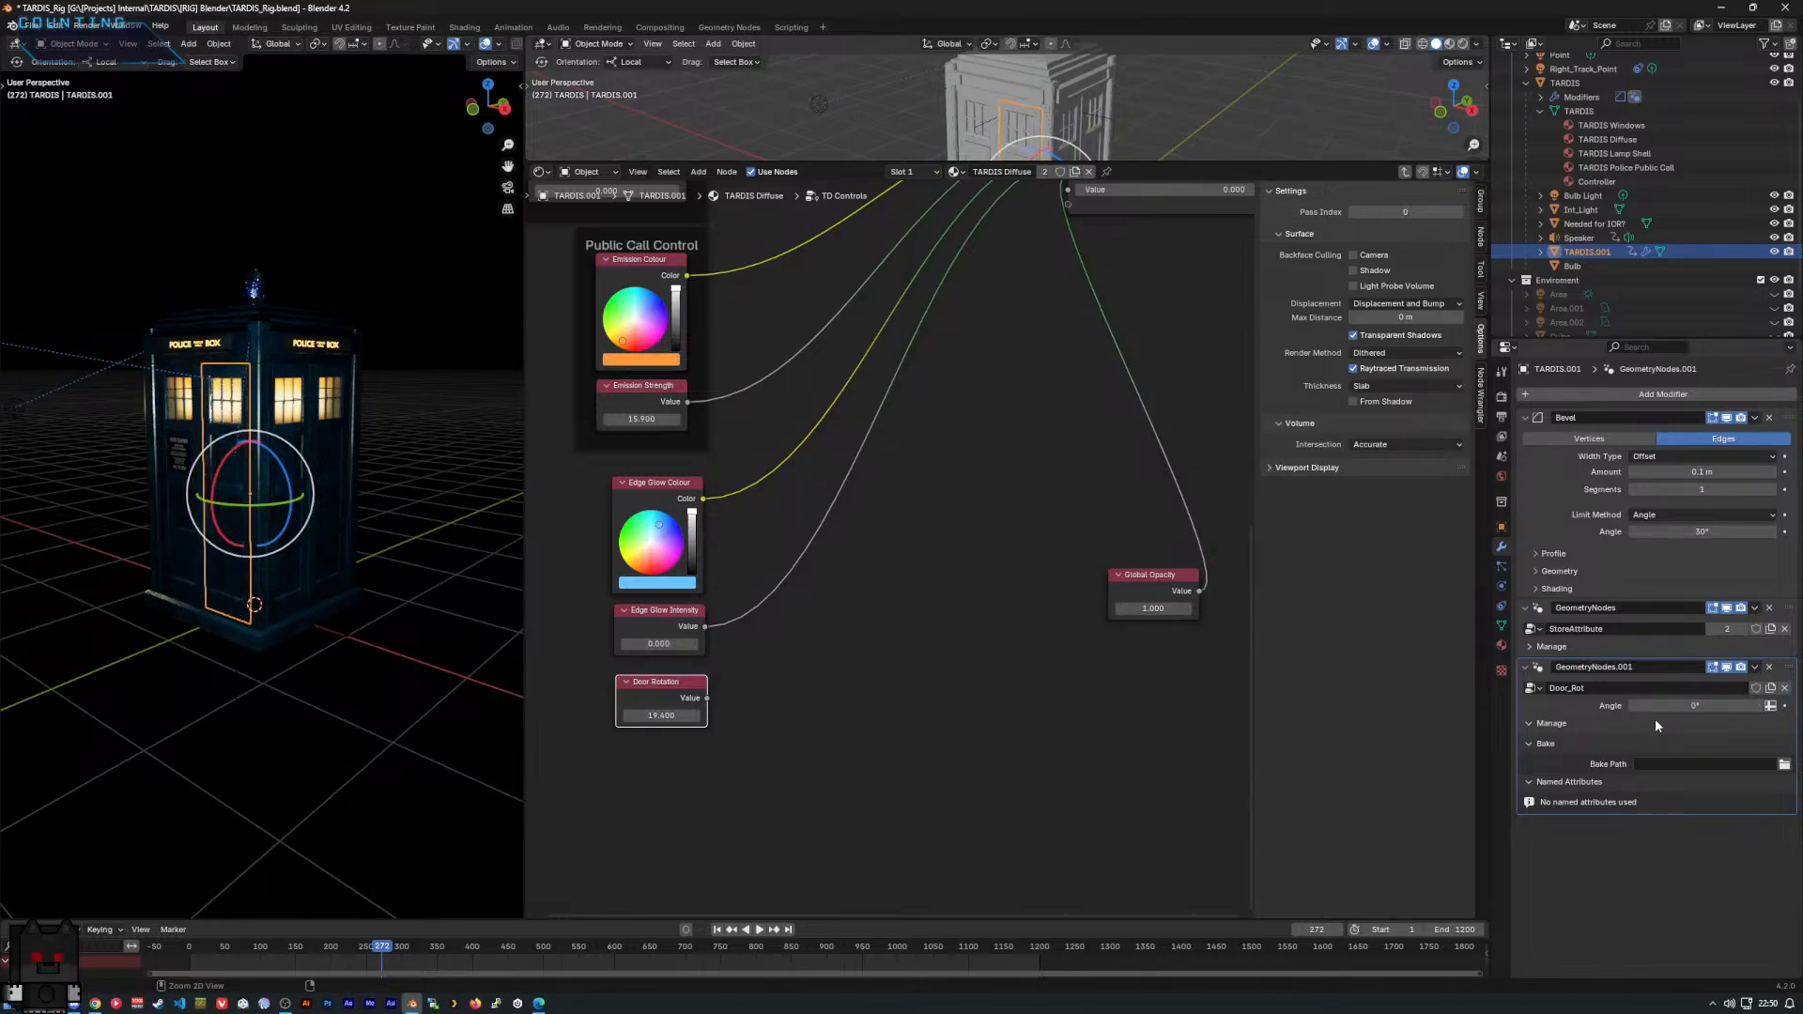
key(ctrl+z)
click(671, 716)
text(0)
key(Return)
Replace the Door Rotation node in the TD Controls group with a new Vector Rotate node beneath Edge Glow Intensity.
right_click(870, 745)
click(899, 724)
key(shift+a)
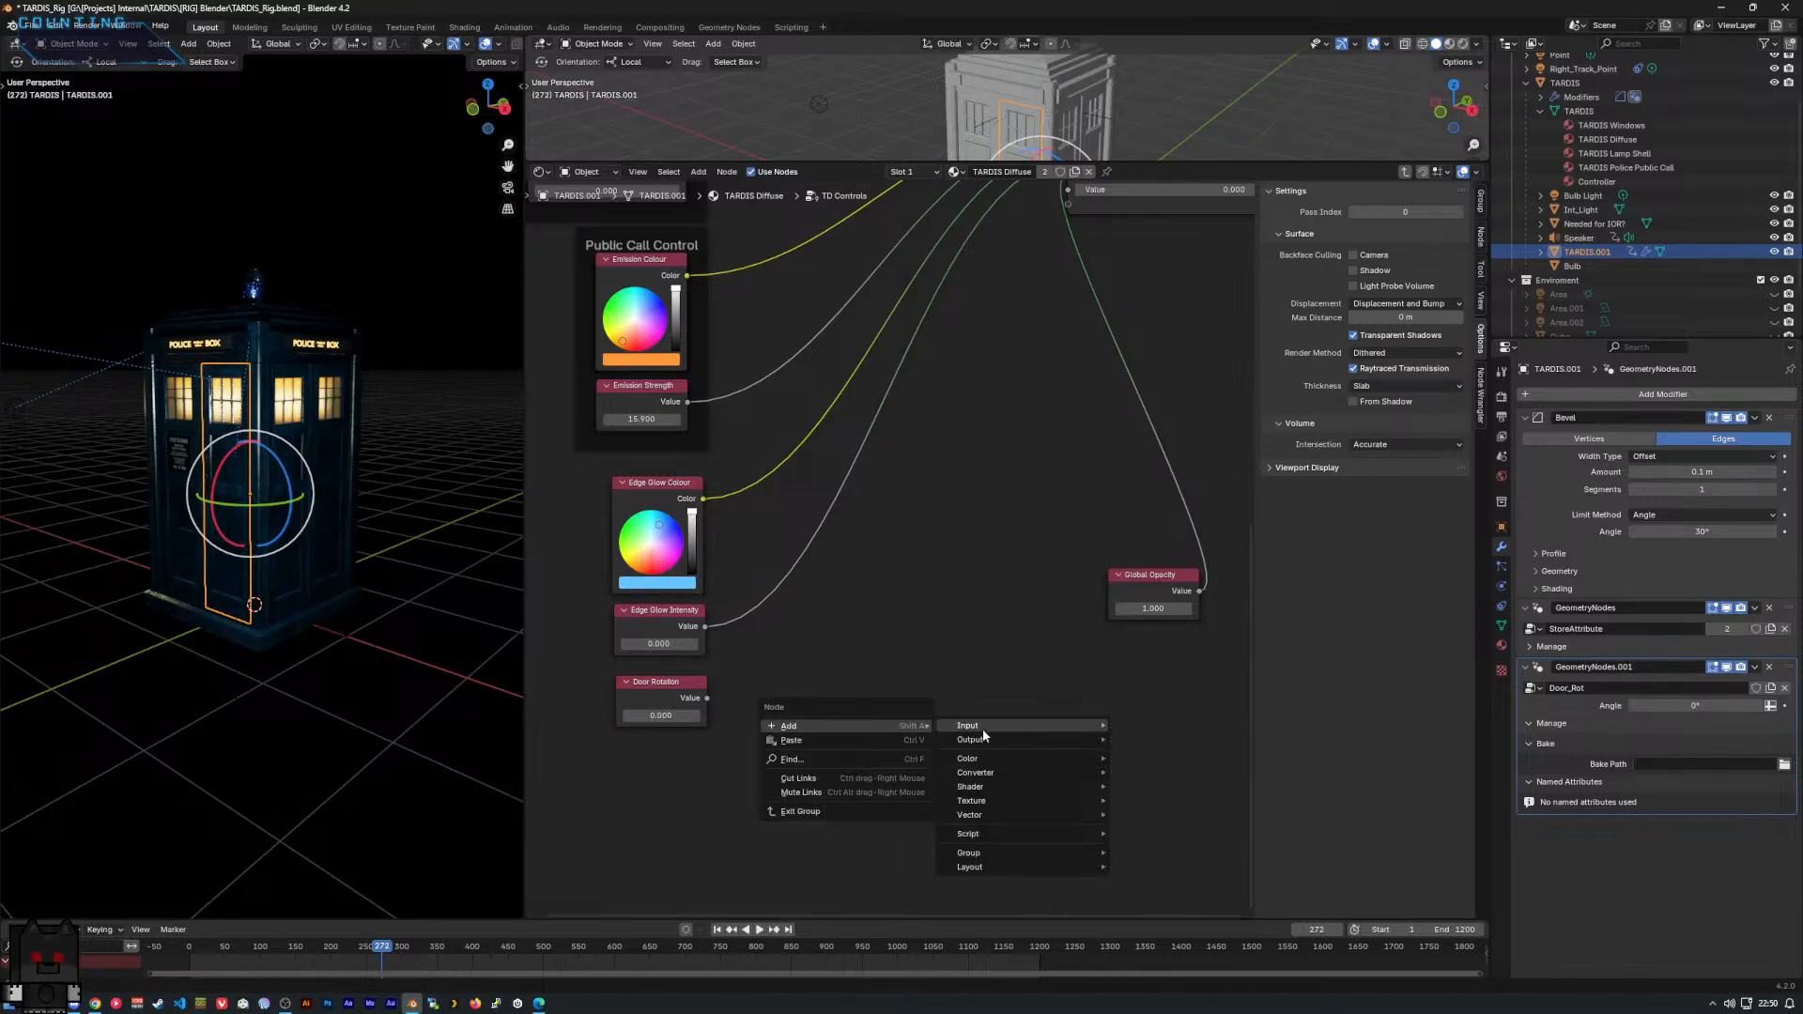
text(a)
key(BackSpace)
text(rot)
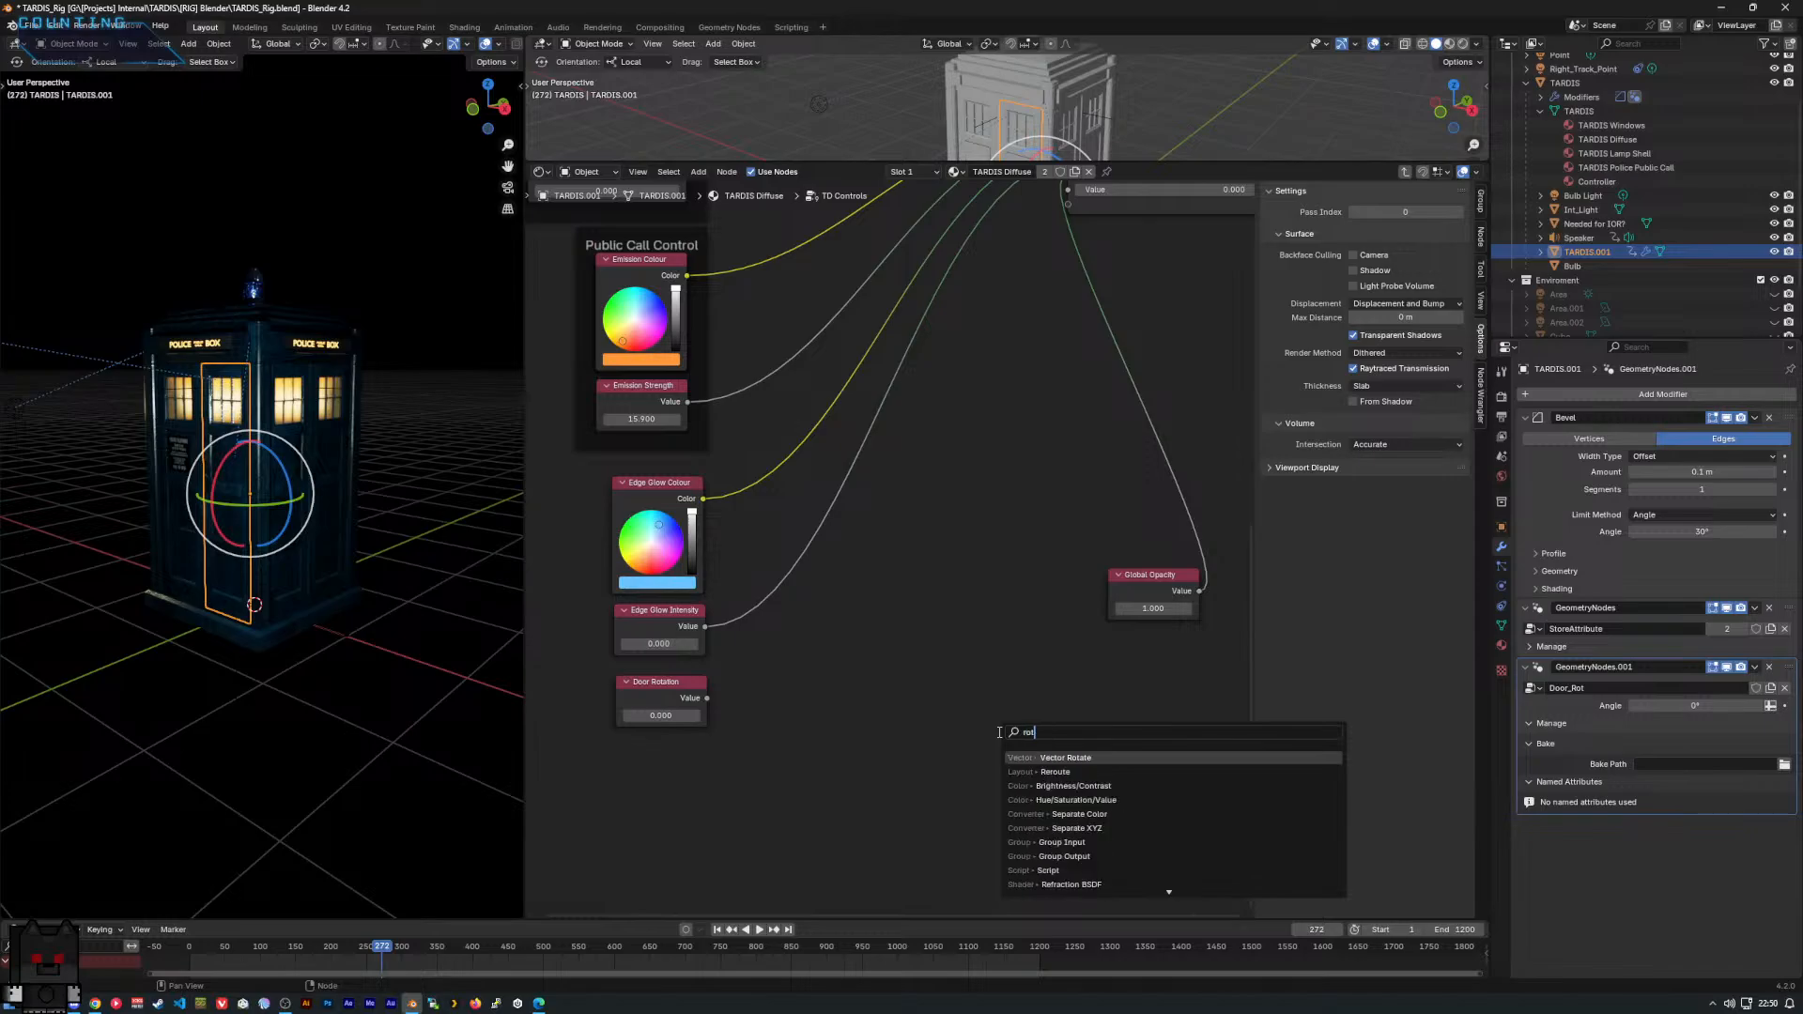
key(Return)
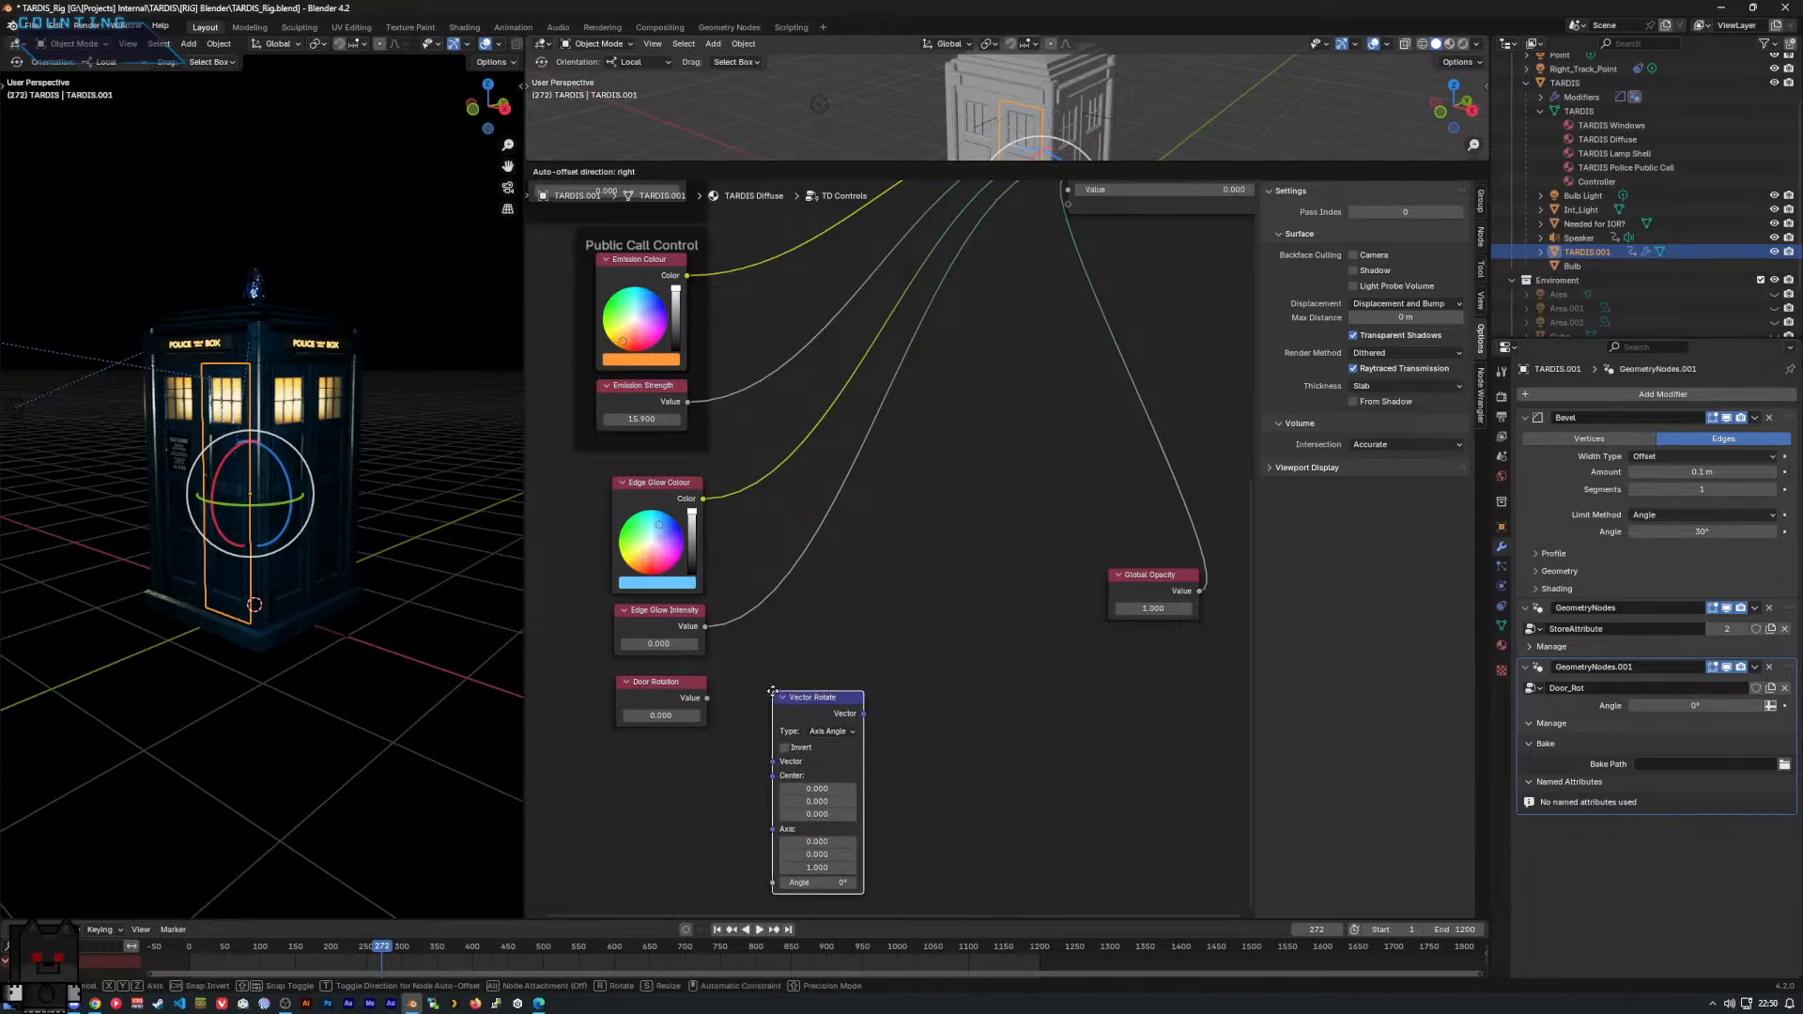
click(766, 688)
click(705, 716)
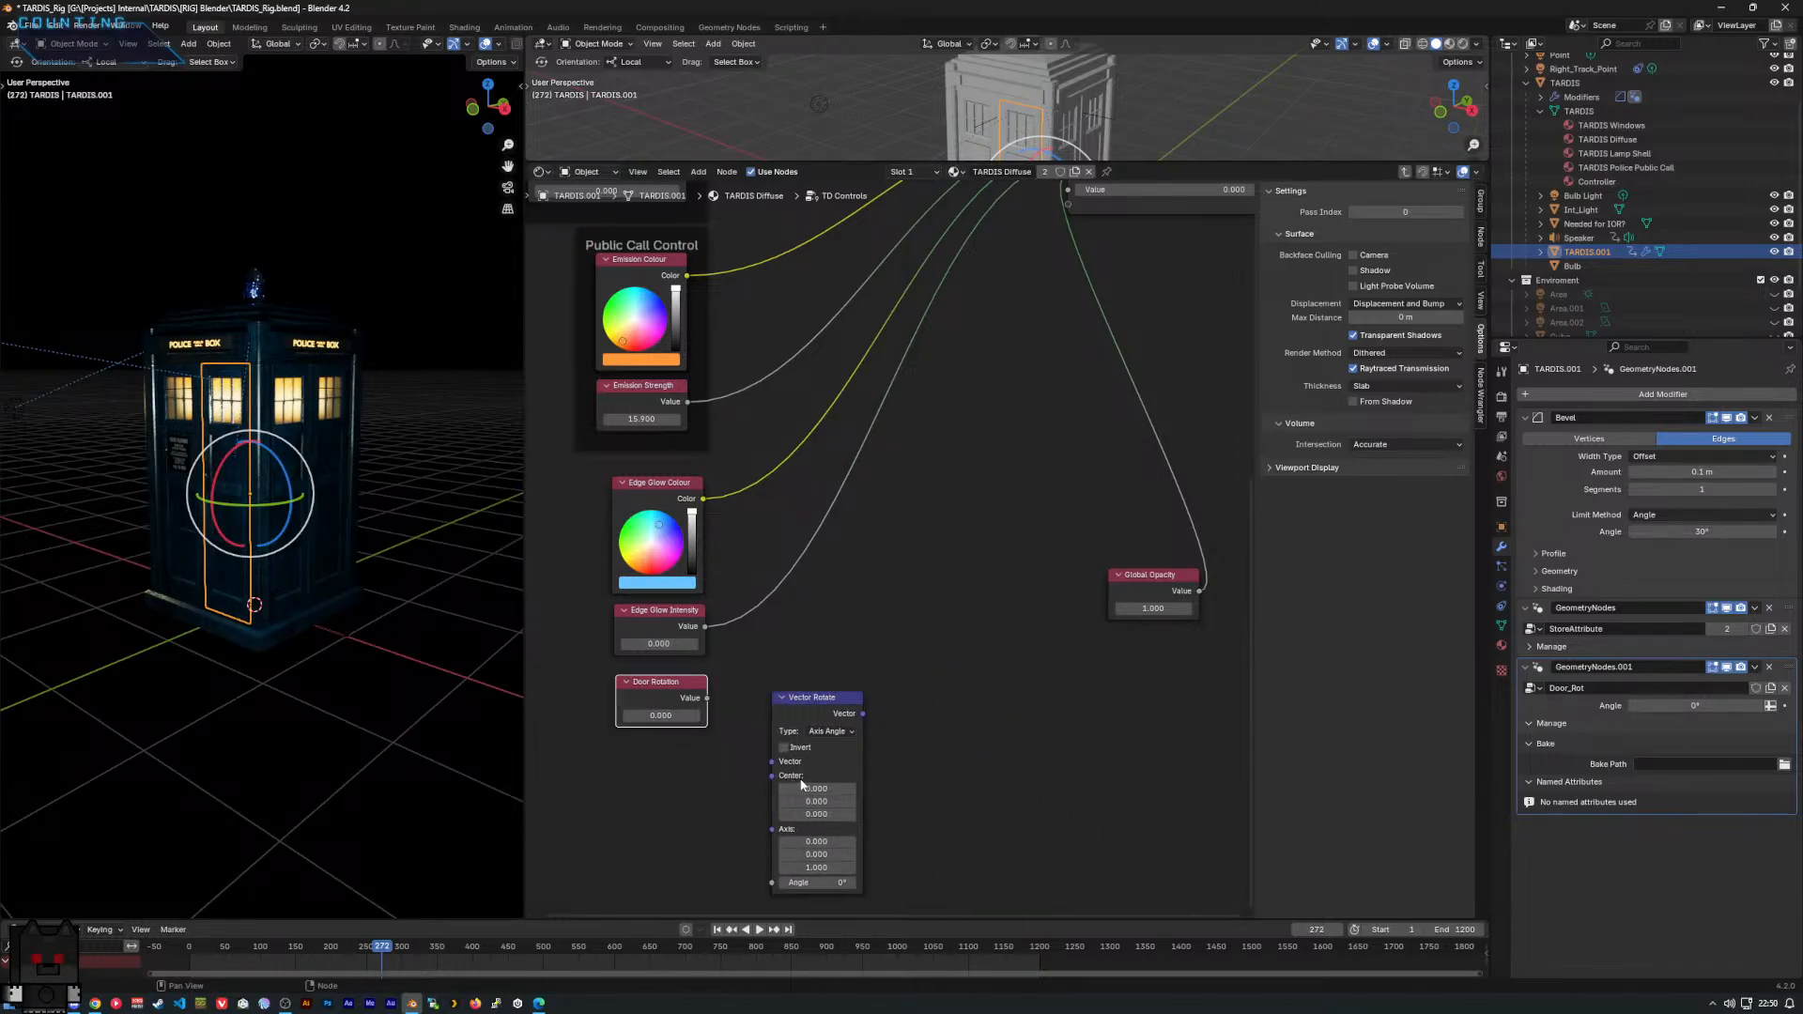
click(799, 699)
drag(798, 699, 639, 681)
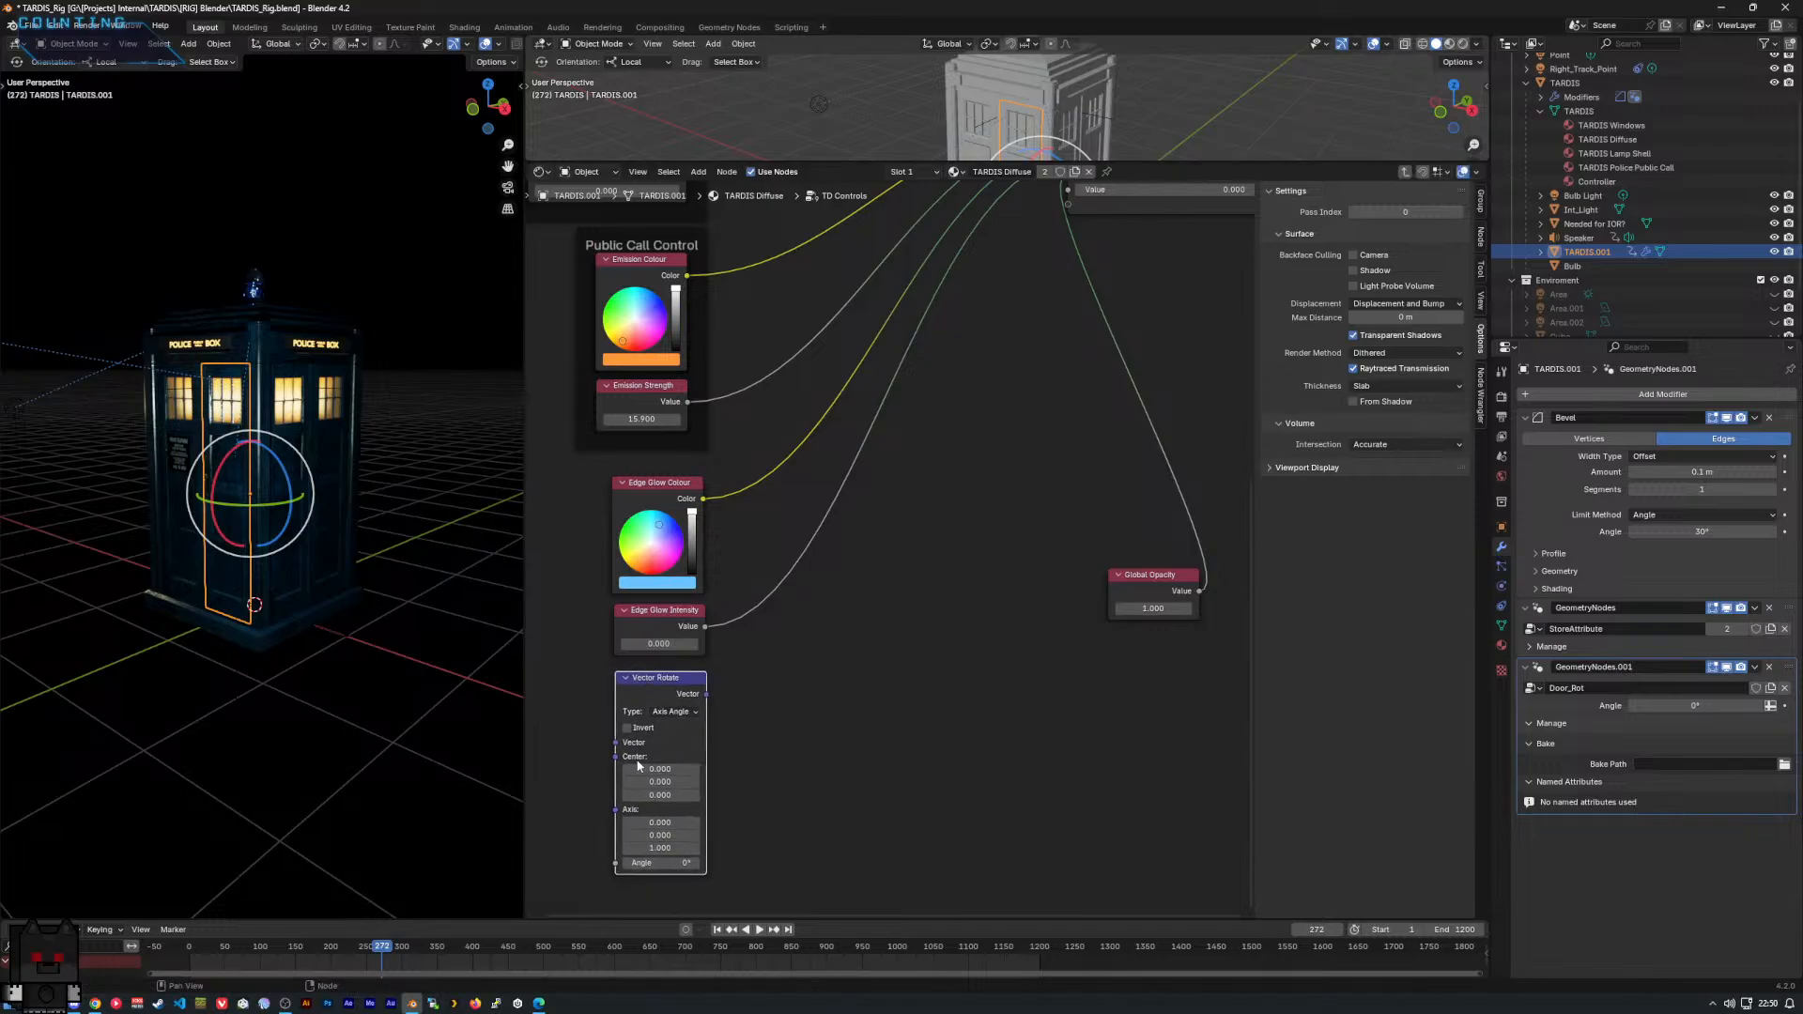
Try feeding a new Value node into the Vector Rotate node's Angle, and delete that Value node.
right_click(663, 864)
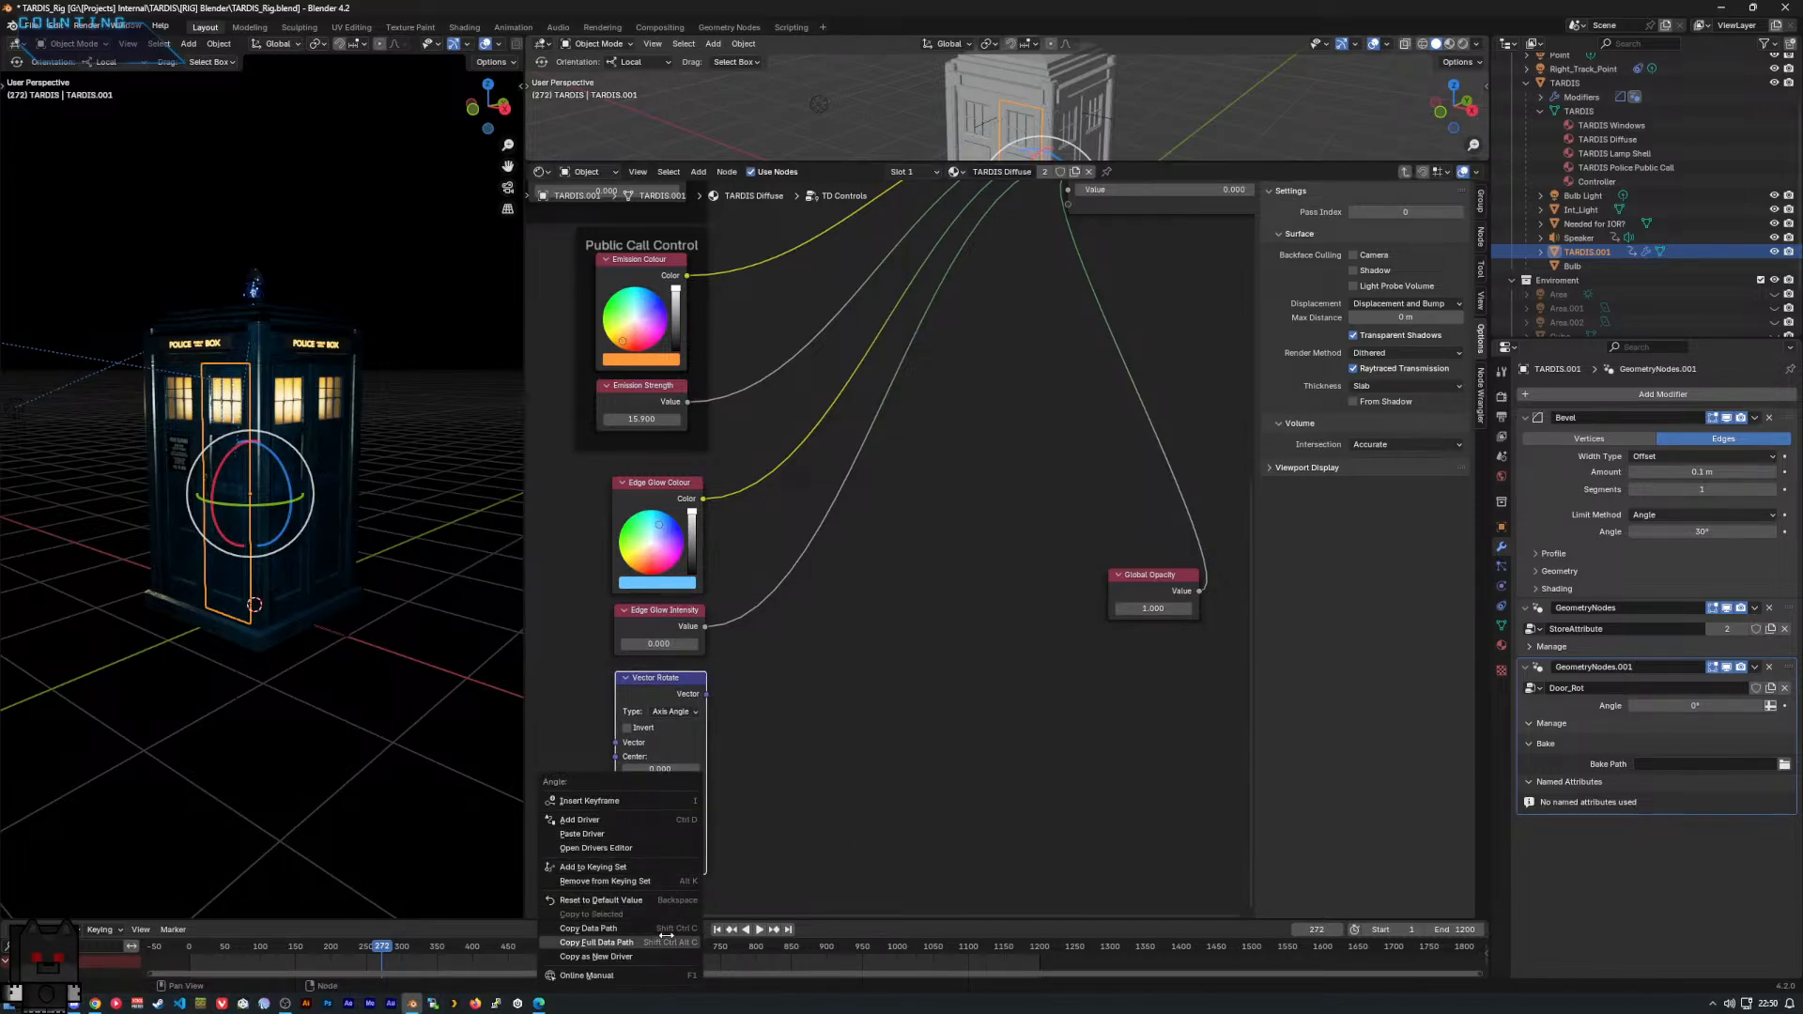
click(772, 796)
middle_drag(772, 794, 965, 757)
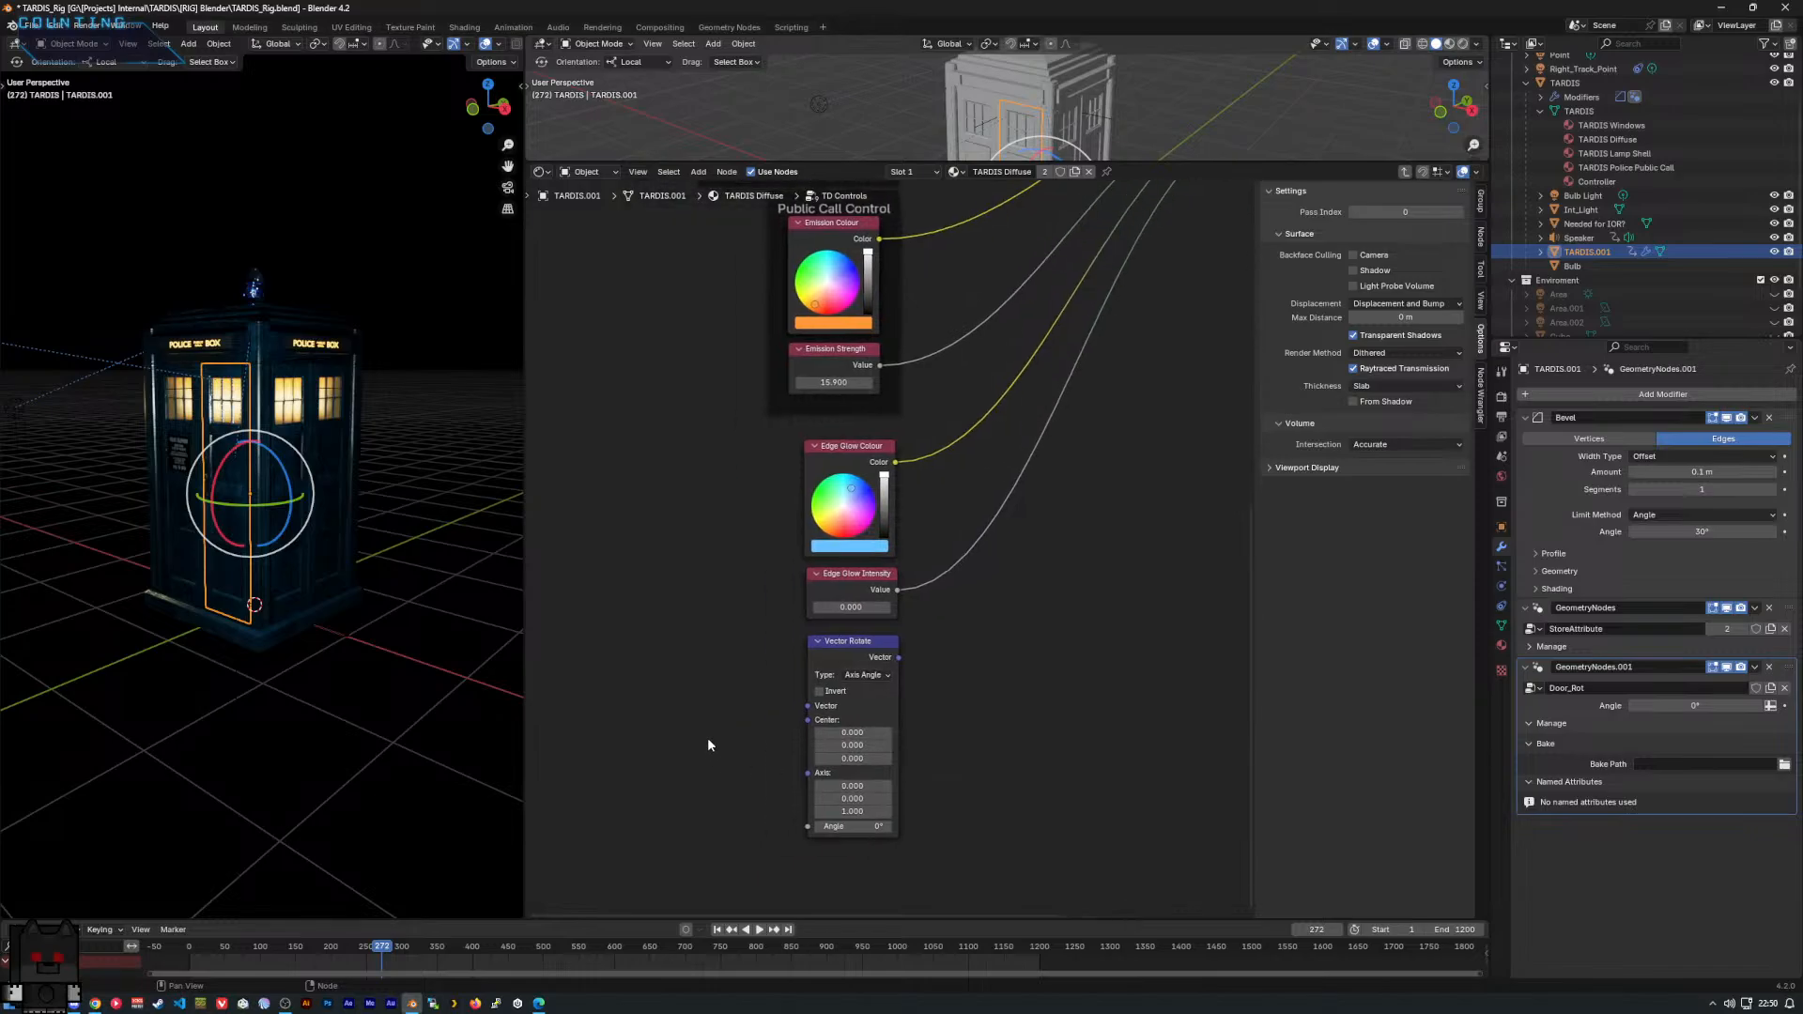
right_click(708, 739)
mouse_move(704, 737)
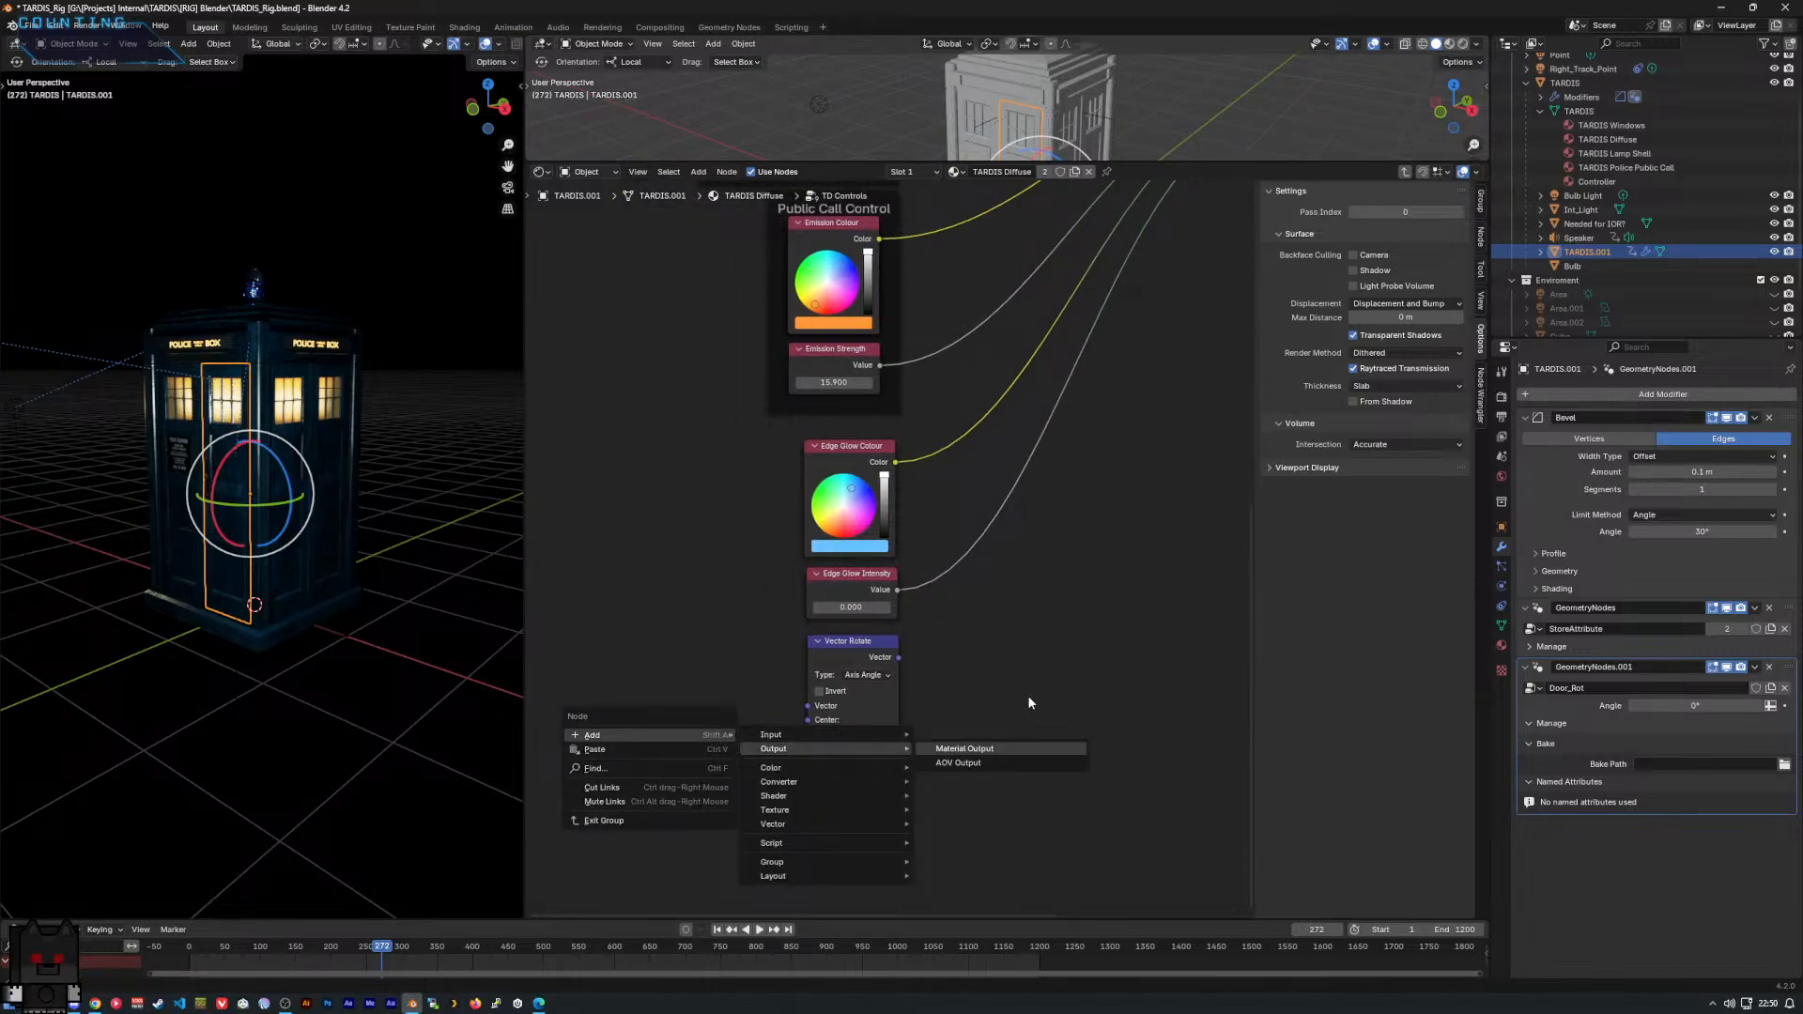
text(va)
click(859, 790)
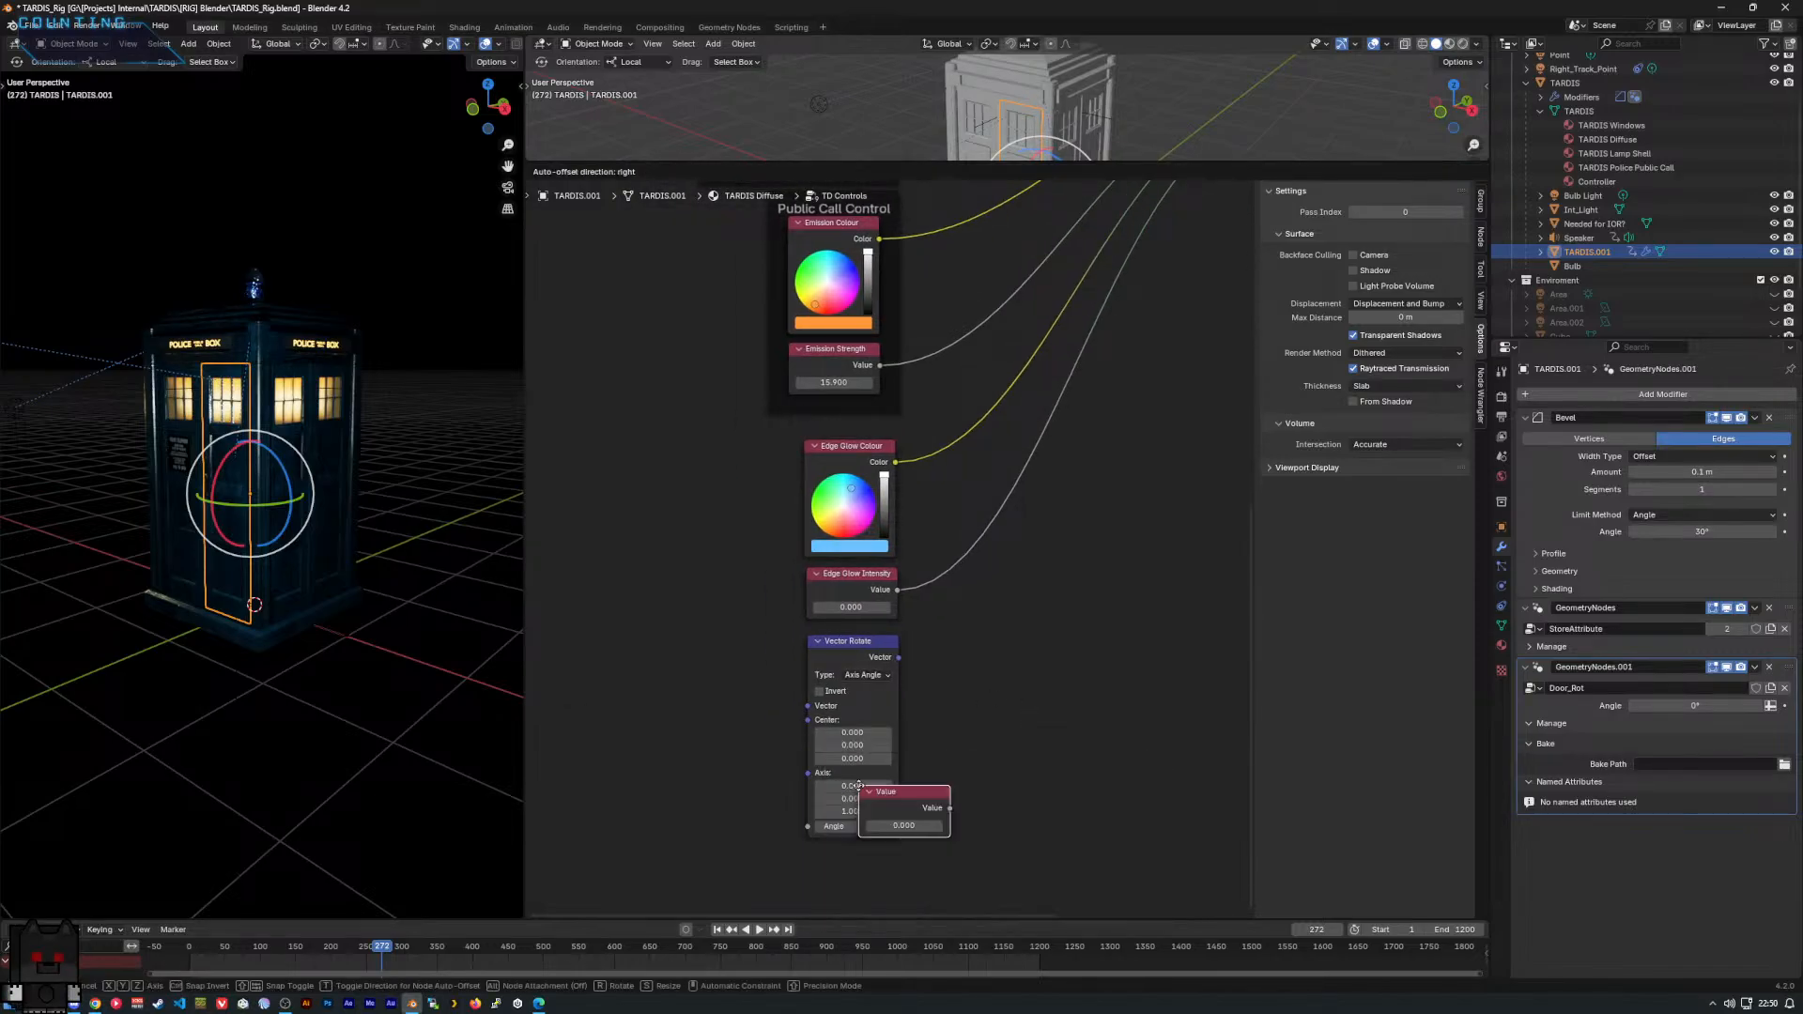
click(695, 789)
drag(753, 789, 809, 826)
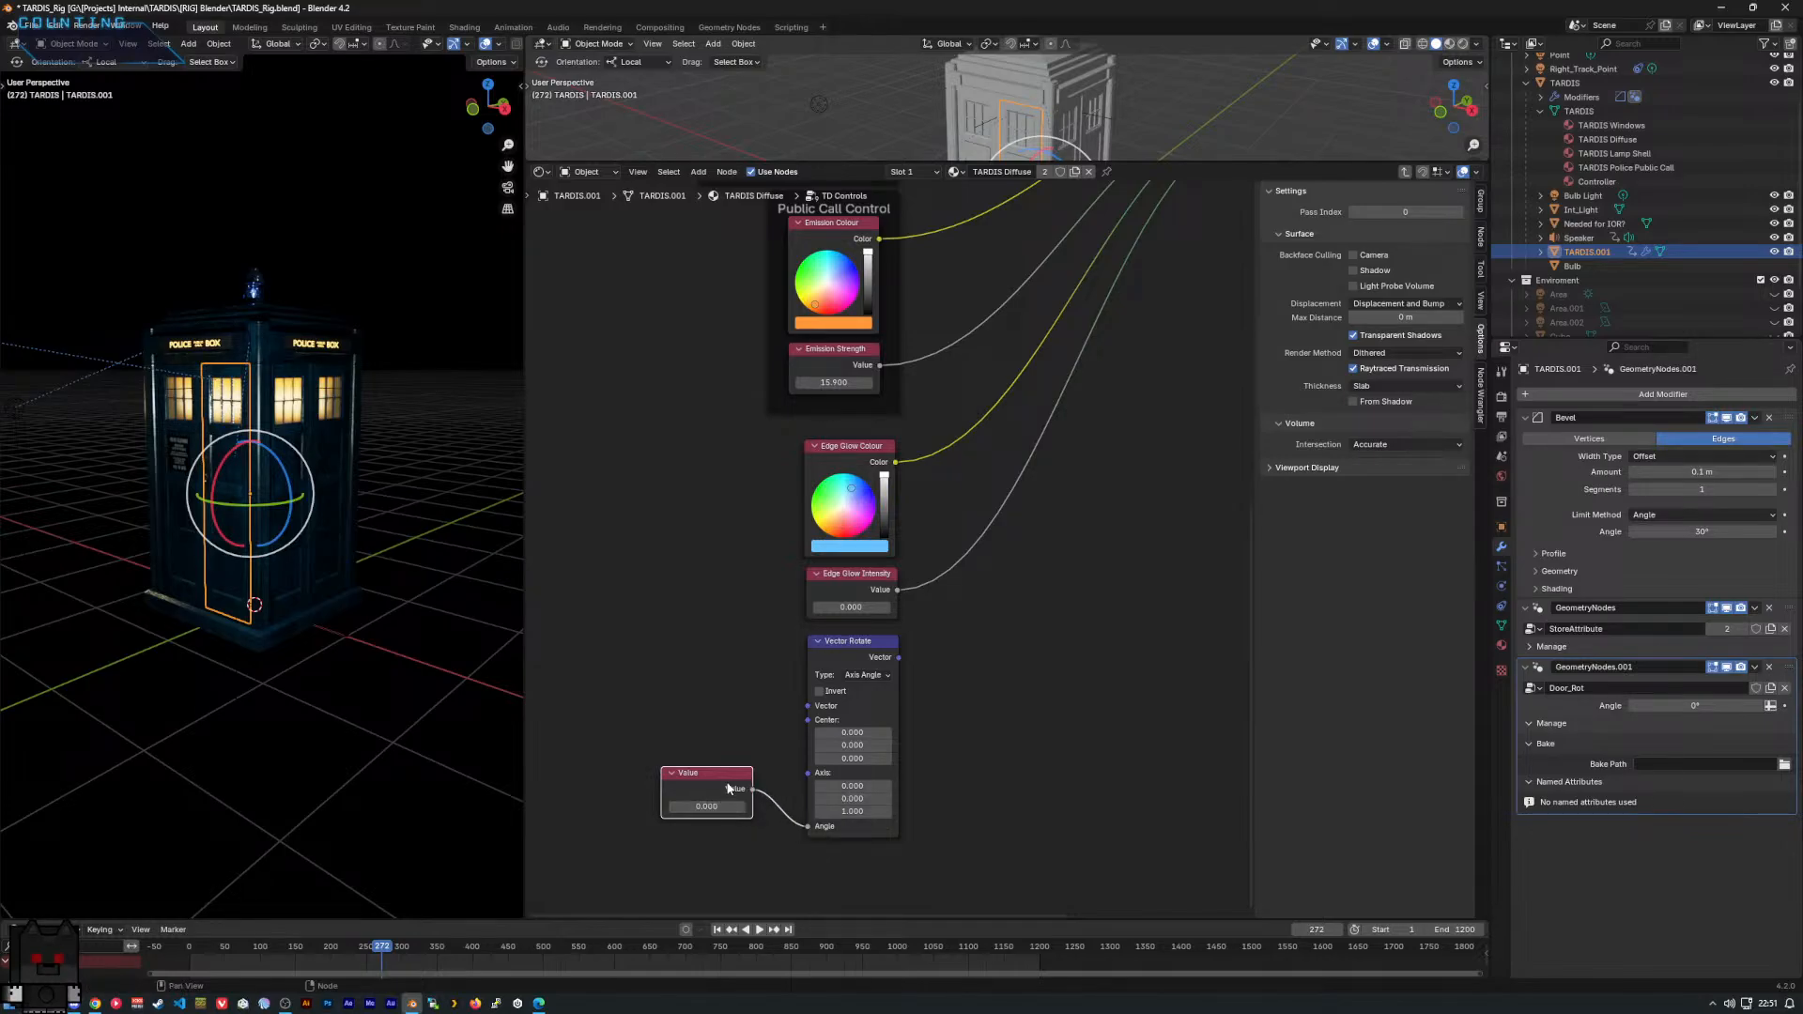
key(x)
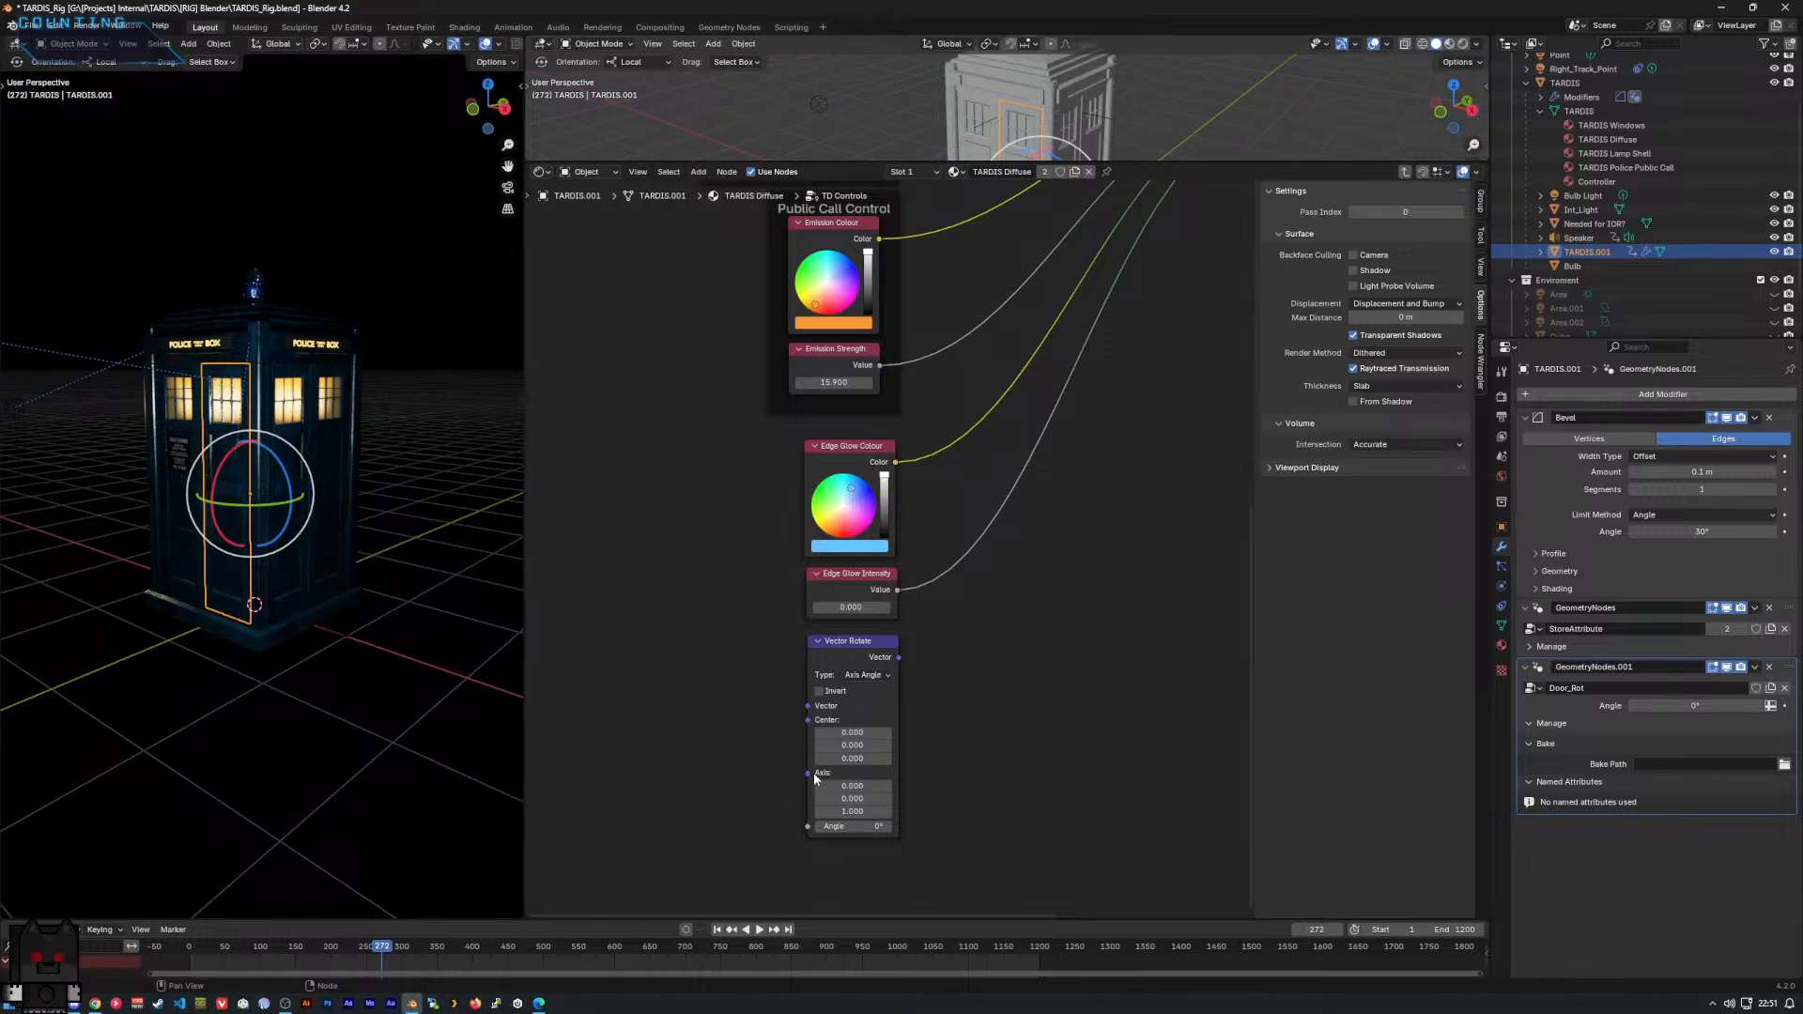
right_click(813, 772)
mouse_move(829, 776)
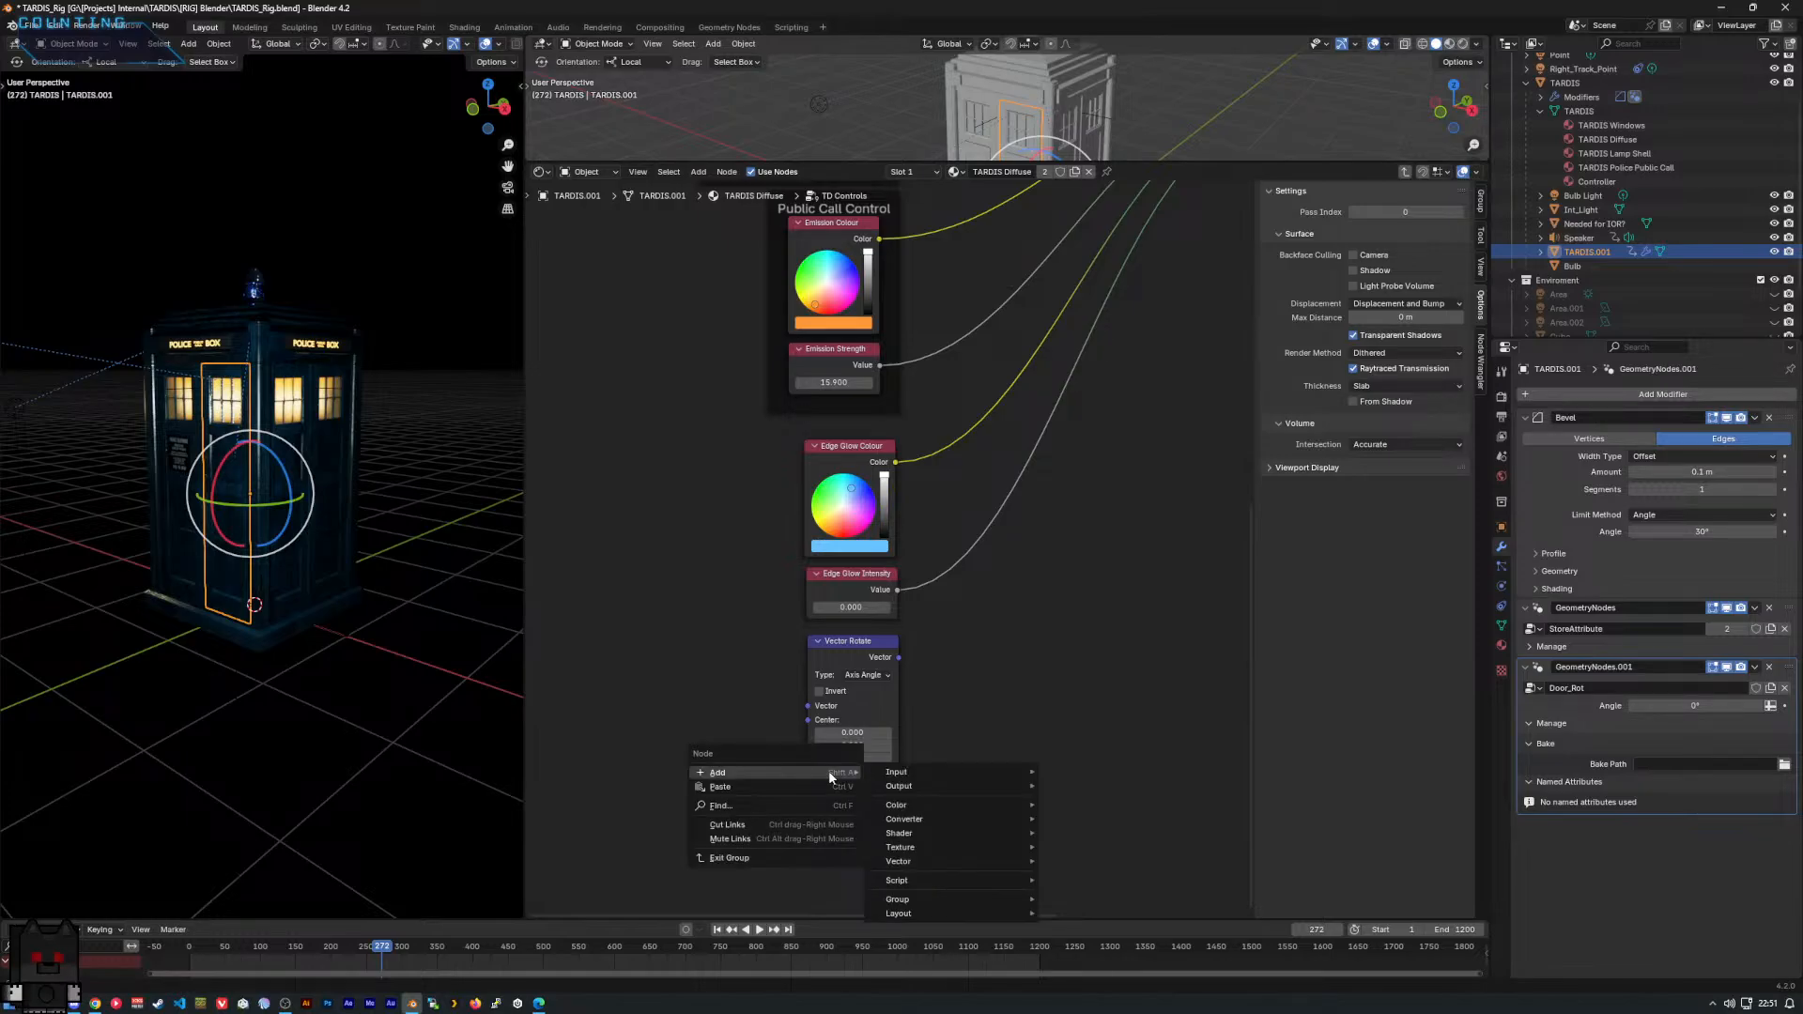
click(811, 838)
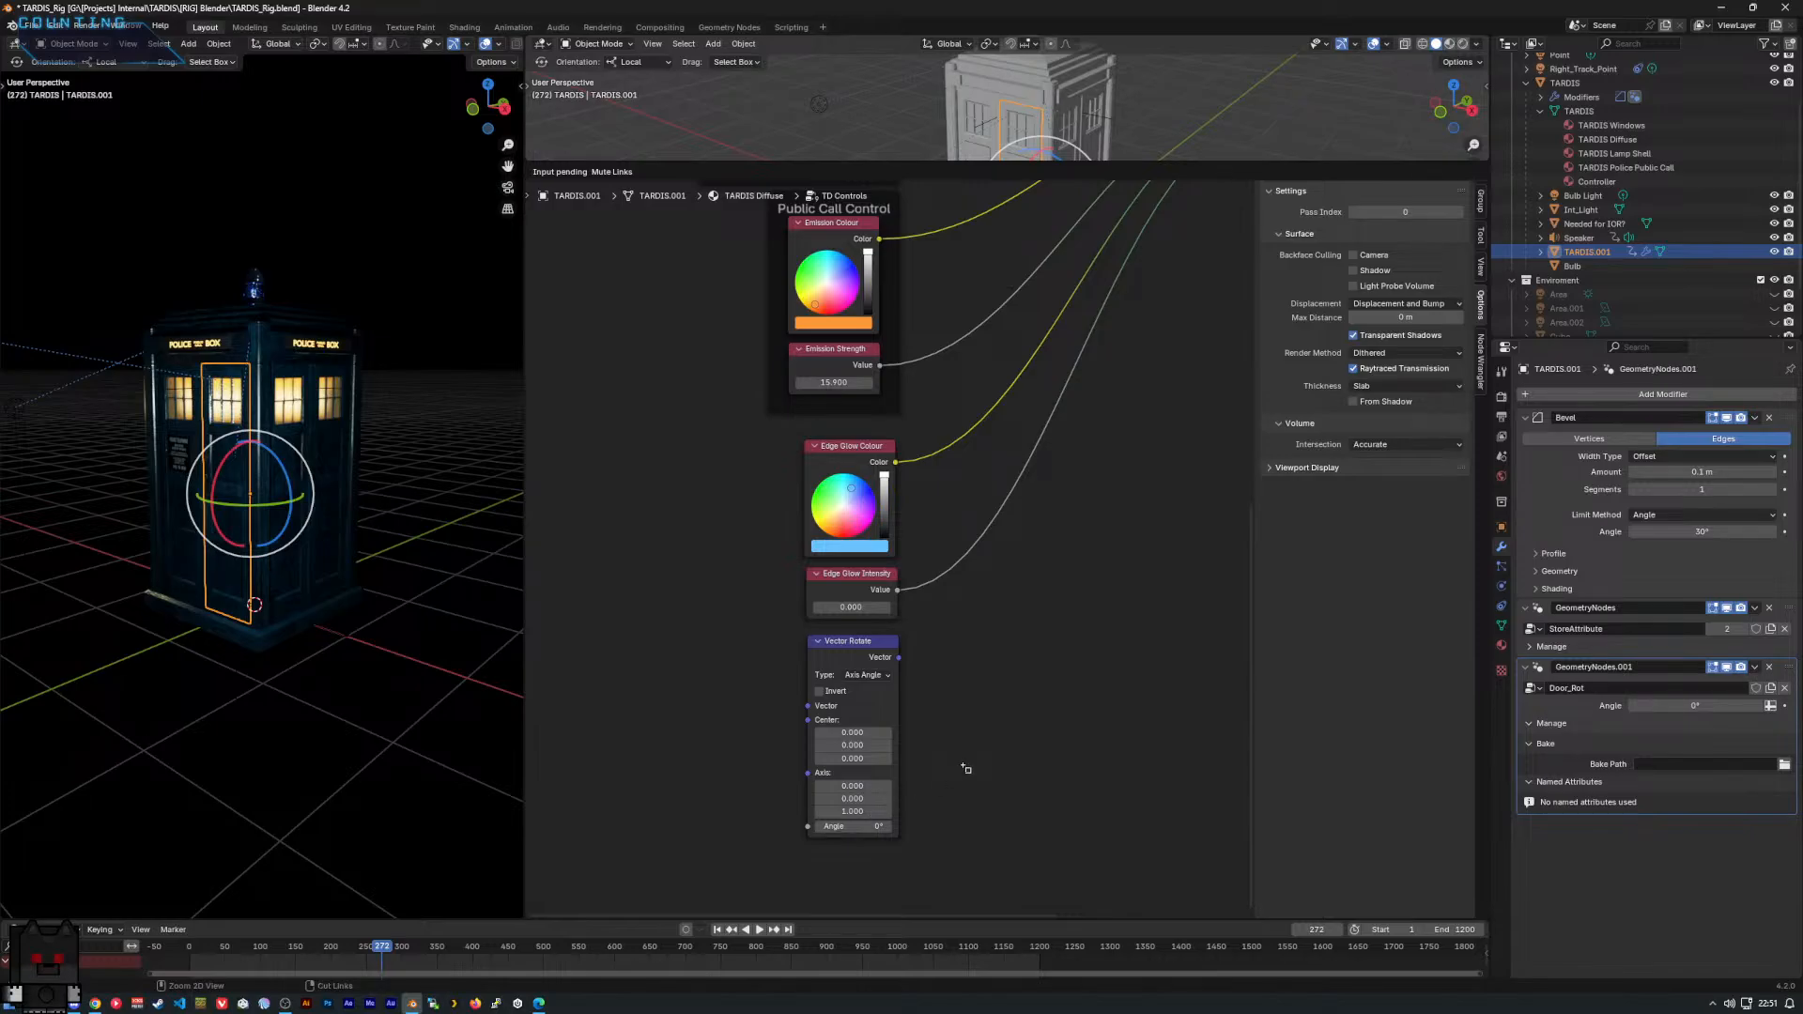
key(Escape)
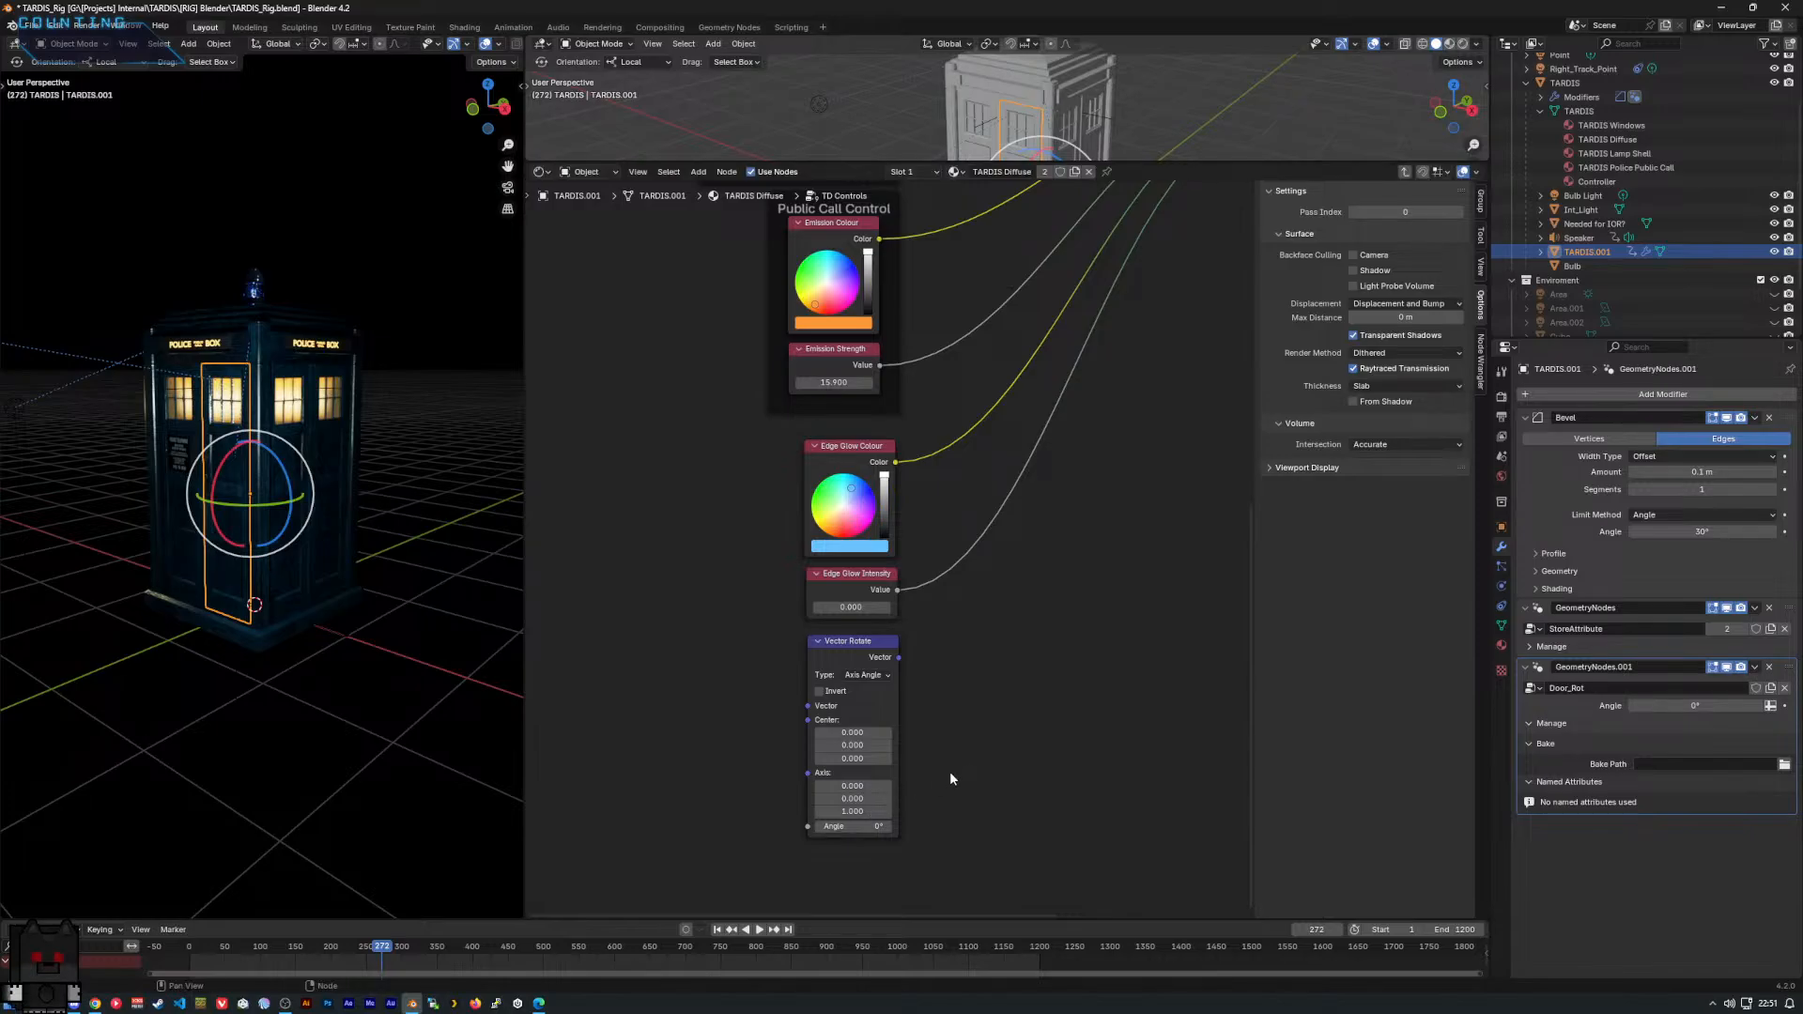
Copy the Vector Rotate node's Angle as a new driver and paste it onto the Door_Rot modifier's Angle.
right_click(852, 822)
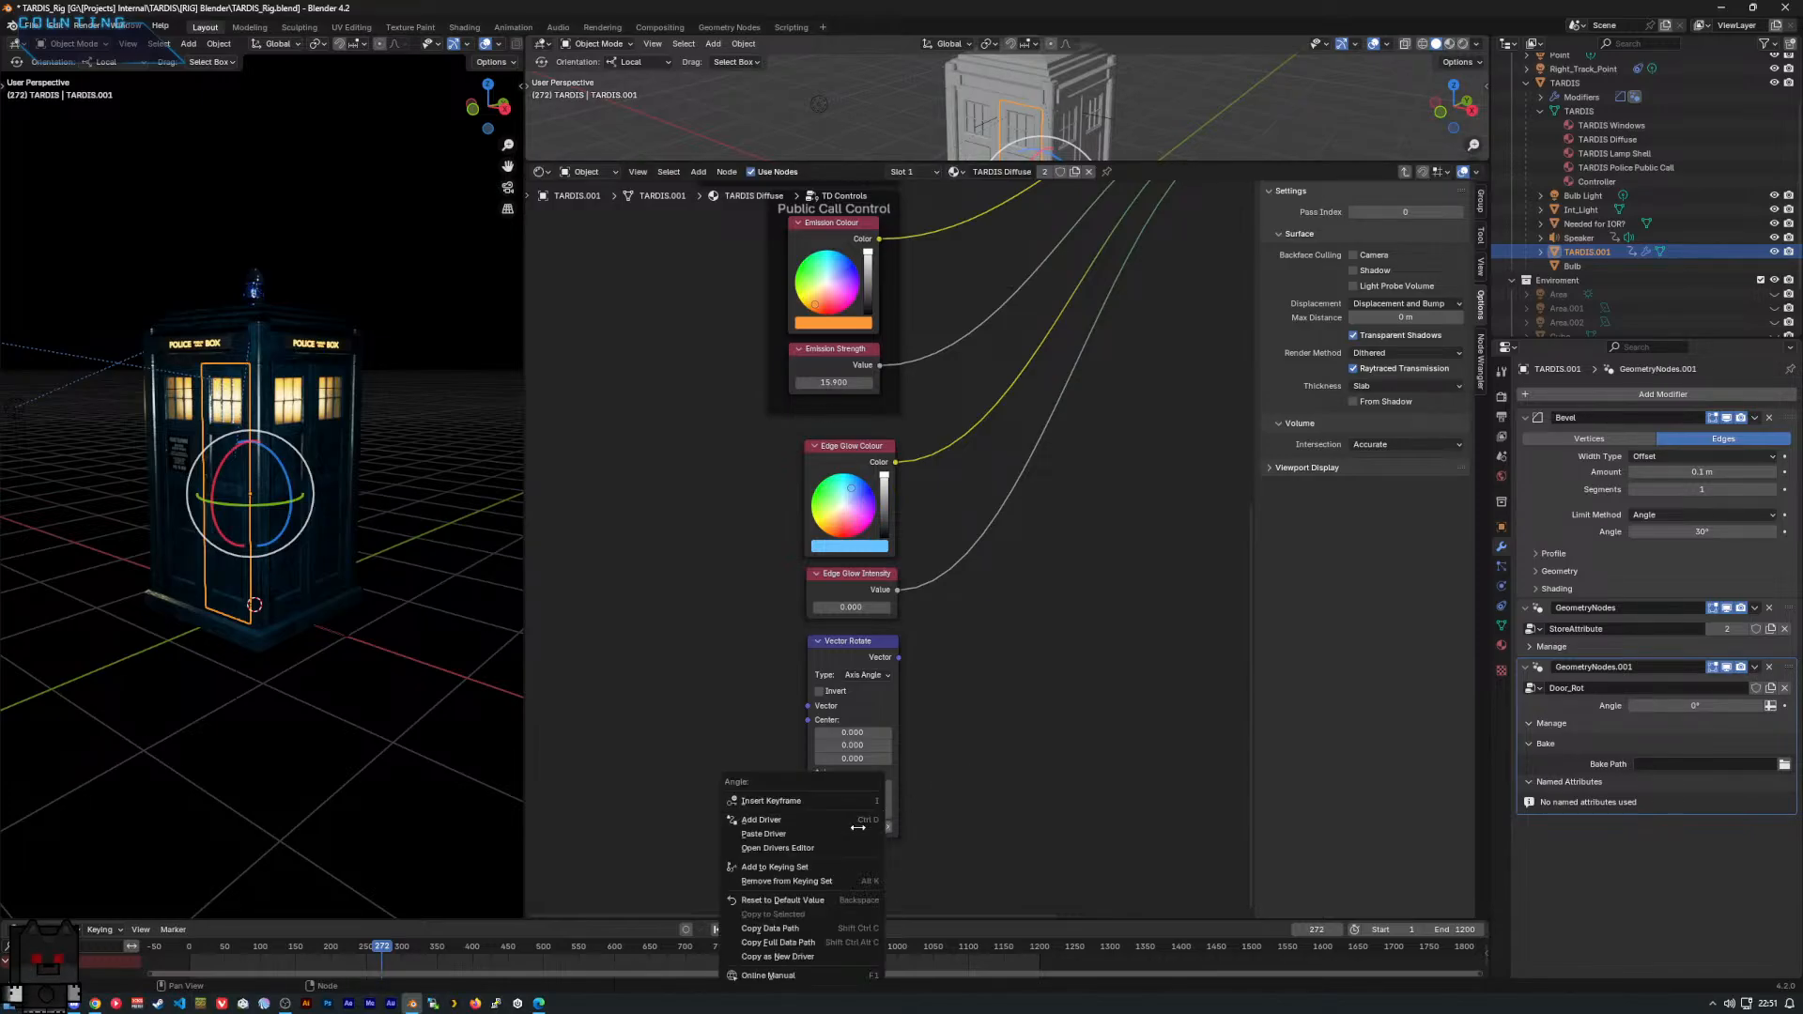
click(835, 957)
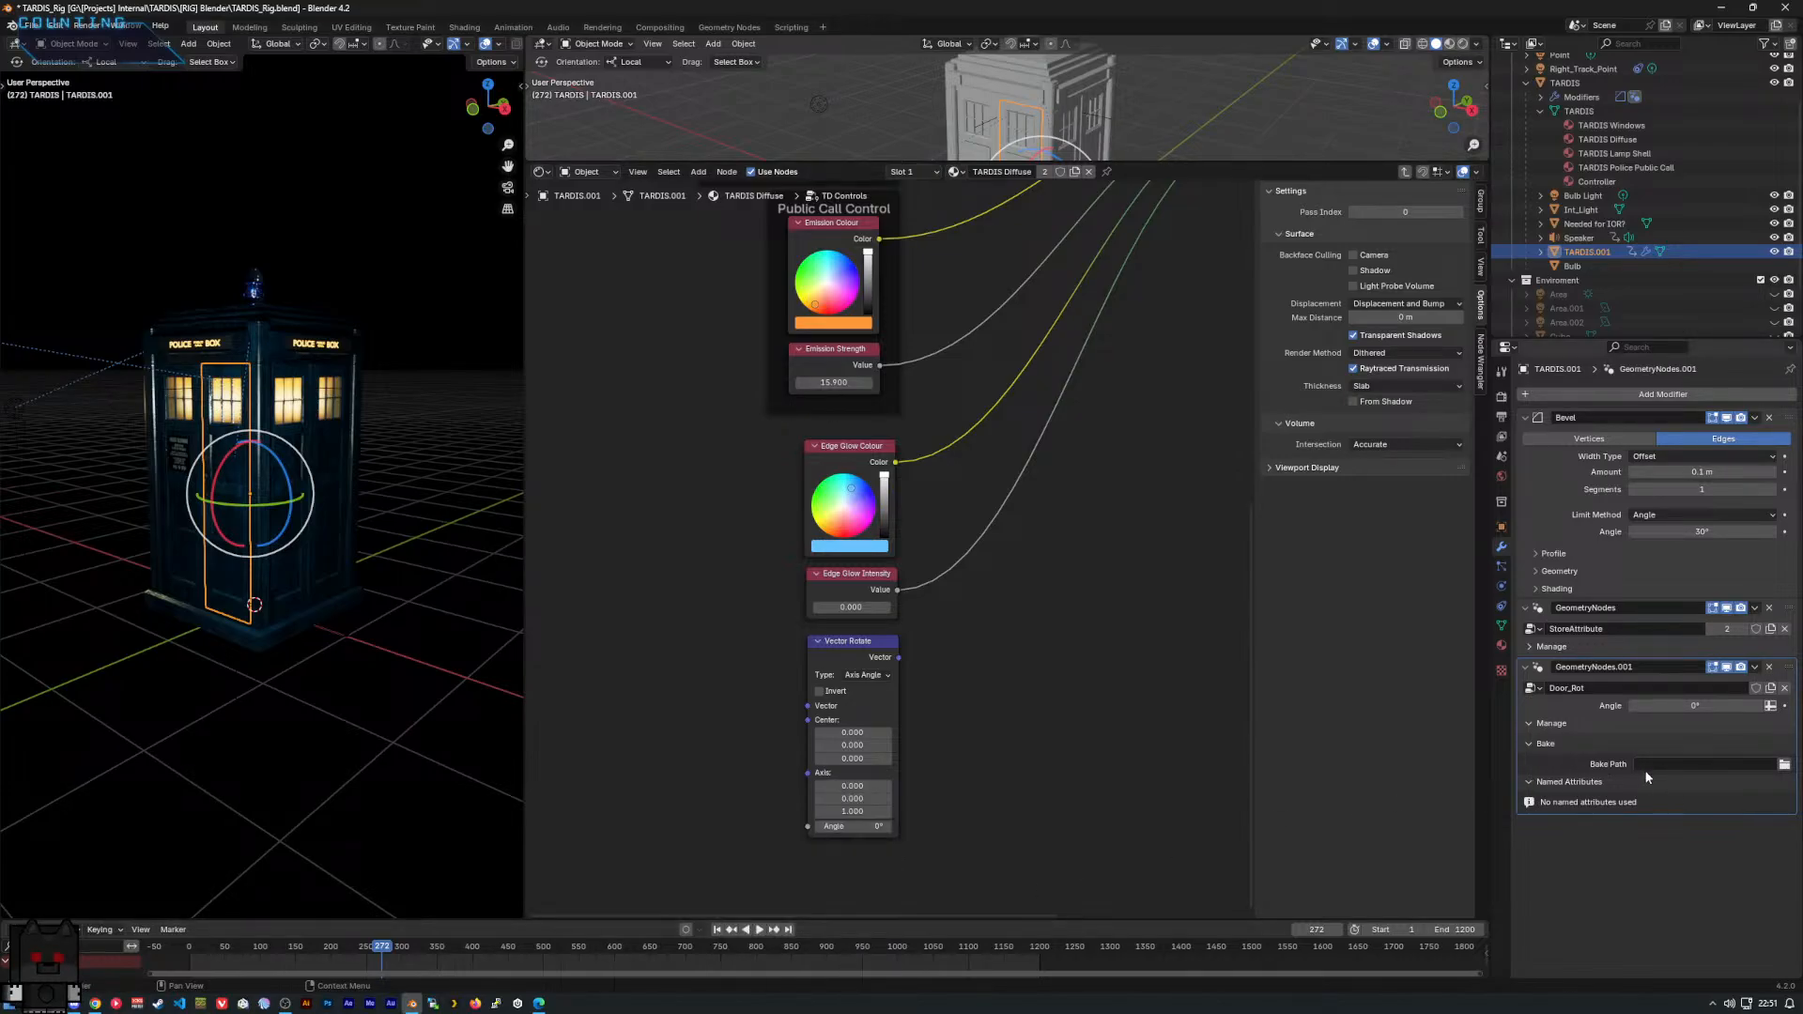
right_click(1653, 705)
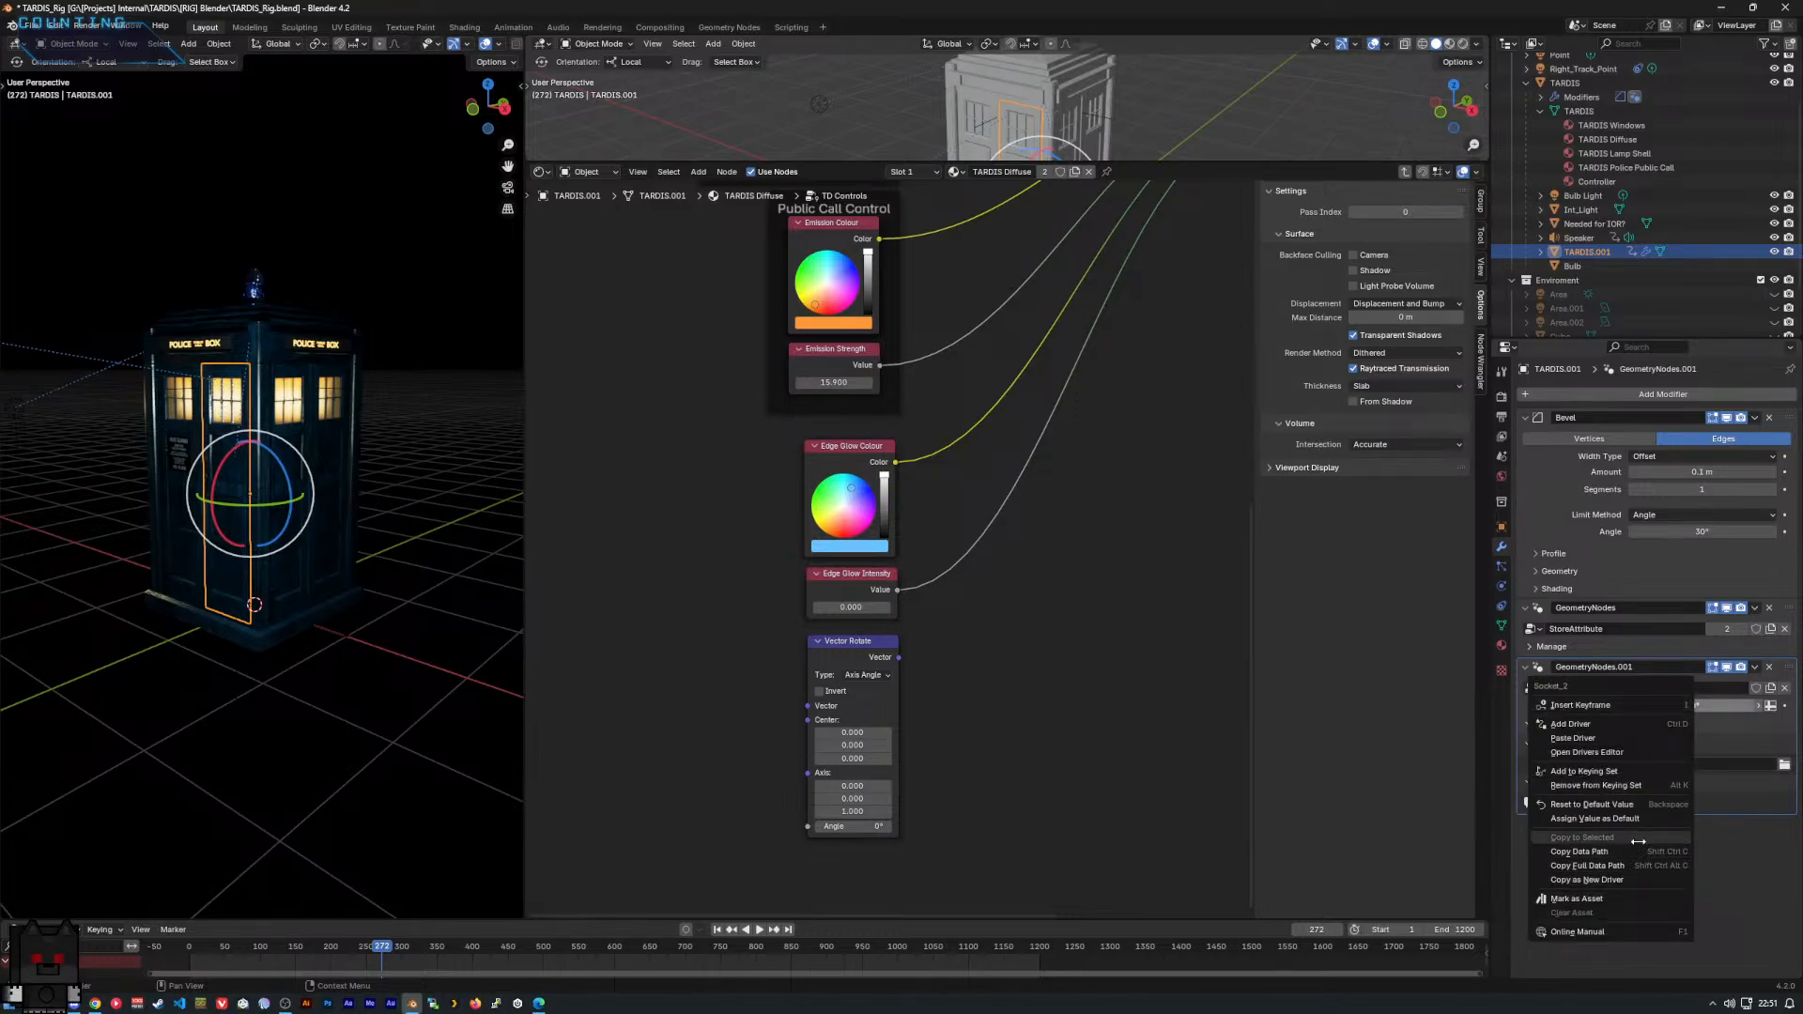
click(1632, 738)
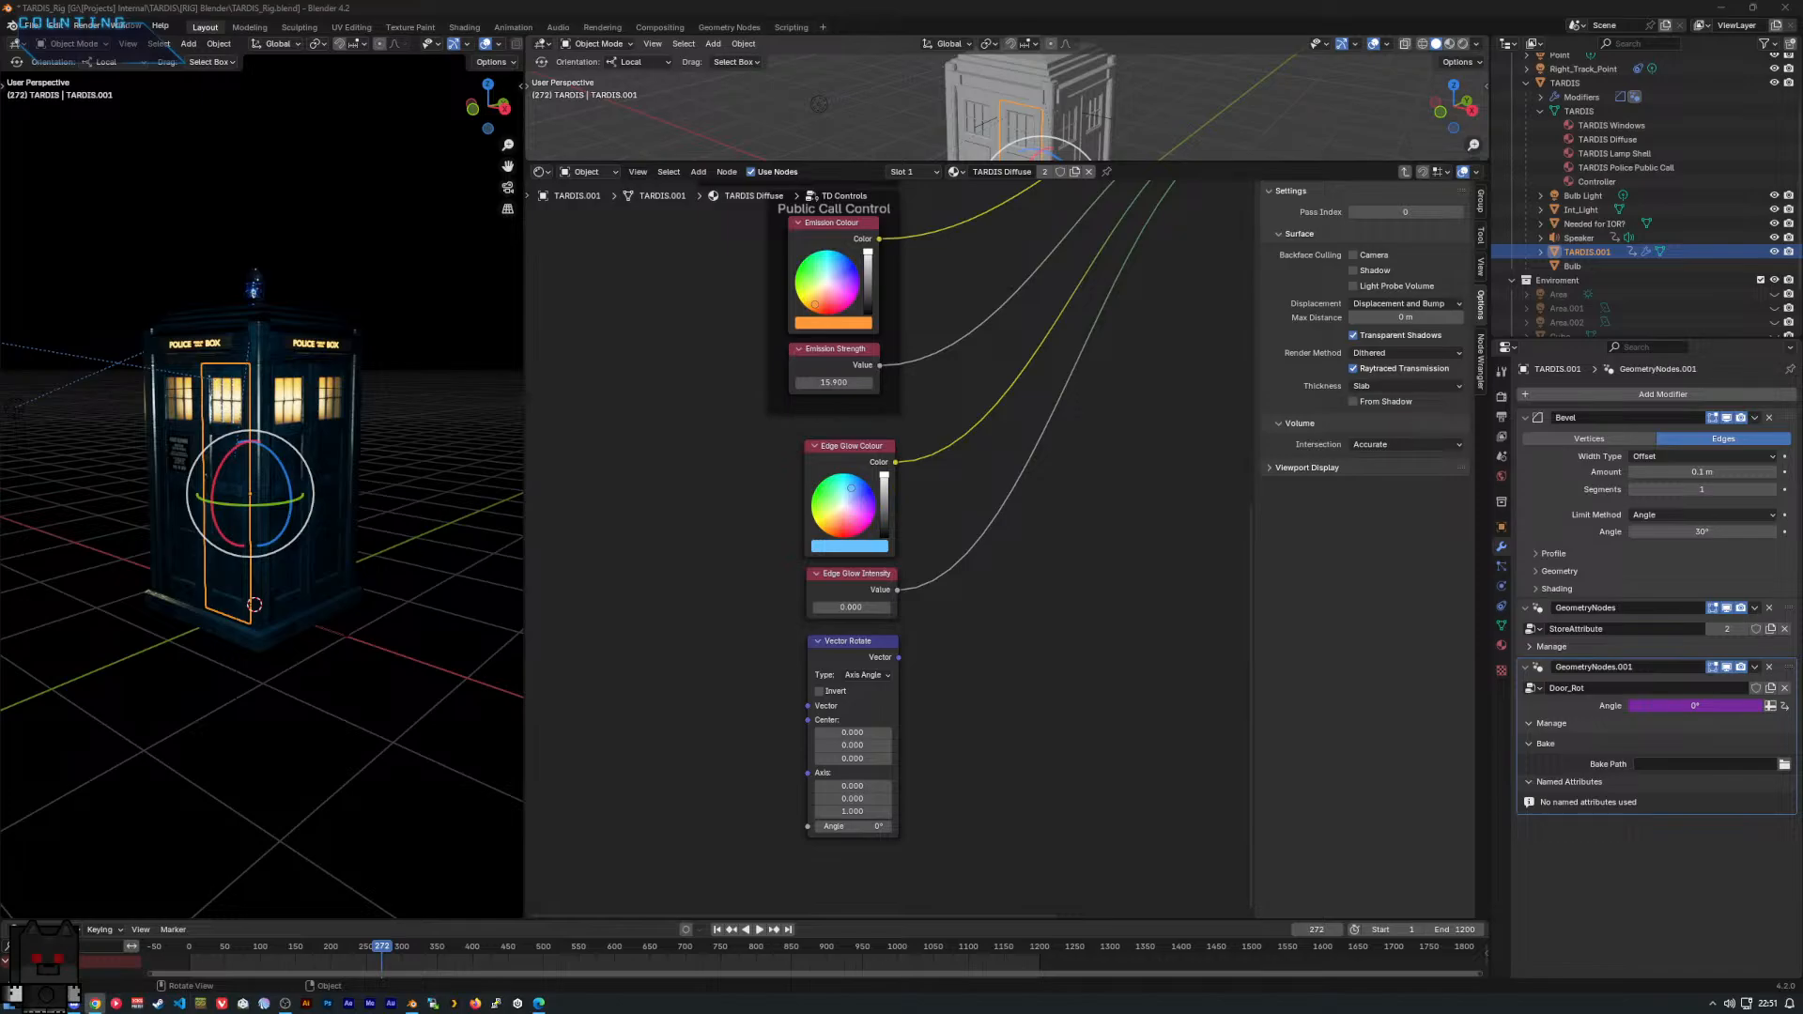
Try adjusting the Angle of the Vector Rotate node in the TARDIS Diffuse material.
scroll(1102, 722, down, 1)
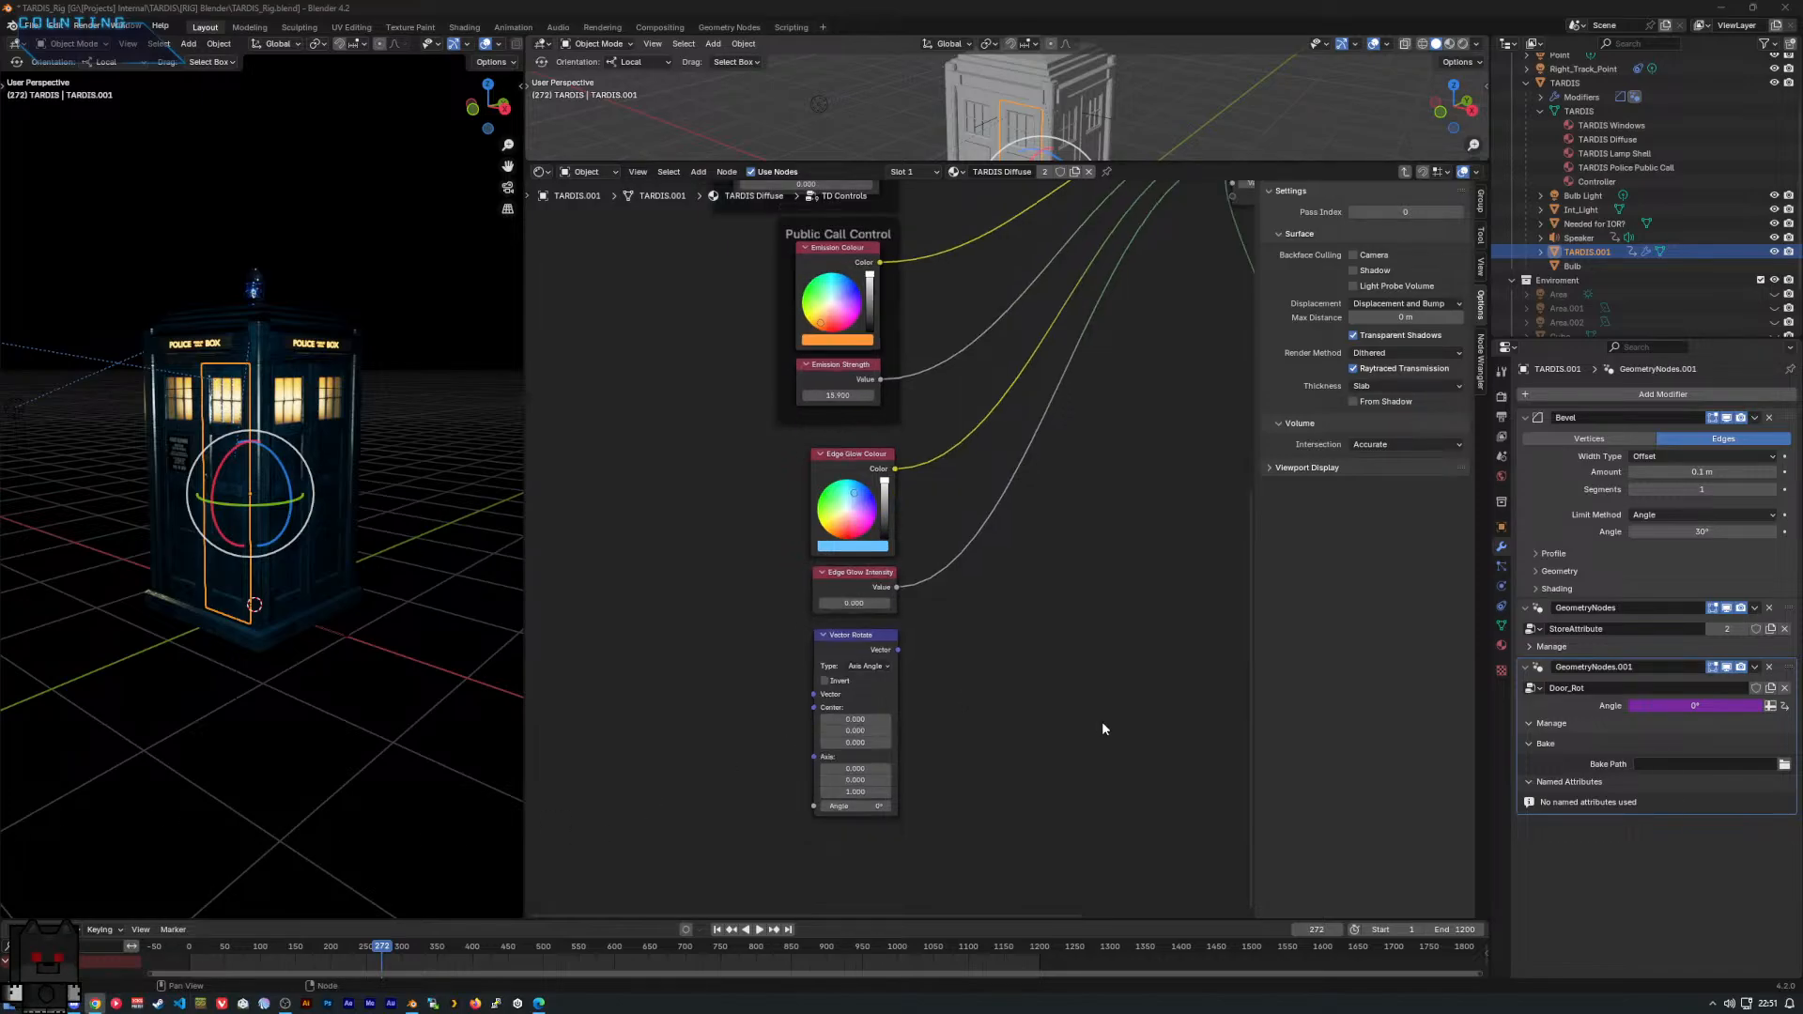
scroll(1080, 737, up, 4)
middle_drag(1011, 780, 968, 660)
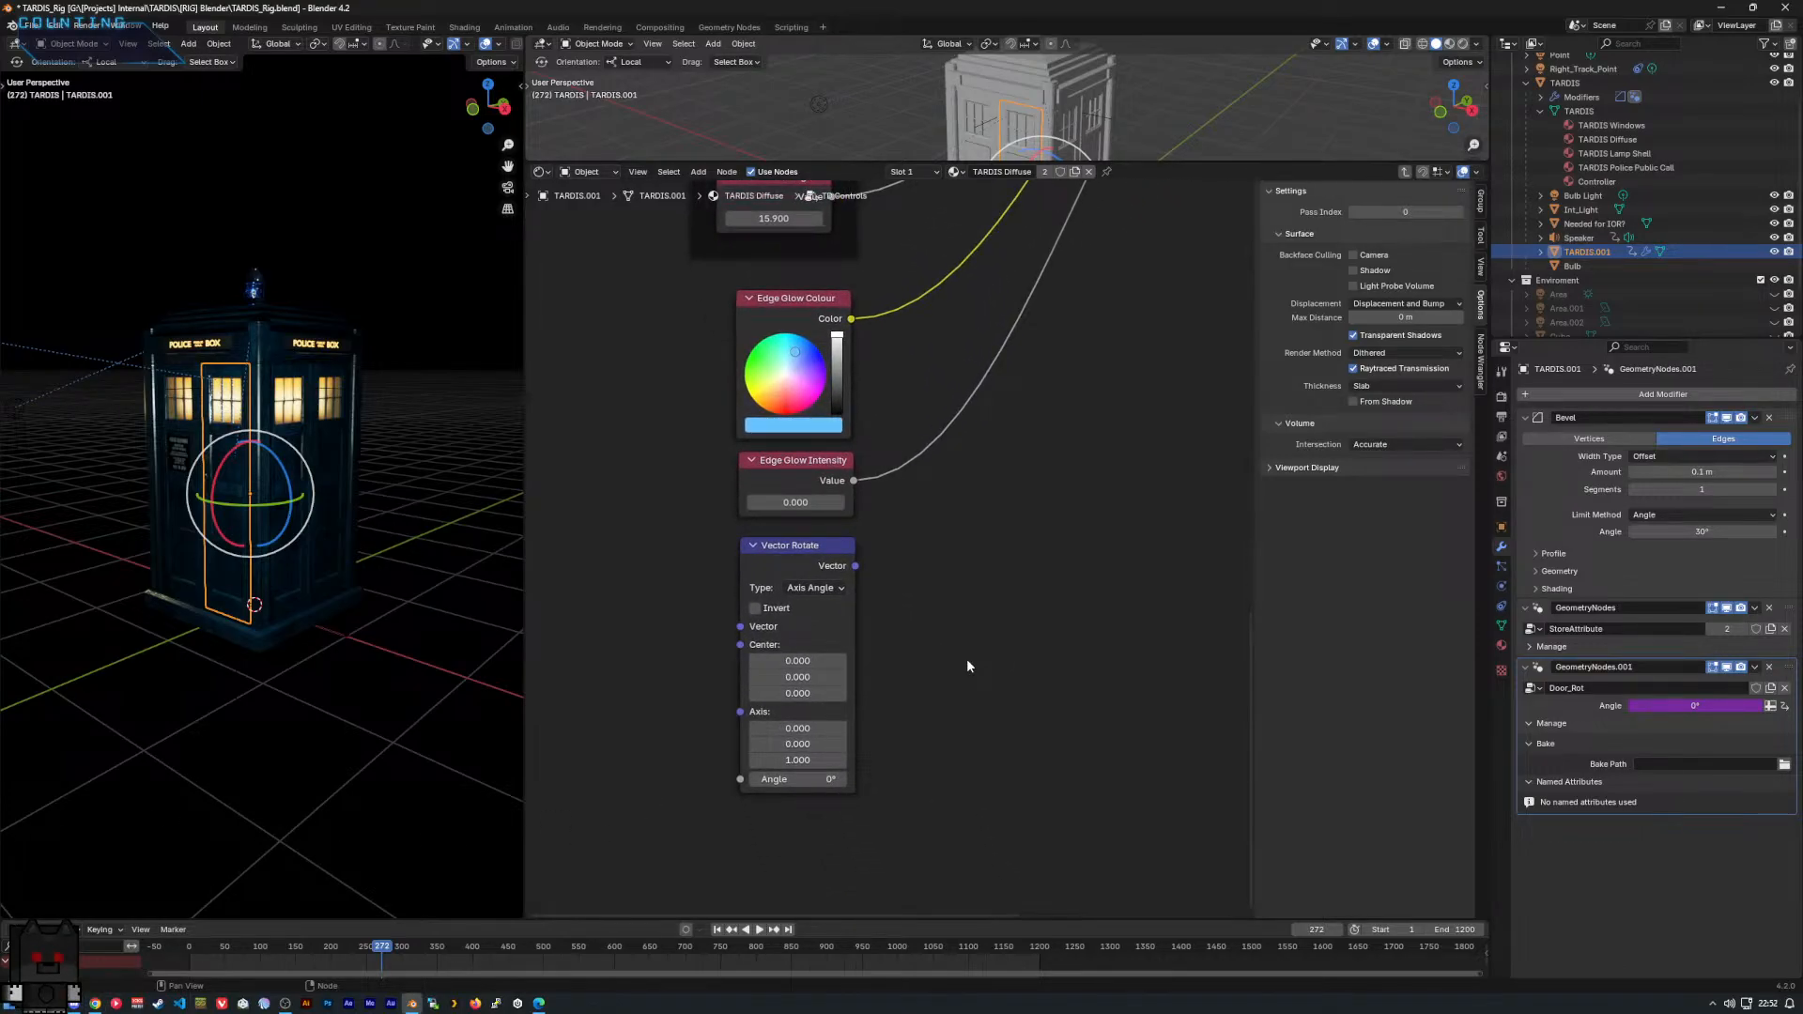
drag(771, 779, 797, 783)
right_click(798, 783)
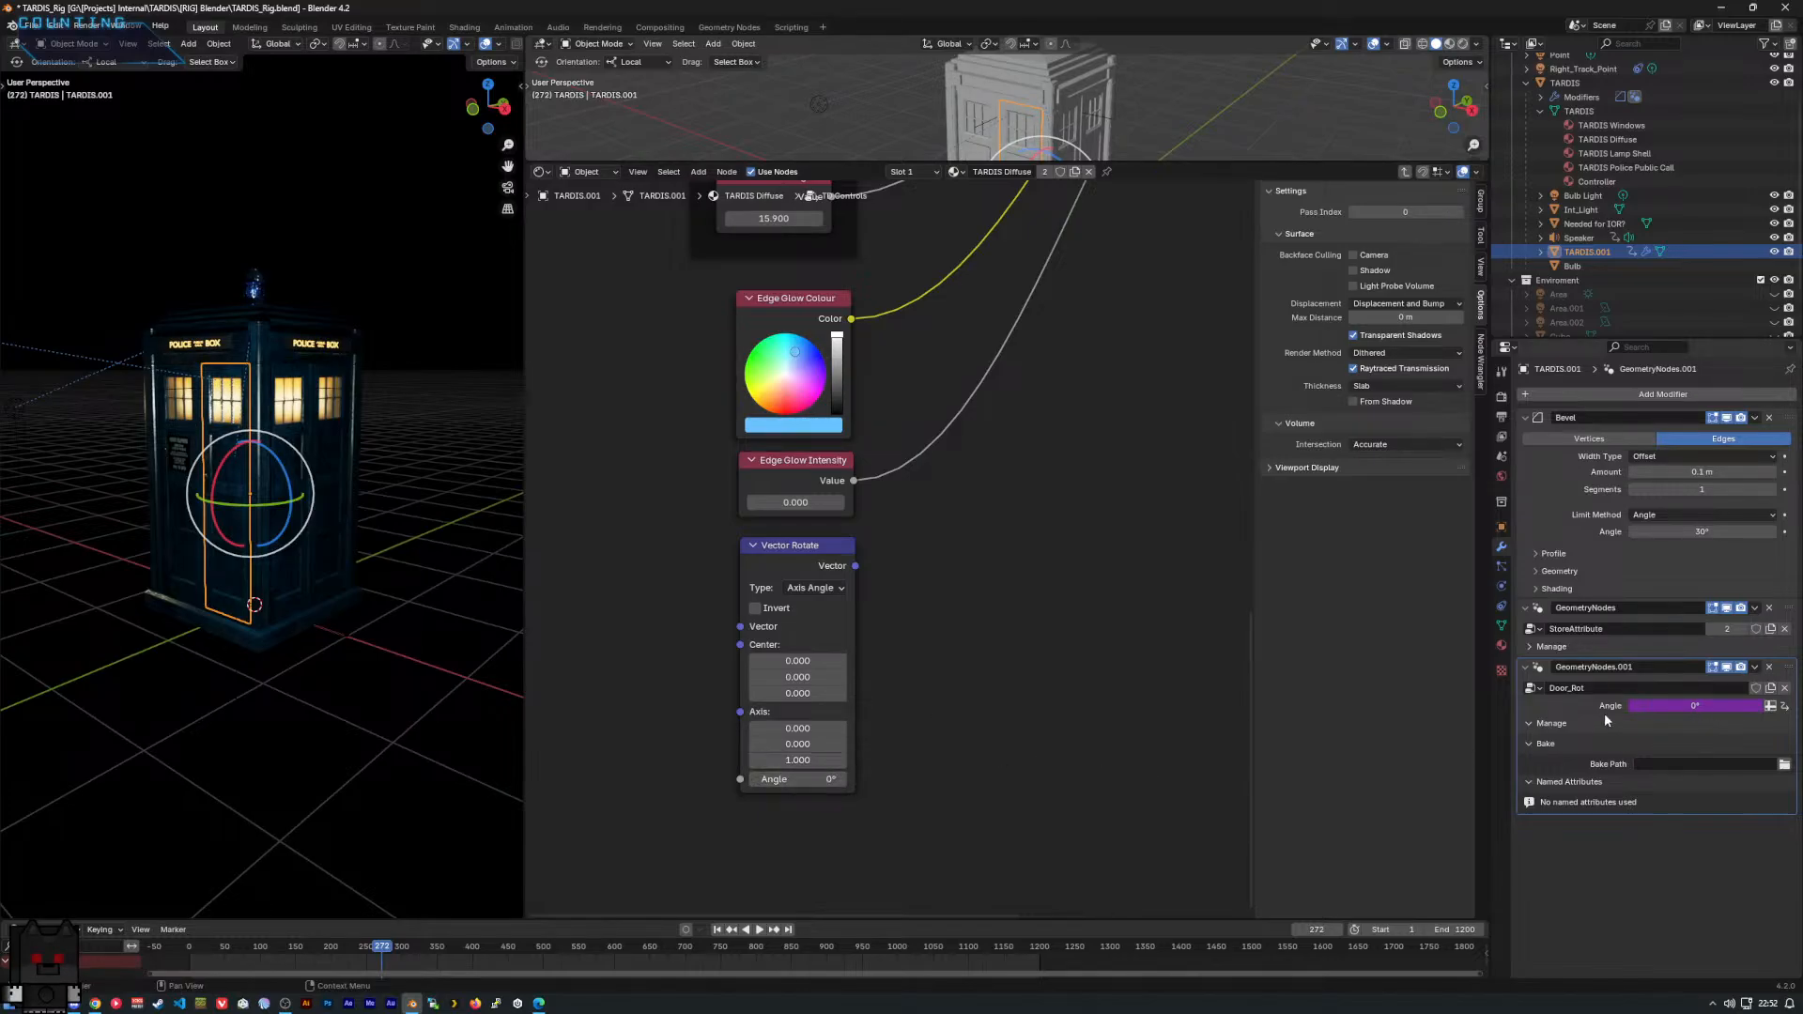
Try switching the Door_Rot Angle input to an attribute, and set the Vector Rotate Angle to about 1.3°.
click(1770, 707)
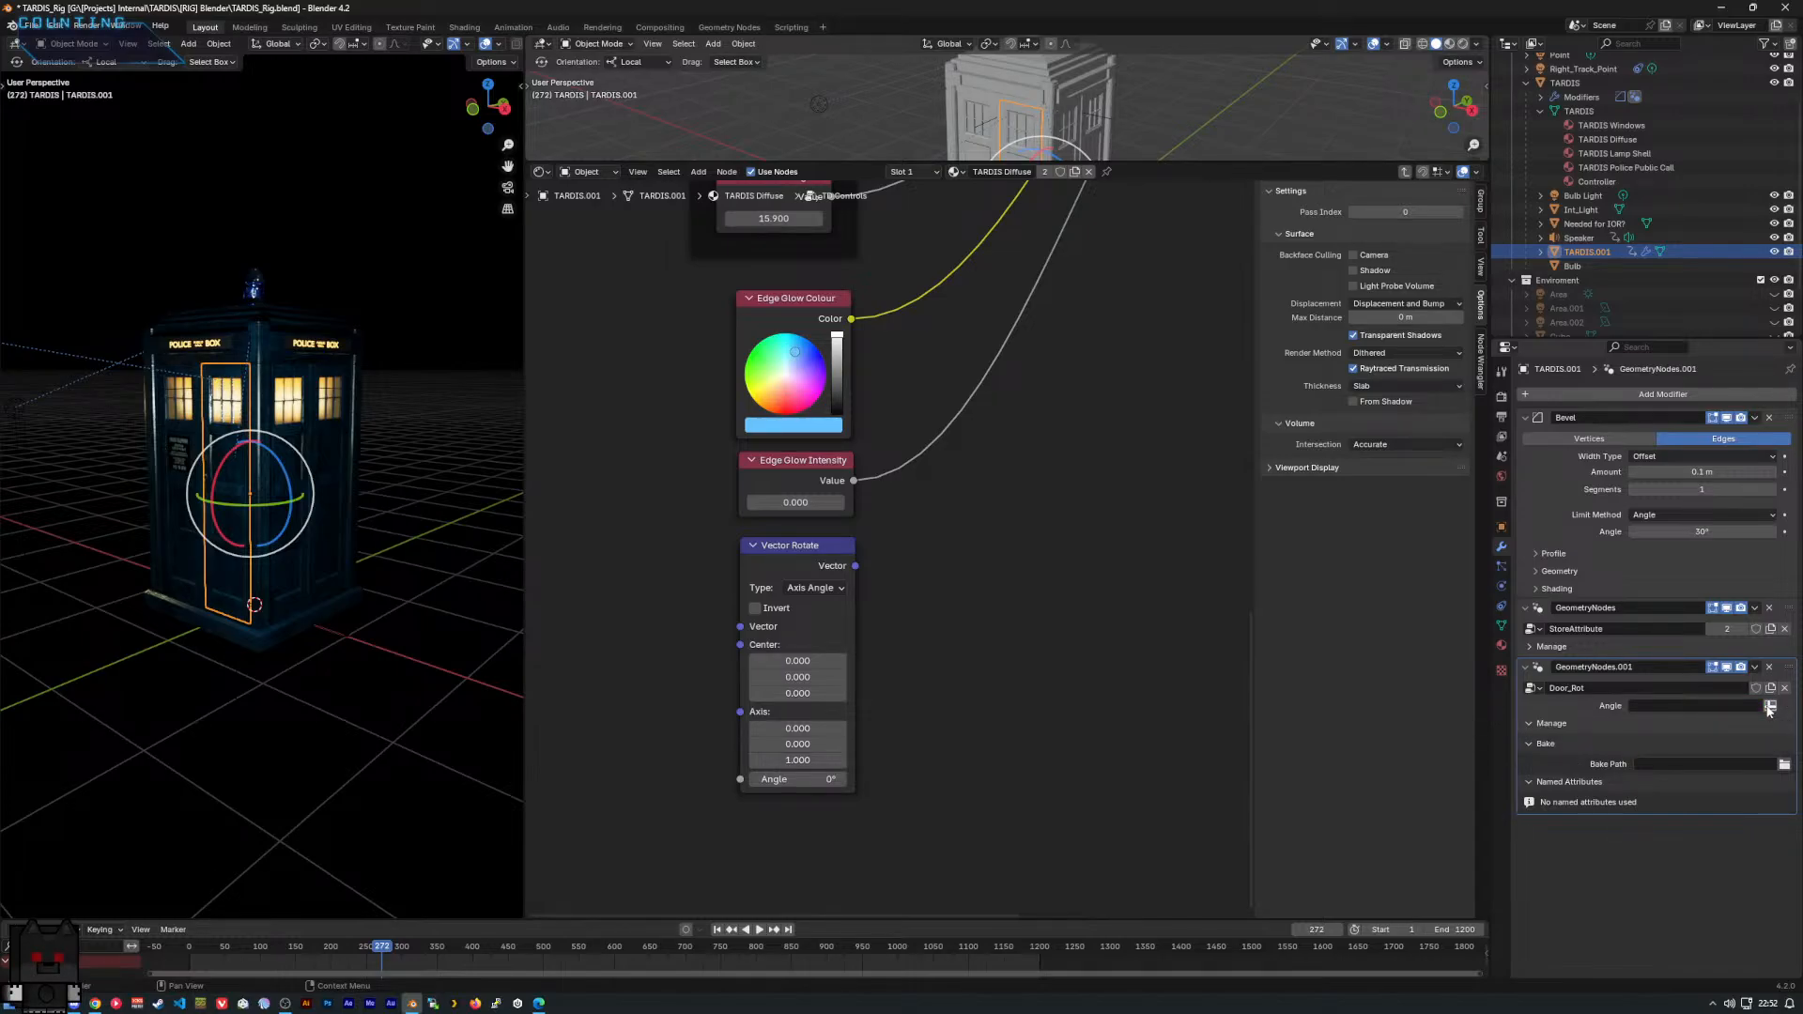
click(1708, 704)
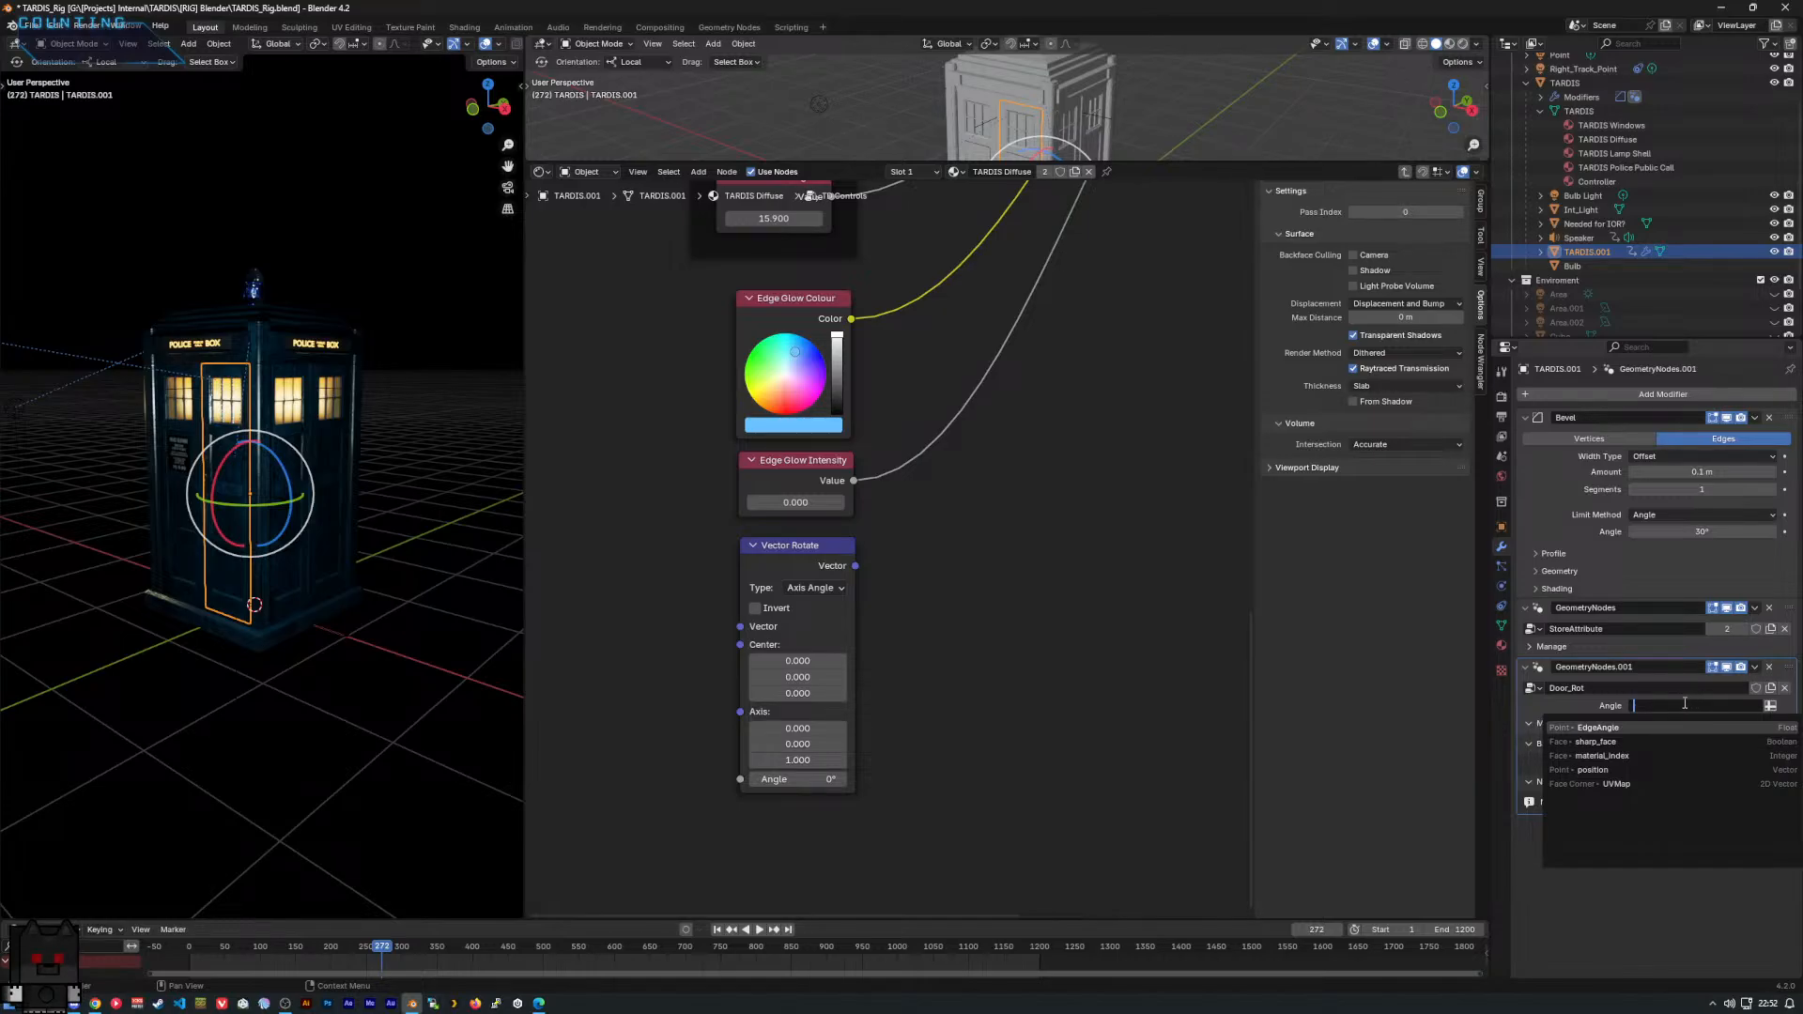
click(827, 779)
drag(787, 779, 799, 780)
click(1762, 706)
click(1770, 706)
click(1771, 707)
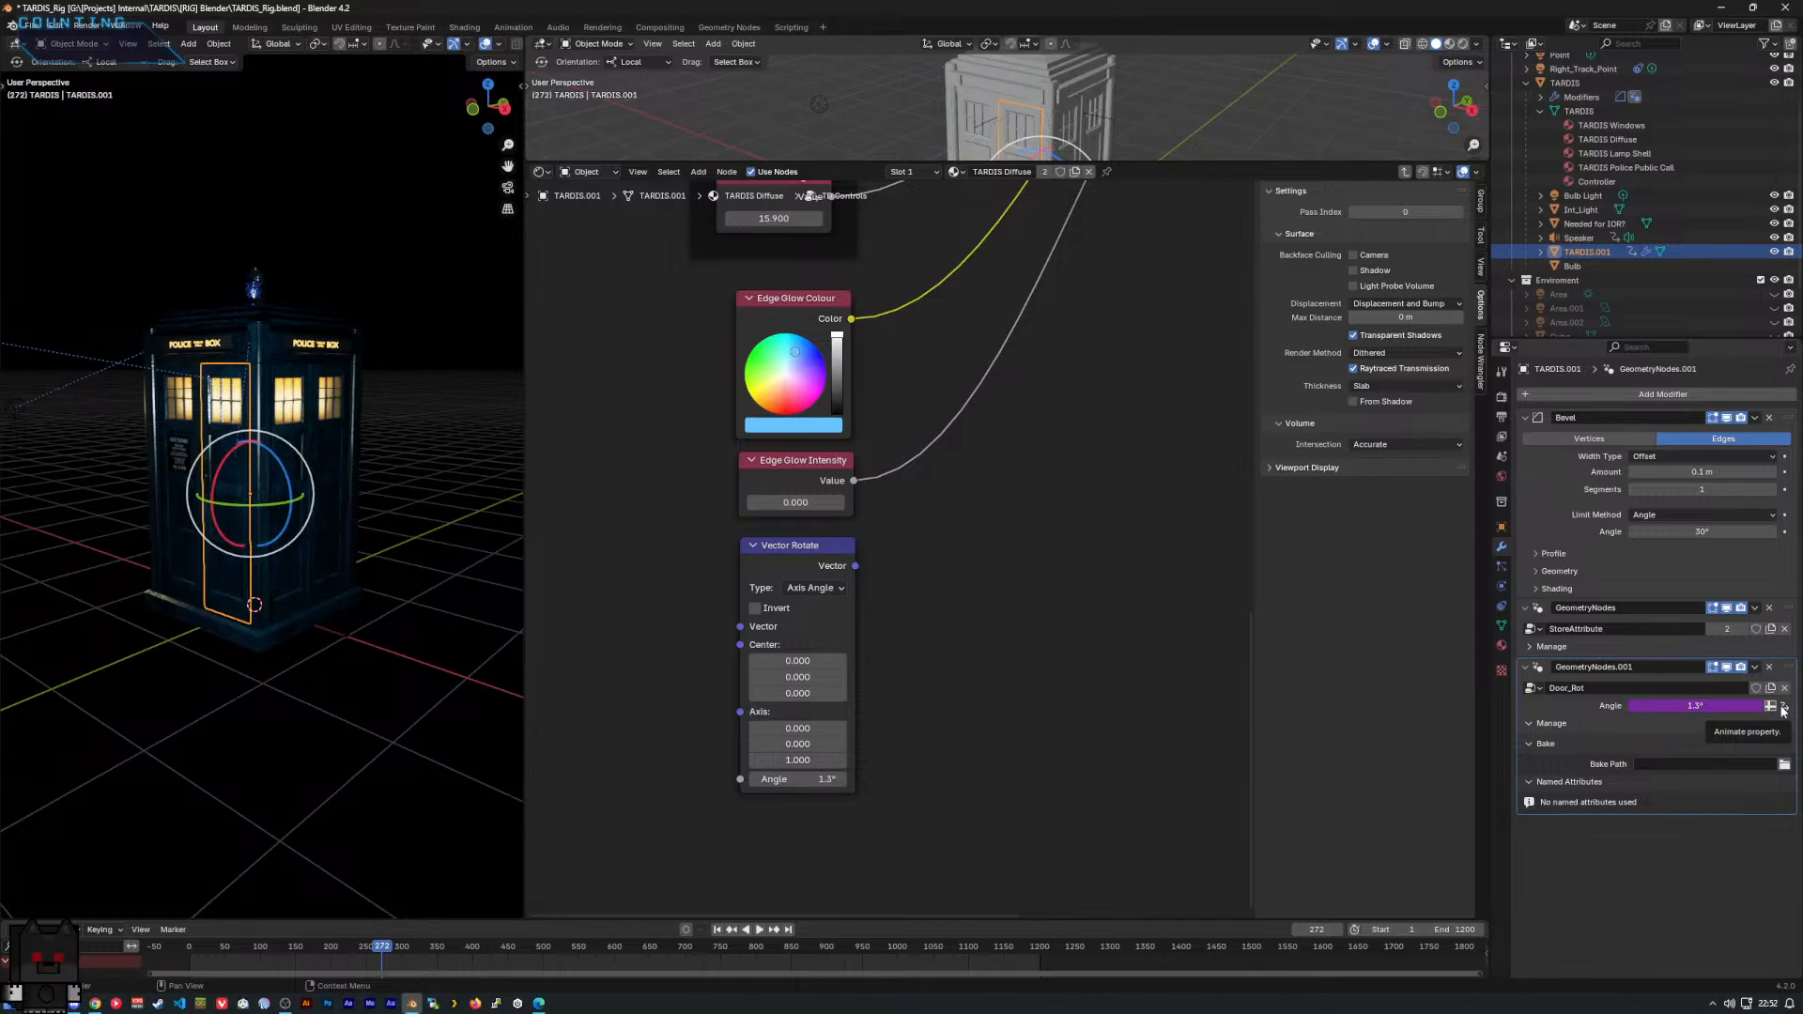
Delete the driver from the Angle input of the Door_Rot modifier.
drag(1651, 707, 1642, 707)
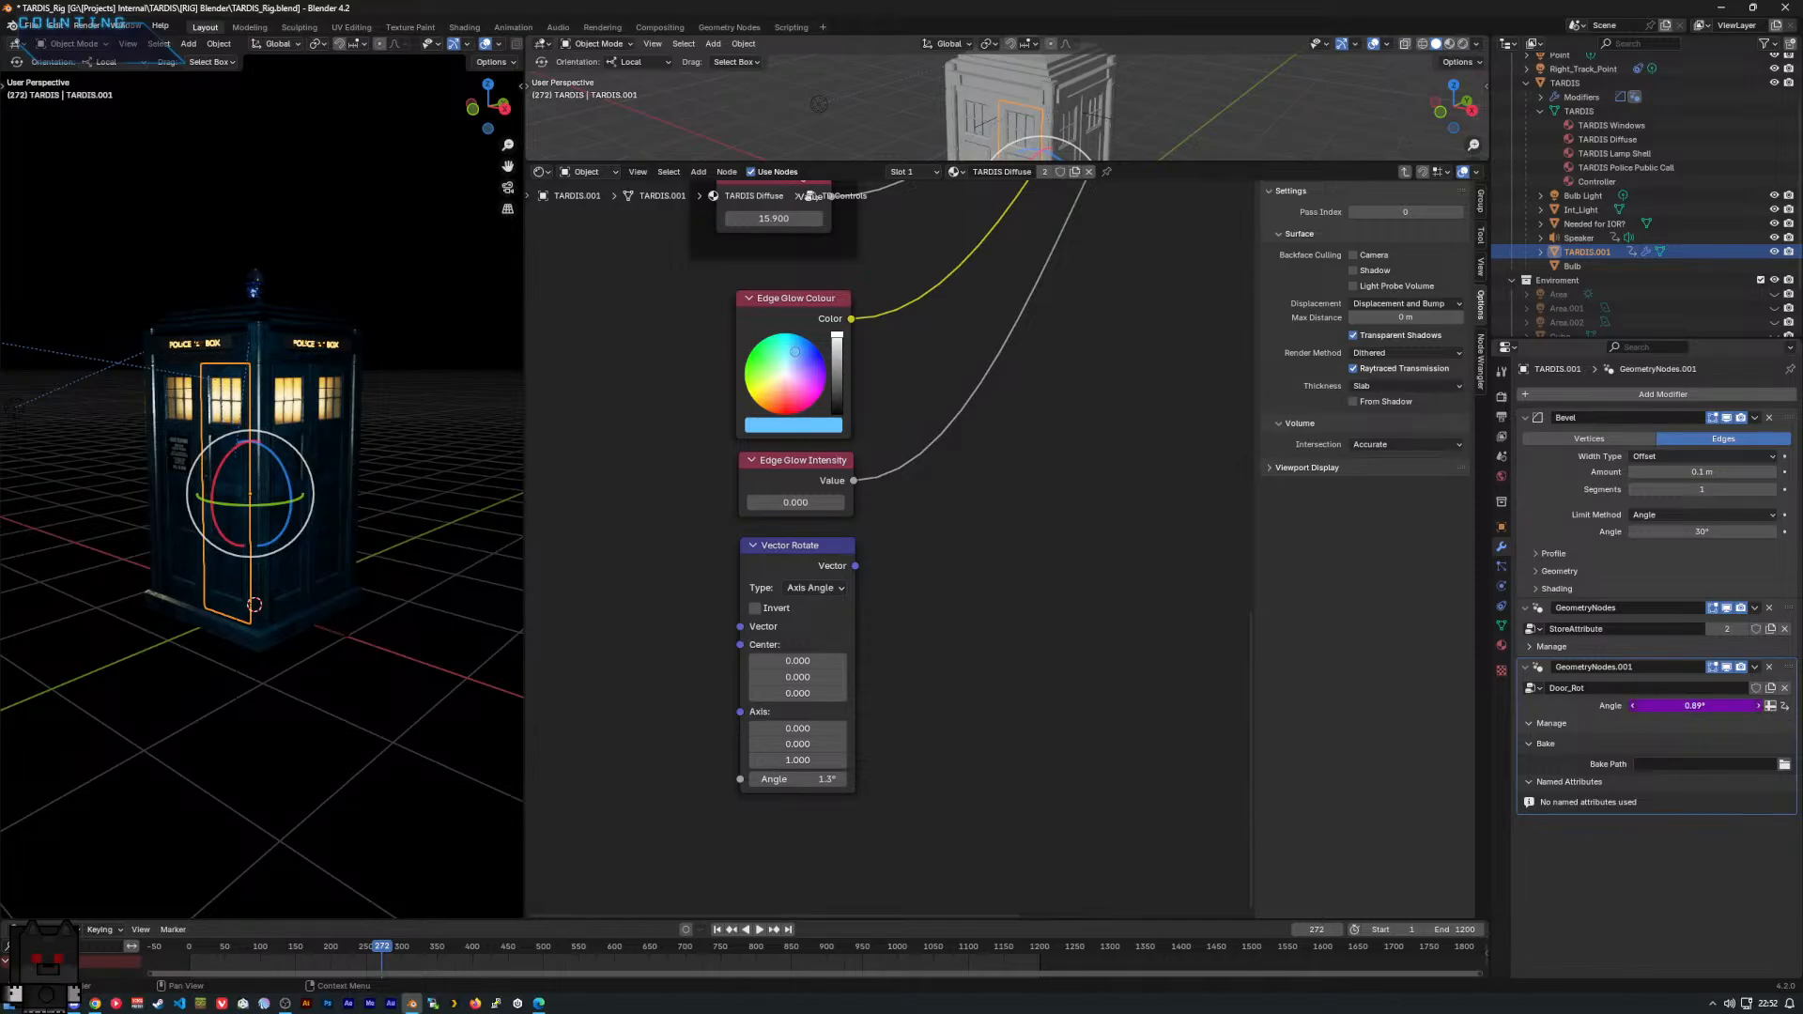
click(1670, 706)
right_click(1670, 705)
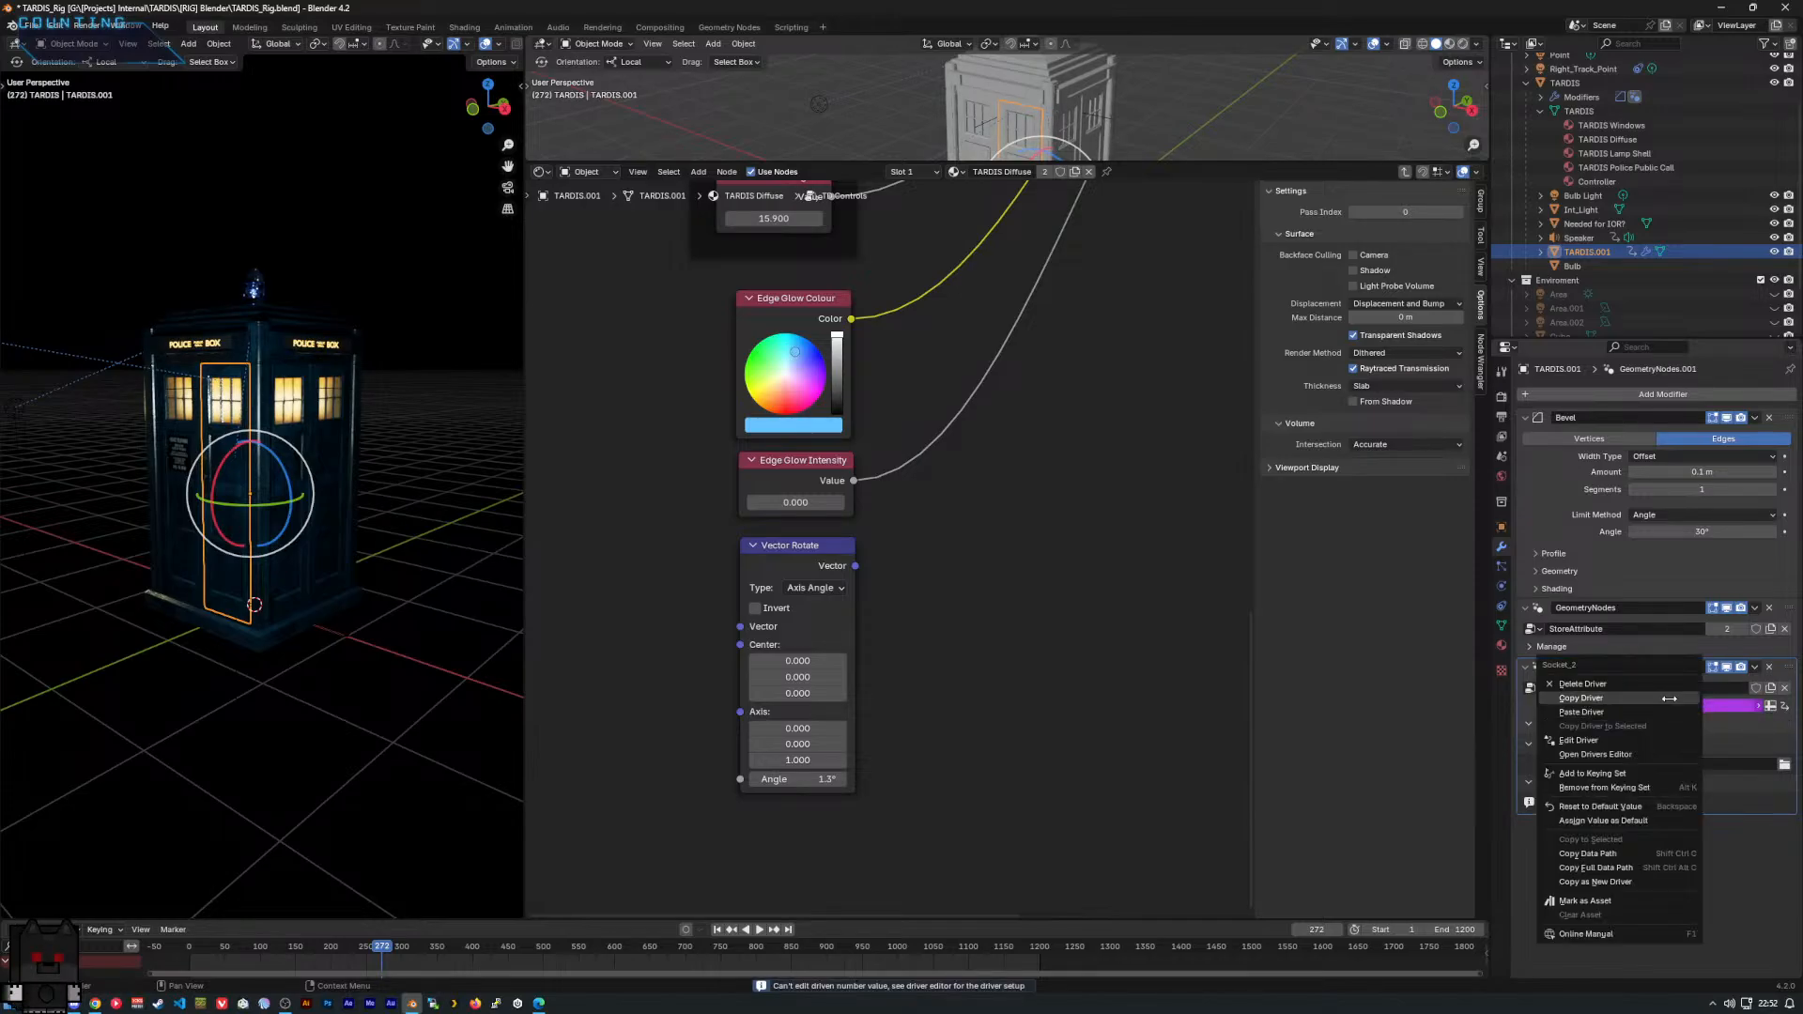
click(1634, 684)
Test the door's swing with the Door_Rot Angle, undo the change and set the angle to 0°.
mouse_move(1678, 708)
mouse_down()
mouse_move(1714, 708)
mouse_move(1678, 708)
mouse_up()
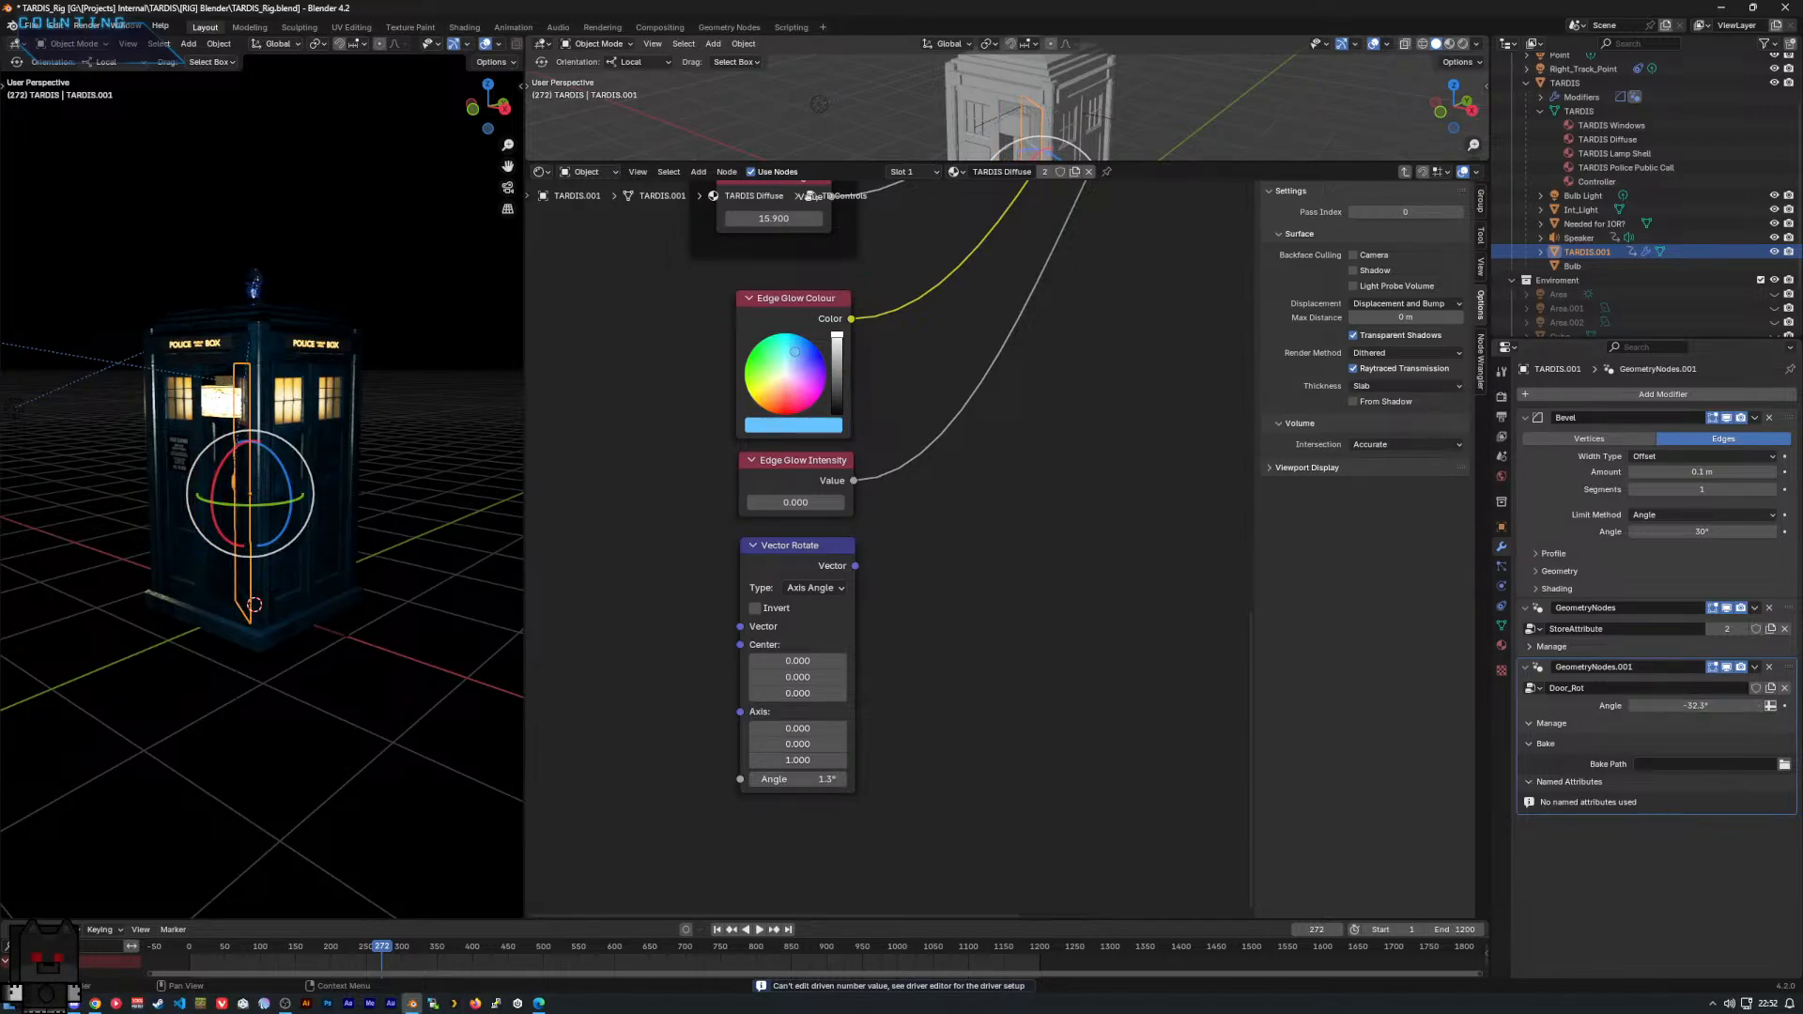
key(ctrl+z)
click(1698, 706)
text(0)
key(Return)
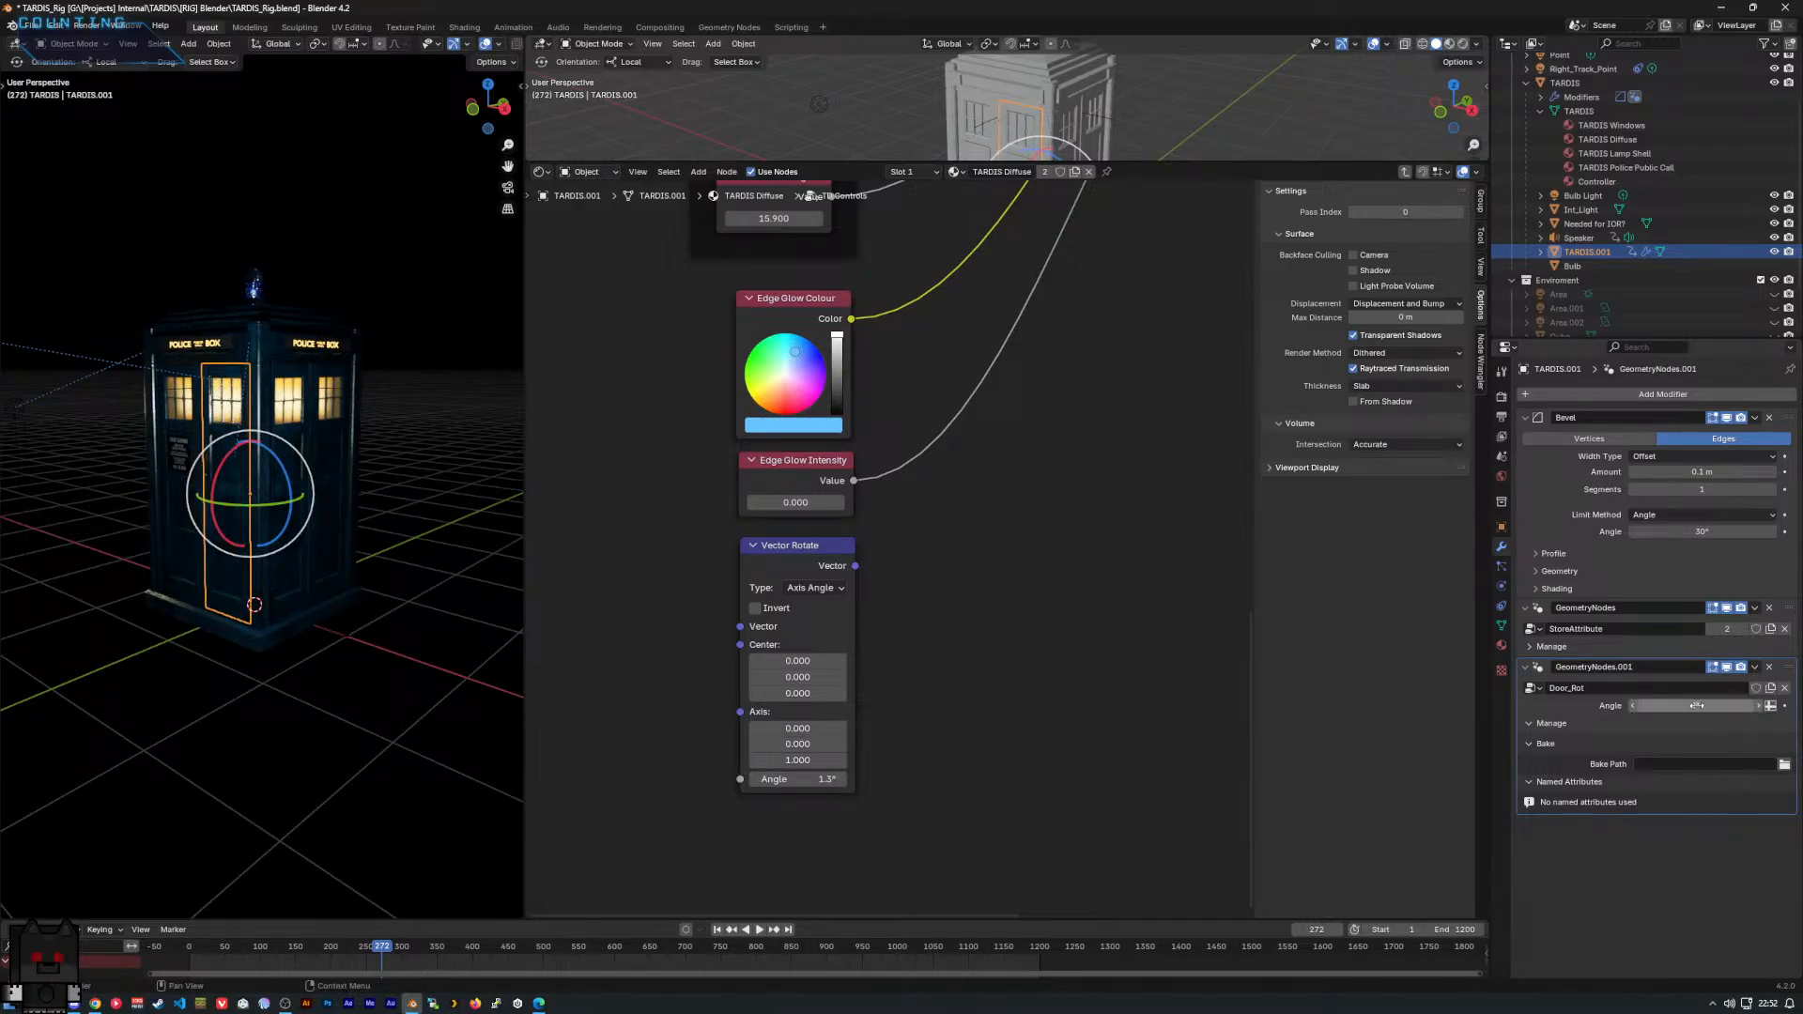
Try copying the Vector Rotate Angle as a new driver and adding a driver to the Door_Rot Angle, and undo the addition.
right_click(1695, 706)
right_click(800, 779)
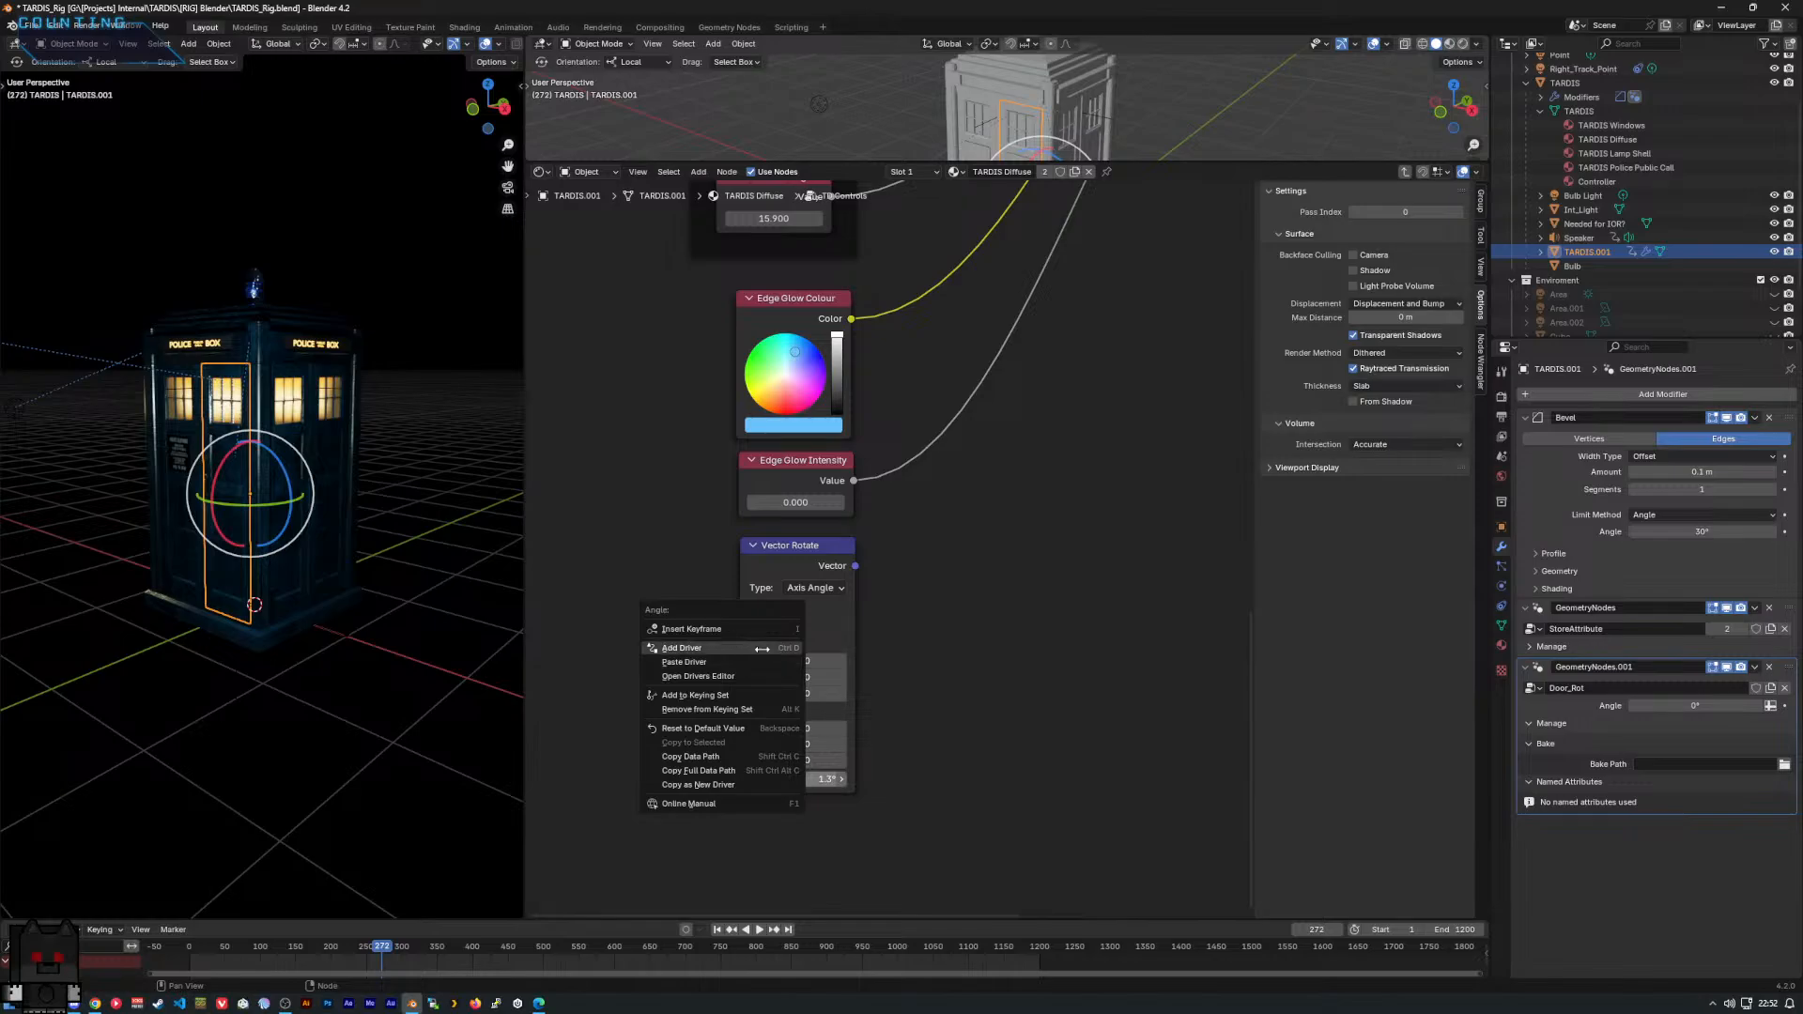
click(747, 785)
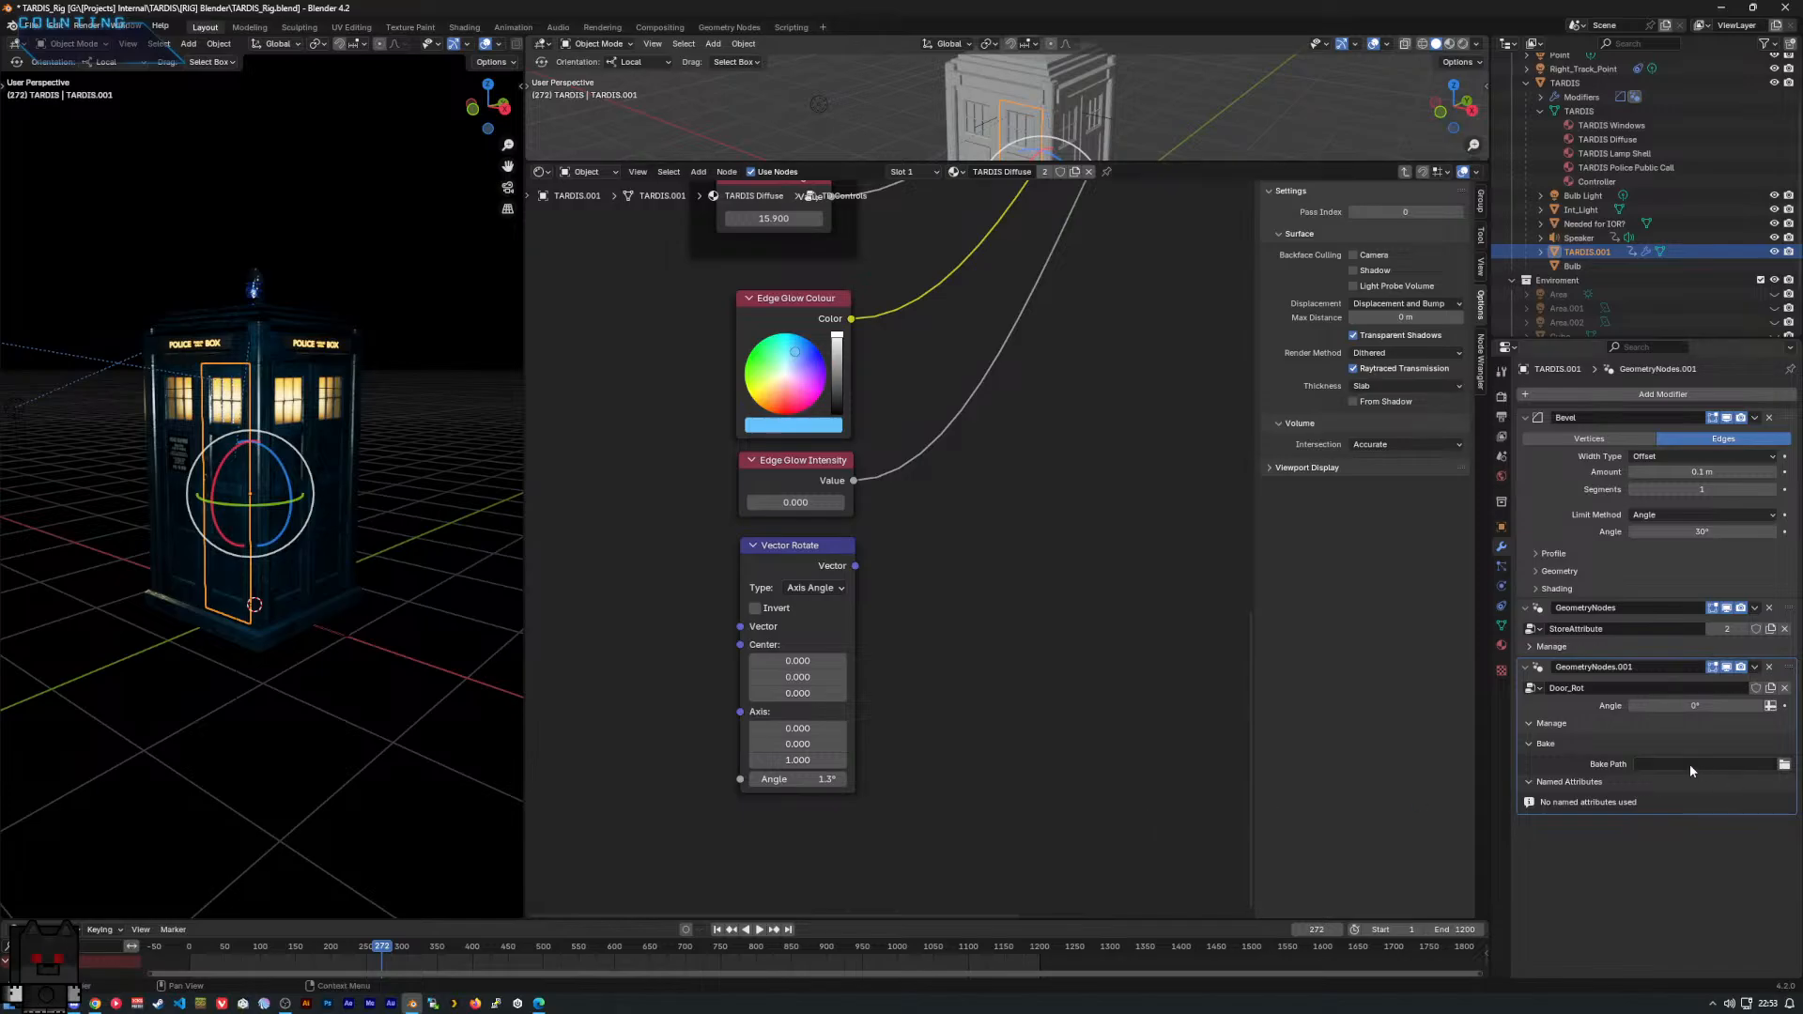
right_click(1650, 707)
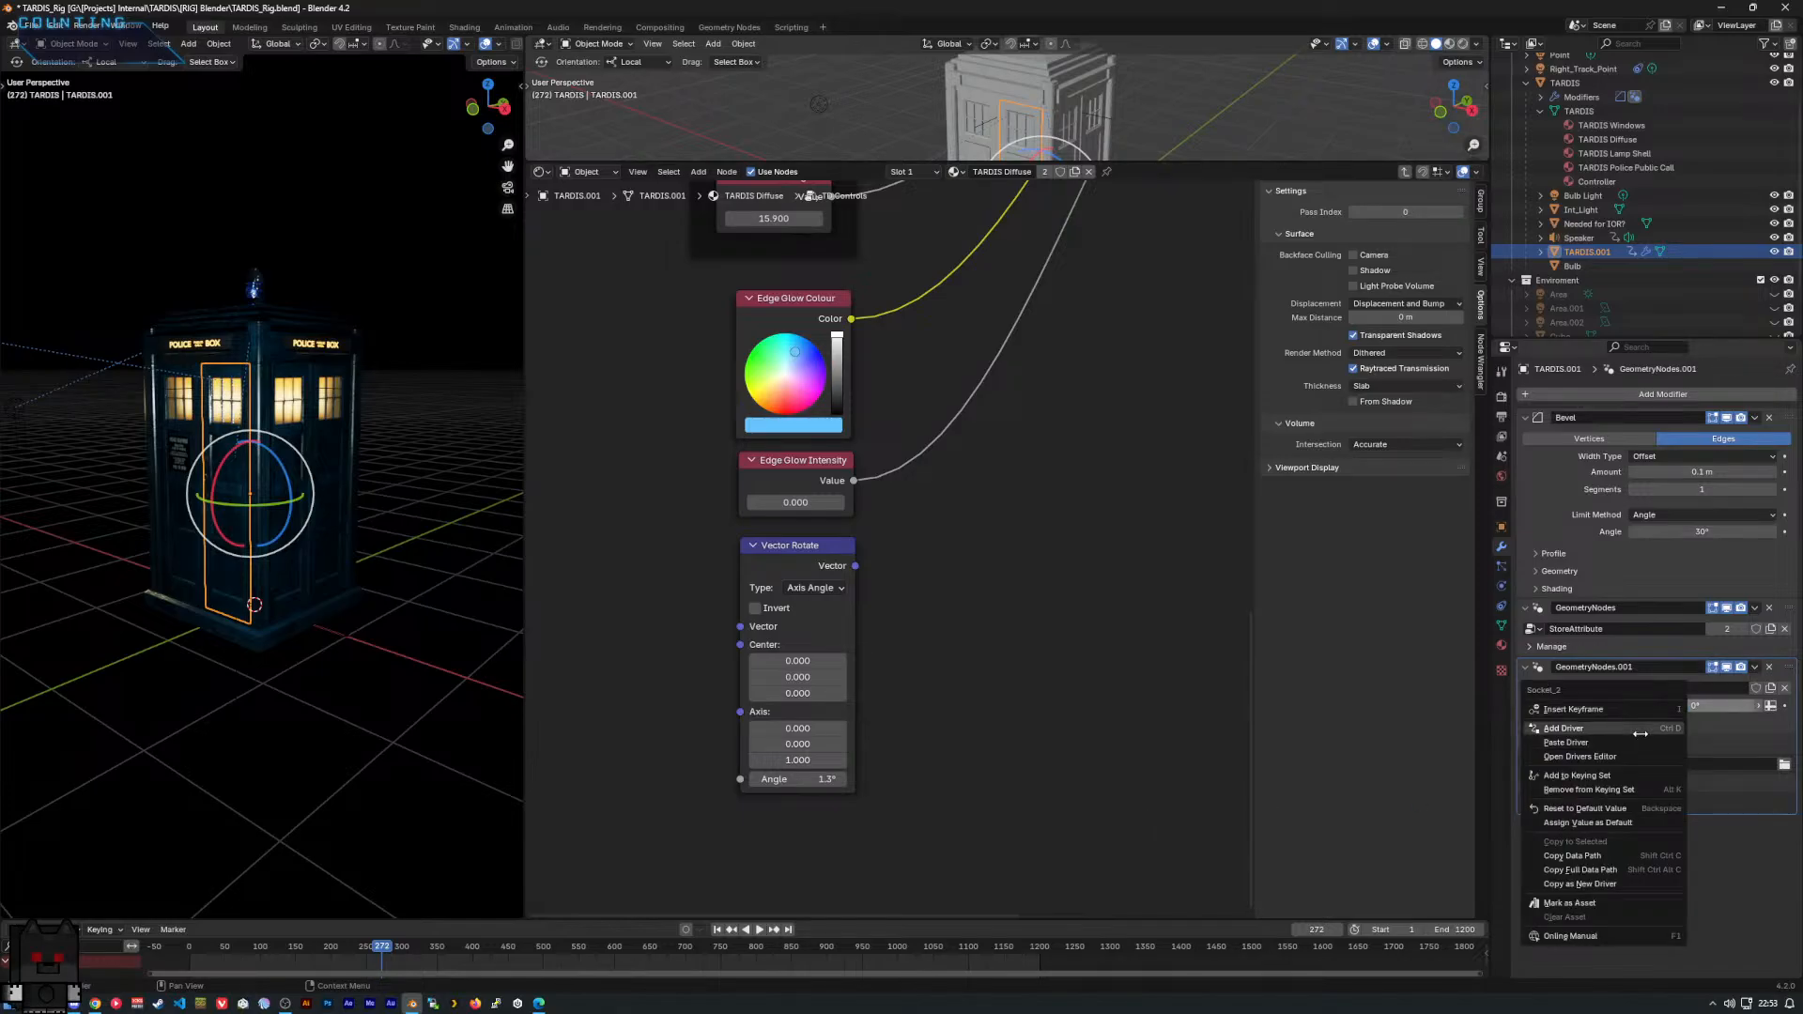
click(1663, 729)
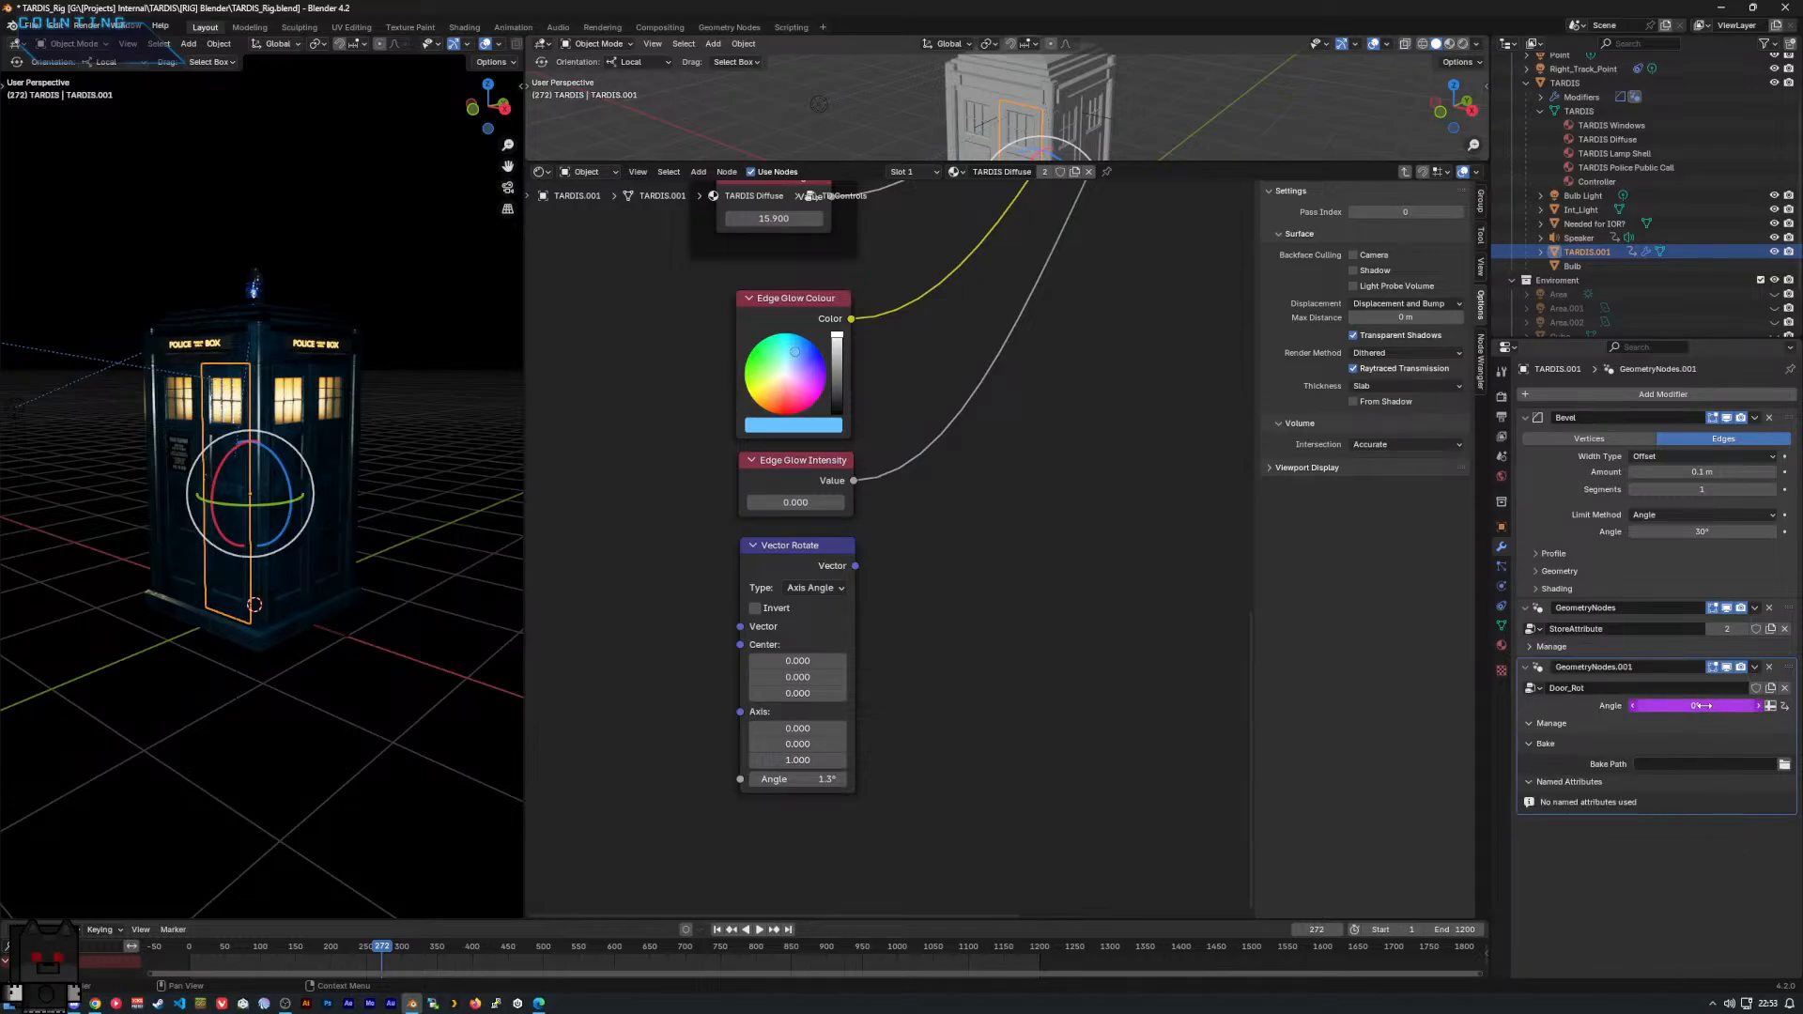
mouse_move(1707, 707)
mouse_down()
mouse_move(1747, 708)
mouse_move(1707, 708)
mouse_up()
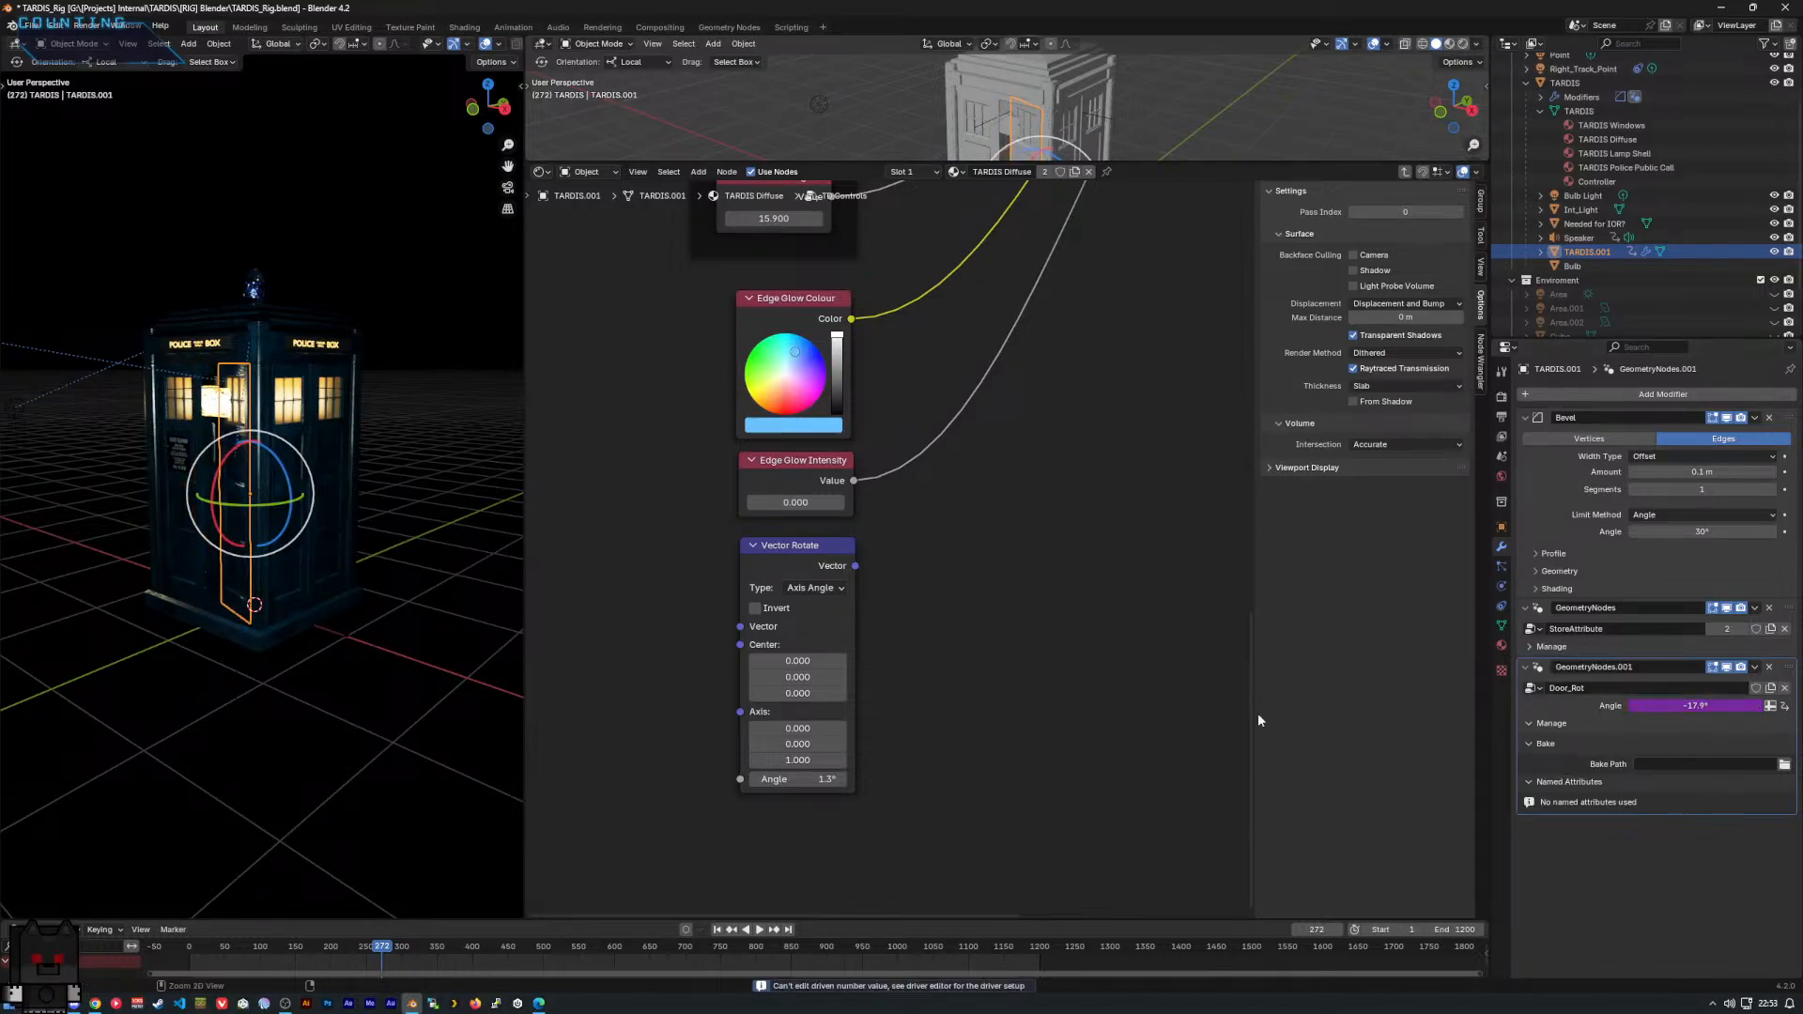
key(ctrl+z)
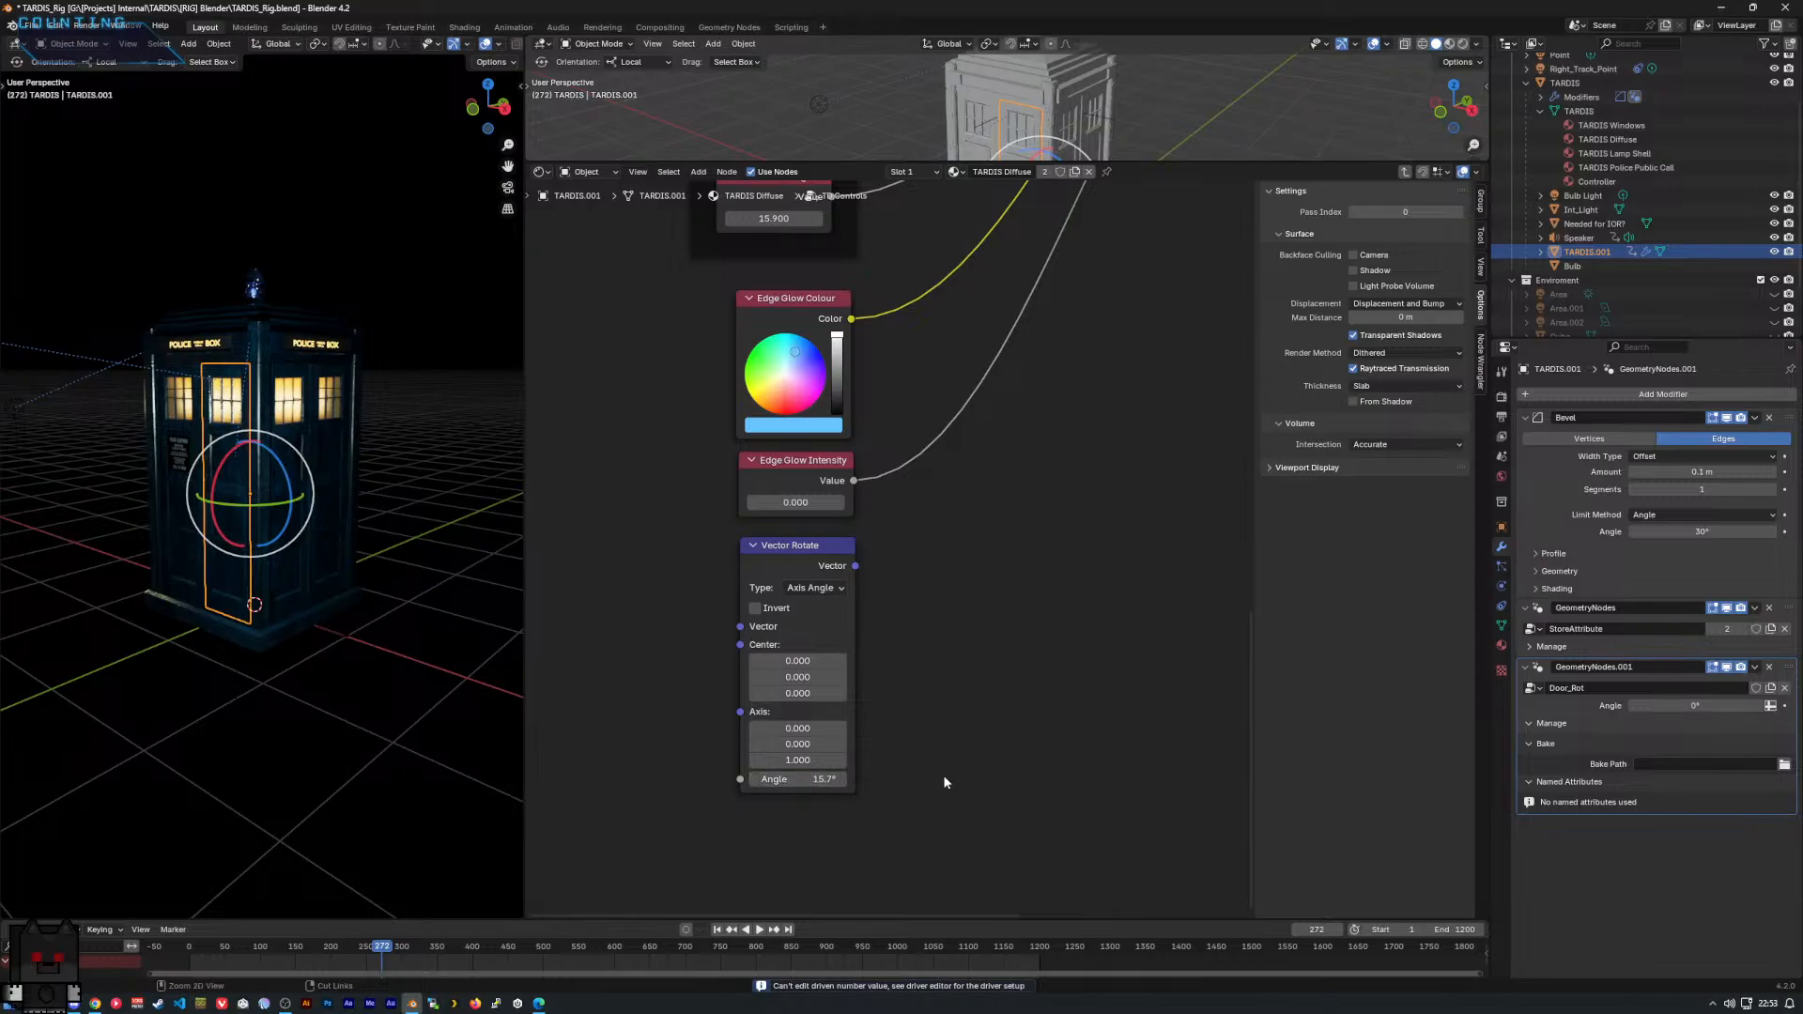
Copy the Vector Rotate Angle as a new driver and paste that driver onto the Door_Rot Angle.
right_click(1715, 707)
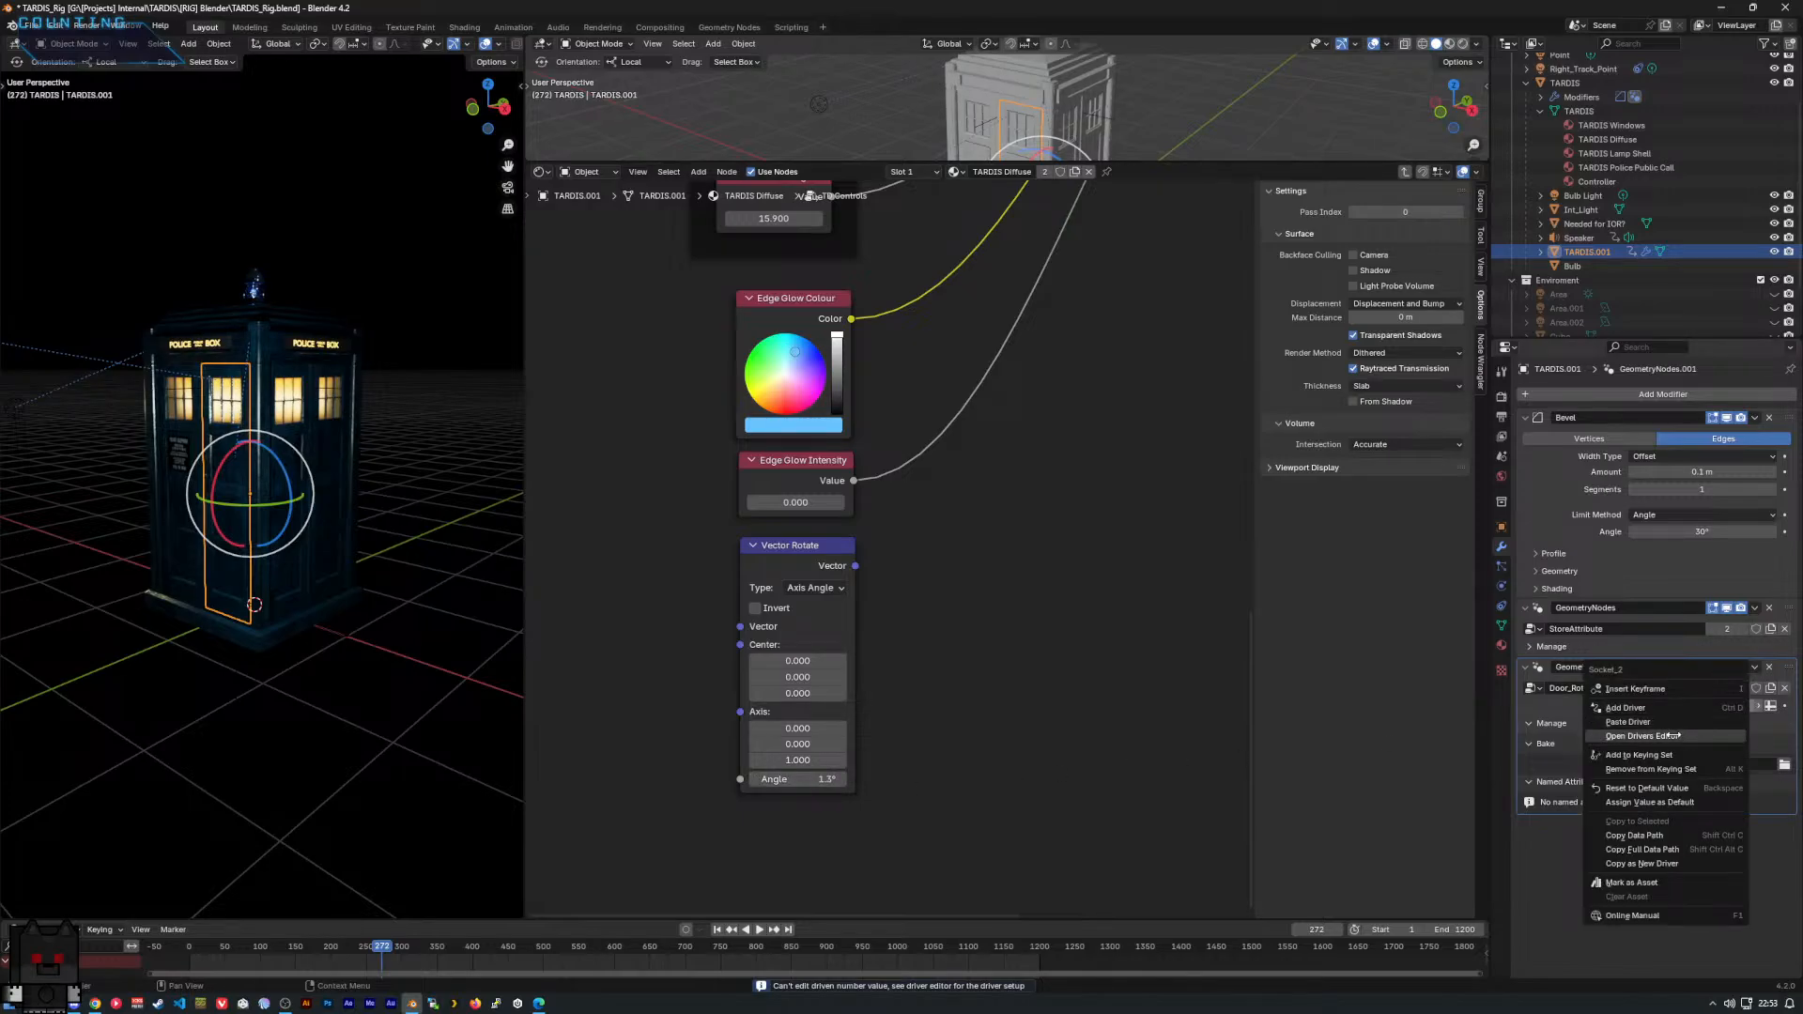
right_click(799, 780)
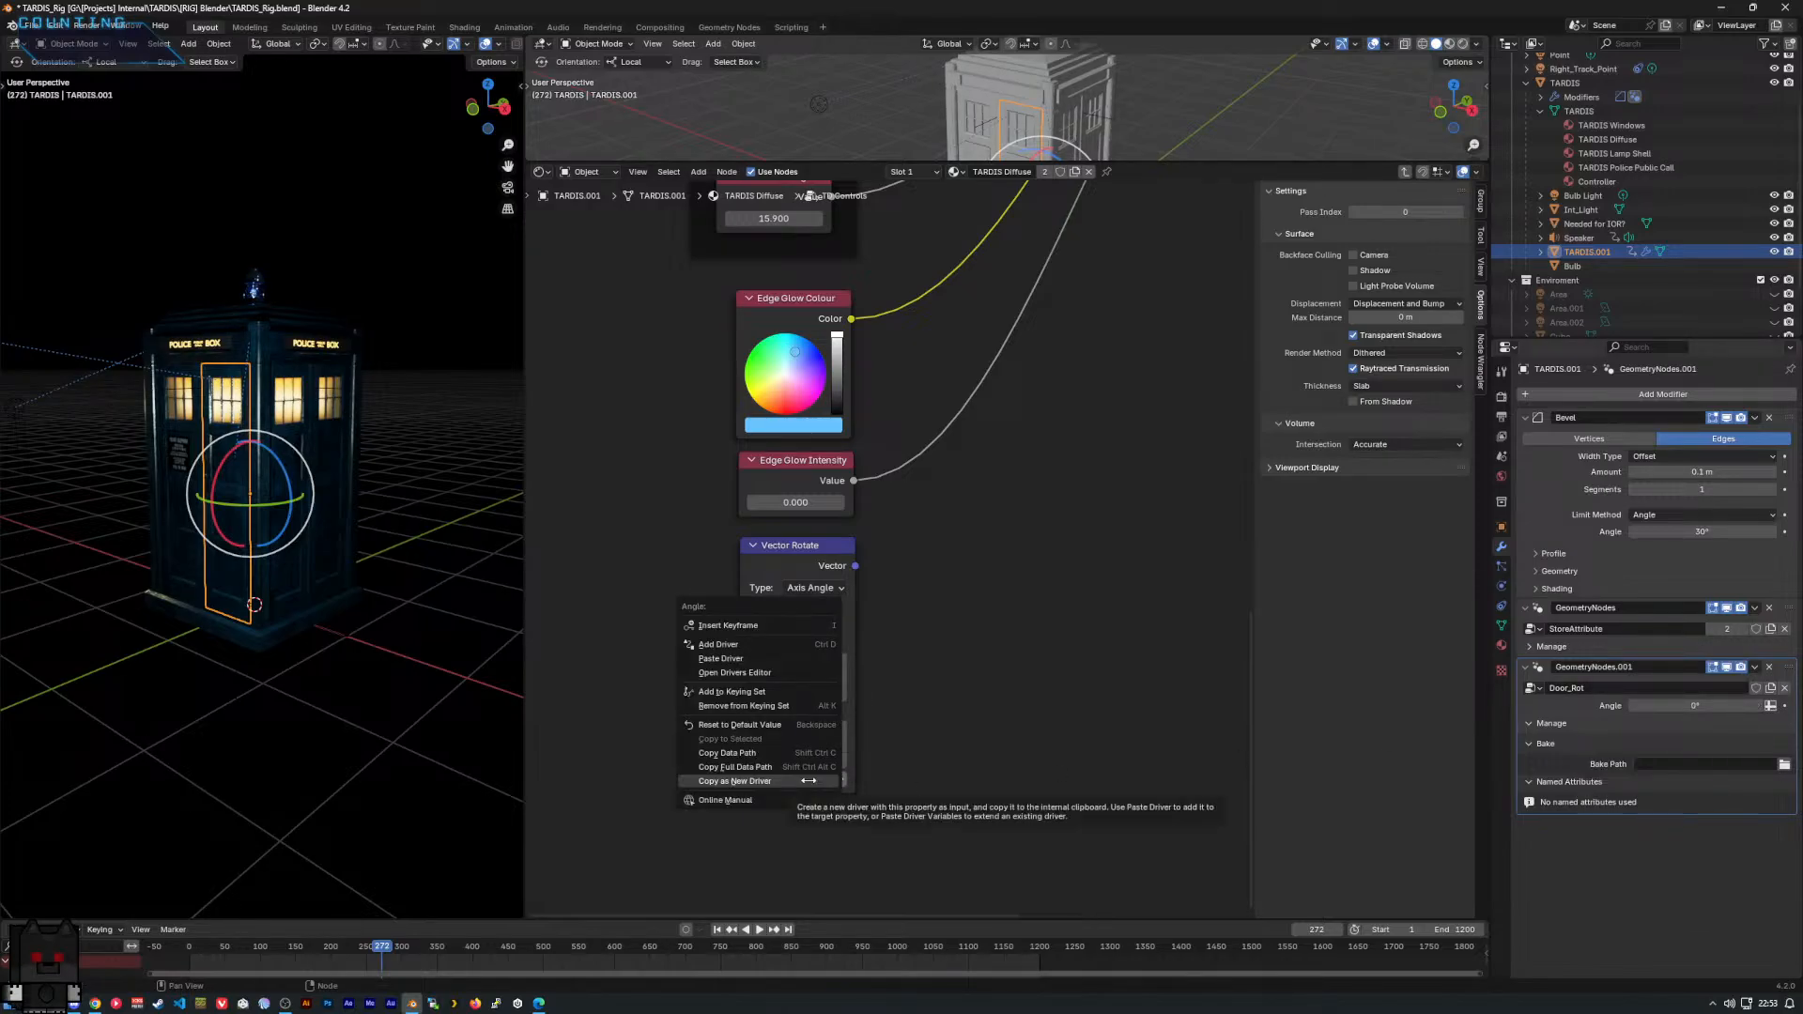
right_click(1658, 704)
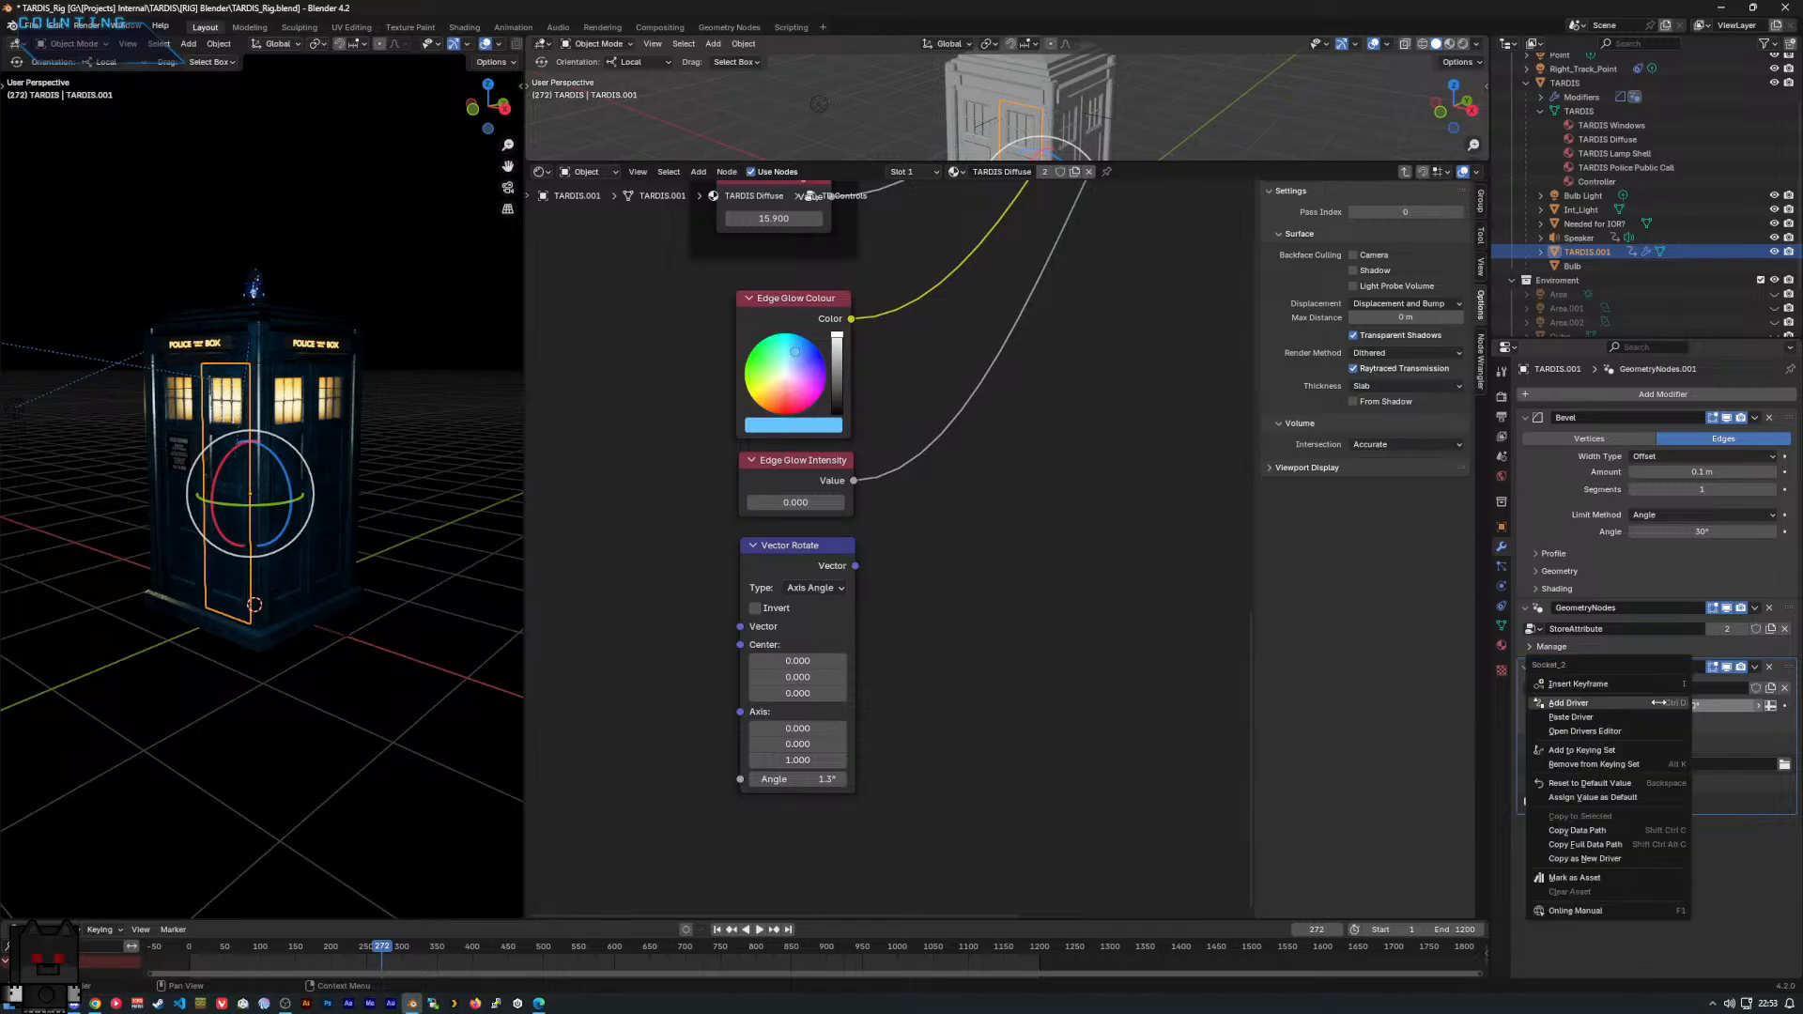
click(1635, 720)
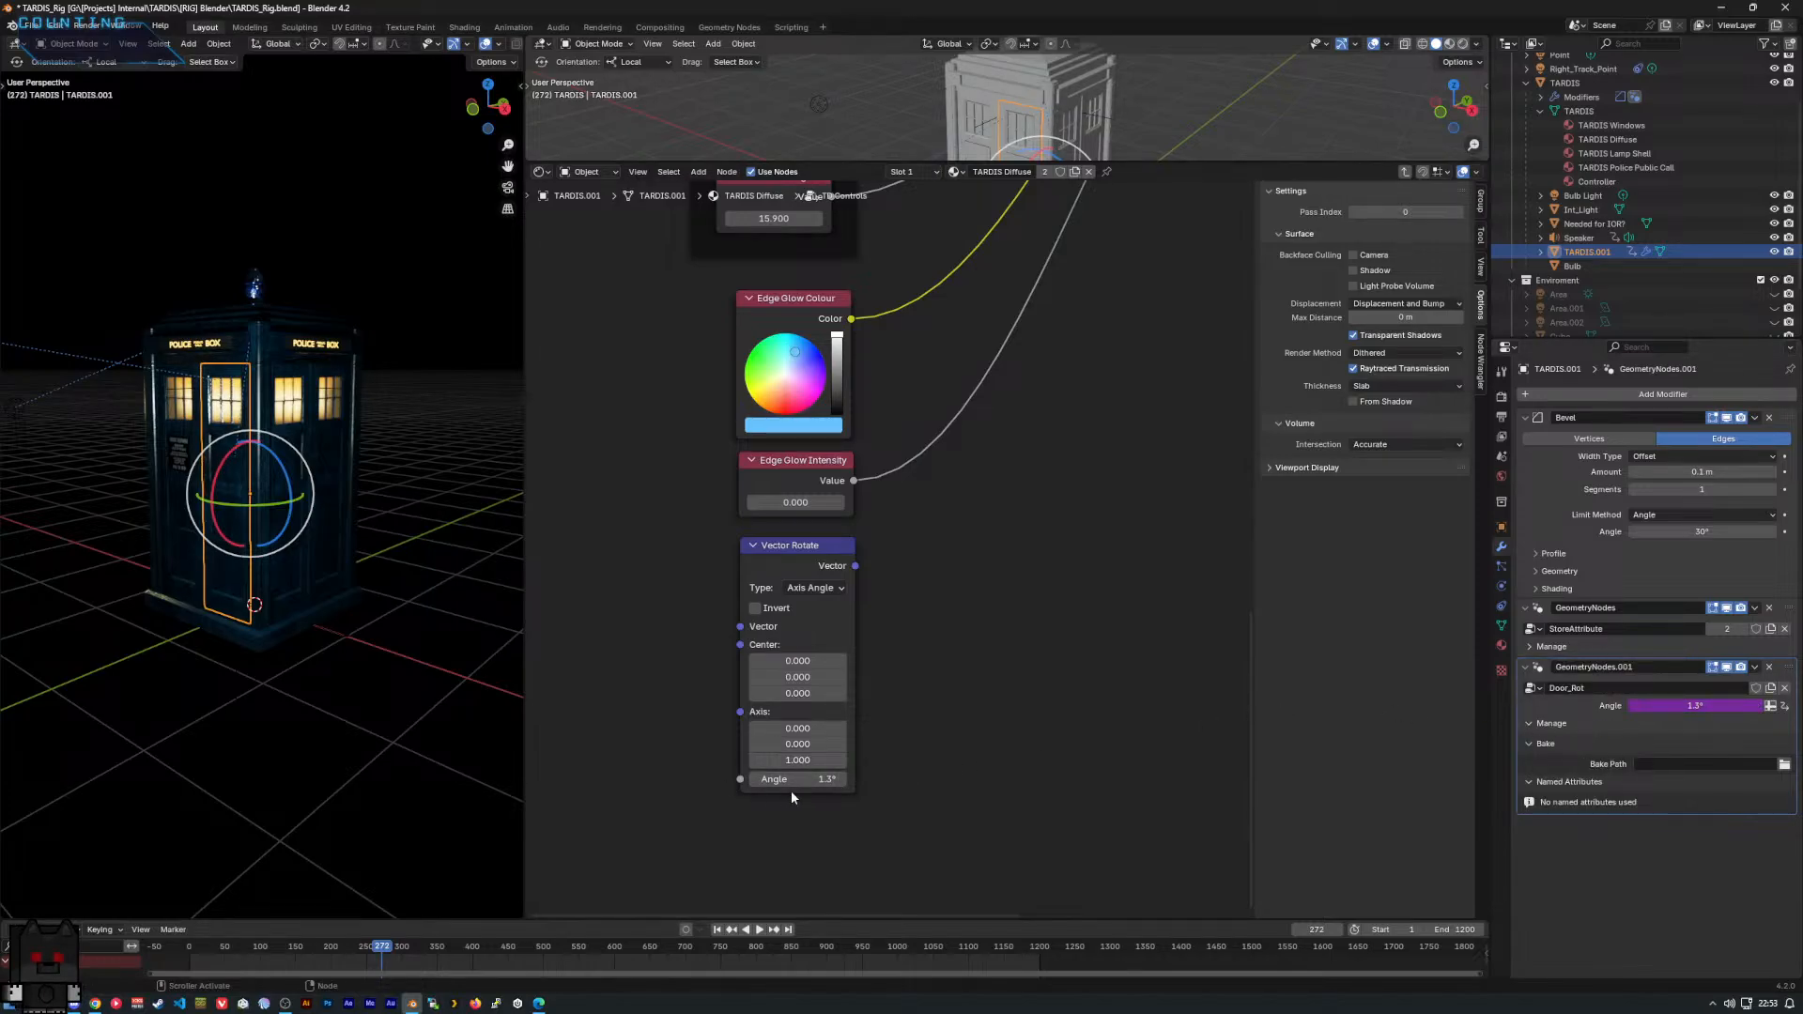
Test the door driver by varying the Vector Rotate Angle and scrubbing the timeline, and undo the latest changes.
mouse_move(791, 781)
mouse_down()
mouse_move(827, 782)
mouse_move(785, 791)
mouse_up()
drag(394, 952, 228, 942)
key(Escape)
mouse_move(791, 780)
mouse_down()
mouse_move(817, 780)
mouse_move(787, 792)
mouse_up()
key(ctrl+z)
key(ctrl+z)
Try copying the drivers of the Door_Rot Angle and the Vector Rotate Angle again.
right_click(1657, 705)
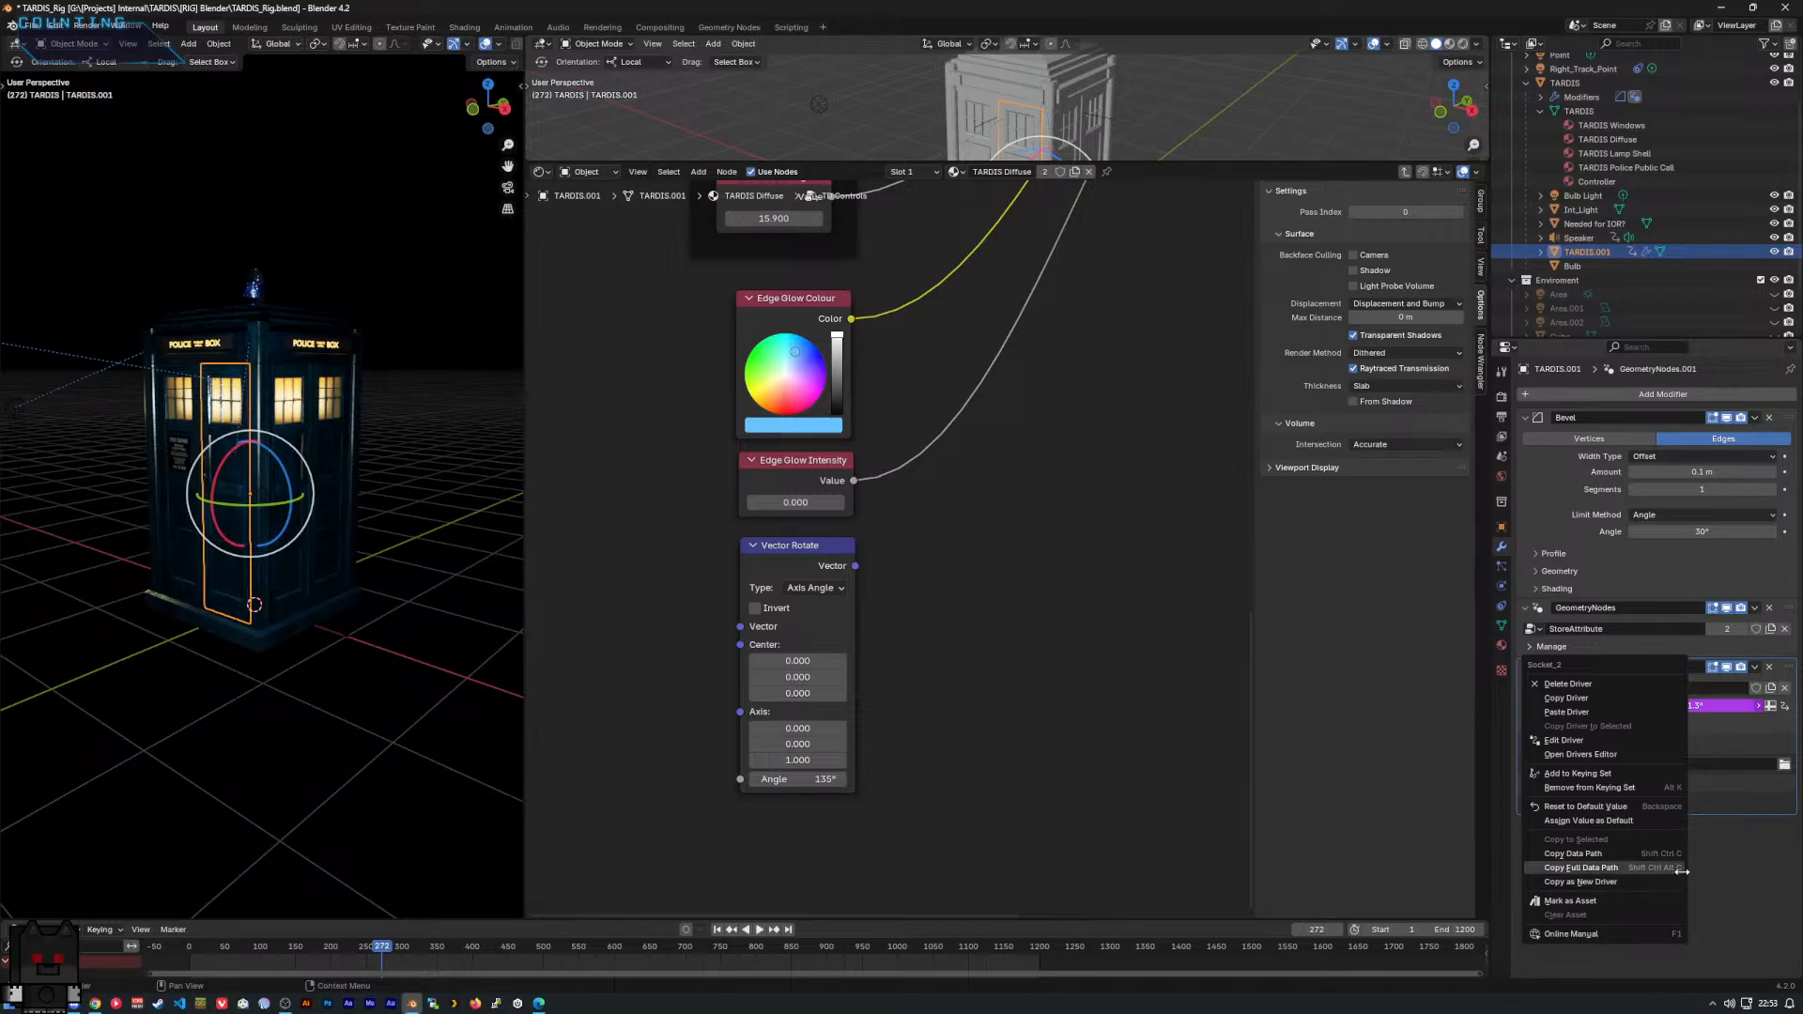
click(1653, 882)
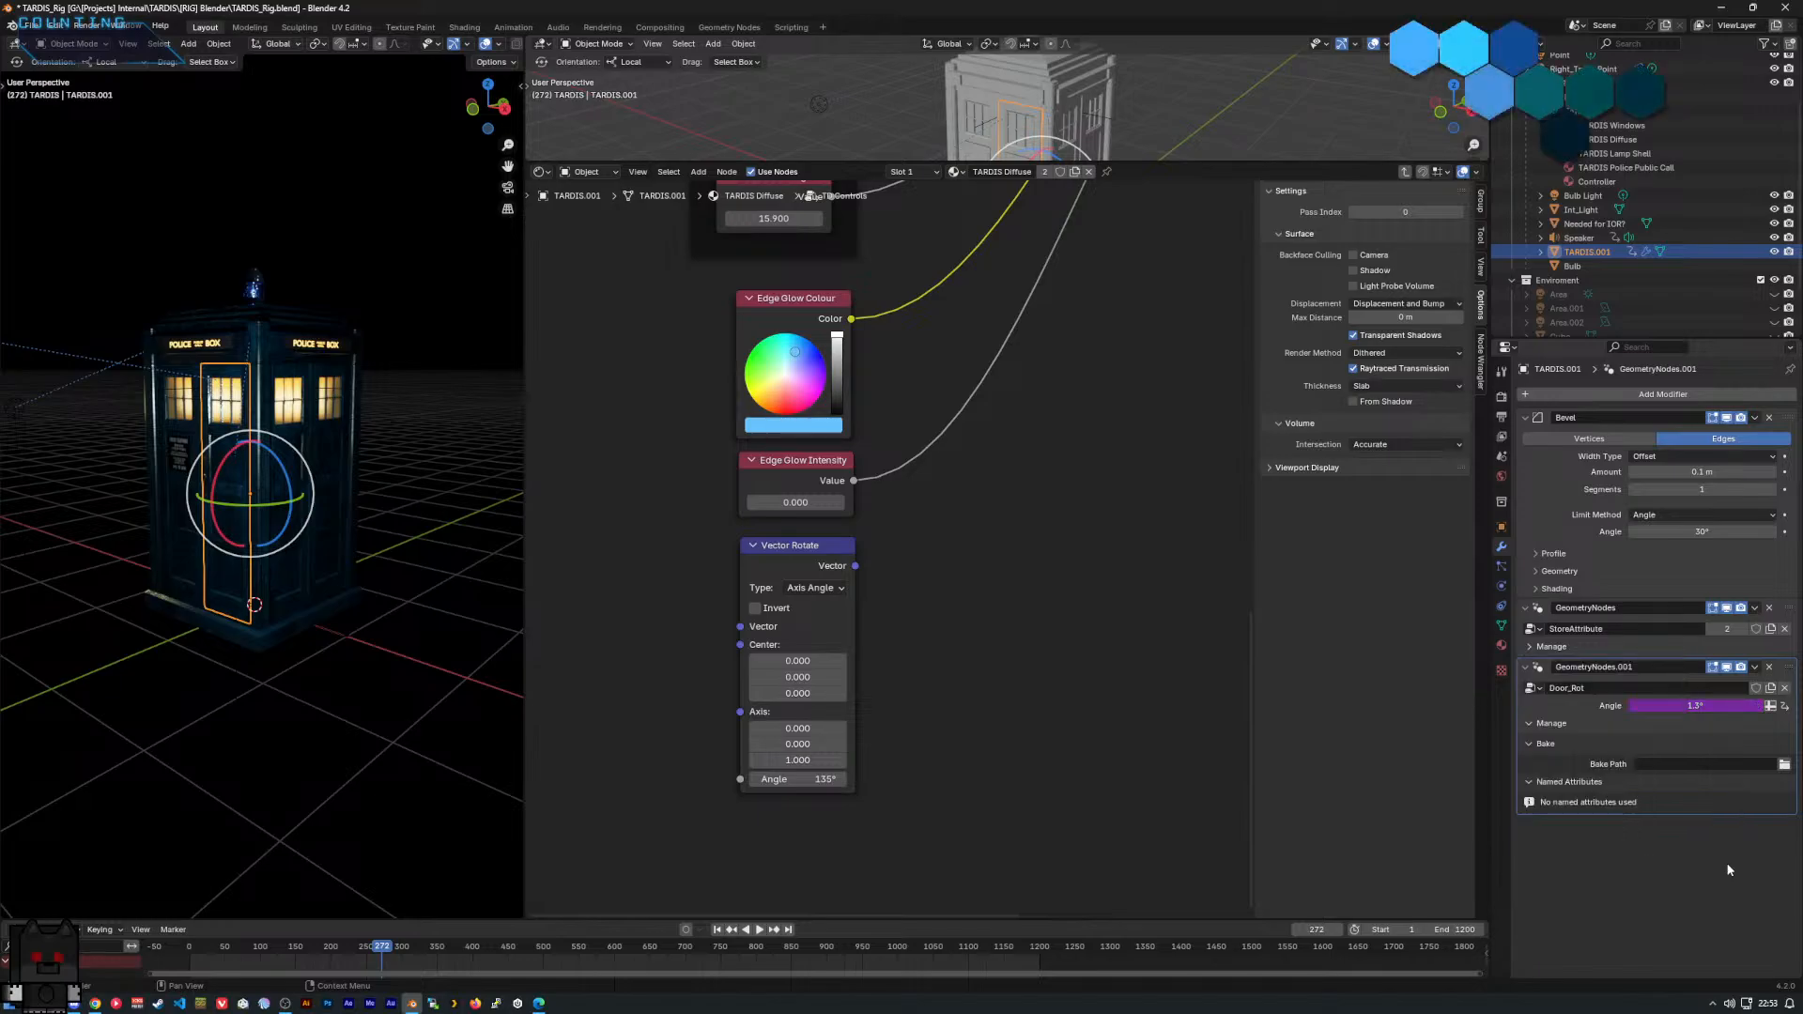
right_click(817, 777)
click(817, 776)
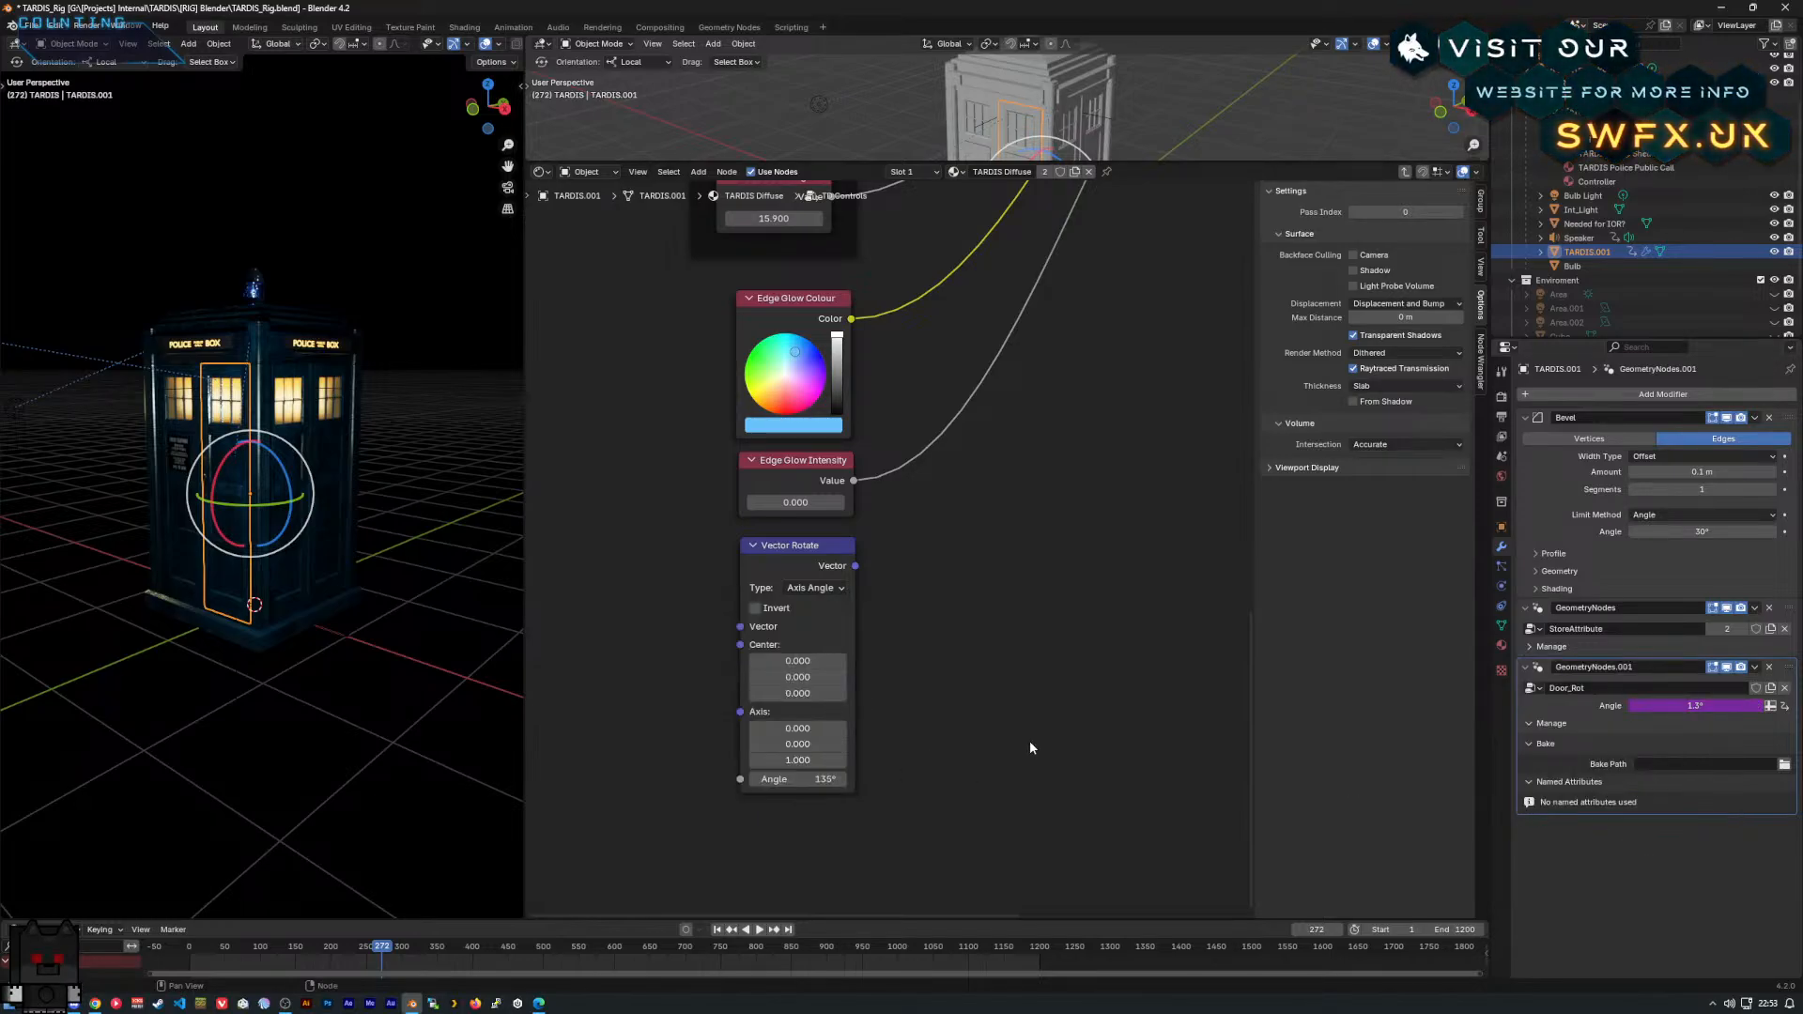
right_click(1668, 705)
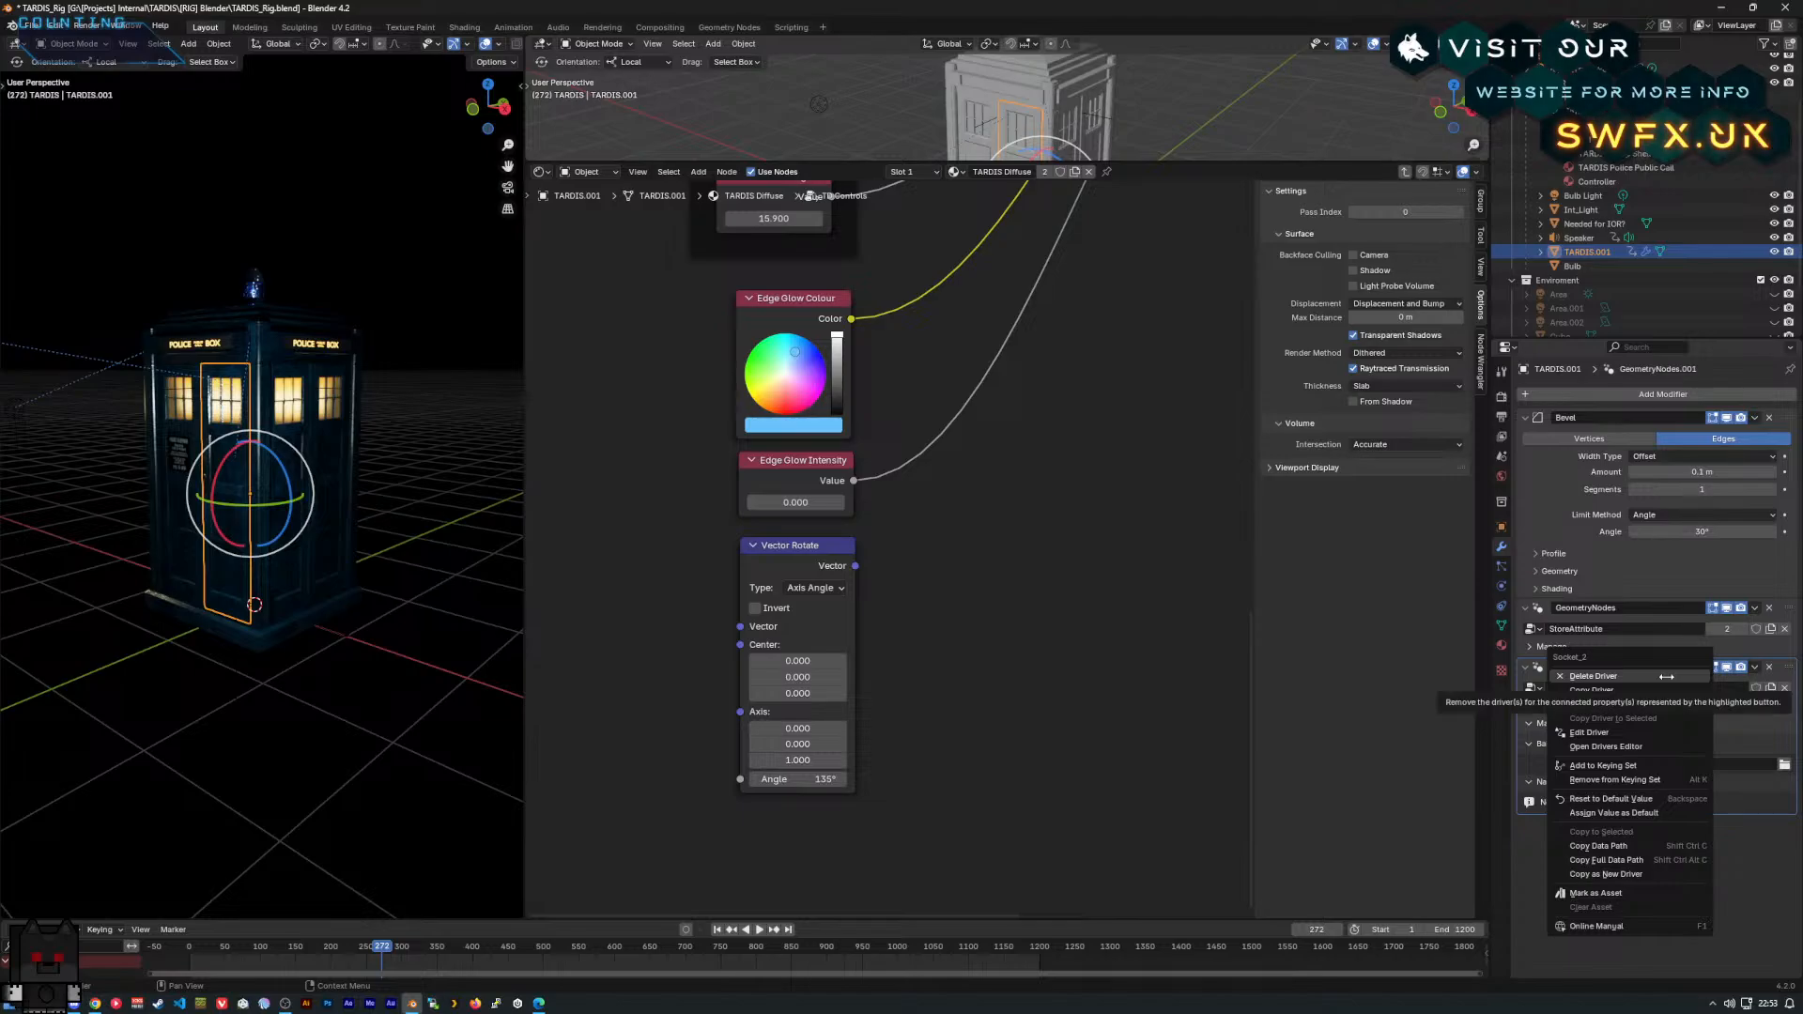
click(1665, 690)
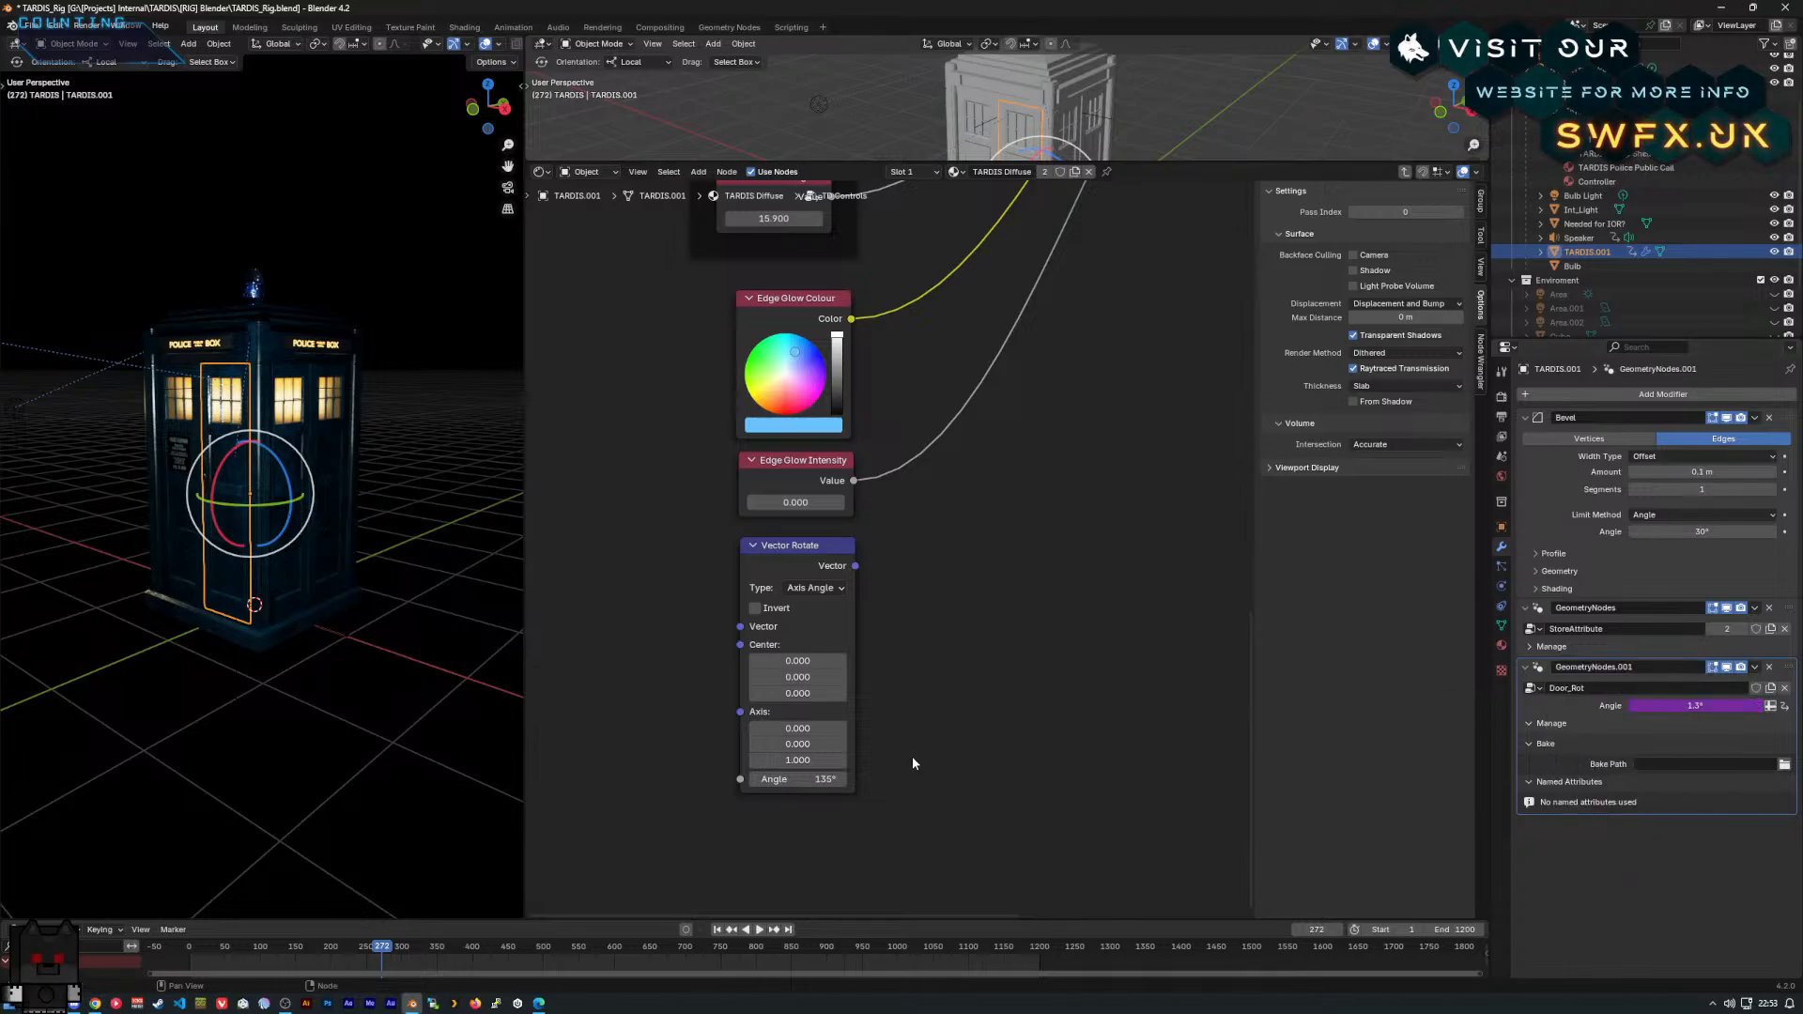
Open the Drivers Editor for the Door_Rot Angle and examine the prop and Socket_2 drivers of TARDIS.001.
right_click(1700, 706)
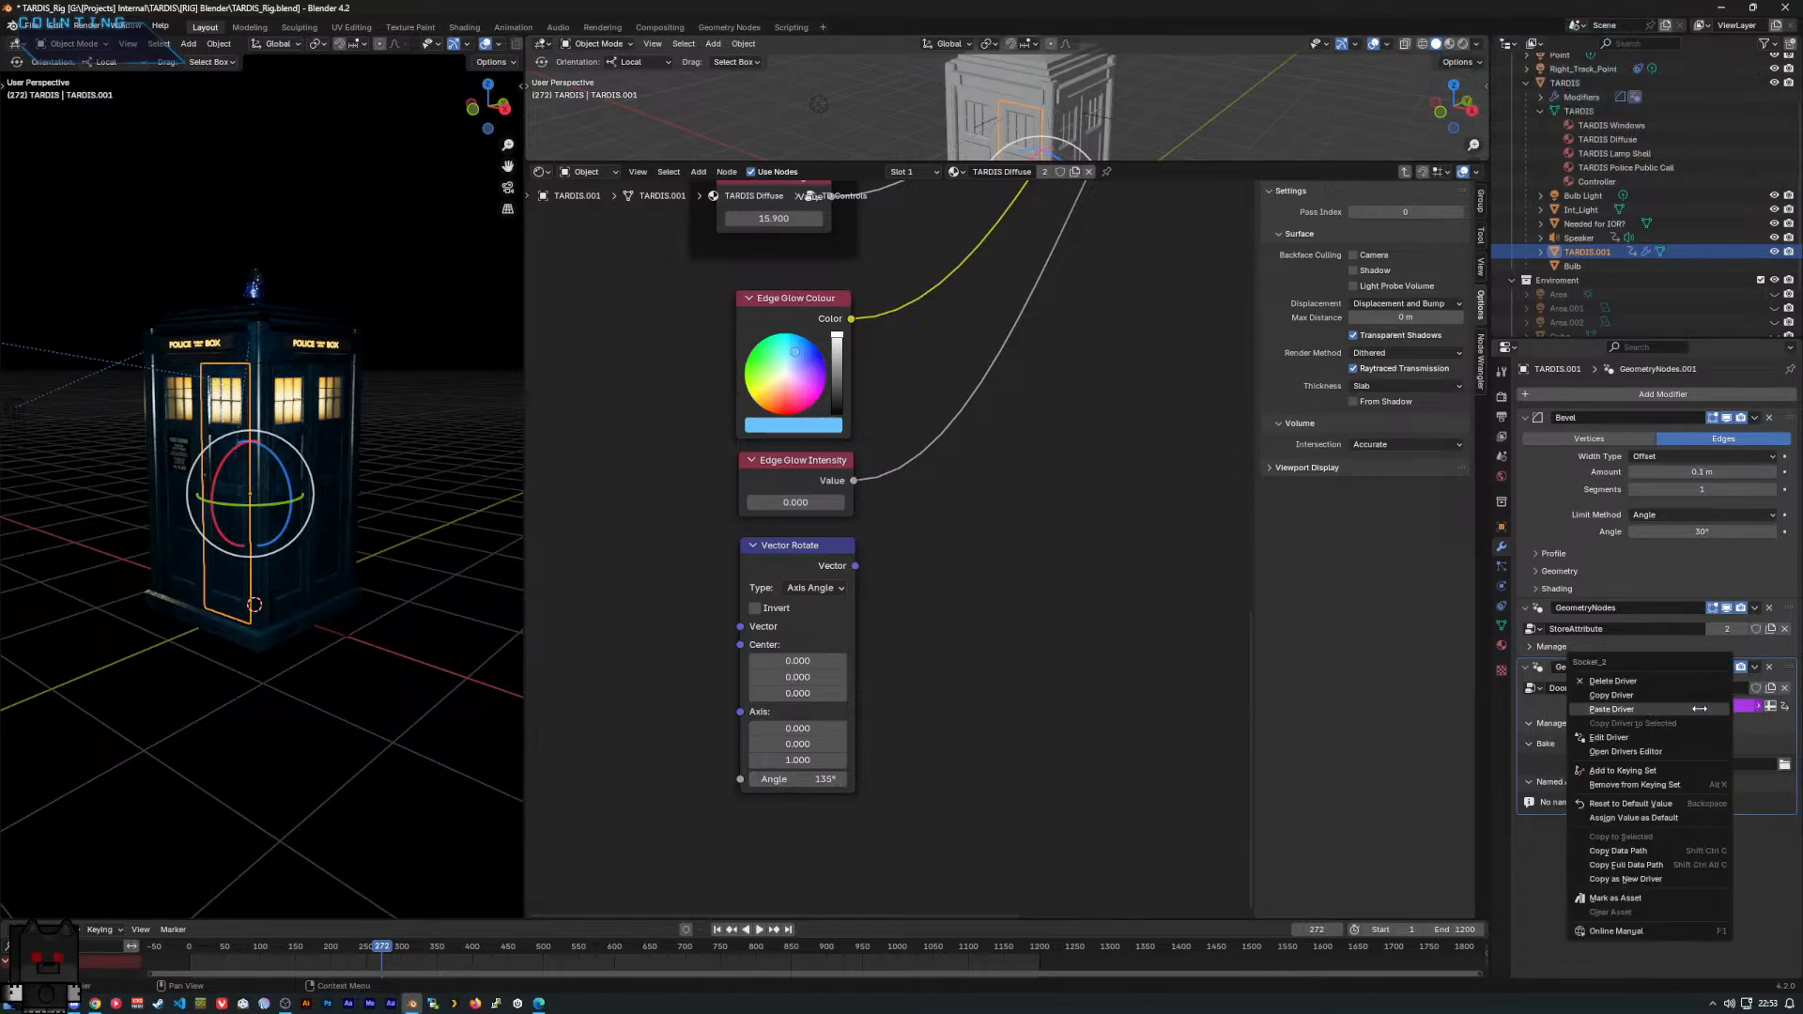
click(1679, 751)
drag(1417, 539, 1107, 515)
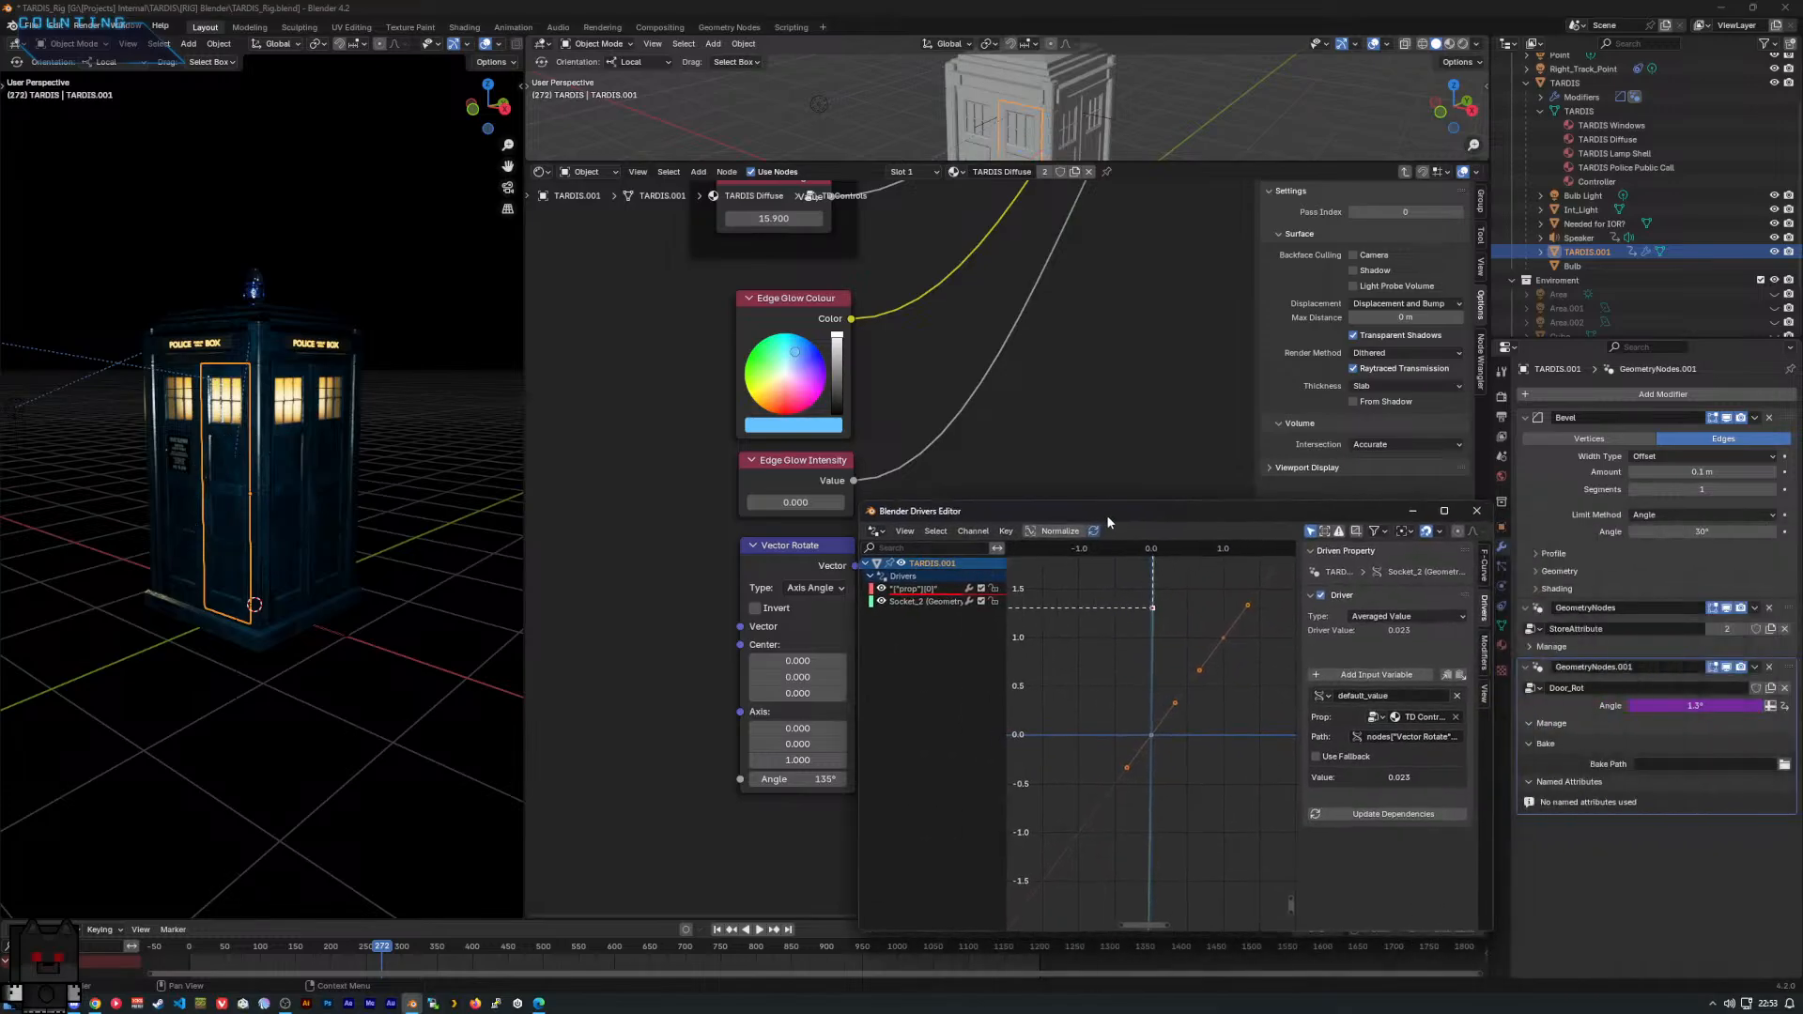
click(921, 595)
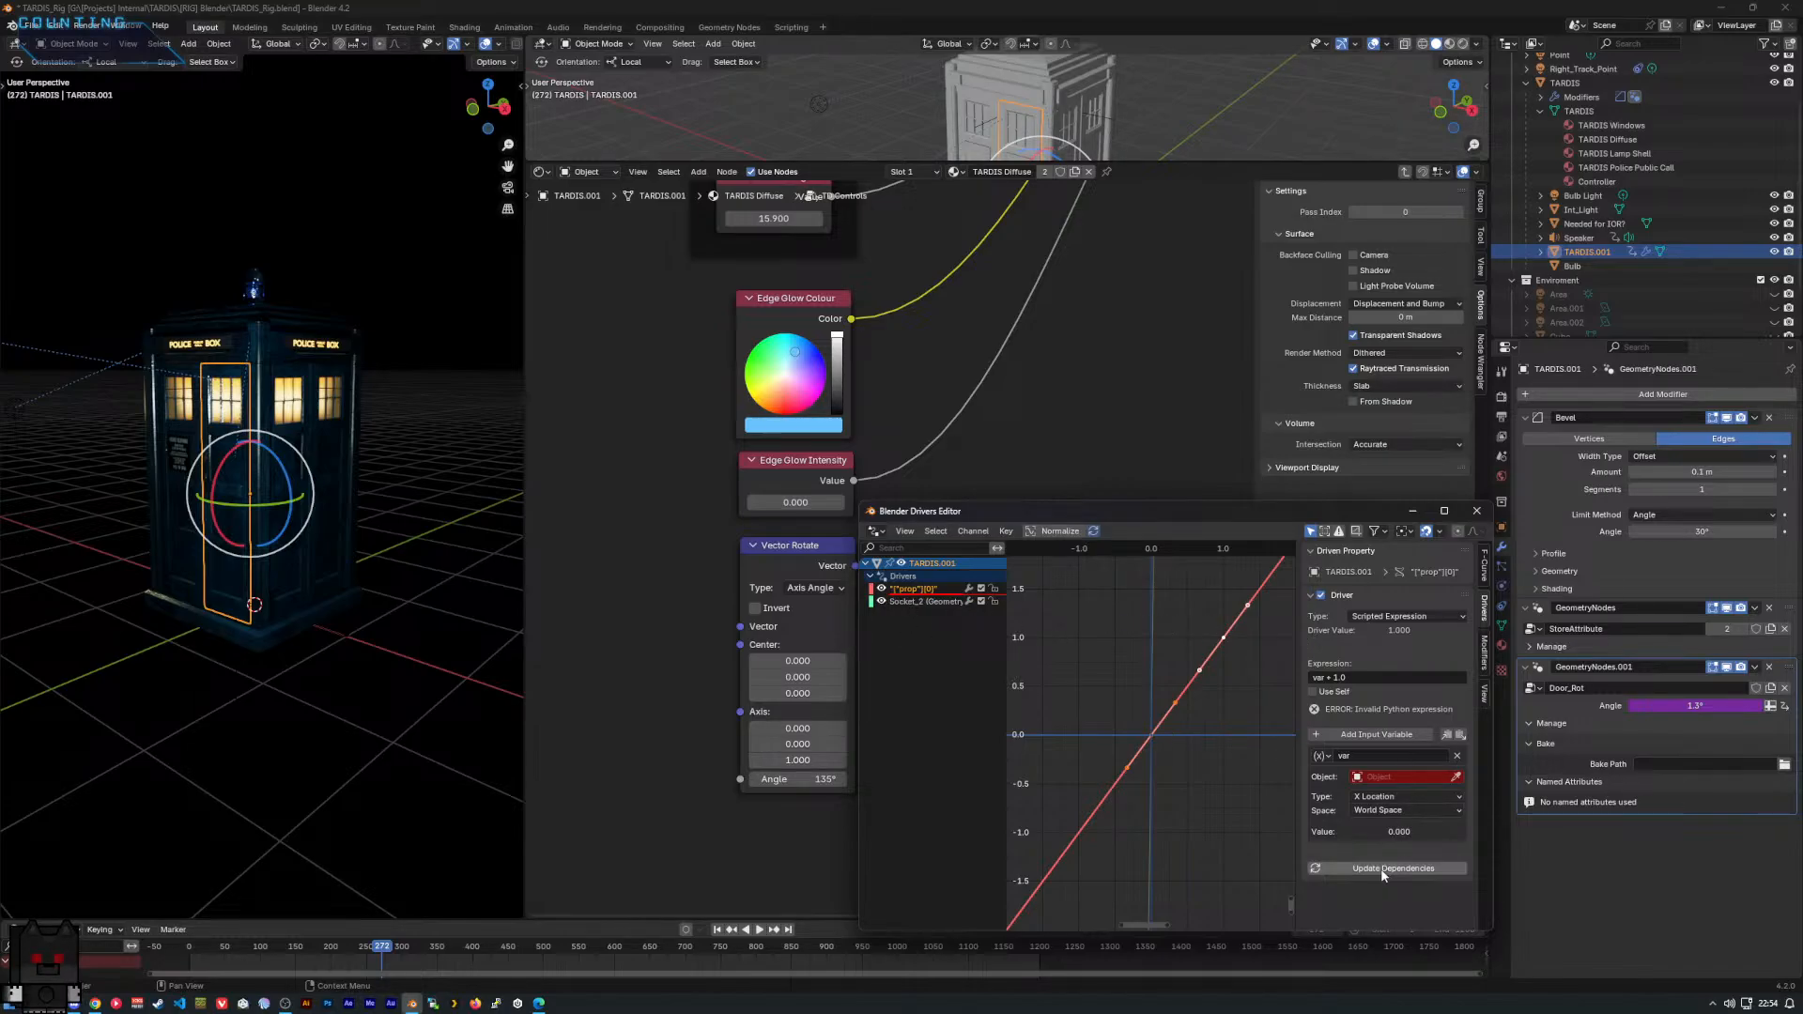
click(928, 602)
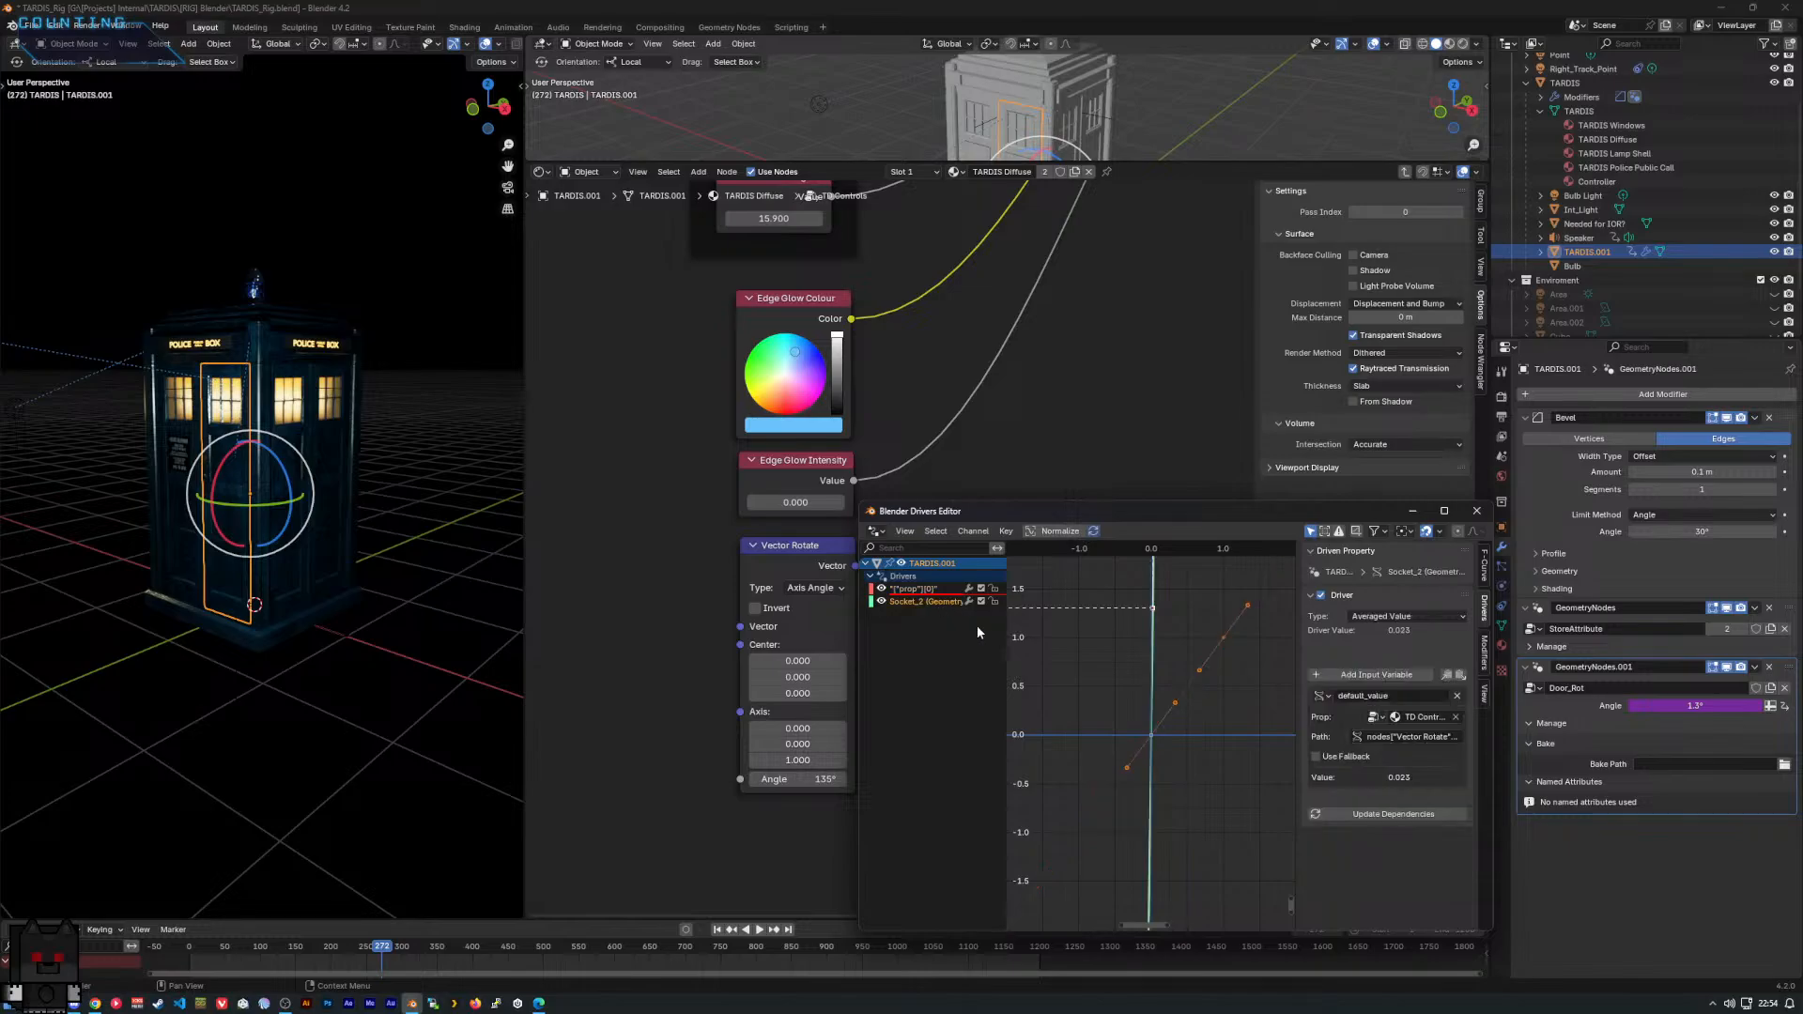
click(958, 589)
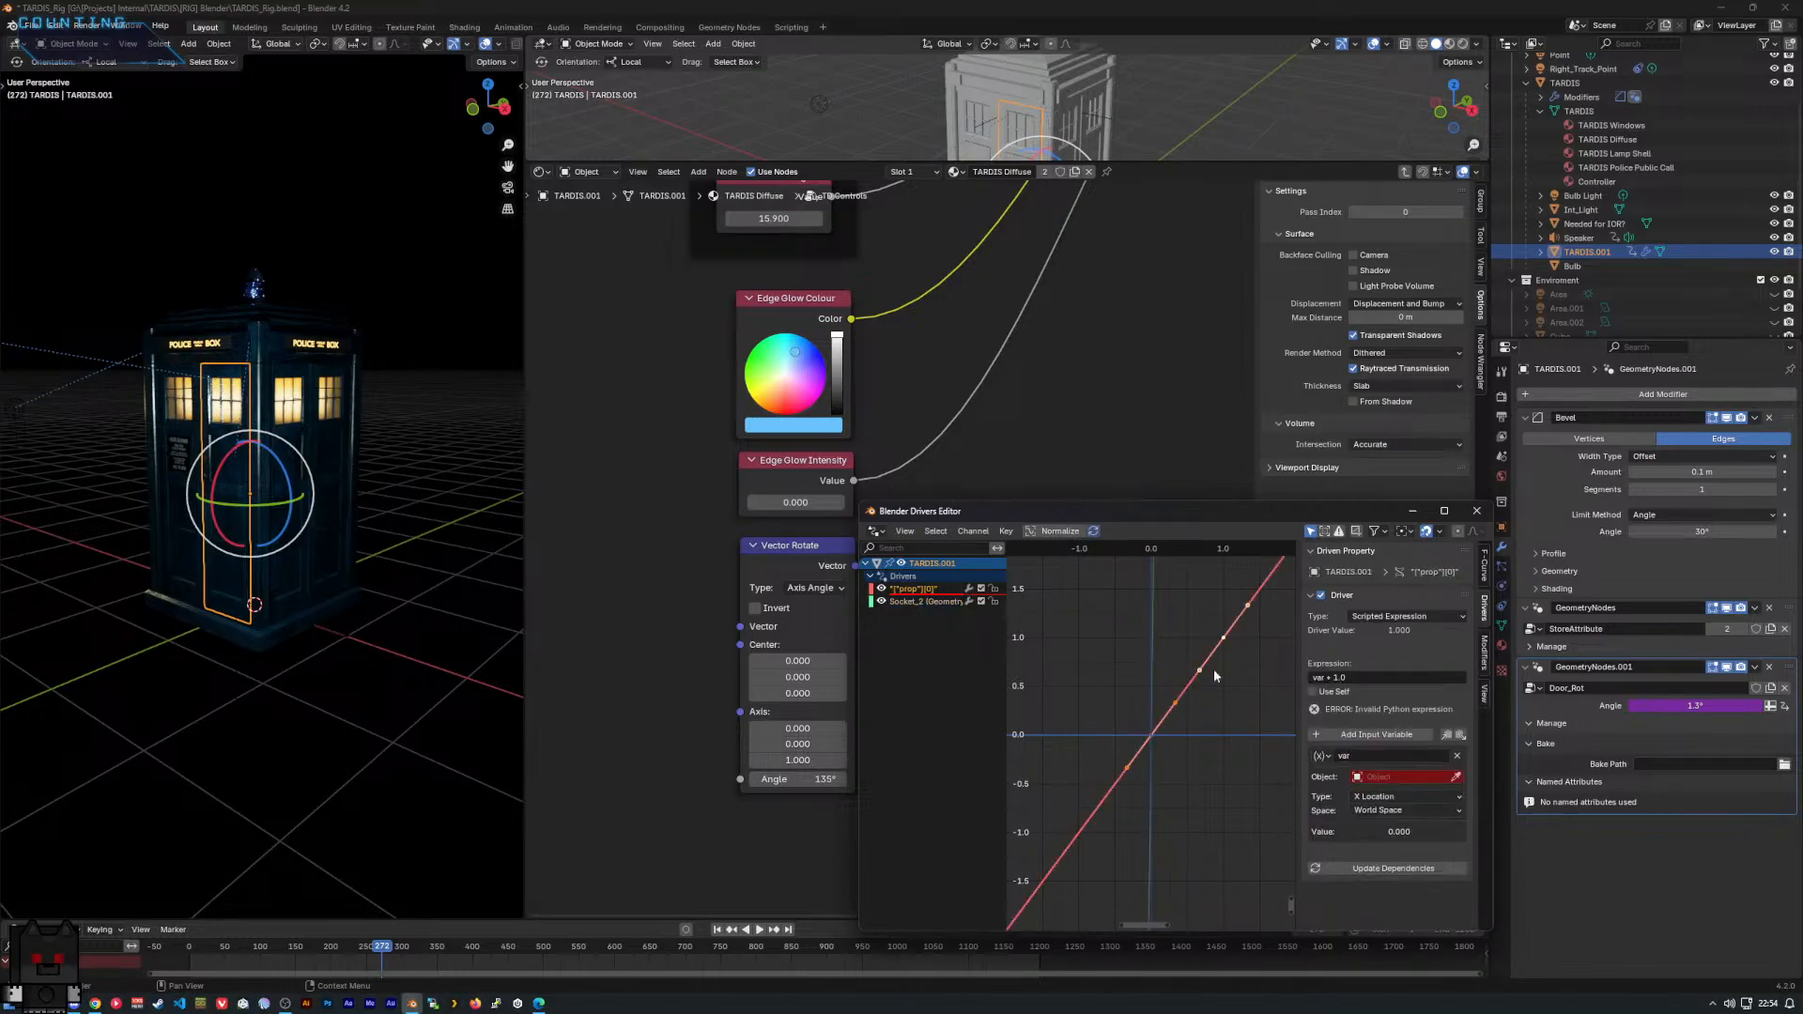
Set the target object of the prop driver's var variable to TARDIS.001.
click(1405, 777)
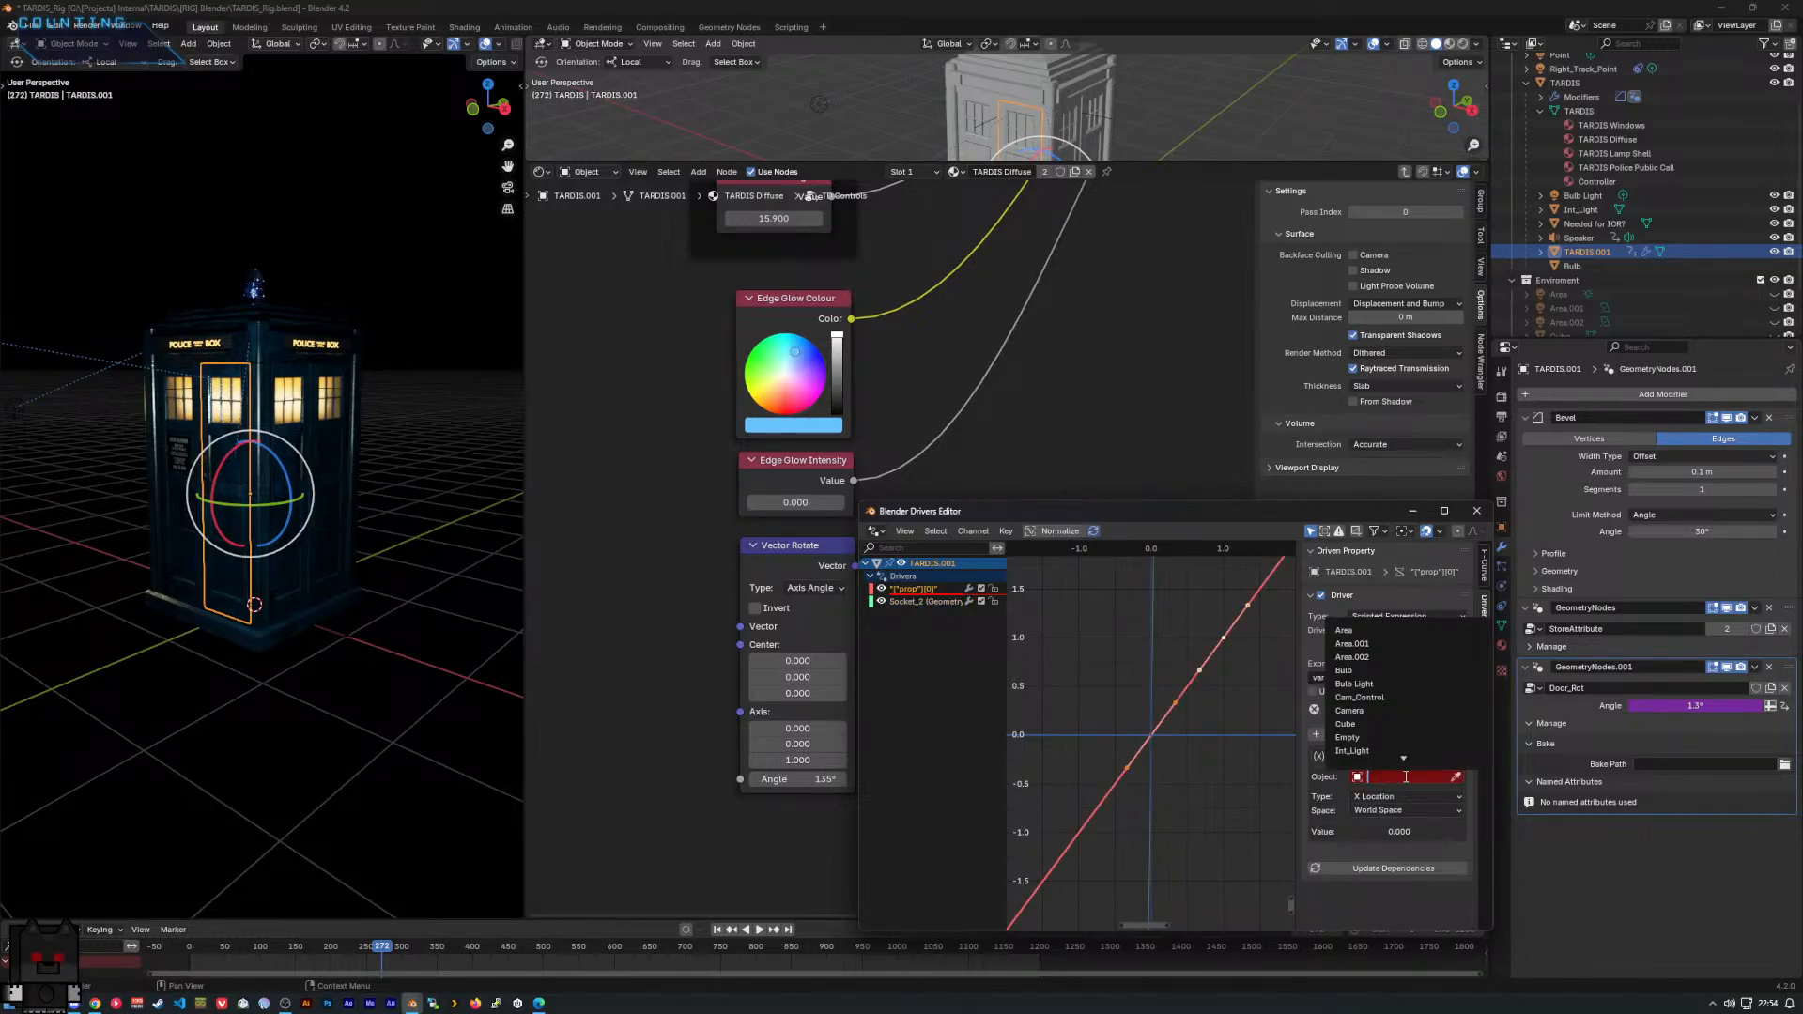
scroll(1406, 742, down, 8)
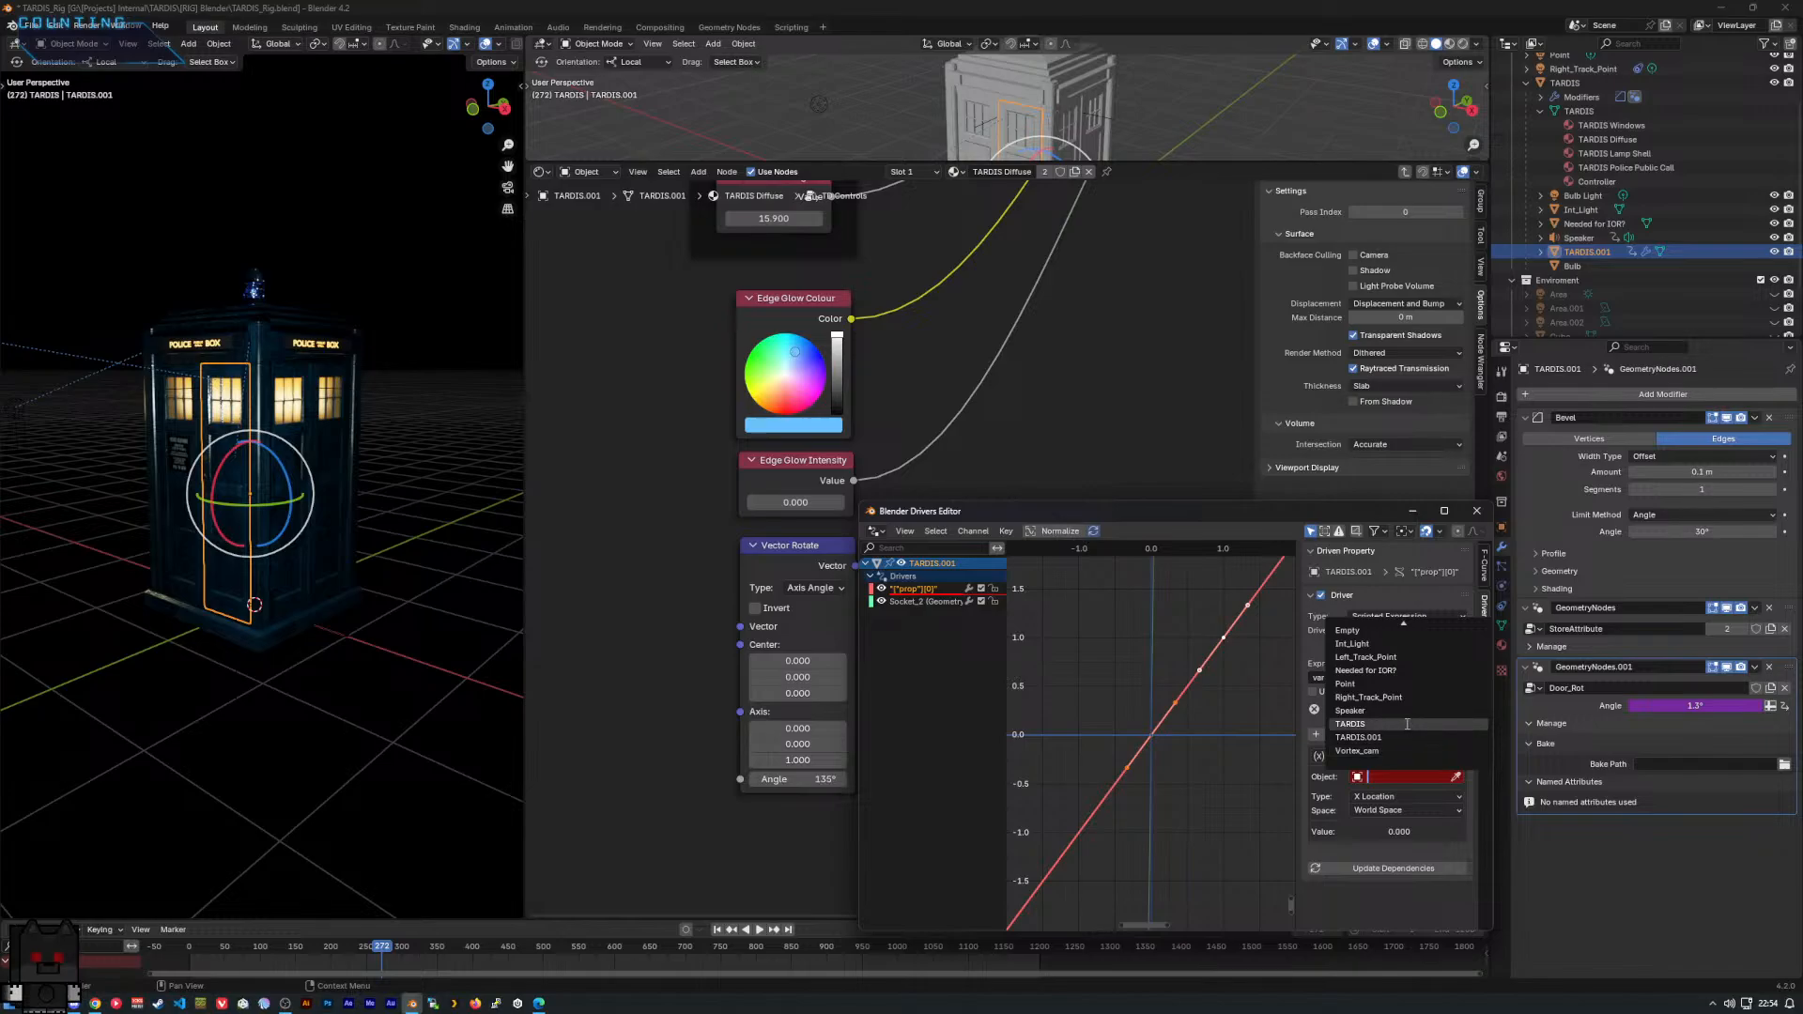
click(1390, 737)
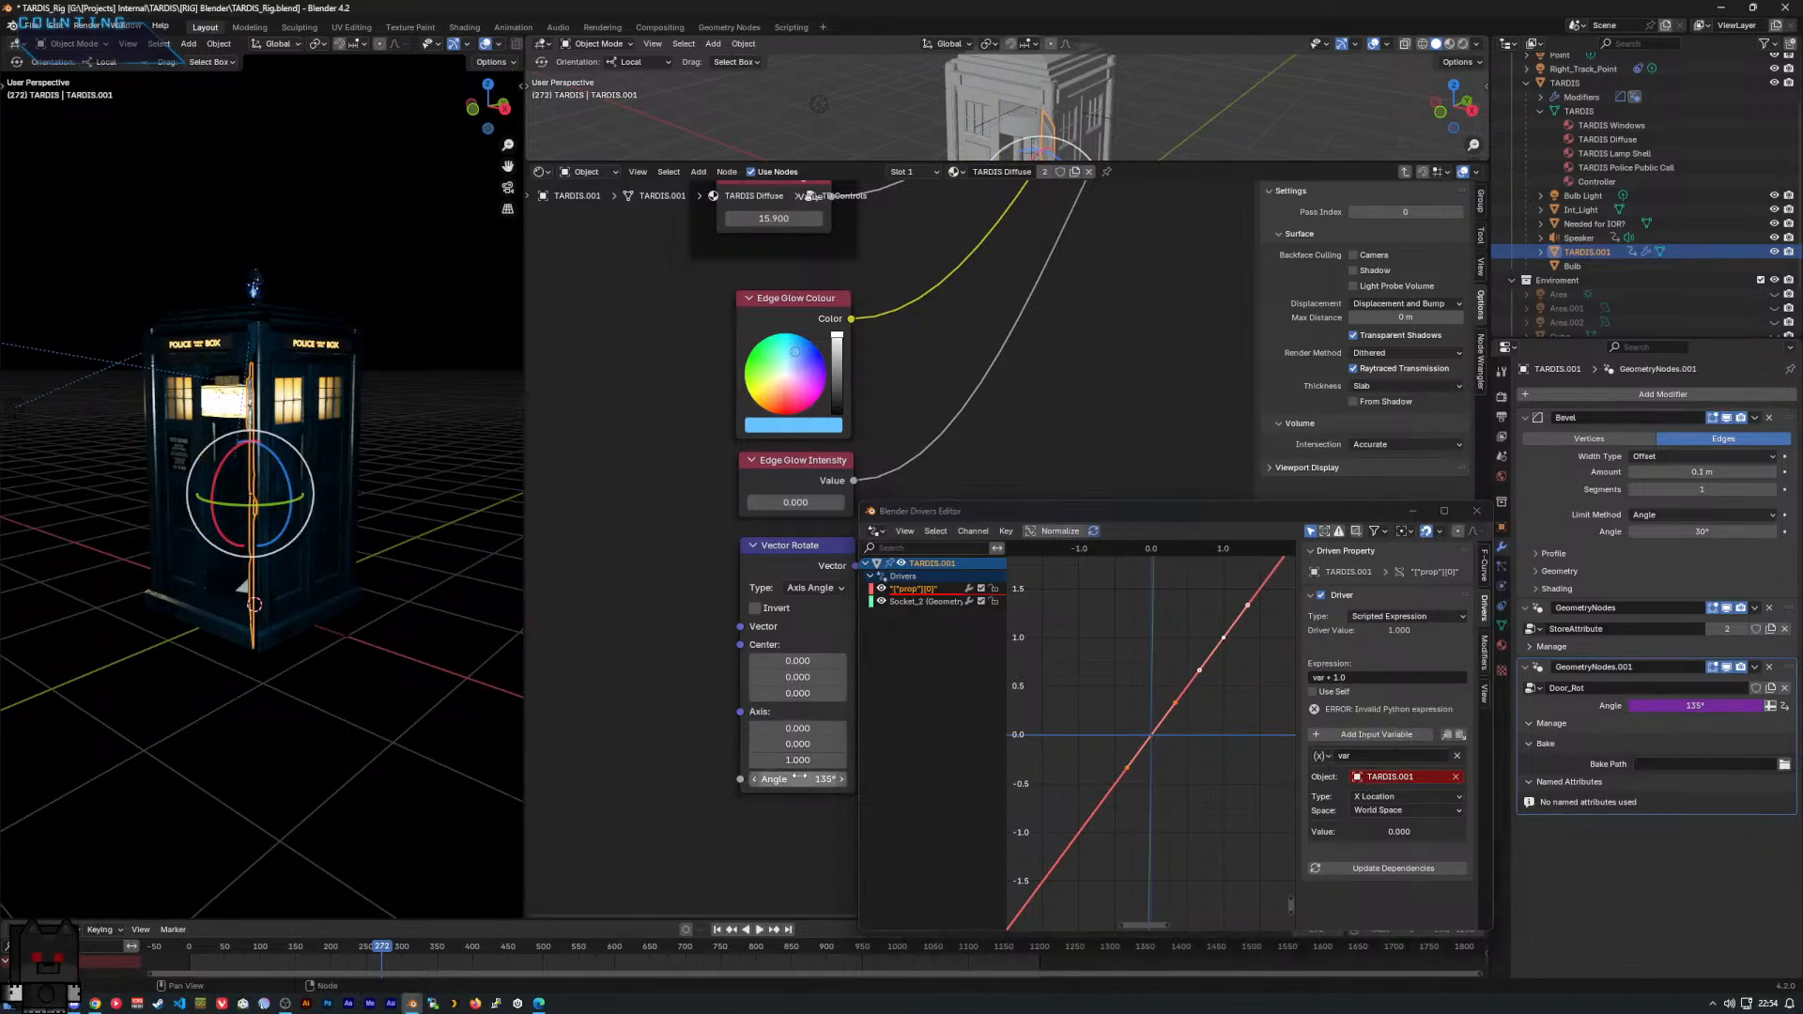
Test the door's response by lowering the Vector Rotate Angle to about 56.1° and scrubbing to frame 313.
drag(802, 783, 796, 782)
middle_drag(244, 606, 307, 611)
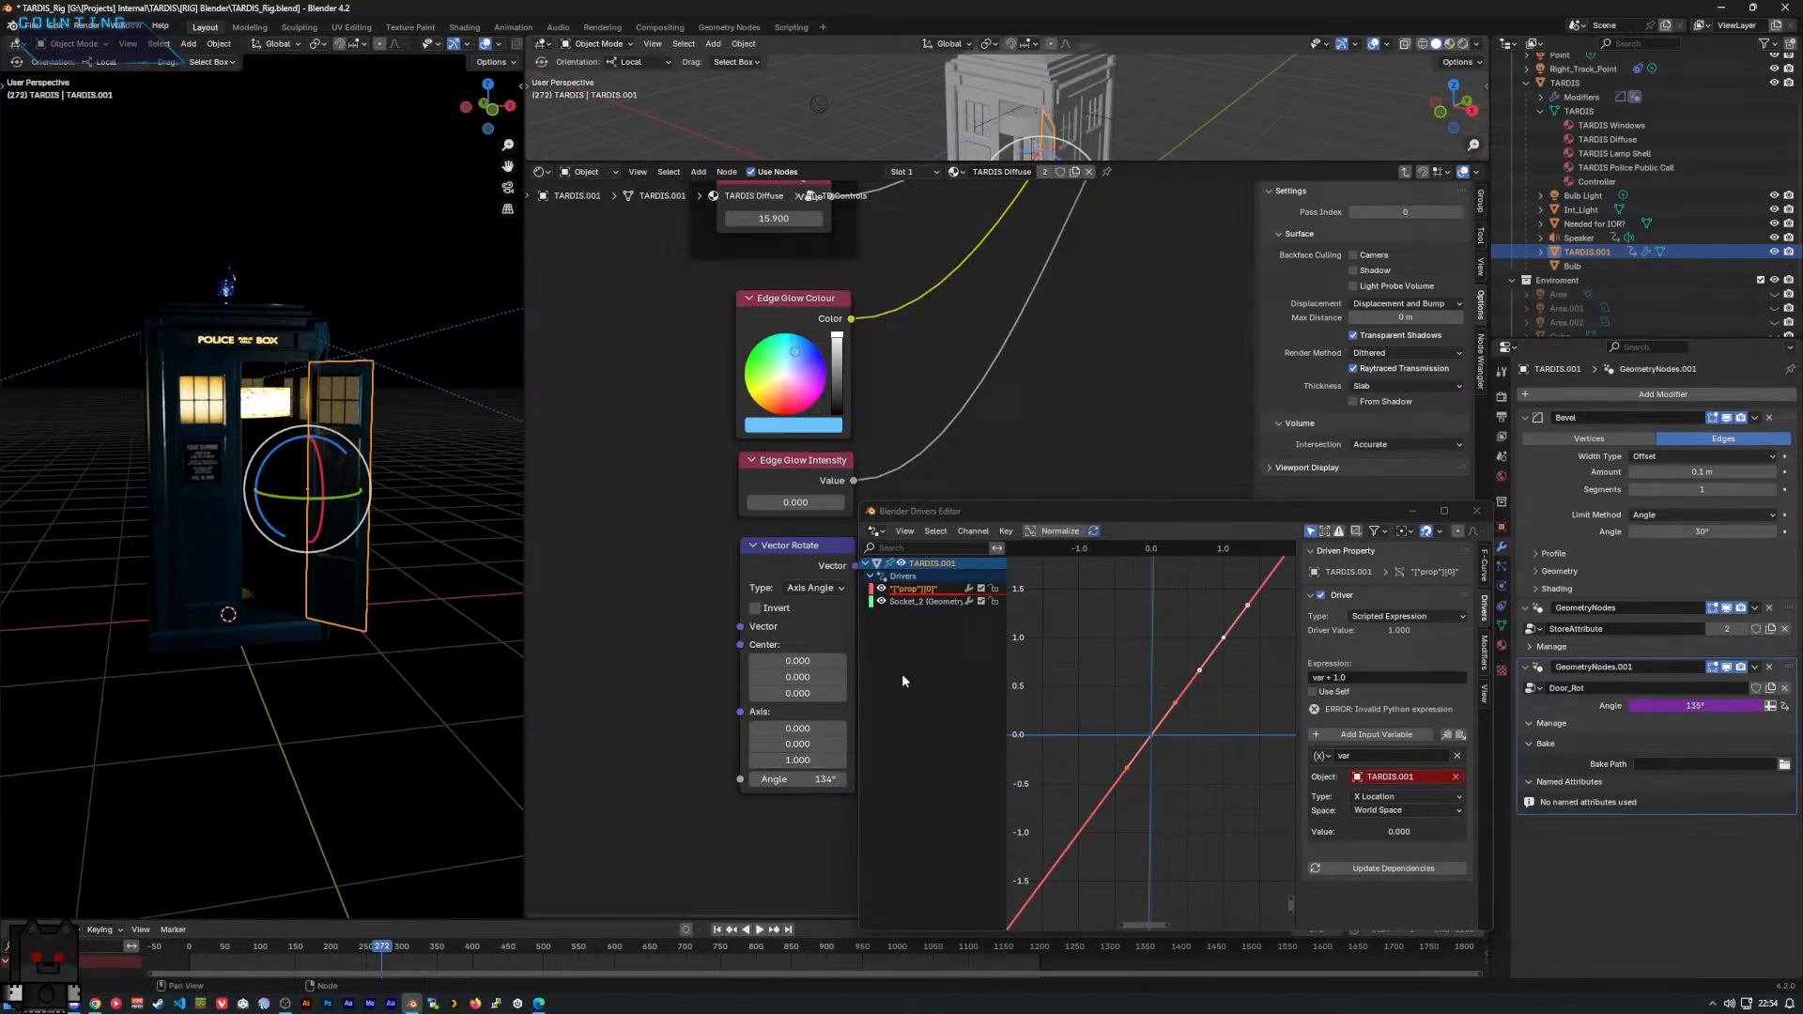
drag(831, 780, 761, 779)
mouse_move(380, 949)
mouse_down()
mouse_move(363, 953)
mouse_move(411, 953)
mouse_up()
Try the W Rotation channel for the prop driver's var variable, testing it with the Vector Rotate Angle lowered to about 23.7°.
click(1396, 798)
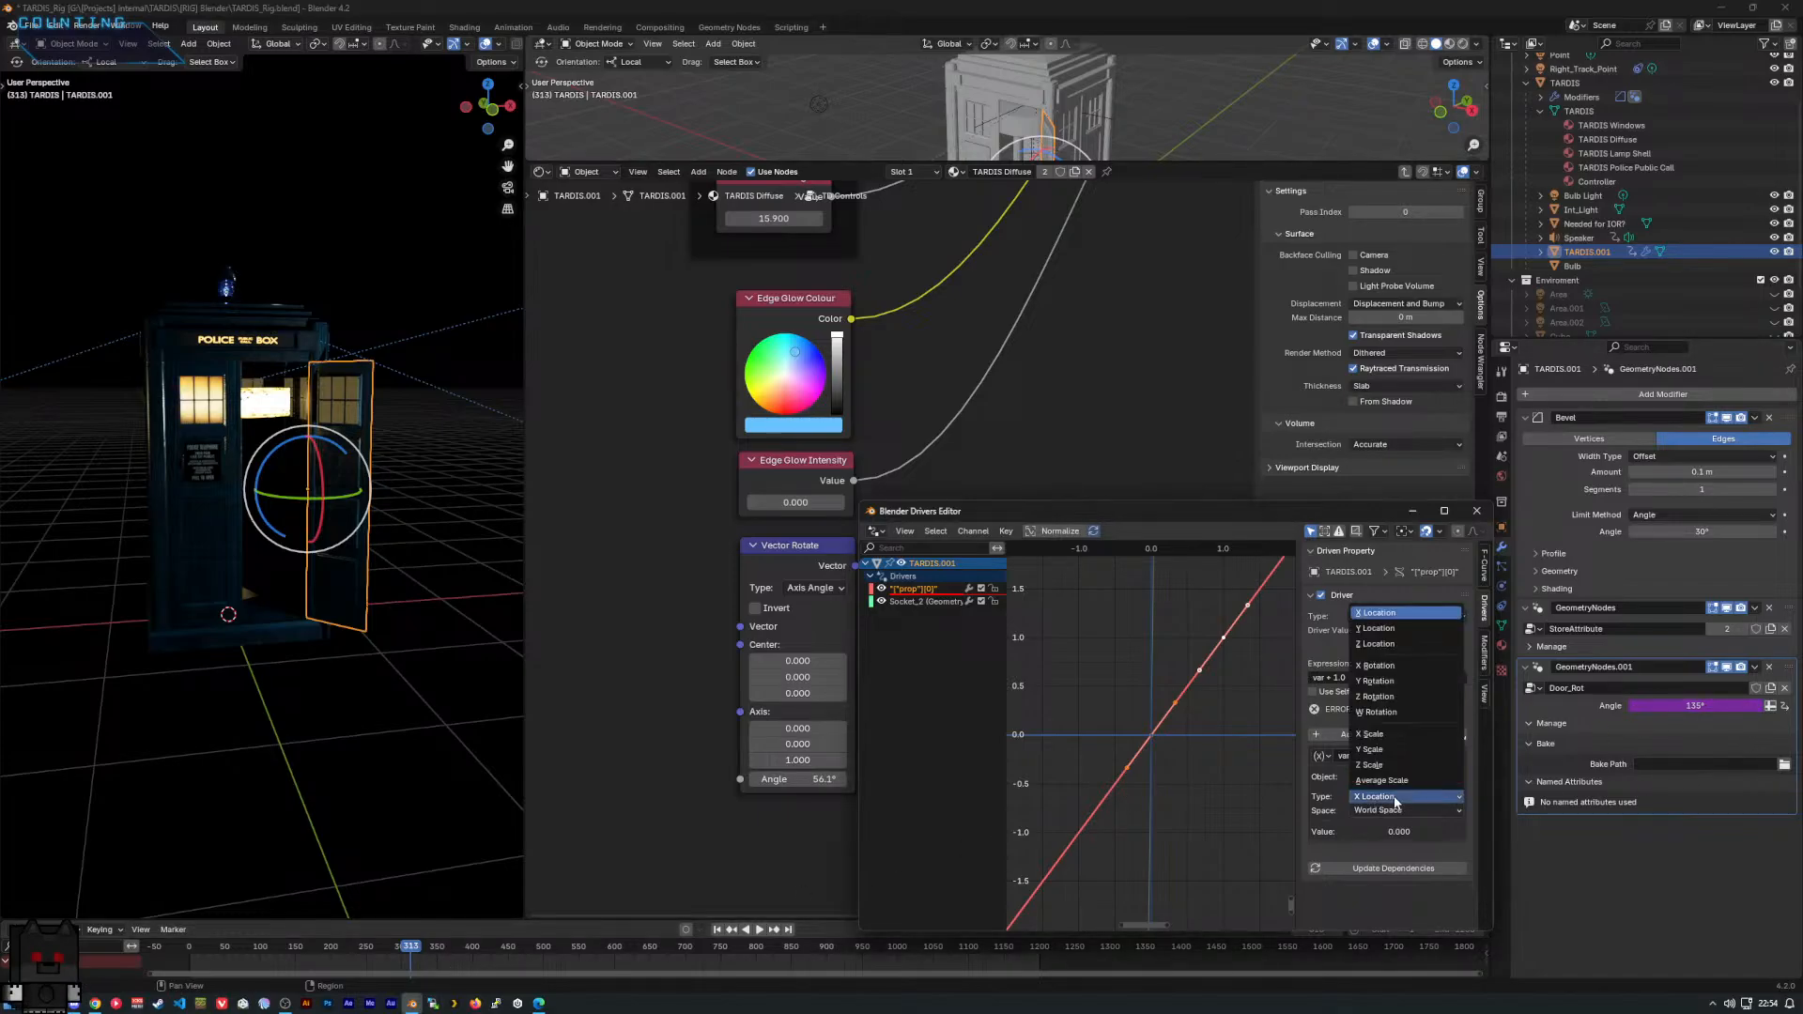
click(1401, 712)
mouse_move(399, 696)
middle_down()
mouse_move(433, 689)
mouse_move(378, 689)
middle_up()
drag(797, 780, 756, 781)
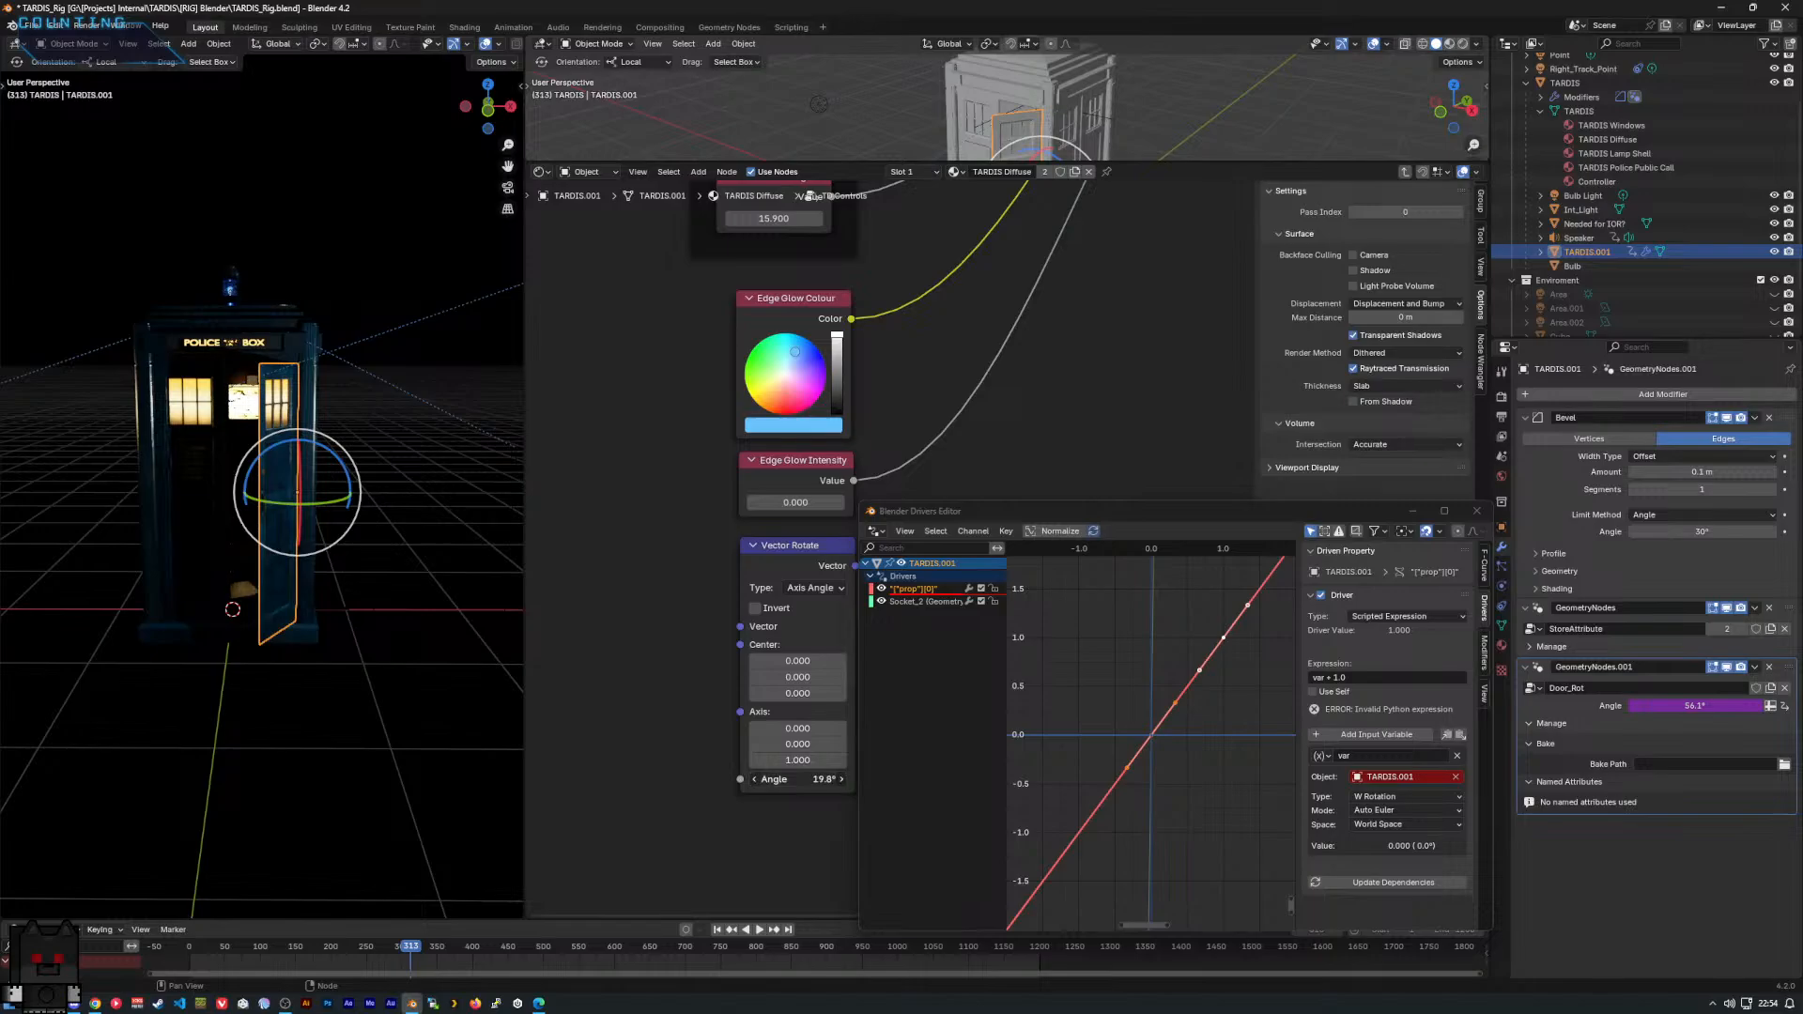
click(1356, 755)
click(1360, 758)
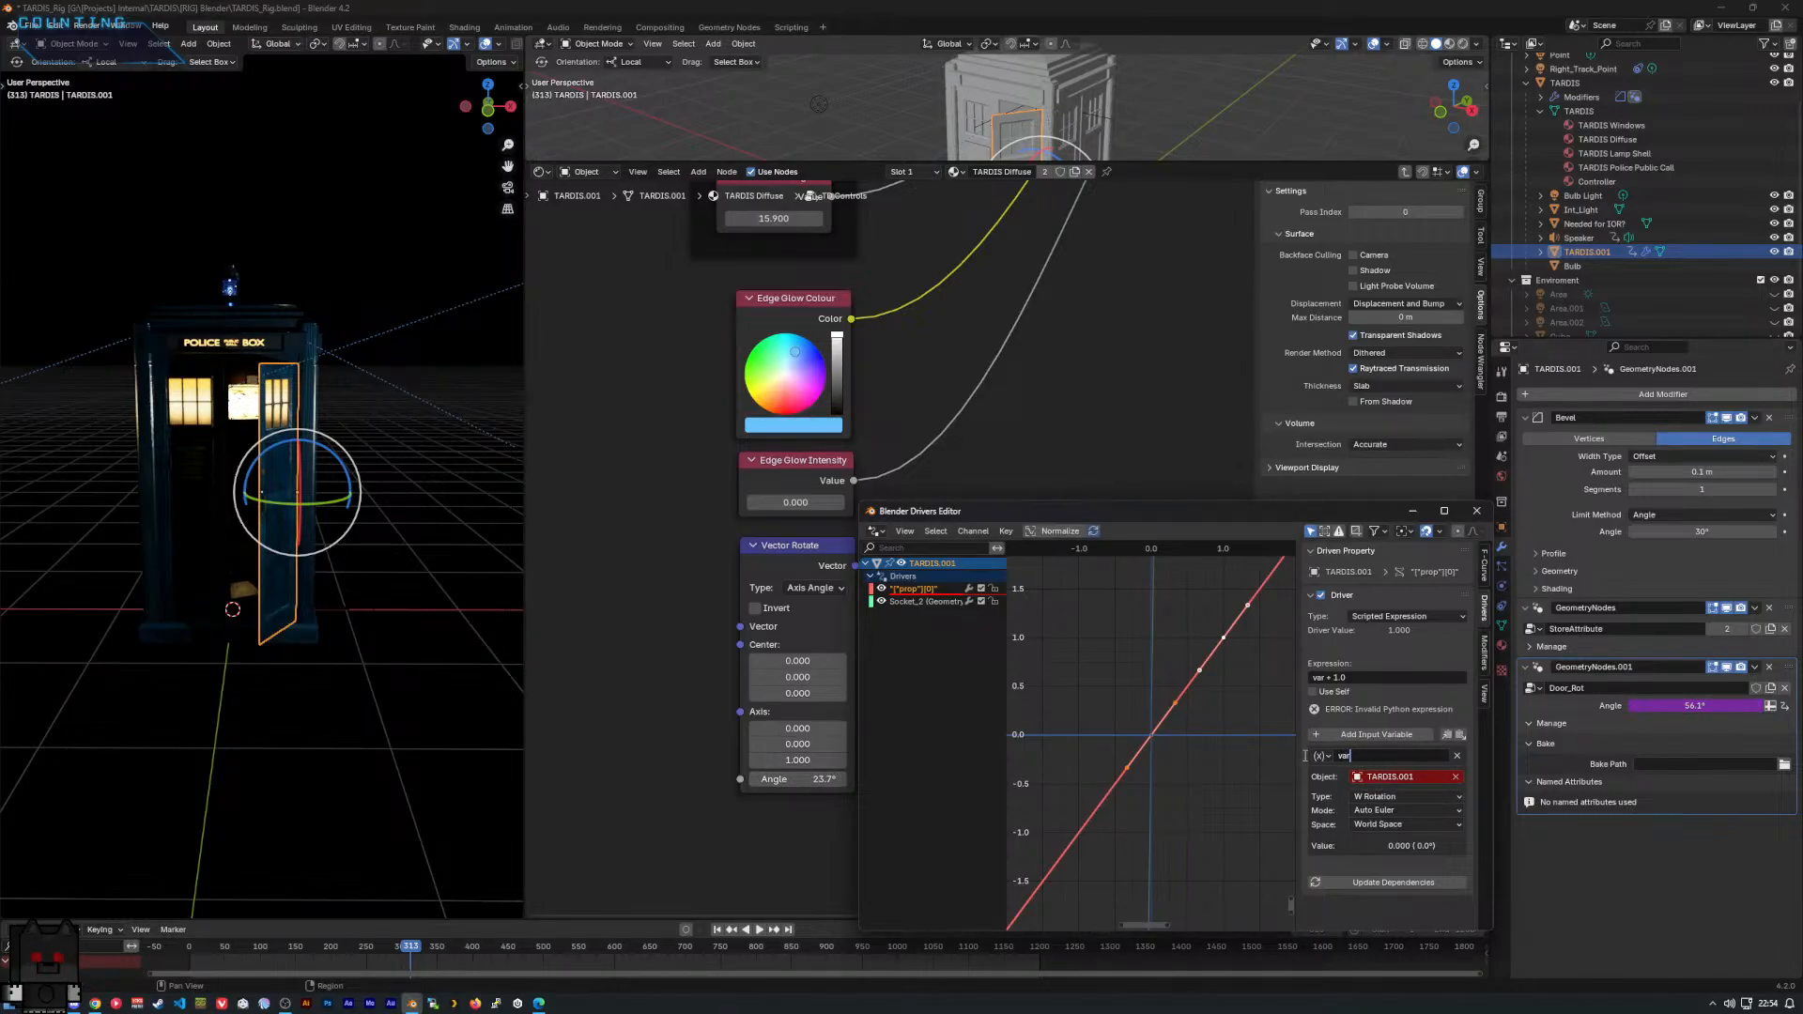
Add a second input variable to the prop driver and try the Context Property and Transform Channel types on it.
click(1373, 734)
scroll(1381, 816, down, 2)
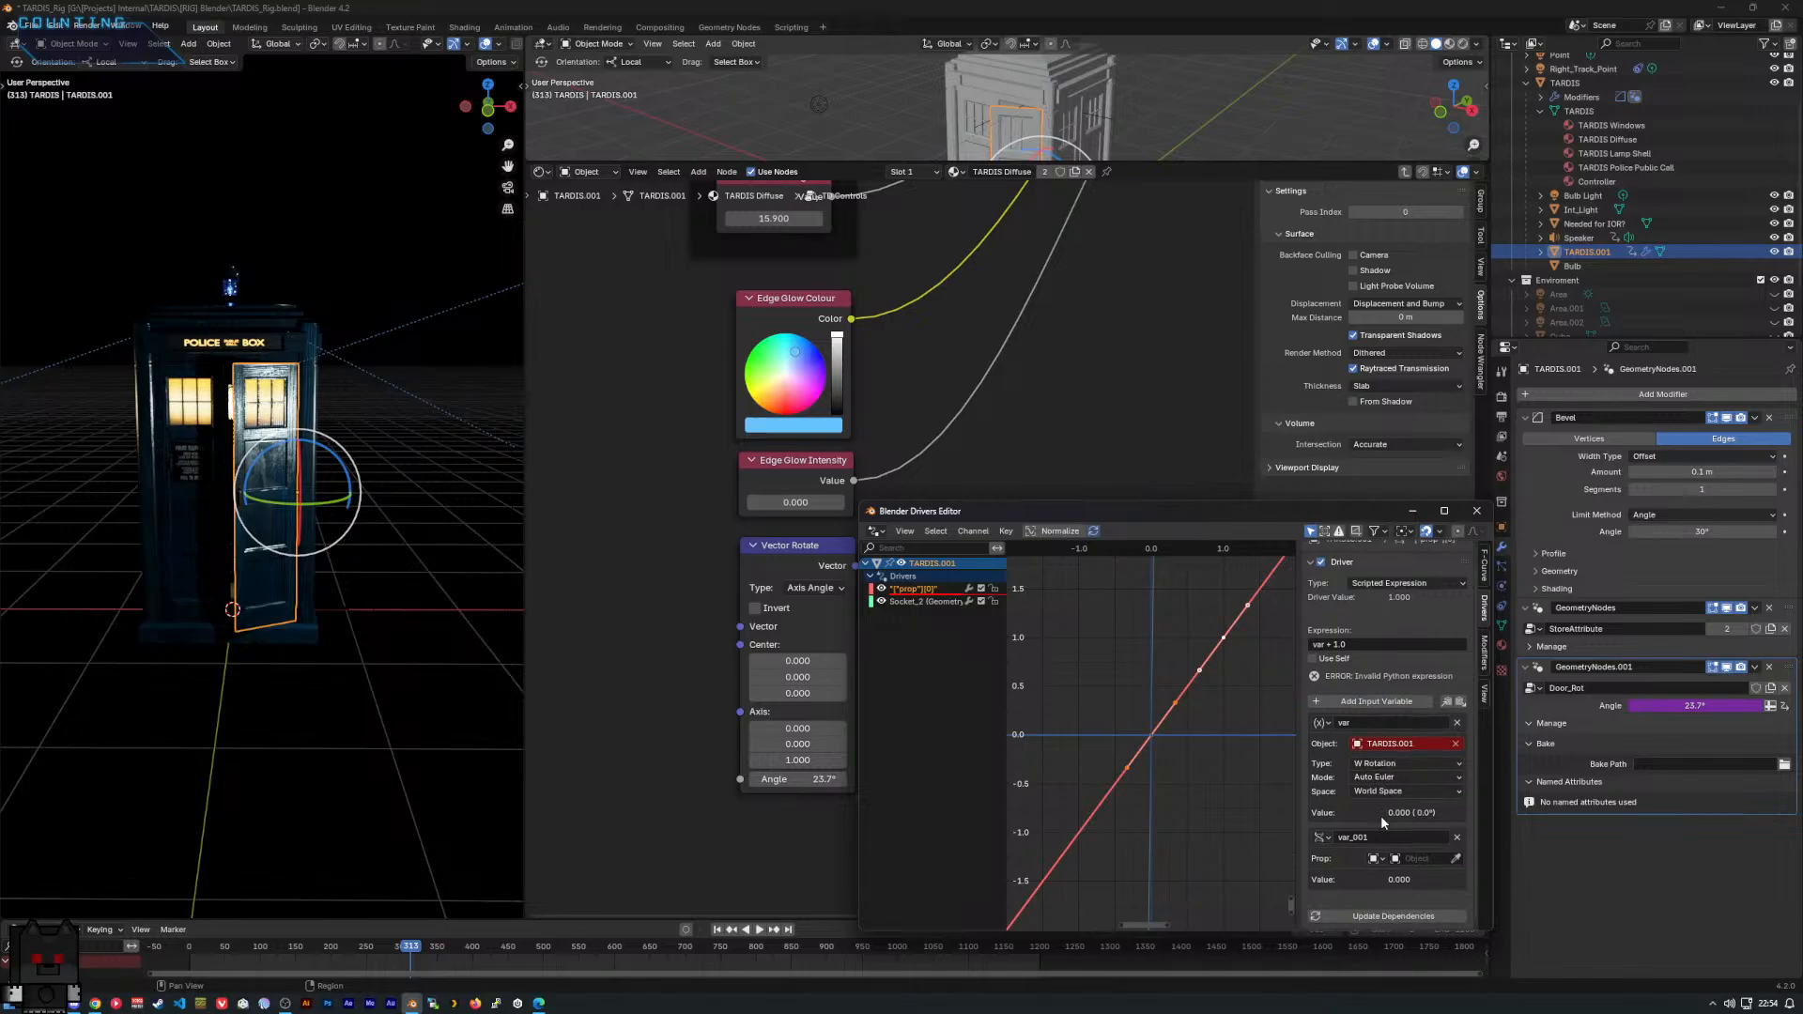
click(1323, 838)
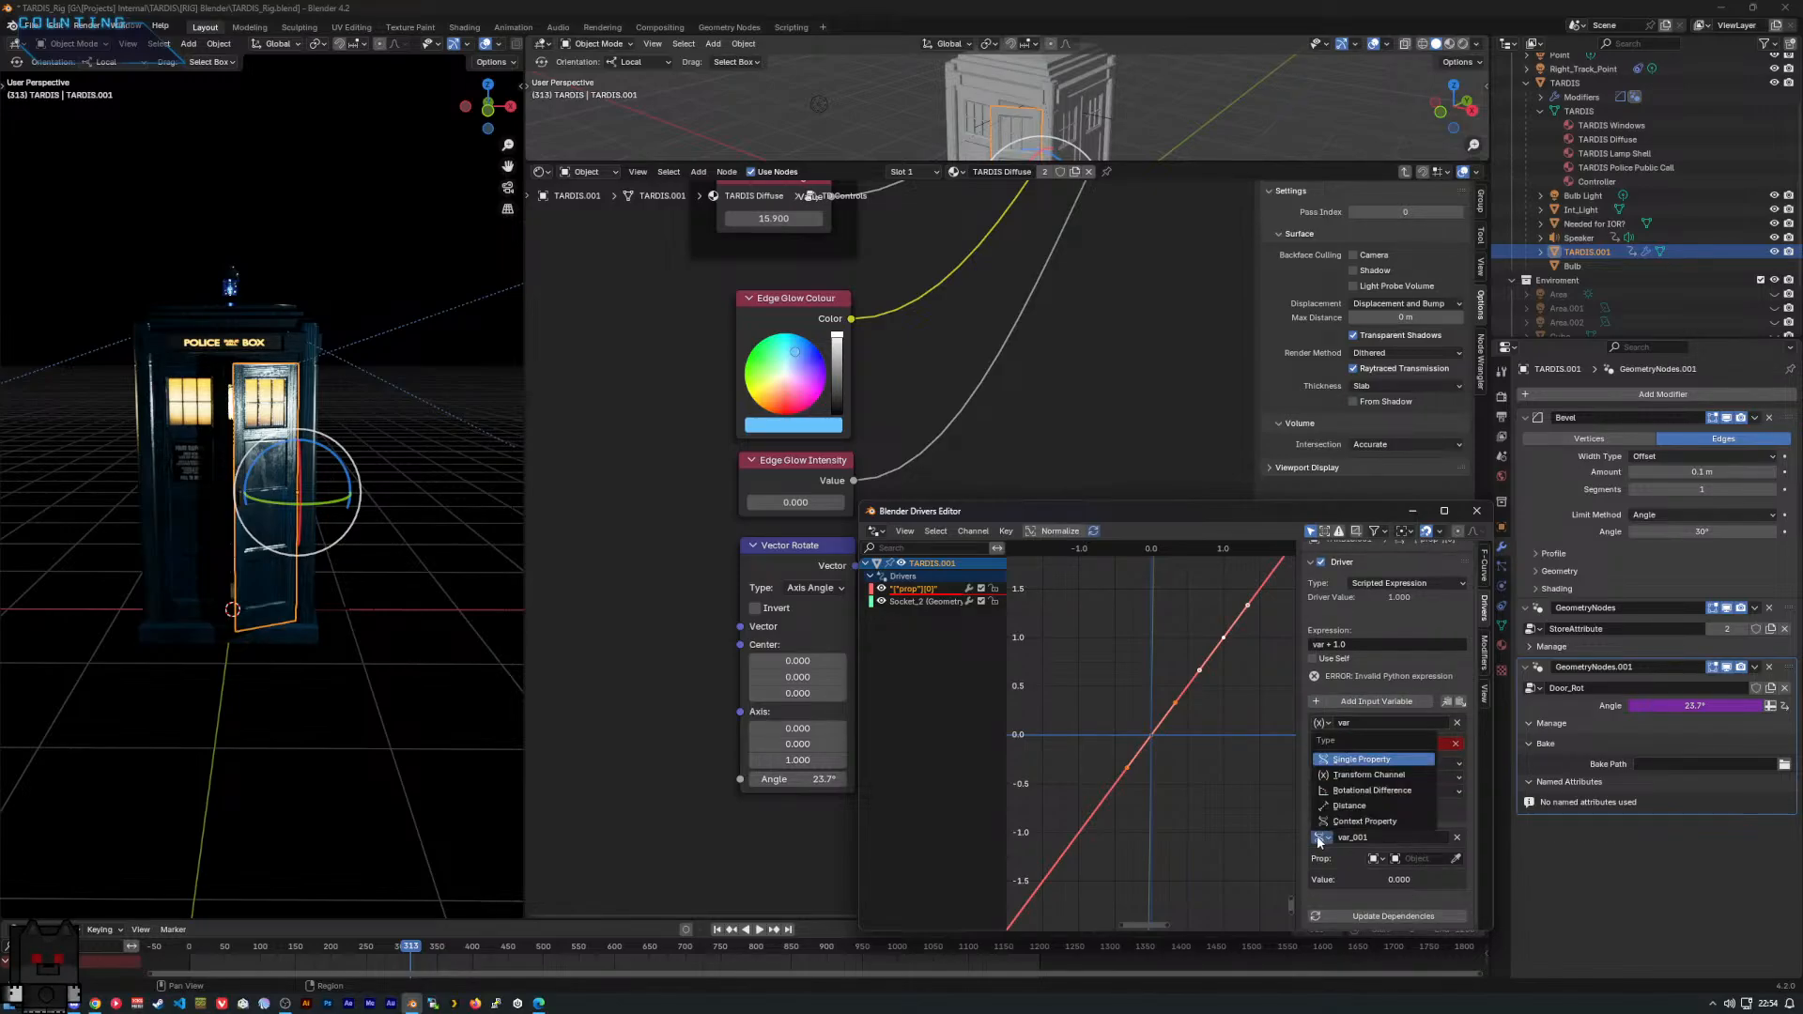
click(1369, 822)
scroll(1393, 860, down, 1)
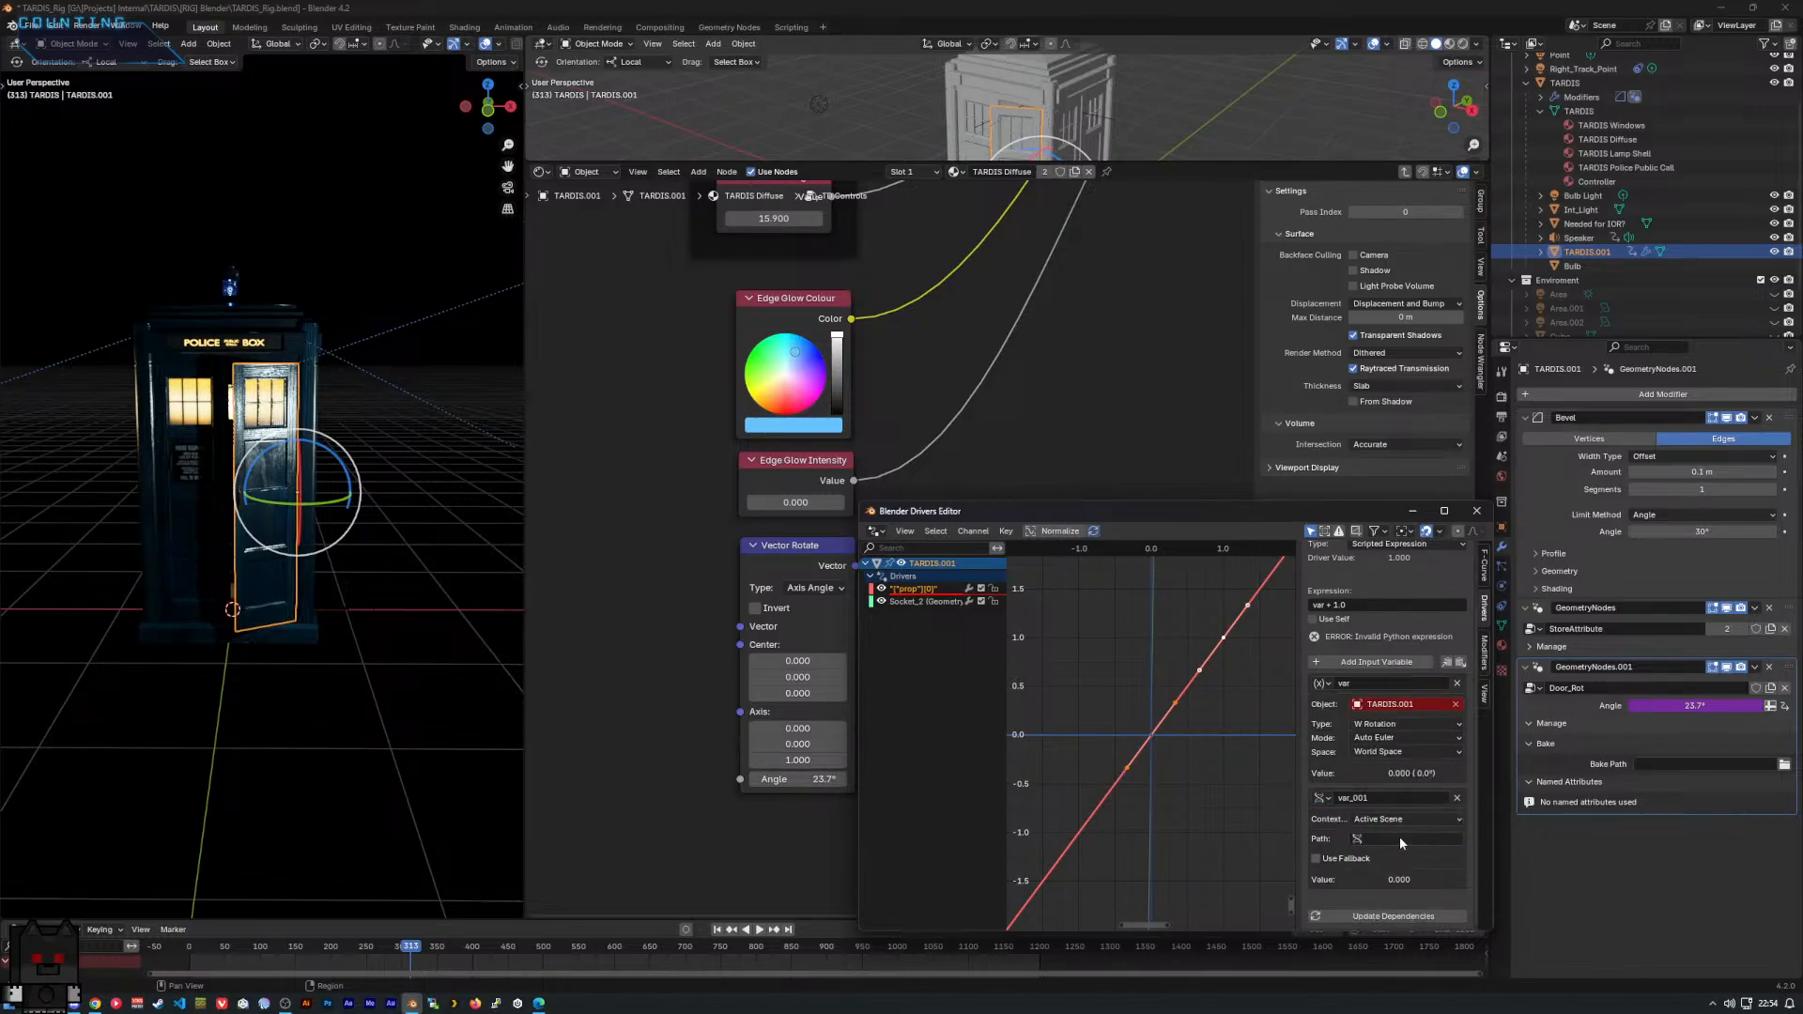
click(1411, 821)
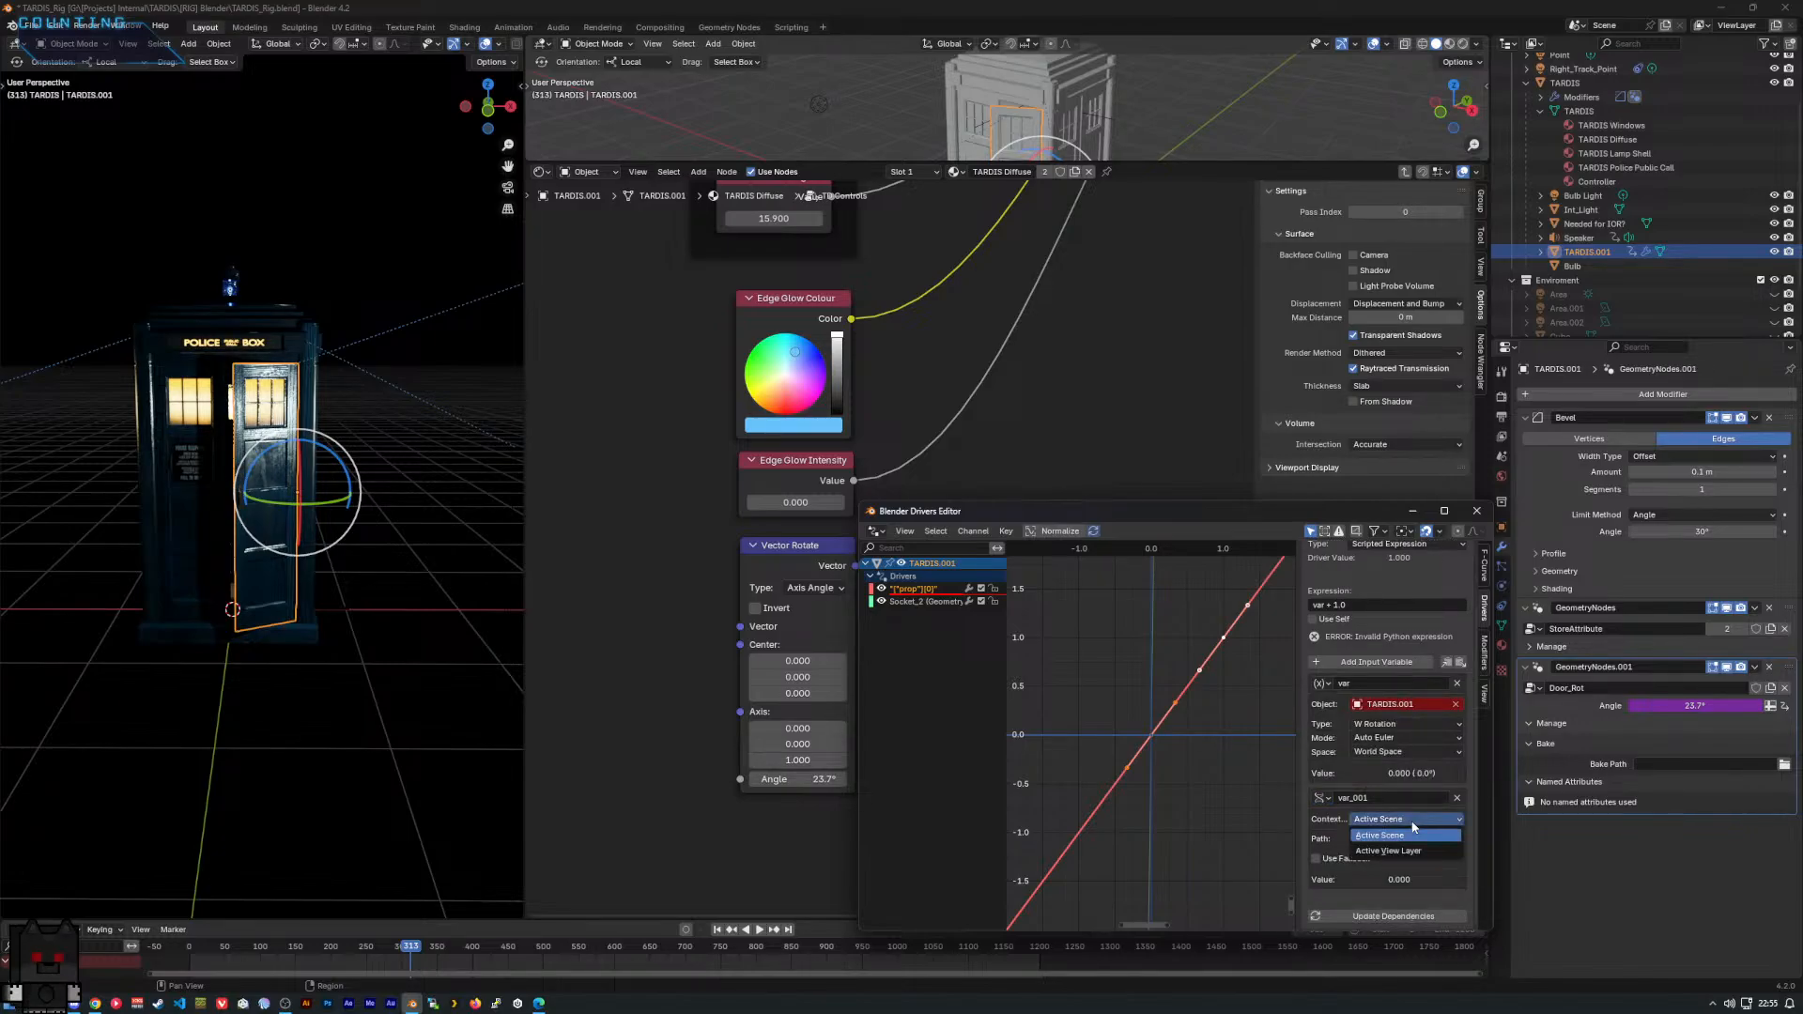
click(1394, 839)
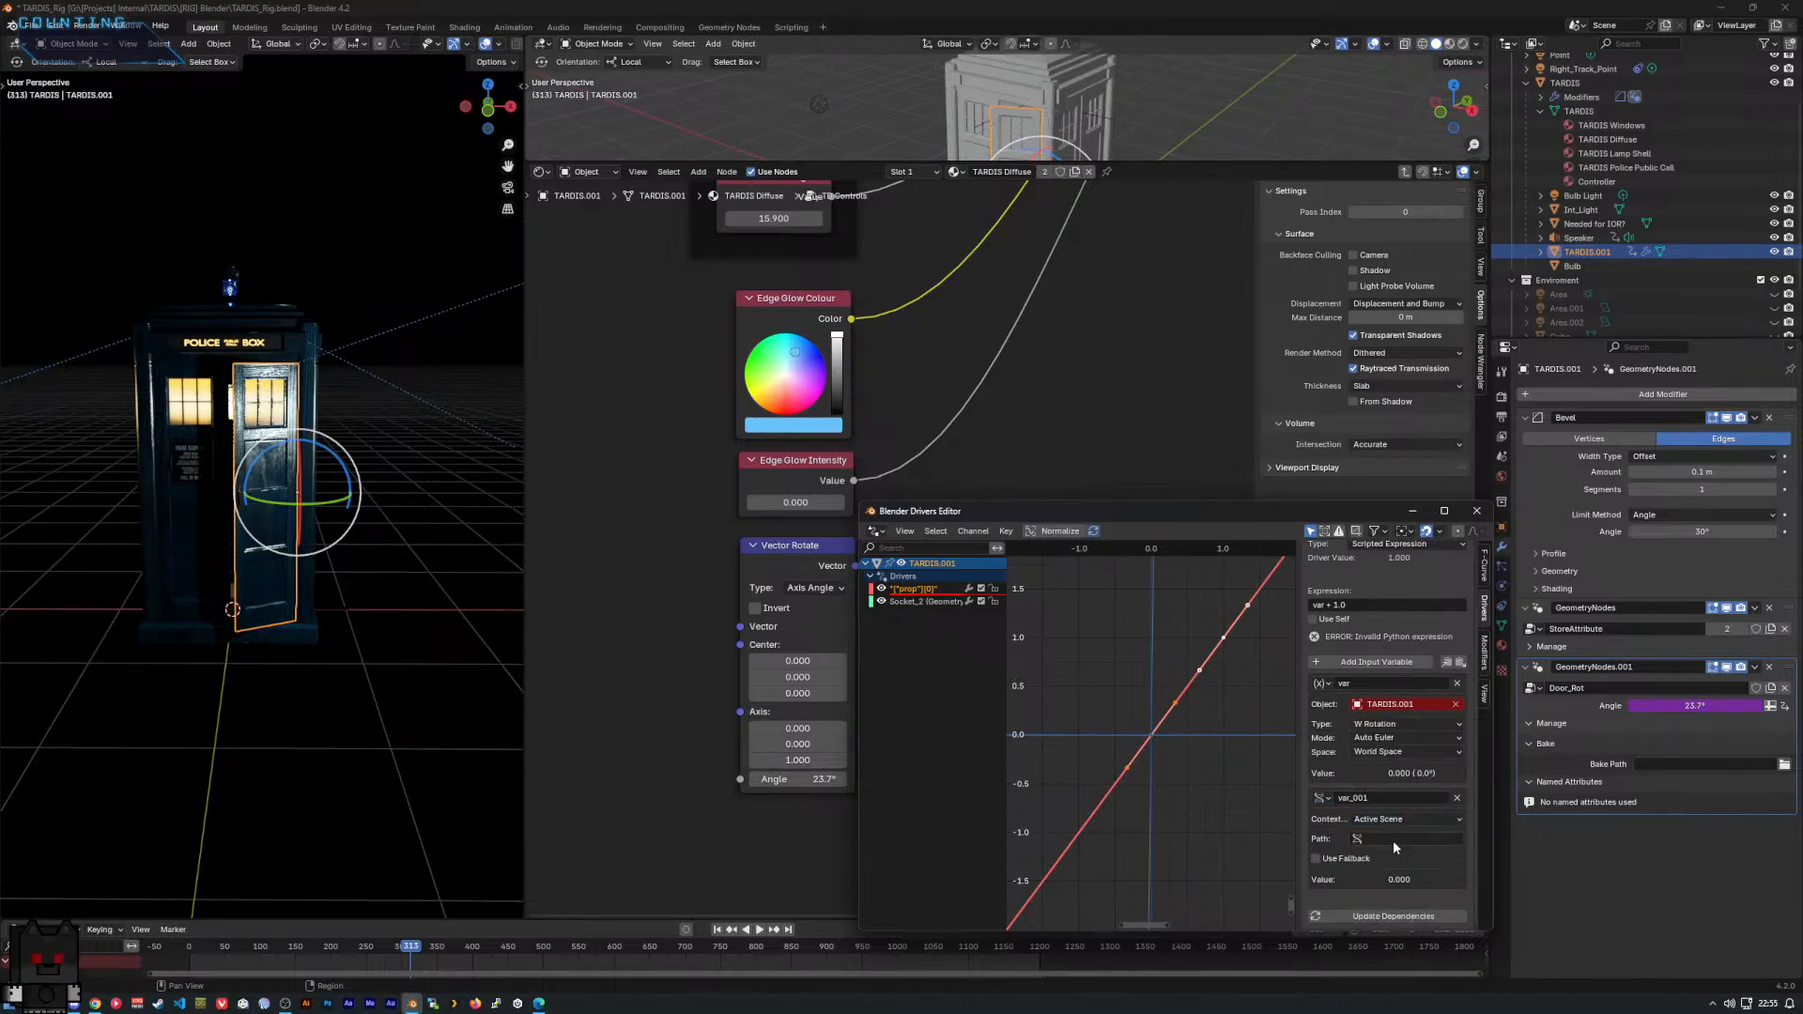
click(1322, 797)
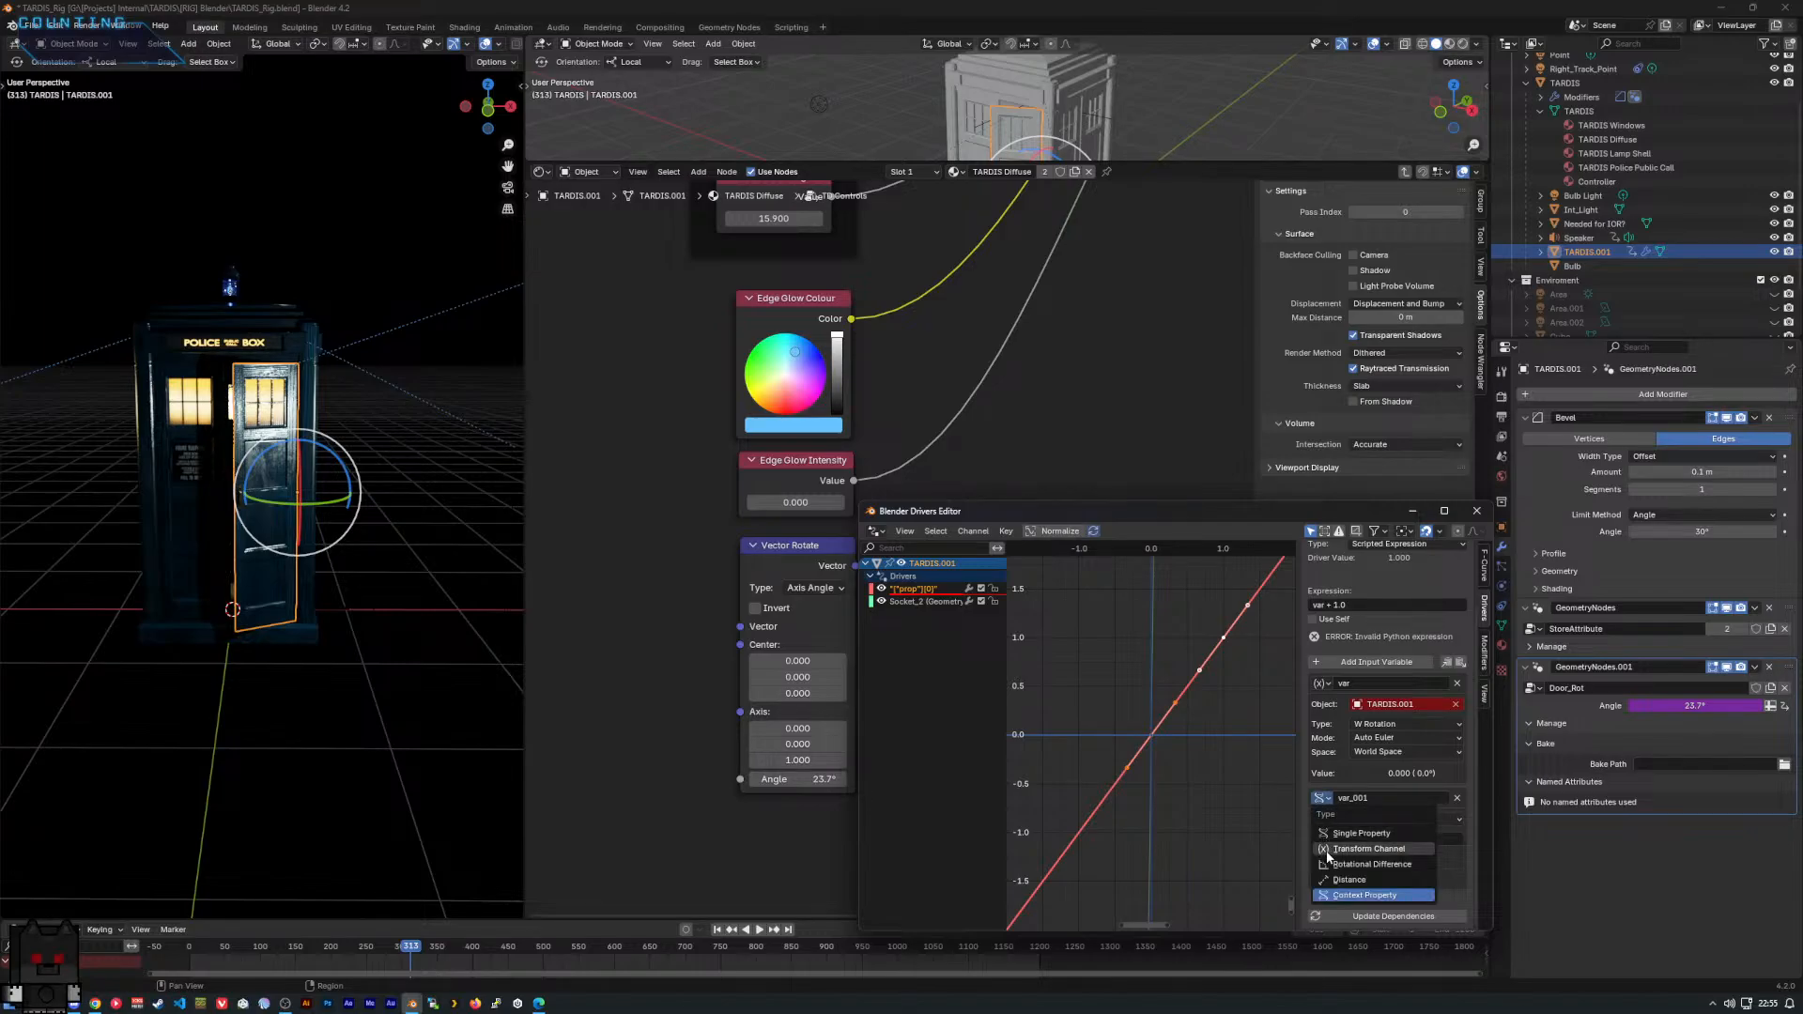
click(1324, 849)
click(1388, 825)
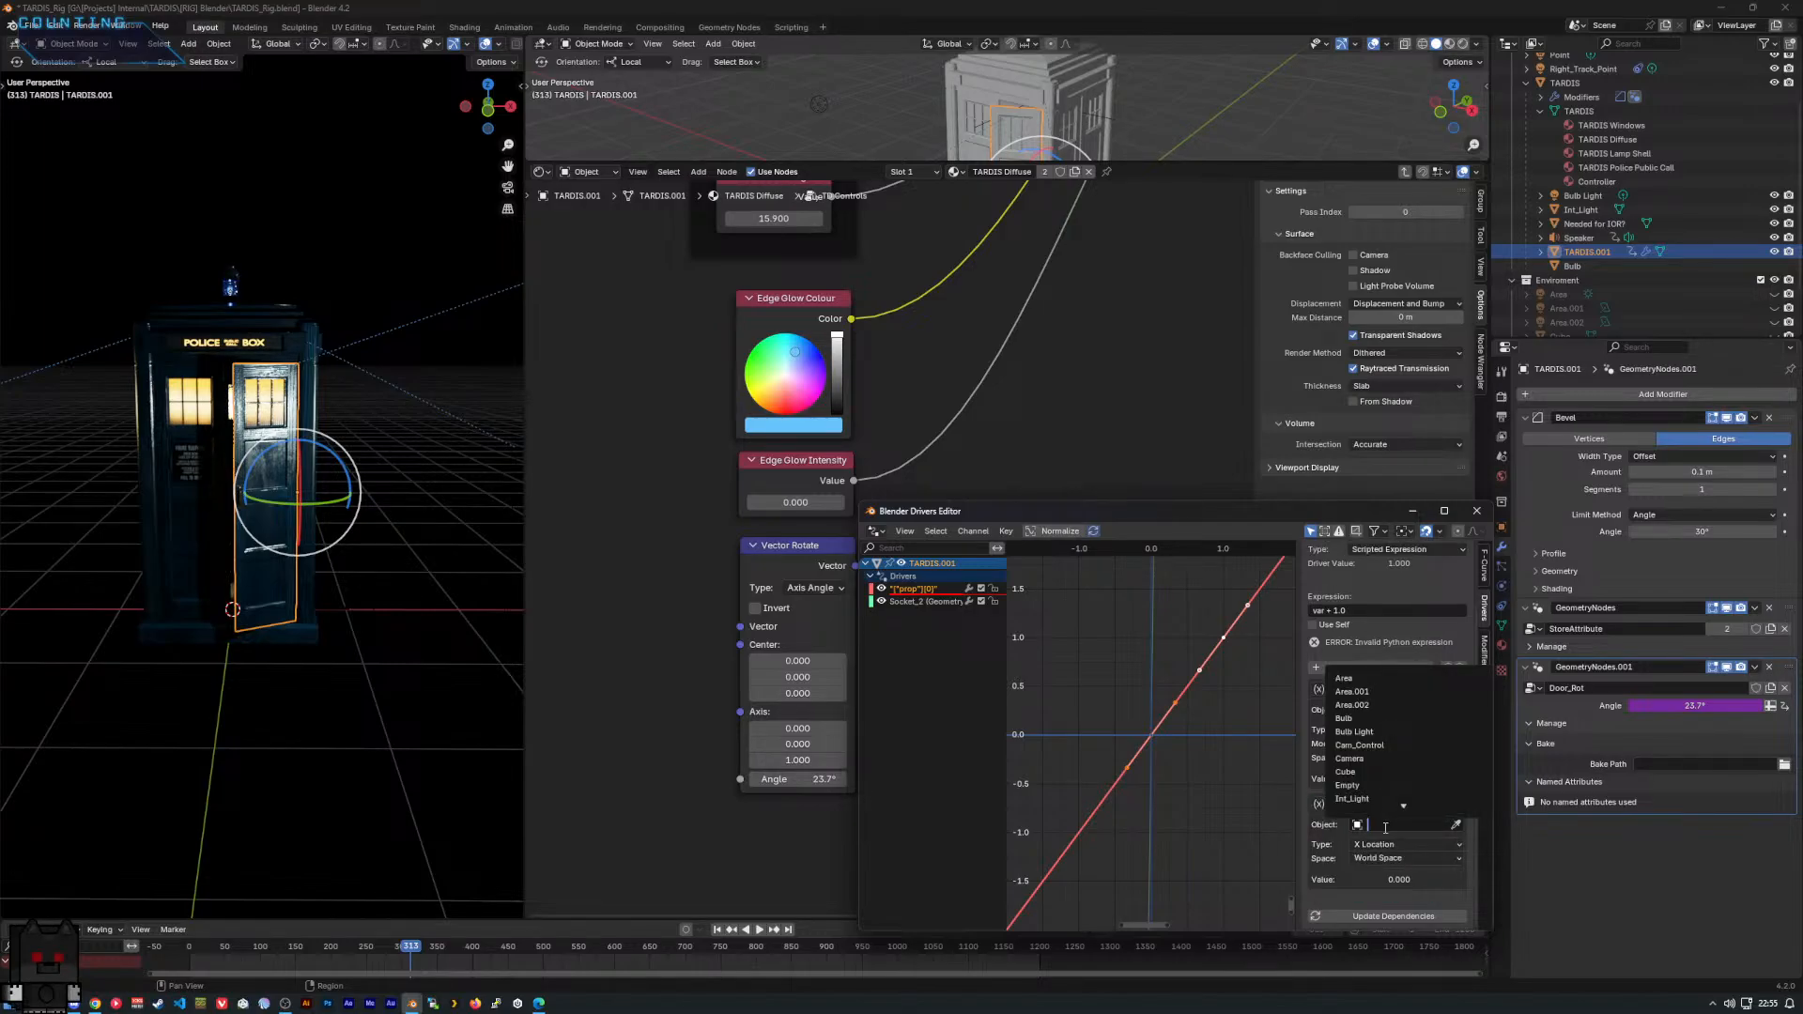
scroll(1368, 798, down, 8)
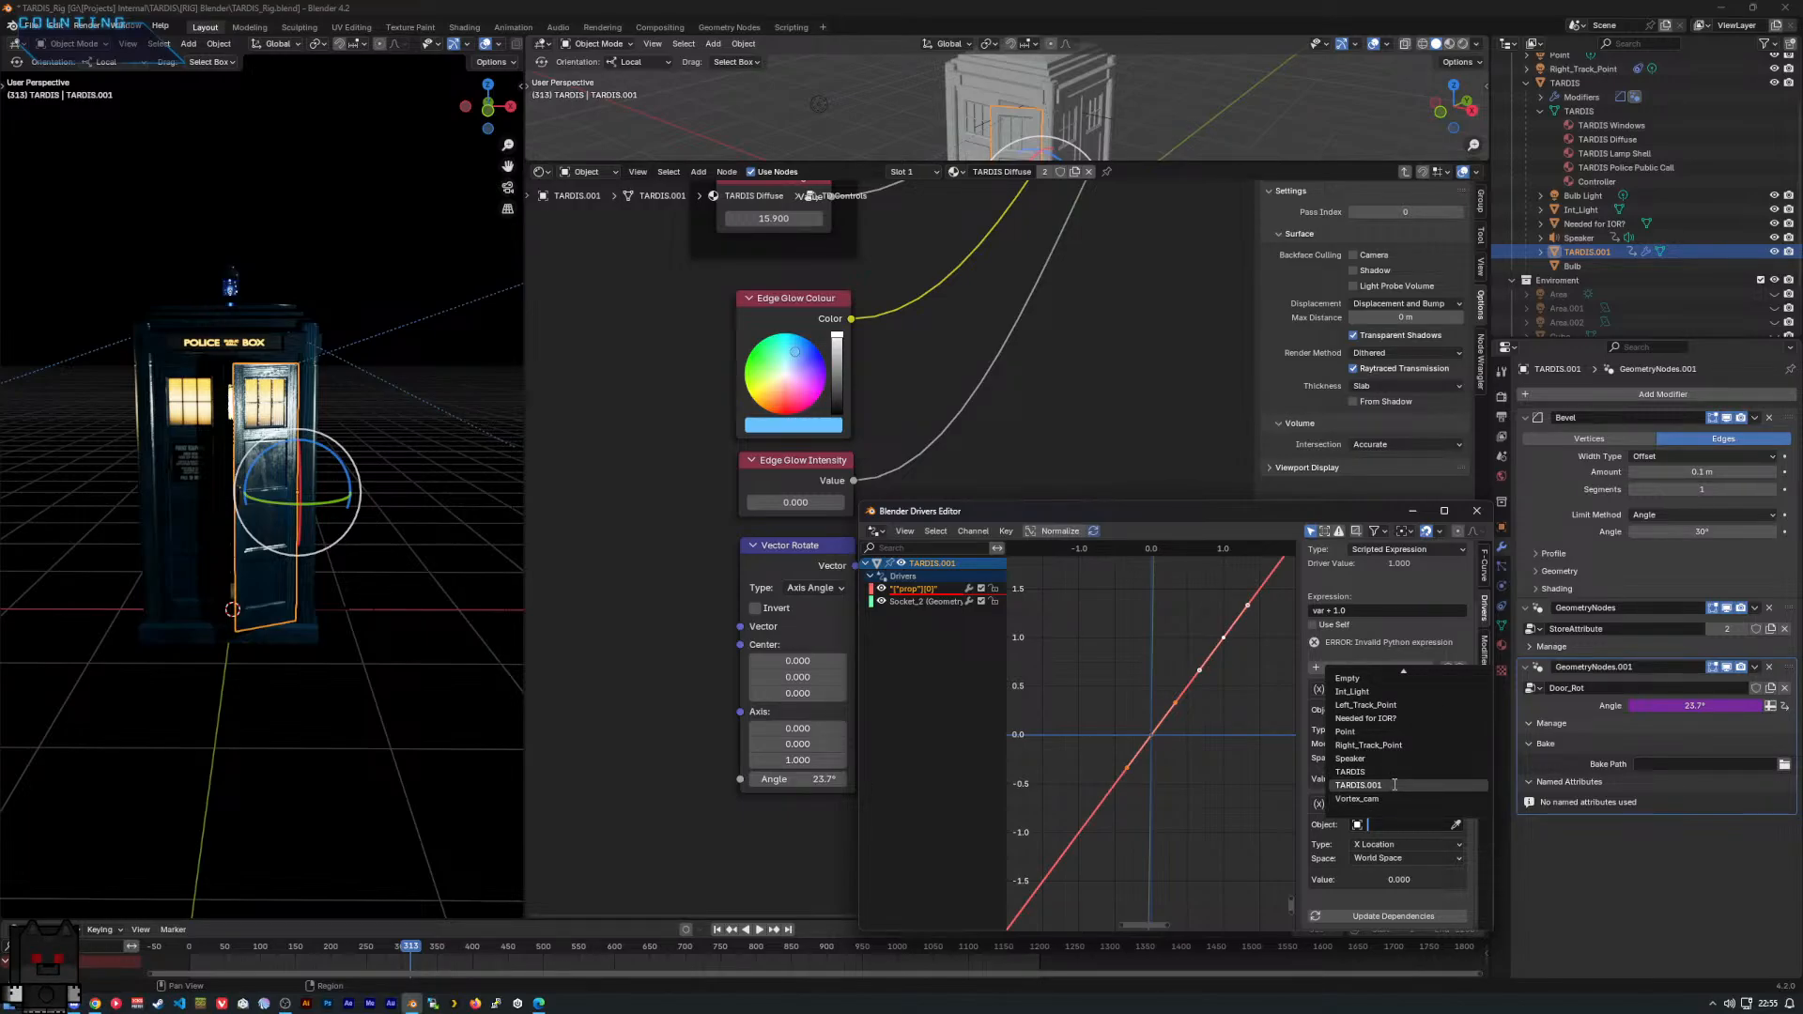
Enable Use Self on the prop driver and remove both of its input variables.
click(1317, 627)
click(1317, 627)
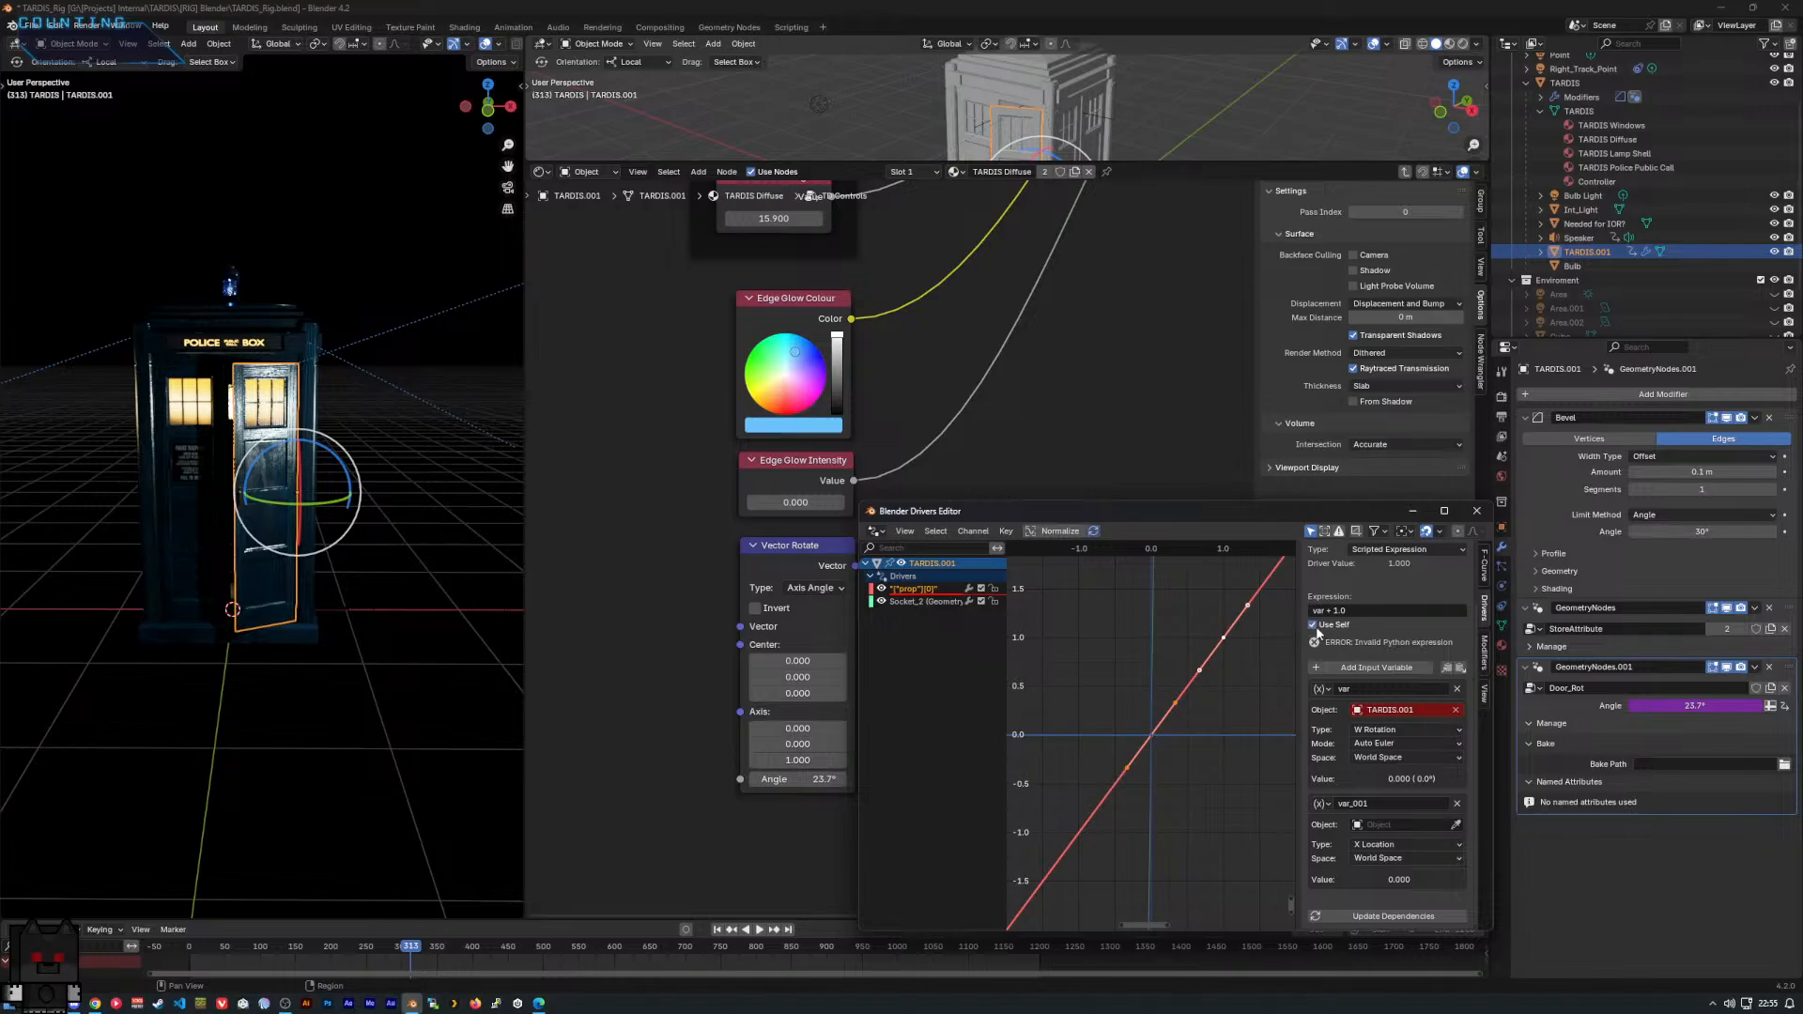
click(1456, 689)
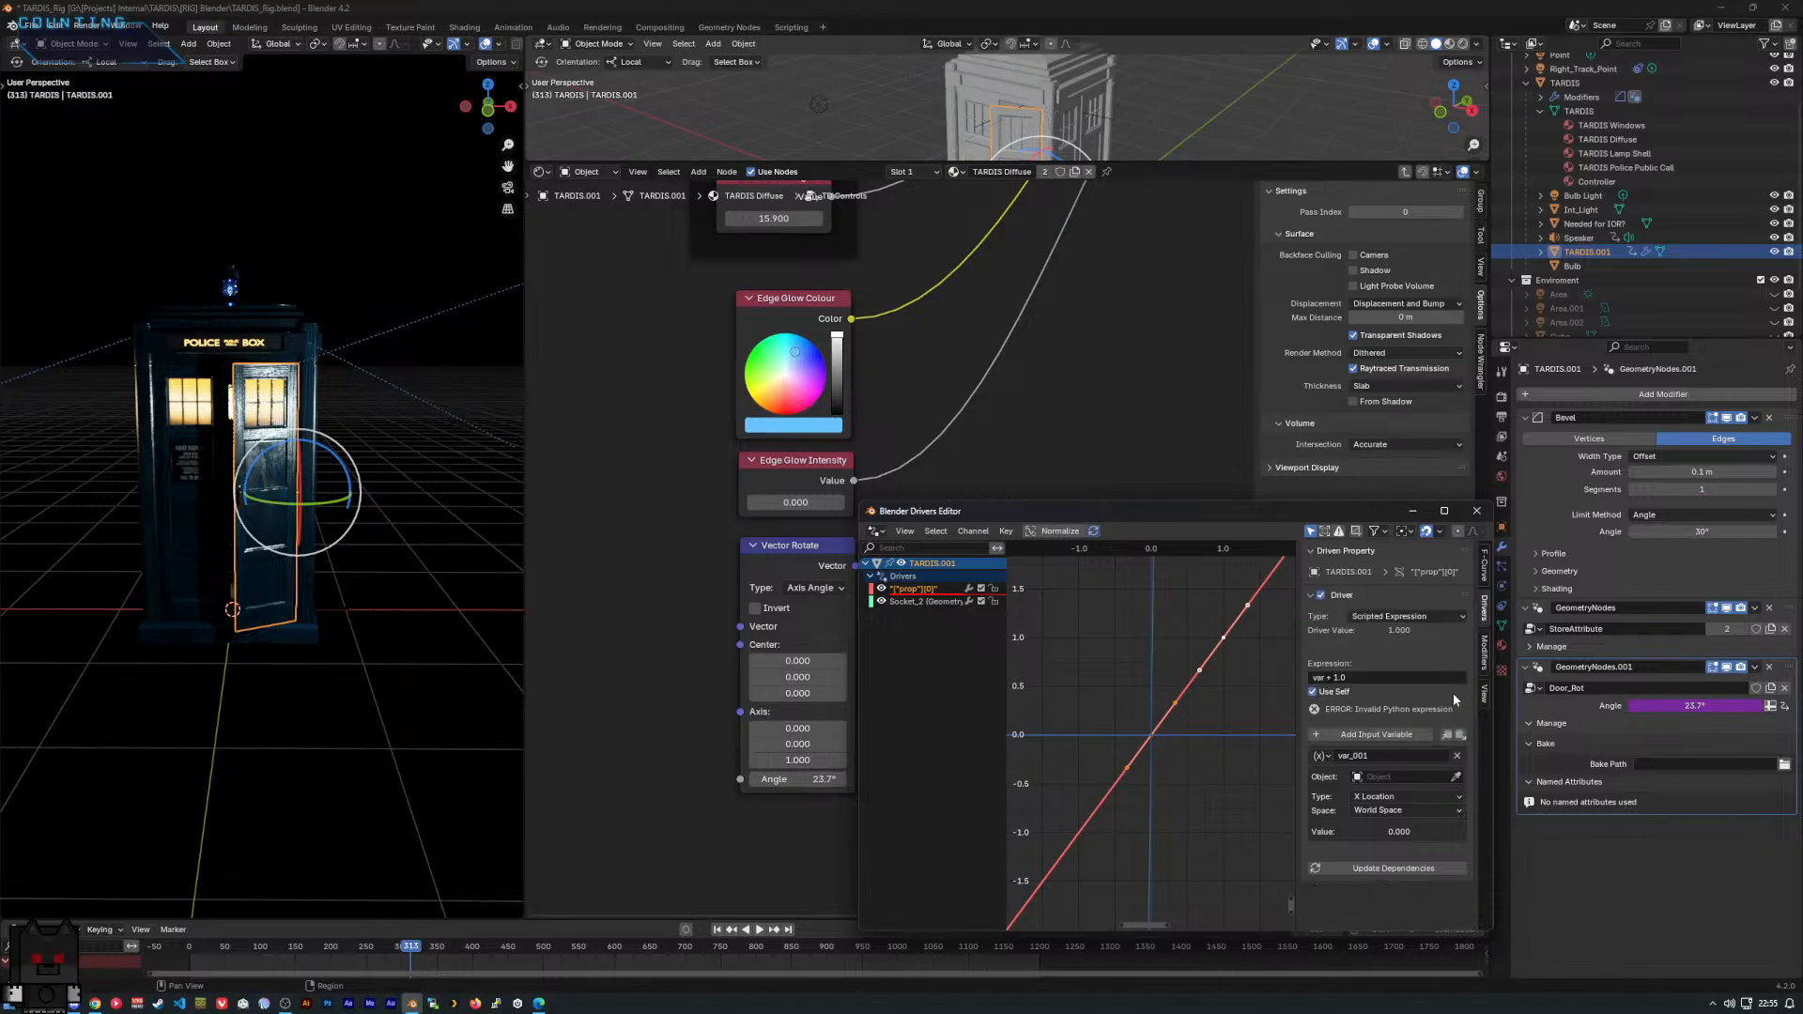
click(1456, 755)
Lower the Vector Rotate Angle to about 13.1°, compare the two TARDIS.001 drivers, and delete the prop driver.
middle_drag(234, 629, 404, 637)
drag(815, 779, 808, 779)
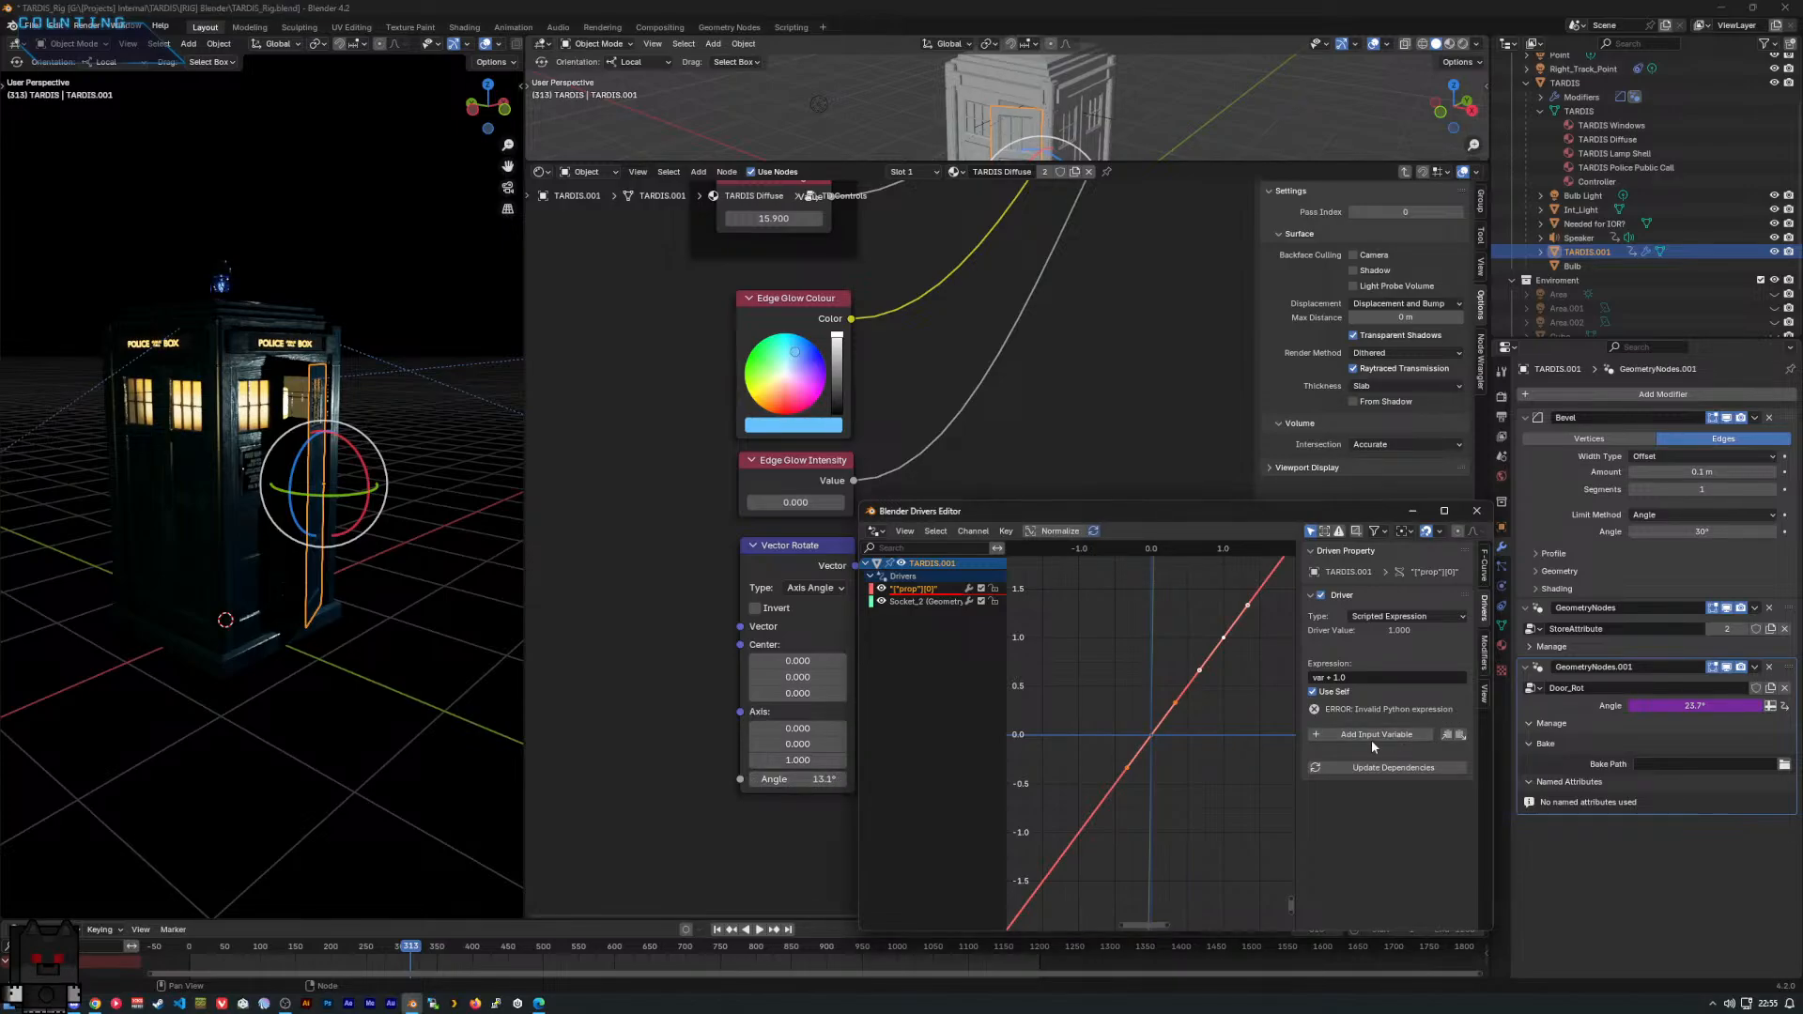
click(915, 601)
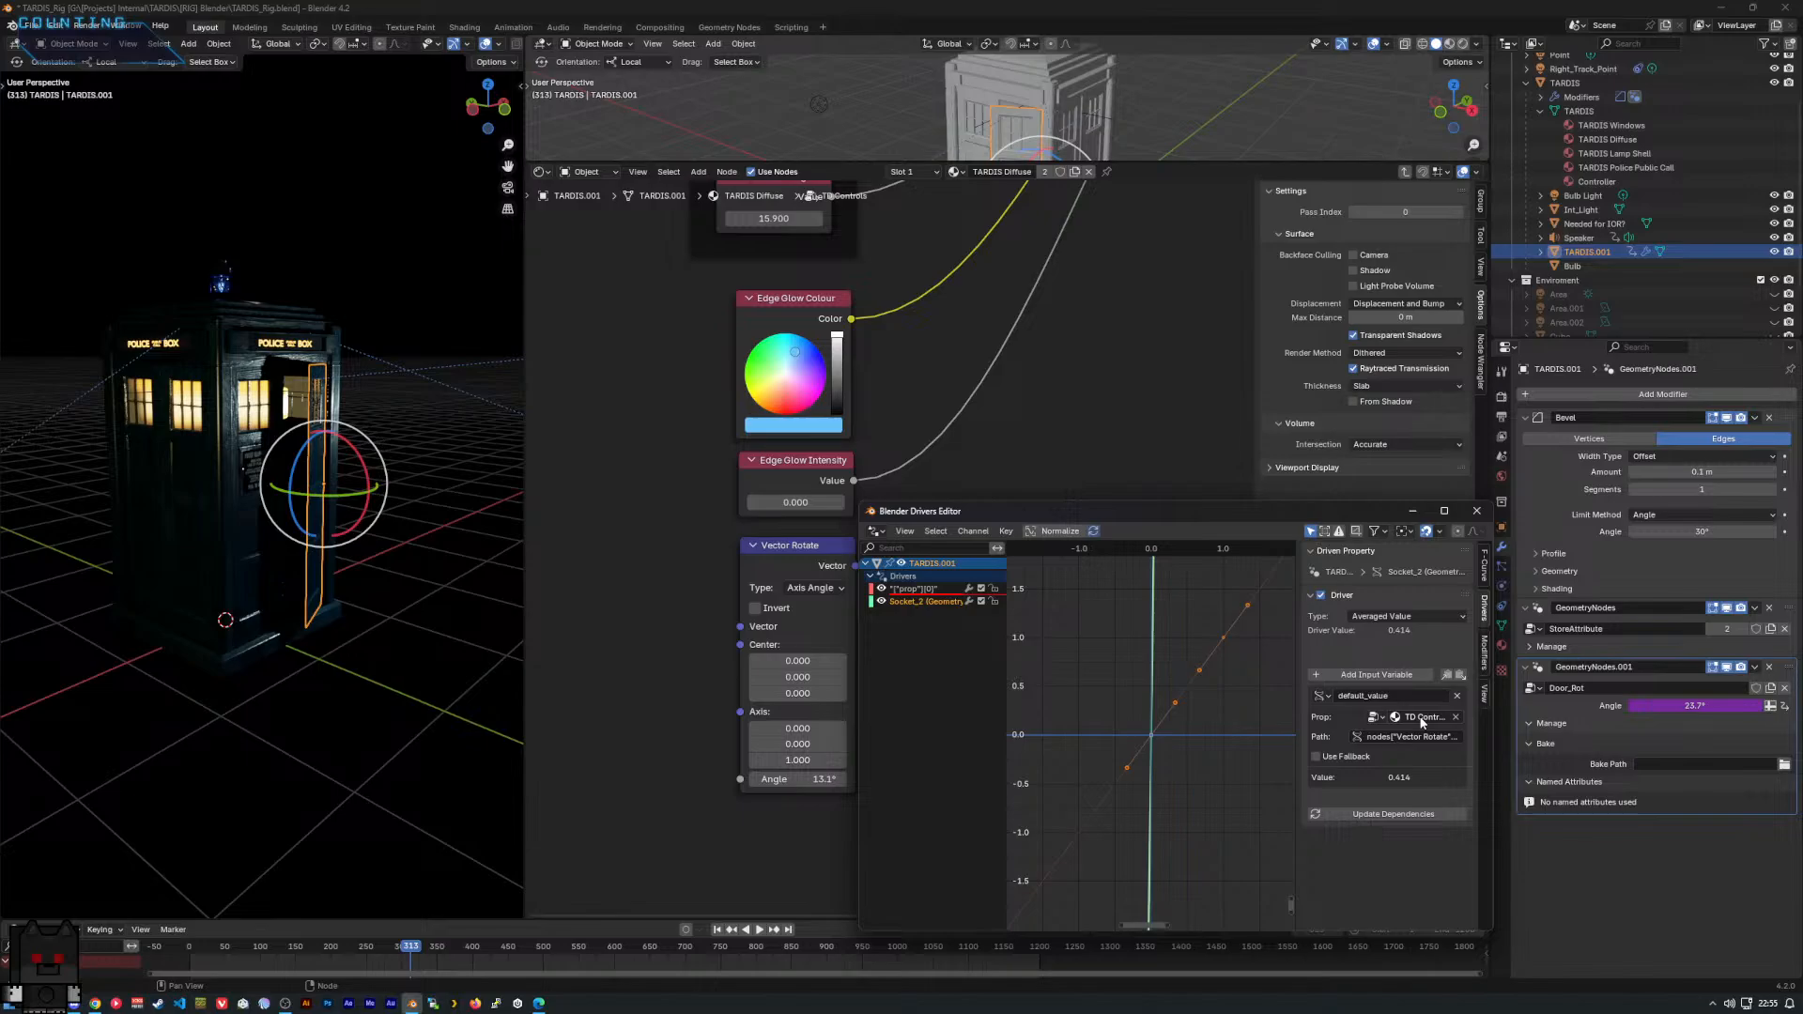
click(916, 590)
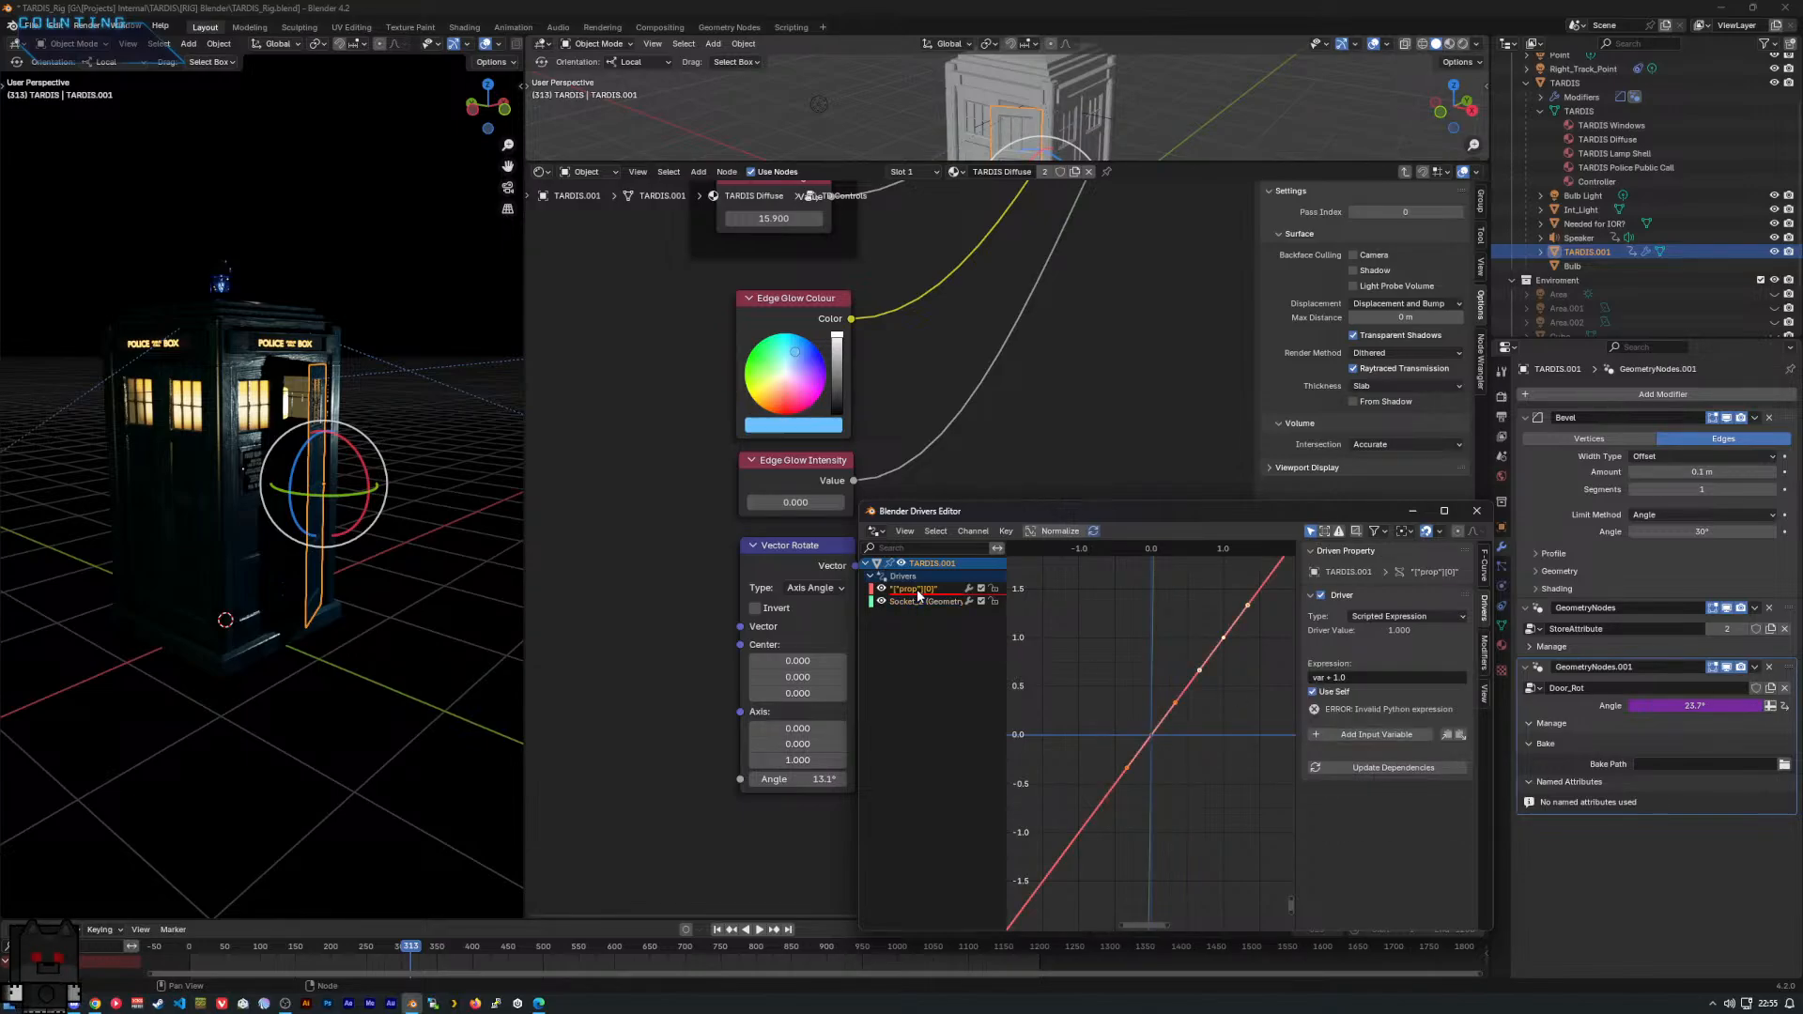
key(x)
click(926, 591)
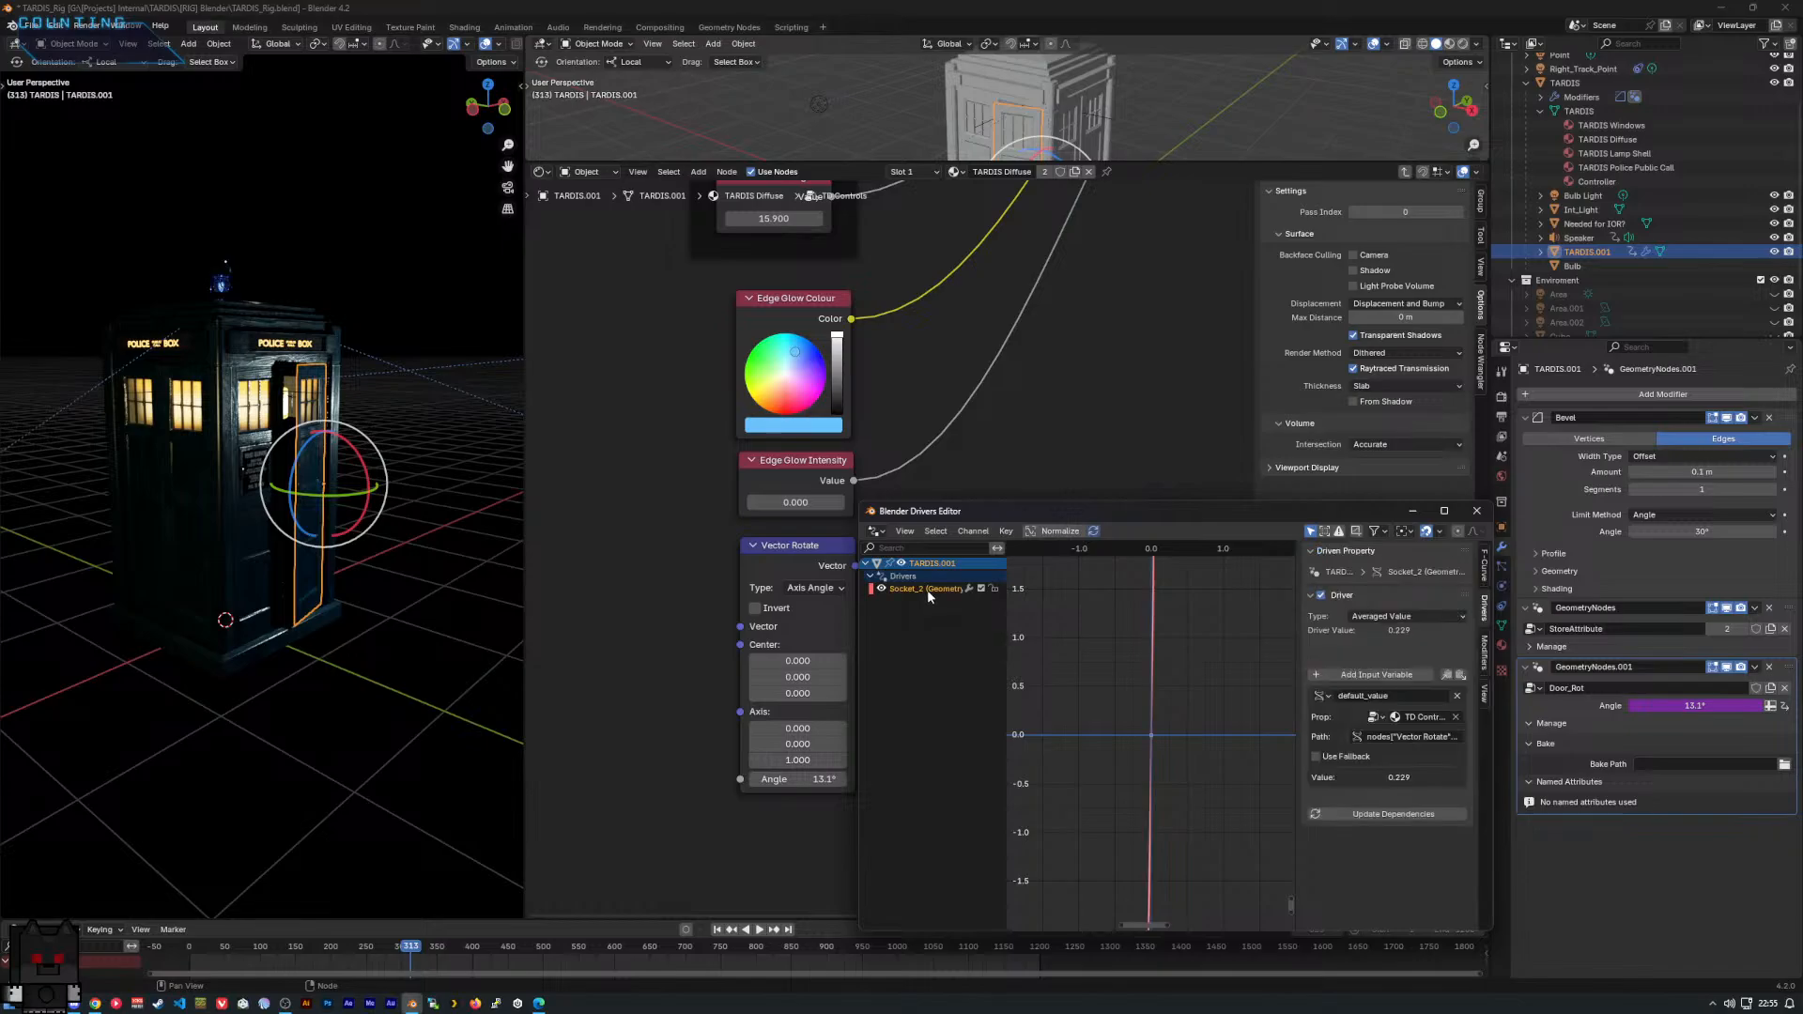
Test the door's response by setting the Vector Rotate Angle to 0°.
click(1701, 705)
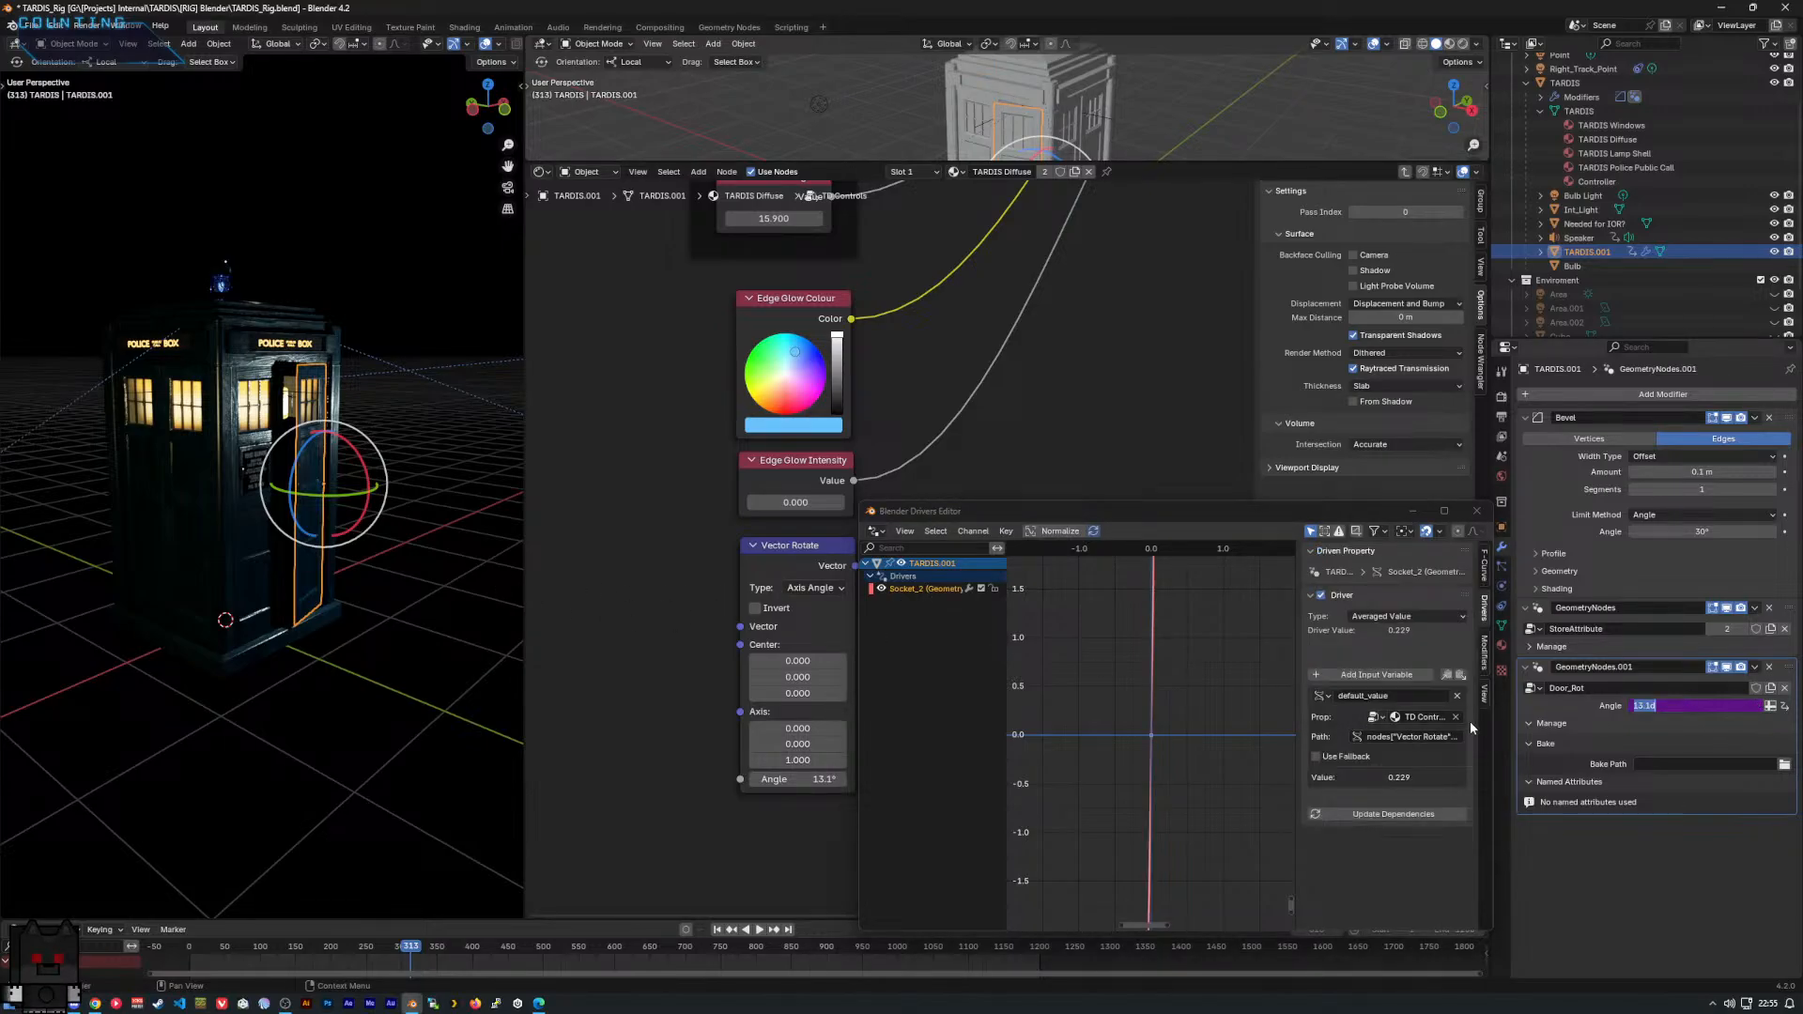
key(Return)
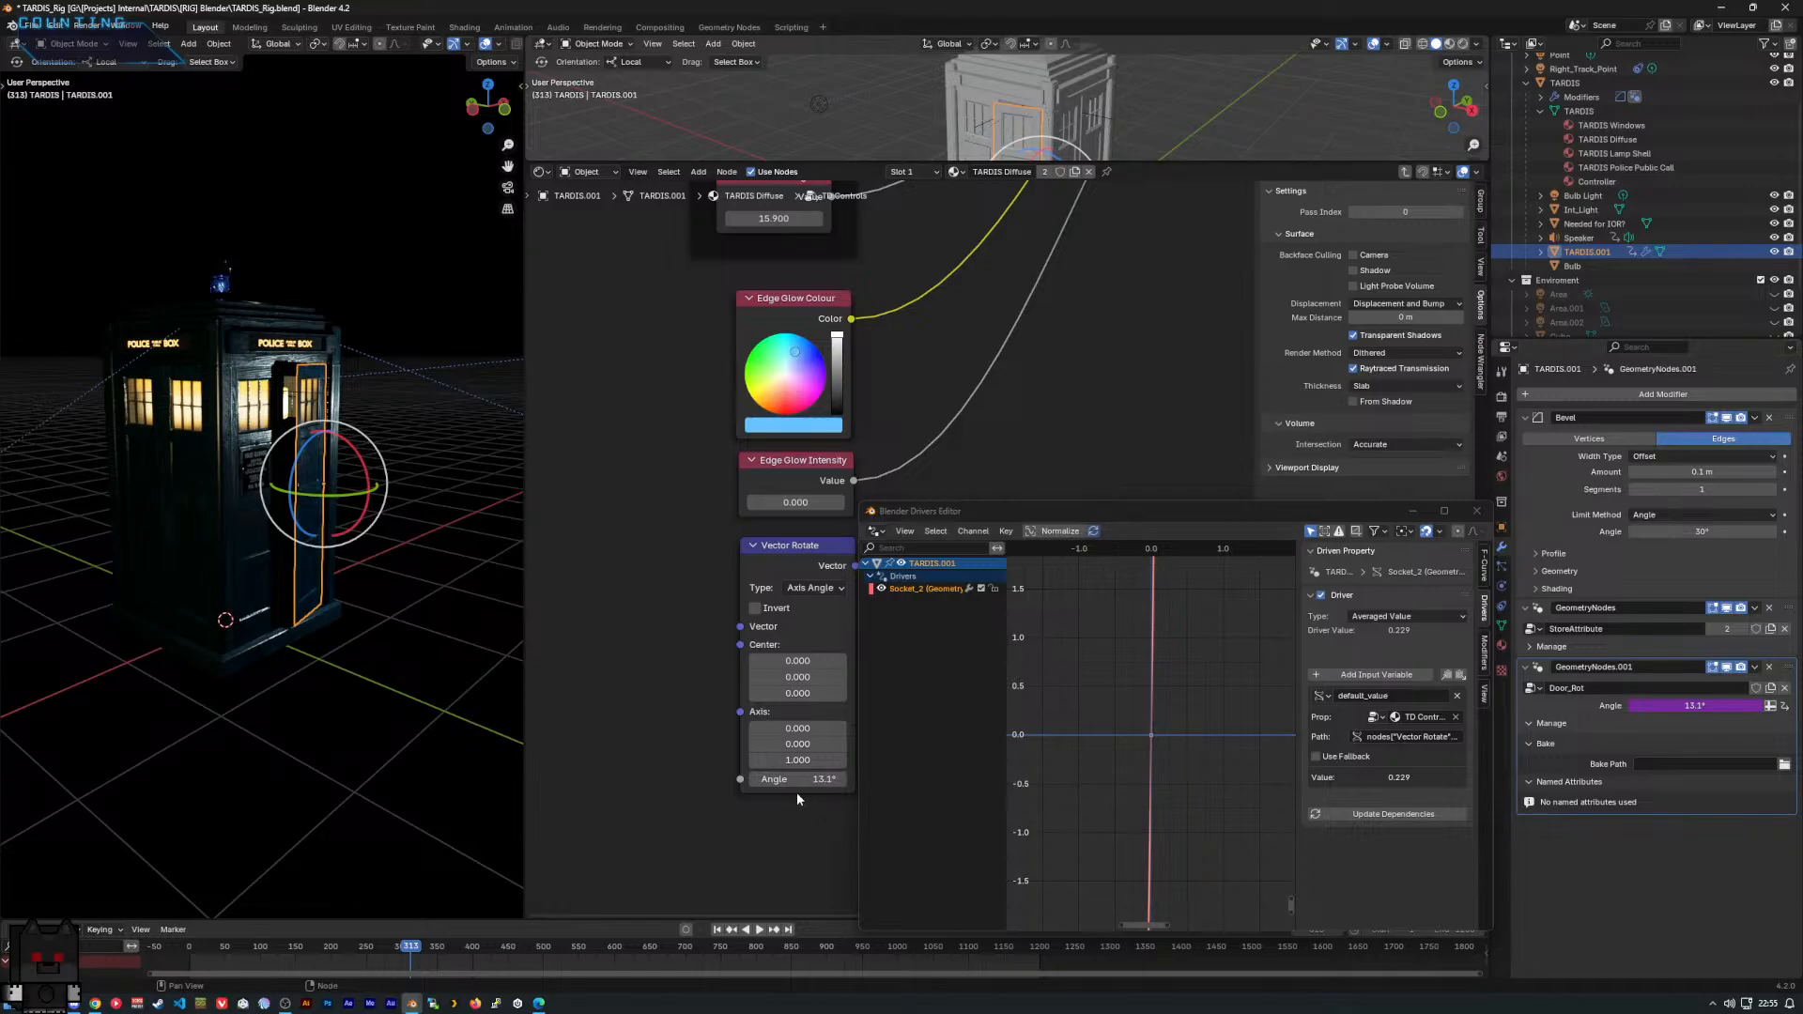
mouse_move(797, 781)
mouse_down()
mouse_move(836, 780)
mouse_move(778, 783)
mouse_up()
click(765, 783)
text(0)
key(Return)
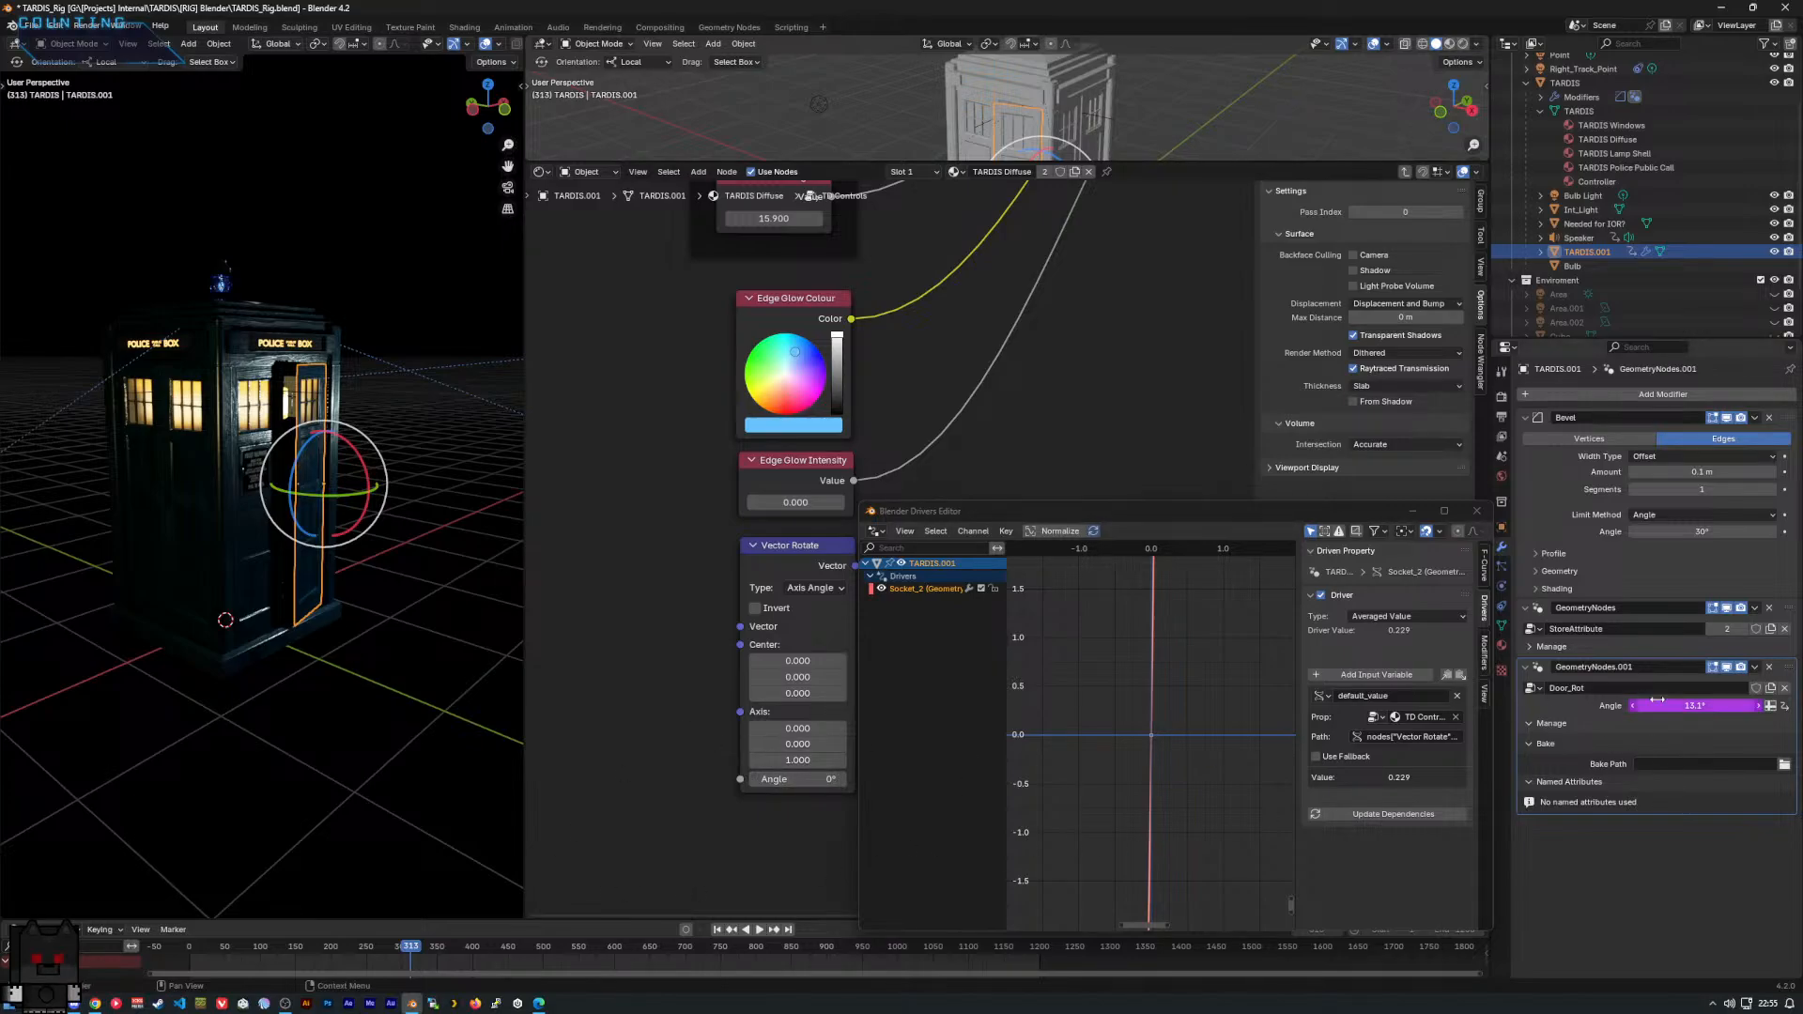
Try the fallback option on the Socket_2 driver's variable with the Vector Rotate Angle at 29°, update dependencies, and turn the fallback off again.
click(1316, 757)
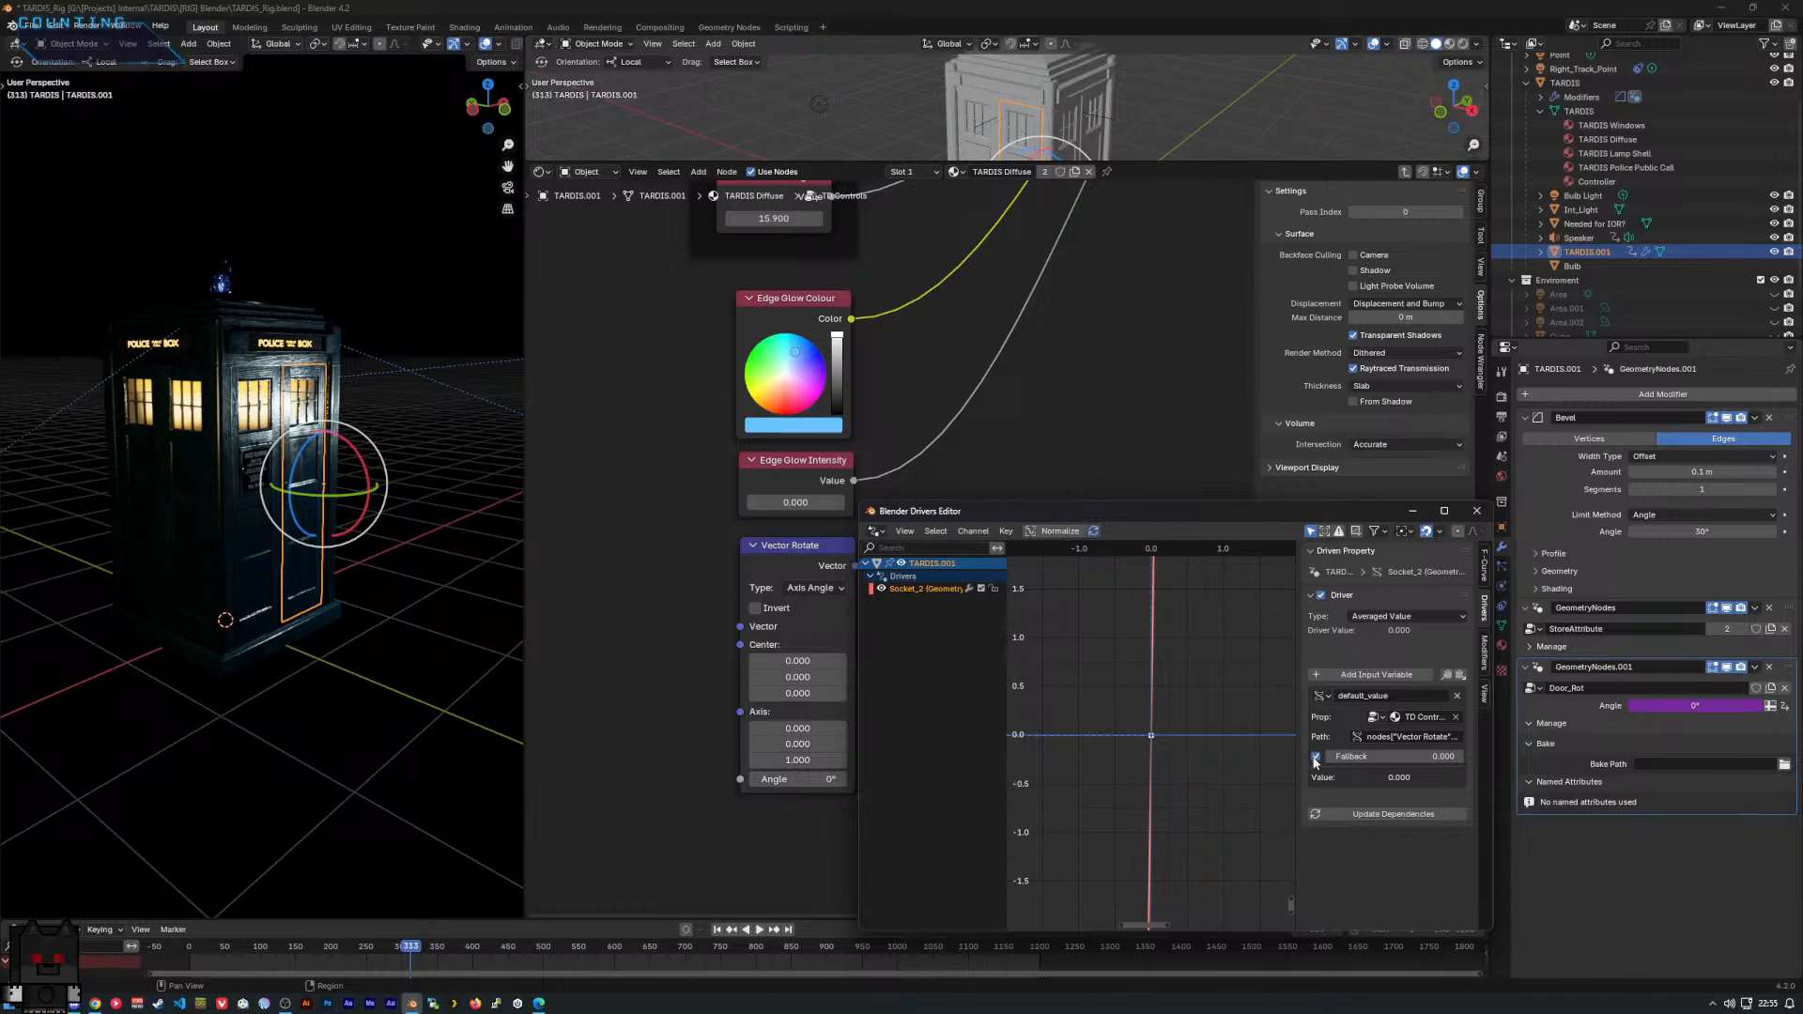
drag(797, 779, 828, 779)
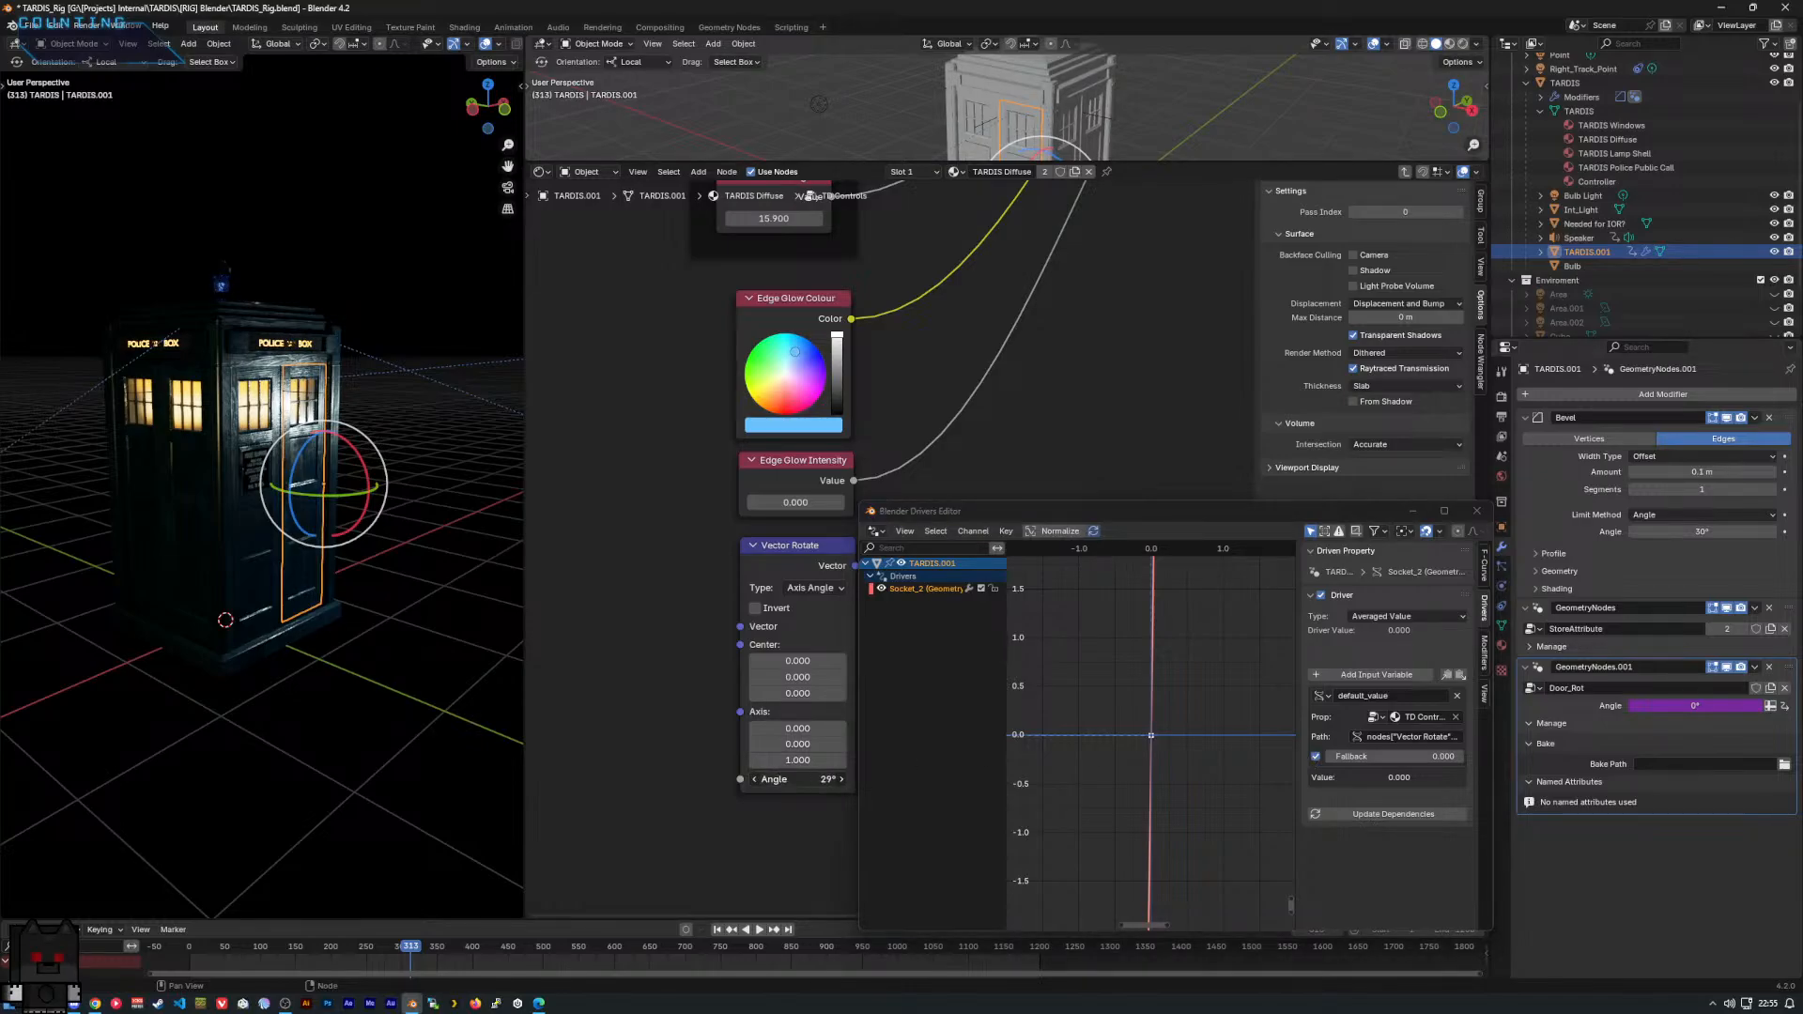
click(1350, 813)
click(1316, 757)
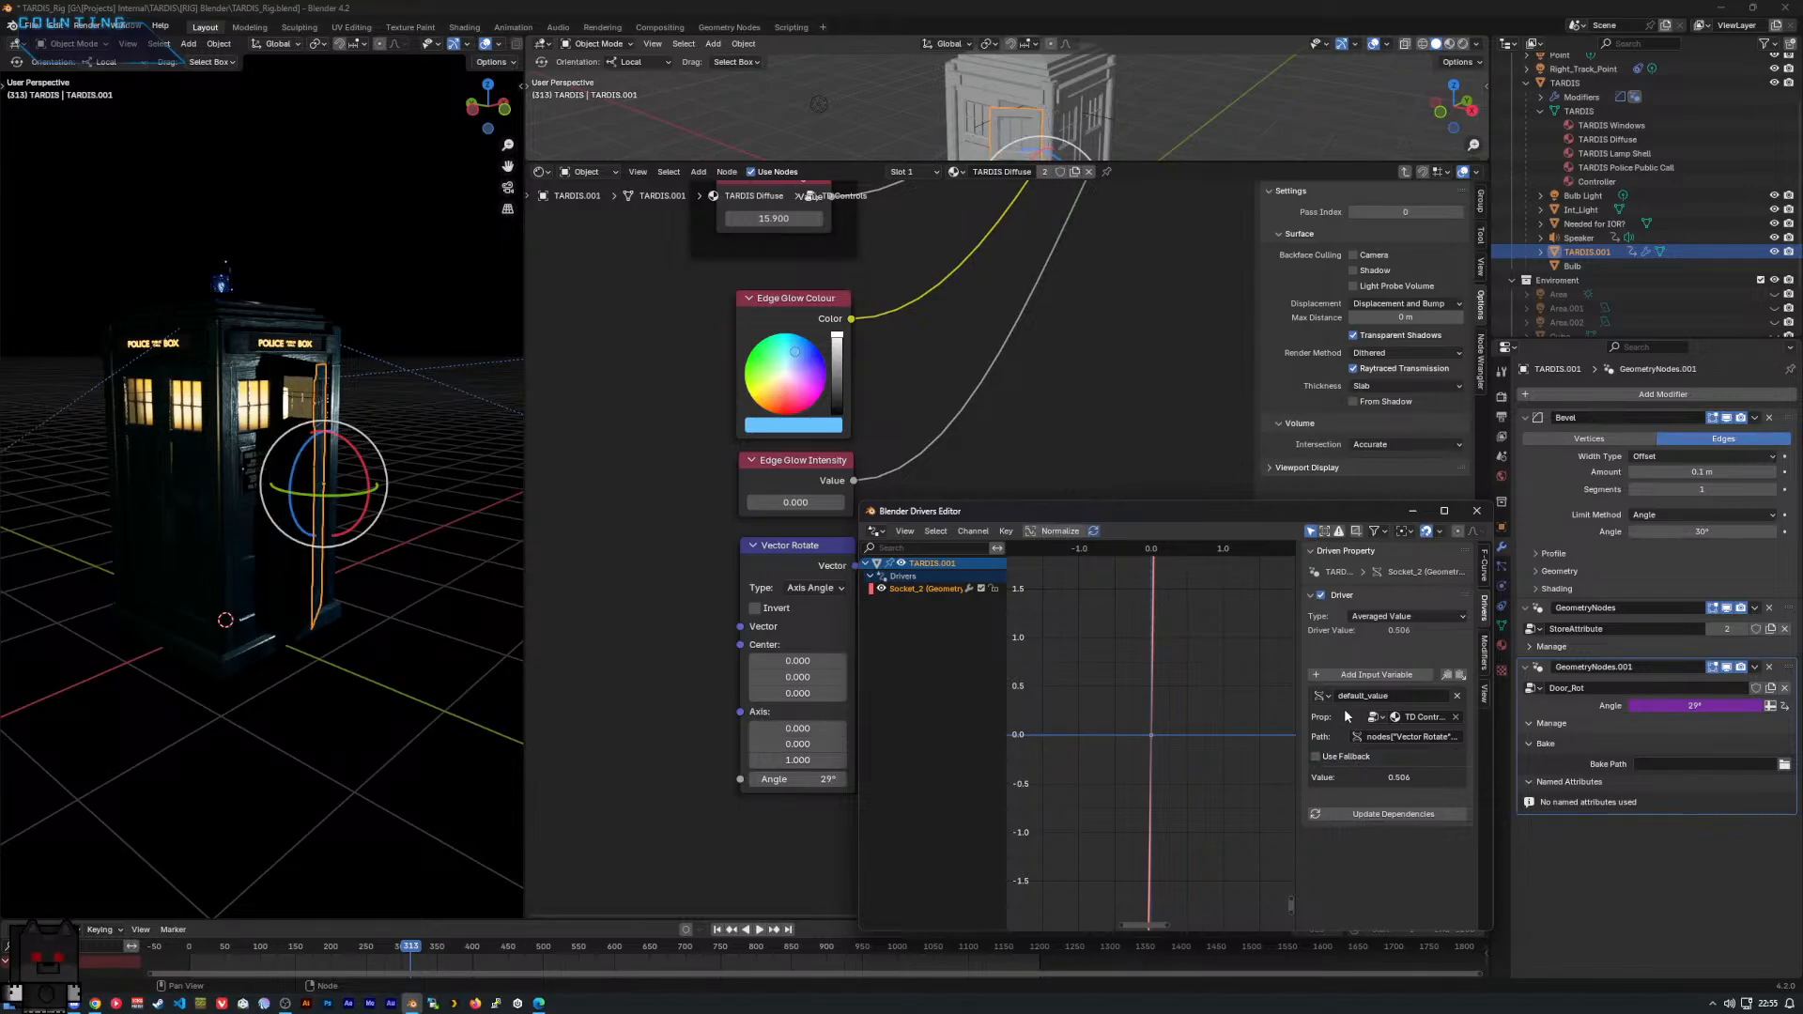
click(1416, 735)
click(1420, 762)
click(1406, 617)
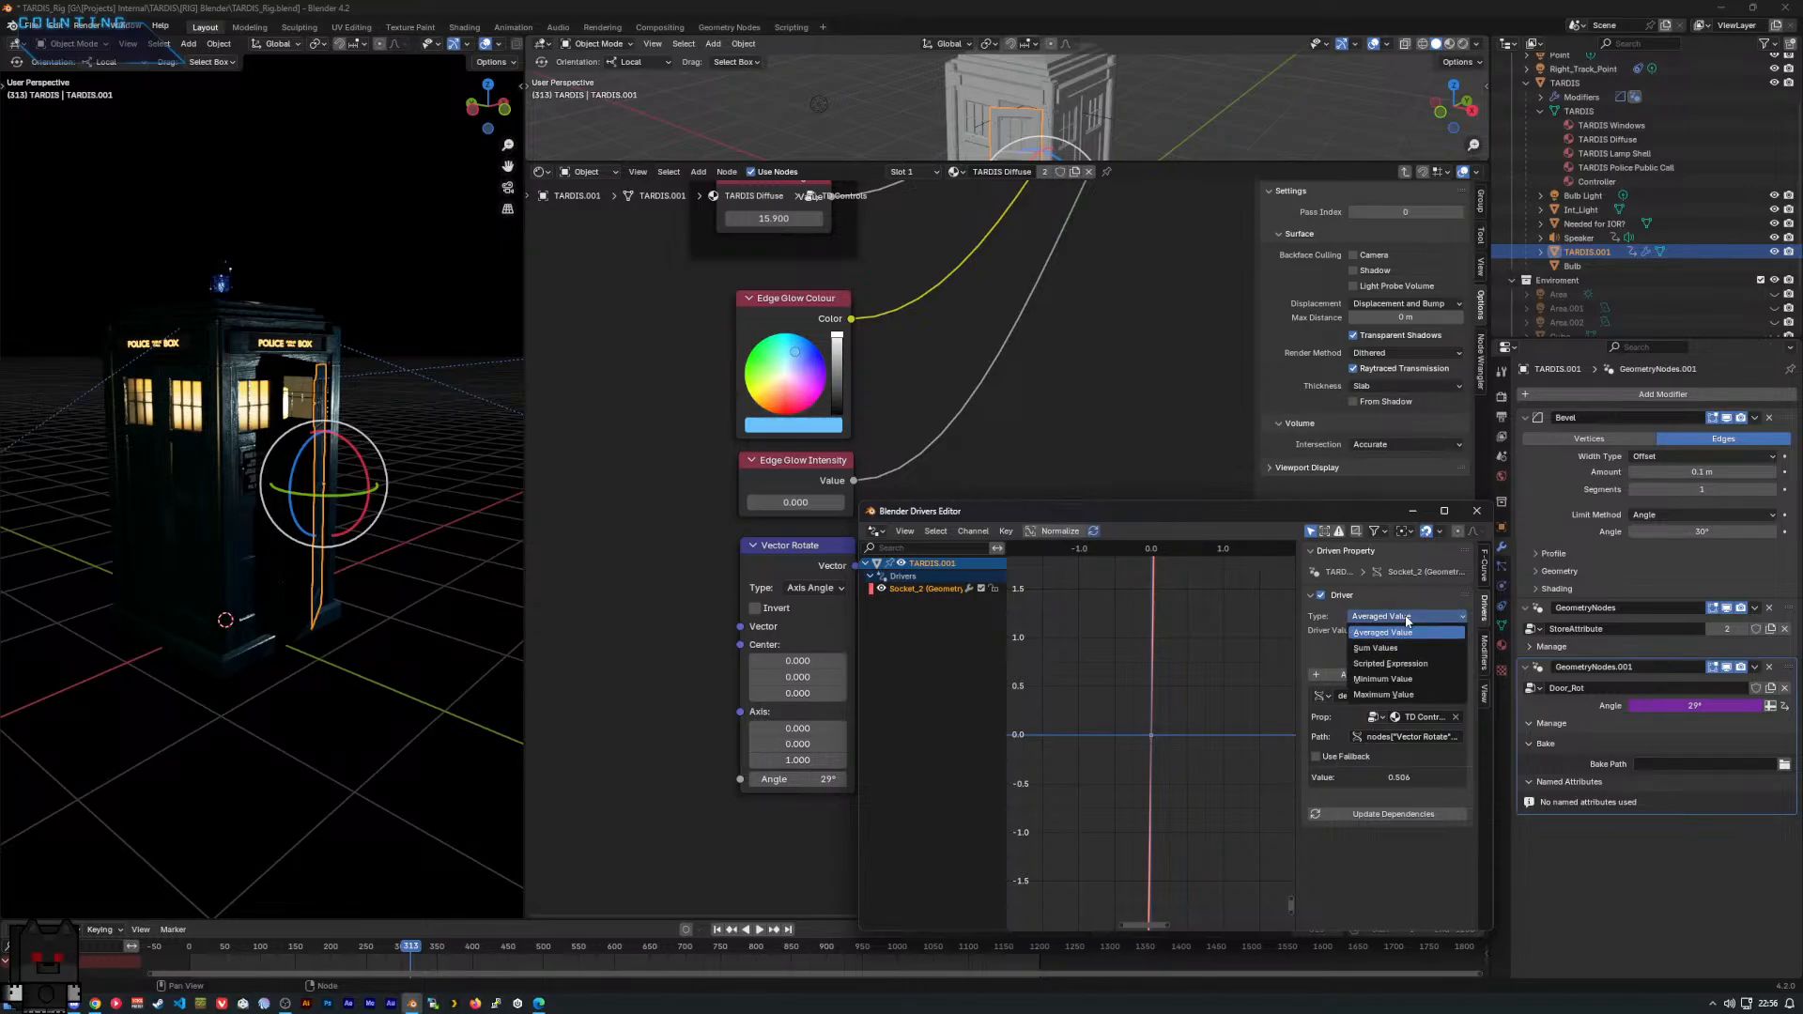
click(1406, 618)
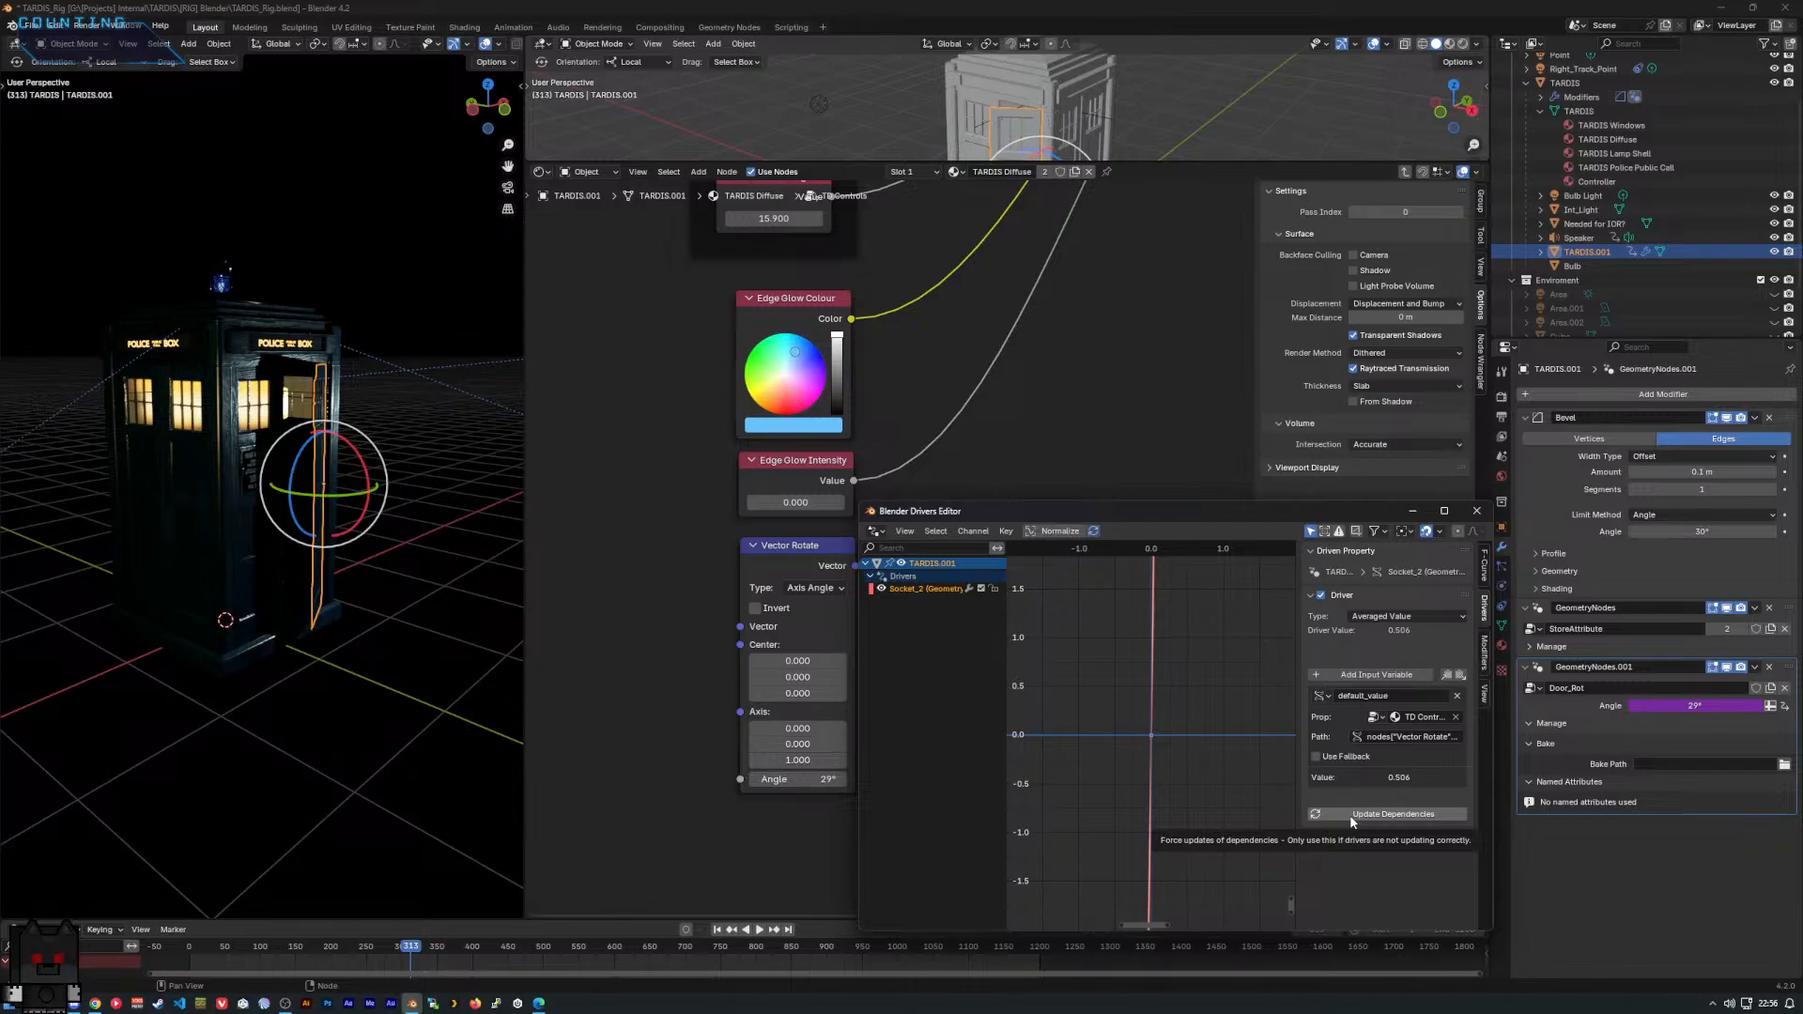
Lower the Vector Rotate Angle to about -2.2° and keyframe it at frame 1.
drag(803, 784, 763, 779)
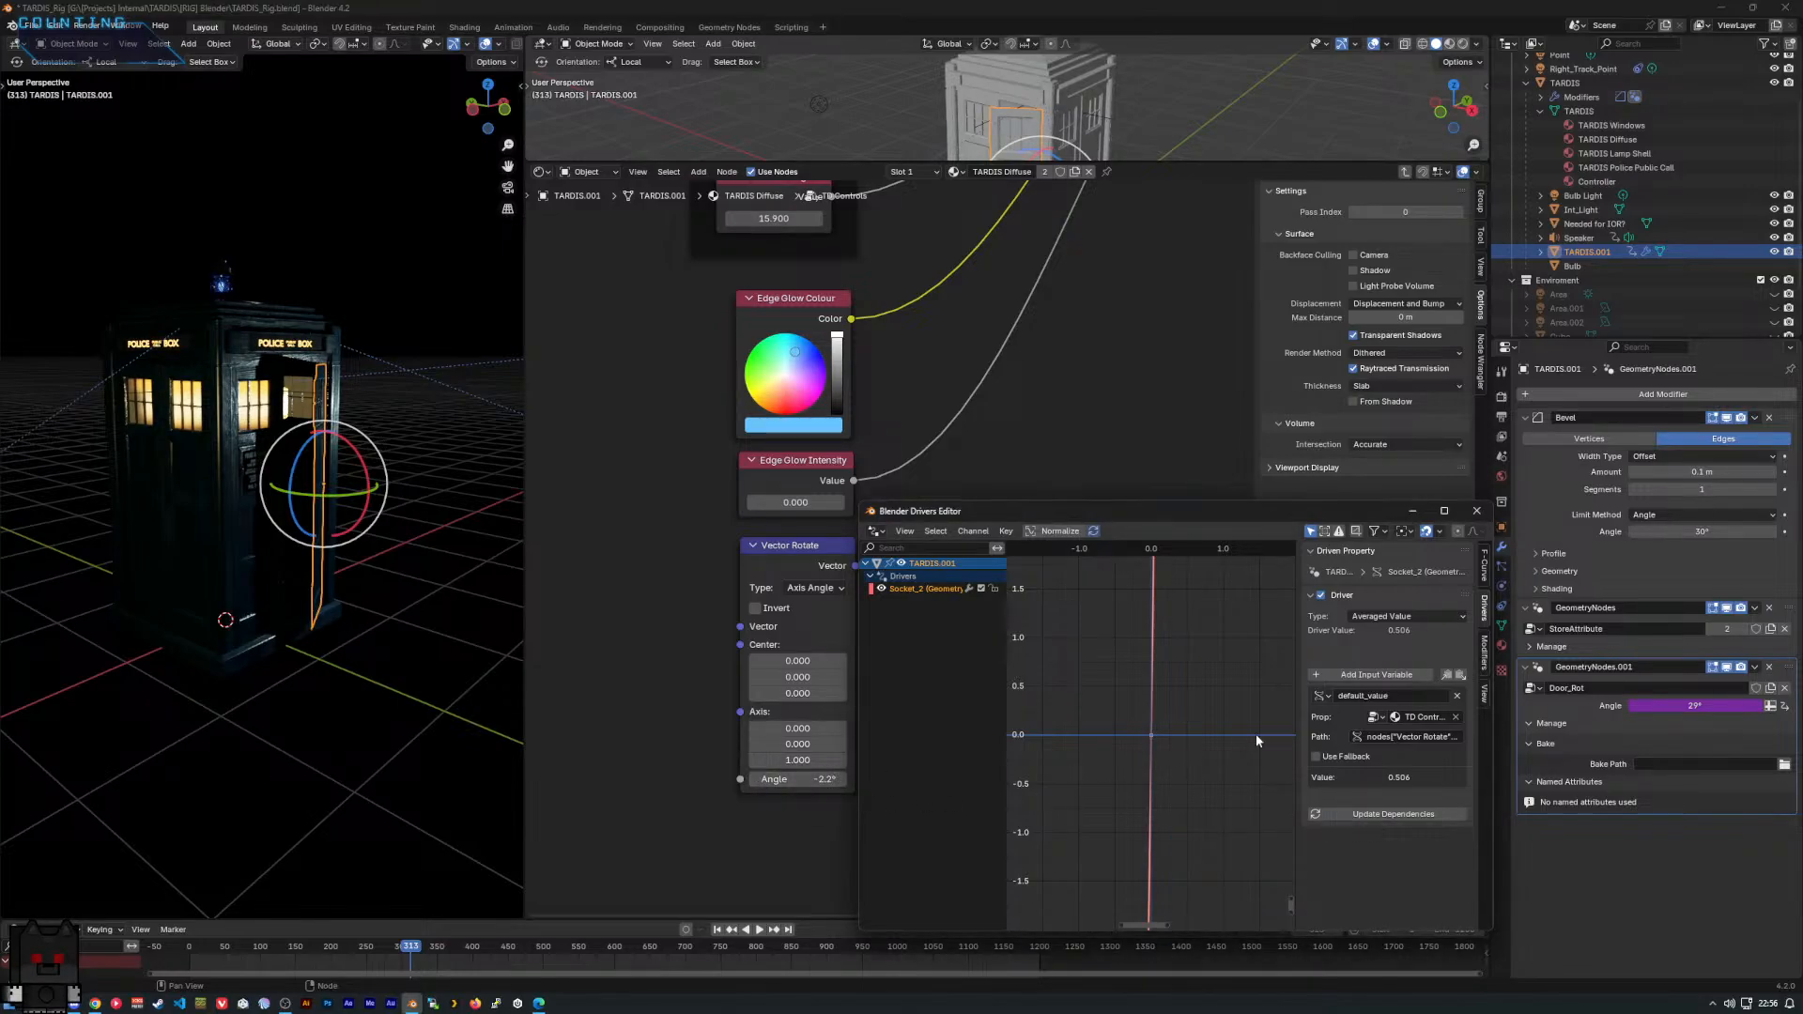
click(193, 950)
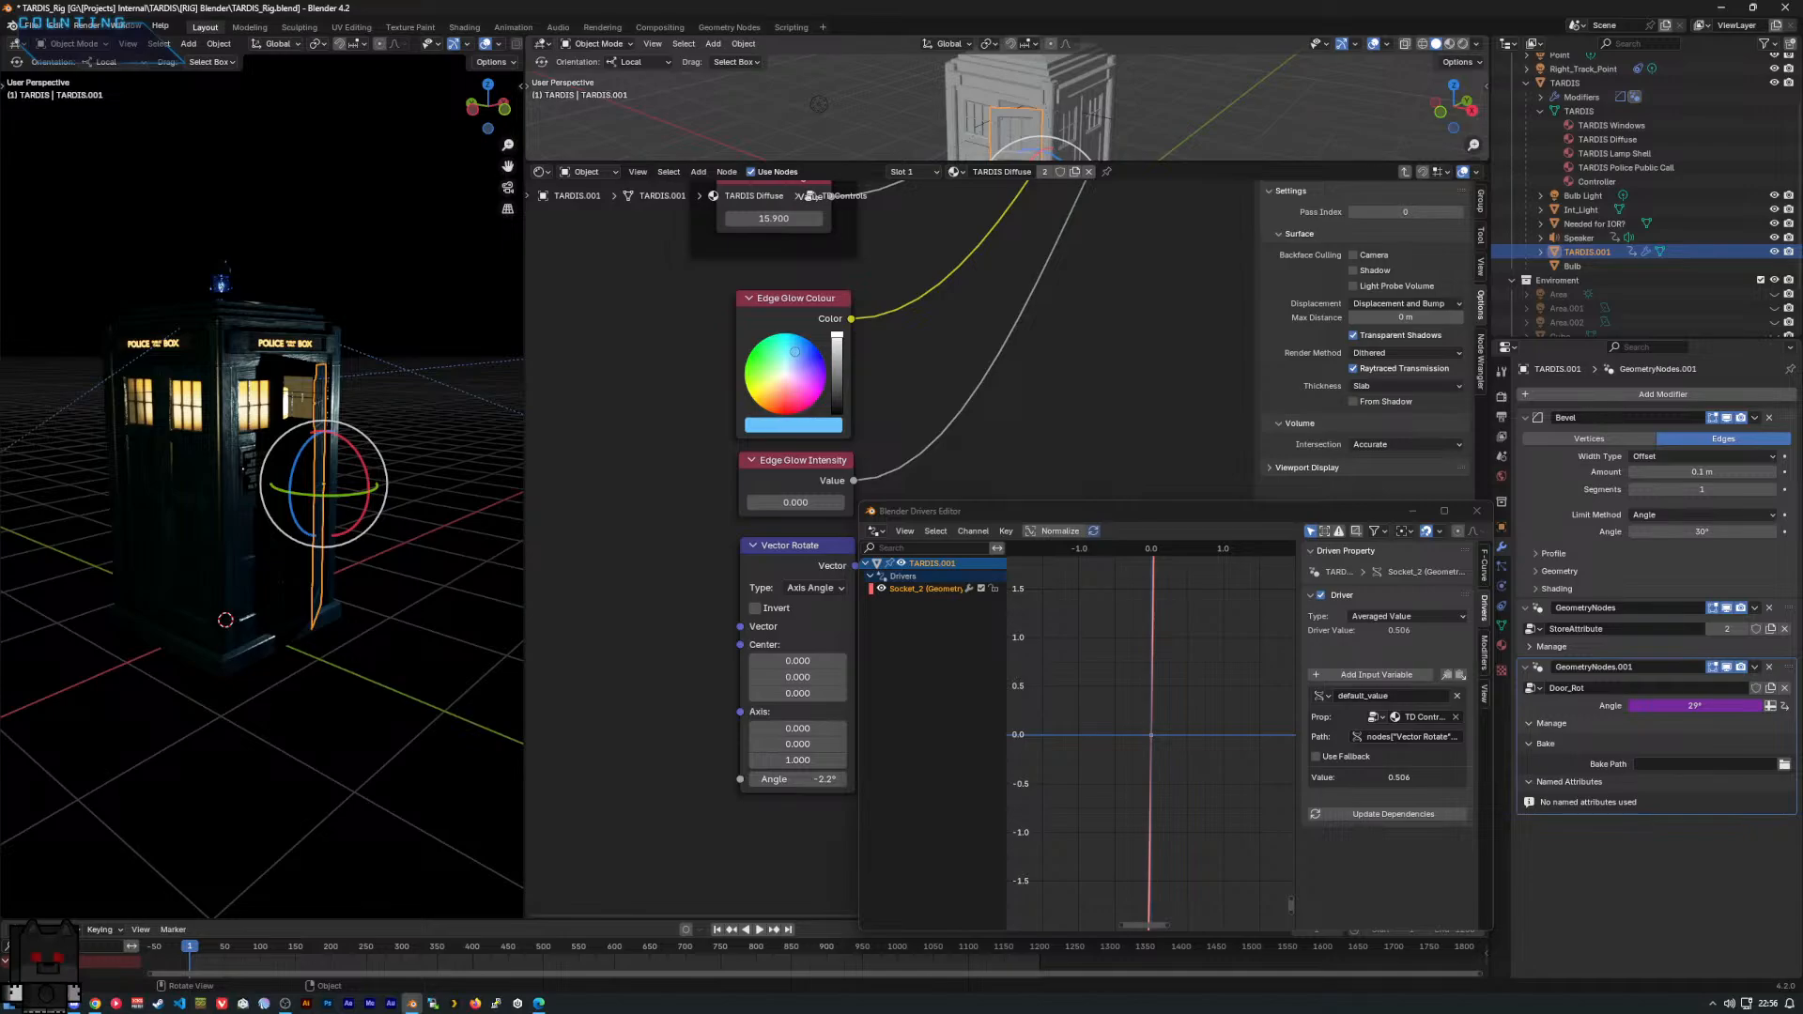
right_click(816, 780)
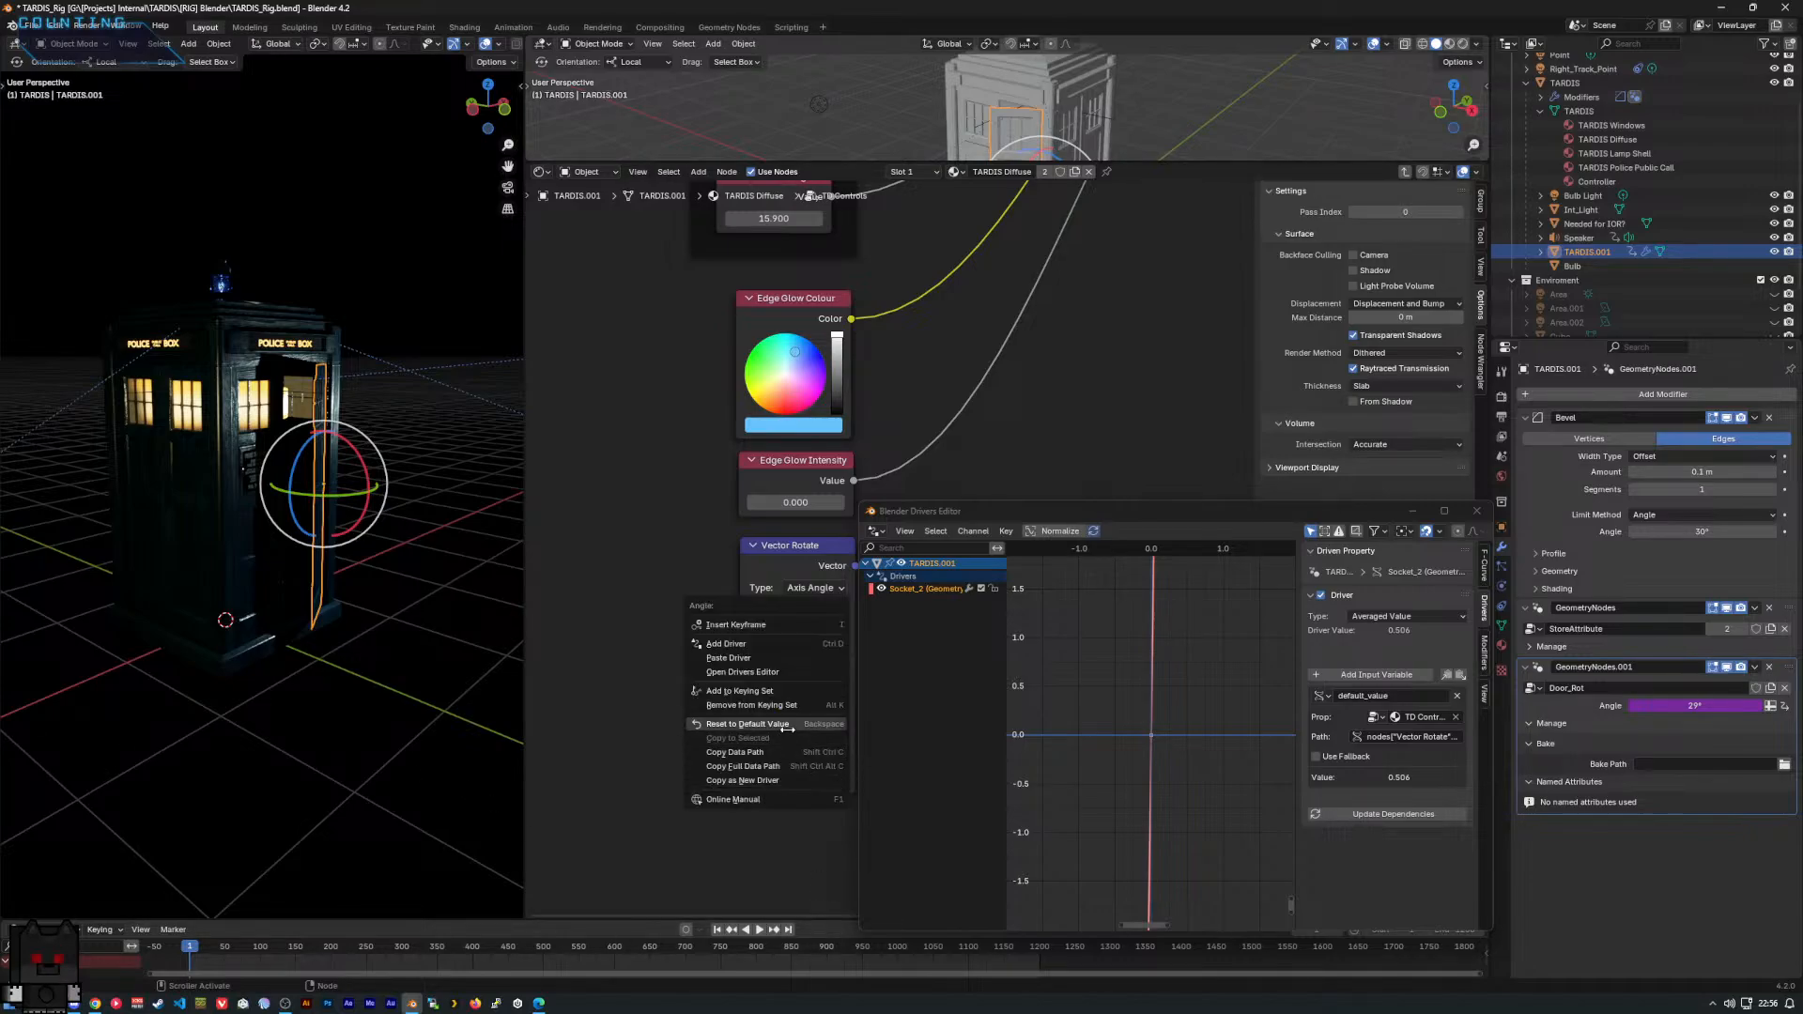
key(i)
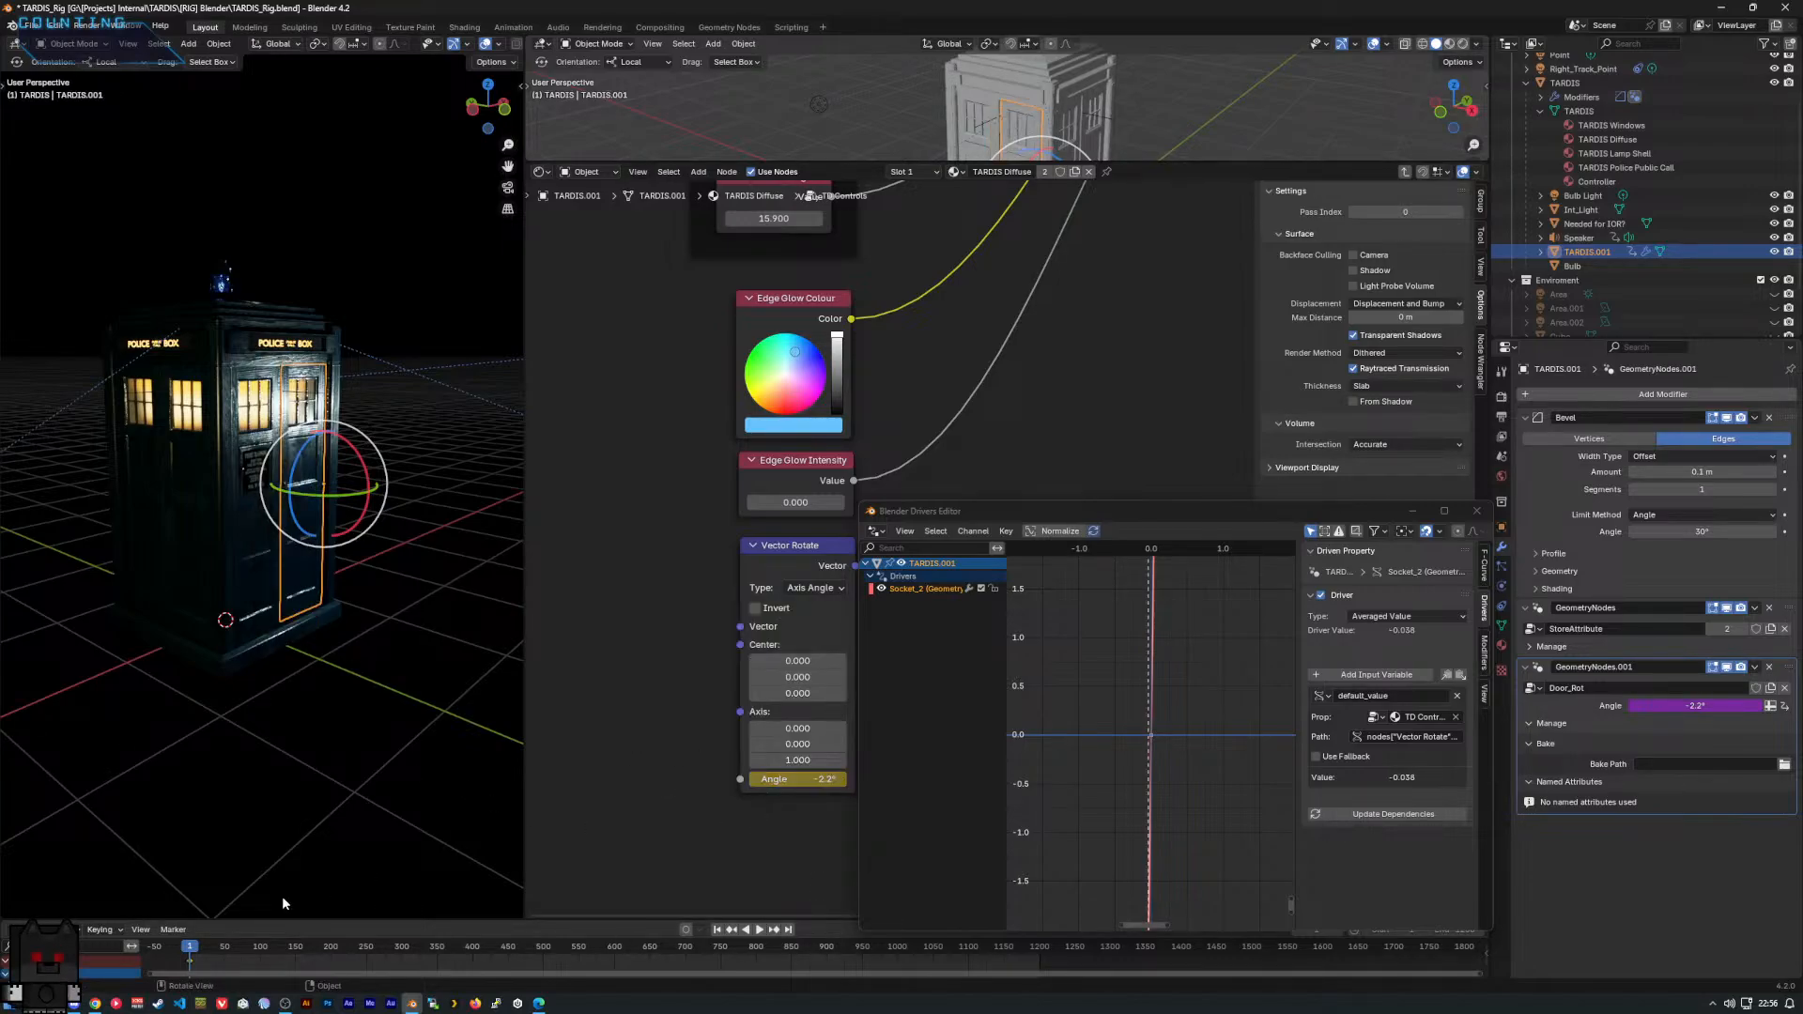
Keyframe the Vector Rotate Angle at about -68.9° on frame 199.
drag(200, 949, 330, 955)
mouse_move(799, 780)
mouse_down()
mouse_move(751, 780)
mouse_move(784, 780)
mouse_up()
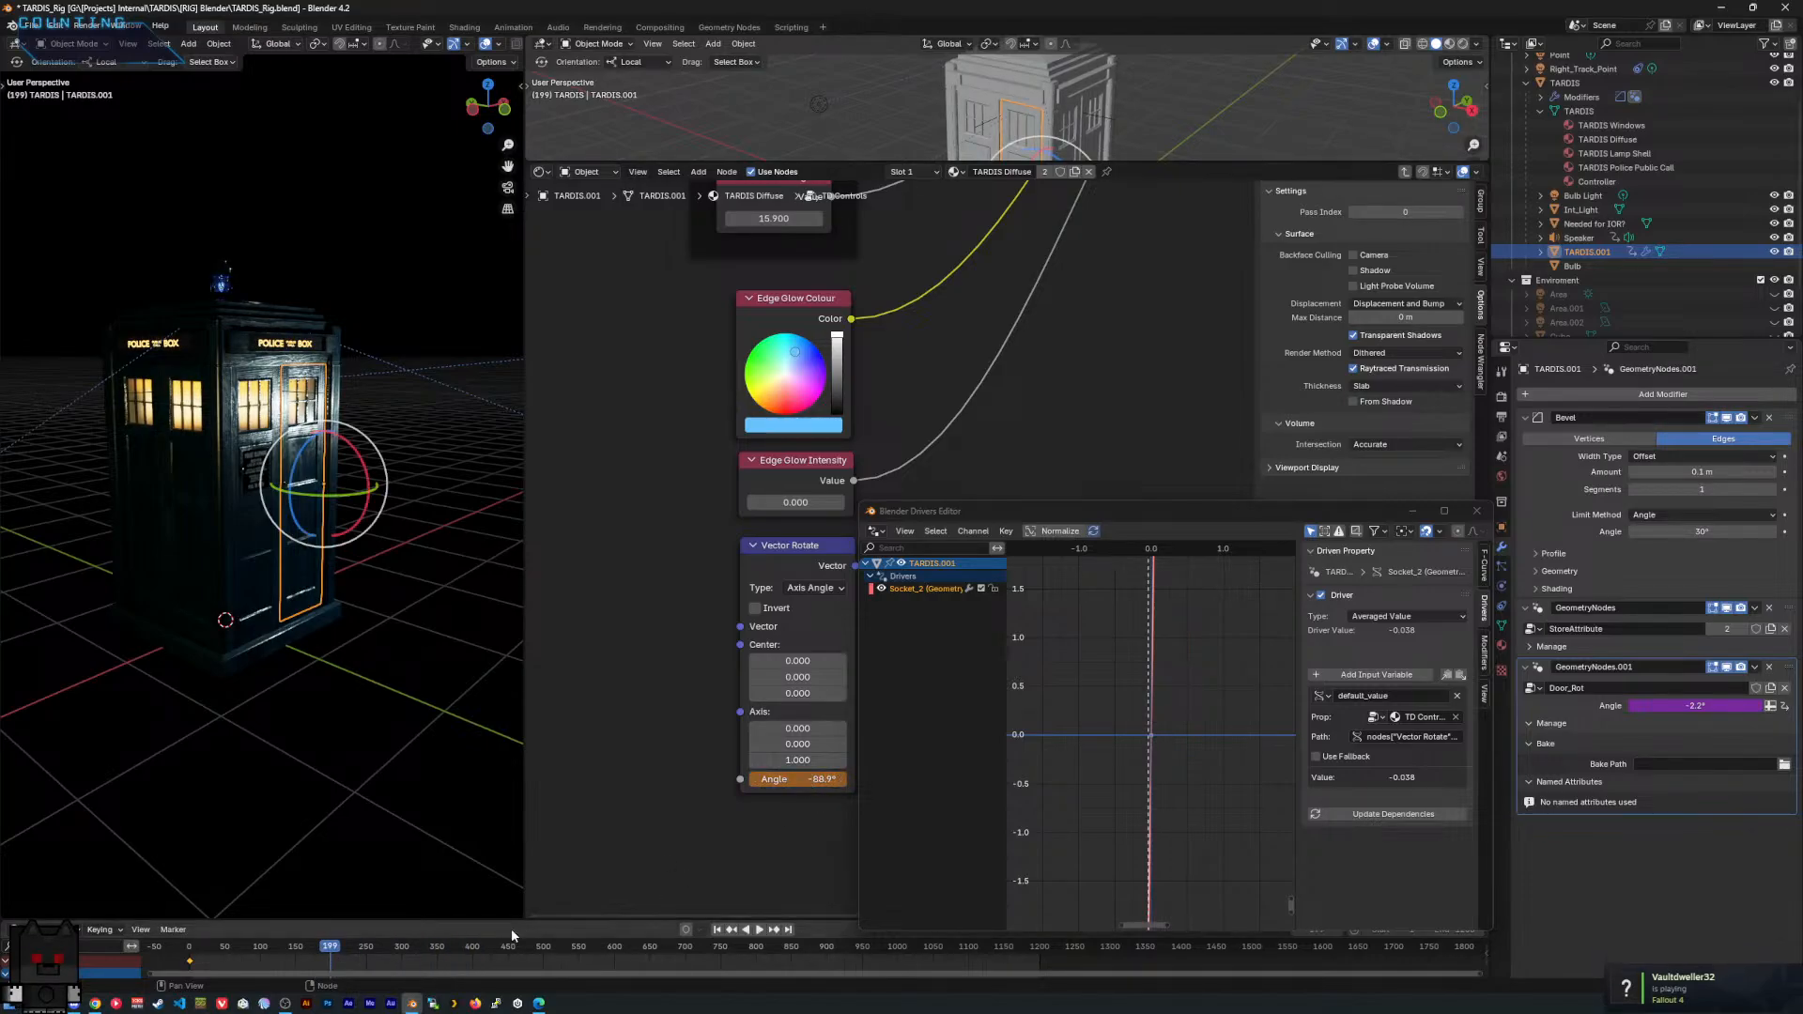
key(i)
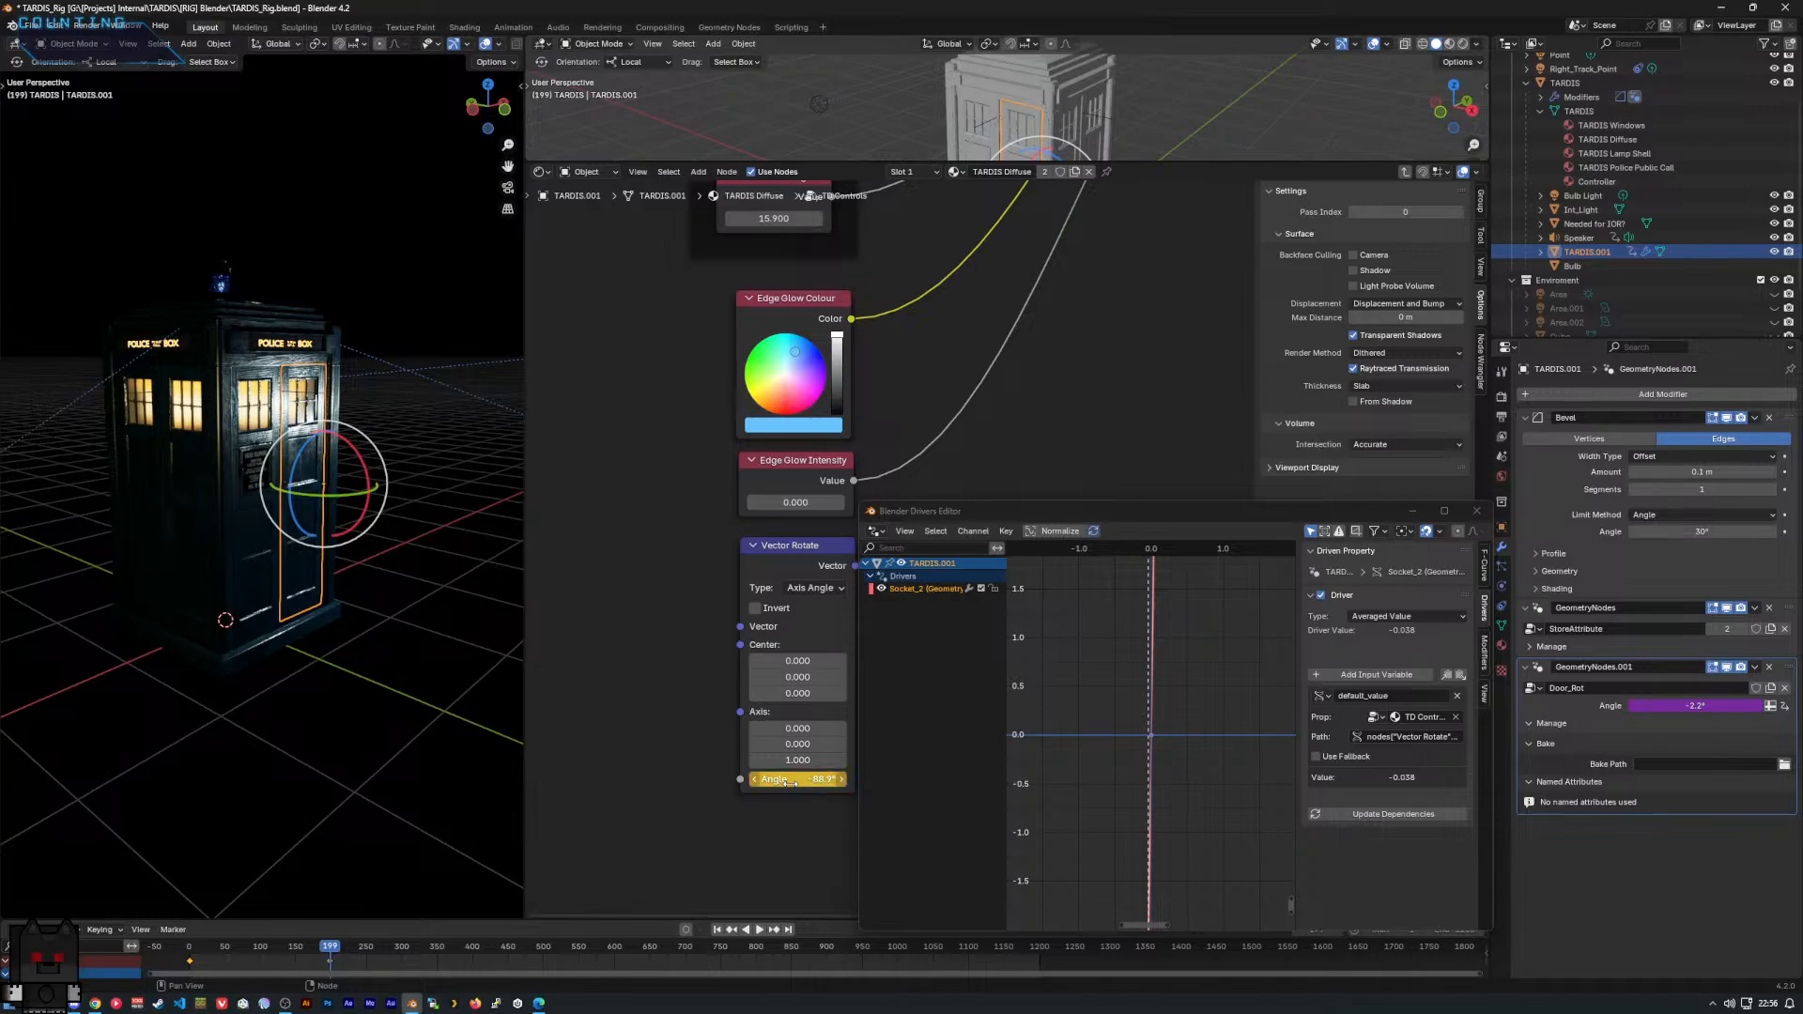
Play back the door animation, check the timeline's playback settings, and replay the animation from the start.
key(space)
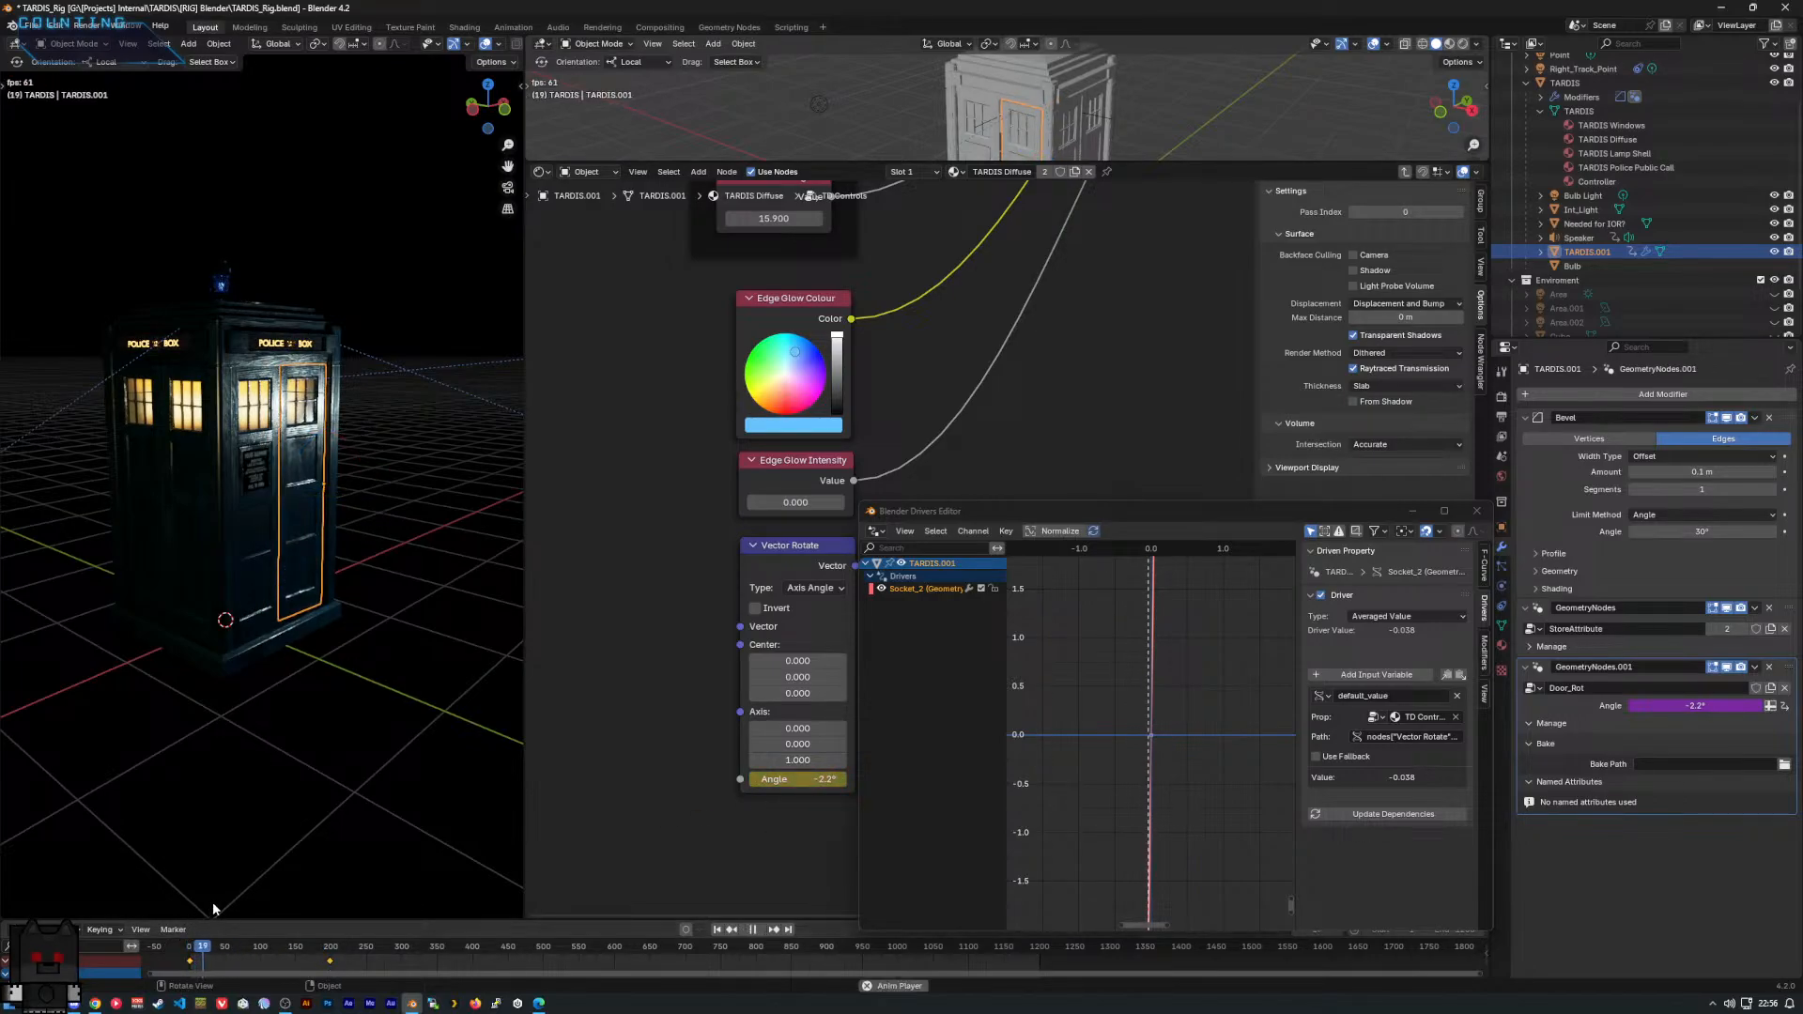
key(space)
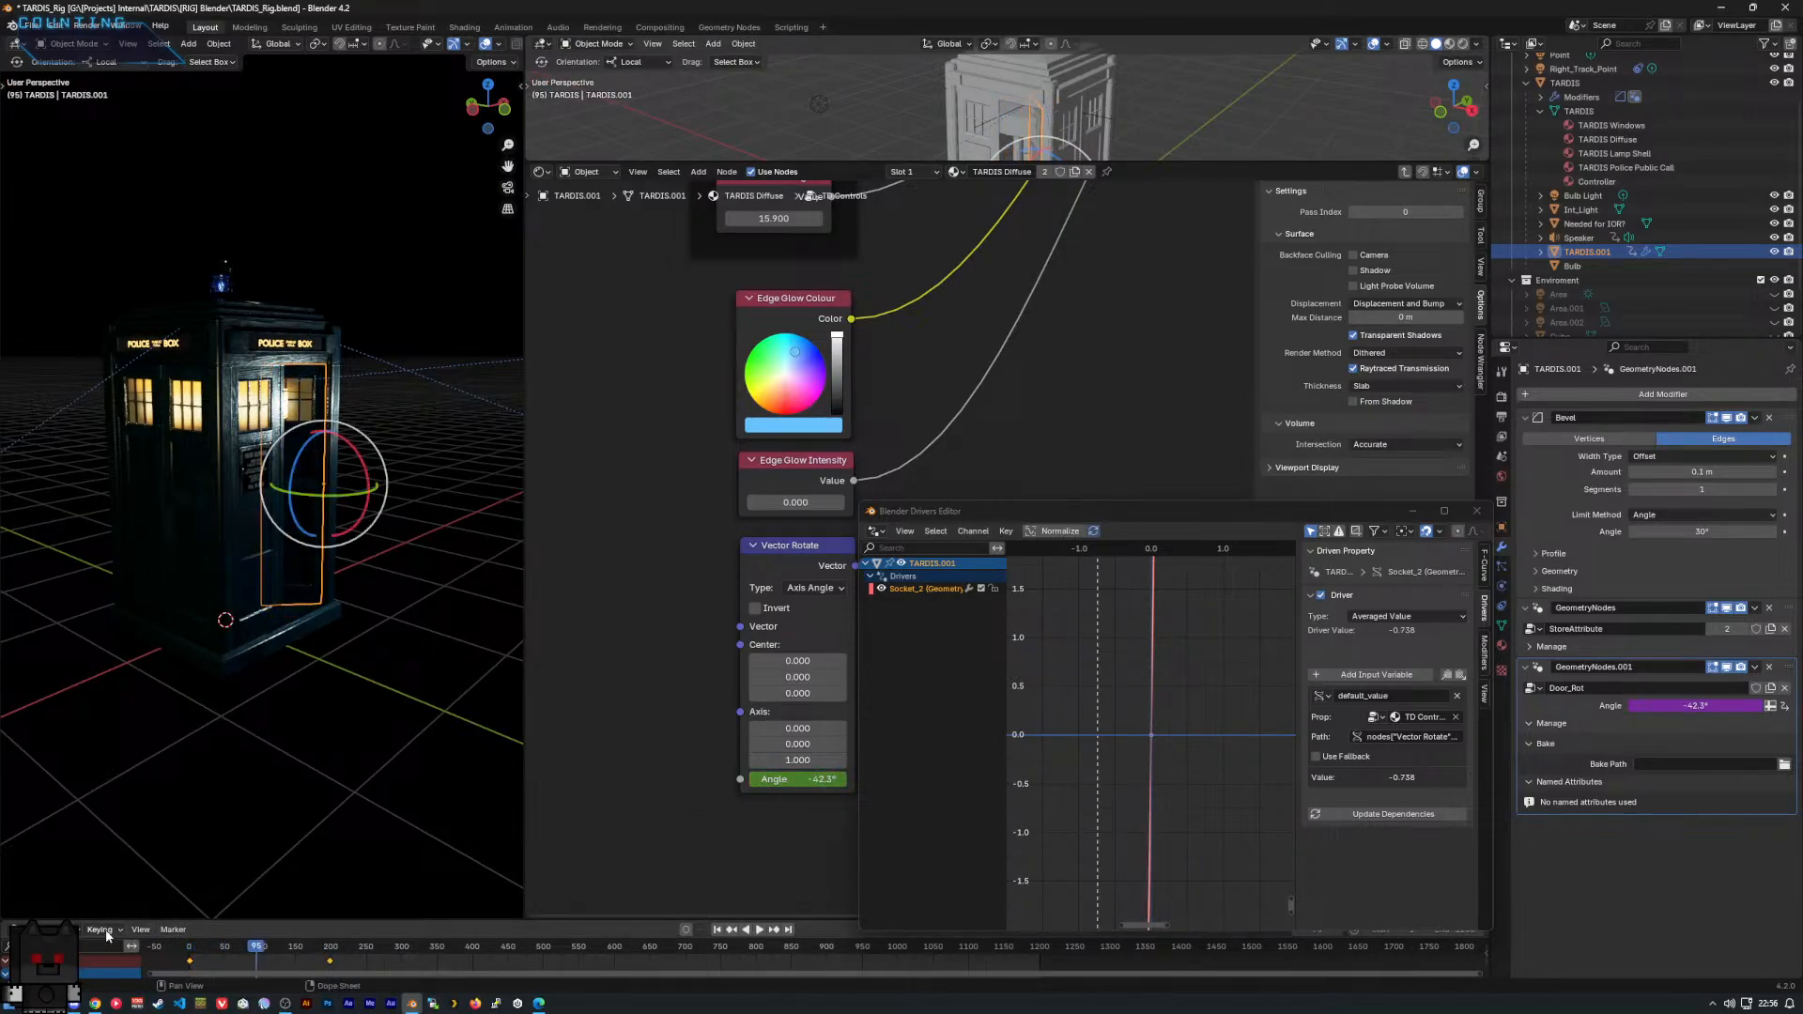
click(74, 930)
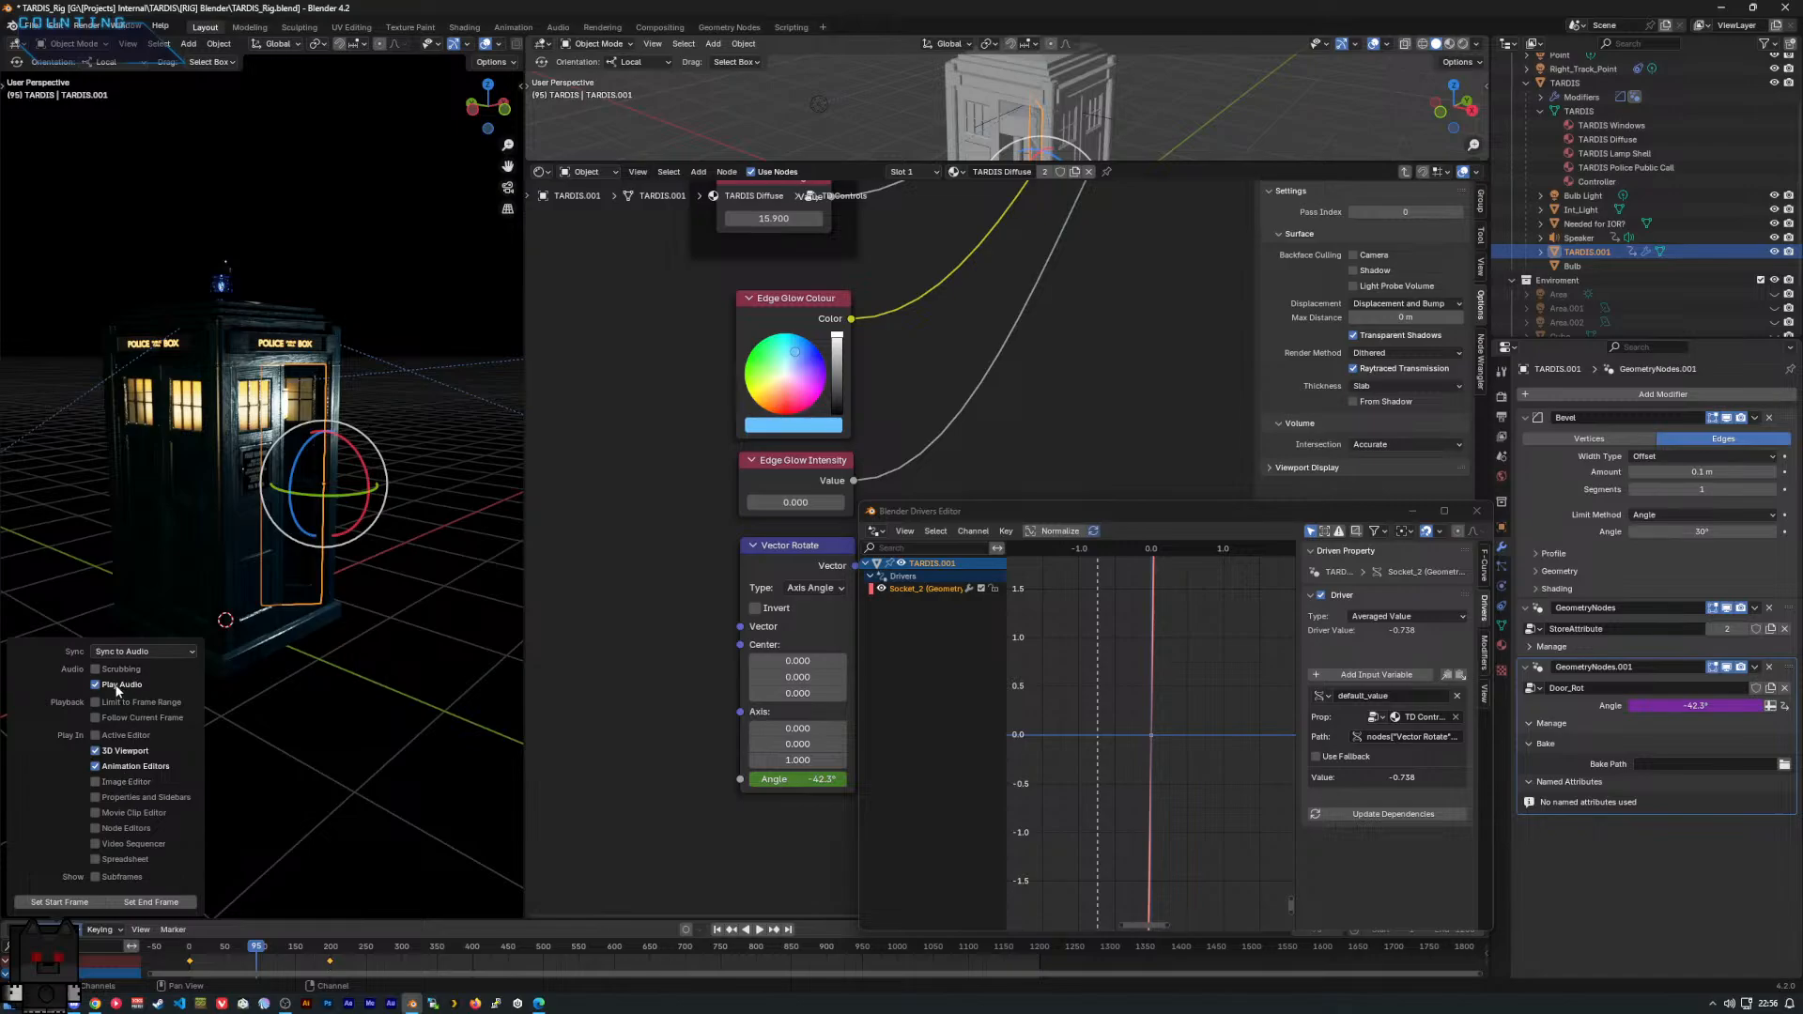
drag(252, 944, 161, 939)
key(space)
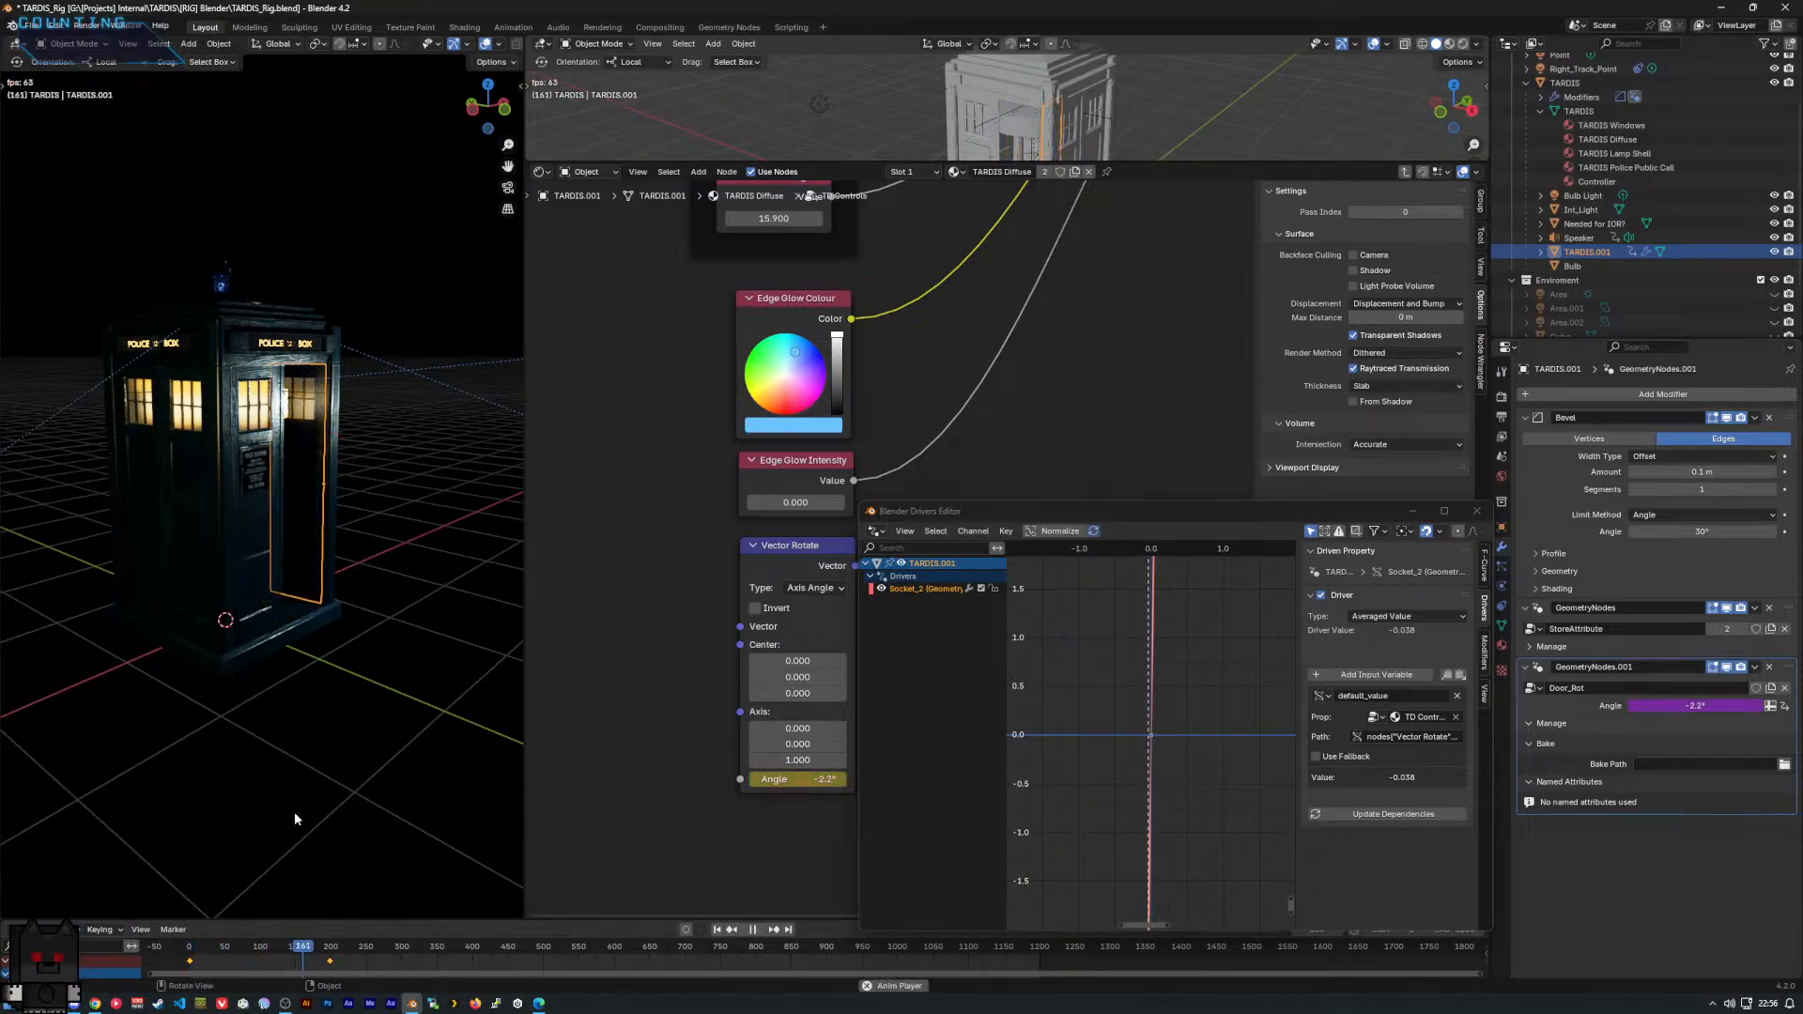
Stop the playback, scrub to frame 24, and try overriding the keyframed Vector Rotate Angle with 117°.
key(space)
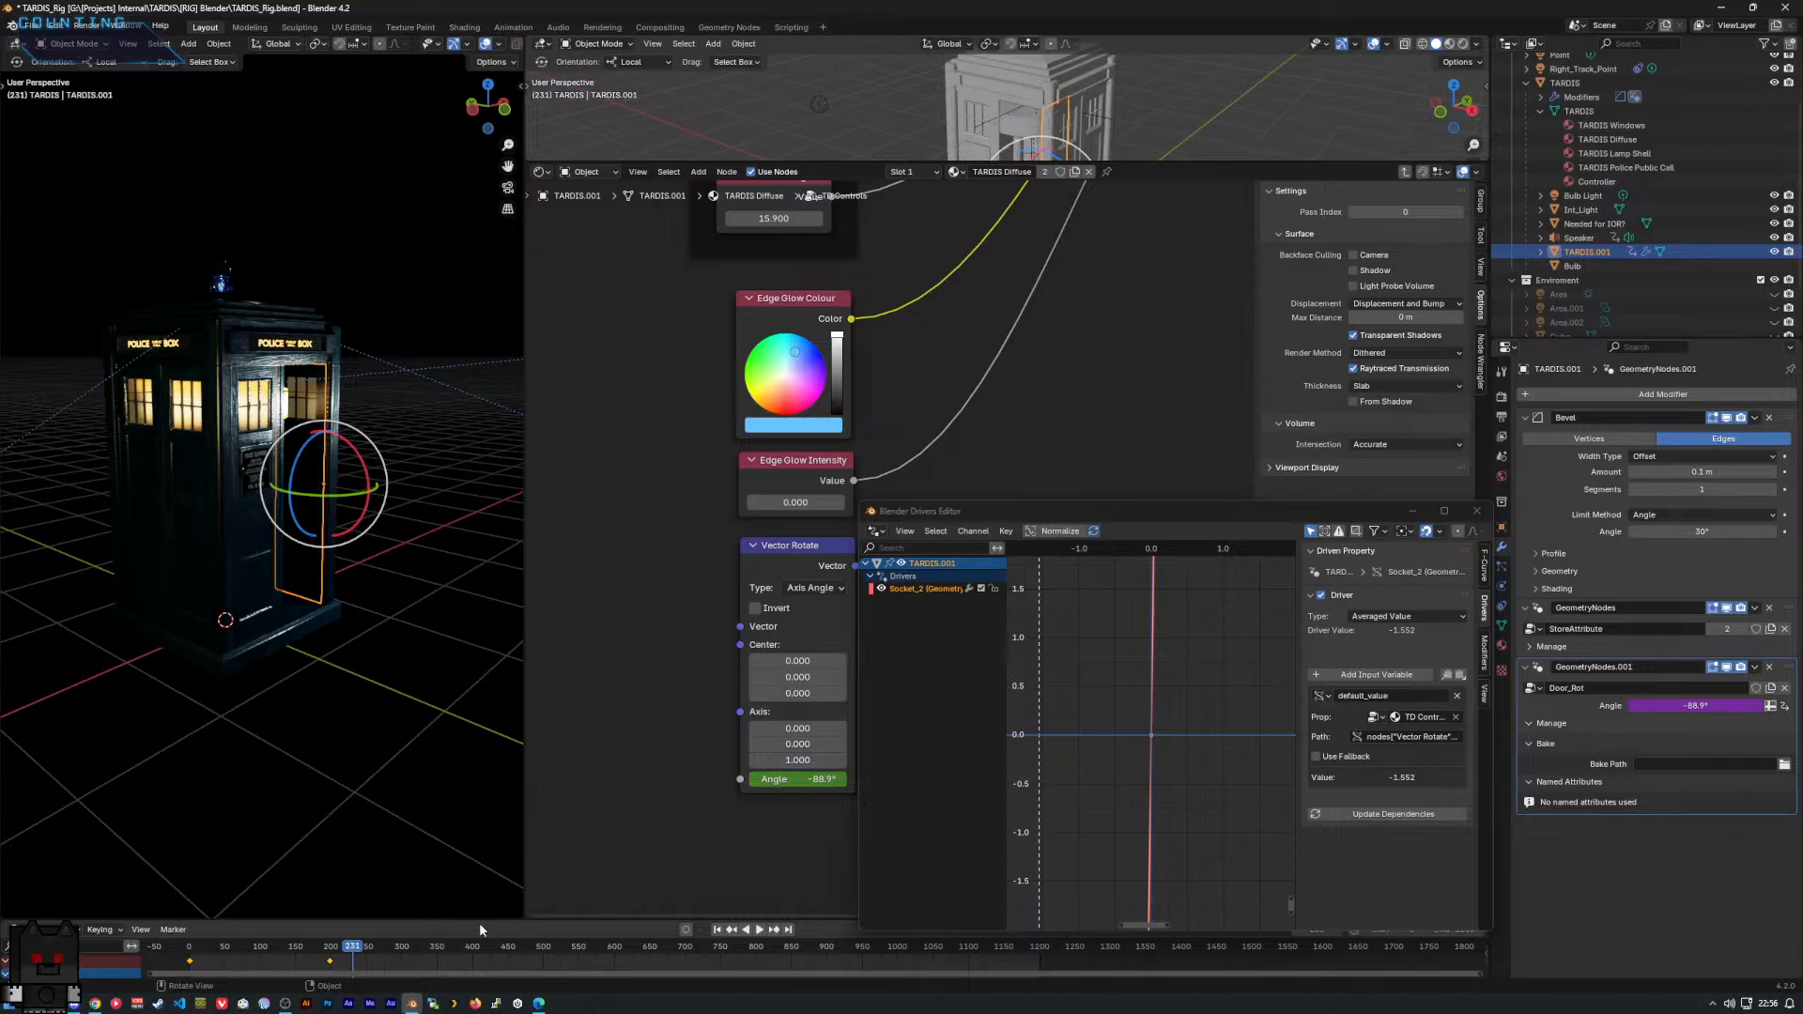
drag(355, 947, 207, 943)
drag(770, 785, 845, 785)
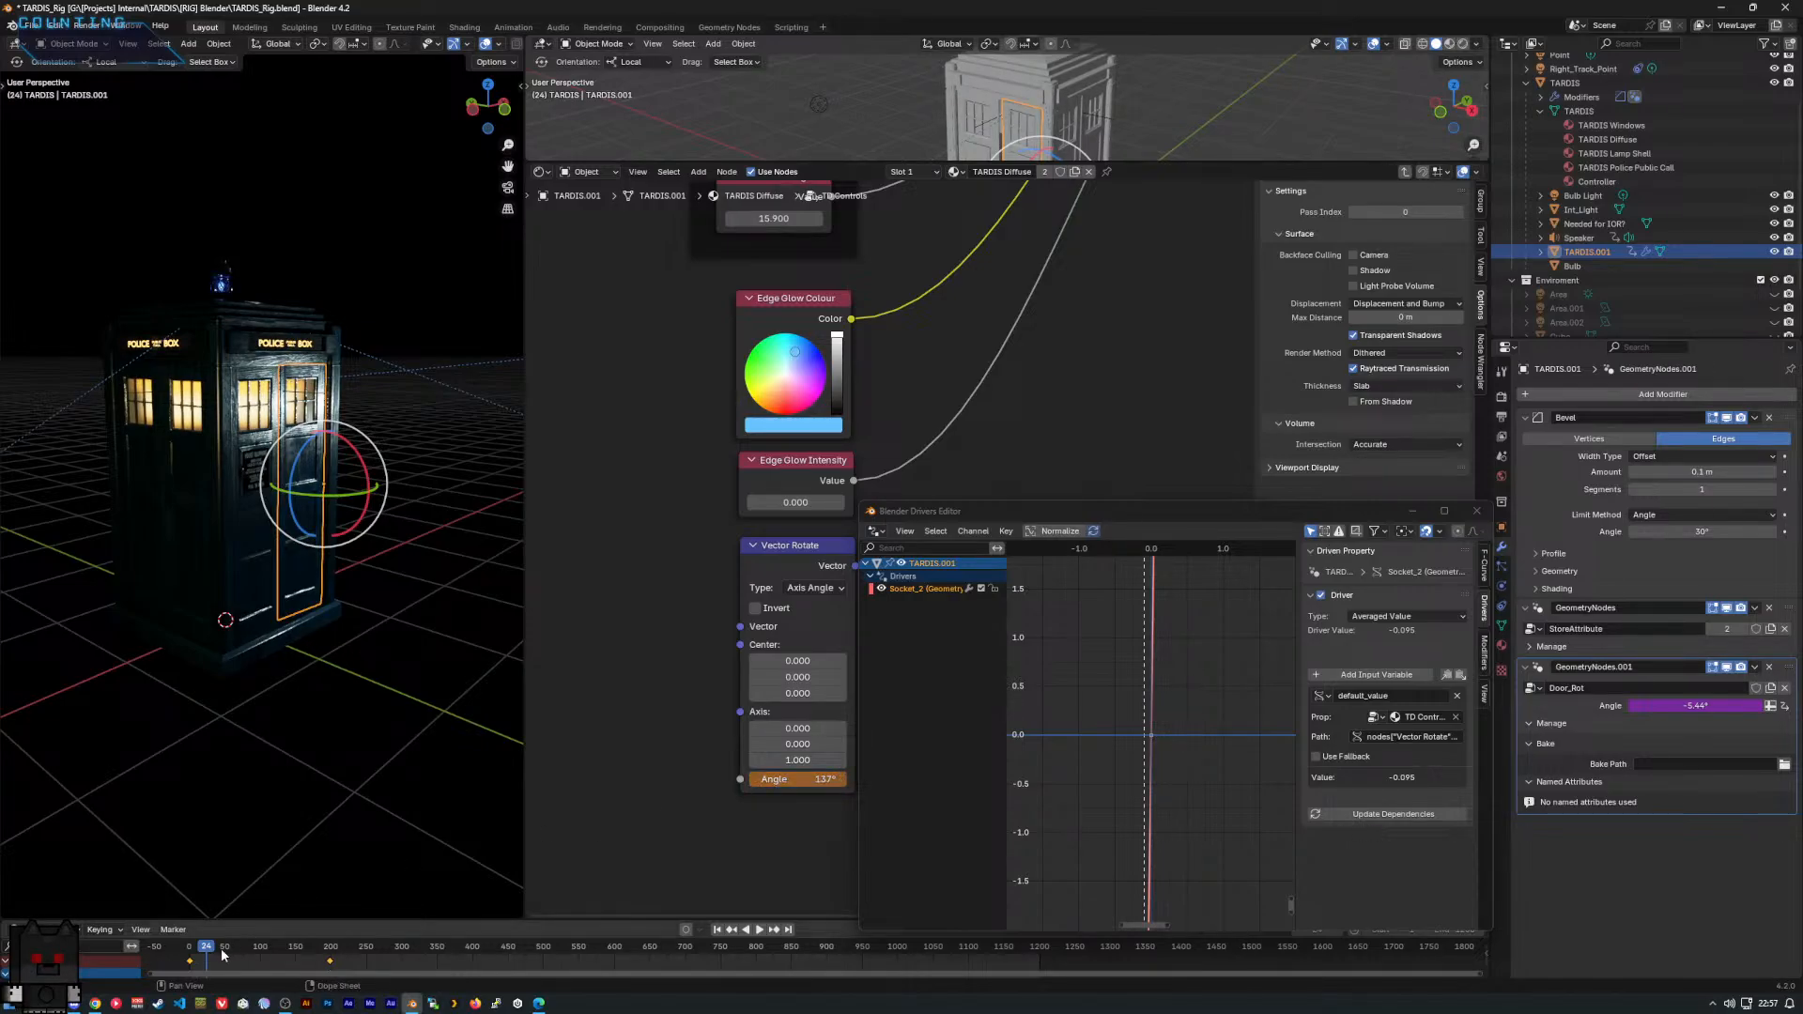
Return to frame 0, delete the Vector Rotate Angle's keyframes, and close the Drivers Editor.
mouse_move(209, 952)
mouse_down()
mouse_move(303, 955)
mouse_move(145, 967)
mouse_move(364, 966)
mouse_move(178, 966)
mouse_up()
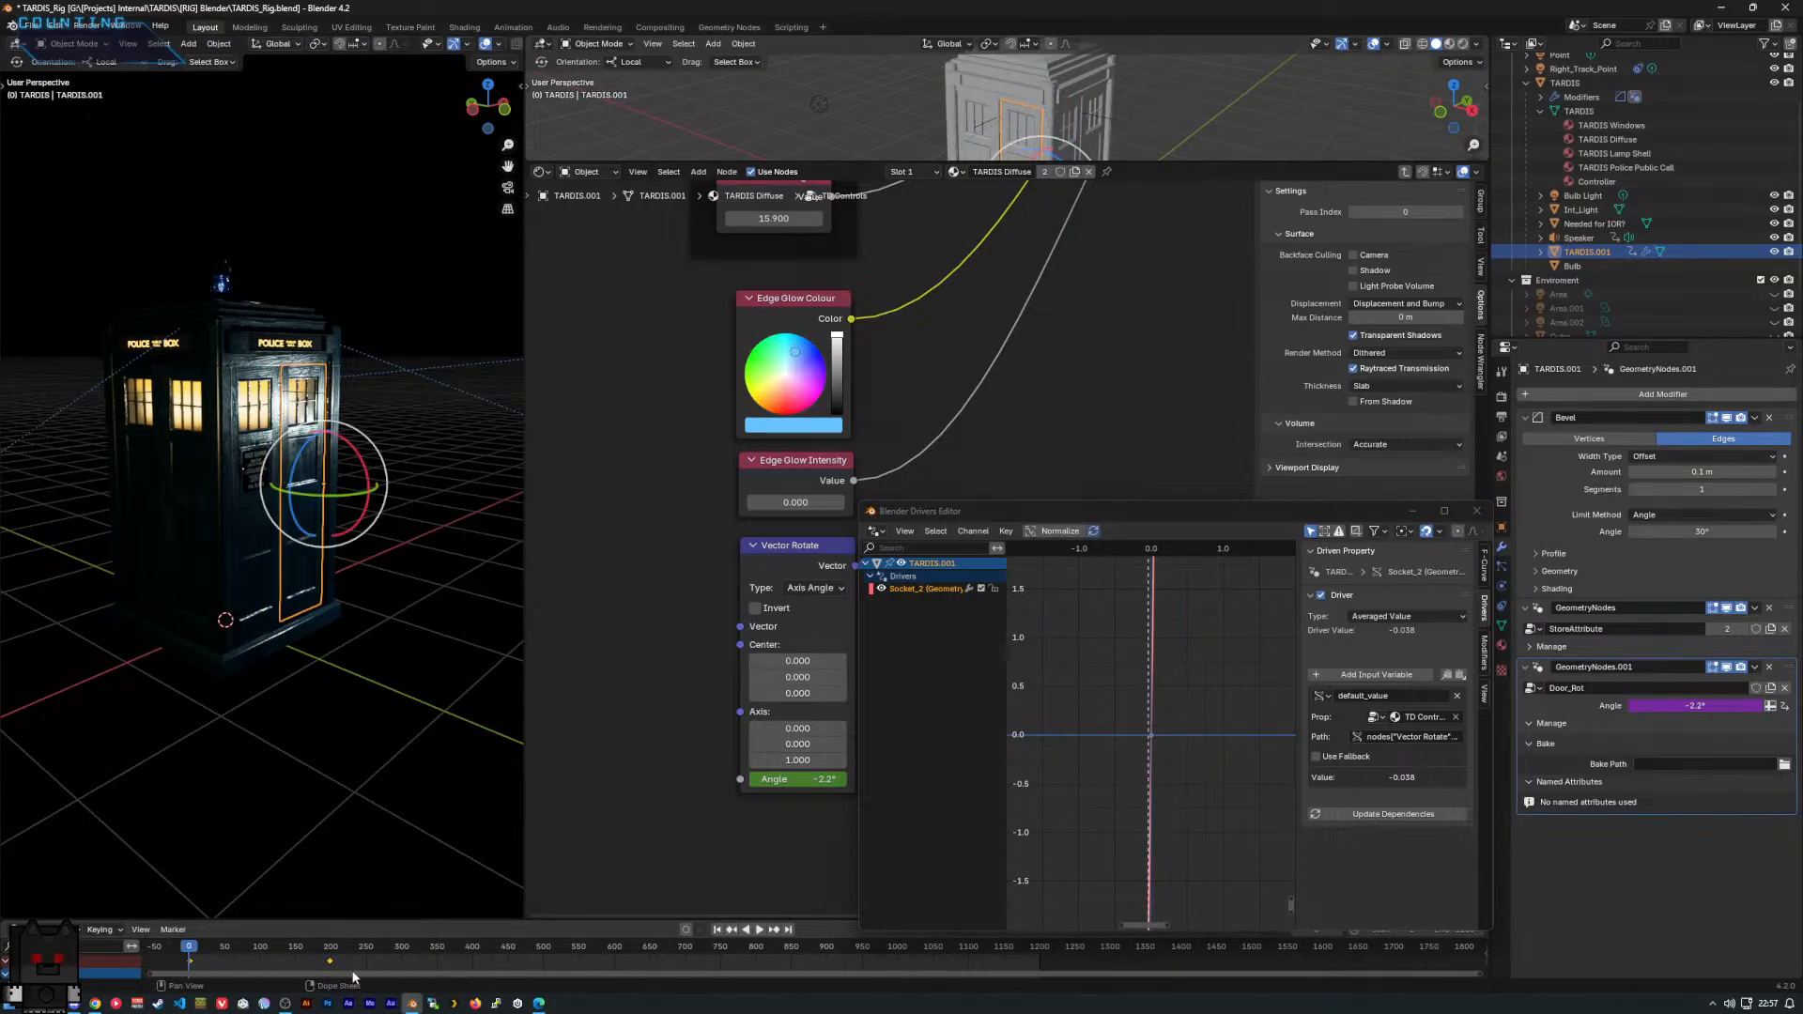
key(Delete)
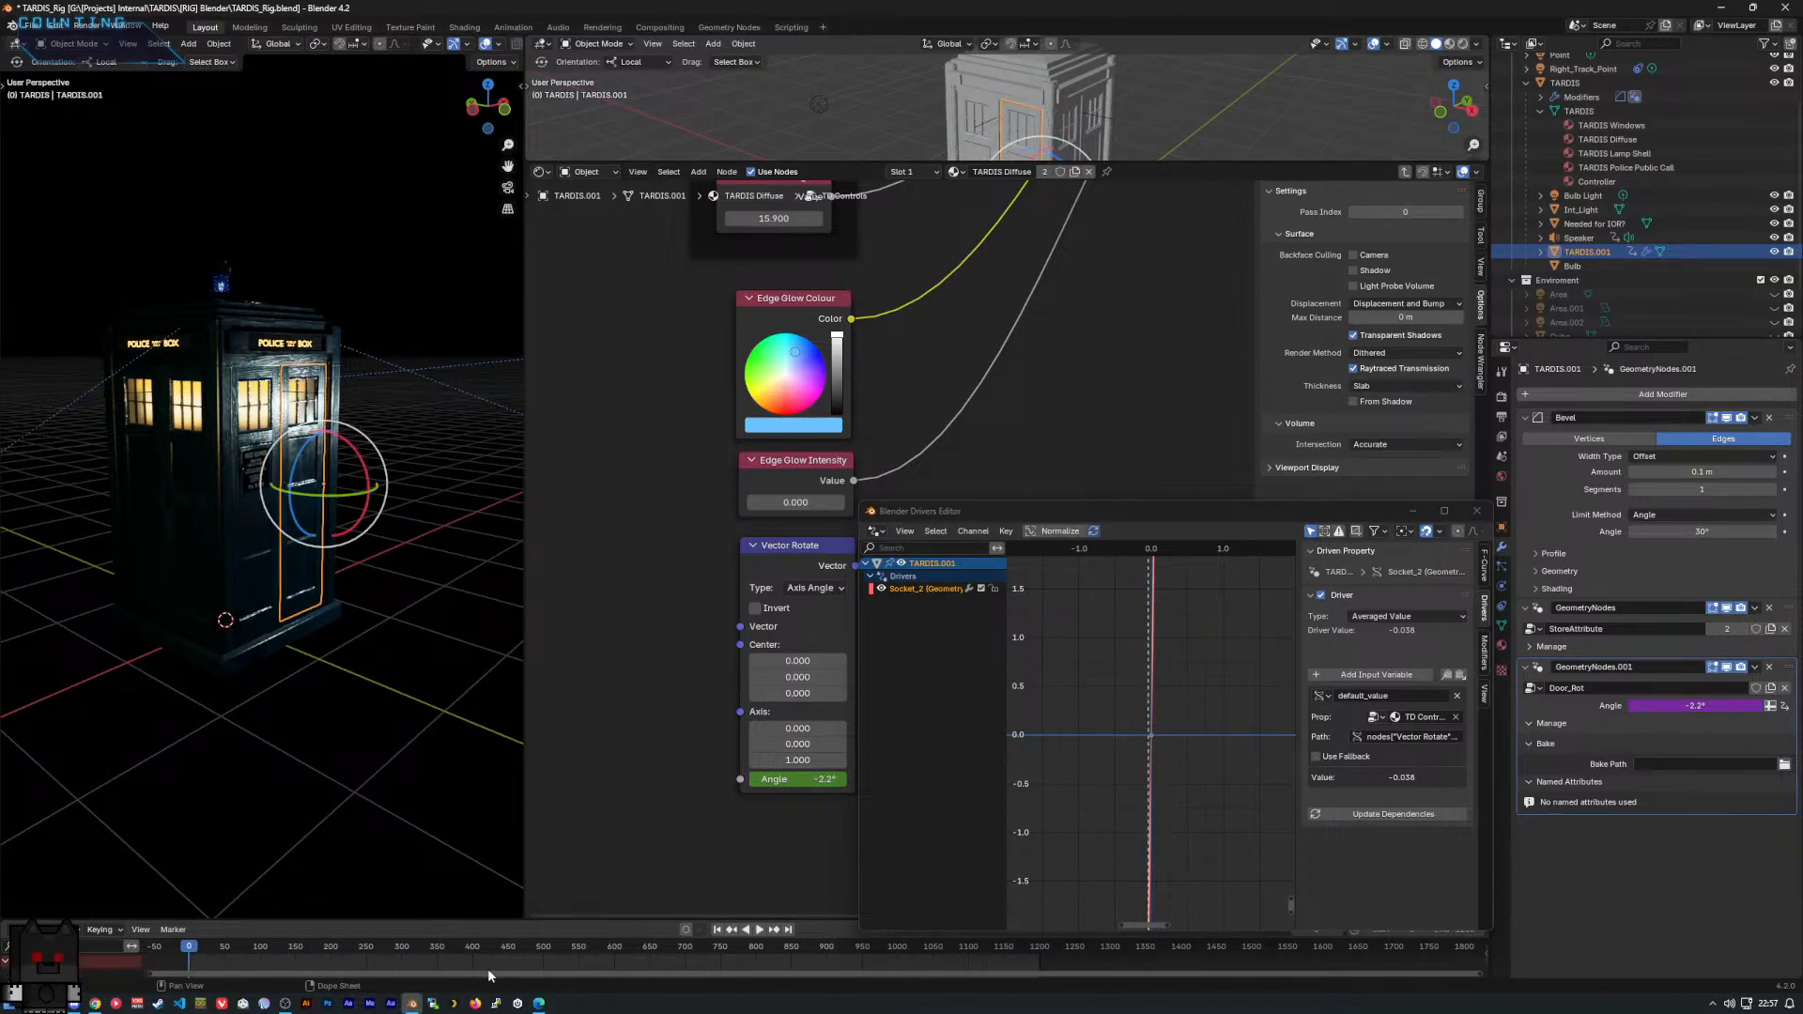
click(1476, 511)
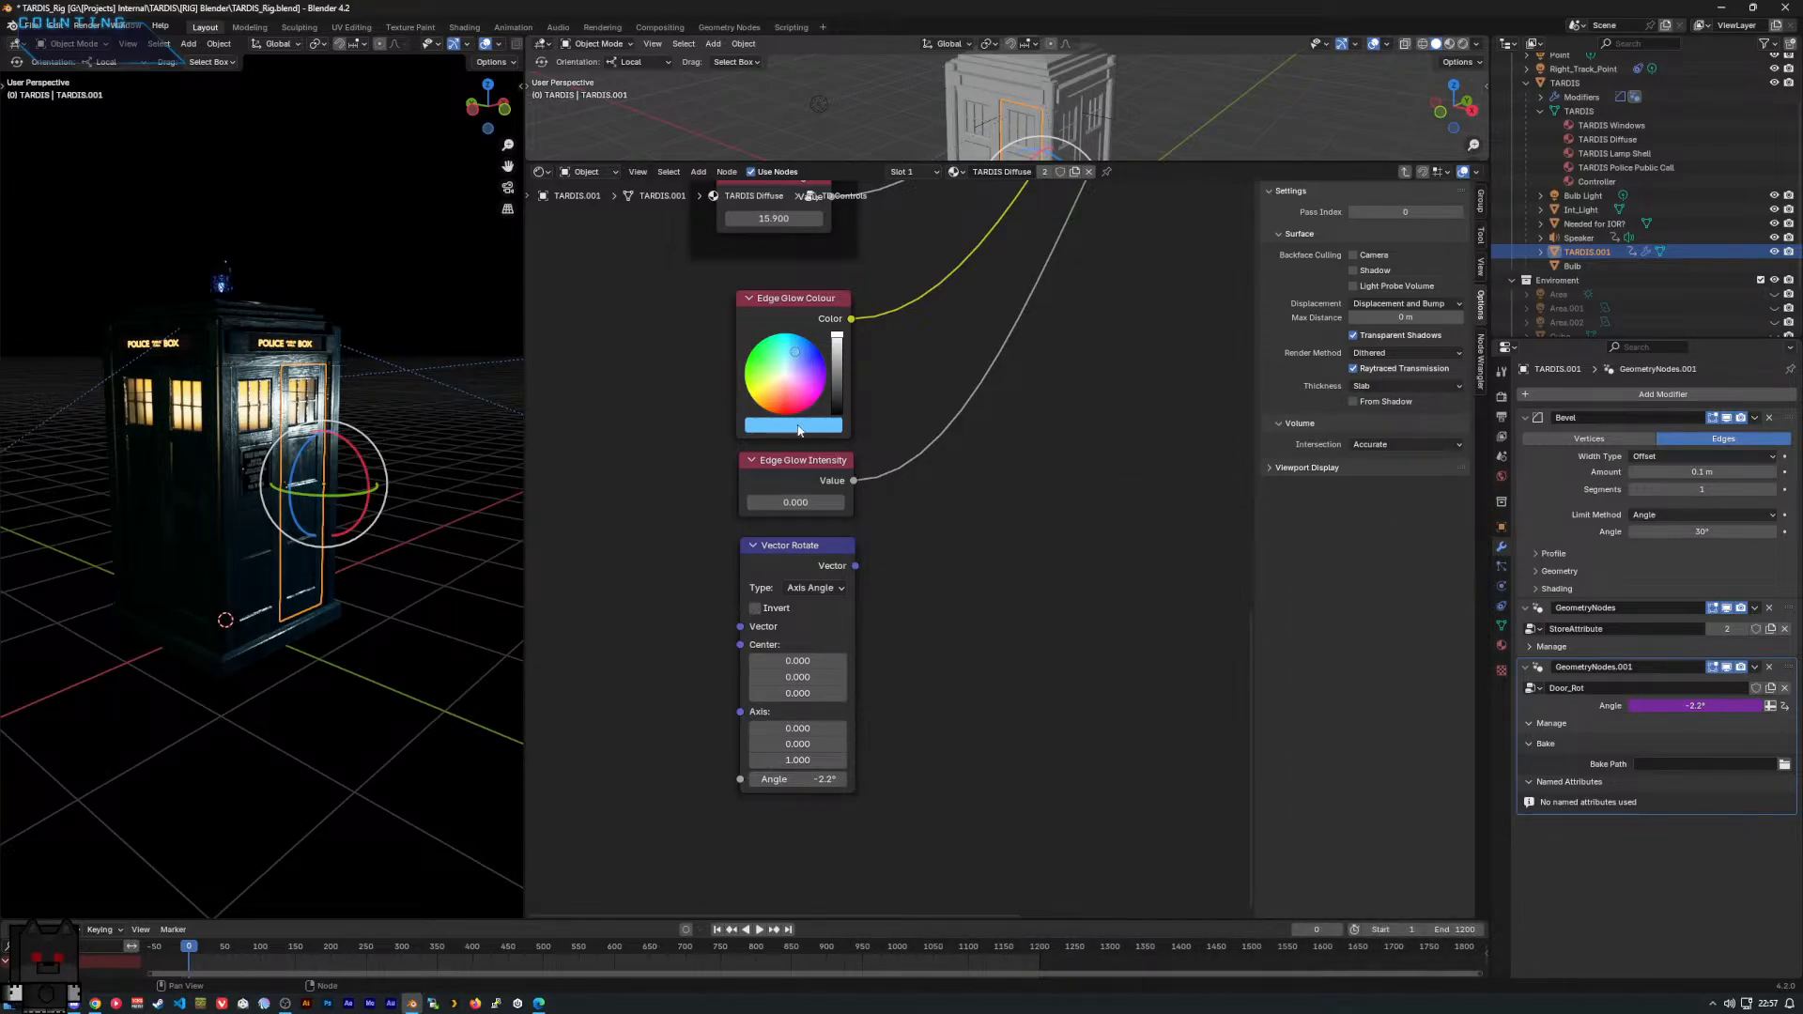
Look over the Windows, Lamp and Public Call controls in the TD Controls group and select the lamp's RGB node.
middle_drag(883, 521, 833, 713)
scroll(882, 629, down, 4)
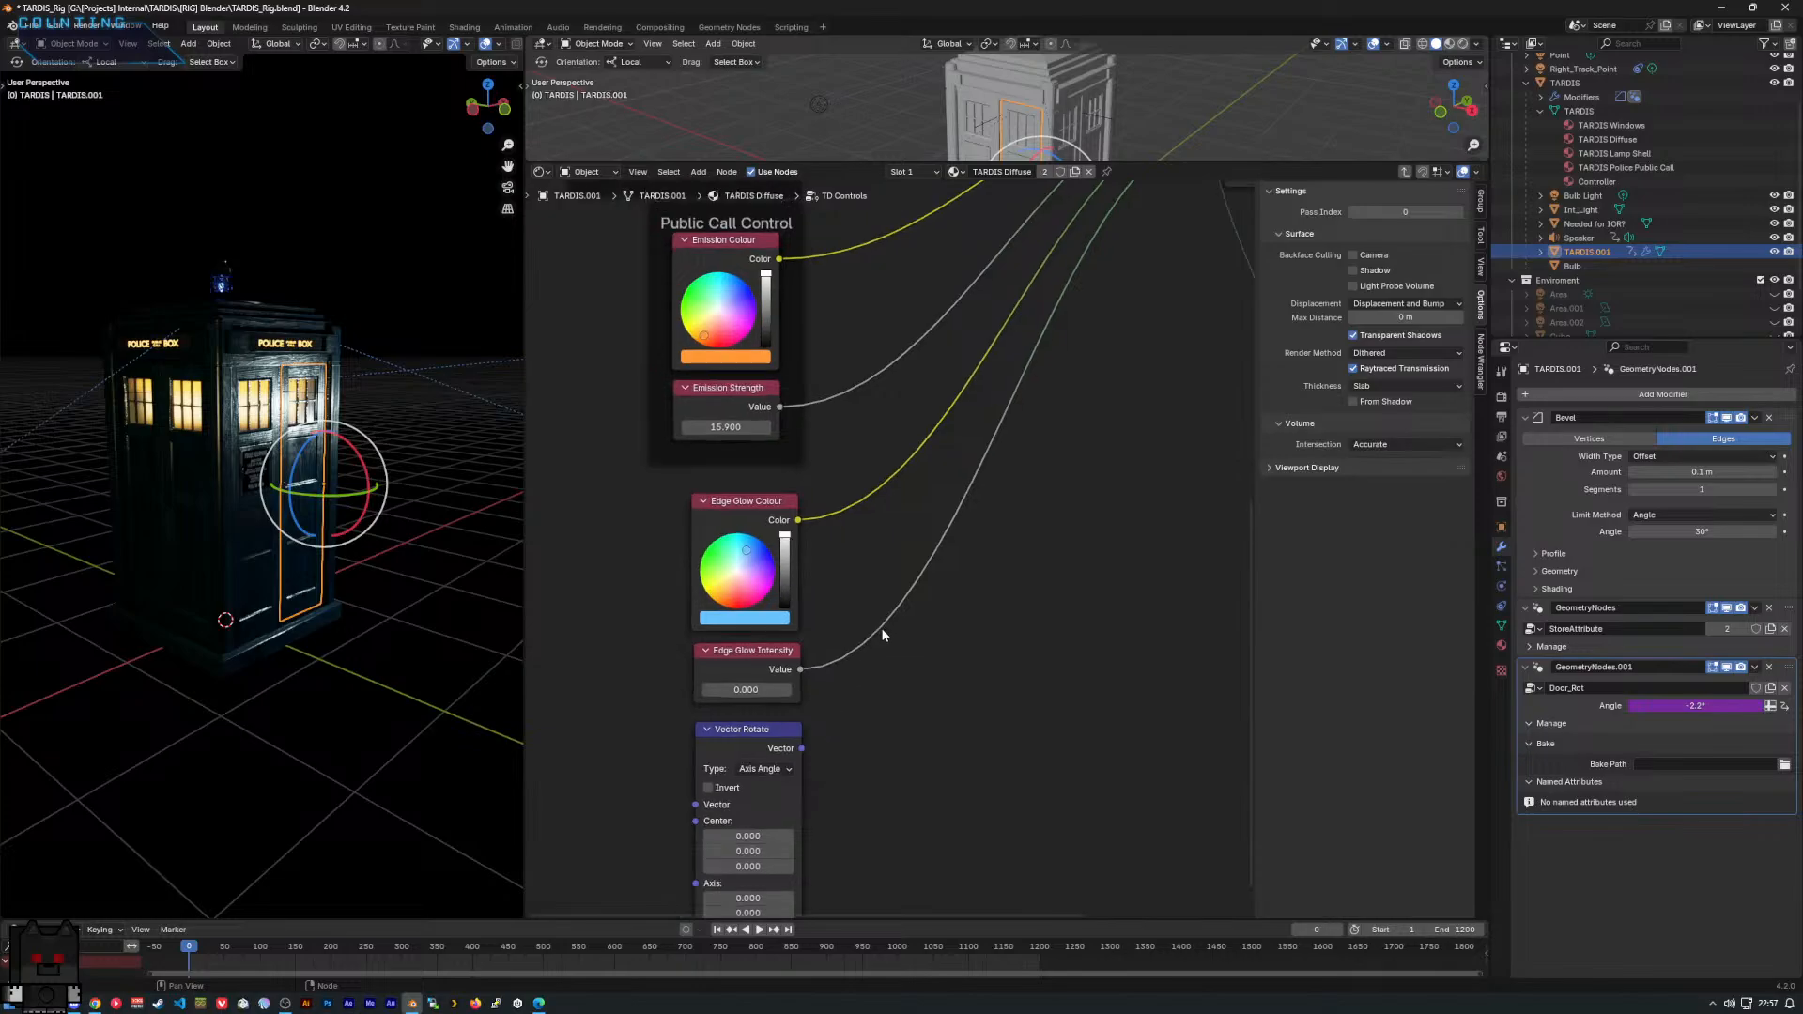
middle_drag(924, 579, 914, 734)
middle_drag(903, 554, 890, 849)
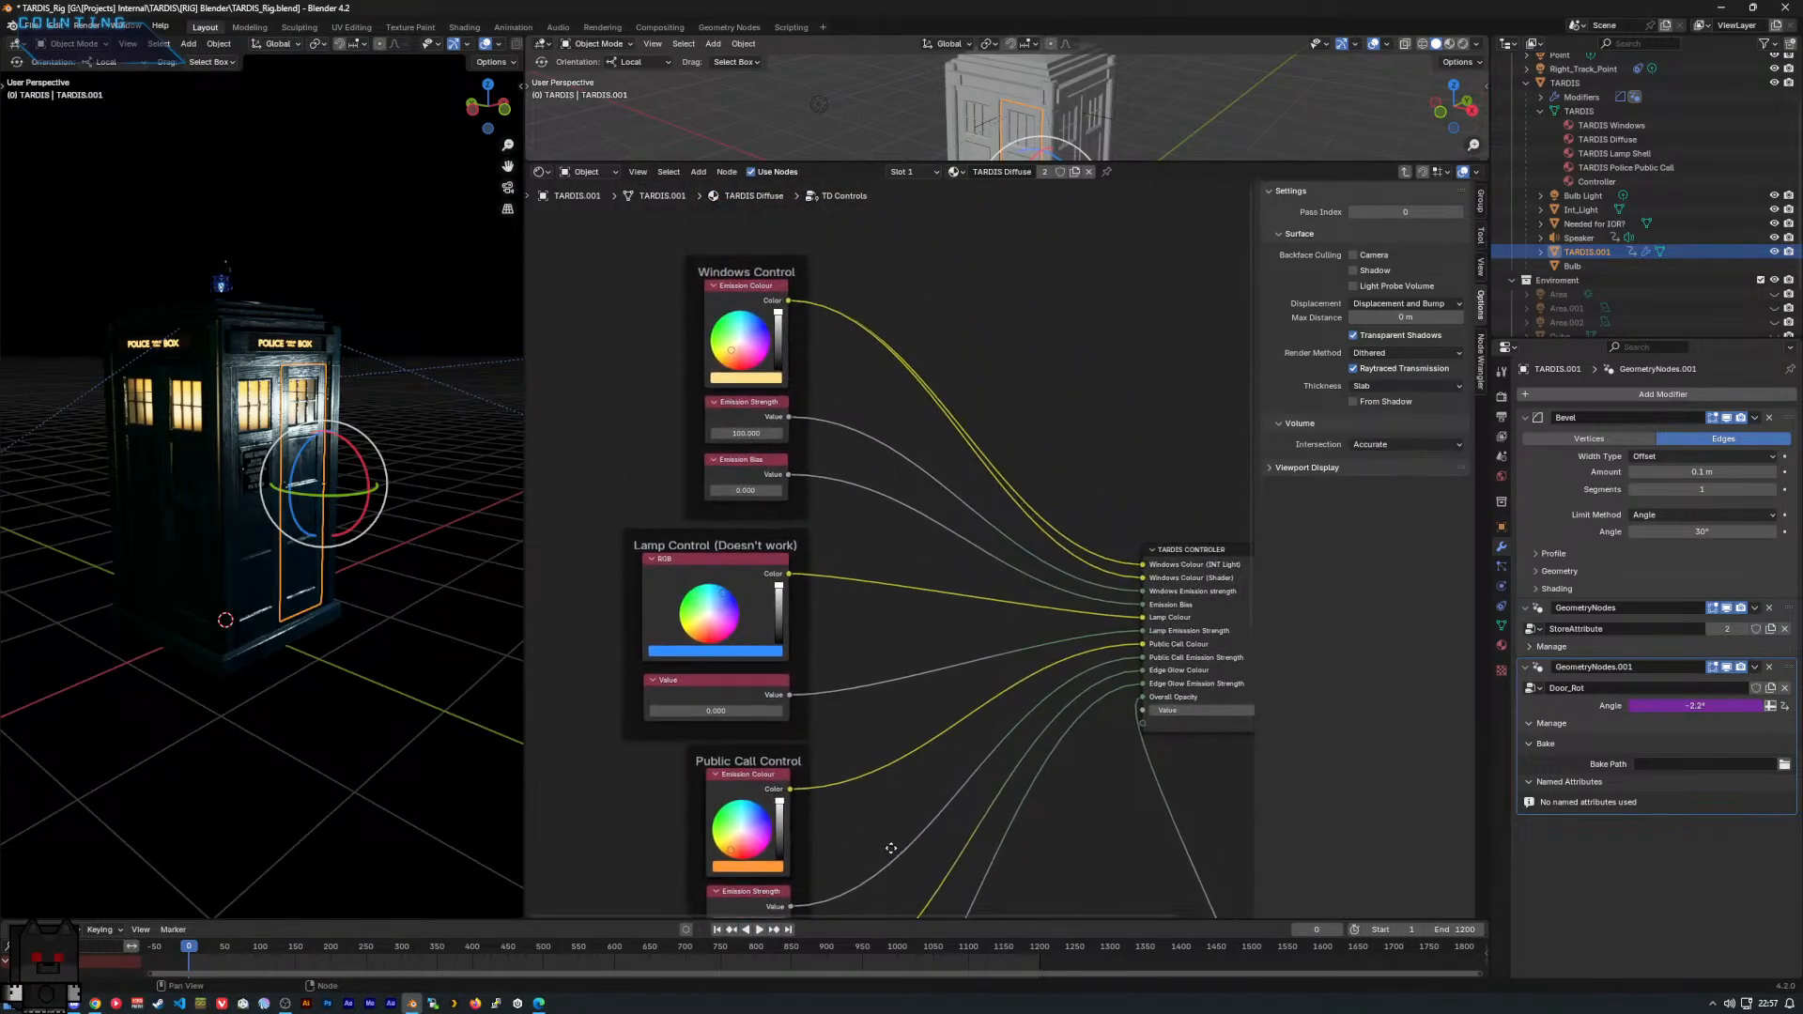
middle_drag(836, 529, 843, 413)
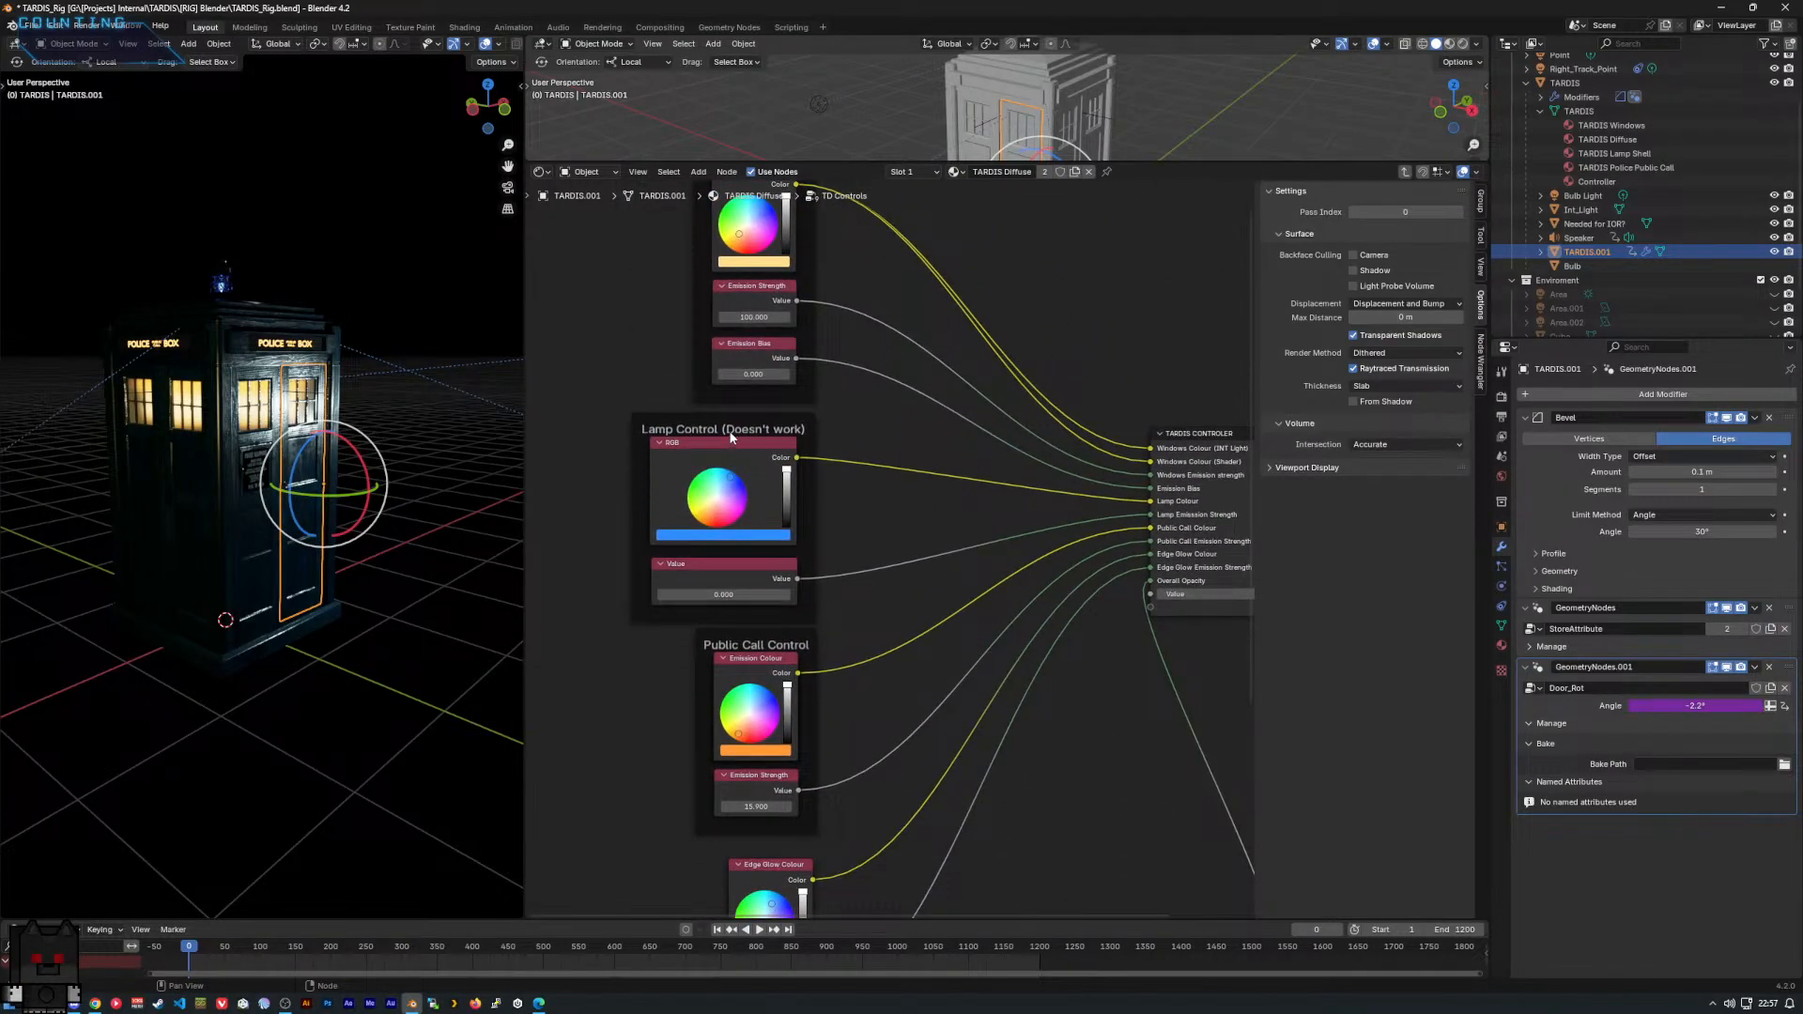
click(696, 467)
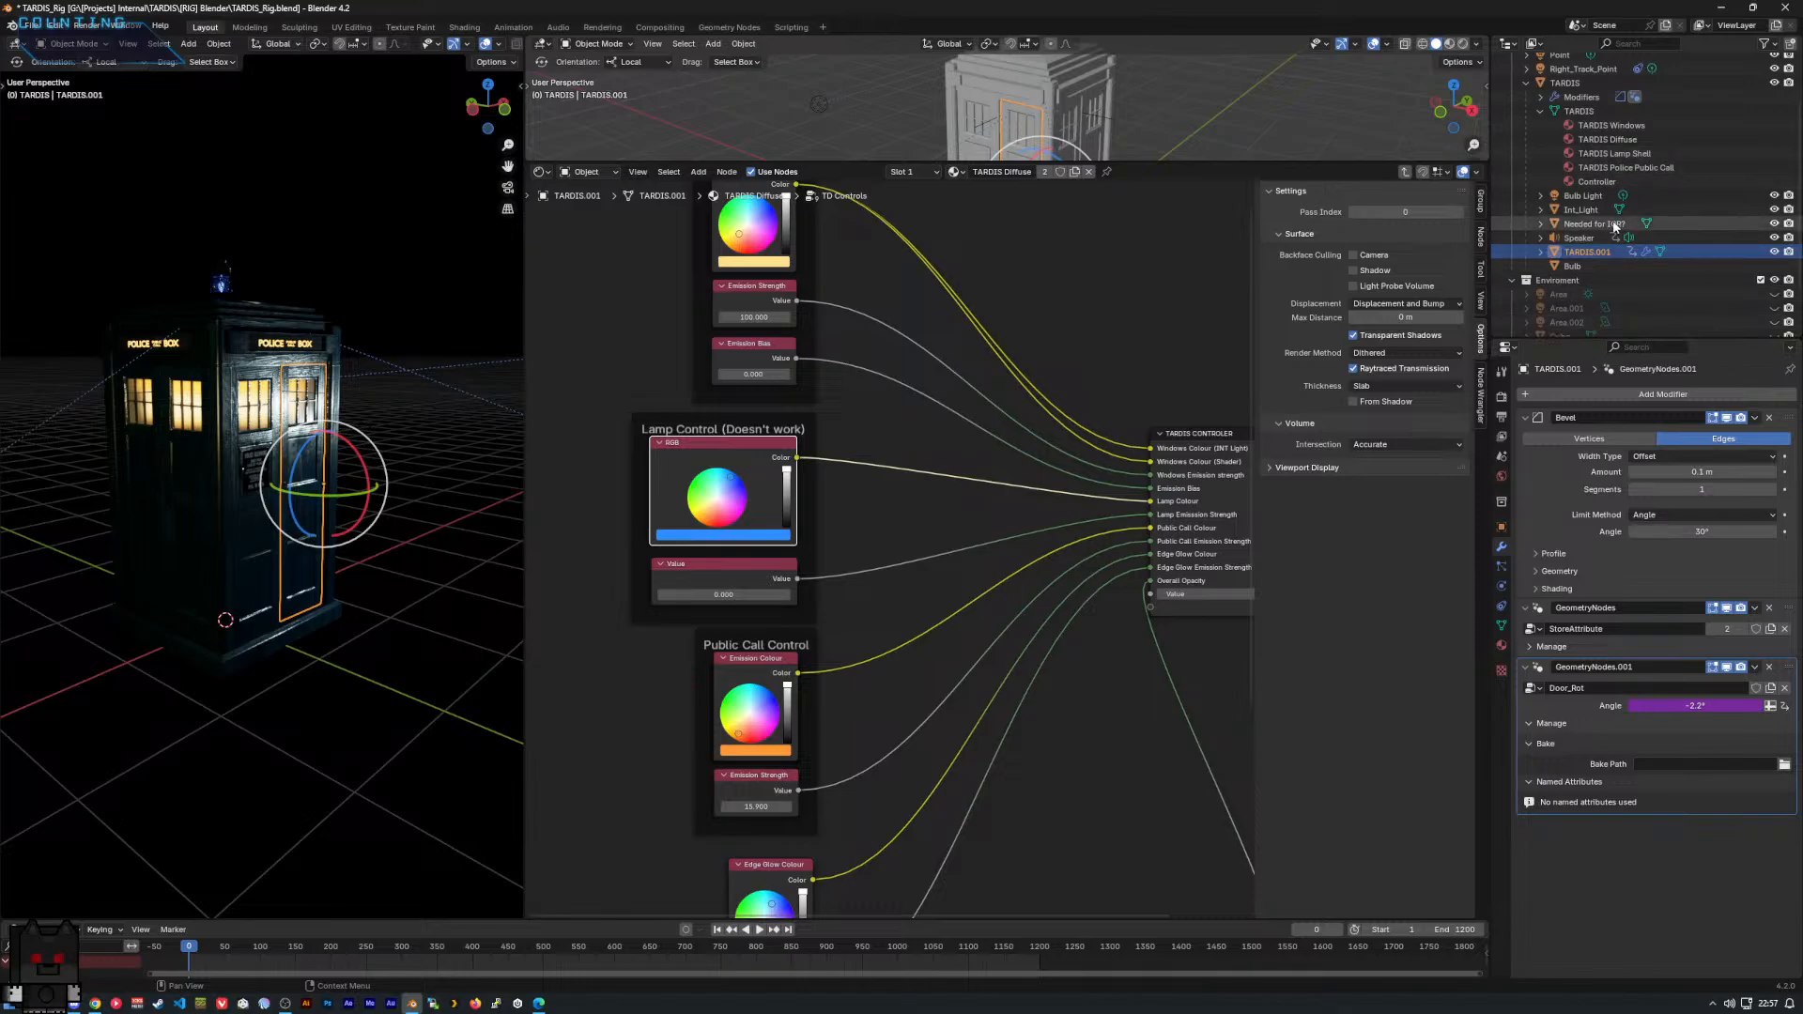
Inspect the TARDIS doors up close and look through the TARDIS collection's objects and materials.
scroll(892, 470, up, 1)
scroll(305, 416, up, 5)
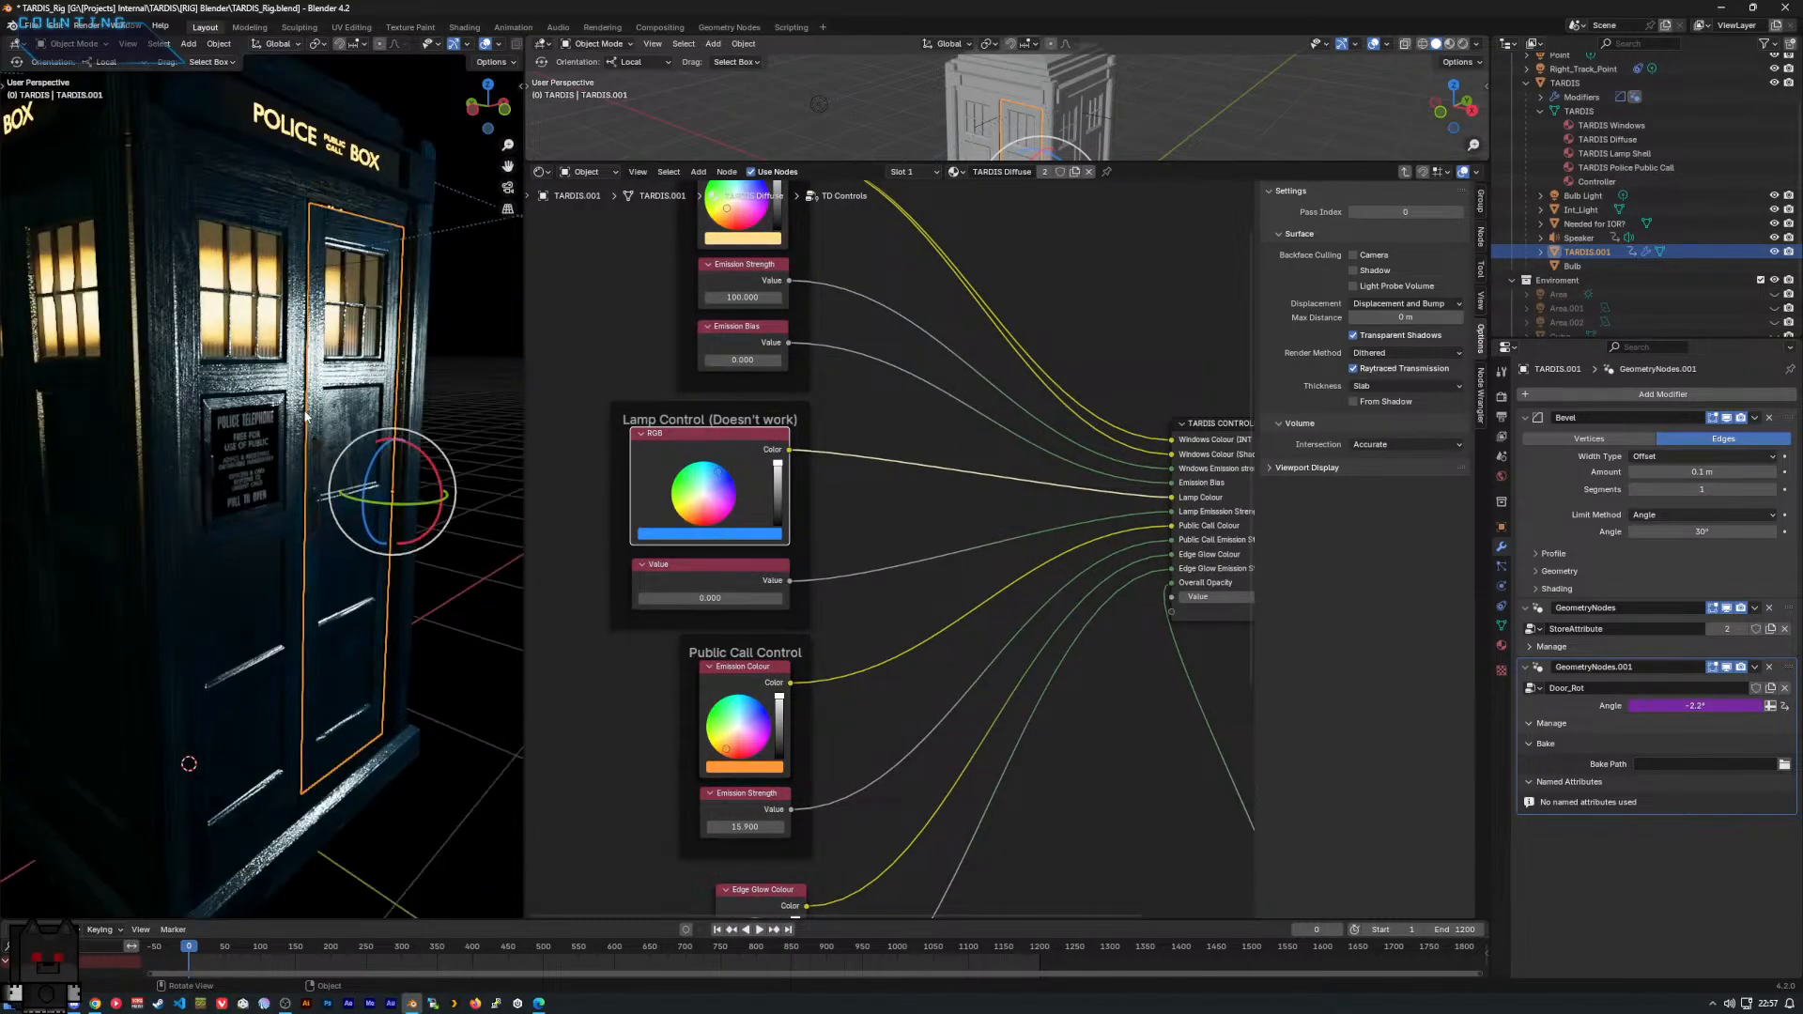
mouse_move(306, 416)
middle_down()
mouse_move(244, 436)
mouse_move(266, 382)
mouse_move(340, 395)
mouse_move(226, 415)
mouse_move(198, 471)
mouse_move(291, 405)
middle_up()
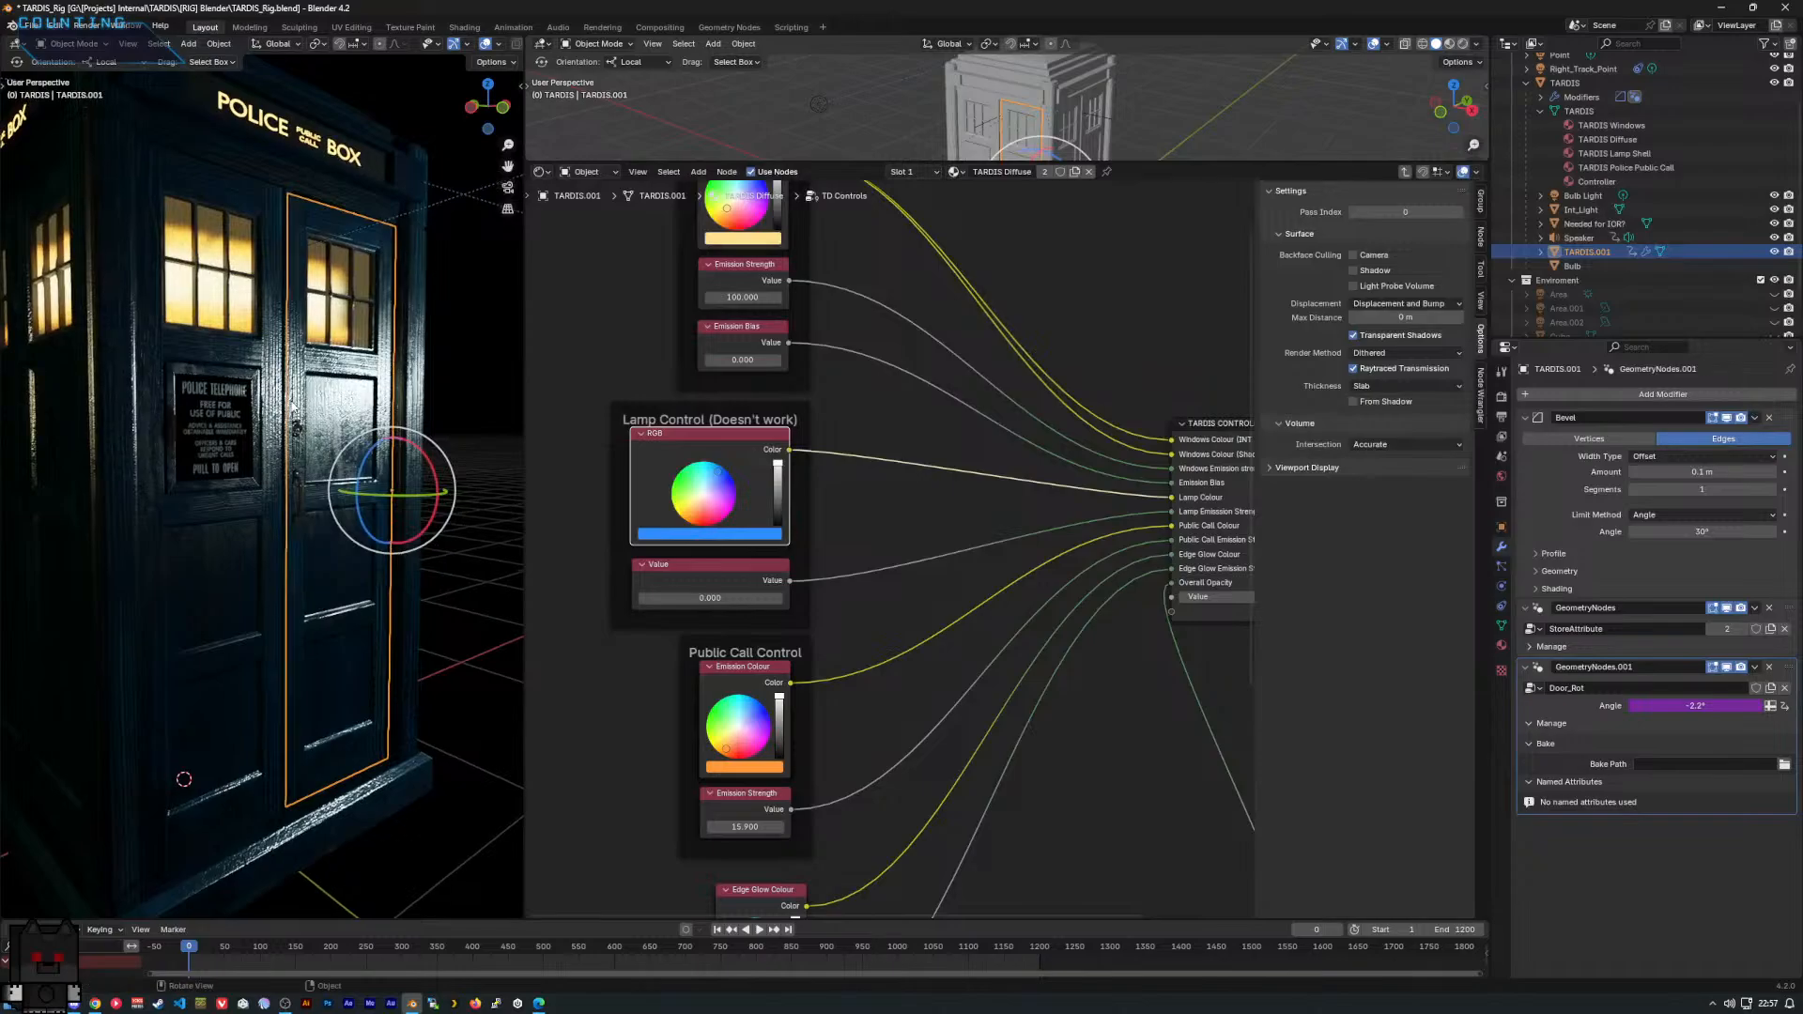
scroll(1661, 176, up, 2)
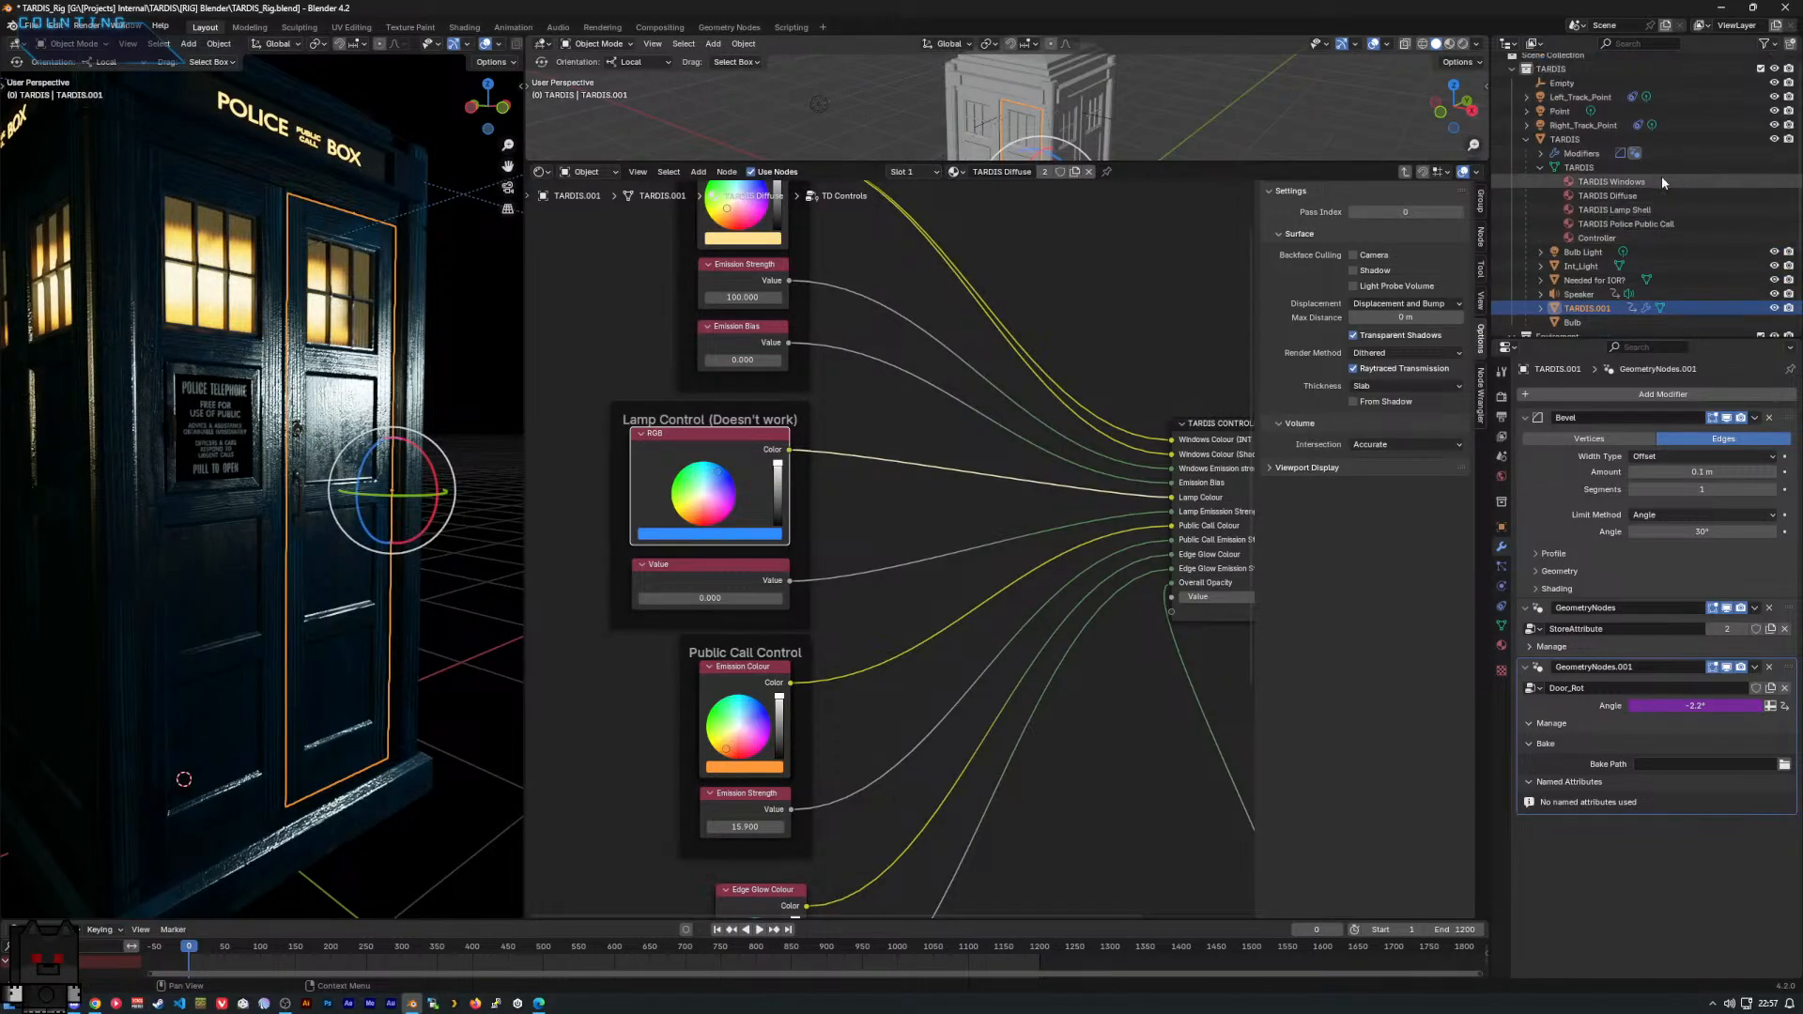
scroll(1661, 176, down, 1)
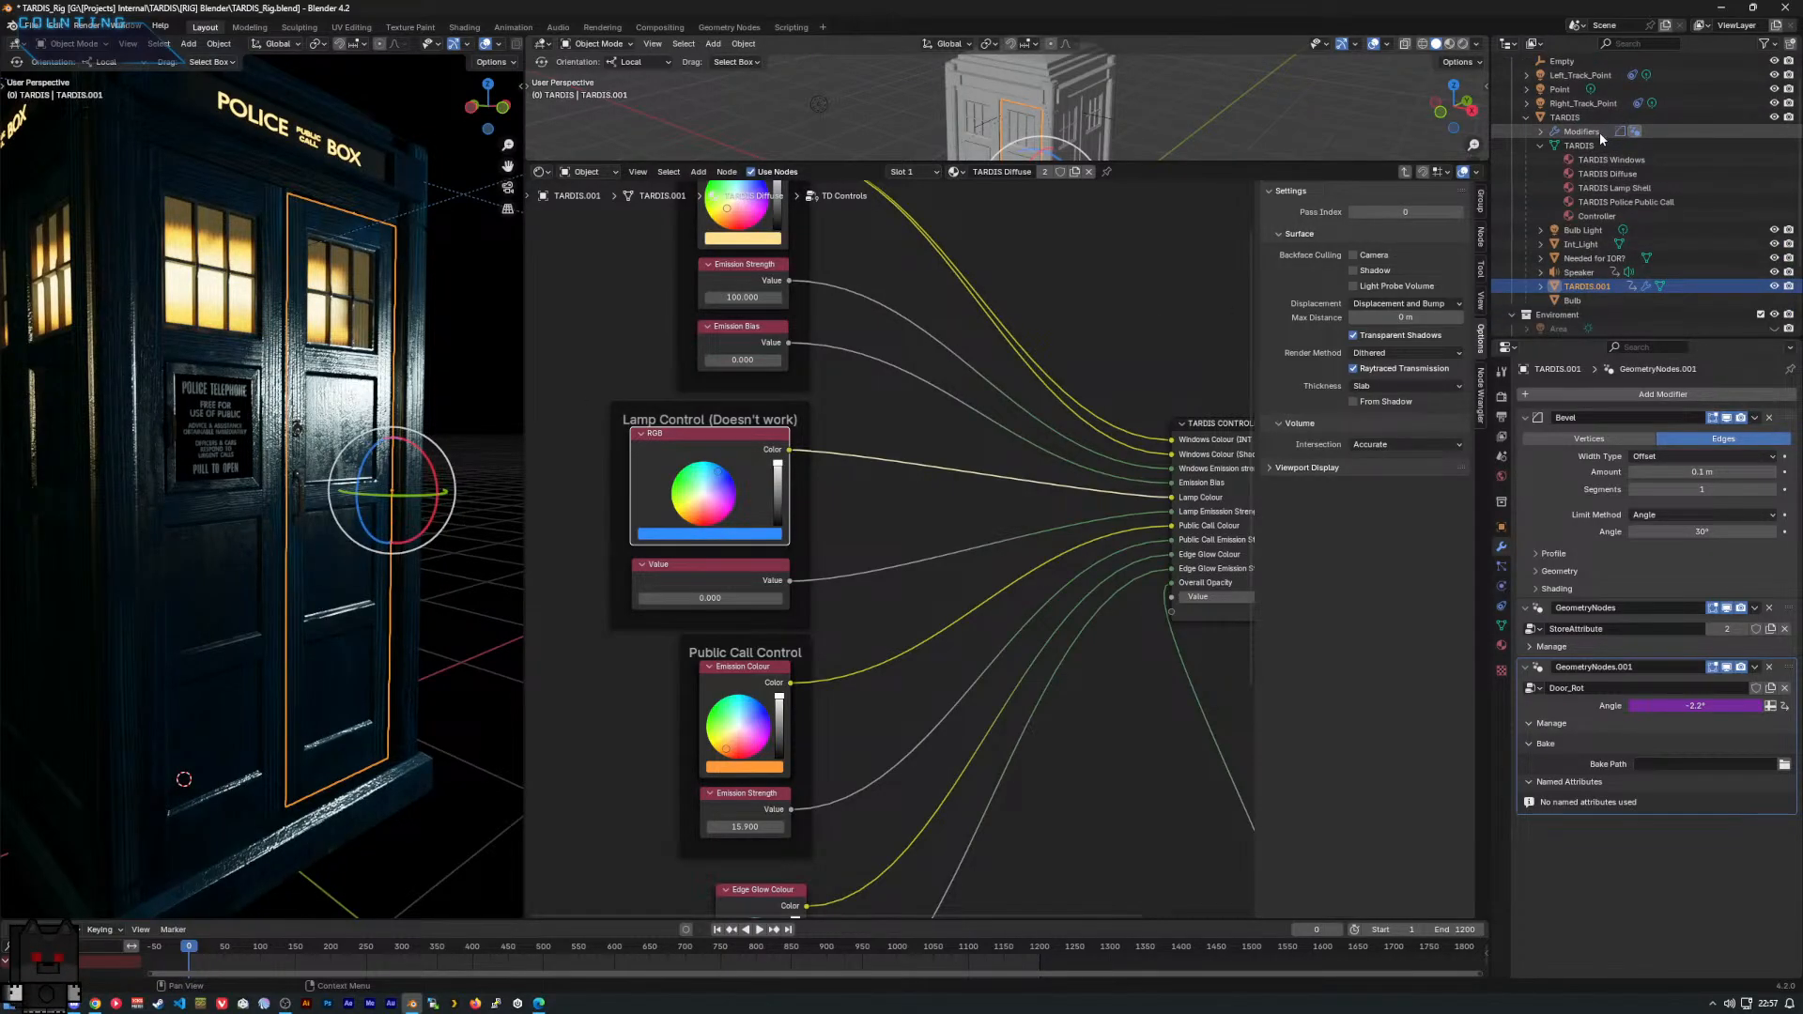
scroll(1029, 521, down, 1)
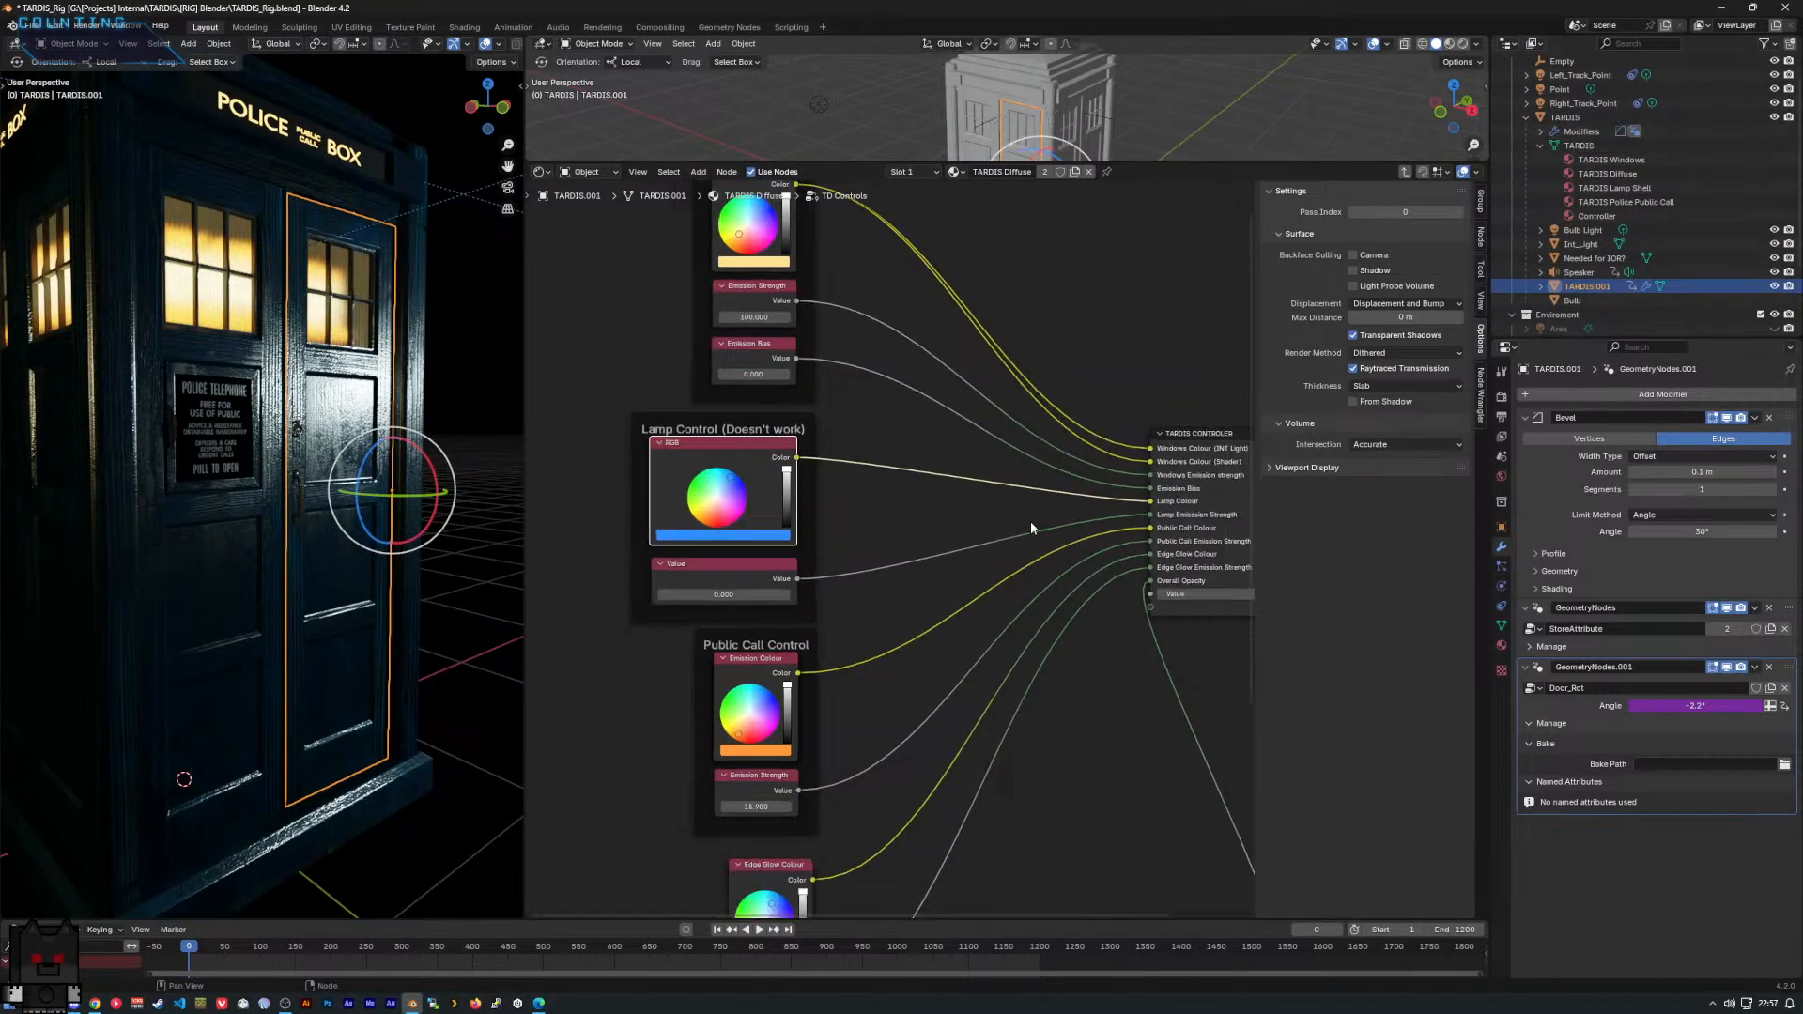
click(893, 515)
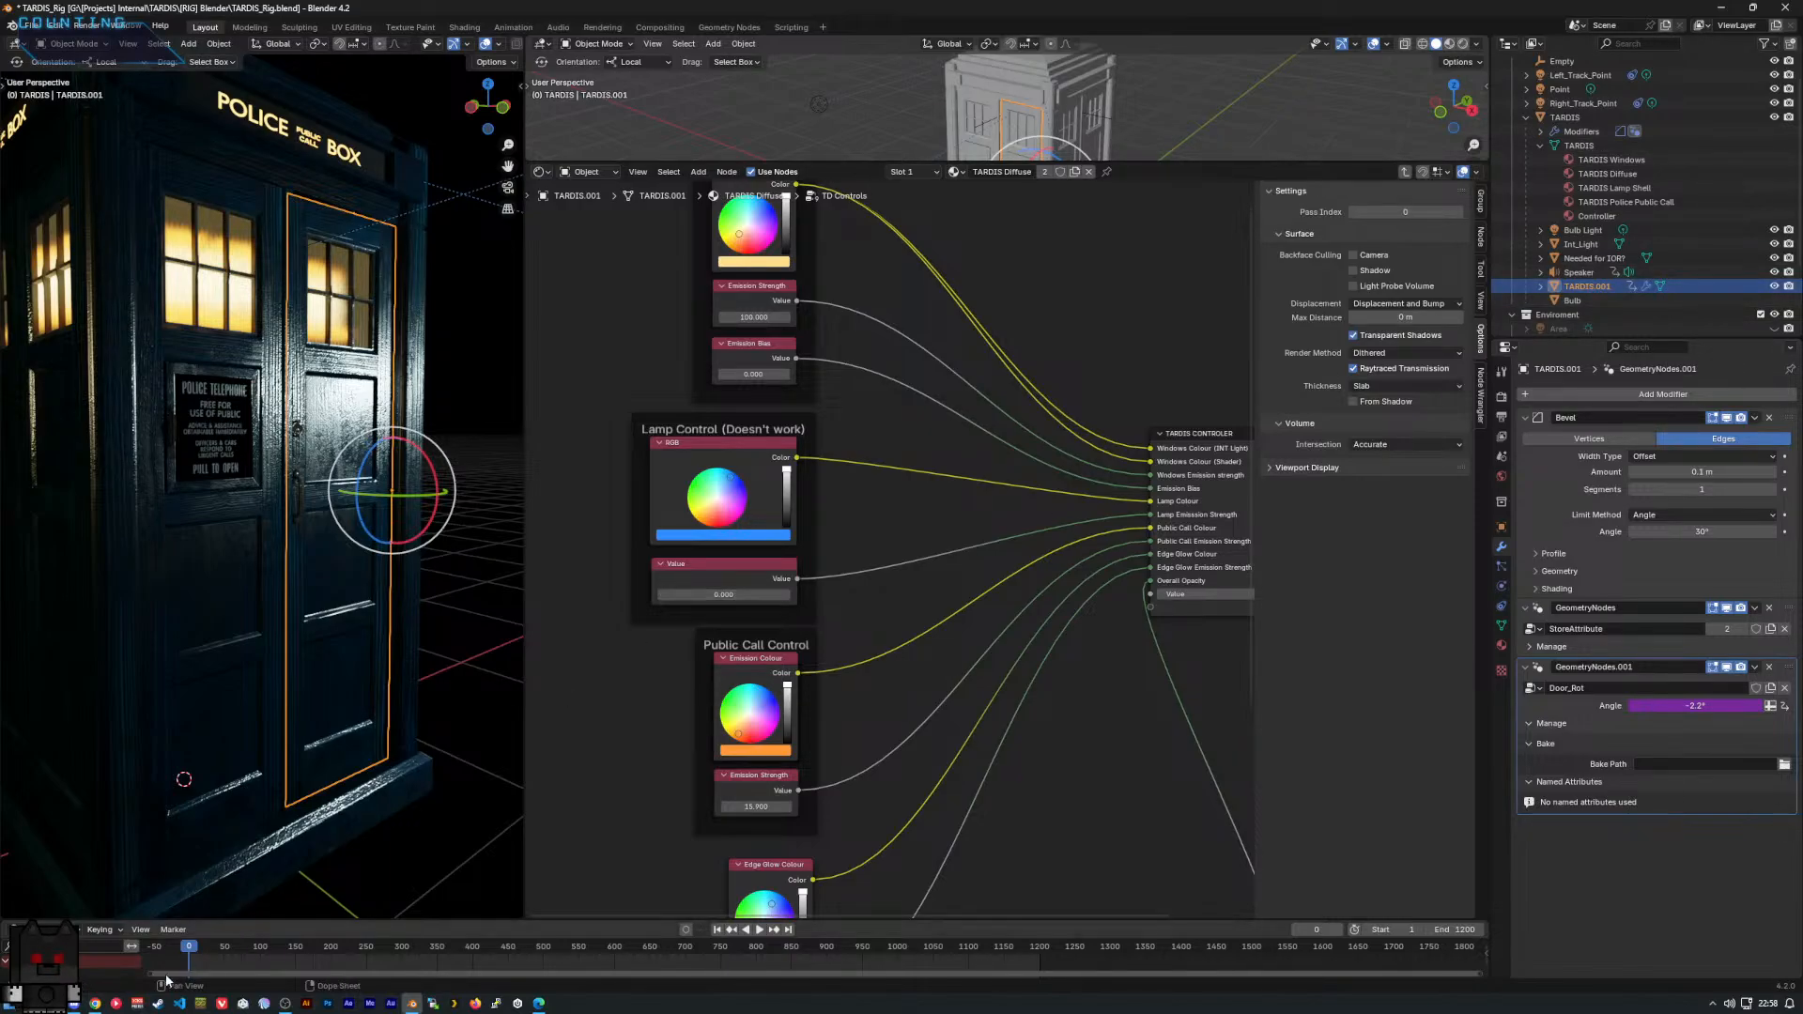
click(69, 1008)
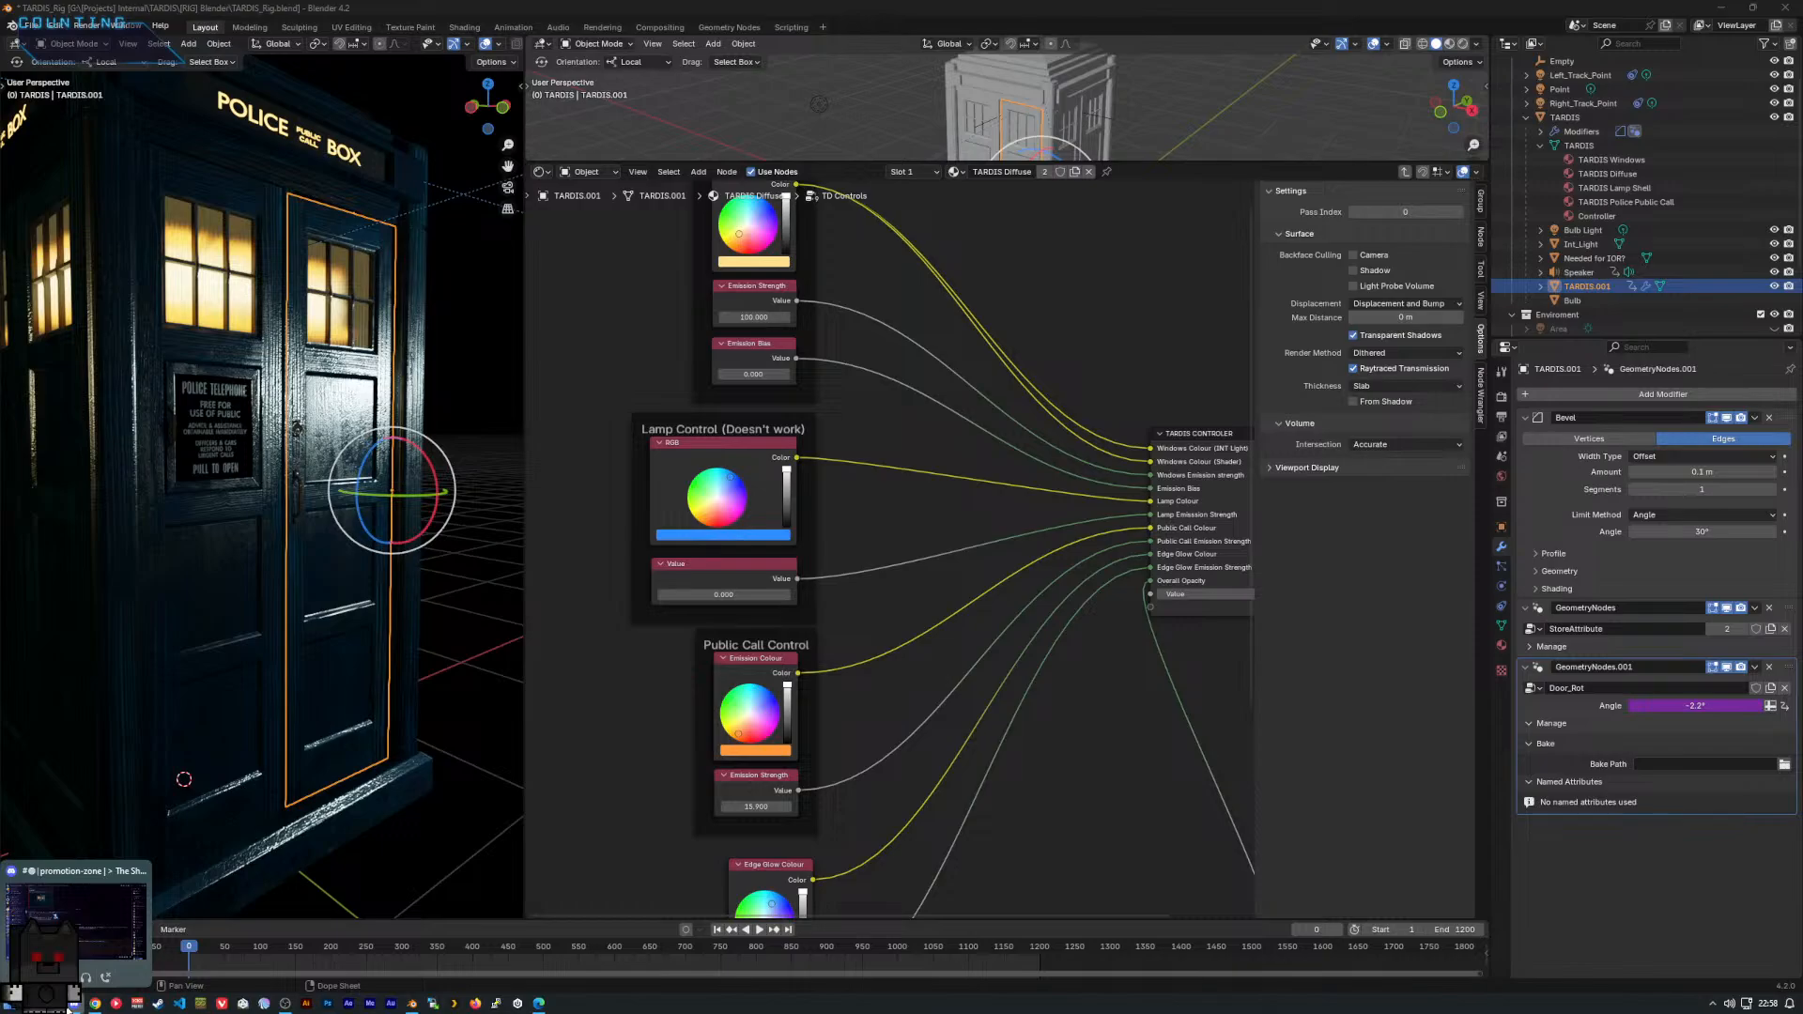
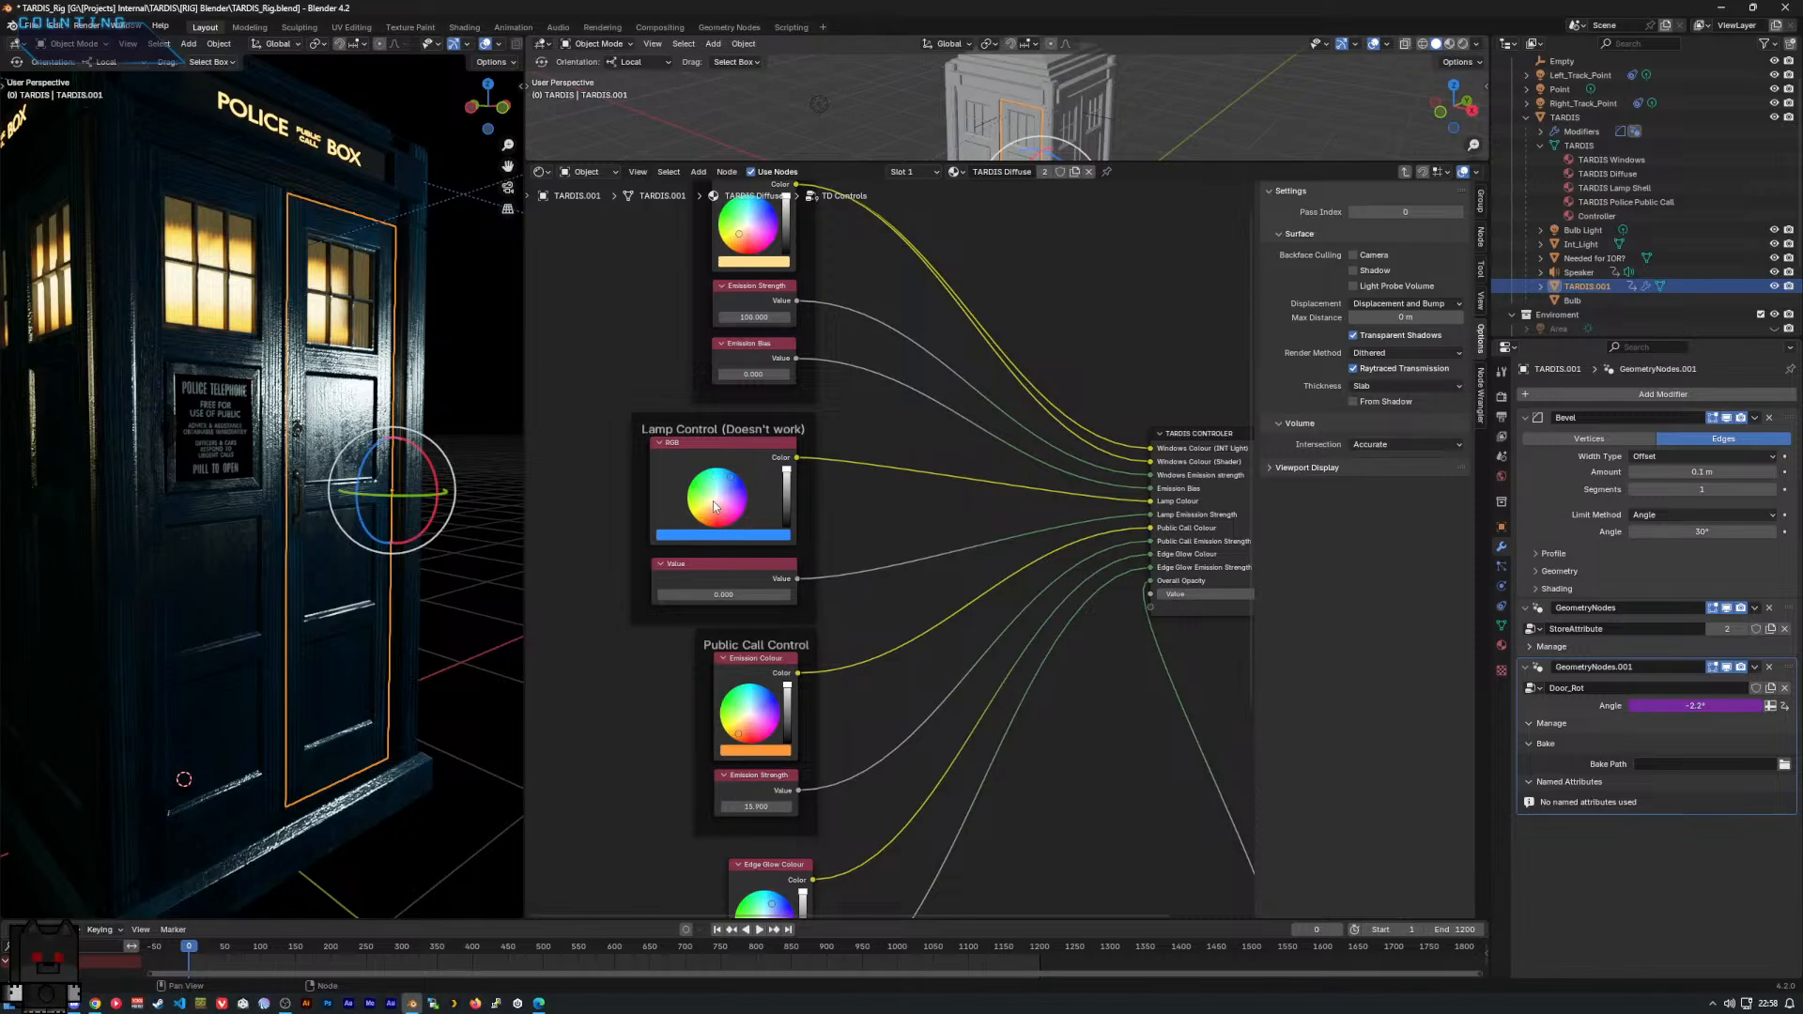
Try adding a driver to the Lamp Control RGB node's colour, and delete that driver again.
mouse_move(724, 538)
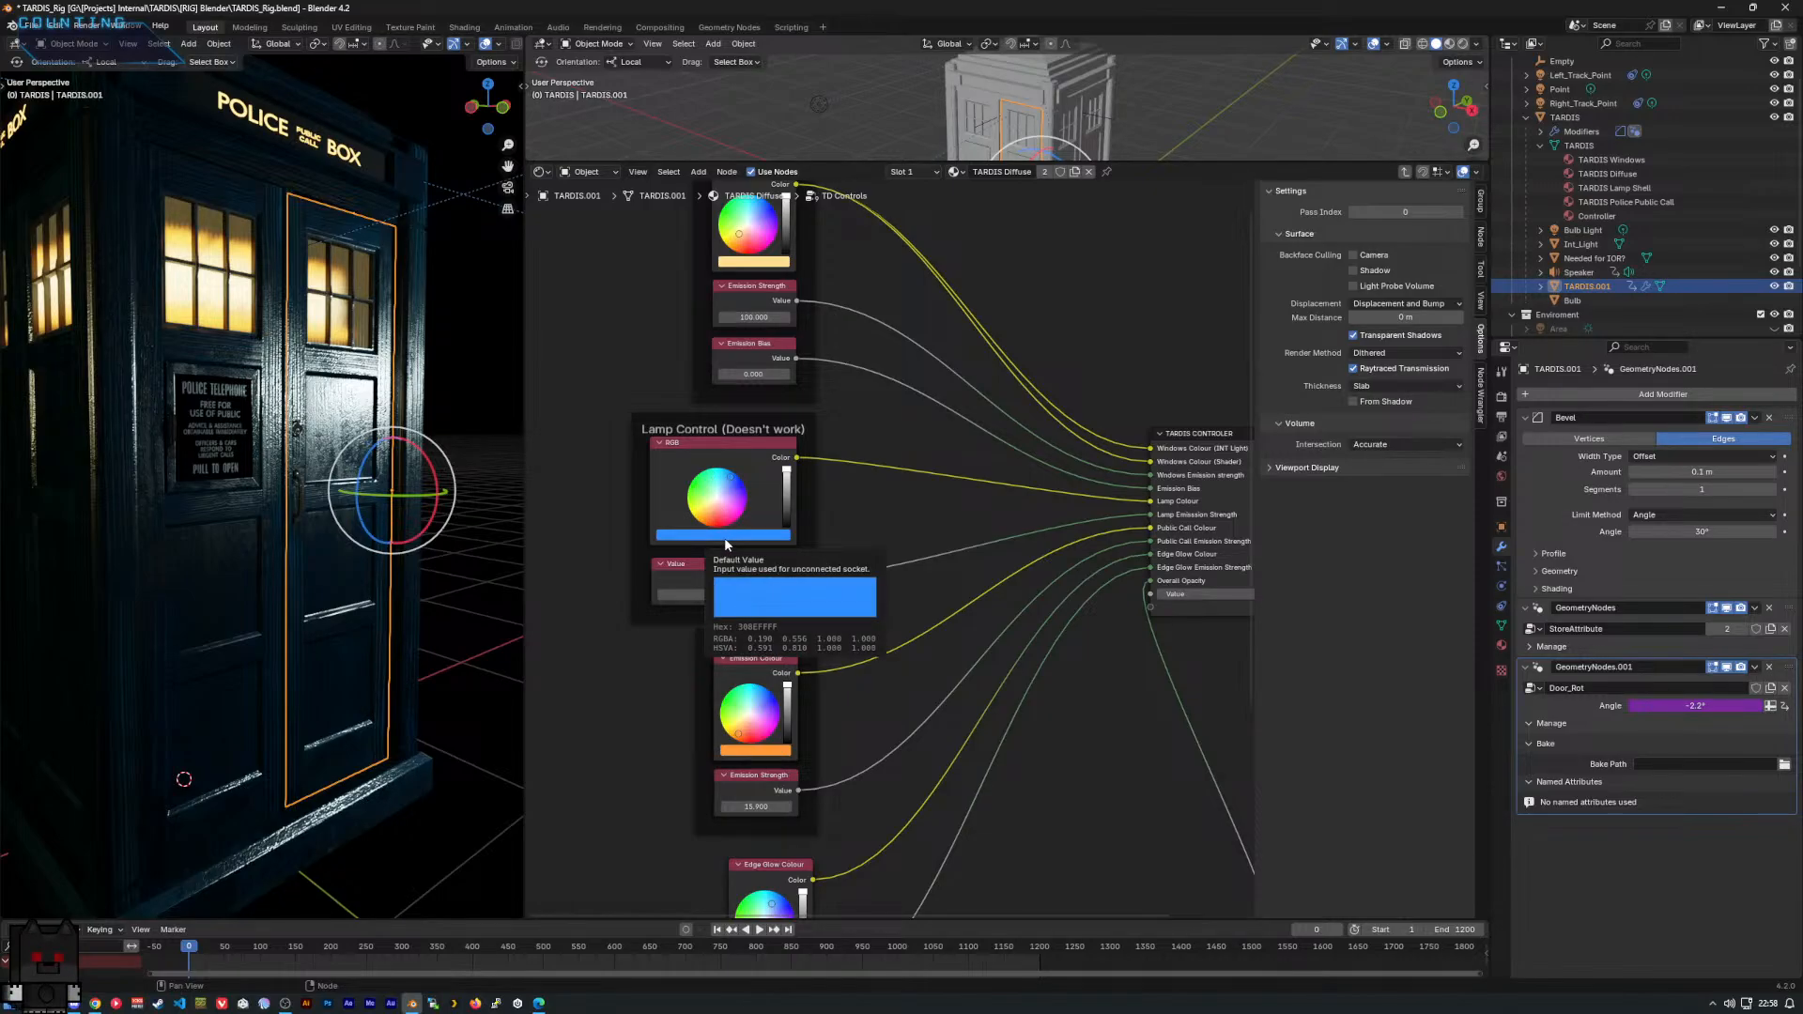
right_click(729, 534)
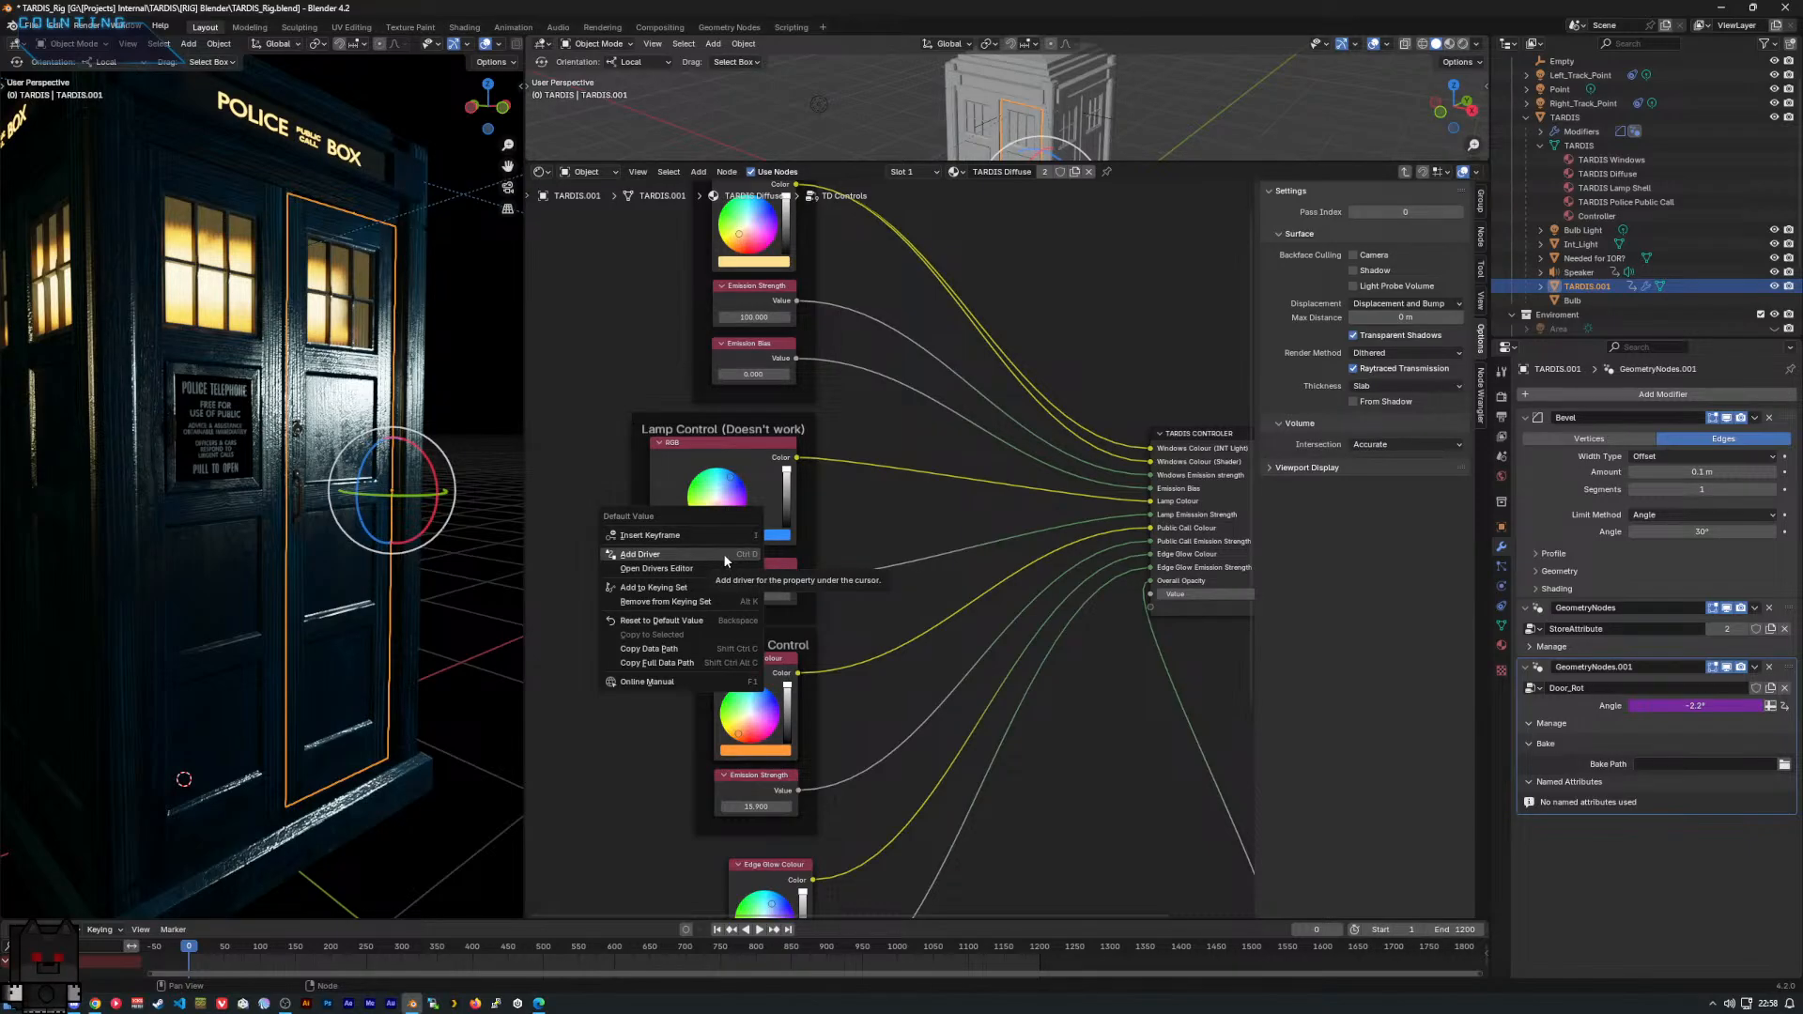
click(724, 556)
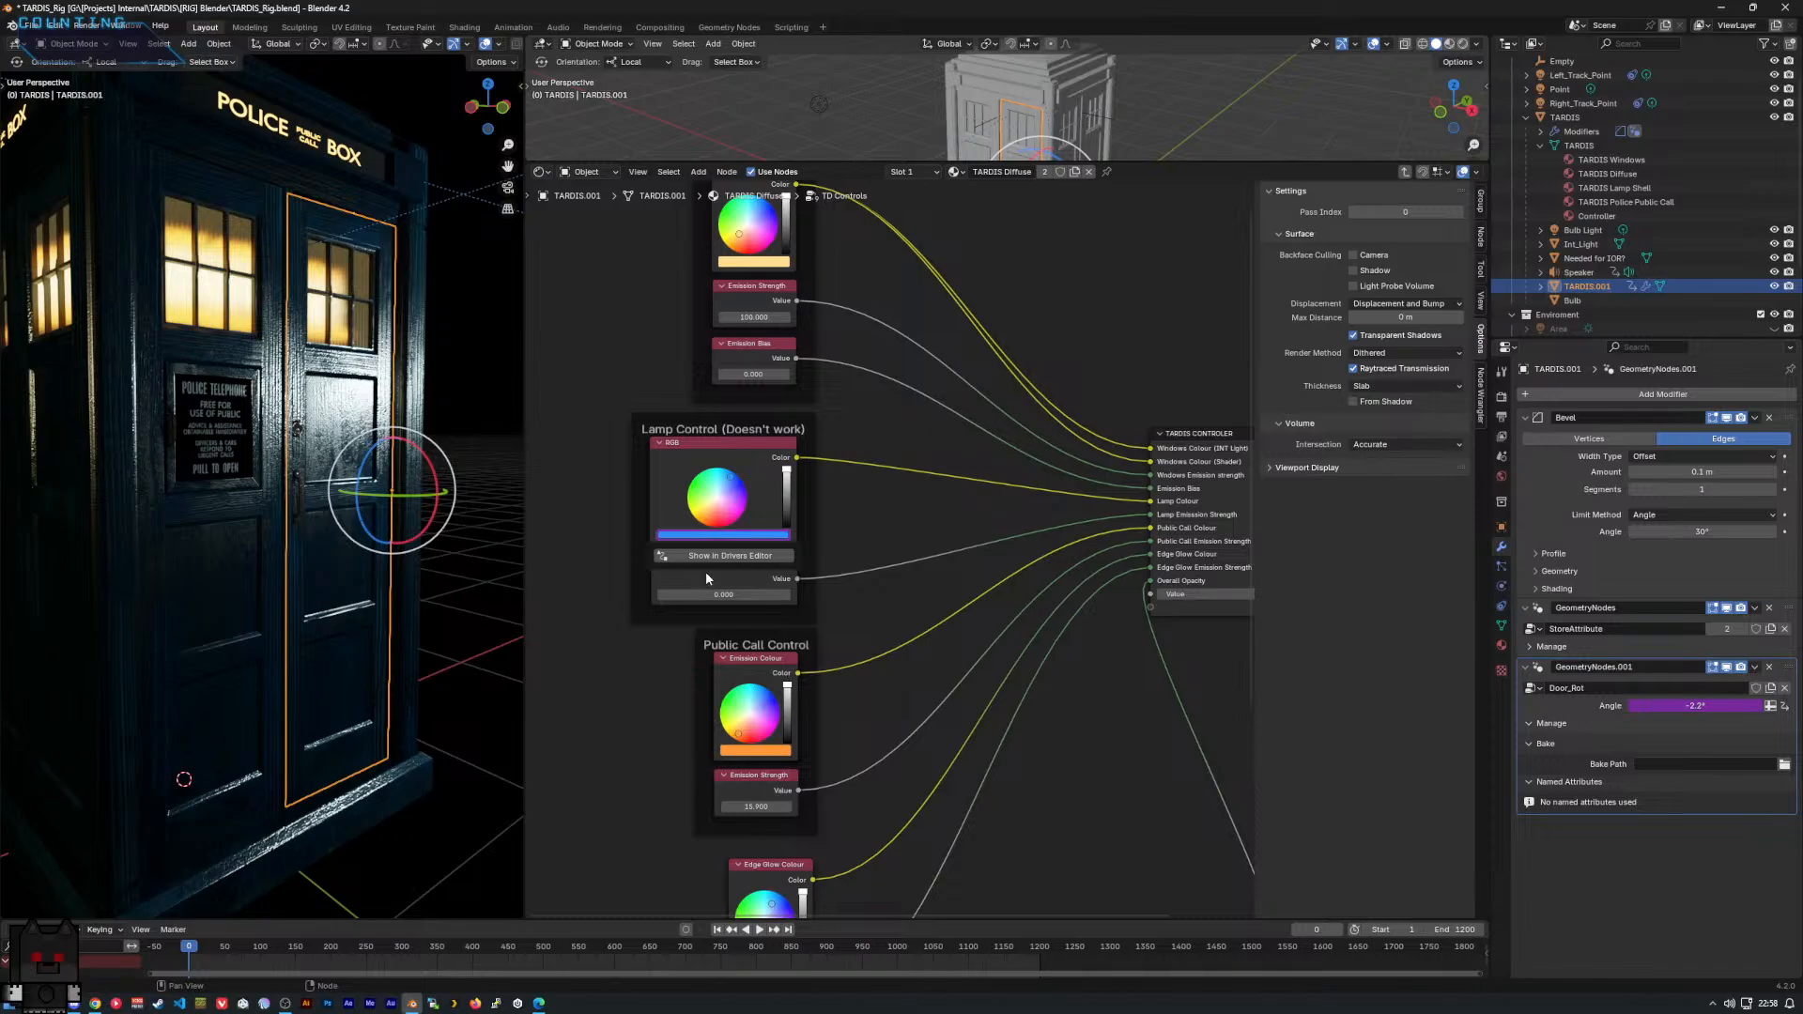
right_click(789, 535)
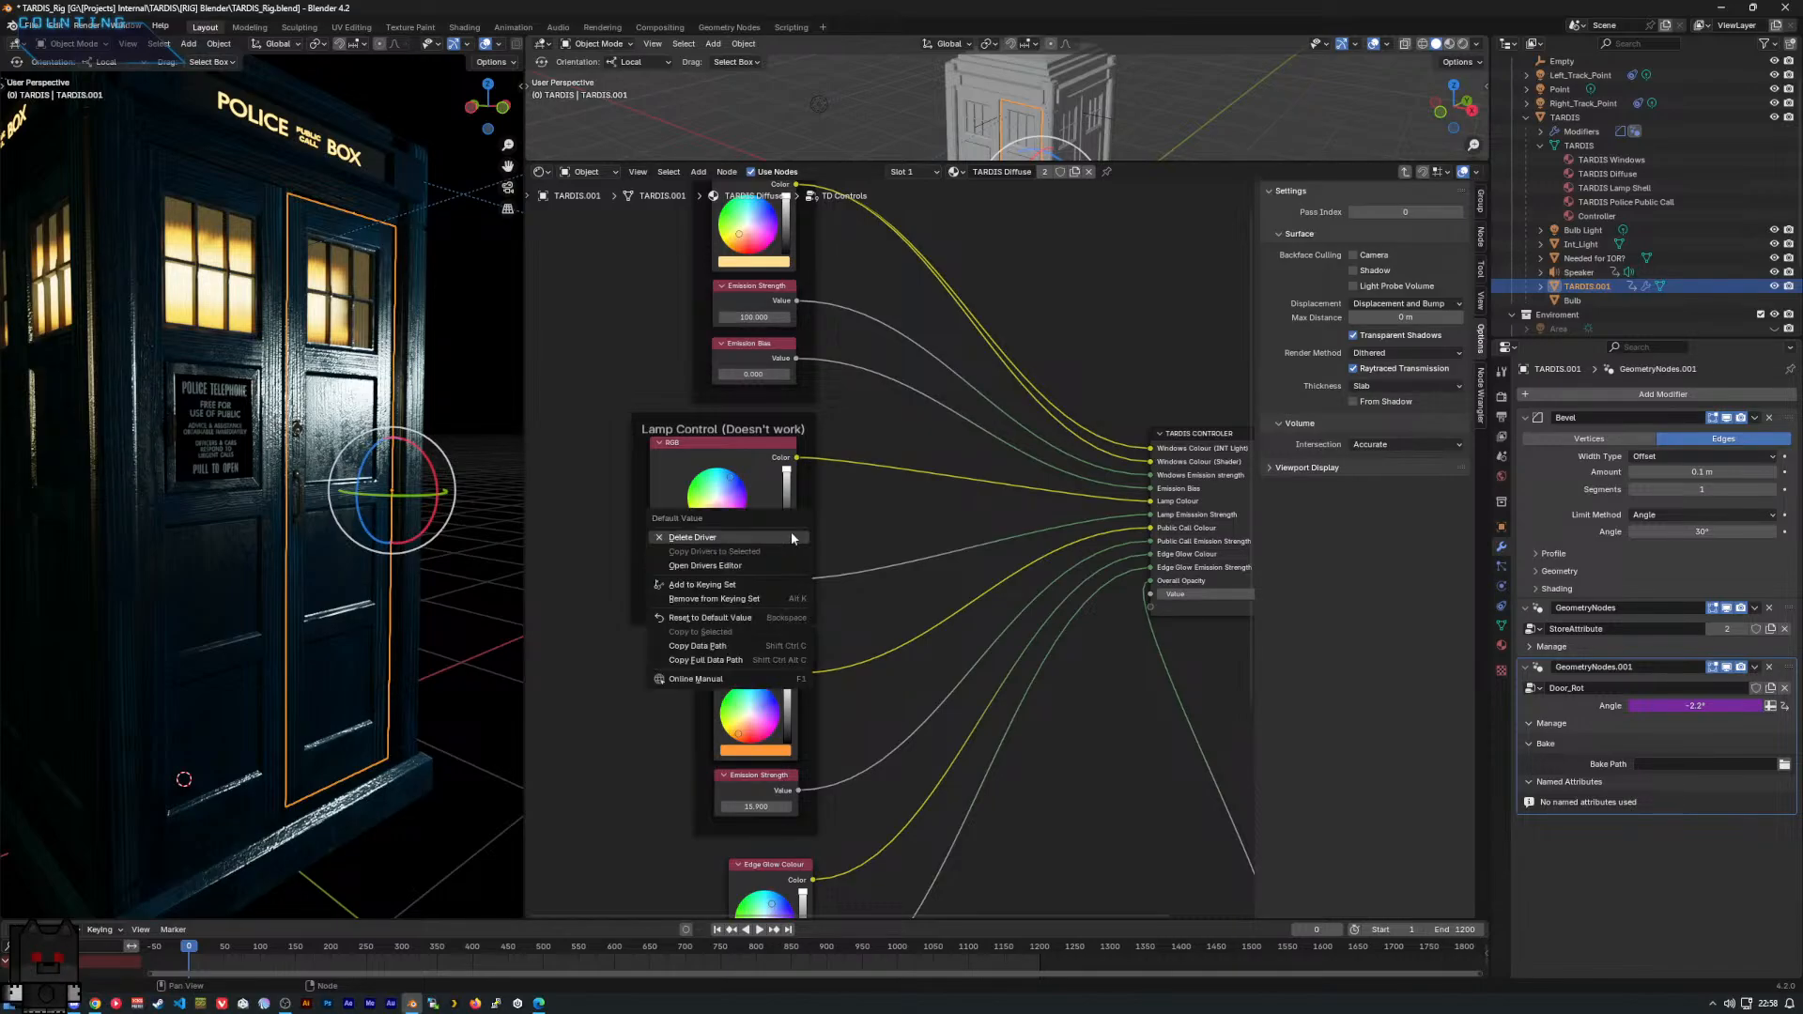
click(762, 535)
Compare the driver options of the Lamp Control's colour and Value fields, and copy the full data path of the RGB colour.
right_click(748, 539)
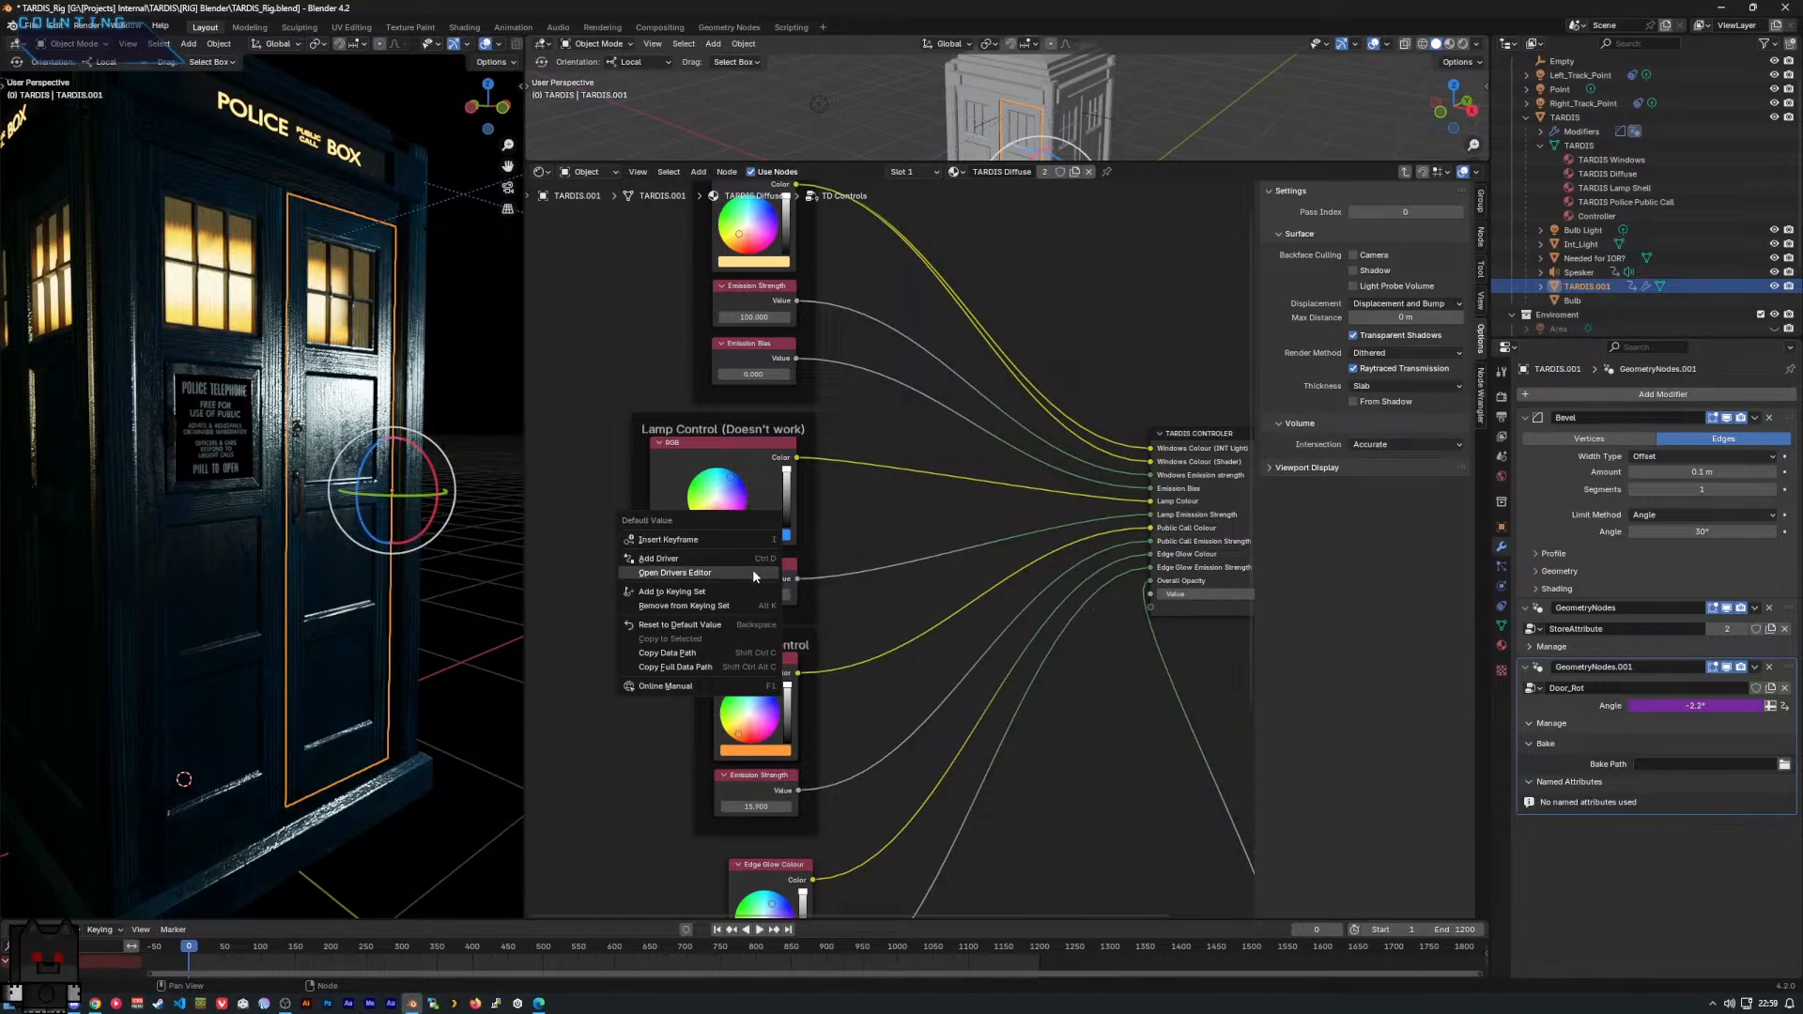
right_click(716, 502)
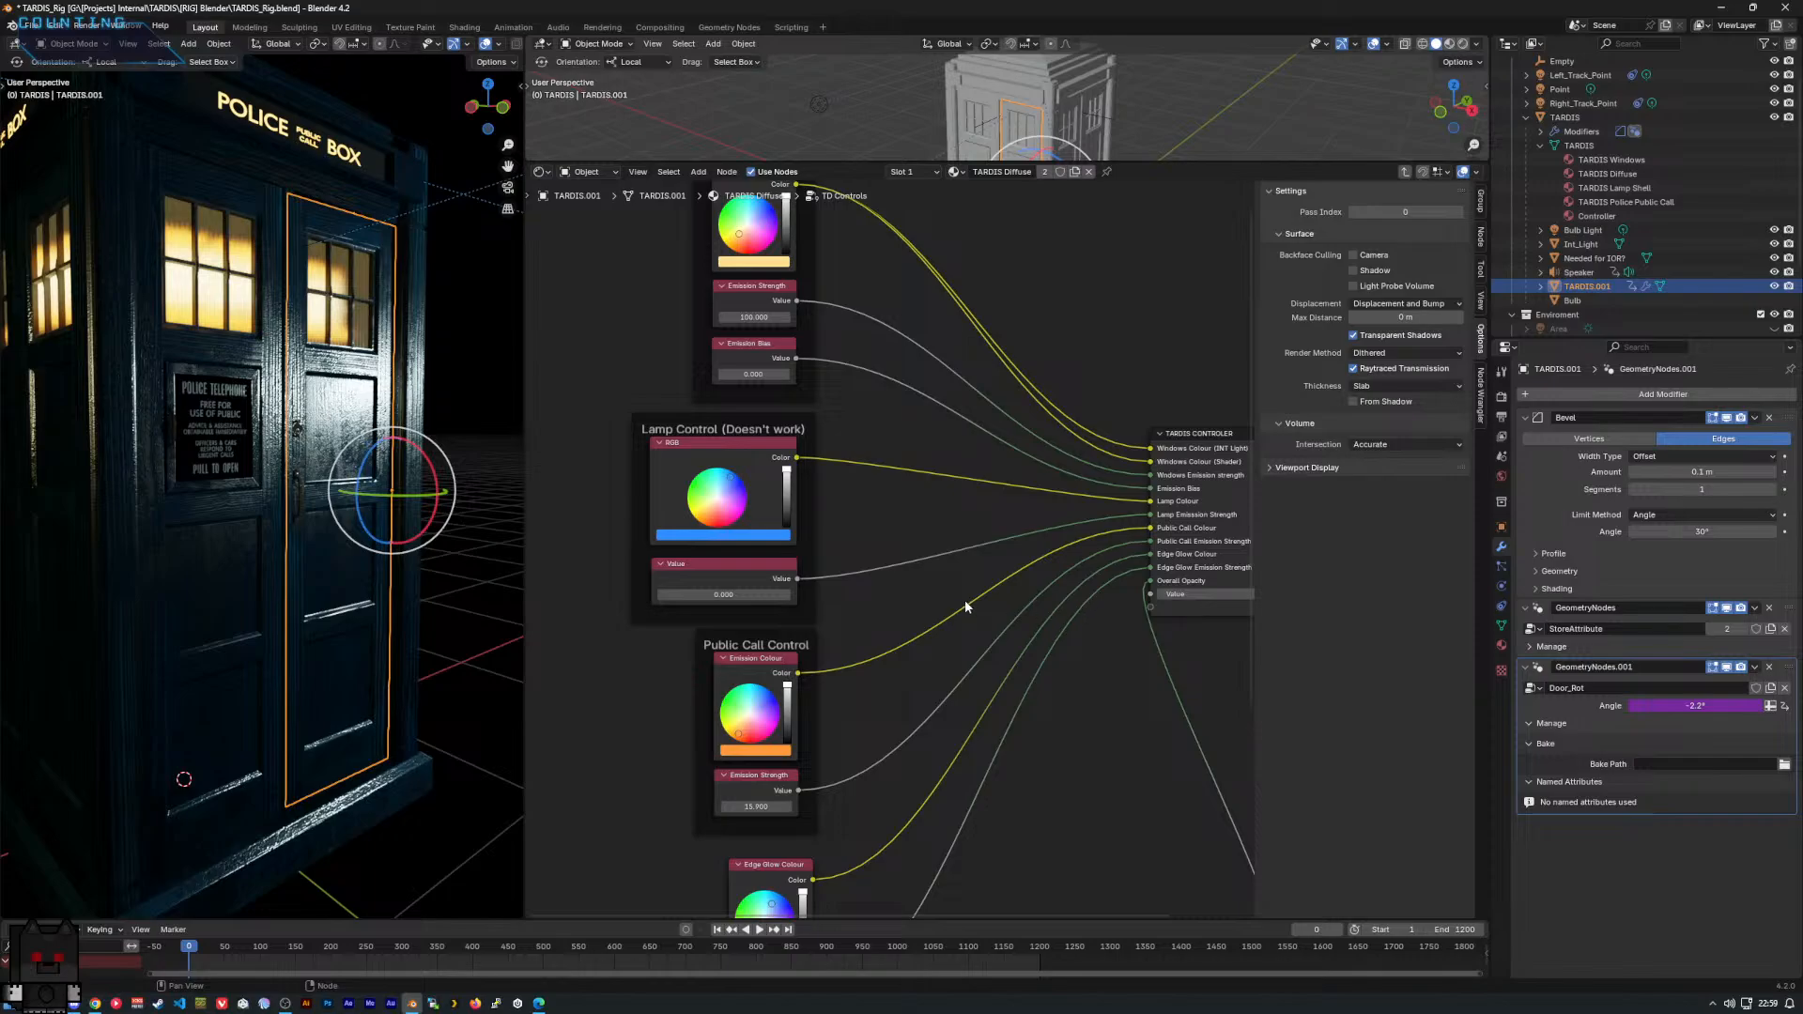
right_click(714, 594)
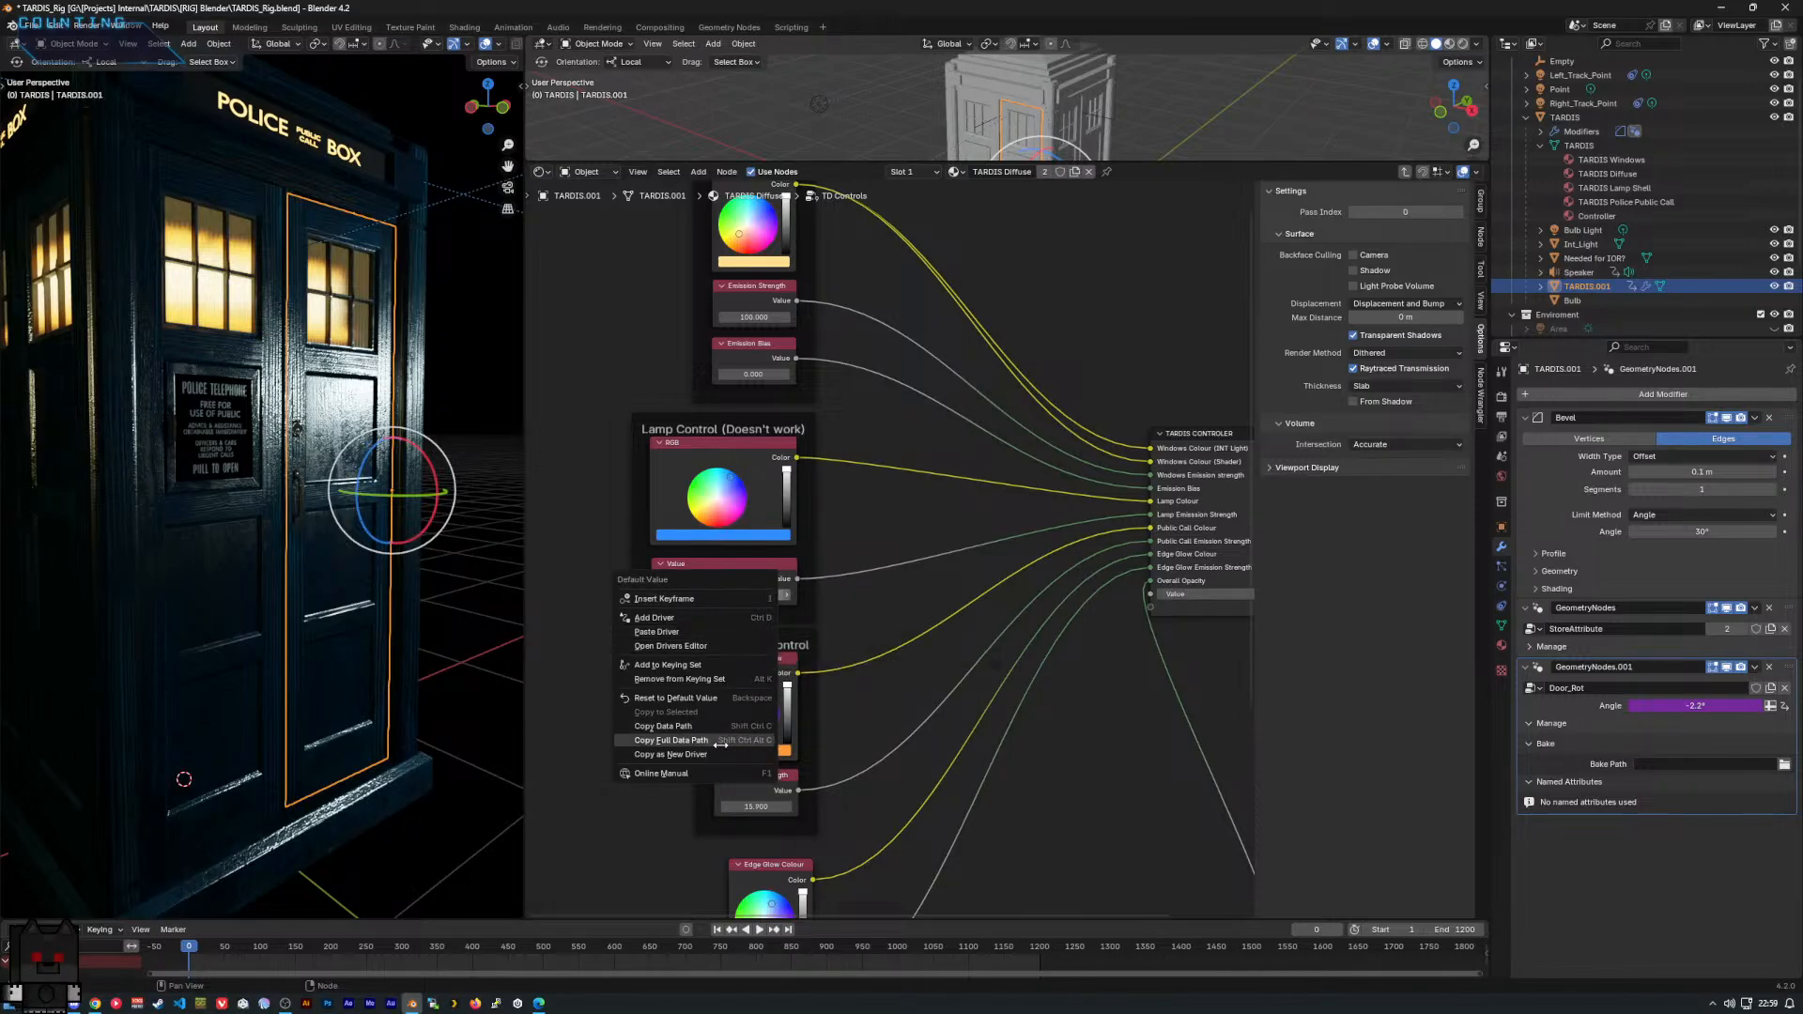
right_click(714, 536)
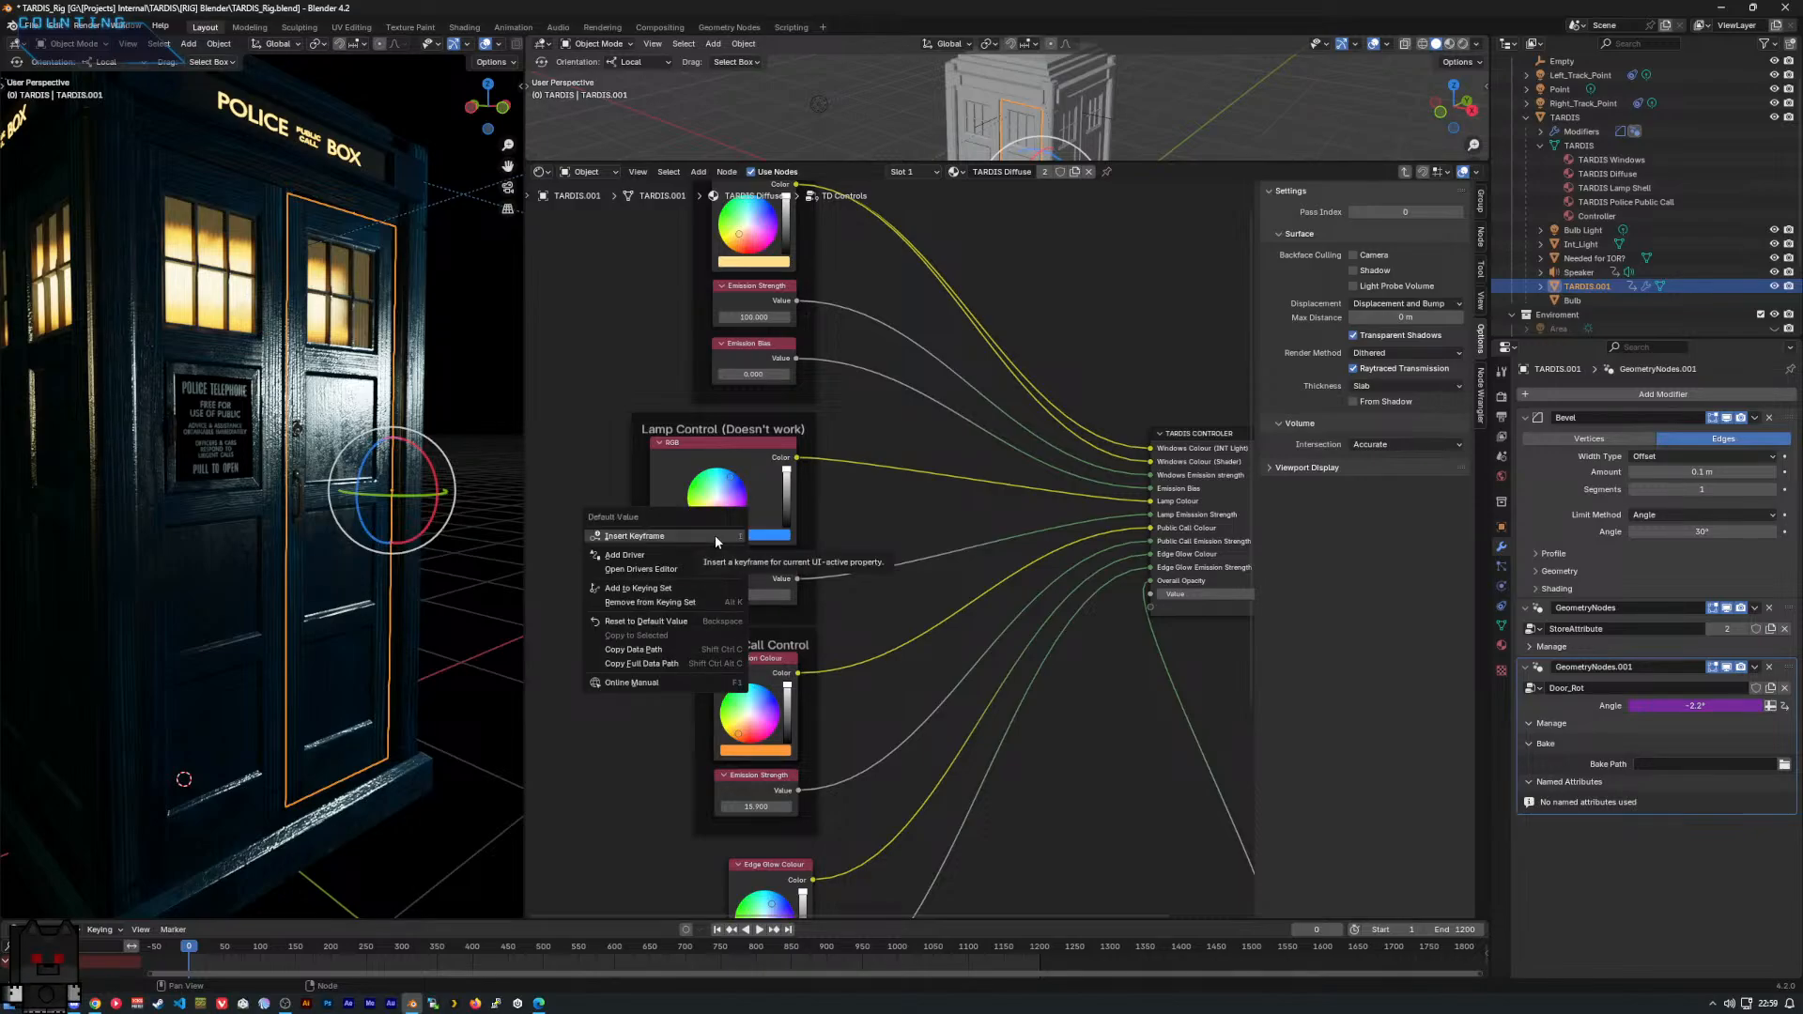
click(669, 663)
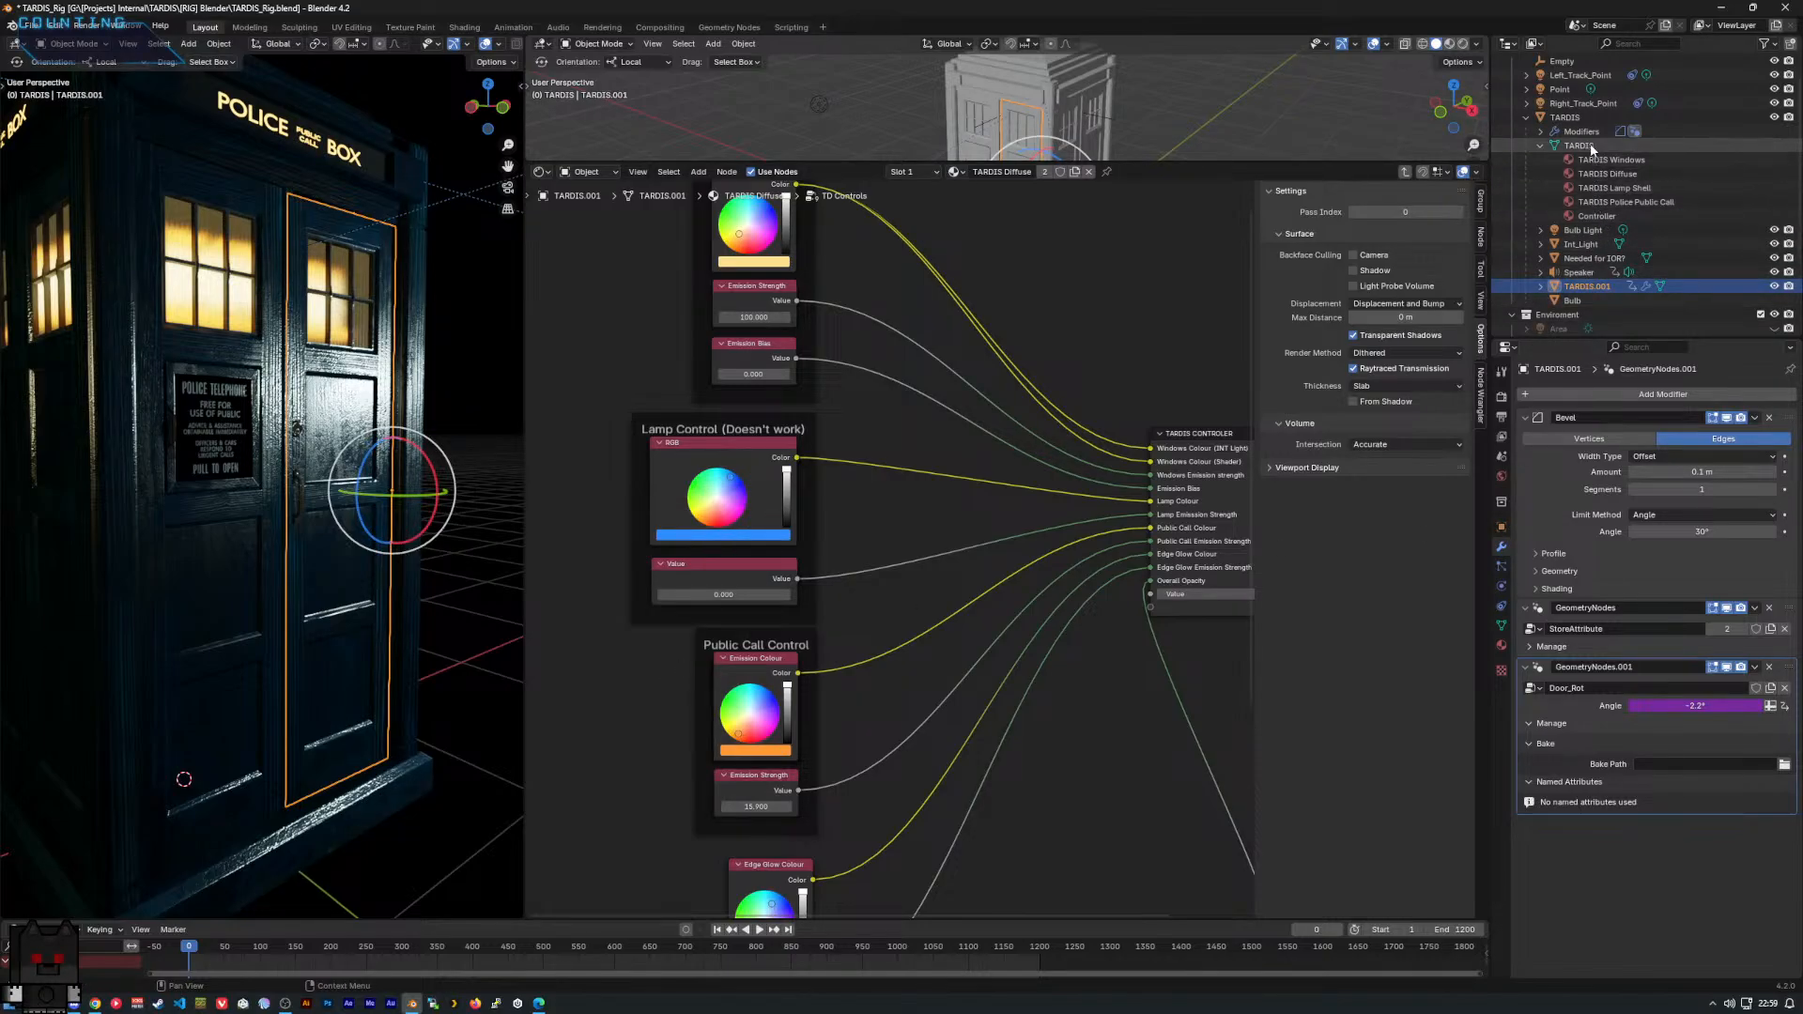
Select the Bulb Light and examine its light colour's driver options and its object properties down to Custom Properties.
click(1582, 230)
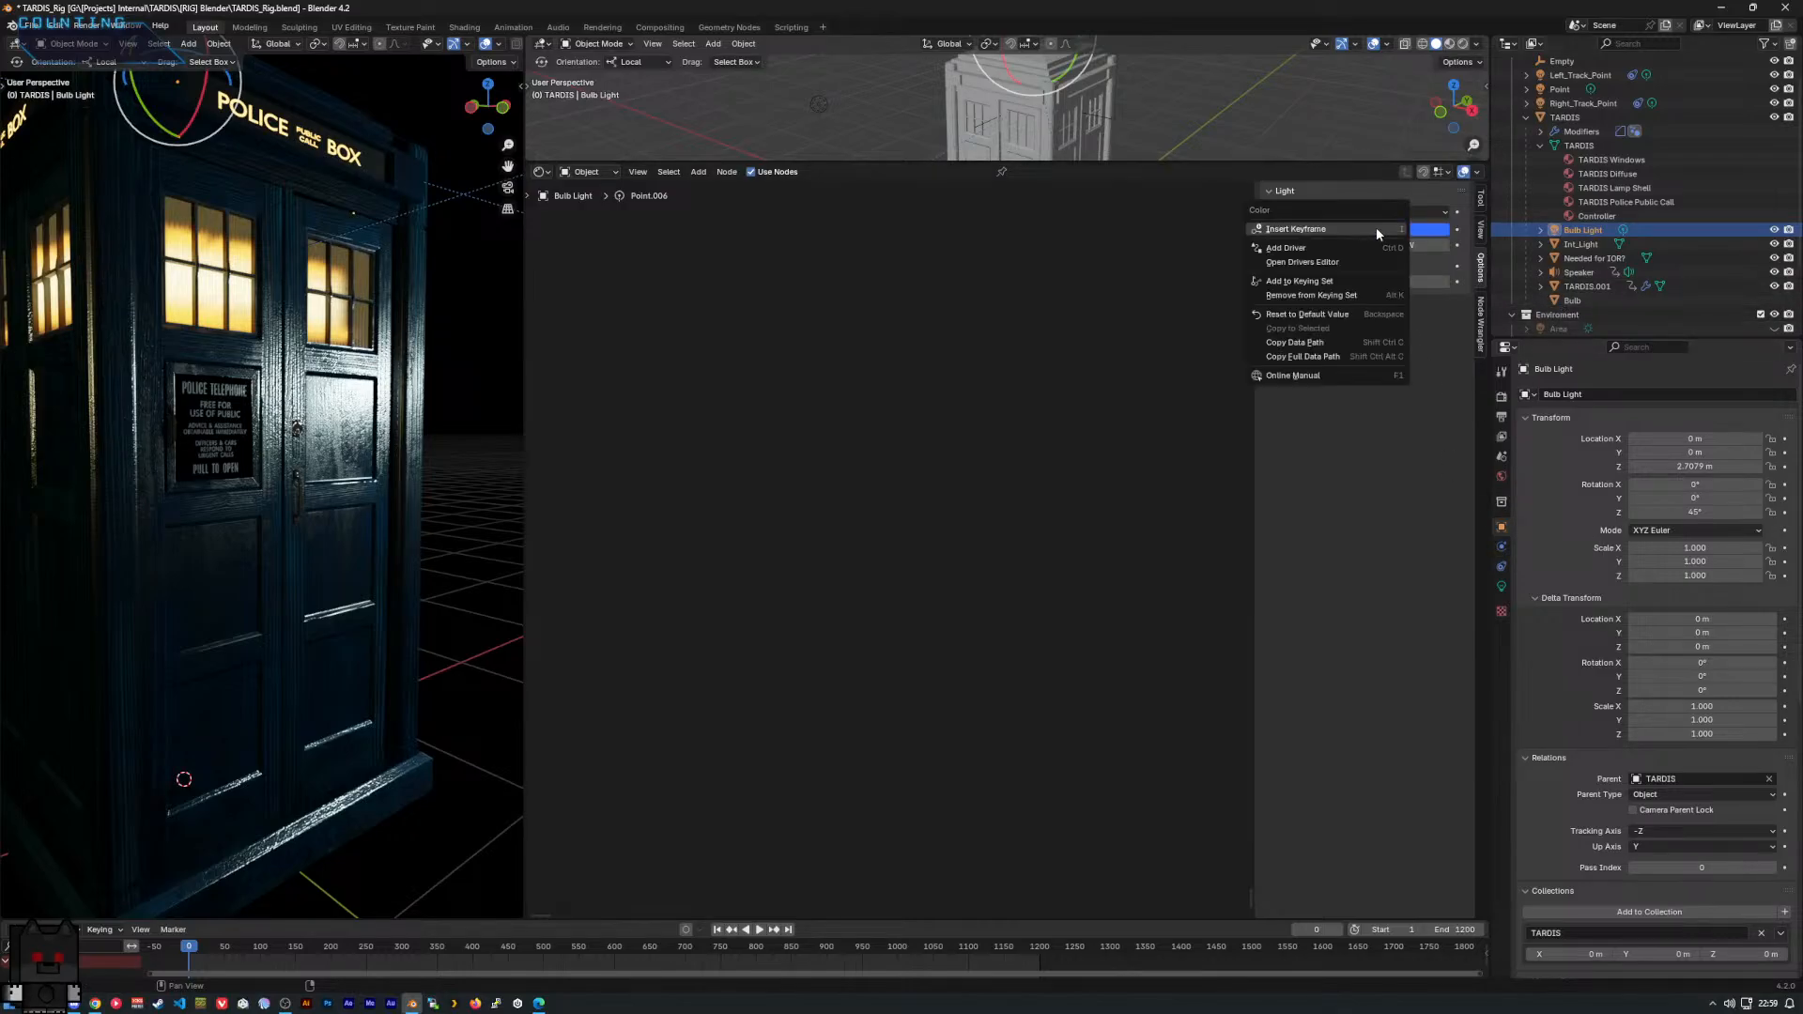
right_click(1377, 229)
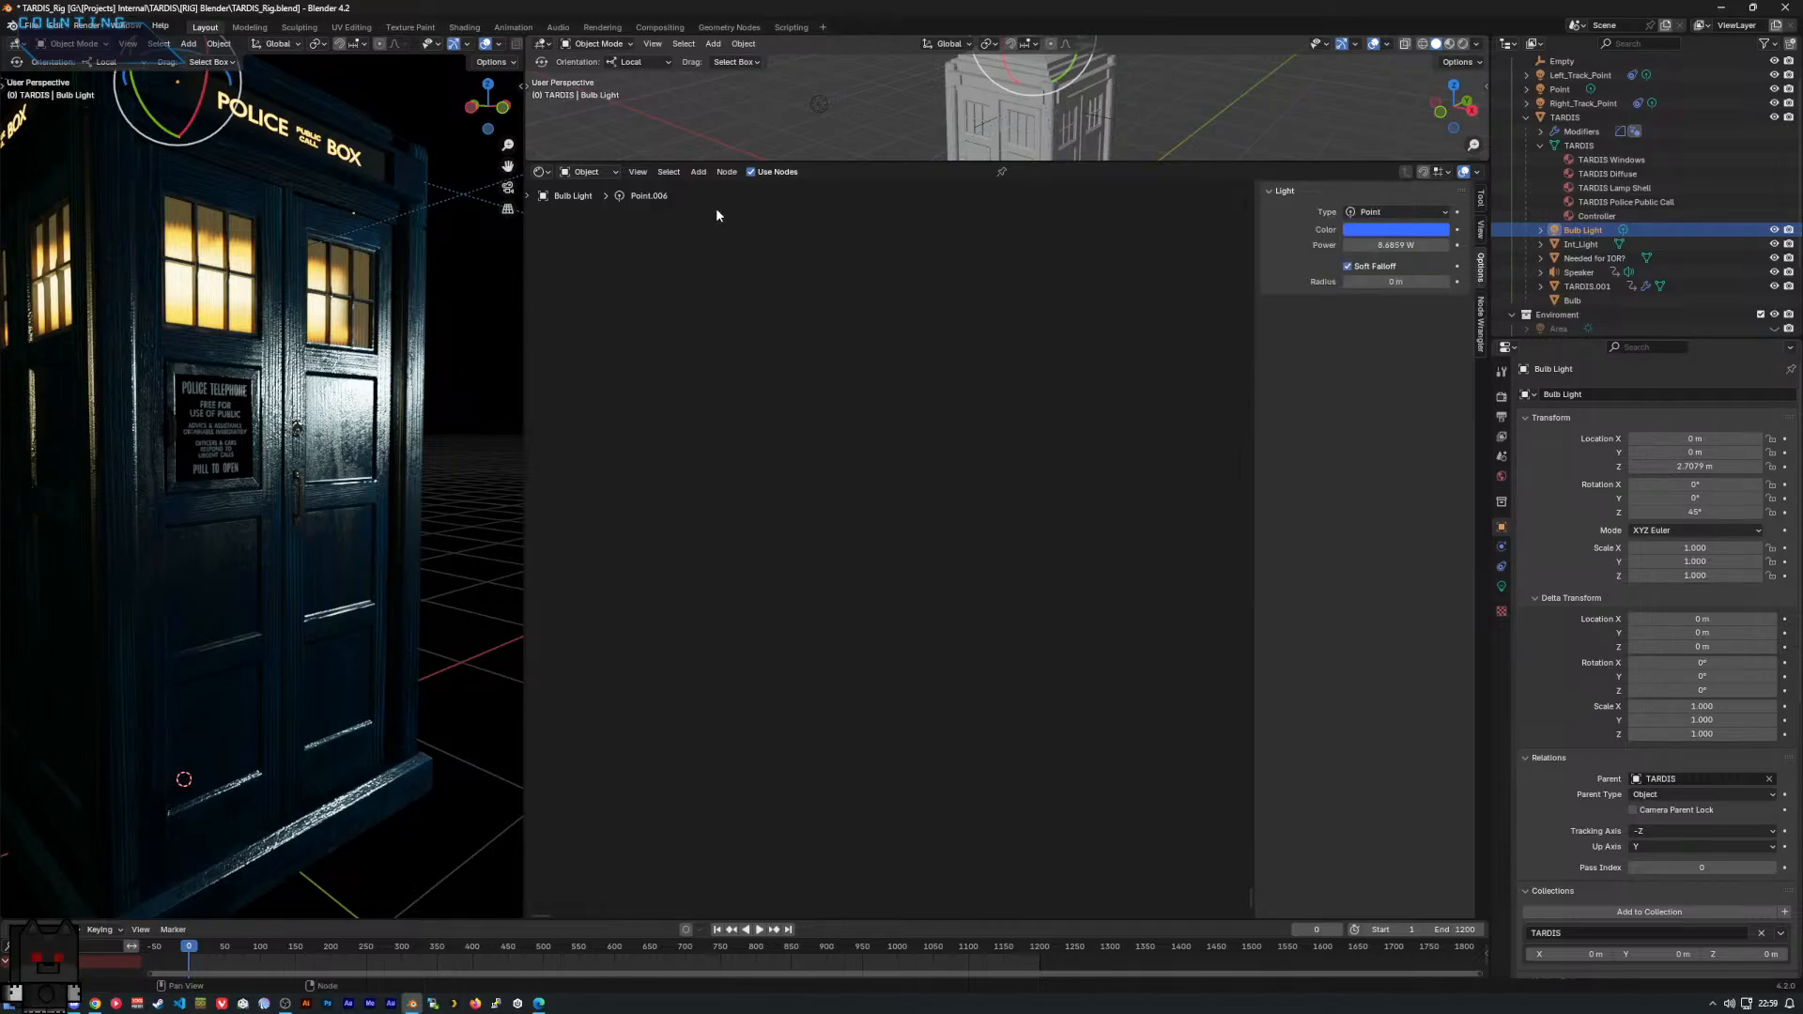
click(723, 173)
scroll(1587, 704, down, 2)
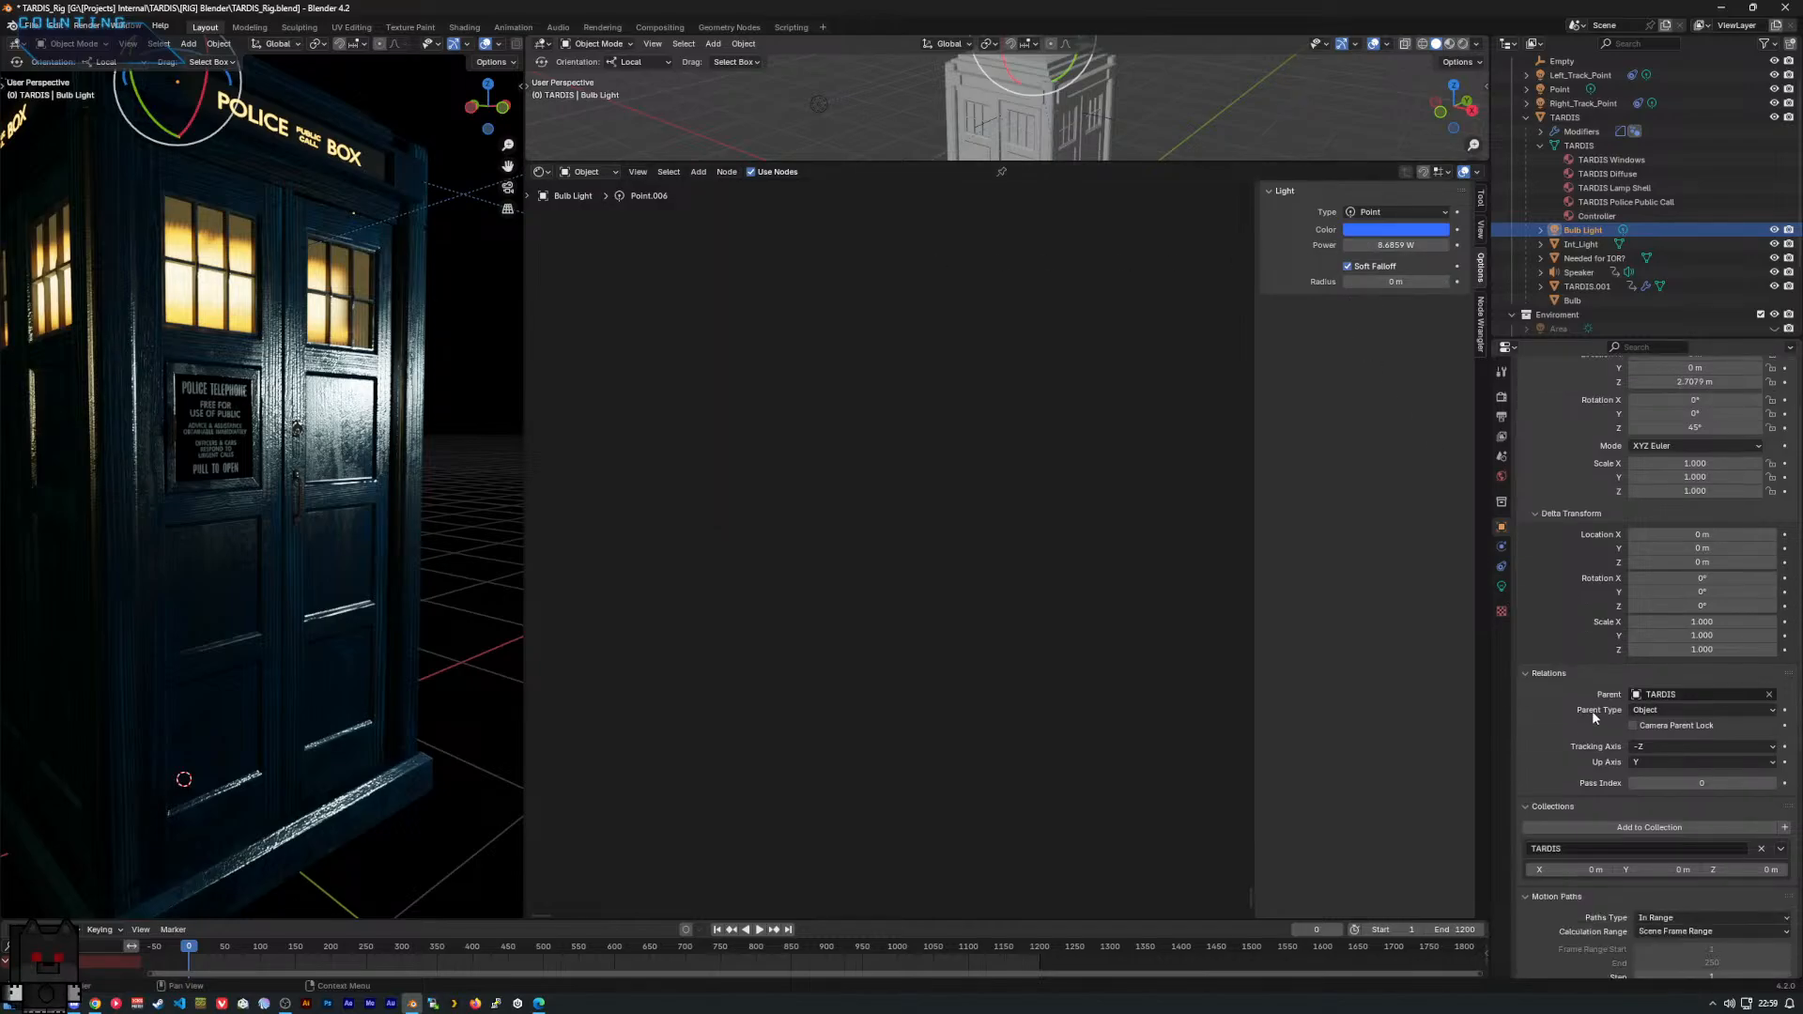
scroll(1588, 728, down, 5)
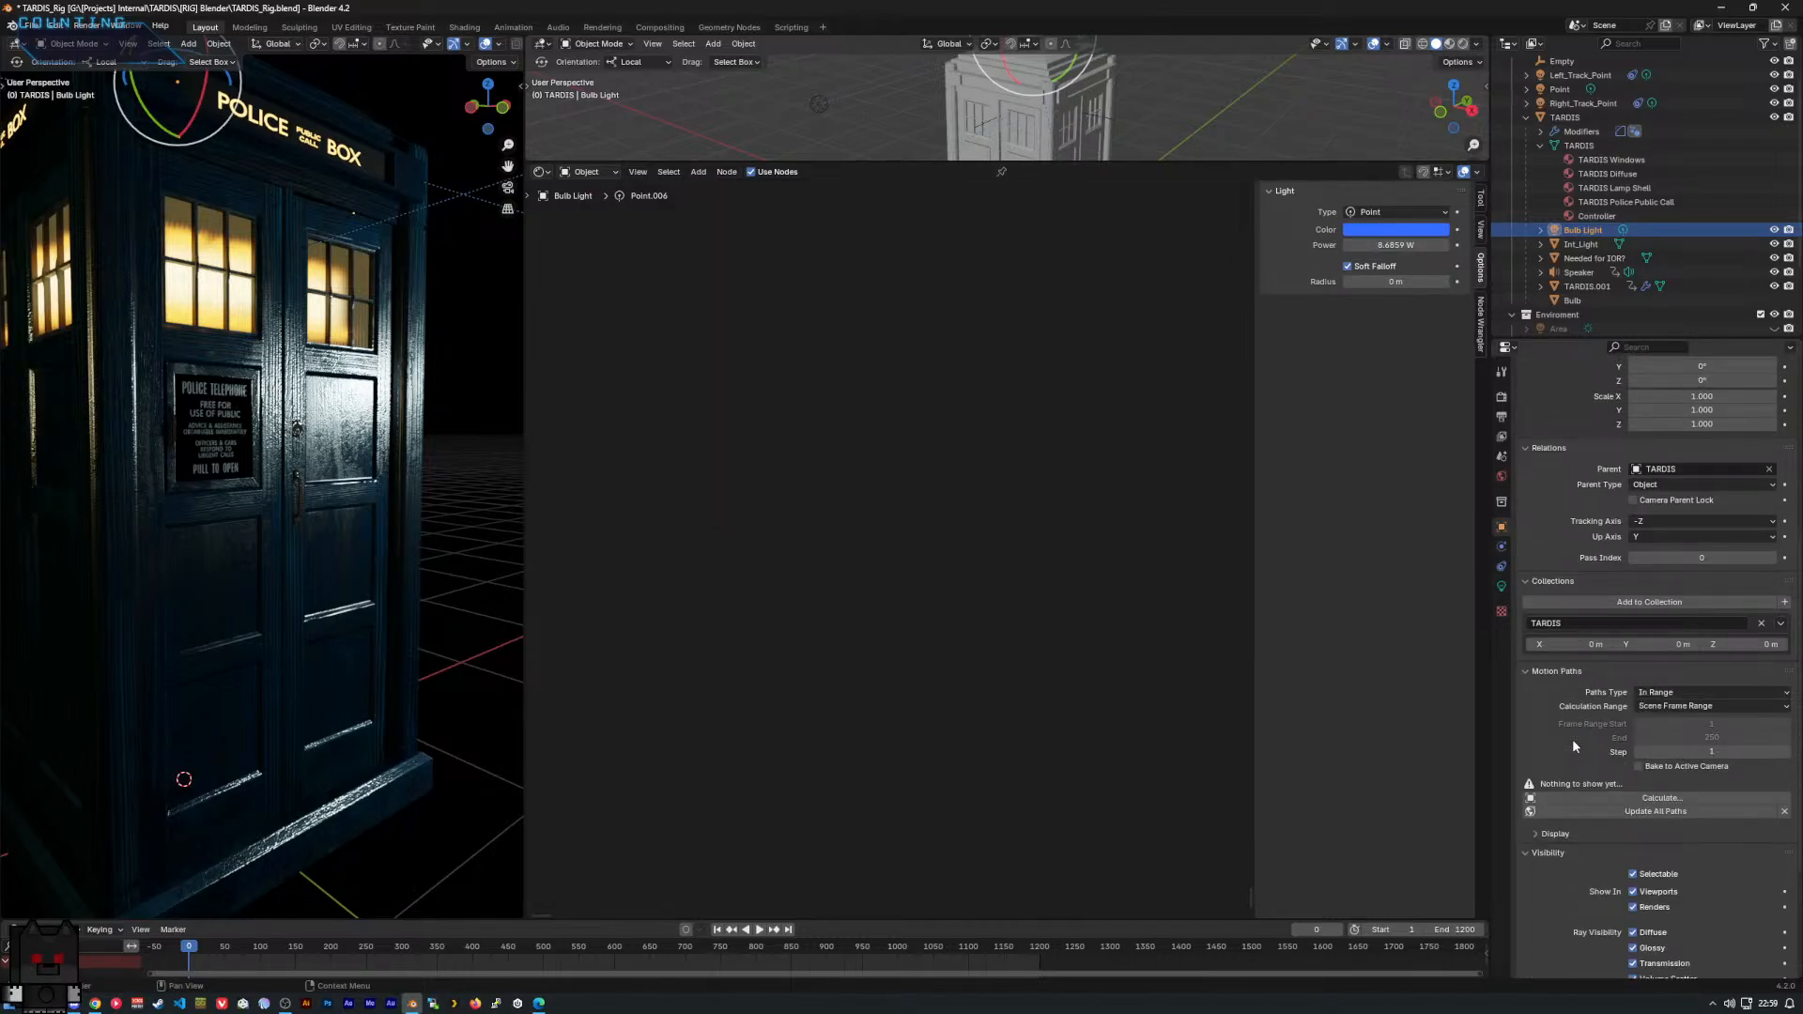
scroll(1573, 741, down, 4)
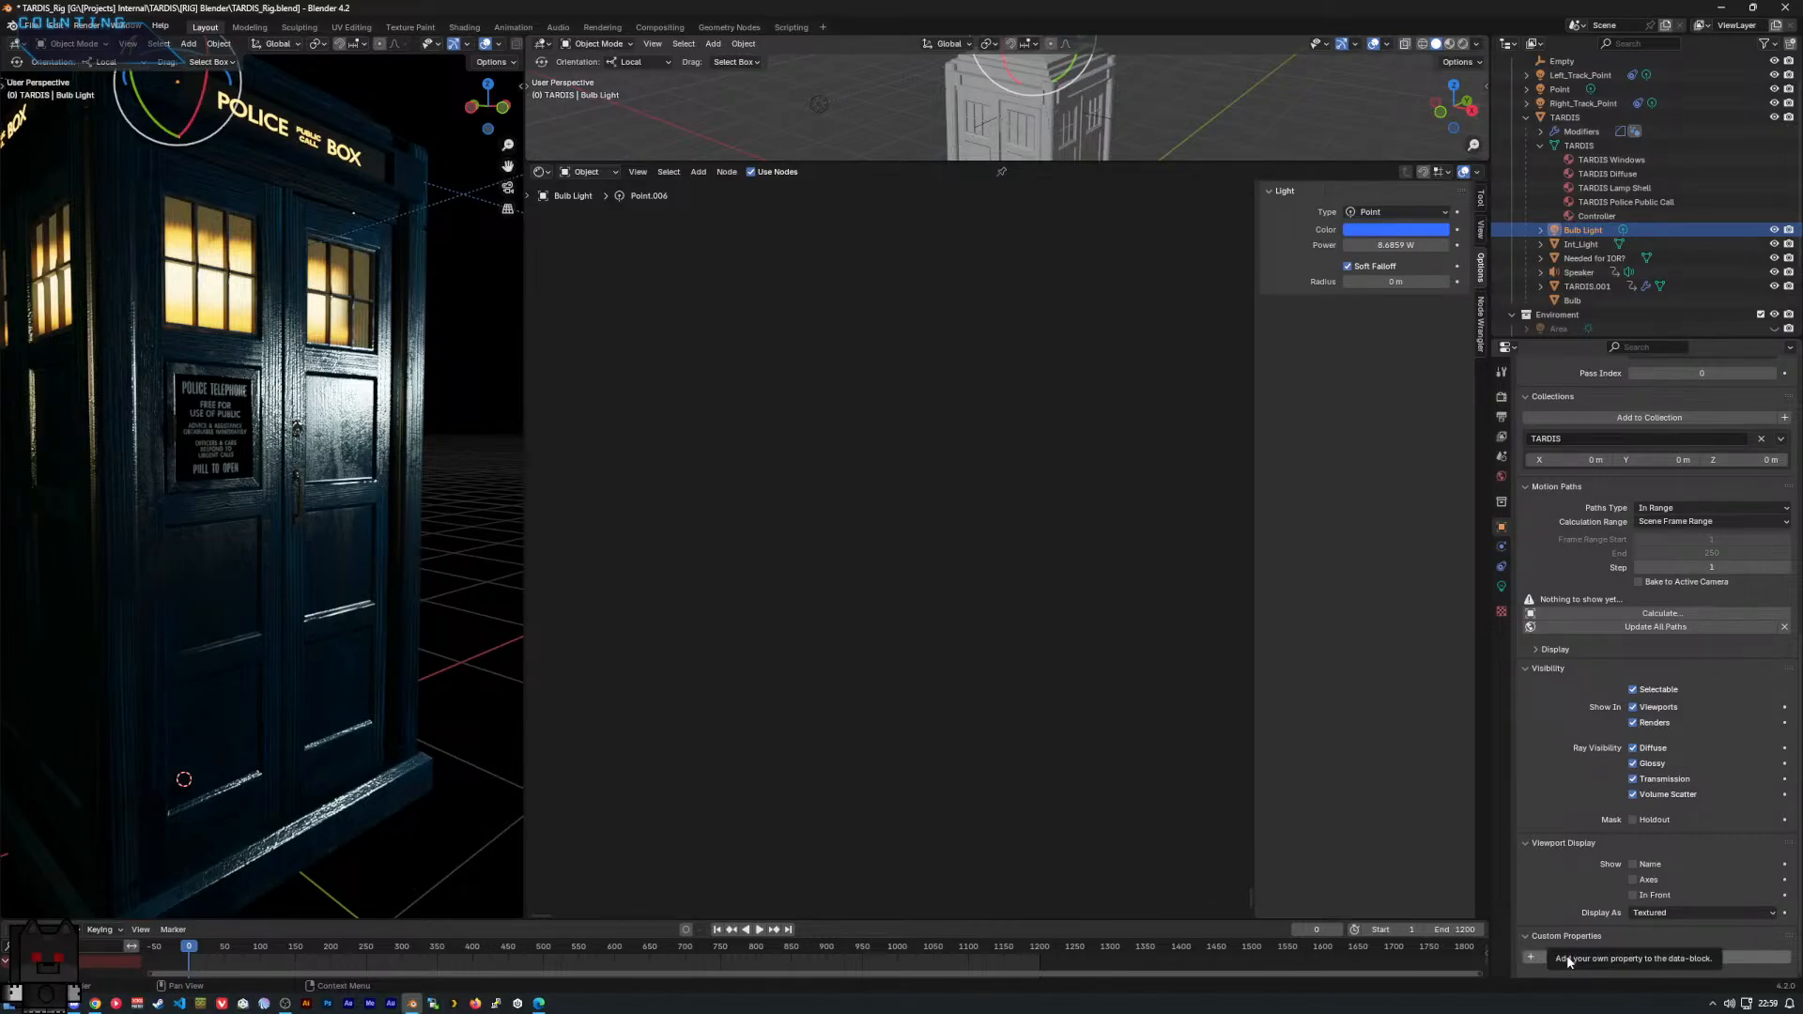
right_click(1369, 233)
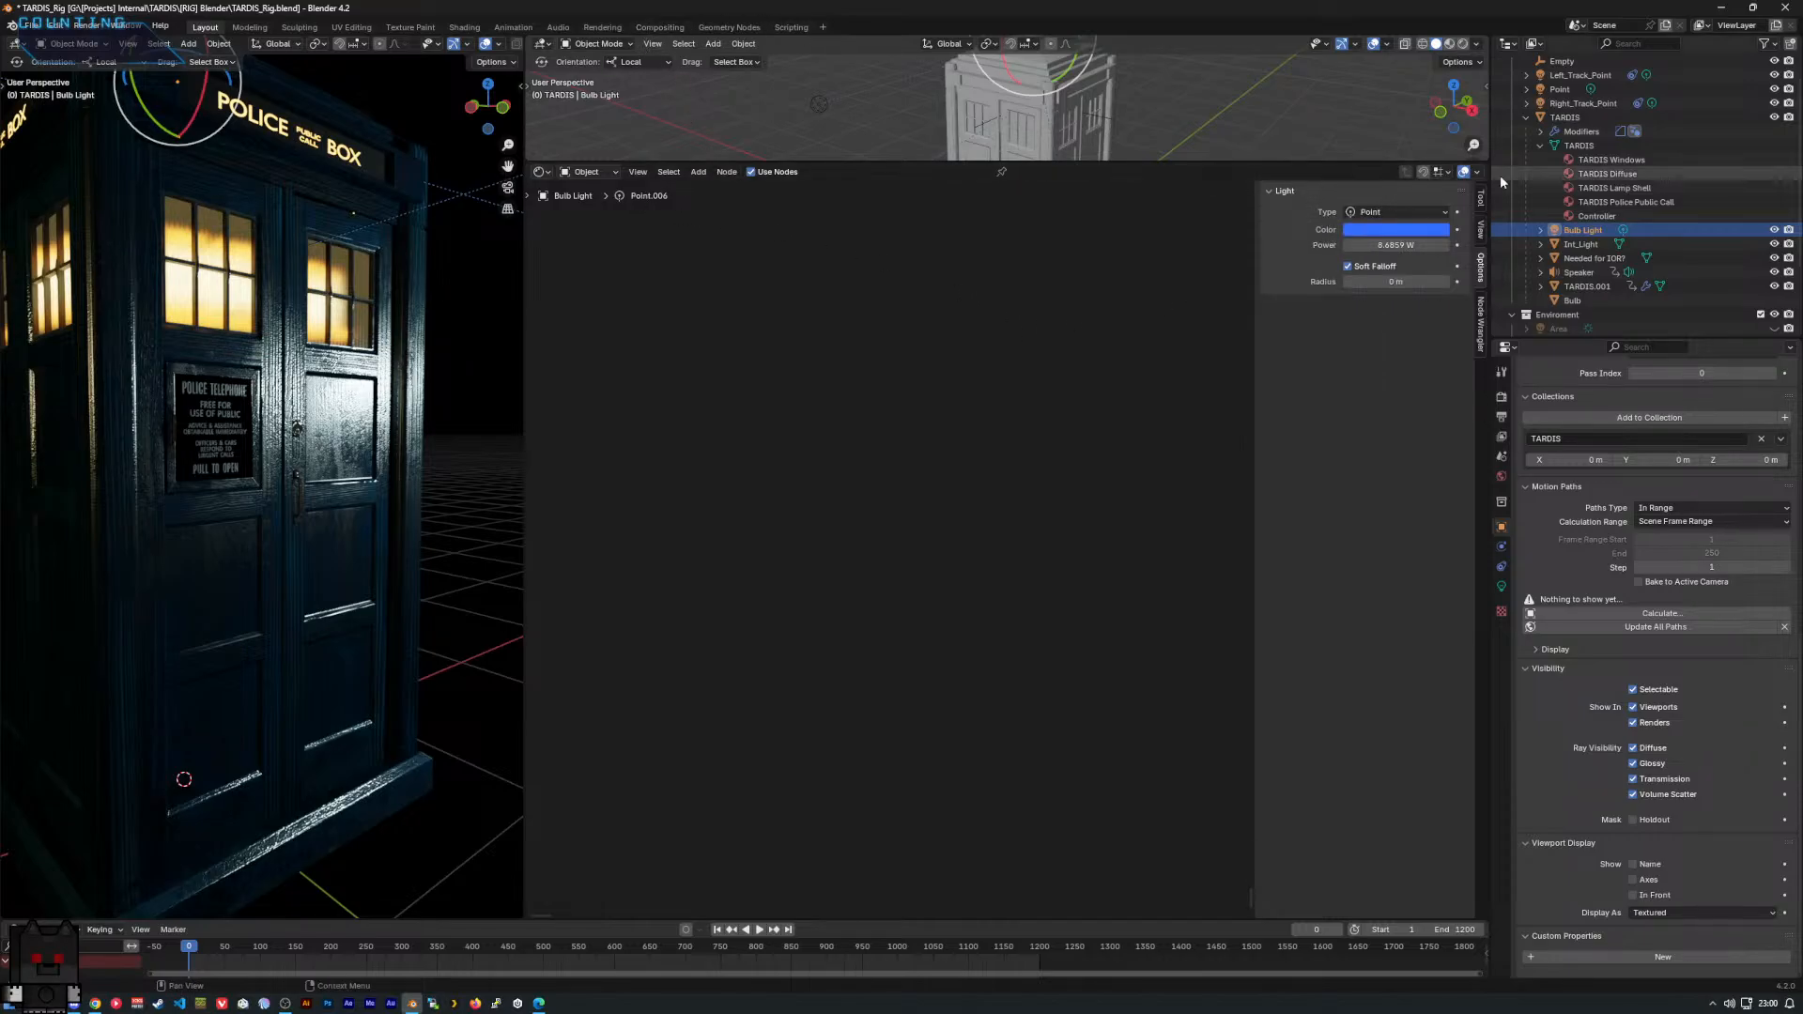
Select the TARDIS, switch its shader nodes from the TARDIS Diffuse material to Controller, and open the TD Controls node group.
click(1561, 117)
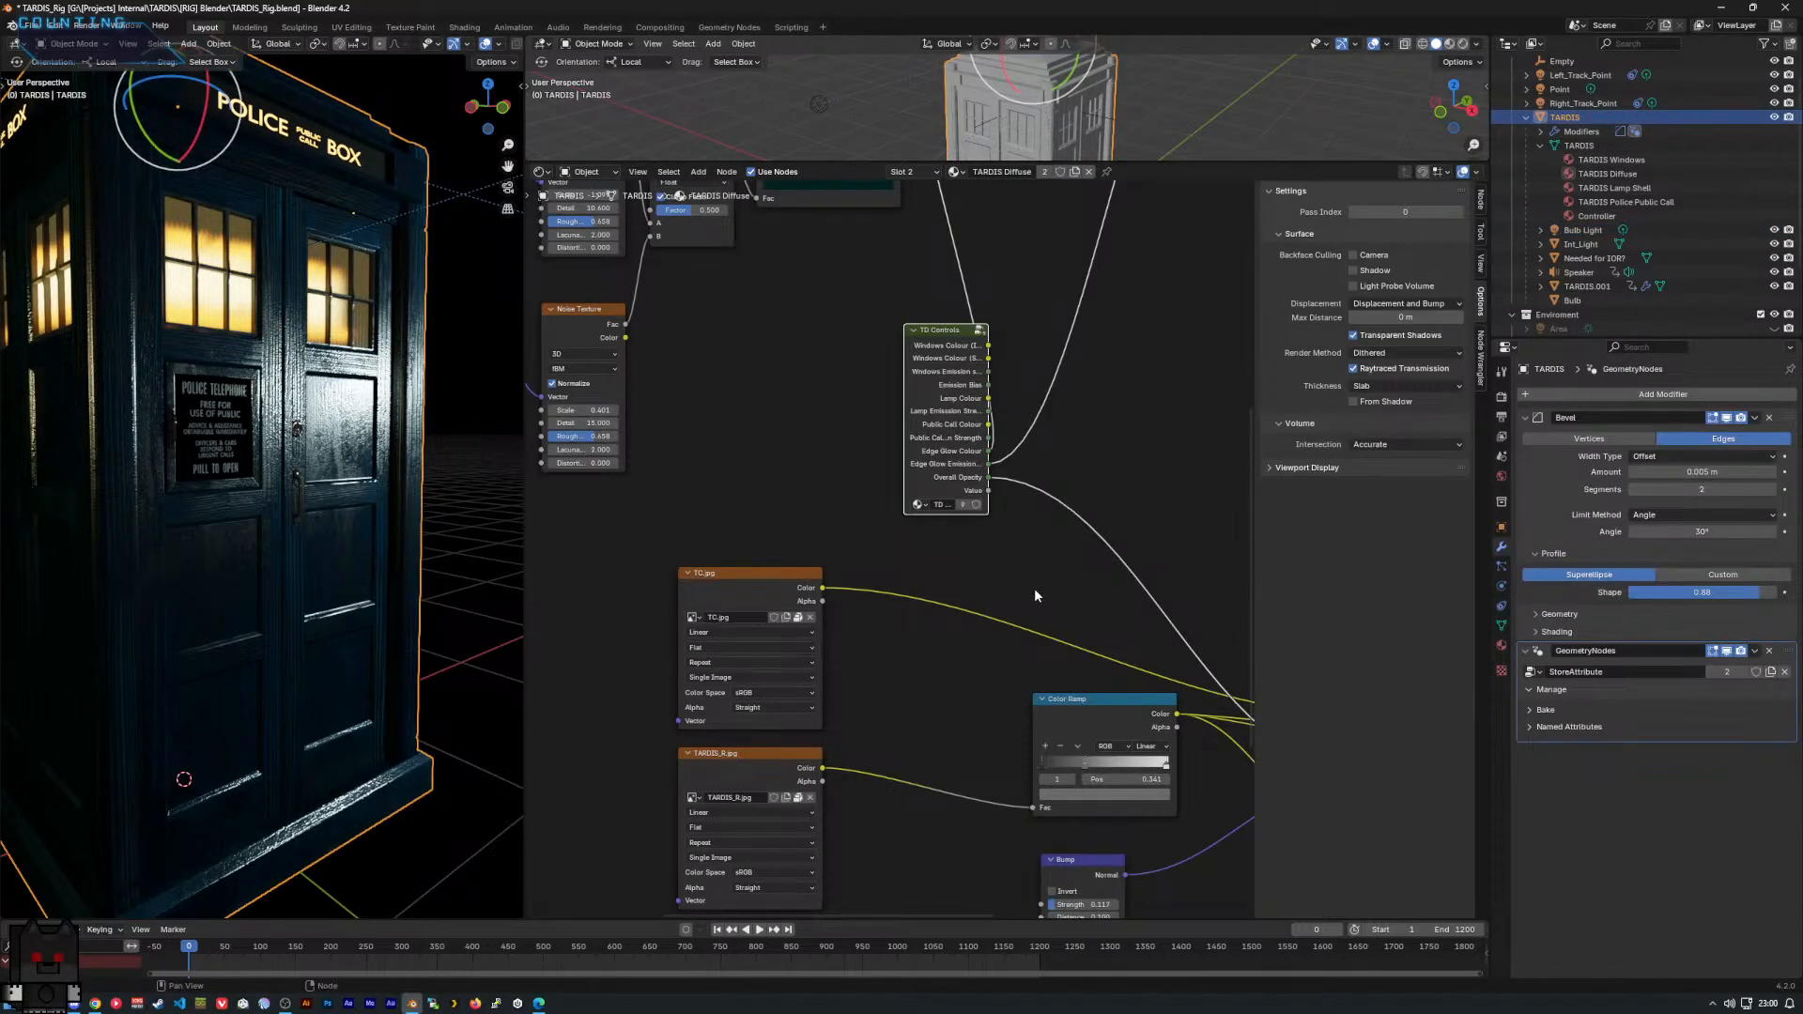
scroll(751, 423, down, 2)
middle_drag(740, 411, 720, 655)
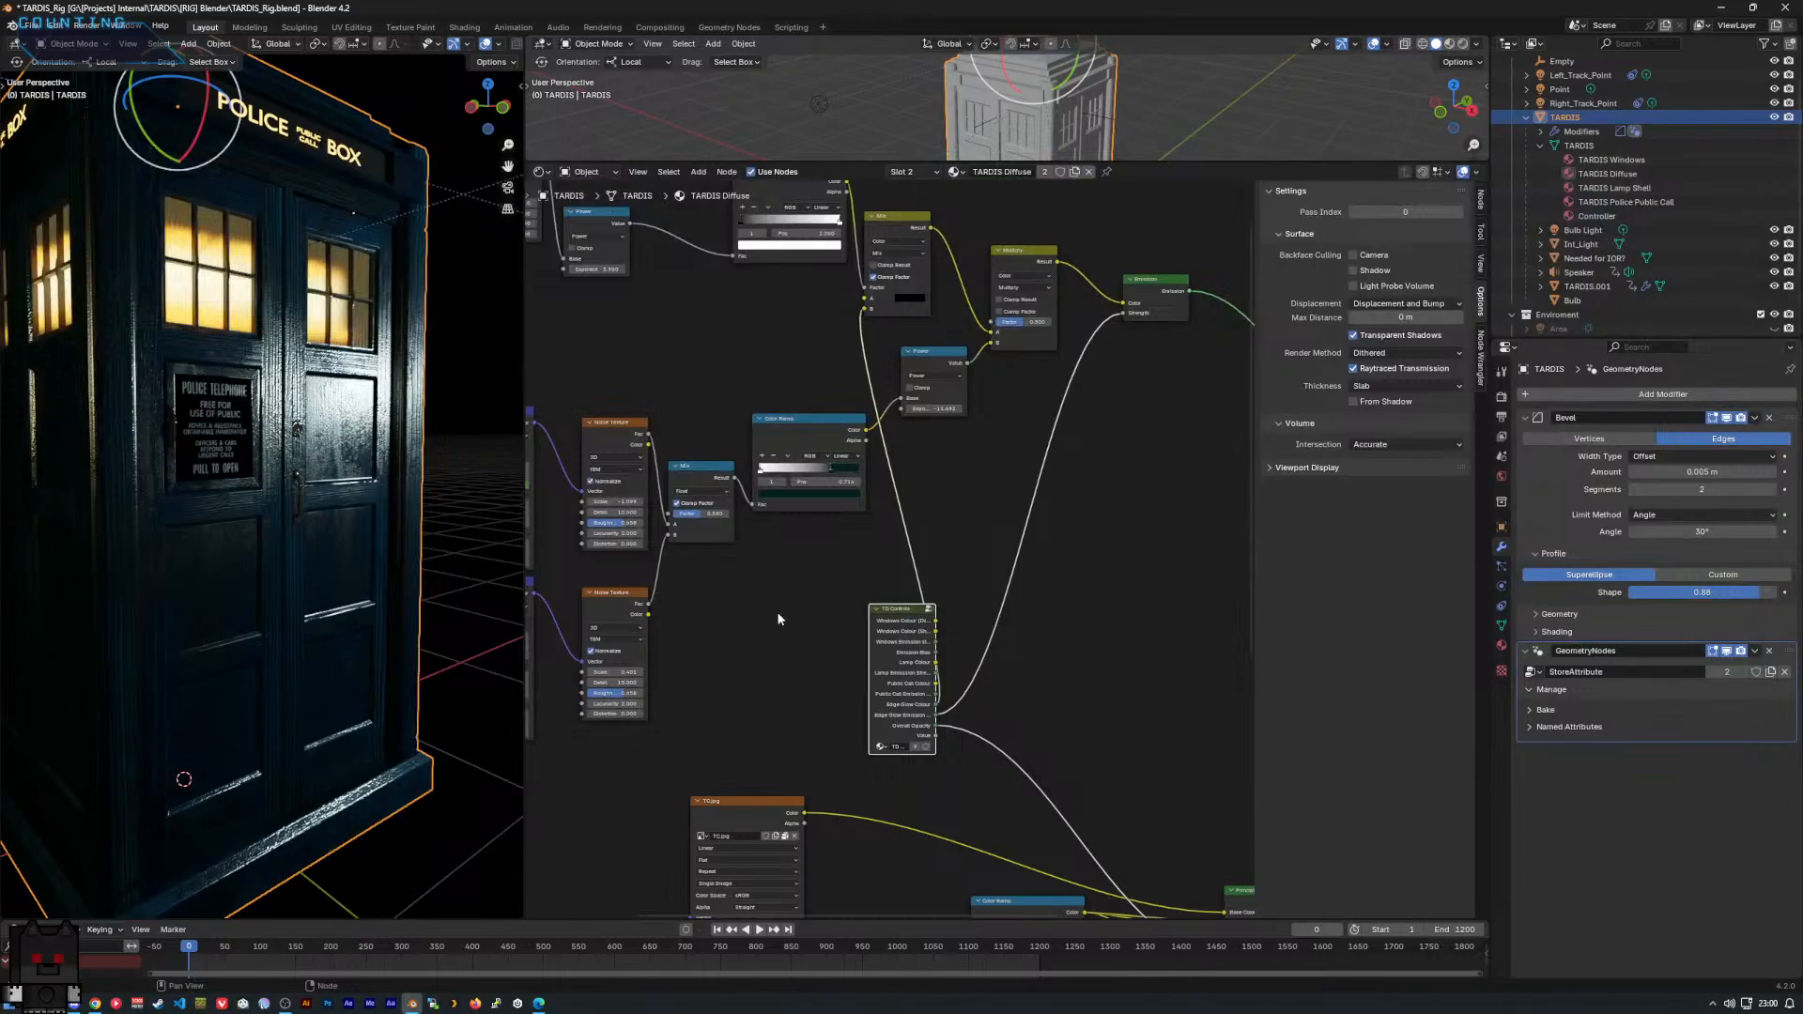
middle_drag(781, 787, 812, 384)
middle_drag(887, 598, 821, 816)
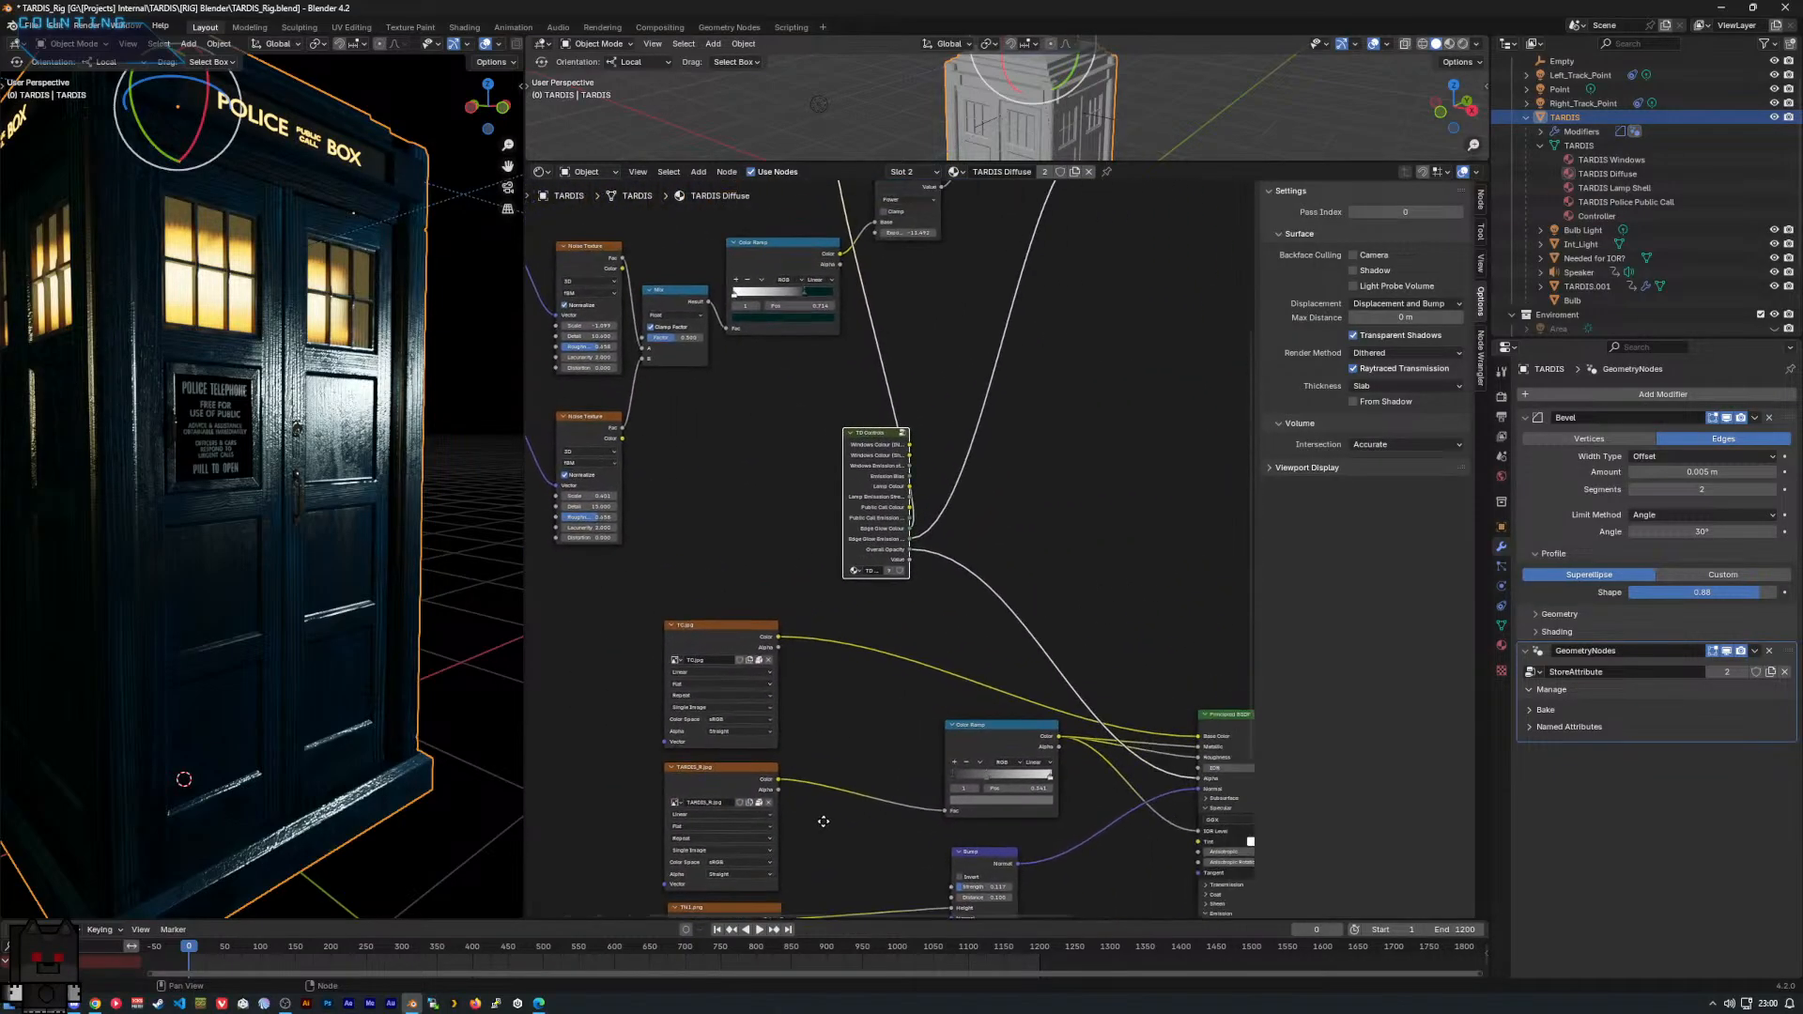
click(911, 172)
click(911, 257)
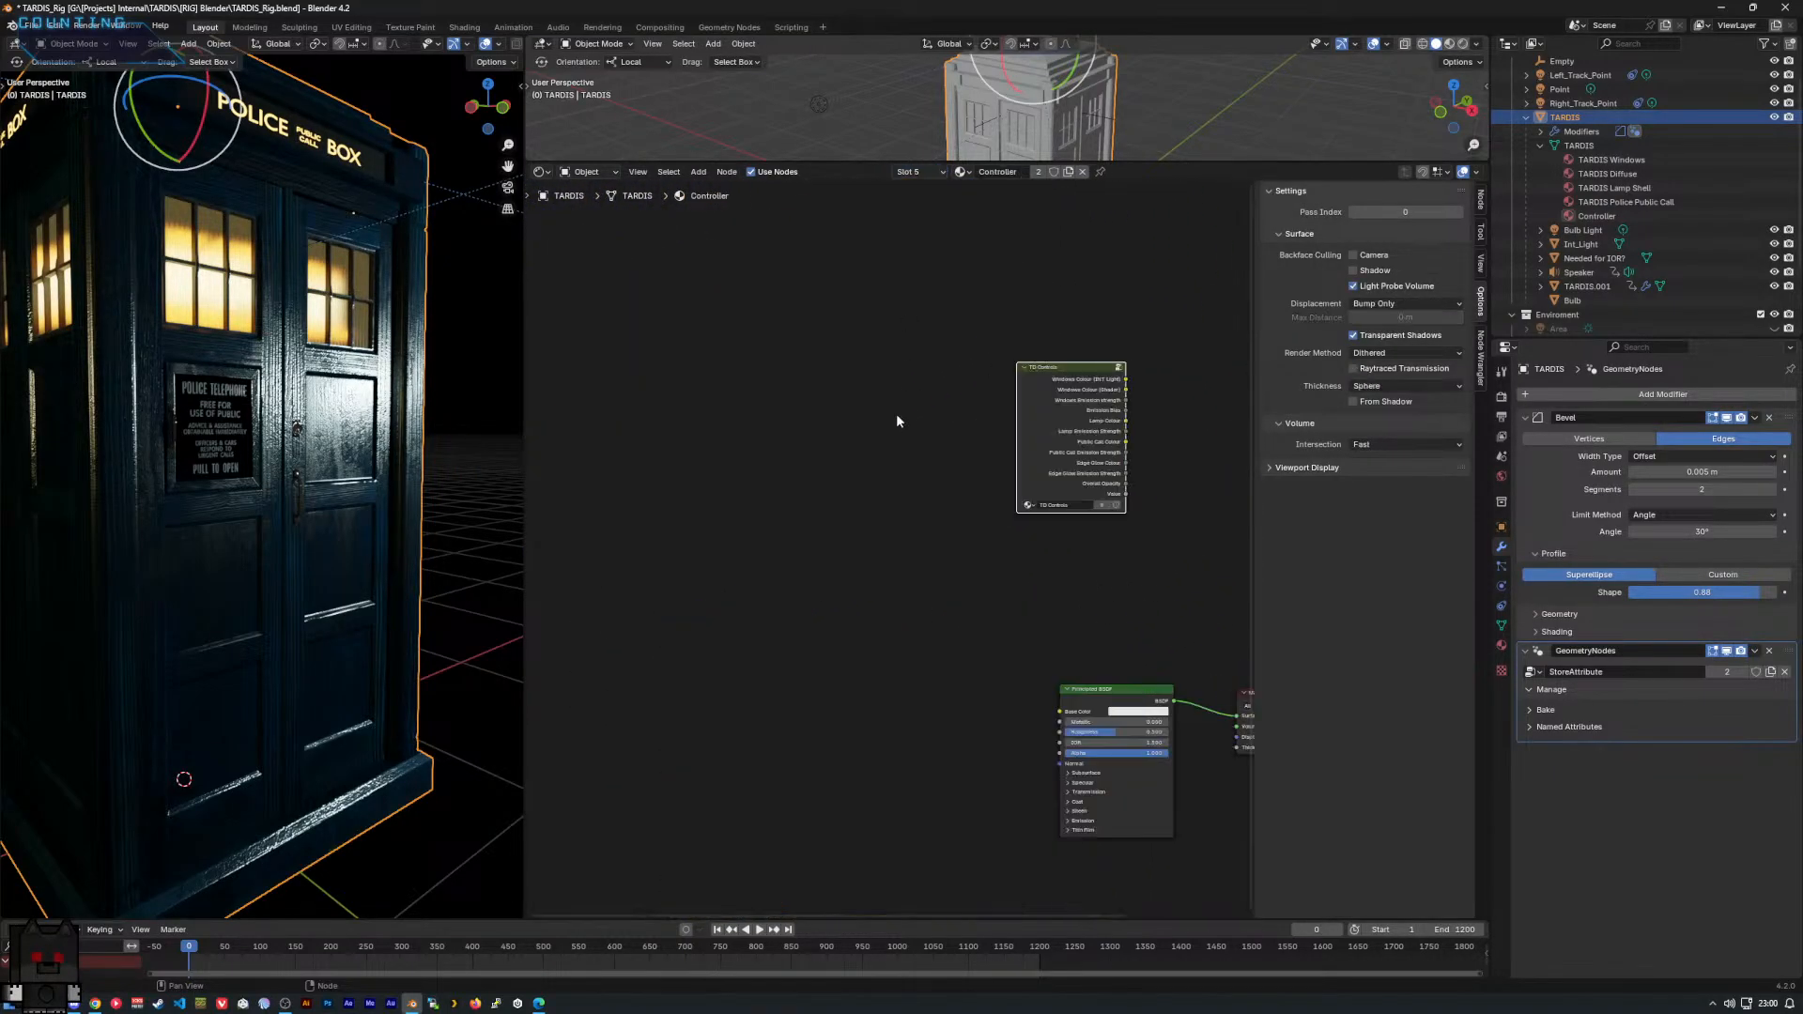
middle_drag(954, 487, 752, 478)
key(Tab)
Copy the Public Call Control's Emission Strength value as a new driver.
scroll(941, 685, up, 1)
middle_drag(946, 702, 778, 682)
scroll(850, 739, up, 2)
middle_drag(851, 741, 915, 479)
scroll(746, 704, up, 5)
middle_drag(742, 751, 919, 529)
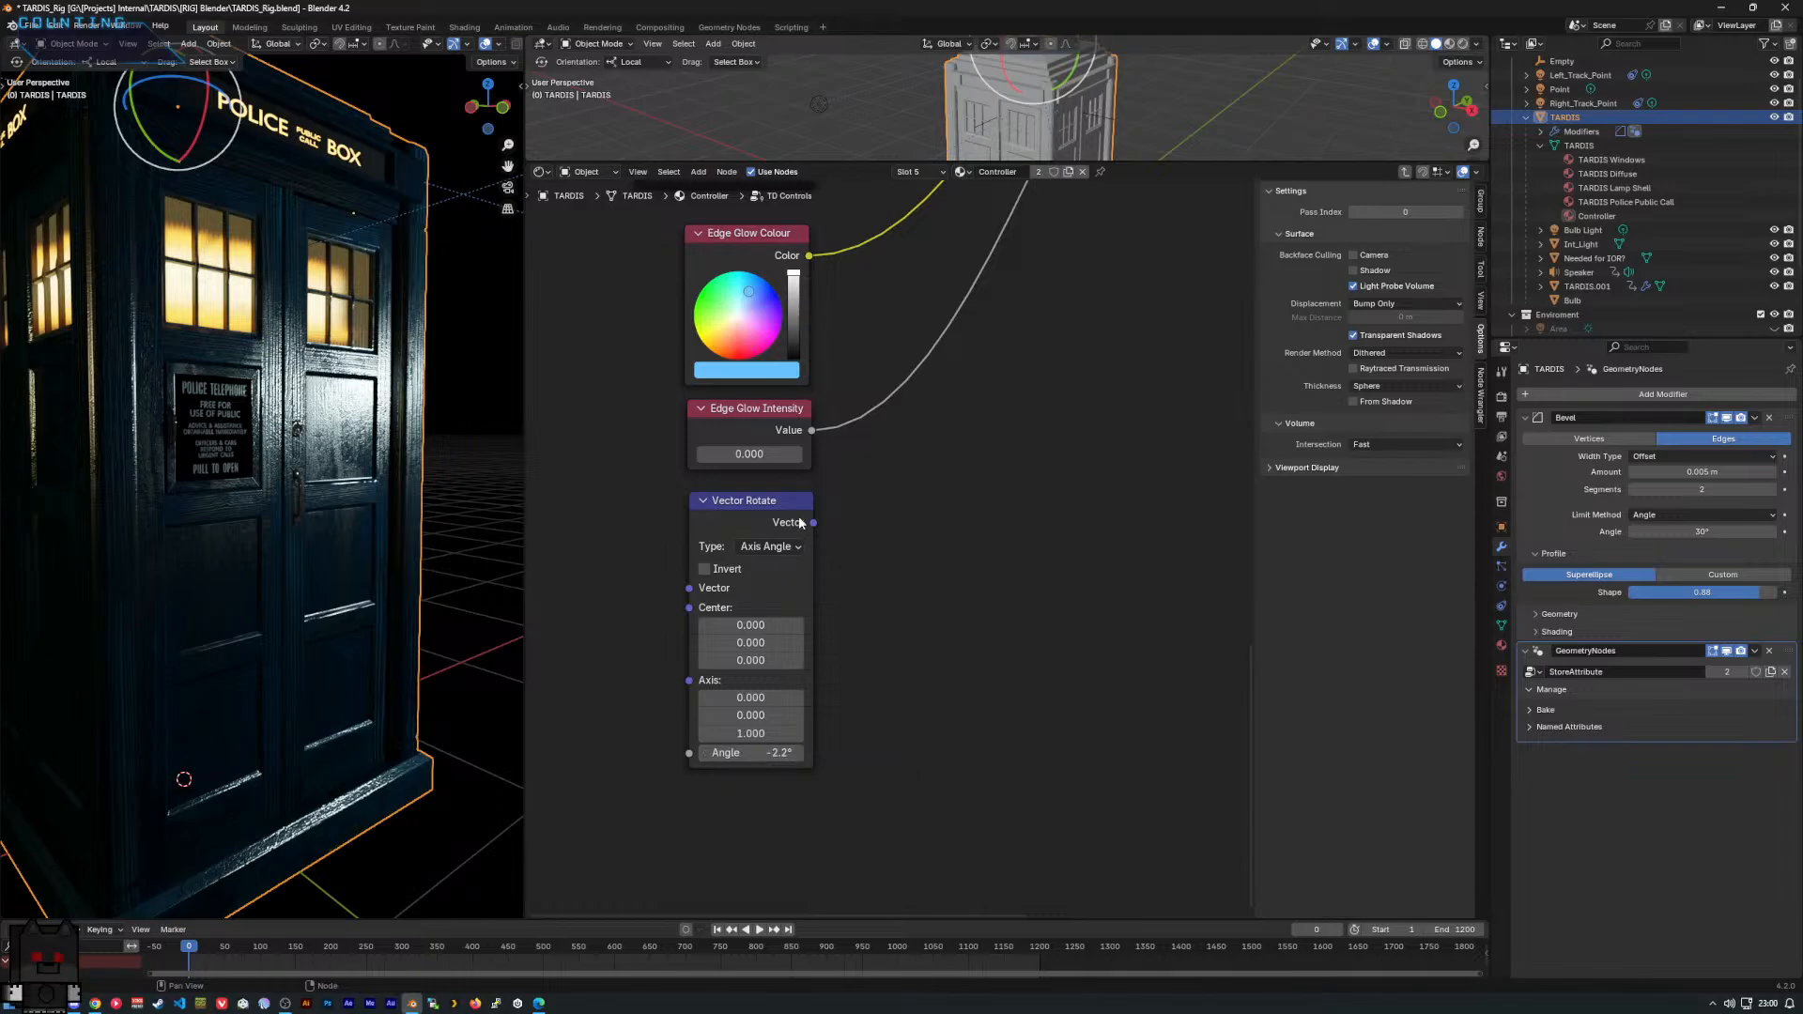
middle_drag(898, 513, 874, 255)
middle_drag(820, 202, 820, 215)
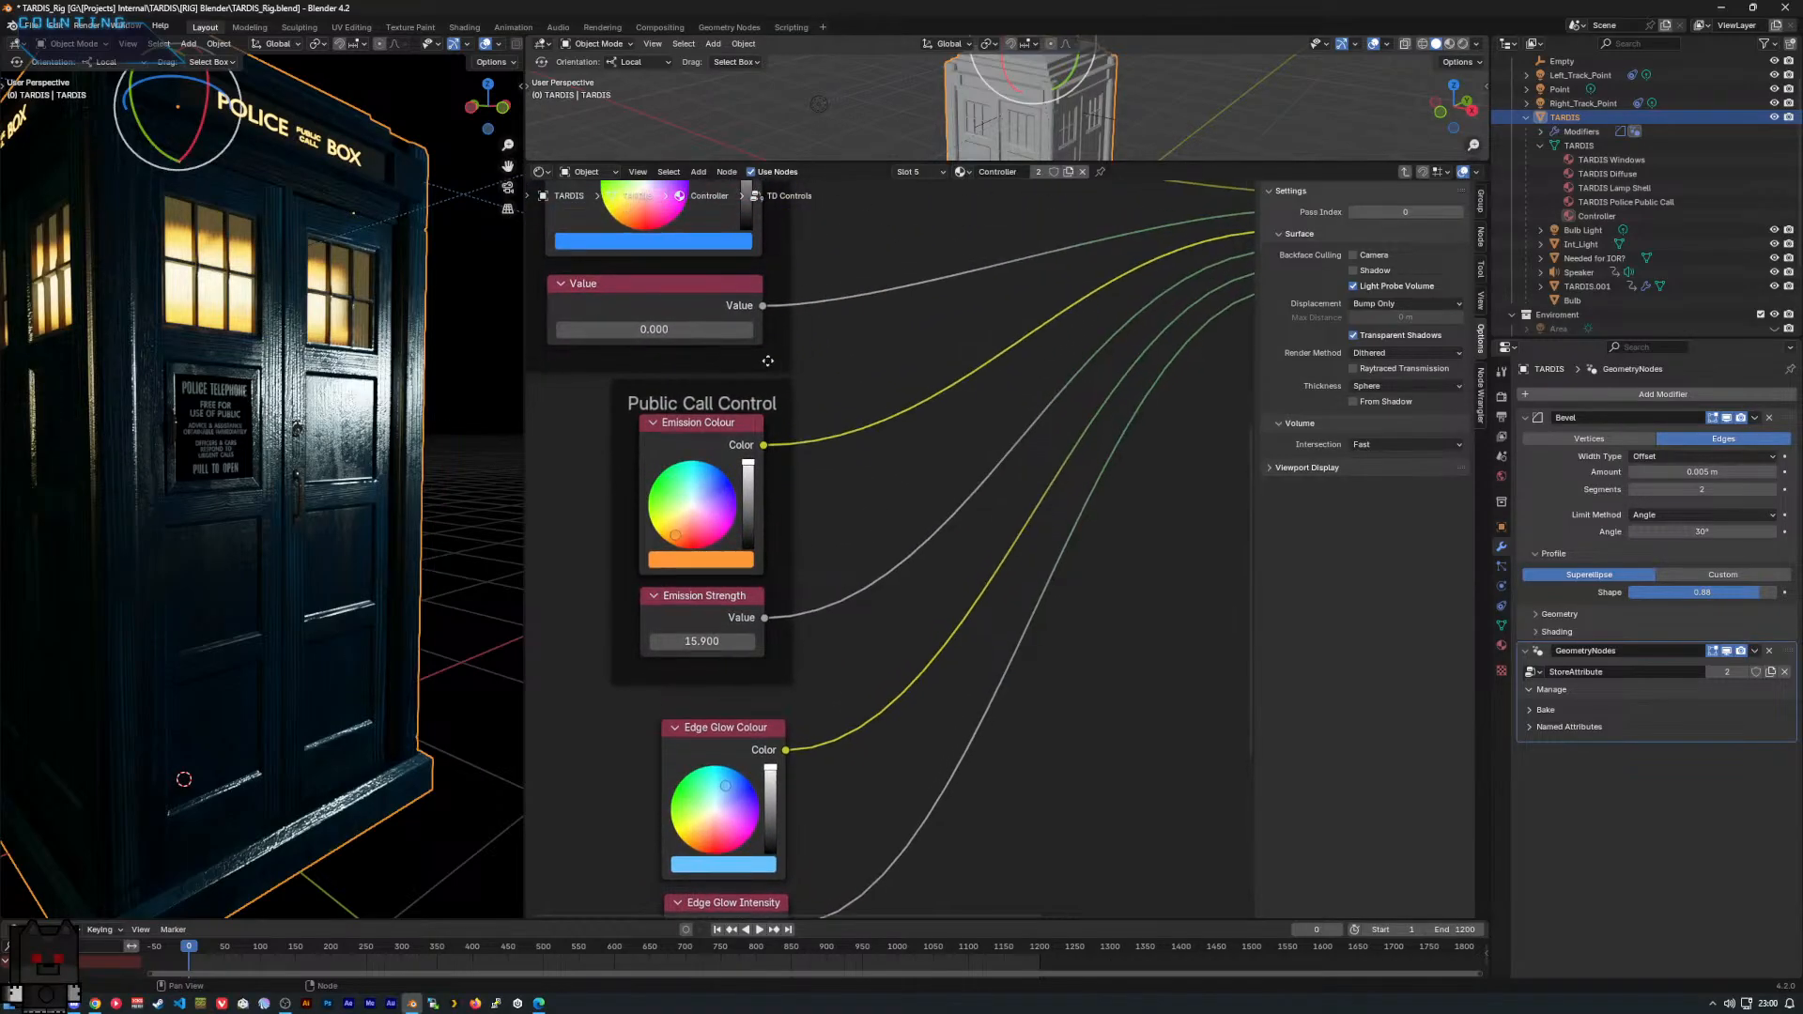
right_click(717, 648)
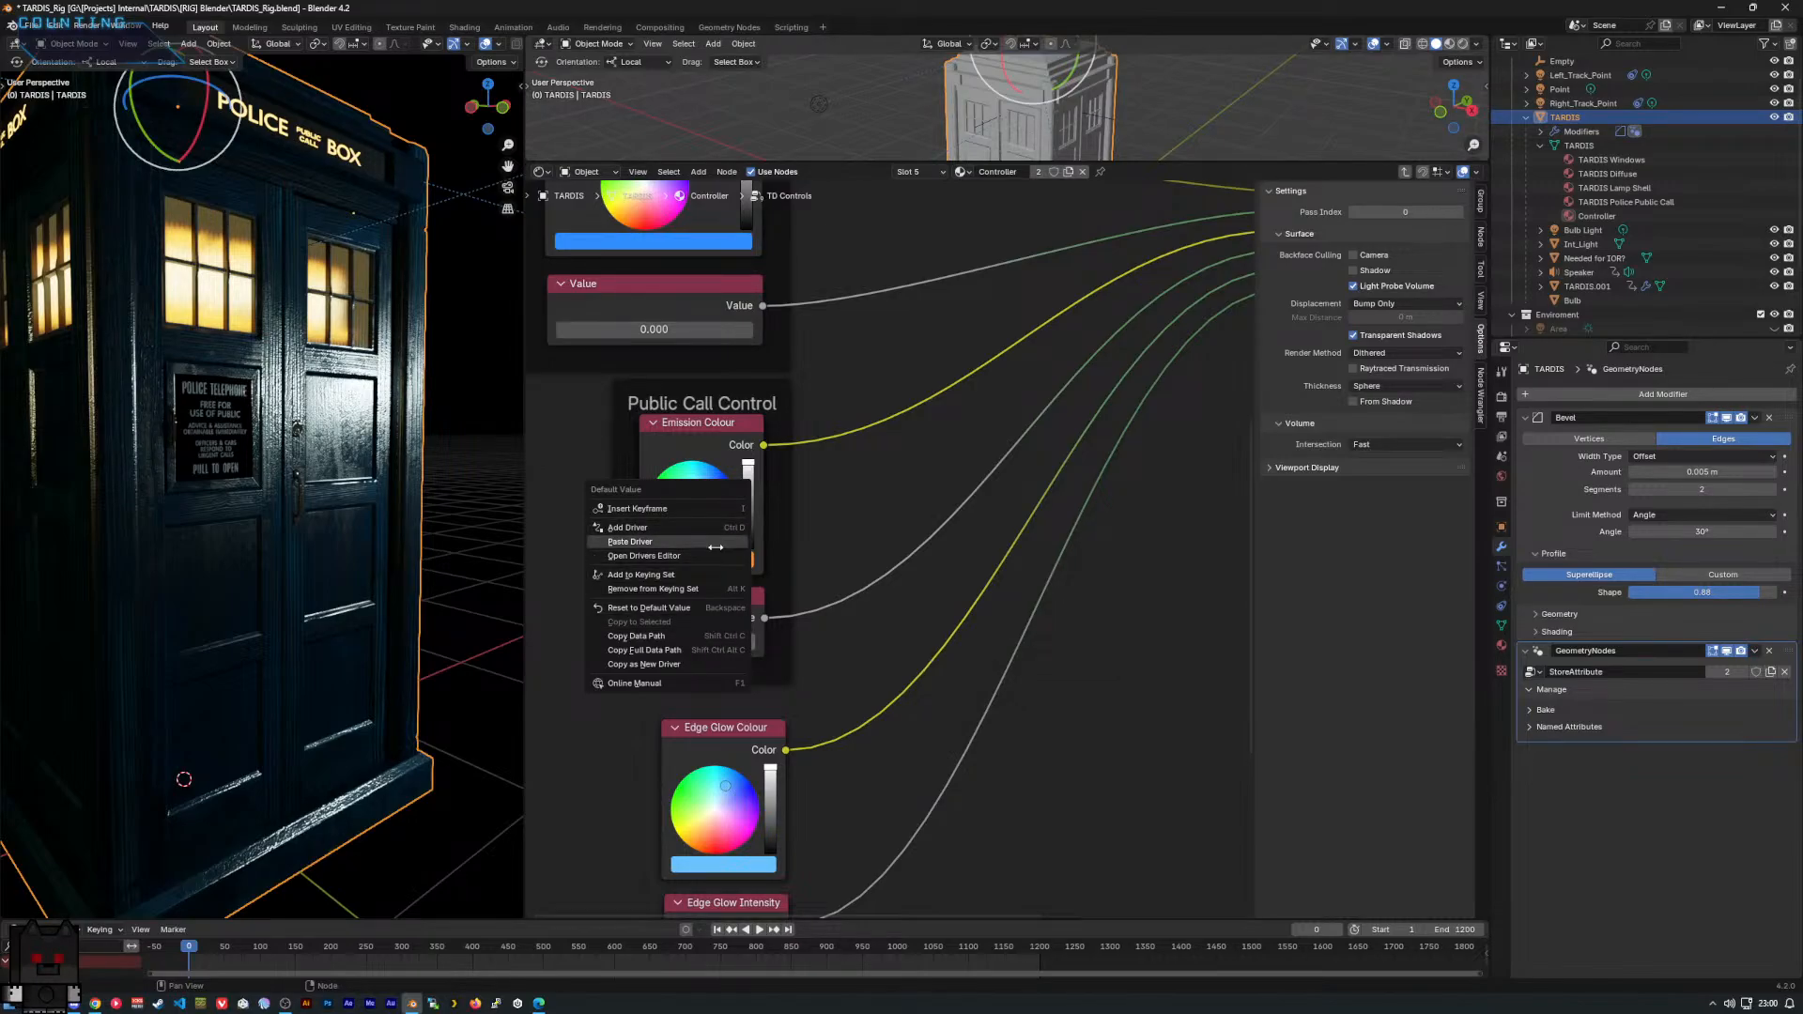
click(693, 664)
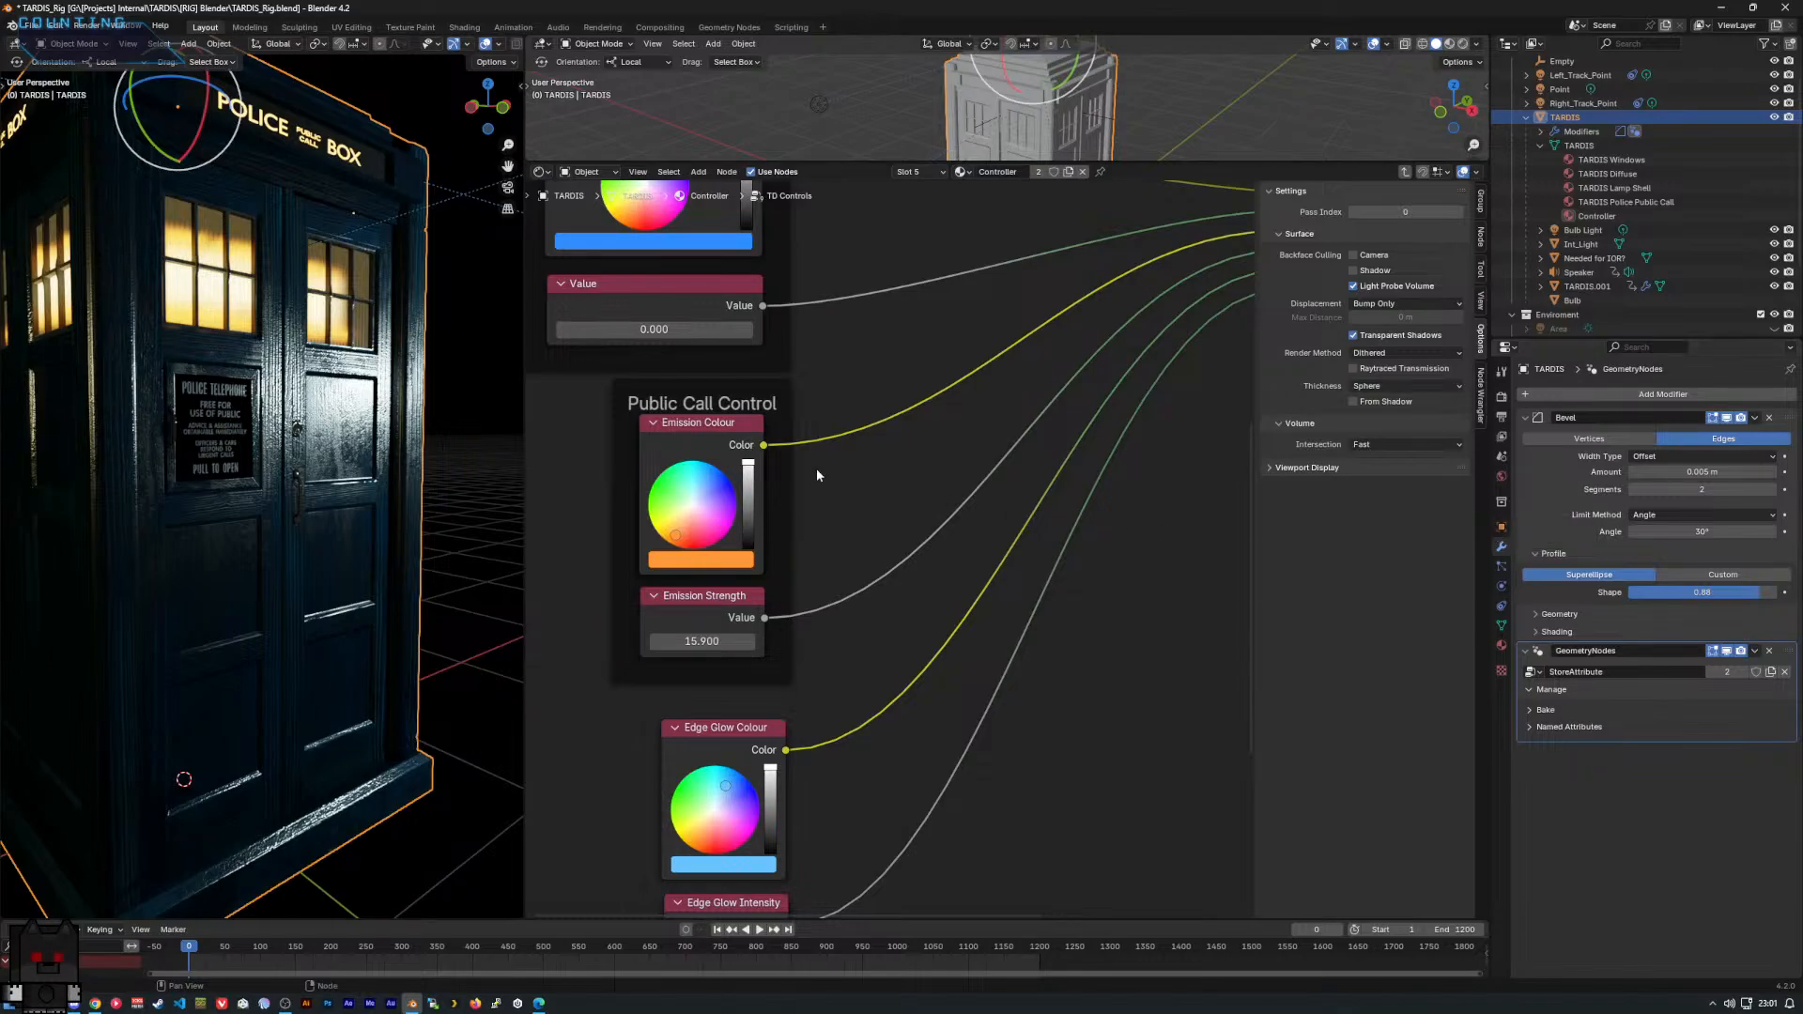
Copy the Lamp Control's Value as a new driver and paste it onto the Bulb Light's Power.
middle_drag(815, 467, 839, 777)
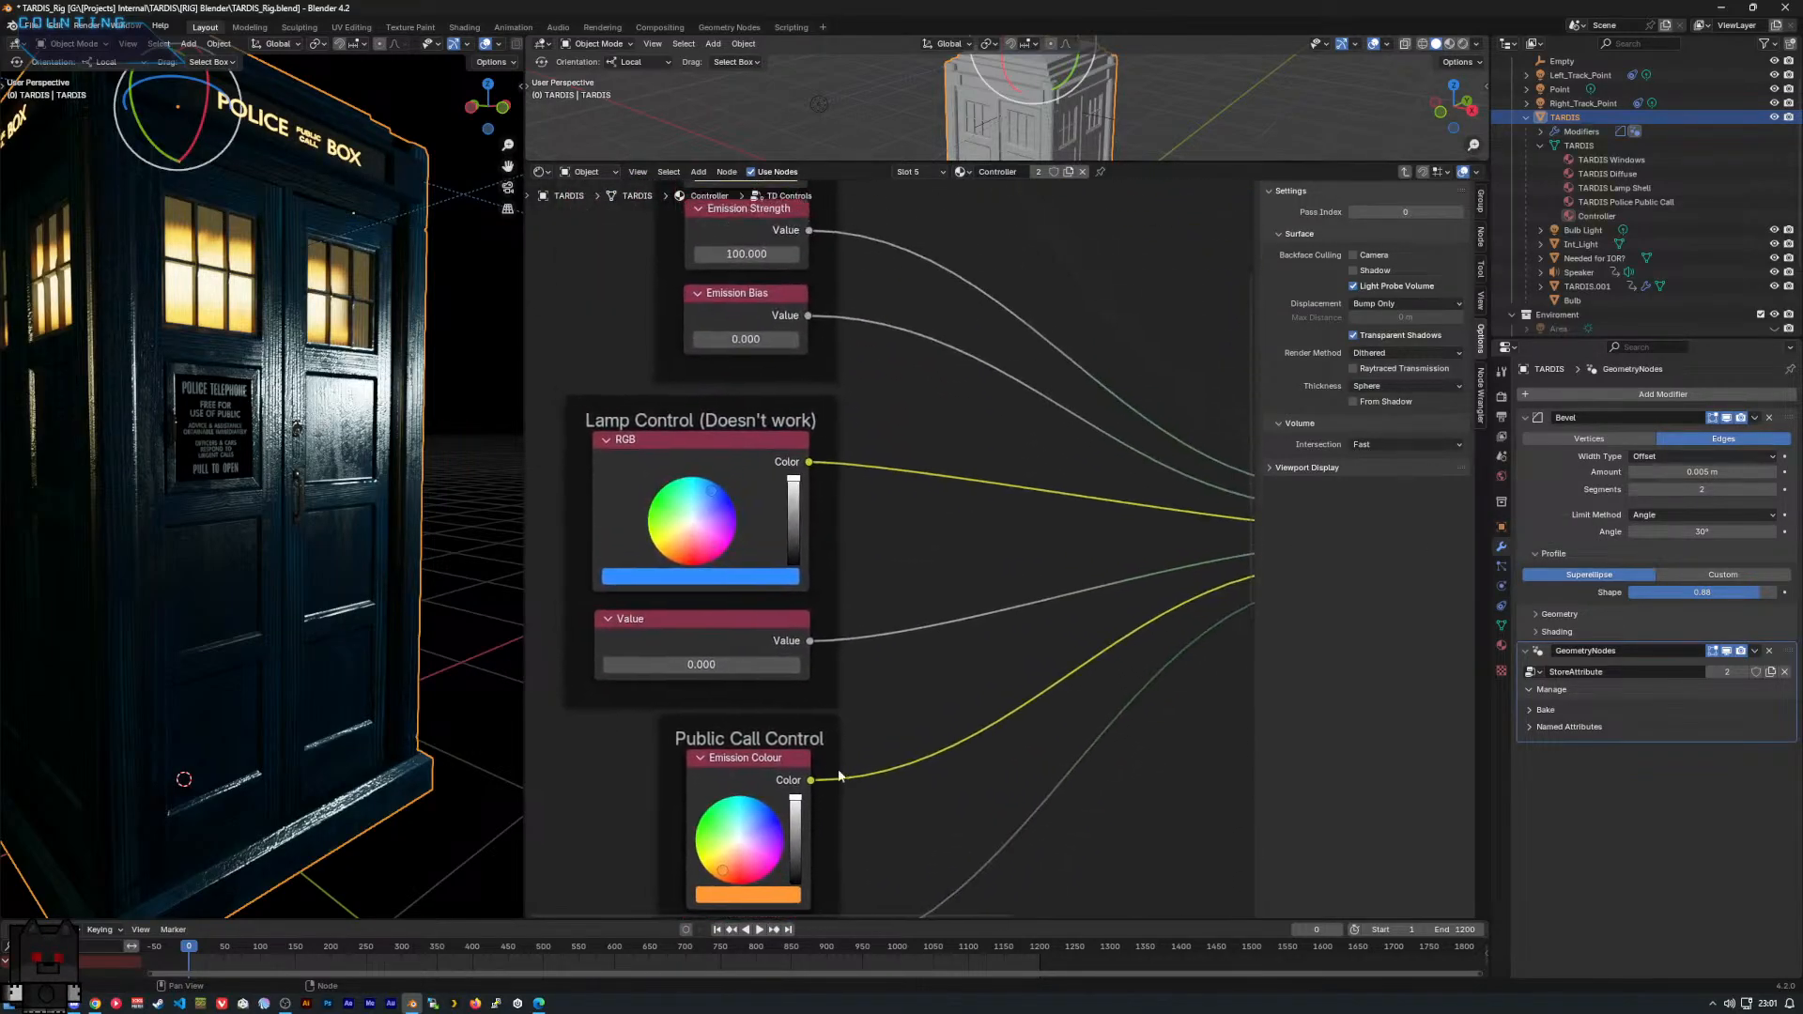
right_click(704, 663)
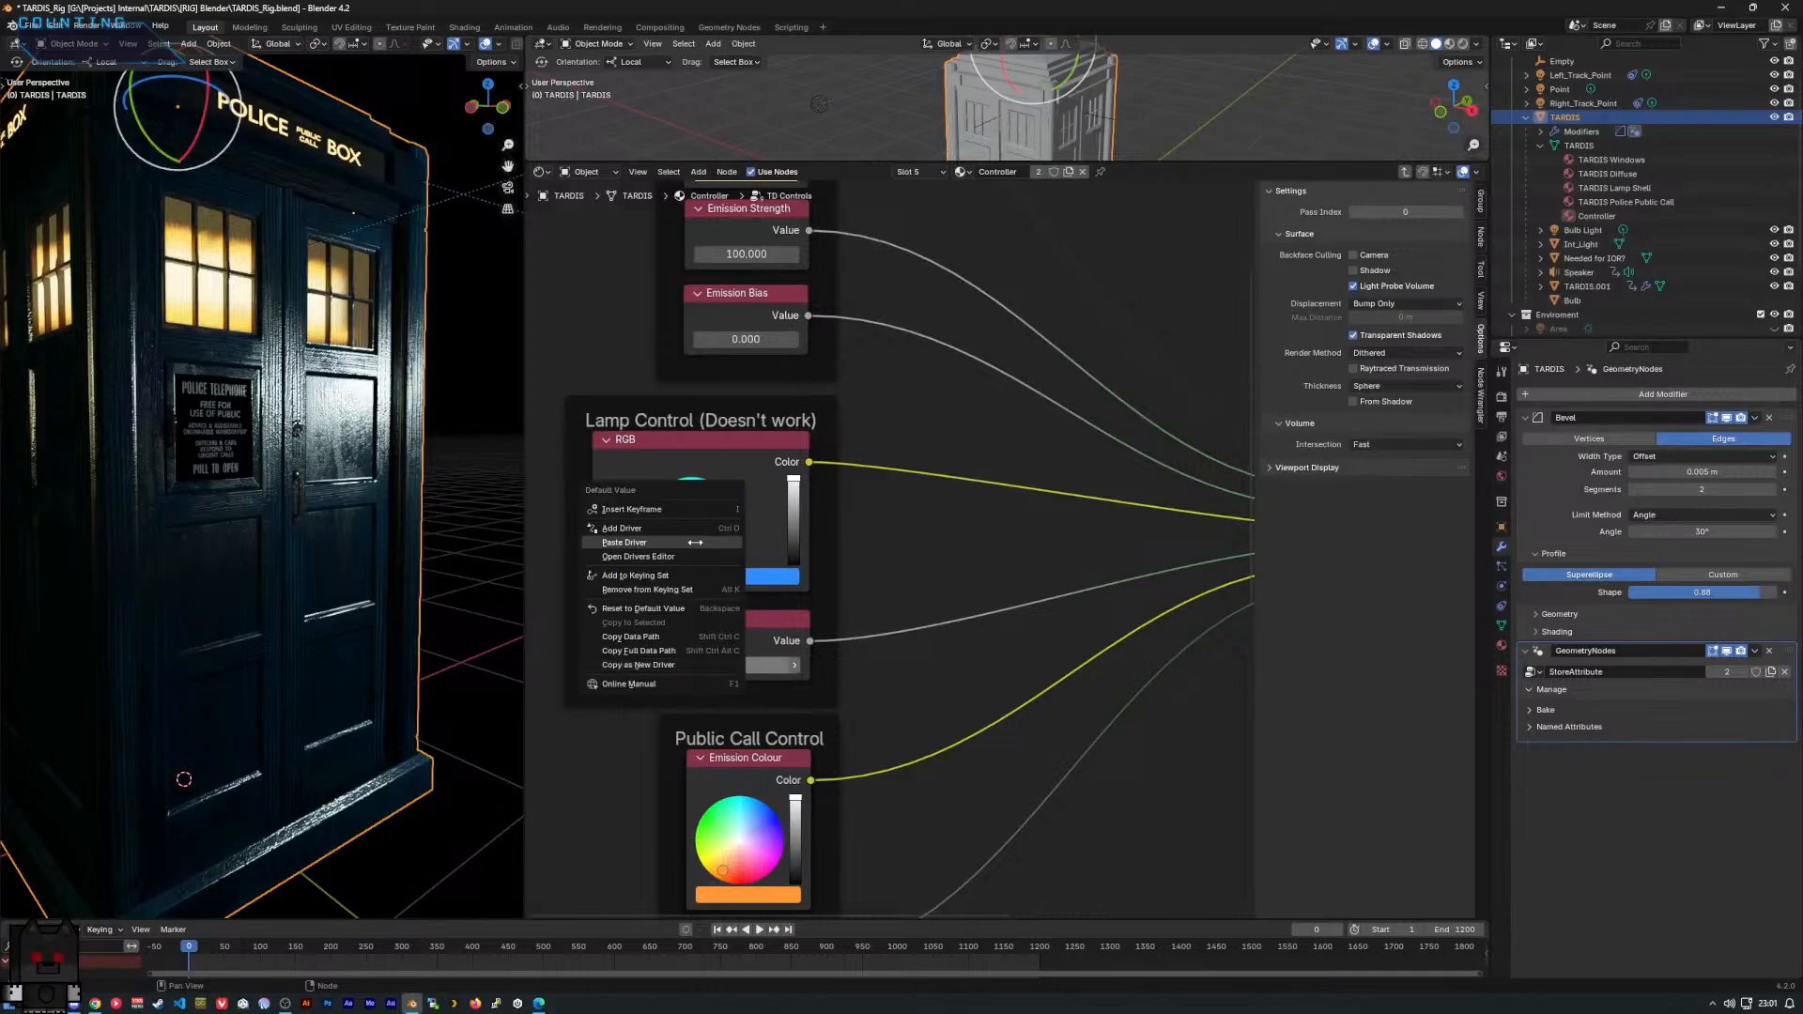
click(685, 663)
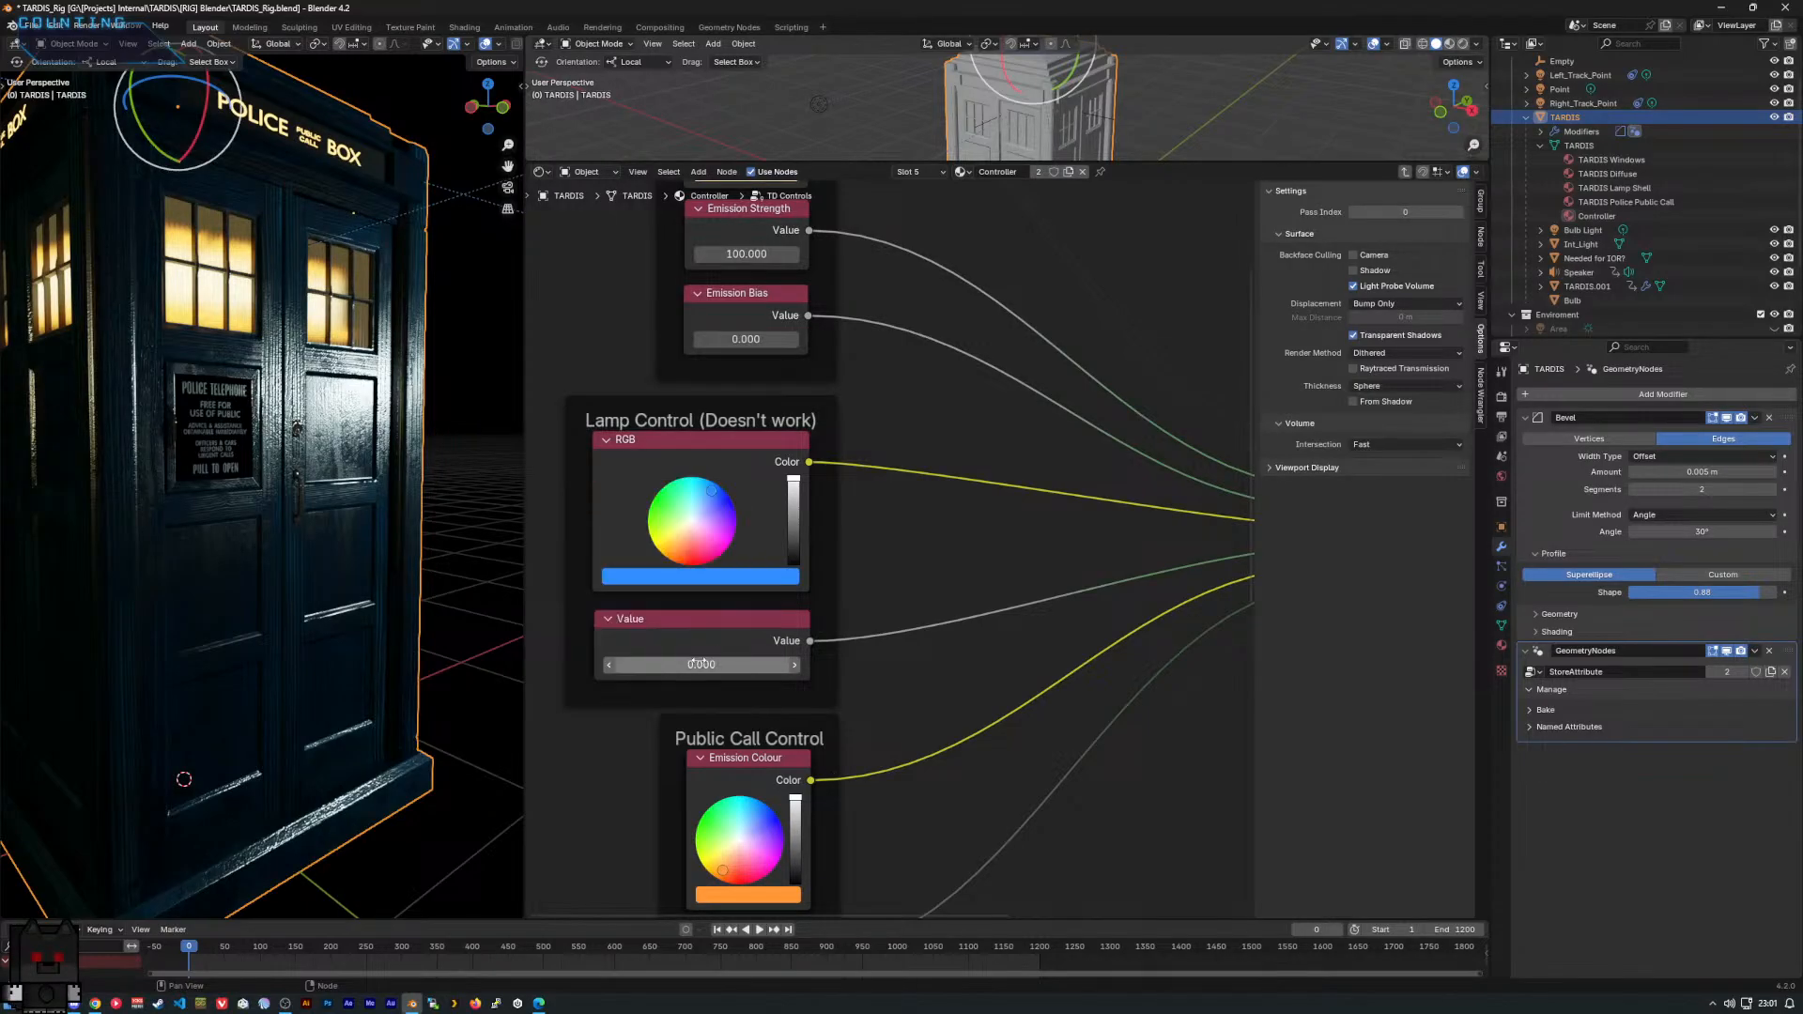
click(1584, 230)
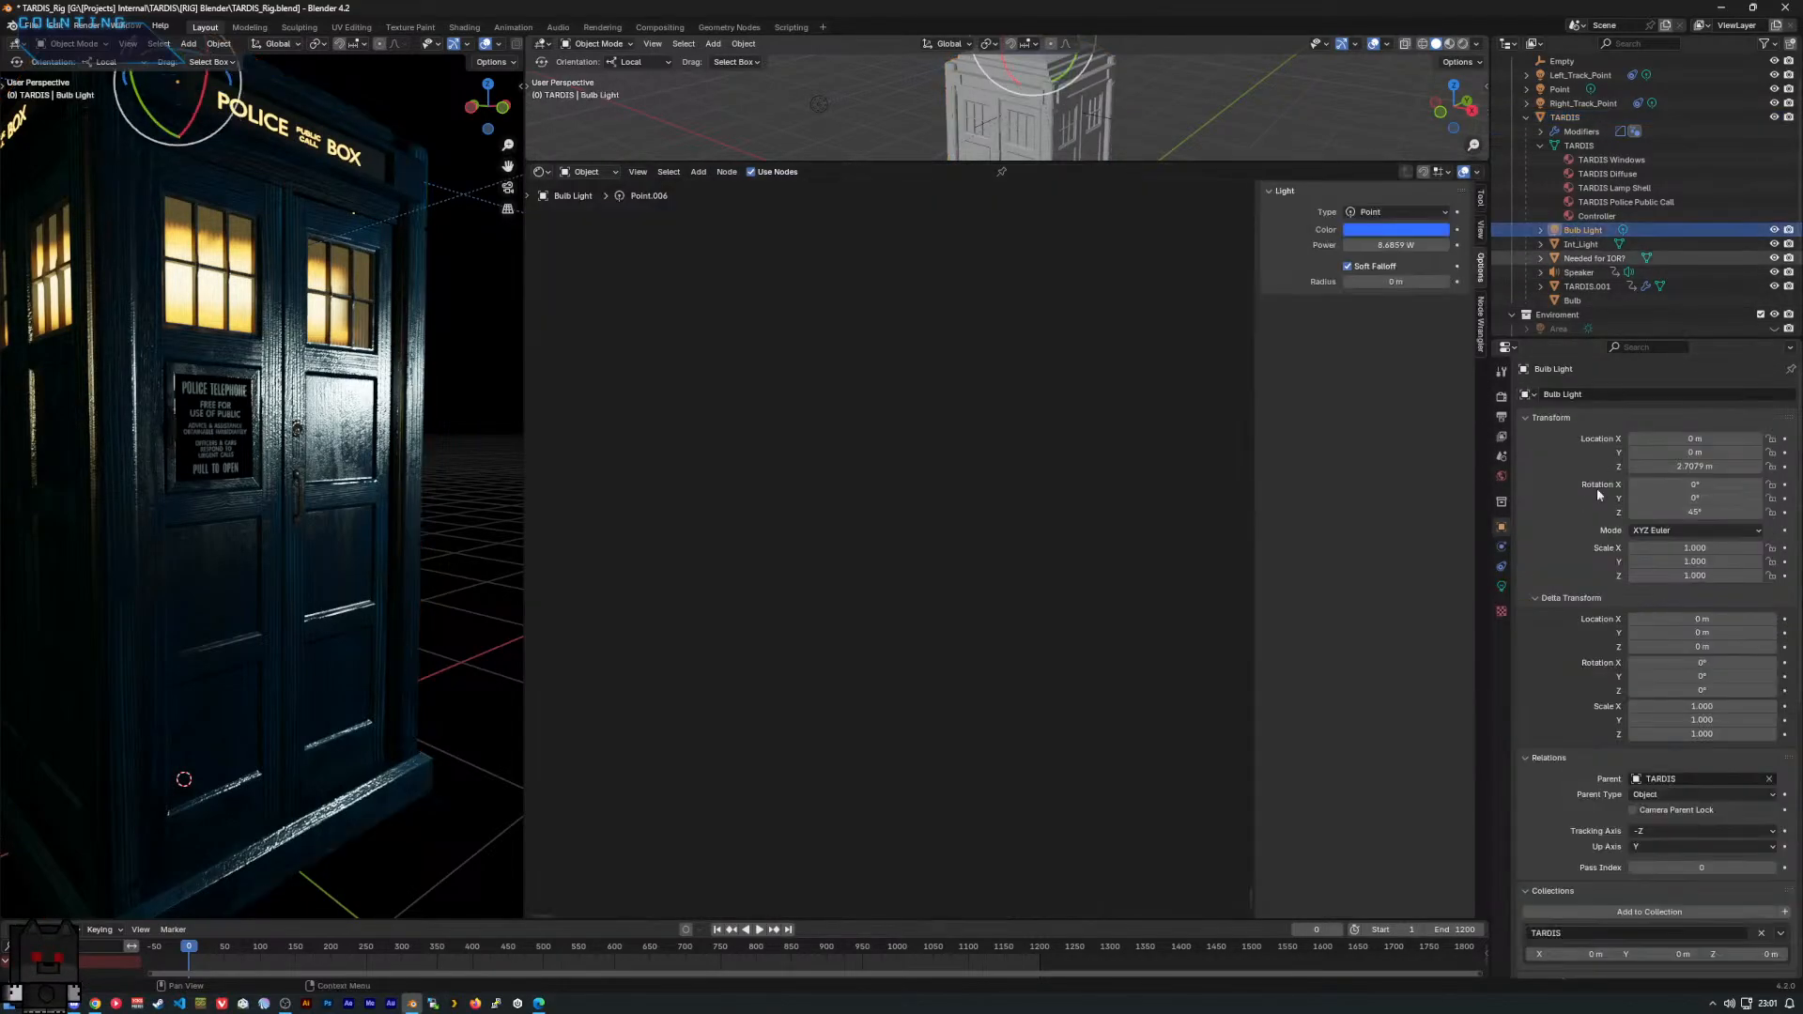
click(1501, 586)
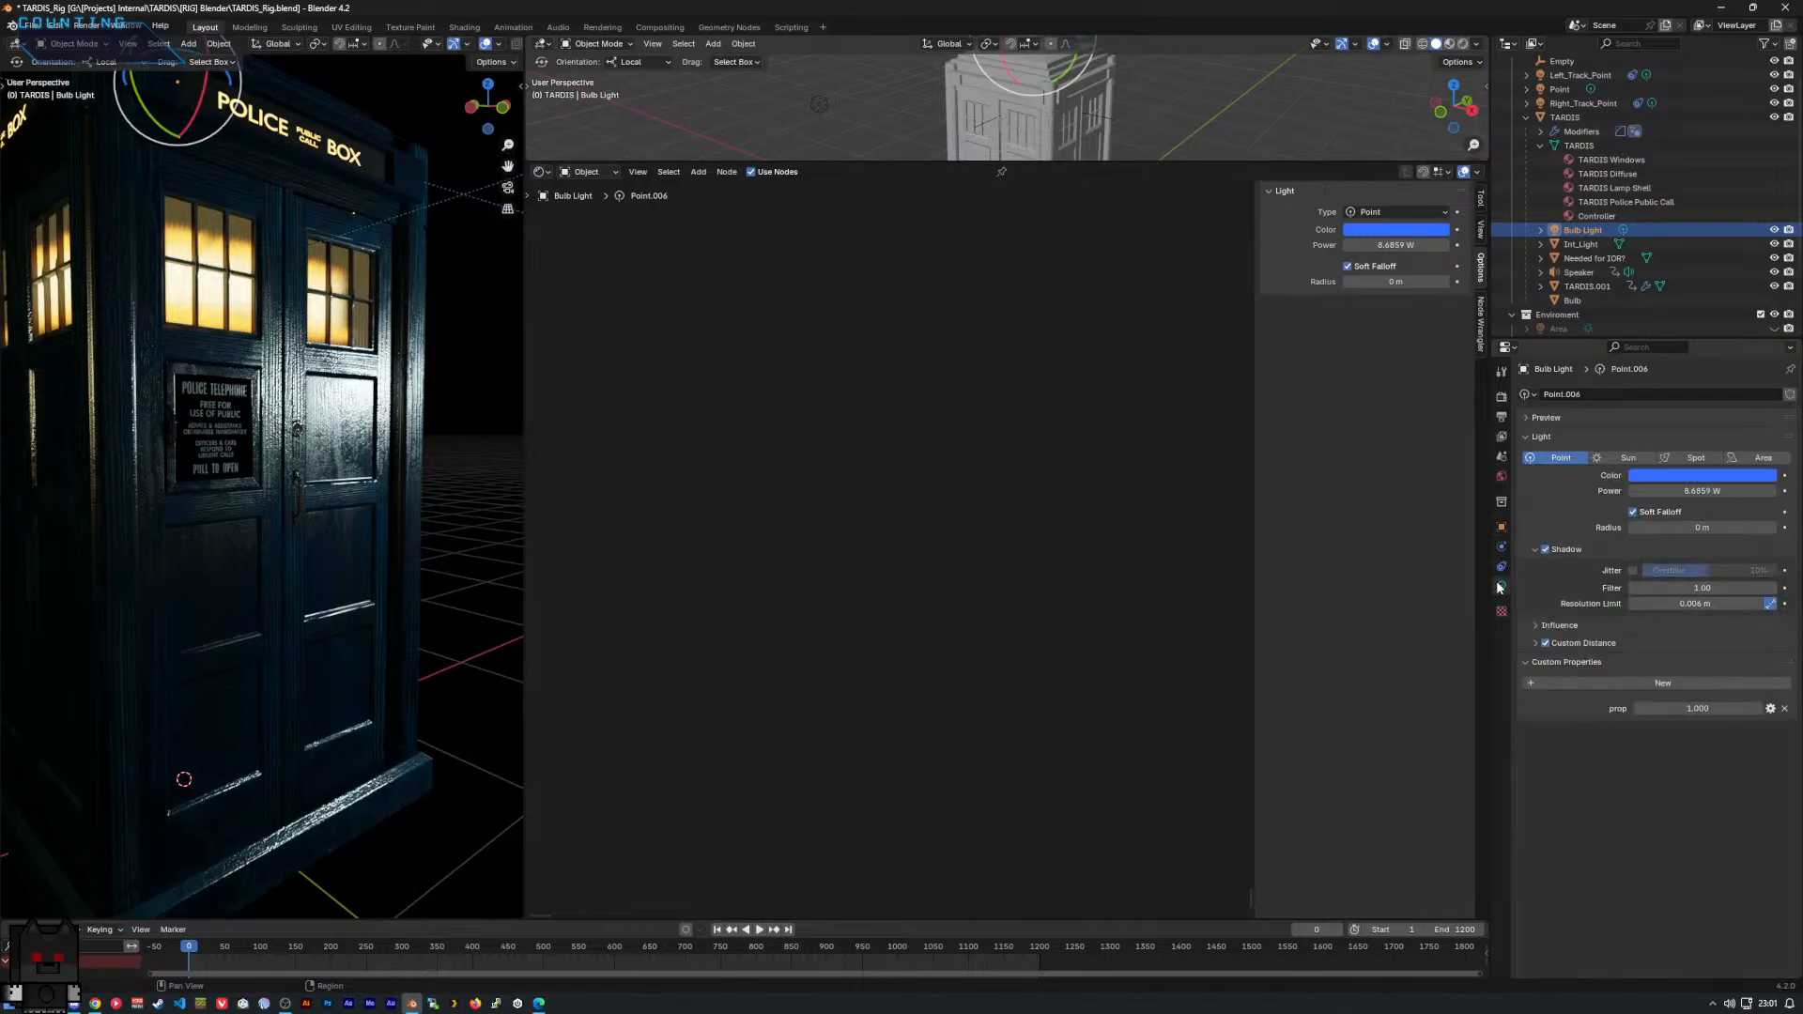
right_click(1654, 490)
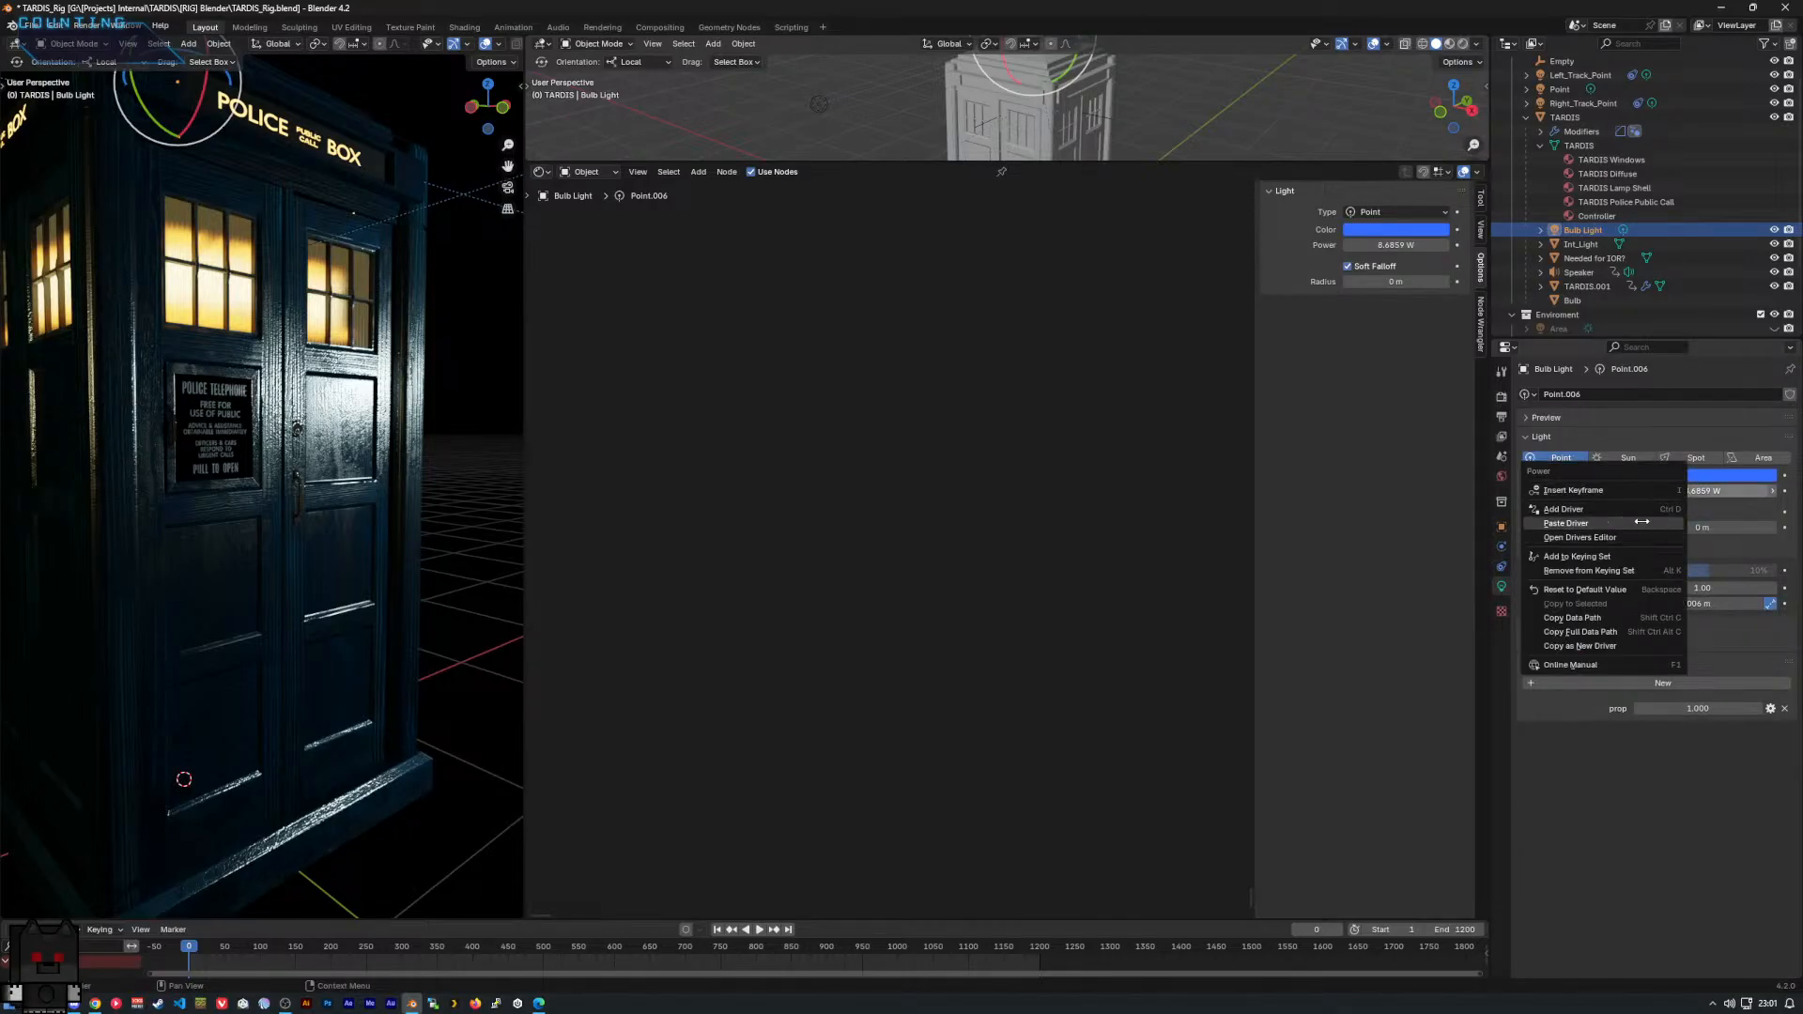
click(1642, 523)
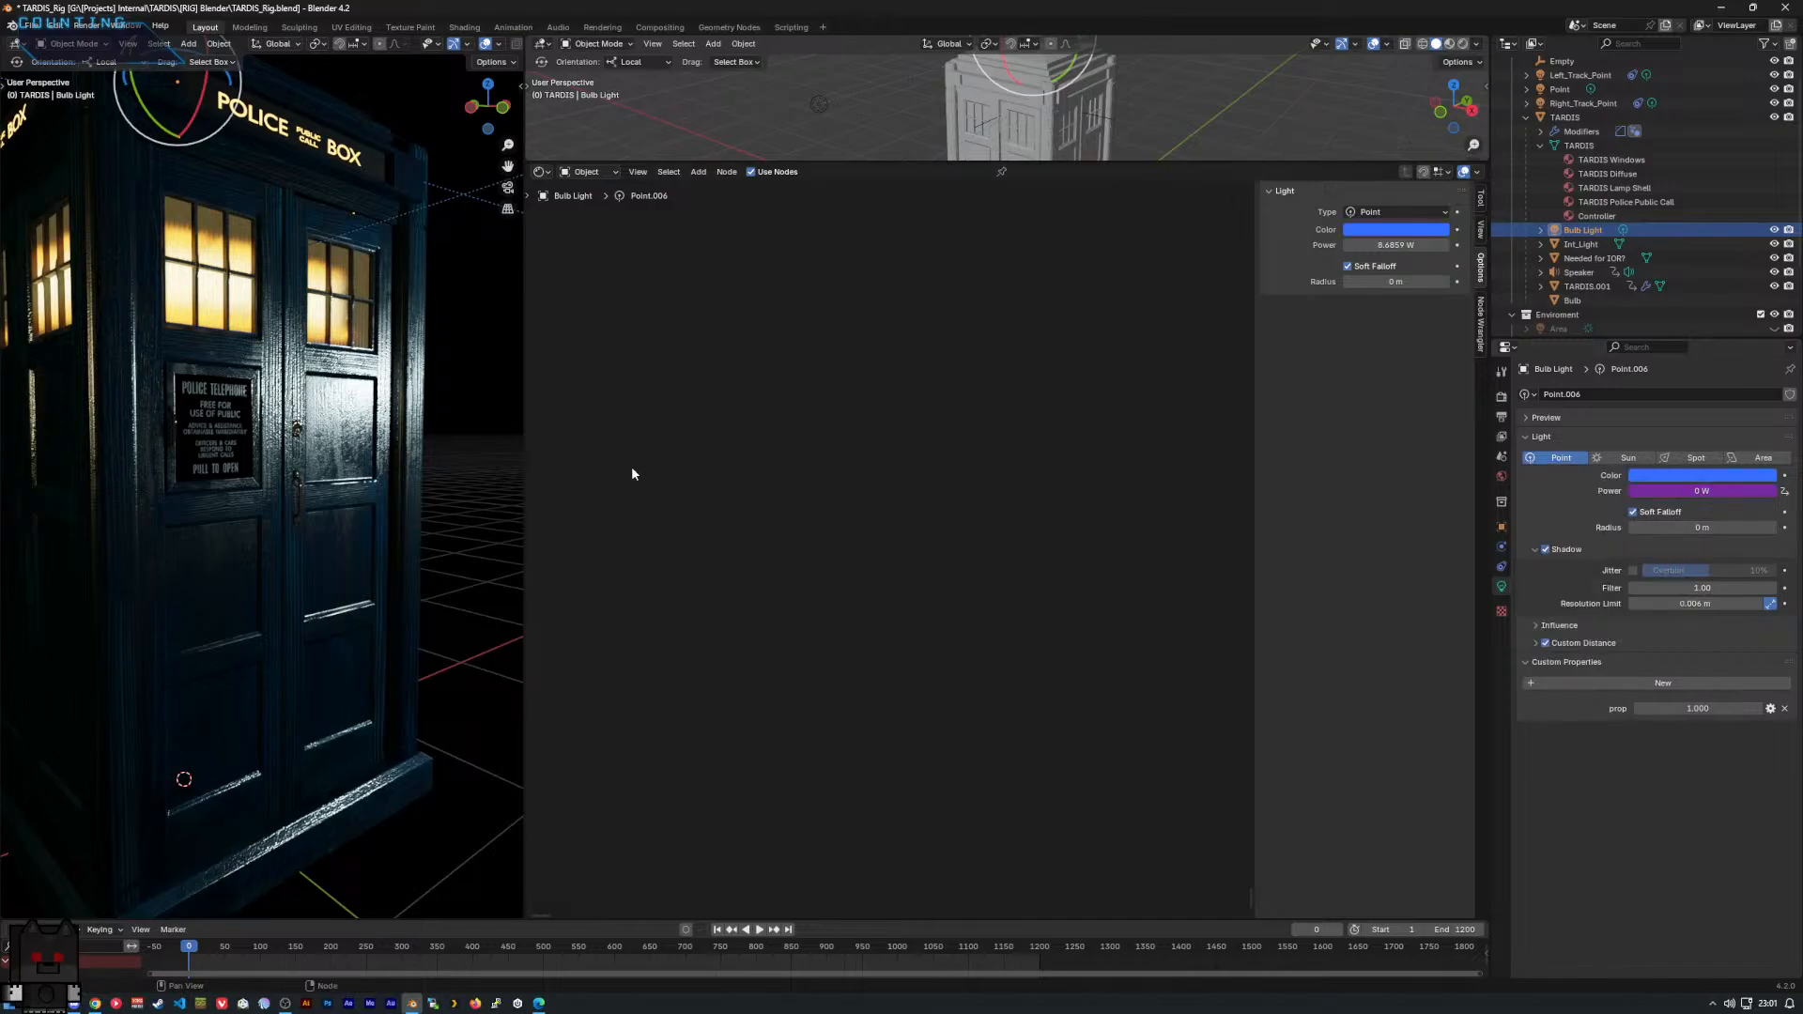
Reopen the TARDIS's TD Controls node group and raise the Lamp Control's Value to about 241.5 to test the driven light.
middle_drag(315, 399, 325, 451)
middle_drag(349, 345, 434, 549)
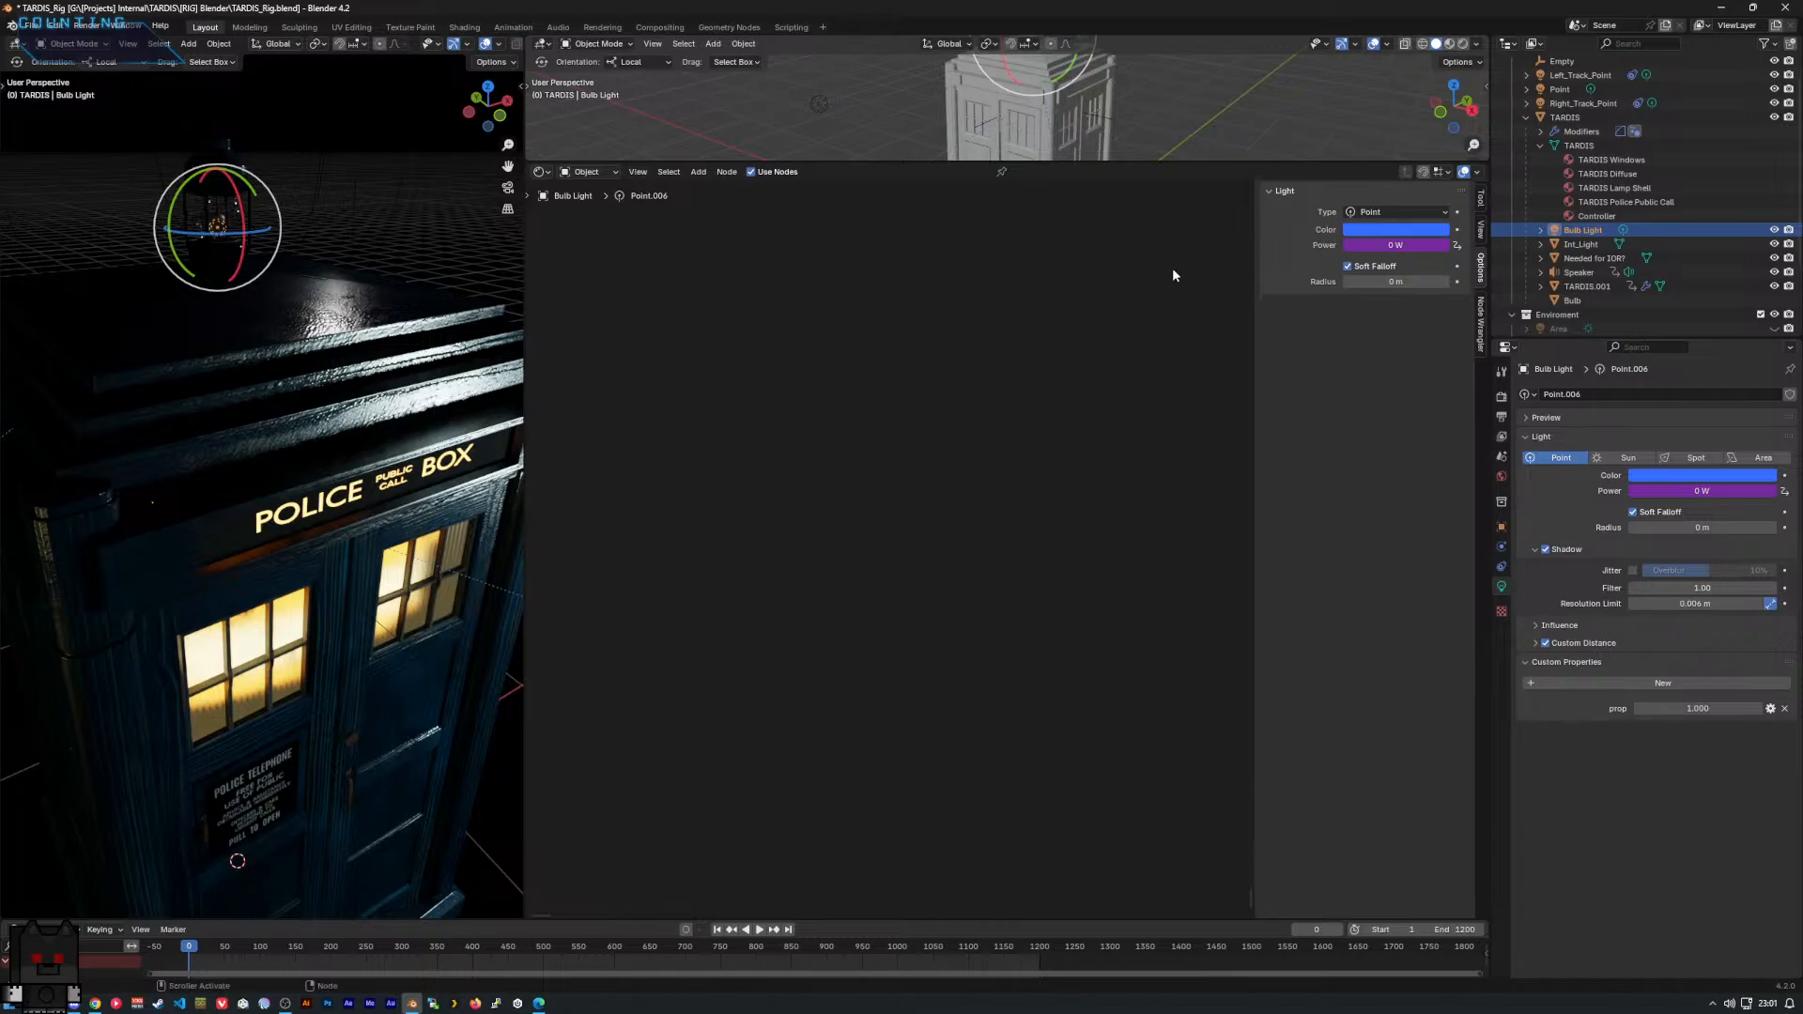
click(1572, 143)
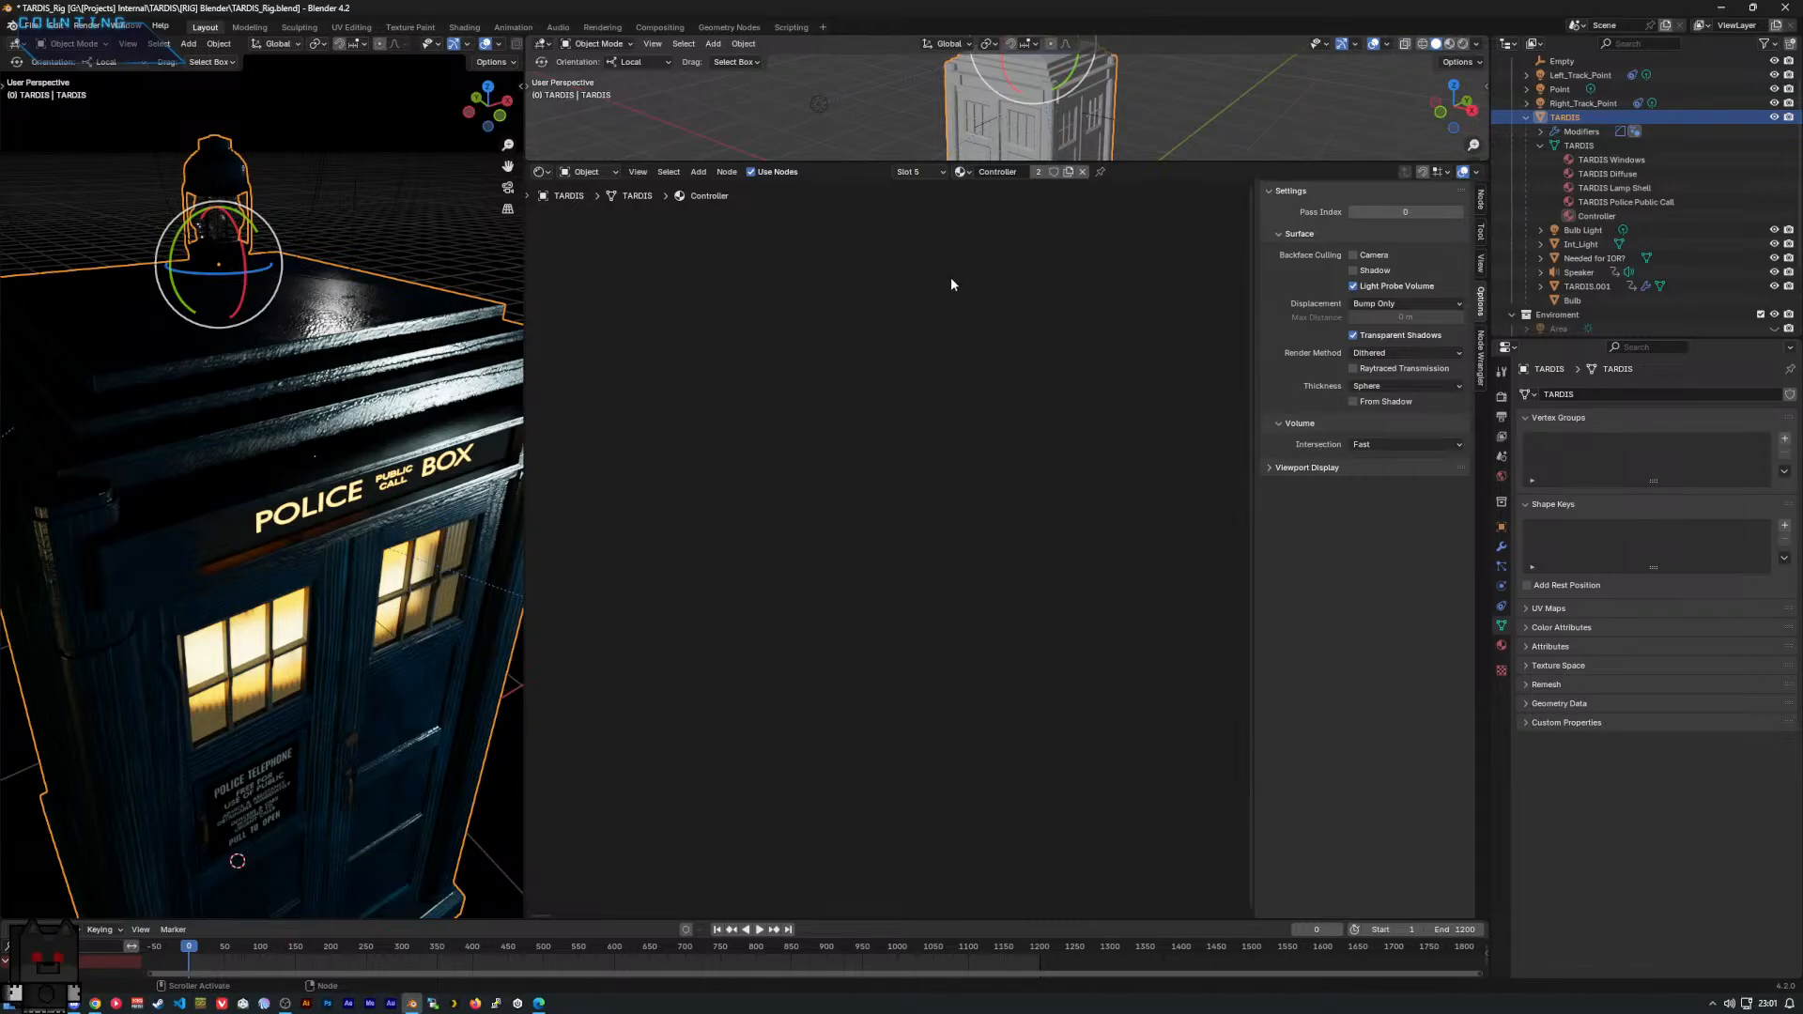
key(Home)
key(Tab)
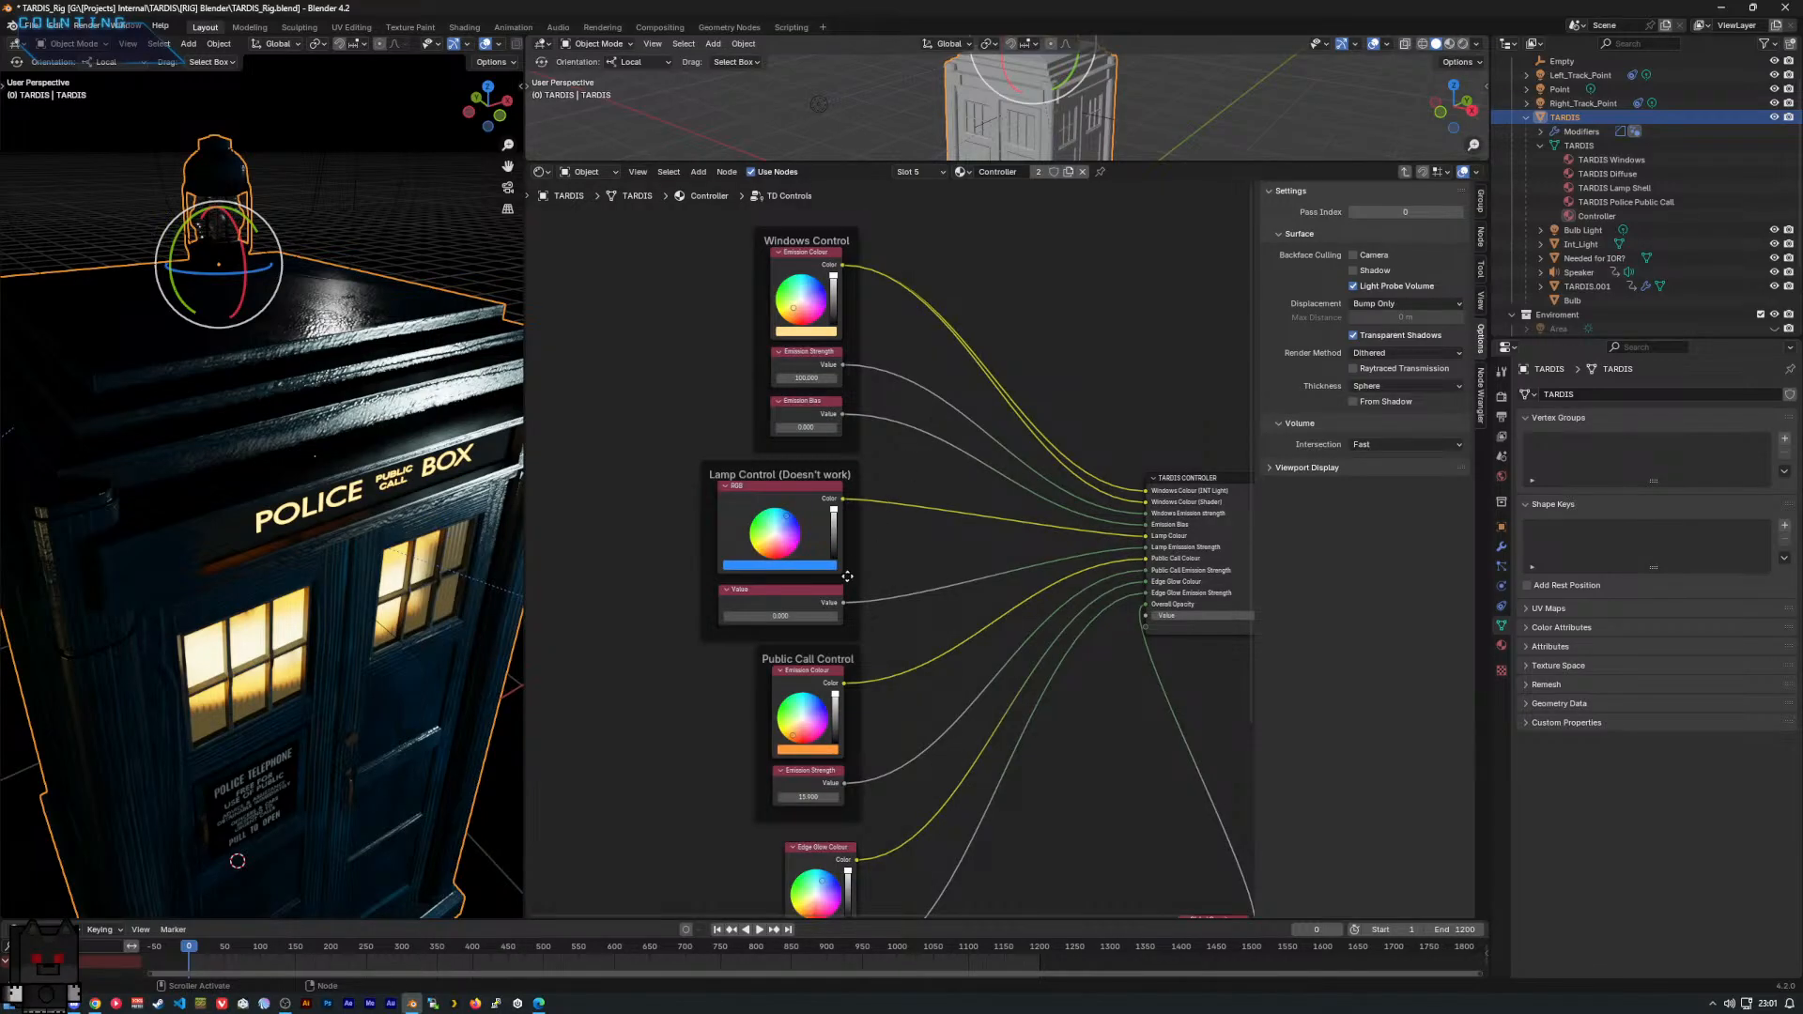
scroll(798, 620, up, 3)
drag(700, 635, 850, 635)
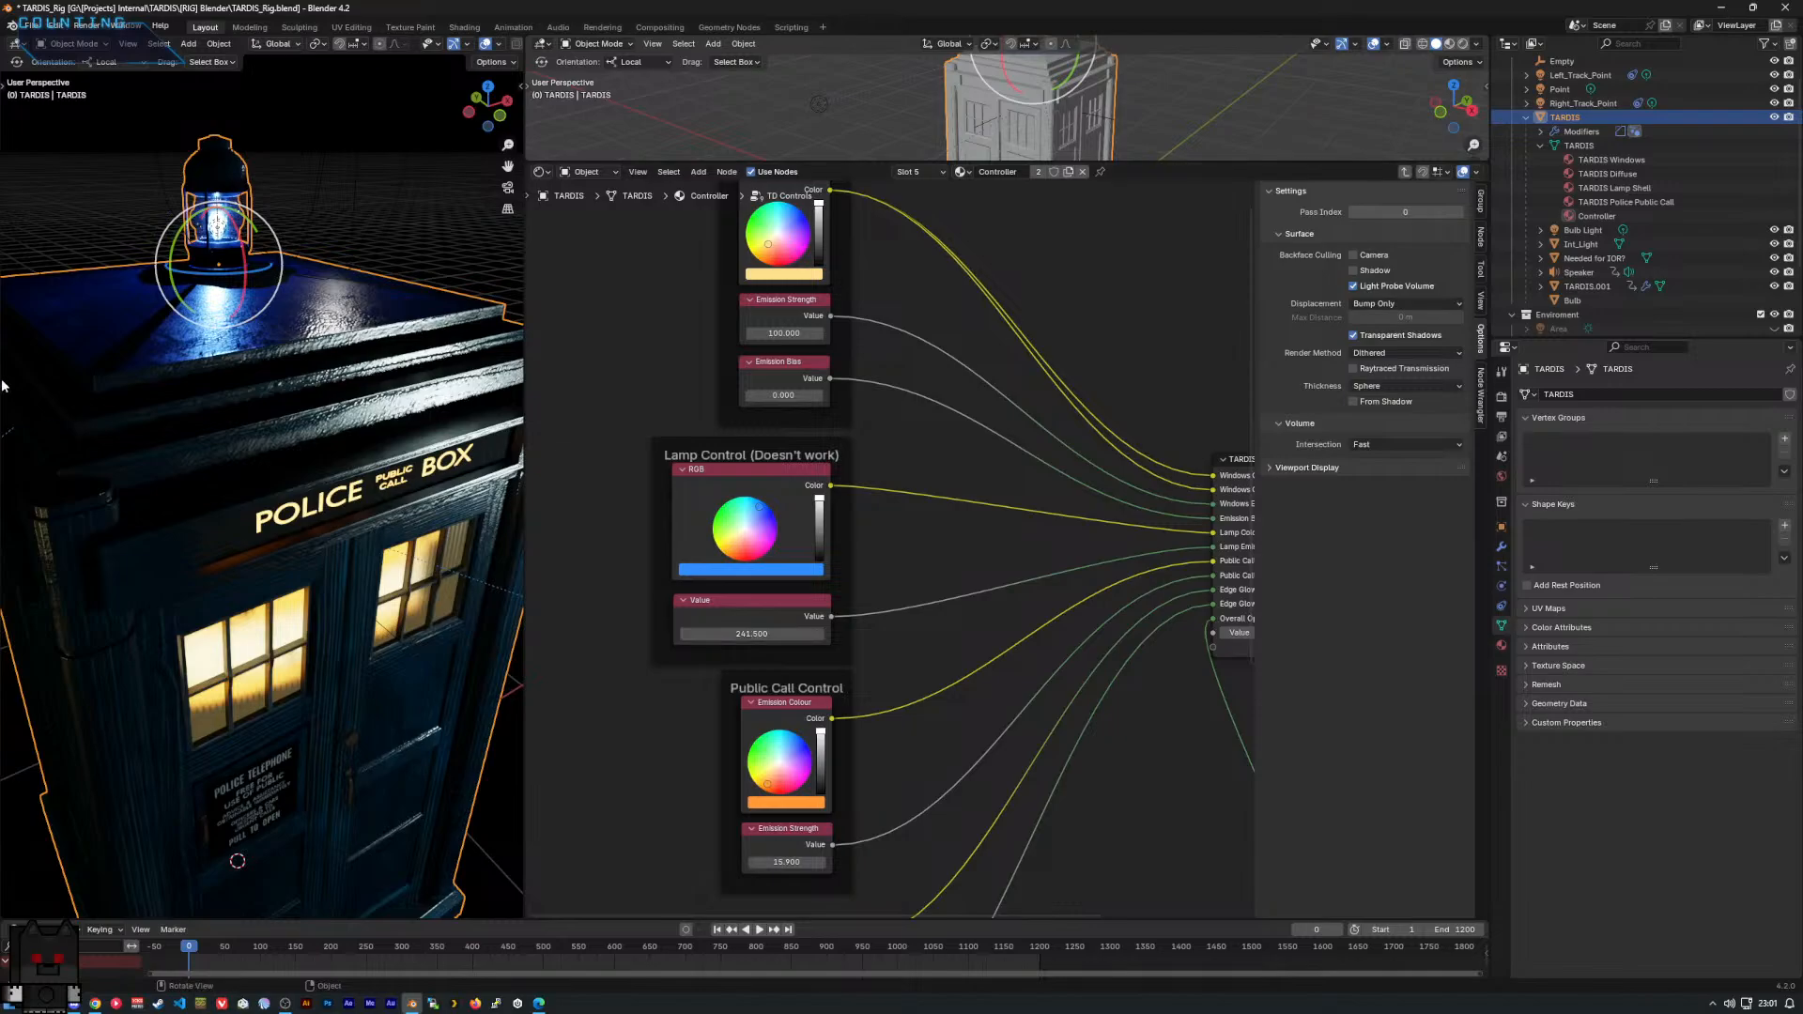
Lower the Lamp Control's Value a little and examine the lamp's glow on the roof up close.
middle_drag(187, 386, 254, 405)
drag(751, 634, 610, 560)
middle_drag(308, 451, 293, 446)
click(392, 267)
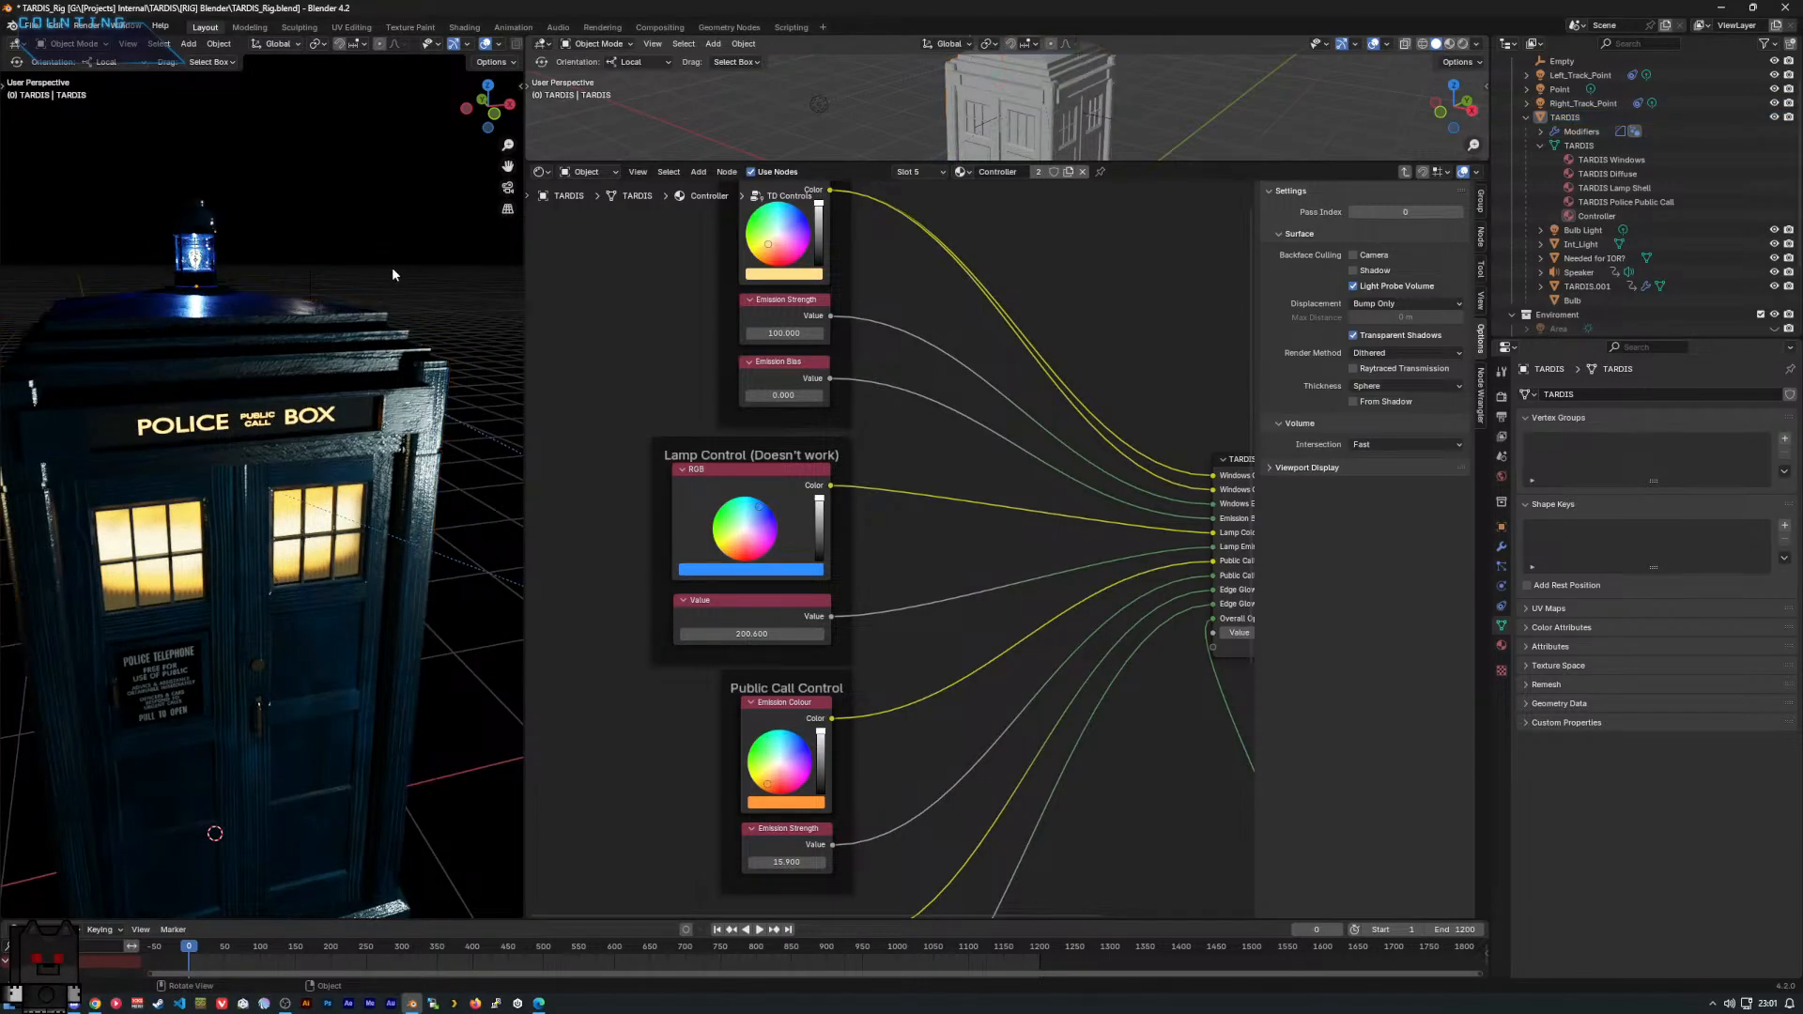
scroll(349, 329, down, 2)
middle_drag(349, 335, 289, 385)
scroll(323, 354, up, 3)
scroll(289, 385, up, 8)
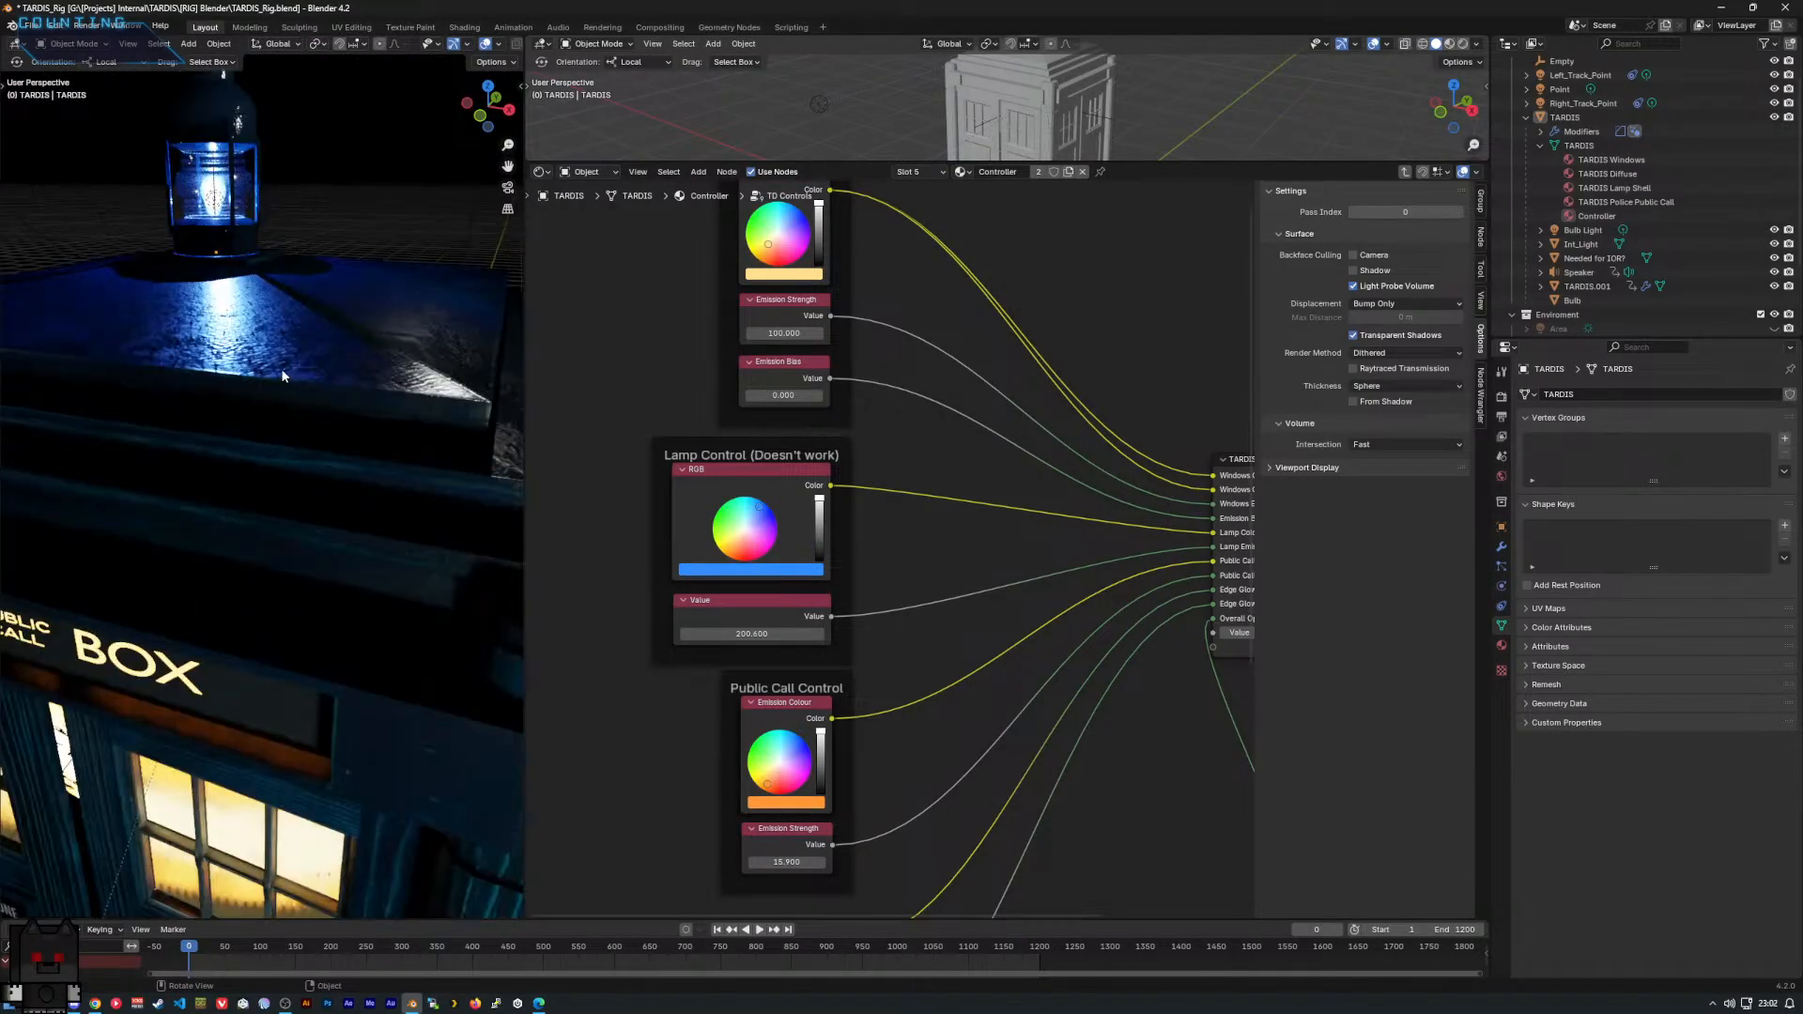
scroll(272, 375, up, 4)
scroll(270, 366, down, 4)
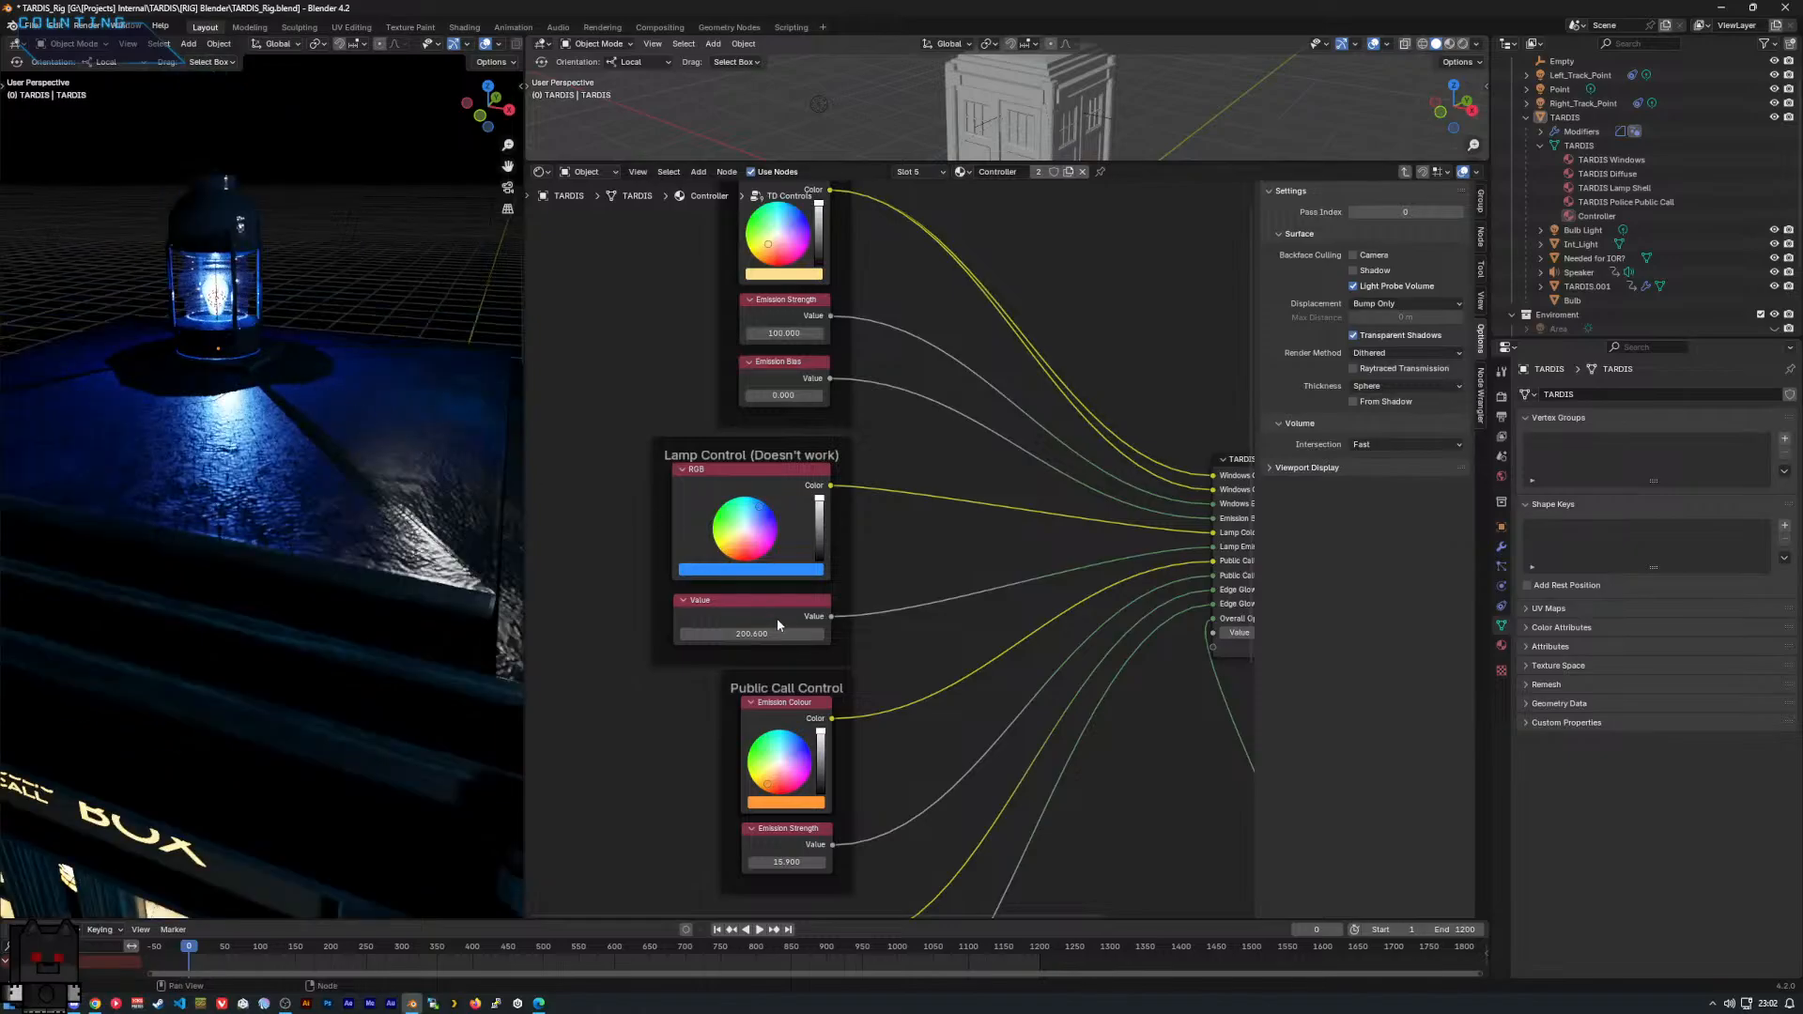
Sweep the Lamp Control's Value down below zero and back up to about 129.6 to test the lamp's brightness.
drag(778, 631, 413, 631)
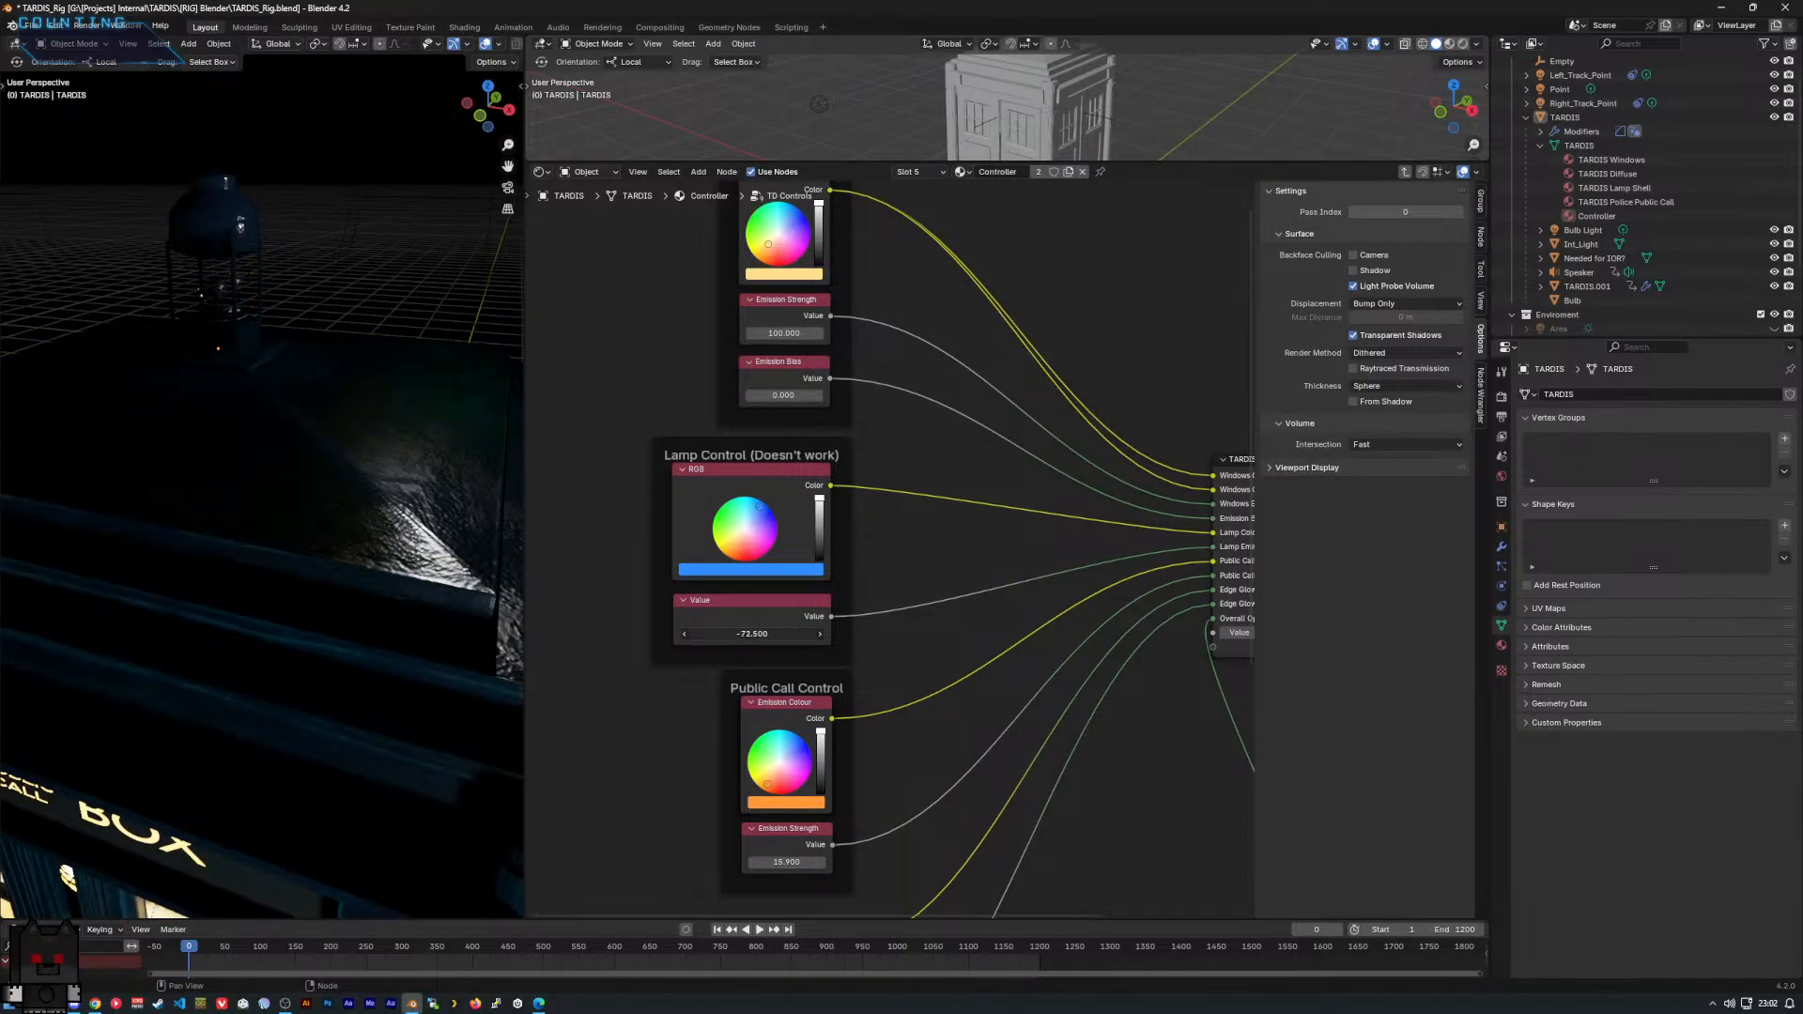
drag(751, 634, 836, 633)
middle_drag(712, 389, 772, 385)
middle_drag(364, 430, 329, 415)
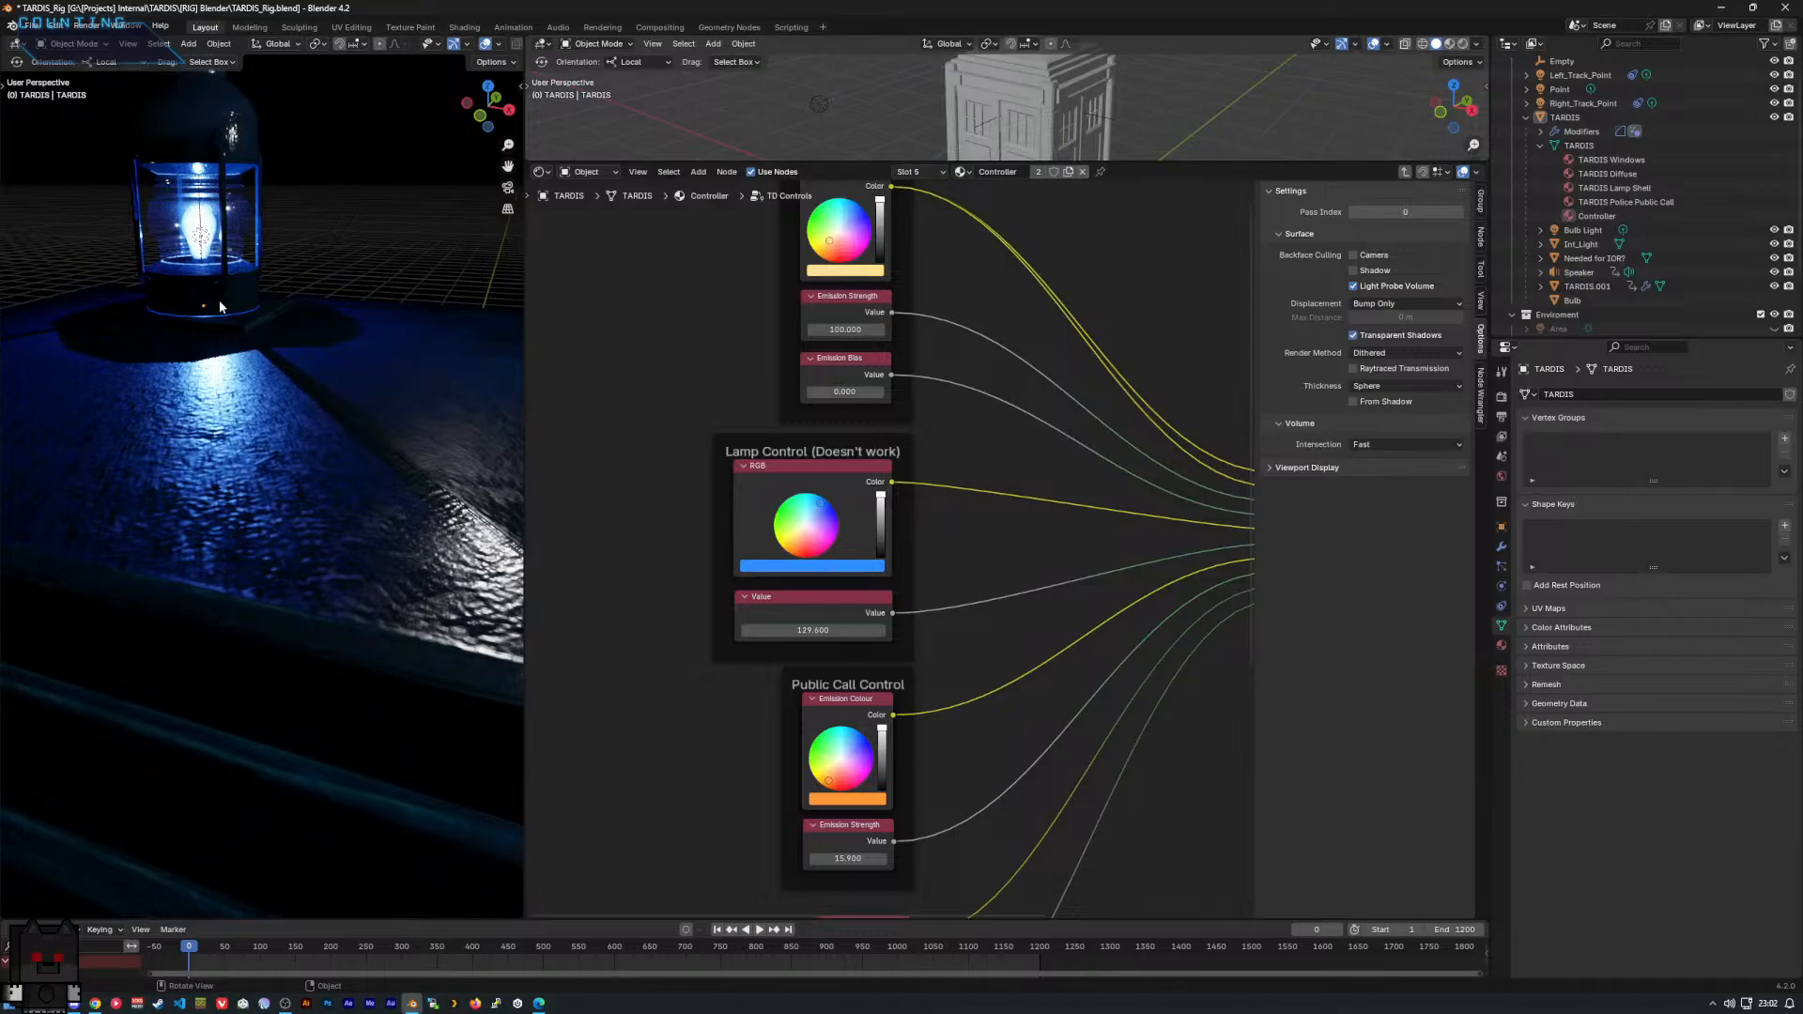
Check the driver options of the Lamp Control's RGB colour and change the colour to a pure blue.
right_click(810, 574)
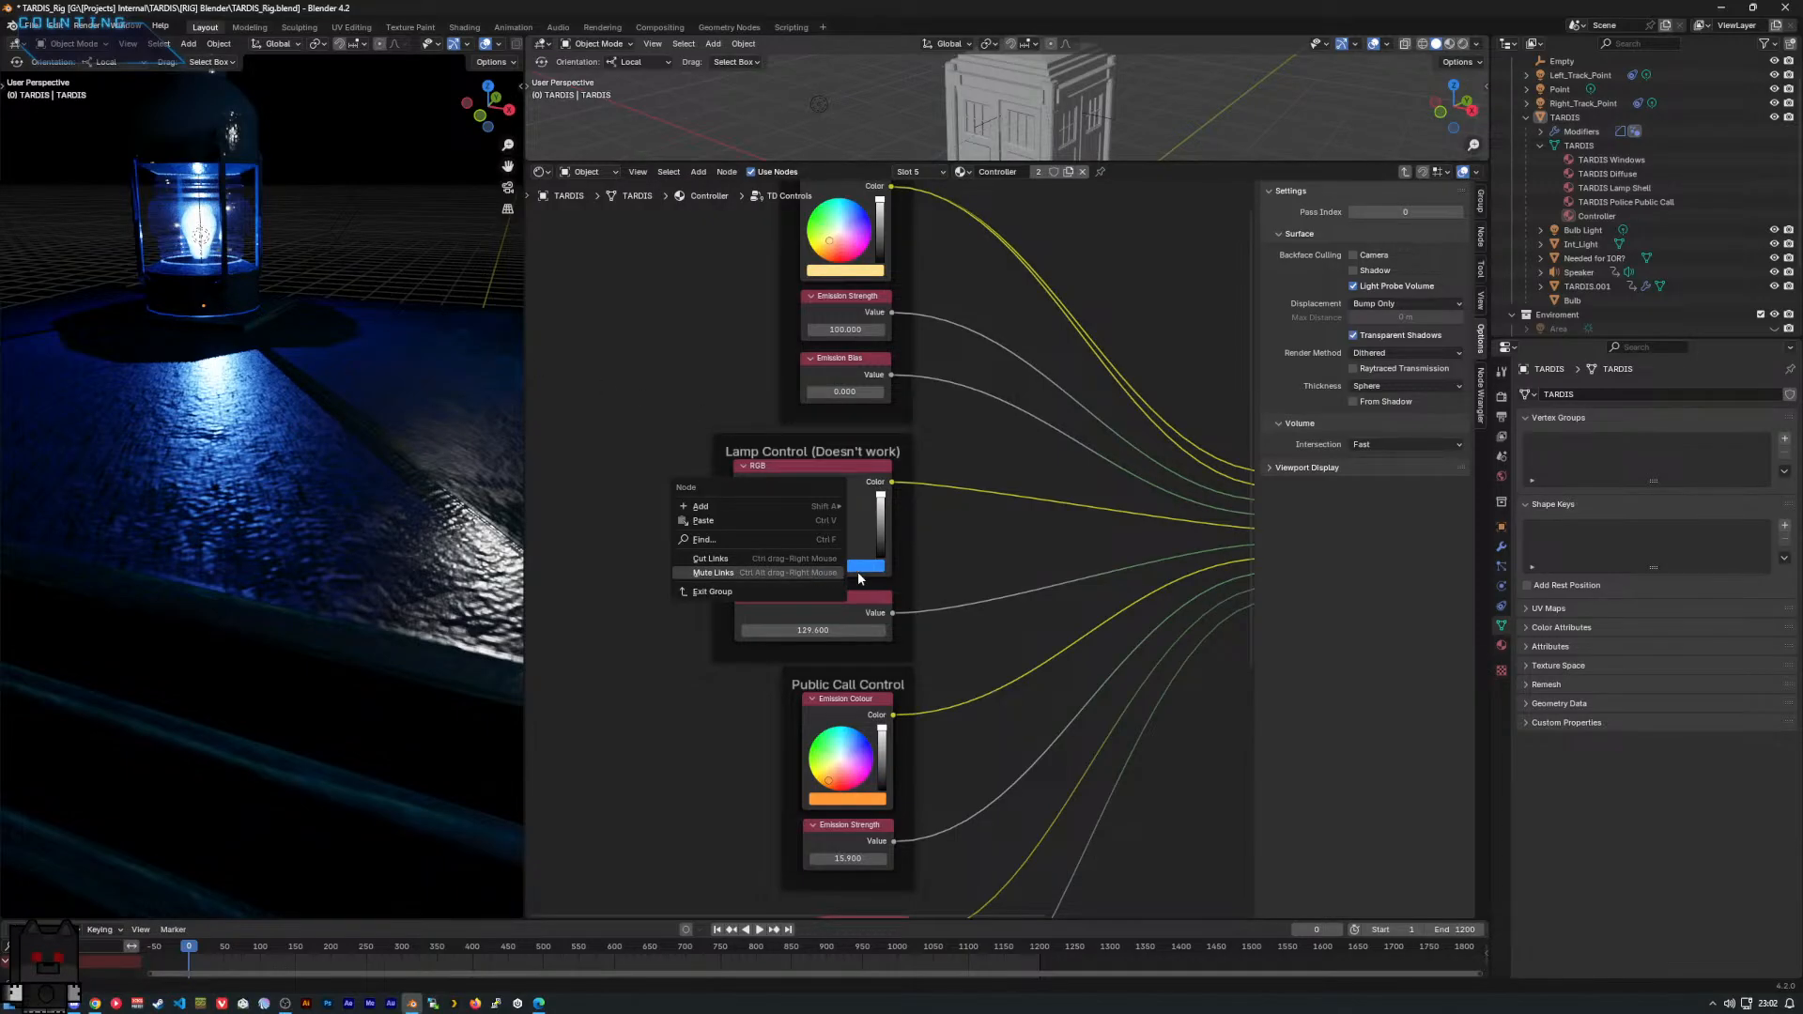
right_click(844, 567)
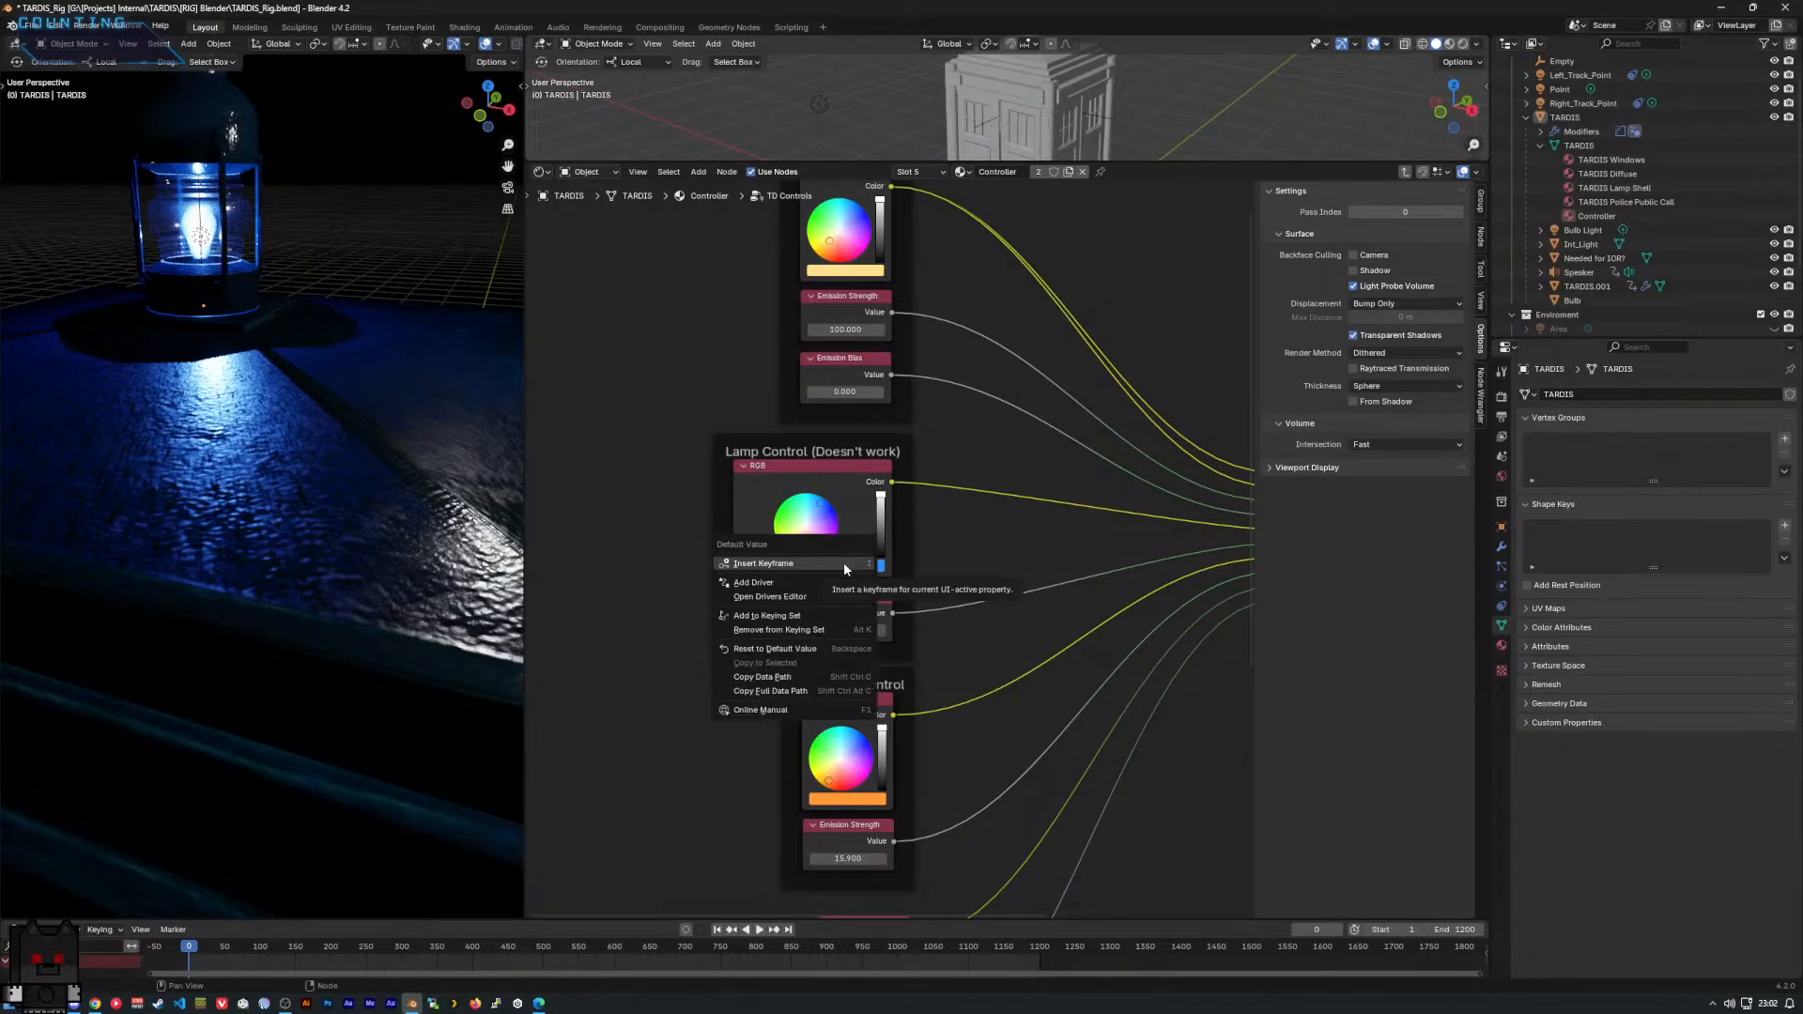
right_click(762, 472)
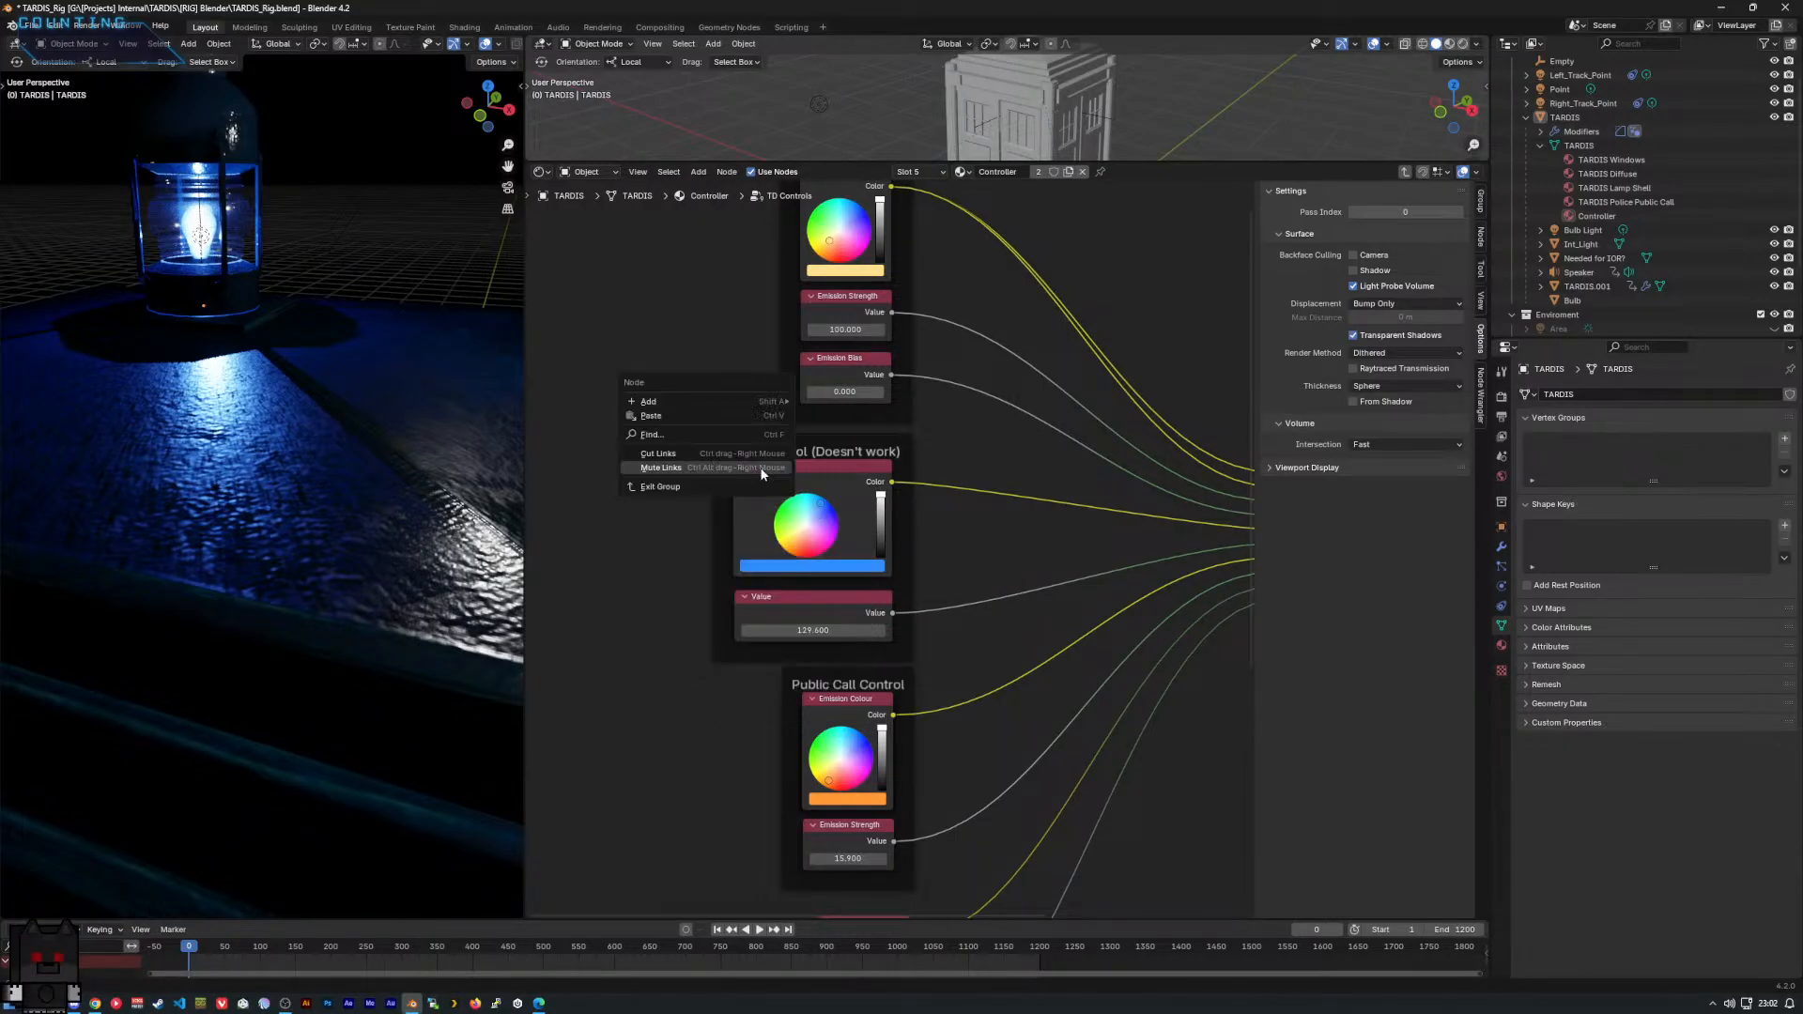
right_click(755, 516)
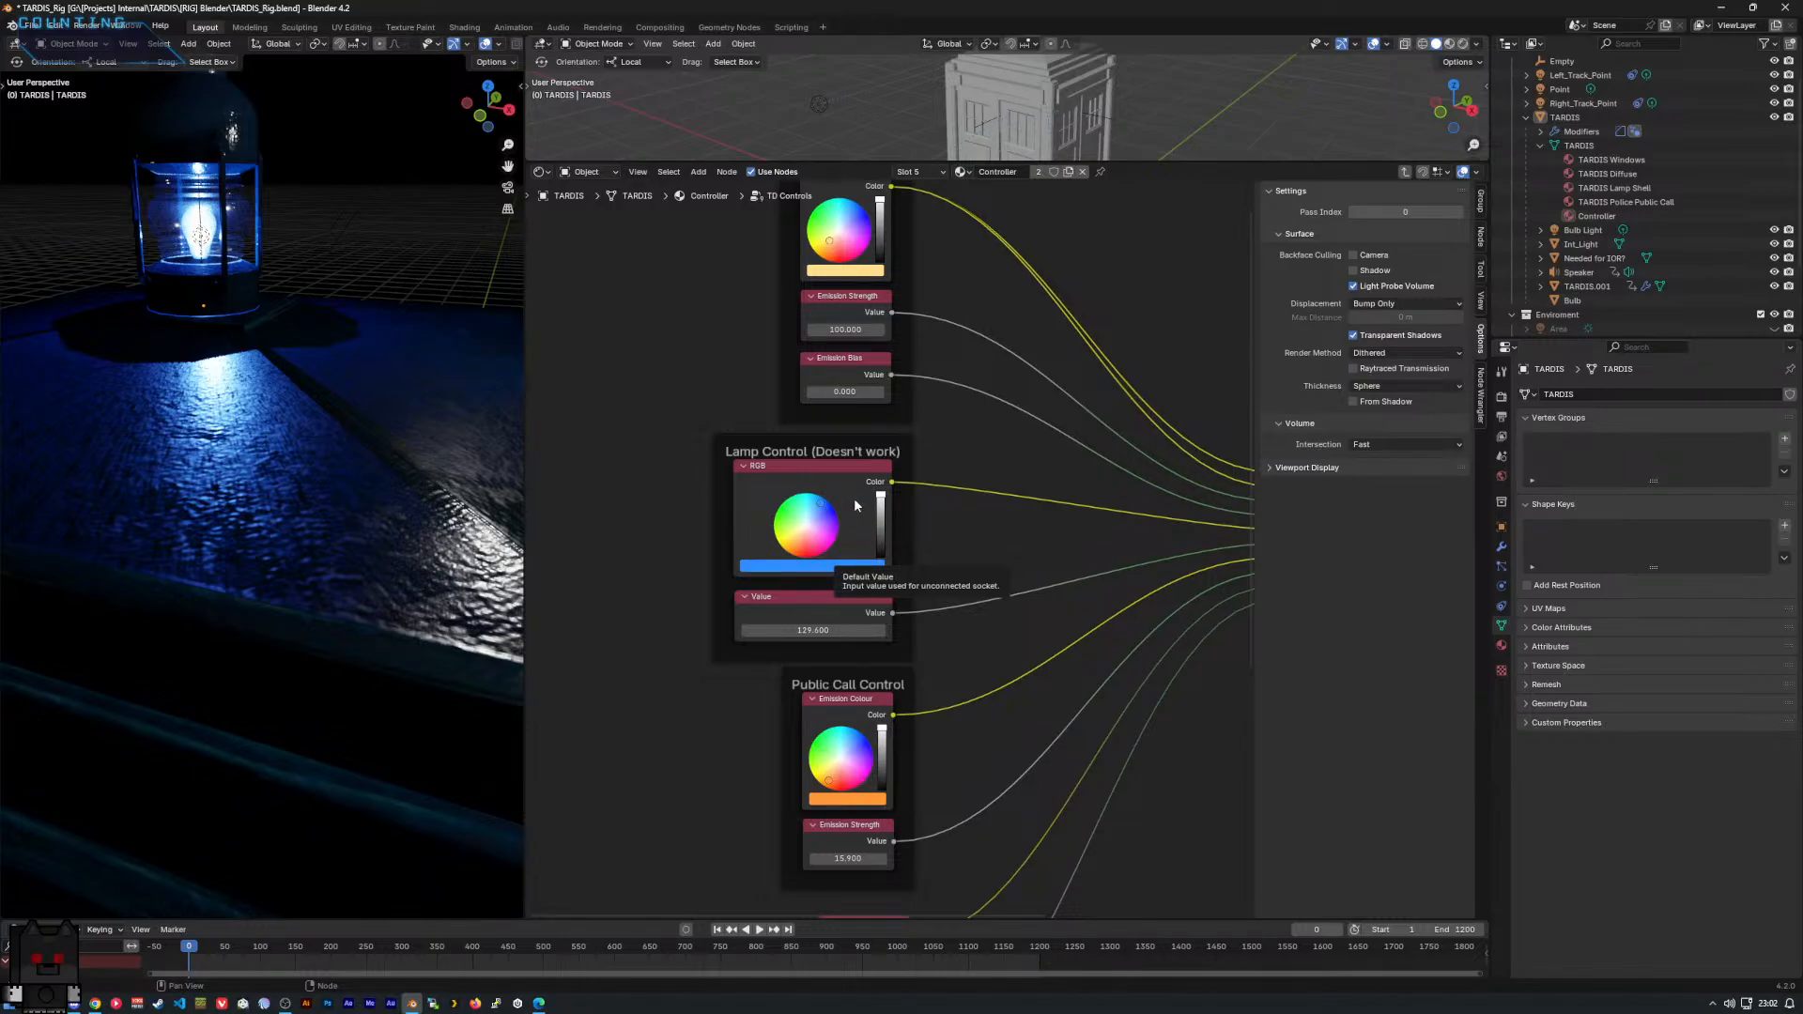
click(835, 510)
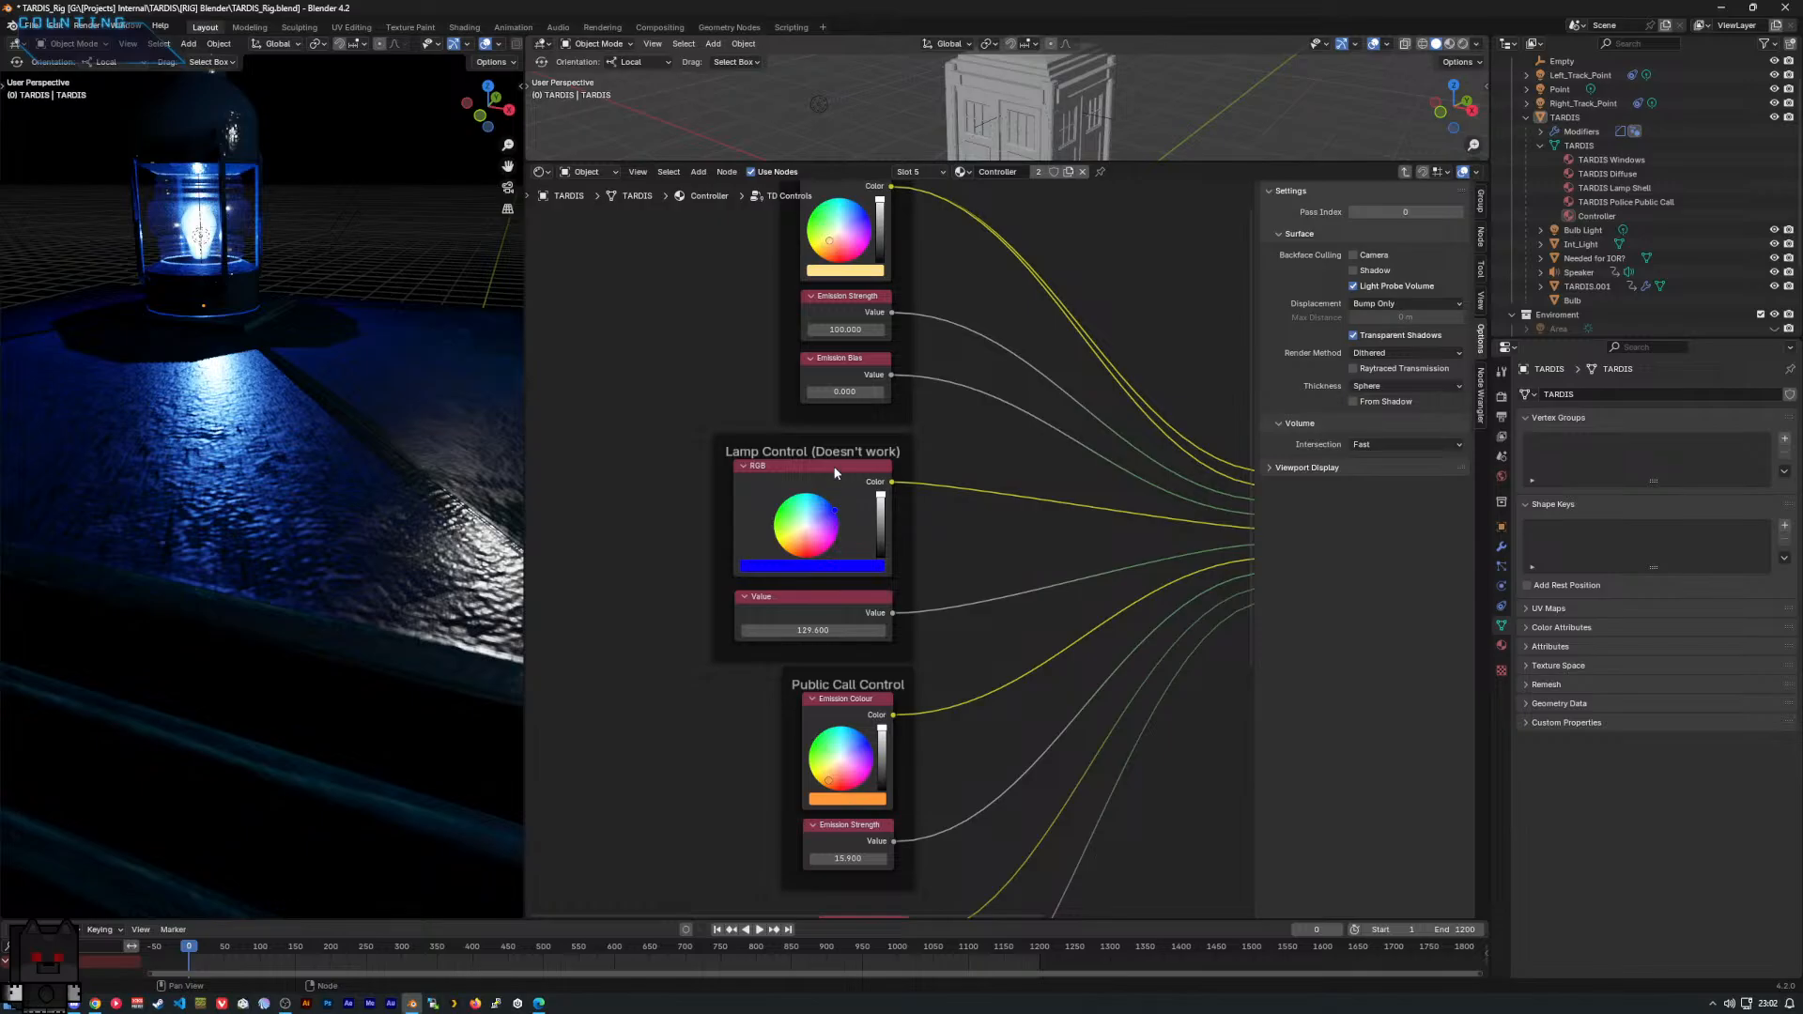
Delete the RGB node from the Lamp Control frame and move the frame up between the Windows and Public Call controls.
click(835, 473)
key(x)
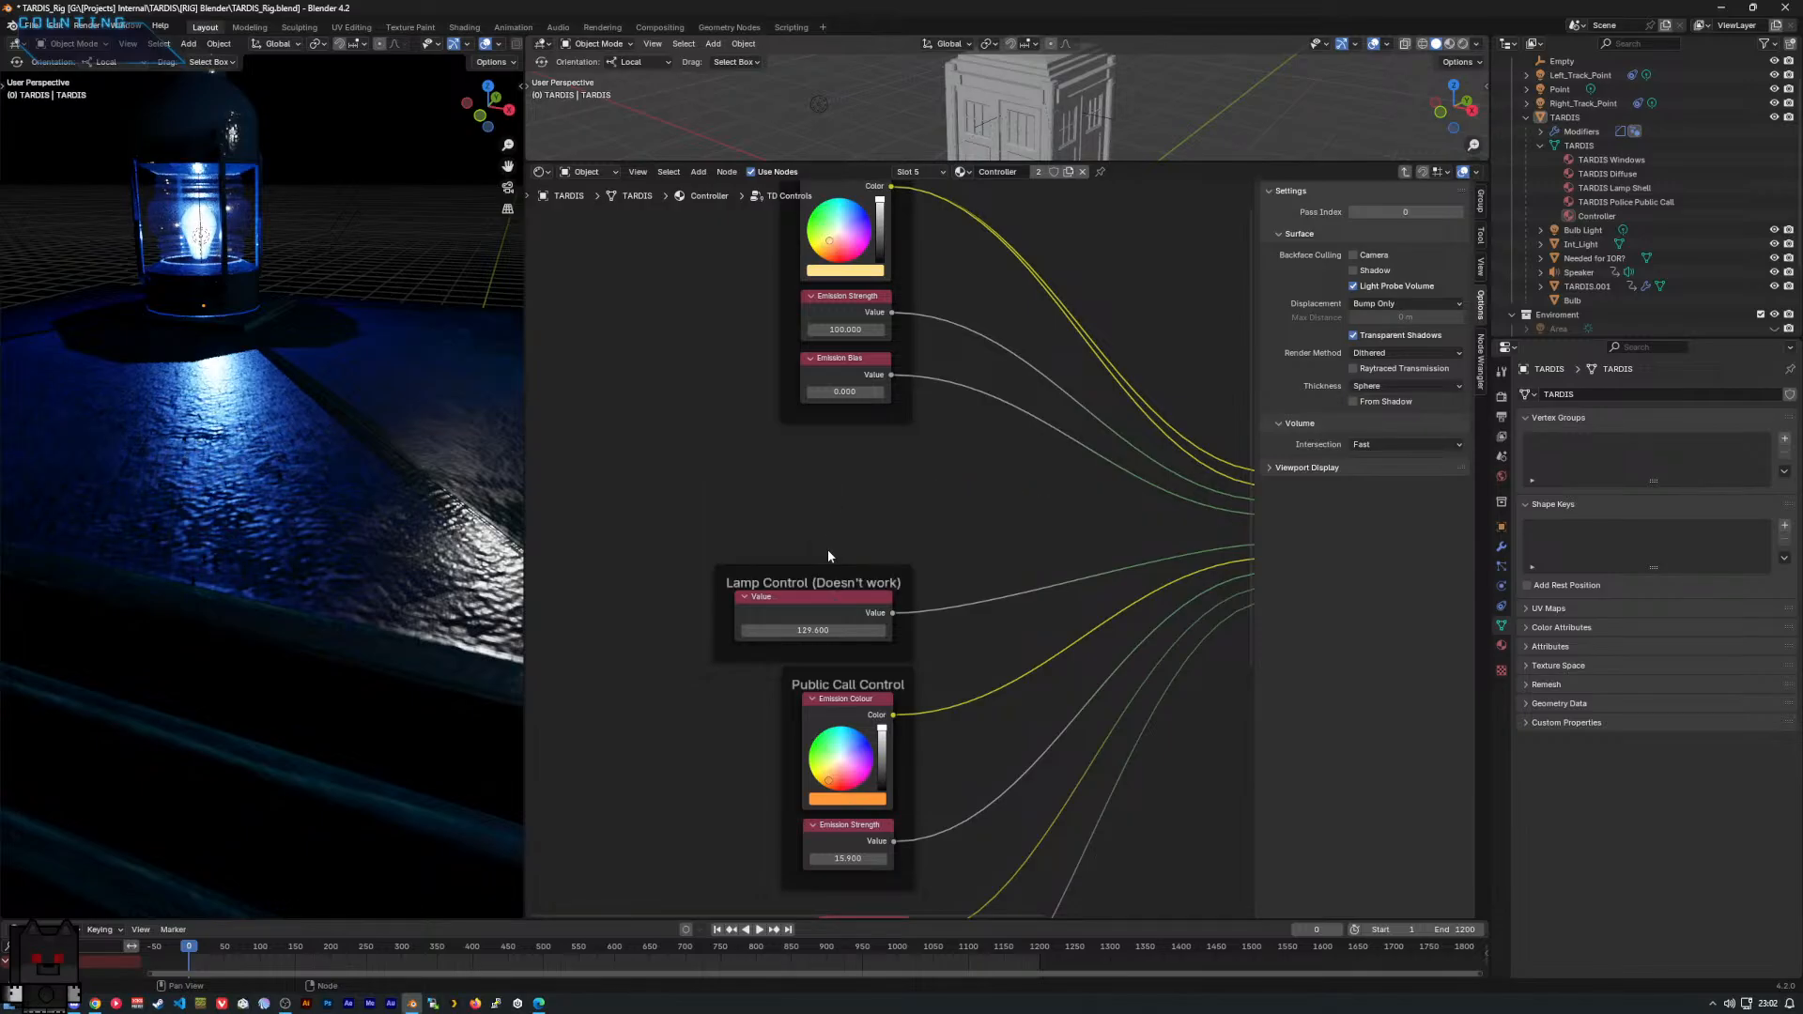
drag(822, 564, 837, 461)
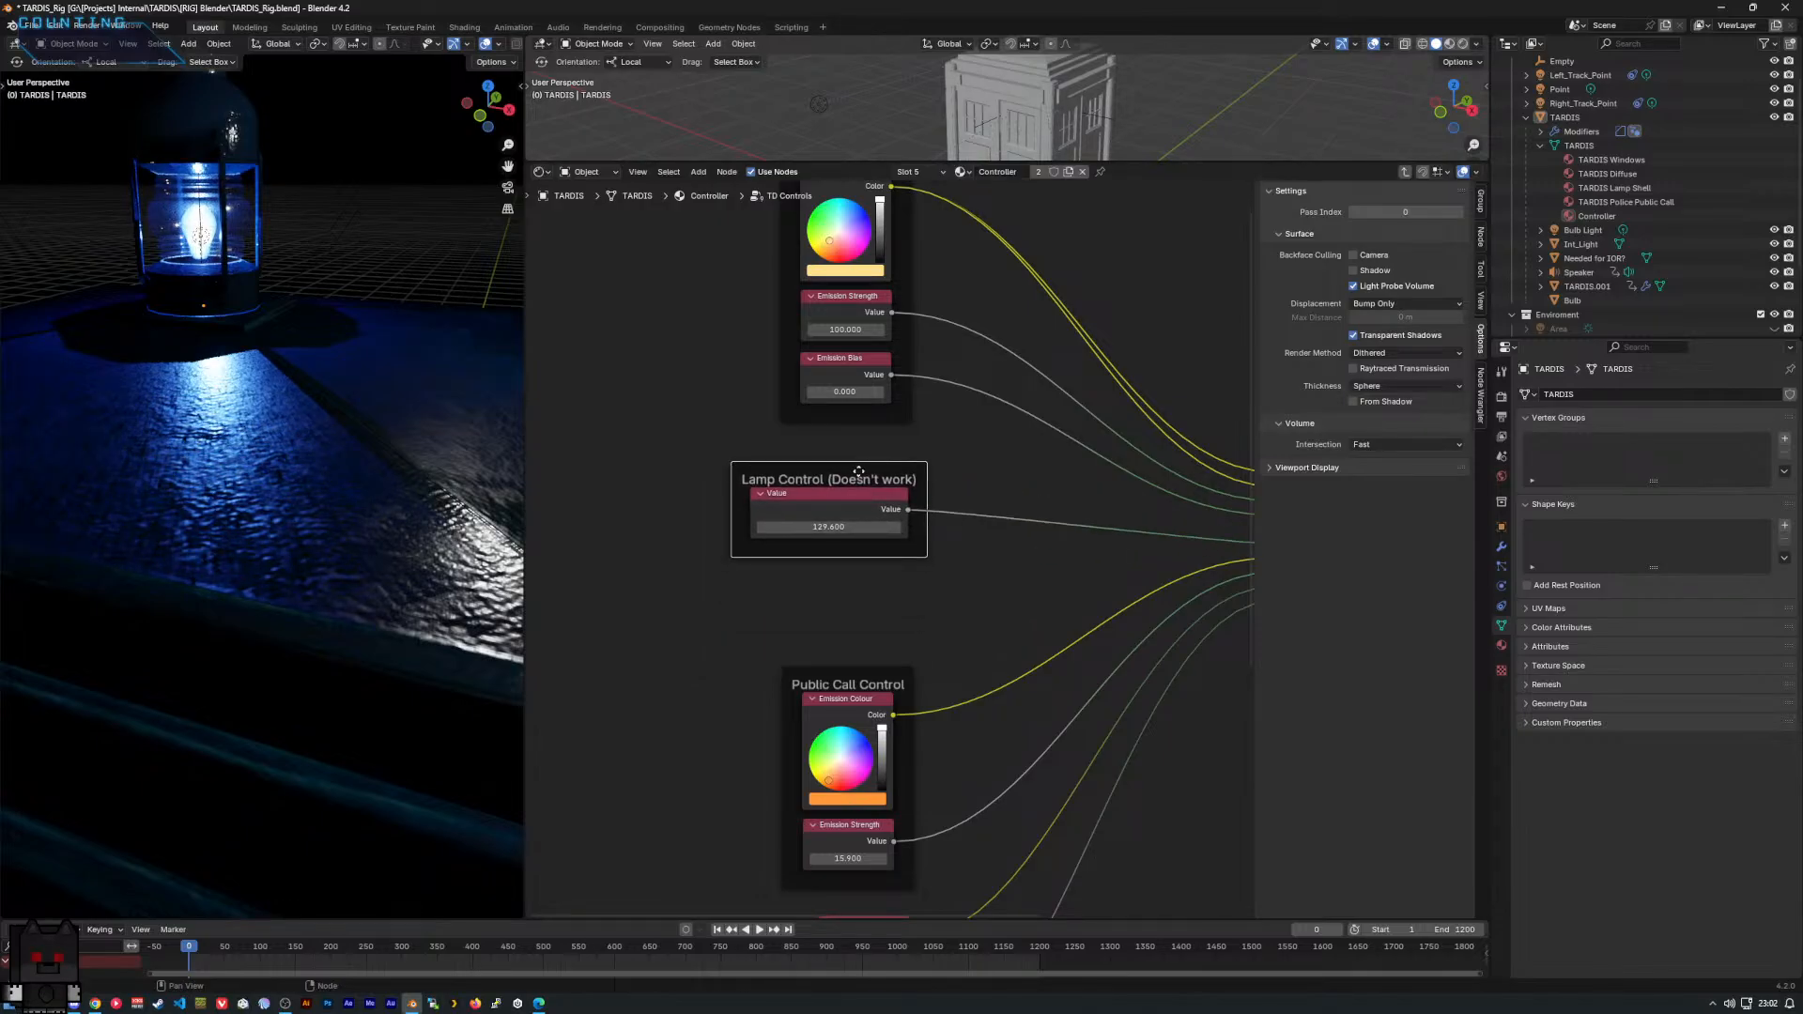
Change the lamp frame's label to Lamp Control, removing the "(Doesn't work)" note.
right_click(858, 475)
click(899, 470)
click(899, 470)
click(1481, 237)
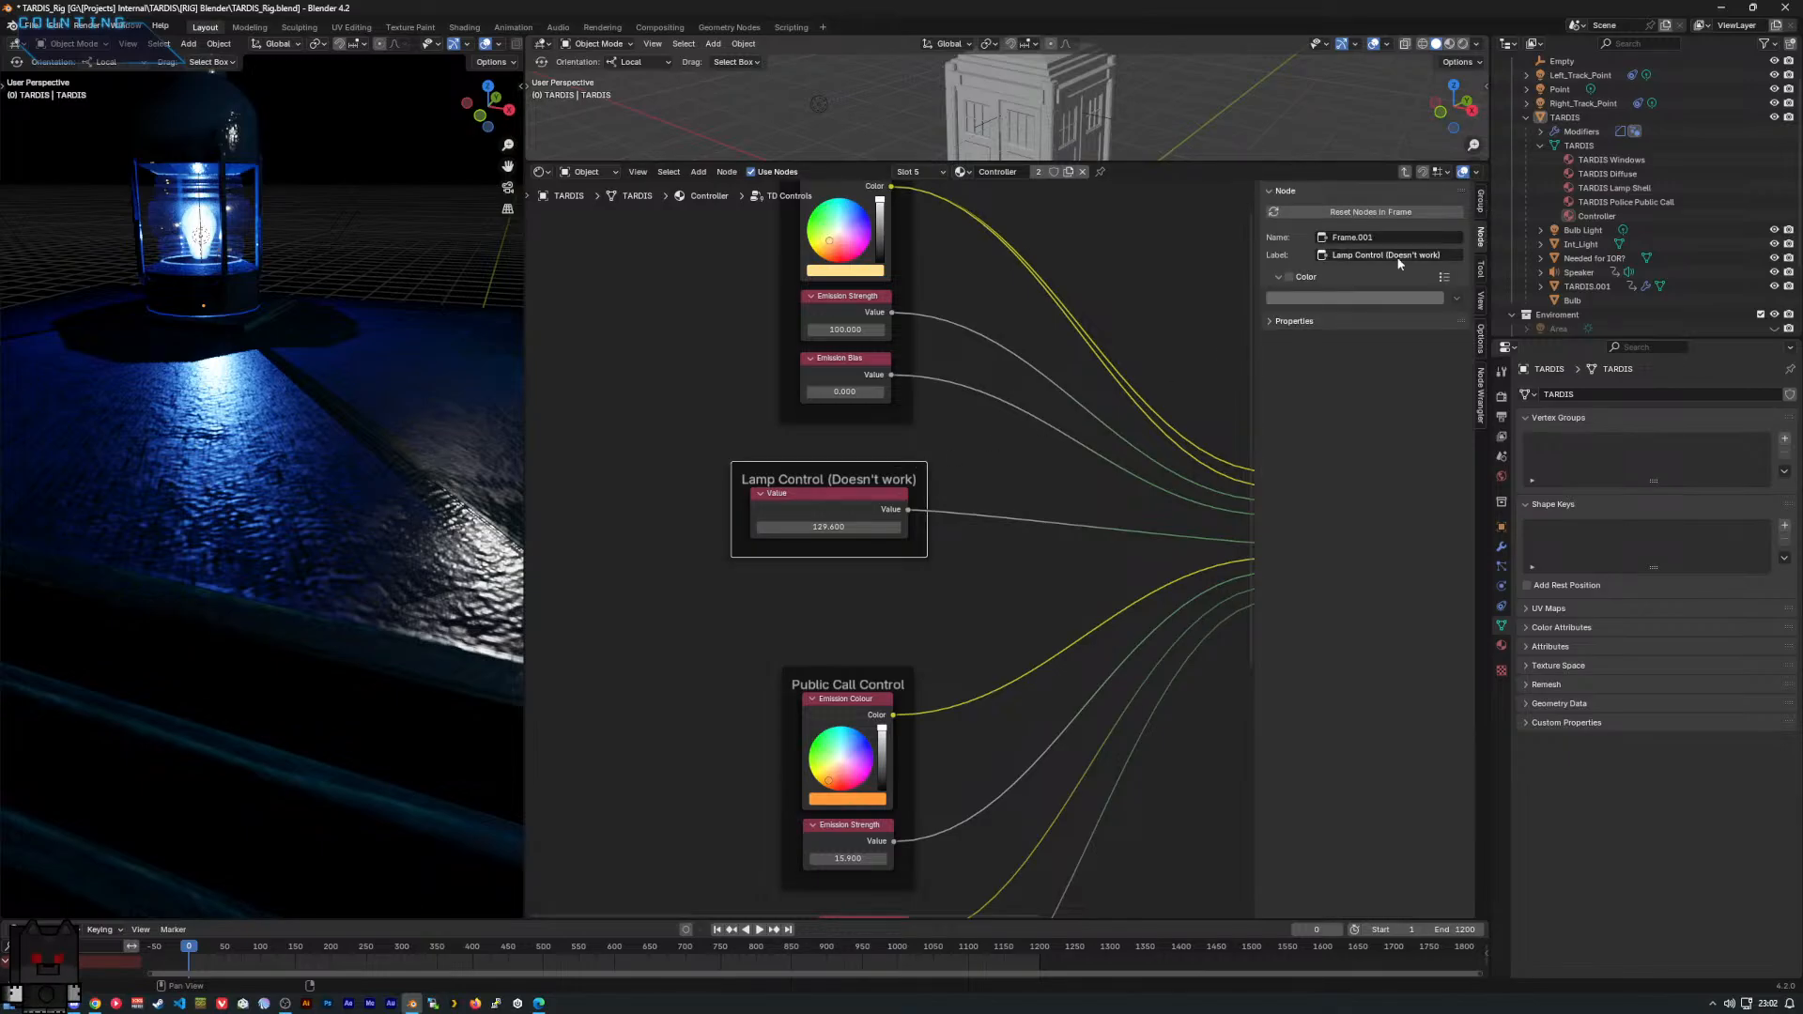
click(1444, 255)
key(BackSpace)
key(BackSpace)
key(BackSpace)
key(Return)
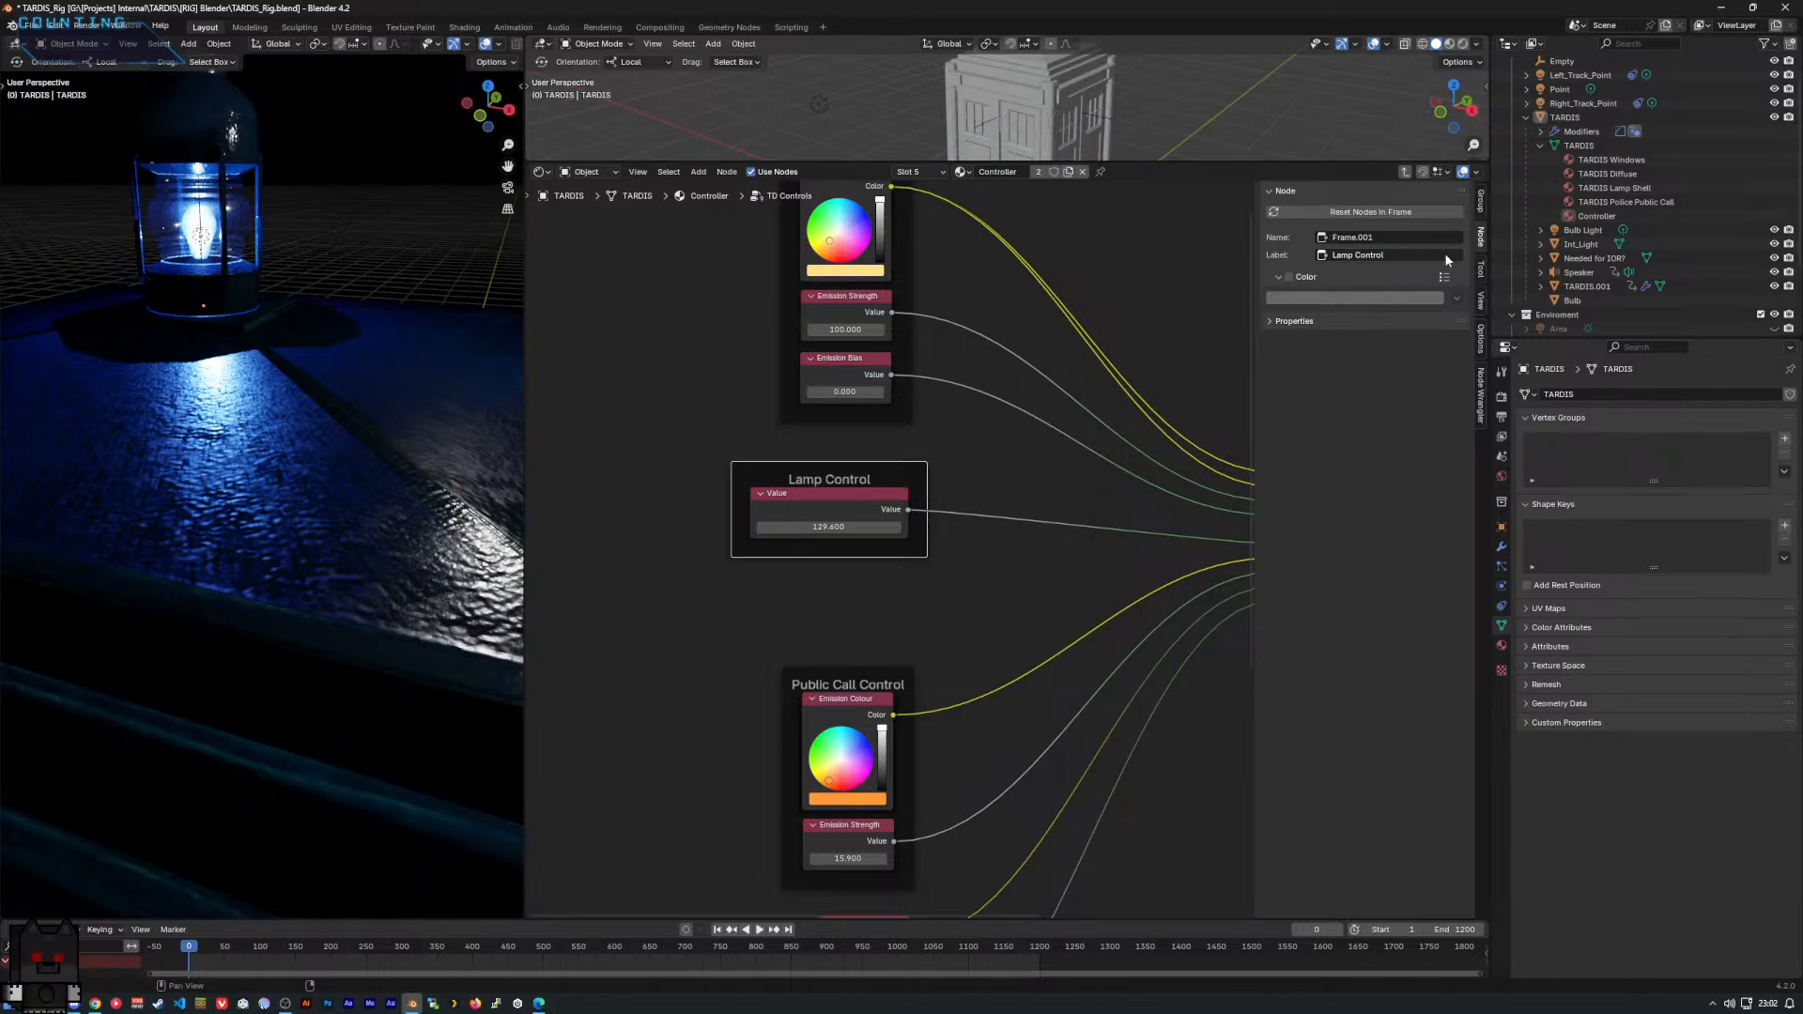
scroll(1095, 427, down, 3)
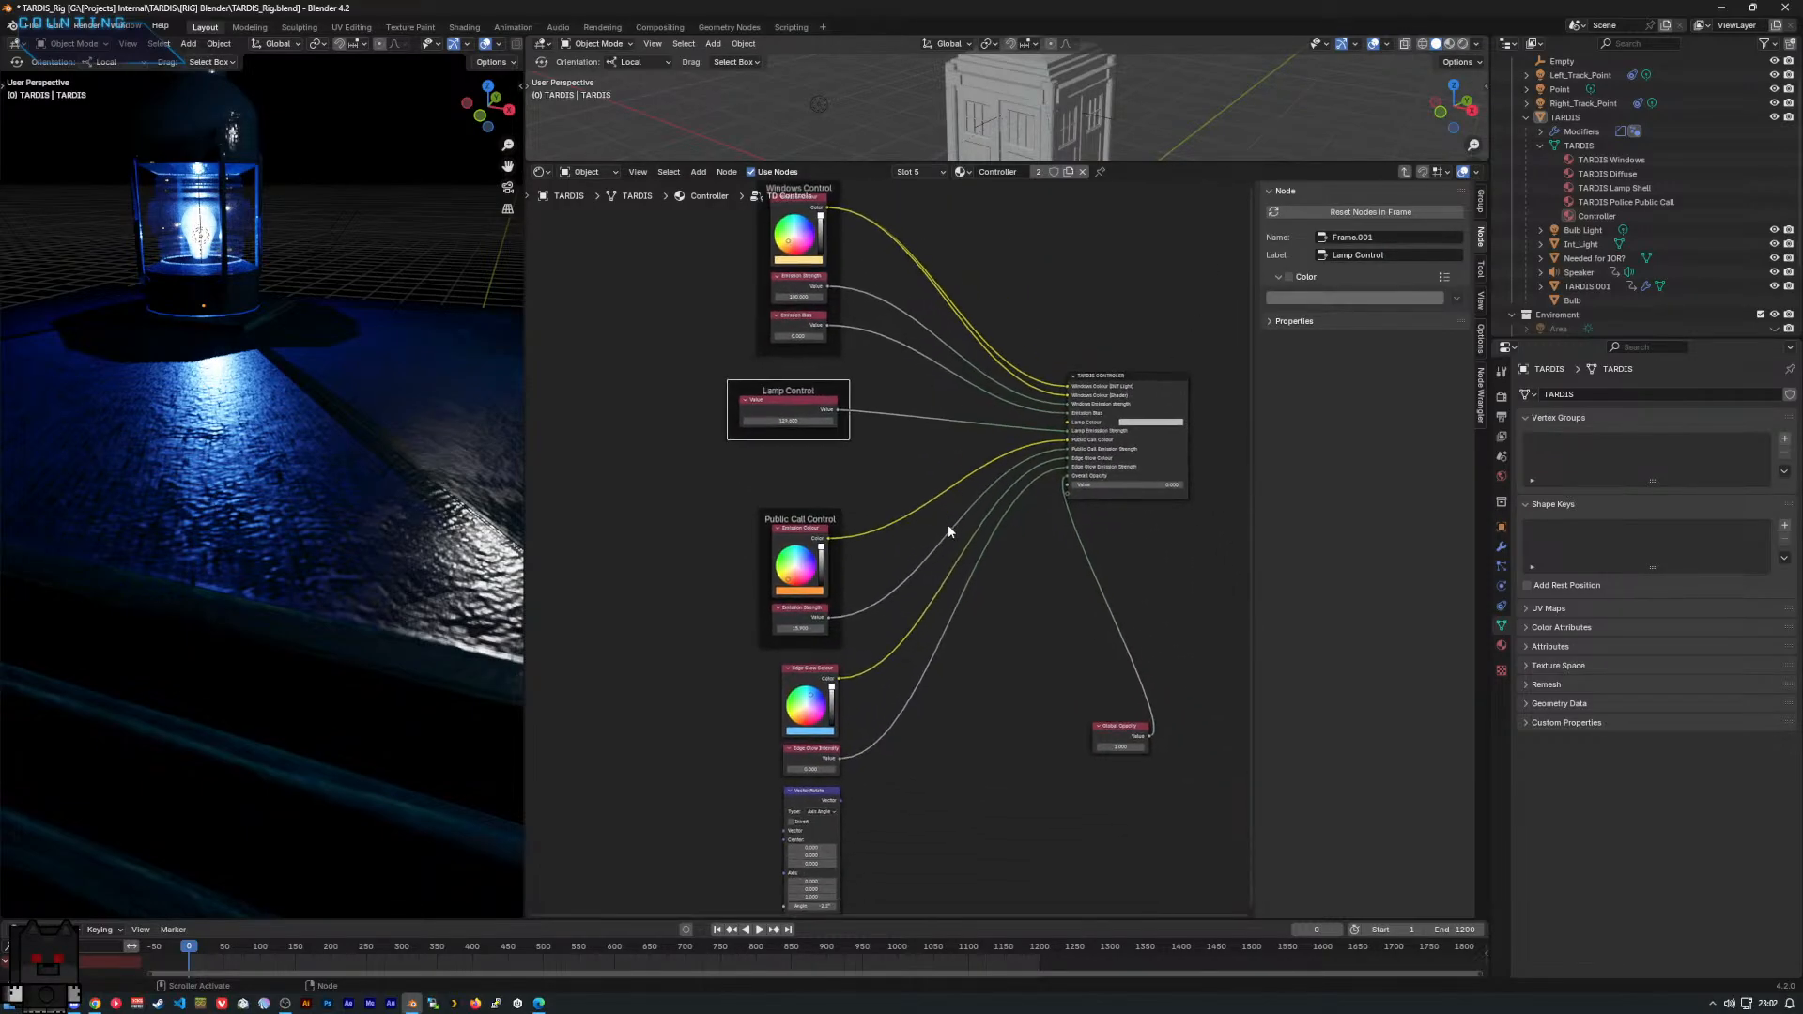
scroll(948, 528, up, 1)
middle_drag(955, 556, 909, 464)
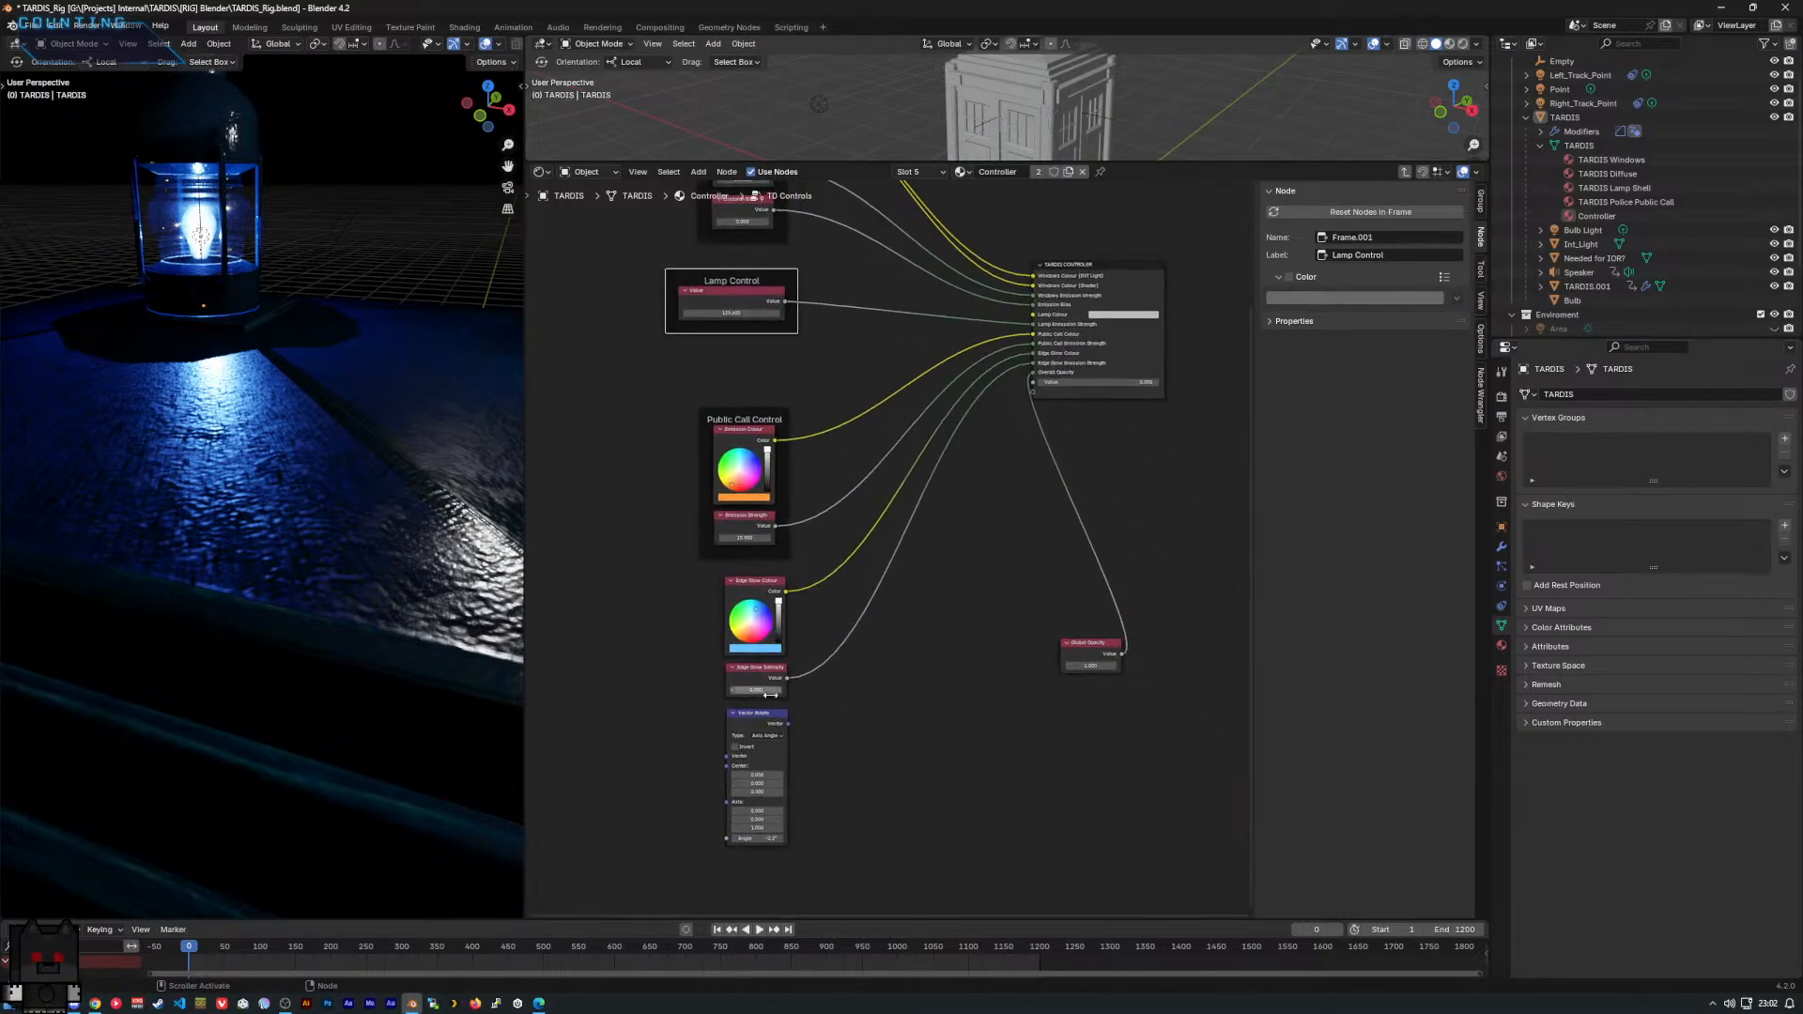
Join the Edge Glow Colour and Edge Glow Intensity nodes in a new frame.
click(700, 586)
drag(701, 586, 765, 676)
right_click(765, 677)
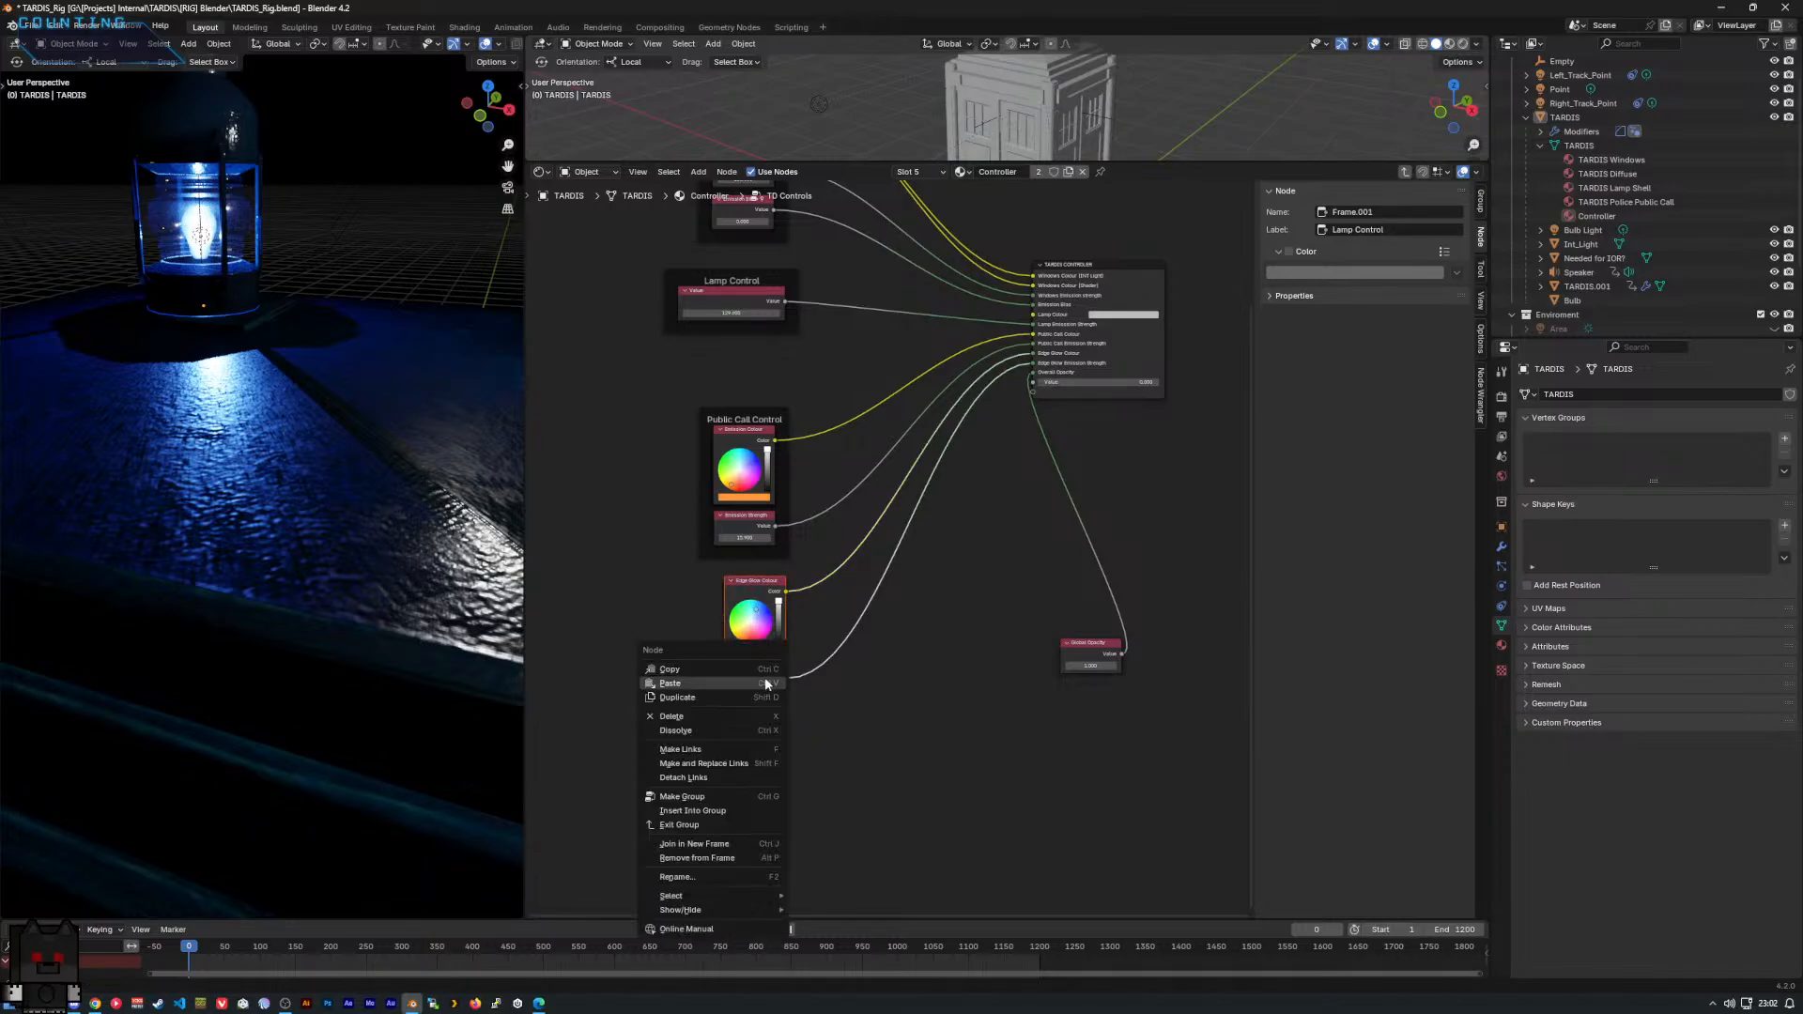
click(770, 846)
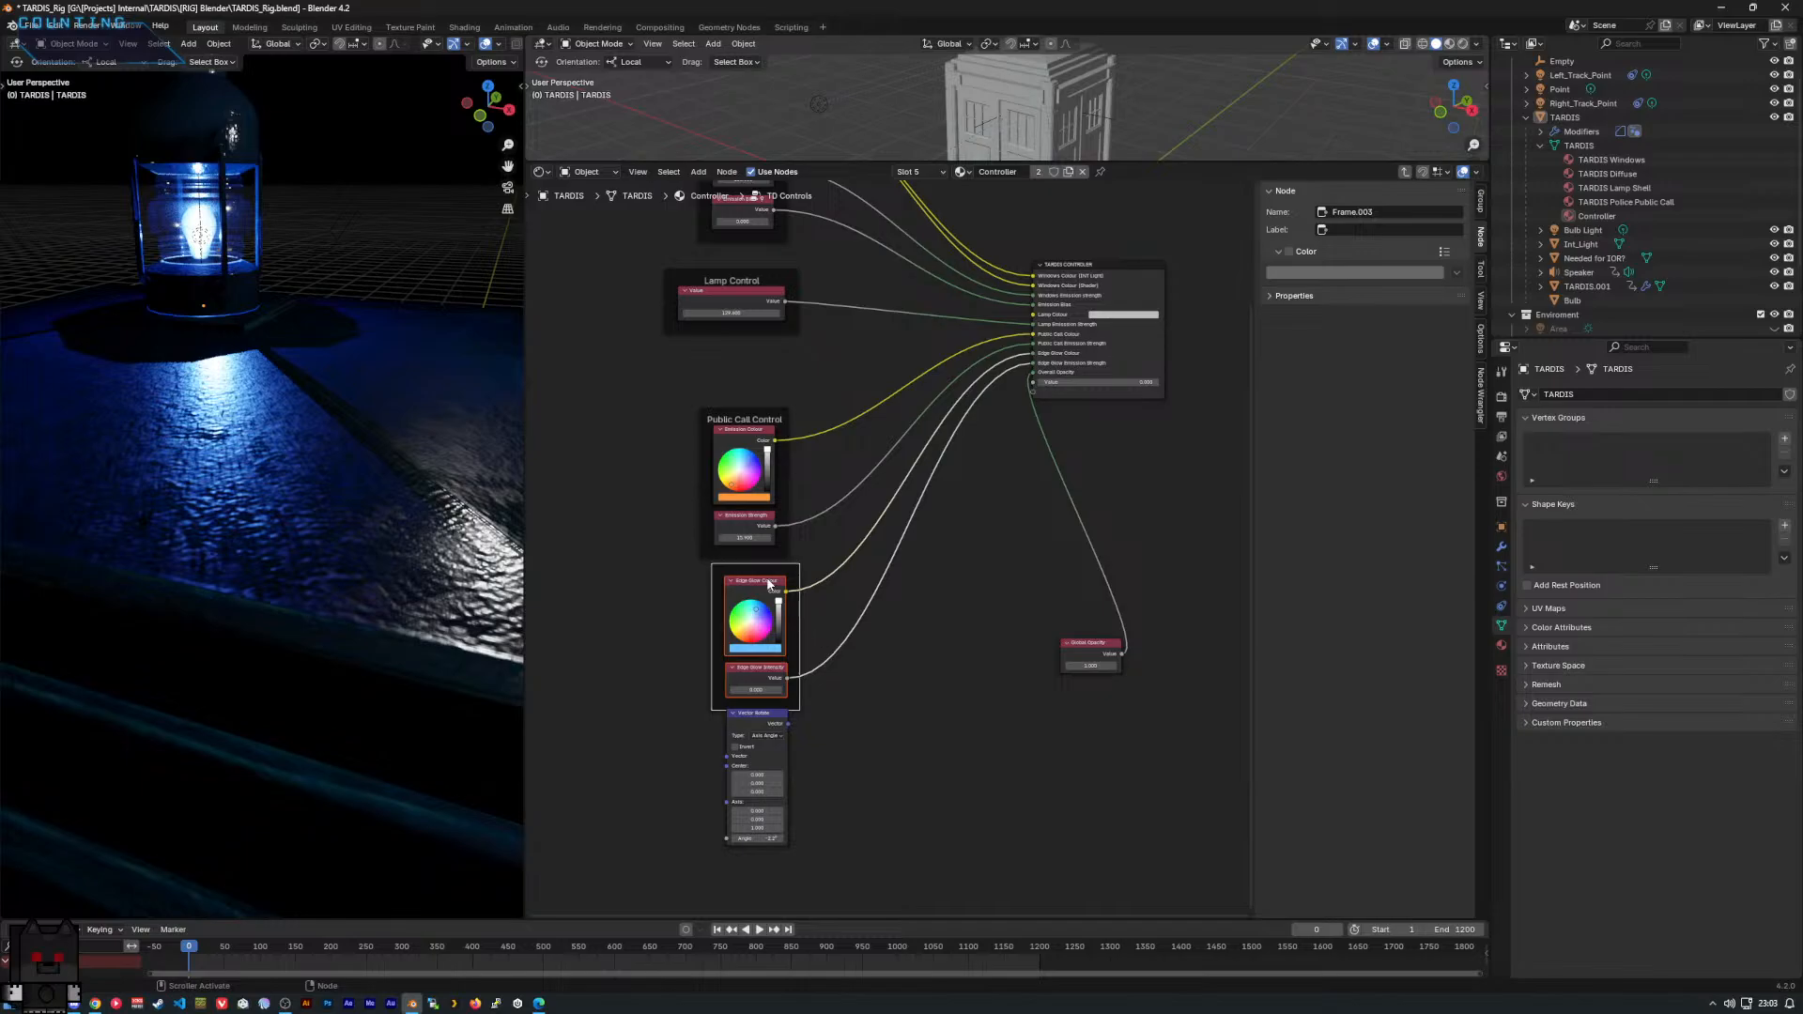
Move the Vector Rotate node down into its own new frame and shift the Global Opacity node closer to the control column.
drag(738, 776, 738, 815)
right_click(745, 765)
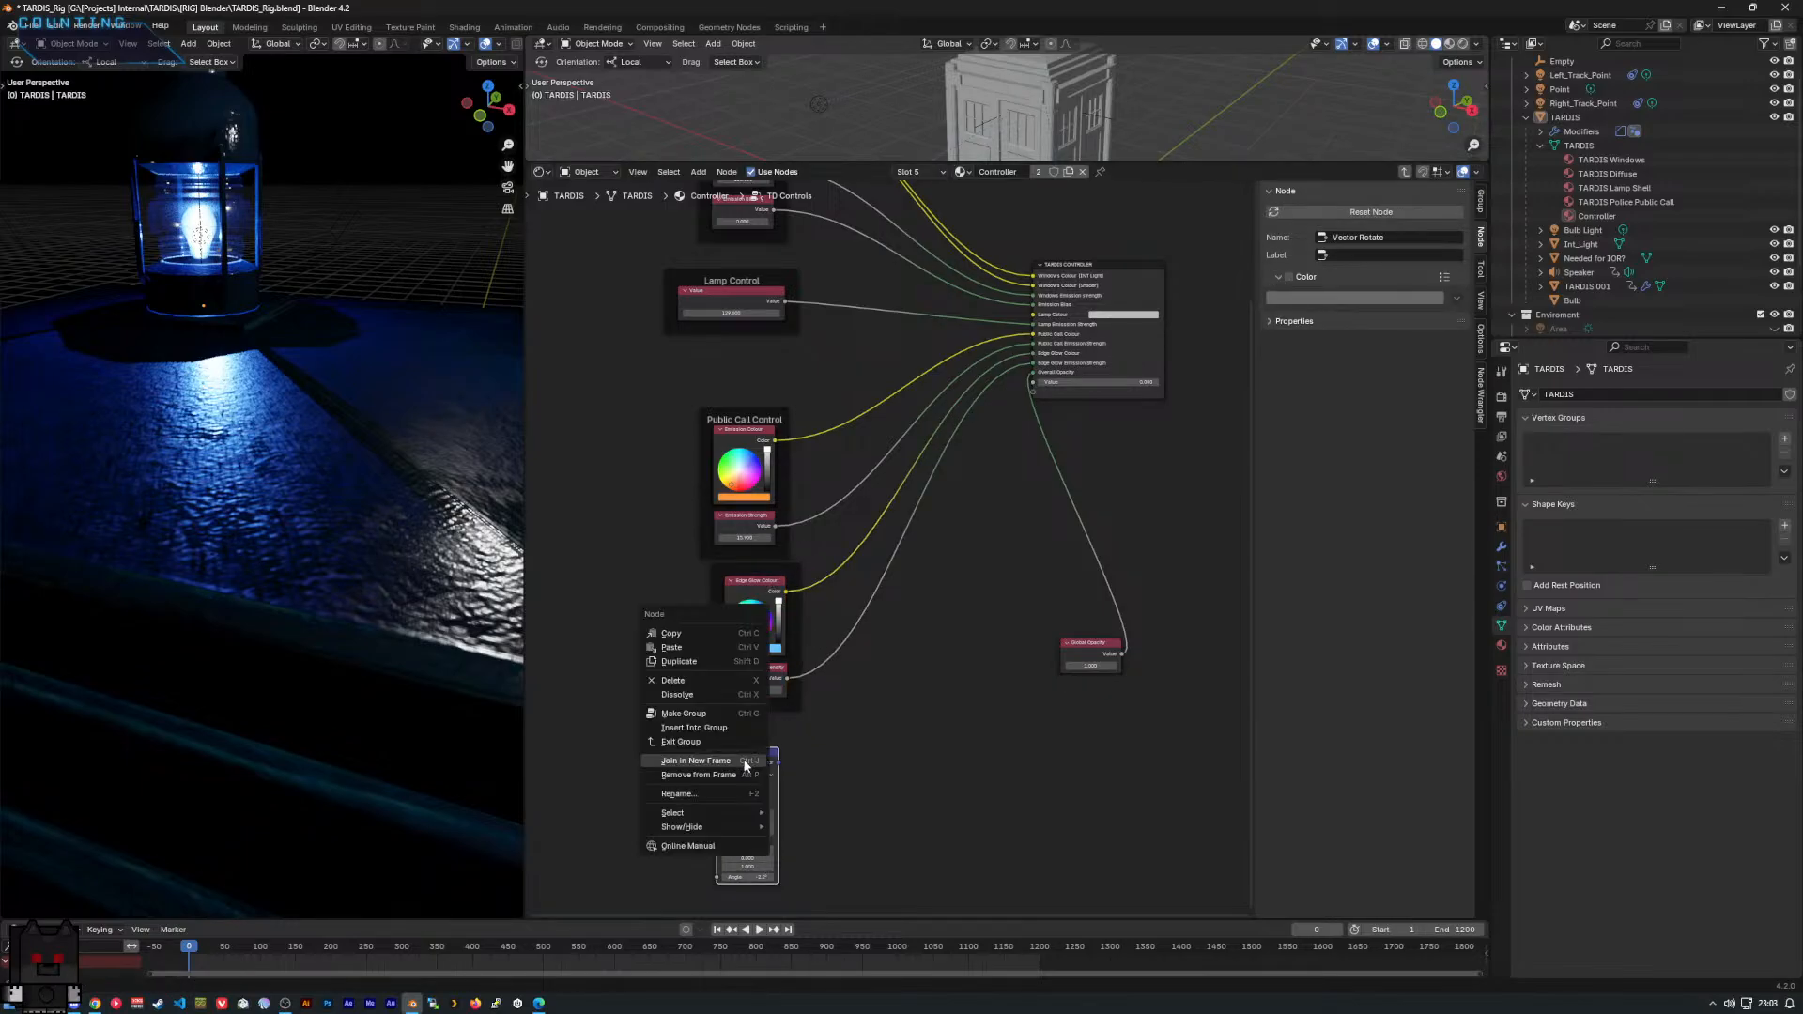
click(745, 763)
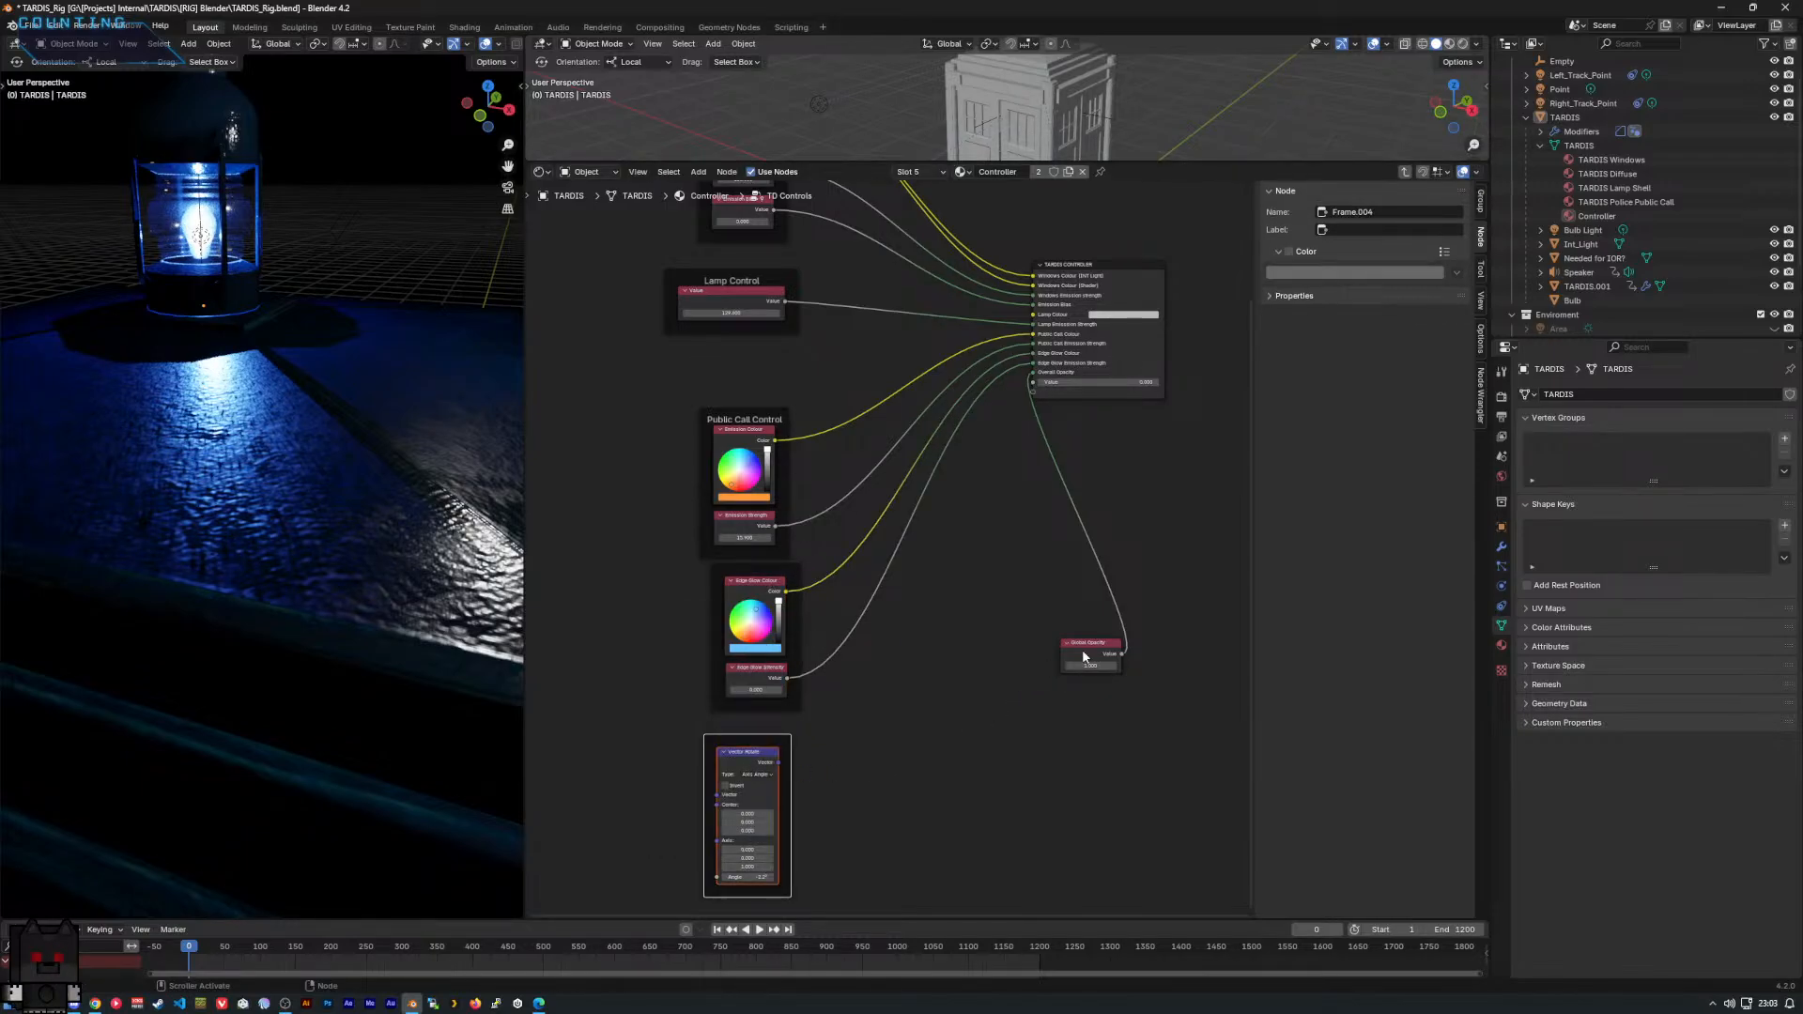
drag(1085, 656, 947, 641)
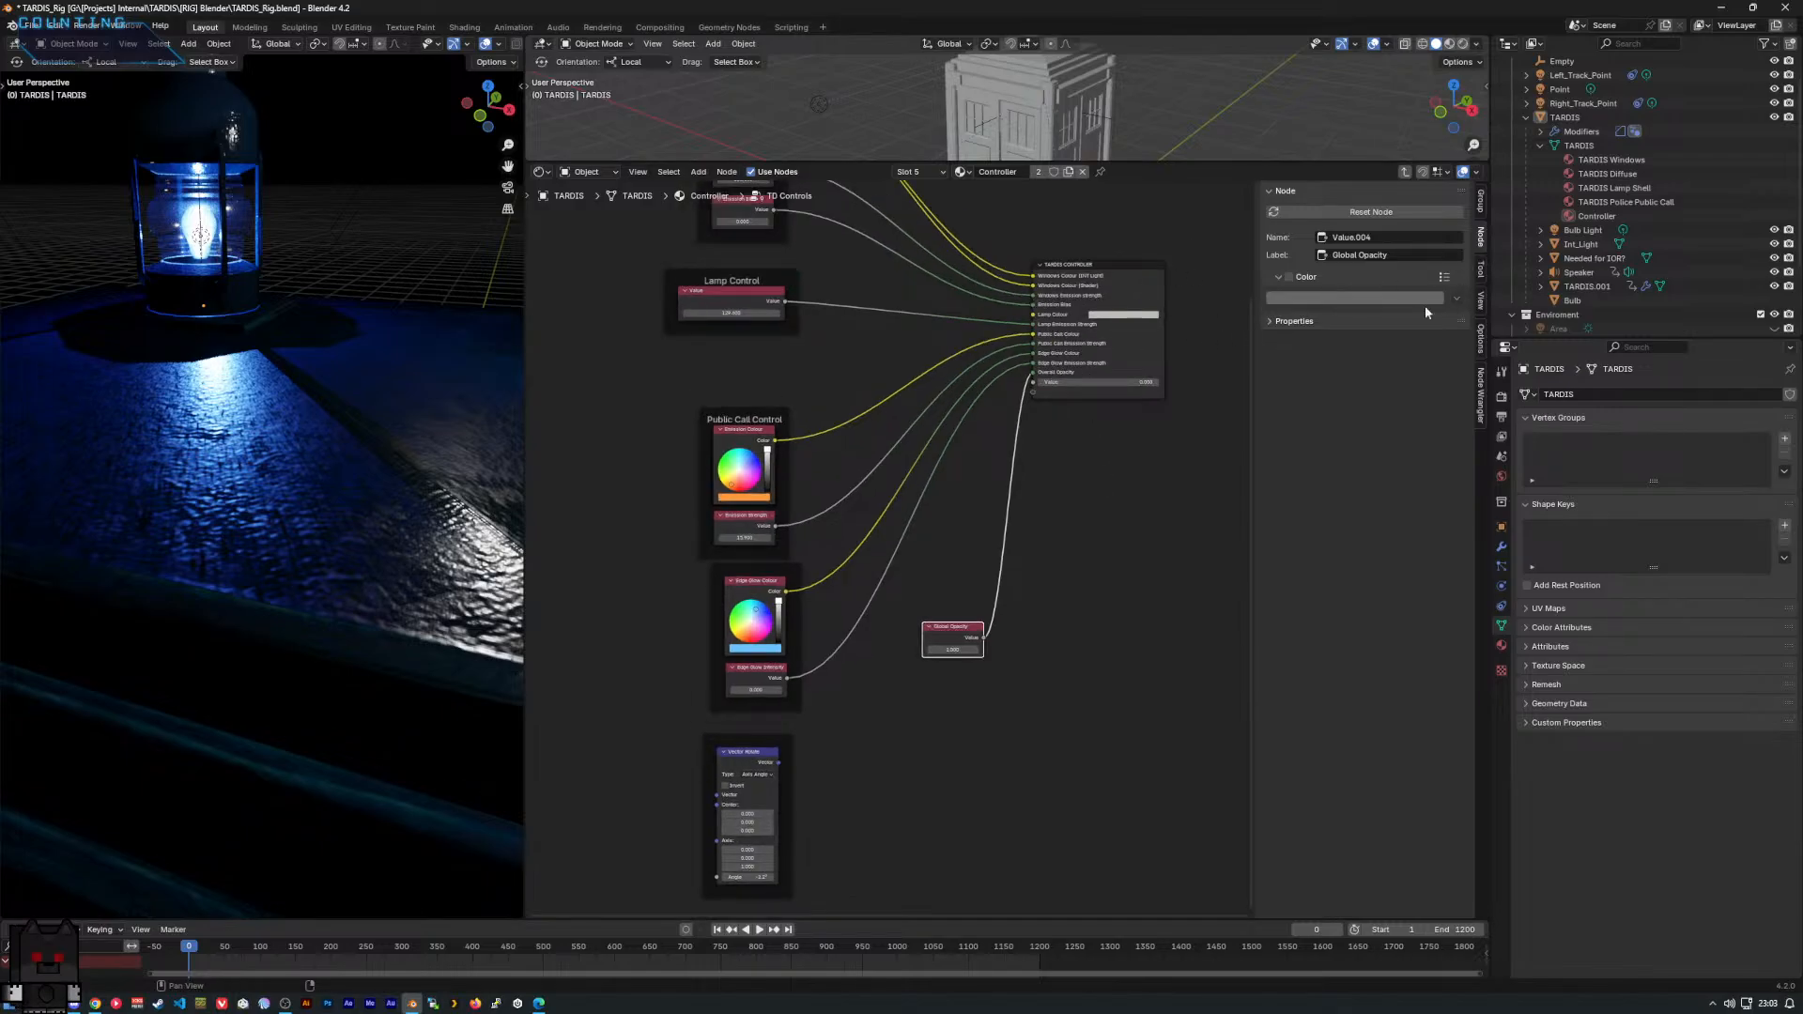
Label the frame around the edge glow nodes "Edge Glow".
click(795, 572)
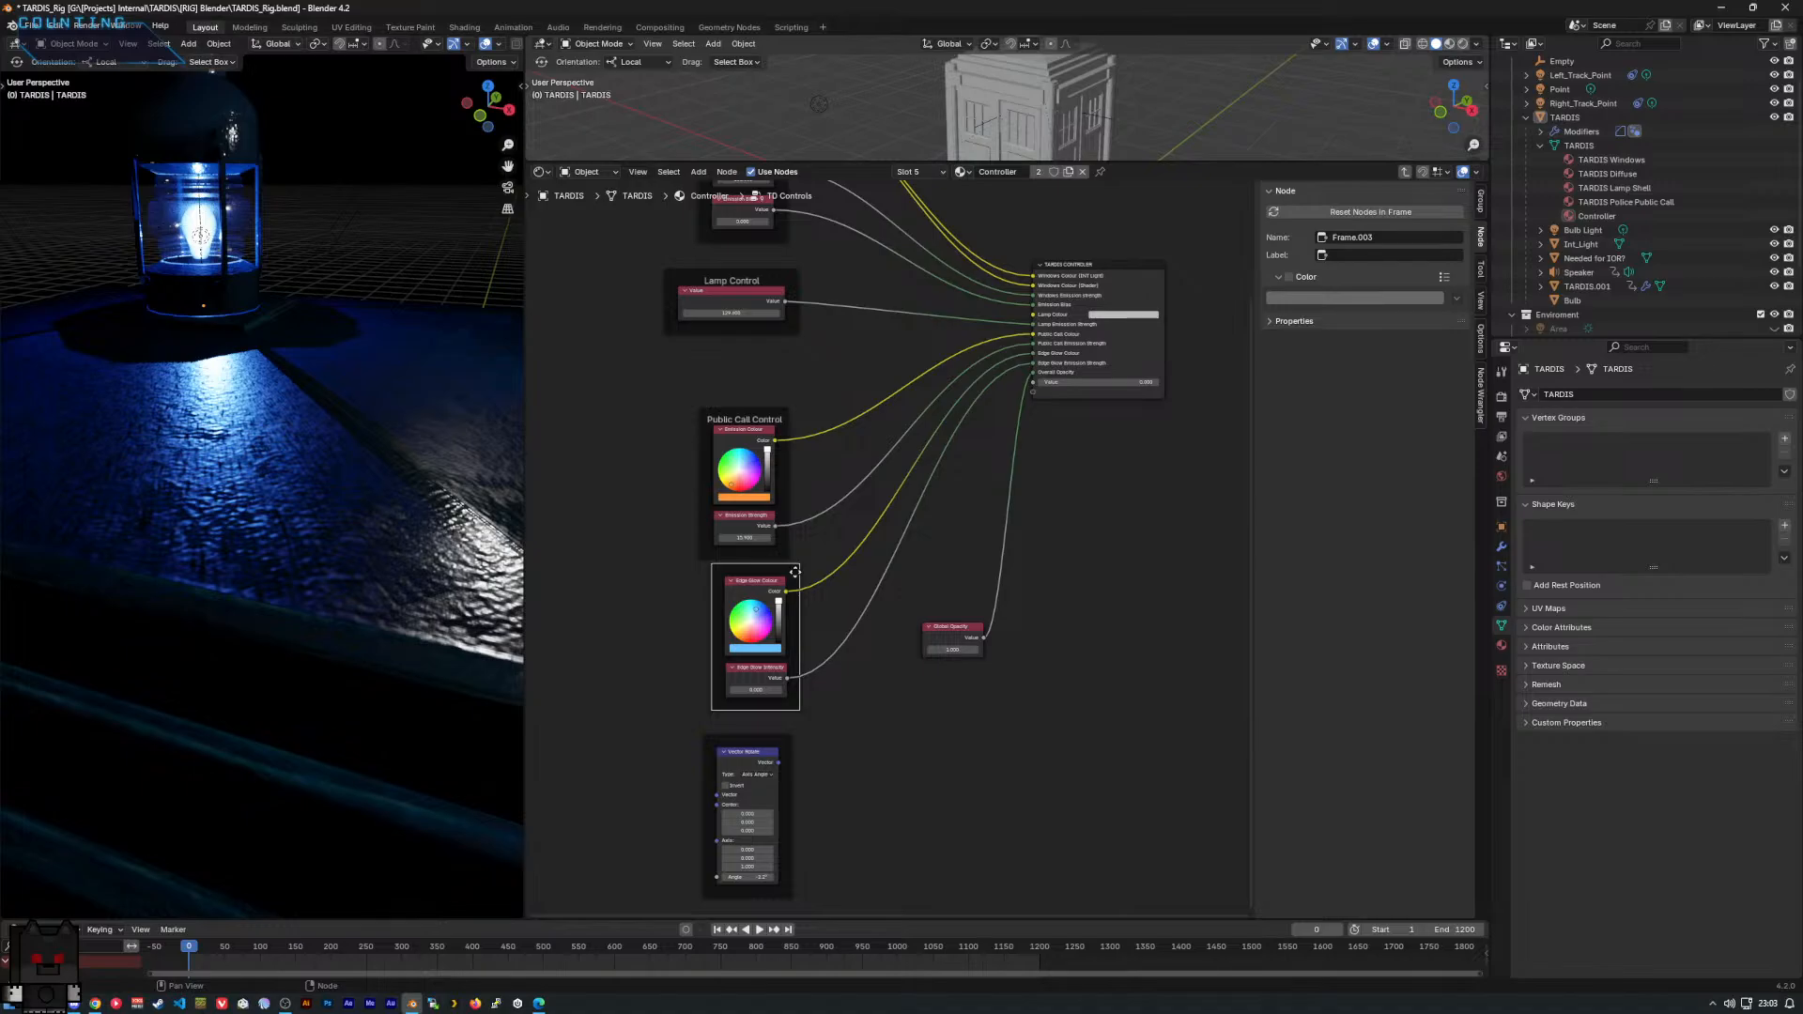
scroll(795, 572, up, 1)
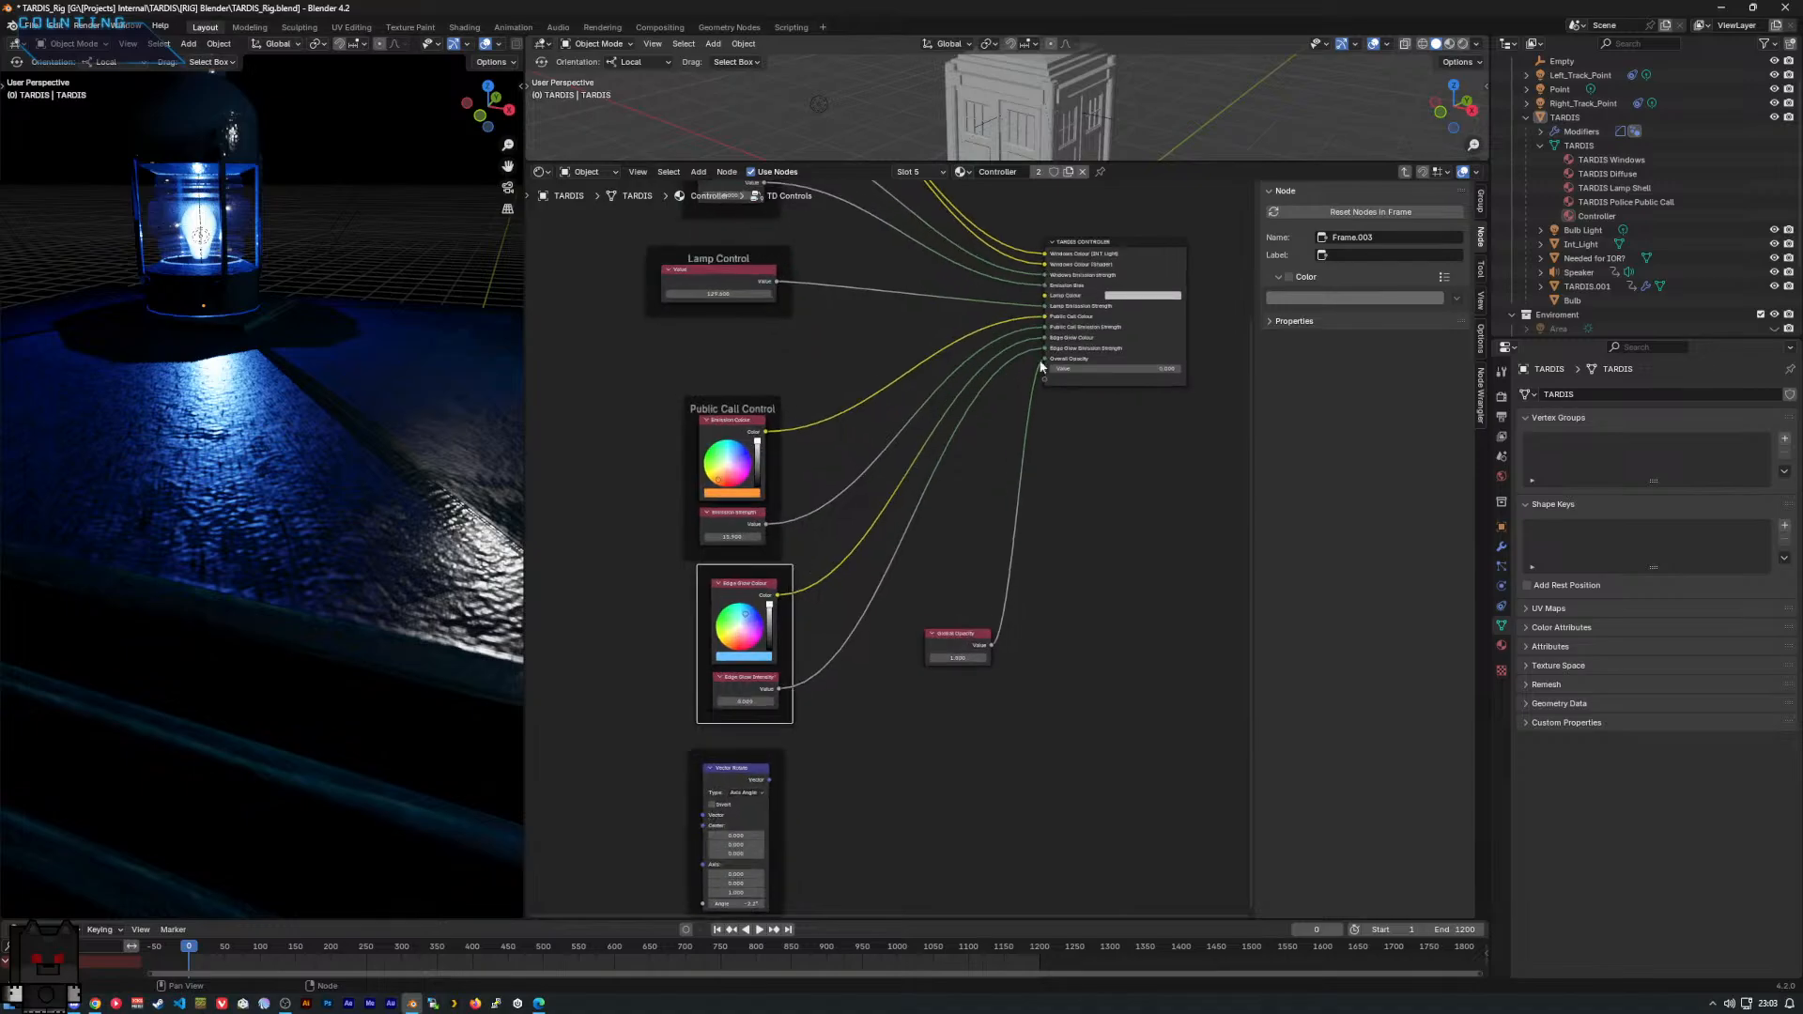
click(1372, 254)
text(Edge Glow)
key(Return)
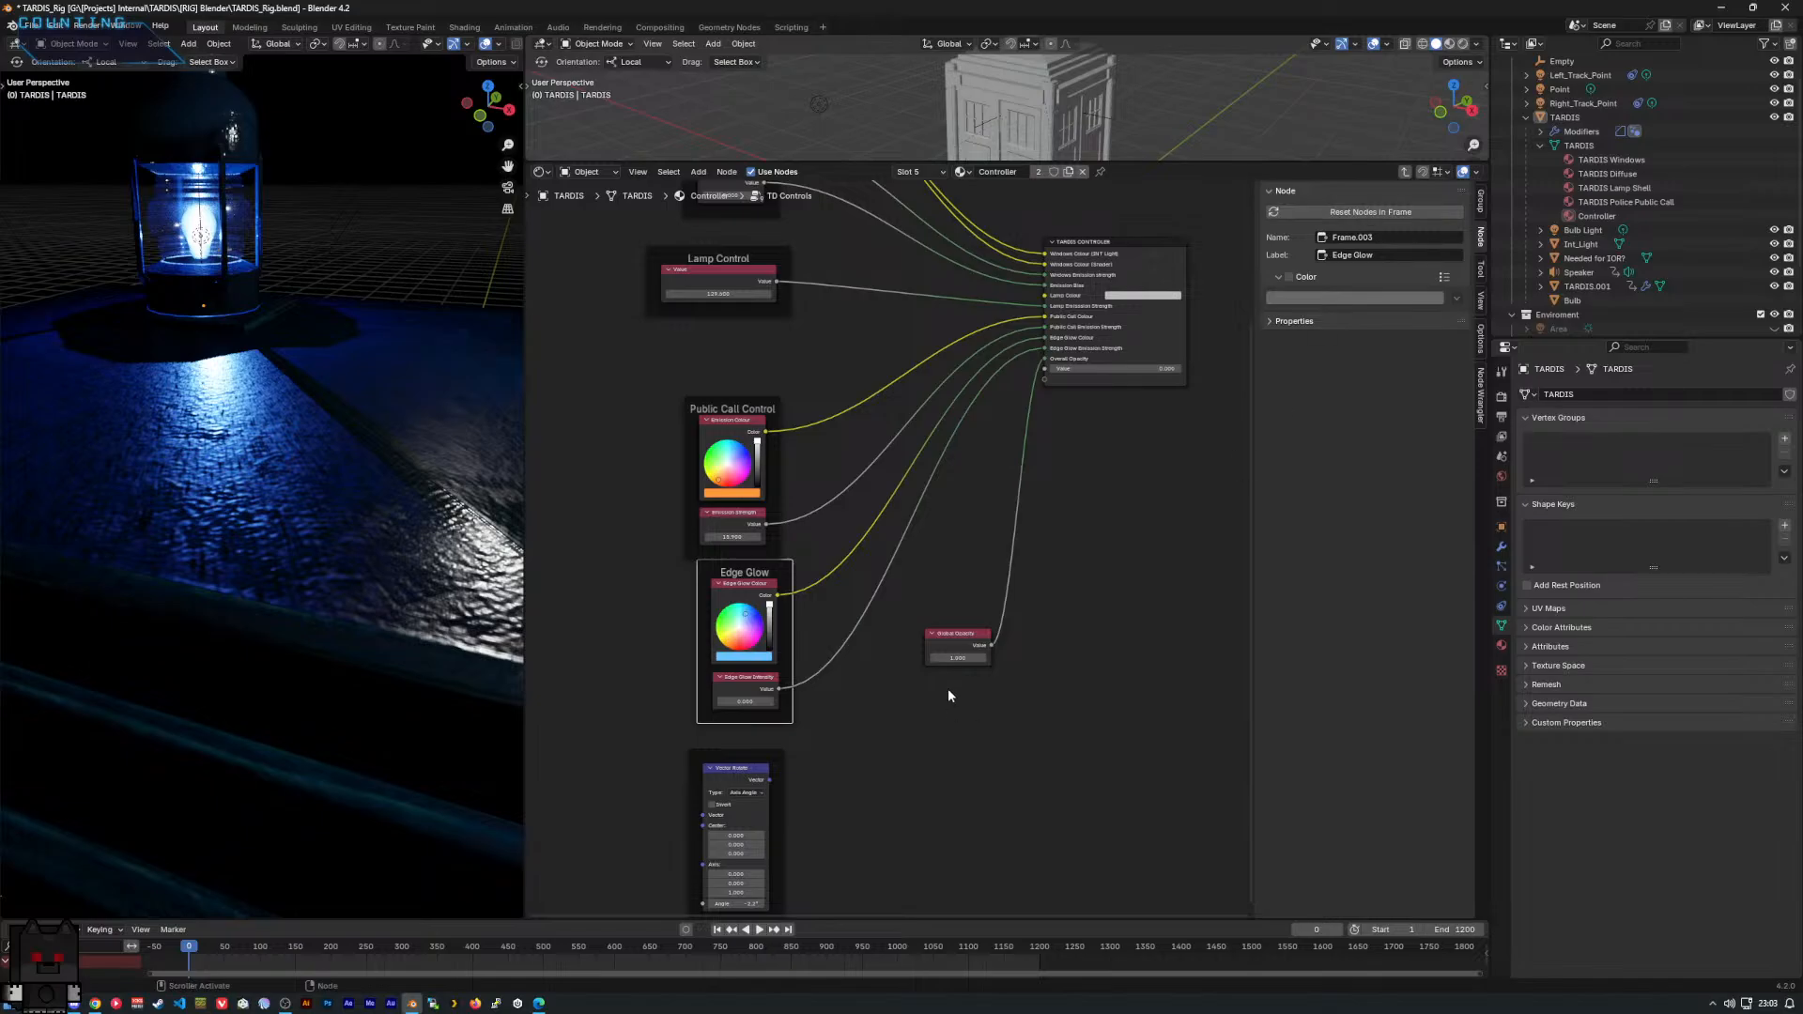
Set both the name and label of the Vector Rotate frame to "Door Rotation", and move the Global Opacity node aside.
click(775, 769)
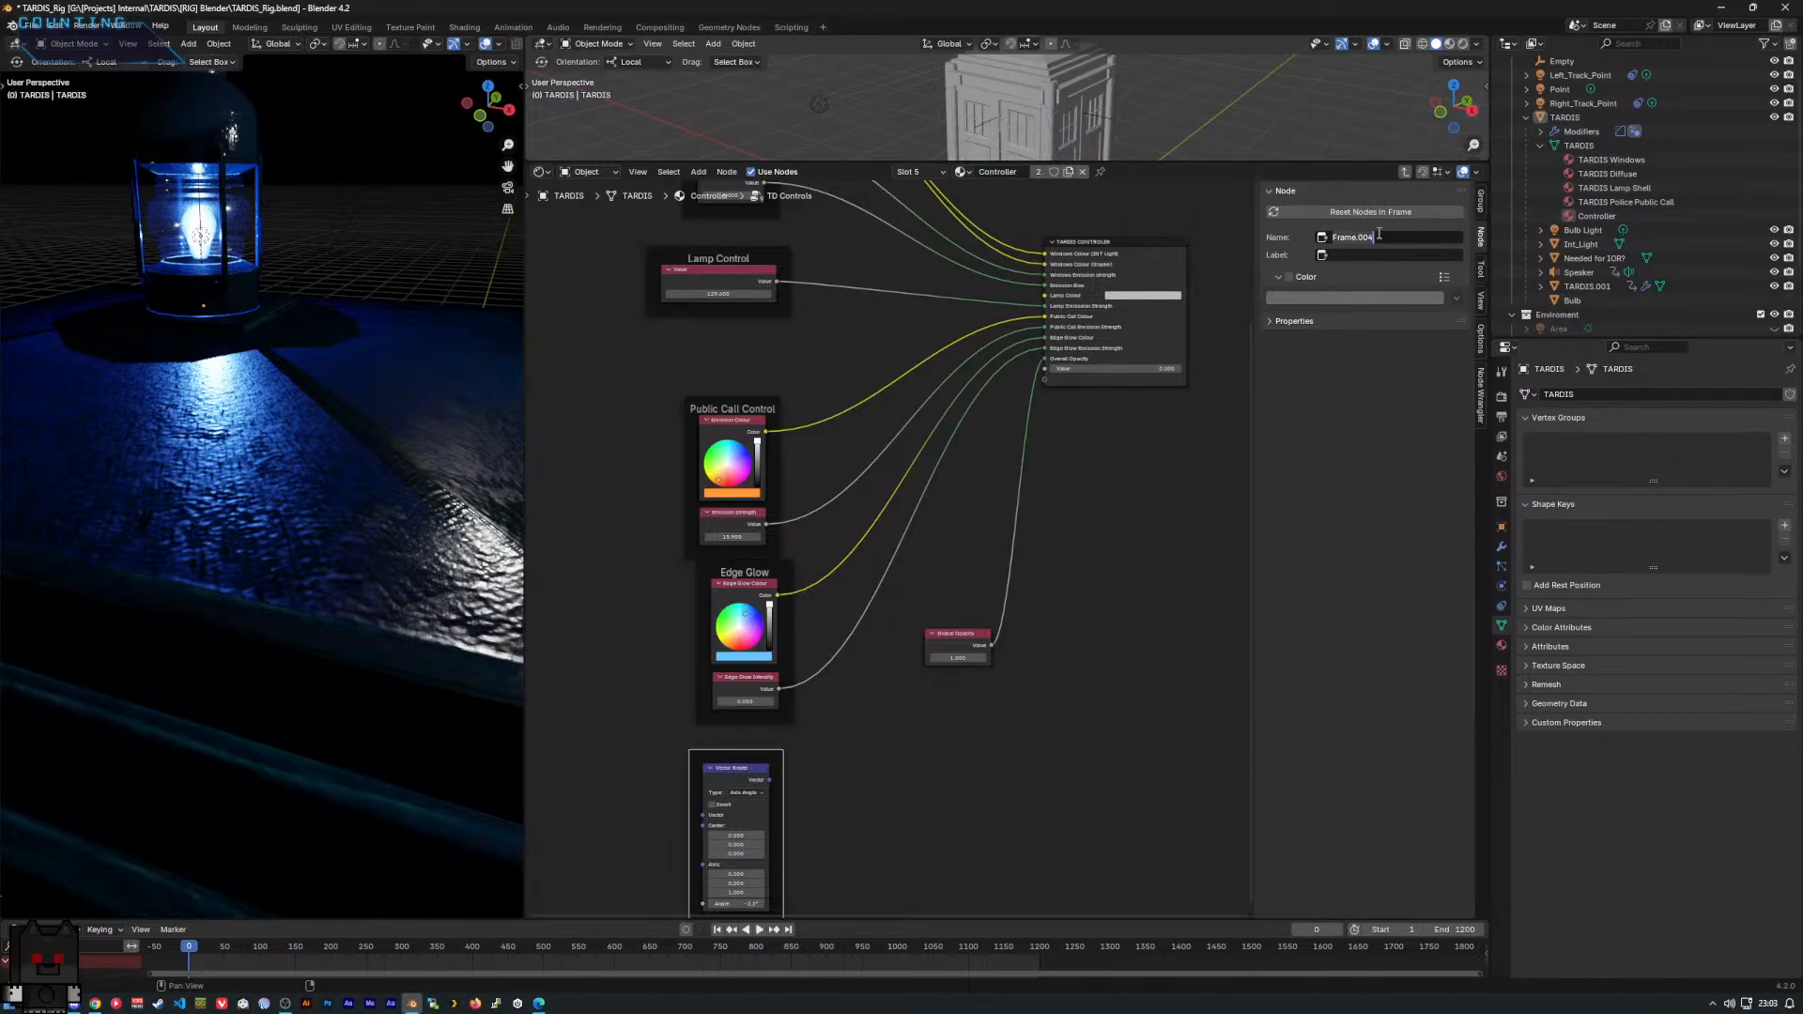
text(Door Rotation)
key(Return)
click(816, 765)
drag(956, 646, 1032, 679)
click(775, 764)
click(1359, 256)
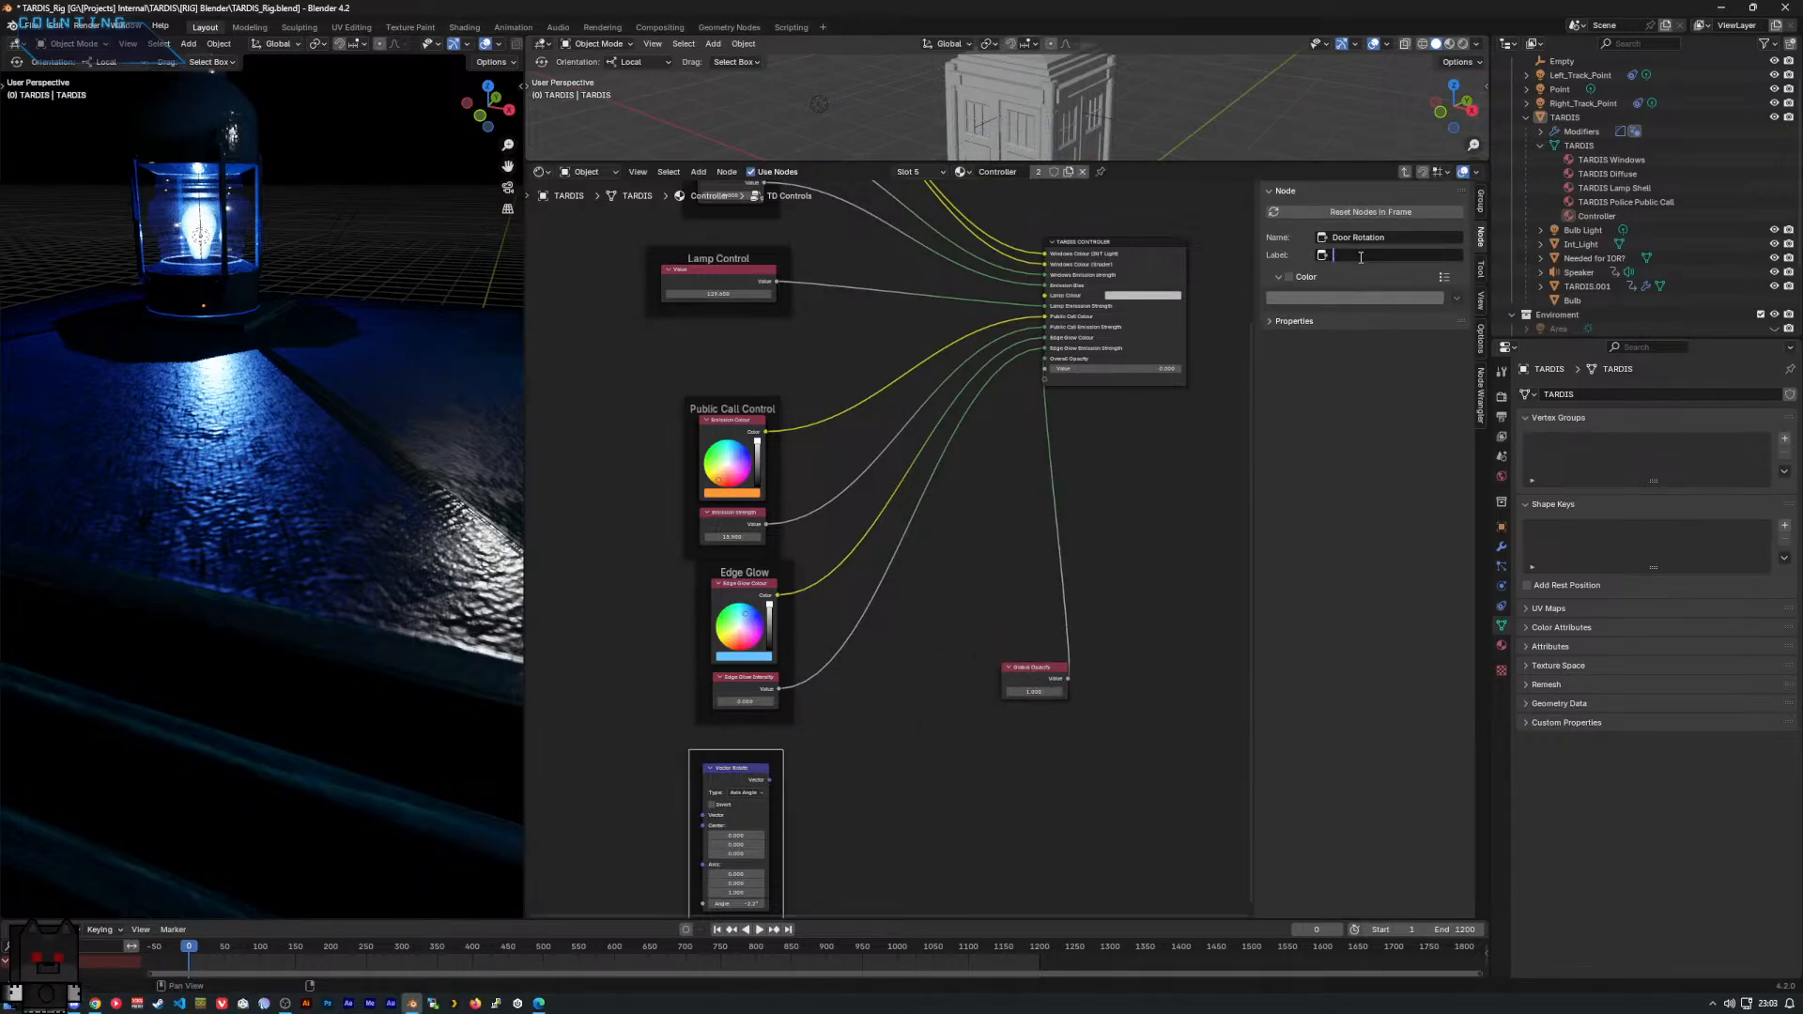
text(Door Rotation)
key(Return)
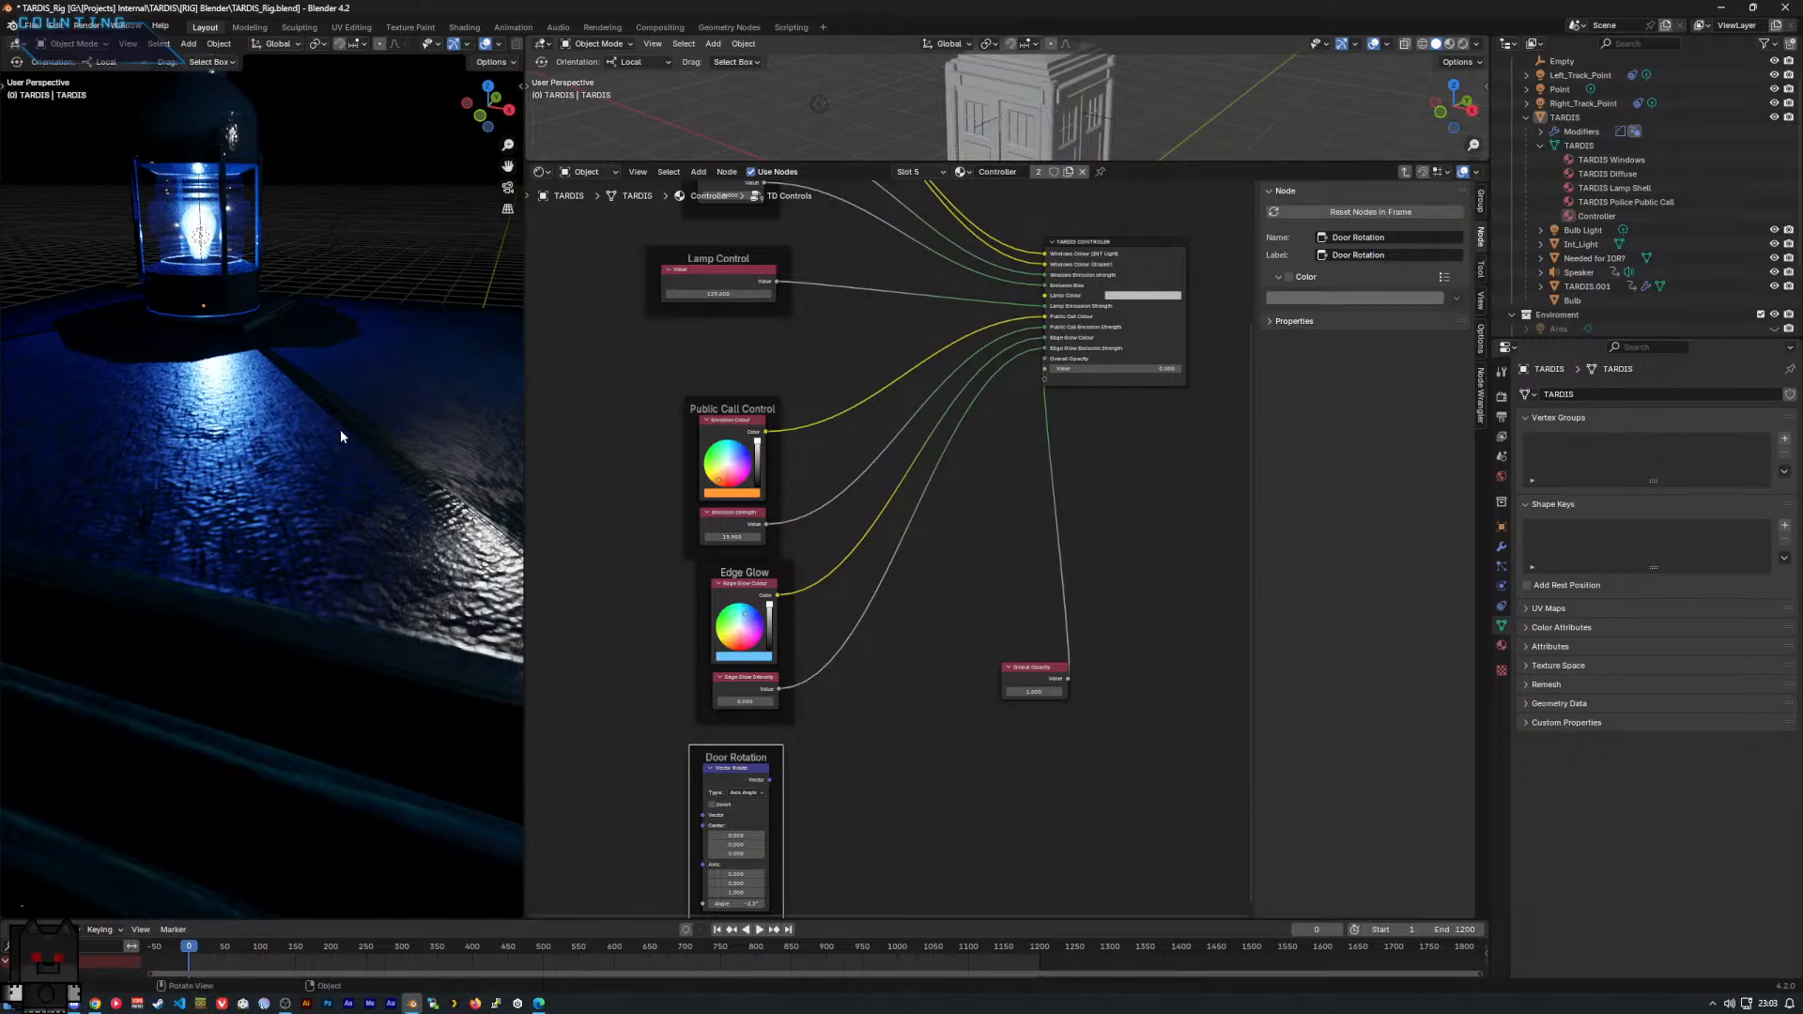
Scrub the timeline to frame 160 and examine the police box doors against the Door Rotation angle.
scroll(320, 470, down, 5)
middle_drag(305, 604, 287, 518)
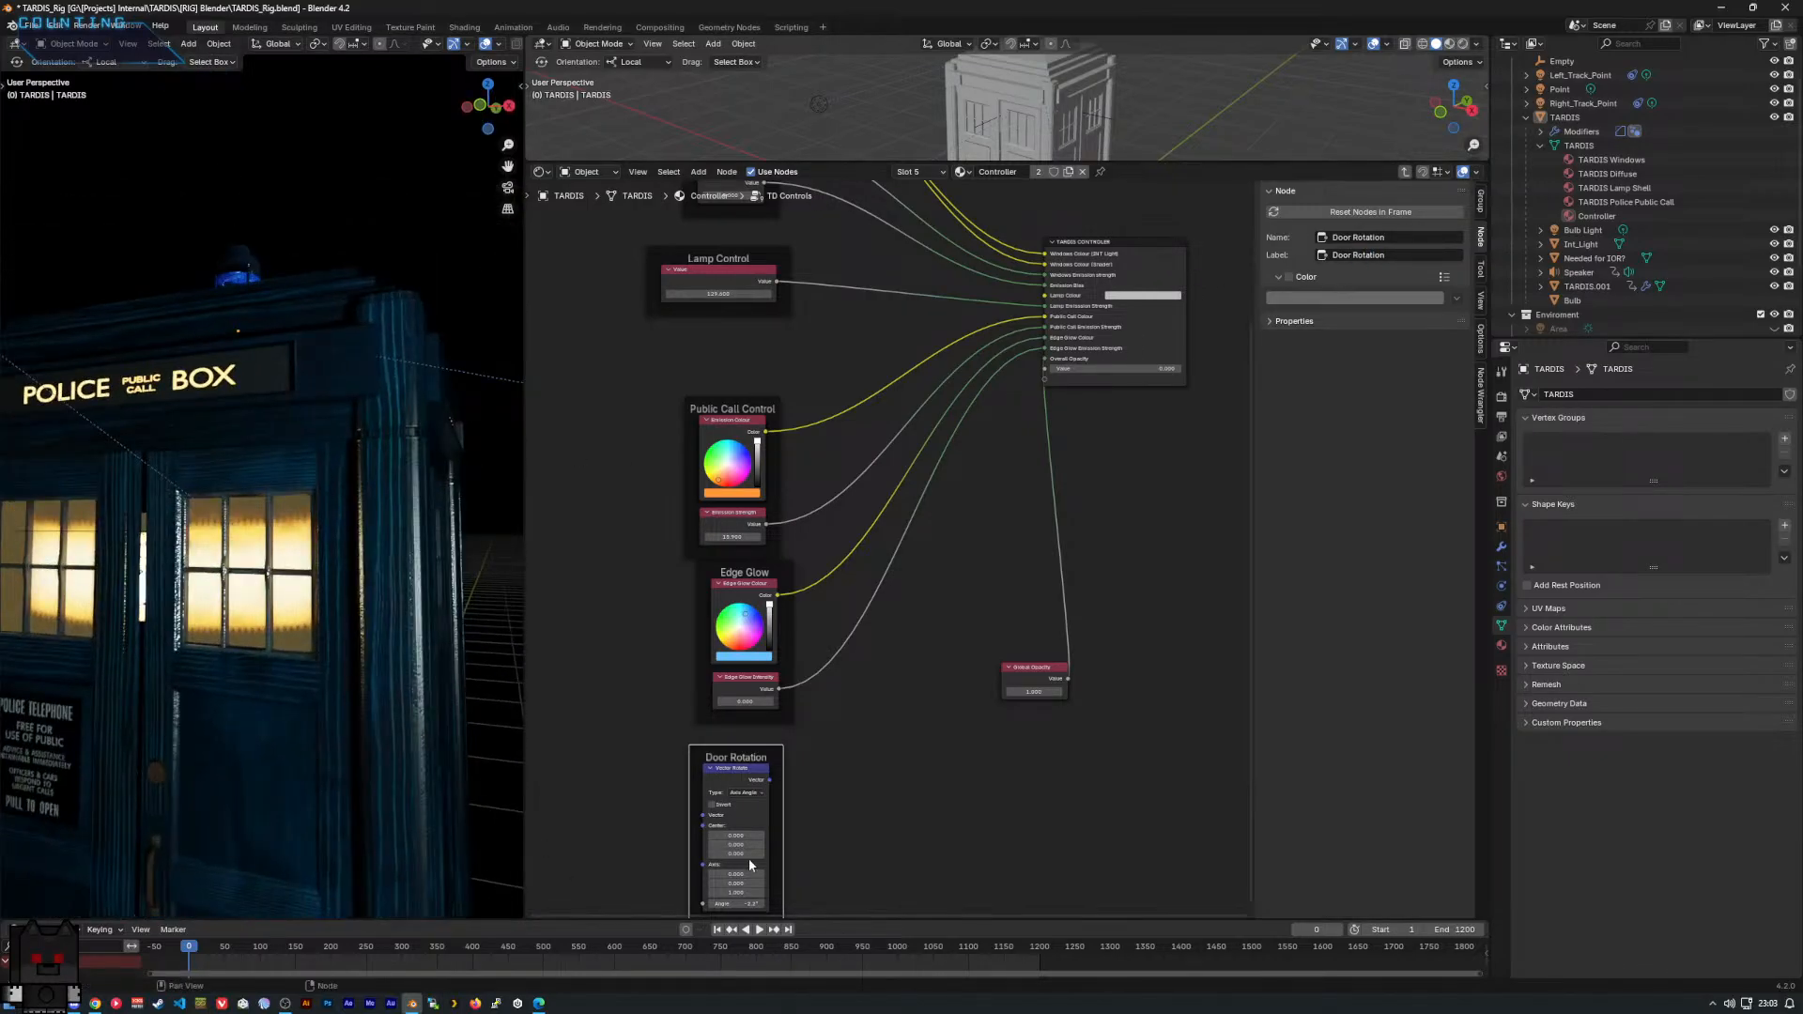
middle_drag(748, 859, 751, 711)
scroll(746, 723, up, 4)
click(703, 830)
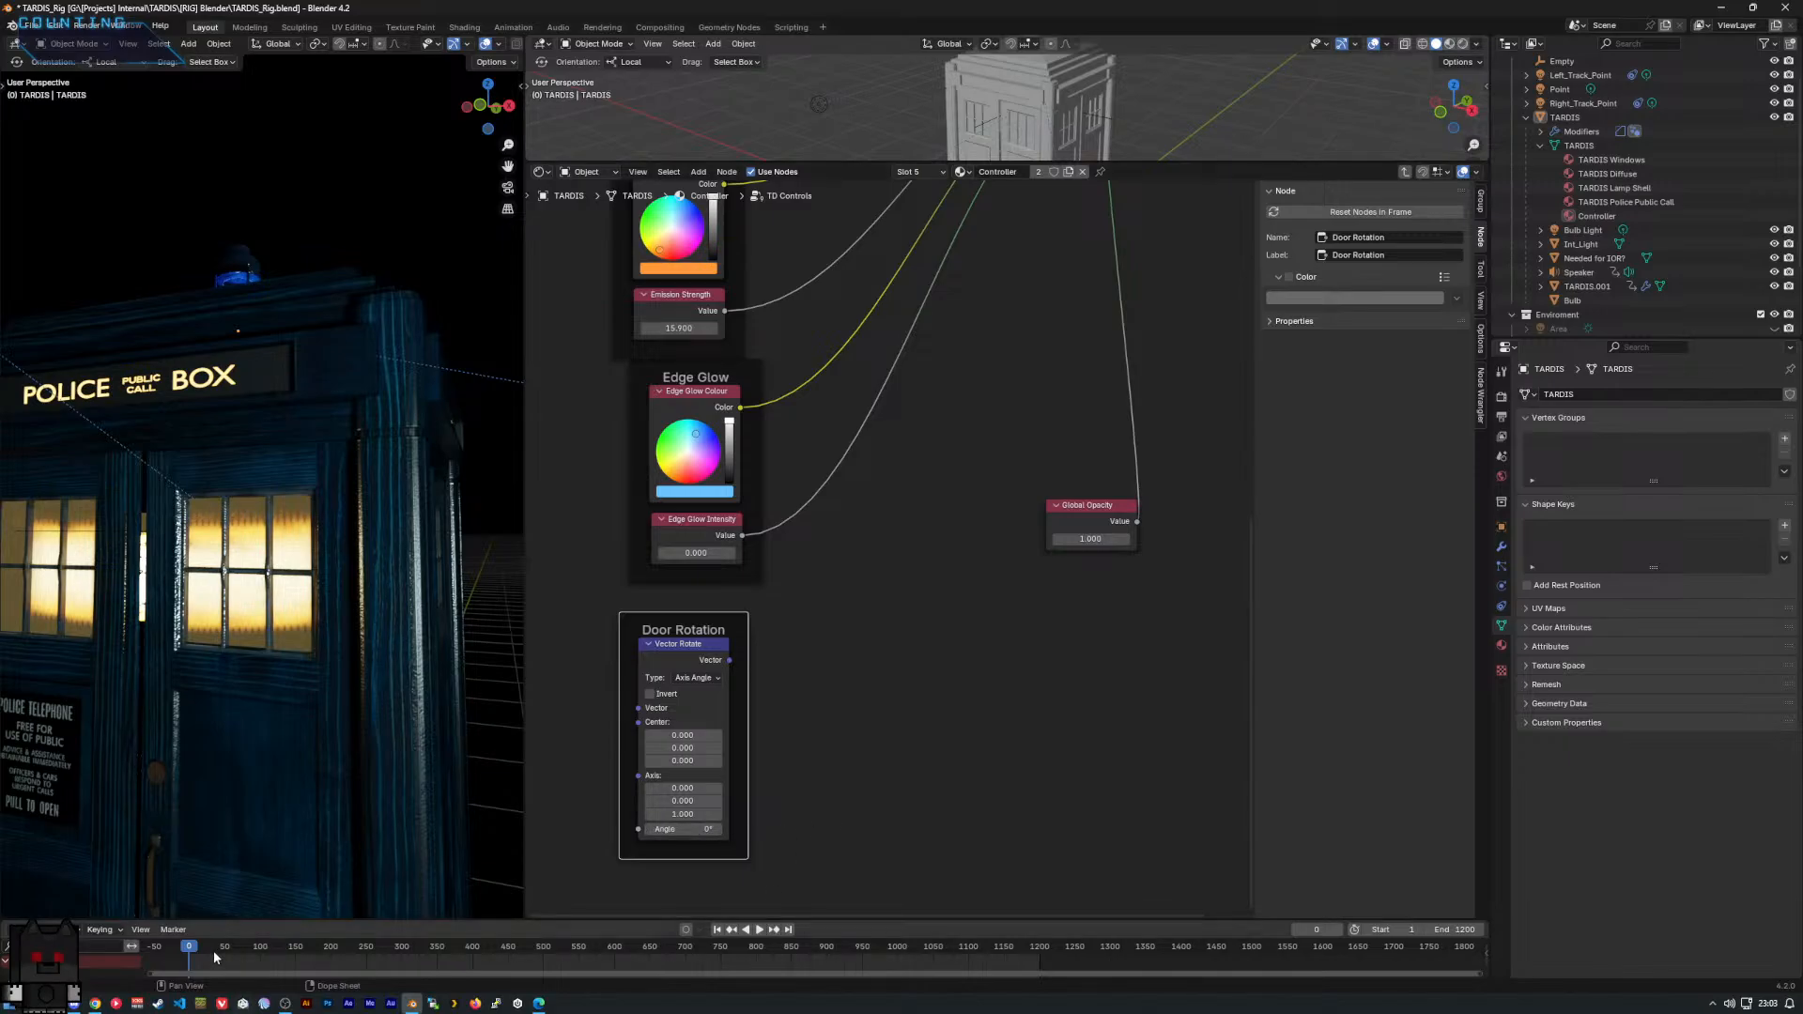
drag(214, 952, 302, 949)
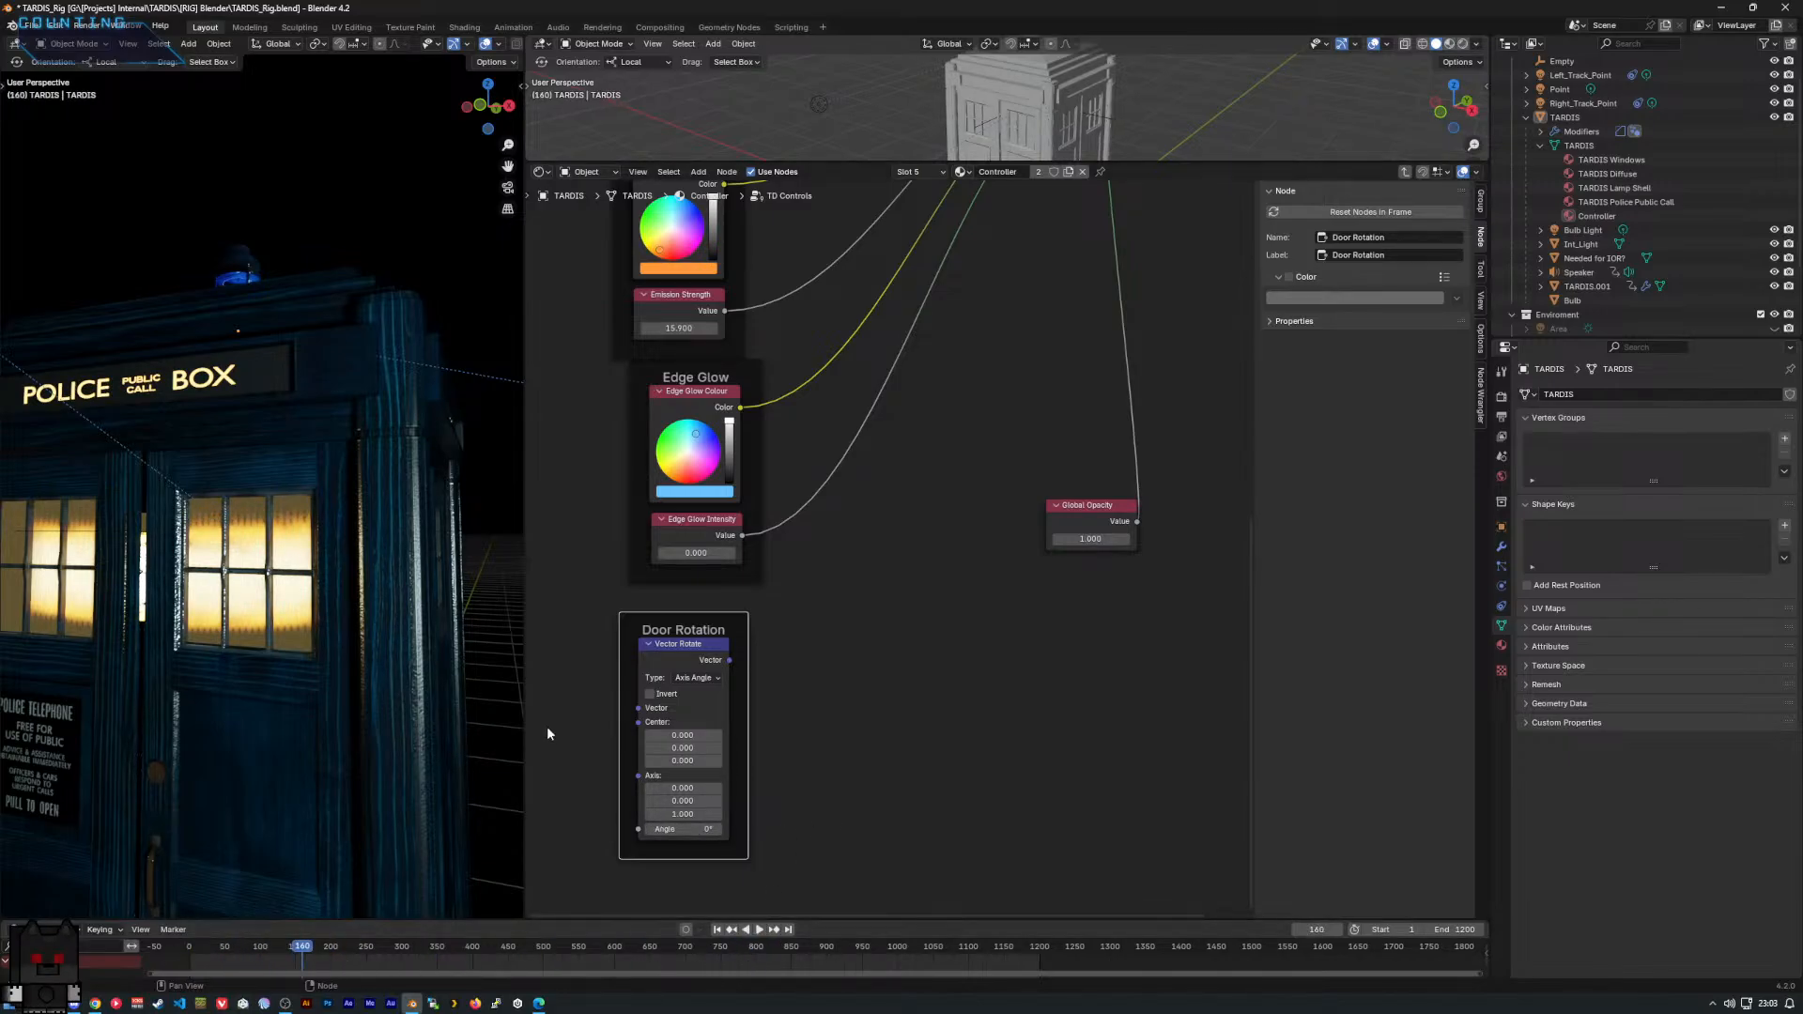
mouse_move(370, 697)
middle_down()
mouse_move(312, 691)
mouse_move(364, 676)
middle_up()
click(885, 795)
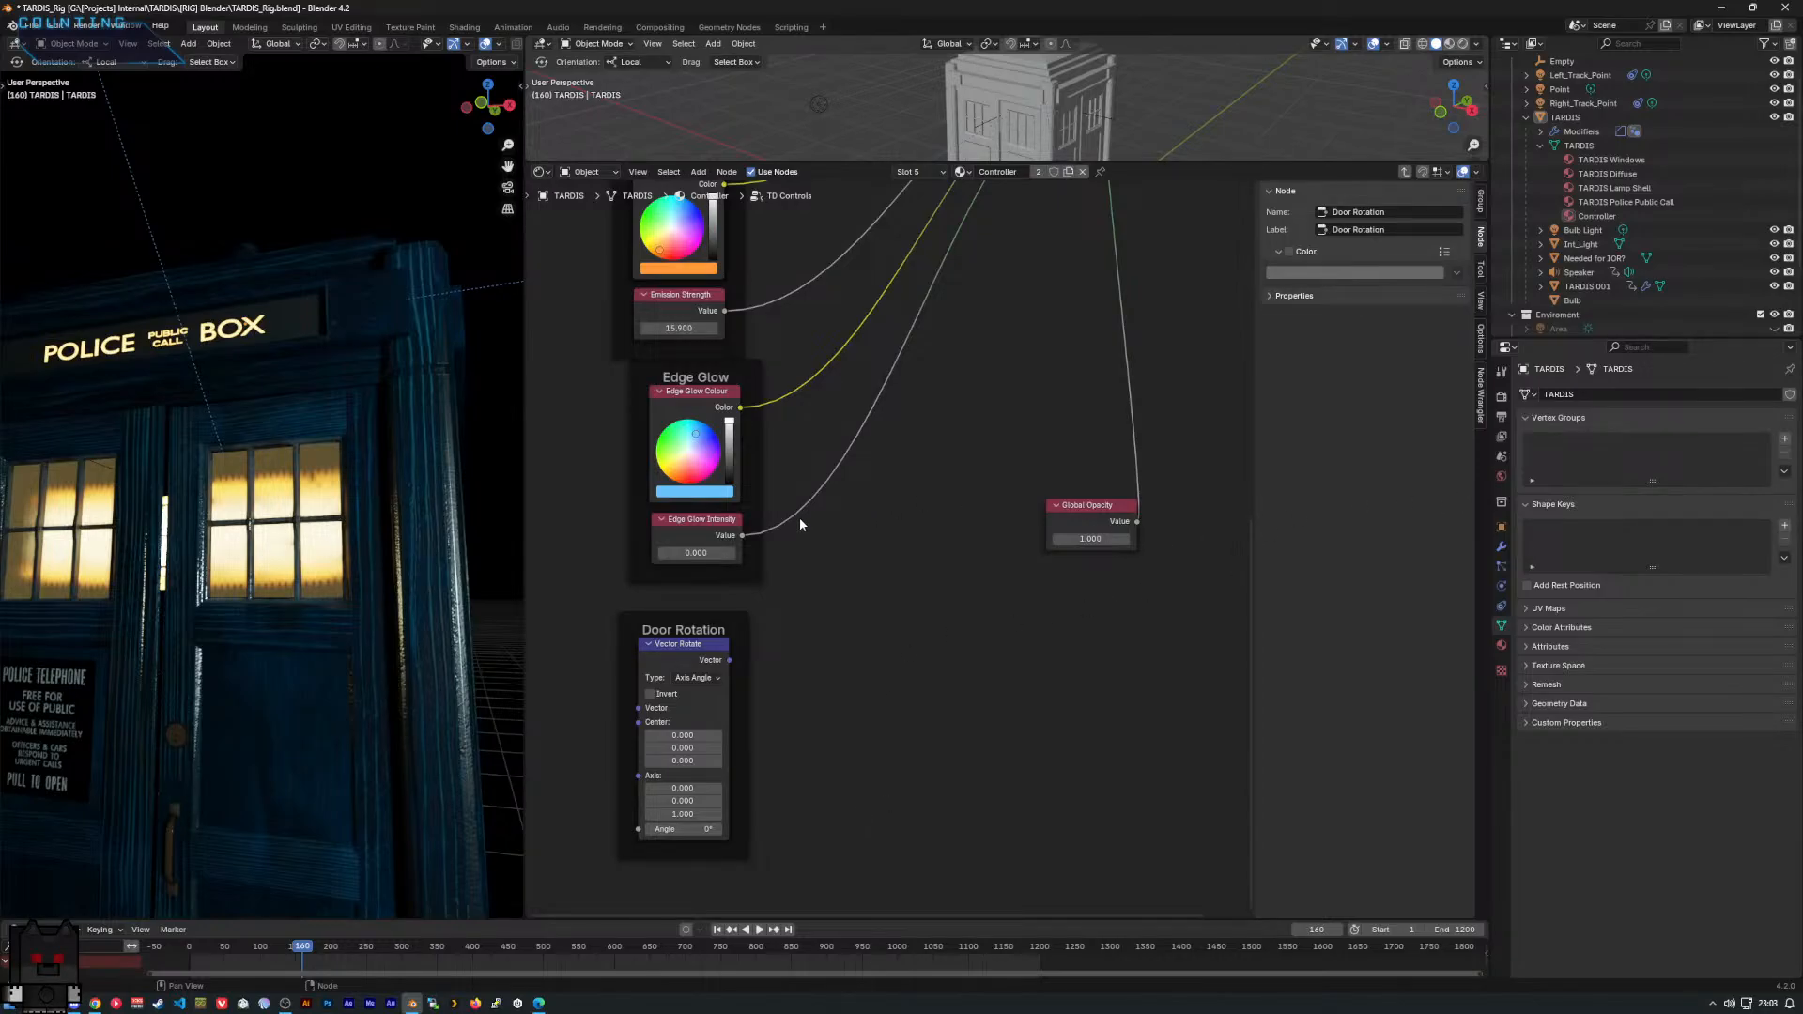
Select the TARDIS.001 door and compare Material Preview with Rendered shading, examining the box from above and from the front.
click(345, 427)
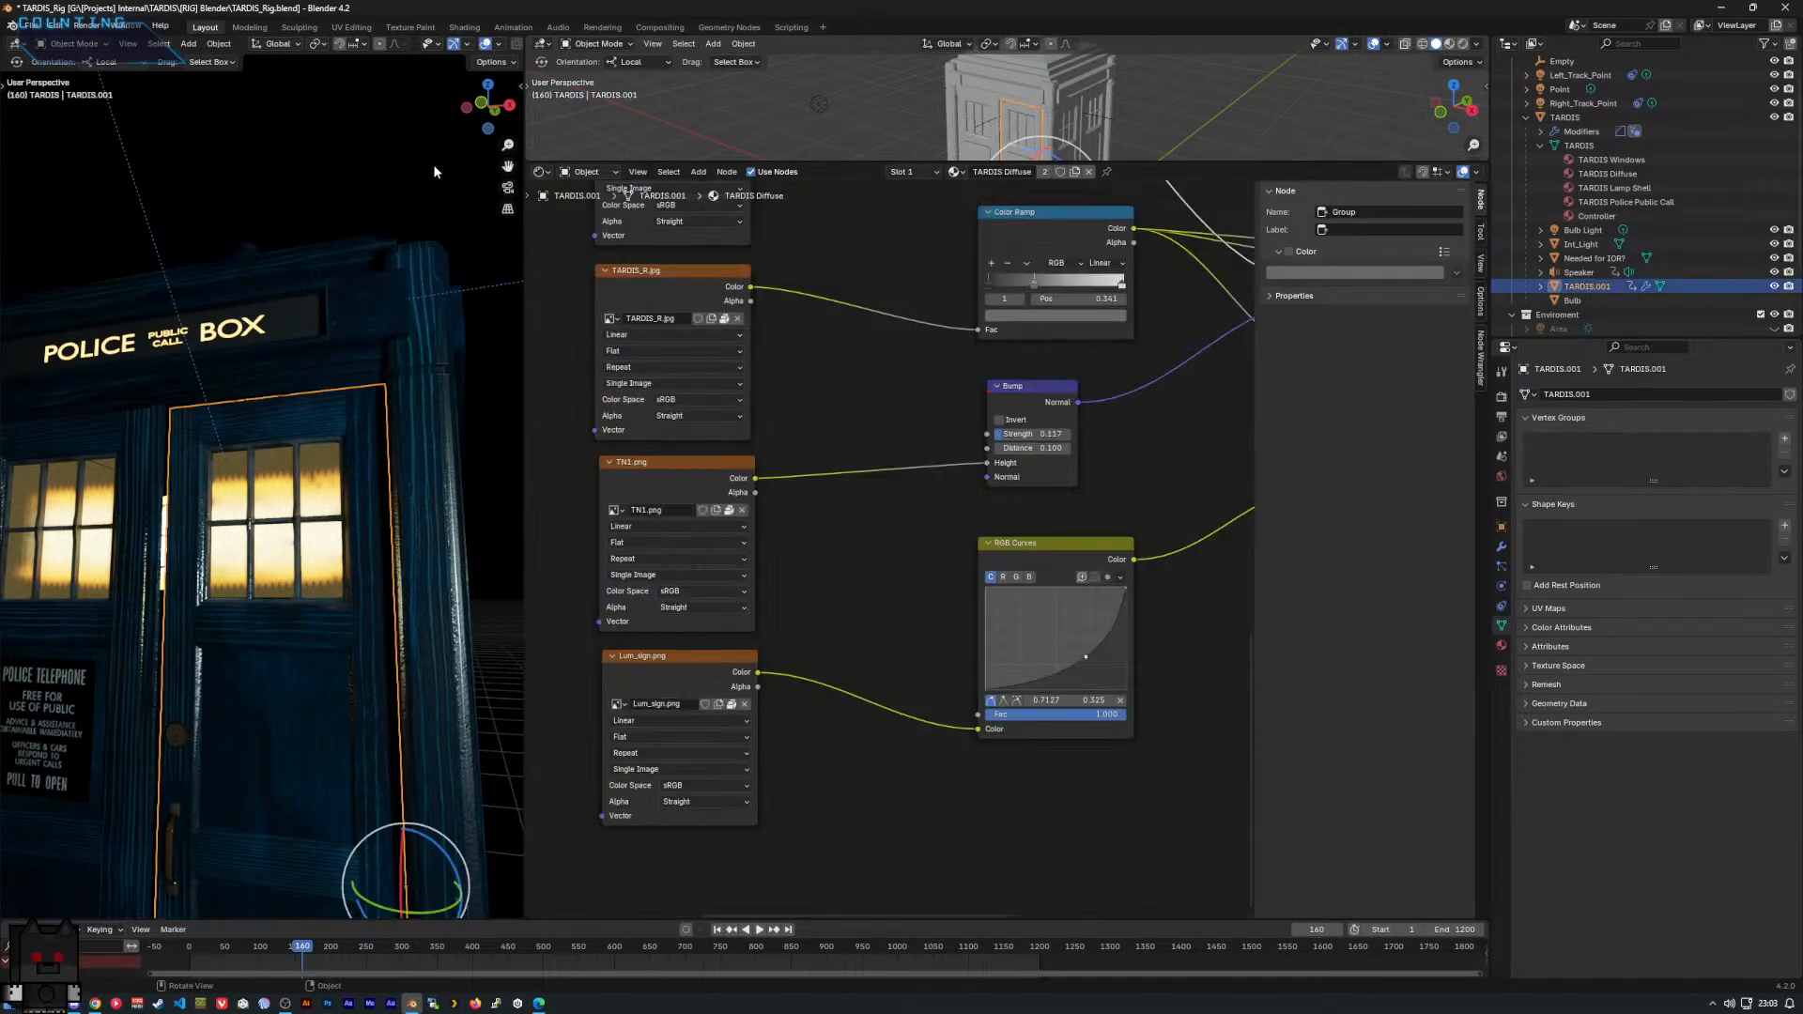
scroll(489, 47, down, 2)
click(487, 45)
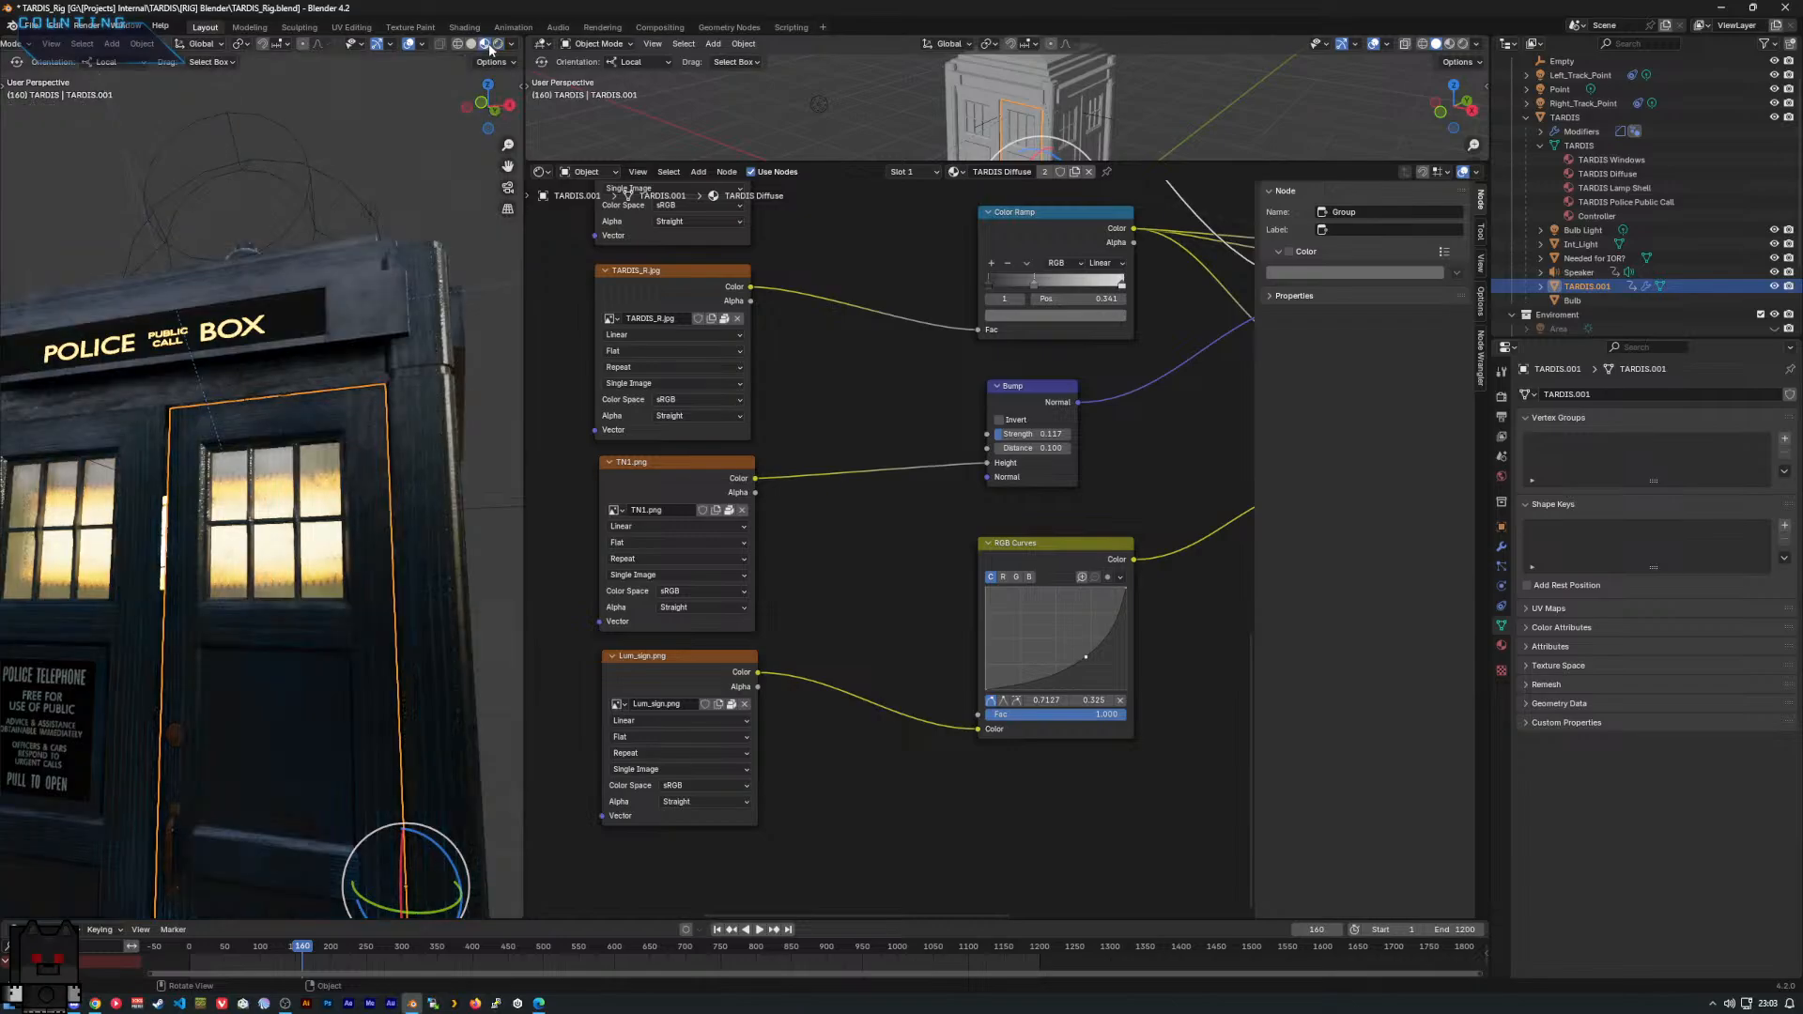
click(508, 45)
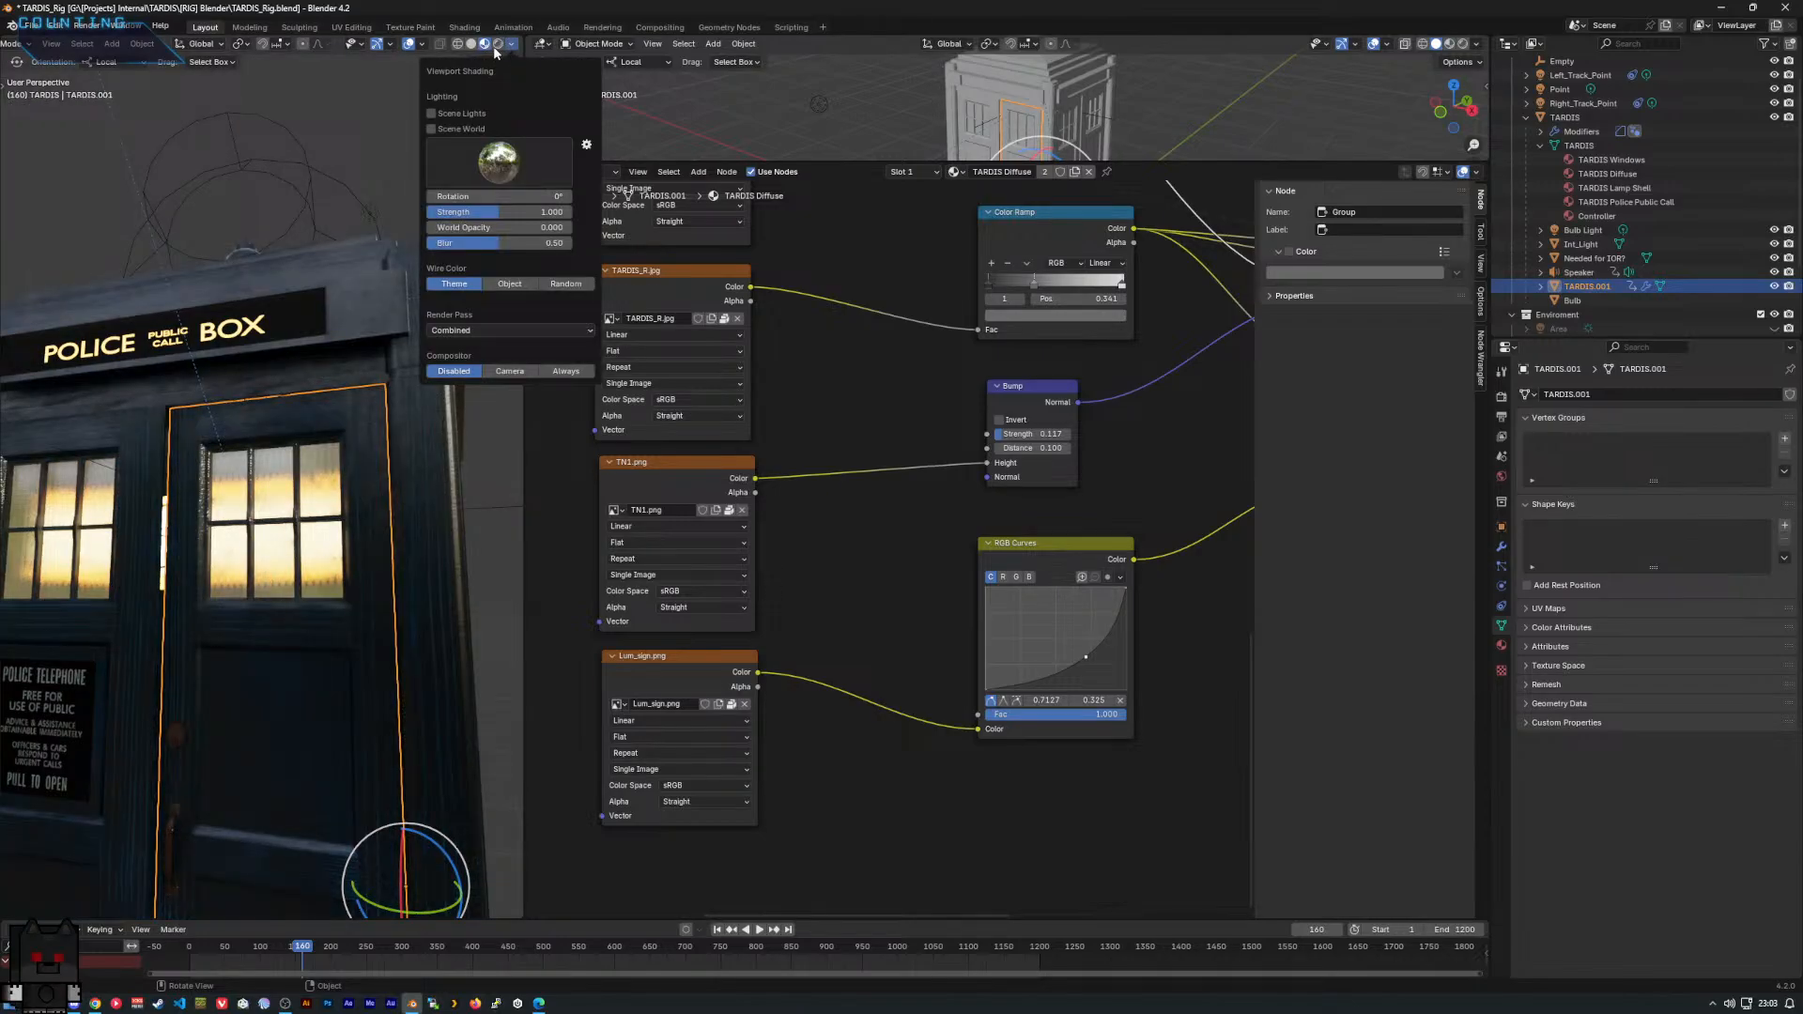
click(497, 45)
mouse_move(406, 430)
middle_down()
mouse_move(370, 466)
mouse_move(250, 498)
mouse_move(413, 580)
mouse_move(405, 632)
mouse_move(363, 550)
mouse_move(325, 567)
mouse_move(342, 530)
middle_up()
scroll(342, 528, up, 3)
middle_drag(344, 533, 421, 597)
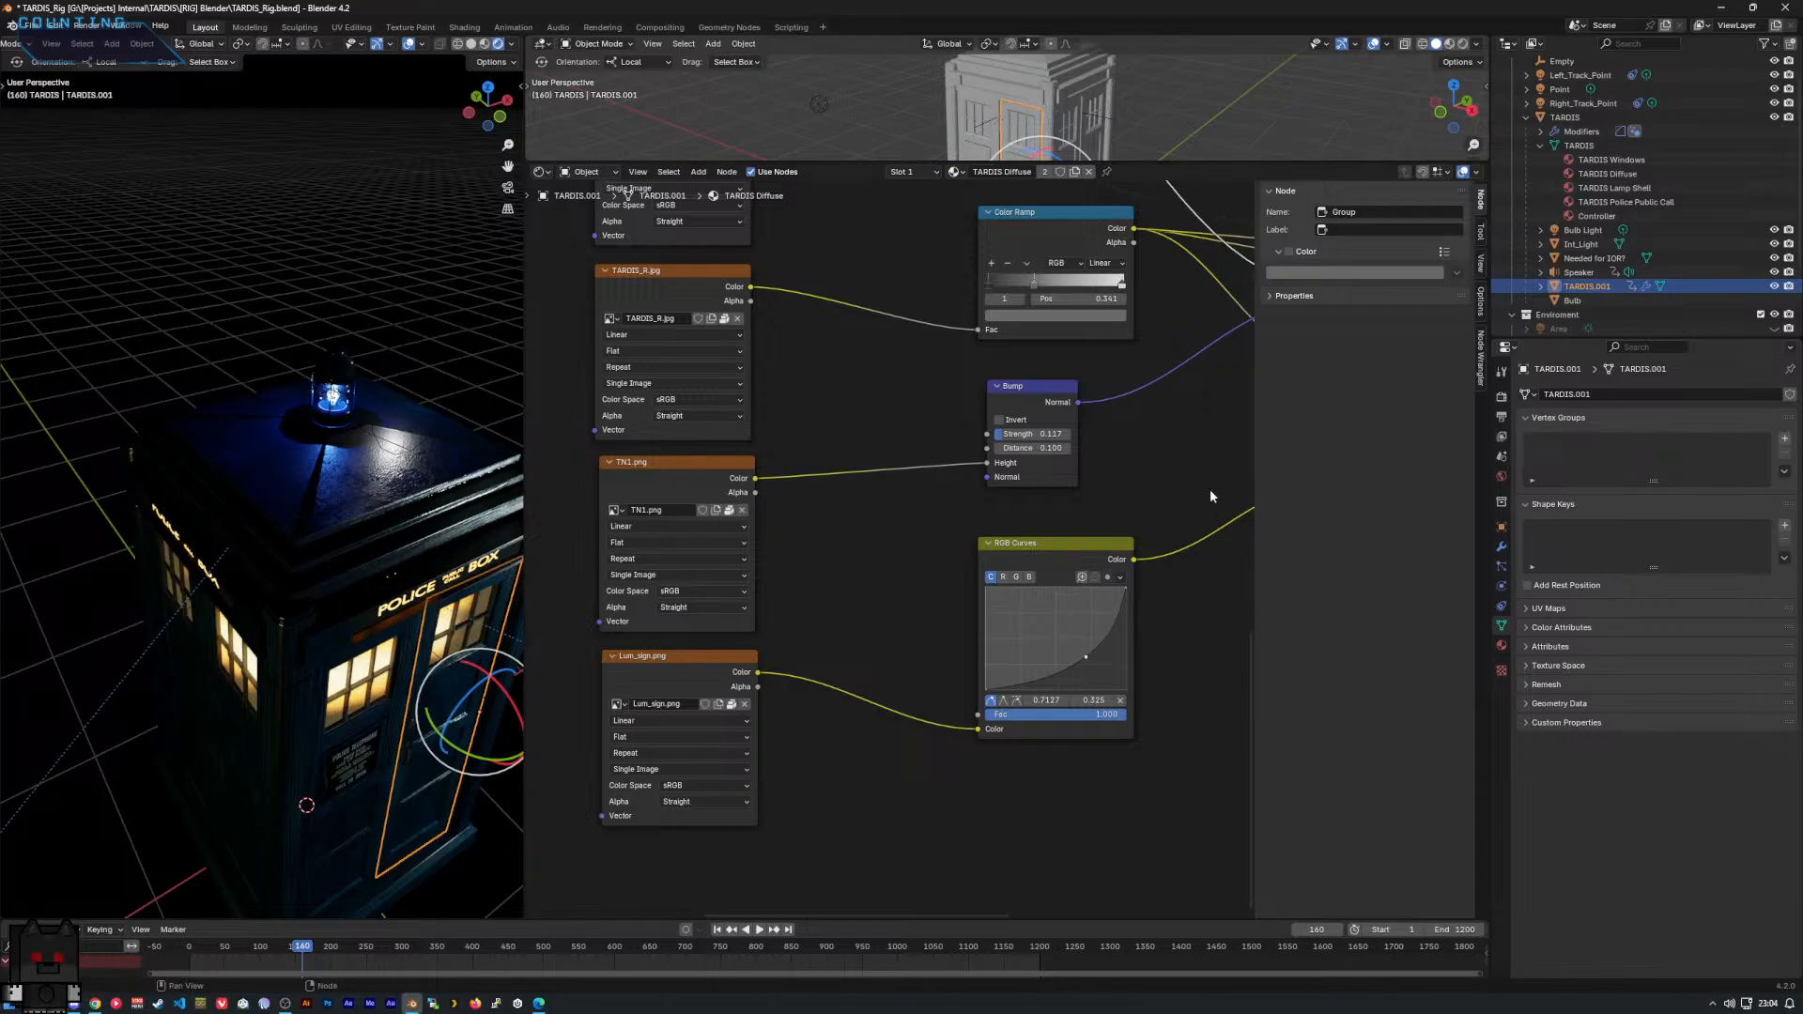
middle_drag(305, 527, 254, 428)
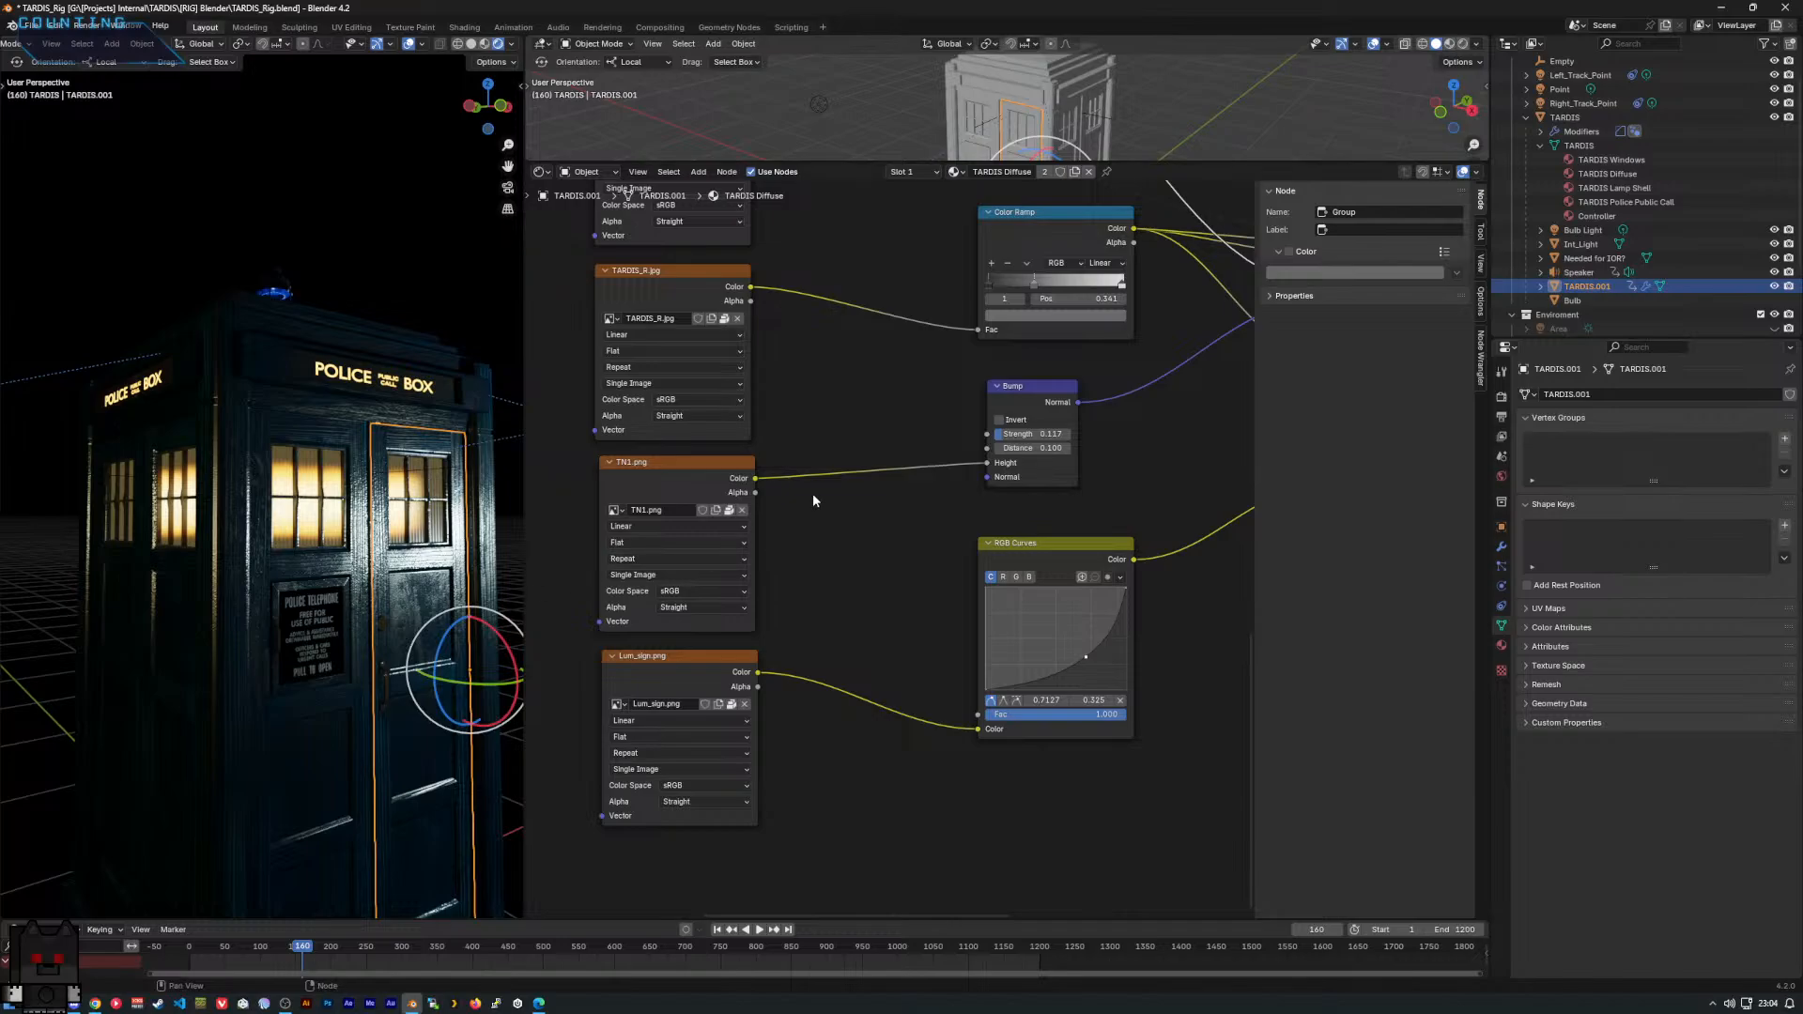
Find the TD Controls group node in the door's TARDIS Diffuse material and open the group for editing.
middle_drag(807, 248, 895, 478)
middle_drag(944, 344, 834, 689)
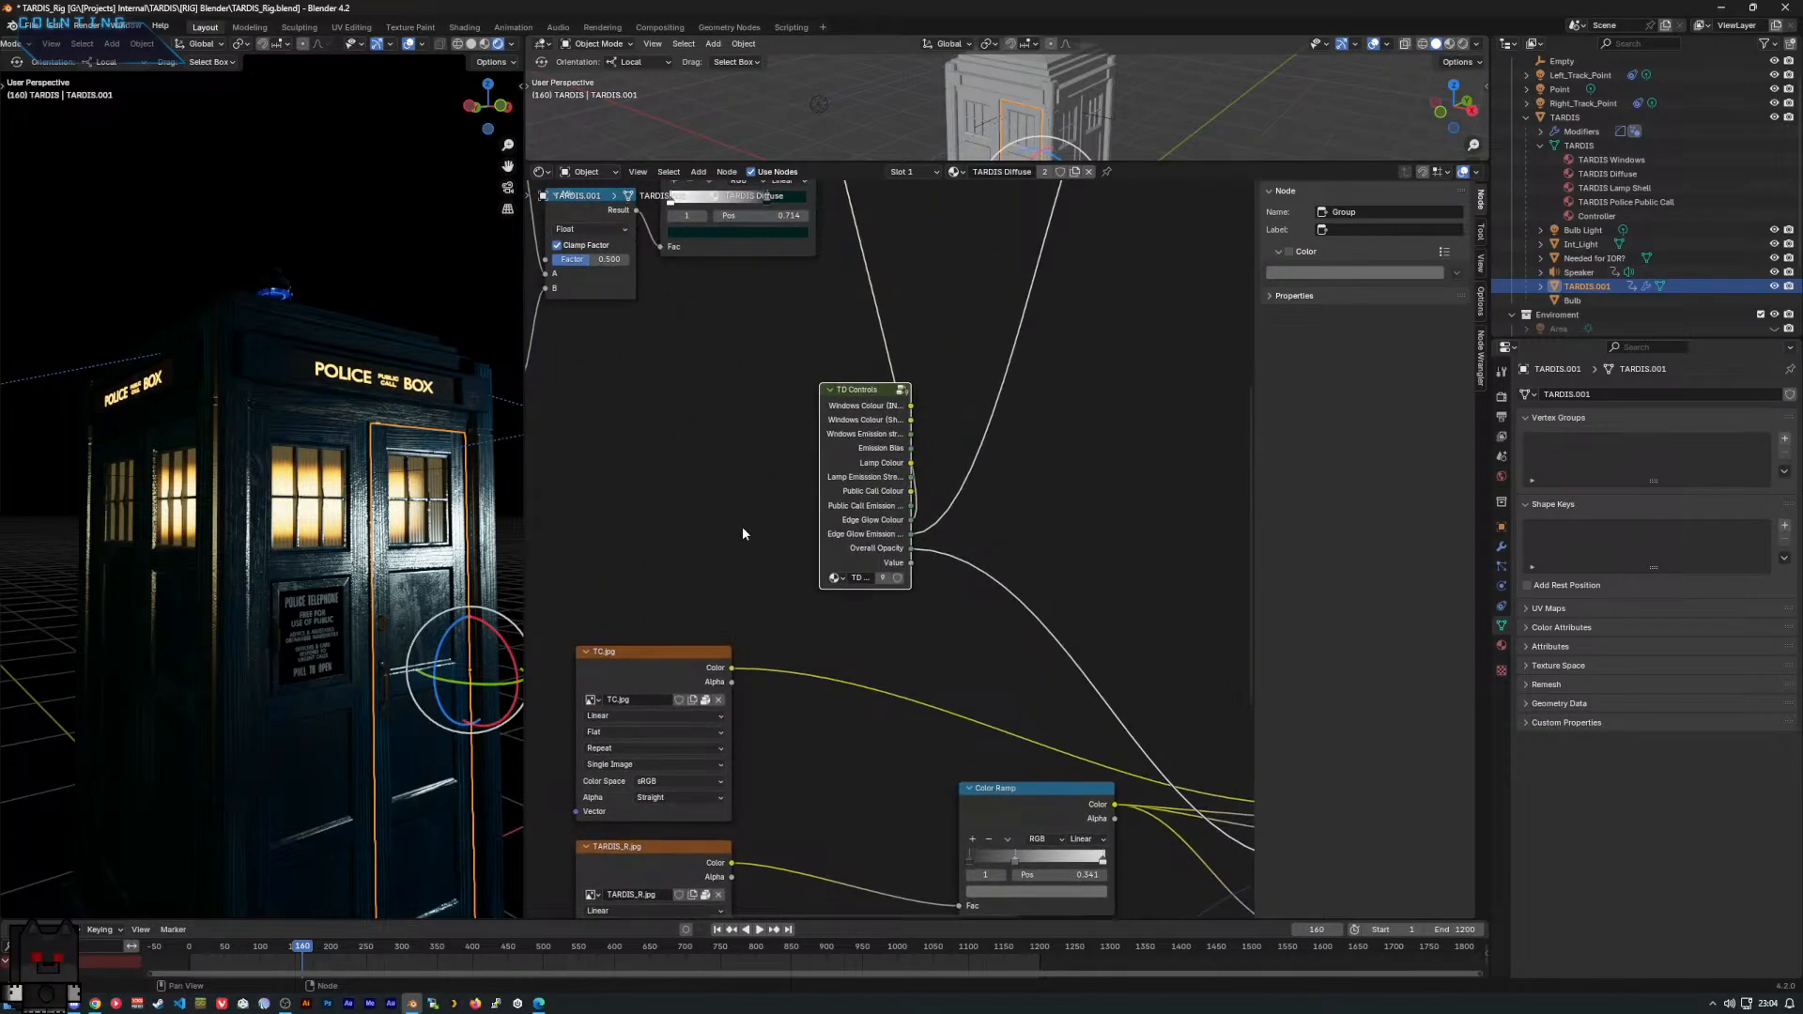
scroll(742, 526, down, 3)
scroll(748, 492, down, 3)
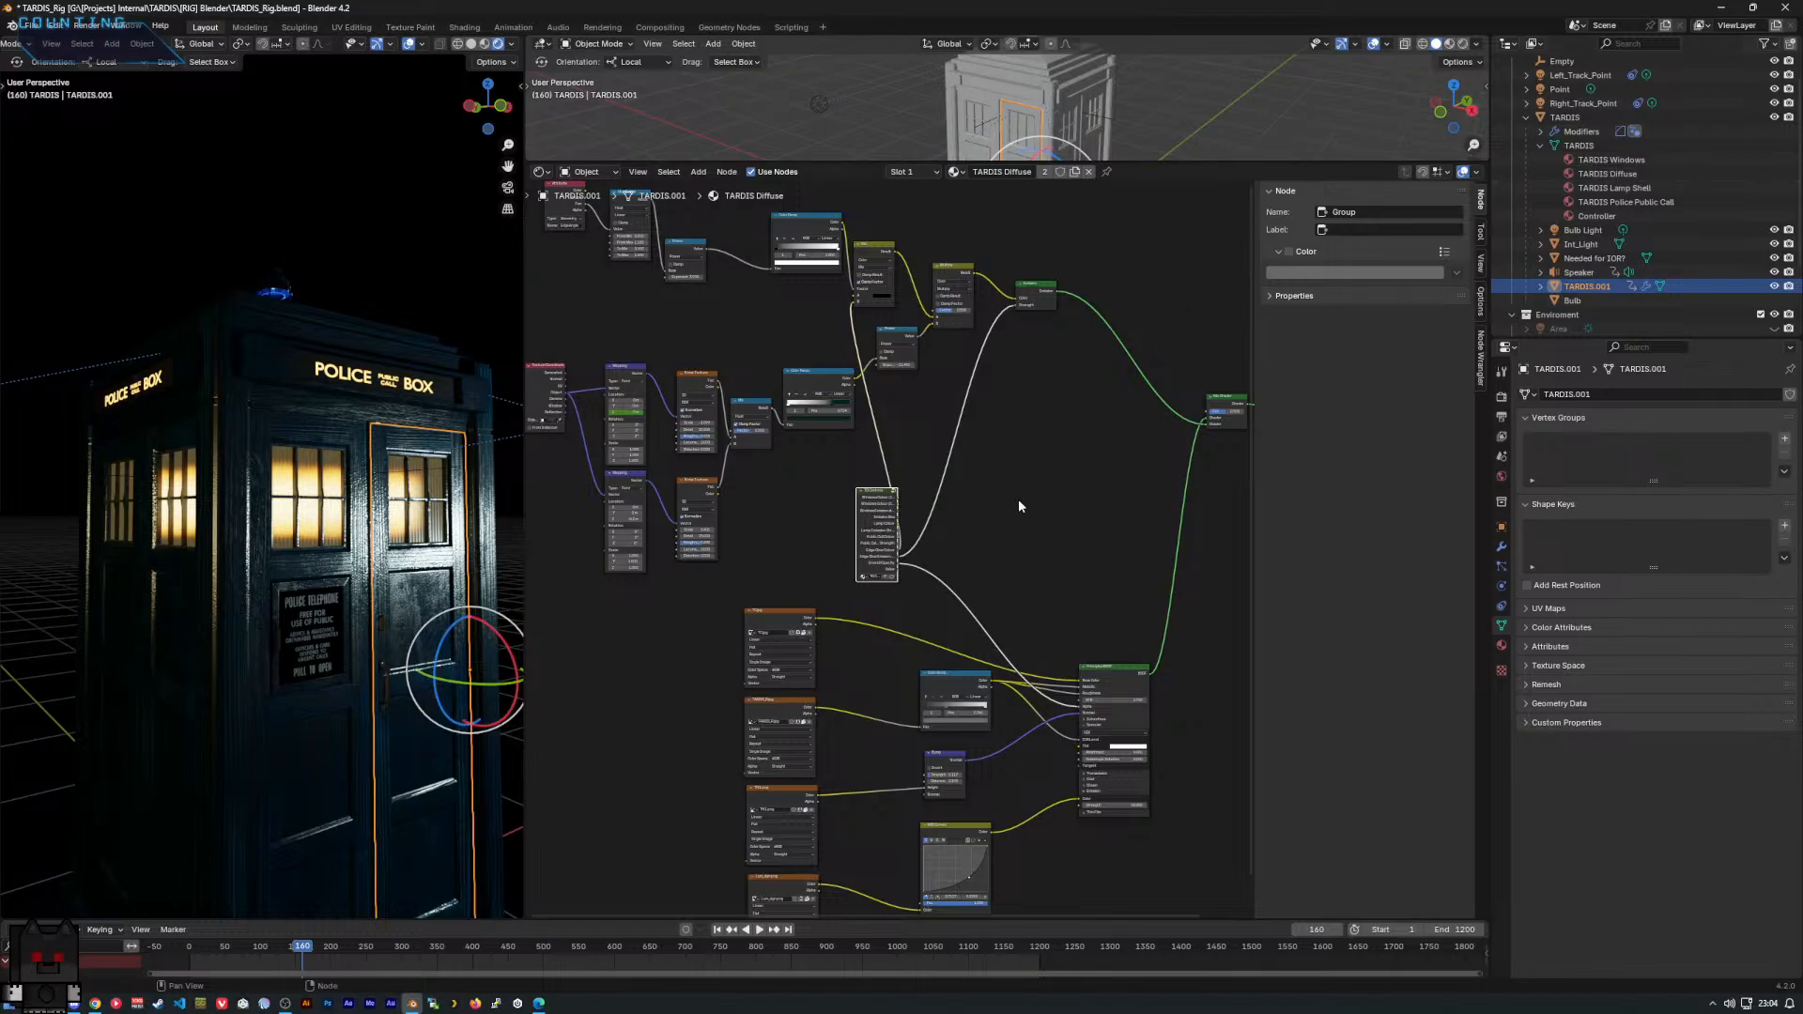
scroll(864, 582, down, 3)
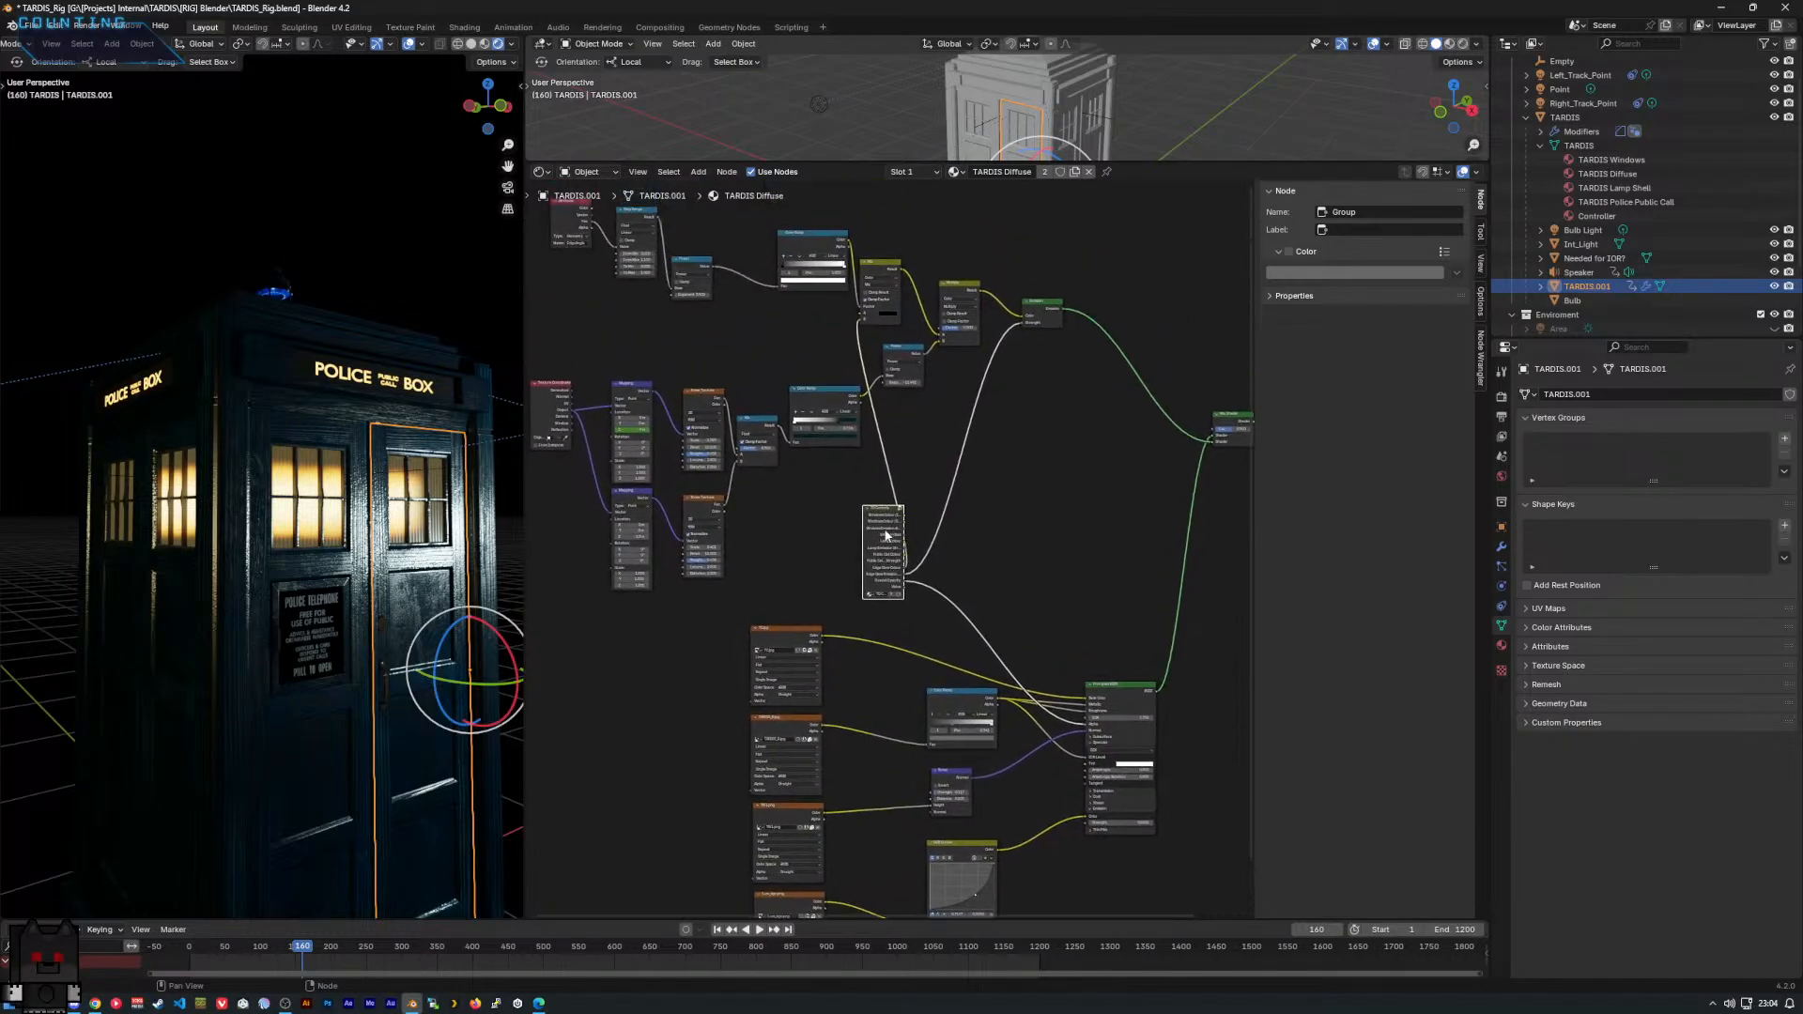
key(Tab)
scroll(876, 455, up, 4)
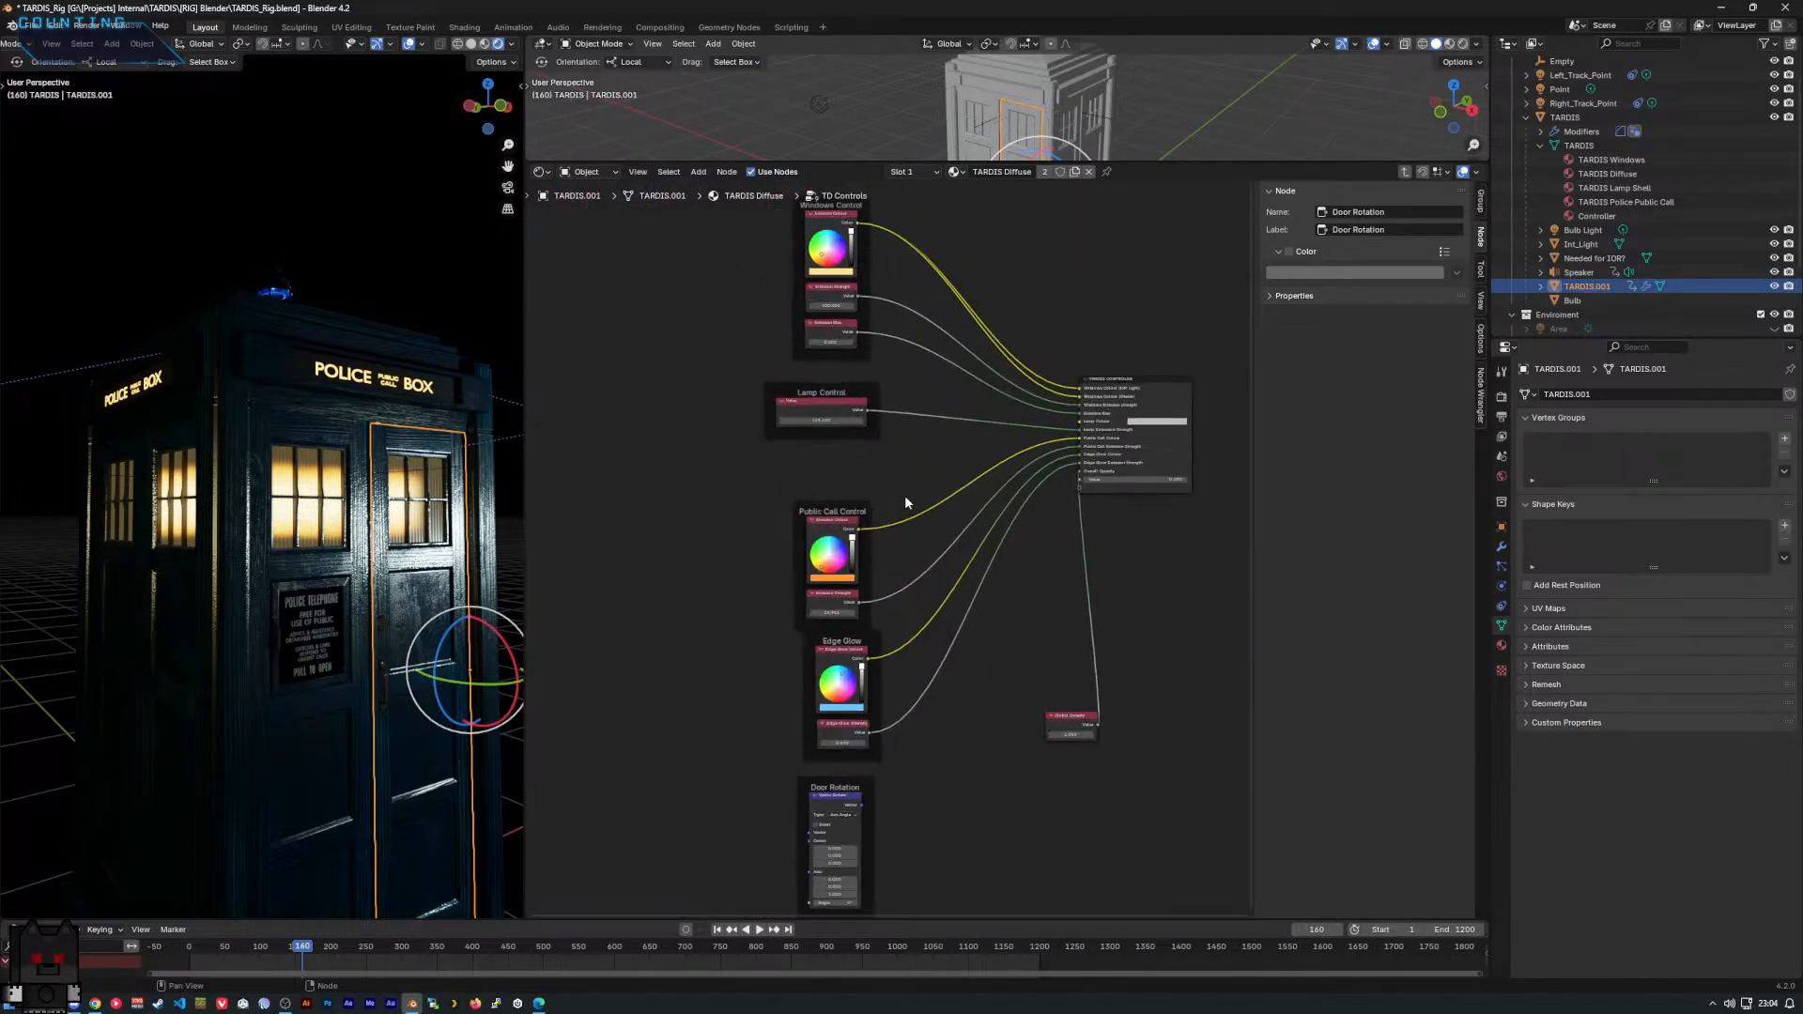
Stack the Lamp Control, Public Call Control, Edge Glow and Door Rotation frames in an evenly spaced column below Windows Control.
drag(813, 522, 834, 372)
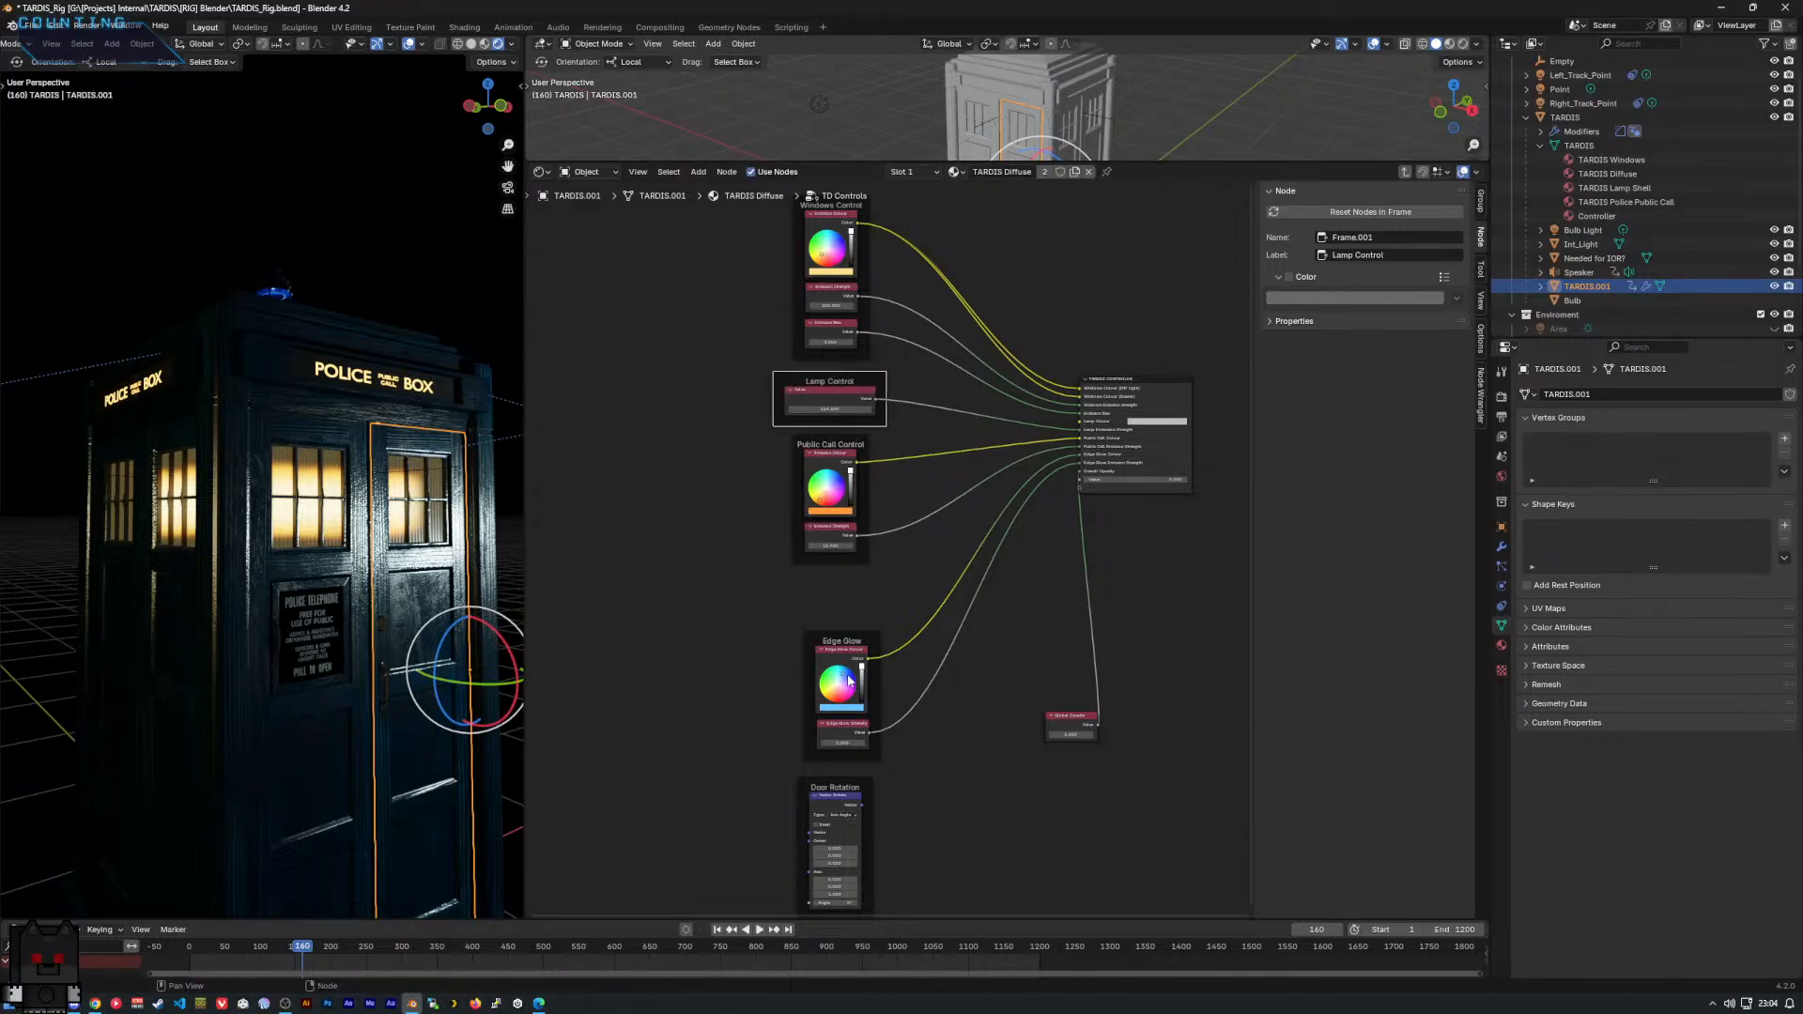
drag(841, 632, 826, 575)
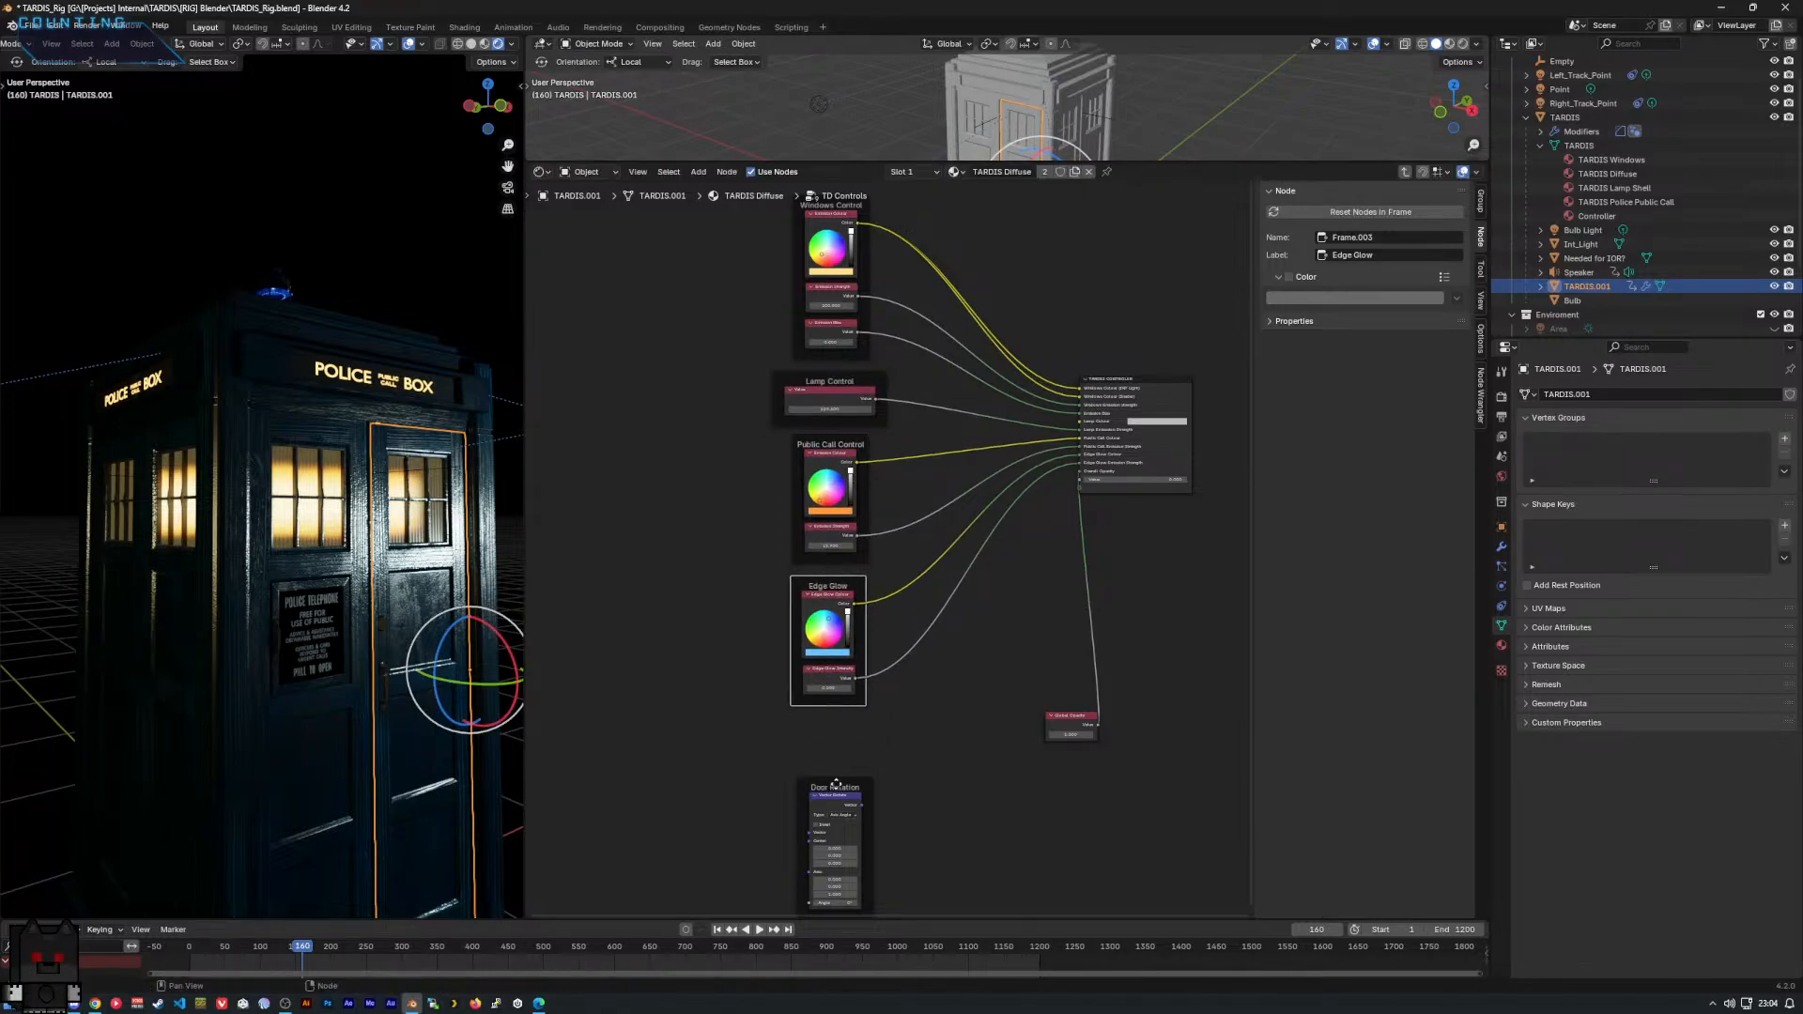
drag(828, 785, 827, 728)
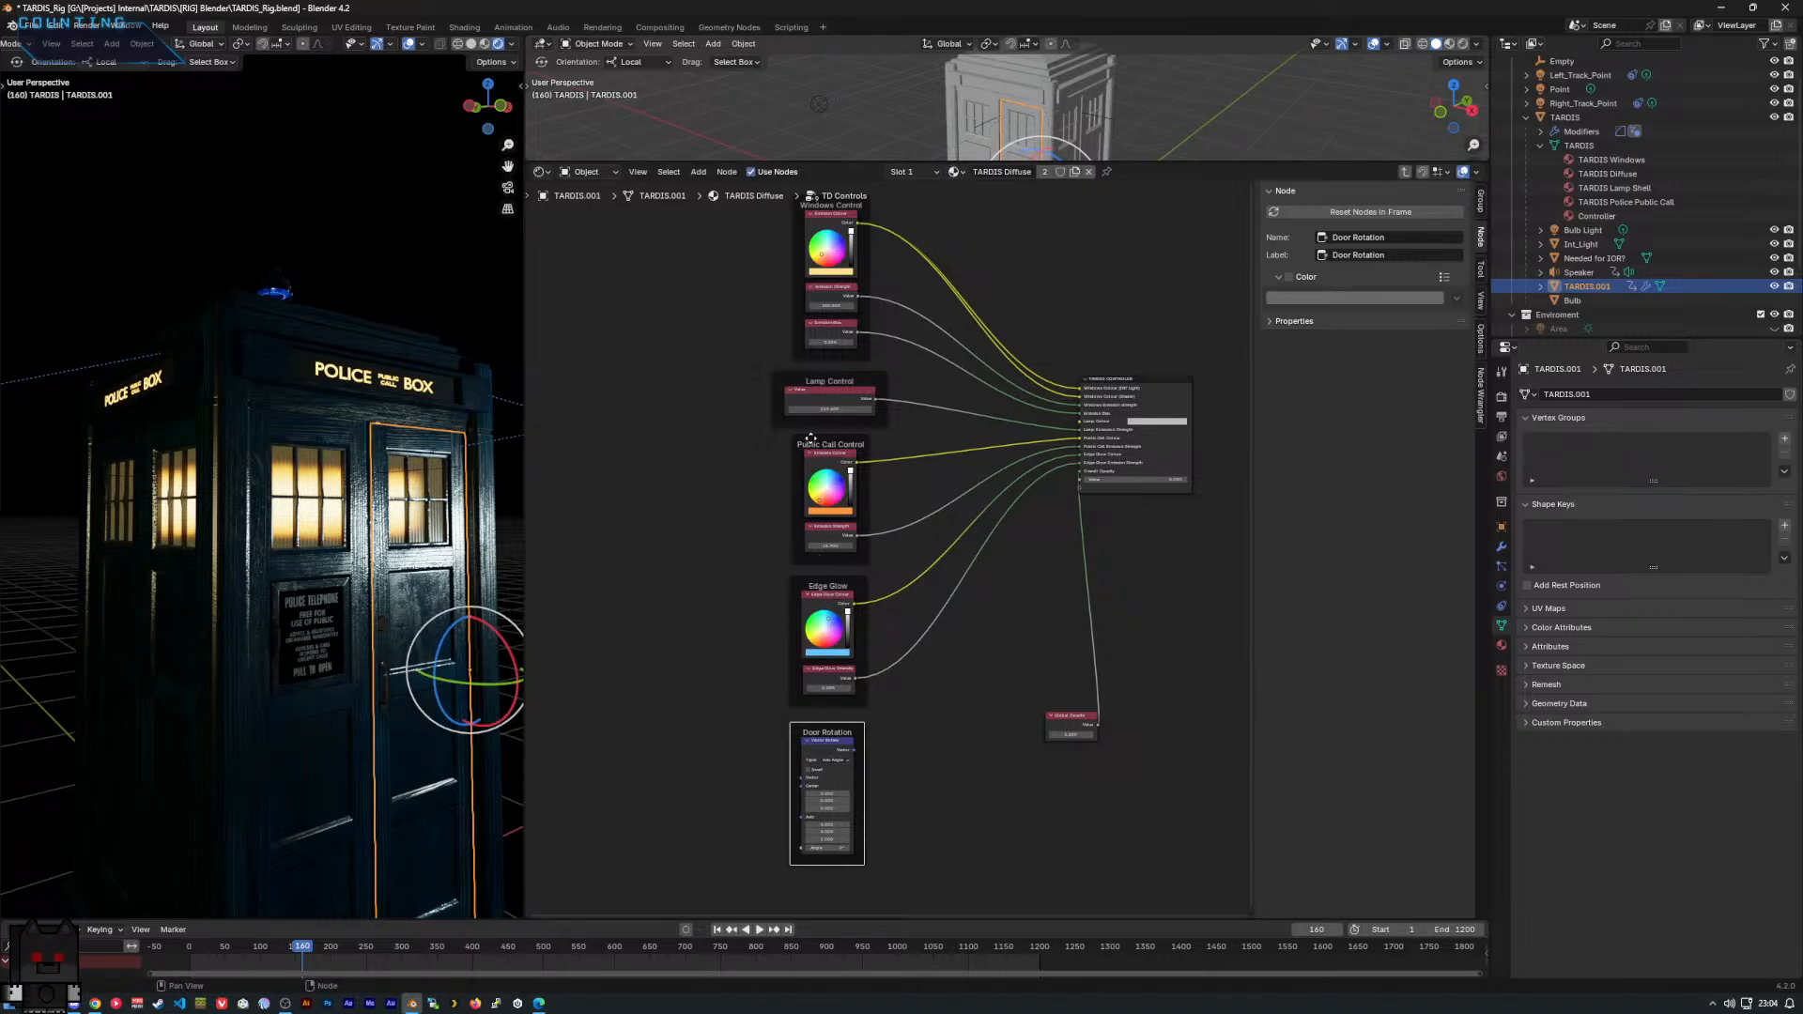
mouse_move(811, 438)
mouse_down()
mouse_move(693, 507)
mouse_move(723, 586)
mouse_move(743, 583)
mouse_move(825, 440)
mouse_up()
click(800, 581)
Try a different Emission Strength in the Windows Control frame and undo the change.
middle_drag(866, 595, 850, 505)
scroll(847, 500, up, 5)
scroll(849, 501, up, 2)
middle_drag(403, 581, 331, 572)
middle_drag(887, 499, 812, 197)
middle_drag(871, 366, 814, 357)
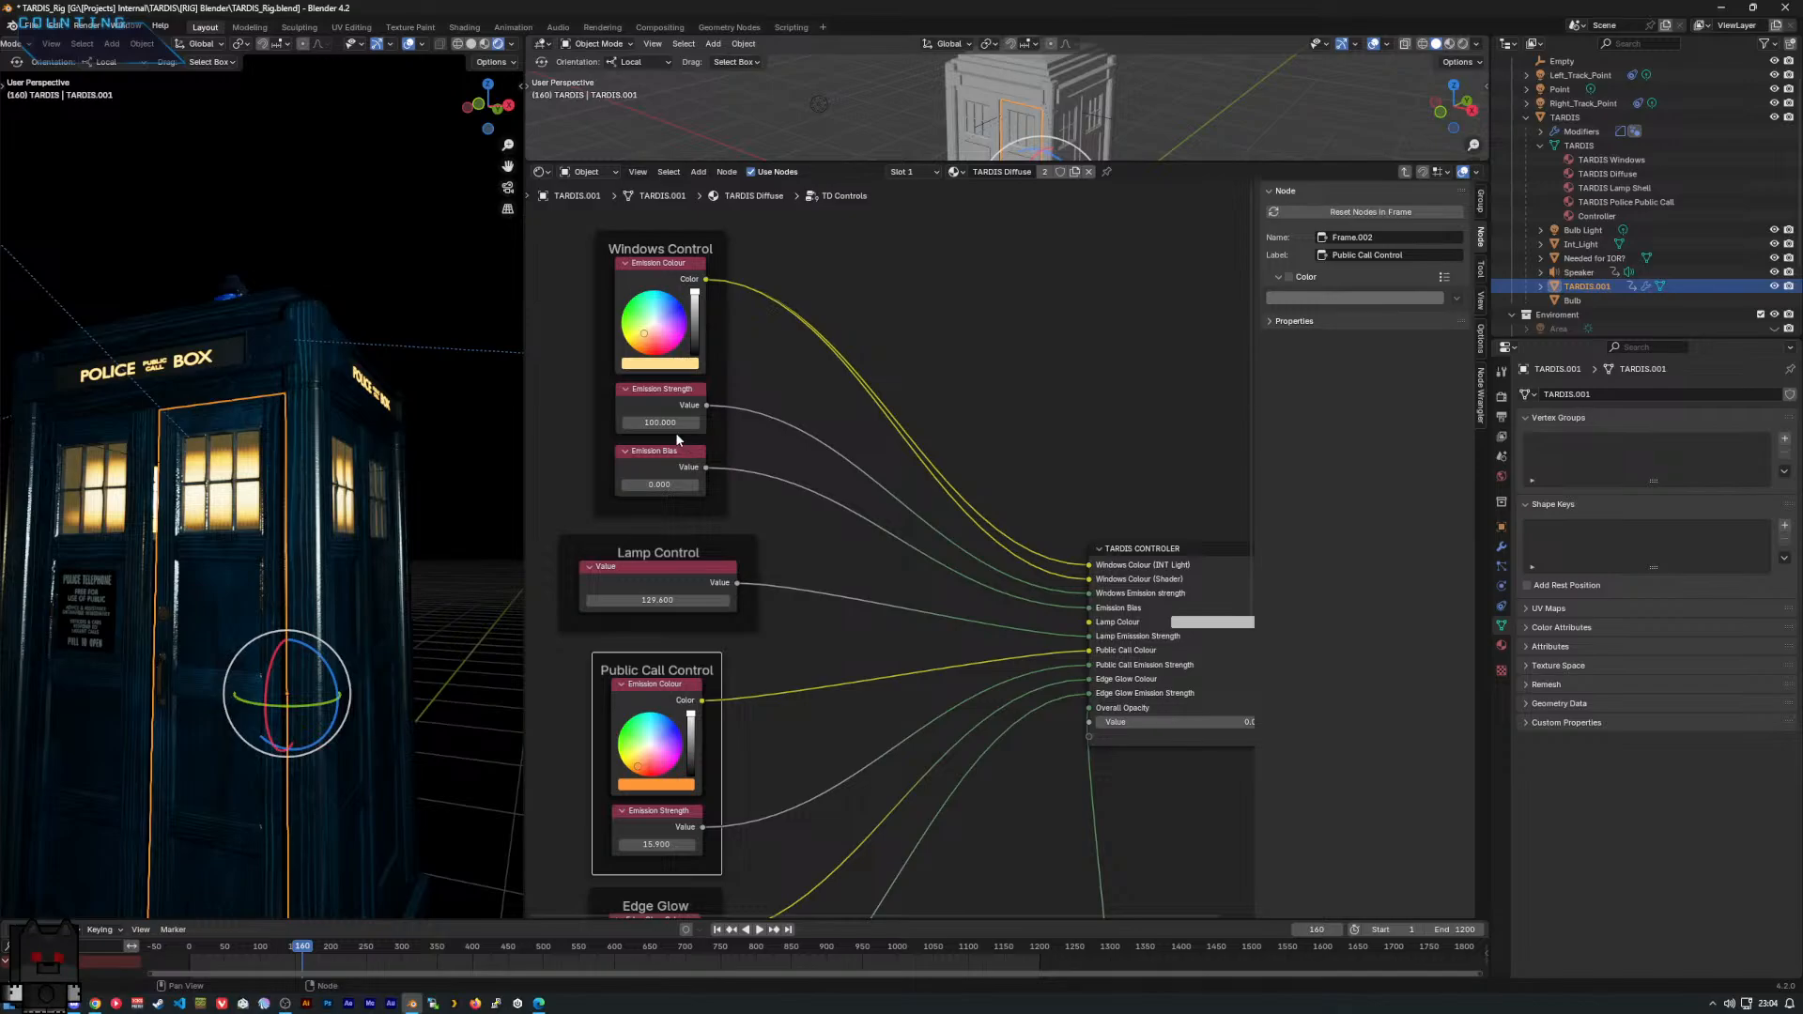
drag(674, 432, 827, 425)
key(ctrl+z)
key(ctrl+z)
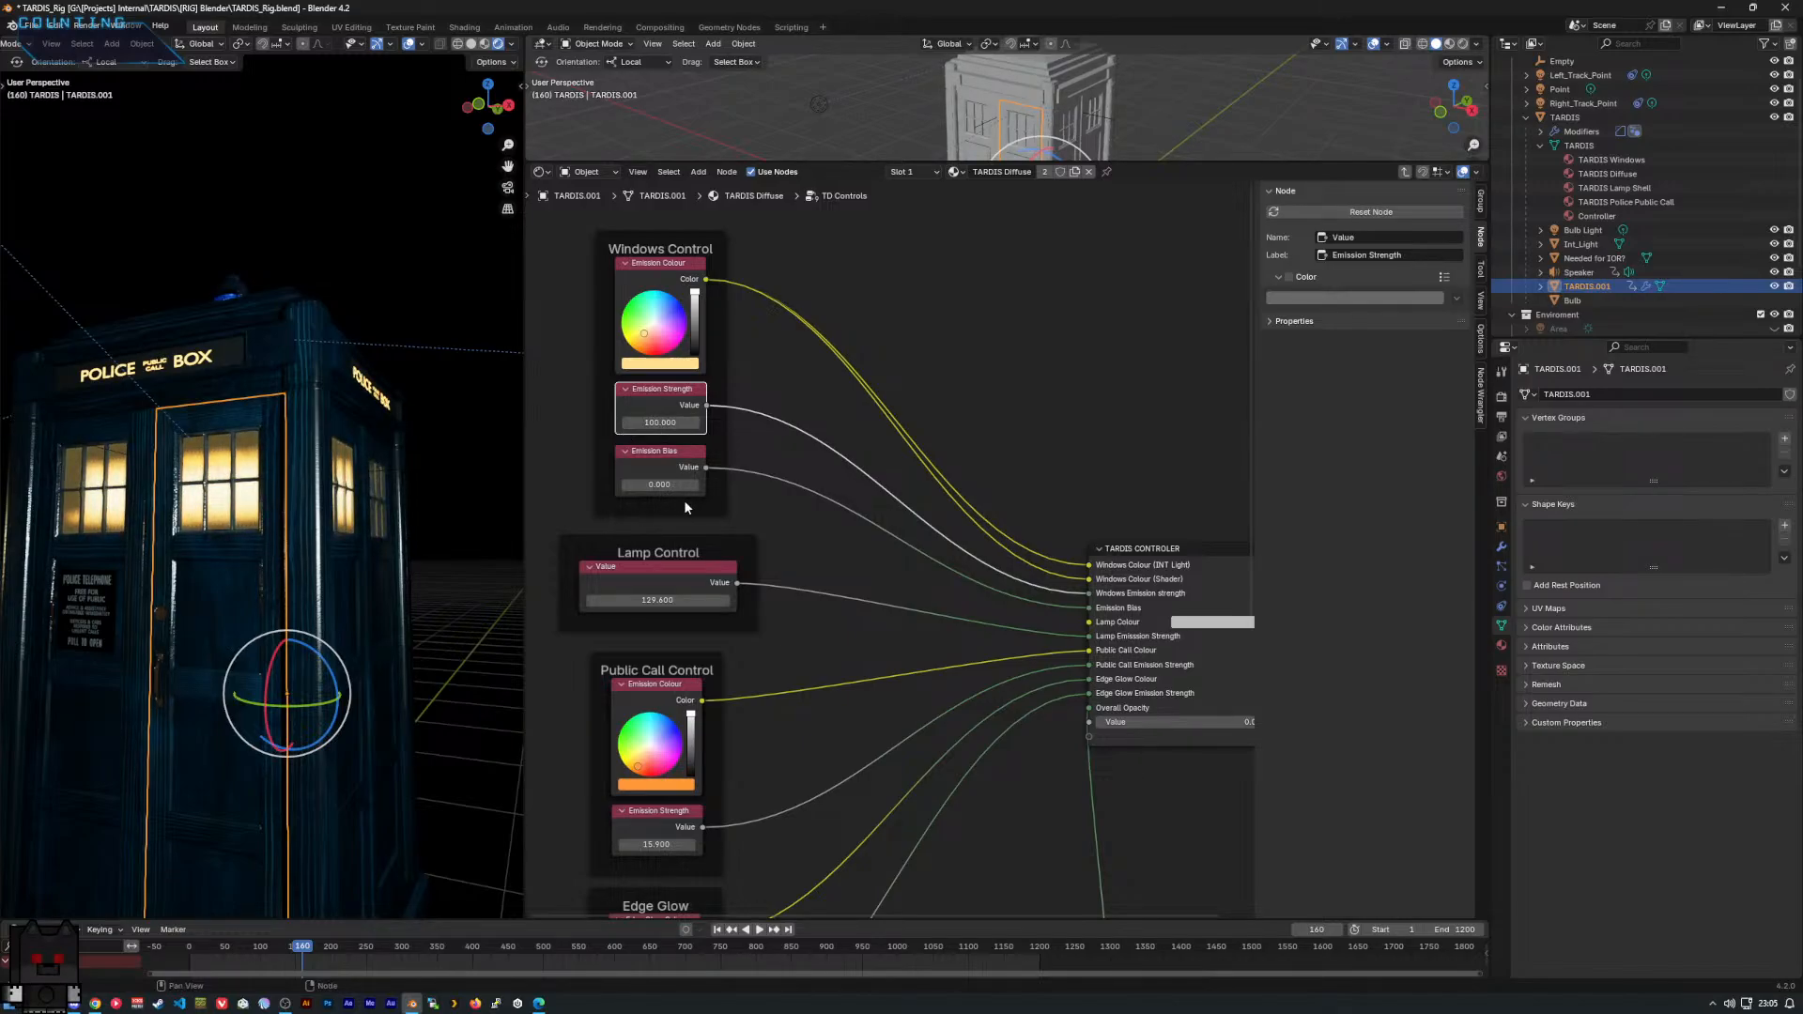
Set the Emission Bias in the Windows Control frame to 0.5.
click(657, 485)
click(678, 458)
click(660, 487)
text(0.5)
key(Return)
click(1162, 568)
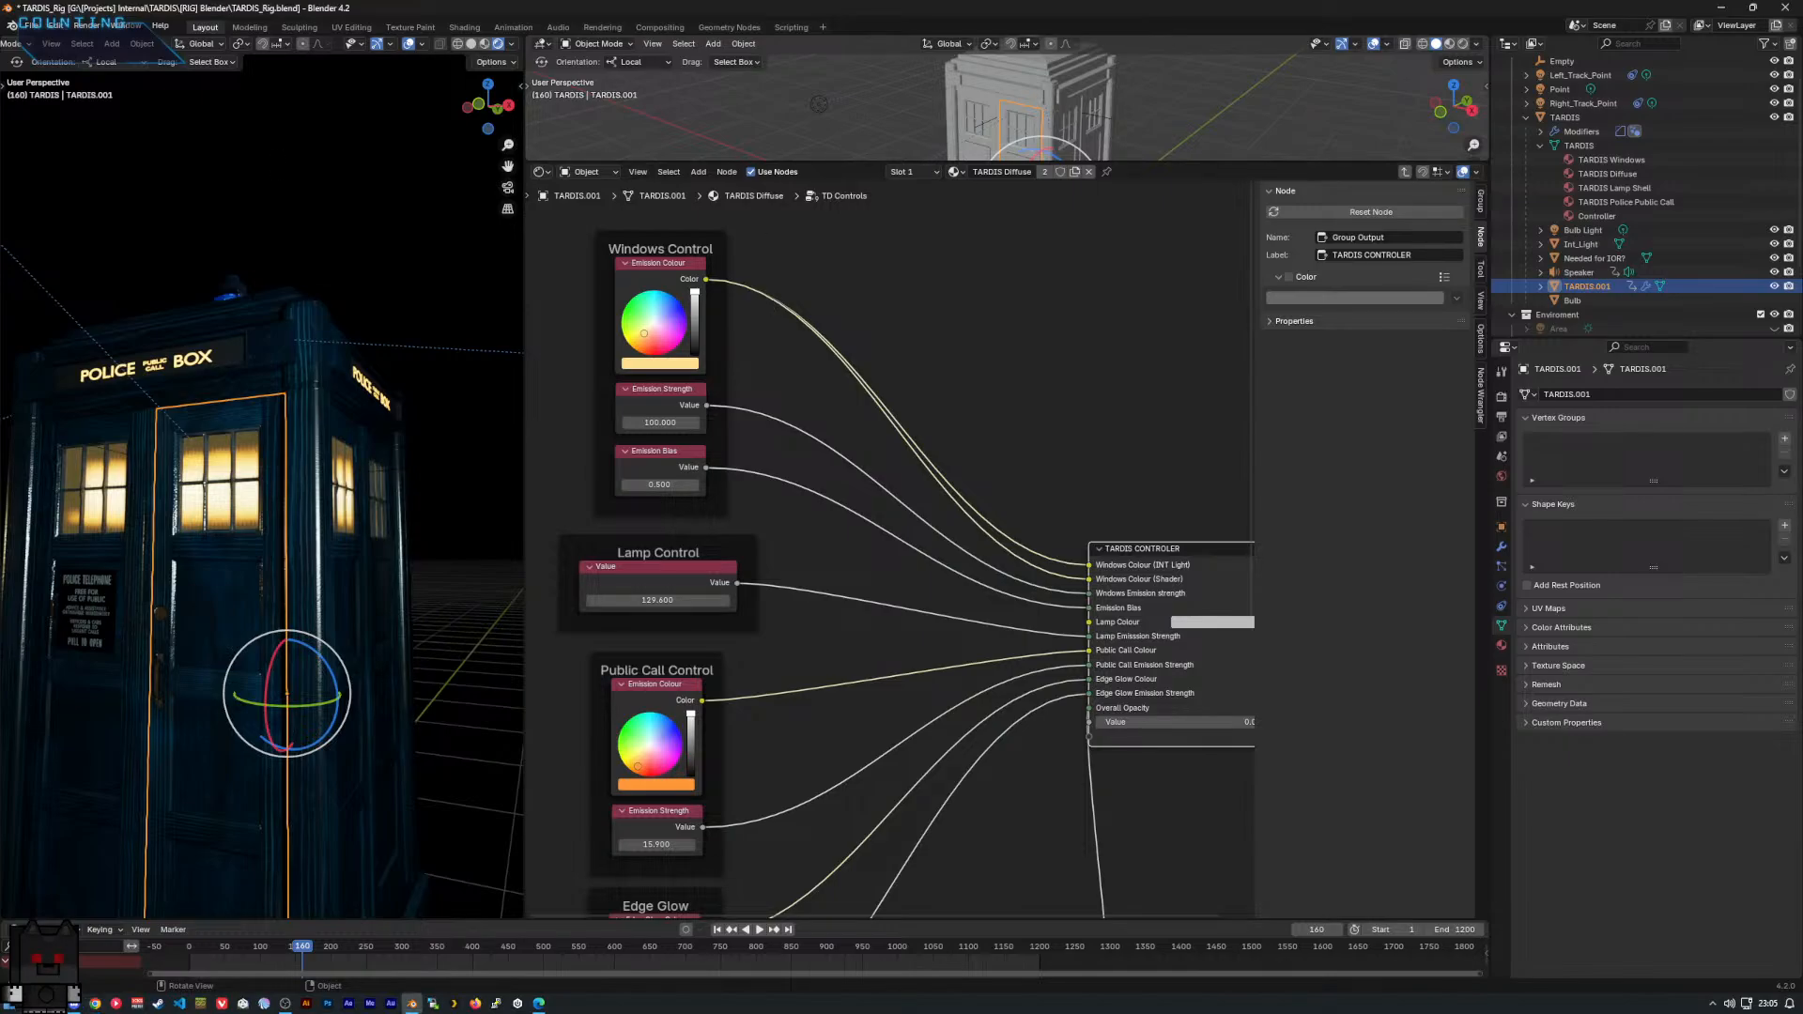
click(285, 1004)
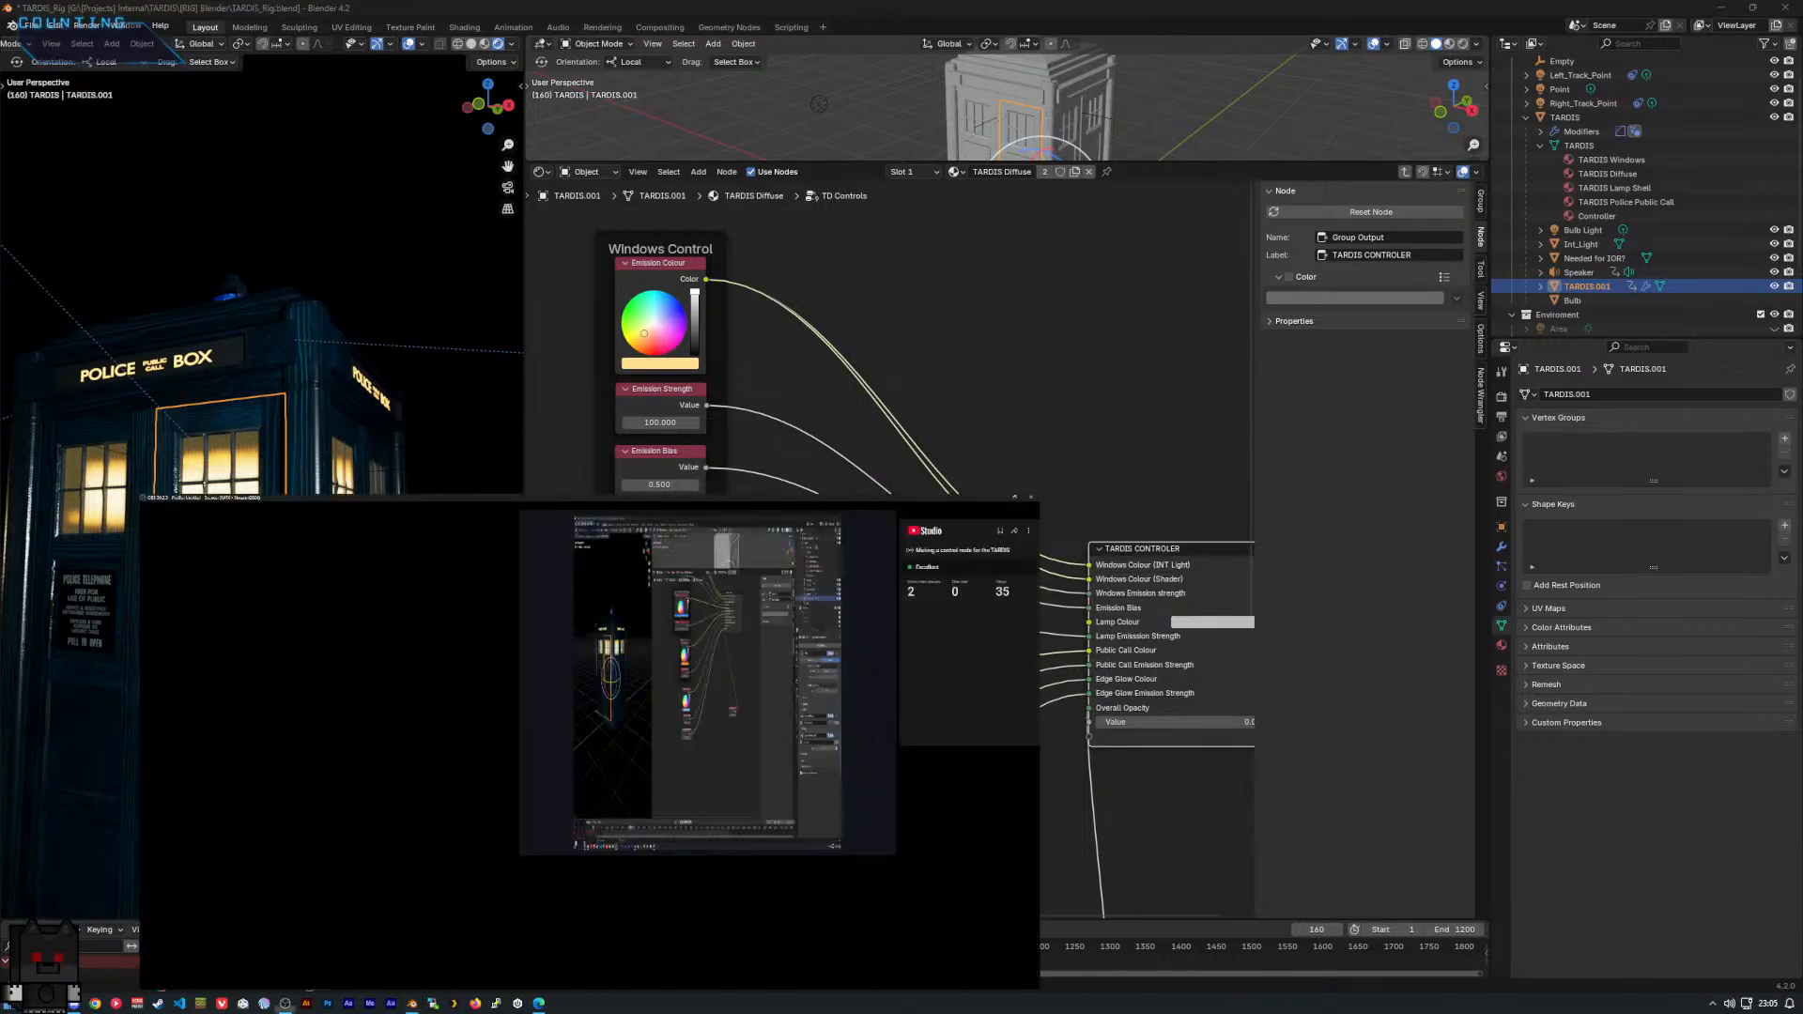
drag(902, 7, 0, 141)
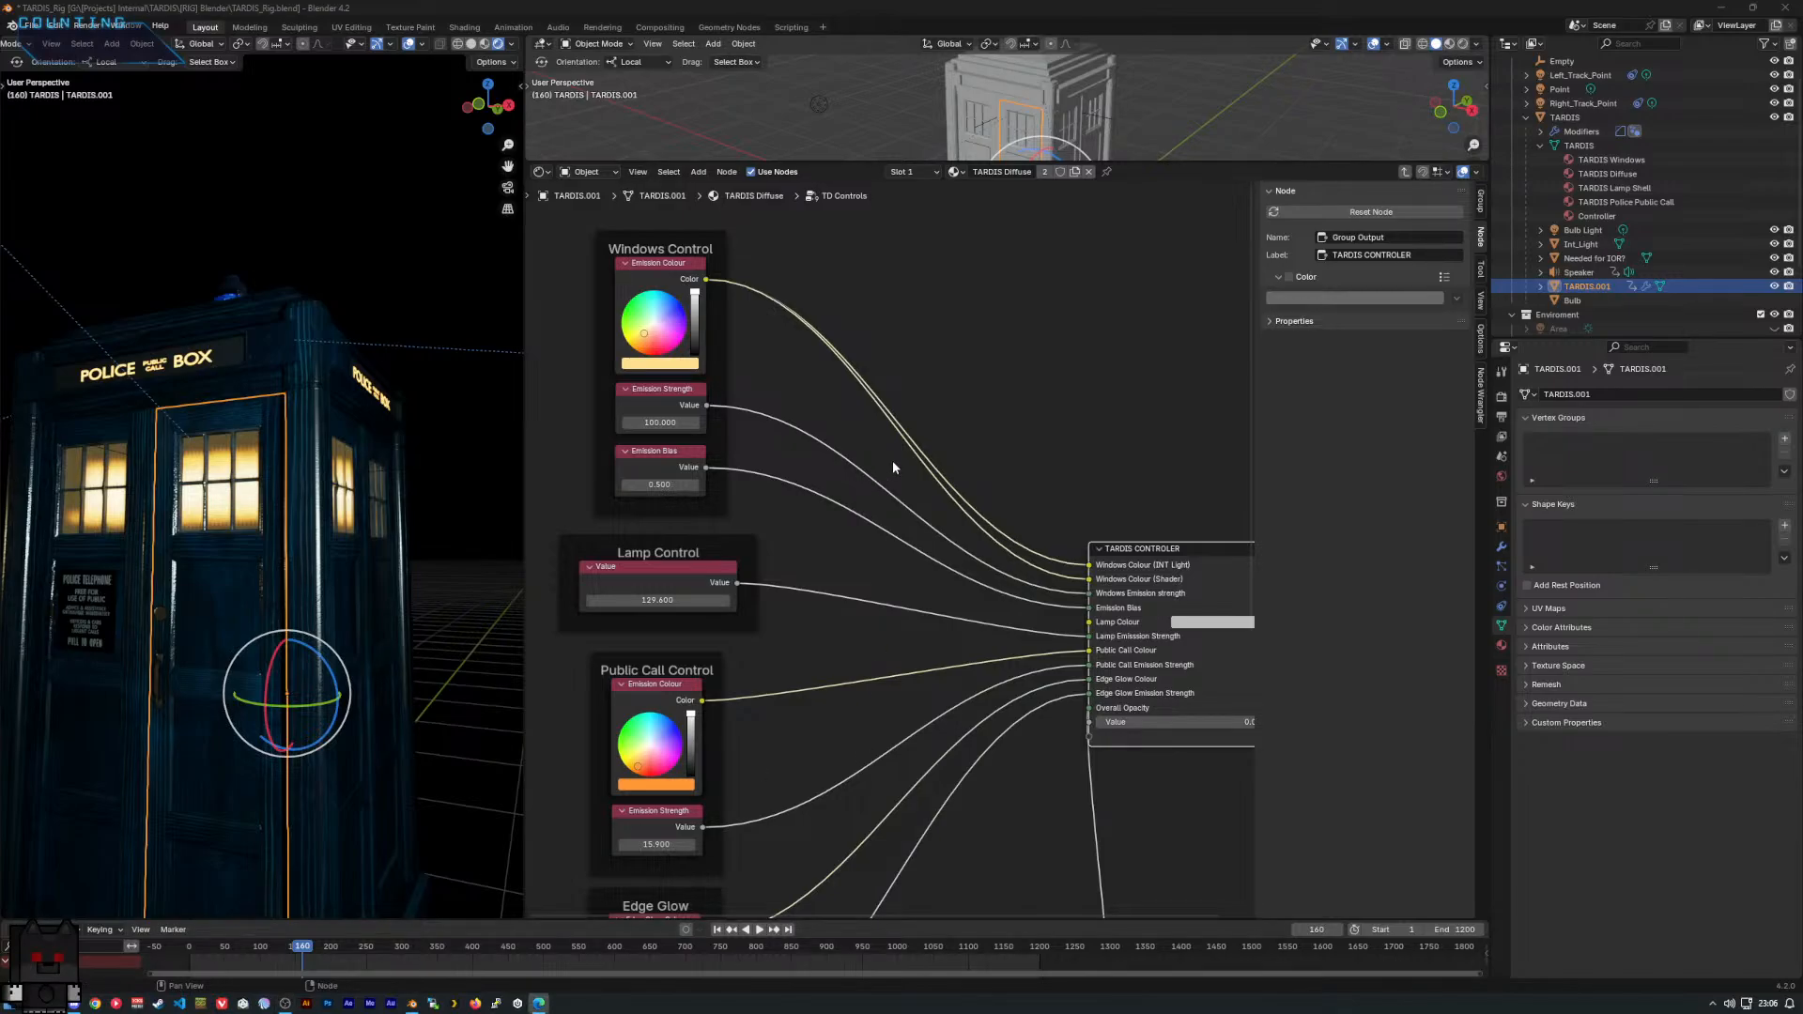
Select the TARDIS object to show the TD Controls group in its Controller material.
scroll(913, 454, down, 2)
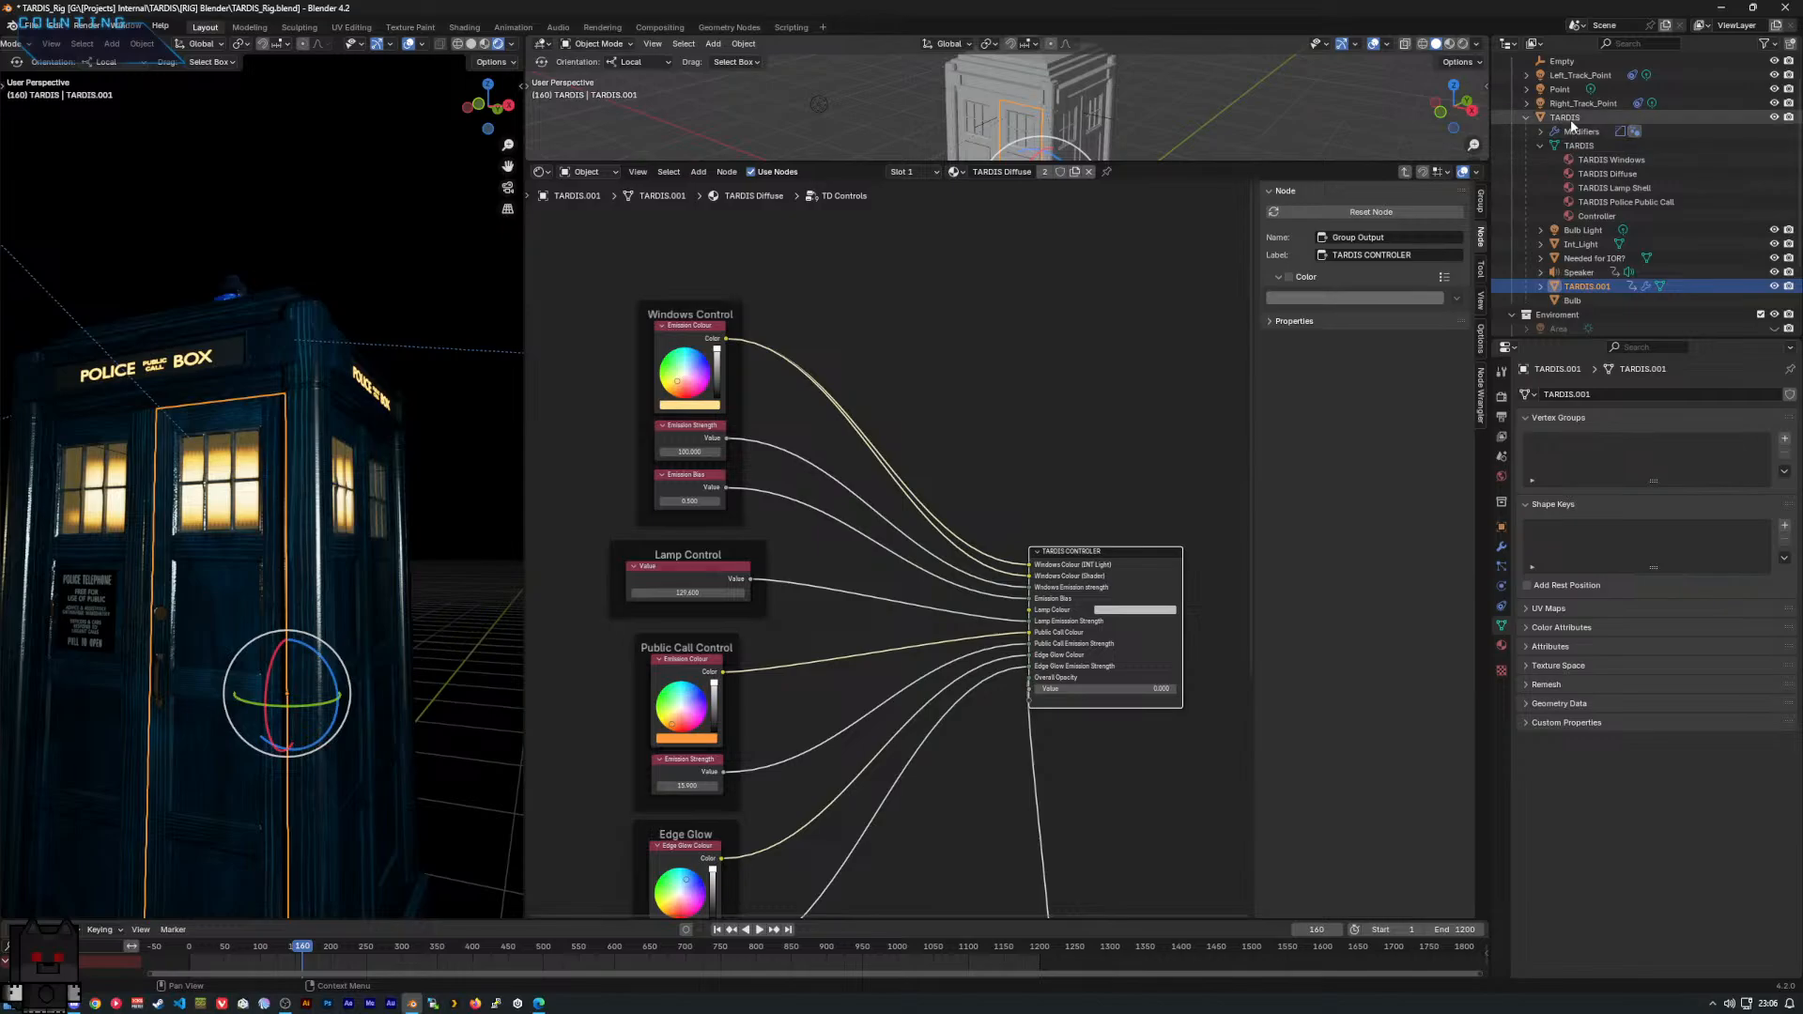
click(1597, 117)
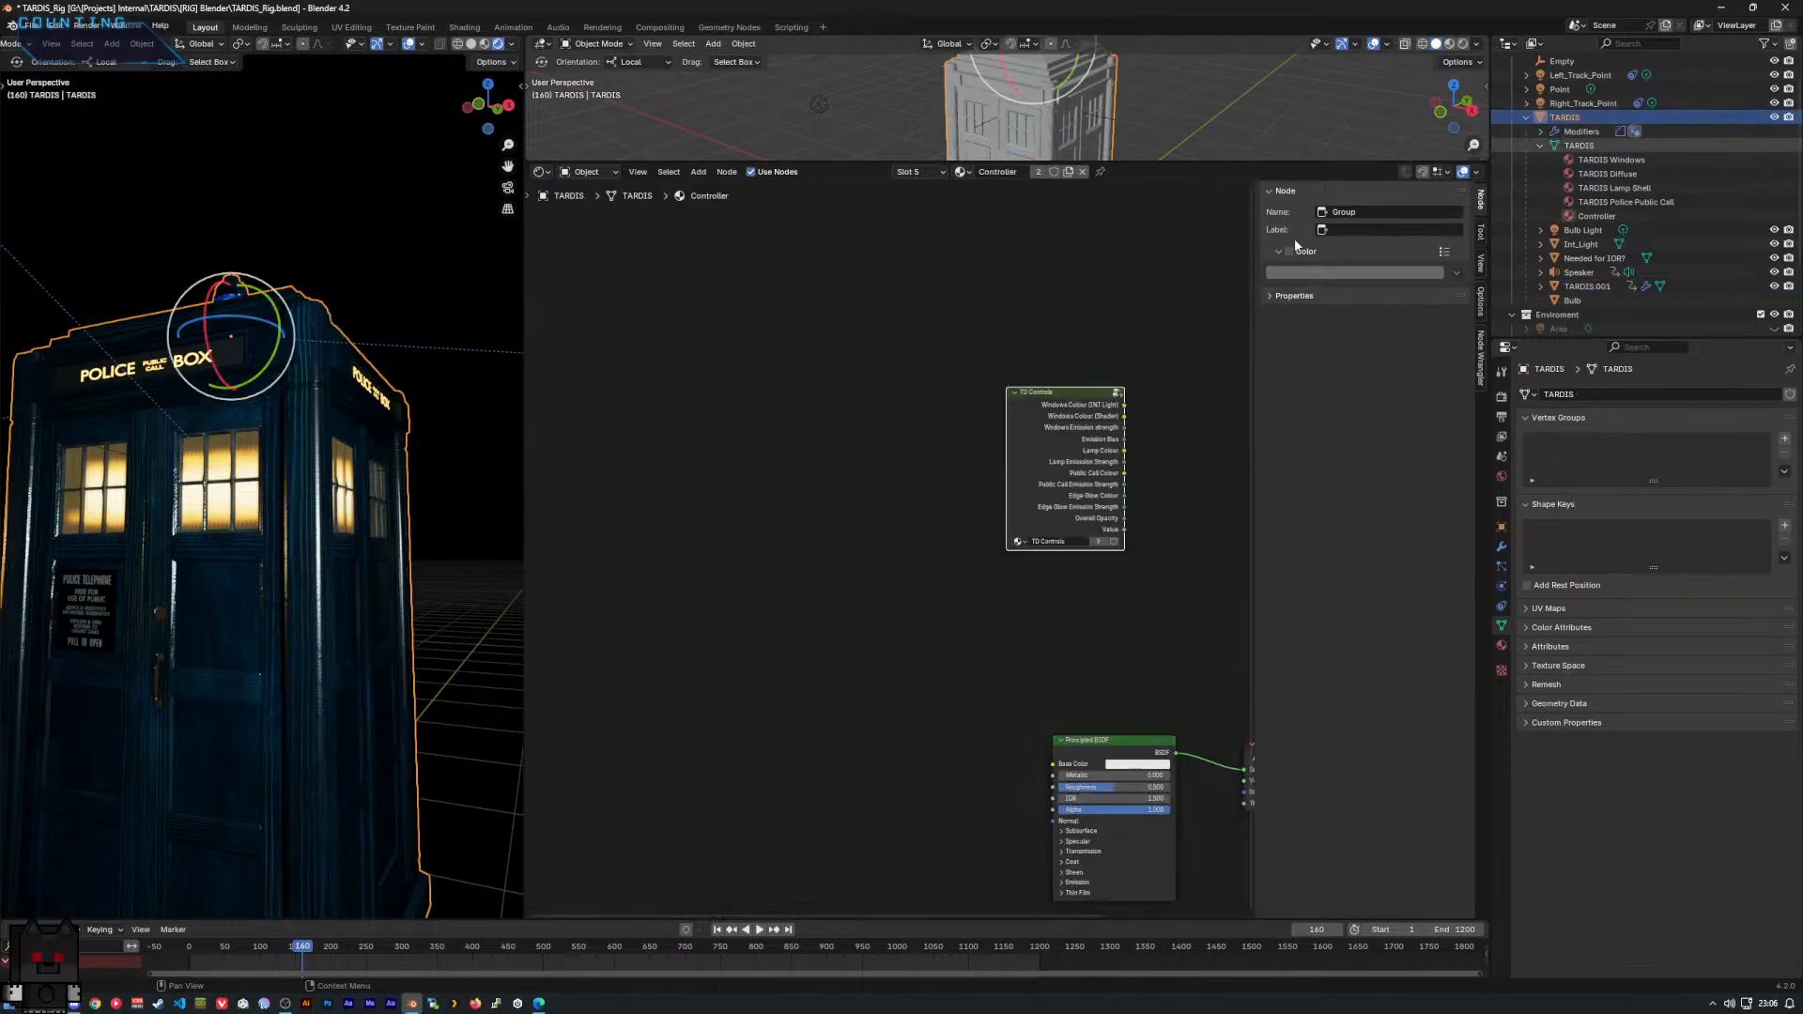
click(960, 172)
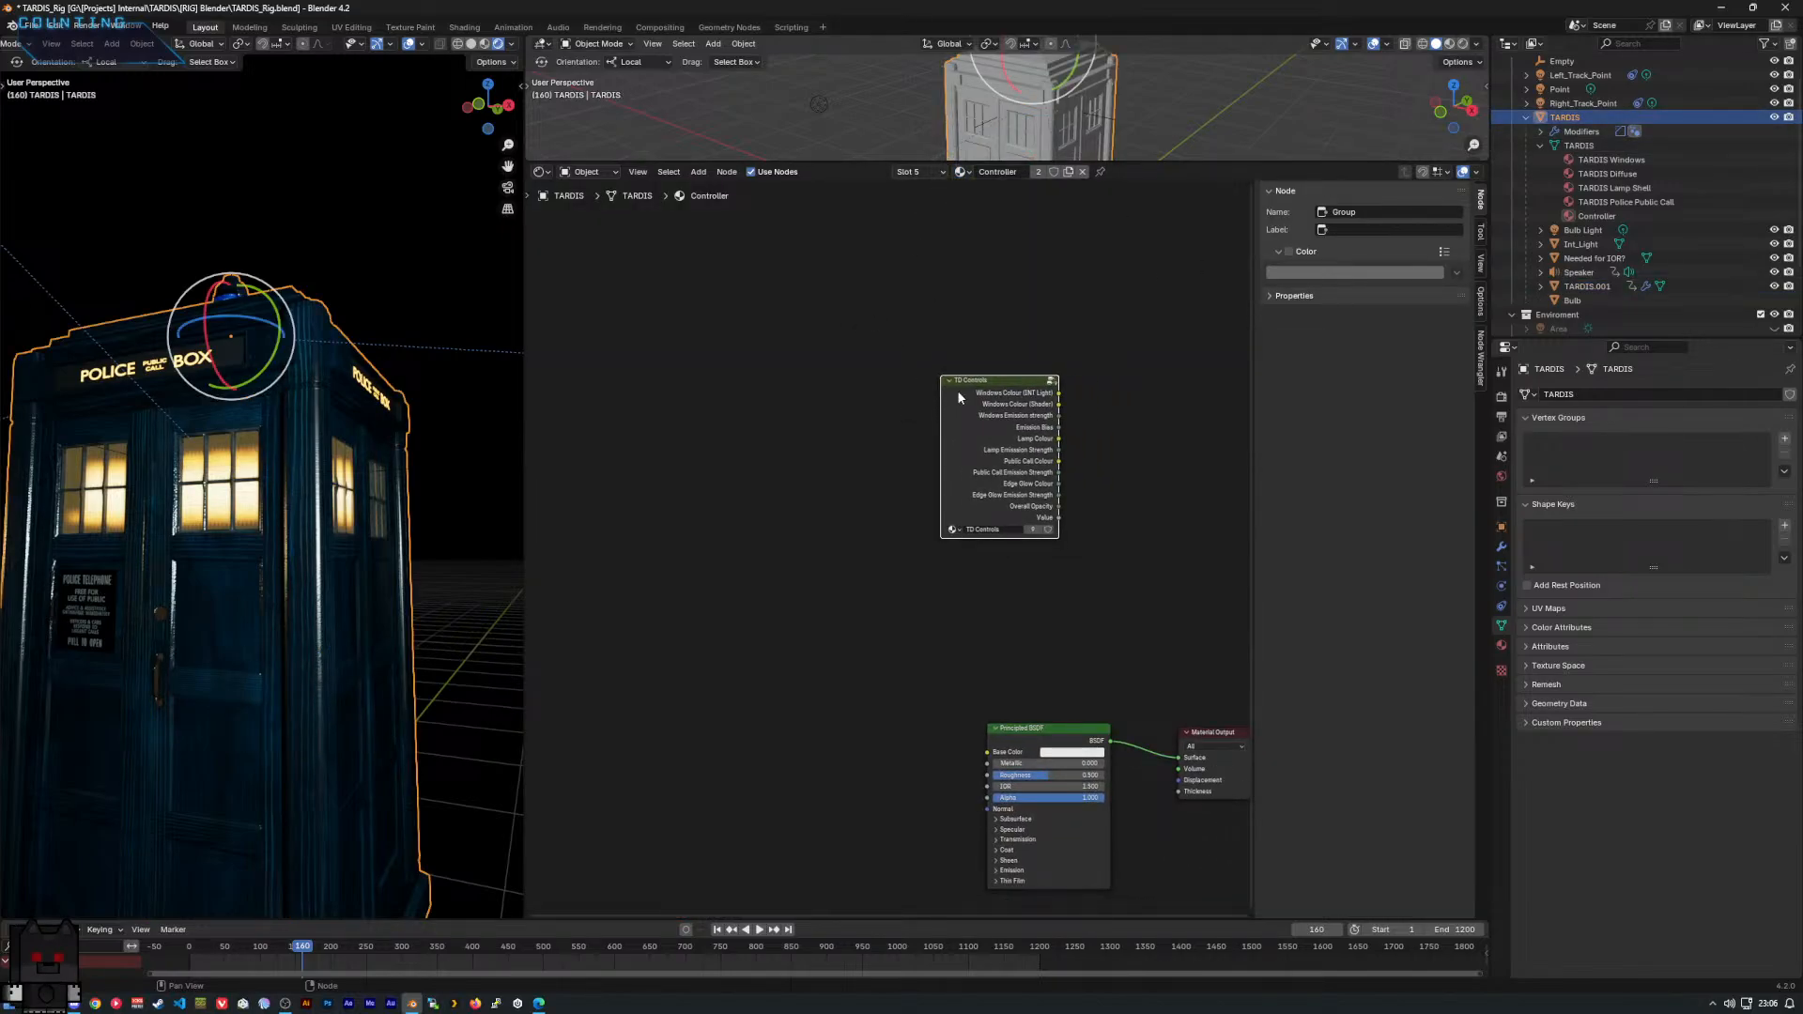
Delete the TD Controls group node from the TARDIS object's Controller material.
click(959, 172)
key(x)
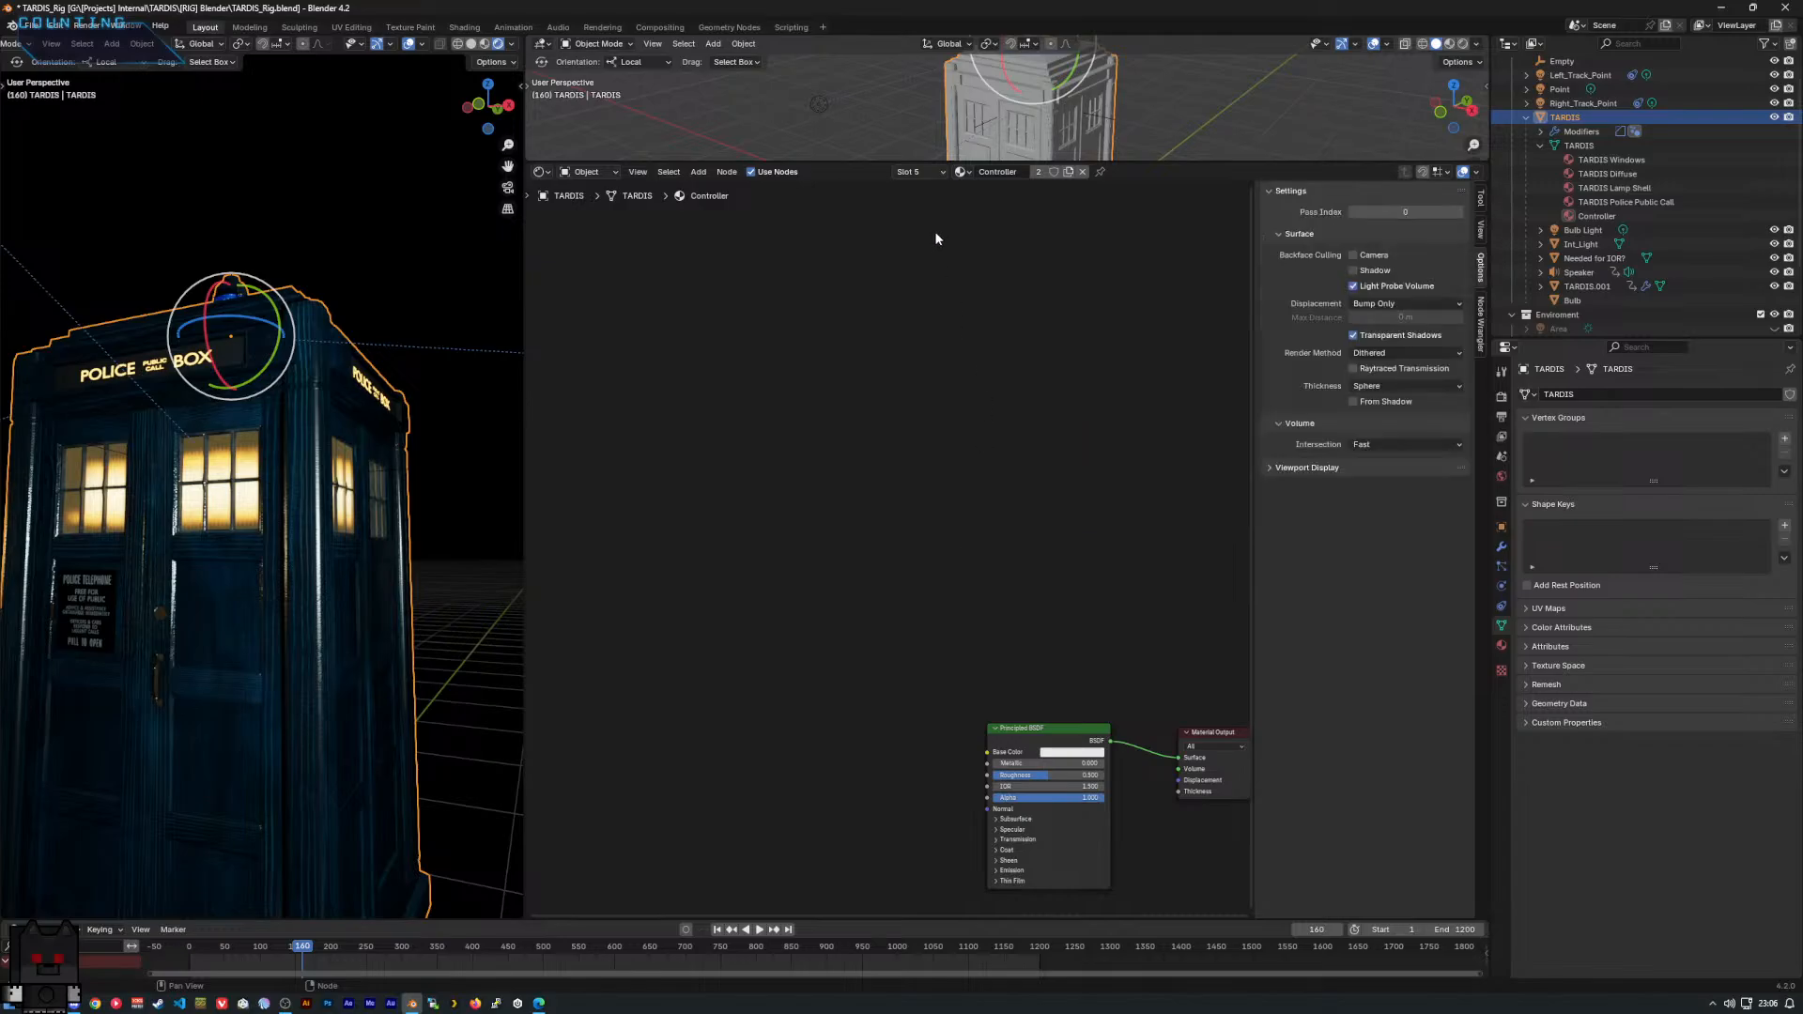
click(962, 172)
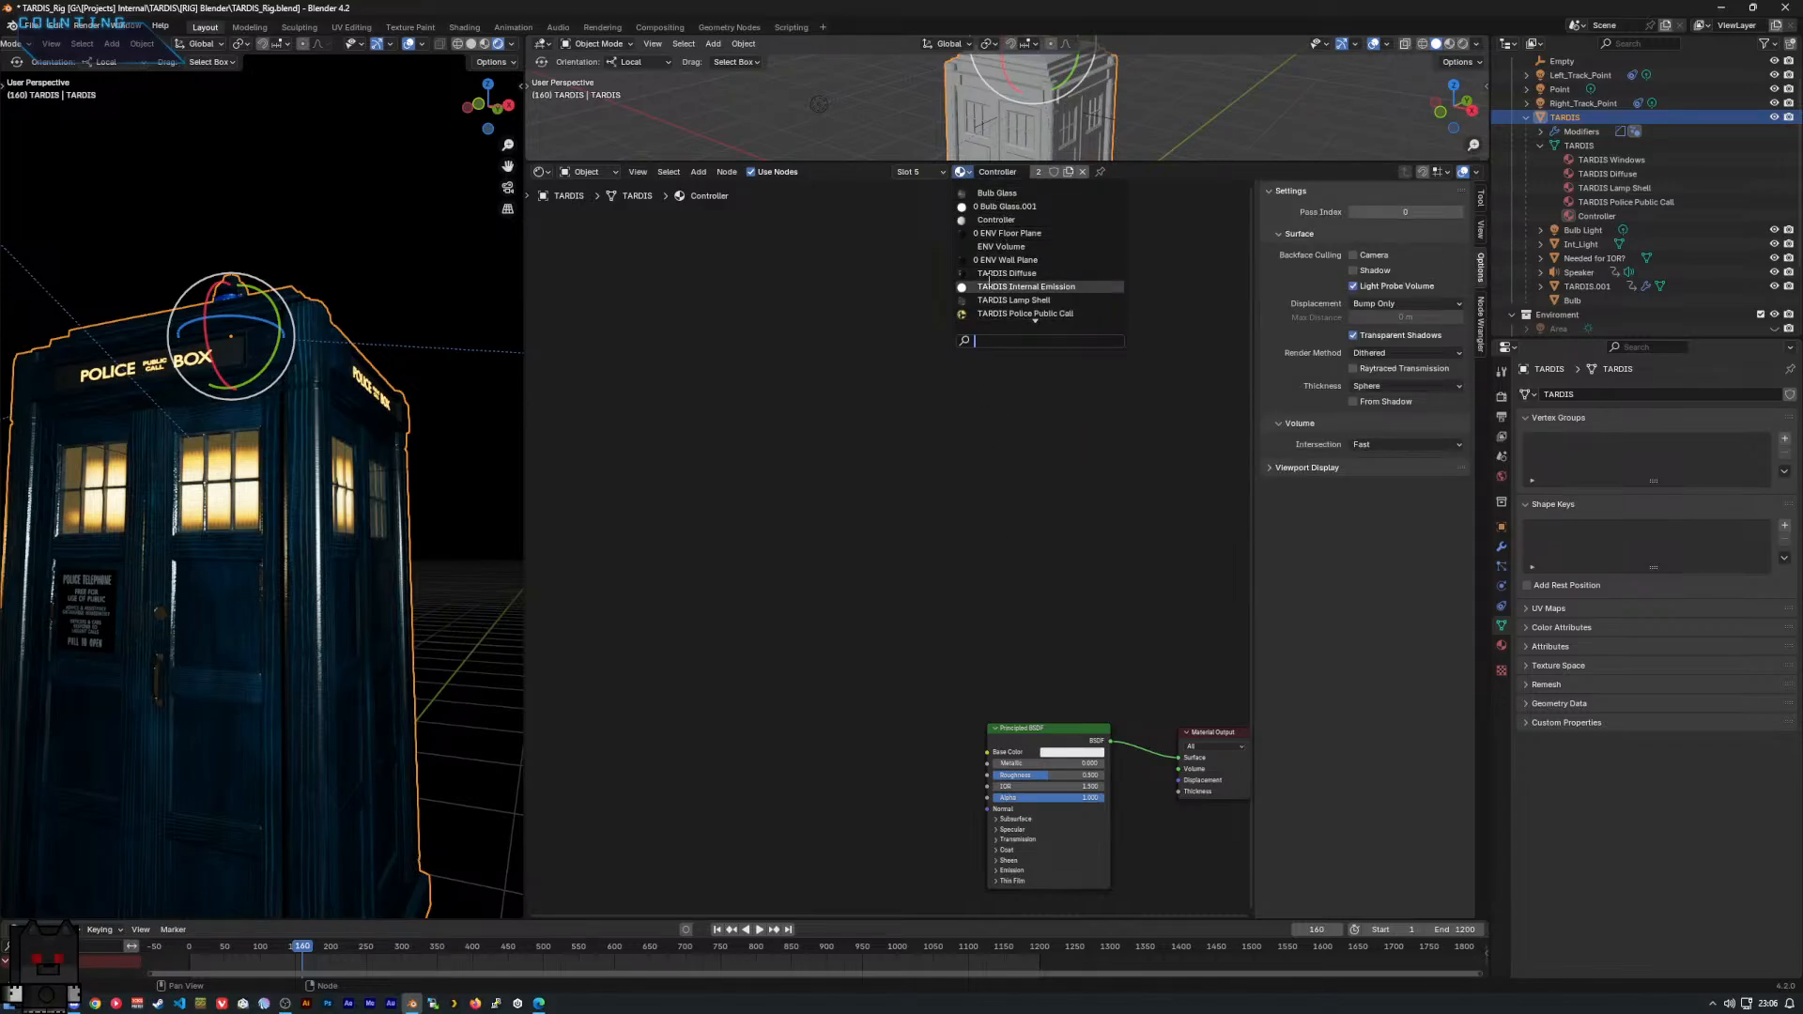
Rename the Controller material as Floor Shader.
click(1020, 172)
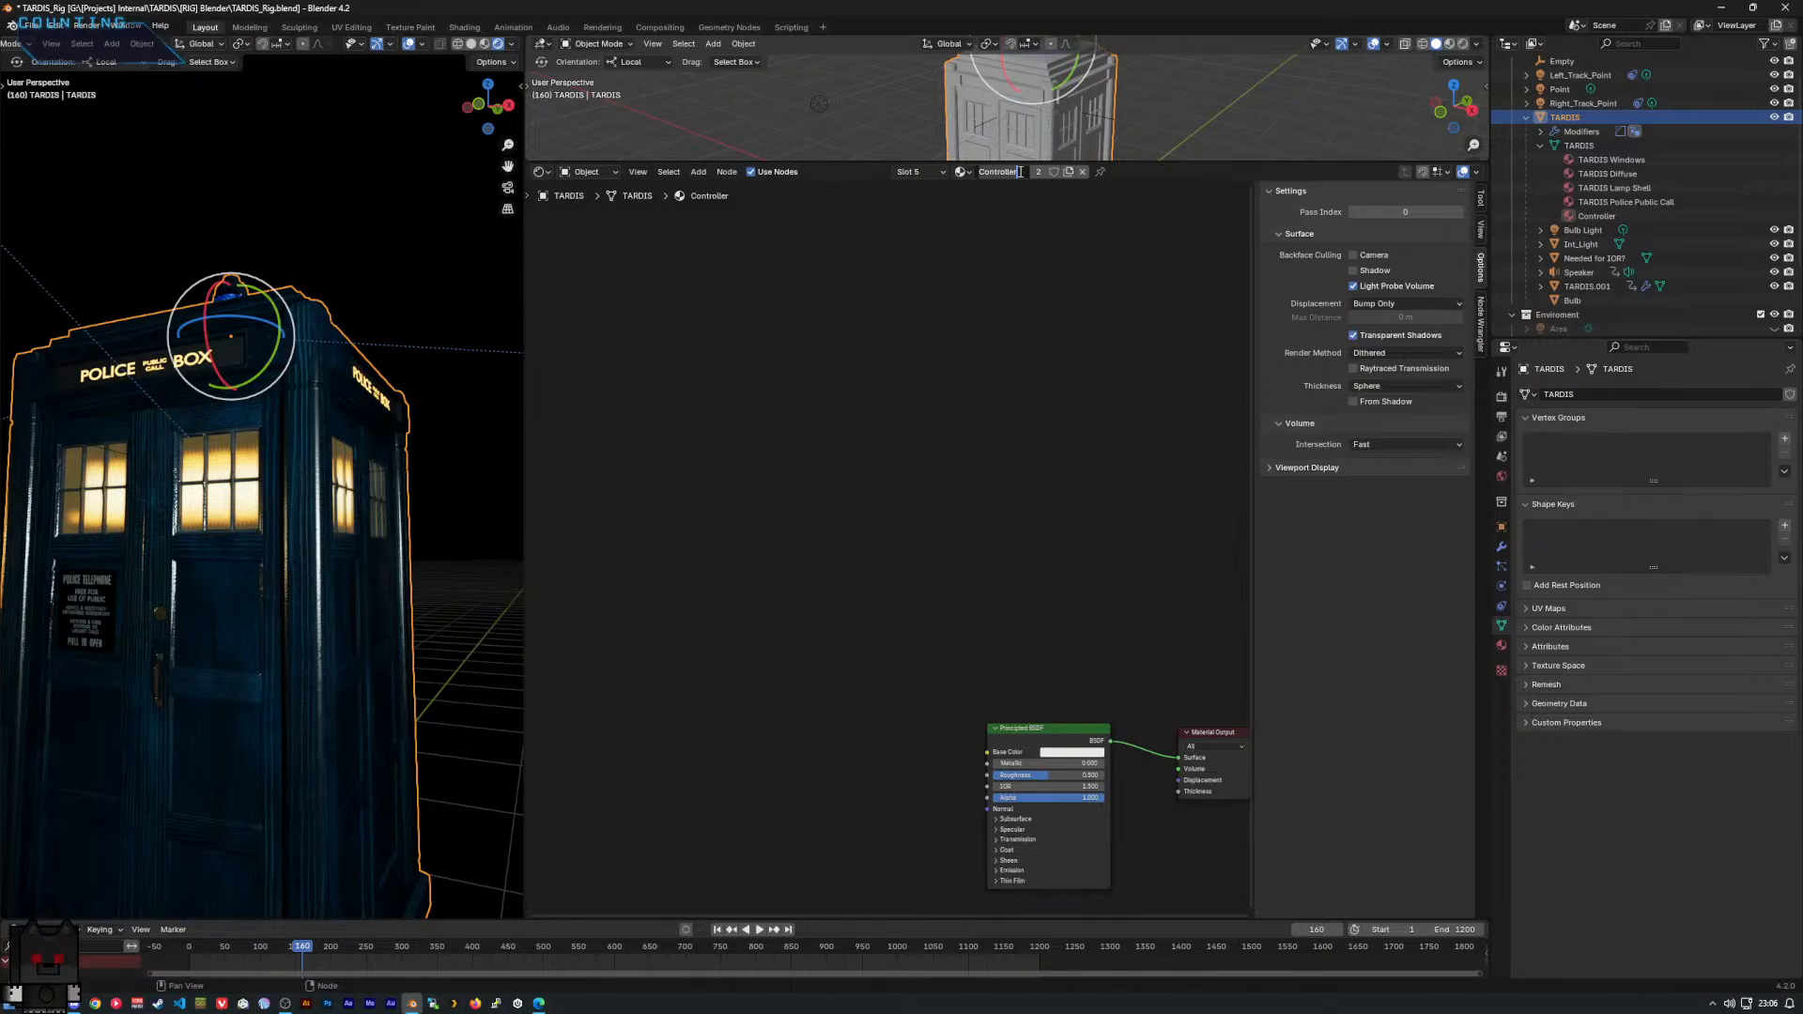
text(Floor Shader)
key(Return)
Set the Principled BSDF's Alpha to 0 and rename the material as Plane Shader.
drag(1045, 797, 979, 799)
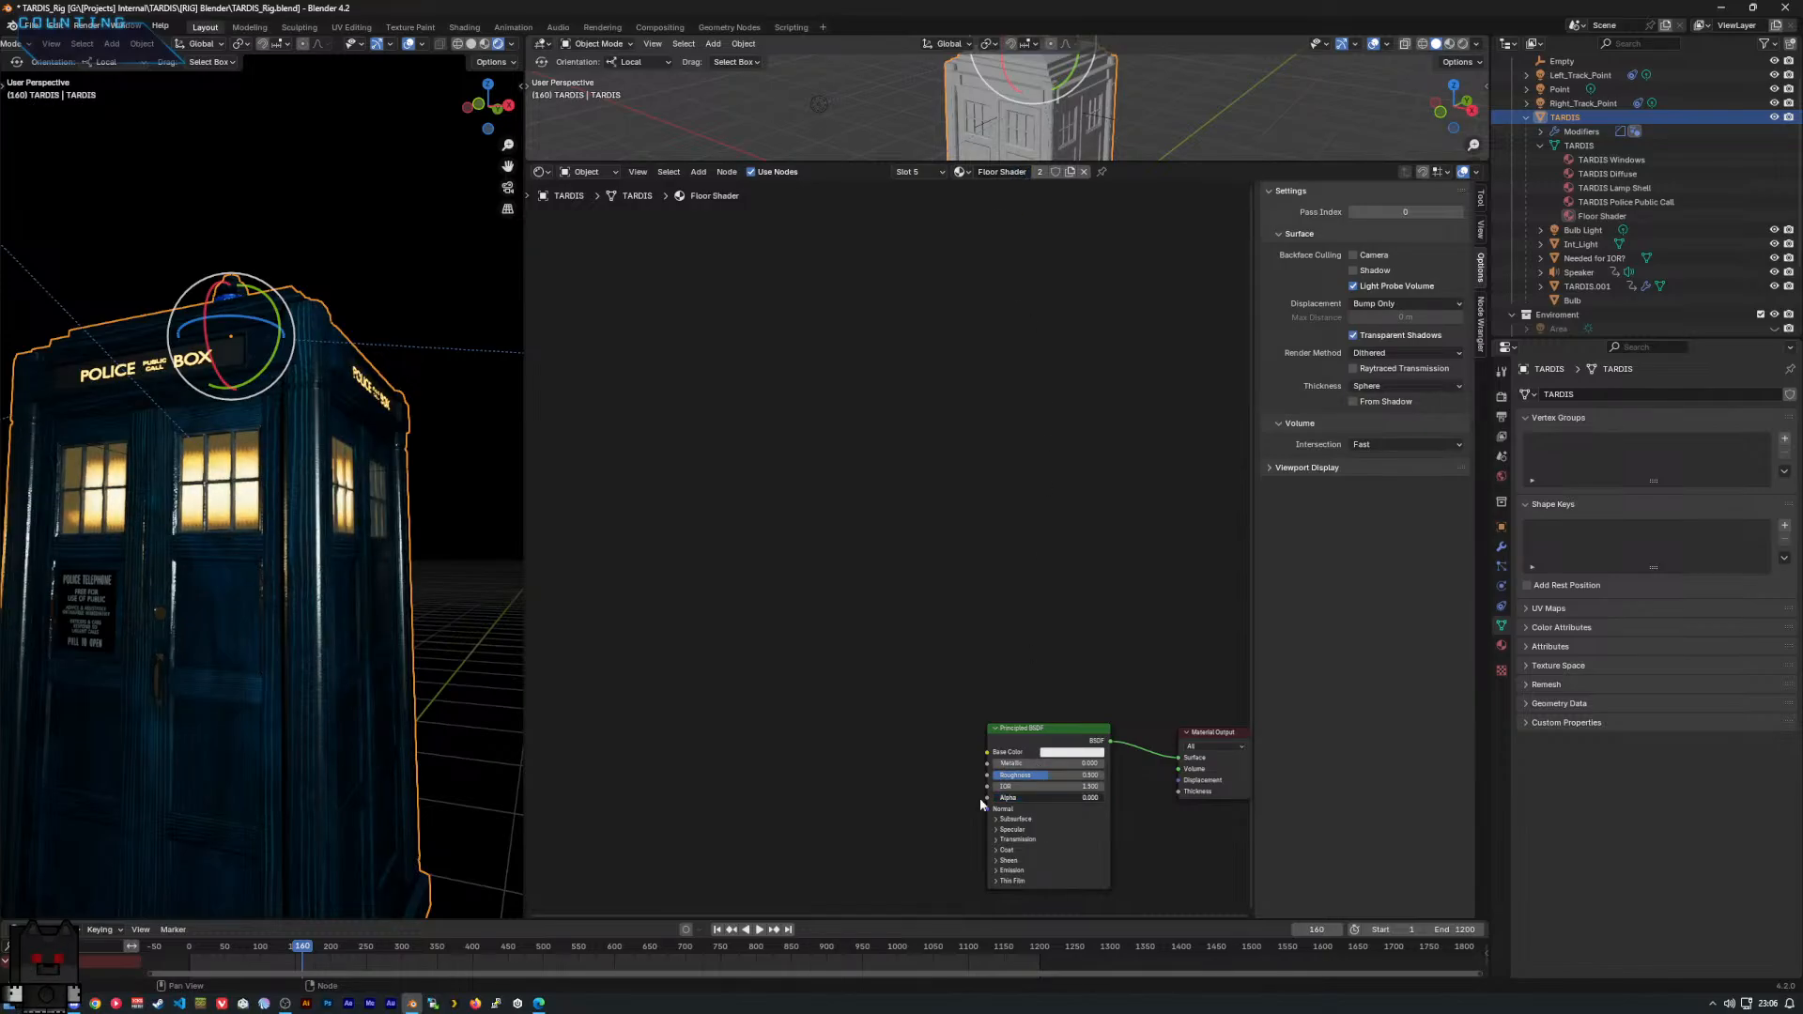
click(990, 172)
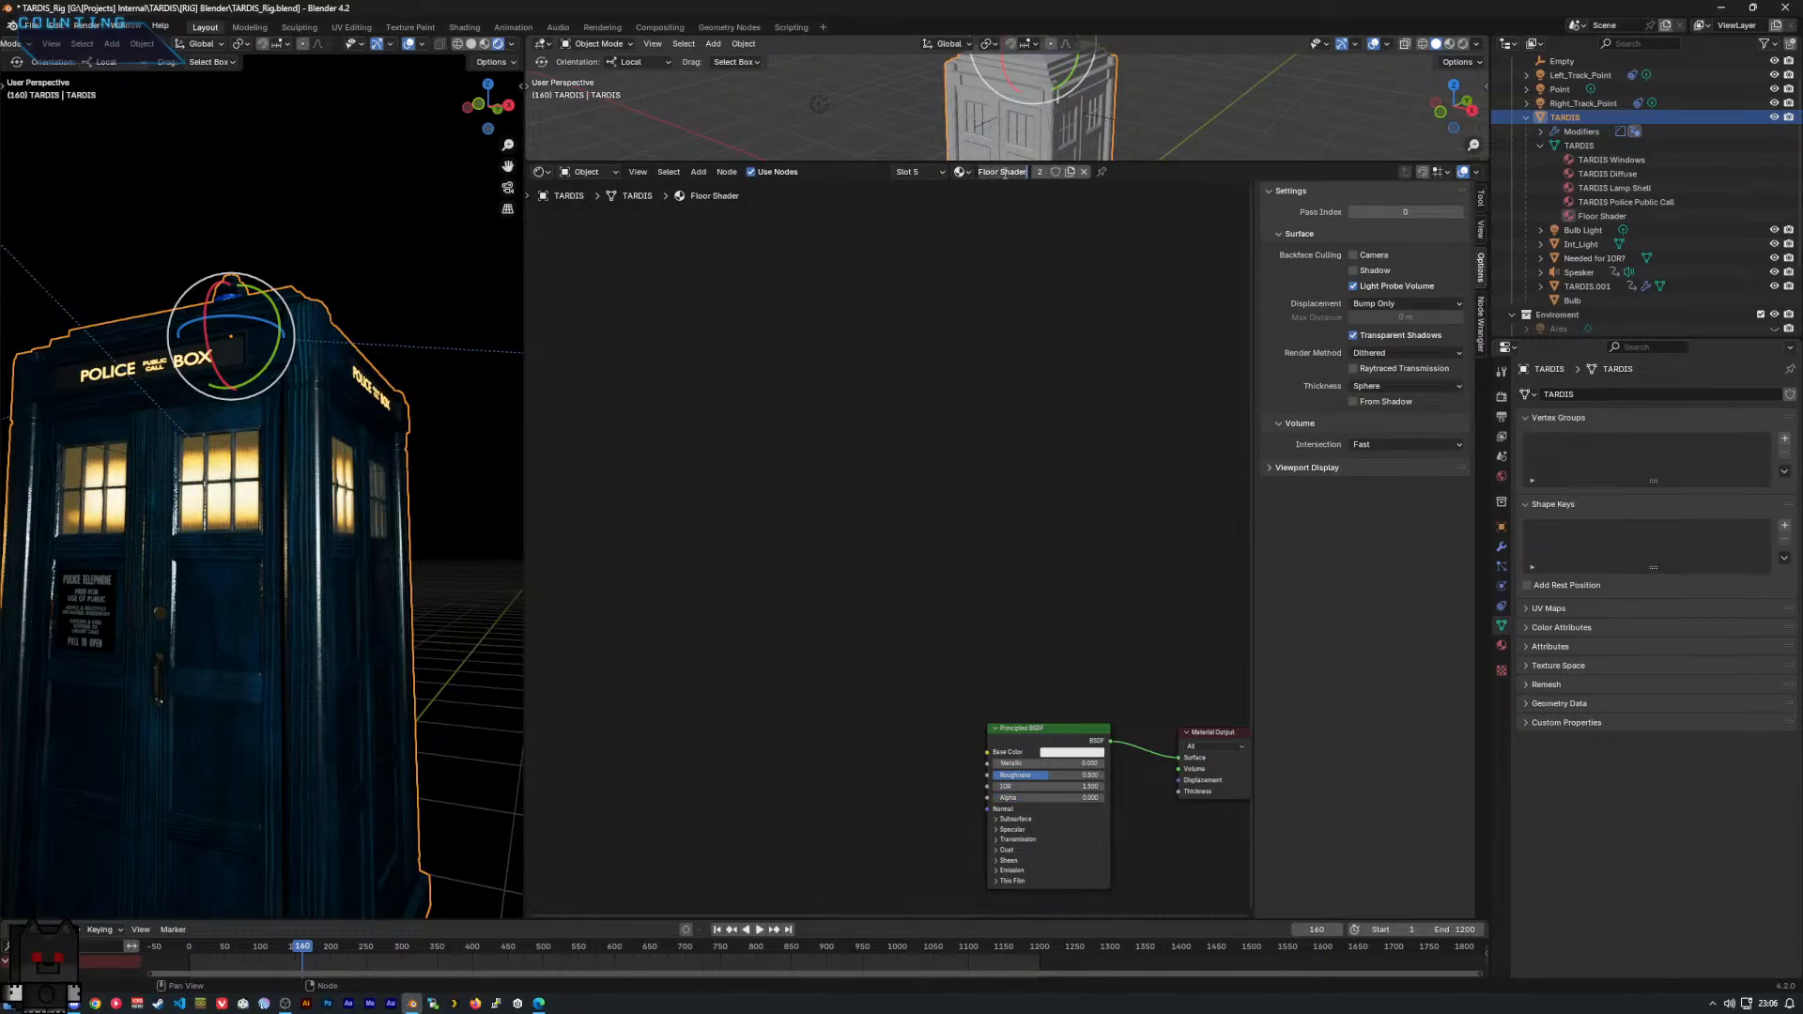
text(Plane Shader)
key(Return)
Switch the node editor to the TARDIS Windows material in slot 1 and select its TD Controls group node.
click(962, 172)
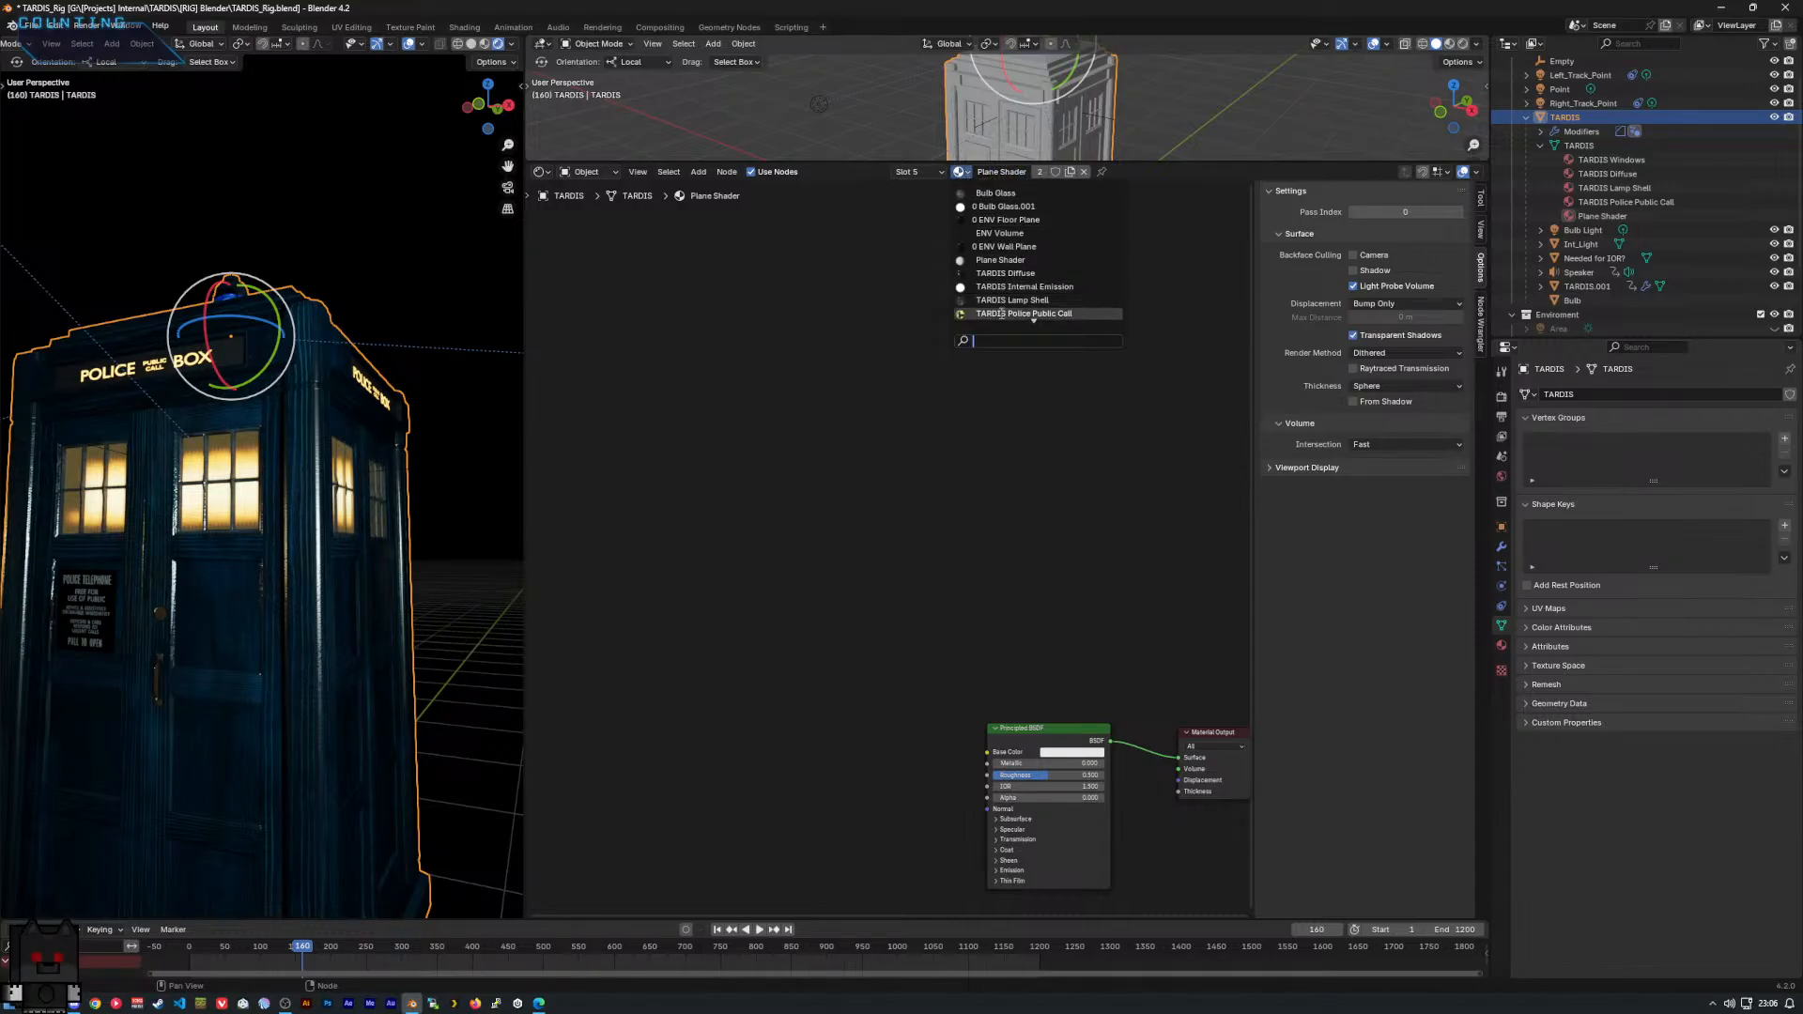
click(930, 172)
click(911, 202)
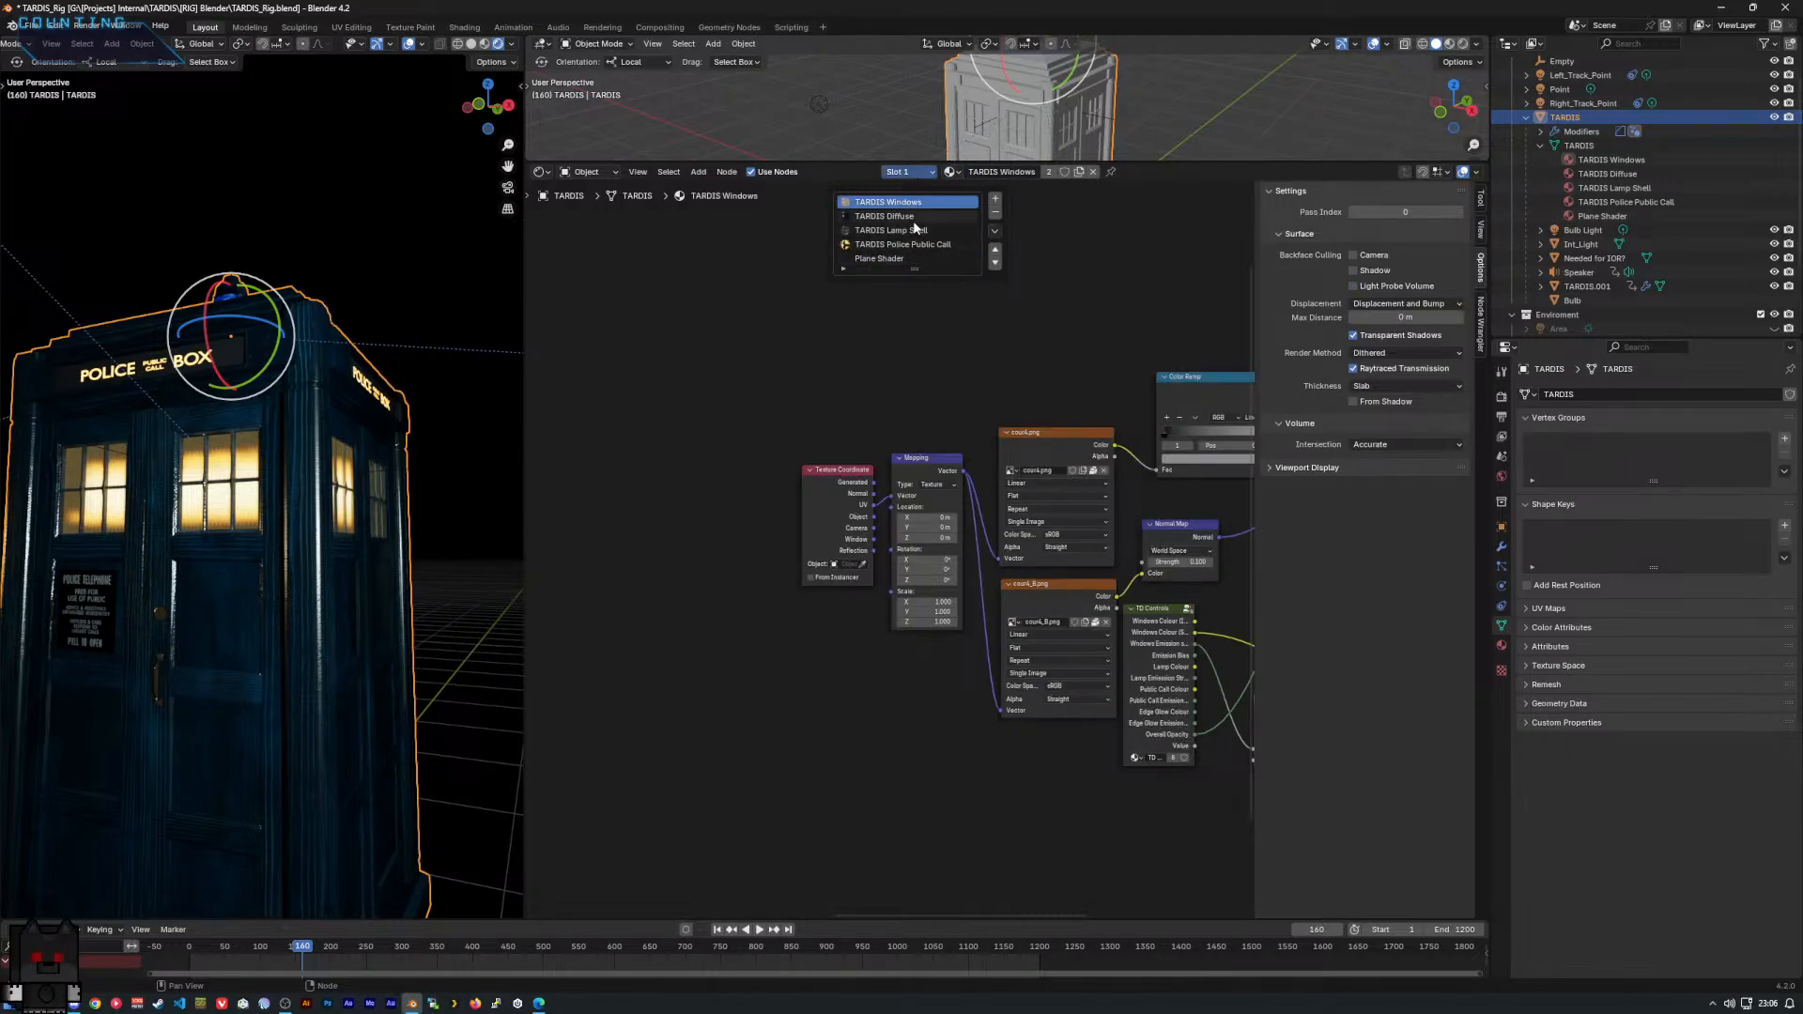
scroll(913, 409, up, 2)
middle_drag(910, 411, 764, 373)
scroll(648, 388, up, 1)
middle_drag(985, 583, 823, 531)
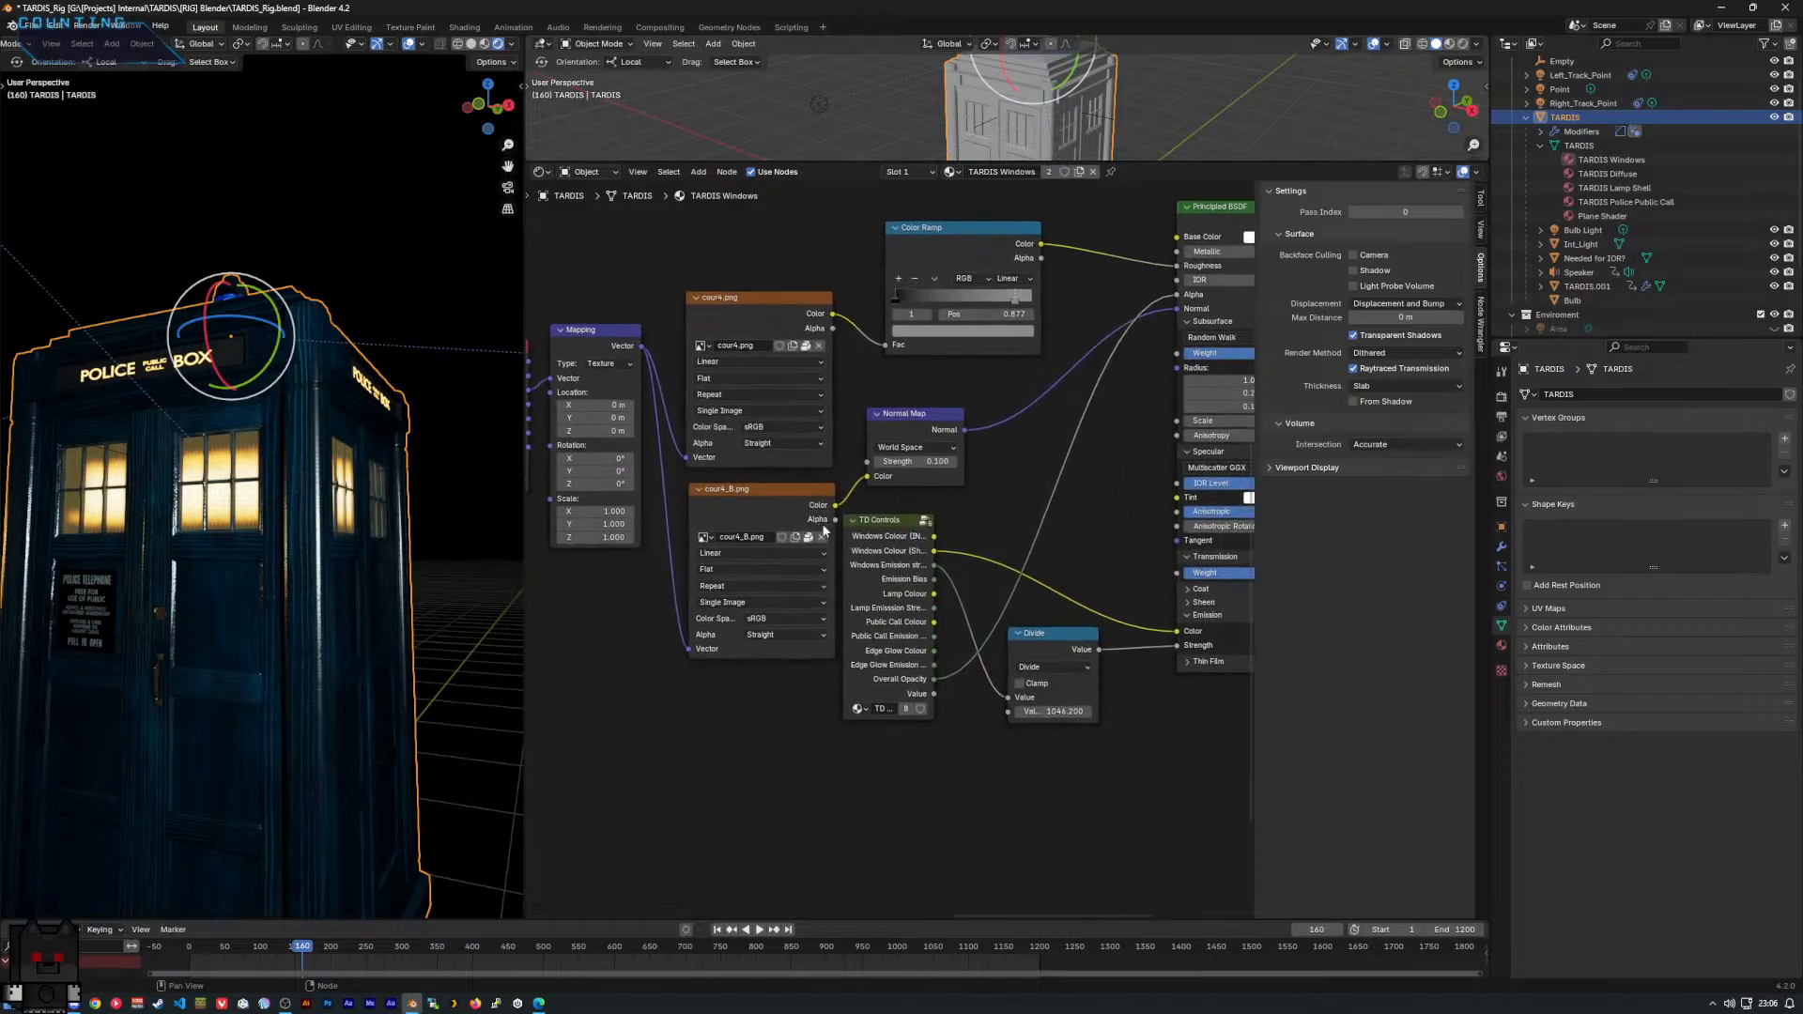
click(873, 563)
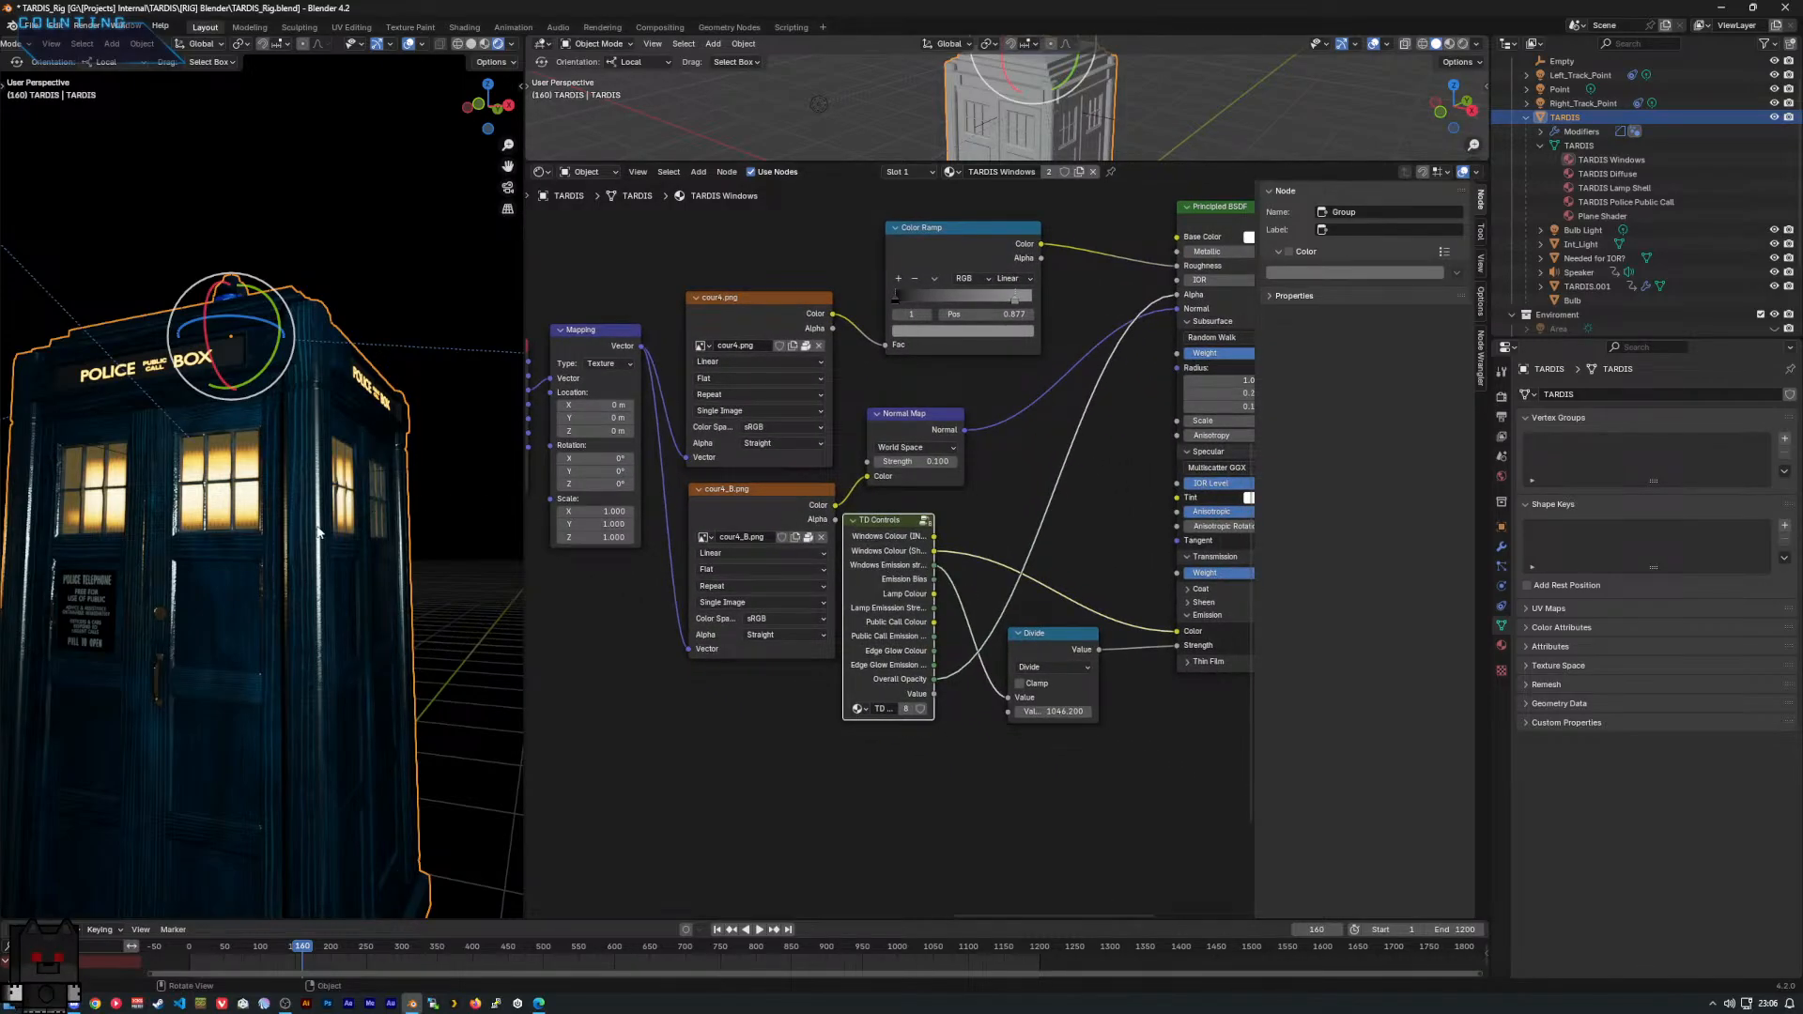
middle_drag(317, 532, 520, 490)
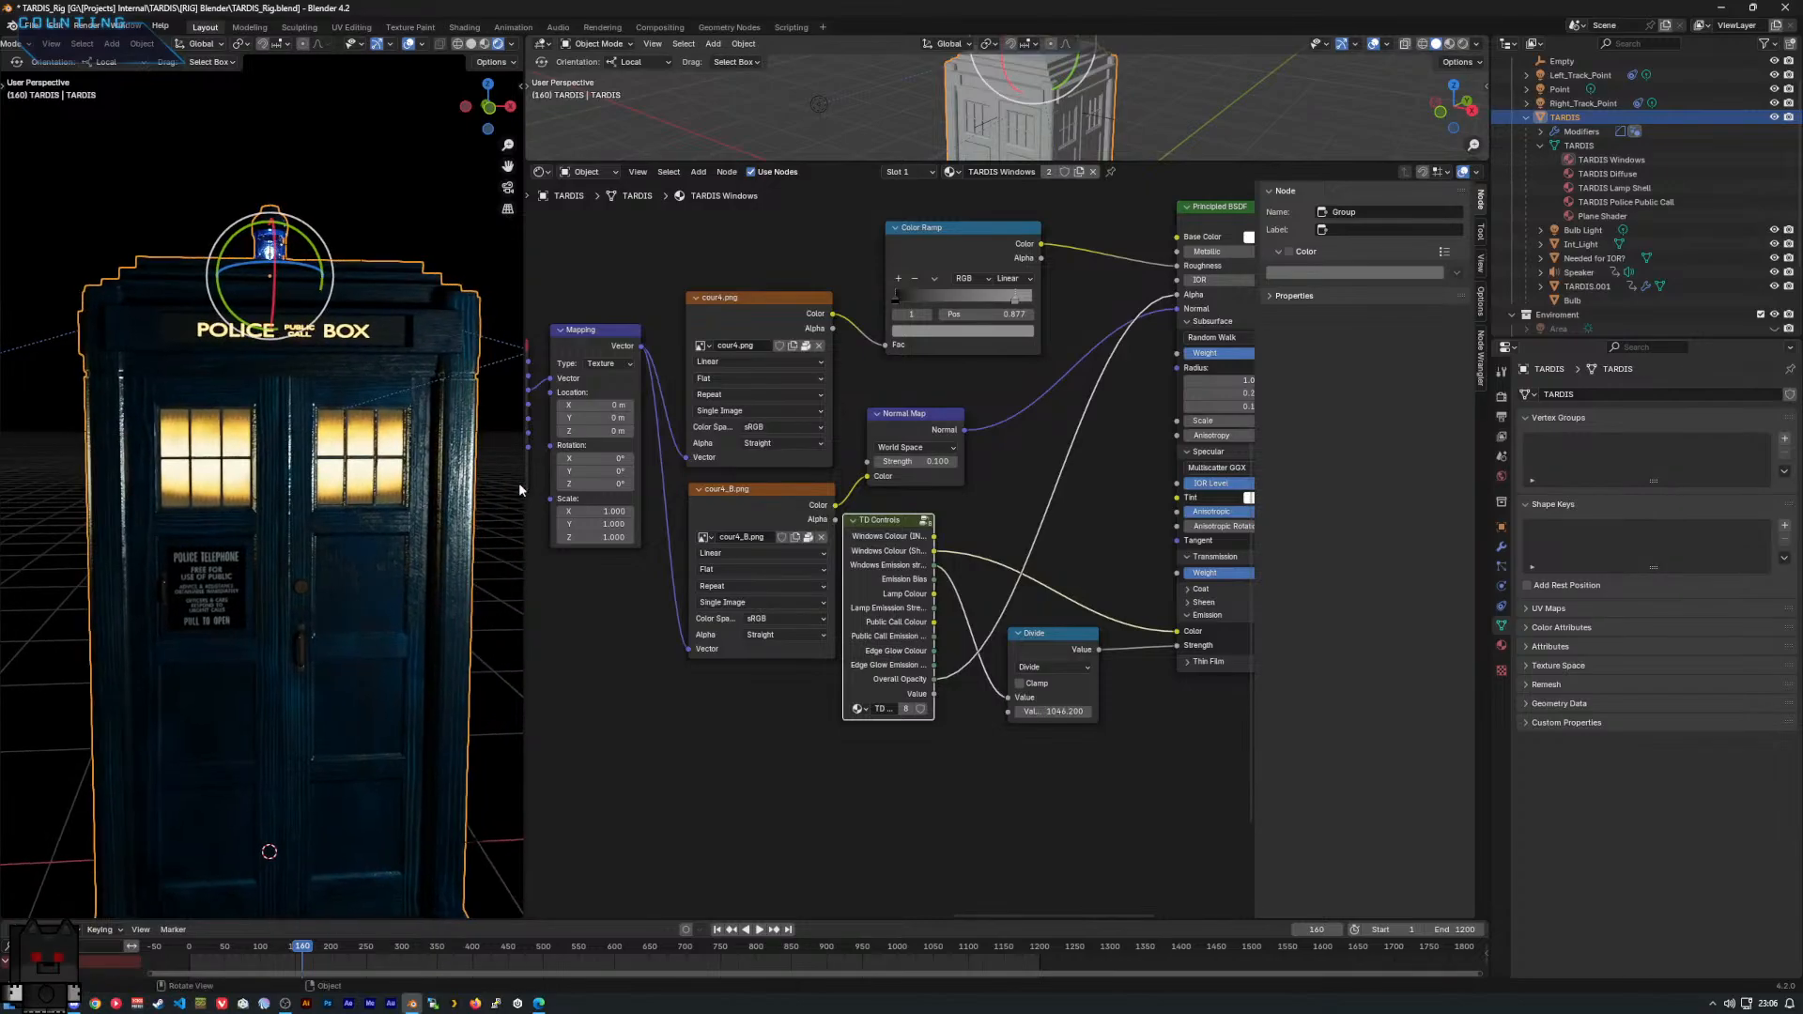
click(907, 172)
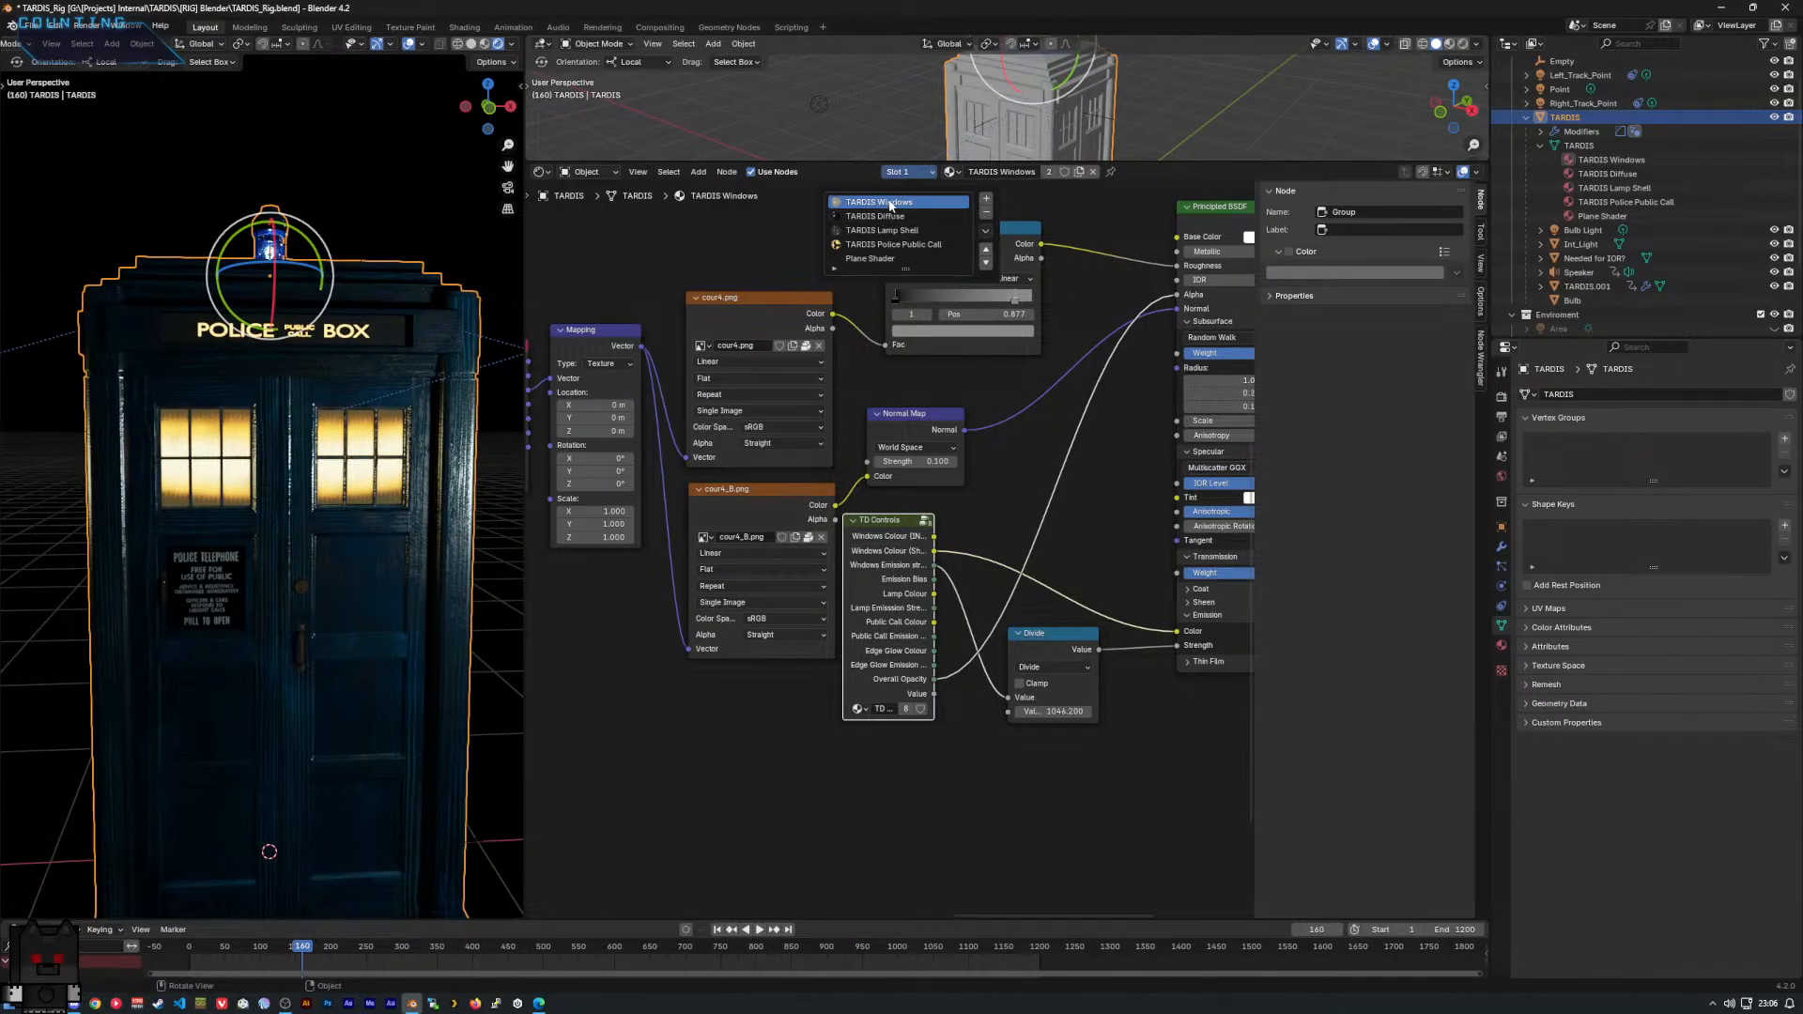
click(890, 205)
Move the TD Controls and Divide nodes down into the free space below the image texture and Principled BSDF nodes.
middle_drag(996, 752, 835, 597)
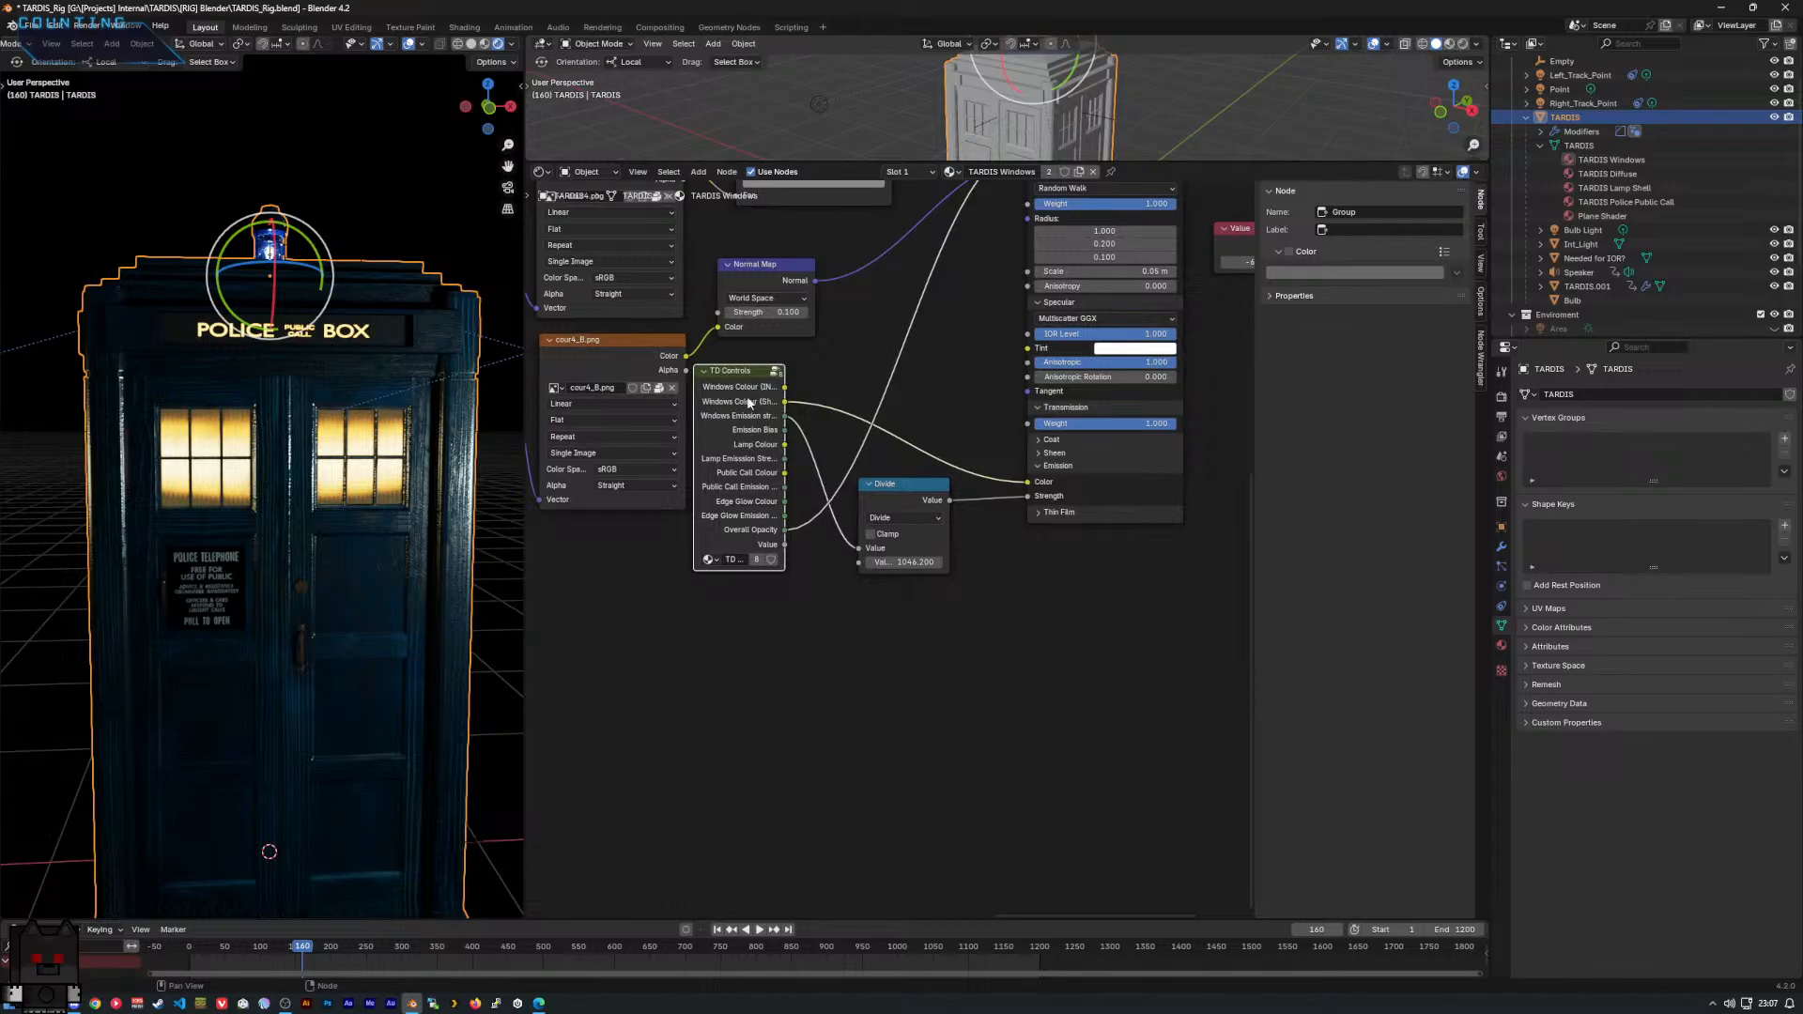
drag(734, 376, 618, 552)
drag(930, 526, 882, 696)
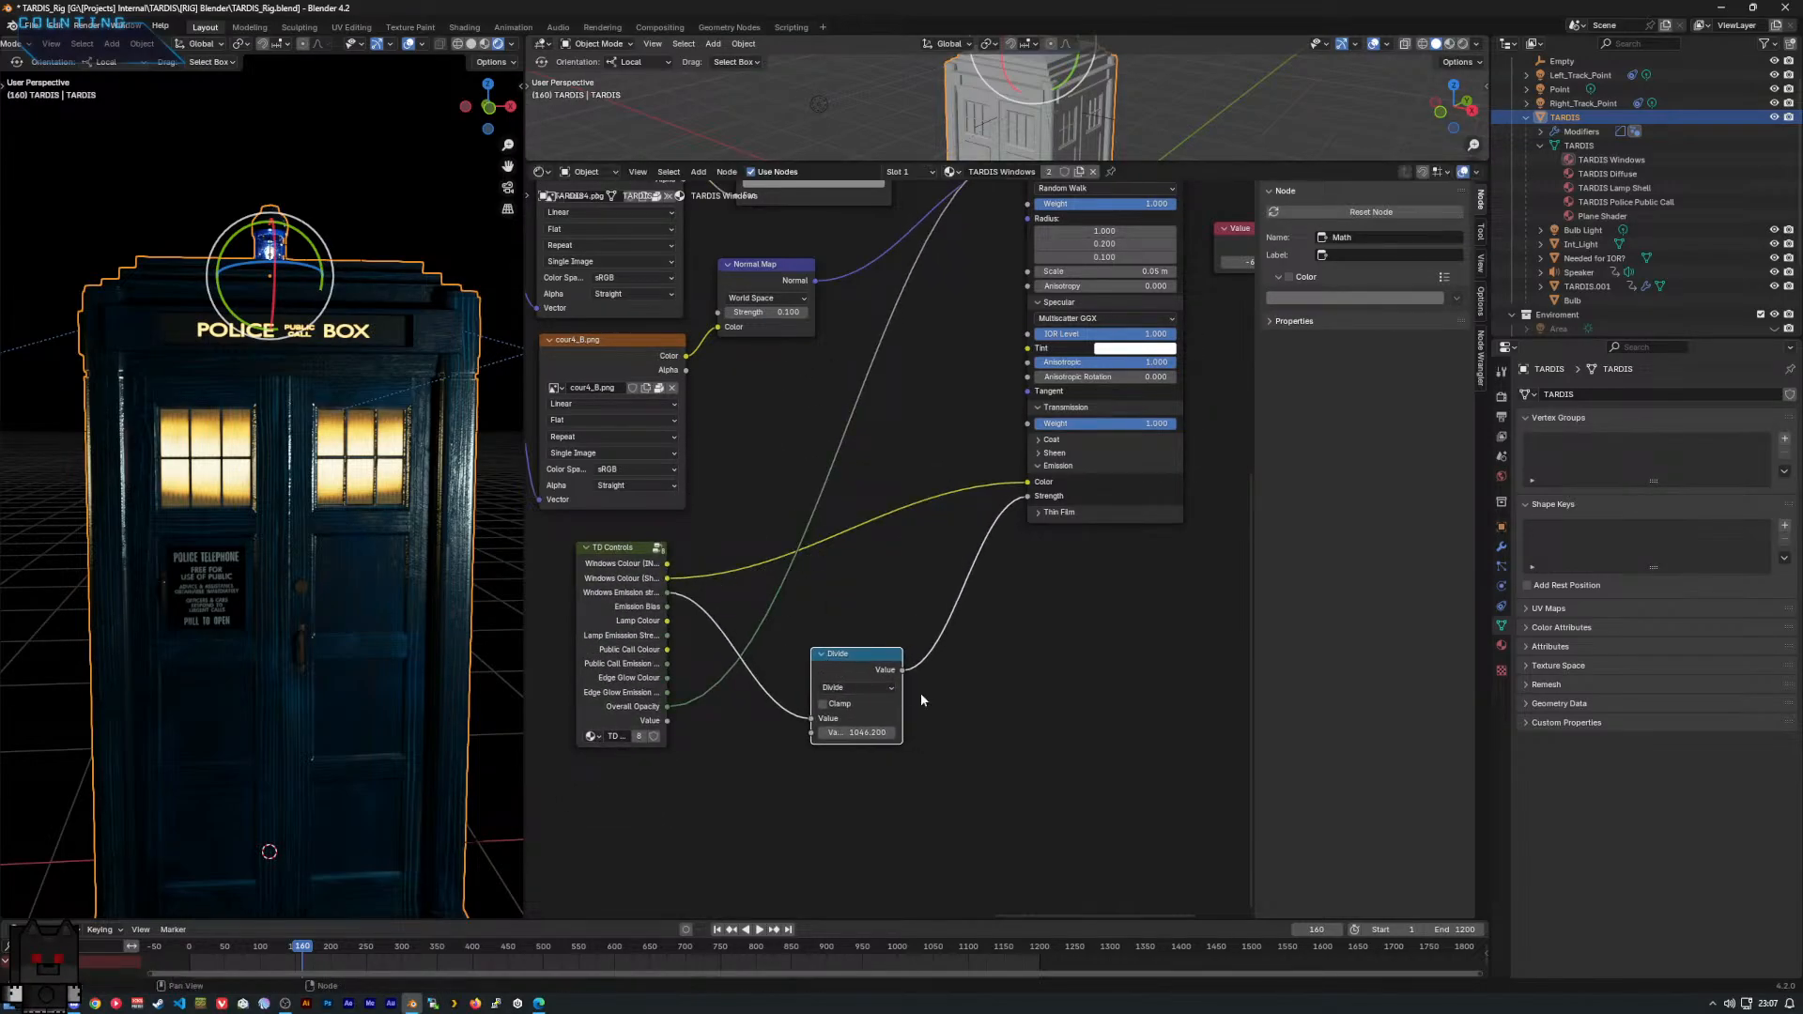
Try a Math node set to Compare between the Divide node and the Principled BSDF's emission Strength, and remove it.
right_click(1017, 706)
mouse_move(1110, 720)
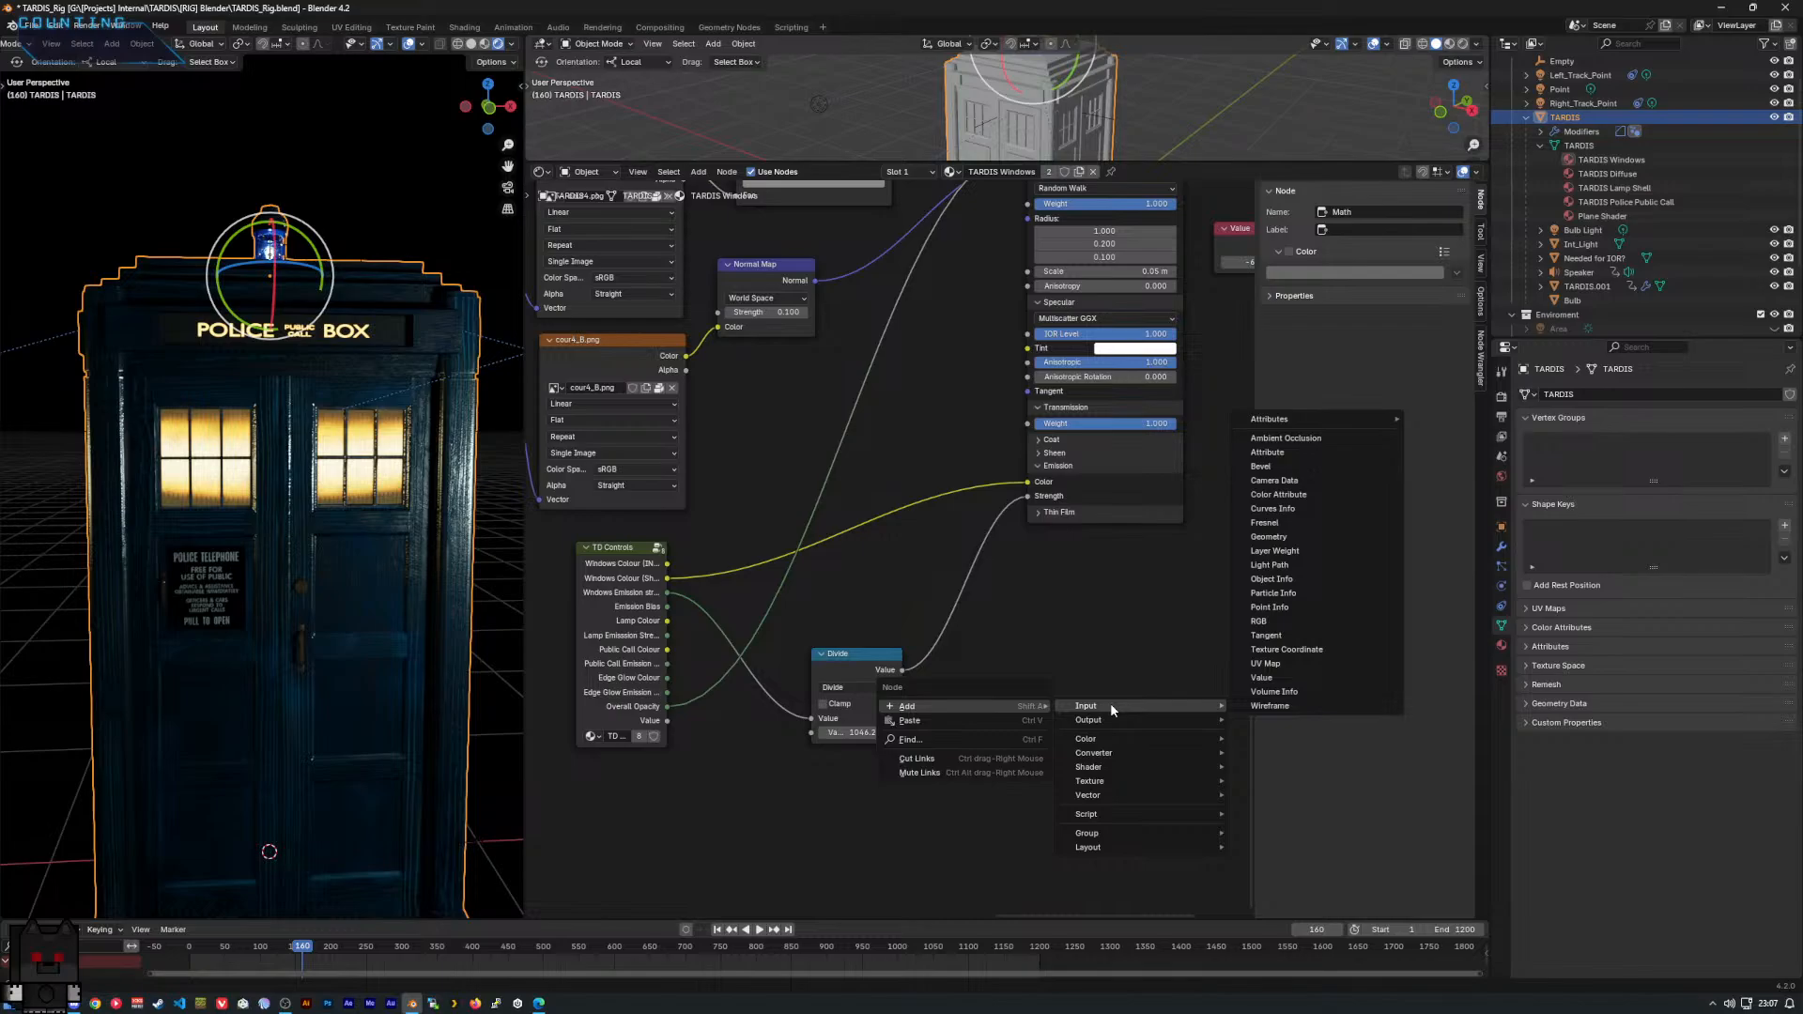
text(math)
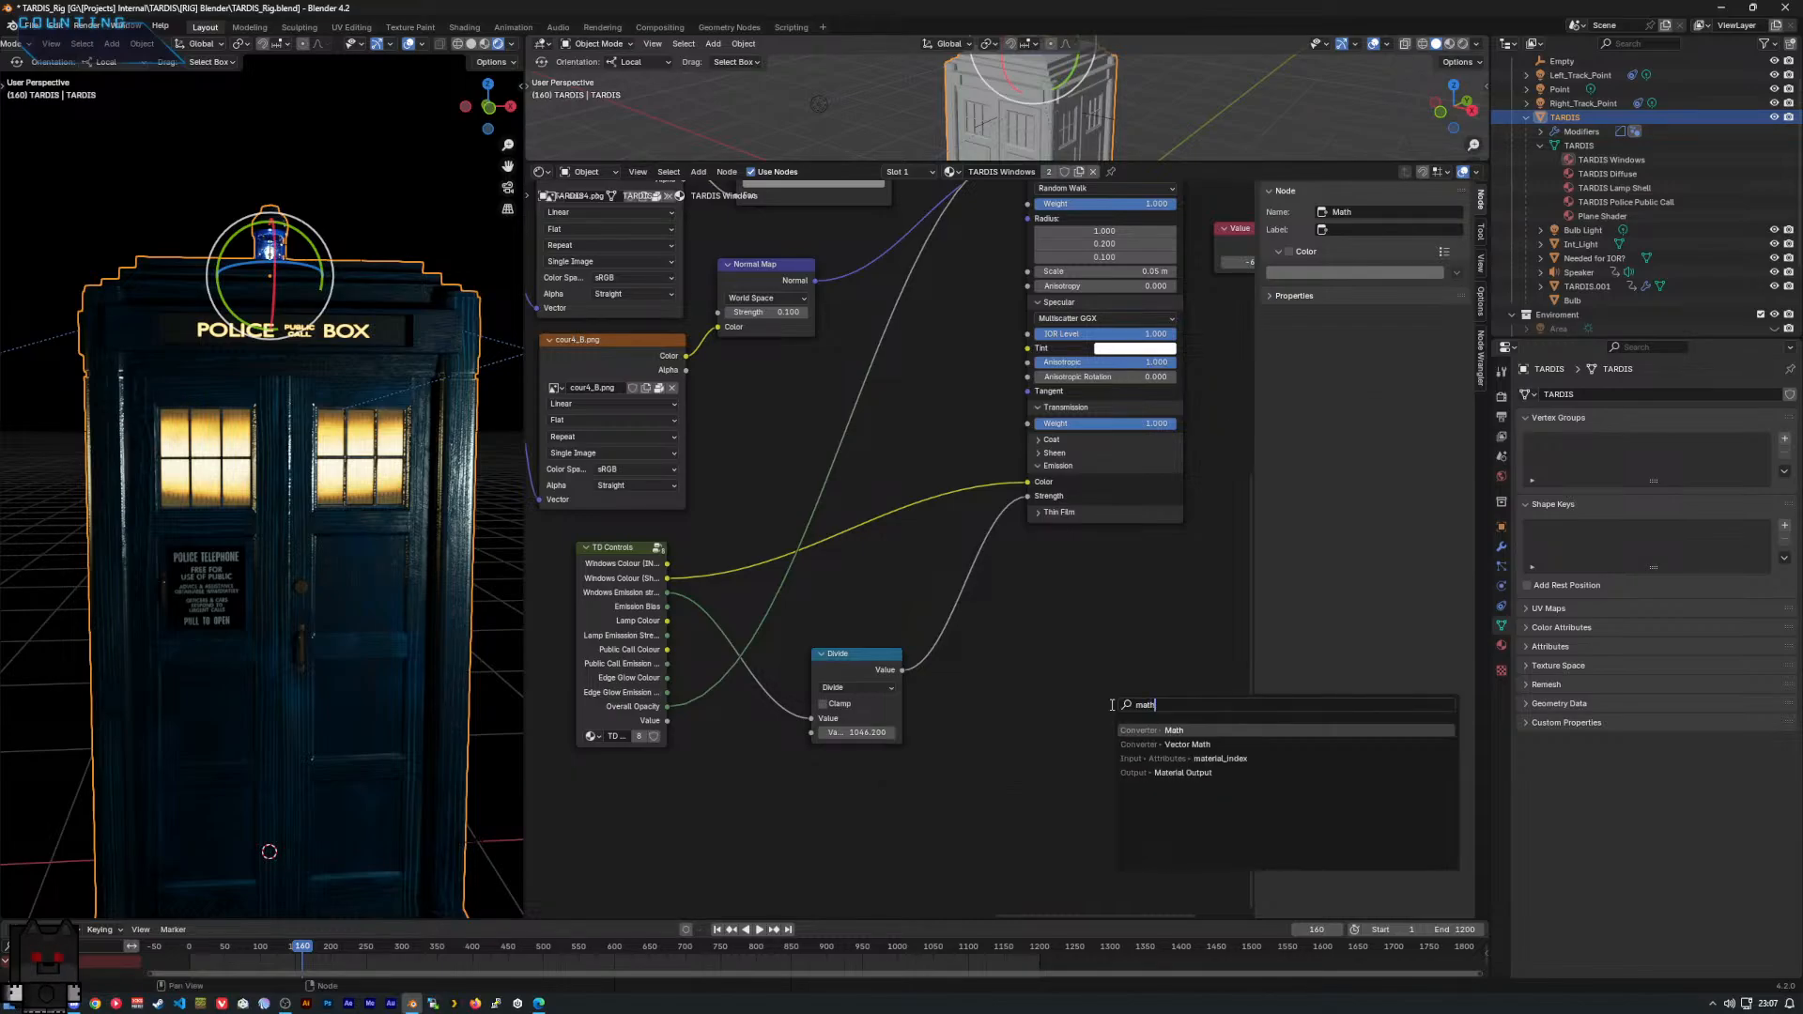
key(Return)
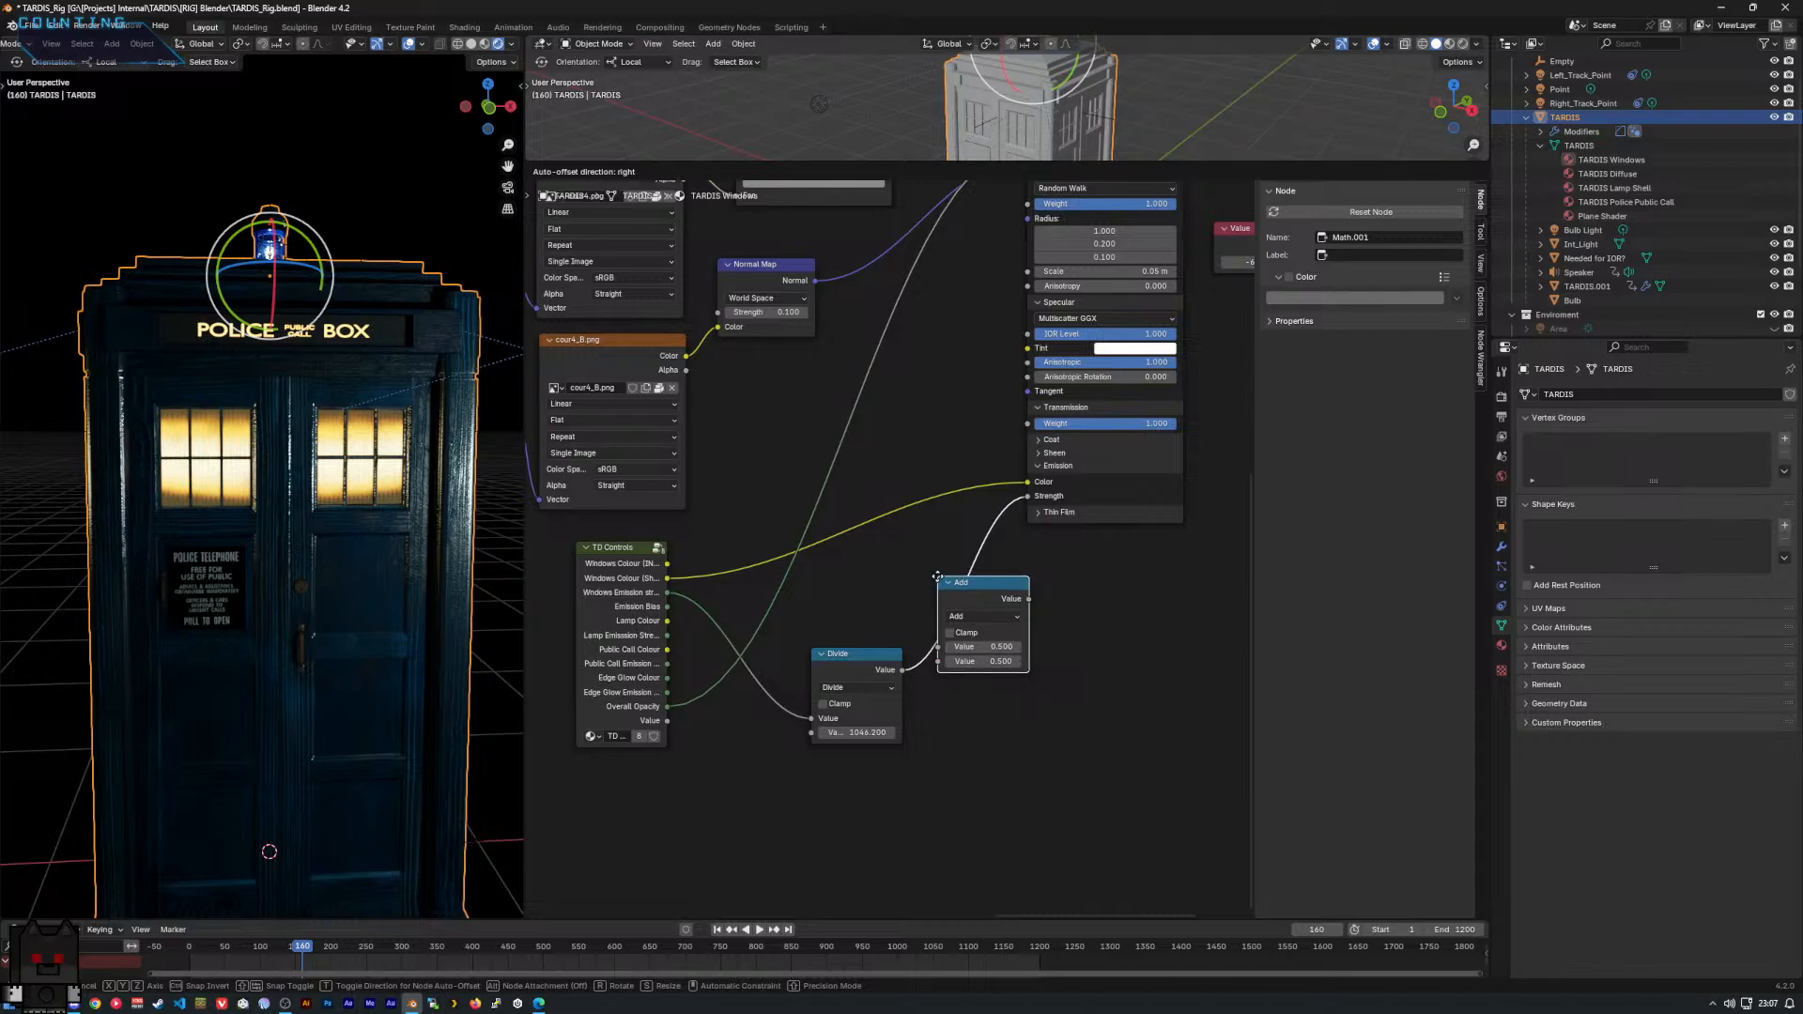
click(976, 618)
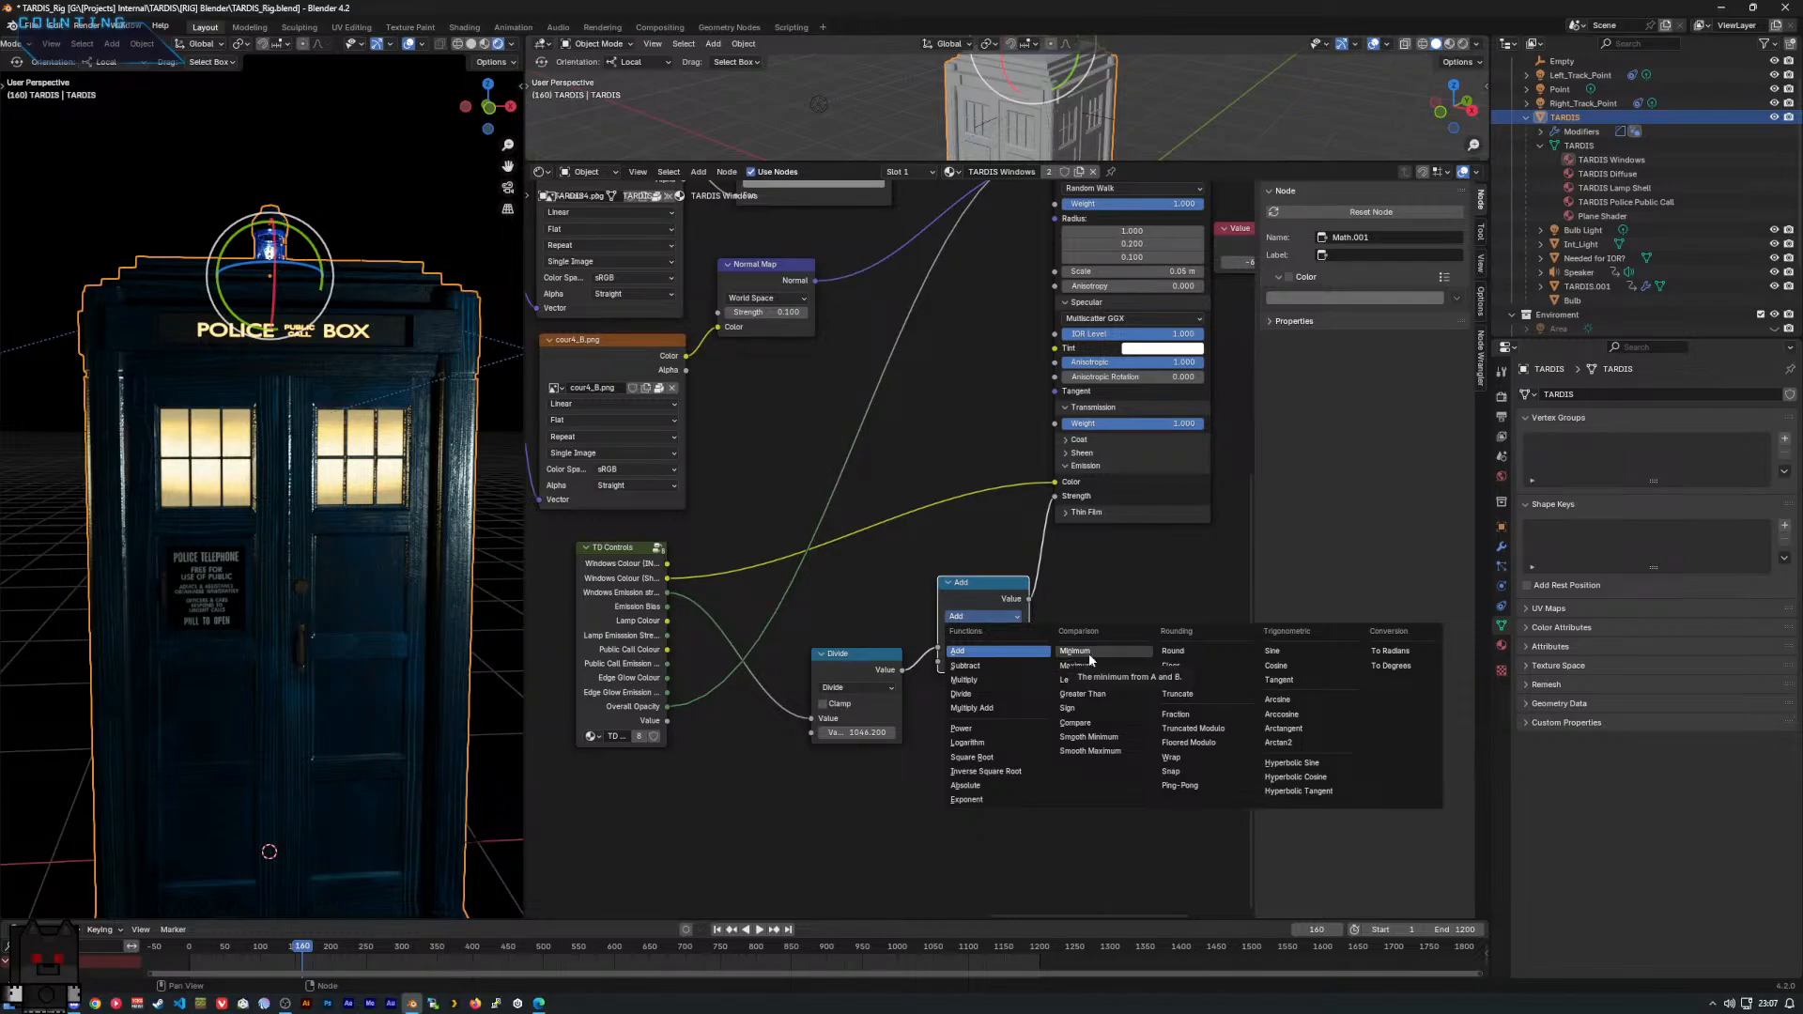
click(1076, 723)
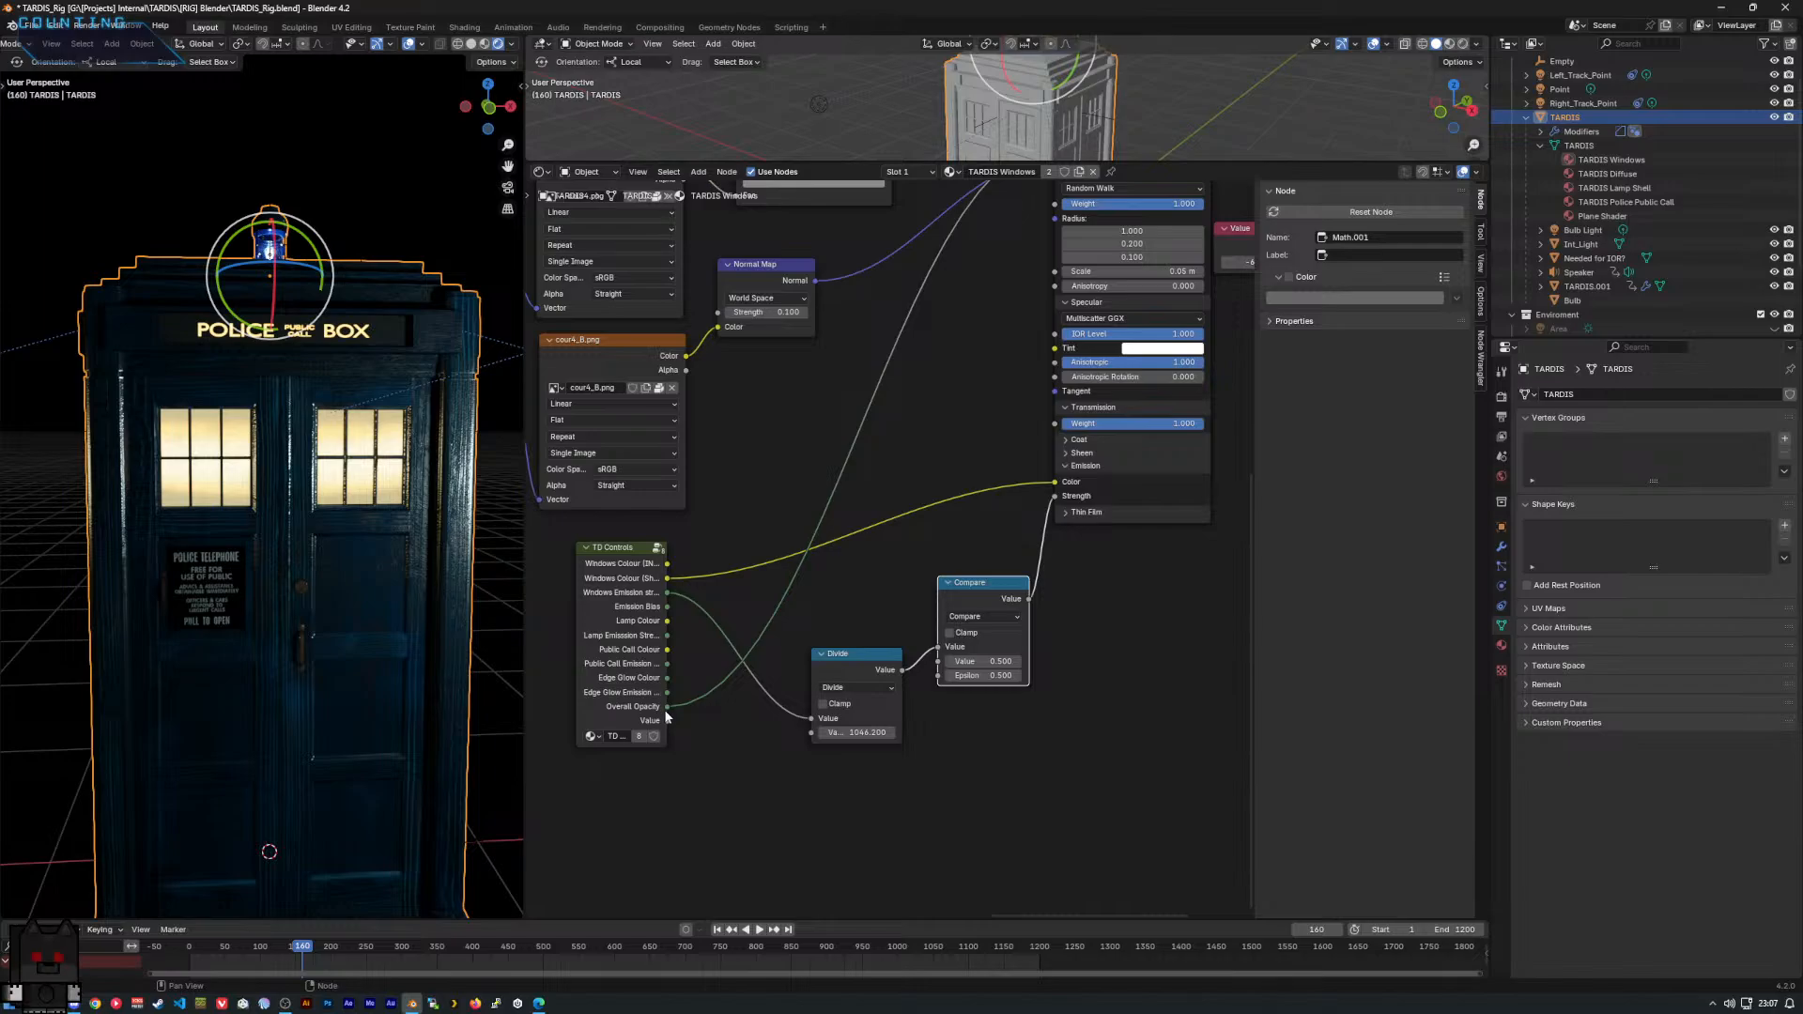
click(887, 654)
click(956, 606)
key(x)
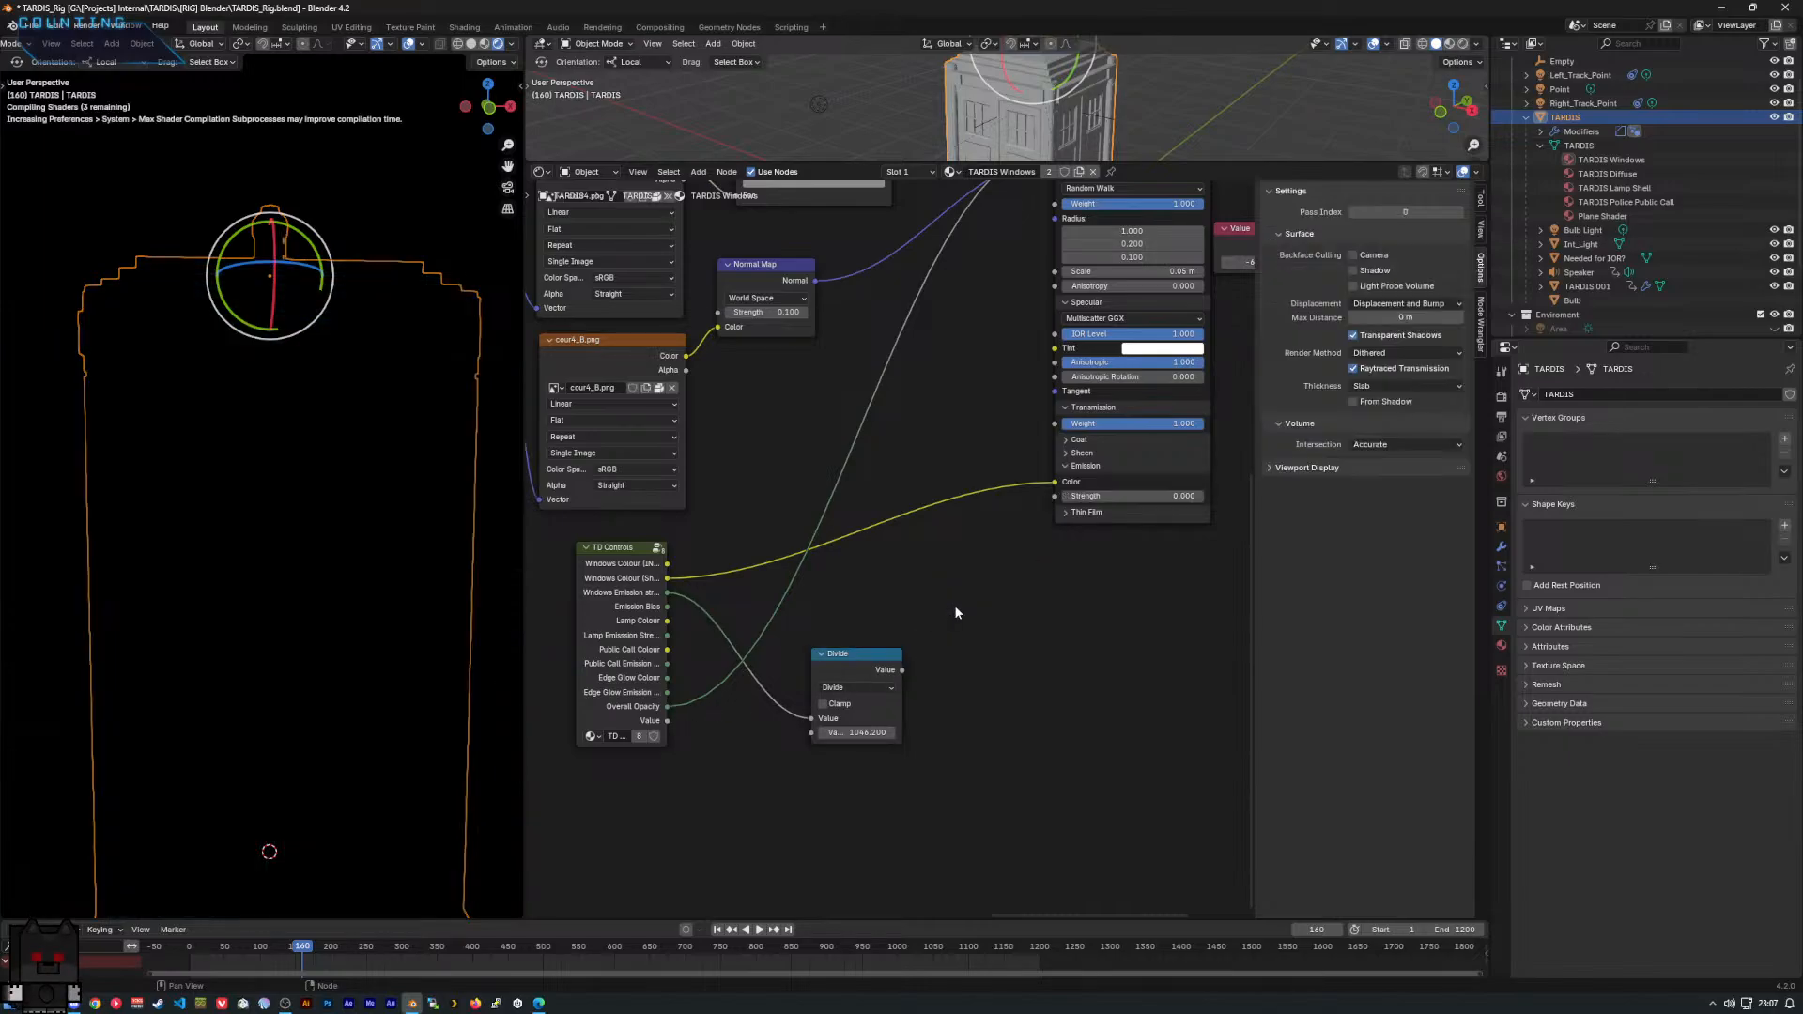
Shift the Divide node closer to TD Controls and place a Map Range node between it and the Principled BSDF.
drag(831, 662, 751, 673)
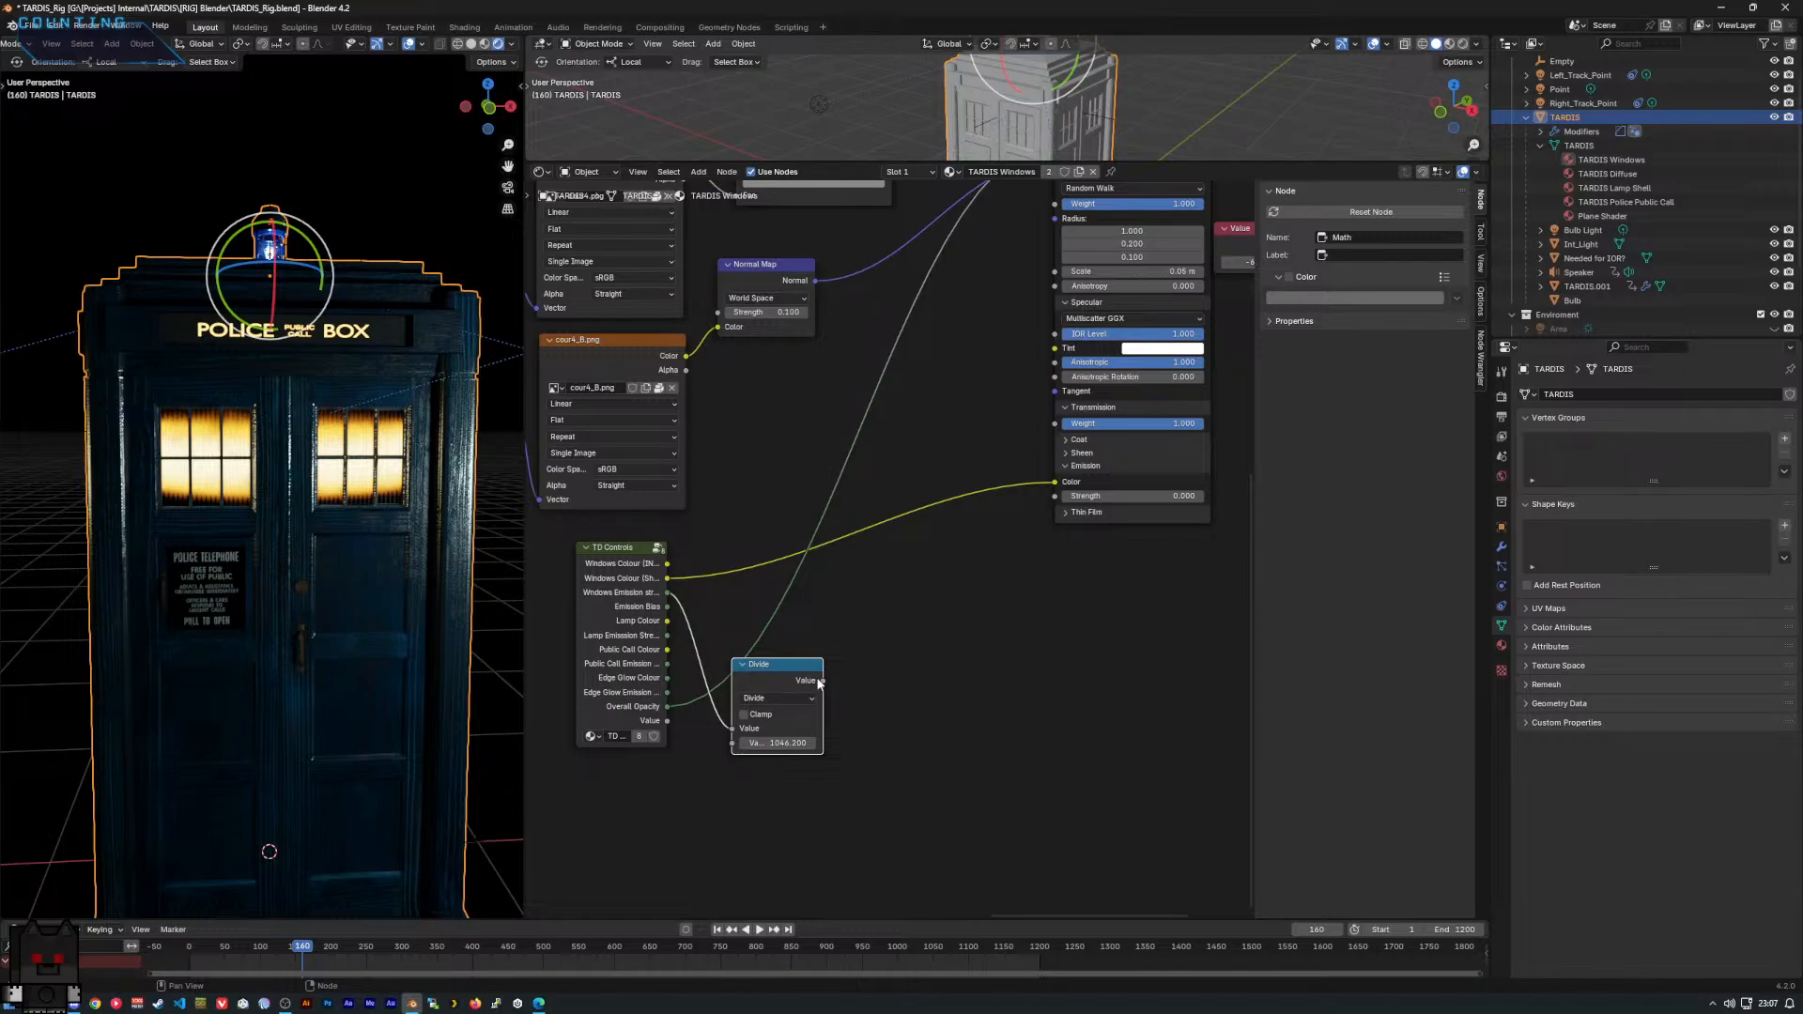
click(898, 637)
right_click(898, 638)
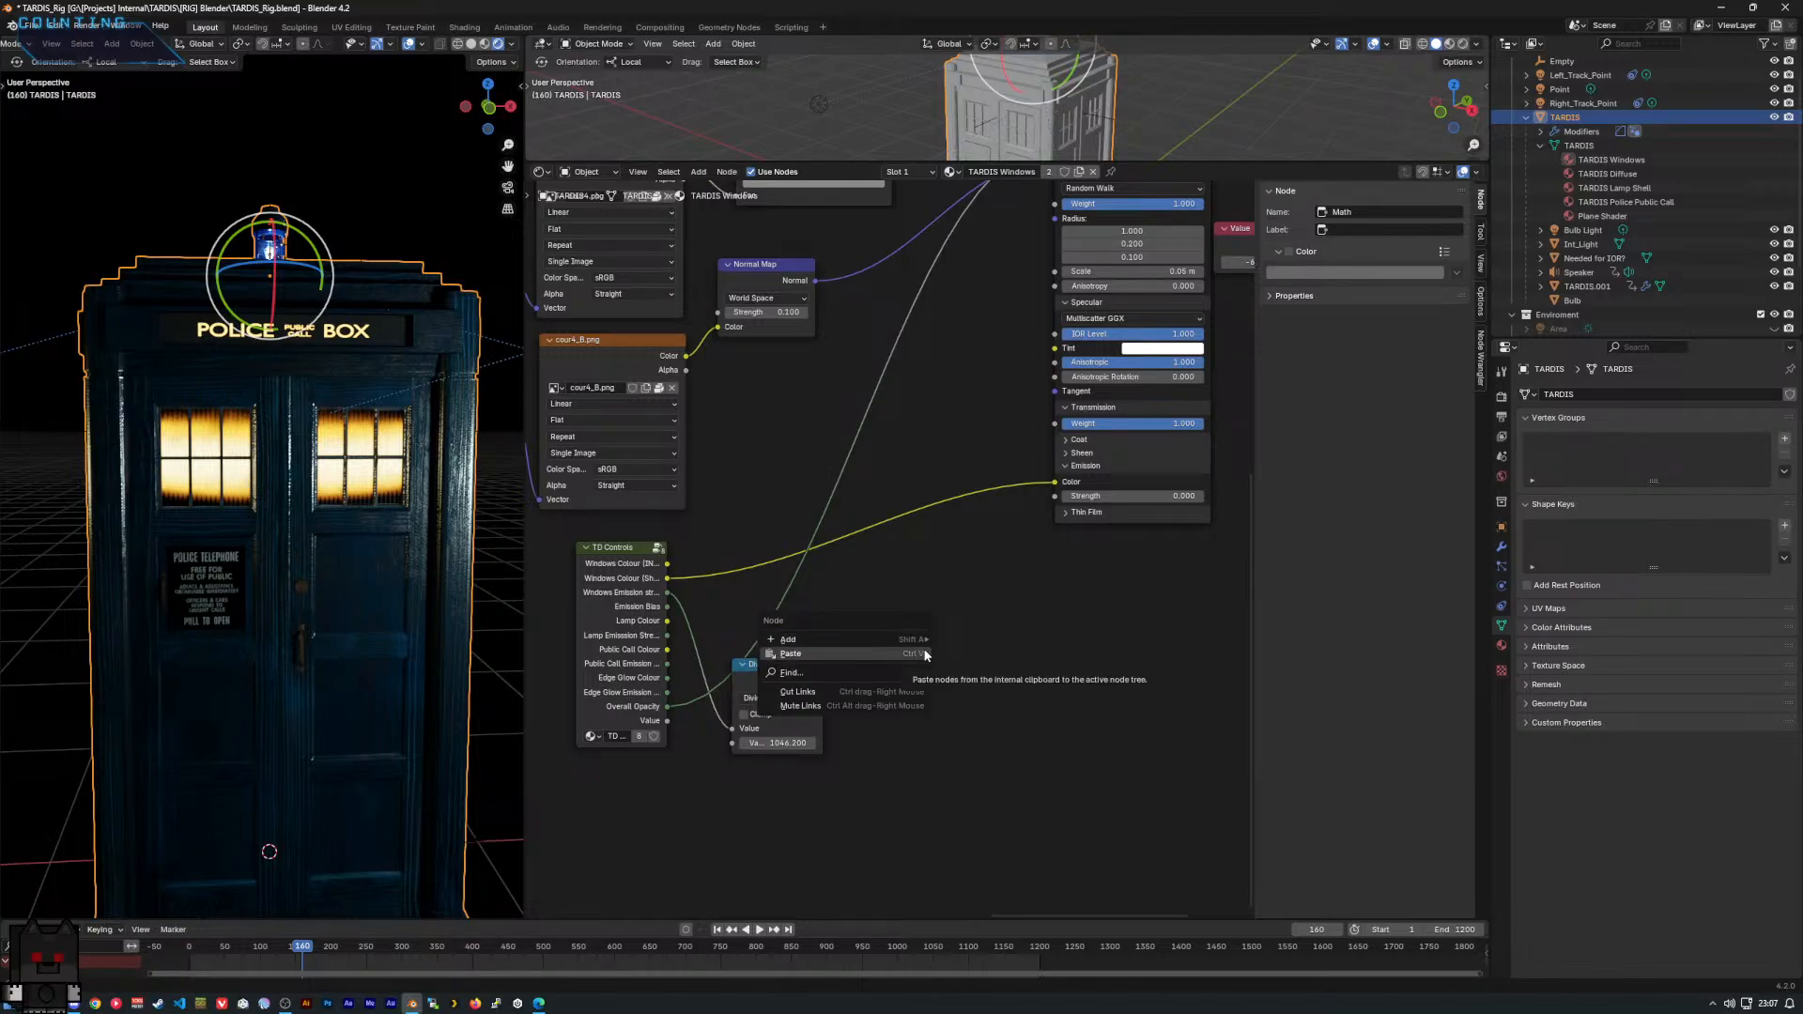
mouse_move(901, 640)
mouse_move(1069, 688)
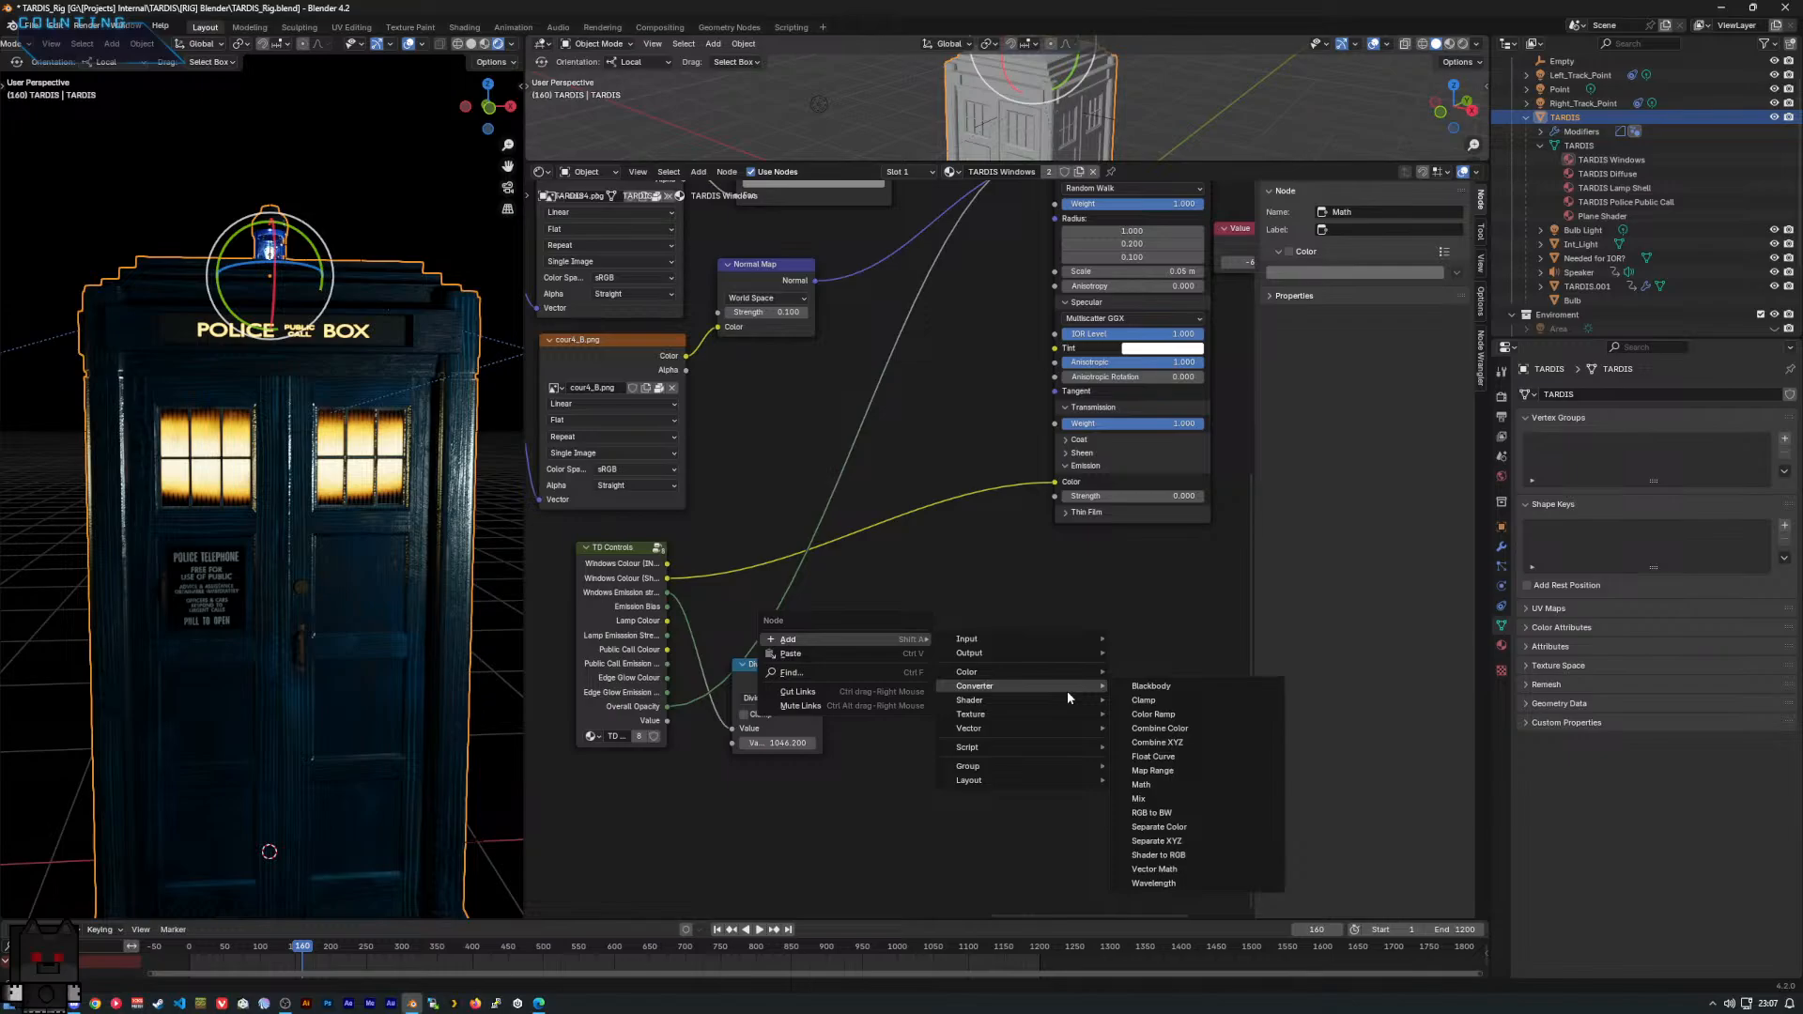
click(1153, 770)
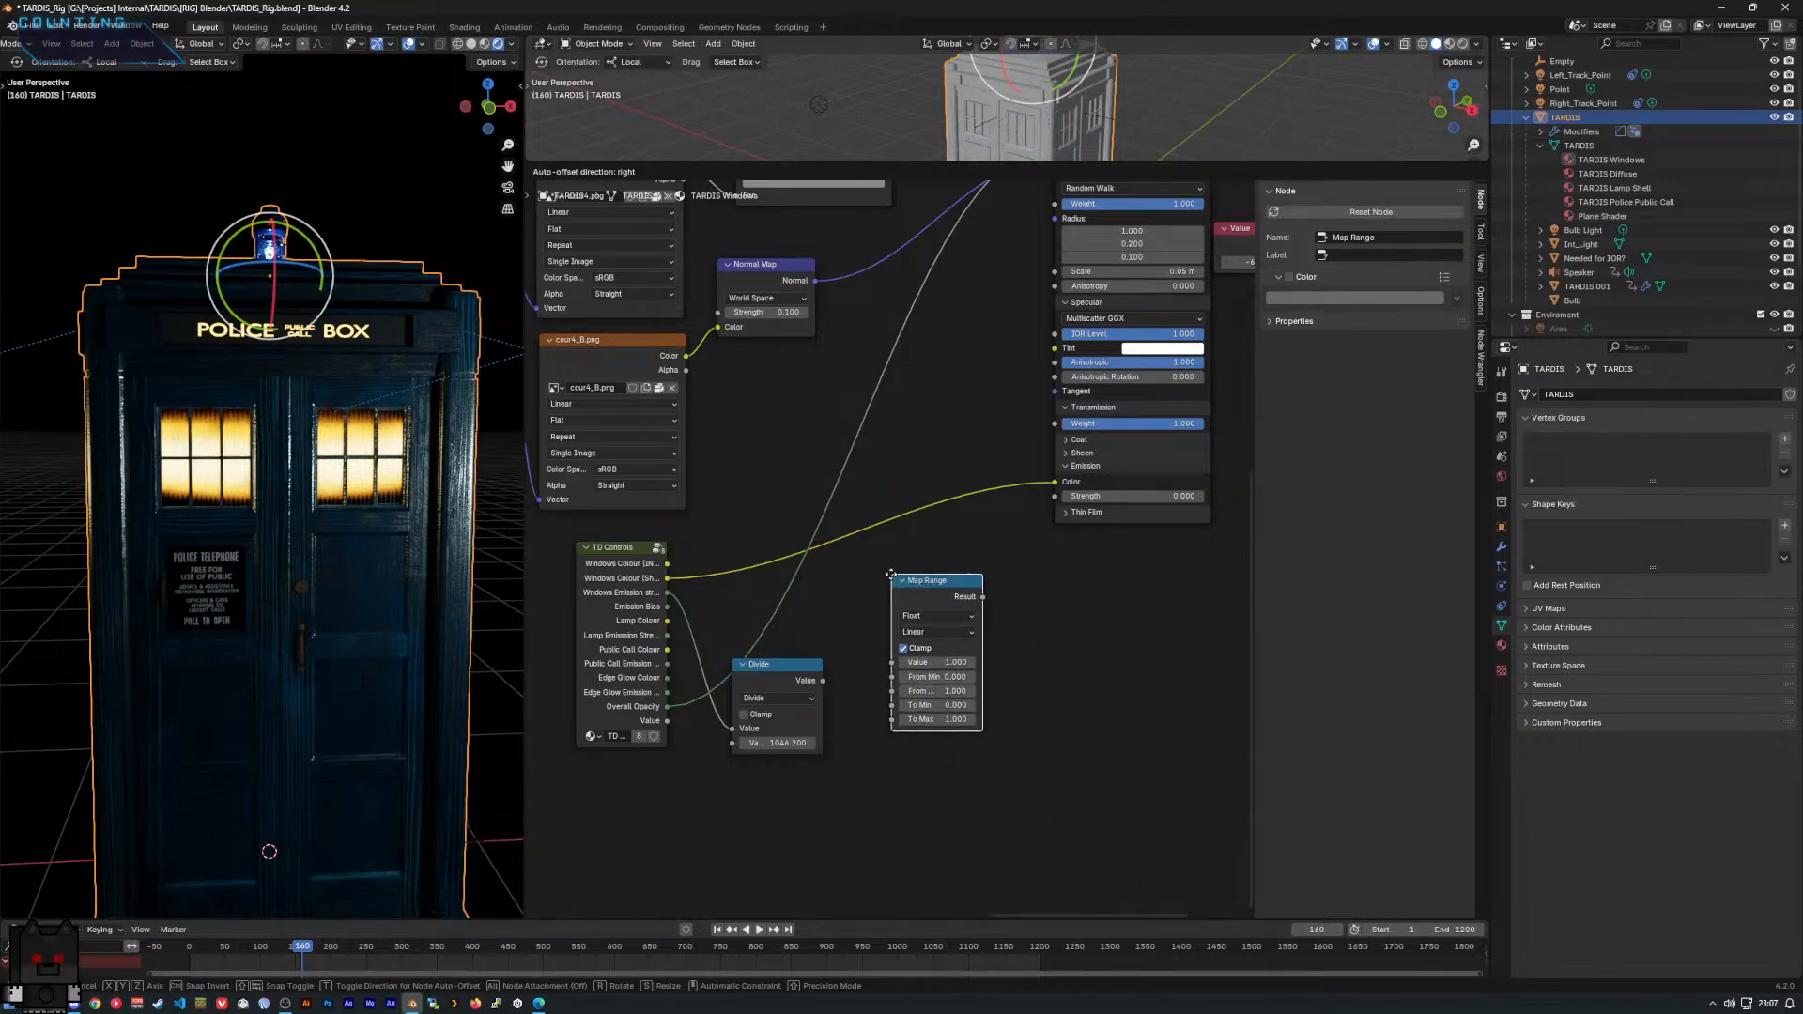
click(891, 569)
scroll(838, 674, up, 1)
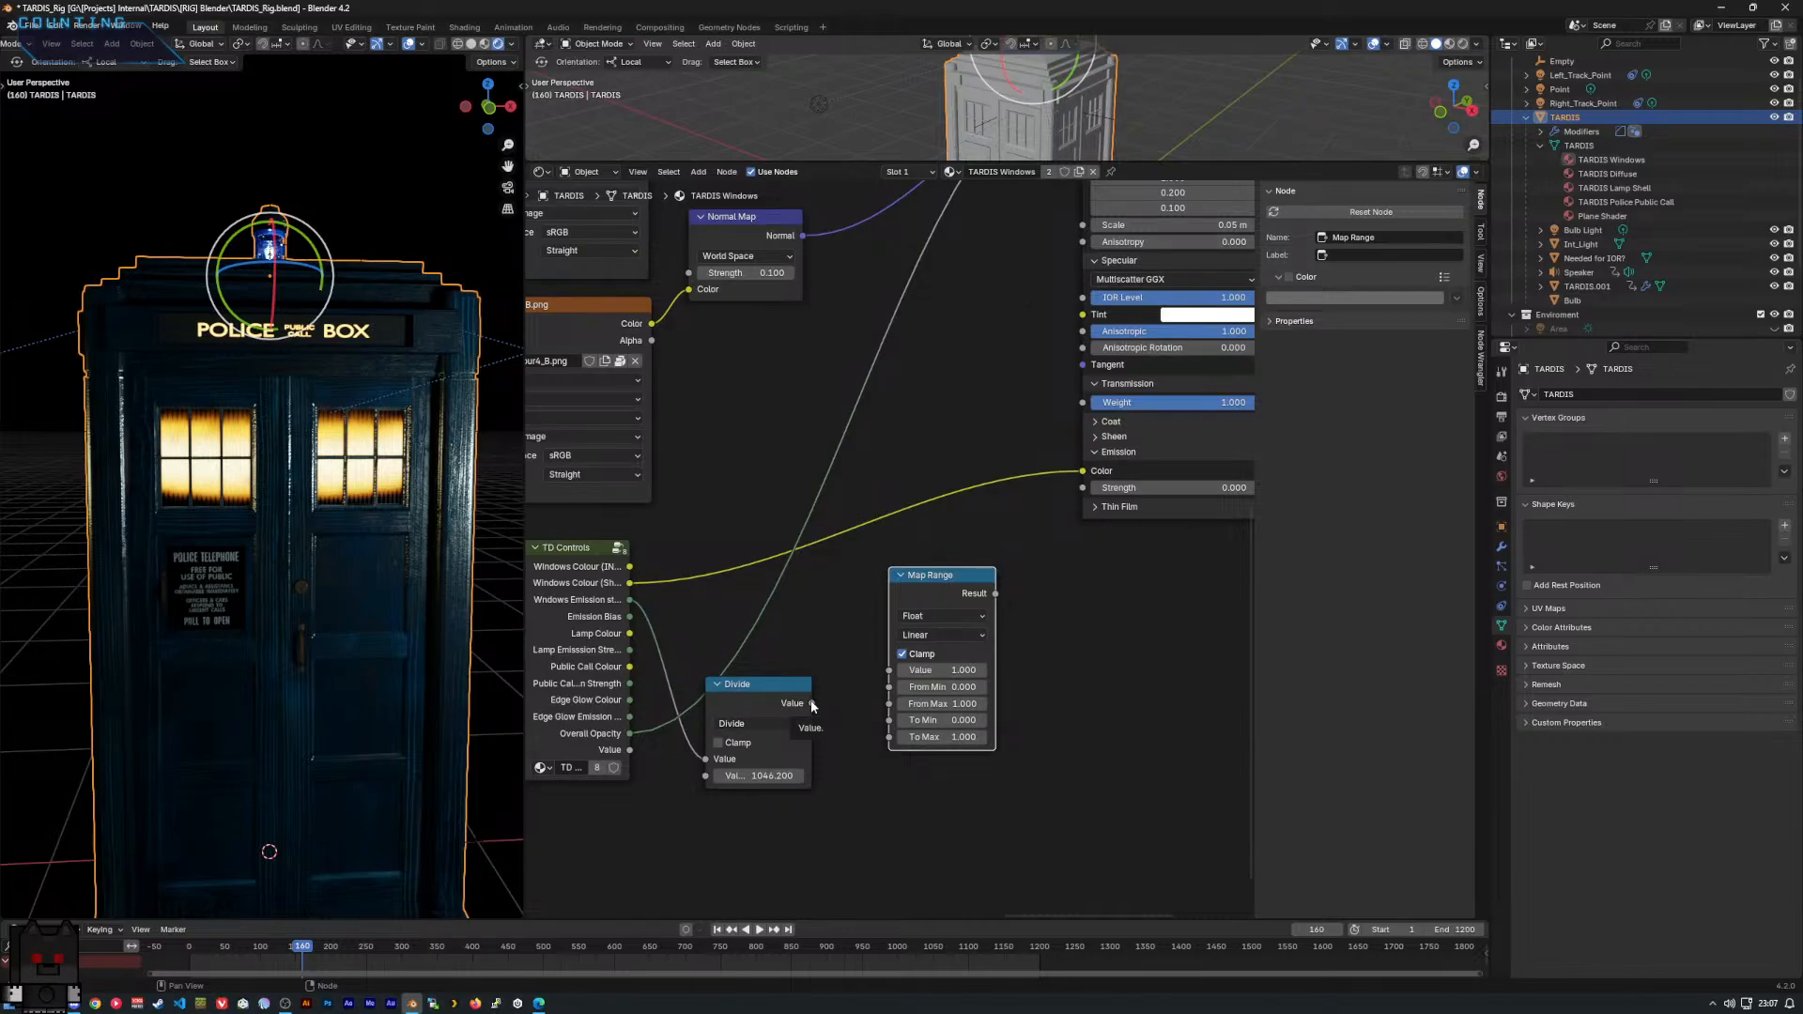
Link the Divide value to Map Range's Value, Emission Bias to To Max, and the Result to the Principled BSDF's emission Strength.
drag(813, 705, 886, 670)
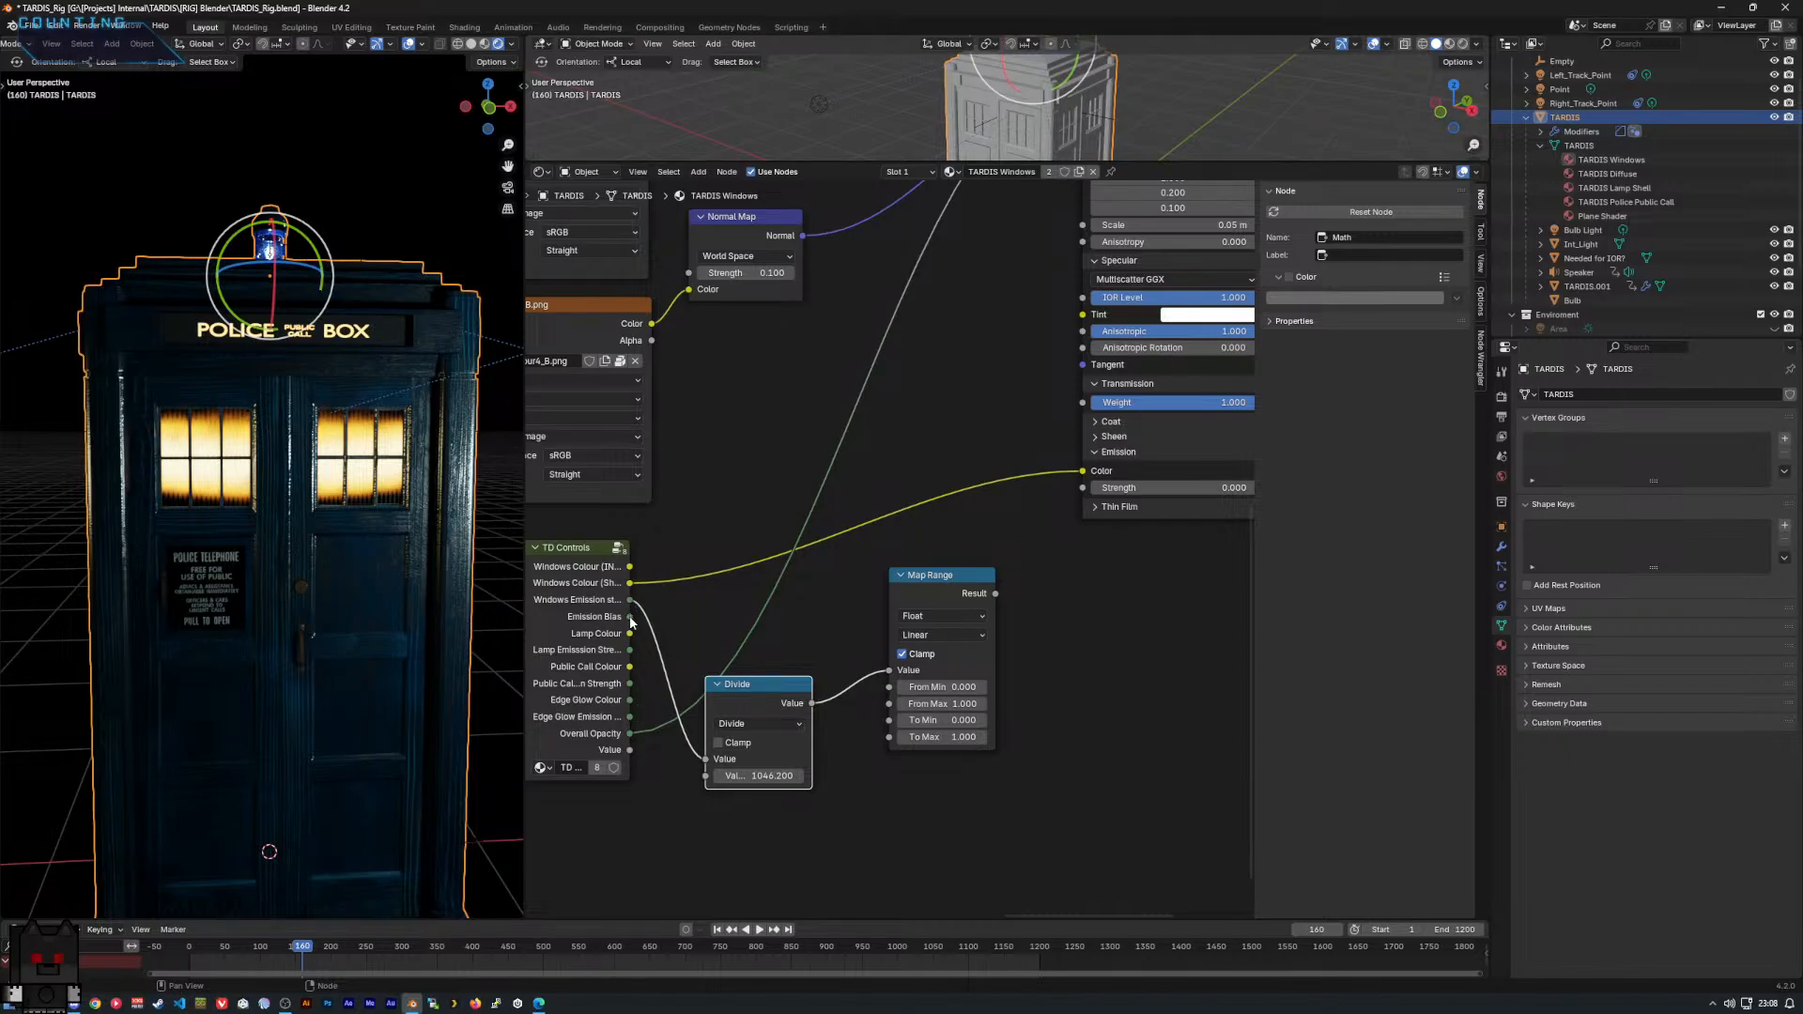
drag(631, 621, 876, 747)
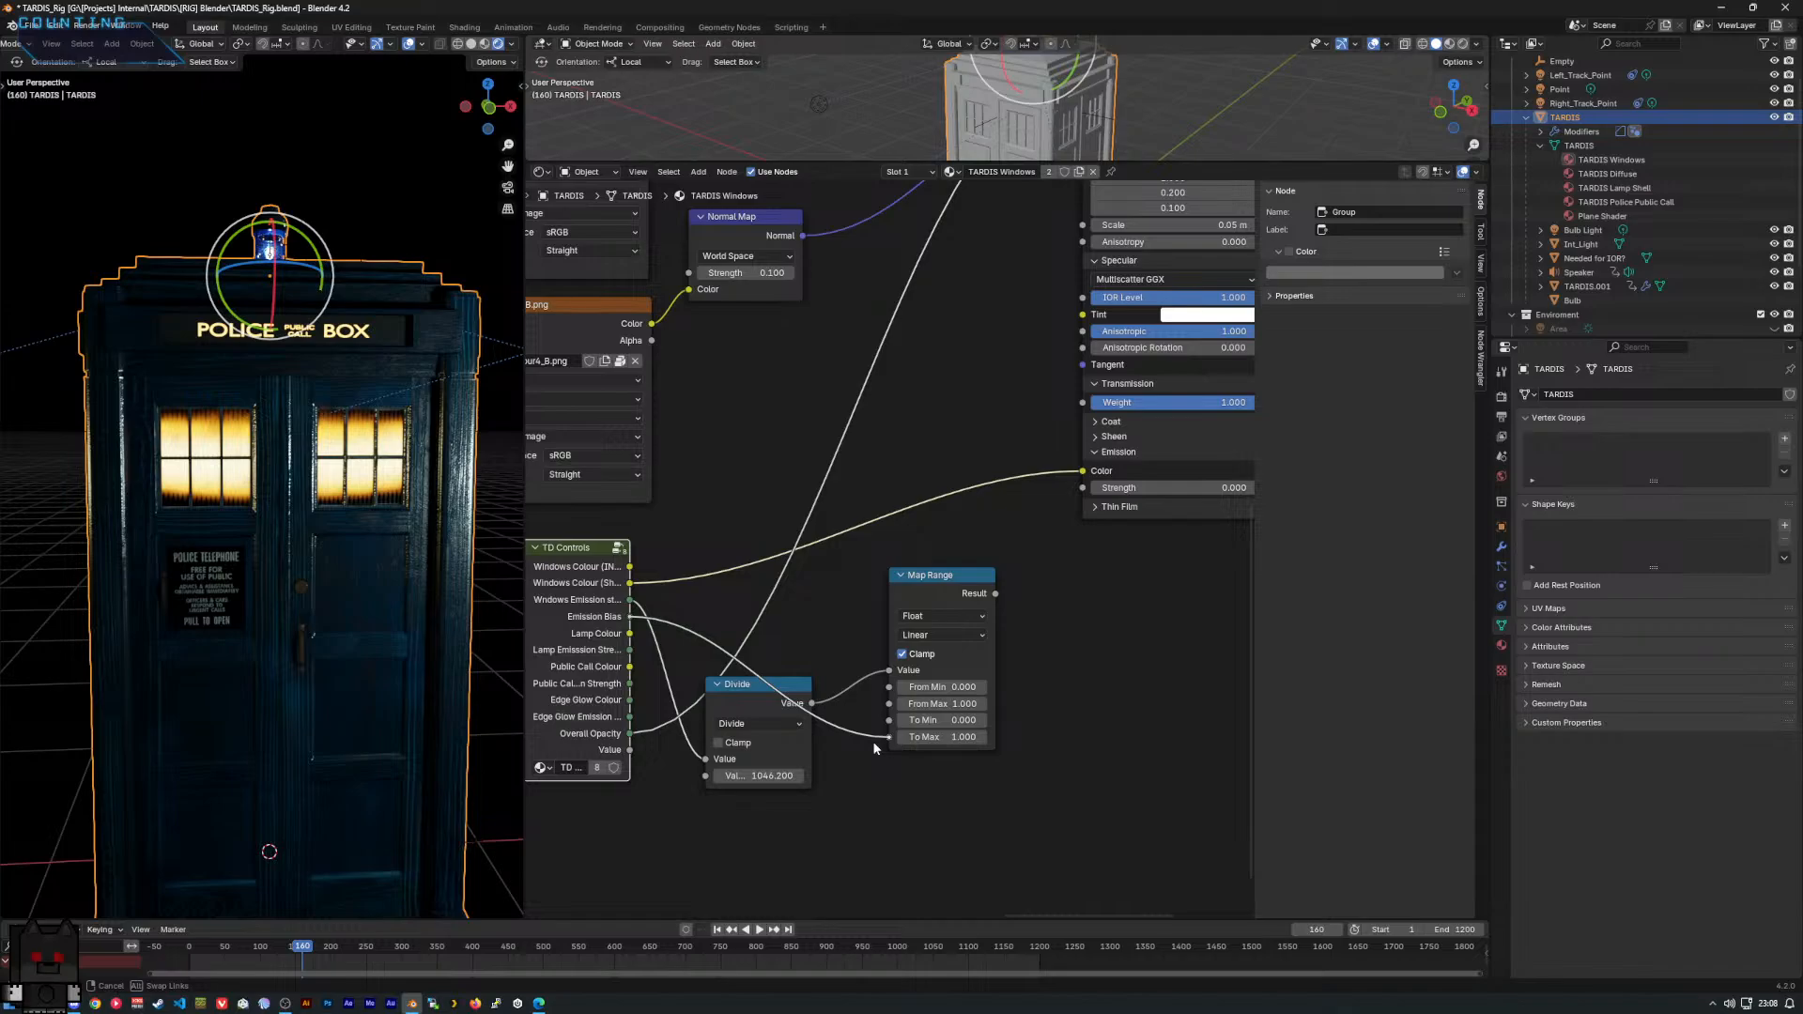
drag(872, 741, 874, 739)
drag(995, 594, 1082, 487)
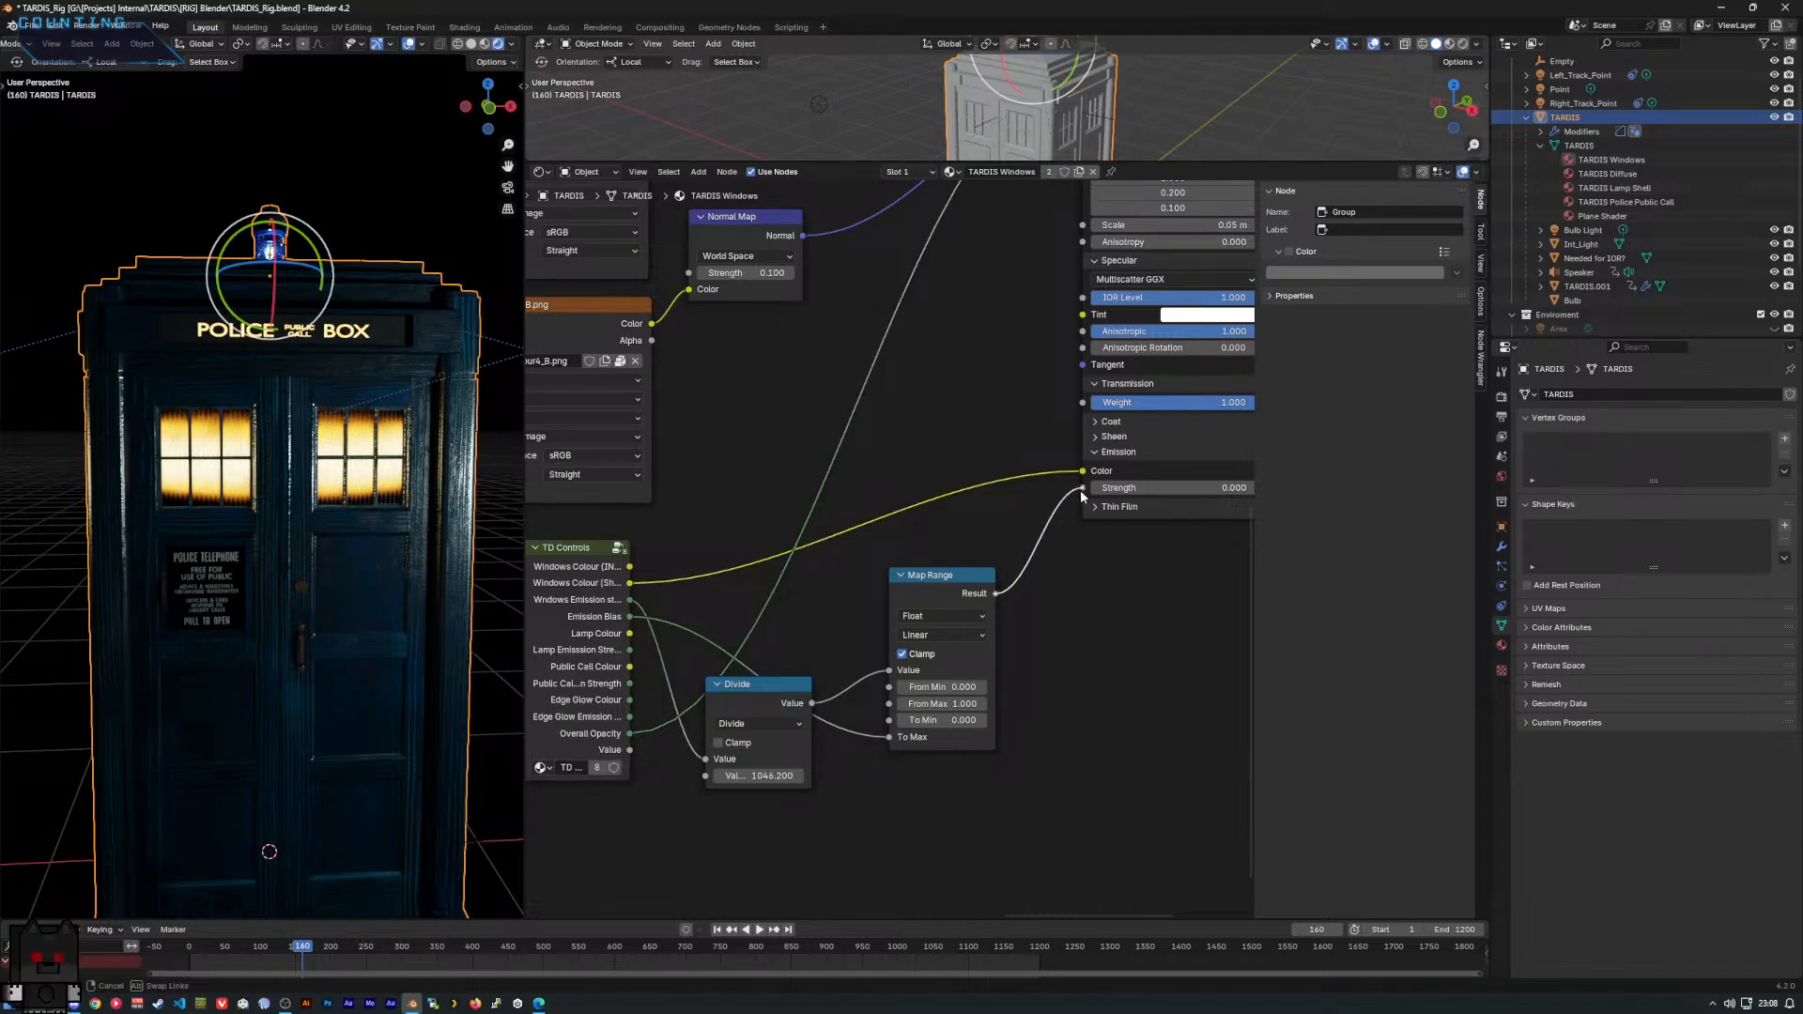
middle_drag(349, 588, 234, 583)
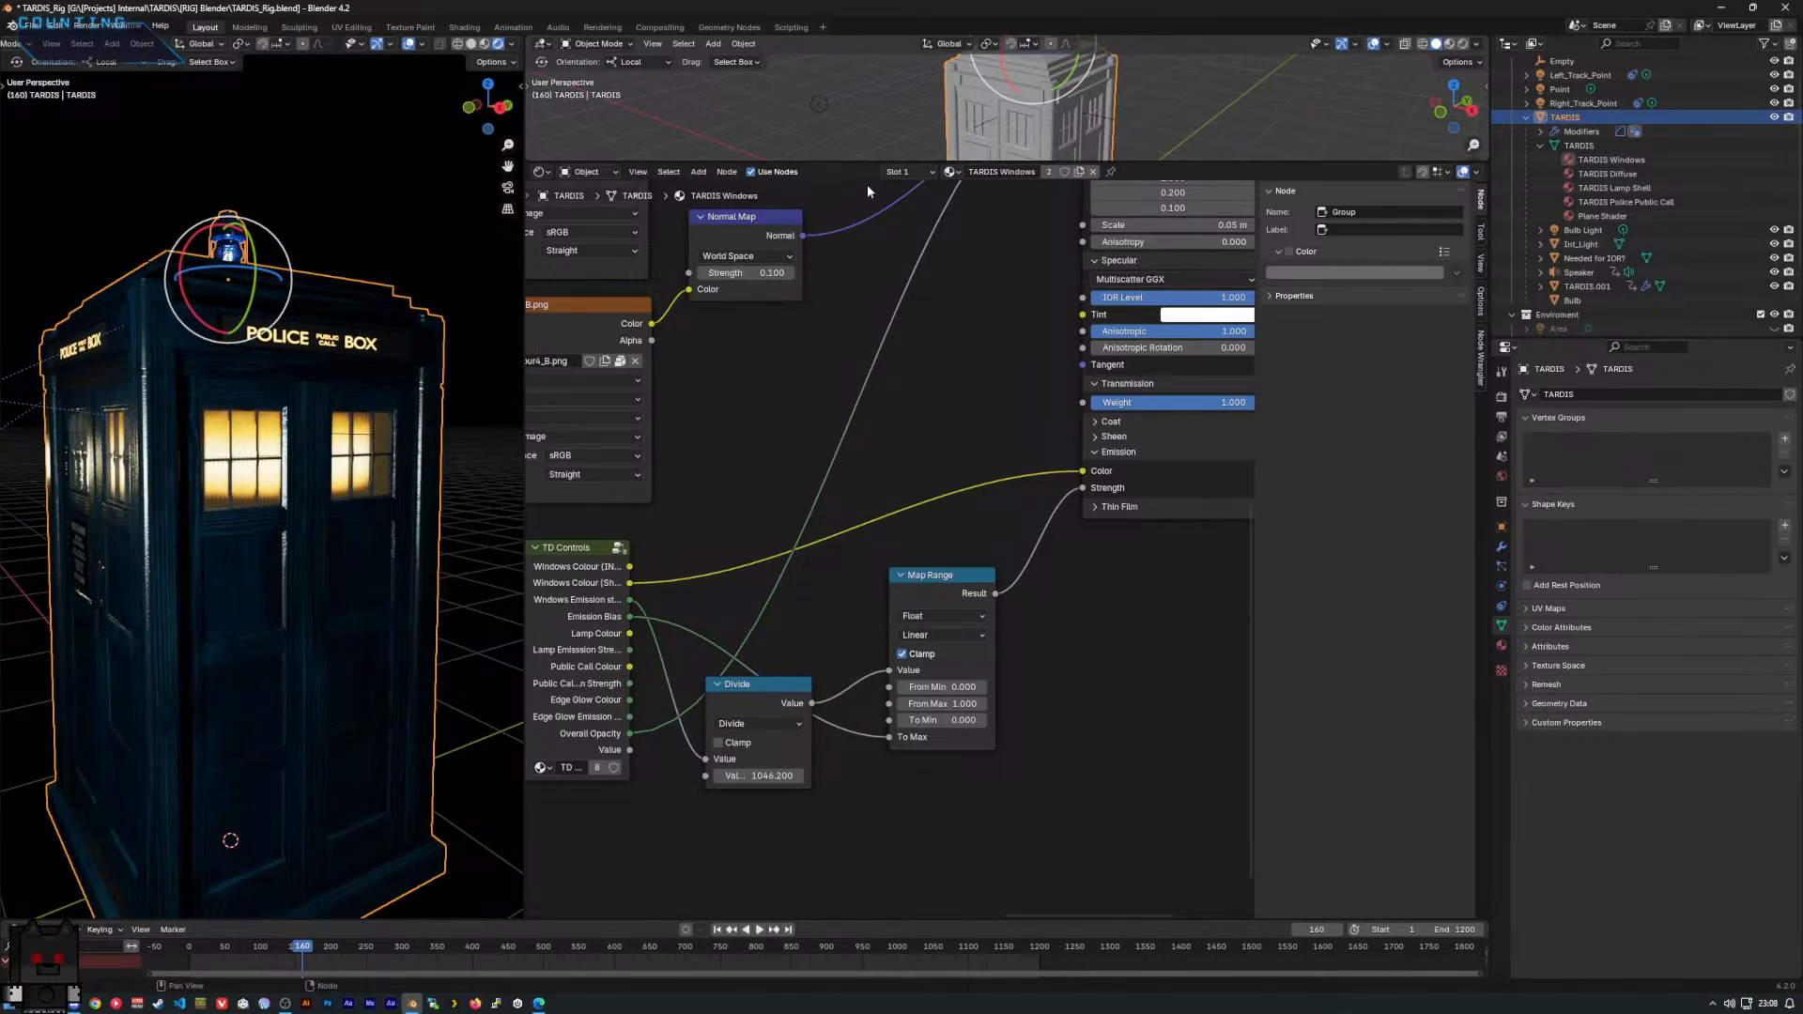
Enter the TD Controls group for editing and set the Emission Bias in the Windows Control frame to 0.
click(592, 569)
key(Tab)
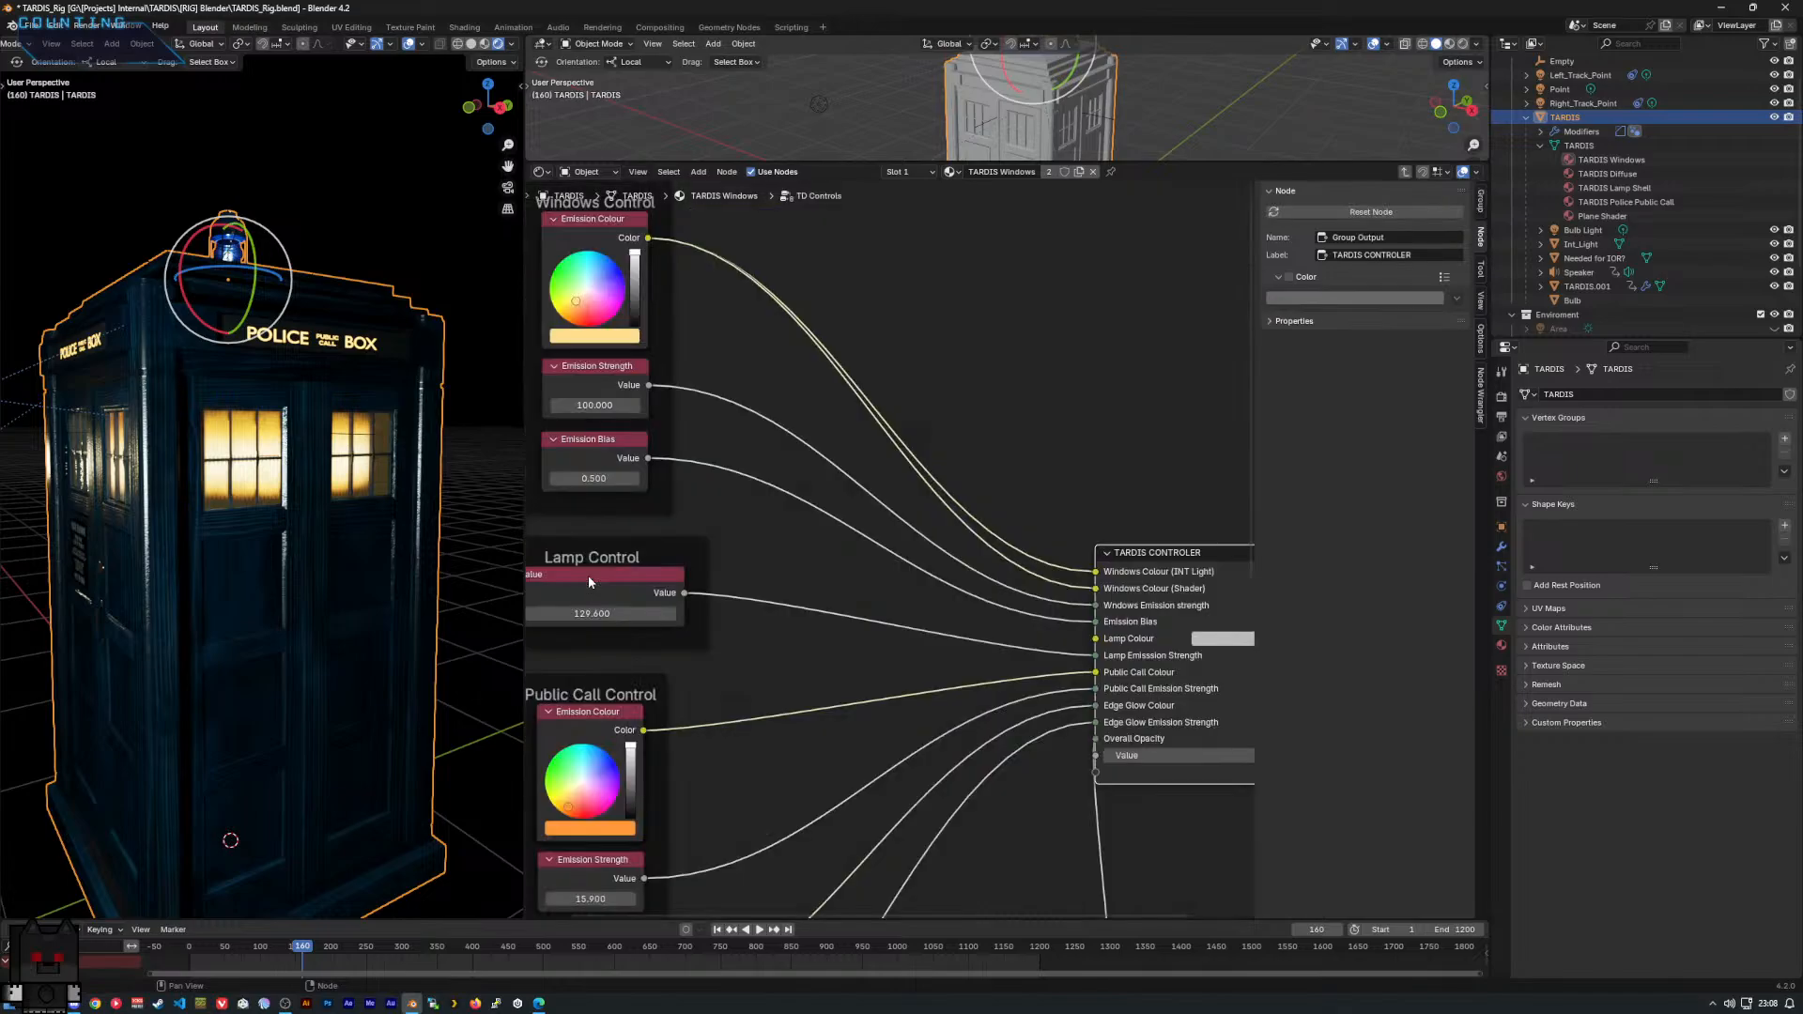
middle_drag(728, 680, 824, 635)
scroll(796, 503, up, 1)
scroll(797, 502, down, 1)
middle_drag(797, 499, 911, 477)
scroll(816, 513, up, 3)
click(761, 485)
text(0)
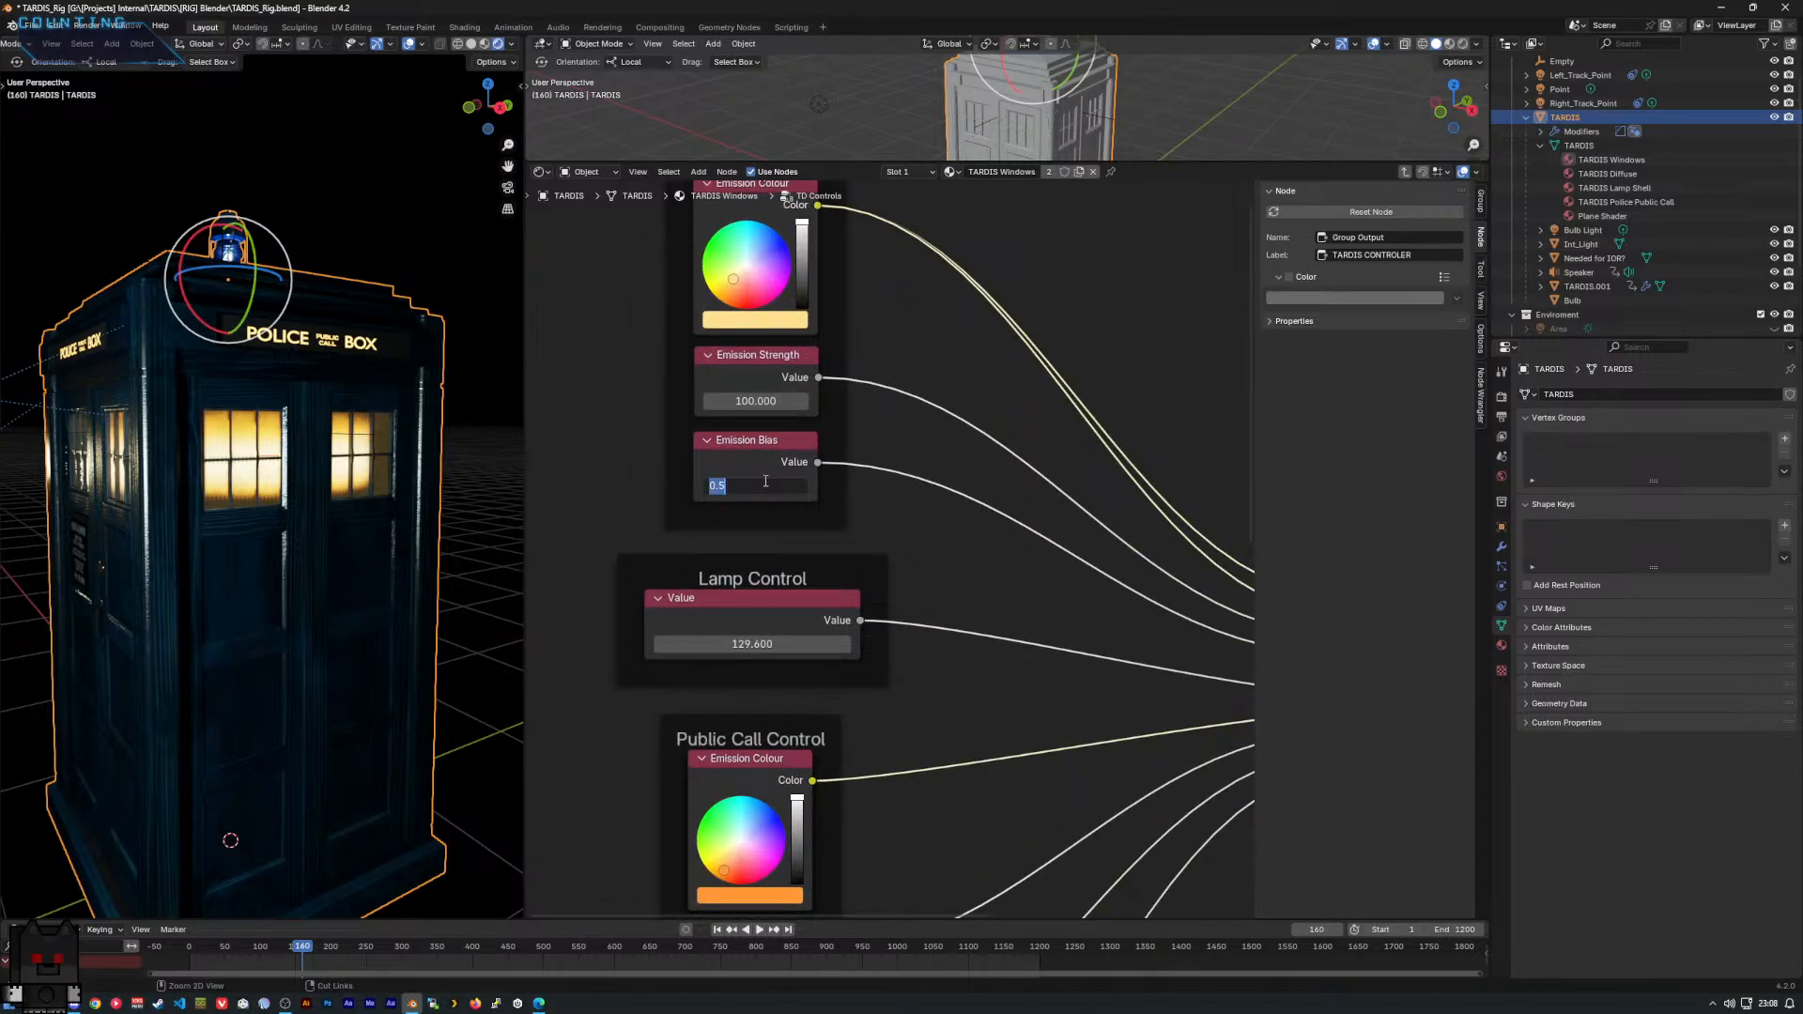
key(Return)
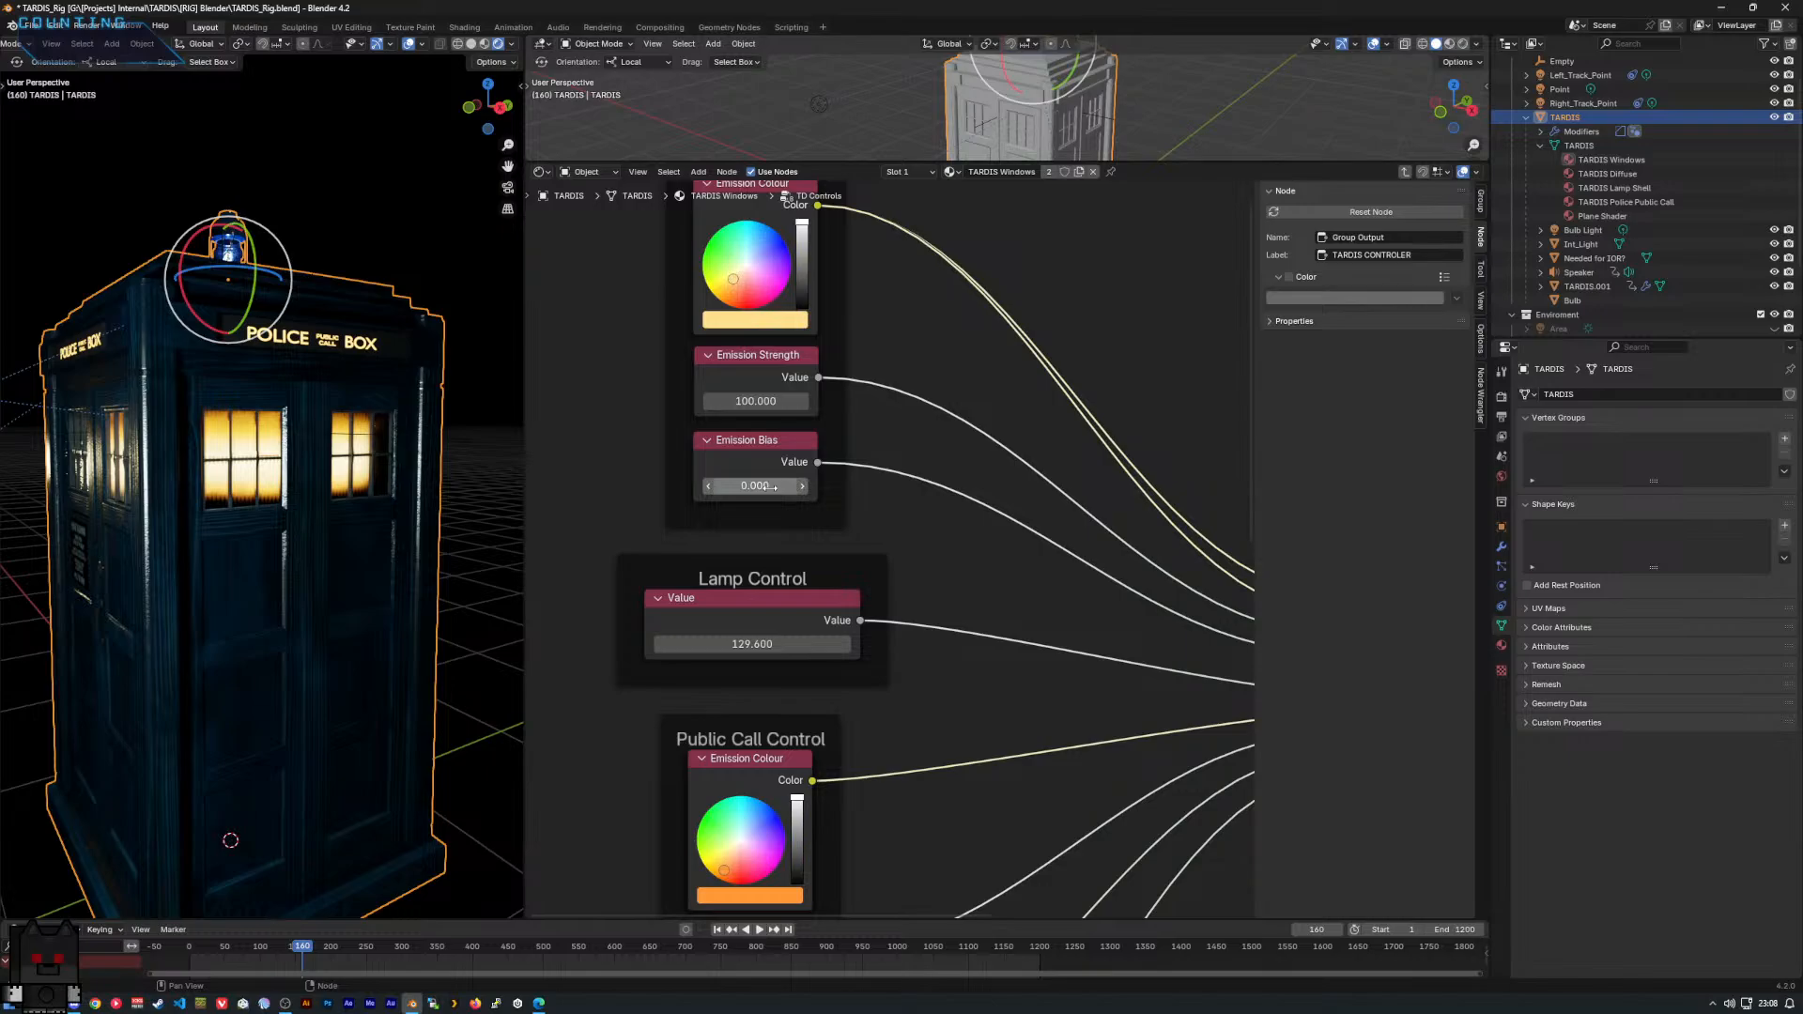
Try an Emission Bias of 1 in the Windows Control frame and undo the change.
click(770, 487)
text(1)
key(Return)
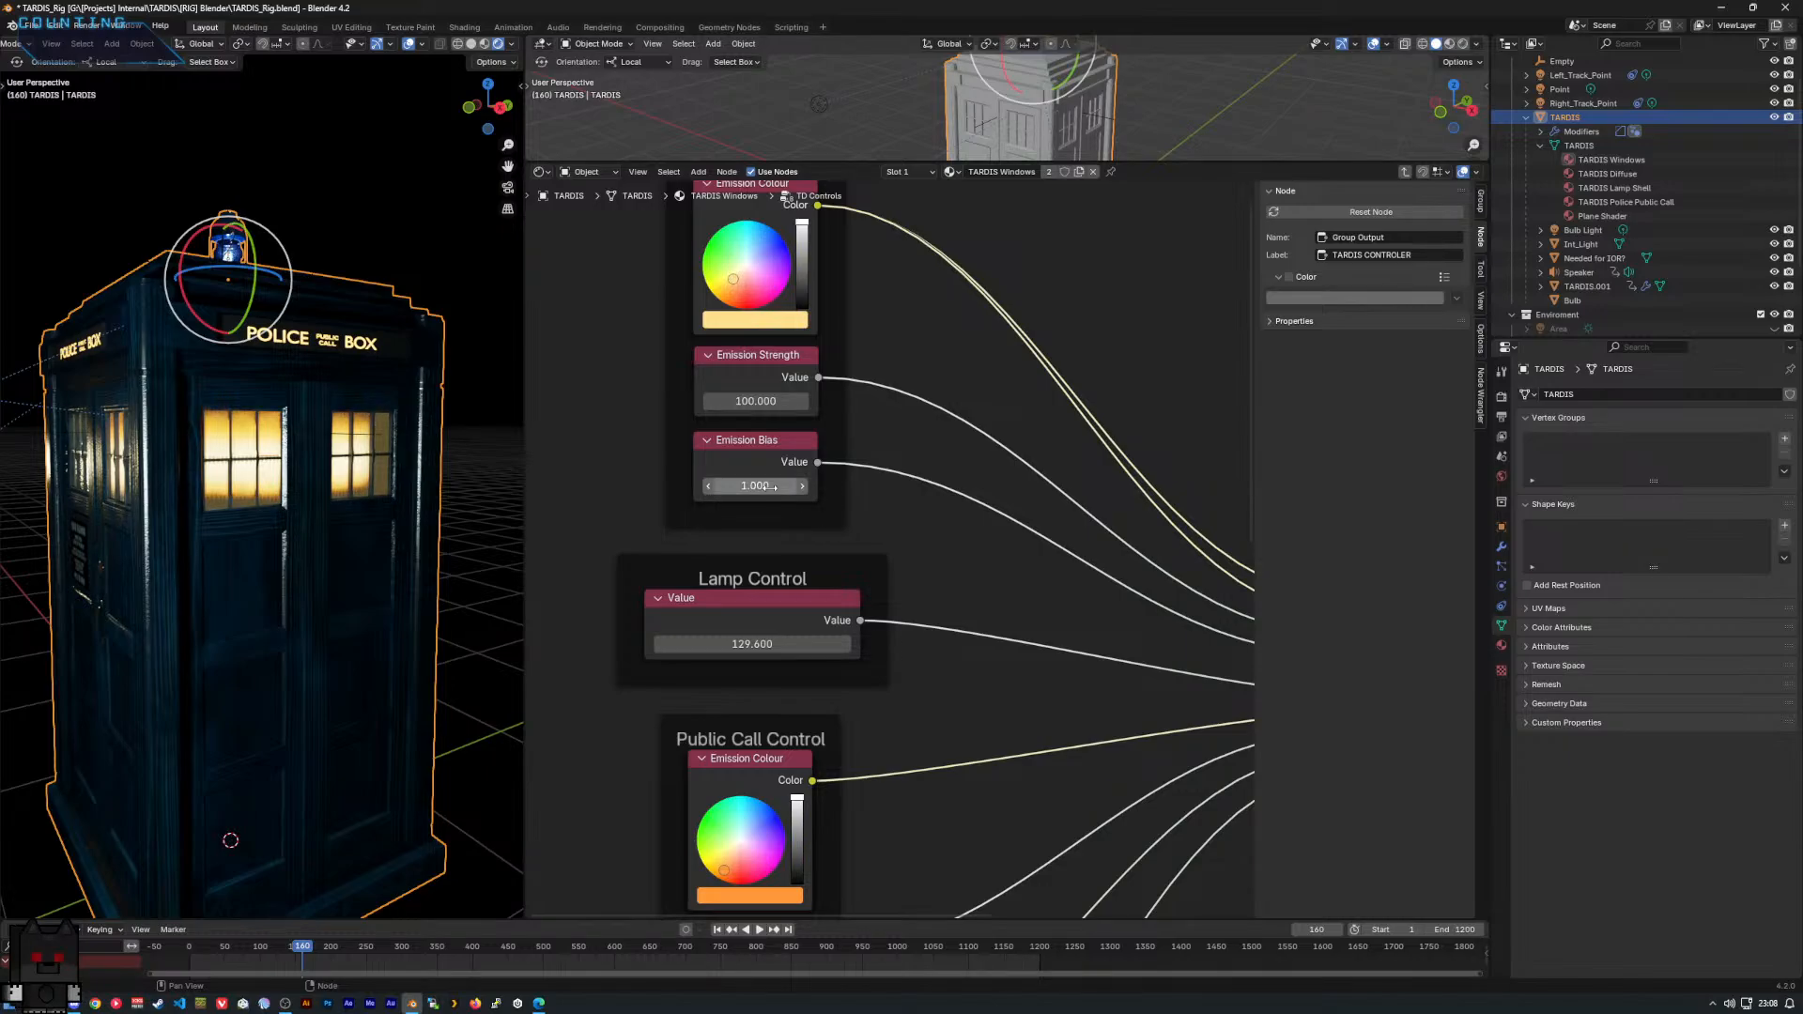
key(ctrl+z)
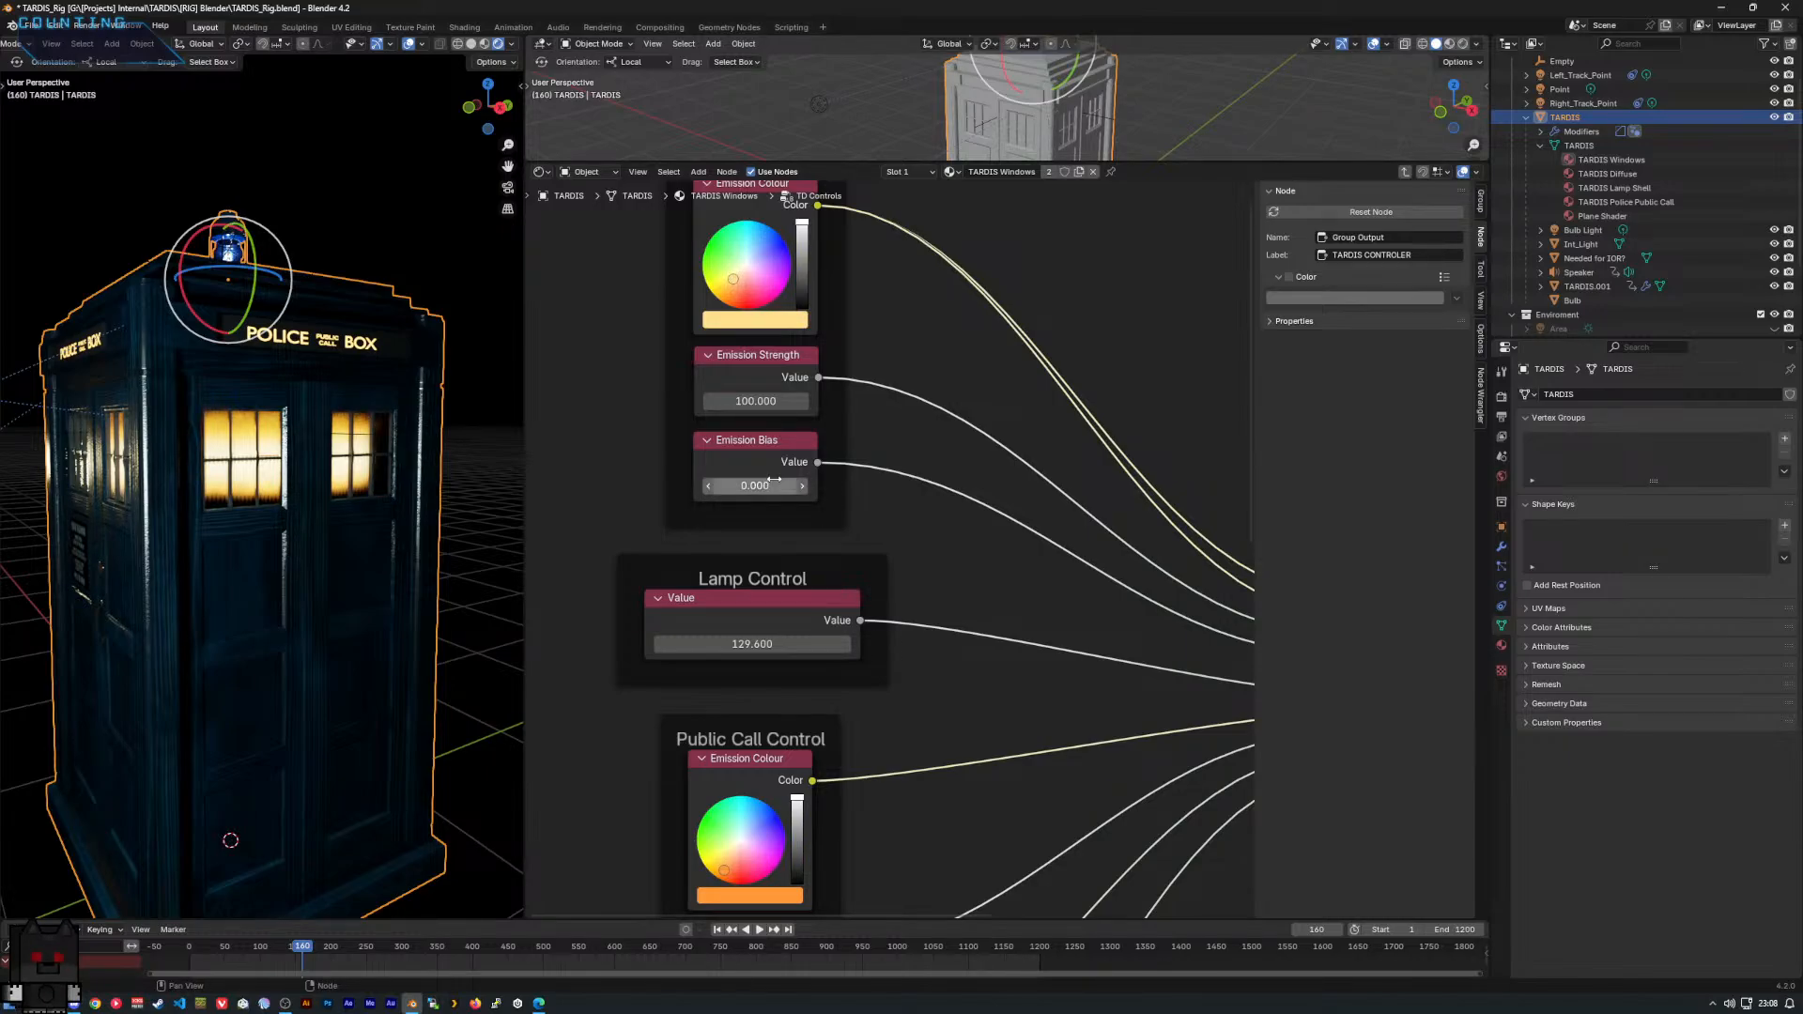
Set the Emission Bias in the Windows Control frame to 5.
middle_drag(306, 515, 233, 474)
click(787, 485)
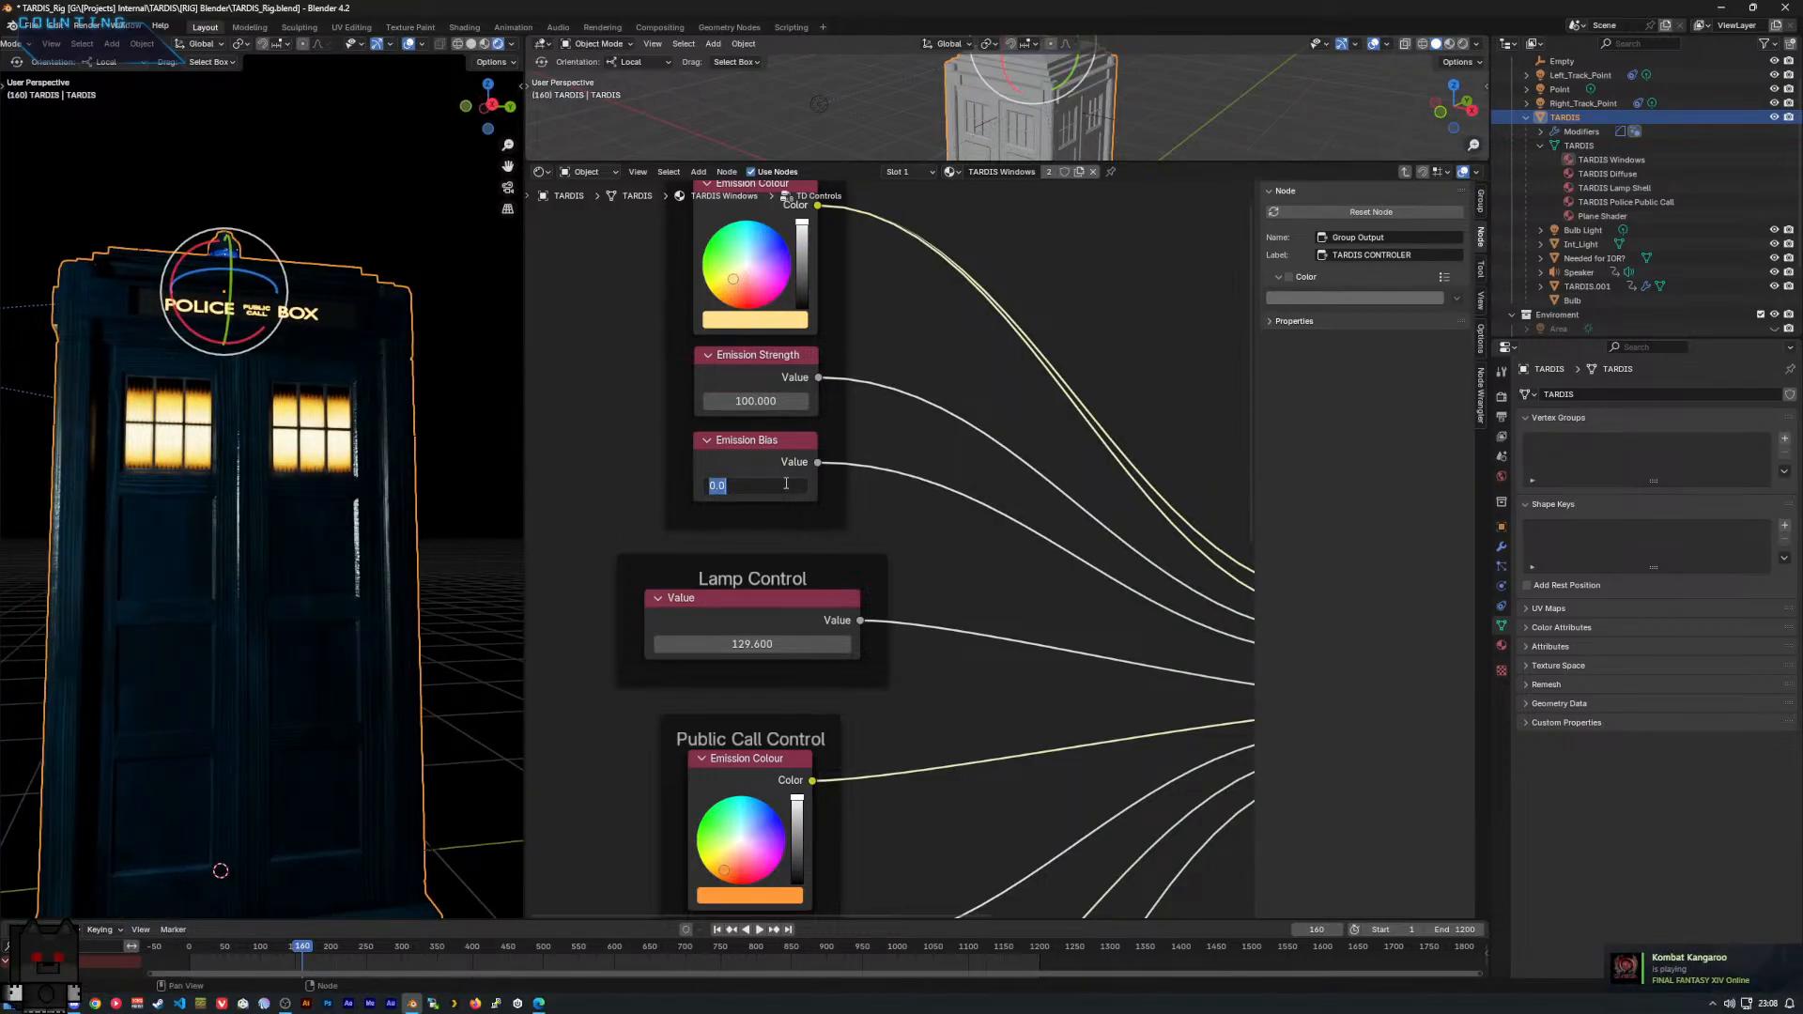
text(5)
key(Return)
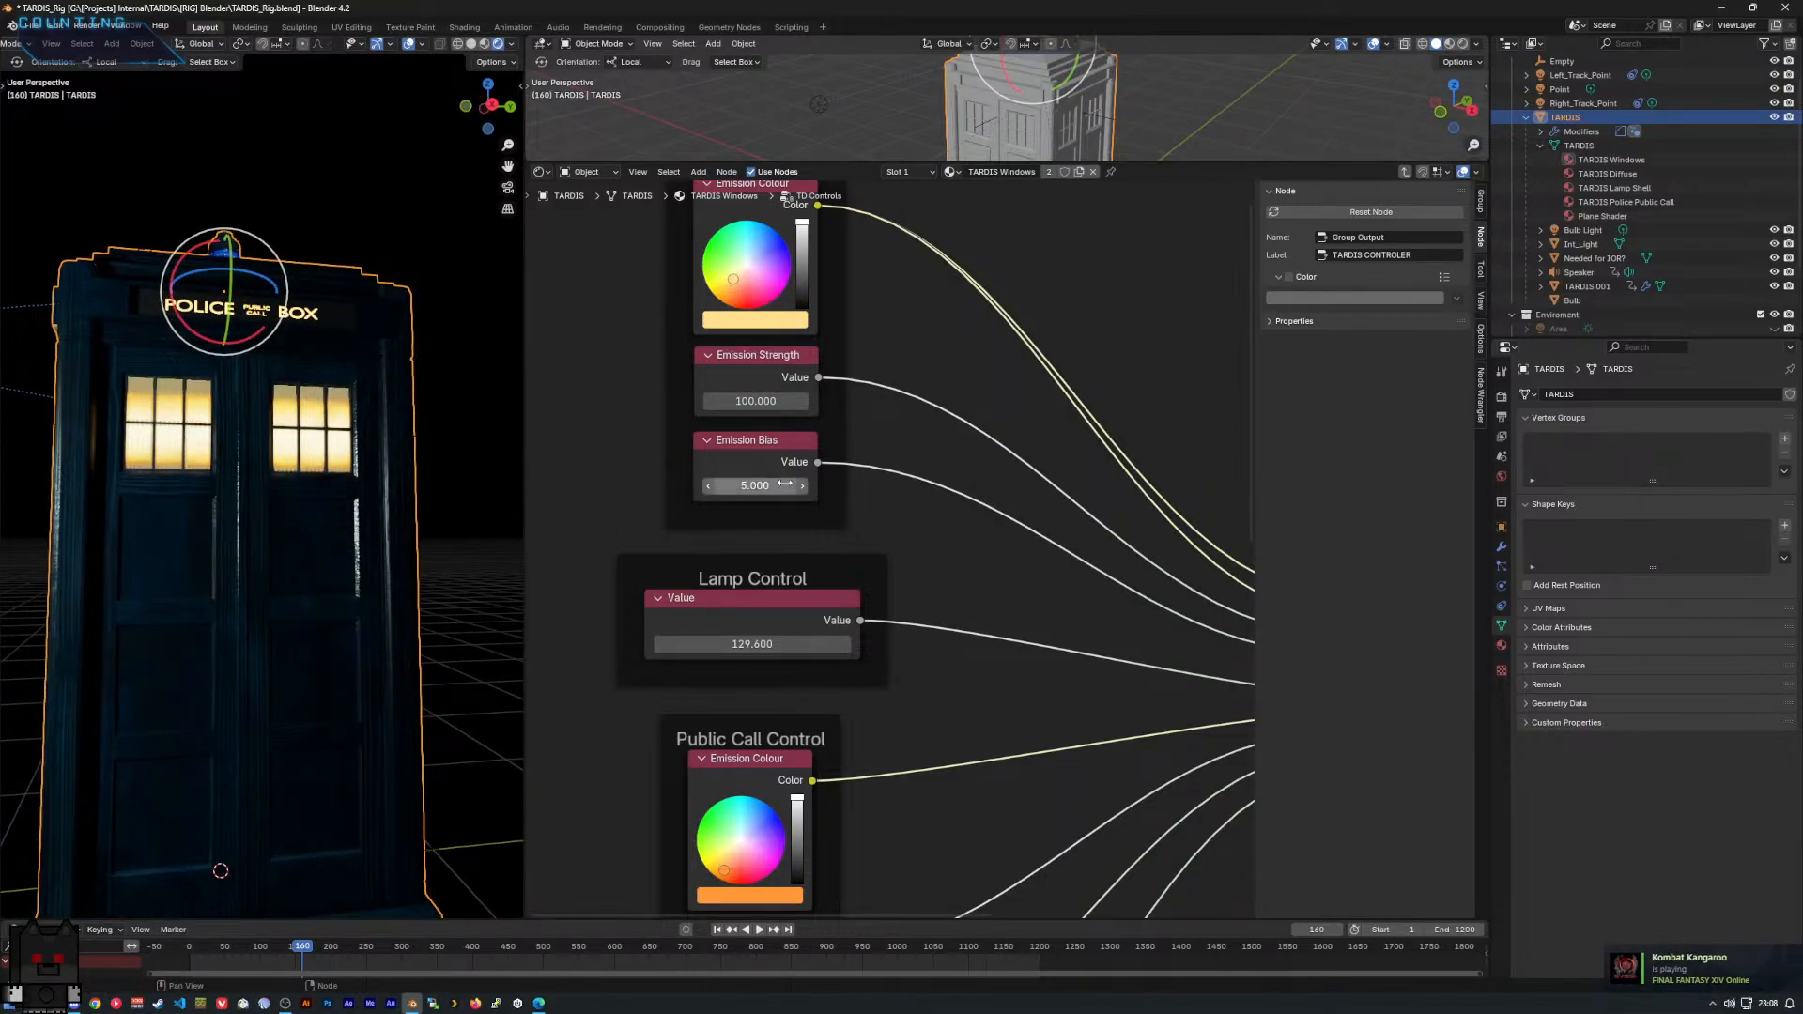
Try a much higher Emission Bias in the Windows Control frame, undo it, and try a bias of 0.1.
drag(785, 484, 861, 484)
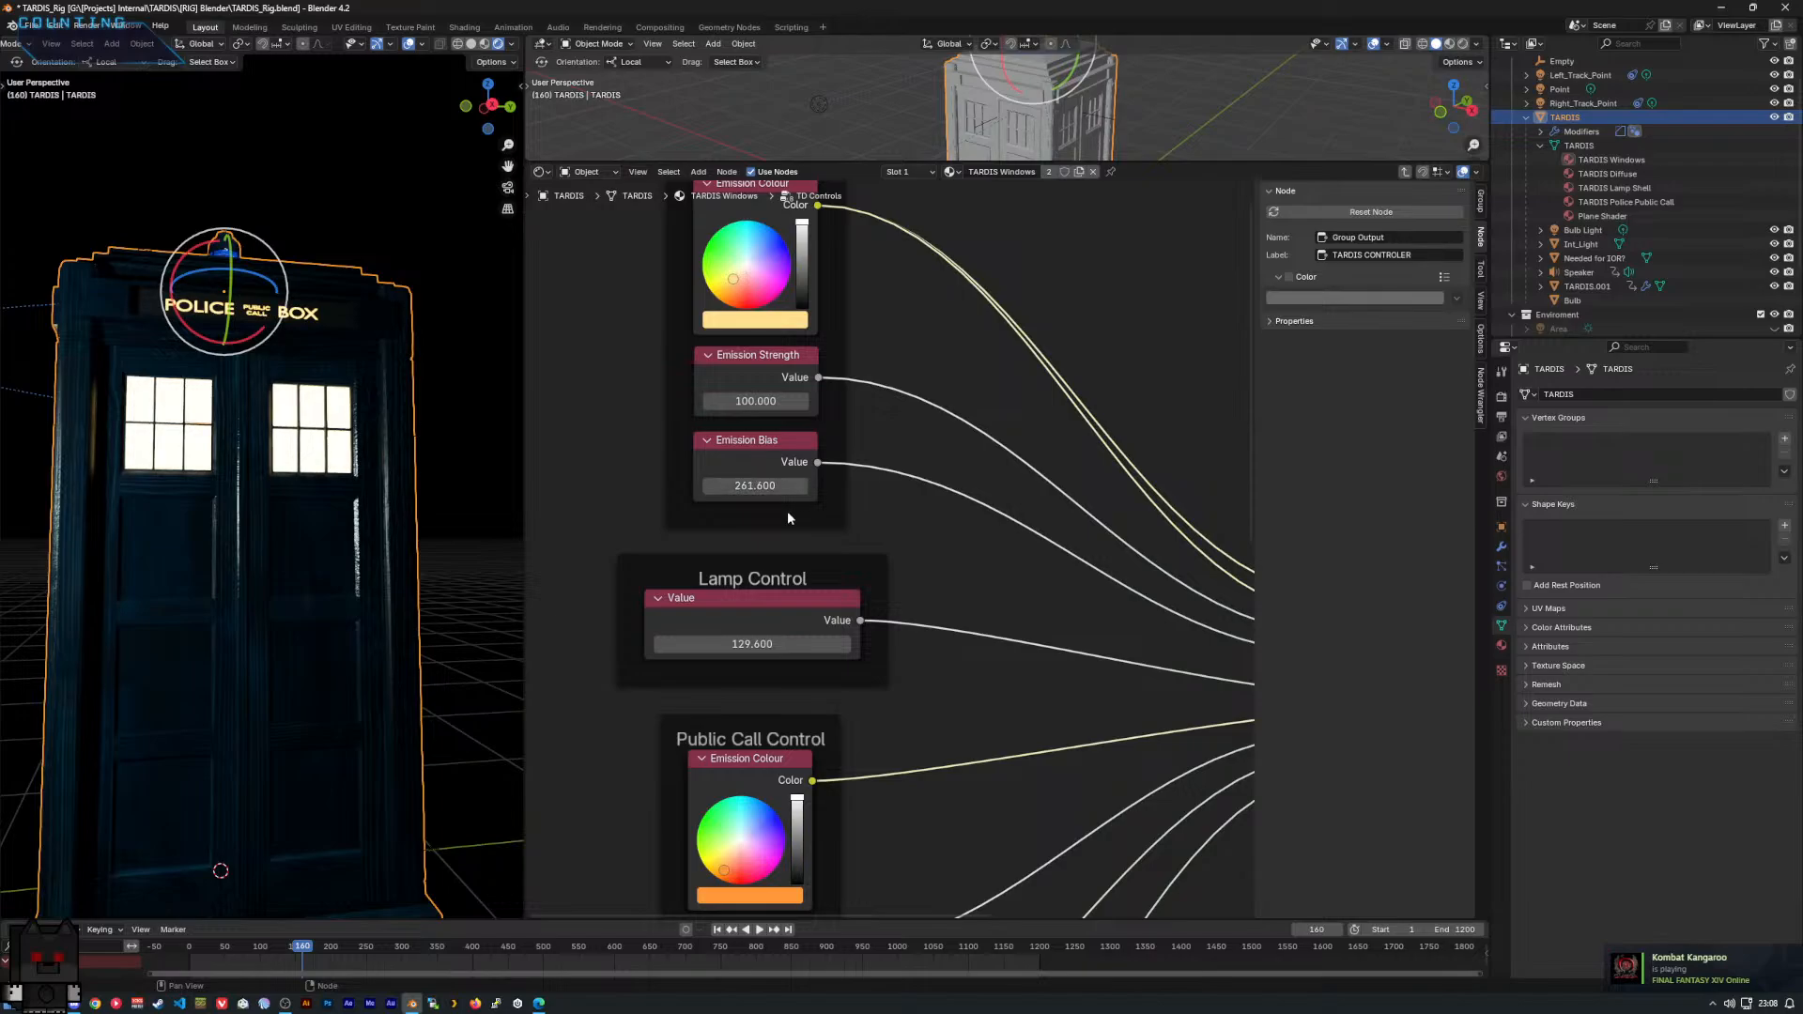
key(ctrl+z)
click(781, 487)
text(0.1)
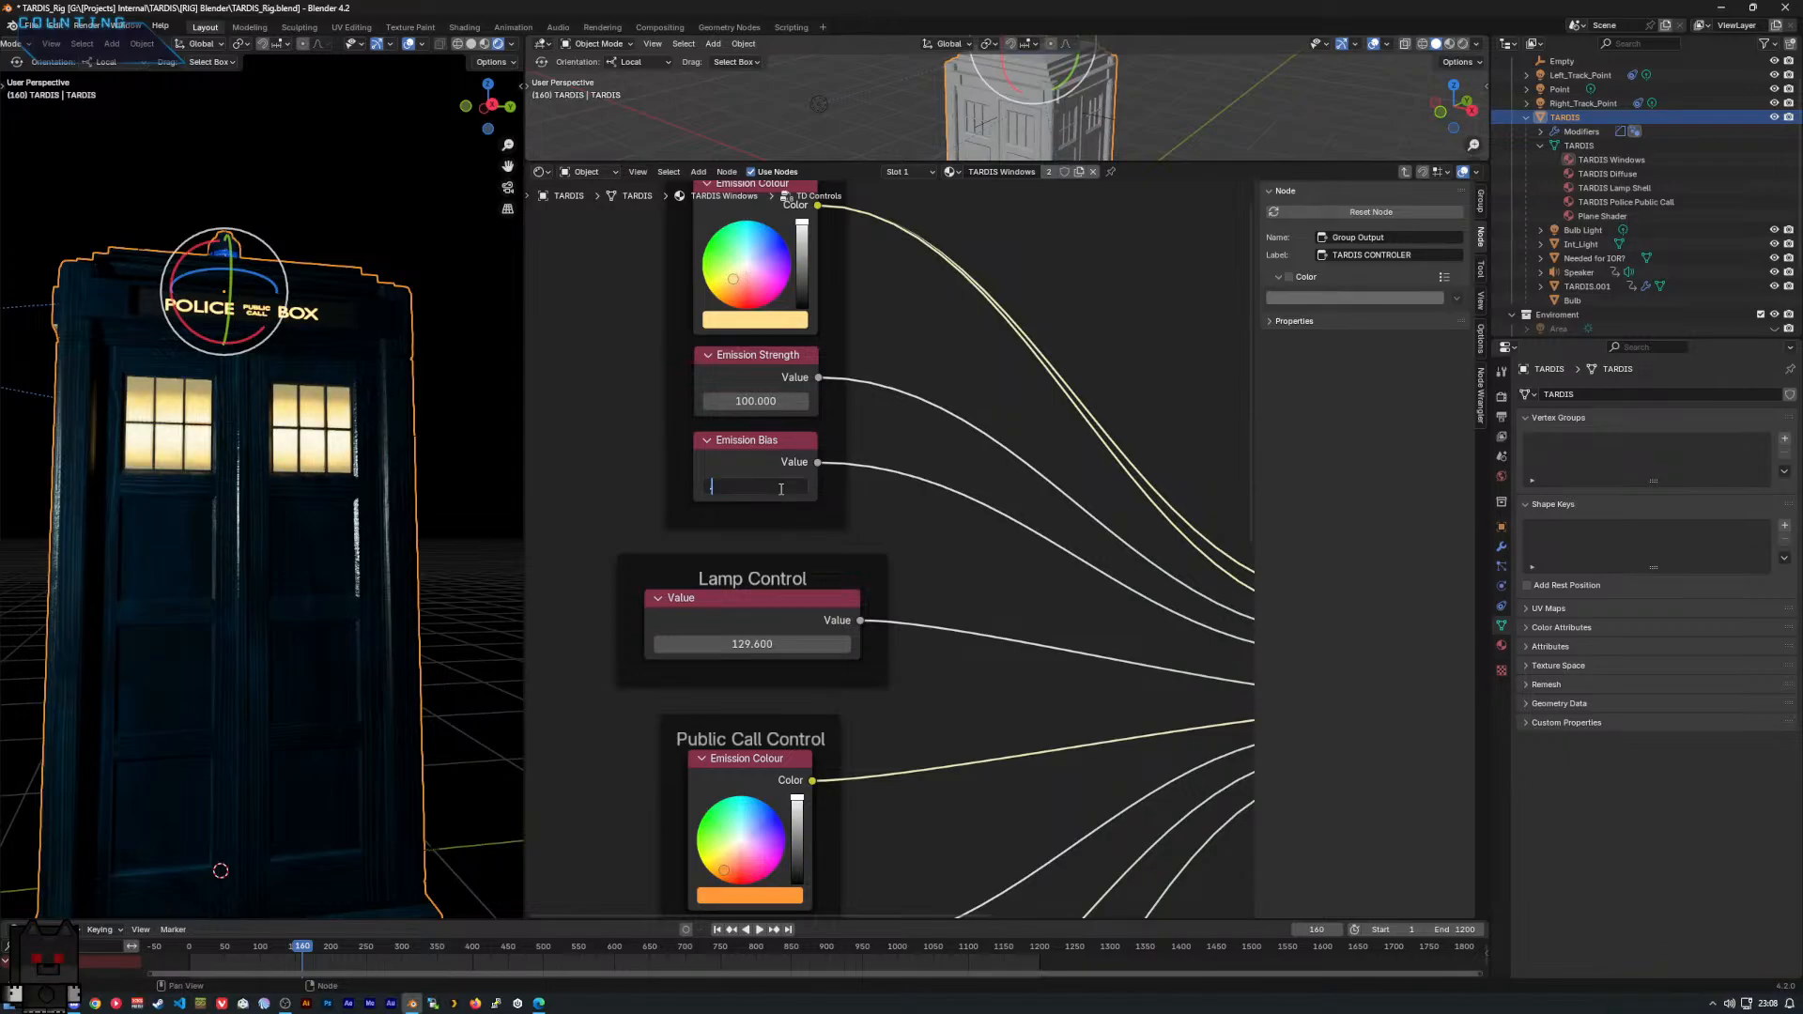
key(Return)
scroll(273, 523, up, 2)
scroll(272, 523, up, 5)
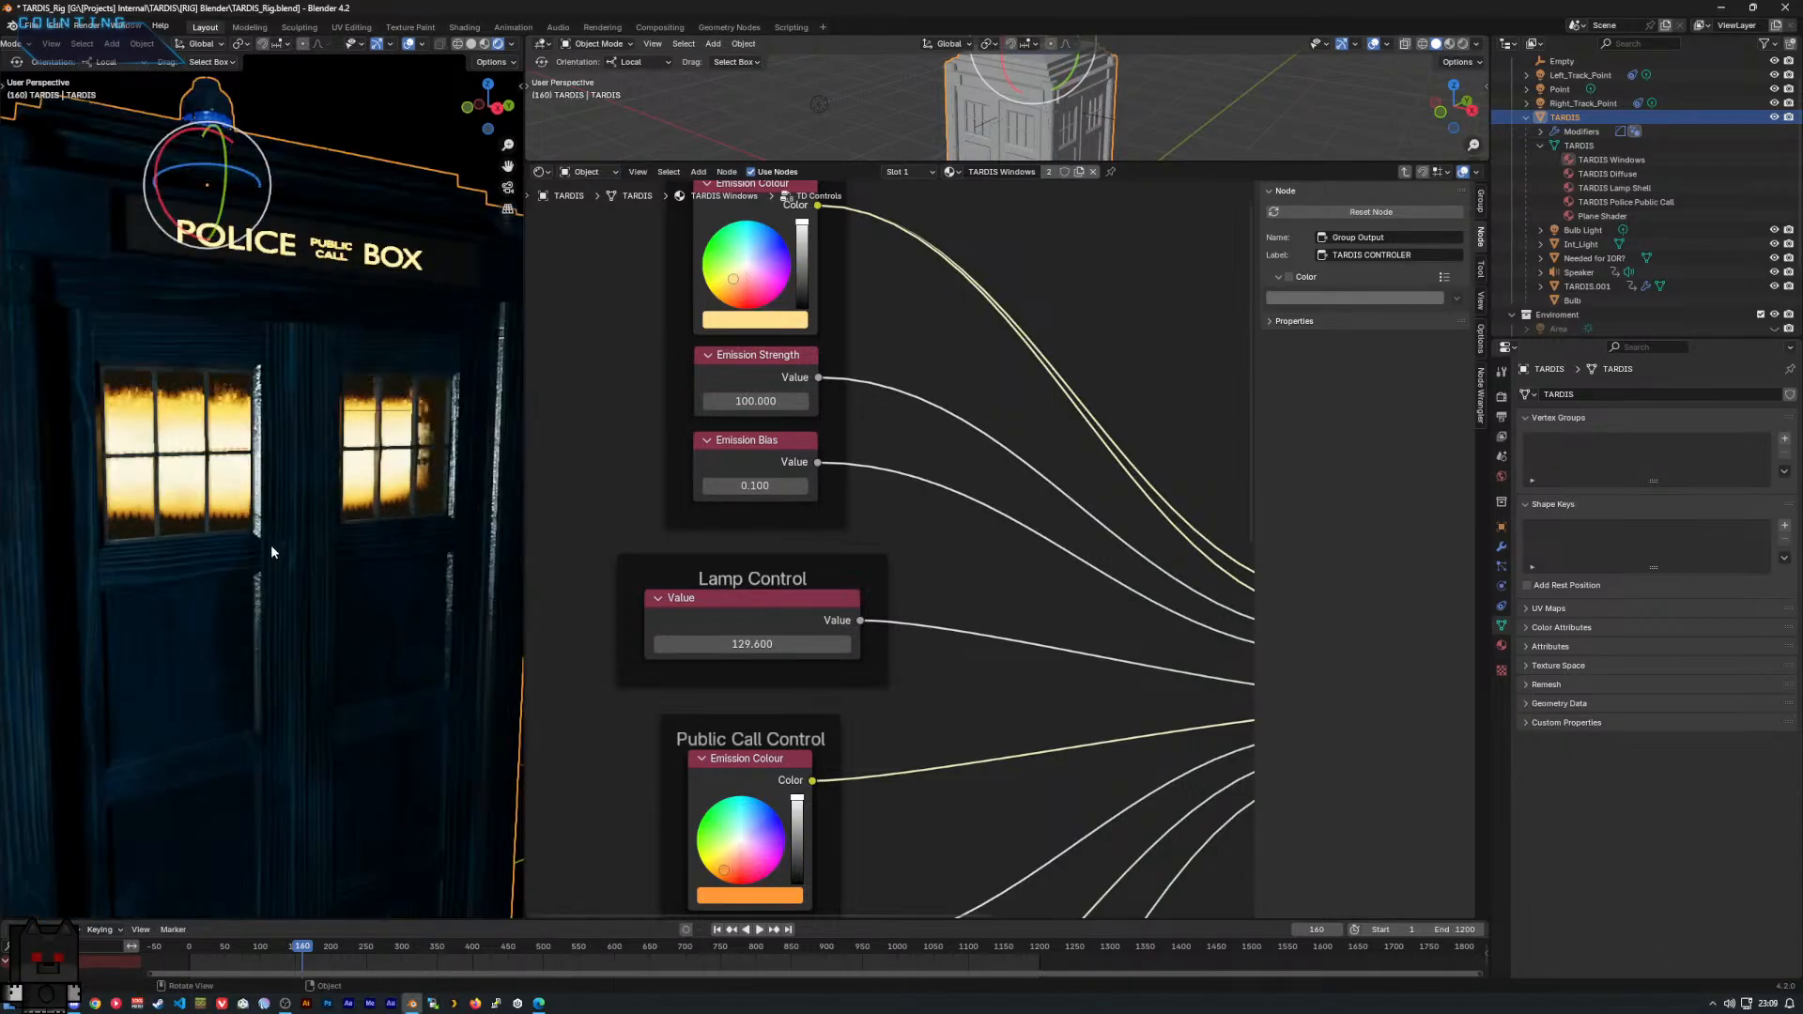
middle_drag(284, 538, 265, 524)
Set the Emission Bias in the Windows Control frame to 0.5 and view the TARDIS windows.
click(759, 486)
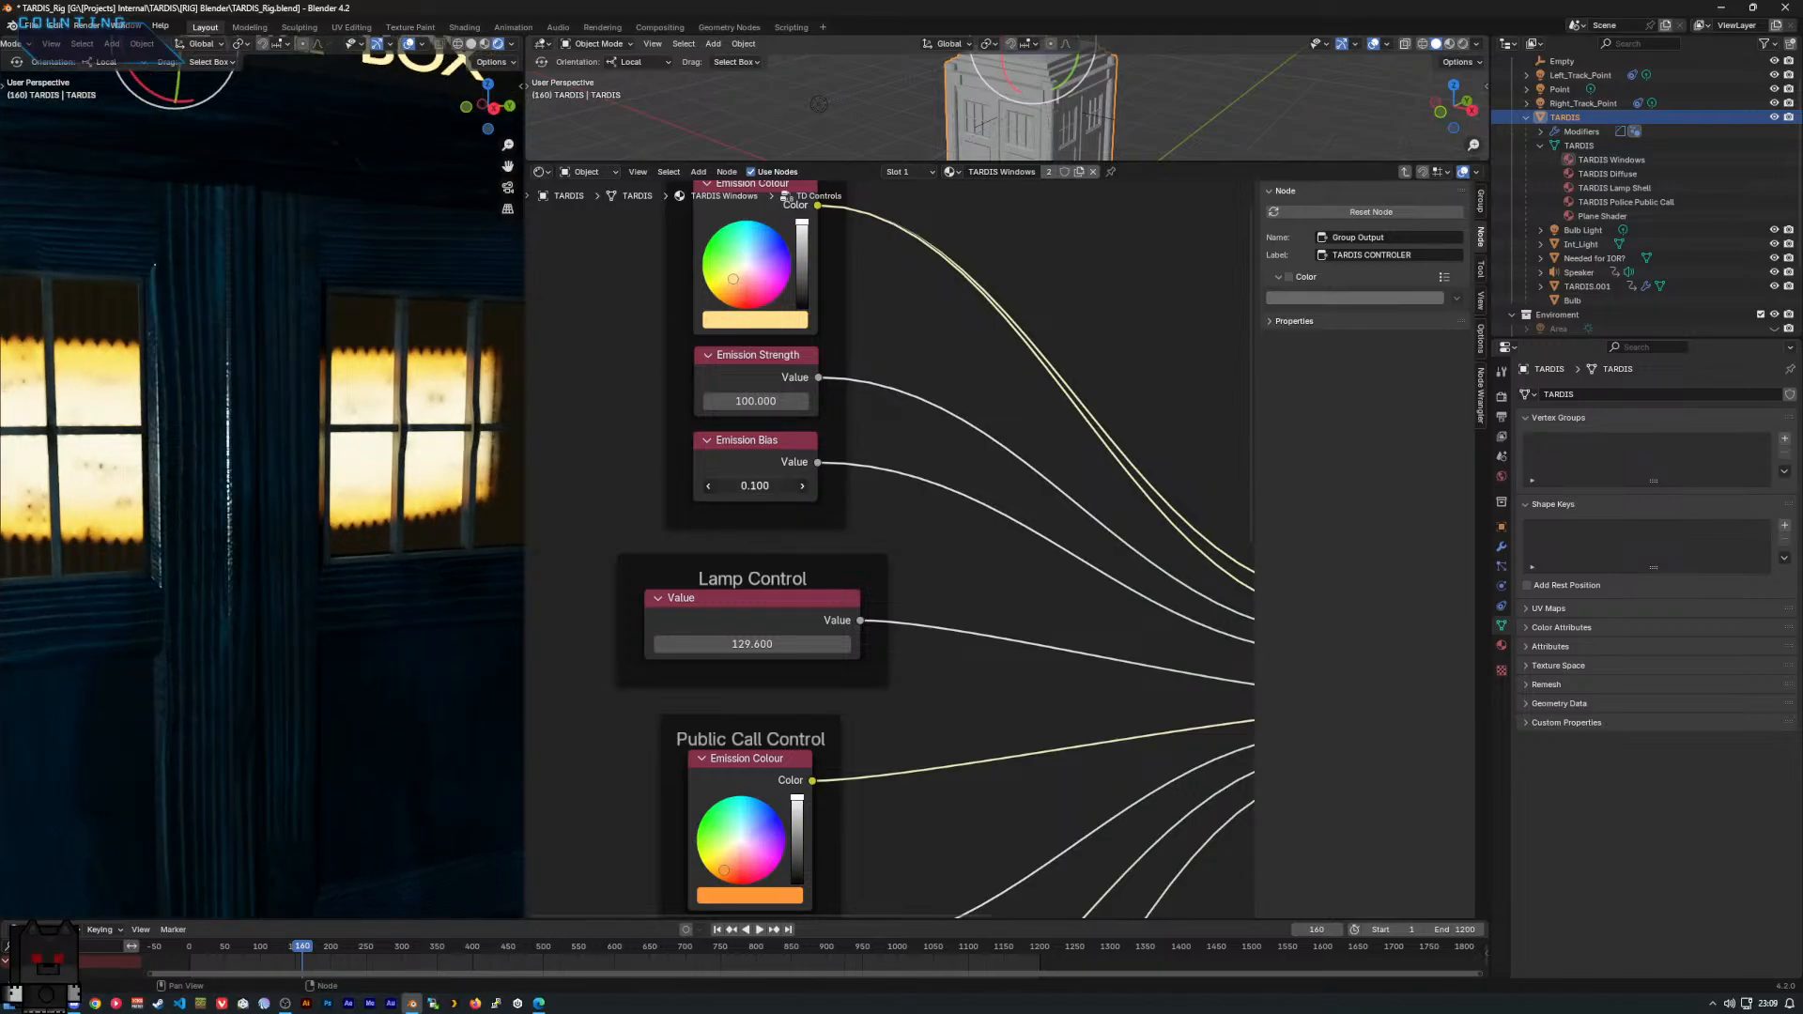
text(.5)
key(Return)
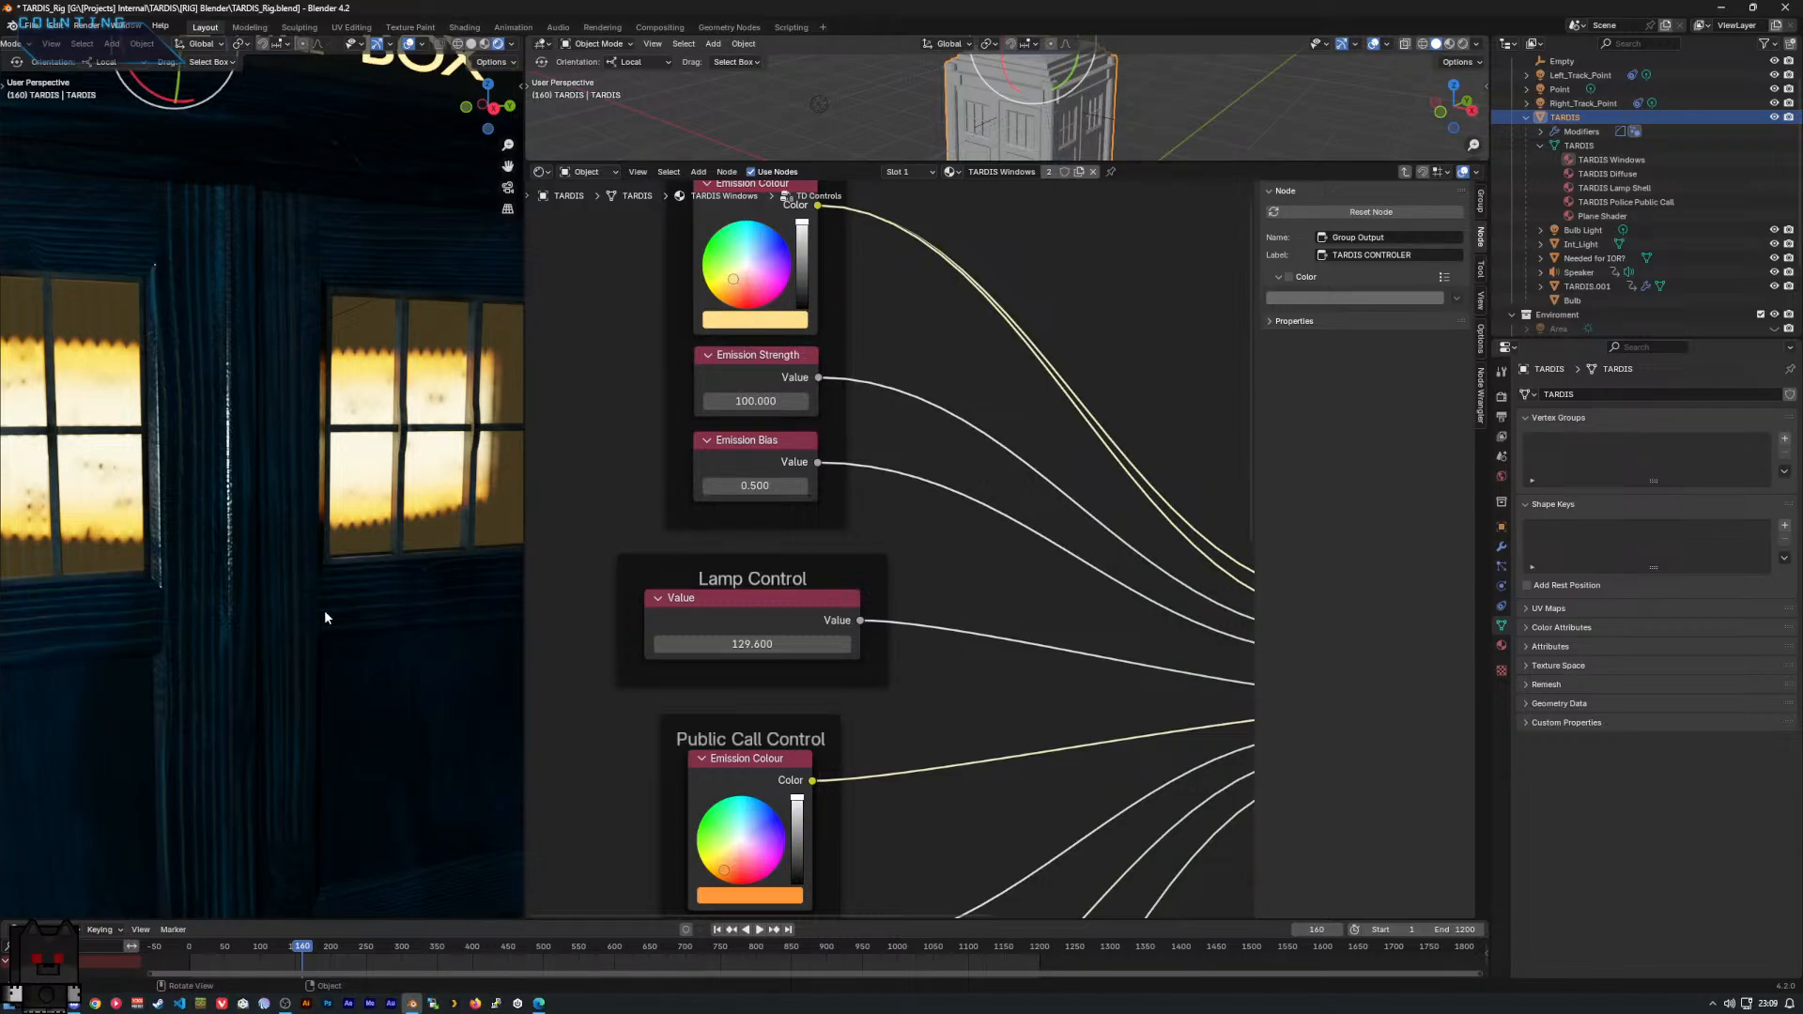
scroll(324, 611, down, 5)
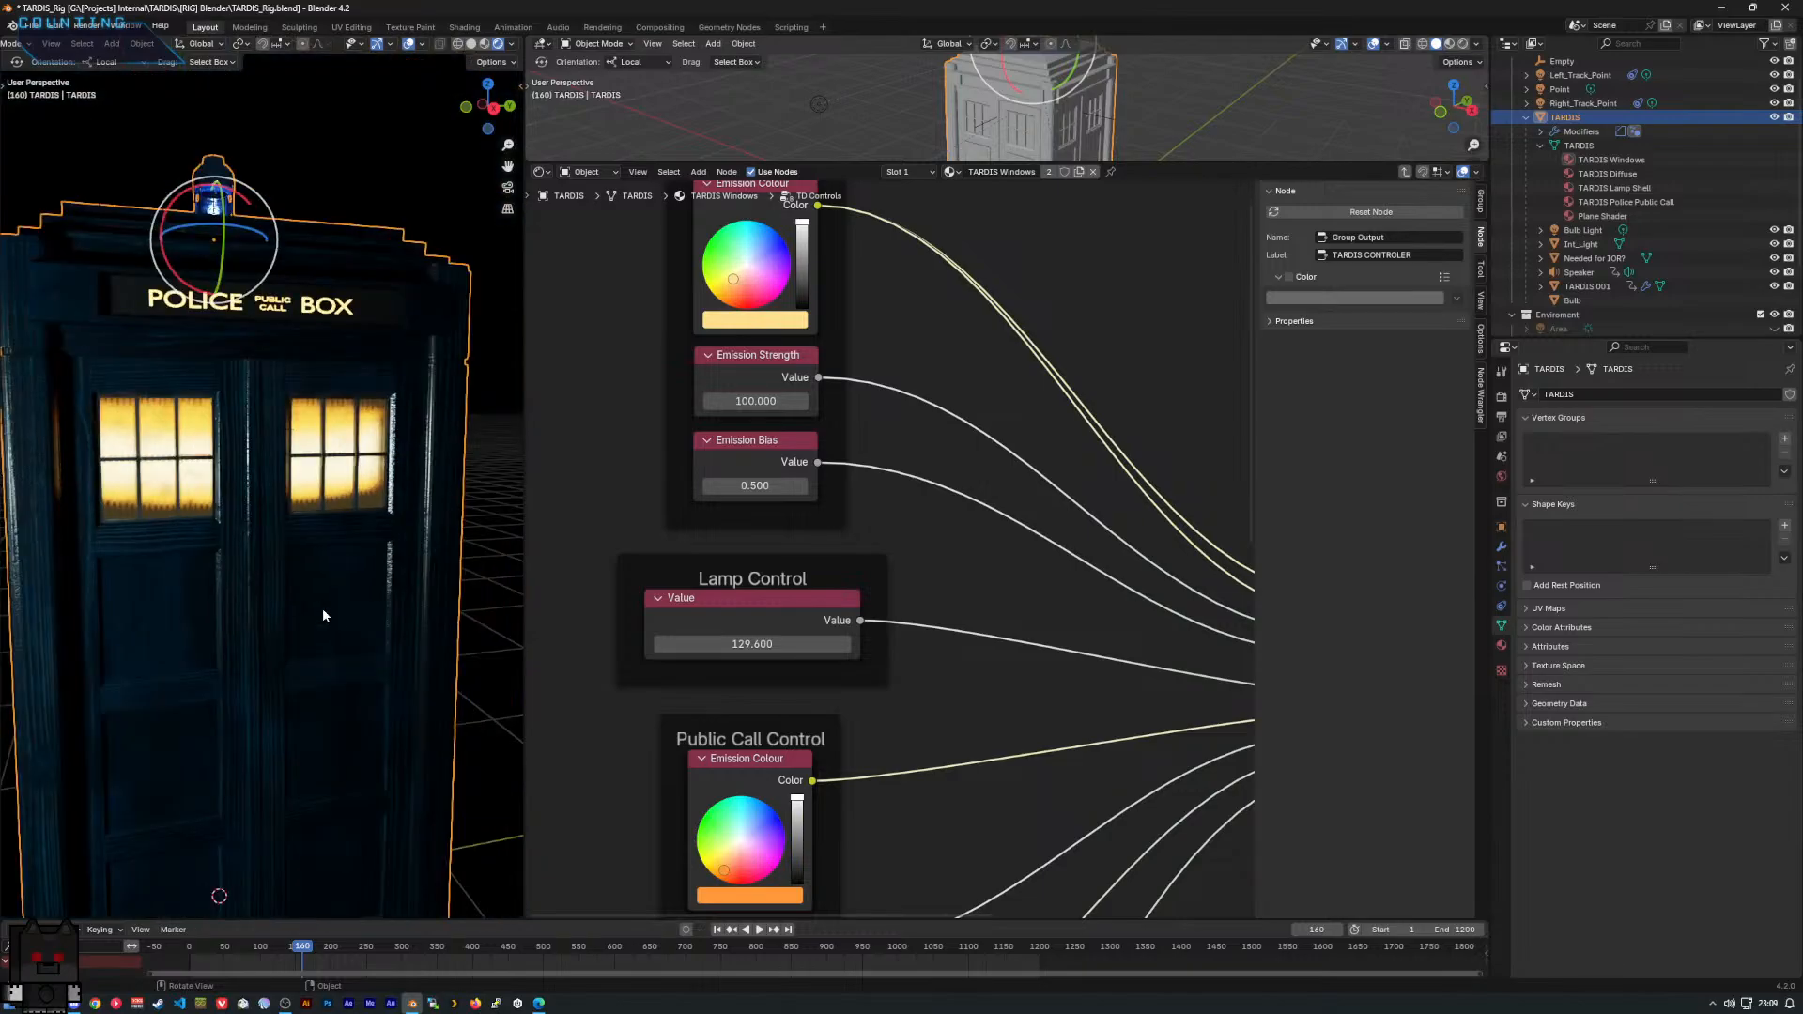
middle_drag(323, 607, 474, 601)
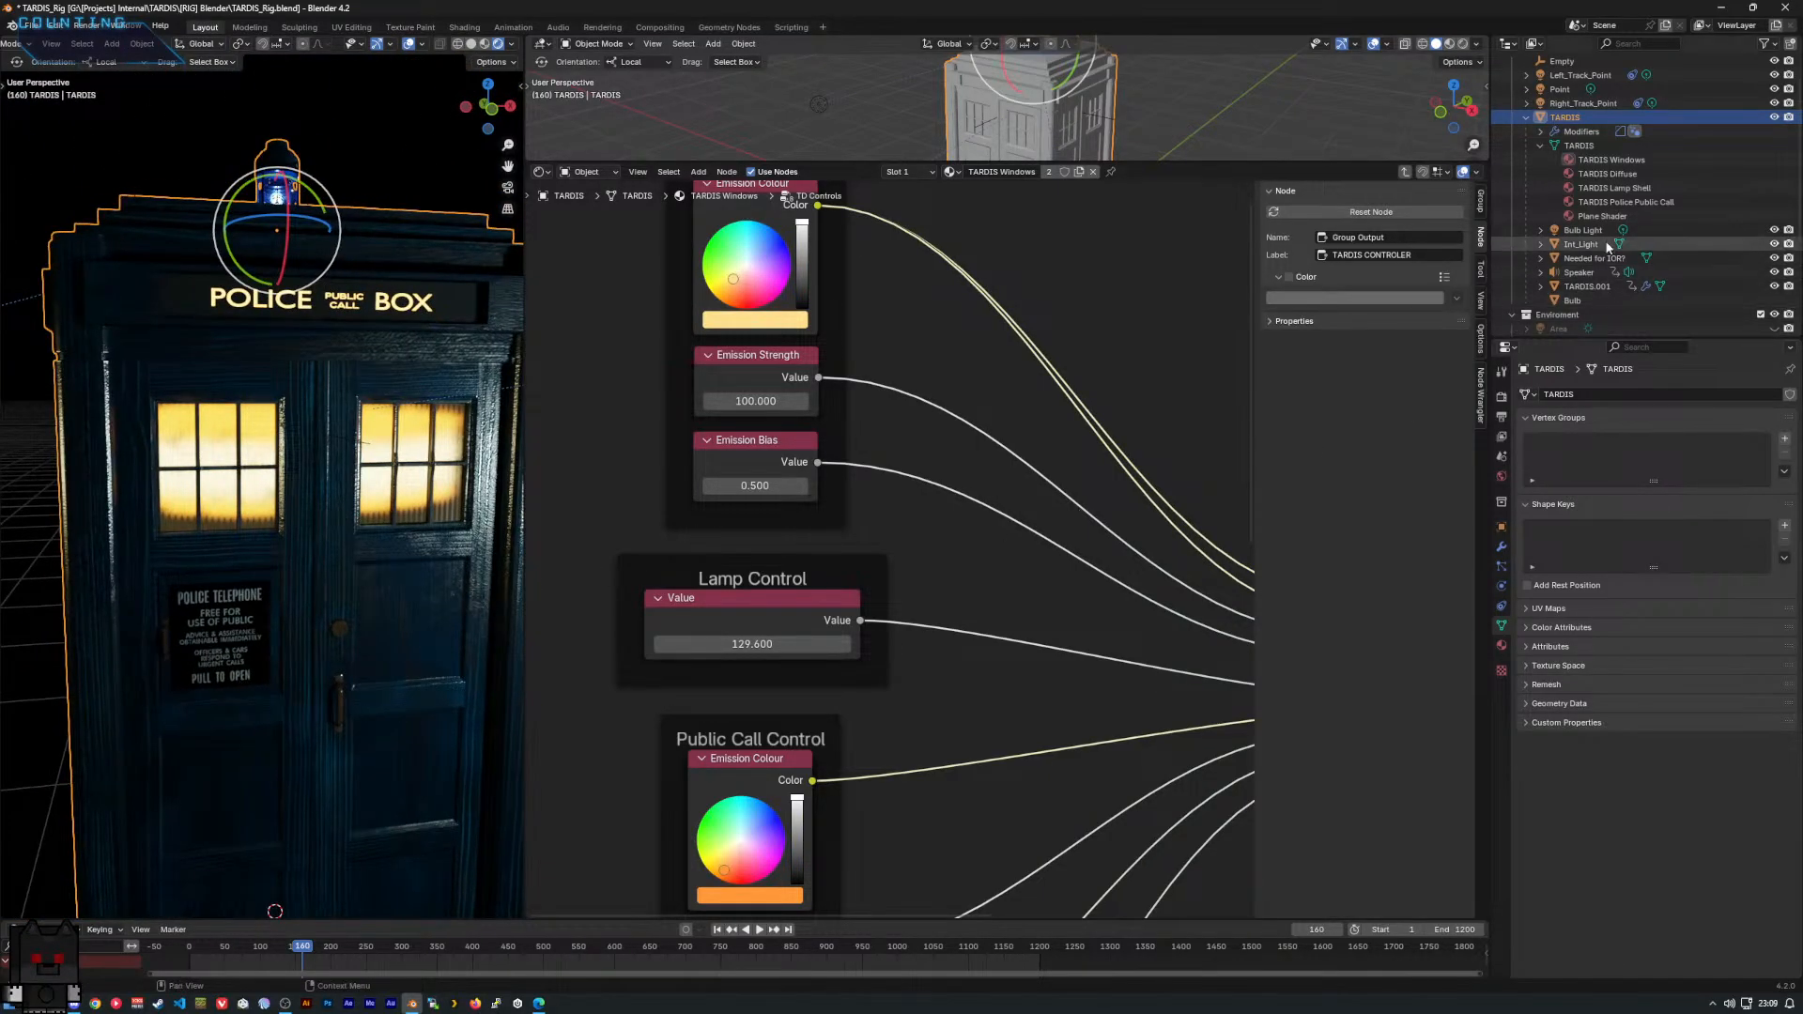
Hide the TARDIS body in the viewport and inspect the glowing interior light cylinder behind the door.
click(1774, 120)
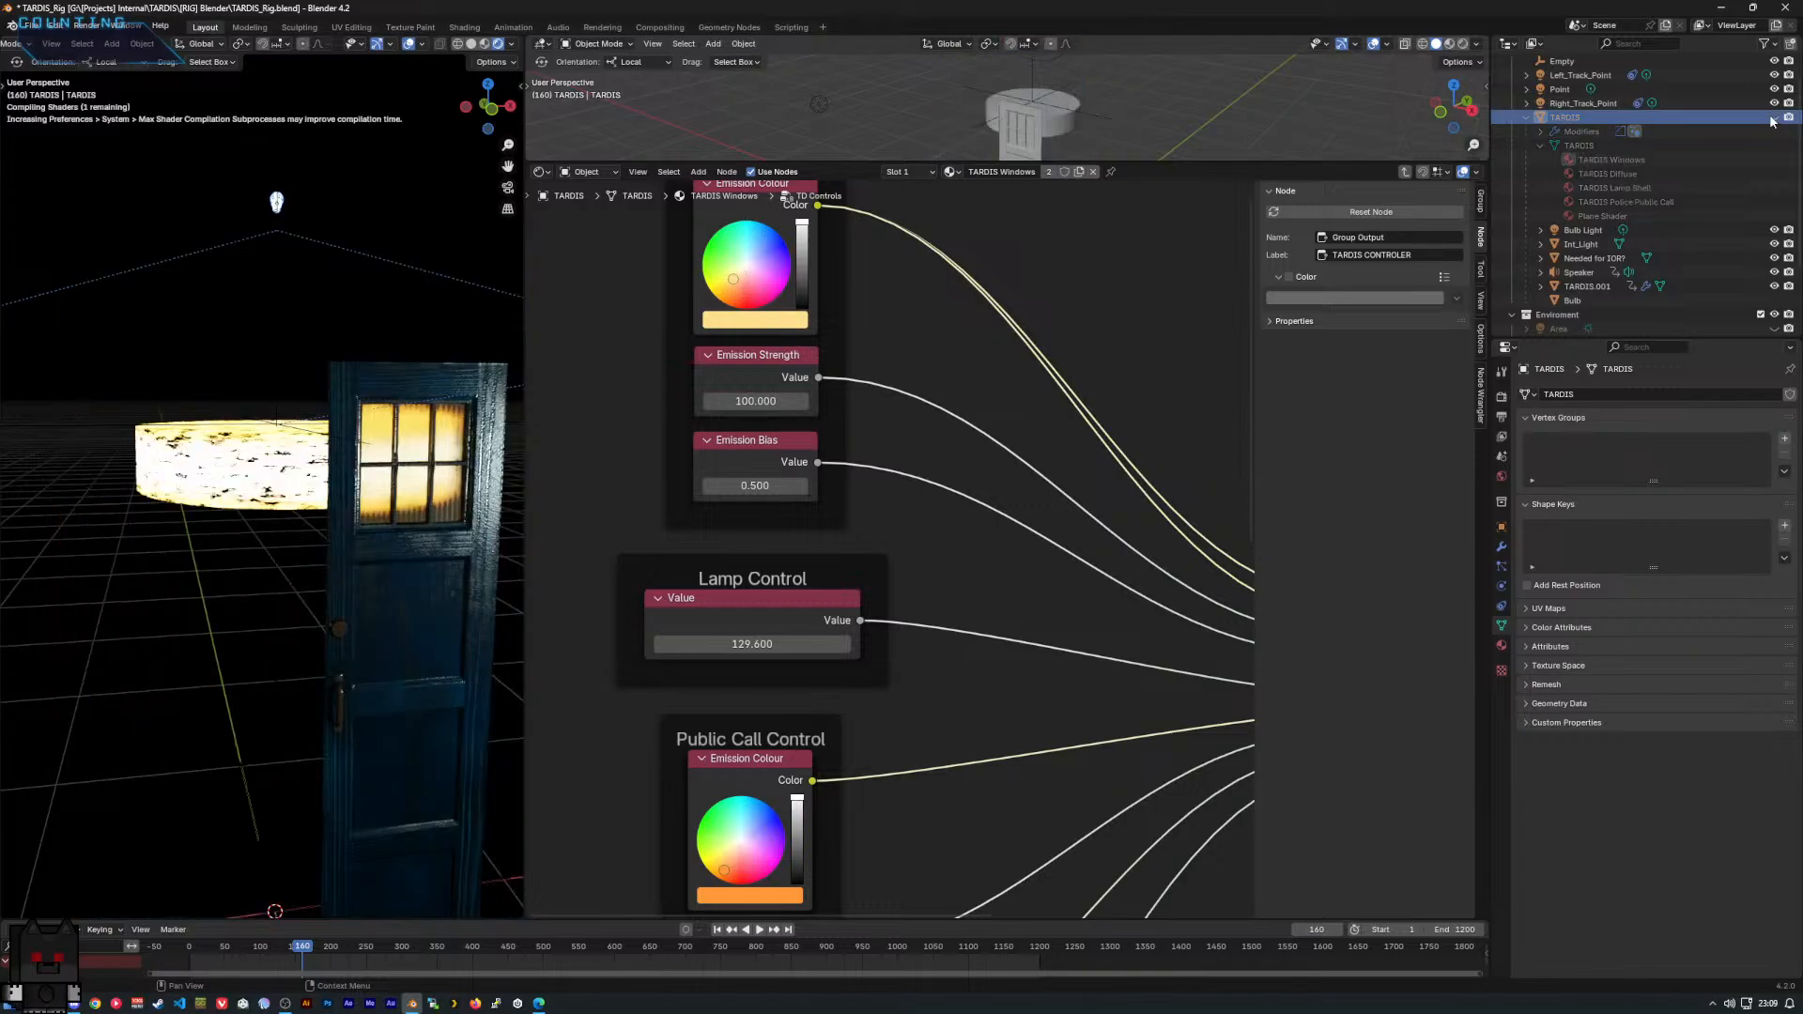
scroll(250, 470, up, 3)
scroll(250, 471, up, 6)
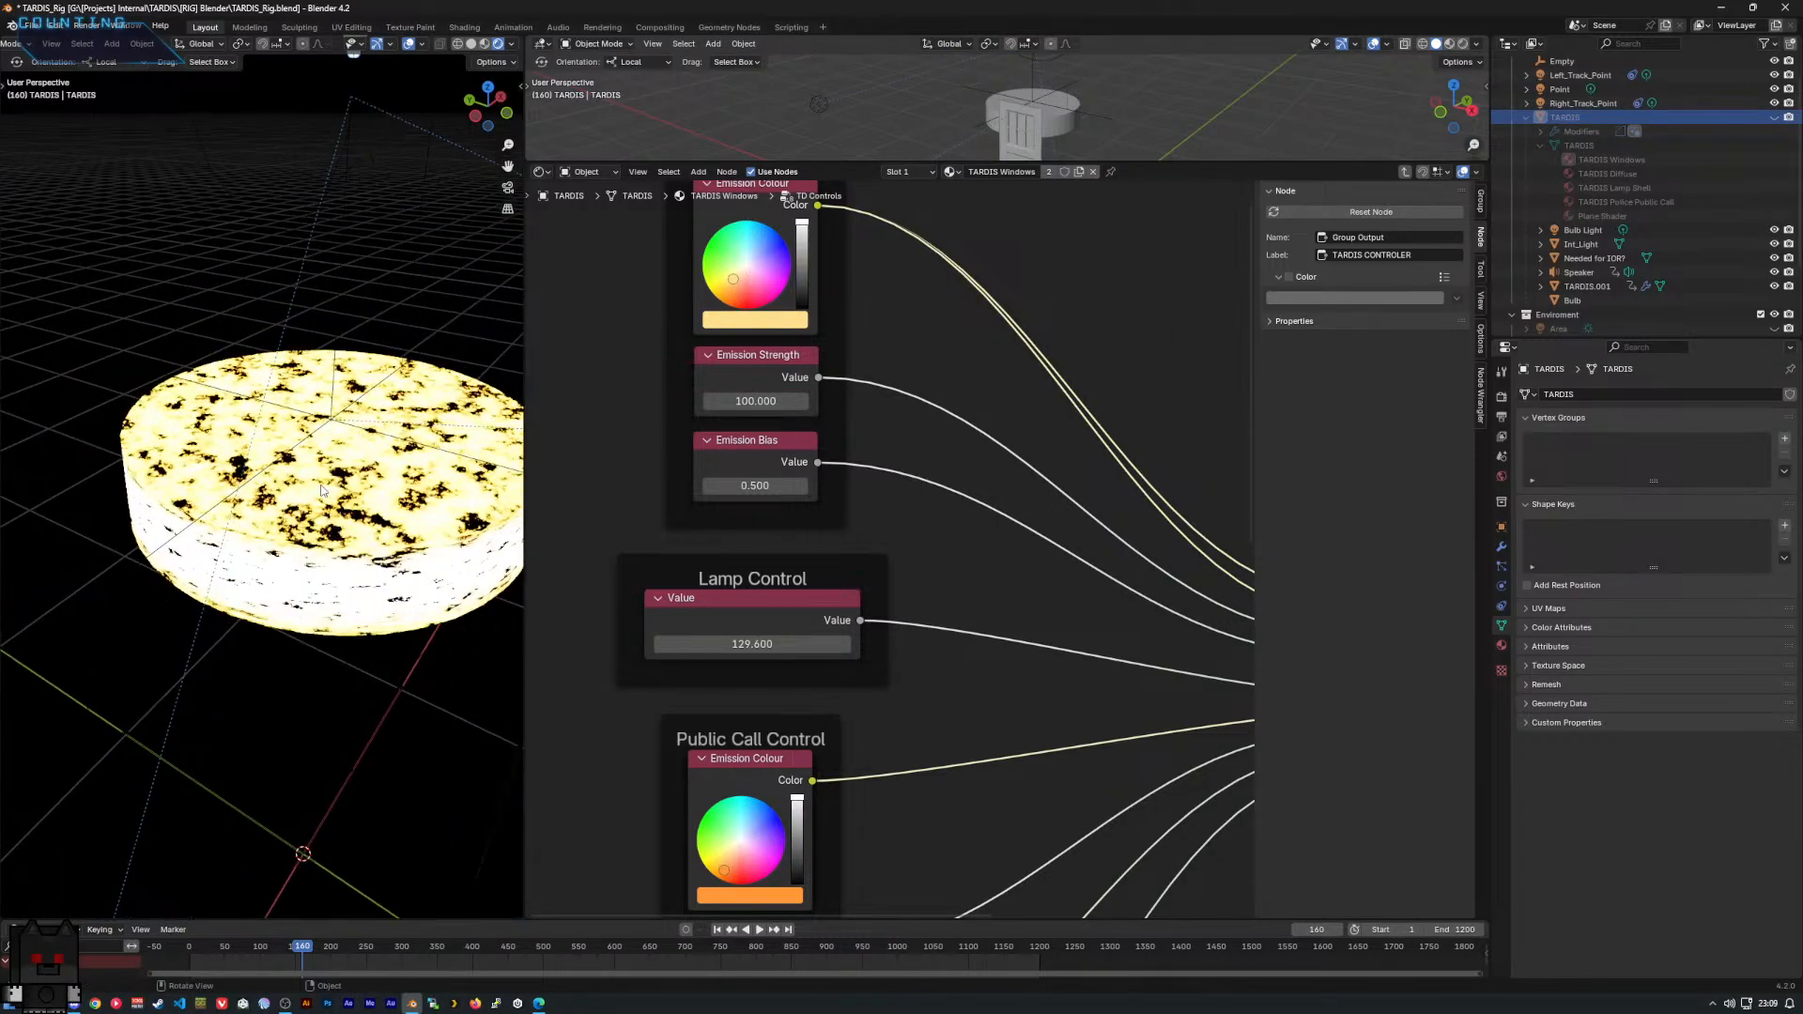
middle_drag(276, 433, 284, 455)
middle_drag(731, 319, 767, 416)
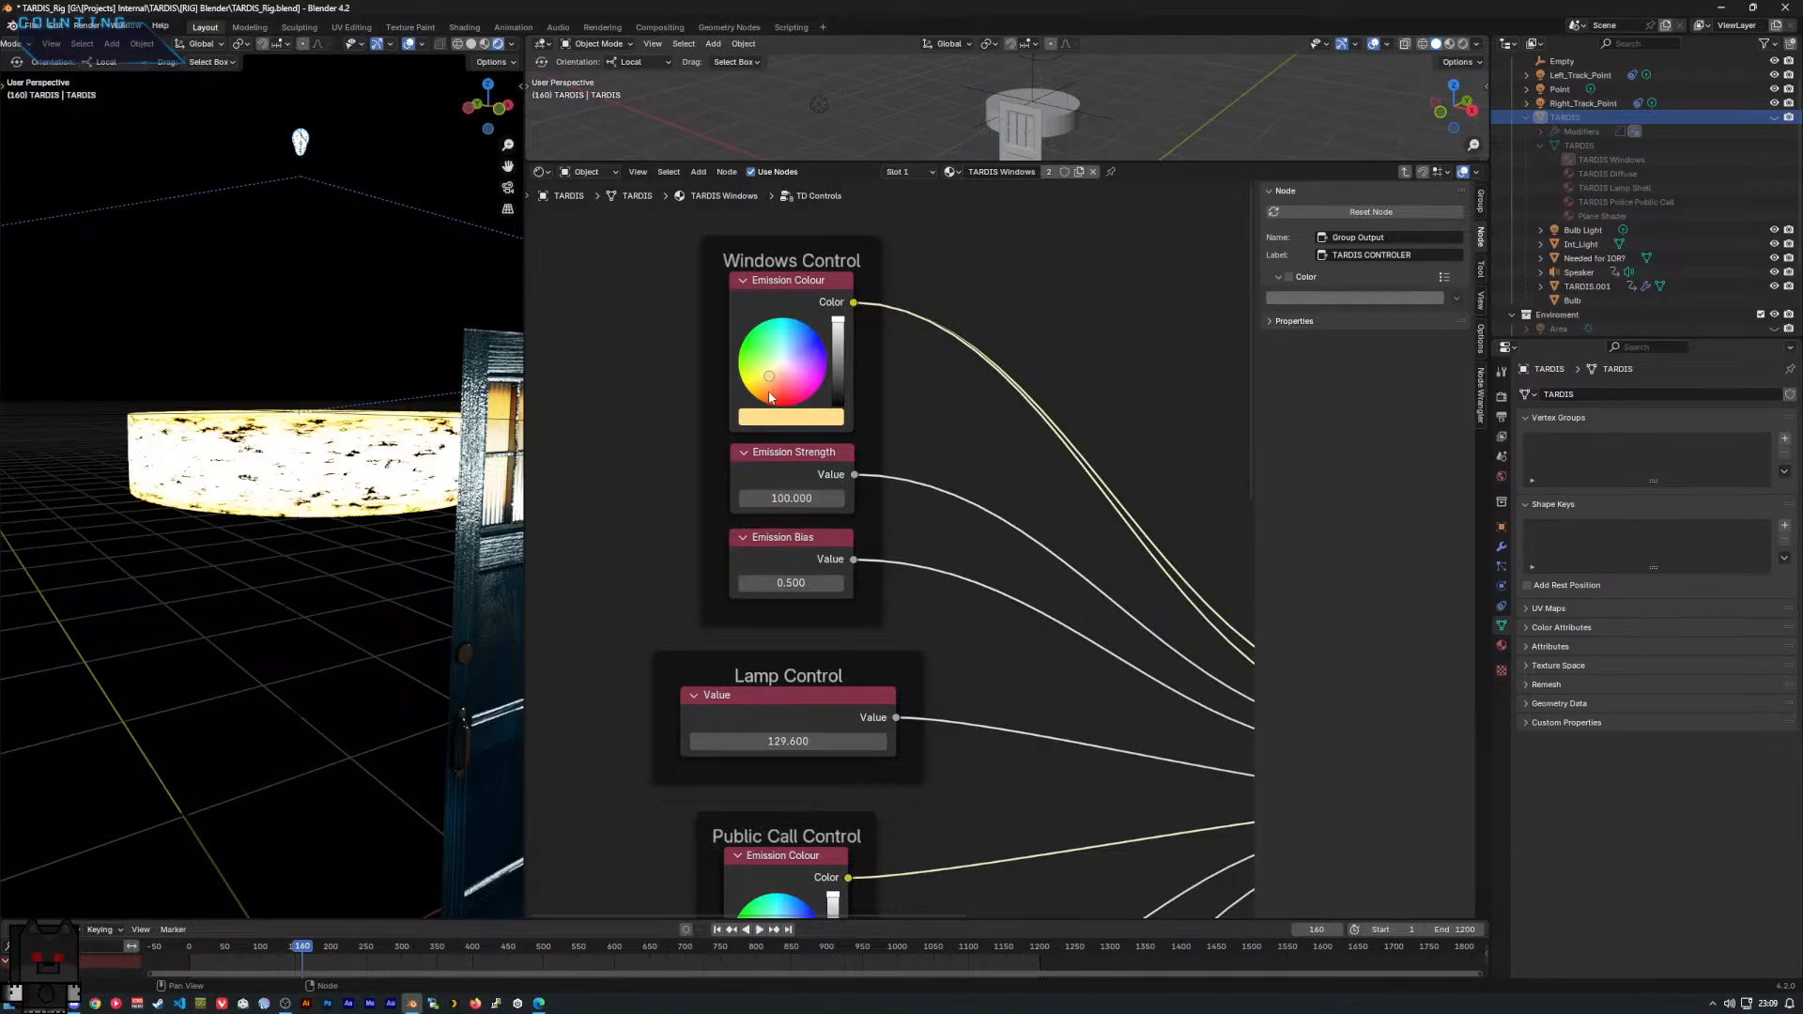
middle_drag(238, 428, 258, 481)
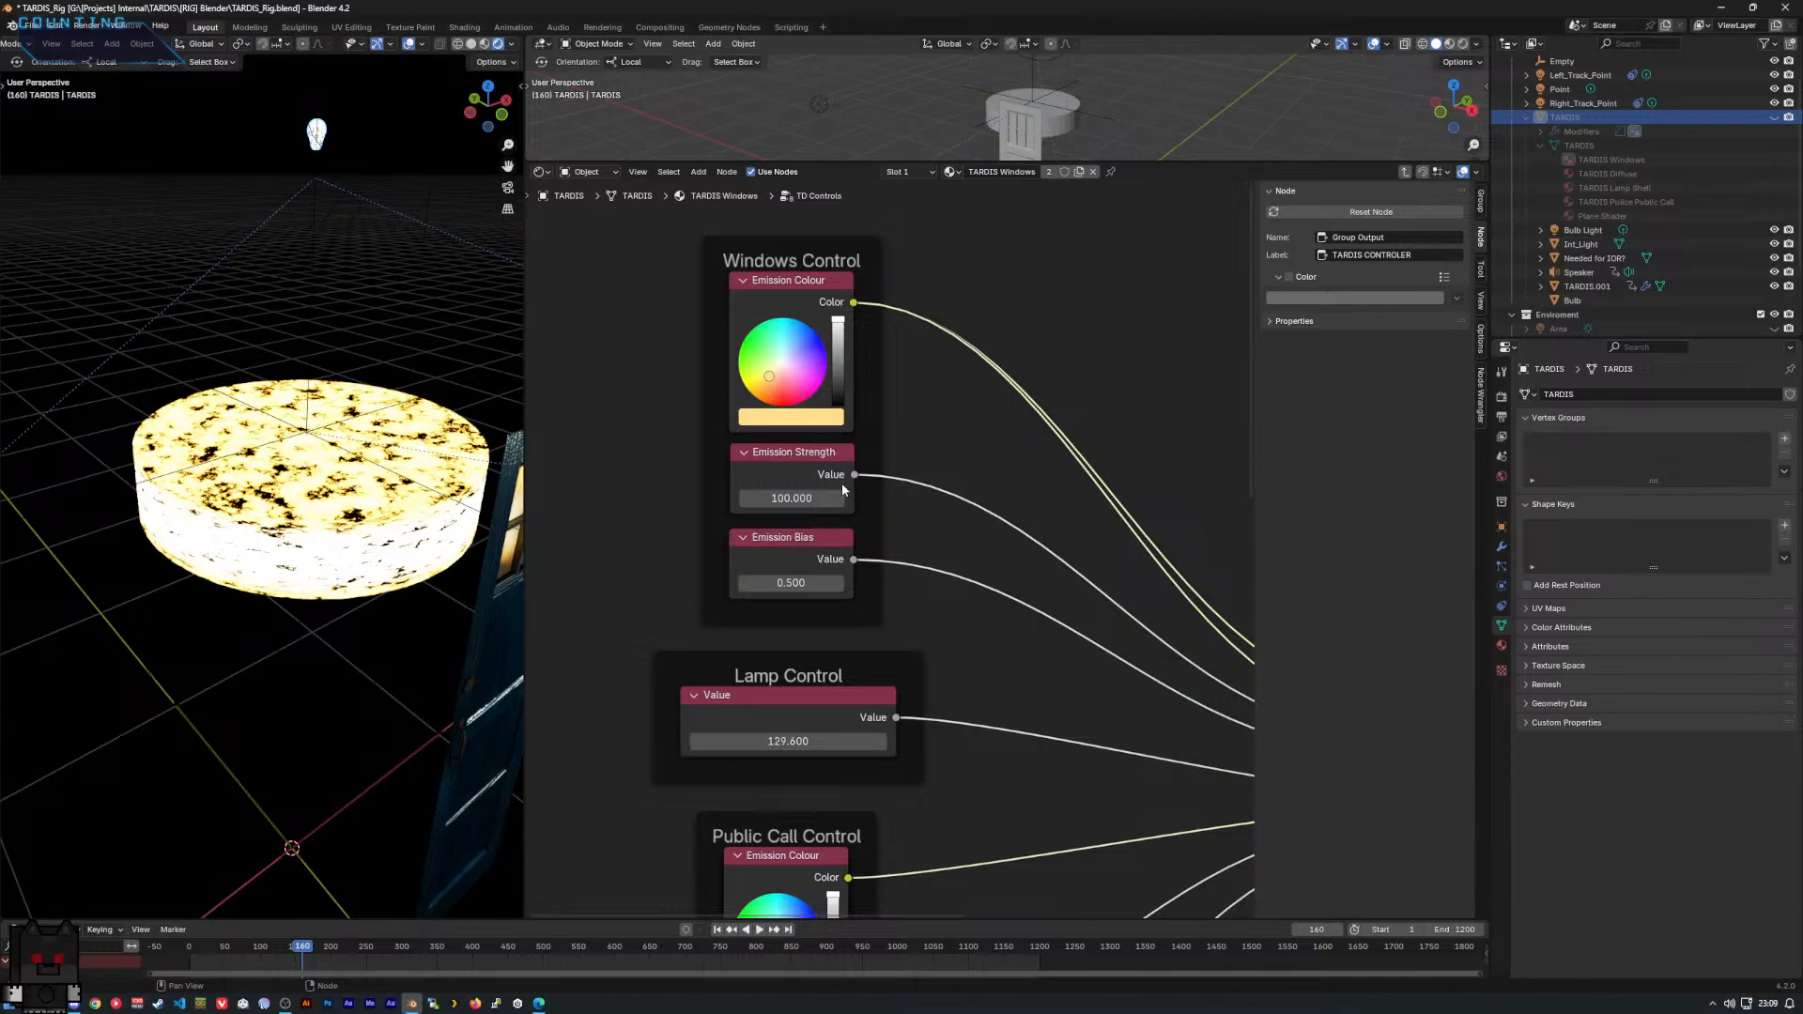
Try a lower Emission Strength in the Windows Control frame and undo the change.
drag(832, 497, 779, 497)
key(ctrl+z)
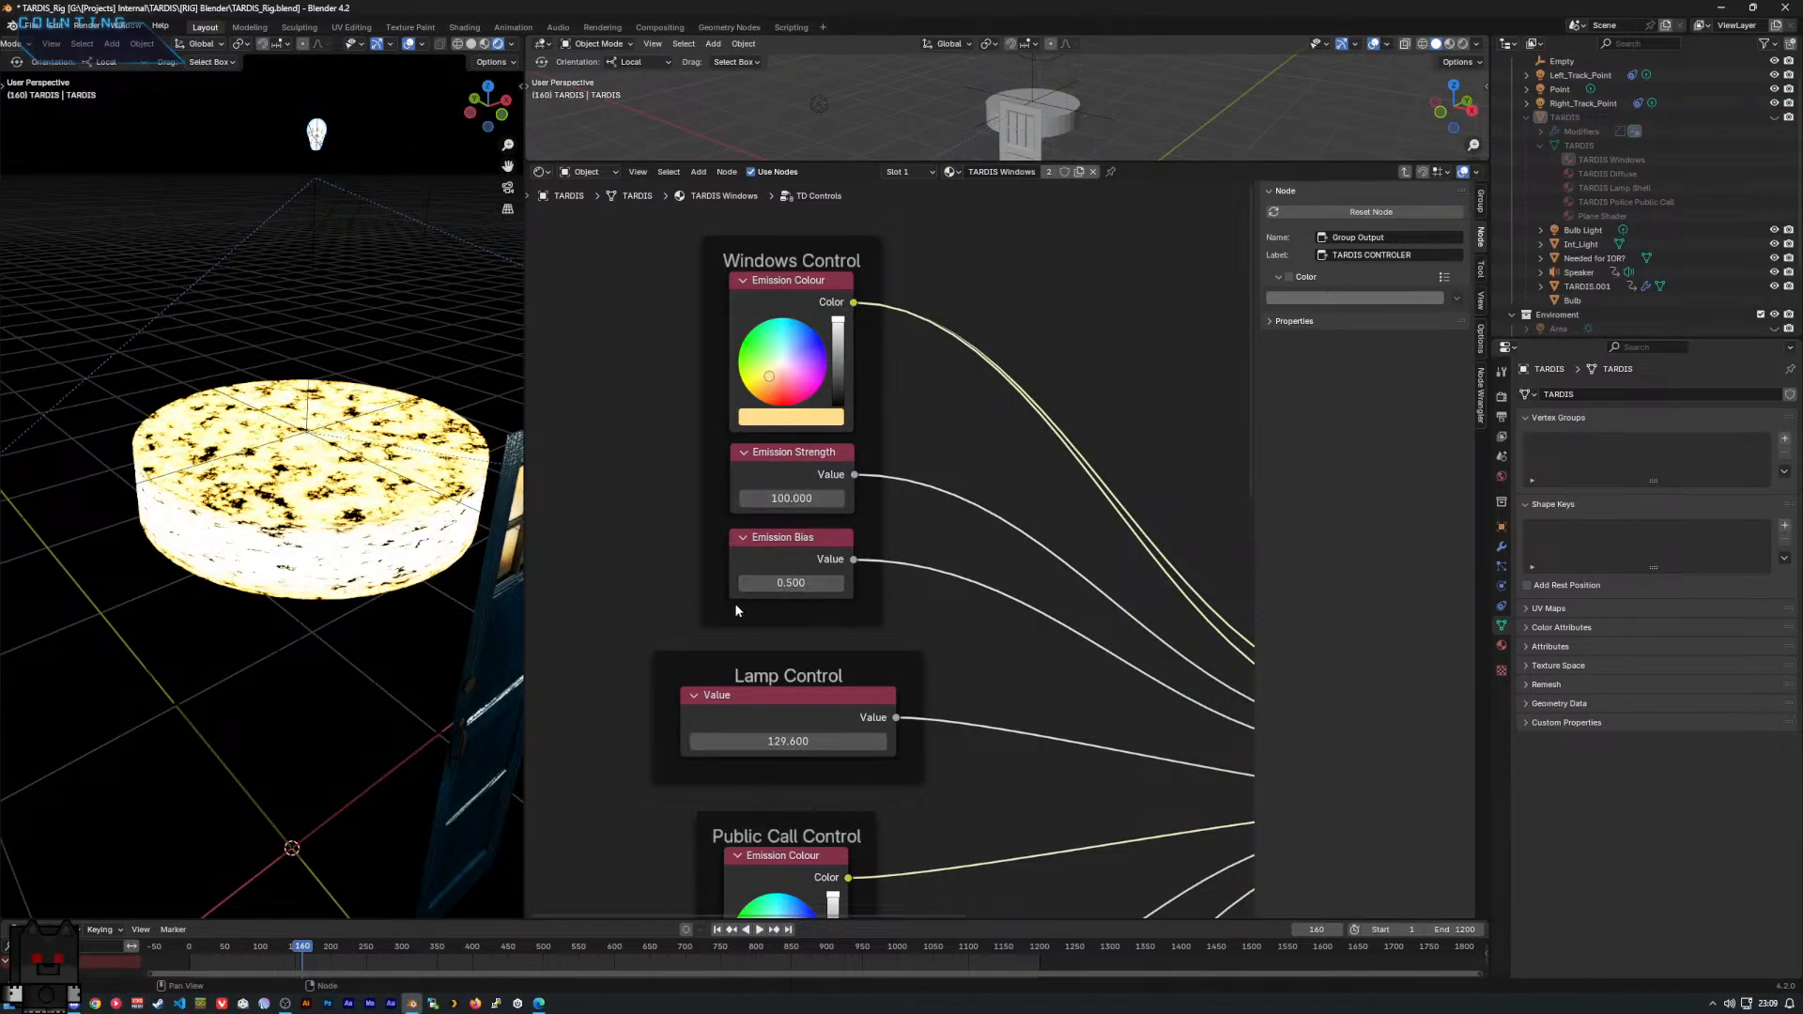
middle_drag(390, 575, 379, 458)
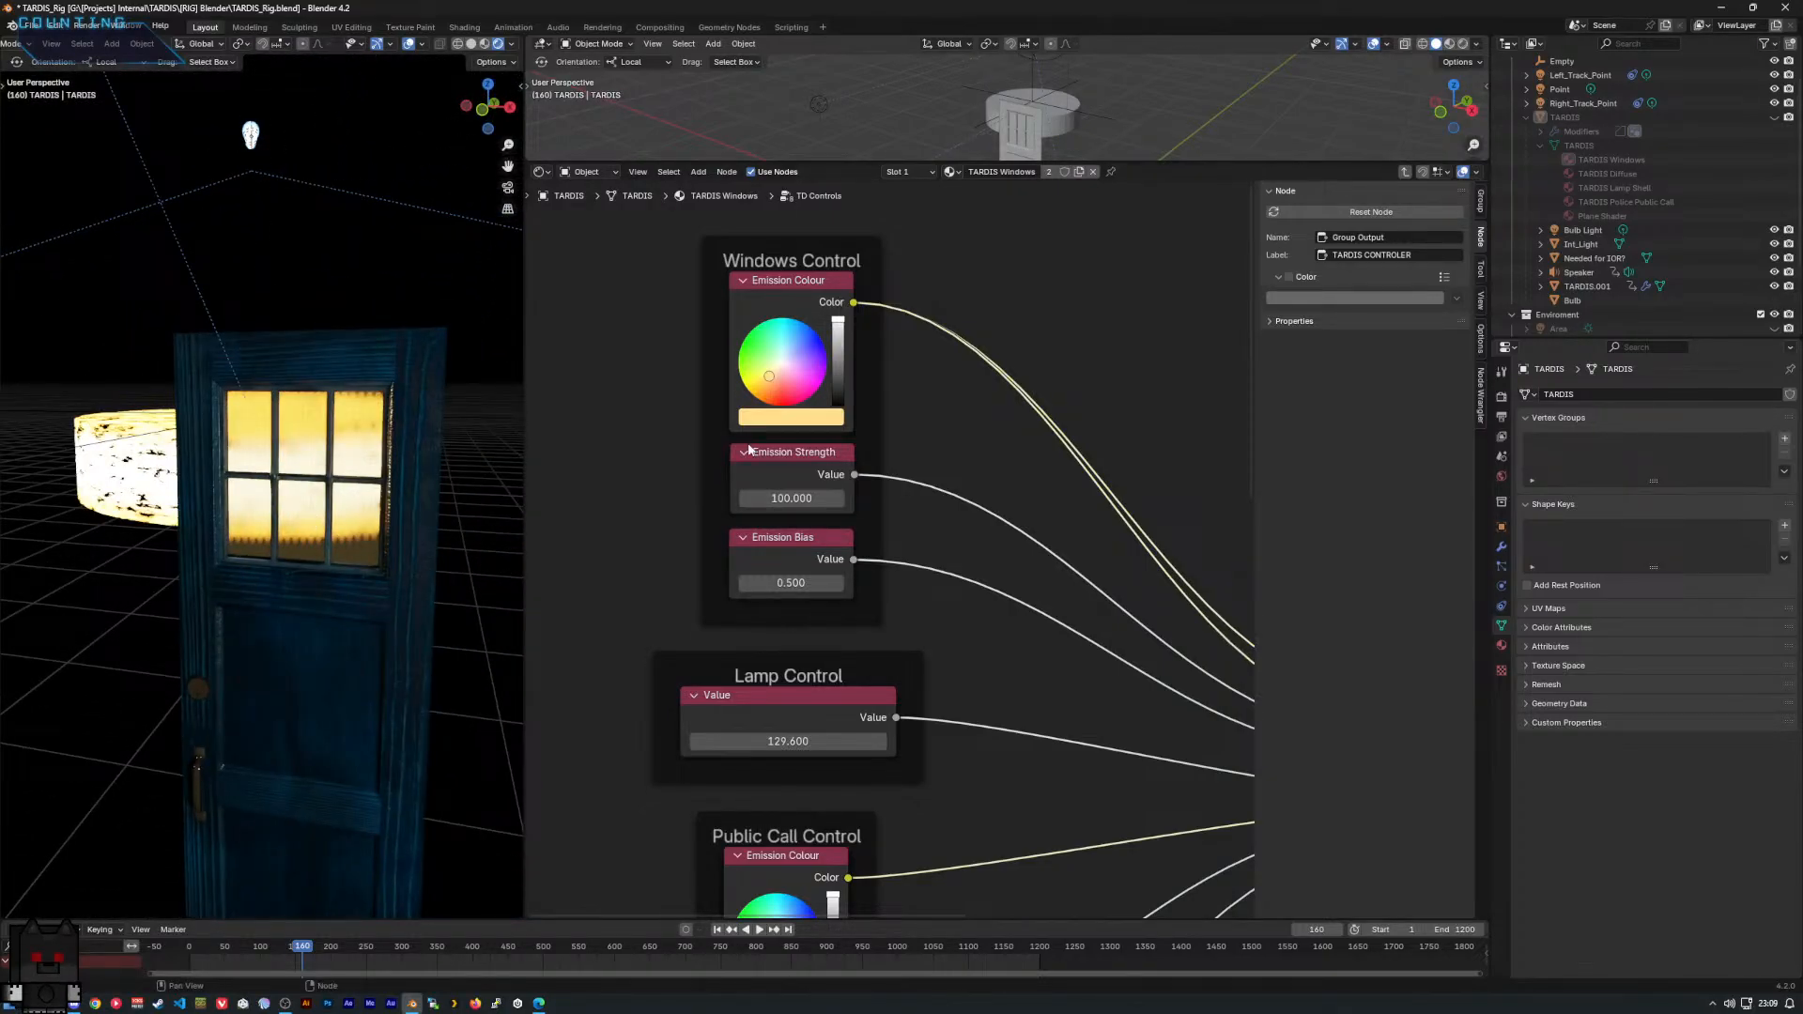
Exit the TD Controls group to return to the TARDIS Windows material's node tree.
scroll(749, 448, down, 4)
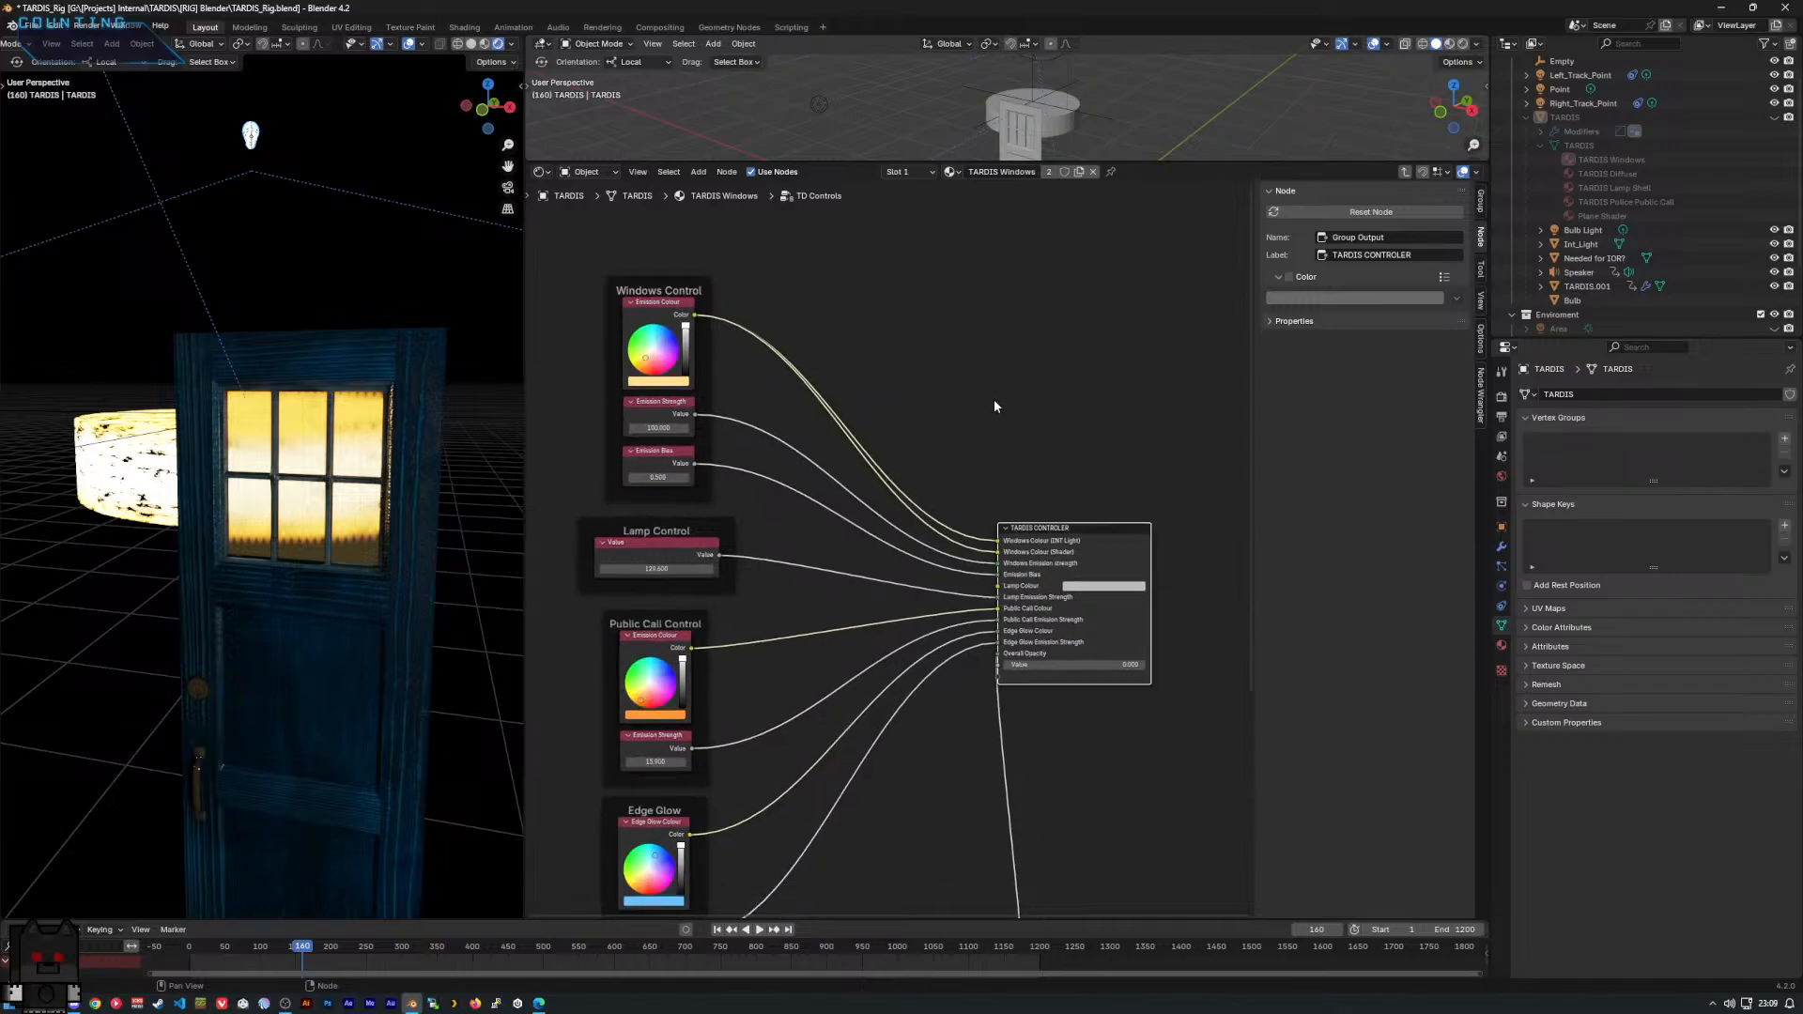
middle_drag(994, 398, 954, 312)
click(916, 171)
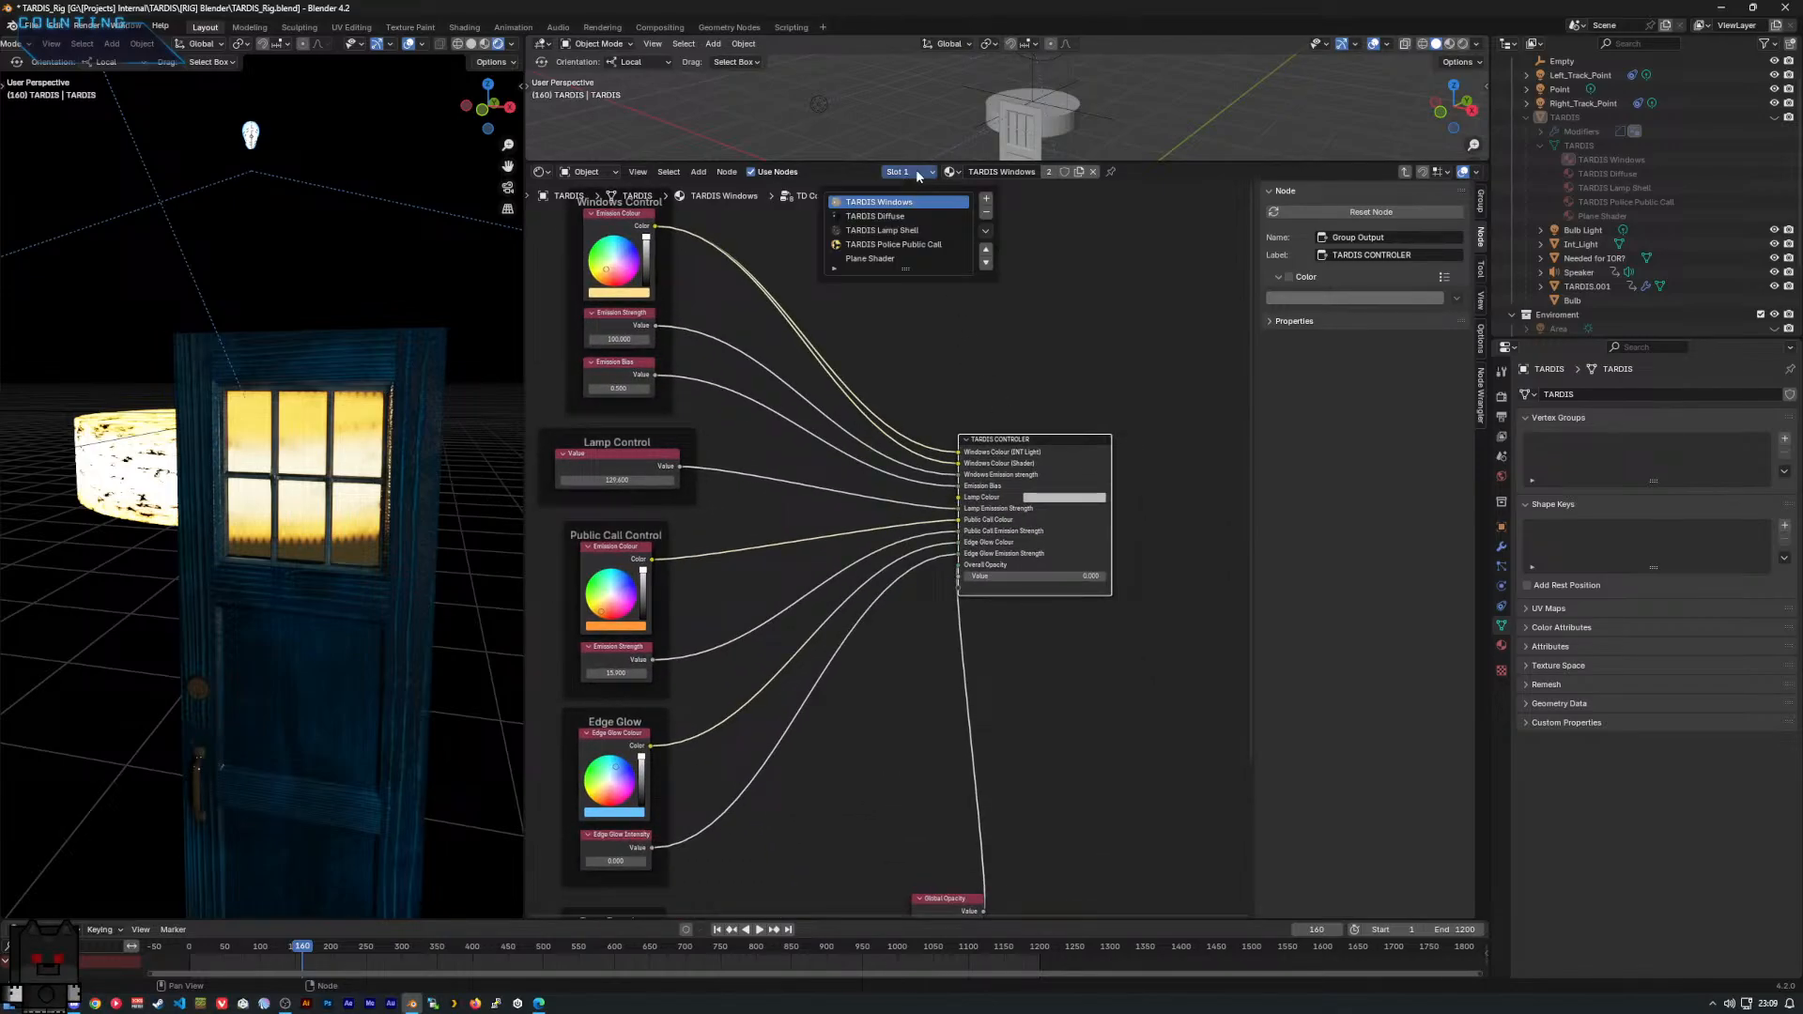
key(Tab)
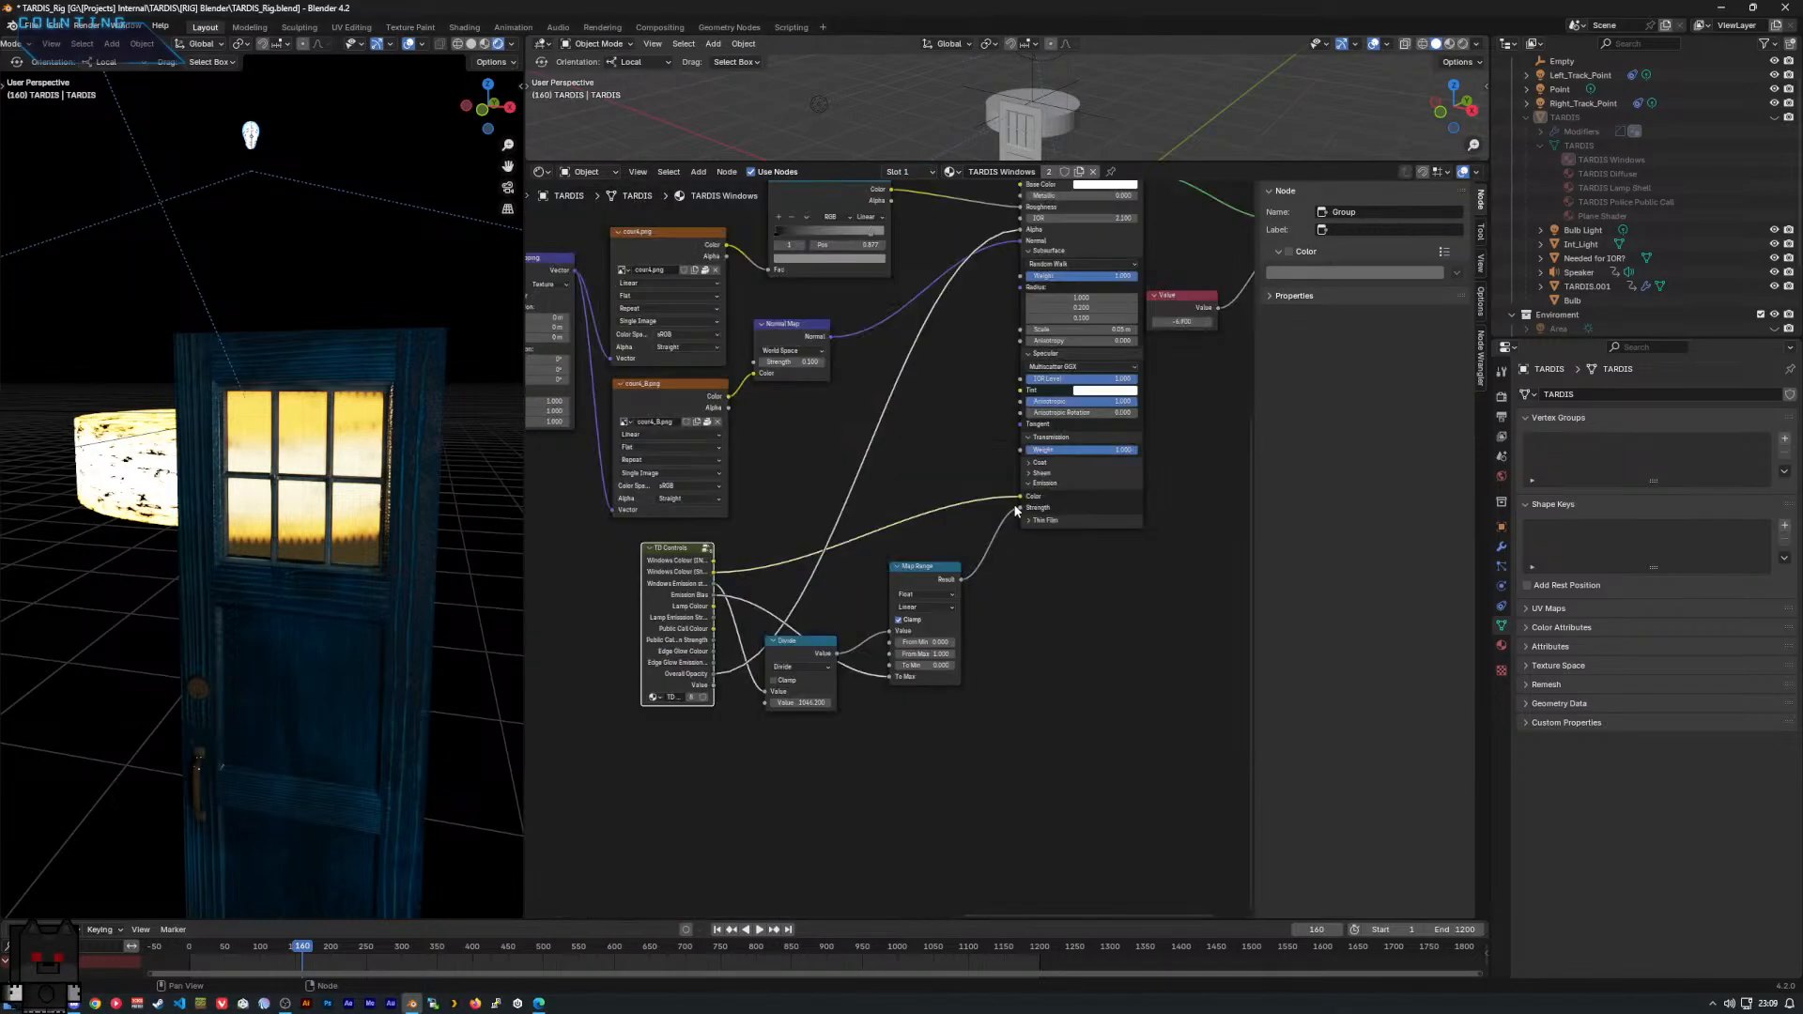
Examine the cour4 image textures, Normal Map and Color Ramp nodes feeding the TARDIS Windows Principled BSDF.
click(1033, 622)
middle_drag(1033, 624, 1033, 759)
scroll(1106, 640, up, 2)
scroll(751, 597, up, 2)
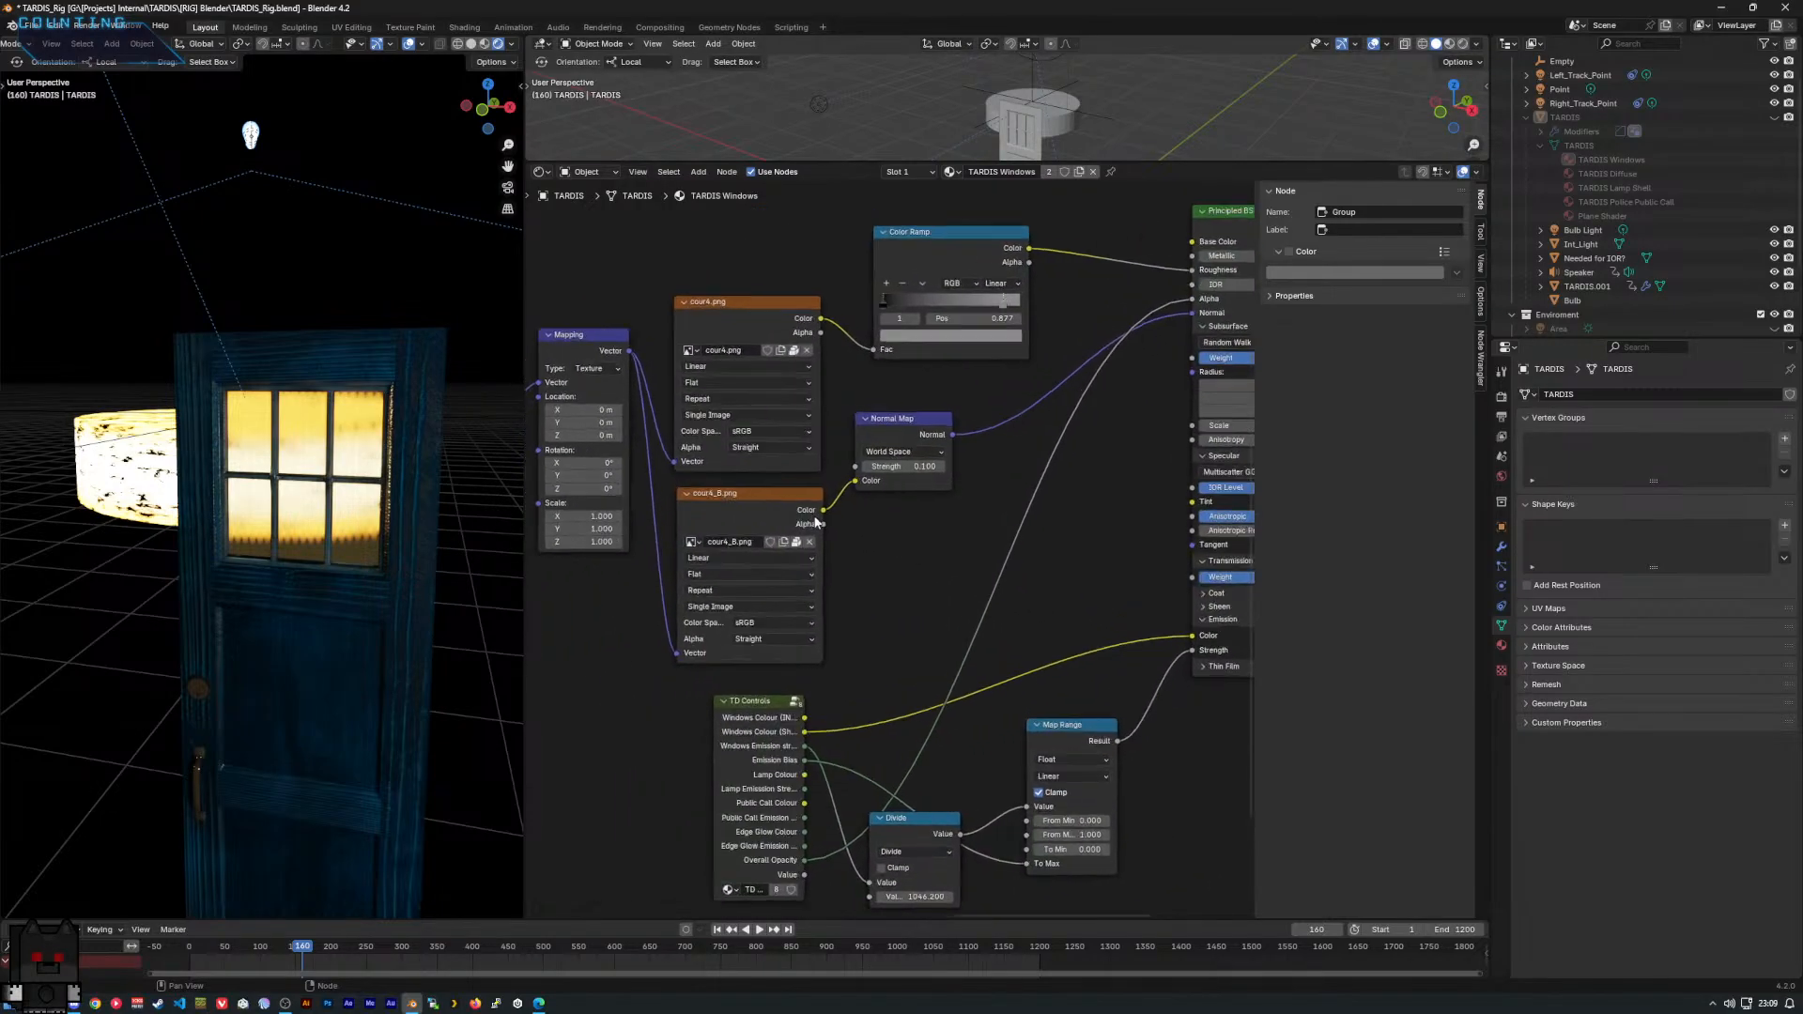
middle_drag(817, 523, 903, 535)
scroll(897, 537, up, 3)
scroll(792, 357, up, 2)
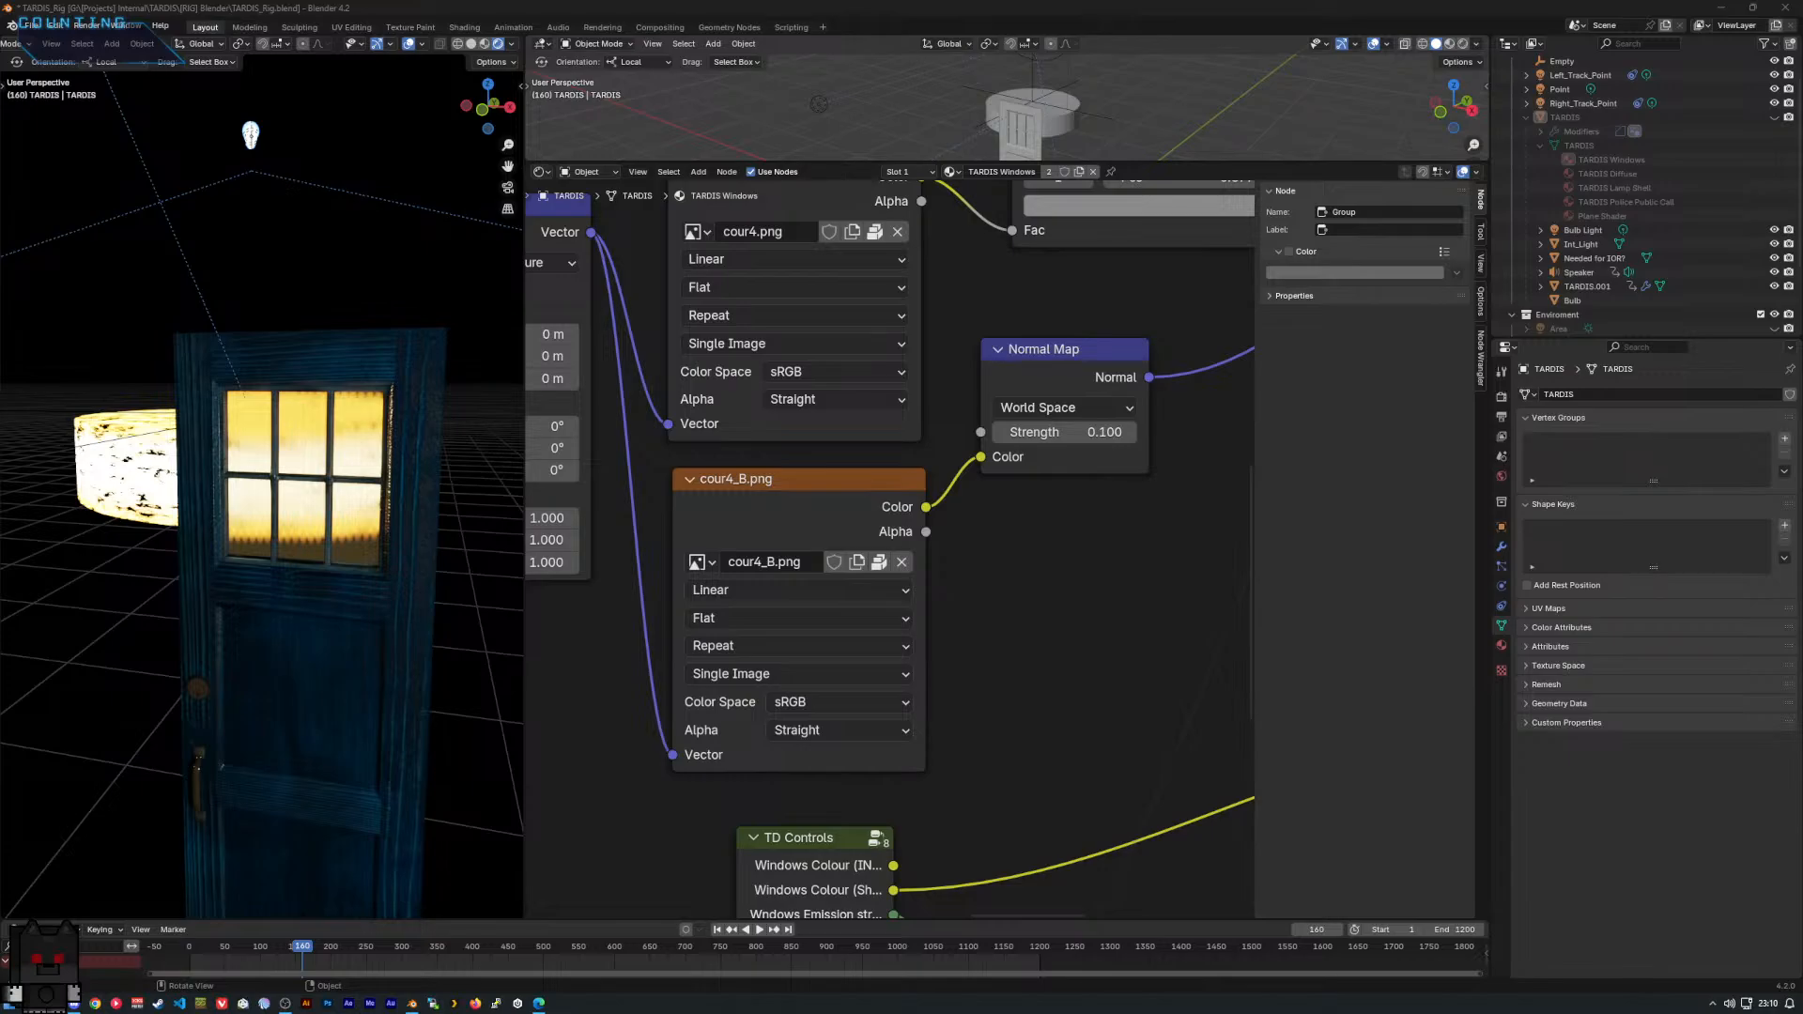
middle_drag(972, 562, 1002, 567)
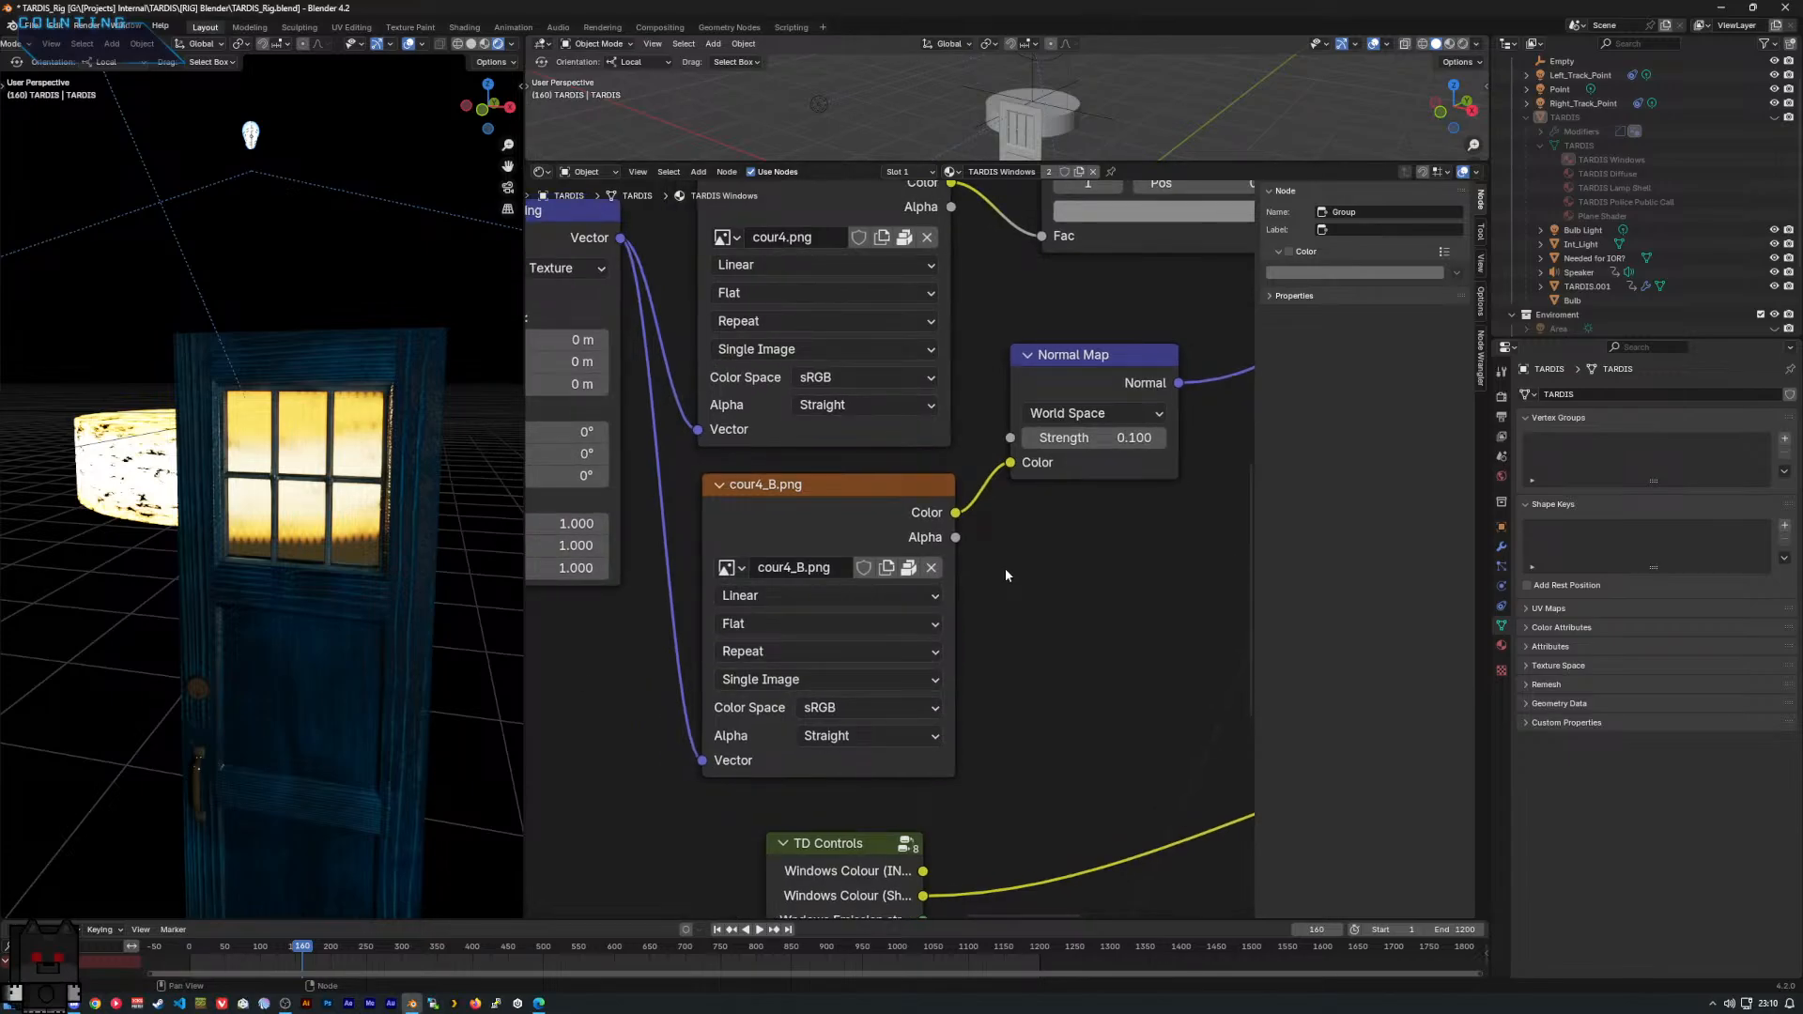
scroll(1005, 567, up, 1)
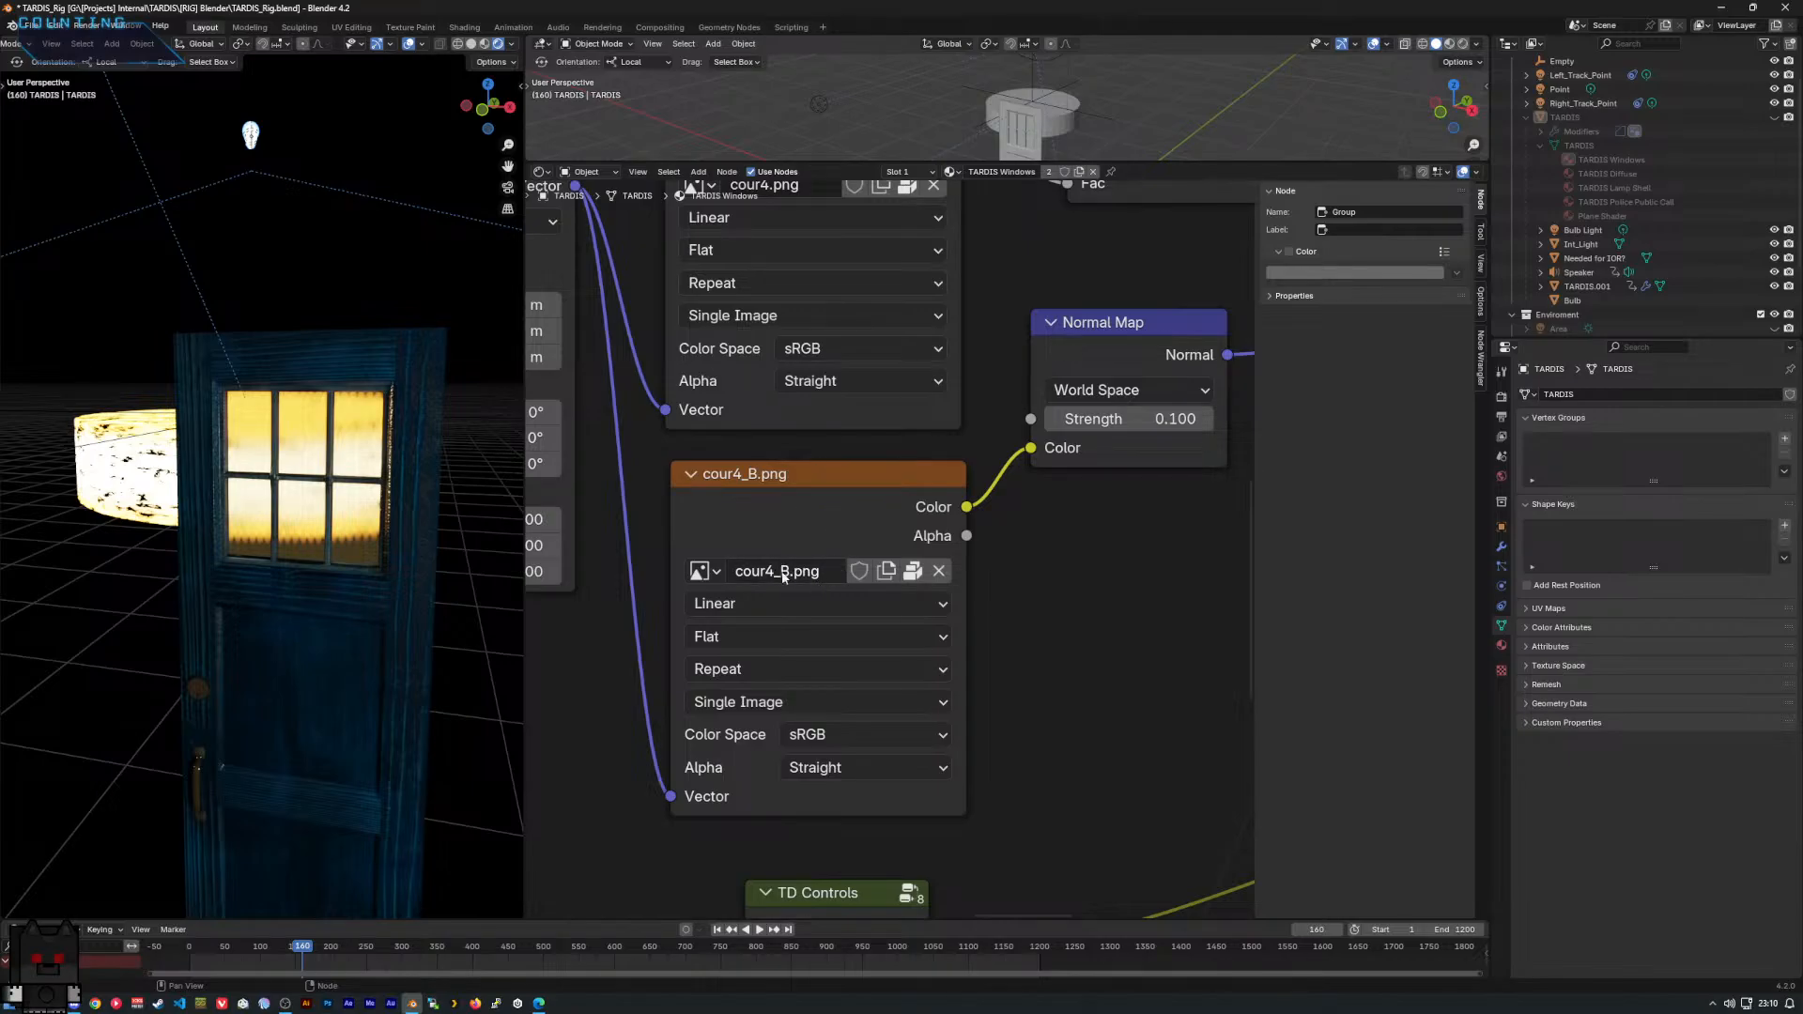
middle_drag(1079, 499, 1045, 513)
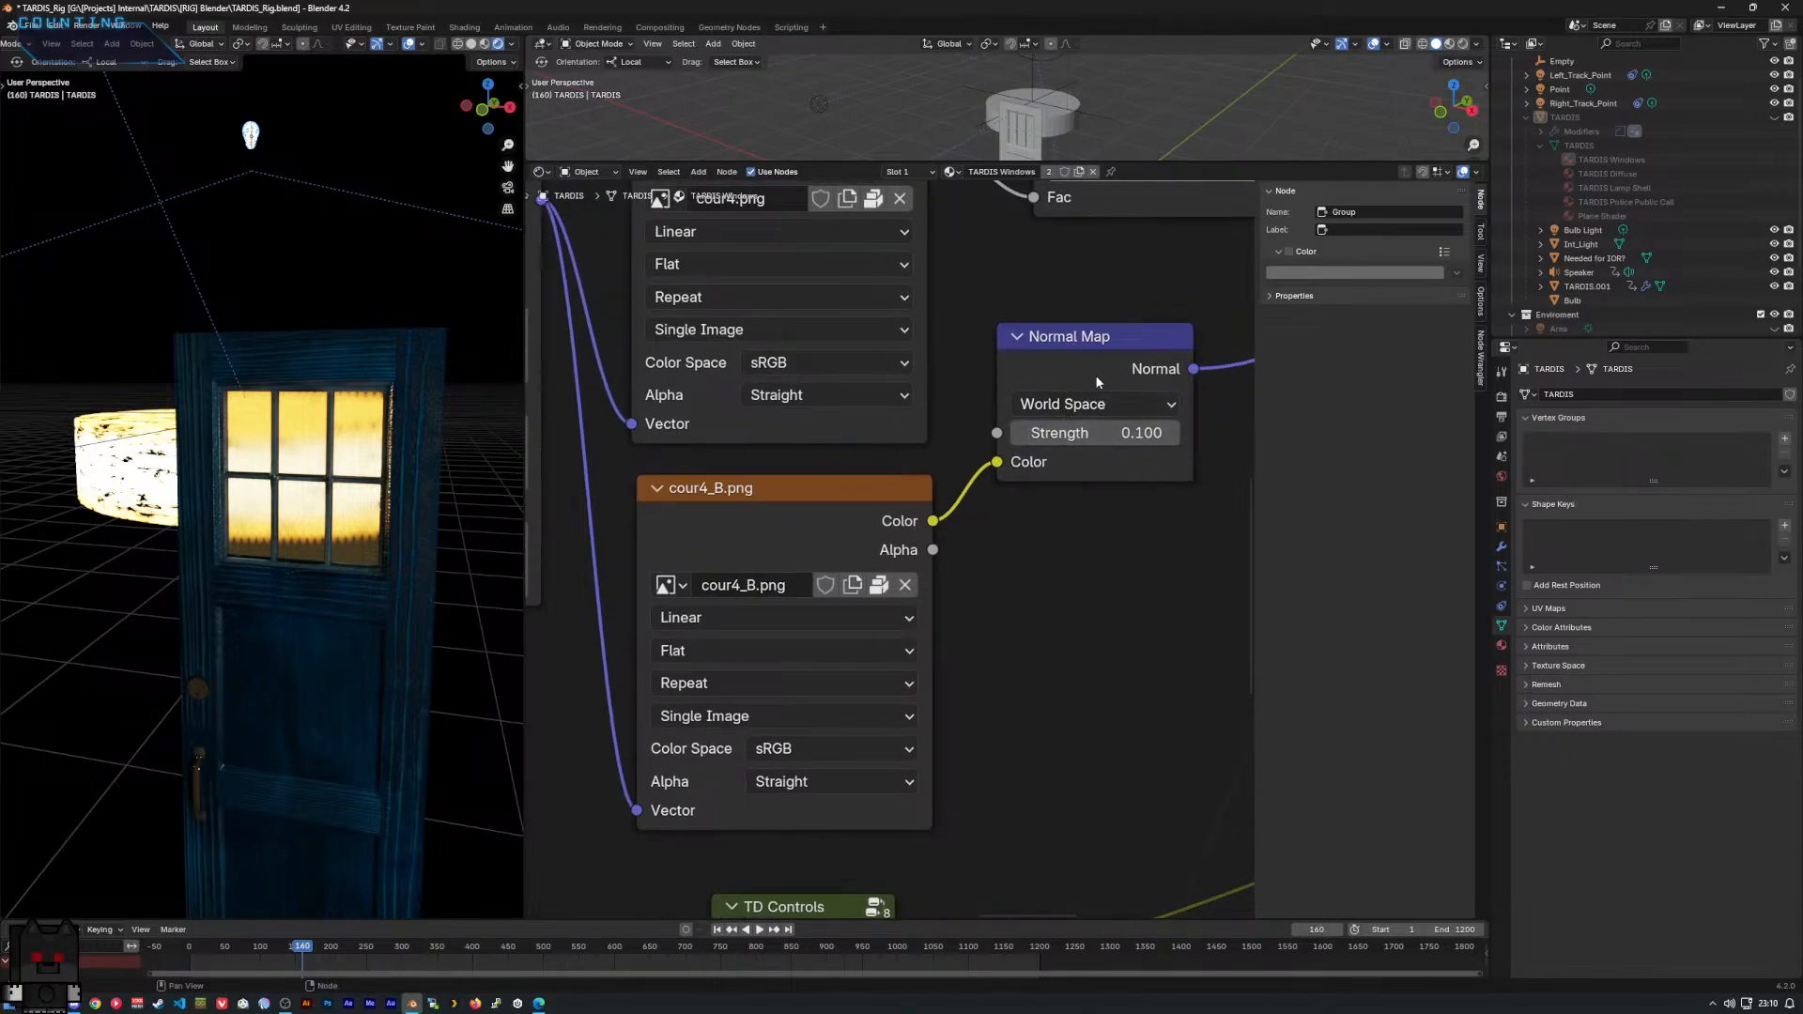
middle_drag(786, 538, 572, 715)
scroll(798, 555, down, 2)
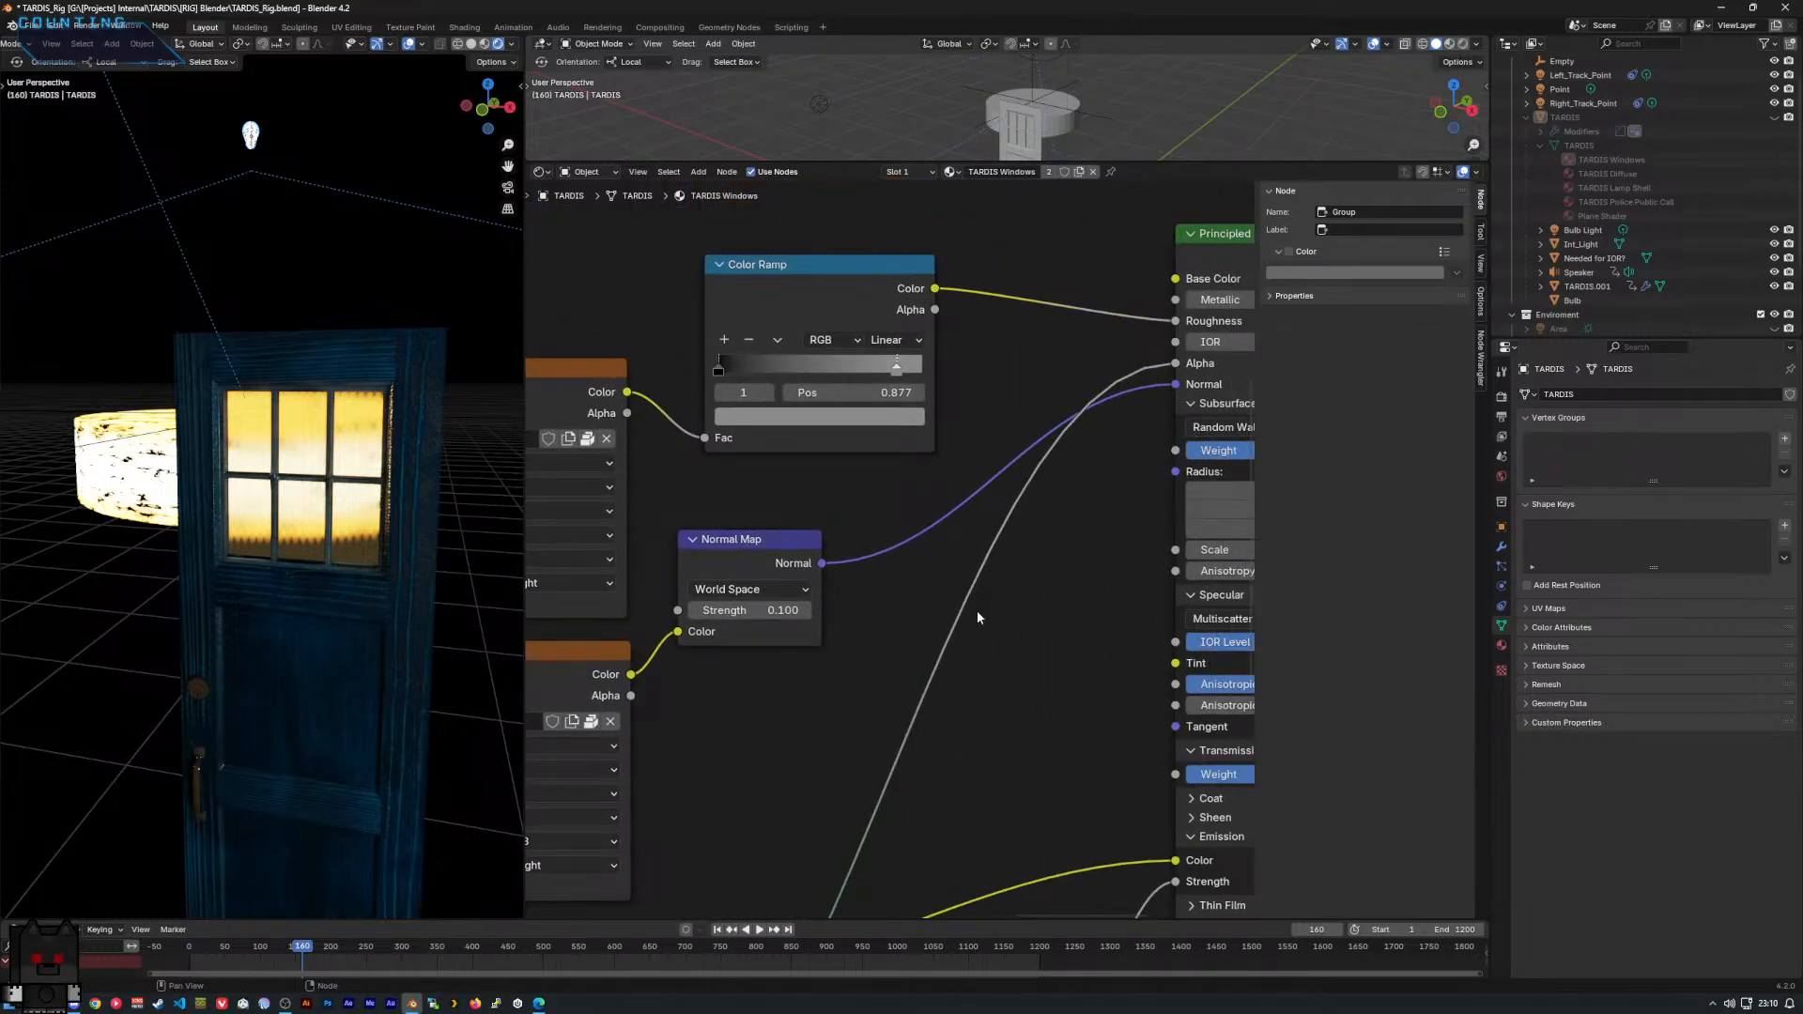
middle_drag(959, 615, 896, 627)
Inspect the door's window glass and the interior light seen through it from several angles.
middle_drag(280, 583, 329, 507)
scroll(294, 624, up, 4)
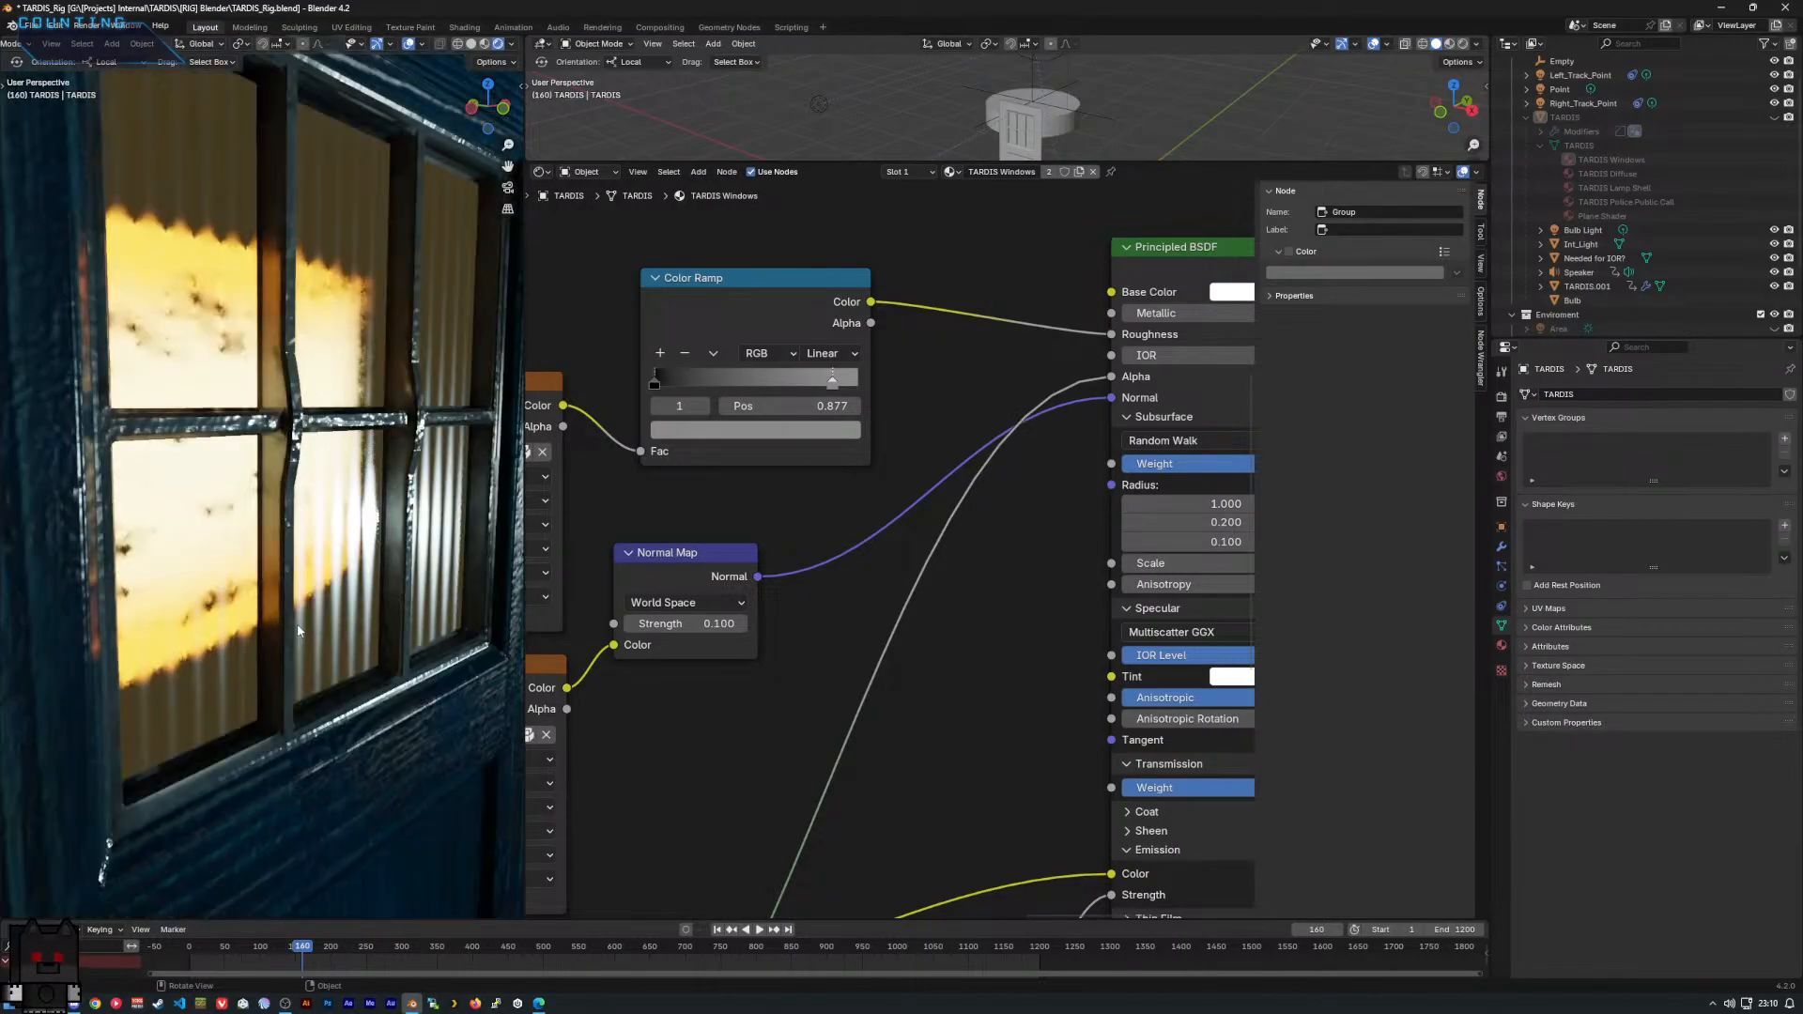
middle_drag(298, 632, 289, 638)
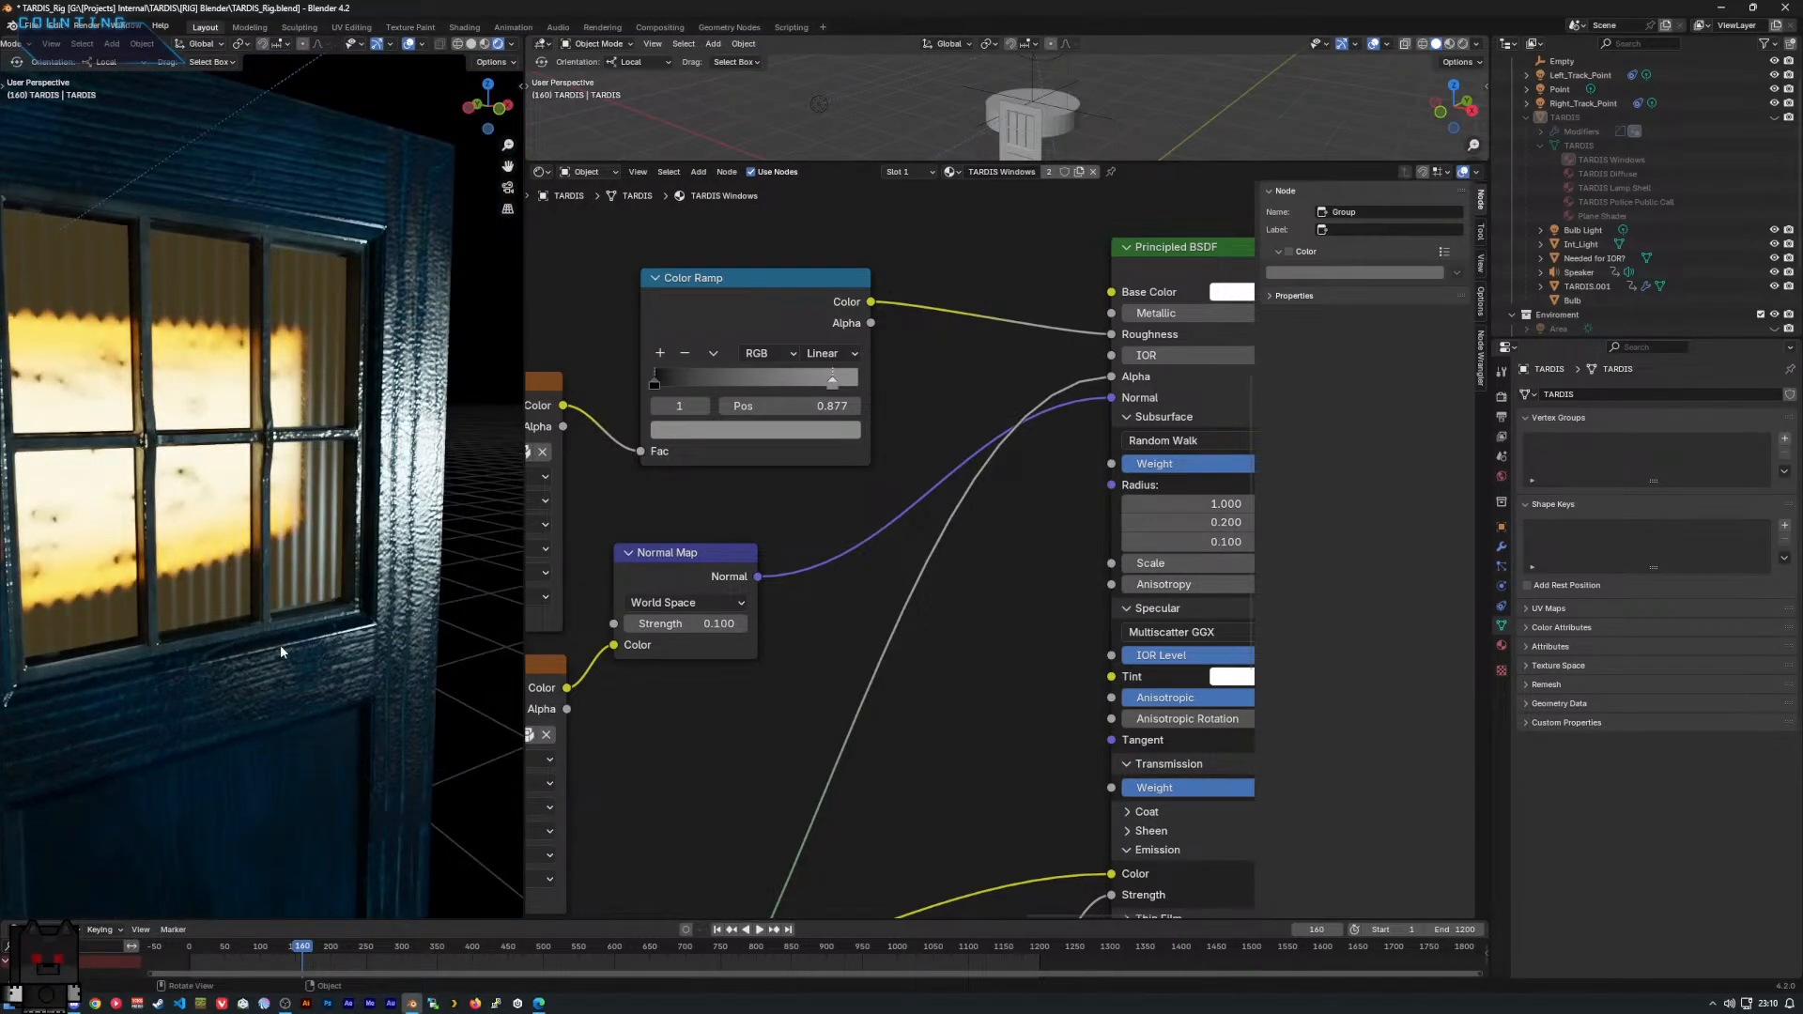
middle_drag(280, 644, 250, 652)
middle_drag(1092, 733, 1020, 687)
mouse_move(310, 616)
middle_down()
mouse_move(295, 595)
mouse_move(196, 614)
mouse_move(300, 610)
middle_up()
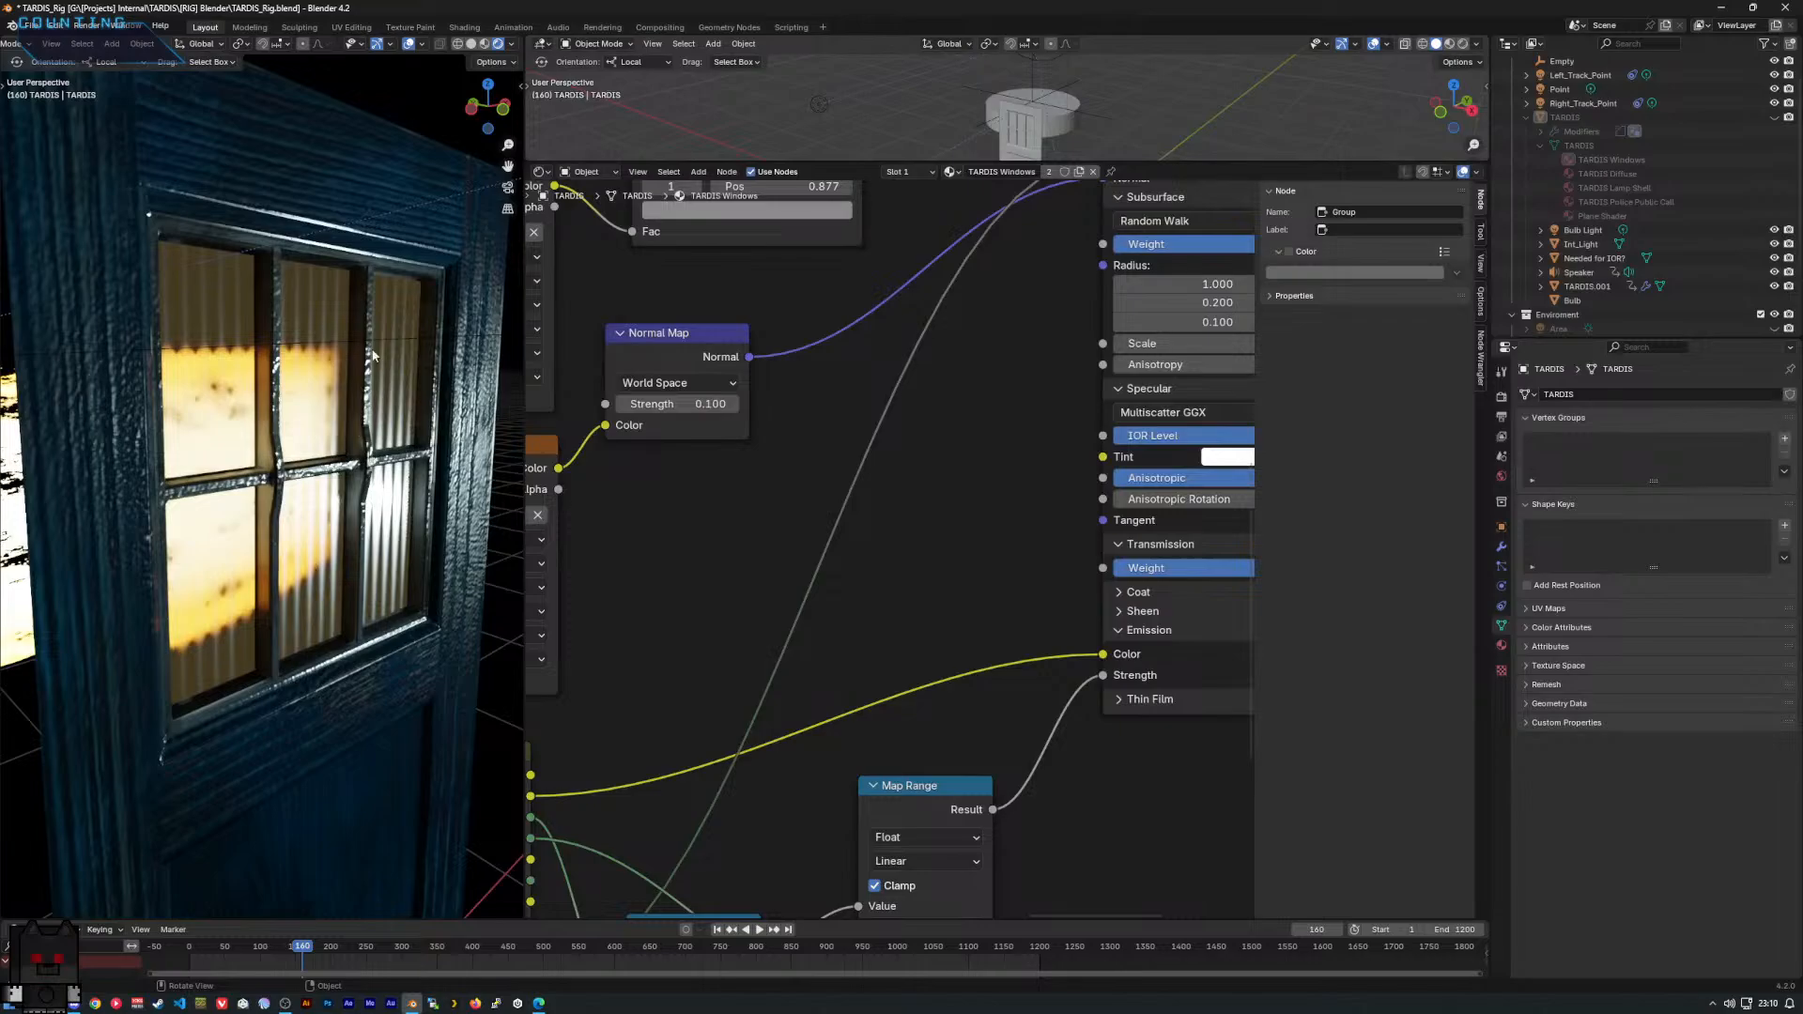
scroll(299, 453, down, 6)
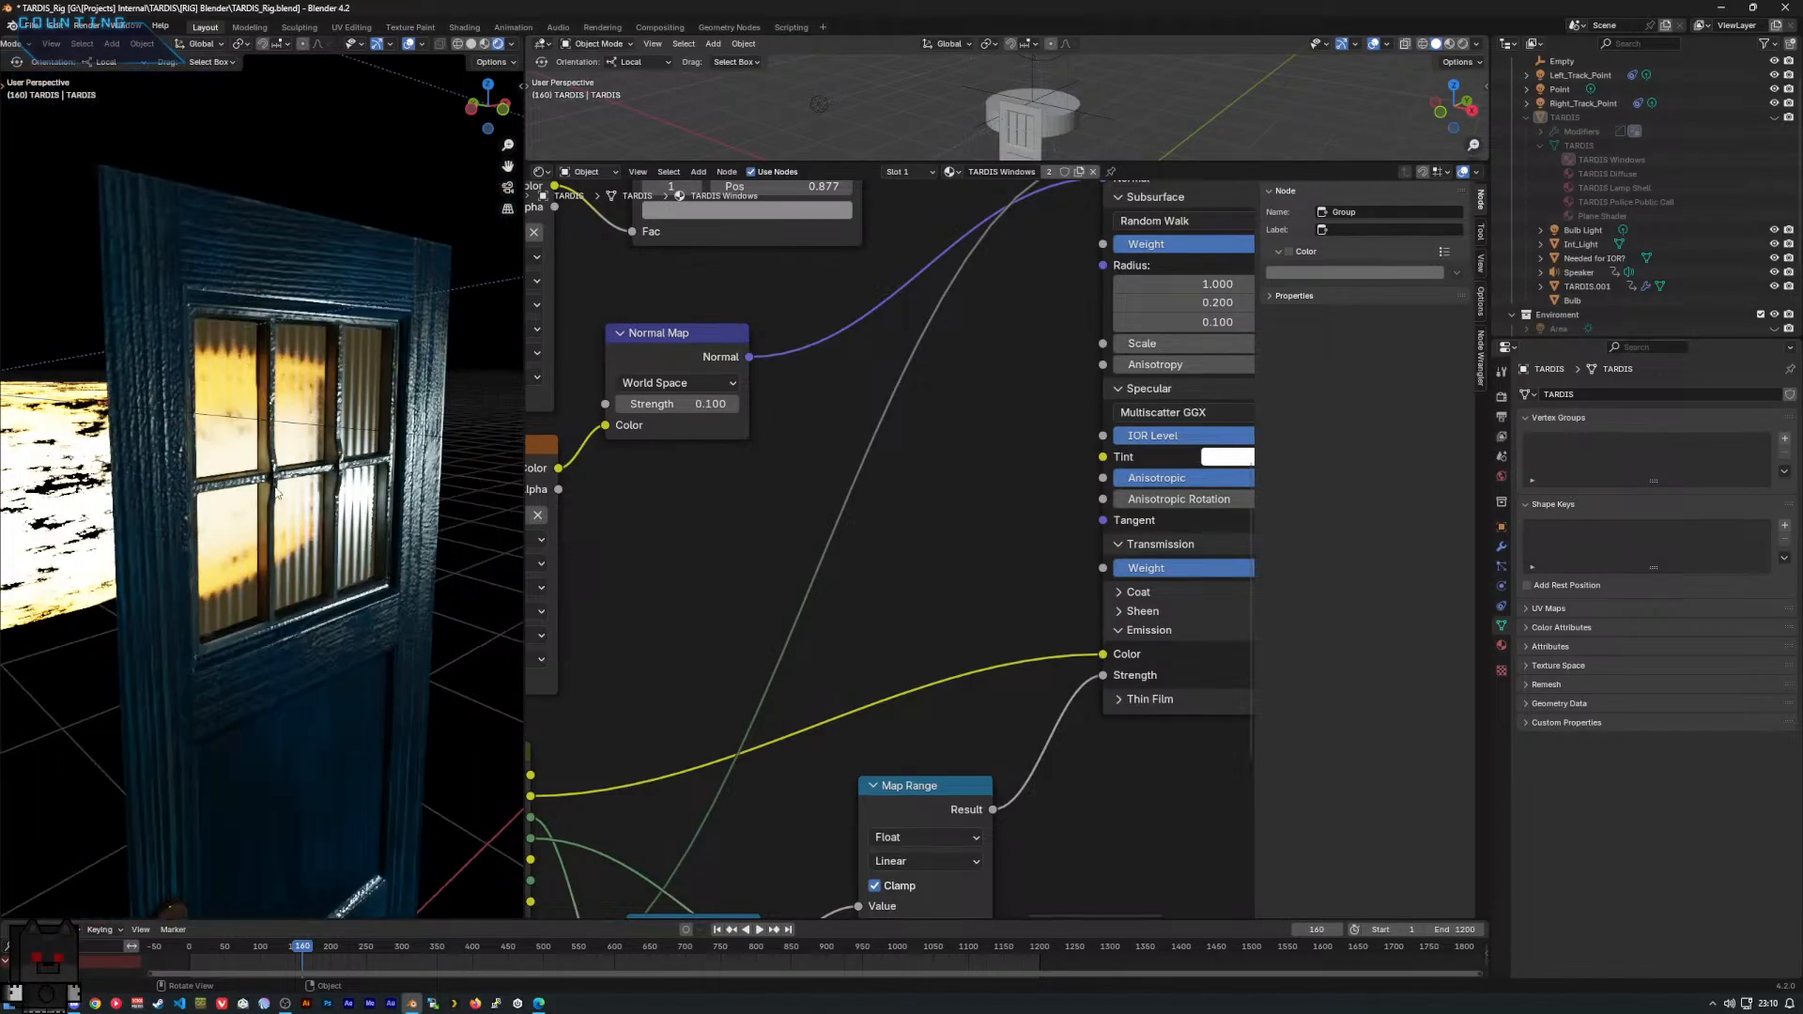
scroll(266, 538, up, 3)
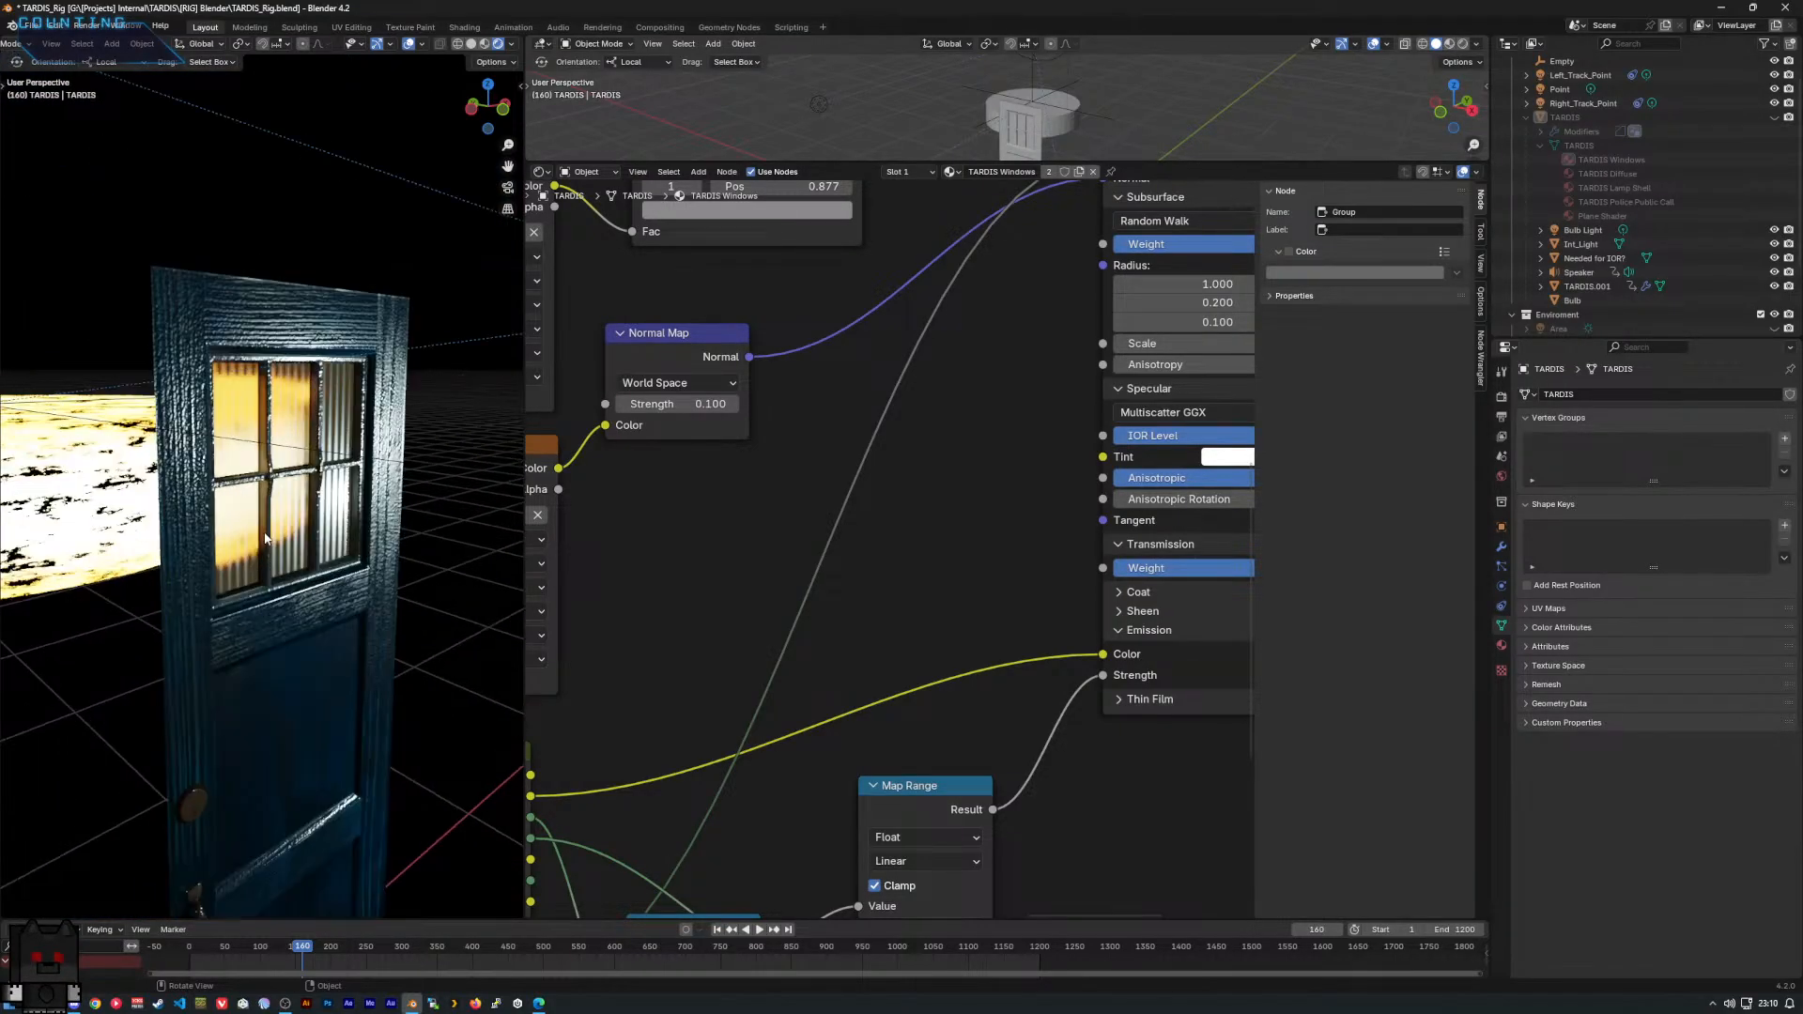
Try a Transmission Weight of 0 on the windows' Principled BSDF, then restore it to 1.
mouse_move(798, 518)
middle_down()
mouse_move(770, 599)
mouse_move(702, 657)
middle_up()
middle_drag(777, 547, 695, 525)
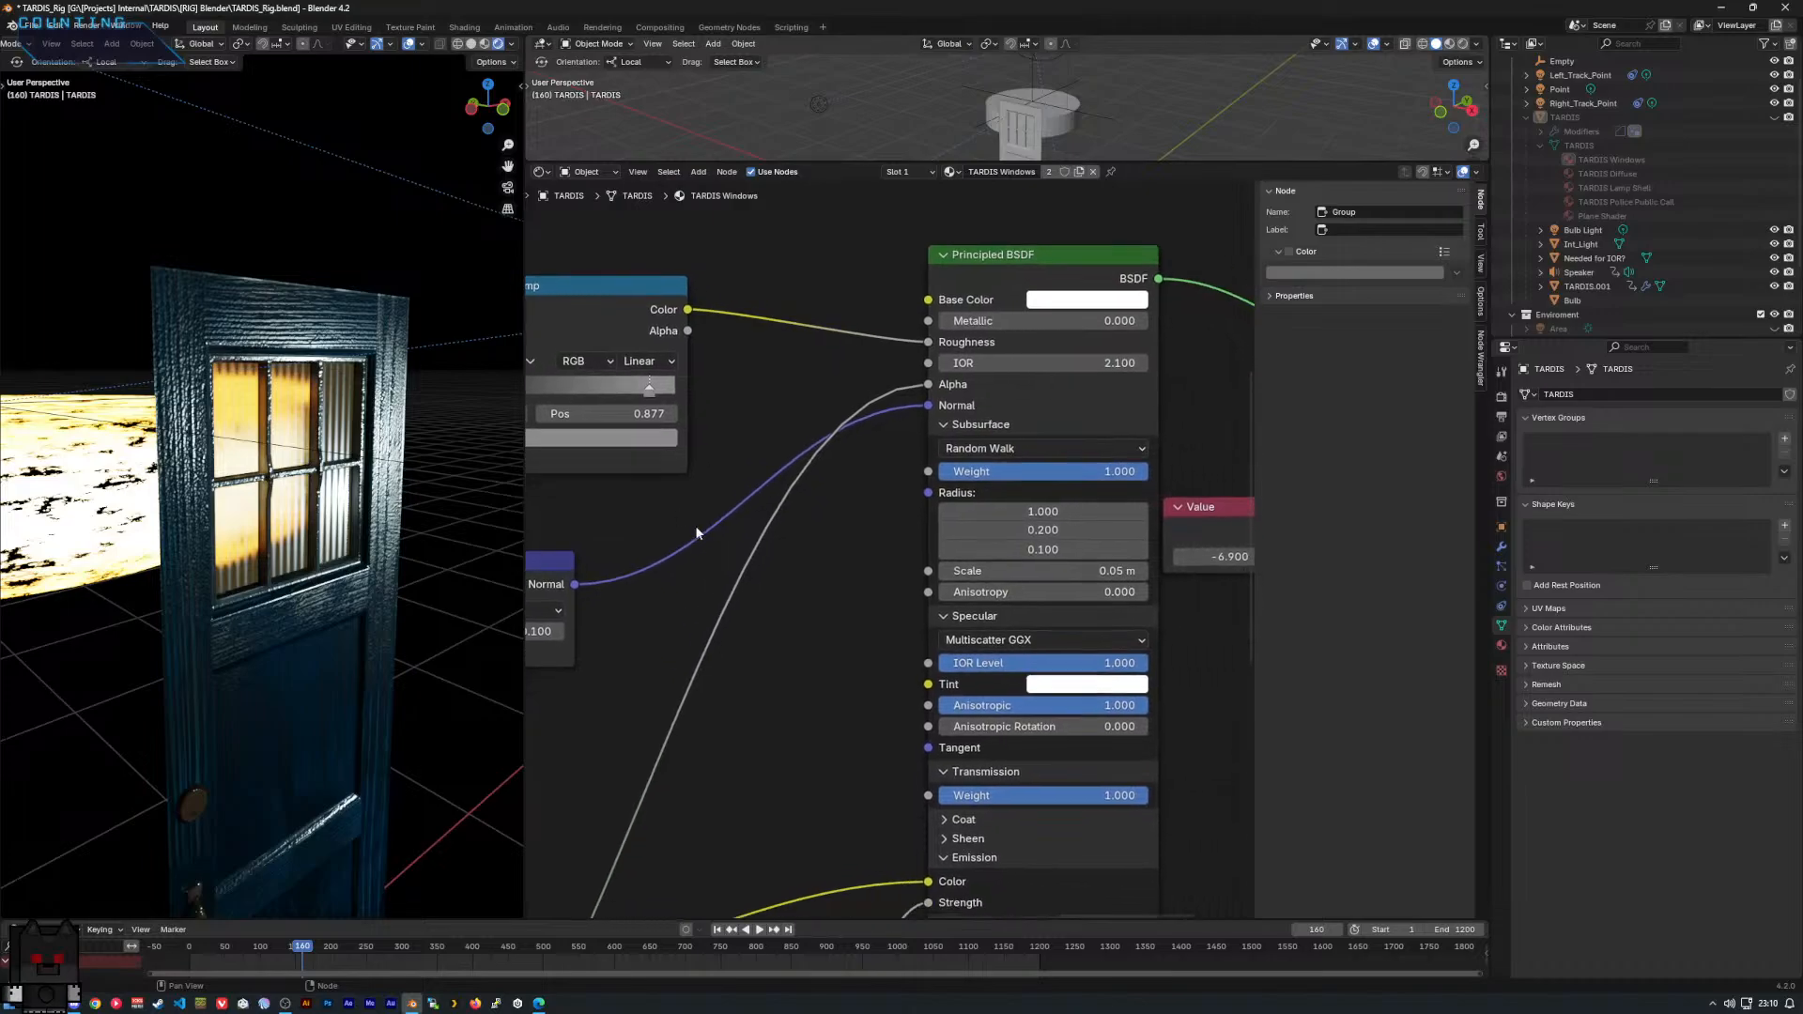
mouse_move(786, 593)
middle_down()
mouse_move(747, 525)
mouse_move(684, 478)
middle_up()
drag(939, 682, 732, 682)
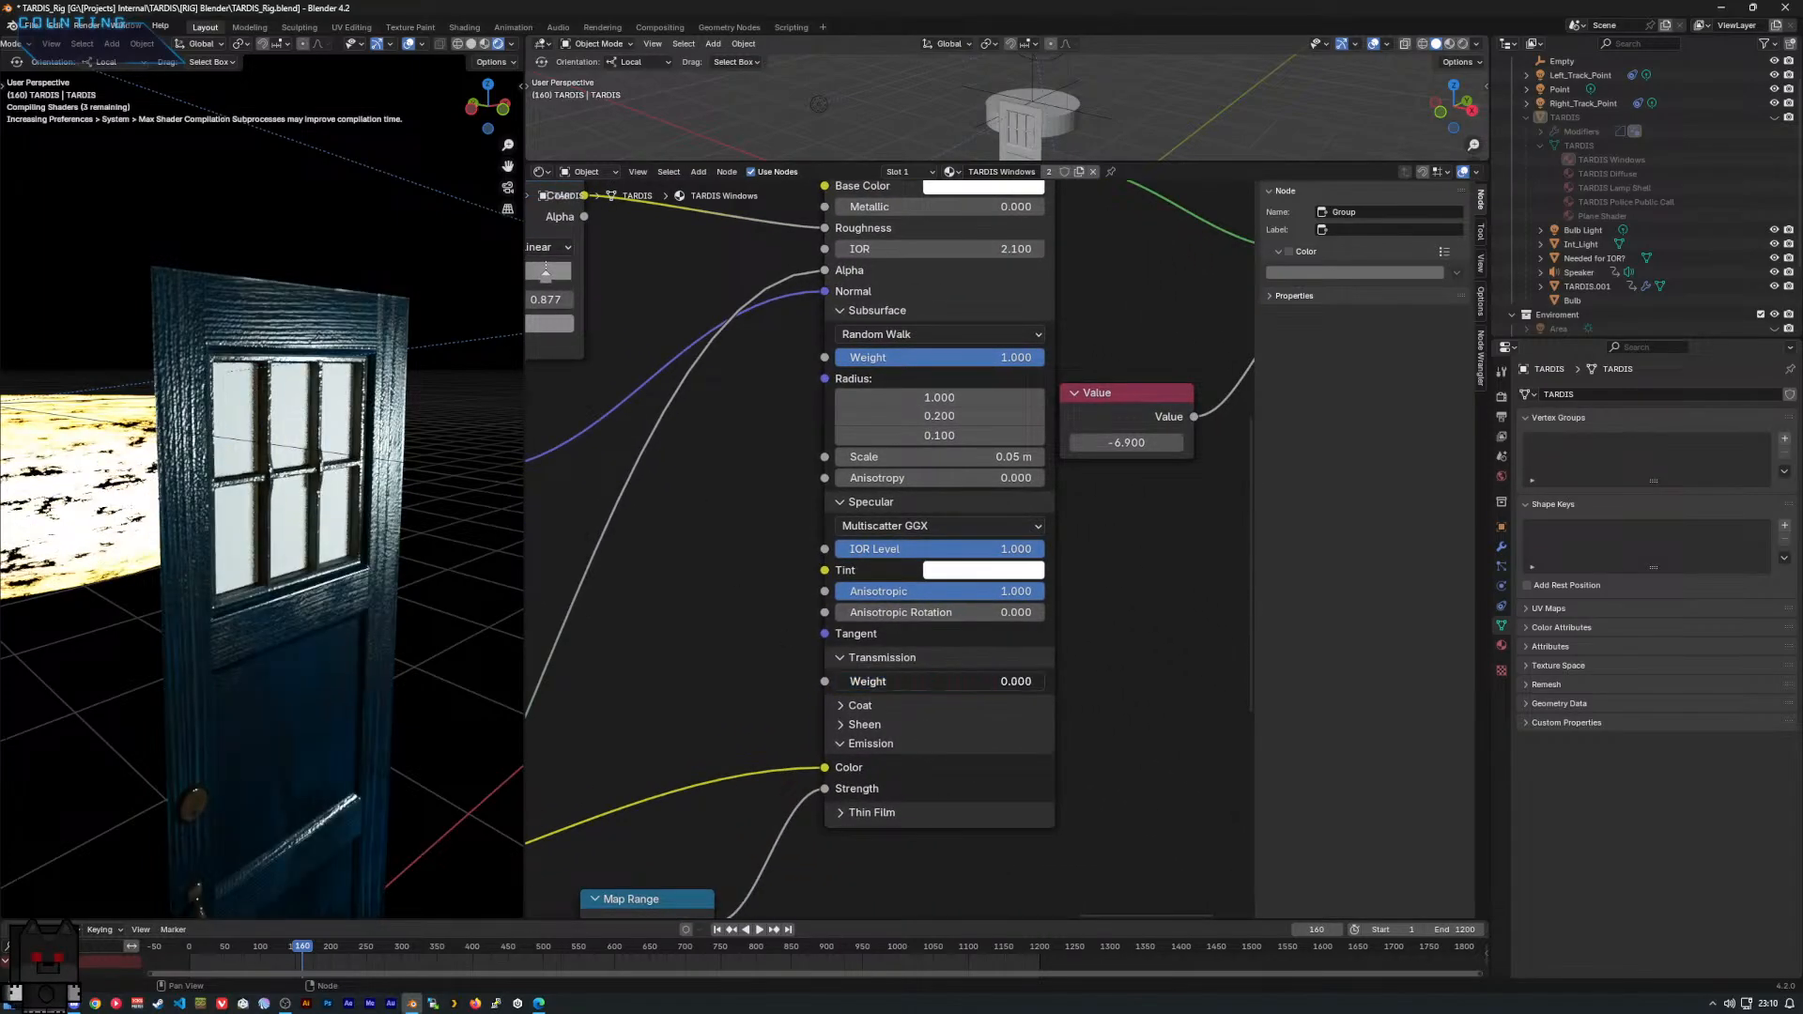
drag(986, 686, 1071, 678)
middle_drag(329, 546, 261, 541)
Try IOR values of 11.4 and 36.1 on the windows' Principled BSDF, then return the IOR to 2.1.
middle_drag(735, 516, 733, 560)
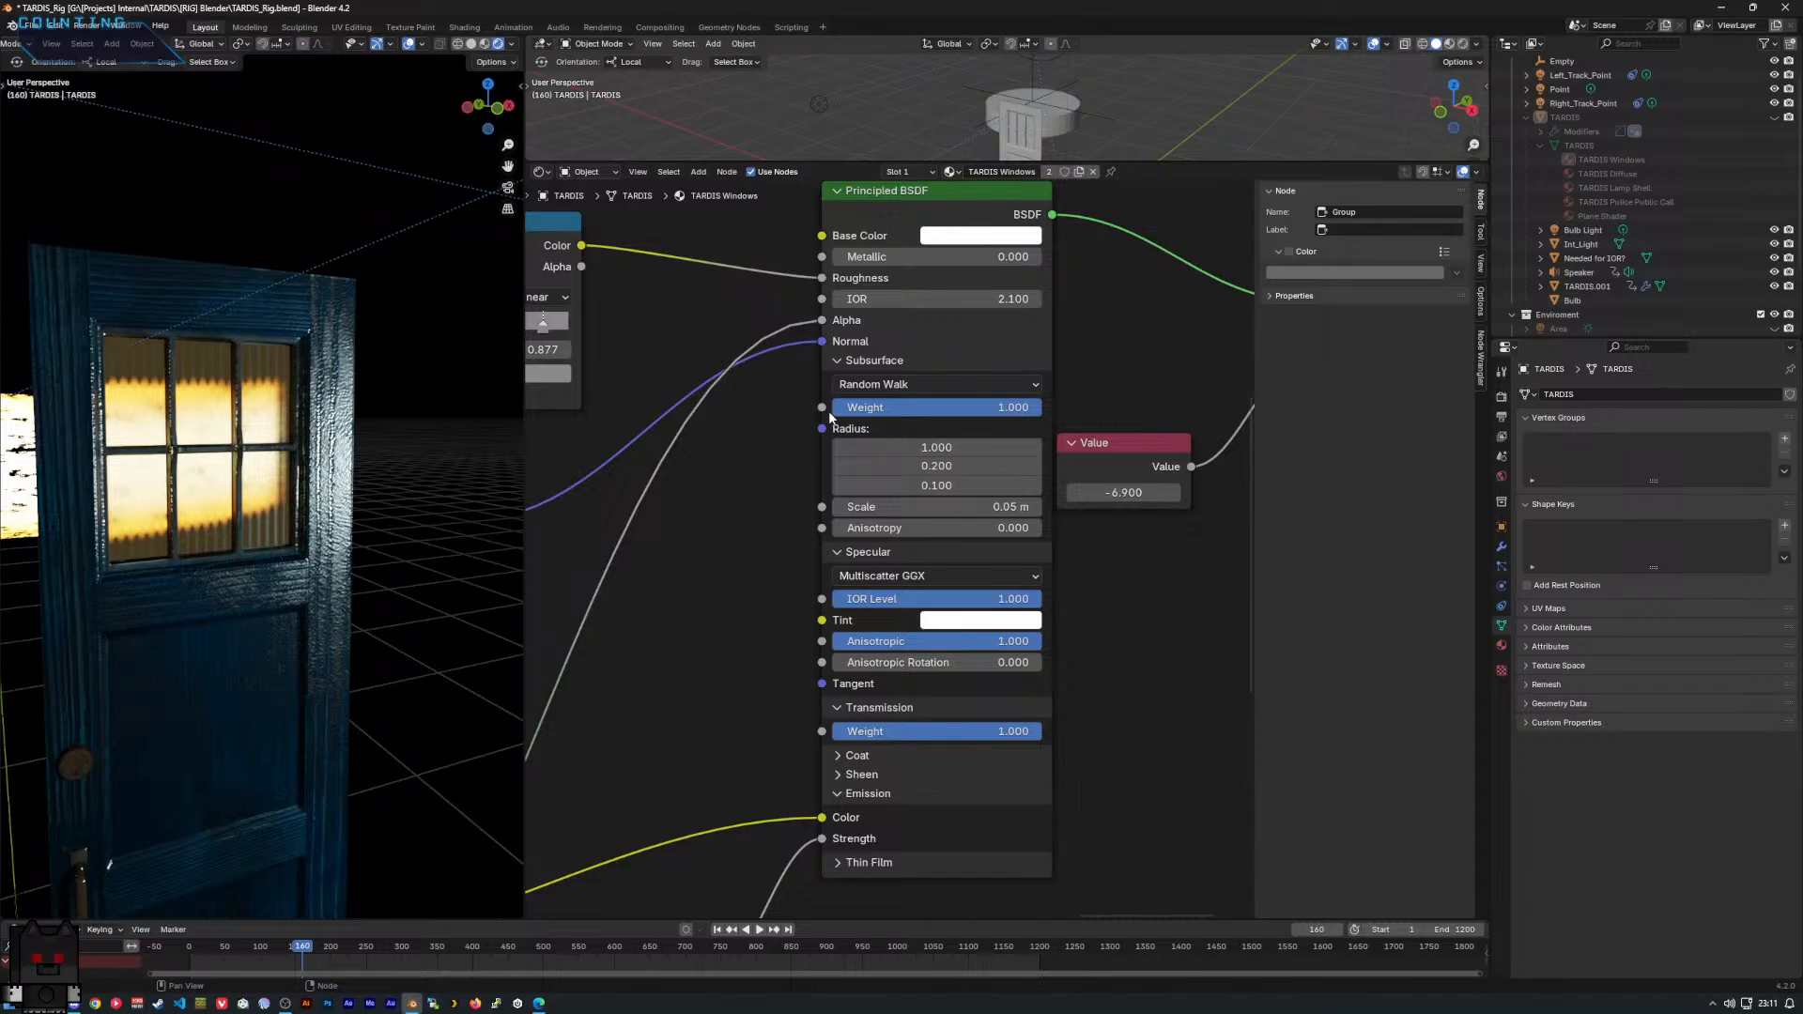
scroll(830, 416, up, 3)
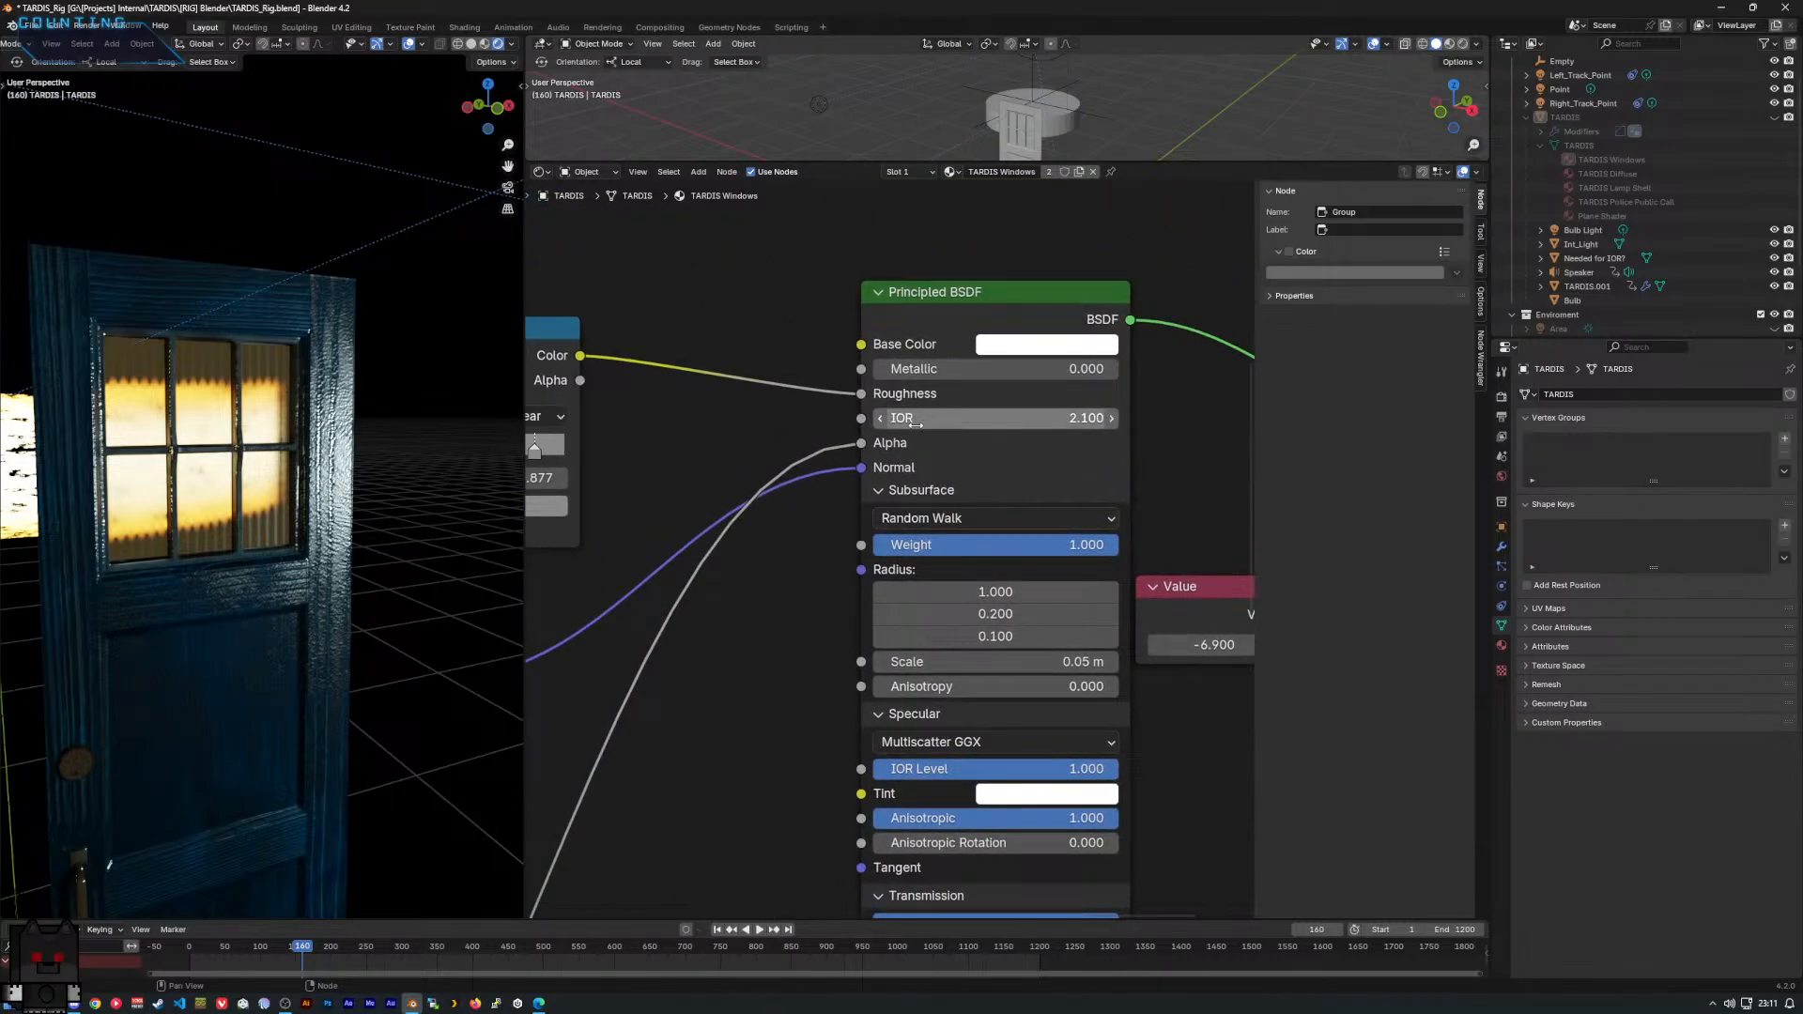
scroll(915, 425, up, 2)
click(976, 358)
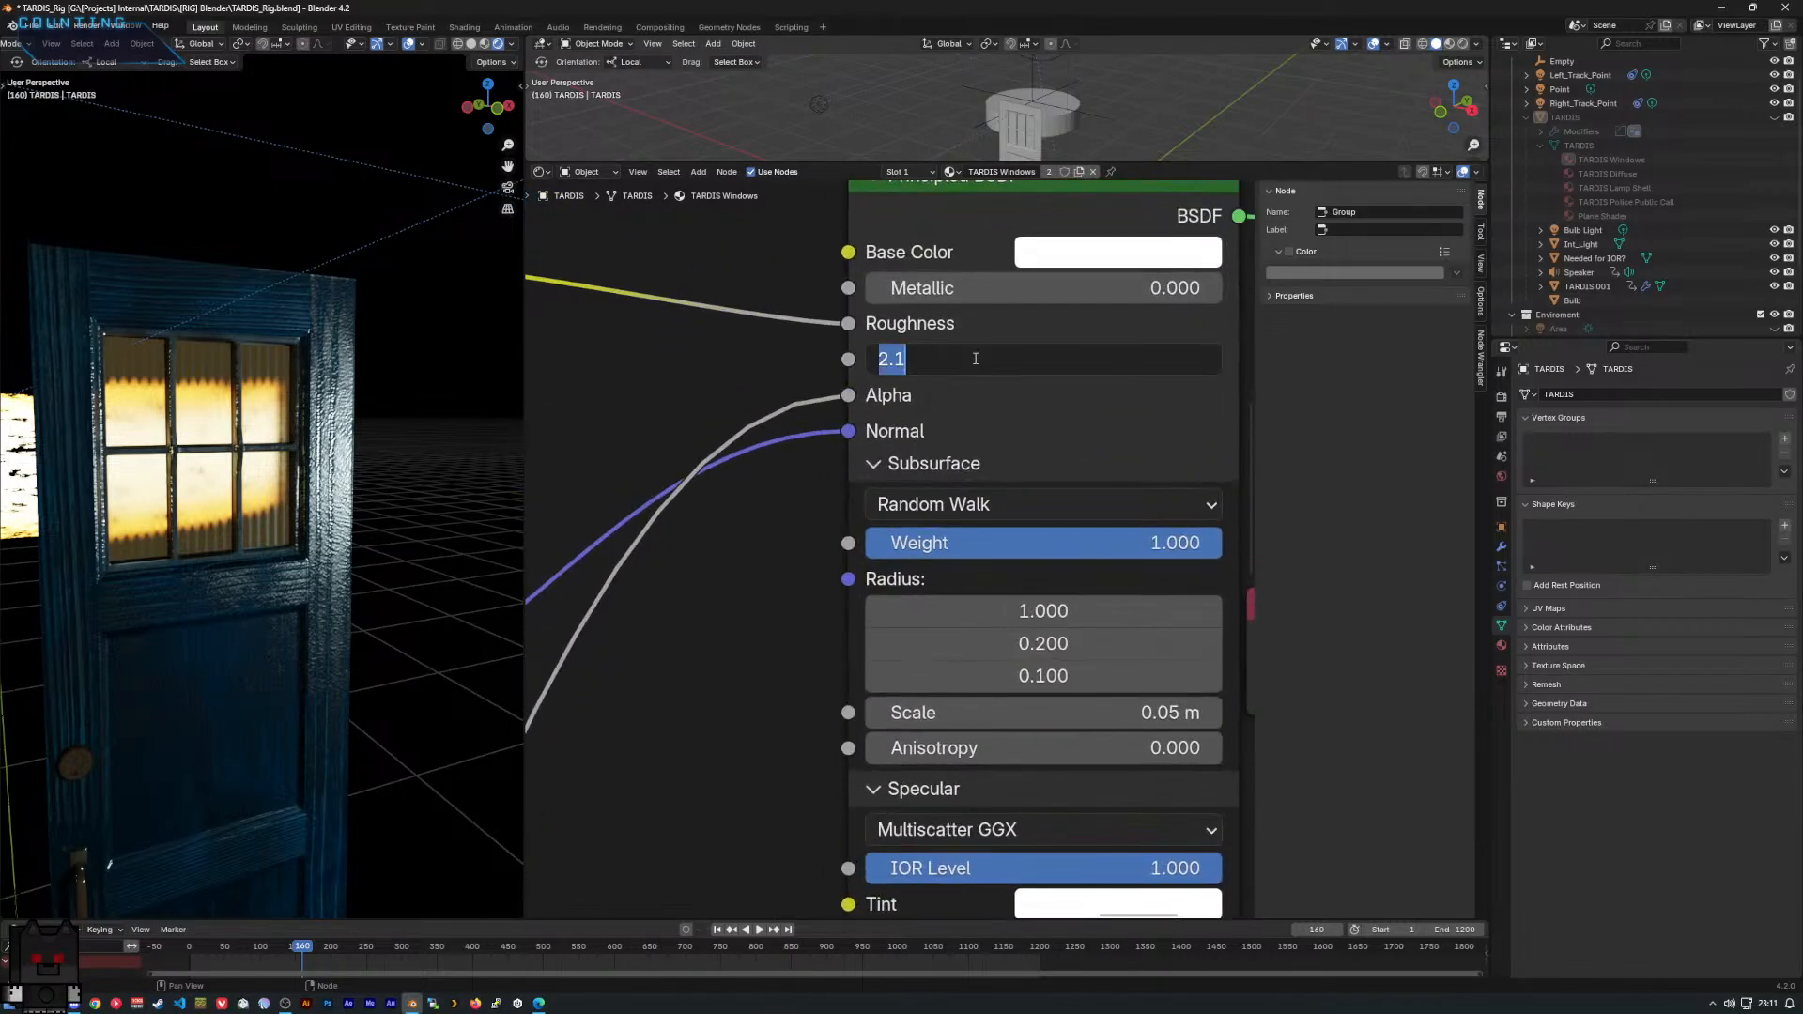
click(954, 421)
mouse_move(966, 364)
mouse_down()
mouse_move(862, 365)
mouse_move(1212, 364)
mouse_move(939, 365)
mouse_move(958, 364)
mouse_up()
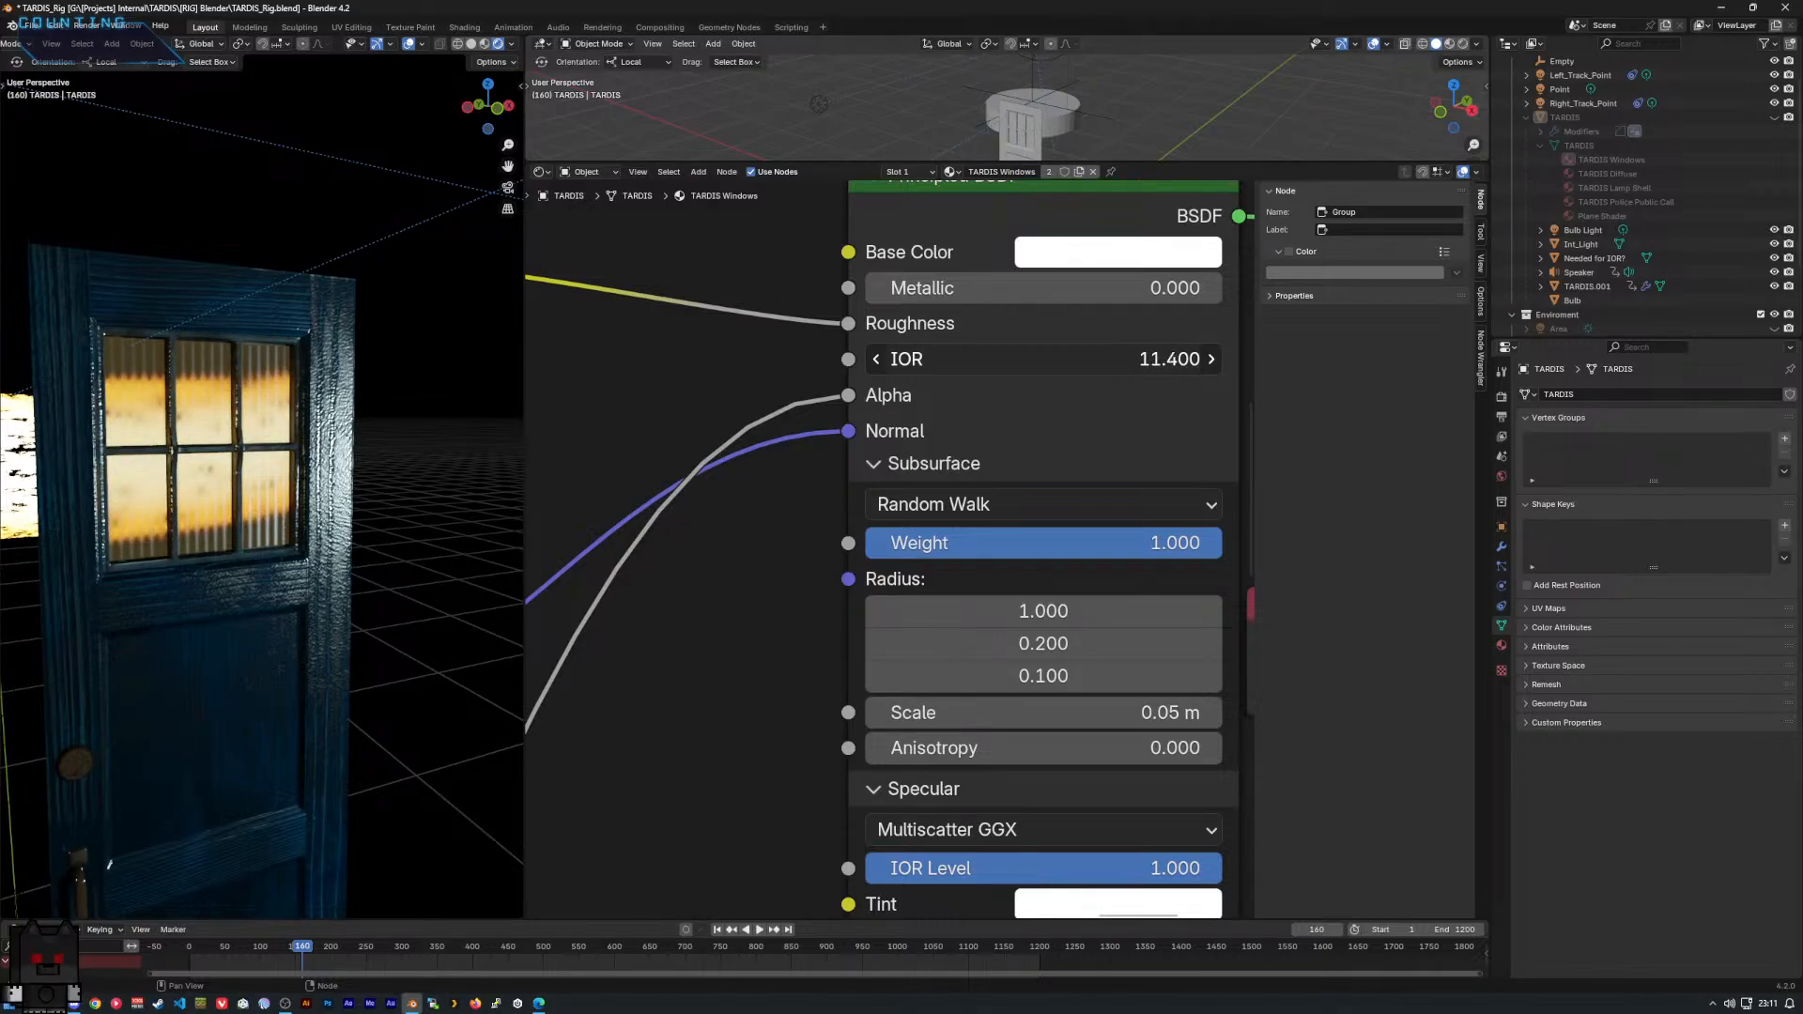
mouse_move(958, 364)
mouse_down()
mouse_move(1184, 364)
mouse_move(902, 364)
mouse_move(1211, 364)
mouse_move(982, 364)
mouse_up()
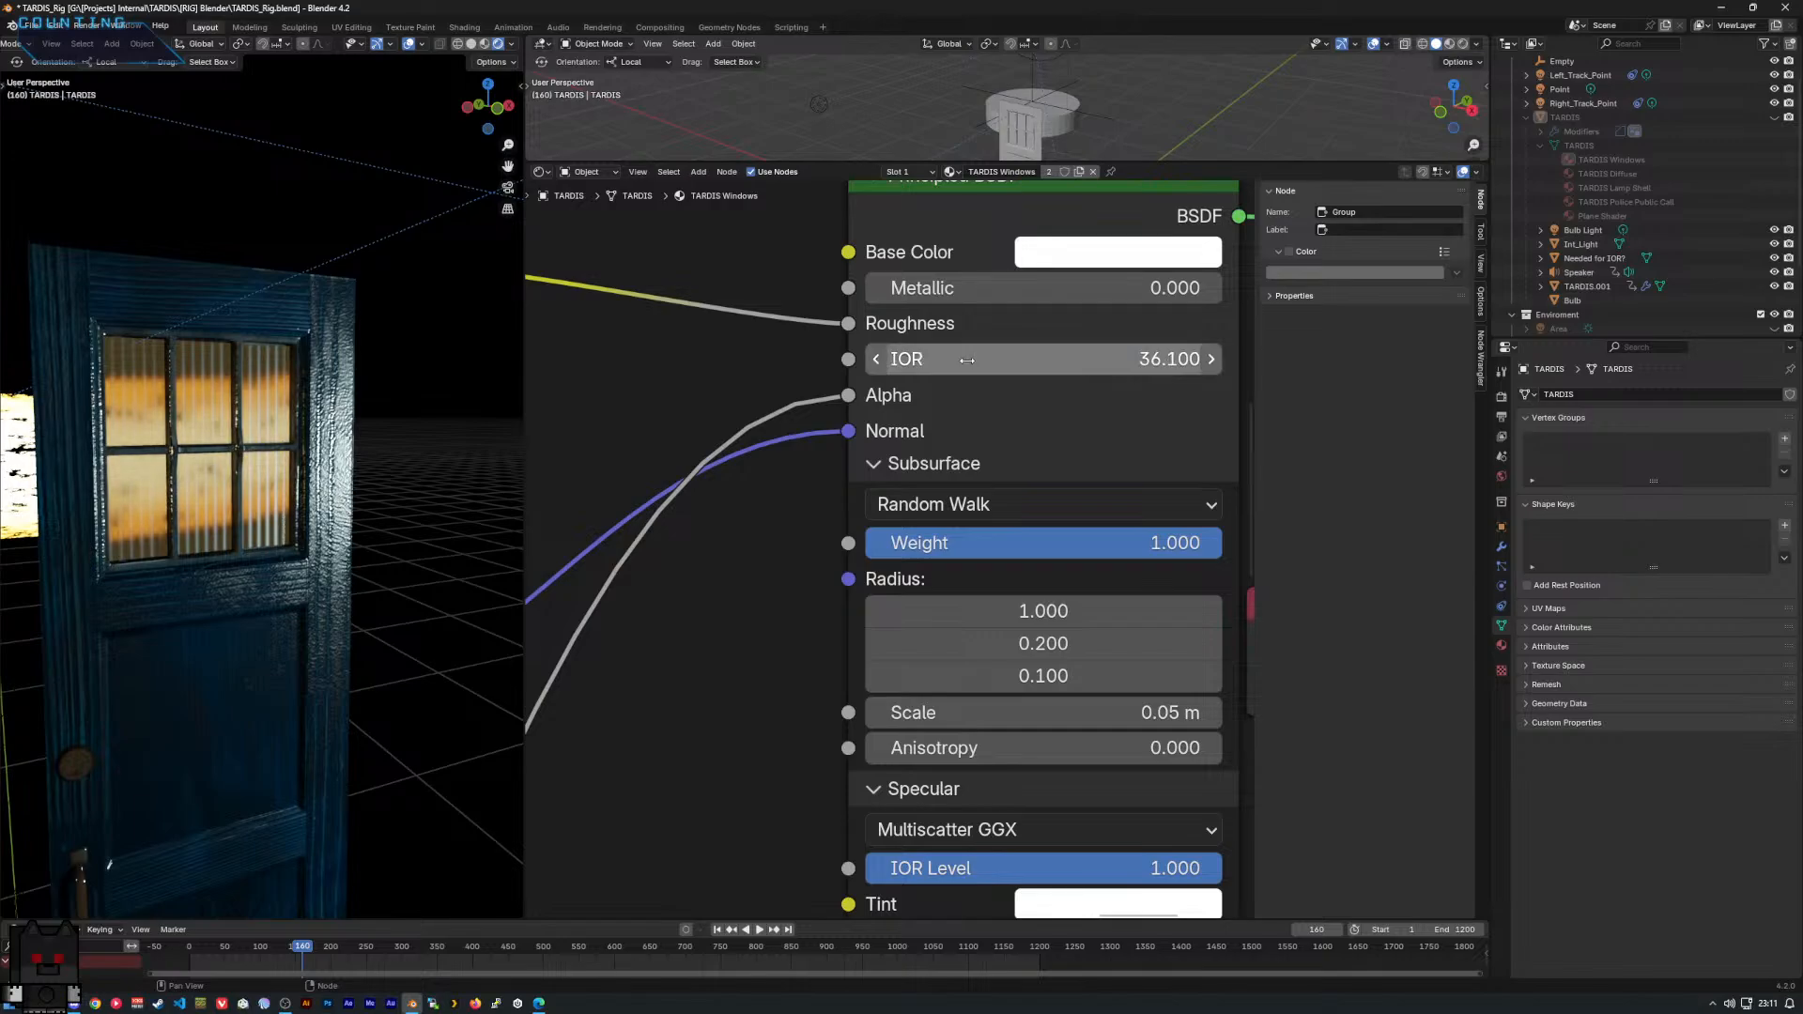
click(982, 354)
key(Return)
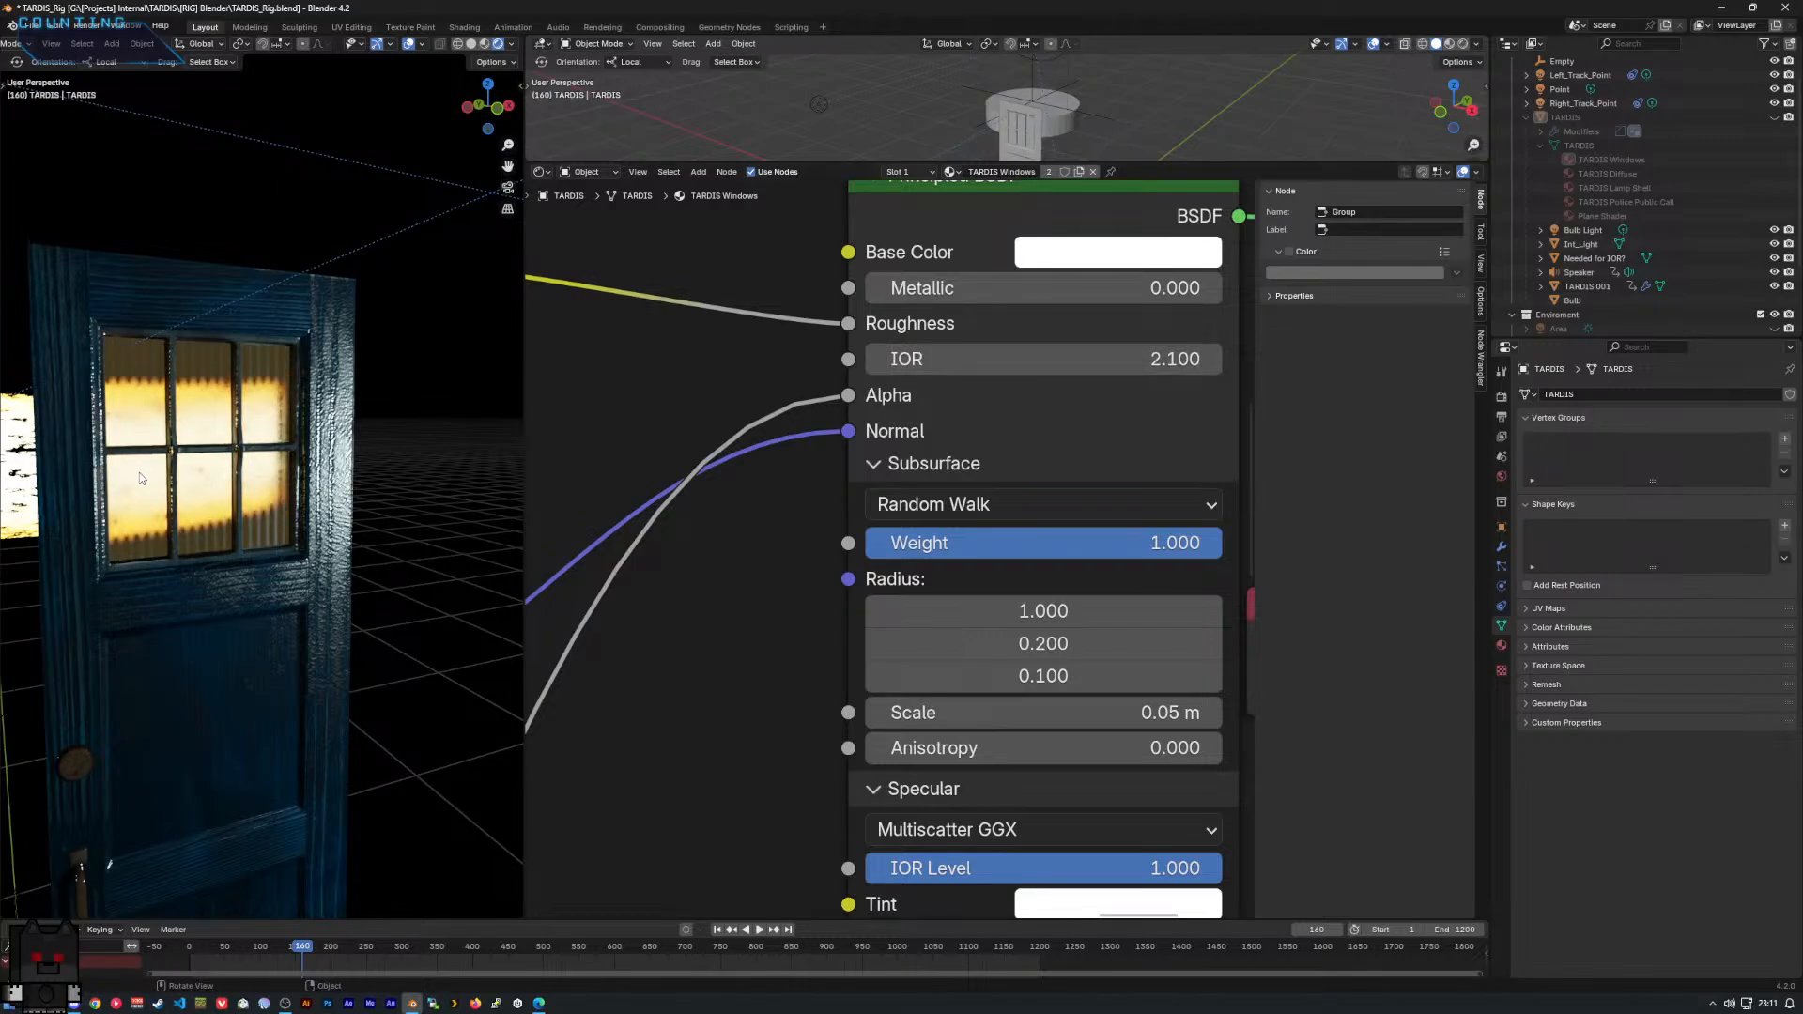
Try the TARDIS Windows material with Raytraced Transmission off, then turn it back on.
middle_drag(139, 478, 106, 480)
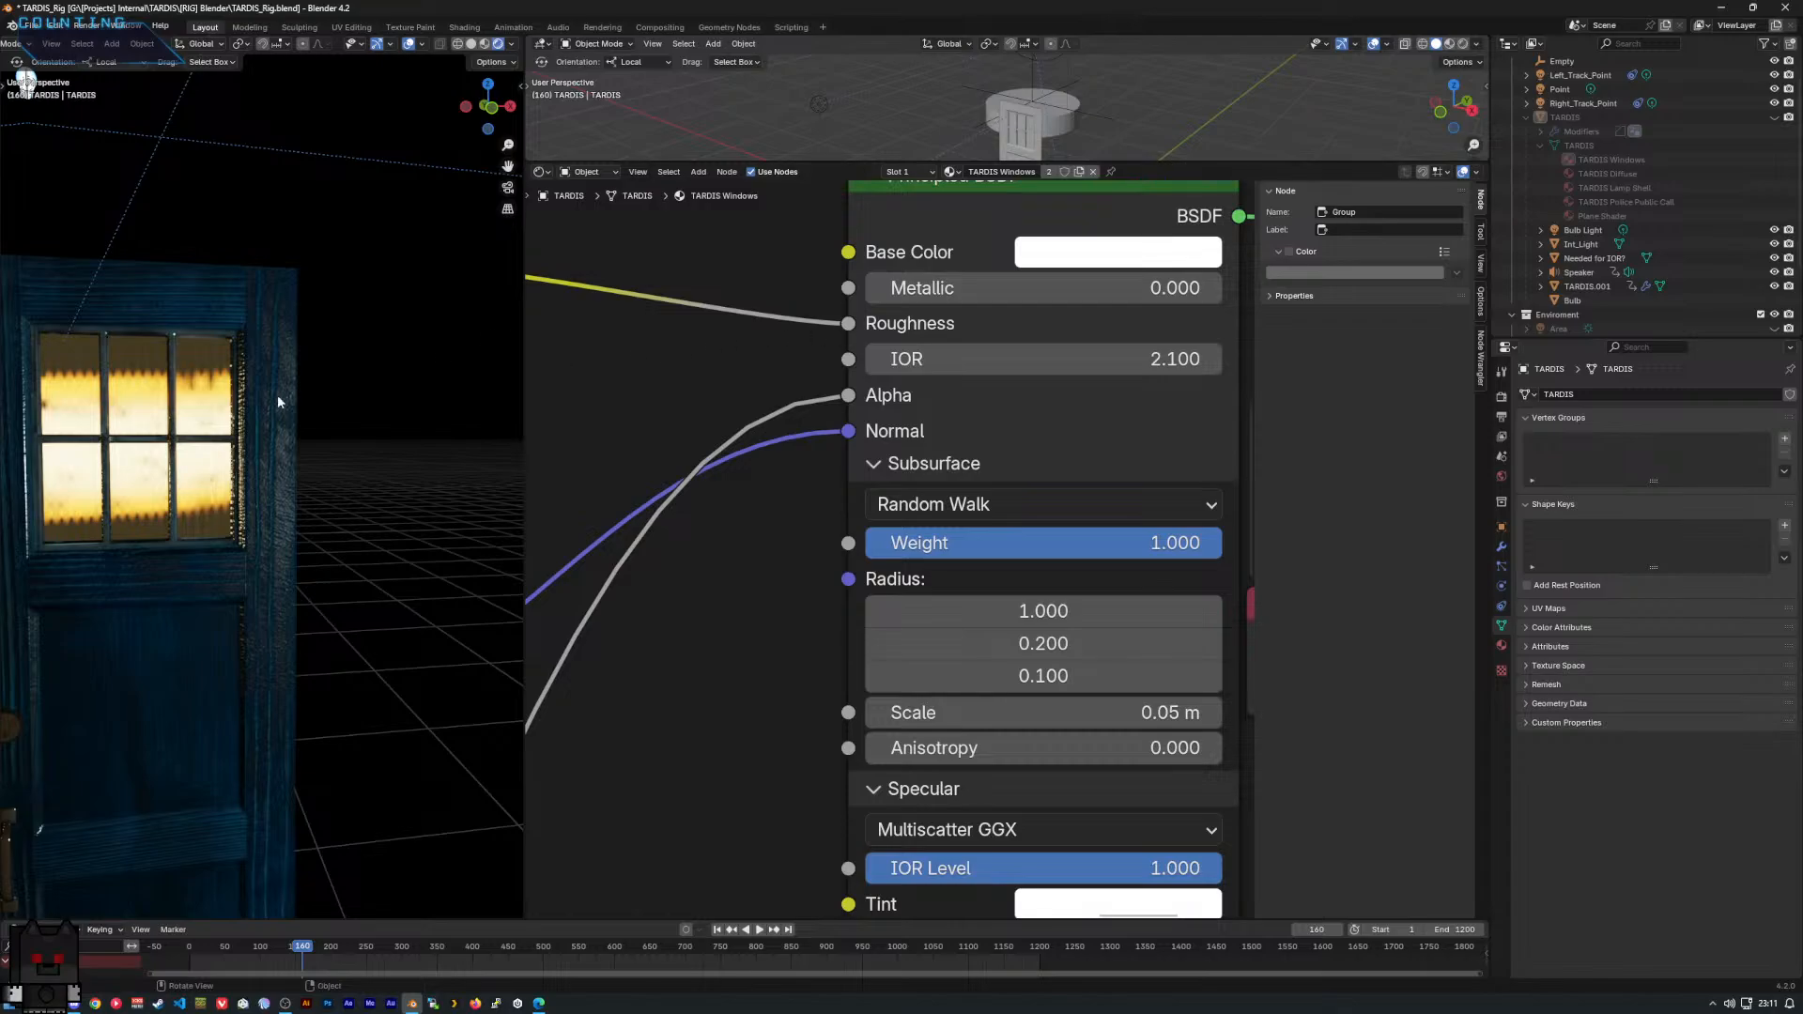
middle_drag(278, 402, 442, 547)
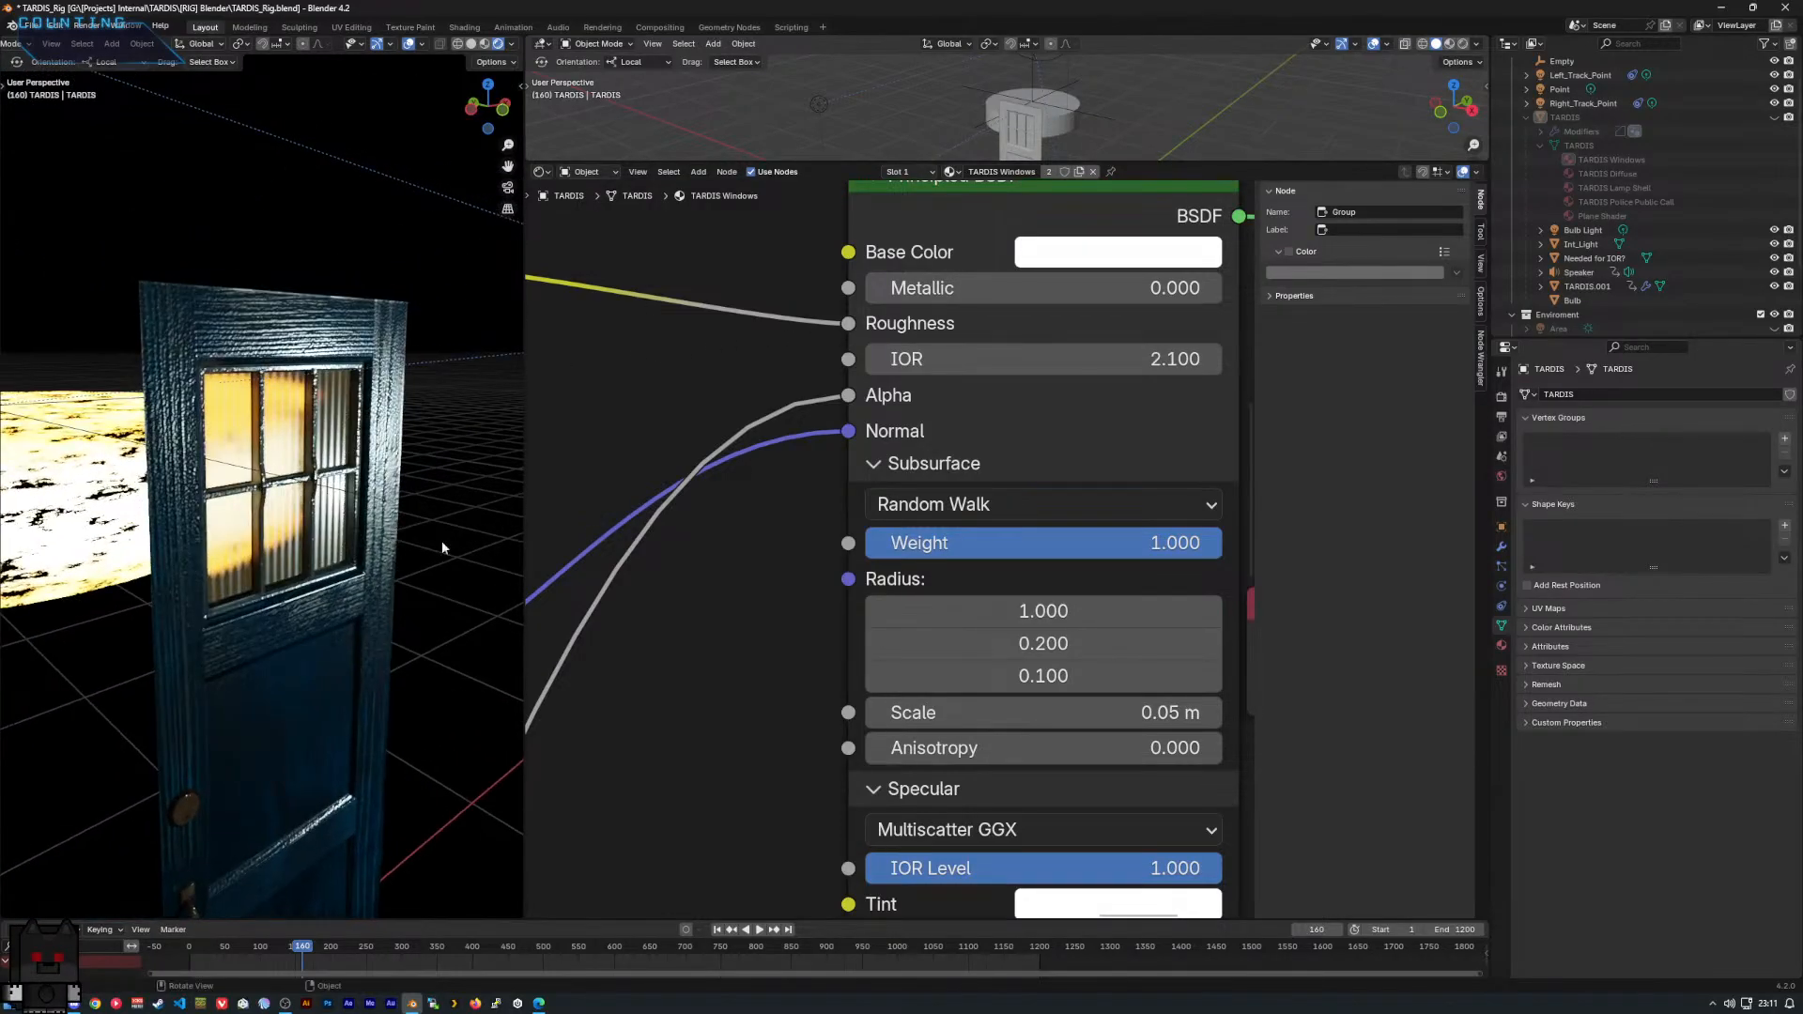
scroll(852, 592, down, 2)
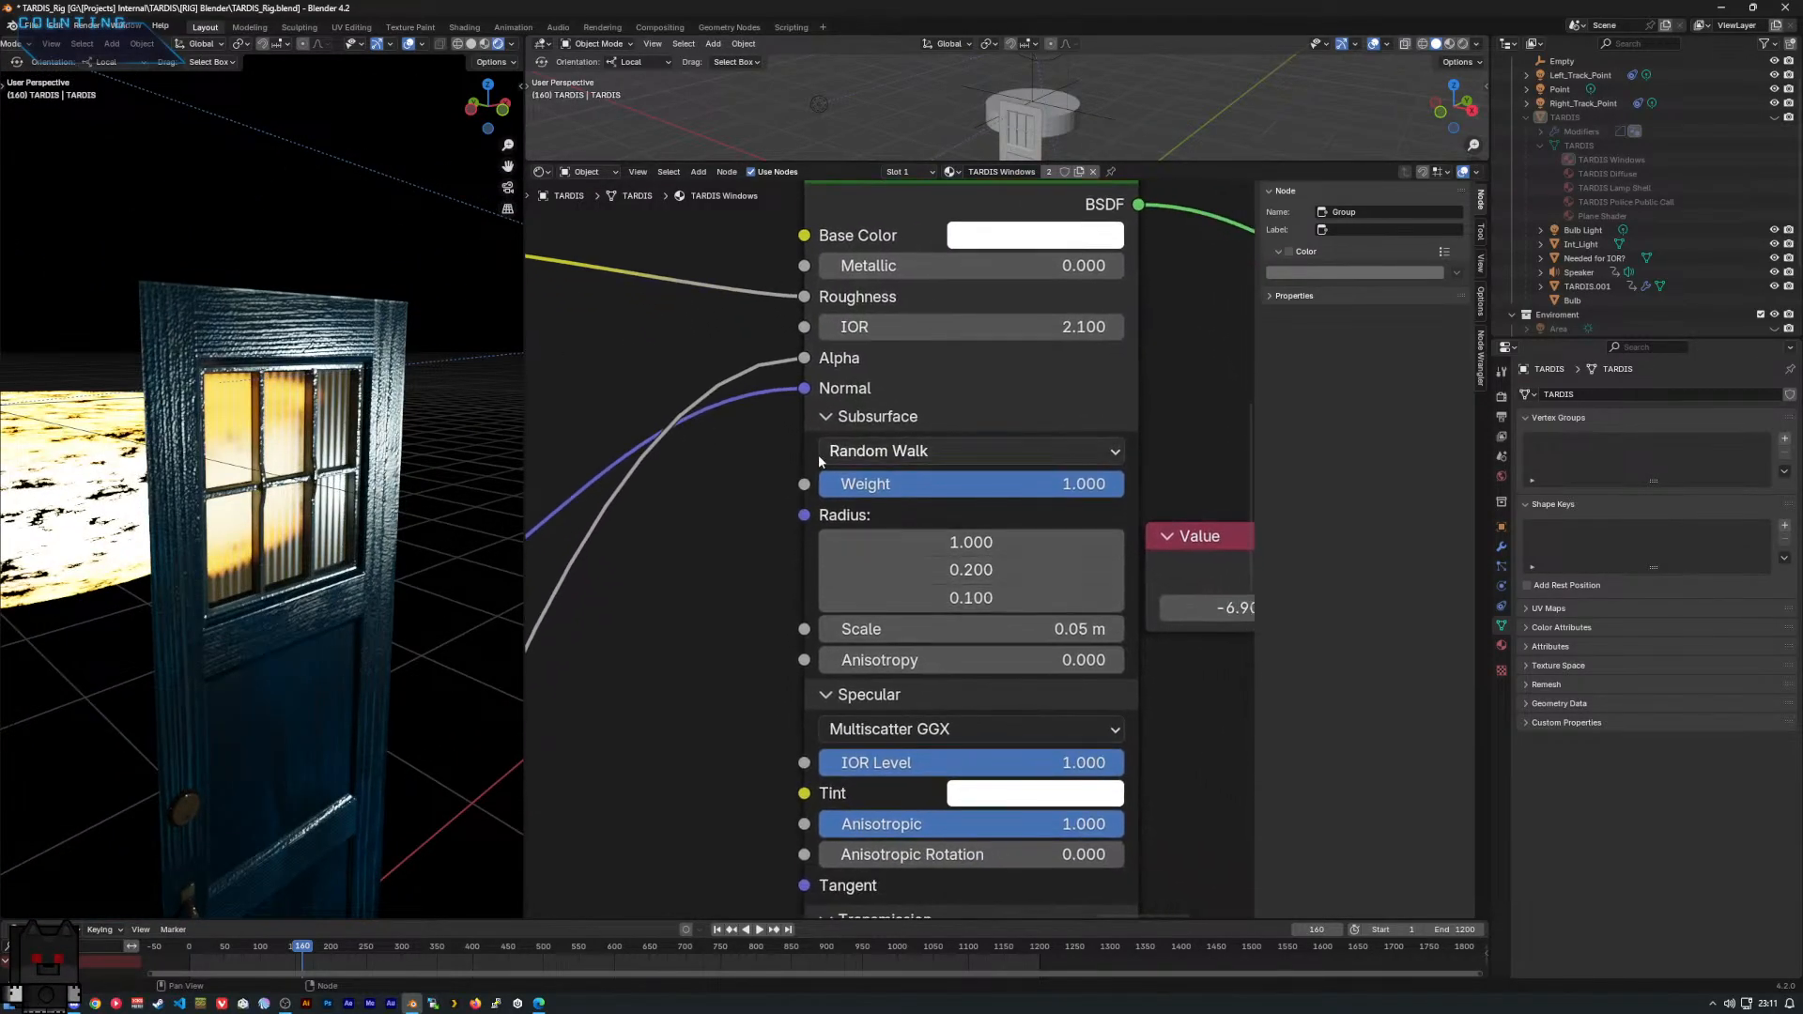
middle_drag(888, 791, 801, 440)
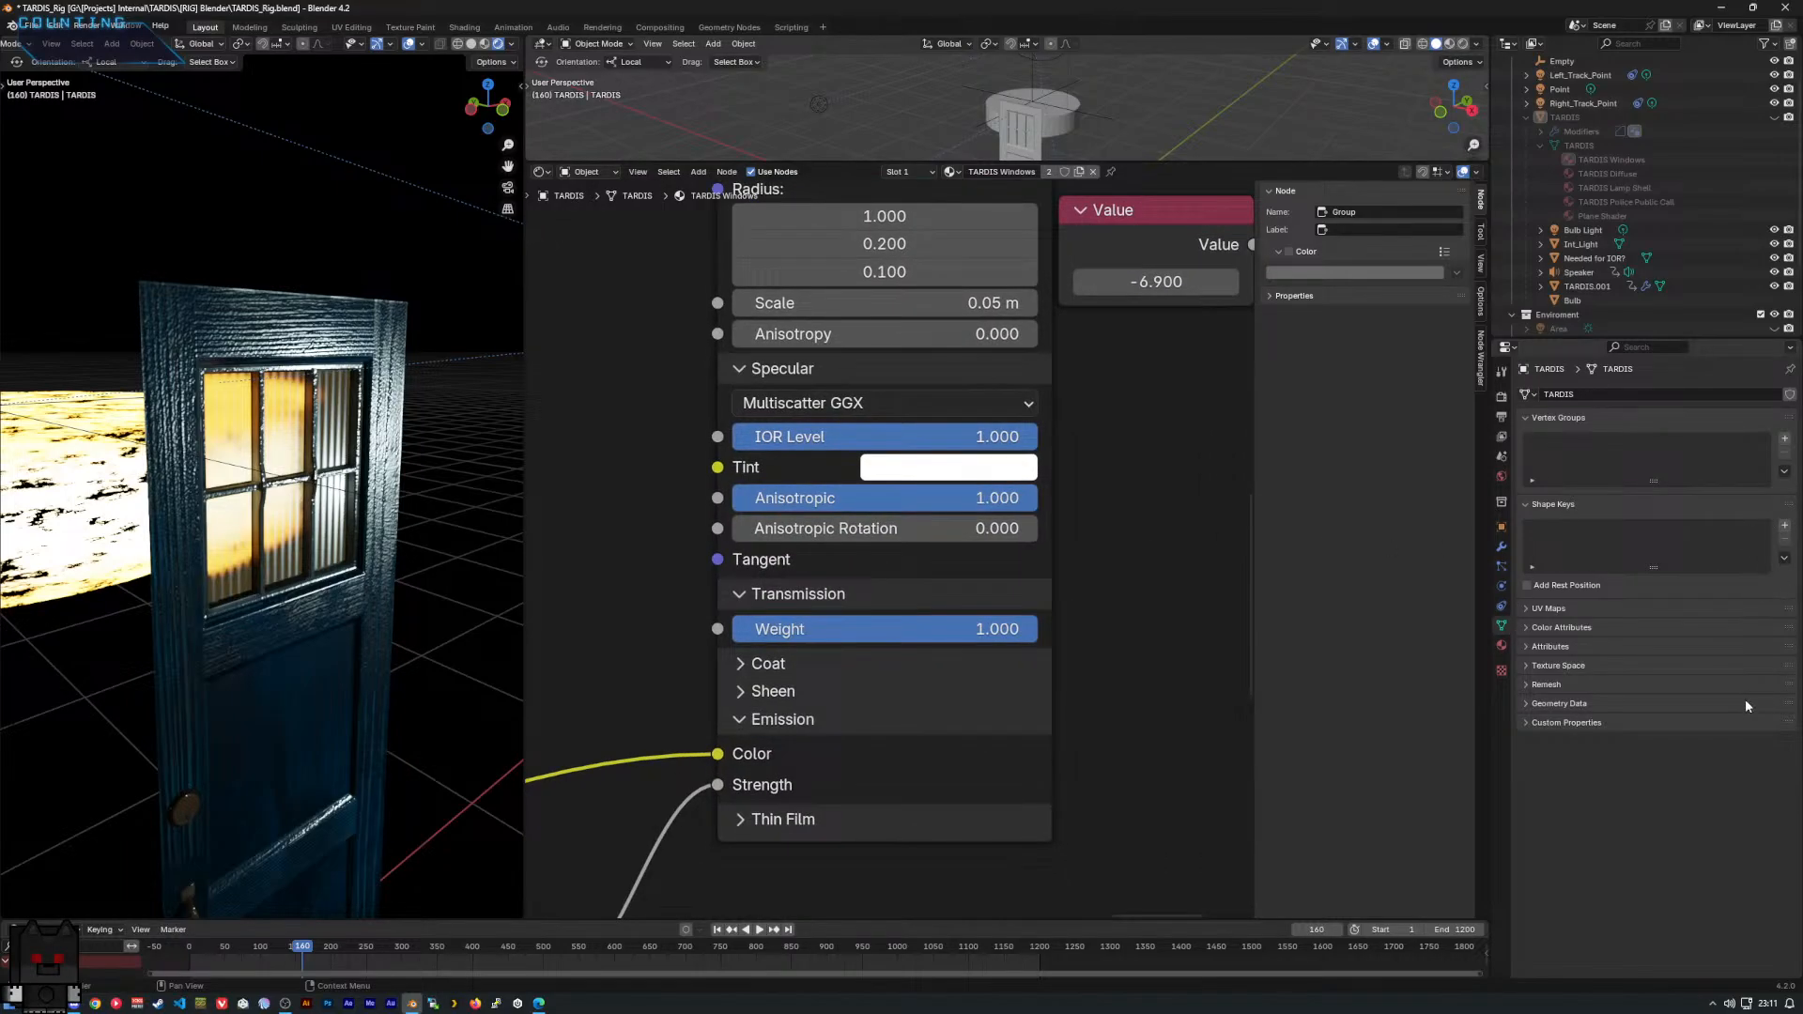
click(1501, 645)
scroll(1655, 730, down, 15)
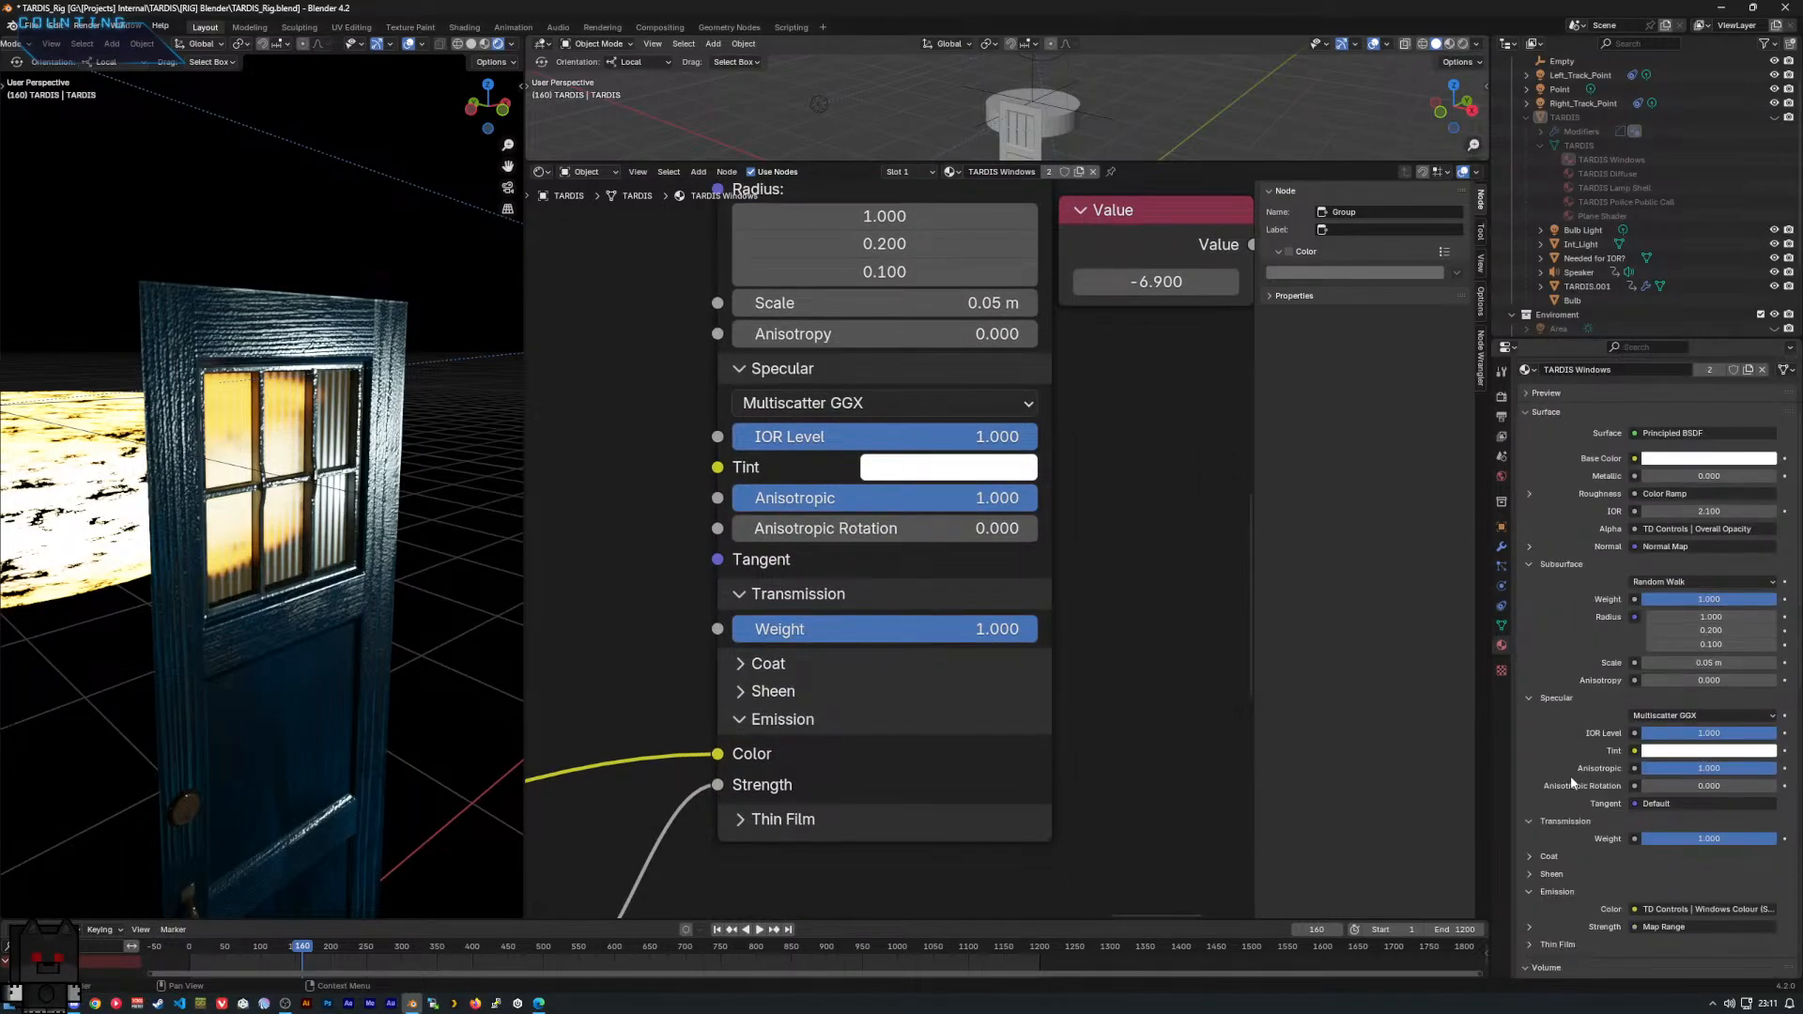
scroll(1570, 809, down, 5)
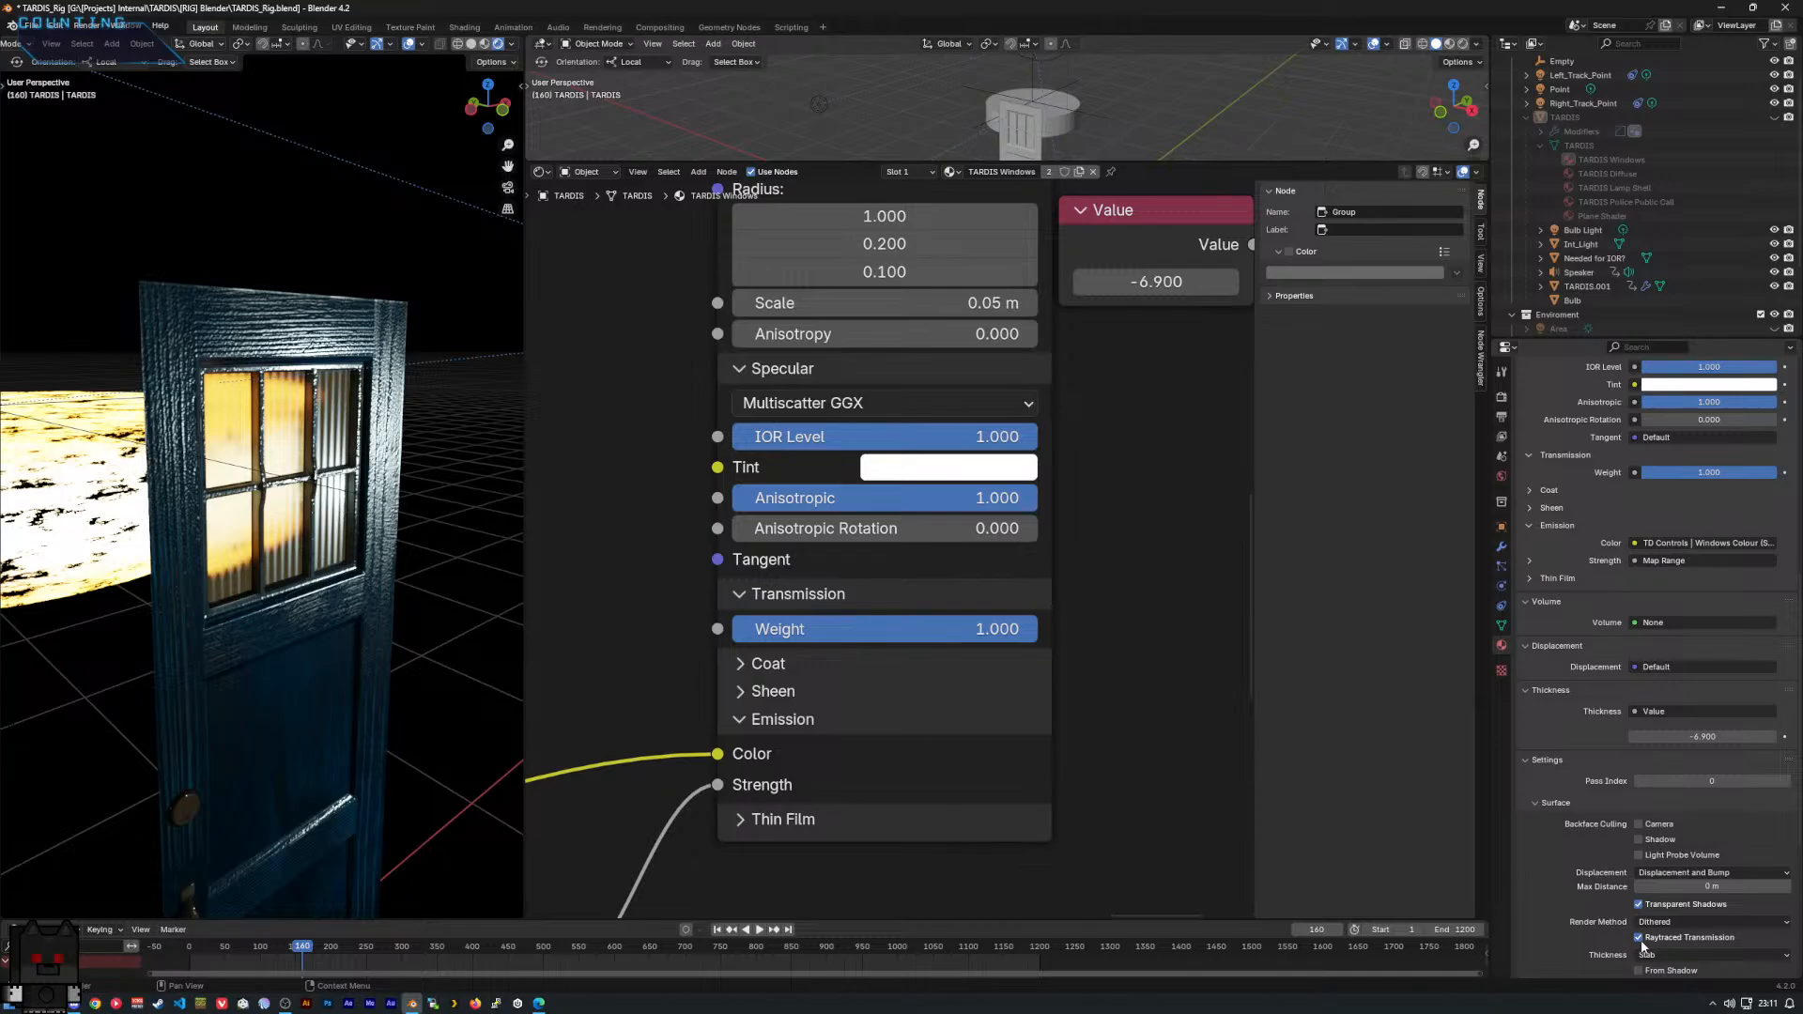
click(1639, 938)
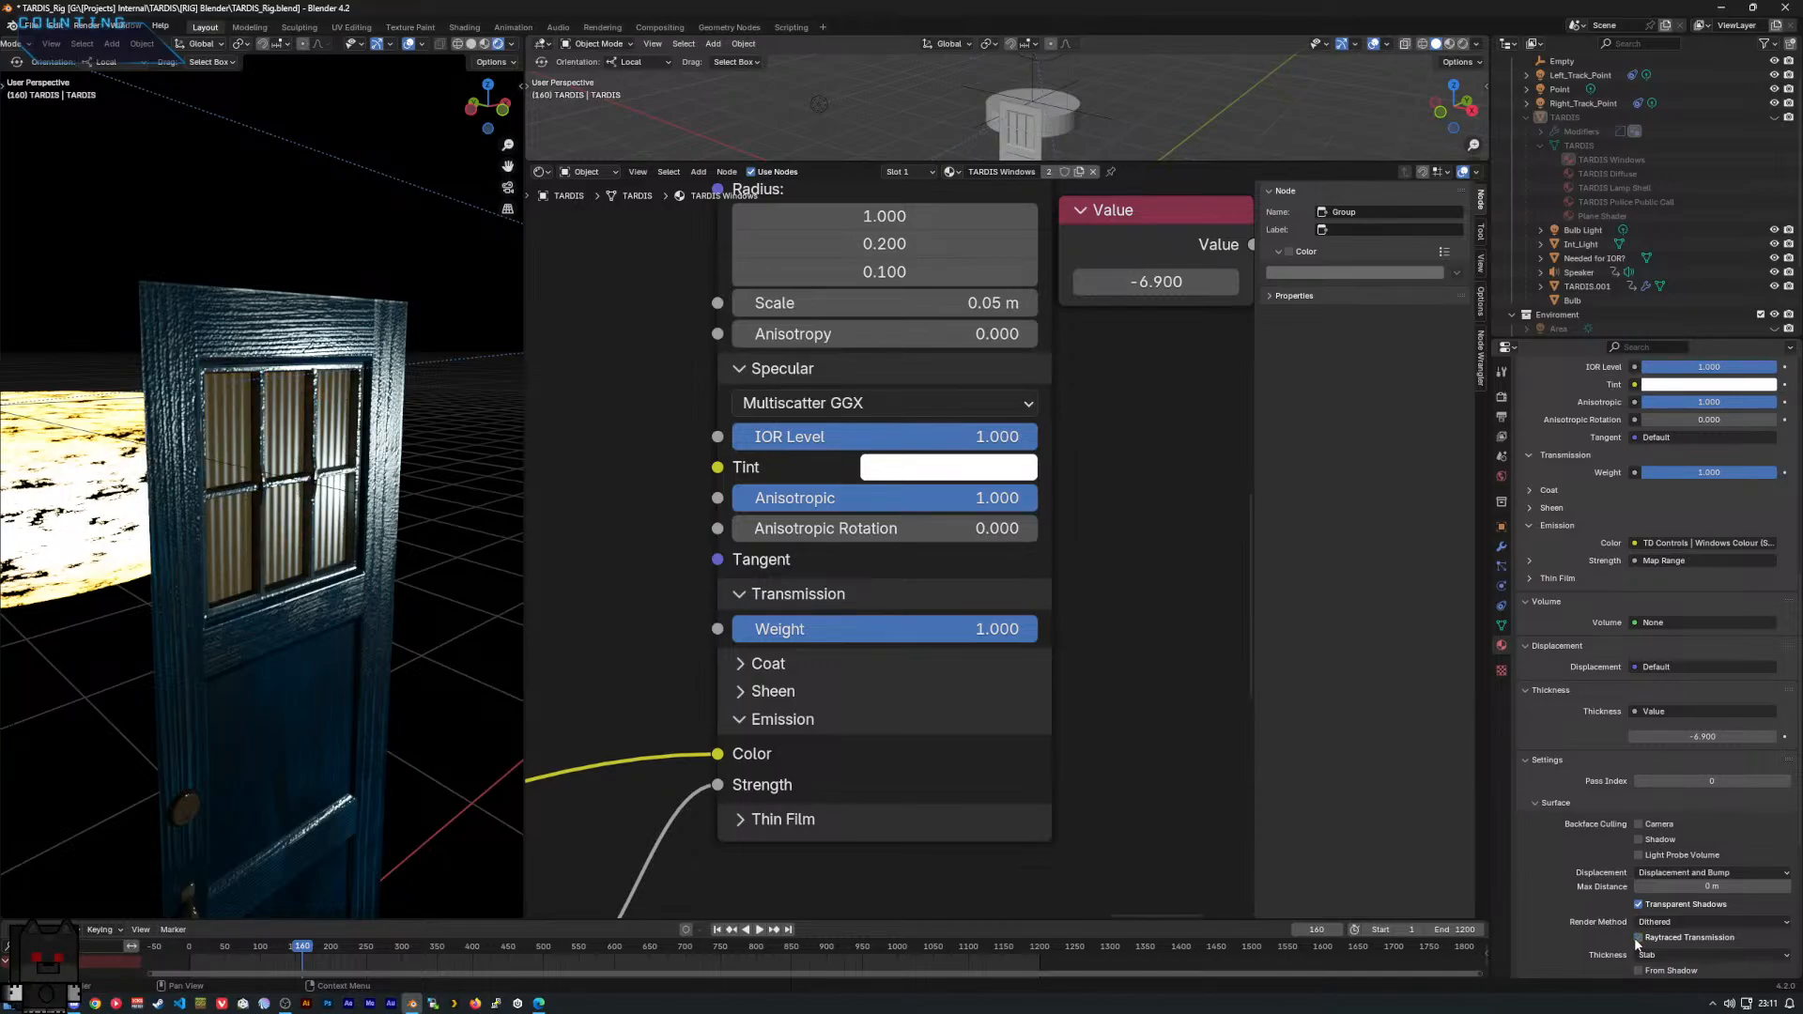
click(1639, 938)
Examine the door's window glass and the interior light seen through it, both up close and from a distance.
middle_drag(442, 681, 215, 603)
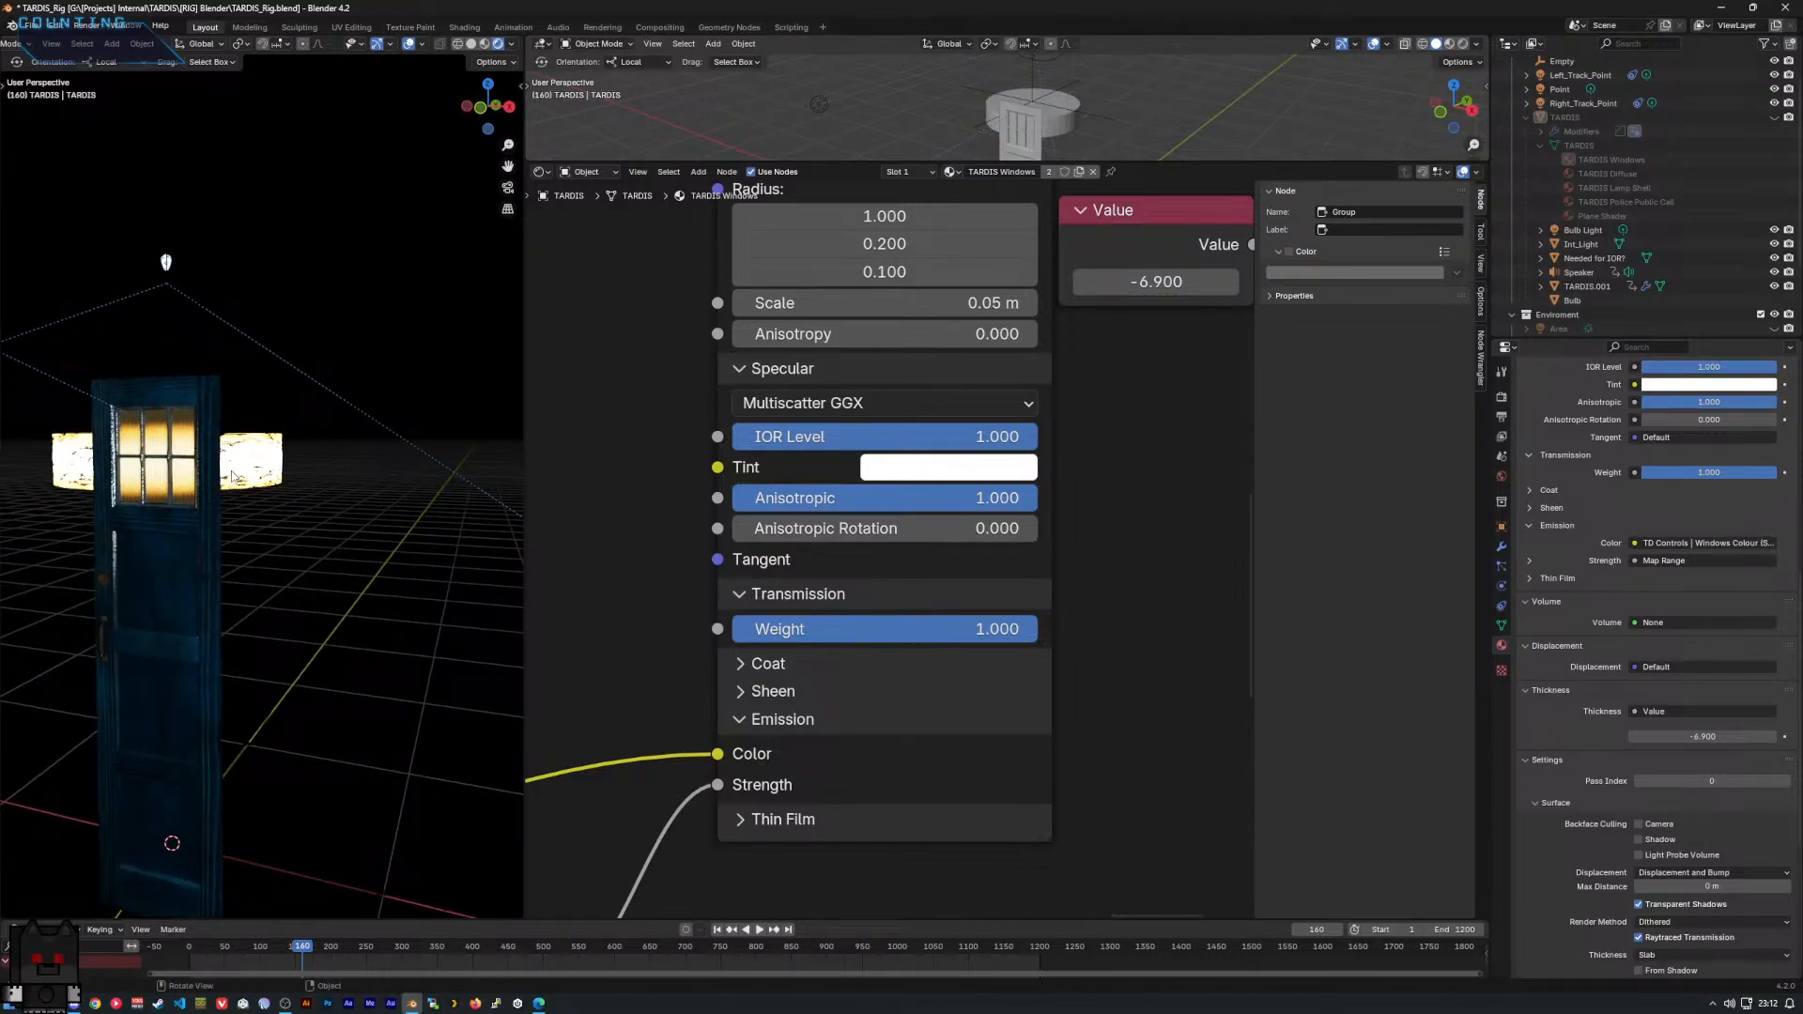
scroll(235, 479, down, 6)
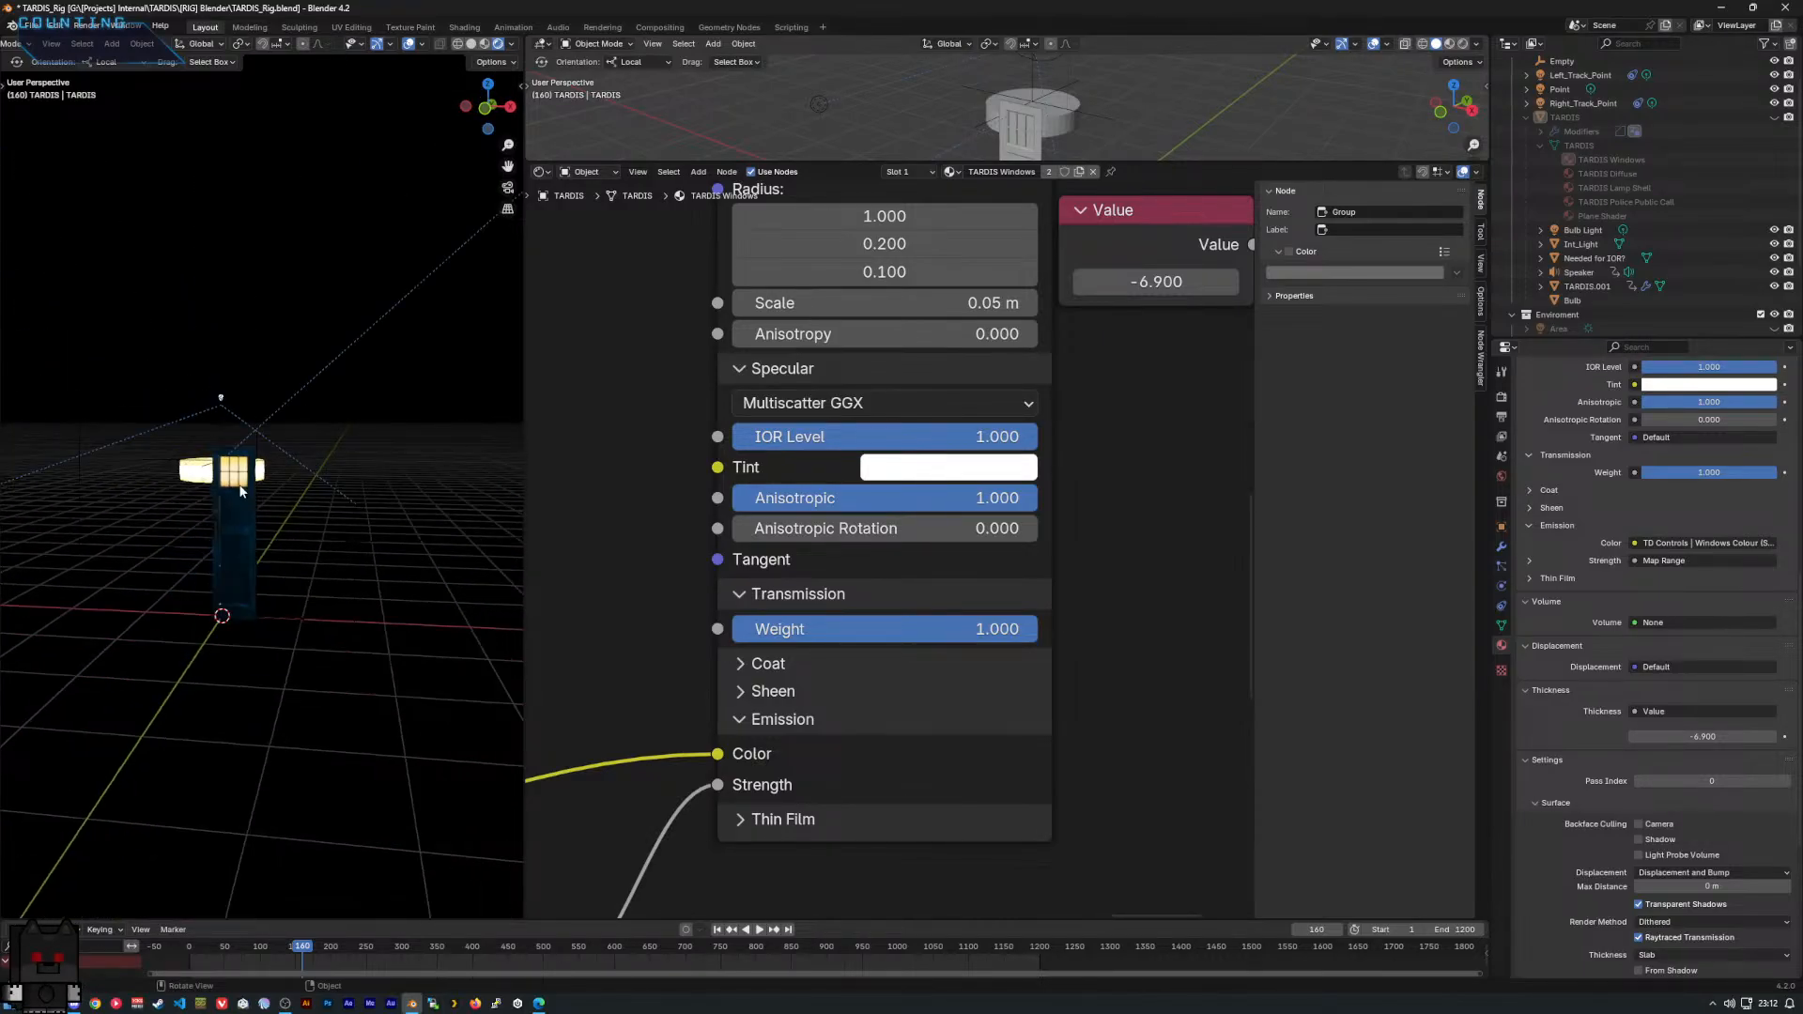
scroll(224, 488, up, 4)
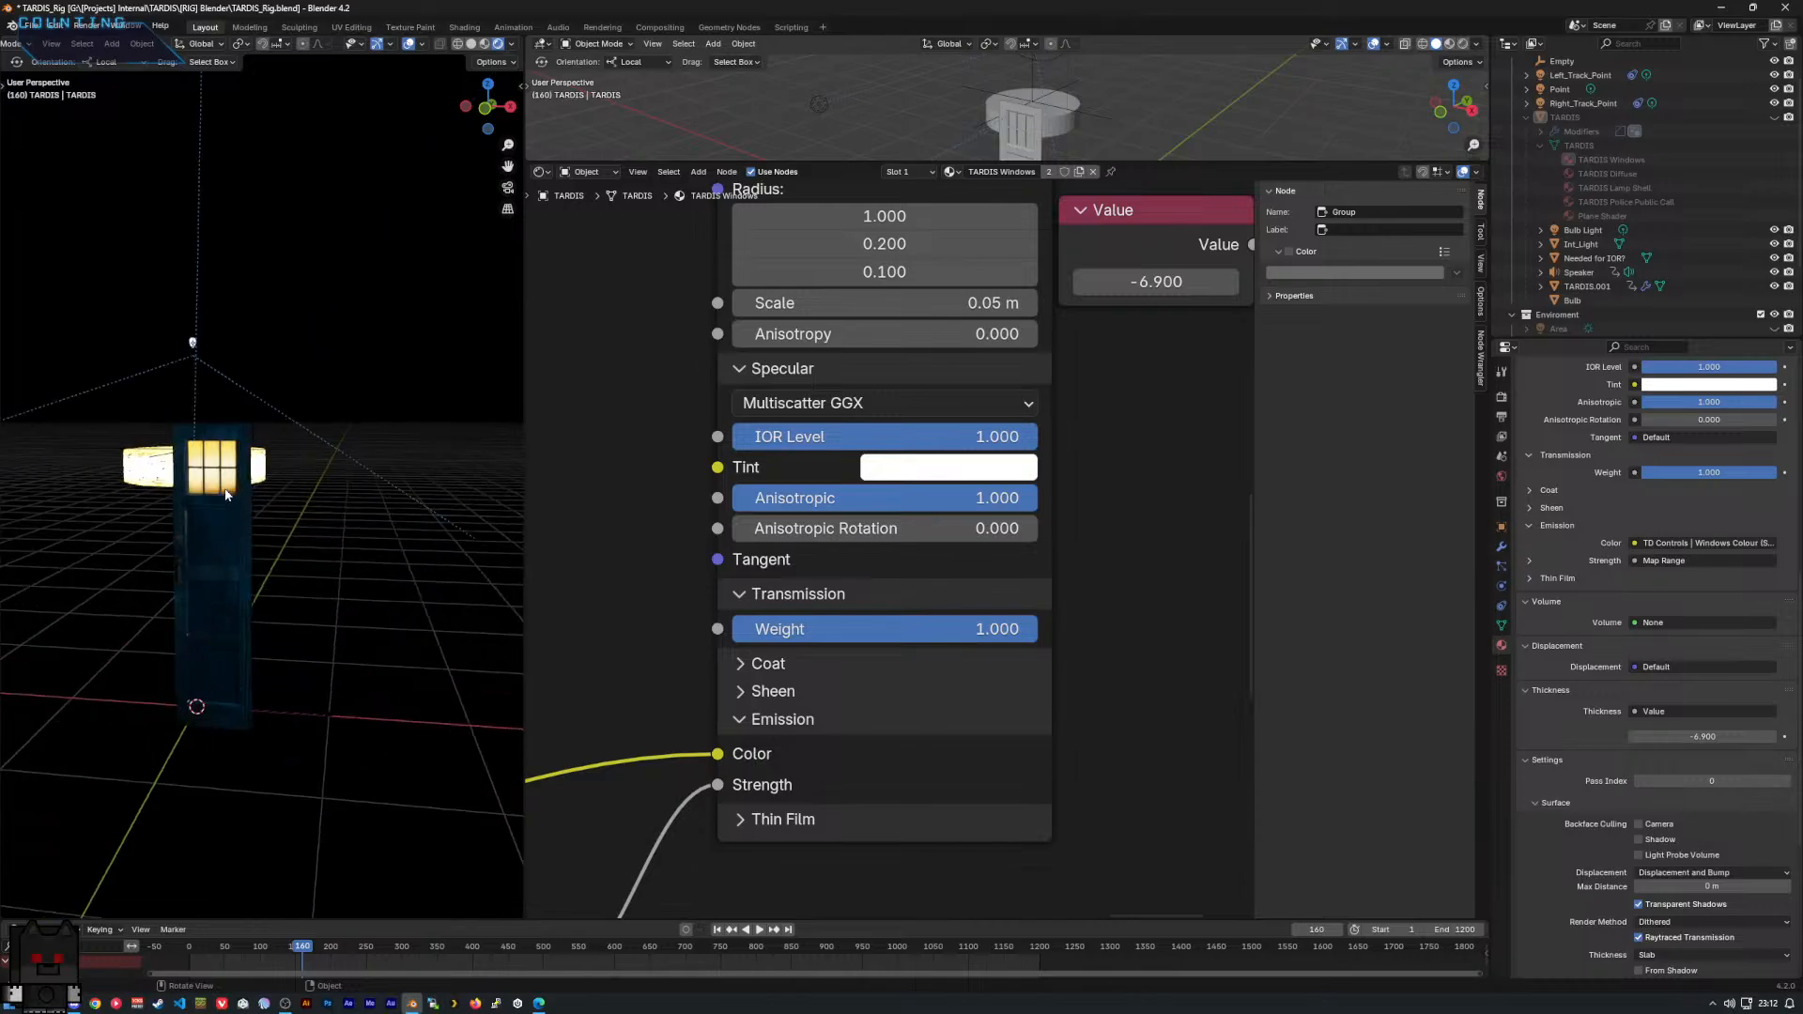
scroll(226, 490, up, 8)
middle_drag(108, 494, 233, 489)
scroll(231, 489, up, 2)
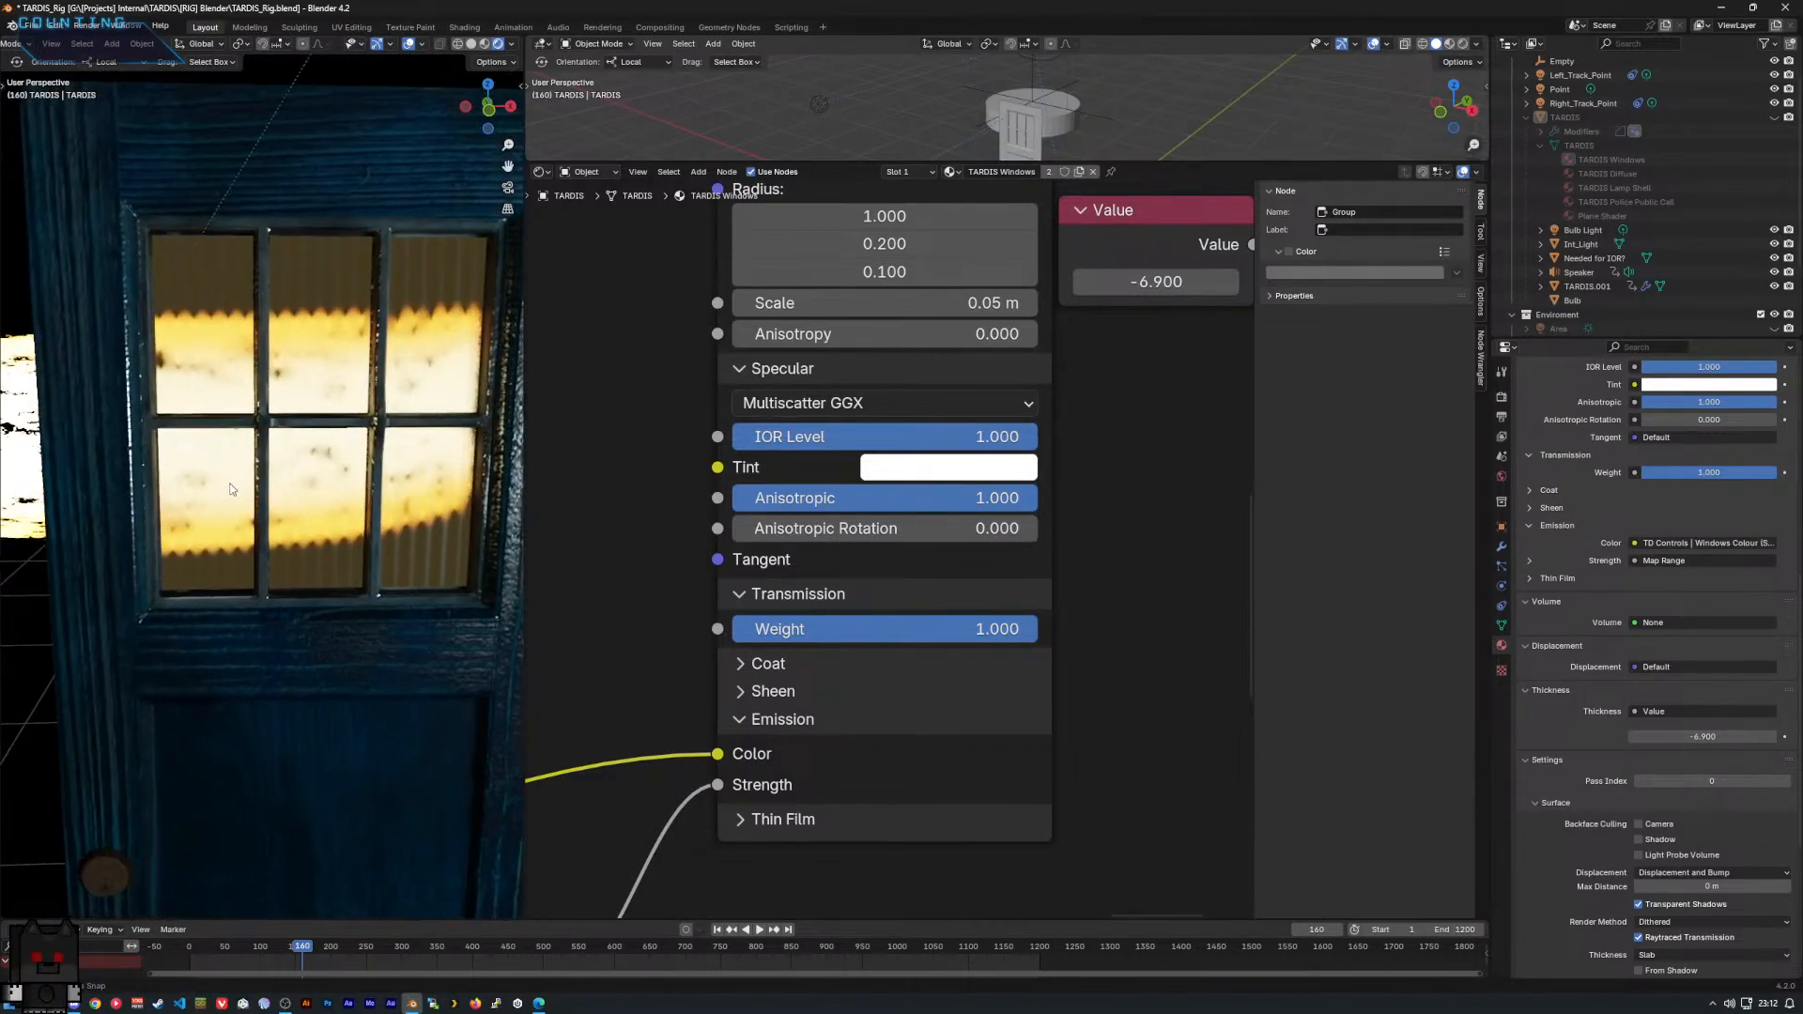
scroll(227, 487, up, 10)
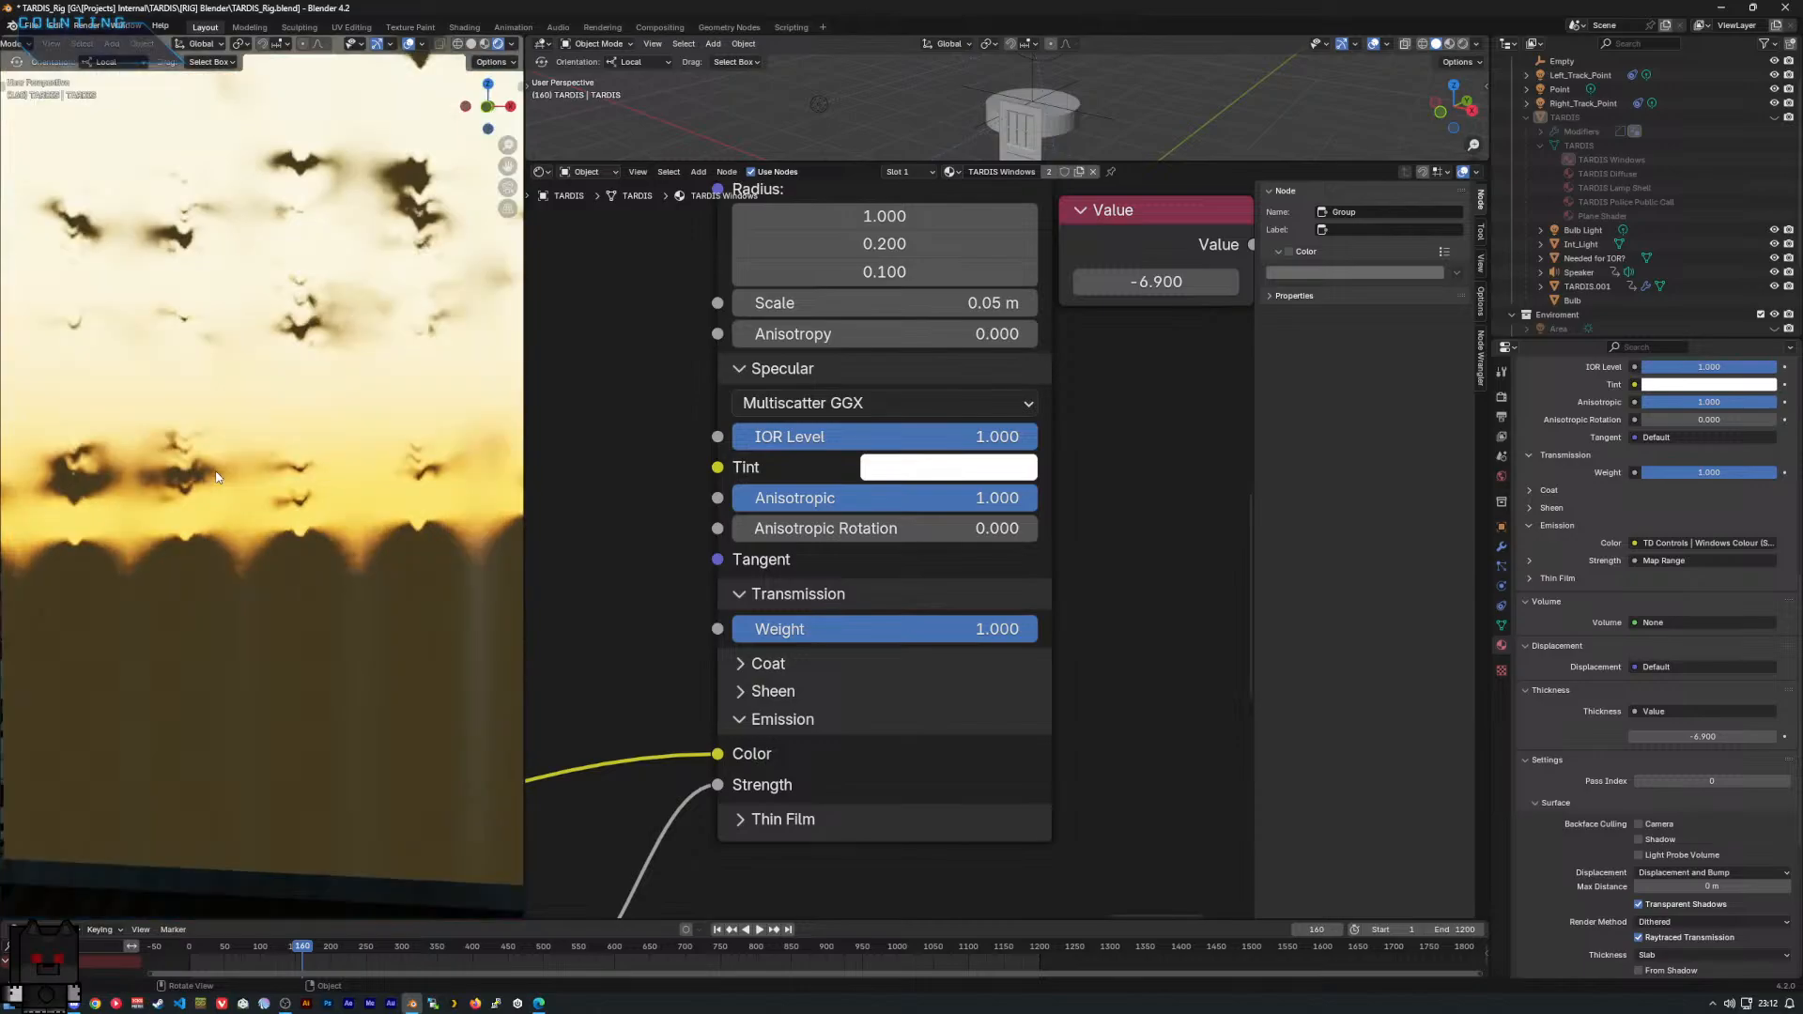
scroll(216, 476, down, 6)
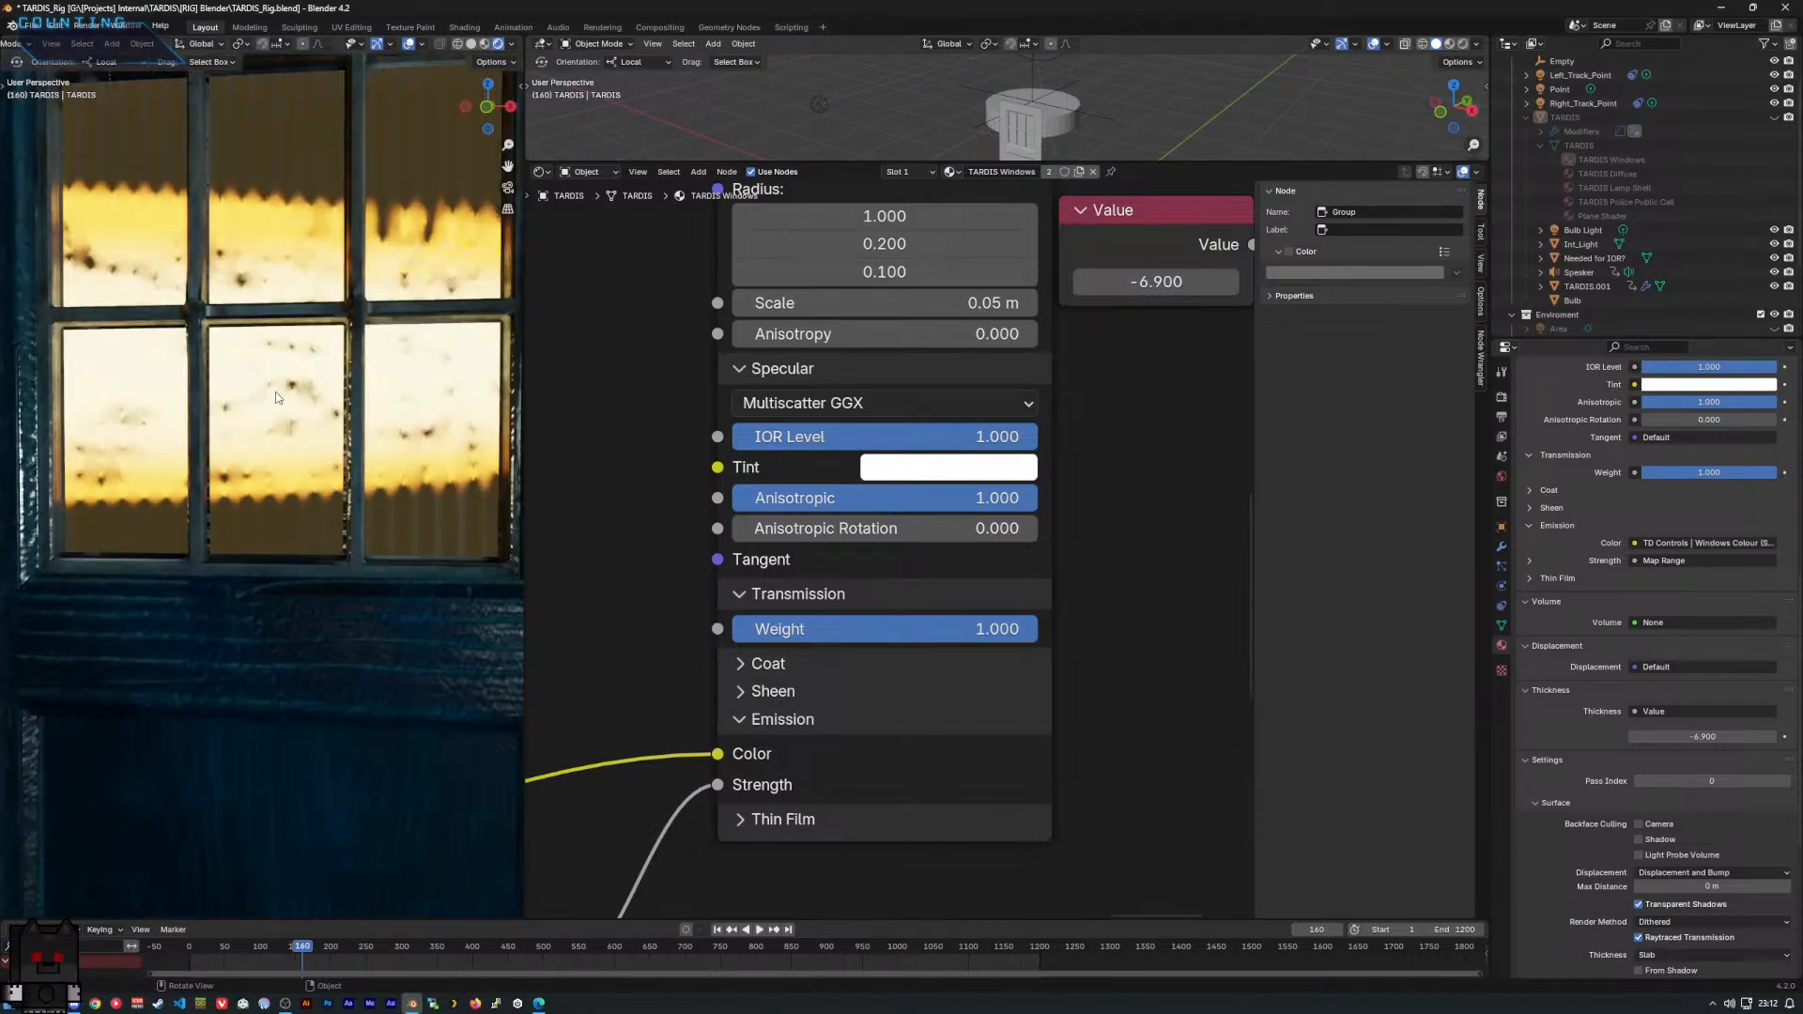
scroll(276, 398, down, 5)
Try 0.4 and -1.3 on the Value node feeding the windows' Thickness, then set it to 0.
middle_drag(945, 483, 653, 676)
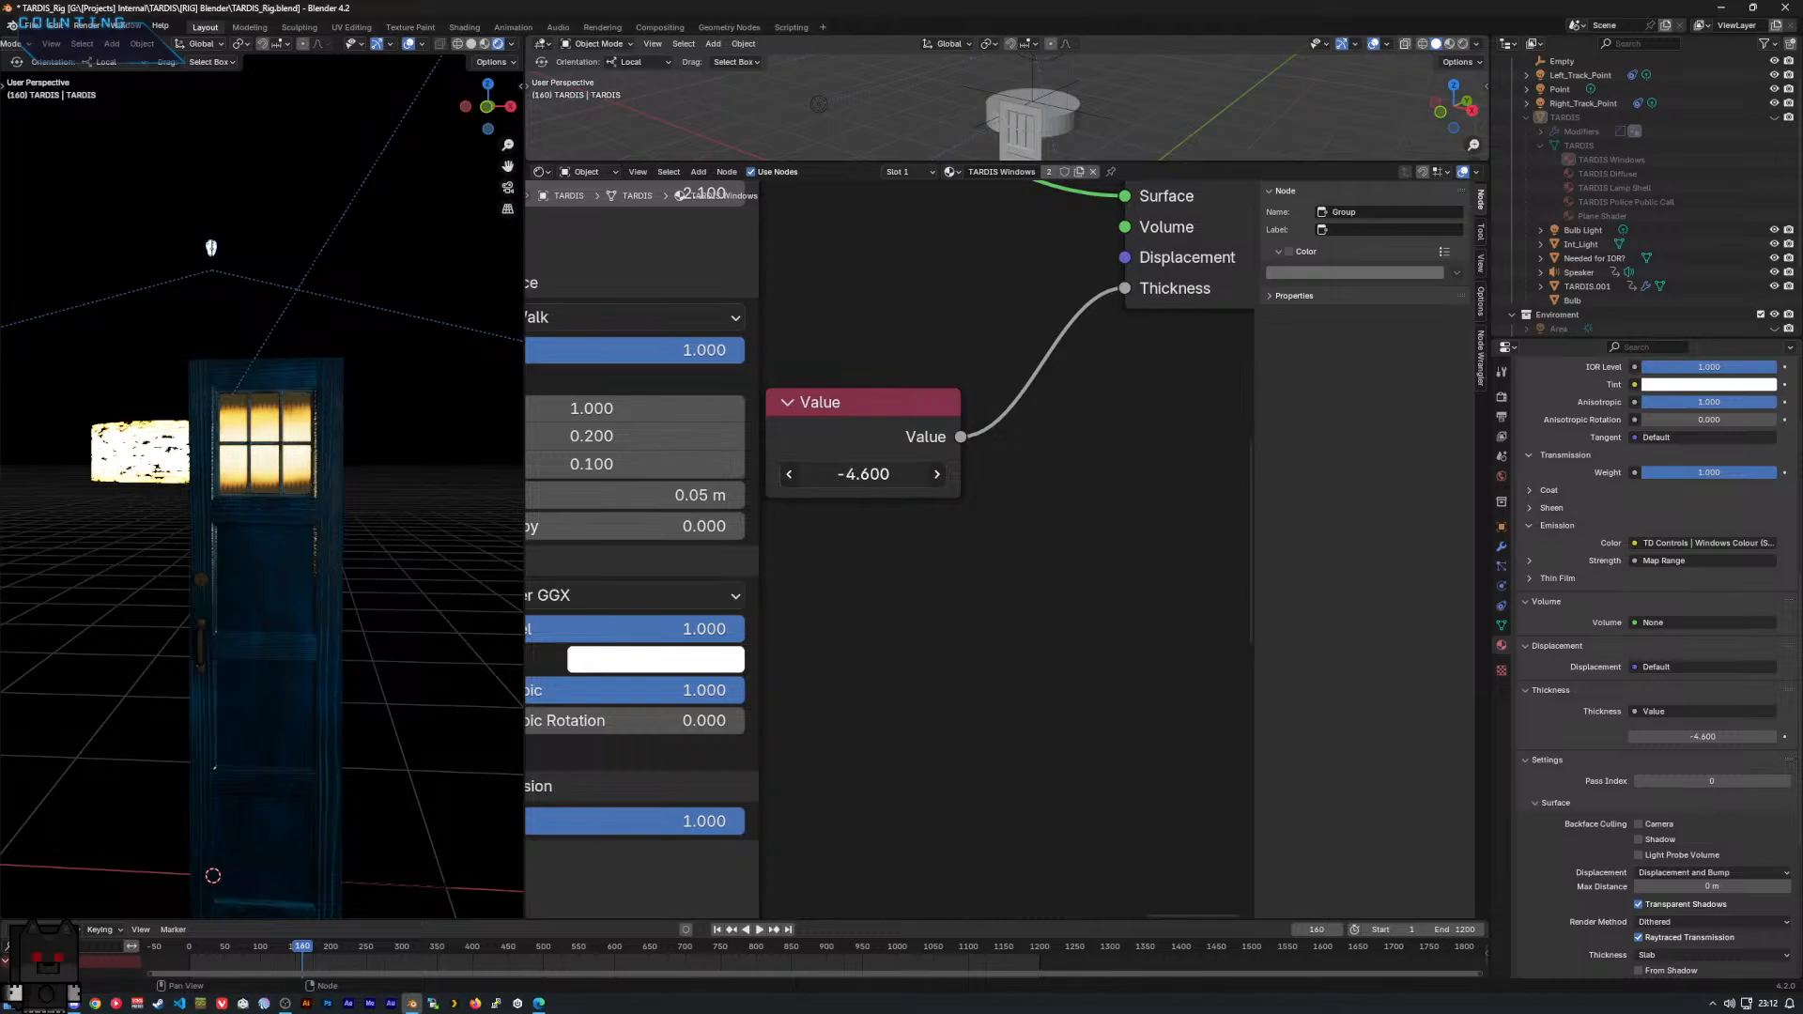
drag(863, 475, 1267, 474)
drag(863, 474, 831, 474)
drag(863, 474, 863, 474)
mouse_move(319, 481)
middle_down()
mouse_move(402, 473)
mouse_move(295, 492)
middle_up()
scroll(295, 492, up, 8)
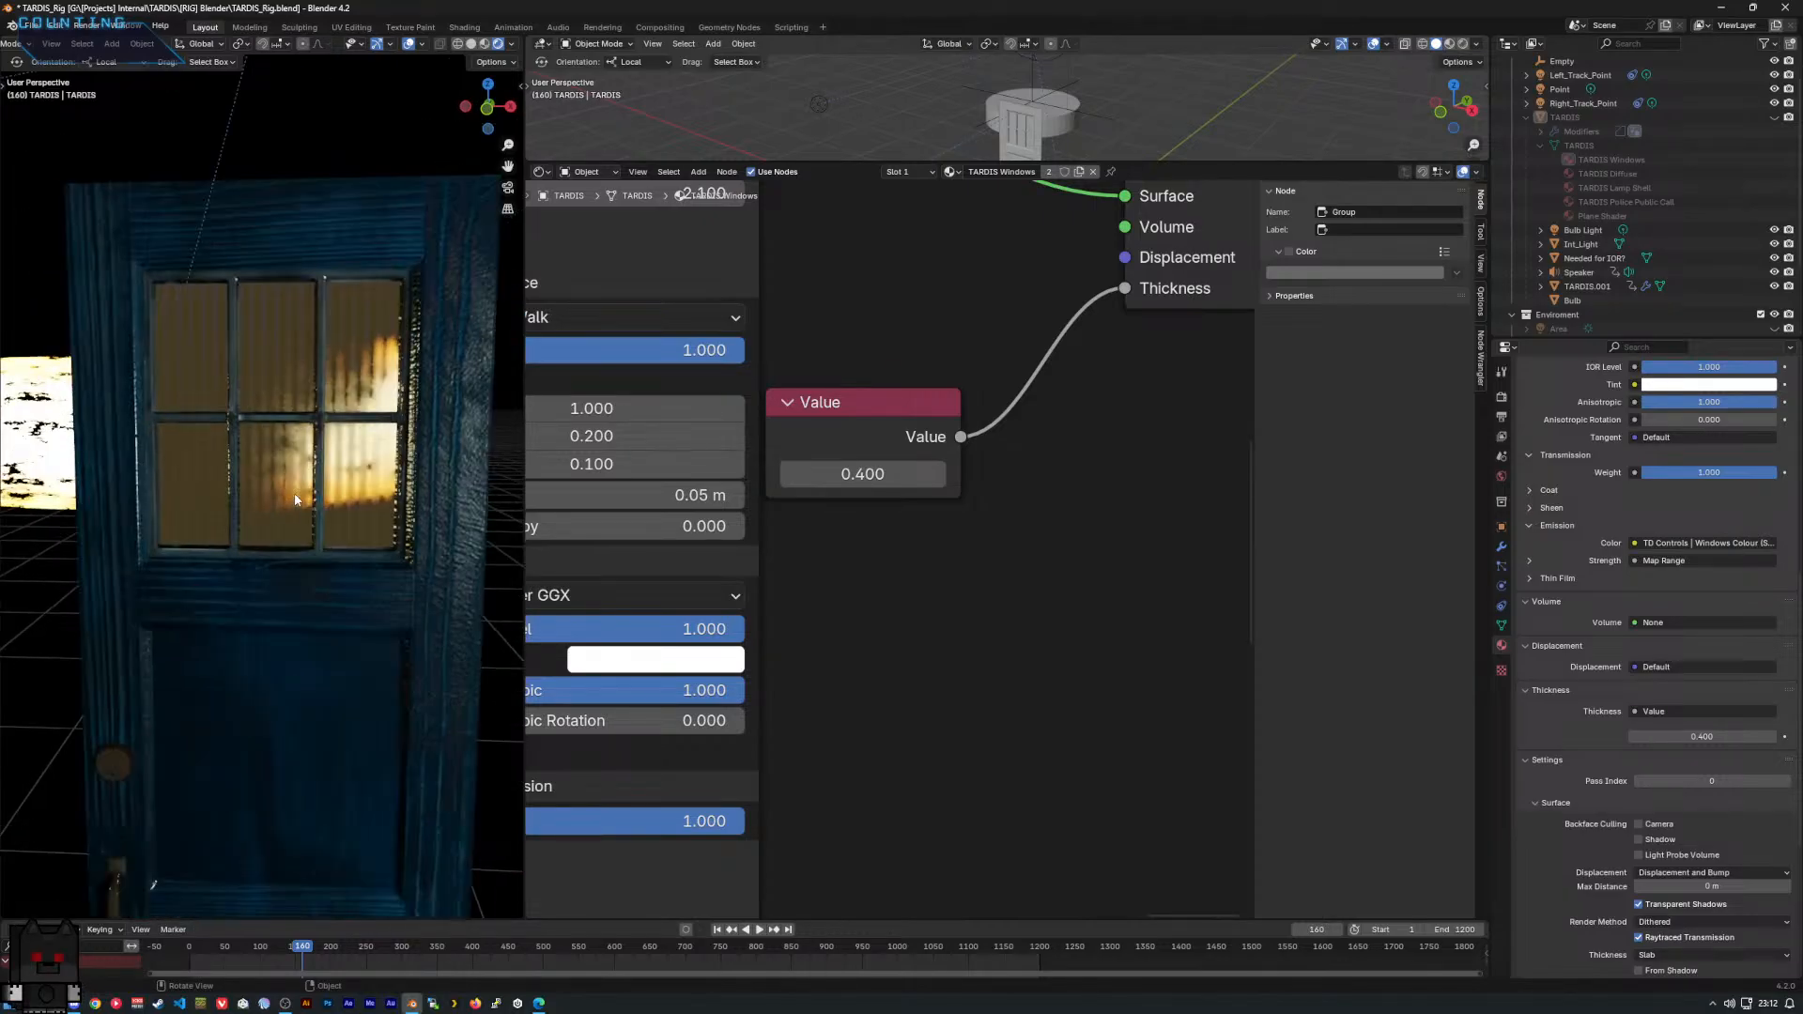
scroll(295, 492, down, 3)
drag(863, 474, 783, 474)
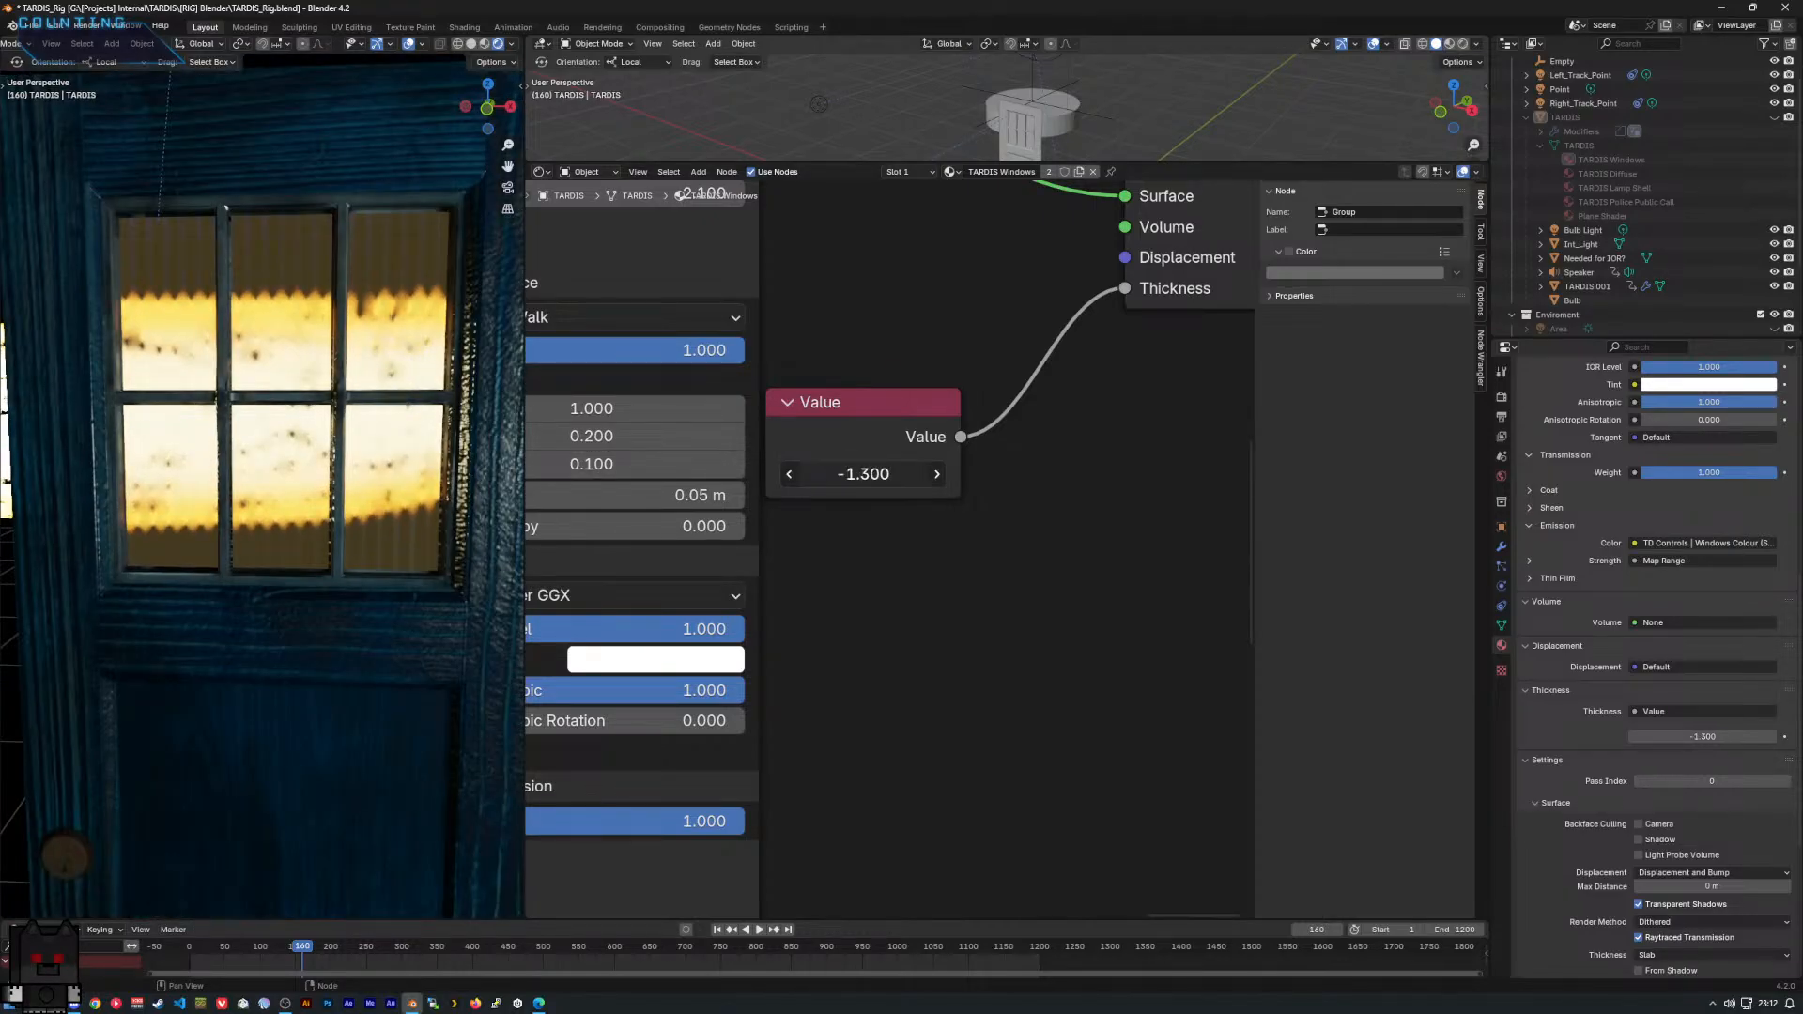
key(Return)
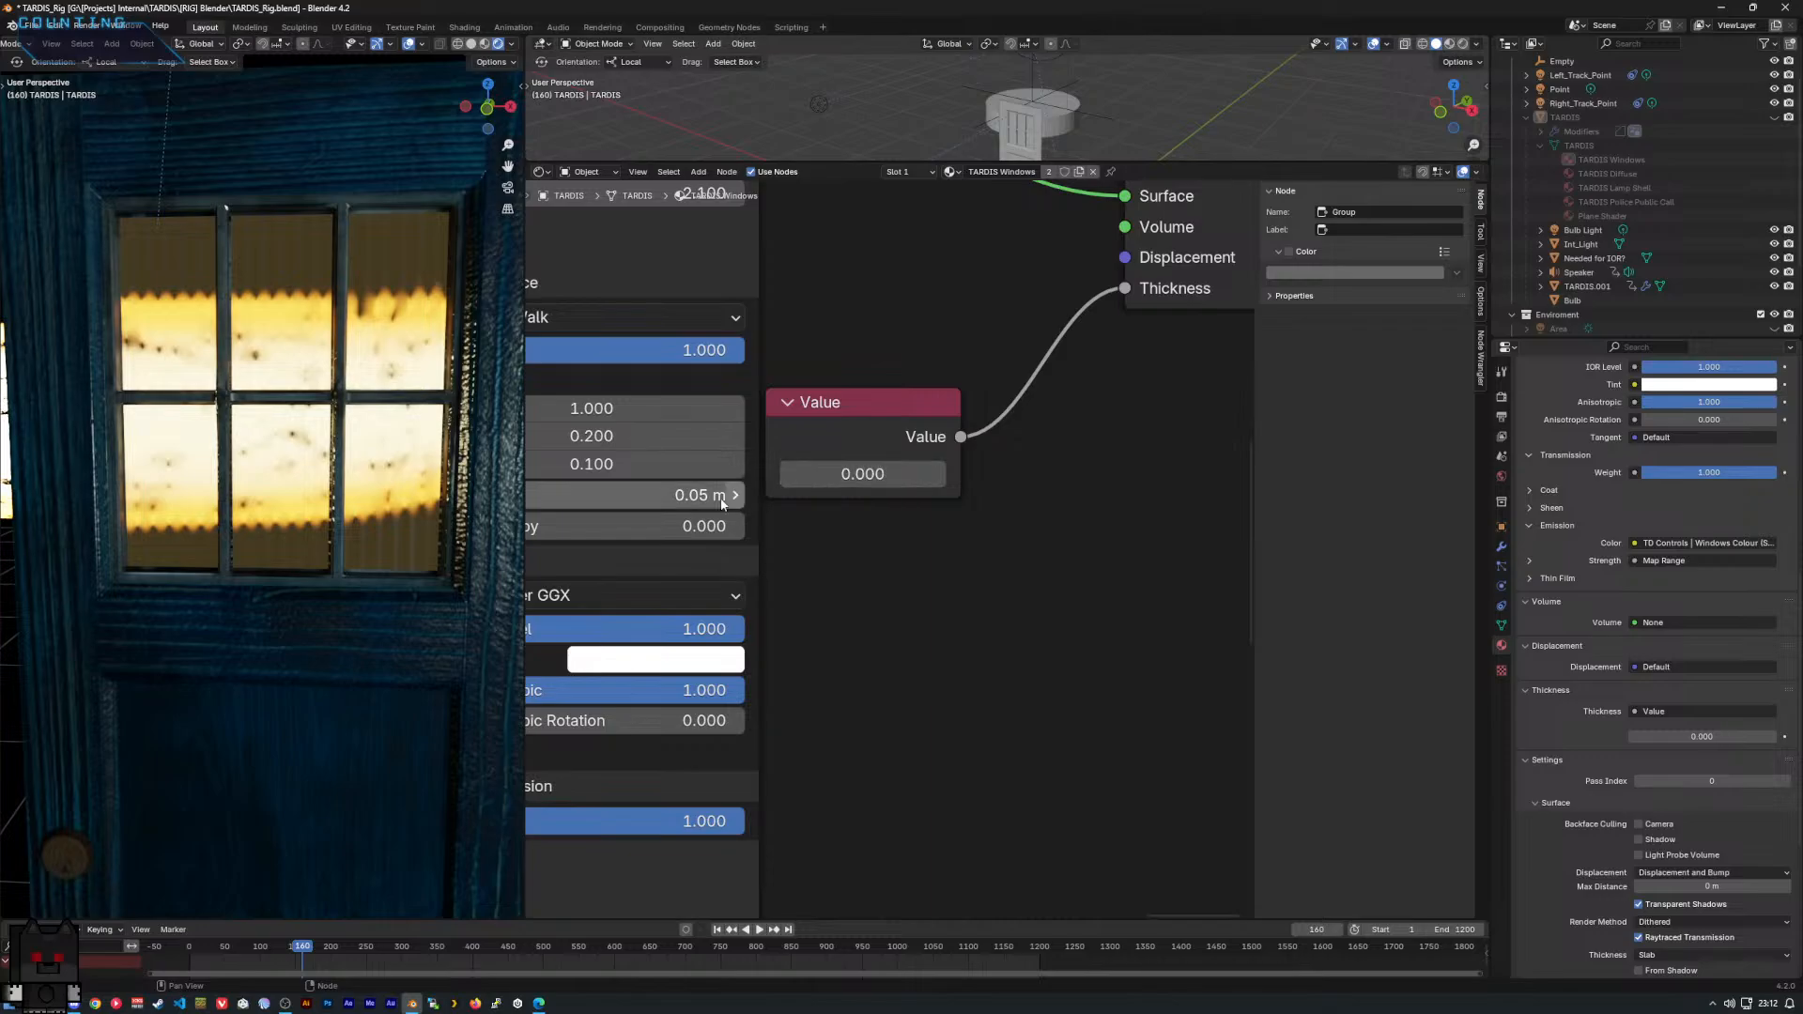
Examine the window glass at several viewing distances with the new thickness, and review the TARDIS Windows material's surface settings.
middle_drag(376, 540, 320, 521)
scroll(320, 521, up, 4)
scroll(317, 520, down, 8)
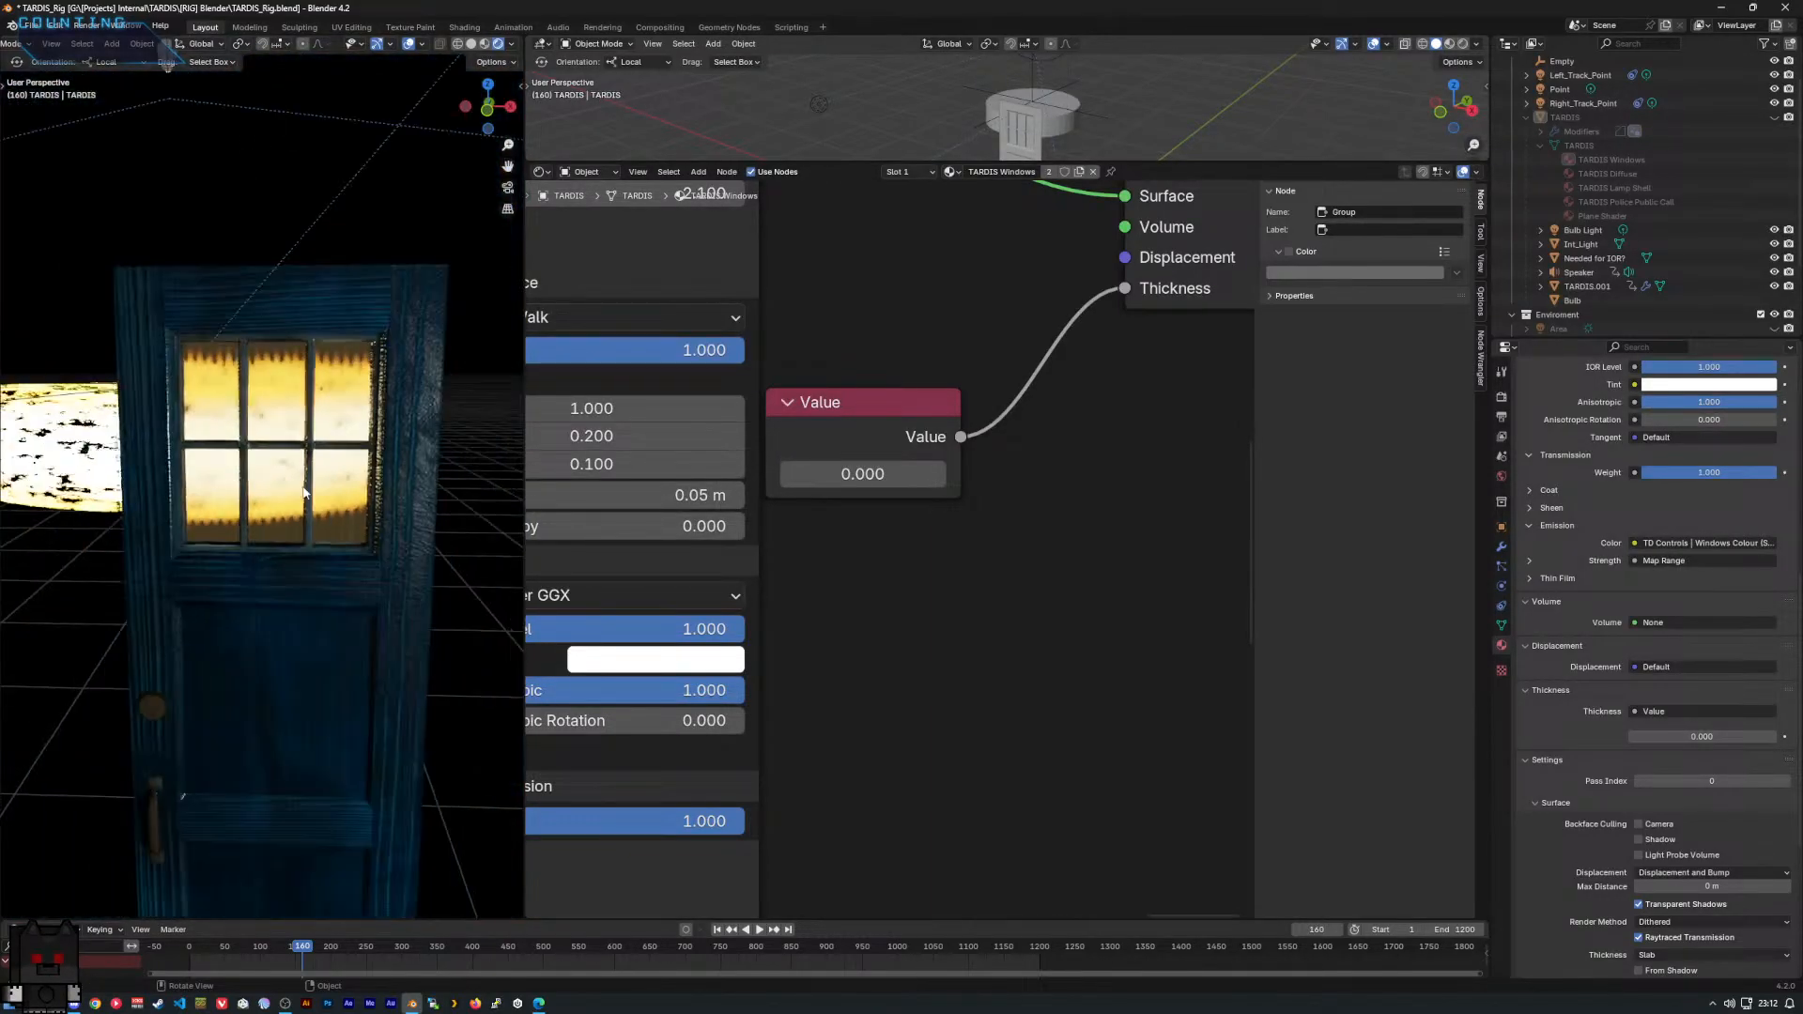
scroll(262, 486, up, 2)
scroll(262, 487, up, 6)
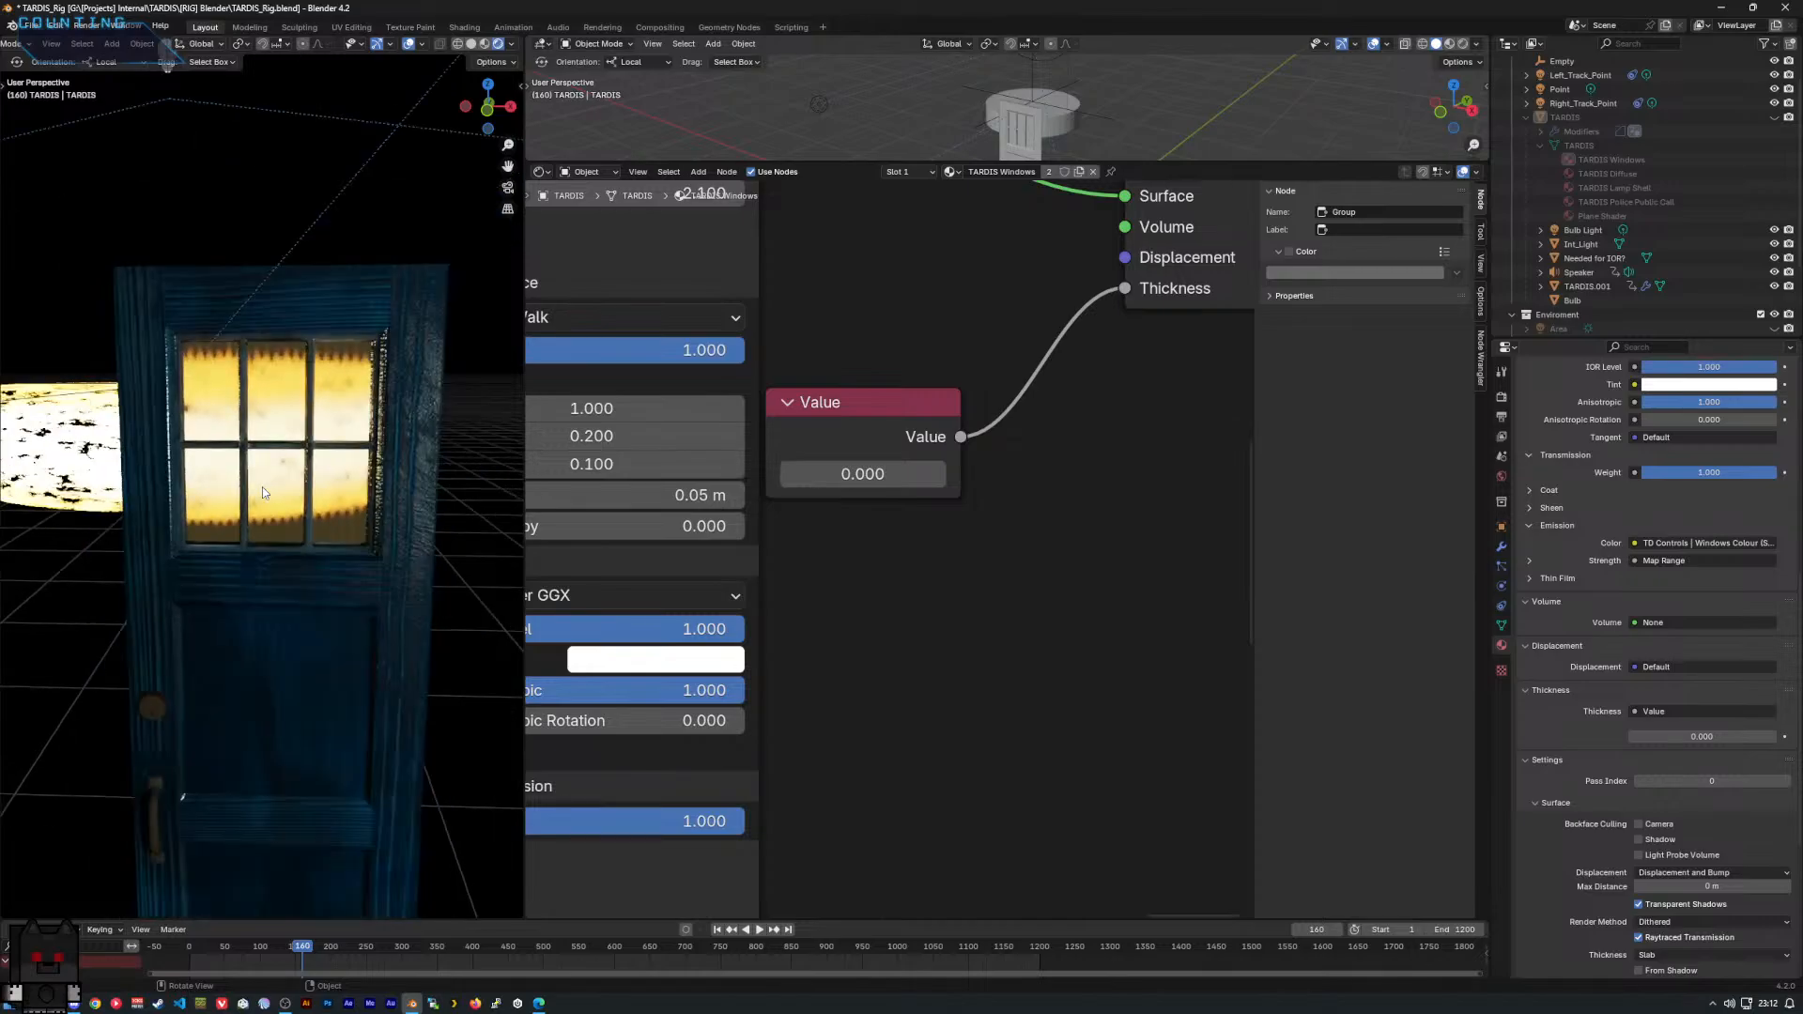
scroll(257, 391, down, 2)
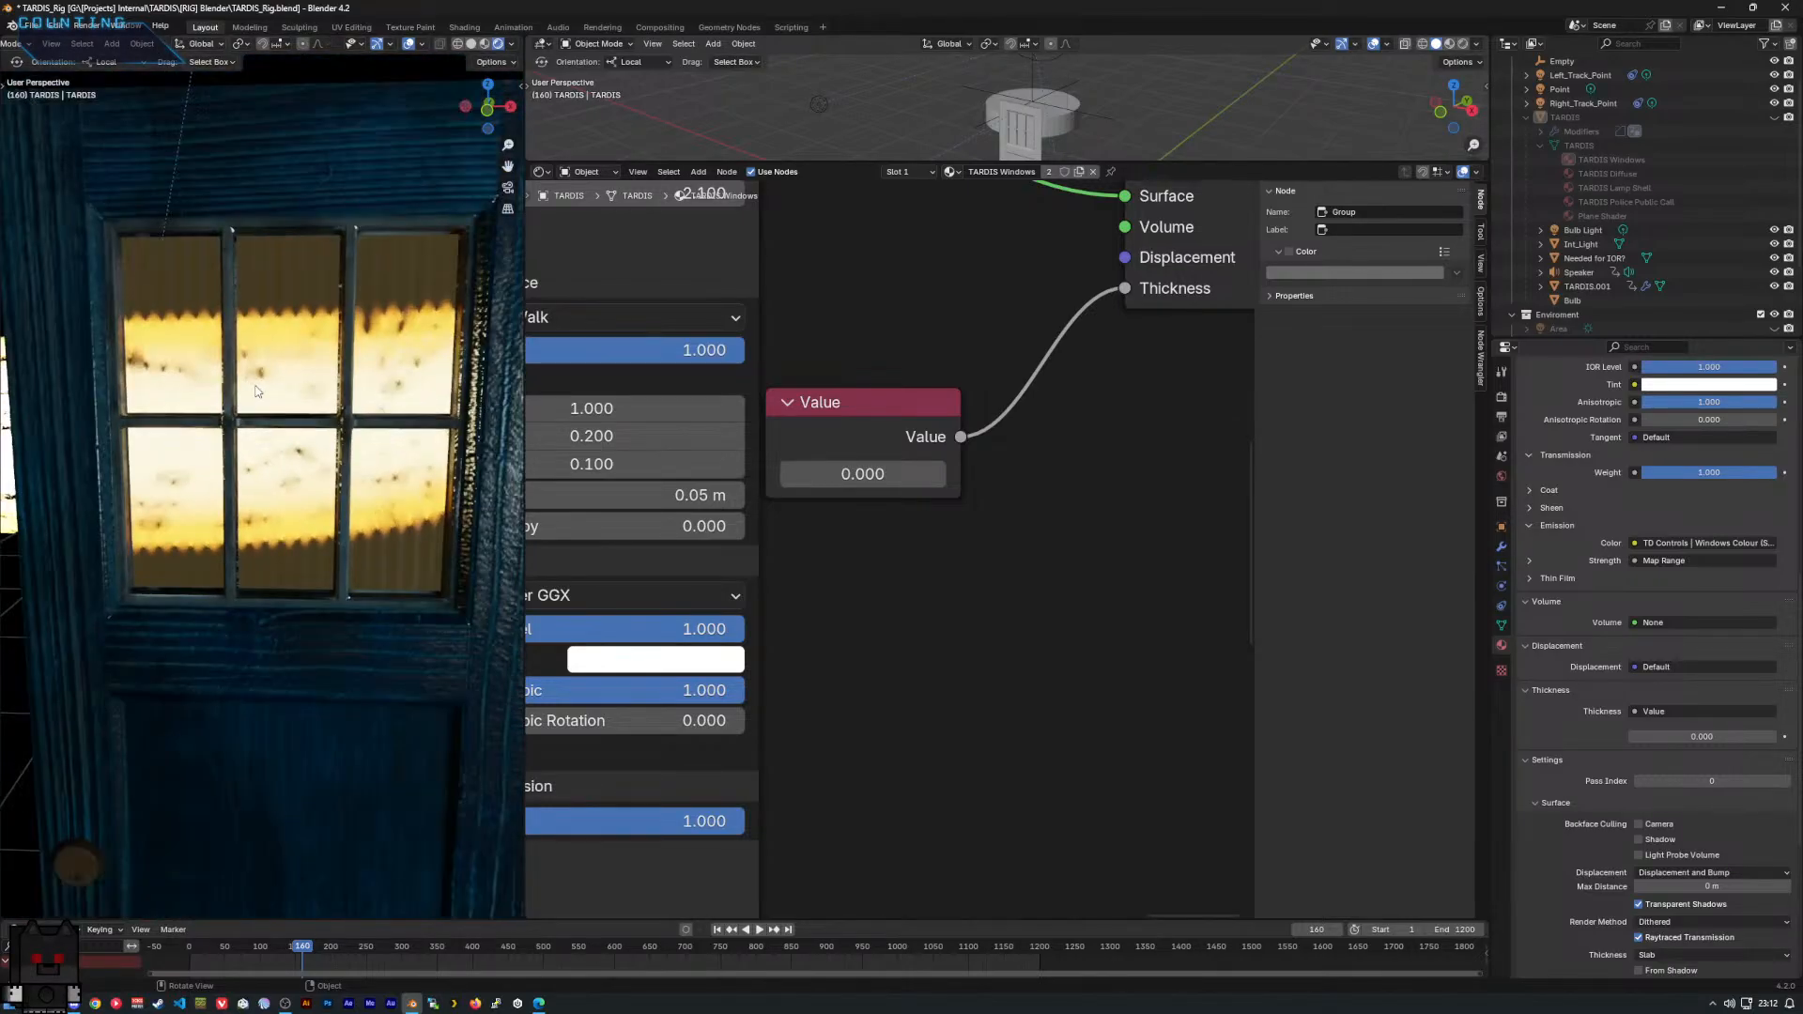
scroll(261, 397, down, 5)
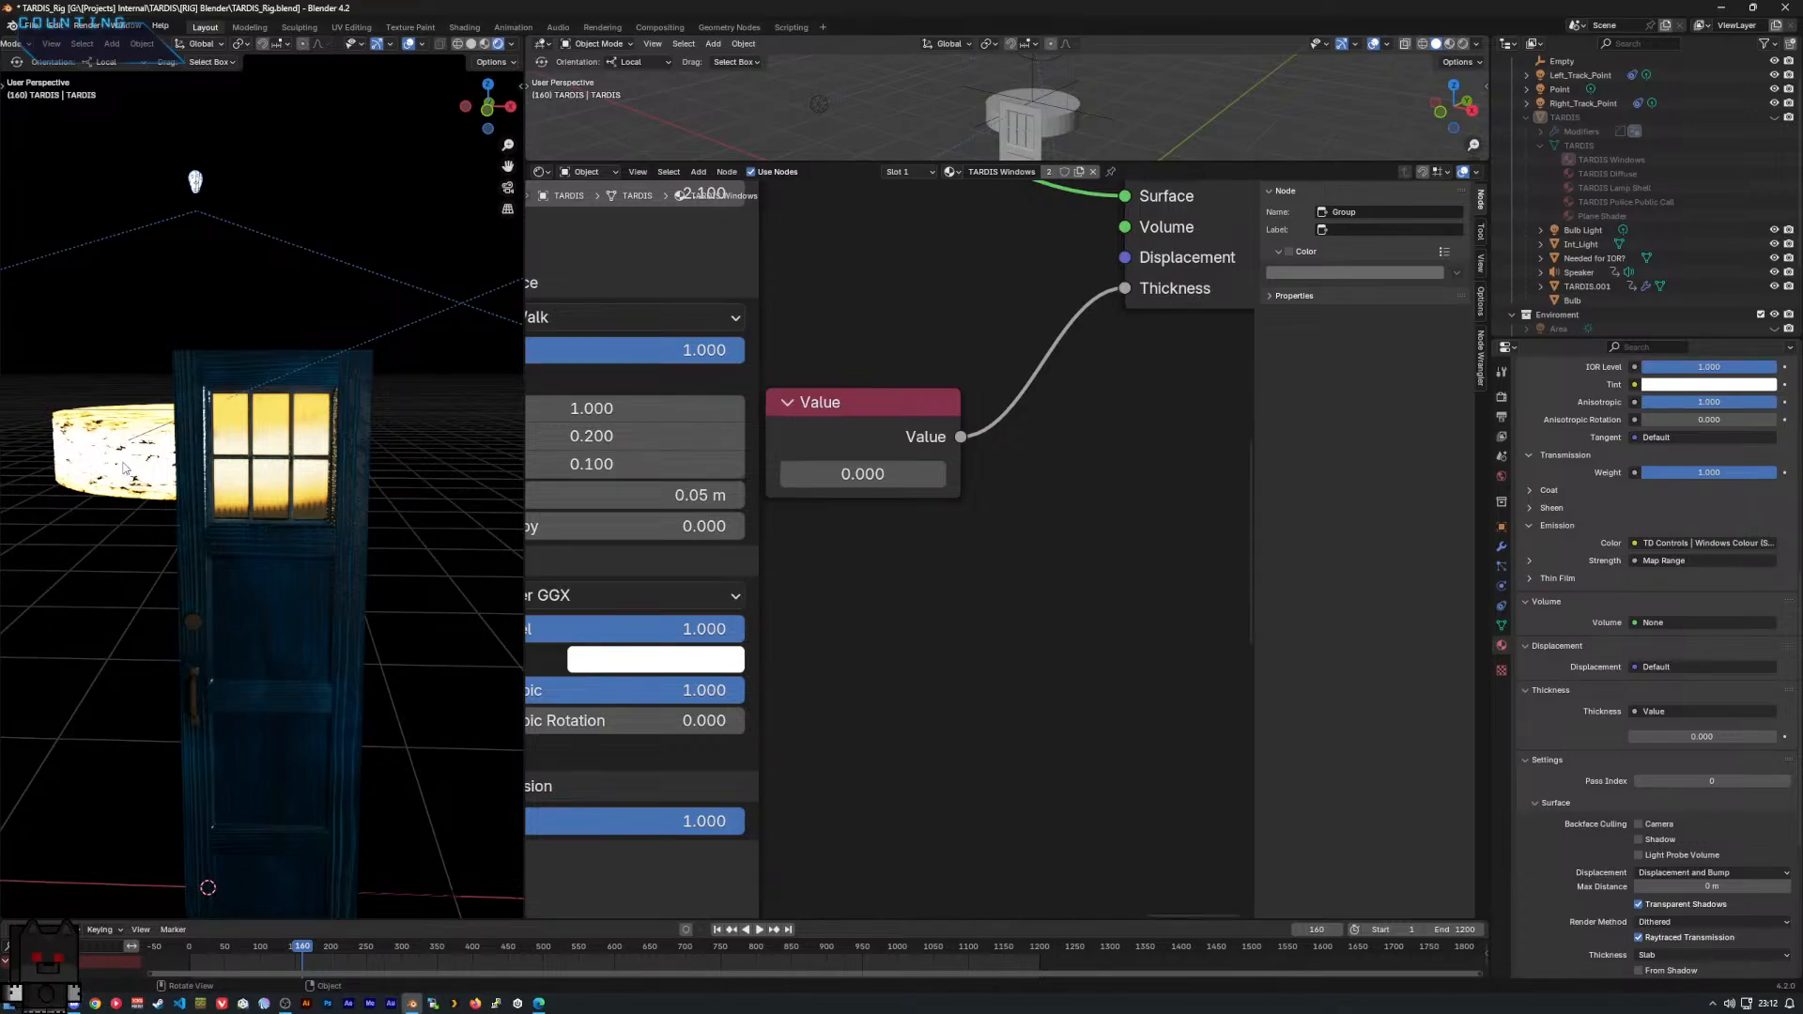
scroll(252, 462, up, 2)
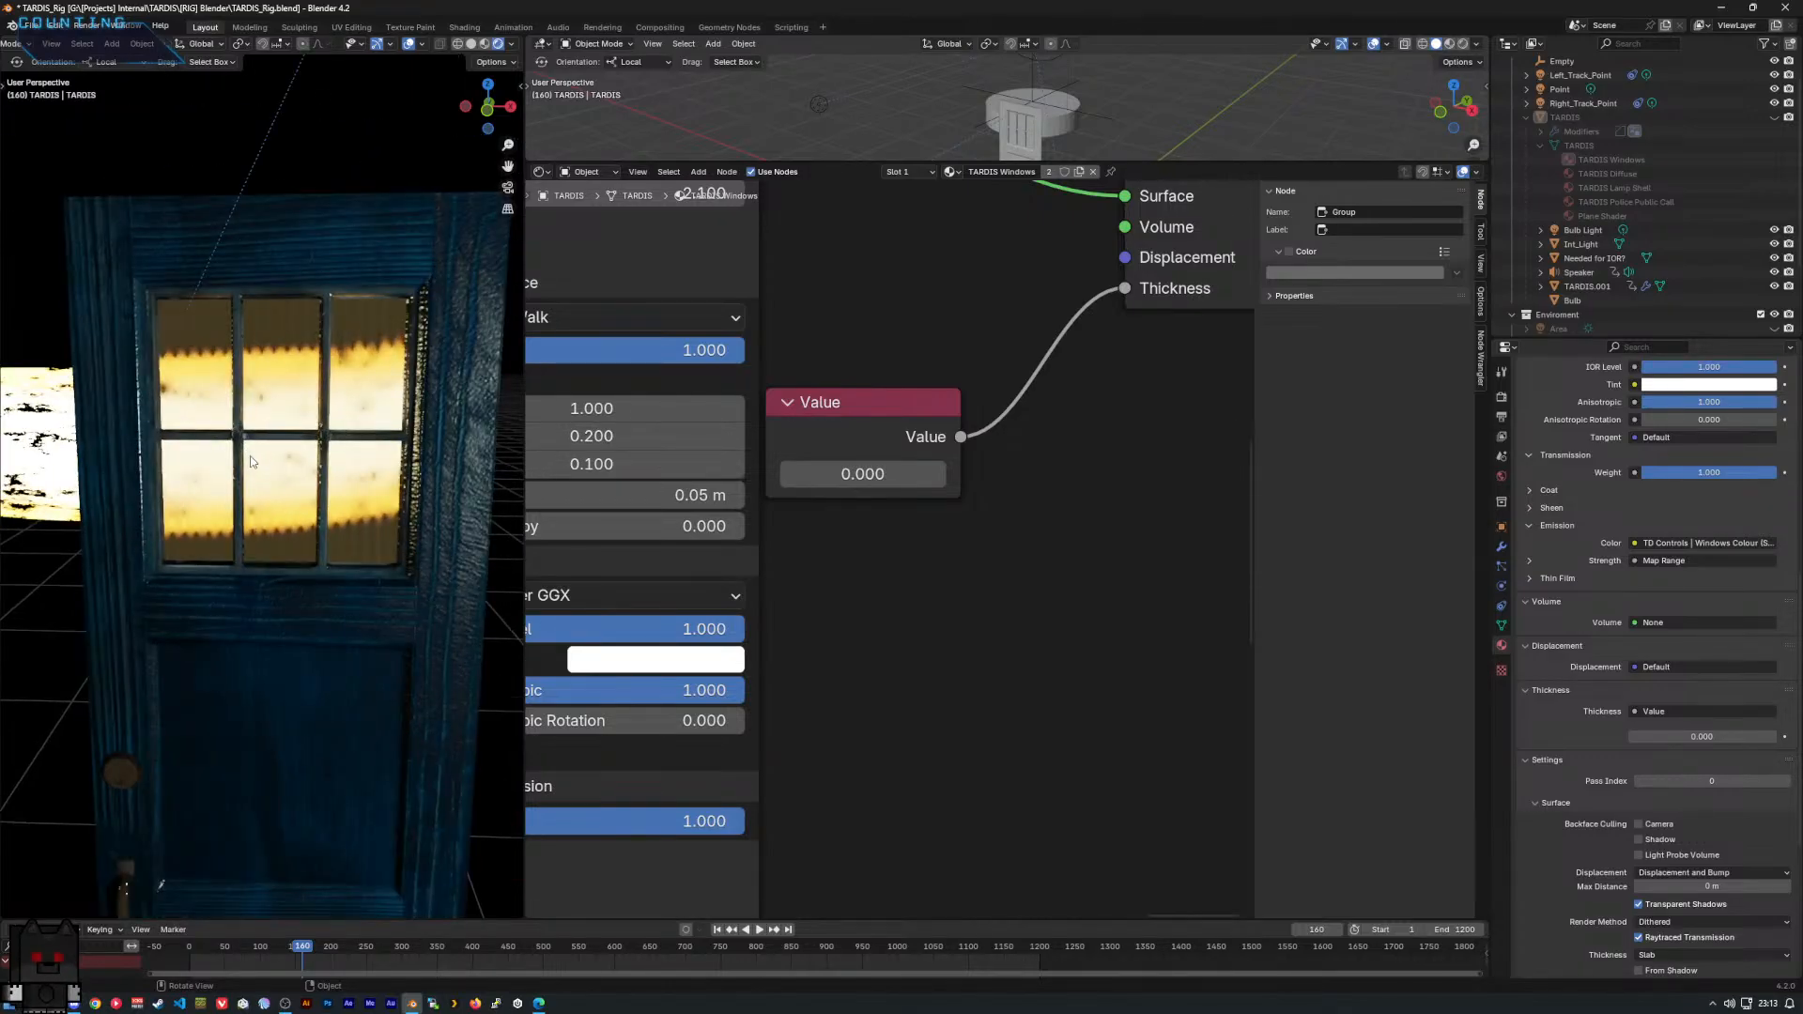
scroll(252, 462, down, 9)
scroll(252, 462, up, 7)
scroll(252, 462, up, 6)
scroll(251, 463, down, 9)
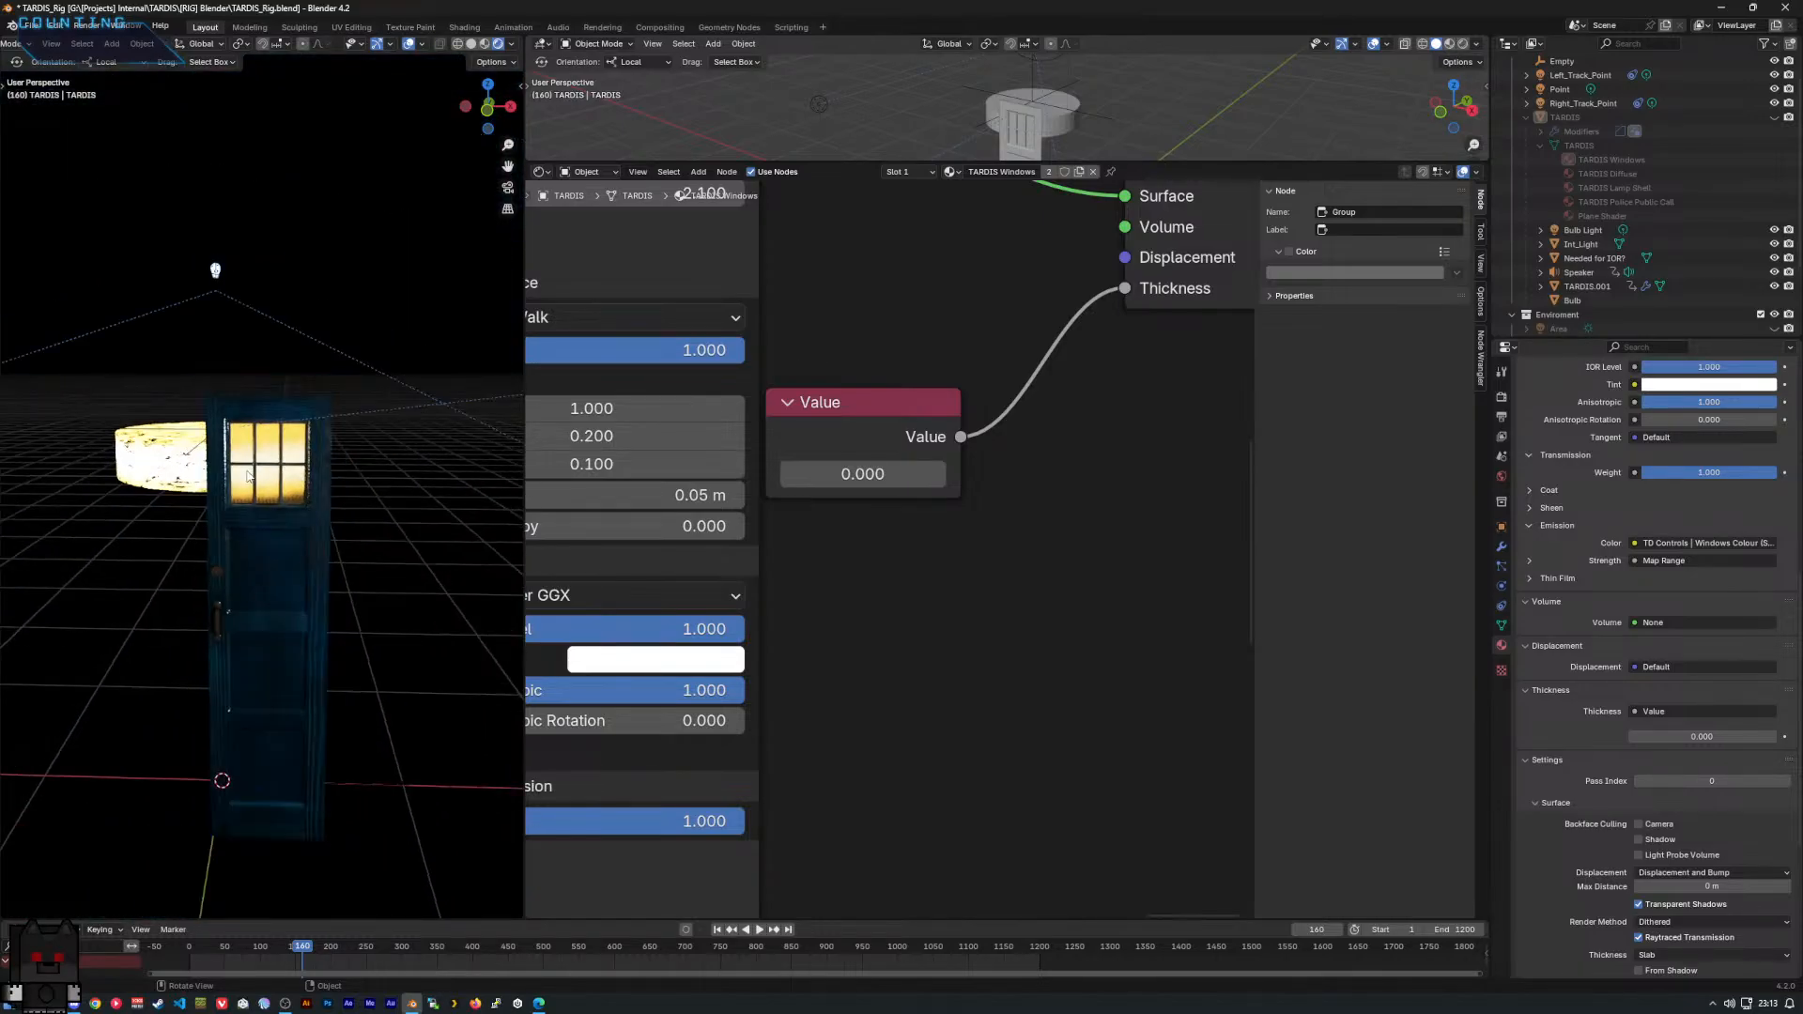
scroll(249, 475, up, 5)
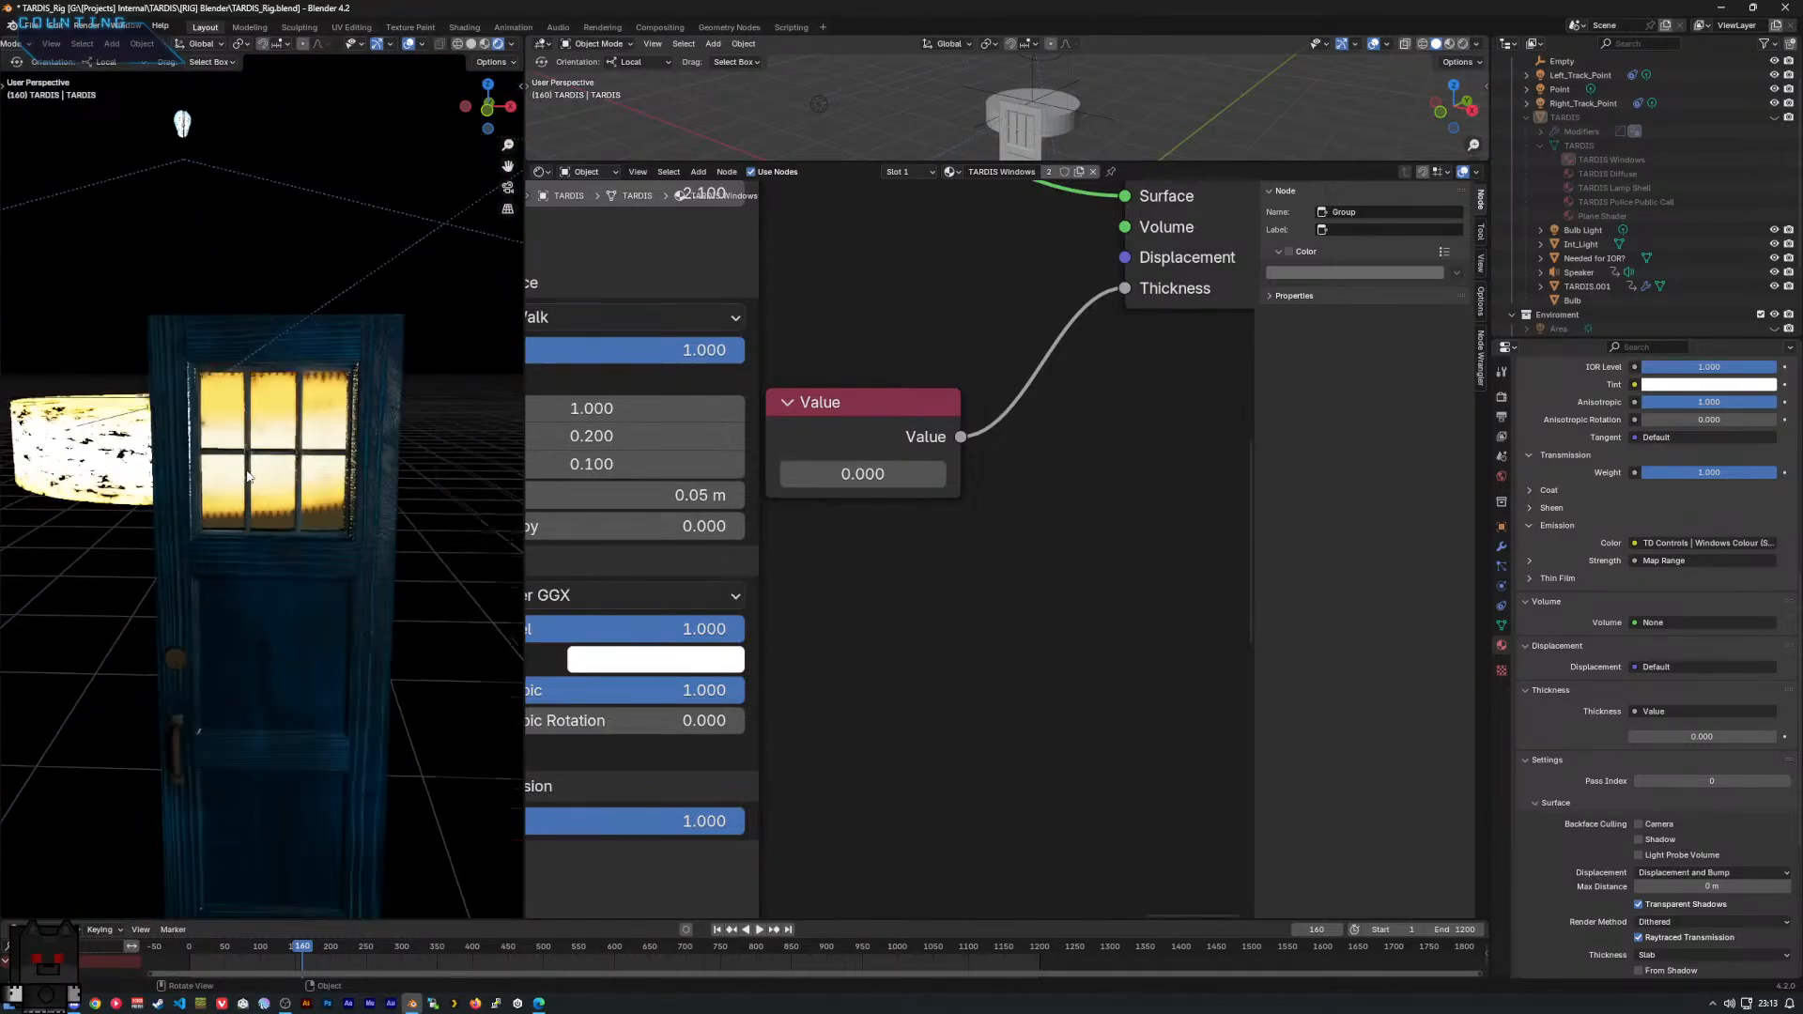
scroll(250, 475, up, 2)
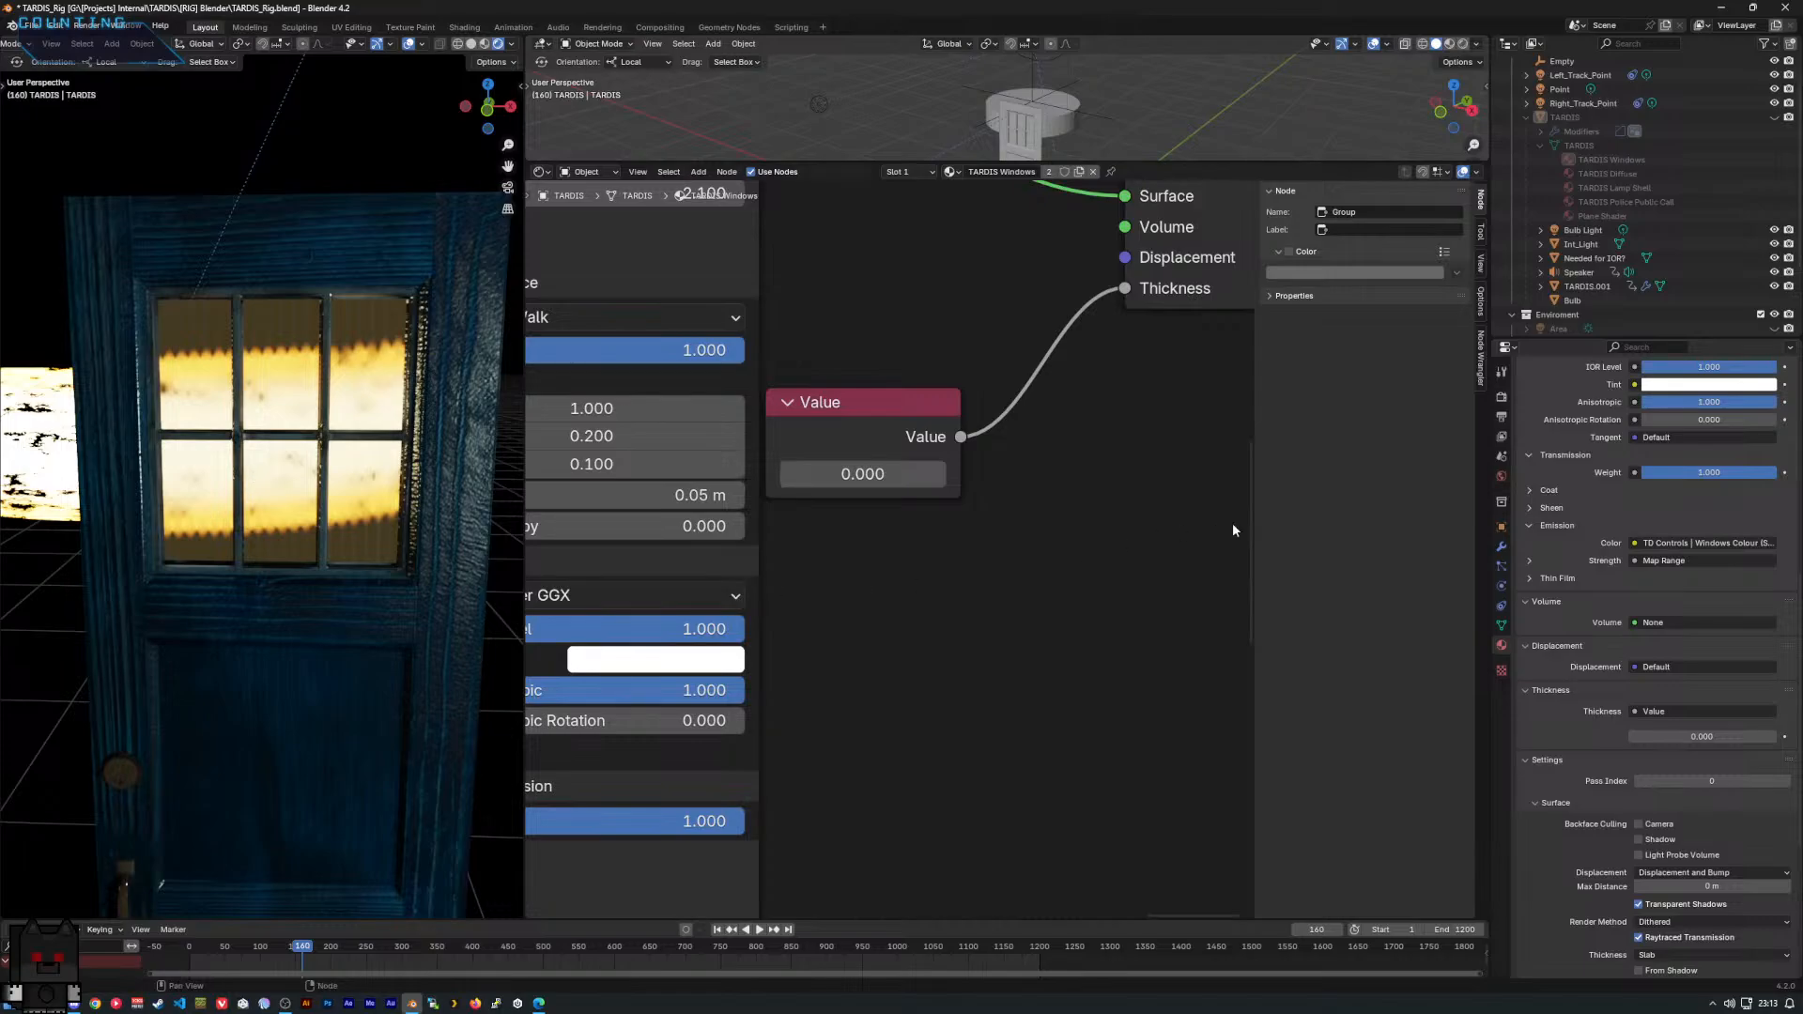
scroll(1568, 566, up, 12)
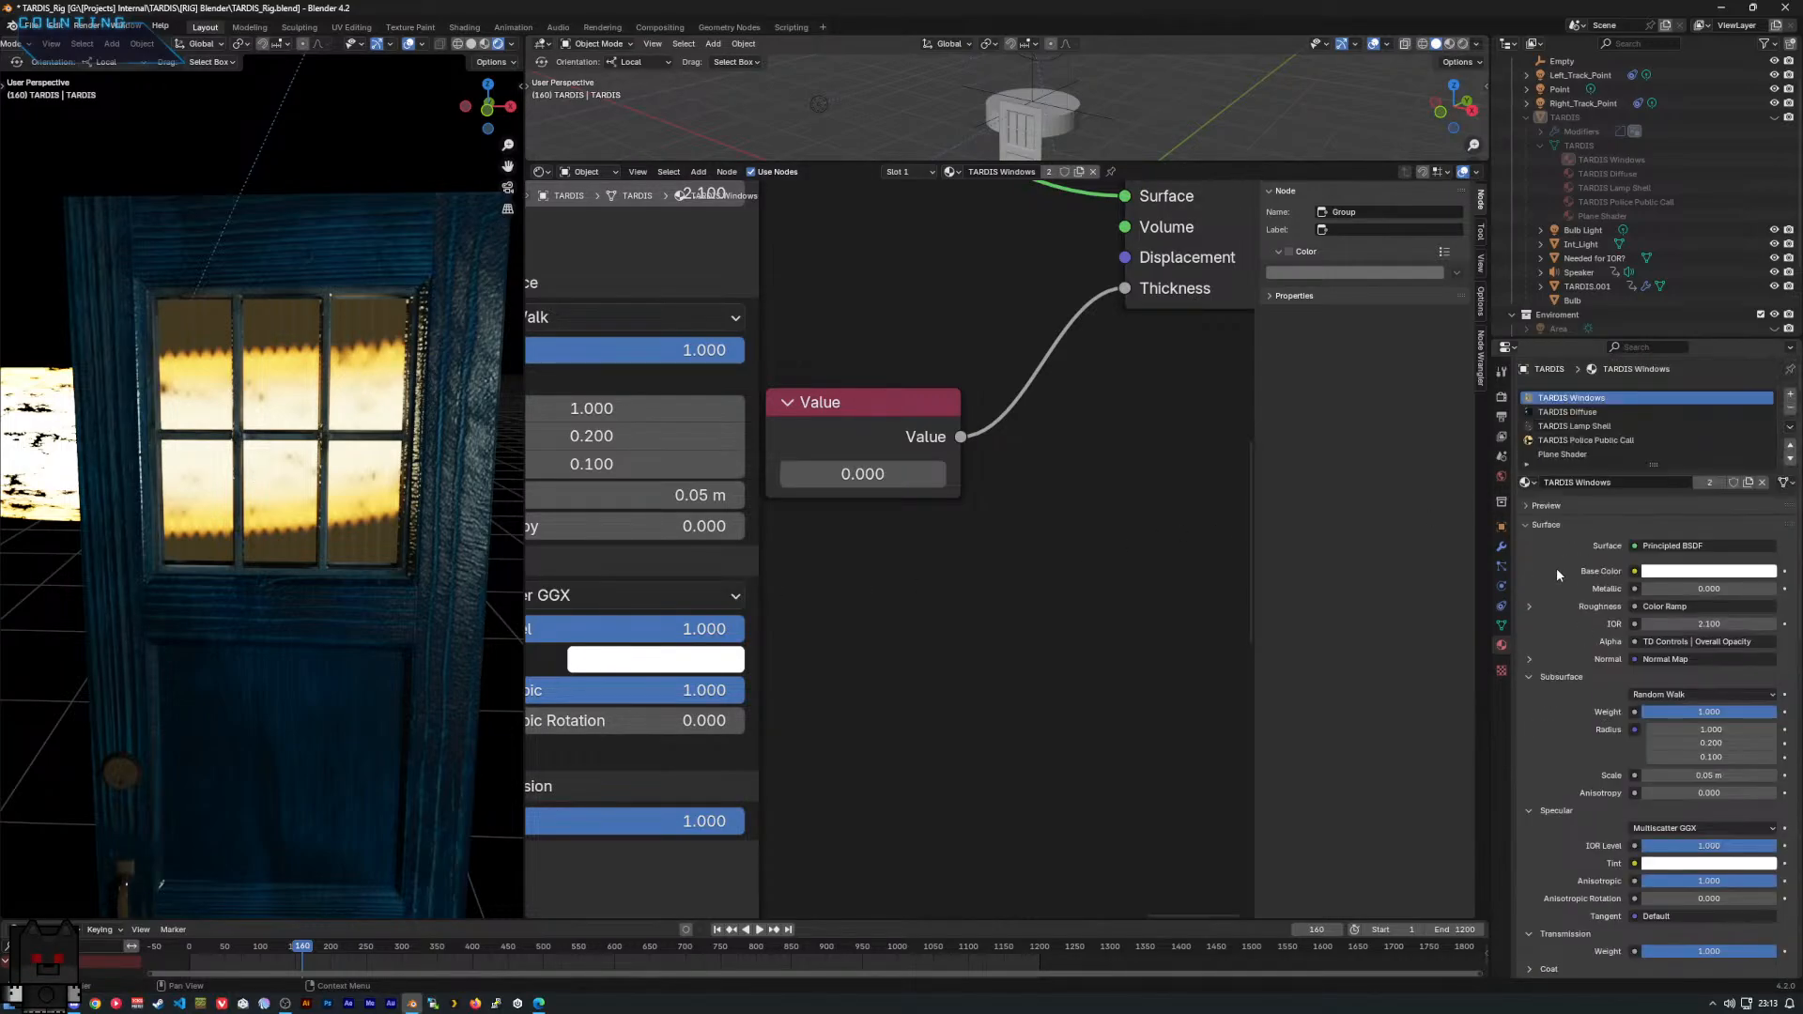
scroll(1557, 577, up, 1)
Select the glowing Int_Light cylinder behind the door and scale it slightly taller along the Z axis.
middle_drag(456, 601, 325, 584)
scroll(319, 587, down, 6)
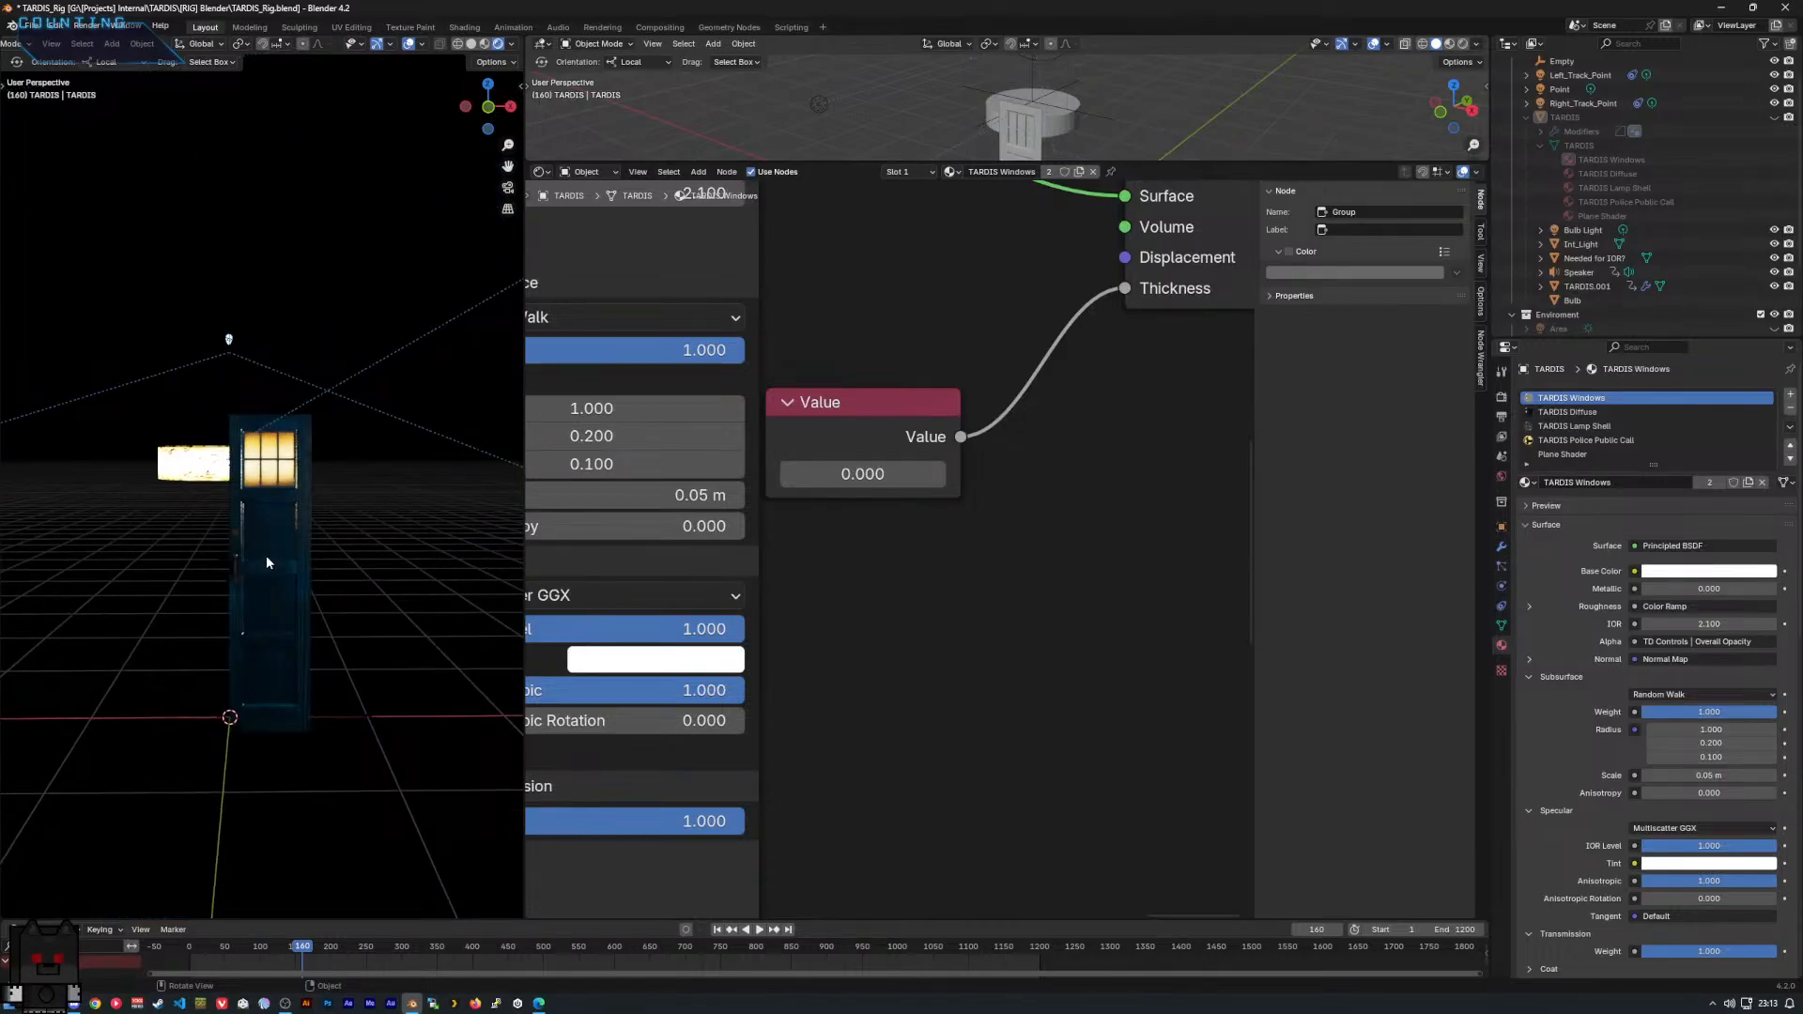
middle_drag(267, 536, 346, 638)
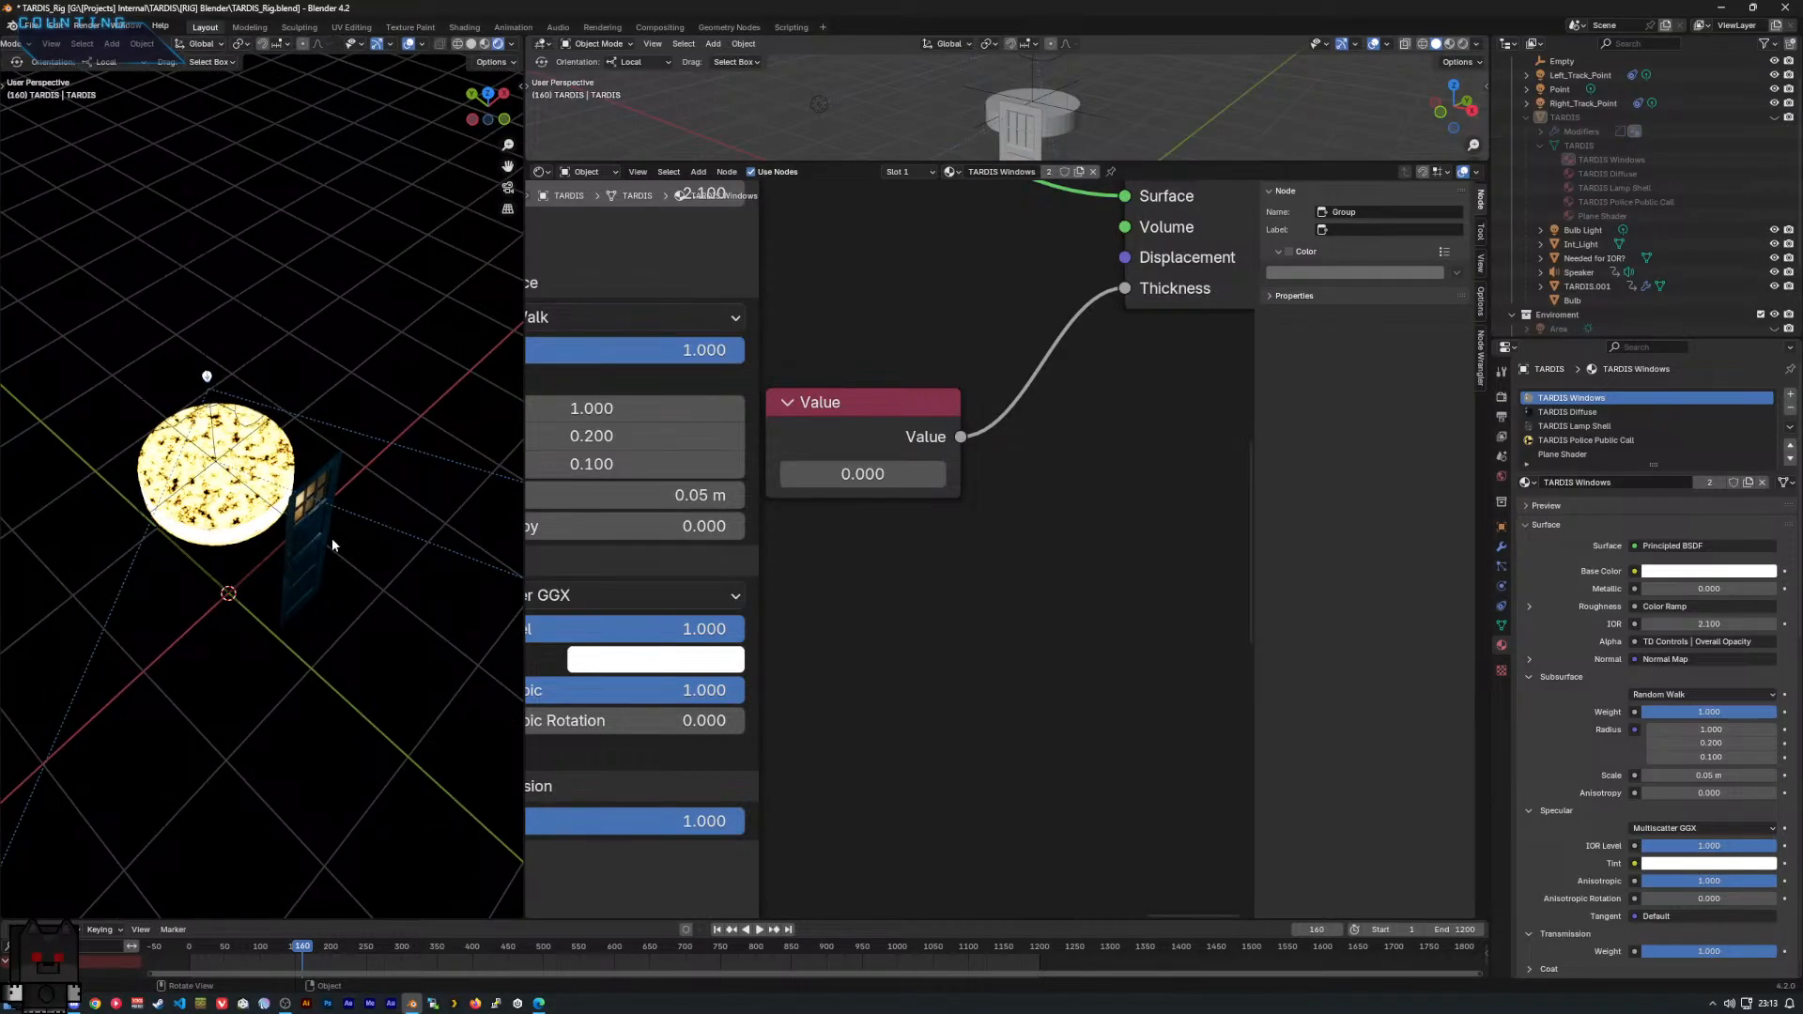
middle_drag(331, 539, 262, 470)
scroll(212, 435, up, 4)
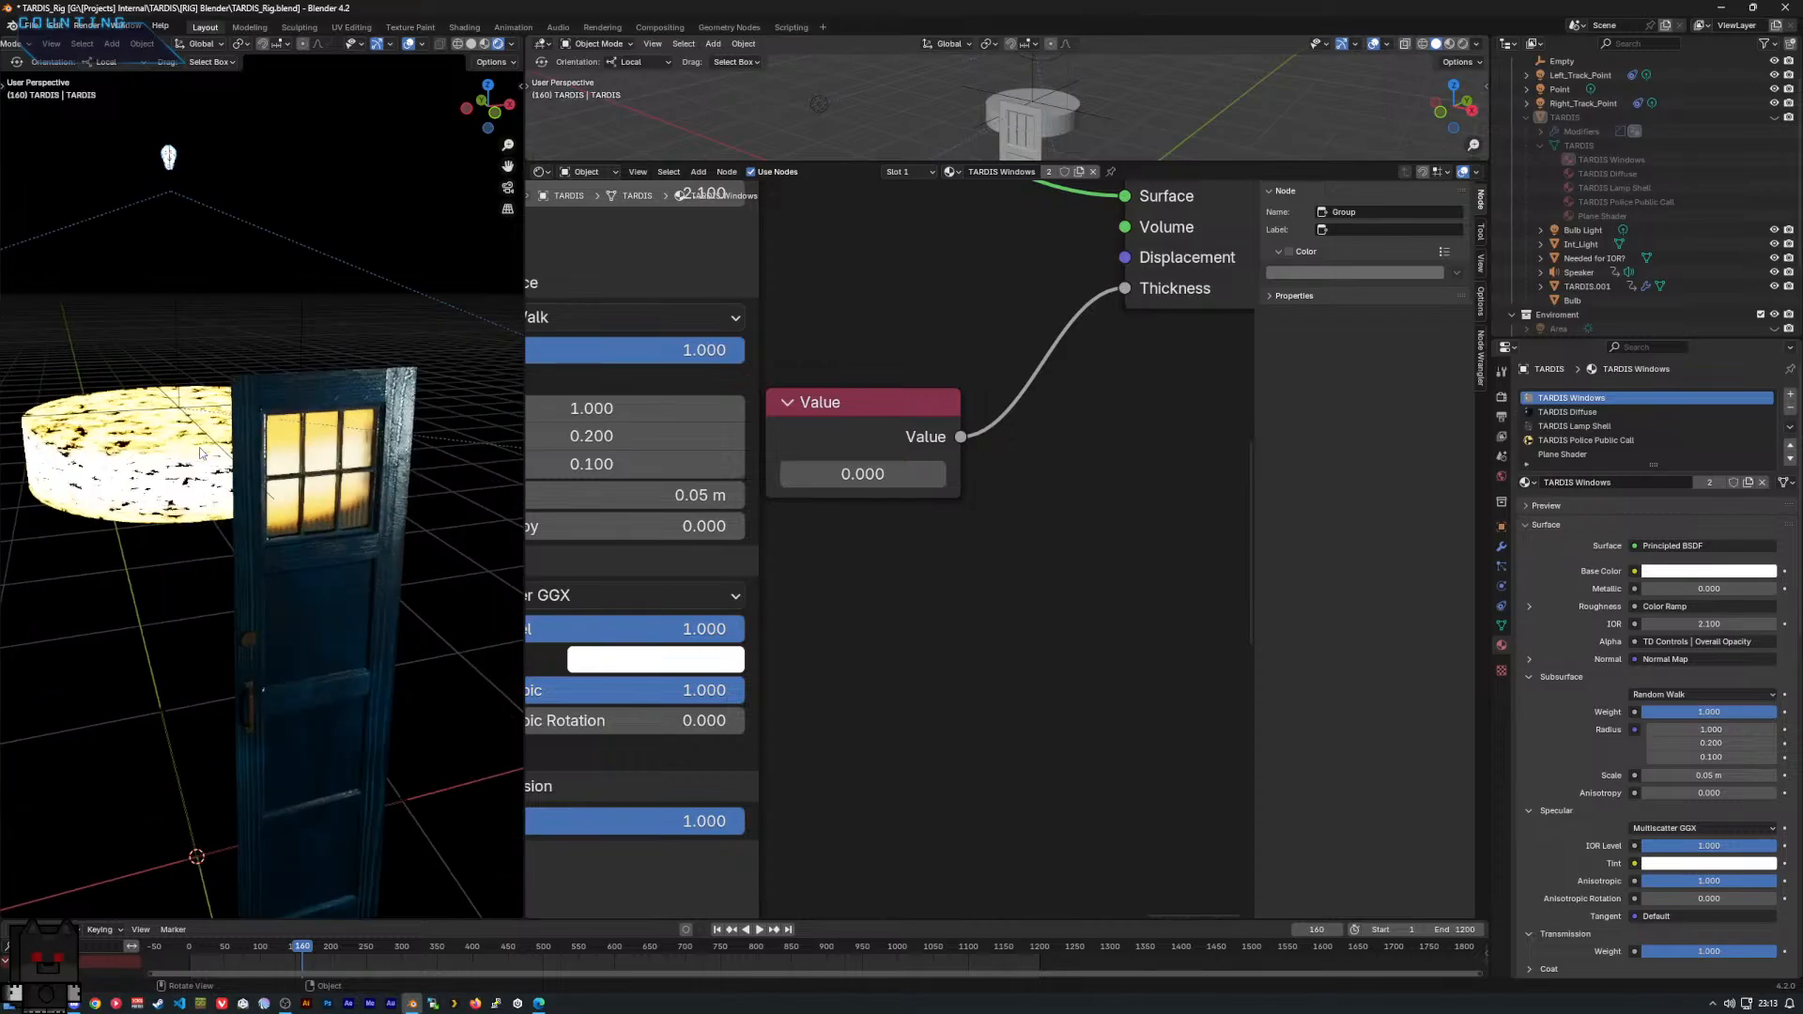
scroll(192, 465, up, 3)
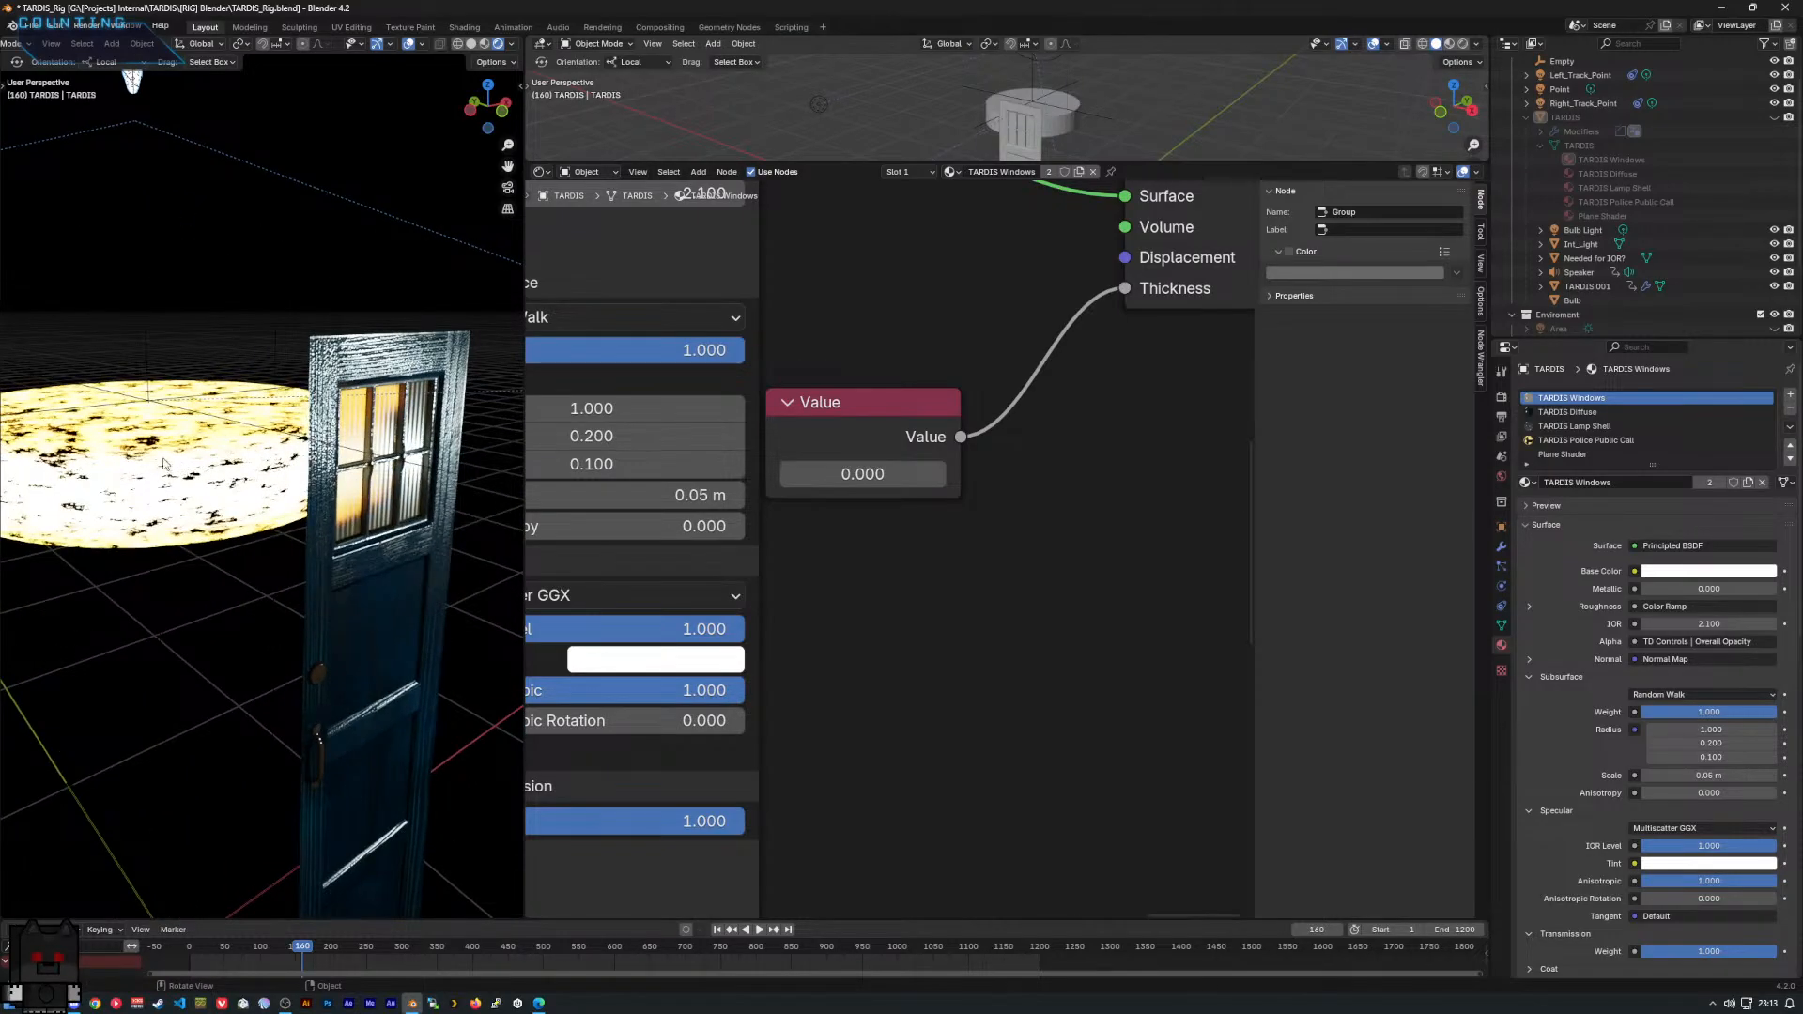
click(164, 463)
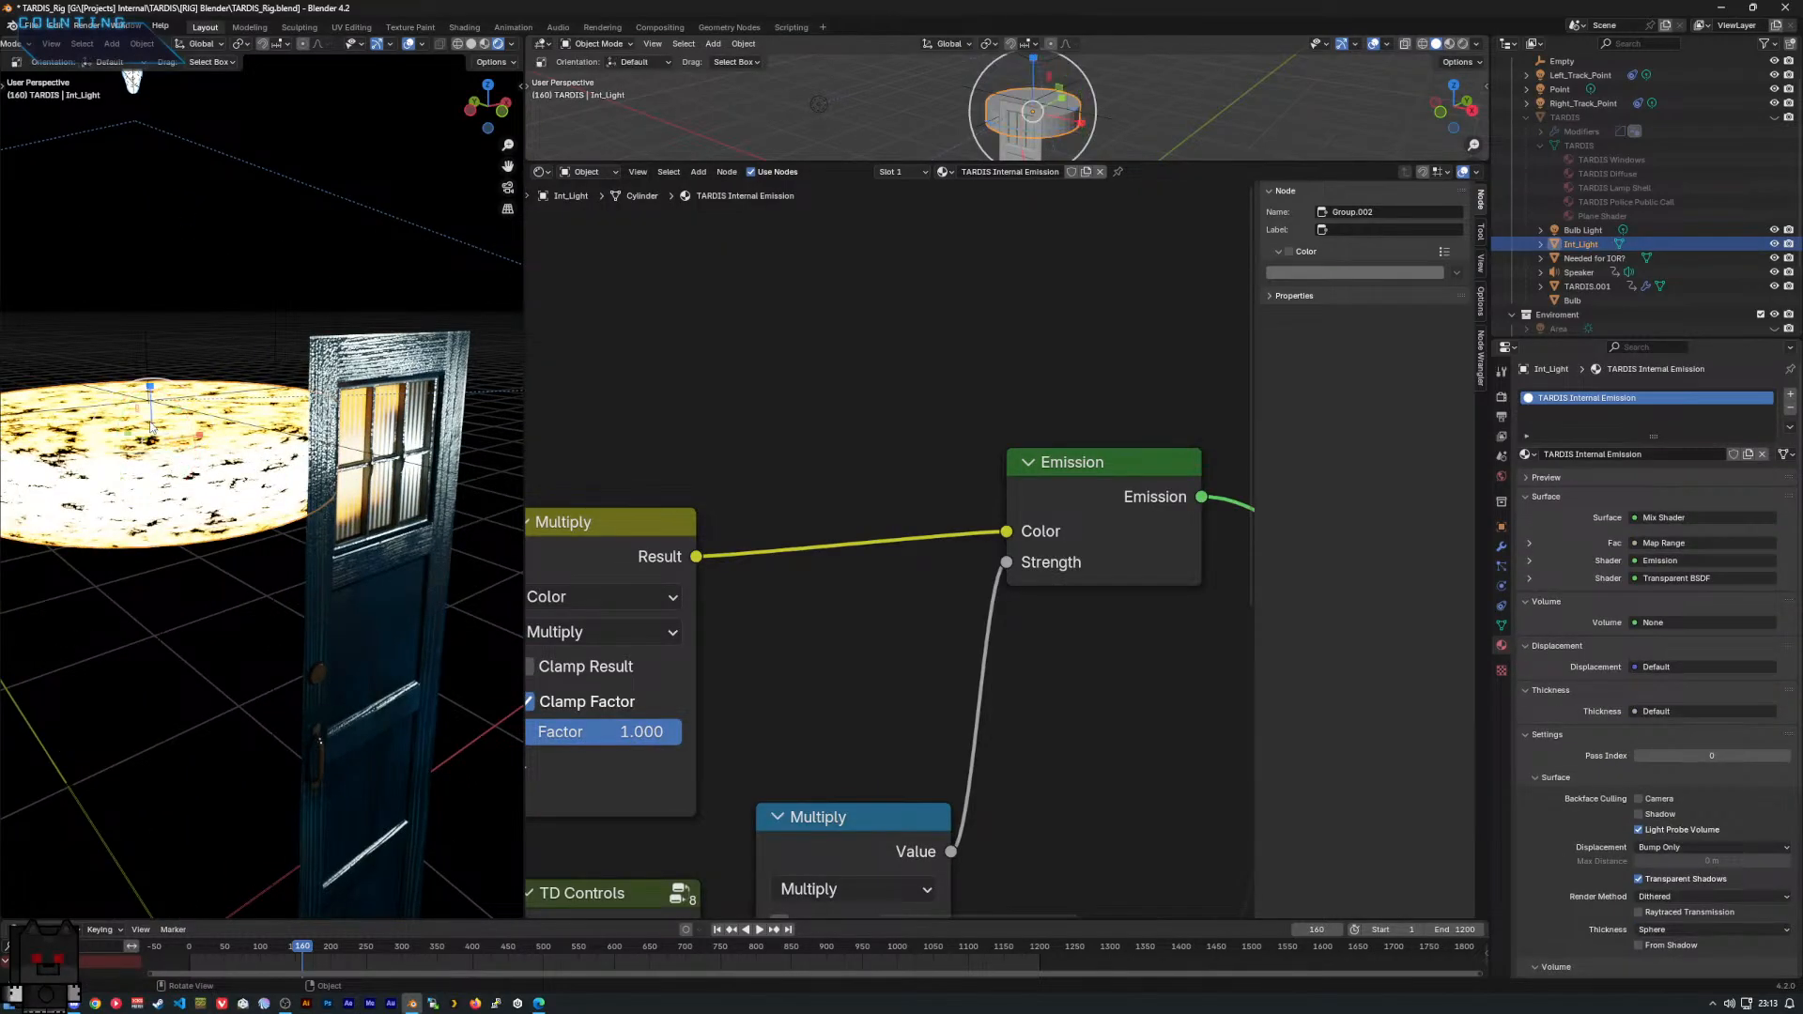
key(s)
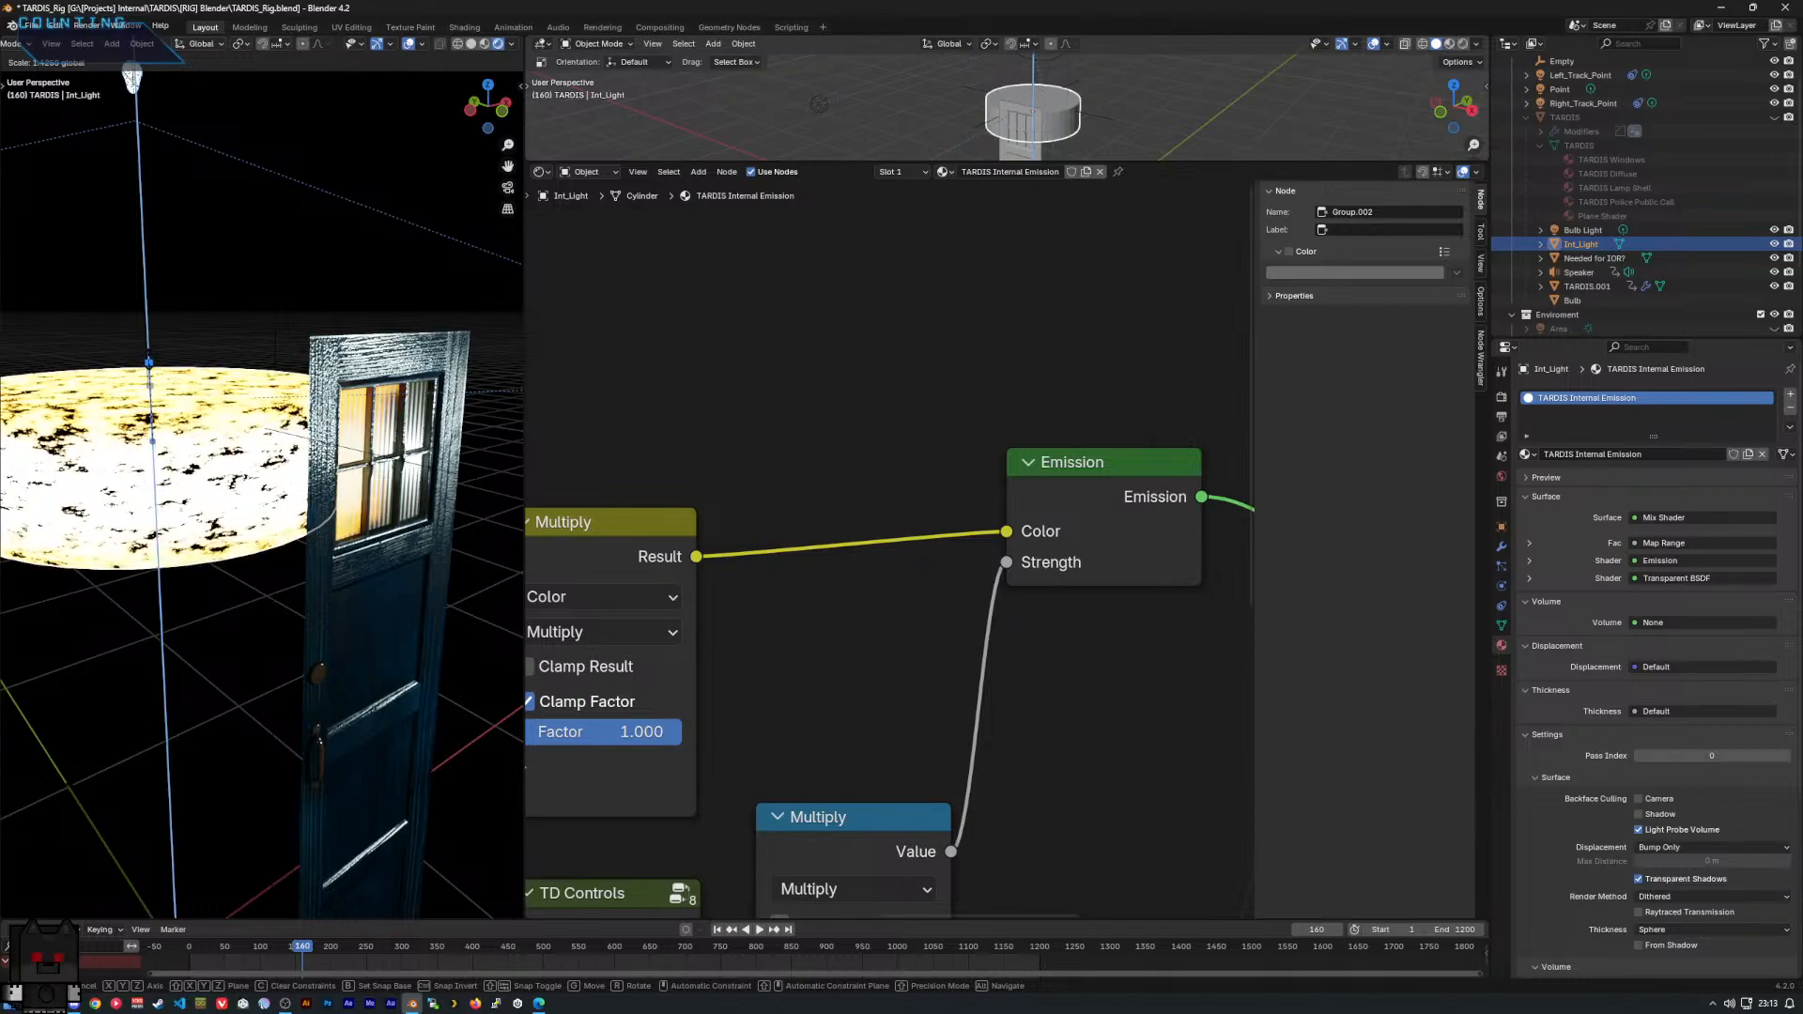
drag(150, 402, 151, 404)
Add a Bevel modifier to the Int_Light cylinder and set its amount to 0.33 m.
middle_drag(148, 411, 209, 420)
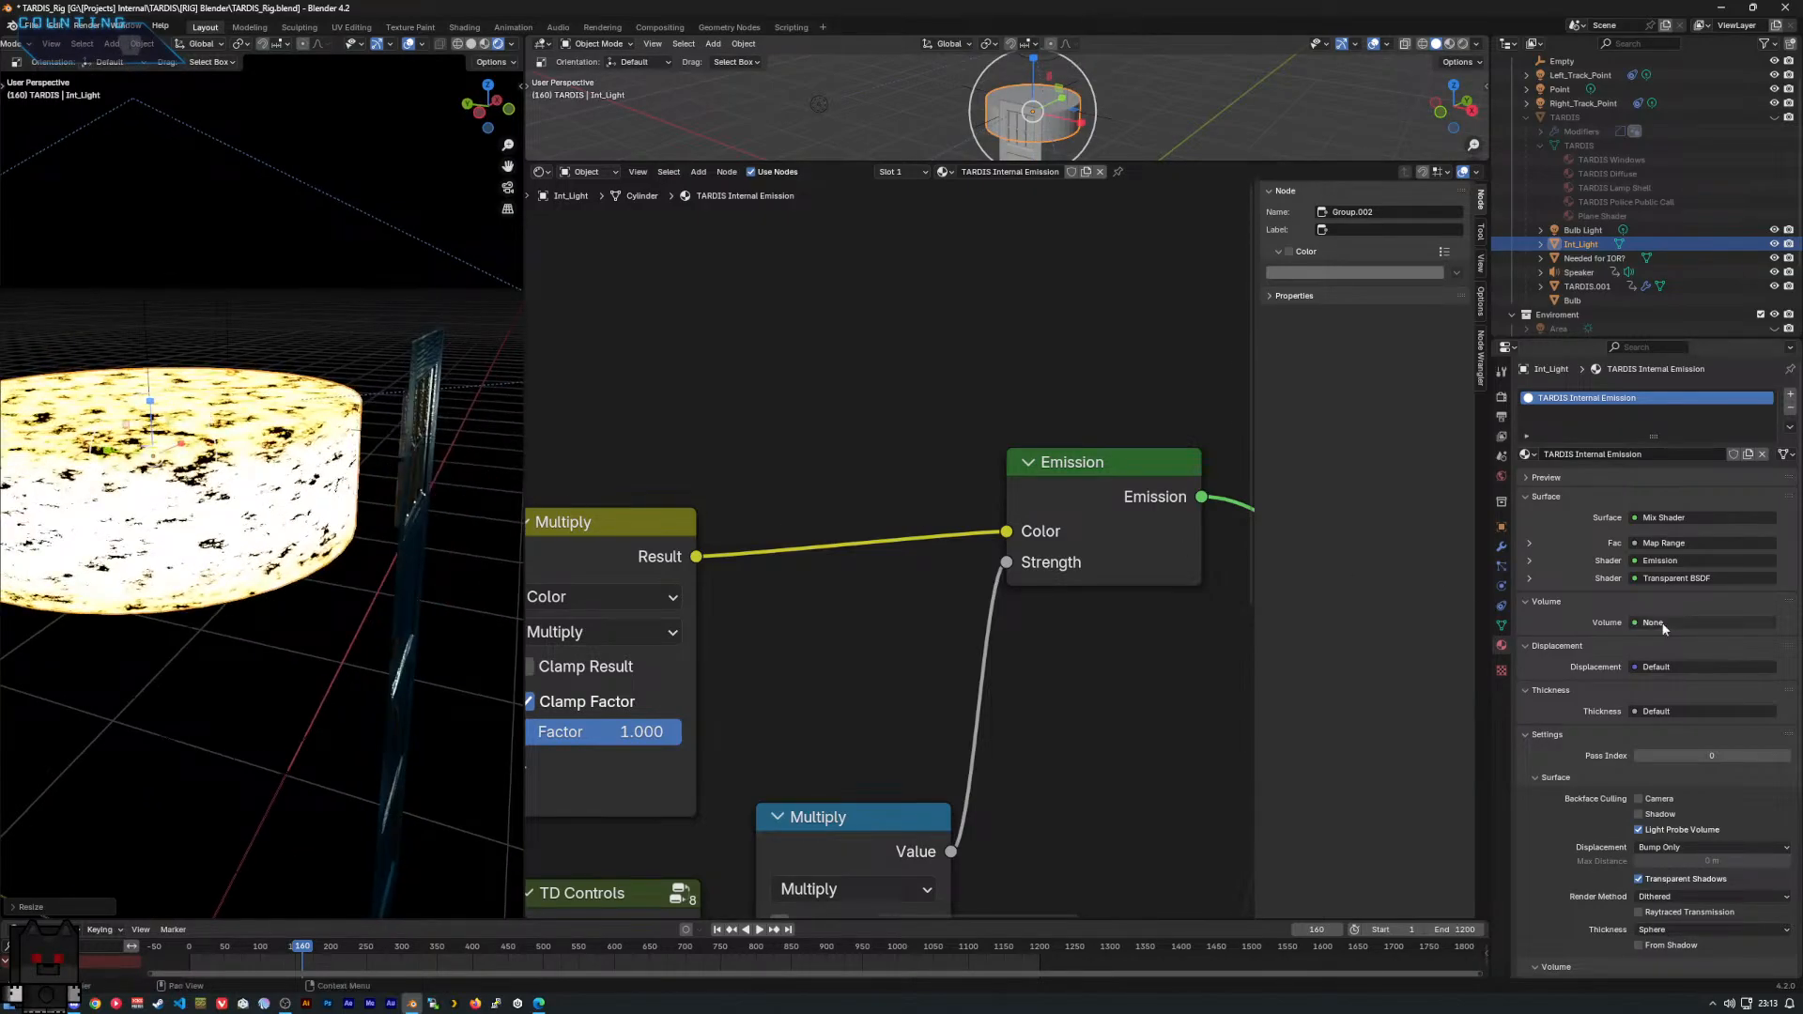
click(1501, 546)
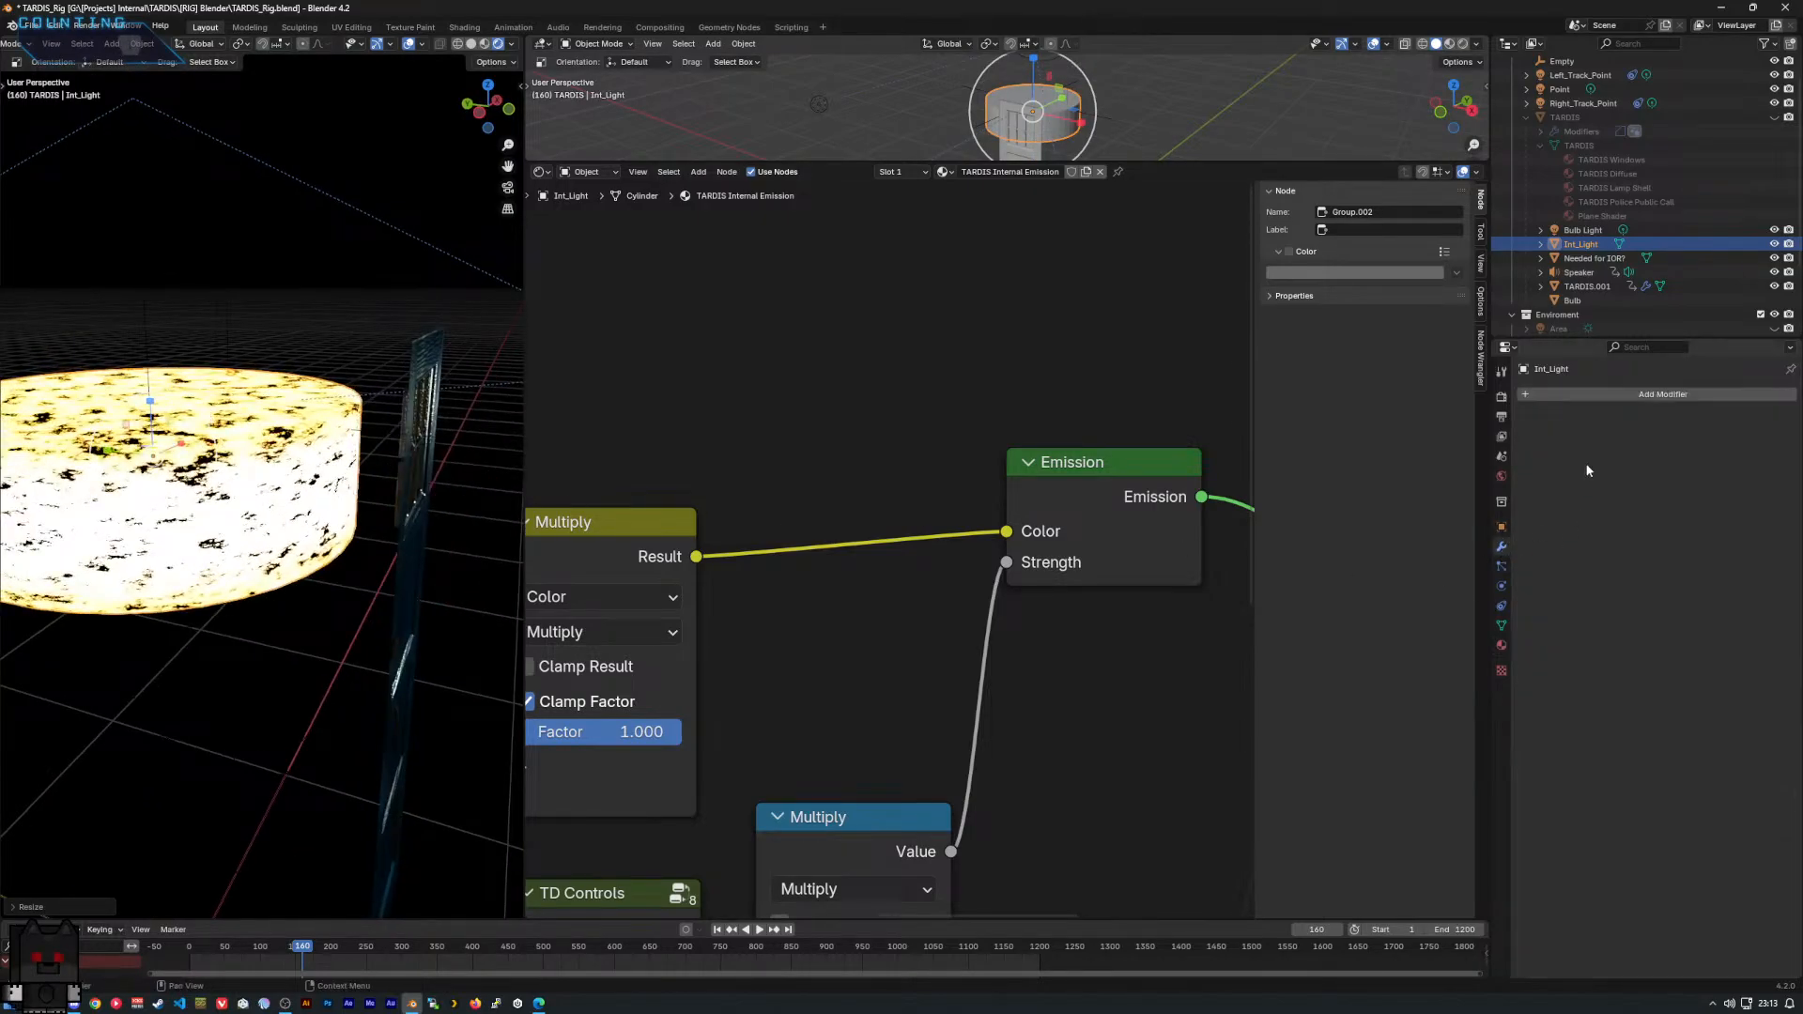
click(1602, 395)
text(bev)
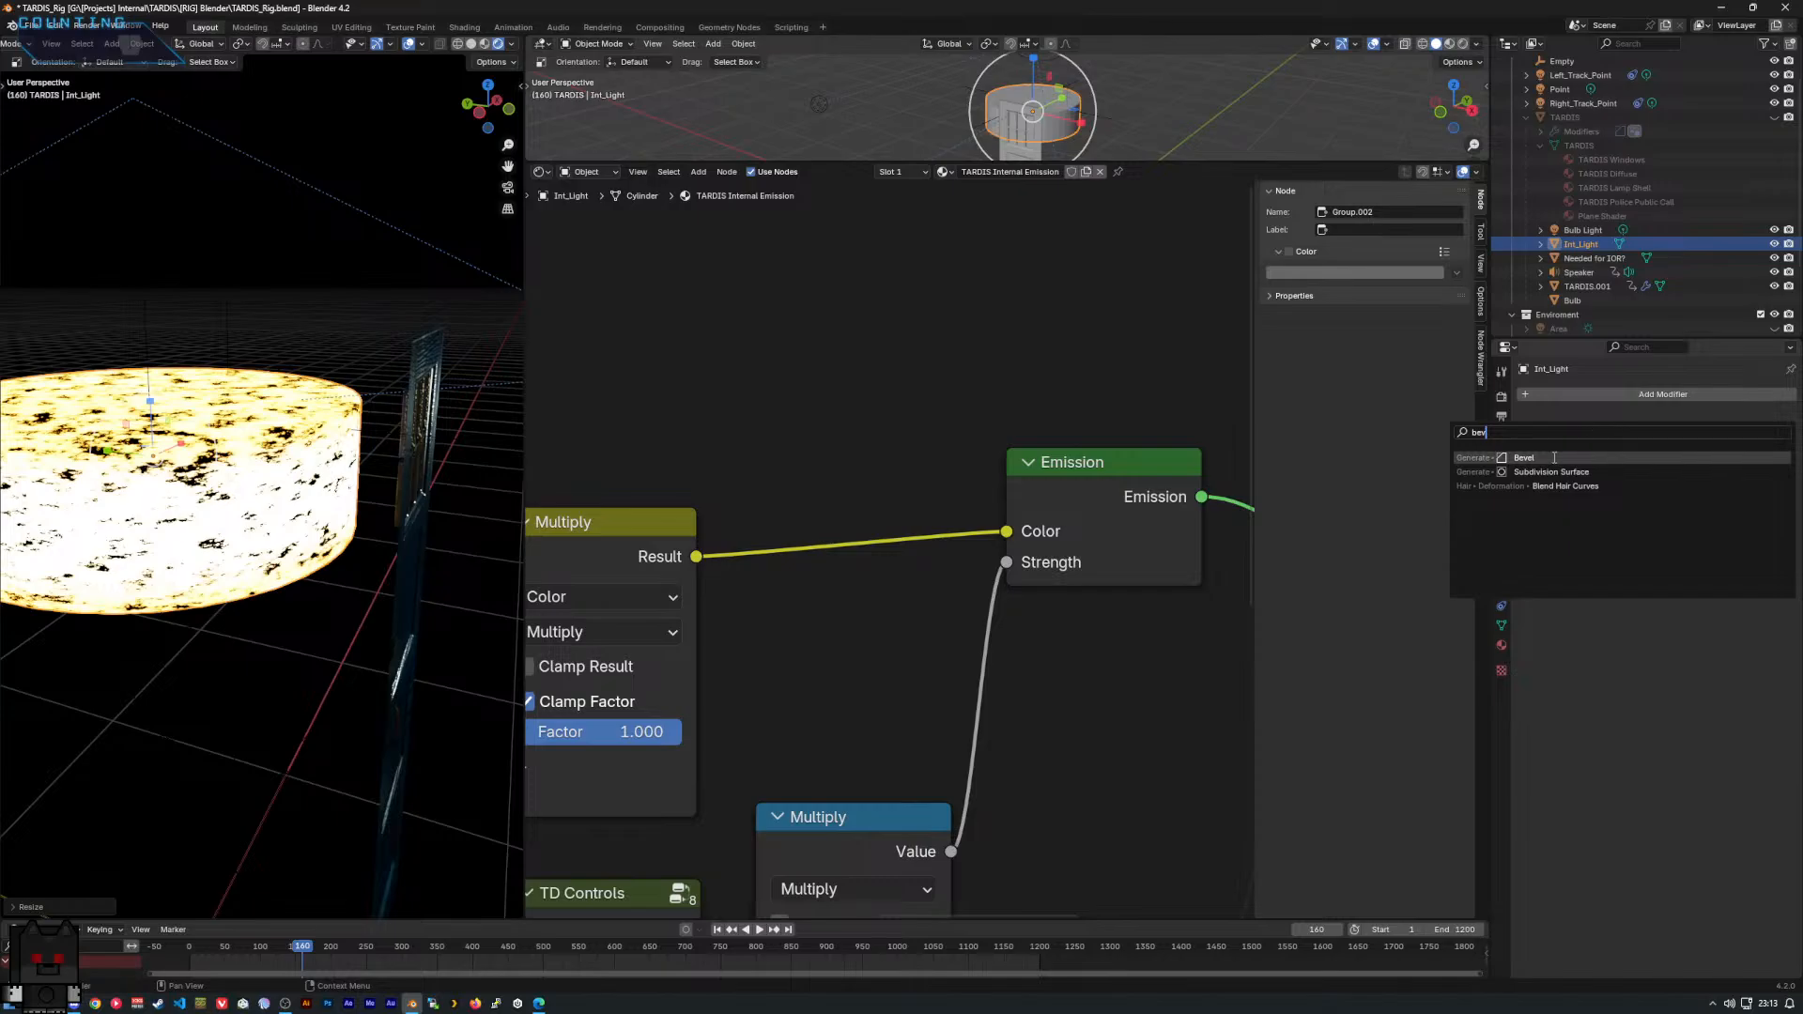
click(1555, 458)
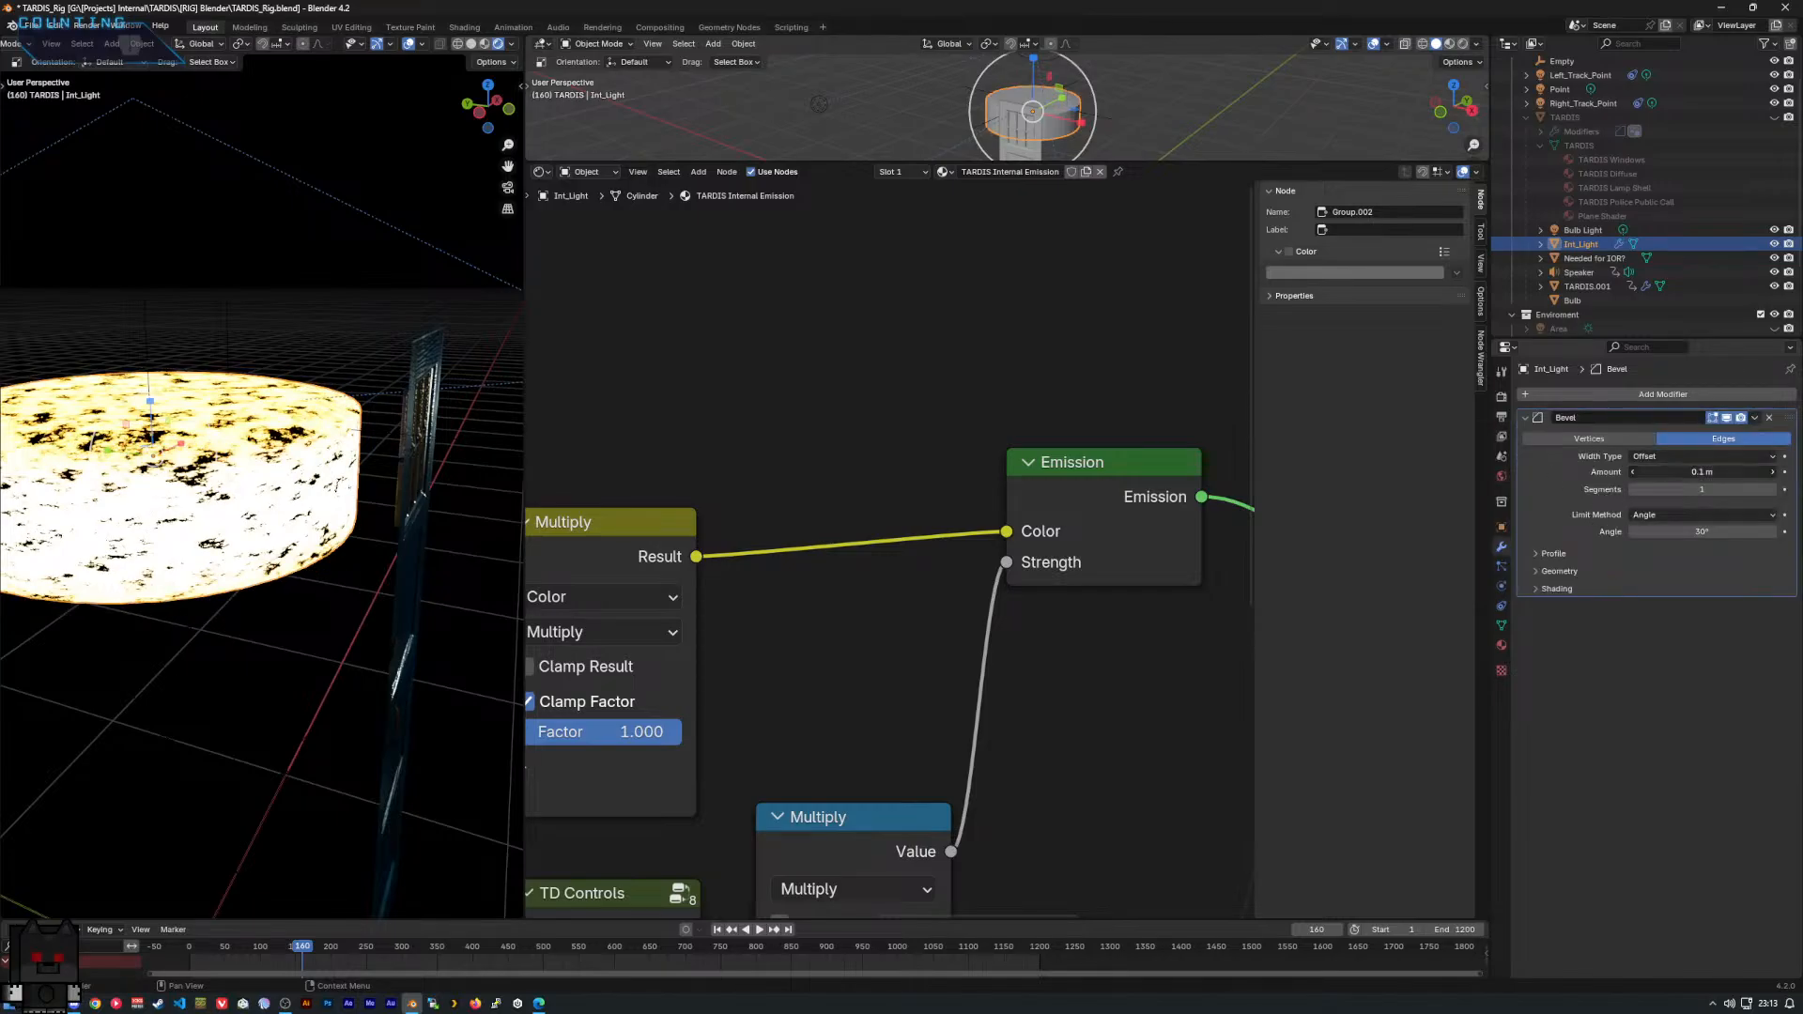
mouse_move(1702, 472)
mouse_down()
mouse_move(1749, 472)
mouse_move(1709, 472)
mouse_move(1725, 473)
mouse_up()
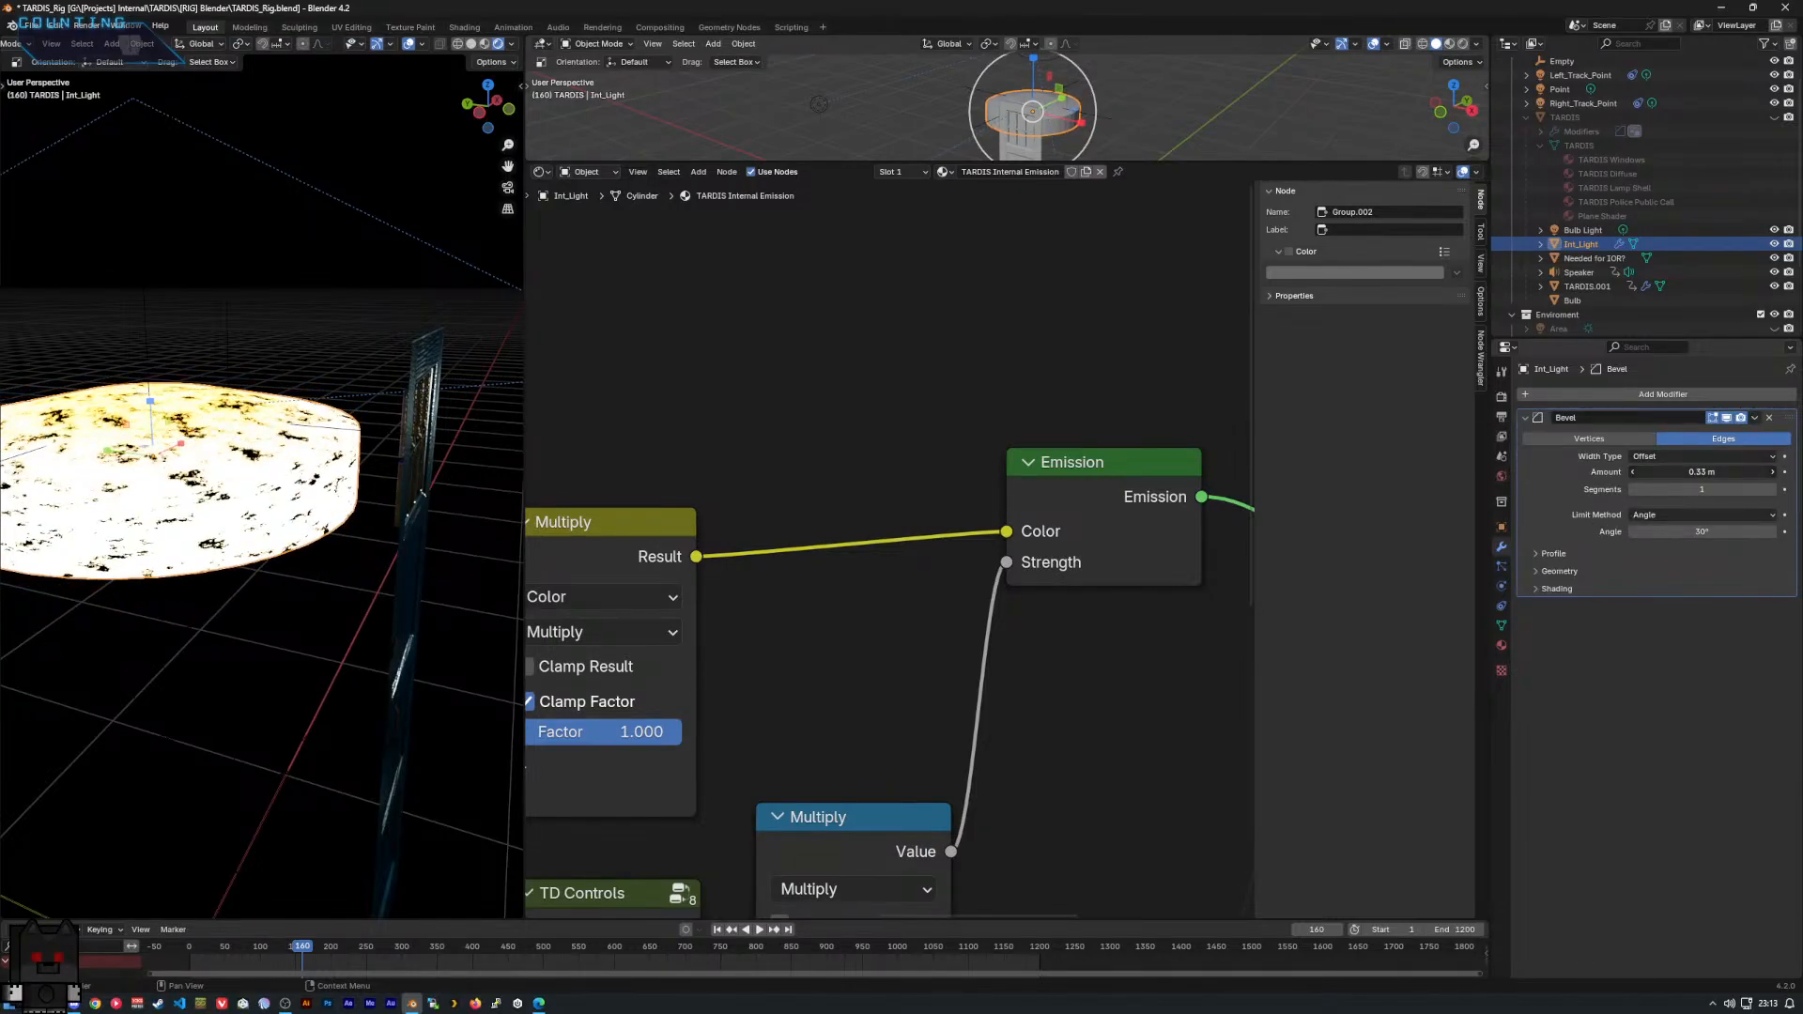
Scale Int_Light slightly taller along Z, then lower its Bevel angle limit and set the bevel amount to 0.14 m.
drag(152, 403, 154, 394)
middle_drag(310, 412, 154, 408)
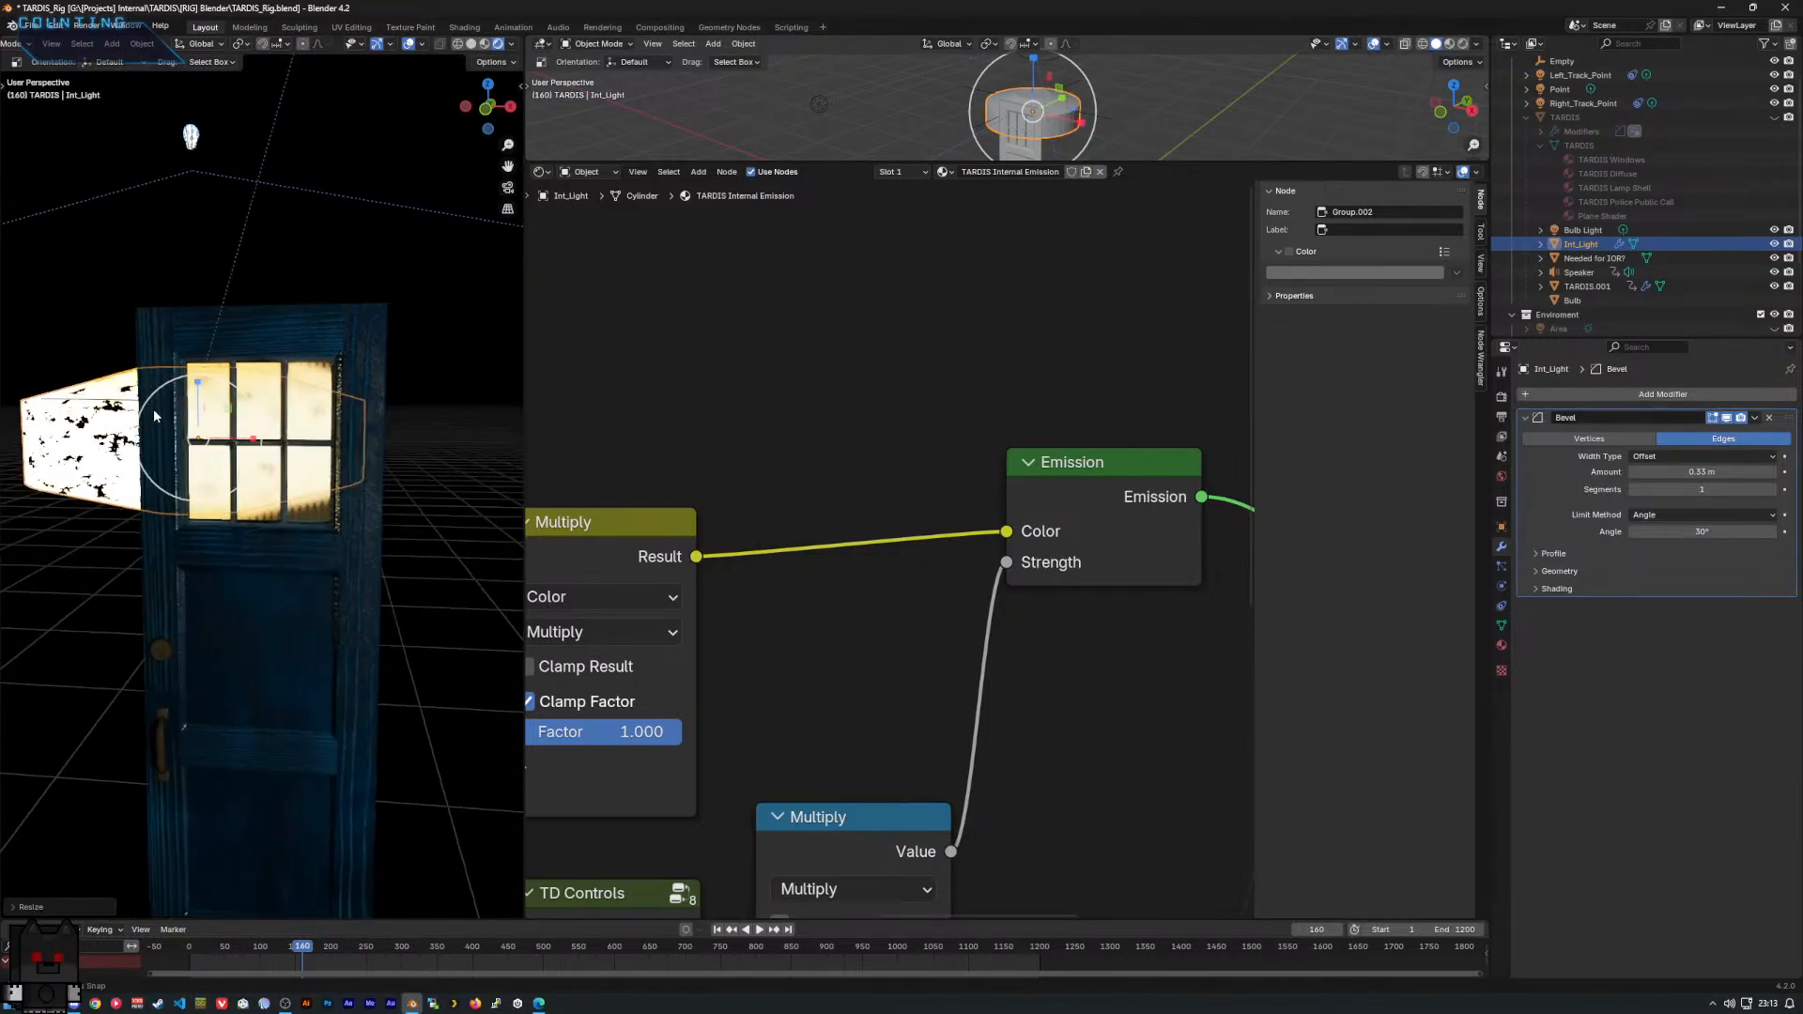
scroll(169, 427, down, 3)
middle_drag(203, 477, 511, 526)
scroll(218, 466, up, 5)
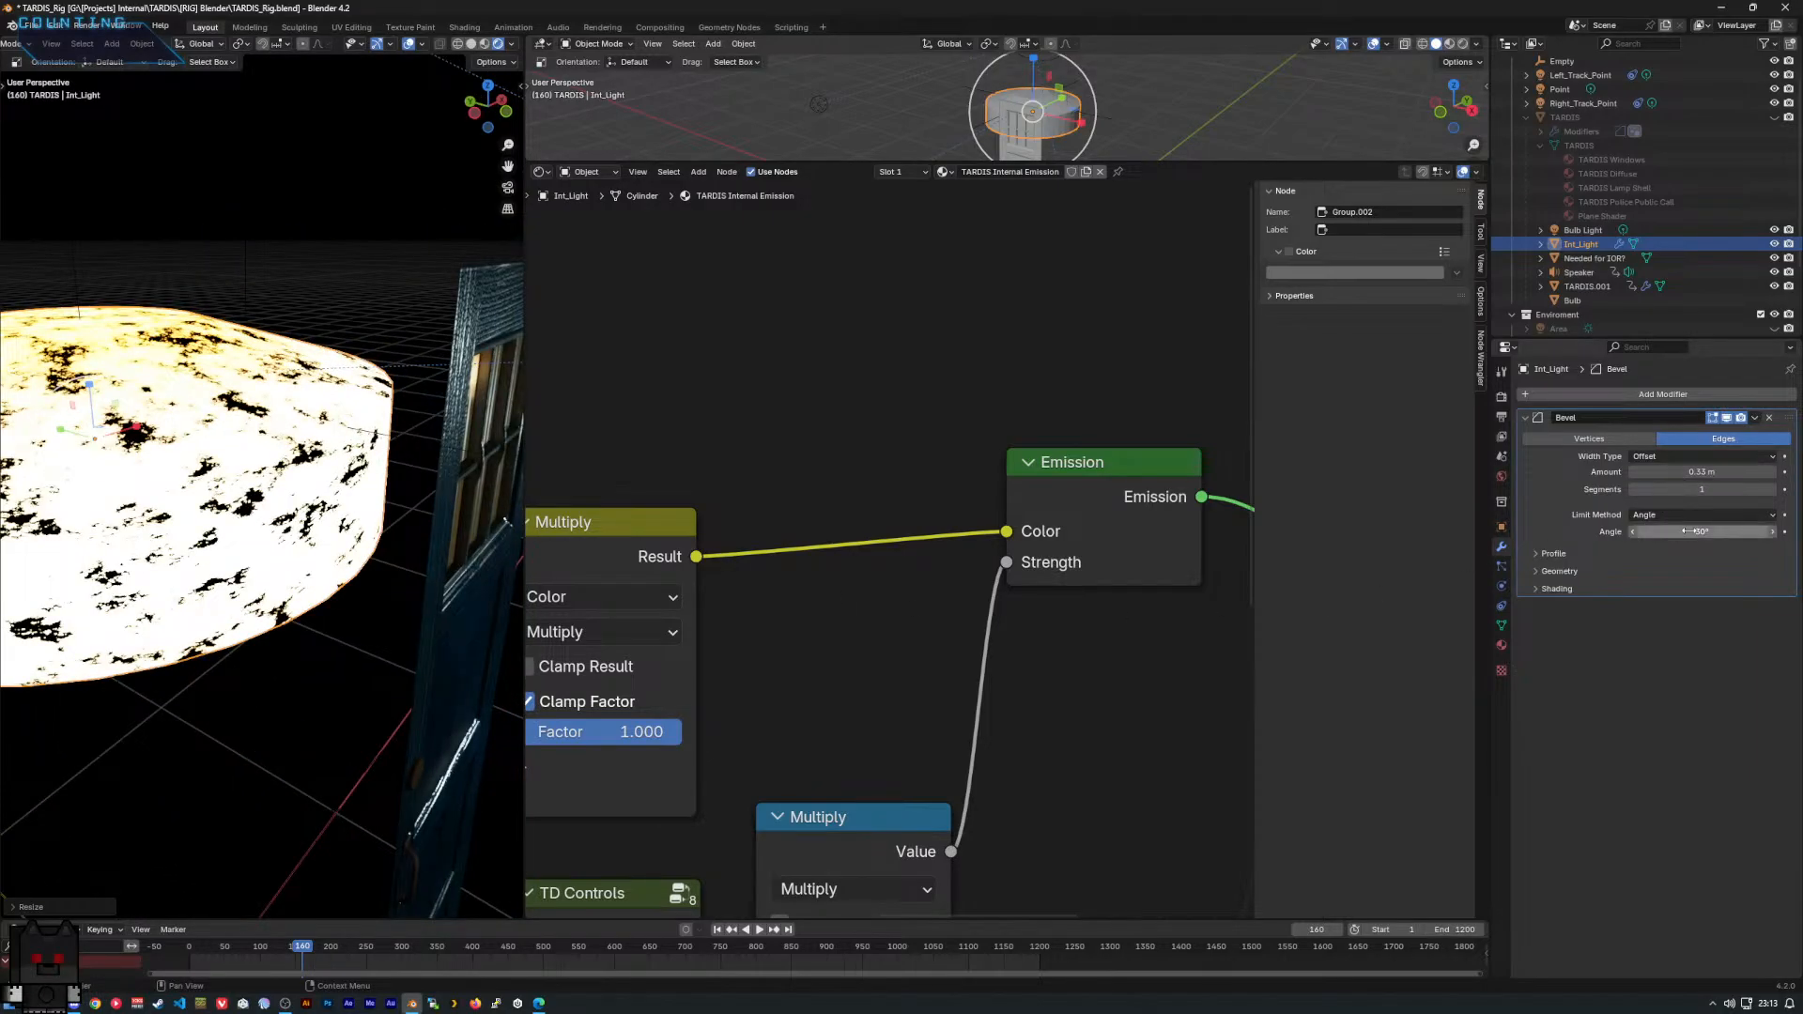
mouse_move(1687, 531)
mouse_down()
mouse_move(1667, 532)
mouse_move(1695, 531)
mouse_move(1669, 531)
mouse_move(1683, 473)
mouse_move(1662, 473)
mouse_up()
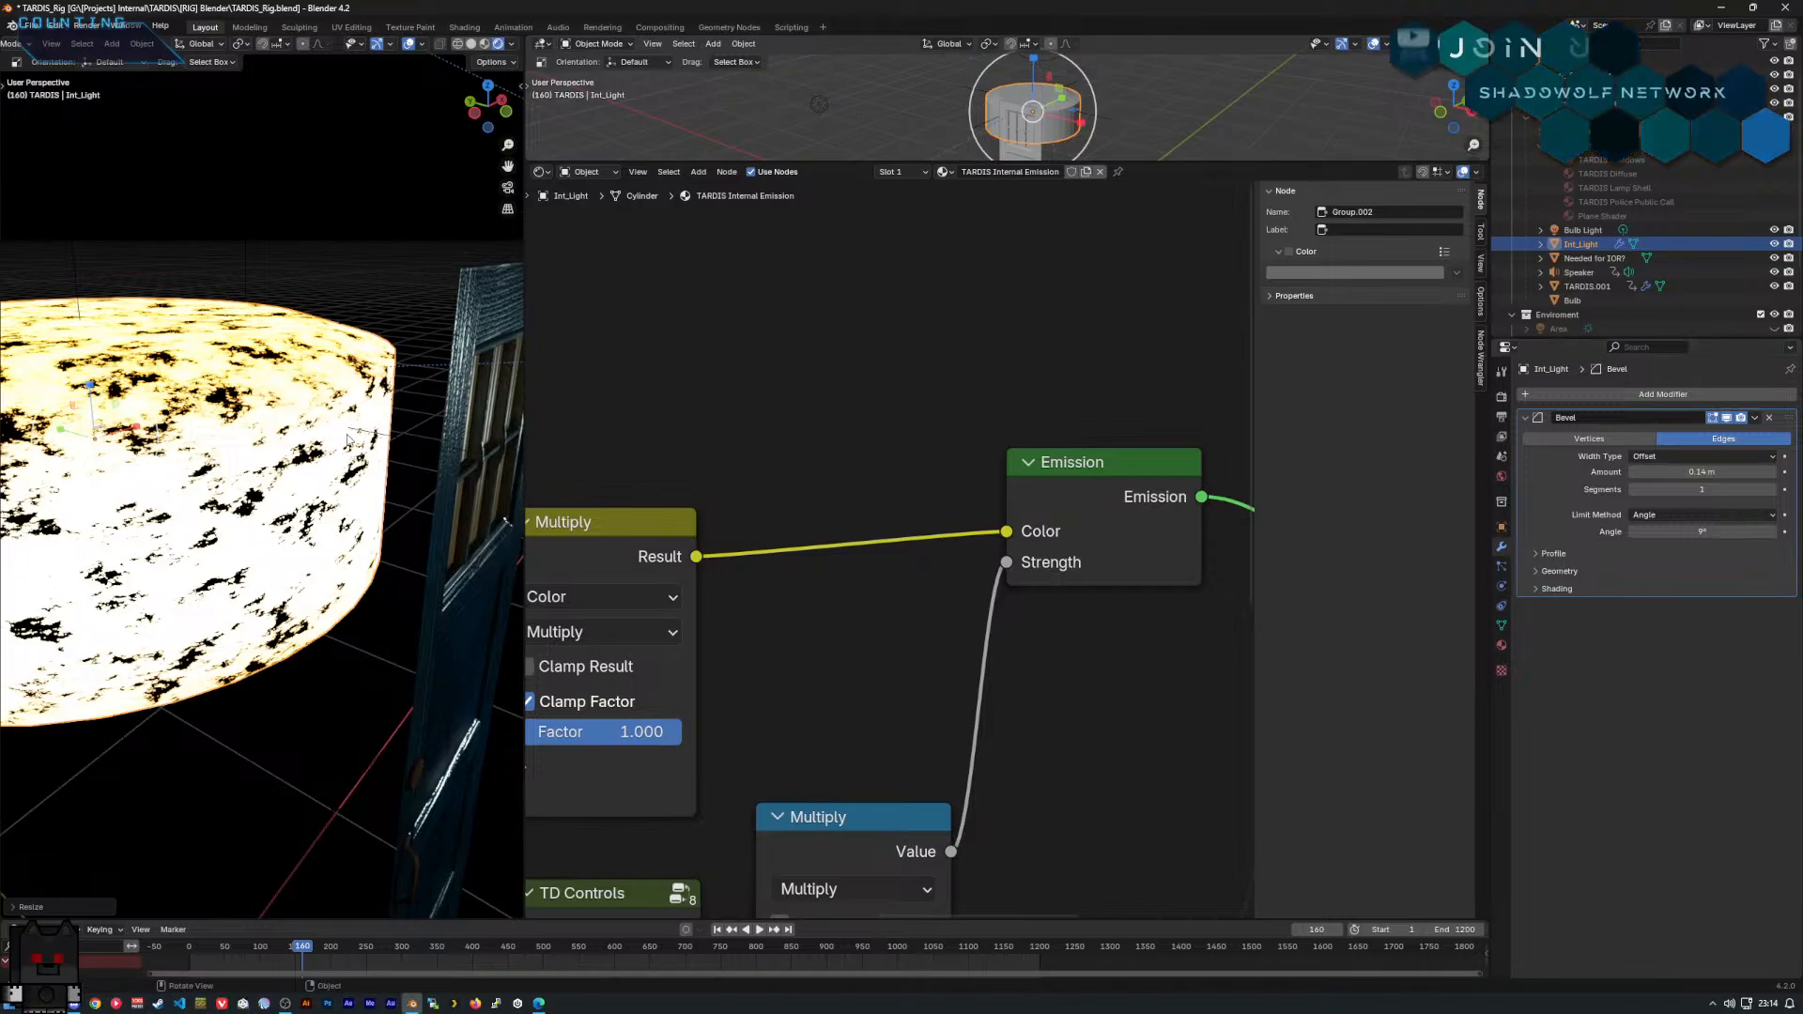
Add a Subdivision Surface modifier to Int_Light after the Bevel.
middle_drag(404, 479, 329, 493)
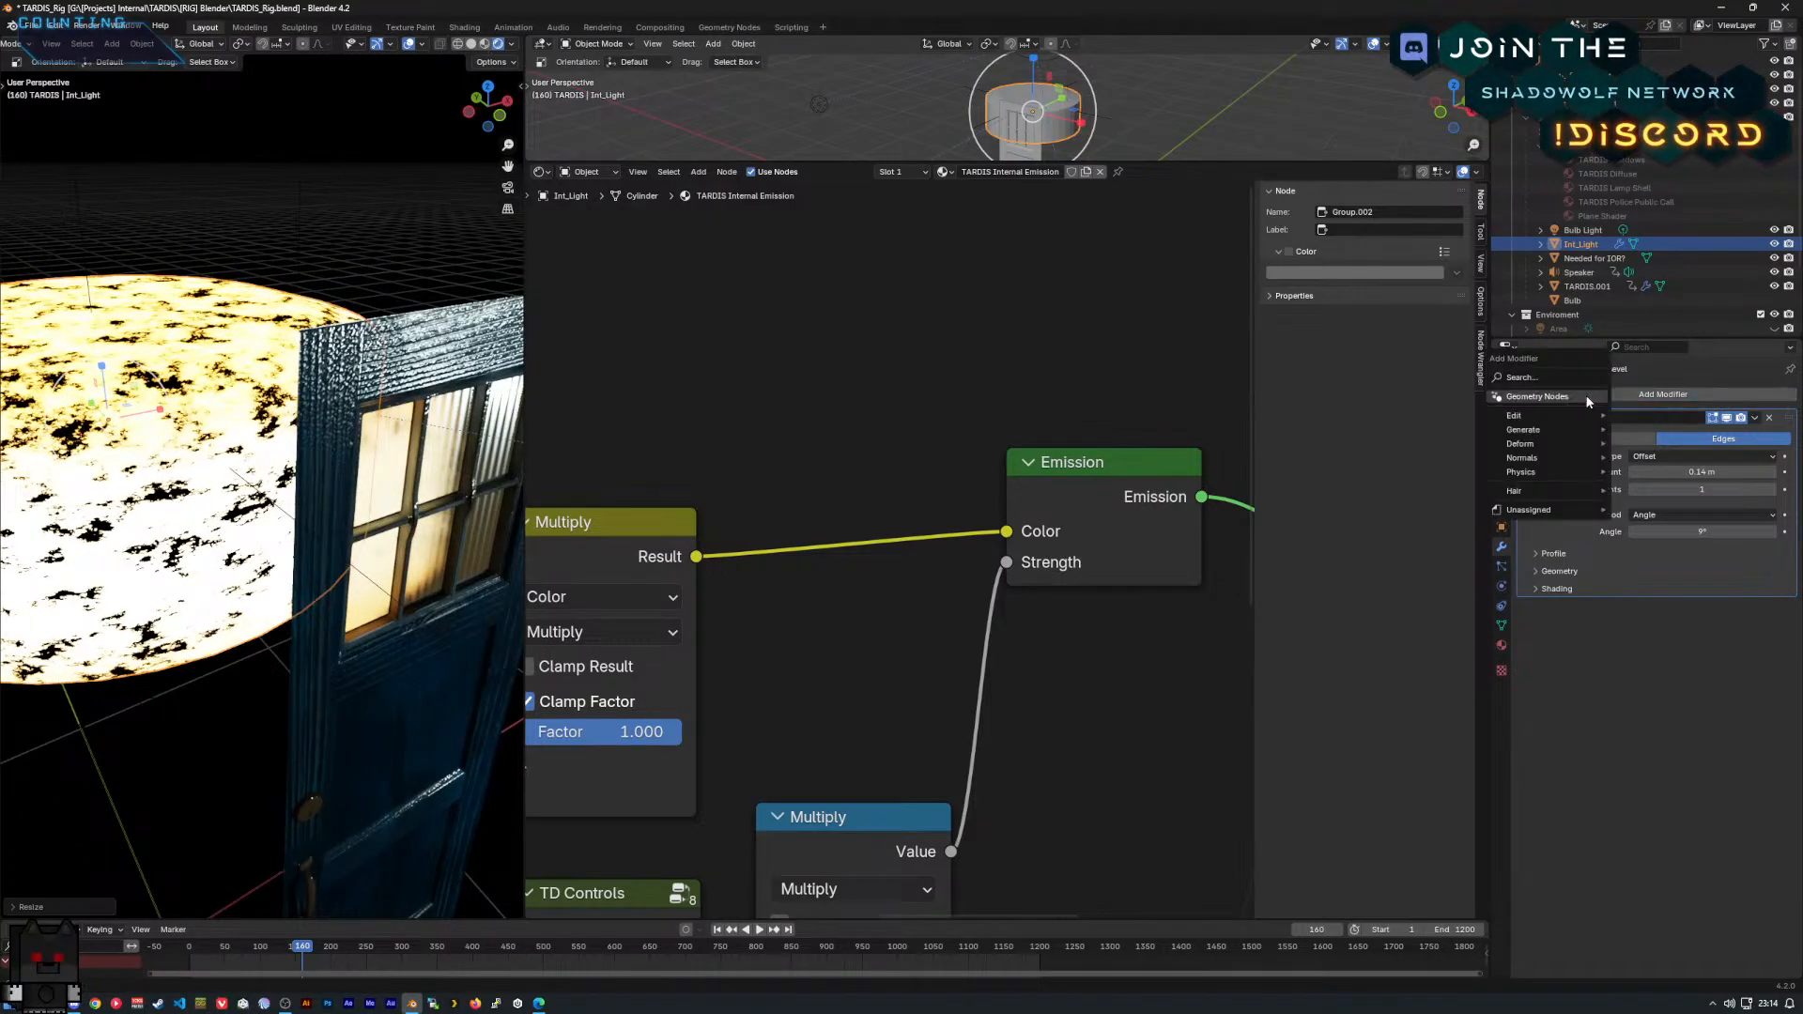
click(1501, 568)
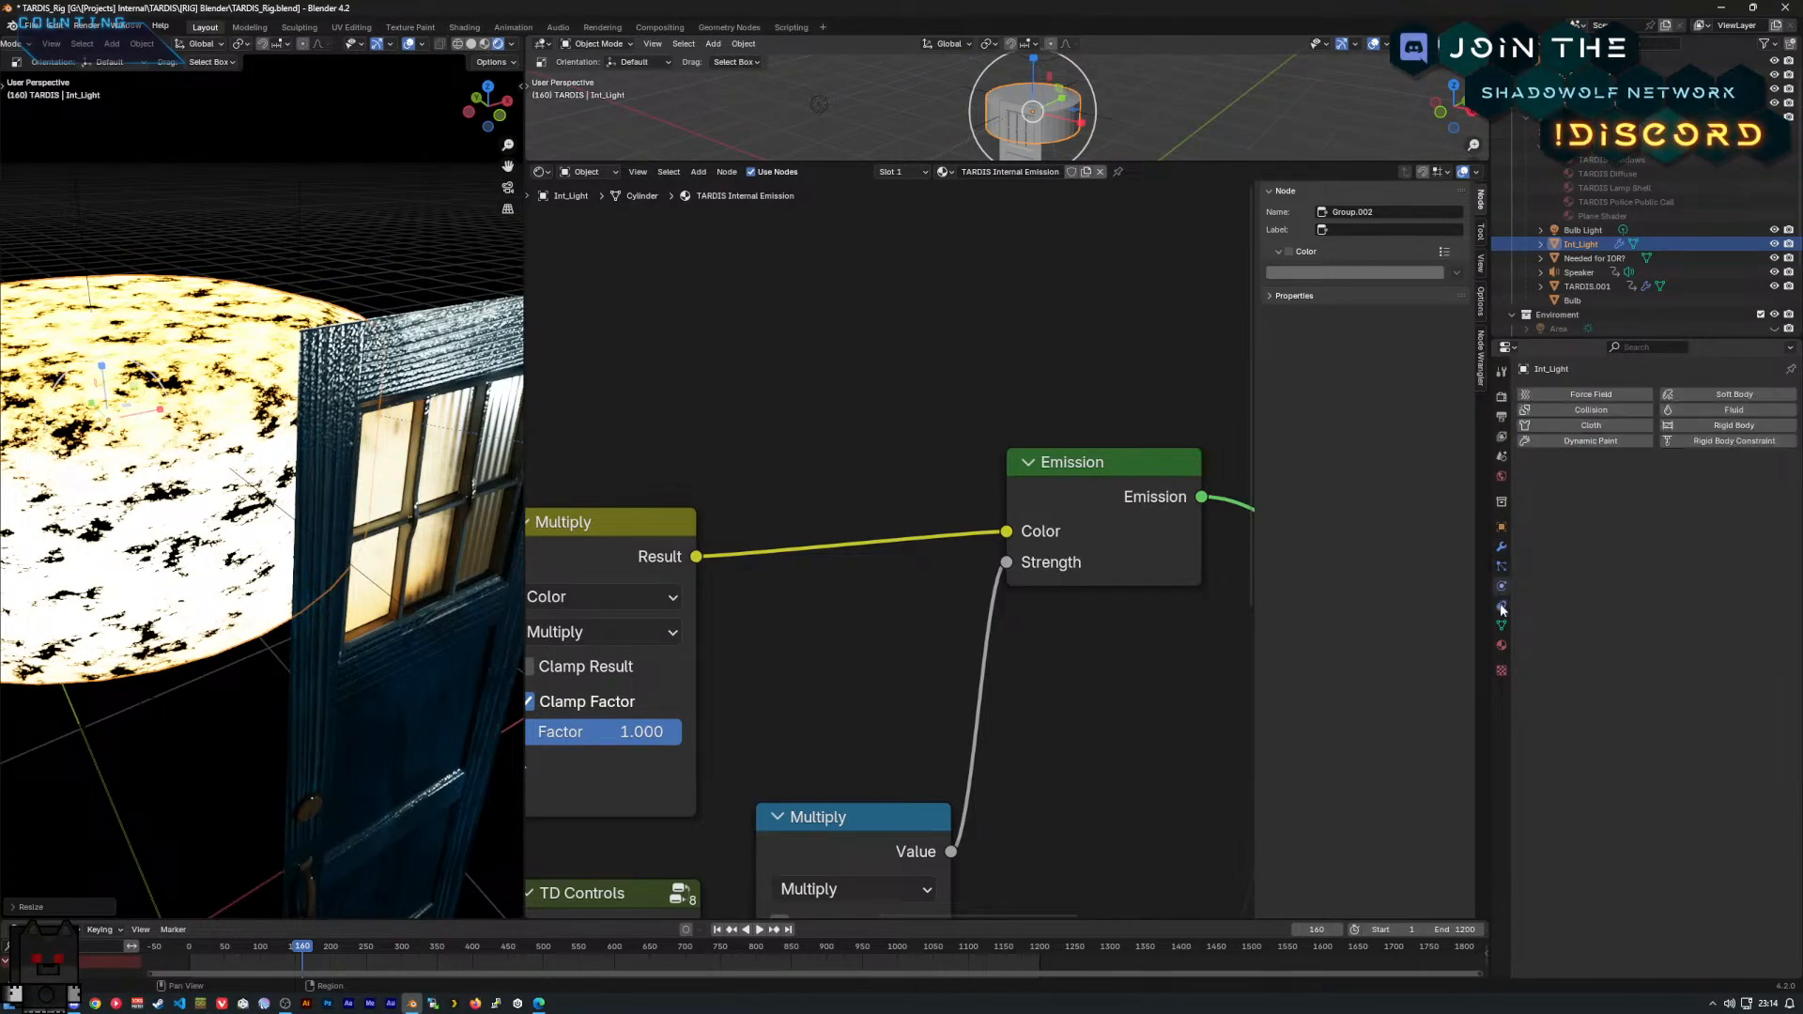
click(1502, 549)
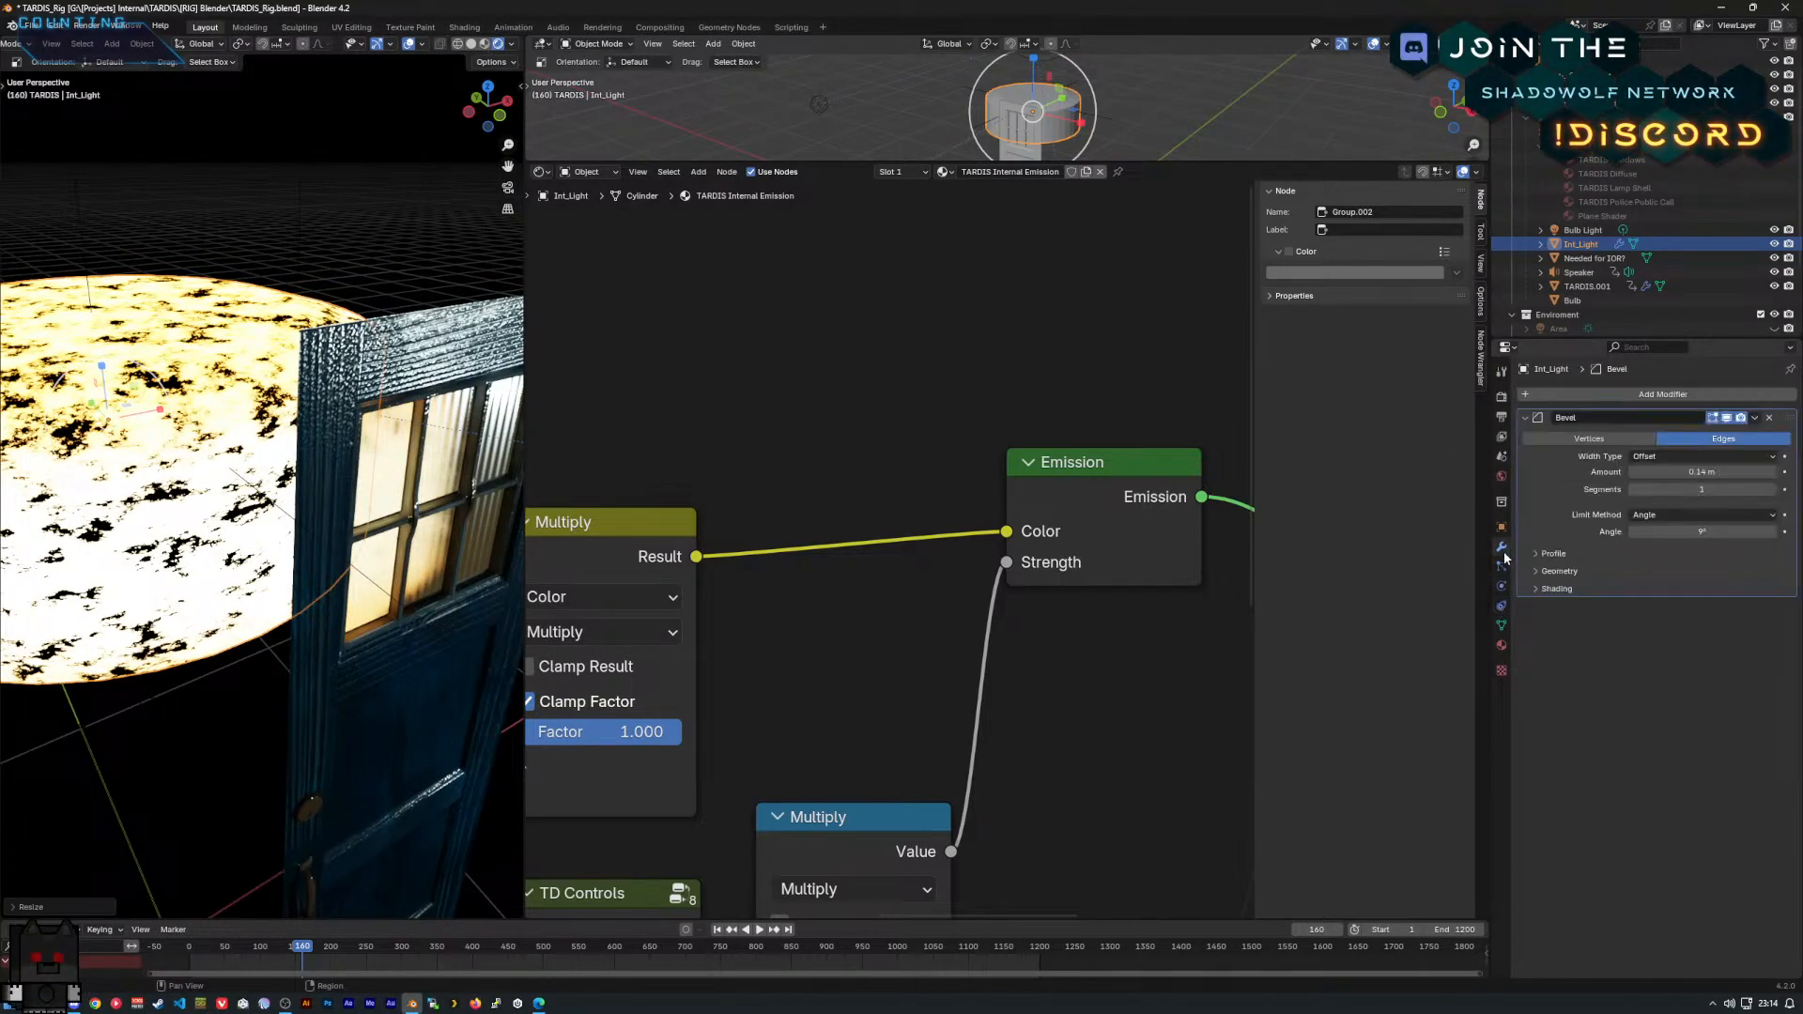
click(1625, 395)
text(sub)
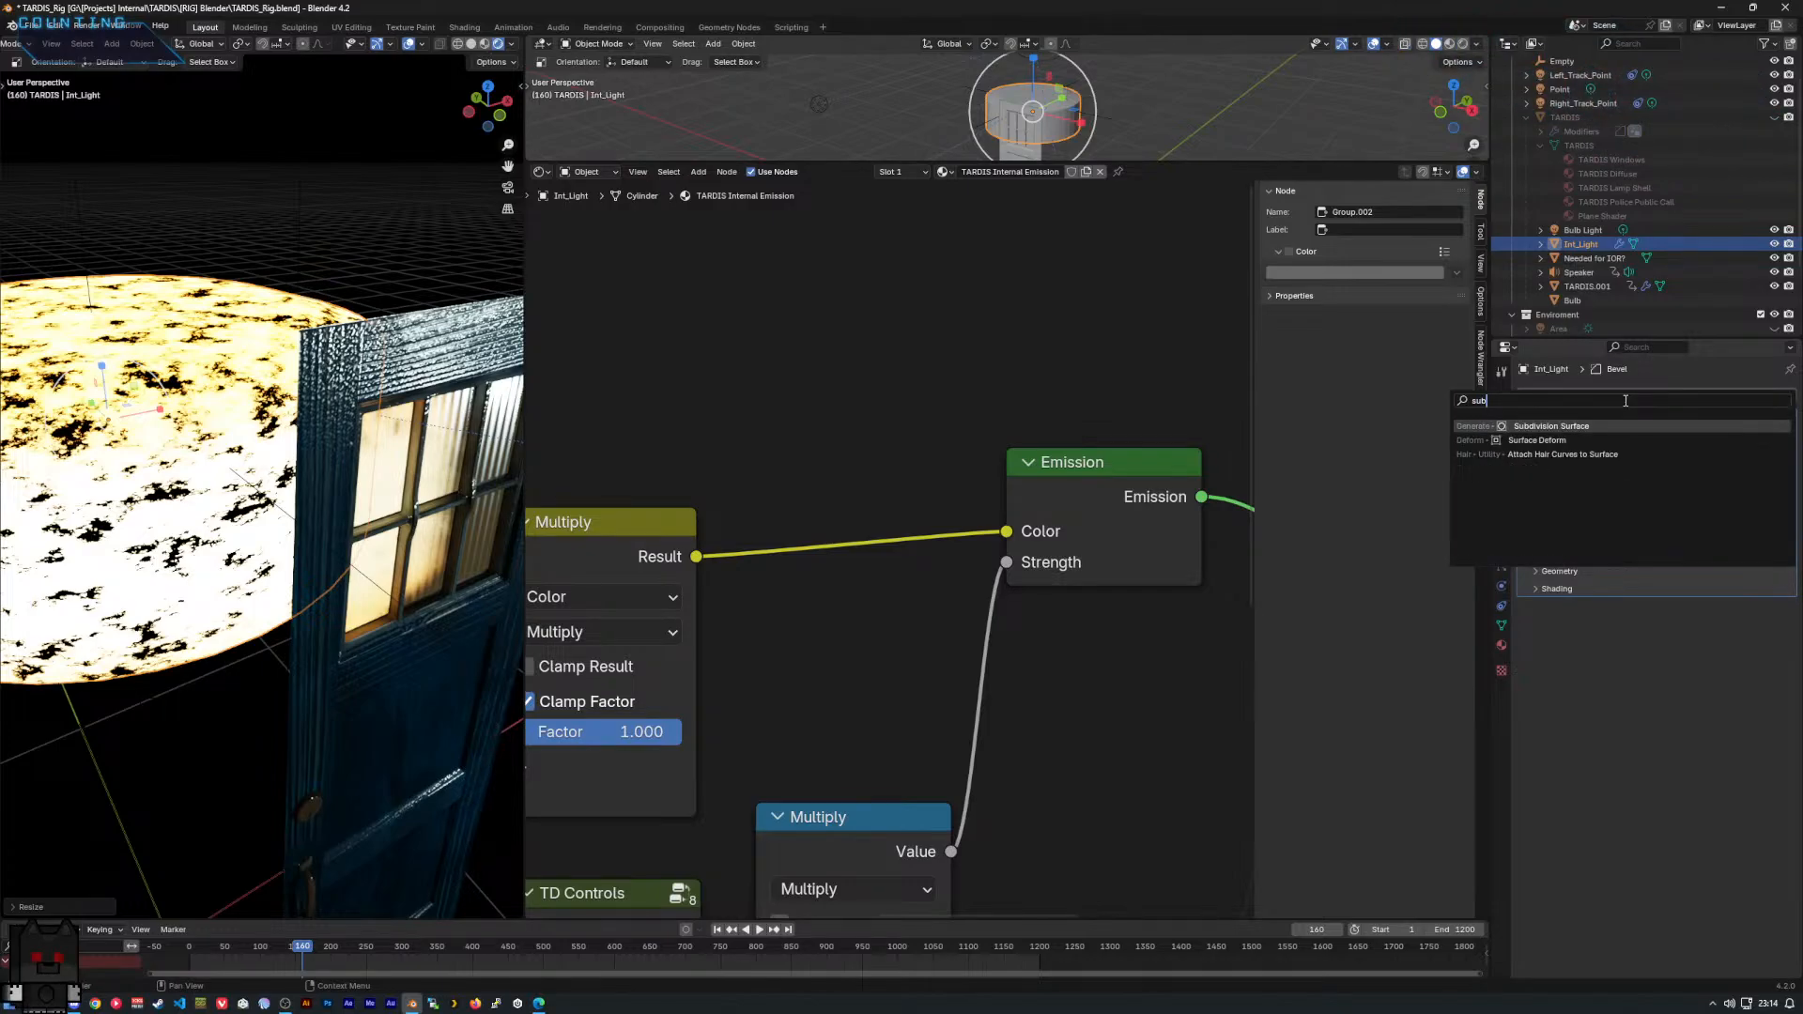
key(Return)
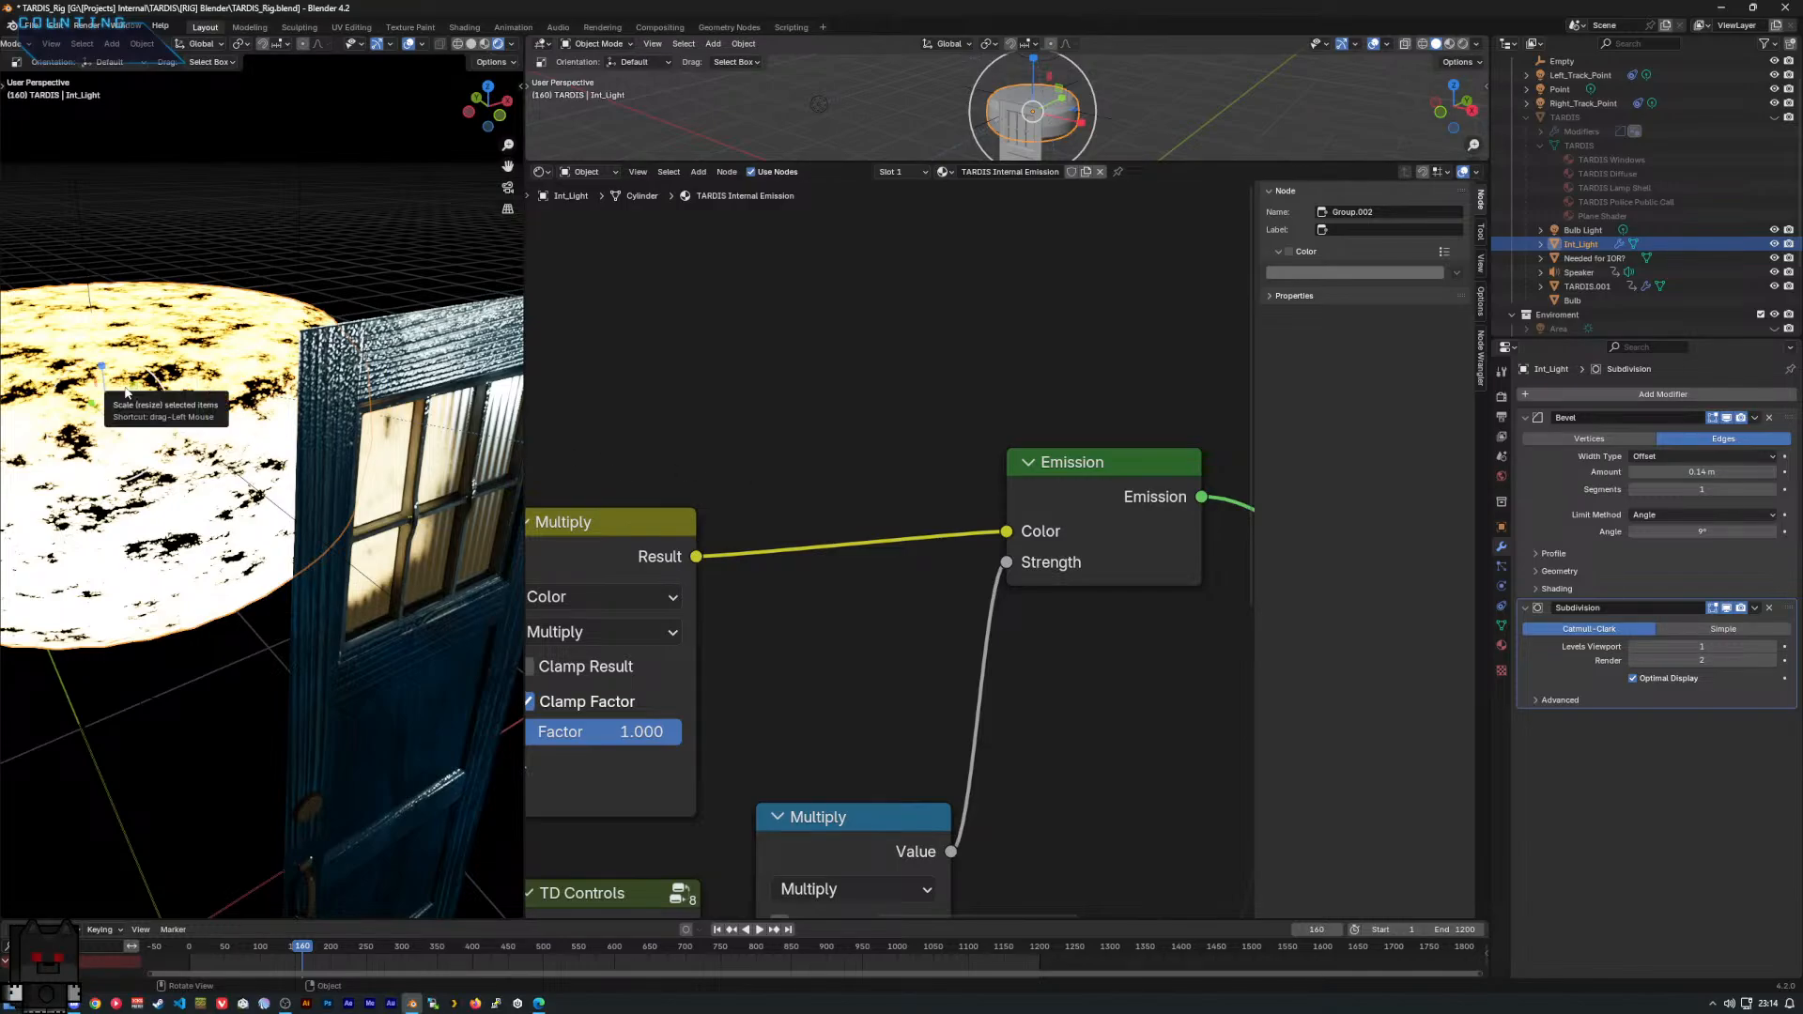
Apply the scale of Int_Light and stretch it taller along the Z axis.
key(ctrl+a)
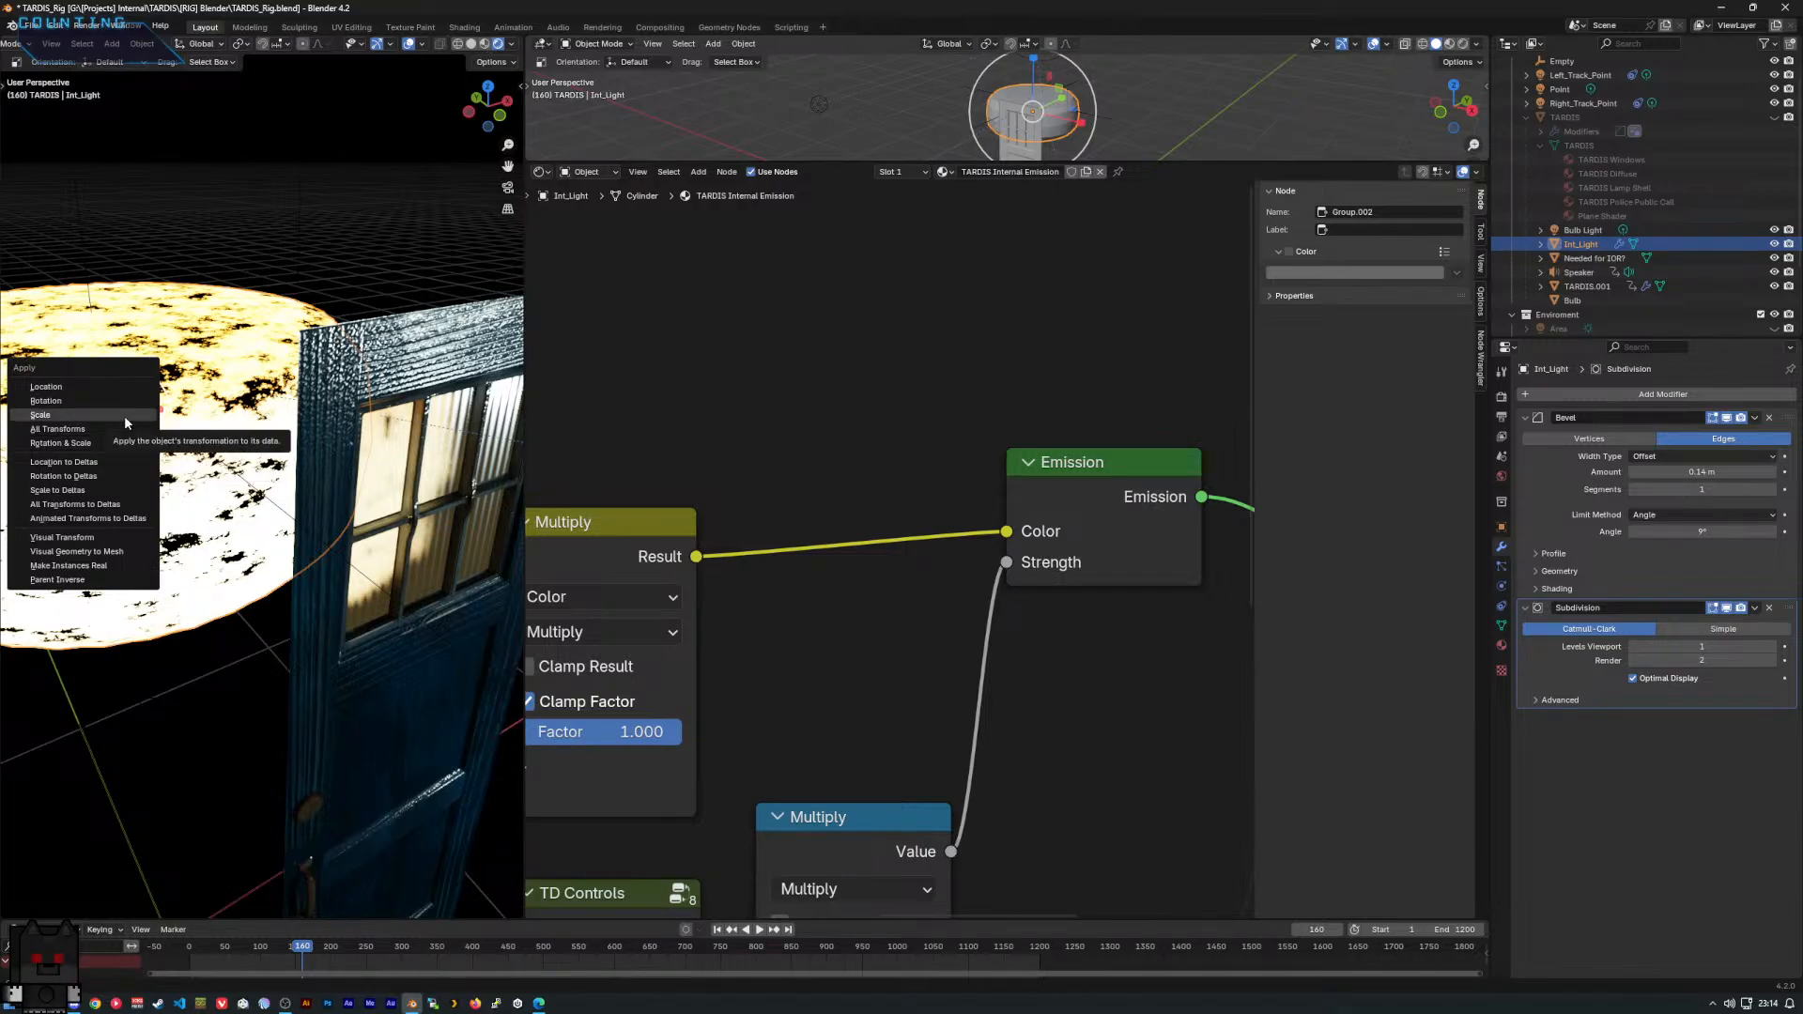
click(124, 415)
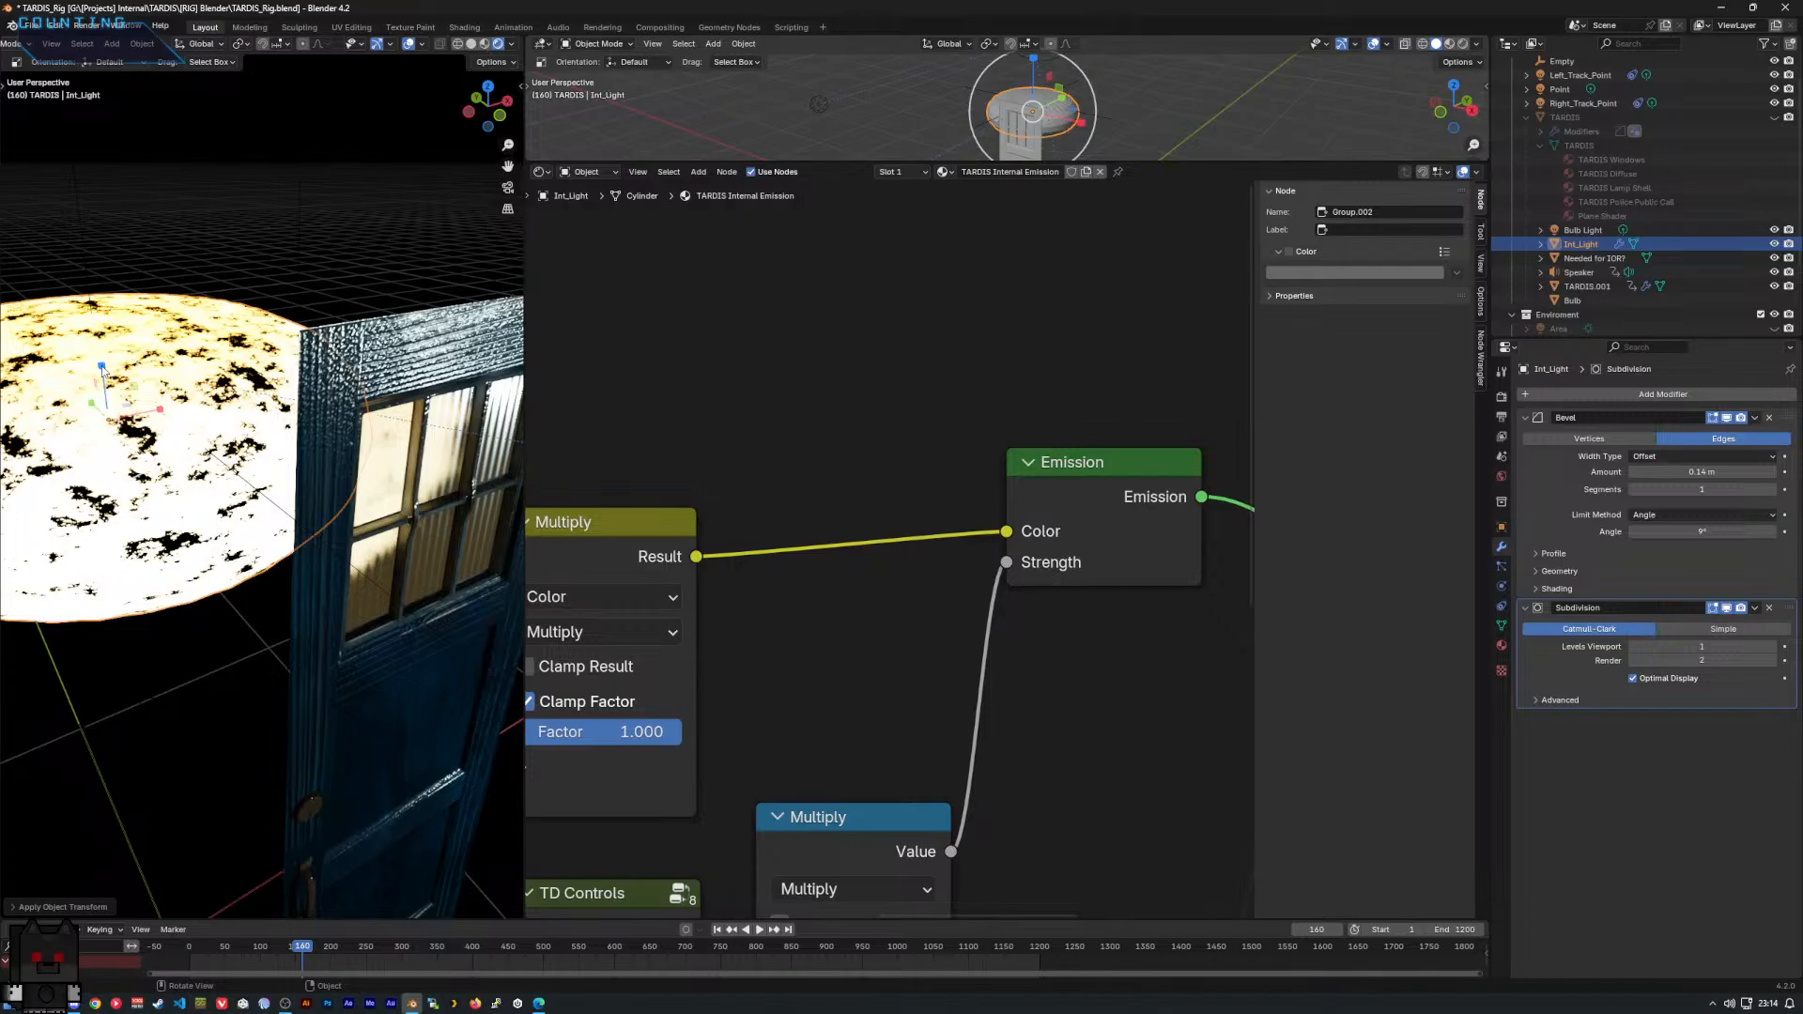
drag(102, 369, 103, 362)
Set the Subdivision viewport level to 2 and the Bevel to an amount of 0.08 m with a 30° angle limit.
middle_drag(181, 407, 274, 415)
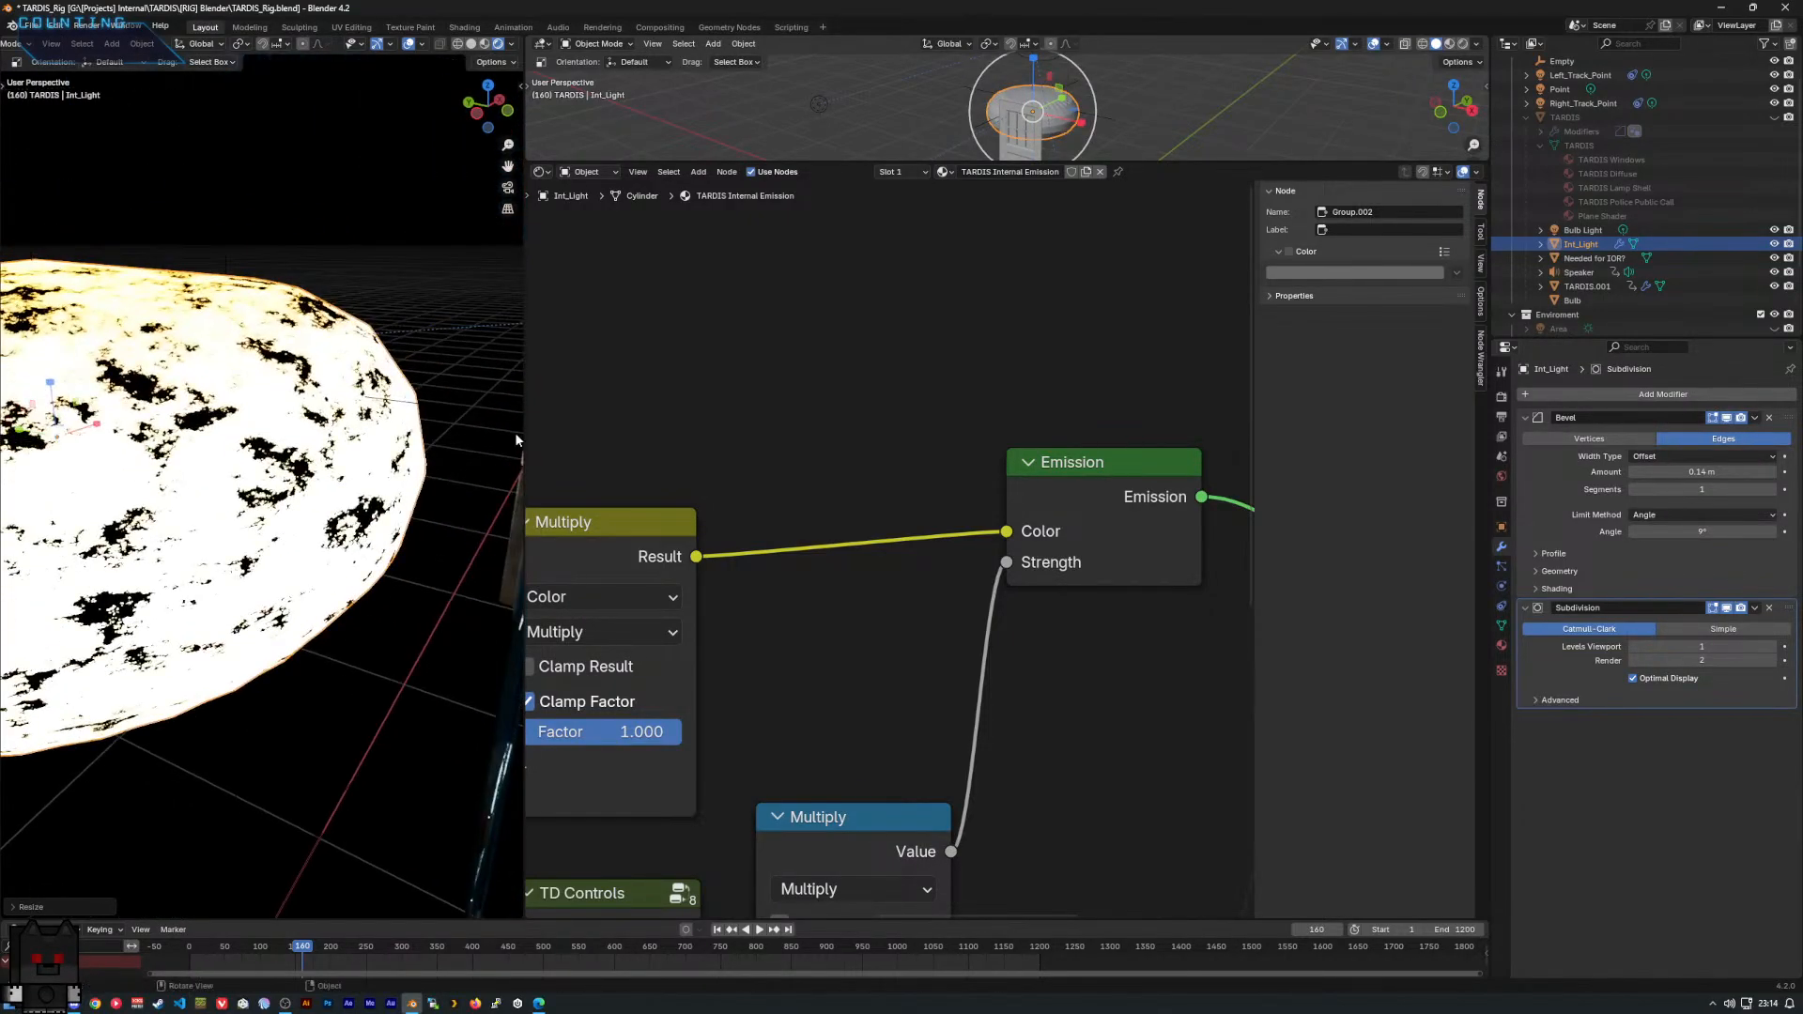
drag(1689, 477, 1717, 477)
right_click(1704, 475)
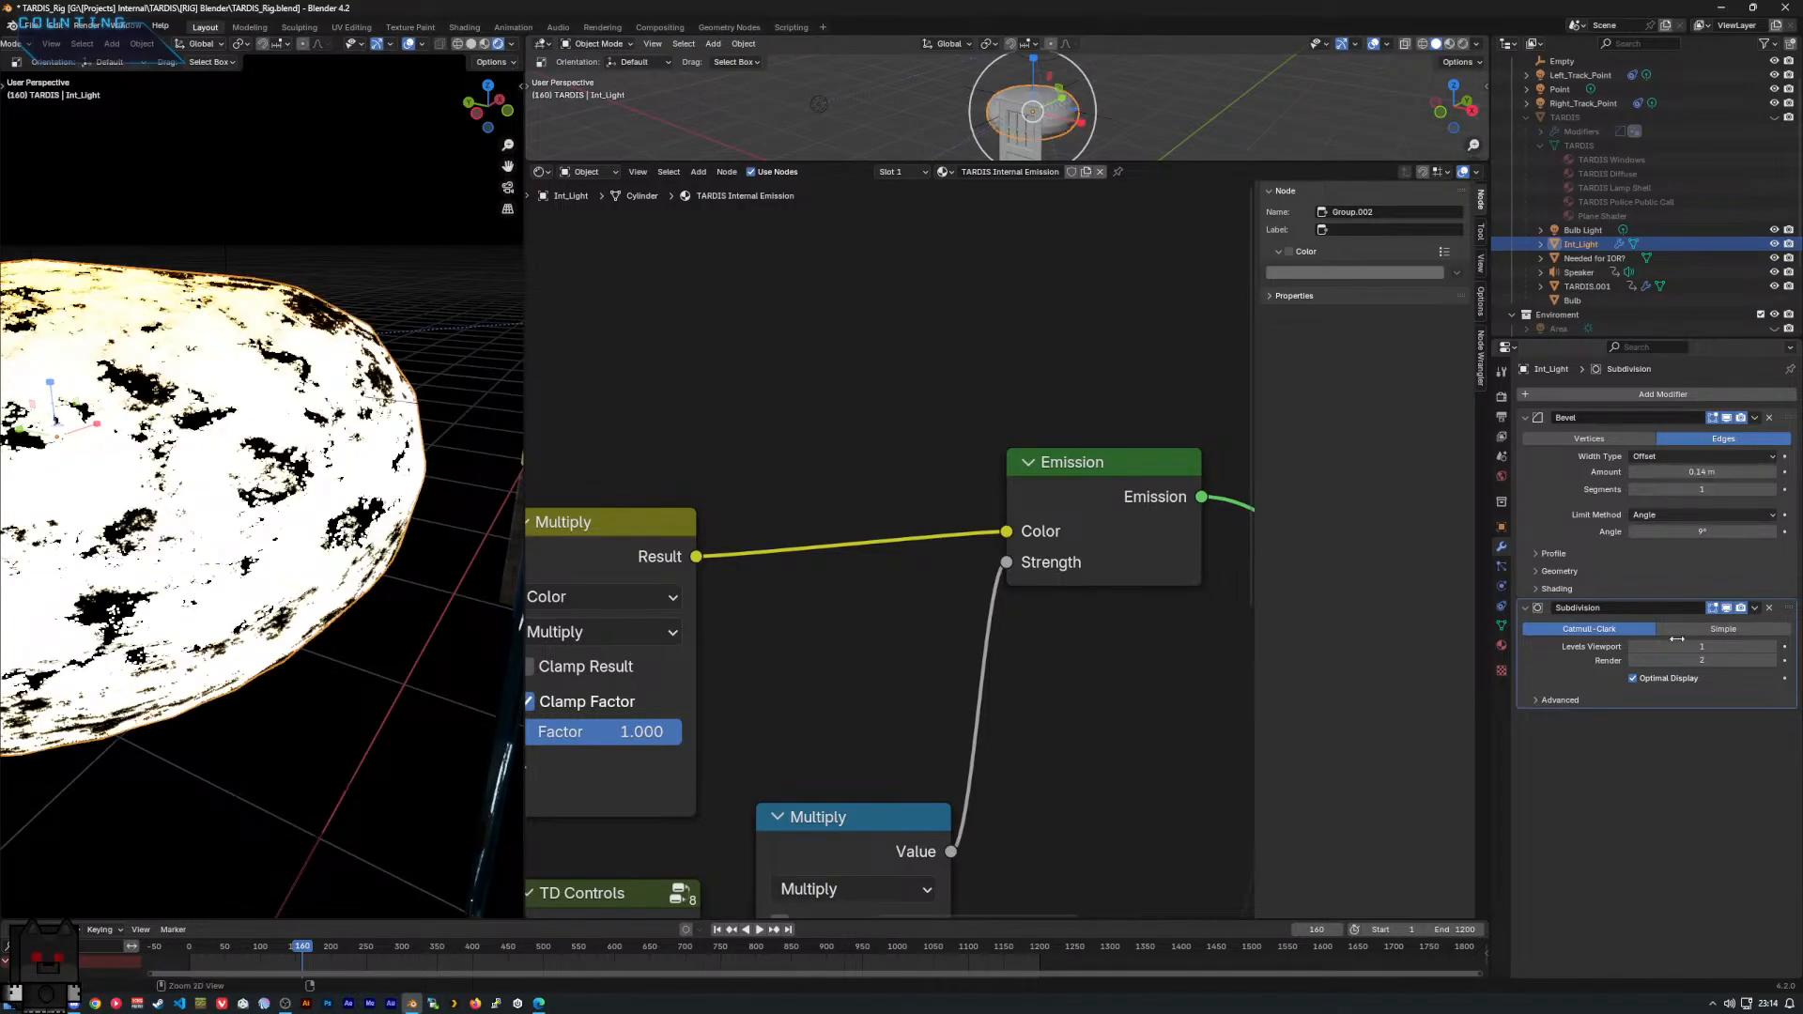
drag(1704, 647, 1718, 647)
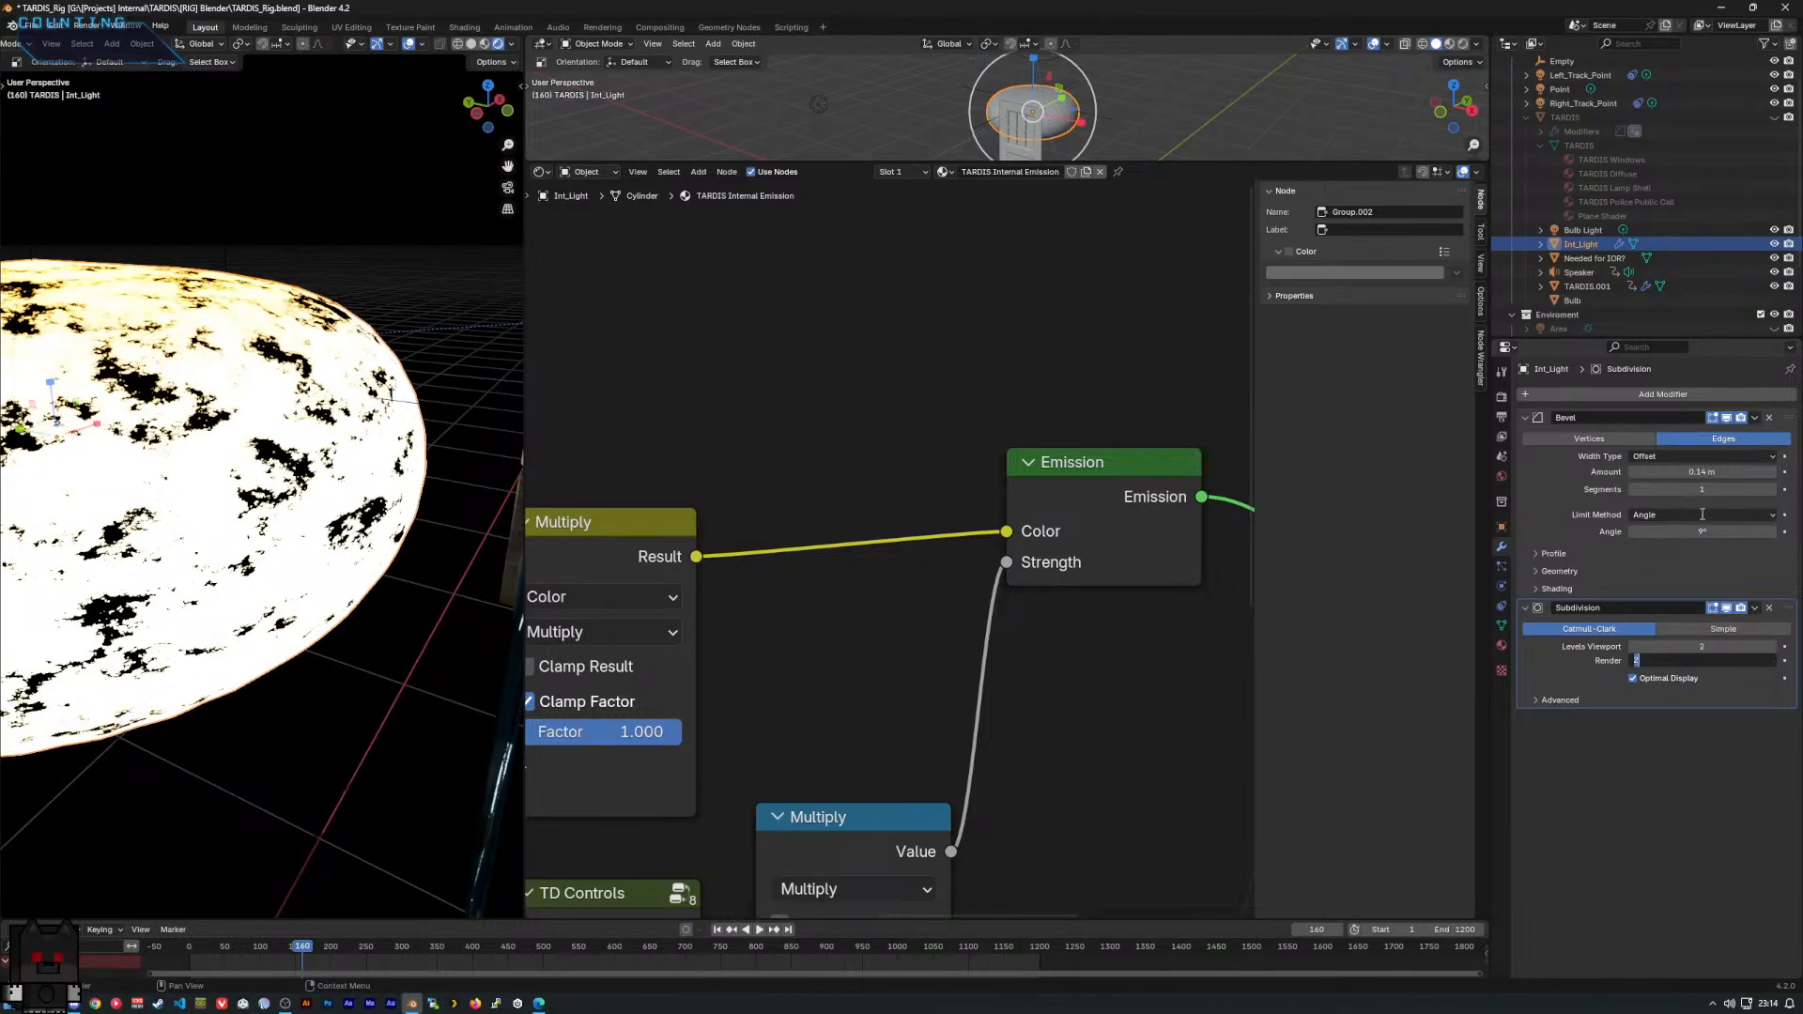
drag(1703, 473, 1721, 531)
Scale the Int_Light shape uniformly slightly smaller behind the door windows.
middle_drag(273, 448, 264, 489)
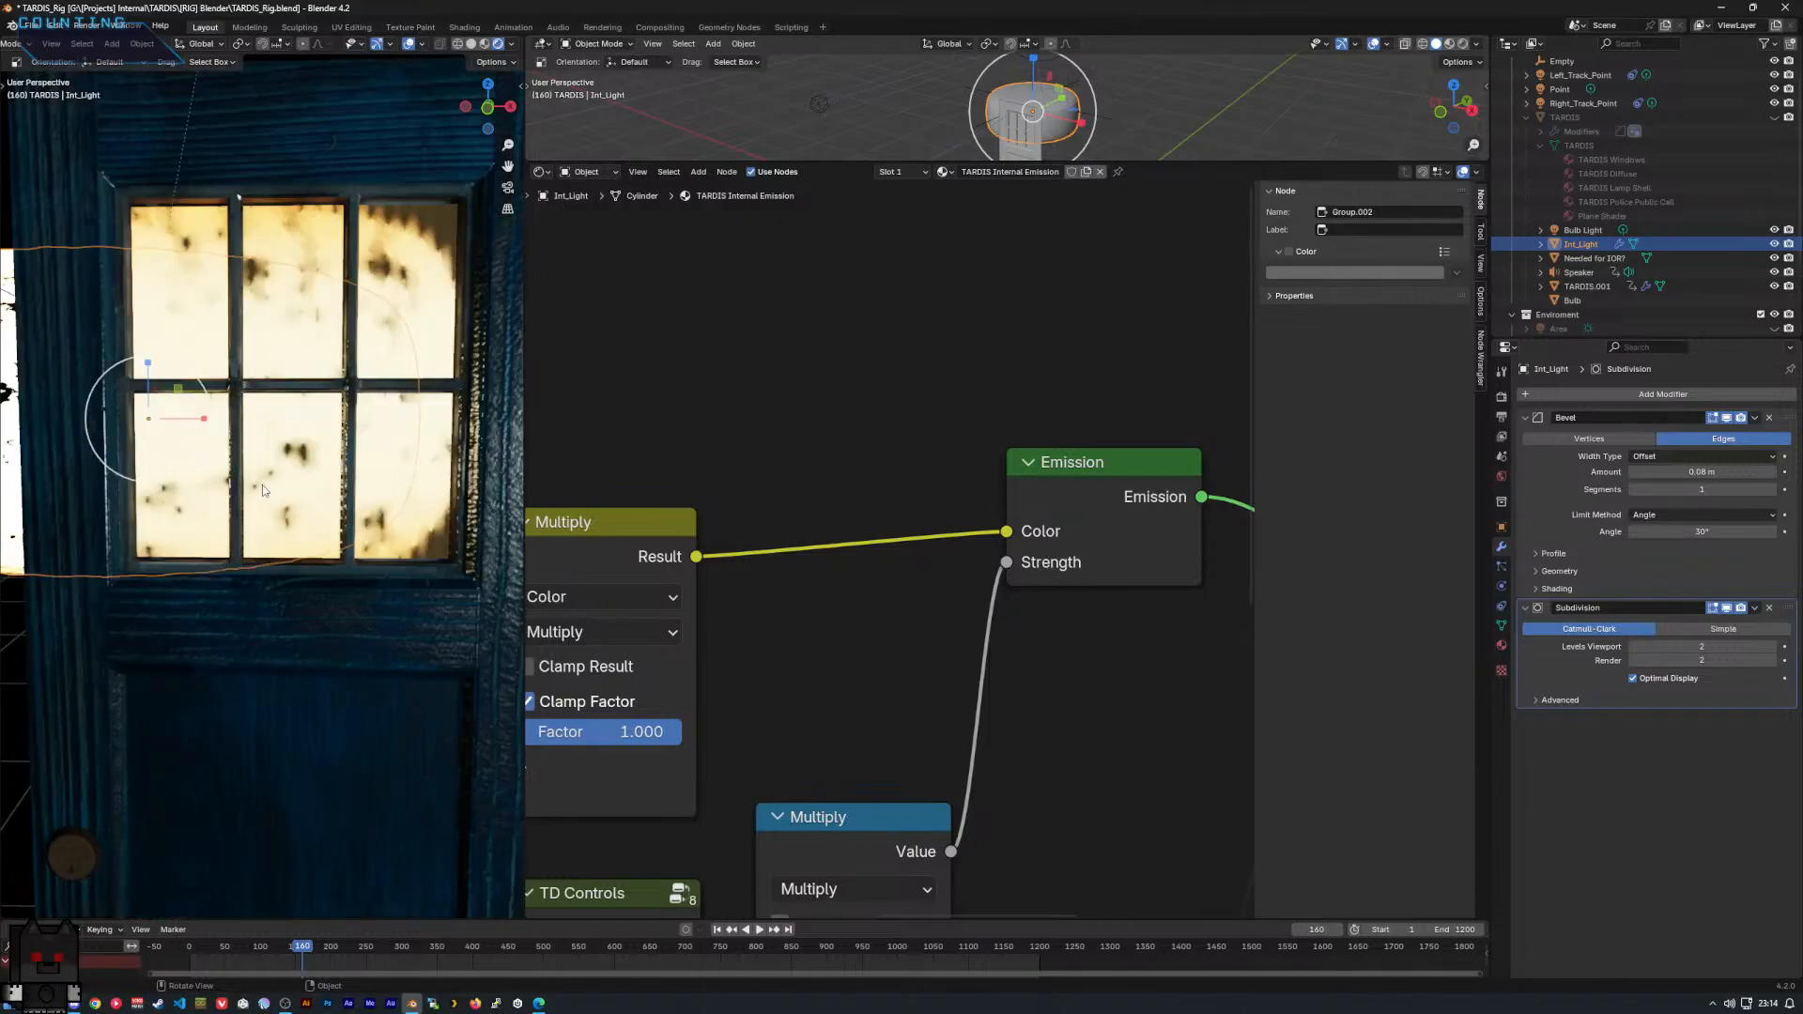
scroll(264, 490, up, 2)
scroll(308, 466, down, 8)
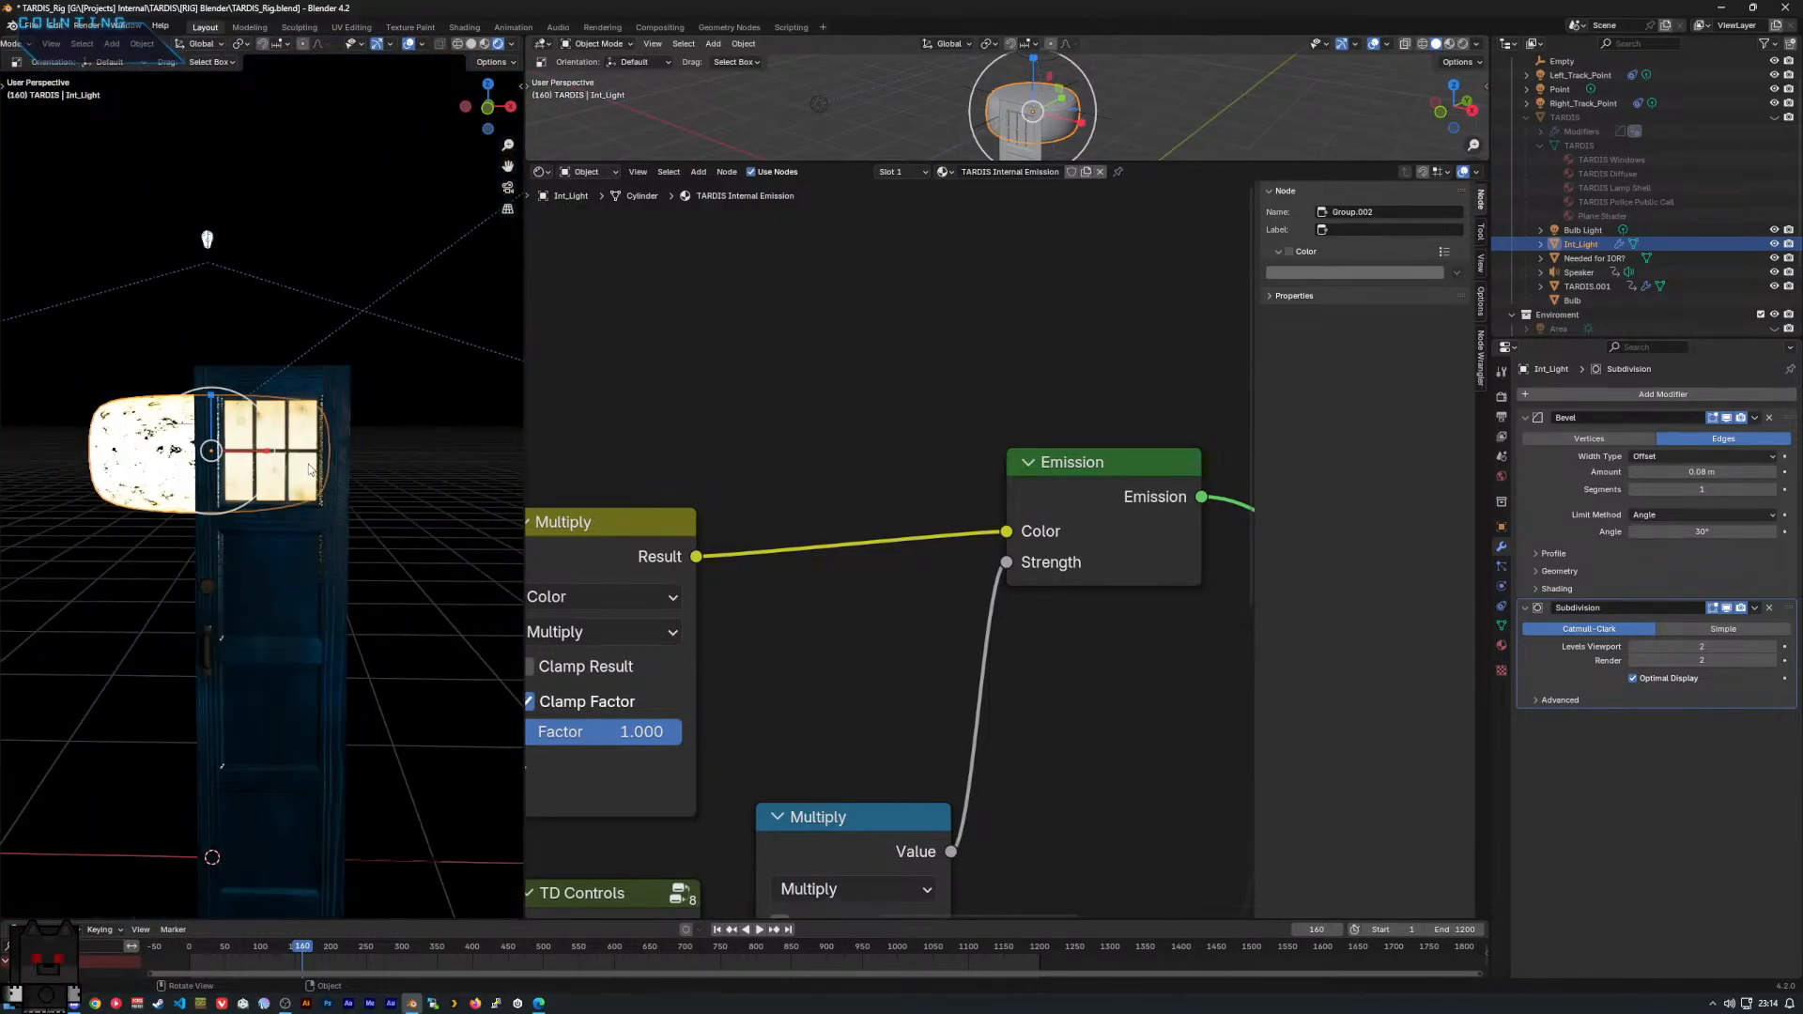
scroll(308, 466, up, 5)
key(s)
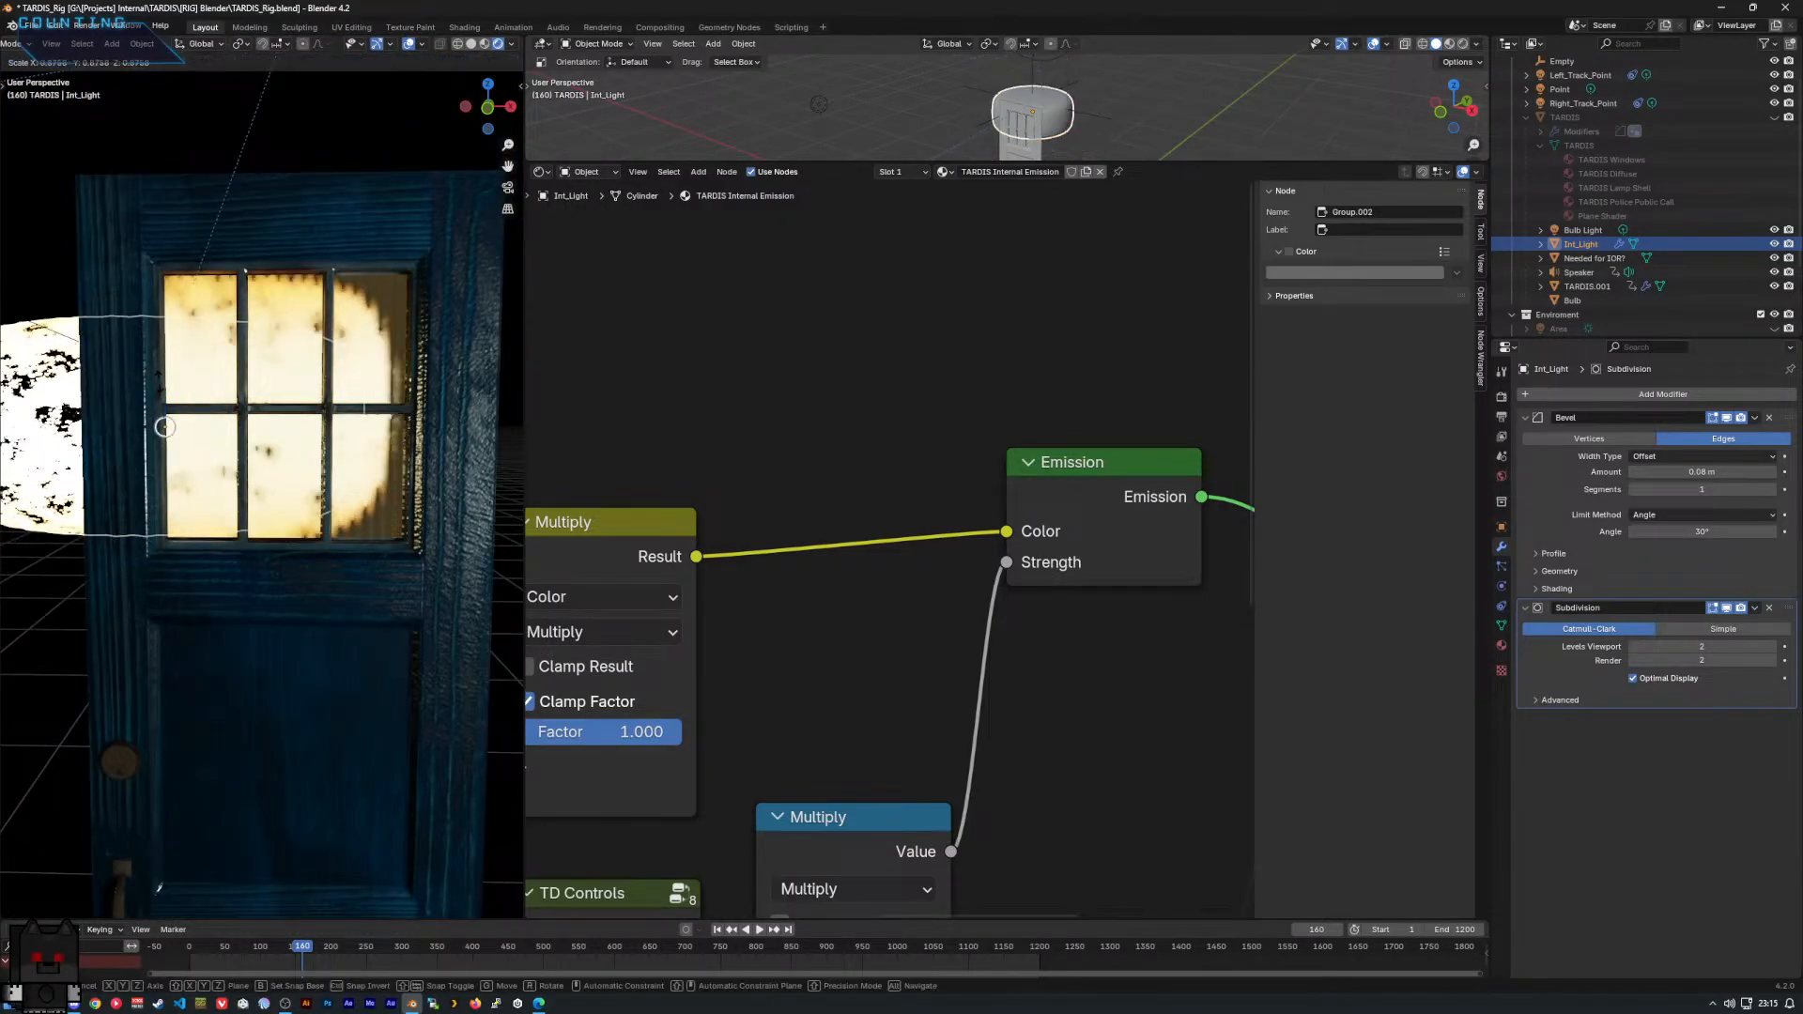
click(164, 426)
Examine the interior light through the door windows from several distances and angles, and review the TARDIS Internal Emission node tree.
middle_drag(165, 426, 230, 409)
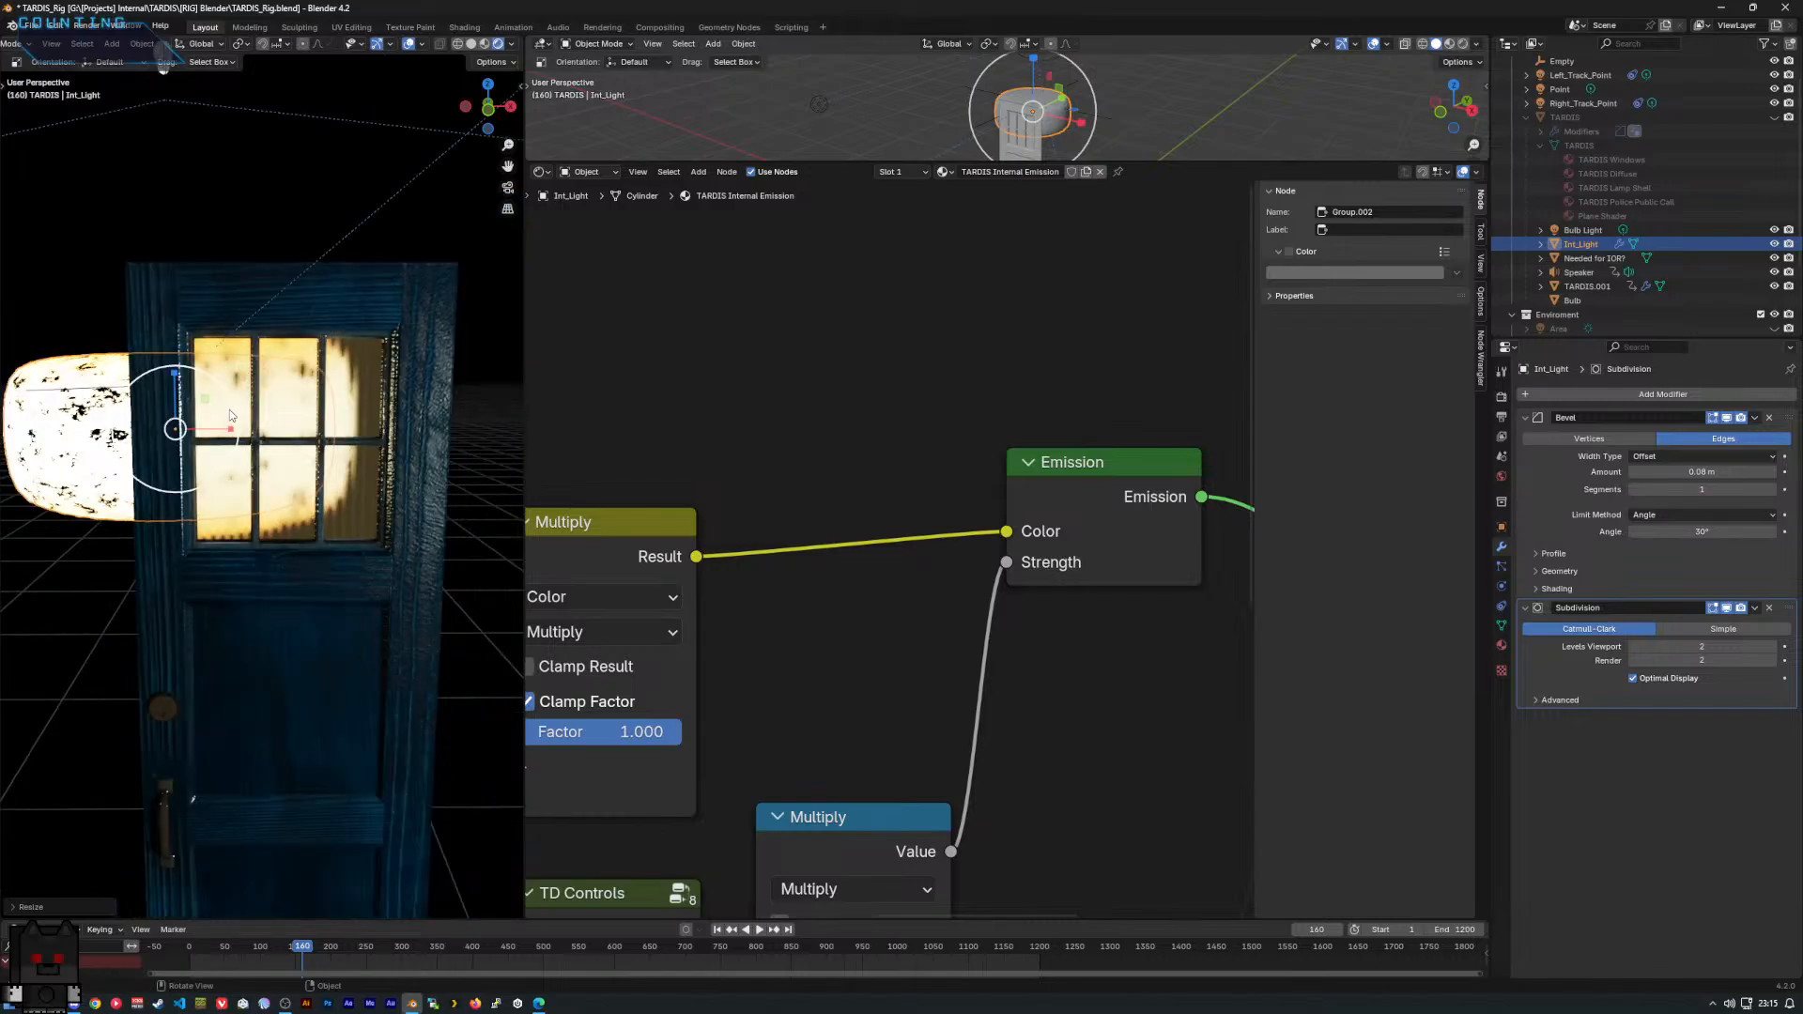
scroll(229, 409, down, 7)
scroll(230, 409, up, 5)
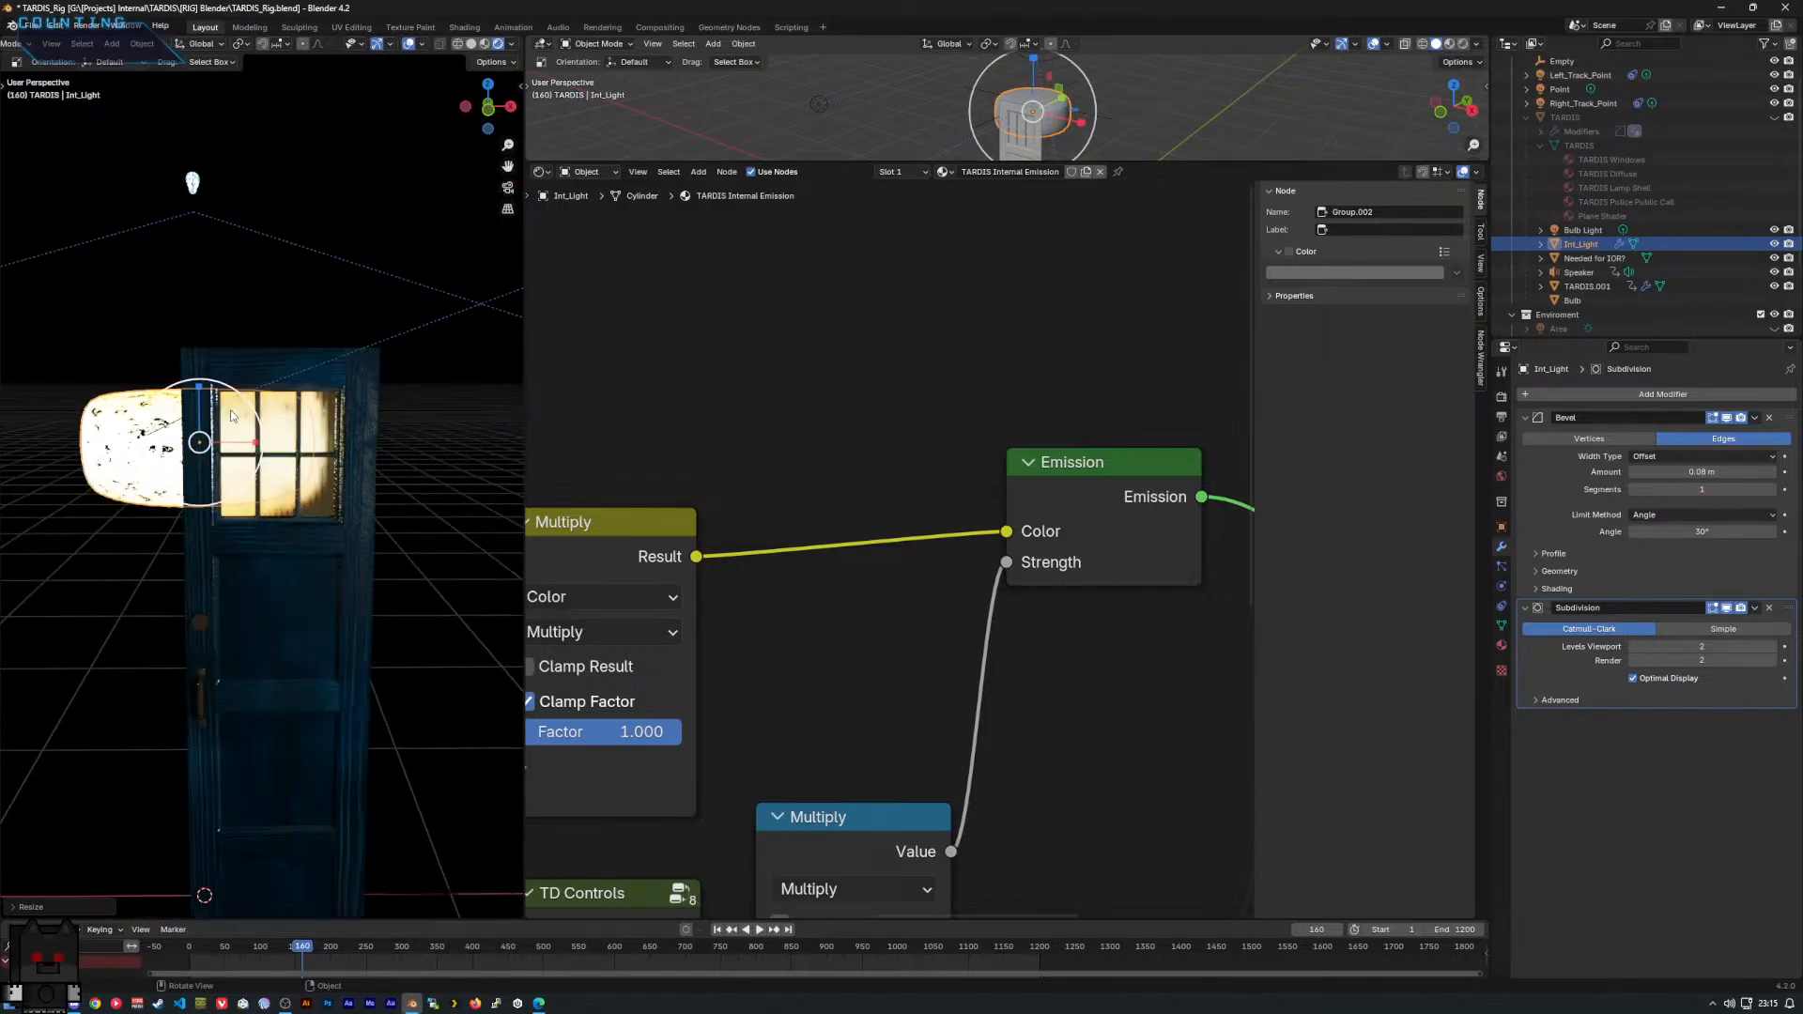
scroll(230, 410, up, 5)
scroll(229, 410, down, 6)
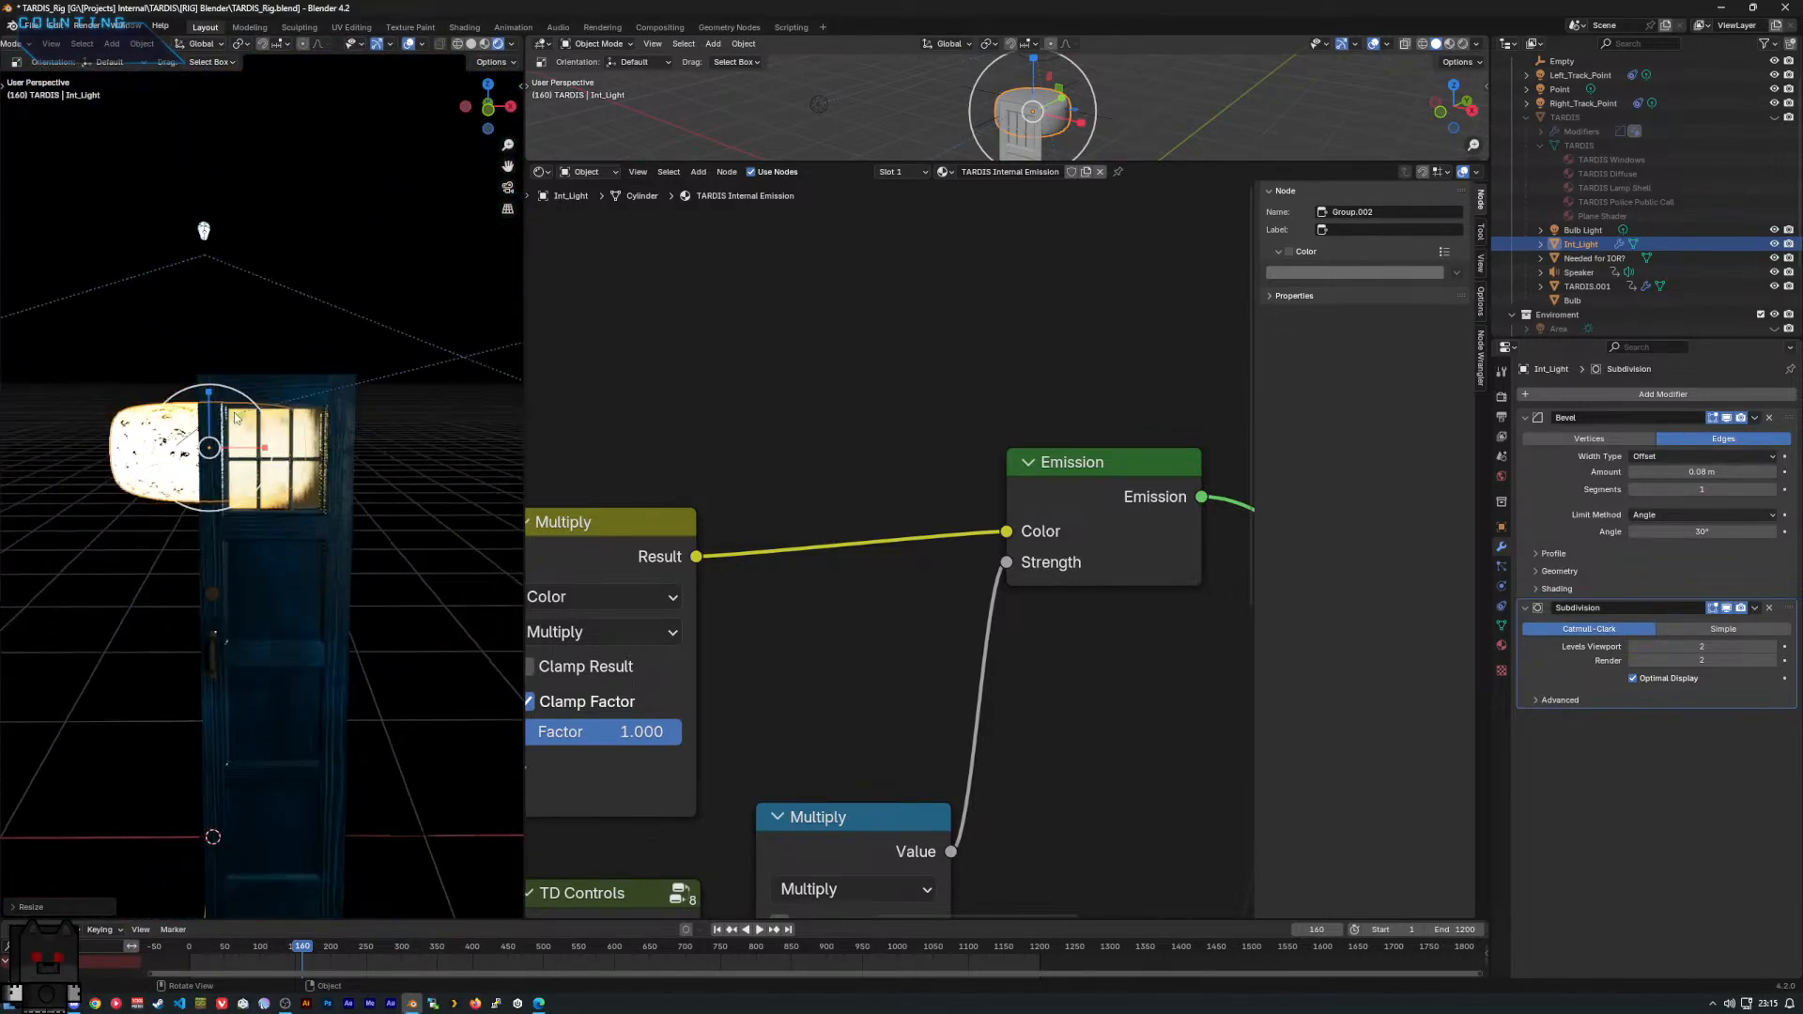
scroll(236, 417, down, 3)
scroll(244, 419, up, 9)
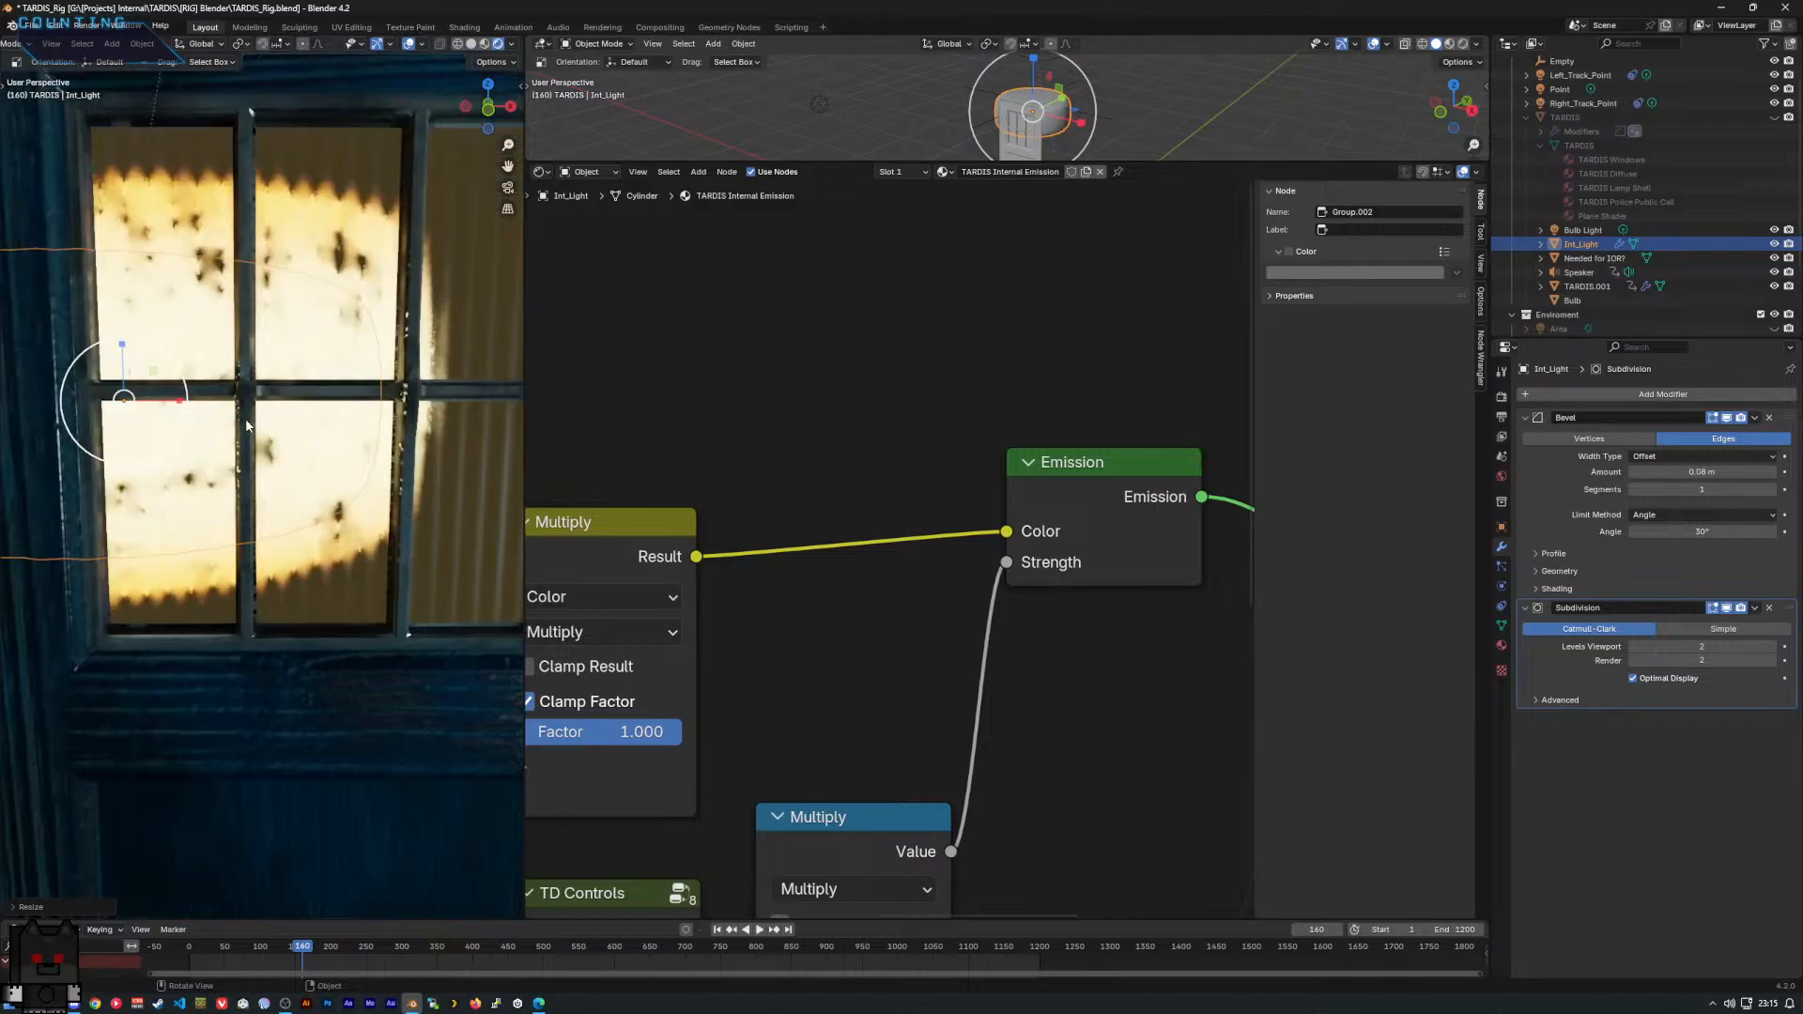
scroll(245, 419, down, 6)
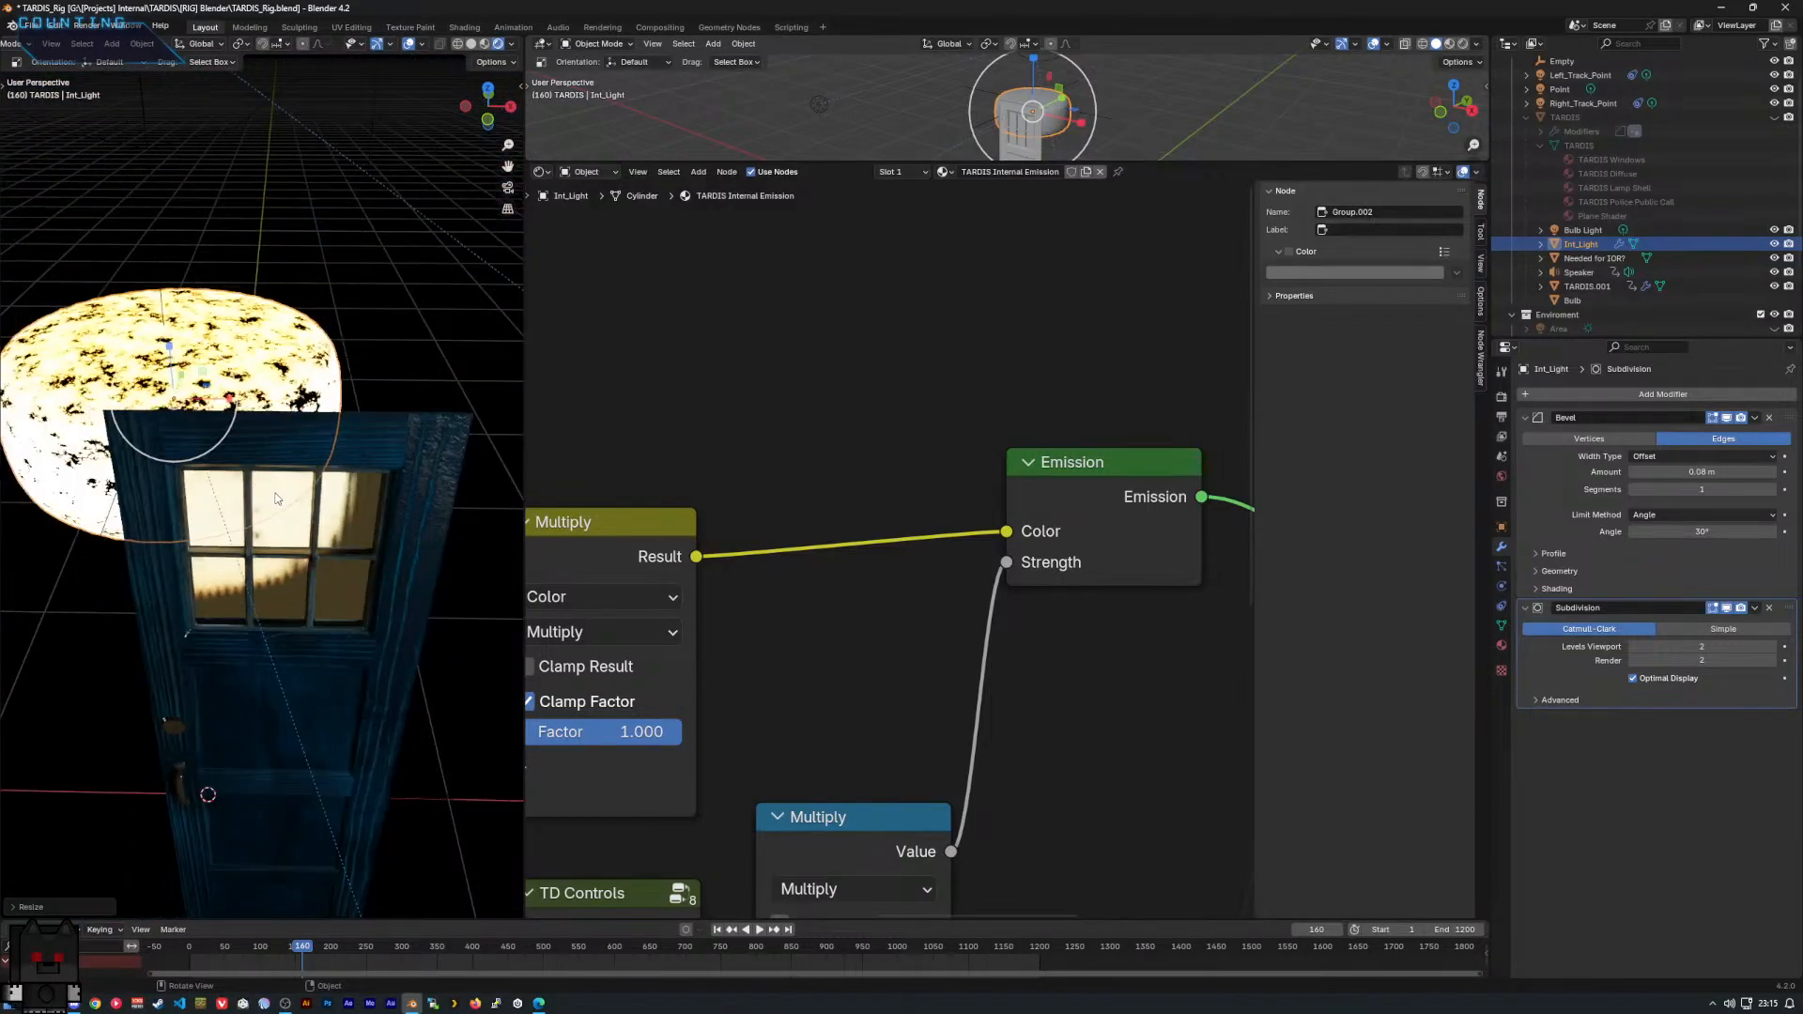
middle_drag(276, 499, 298, 539)
middle_drag(282, 408, 266, 405)
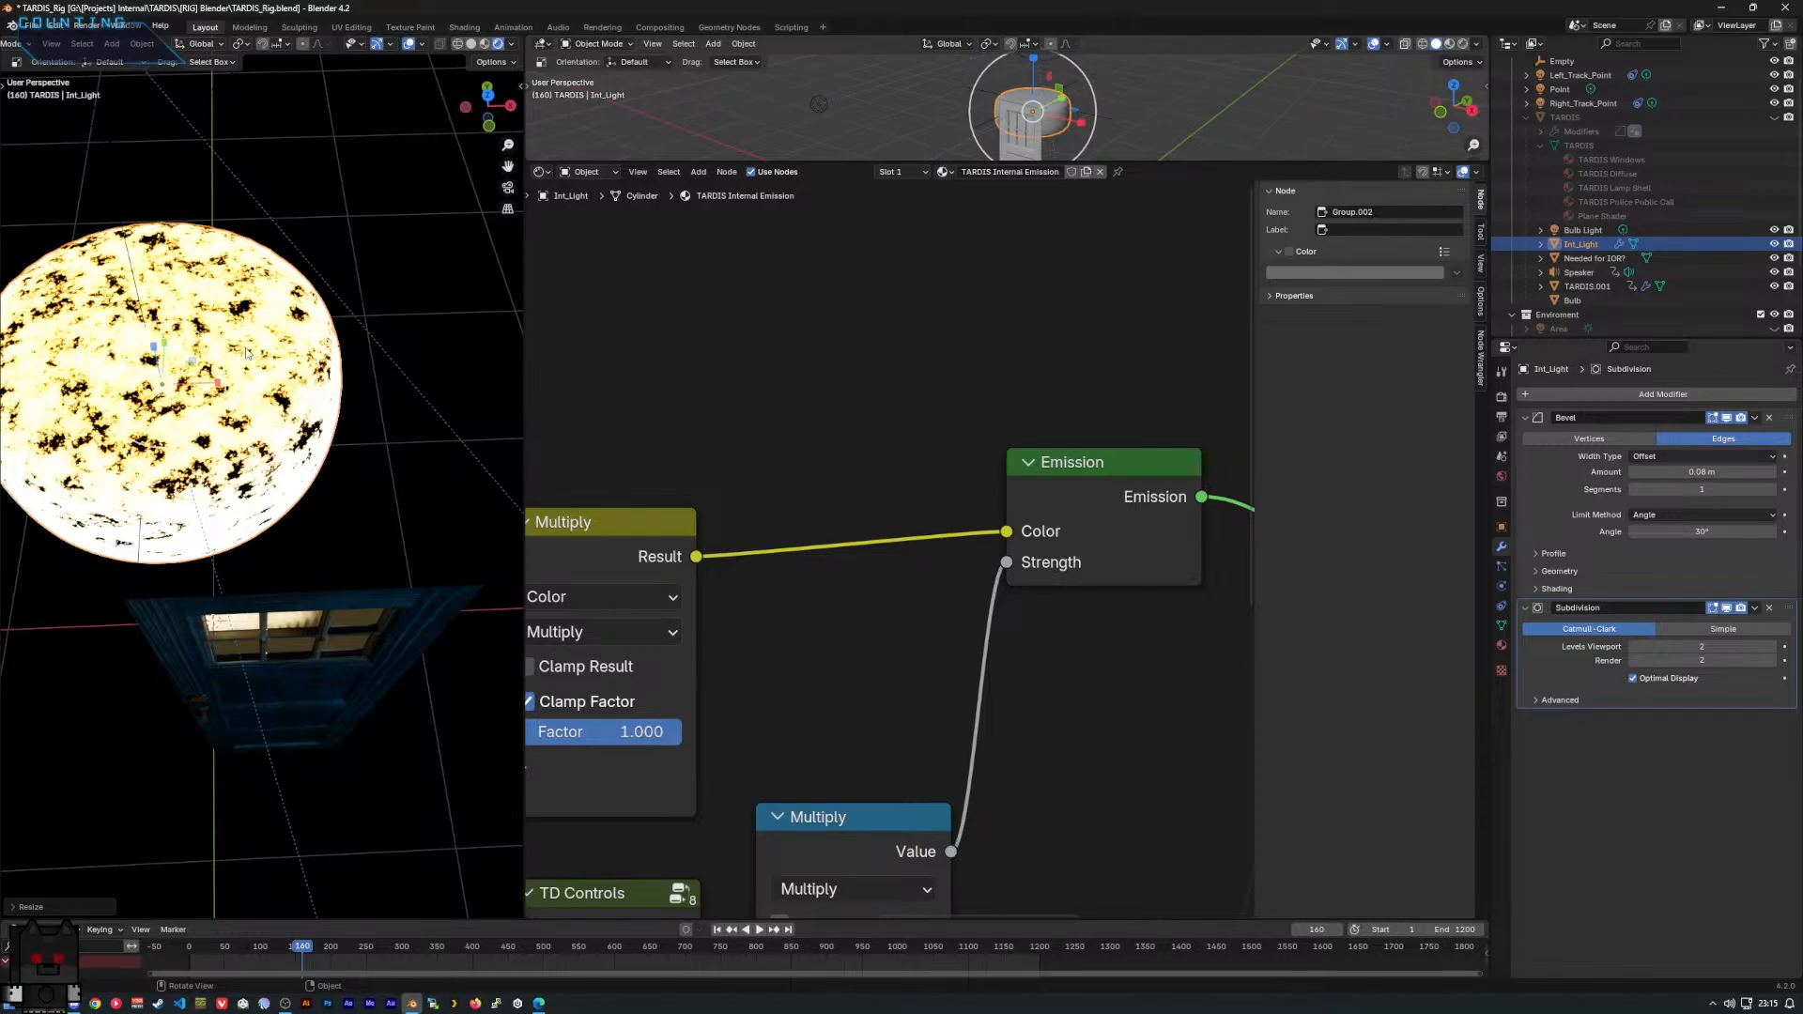
middle_drag(246, 353, 195, 442)
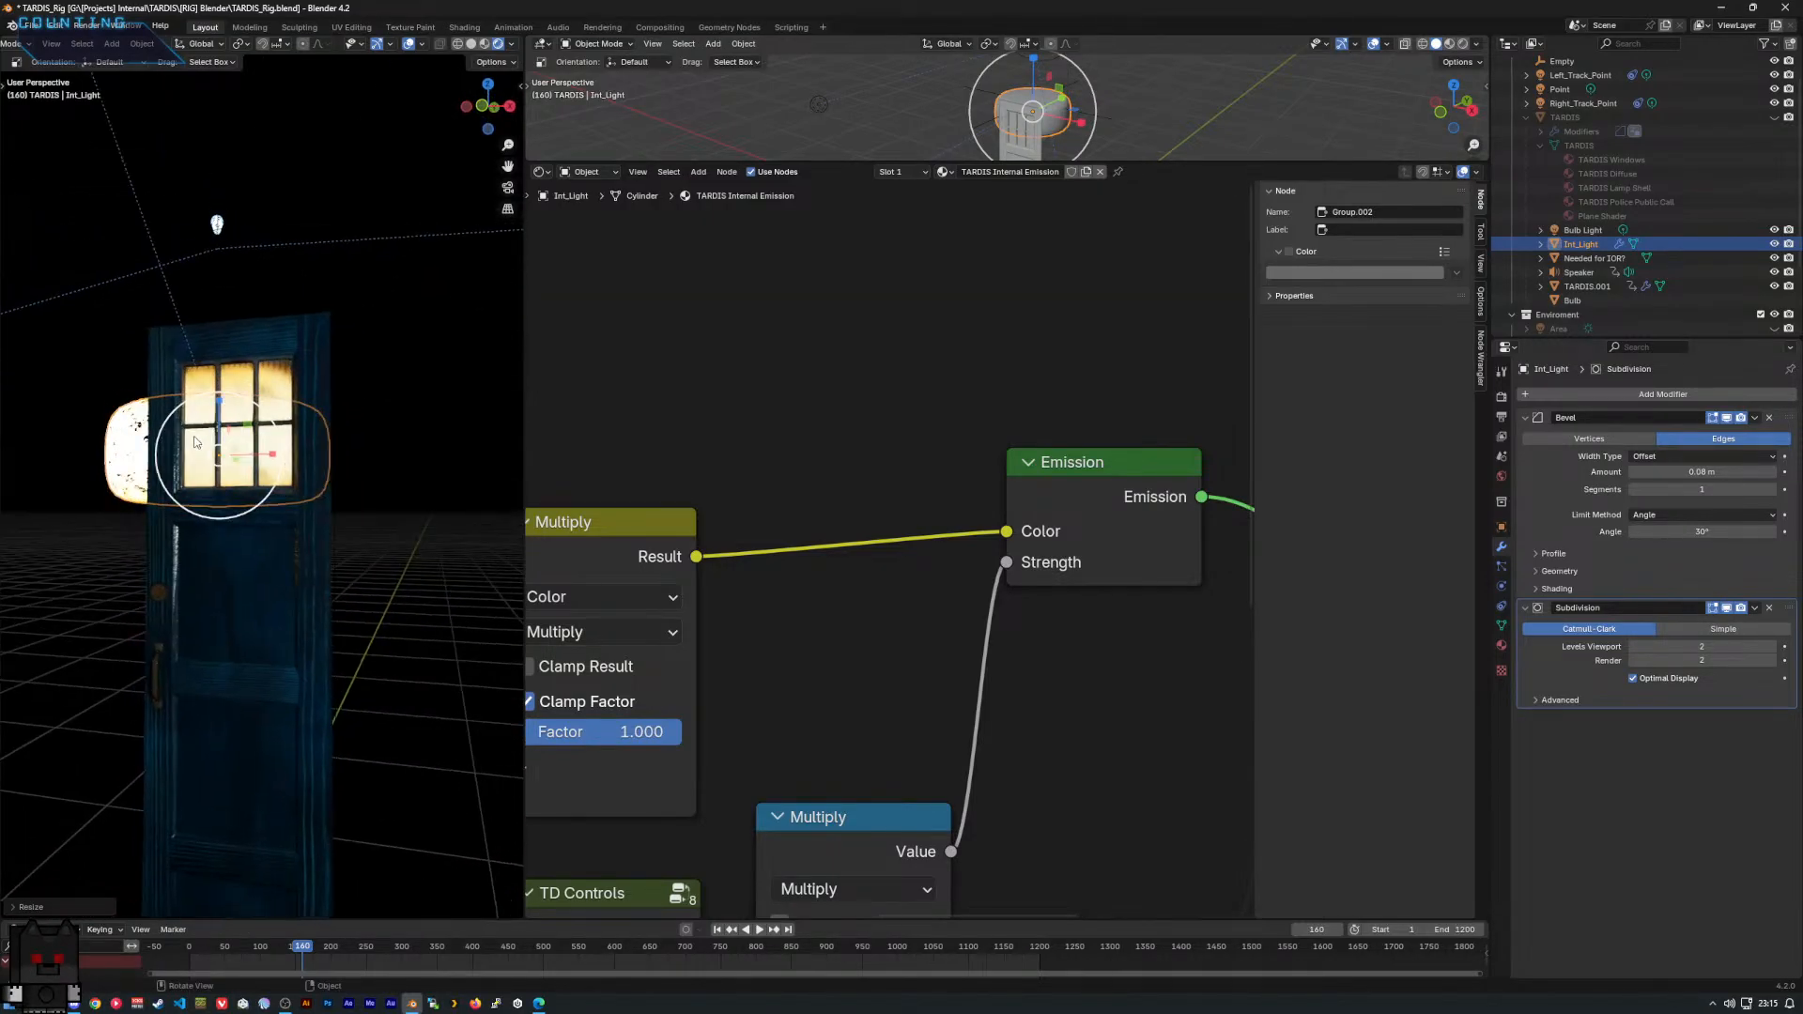
scroll(196, 441, up, 3)
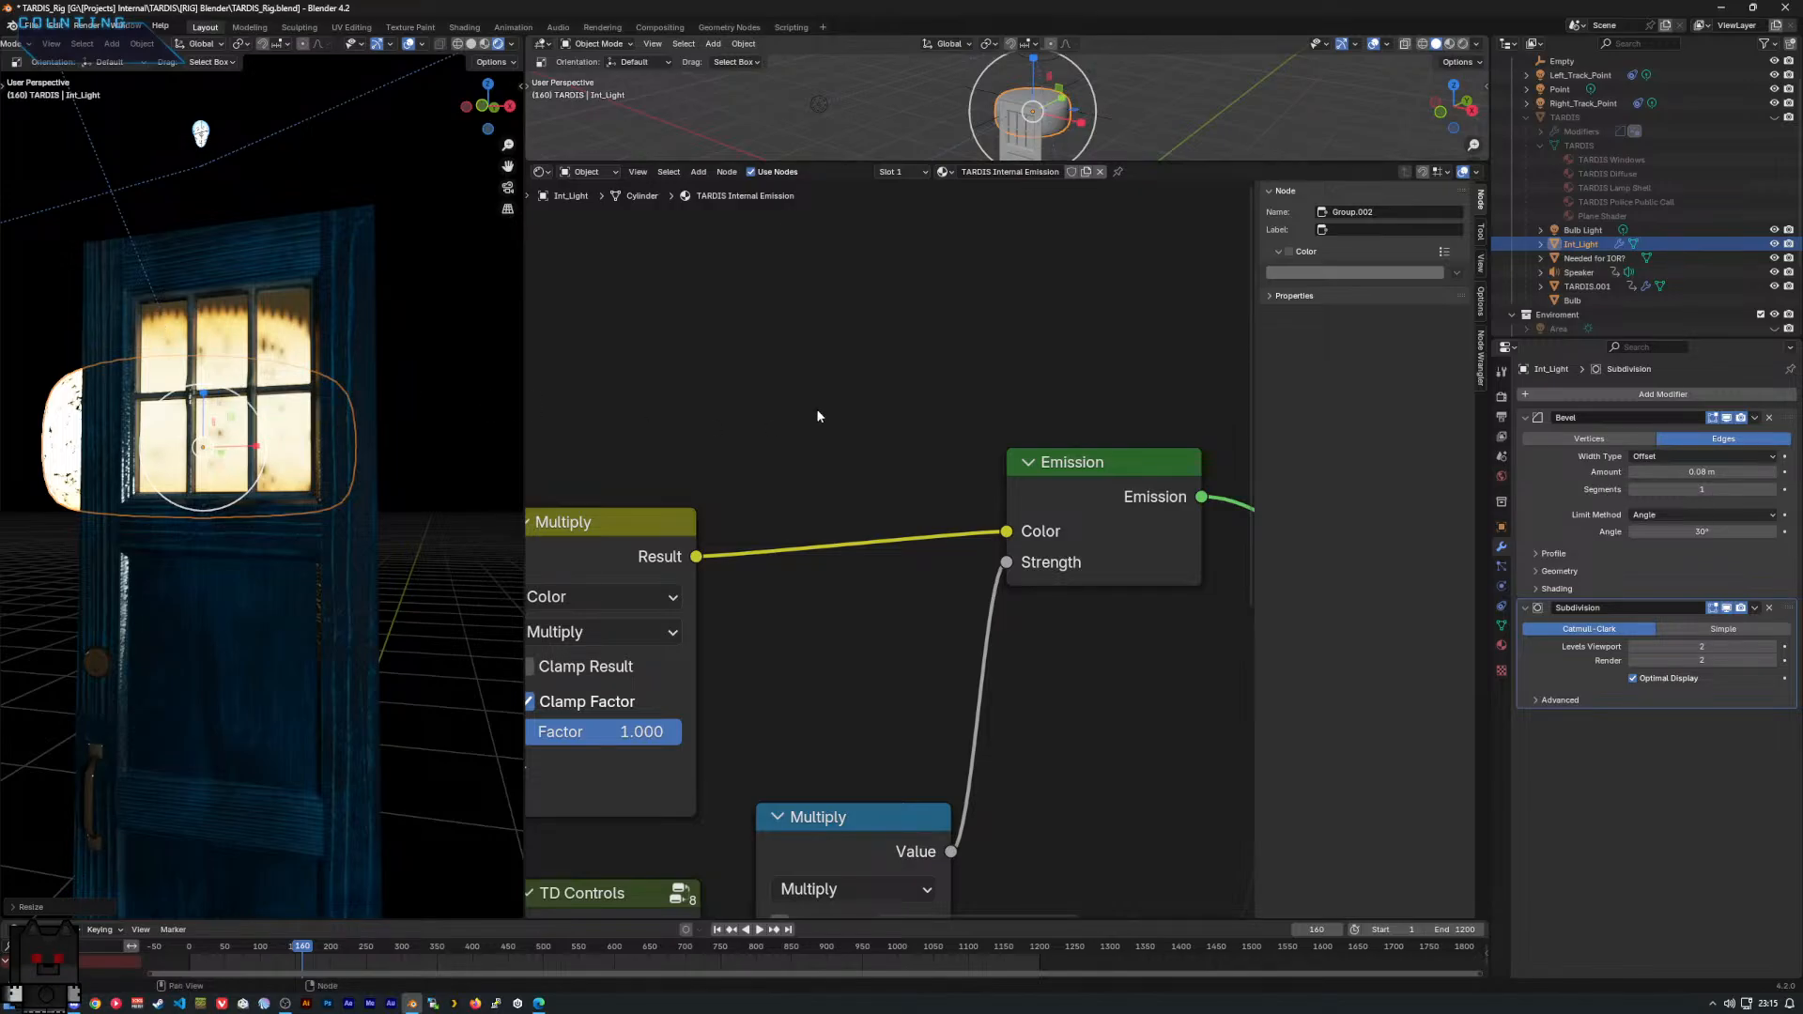
scroll(816, 442, down, 4)
middle_drag(815, 766, 725, 443)
scroll(791, 516, down, 4)
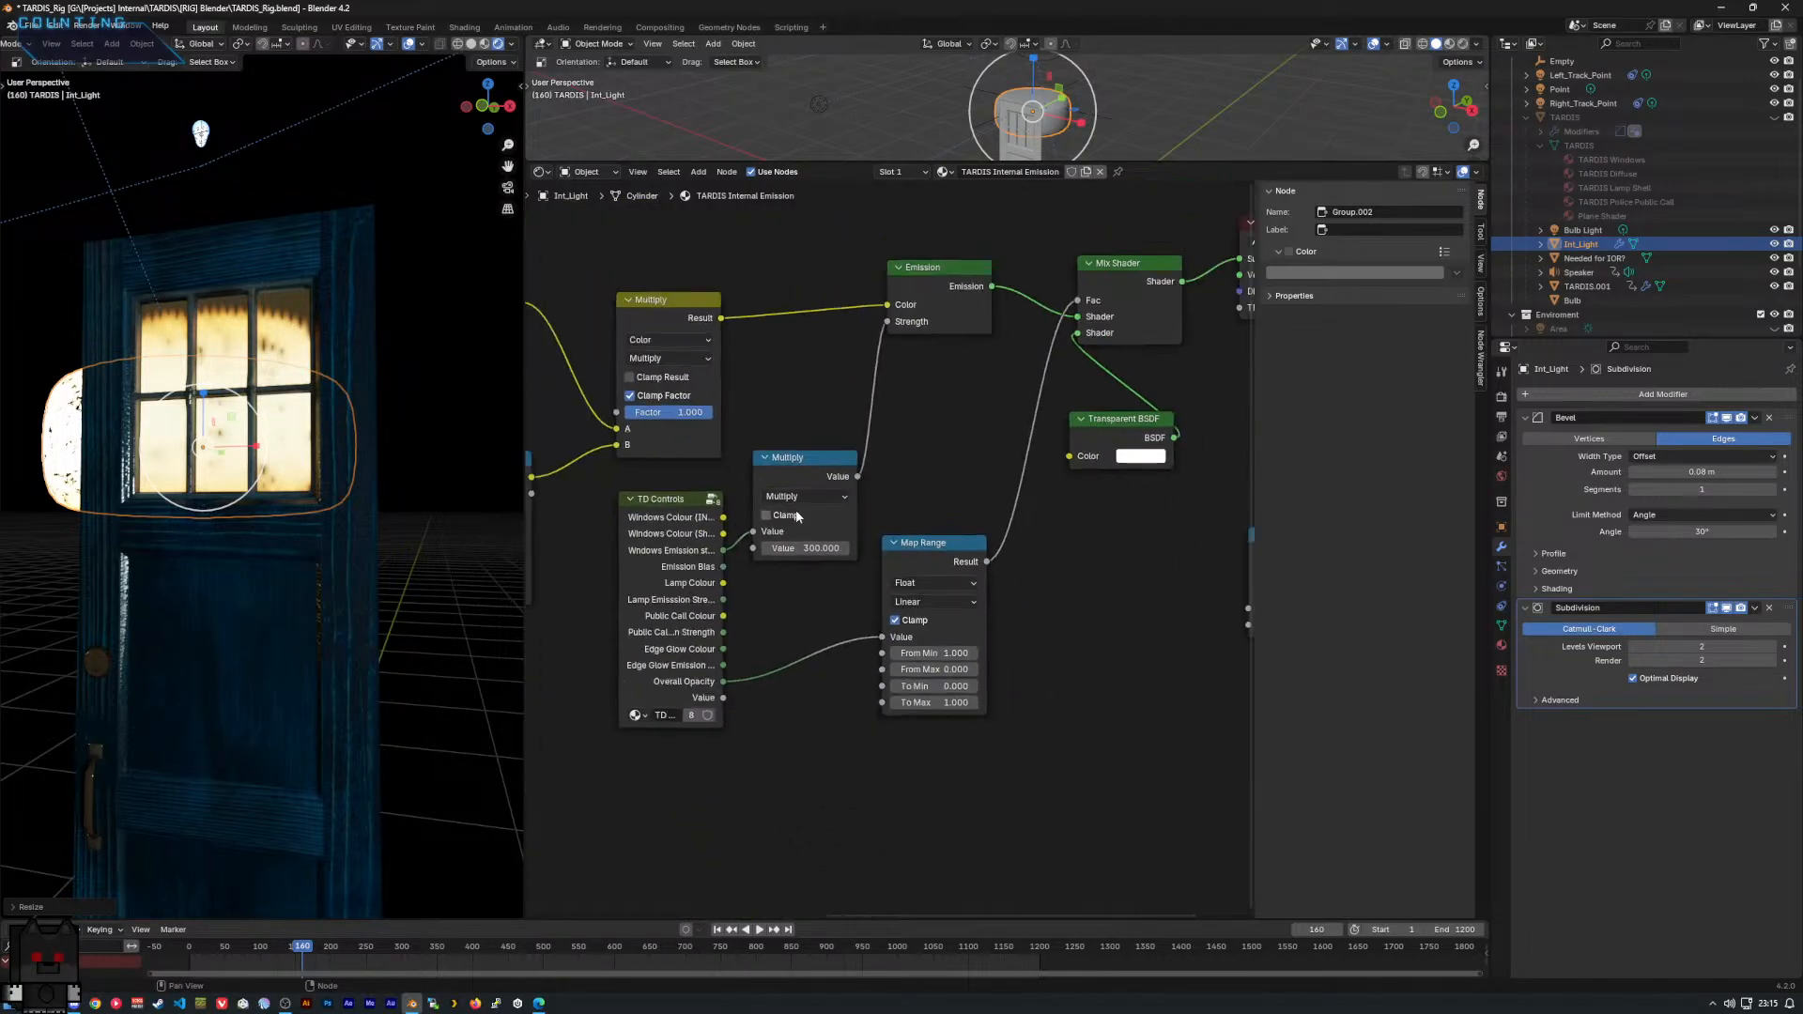
middle_drag(892, 556, 730, 545)
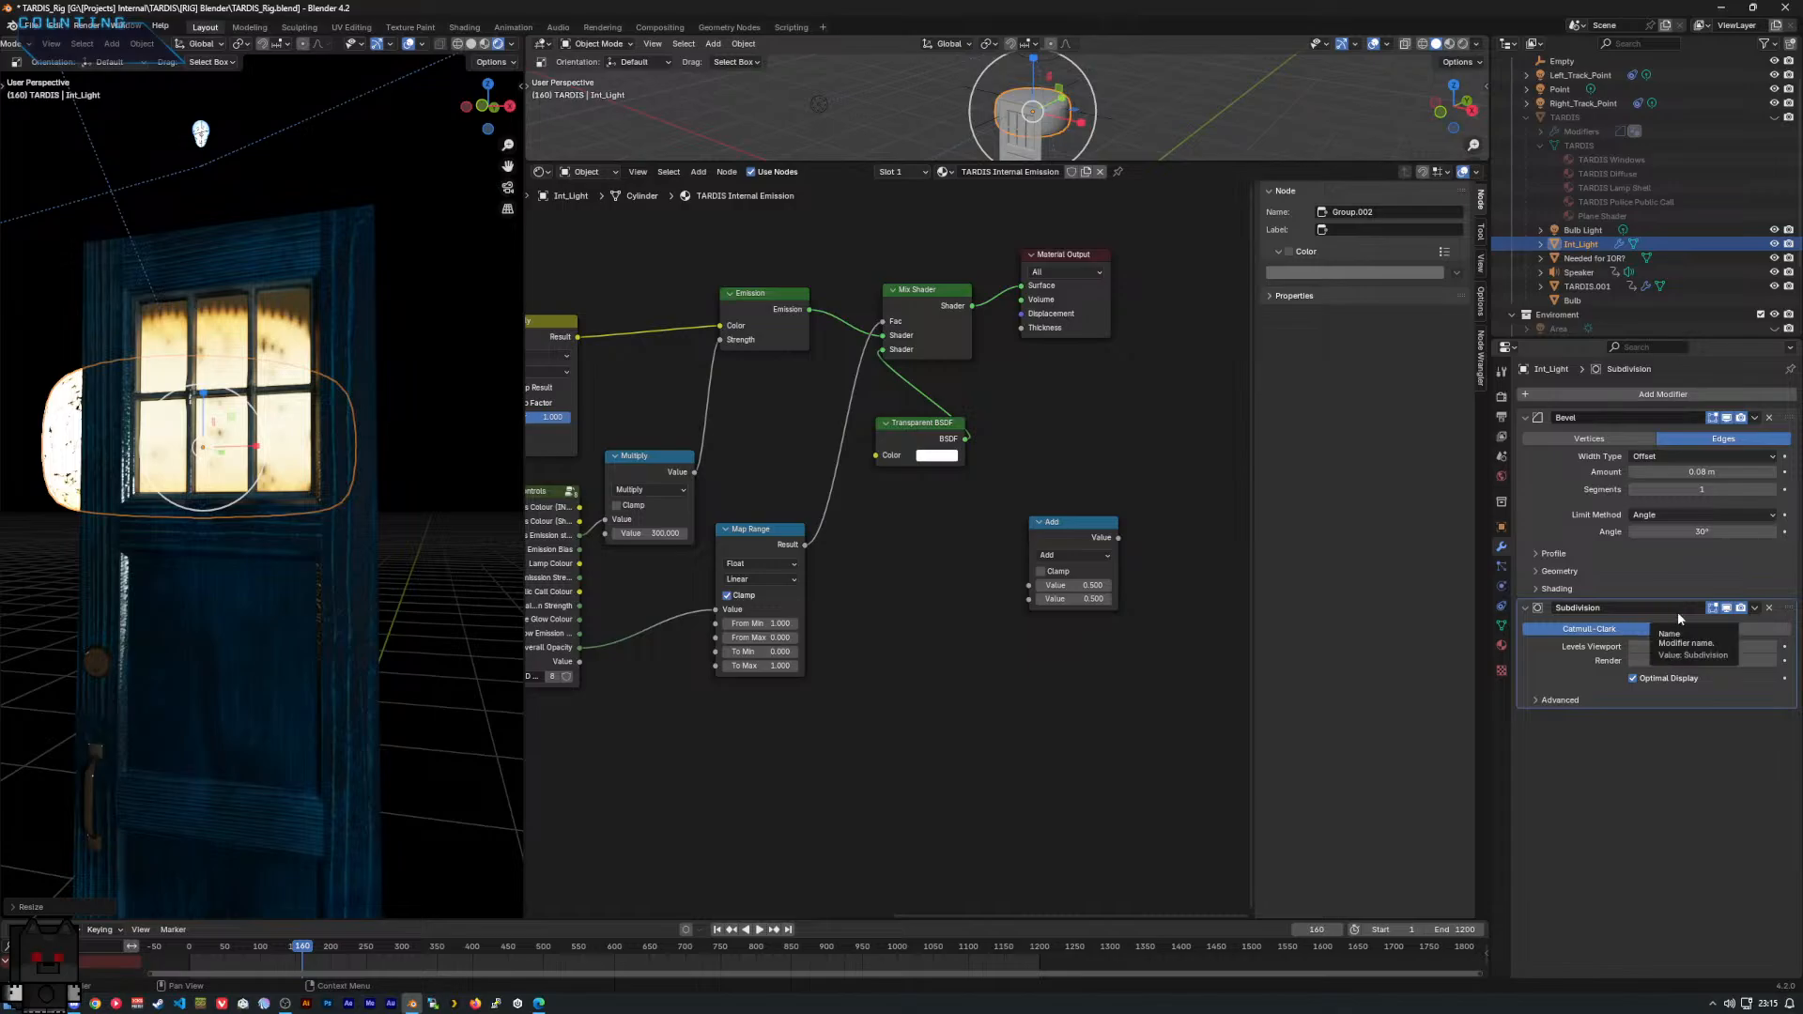
Remove Int_Light's Subdivision modifier and set its Bevel to 11 segments, a 62° angle limit and an amount of 0.17 m.
click(1769, 607)
drag(1702, 490, 1740, 532)
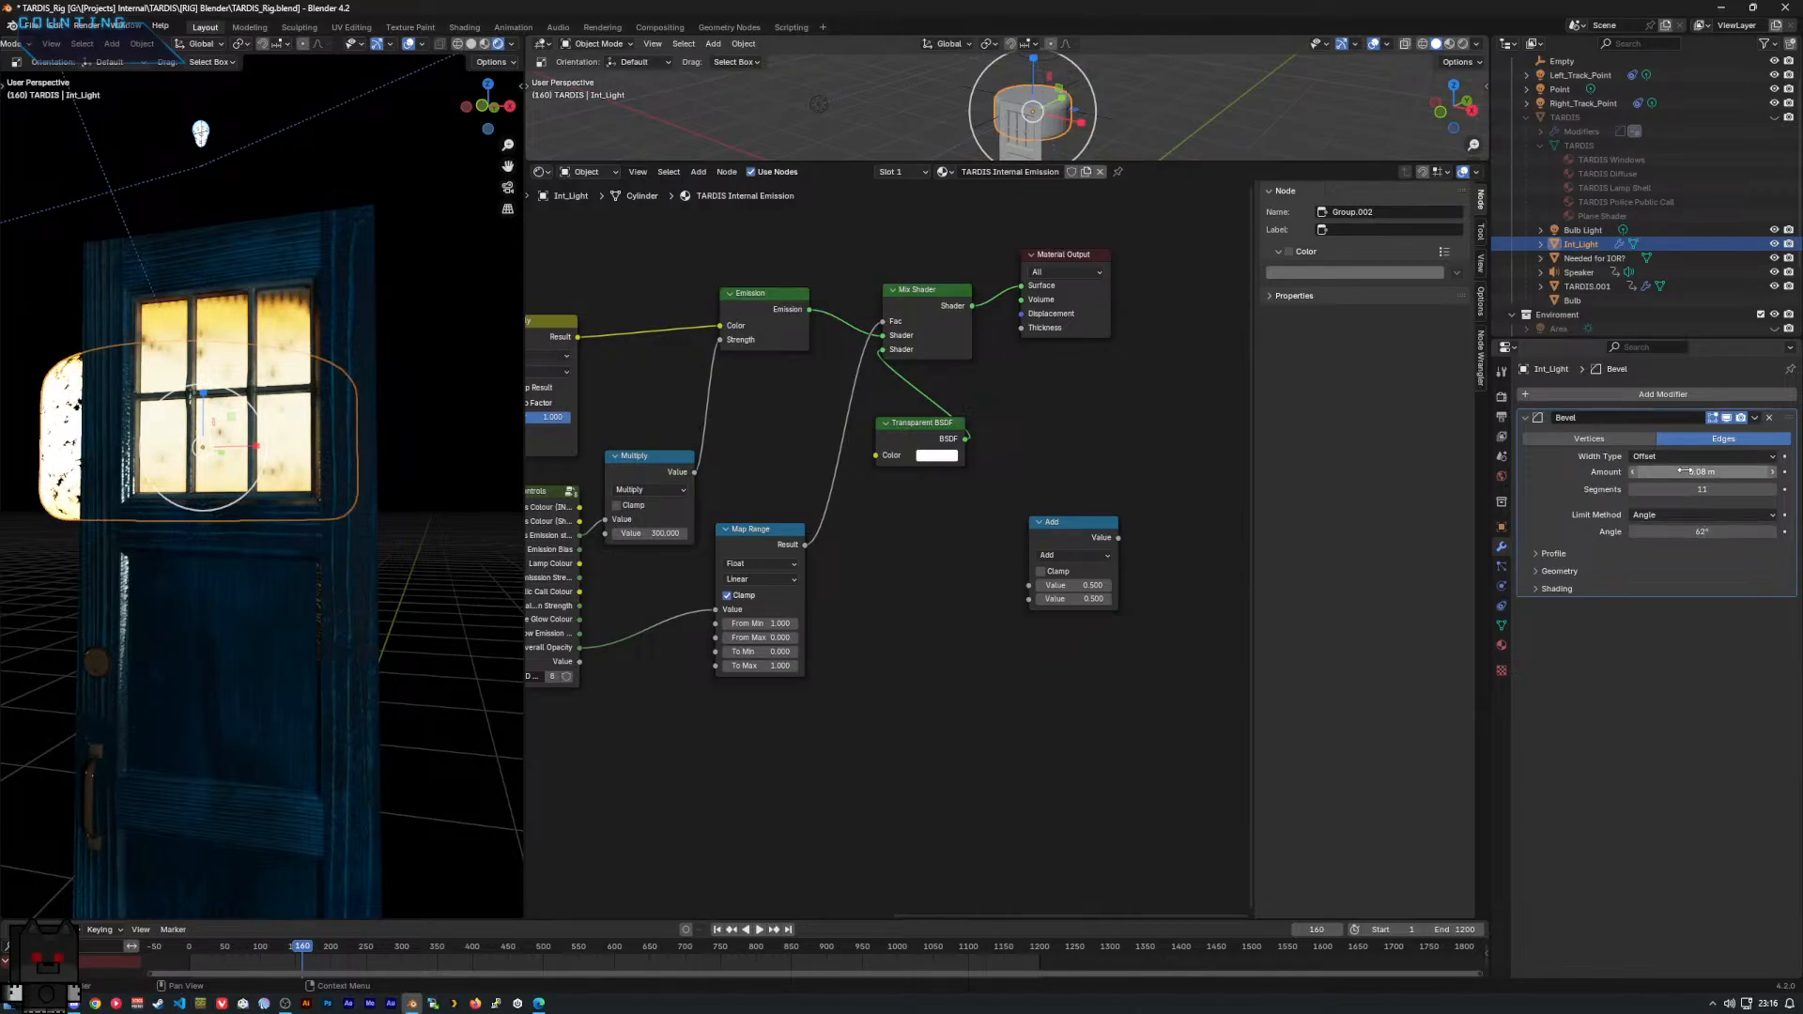
drag(1684, 471, 1702, 472)
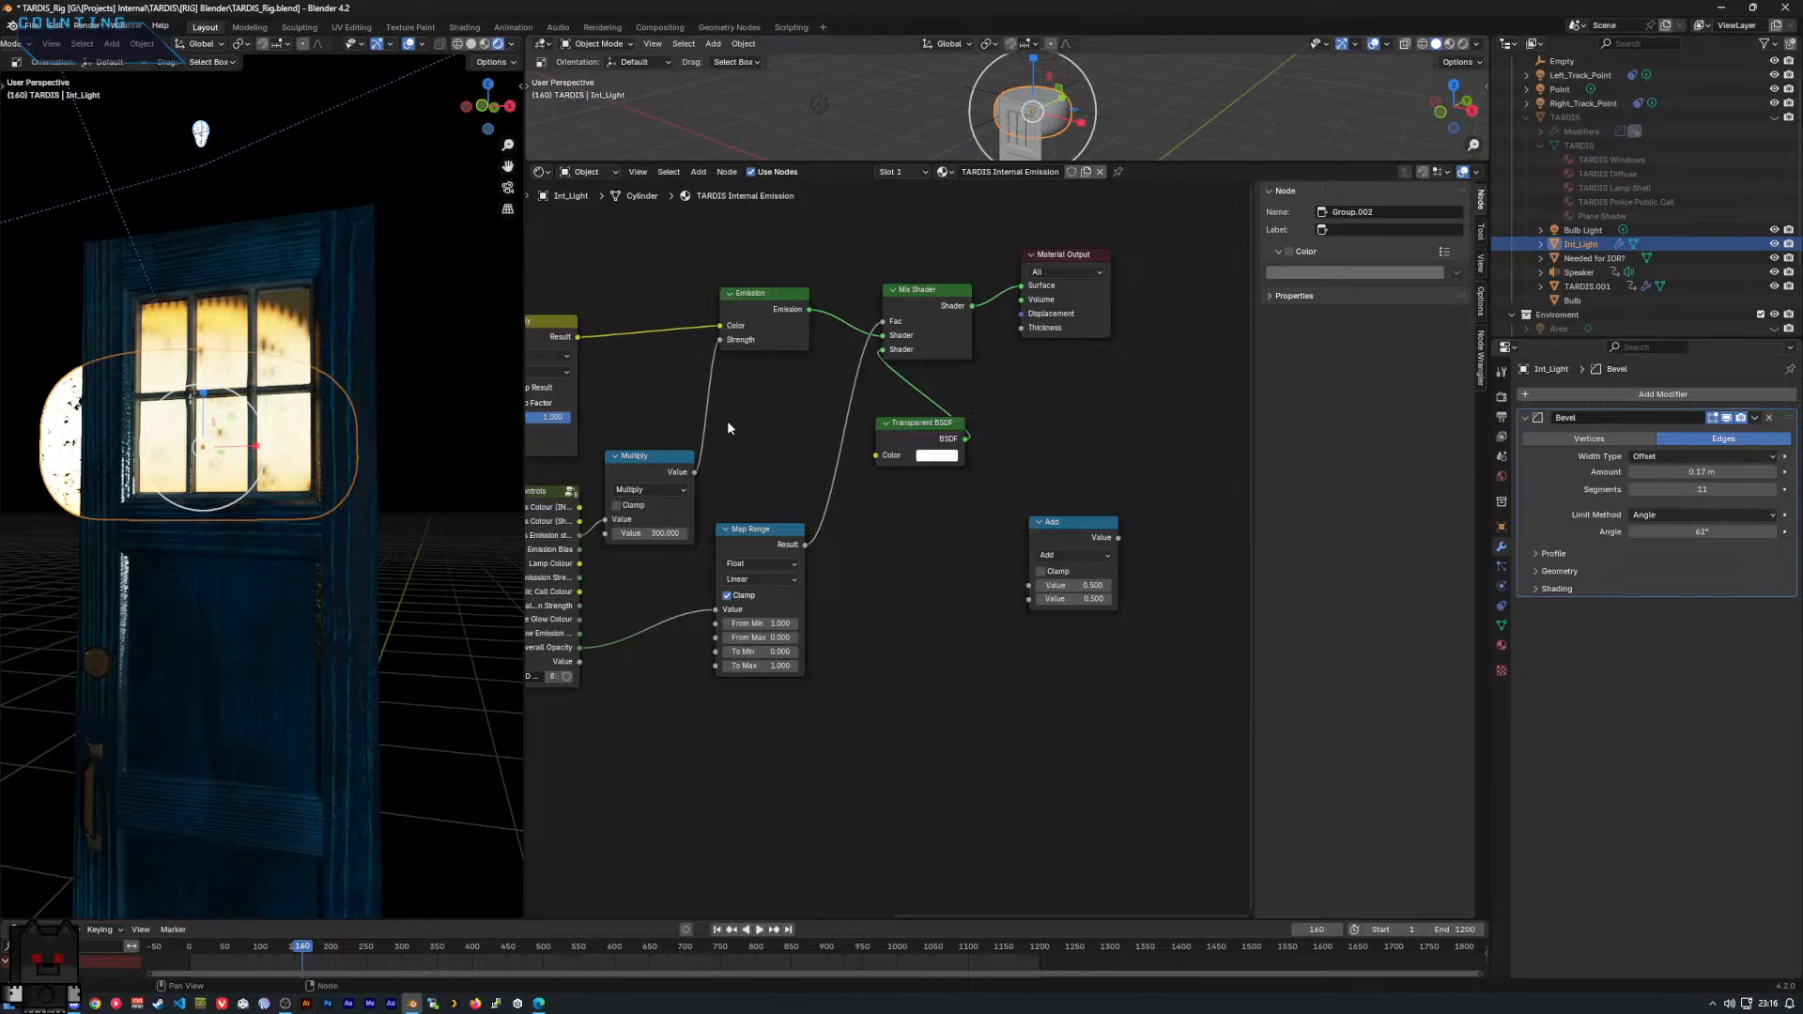
scroll(319, 433, up, 3)
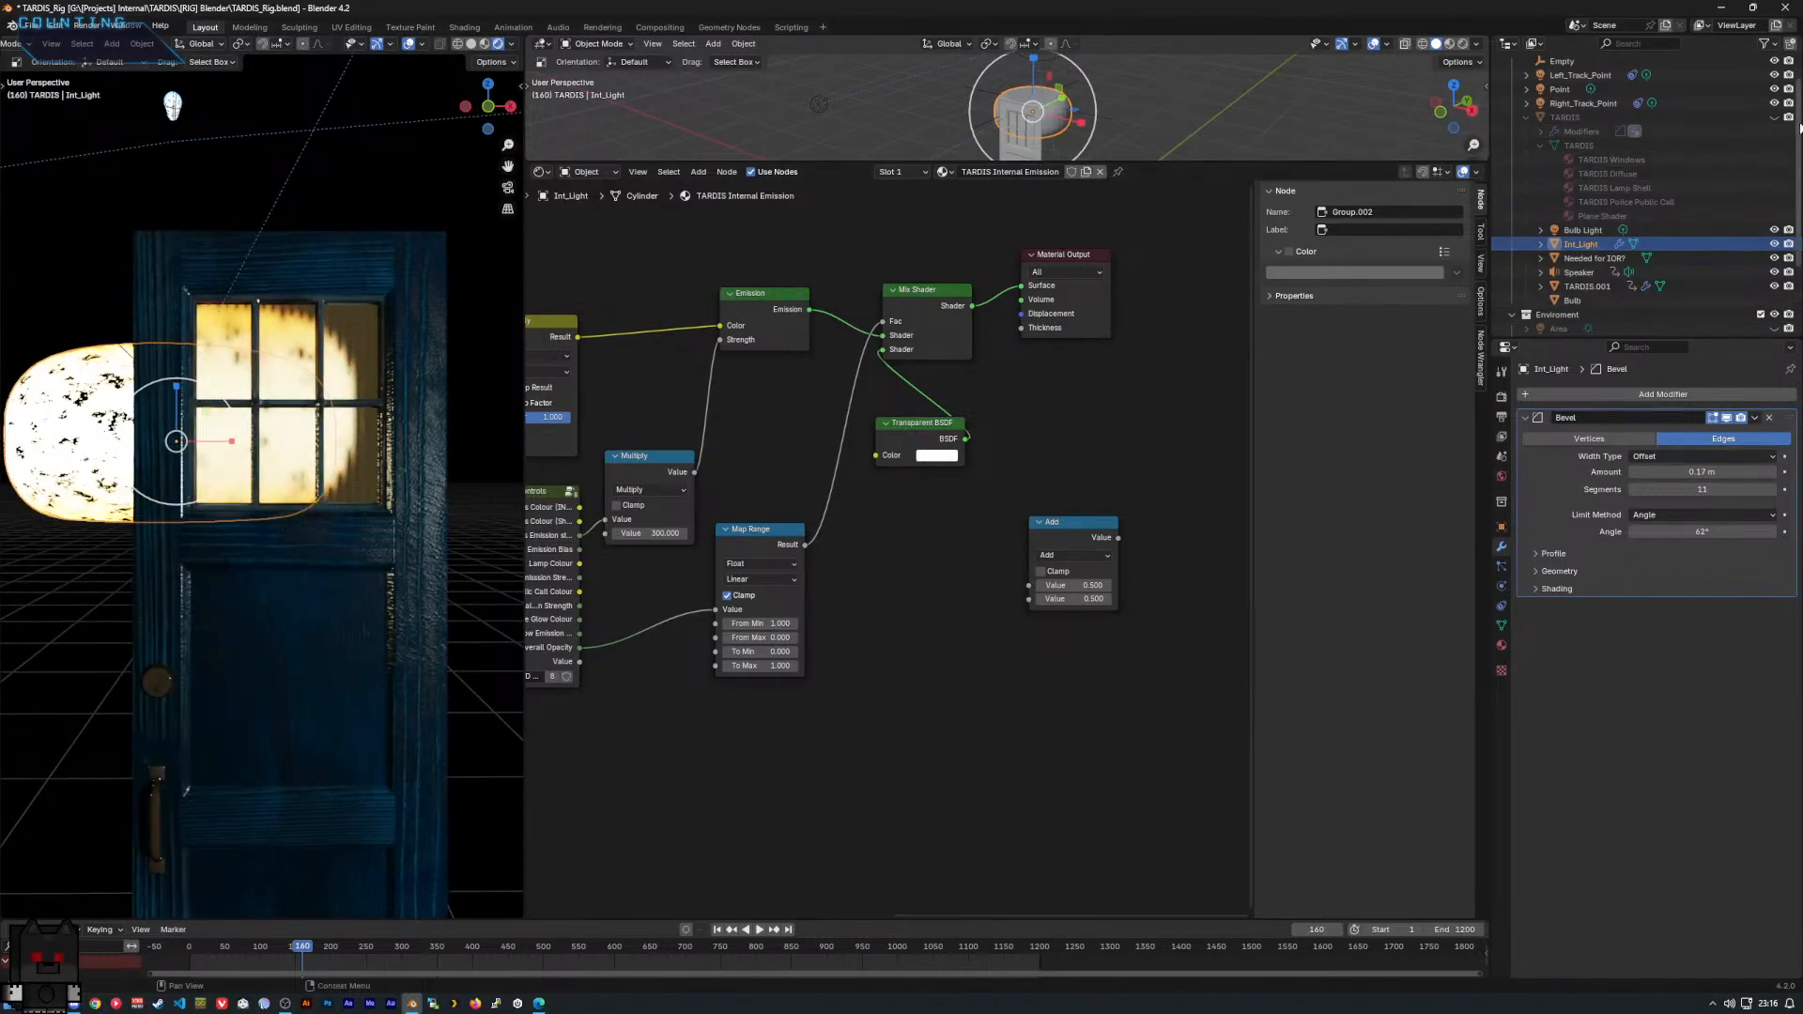
scroll(256, 511, down, 5)
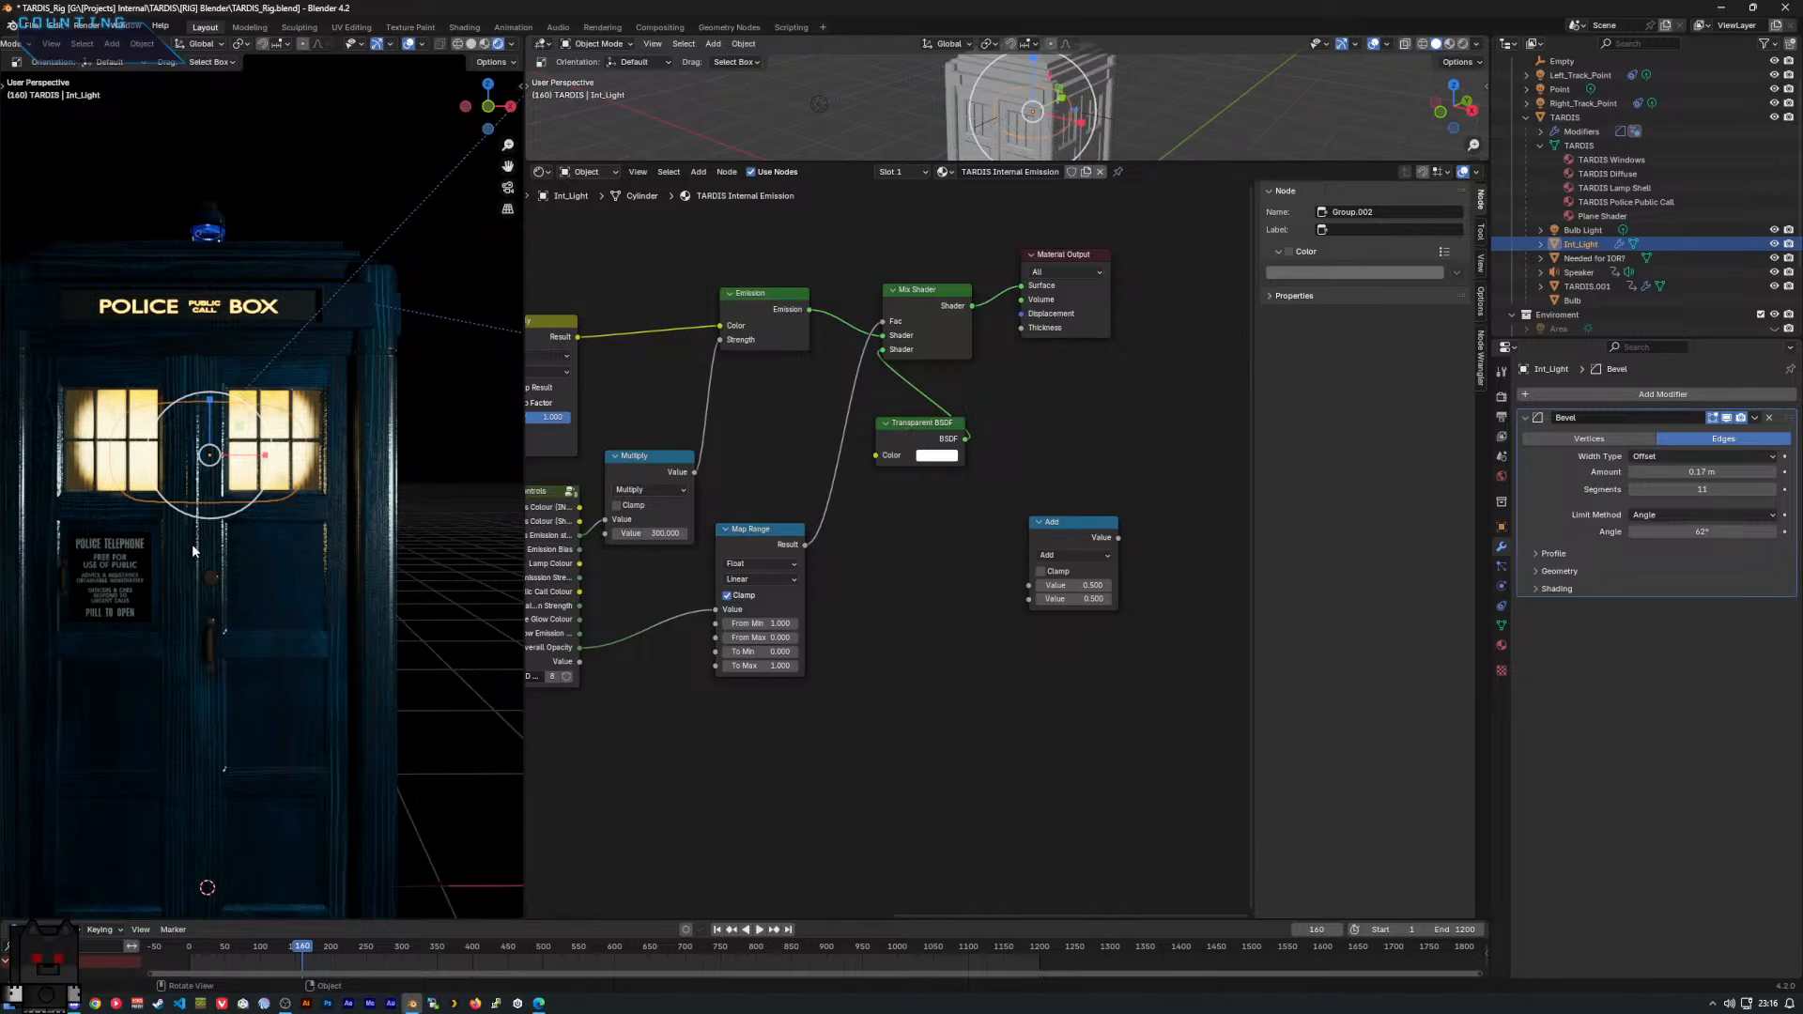
Open the TD Controls node group from the TARDIS Internal Emission material and bring its Windows, Lamp and Public Call controls into view.
scroll(192, 549, up, 1)
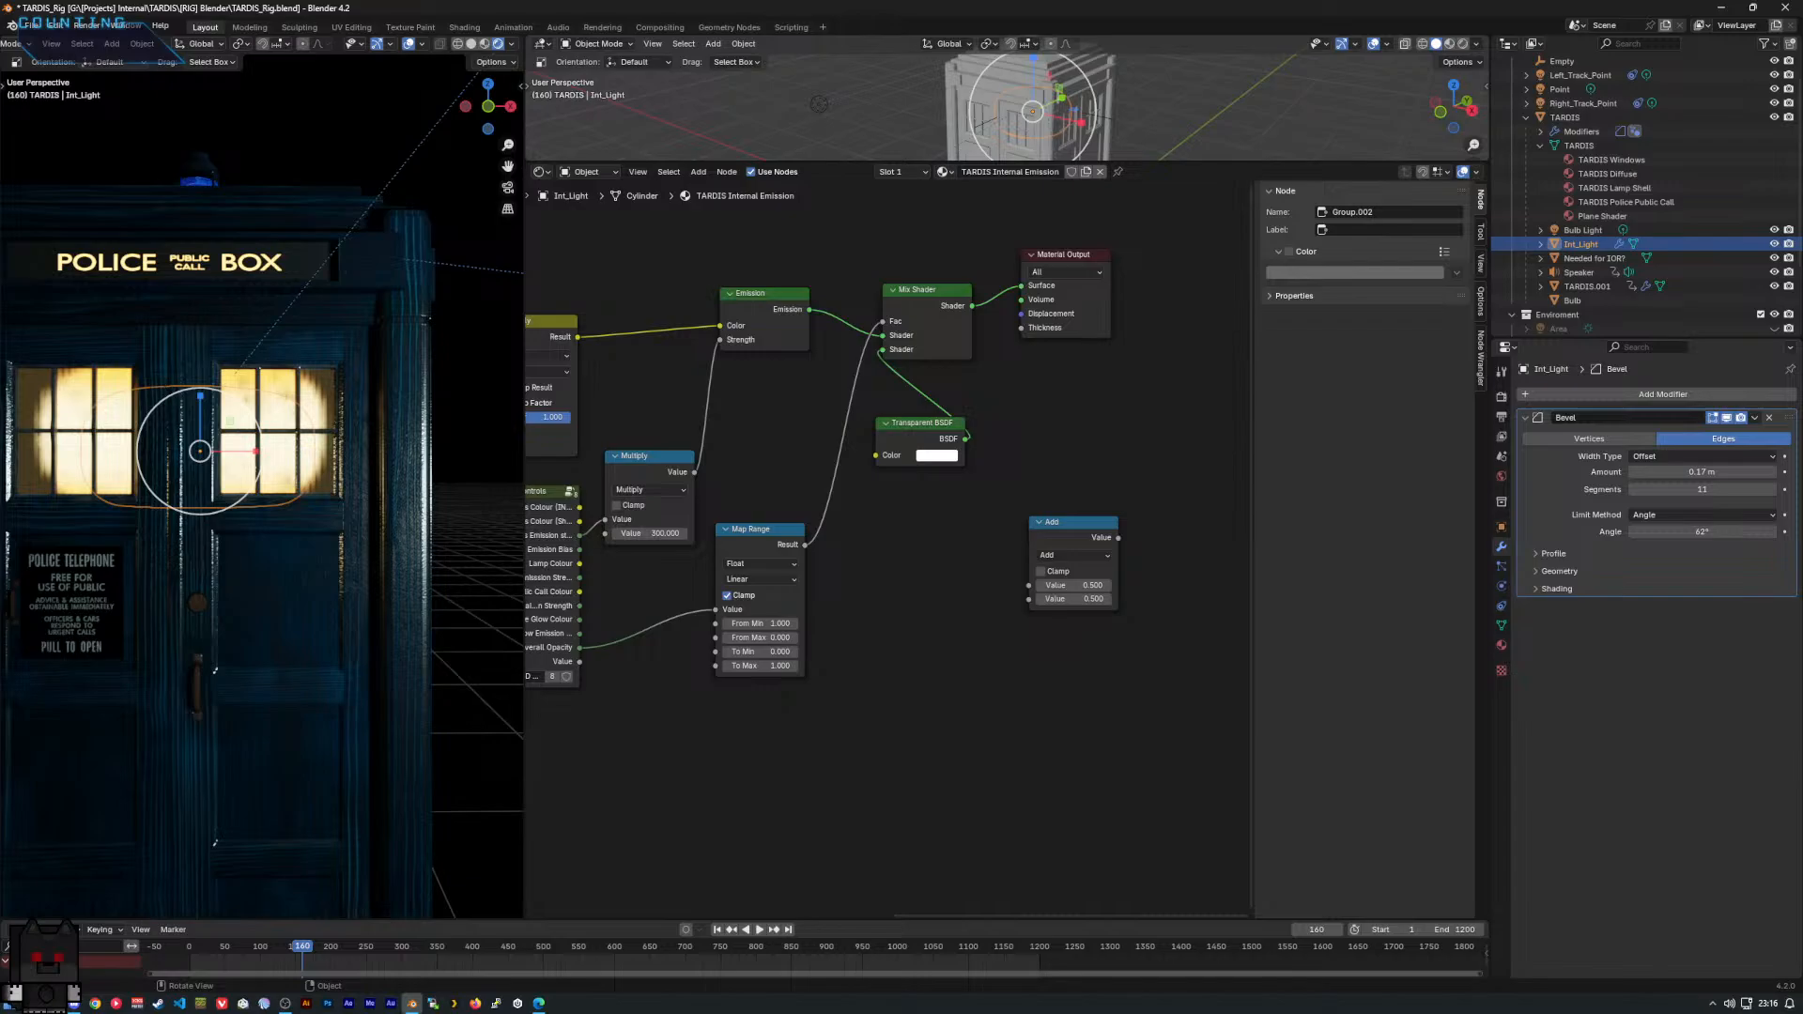
middle_drag(226, 636, 368, 732)
scroll(252, 625, down, 3)
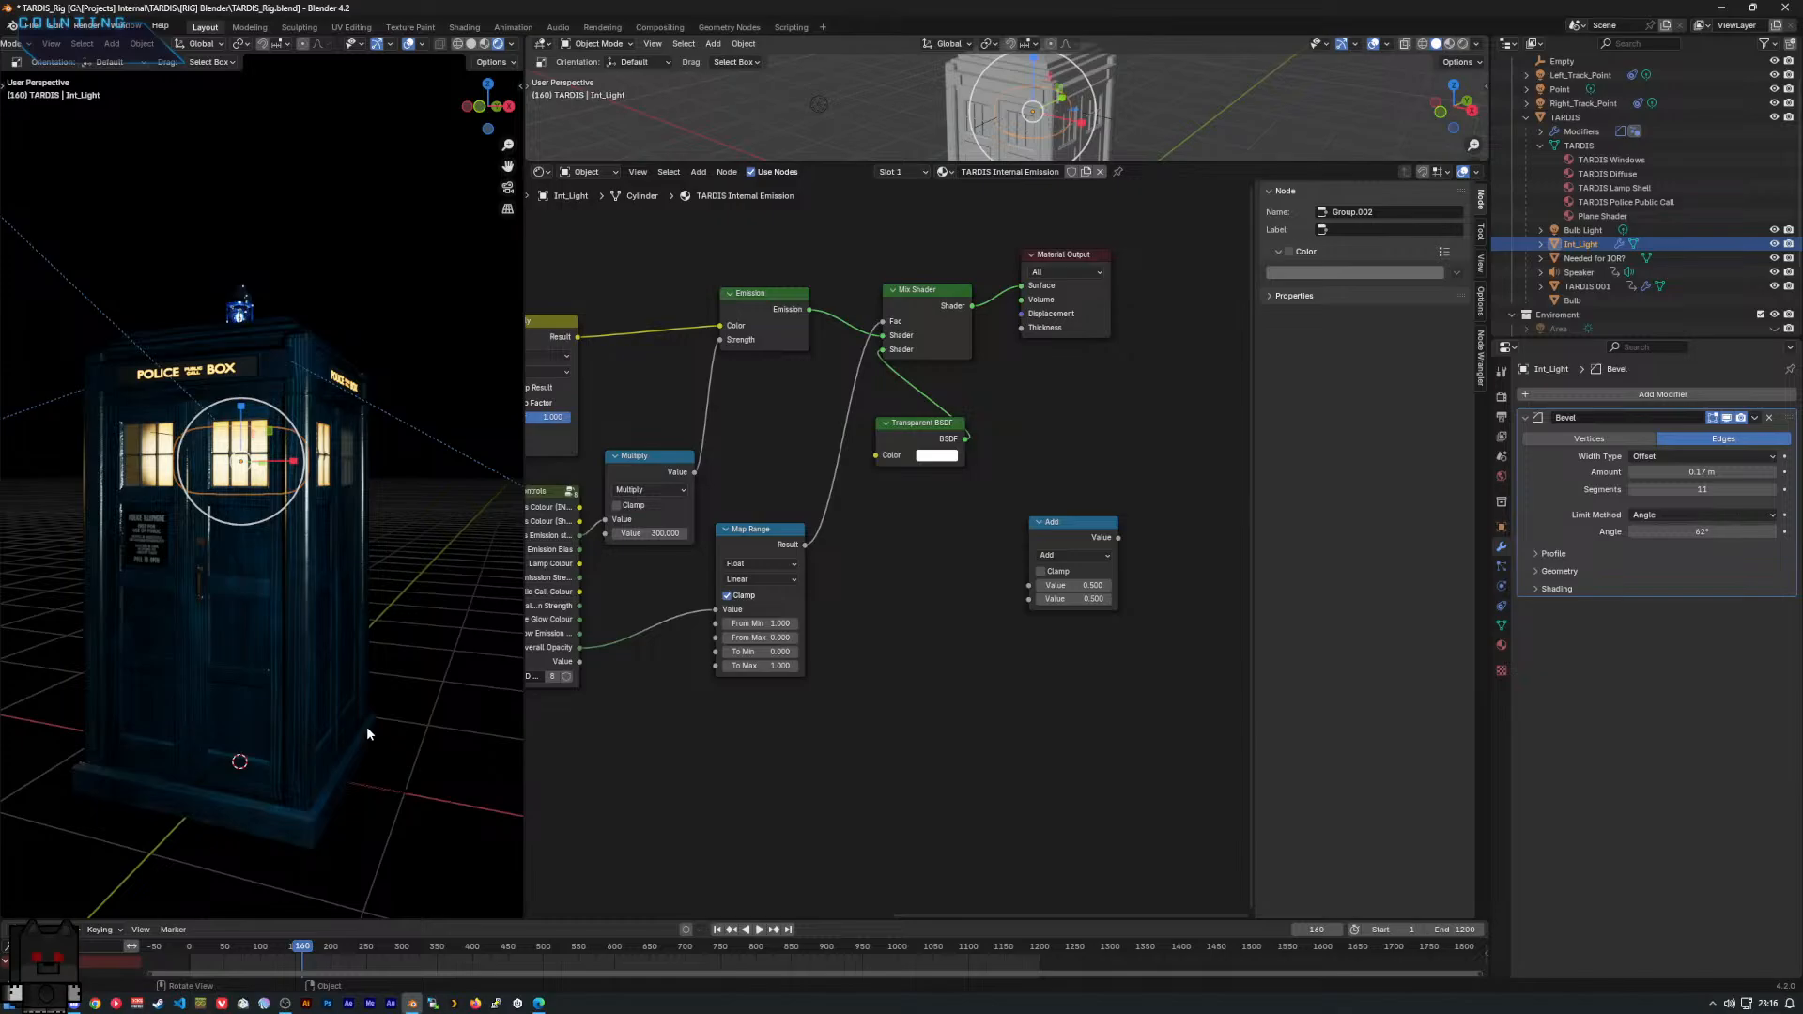
click(561, 571)
key(Tab)
middle_drag(615, 613, 738, 681)
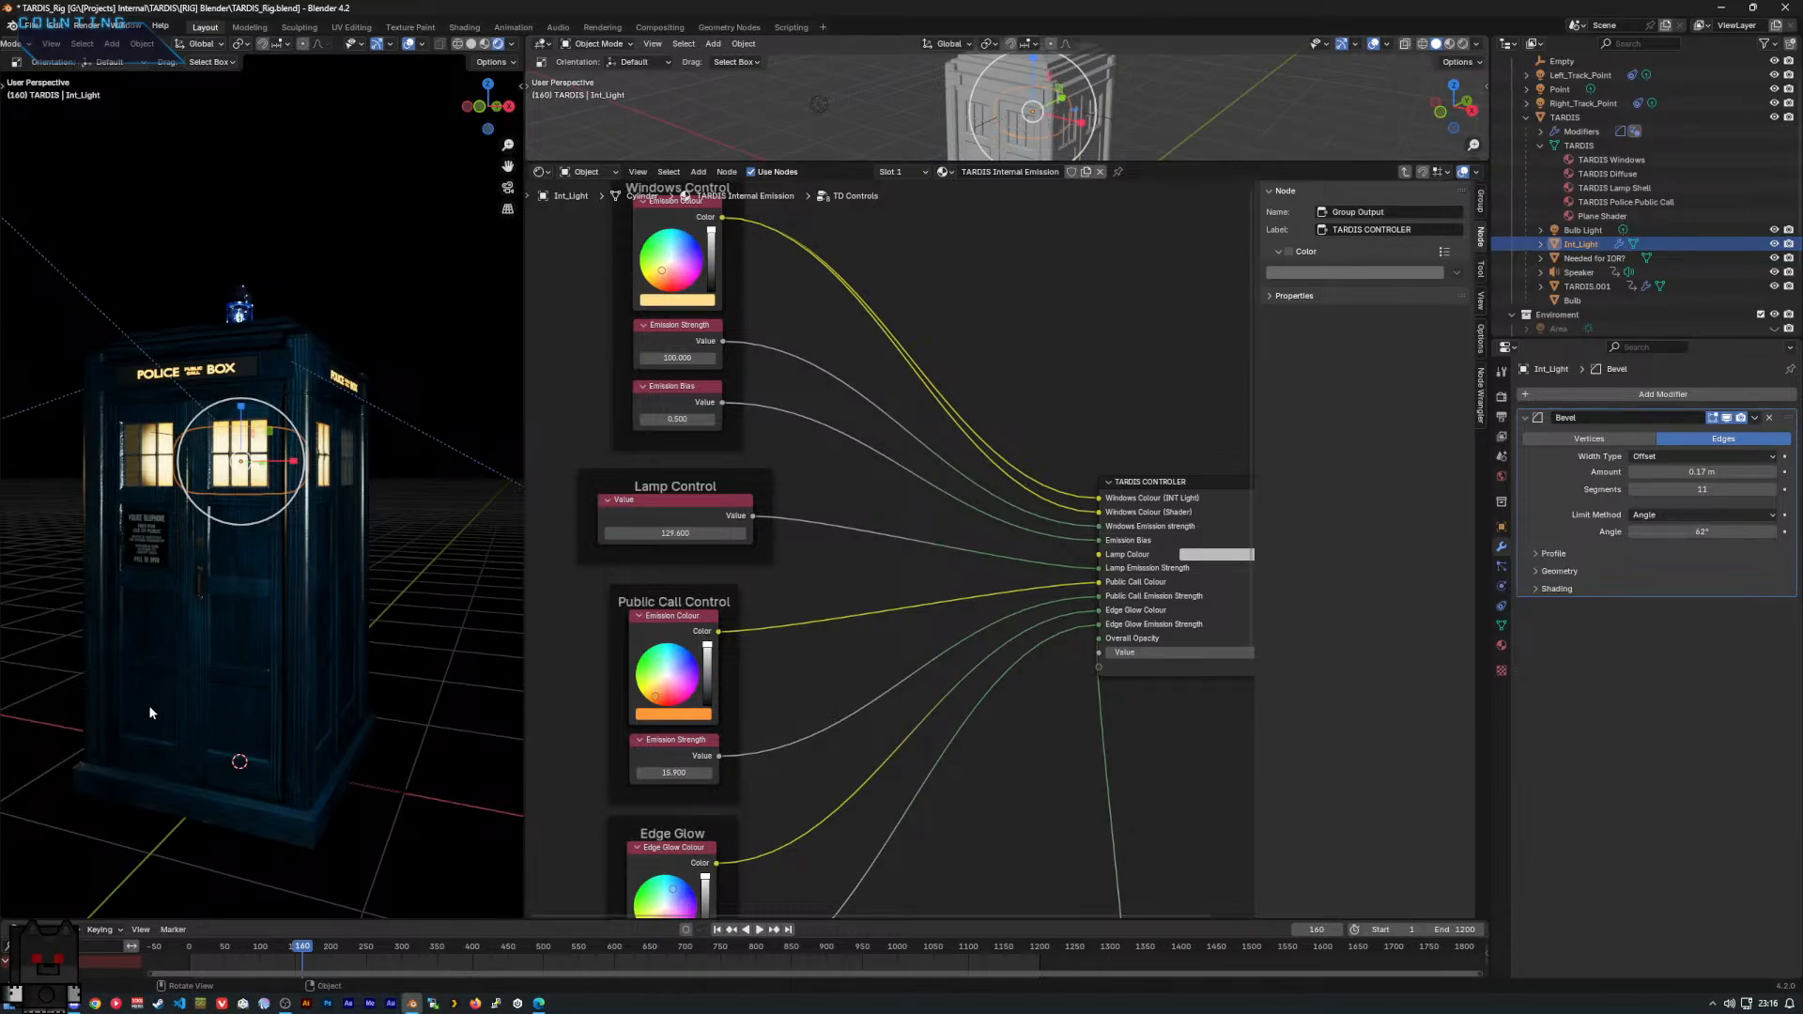
Examine the interior light through the door windows from the front, the sides and the corner at several distances.
middle_drag(312, 522, 279, 455)
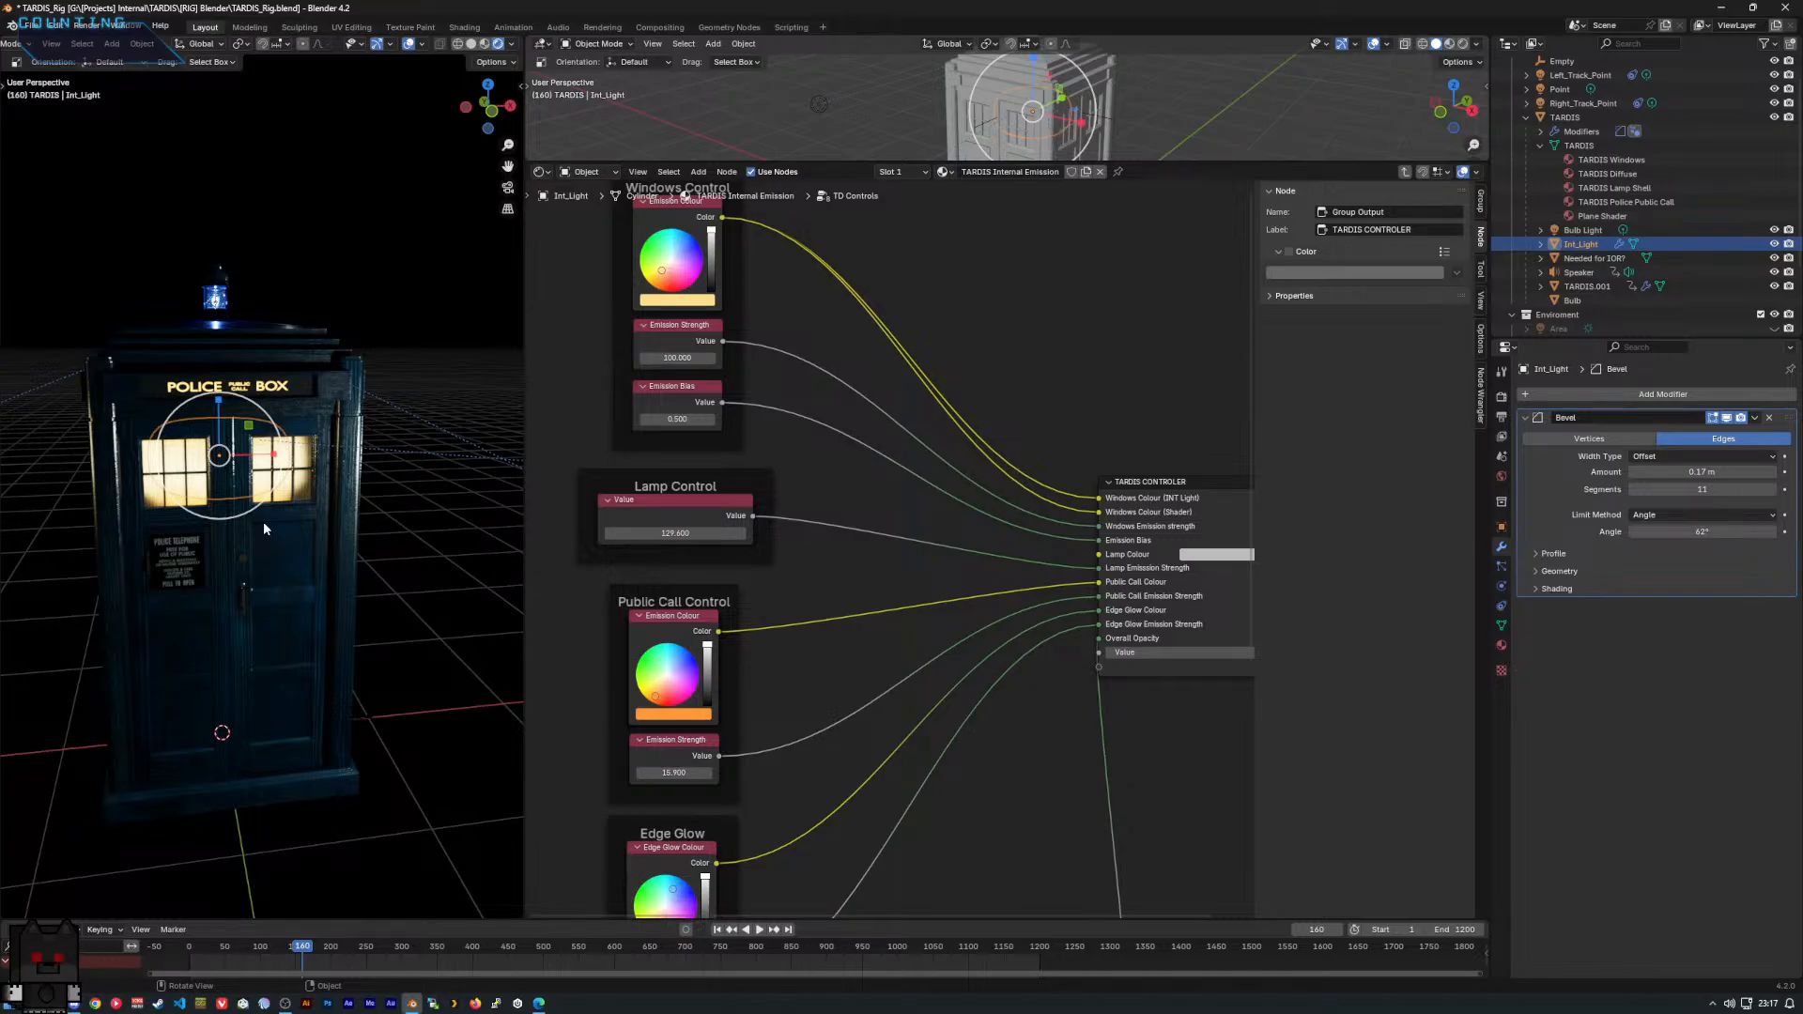
scroll(263, 521, up, 1)
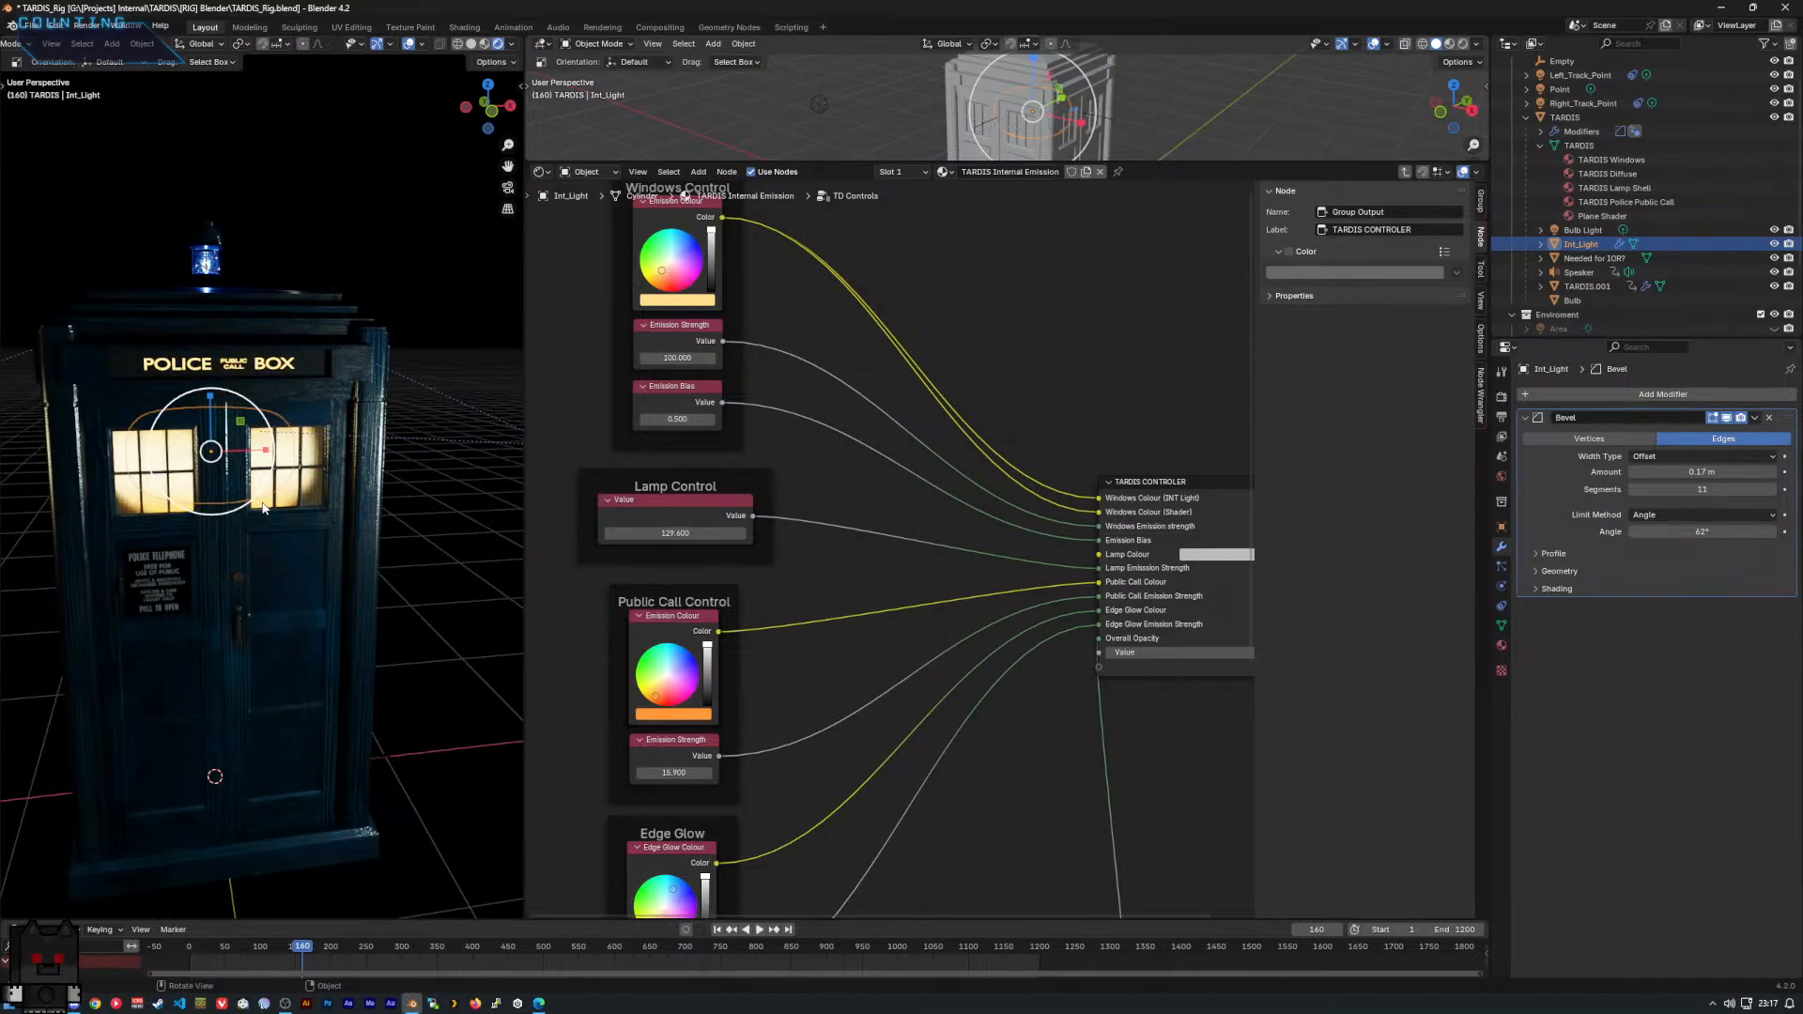
middle_drag(263, 509, 283, 518)
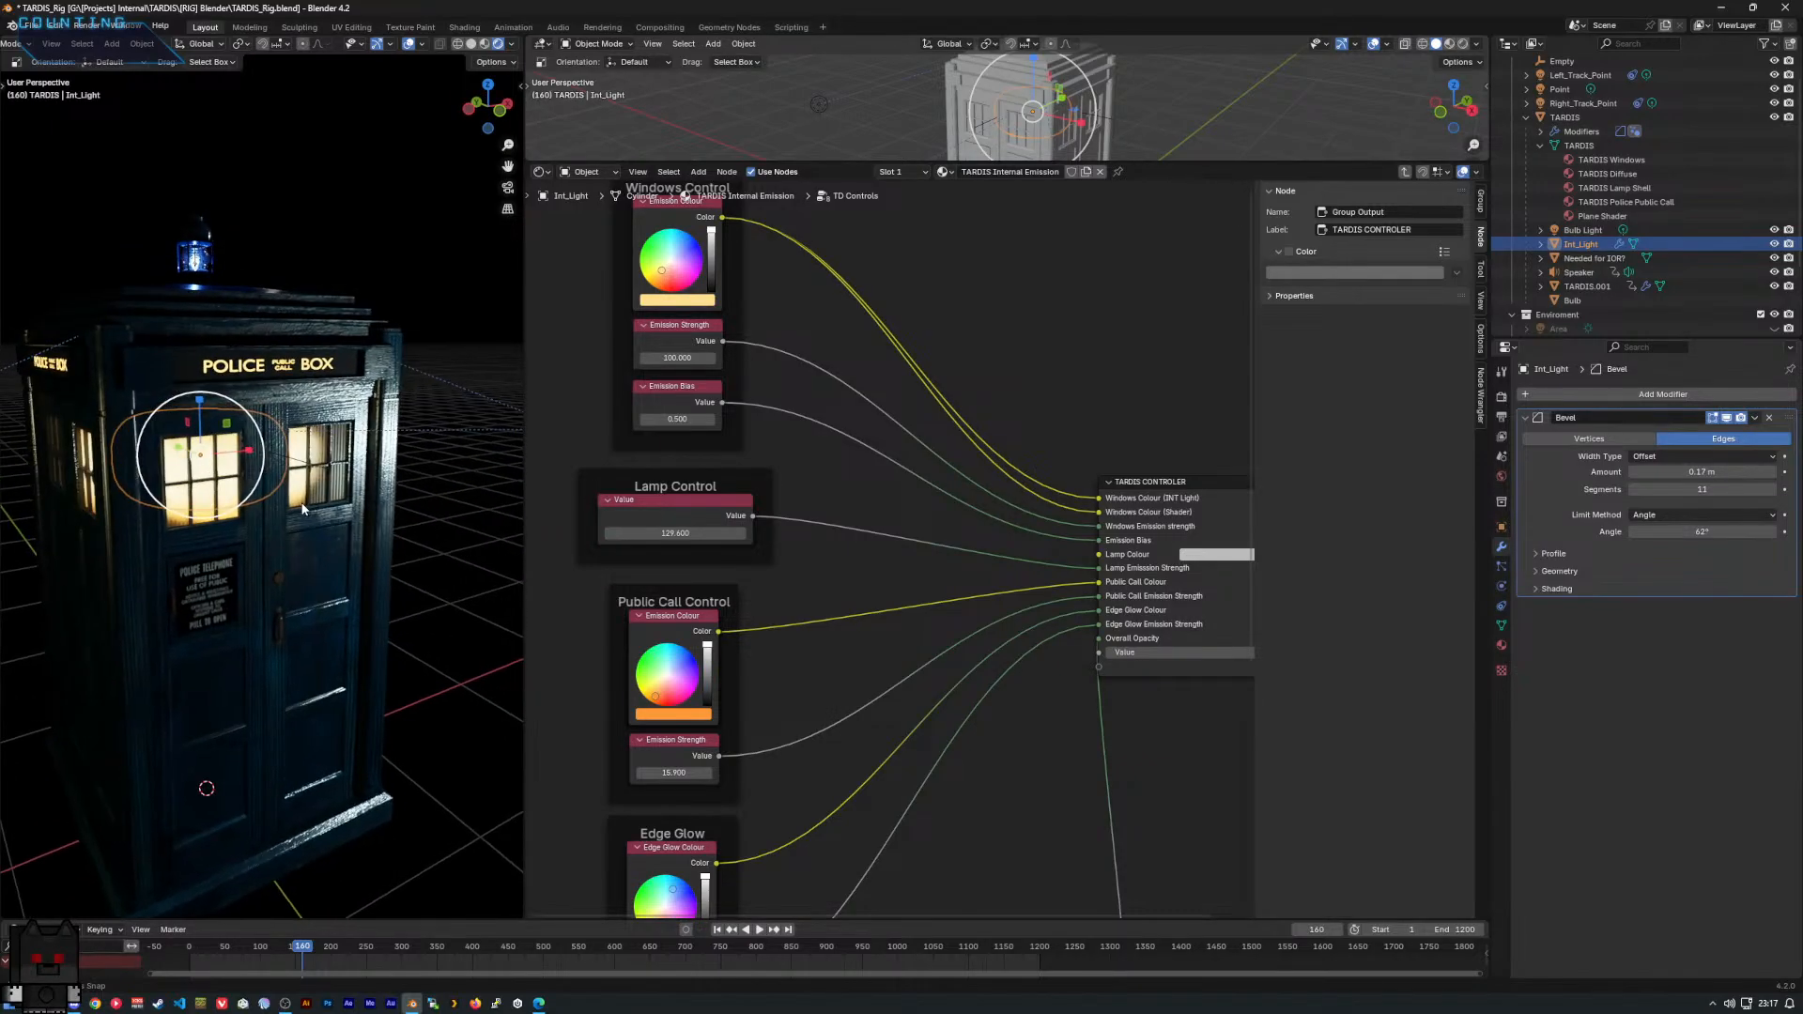
middle_drag(287, 515, 274, 500)
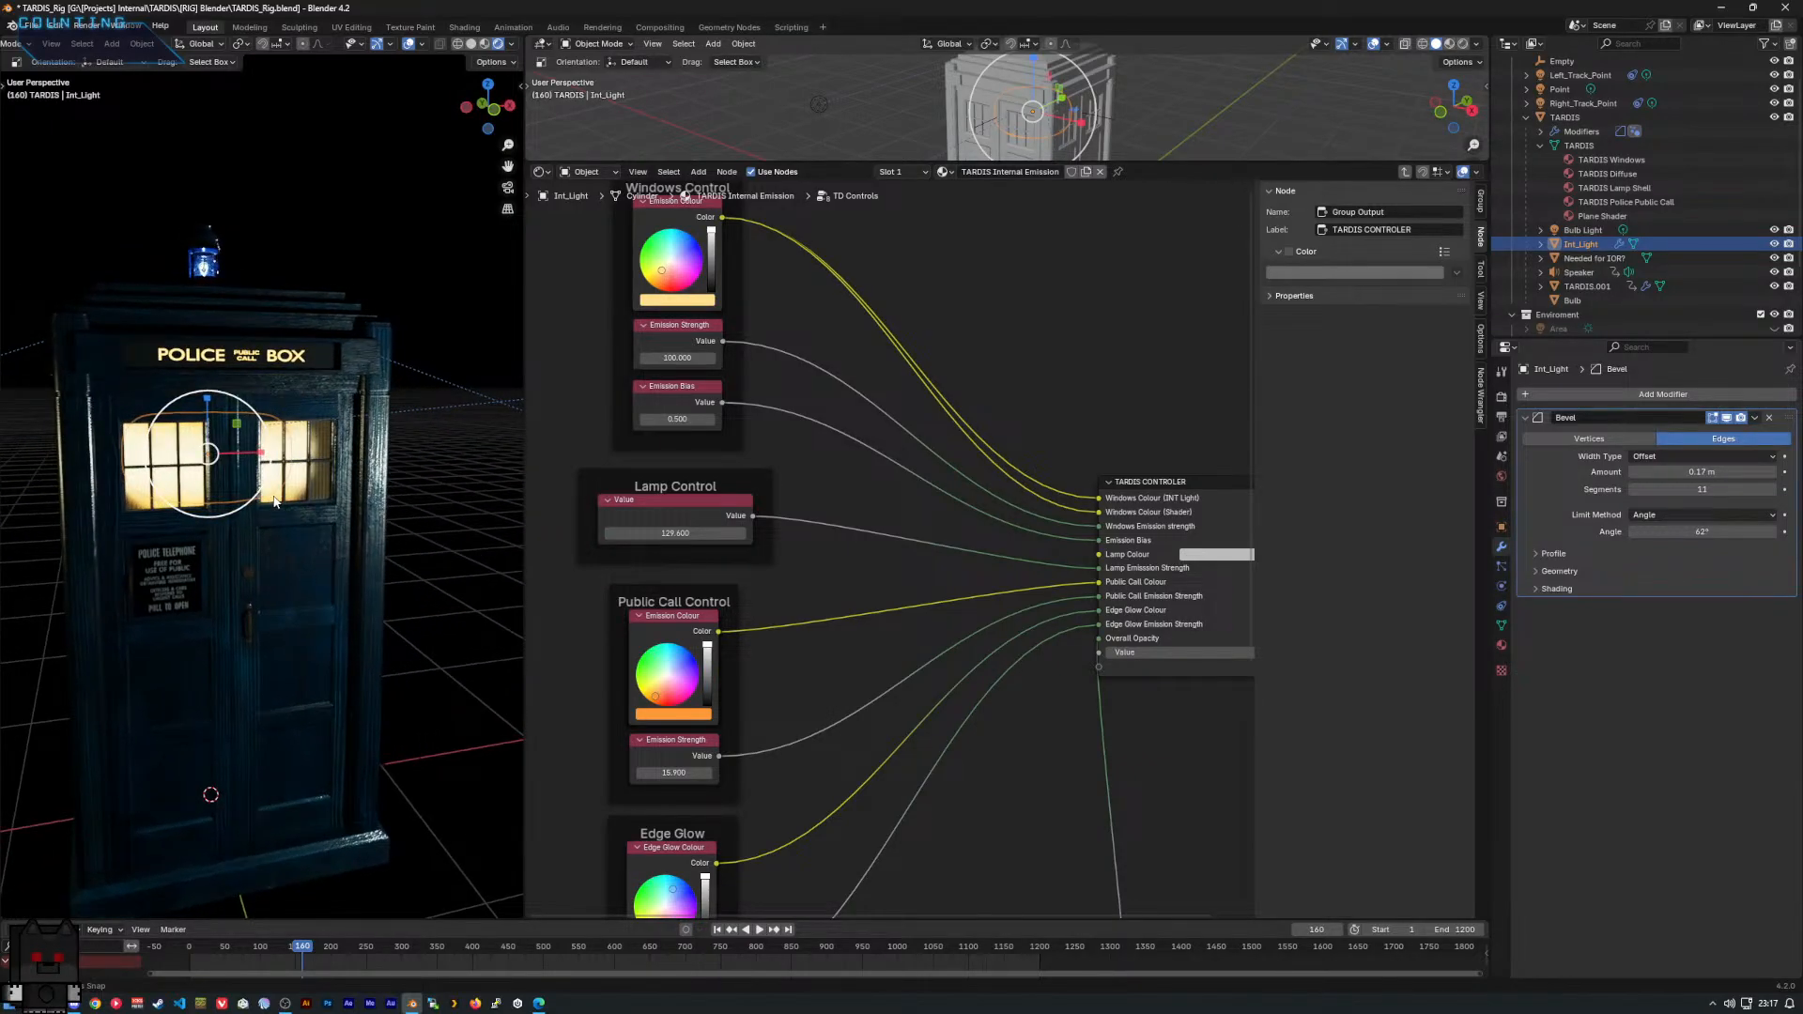
scroll(274, 500, down, 4)
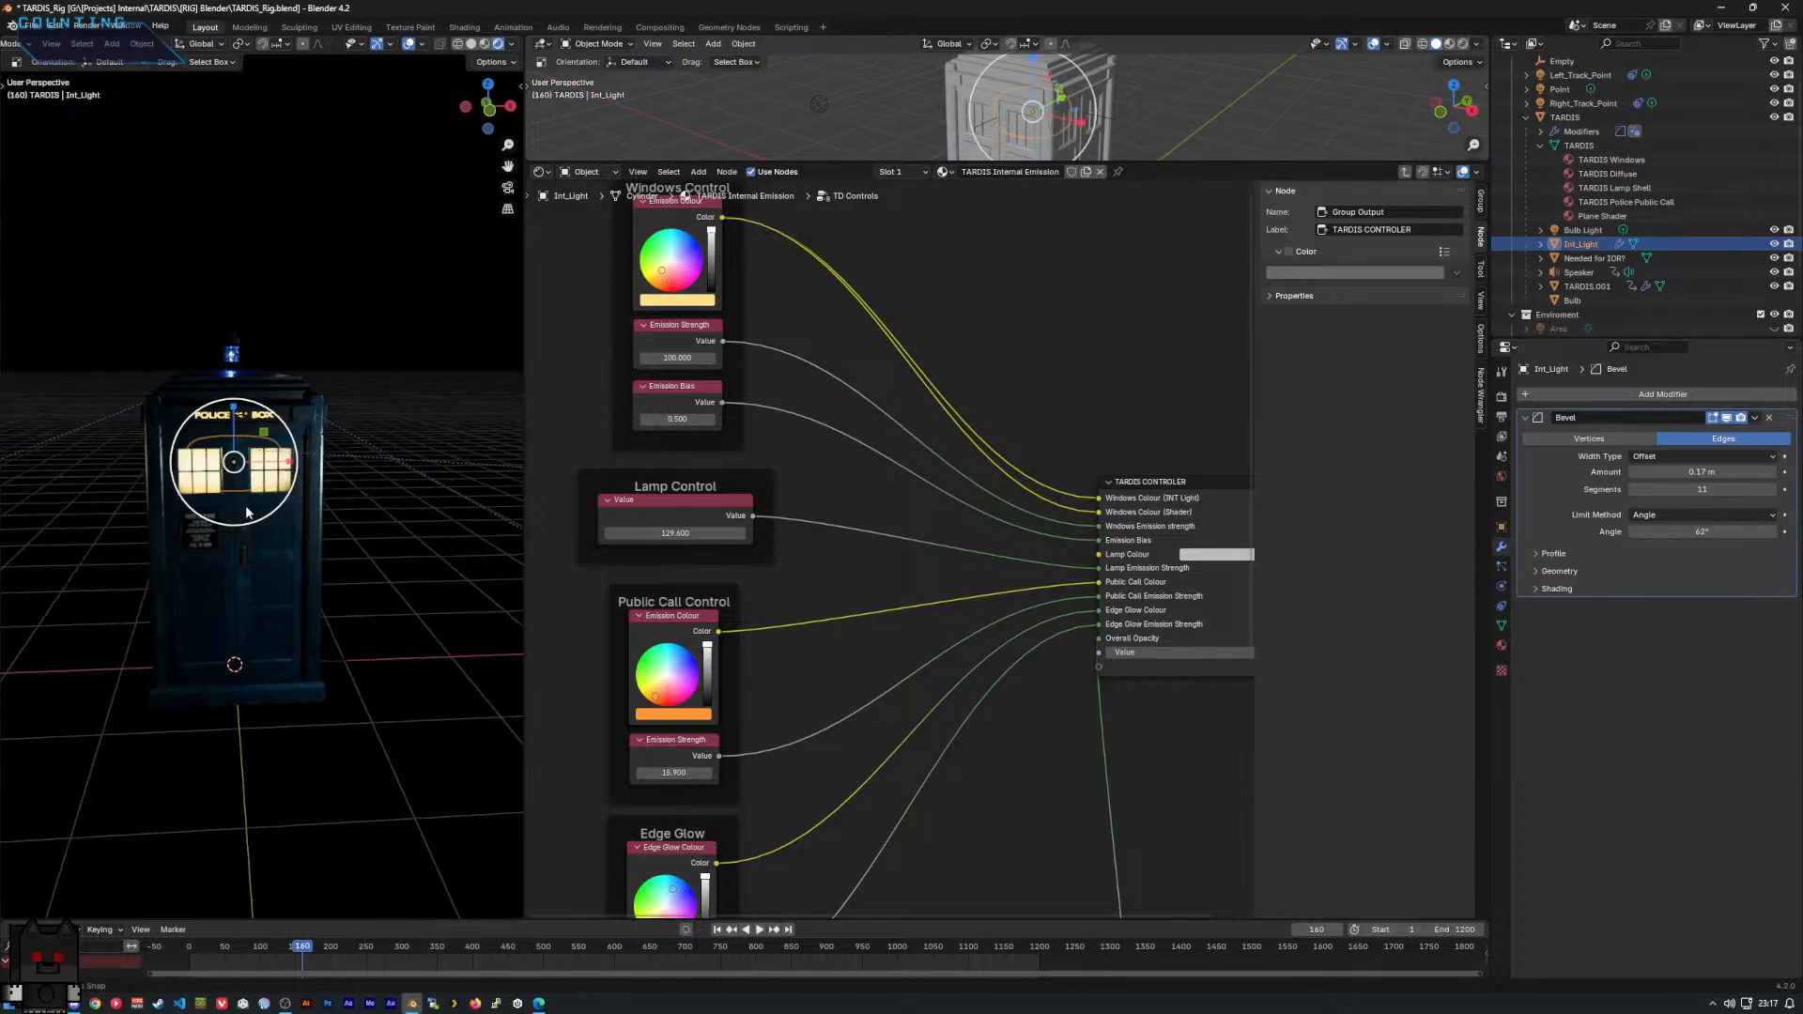
mouse_move(246, 513)
middle_down()
mouse_move(179, 530)
mouse_move(201, 499)
mouse_move(267, 504)
middle_up()
scroll(202, 504, up, 4)
scroll(265, 503, down, 2)
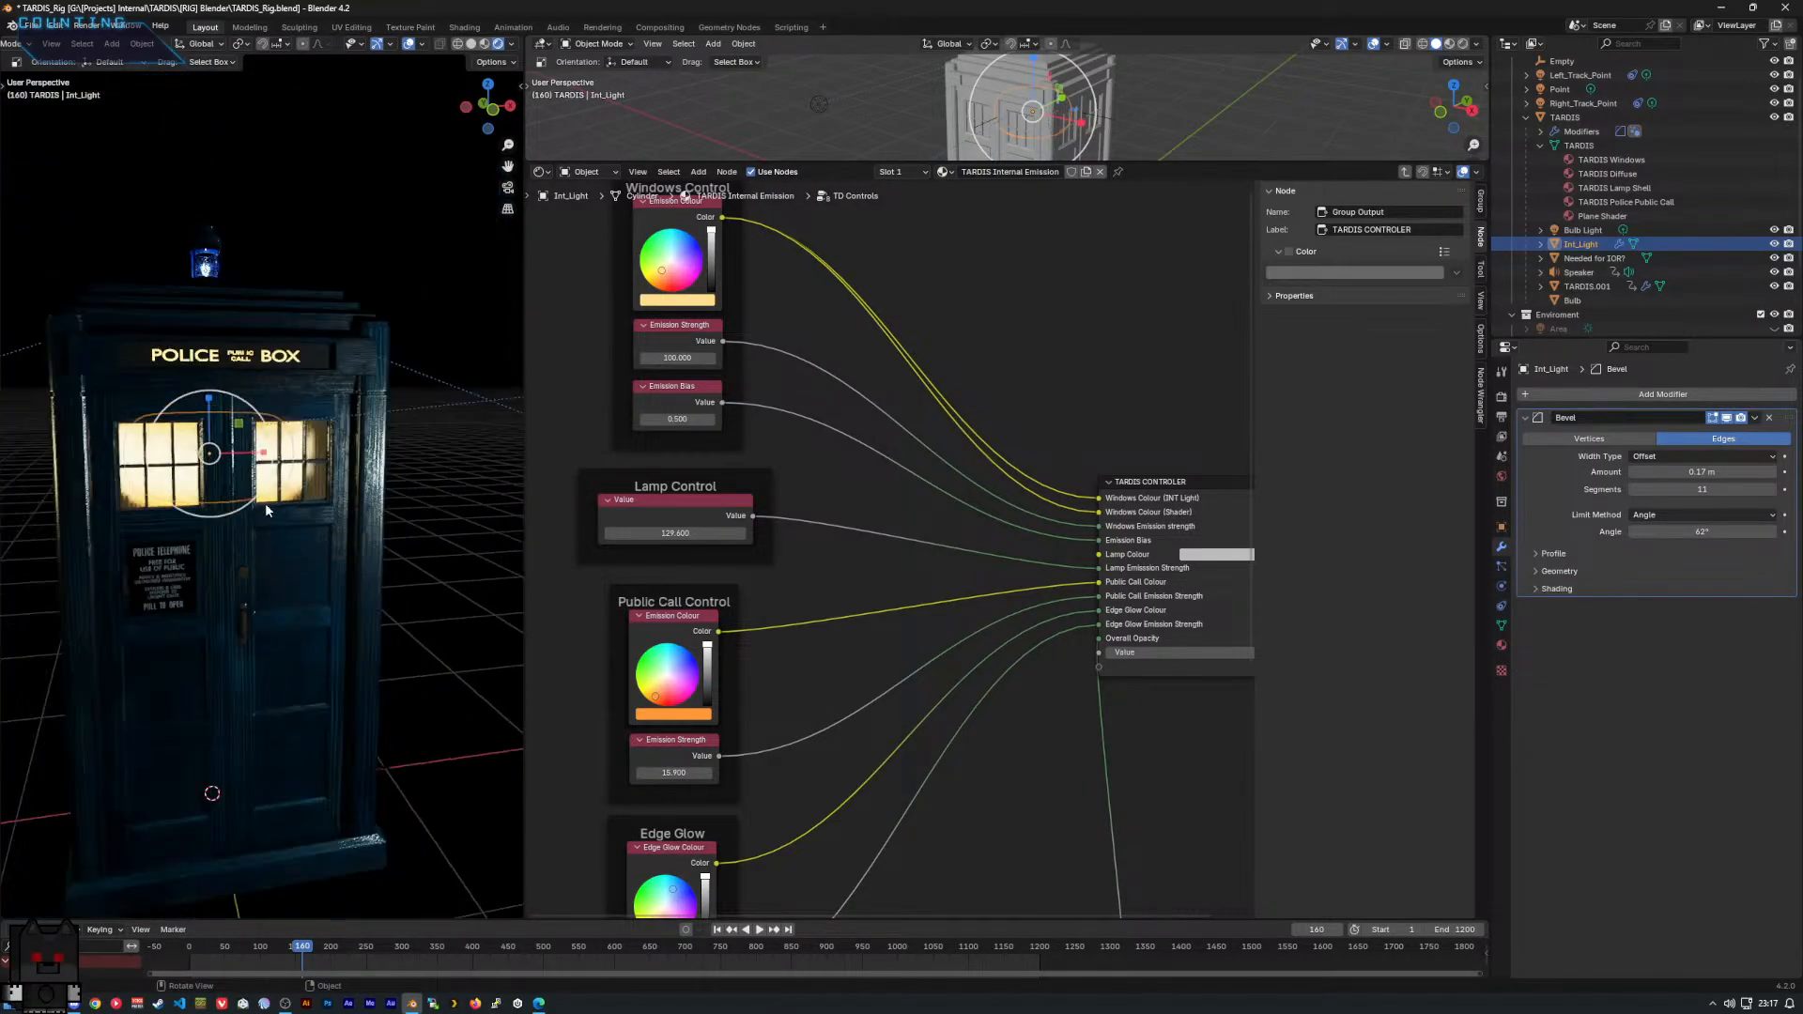
scroll(264, 507, down, 3)
scroll(263, 546, up, 4)
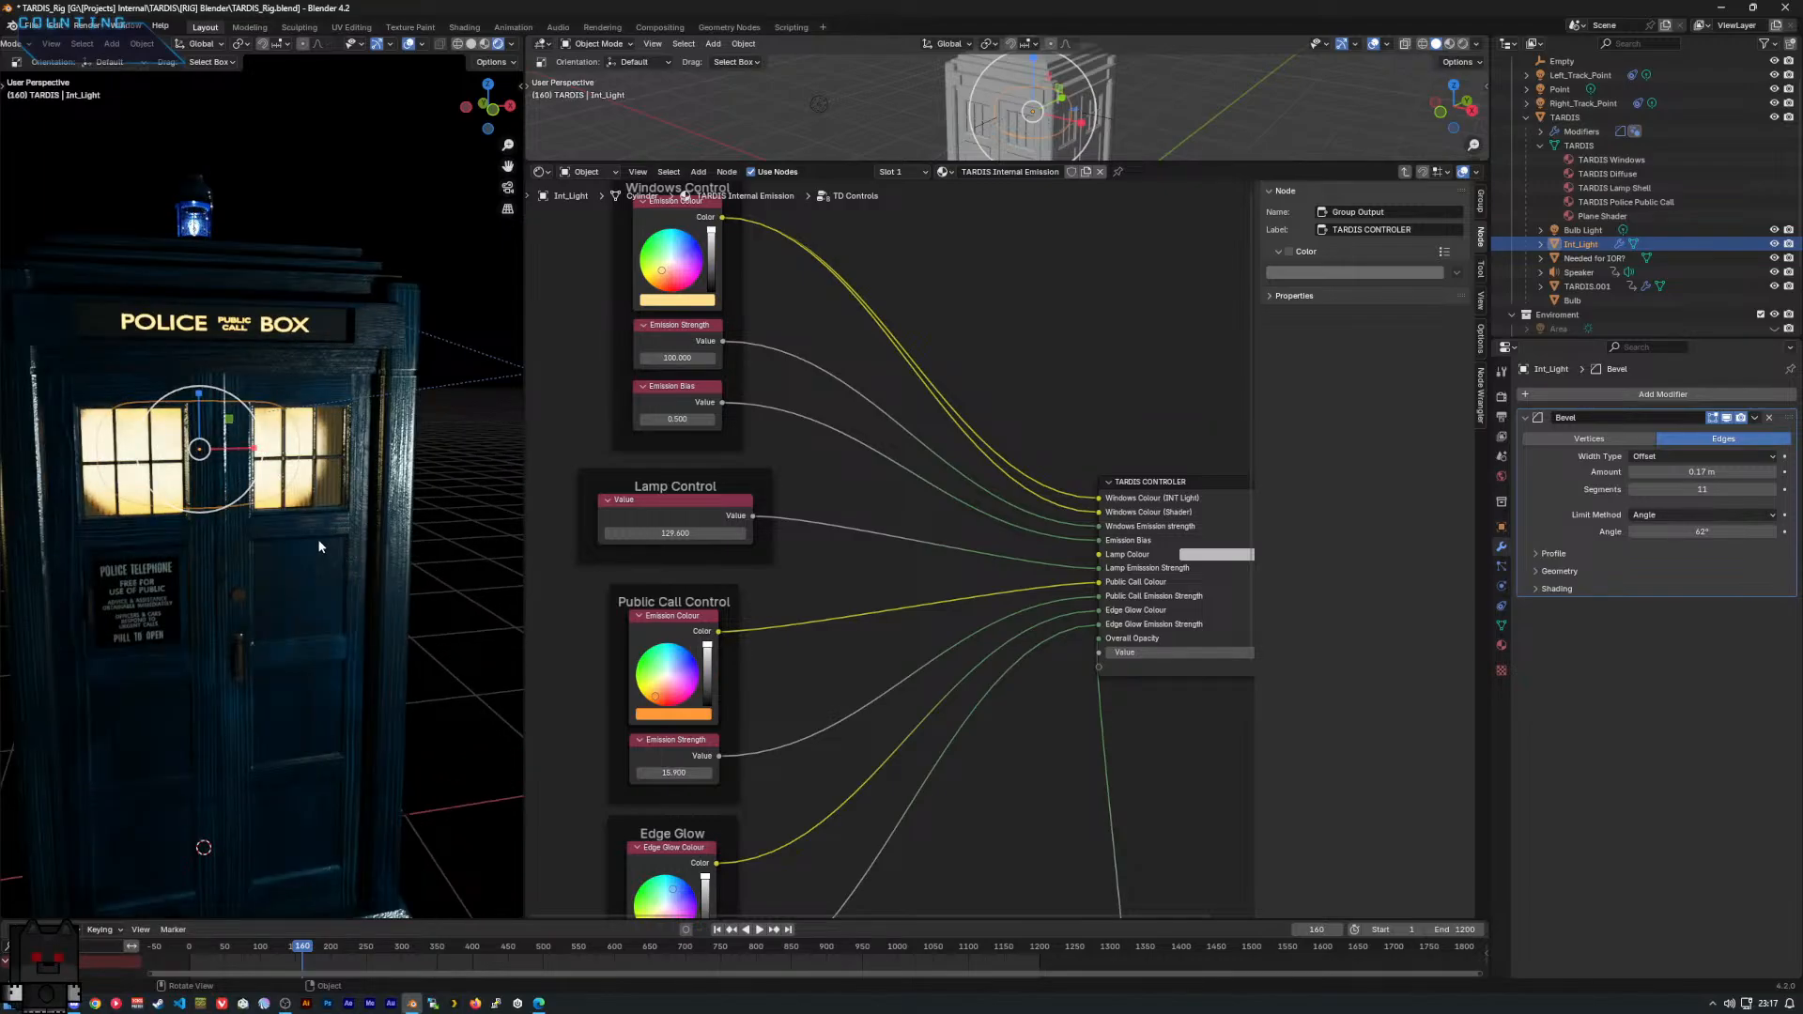
middle_drag(302, 532, 251, 528)
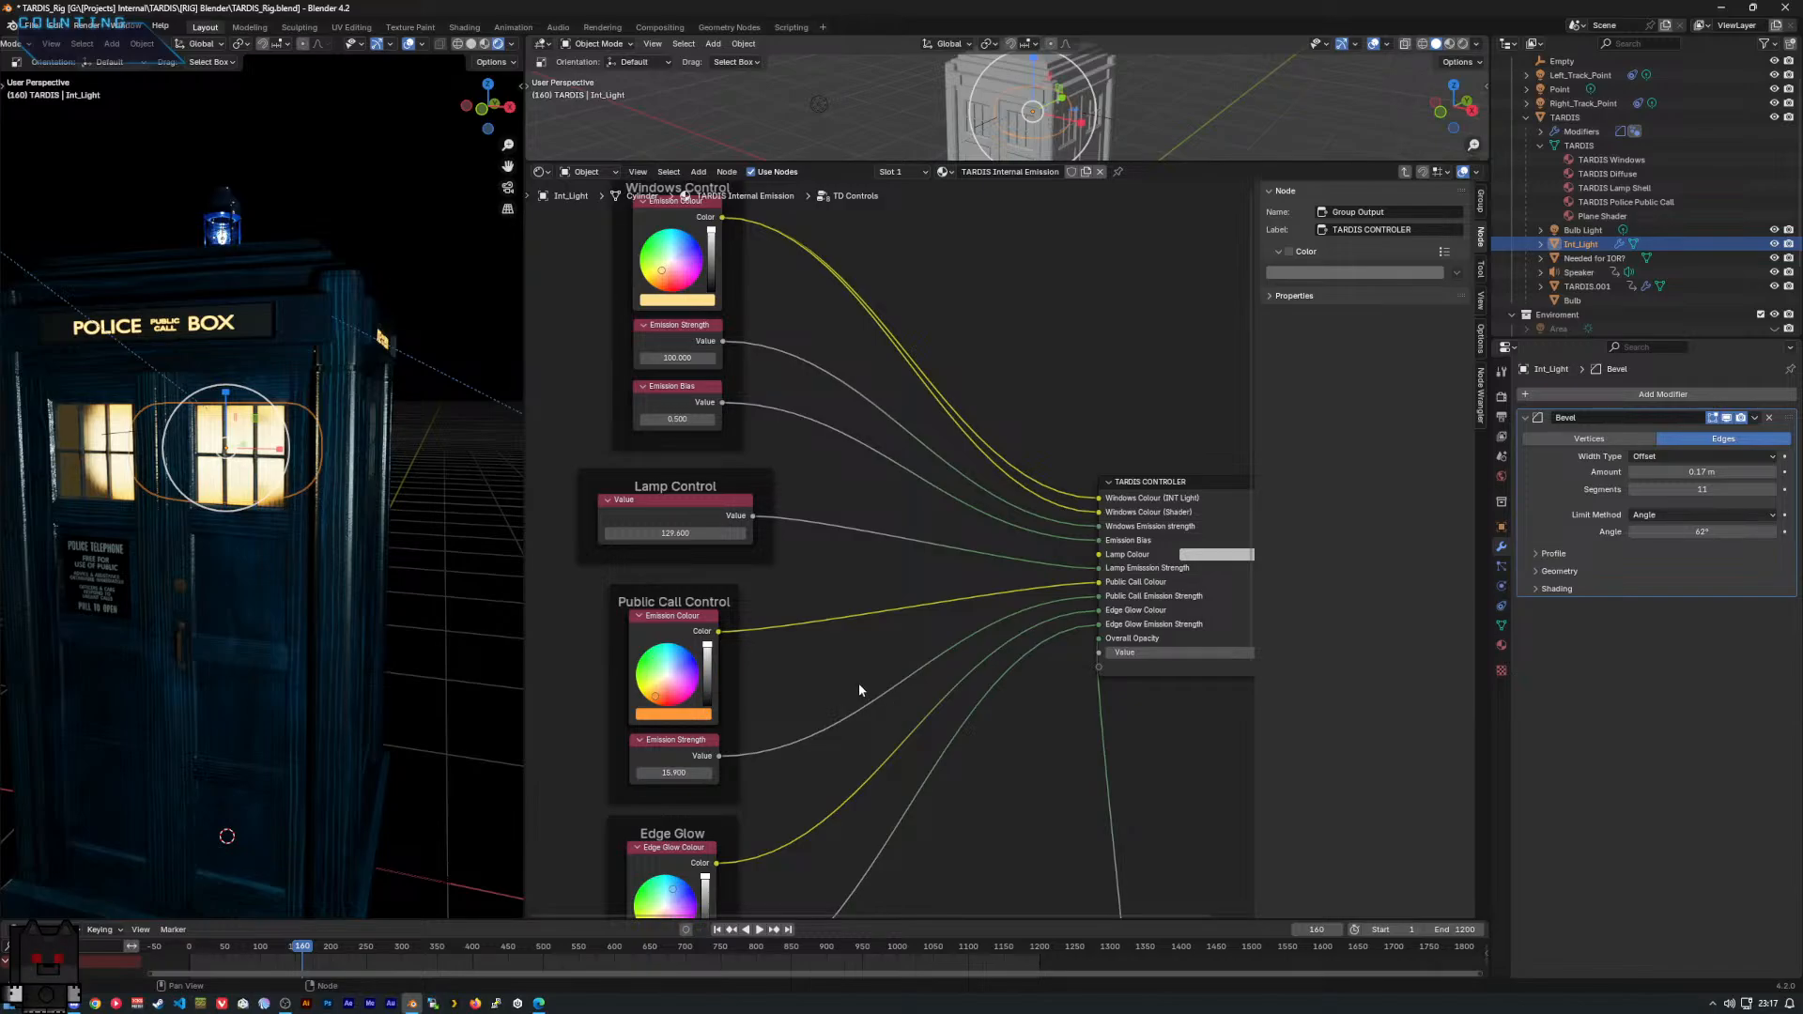
middle_drag(244, 622, 98, 638)
scroll(251, 606, down, 6)
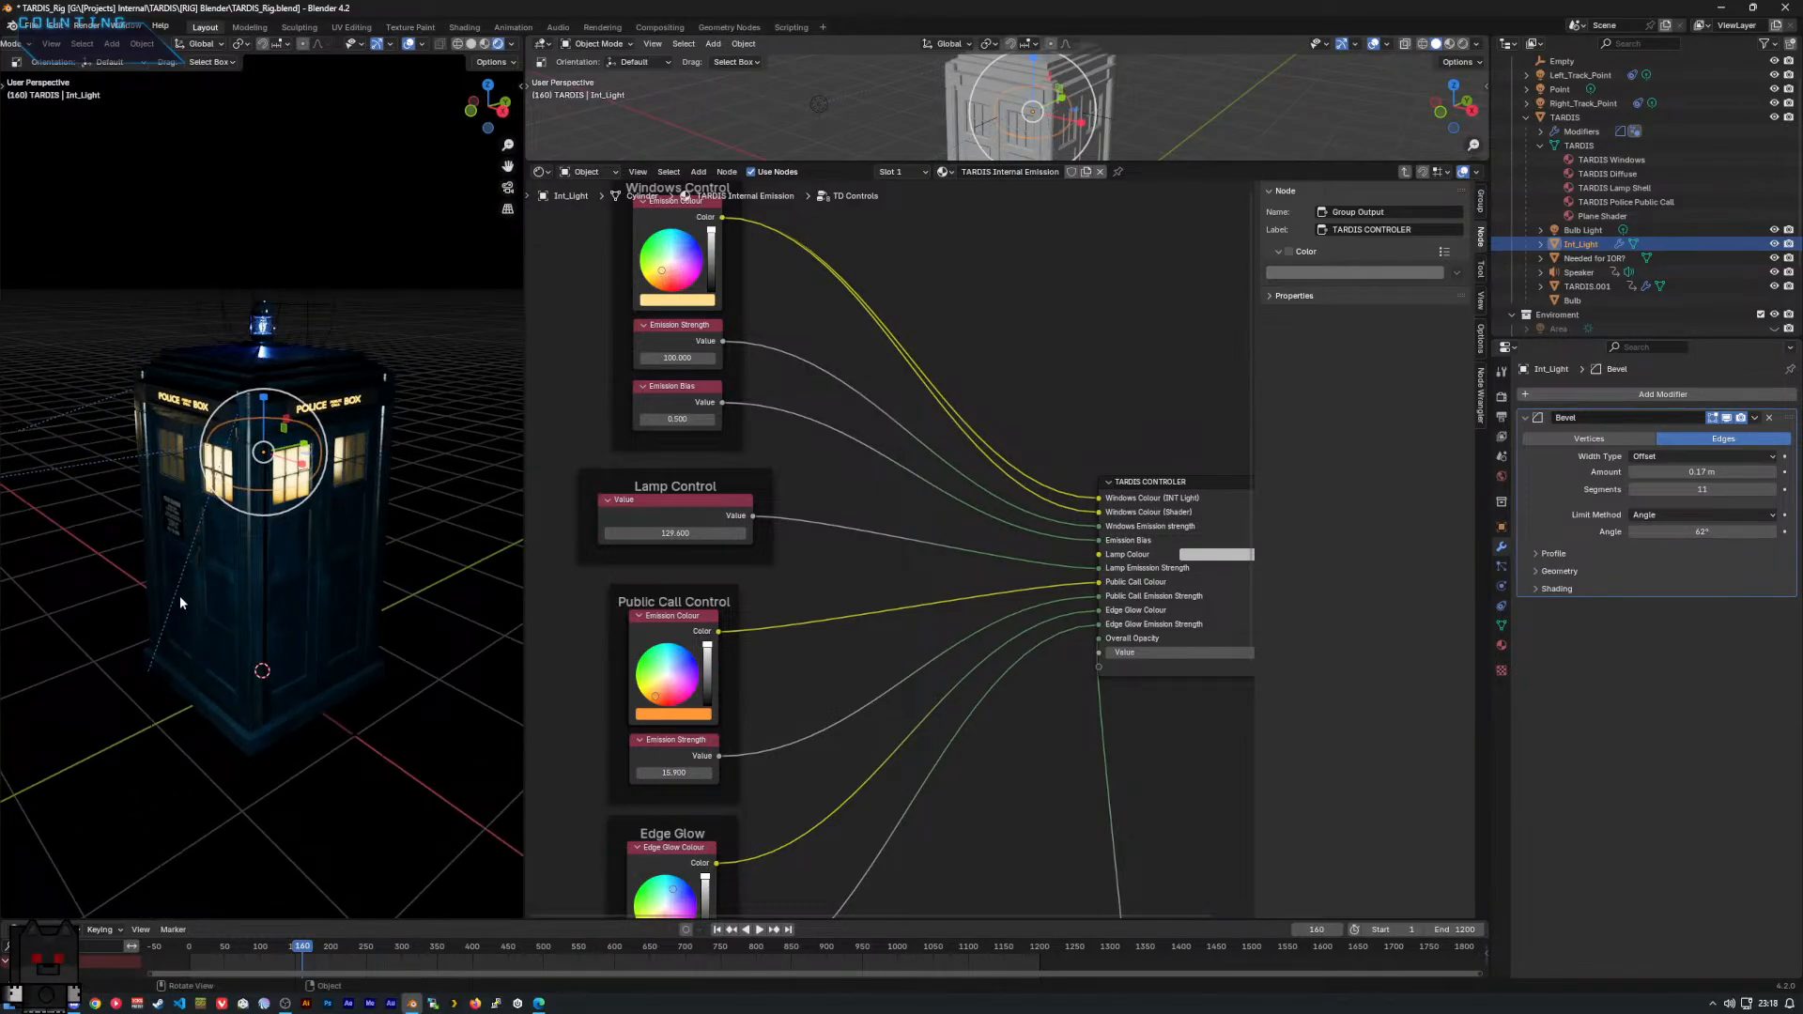
scroll(212, 600, up, 3)
middle_drag(212, 600, 273, 574)
scroll(882, 587, down, 5)
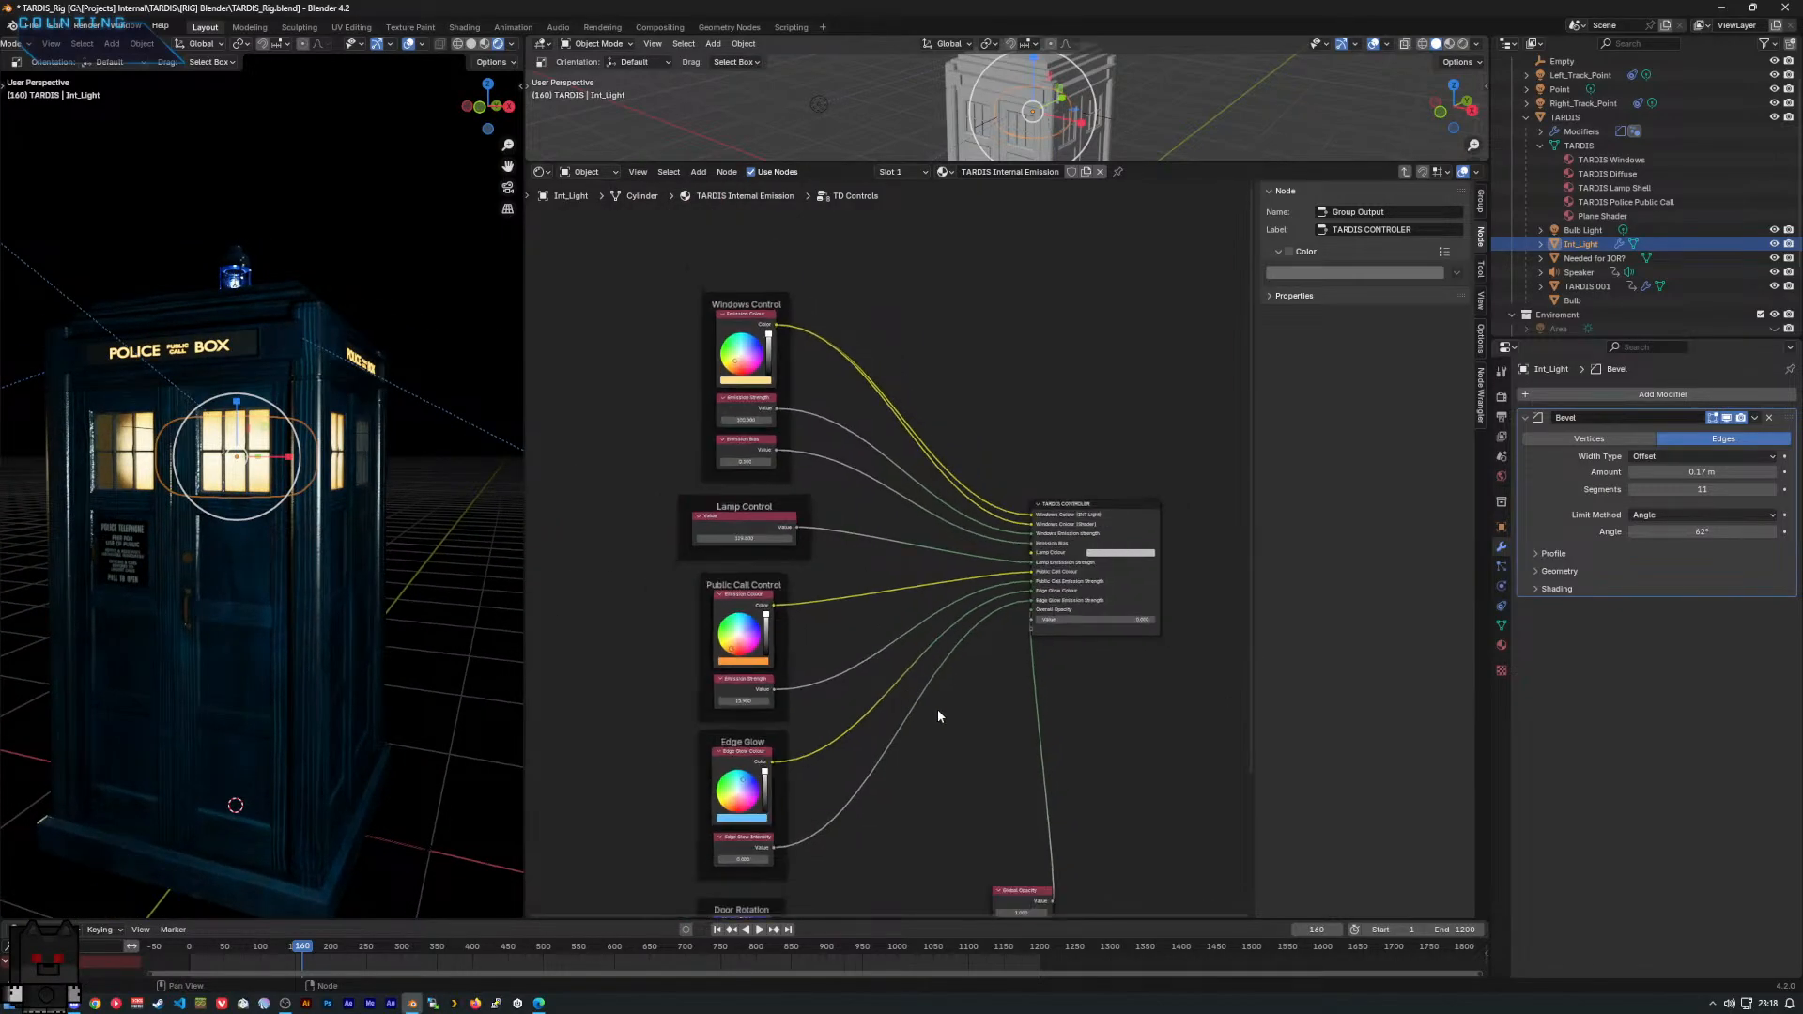
Try a Global Opacity of 0.3 in the TD Controls group and check the box from the front.
middle_drag(870, 810, 922, 694)
scroll(943, 673, up, 2)
middle_drag(933, 759, 946, 588)
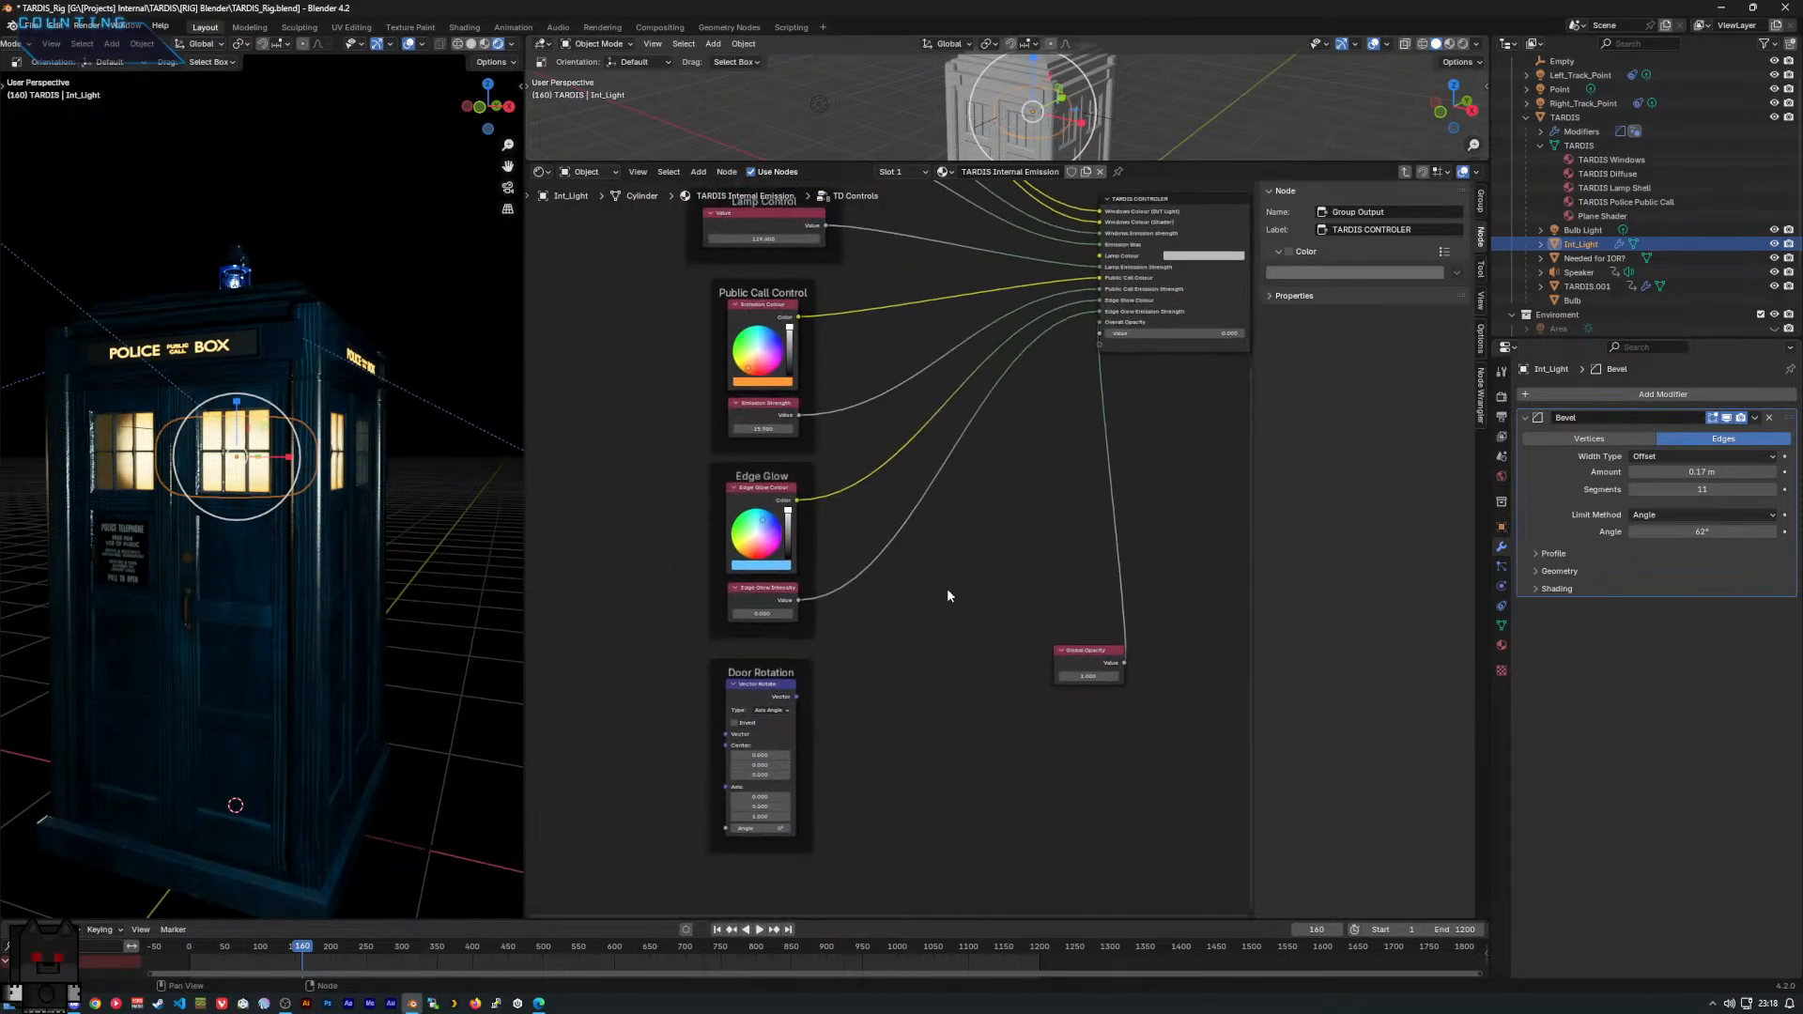
scroll(887, 575, up, 1)
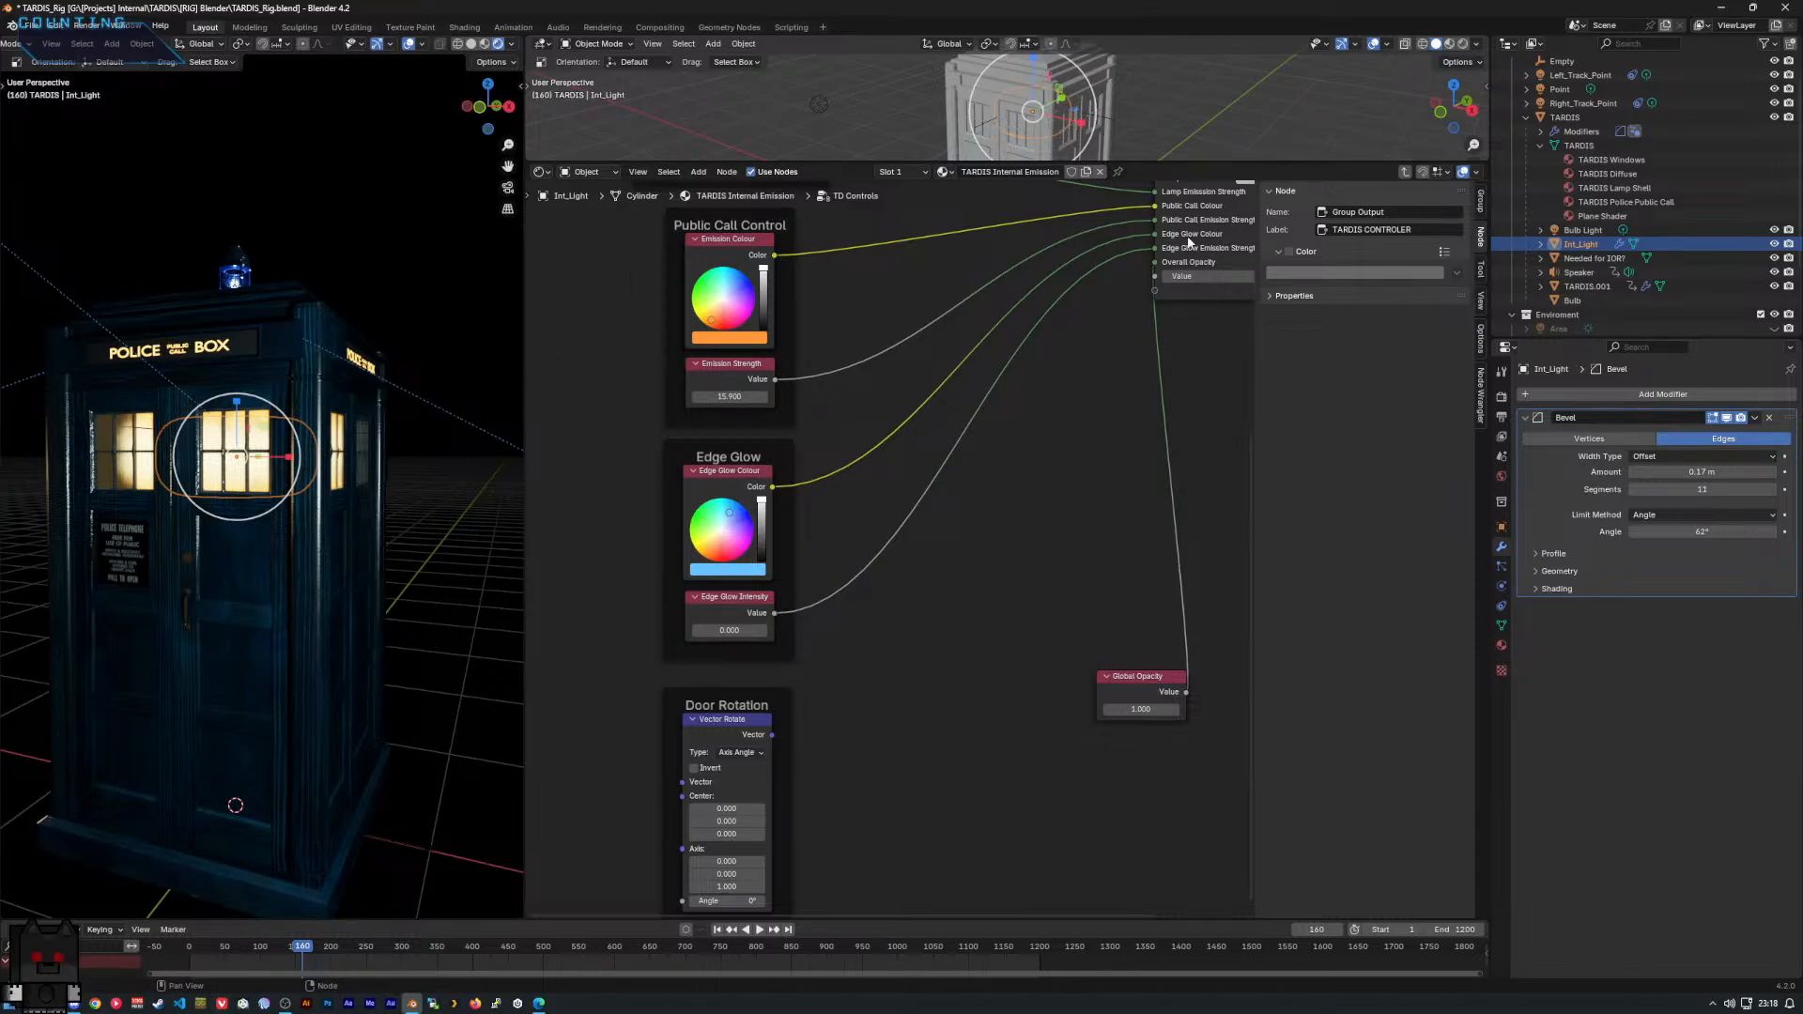
scroll(906, 421, down, 3)
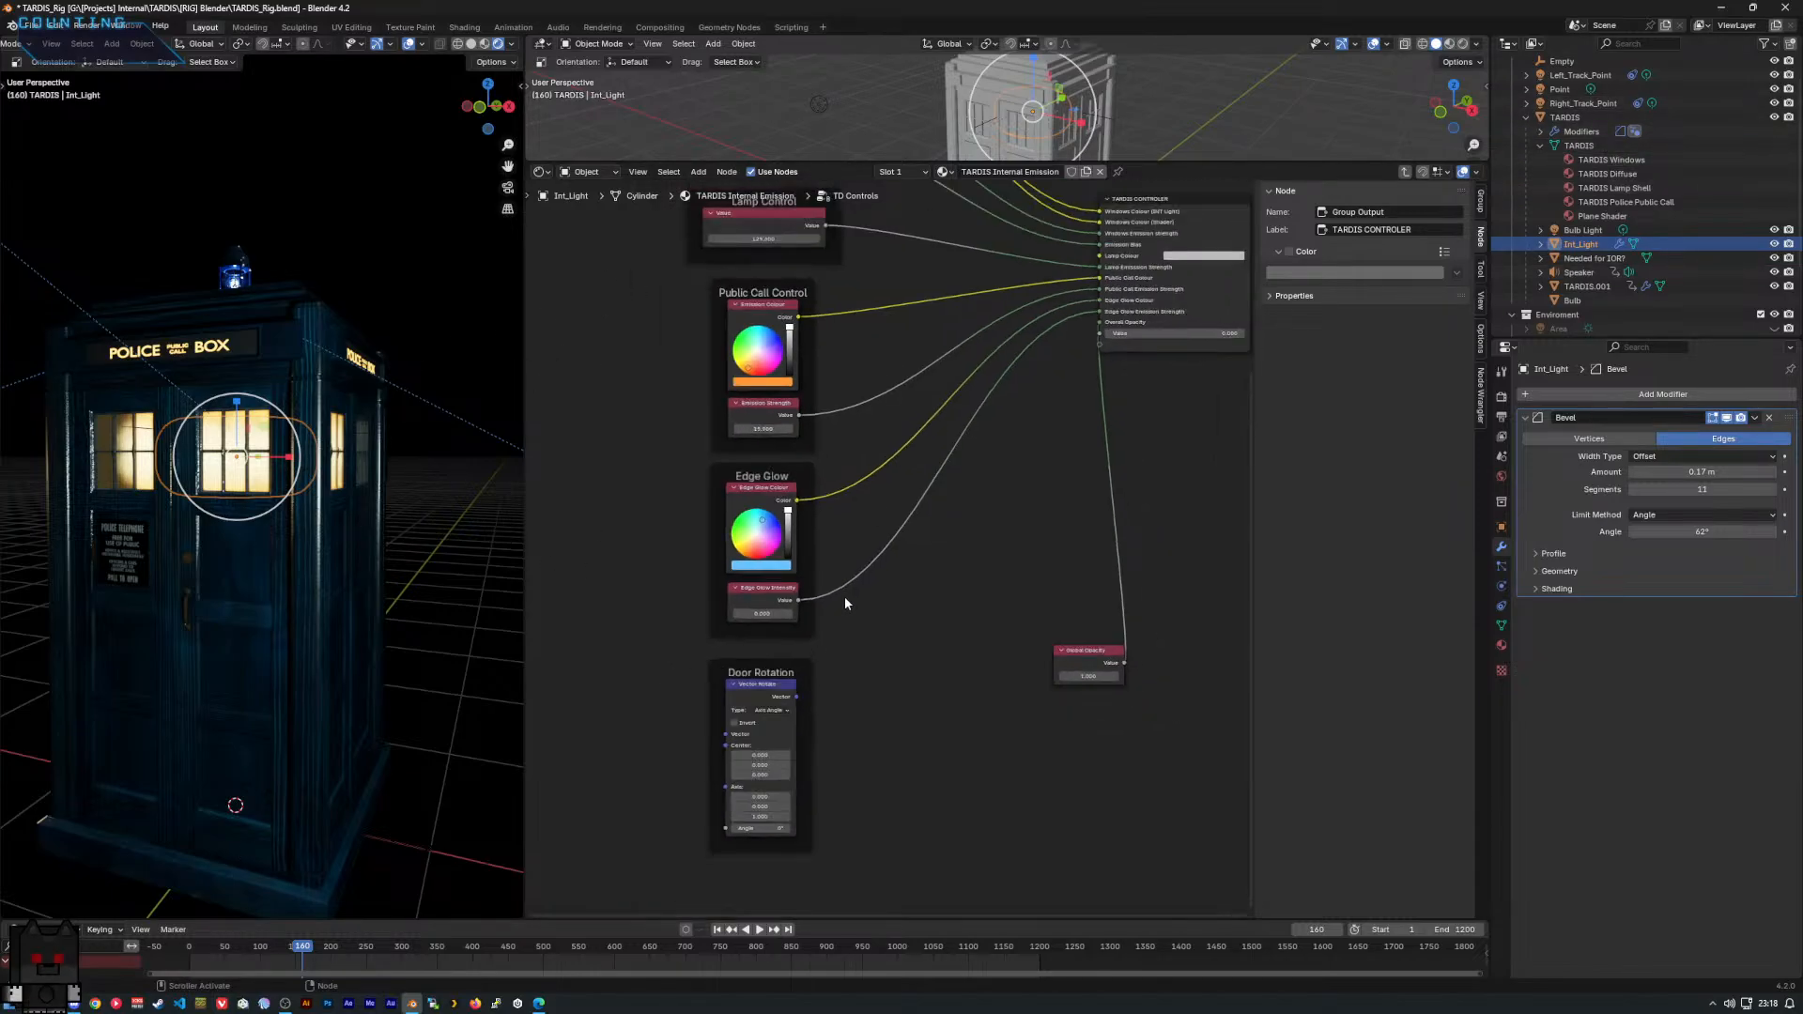
scroll(972, 500, up, 4)
middle_drag(1010, 671, 844, 504)
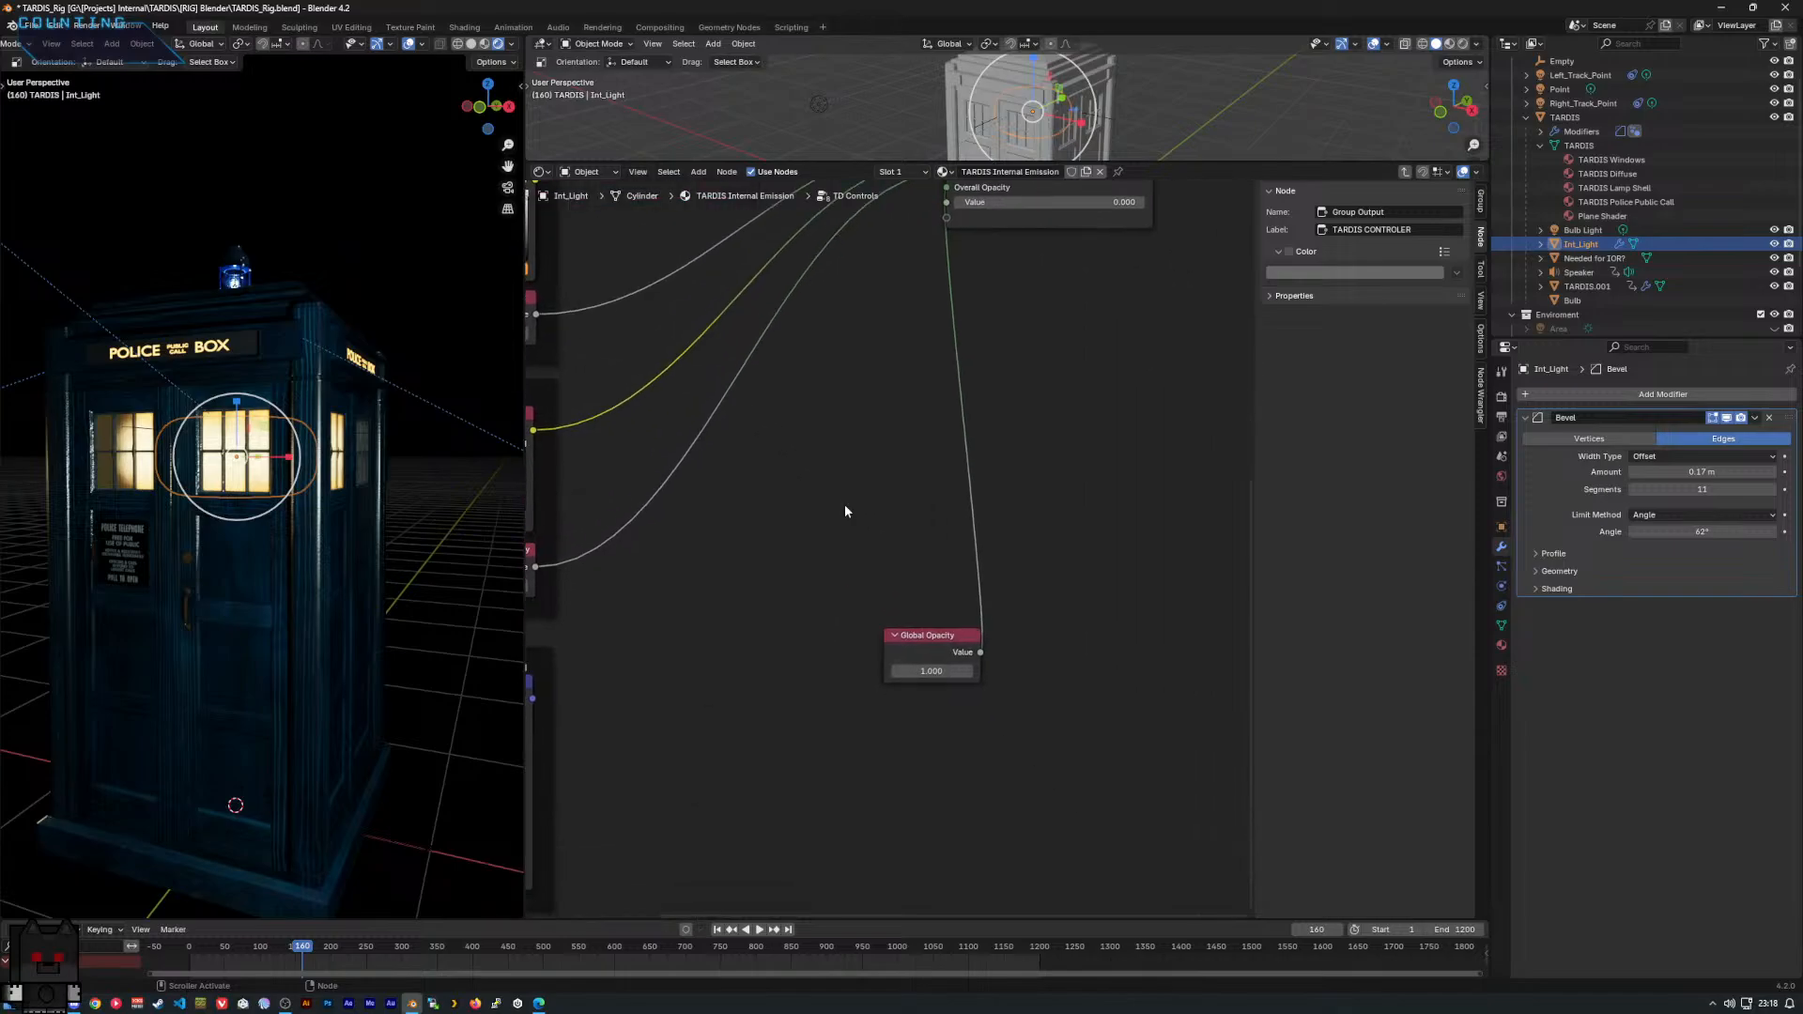
scroll(844, 505, up, 5)
middle_drag(875, 599, 853, 509)
drag(941, 644, 878, 644)
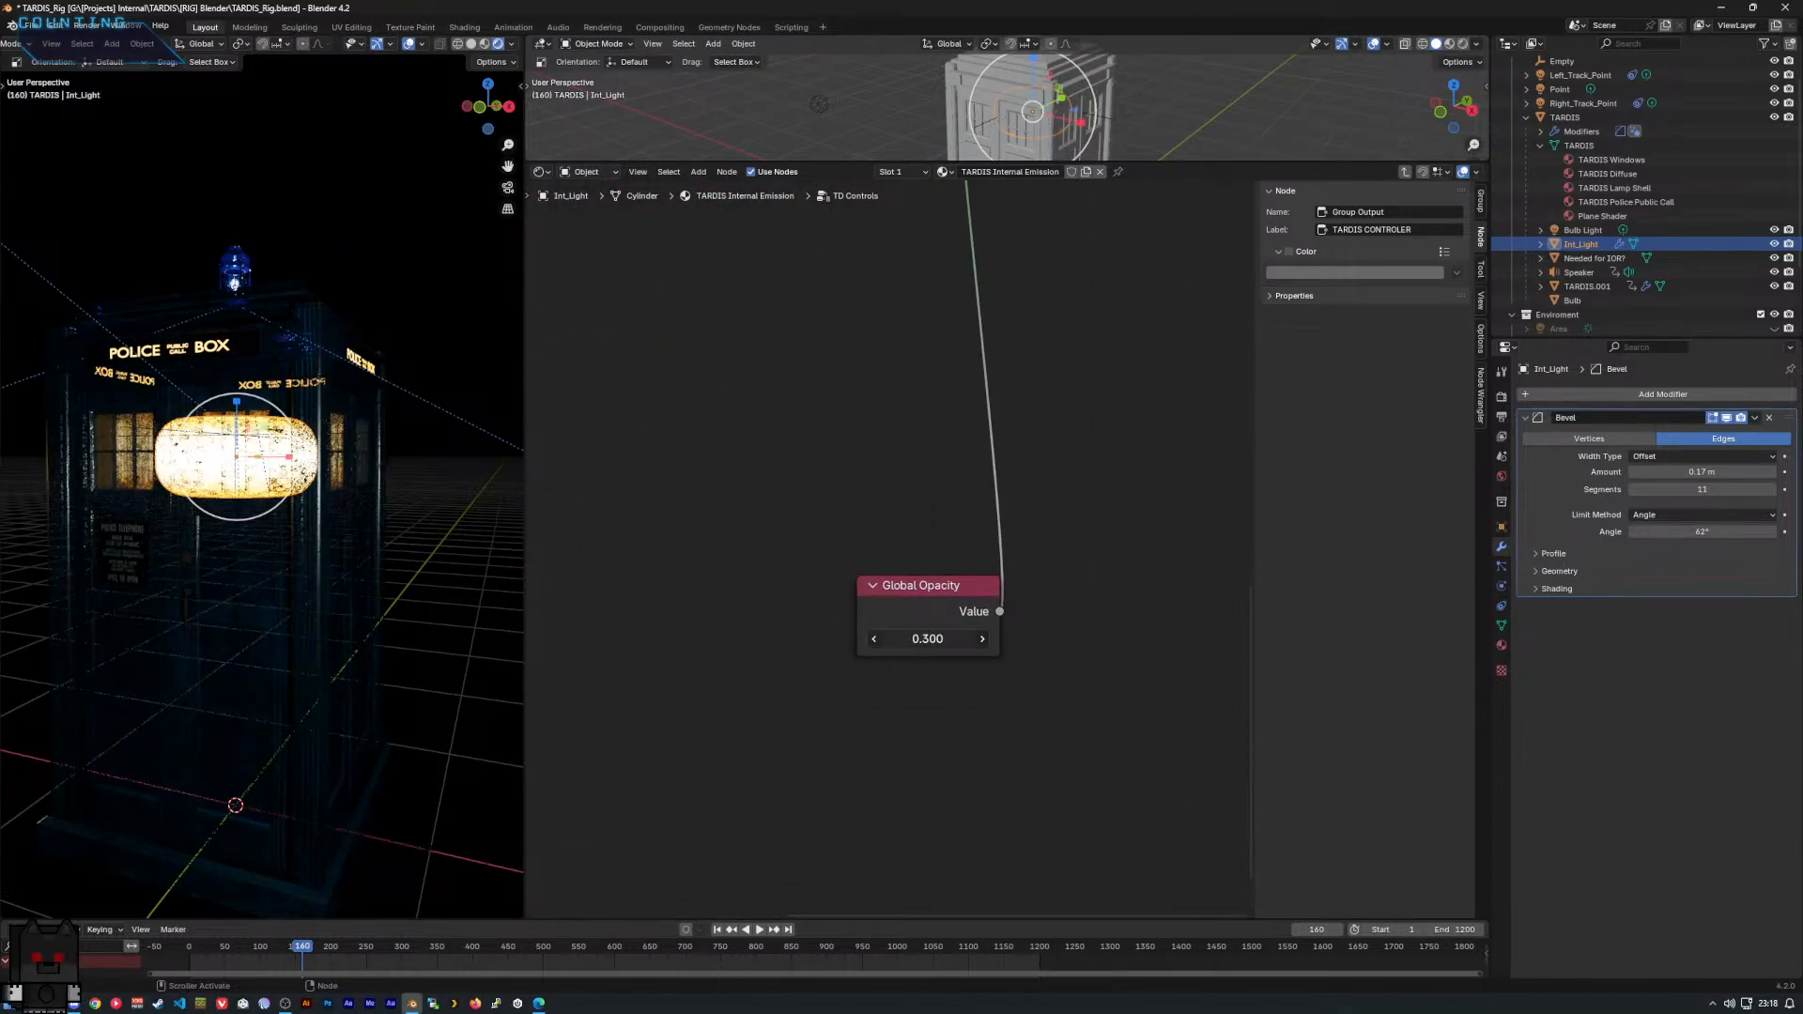
middle_drag(510, 599, 441, 578)
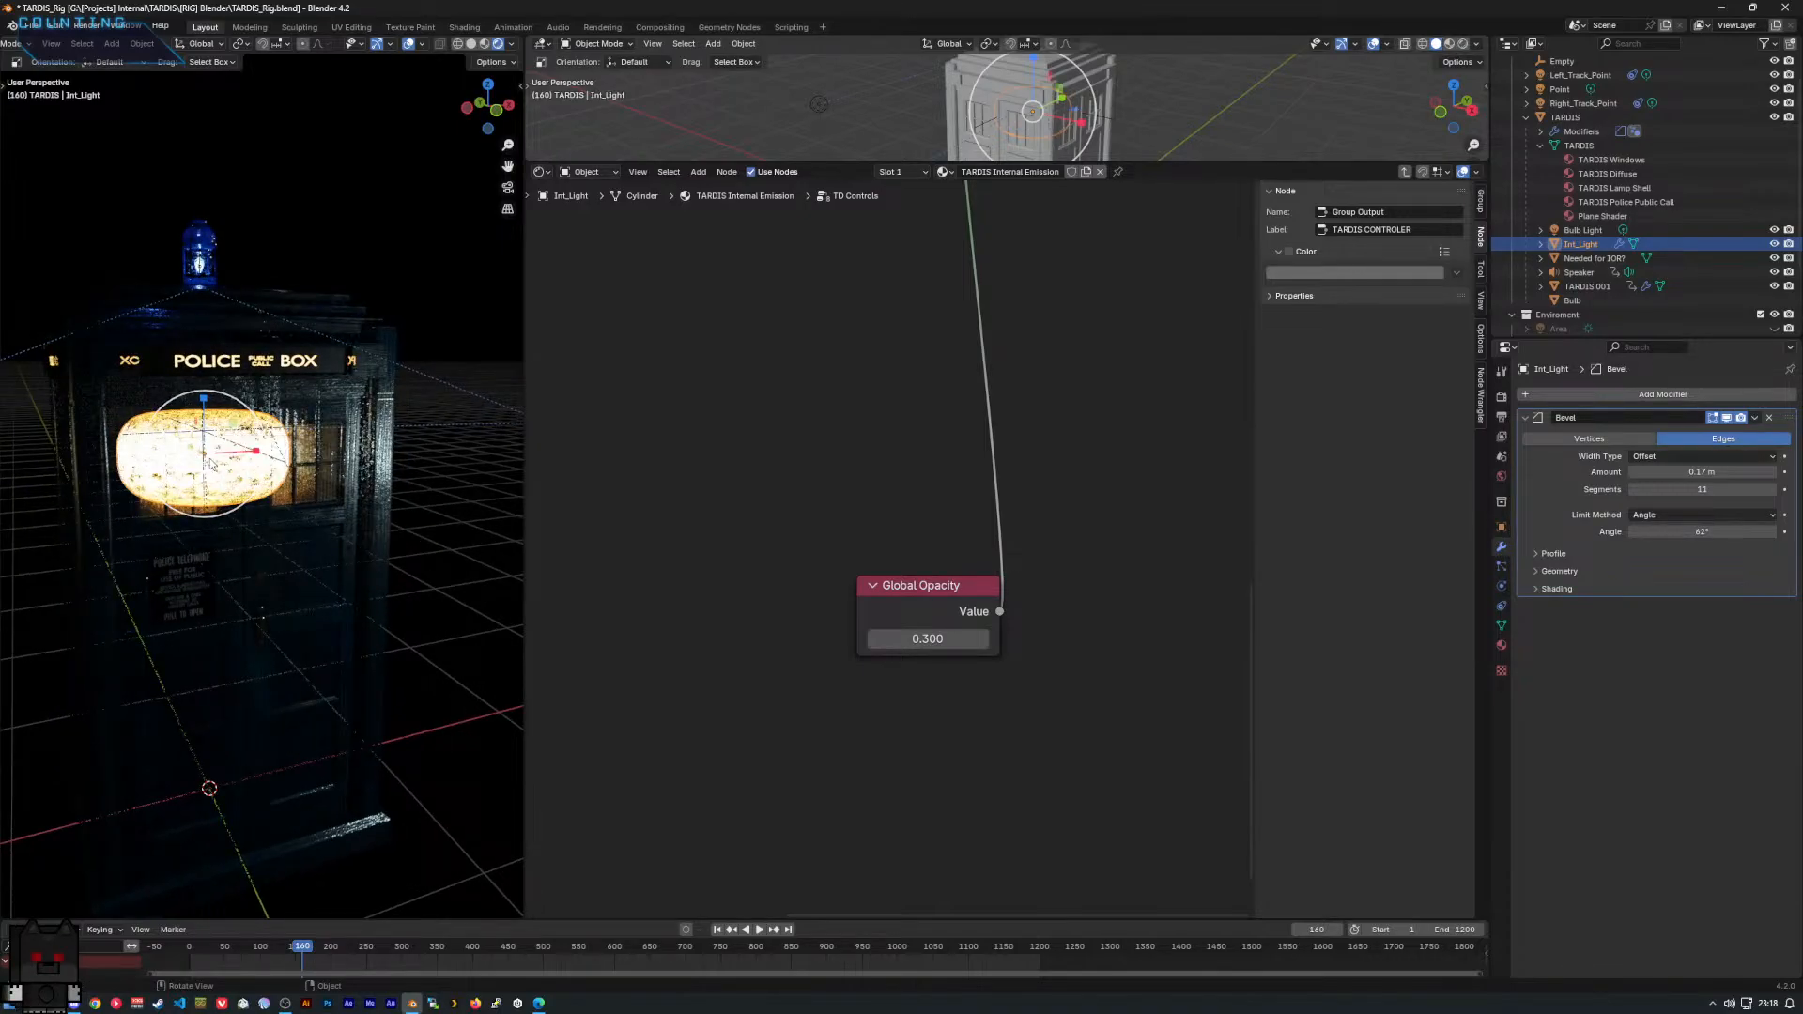
Set the Global Opacity value to 1.2 and move its node below the Door Rotation frame.
drag(903, 641, 981, 641)
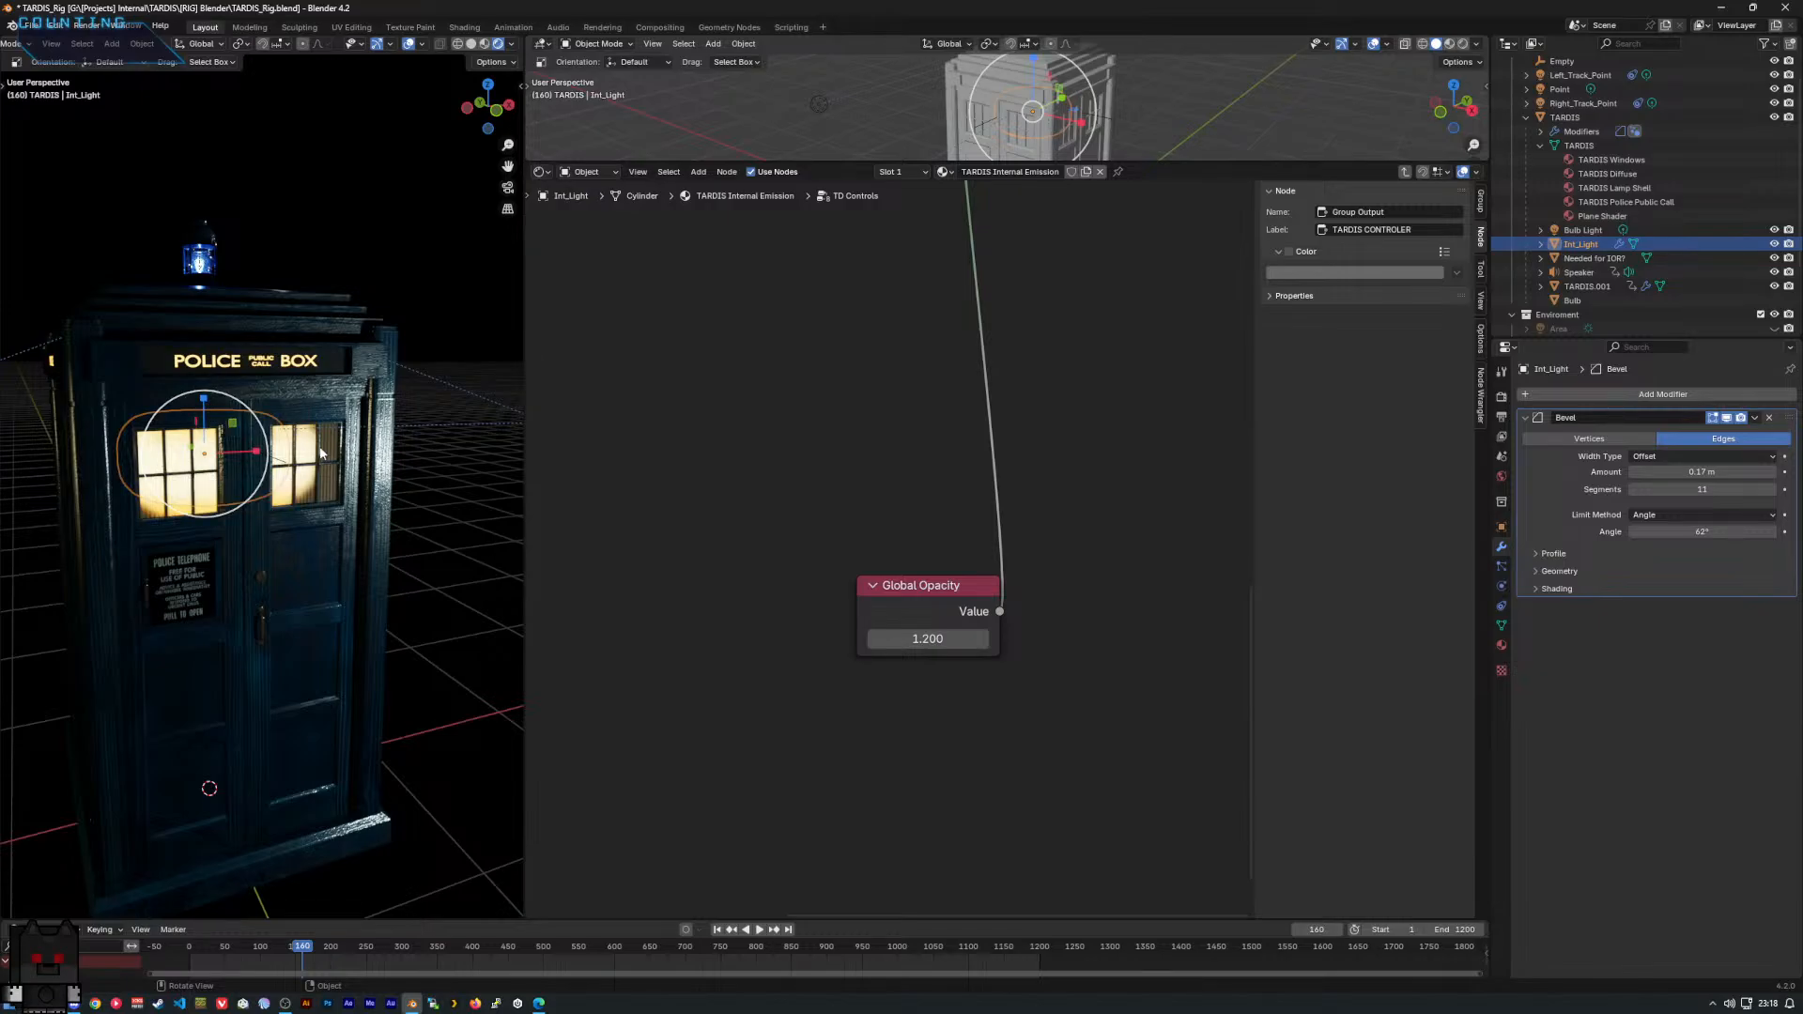
middle_drag(207, 406, 255, 444)
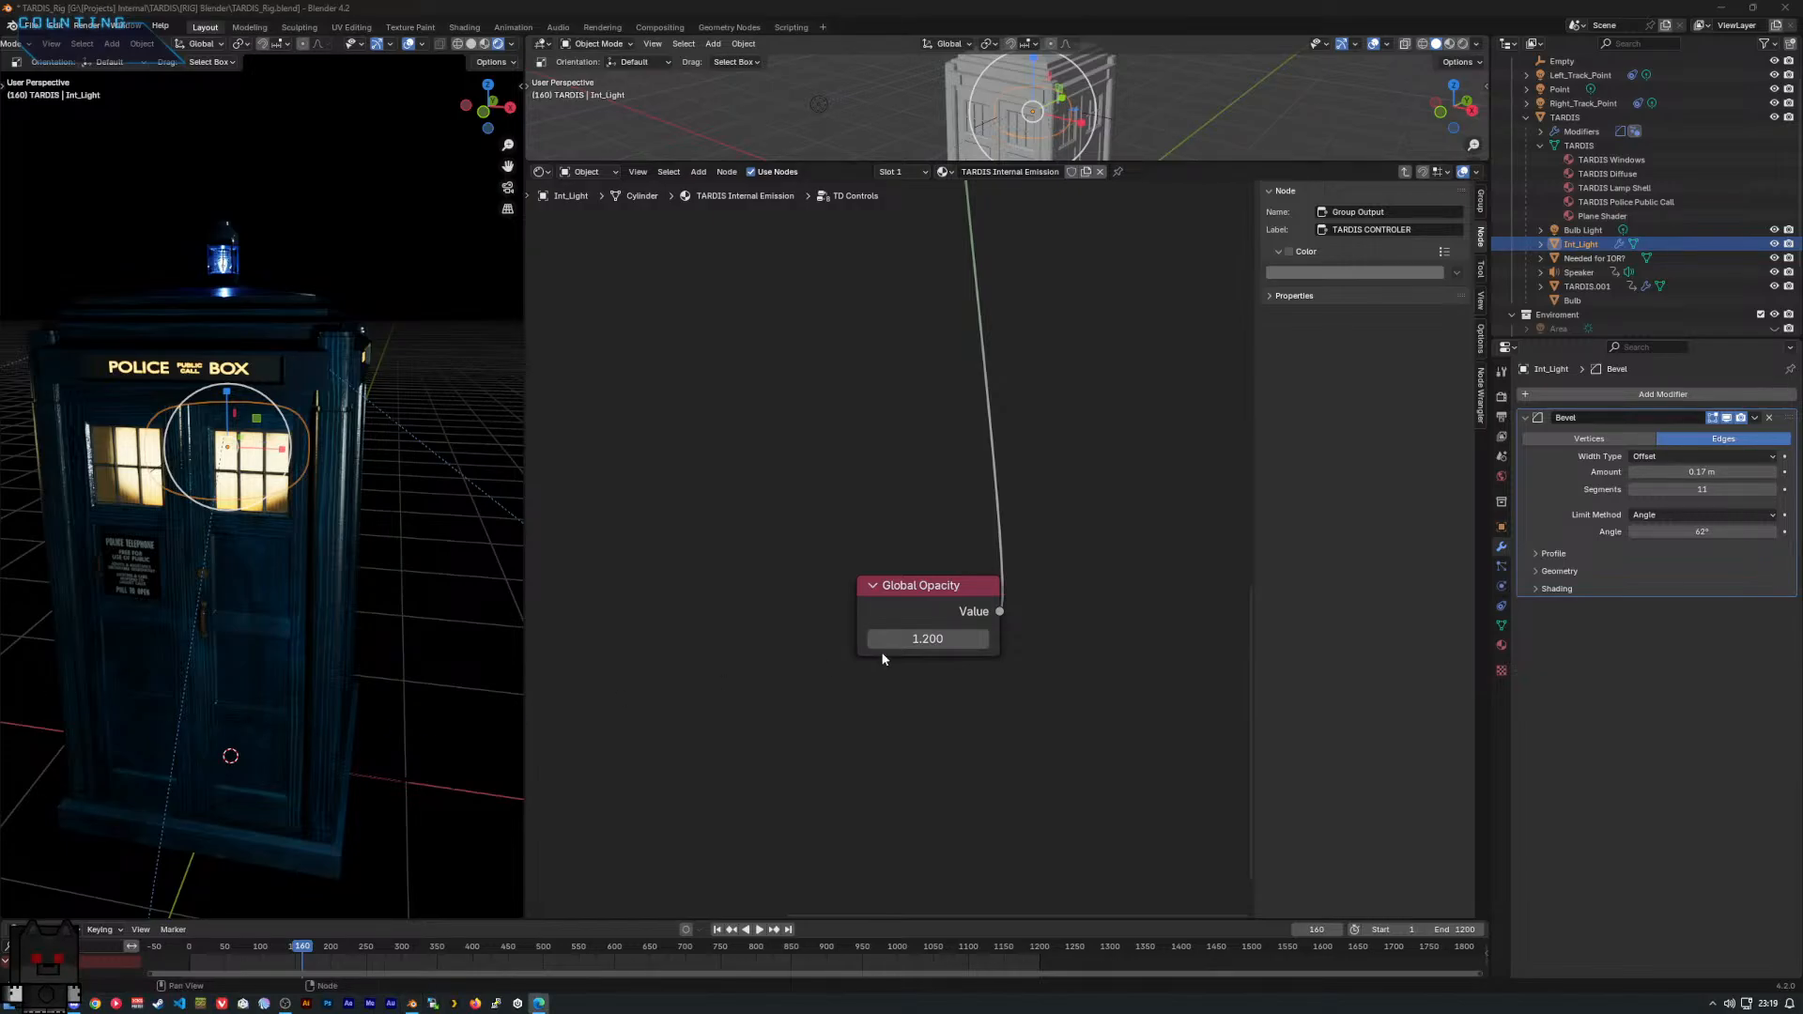
scroll(917, 662, down, 1)
scroll(916, 664, down, 4)
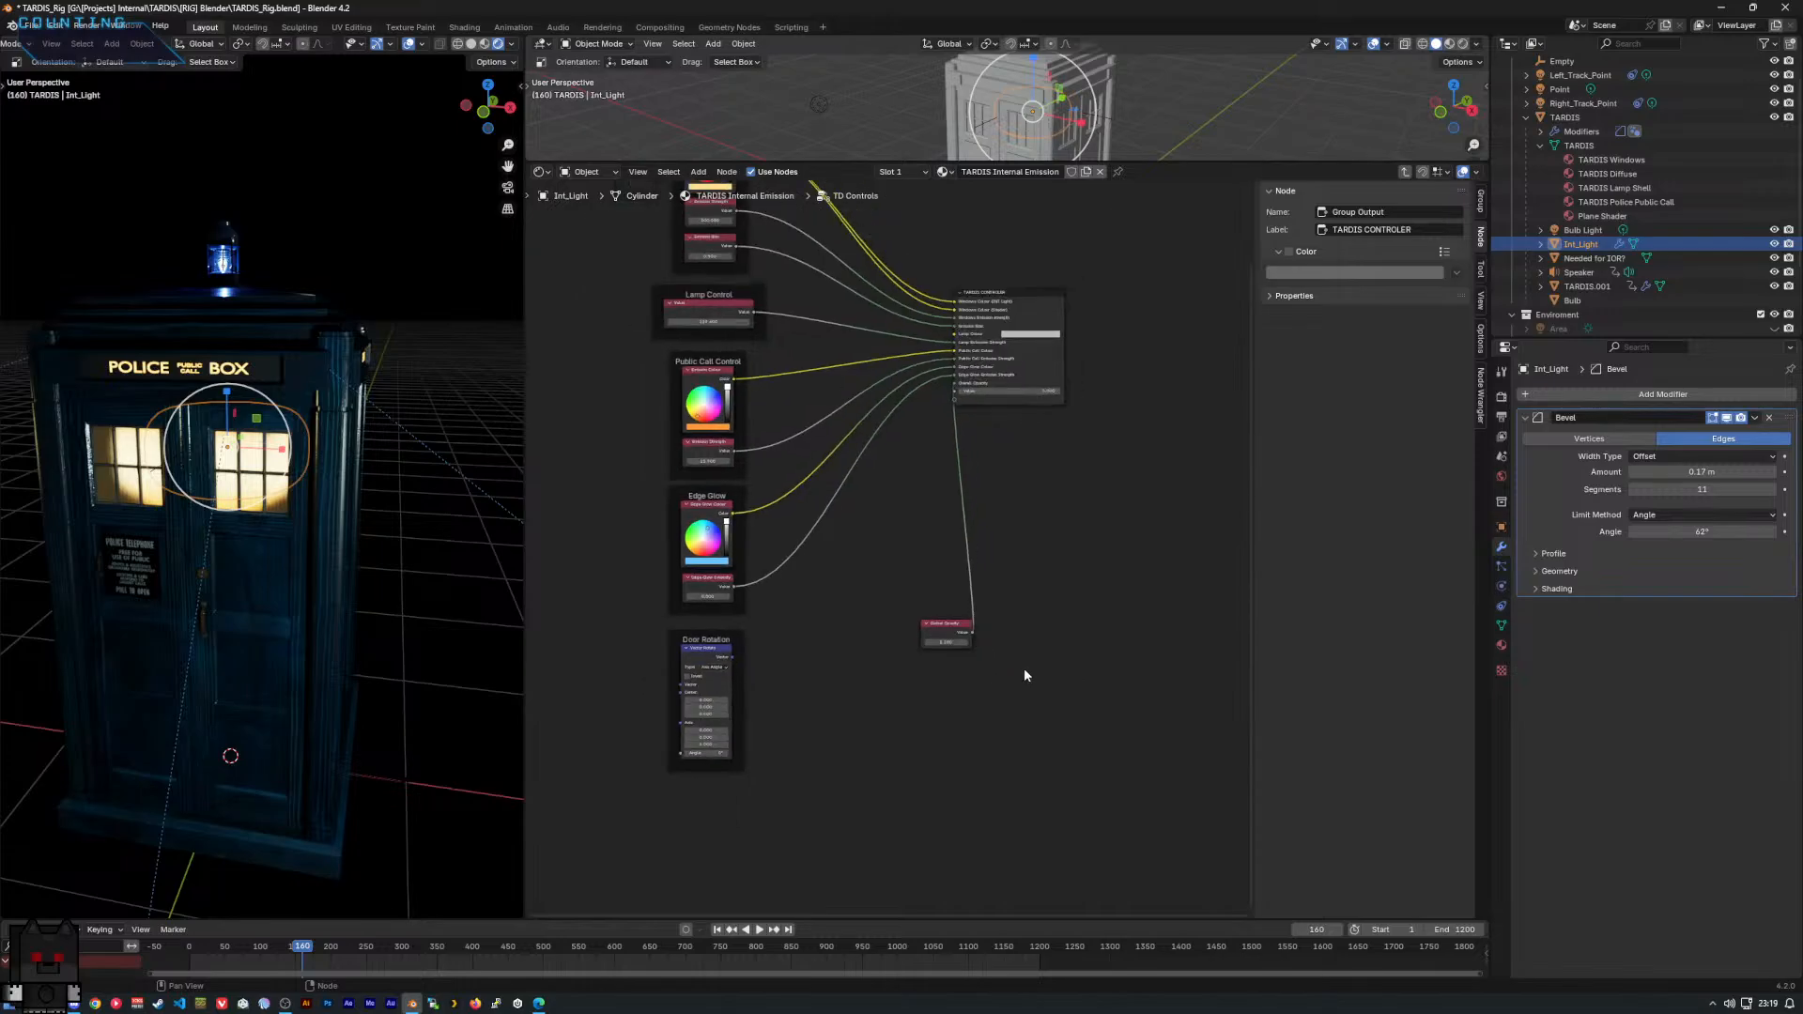
drag(949, 628, 742, 809)
scroll(742, 810, up, 1)
mouse_move(748, 799)
middle_down()
mouse_move(770, 778)
mouse_move(770, 813)
middle_up()
middle_drag(834, 575, 851, 635)
scroll(859, 611, up, 2)
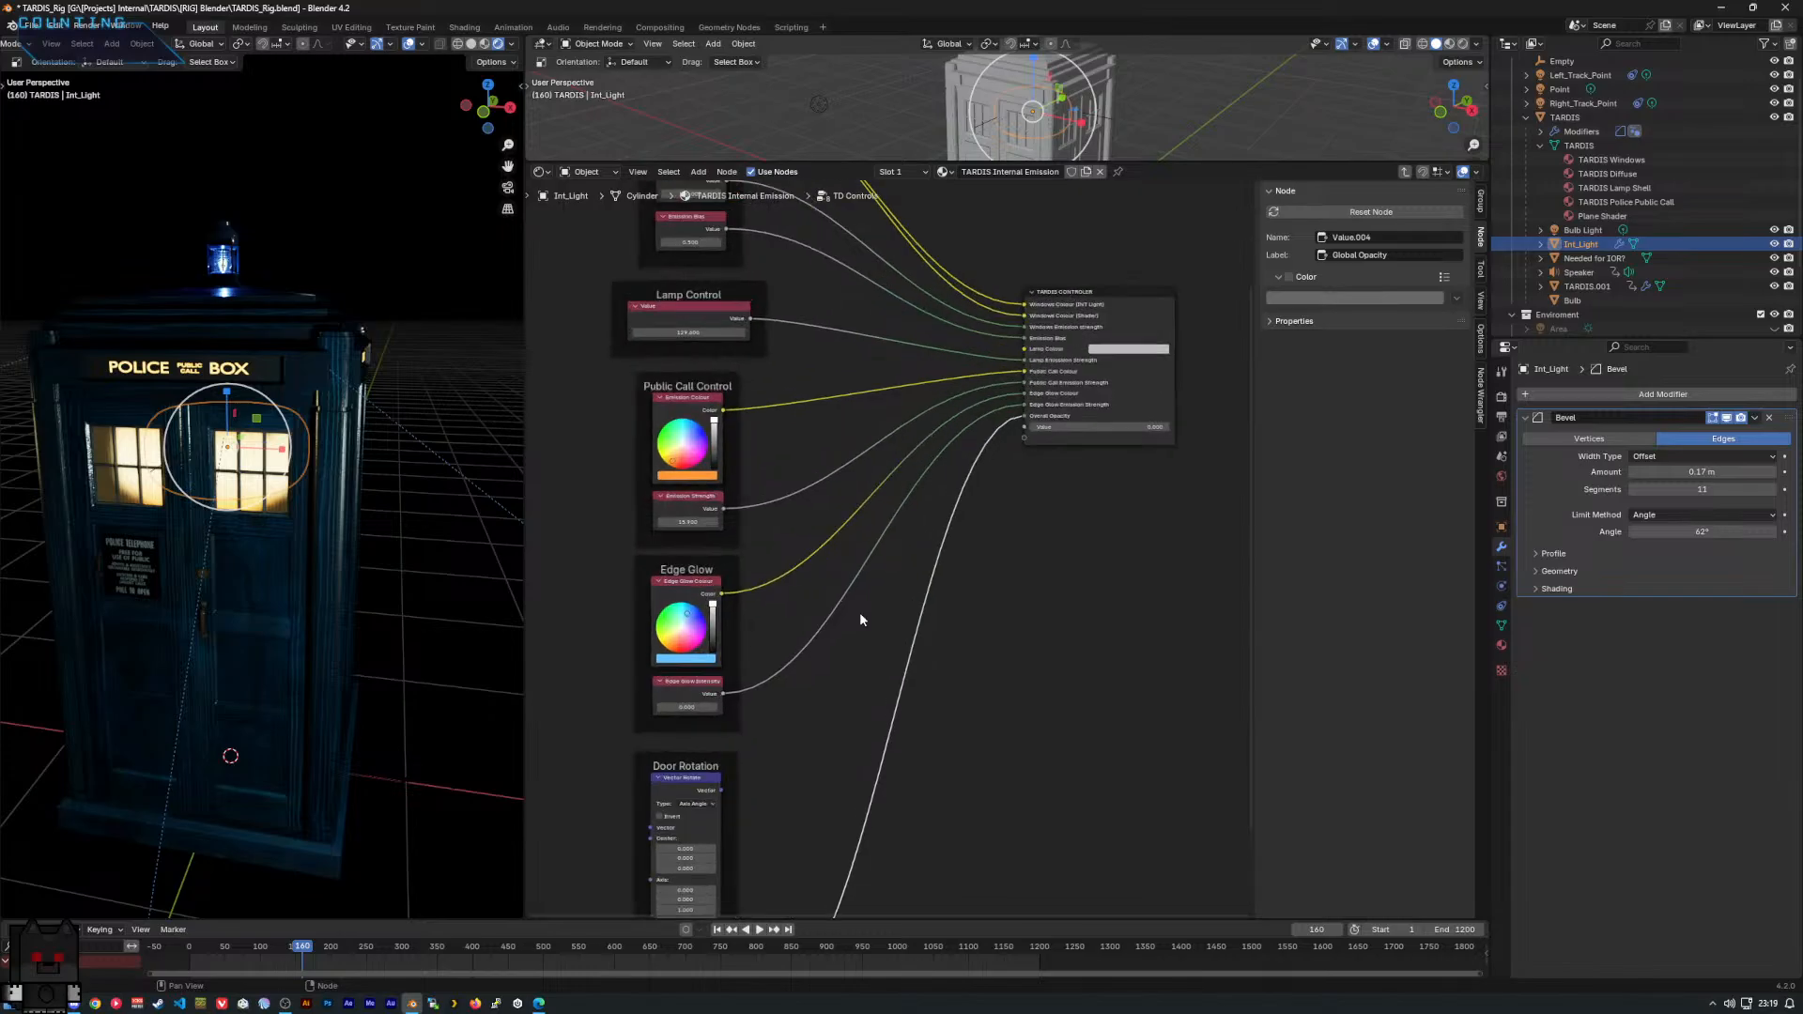
Remove the unused Value output socket from the TD Controls group, below Overall Opacity.
click(1069, 375)
click(1481, 206)
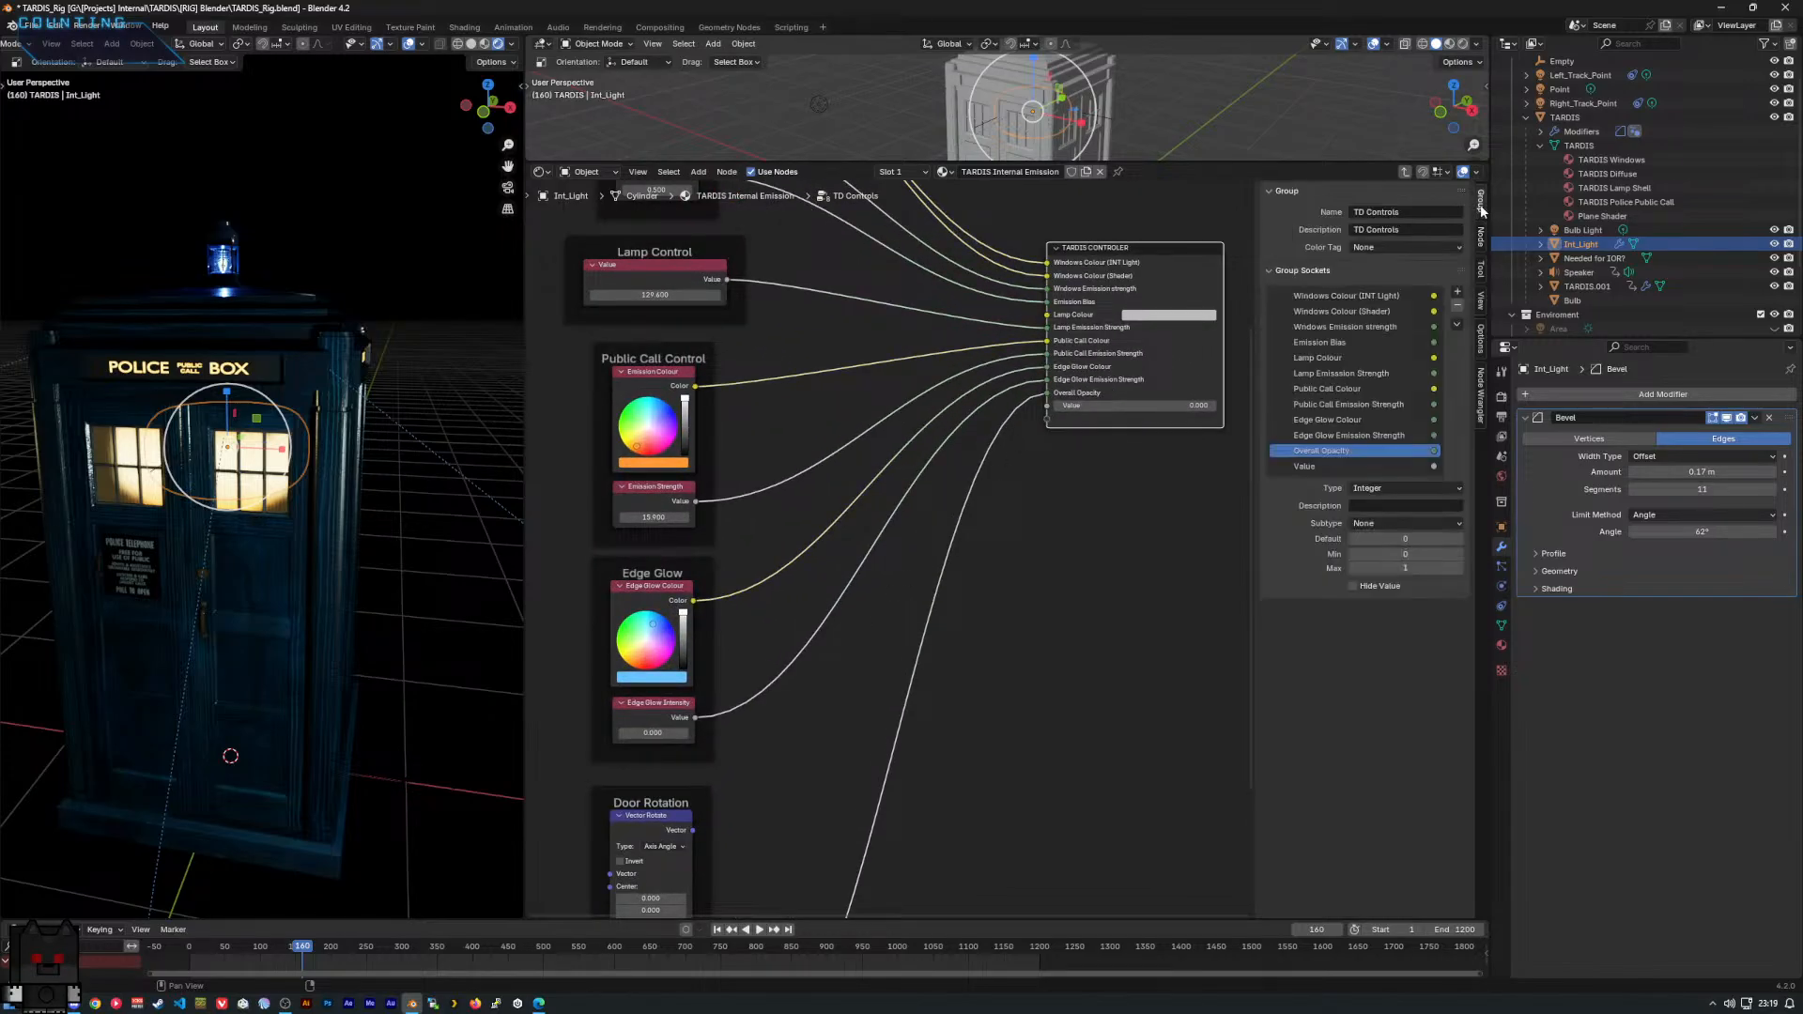
click(1345, 466)
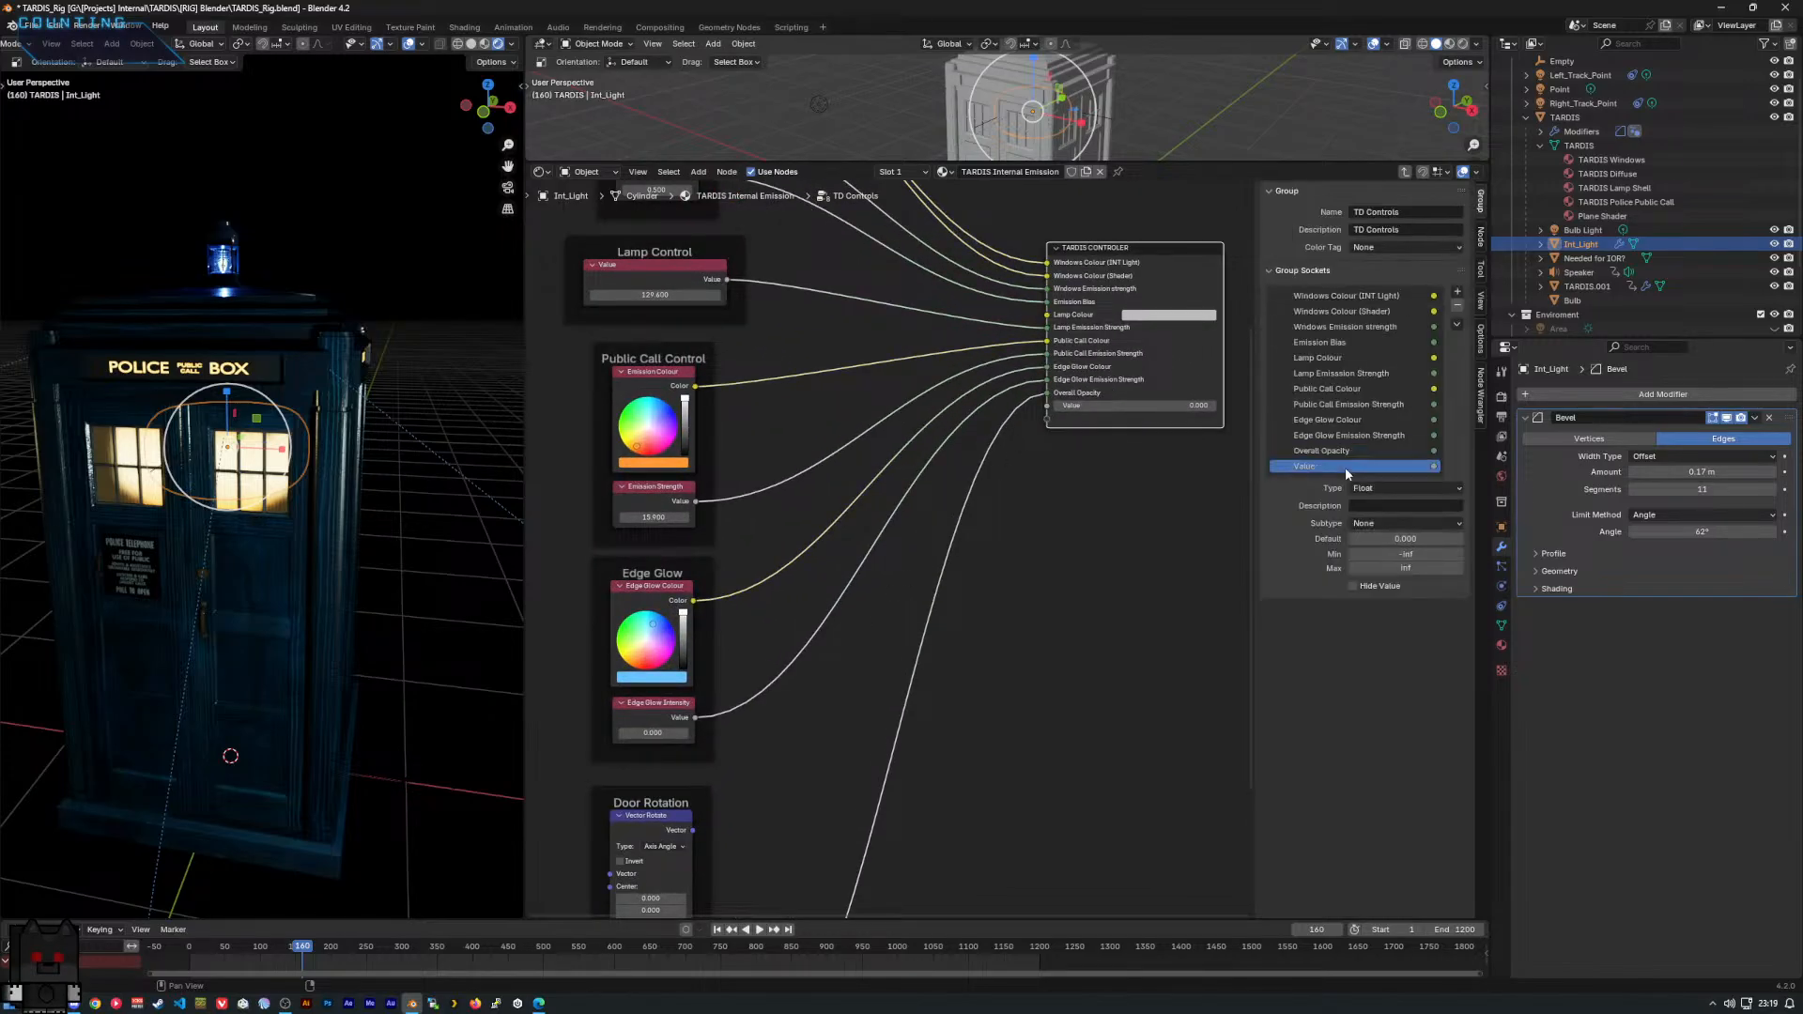
click(1458, 306)
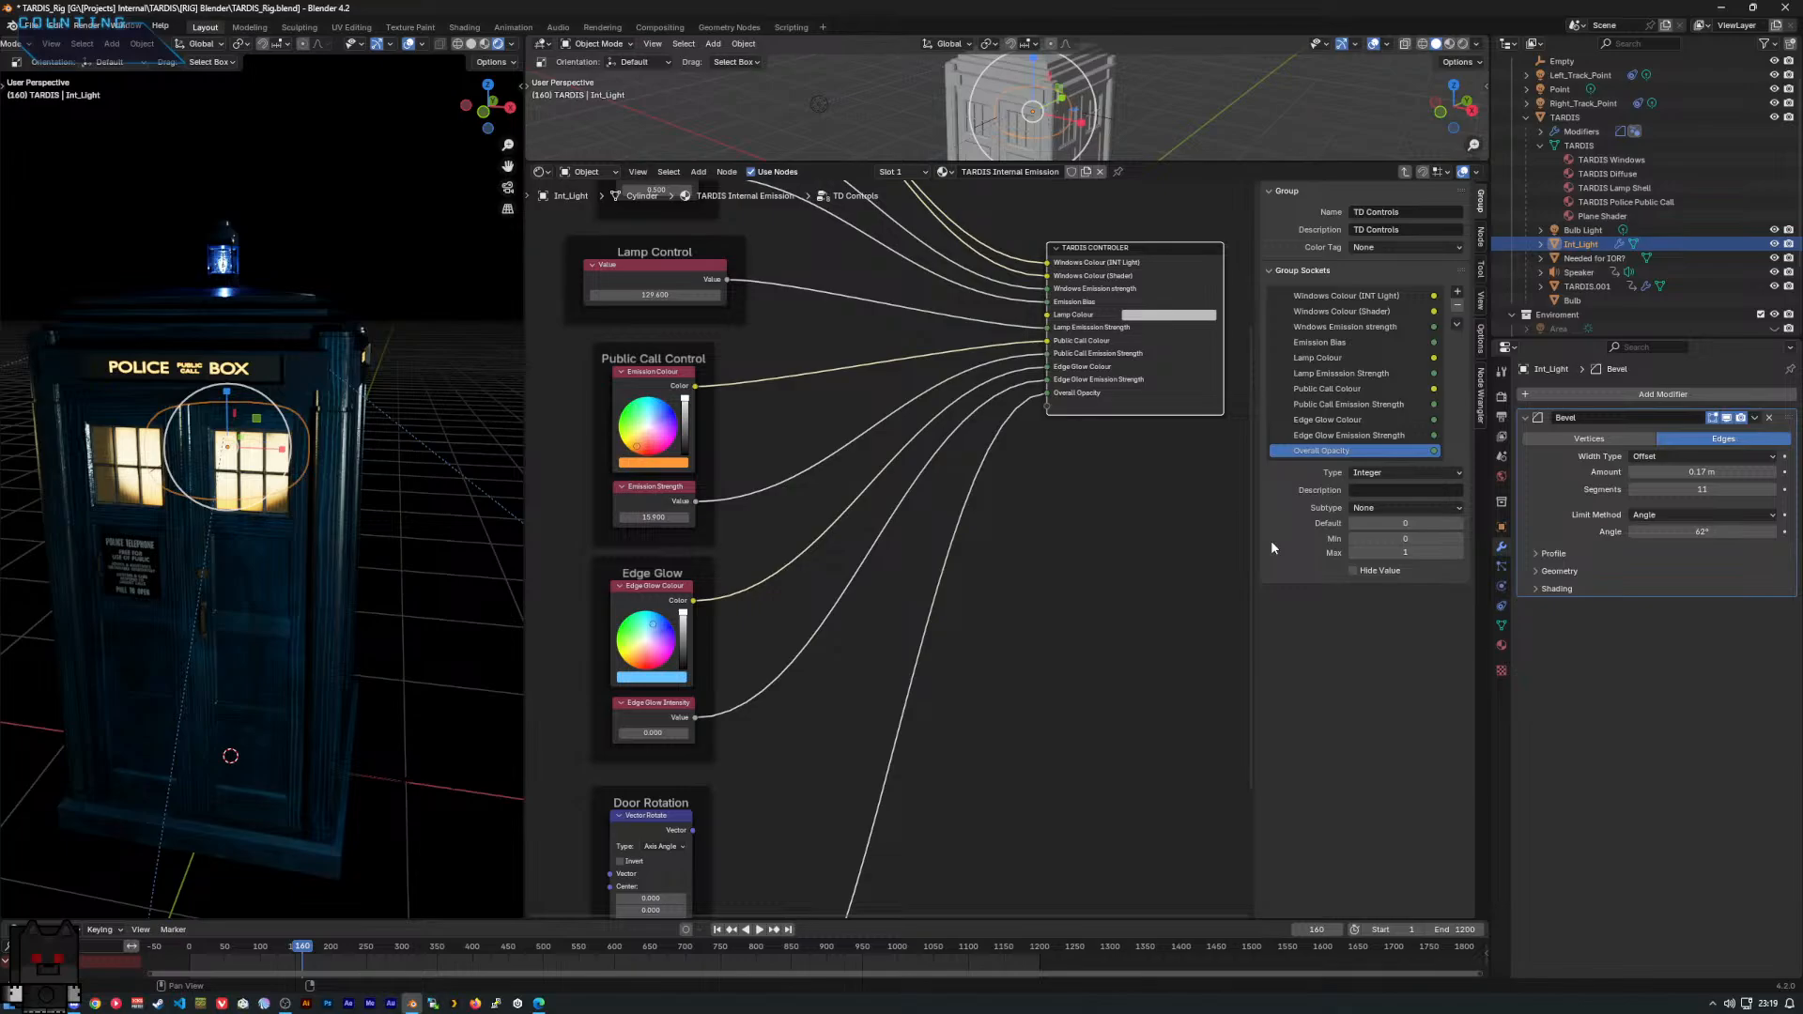